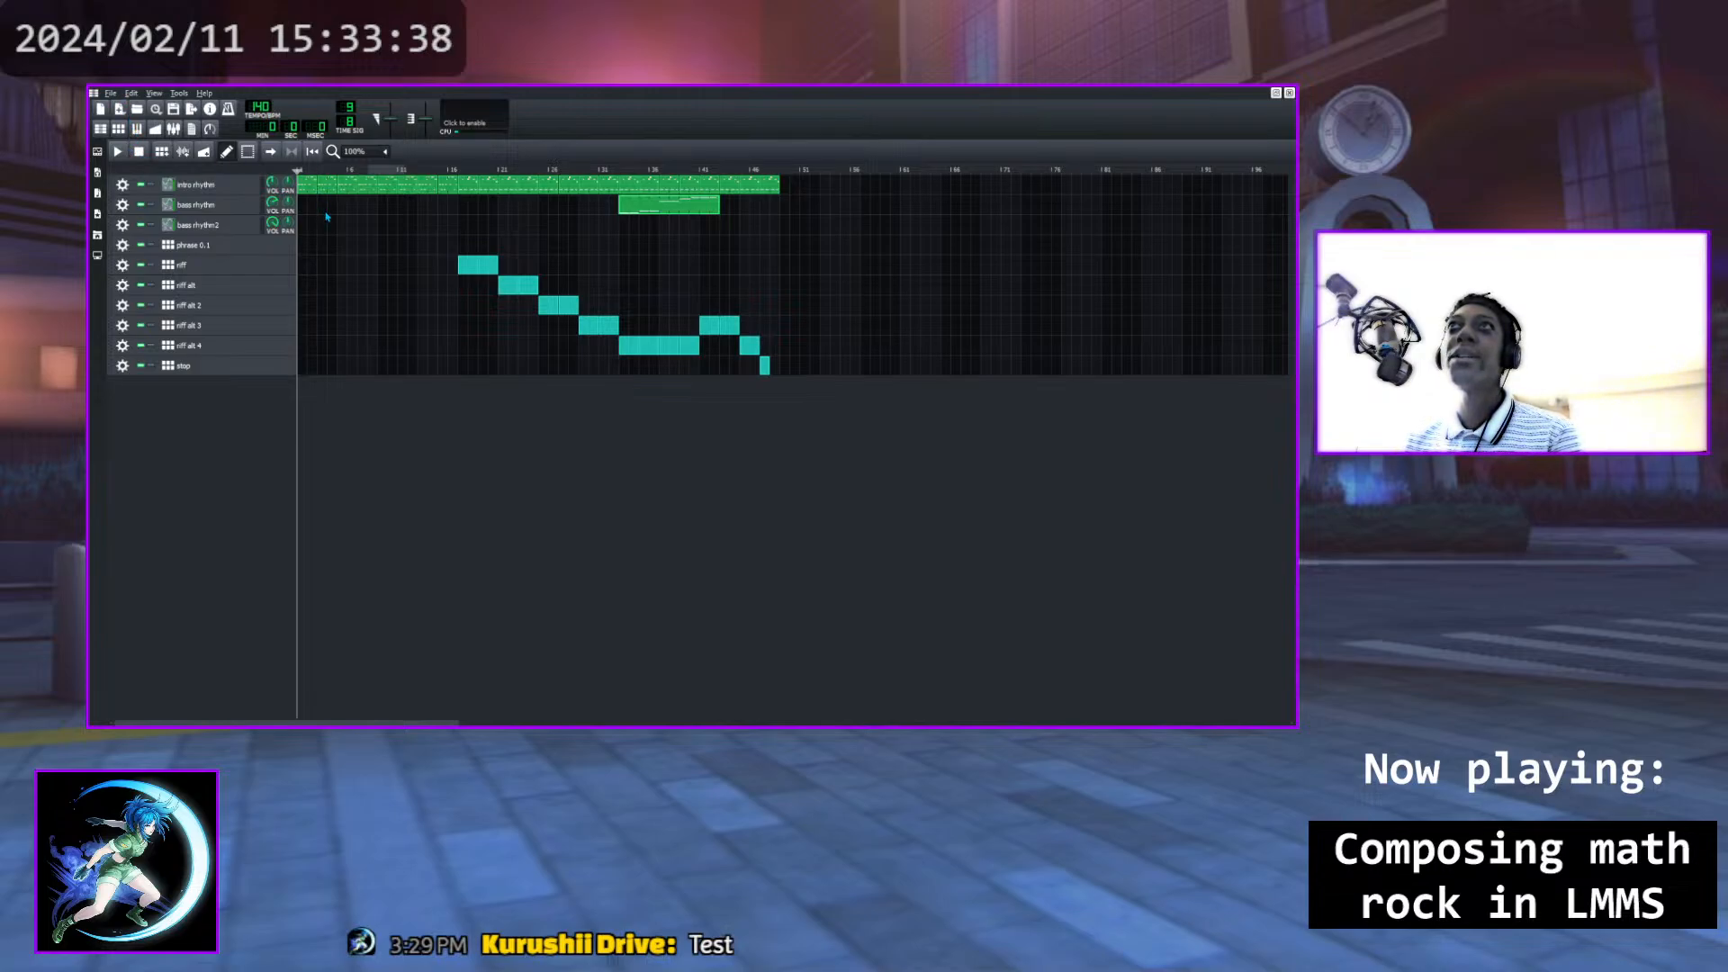
Open the 7/8 song project containing the crash02.ogg track and maximize its Song-Editor
key(ctrl+n)
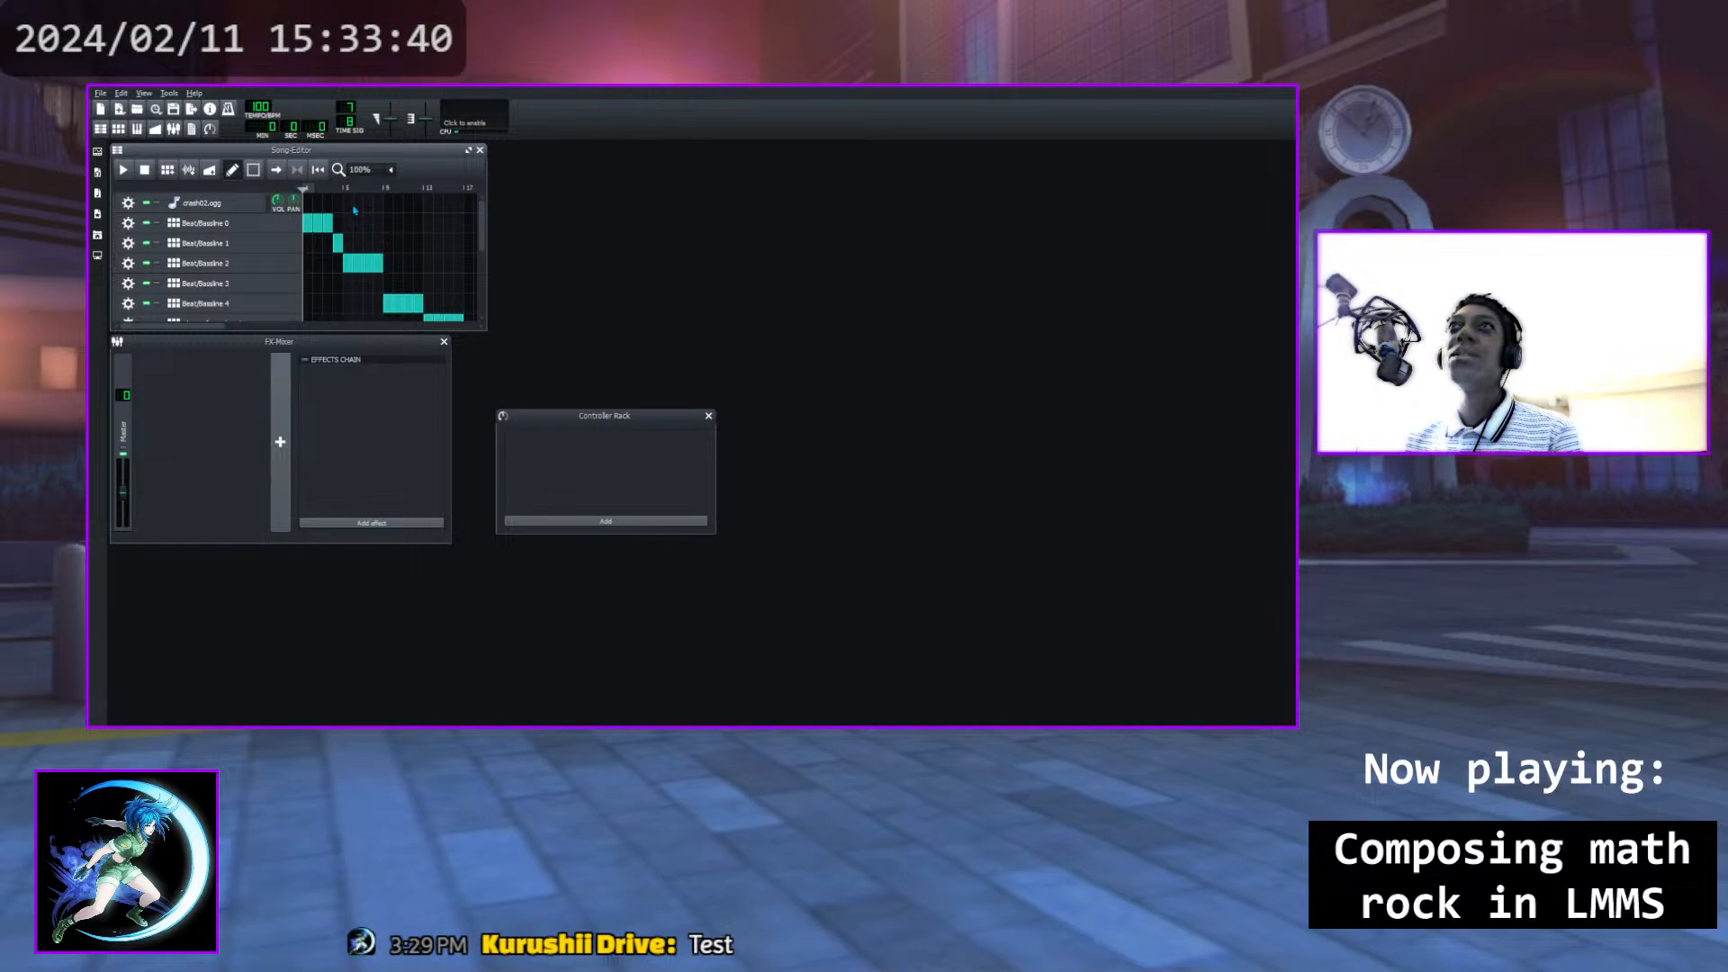
double_click(407, 153)
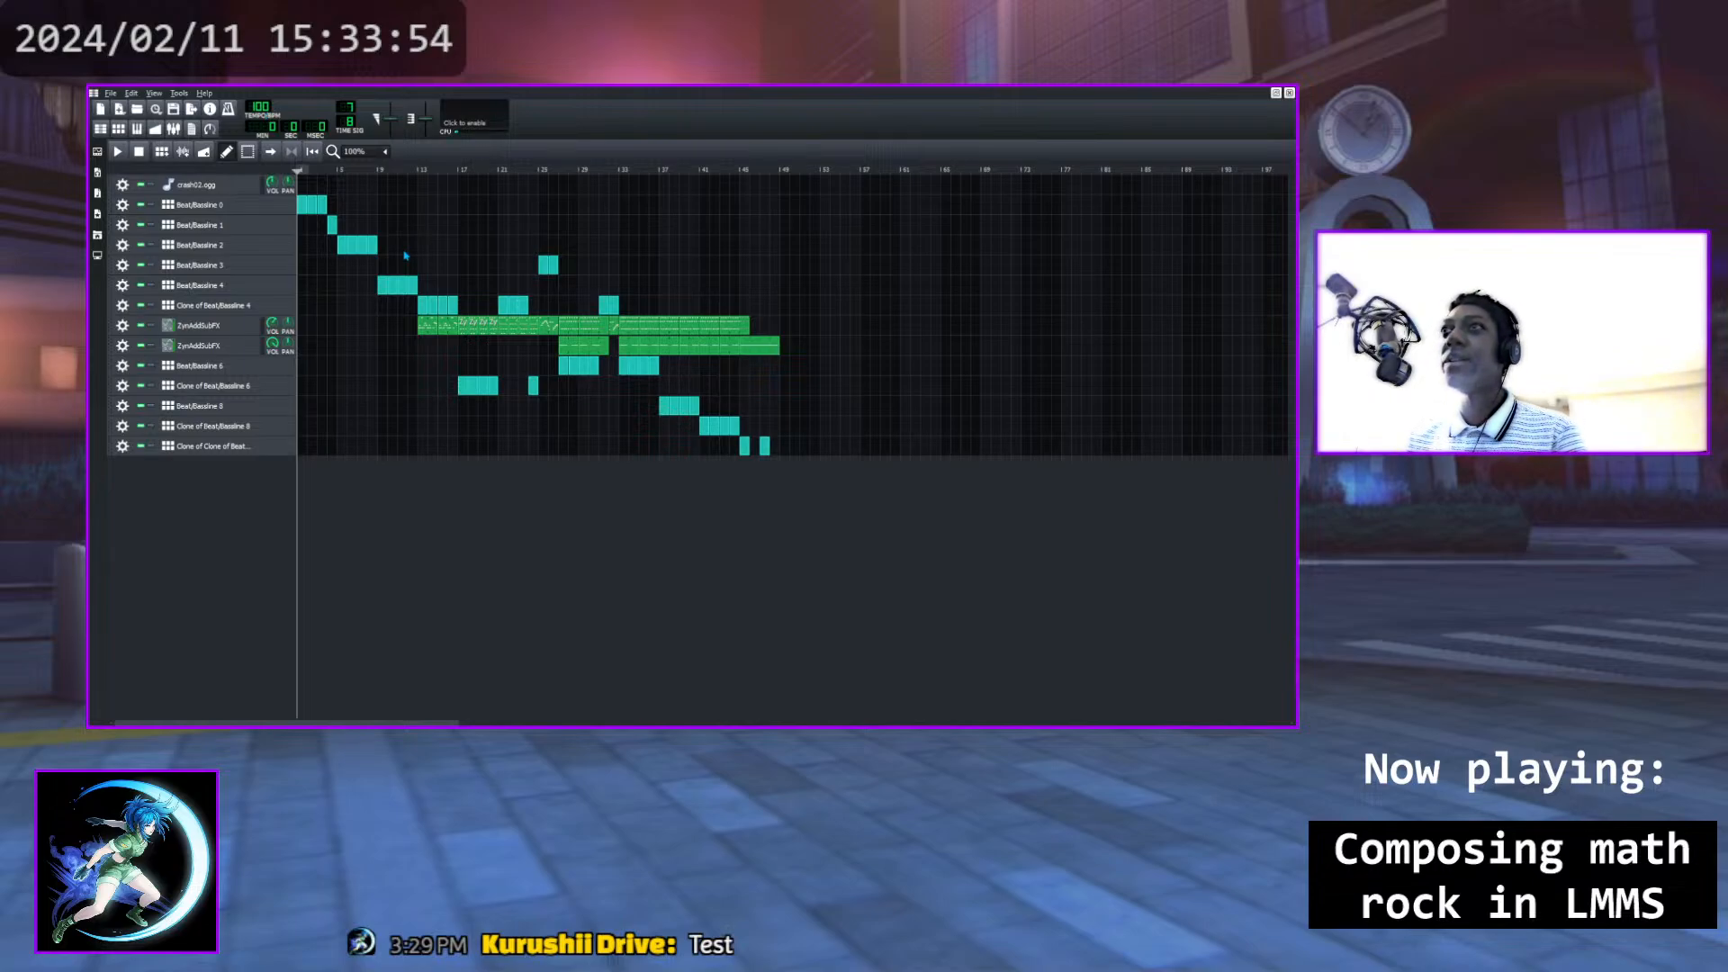
Play the song from the start into the first ZynAddSubFX part, and replay the Beat/Bassline 2 section
click(118, 152)
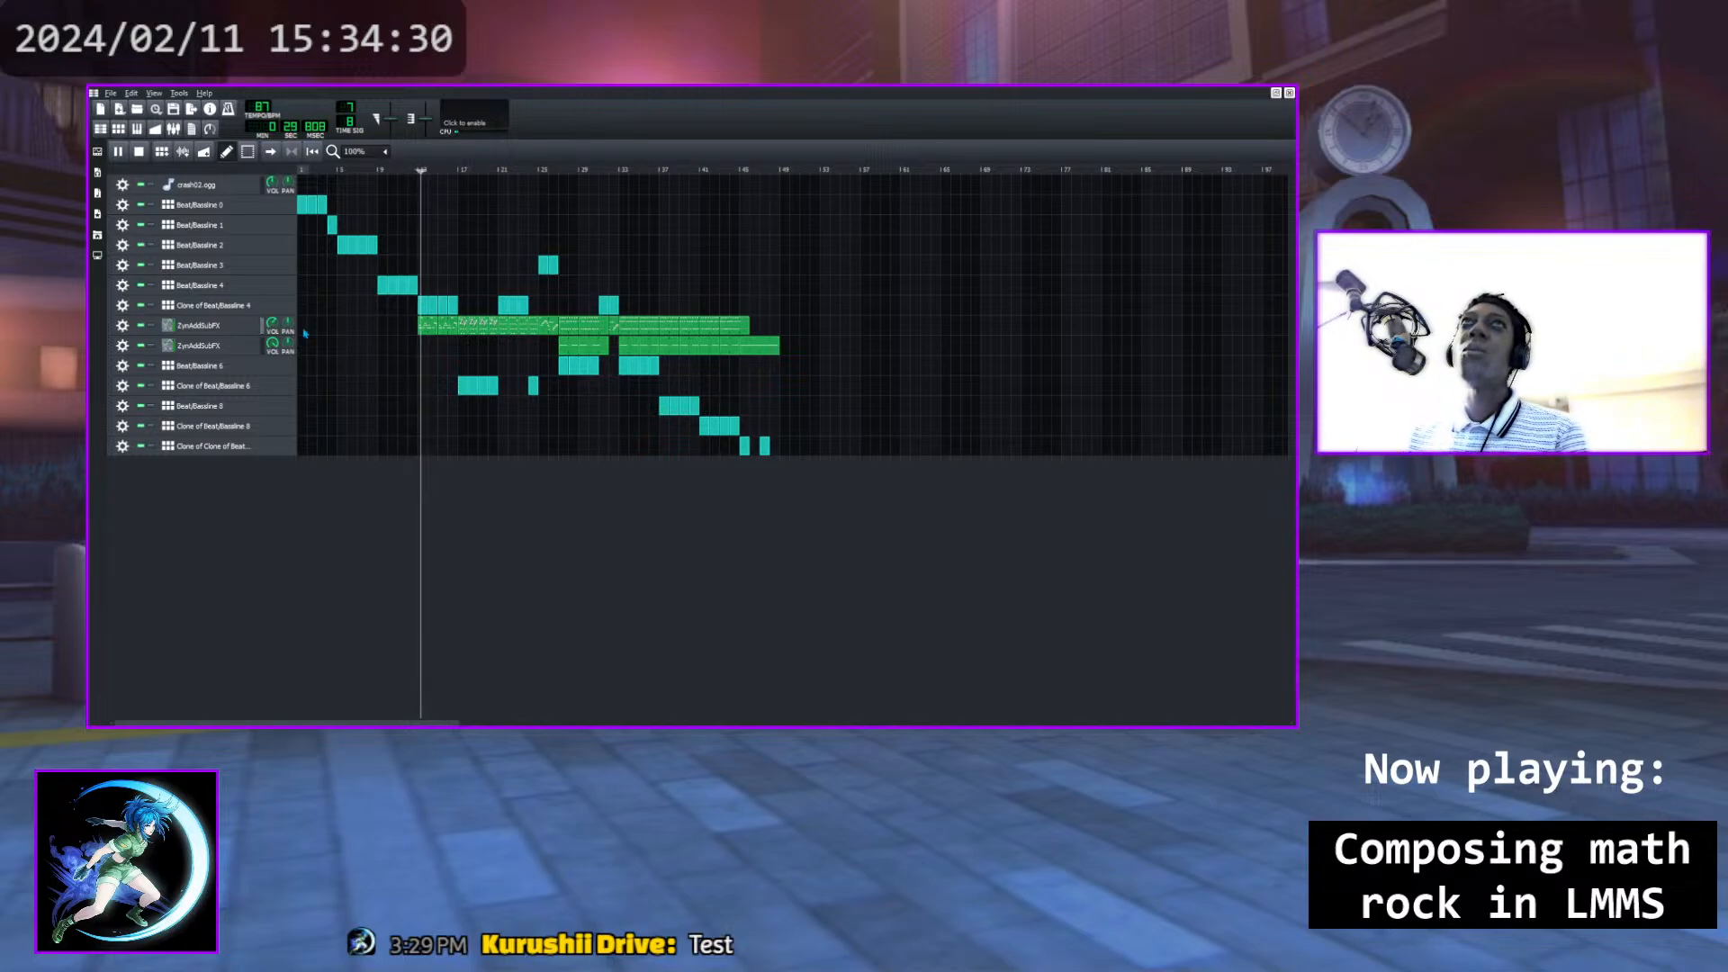
key(space)
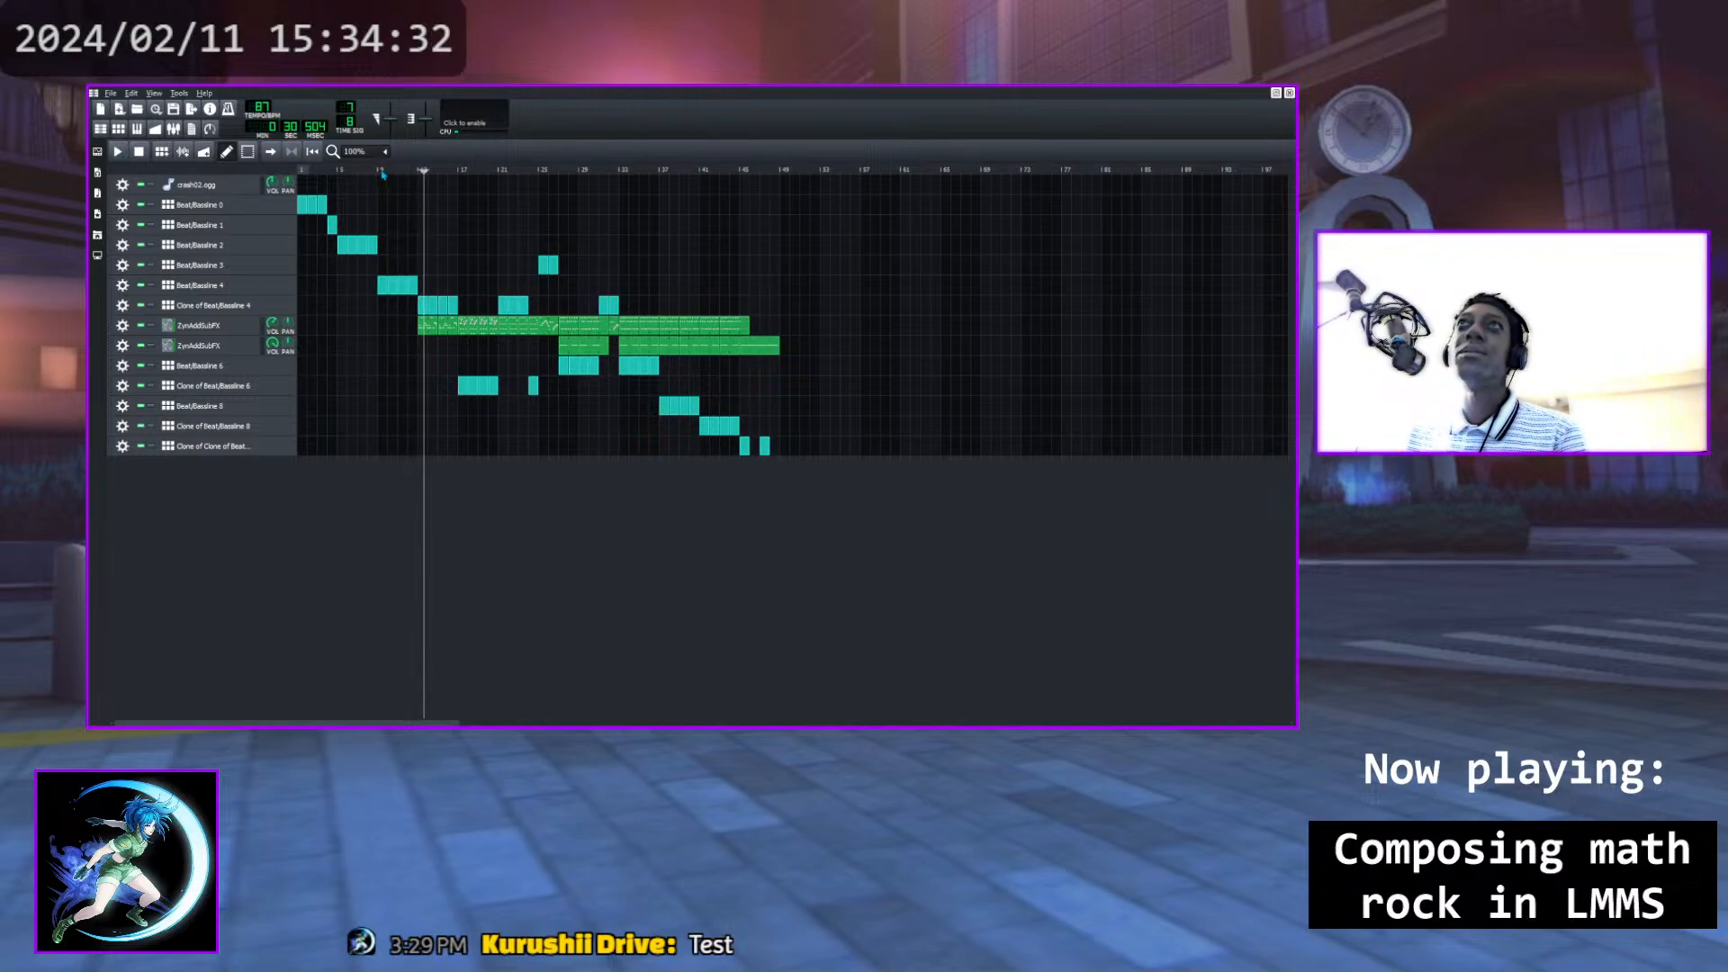
click(379, 171)
drag(379, 173, 337, 175)
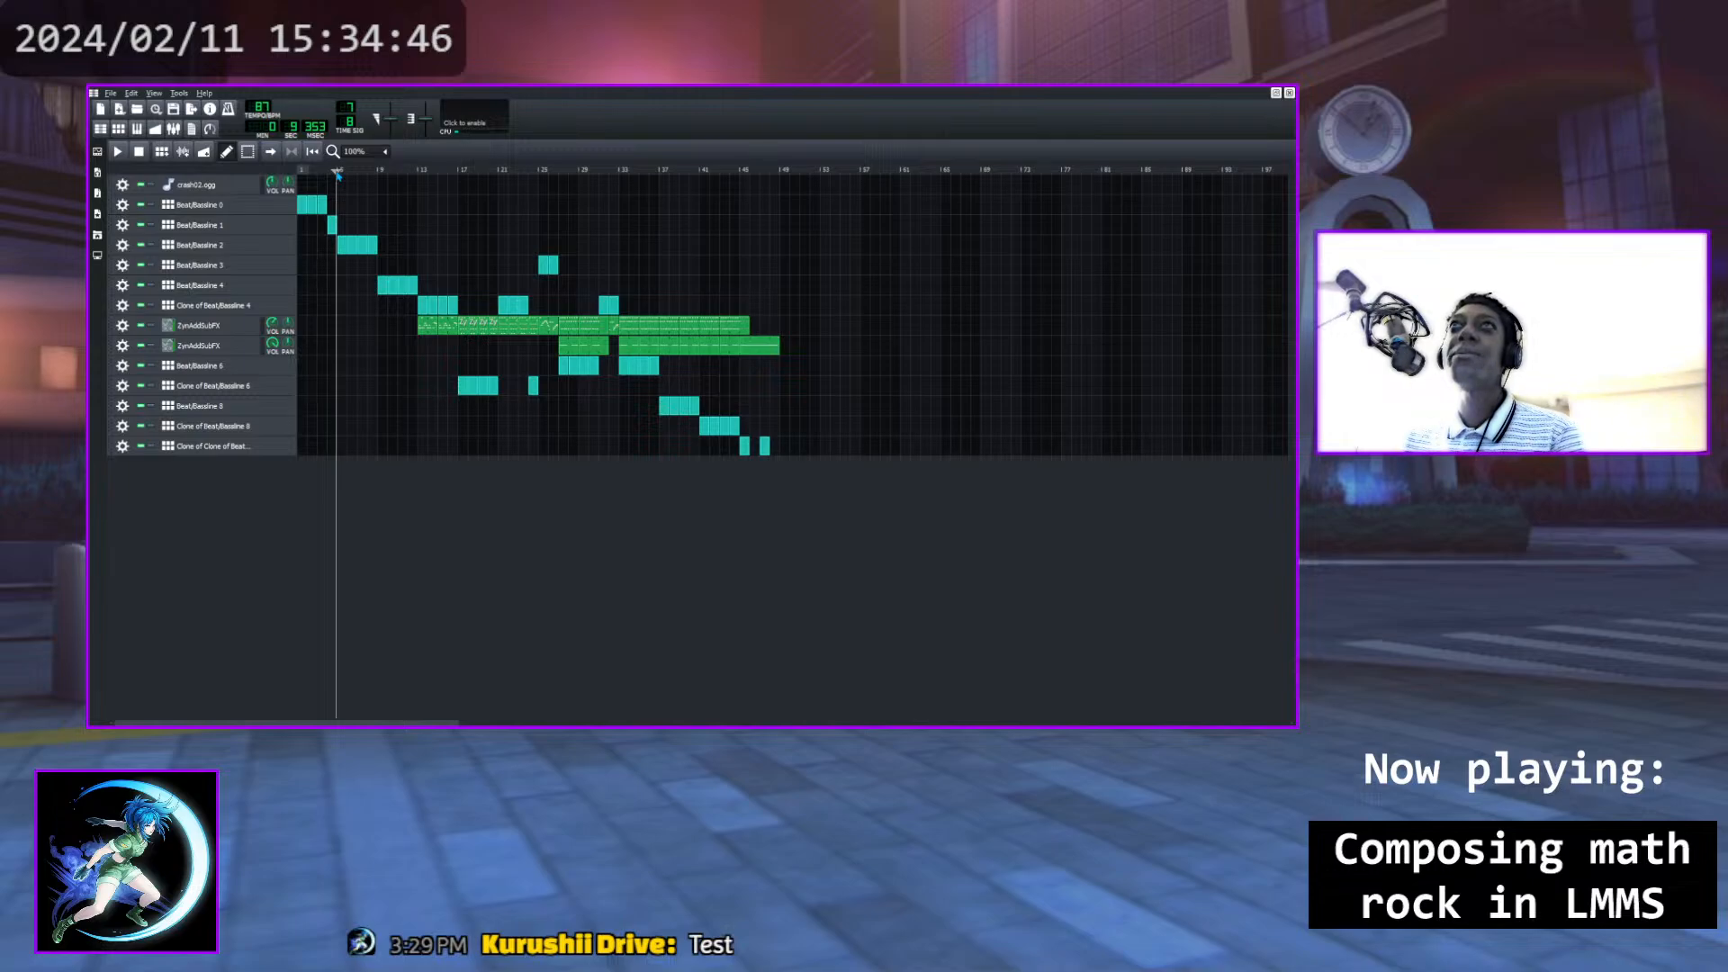
key(space)
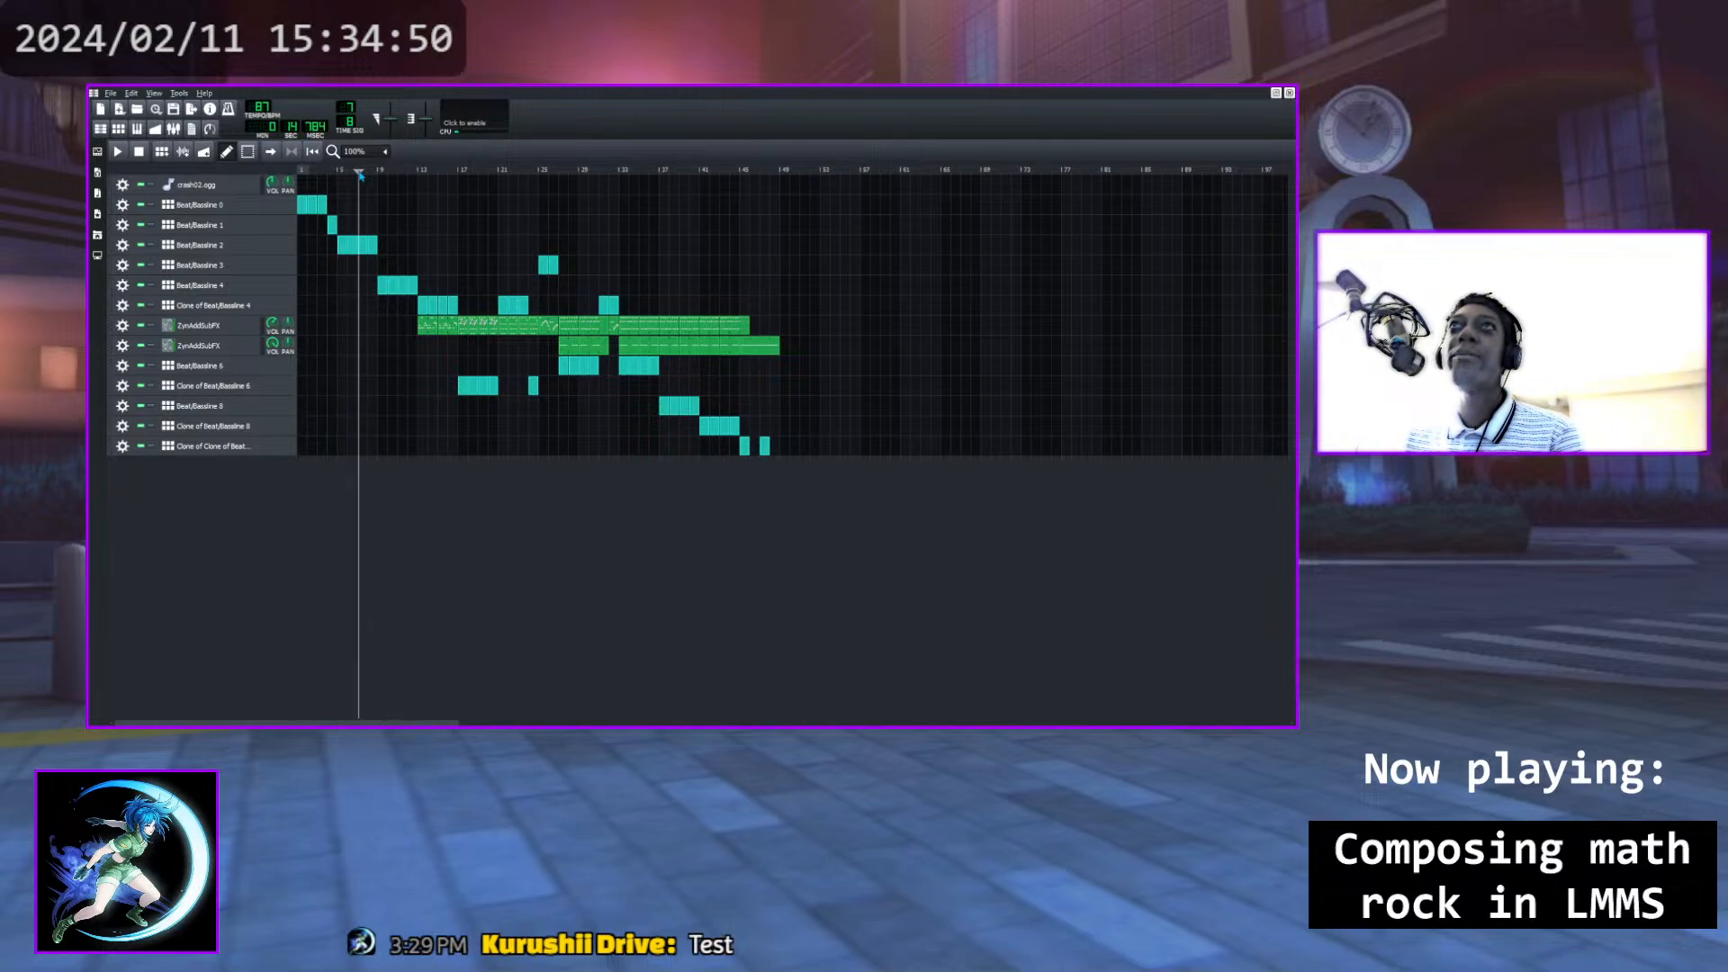
drag(359, 173, 349, 177)
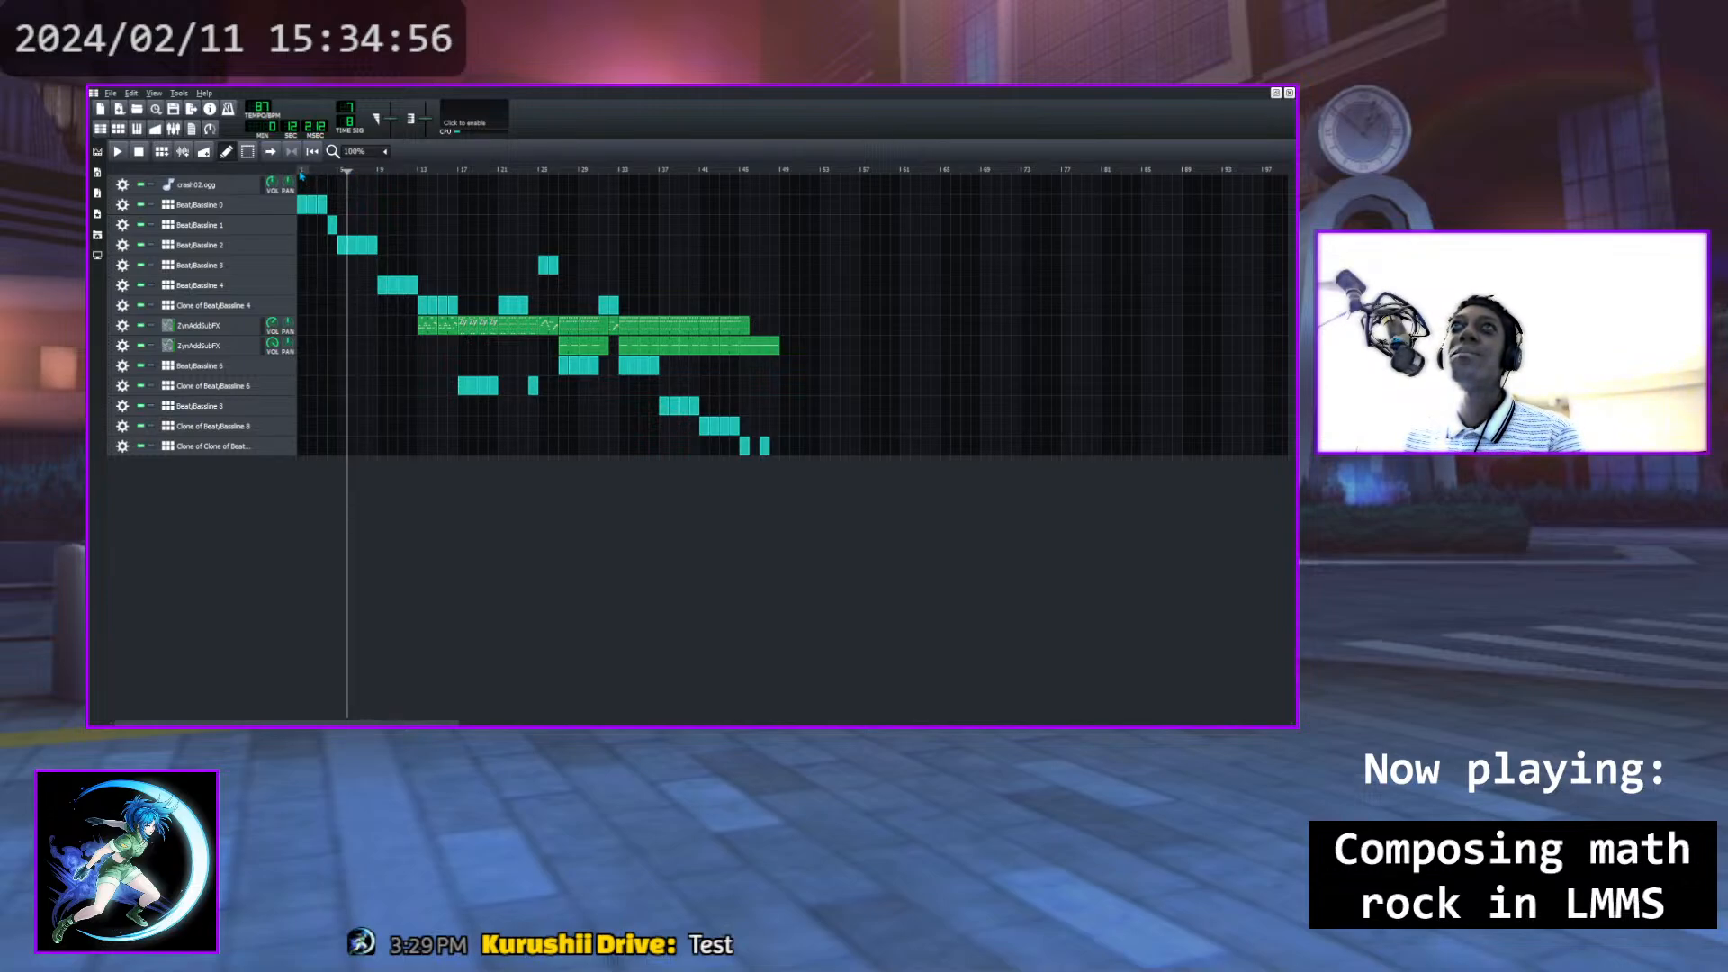
Play the opening Beat/Bassline 0 section from the song start and the beginning of the Beat/Bassline 2 section
click(299, 171)
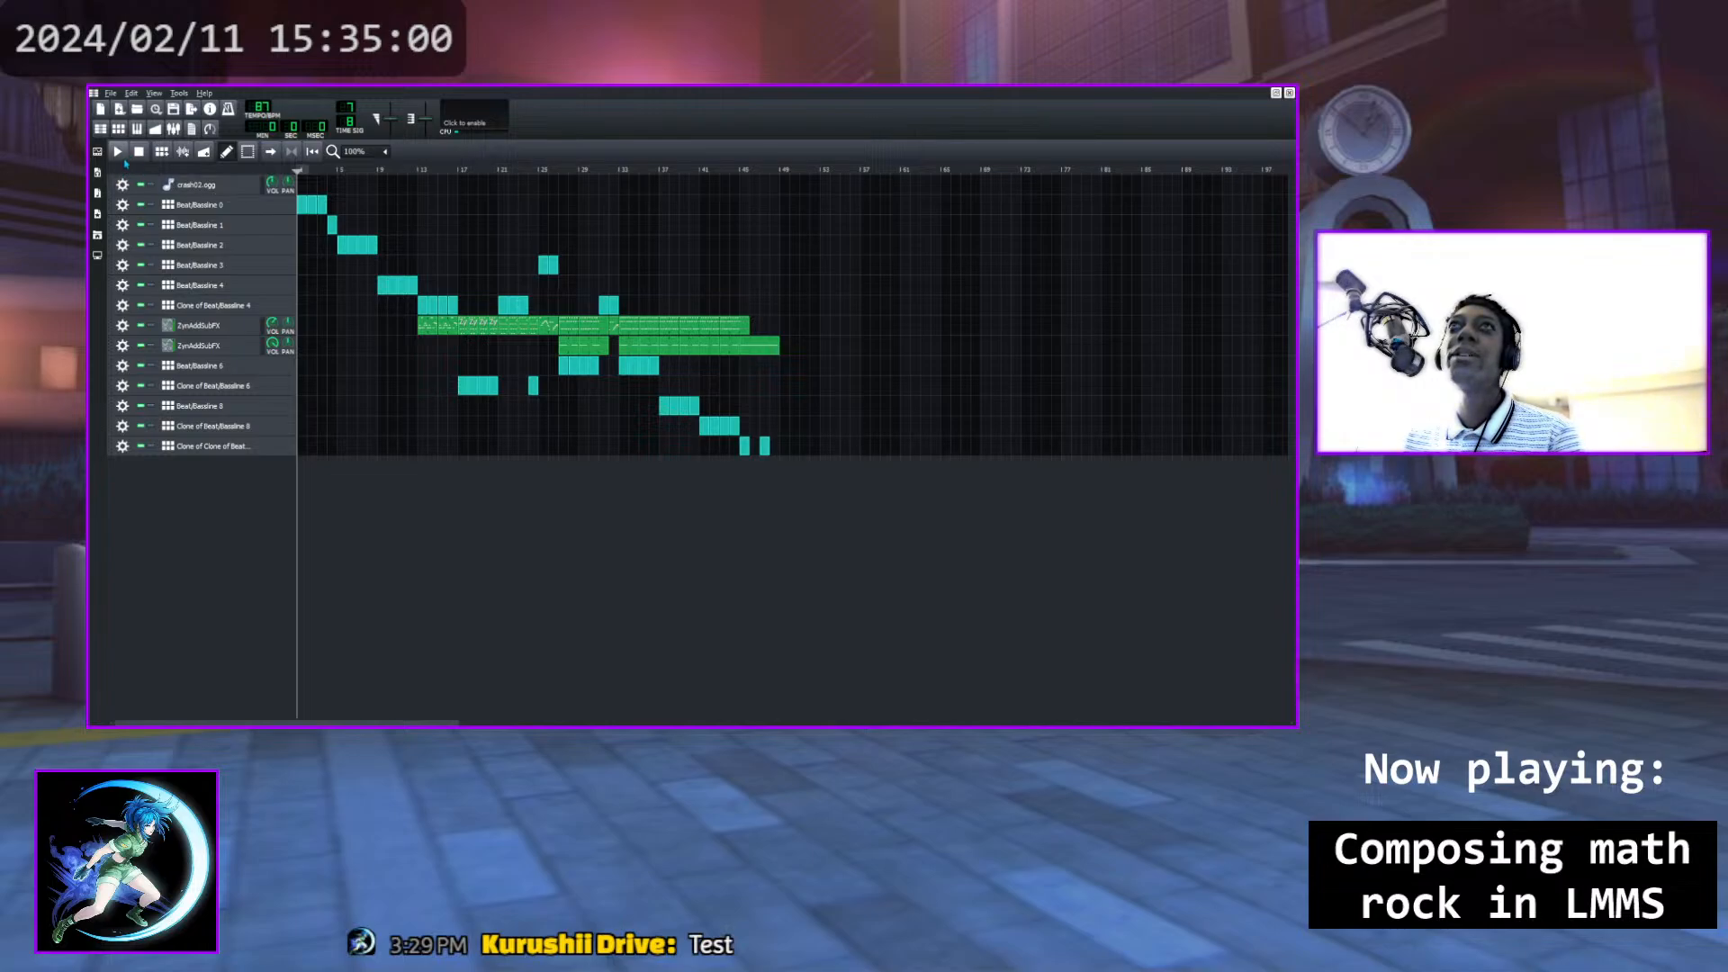
click(117, 151)
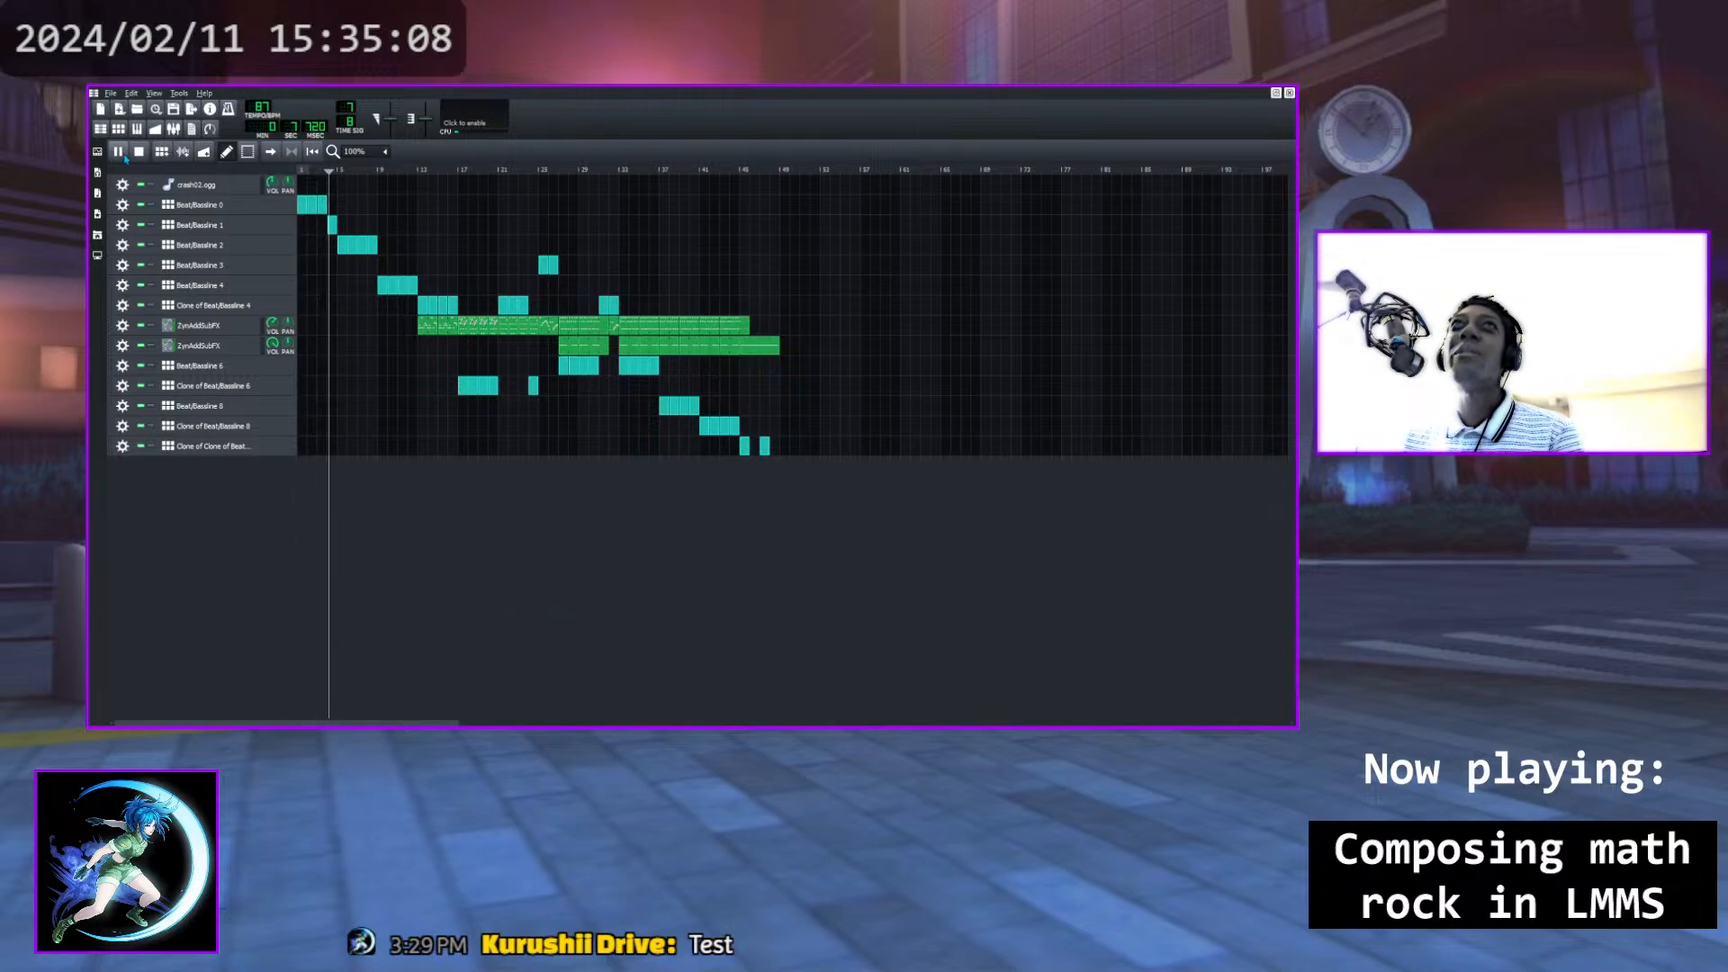
key(space)
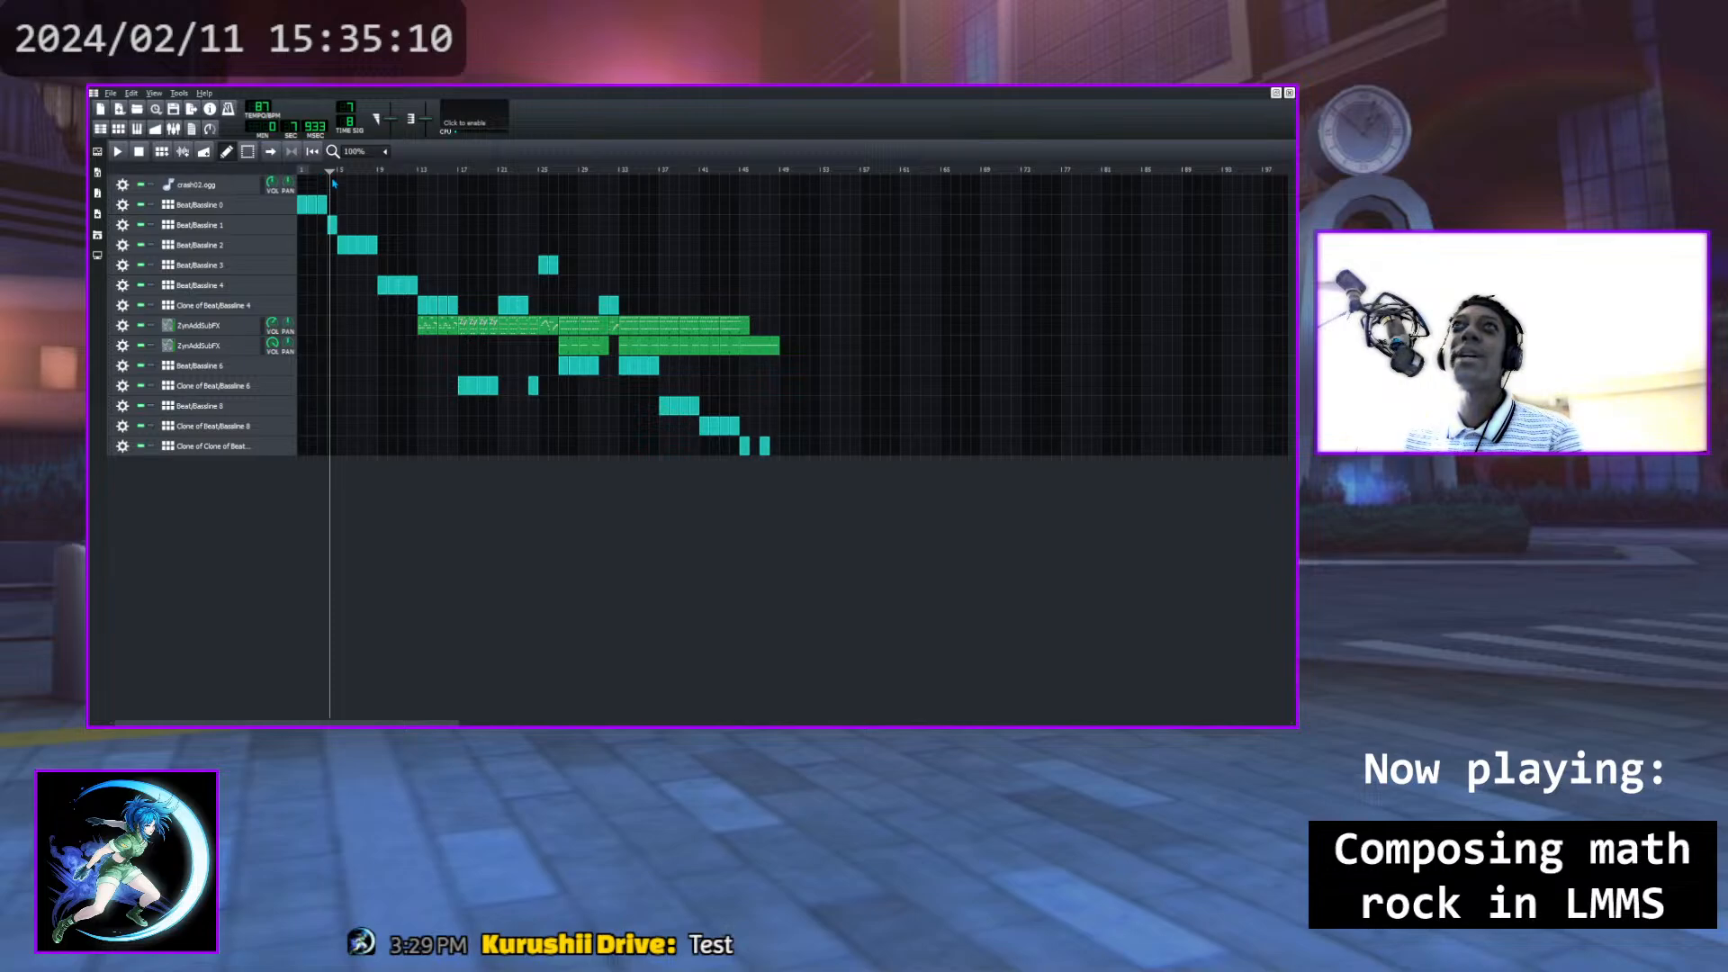
drag(329, 172, 337, 174)
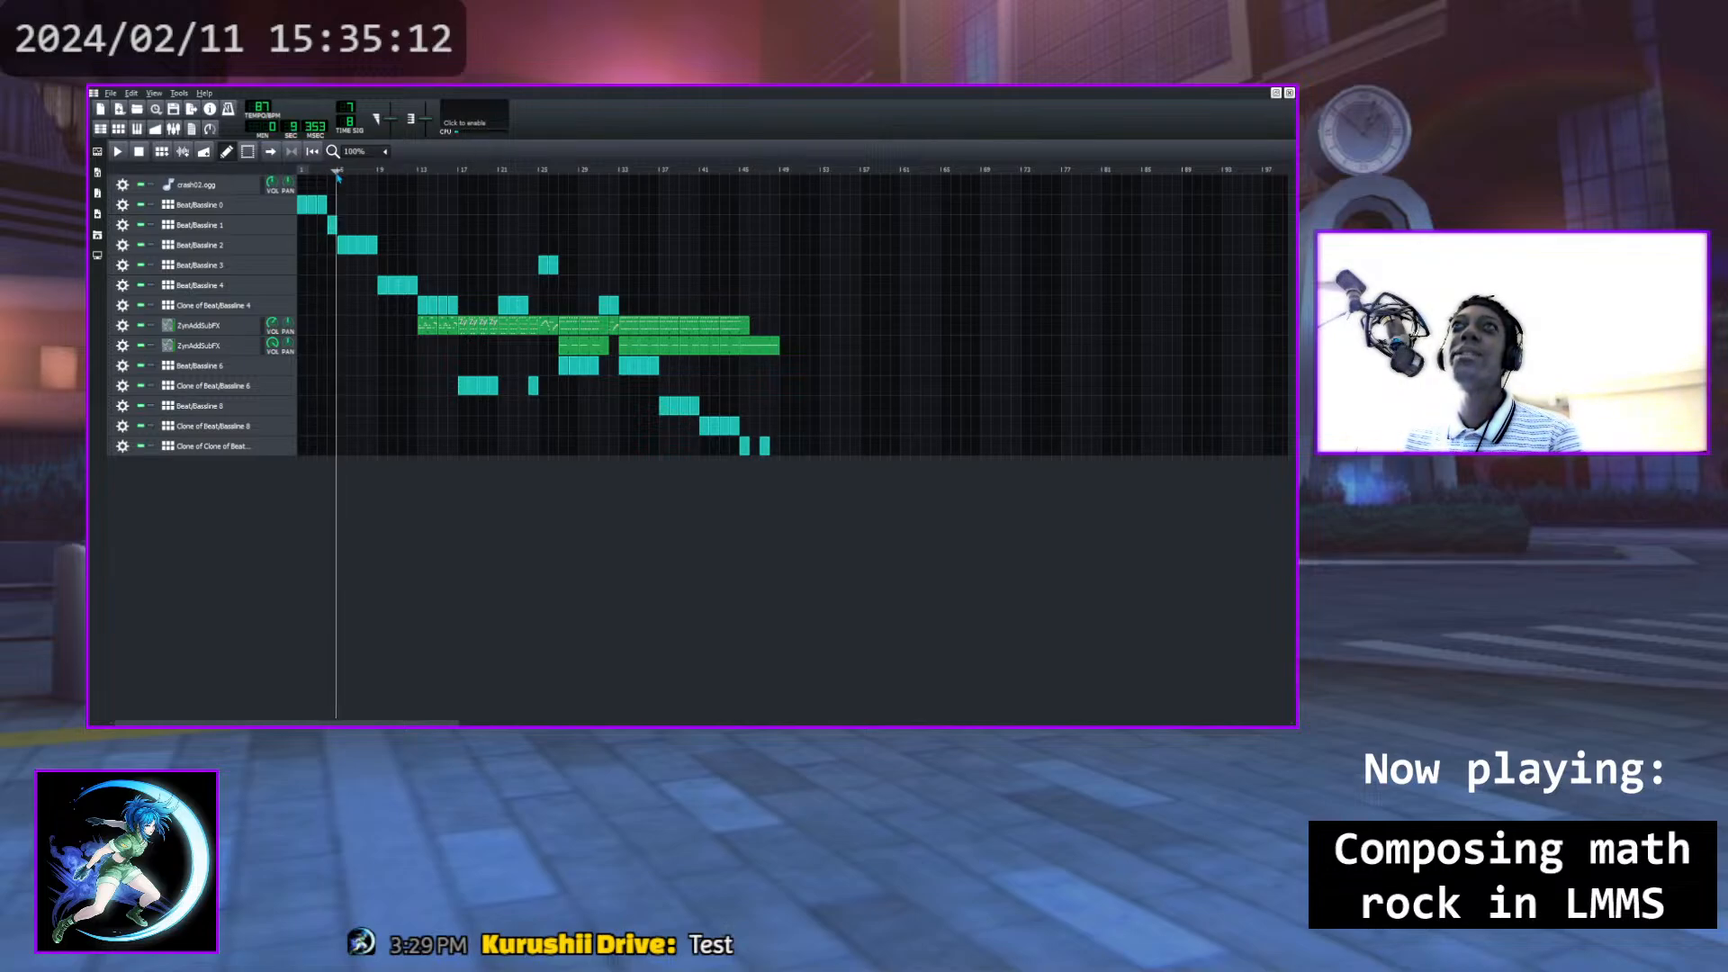
click(127, 154)
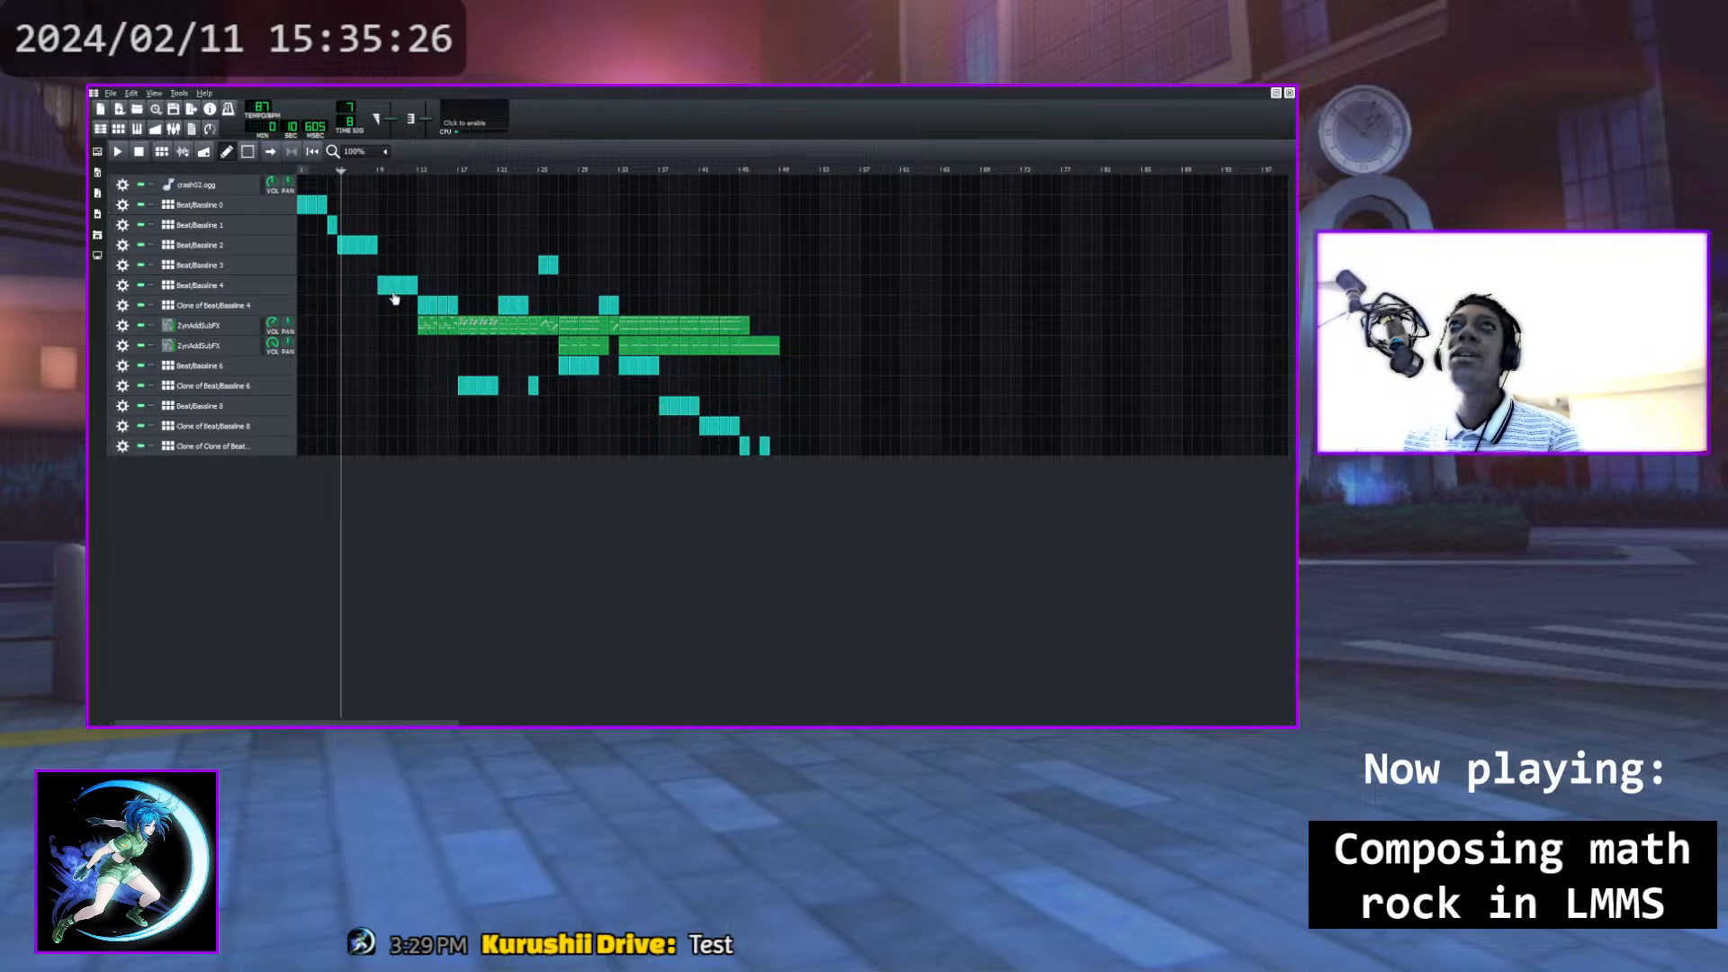
Play on from Beat/Bassline 2 to the Beat/Bassline 3 block and set the playhead just before that block
key(space)
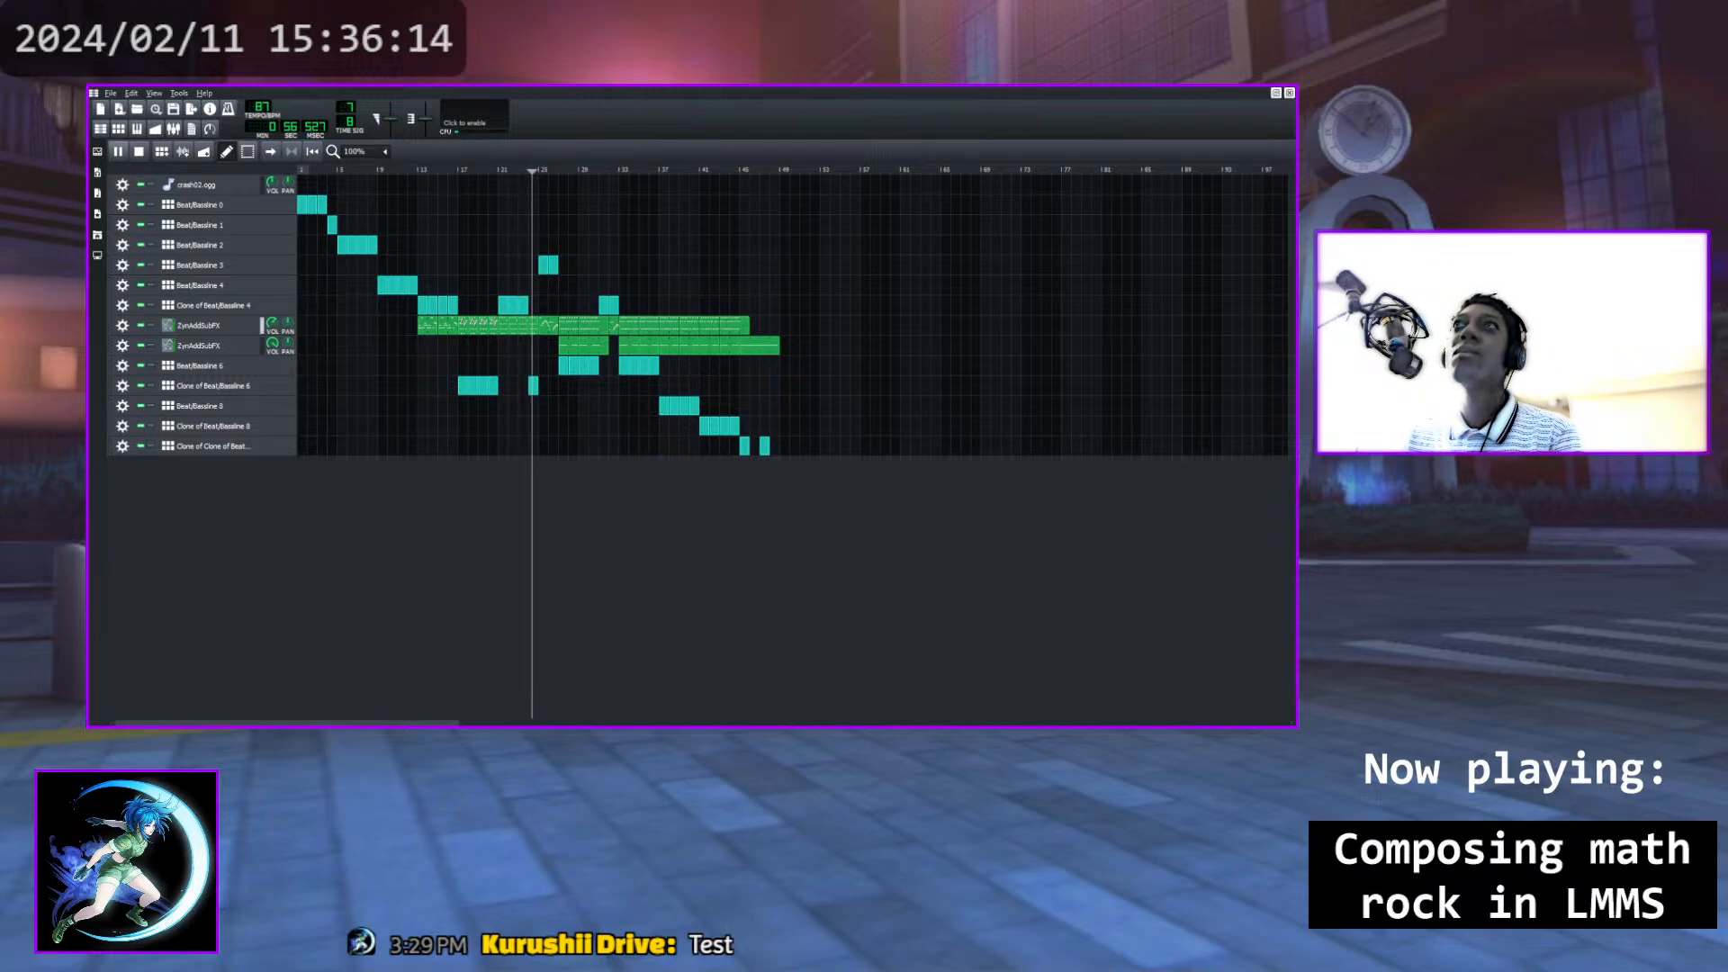
key(space)
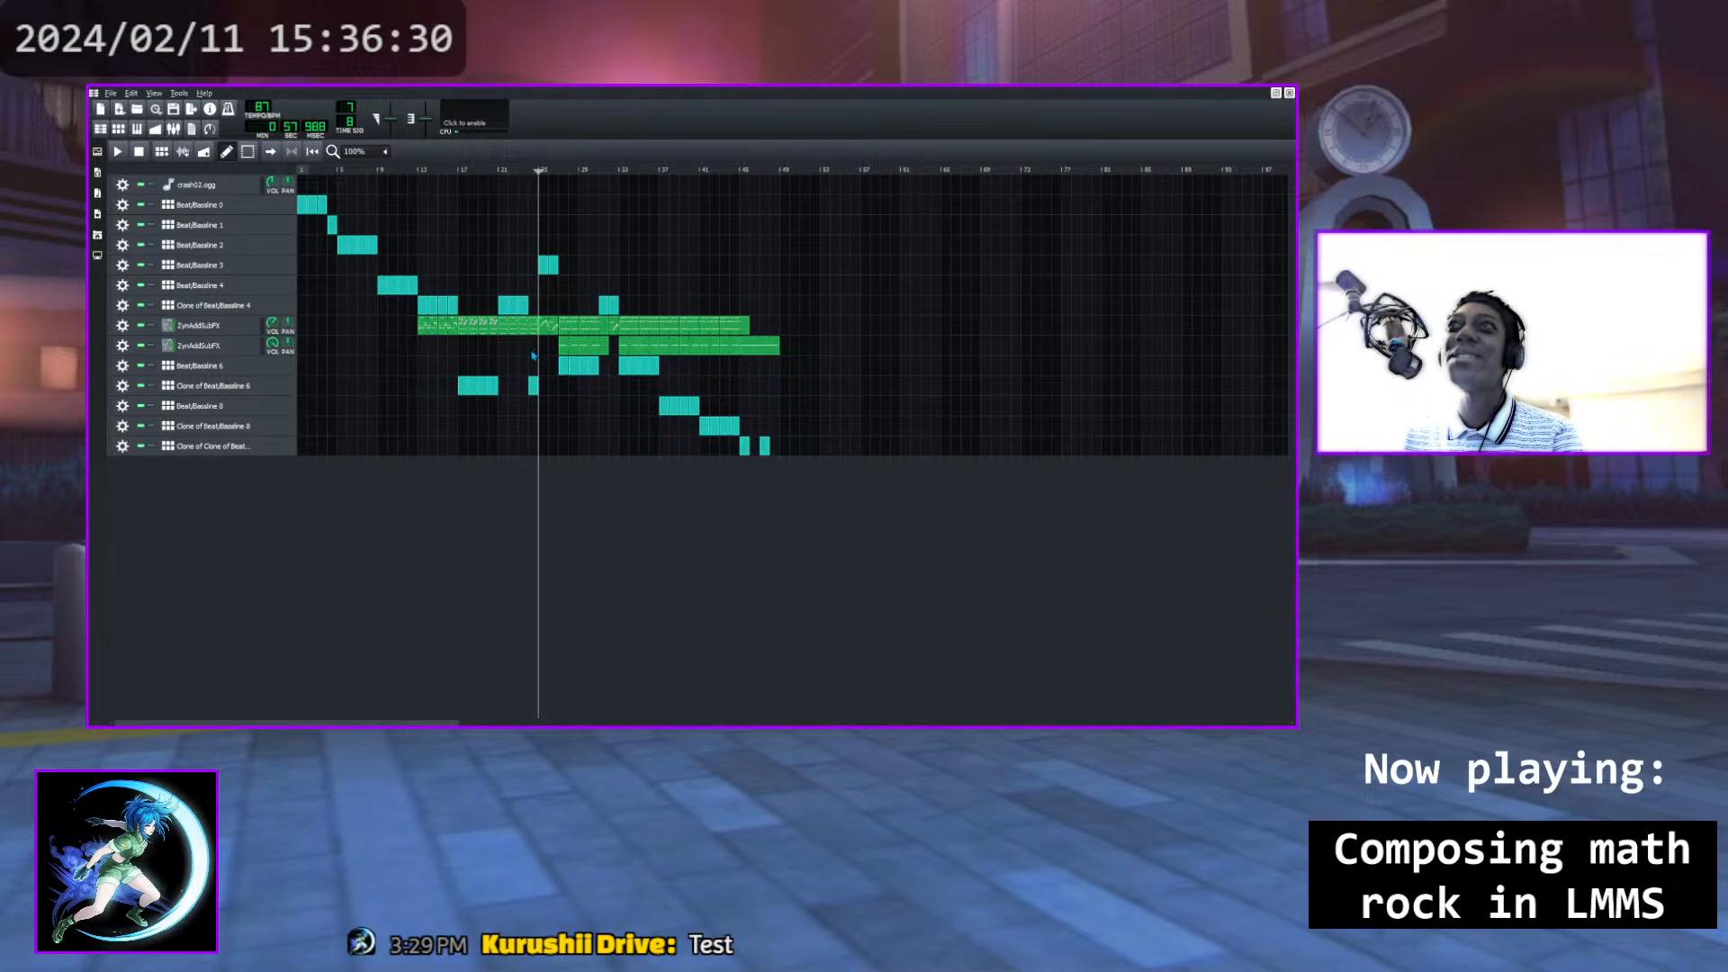
drag(540, 172, 535, 174)
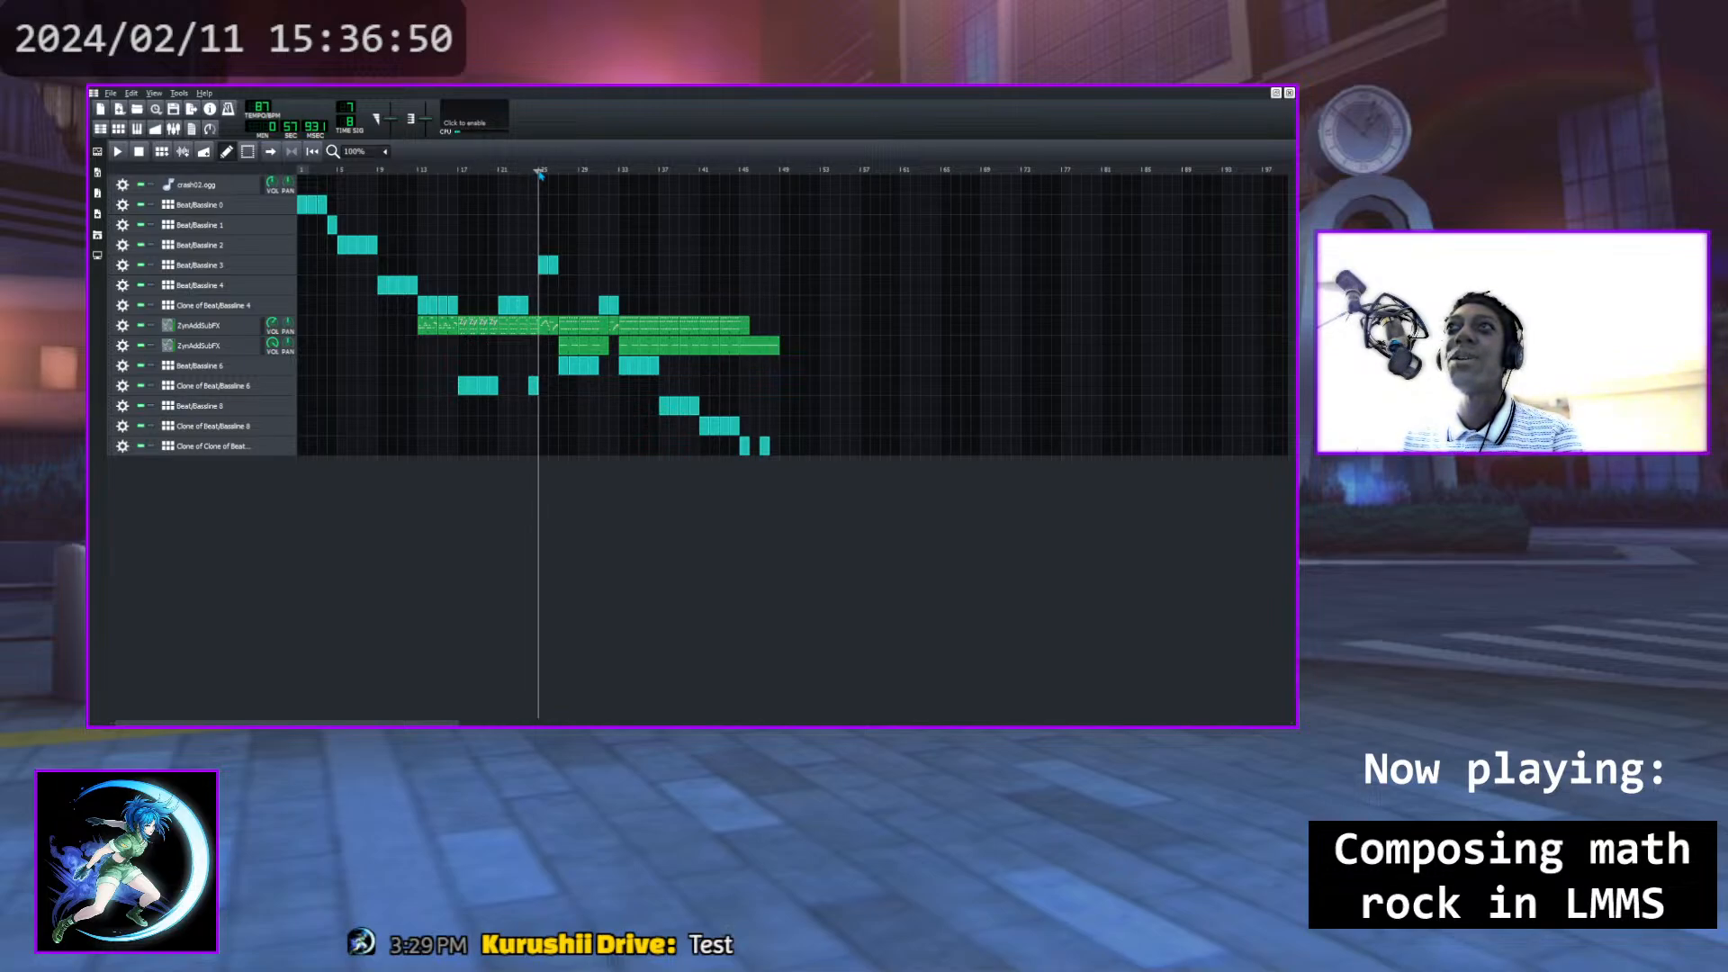
drag(539, 174, 536, 174)
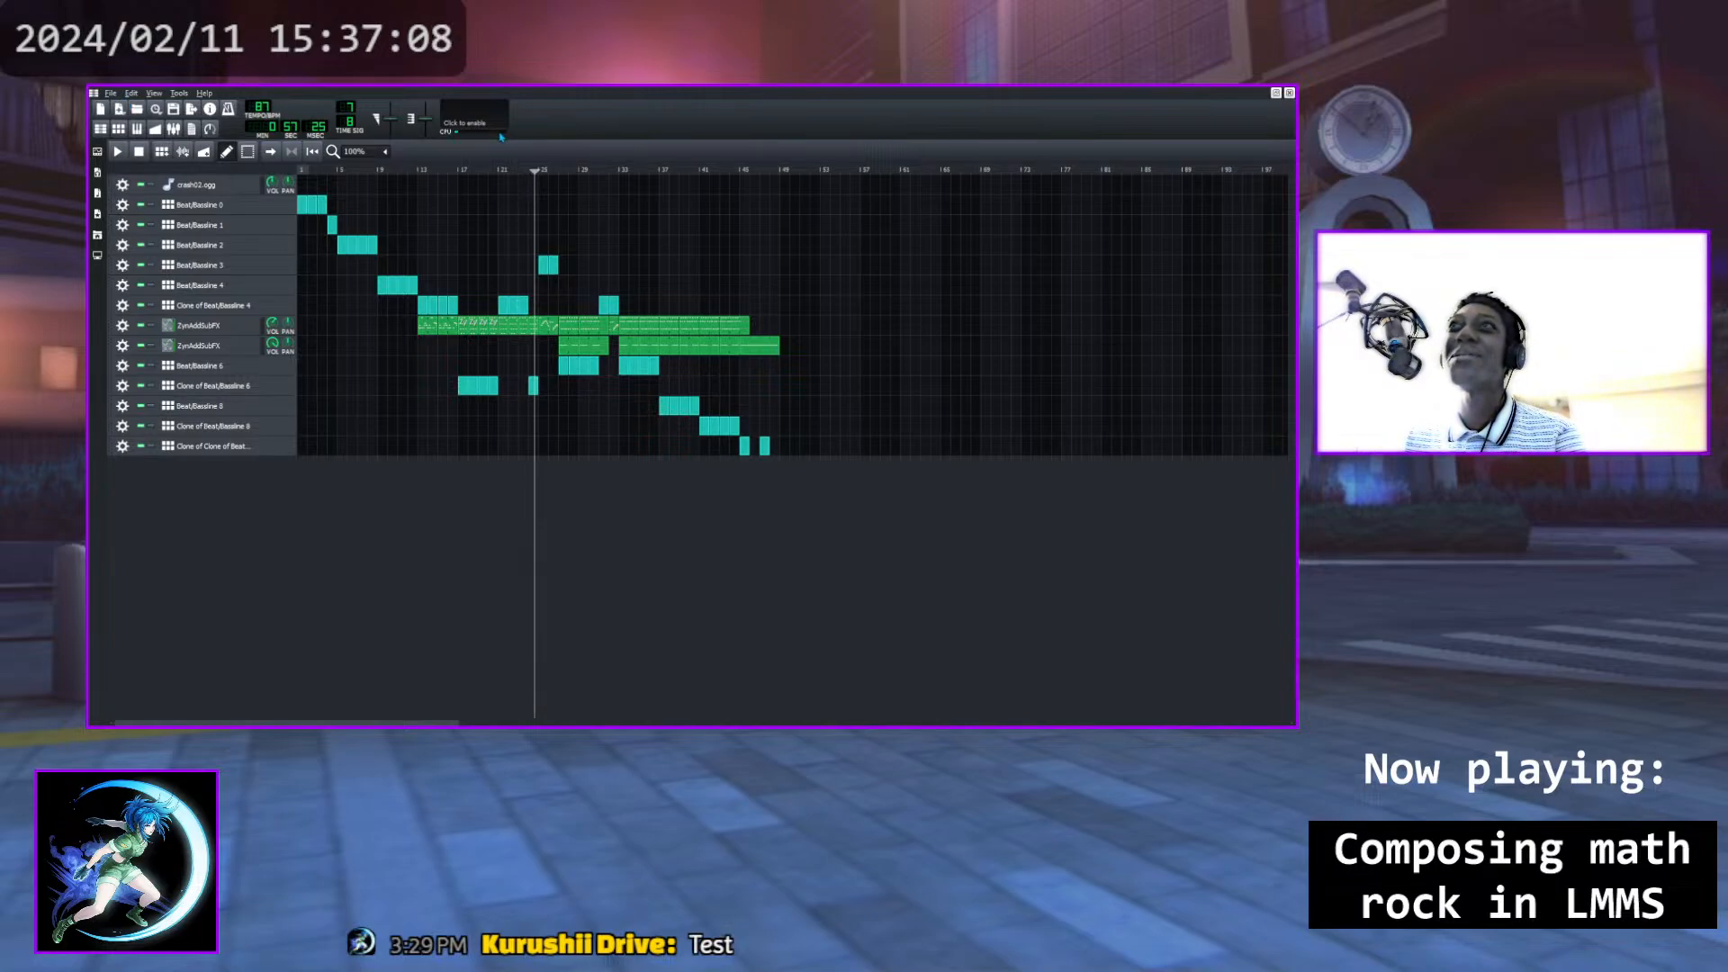
click(534, 172)
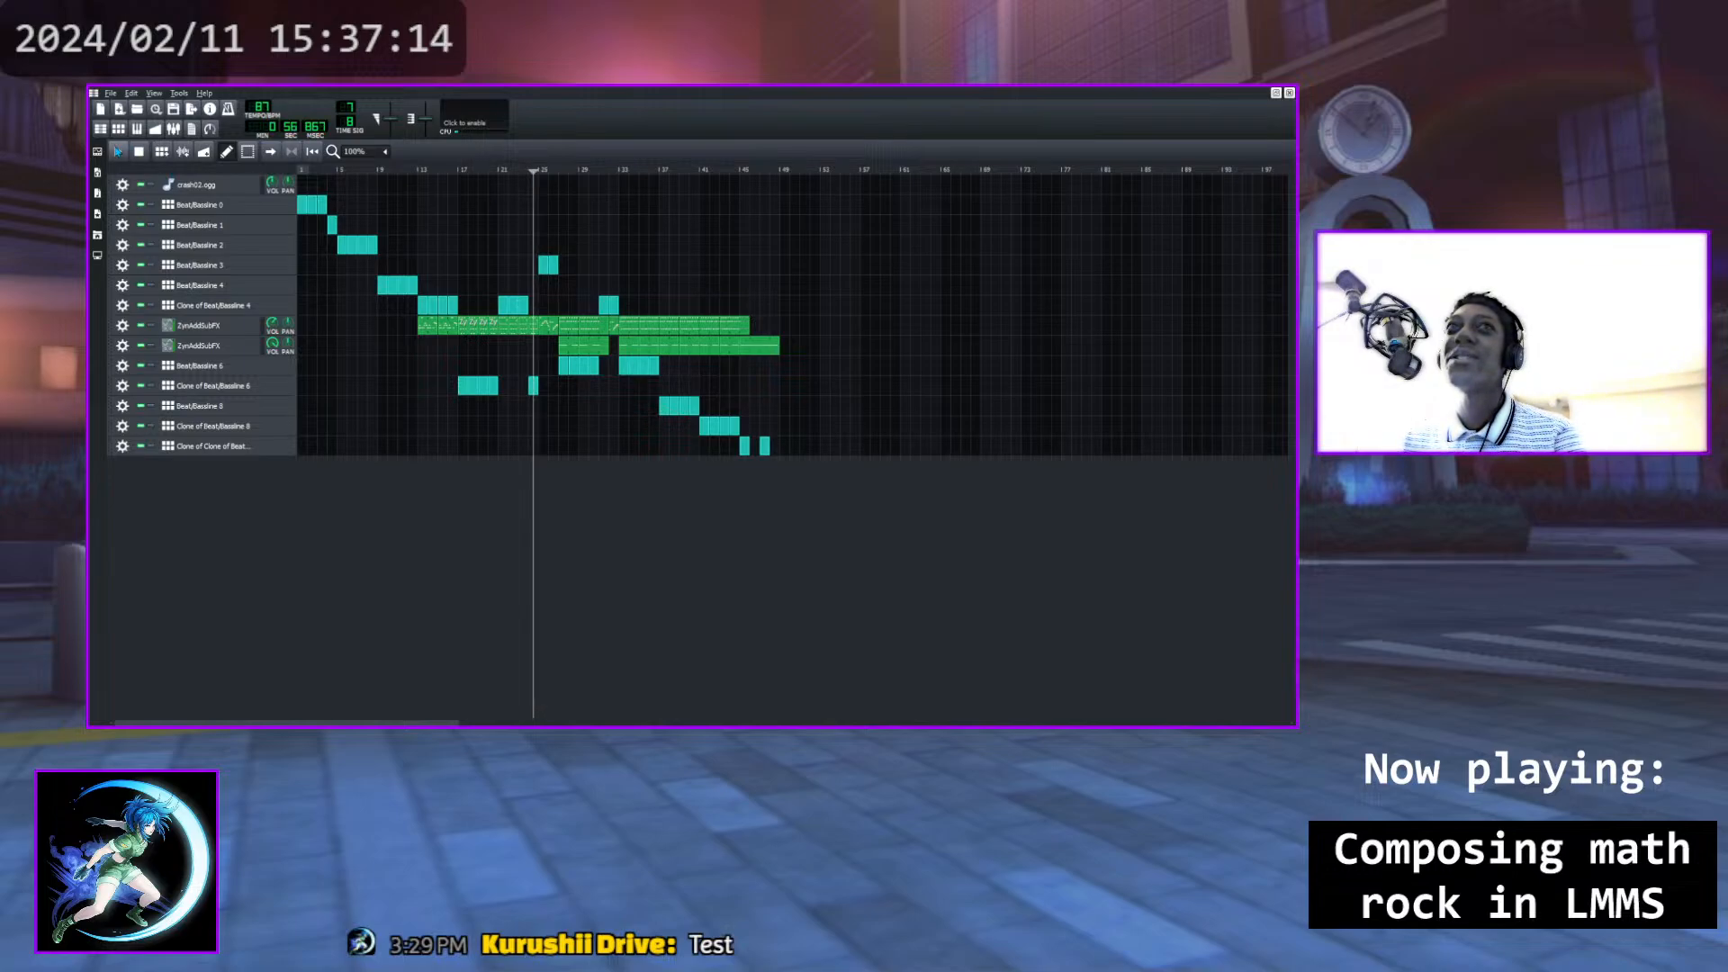
Play on to the Beat/Bassline 8 block, and replay the section from within the first Beat/Bassline 6 block
key(space)
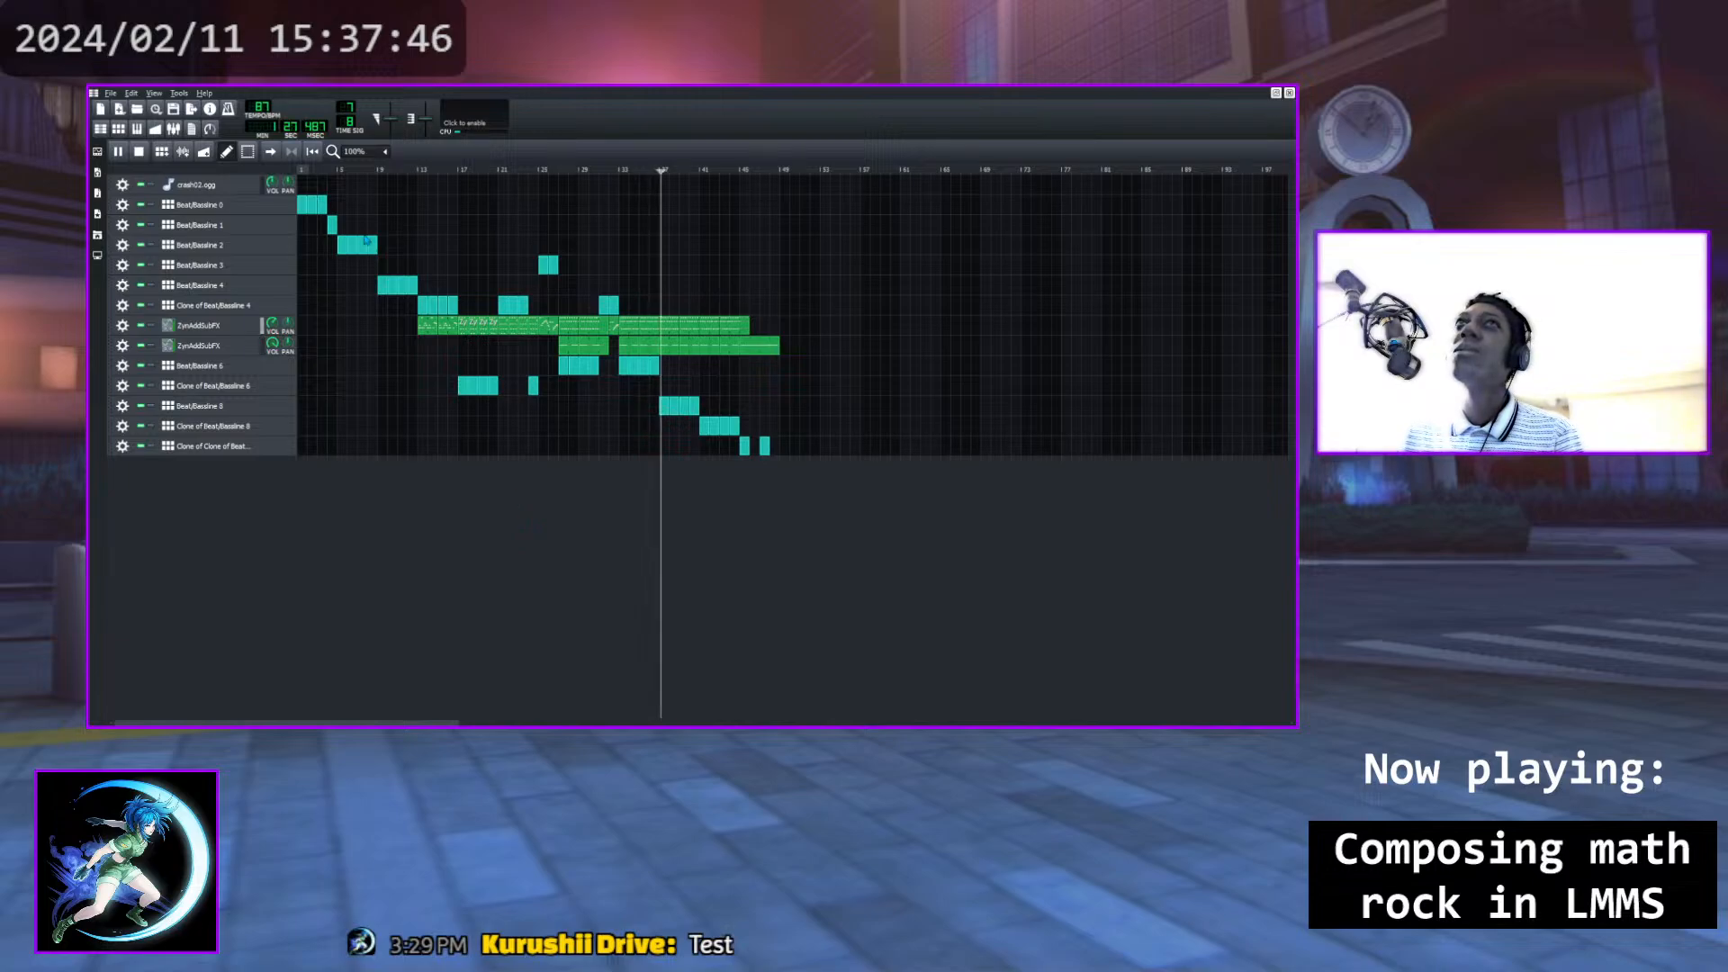
key(space)
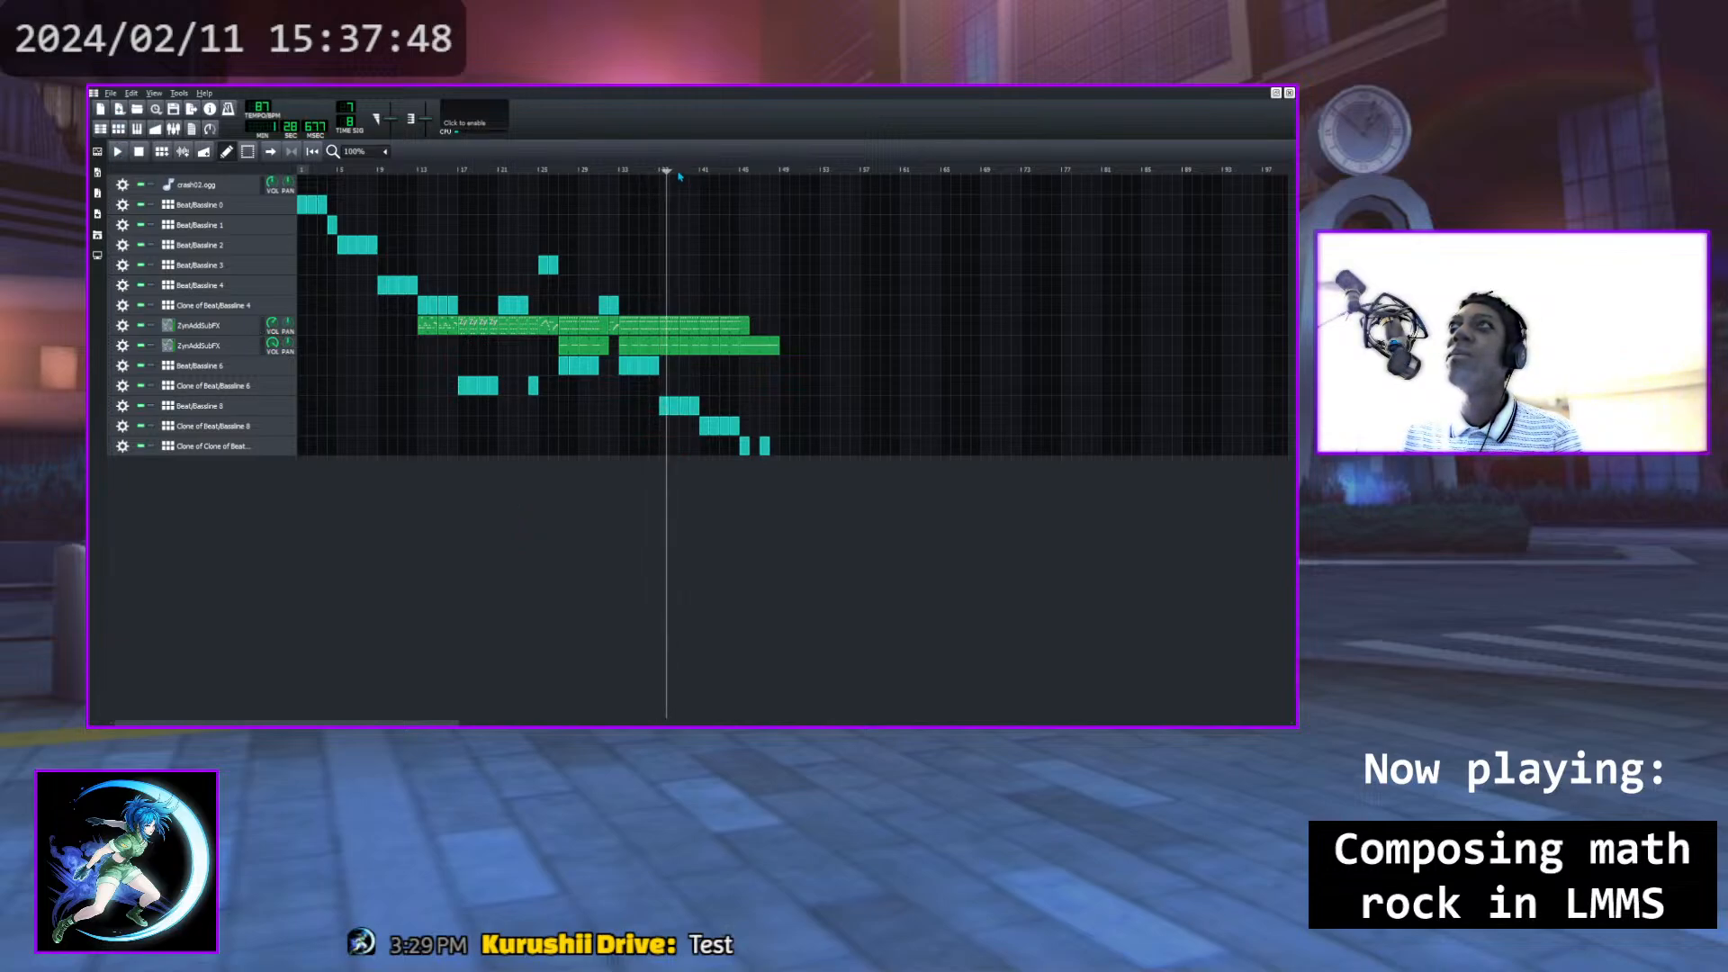
drag(666, 171, 621, 171)
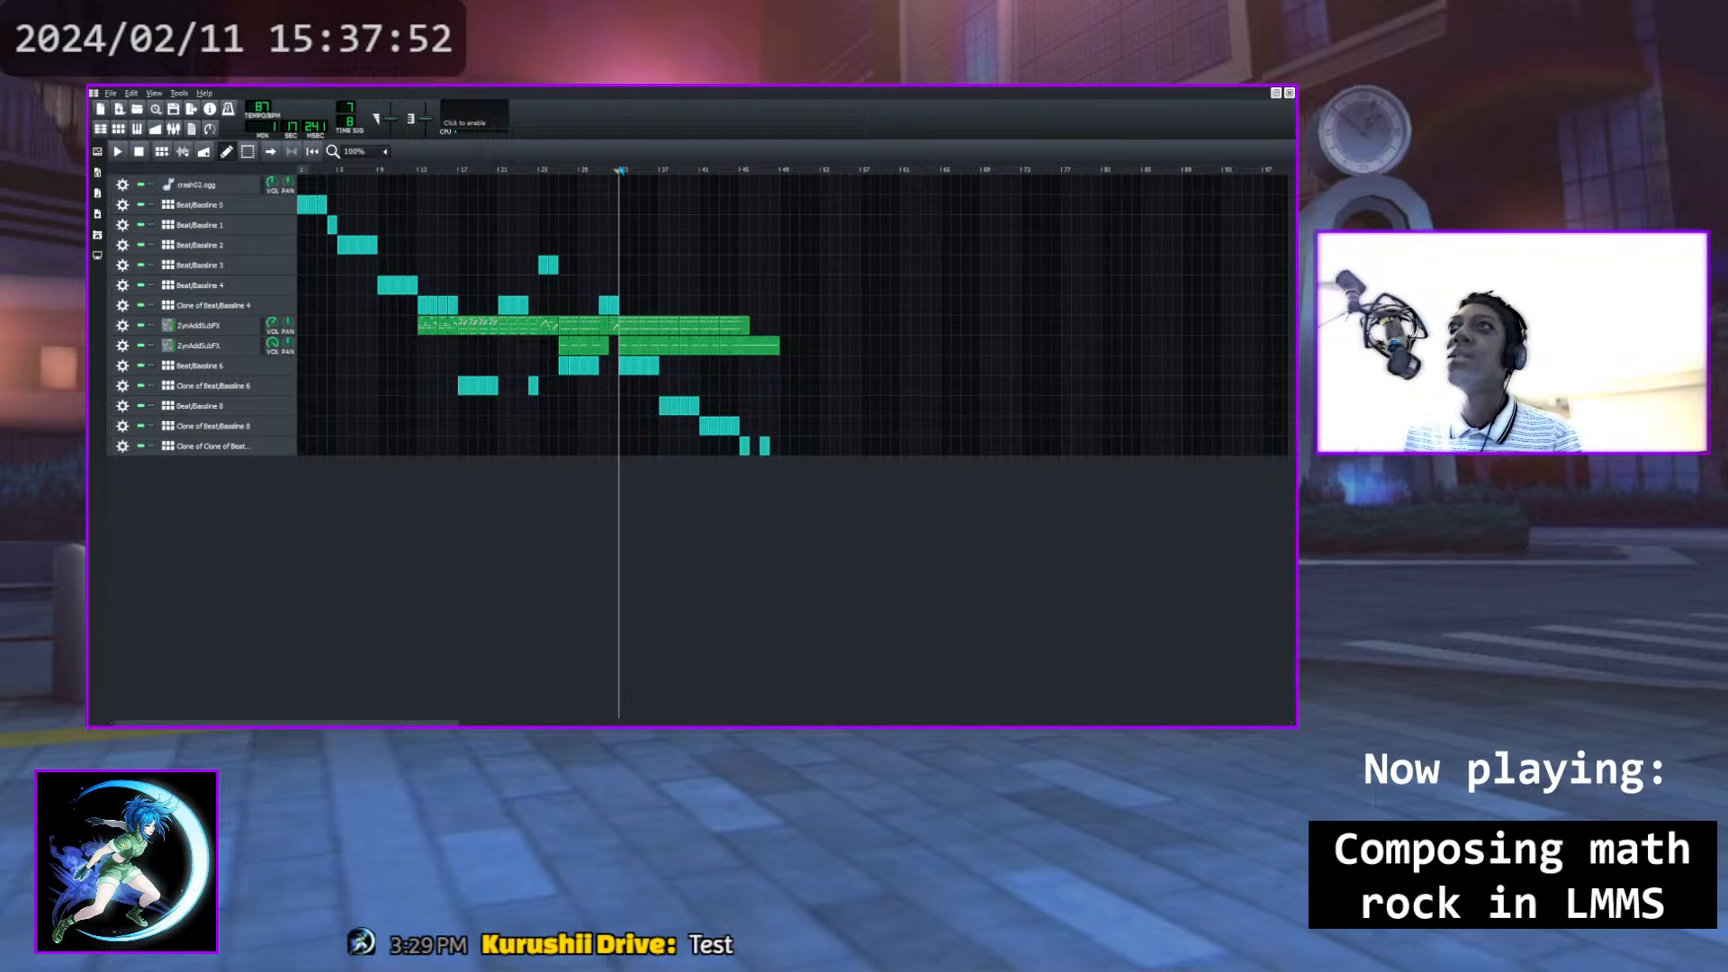
drag(621, 171, 577, 173)
click(118, 151)
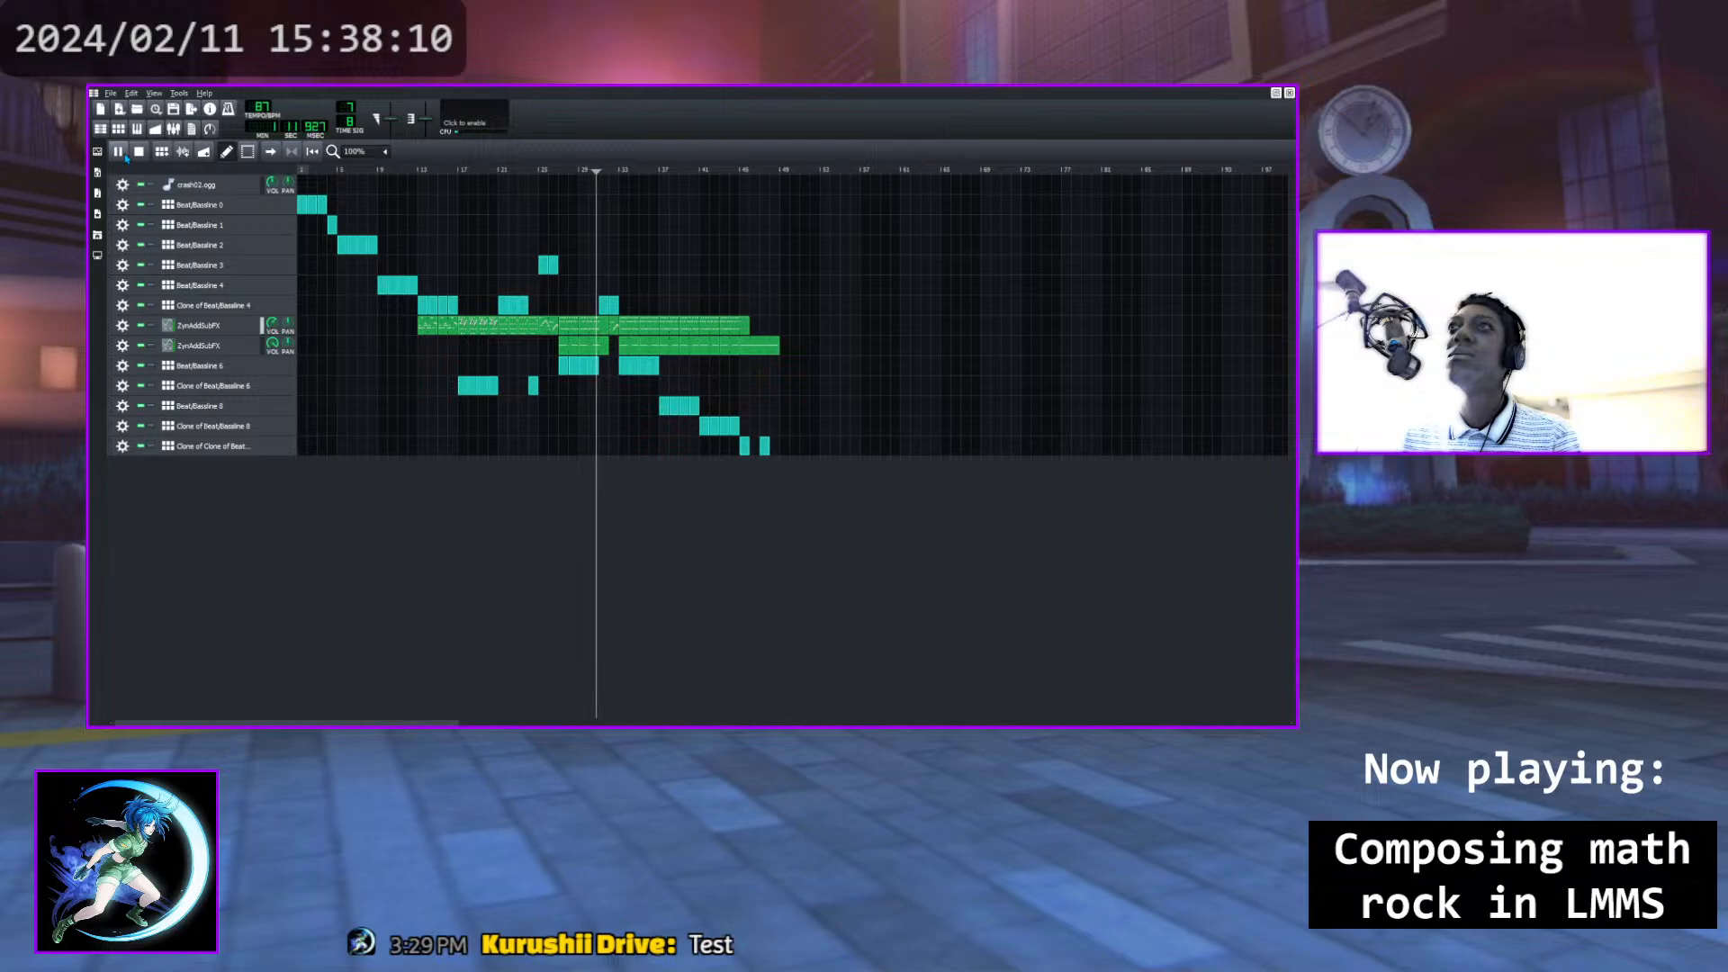
click(118, 151)
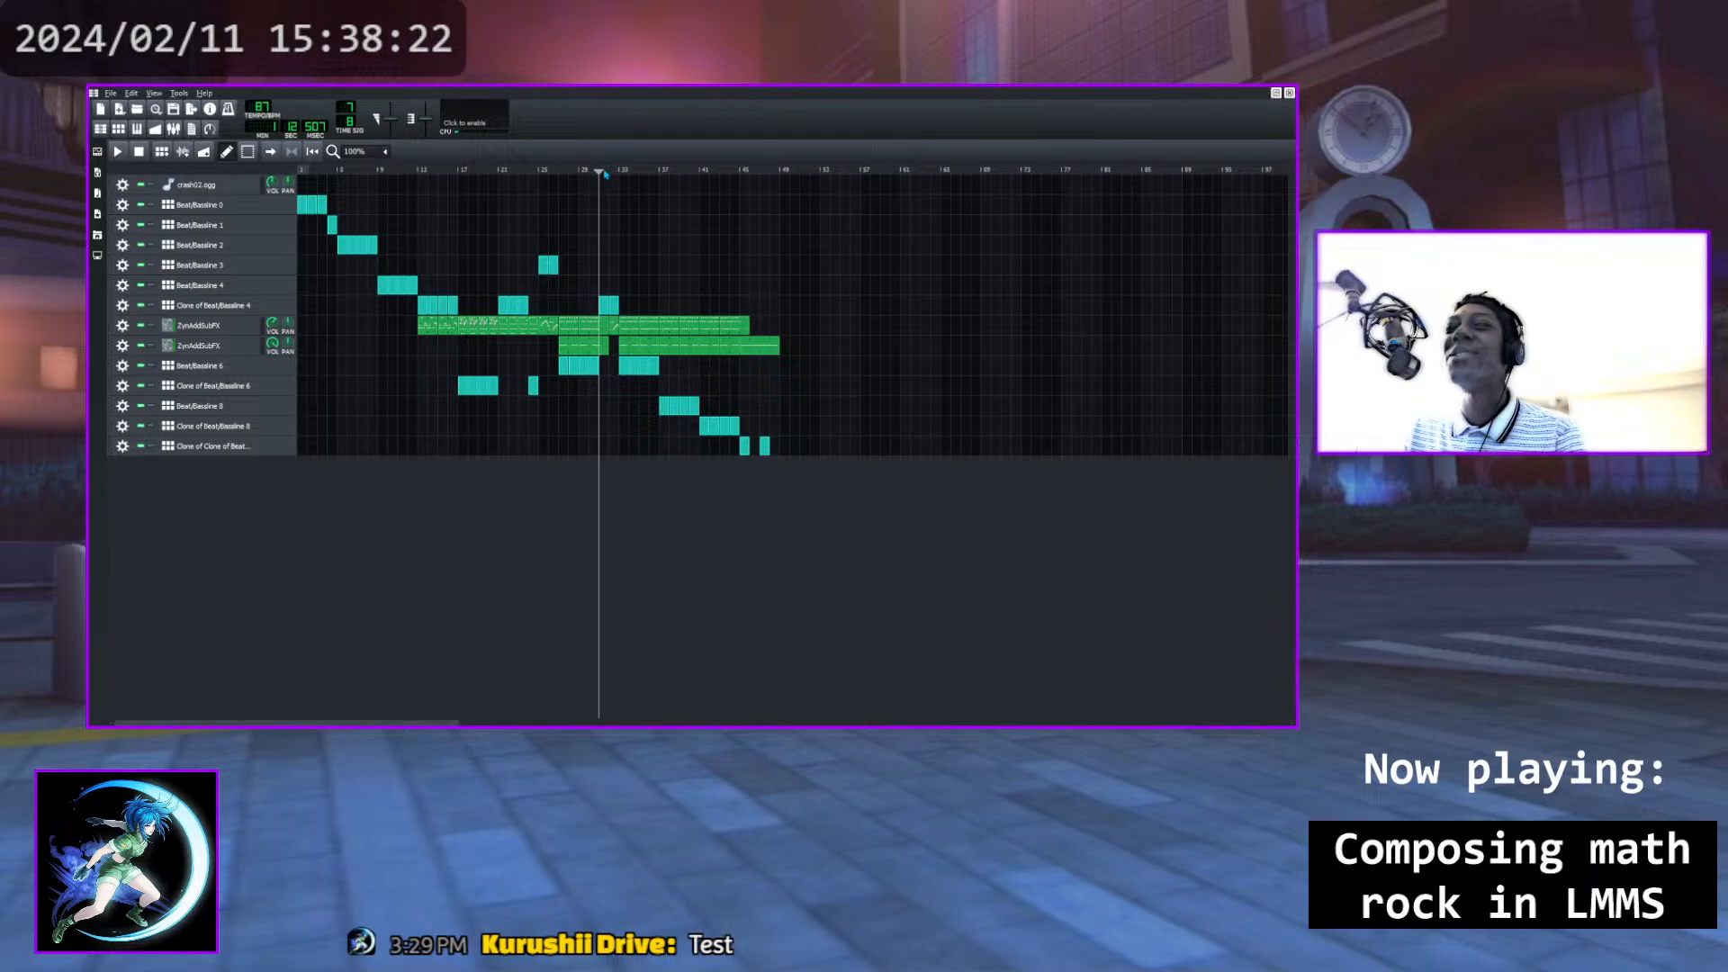
Move the playhead back to just before the last Clone of Beat/Bassline 4 block and listen to it
drag(600, 173, 621, 177)
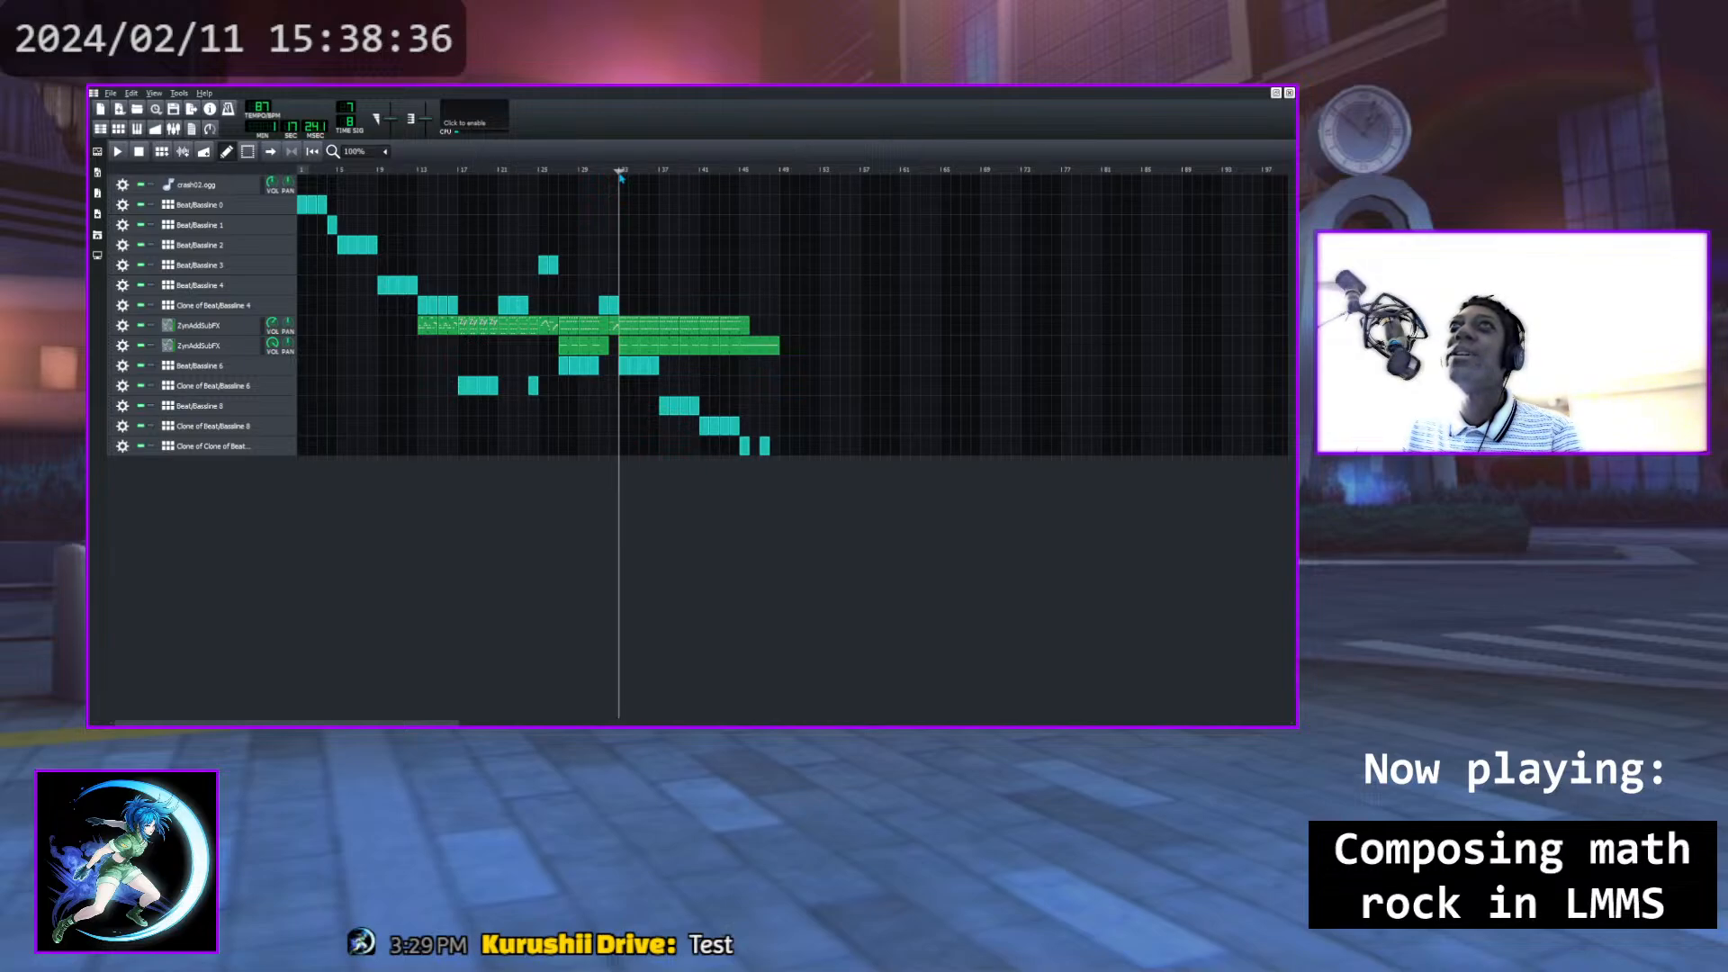
drag(621, 178, 601, 181)
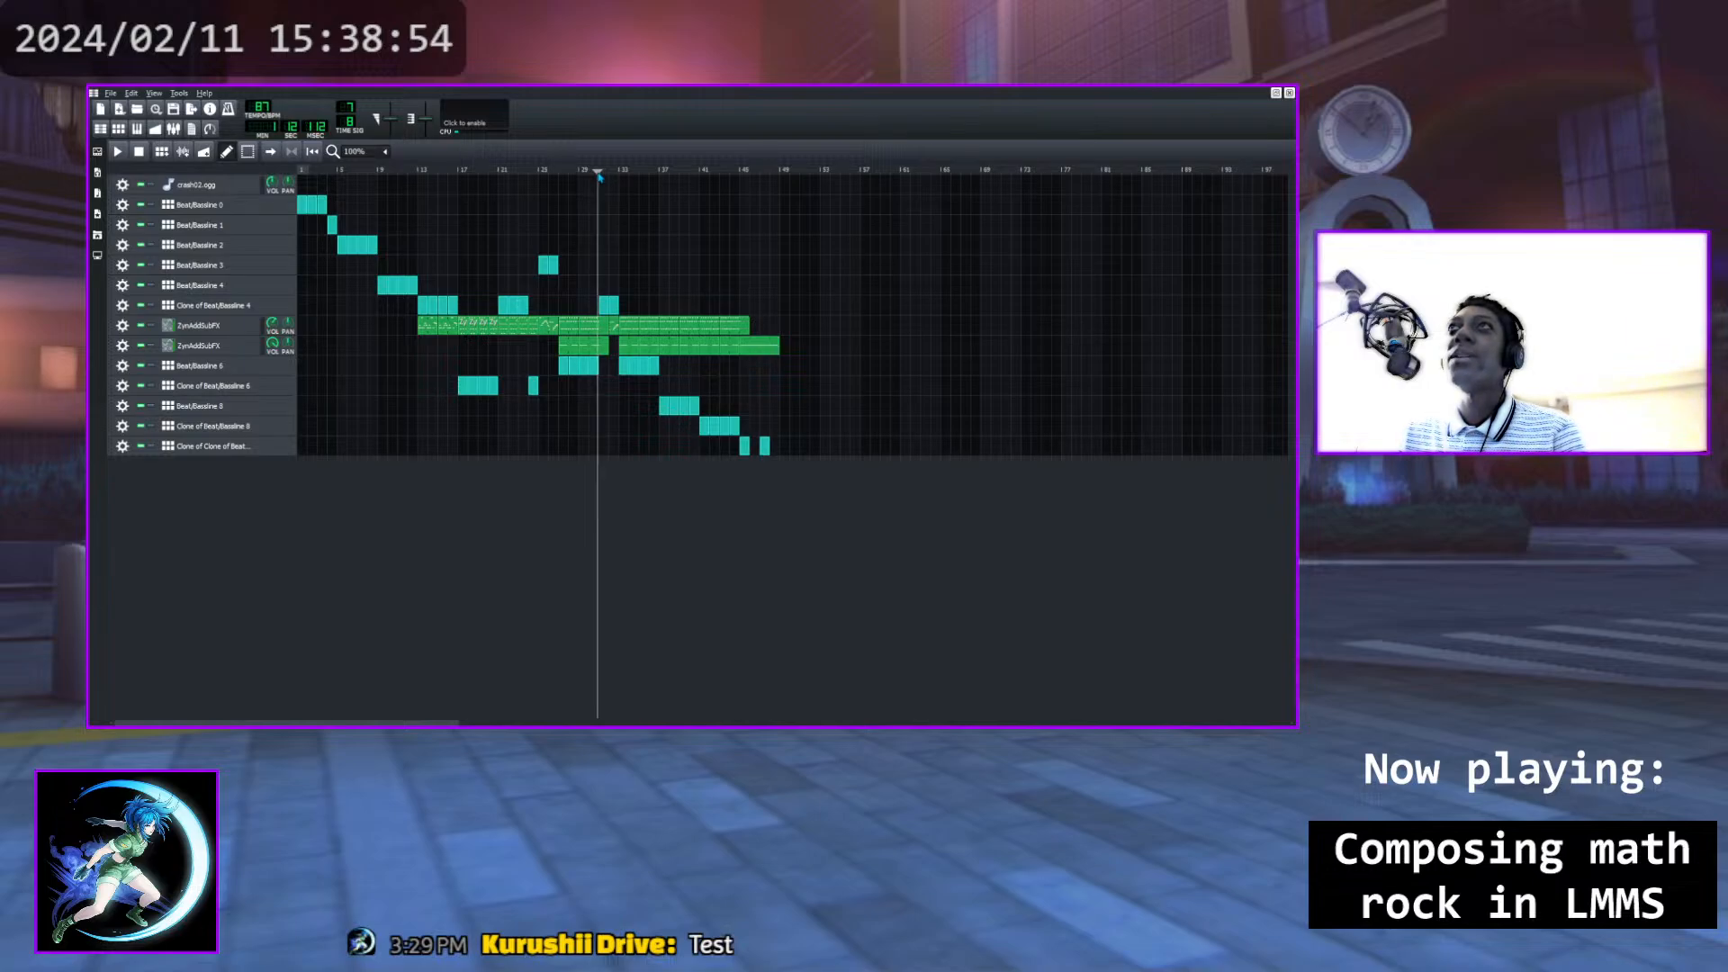
drag(599, 174, 598, 171)
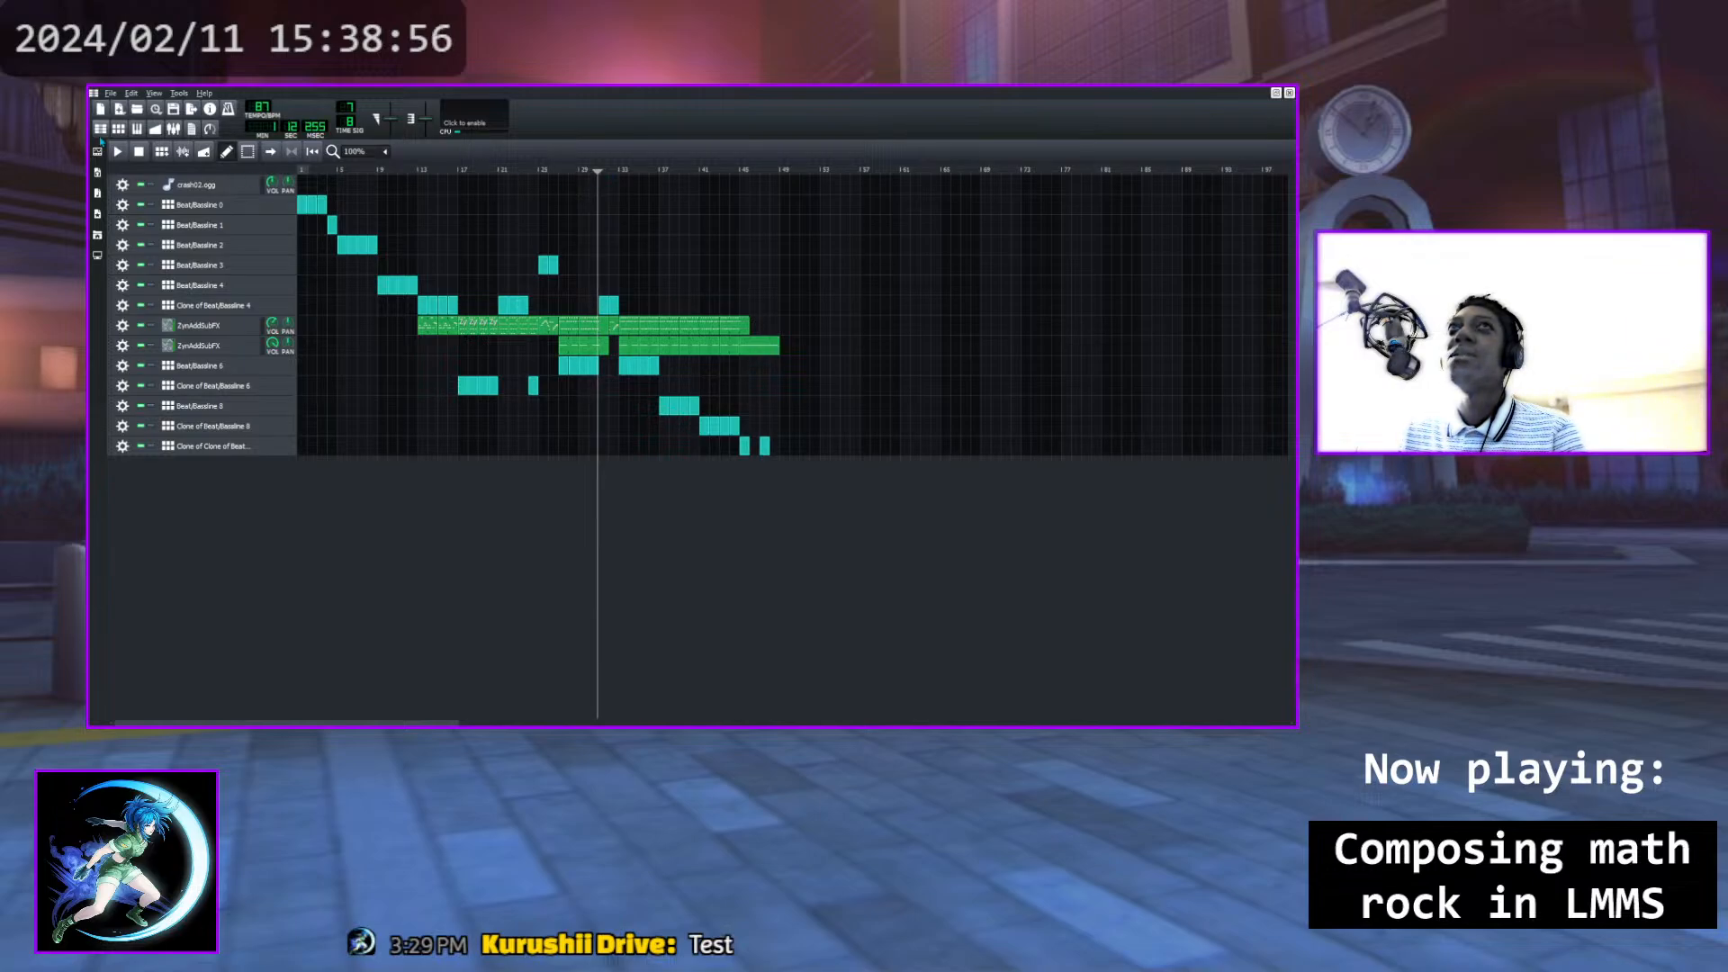
click(117, 152)
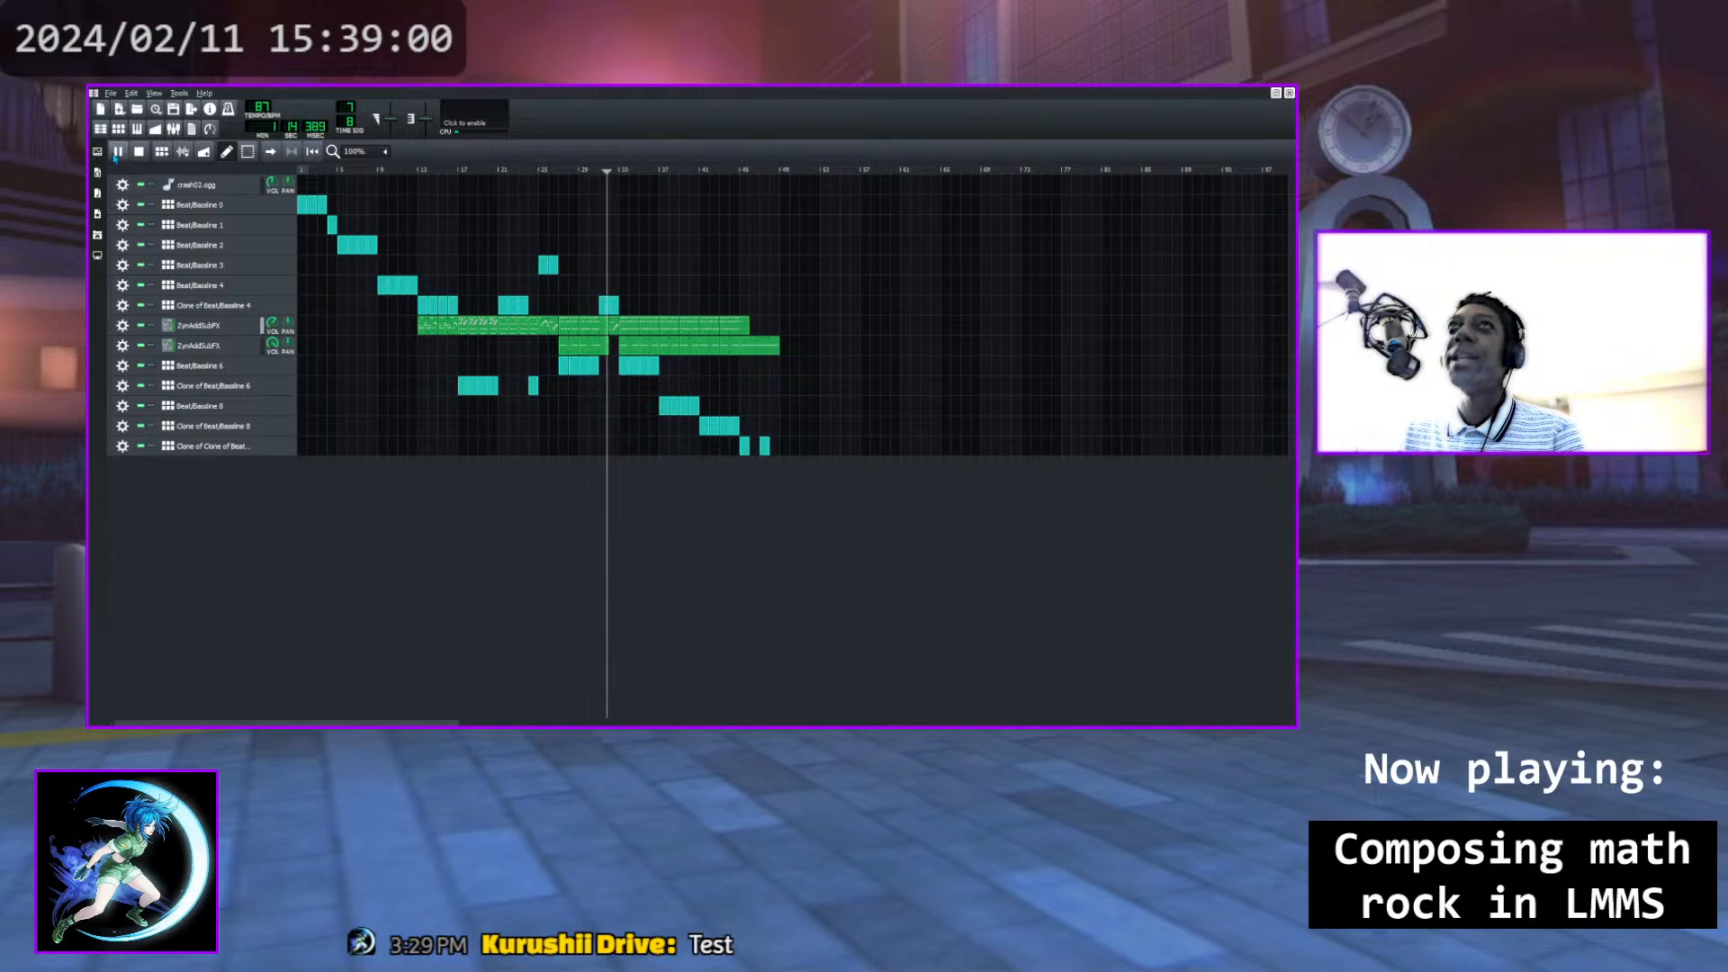
click(117, 153)
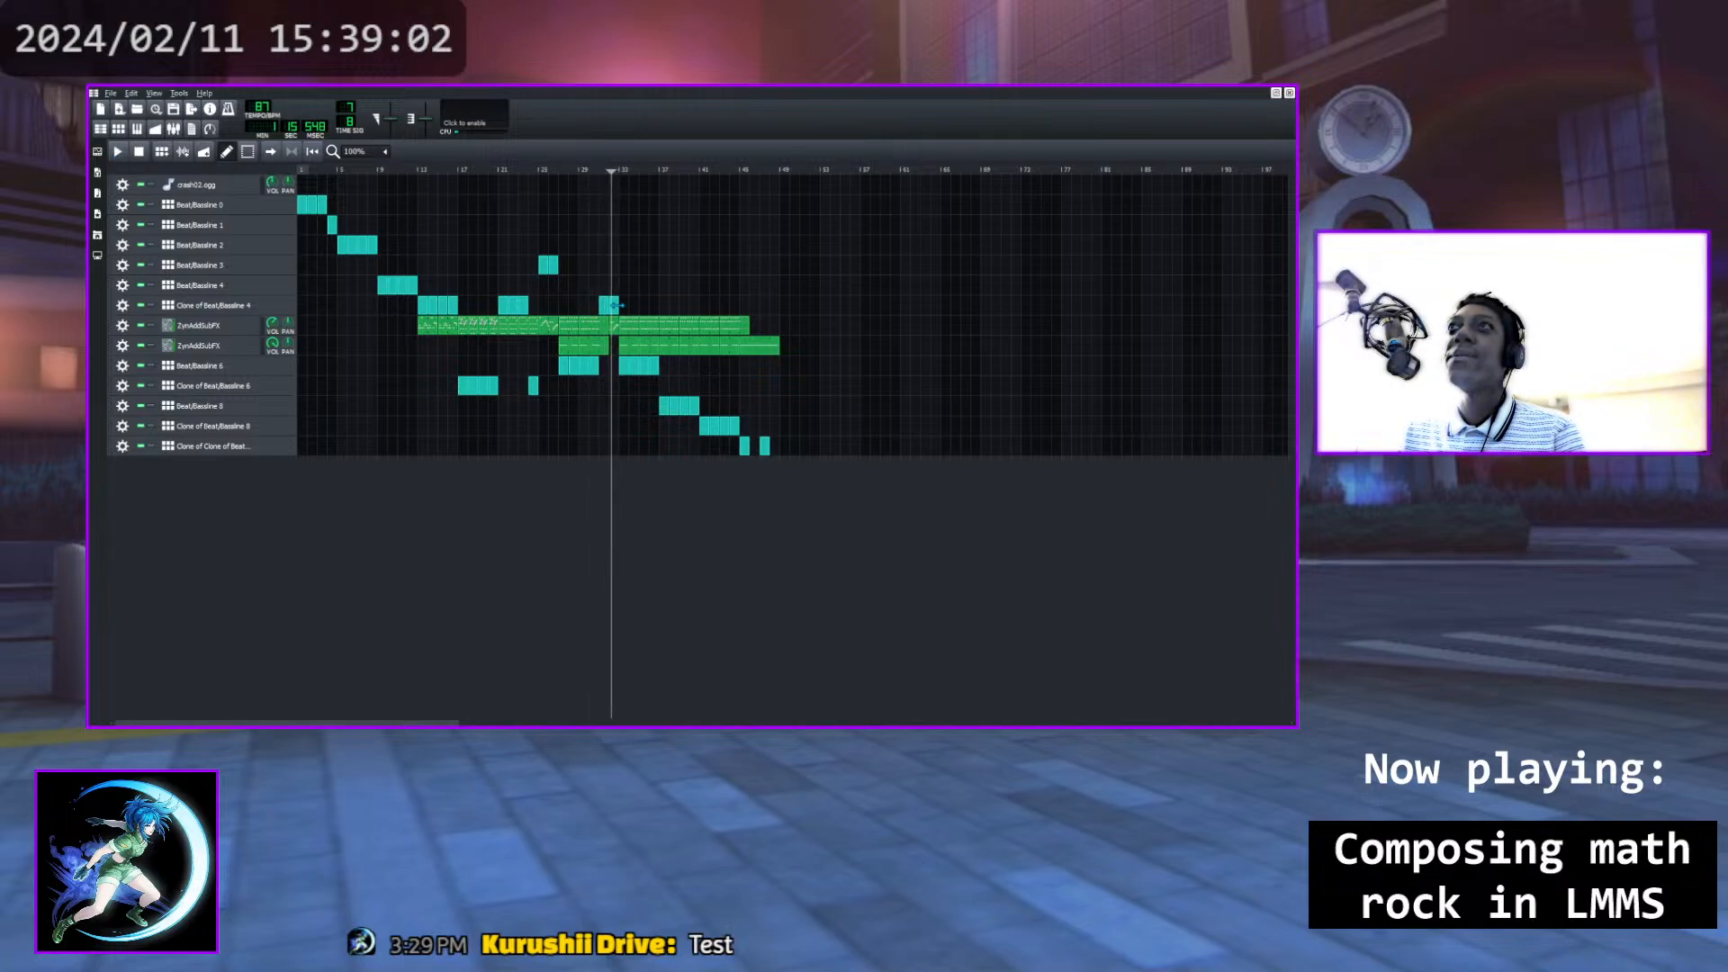
Play the song from the middle of the last Clone of Beat/Bassline 4 block to its end
click(610, 175)
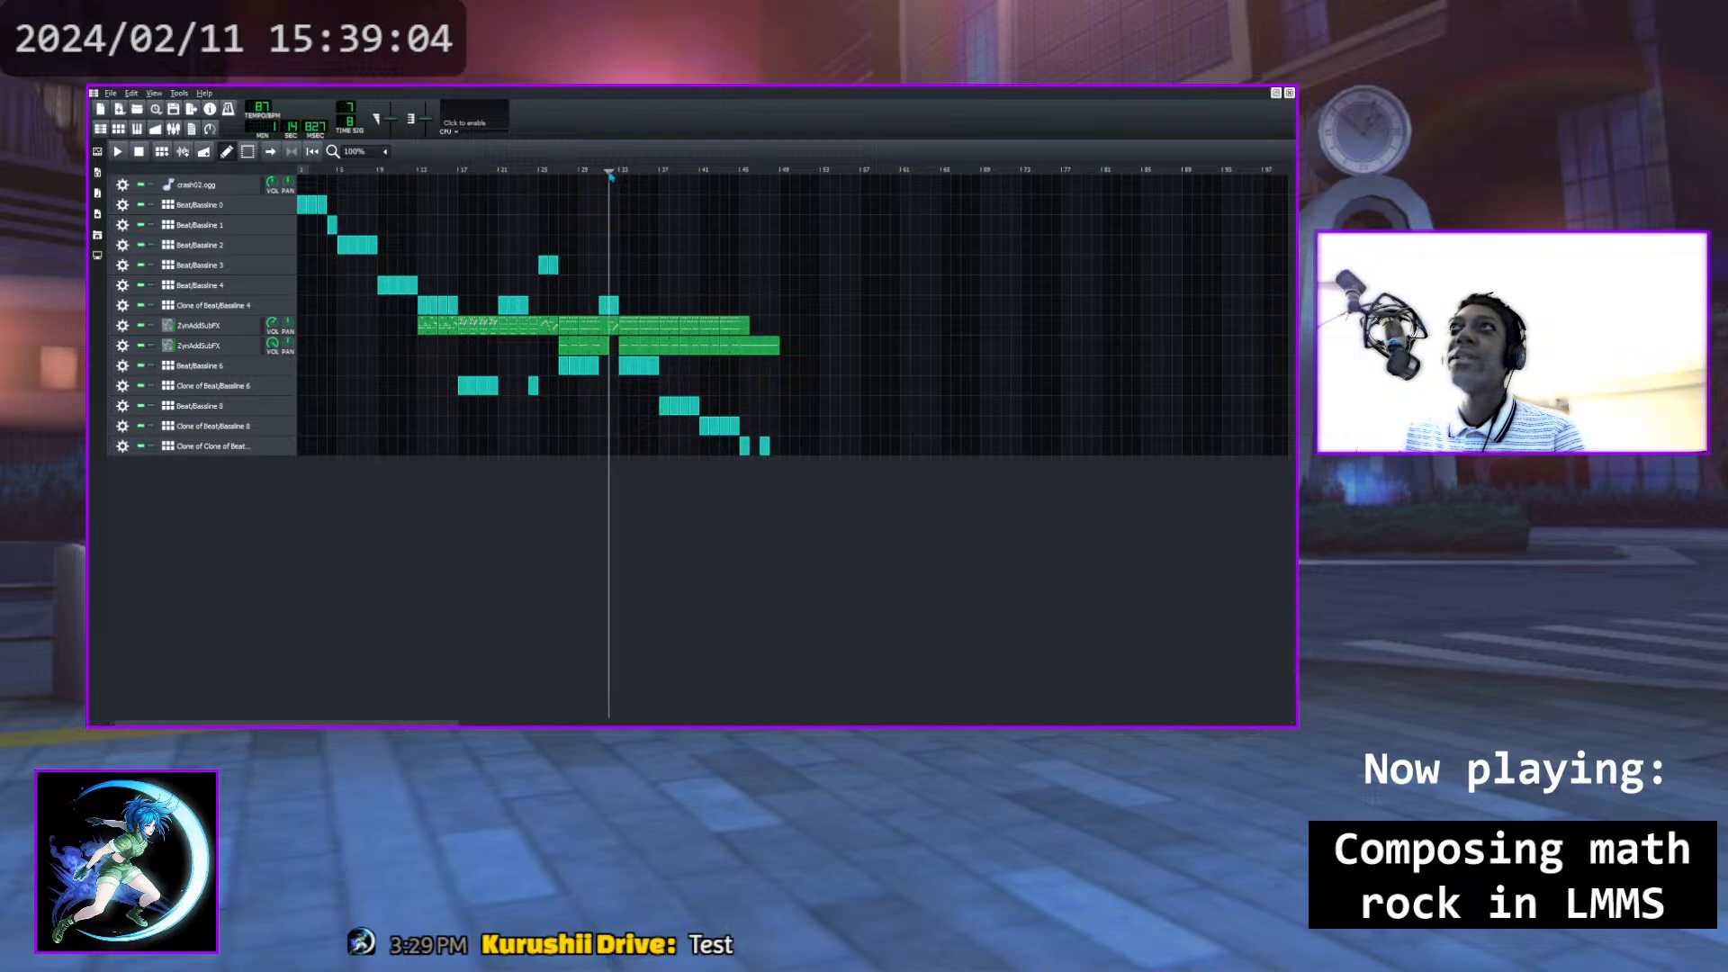
click(610, 177)
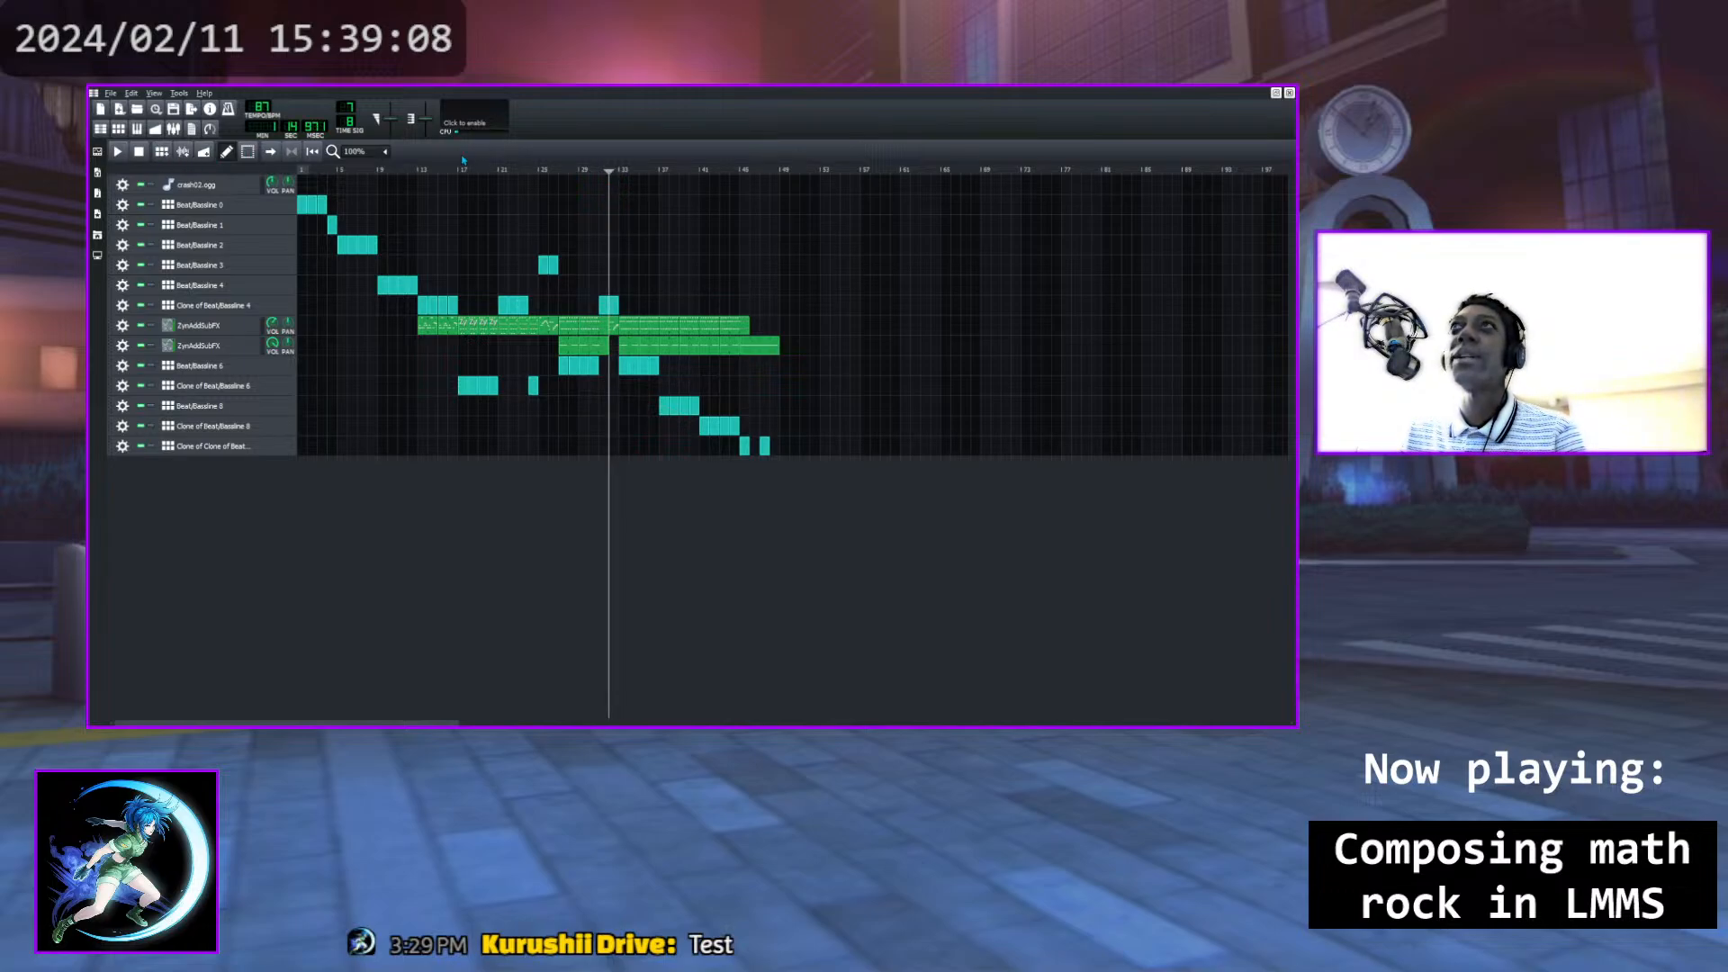
click(609, 173)
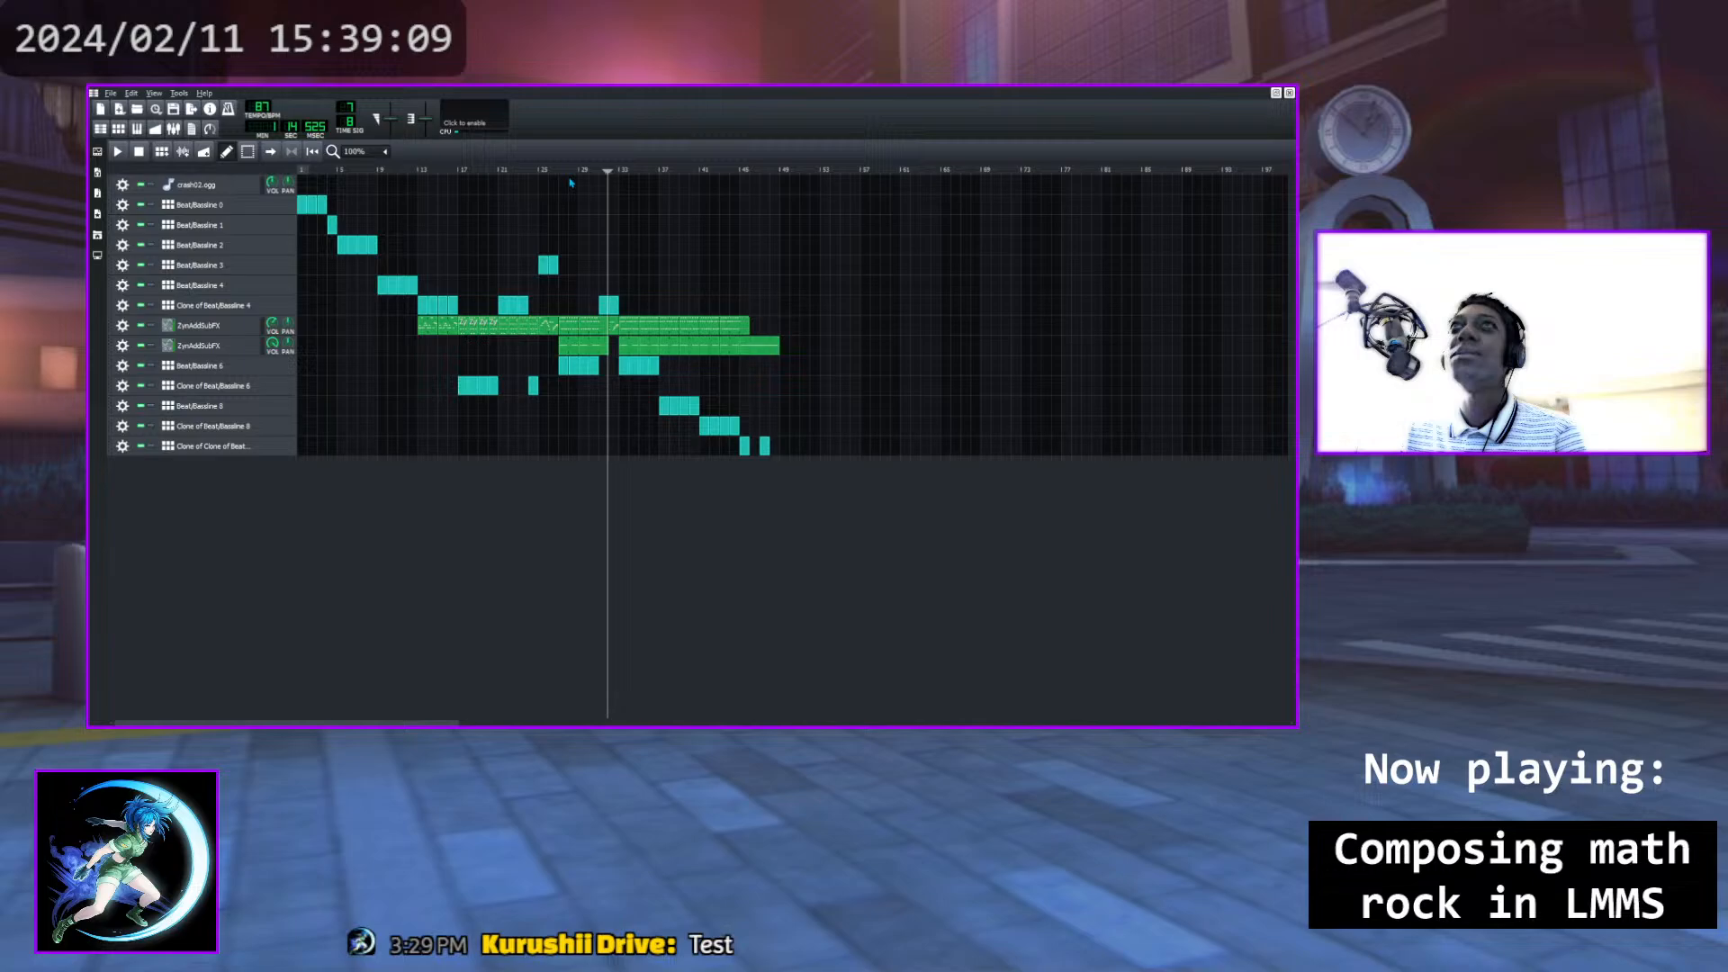
click(118, 152)
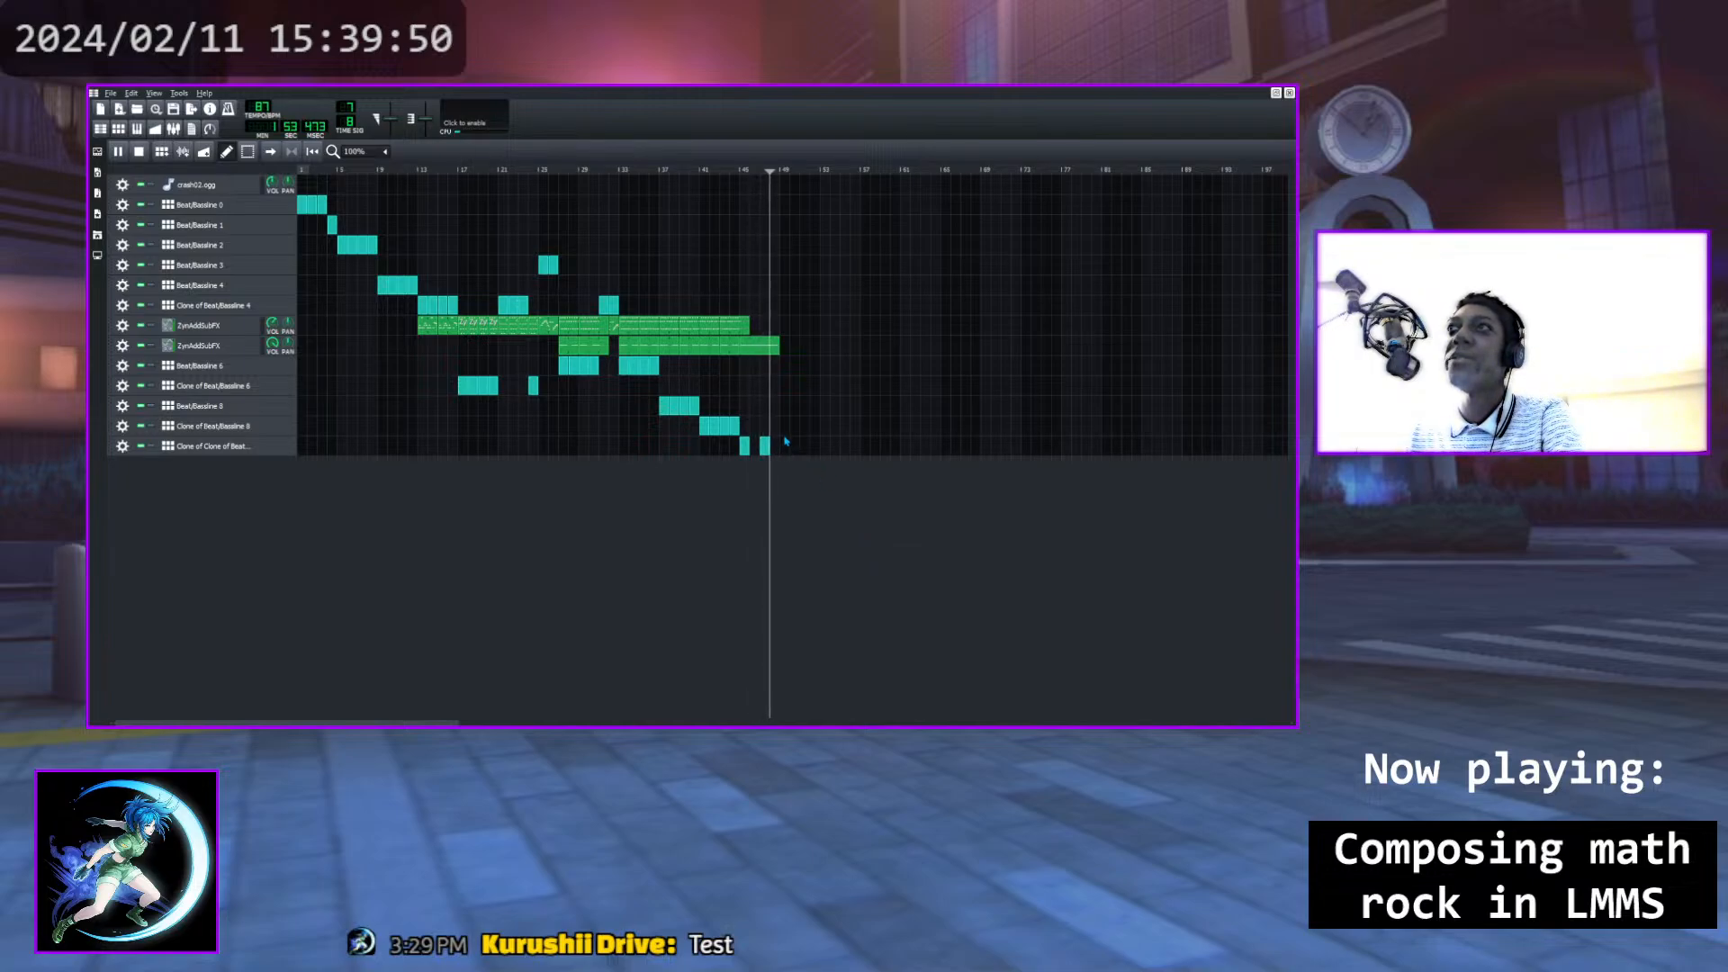
click(120, 153)
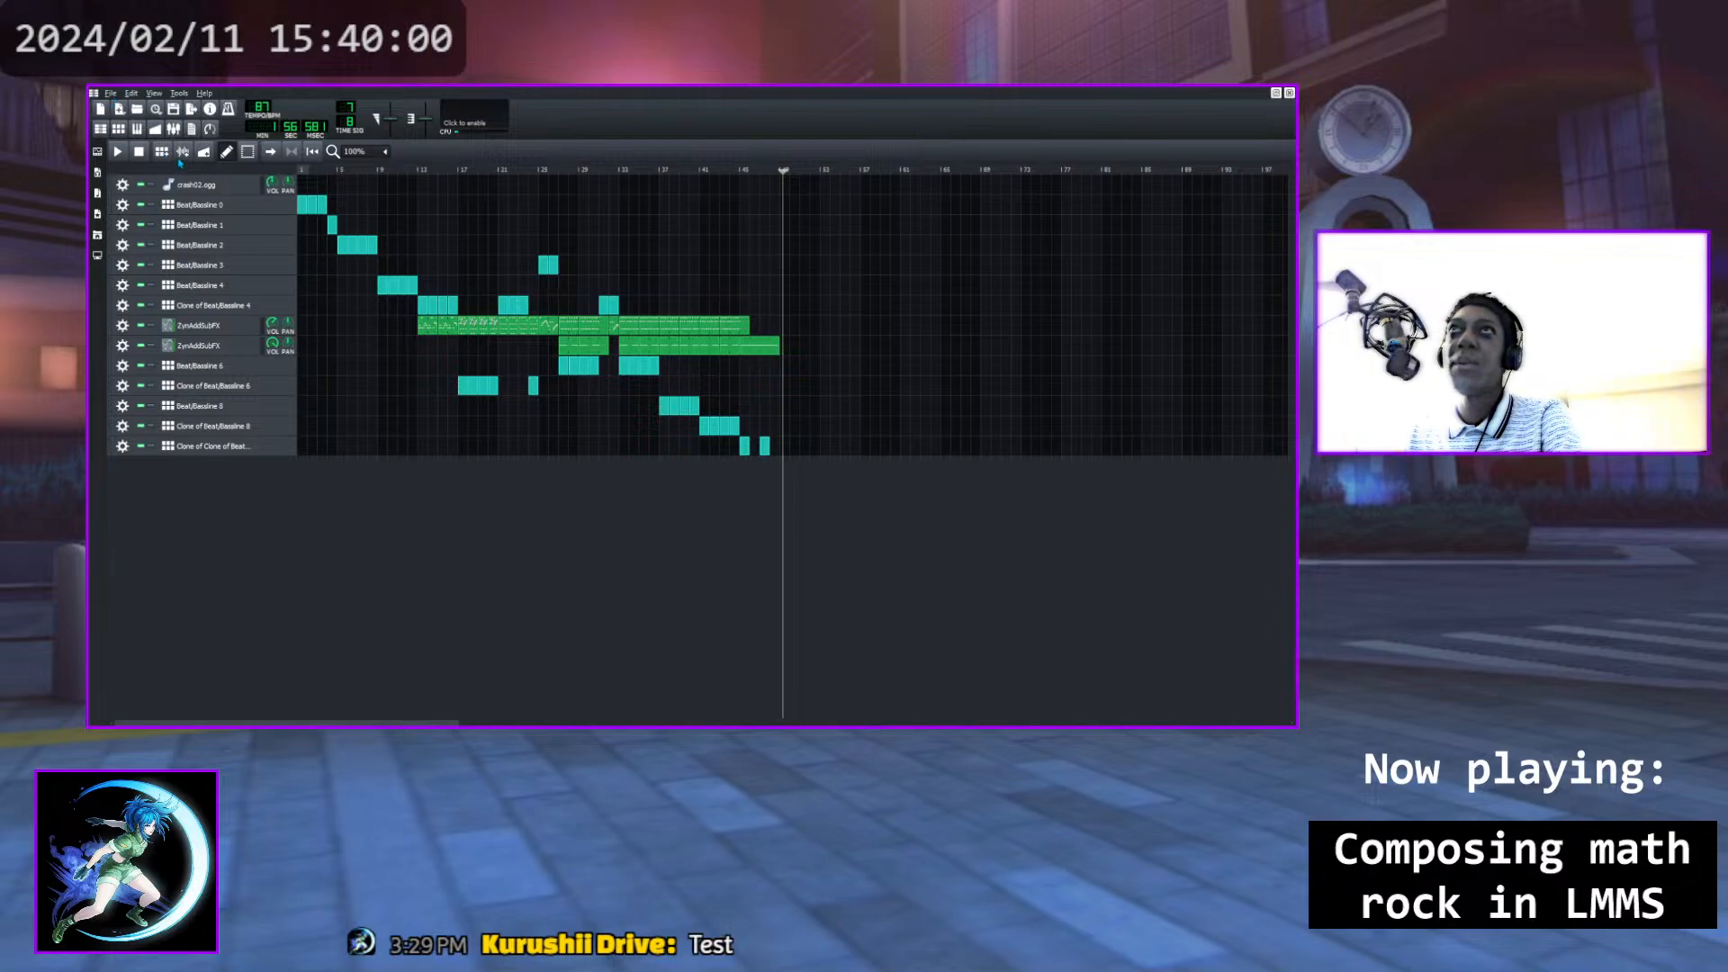
Reopen the 140 BPM project in 9/8 and place the playhead shortly before the first riff block
click(415, 183)
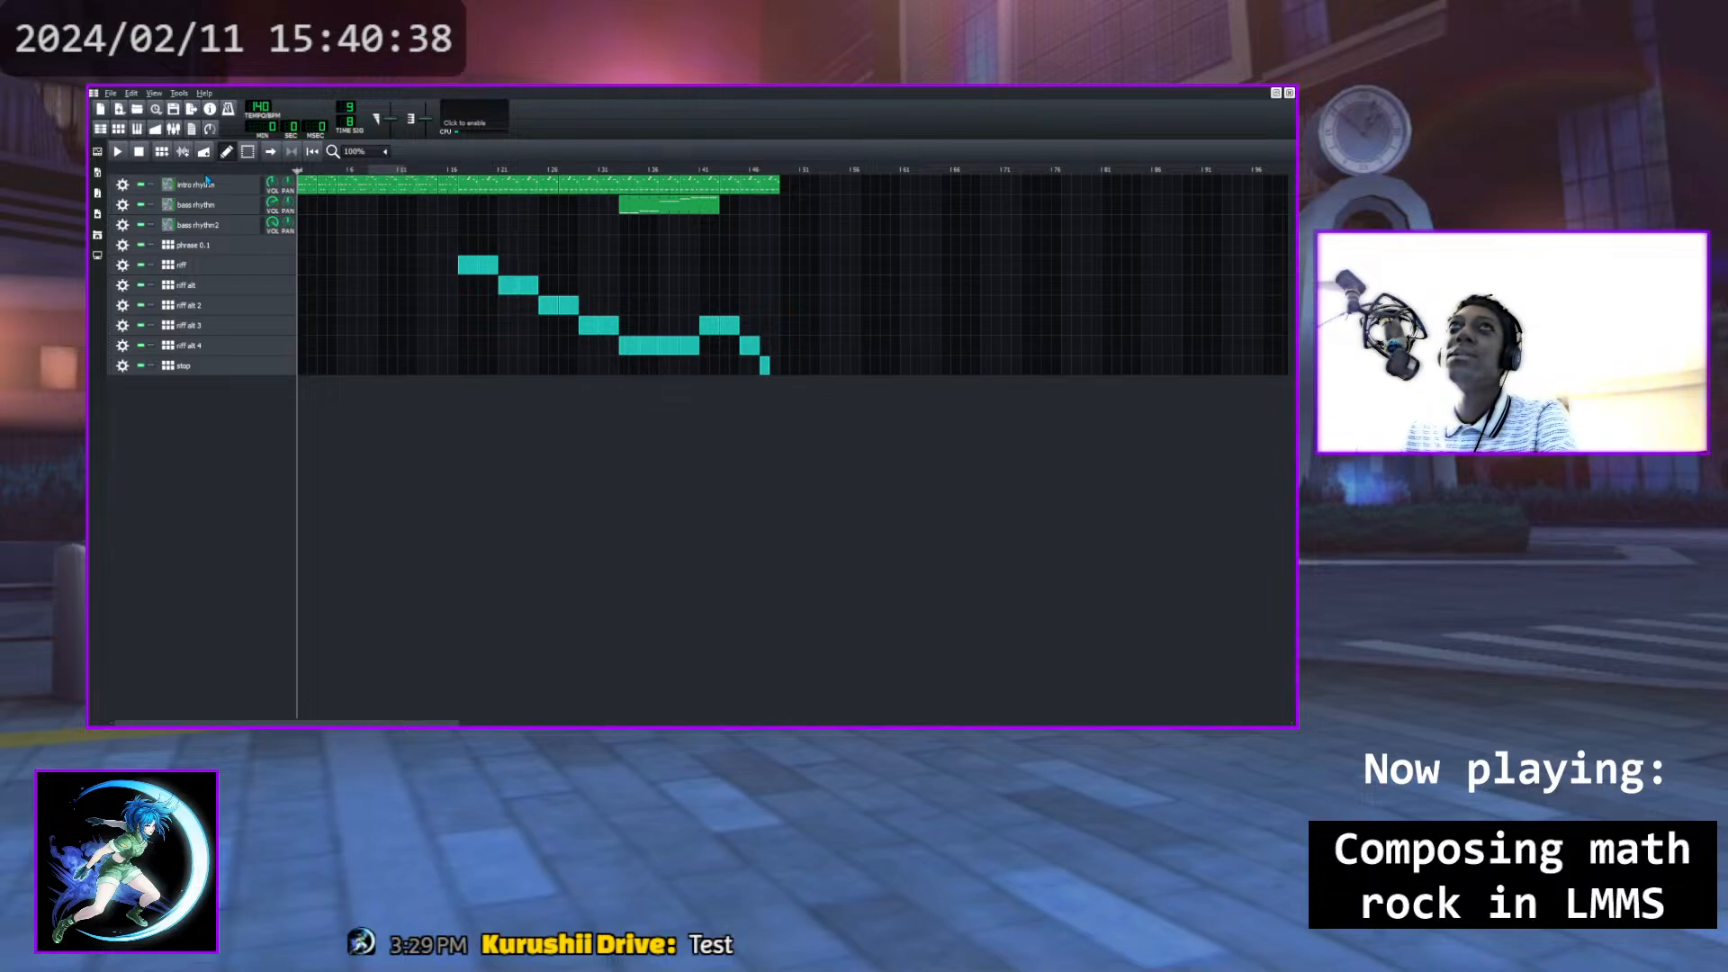
click(441, 171)
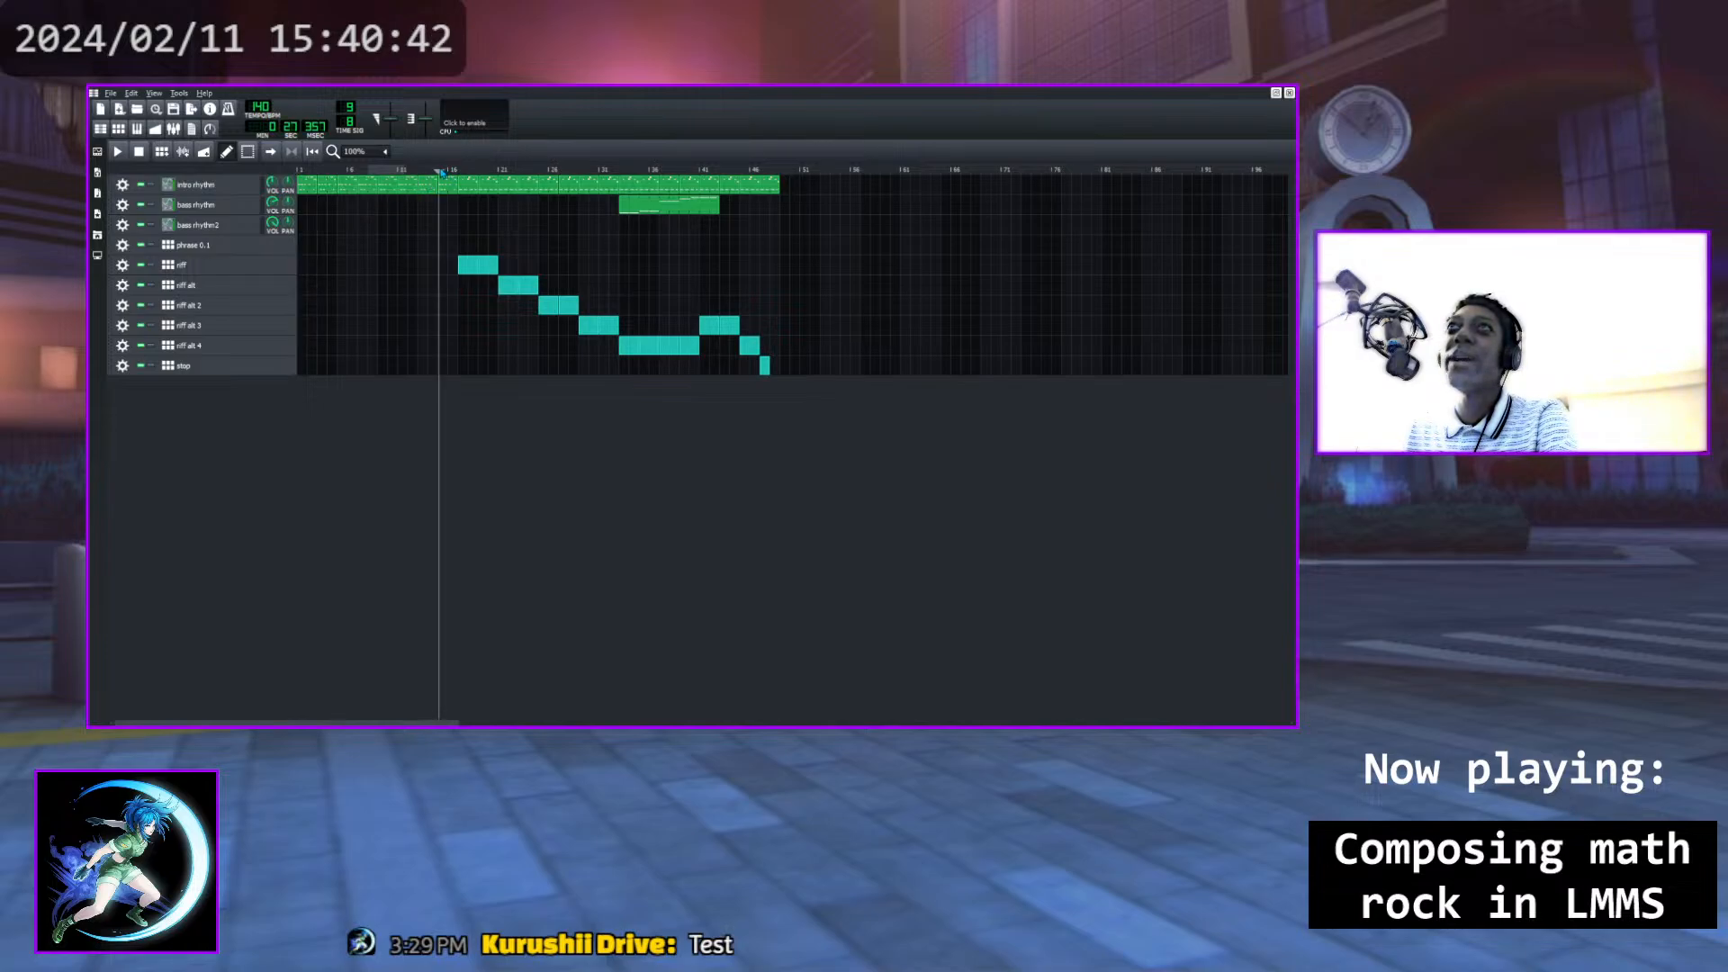
drag(440, 171, 436, 171)
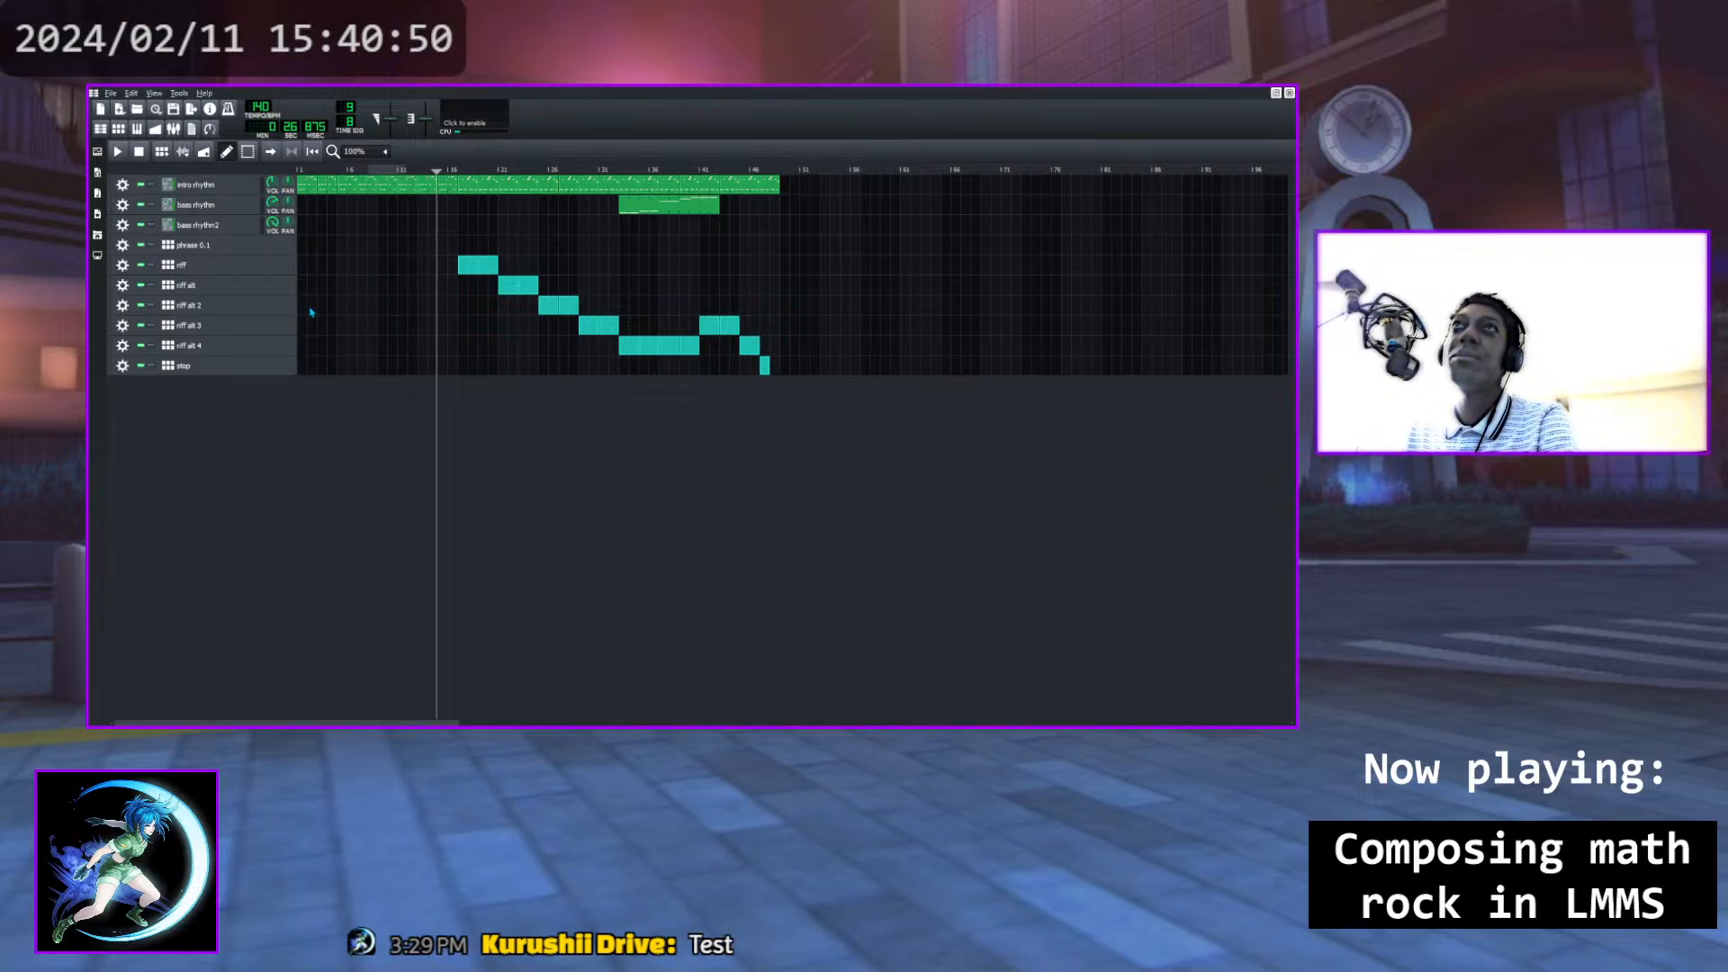
Place the playhead shortly before the first riff block and play the song into the riff alt 3 block
click(339, 170)
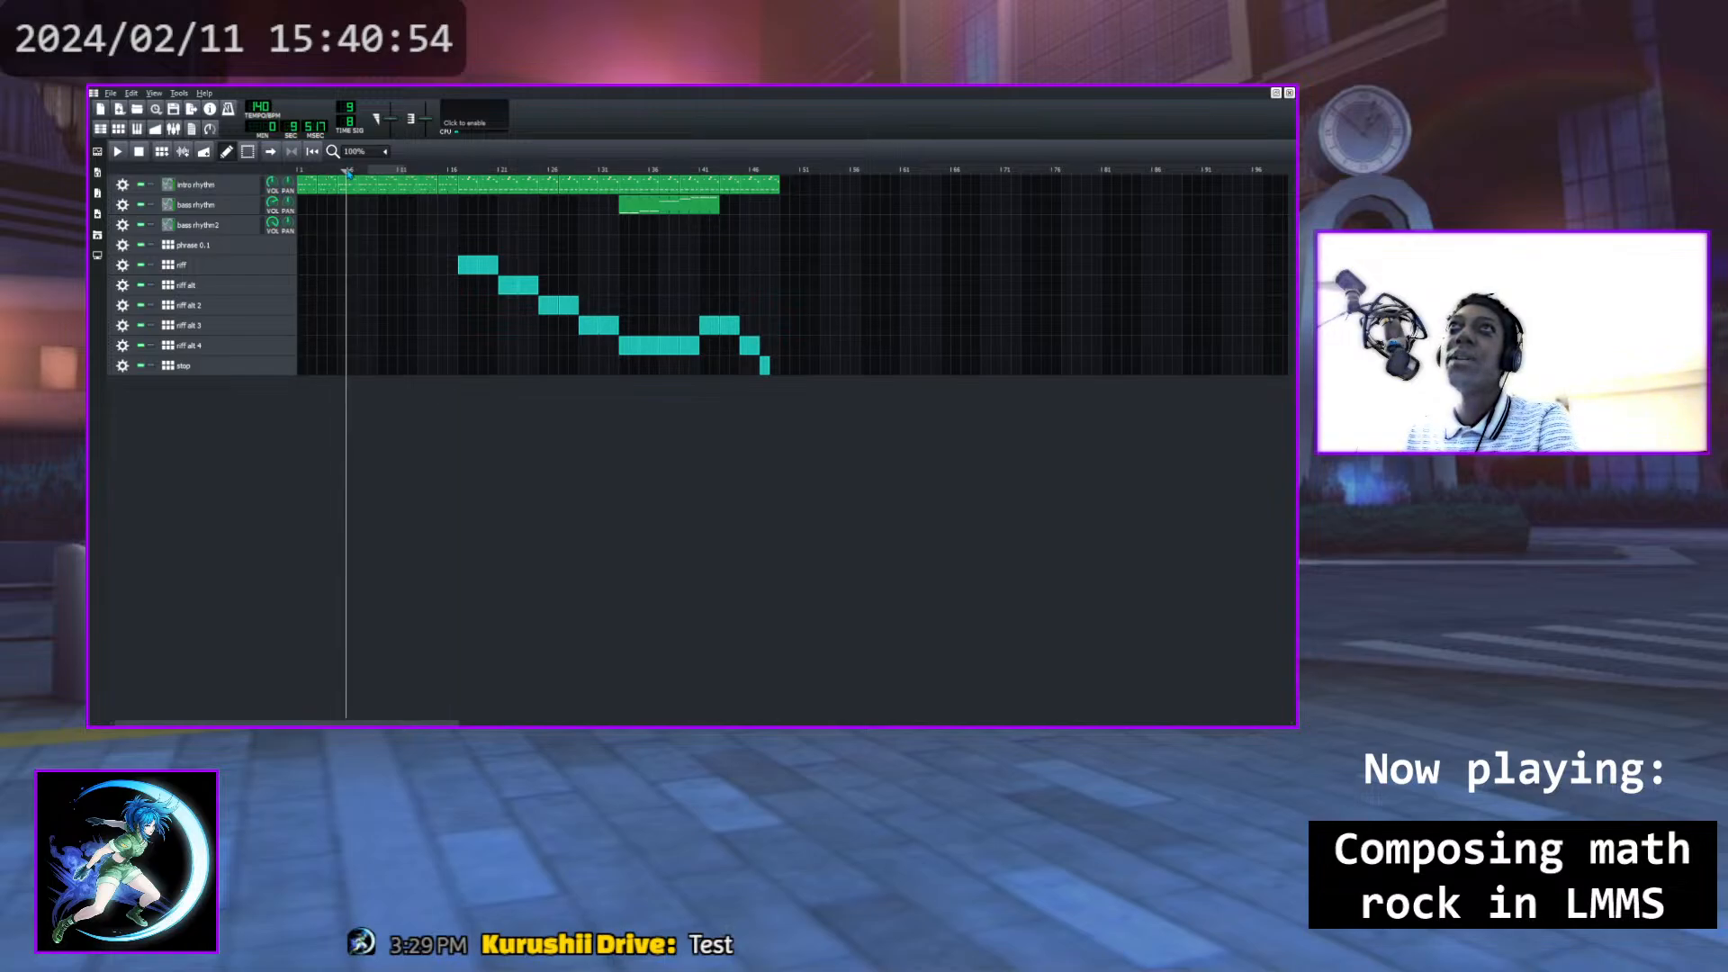
drag(339, 171, 439, 170)
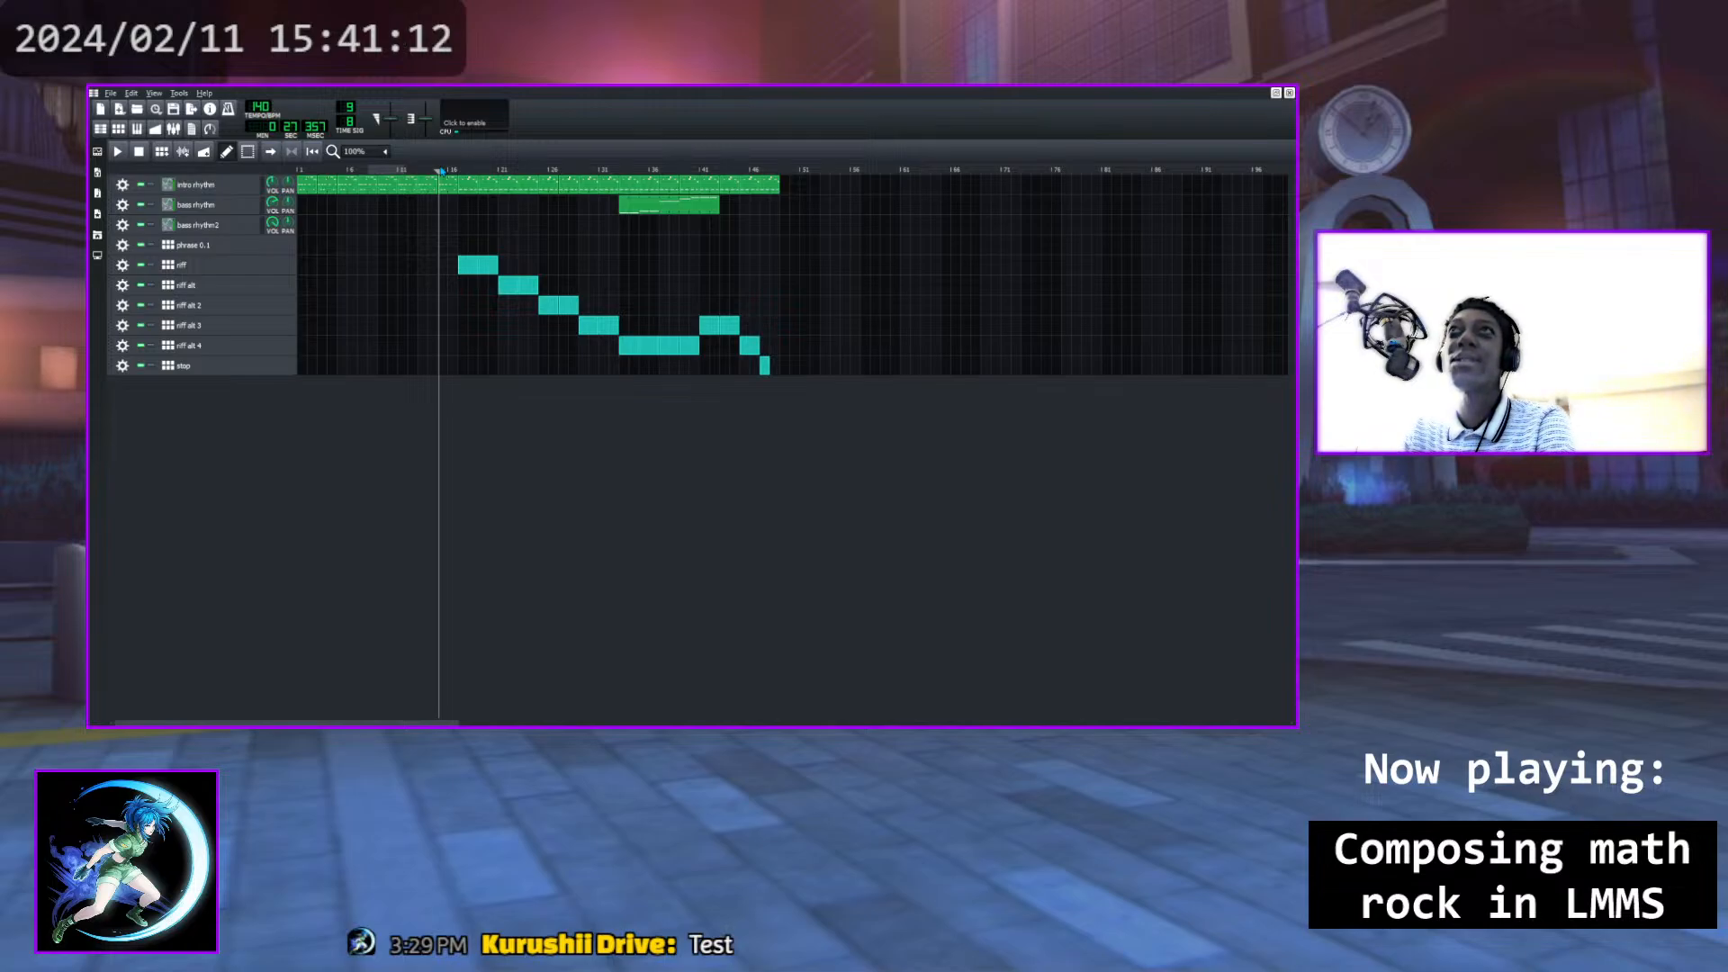
mouse_move(442, 178)
mouse_down()
mouse_move(363, 169)
mouse_move(433, 160)
mouse_up()
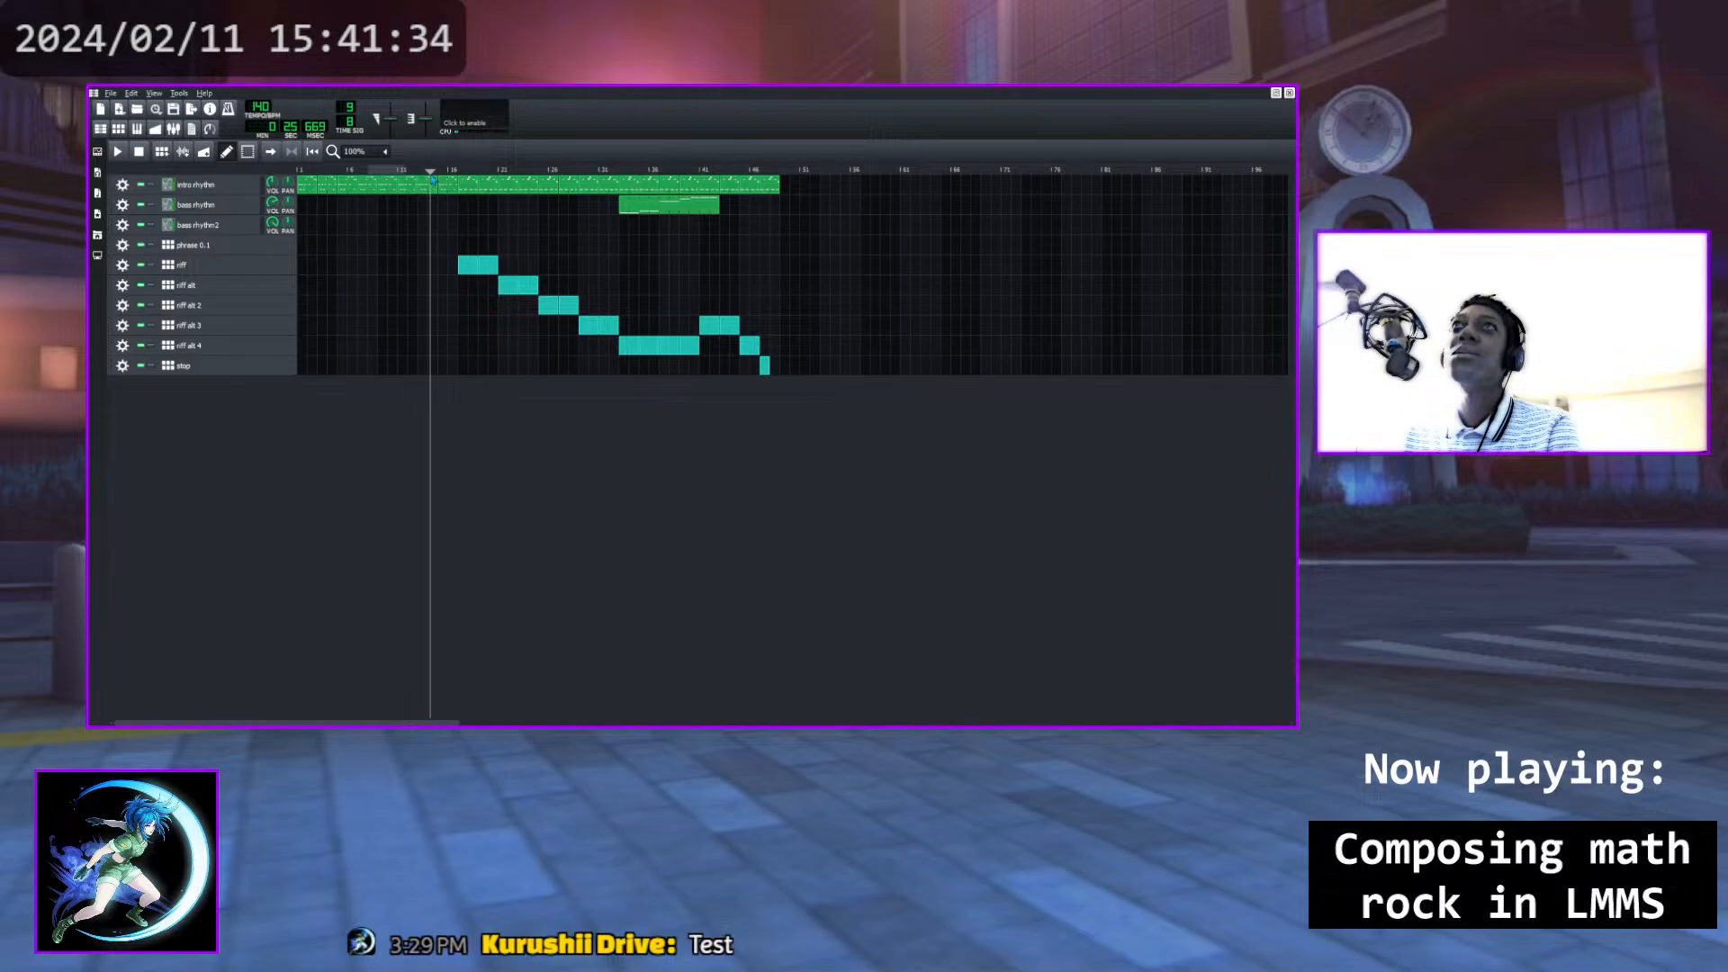
drag(431, 176, 415, 175)
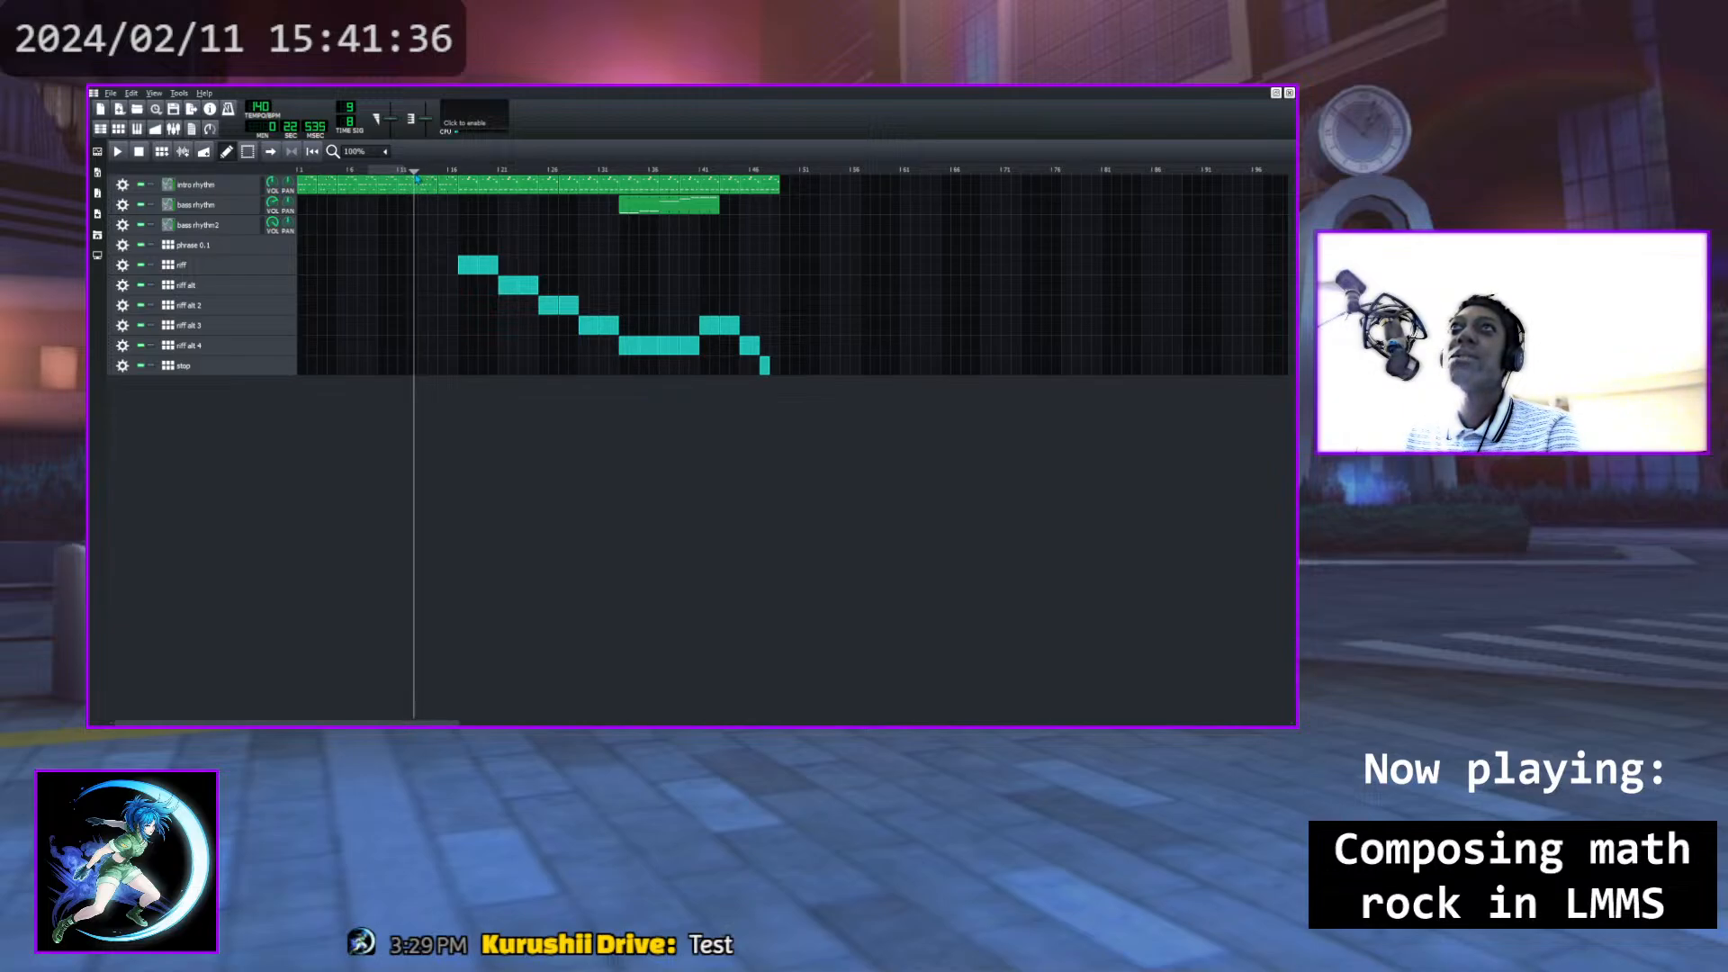
click(117, 151)
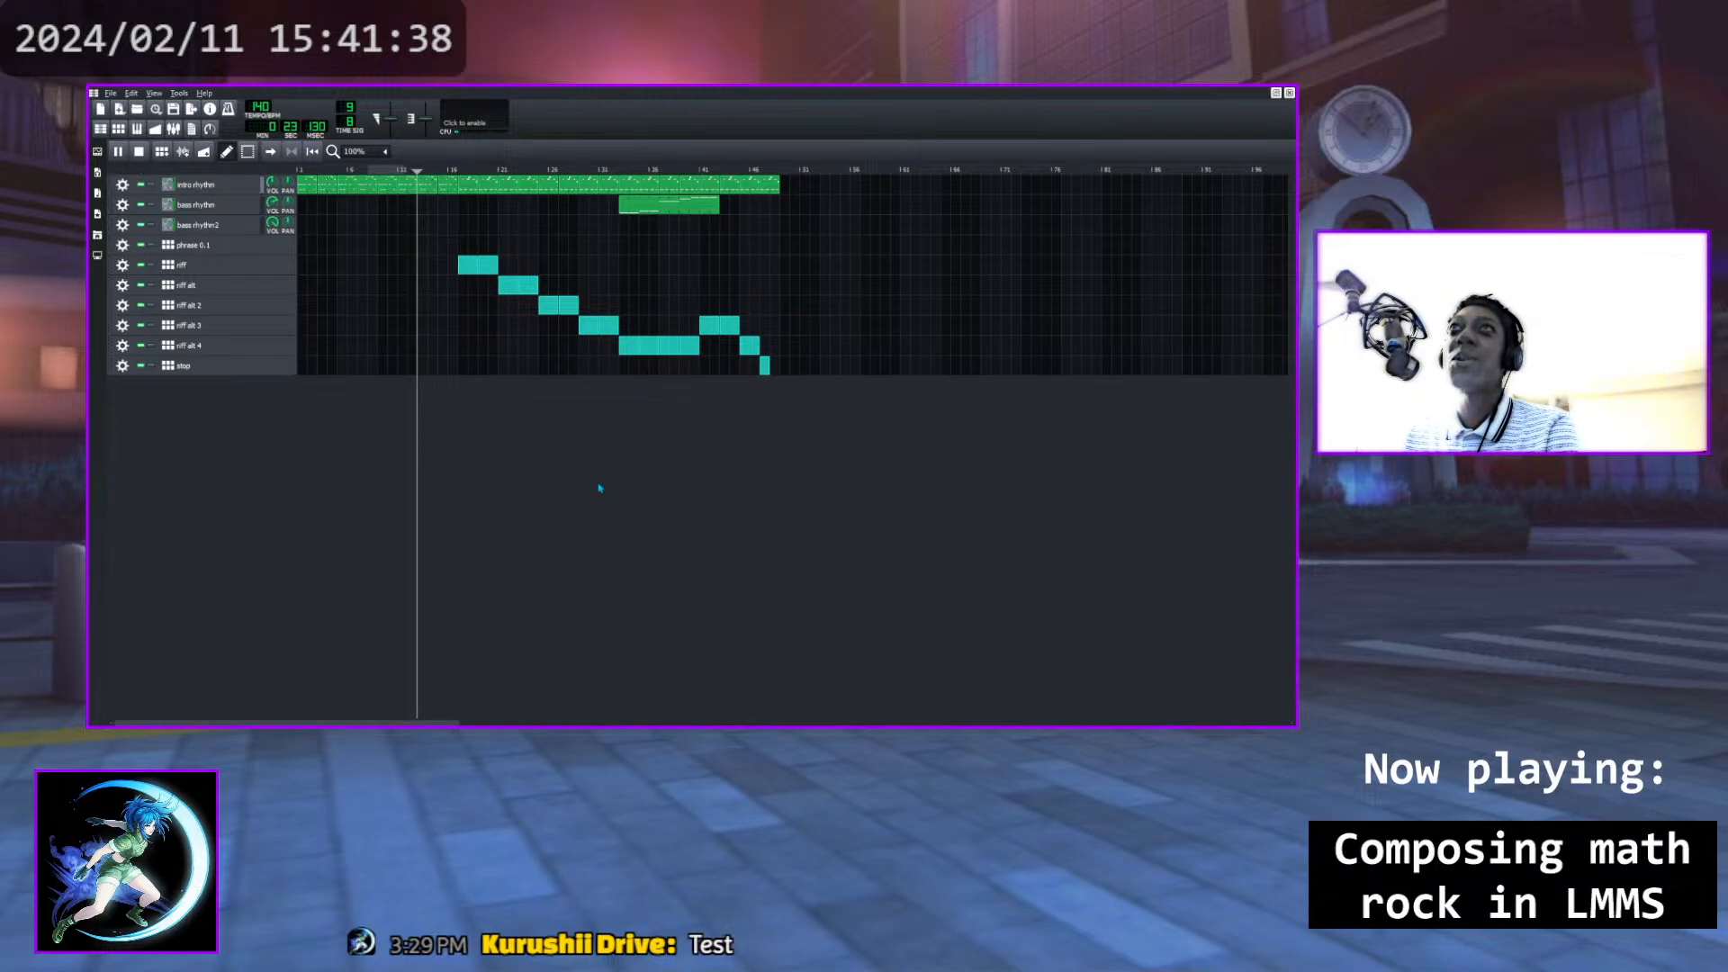
click(416, 174)
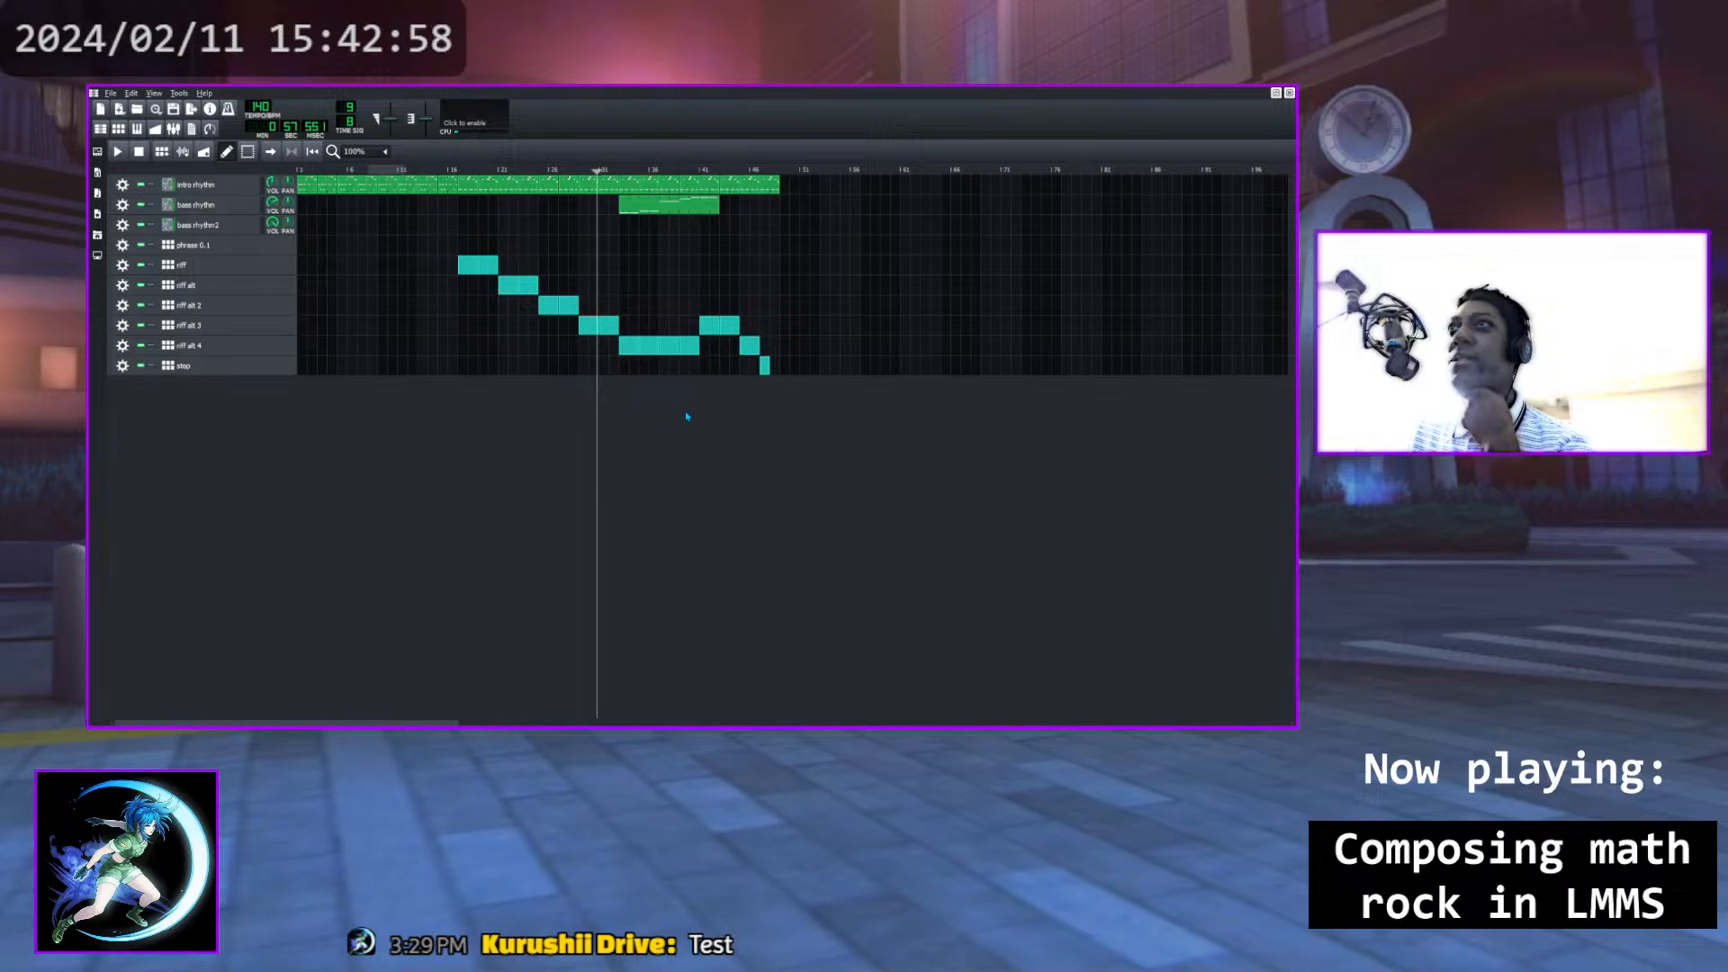
Move the playhead to just before the bass rhythm clip and play that section twice, the second time past the clip's end
click(621, 172)
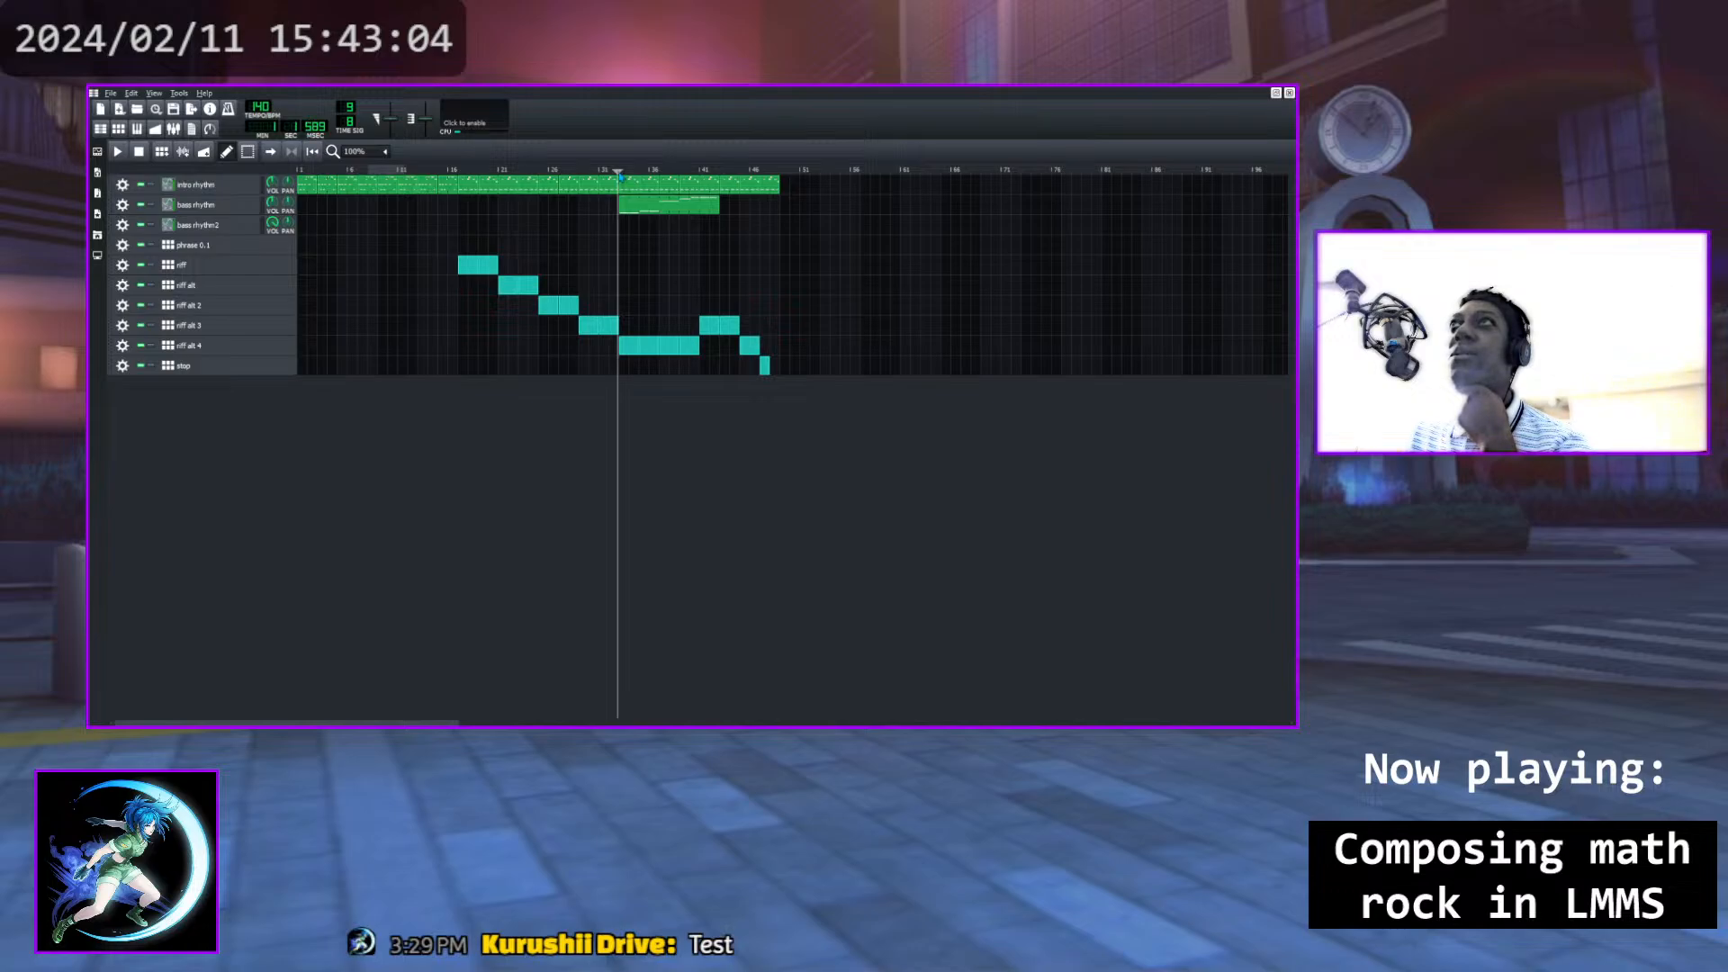
drag(620, 174, 616, 174)
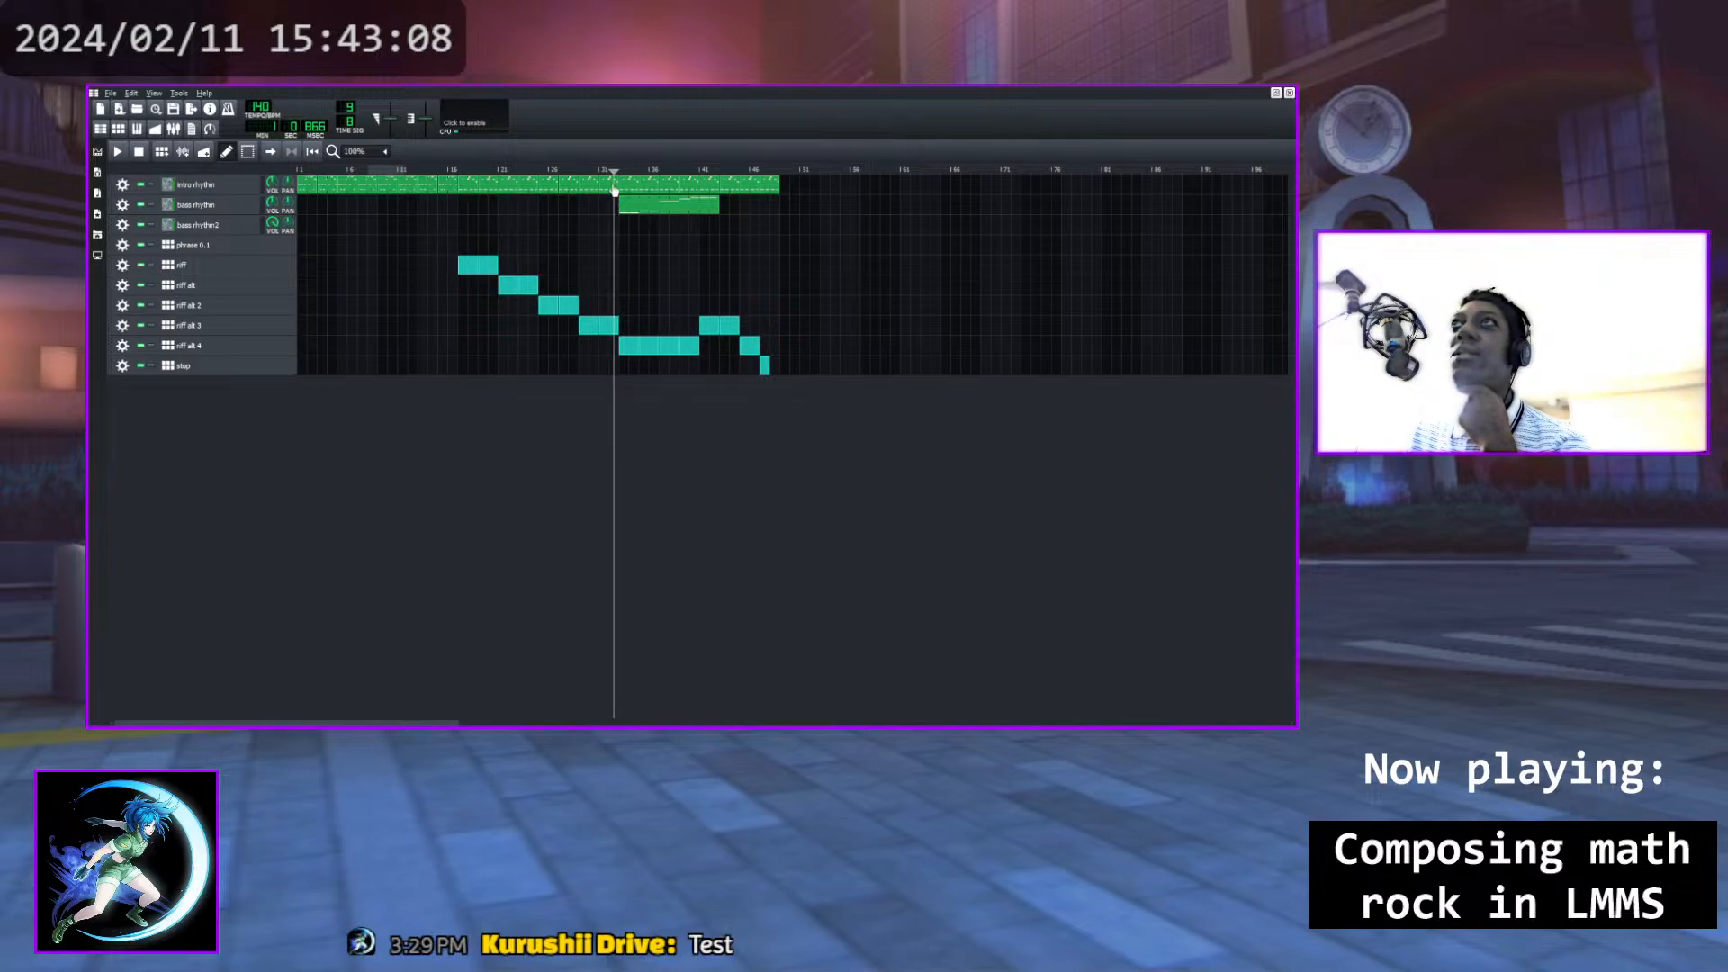
drag(616, 174, 612, 175)
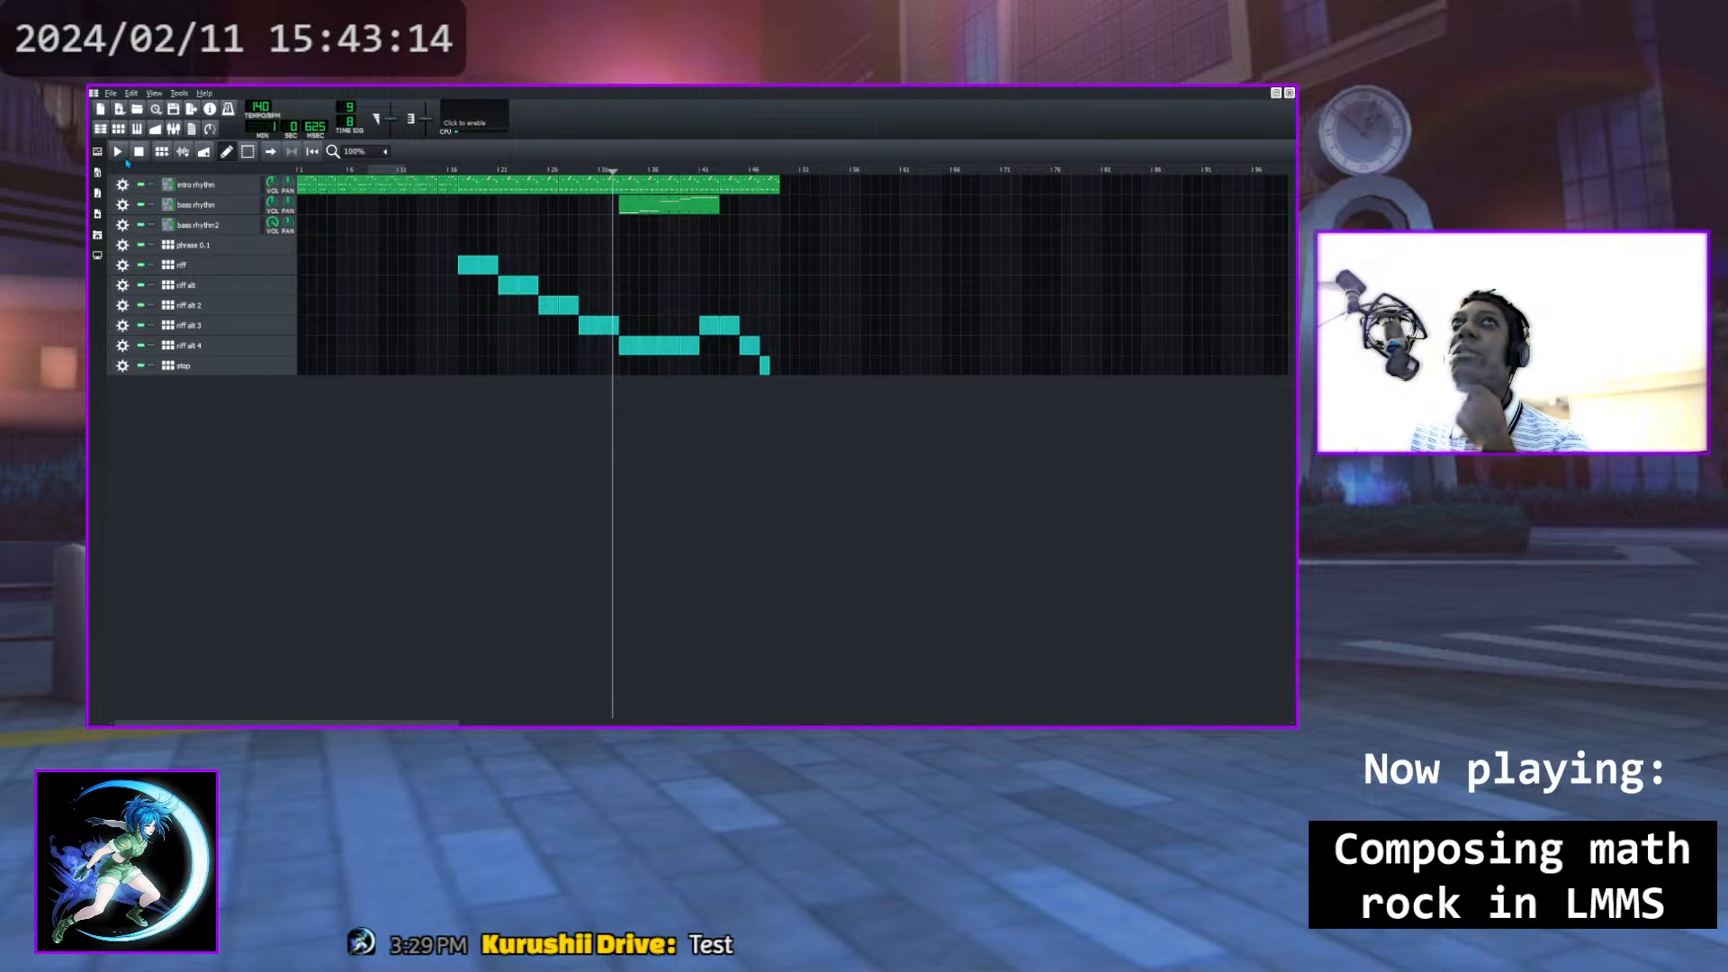
click(120, 154)
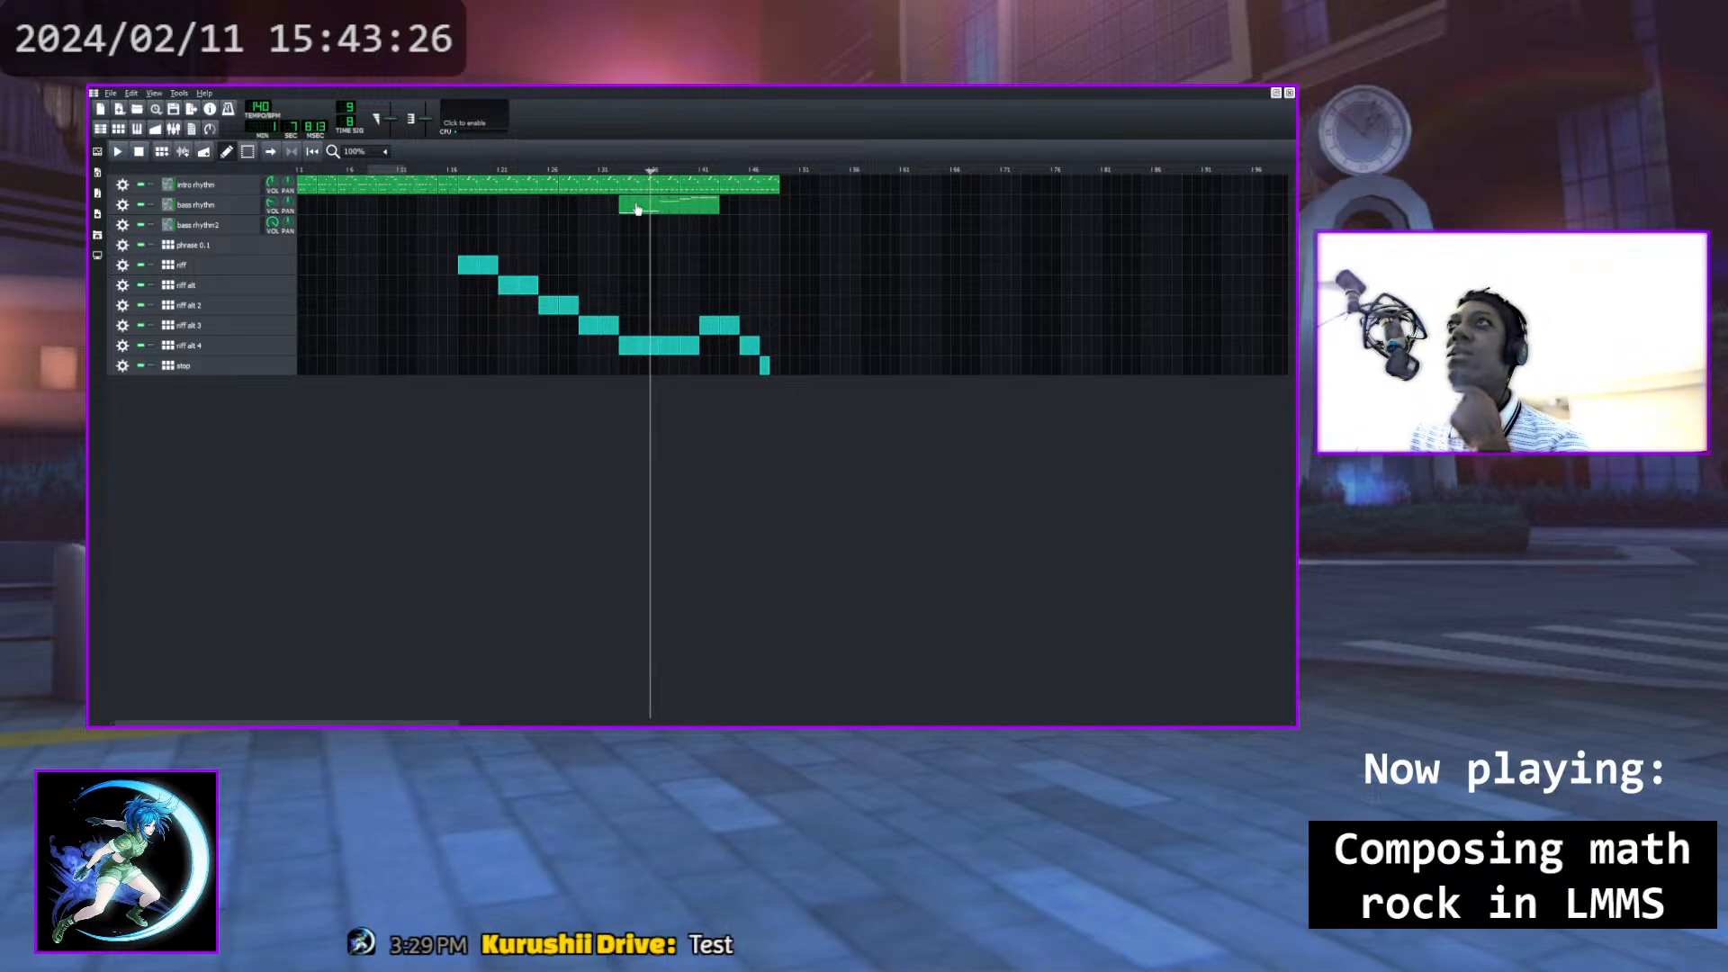
click(615, 169)
click(117, 151)
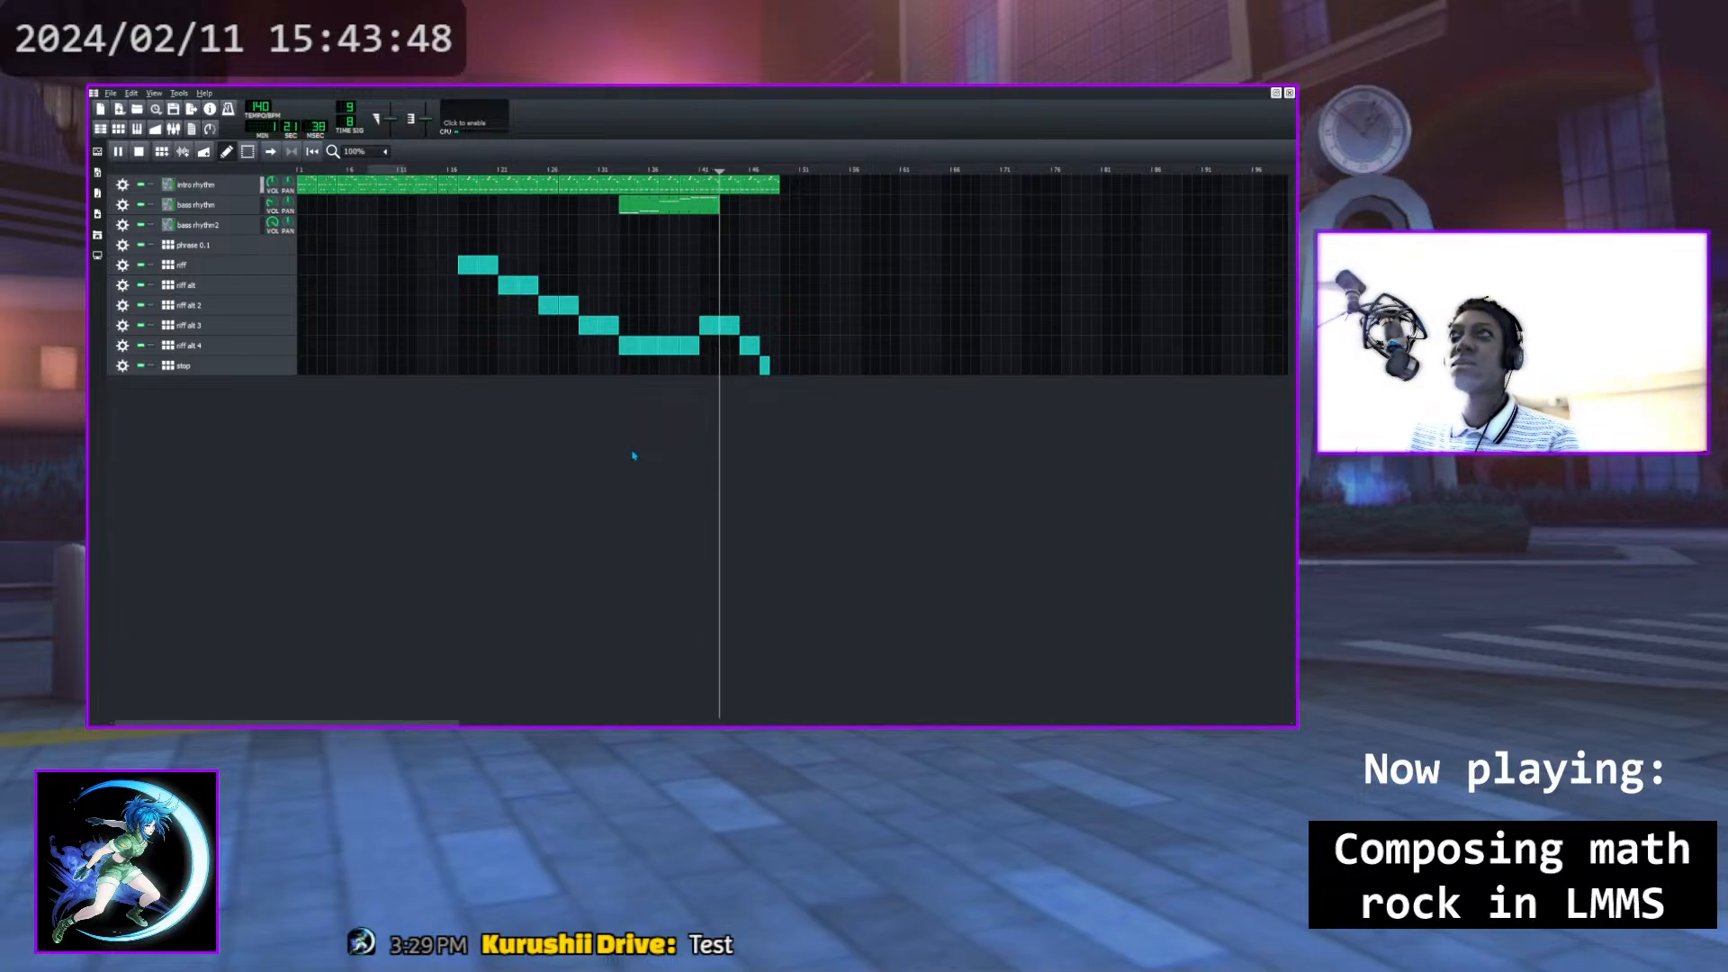
click(117, 152)
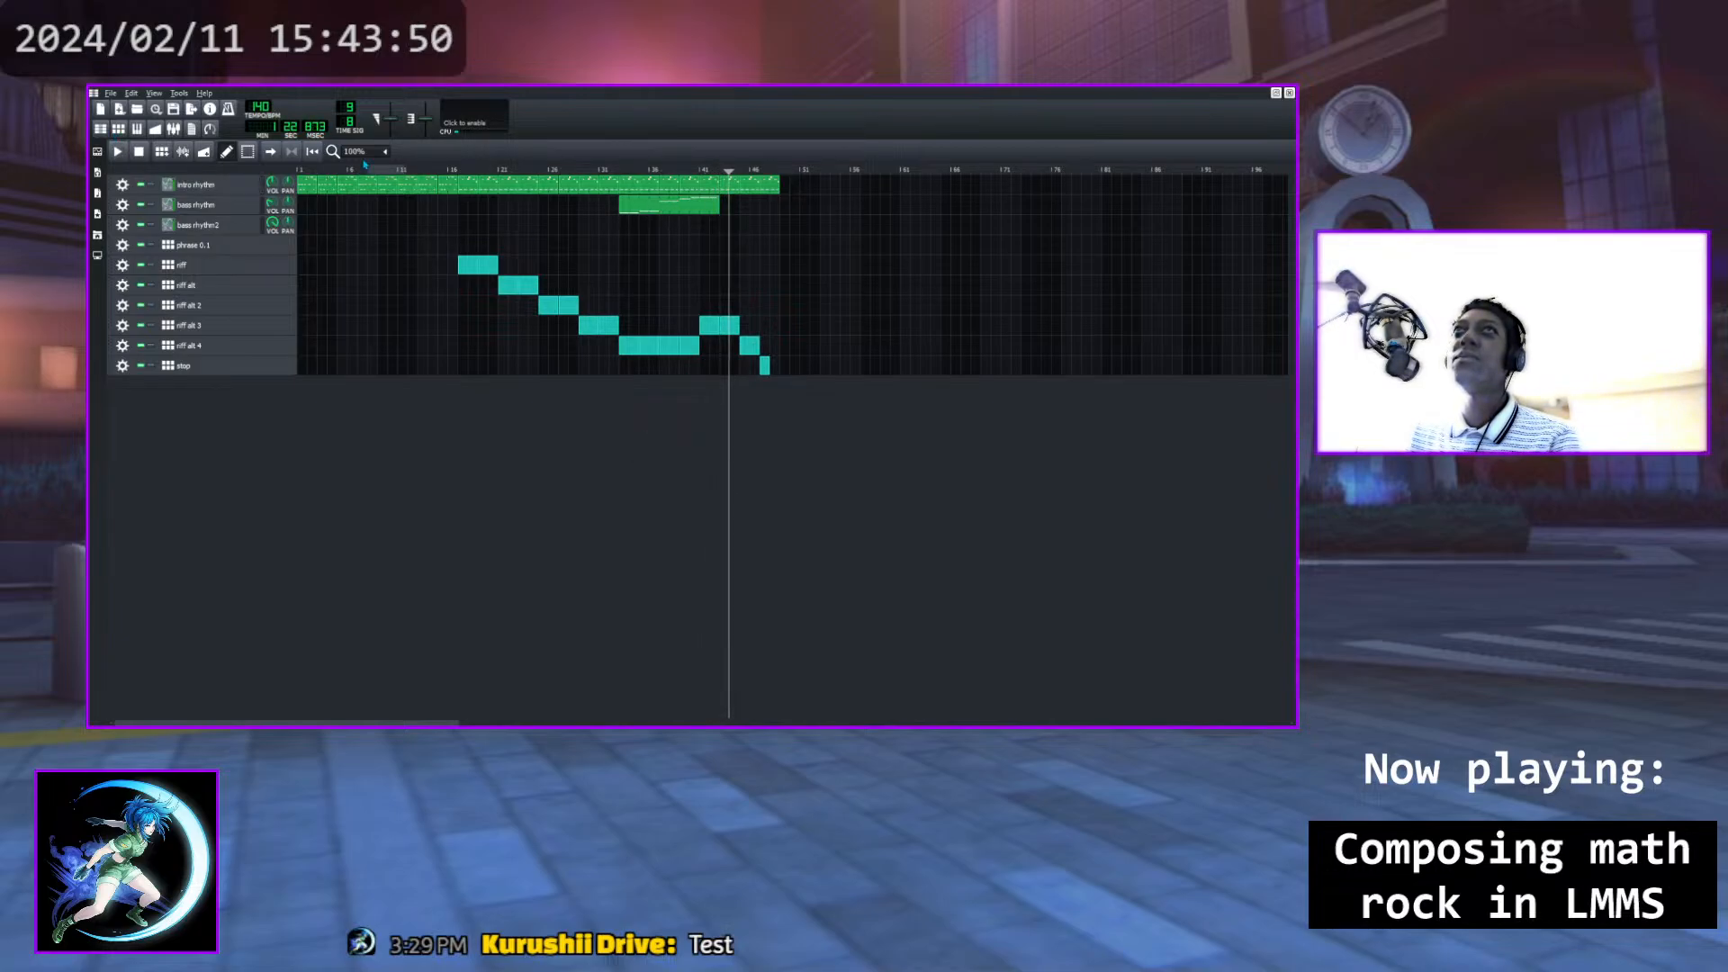
Shorten the last note of the bass rhythm clip slightly in the Piano-Roll and close the editor
double_click(698, 216)
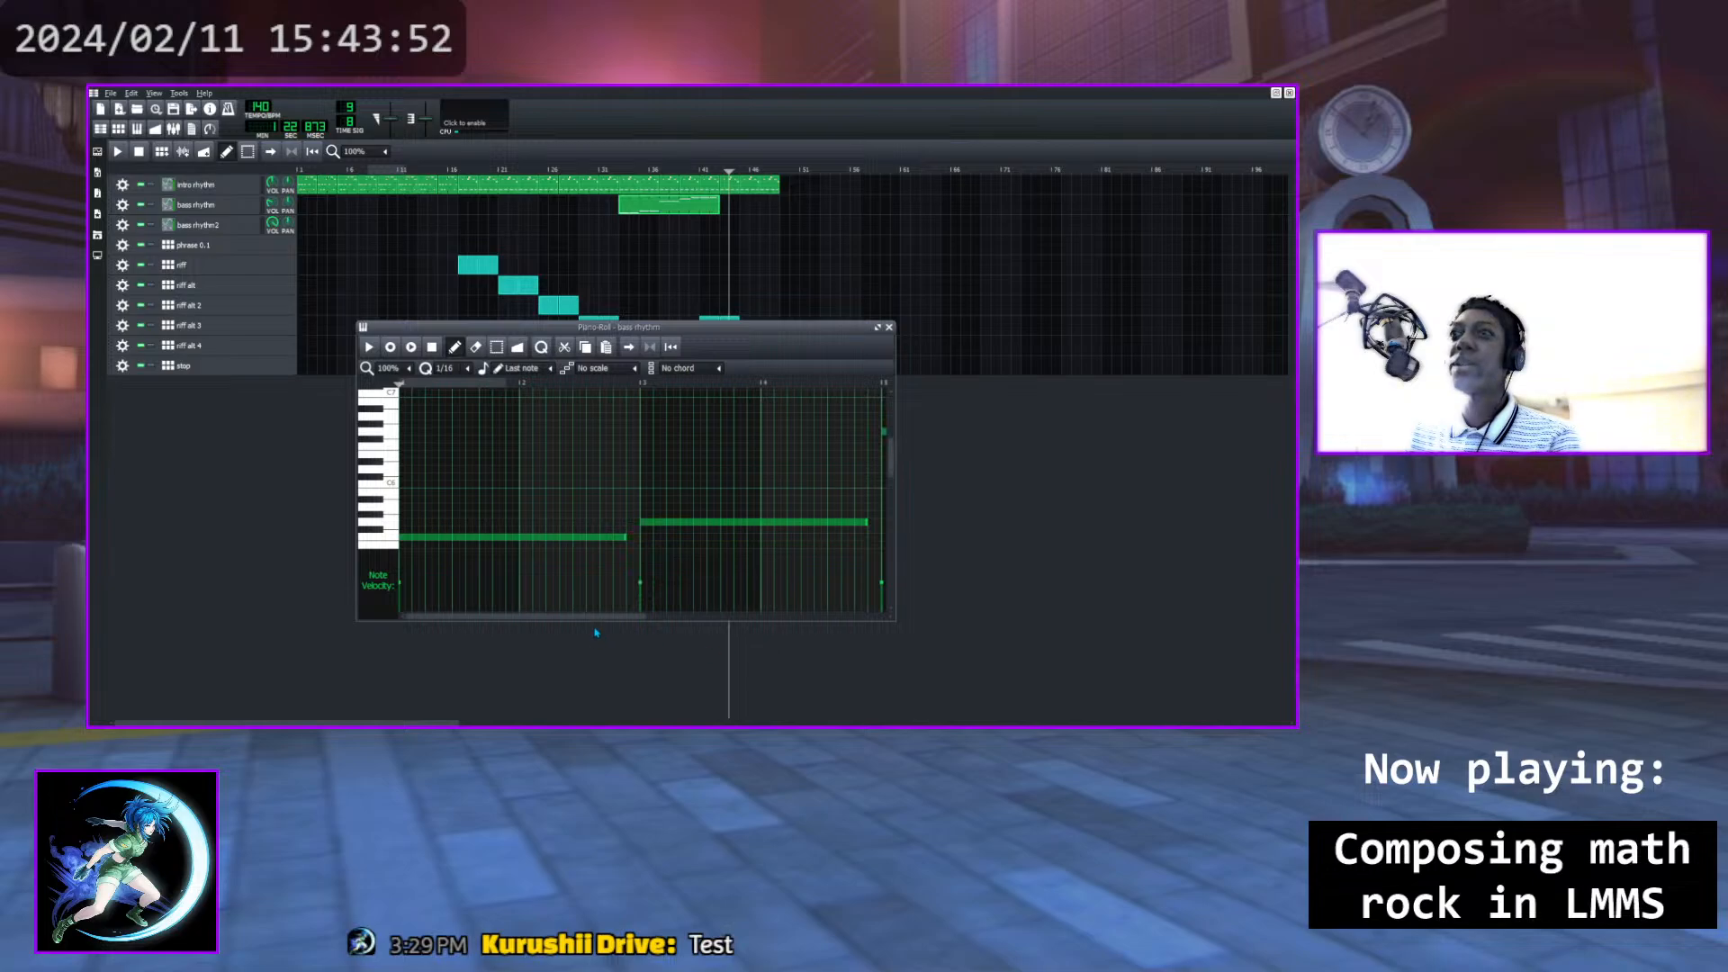
drag(598, 617, 788, 619)
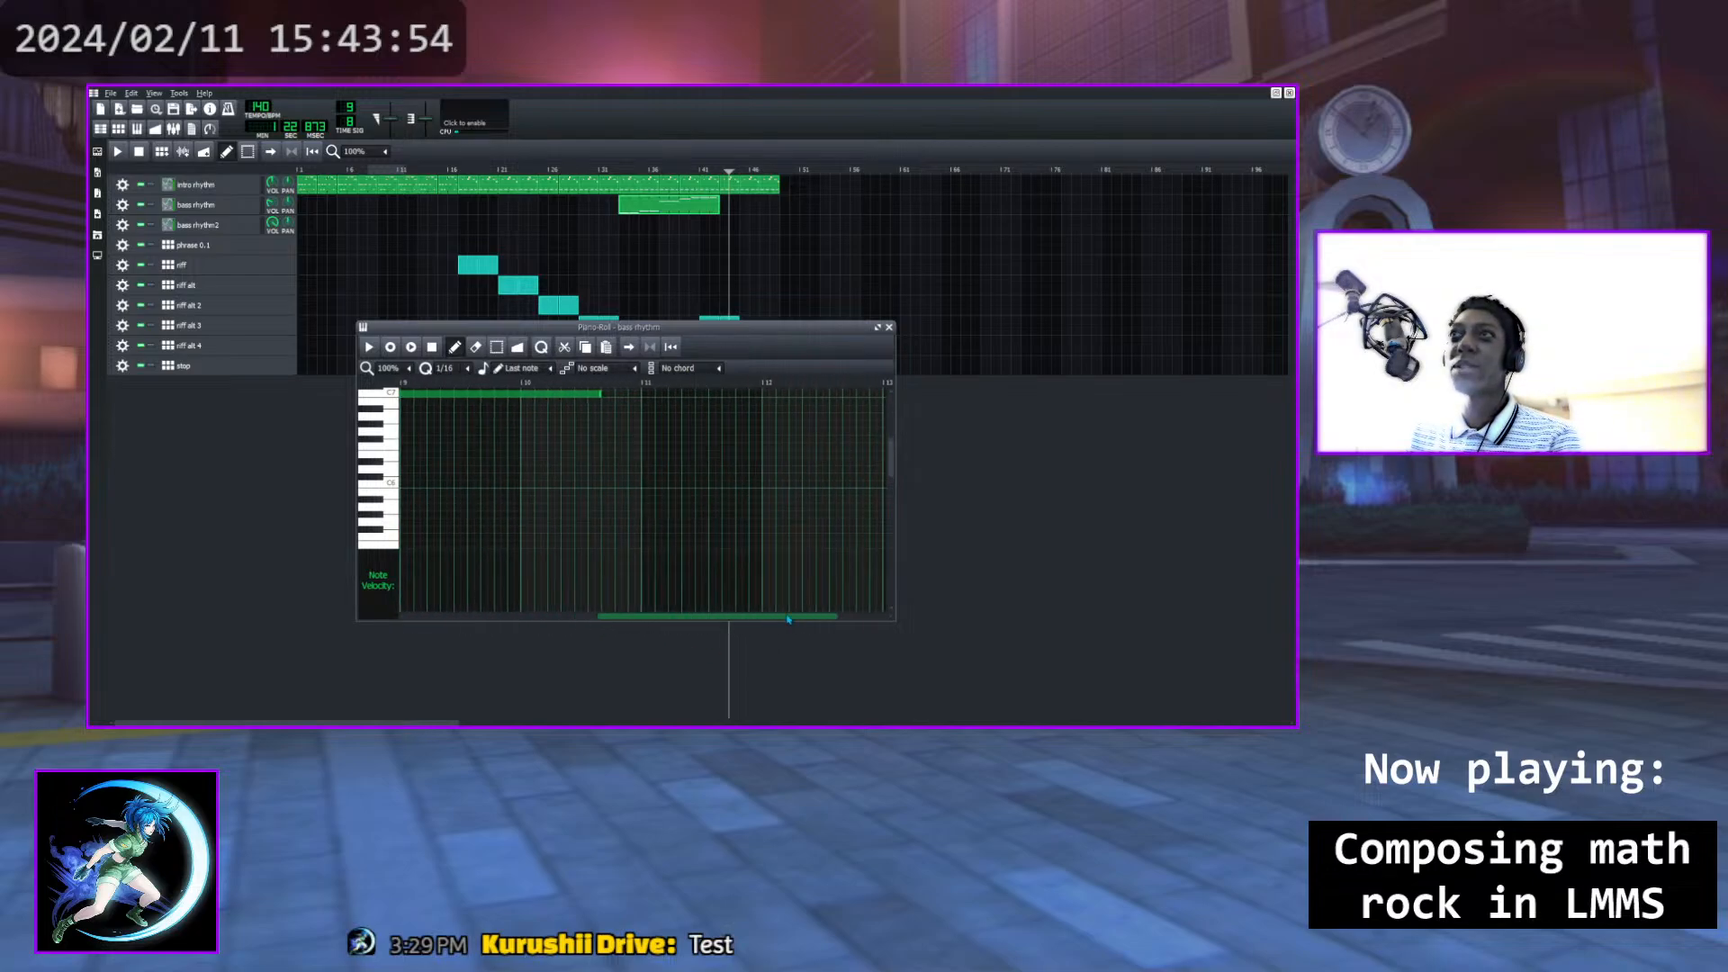
click(594, 394)
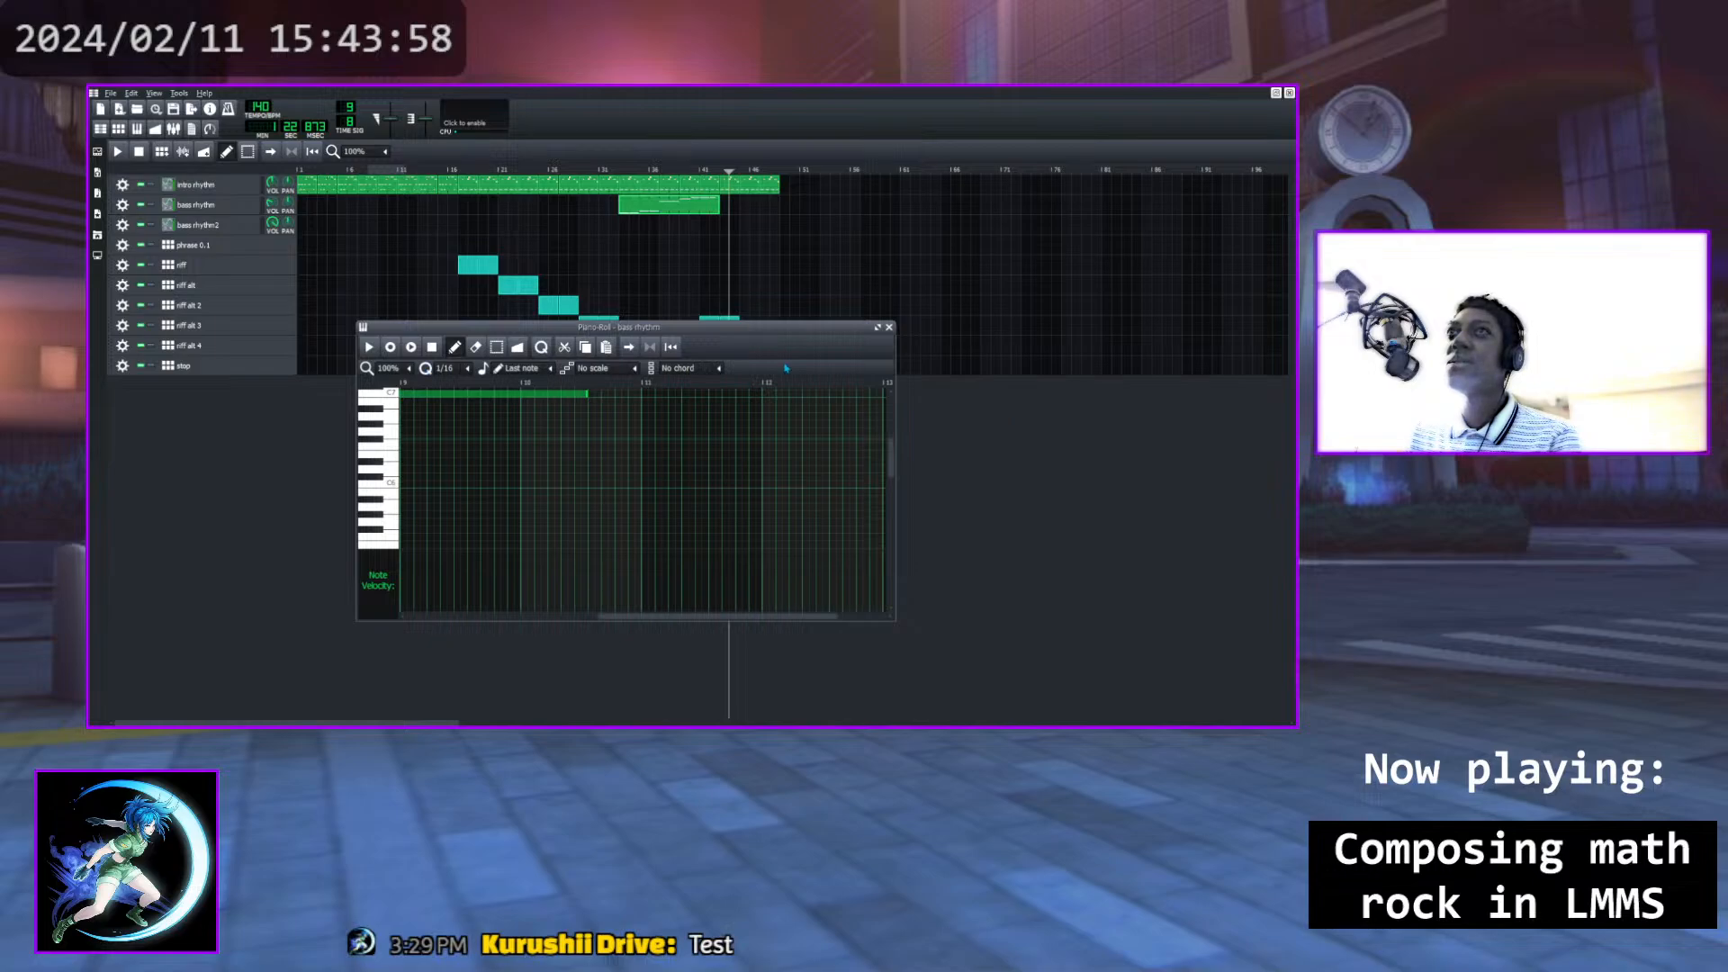
click(889, 327)
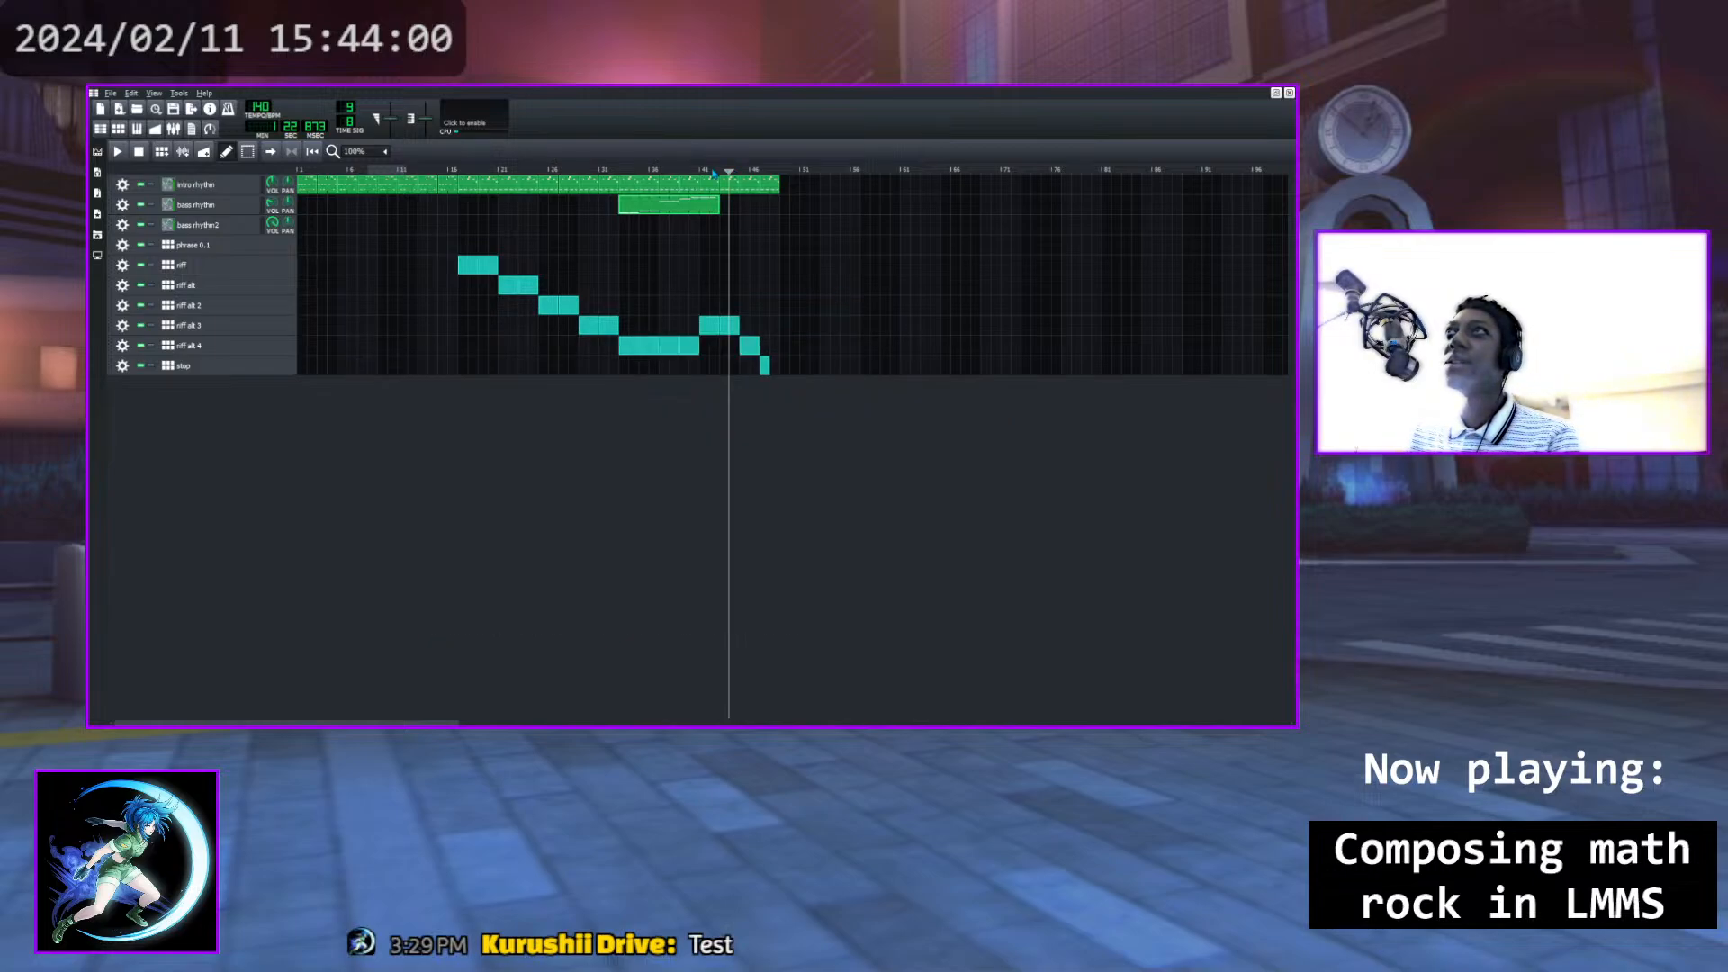
Replay the second half of the bass rhythm clip, and listen again from the clip's start
drag(729, 171, 675, 194)
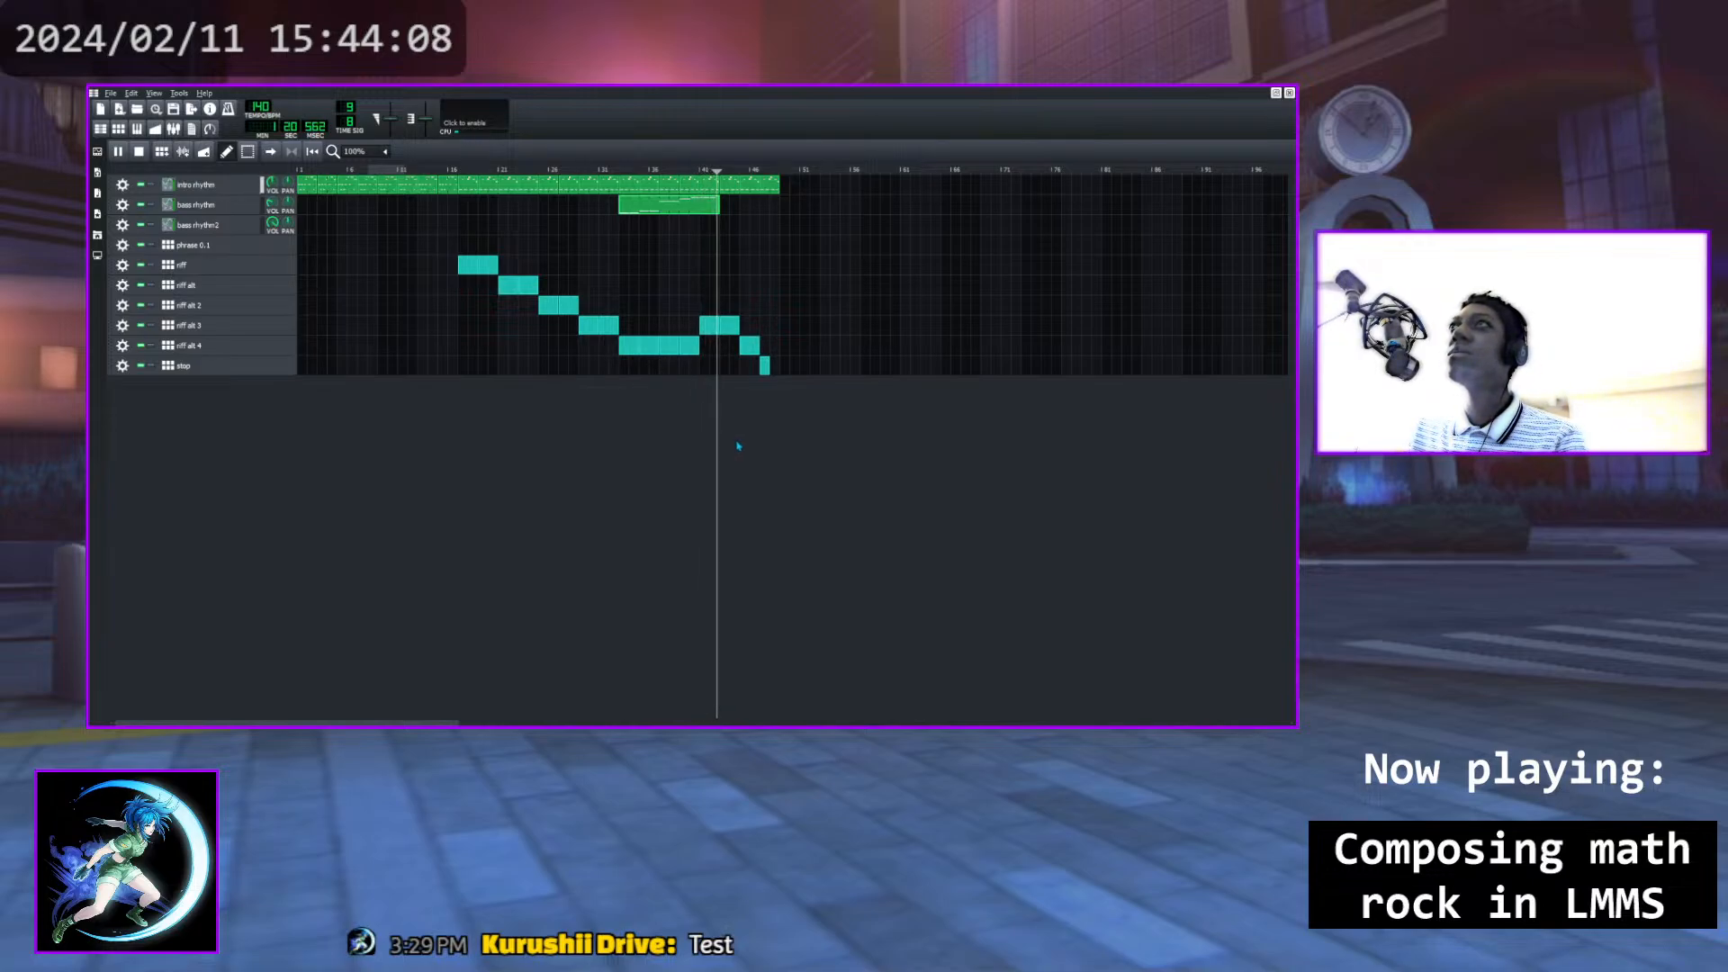
click(619, 171)
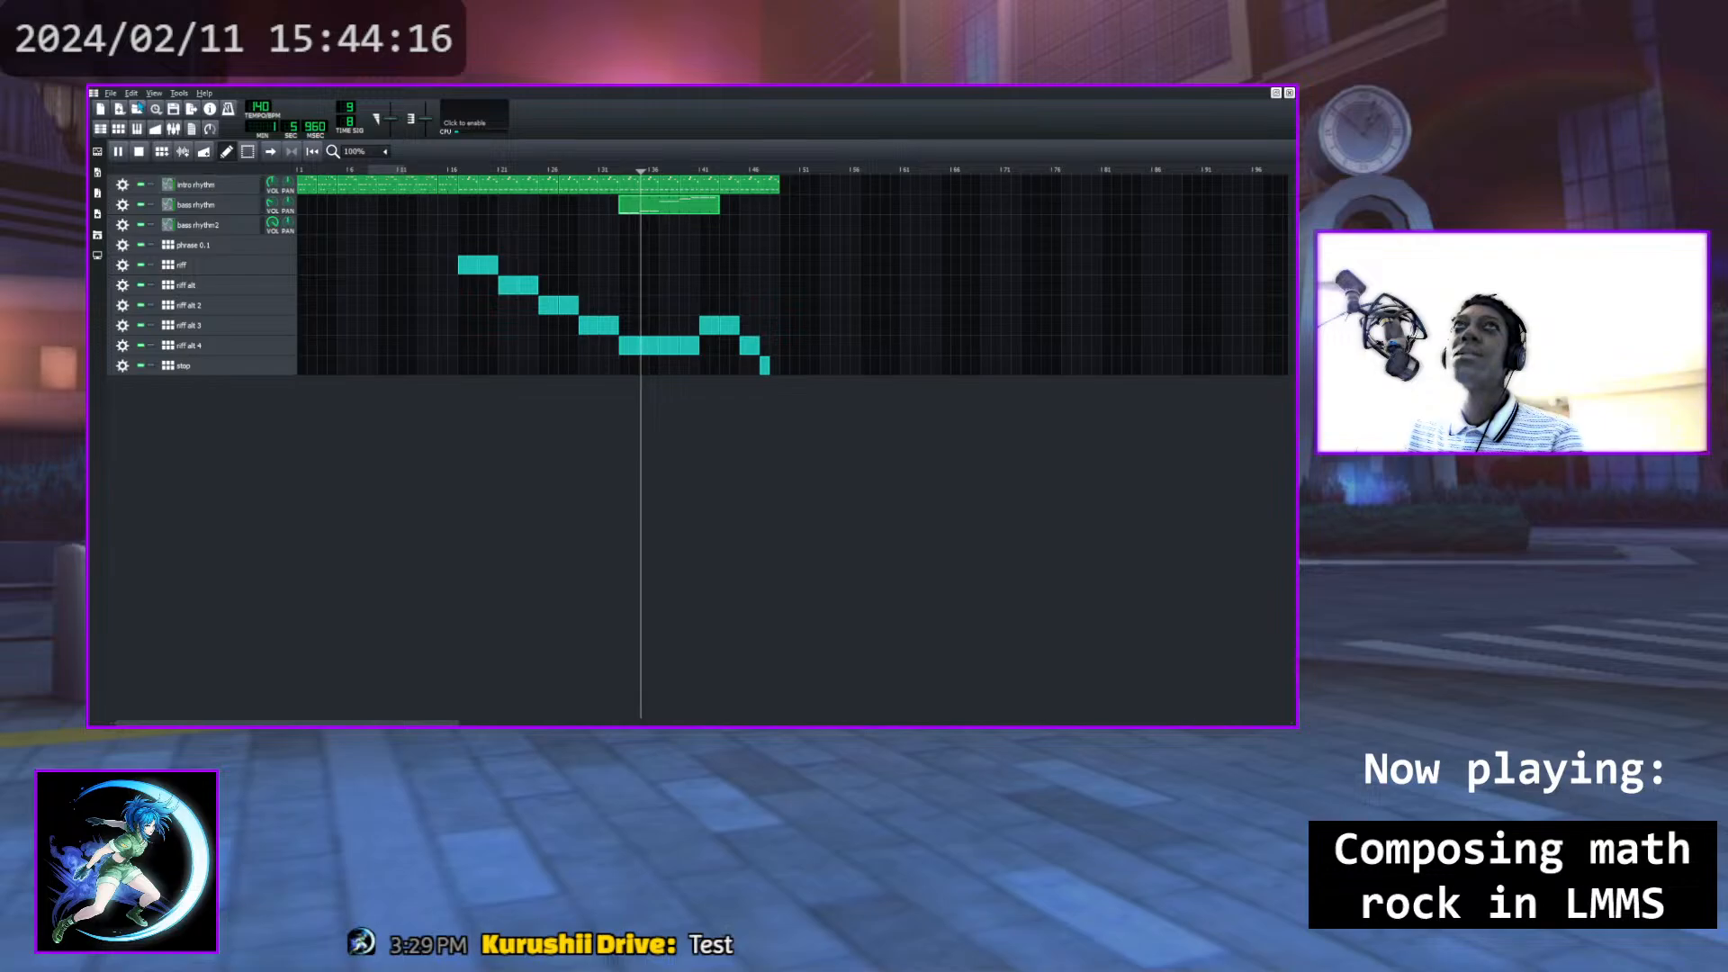
key(space)
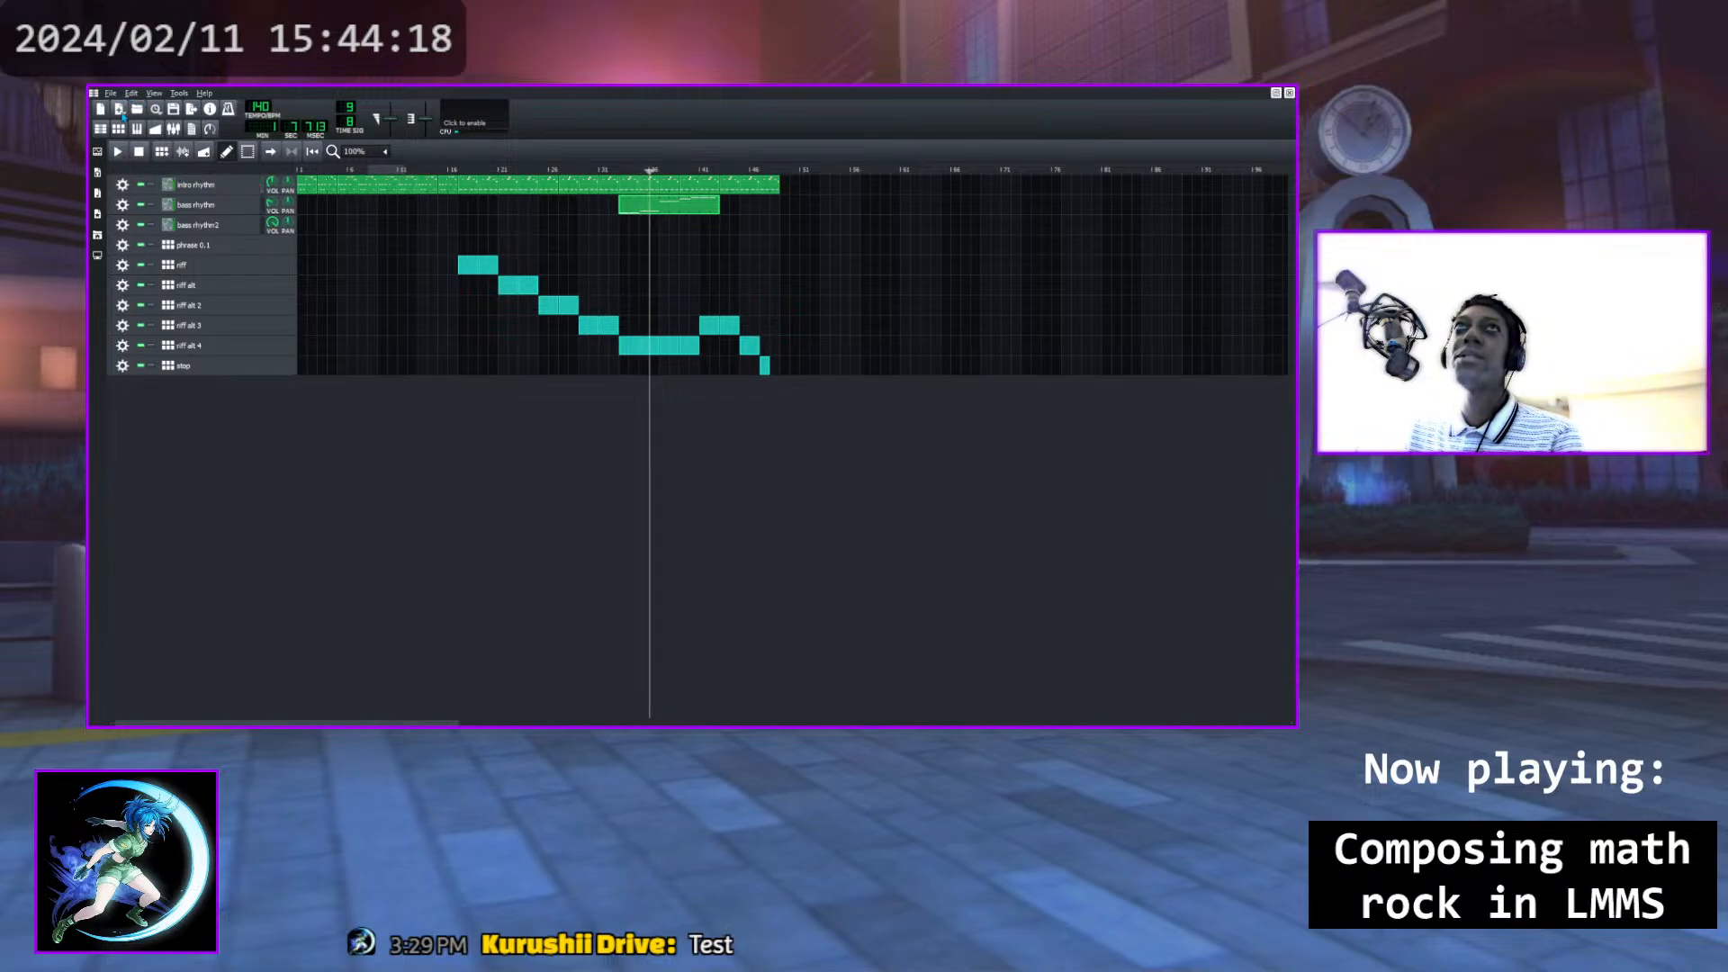
Look at the bass rhythm clip's opening notes, and replay the section from just before the clip to past its end
double_click(643, 213)
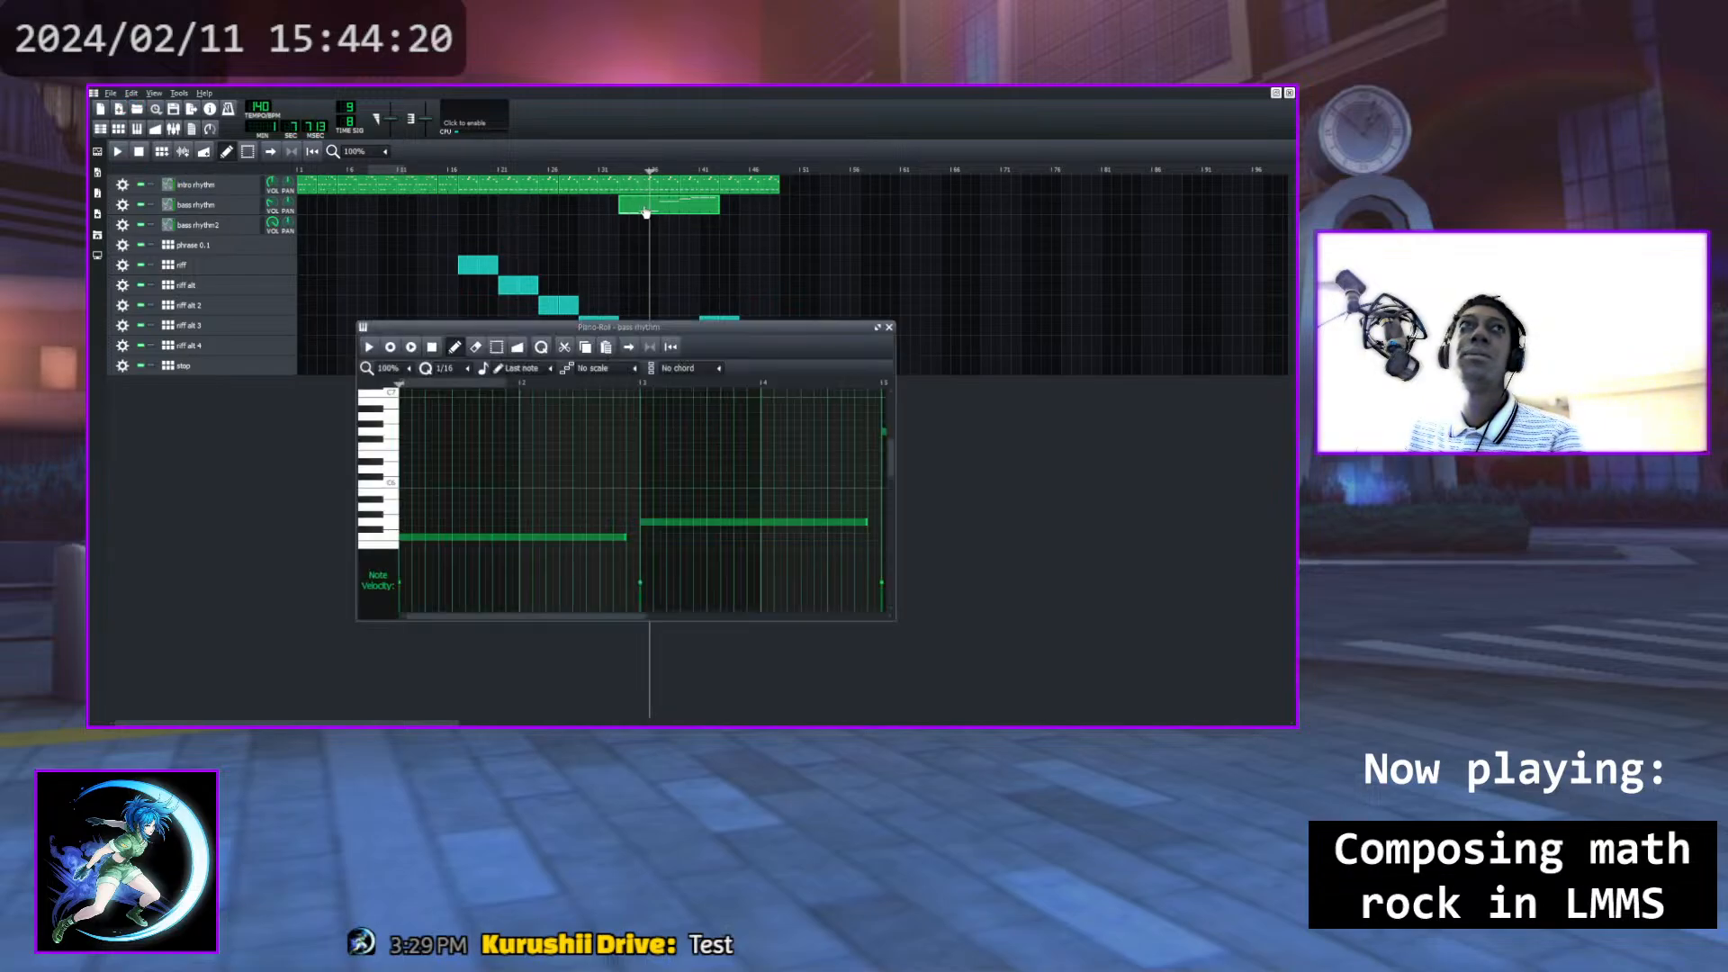
click(888, 328)
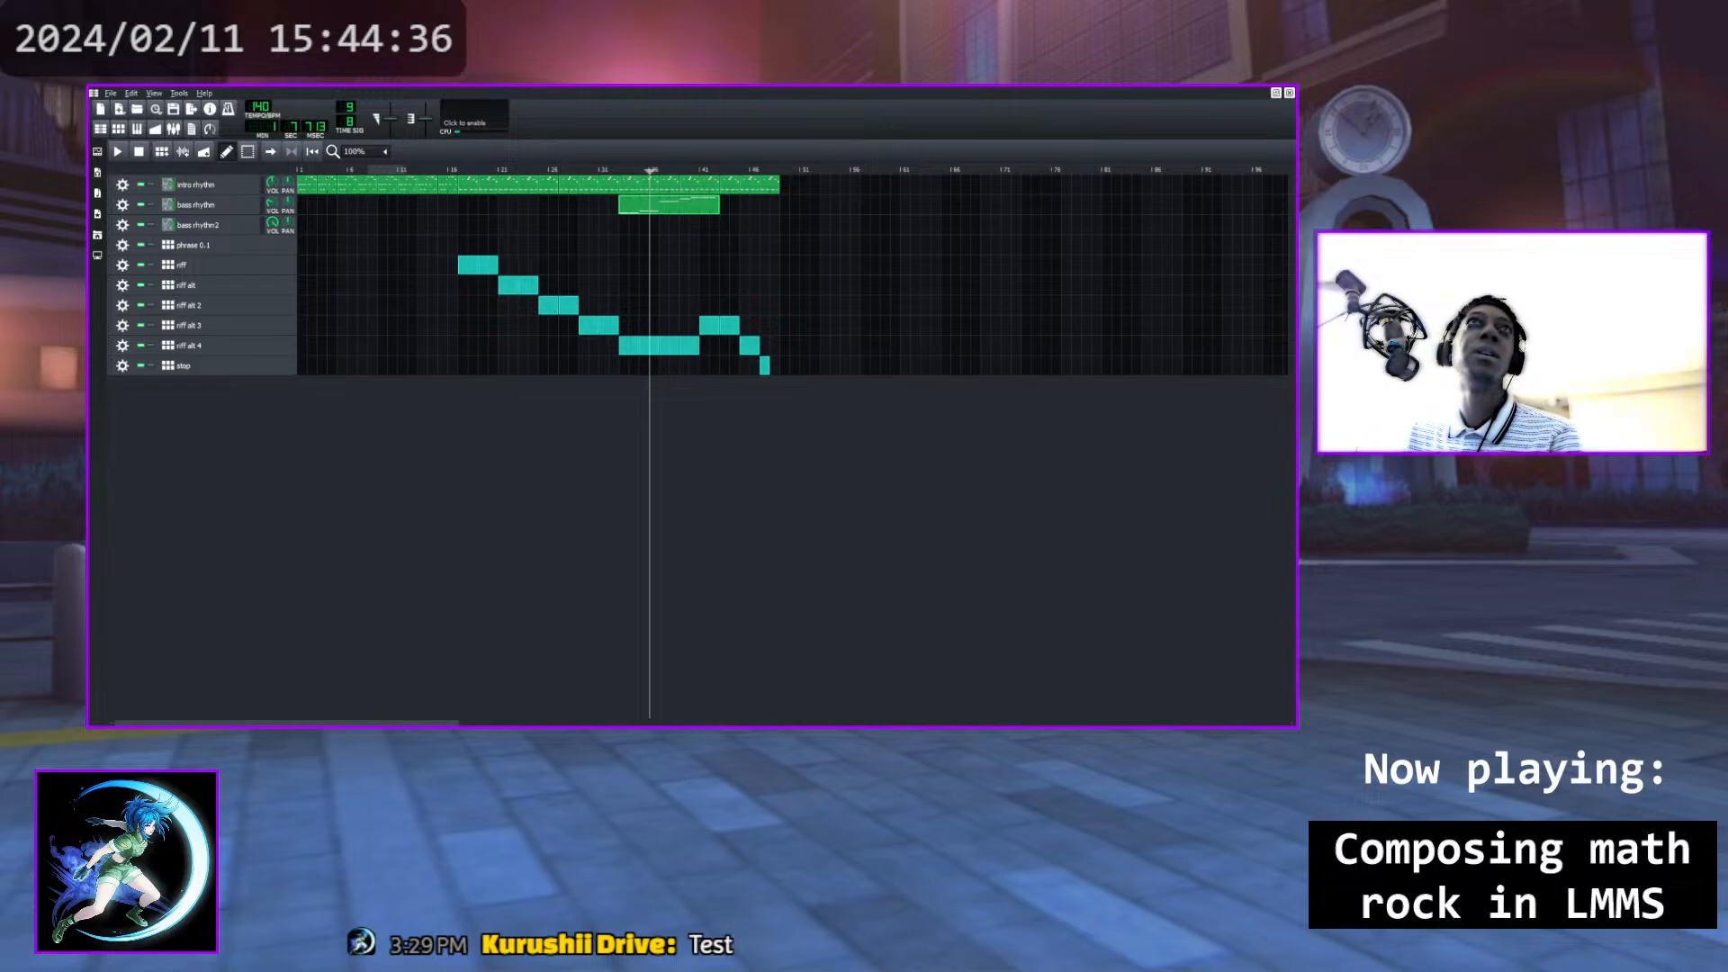
click(609, 170)
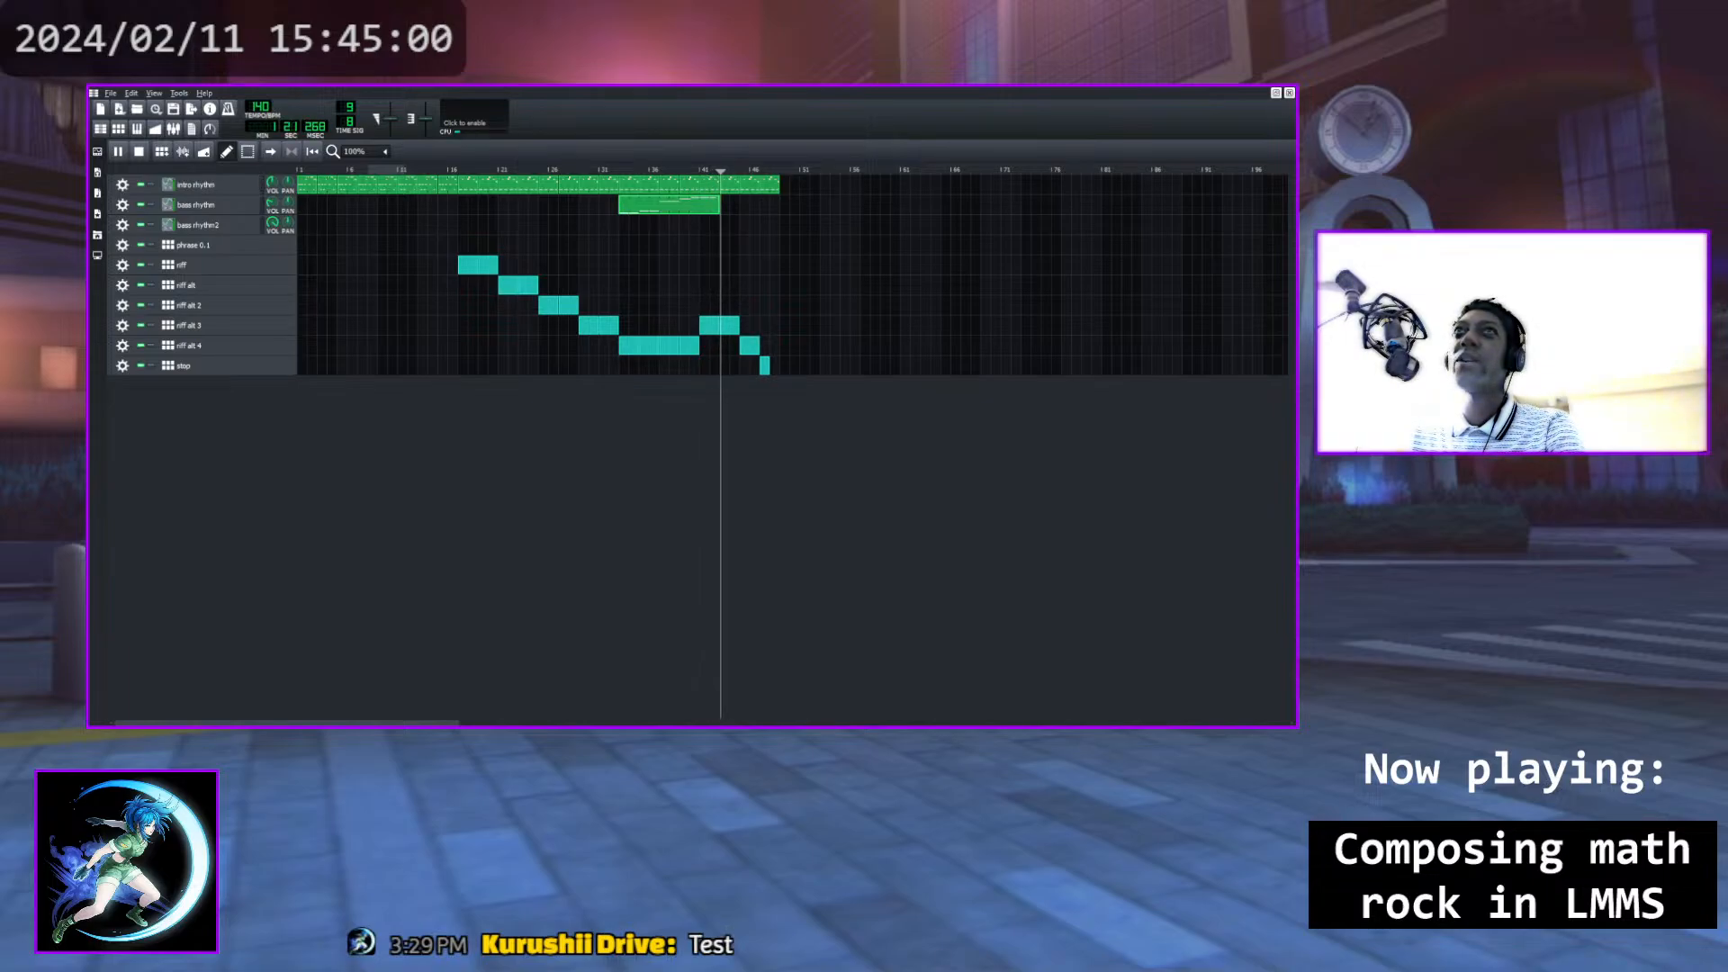
key(space)
Shorten the last note of the bass rhythm clip a little further and close the Piano-Roll
double_click(681, 206)
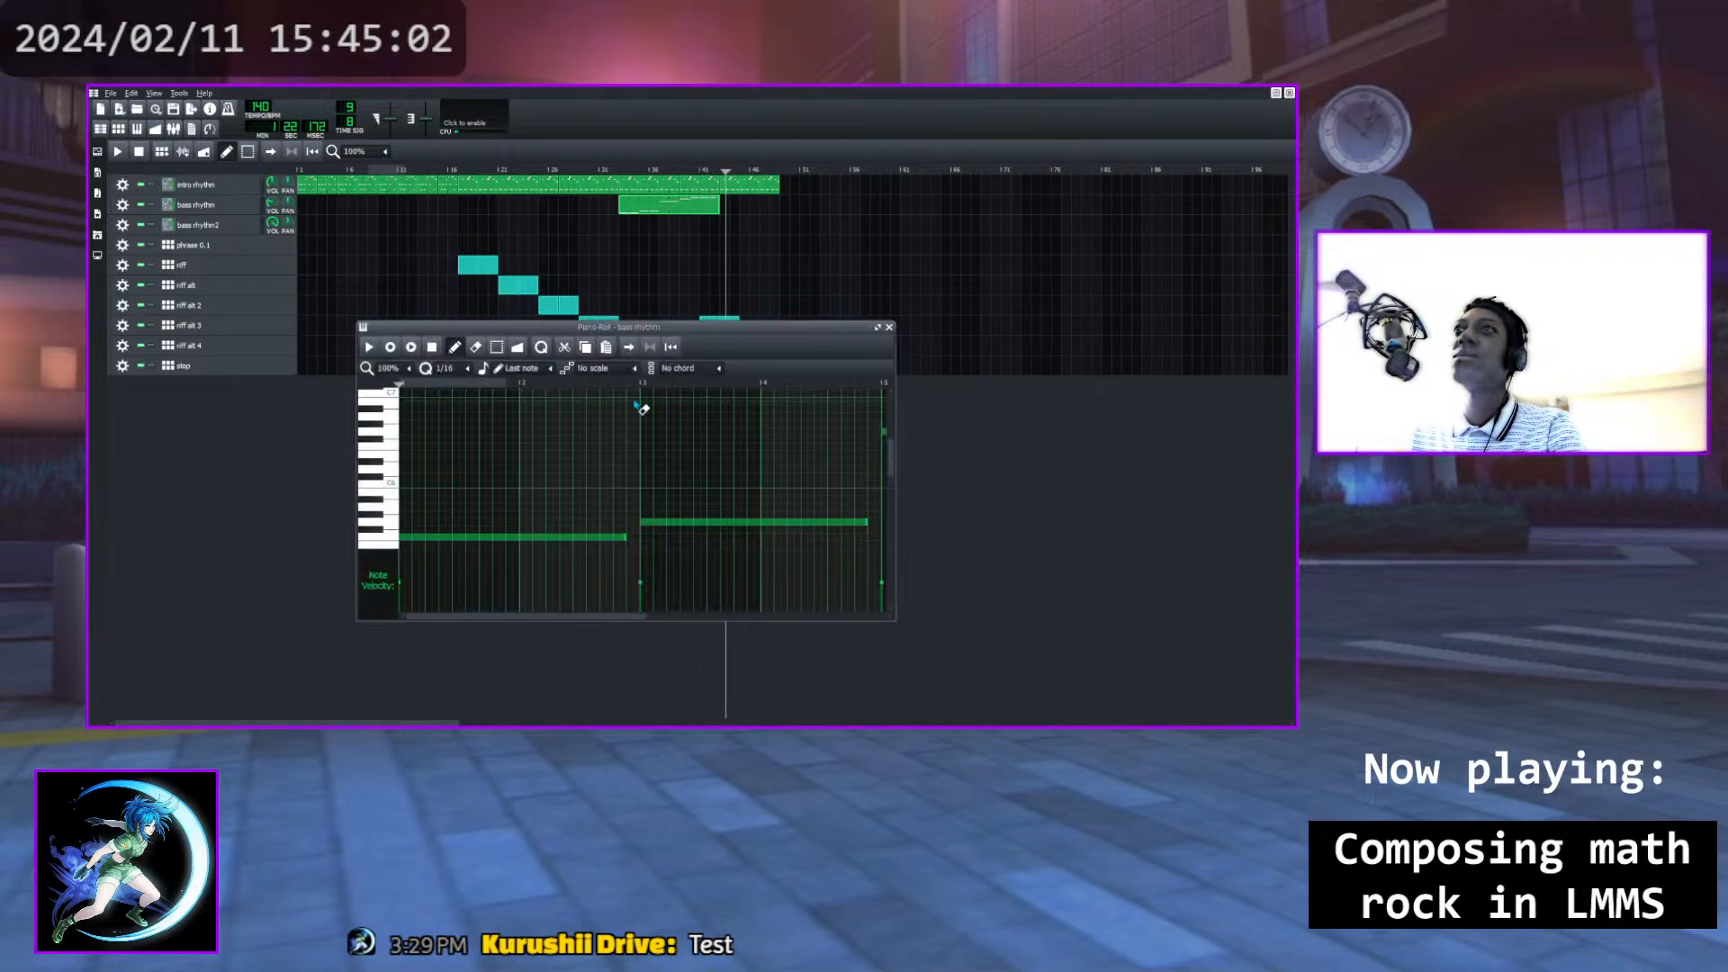
drag(597, 615, 769, 608)
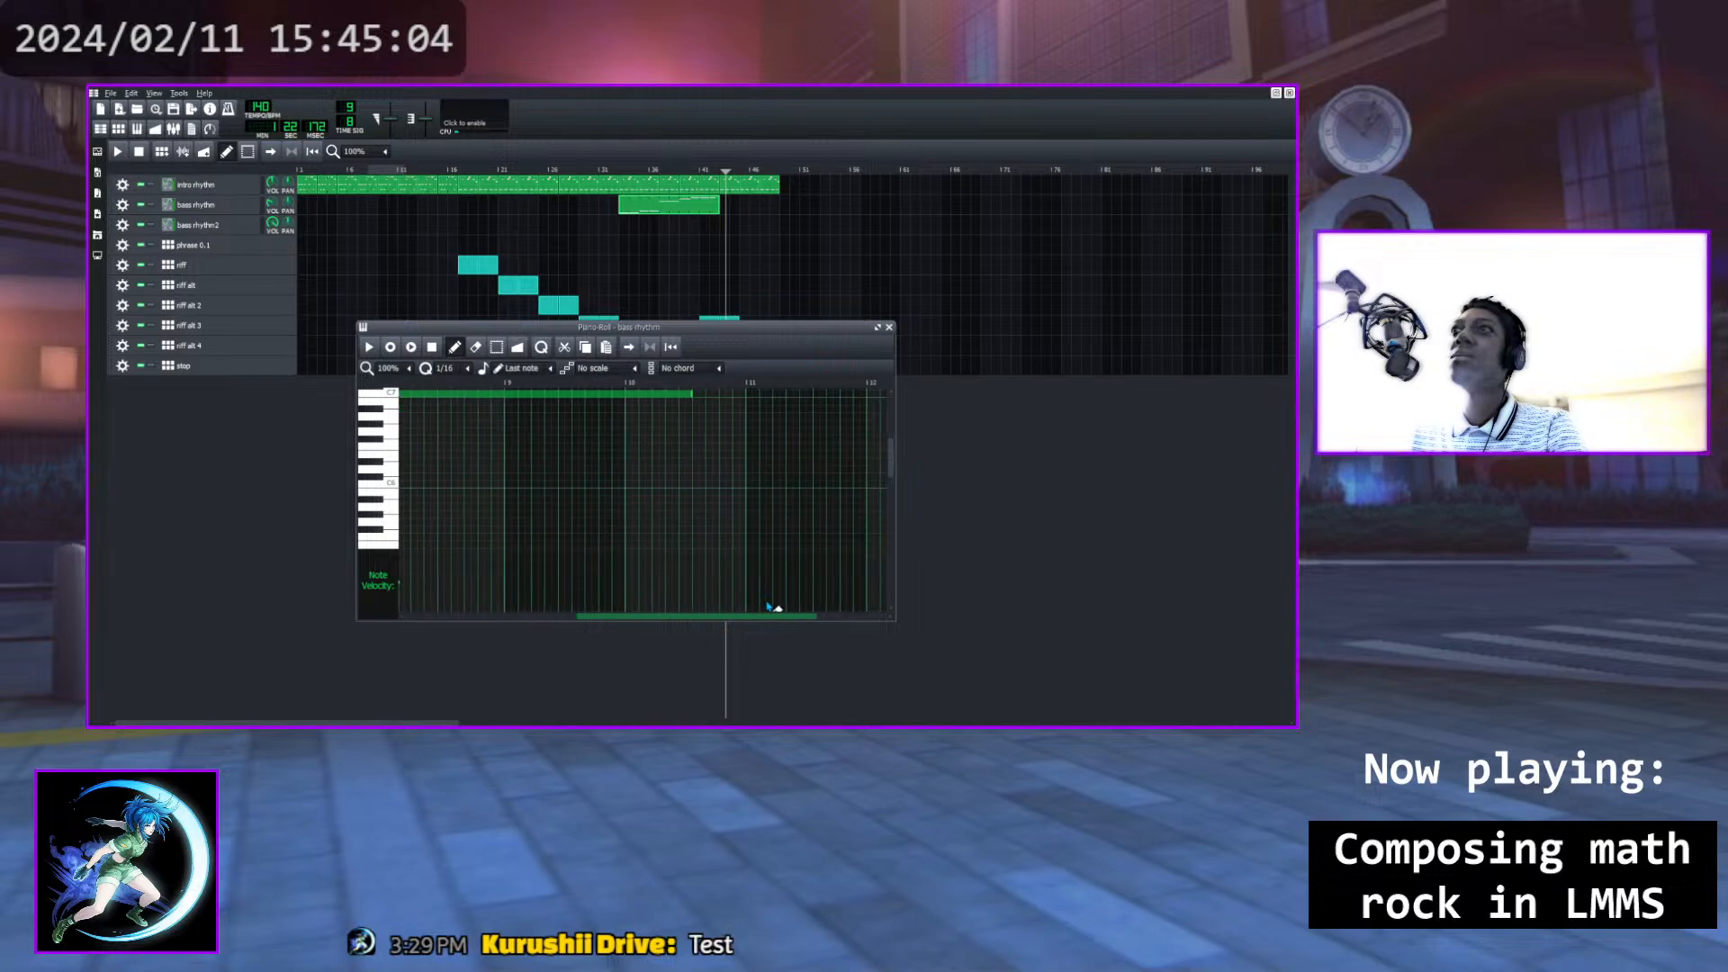
drag(688, 394, 682, 402)
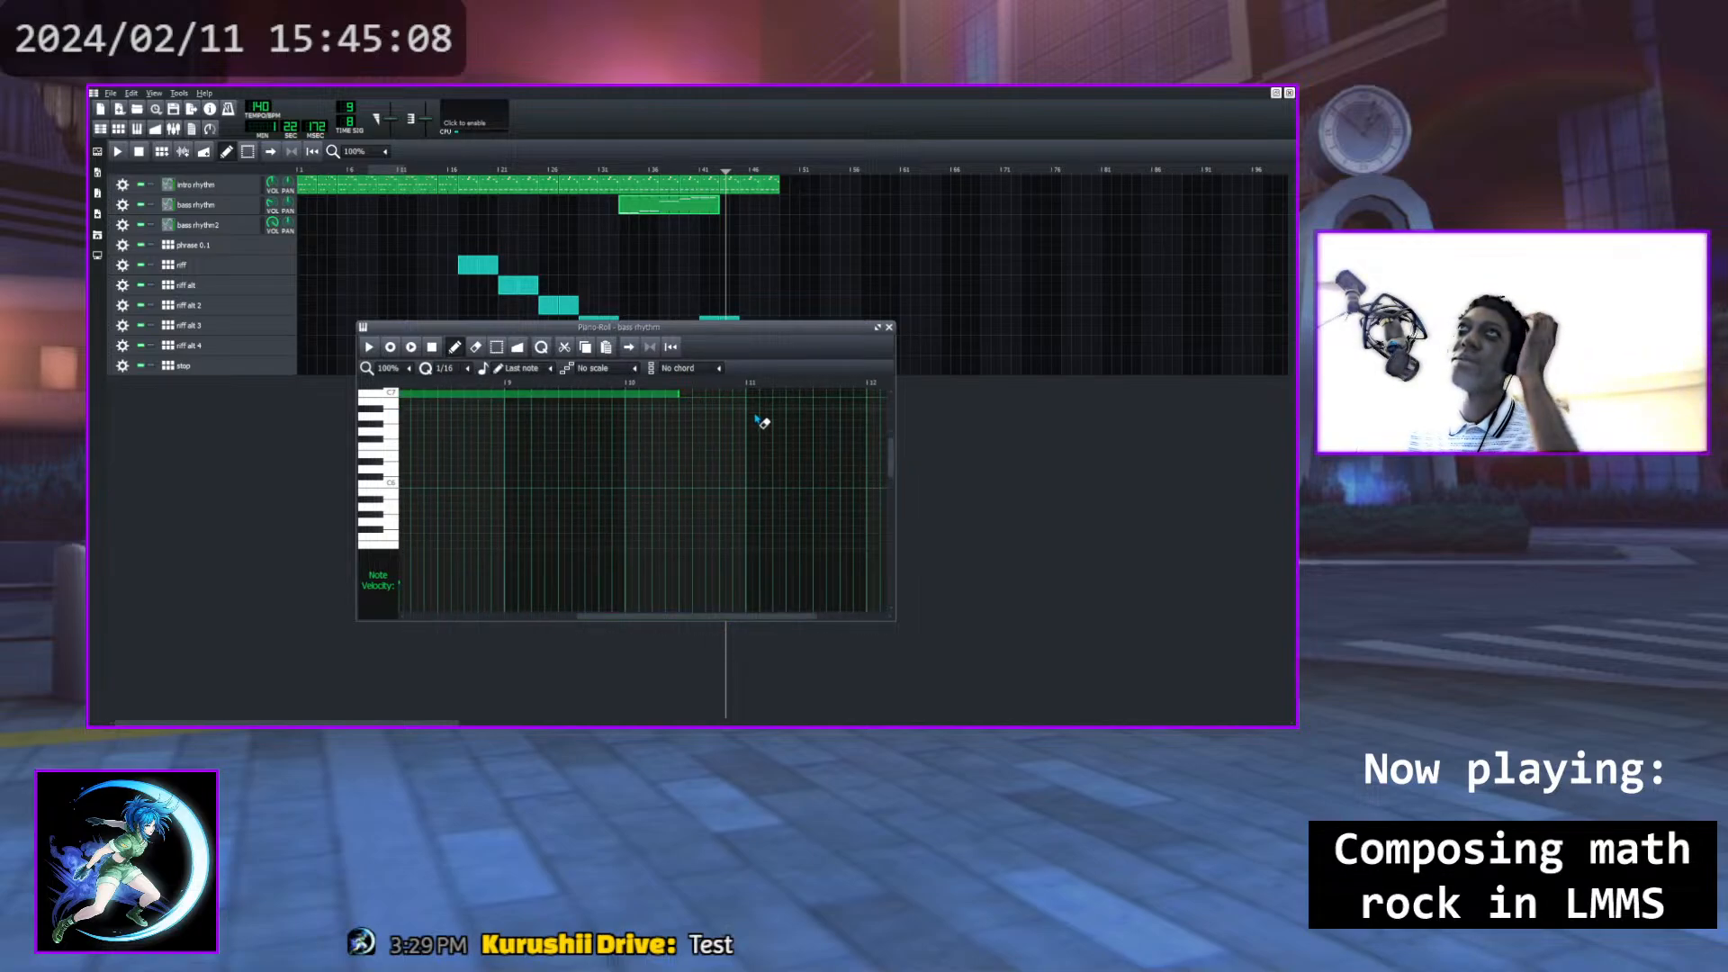
click(889, 328)
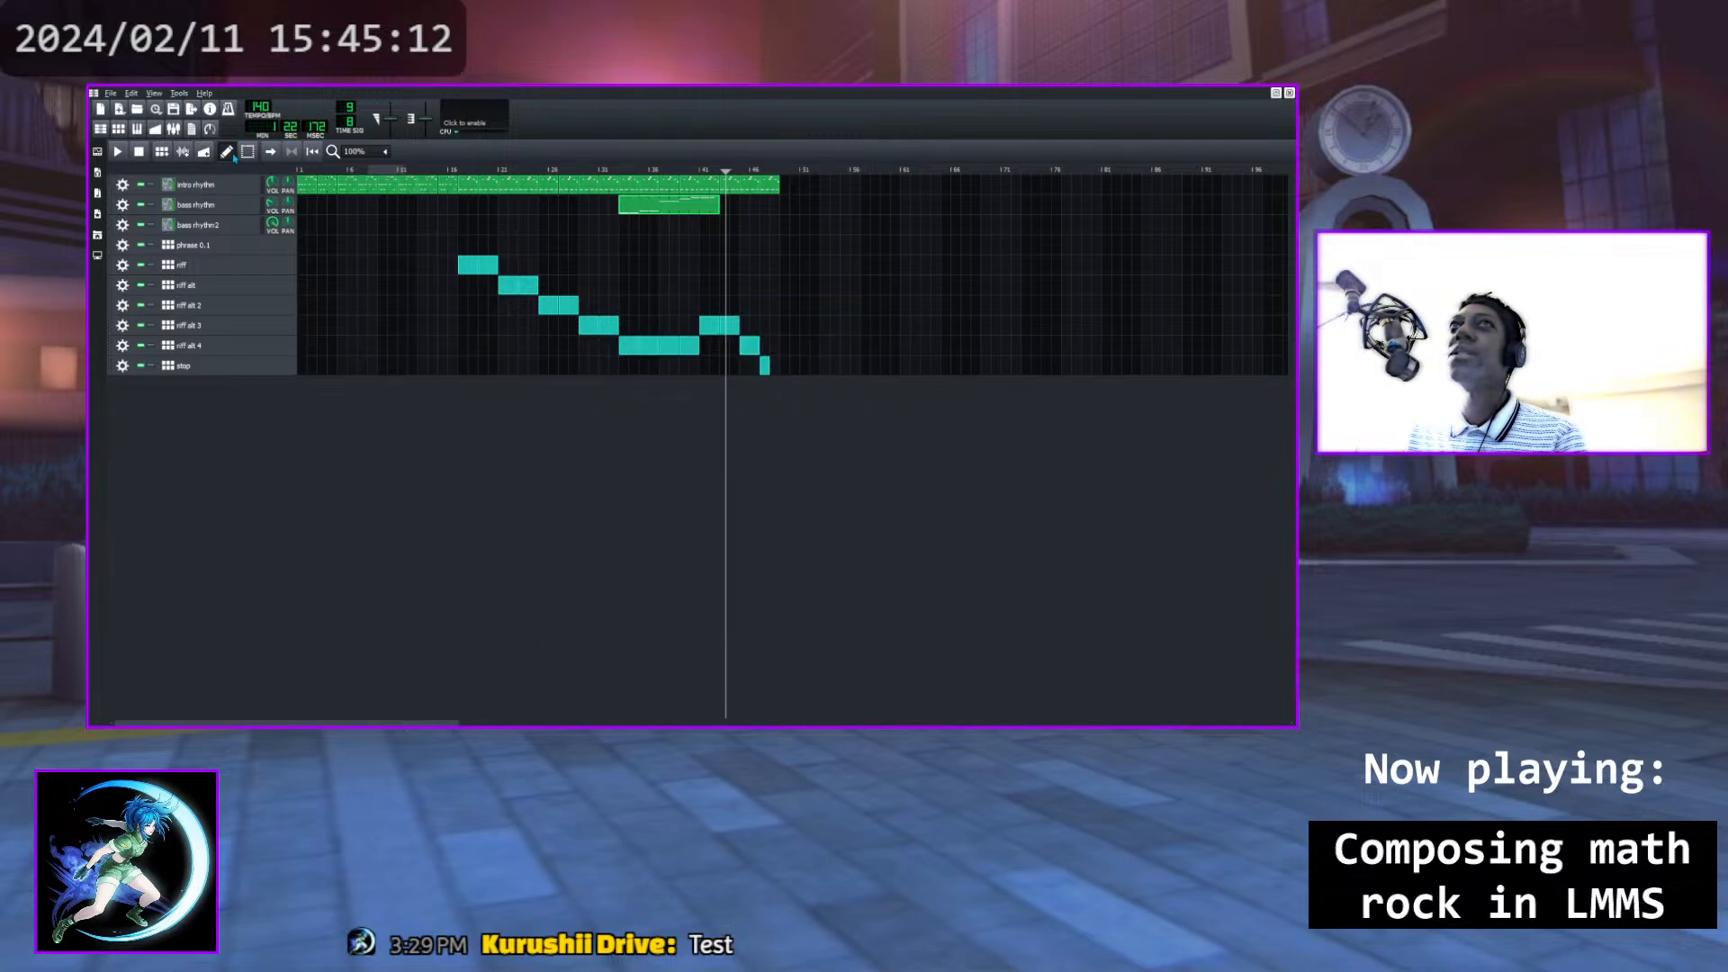
Move the playhead back into the first half of the bass rhythm clip and play past the clip's end
click(692, 172)
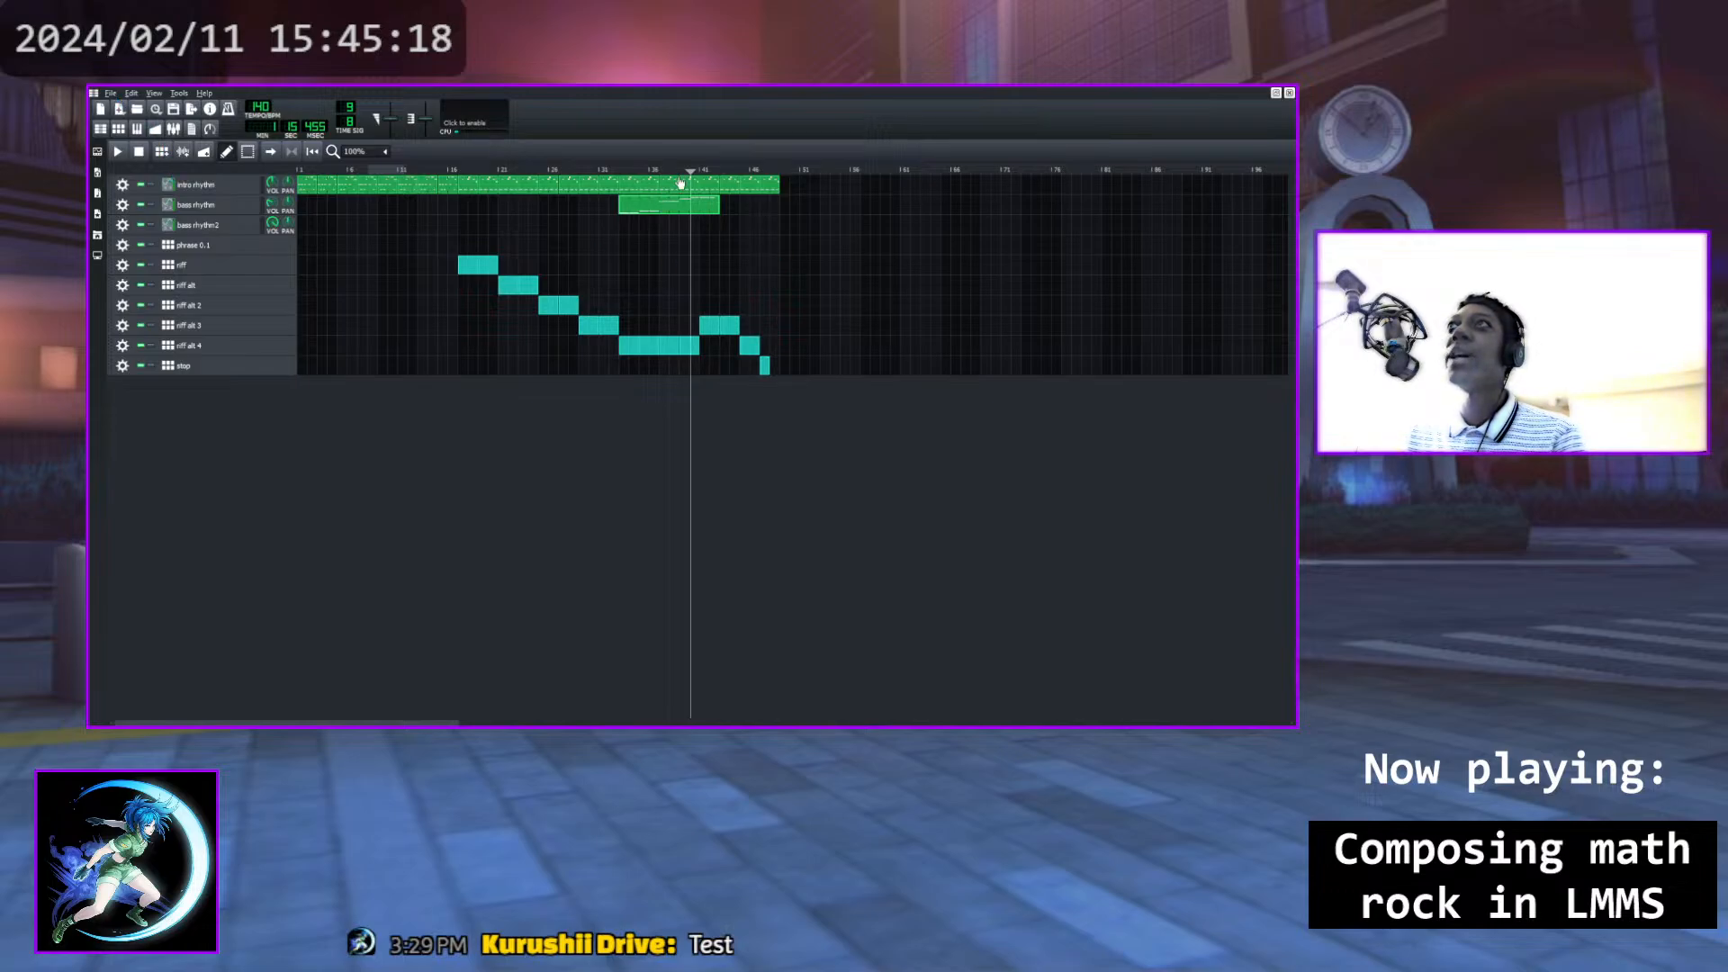
drag(691, 177, 660, 176)
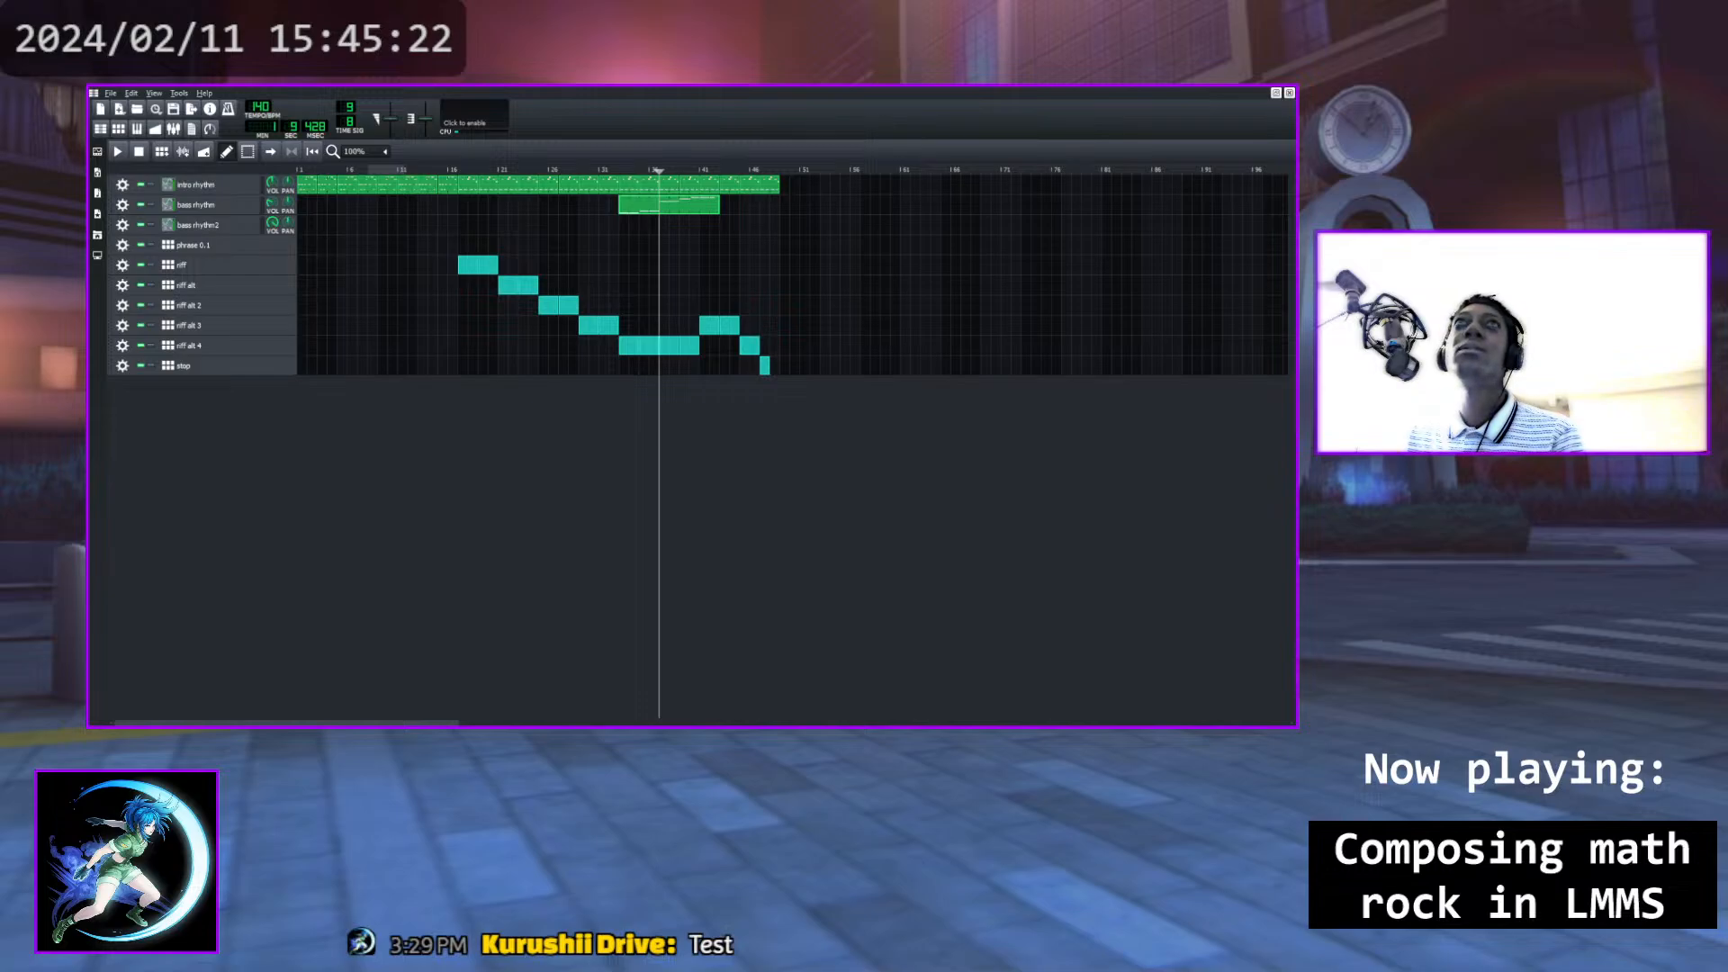
click(118, 151)
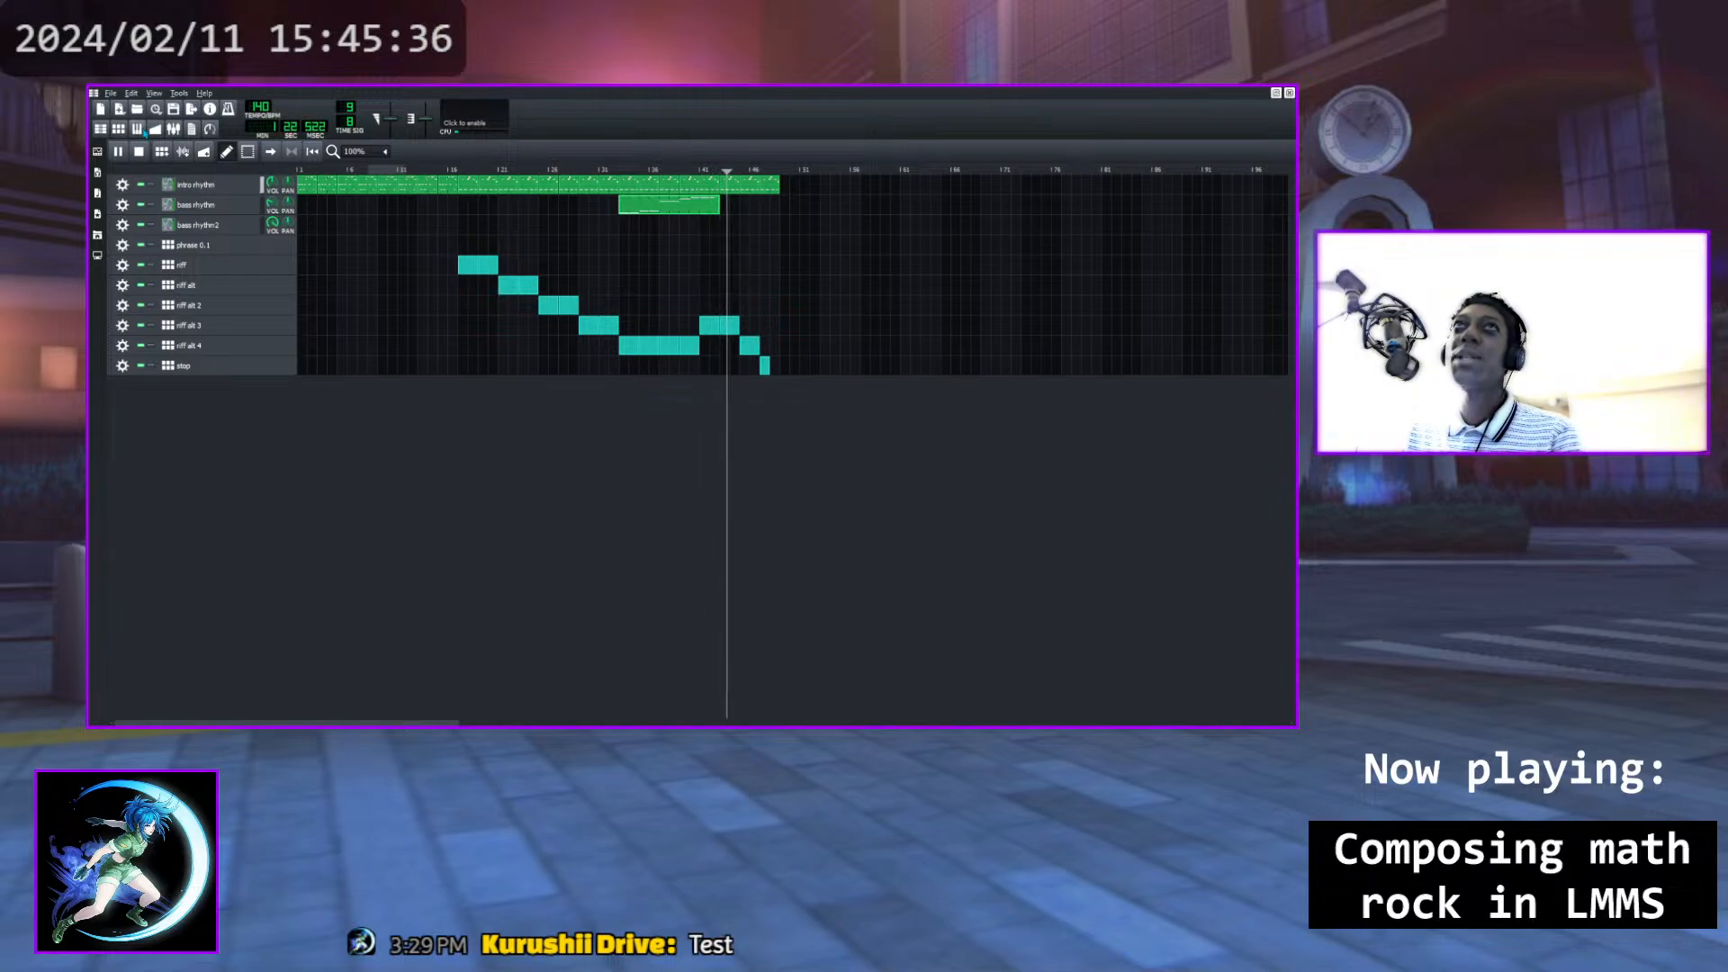
key(space)
Lengthen the last note of the bass rhythm clip slightly, briefly play the clip in the Piano-Roll, and close the editor
double_click(649, 207)
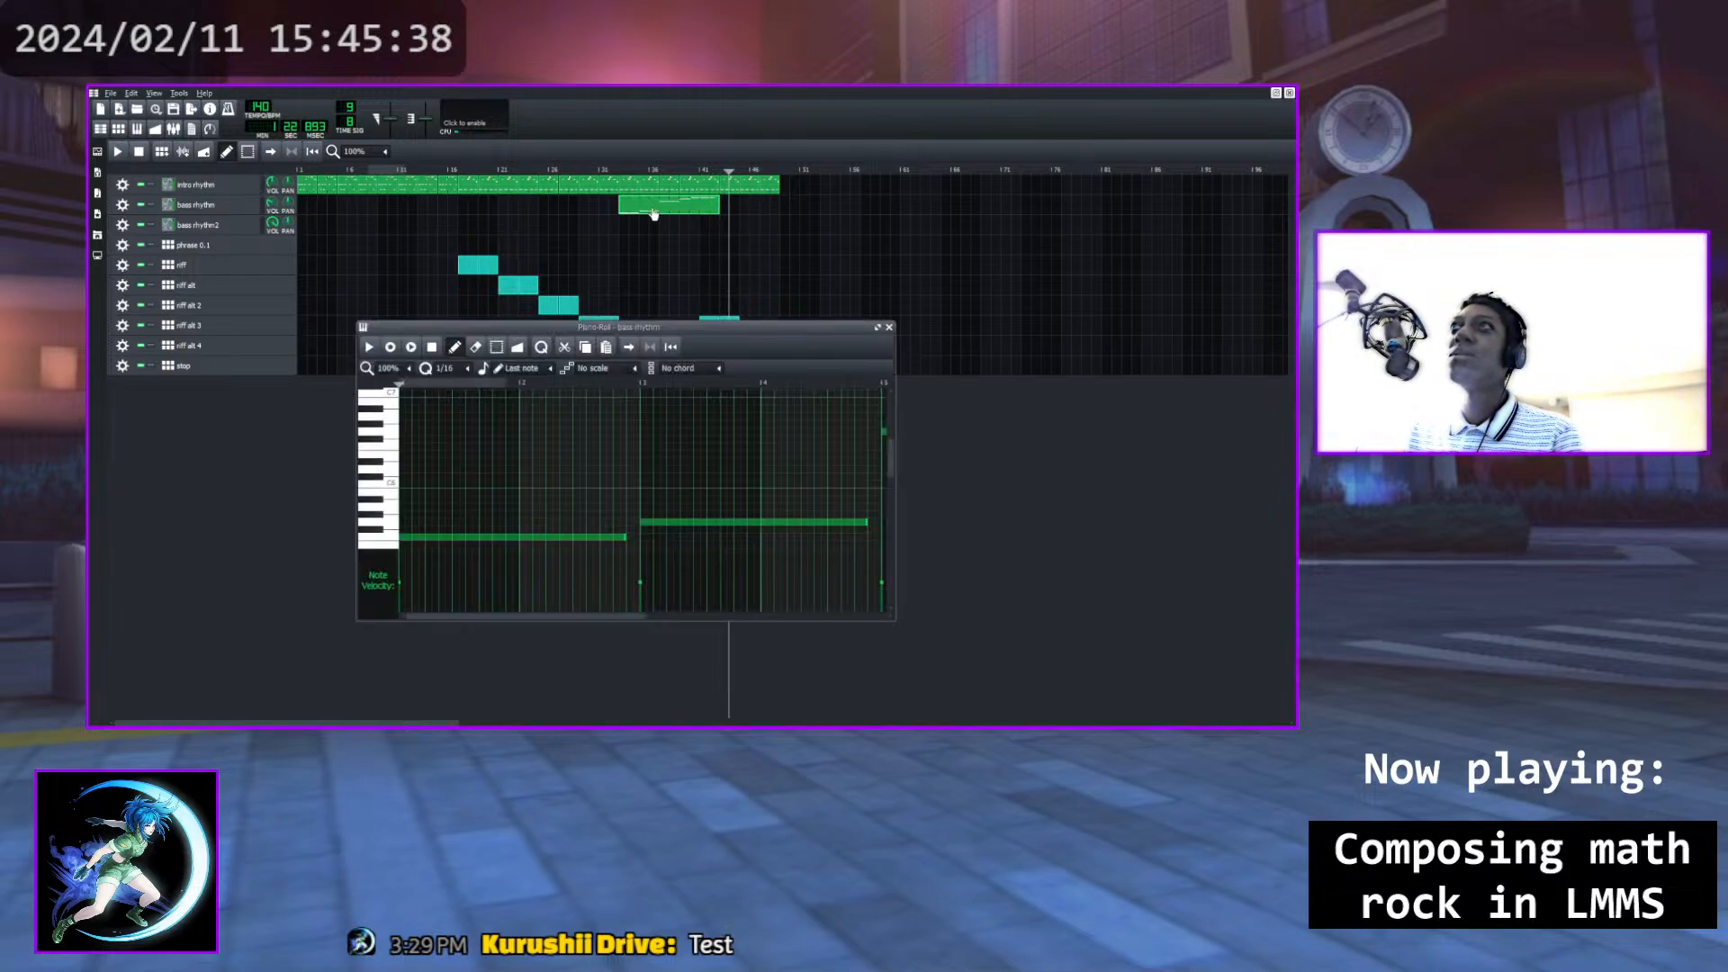
drag(615, 618, 792, 607)
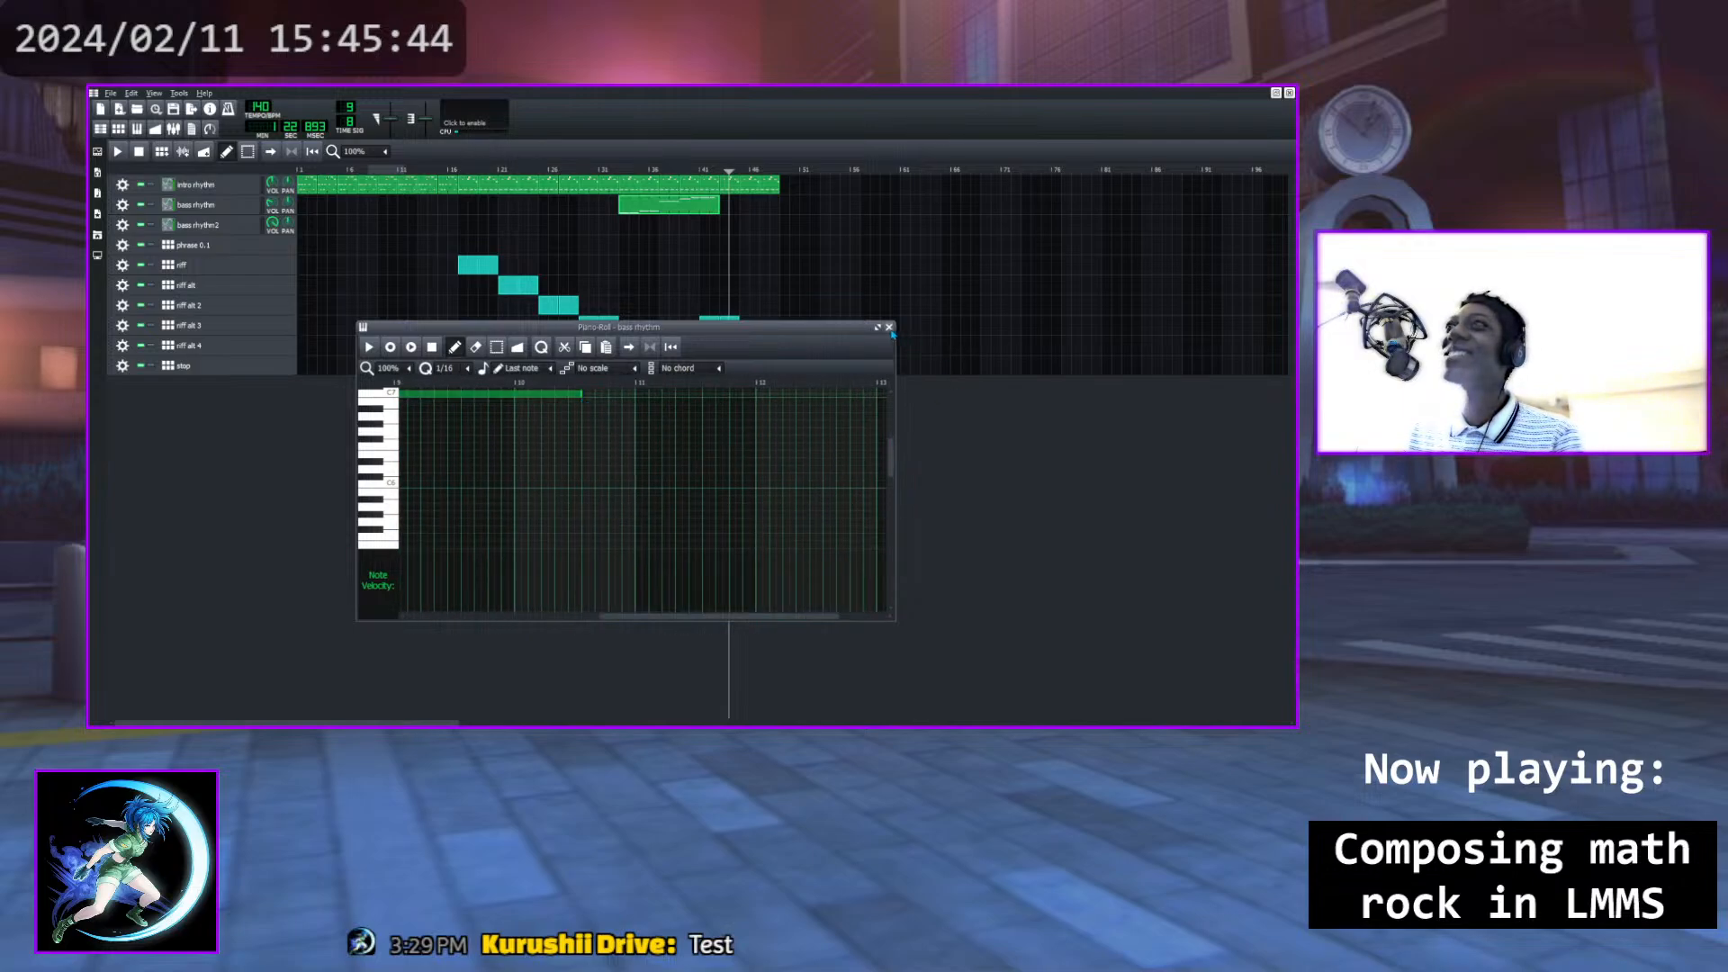
click(369, 346)
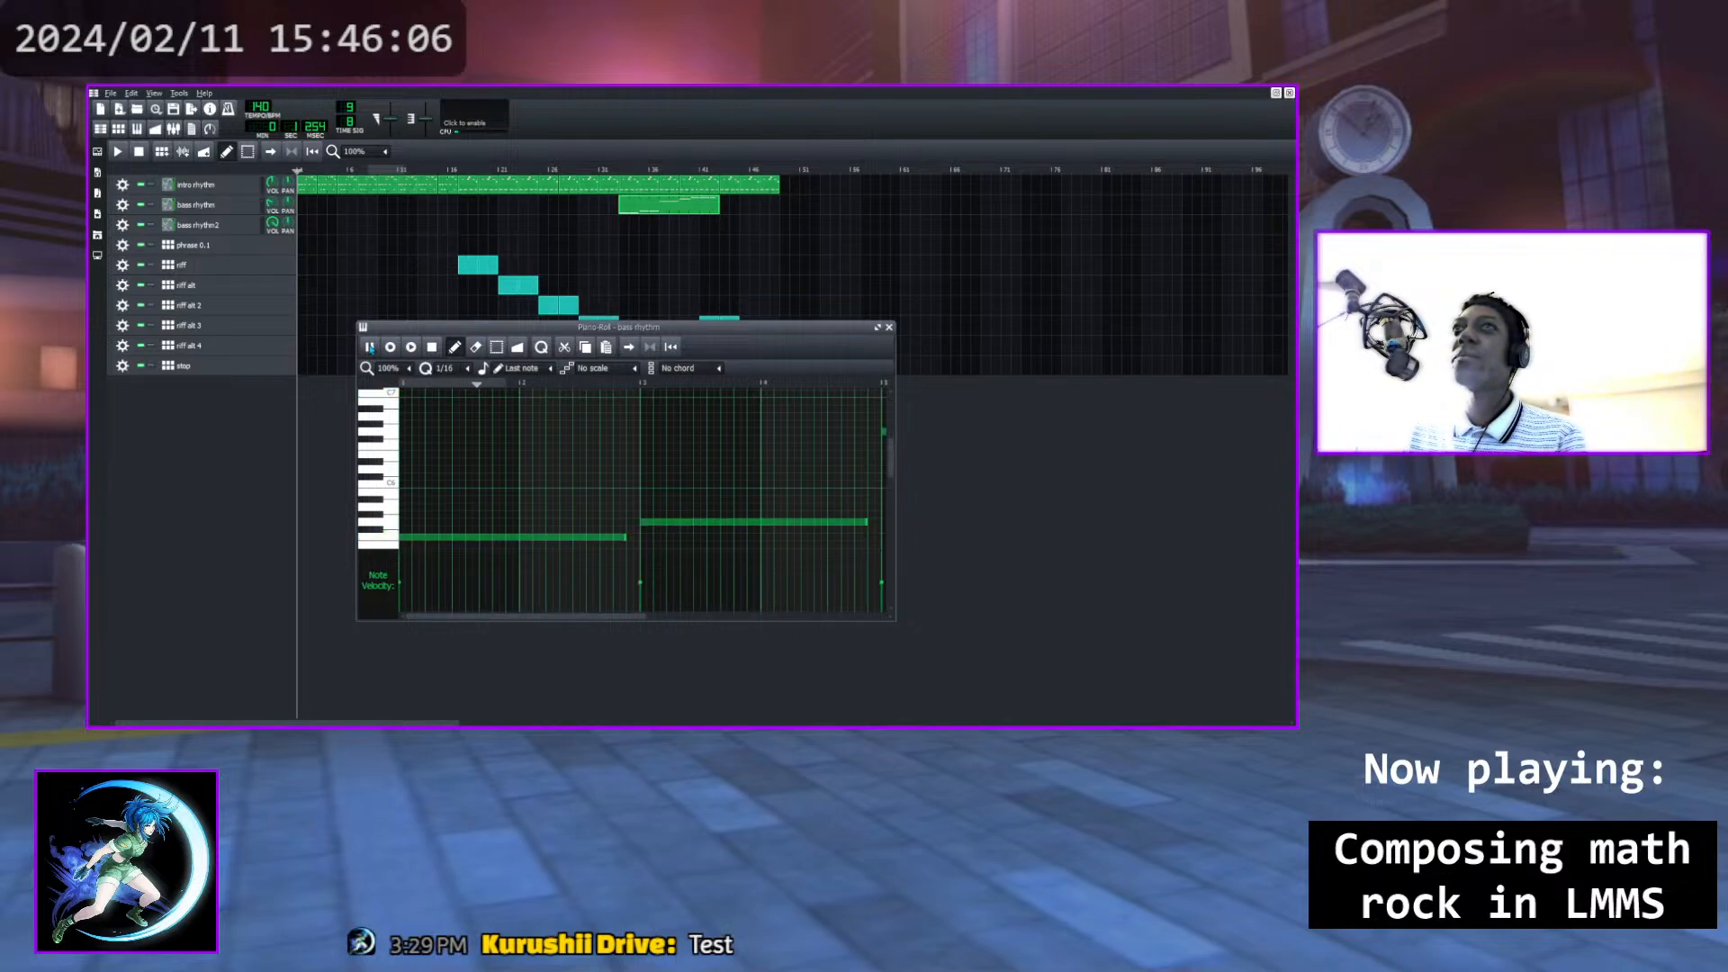
click(889, 327)
Play the song from the second half of the bass rhythm clip to the end of the intro rhythm clips
click(684, 172)
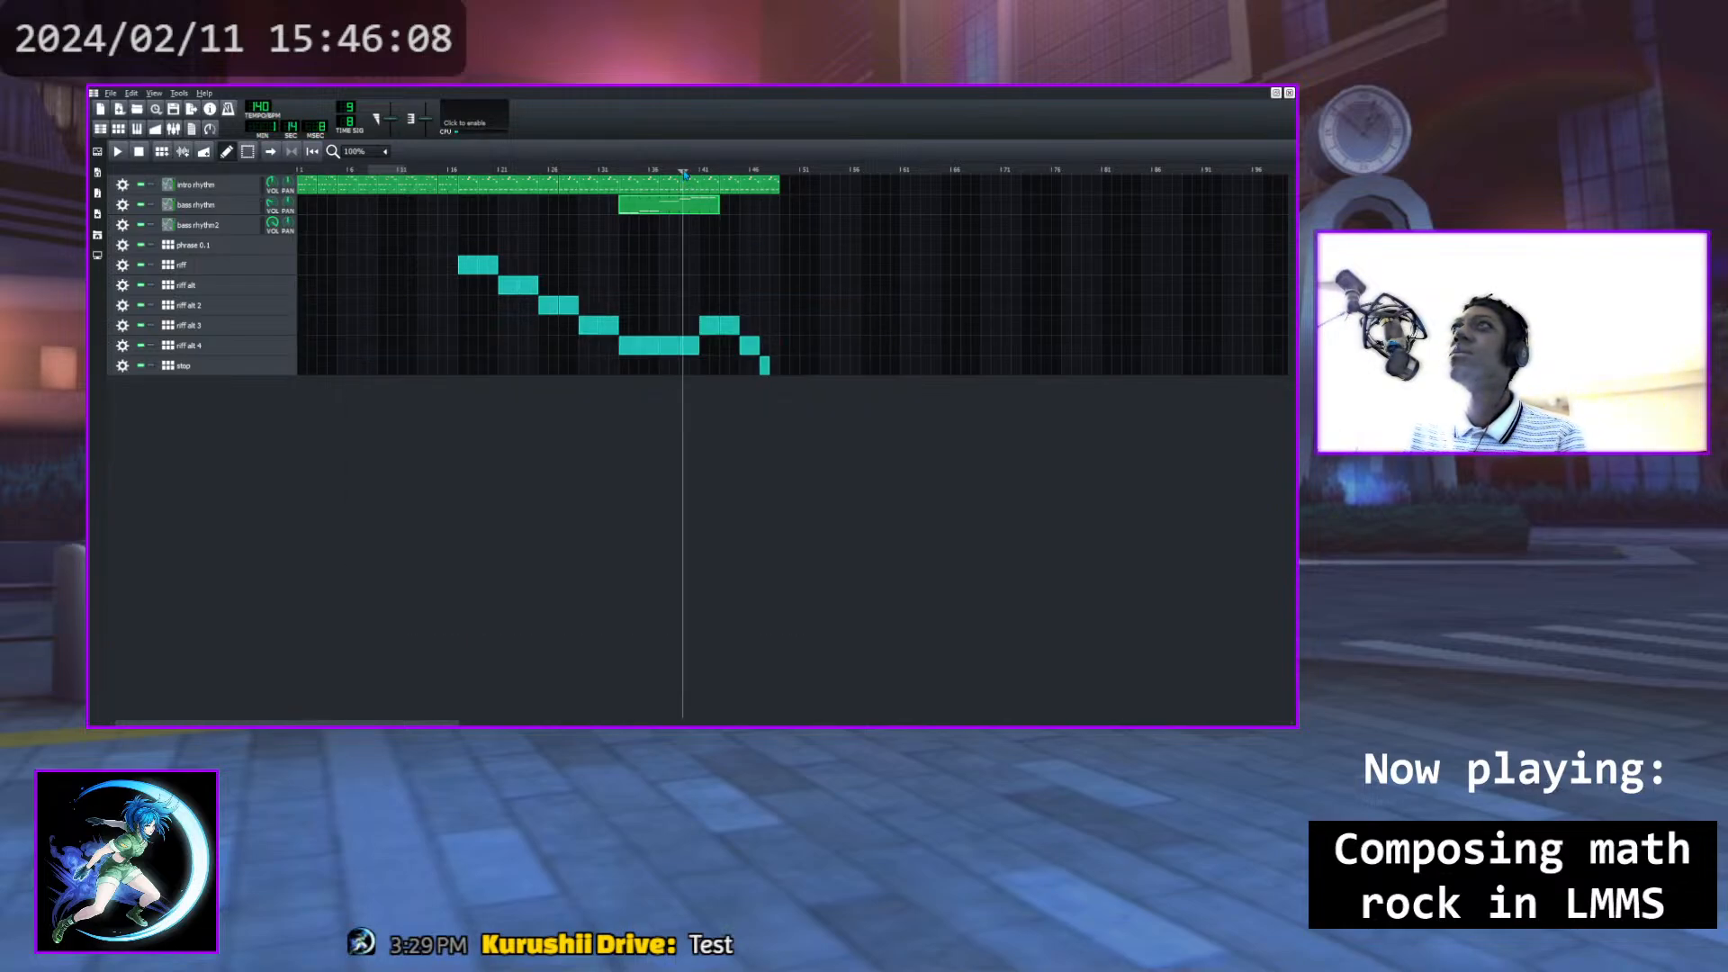
click(118, 151)
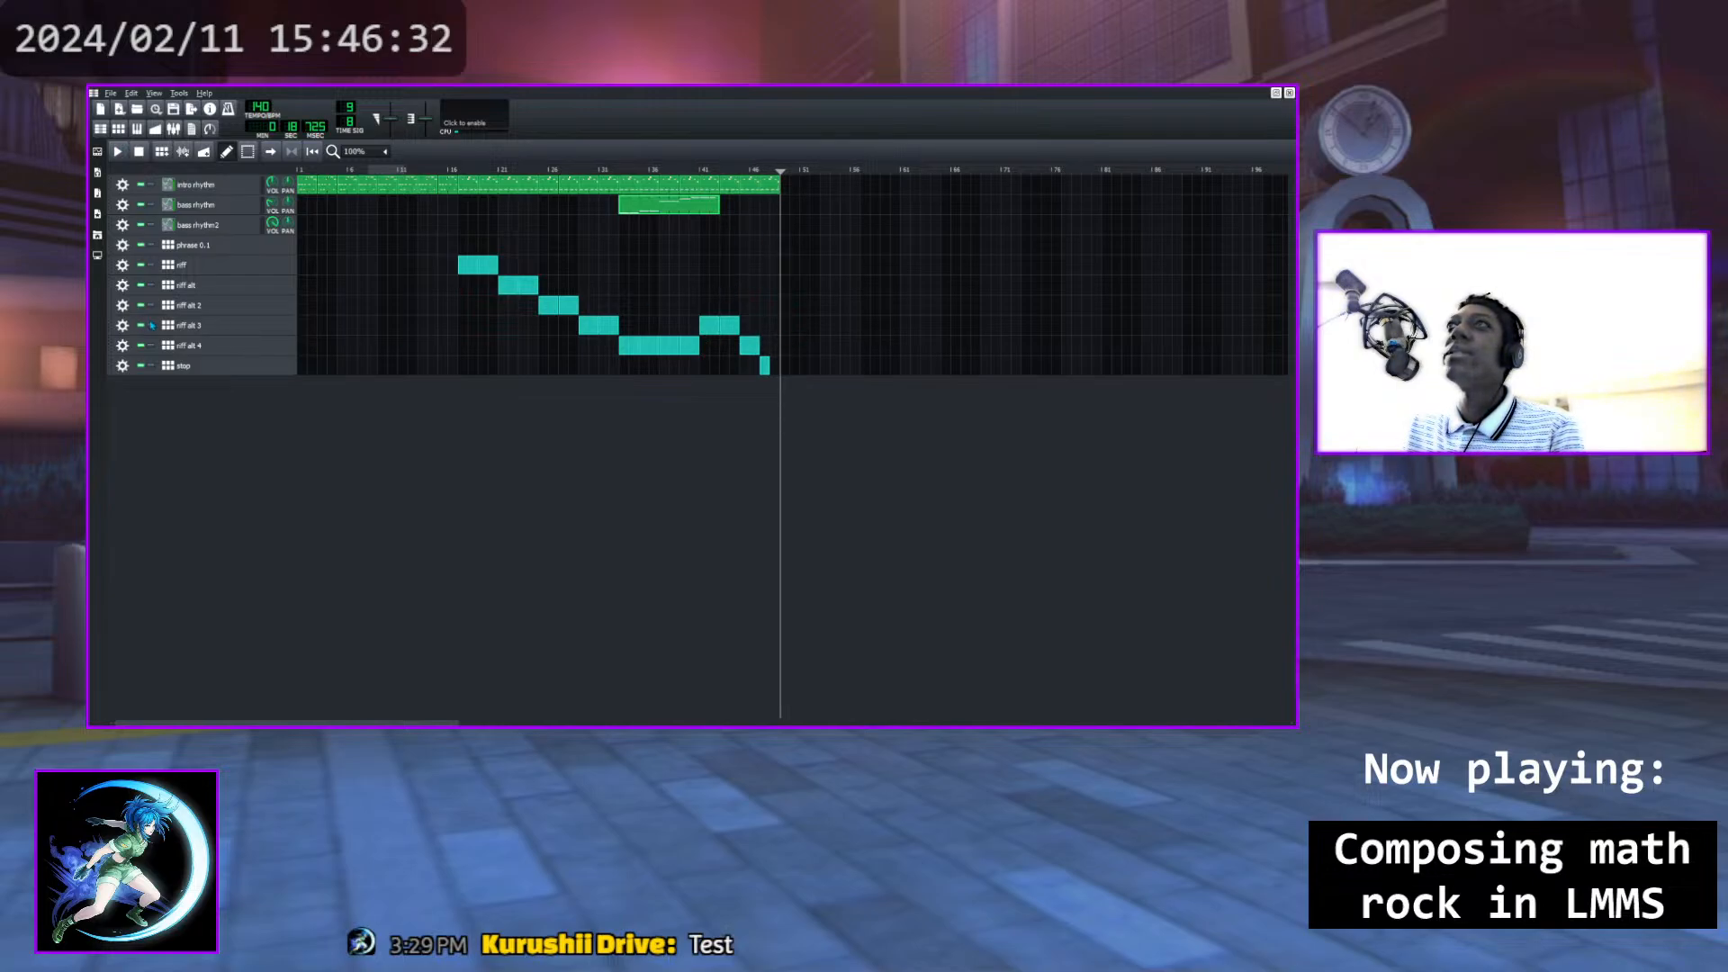
Open the riff alt 3 pattern in the Beat+Bassline Editor, reposition the editor window, and play the pattern
double_click(207, 329)
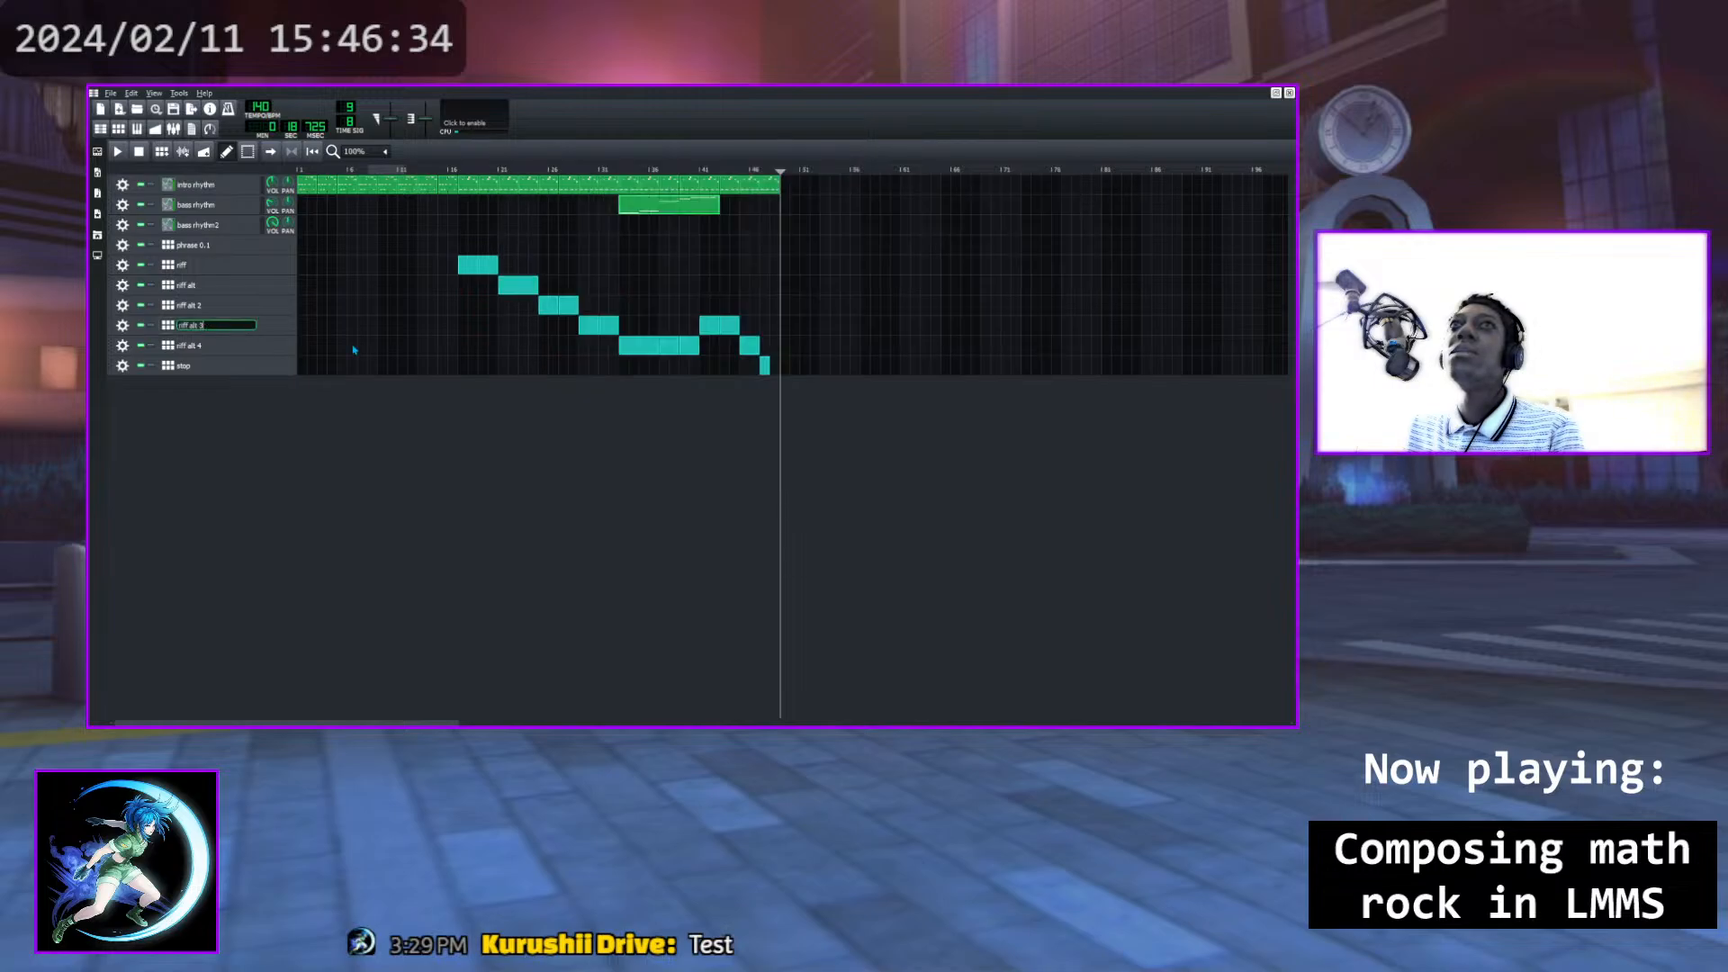
key(Return)
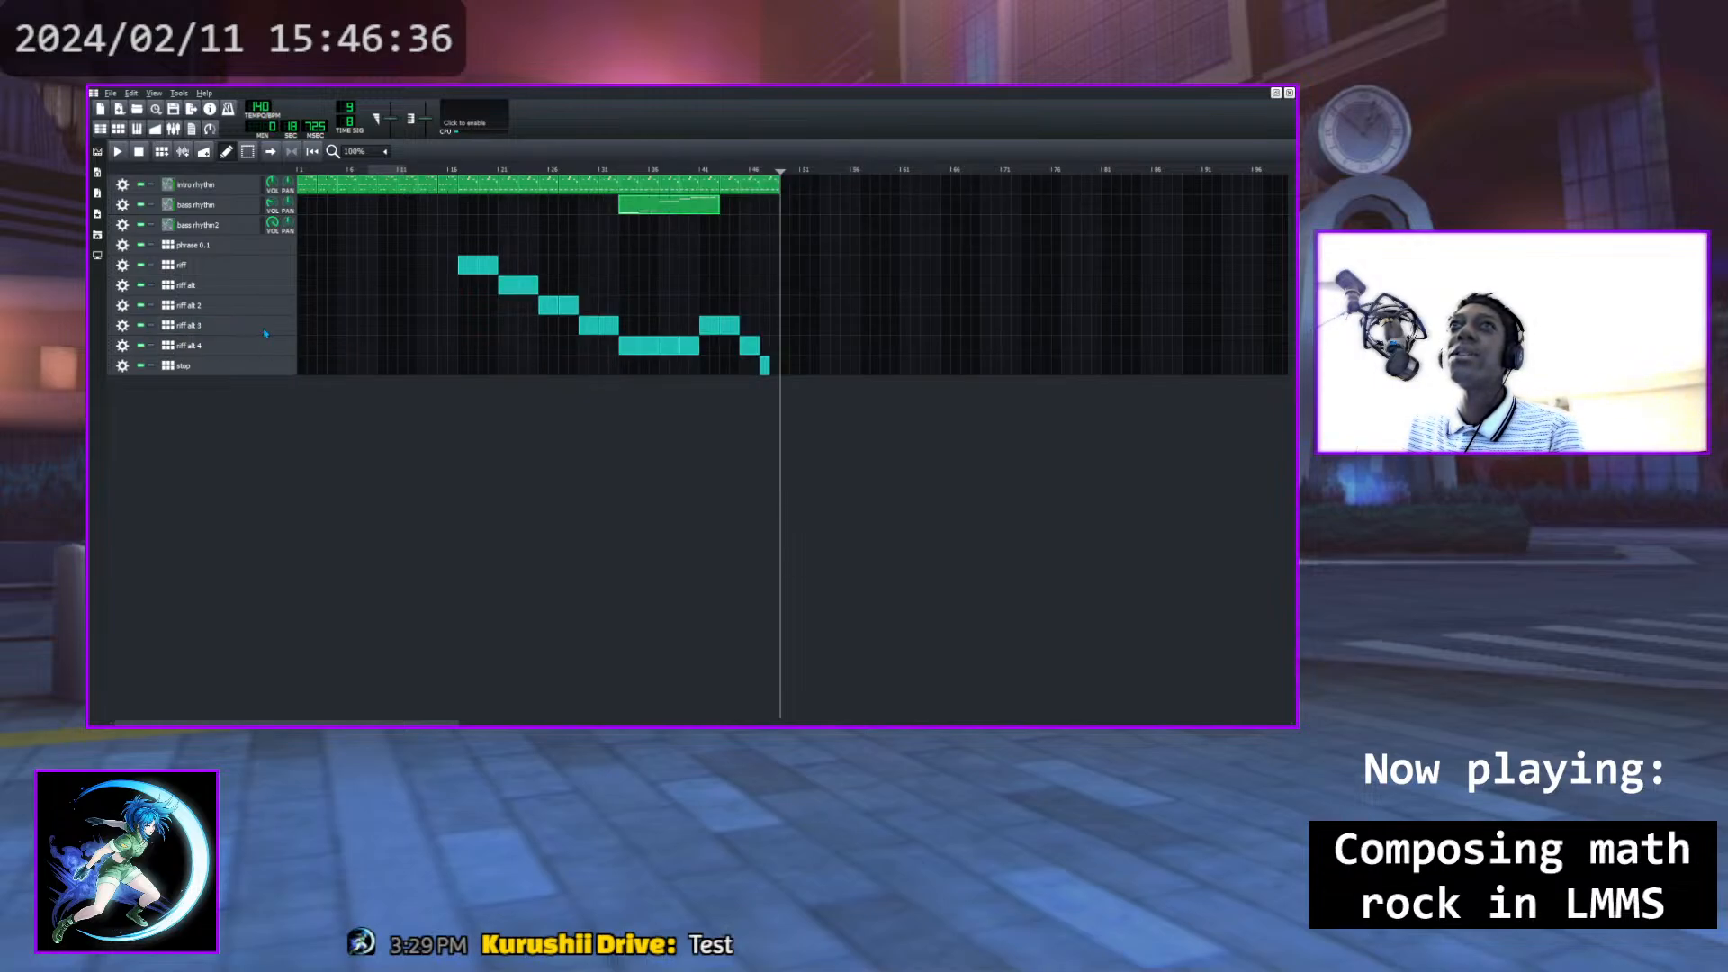
click(118, 127)
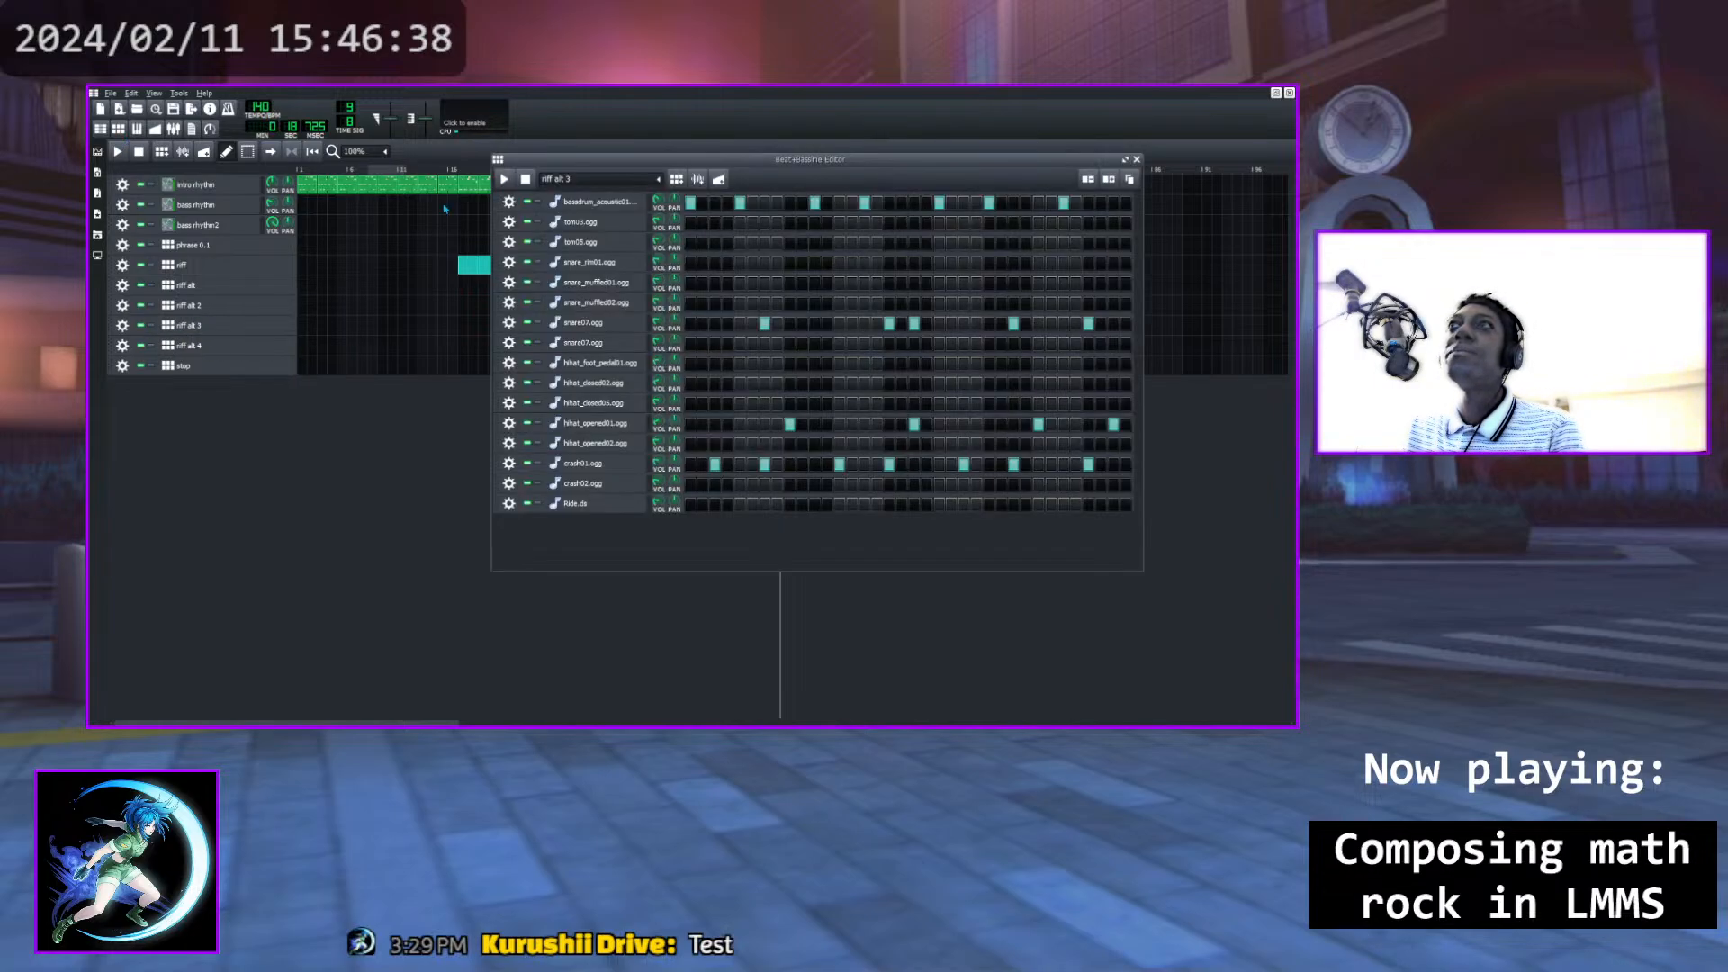
drag(820, 167, 793, 209)
key(space)
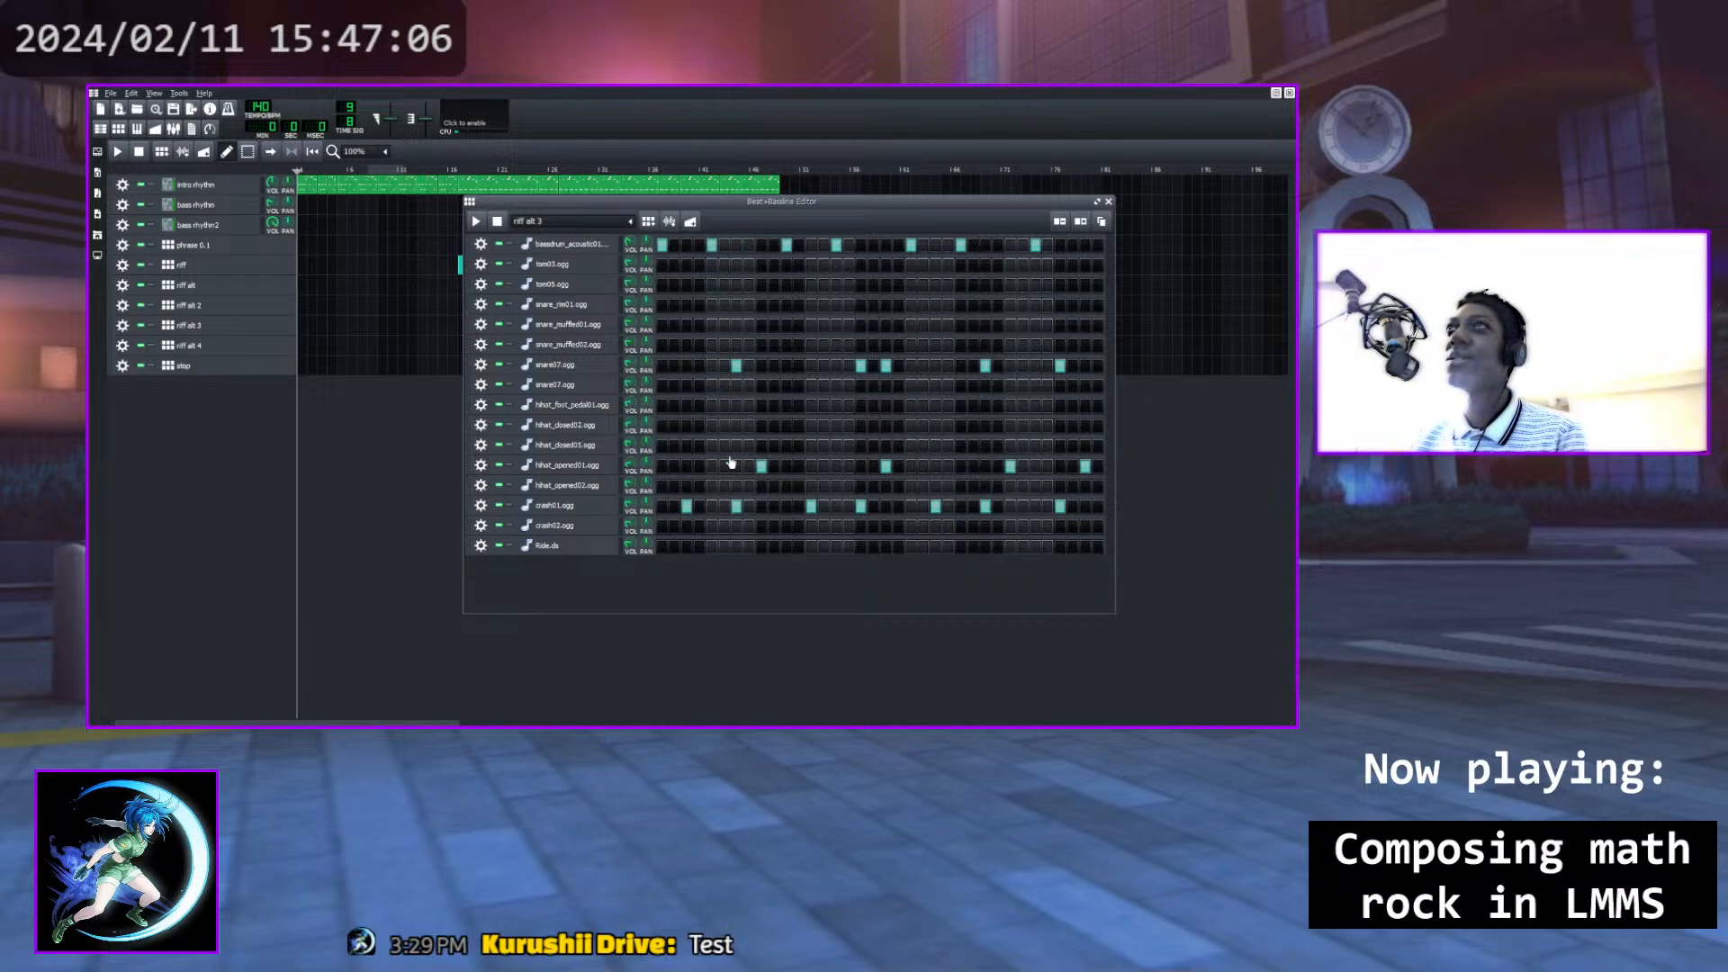
click(478, 221)
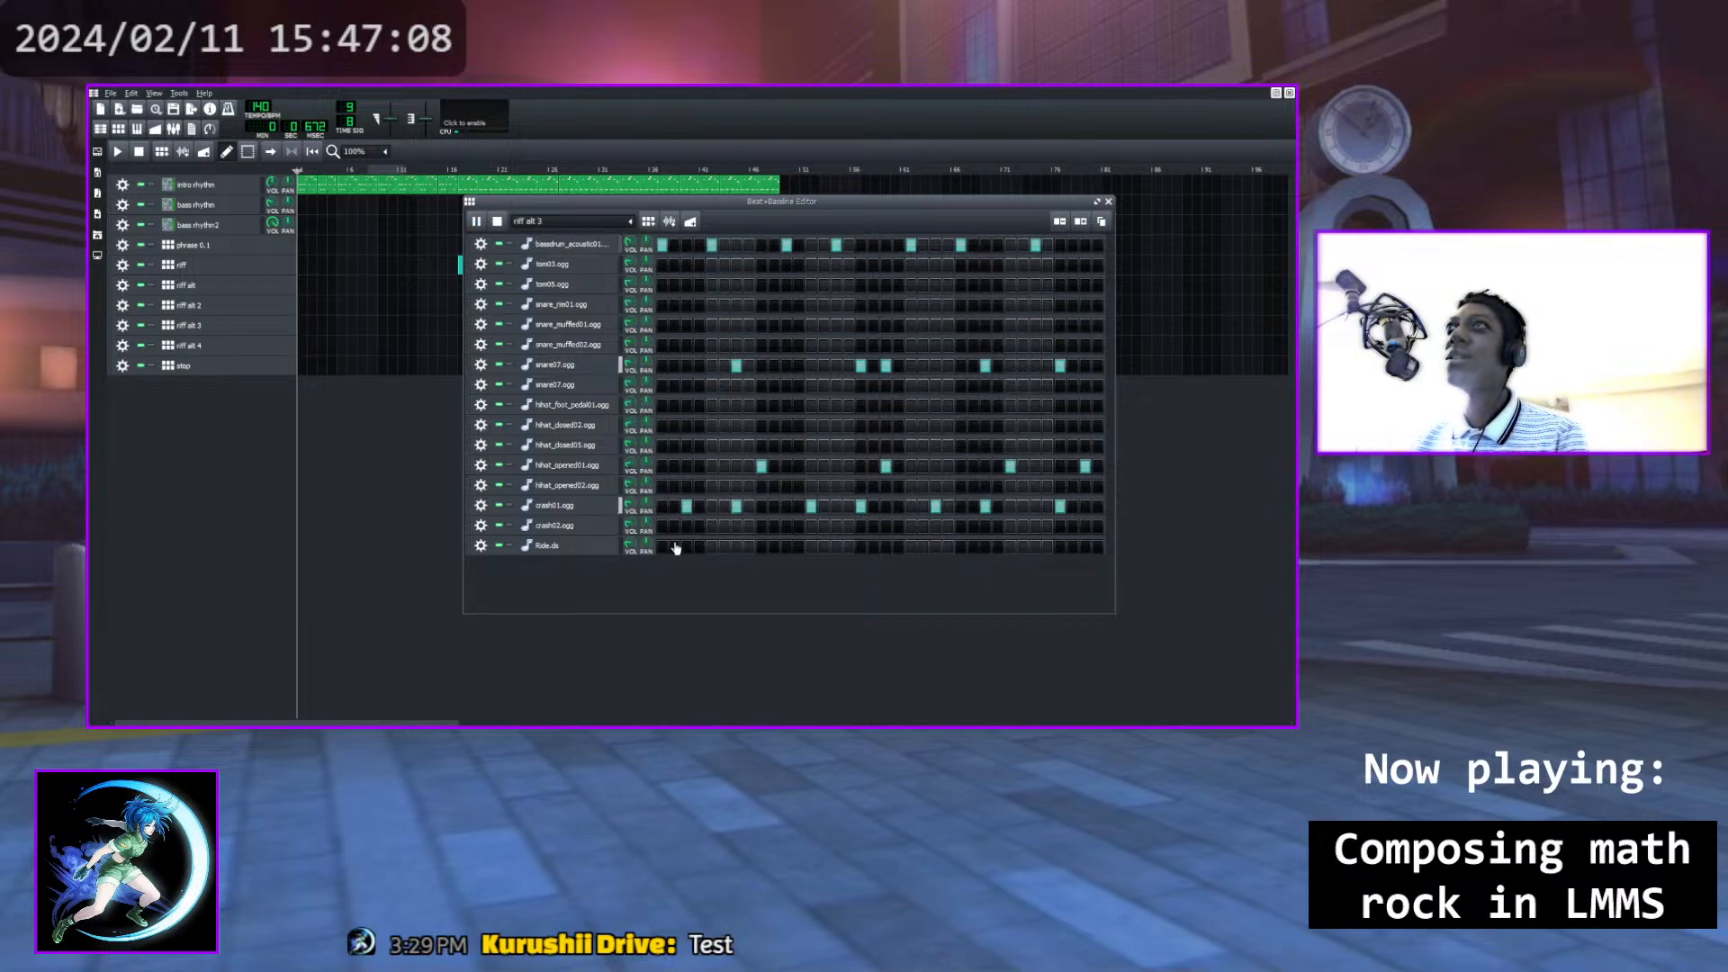
click(500, 222)
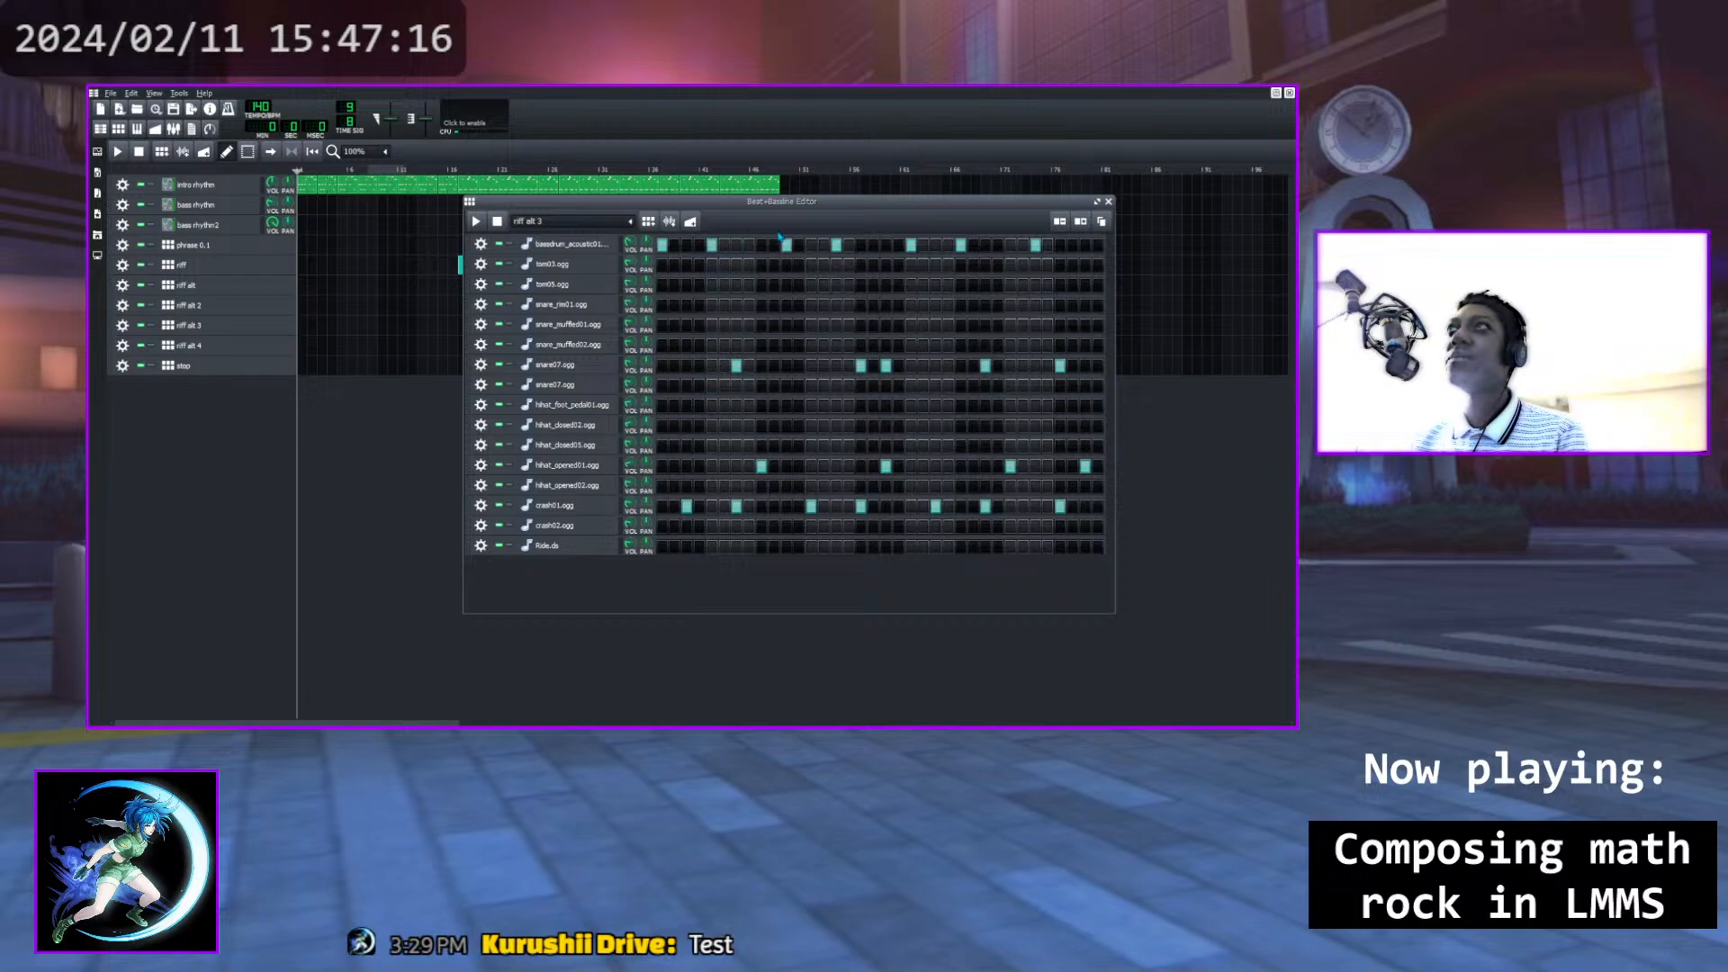
Close the pattern editor and briefly play the song from around the start of the second riff alt 3 clip
click(1108, 201)
click(696, 170)
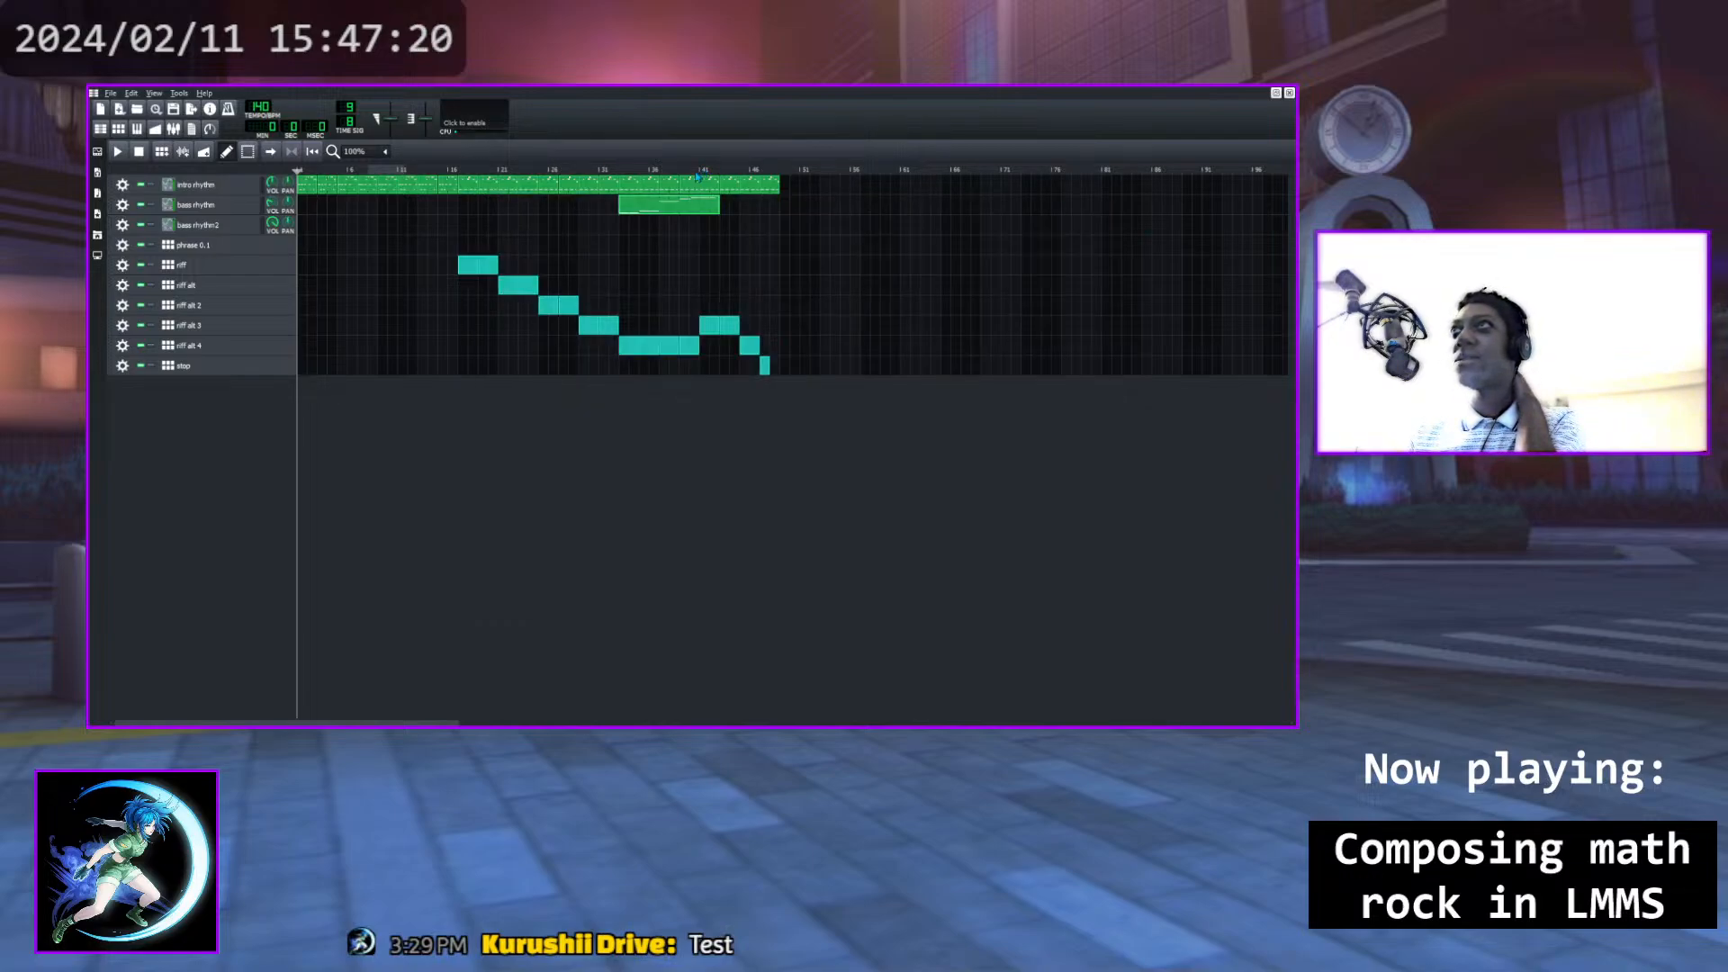
click(118, 151)
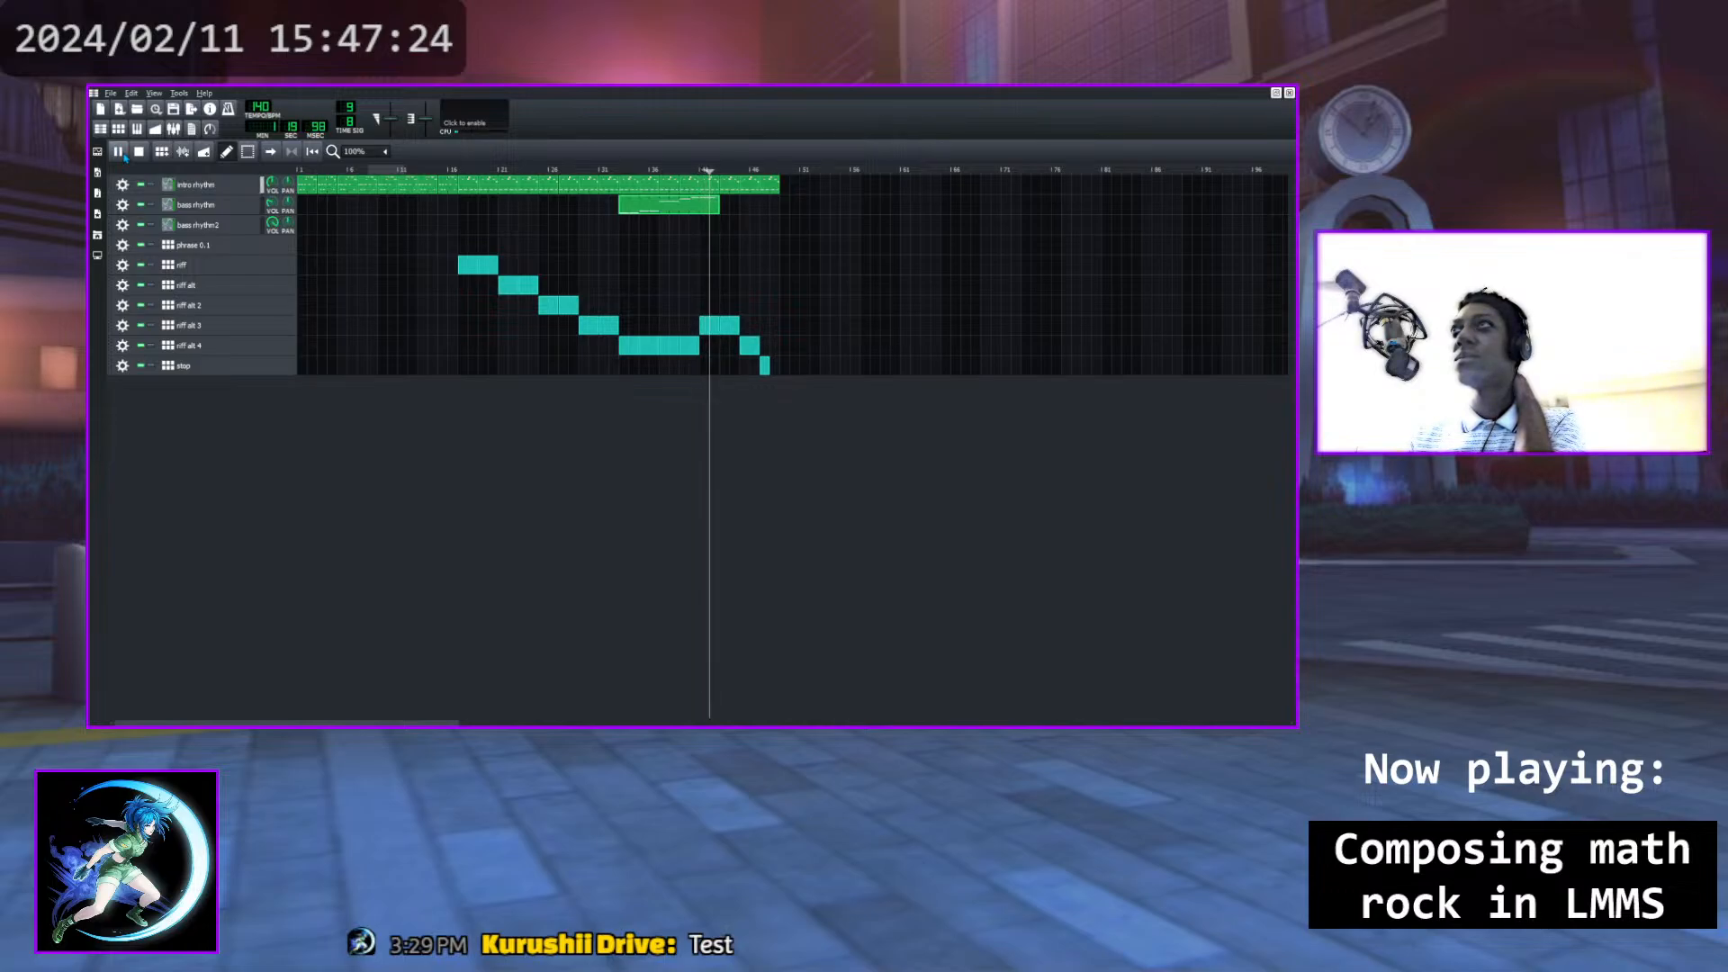
click(138, 151)
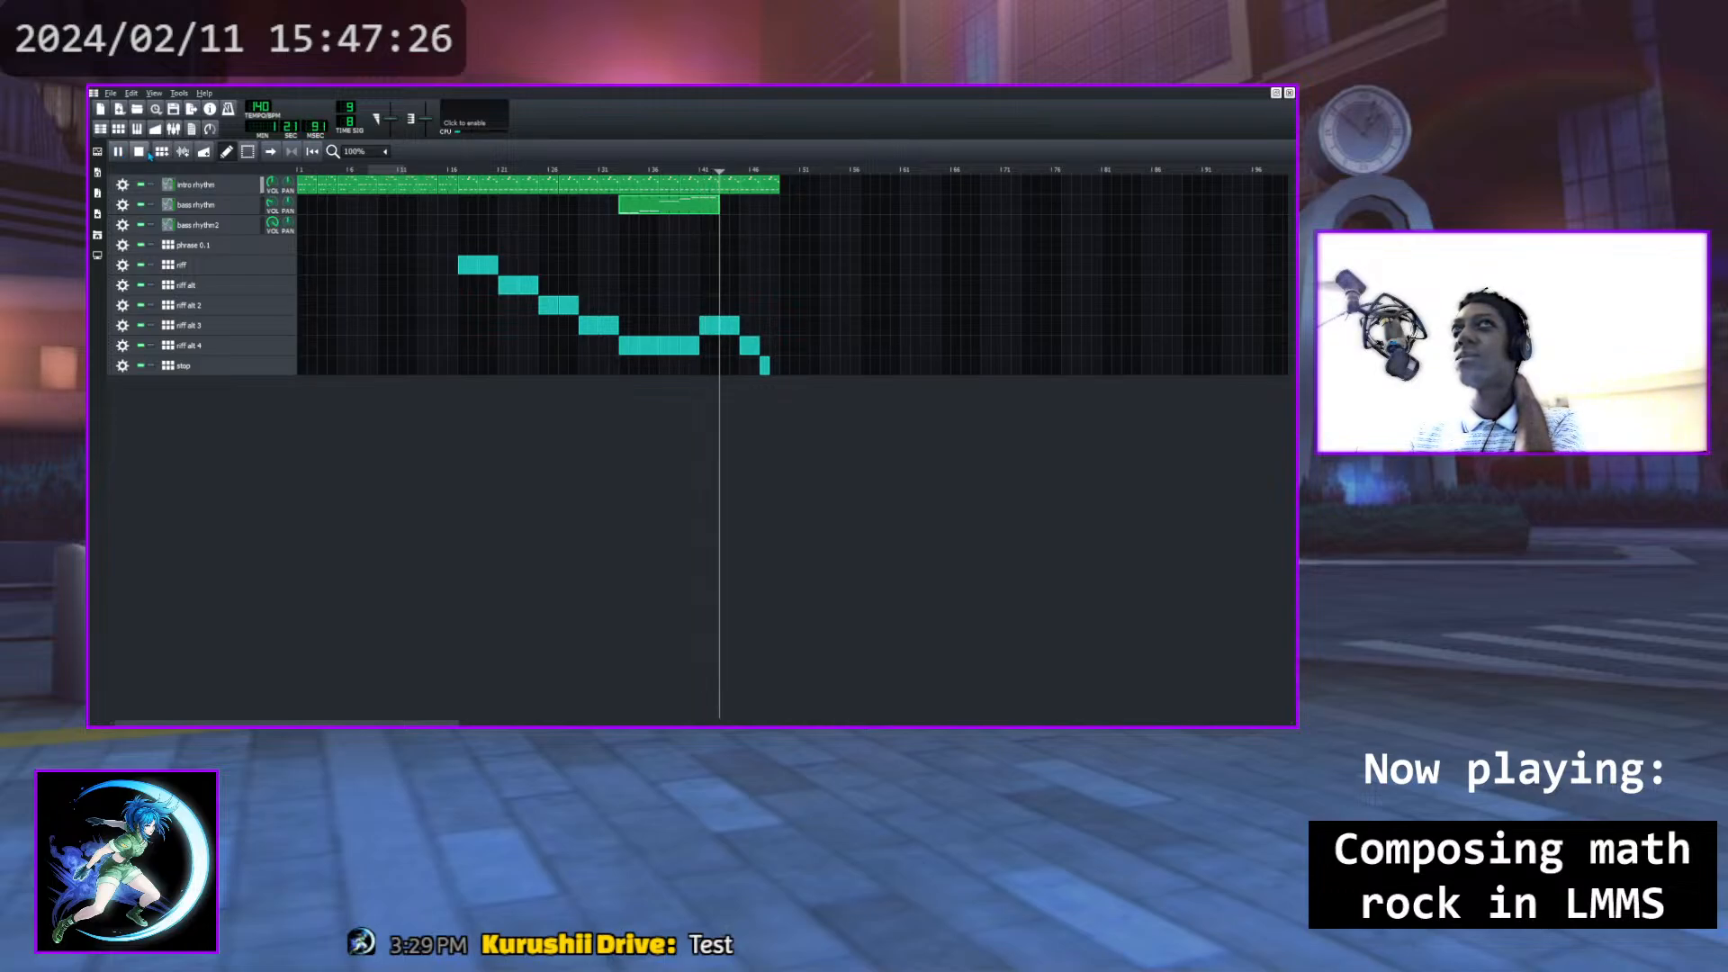
Reopen the riff alt 3 pattern and remove all crash01.ogg hits
click(205, 327)
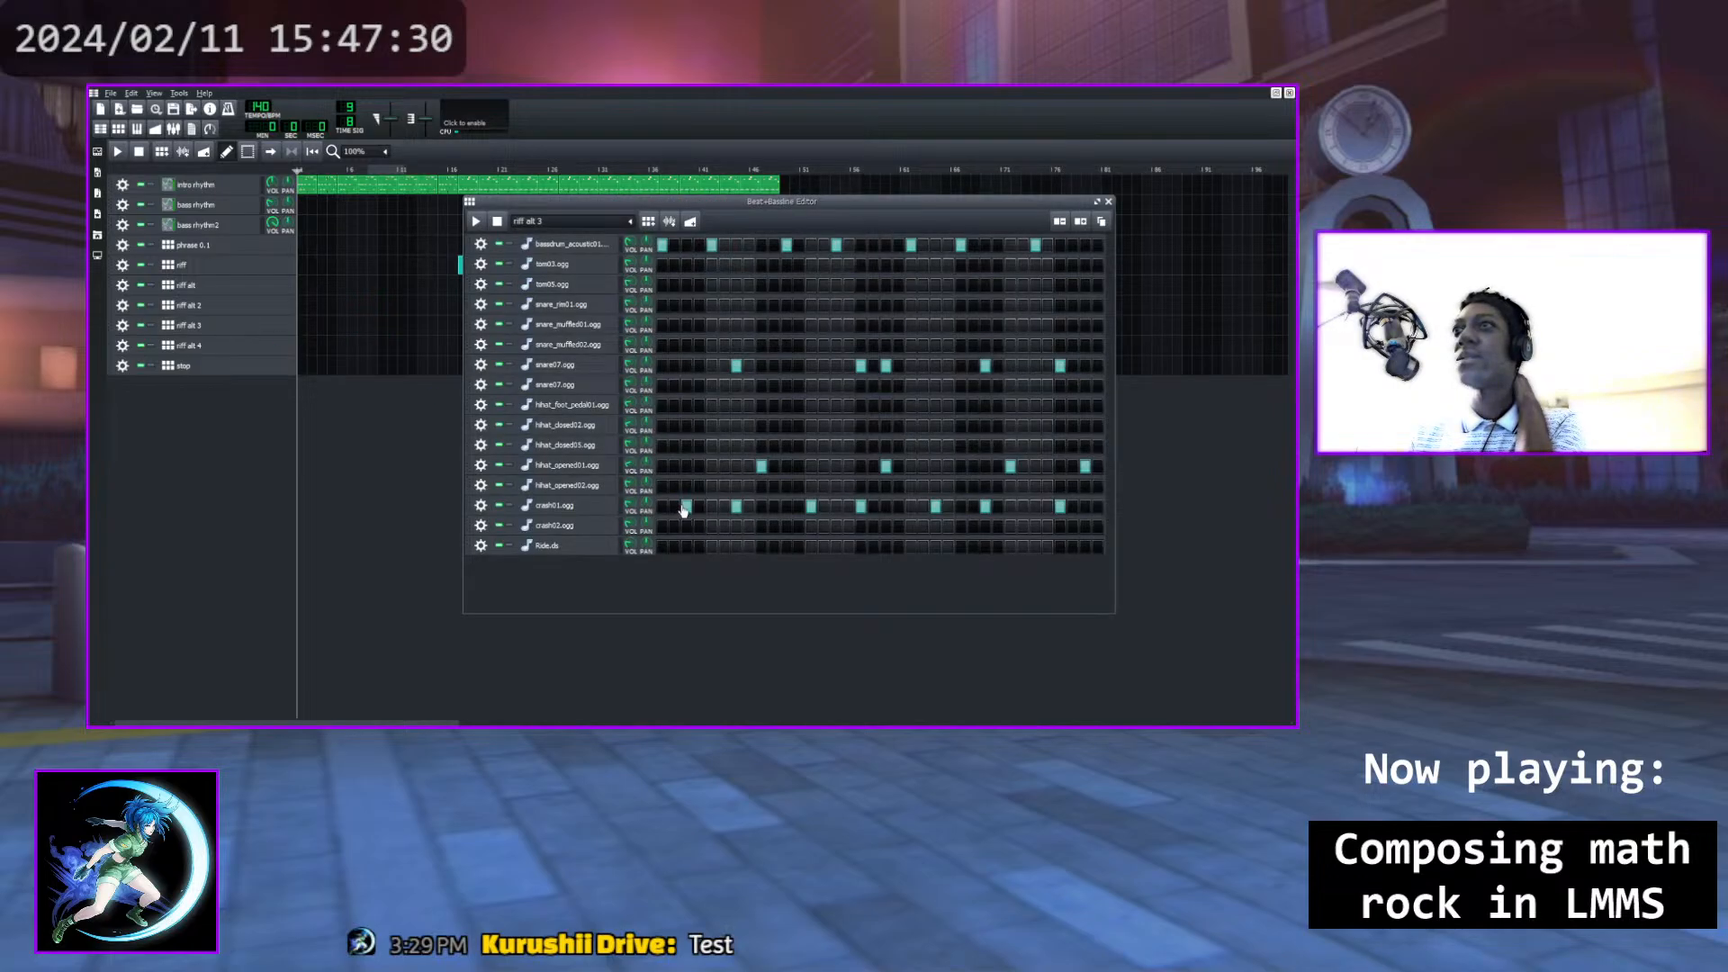
click(686, 507)
click(810, 507)
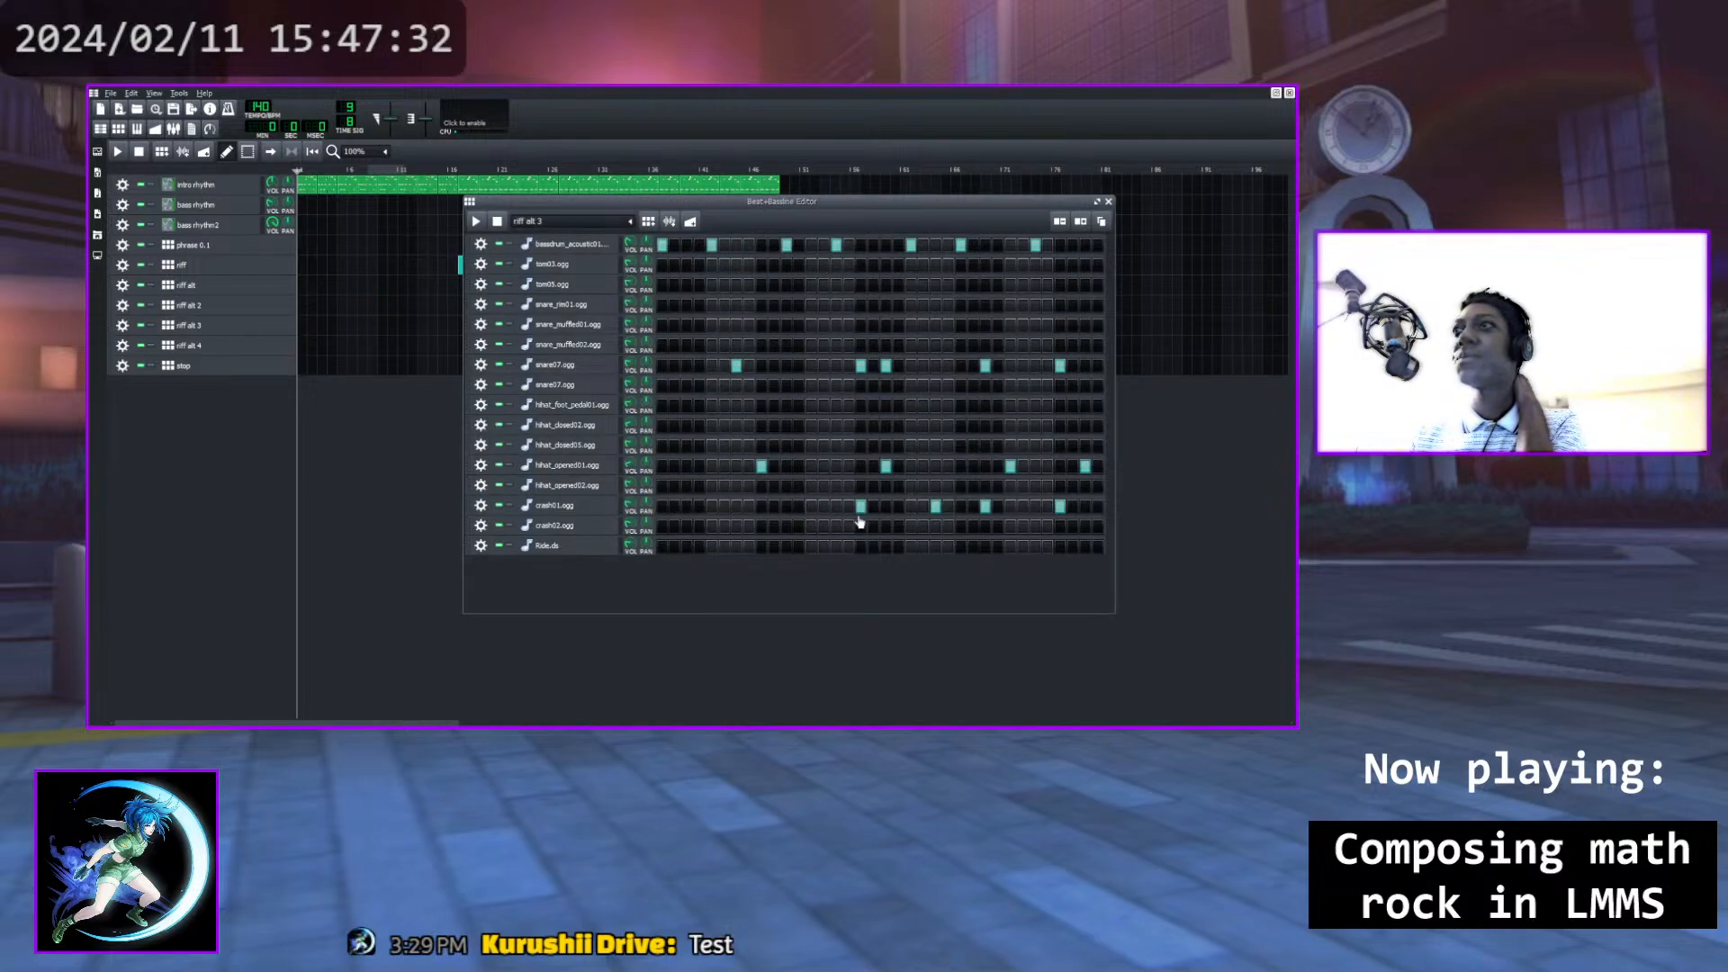
click(860, 507)
click(935, 506)
click(984, 507)
click(1060, 507)
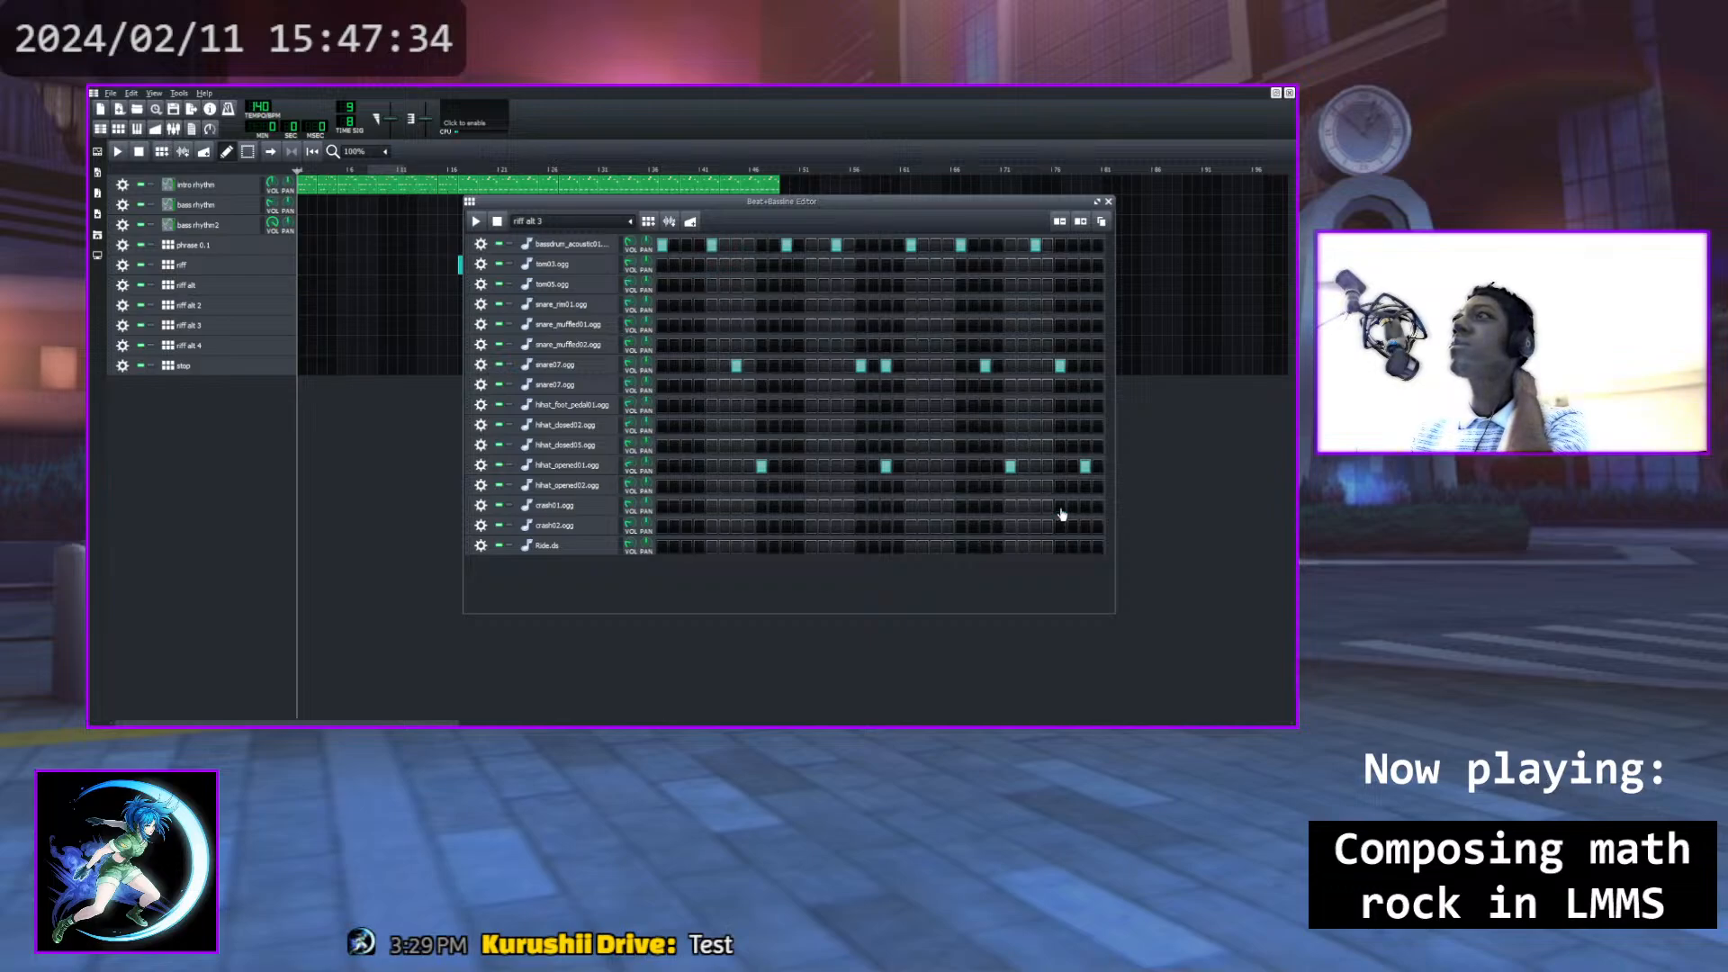
Play riff alt 3 while trying a hit on step 3 of the hihat_opened01.ogg and crash01.ogg tracks
click(476, 221)
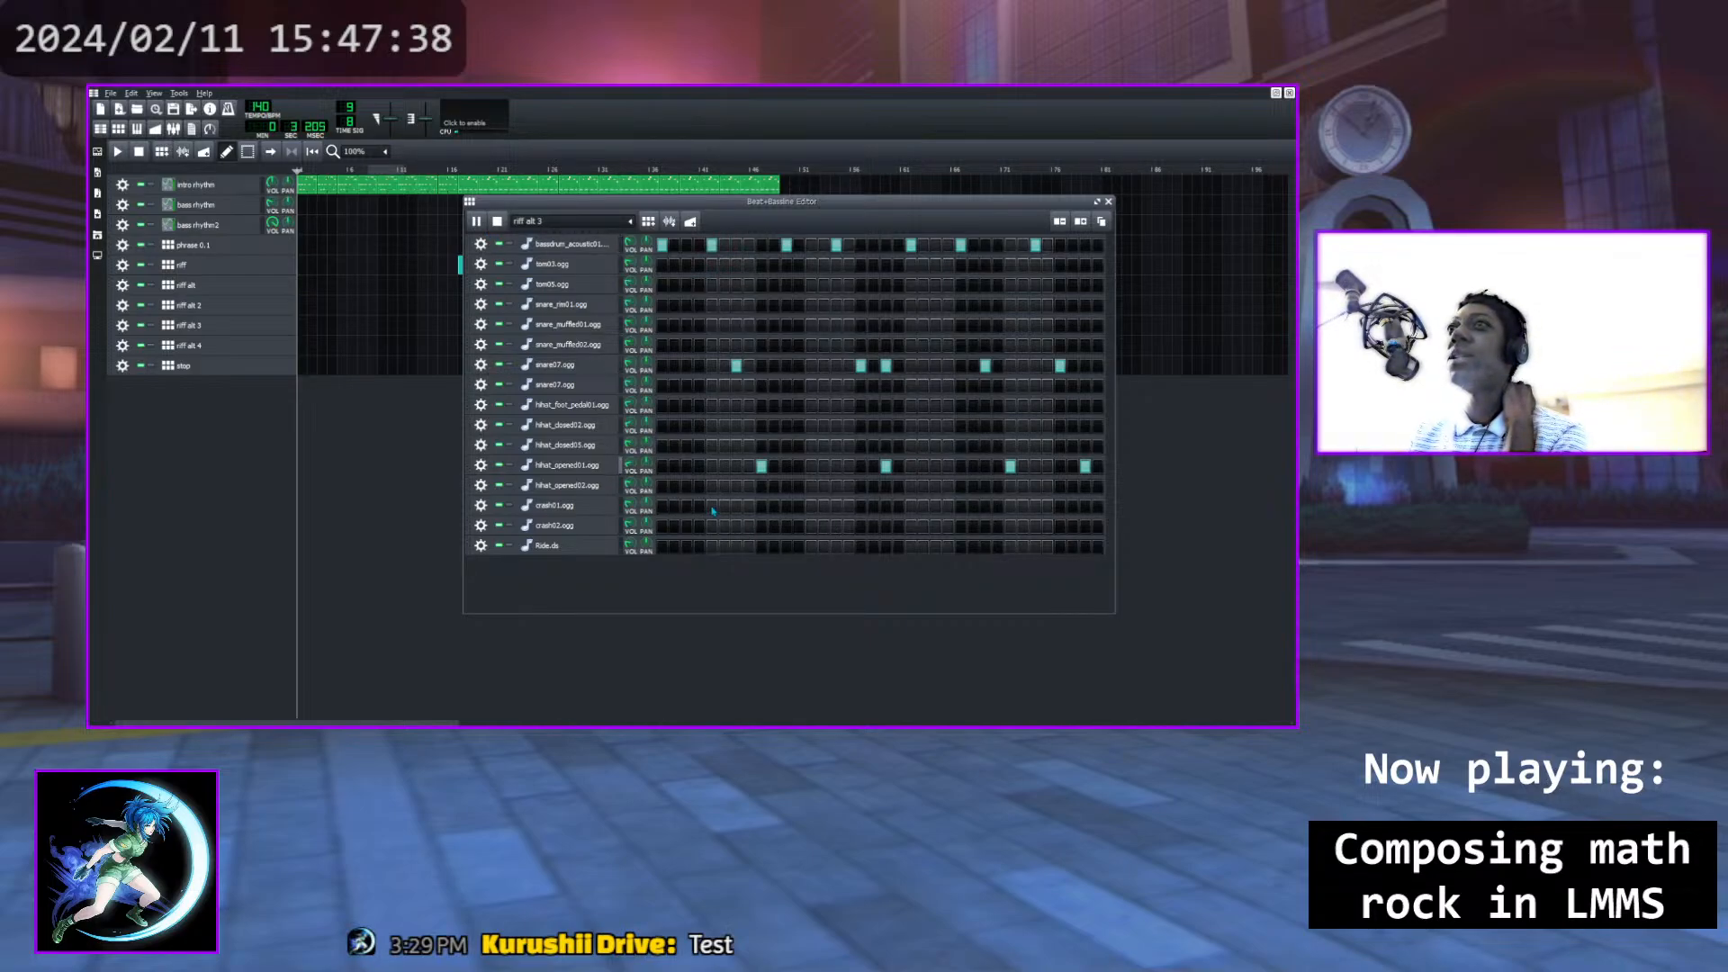
click(686, 465)
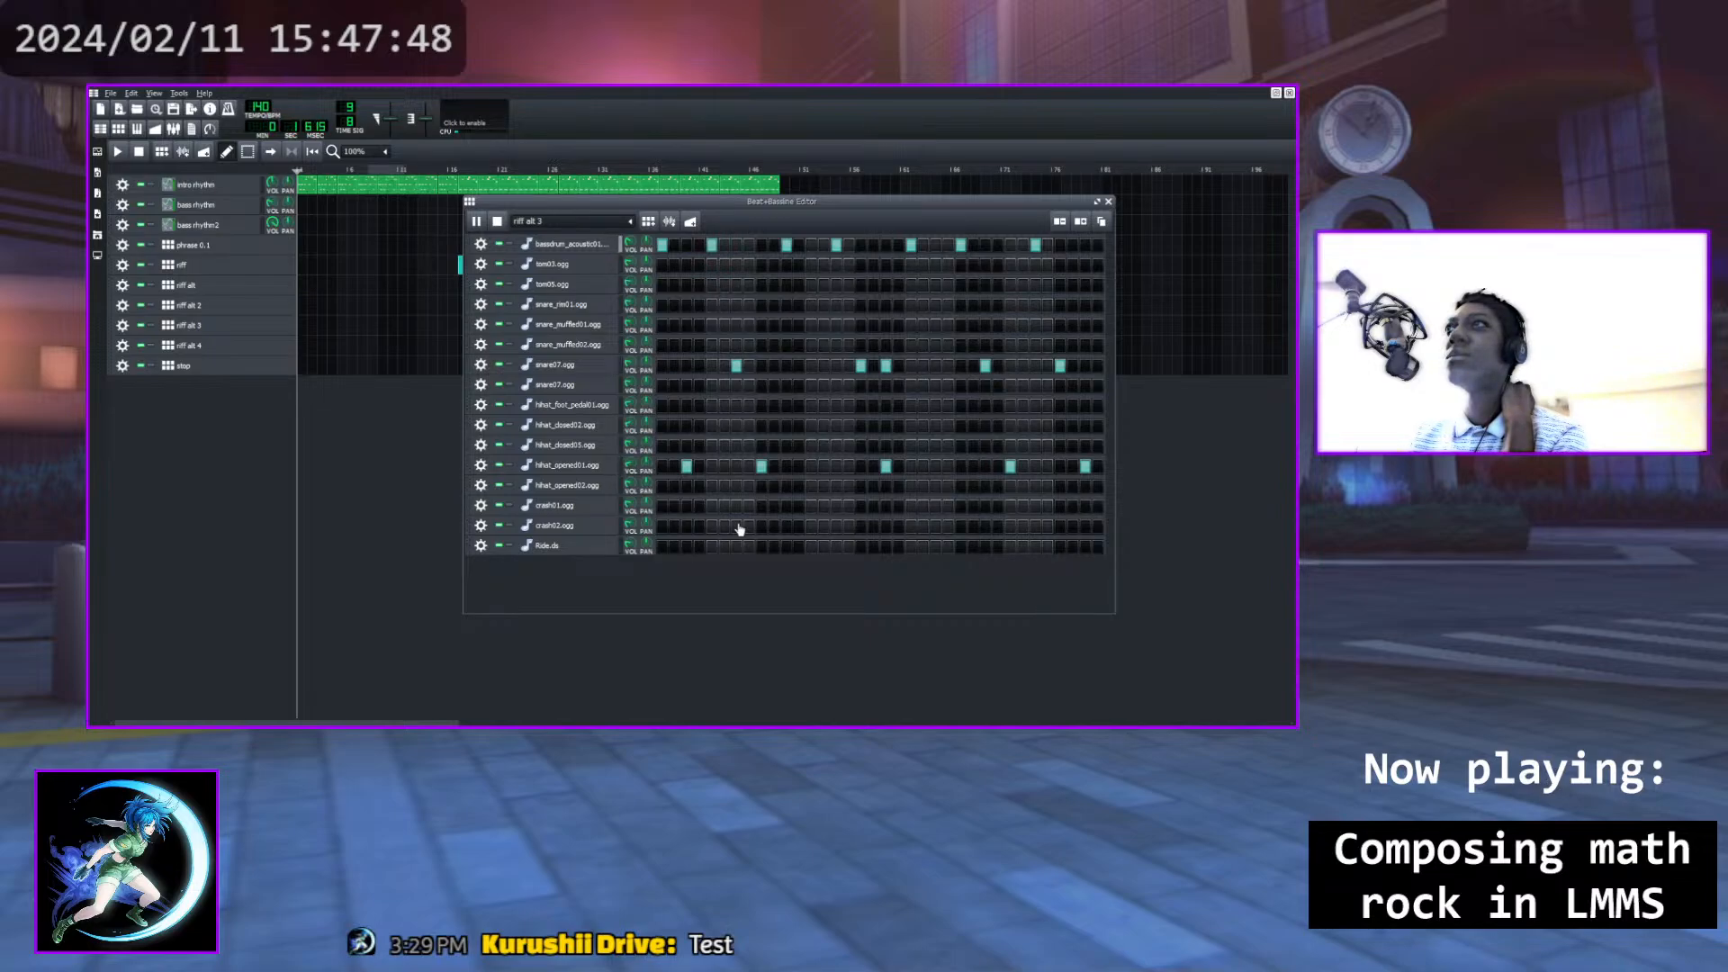
click(687, 465)
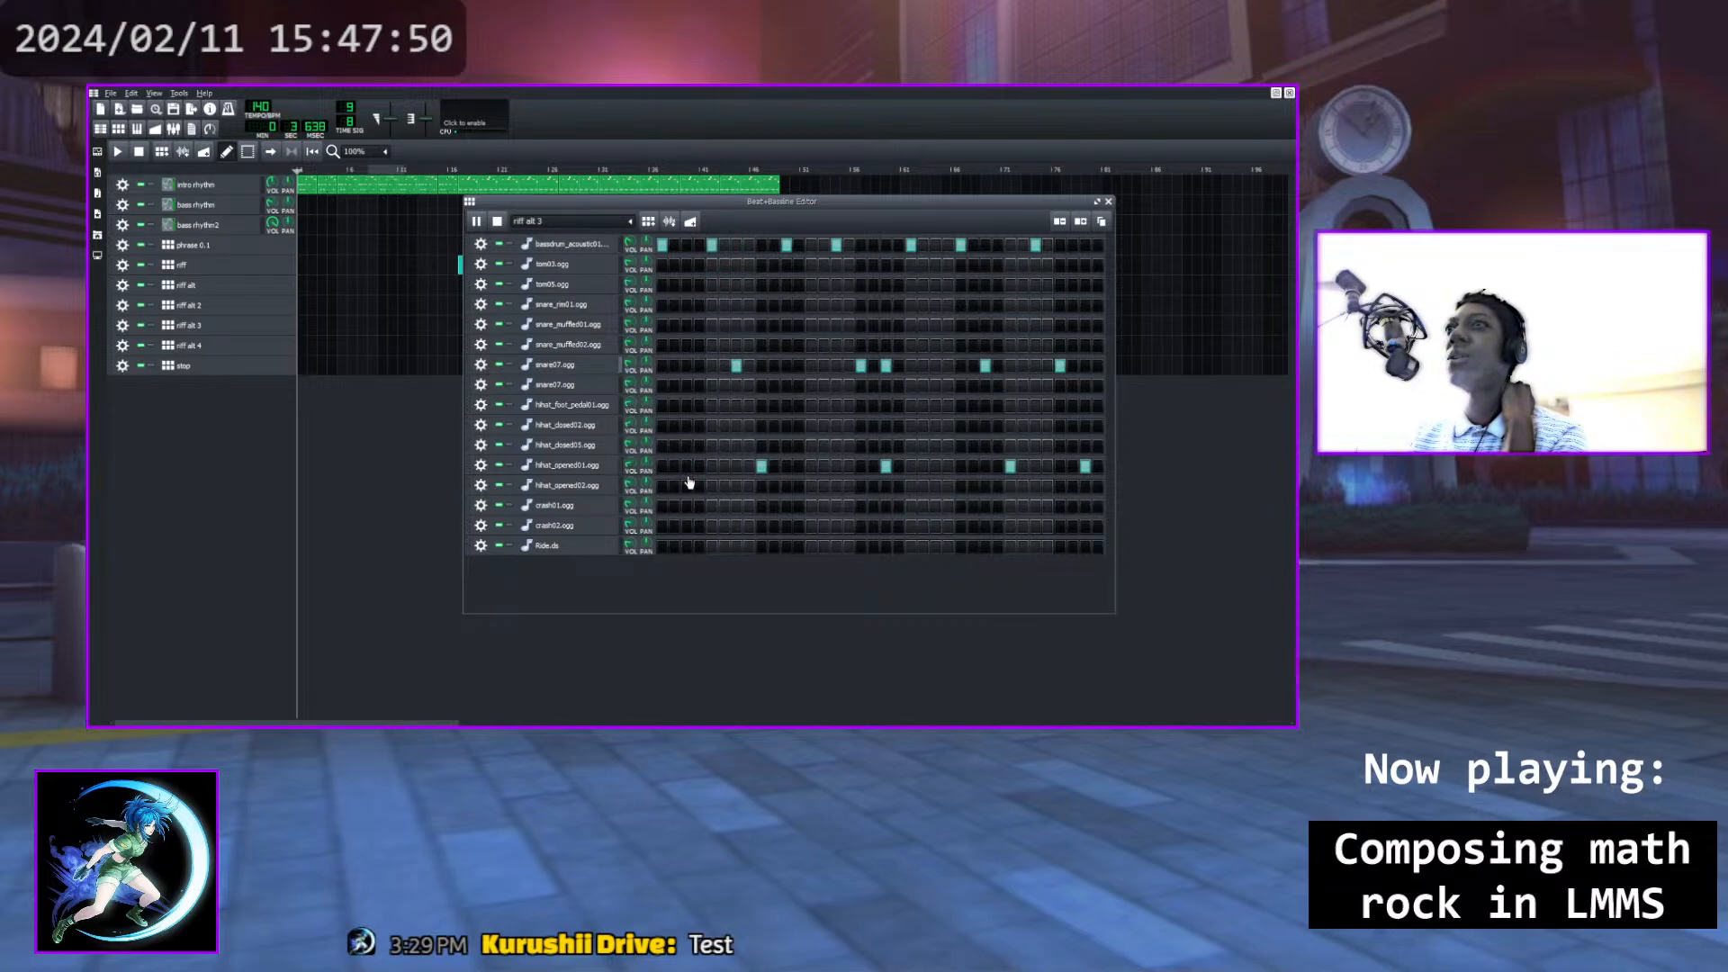
click(689, 505)
click(687, 505)
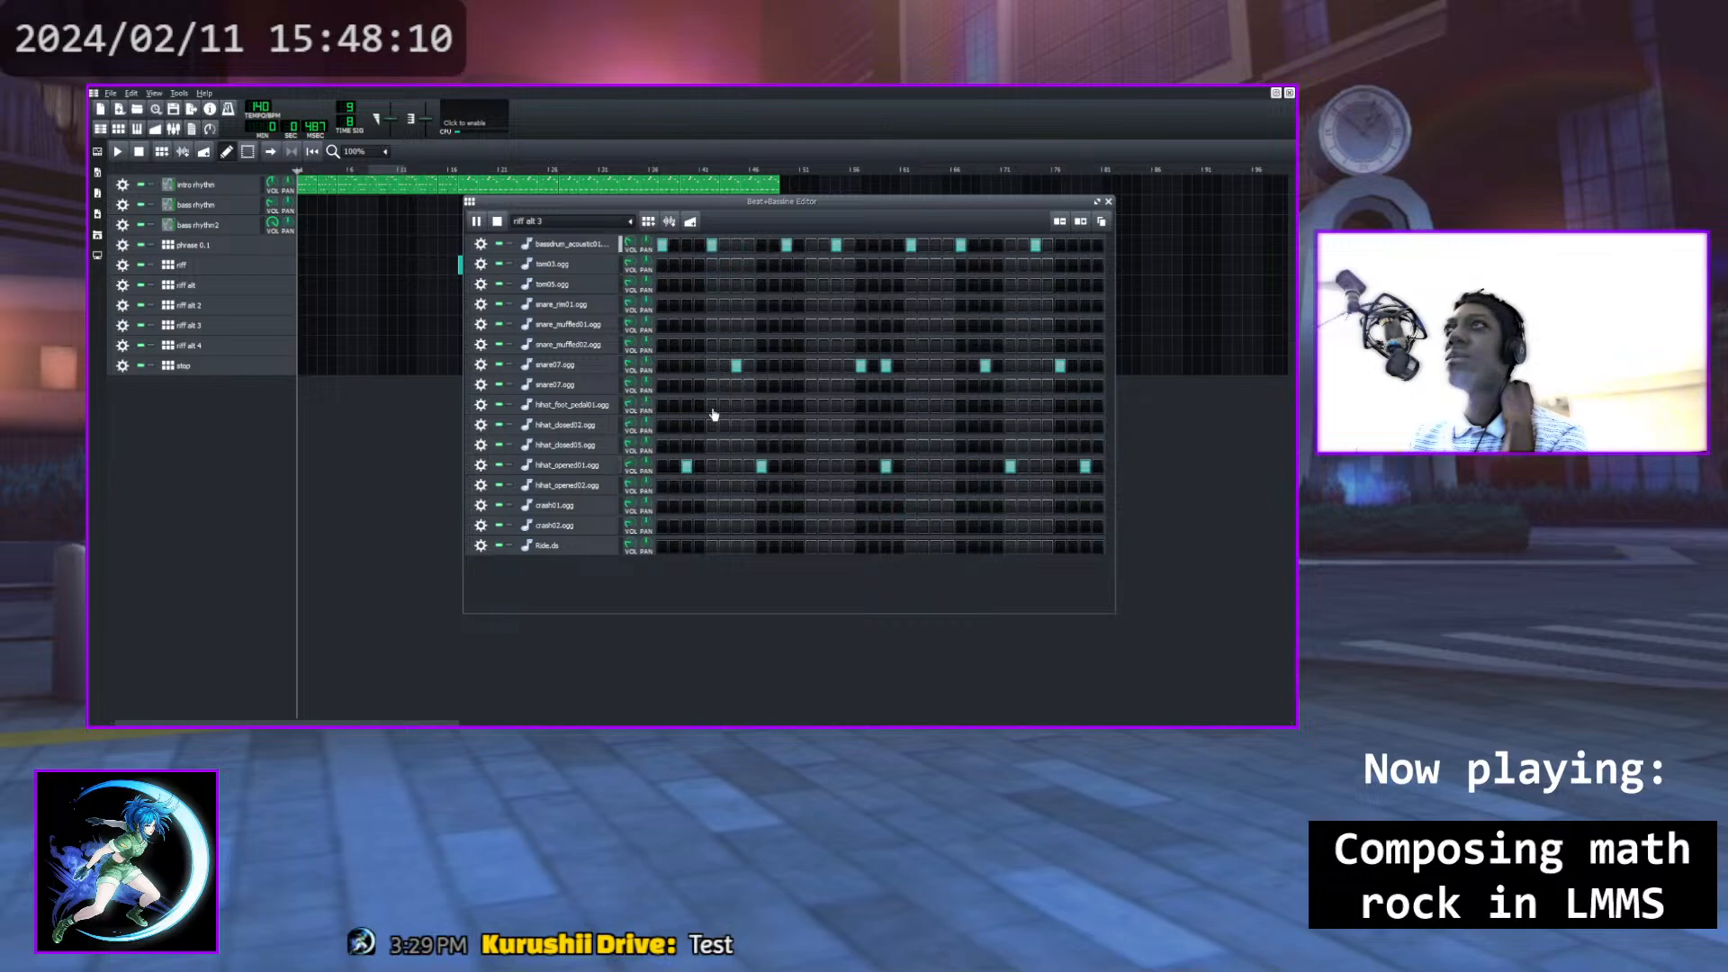
Try foot-pedal and closed hi-hat hits on step 5, and clear them along with the open hi-hat hit on step 3
click(712, 406)
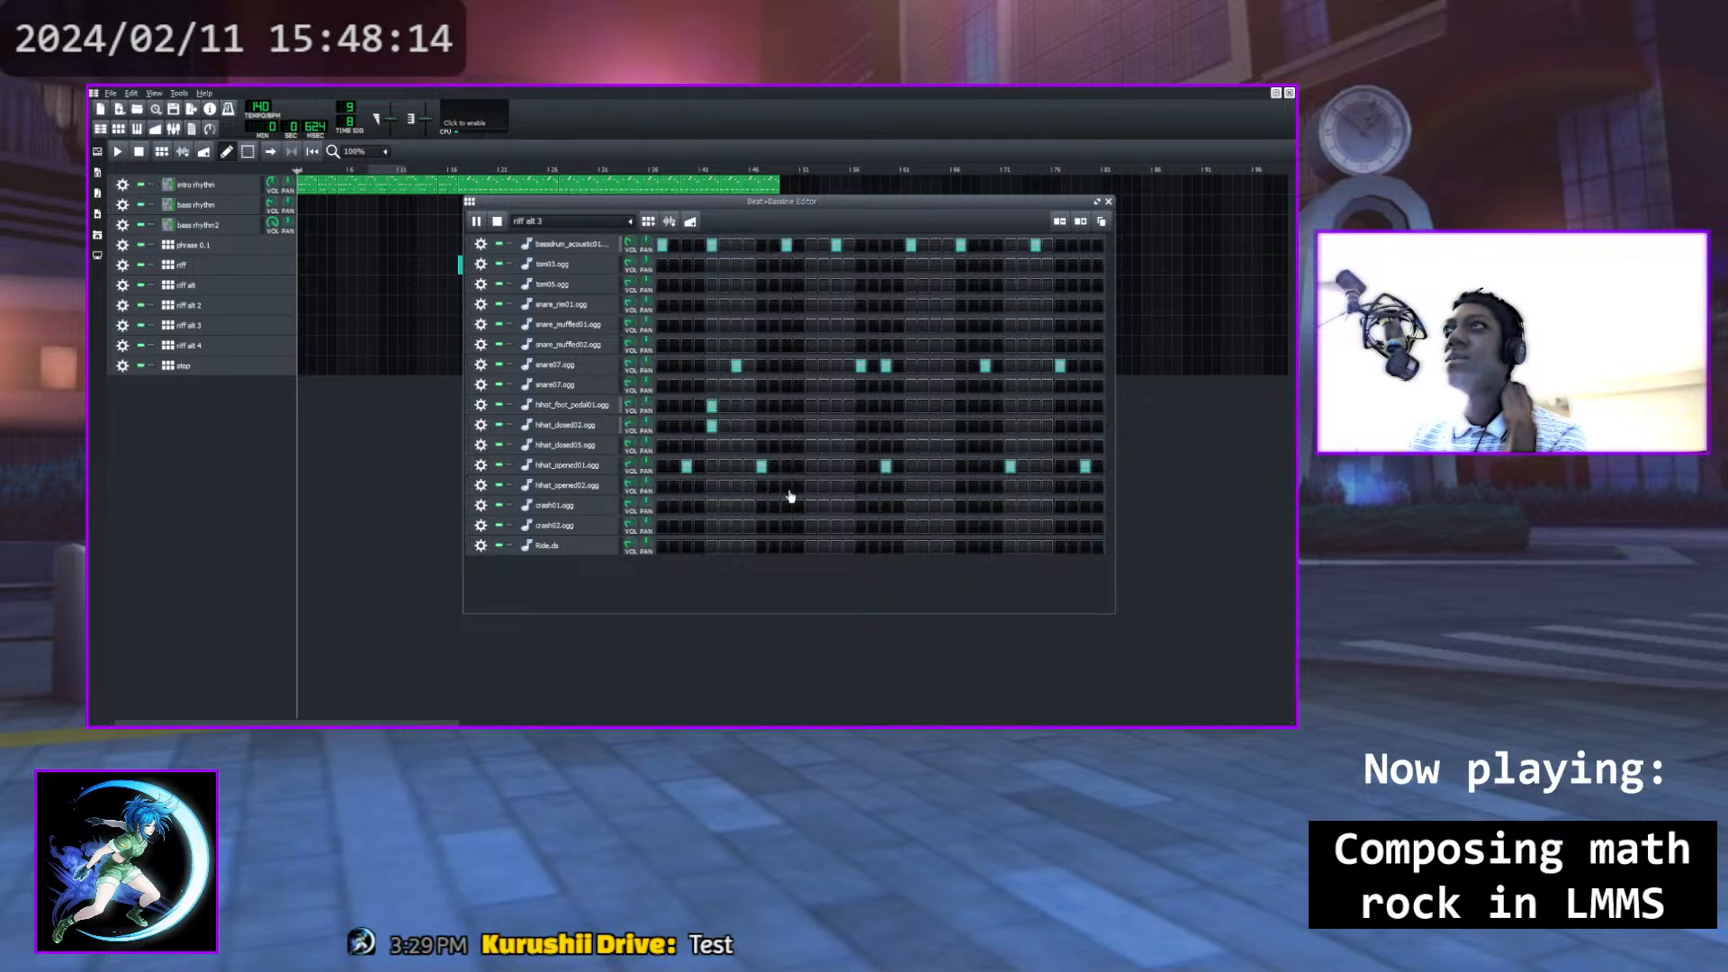
click(711, 425)
click(712, 444)
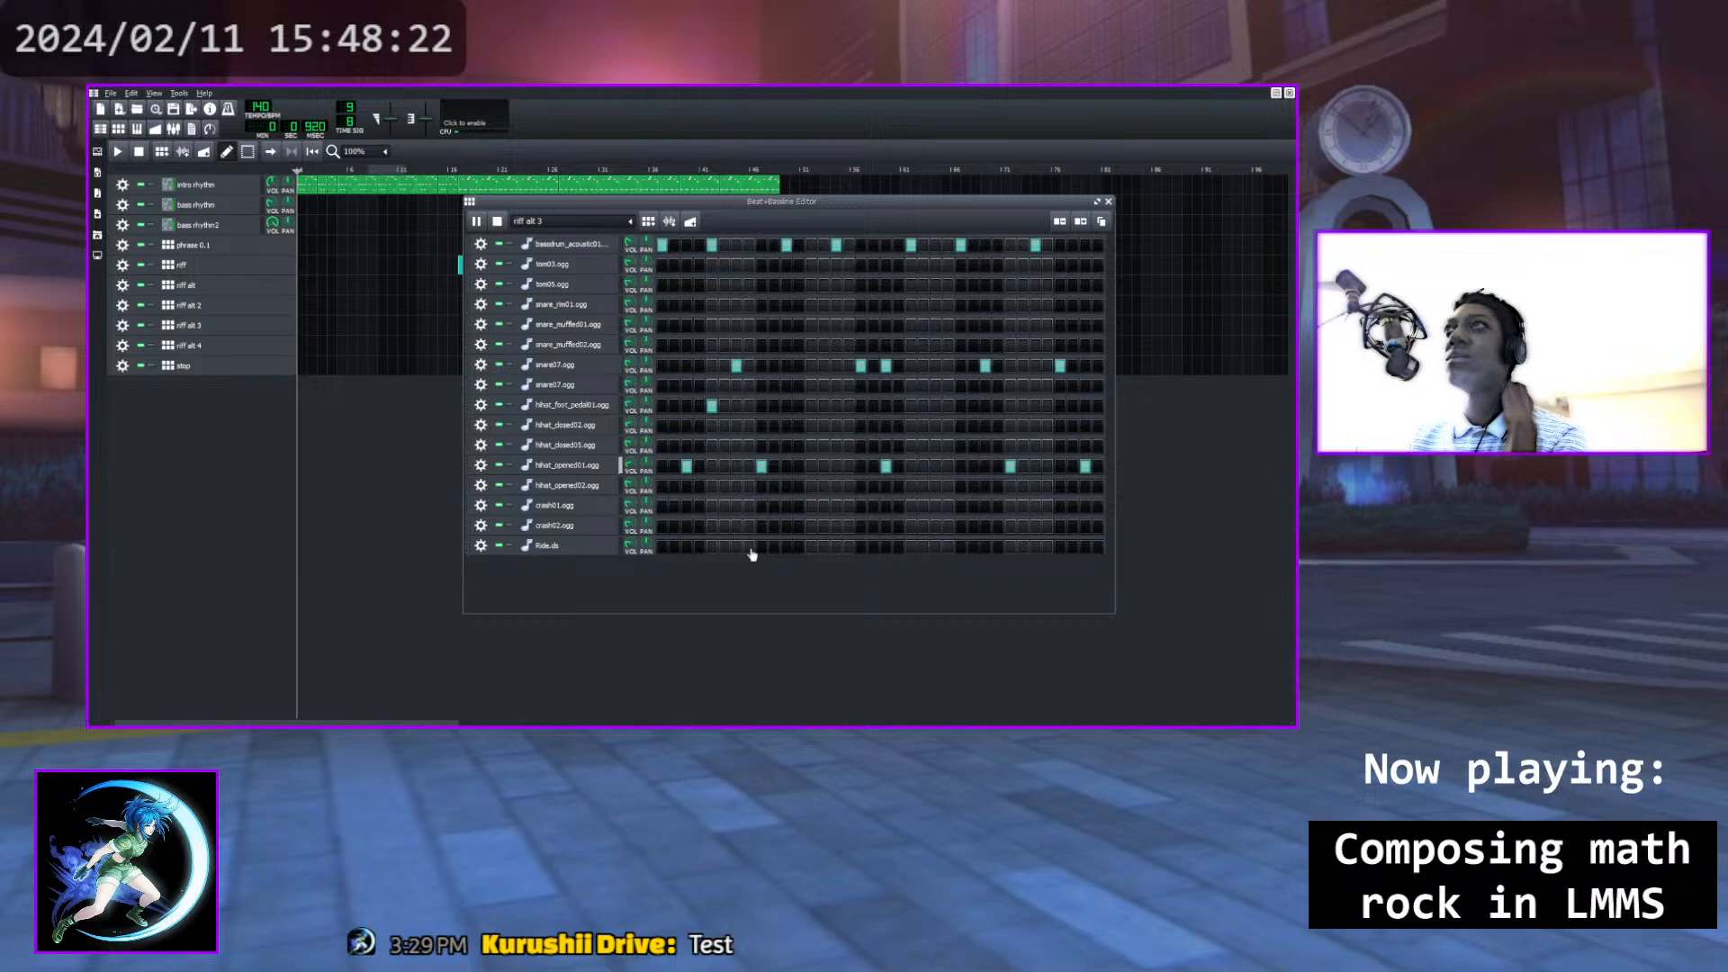
click(712, 411)
click(687, 465)
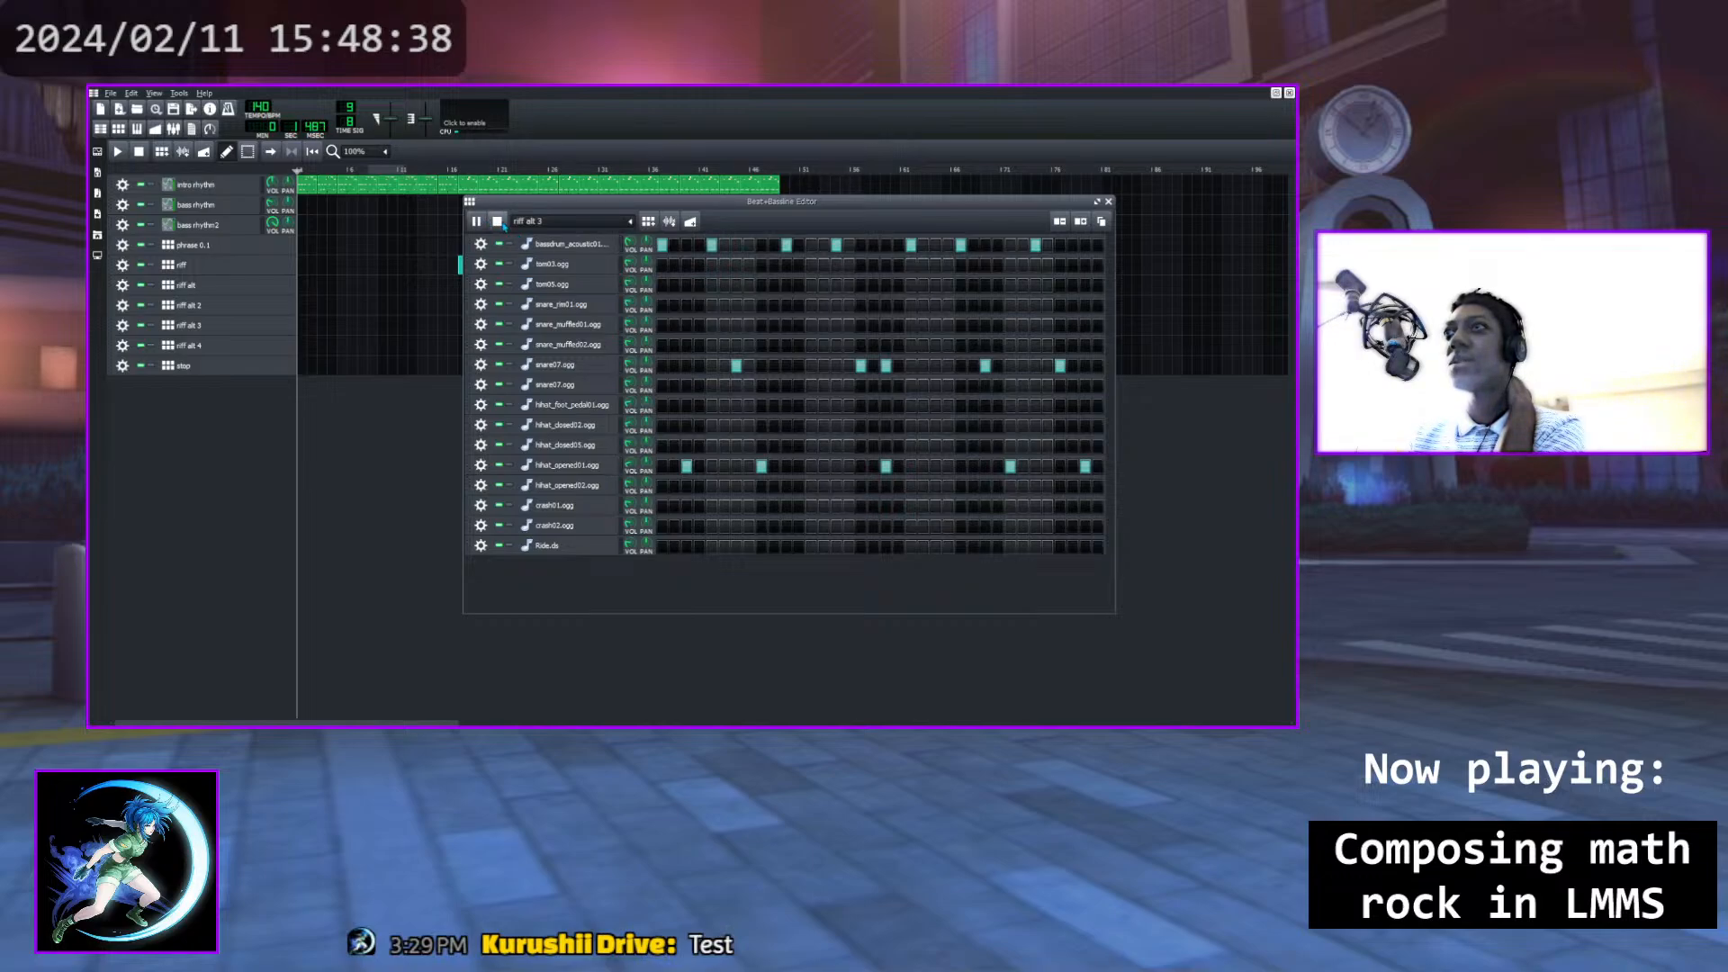
click(687, 467)
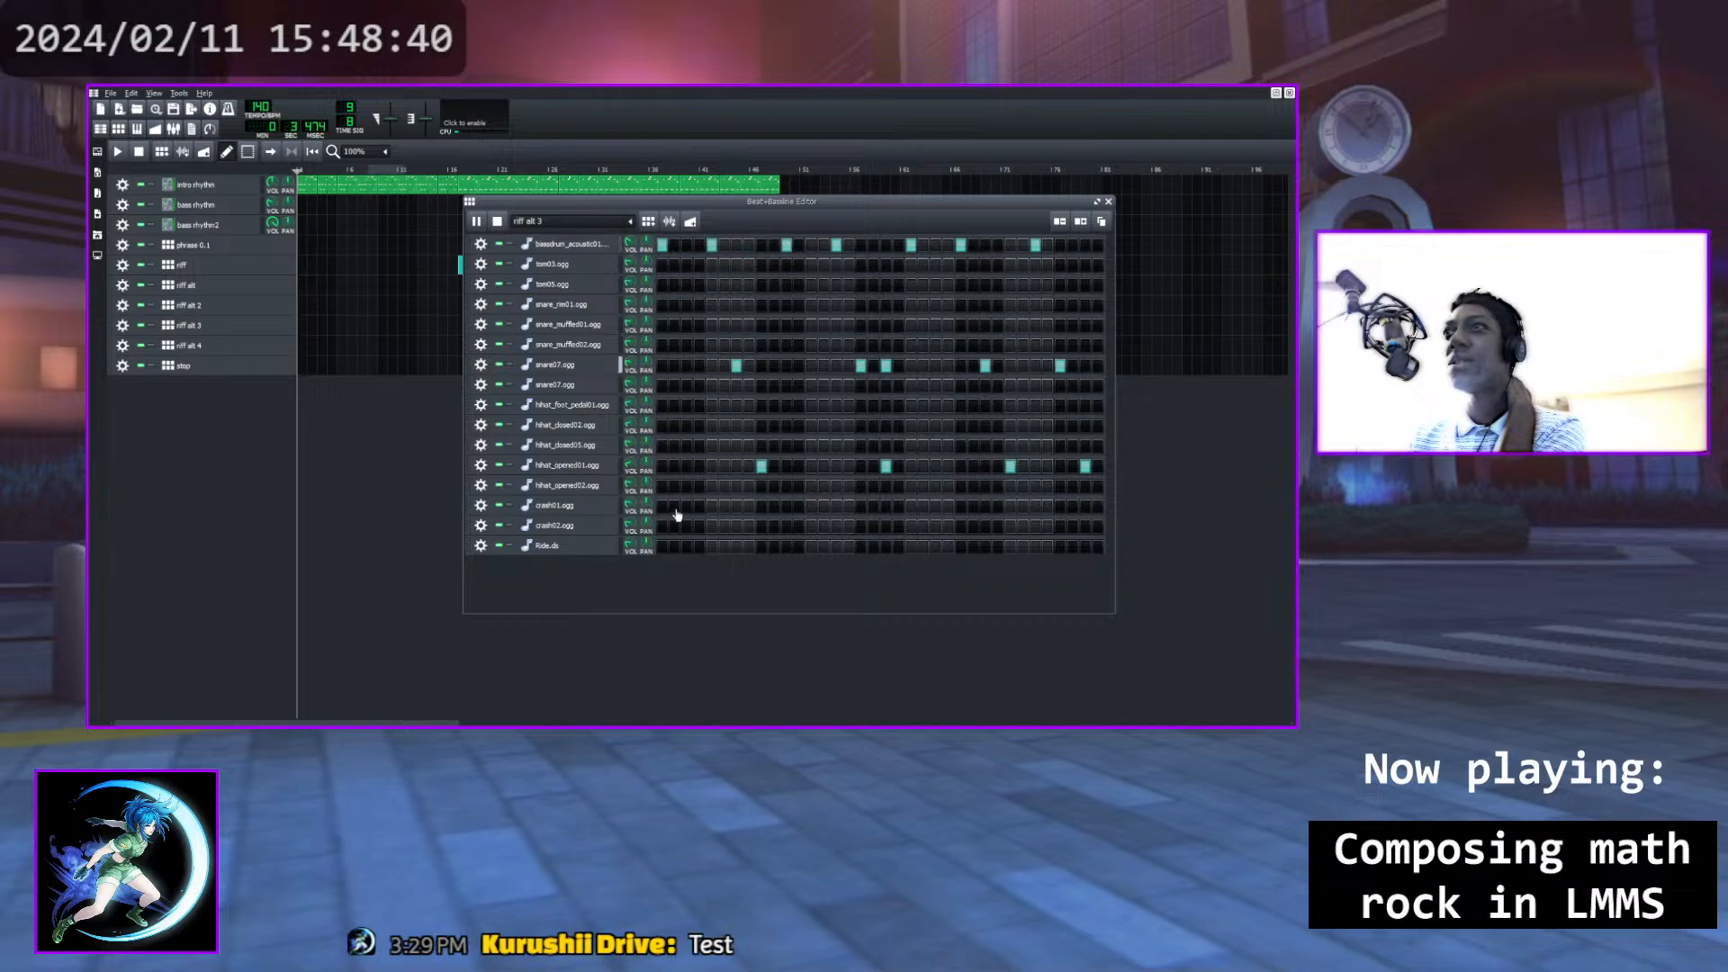
Add crash01.ogg hits on steps 3, 13, 23 and 27 of riff alt 3
click(675, 507)
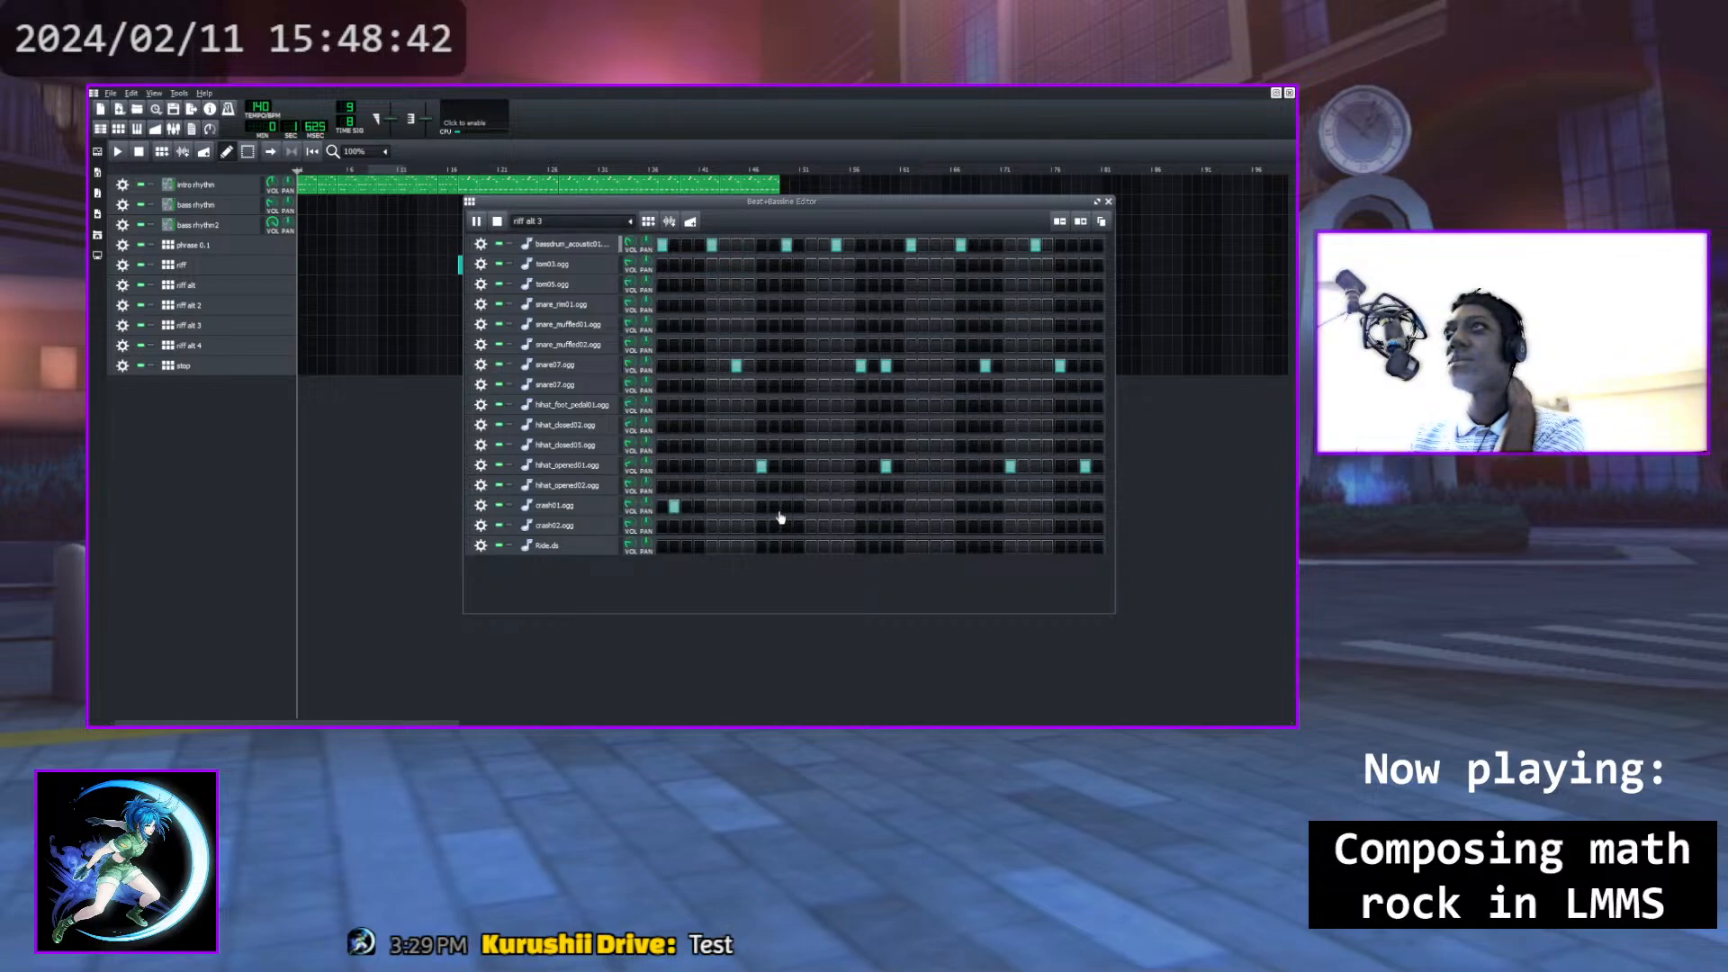
click(687, 506)
click(675, 507)
click(810, 506)
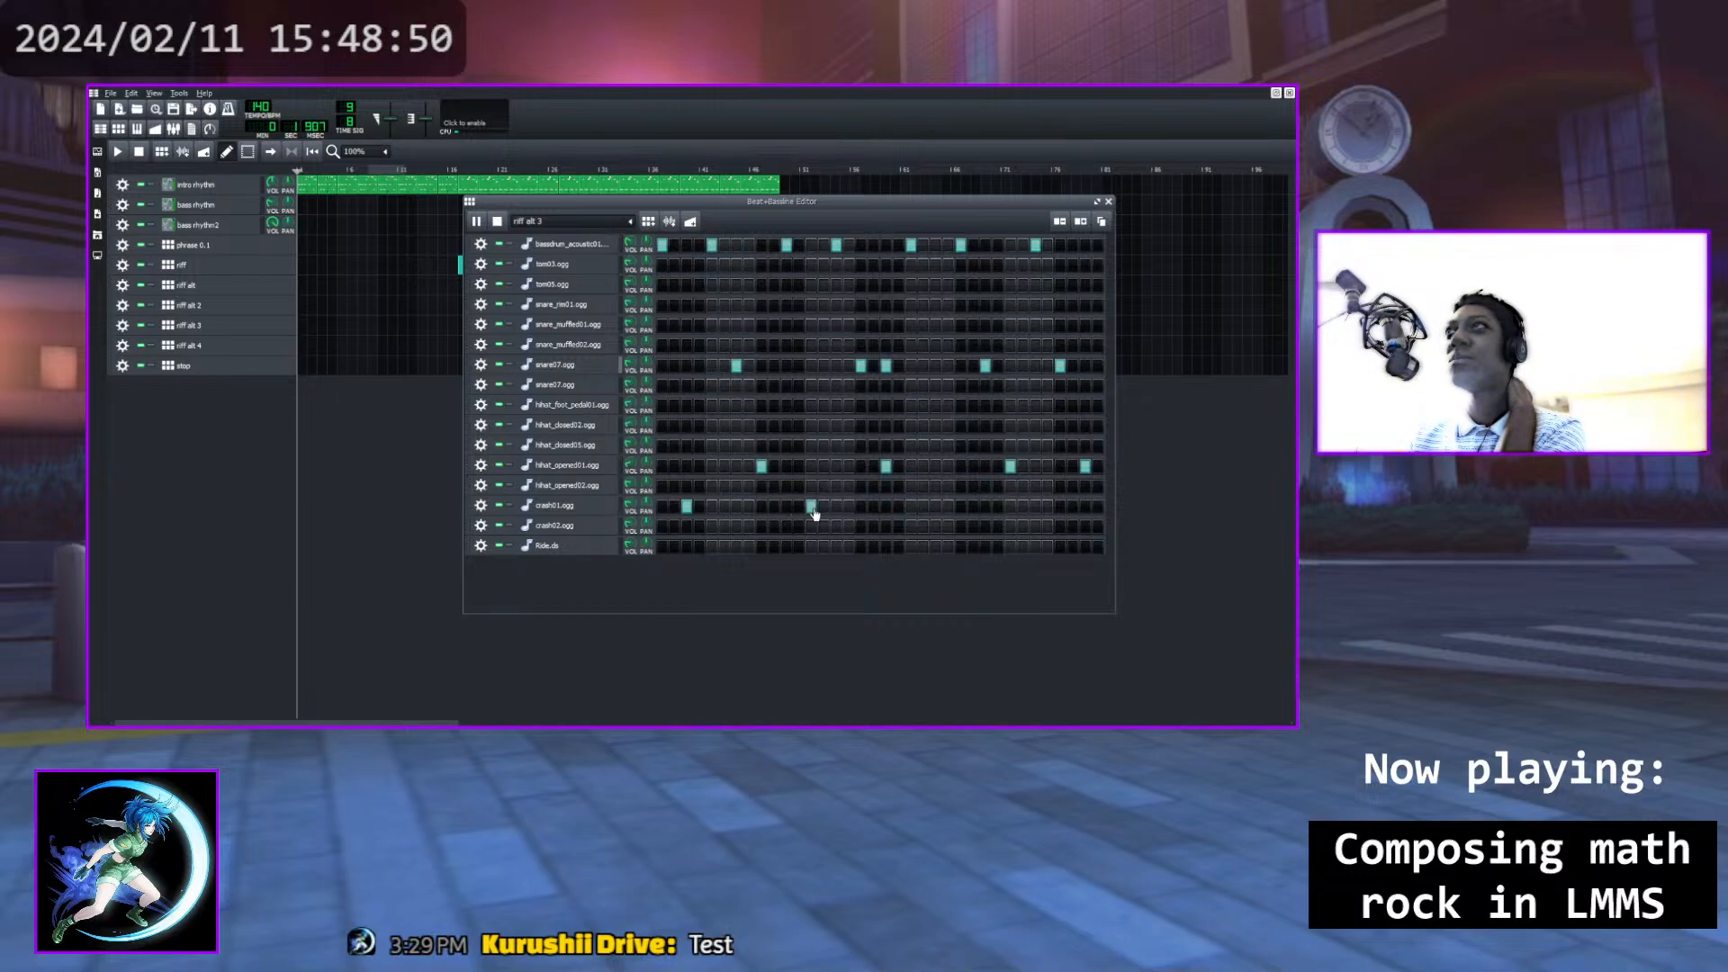
click(935, 506)
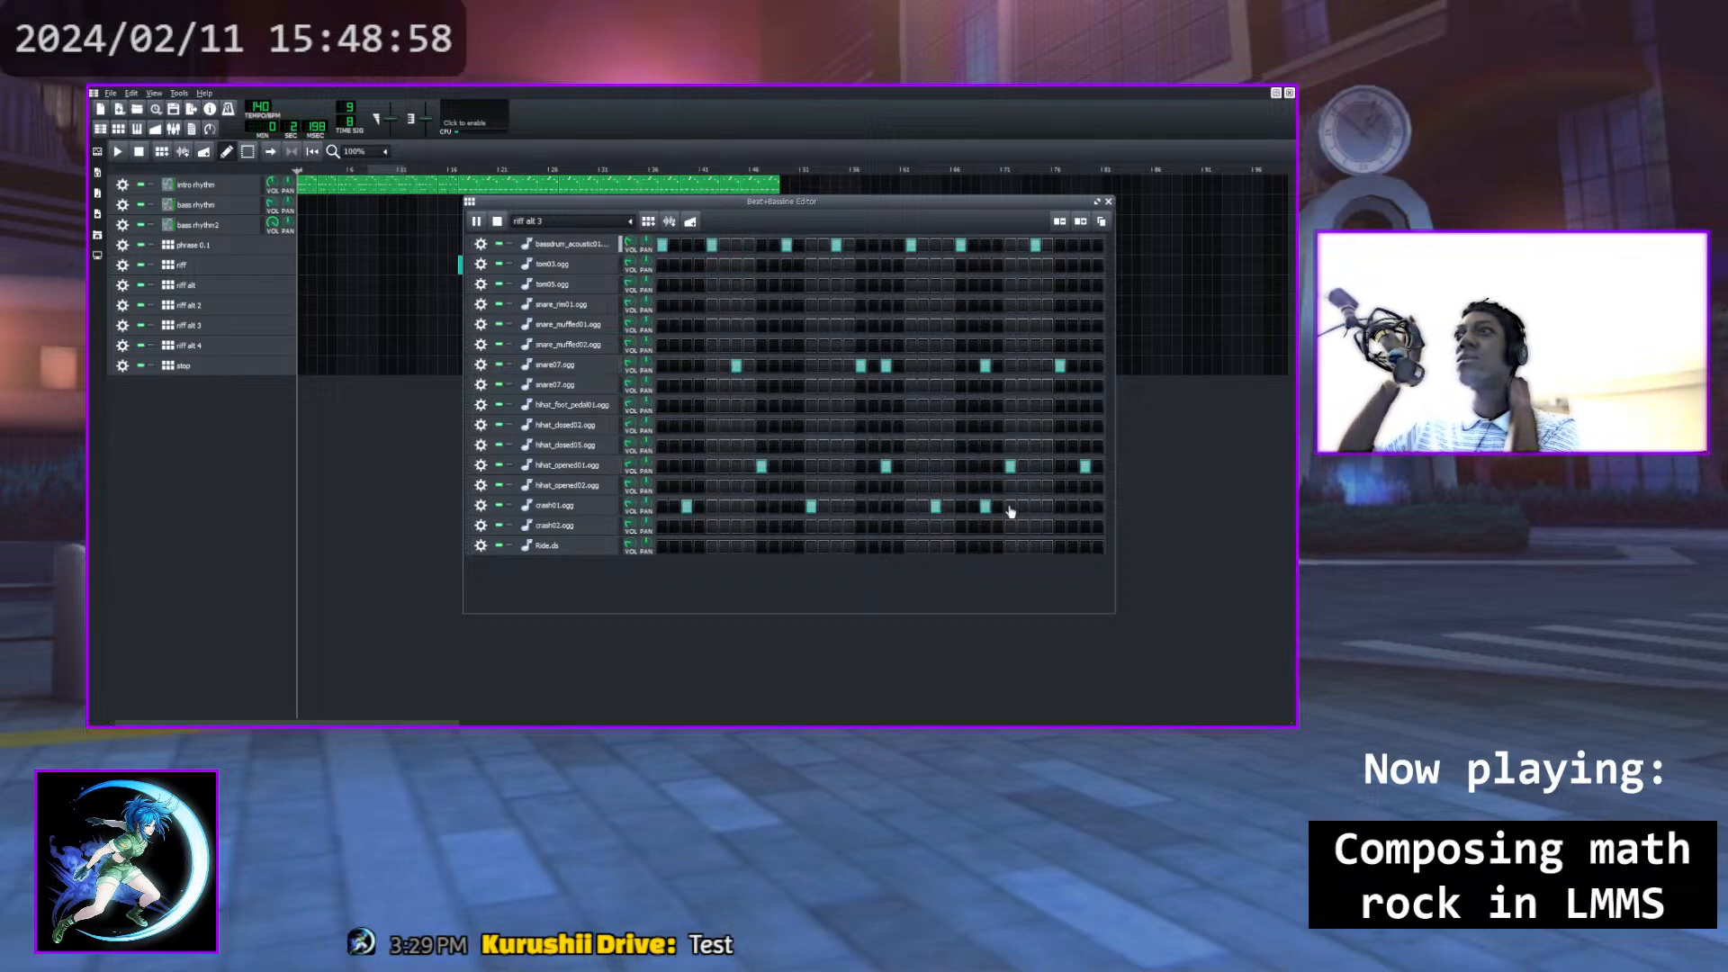
Add further crash01.ogg hits on steps 7, 17 and 33 of riff alt 3
click(724, 506)
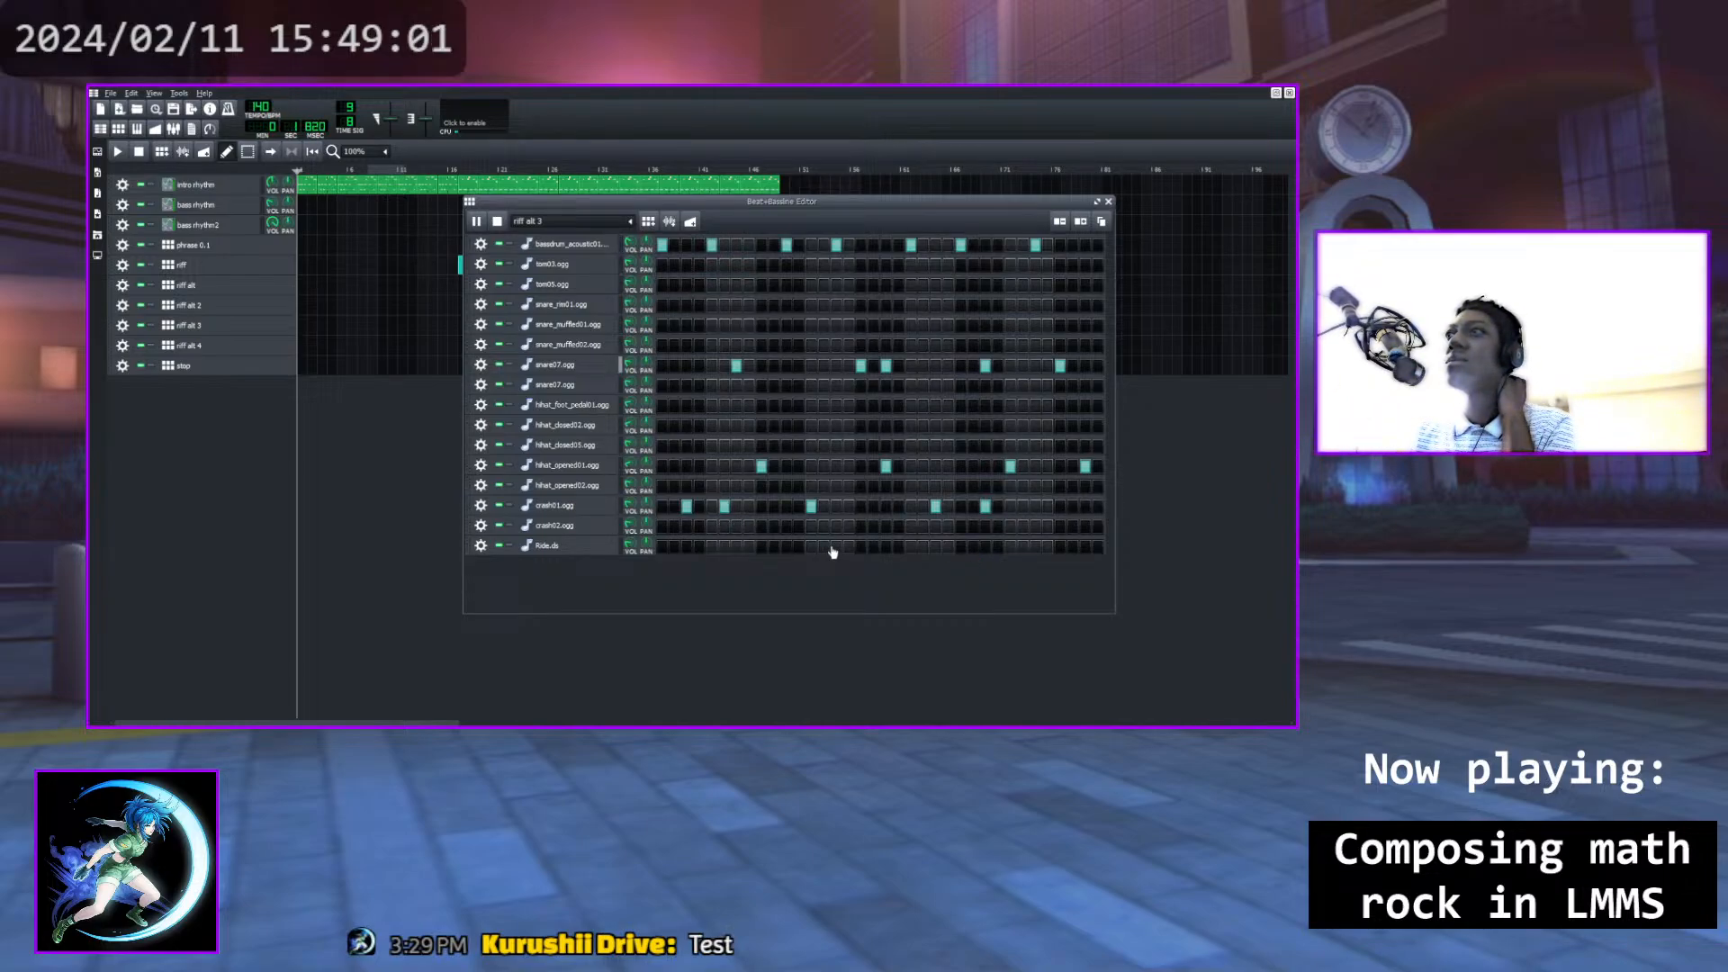
click(724, 506)
click(736, 505)
click(849, 507)
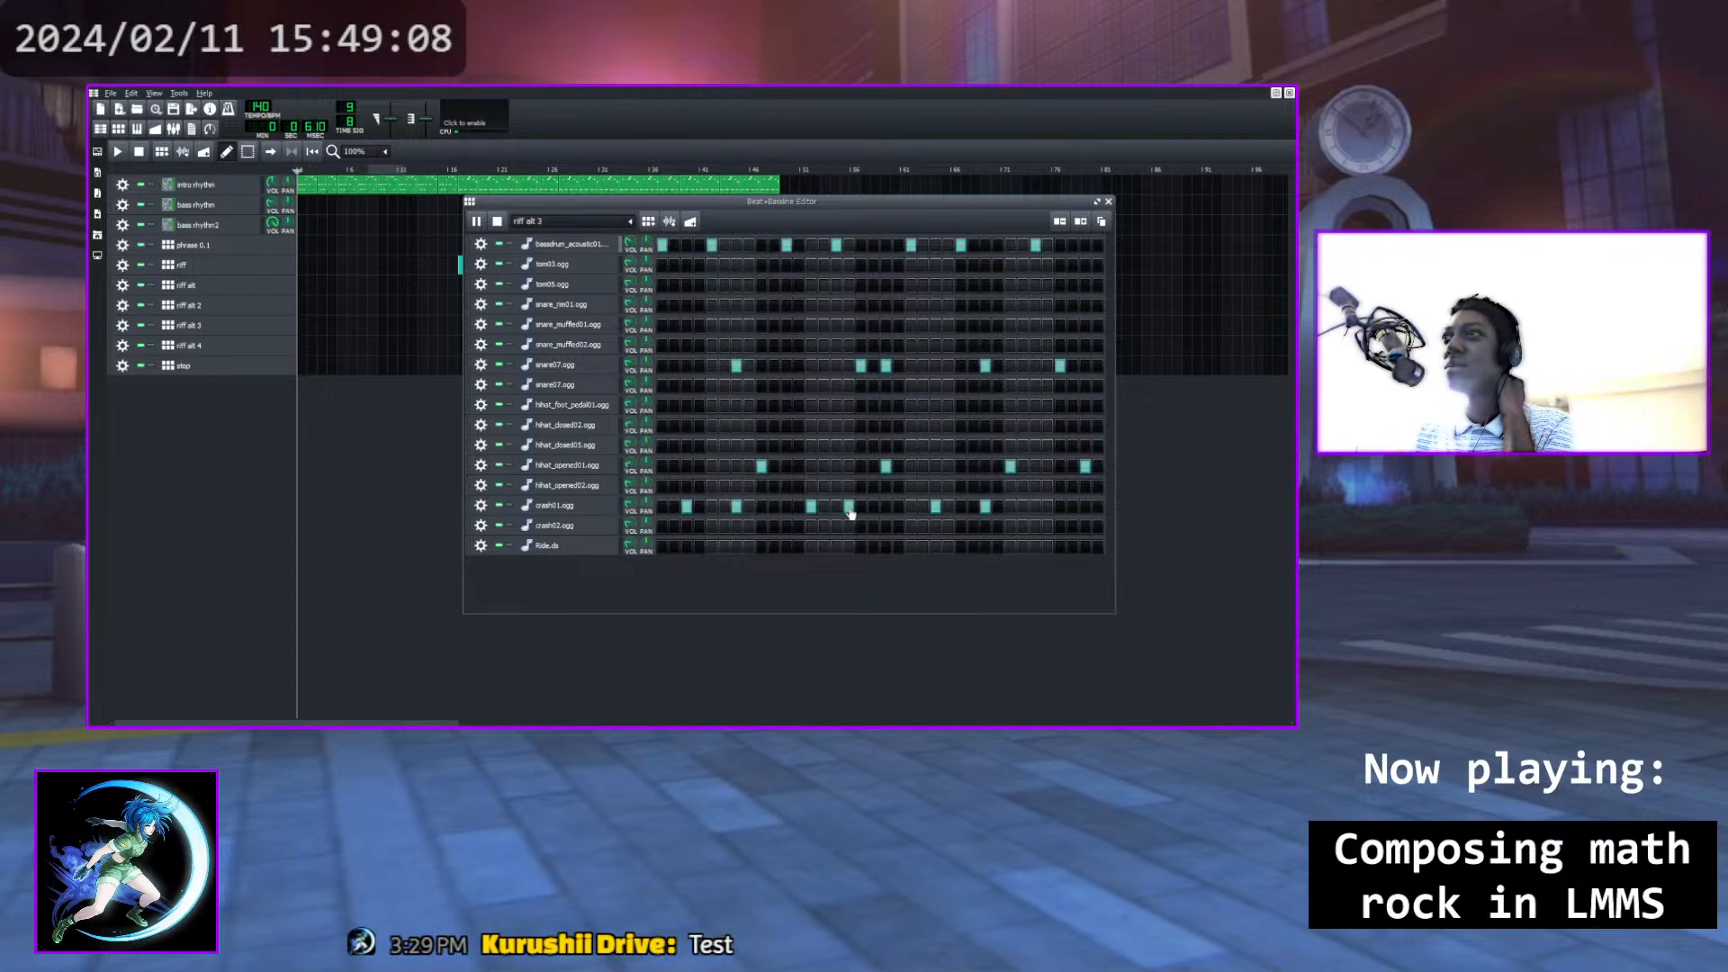
click(860, 510)
click(849, 509)
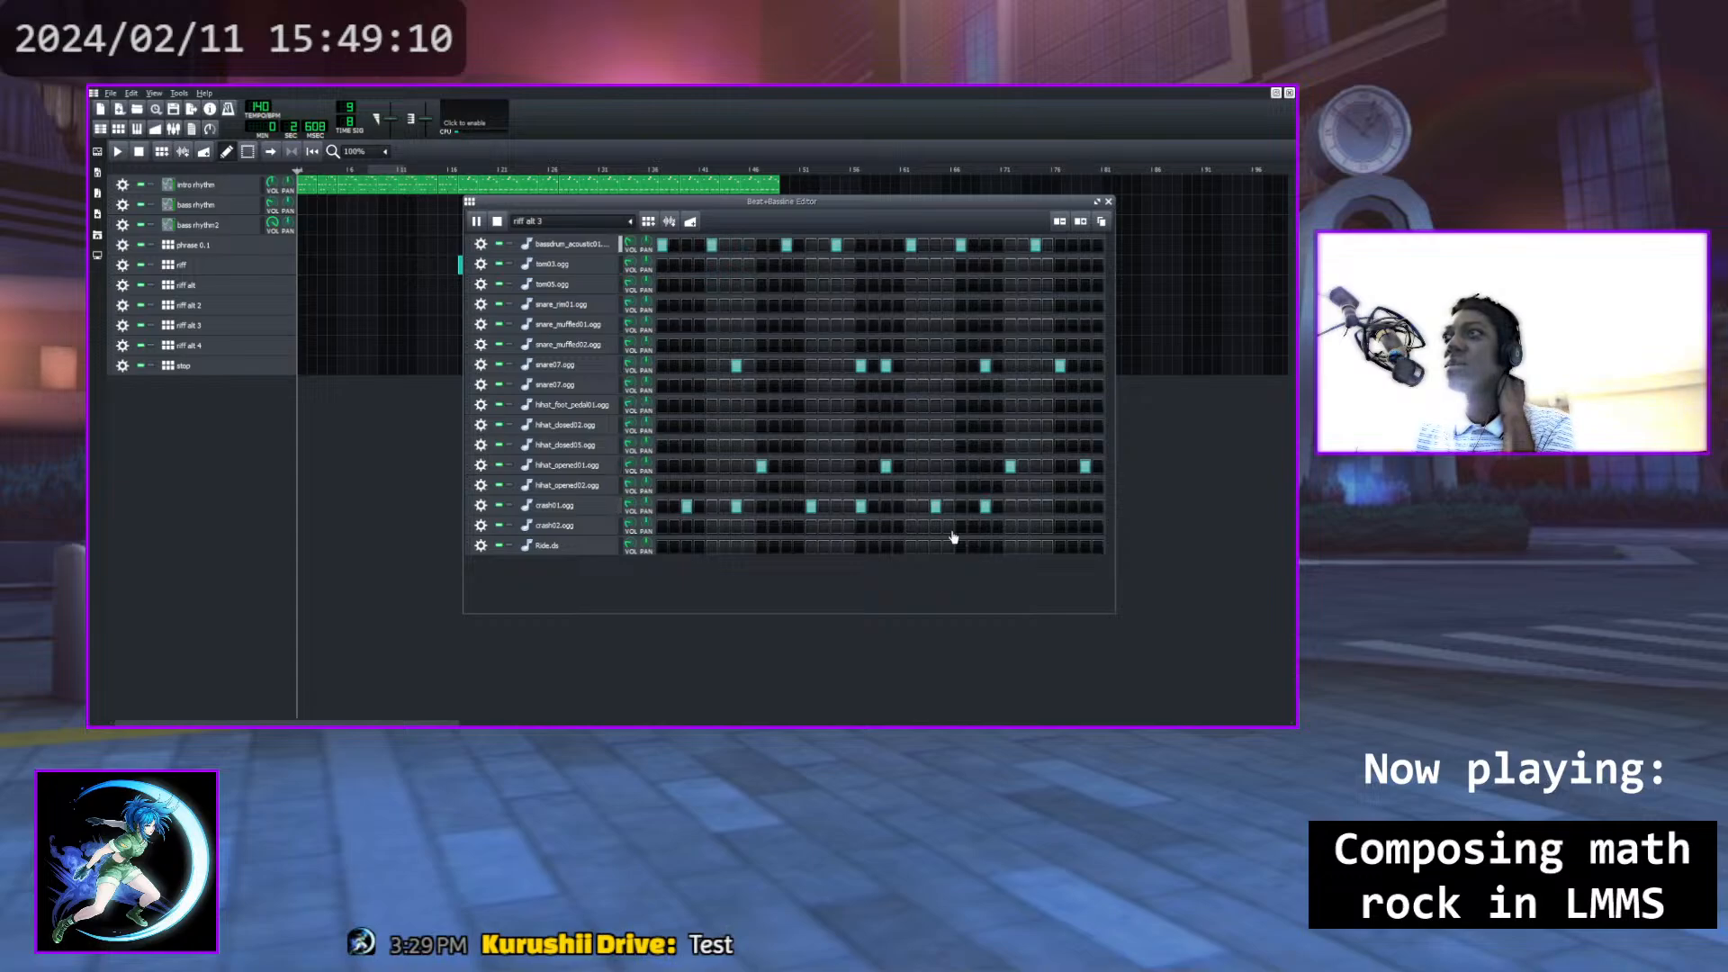
click(1035, 506)
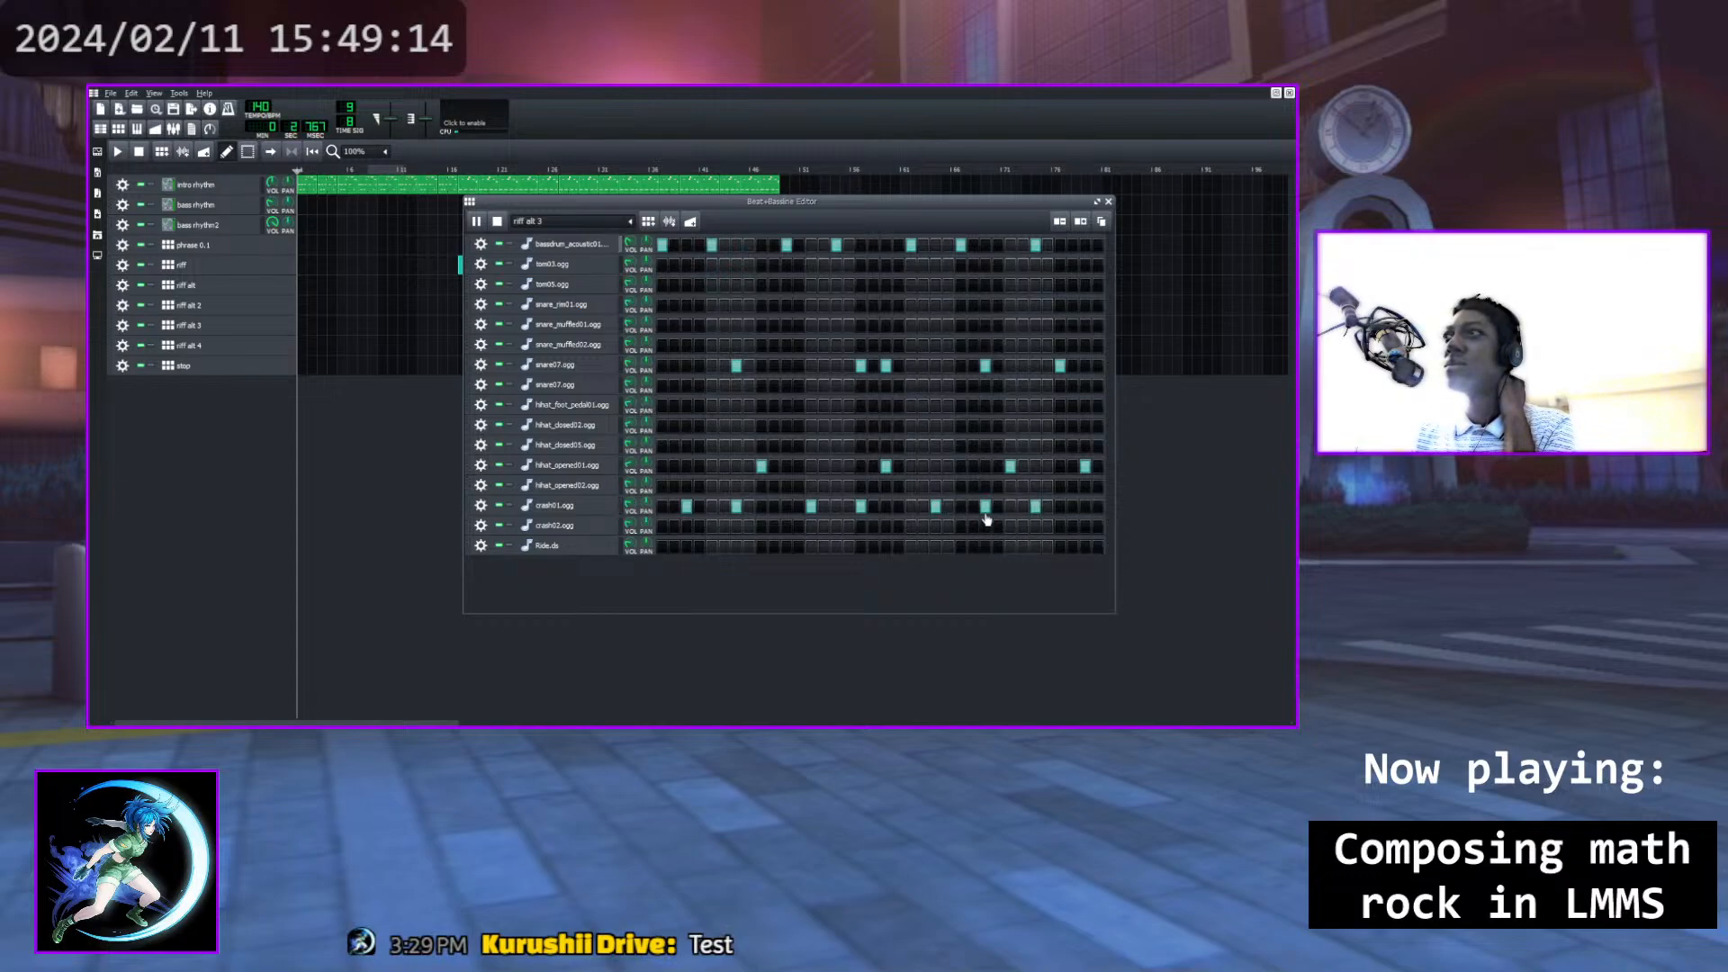
click(1037, 509)
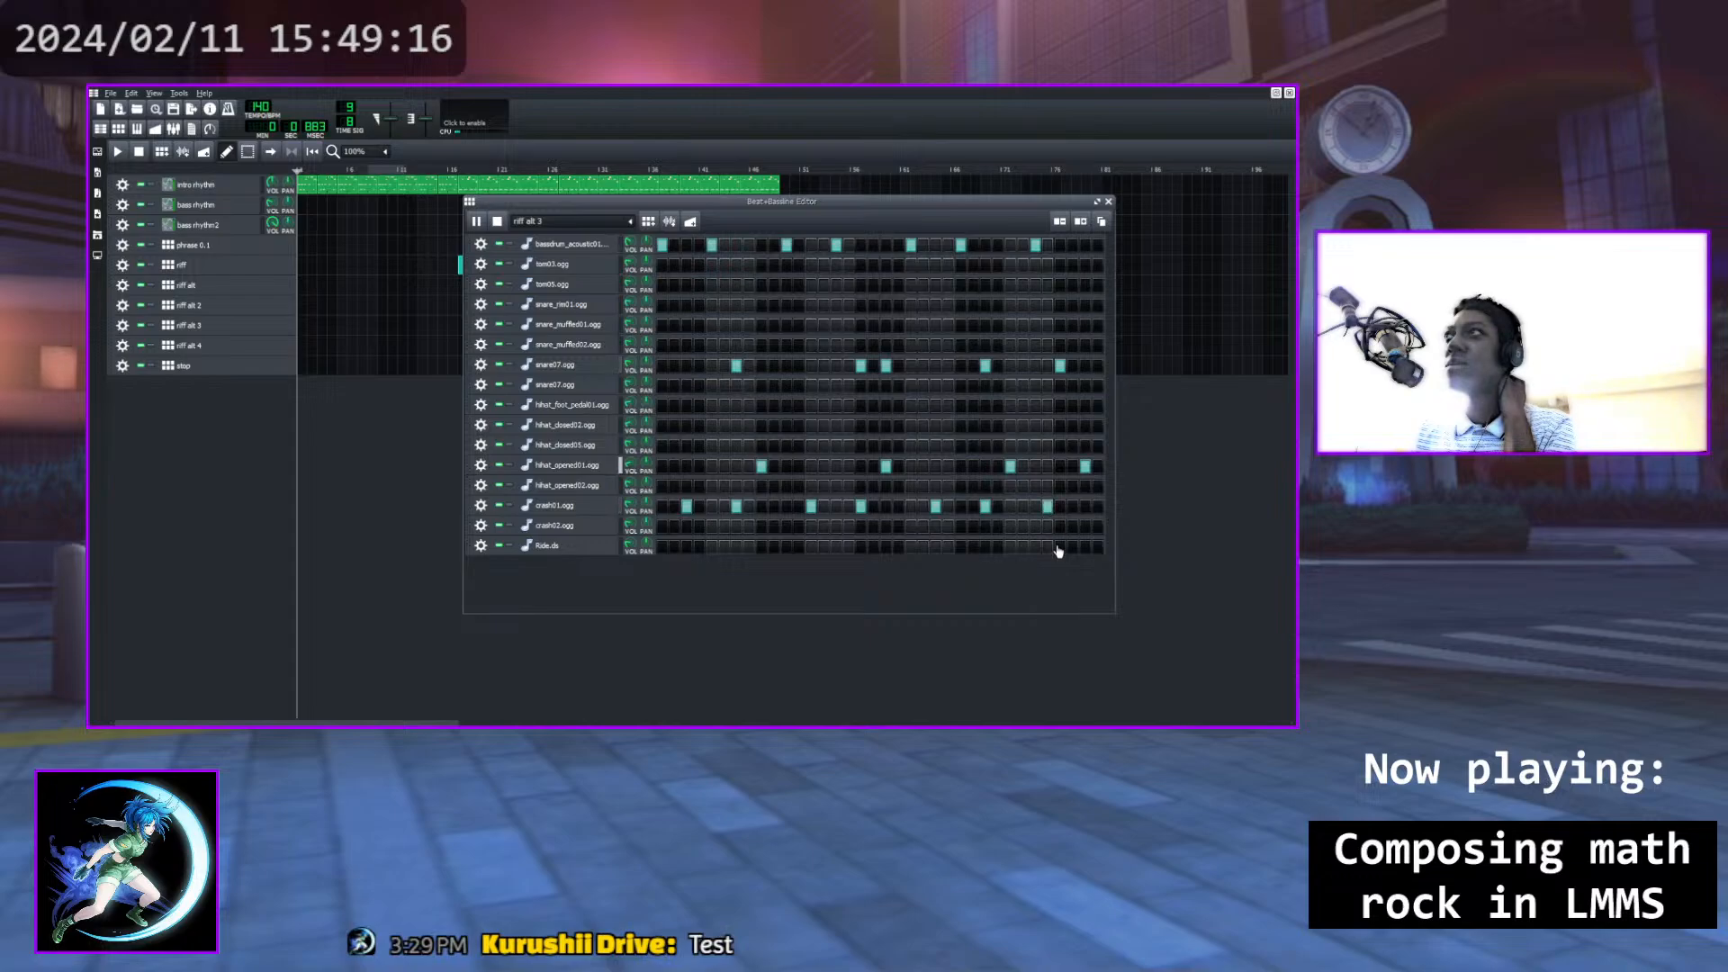
click(1061, 508)
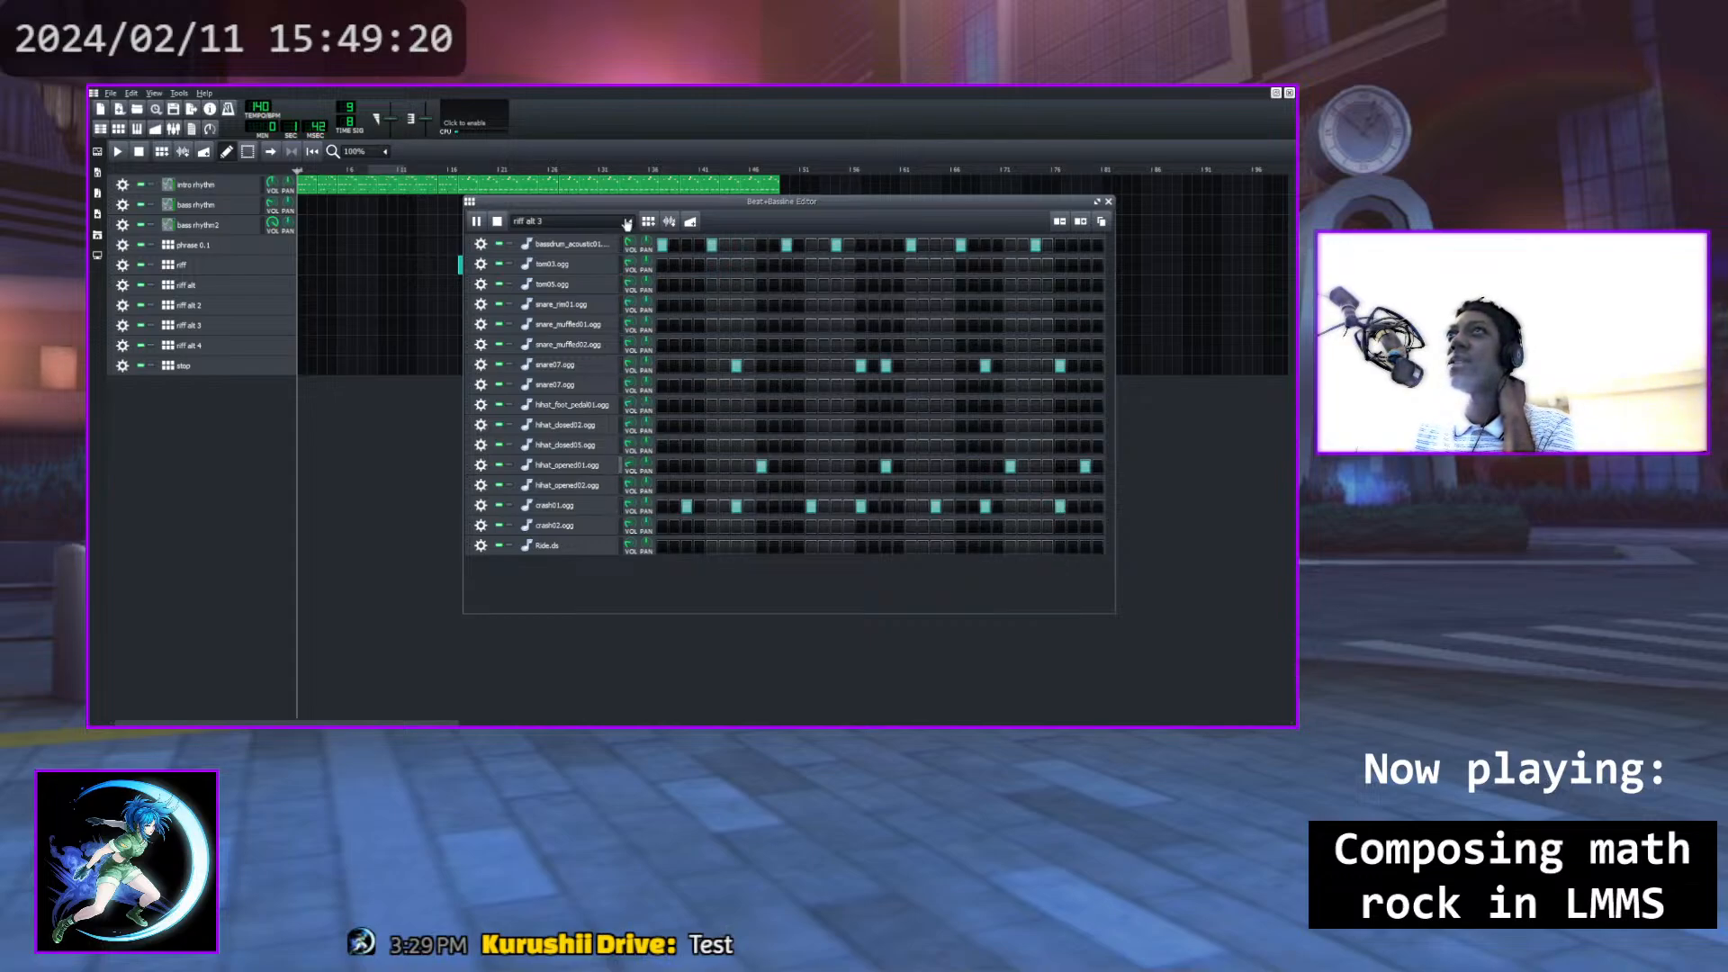
Restart the riff alt 3 pattern from its beginning, listen to it, and pause playback
click(497, 221)
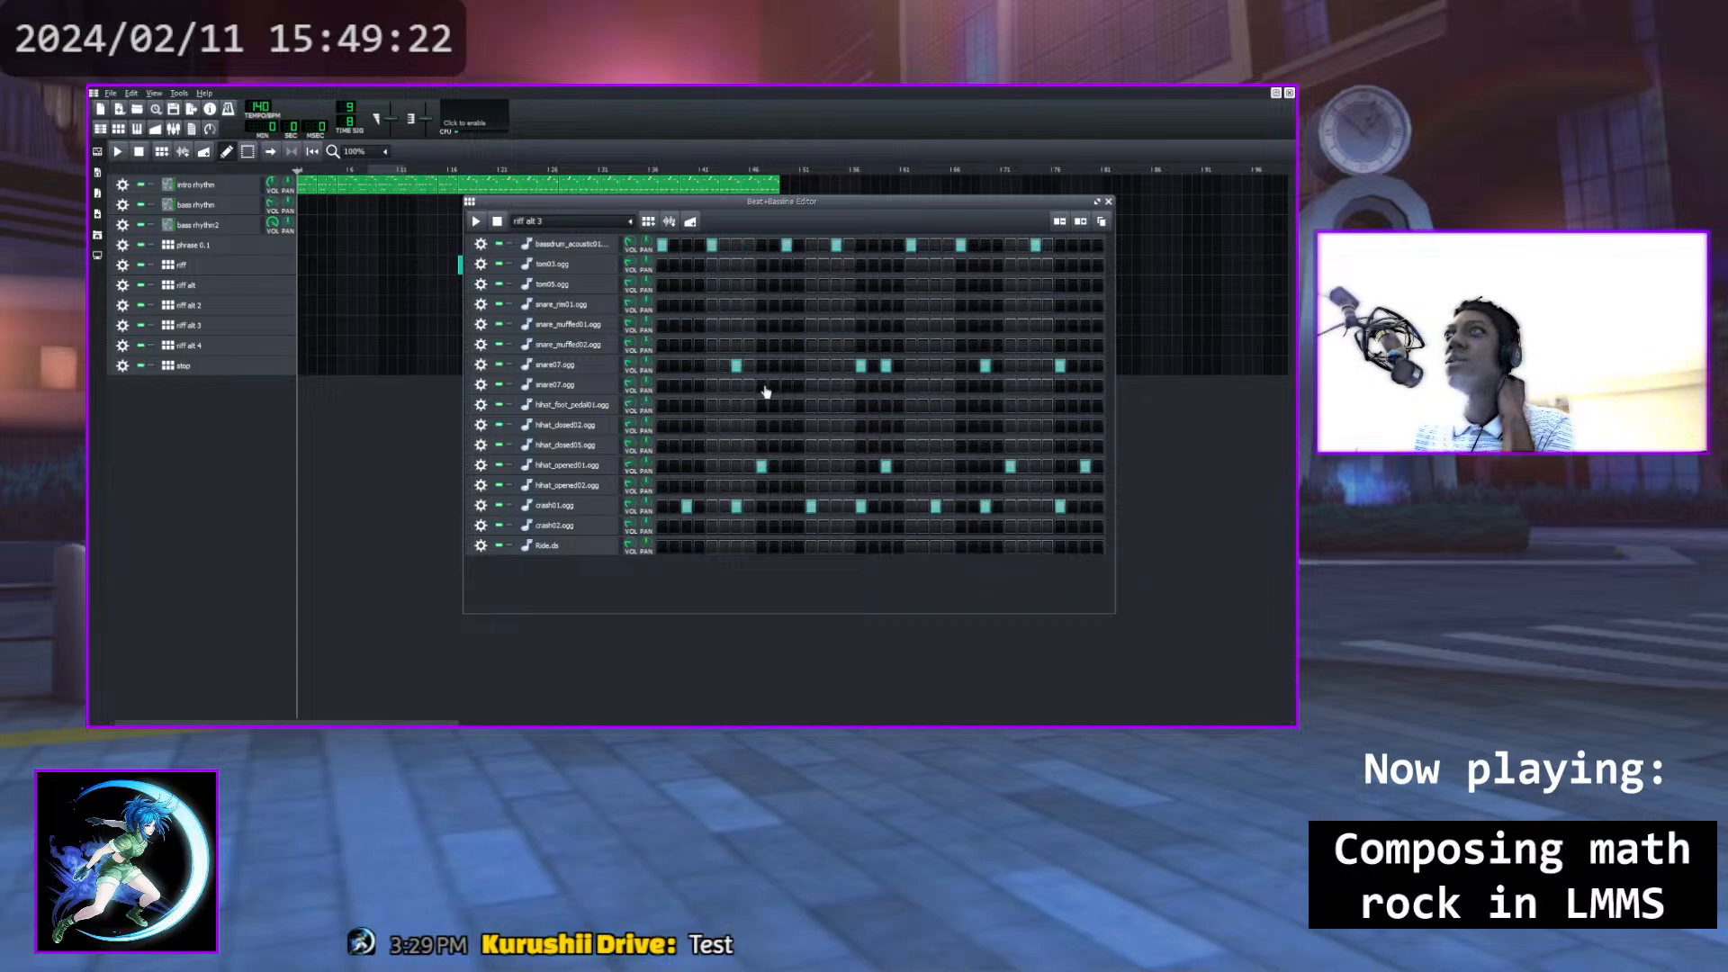
click(478, 223)
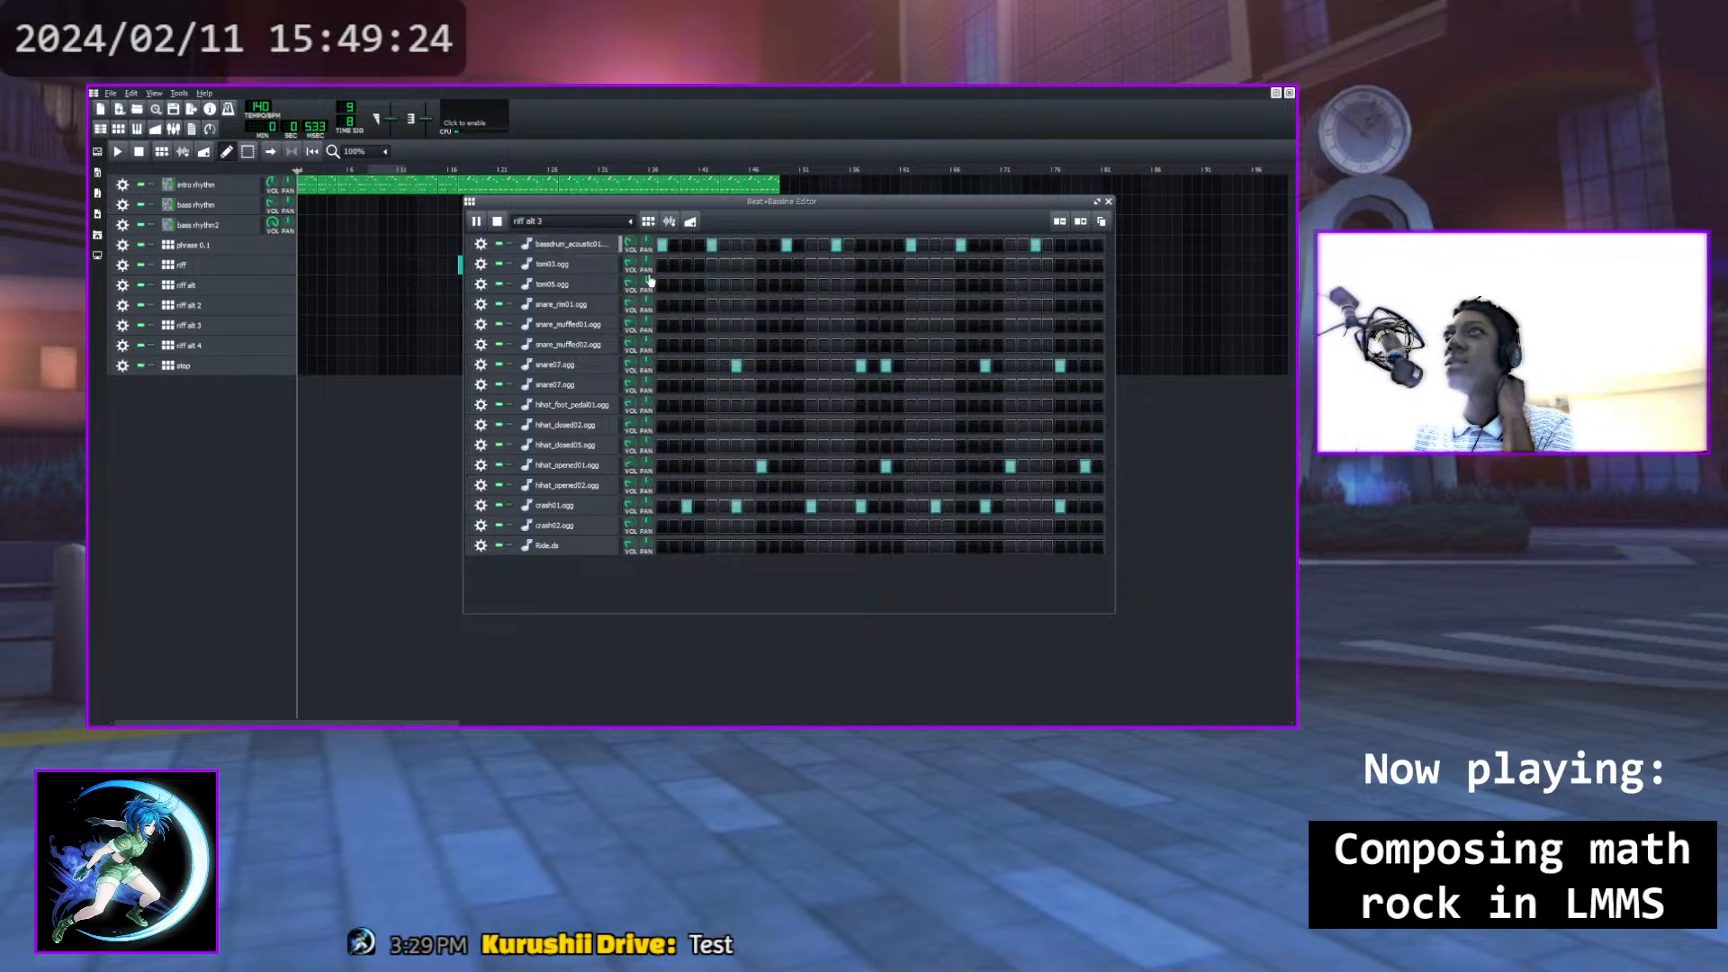
click(477, 222)
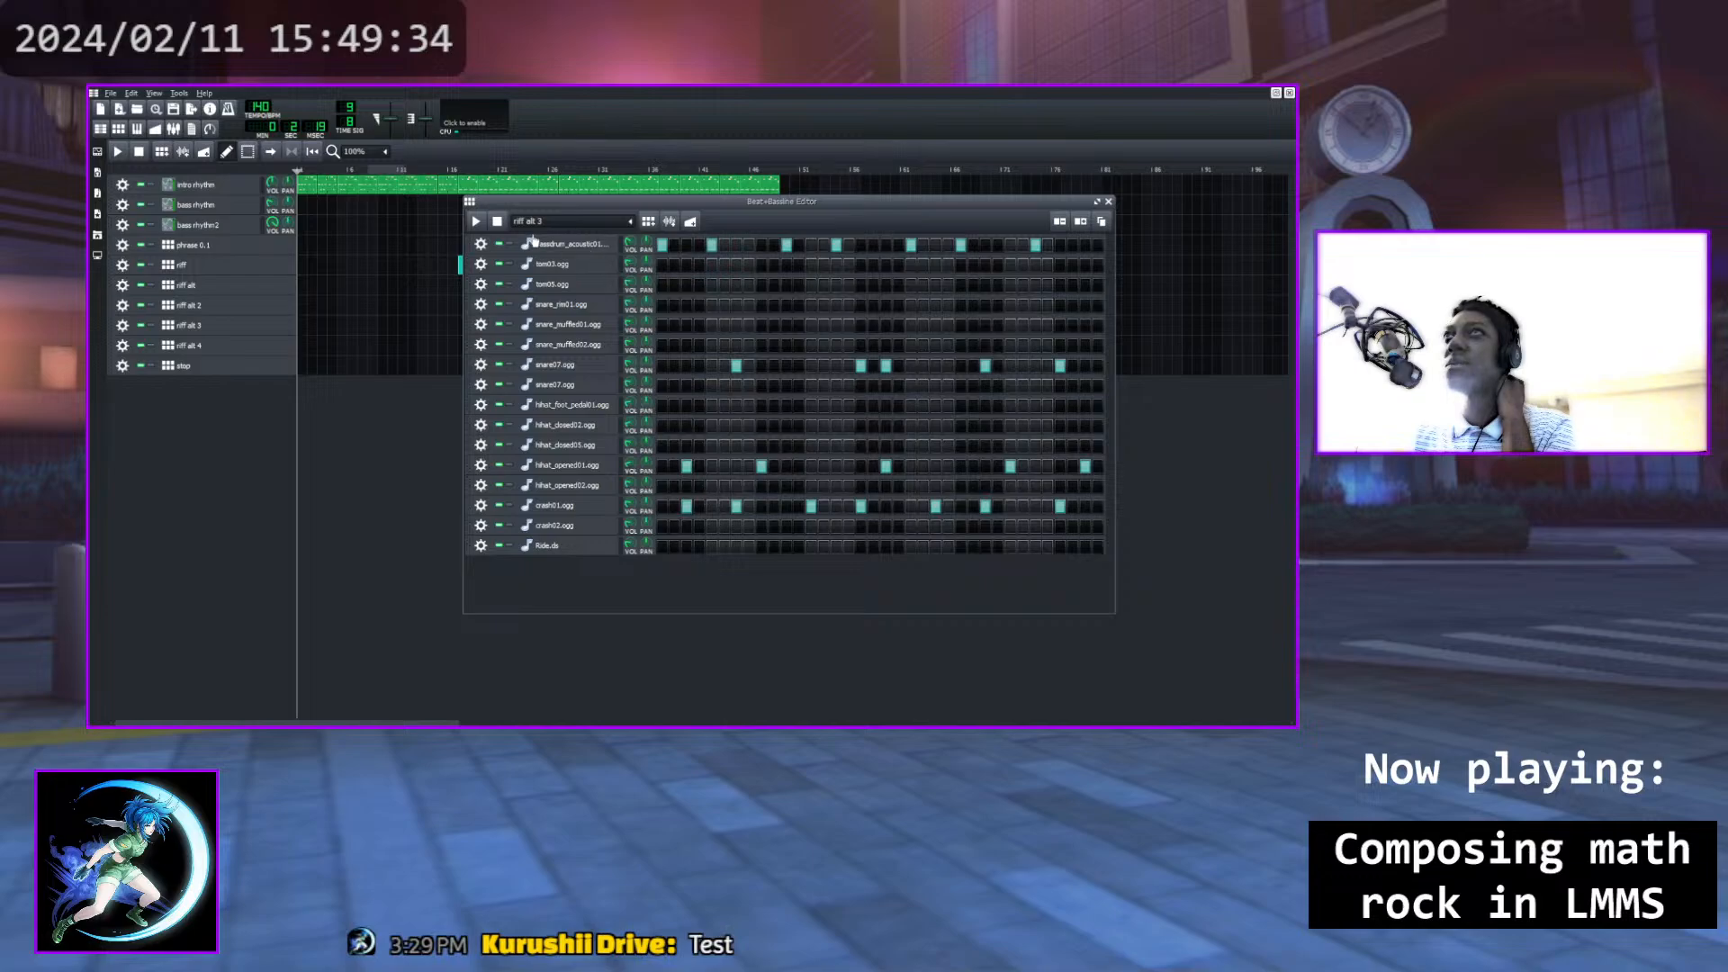
Play riff alt 3, clear the crash01.ogg hit on step 3, and move those on steps 7 and 13 to hihat_opened01.ogg
key(space)
click(687, 504)
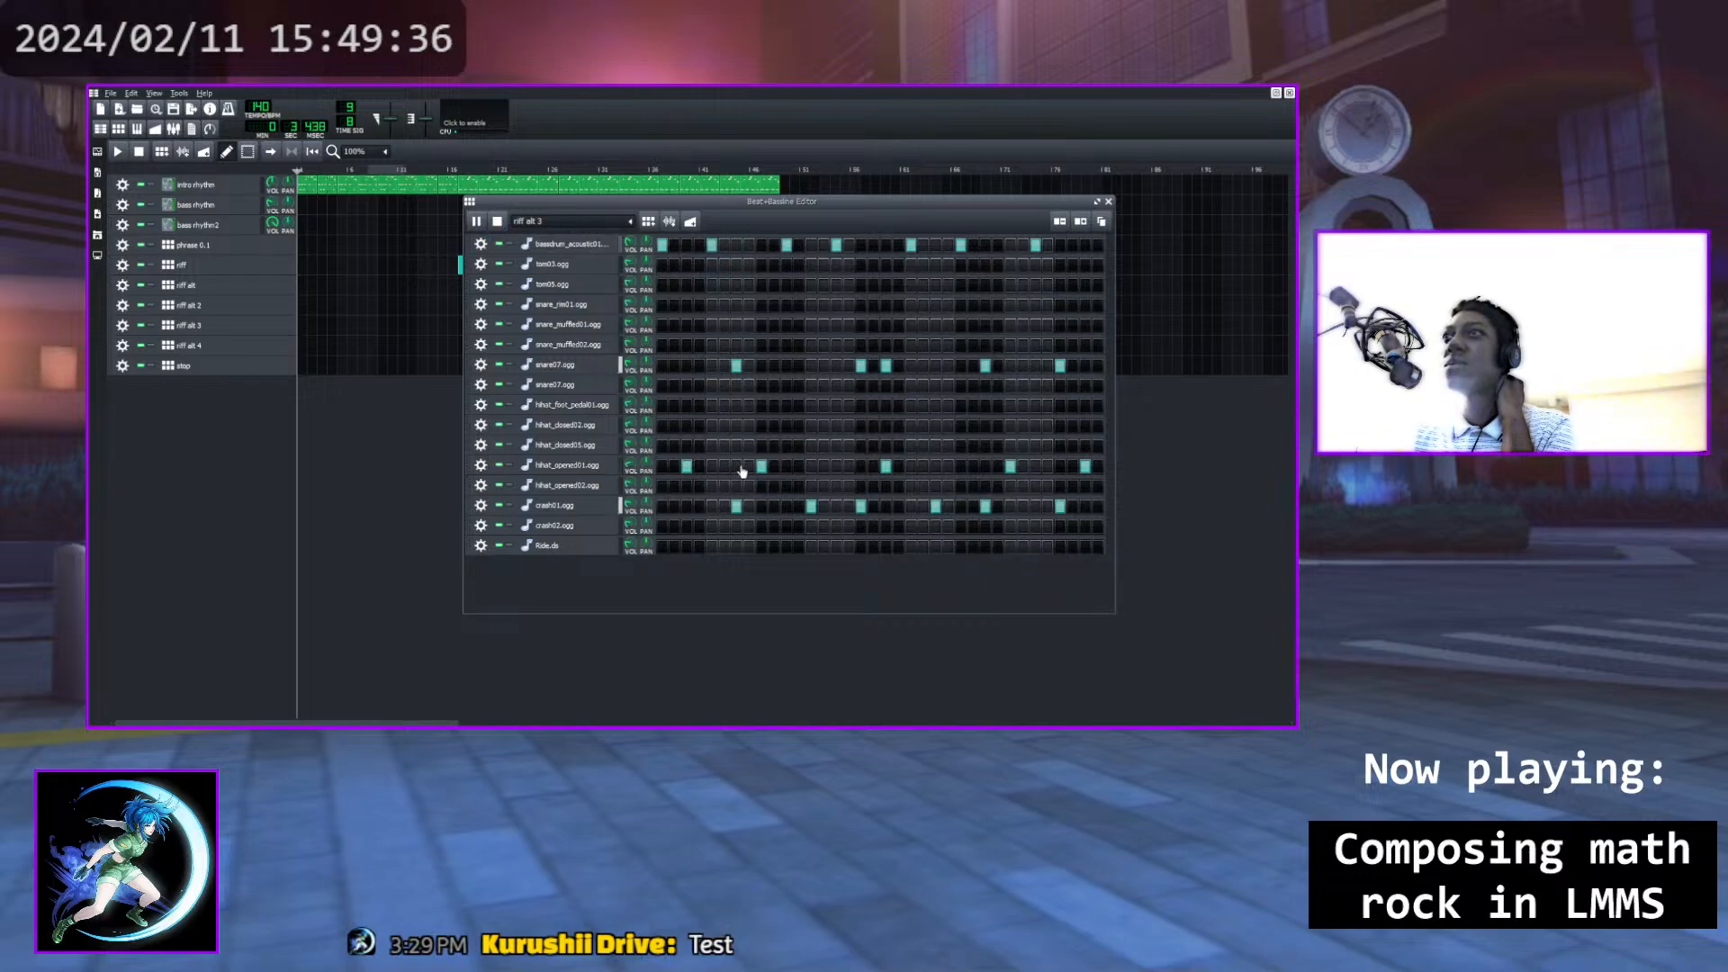
click(736, 465)
click(736, 505)
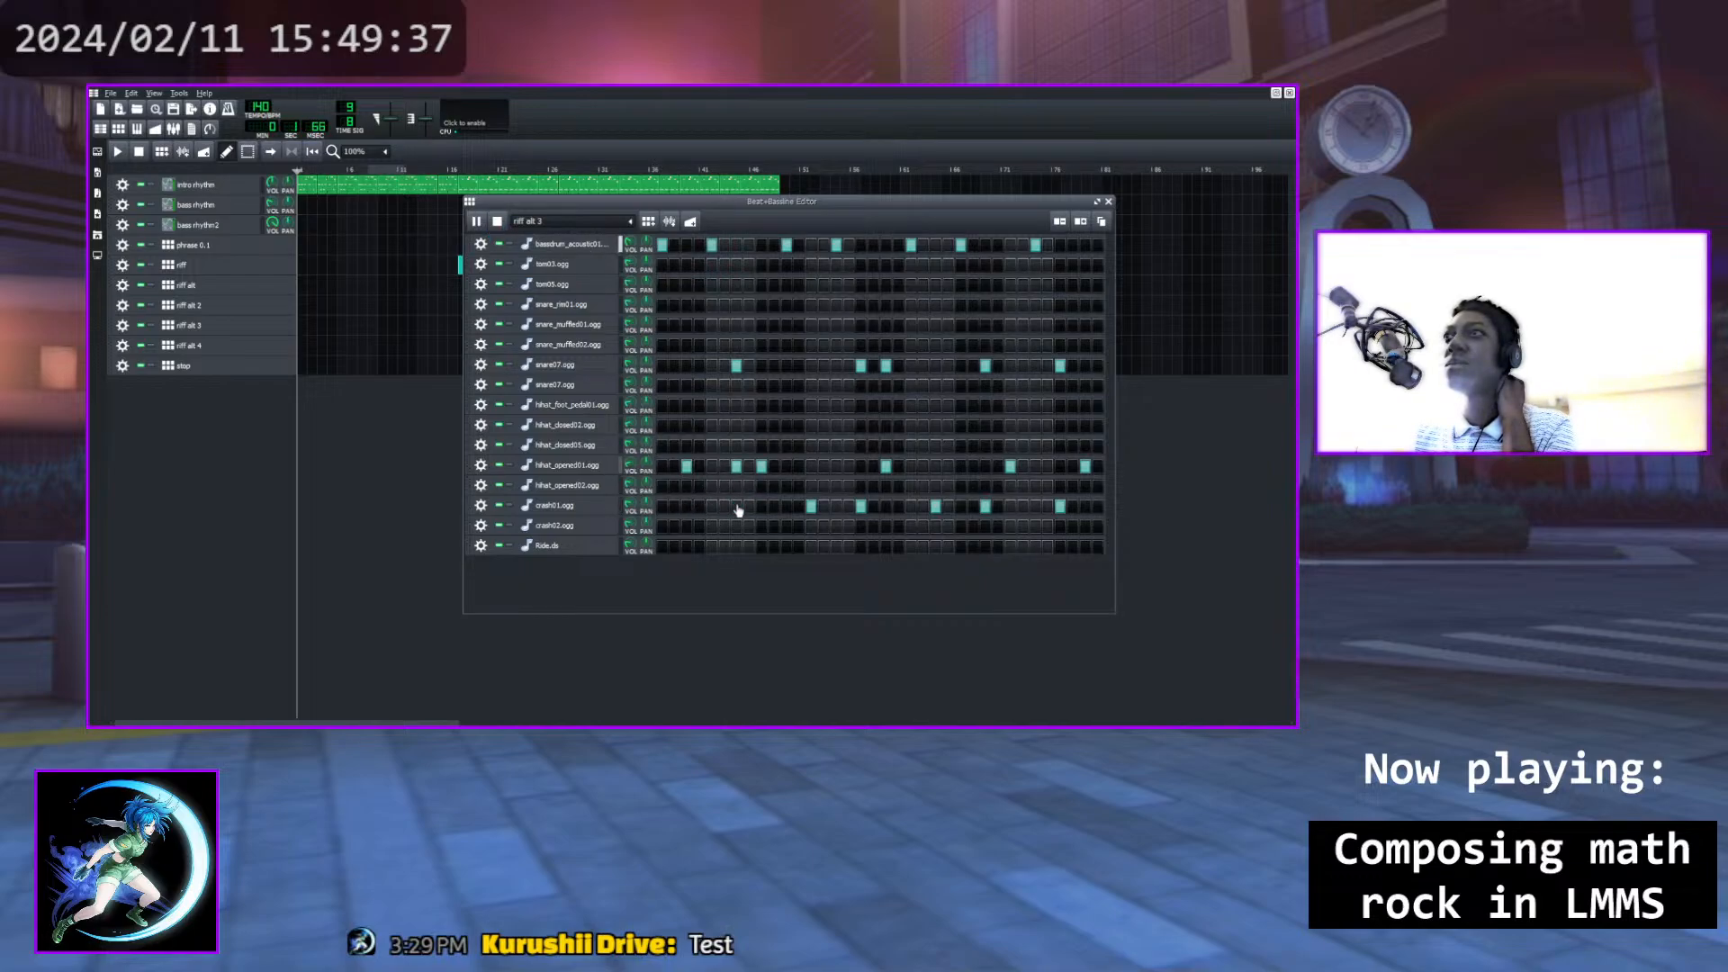
click(811, 465)
click(811, 505)
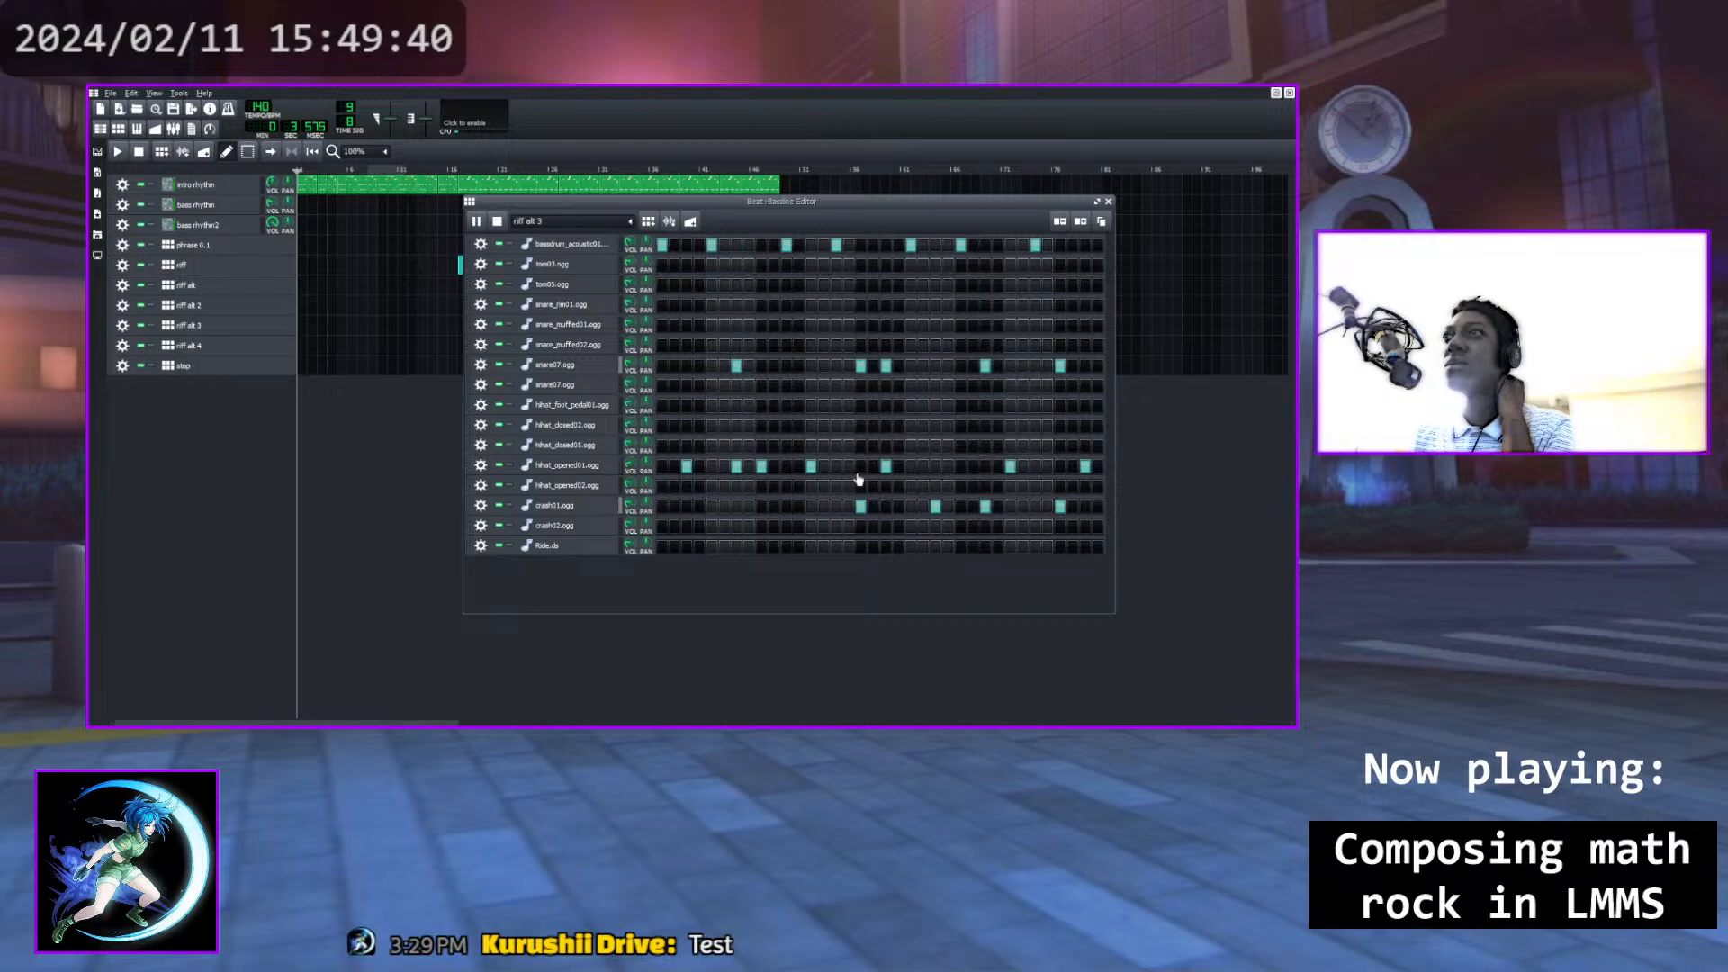
Replace the crash01.ogg hits on steps 17, 23, 27 and 33 with hihat_opened01.ogg hits
click(860, 465)
click(861, 505)
click(935, 465)
click(935, 505)
click(985, 465)
click(985, 505)
click(1060, 465)
click(1060, 505)
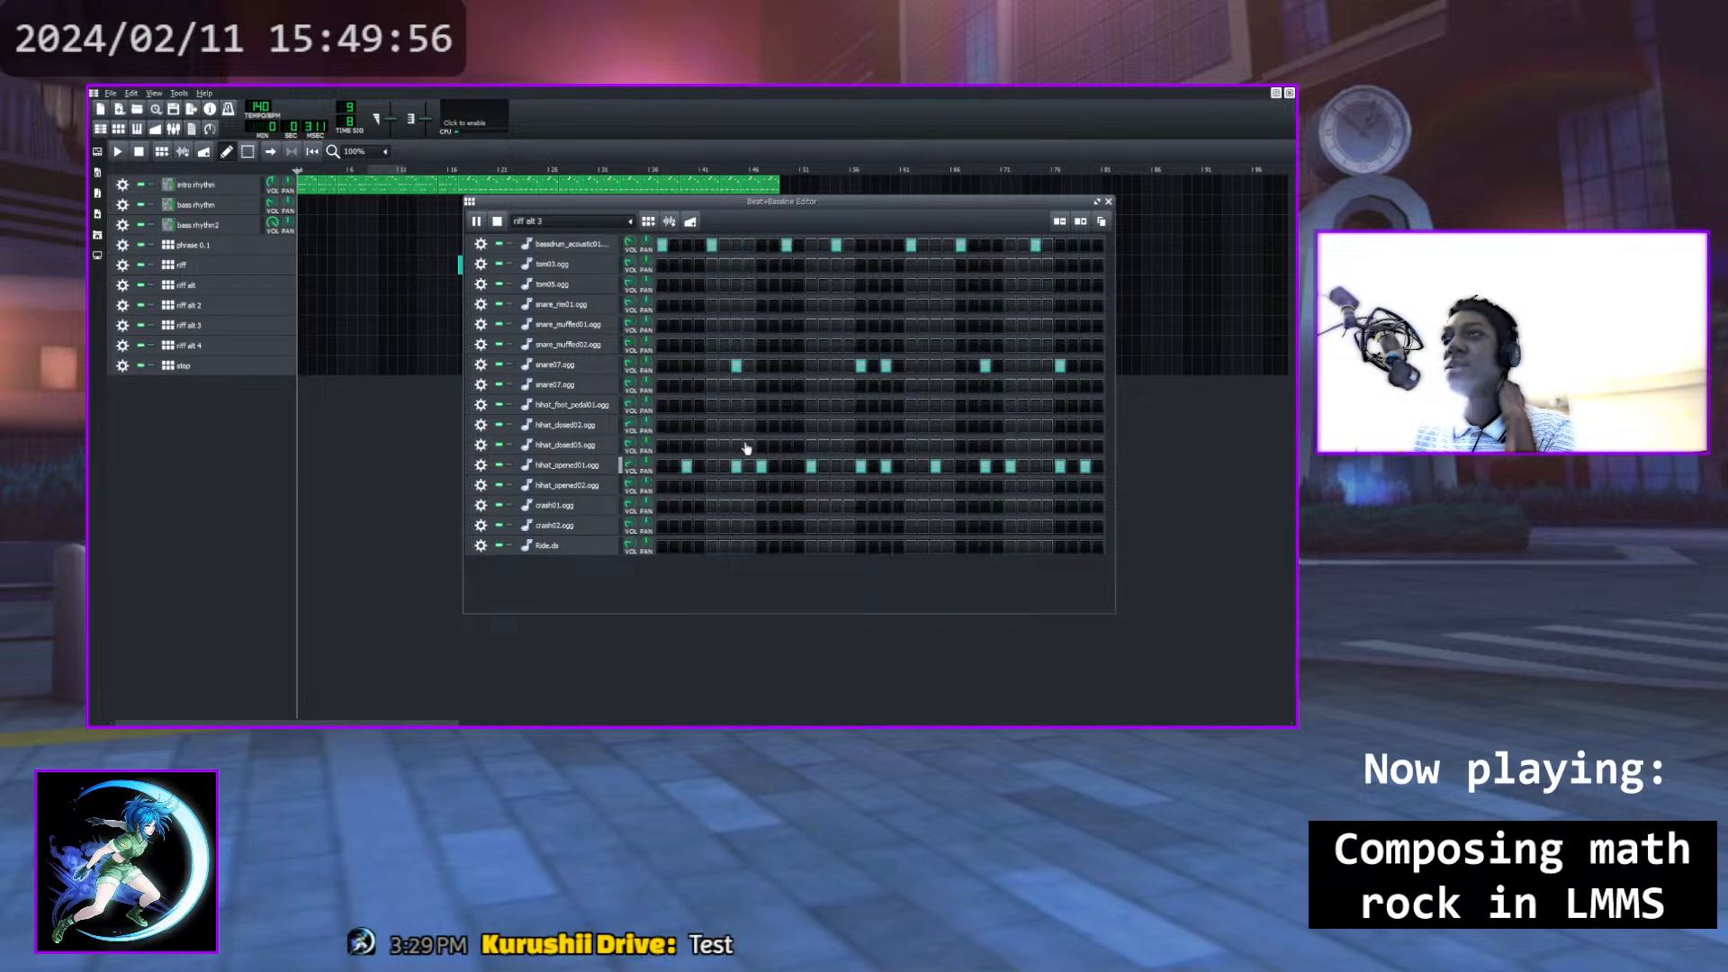
Try closed hi-hat hits on steps 3 and 5 and a foot-pedal hi-hat hit on step 5, and clear them
click(687, 426)
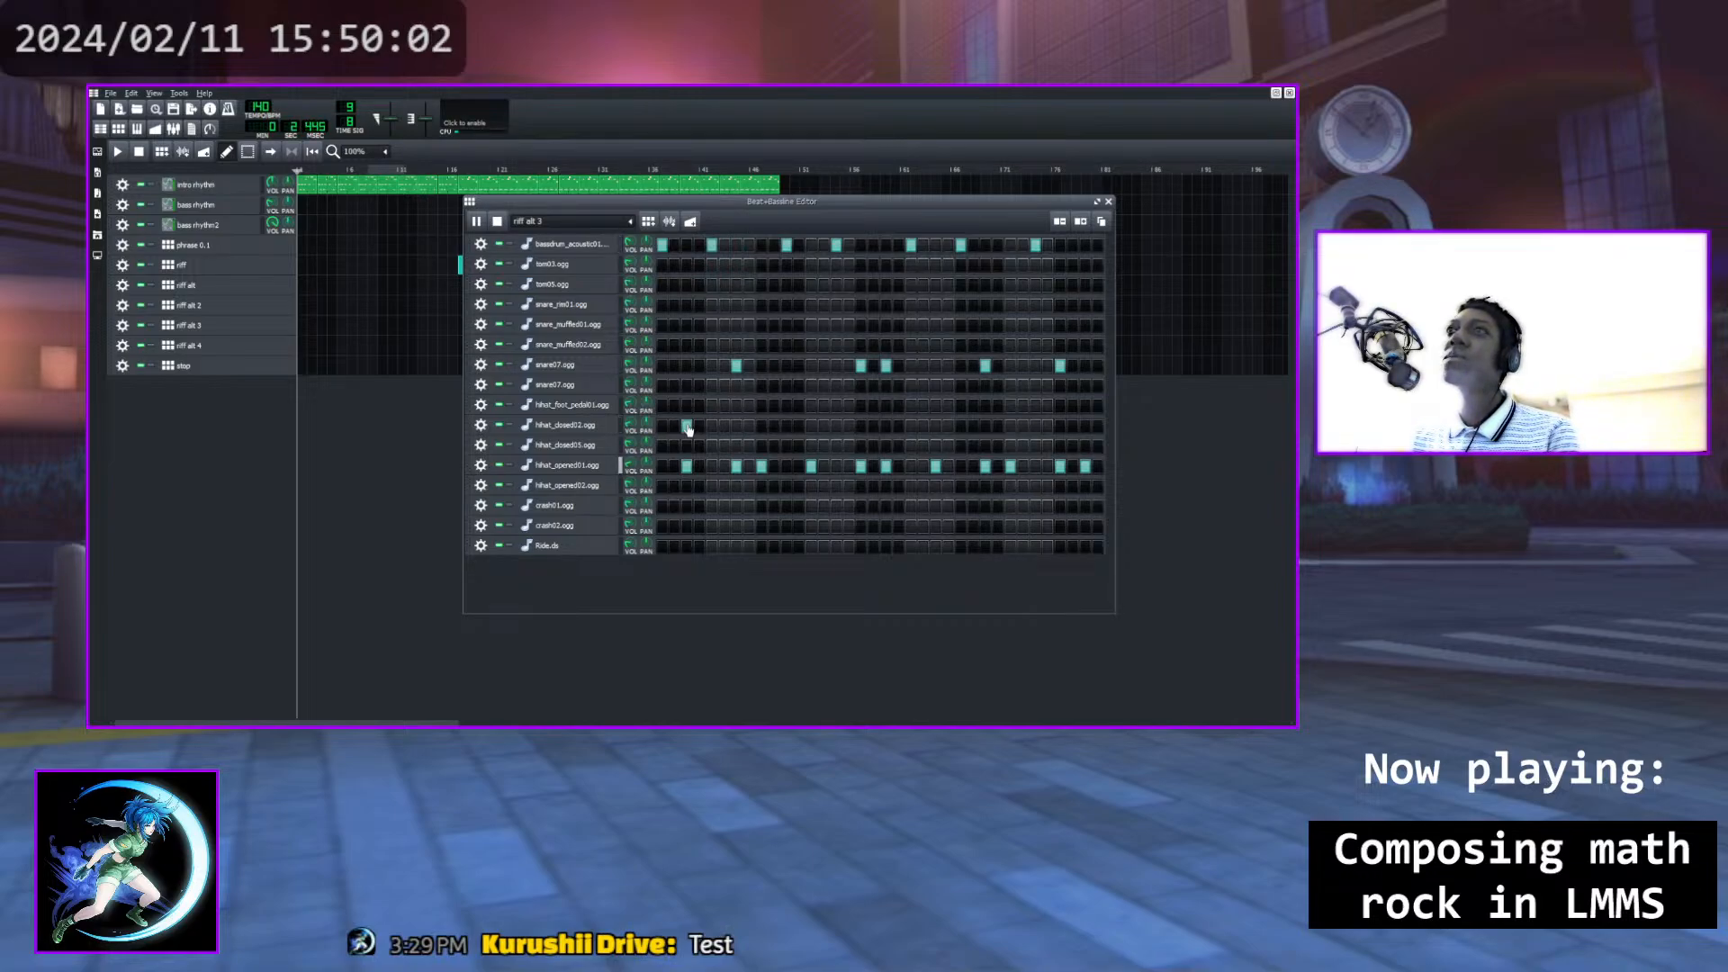
click(711, 426)
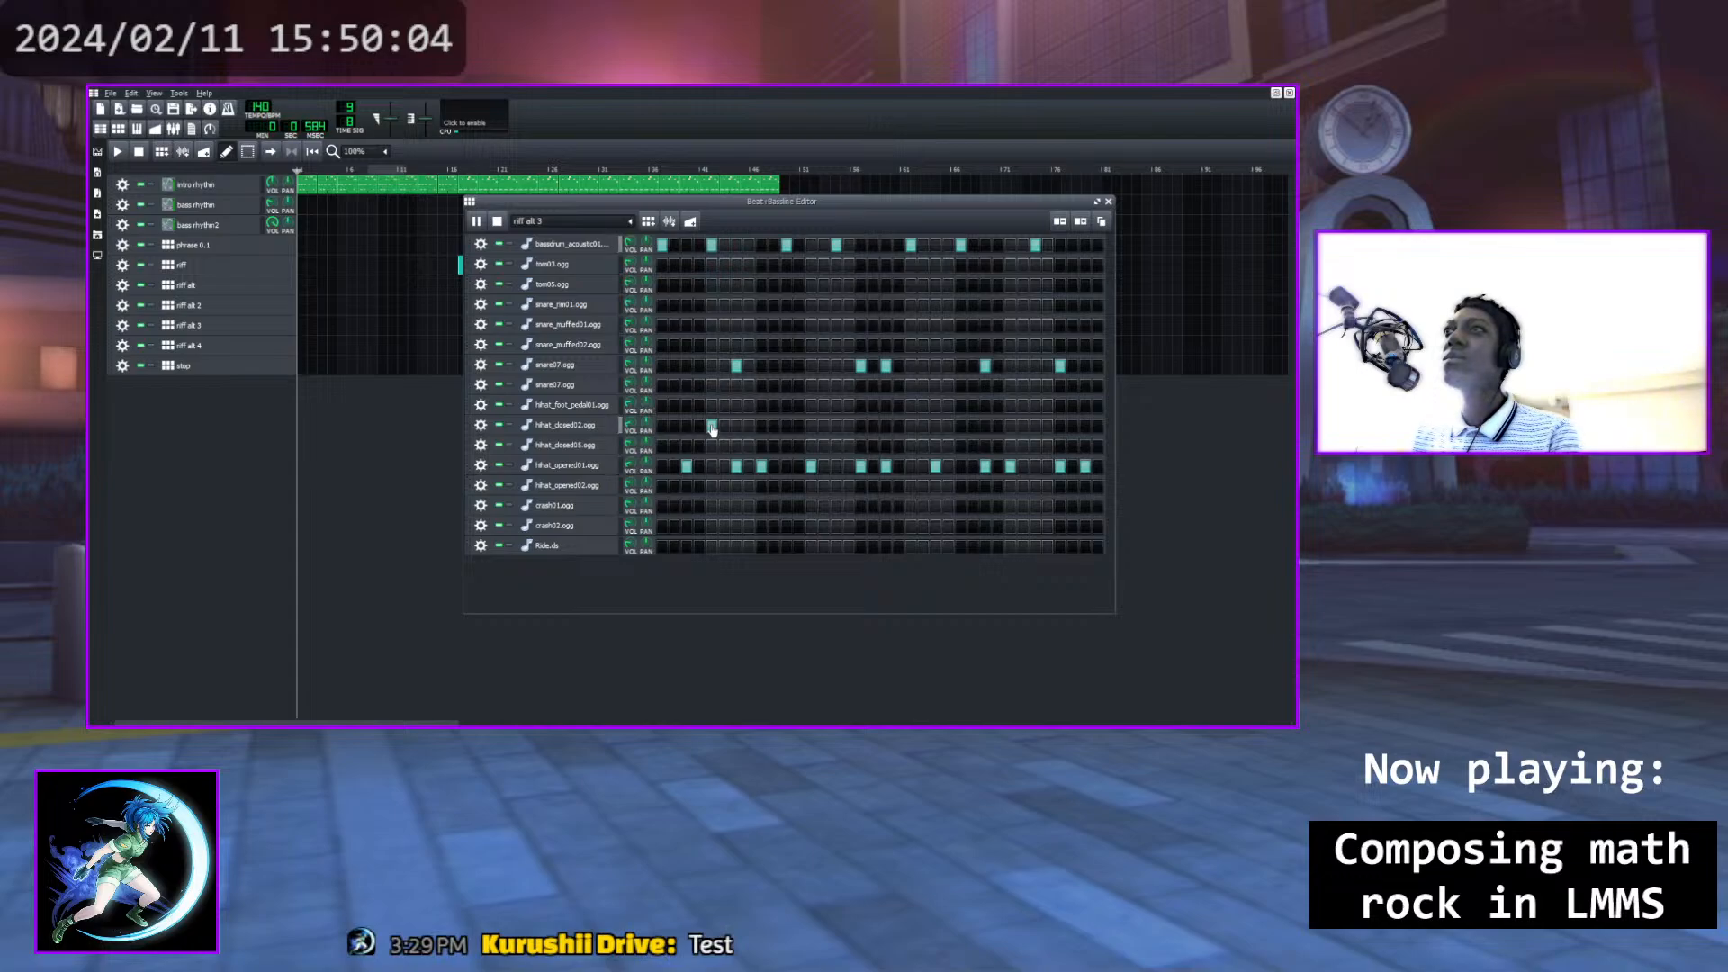
click(712, 406)
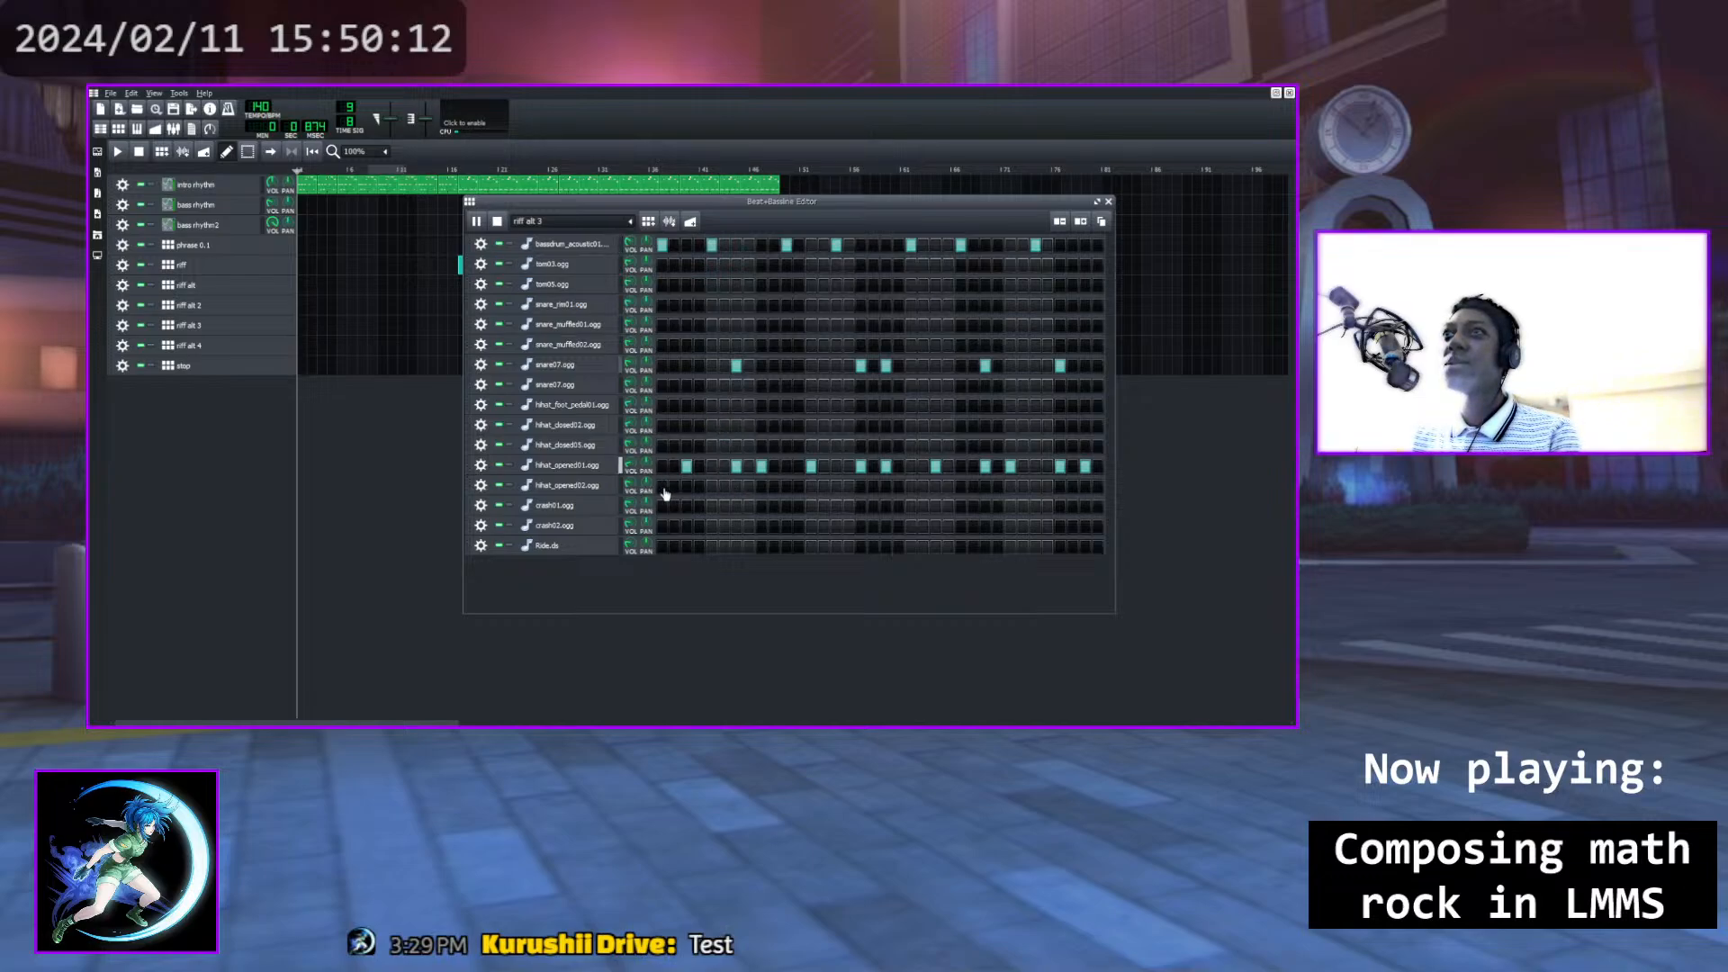
Add crash01.ogg hits on steps 3, 7 and 13, and clear the hihat_opened01.ogg hits on steps 3, 9 and 13
click(686, 505)
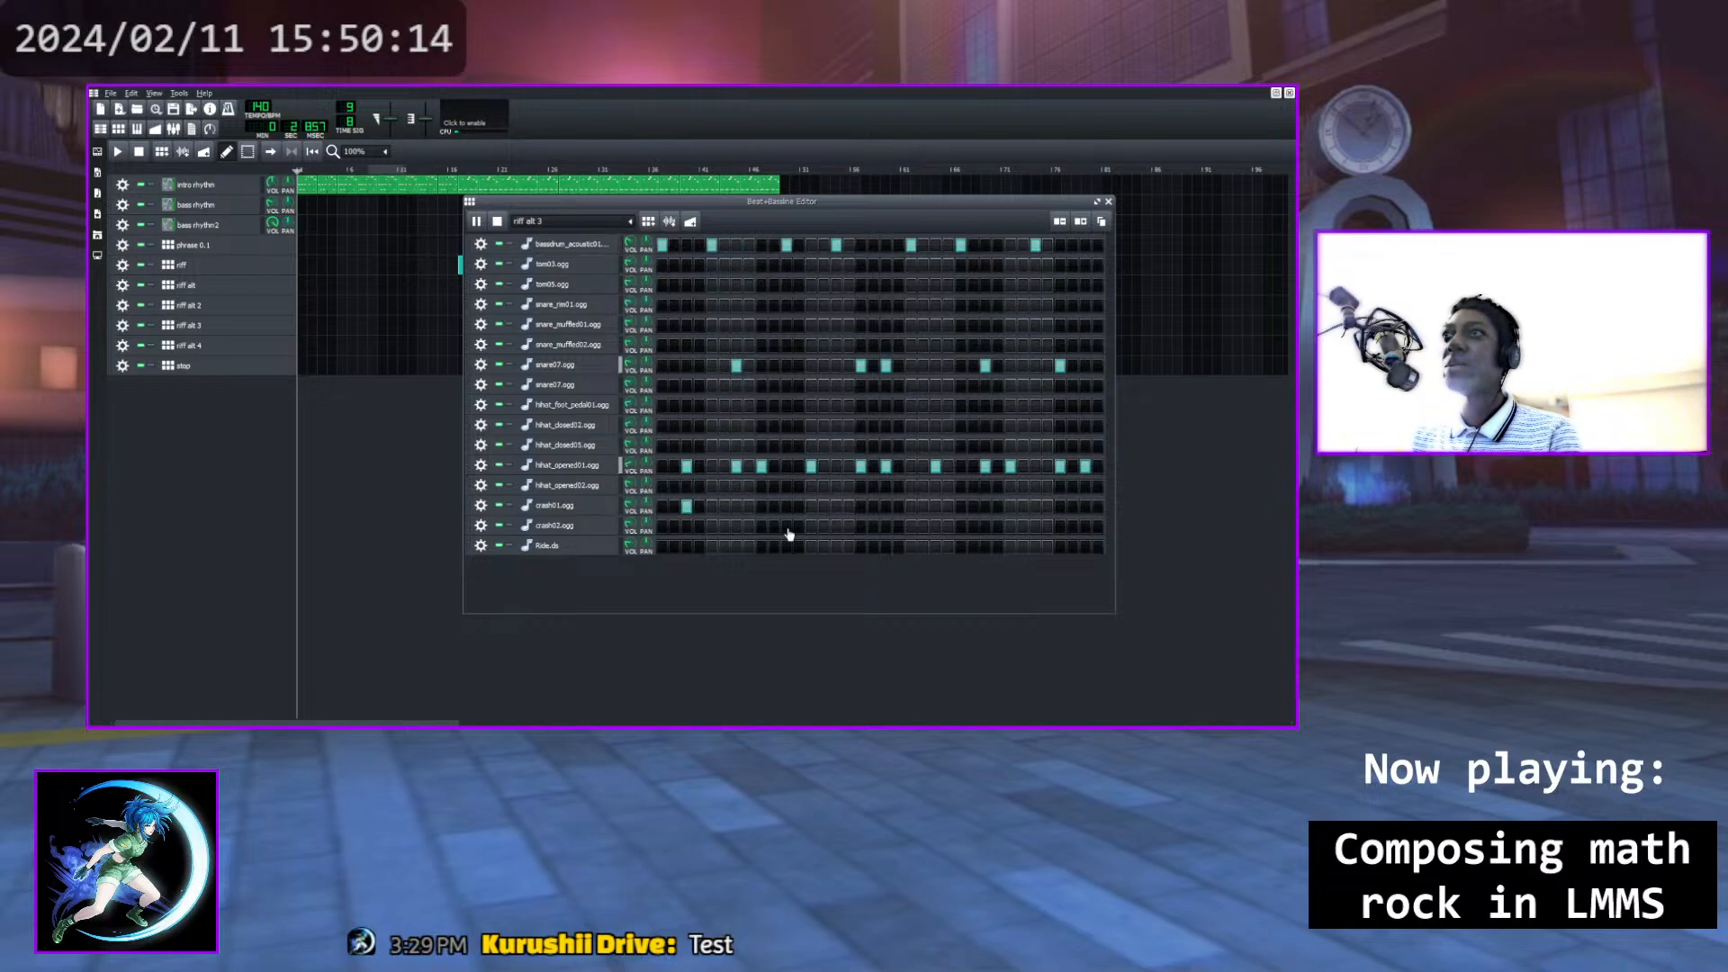
click(761, 505)
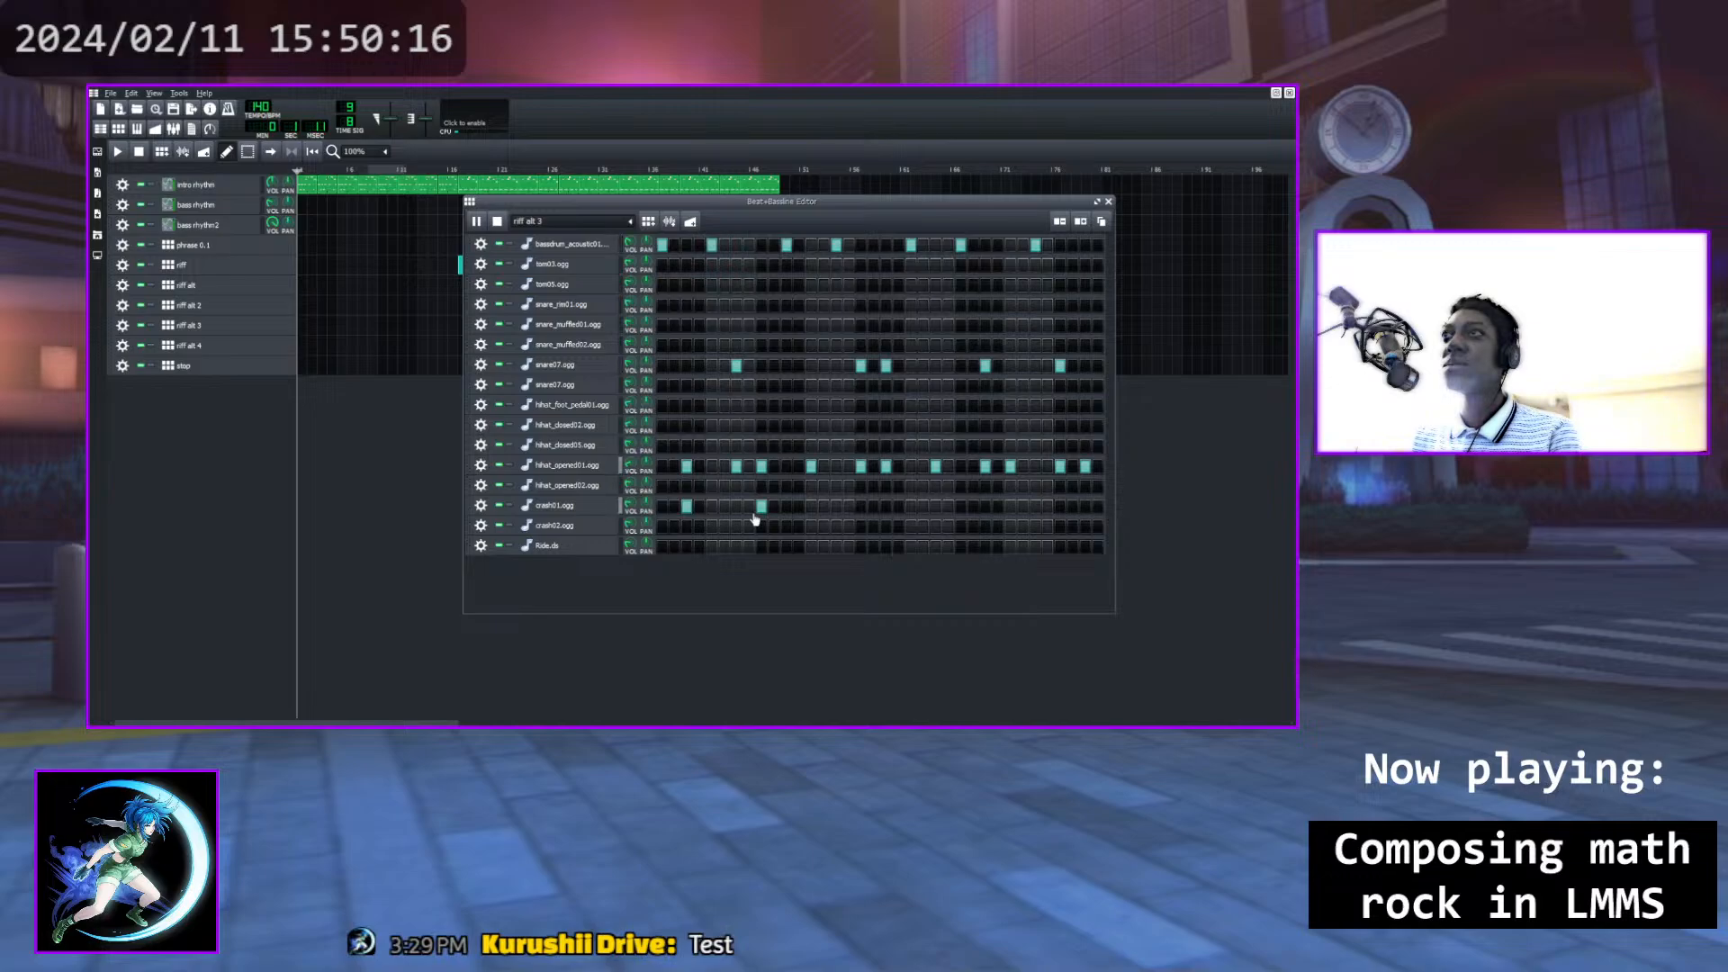
click(736, 511)
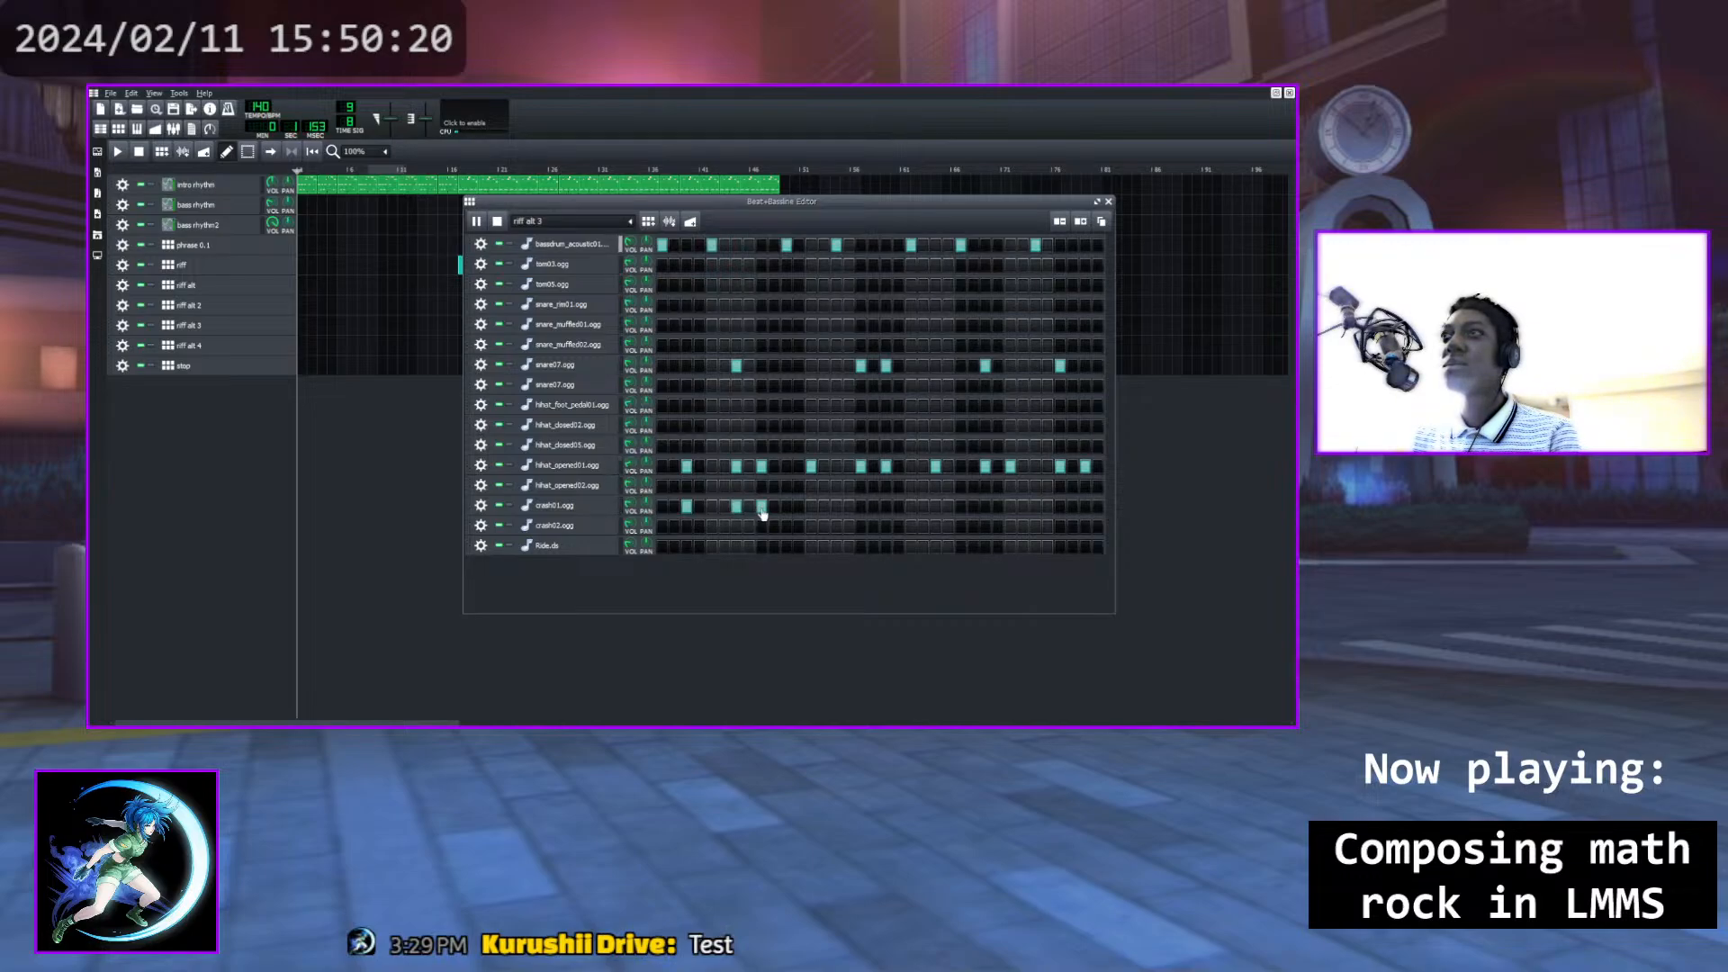
click(687, 466)
click(761, 465)
click(762, 505)
click(811, 505)
click(810, 465)
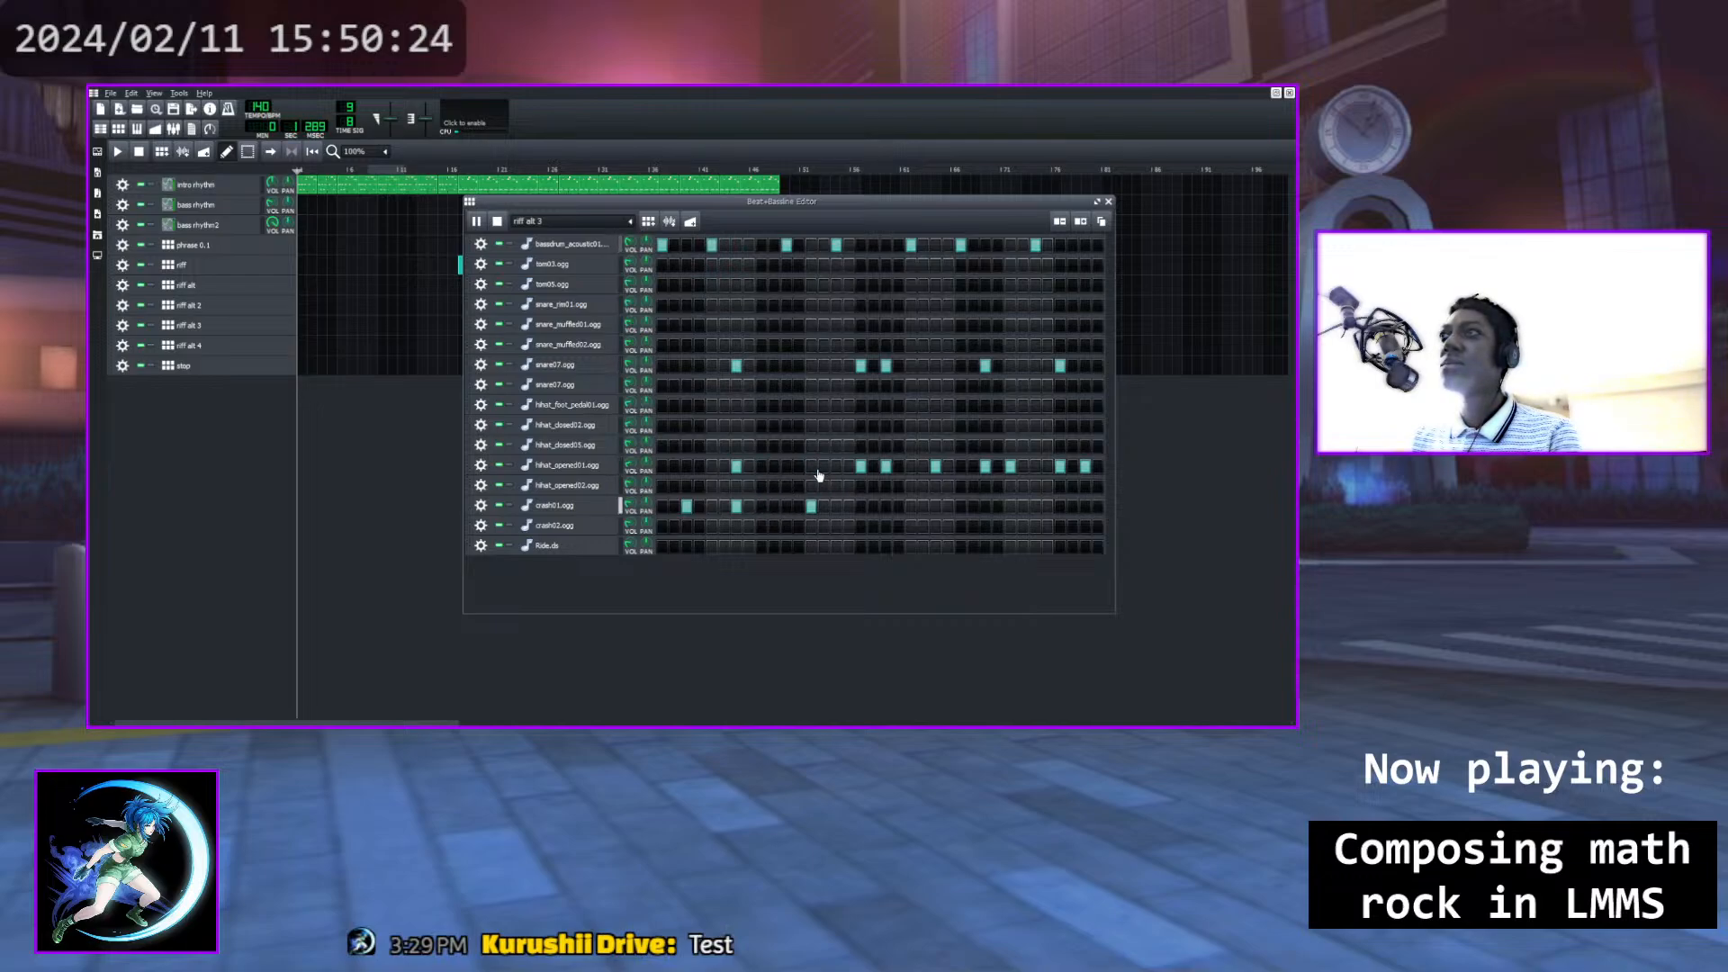
Replace the hihat_opened01.ogg hits on steps 17, 23, 27 and 33 with crash01.ogg hits
click(860, 506)
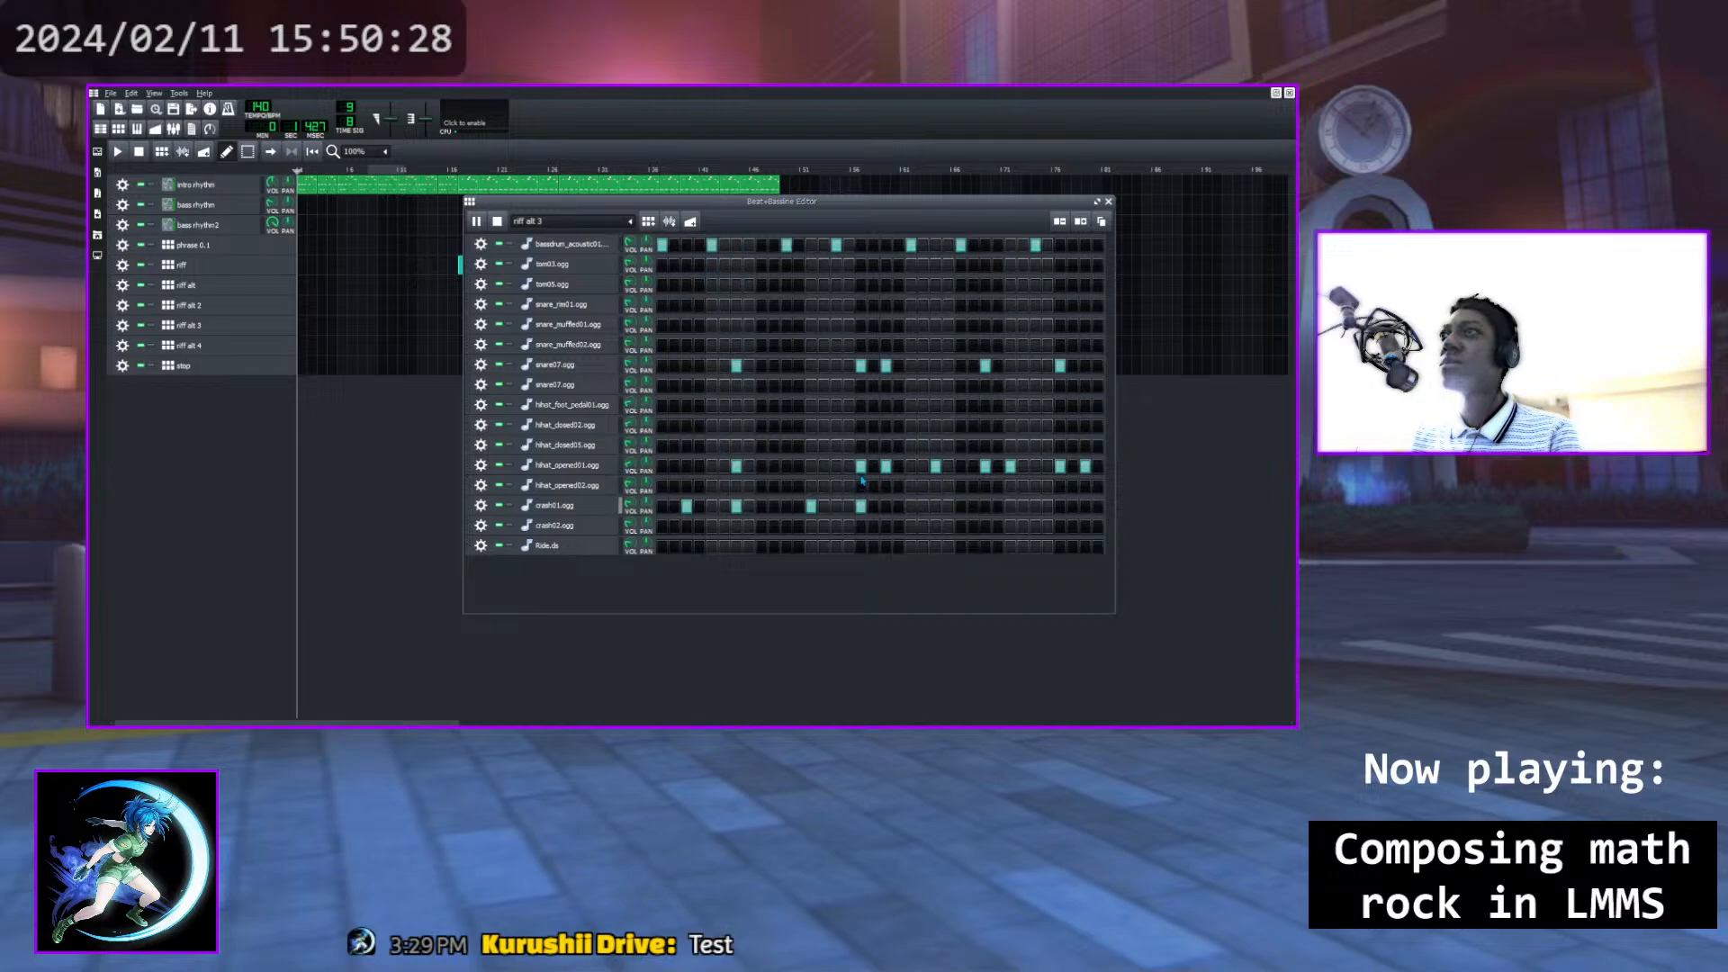
click(861, 465)
click(911, 506)
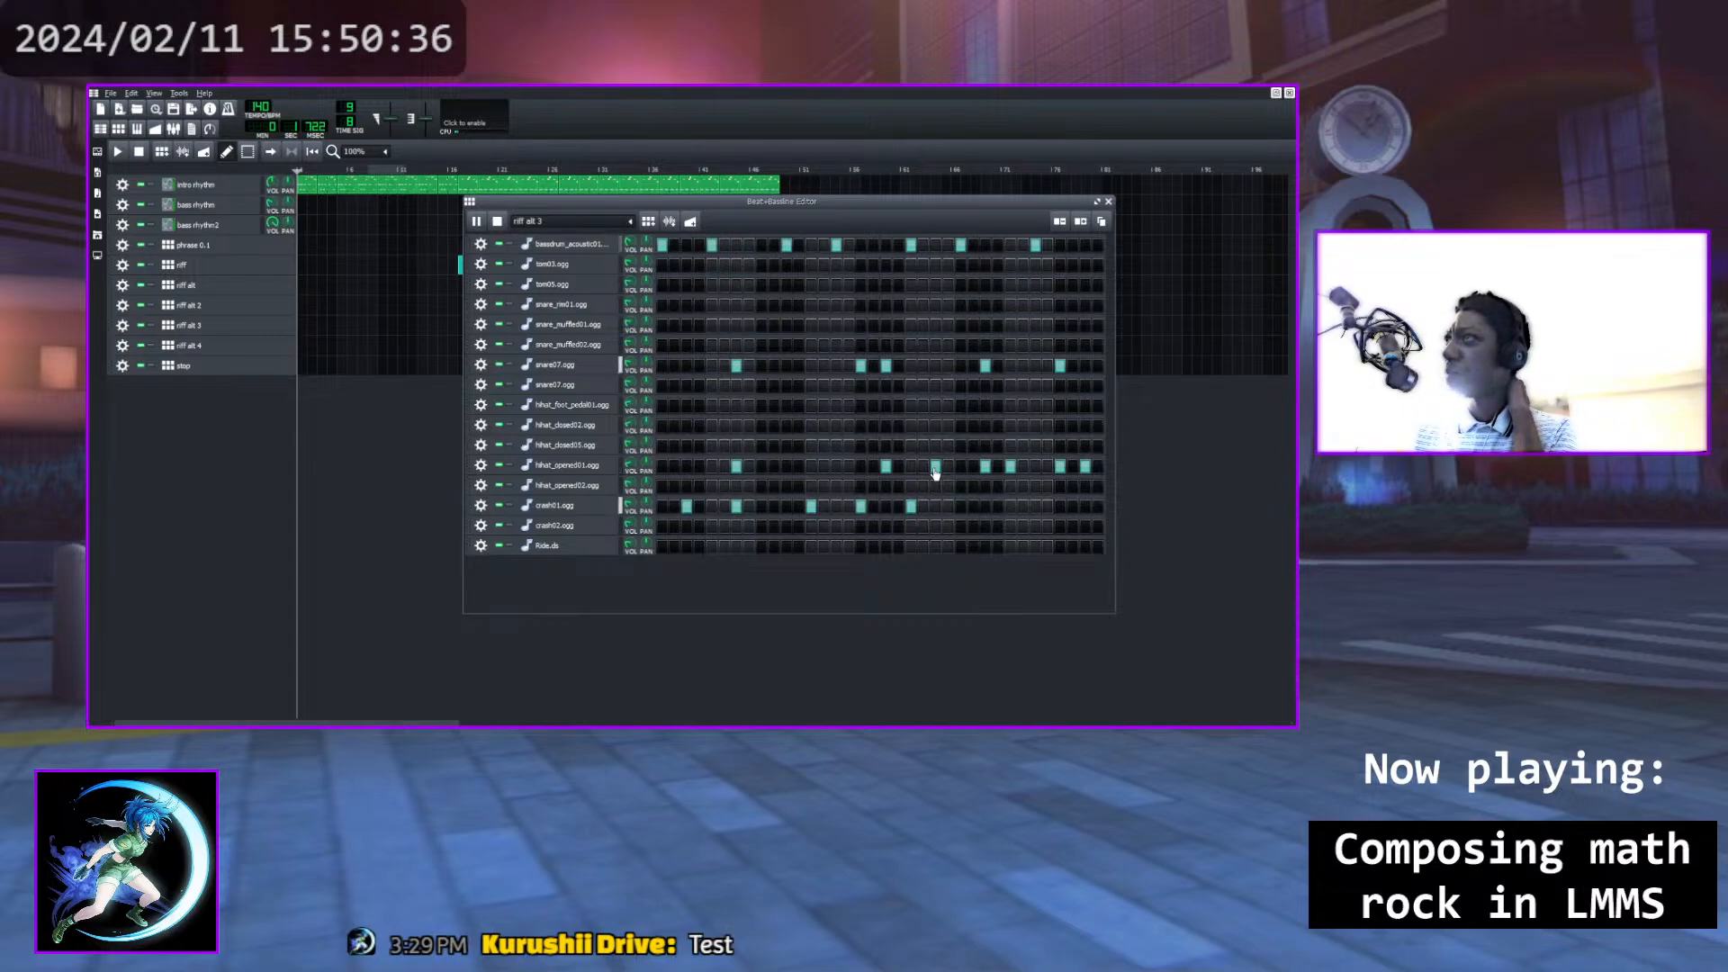
click(910, 505)
click(936, 506)
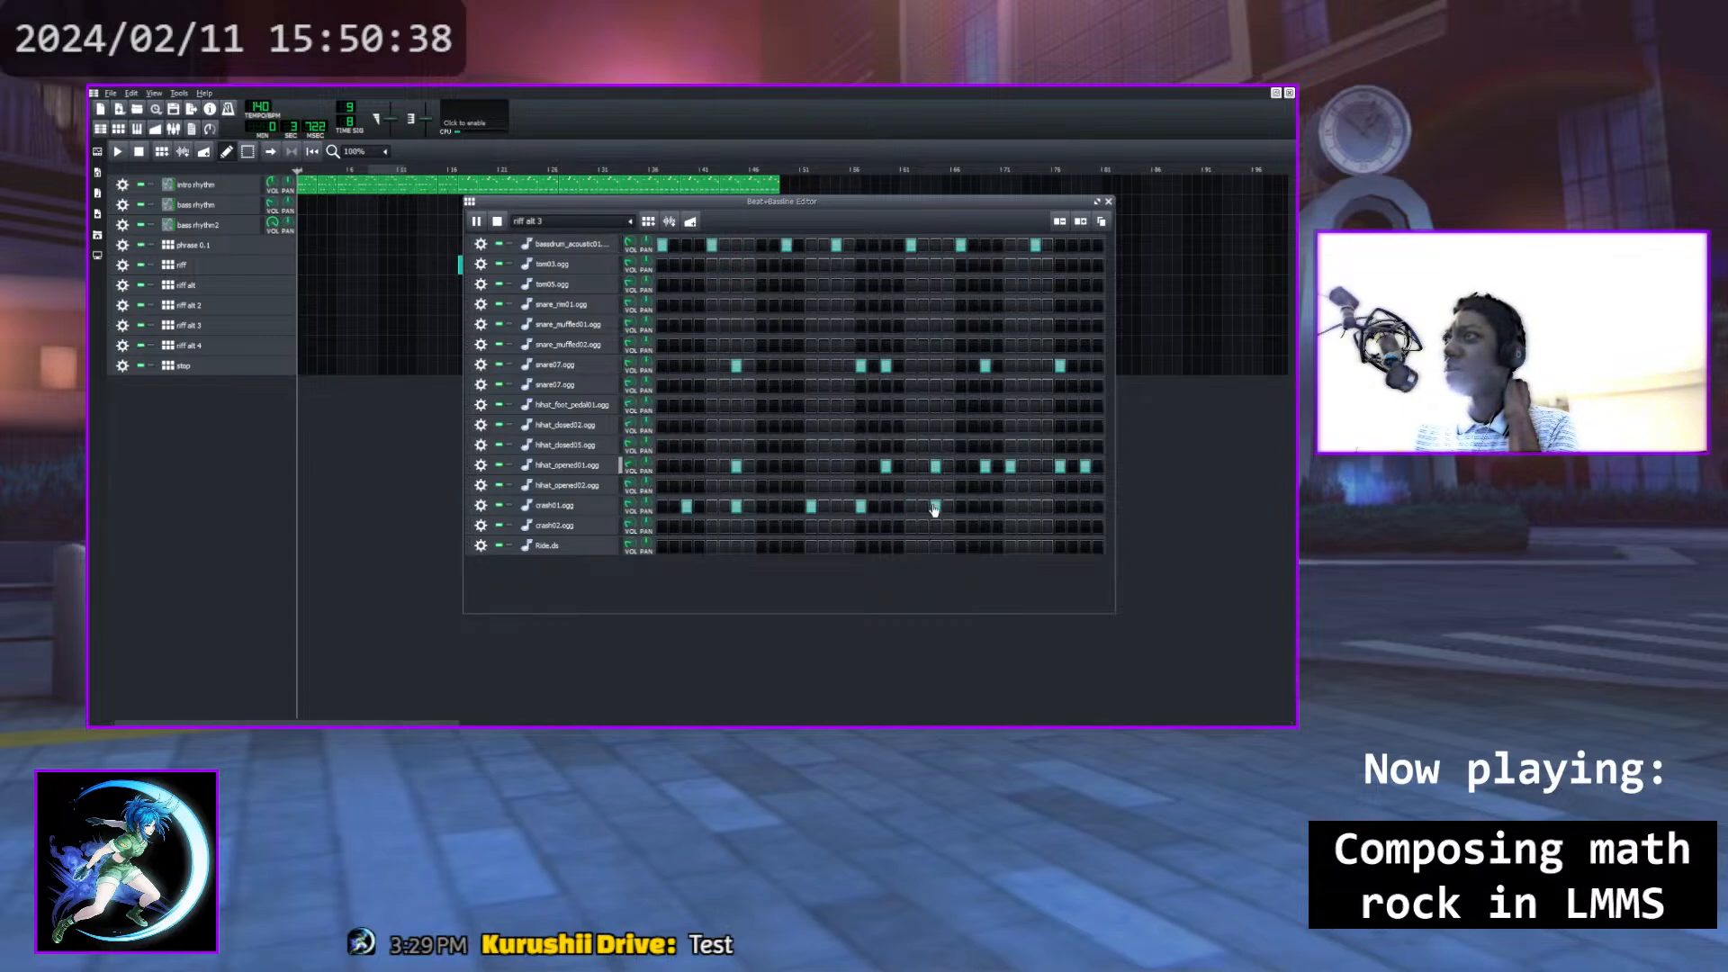
click(935, 466)
click(986, 505)
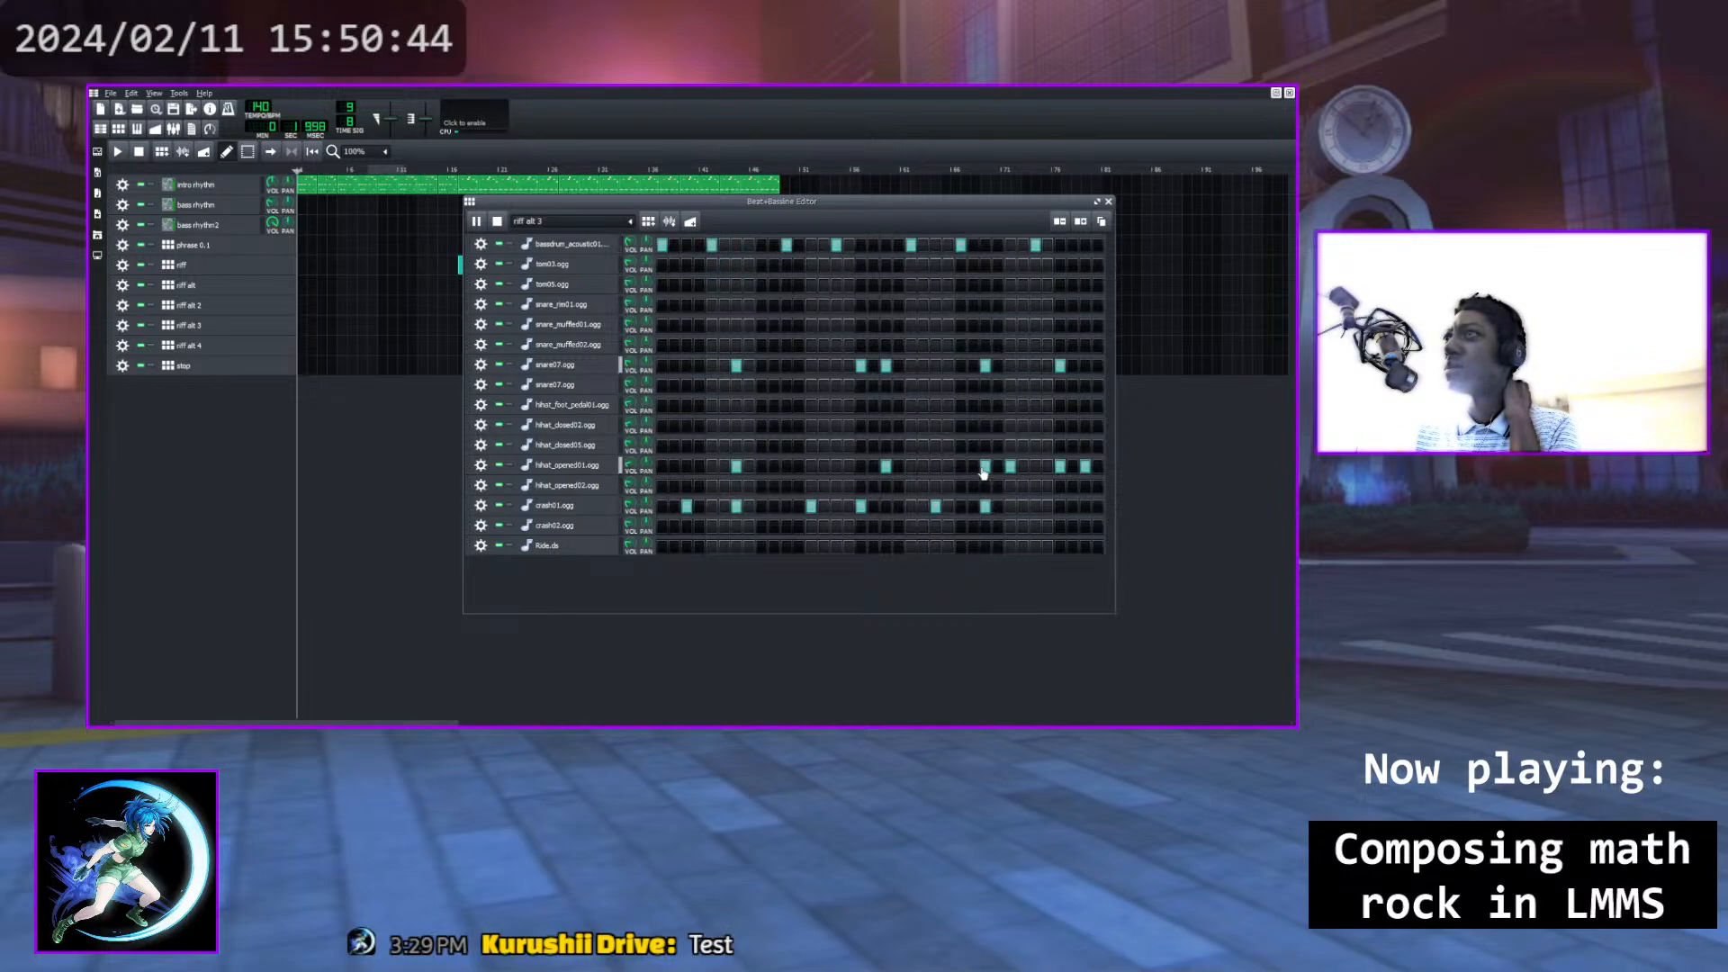
click(983, 467)
click(1062, 508)
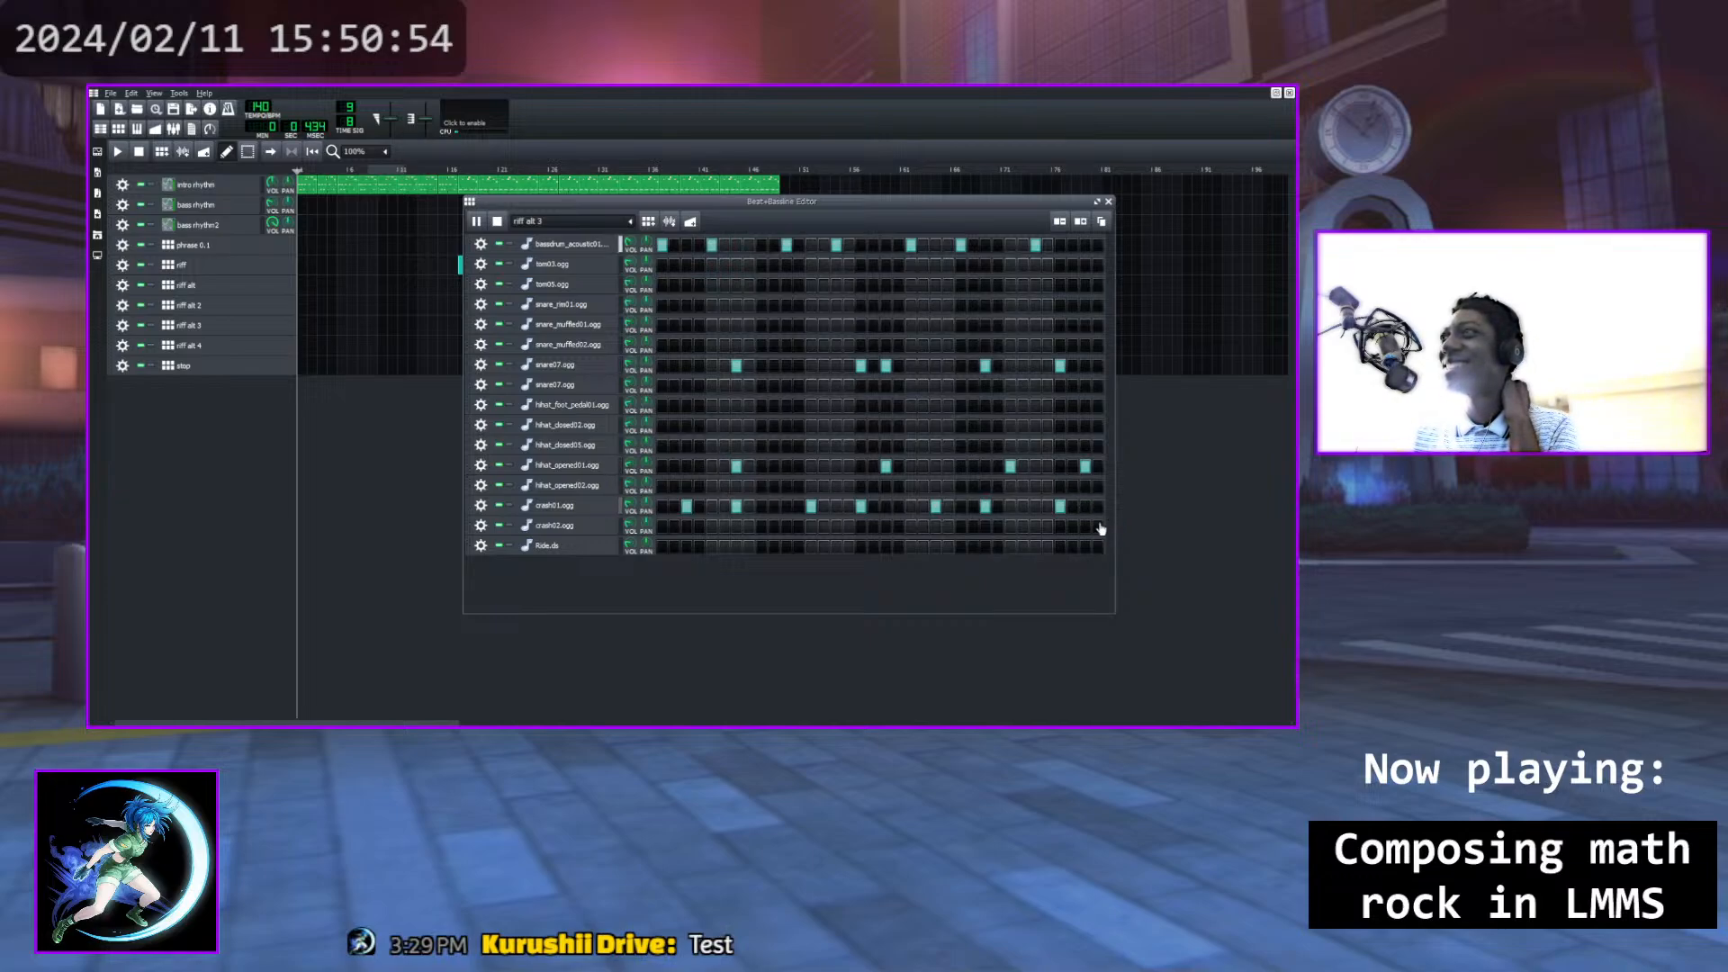
Try step 7 without its crash01.ogg hit, restore it, and move that step's open hi-hat hit to step 9
click(737, 507)
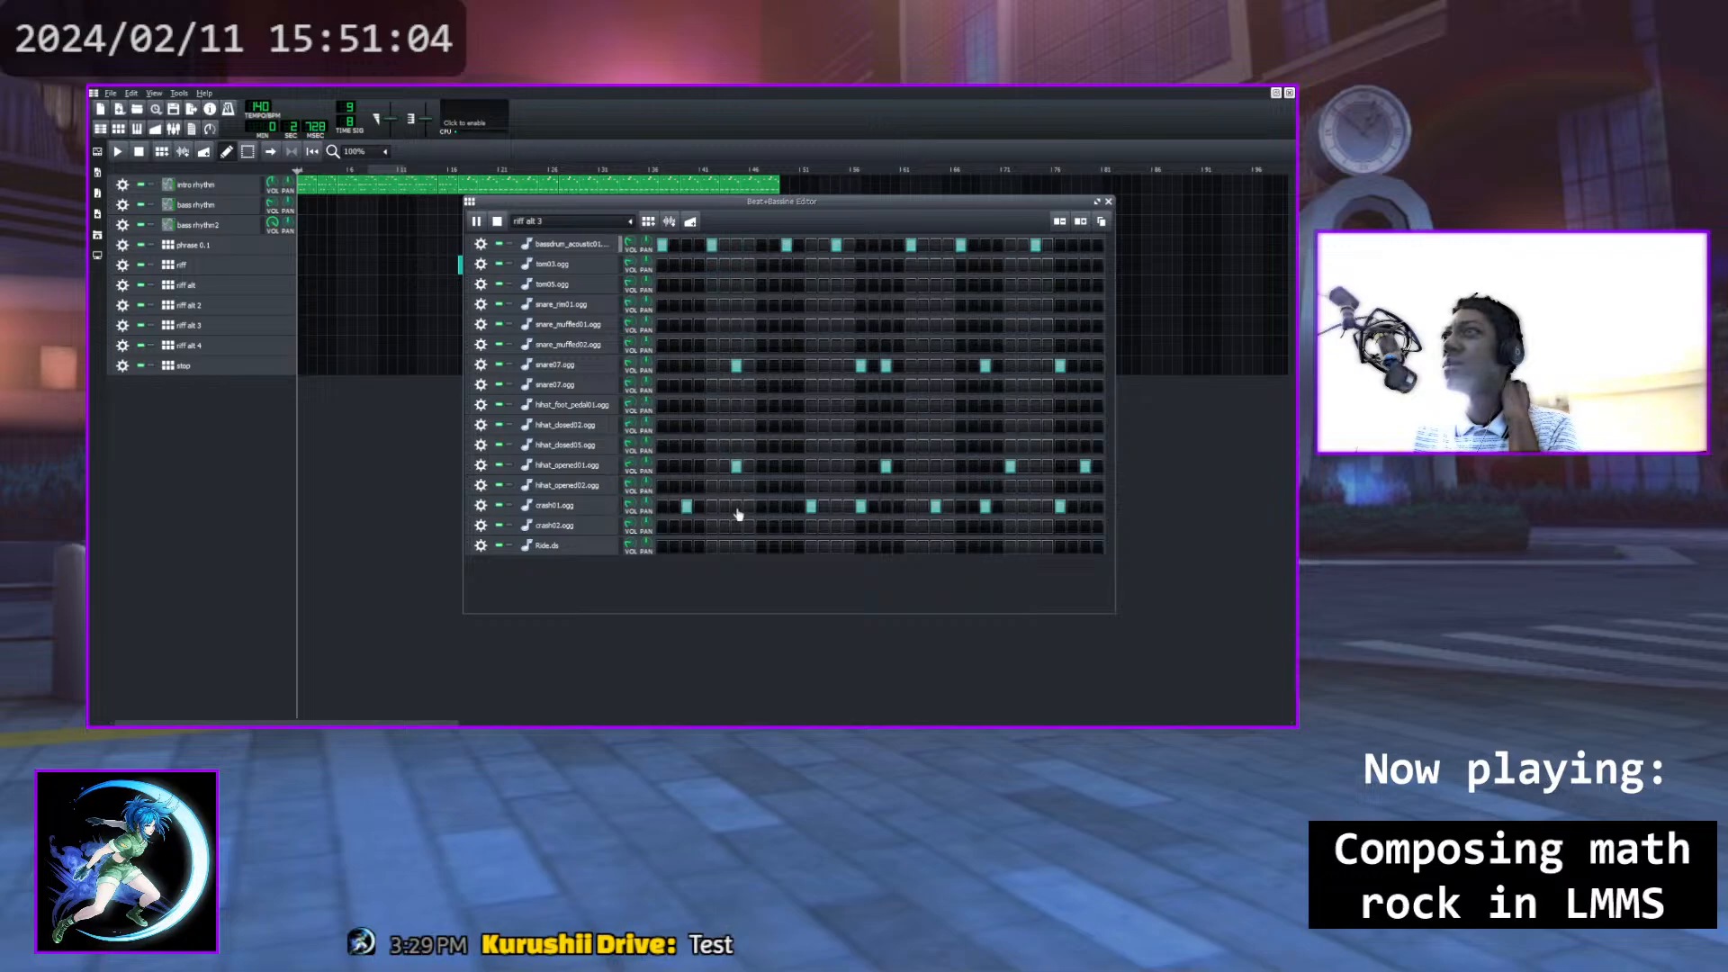
click(736, 506)
click(736, 465)
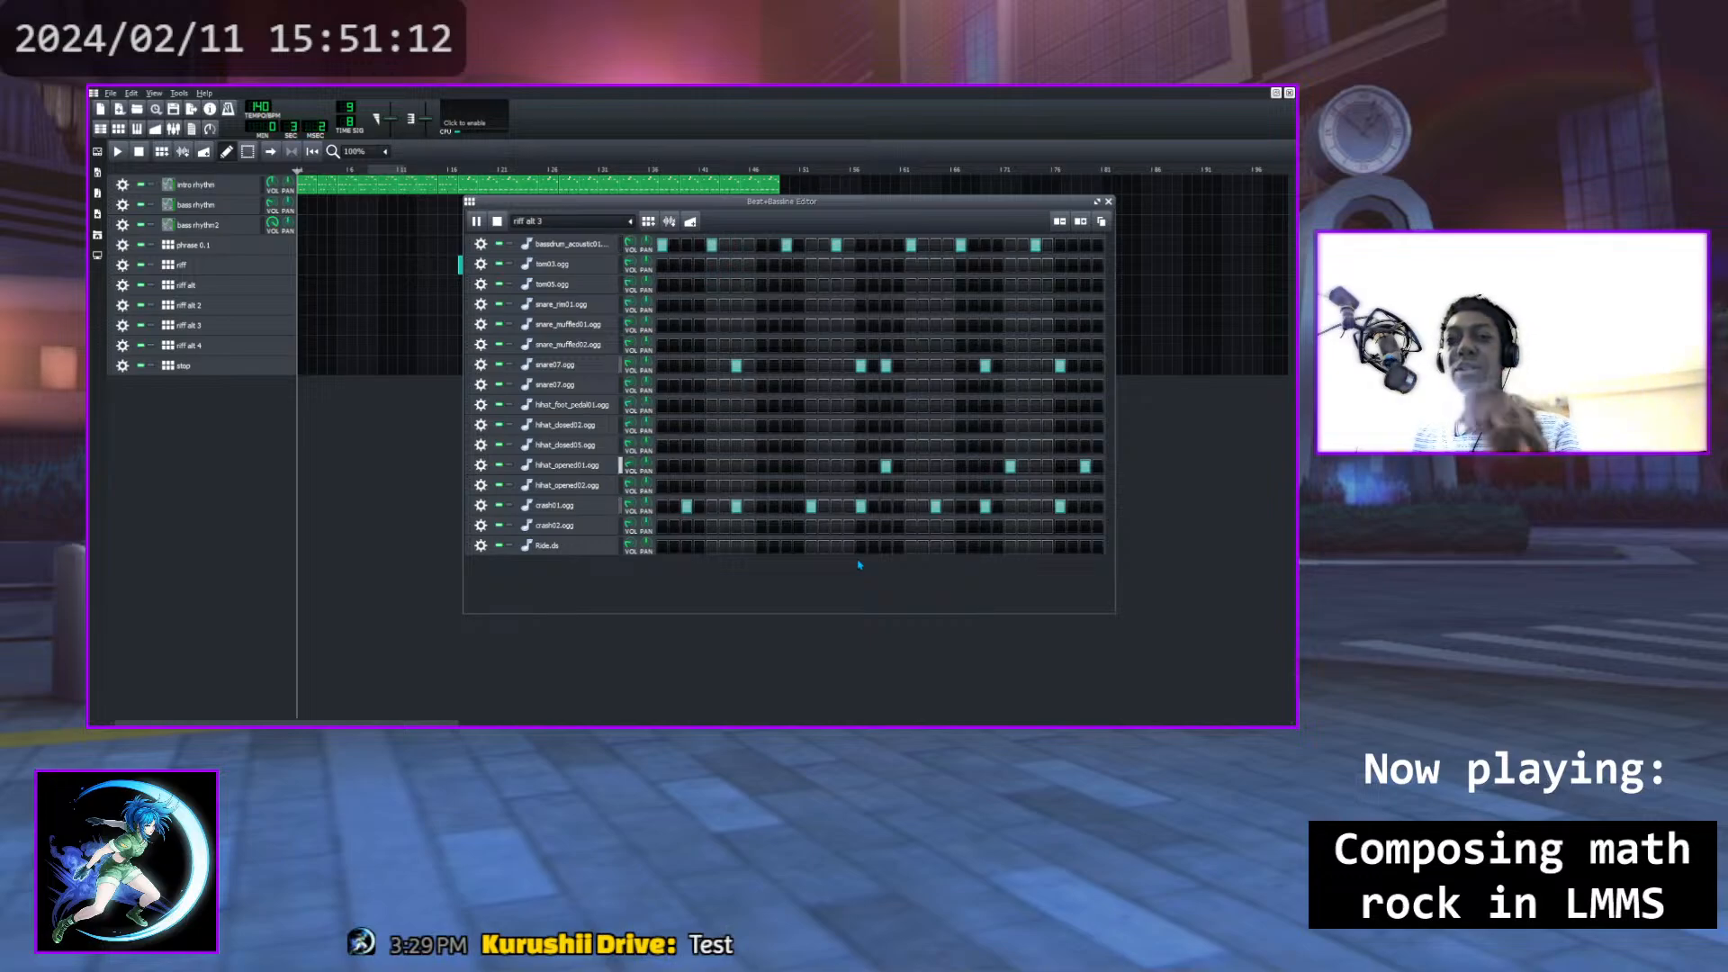
click(497, 221)
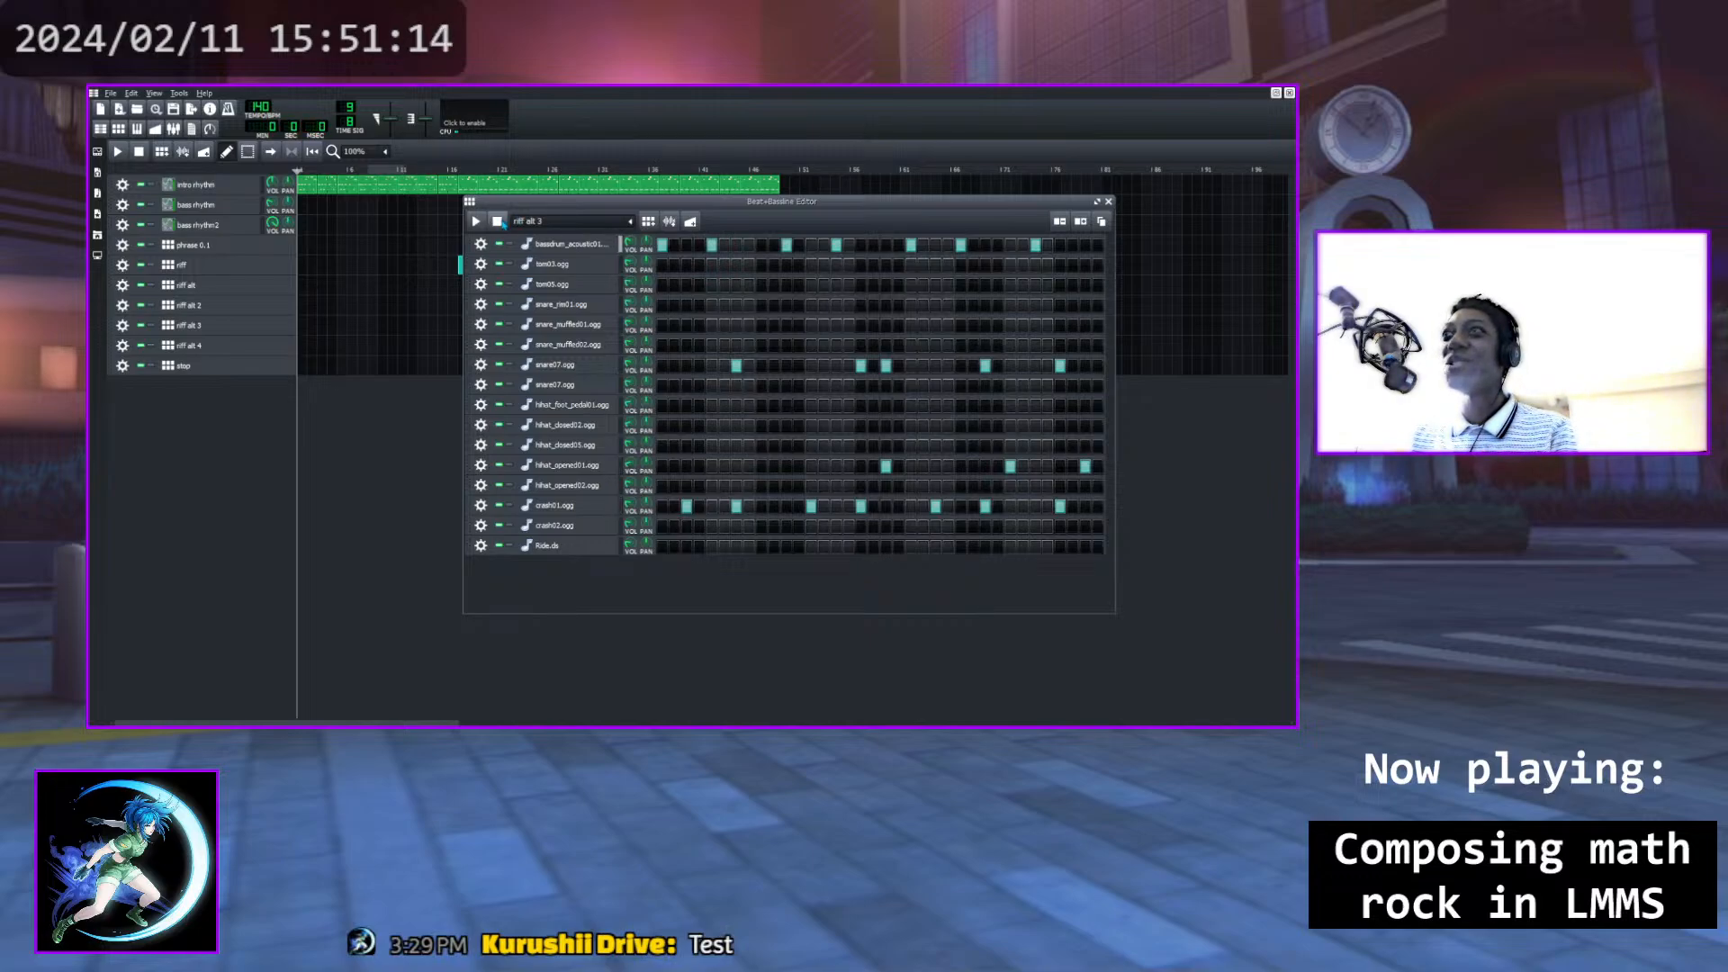
click(736, 466)
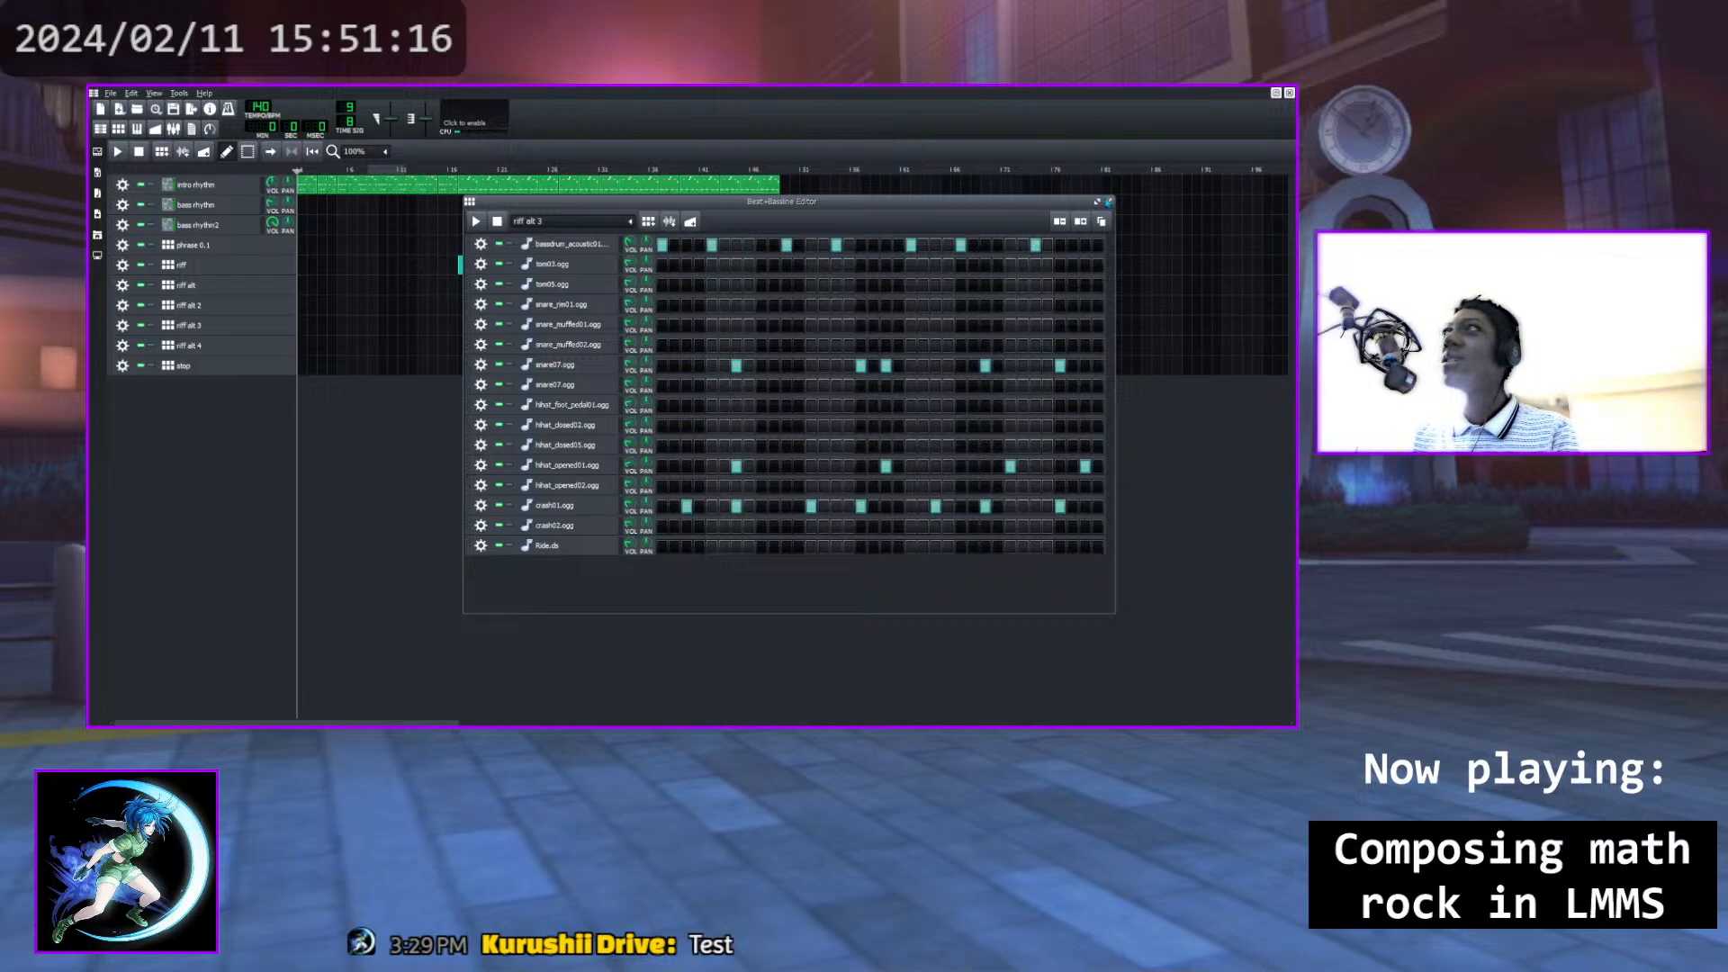
Close the pattern editor and listen to the song from just before the second riff alt 3 clip, stopping partway through that clip
click(1107, 202)
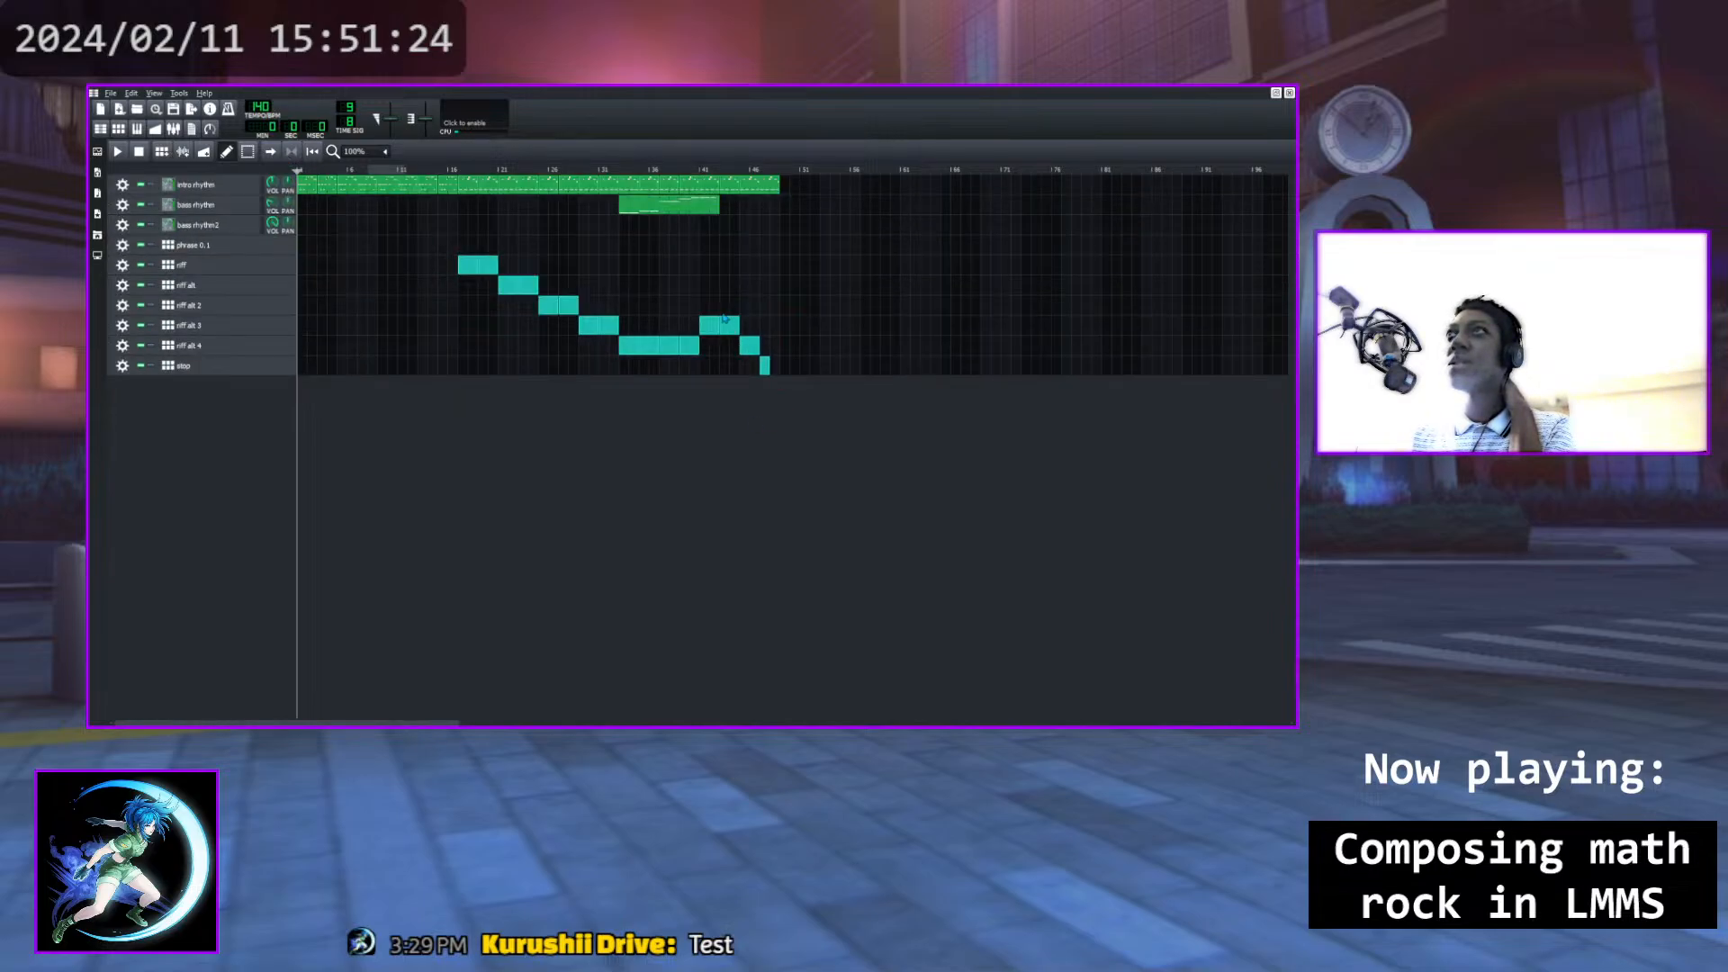
click(692, 173)
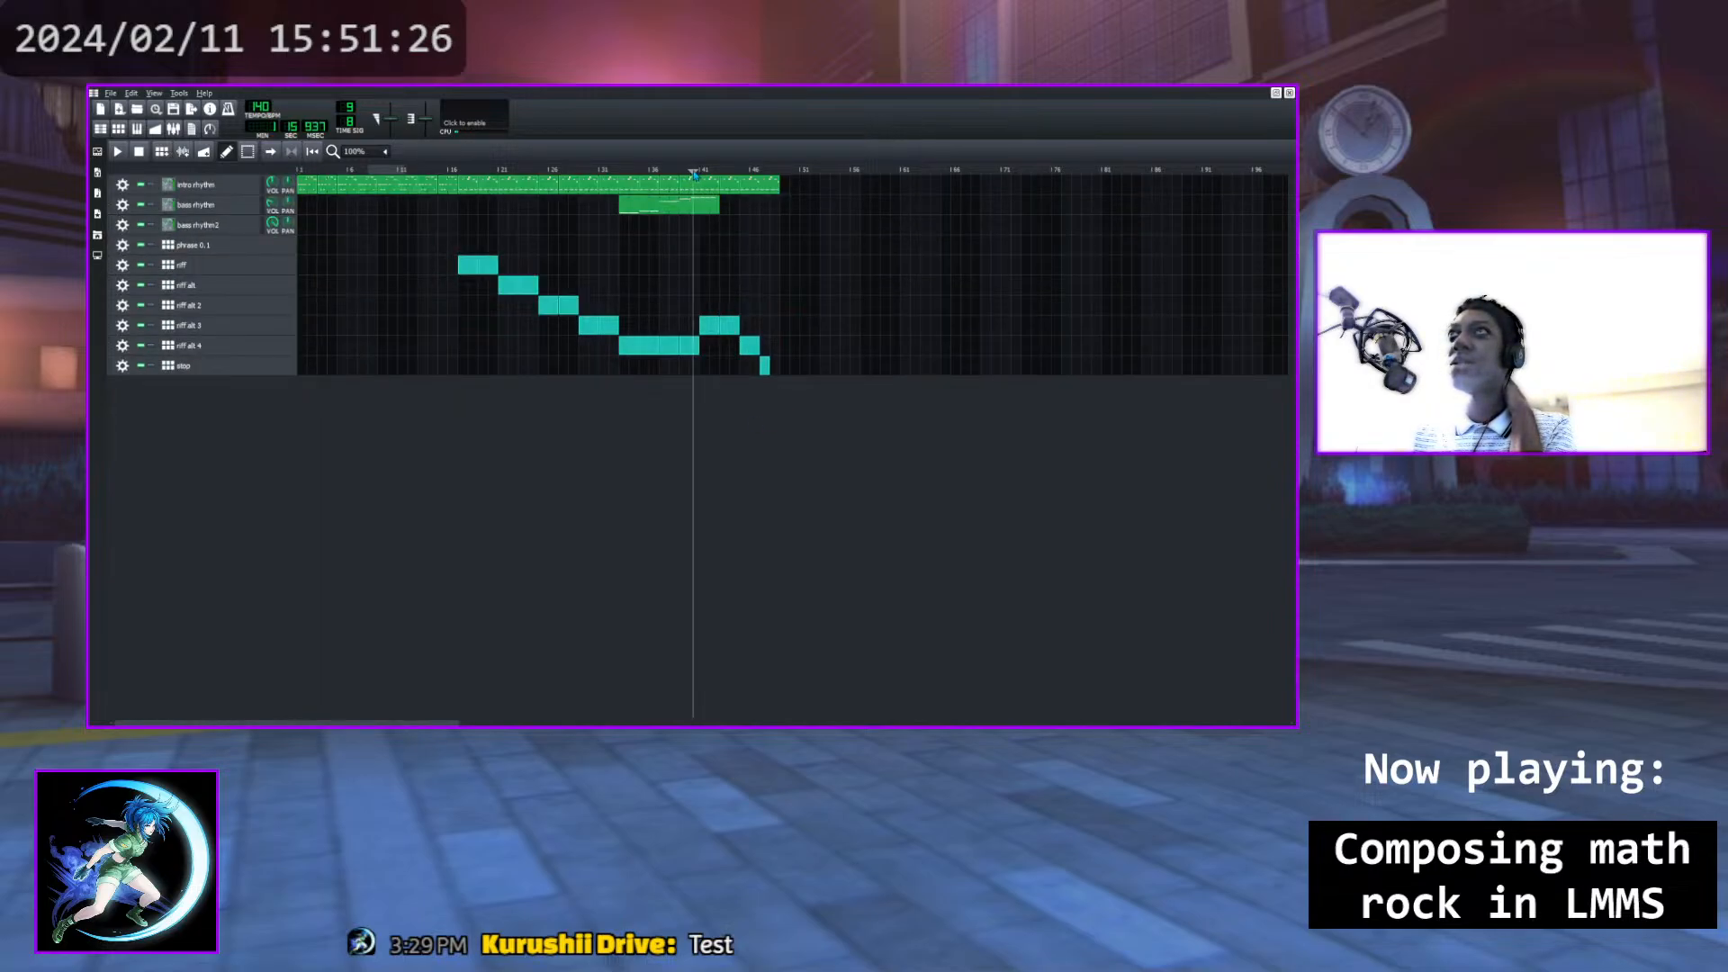
click(118, 151)
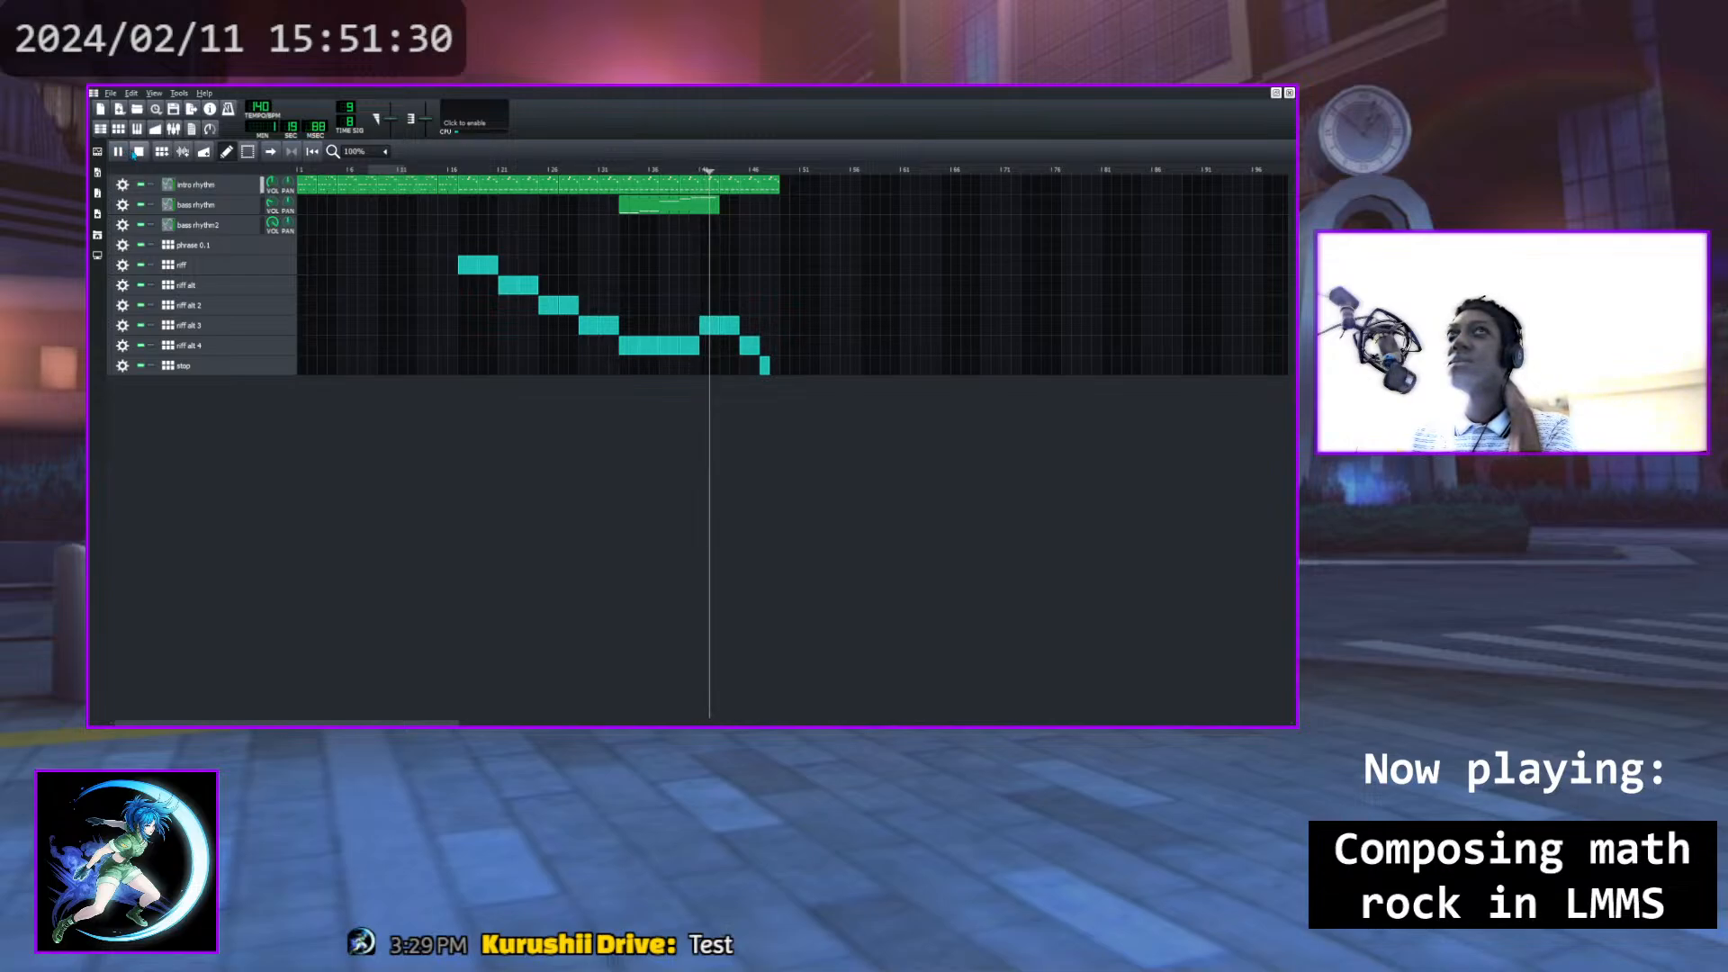
click(138, 151)
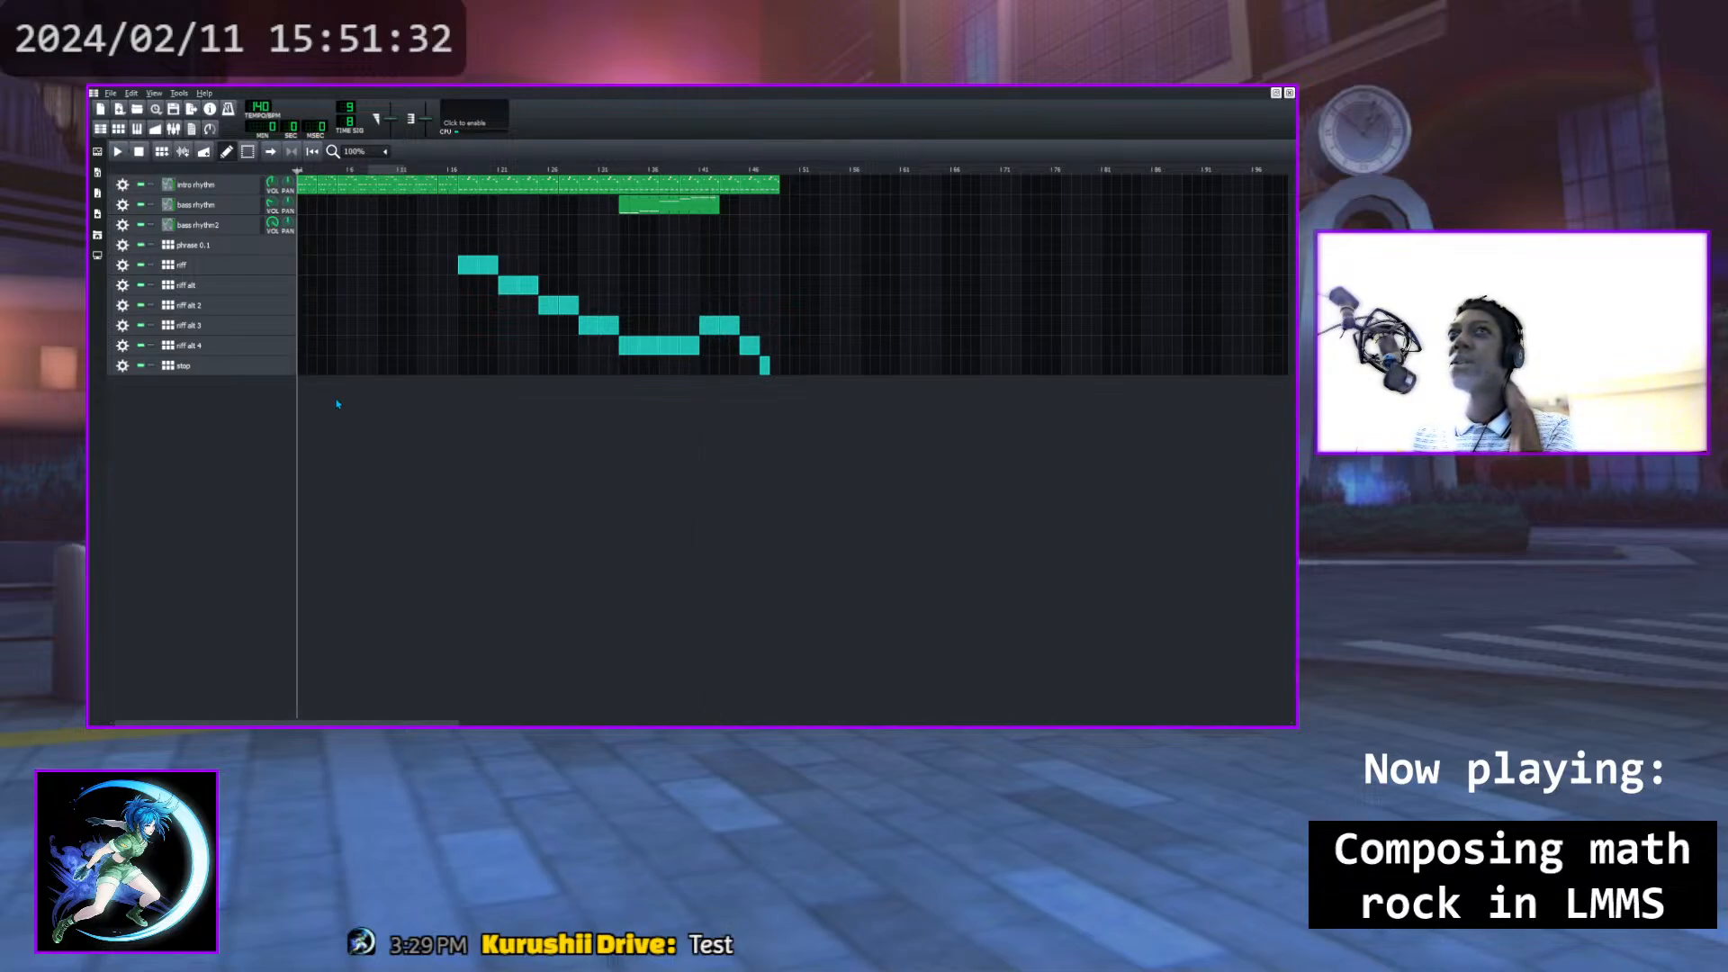
Reopen the riff alt 3 pattern, listen to it, and pause playback
click(187, 325)
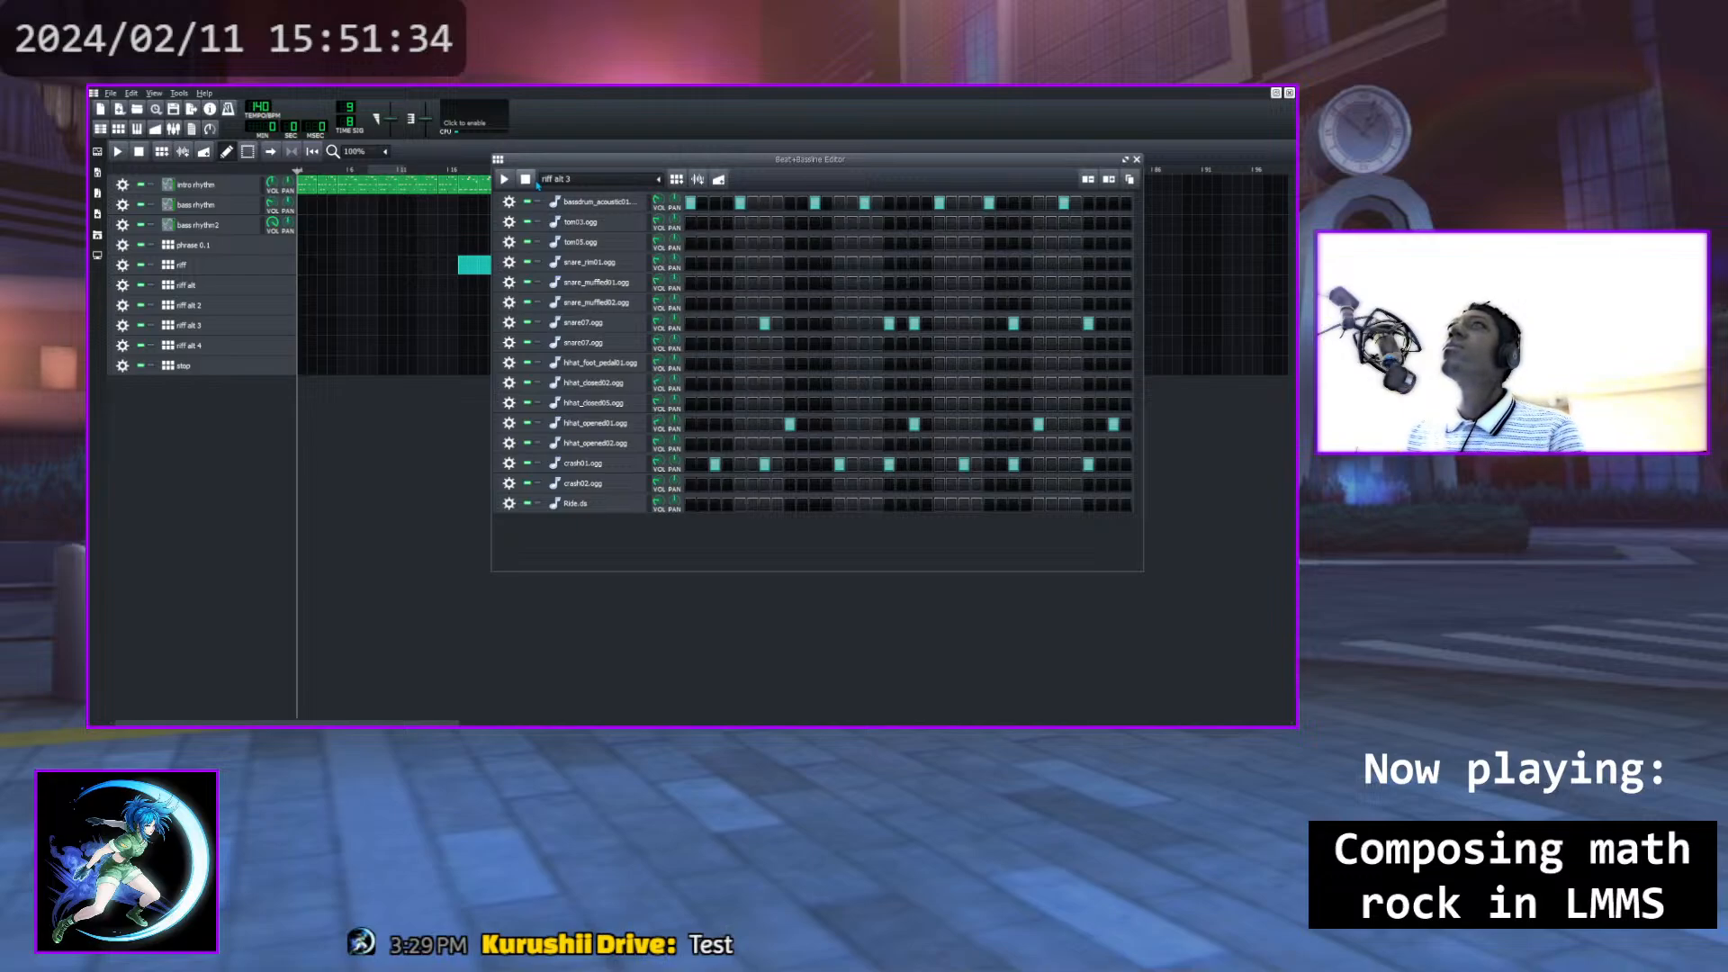
key(space)
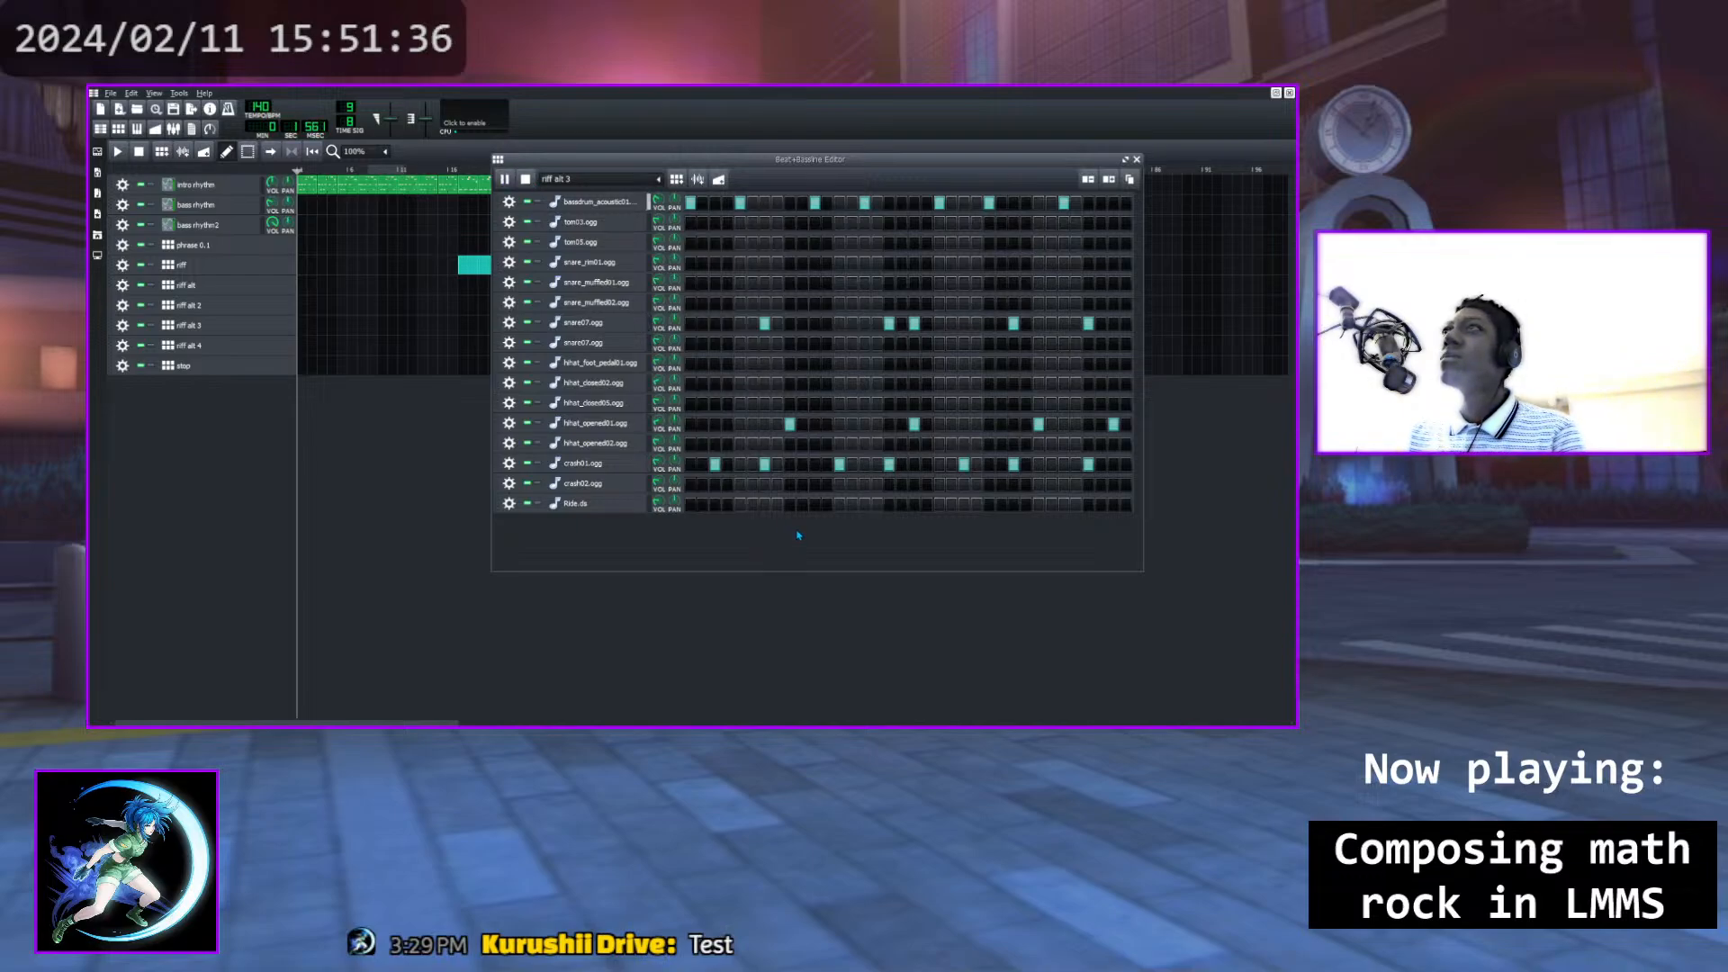
click(506, 182)
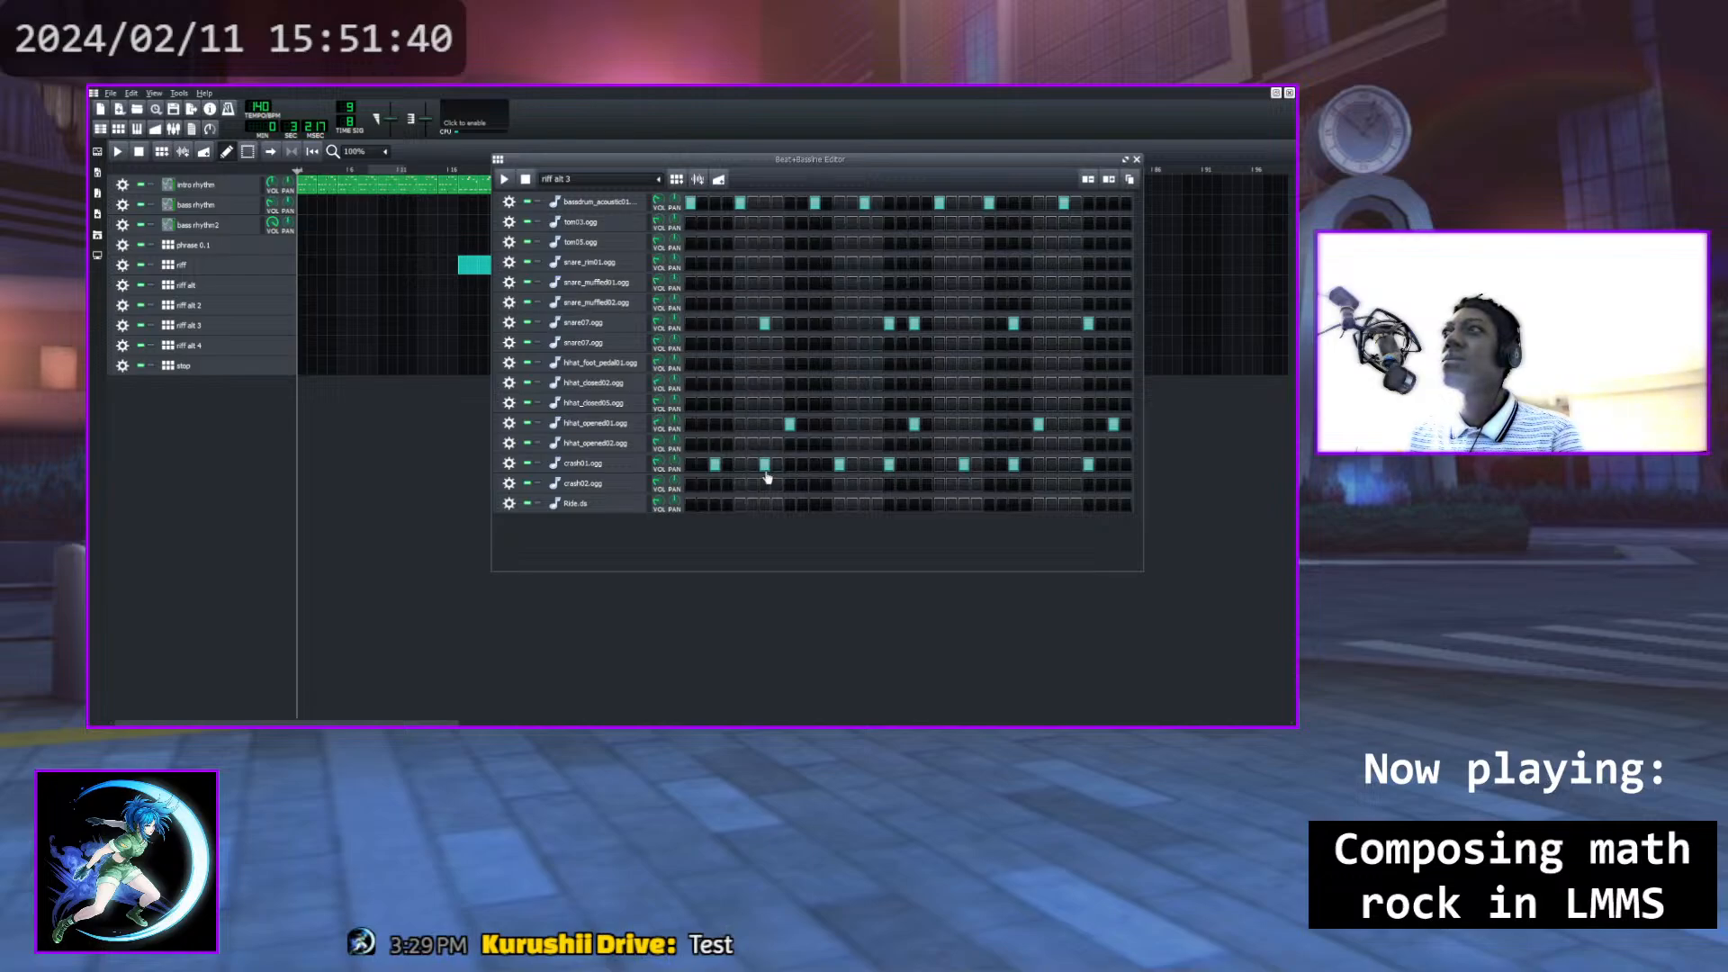
Add a hihat_opened01.ogg hit on step 7 of riff alt 3 and listen to the pattern
click(764, 424)
click(504, 179)
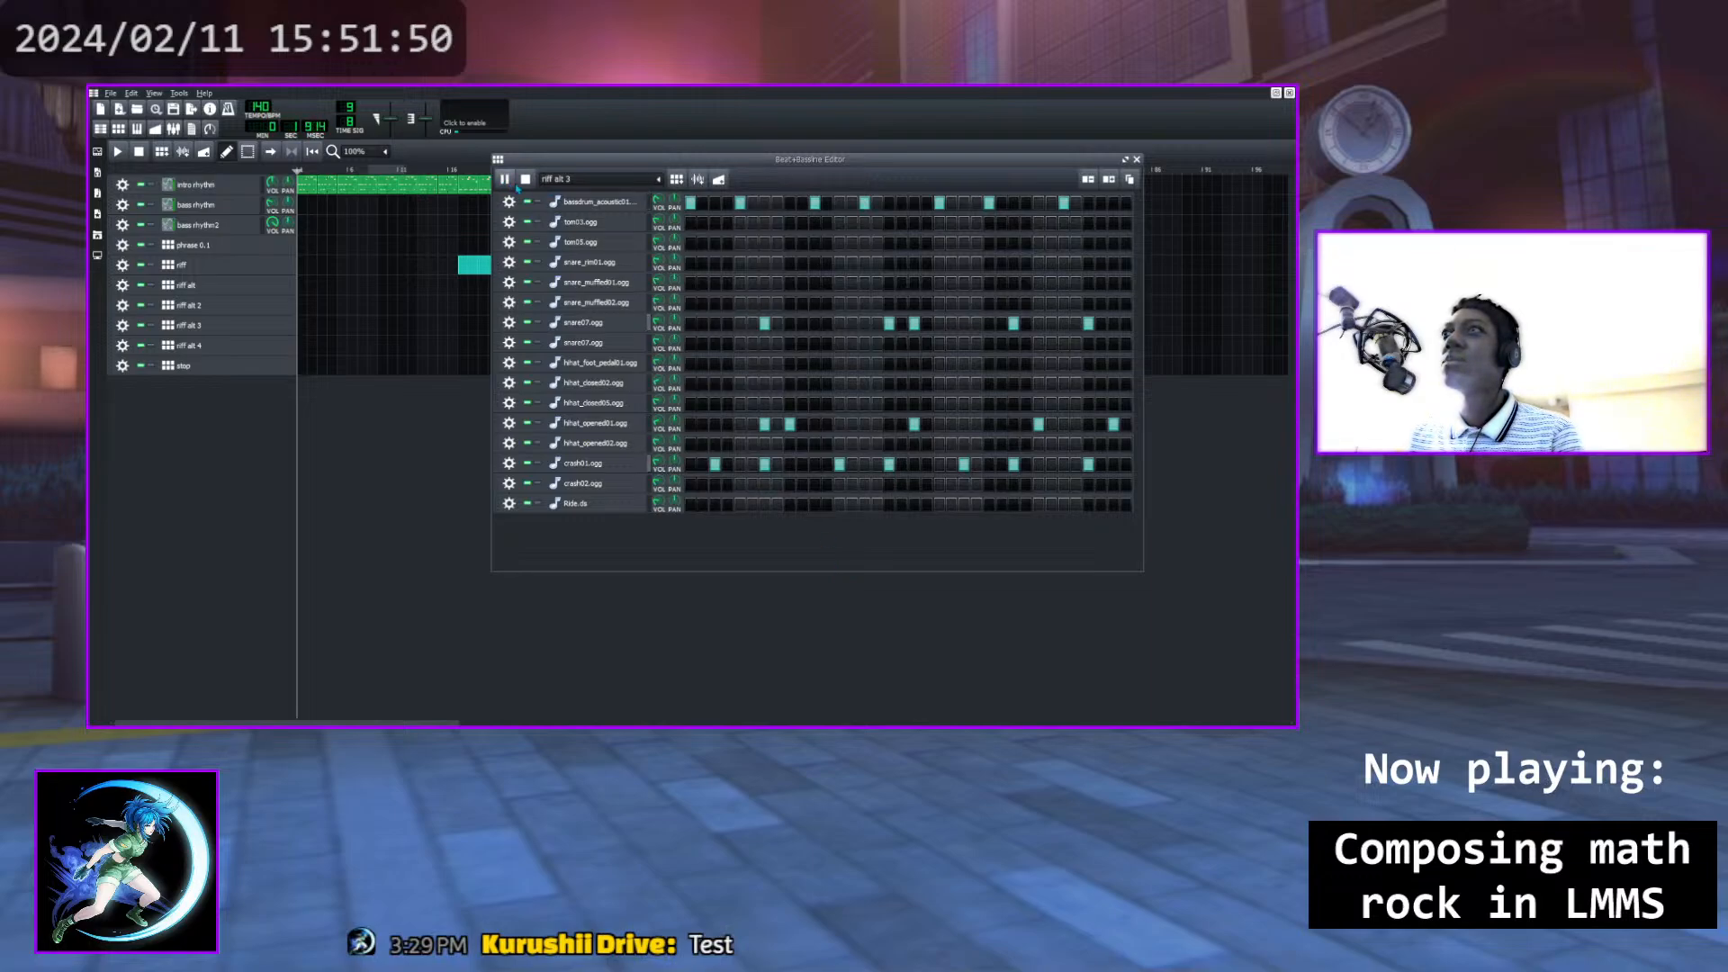
click(506, 180)
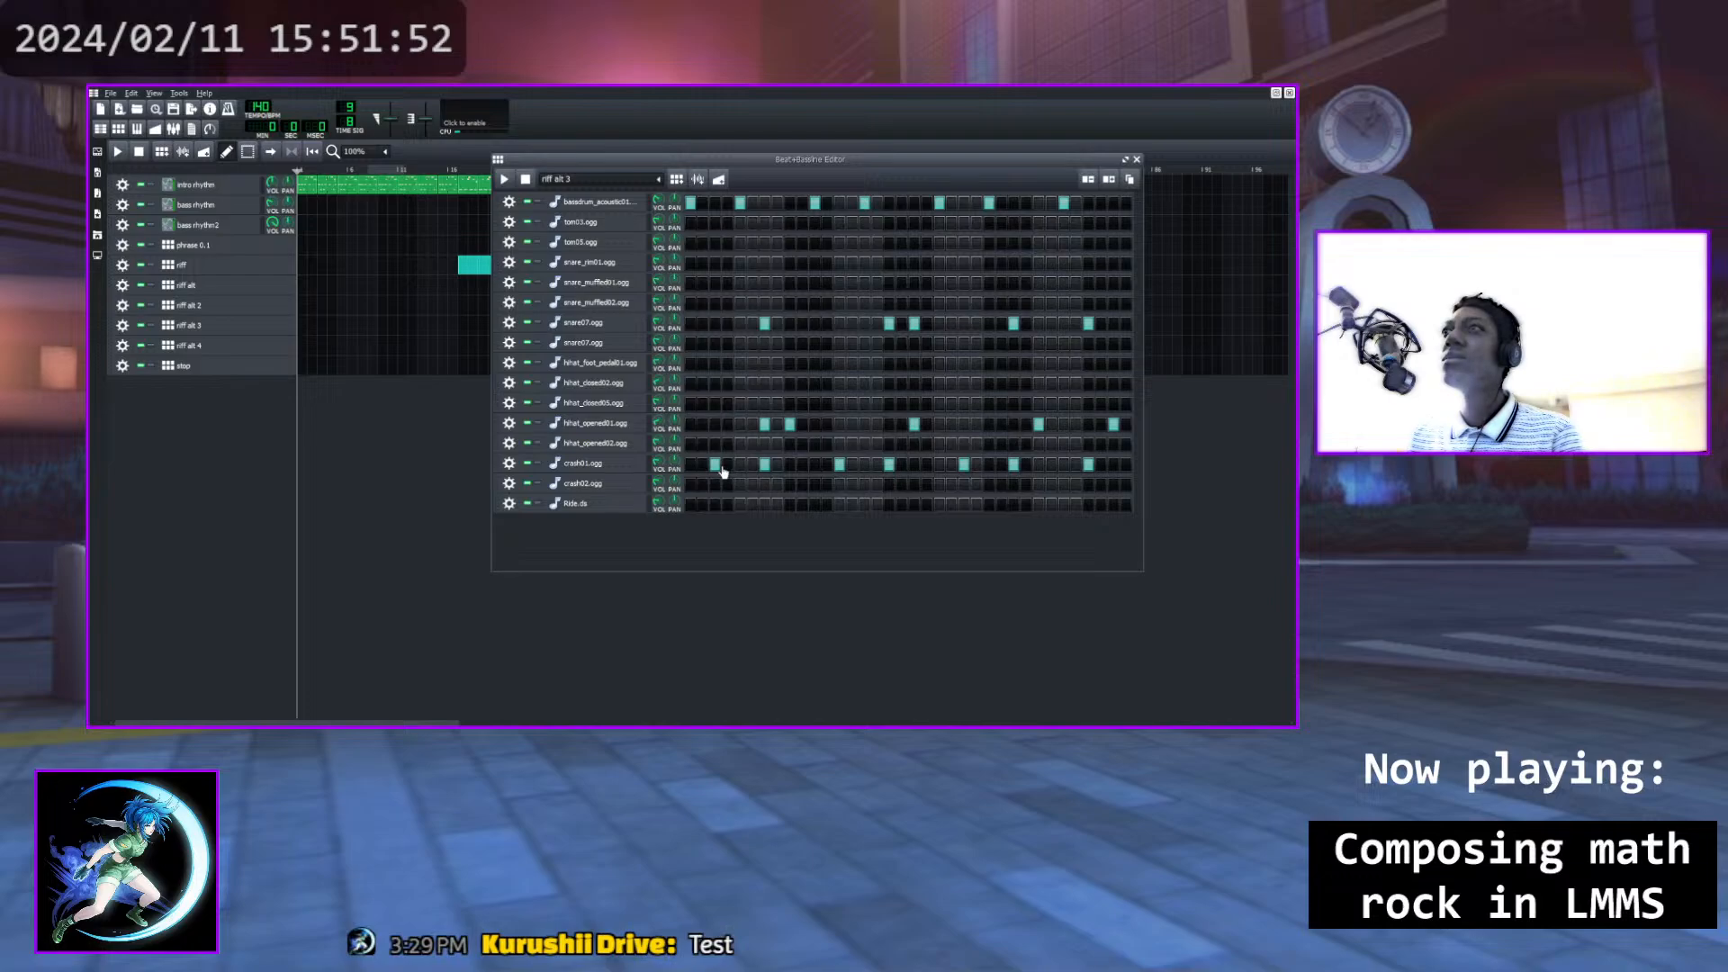
Try closed and open hi-hat hits in place of the crash01.ogg hit on step 3 during playback, and restore the crash
click(725, 464)
click(727, 464)
click(715, 464)
click(716, 404)
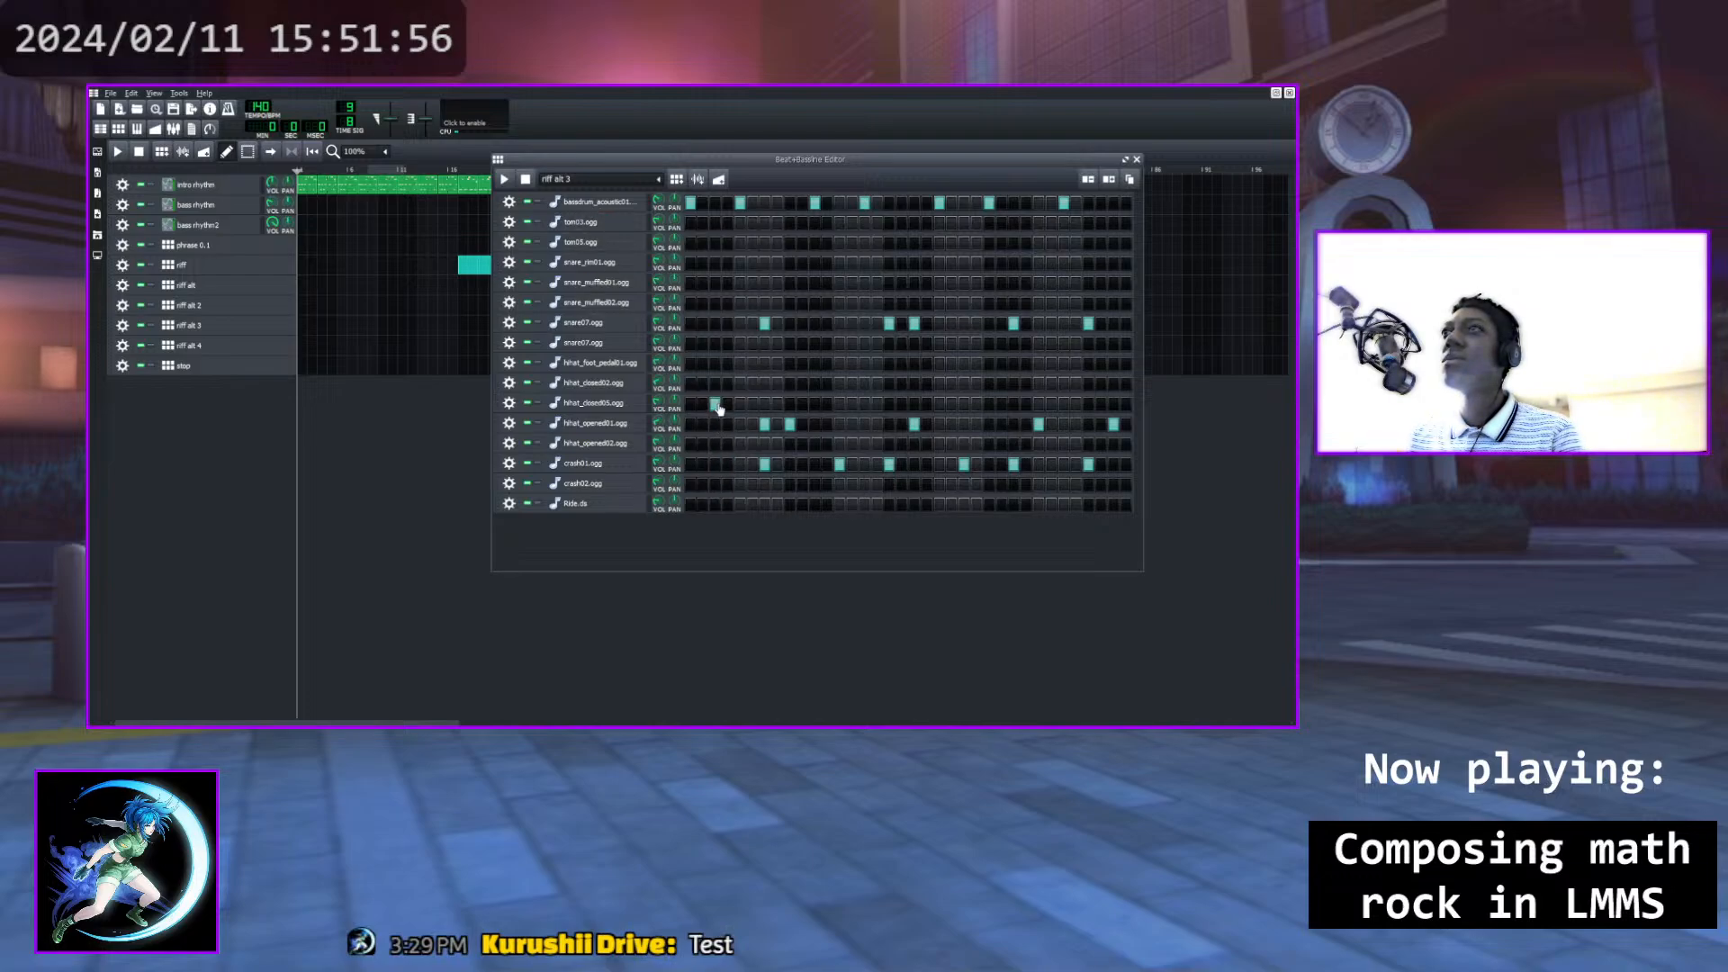
click(505, 179)
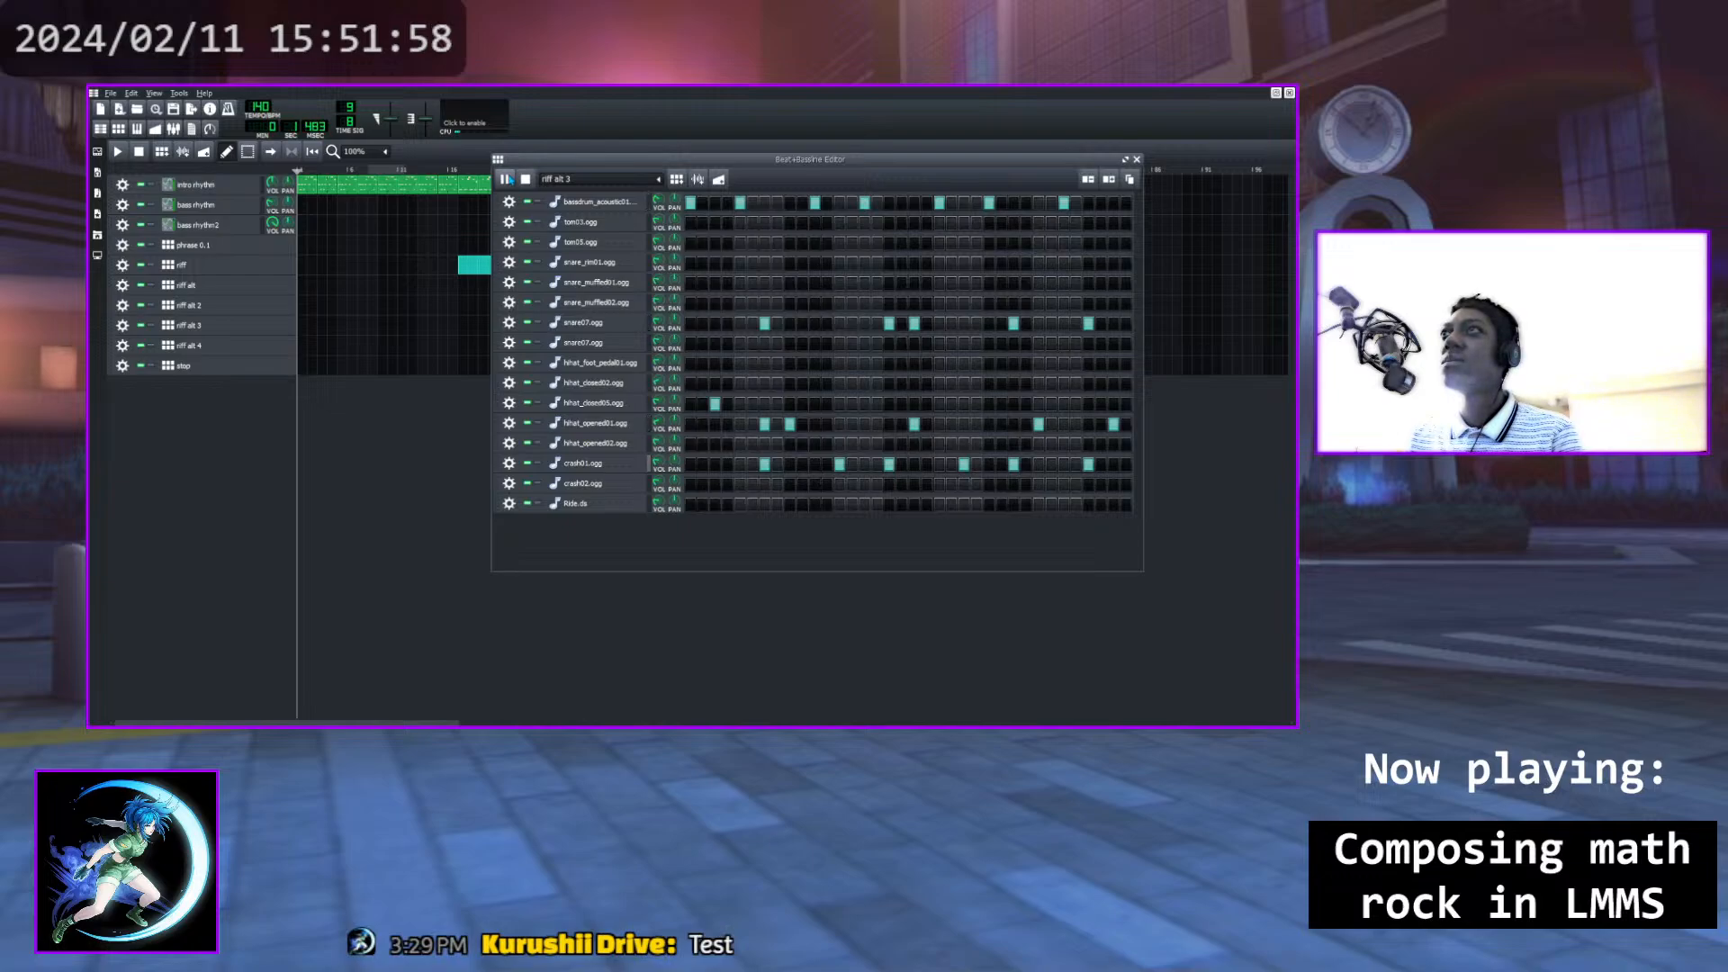
click(715, 403)
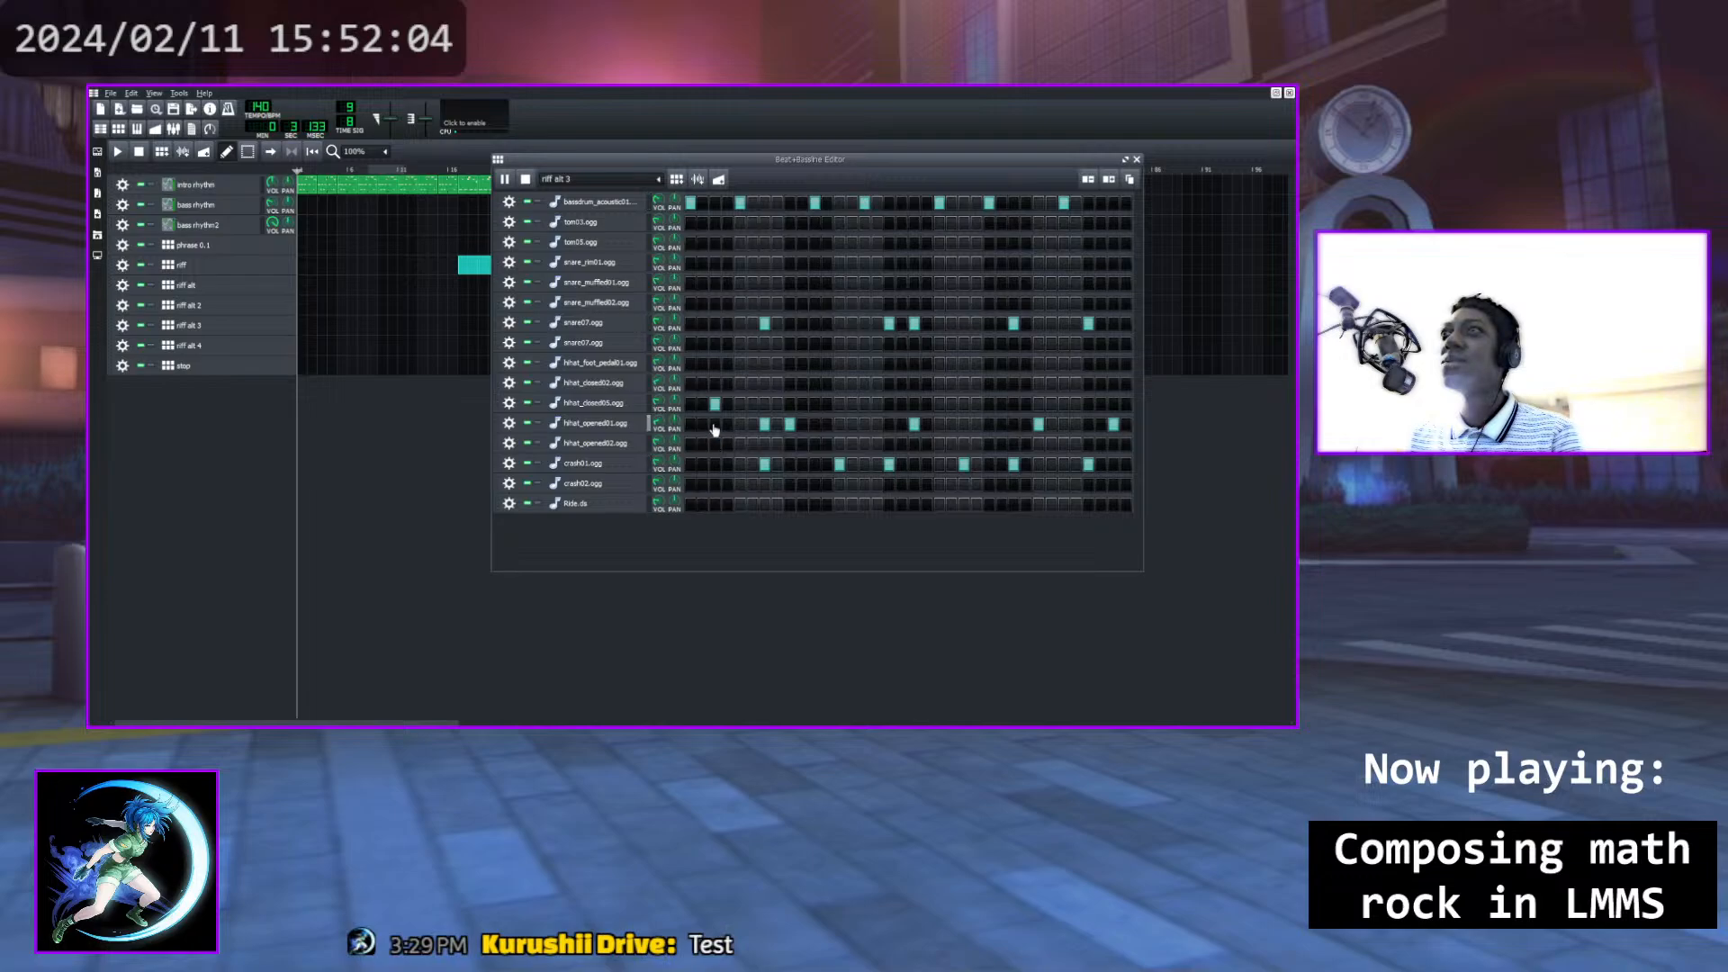
click(715, 423)
click(714, 404)
click(715, 425)
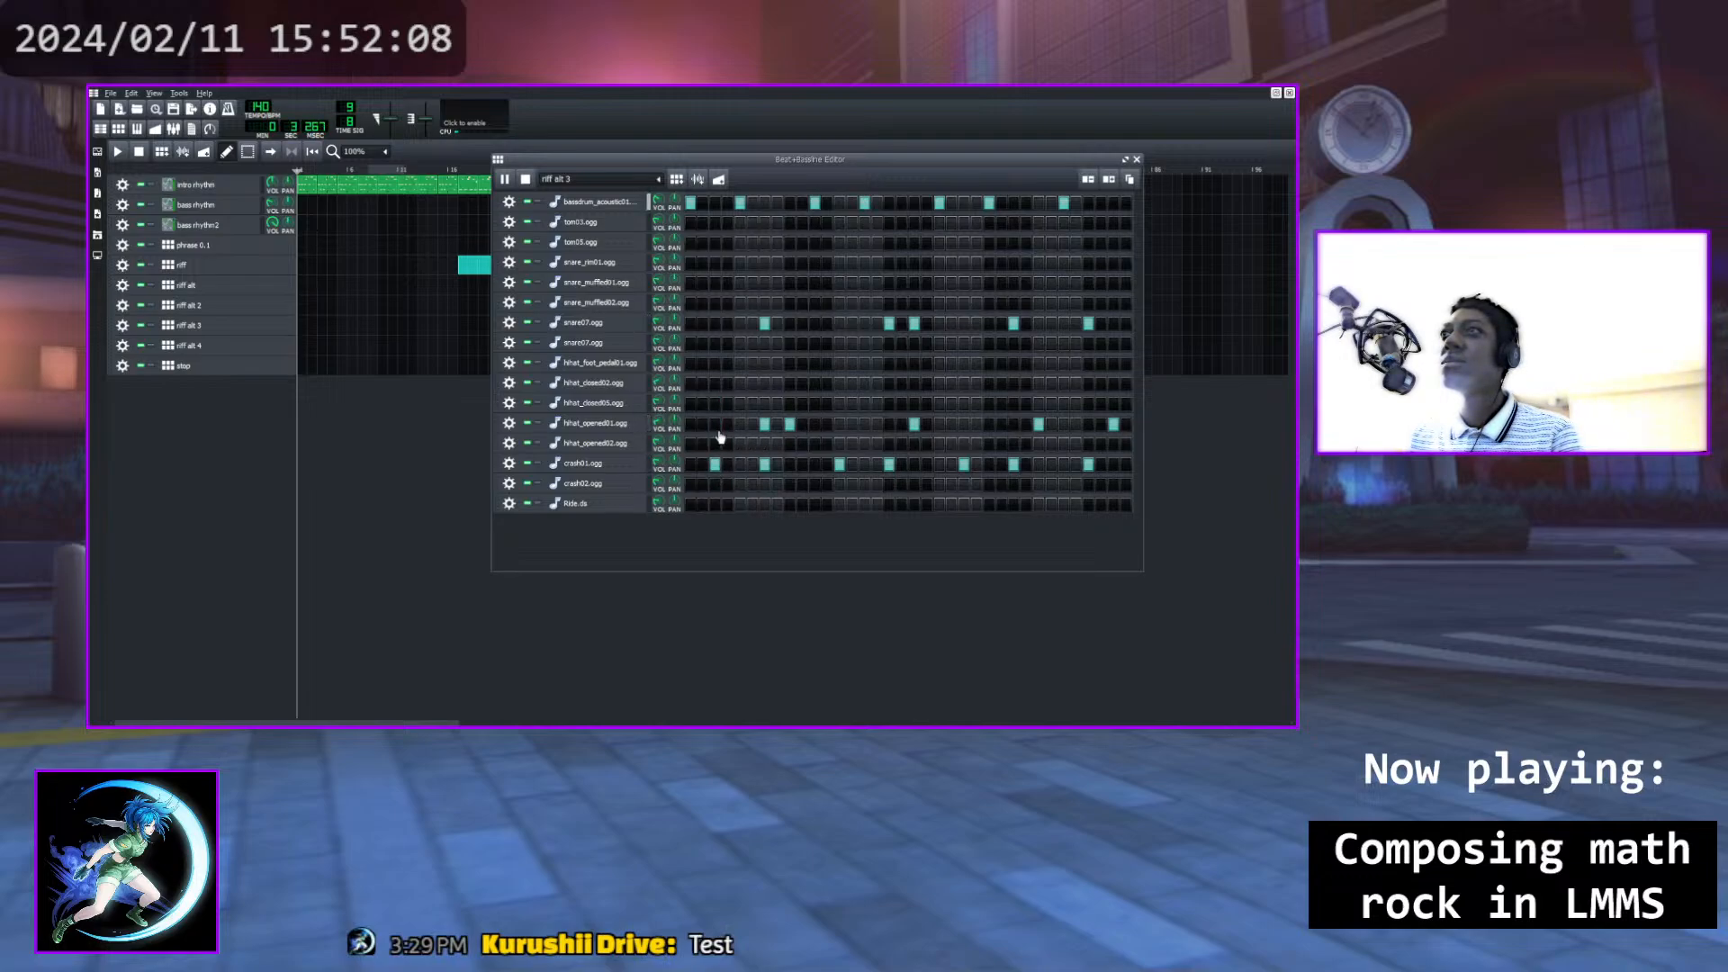
Replace the crash01.ogg hit on step 3 with crash02.ogg and Ride.ds hits
click(715, 484)
click(716, 464)
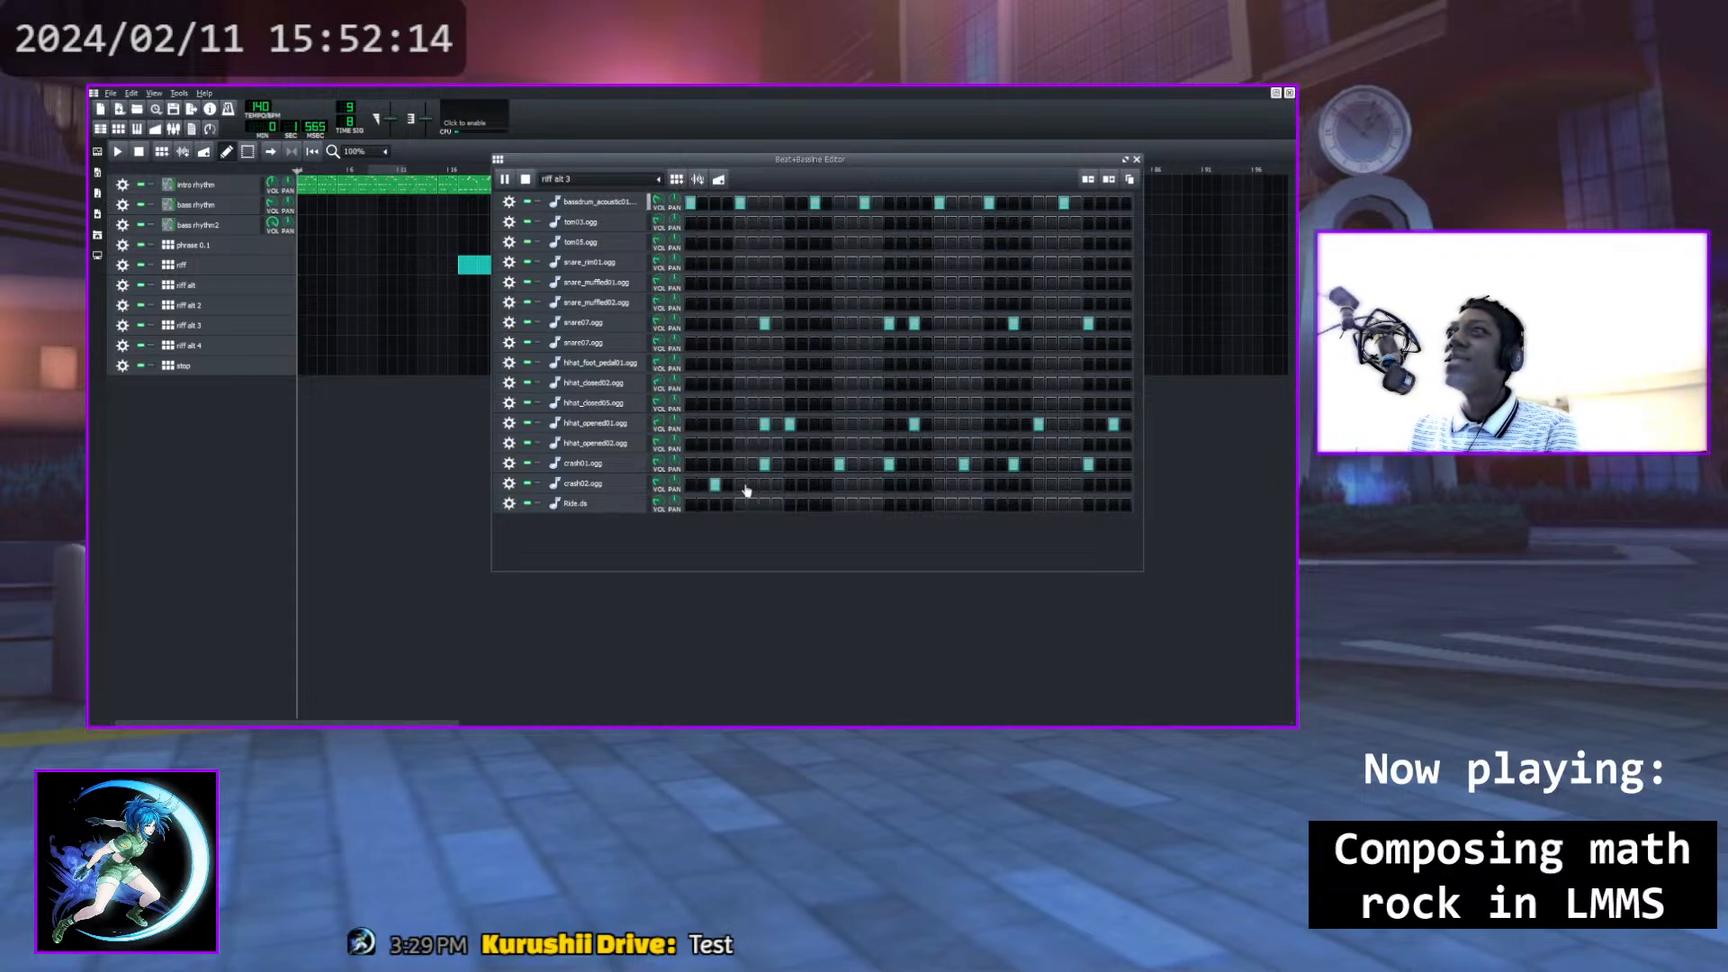
click(715, 504)
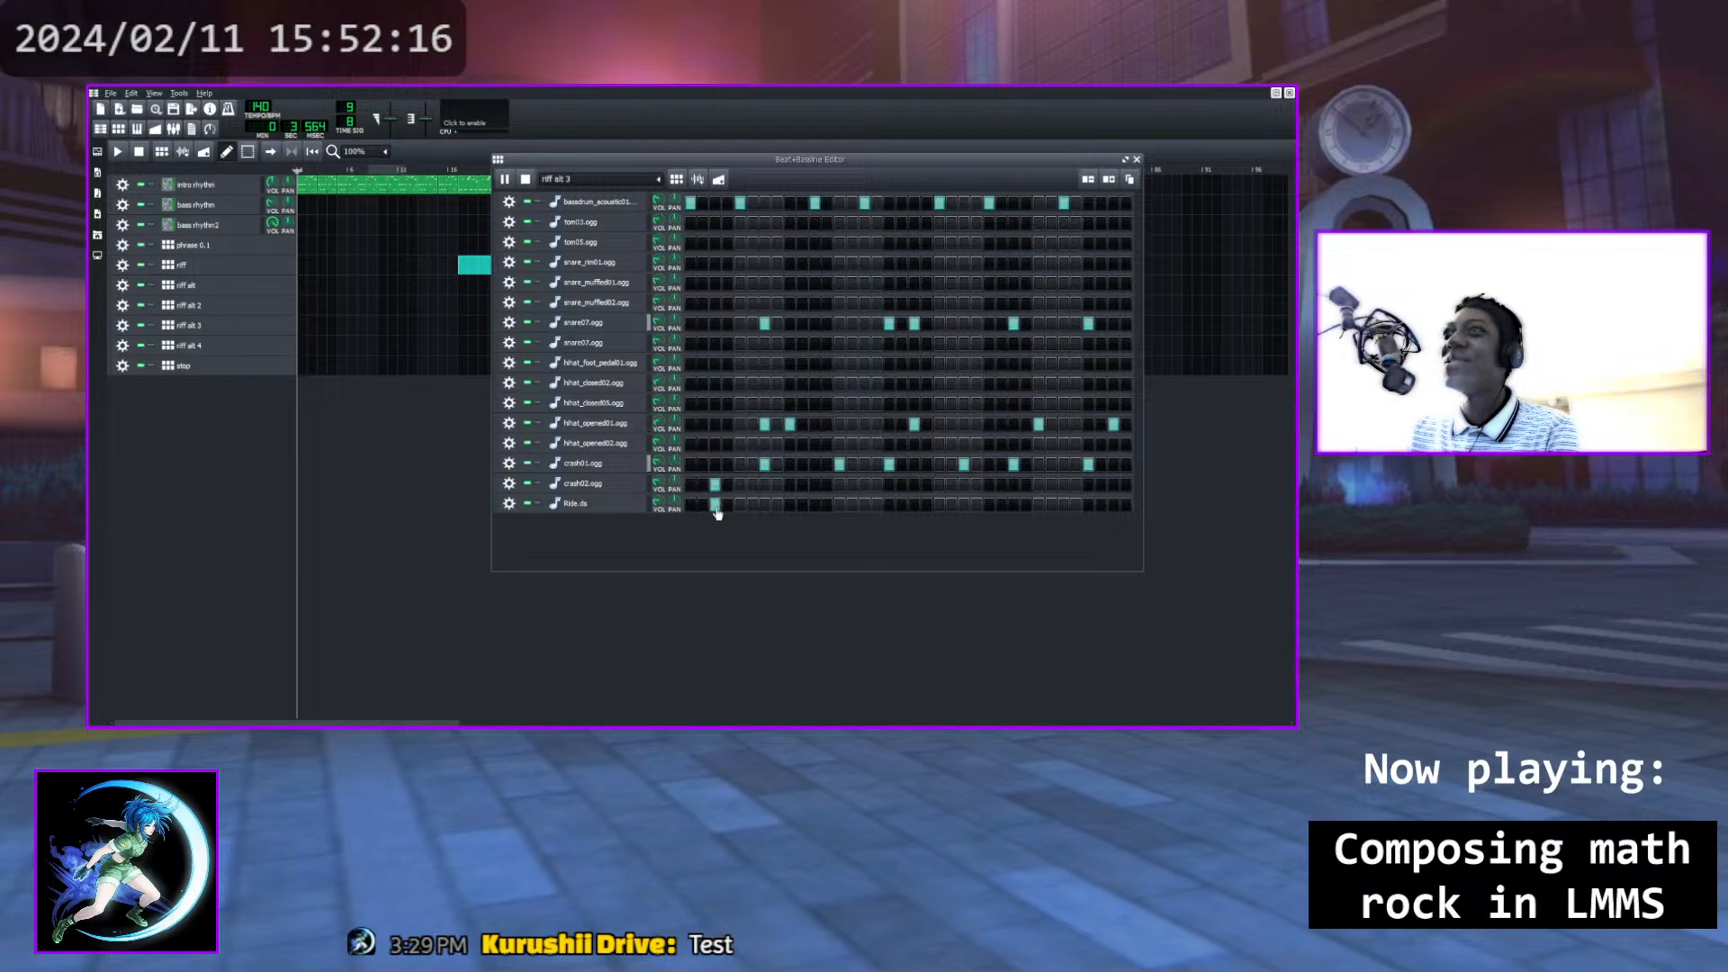
Remove the crash02.ogg and Ride.ds hits on step 3 of riff alt 3 and restore the crash01.ogg hit there
click(715, 484)
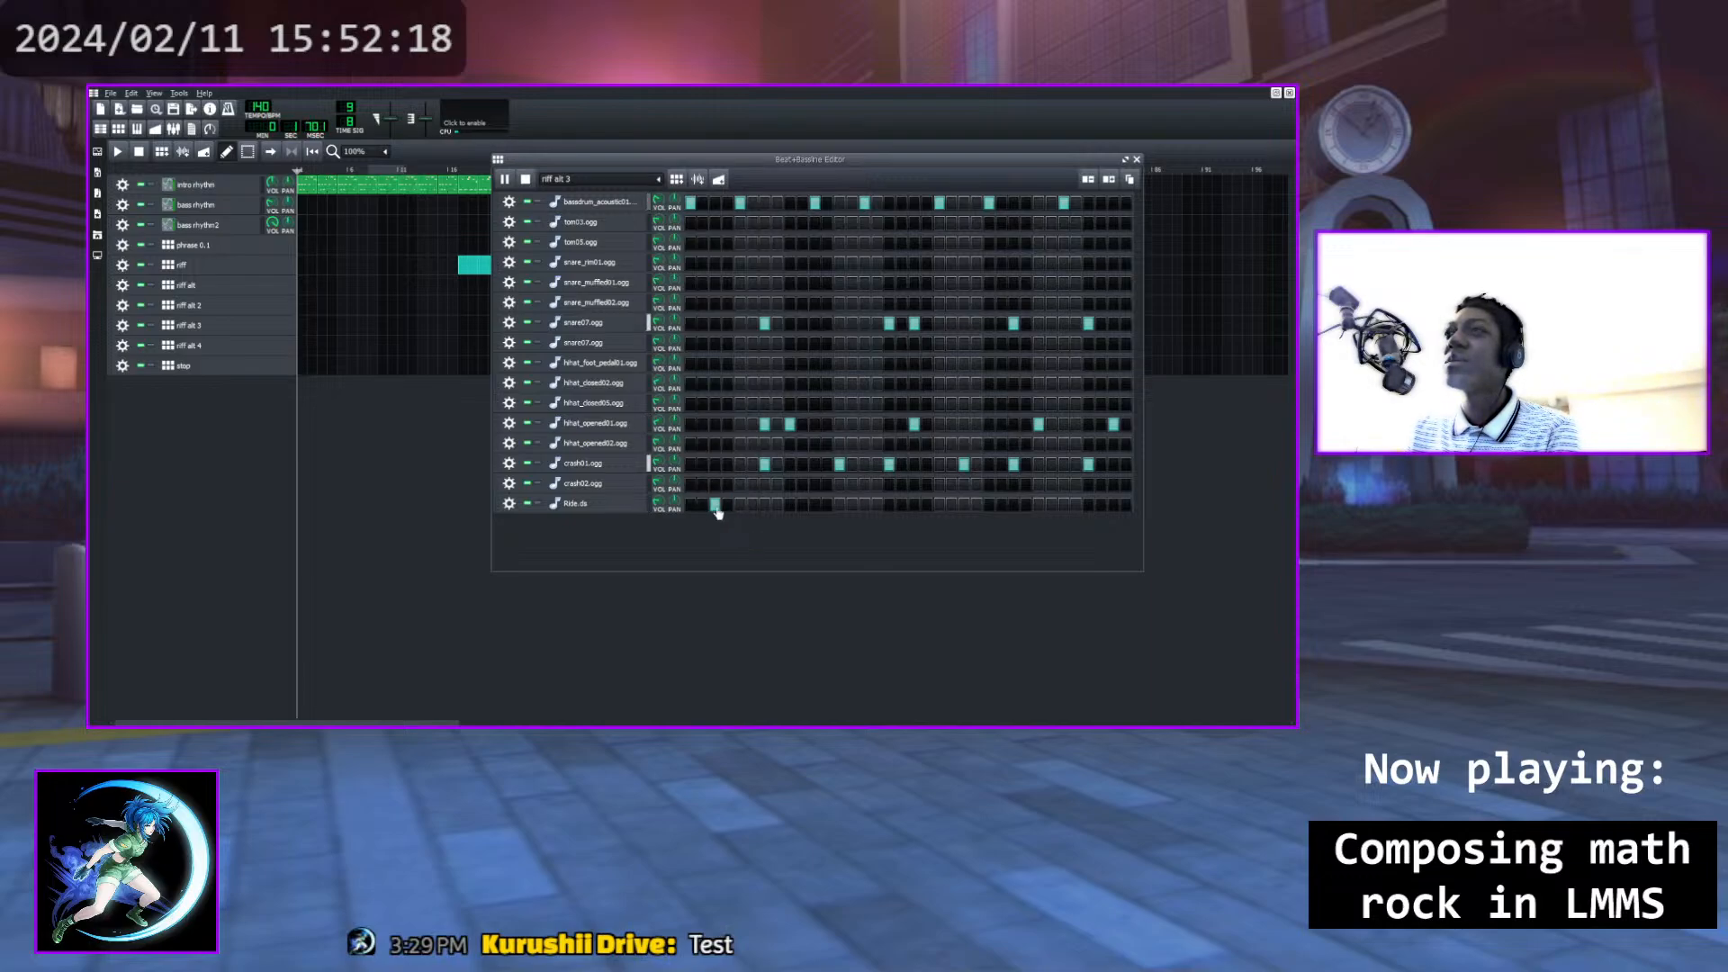
click(715, 504)
click(715, 484)
click(716, 484)
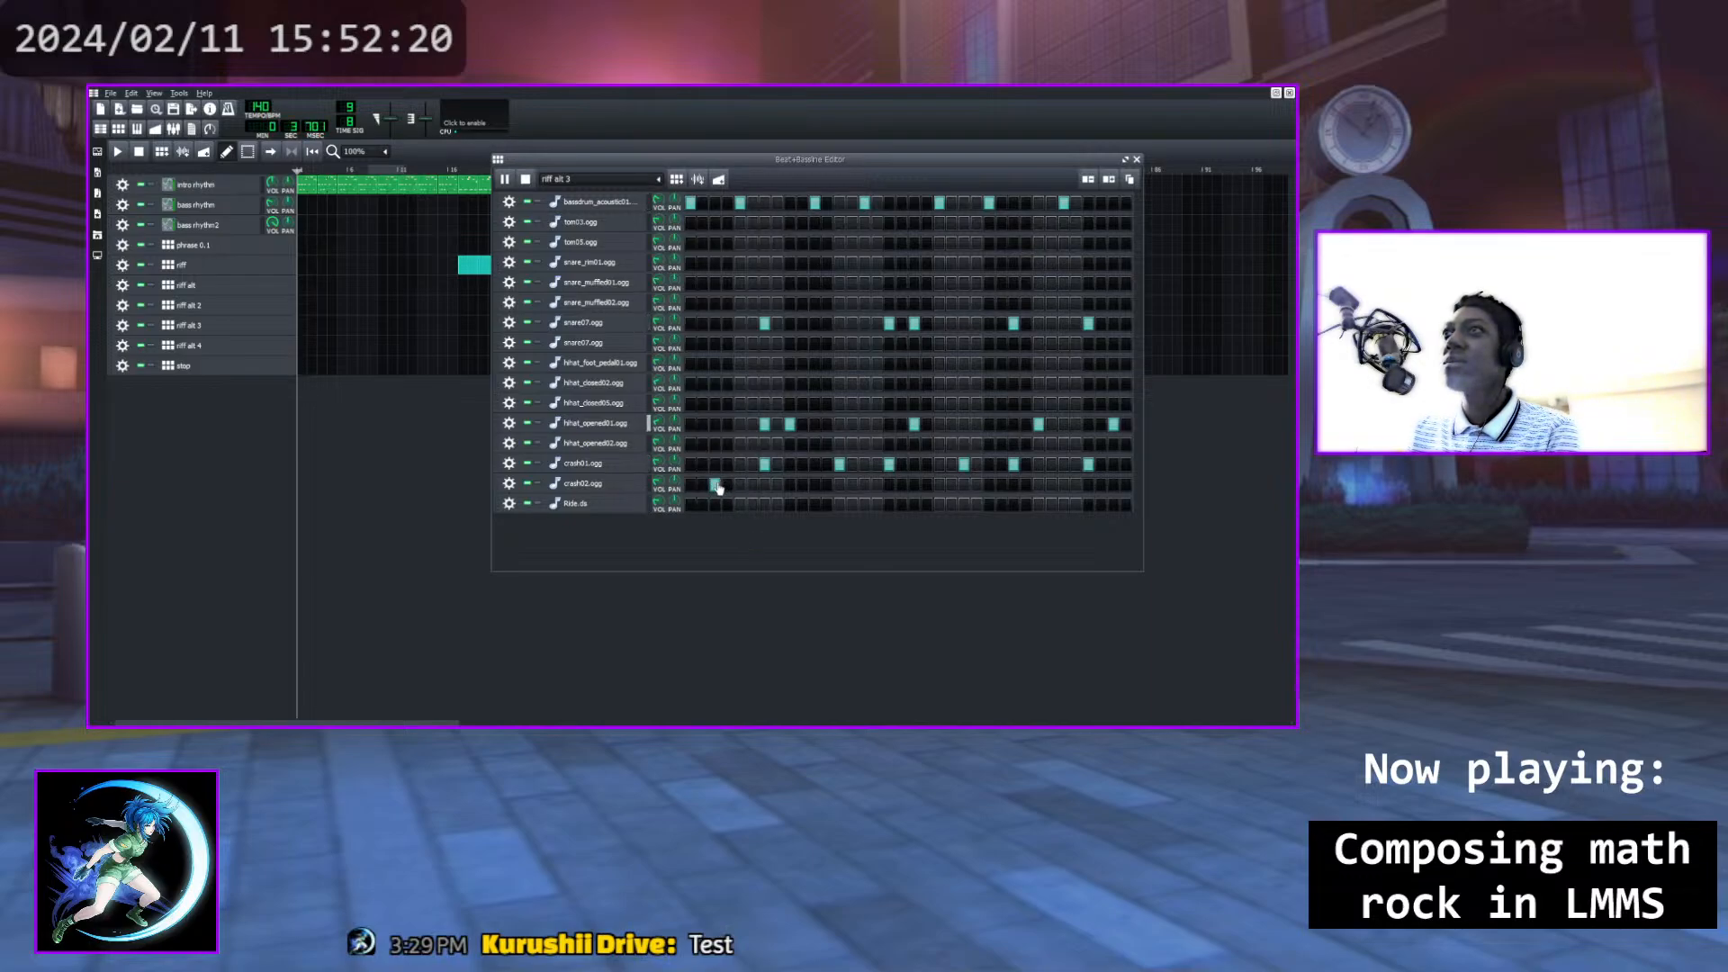
click(715, 465)
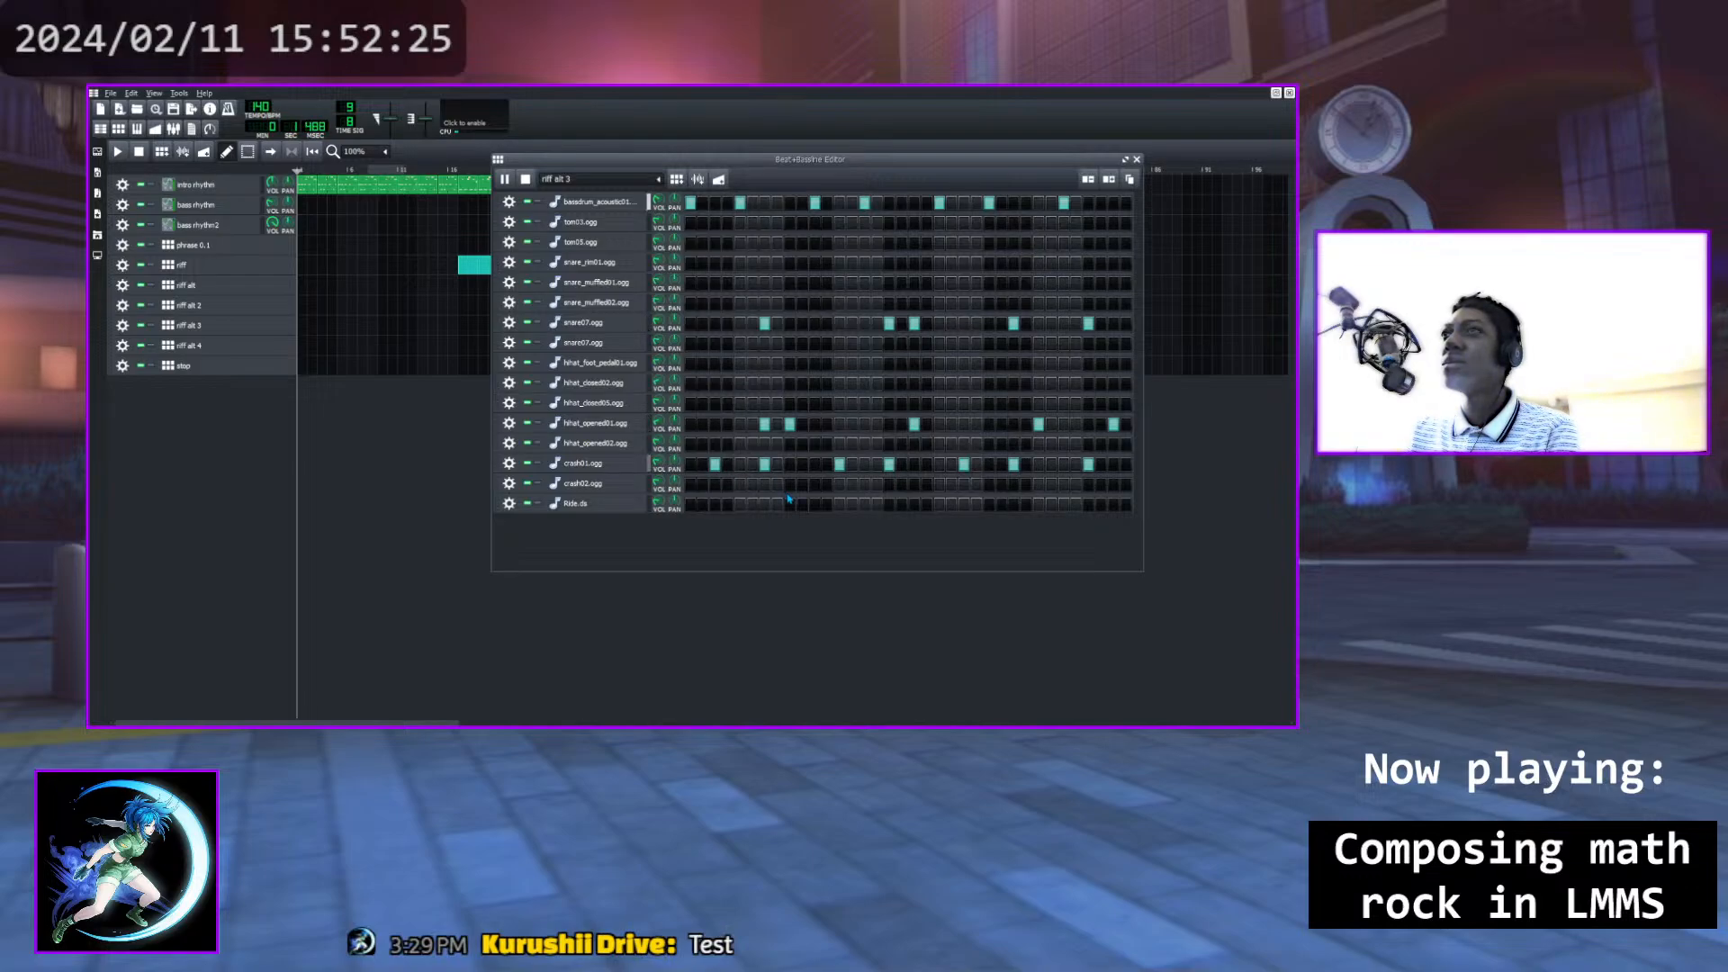
Remove the hihat_opened01.ogg hit on step 7 of riff alt 3, stop playback and close the pattern
click(765, 424)
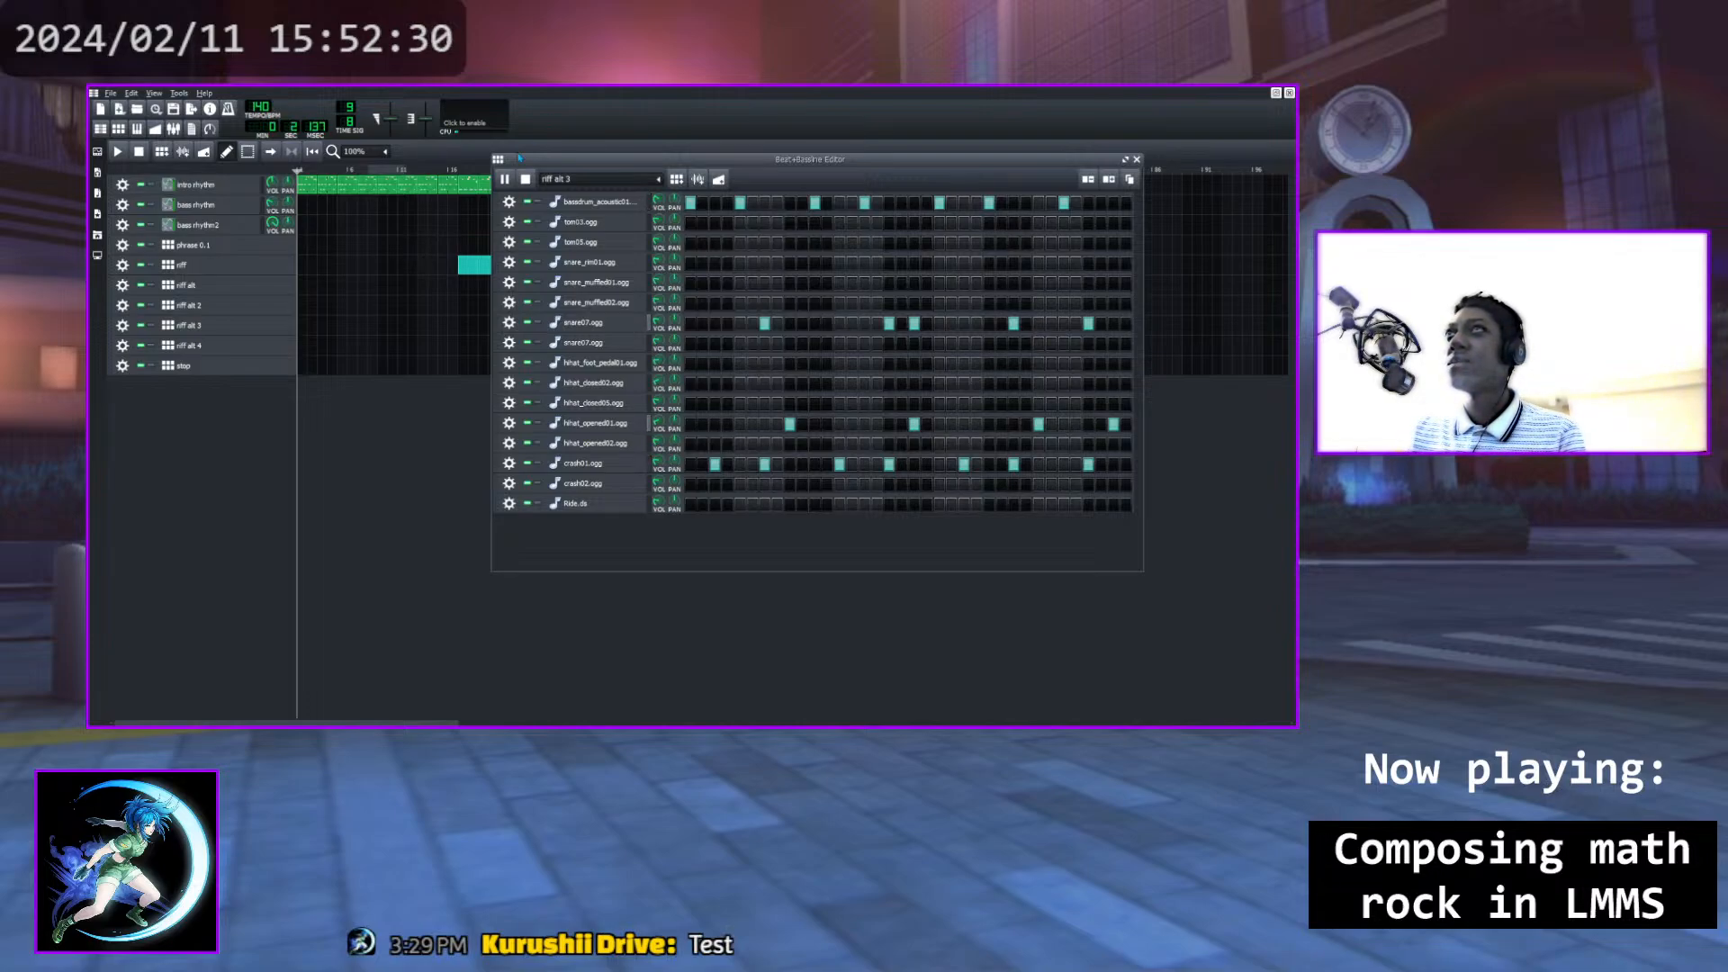
key(space)
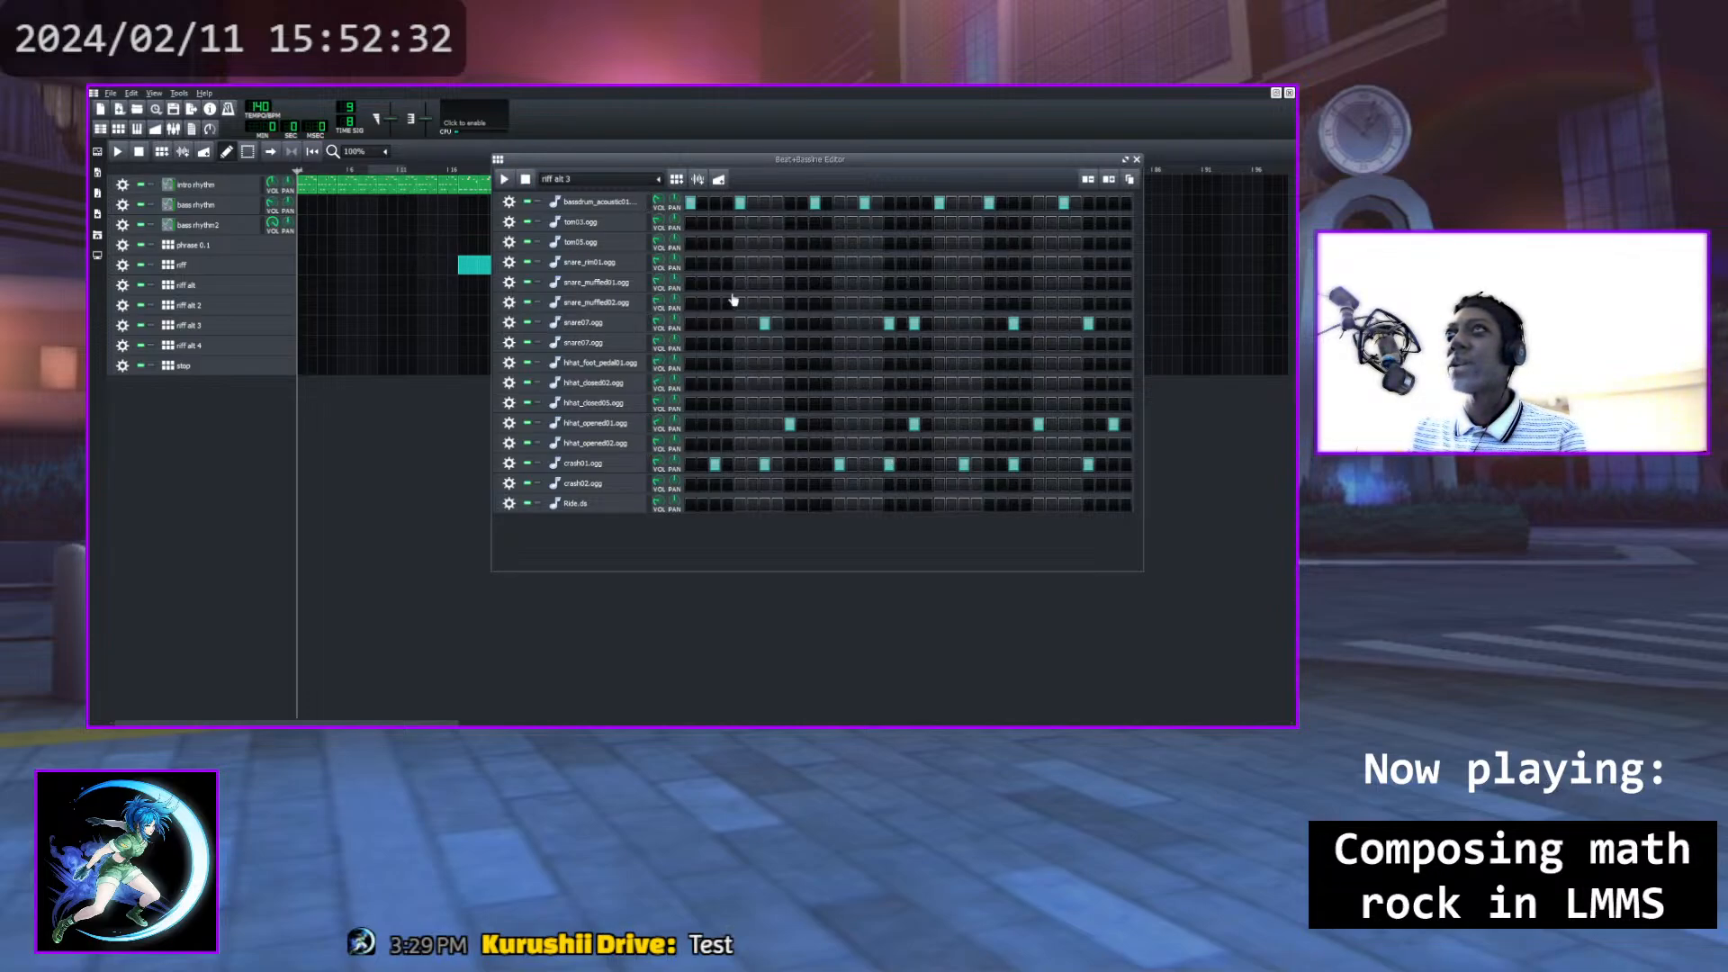
click(1136, 160)
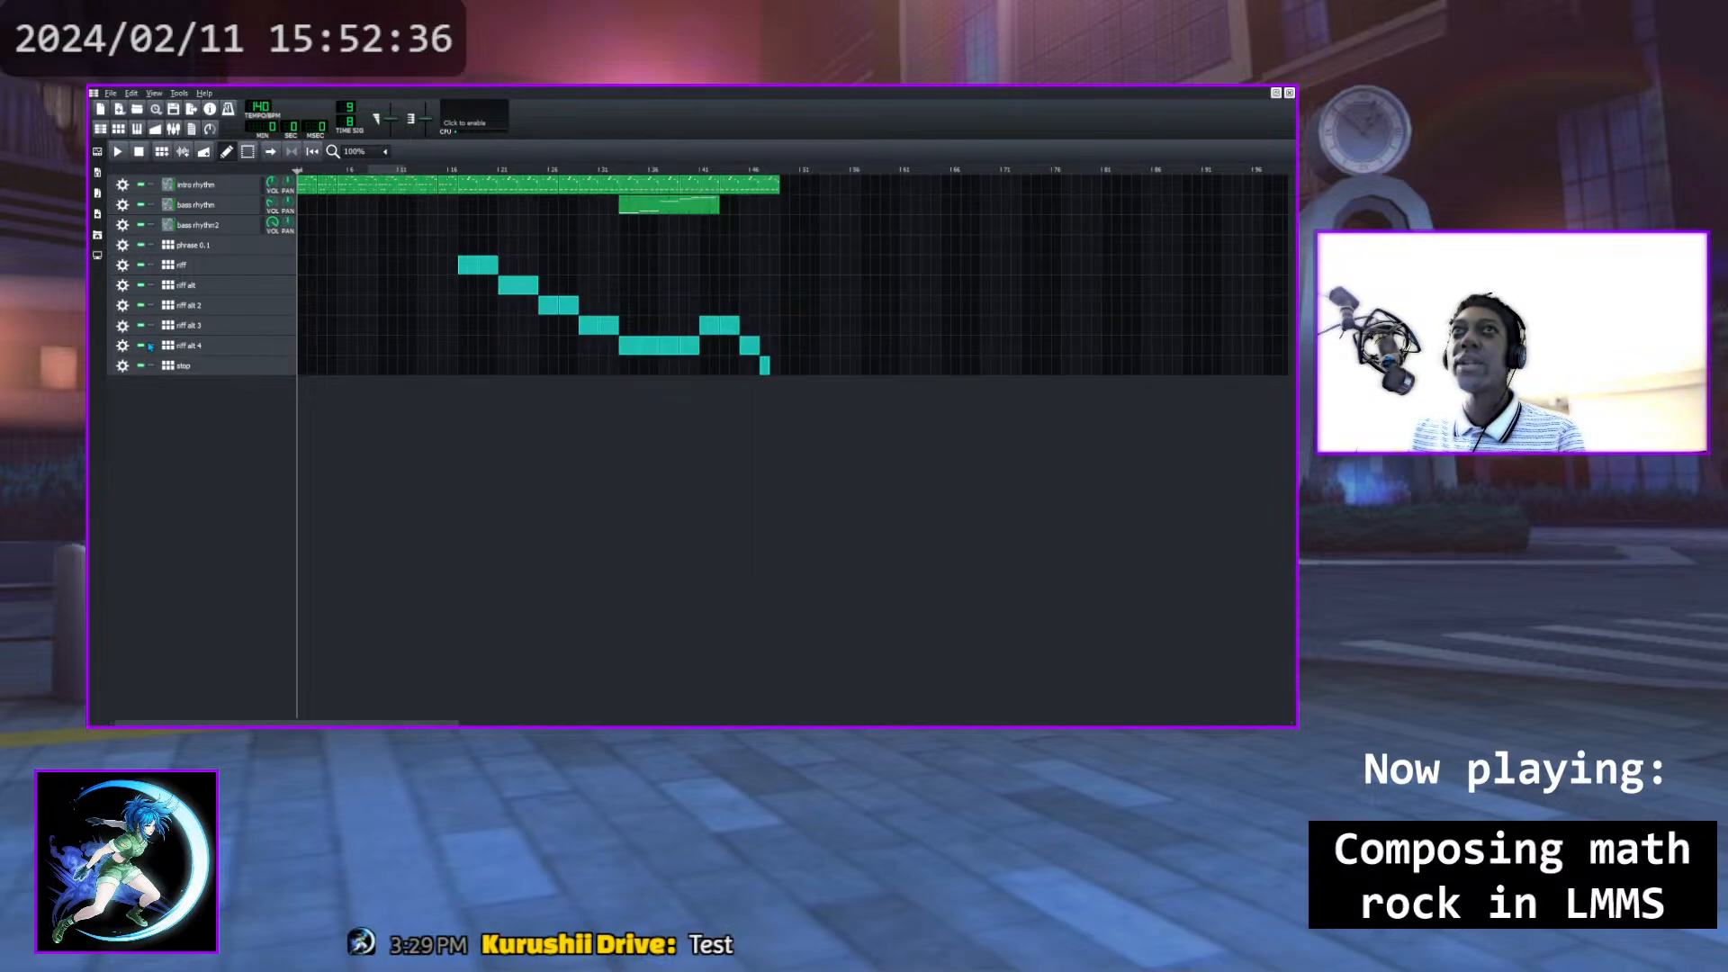
Clone the riff alt 3 track, then open the clone's pattern and listen to it
click(204, 352)
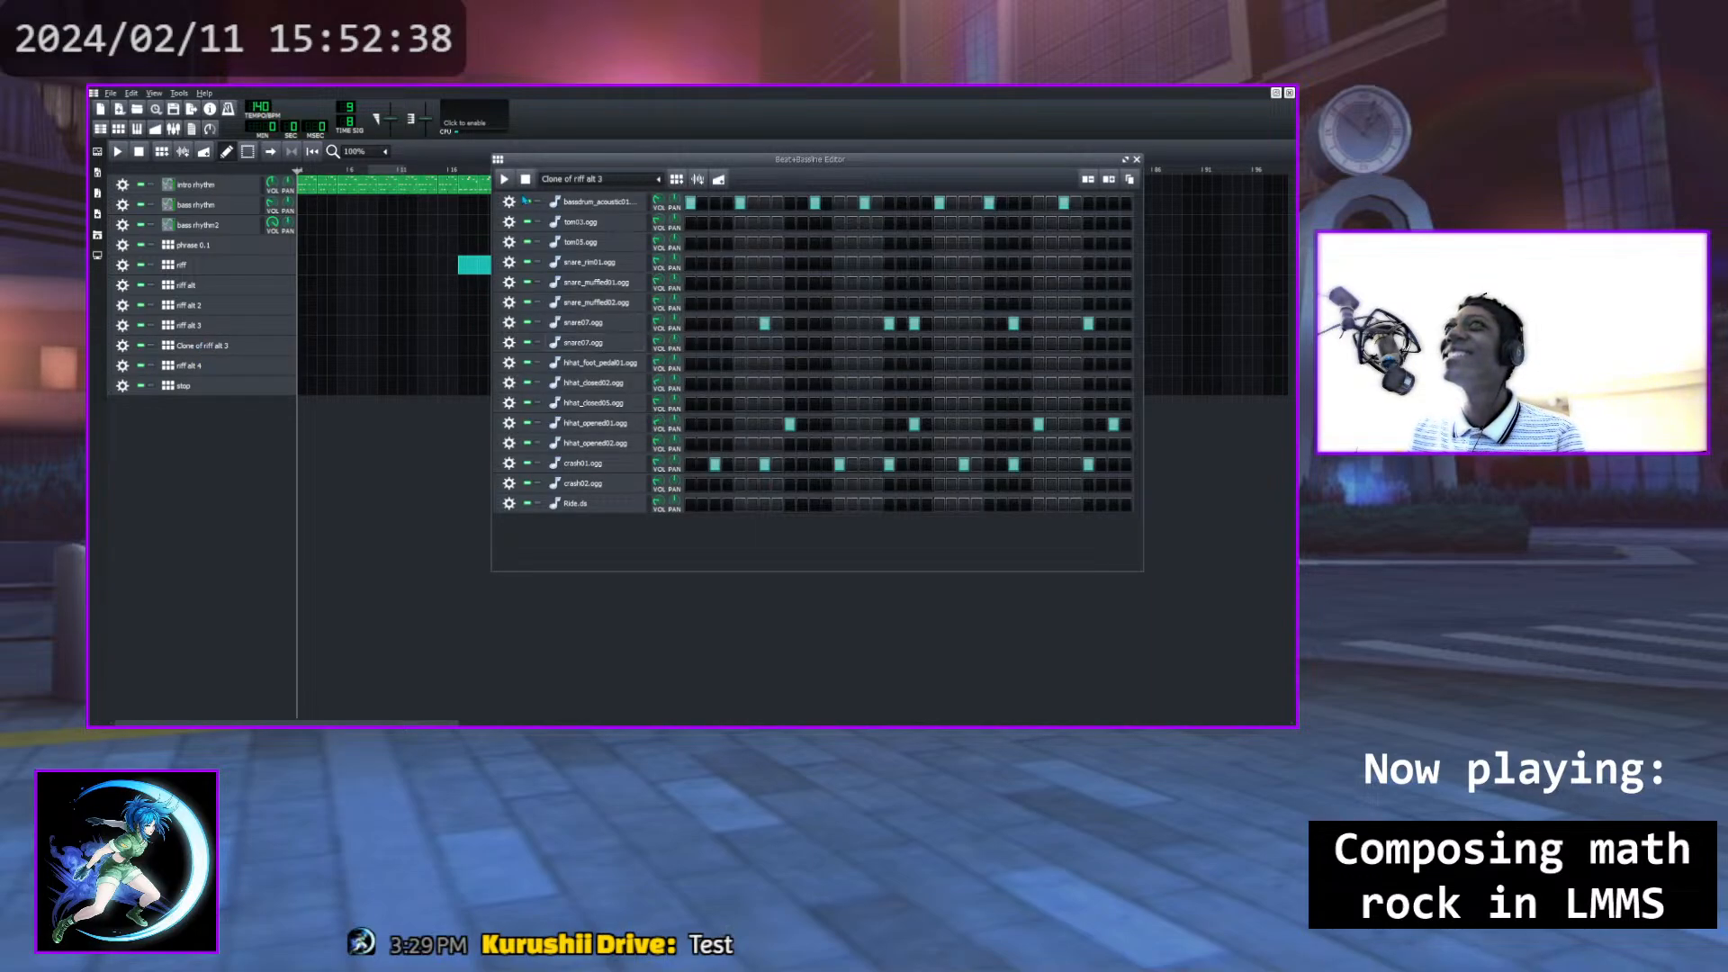
key(space)
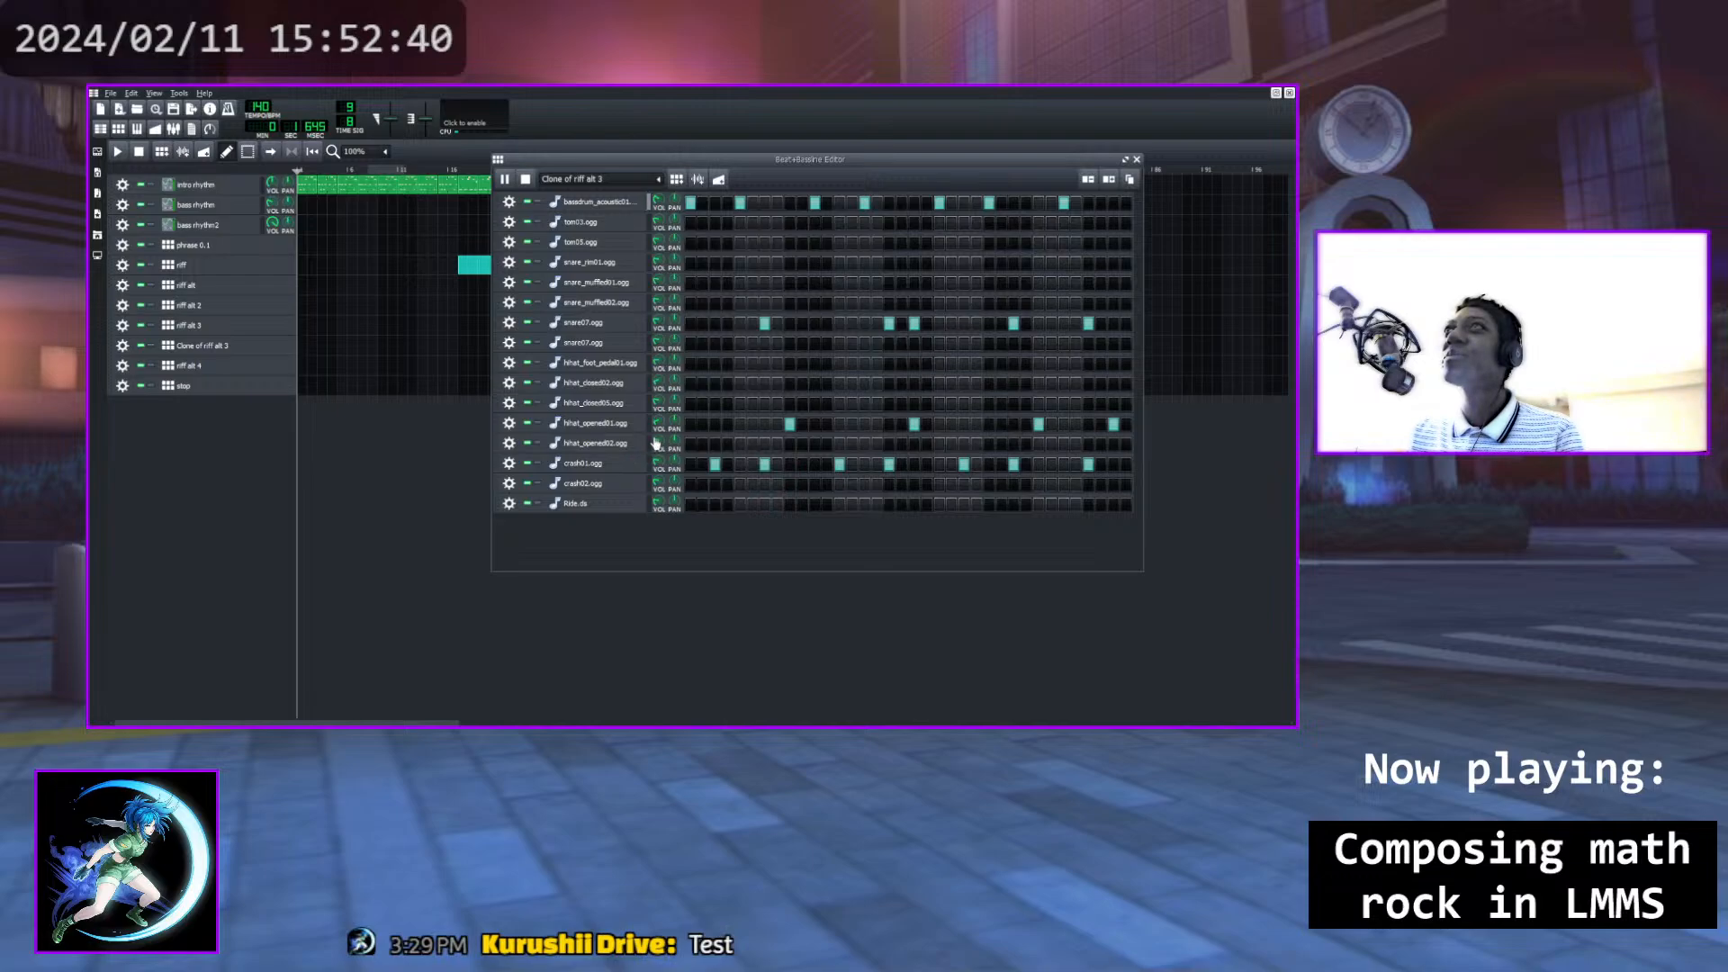
click(525, 179)
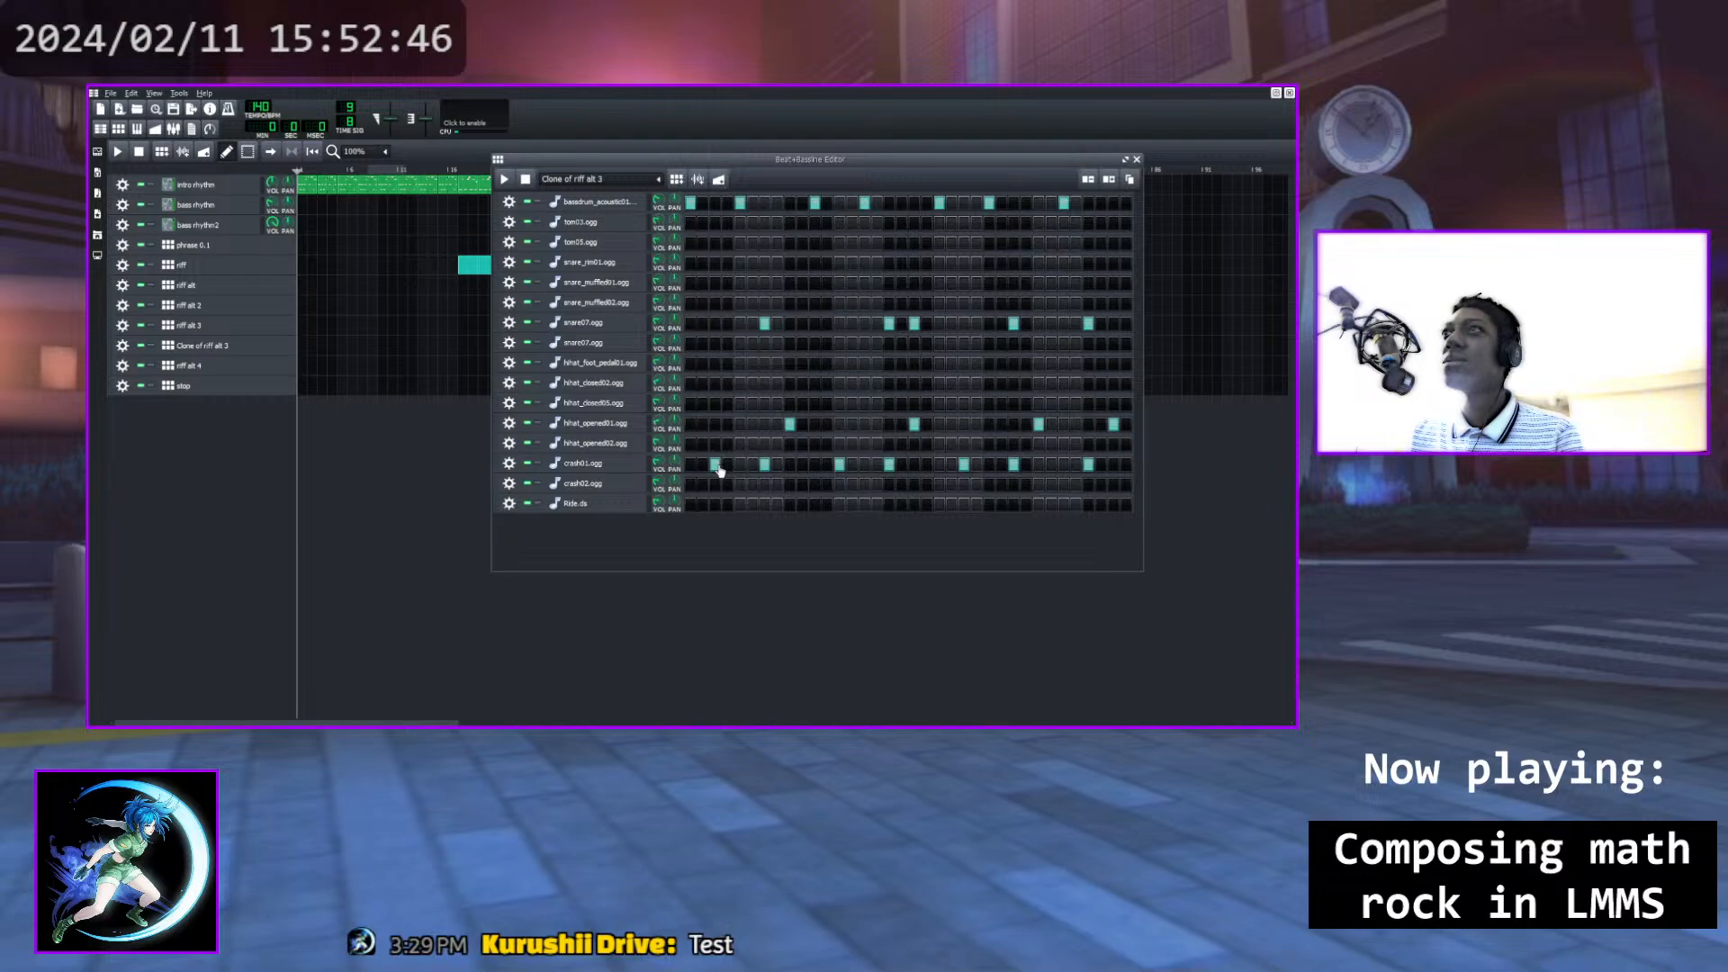
Replace the clone's crash01.ogg hit on step 3 with a snare07.ogg hit and listen to the pattern
click(714, 465)
click(715, 326)
click(504, 179)
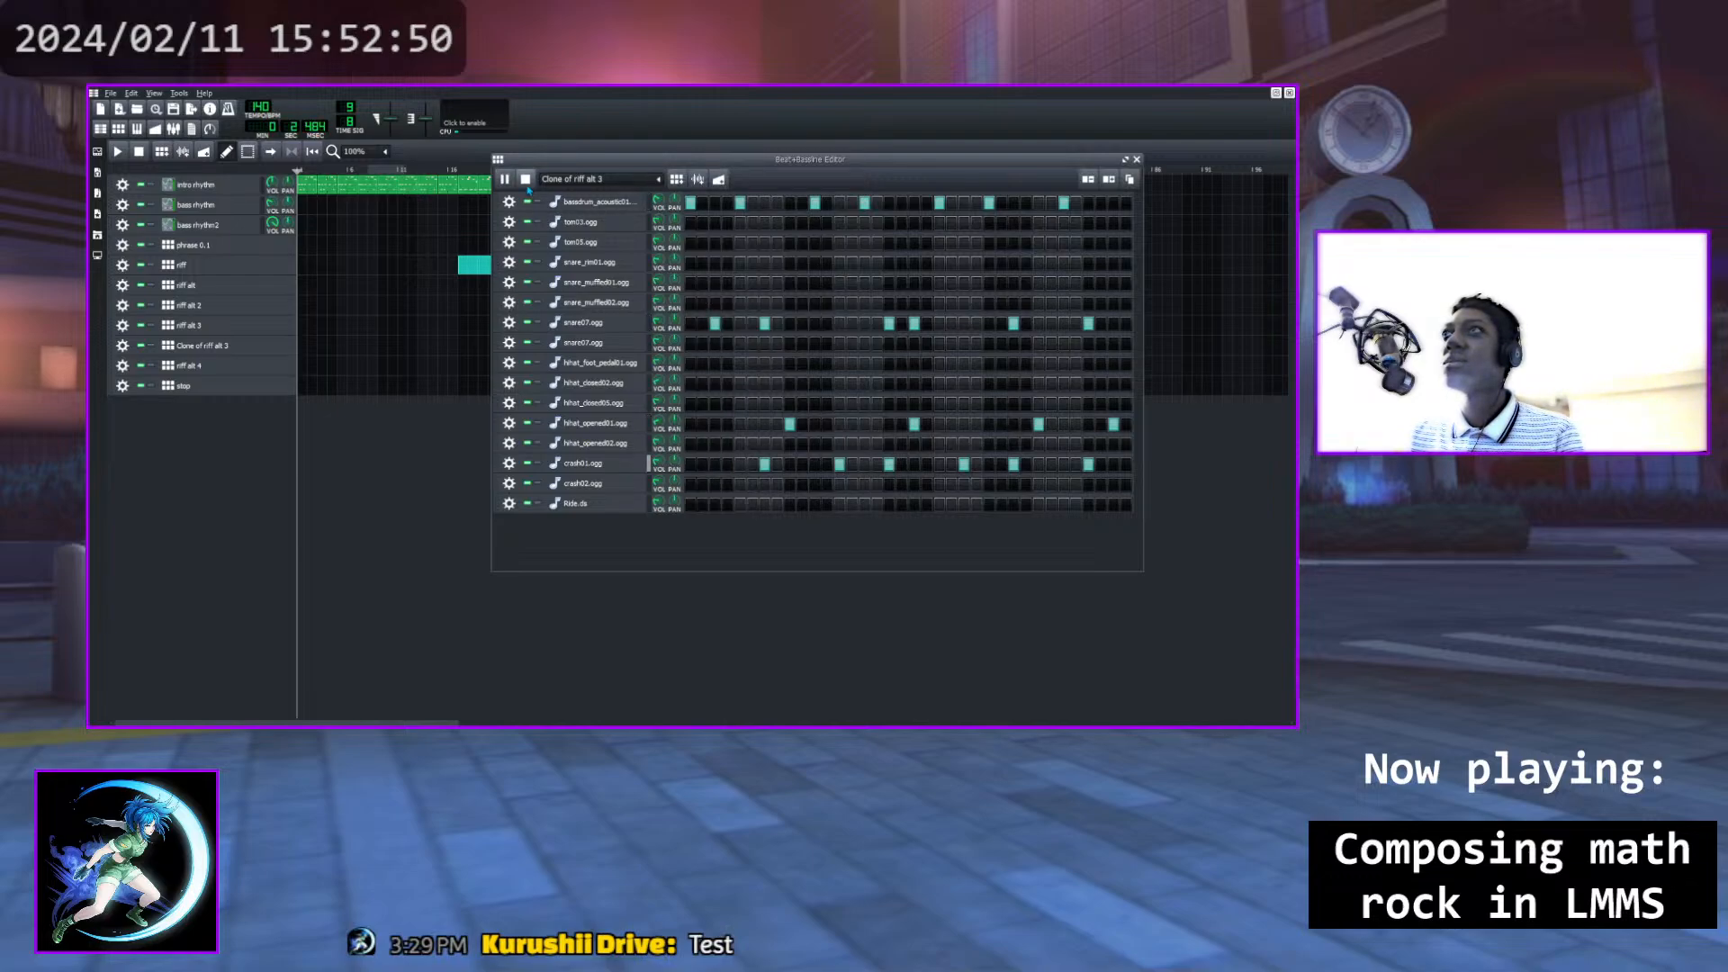
click(525, 179)
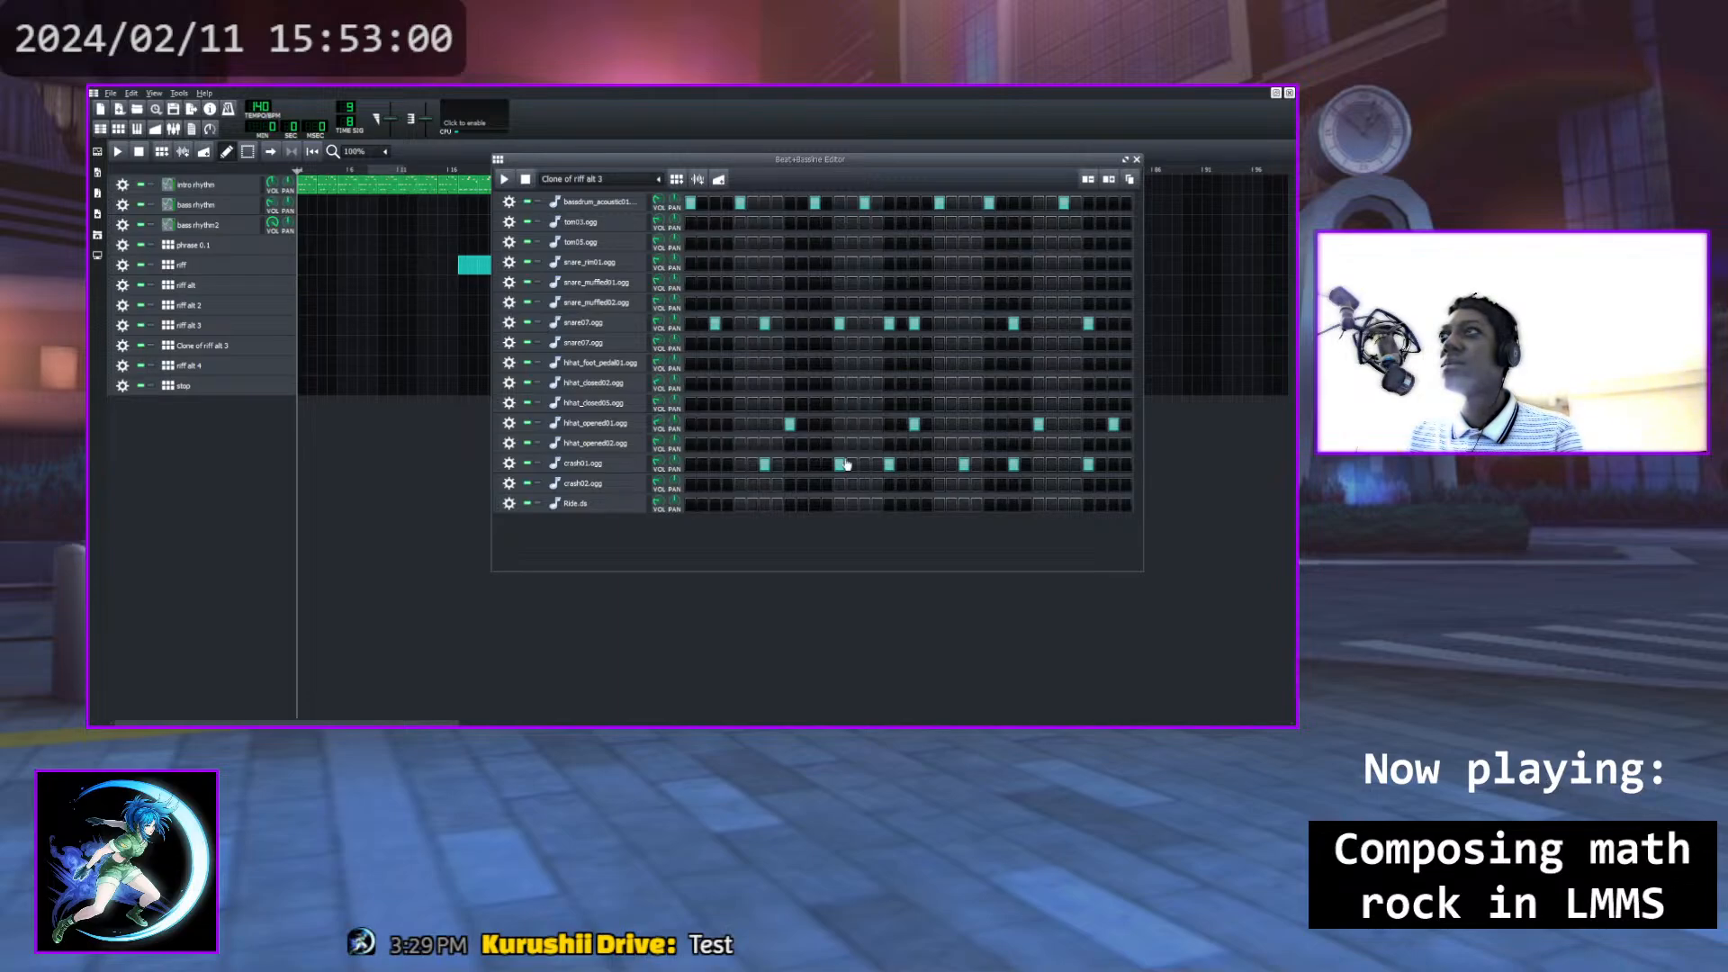
Replace the clone's crash01.ogg hits on steps 13 and 23 with snare07.ogg hits
click(841, 464)
click(966, 466)
click(965, 324)
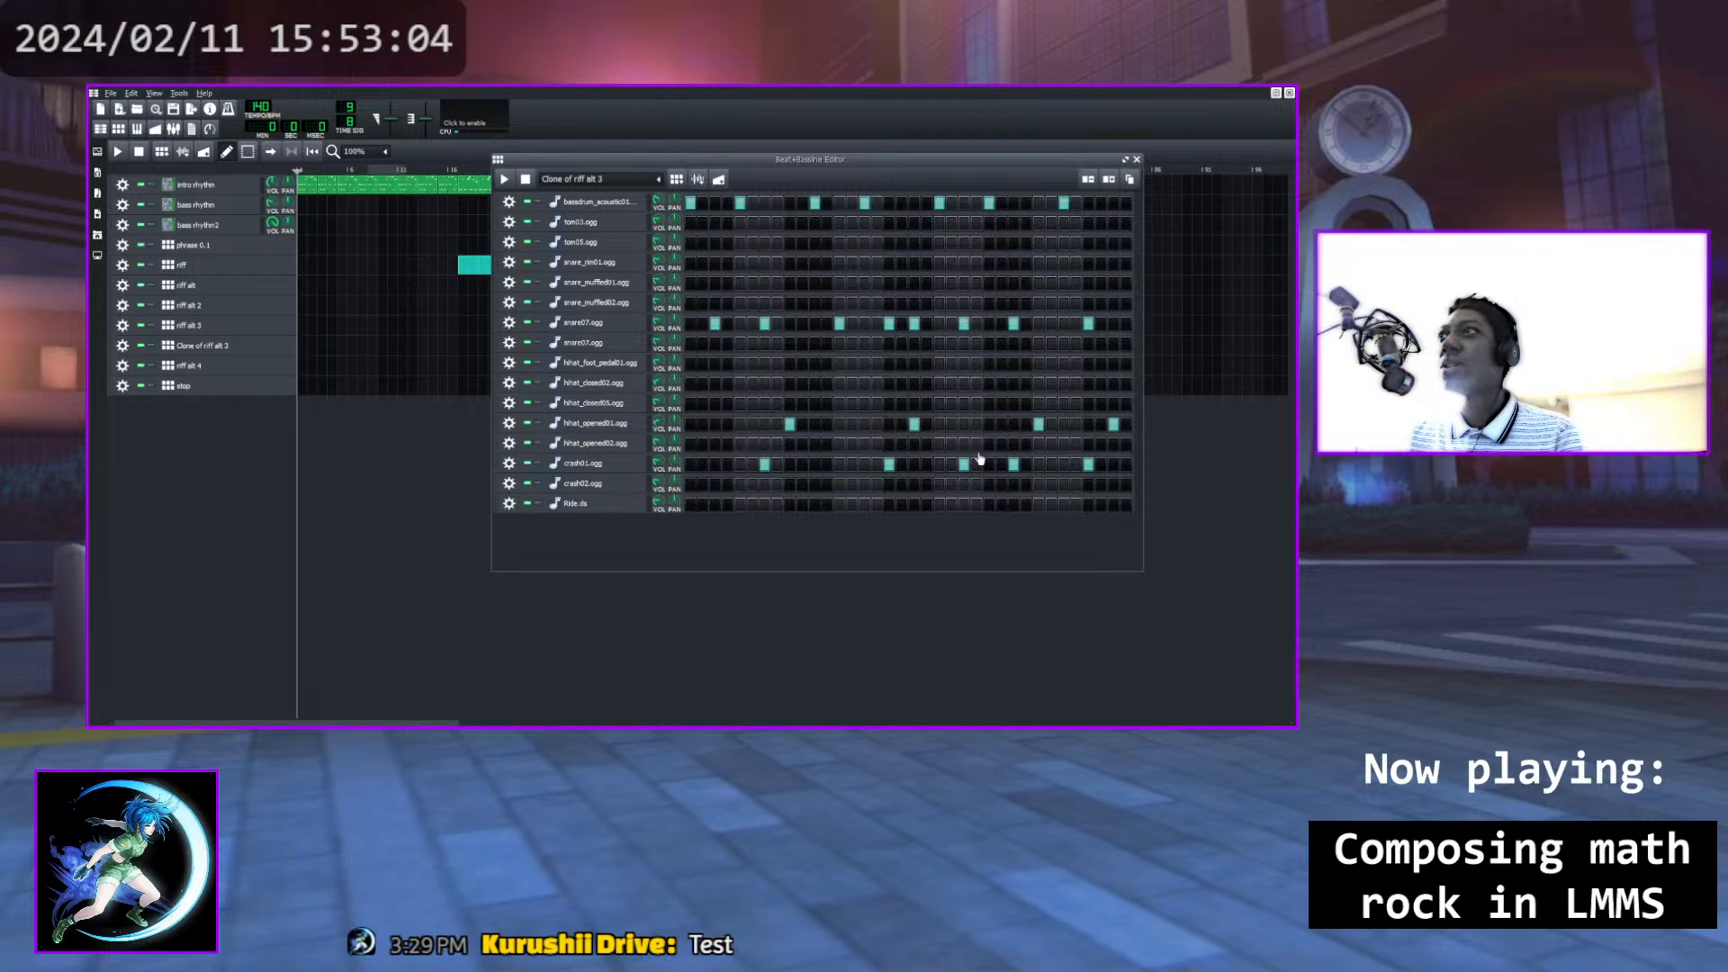
click(966, 465)
click(975, 466)
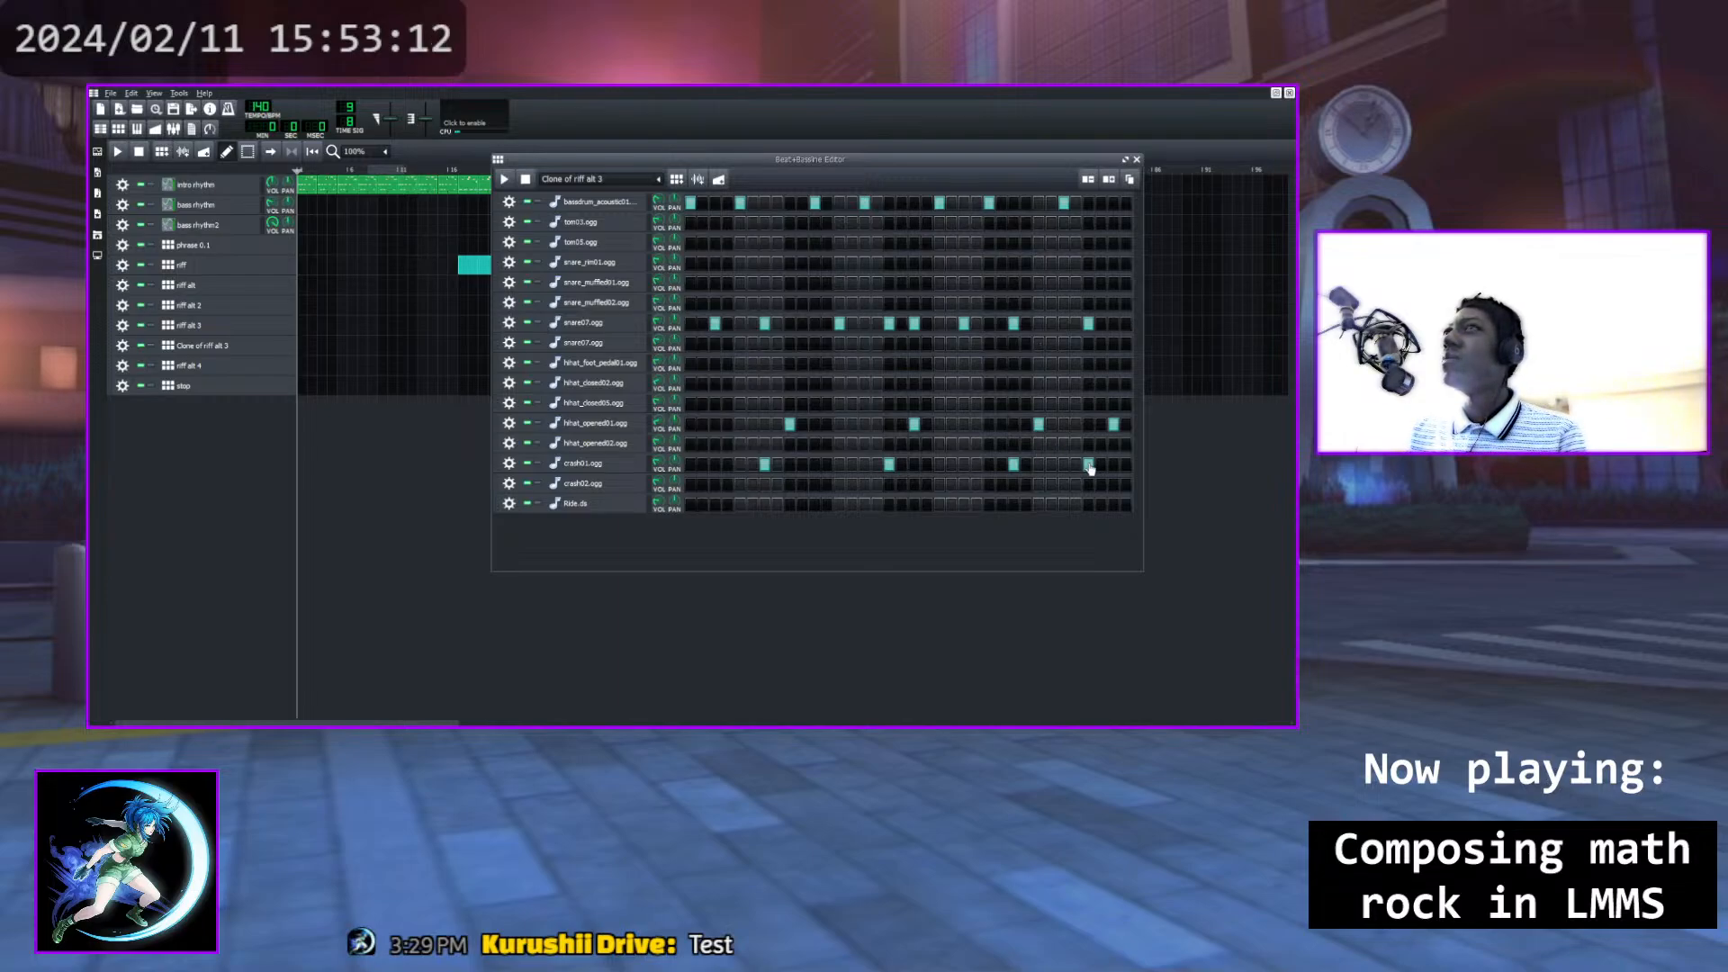
Play the cloned pattern and add hihat_opened01.ogg hits on steps 3, 13 and 23
key(space)
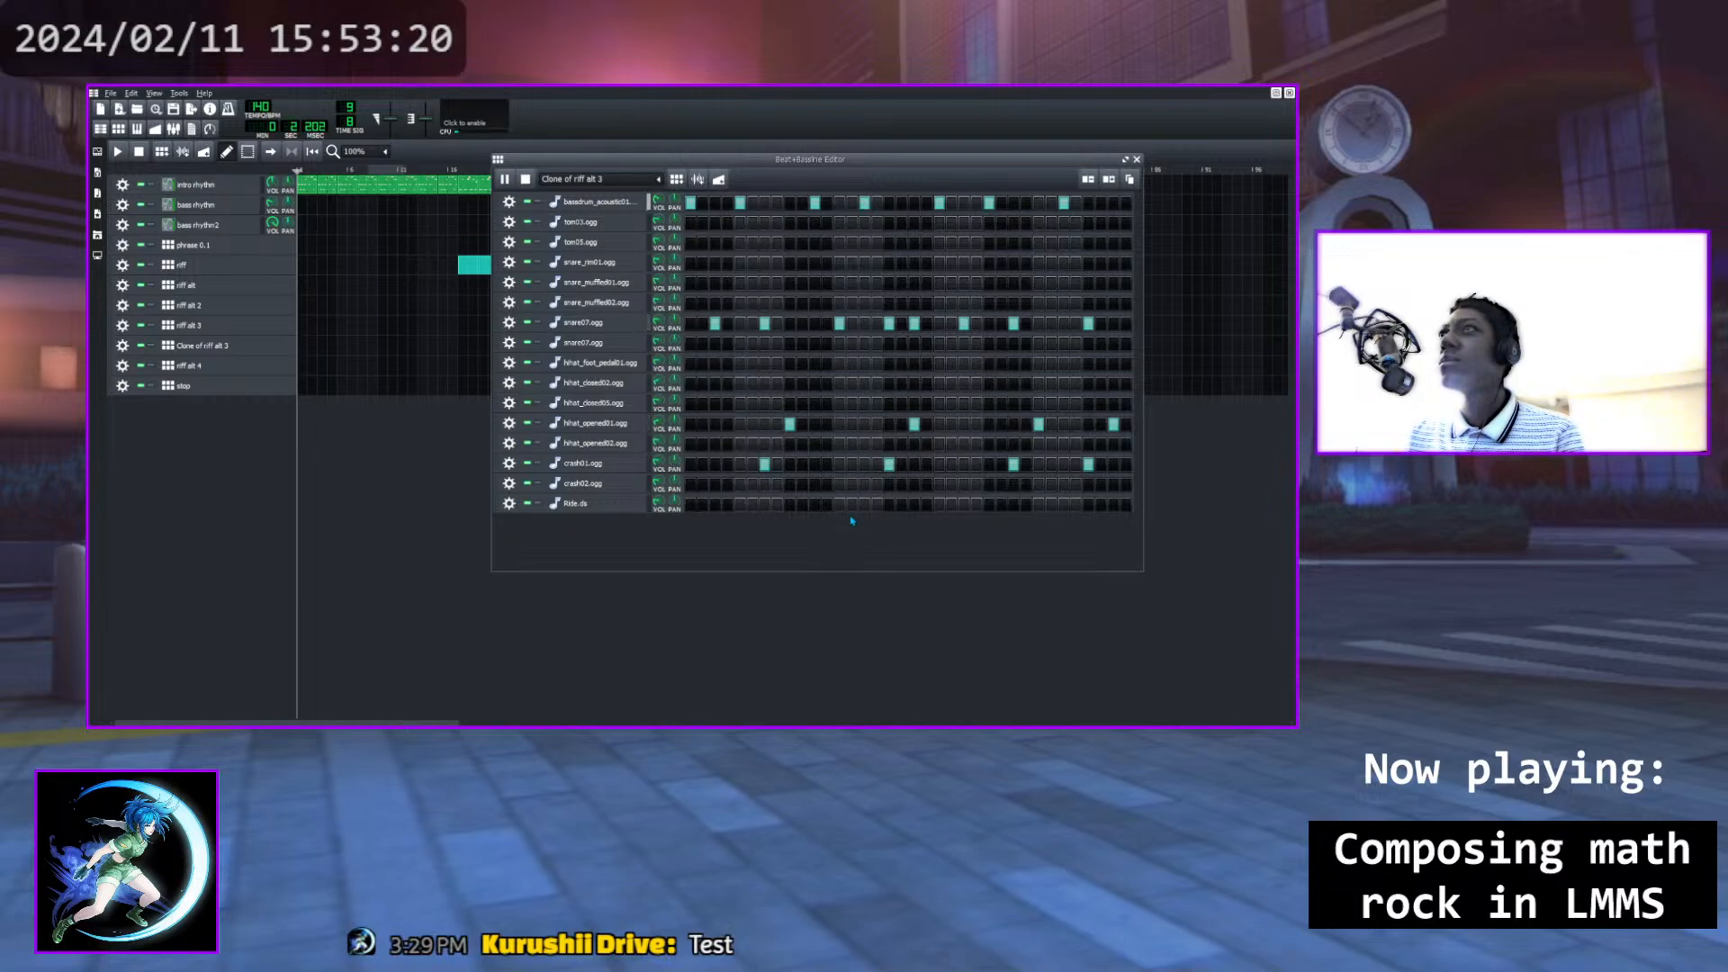
click(715, 424)
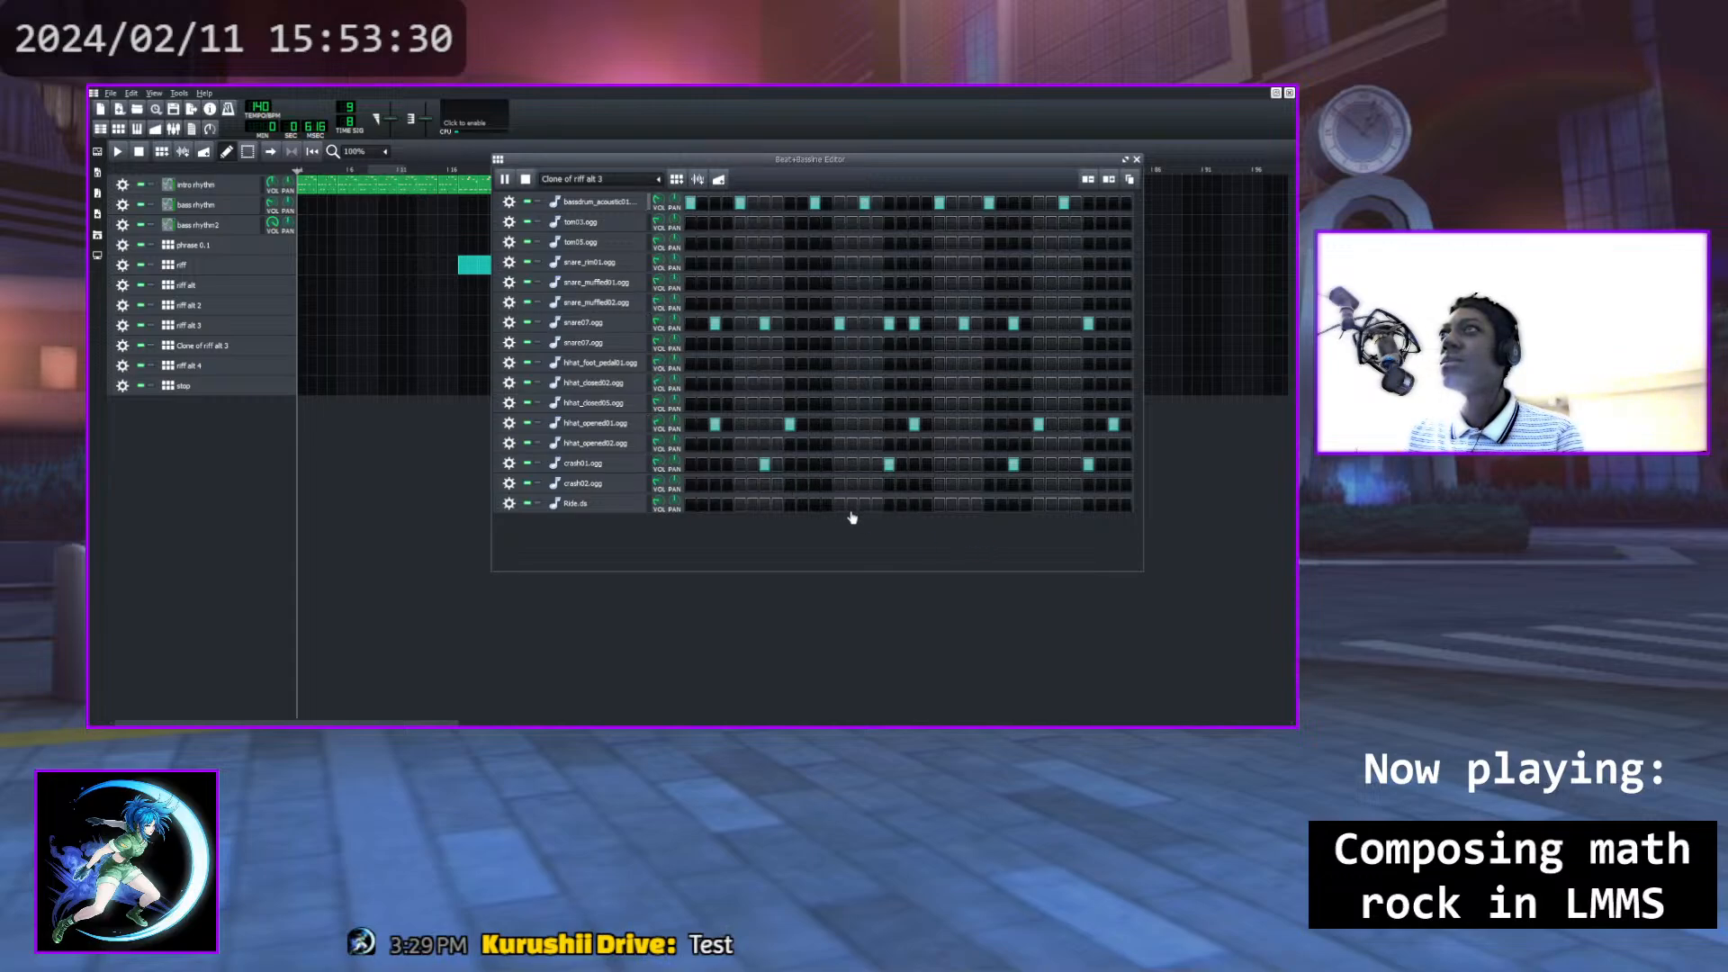
click(840, 427)
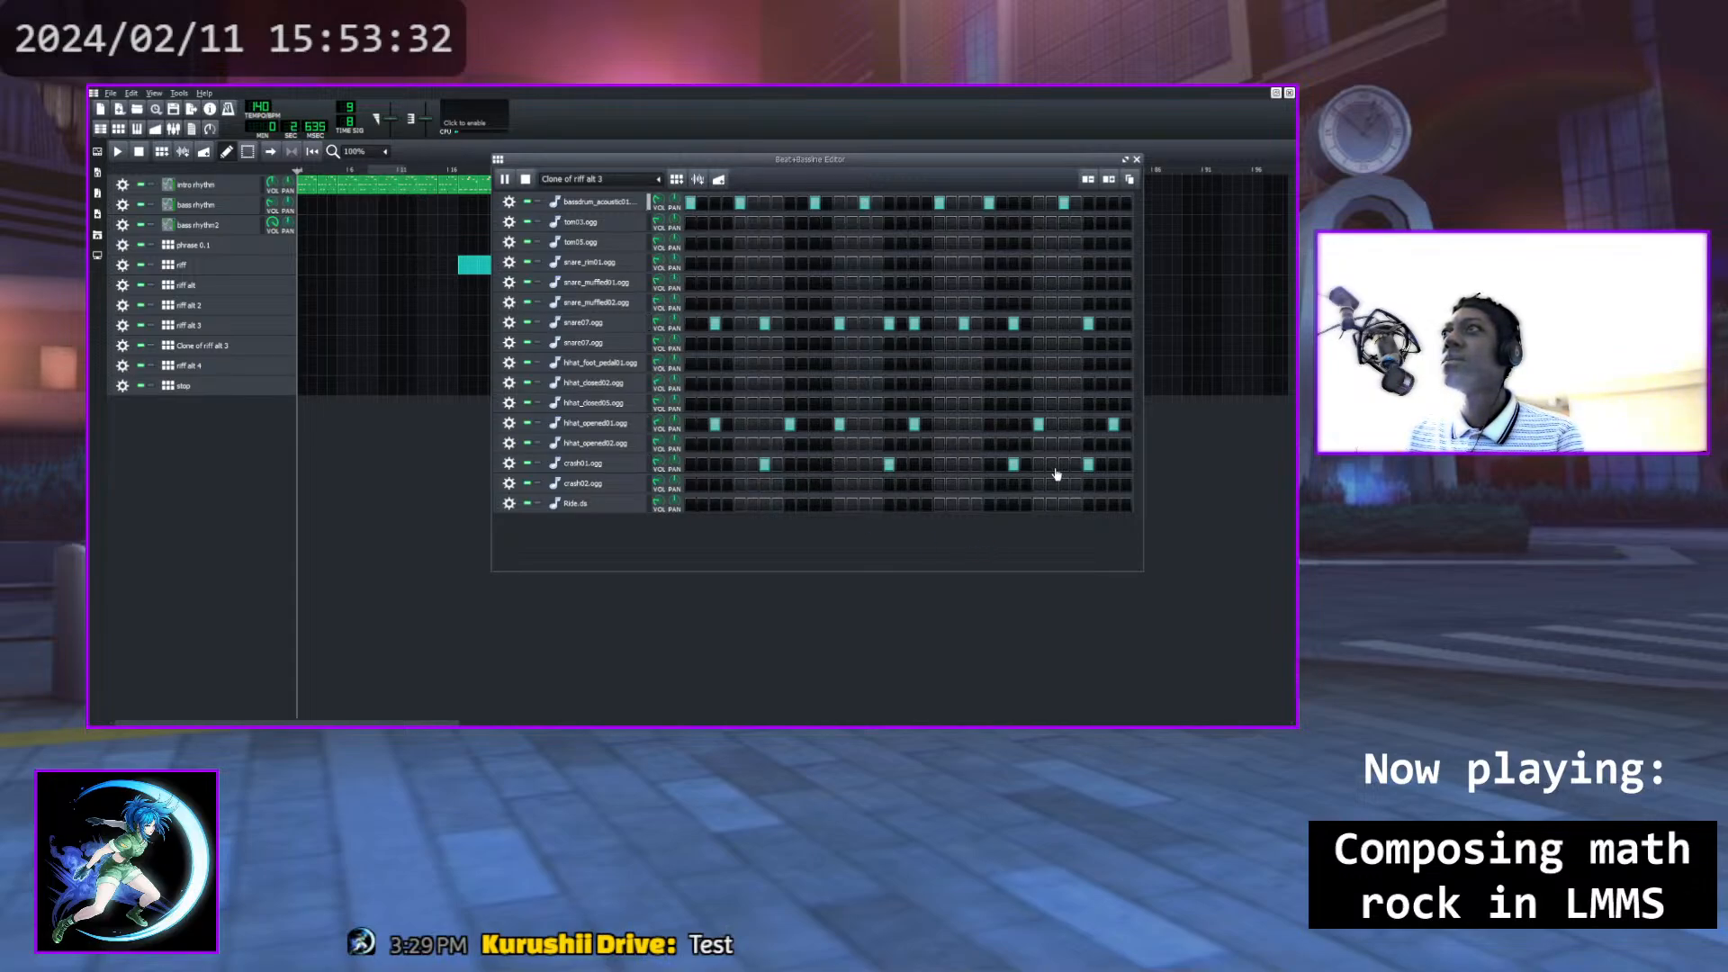
click(964, 425)
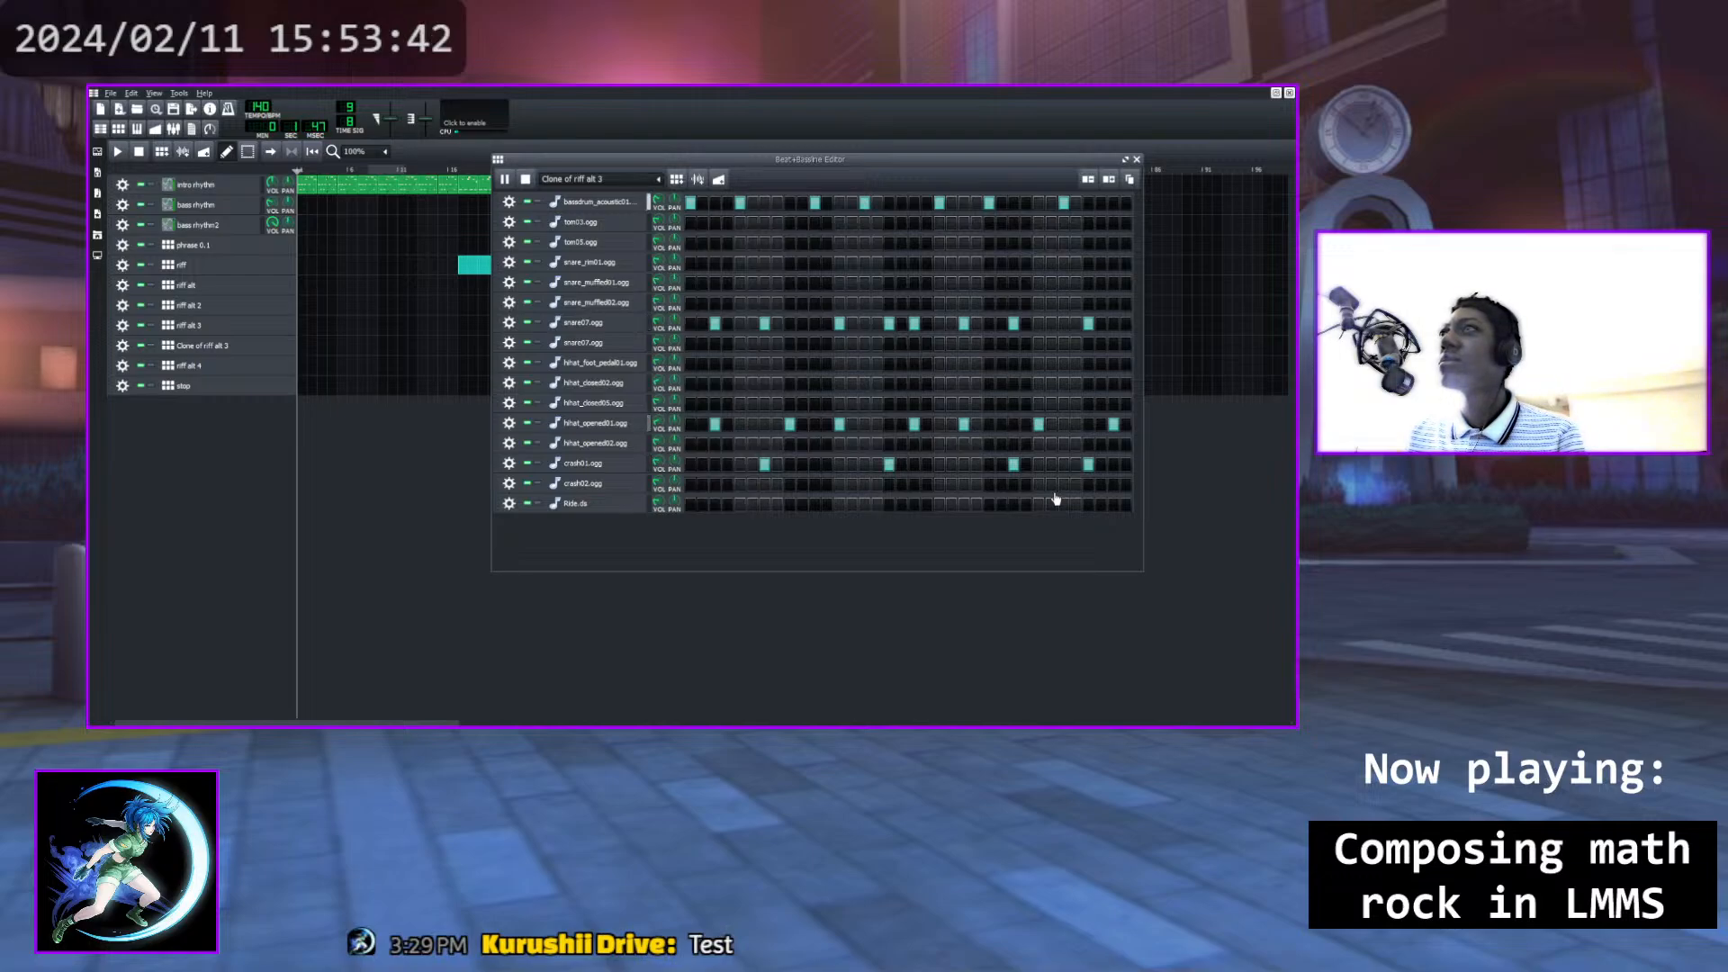
Try foot-pedal and closed hi-hat hits on step 5 of the clone during playback, and remove them
click(740, 383)
click(739, 363)
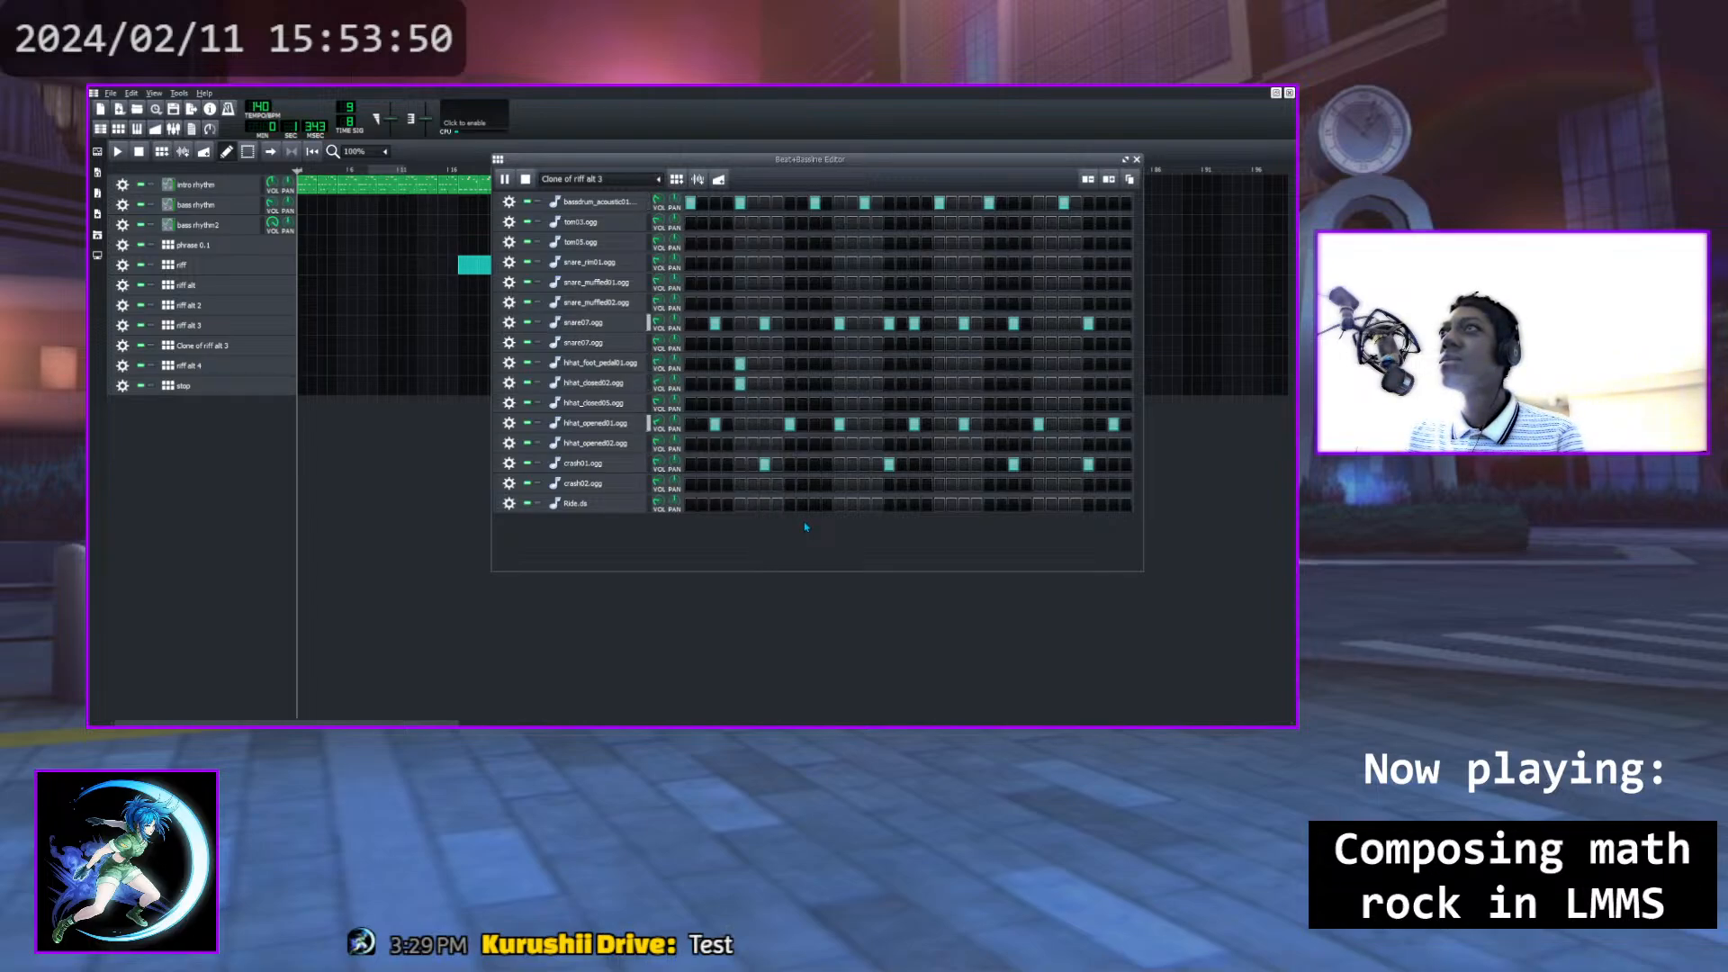
click(740, 384)
click(740, 363)
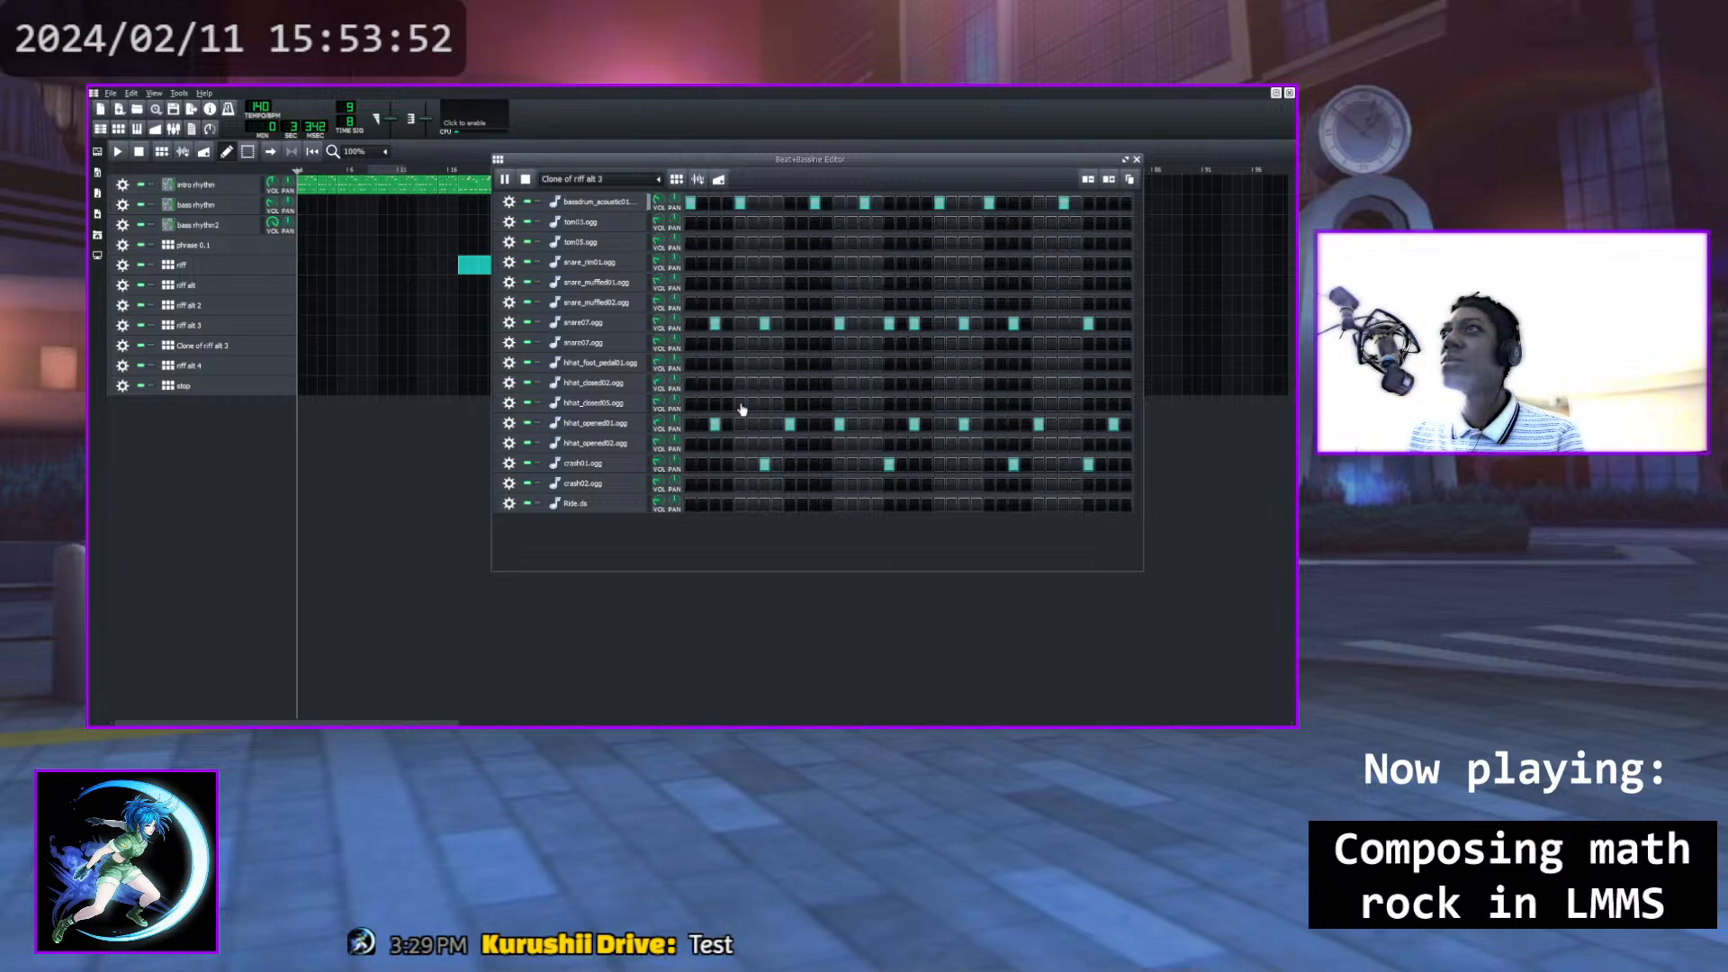
click(739, 404)
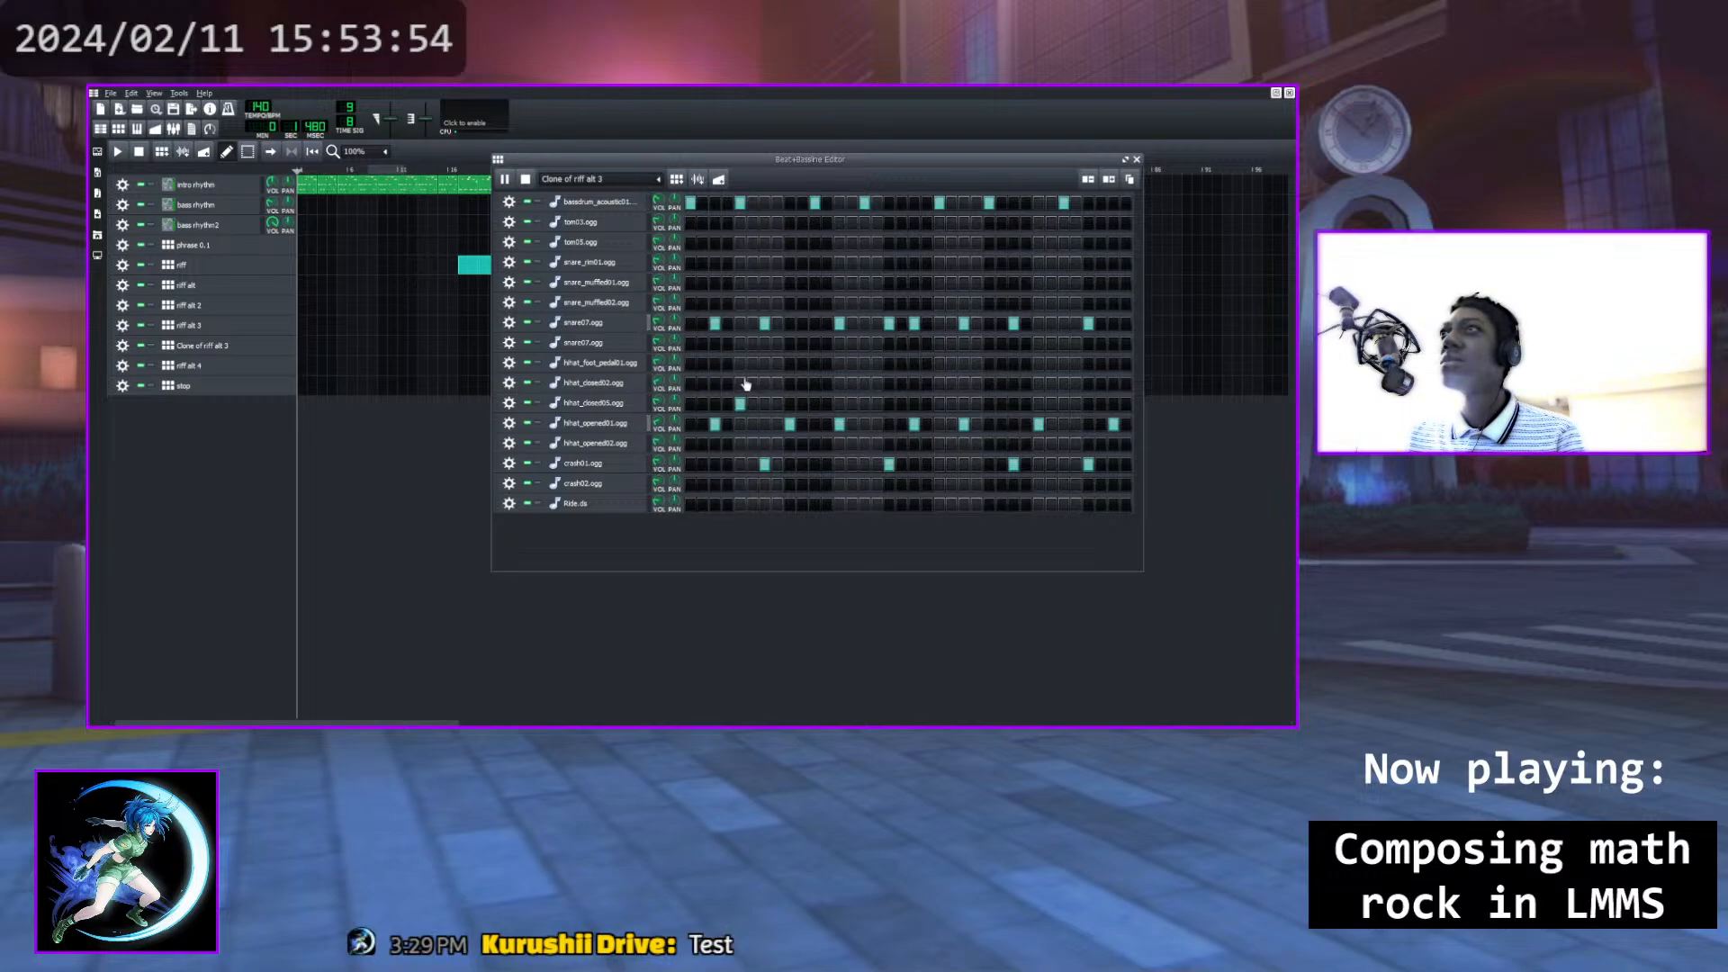
click(740, 404)
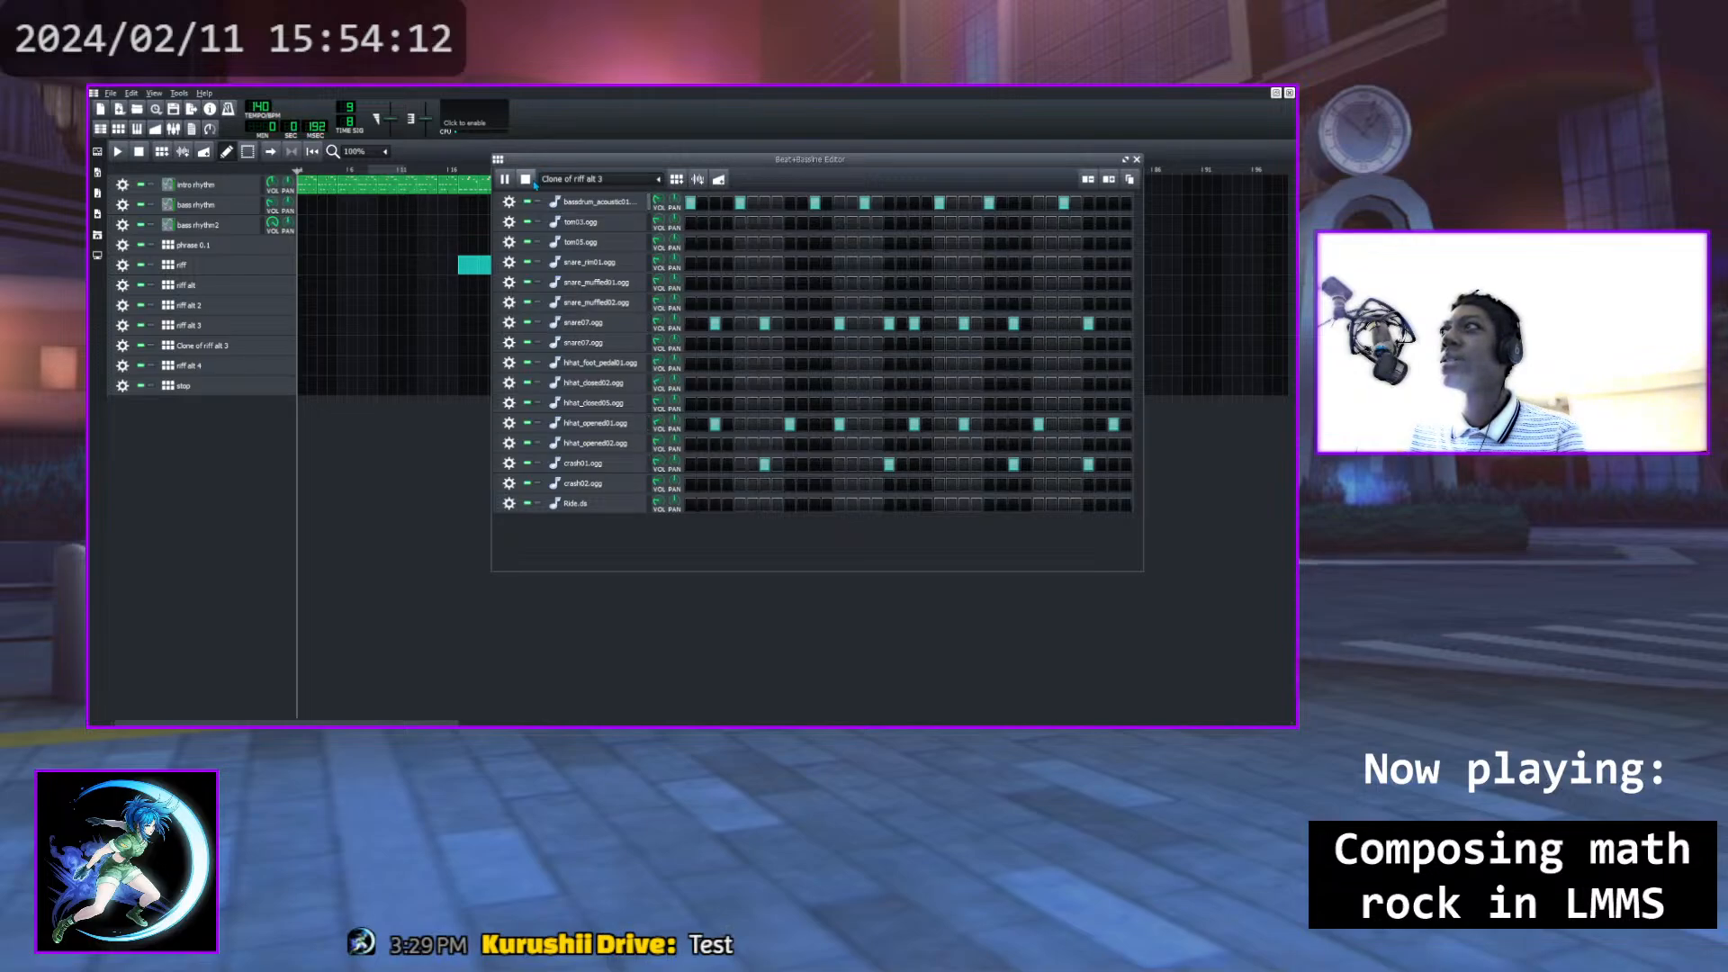
Stop and close the pattern, then delete the clone's earlier blocks and riff alt 3's later blocks so the clone plays only the second passage
click(526, 178)
click(1137, 160)
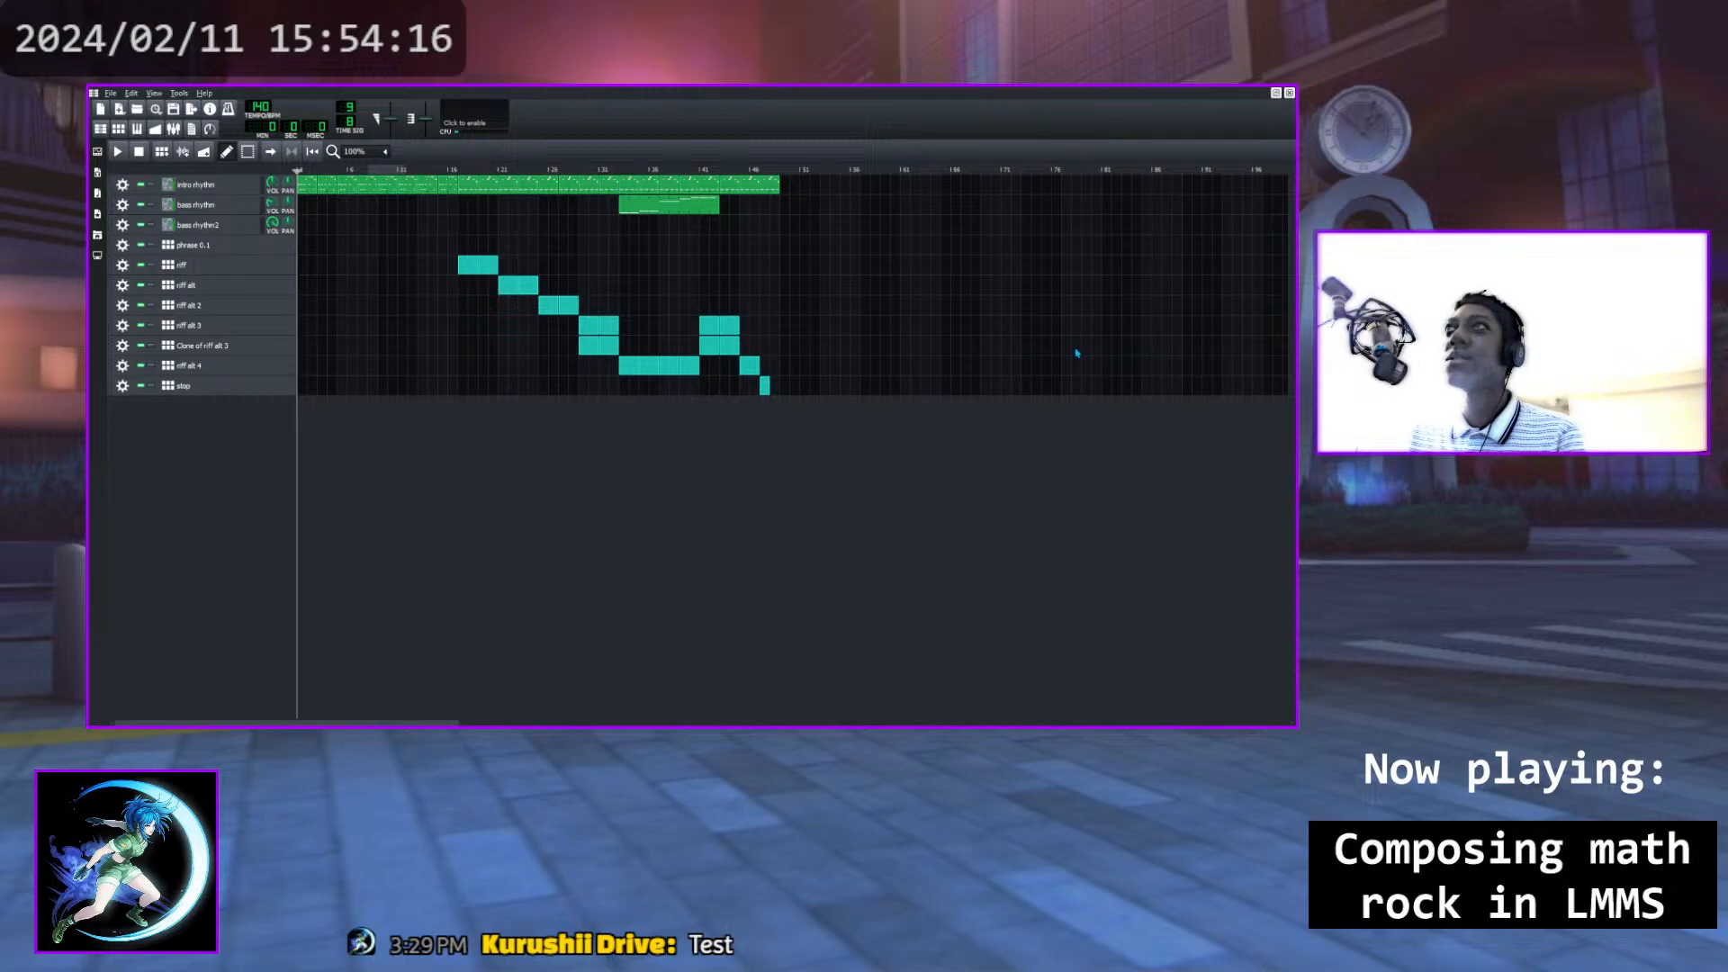
middle_click(591, 351)
middle_click(608, 348)
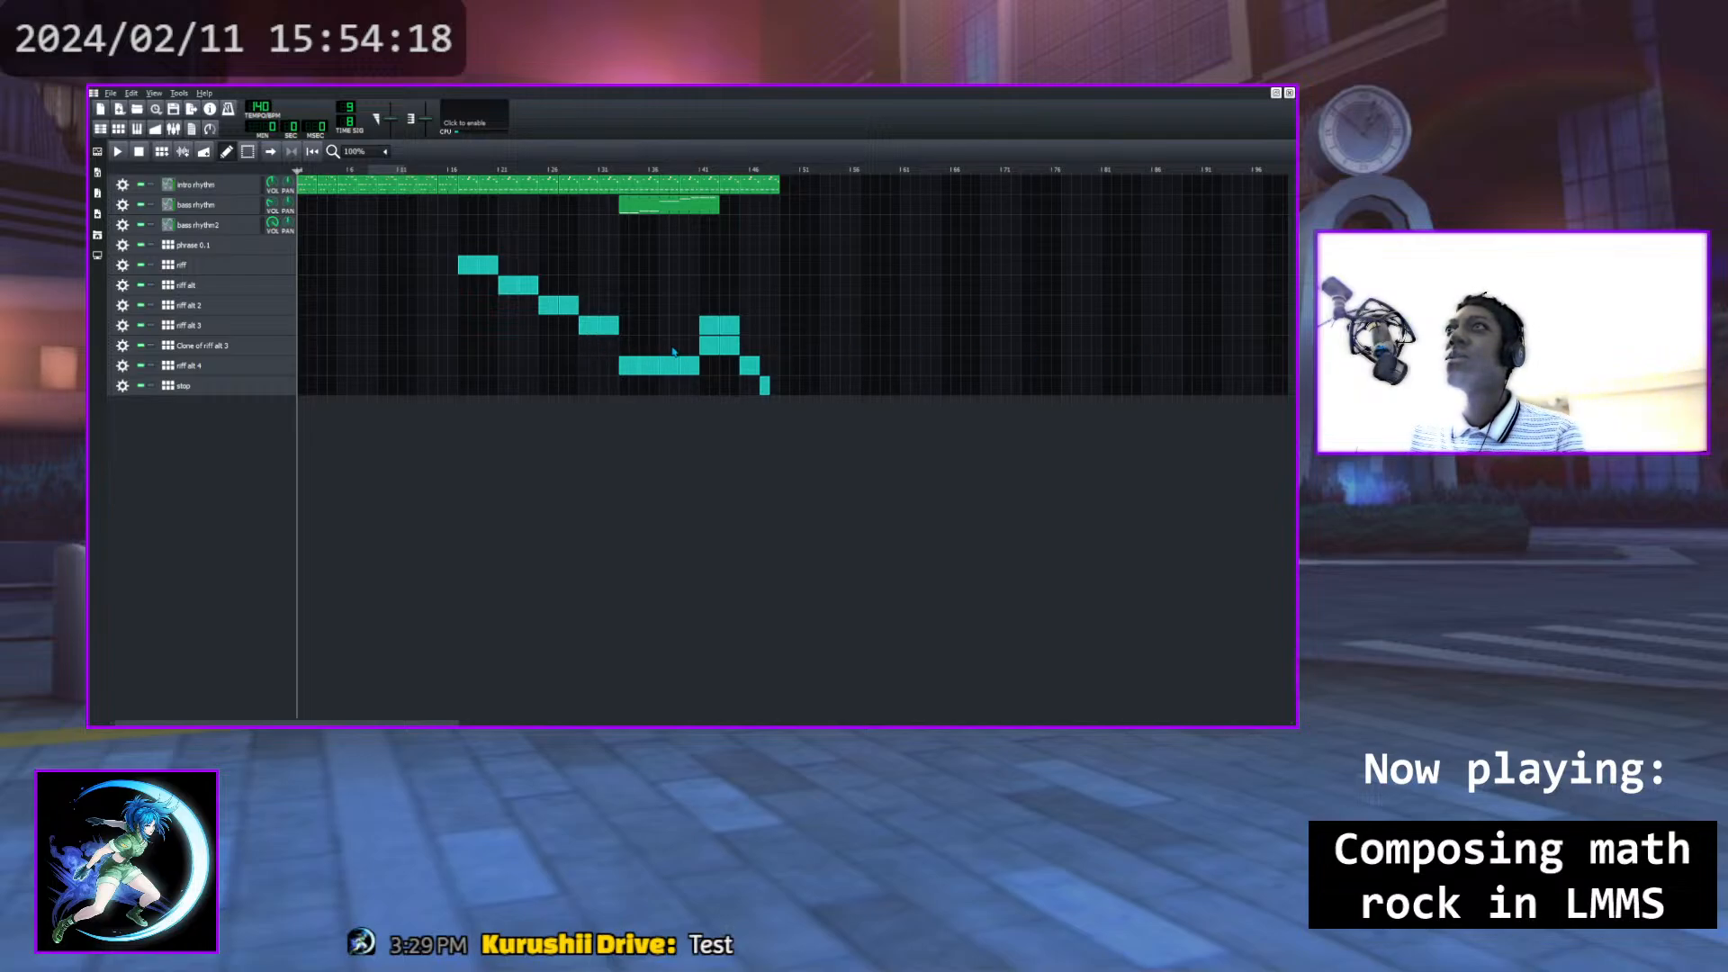
middle_click(711, 325)
middle_click(727, 326)
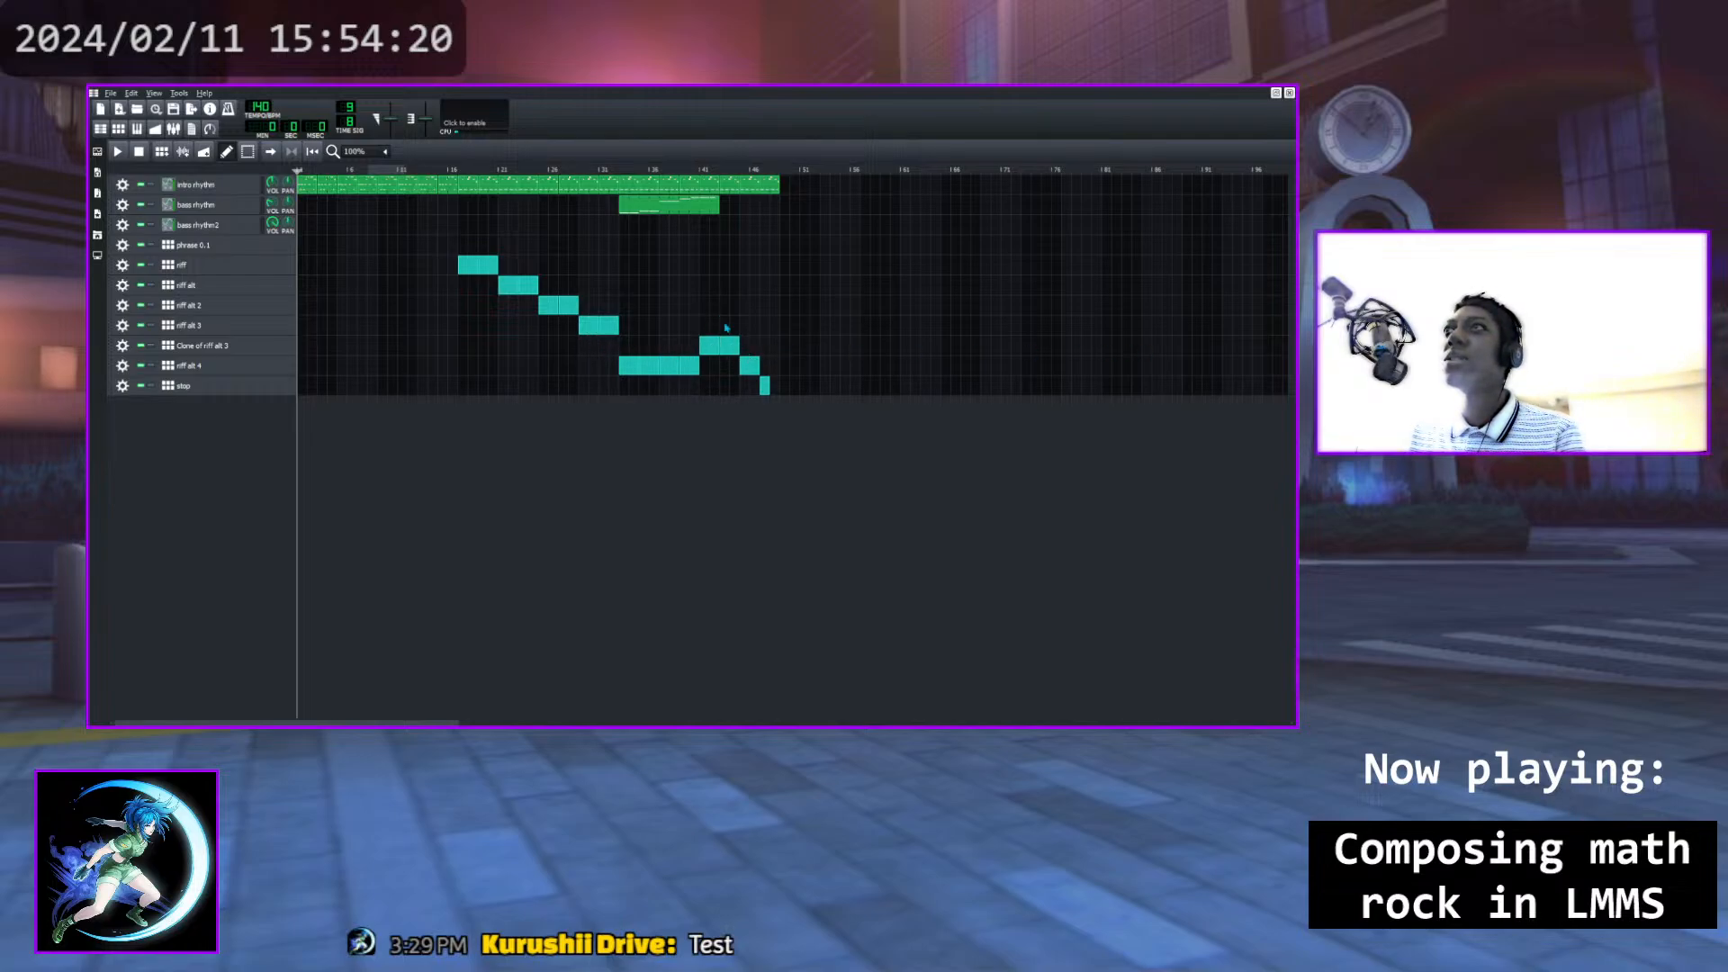
Play the song from the end of the riff alt 3 section into the cloned section, and stop playback
click(608, 171)
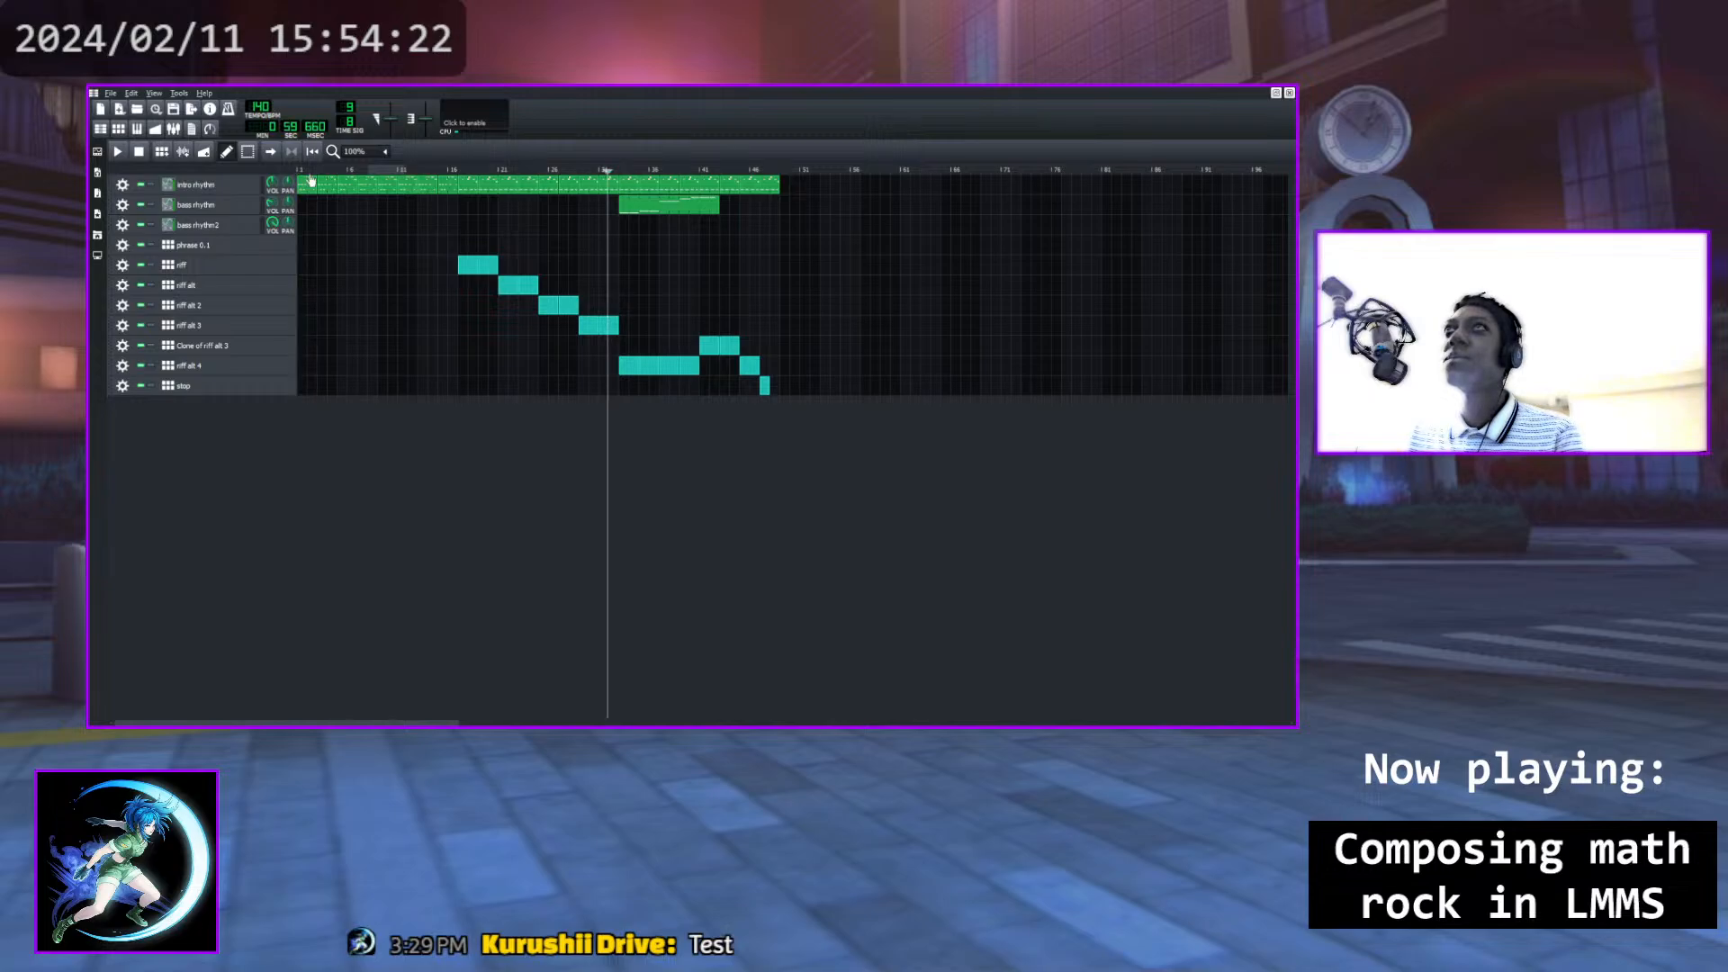
click(123, 154)
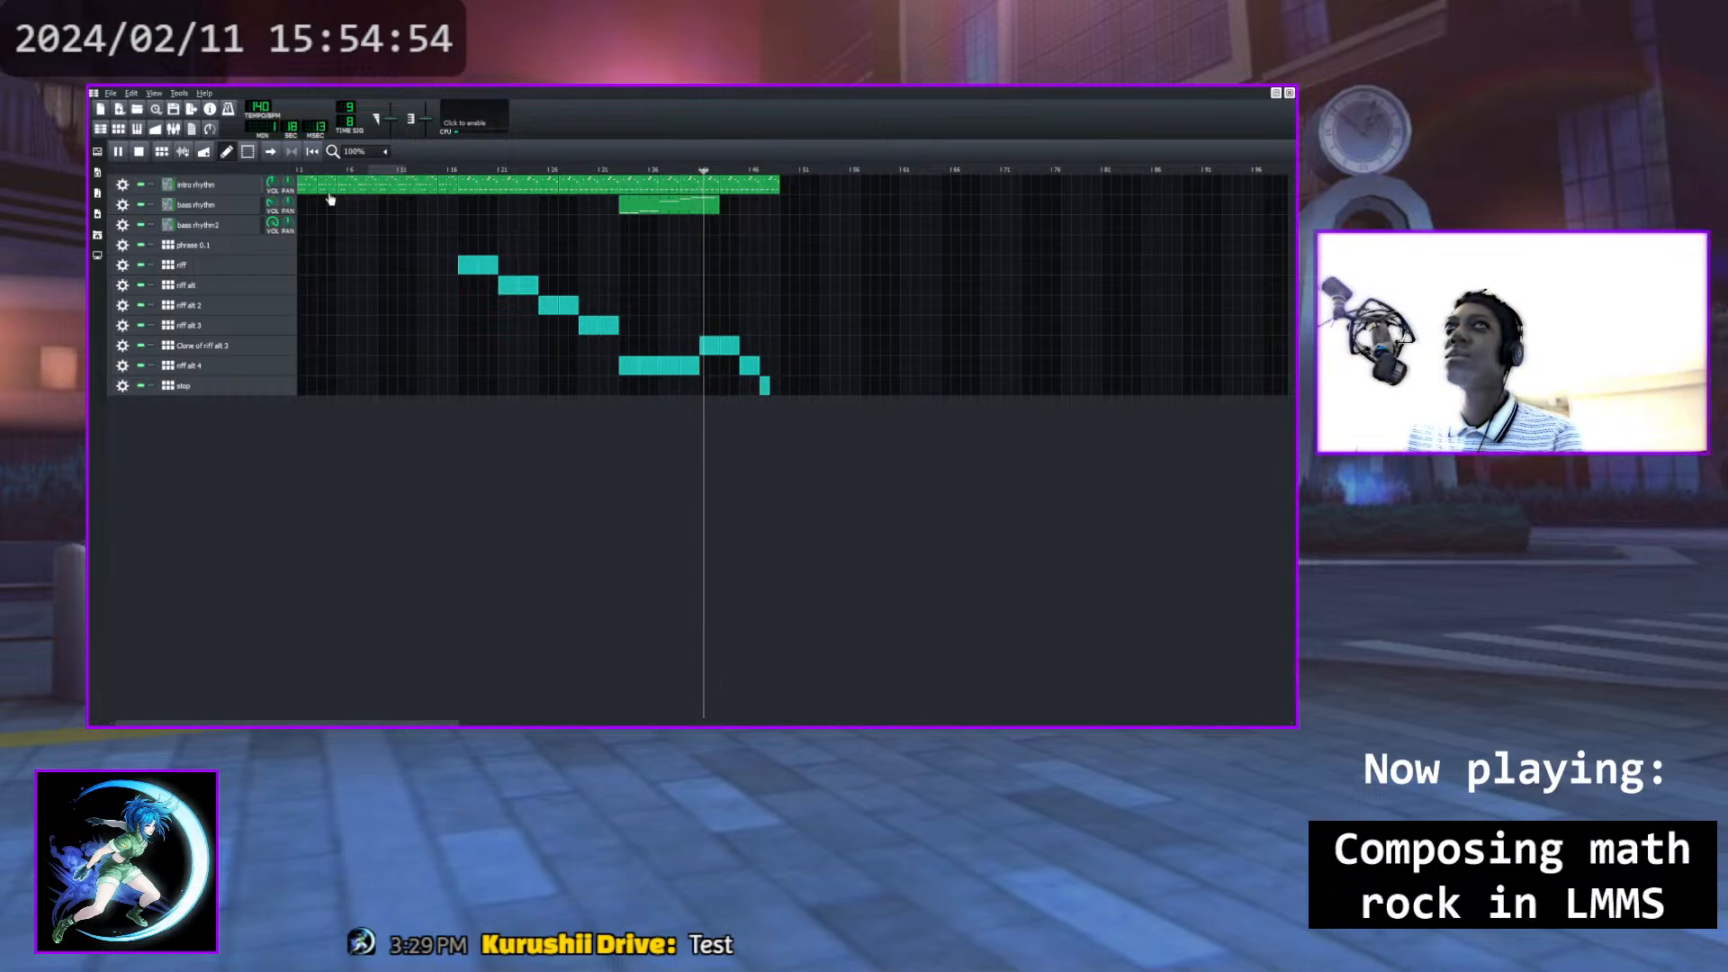
click(139, 151)
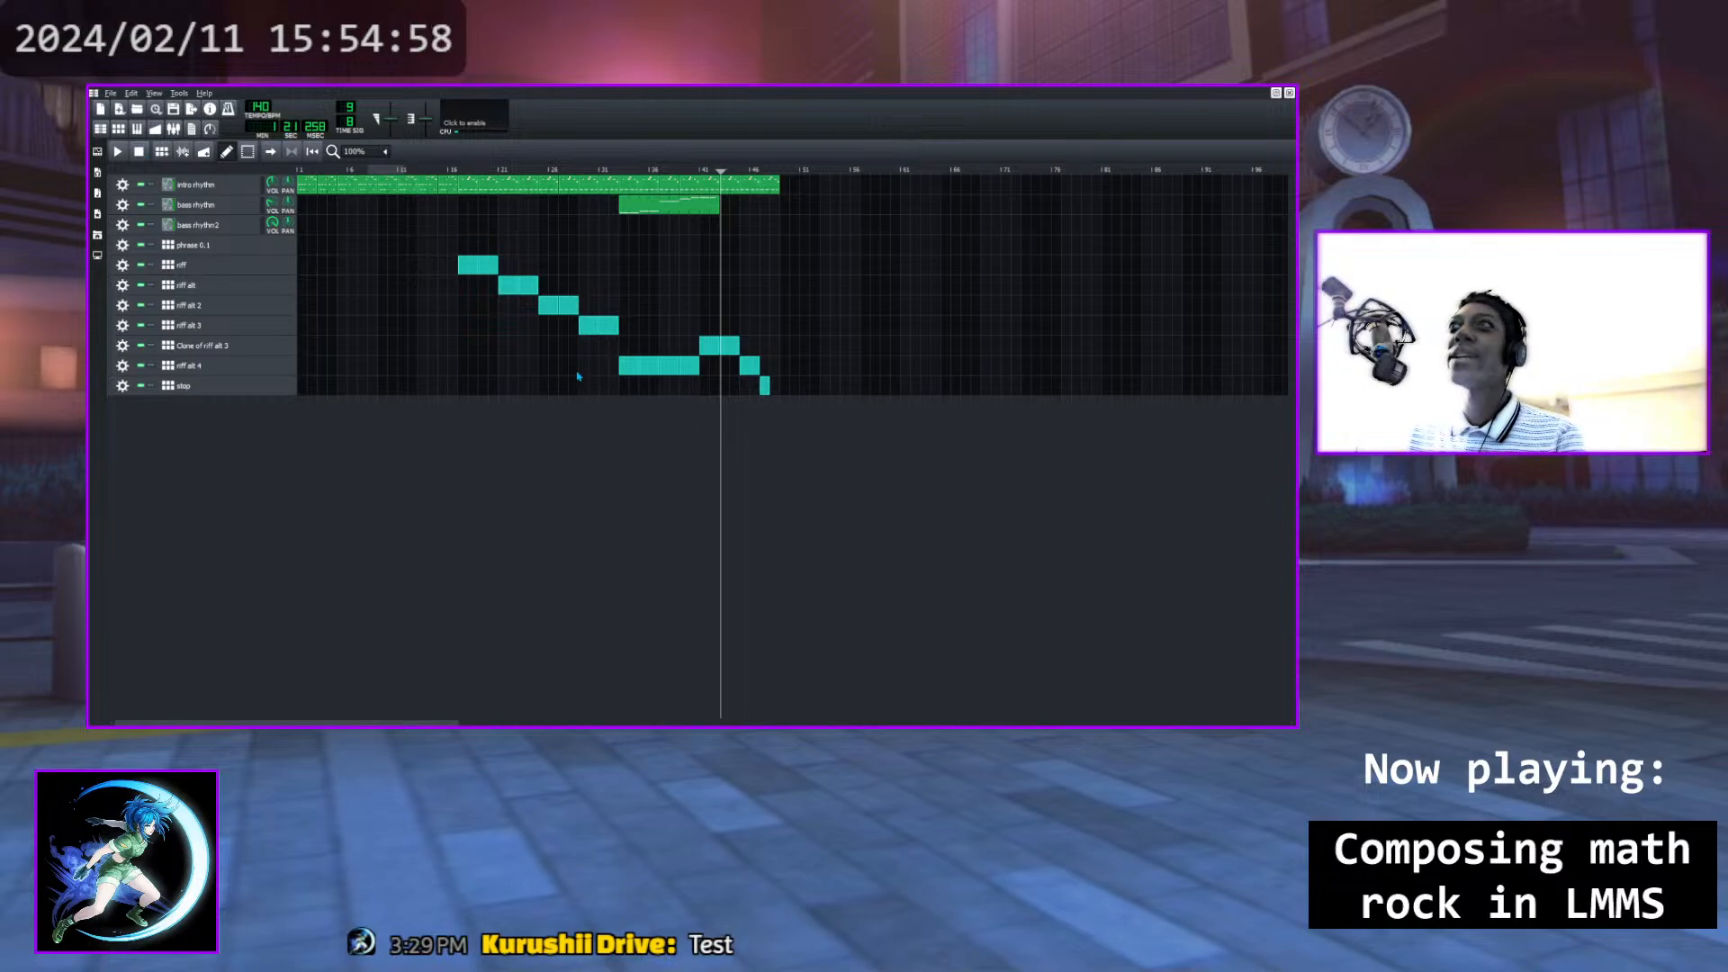
Reopen the Clone of riff alt 3 pattern, listen to it, and stop playback
click(209, 345)
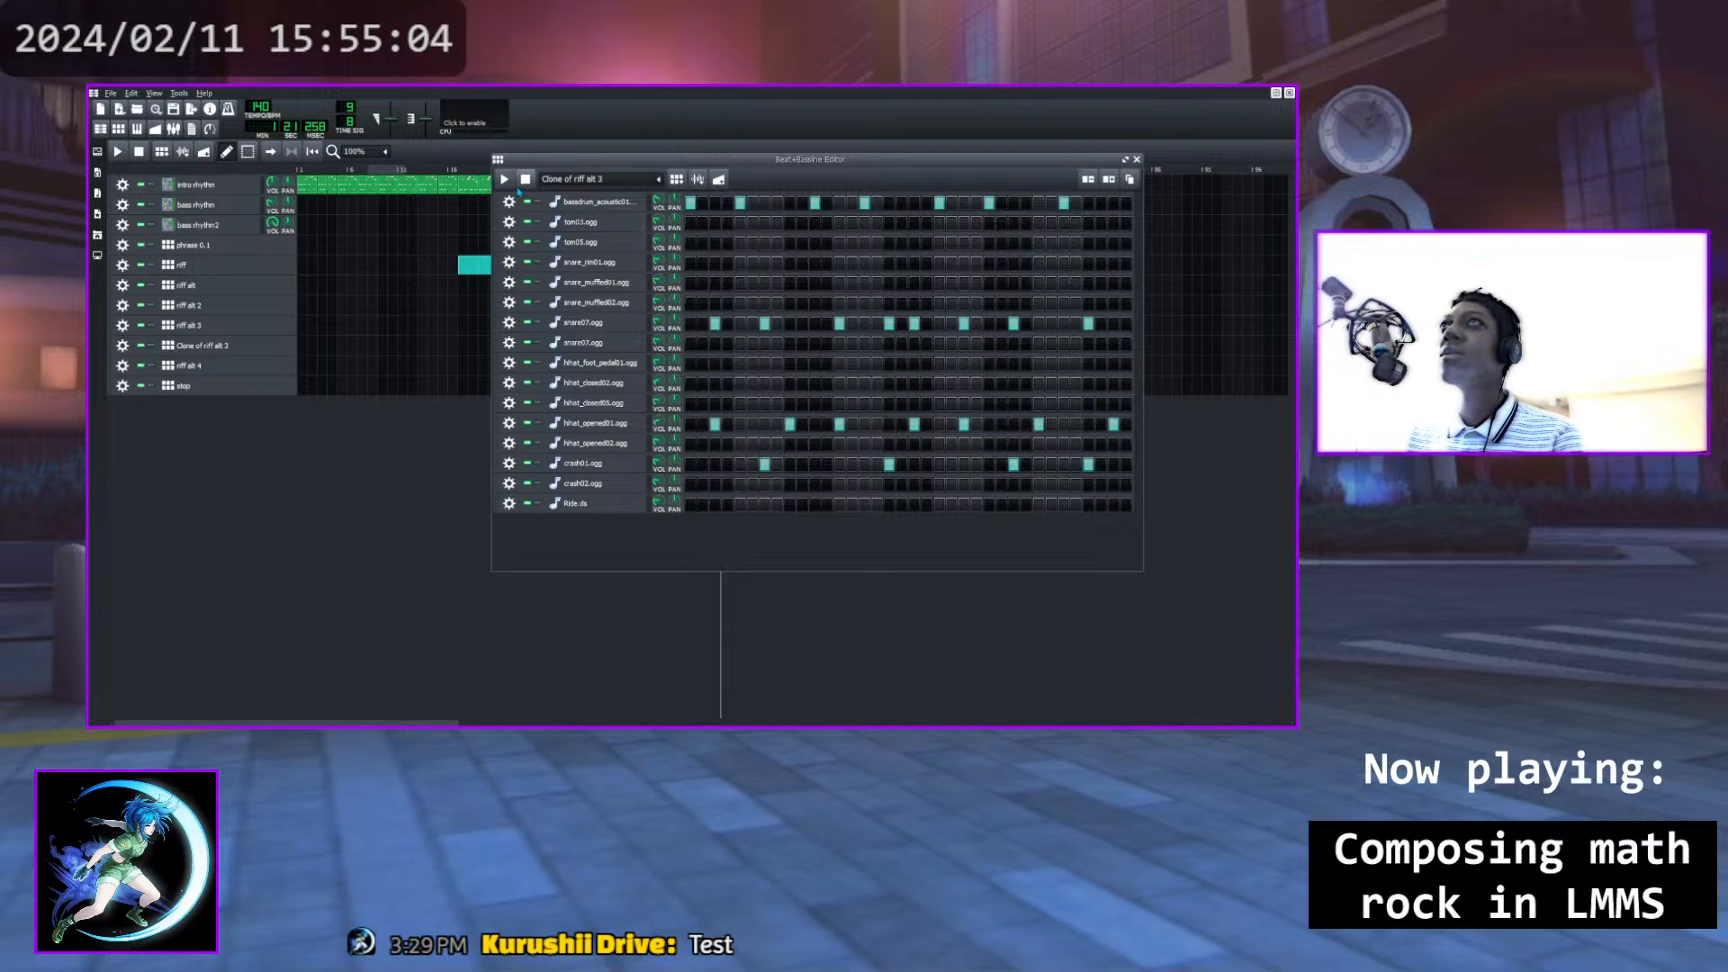
click(509, 180)
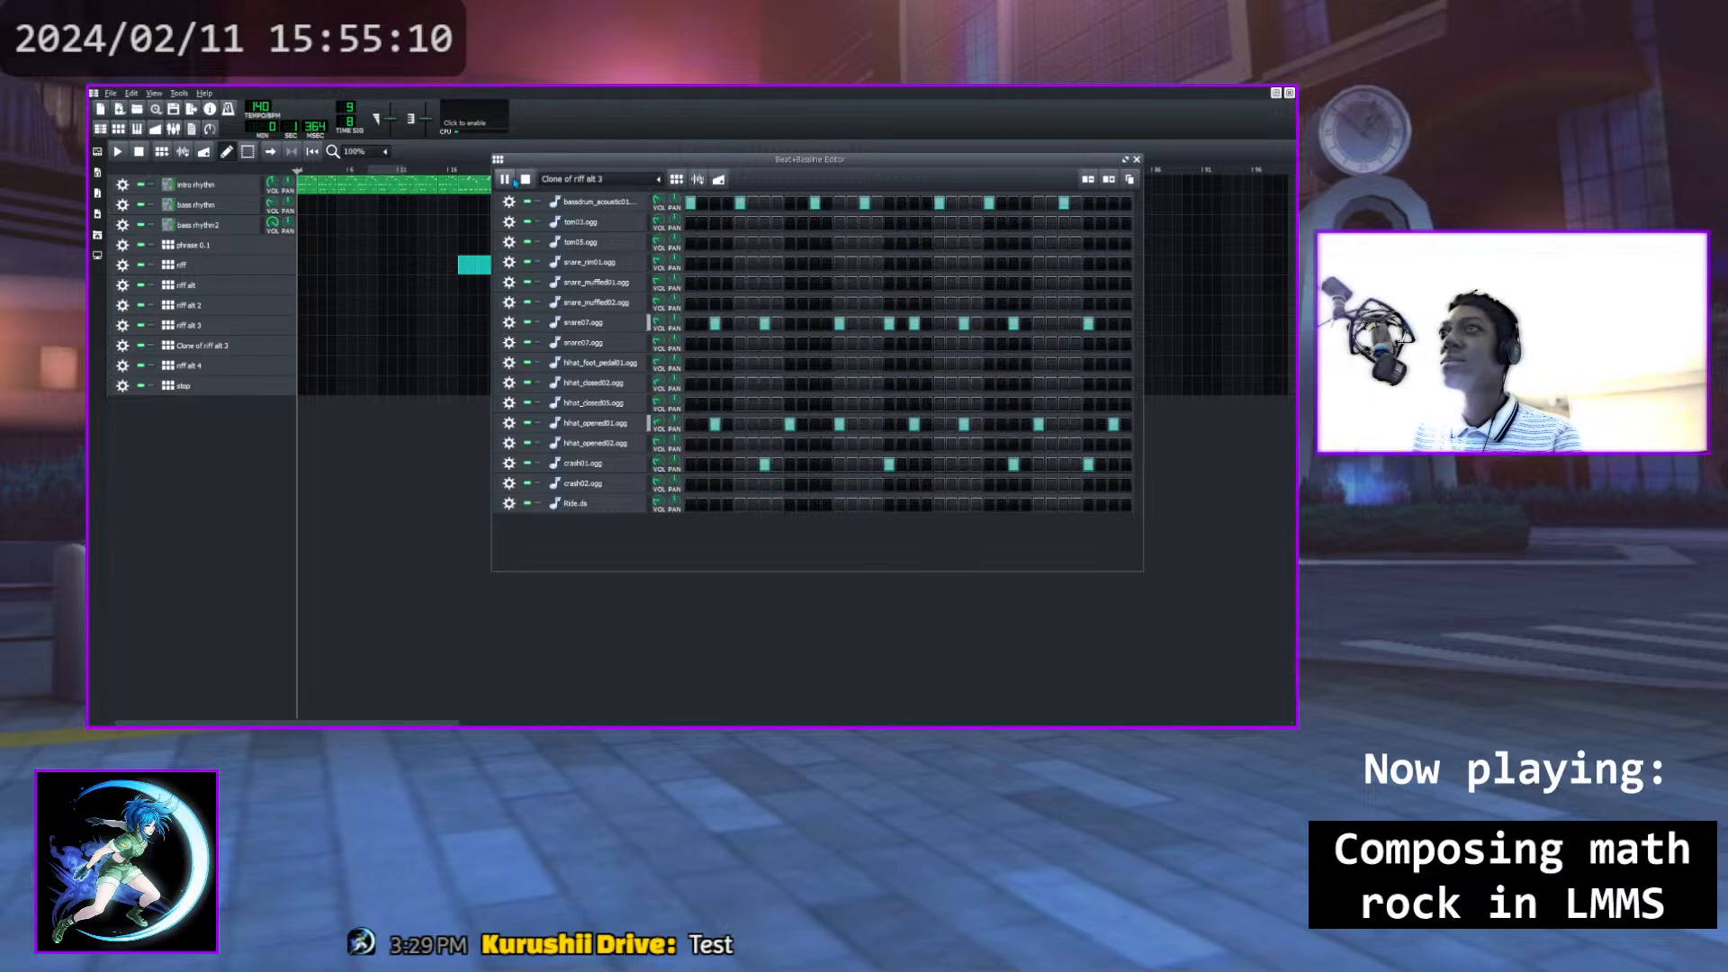
click(514, 180)
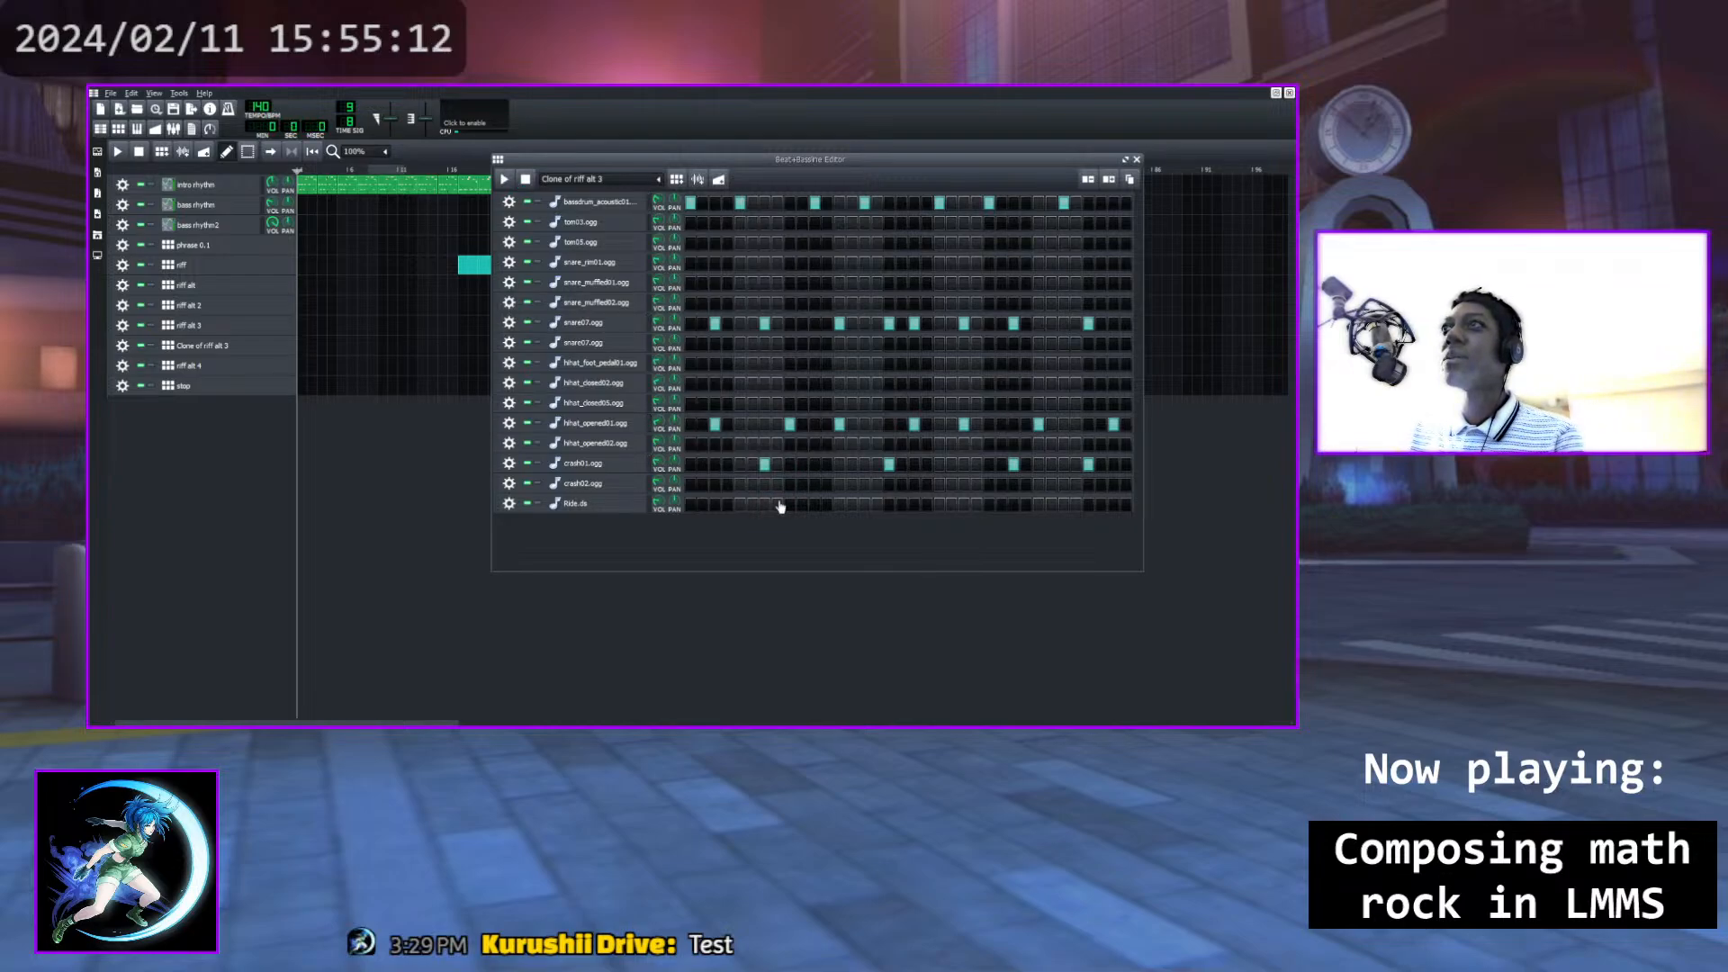
Replace the clone's crash01.ogg hits on steps 7, 17, 27 and 33 with crash02.ogg hits and listen to the pattern
click(764, 484)
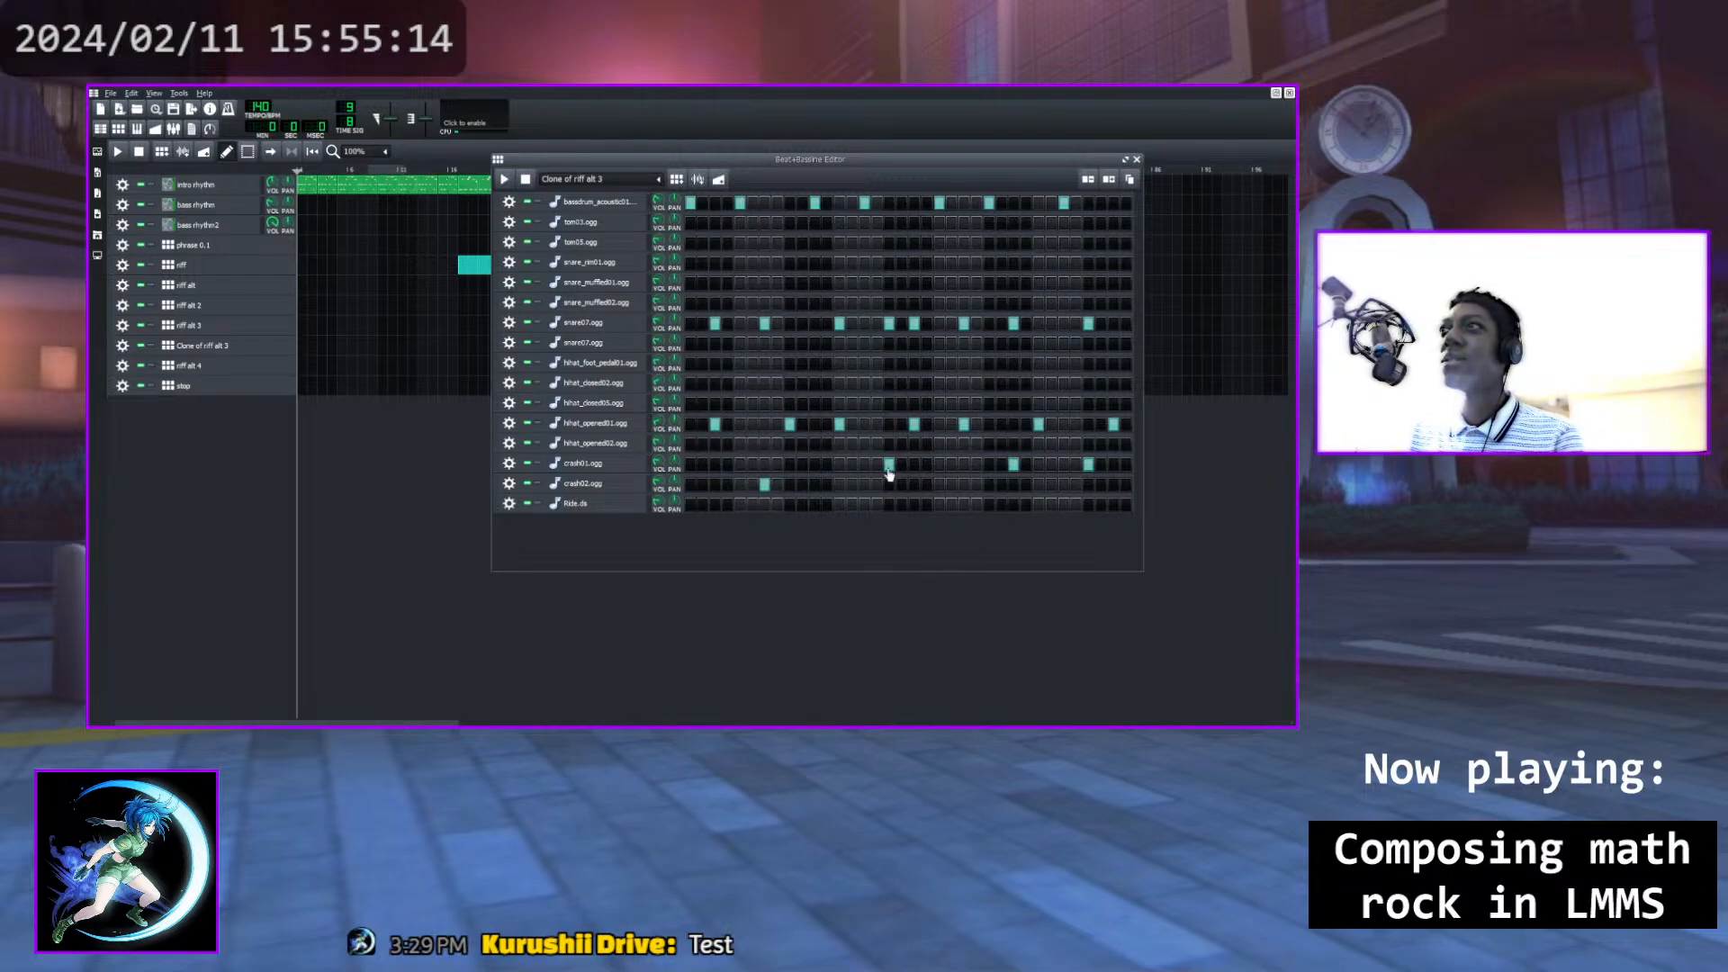
click(889, 465)
click(1013, 466)
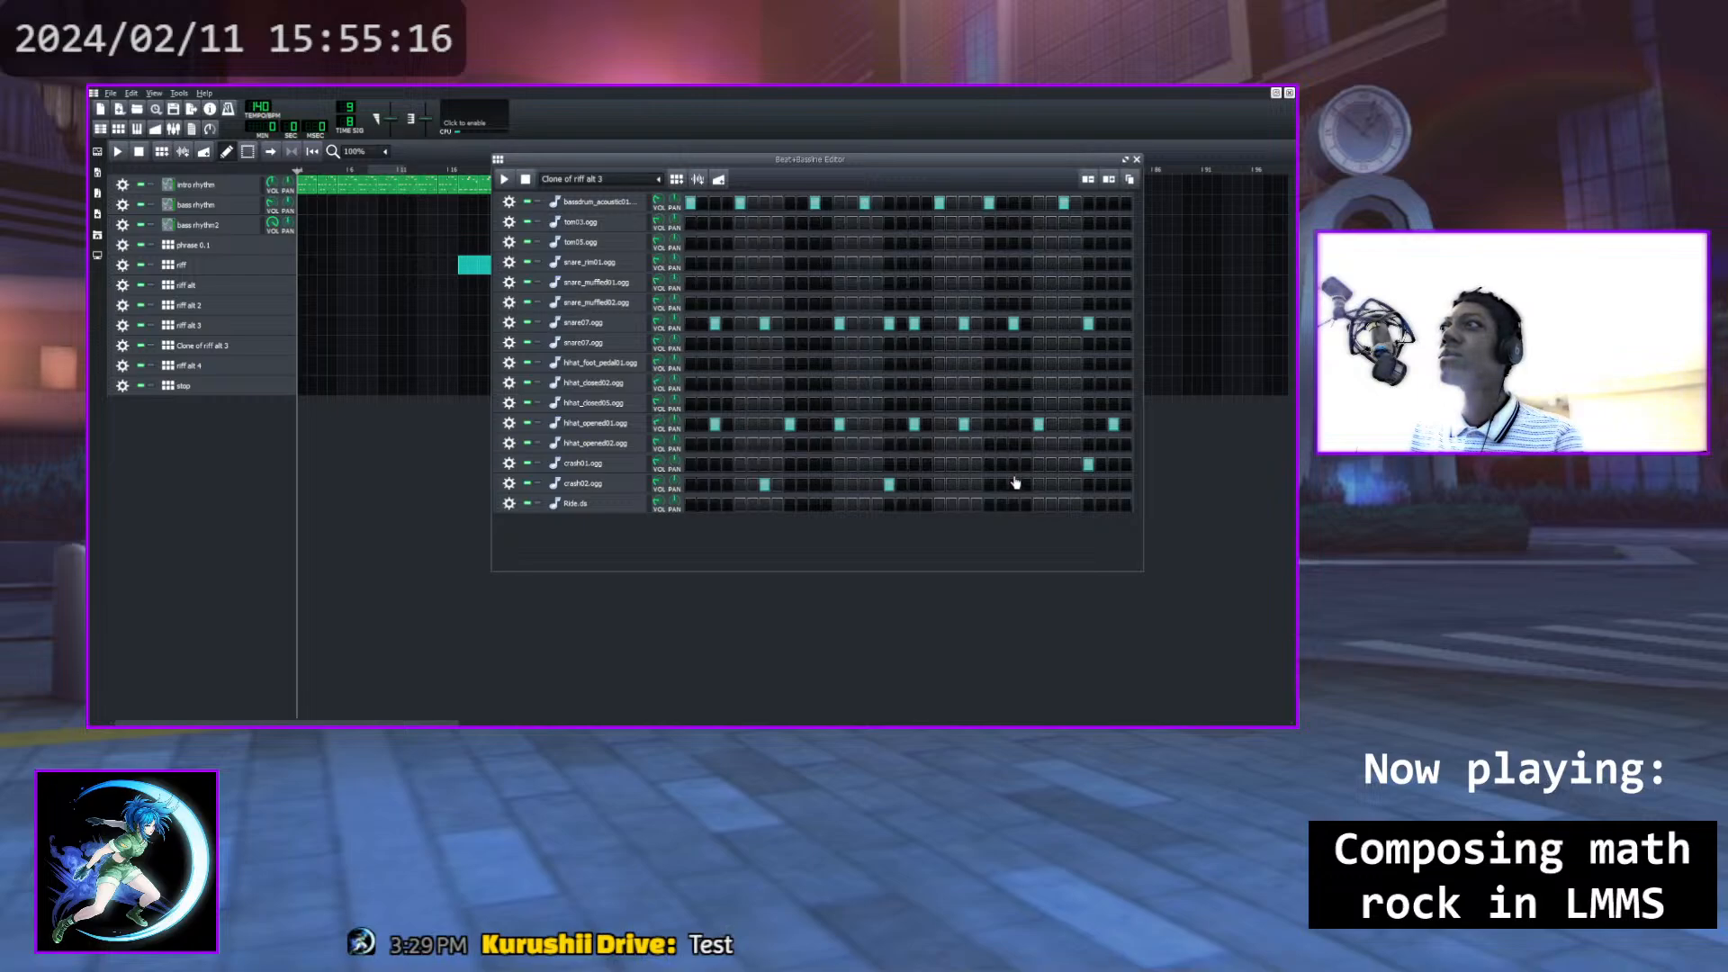
click(1088, 485)
click(1088, 466)
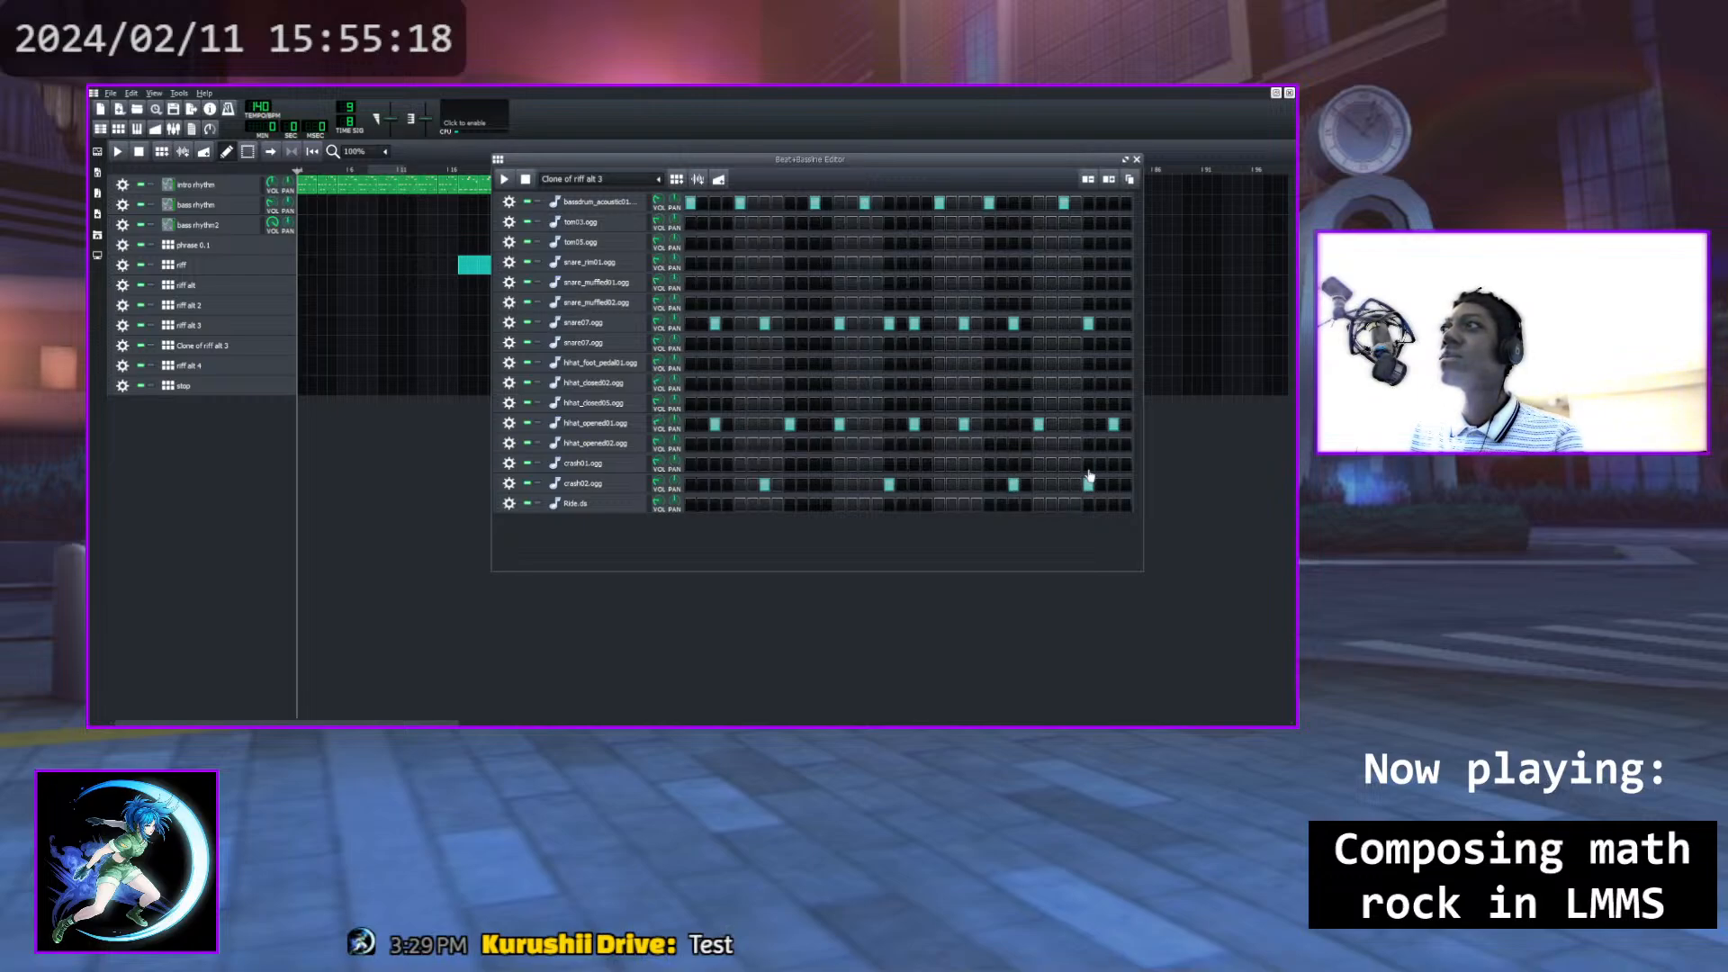
key(space)
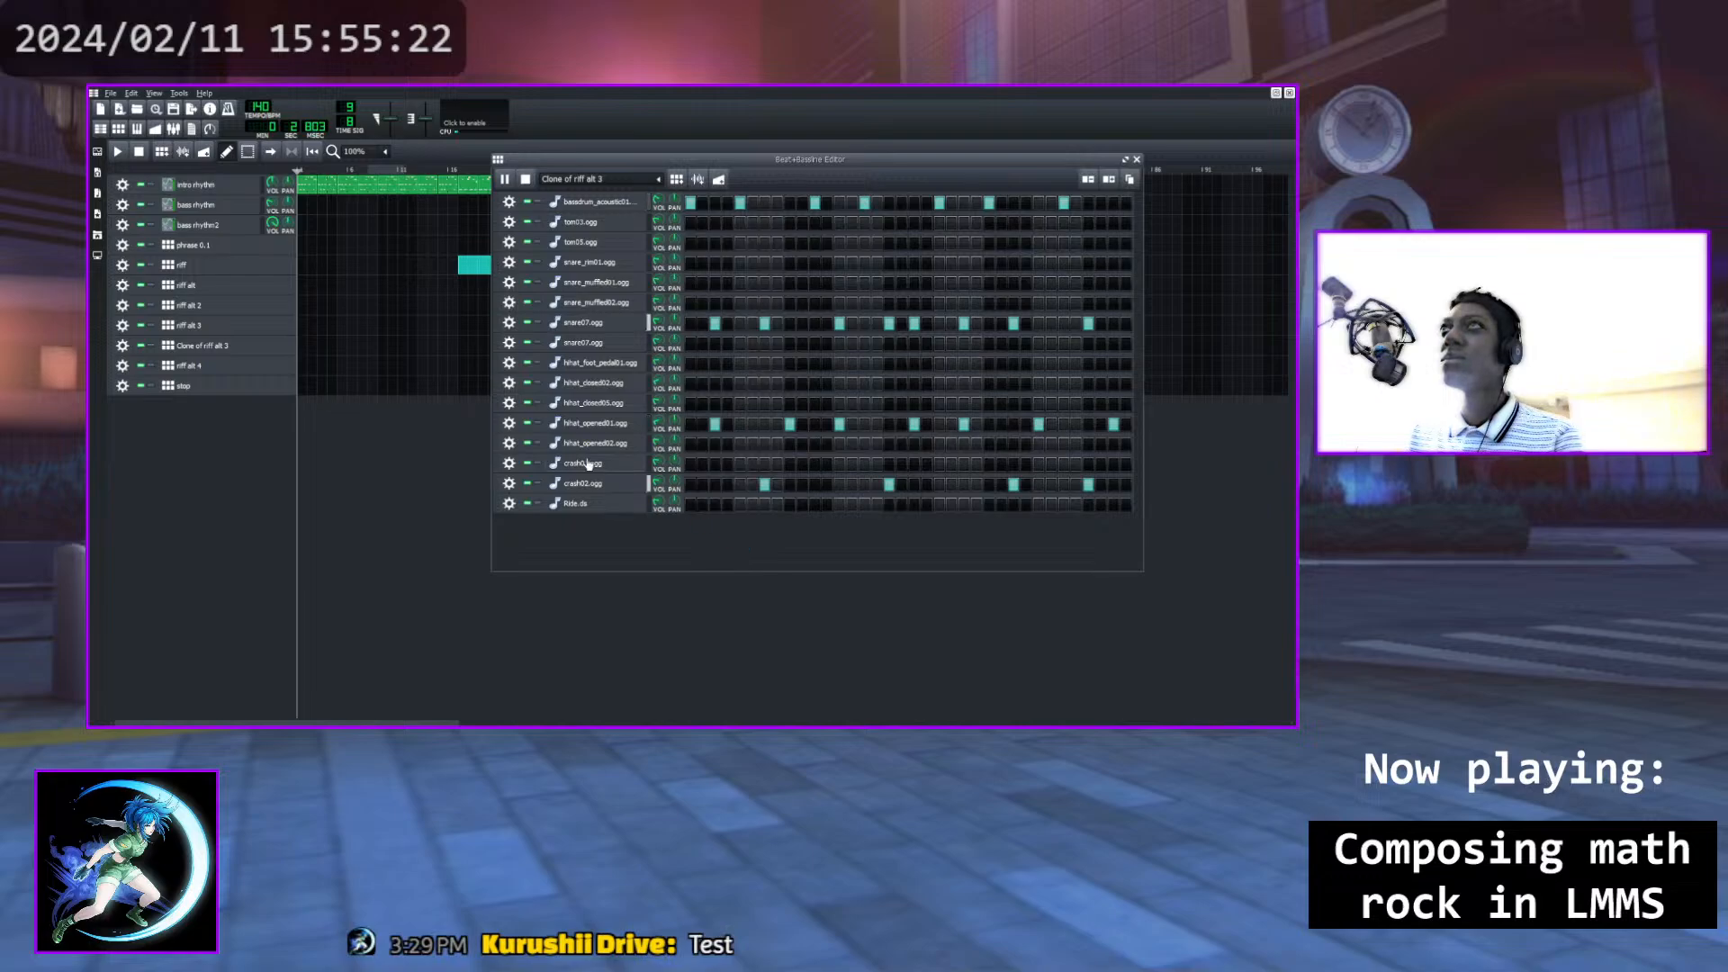
key(space)
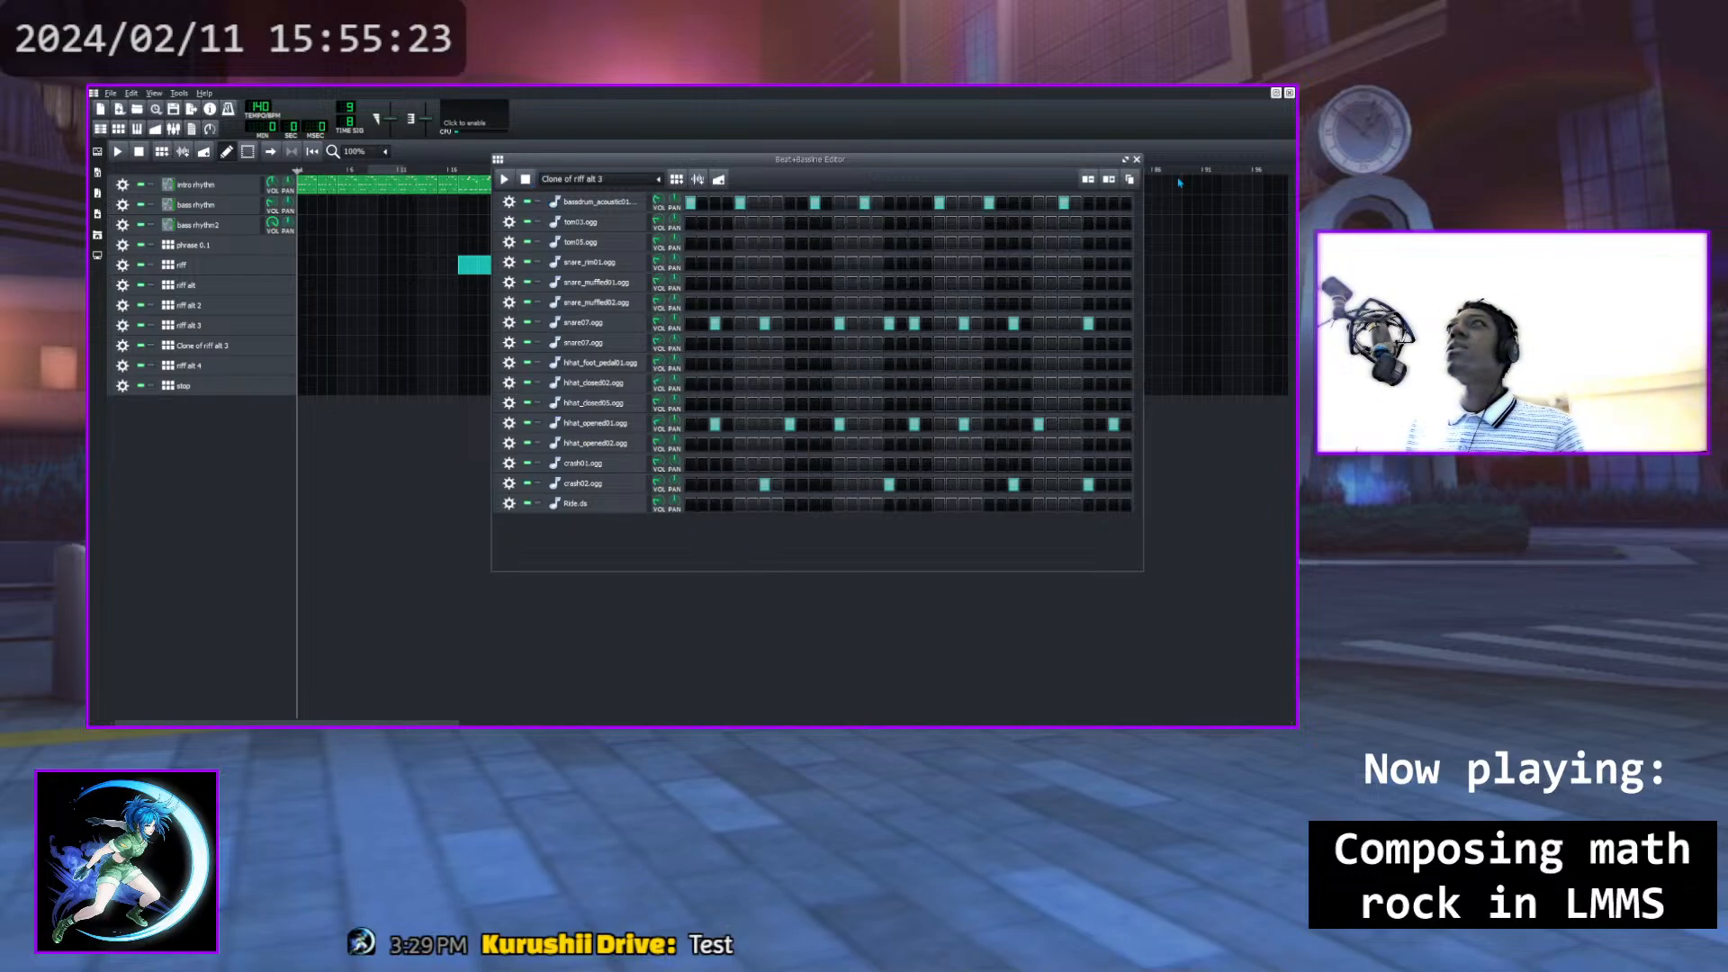
Close the pattern, play the song from the start of the cloned riff alt 3 section, and stop playback
click(1136, 159)
click(697, 172)
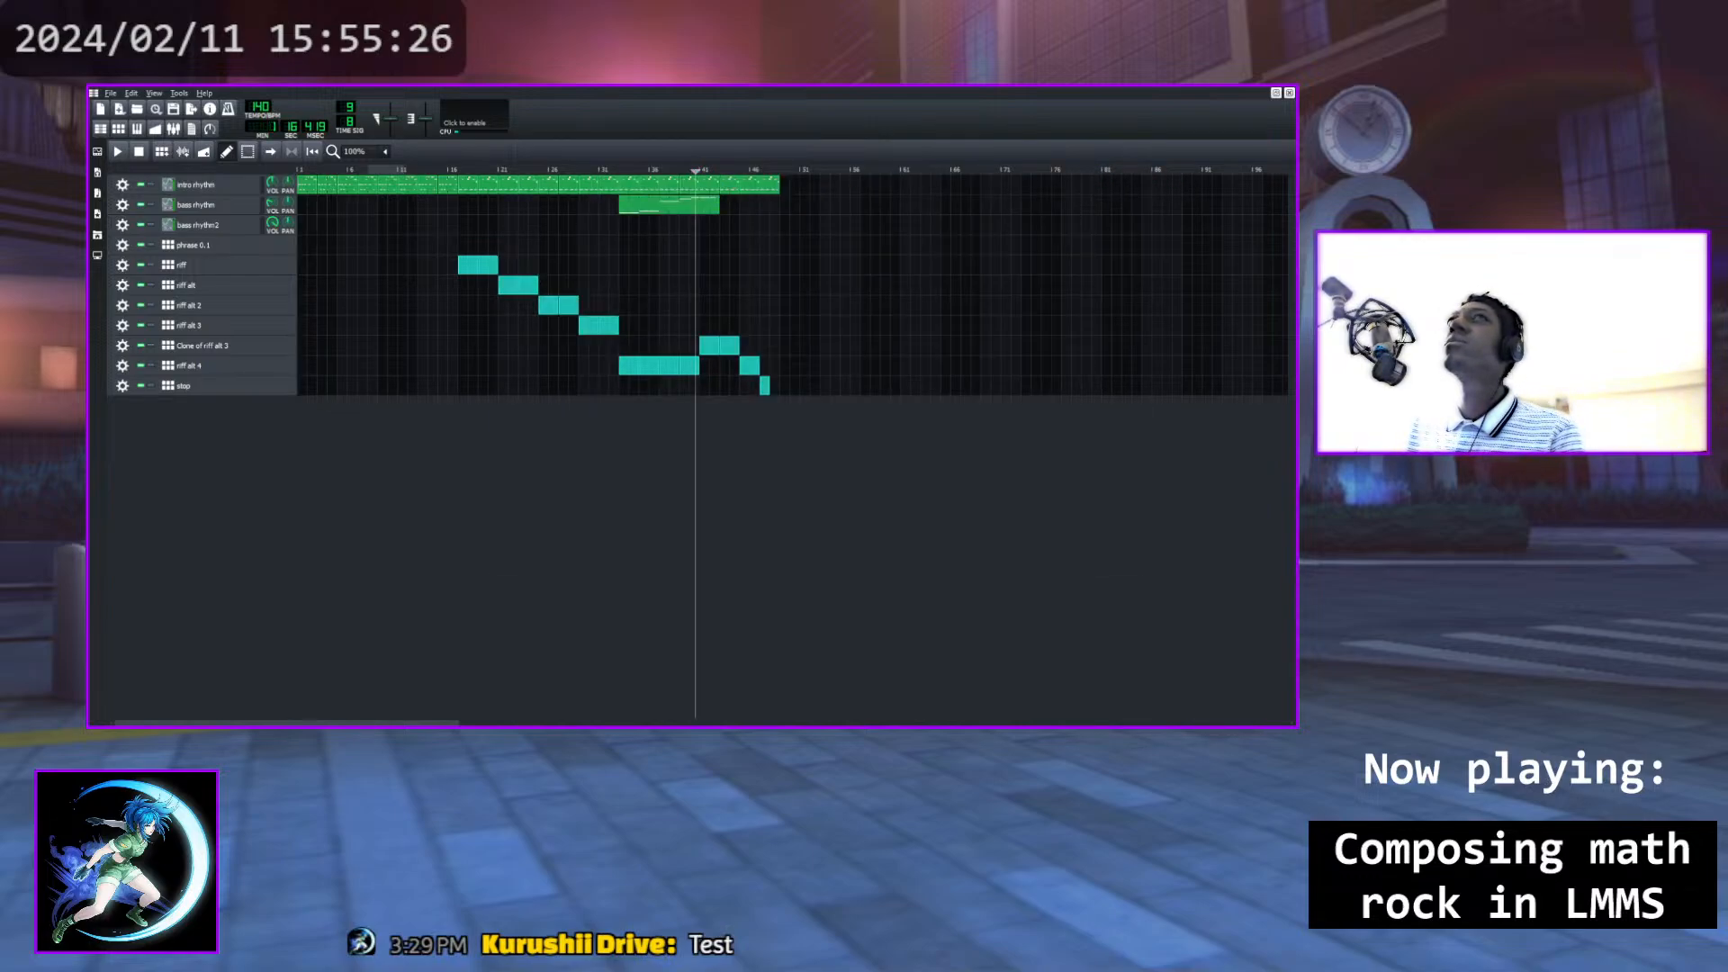
click(117, 151)
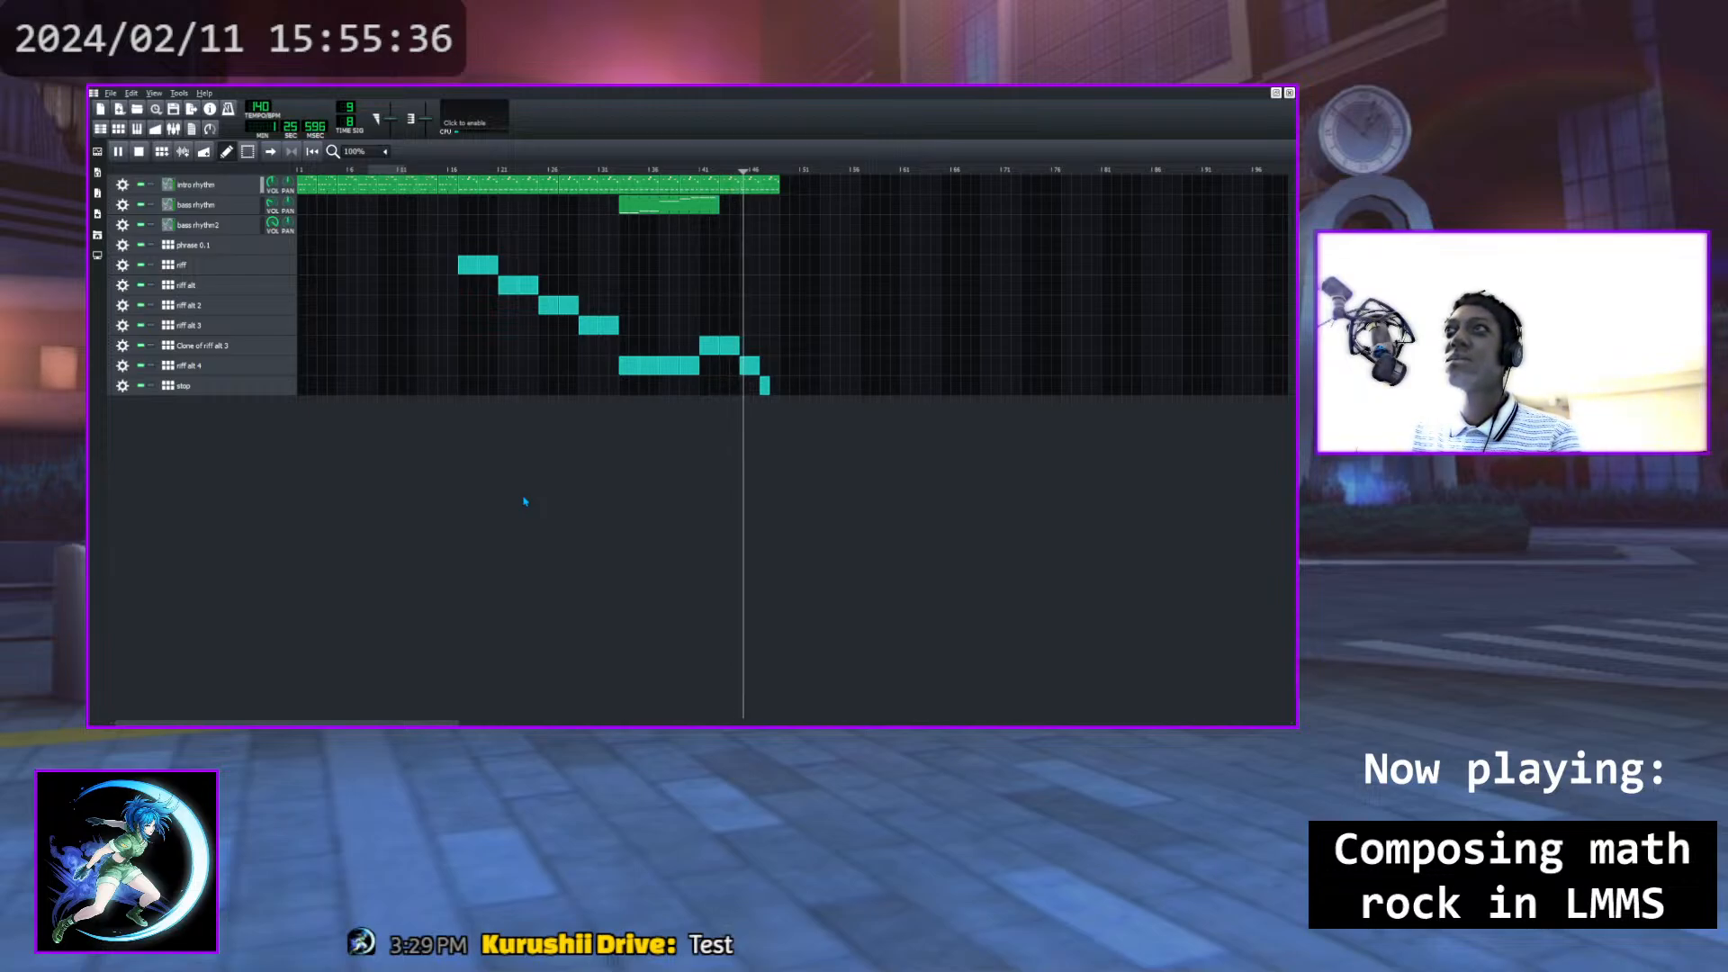
click(139, 155)
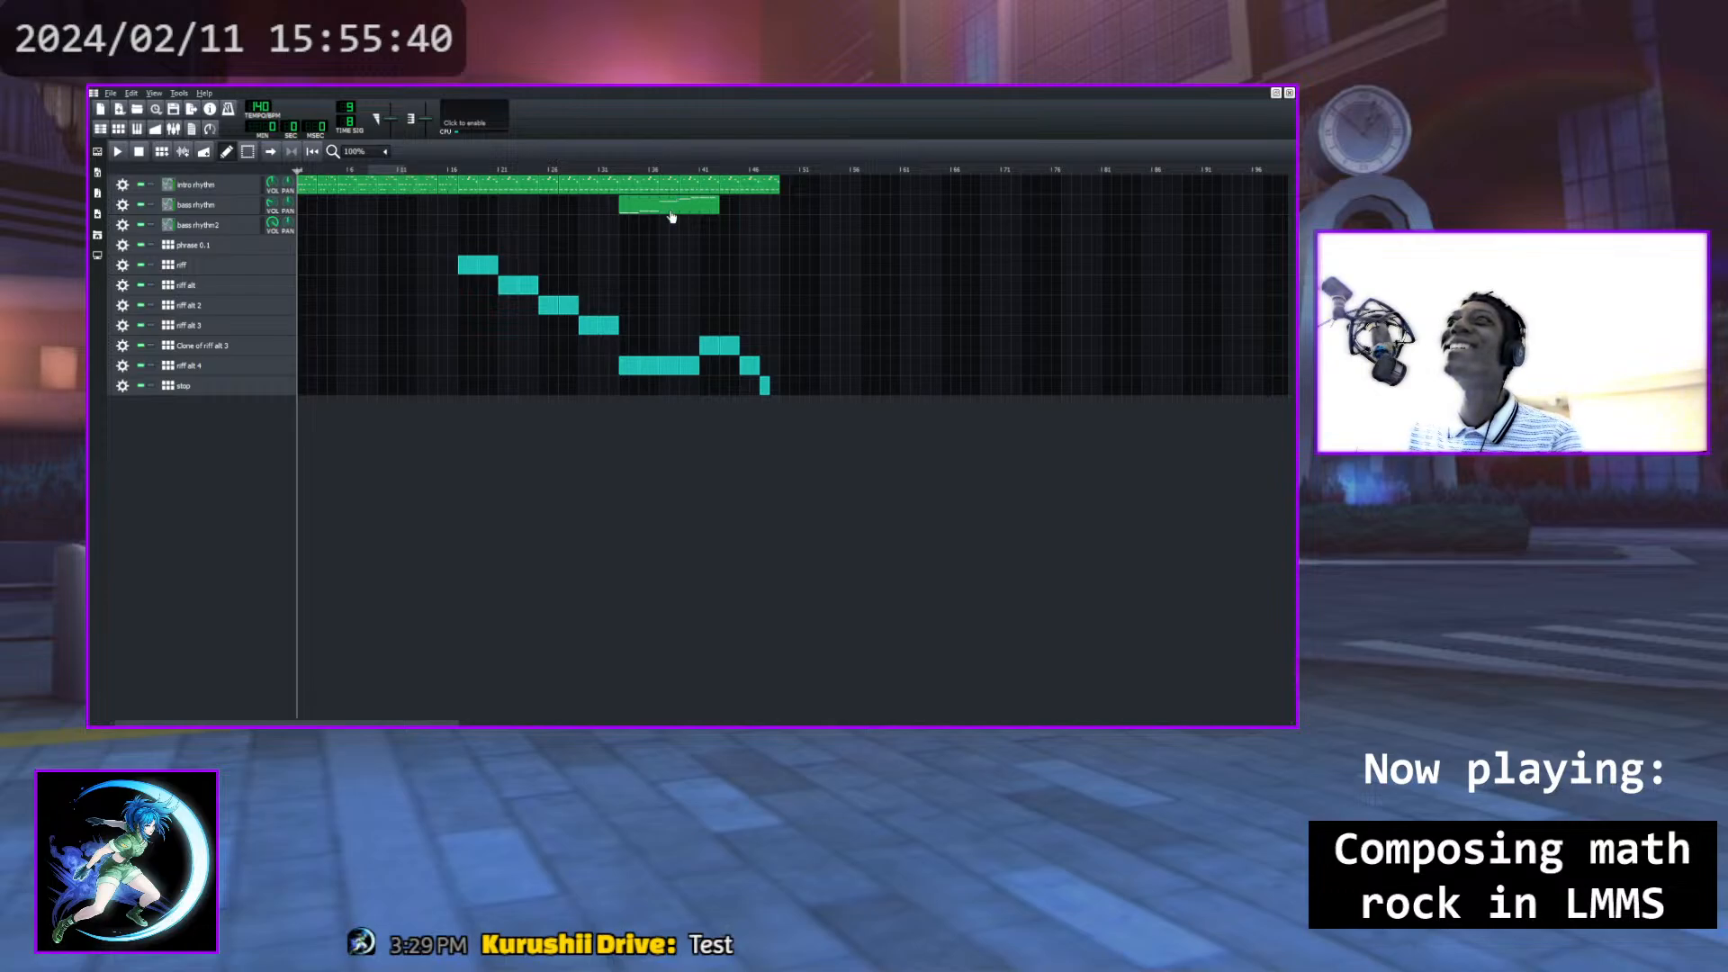
Rename the Clone of riff alt 3 track as riff alt 3.5
click(190, 348)
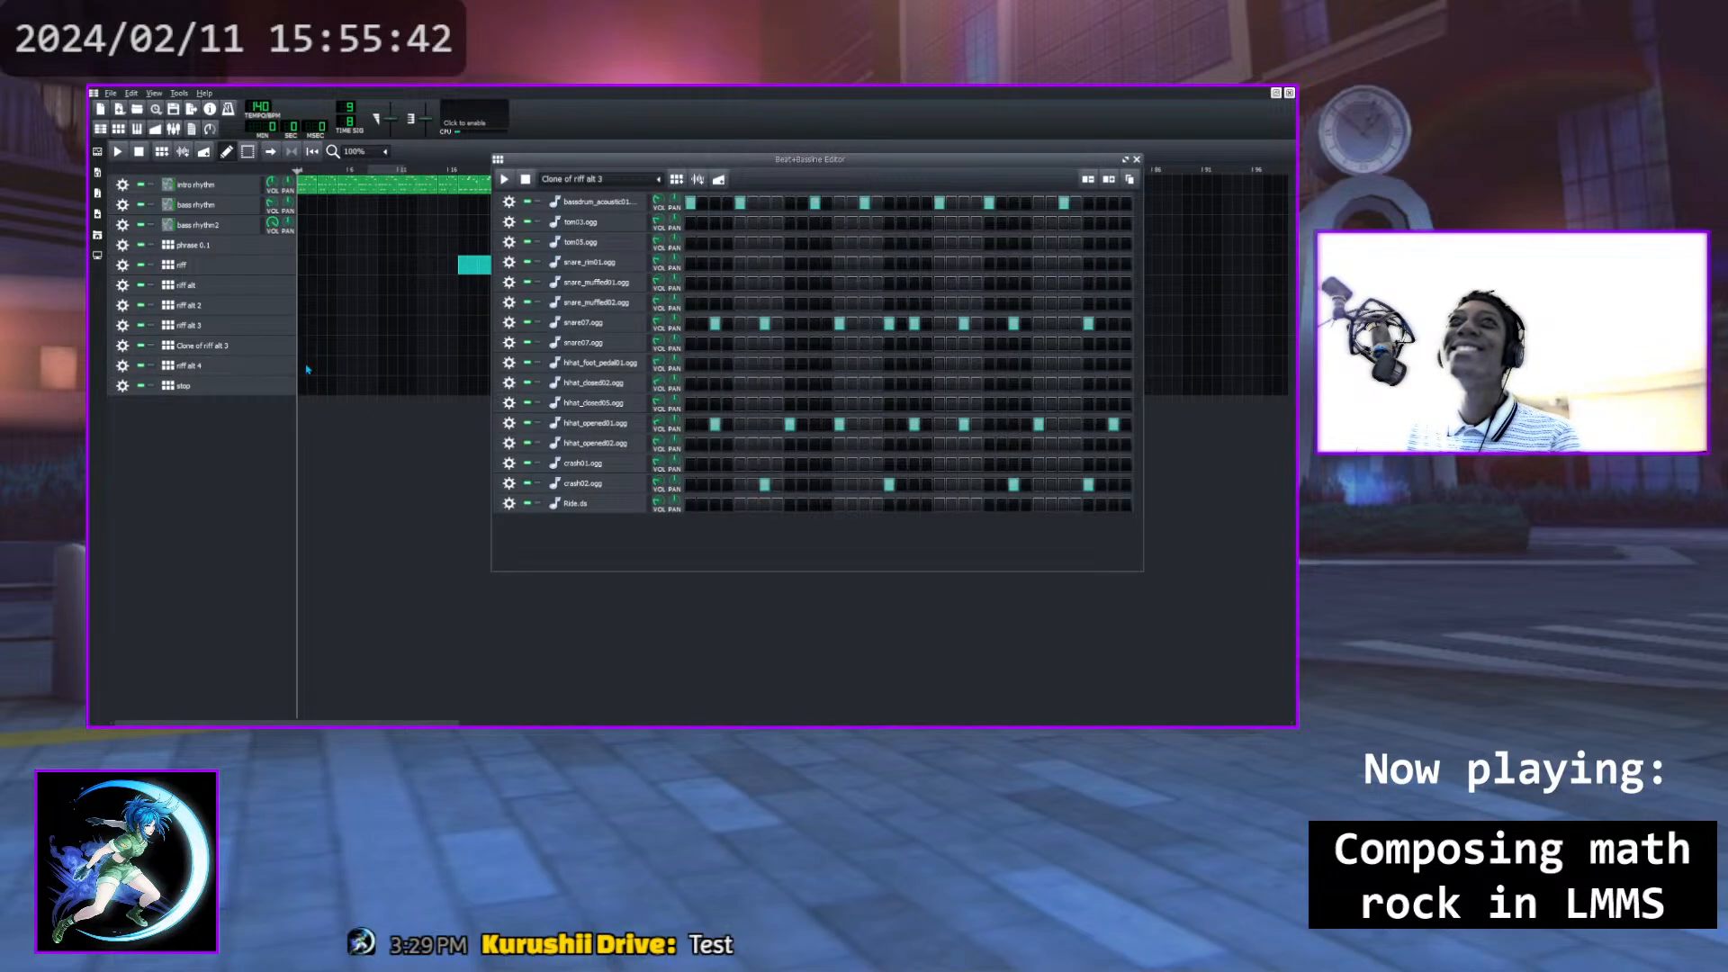
click(187, 352)
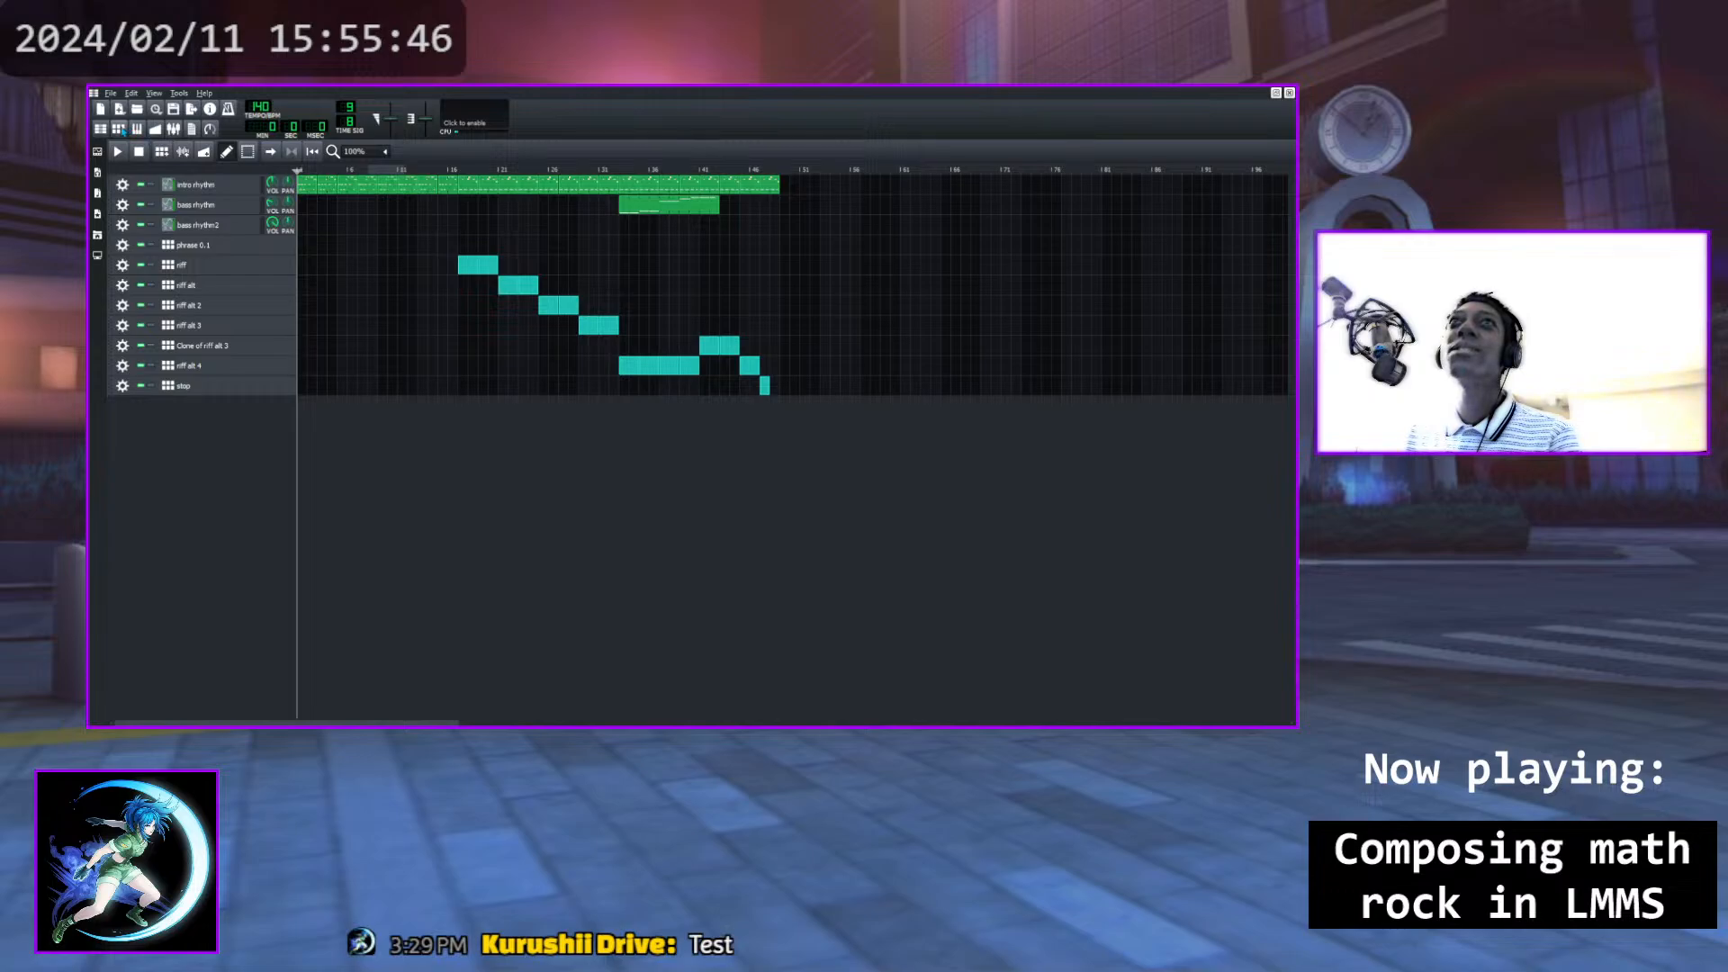
double_click(201, 347)
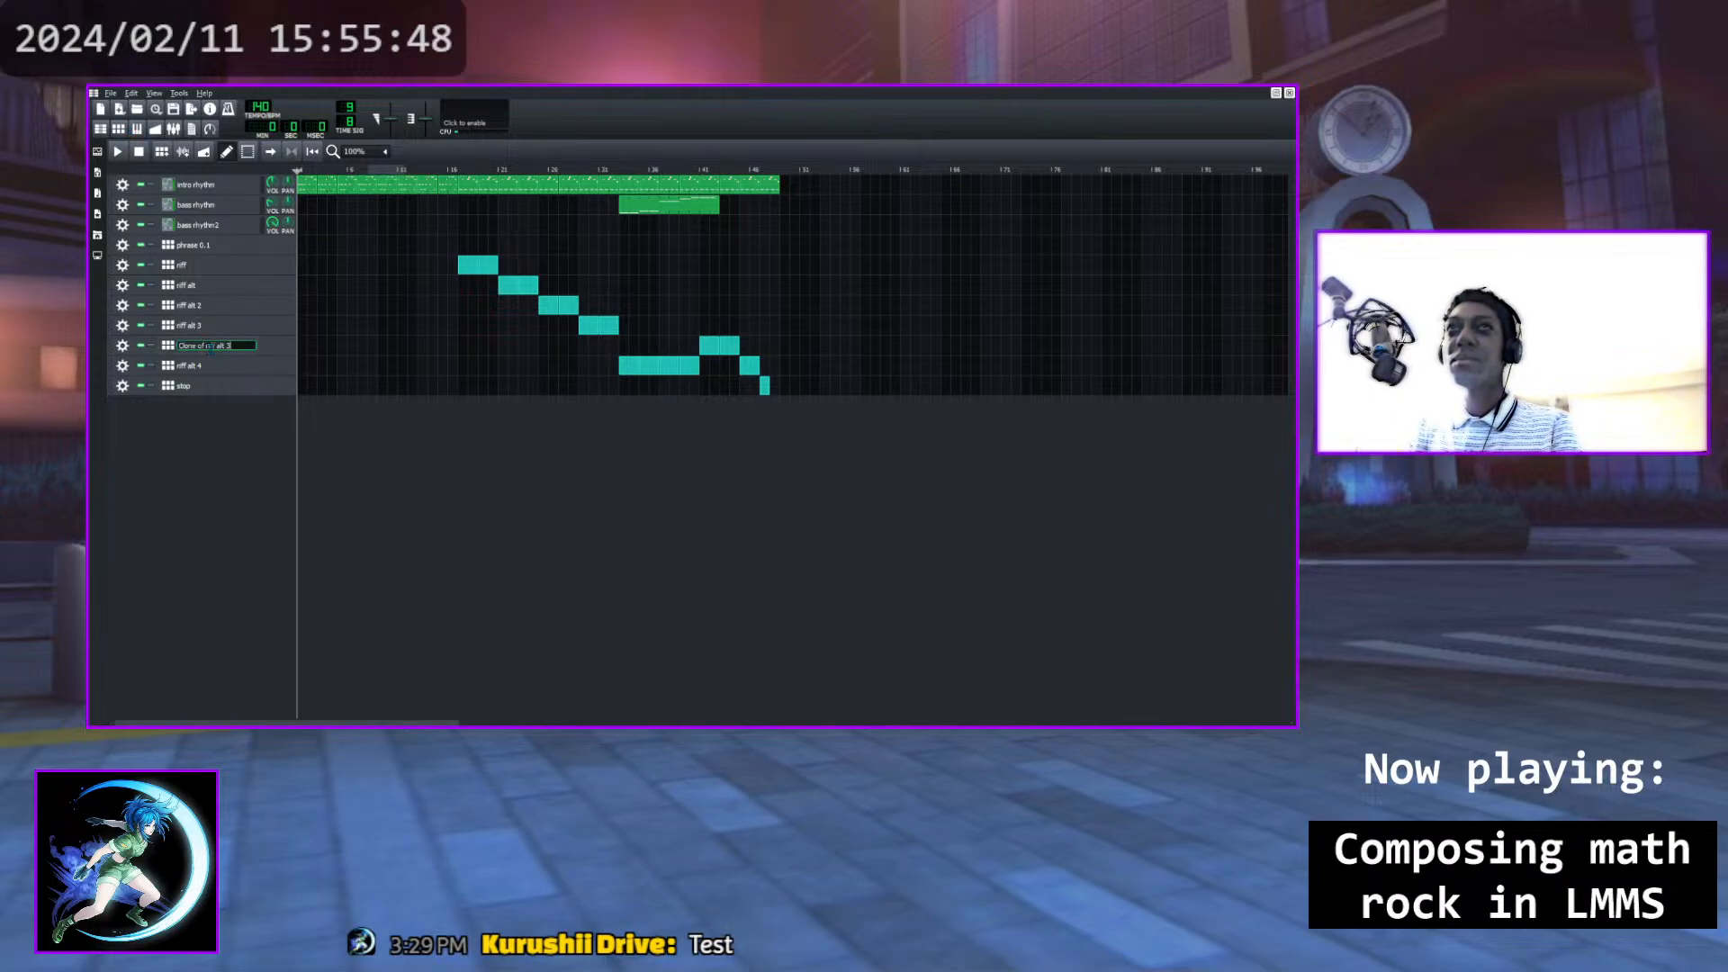
text(riff alt 3.5)
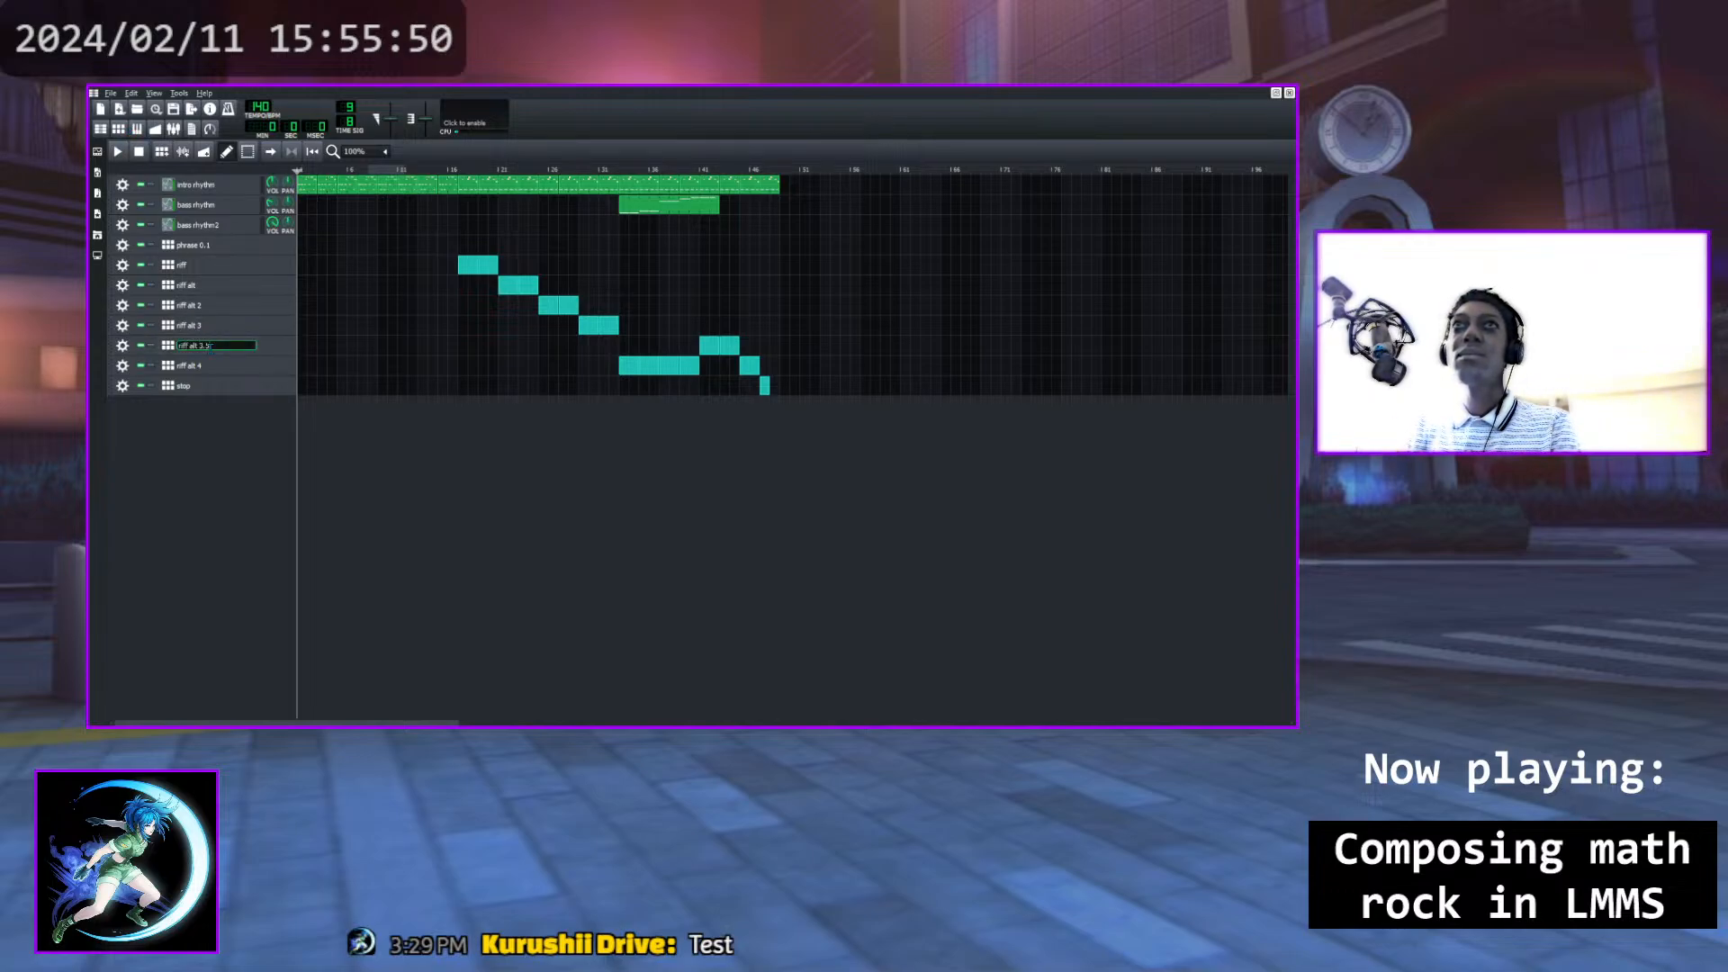
key(Return)
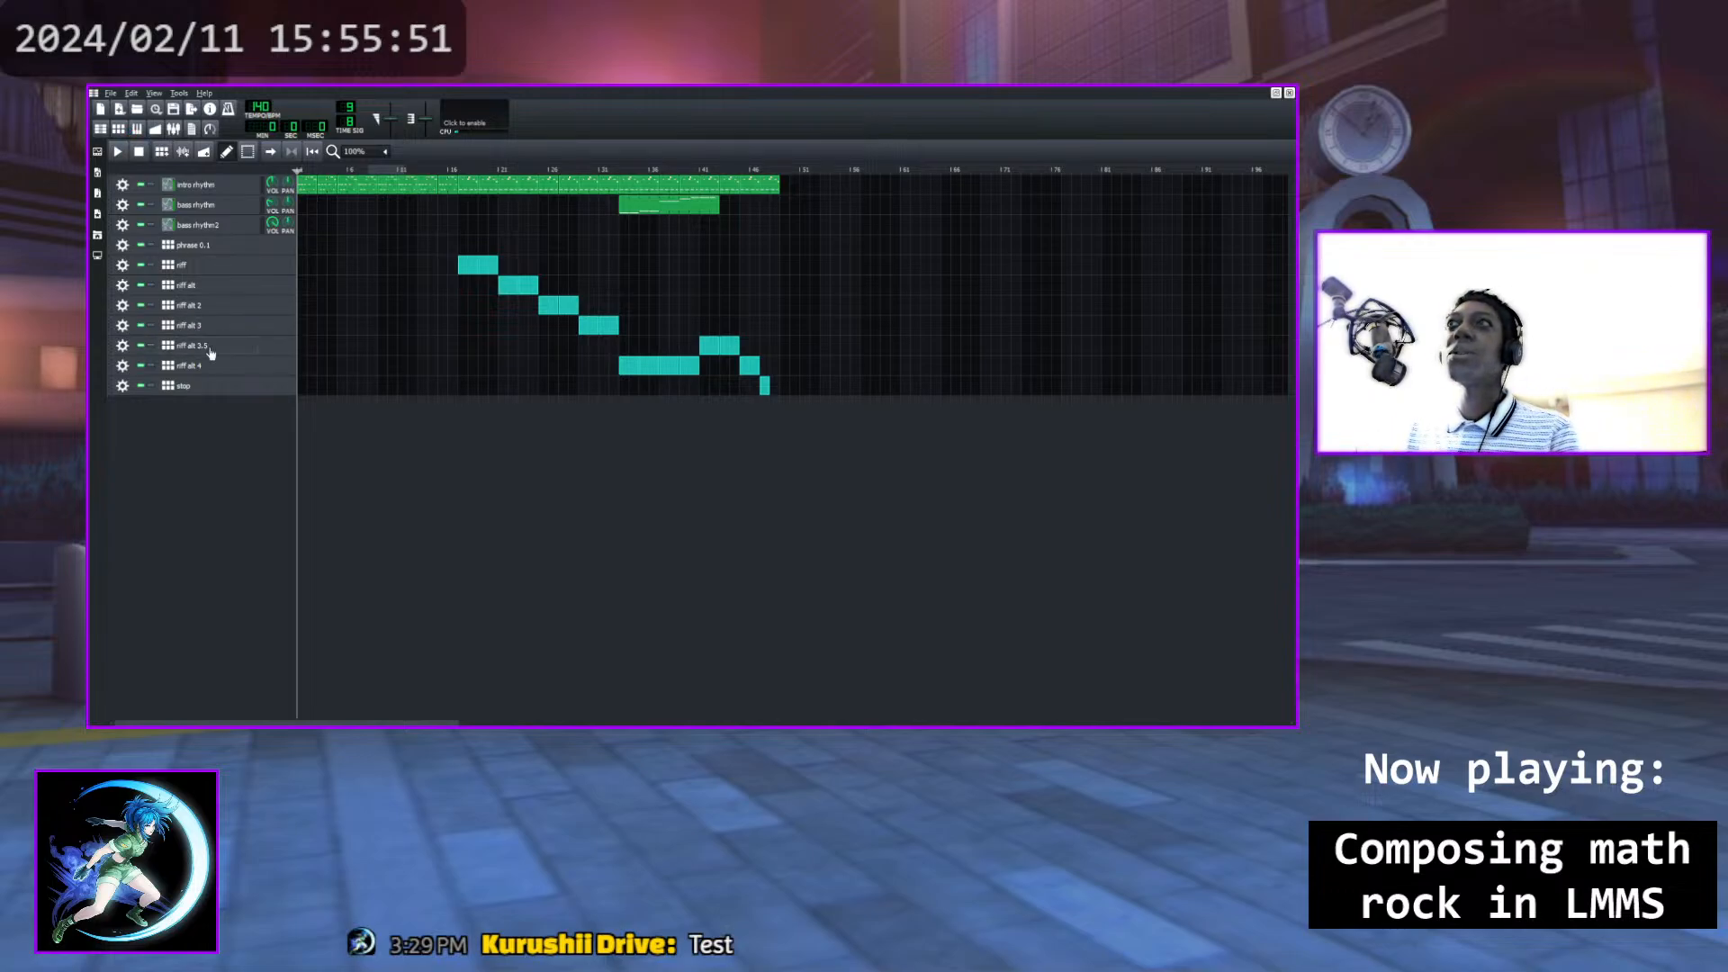
Reopen the Beat+Bassline Editor to check the renamed riff alt 3.5 pattern, and close it
click(118, 129)
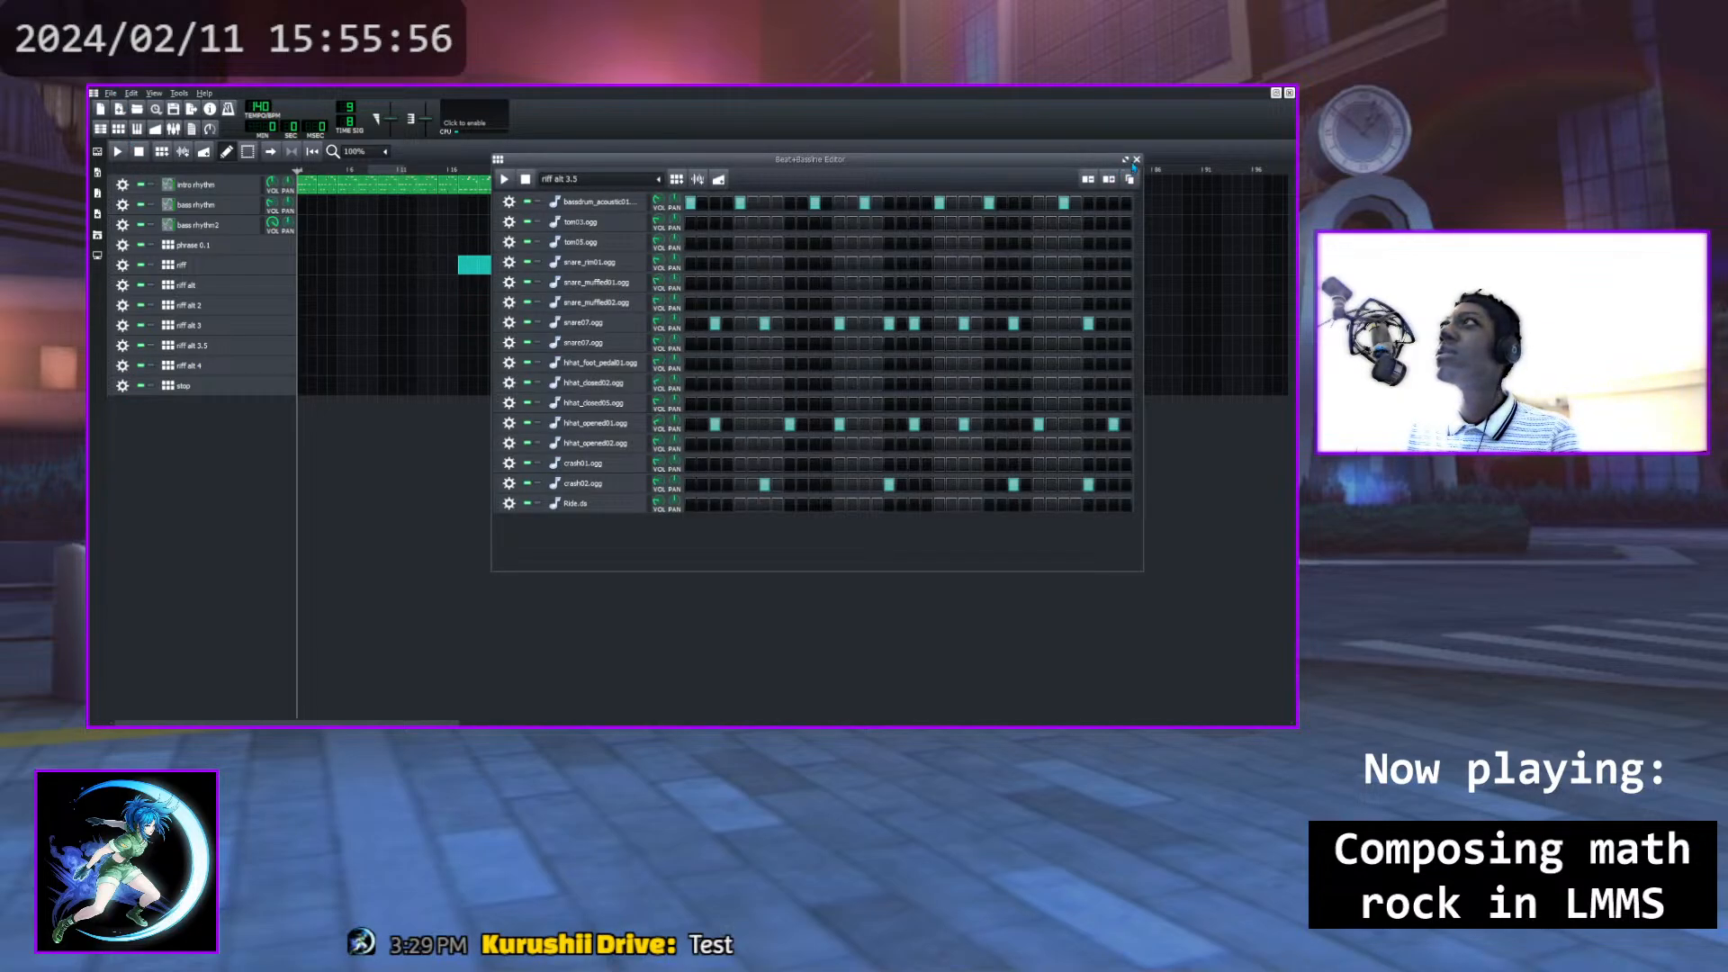
click(1134, 168)
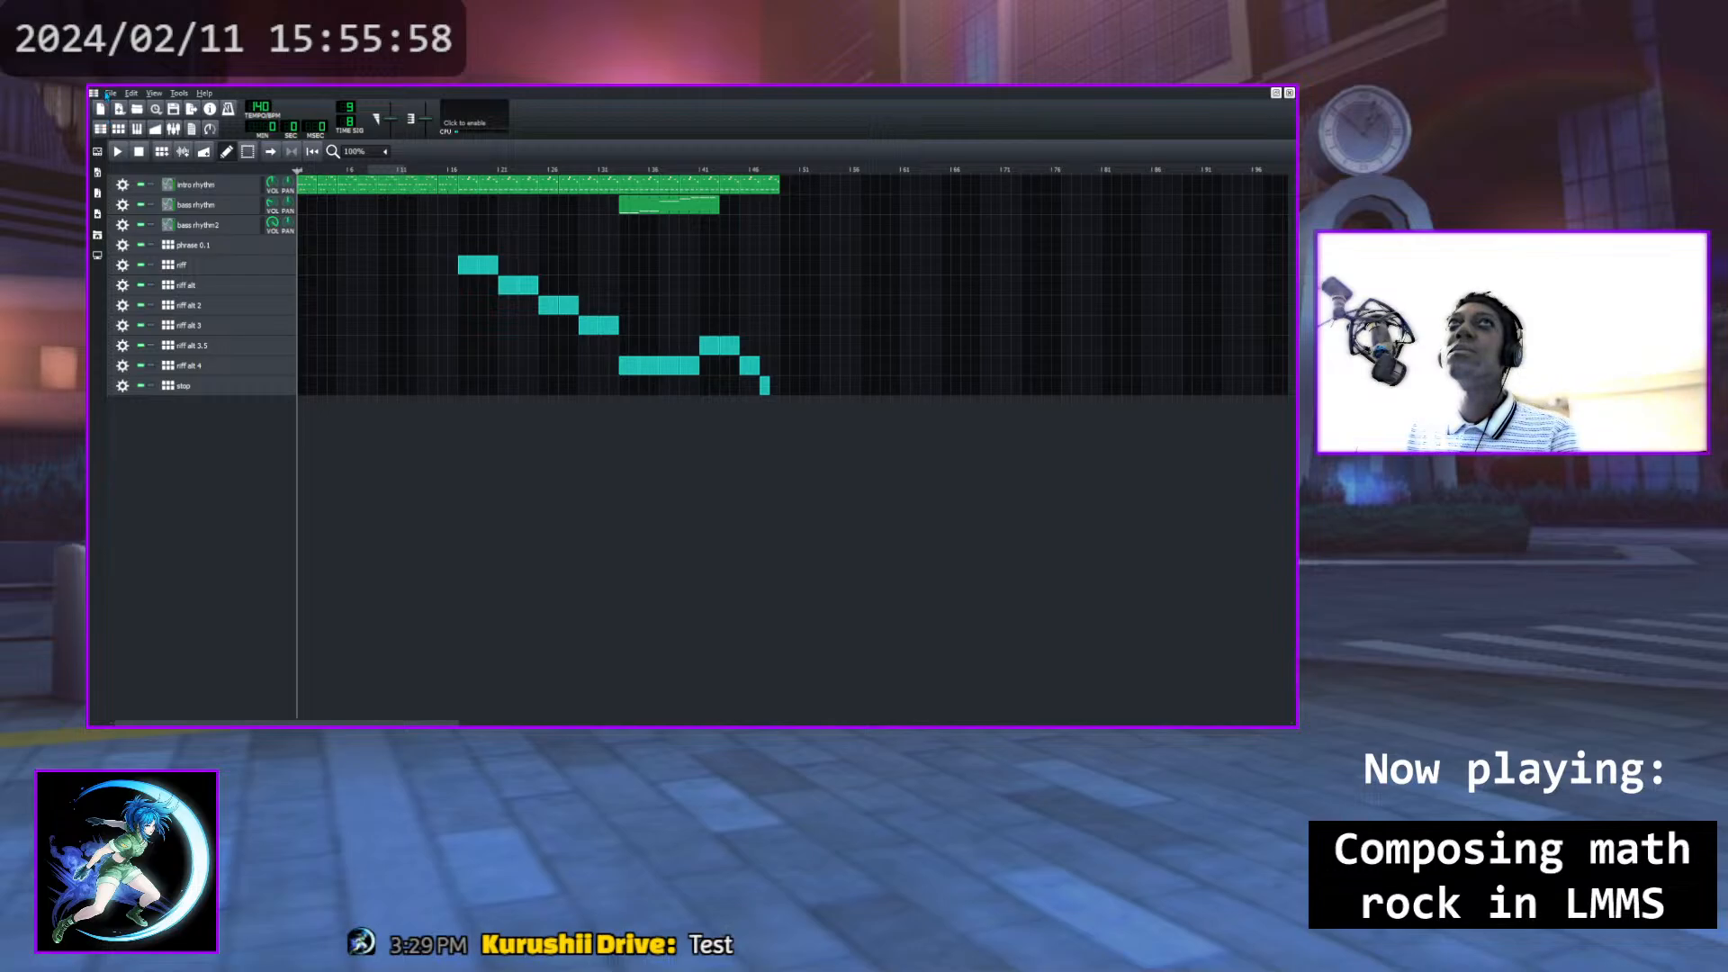
click(117, 130)
click(1136, 159)
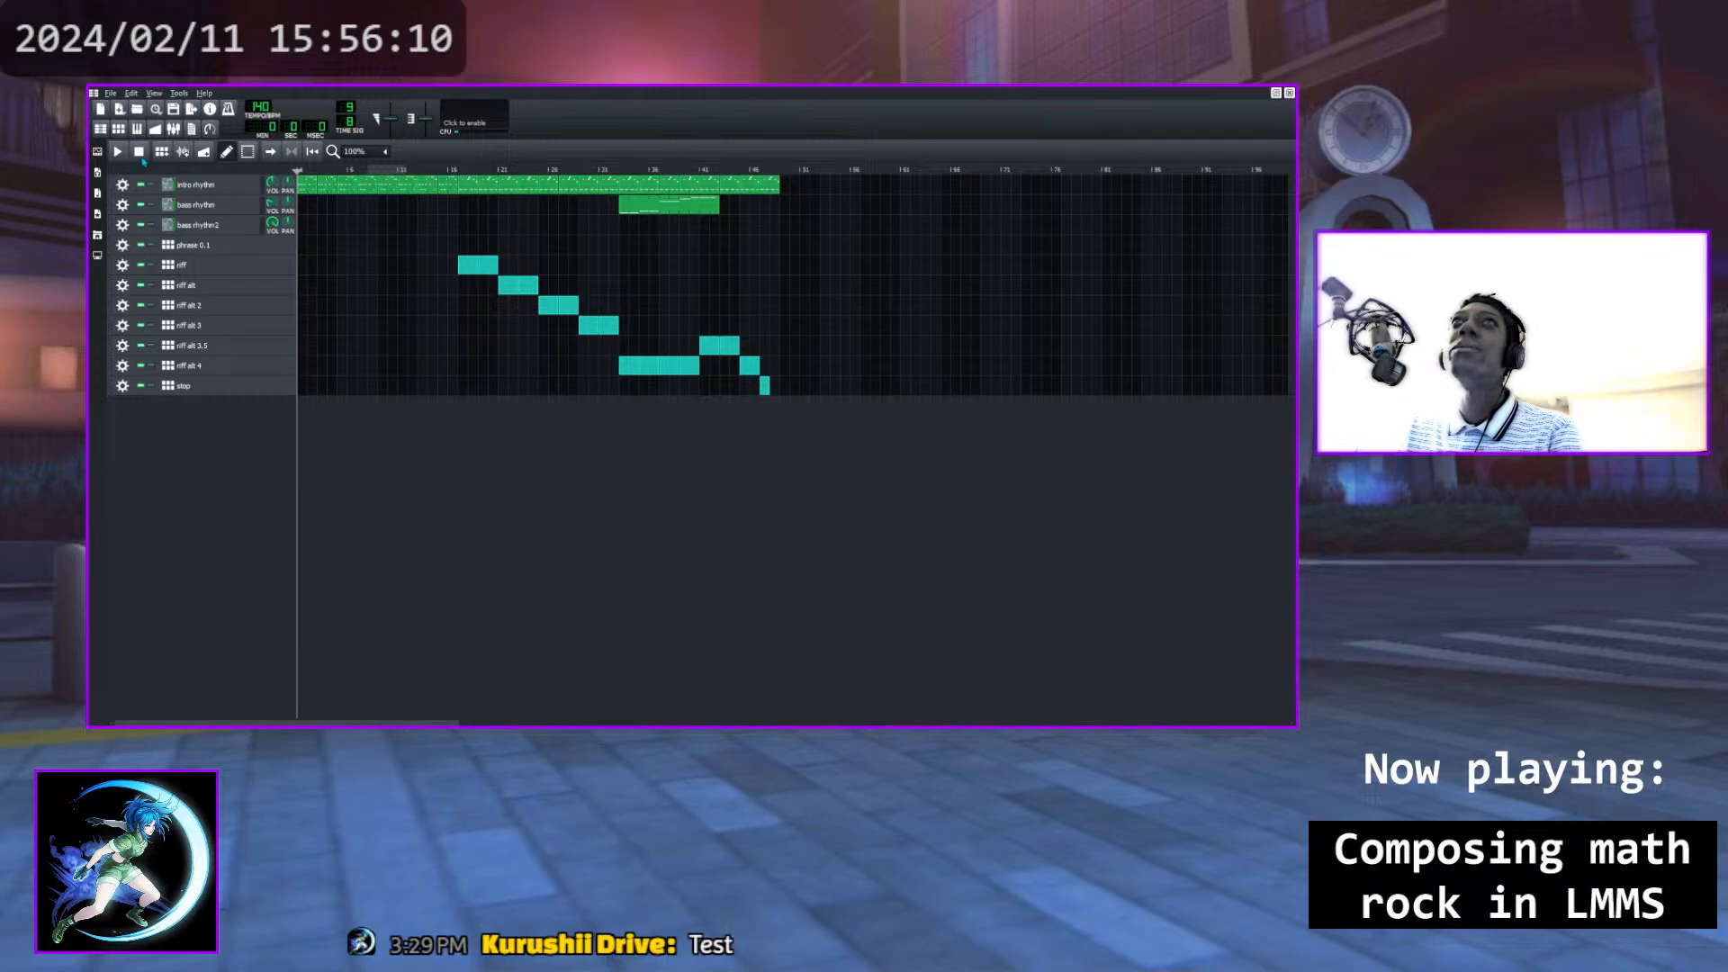
Open the 105 BPM, 4/4 project, listen to its bass rhythm clip in the Piano-Roll, and close the clip
click(342, 208)
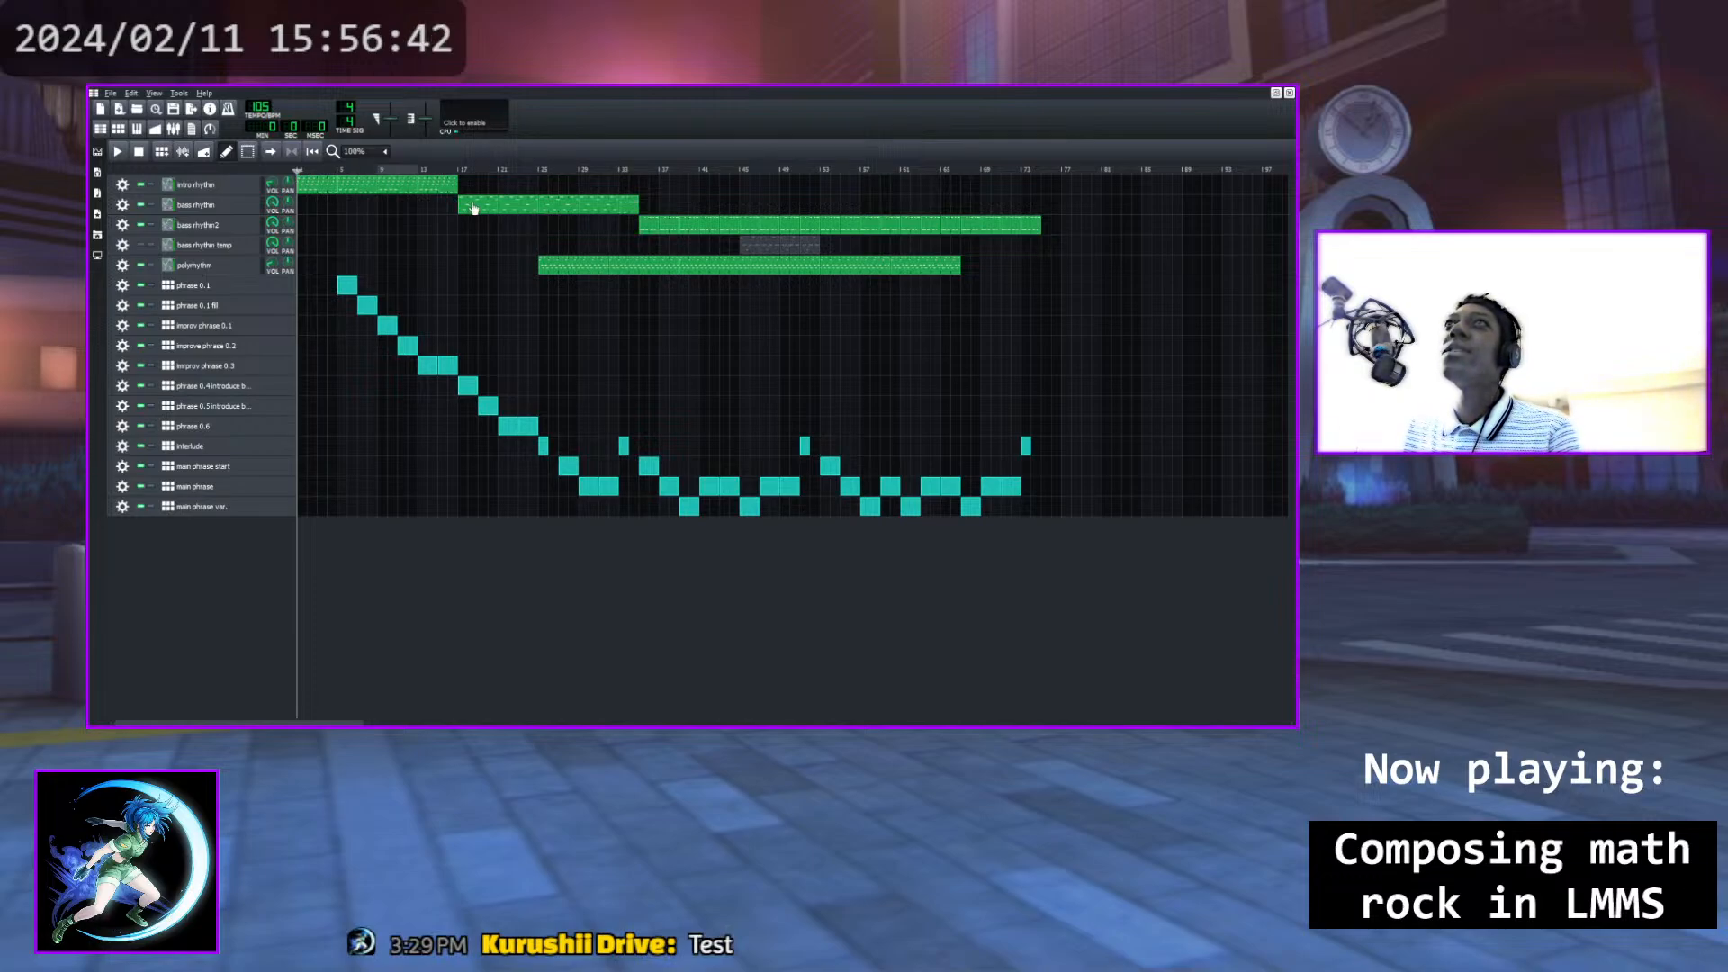
double_click(483, 207)
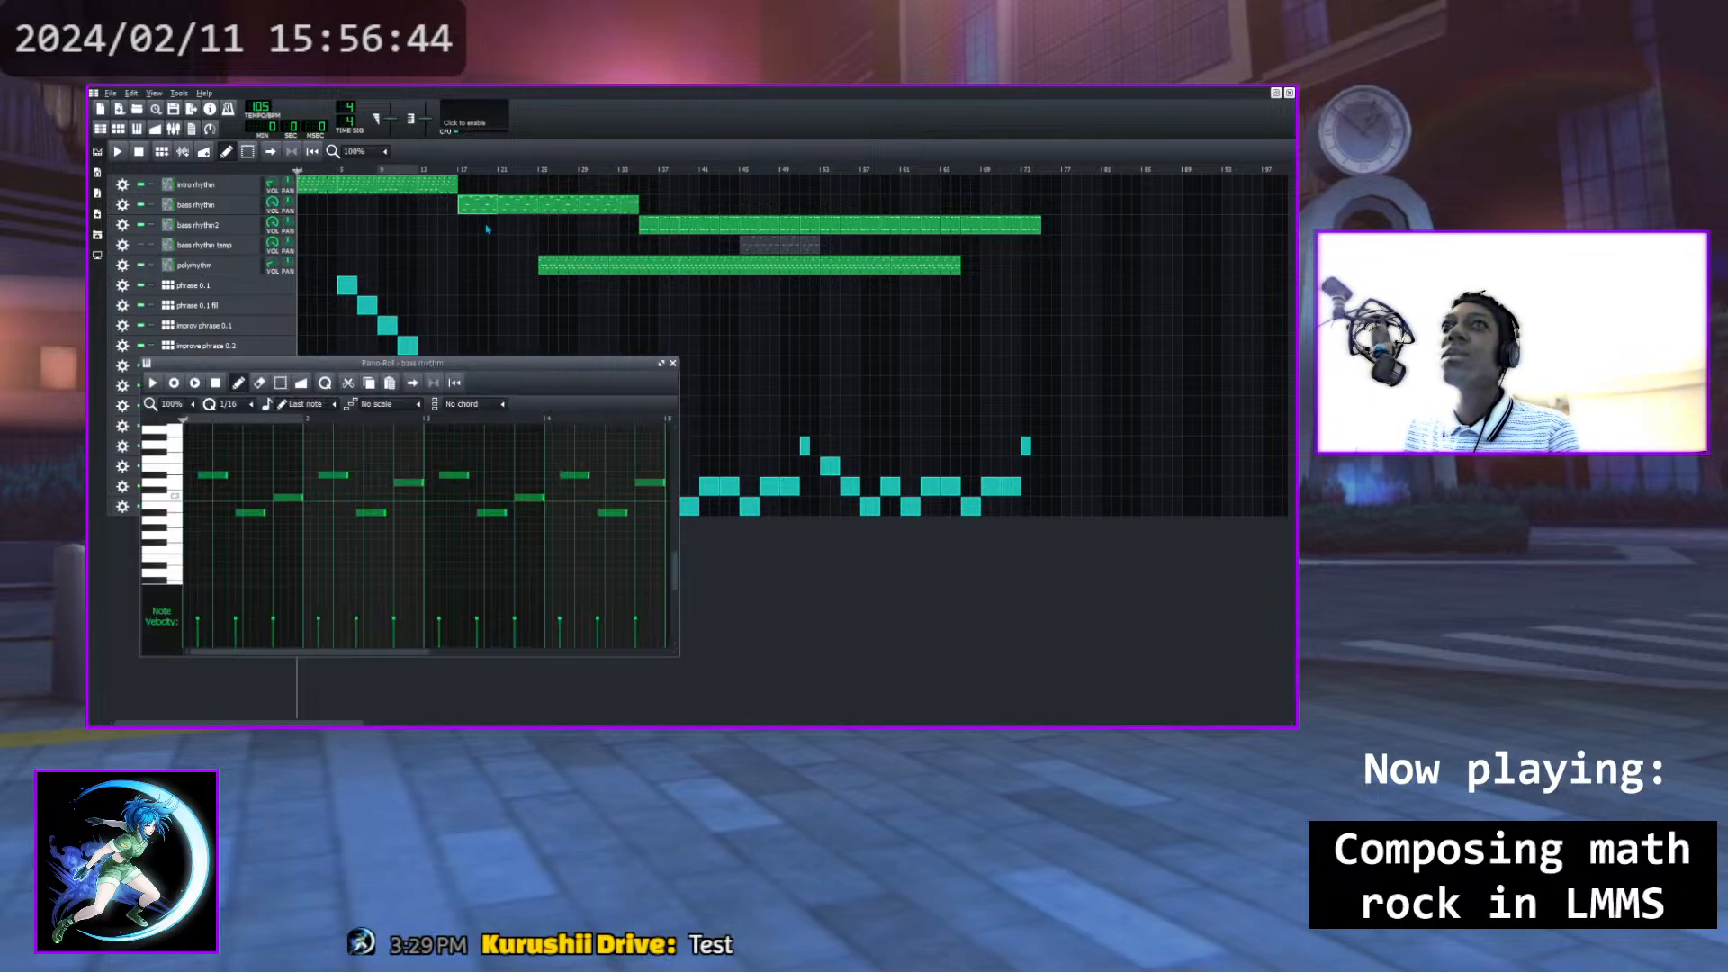
click(152, 382)
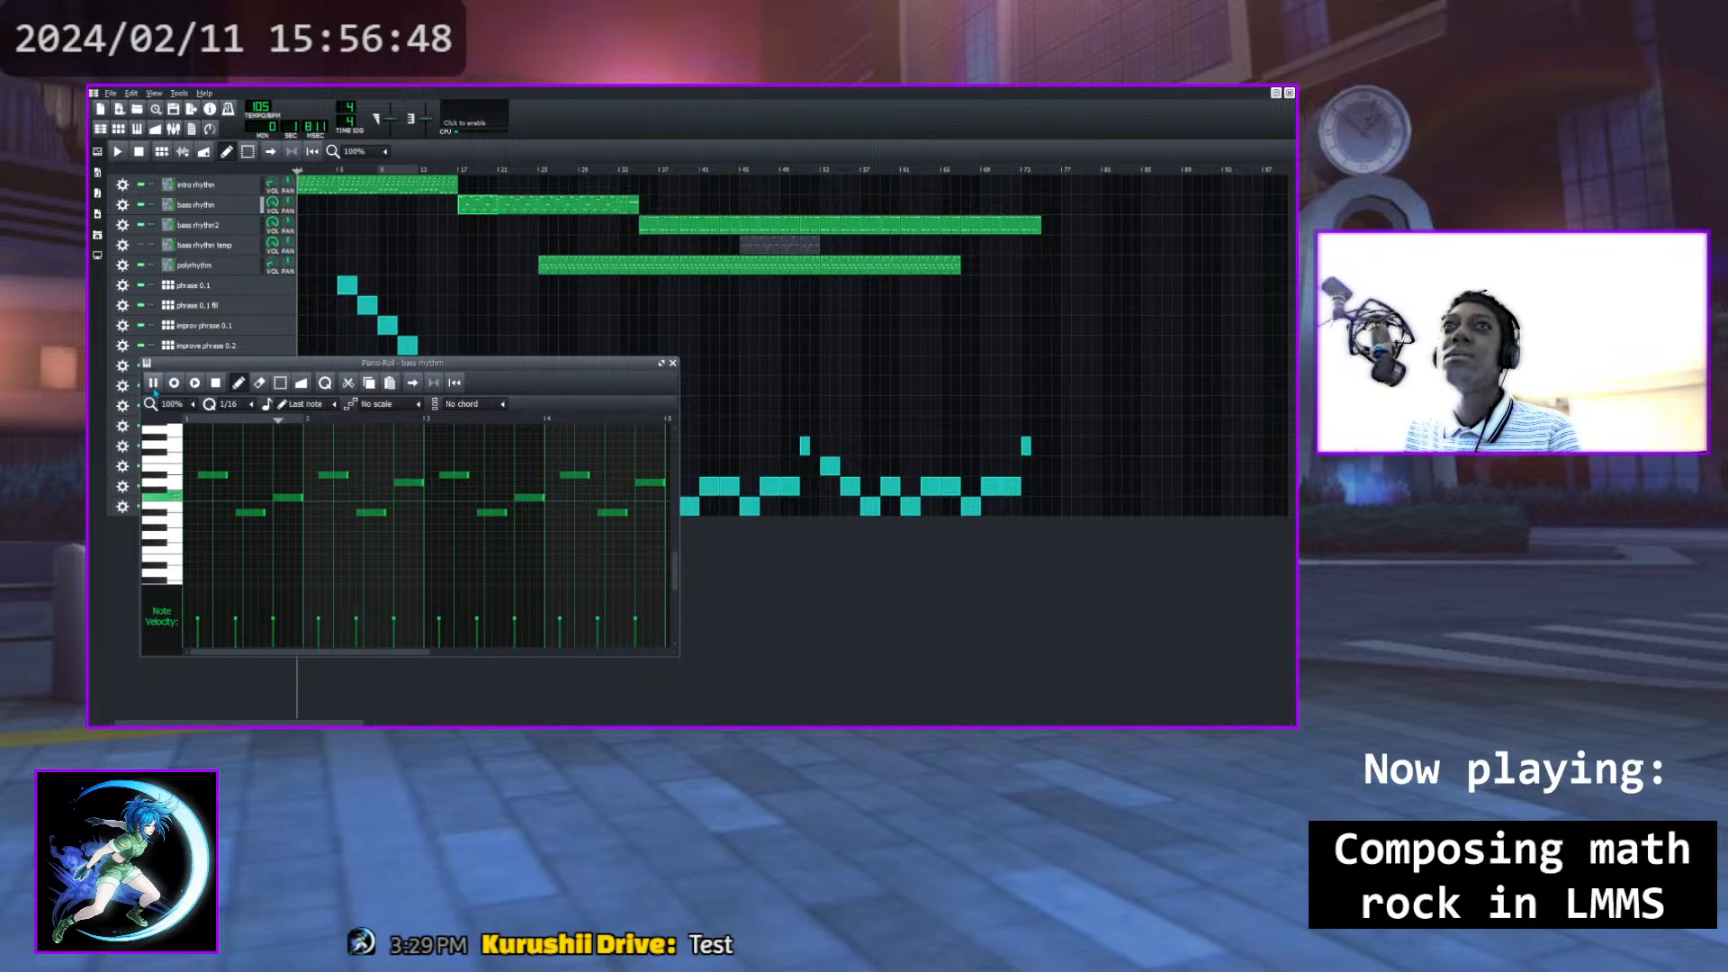
click(216, 382)
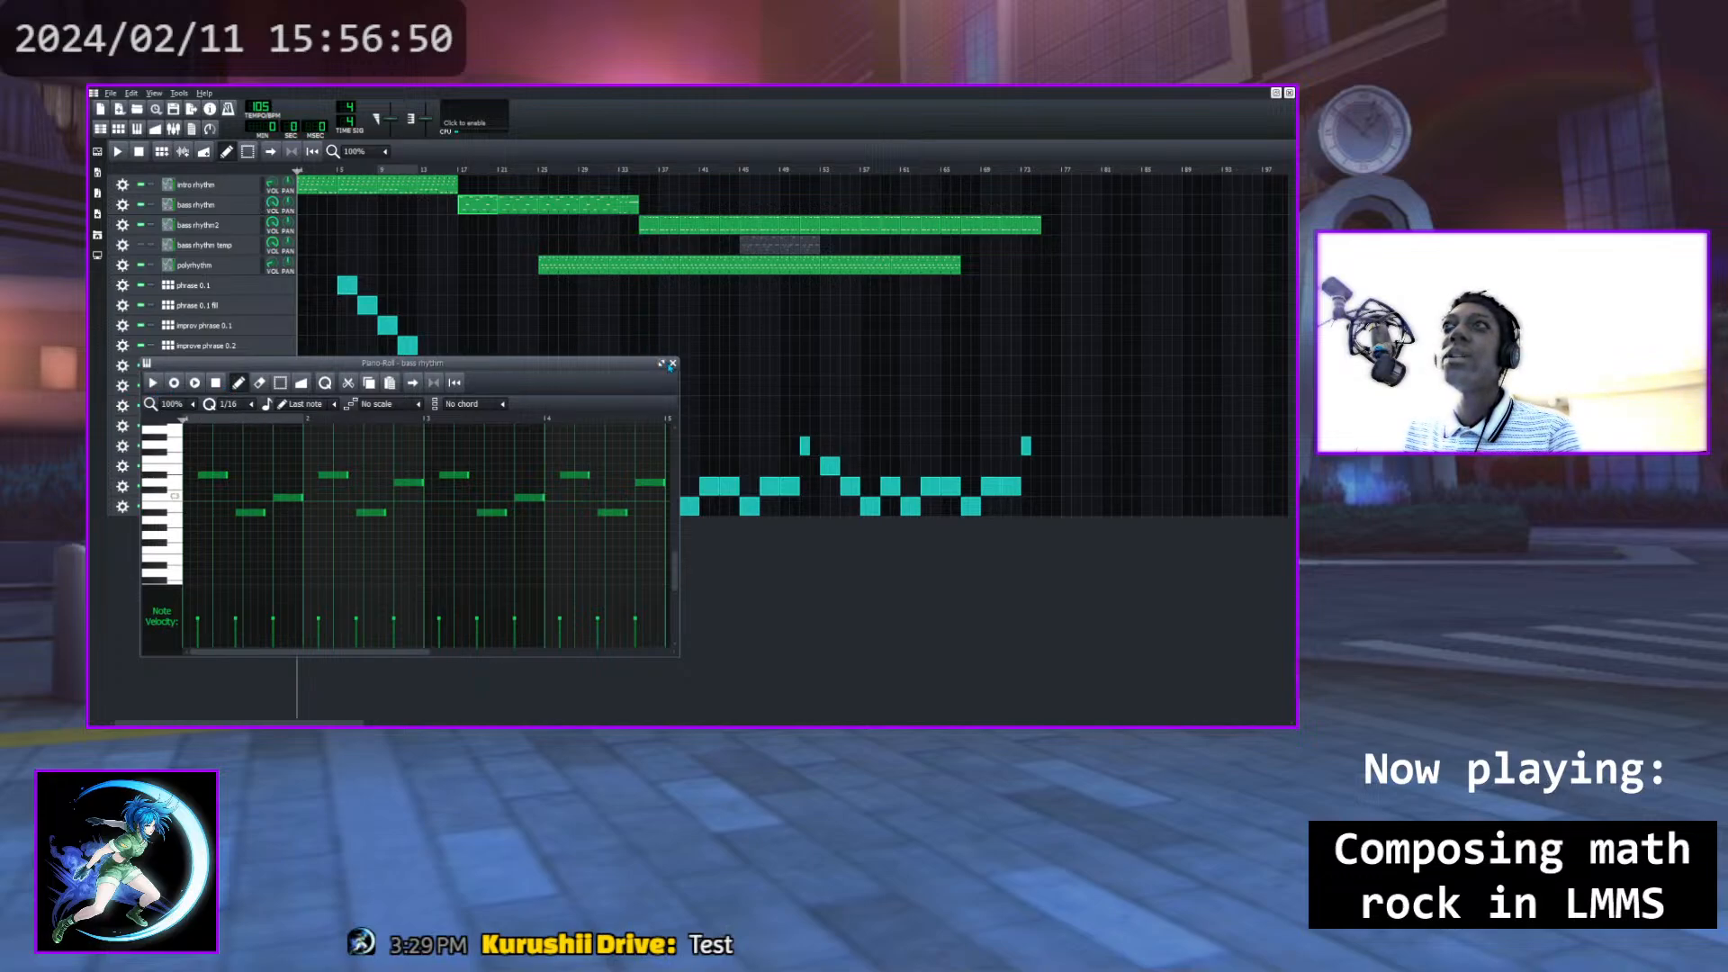
click(672, 362)
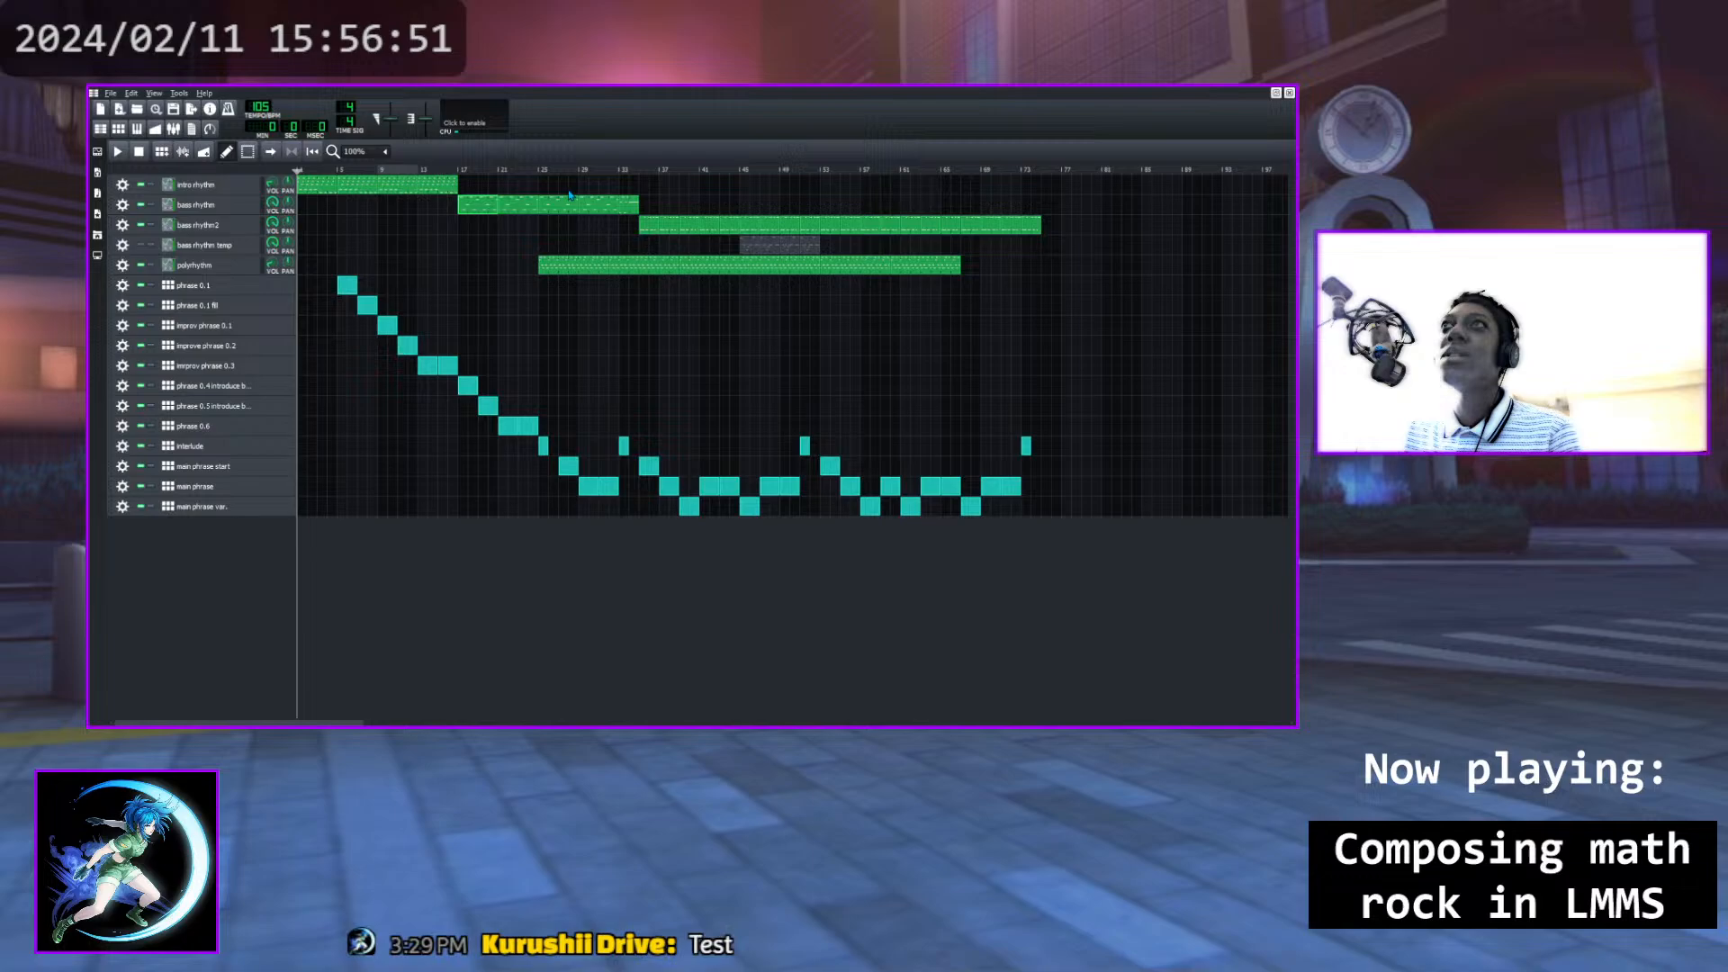
View the first polyrhythm clip's notes, play the song from just before the second interlude block, and stop playback
double_click(556, 268)
click(672, 364)
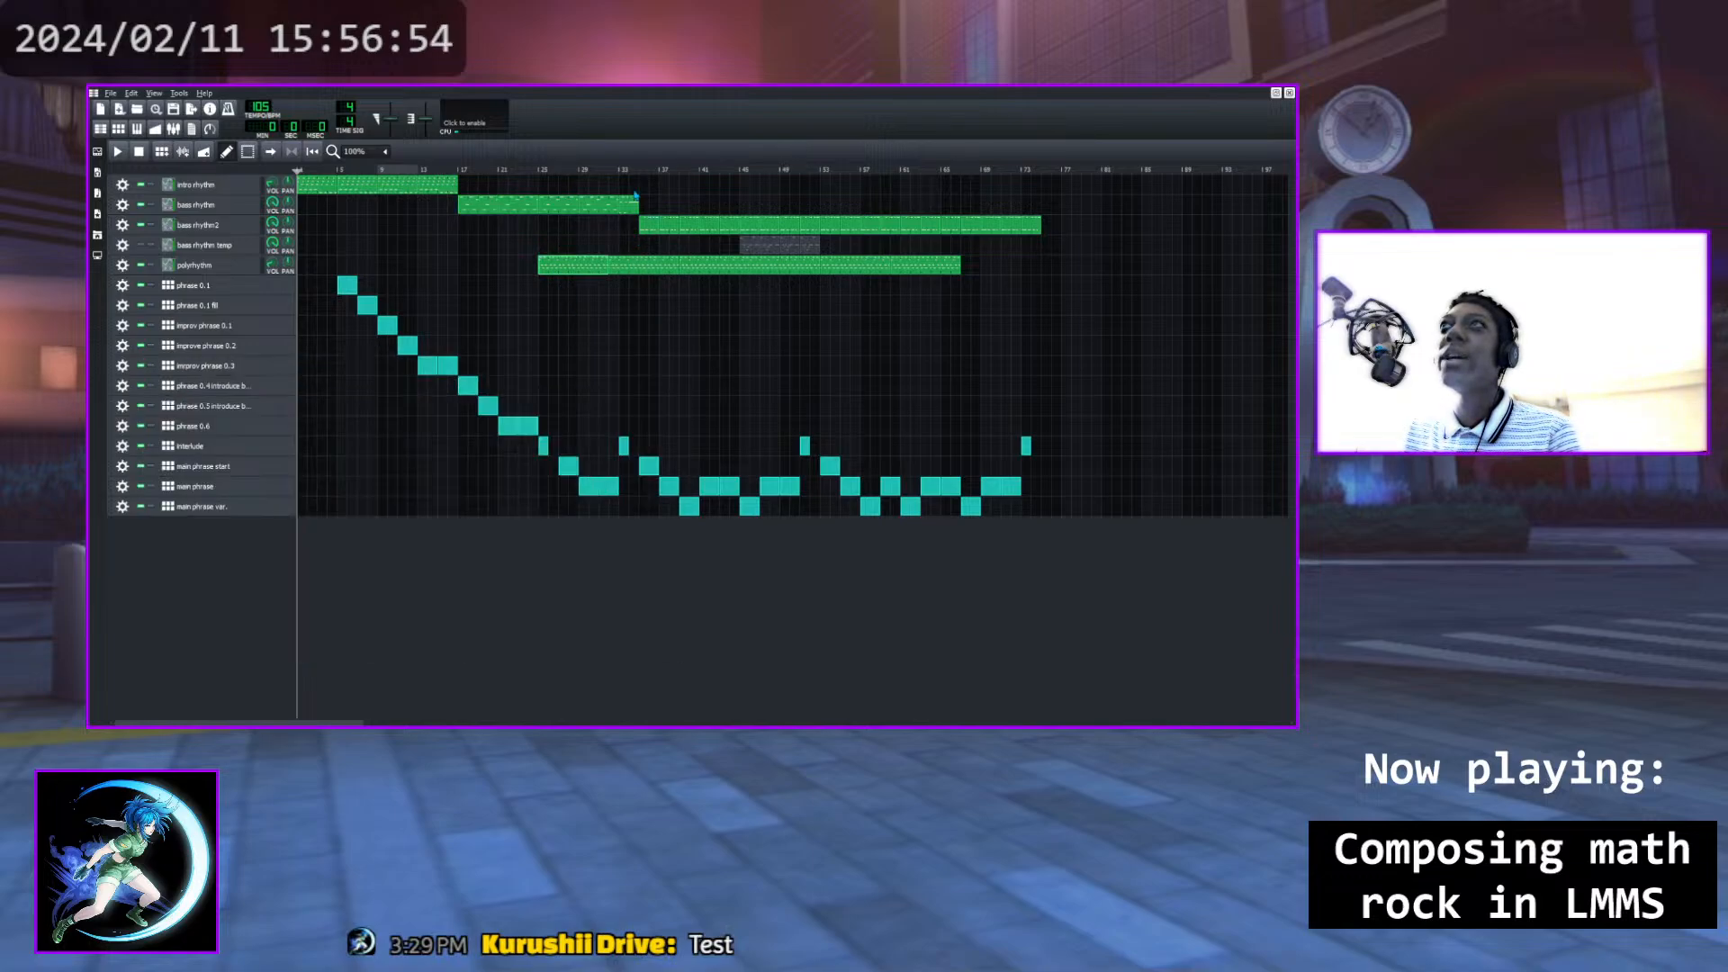
click(614, 171)
drag(616, 174, 619, 174)
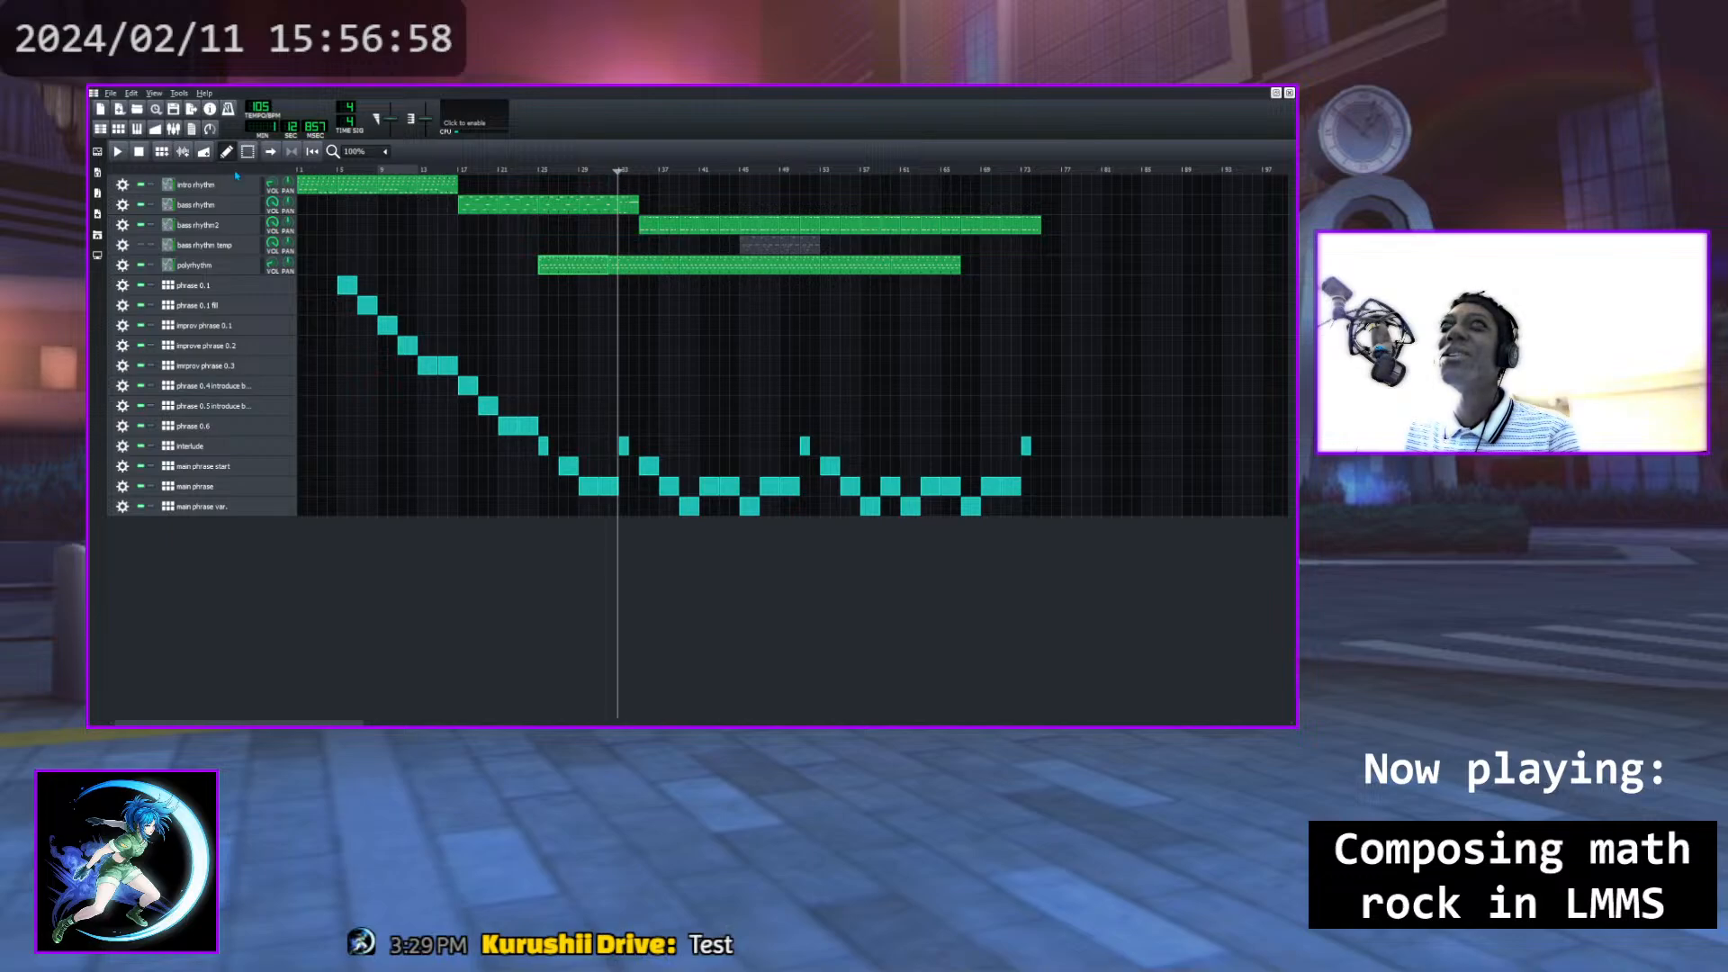
click(118, 151)
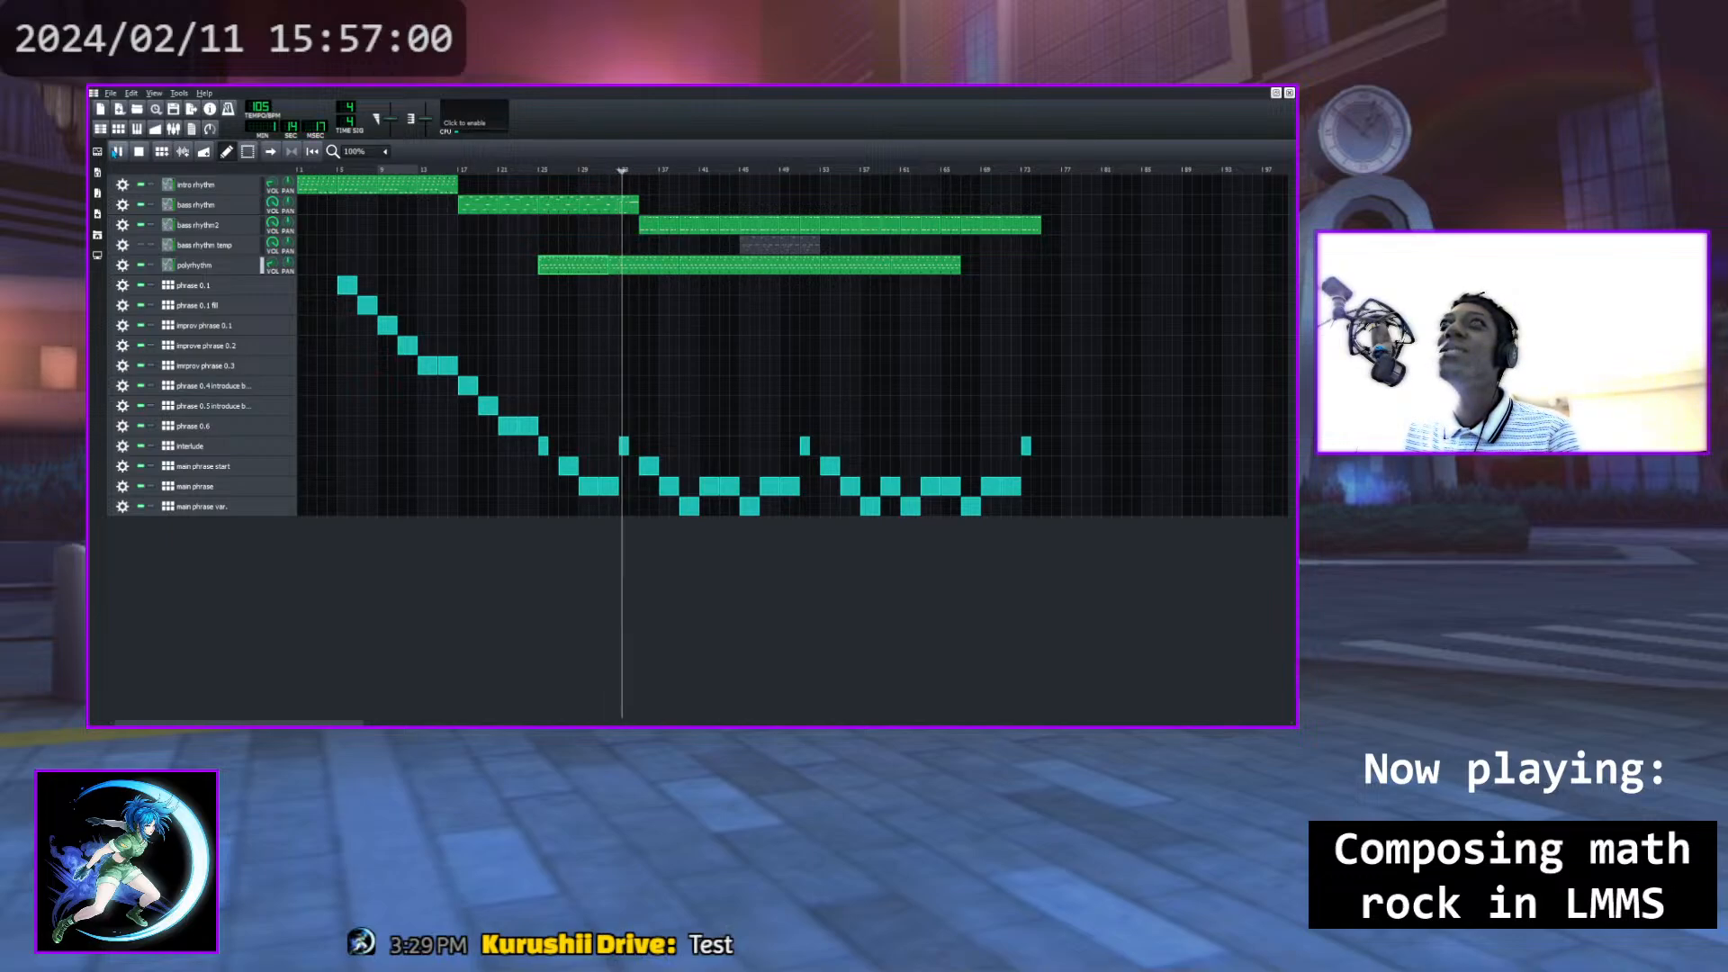
click(139, 151)
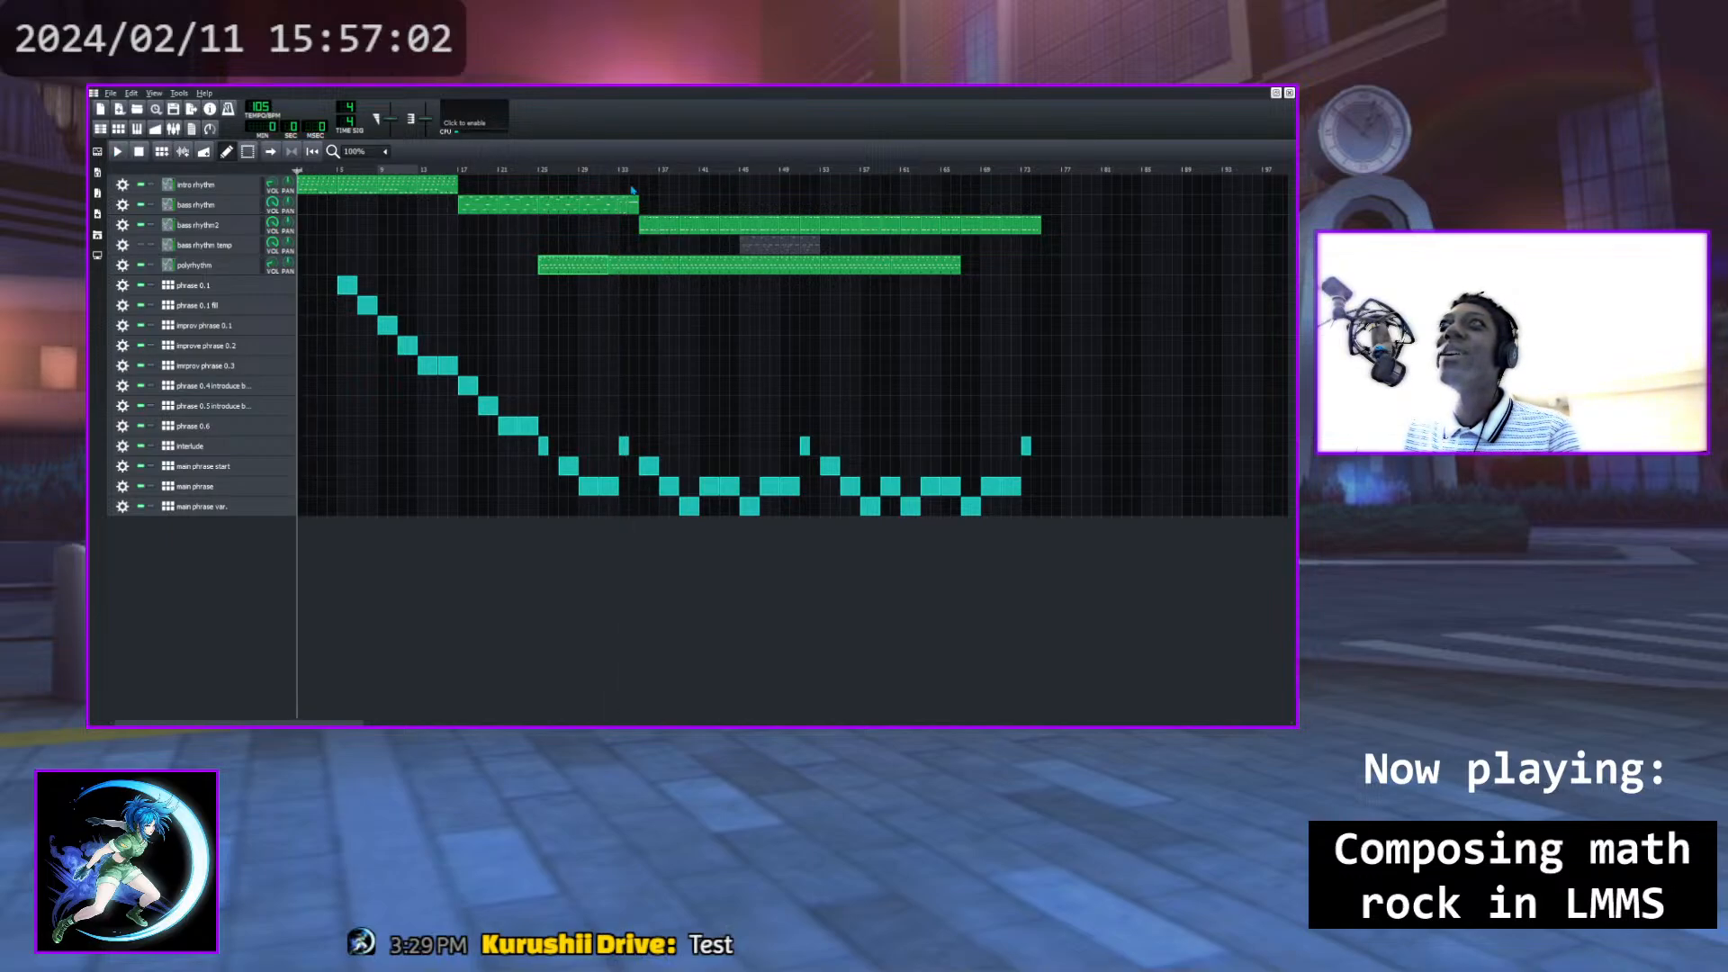
Replay the song from the end of bar 32 through the second interlude into the bass rhythm2 section, and stop playback
click(620, 171)
click(618, 172)
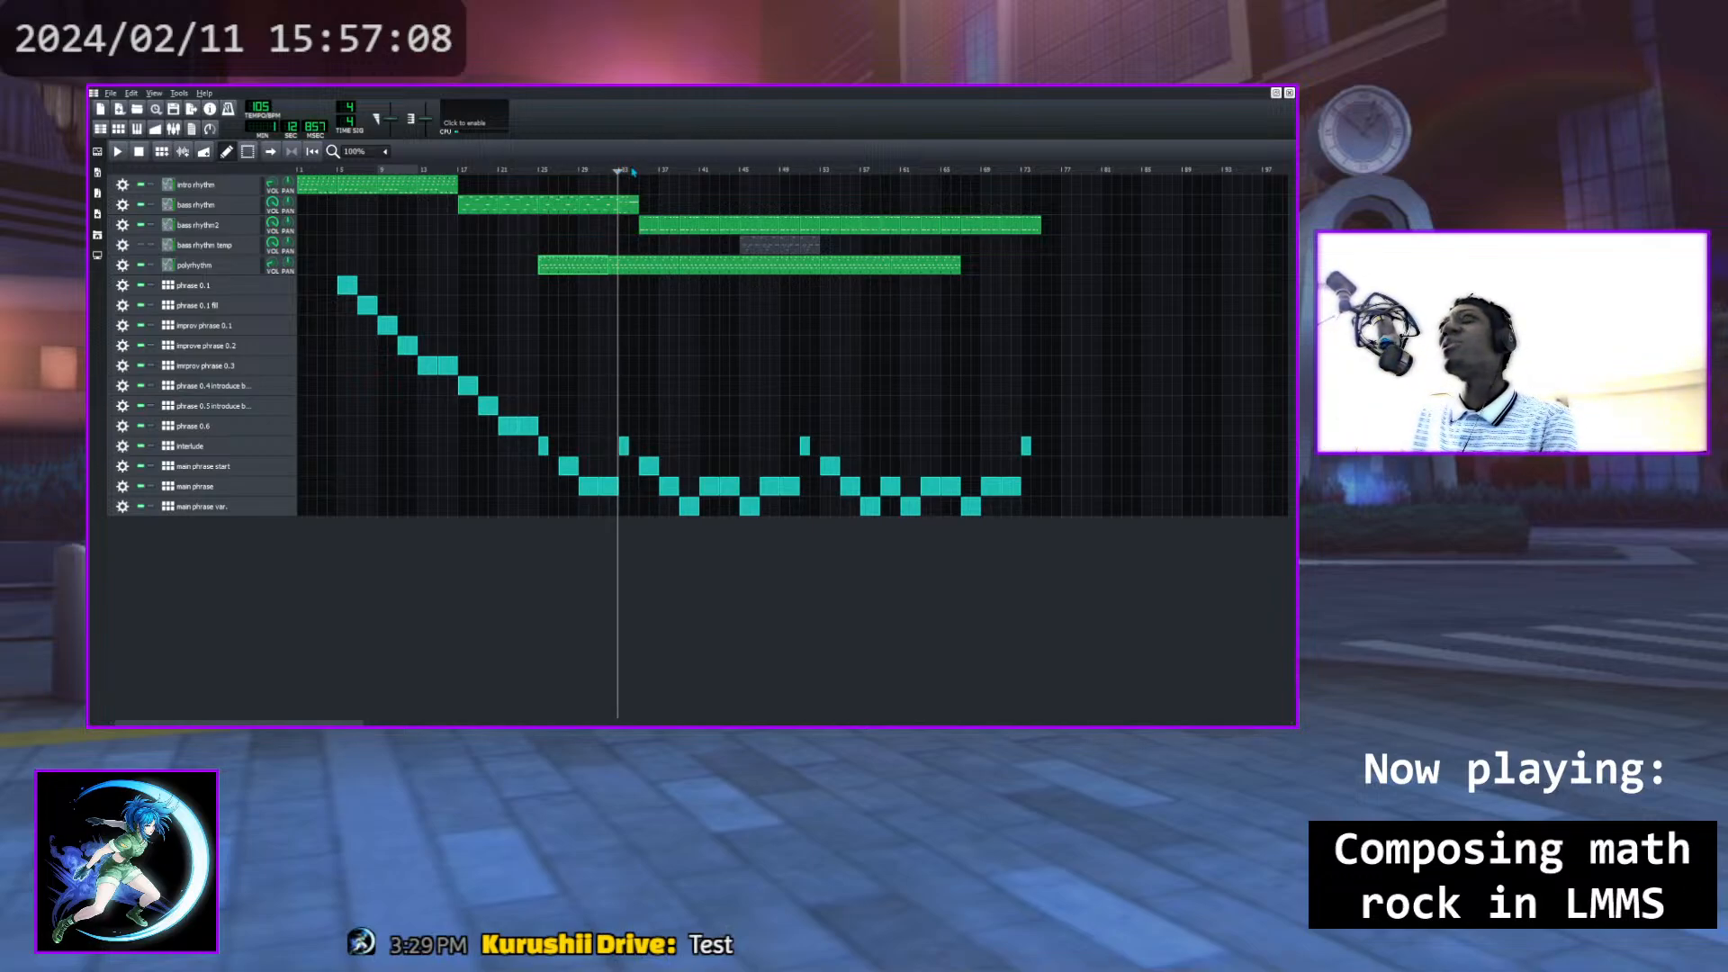
drag(618, 175, 619, 176)
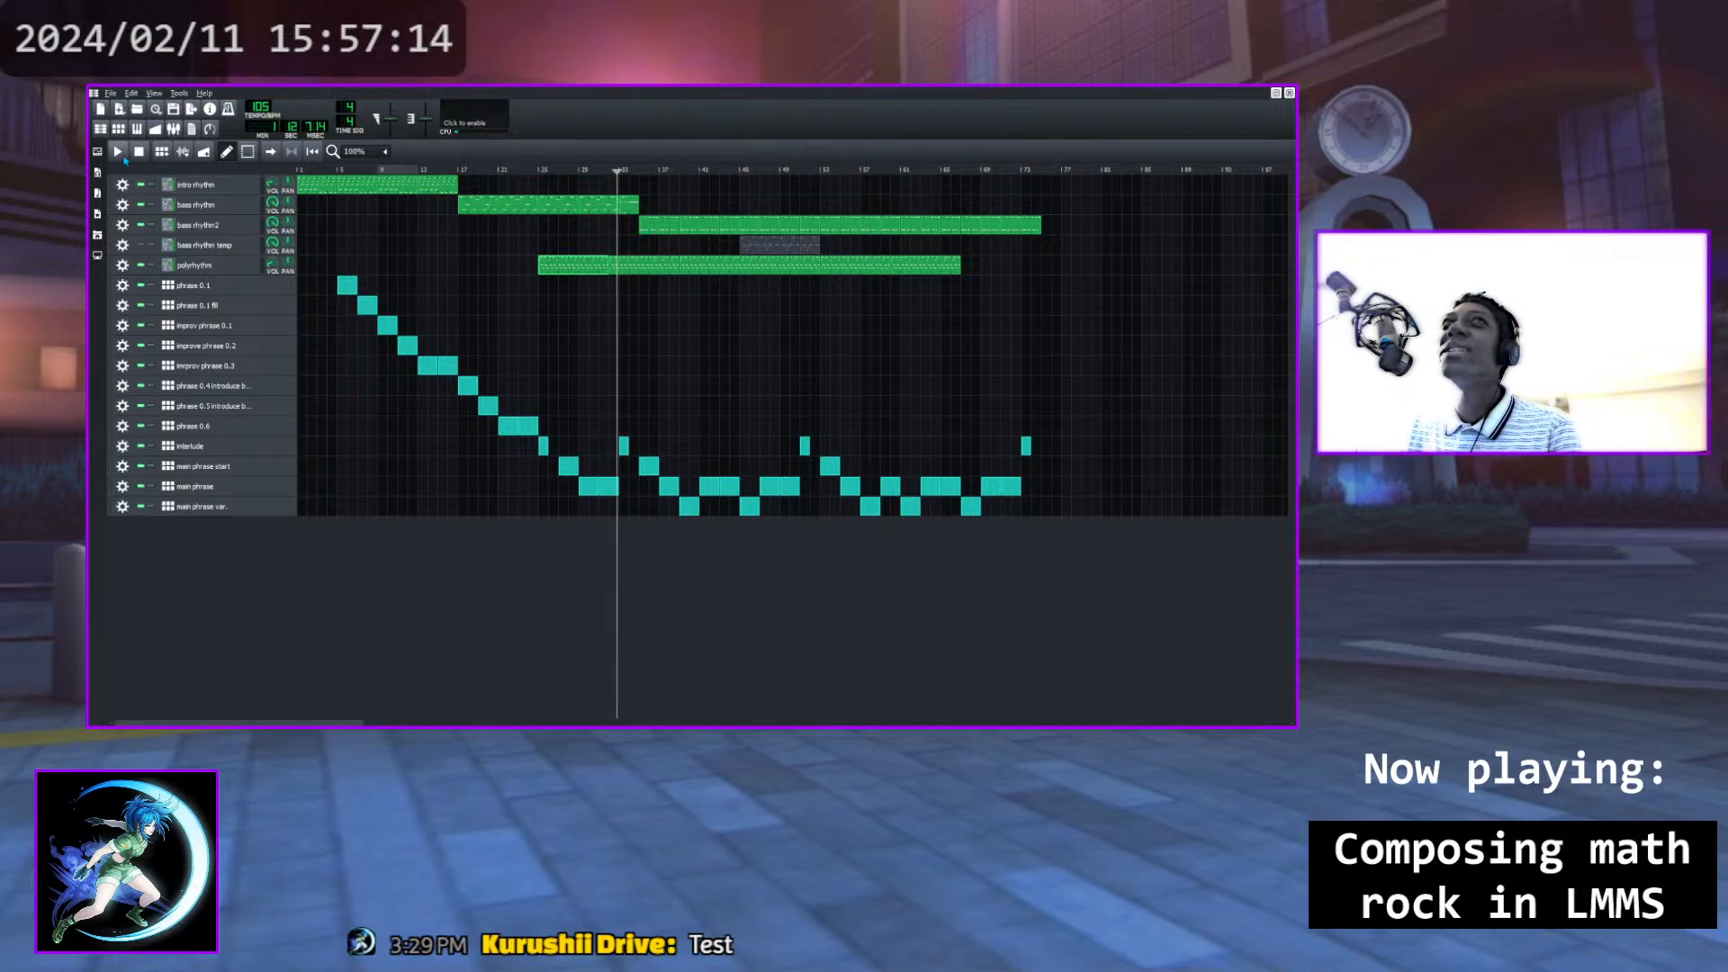
click(123, 155)
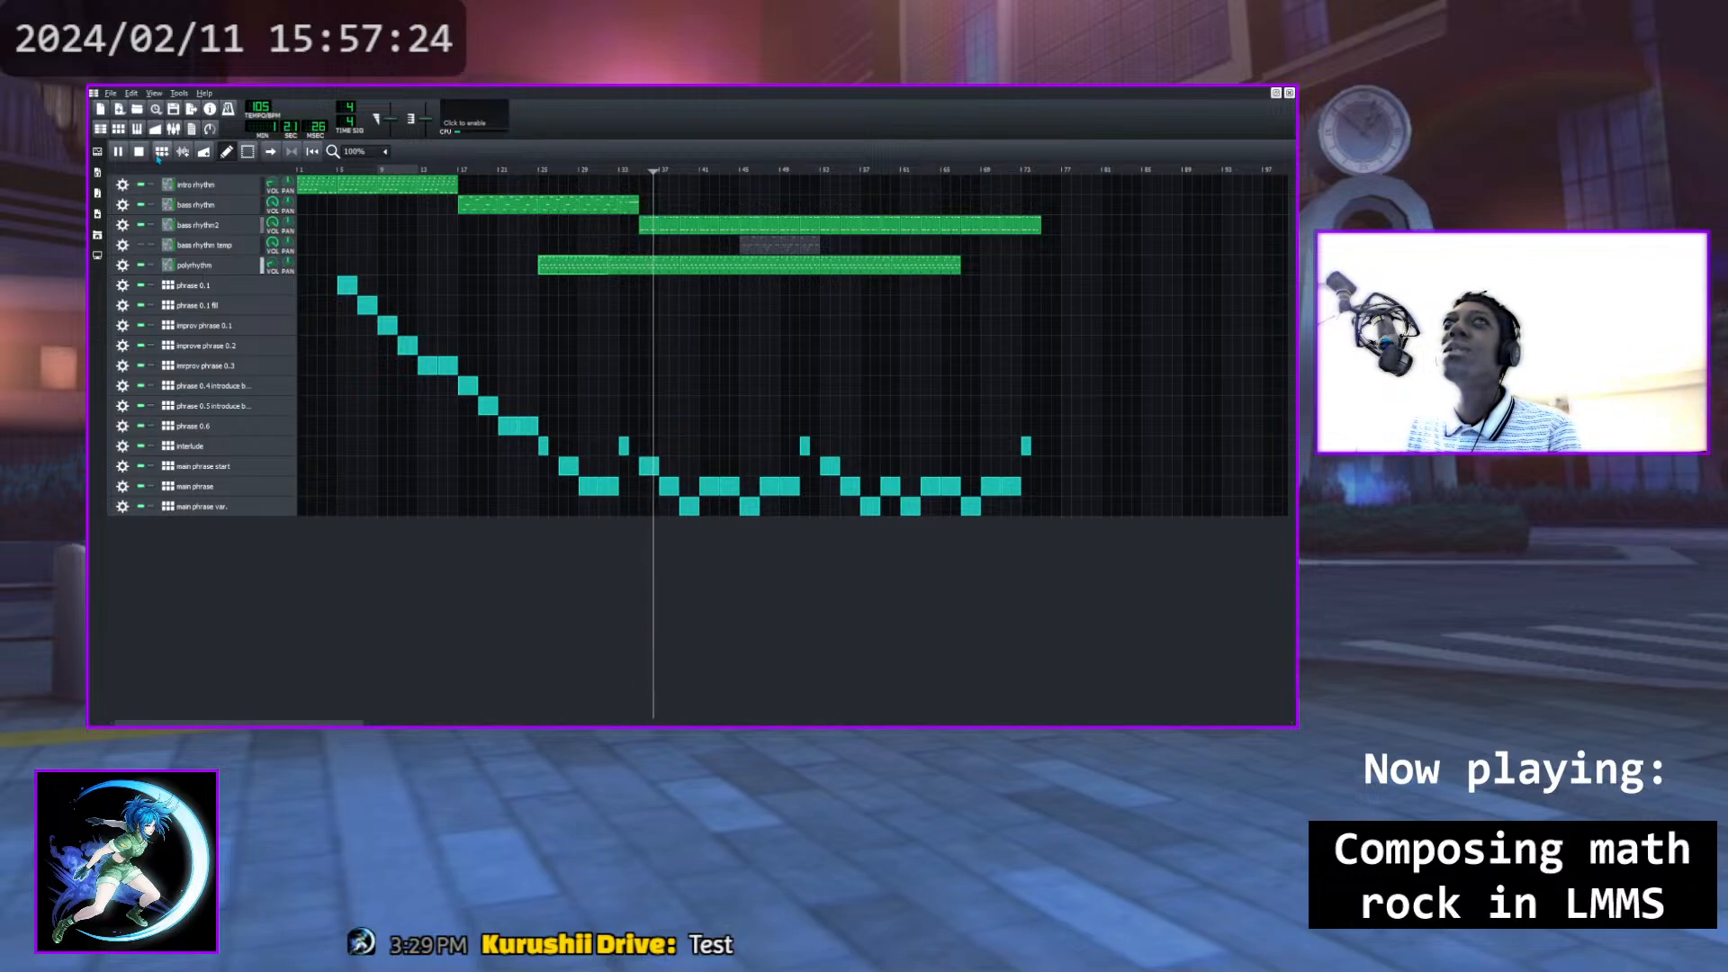
key(space)
Open the polyrhythm clip that spans the second interlude, listen to it in the Piano-Roll, and close it
click(633, 171)
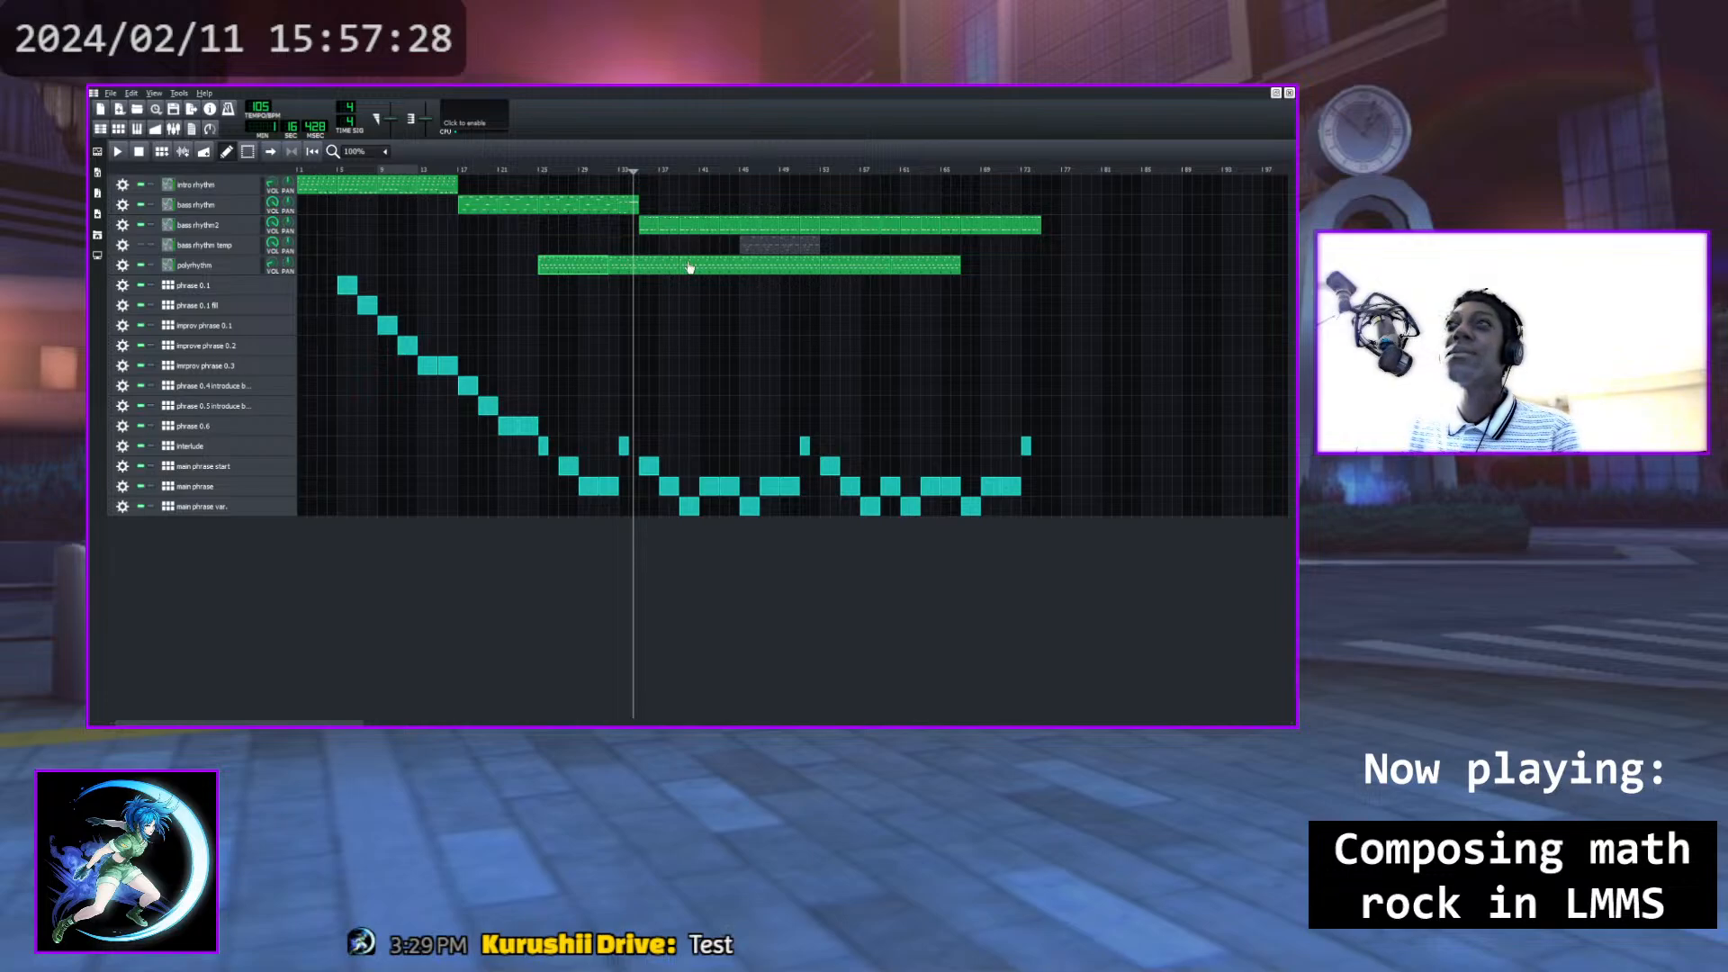
double_click(649, 267)
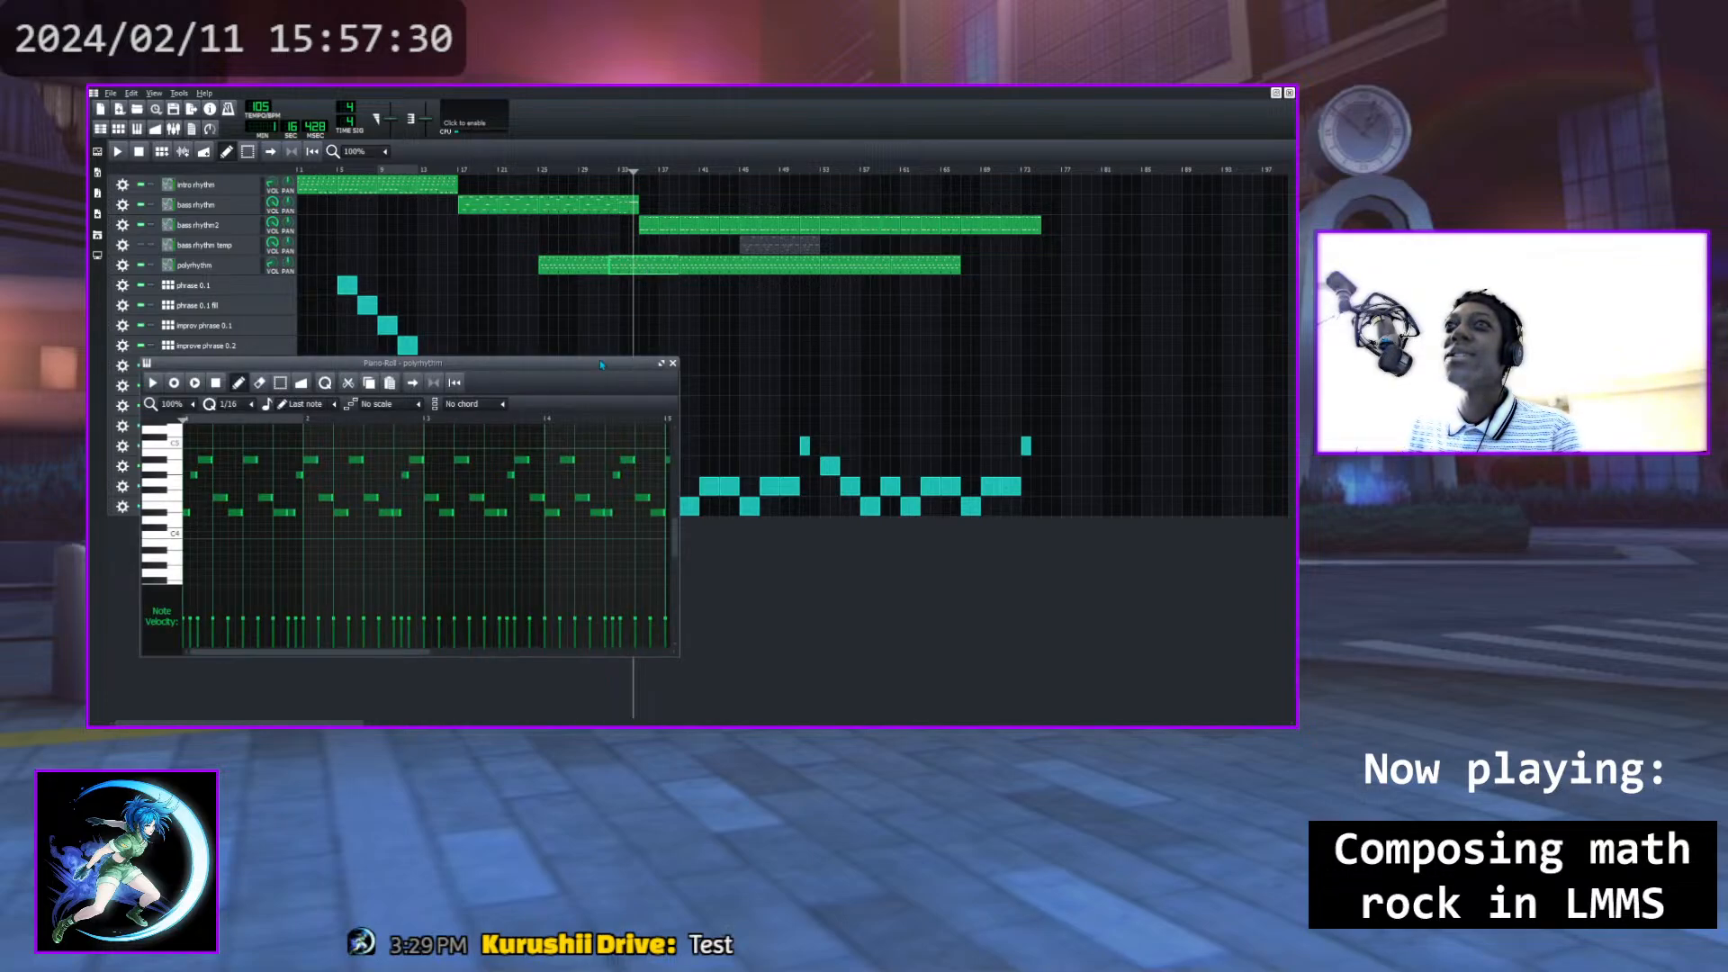
click(153, 383)
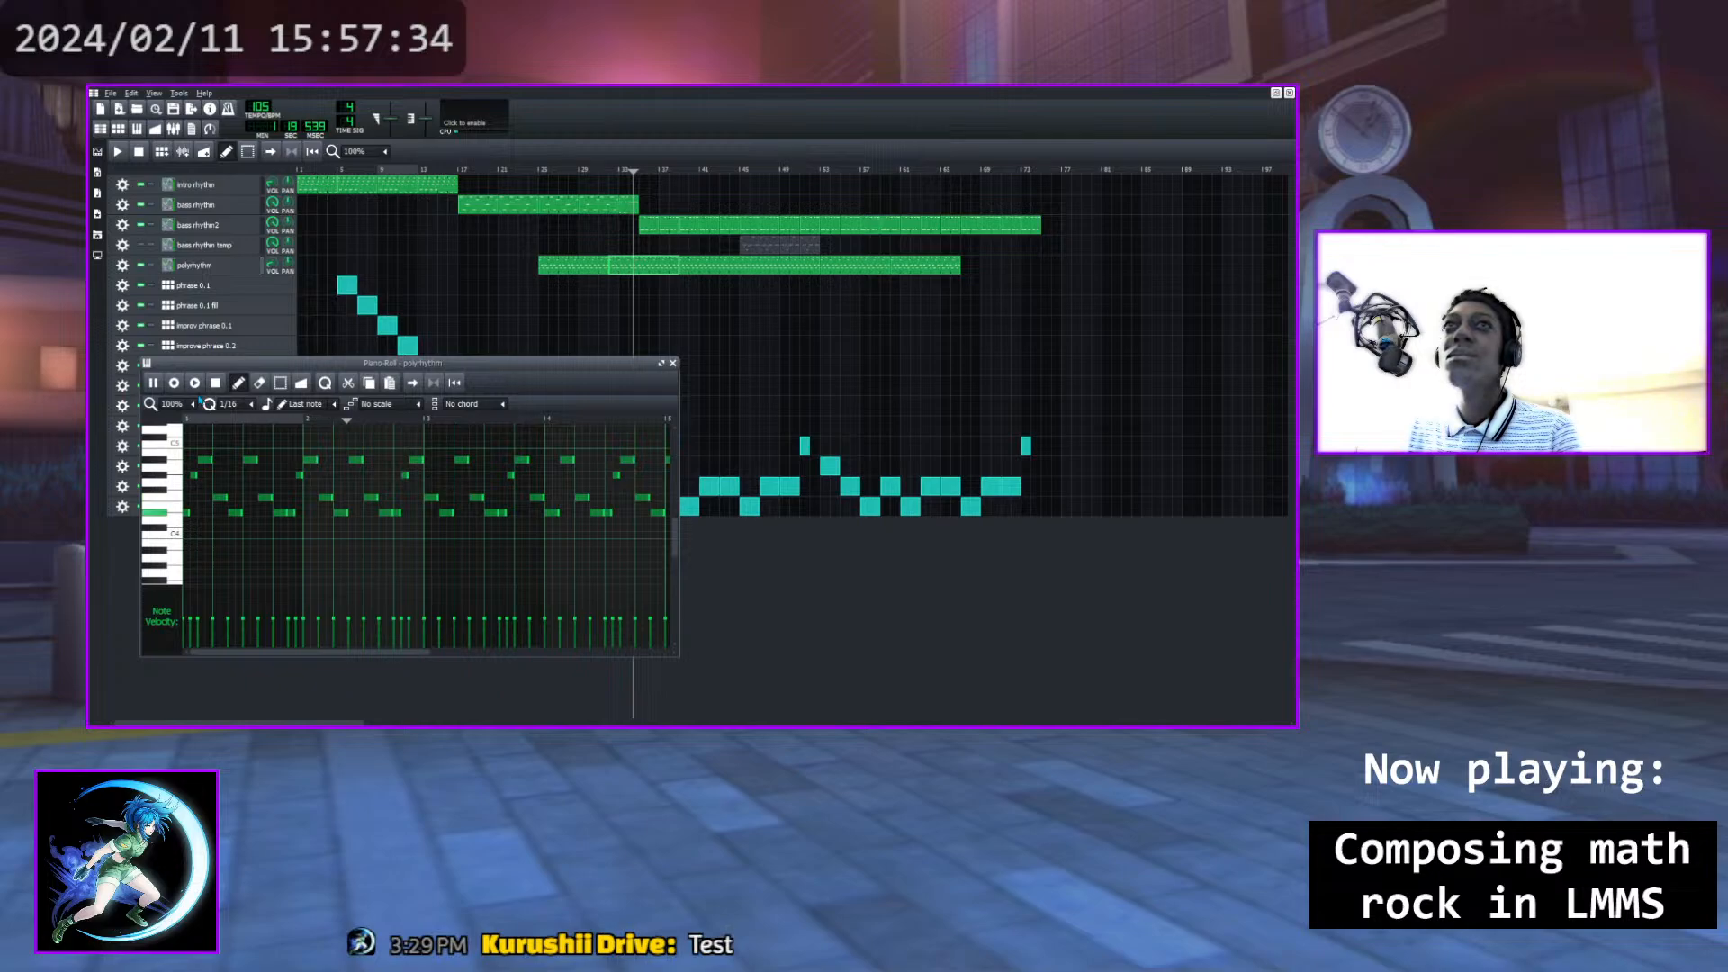
click(216, 385)
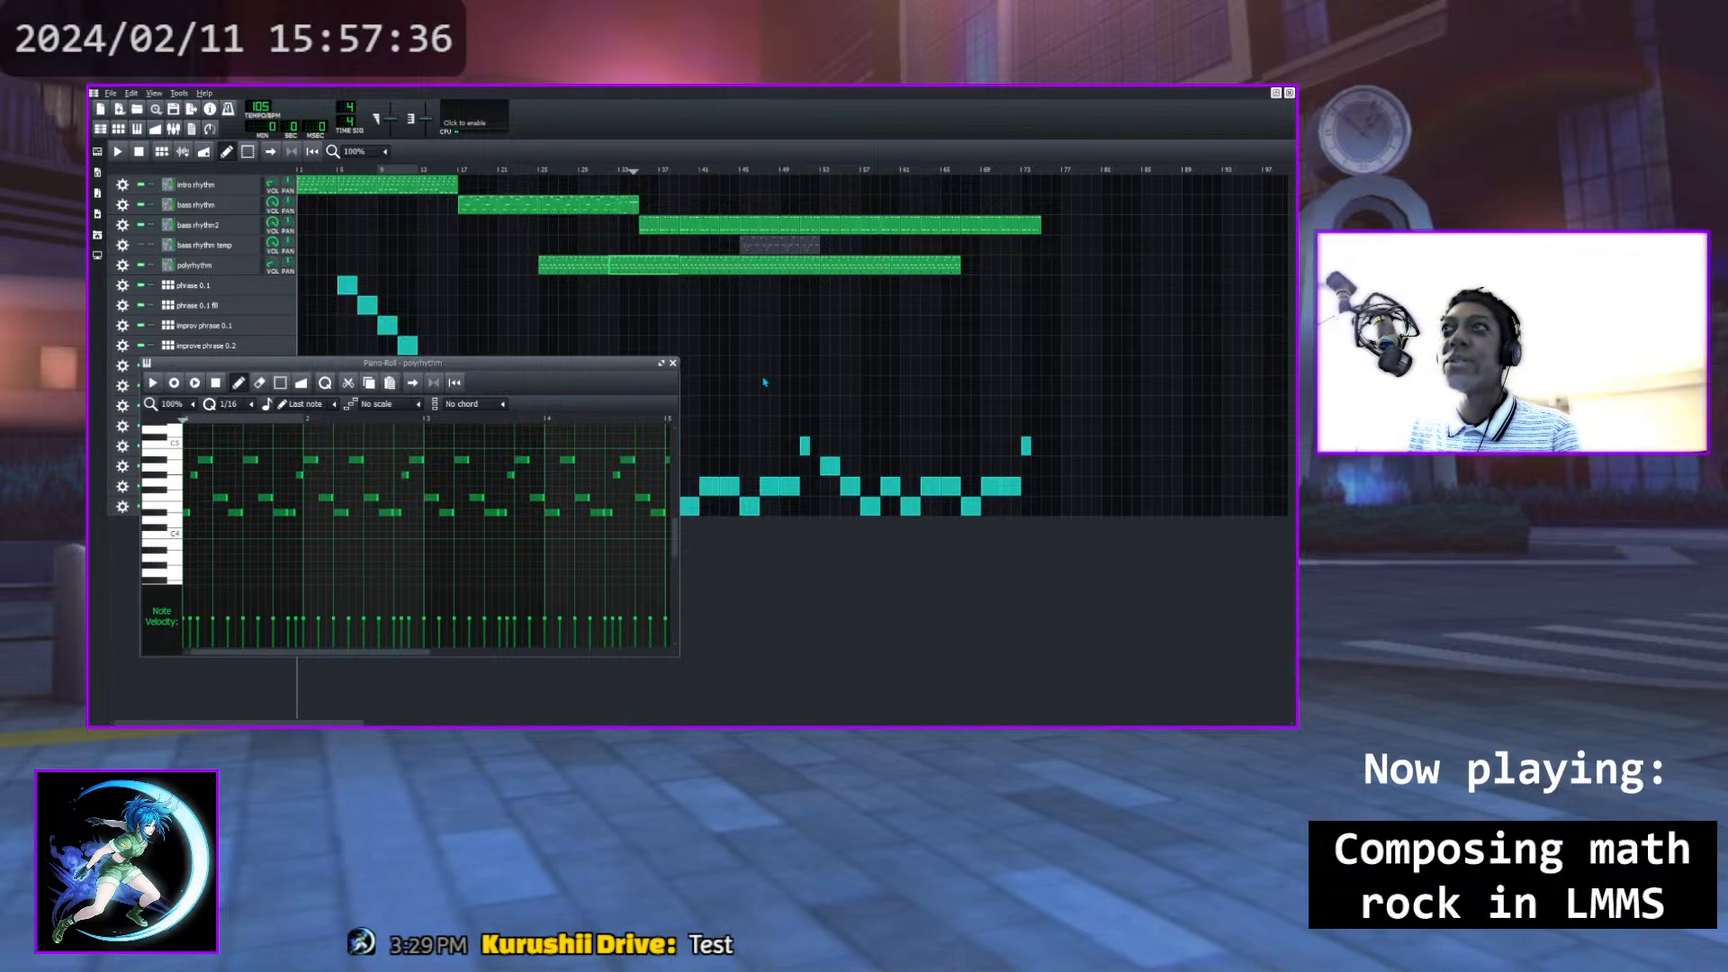
click(672, 363)
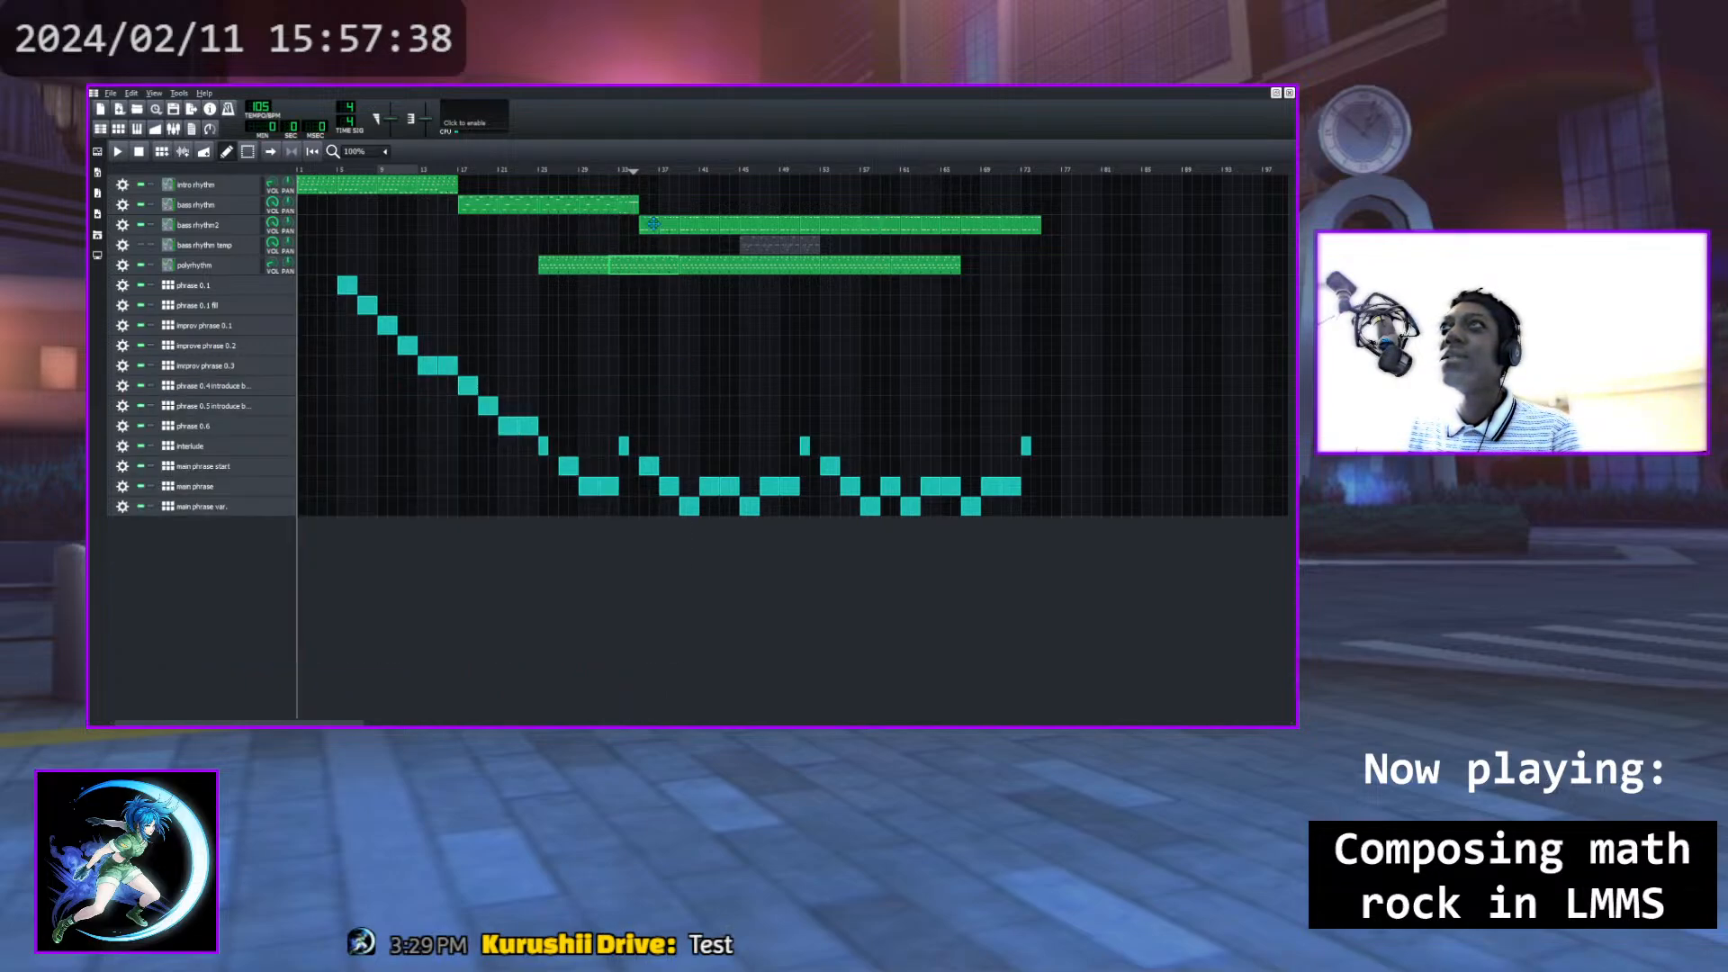
Open the first bass rhythm2 clip in the Piano-Roll, listen to it, and stop playback
double_click(653, 224)
click(153, 383)
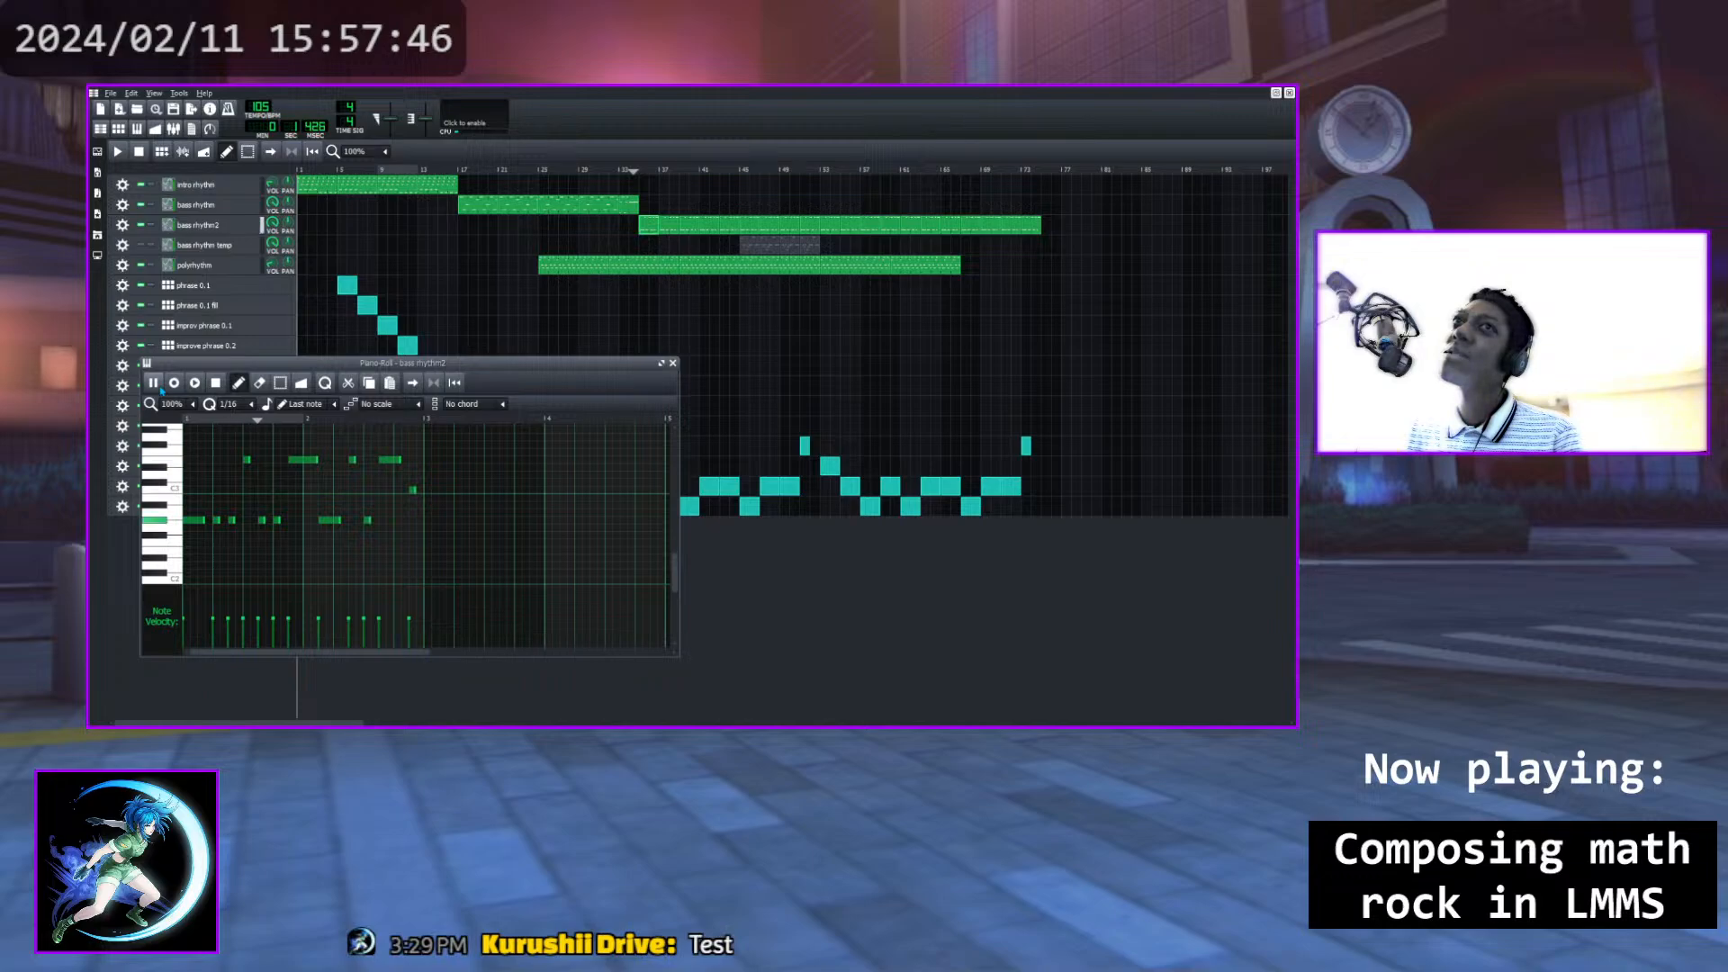
click(214, 384)
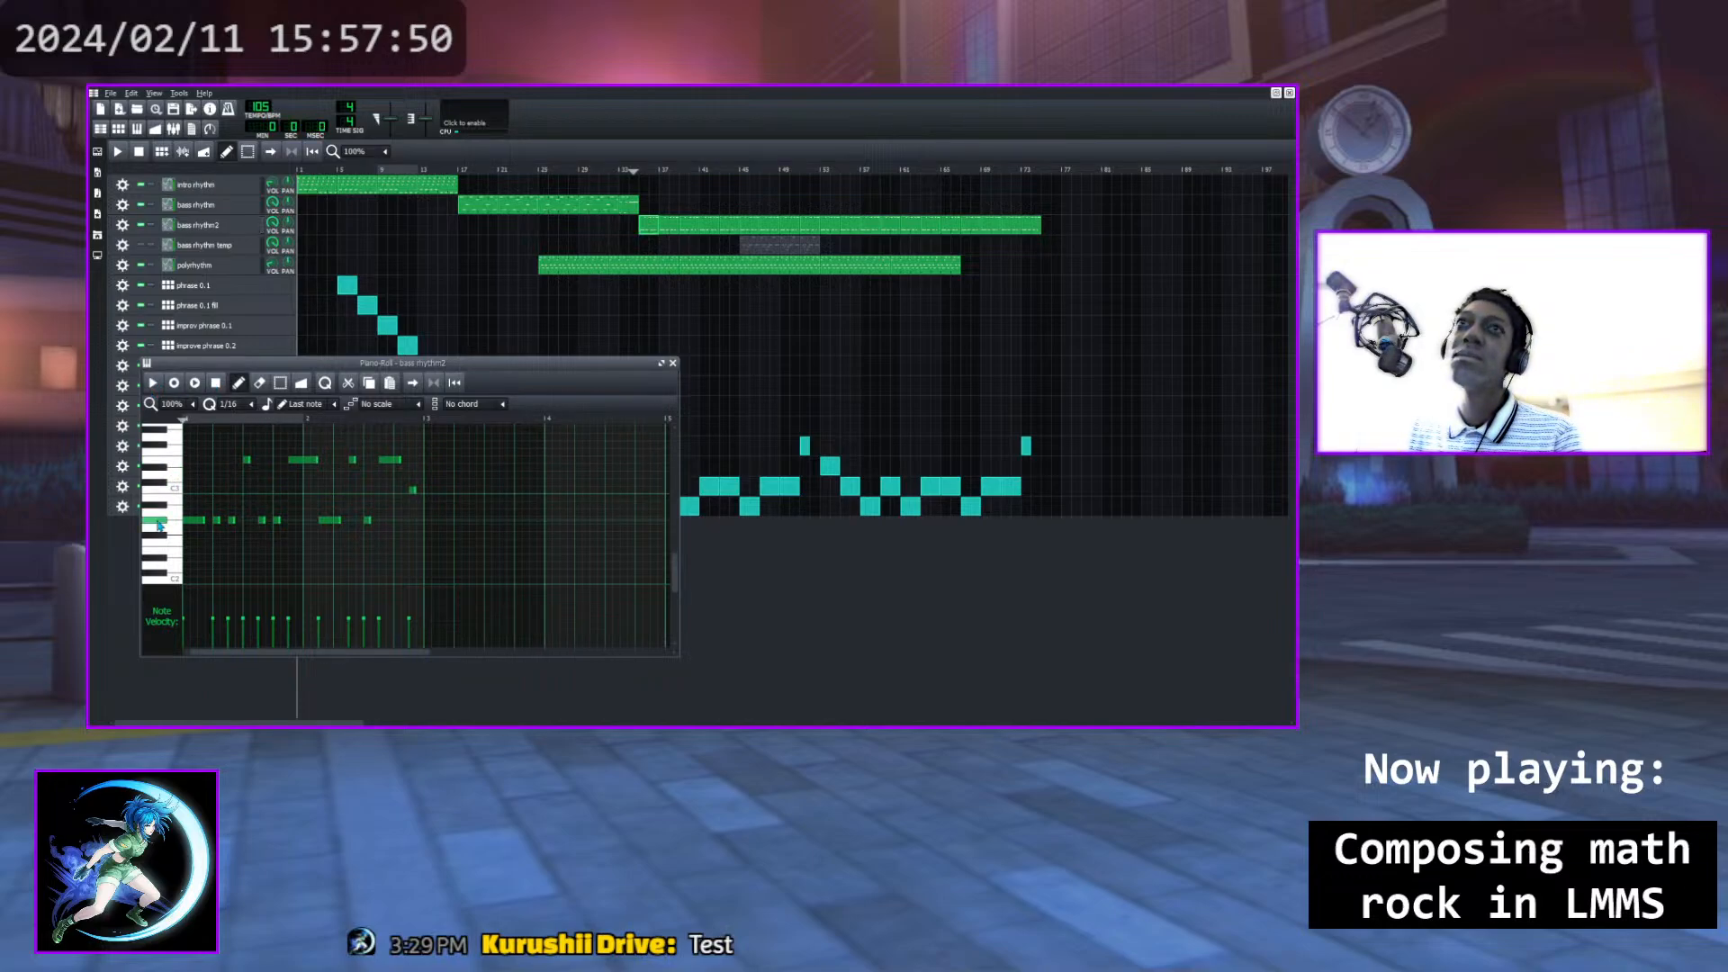
Audition the pitches of the bass rhythm2 notes one by one on the Piano-Roll keyboard
click(176, 491)
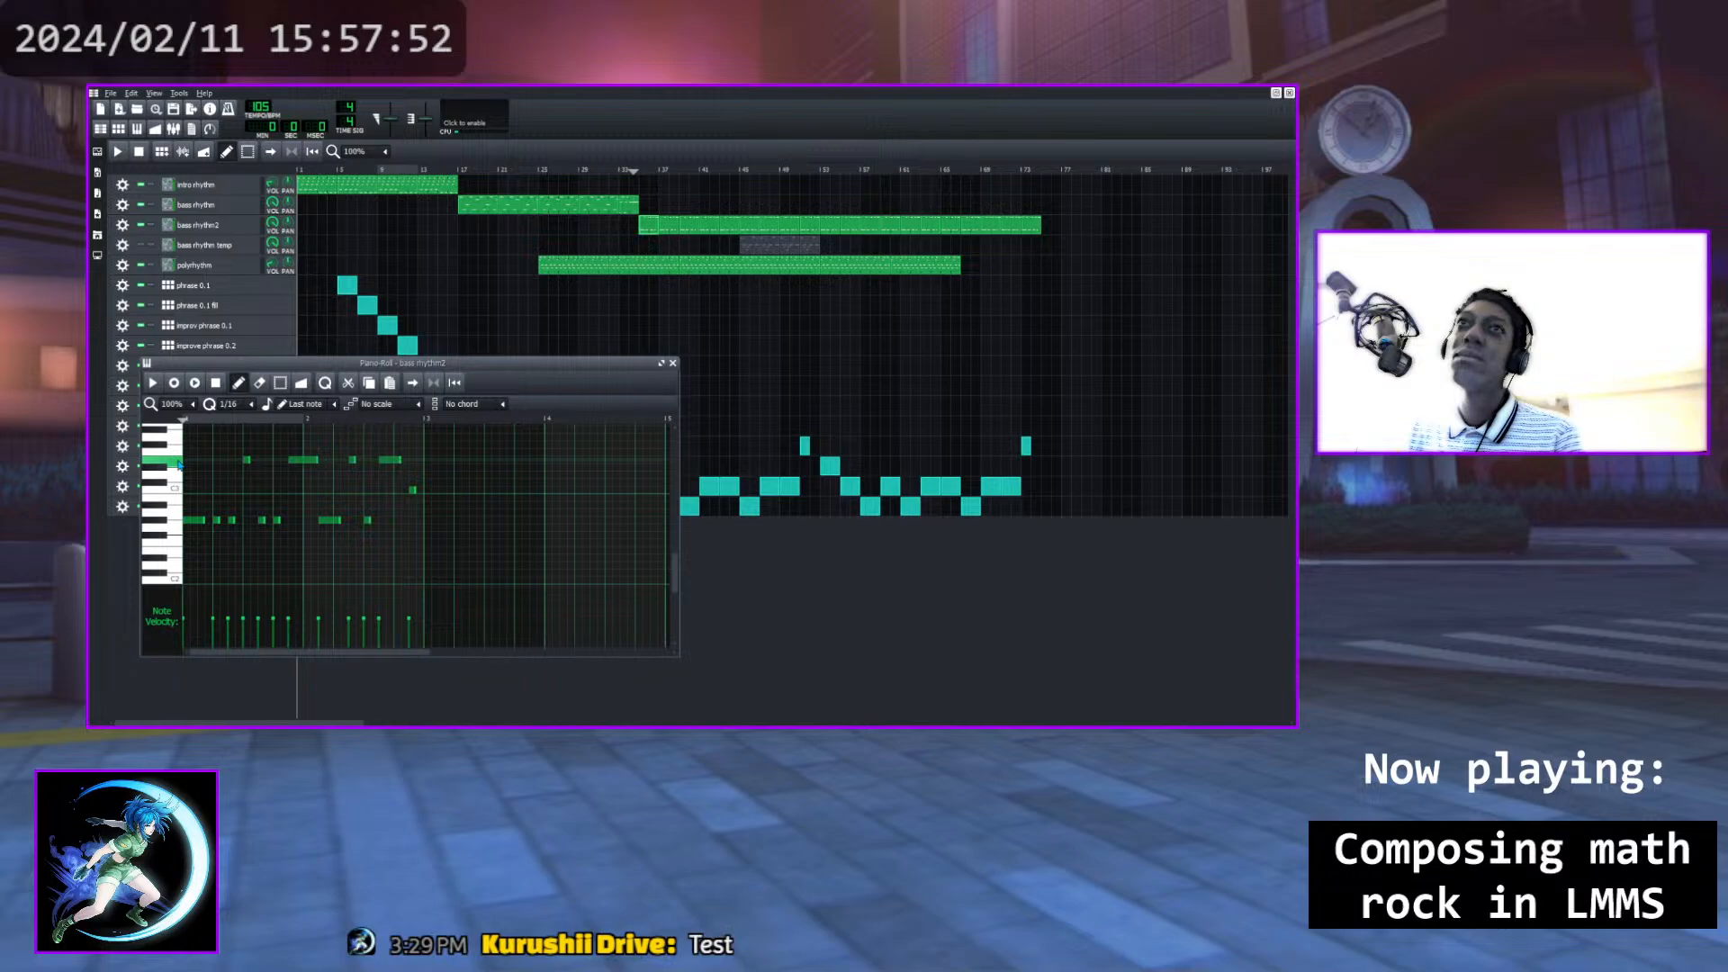
click(163, 520)
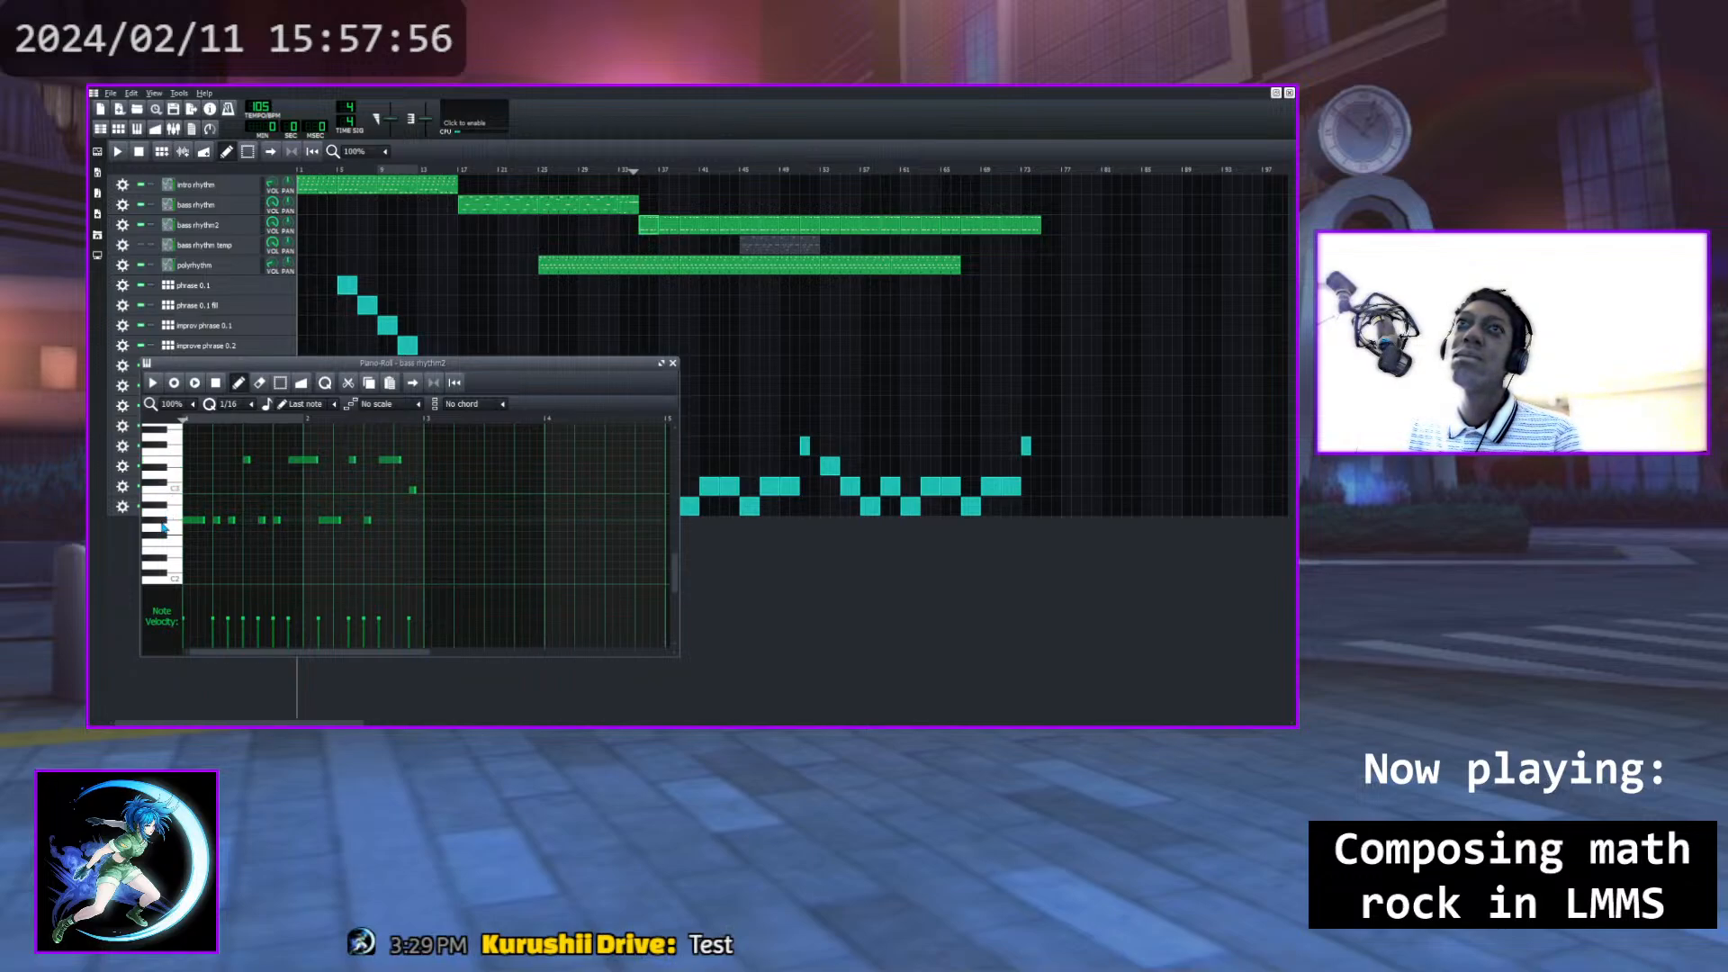
click(165, 469)
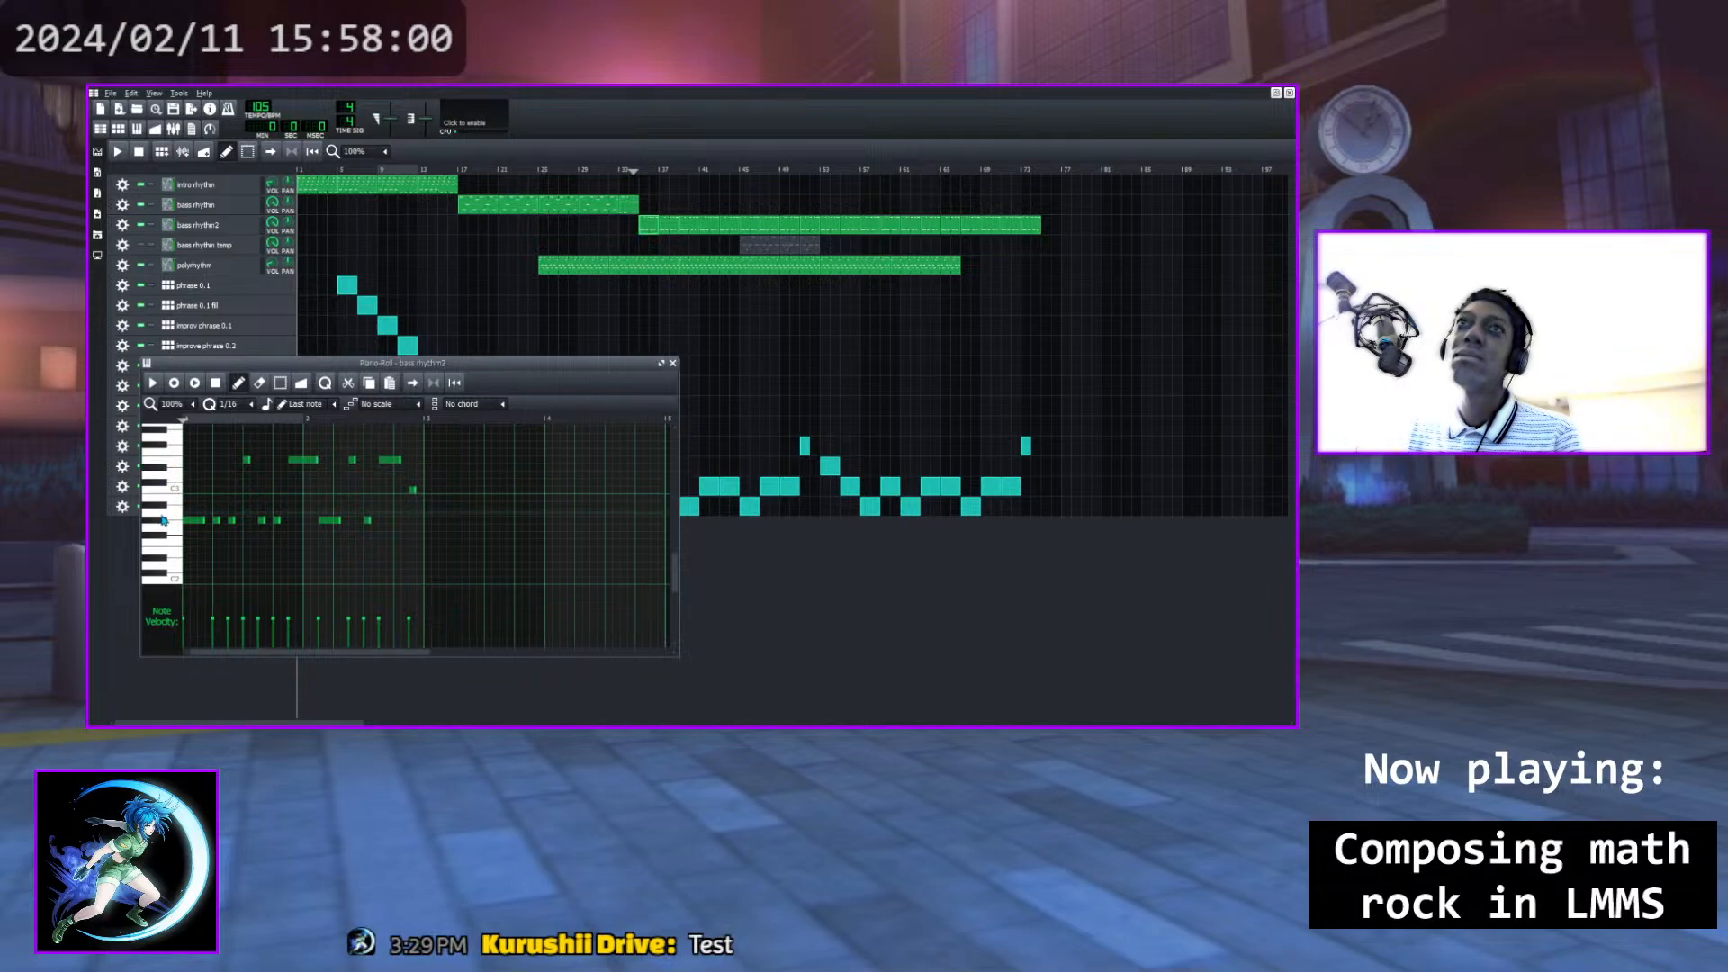
click(175, 475)
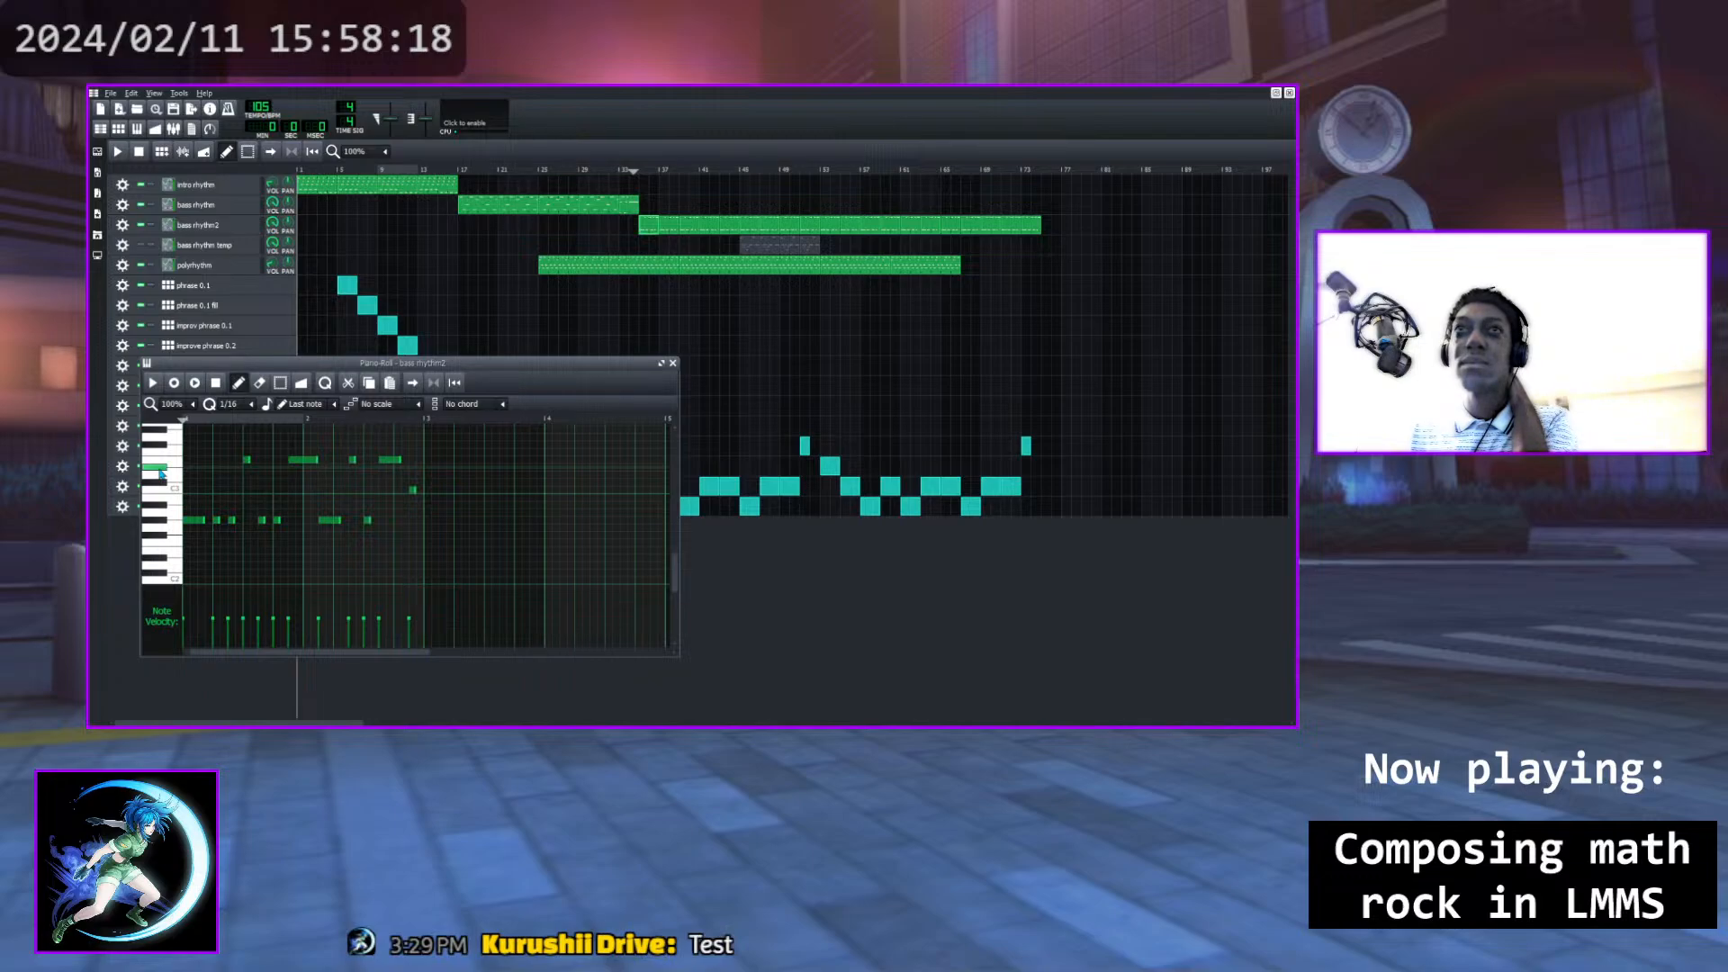
click(176, 515)
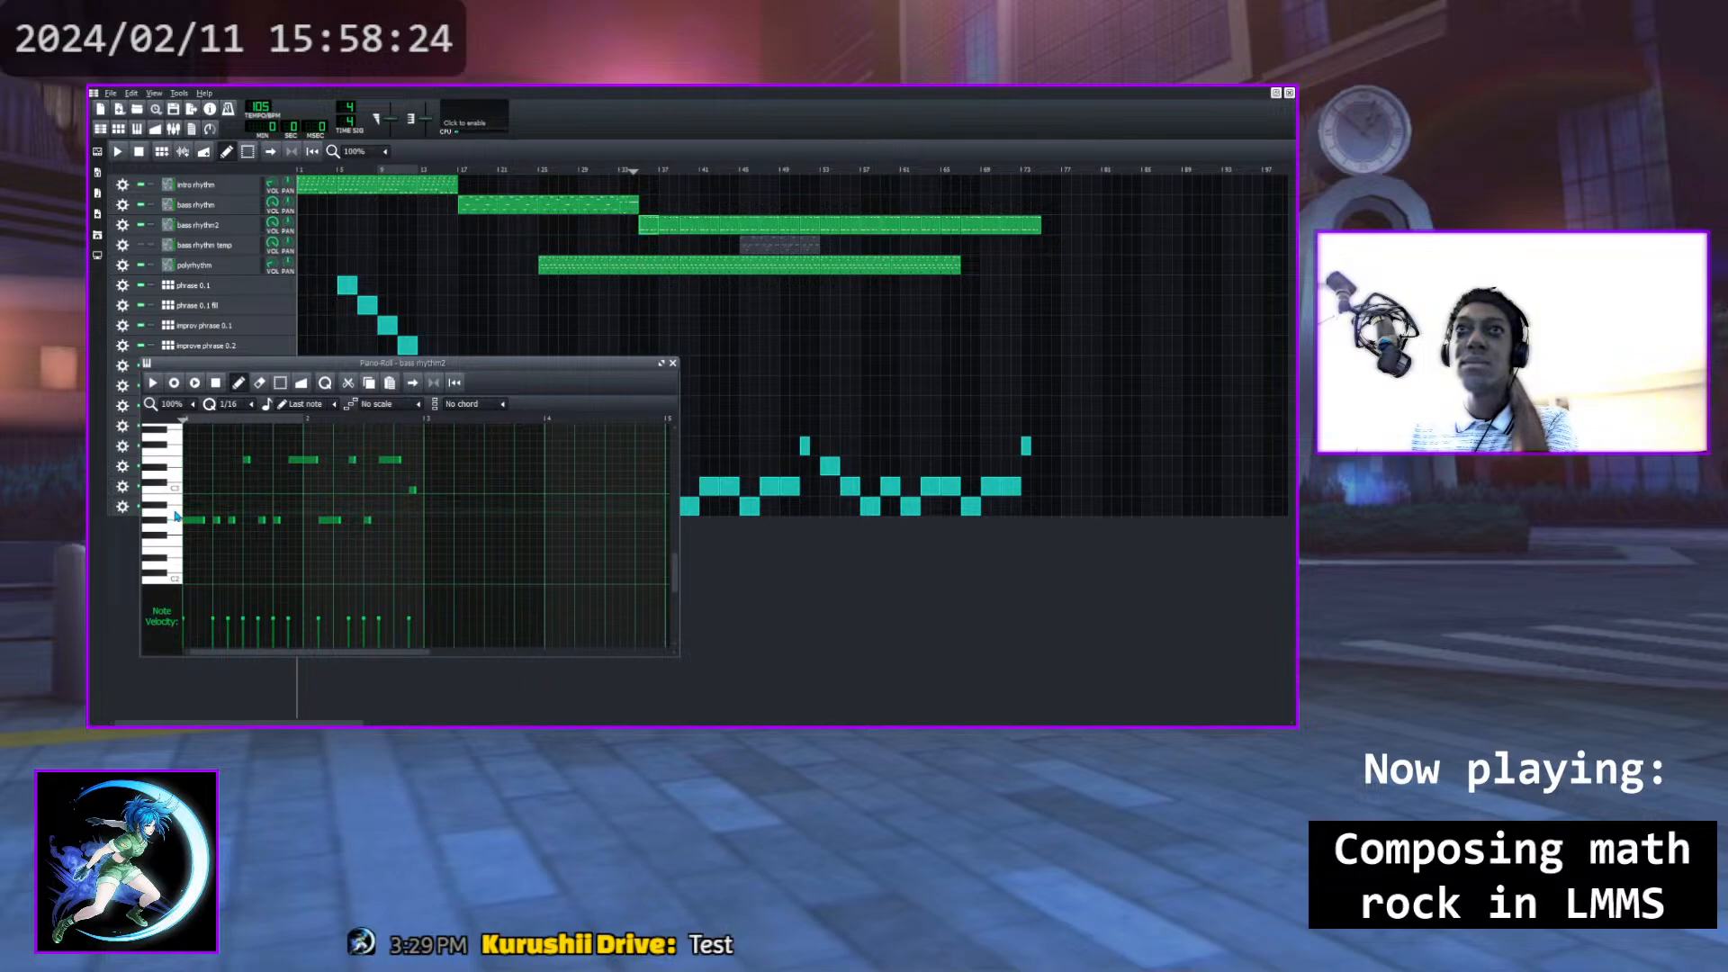
Audition more pitches of the bass rhythm2 clip on the Piano-Roll keyboard, play the clip, and close the Piano-Roll
click(159, 469)
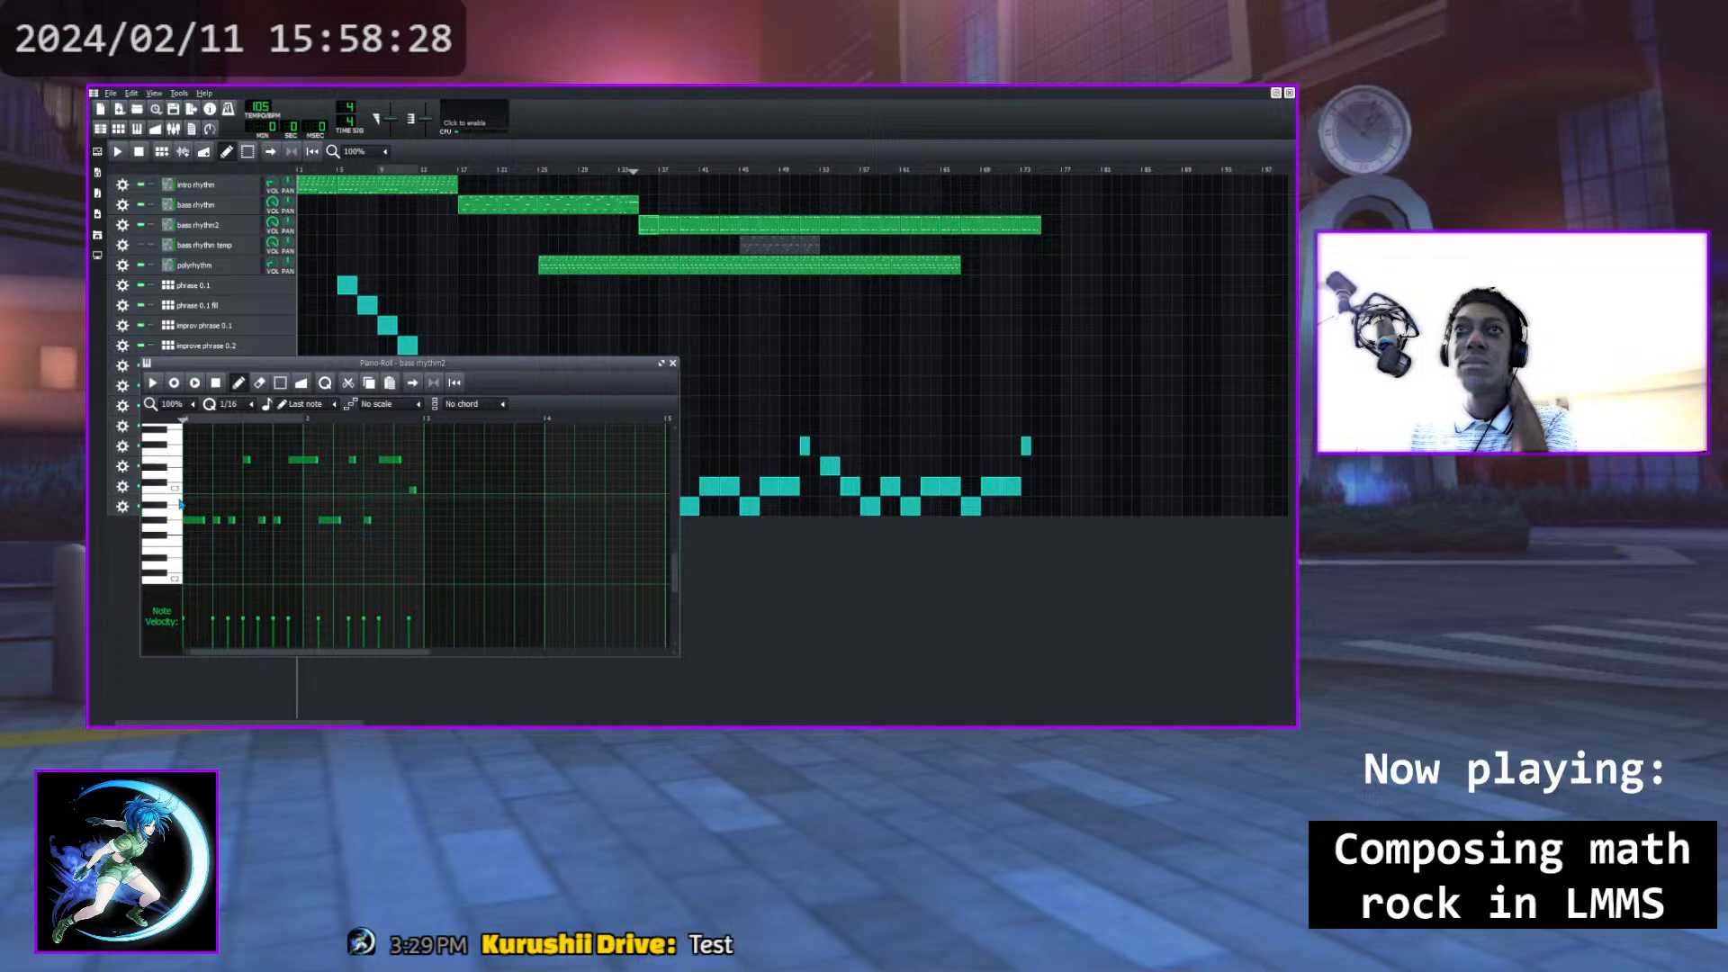
click(175, 465)
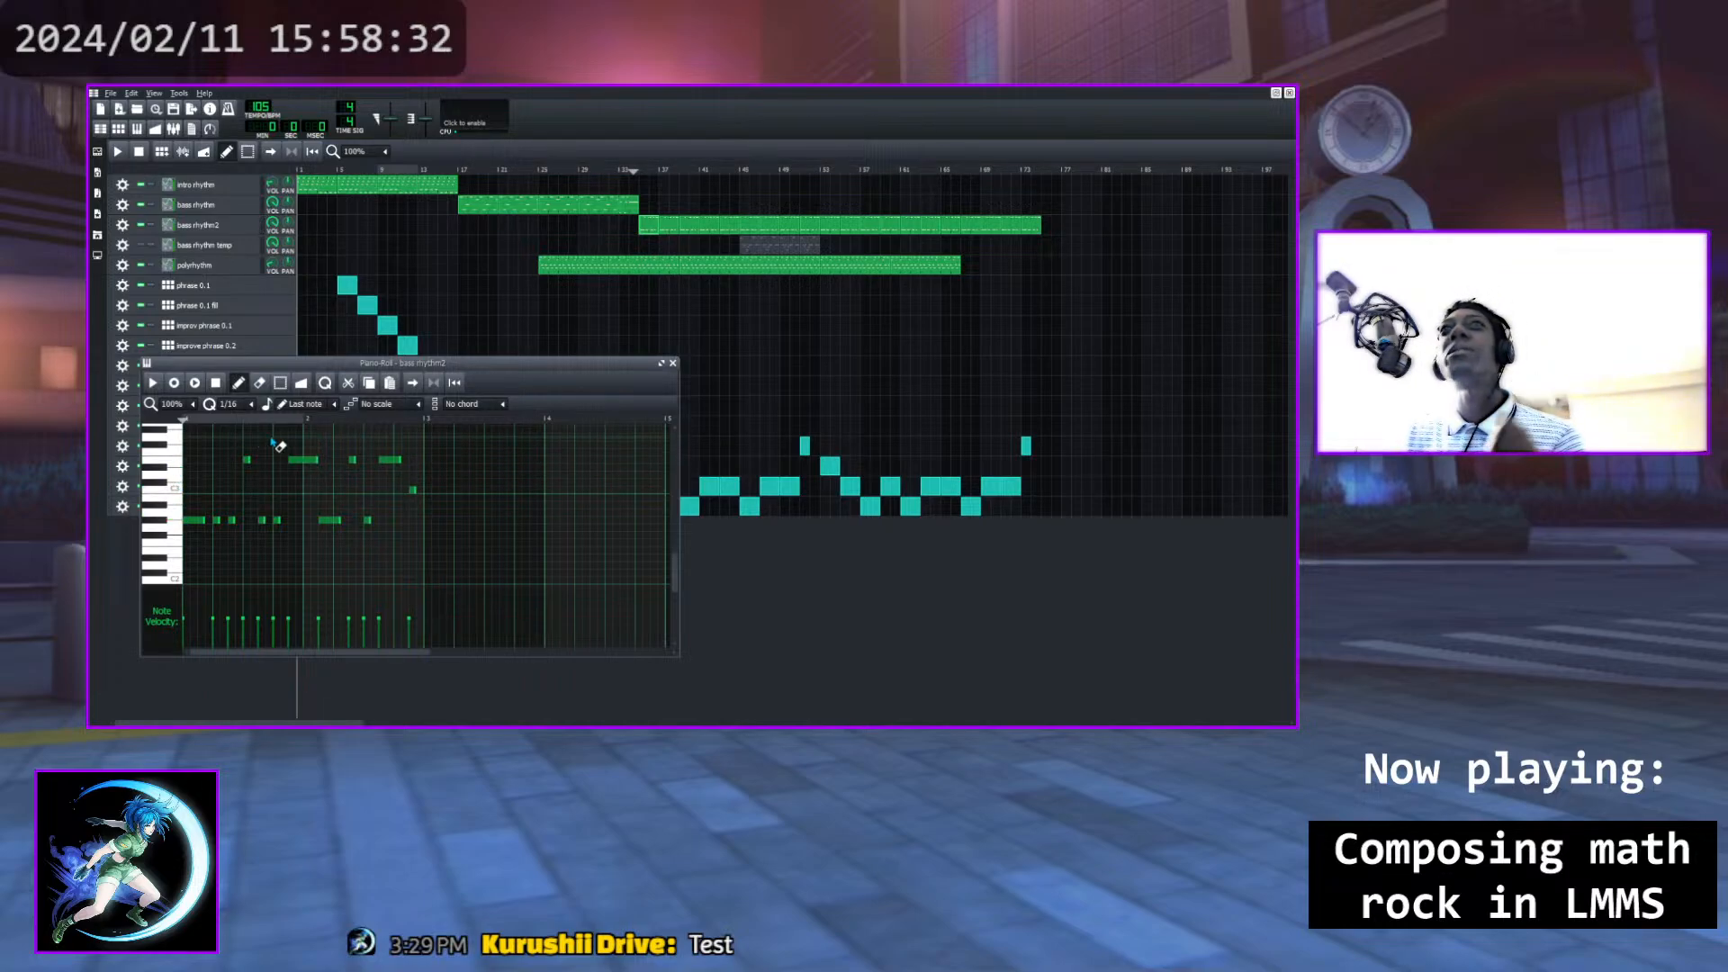
click(154, 383)
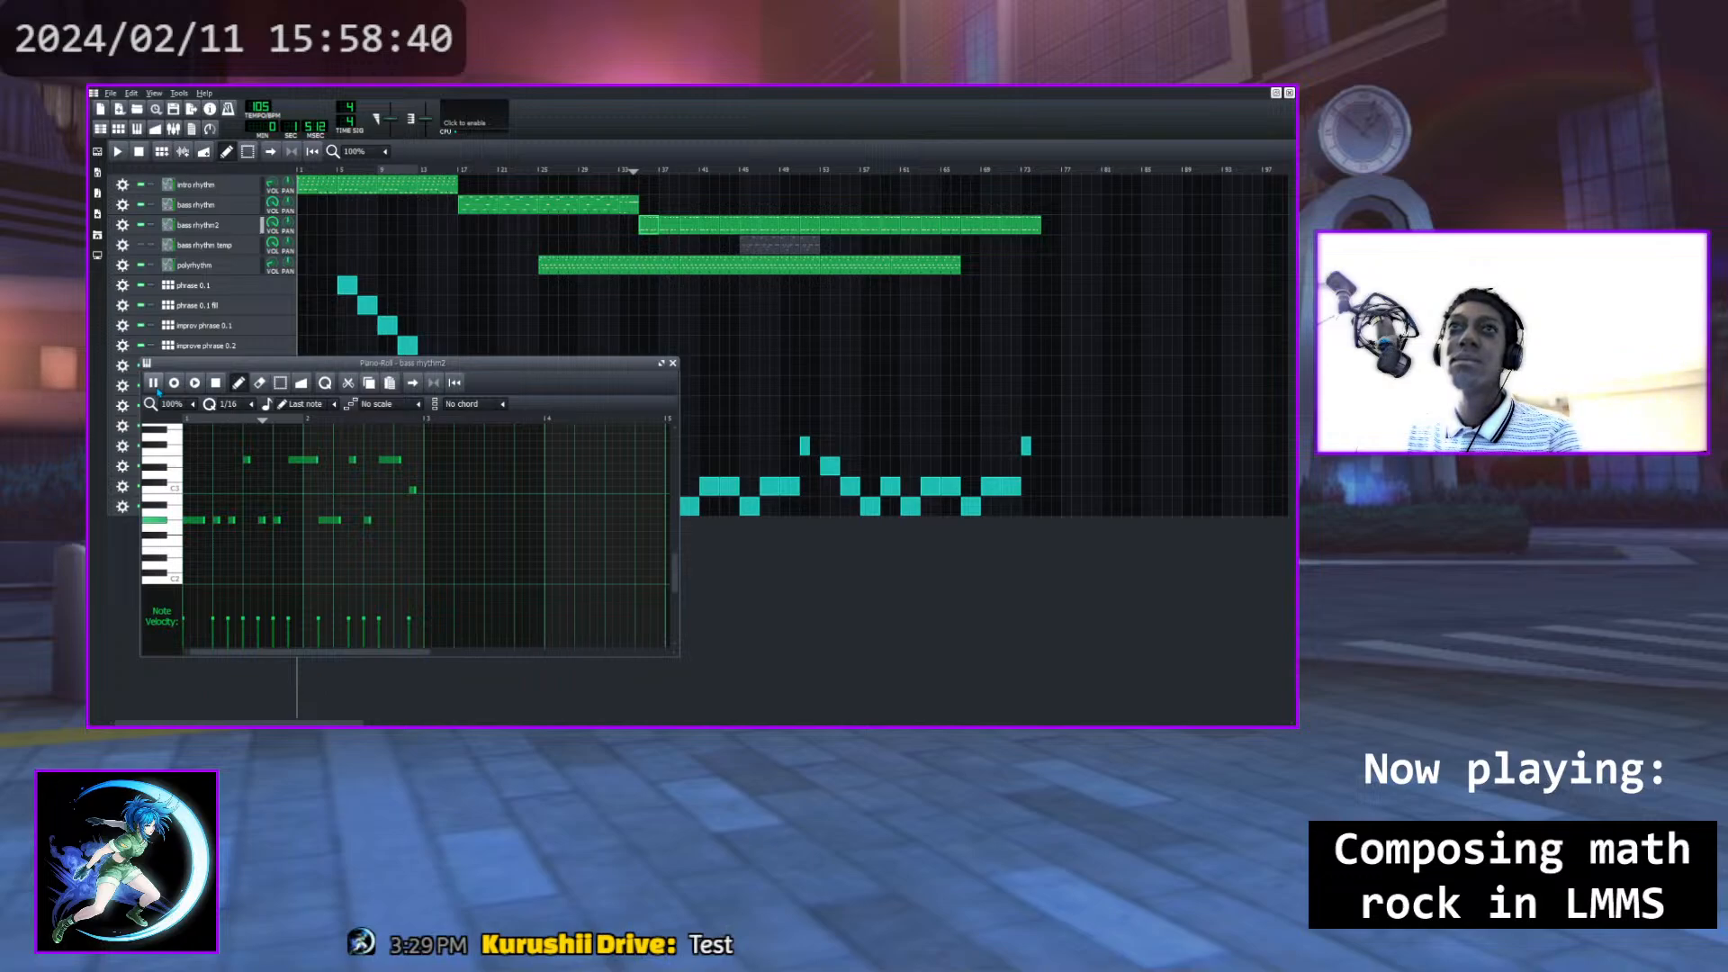
click(673, 363)
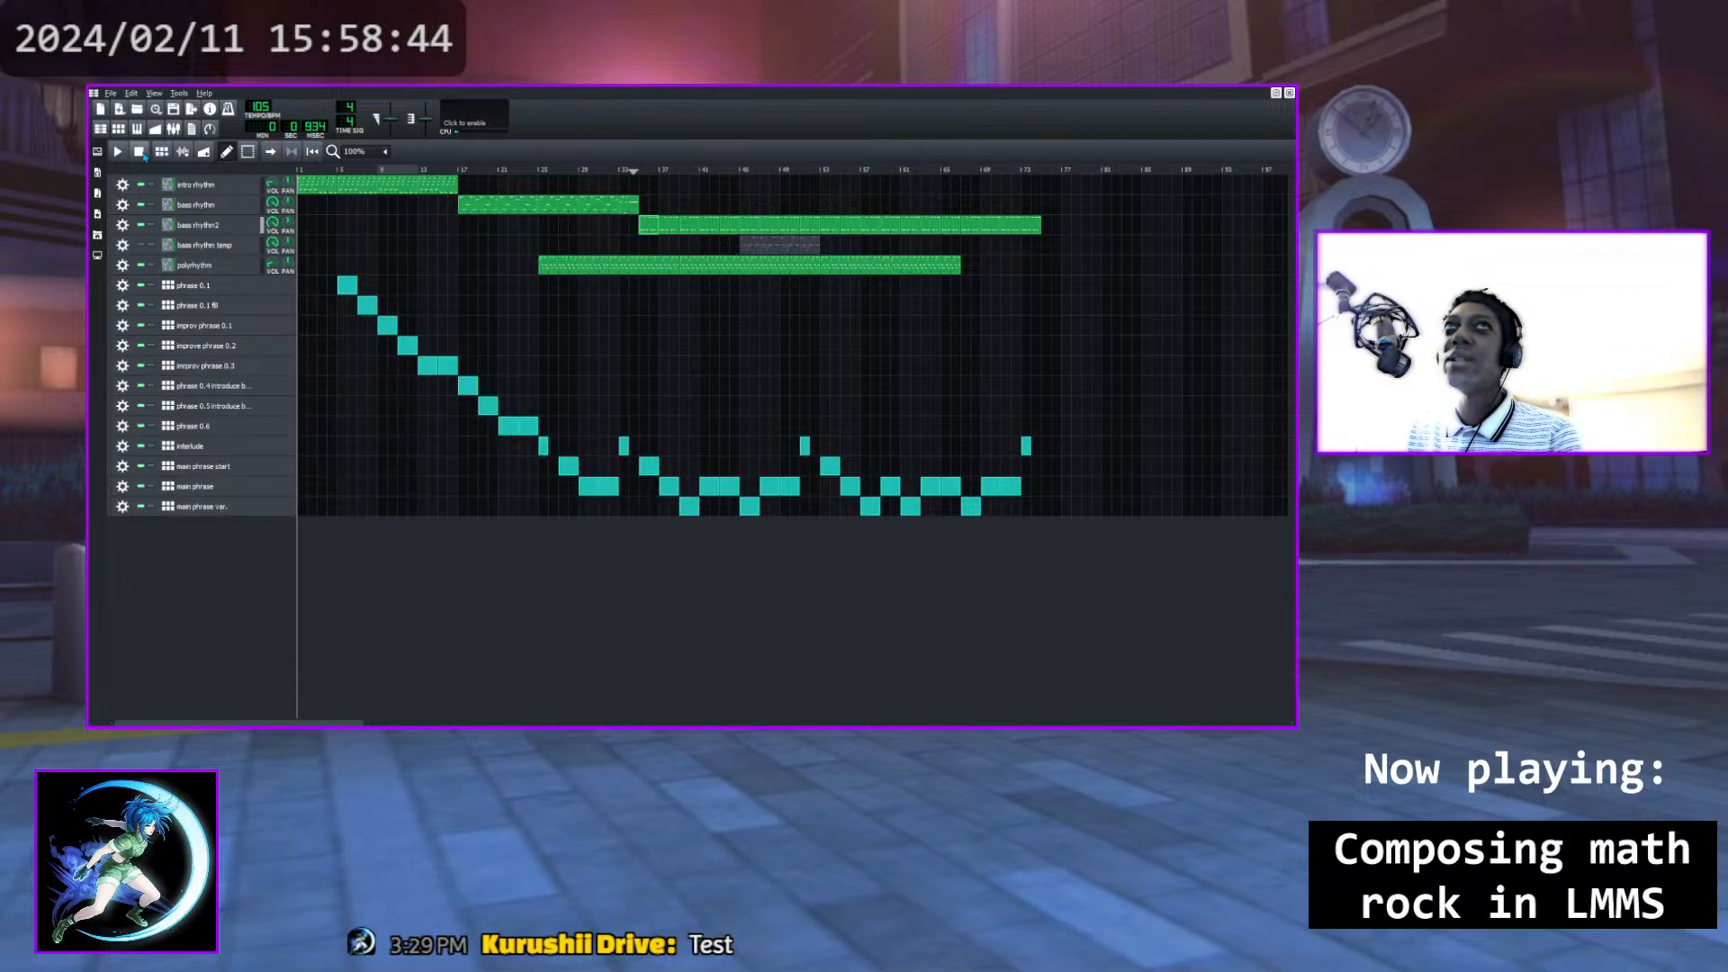
Open the polyrhythm clip starting near bar 32 in the Piano-Roll, listen to it, stop playback, and close it
double_click(651, 273)
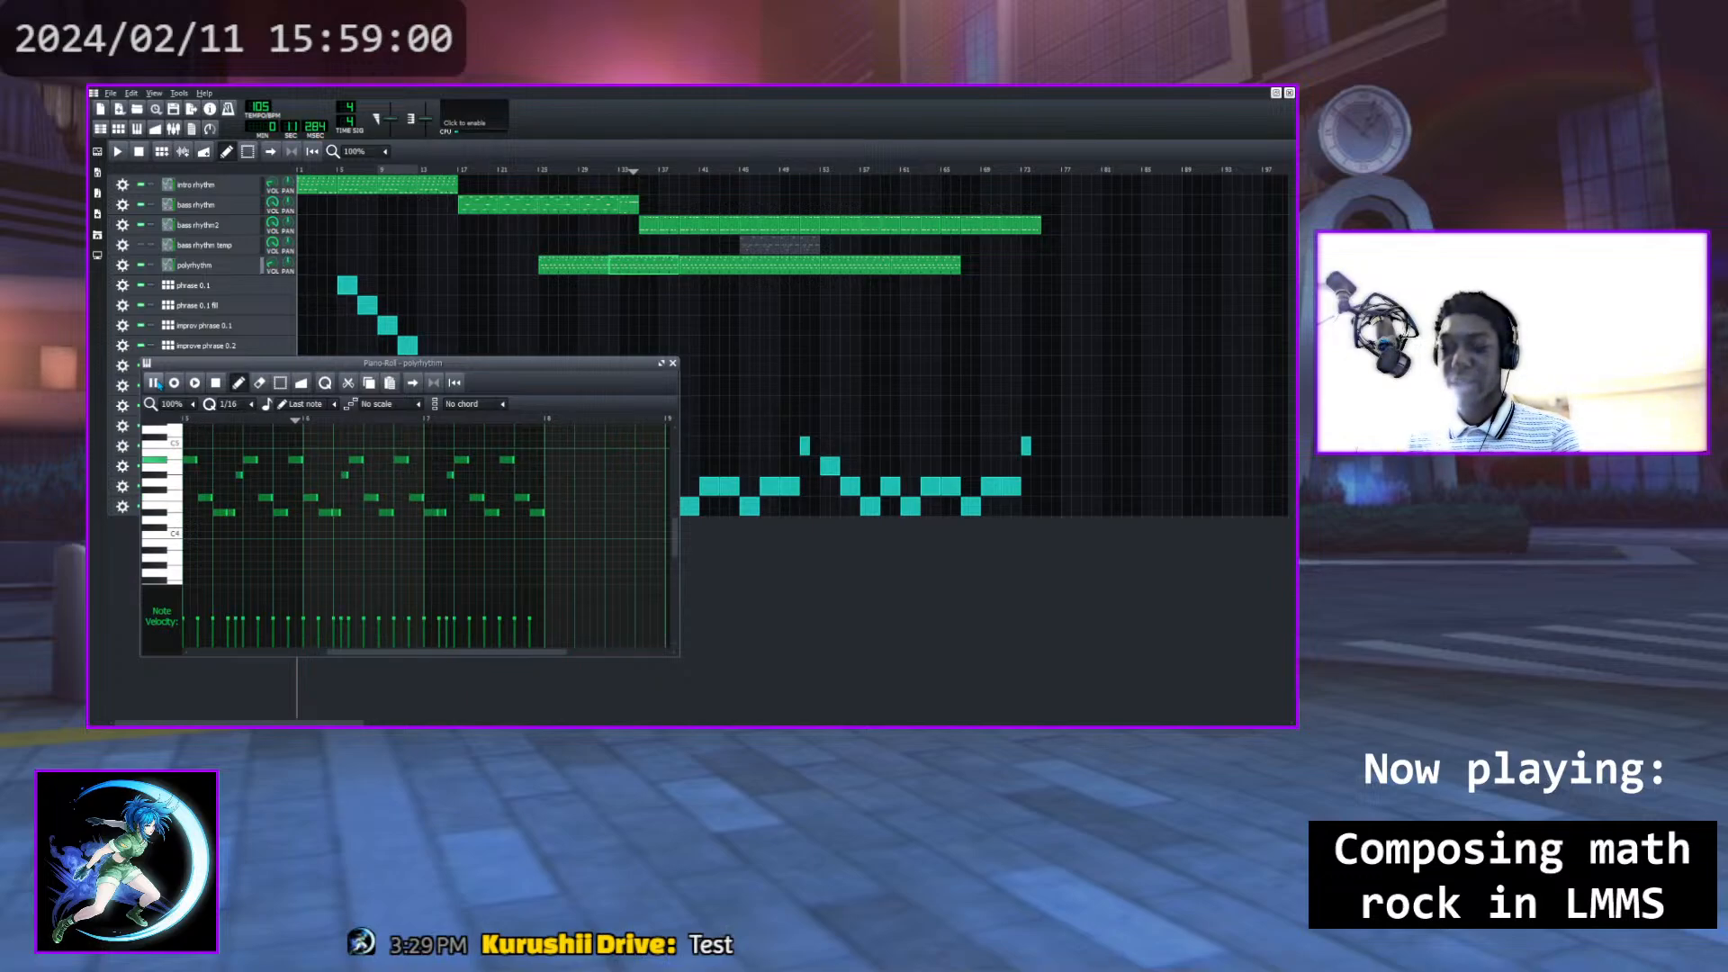
click(219, 385)
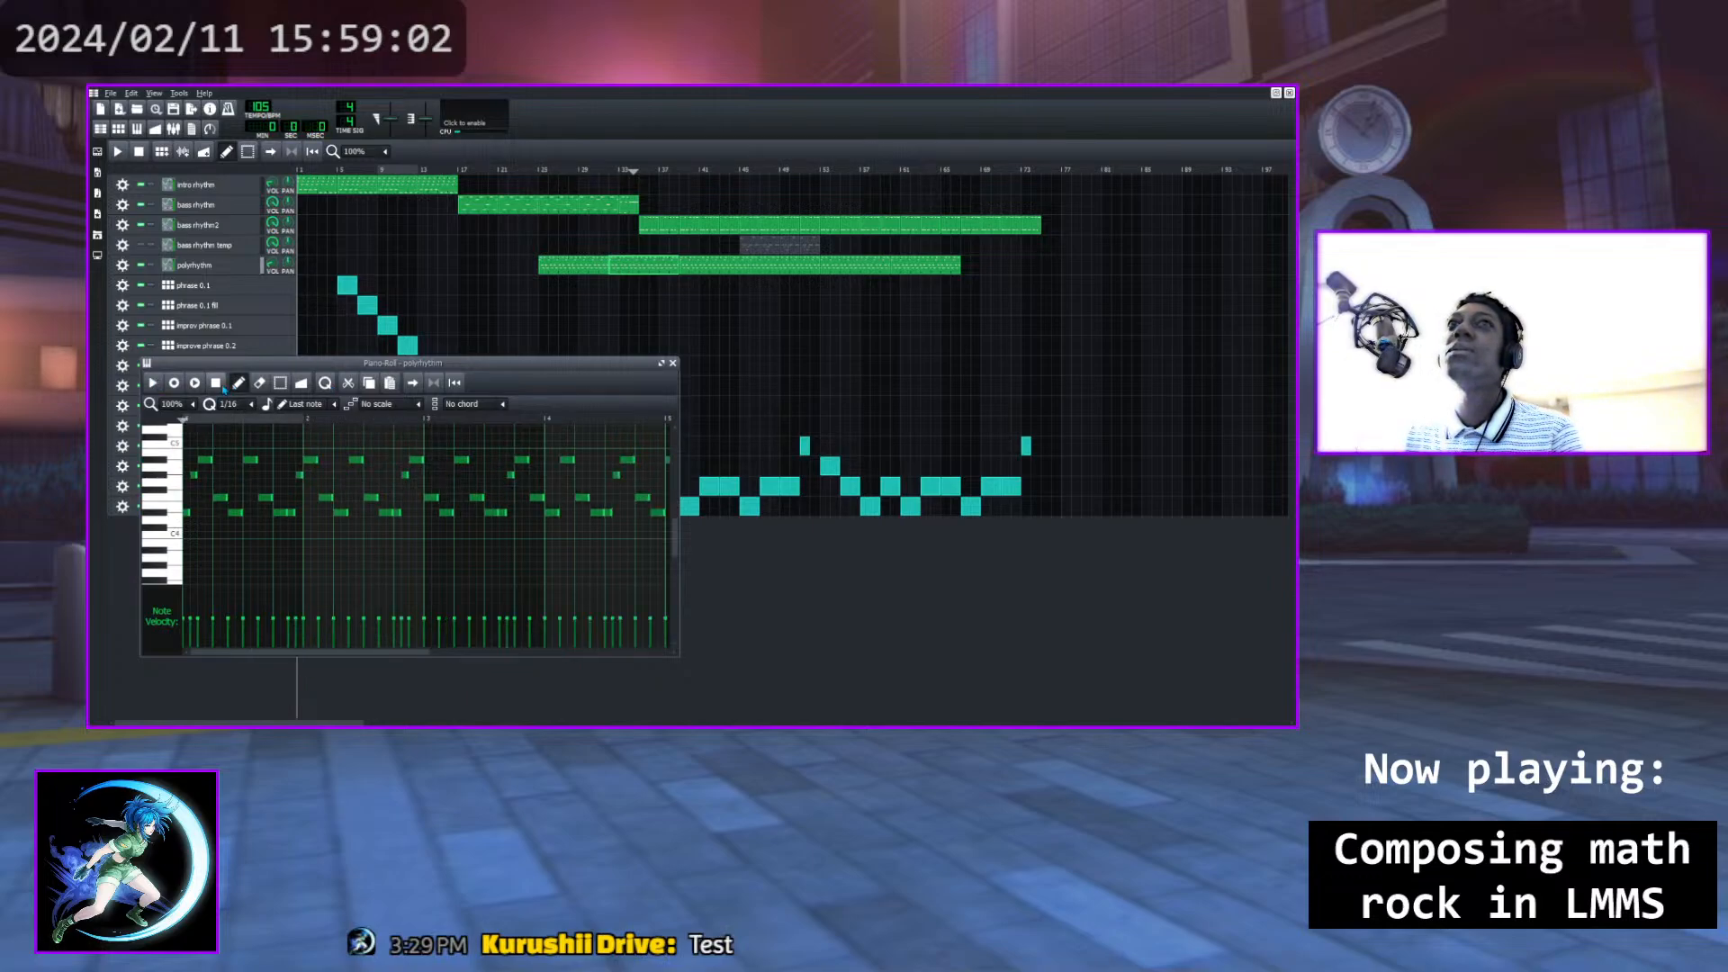
click(672, 364)
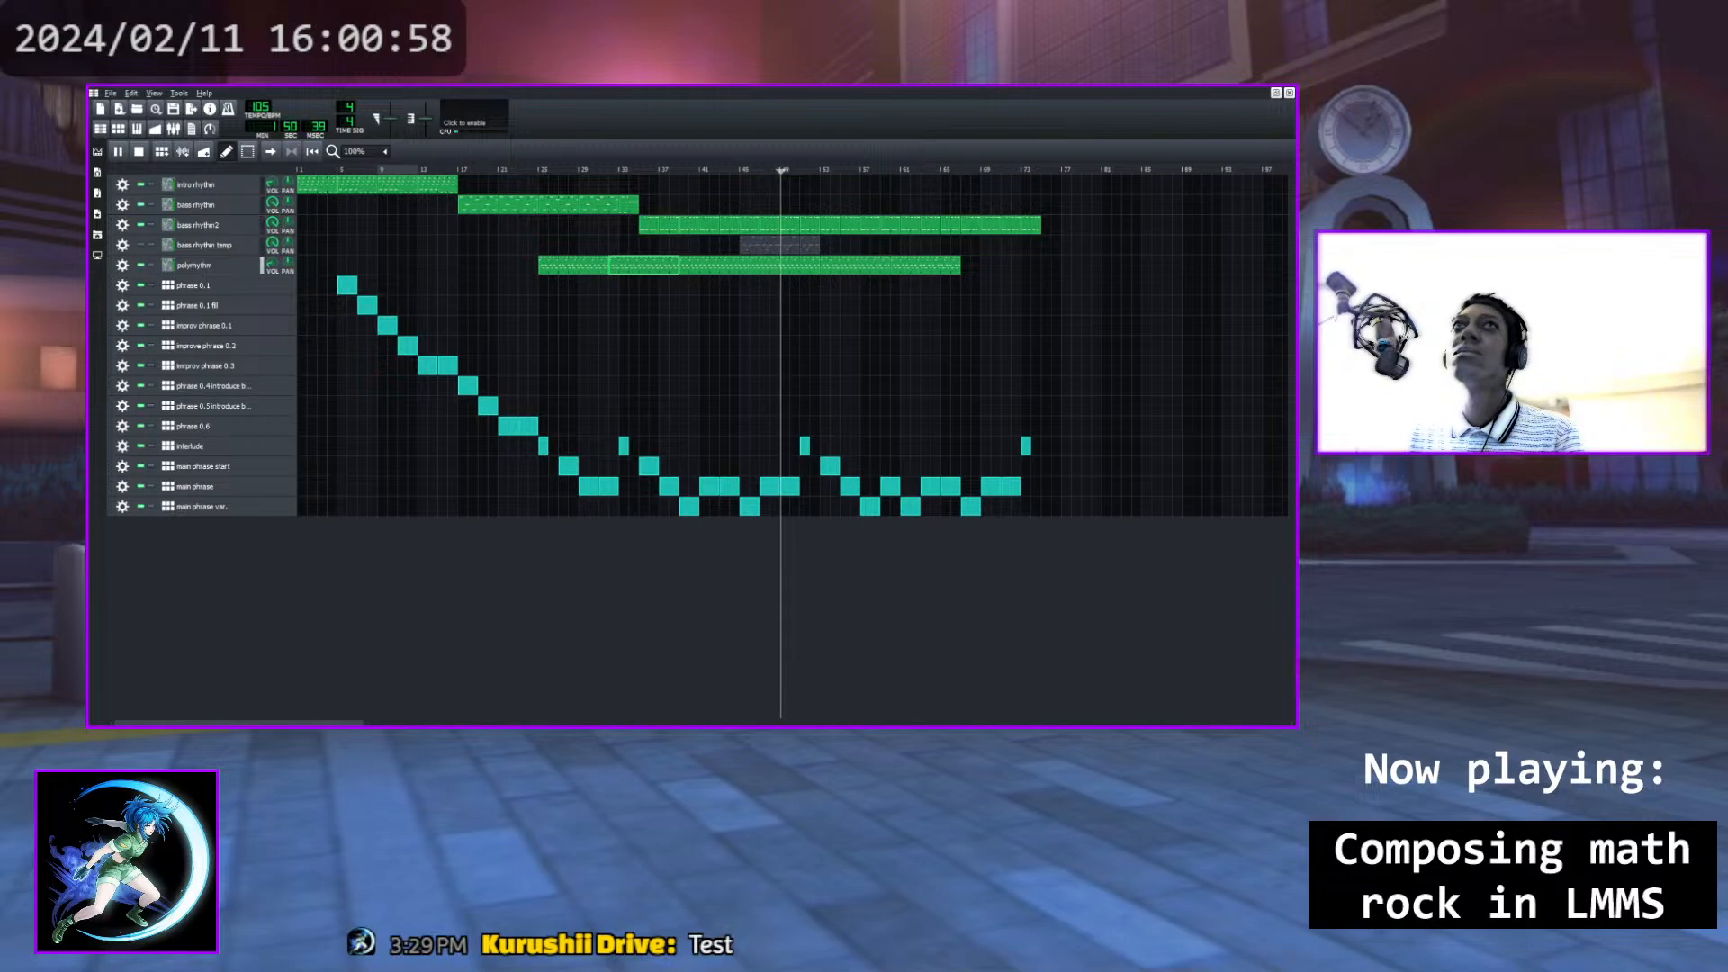
Remove the muted bass rhythm temp track during song playback, and stop playback after the final section
click(122, 247)
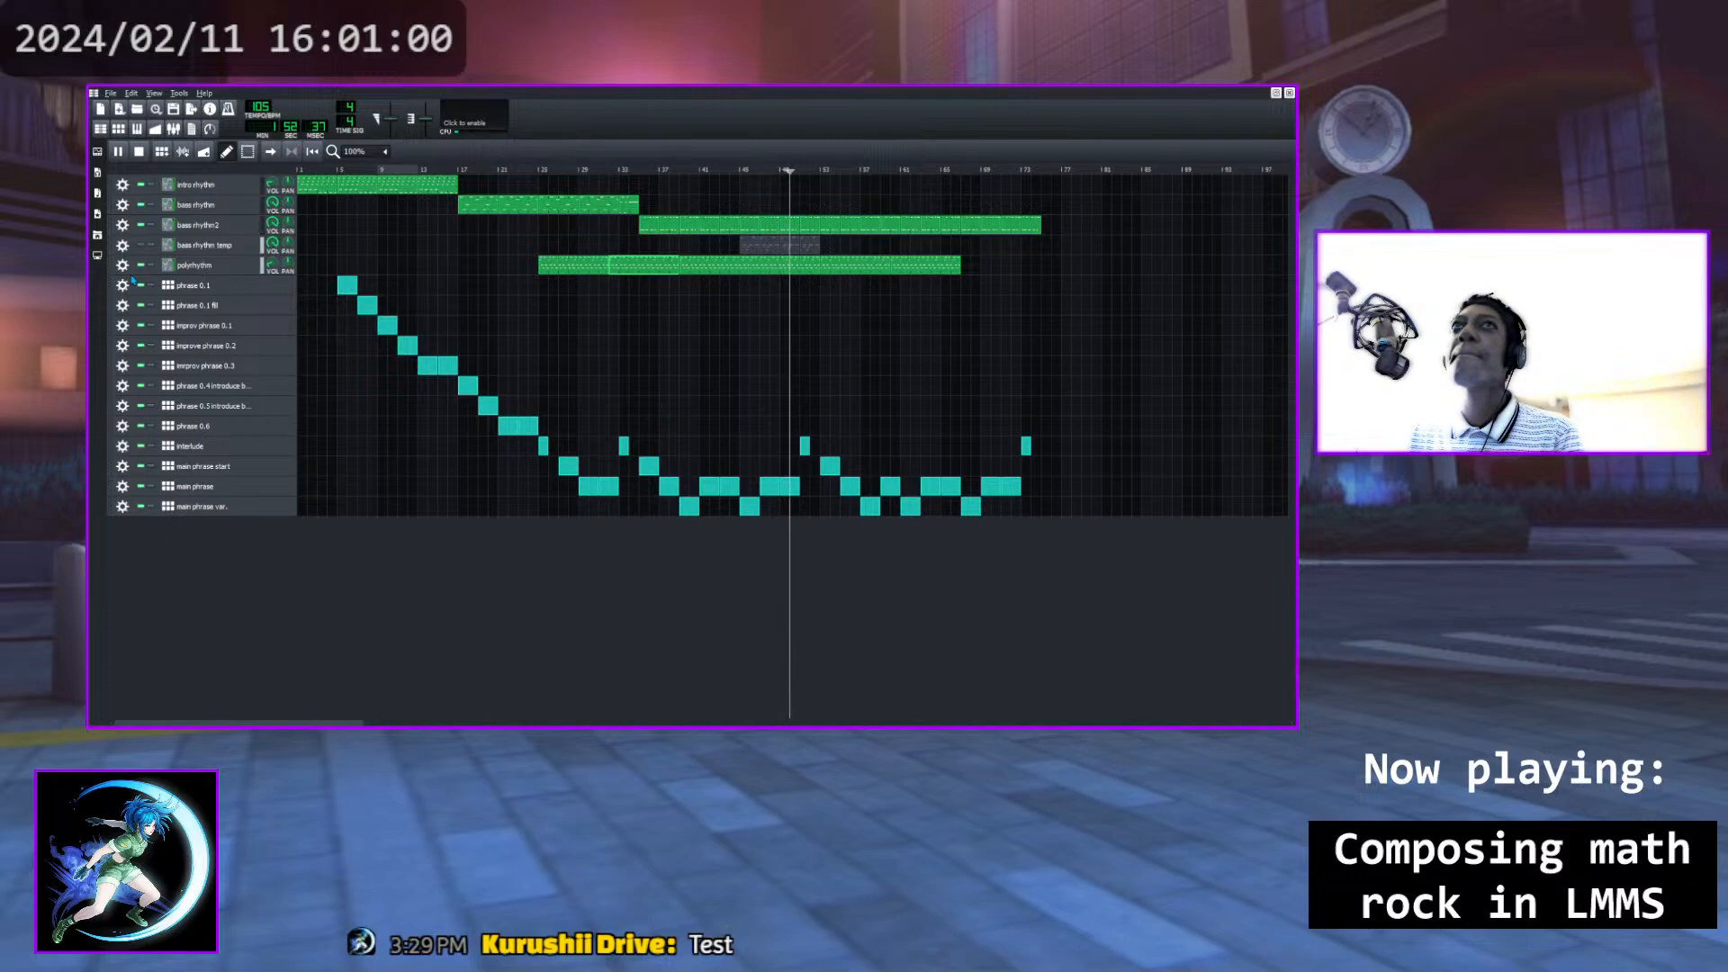
click(152, 273)
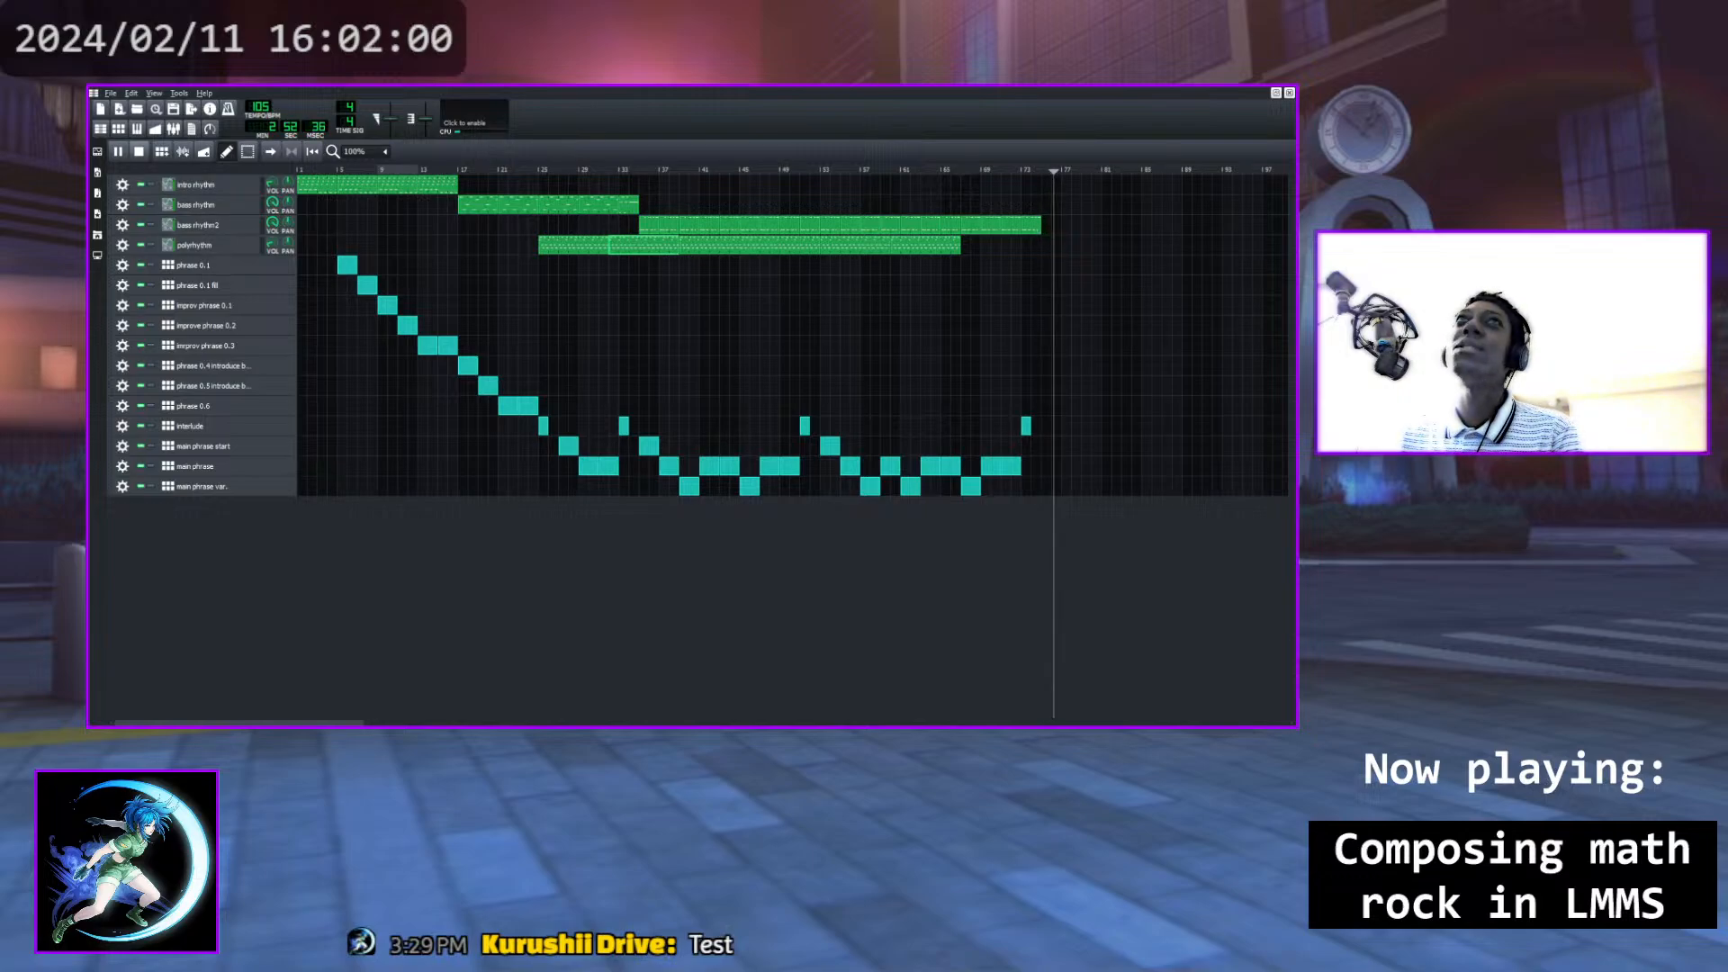
key(space)
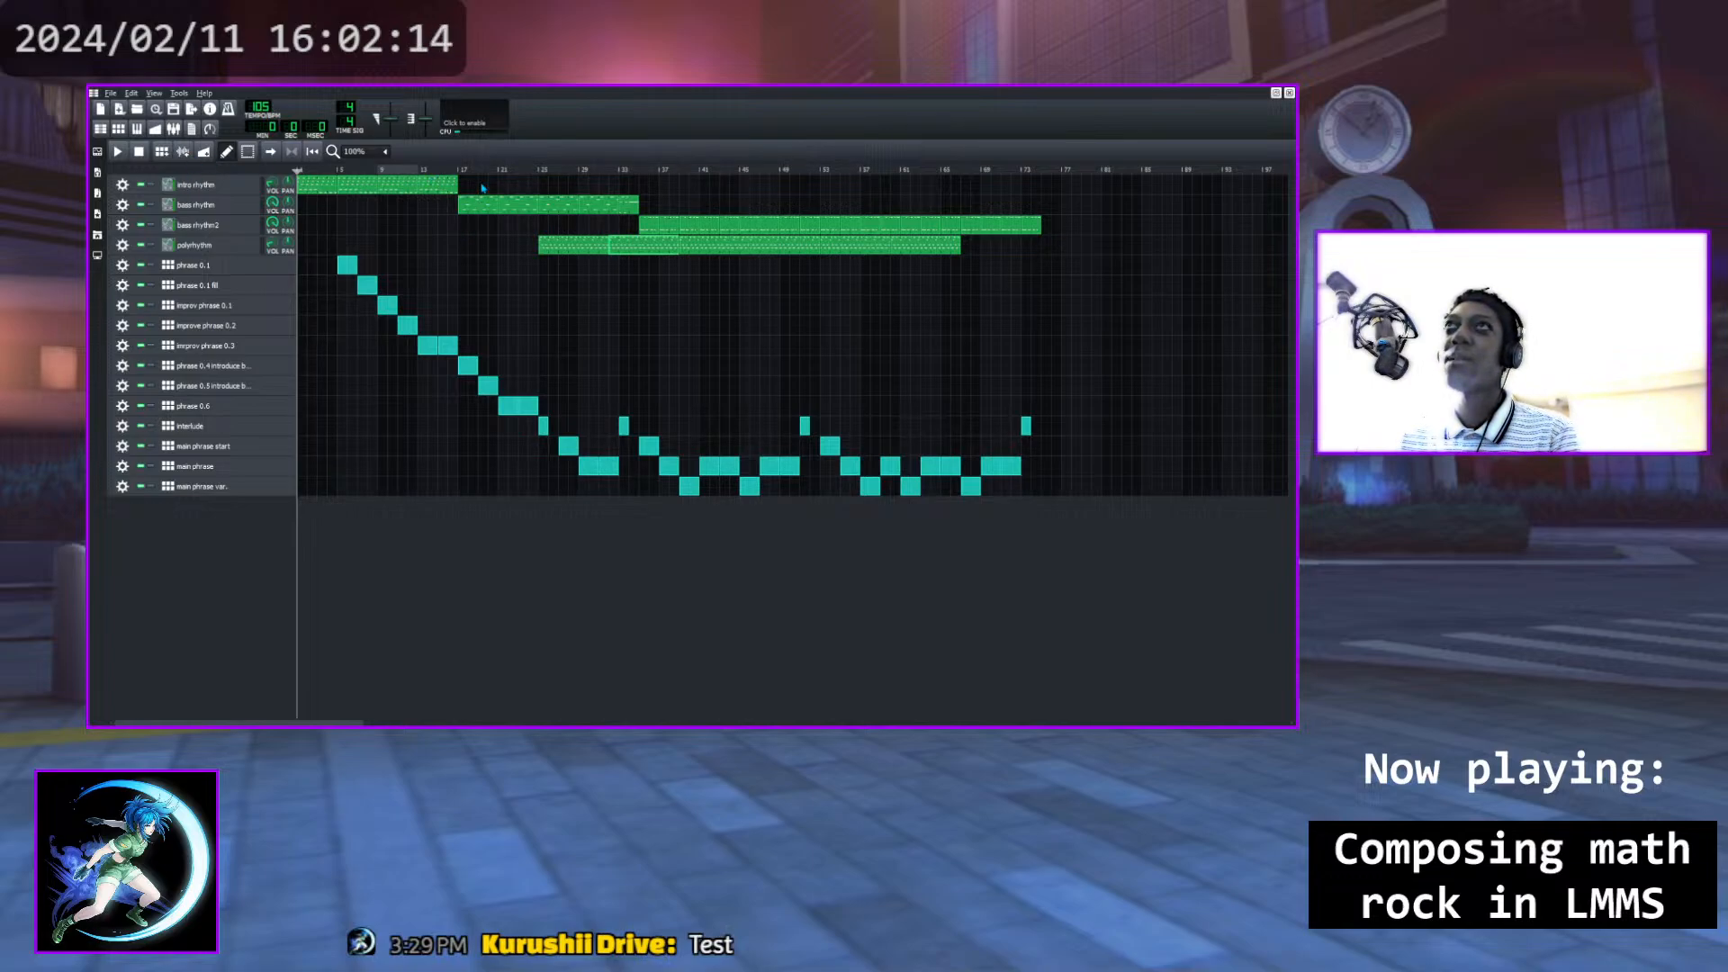
Open the 120 BPM project with the opening, interlude and riff sections, and look over its track list
double_click(469, 223)
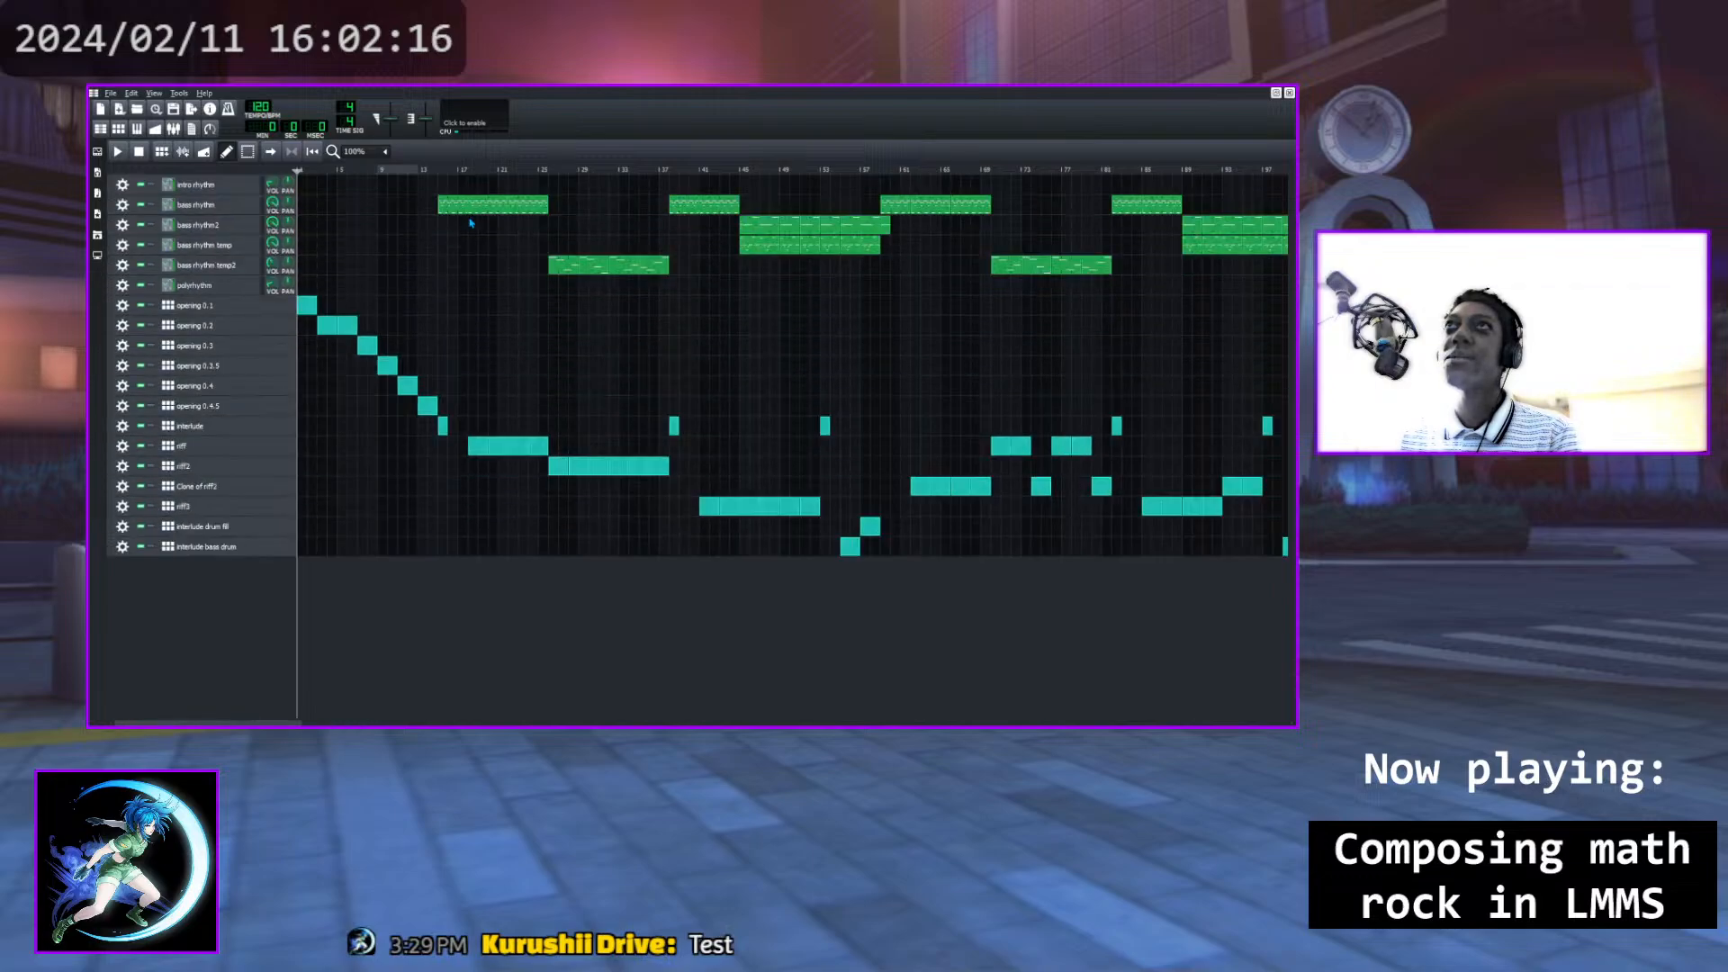
scroll(423, 283, down, 3)
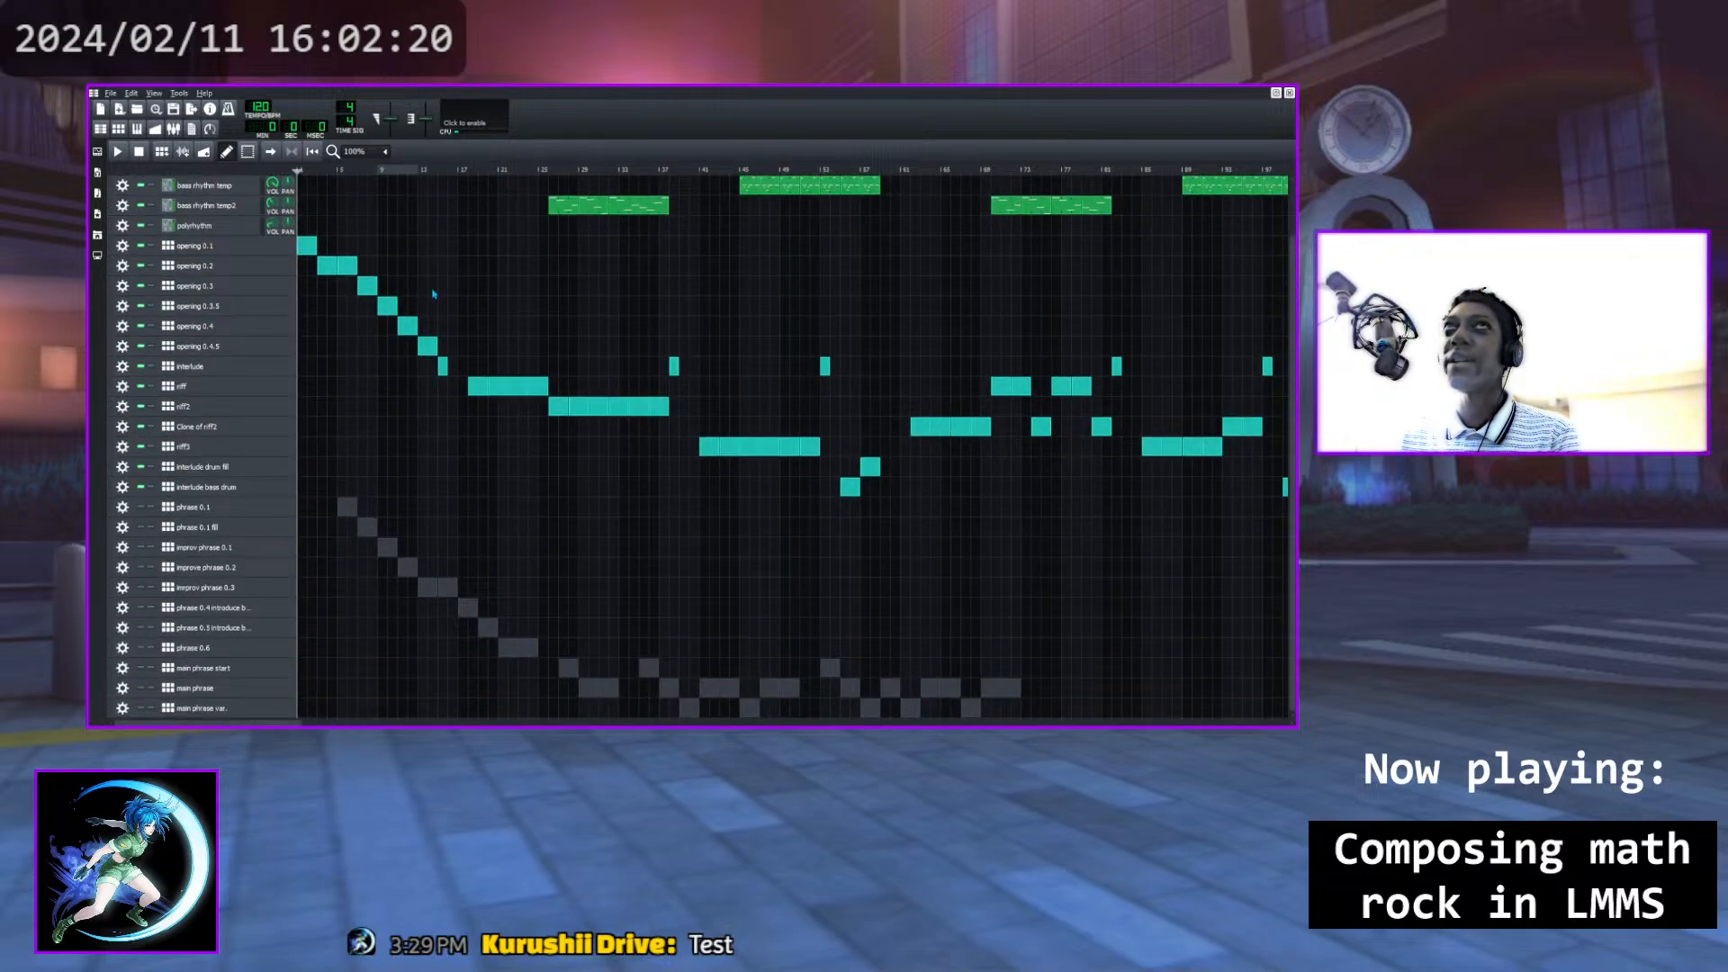
scroll(433, 294, up, 3)
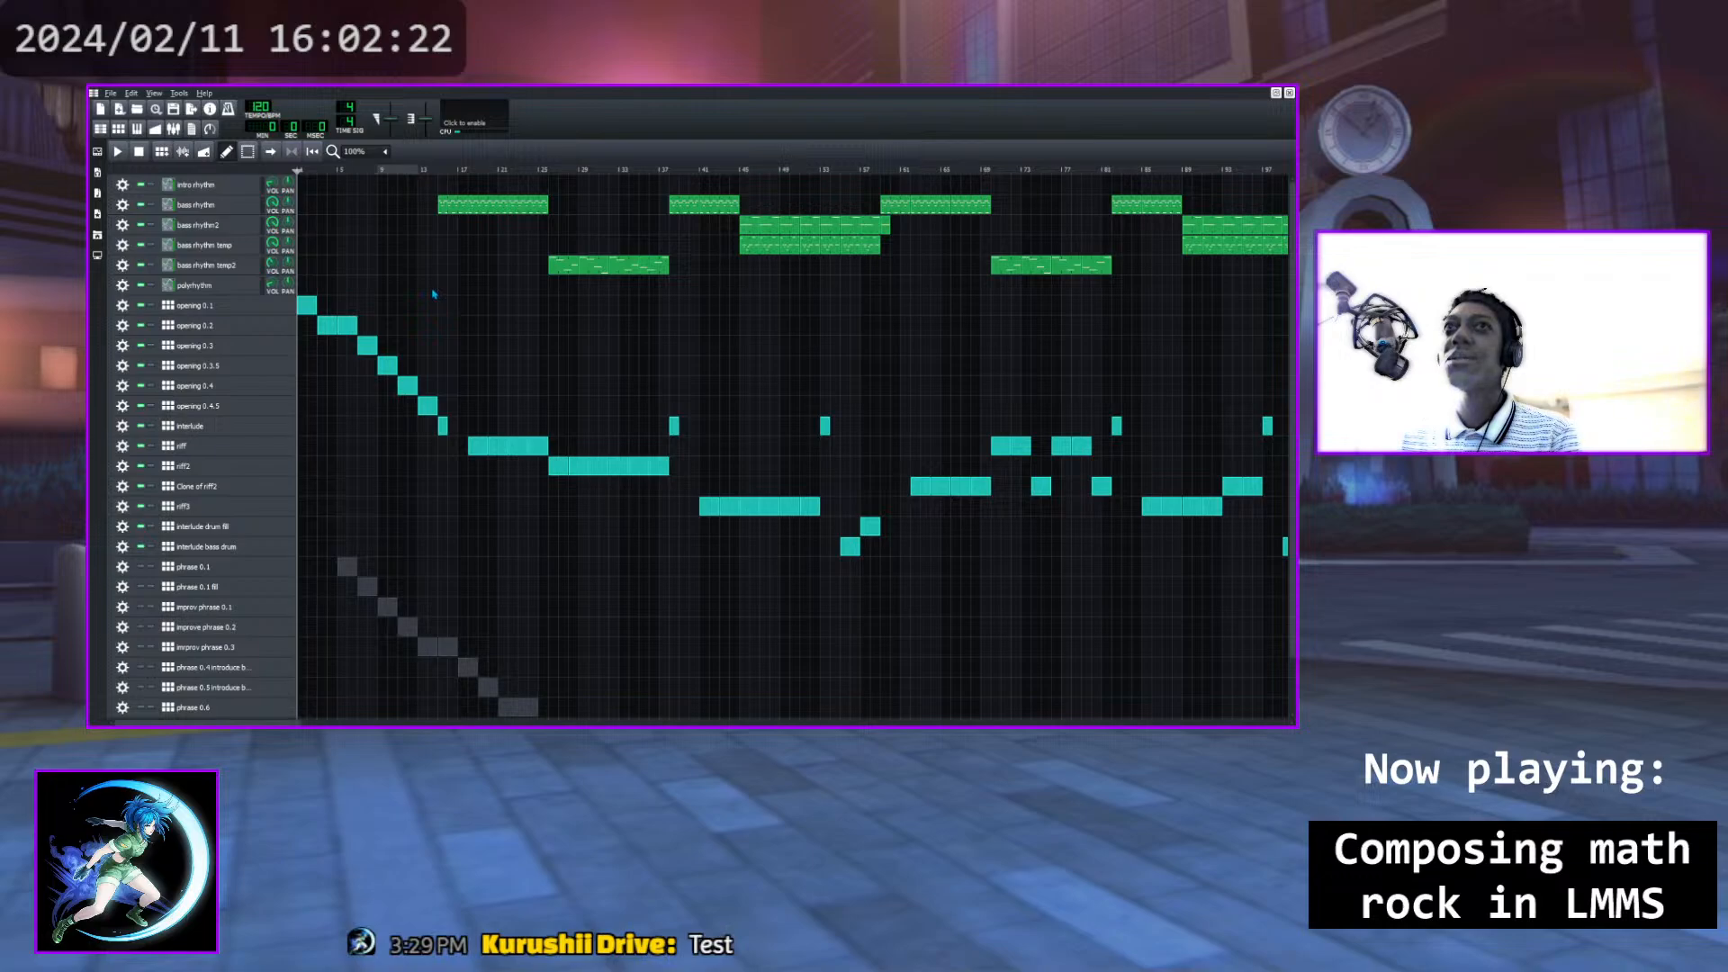
scroll(433, 294, down, 3)
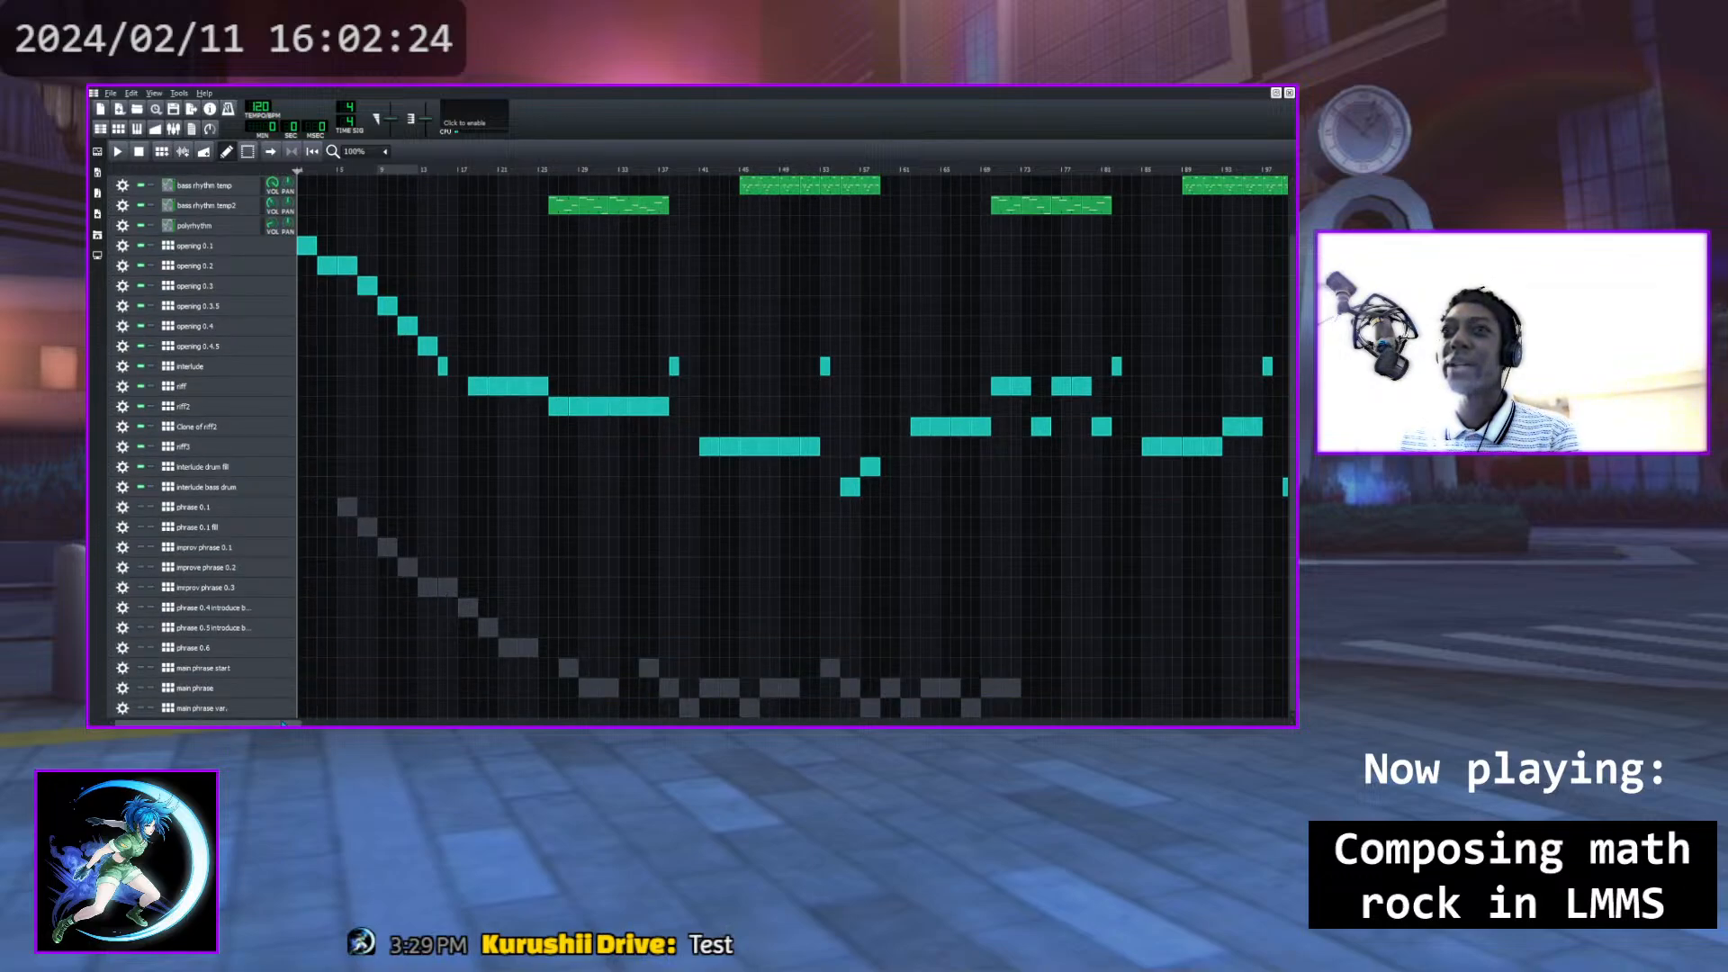
drag(283, 723, 214, 724)
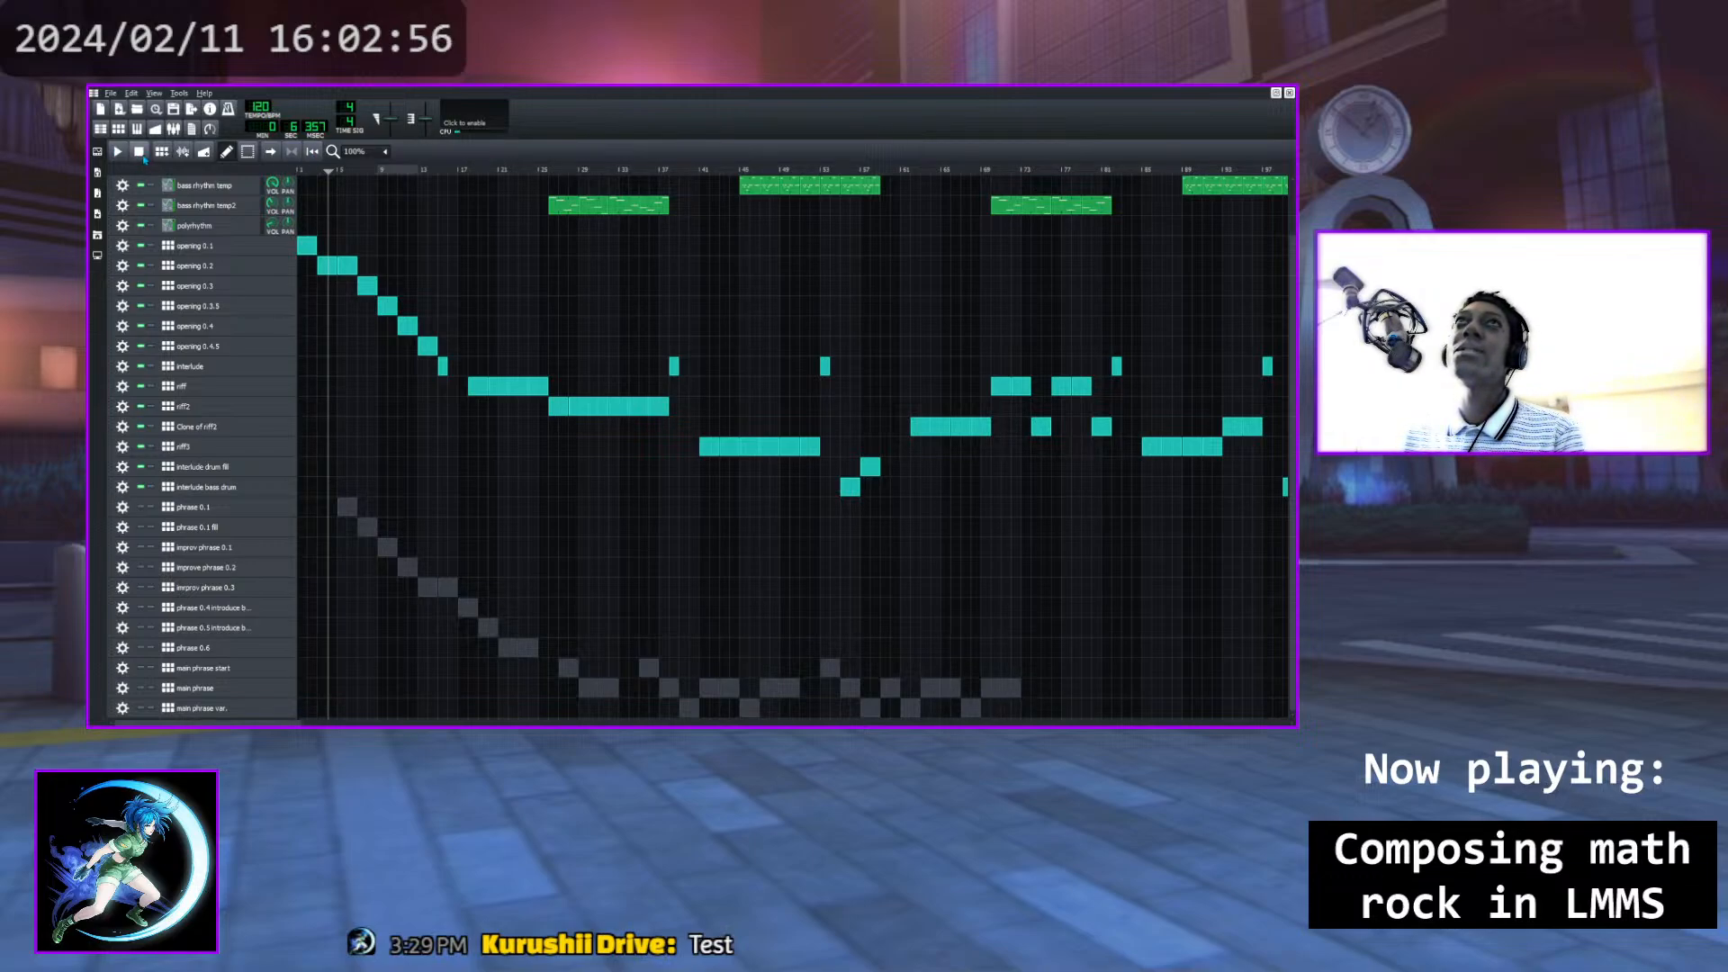
Play the whole song from the start into the last bass rhythm clip near bar 103, and stop playback
key(space)
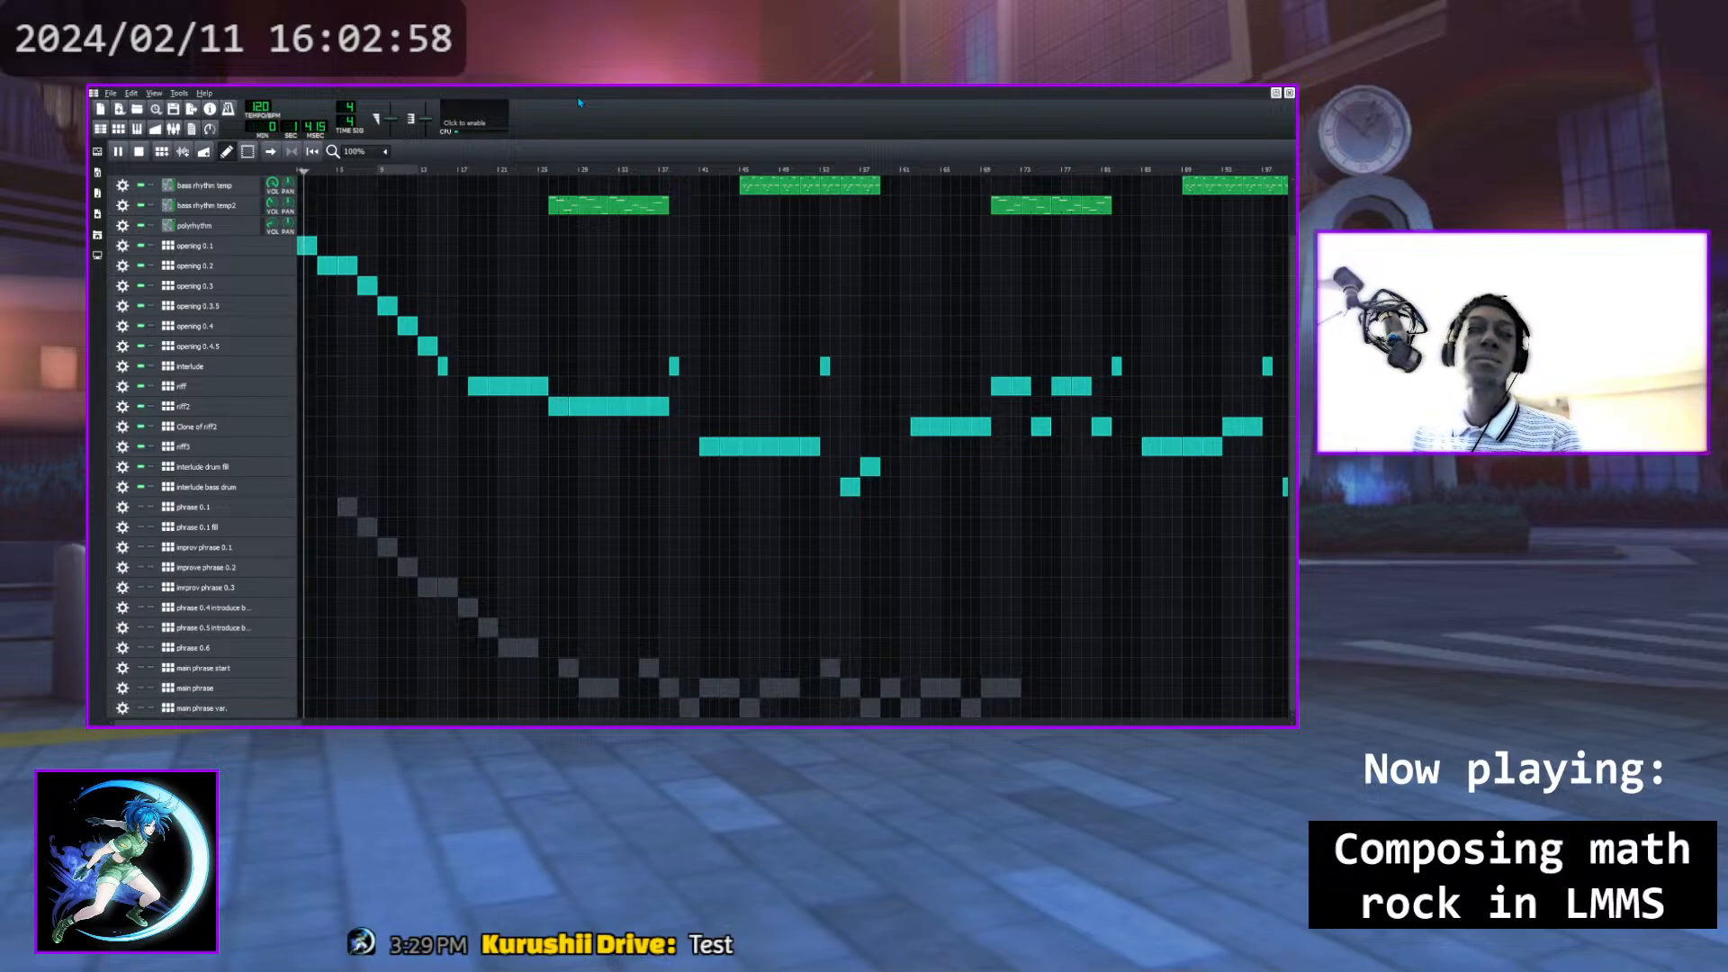
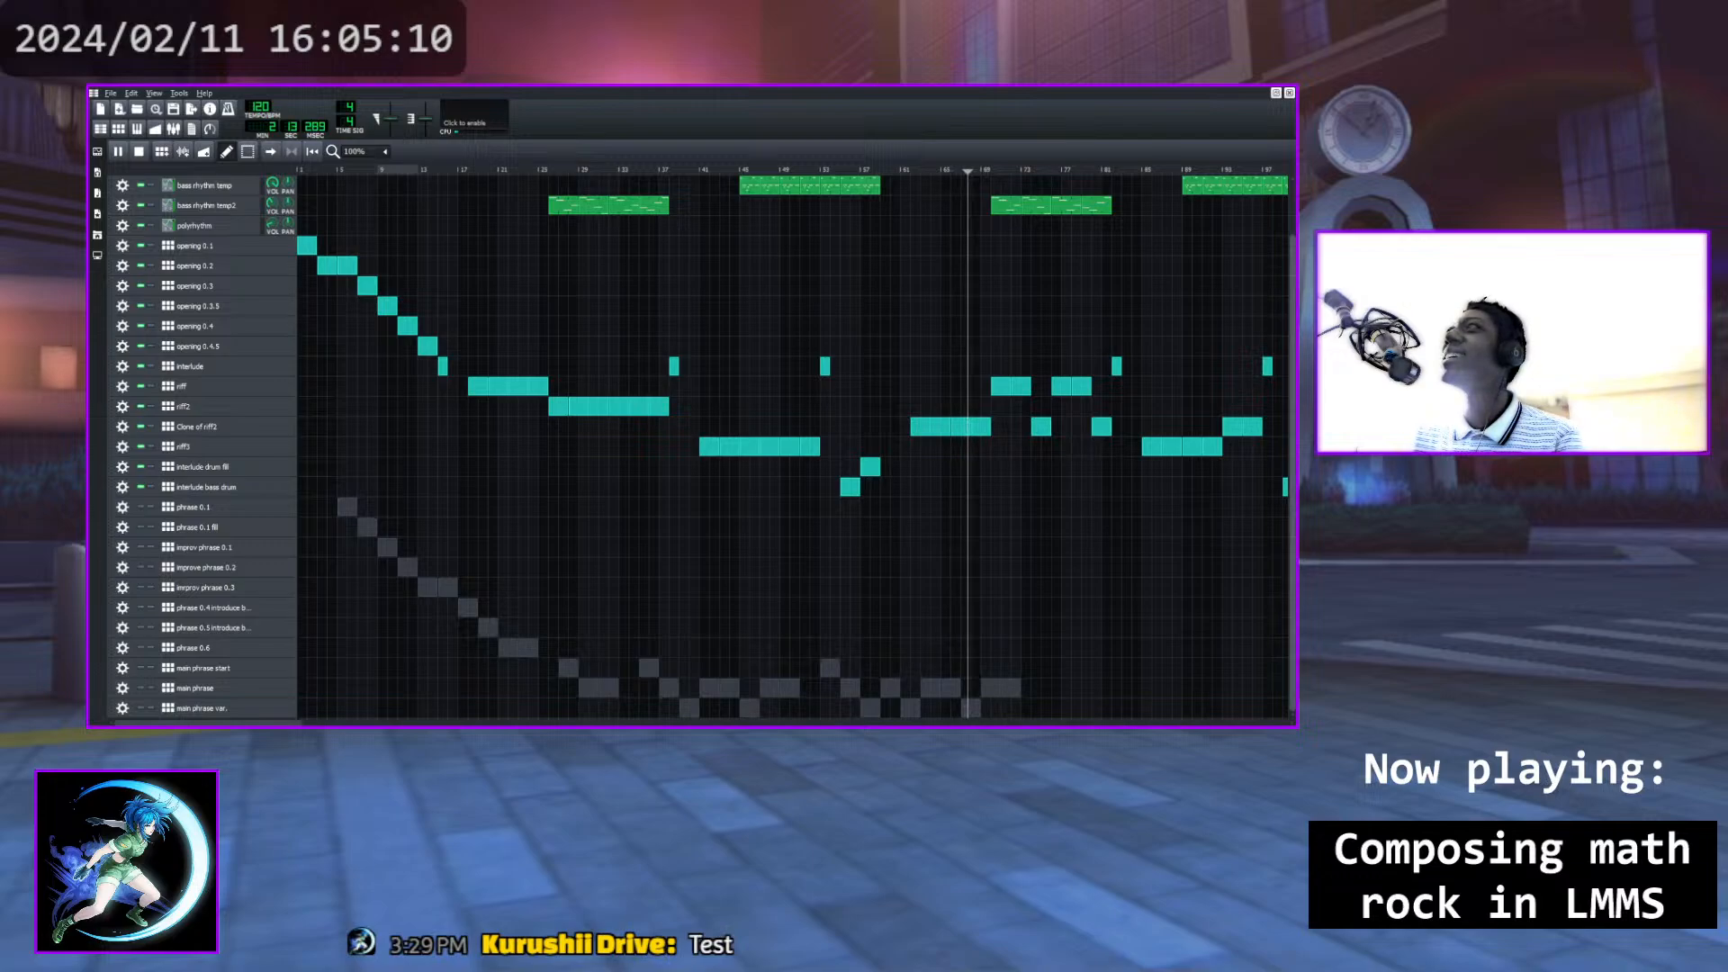
scroll(729, 441, up, 2)
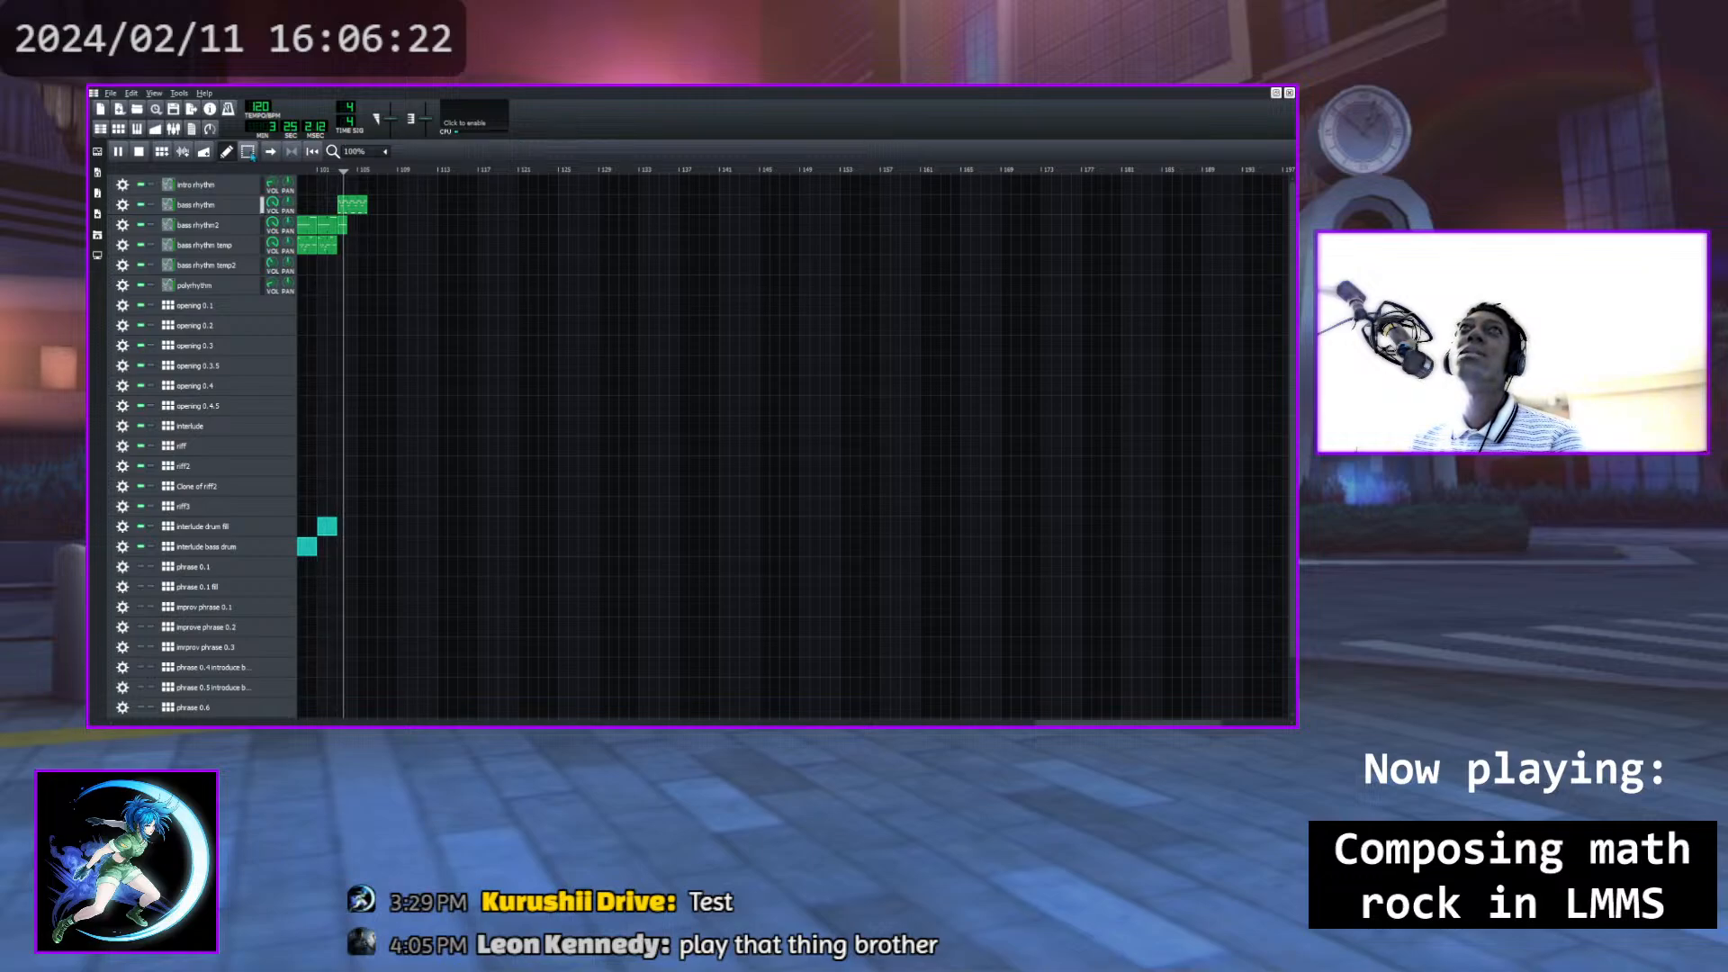
click(140, 151)
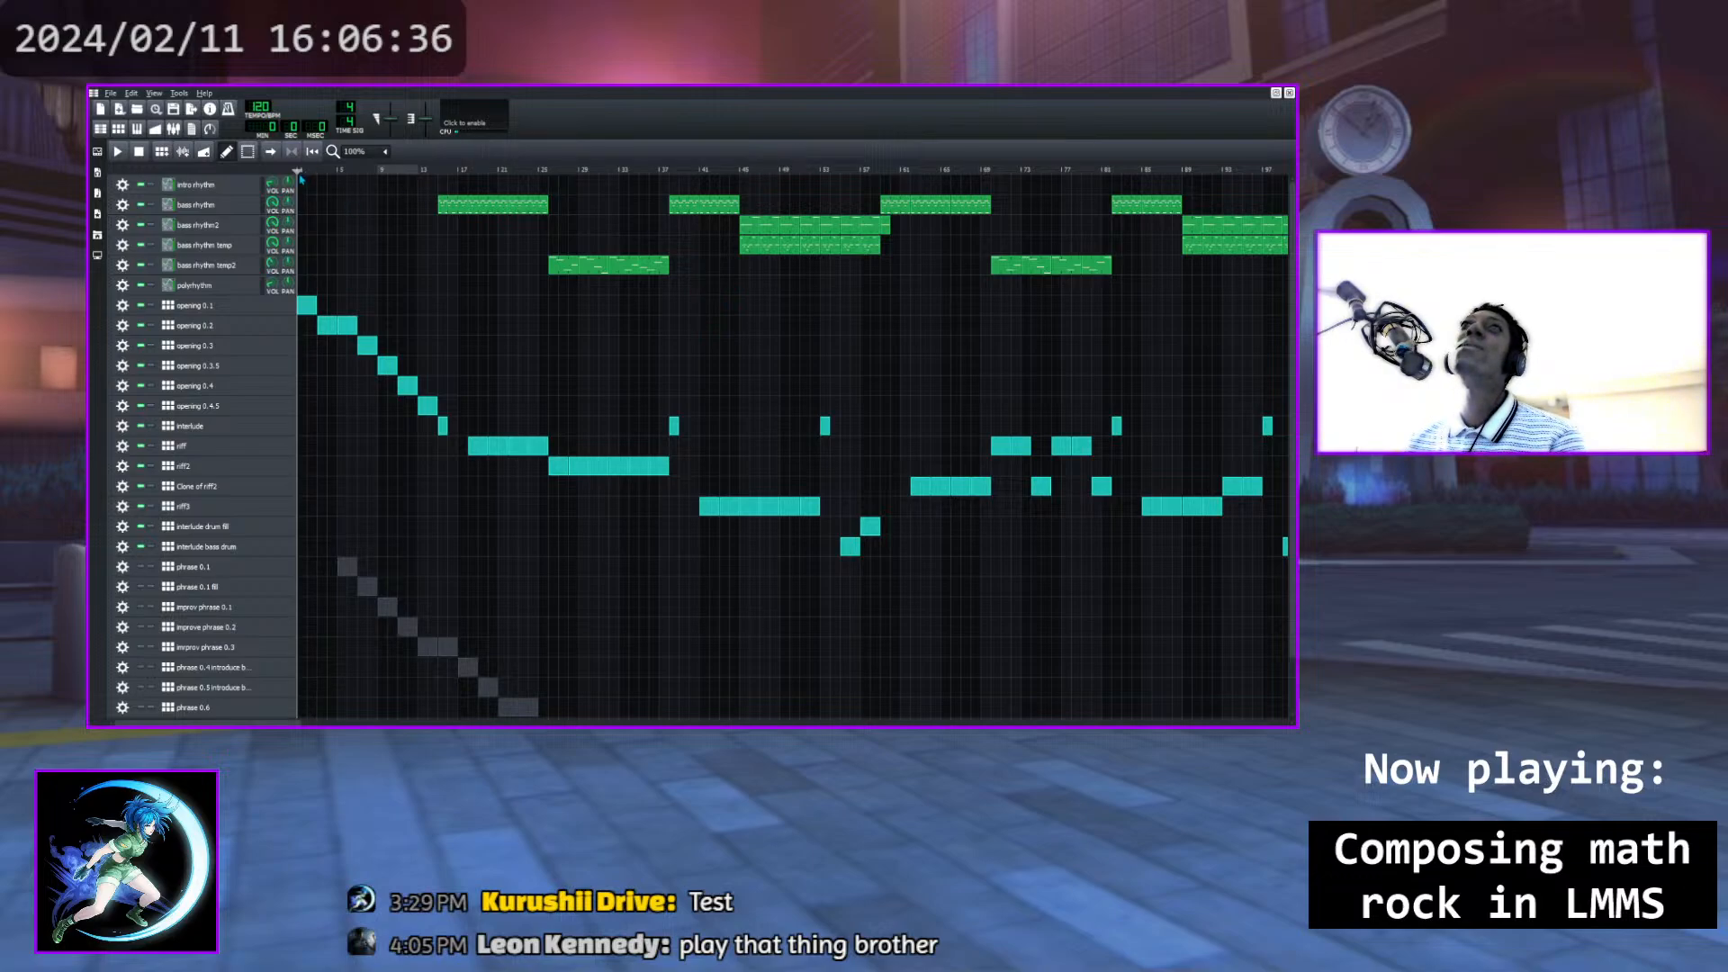
Replay the song from the first interlude near bar 15, skip ahead within the riff section, and pause near bar 22
key(space)
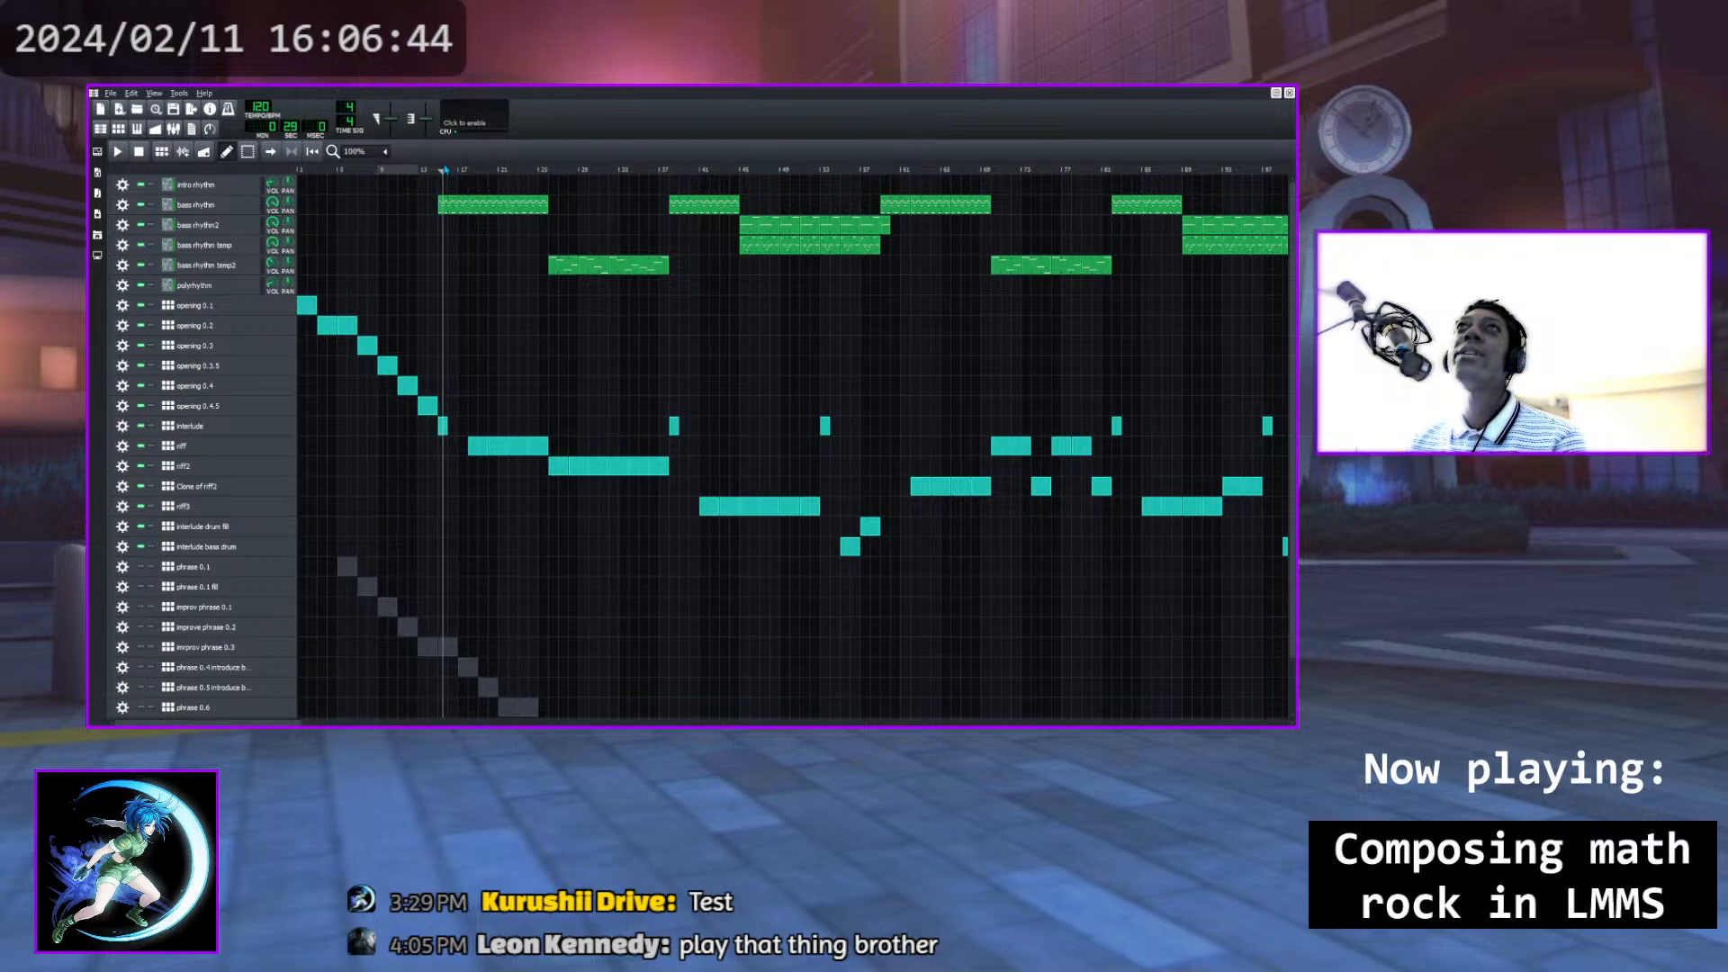
mouse_move(440, 170)
mouse_down()
mouse_move(297, 170)
mouse_move(440, 170)
mouse_up()
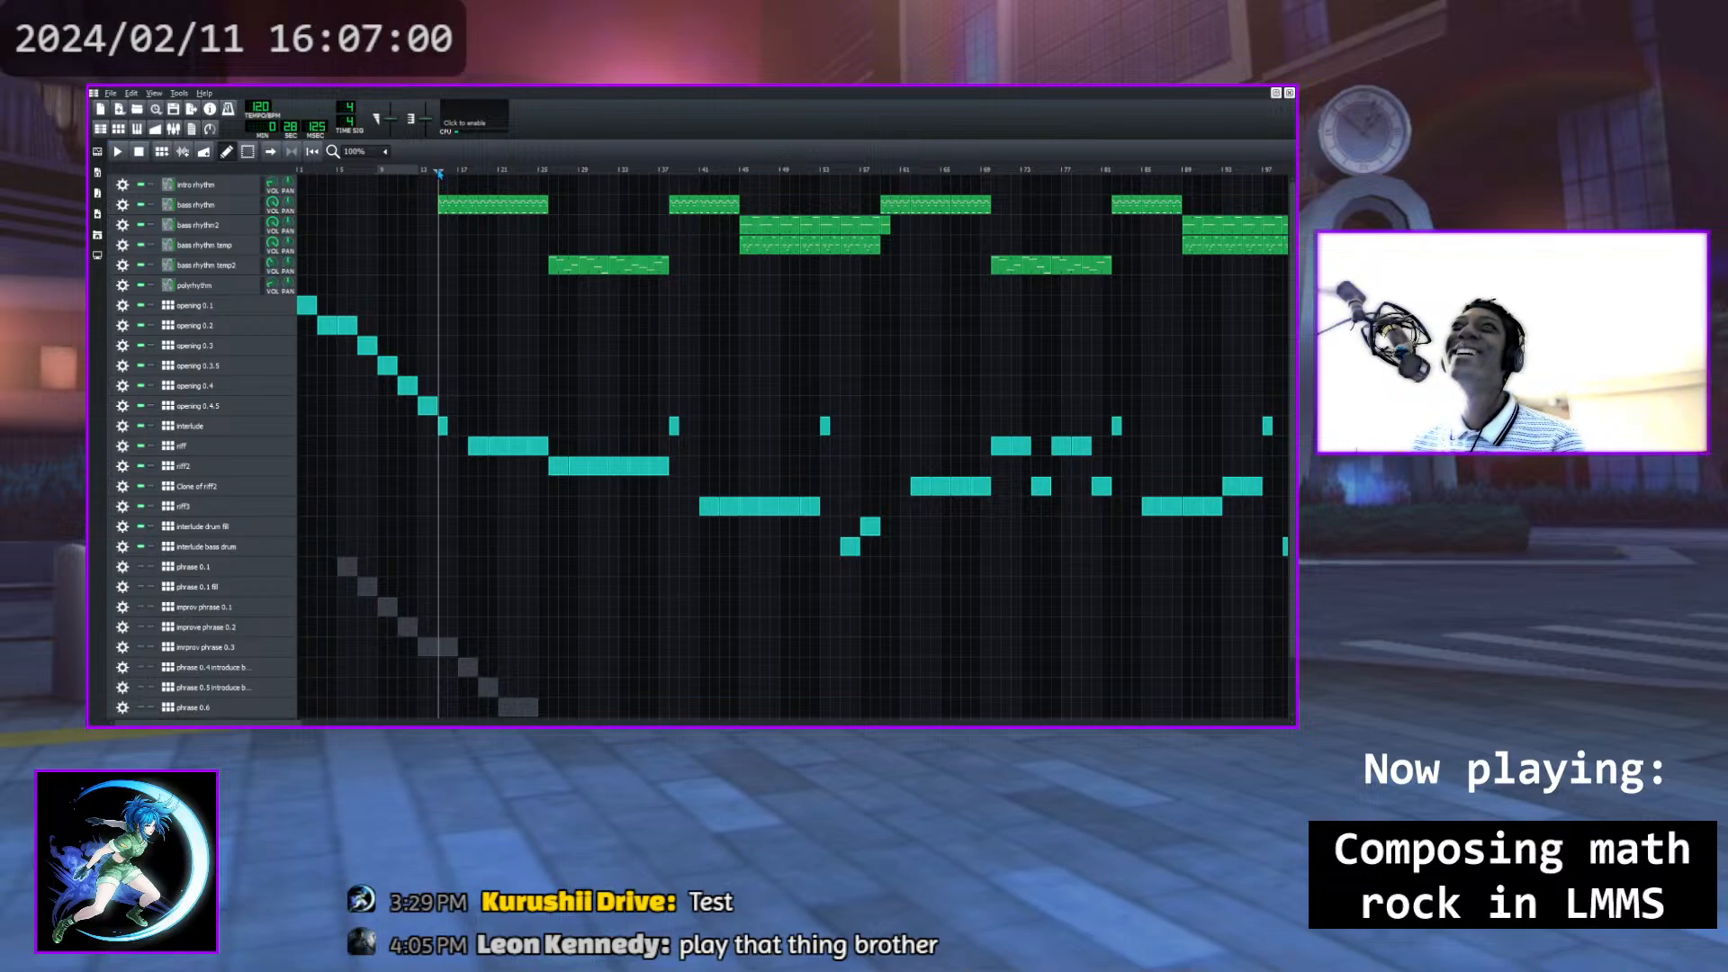
drag(438, 172, 441, 175)
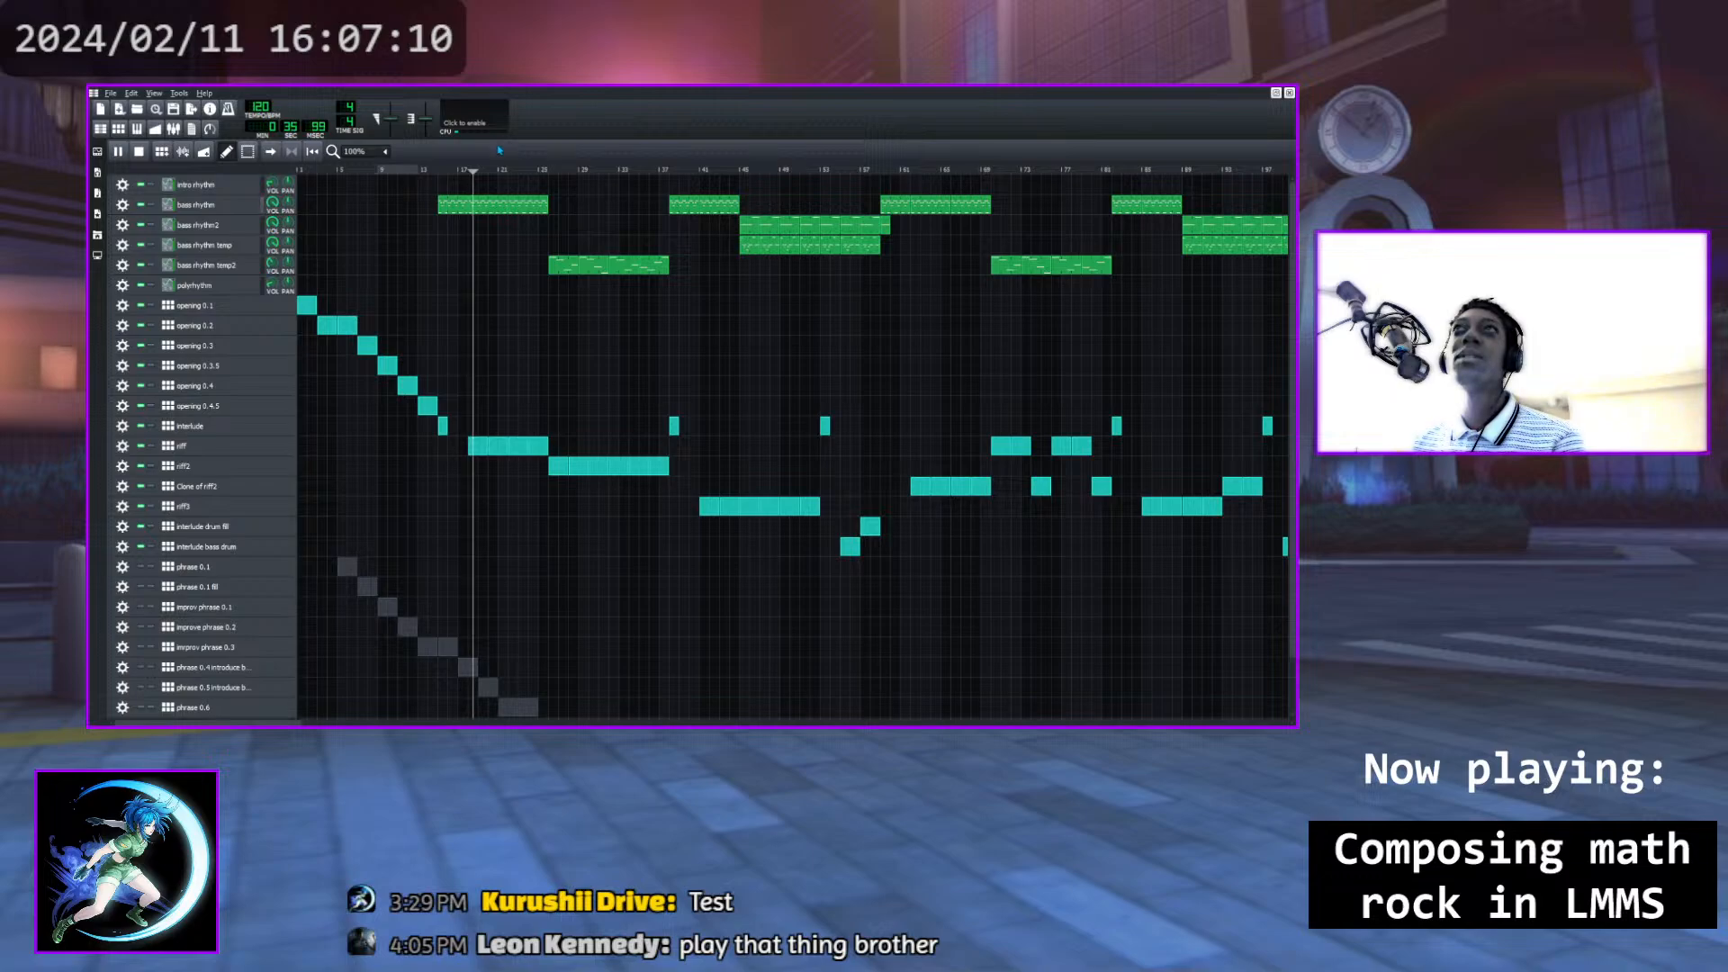
click(460, 170)
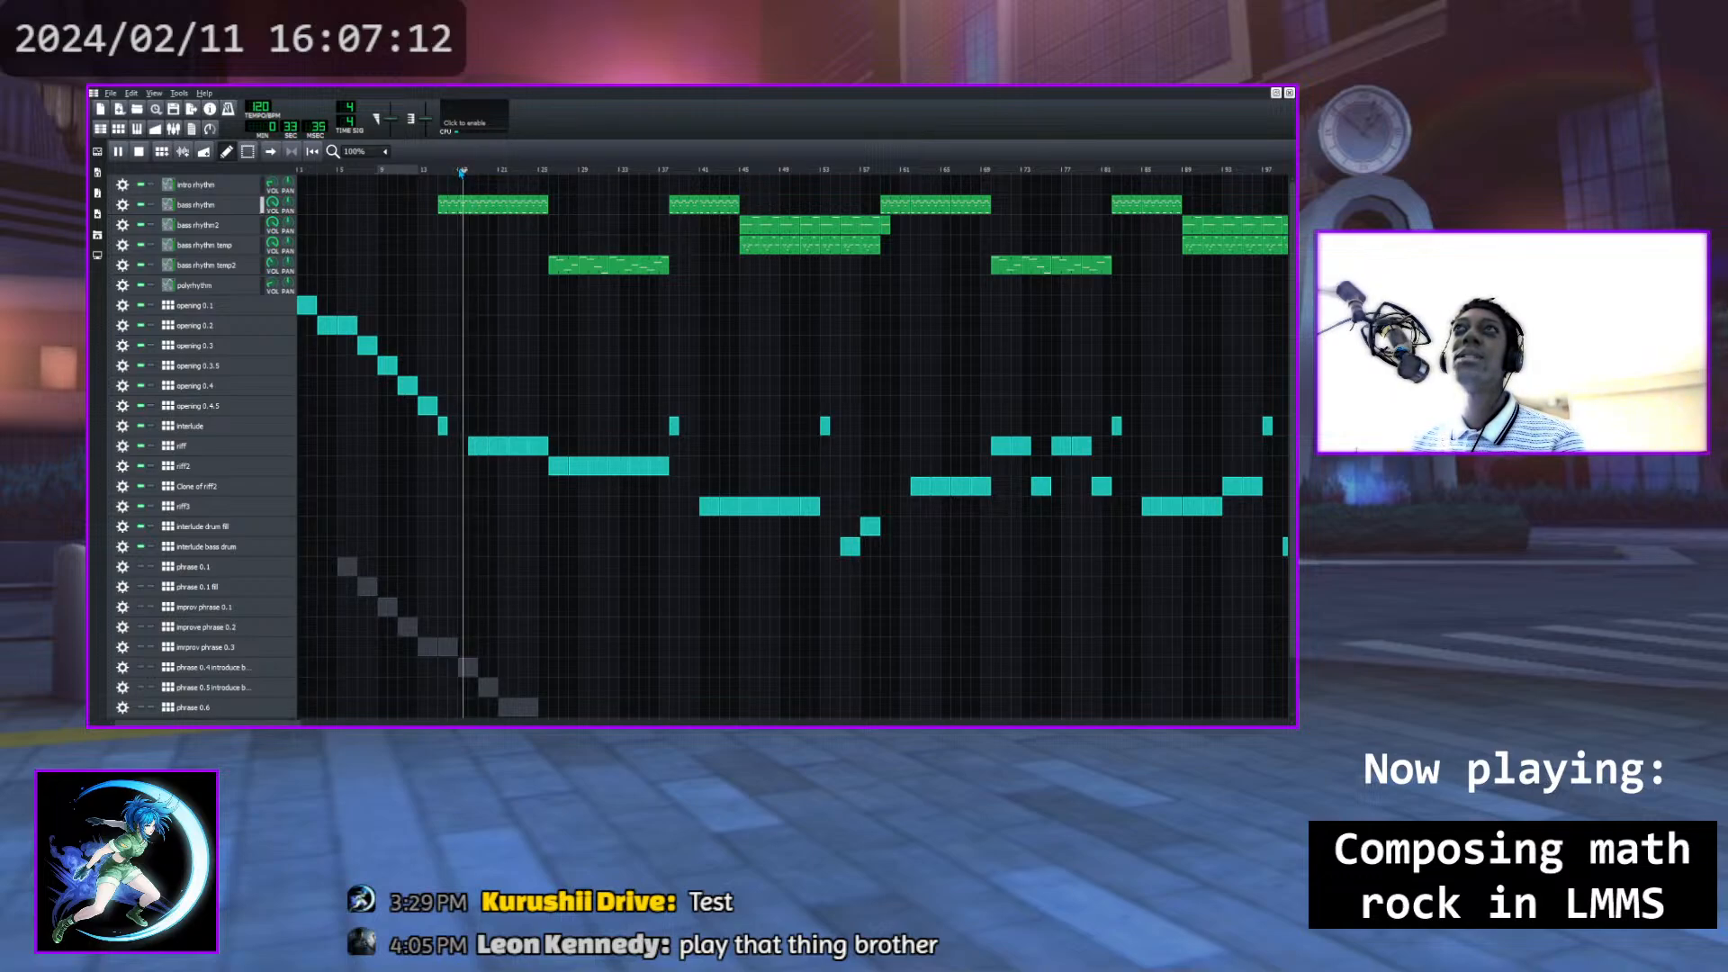
click(500, 170)
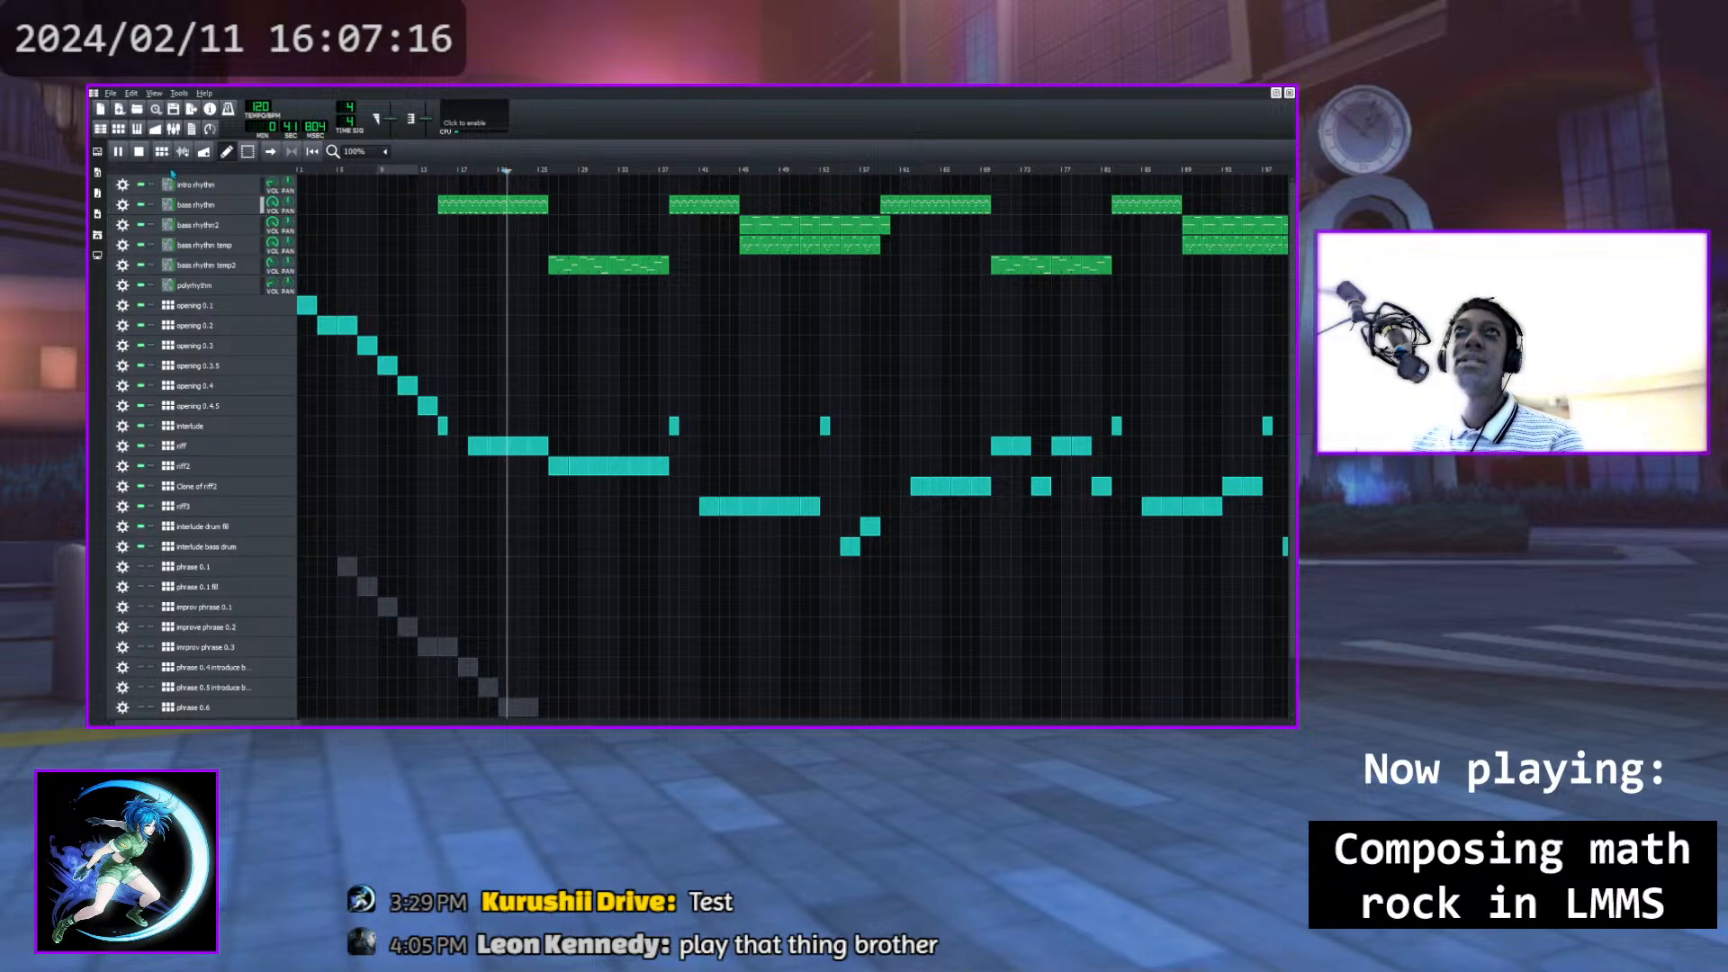
click(119, 153)
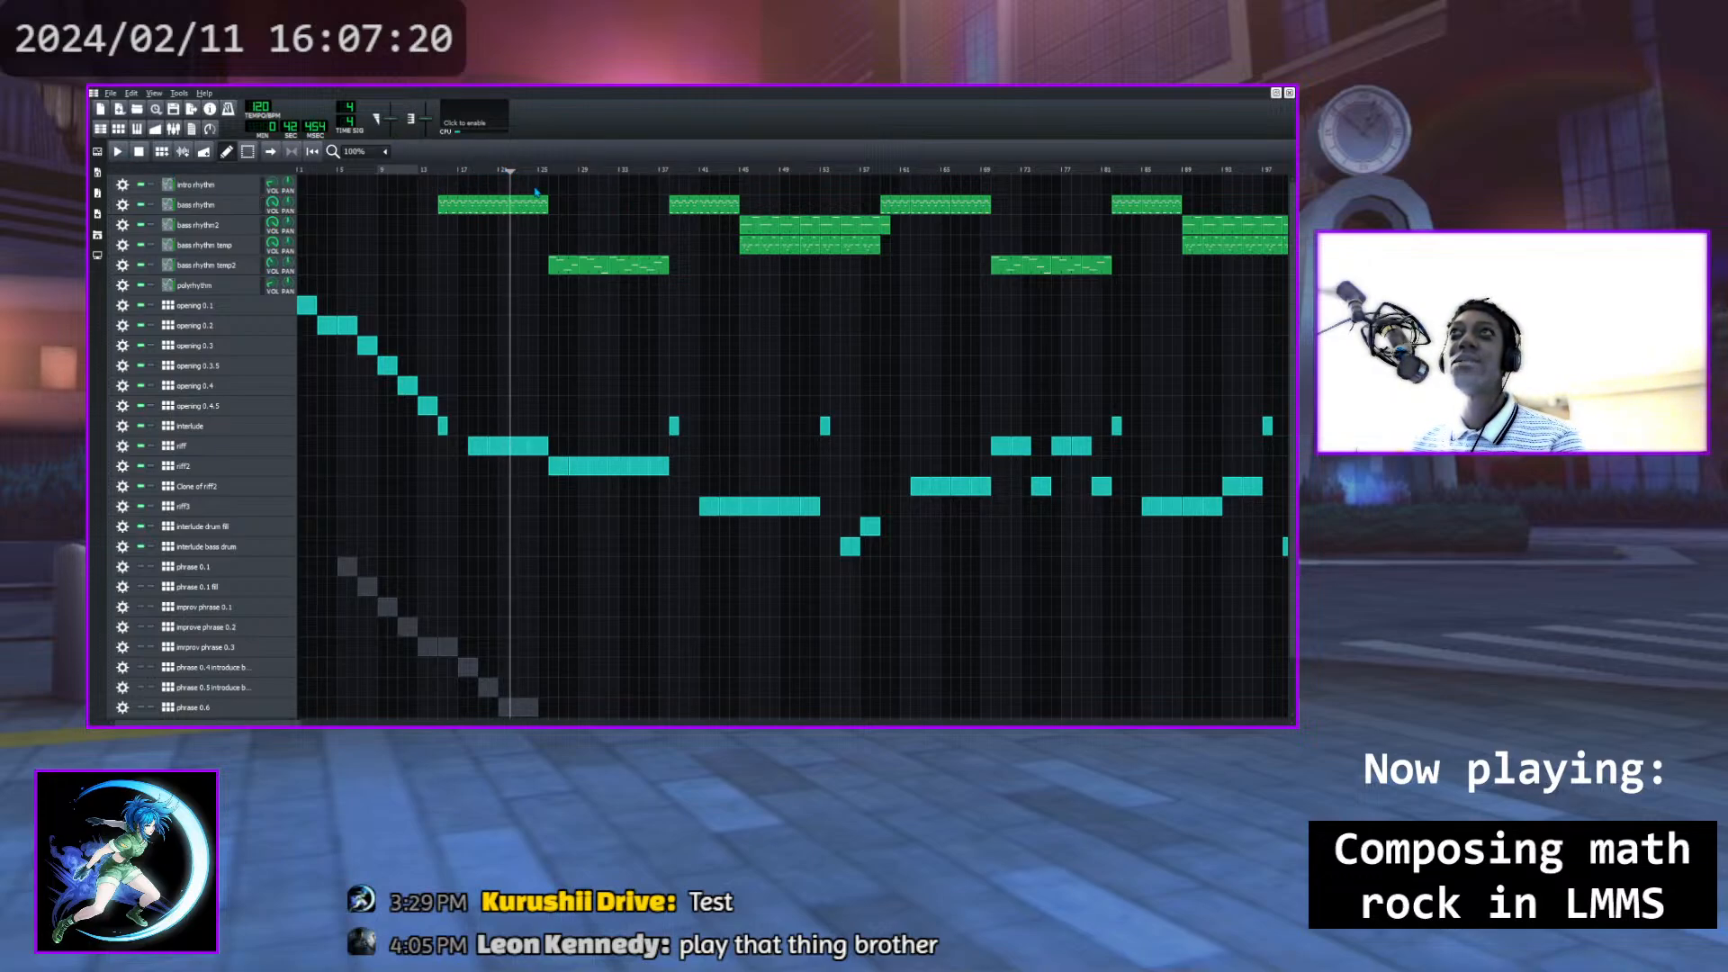
Move the playback position to the start of riff2 near bar 25, and view the bass rhythm temp2 instrument window before closing it
click(510, 177)
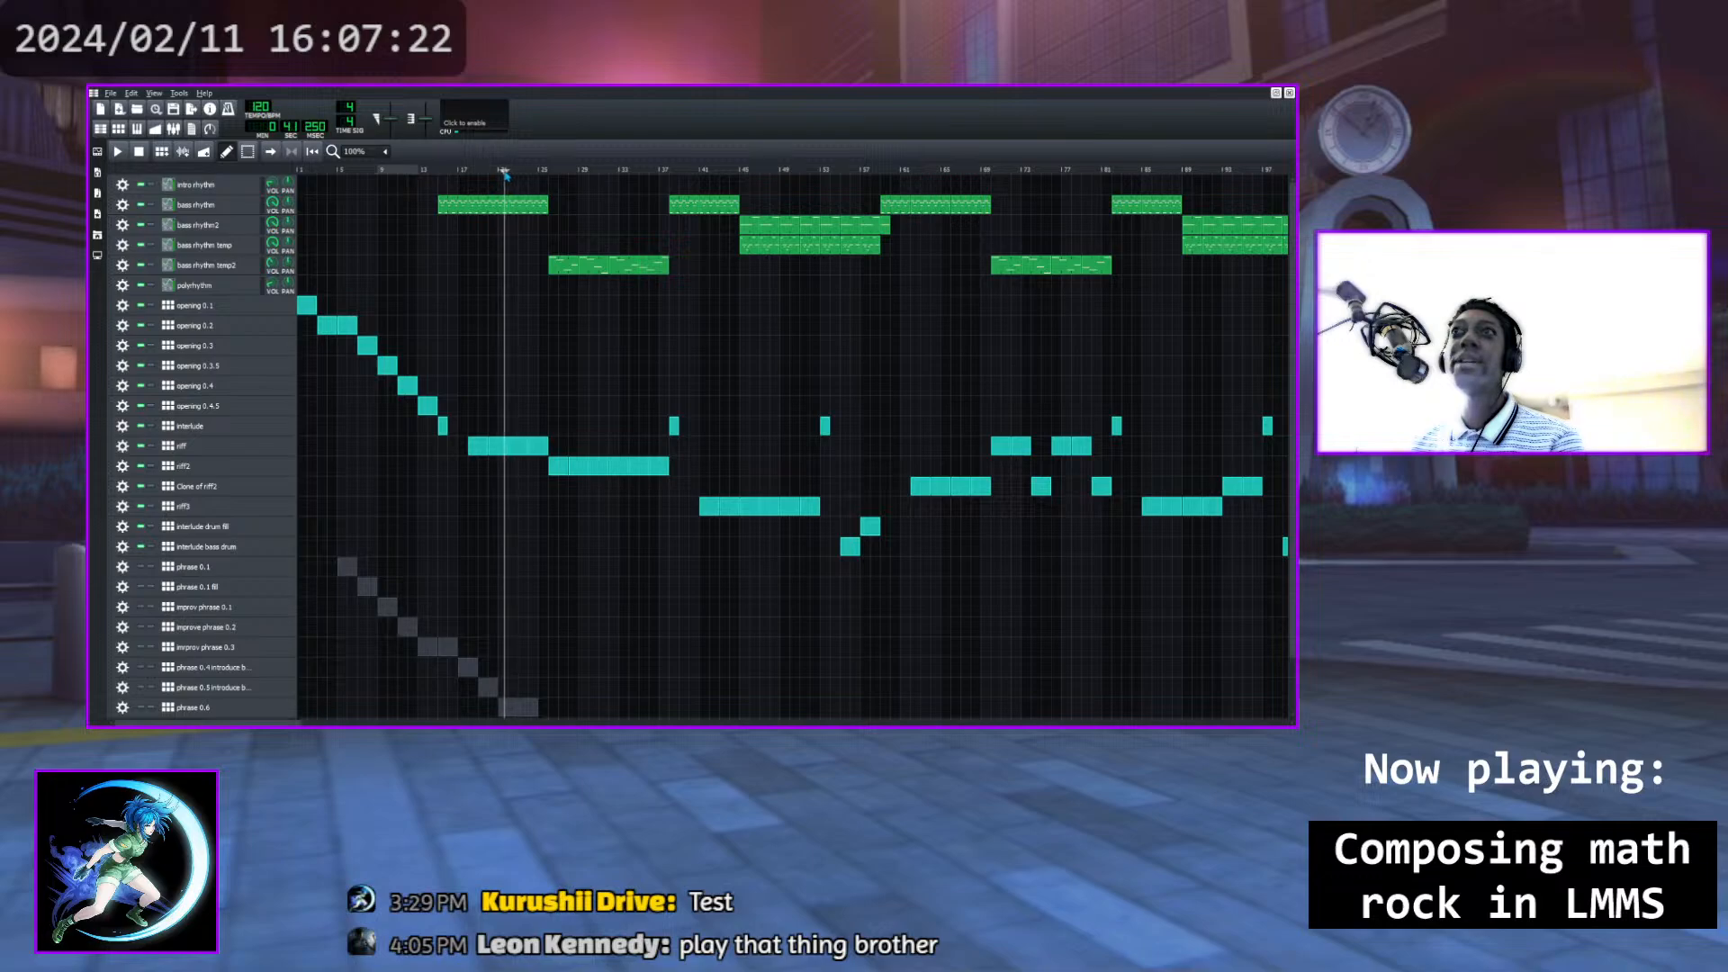
mouse_move(510, 180)
mouse_down()
mouse_move(474, 176)
mouse_move(568, 172)
mouse_move(524, 171)
mouse_up()
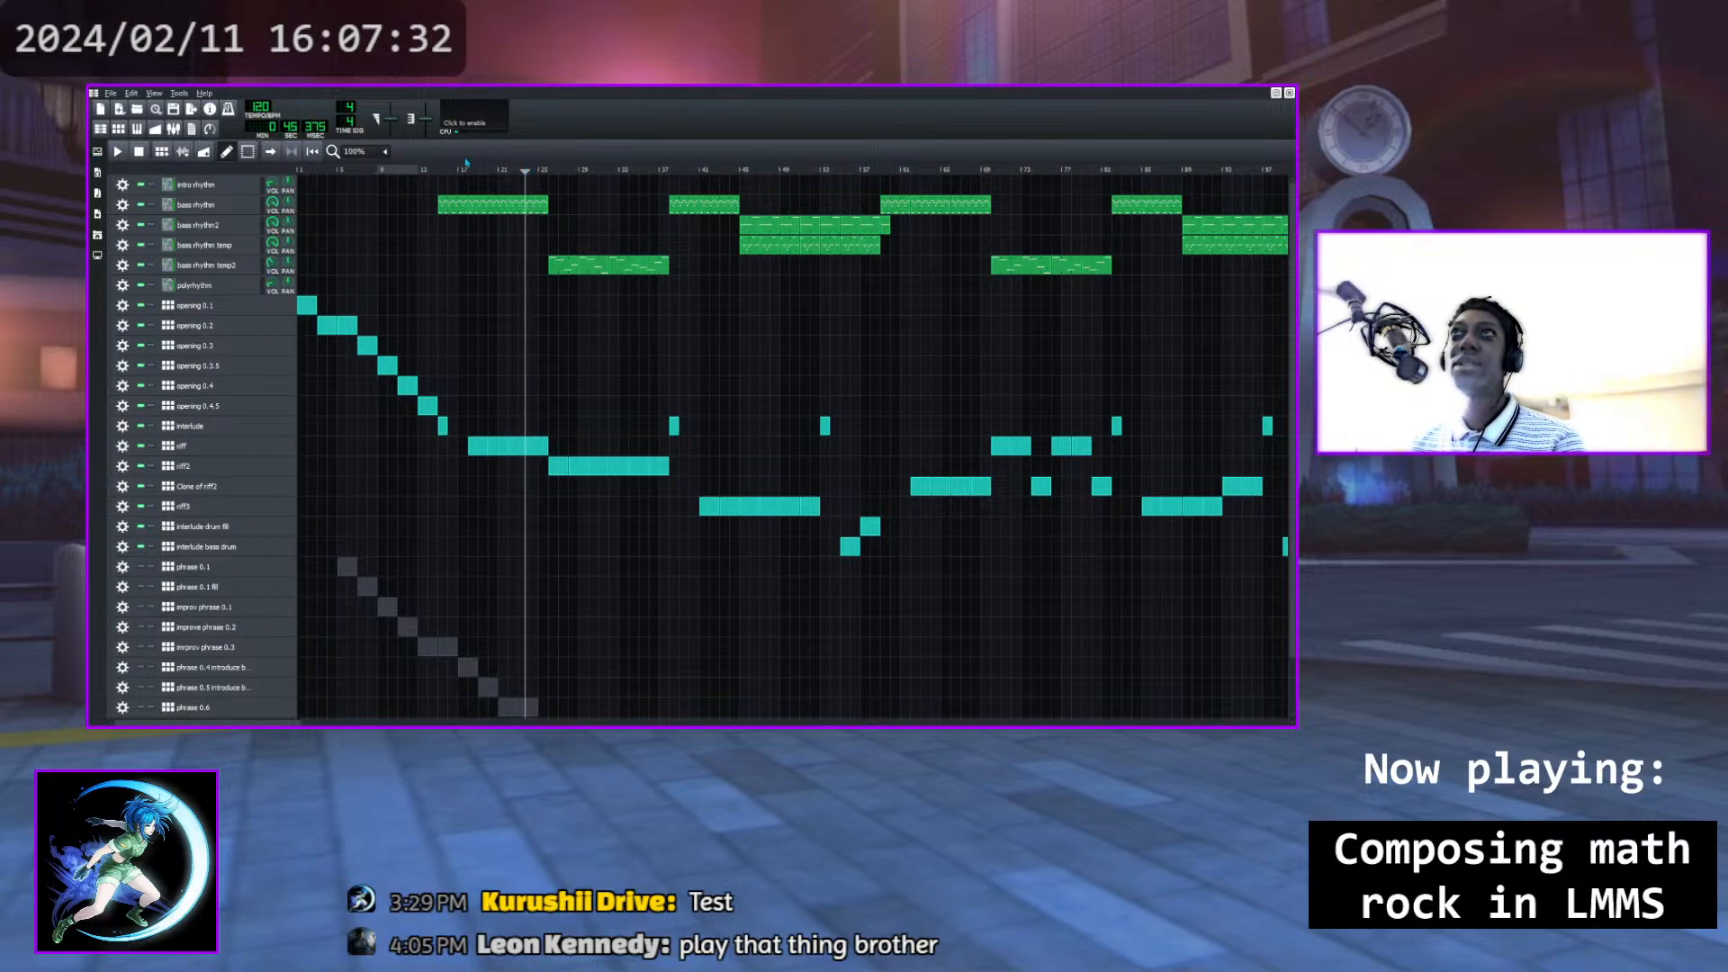
drag(519, 173, 549, 173)
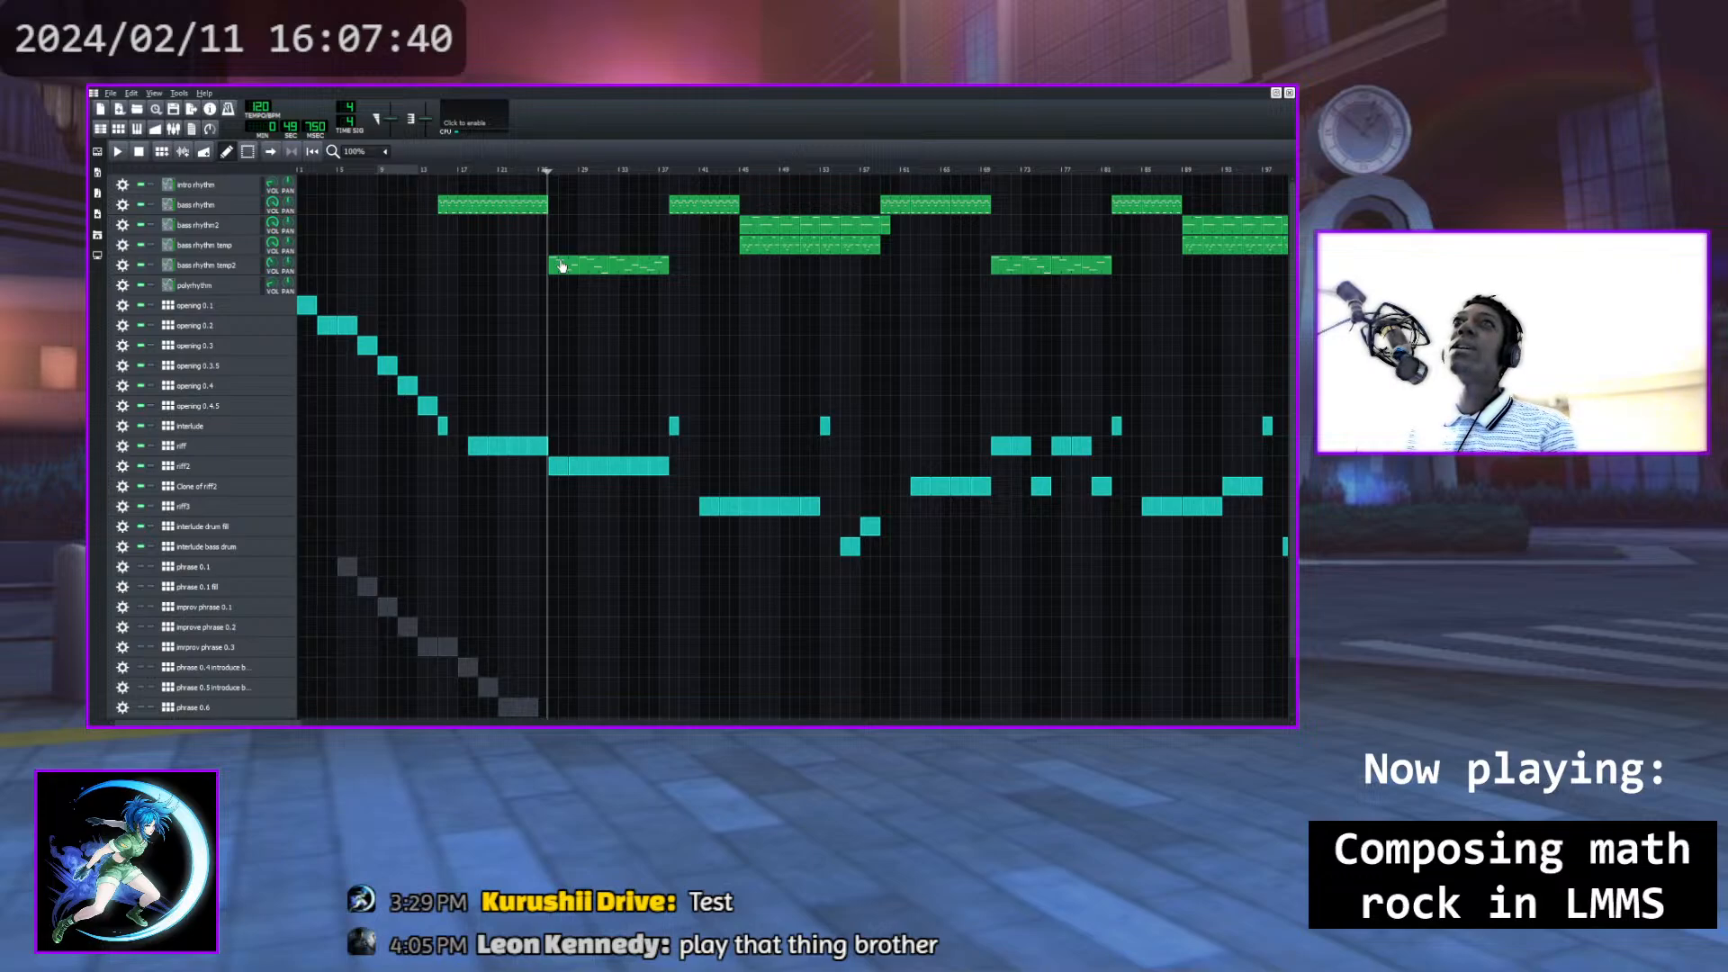
click(228, 268)
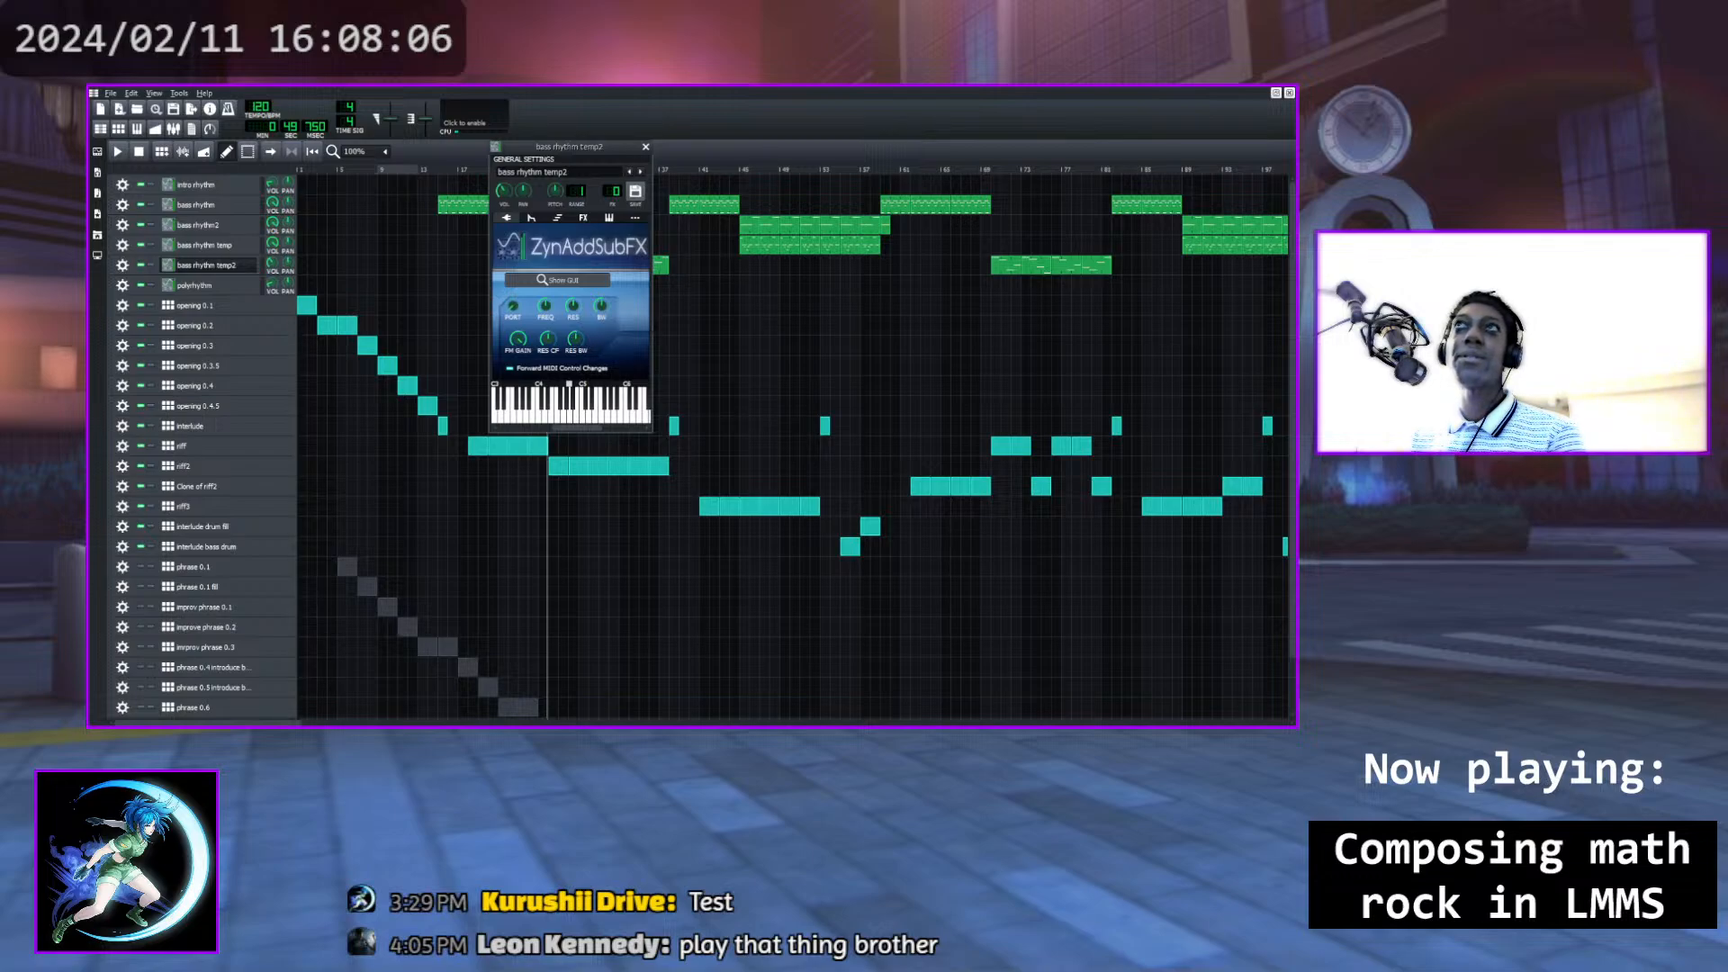
click(645, 146)
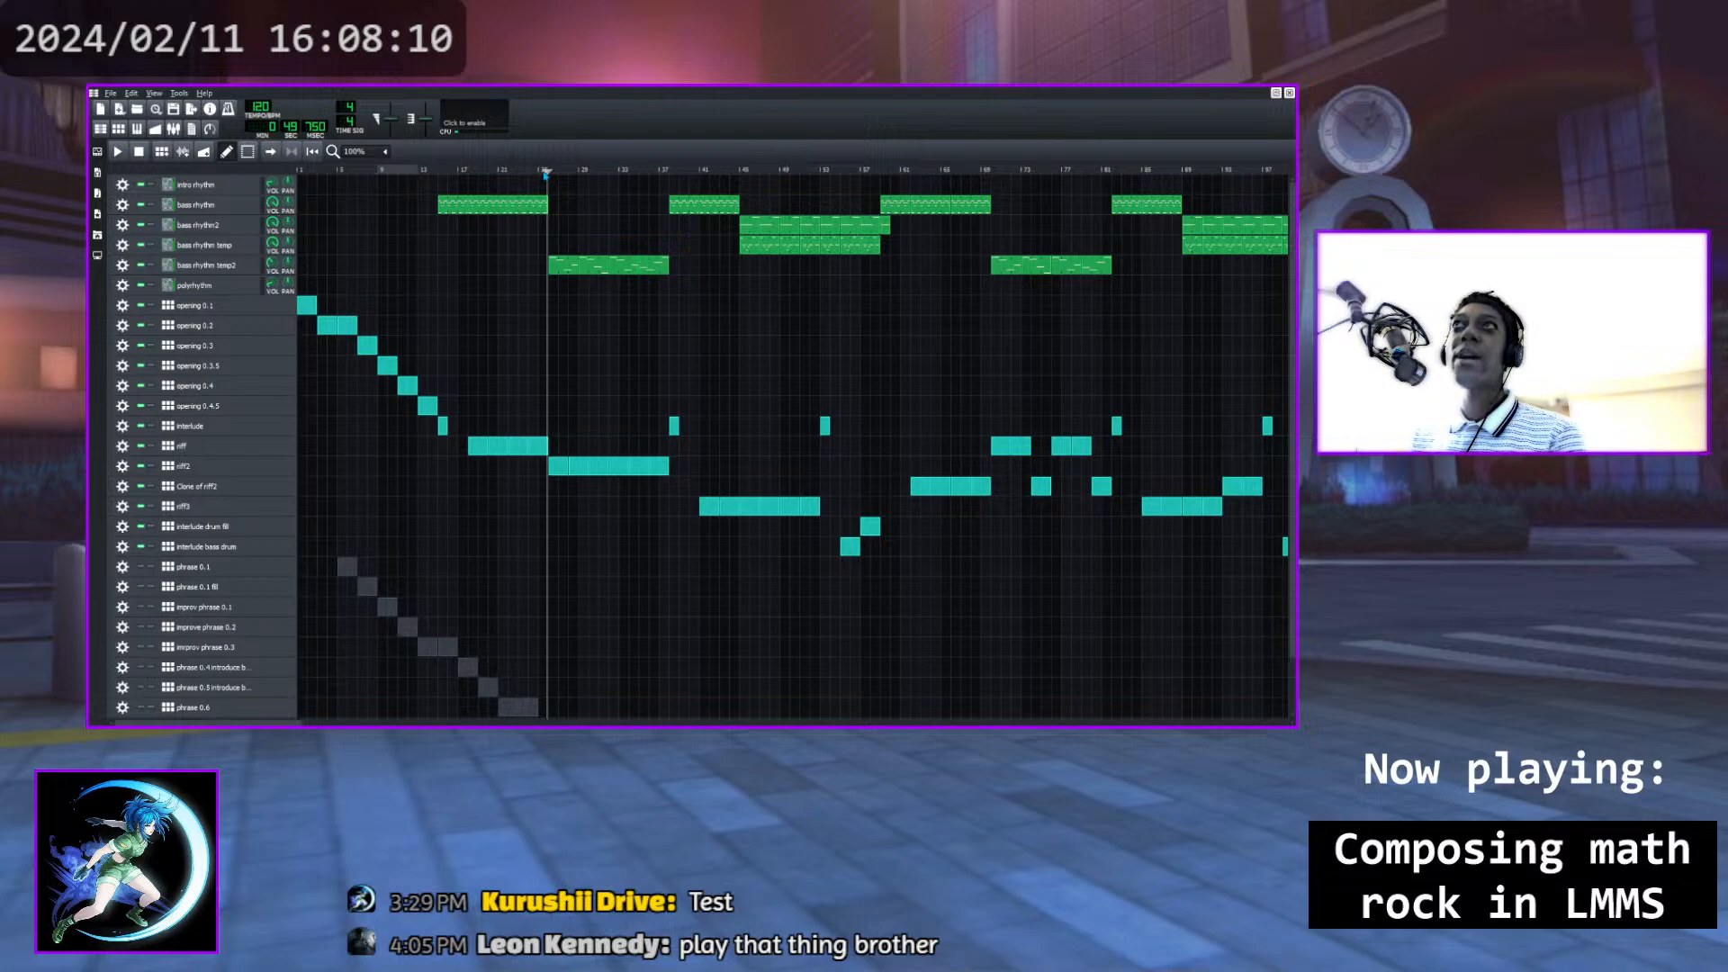
Review the transition from riff to riff2 by repositioning playback around bar 25, and return to the song's start
drag(544, 174, 543, 176)
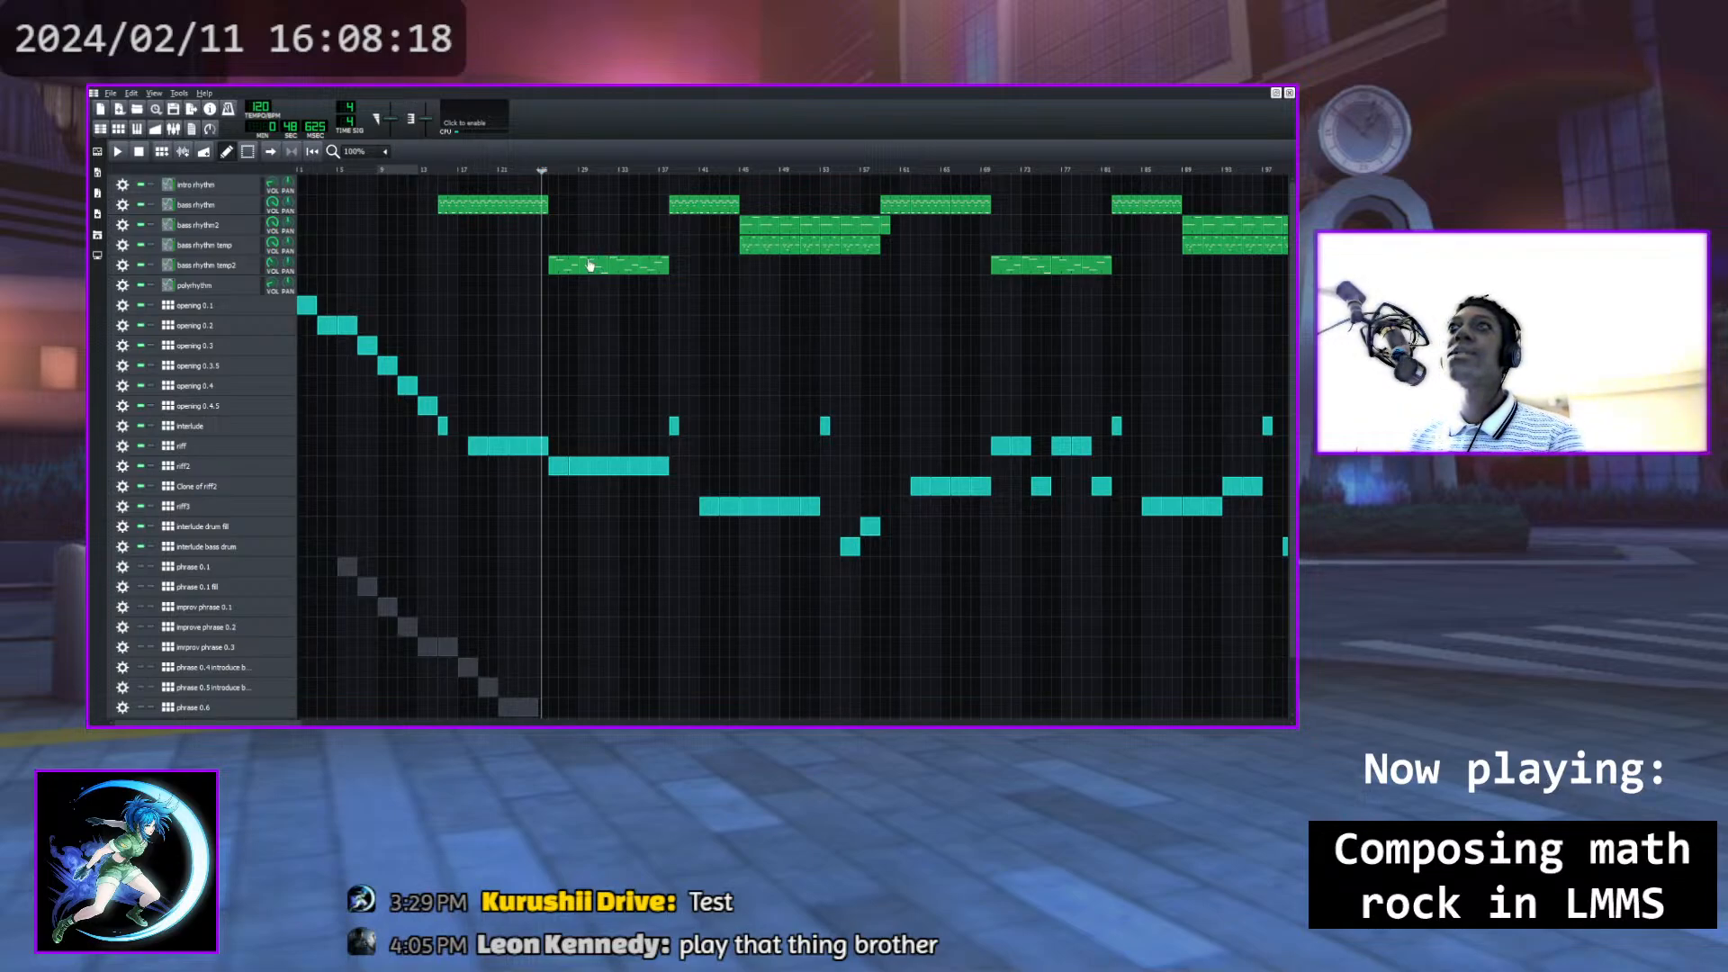
mouse_move(542, 171)
mouse_down()
mouse_move(513, 172)
mouse_move(550, 178)
mouse_up()
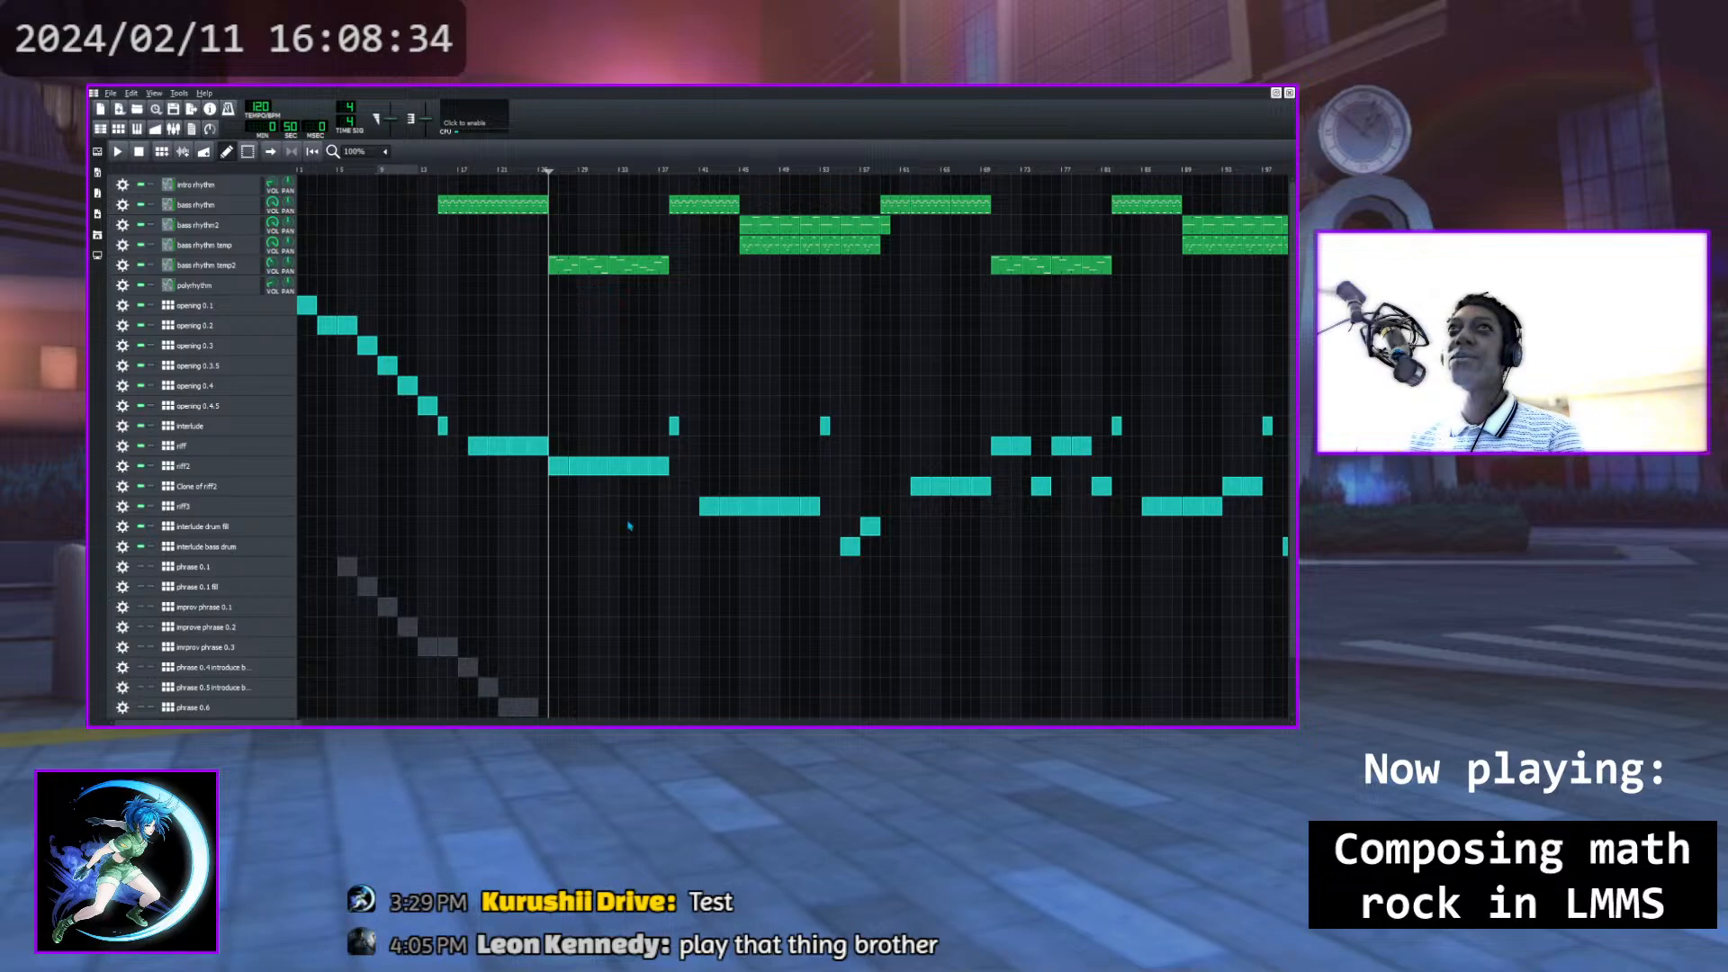
click(546, 171)
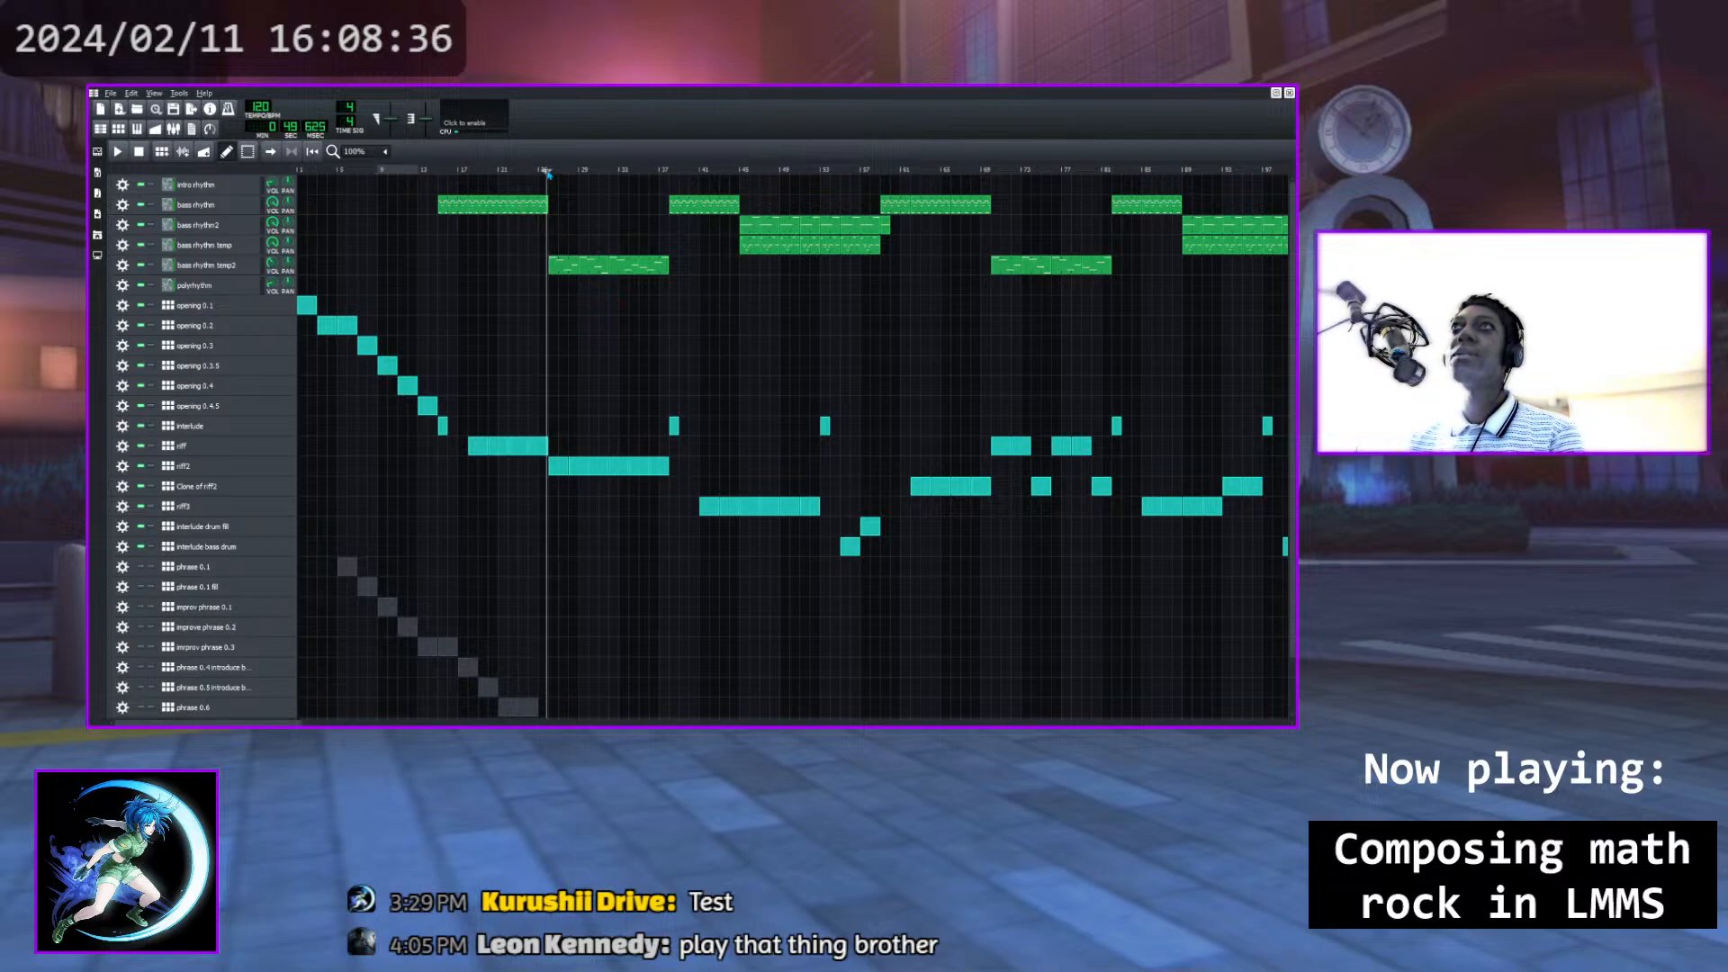
mouse_move(547, 171)
mouse_down()
mouse_move(662, 164)
mouse_move(541, 168)
mouse_up()
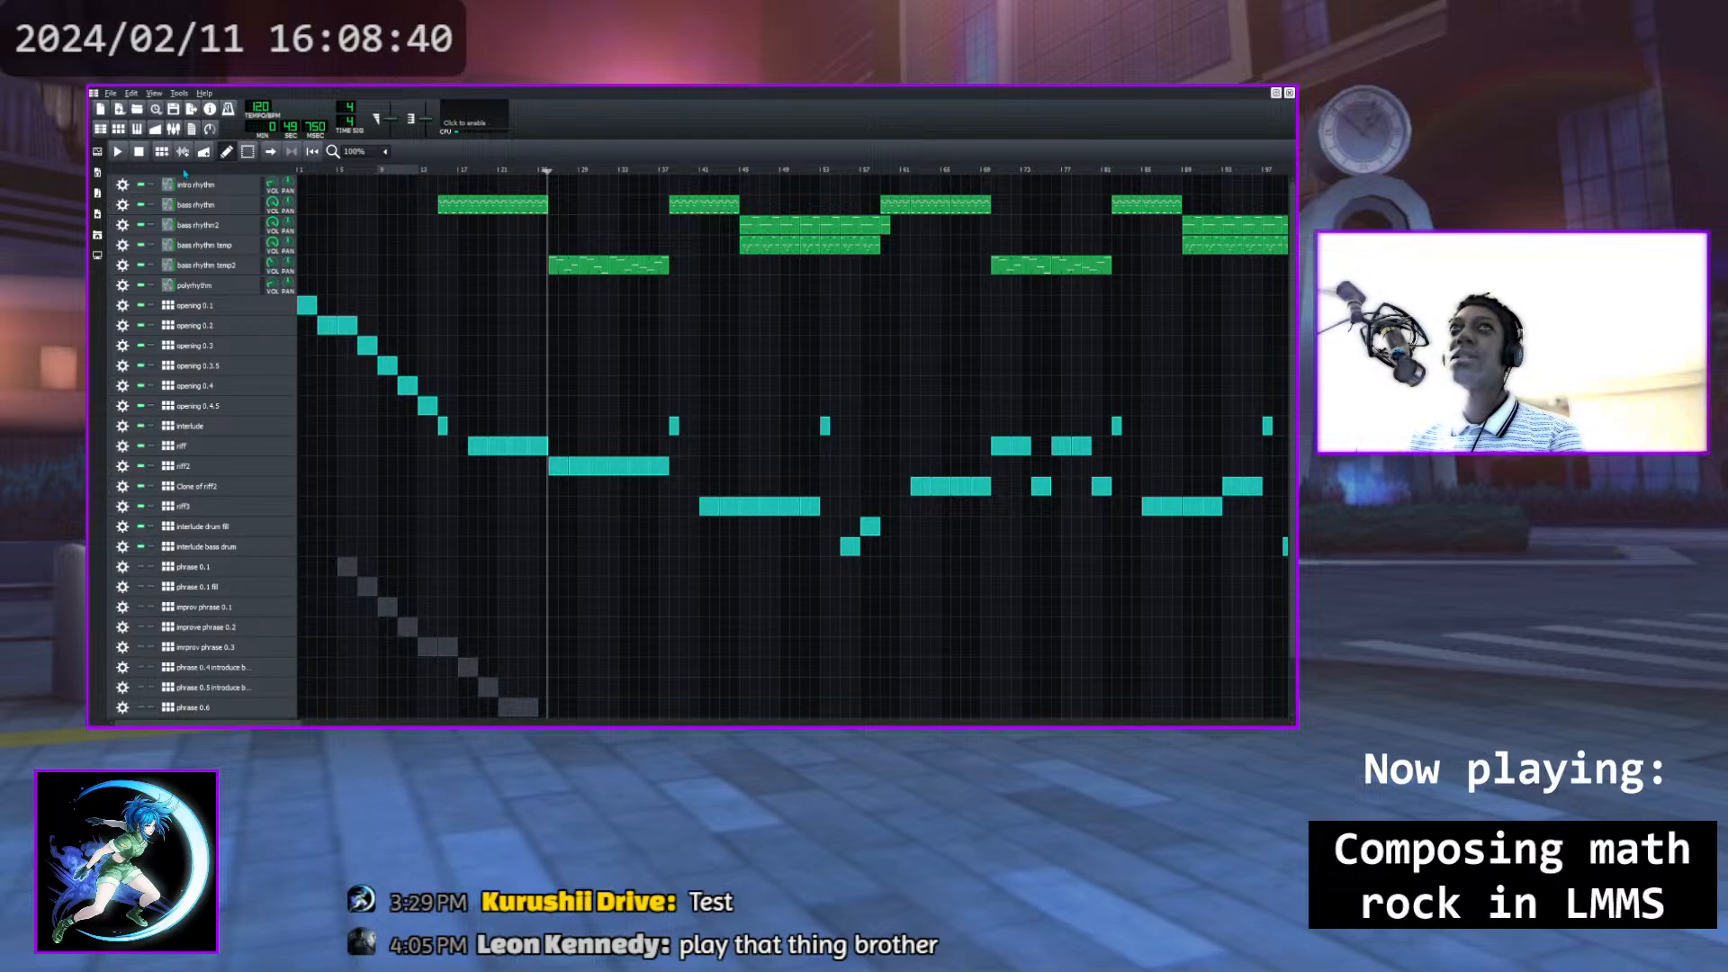
click(137, 151)
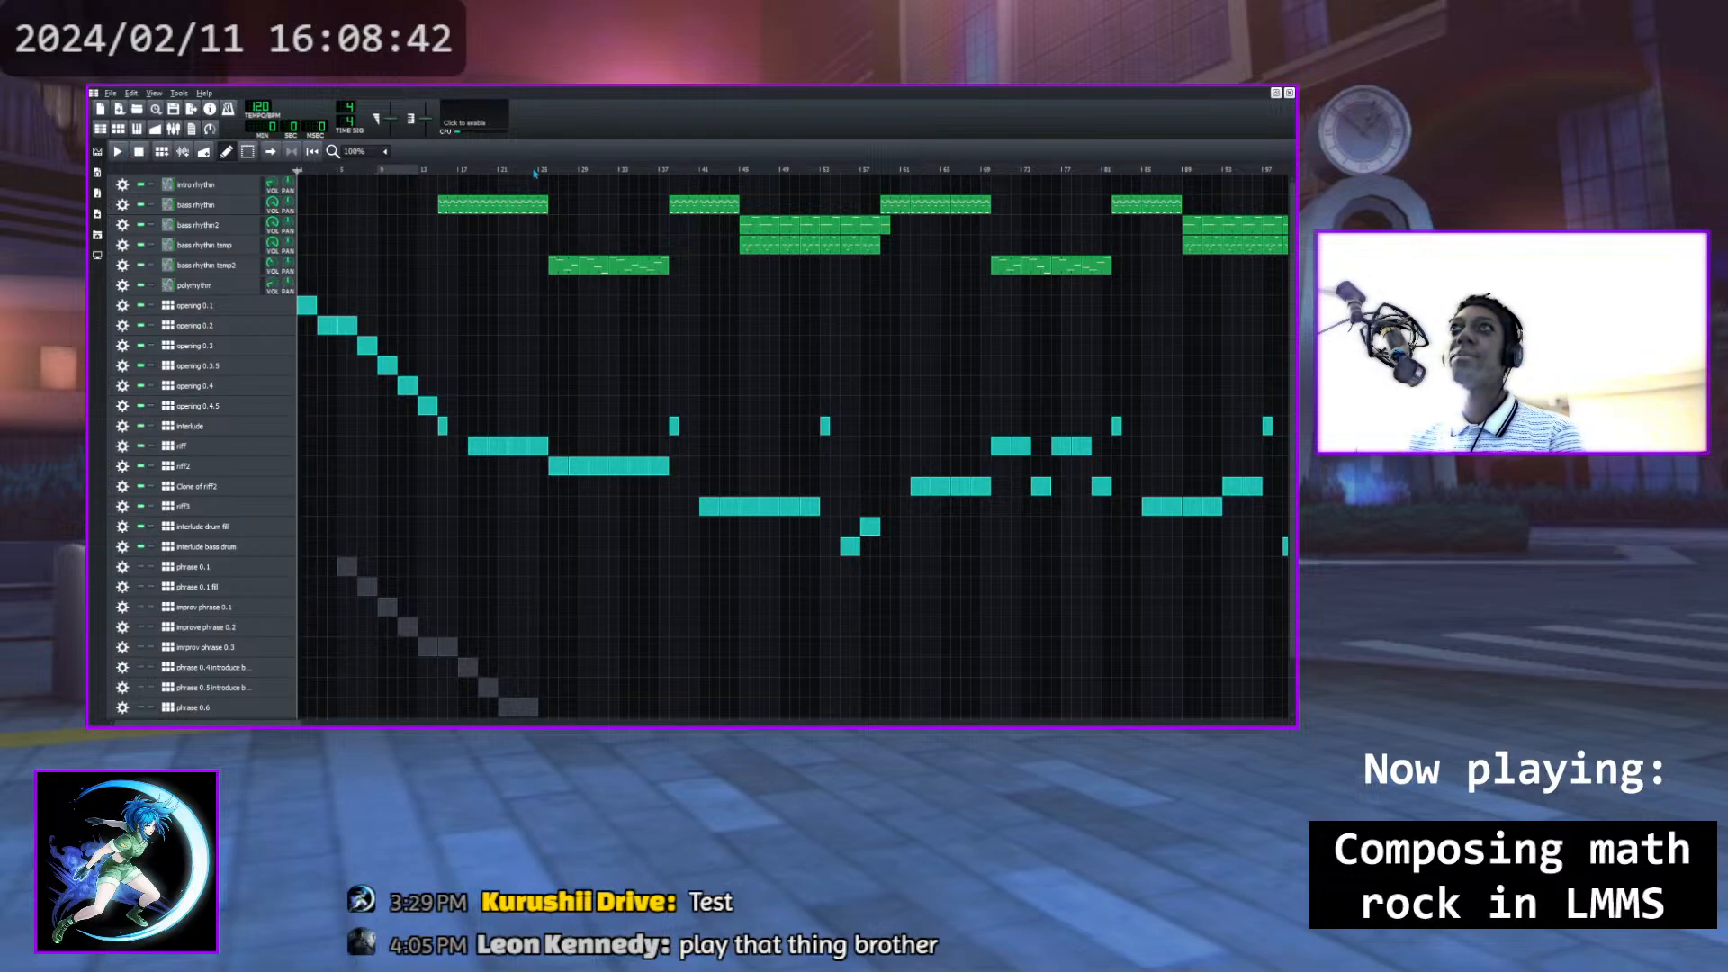
Play the song from the start of riff2 near bar 26 and pause near bar 30
click(546, 171)
click(118, 152)
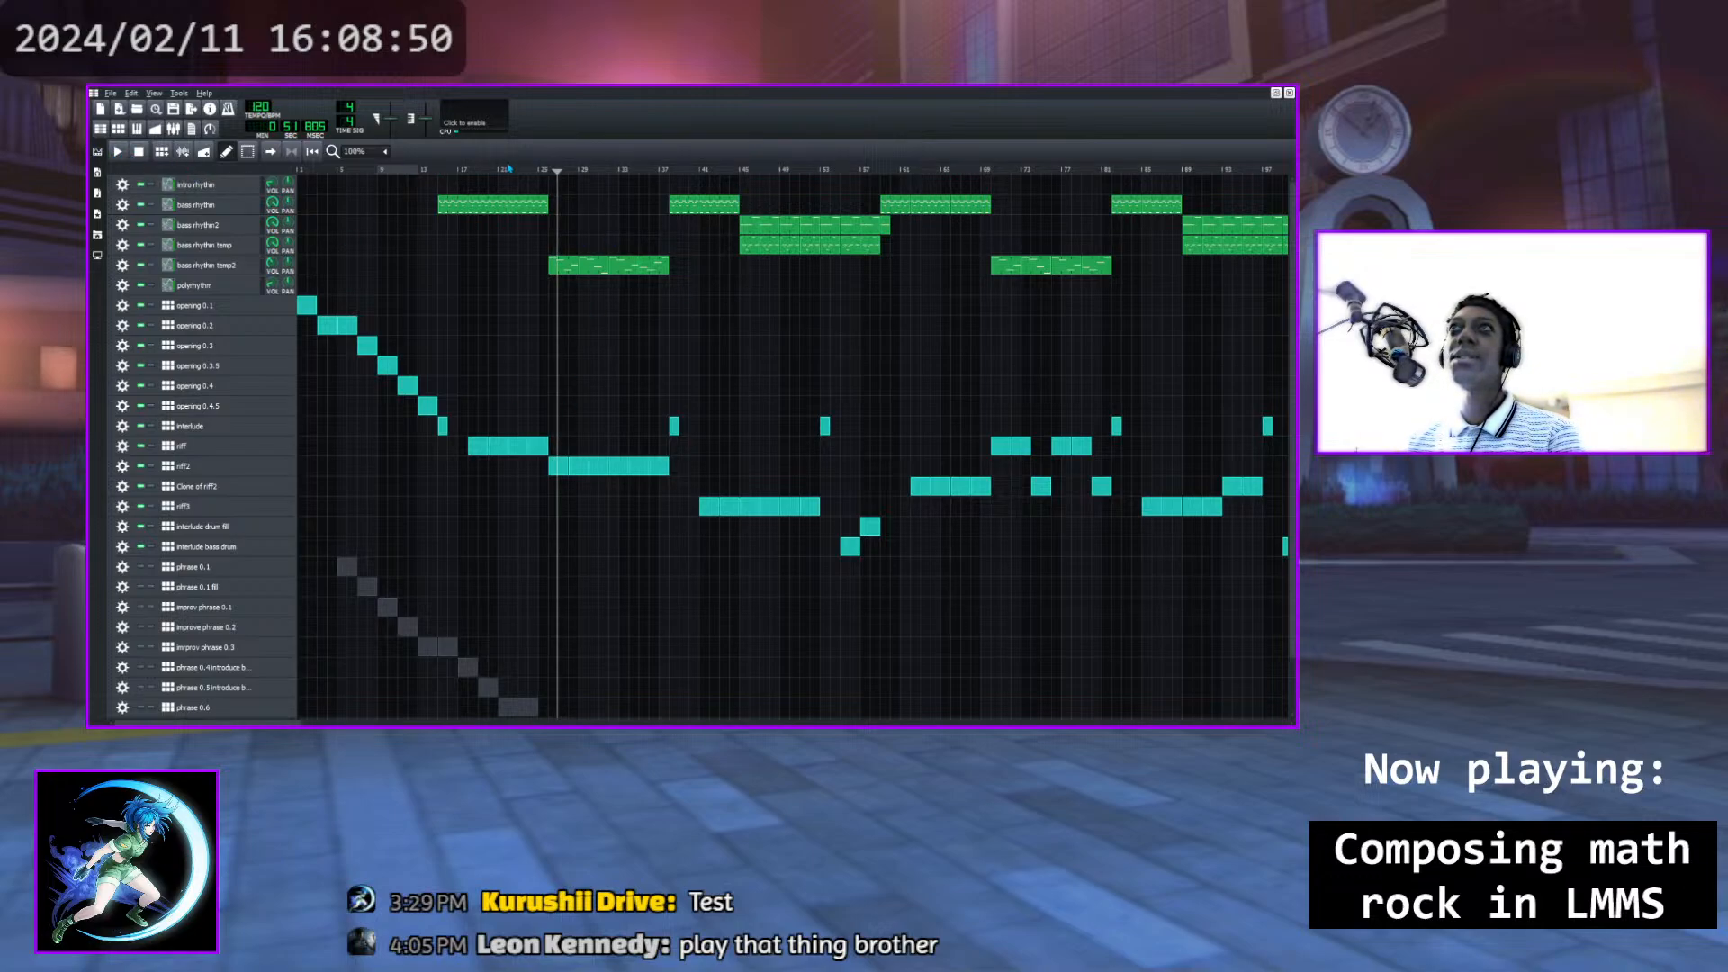
drag(559, 177, 548, 177)
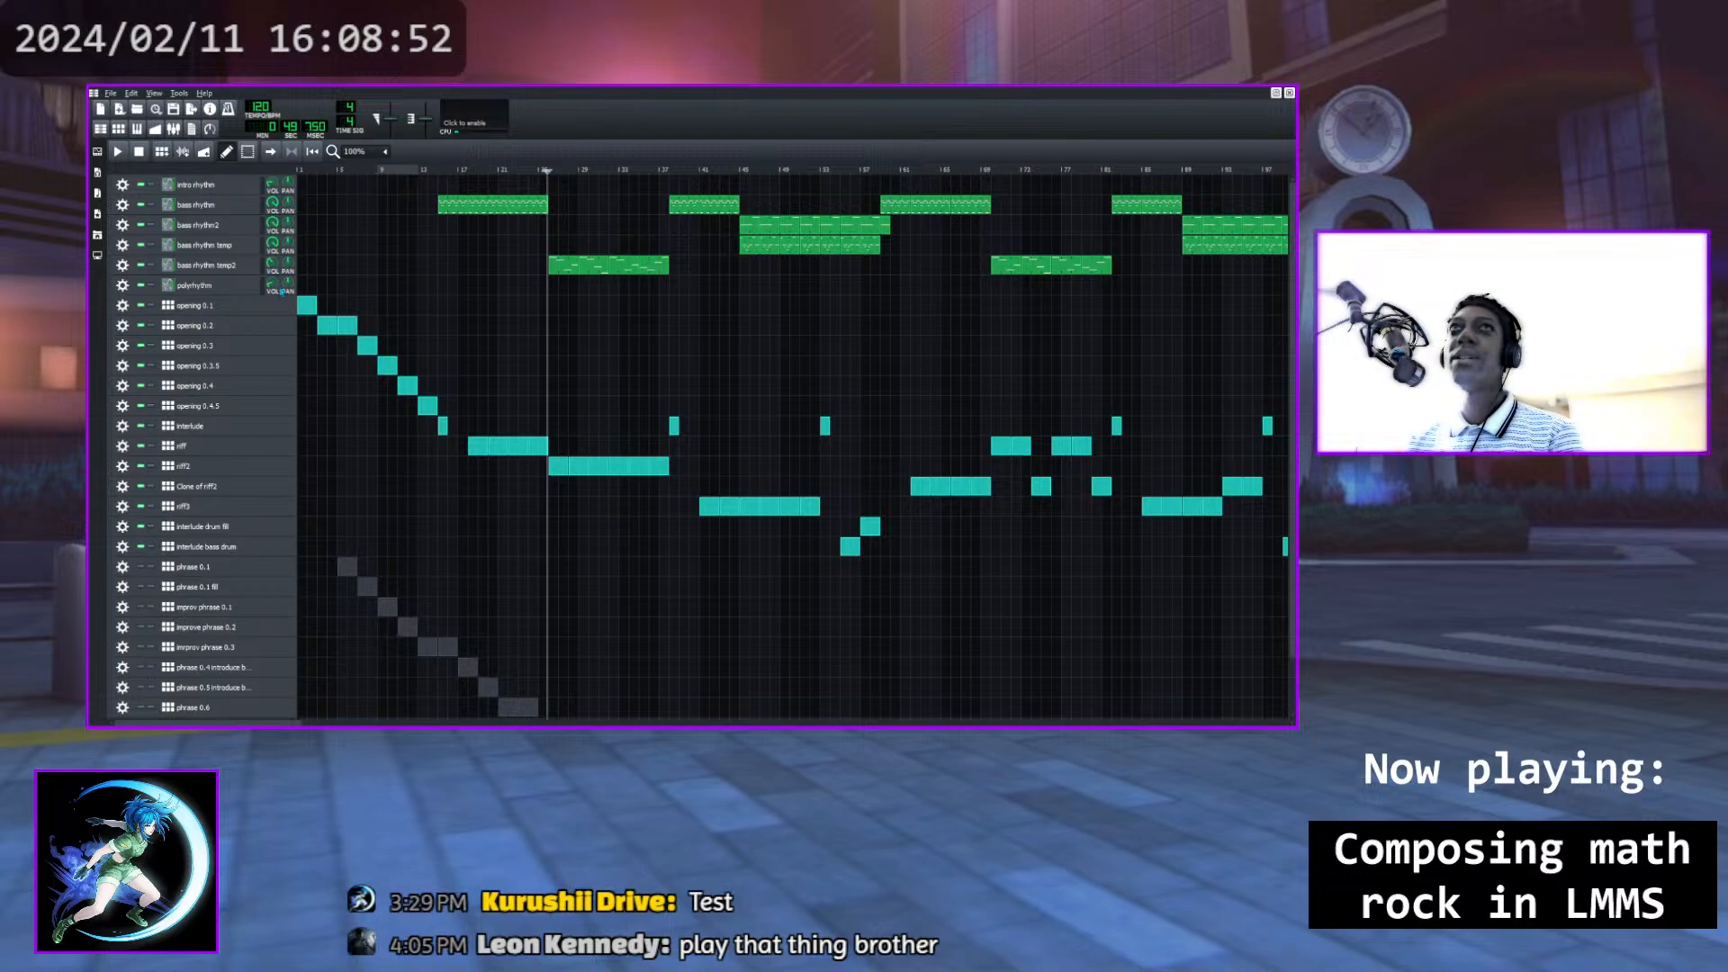
click(117, 151)
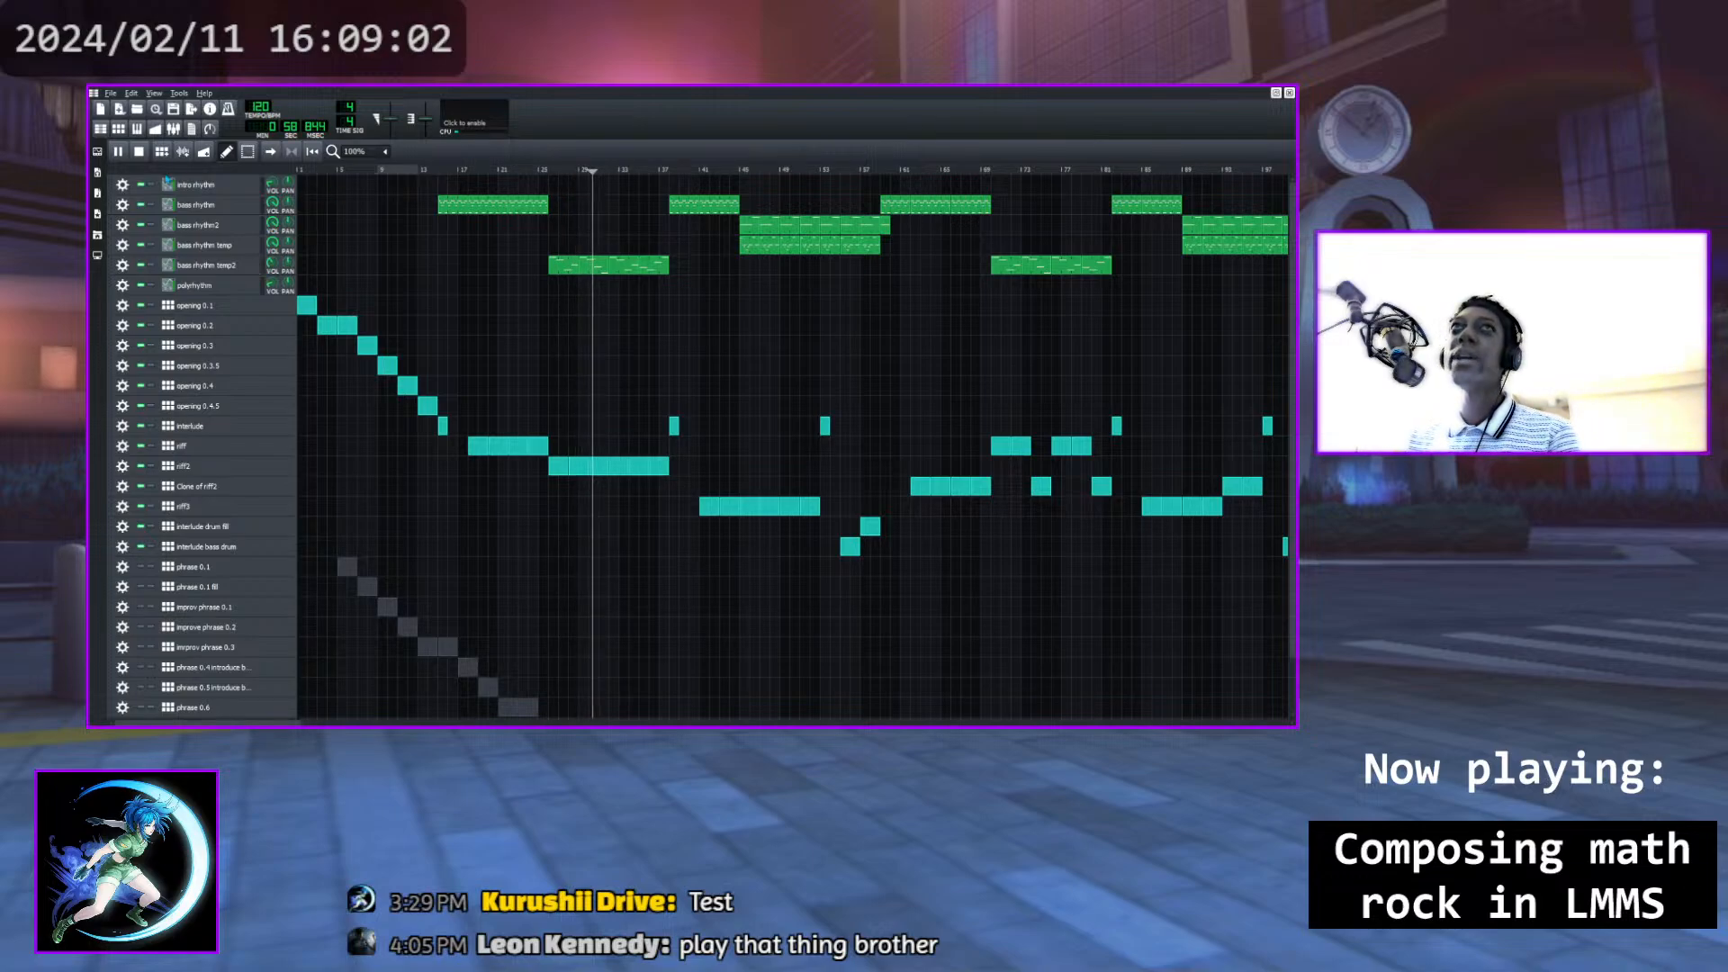
click(117, 152)
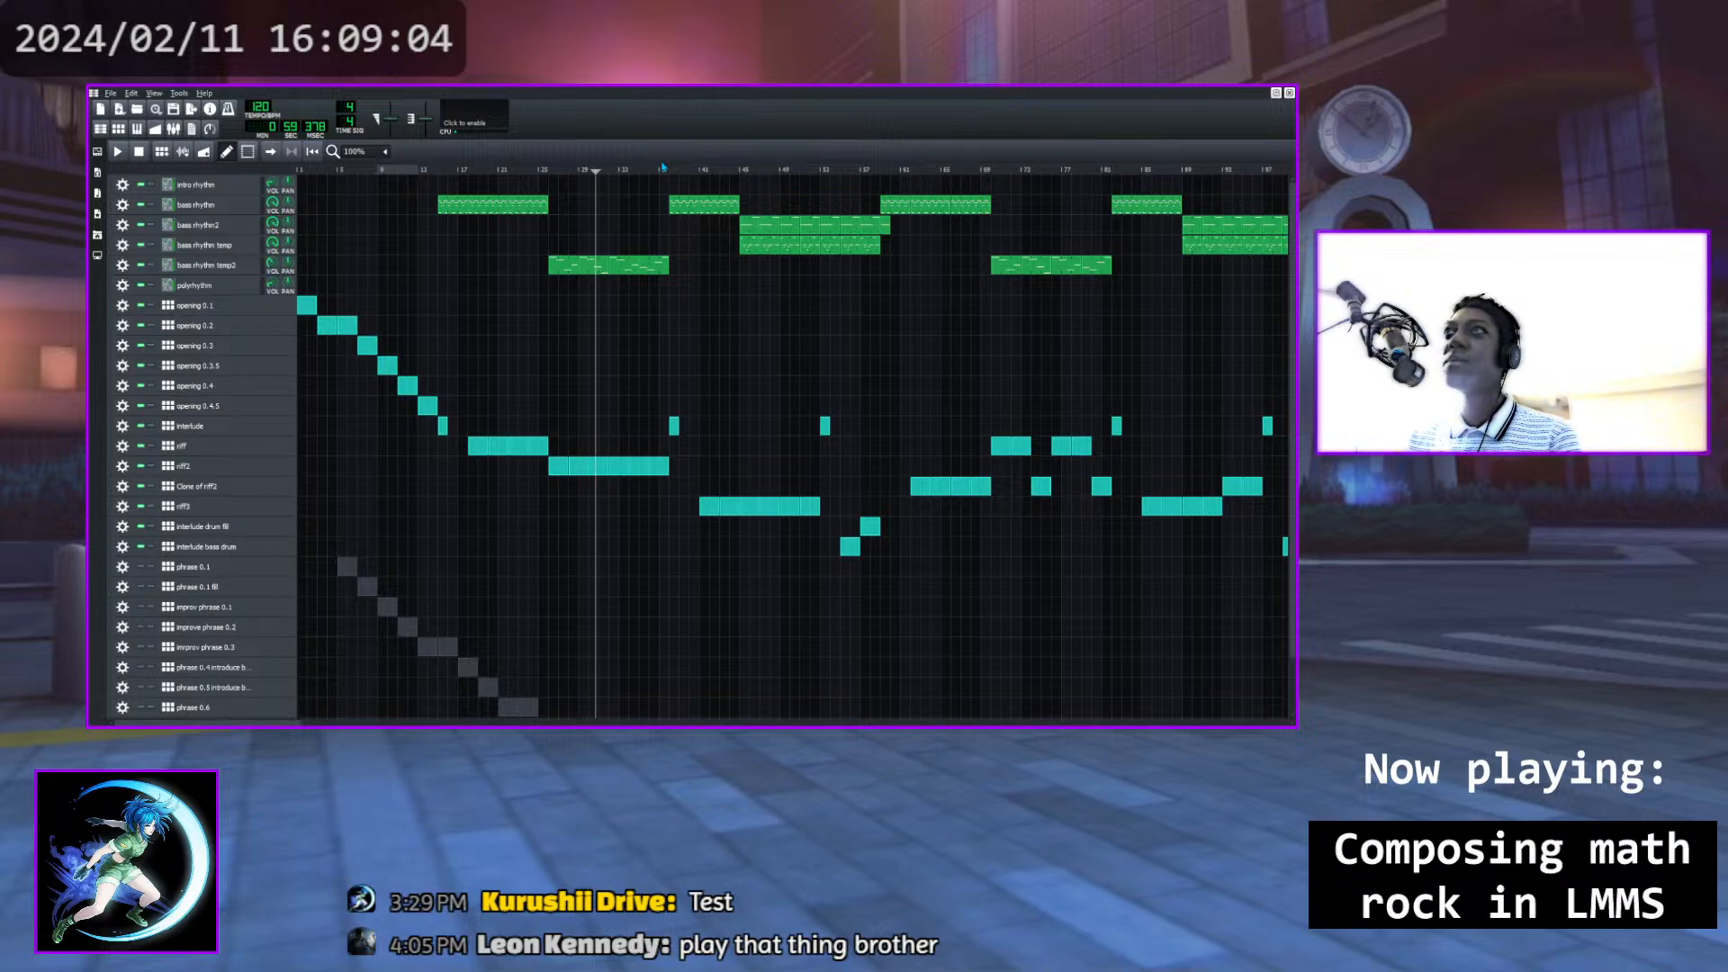
Play the song from the second interlude near bar 38 into the bass rhythm2 section, and pause near bar 46
click(664, 169)
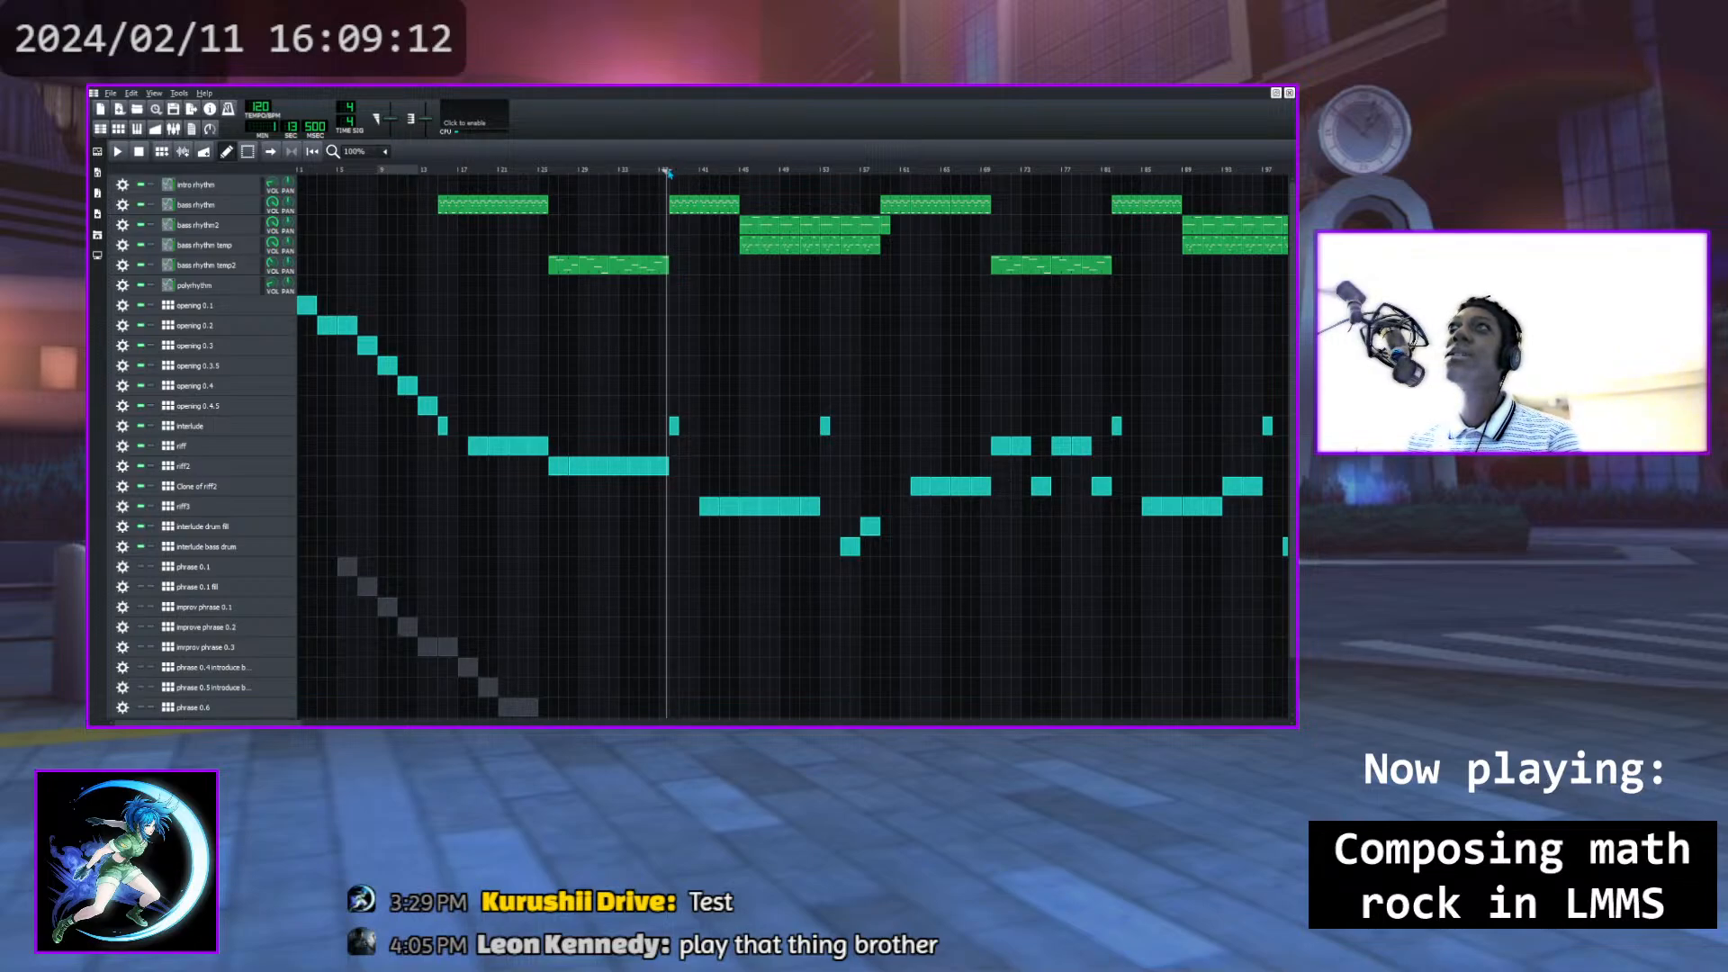
mouse_move(668, 173)
mouse_down()
mouse_move(752, 170)
mouse_move(667, 176)
mouse_up()
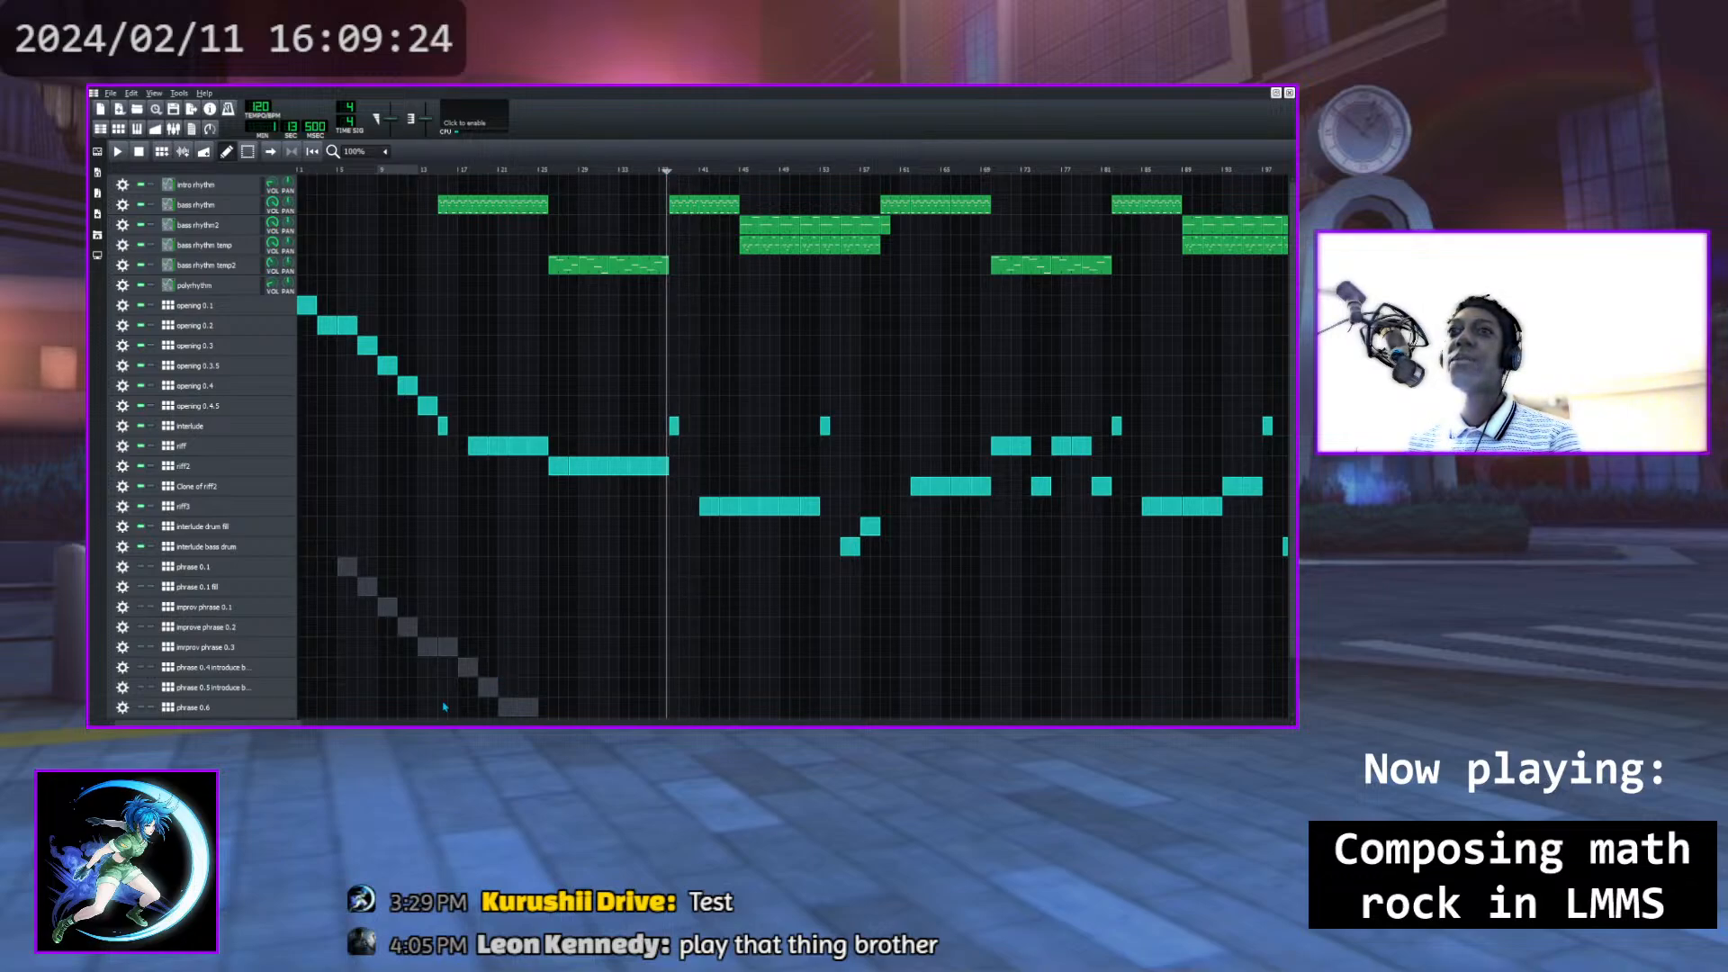
drag(484, 720, 353, 695)
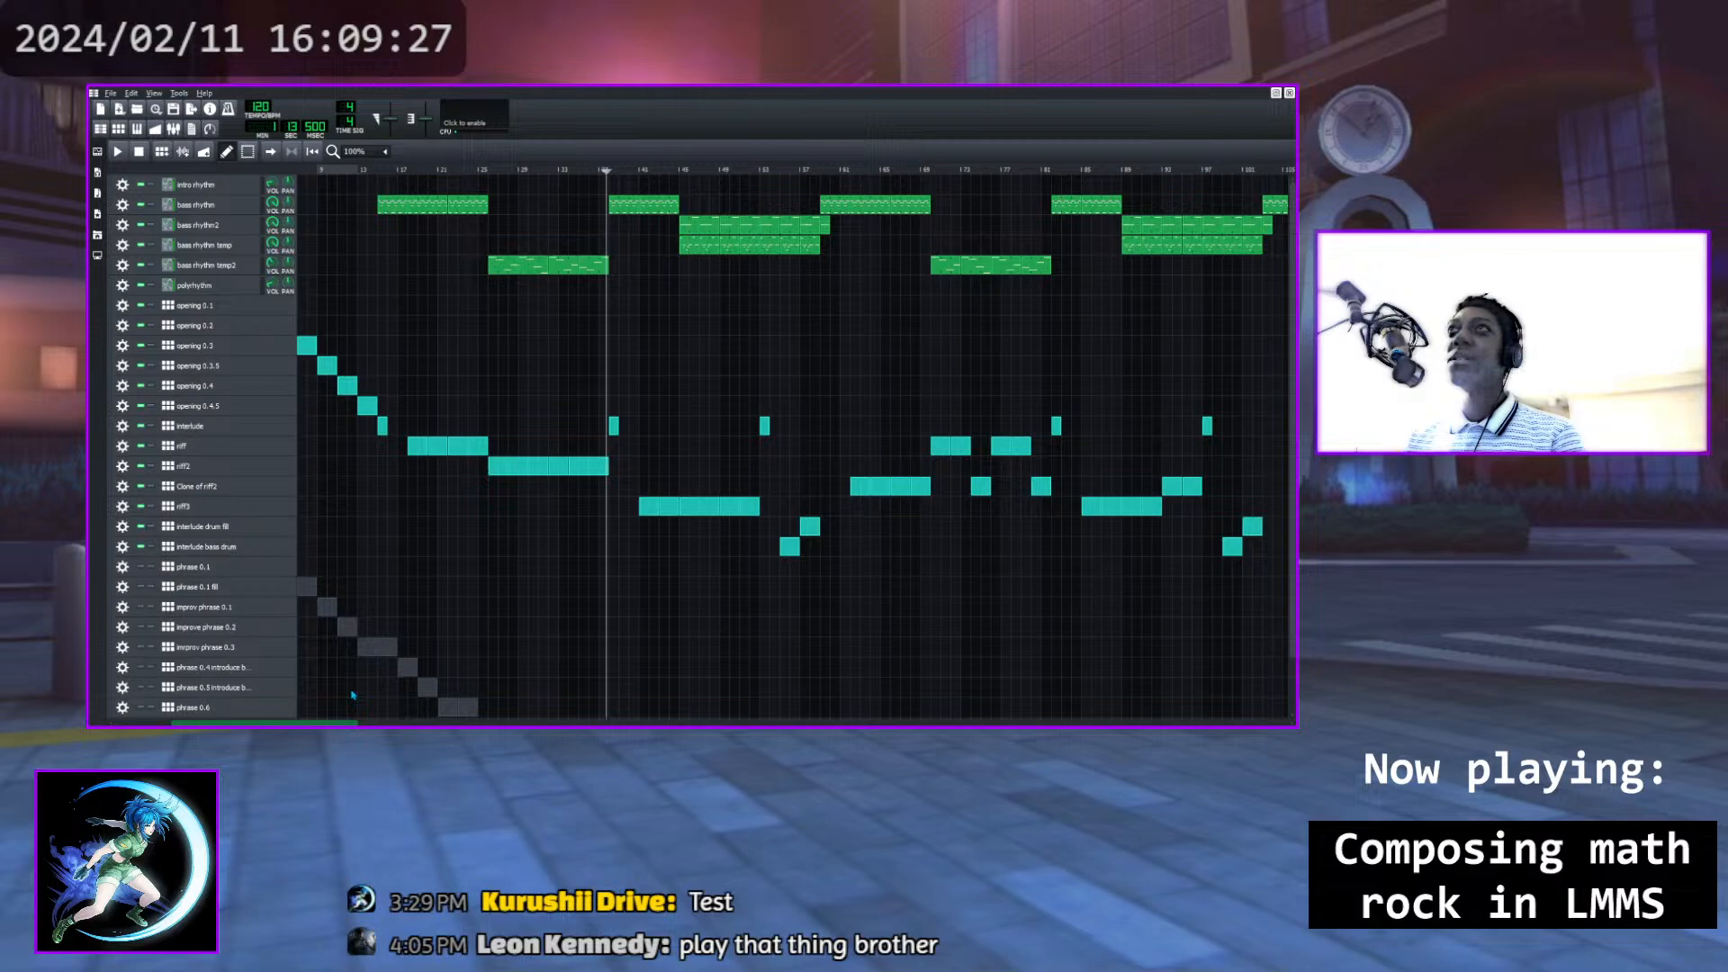
click(608, 176)
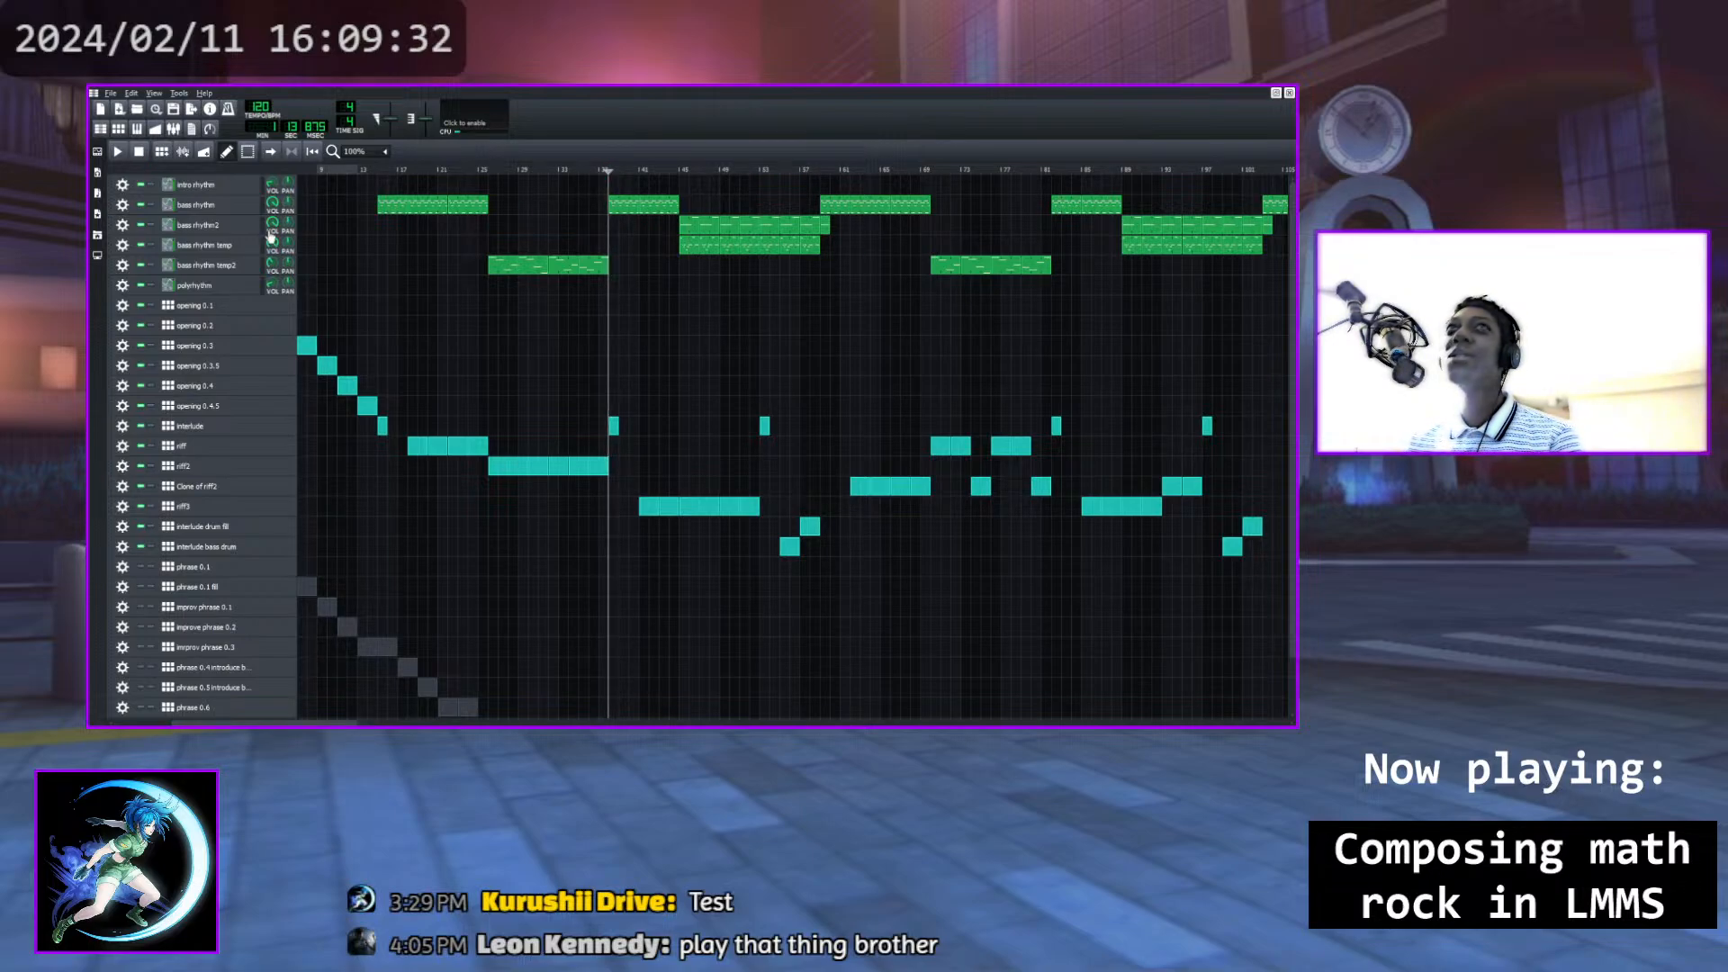
click(118, 151)
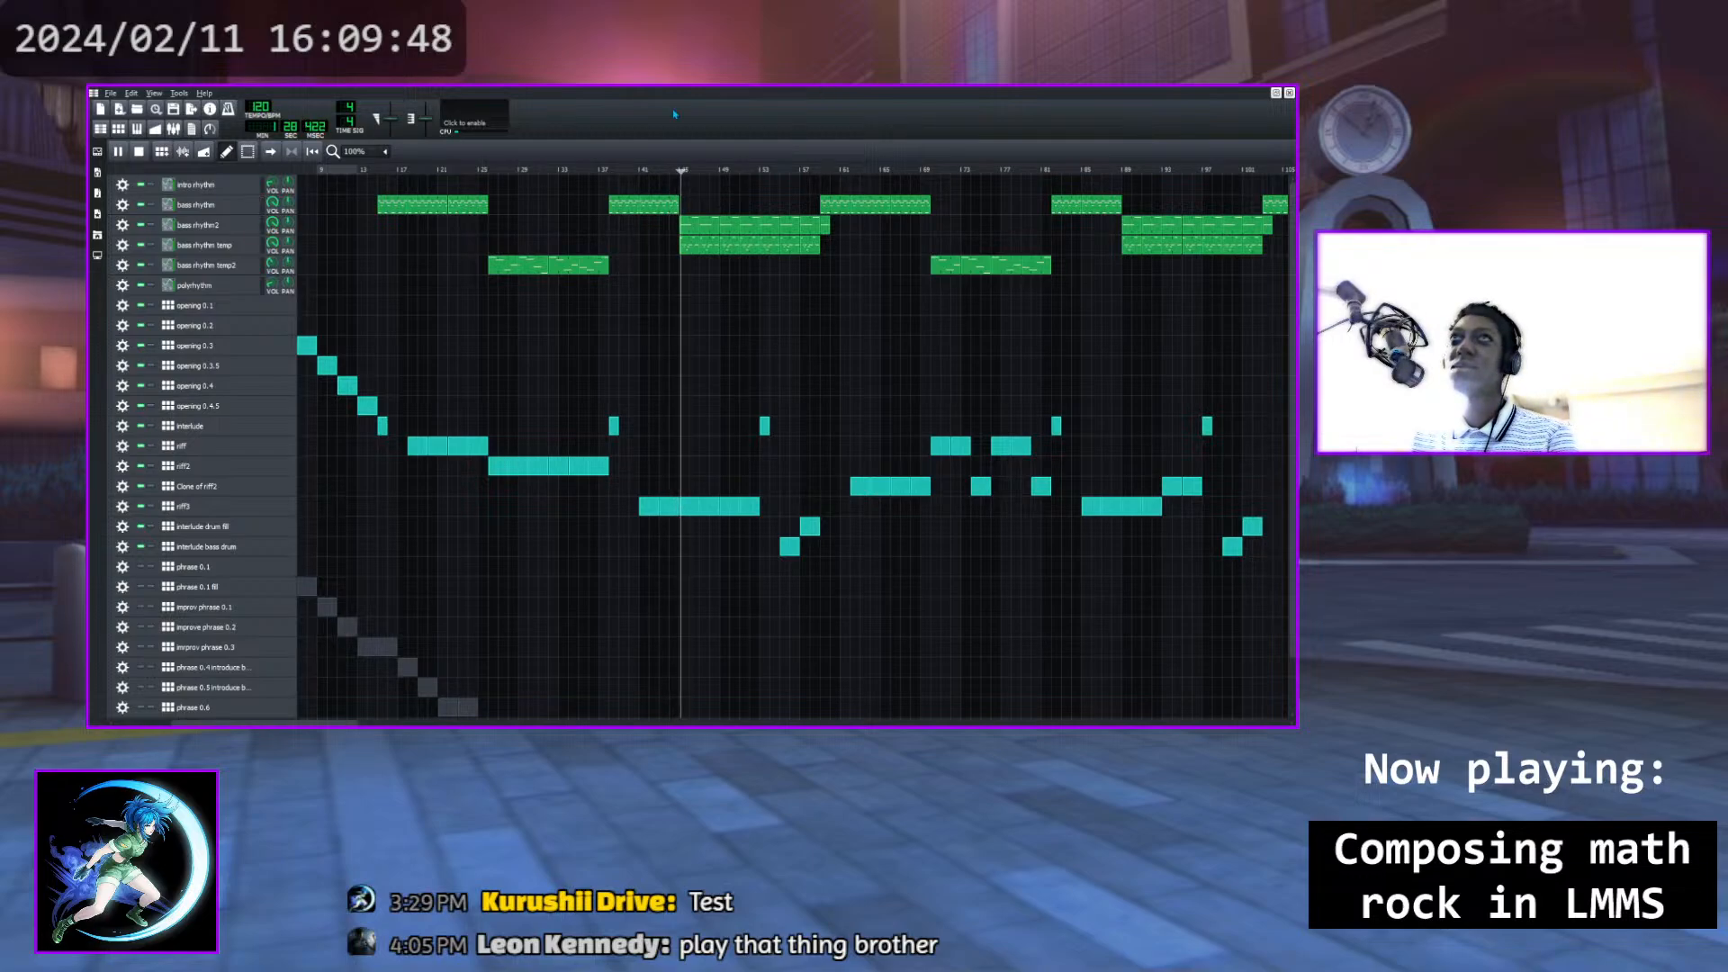
click(118, 152)
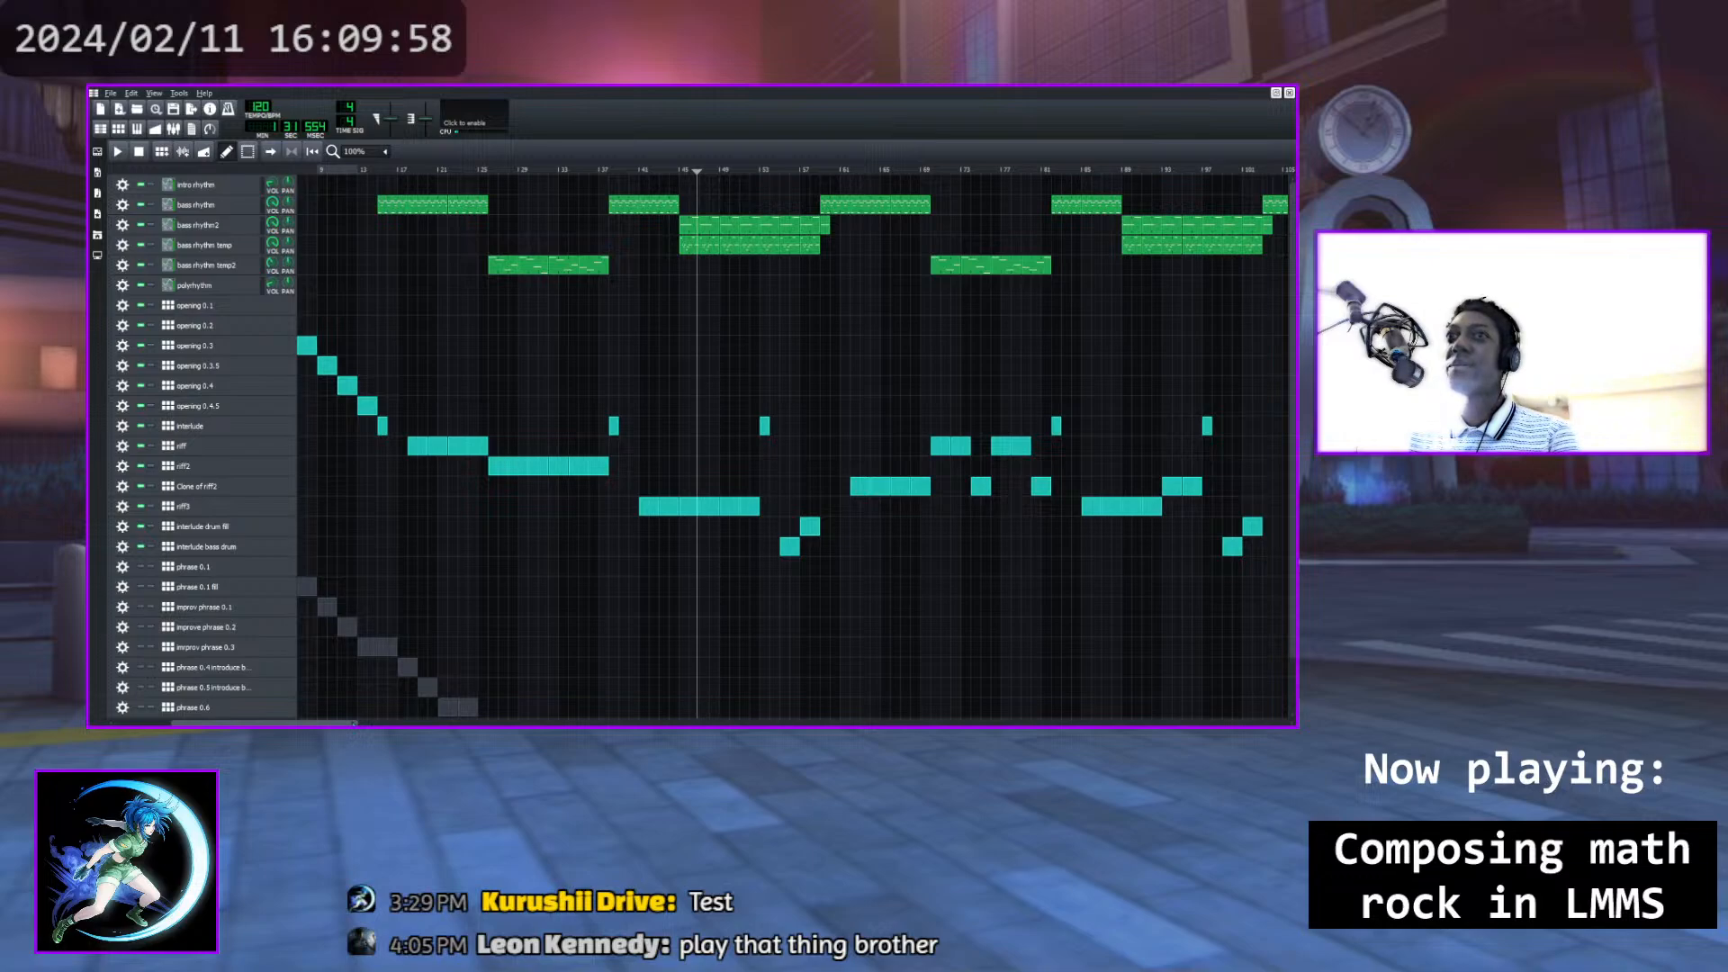
Skip ahead to the second bass rhythm2 clip near bar 89, play from there, and pause near bar 93
drag(346, 721, 508, 719)
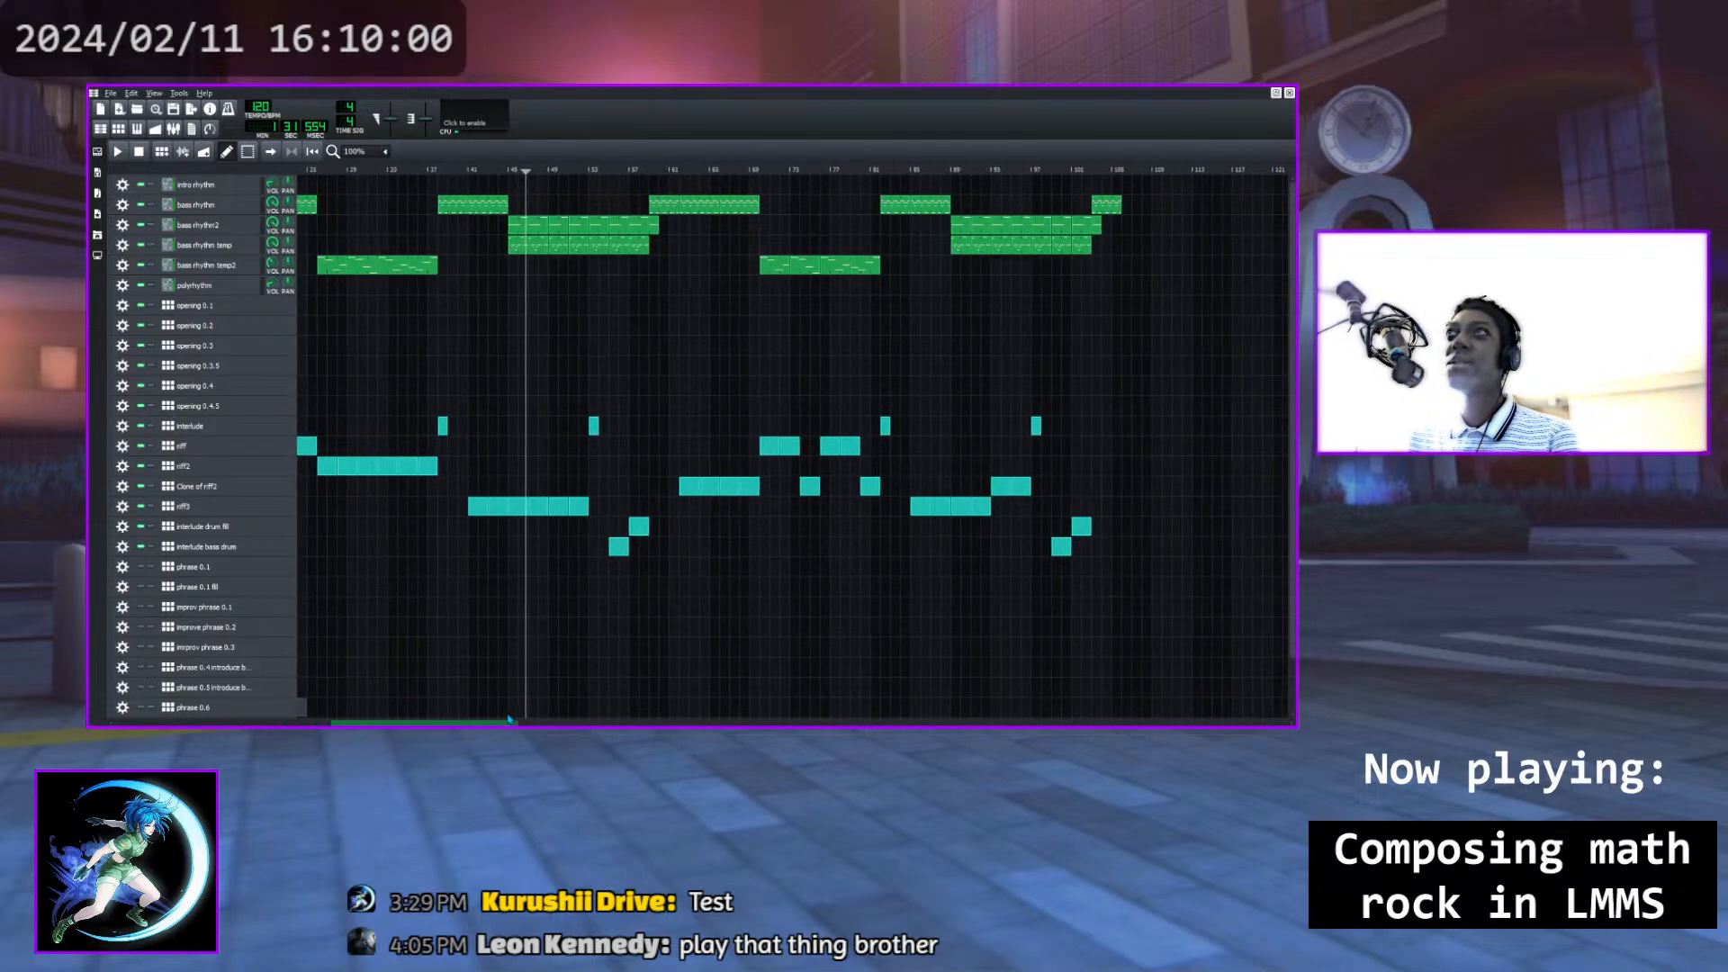
click(652, 171)
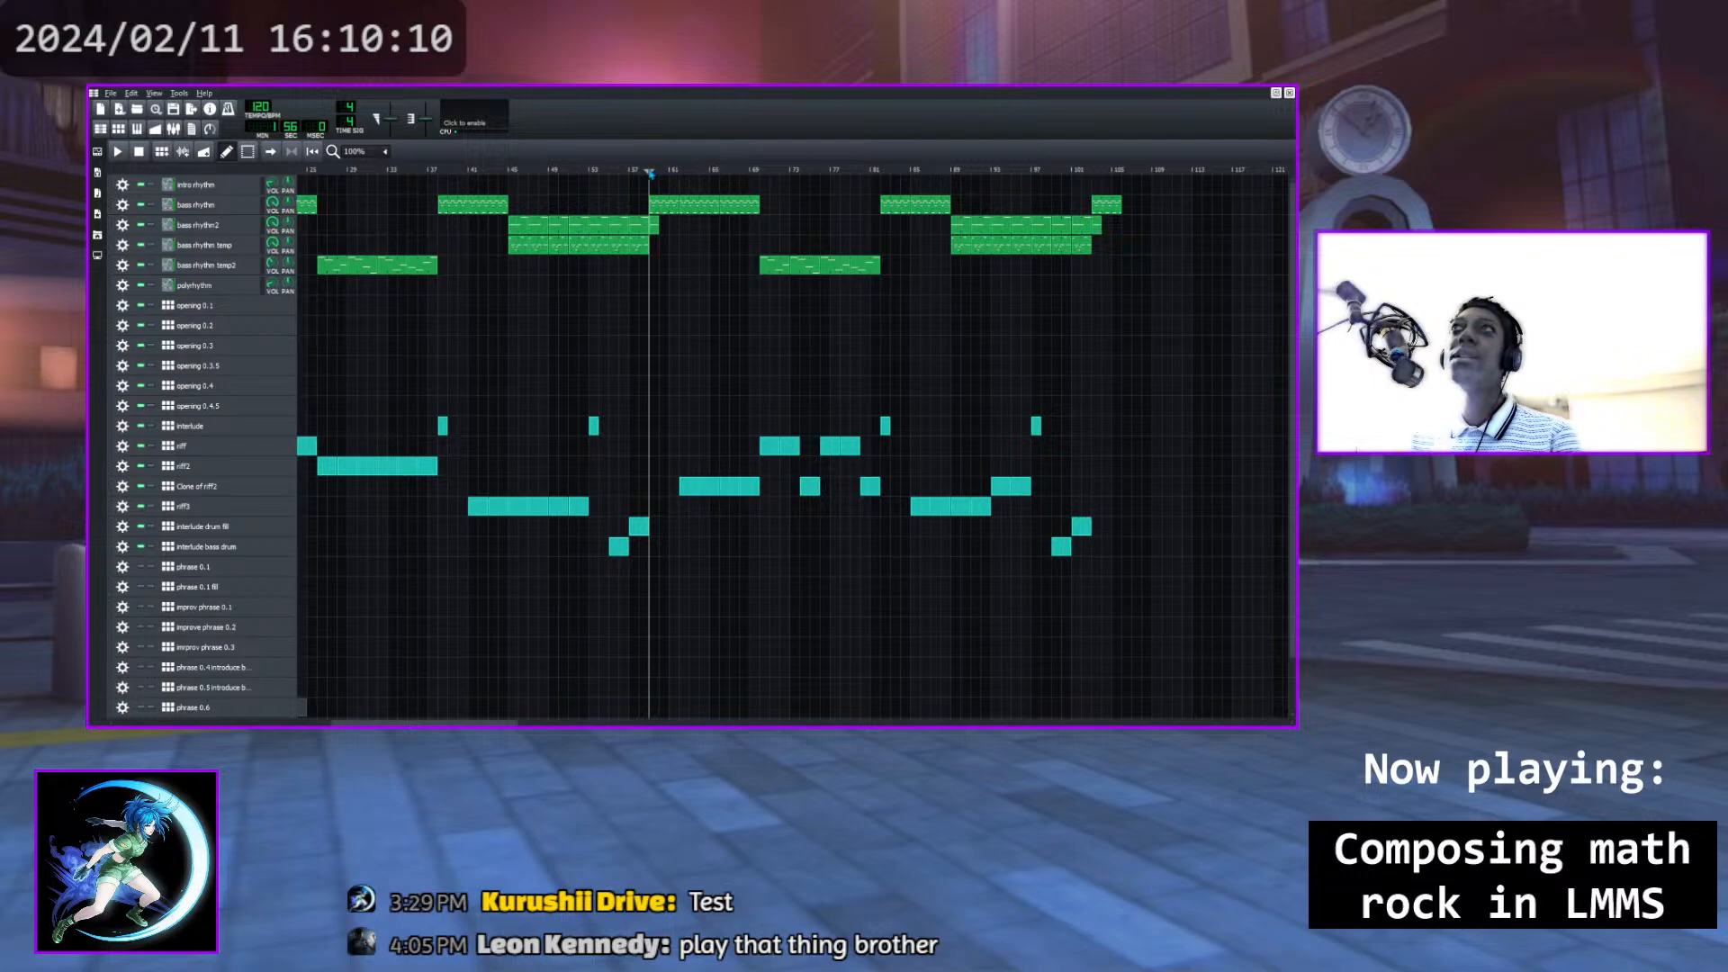
drag(650, 171, 951, 180)
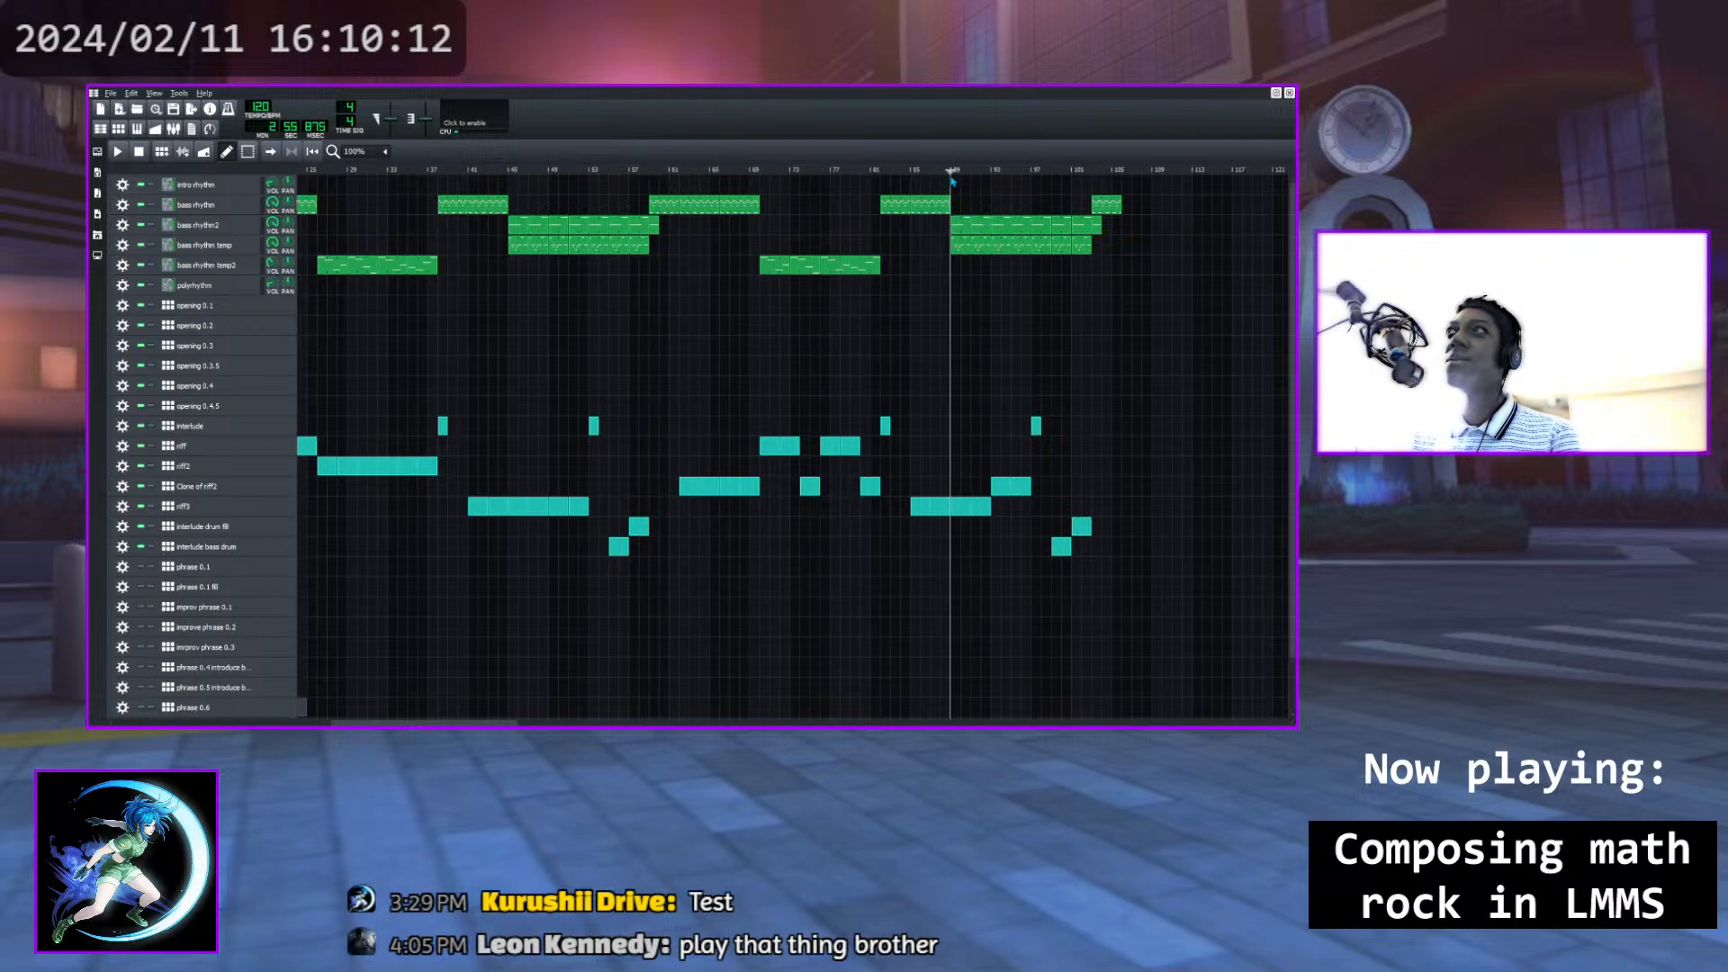
click(118, 152)
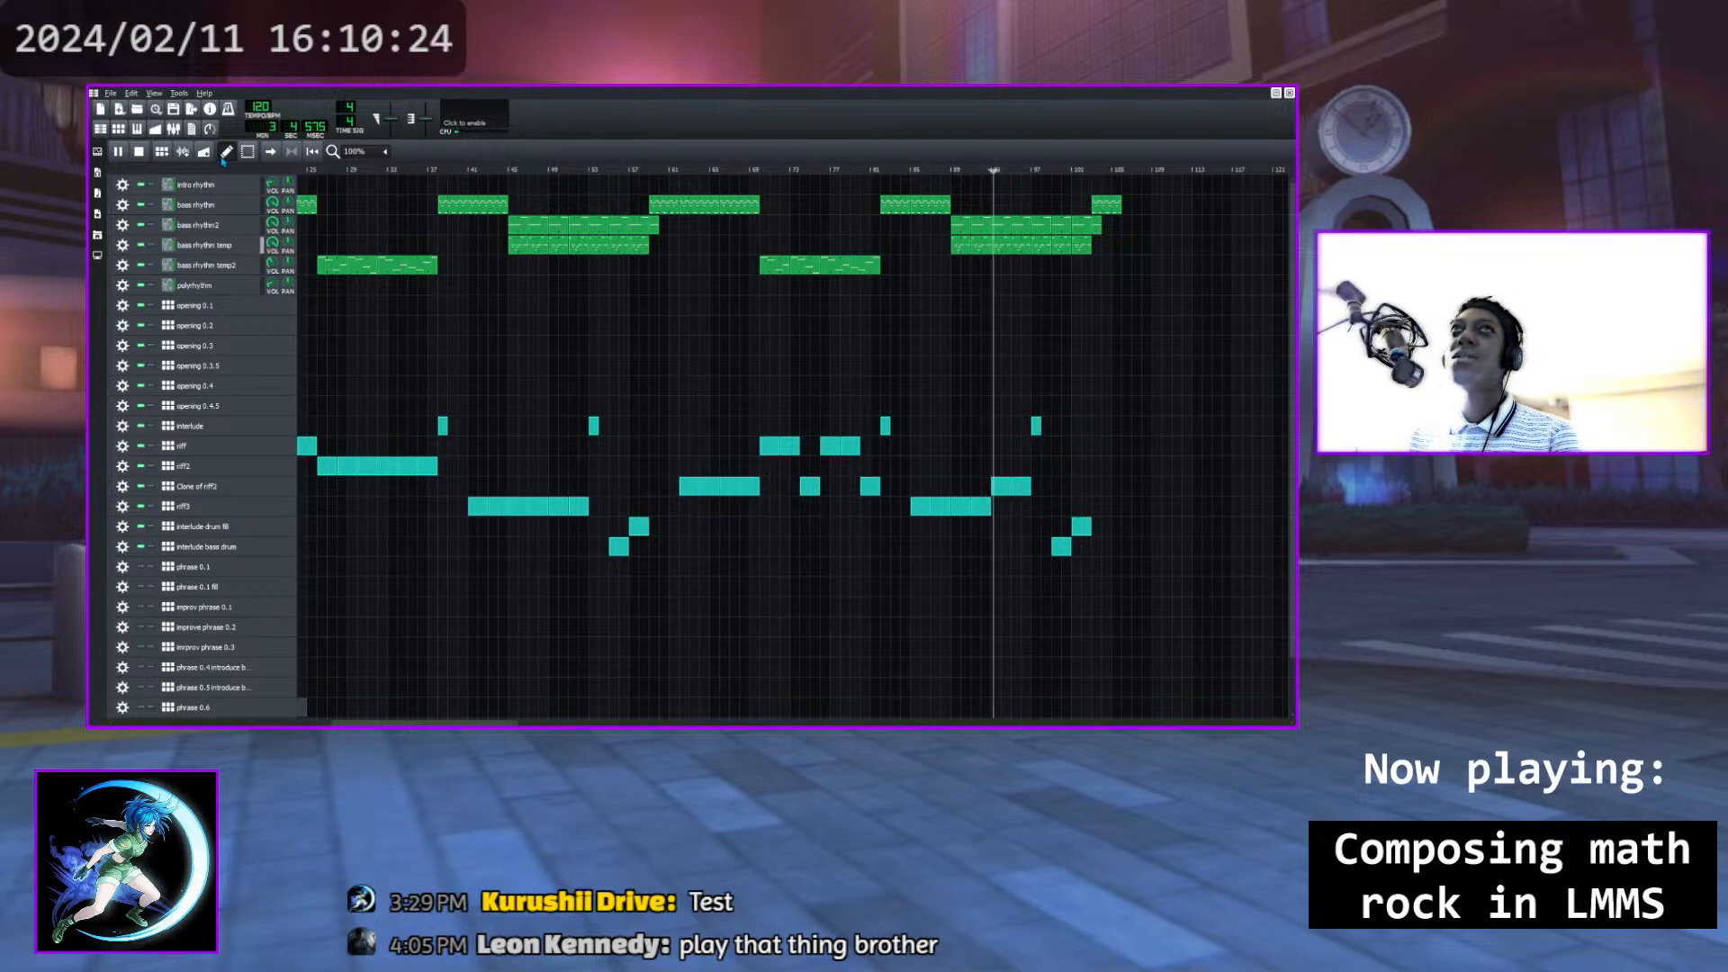
click(119, 152)
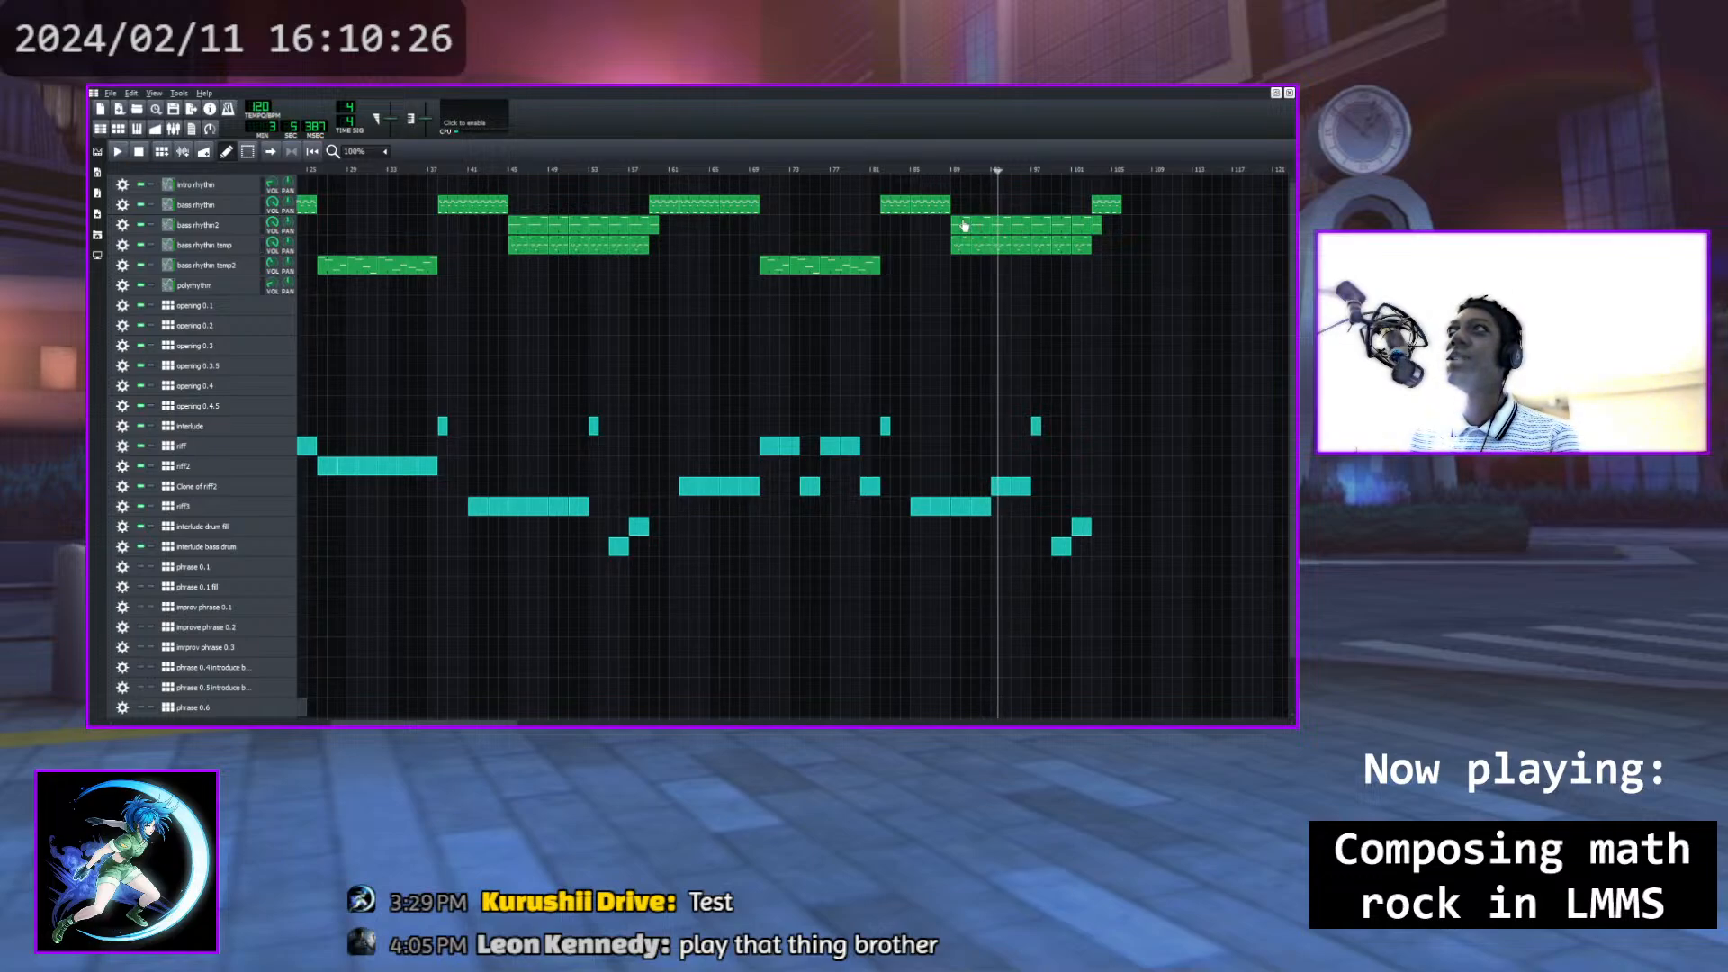
Audition the first bass rhythm2 clip near bar 45 in the piano roll, close it, and play the section briefly
click(510, 171)
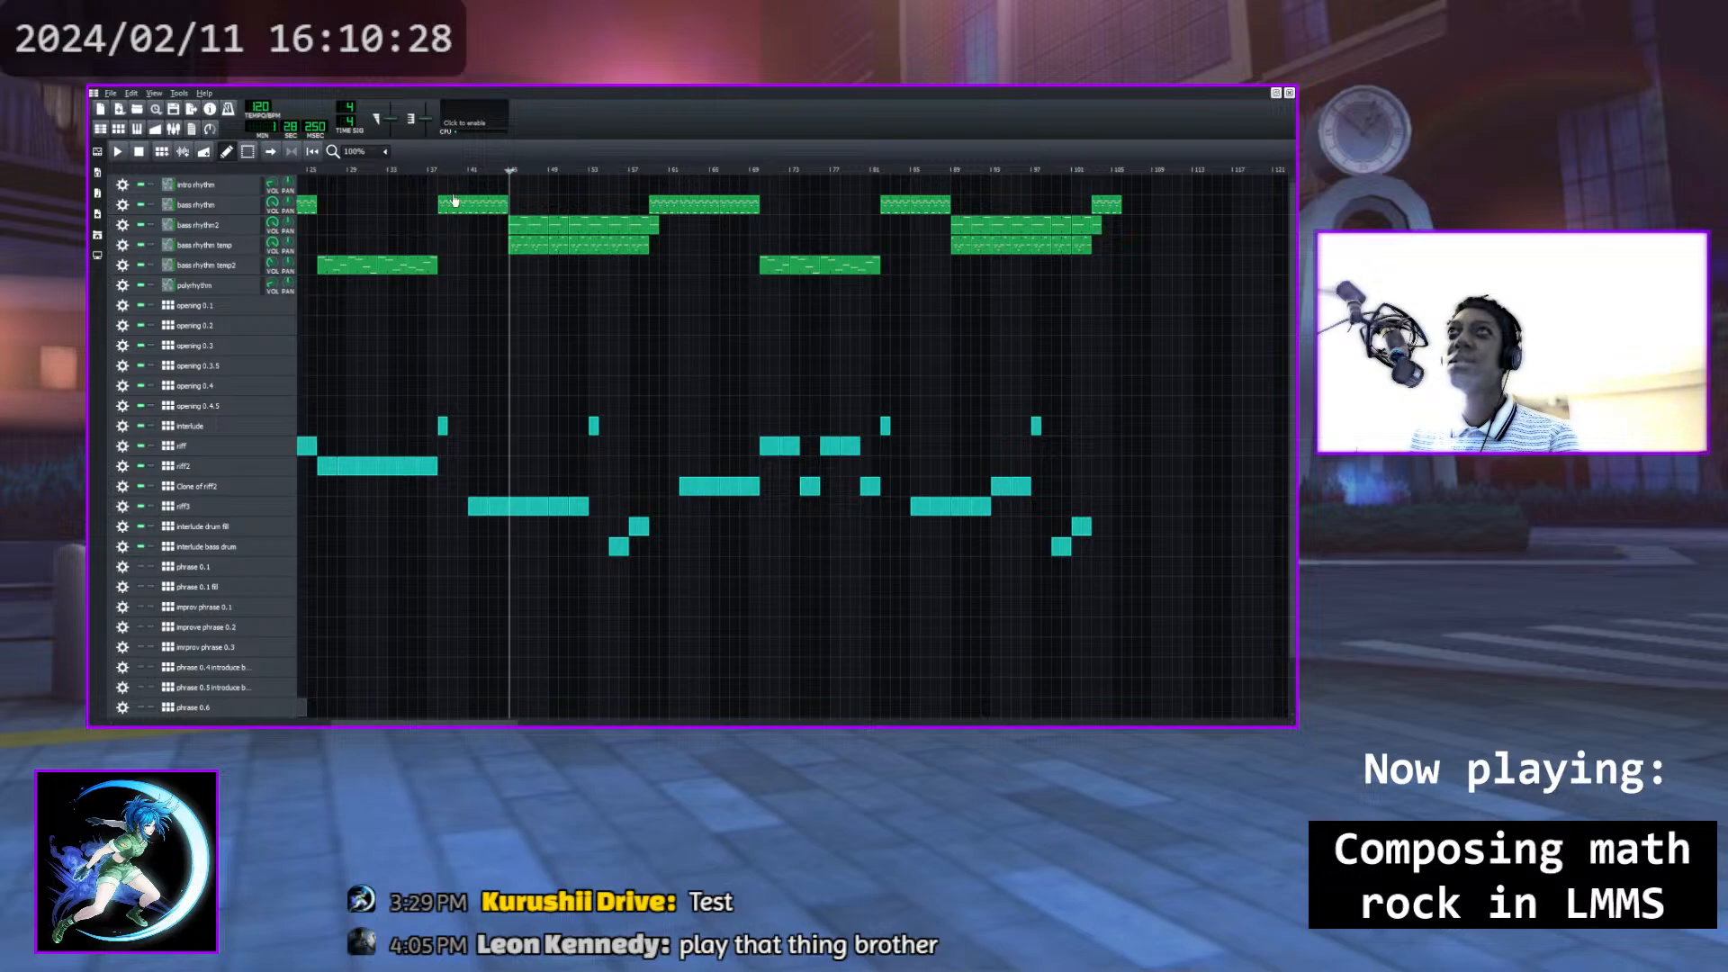
double_click(512, 222)
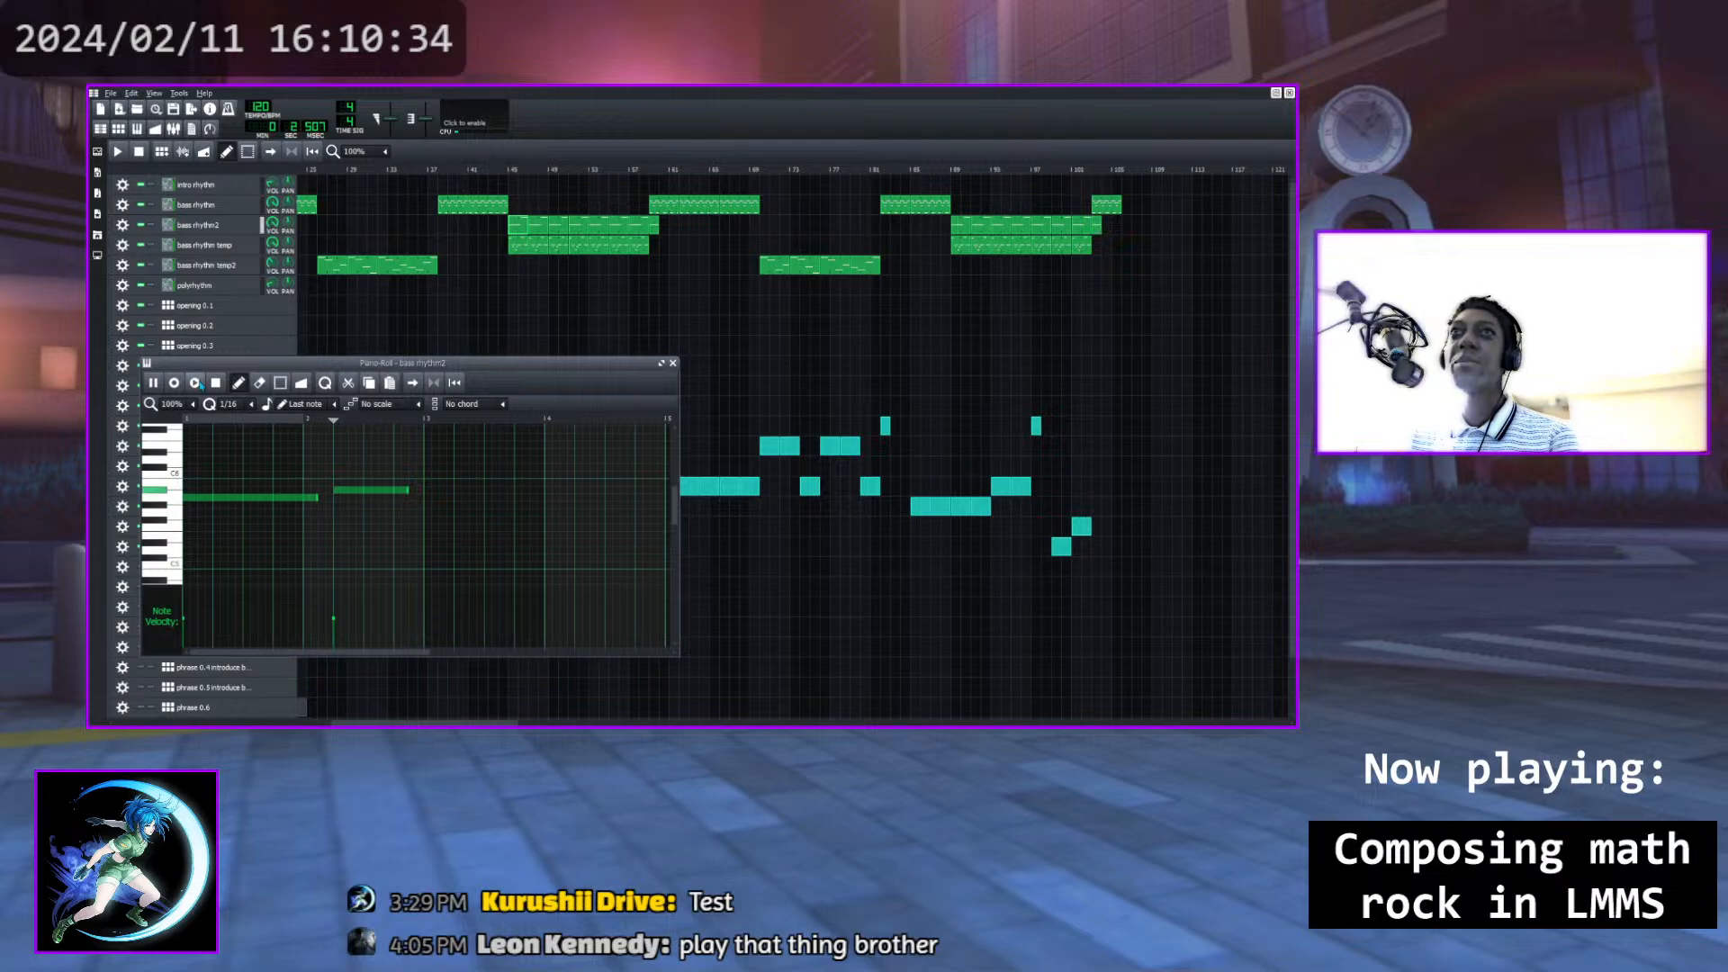
click(672, 363)
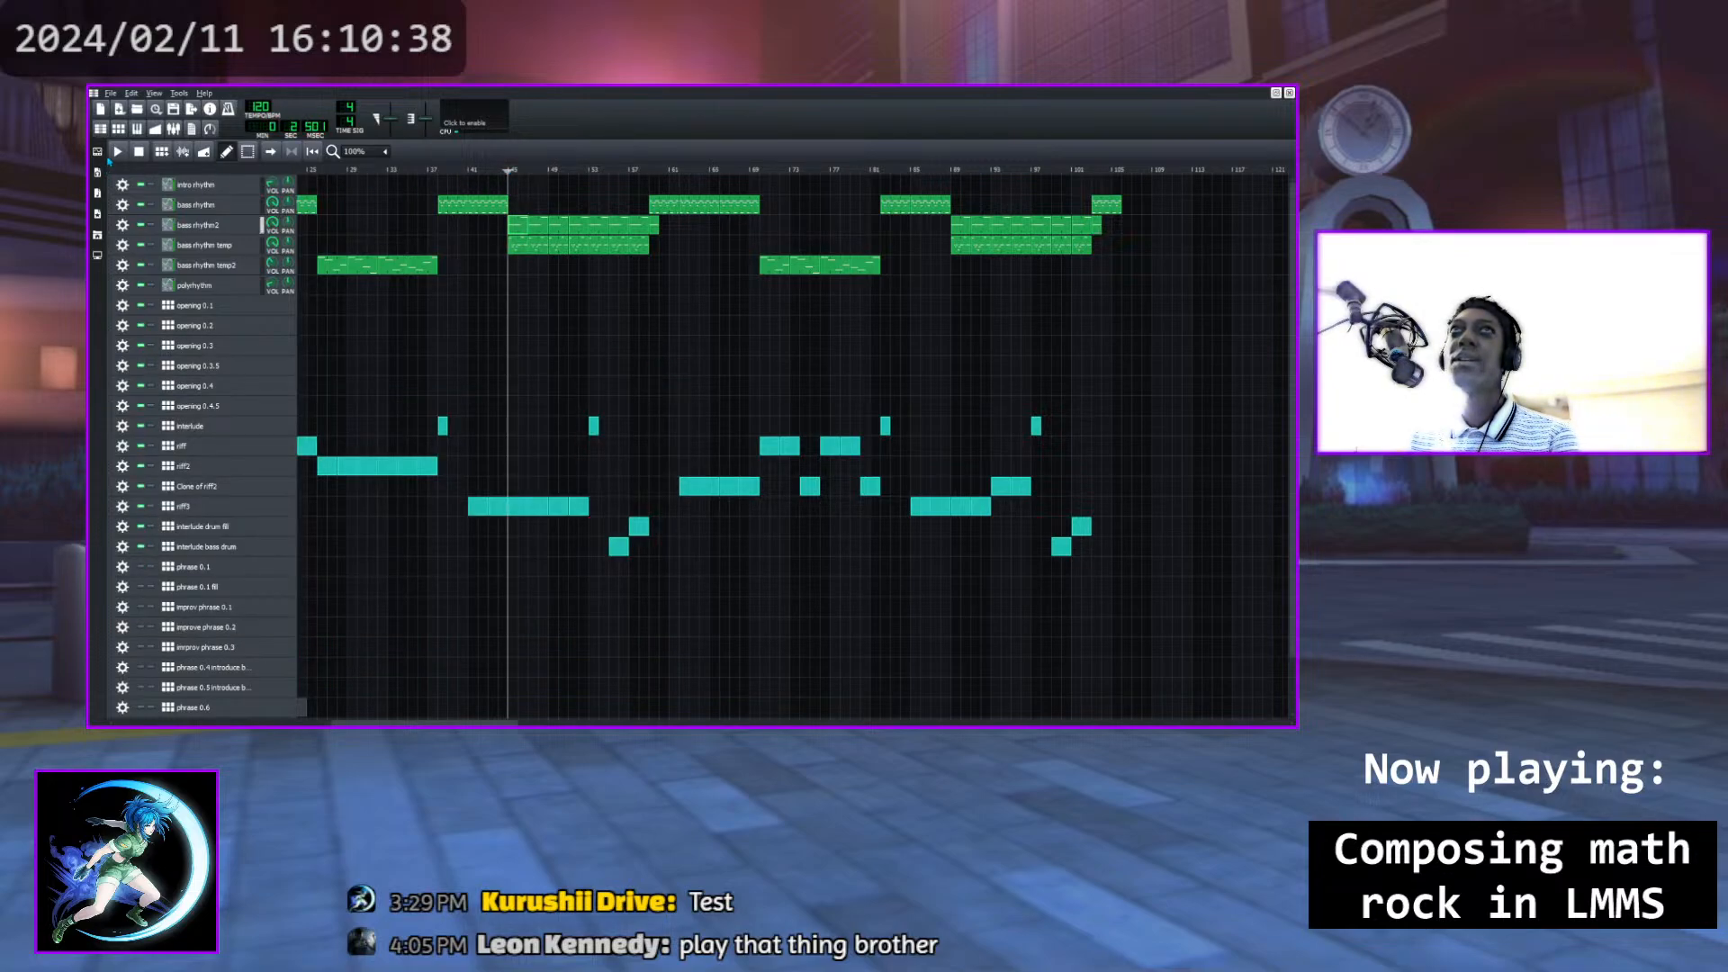
key(space)
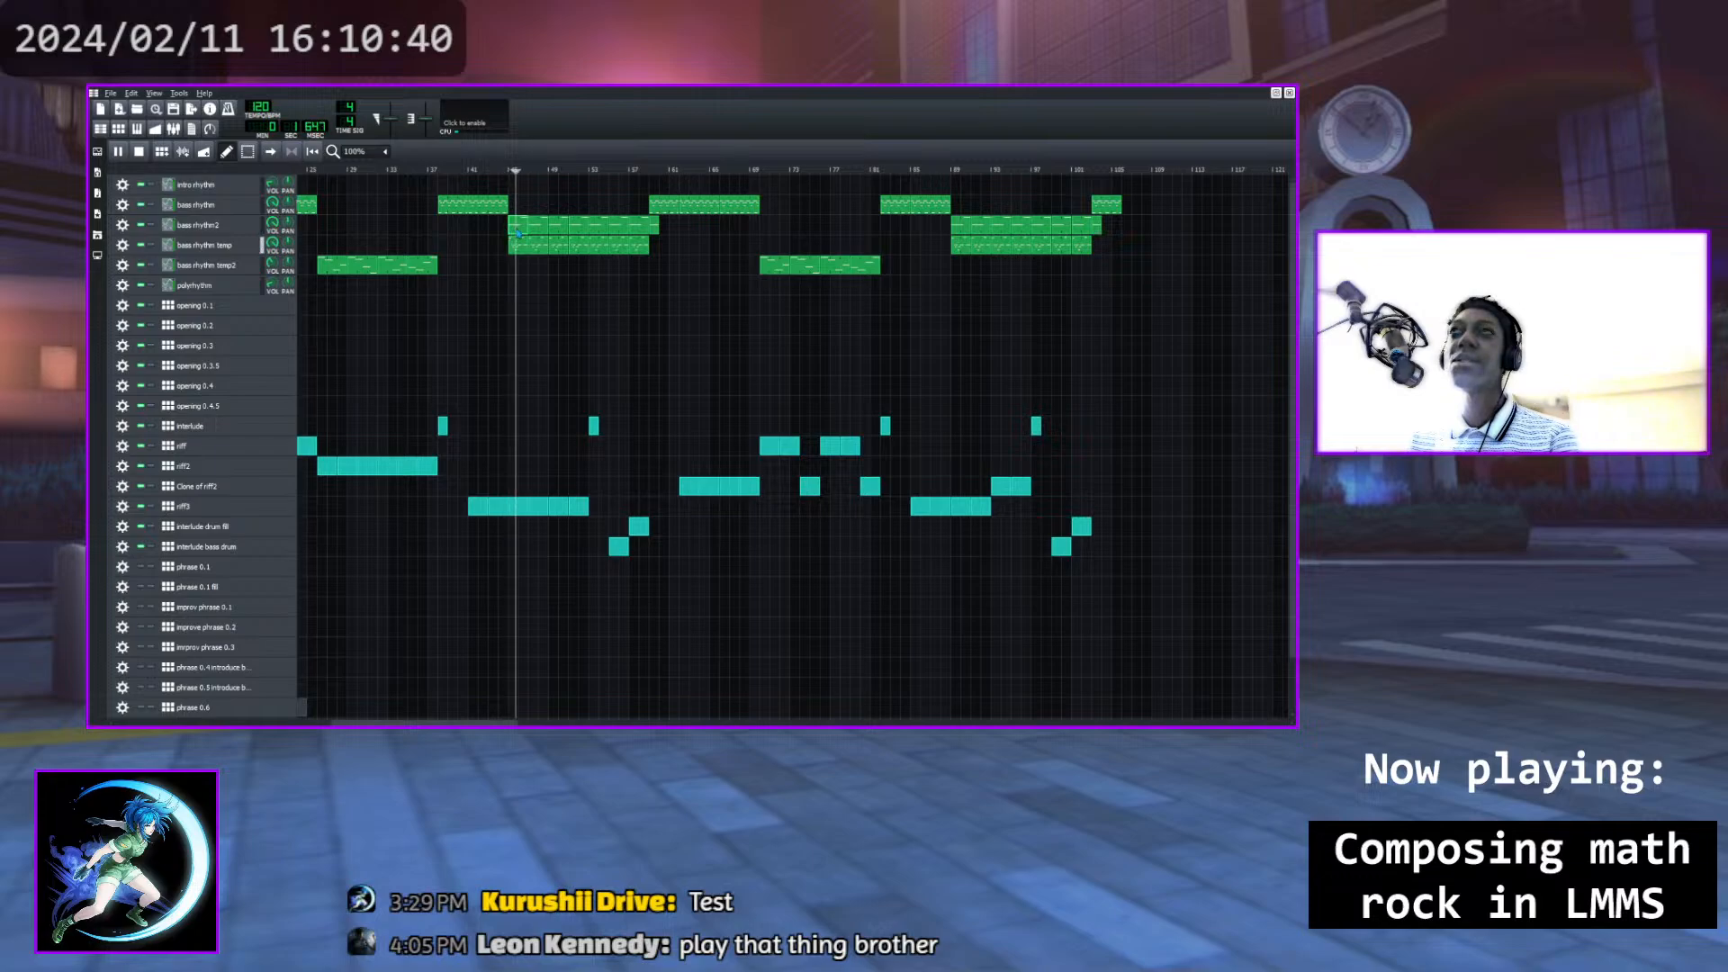
click(118, 151)
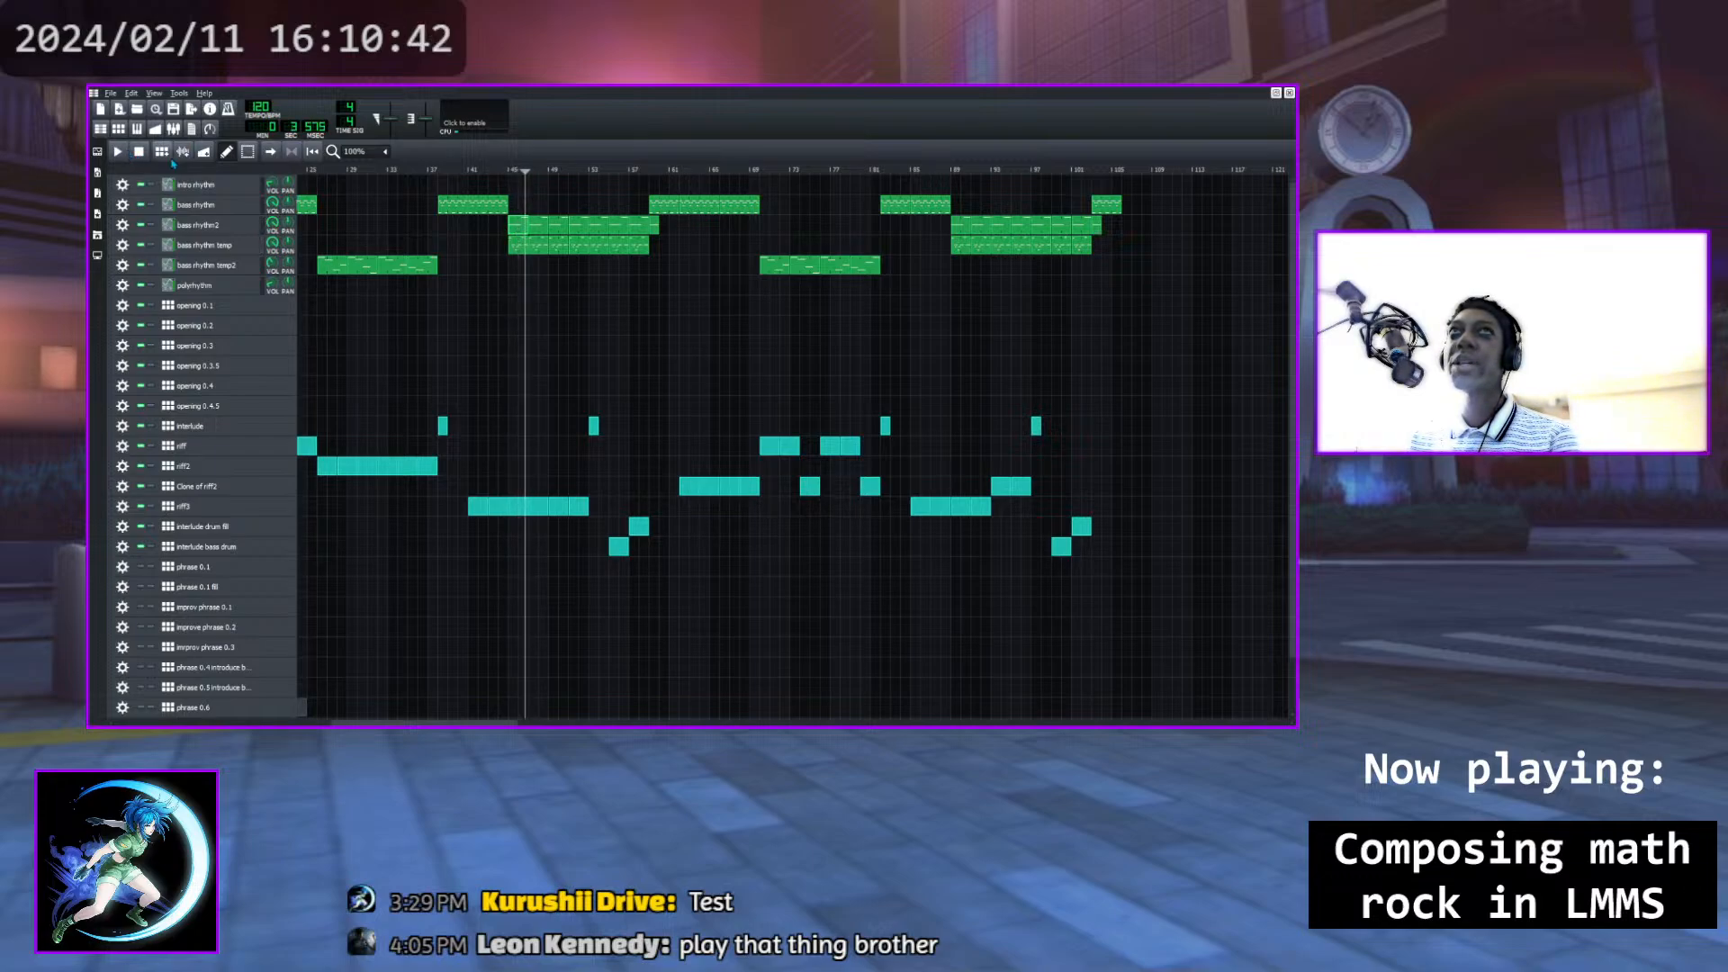
Play briefly from bar 89, and audition the second bass rhythm2 clip in the piano roll before closing it
click(951, 170)
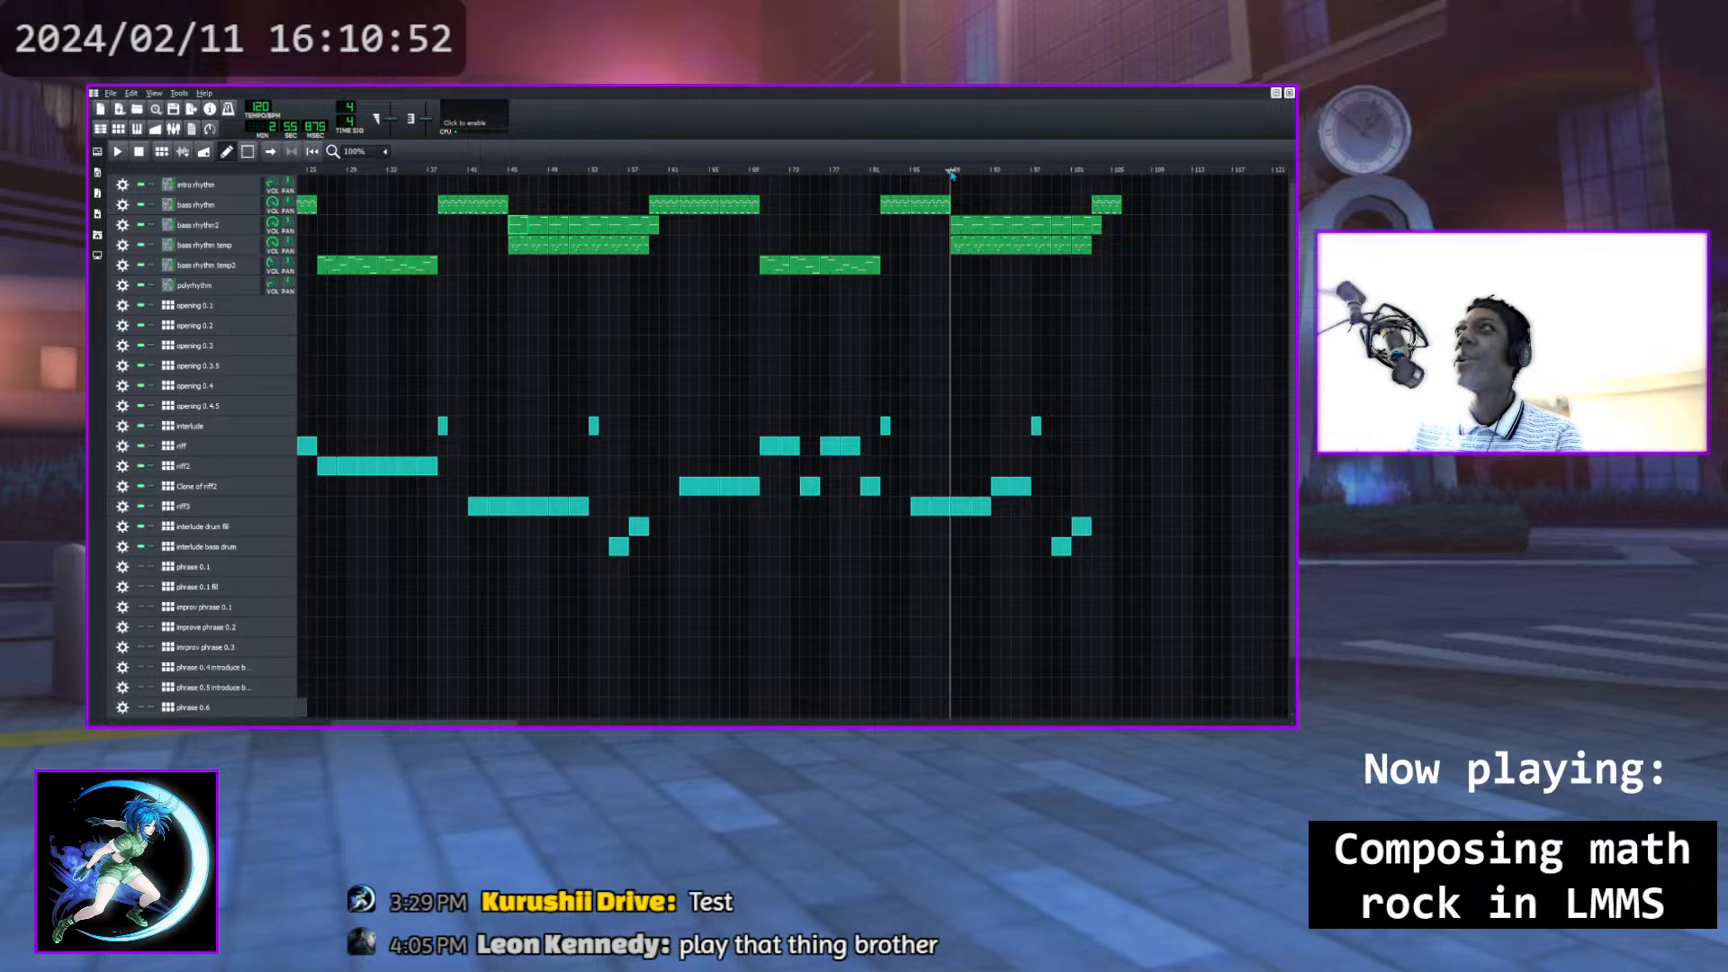
click(117, 151)
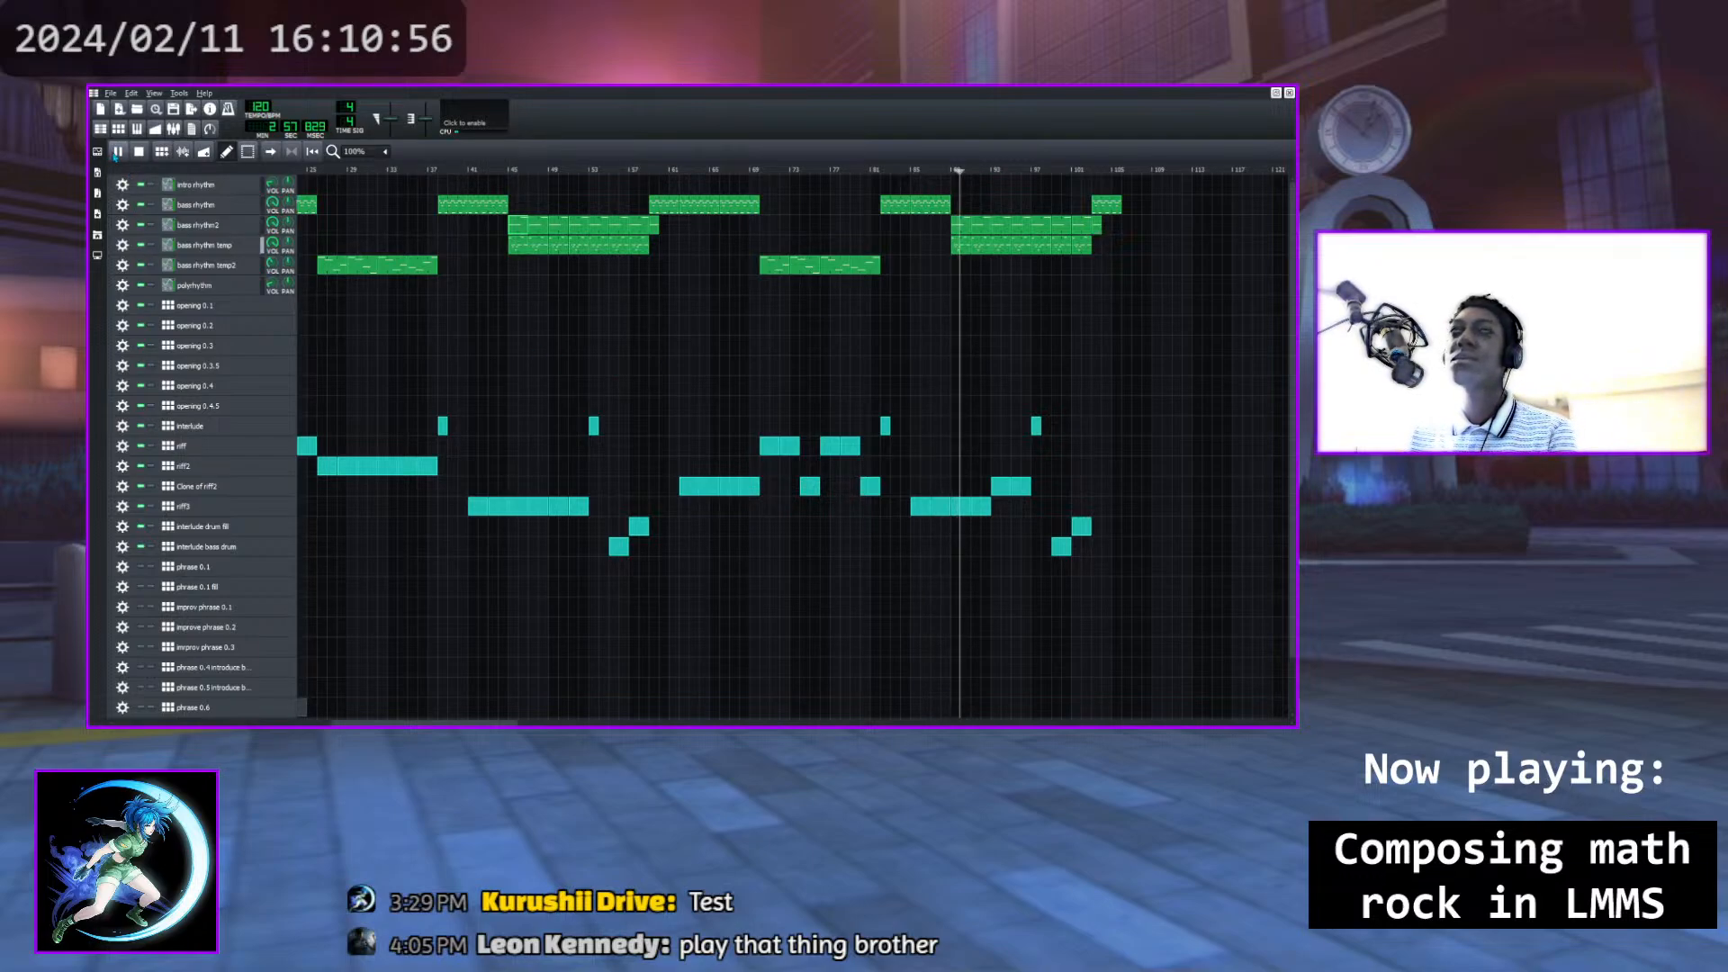
key(space)
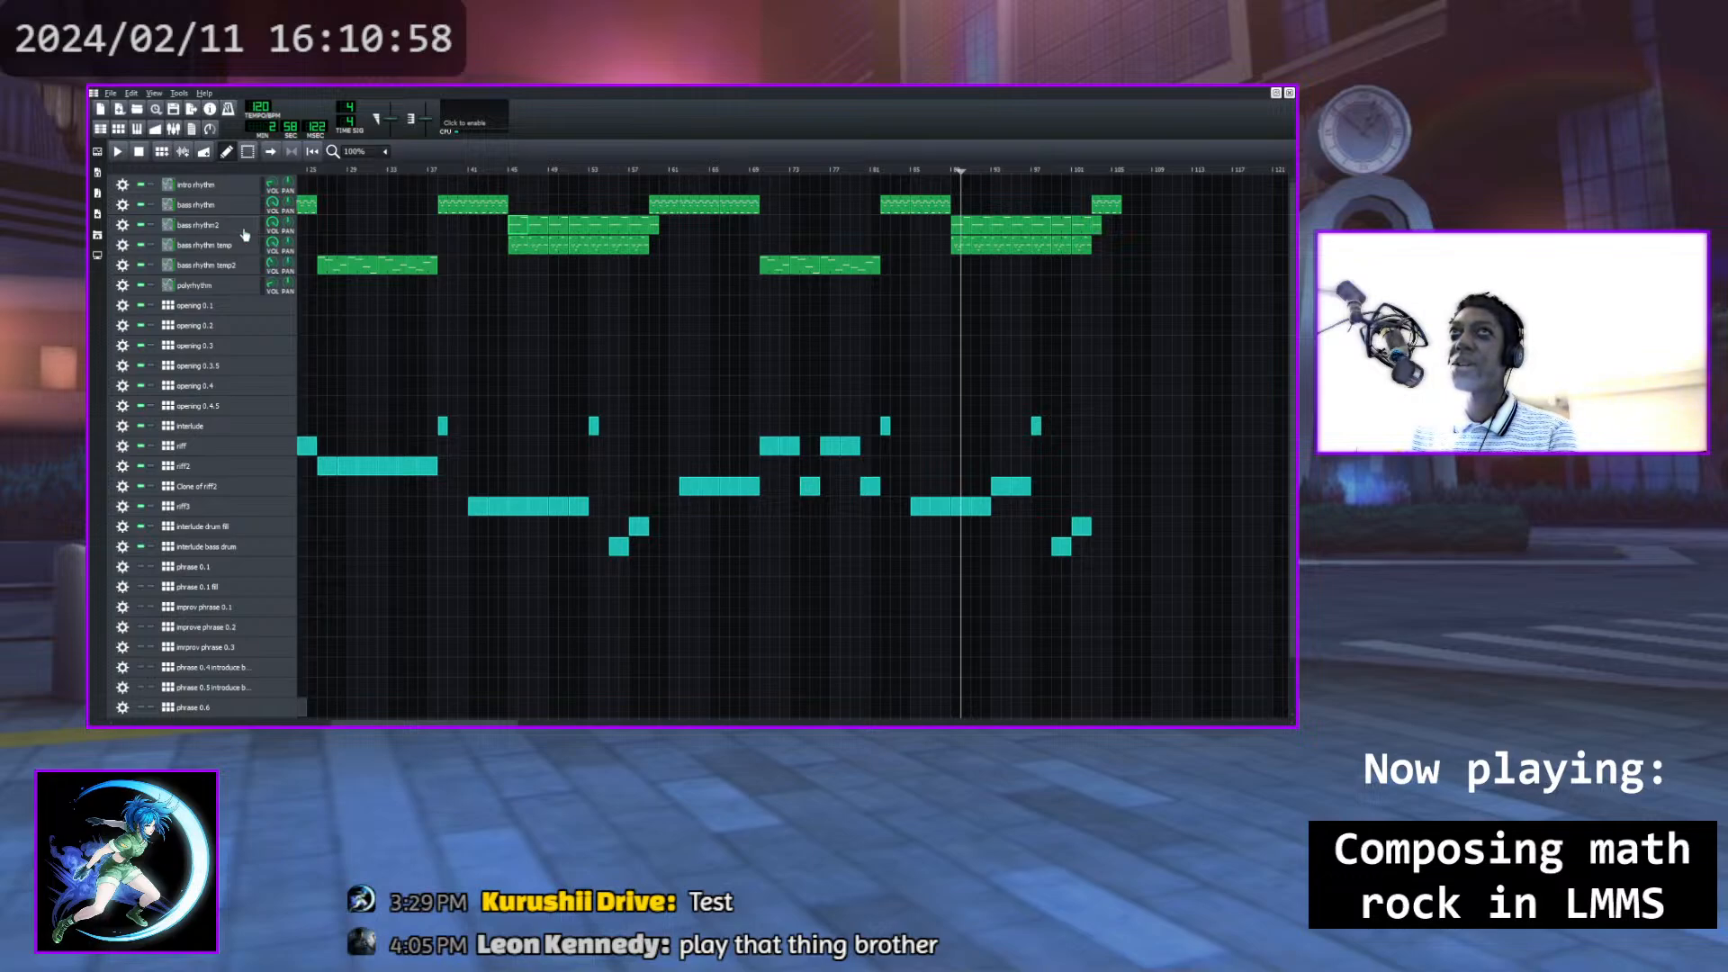
double_click(959, 228)
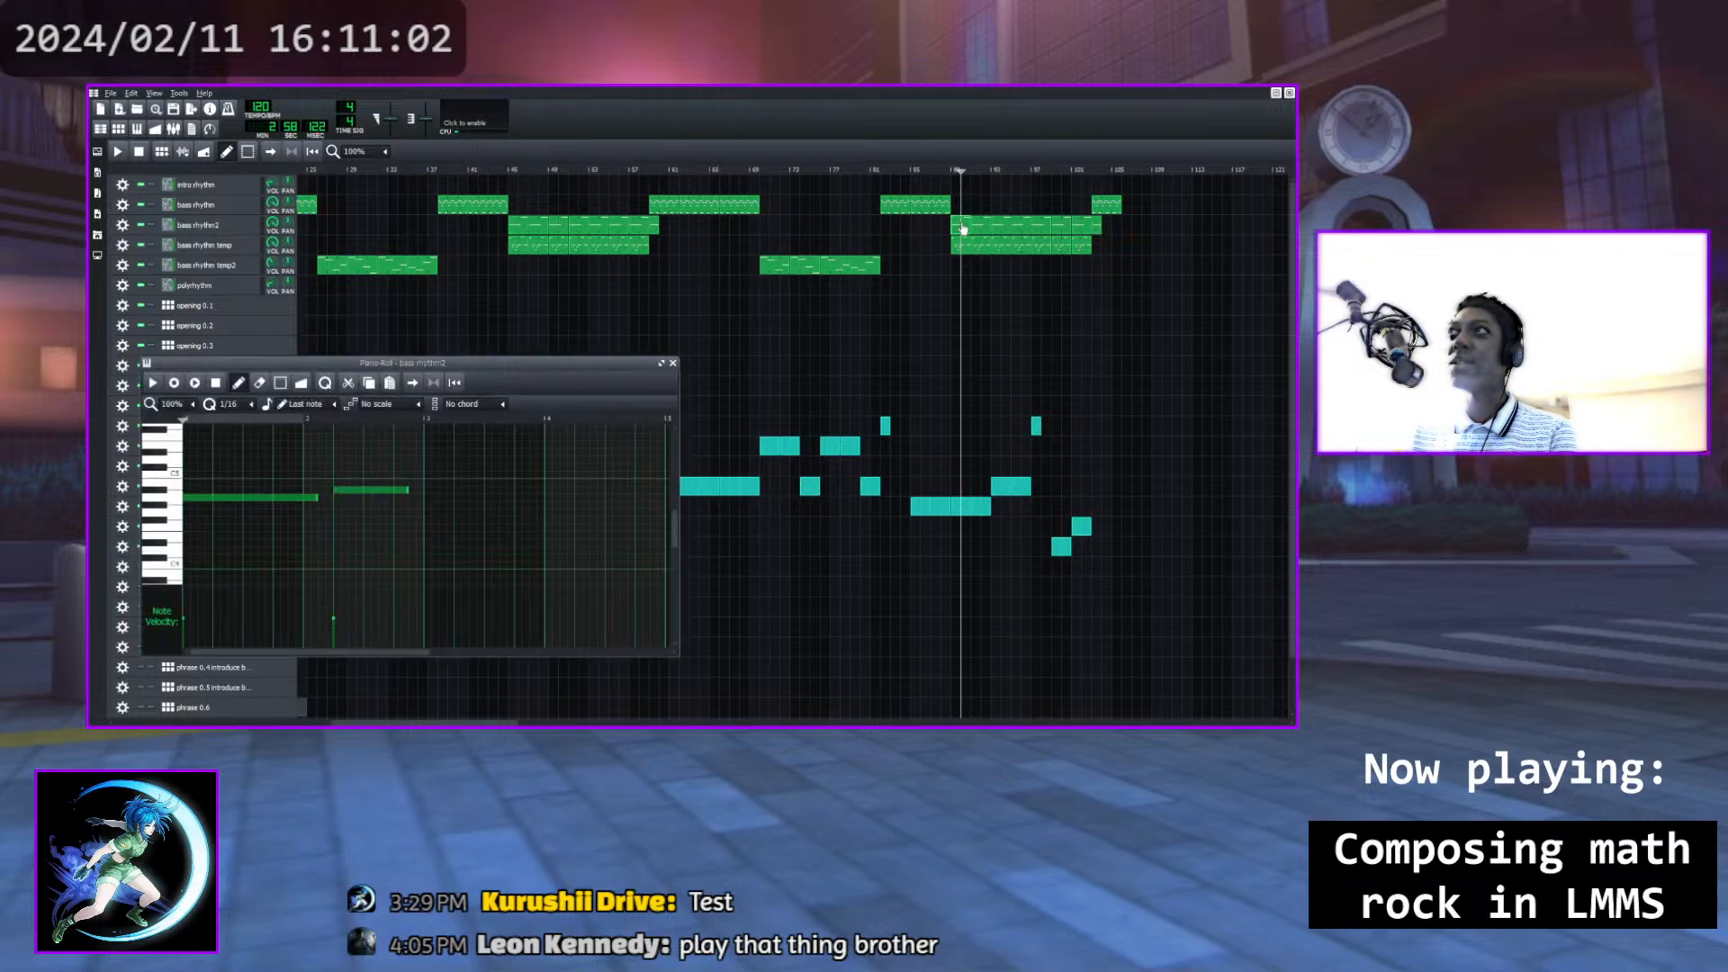
click(153, 383)
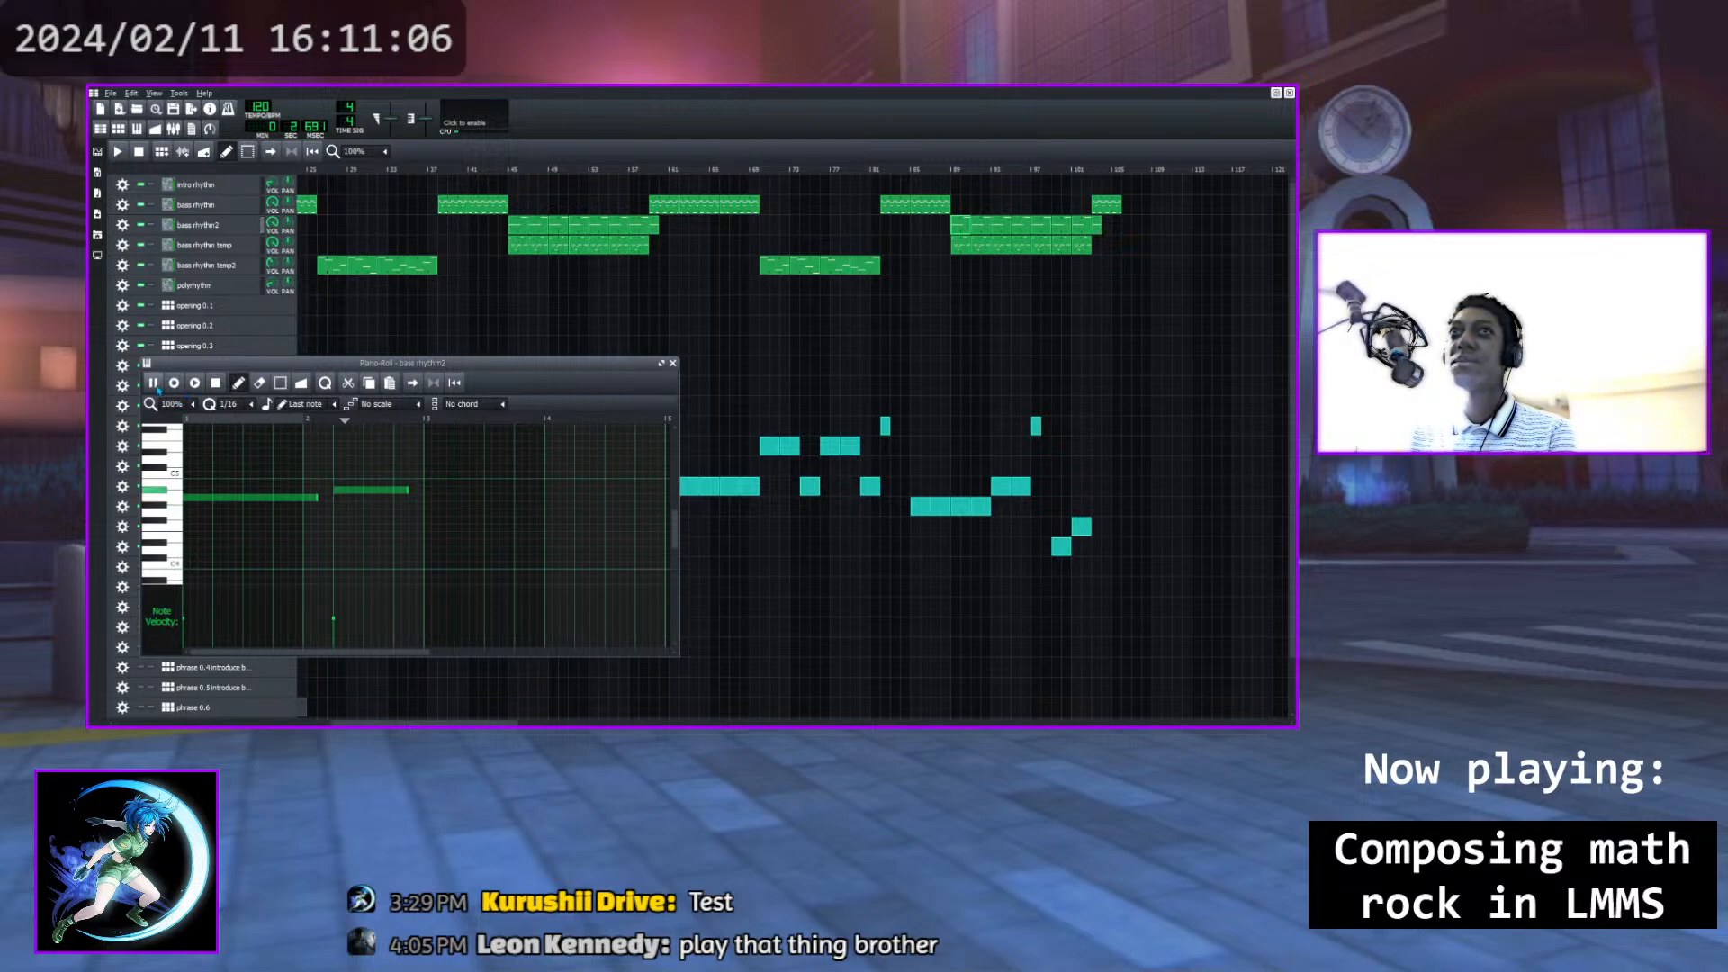
key(space)
click(672, 365)
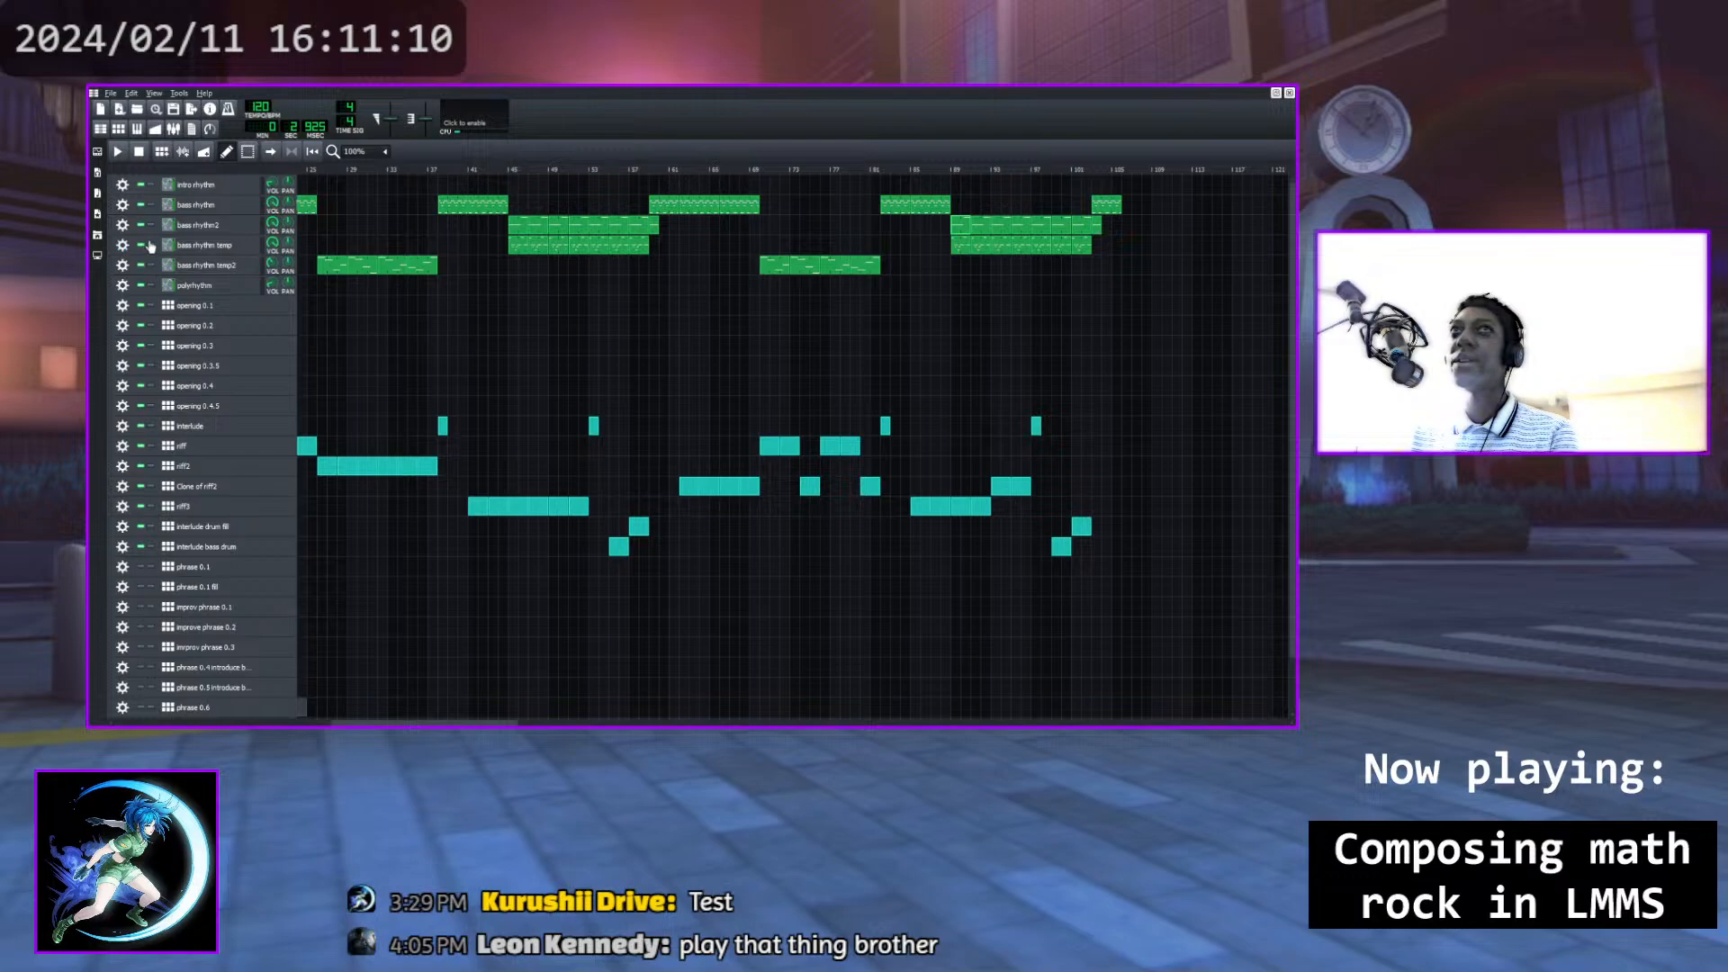
Mute bass rhythm2 to hear bass rhythm temp without it from about bar 89, and unmute bass rhythm2 after listening
click(142, 245)
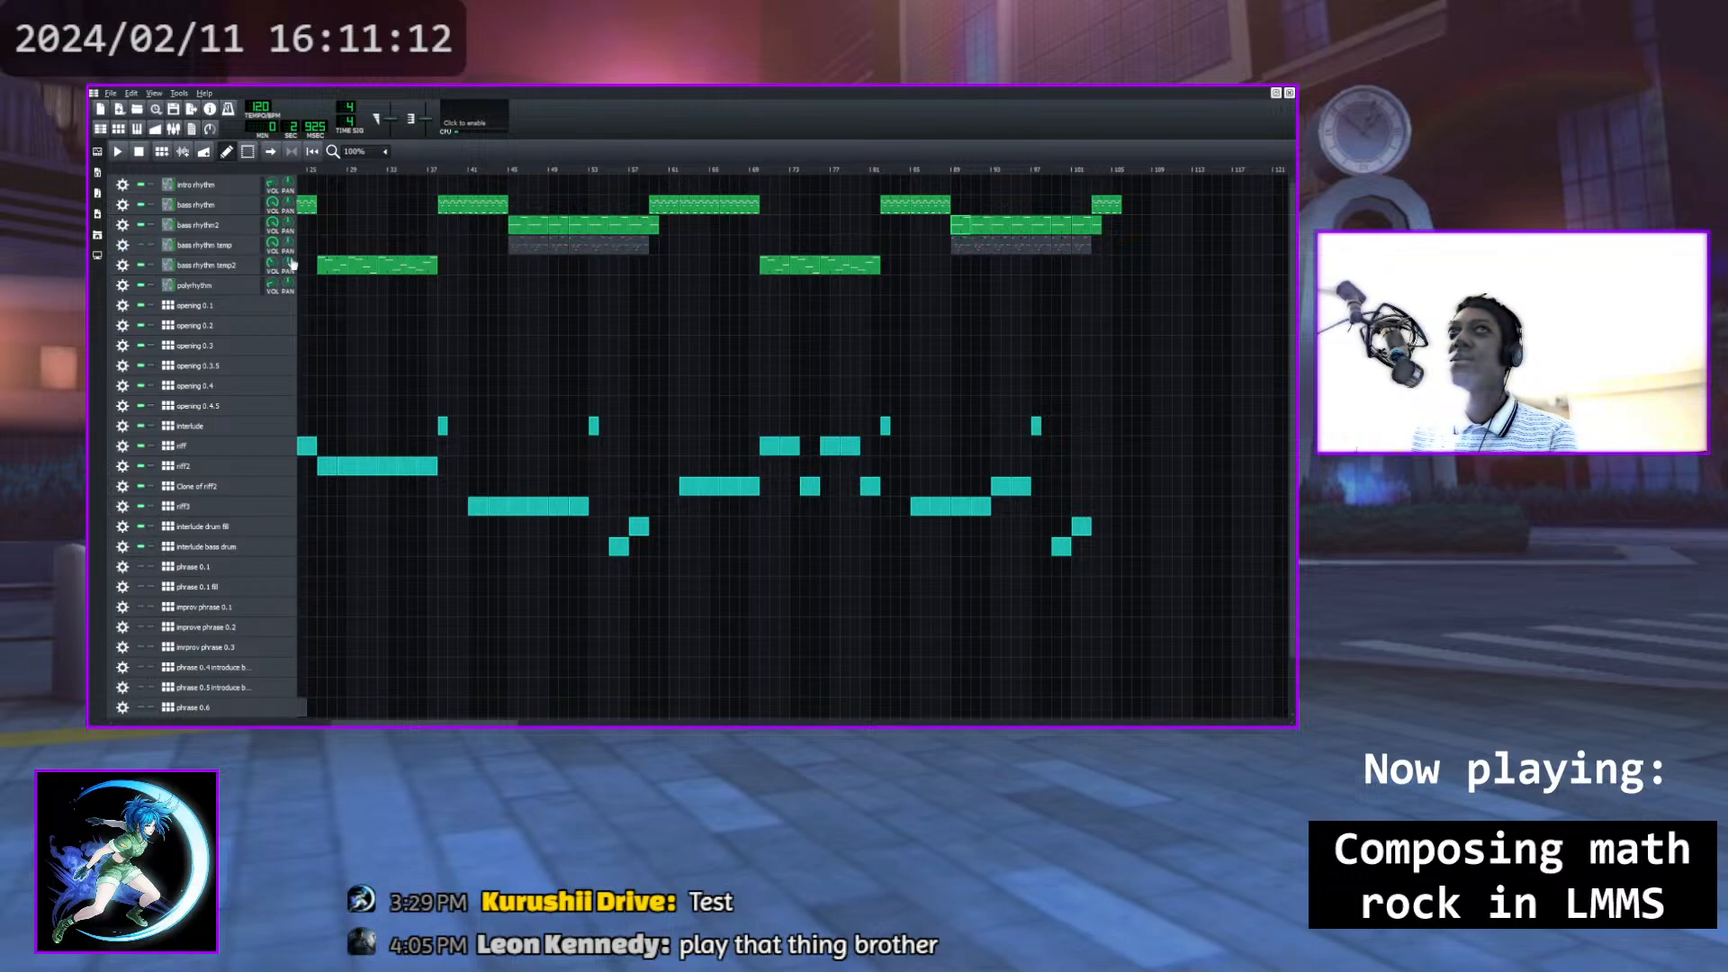
click(141, 245)
click(142, 225)
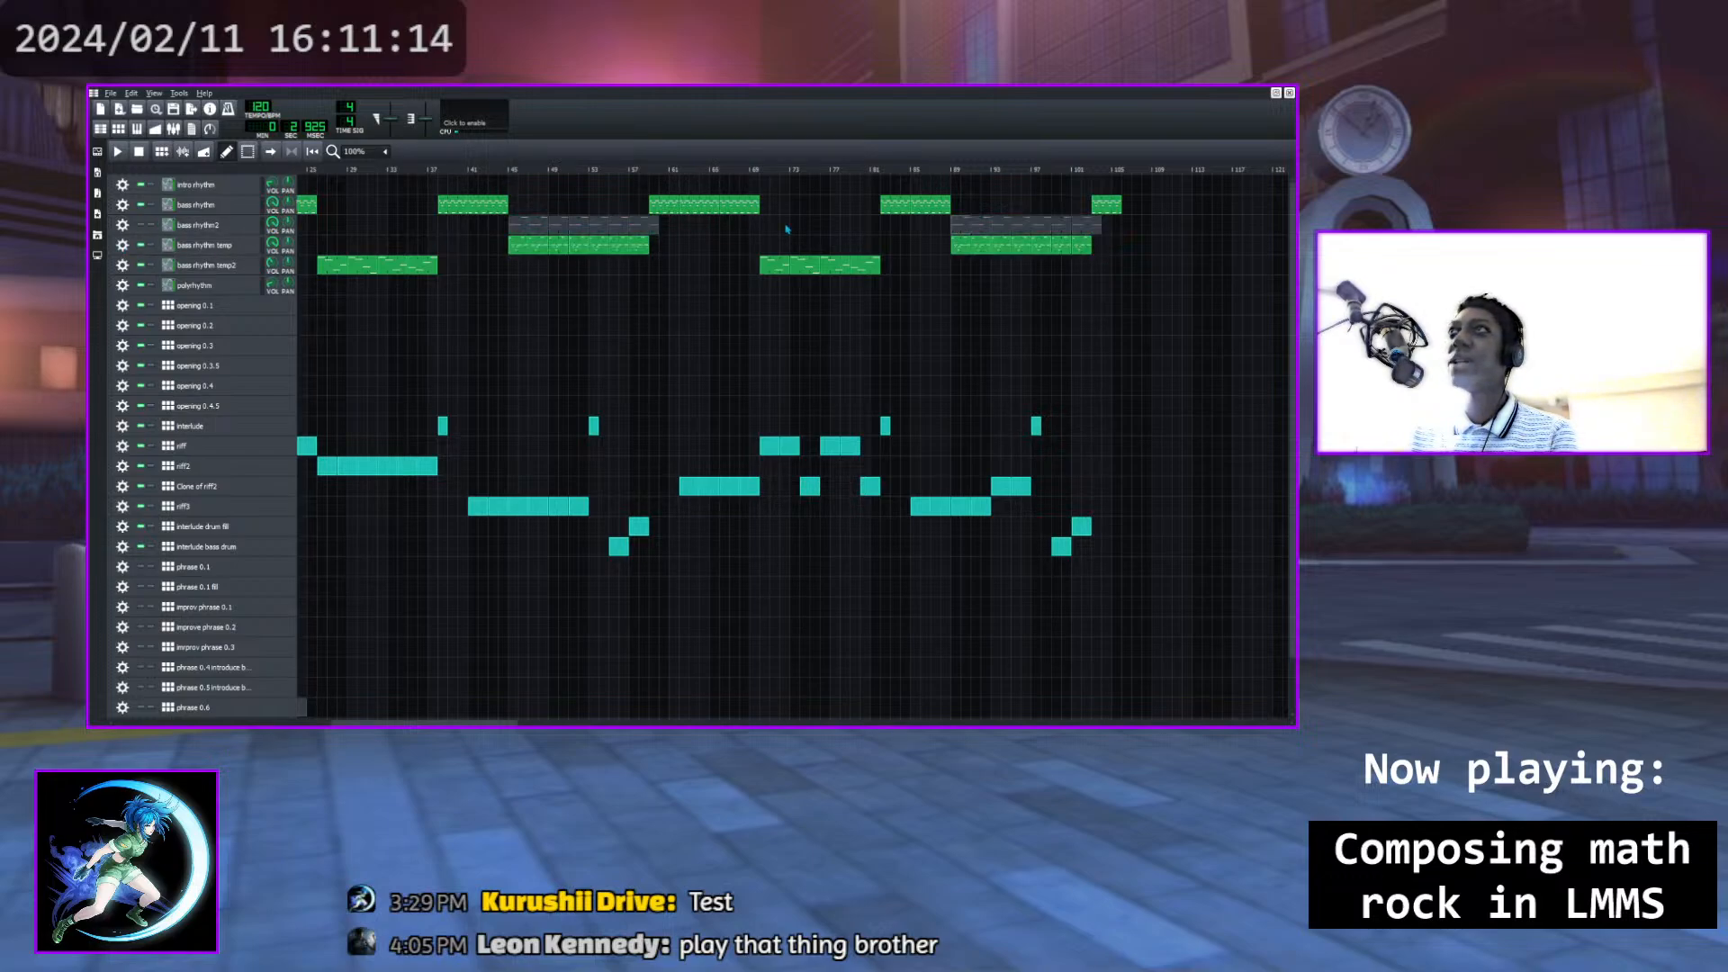
click(943, 171)
click(118, 152)
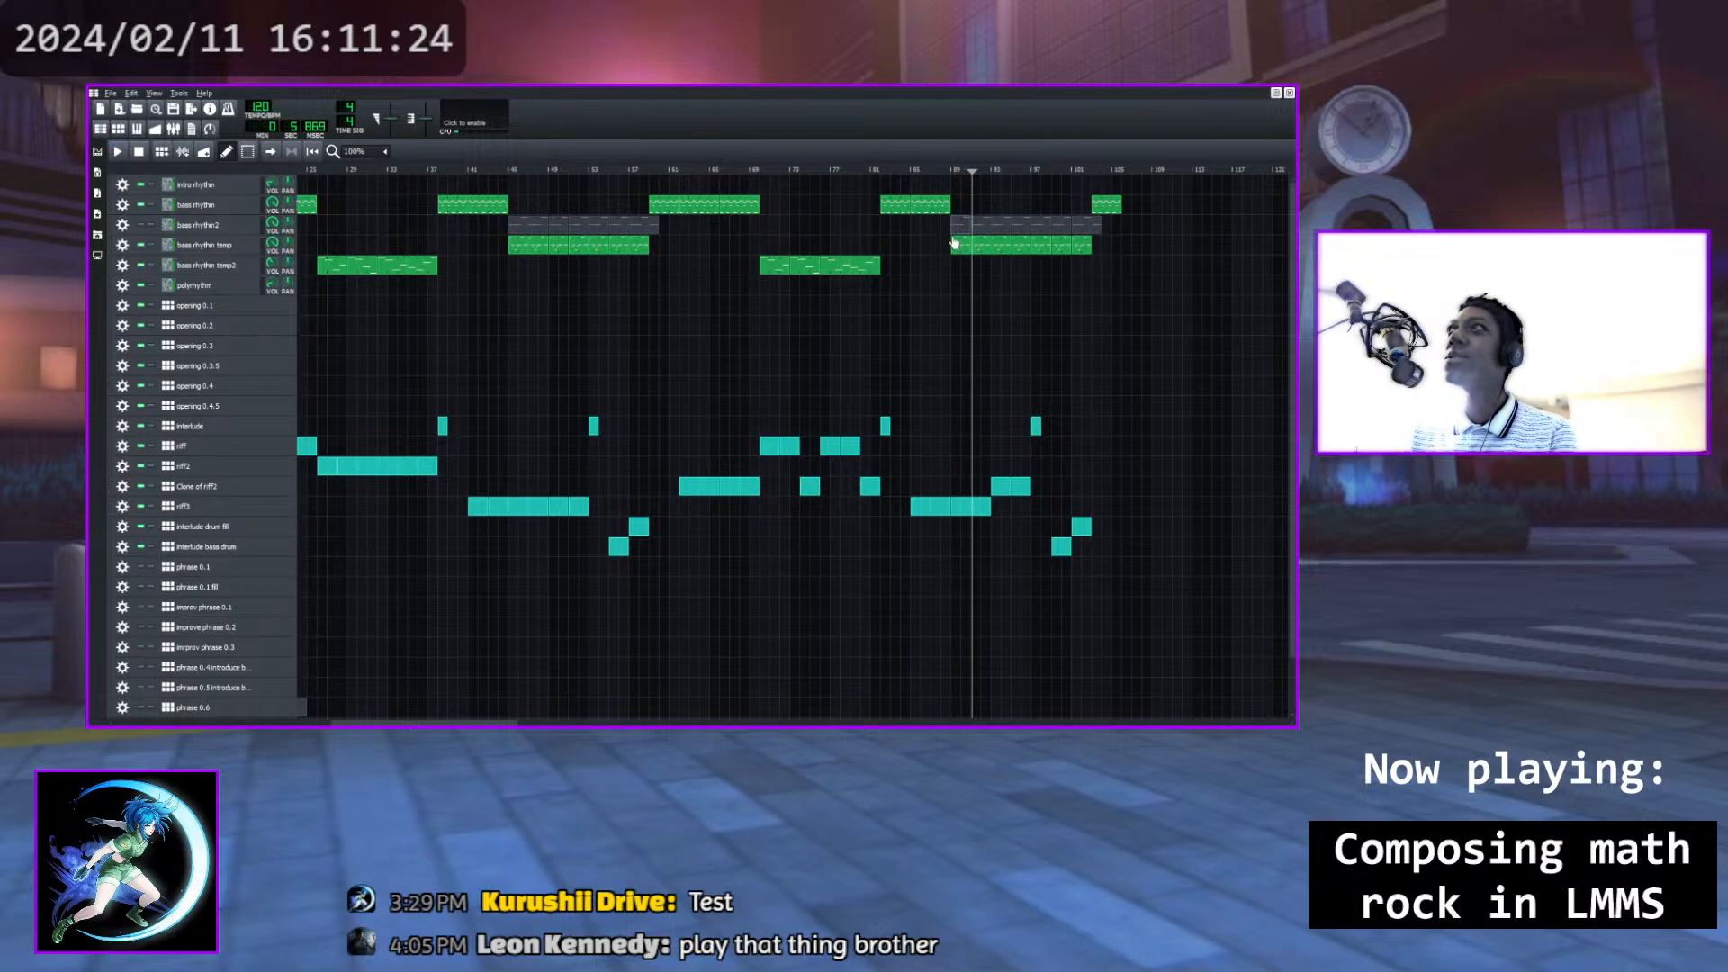
drag(972, 180, 950, 179)
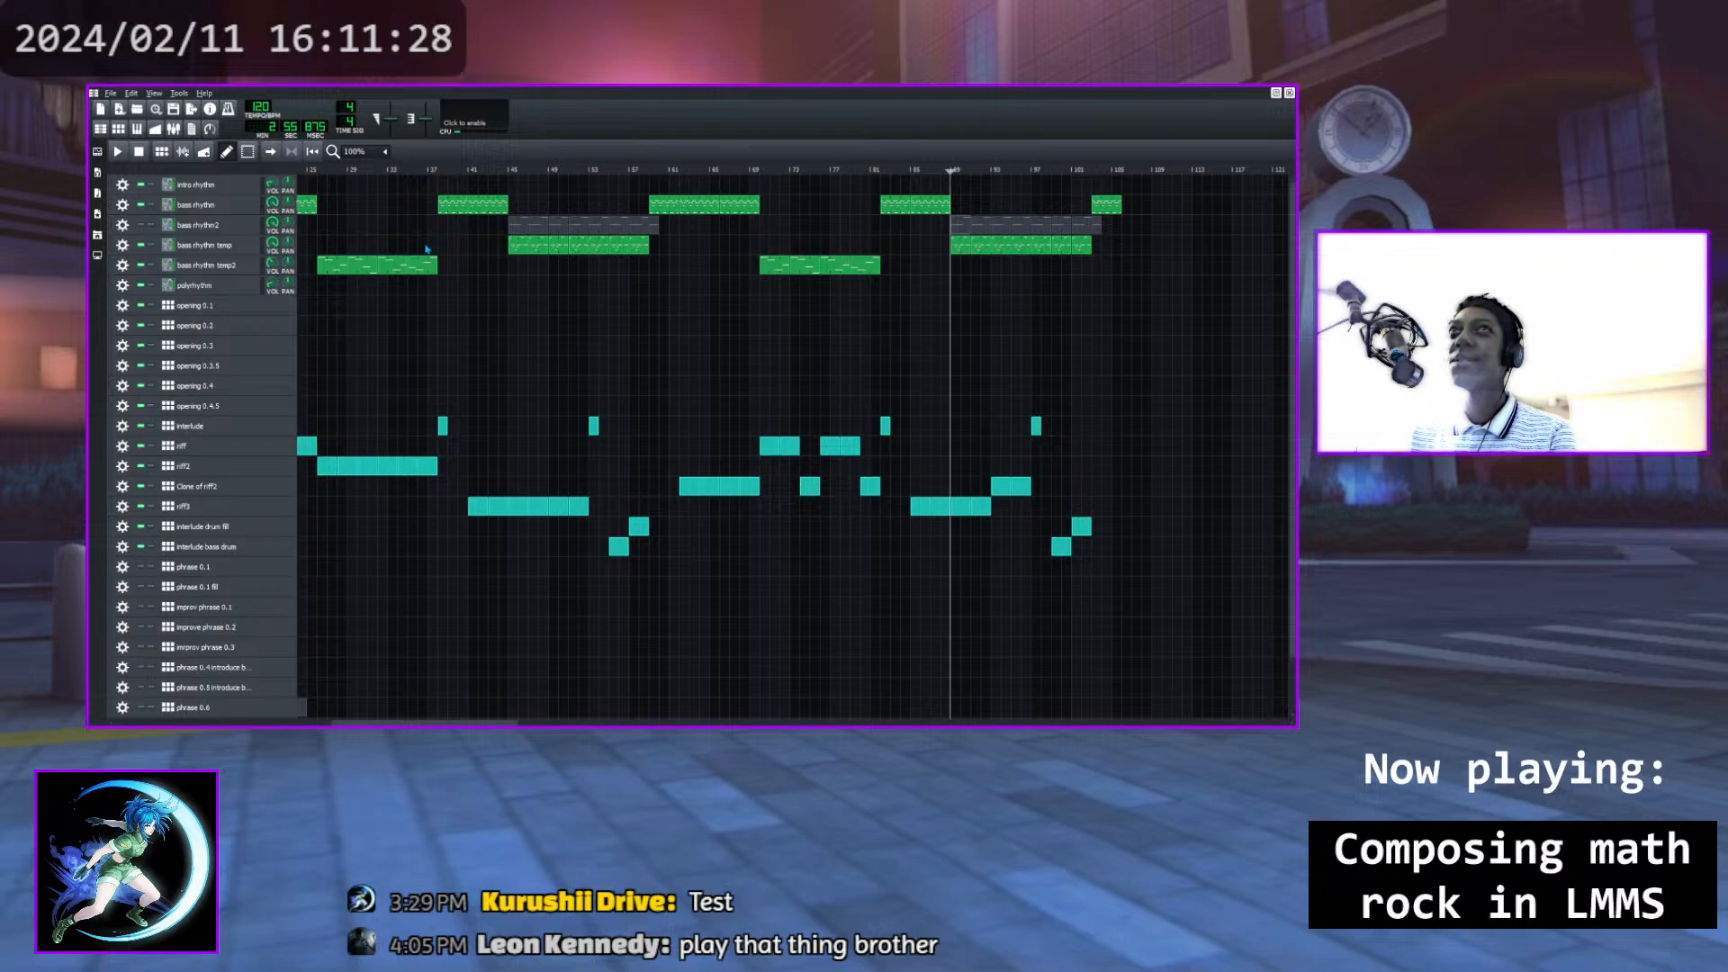
click(140, 225)
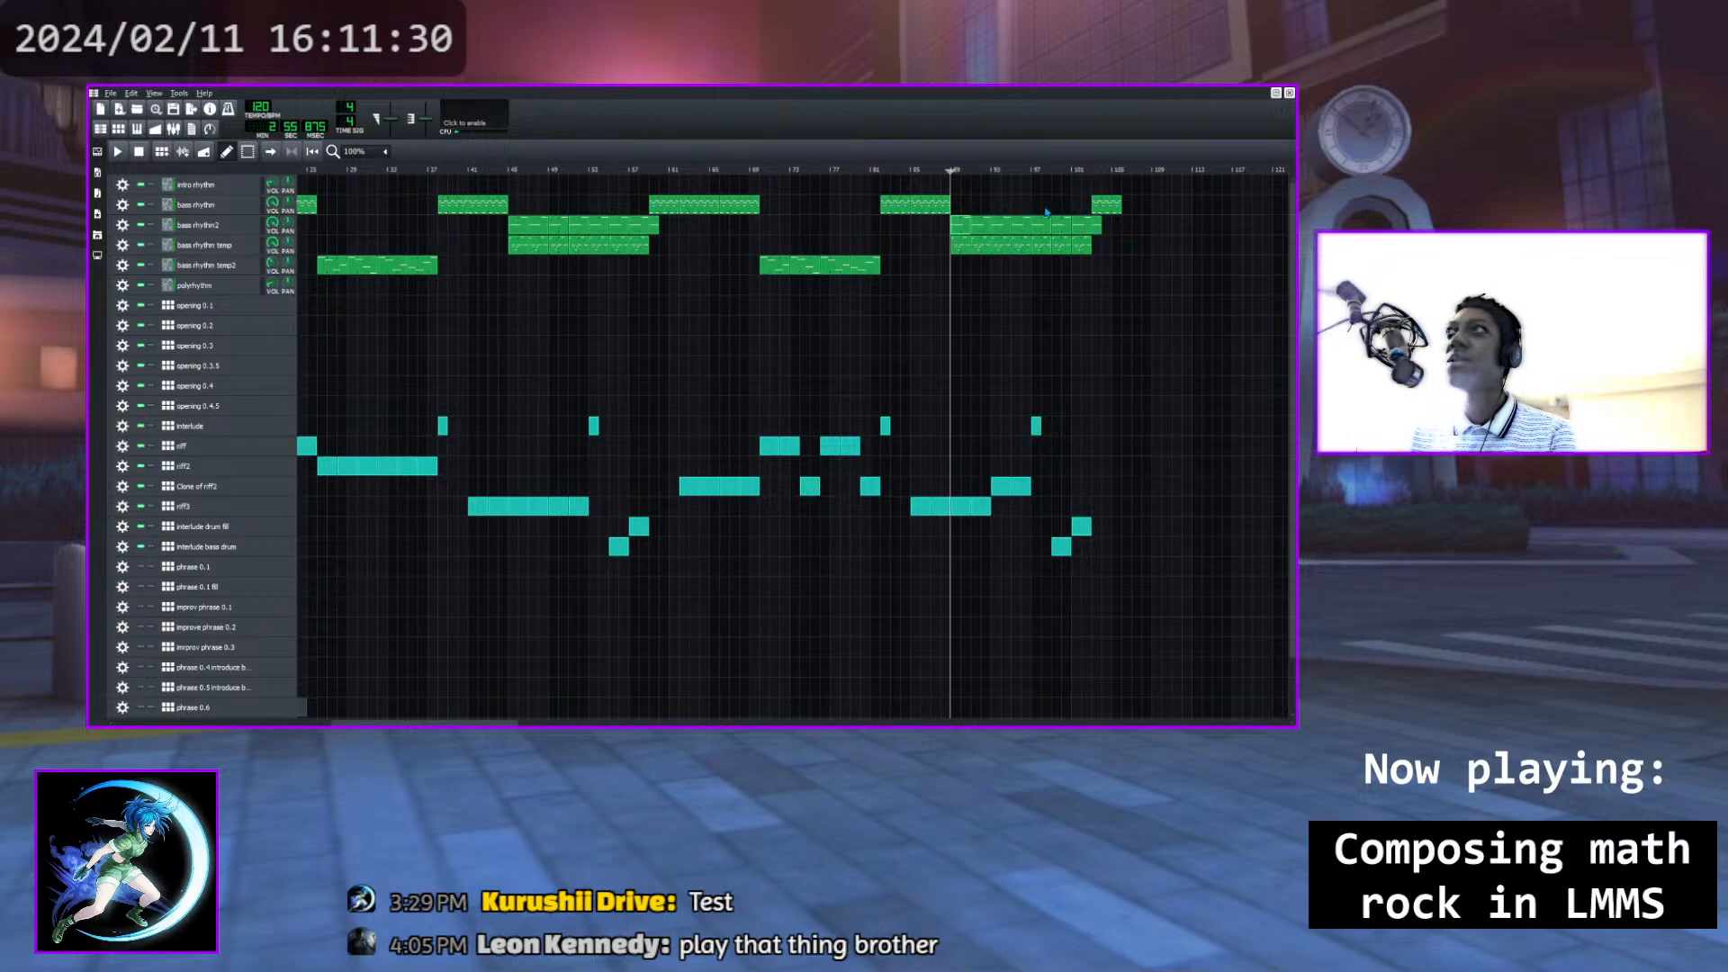
Replay the section with both bass tracks from just before bar 89, stop playback, and return to the song's start
click(946, 171)
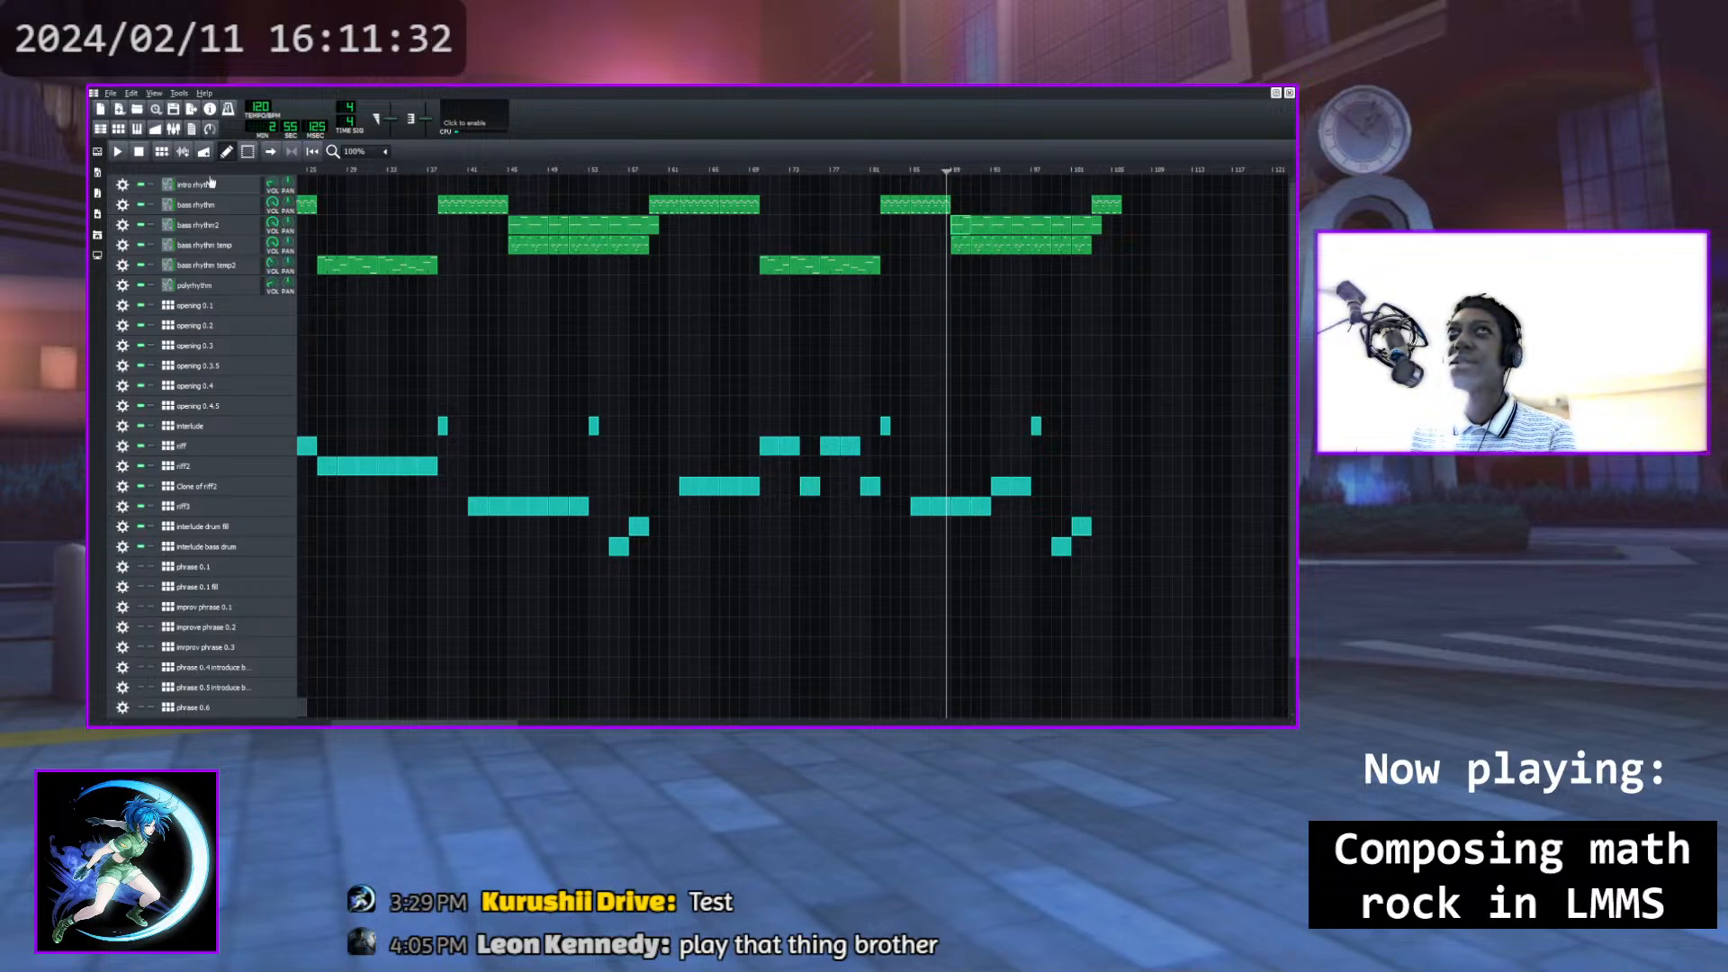
click(117, 151)
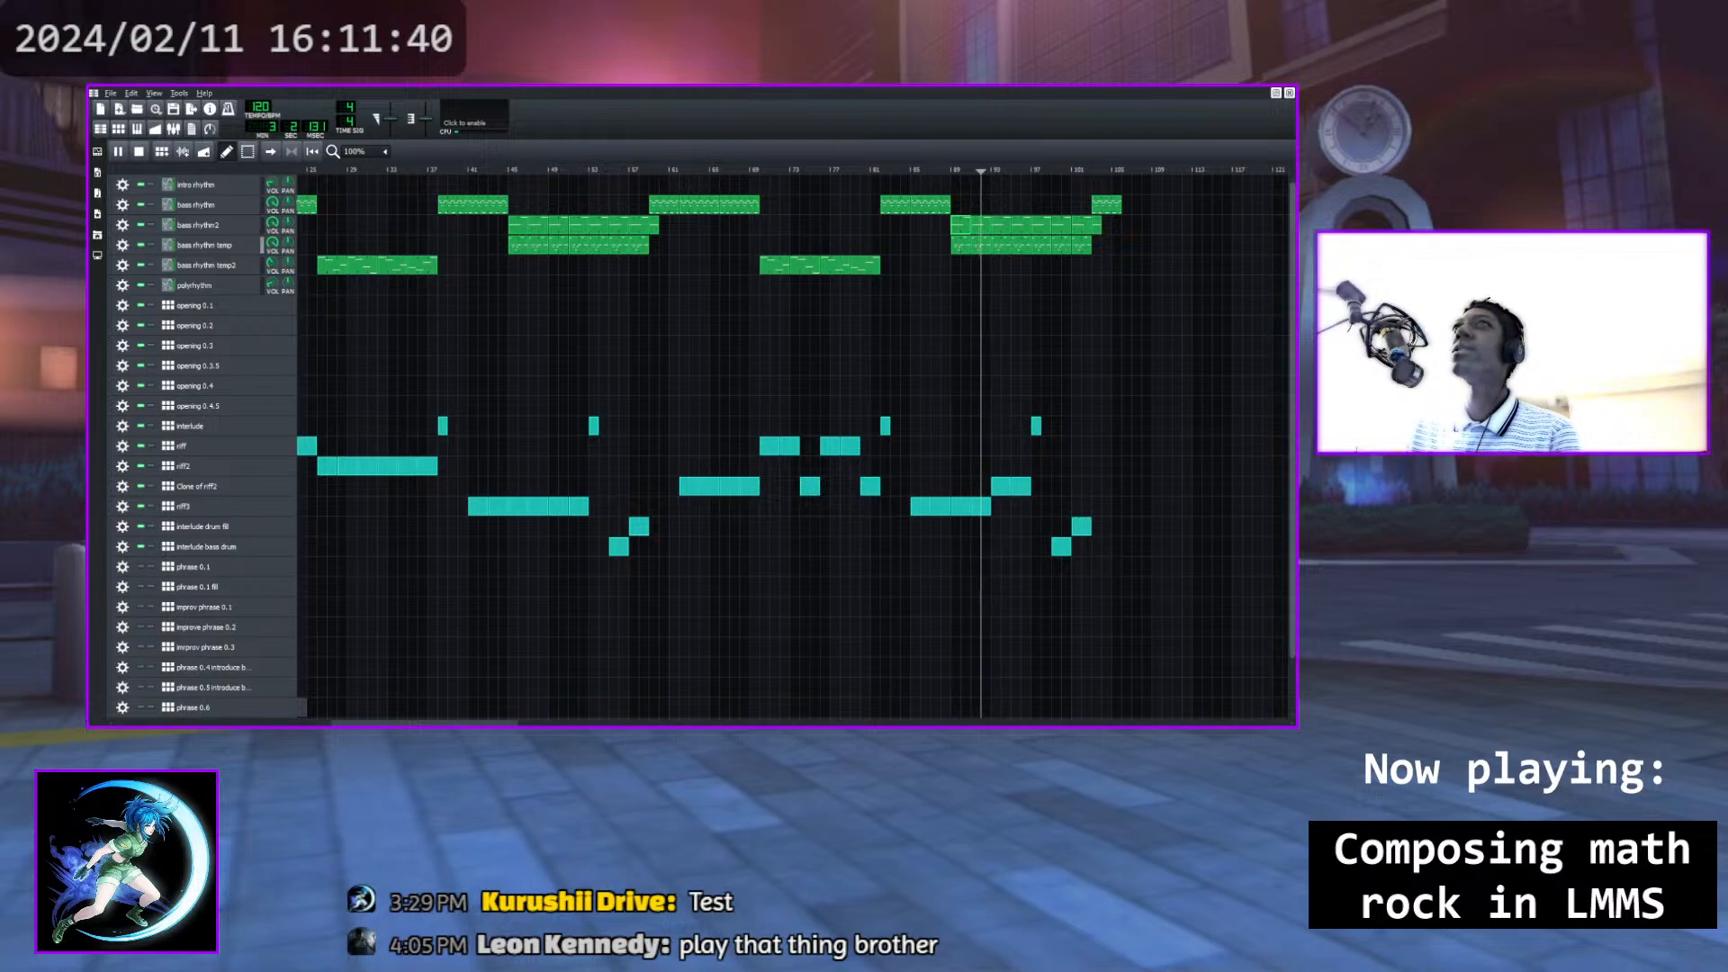
key(space)
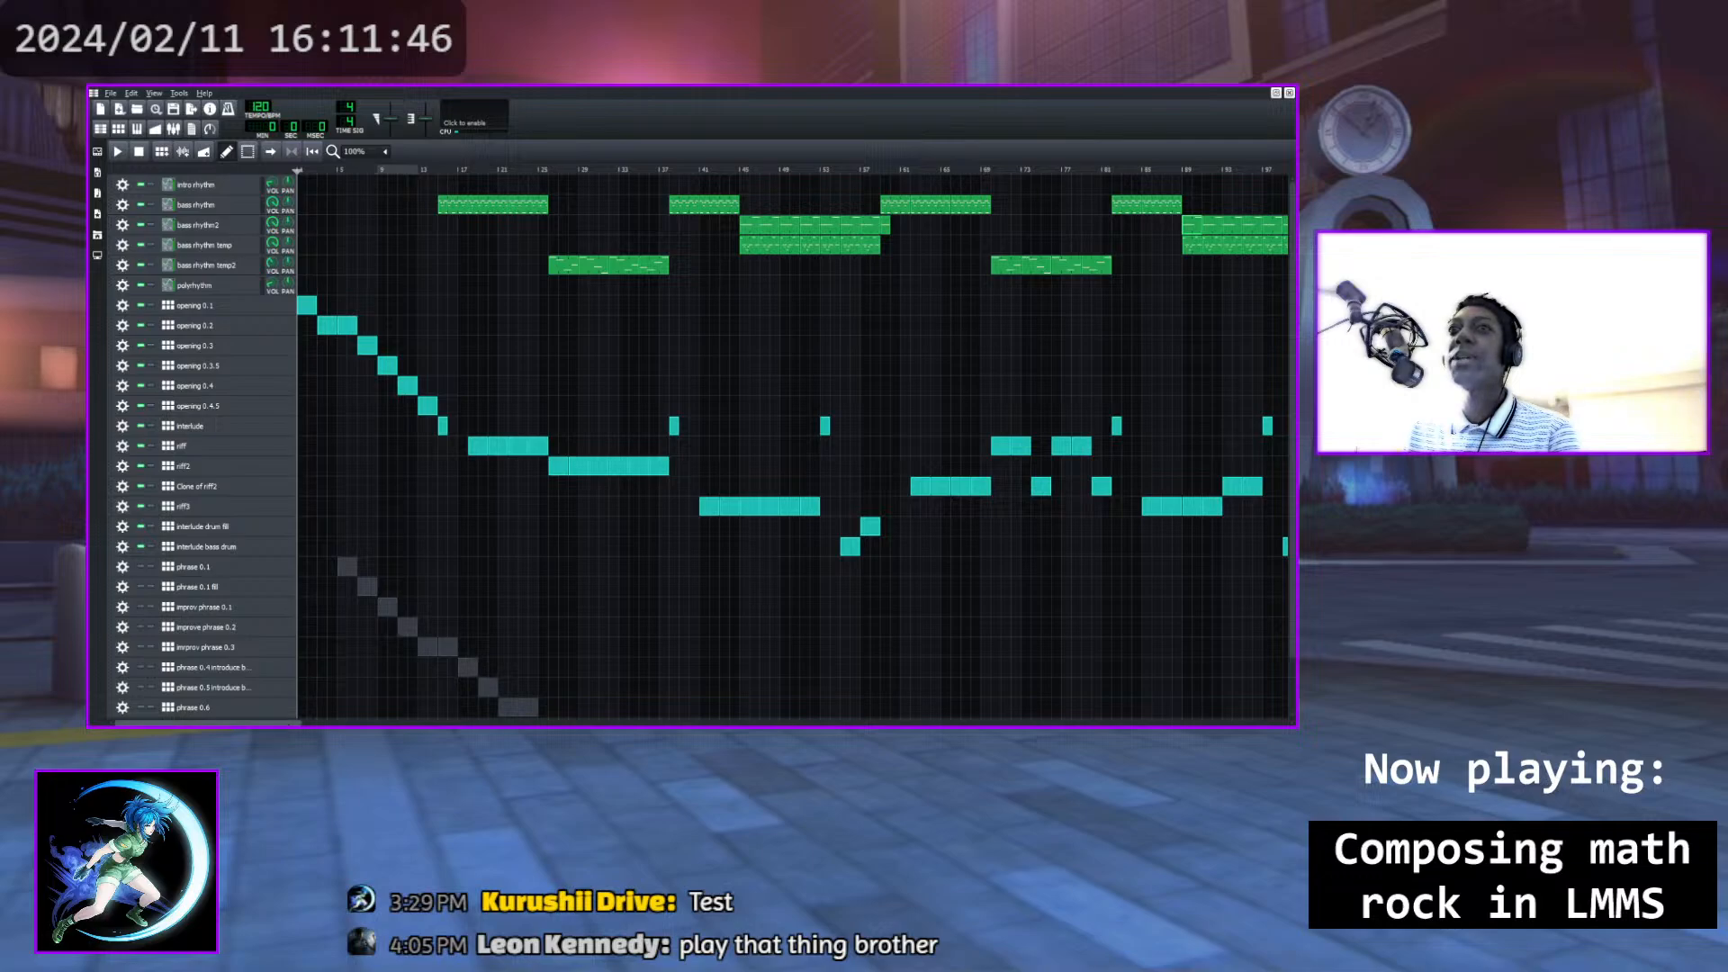
mouse_move(287, 722)
mouse_down()
mouse_move(922, 695)
mouse_move(281, 701)
mouse_up()
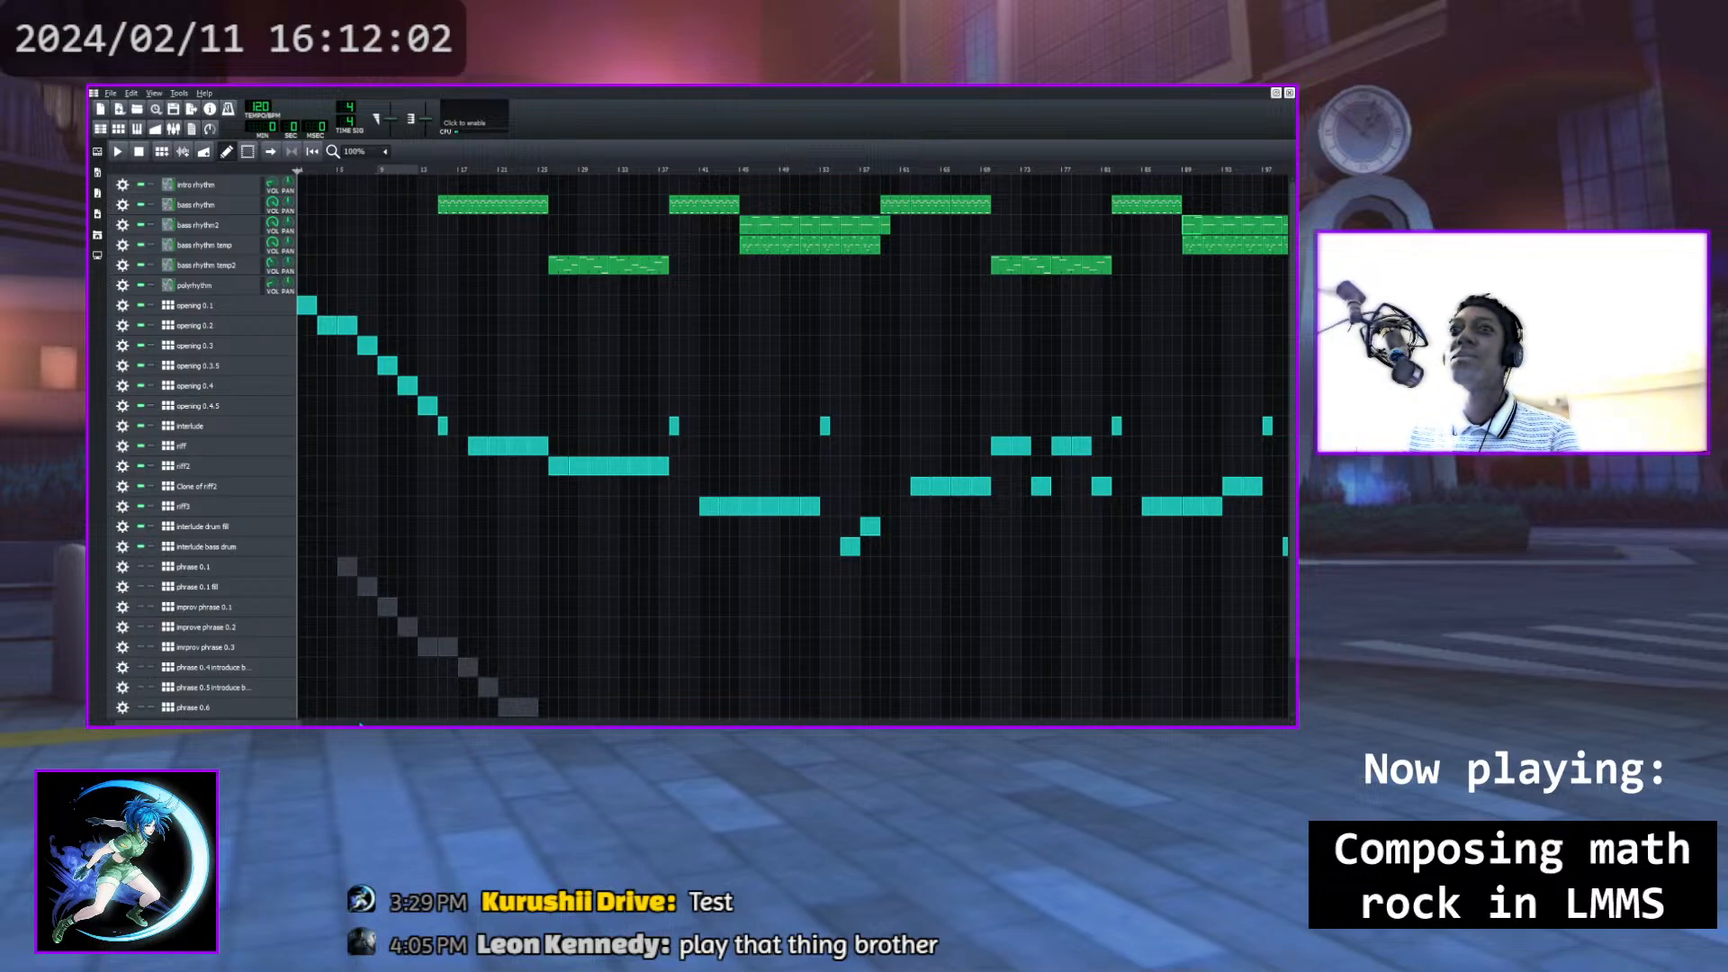
Switch to the 140 BPM 9/8 project, play its intro from the start, and stop playback after a few bars
drag(268, 723, 484, 719)
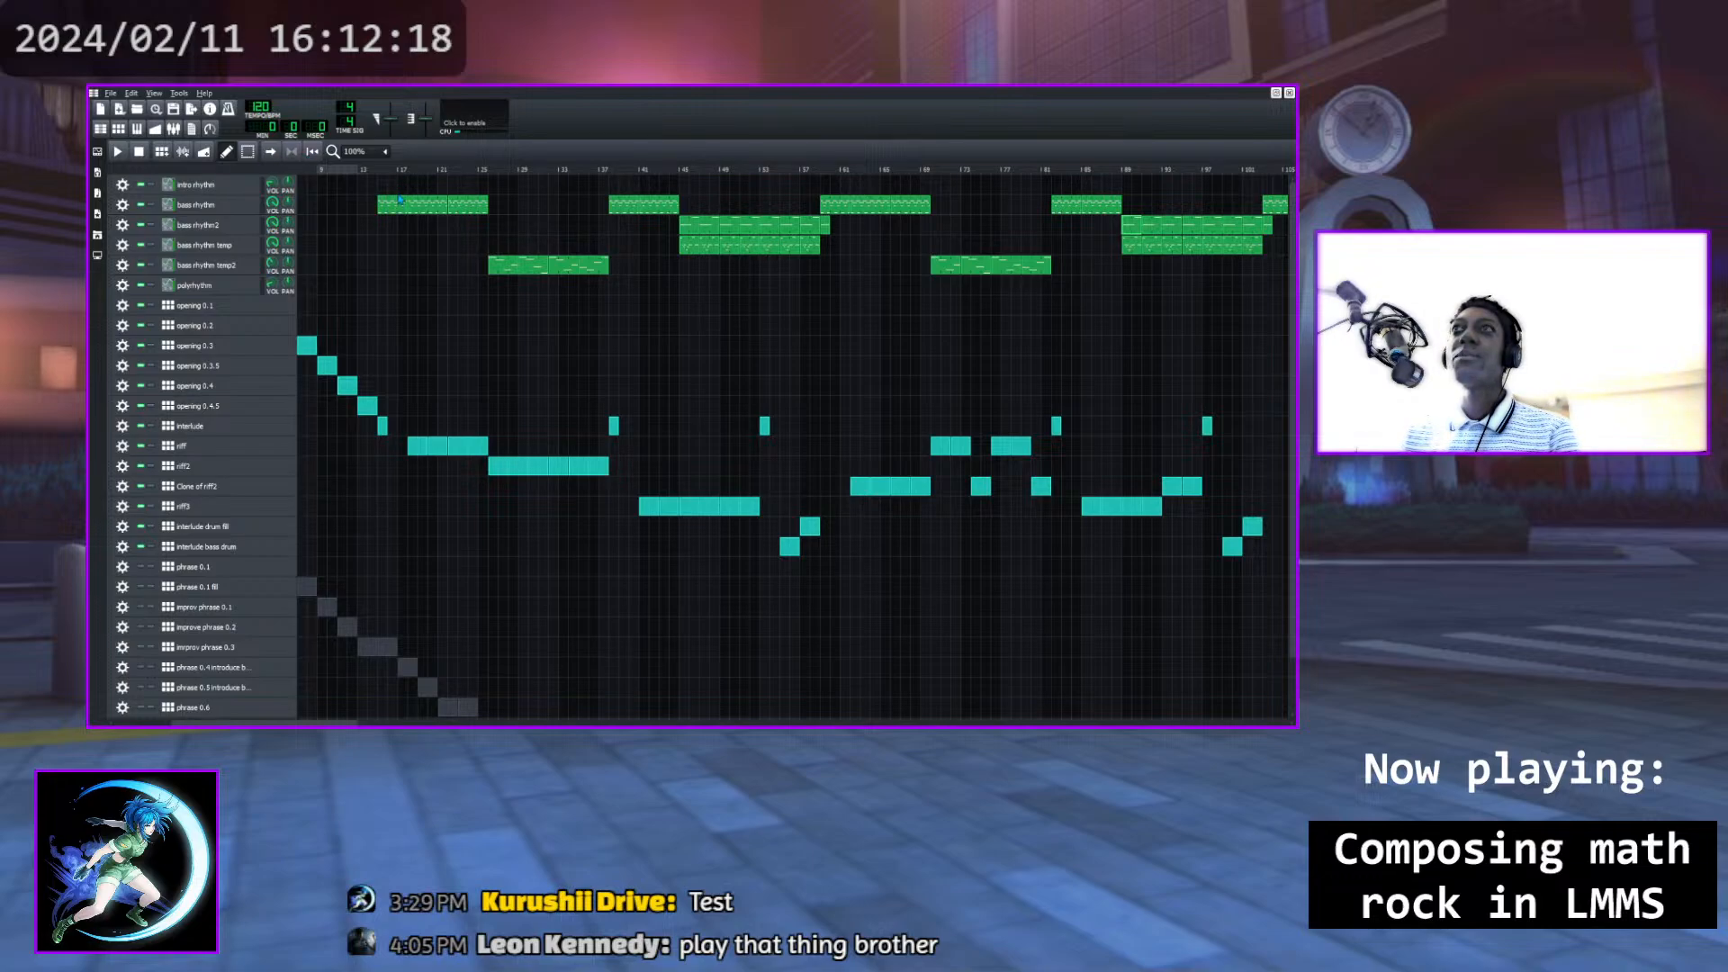
click(798, 438)
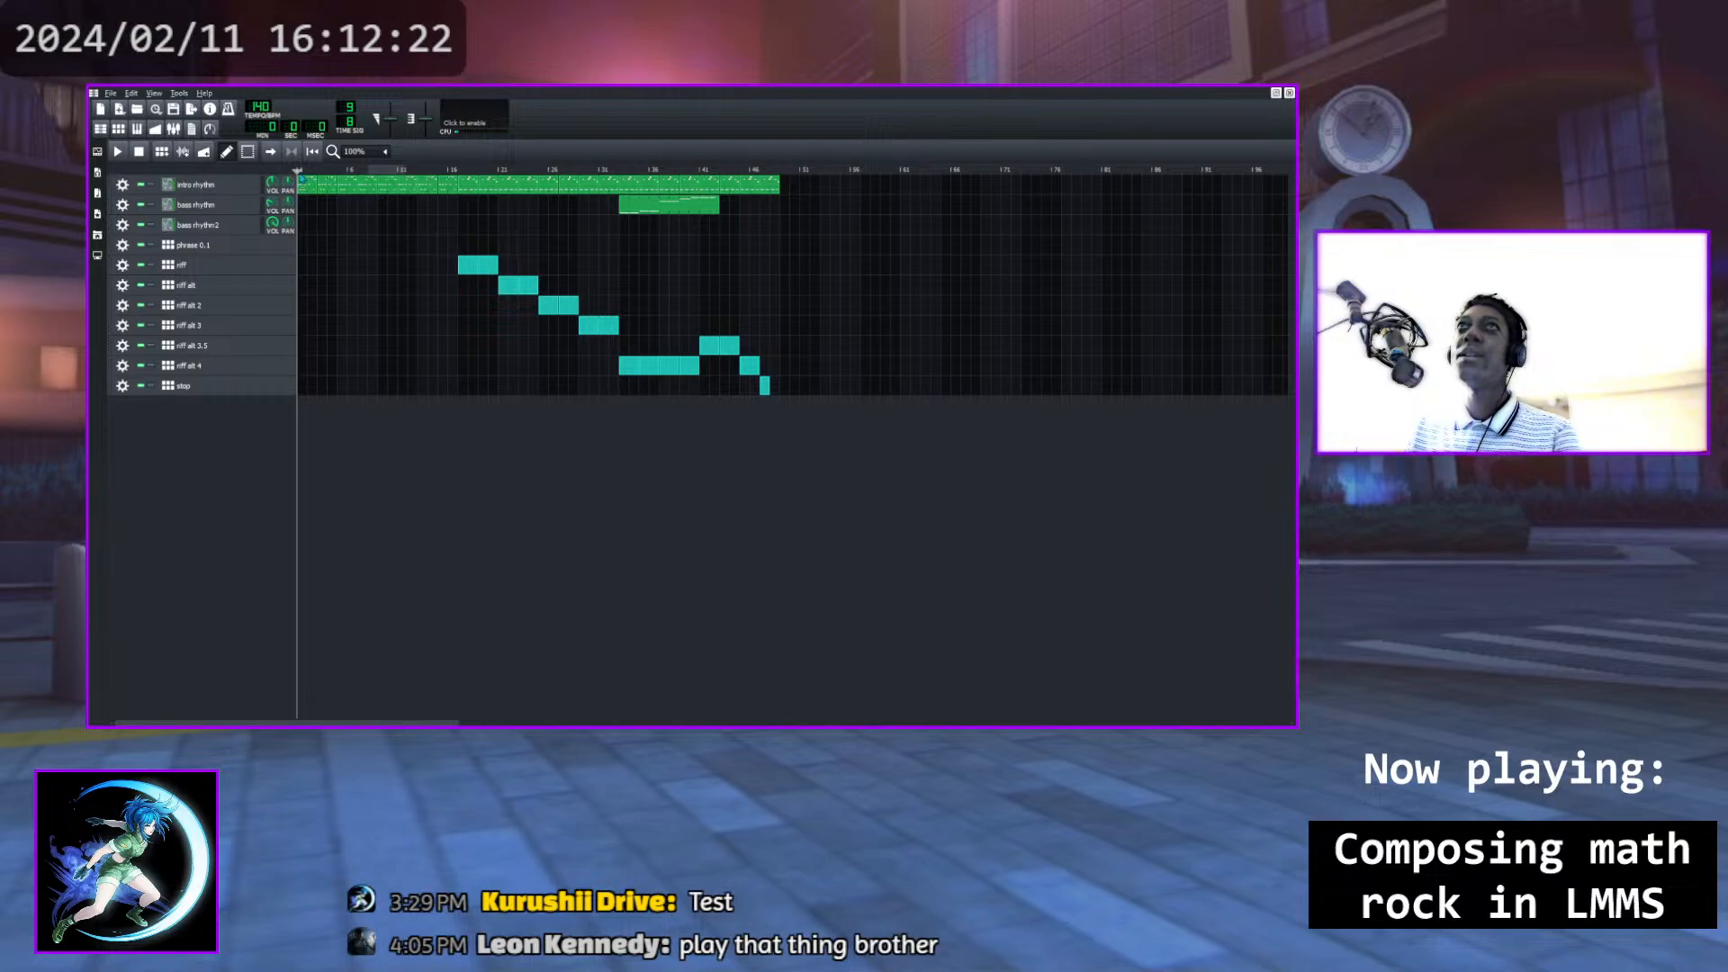
mouse_move(300, 178)
mouse_down()
mouse_move(344, 177)
mouse_move(299, 177)
mouse_up()
click(118, 151)
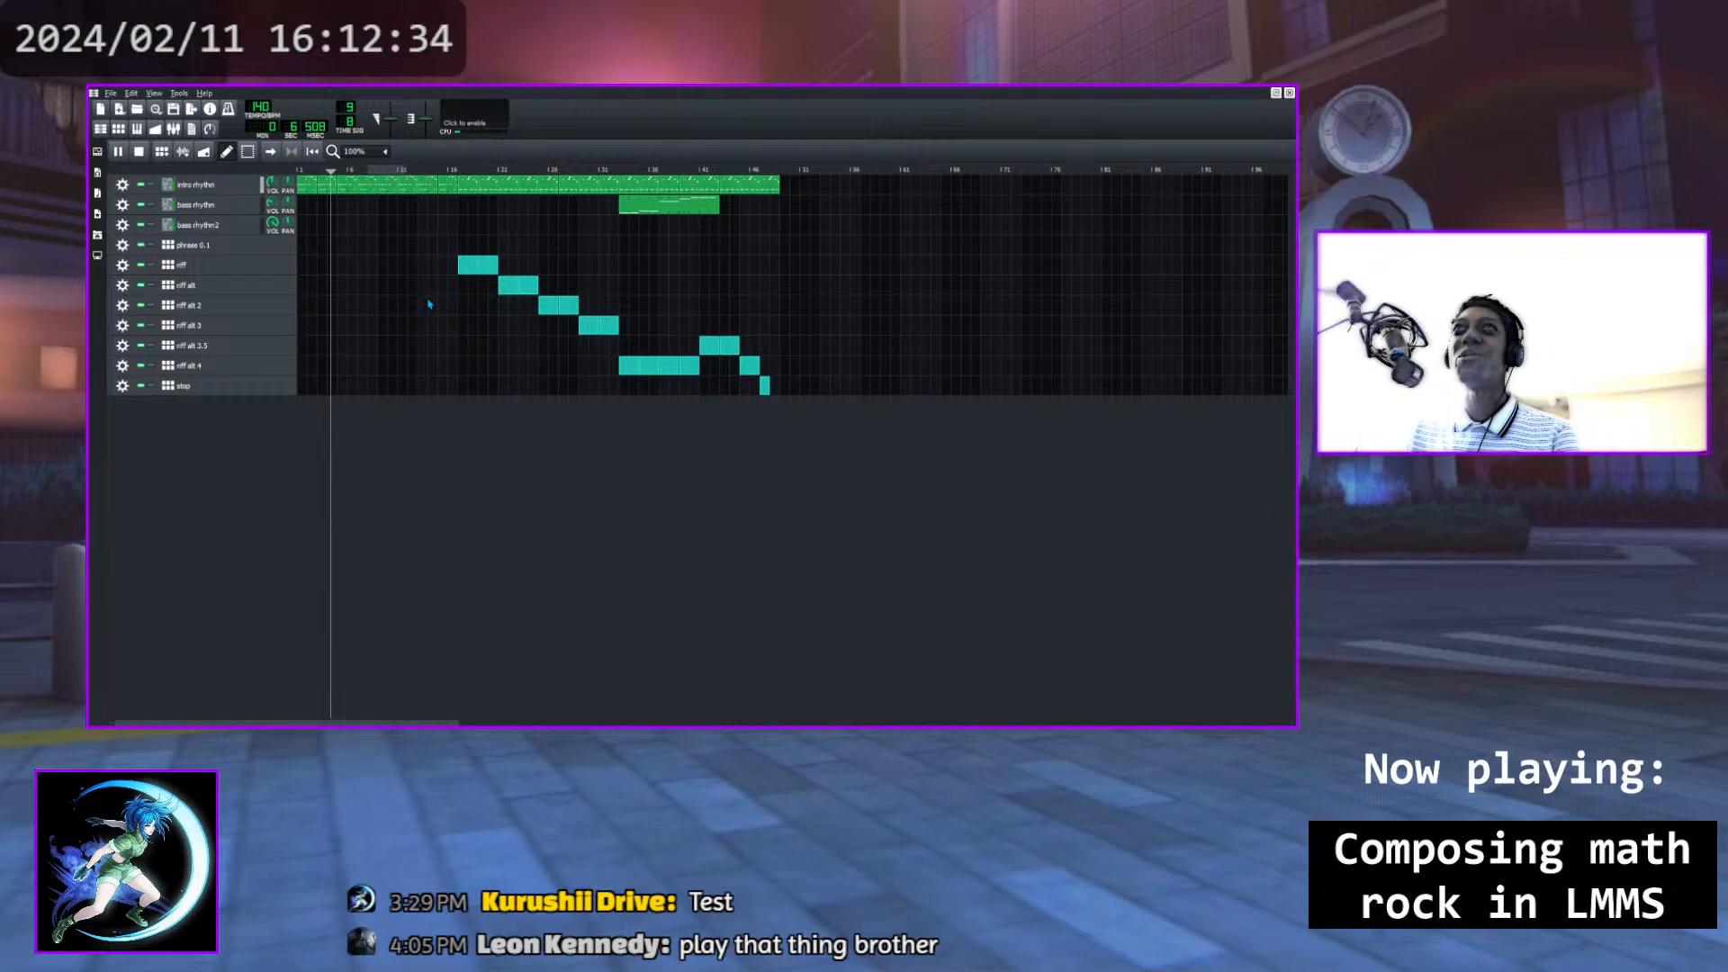
key(space)
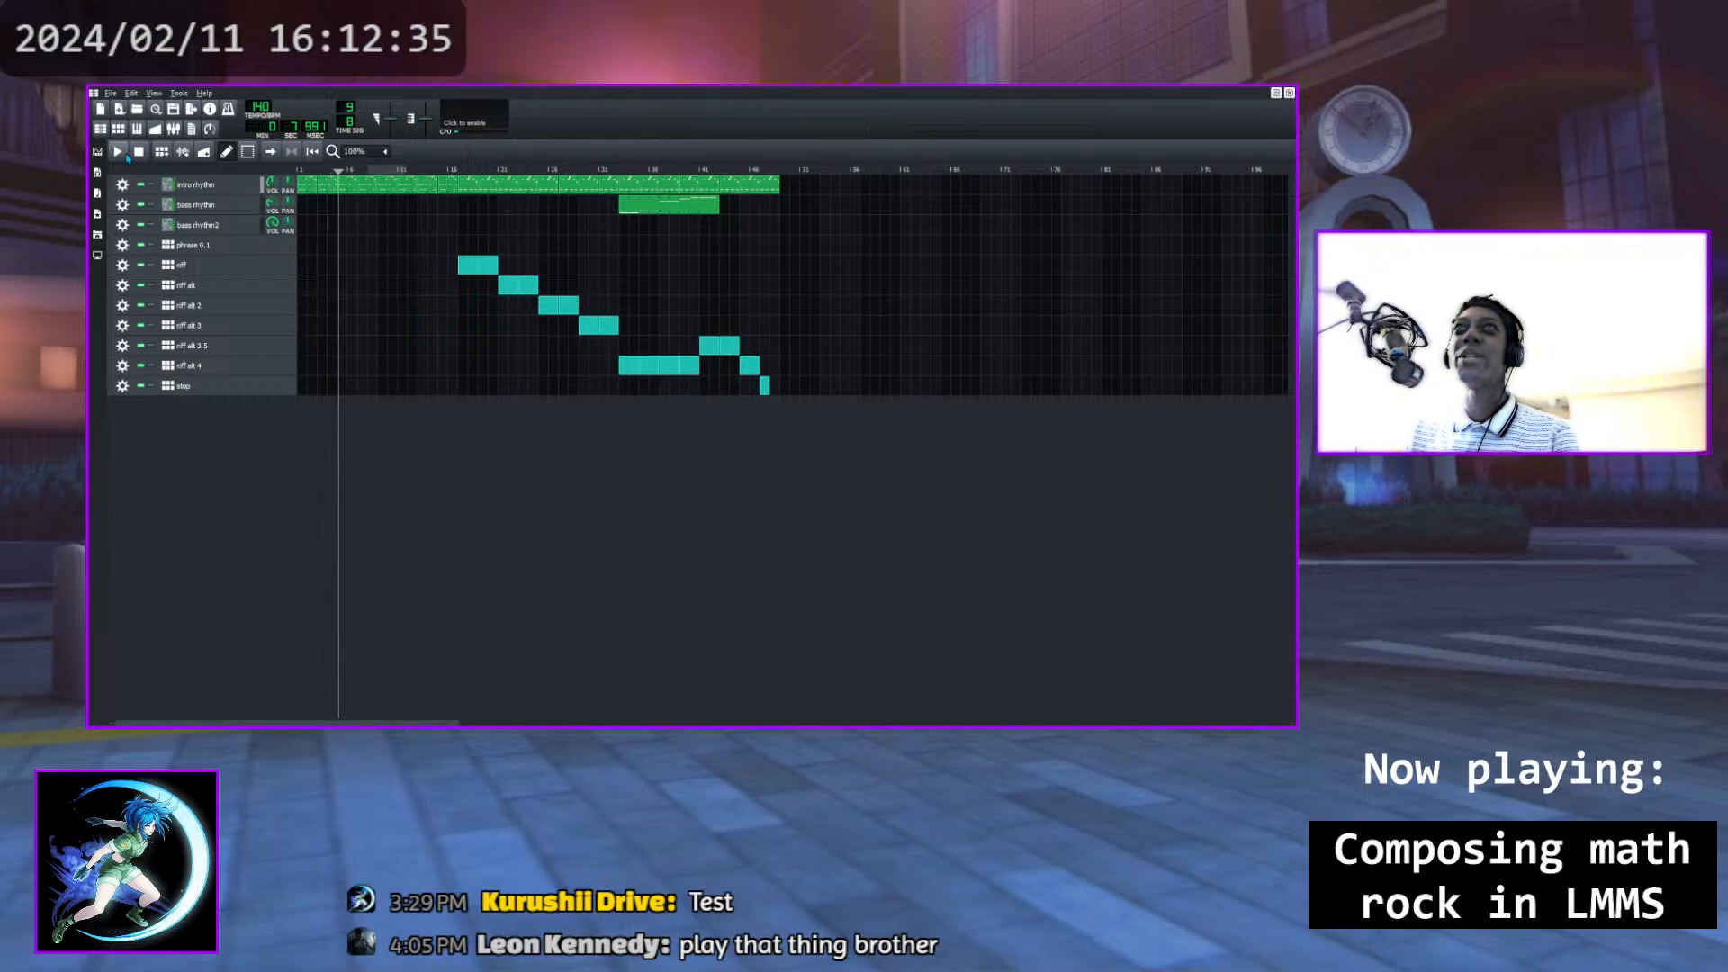
Audition the riff section from about bar 17, and briefly replay the intro from about bar 5 before stopping playback
click(337, 171)
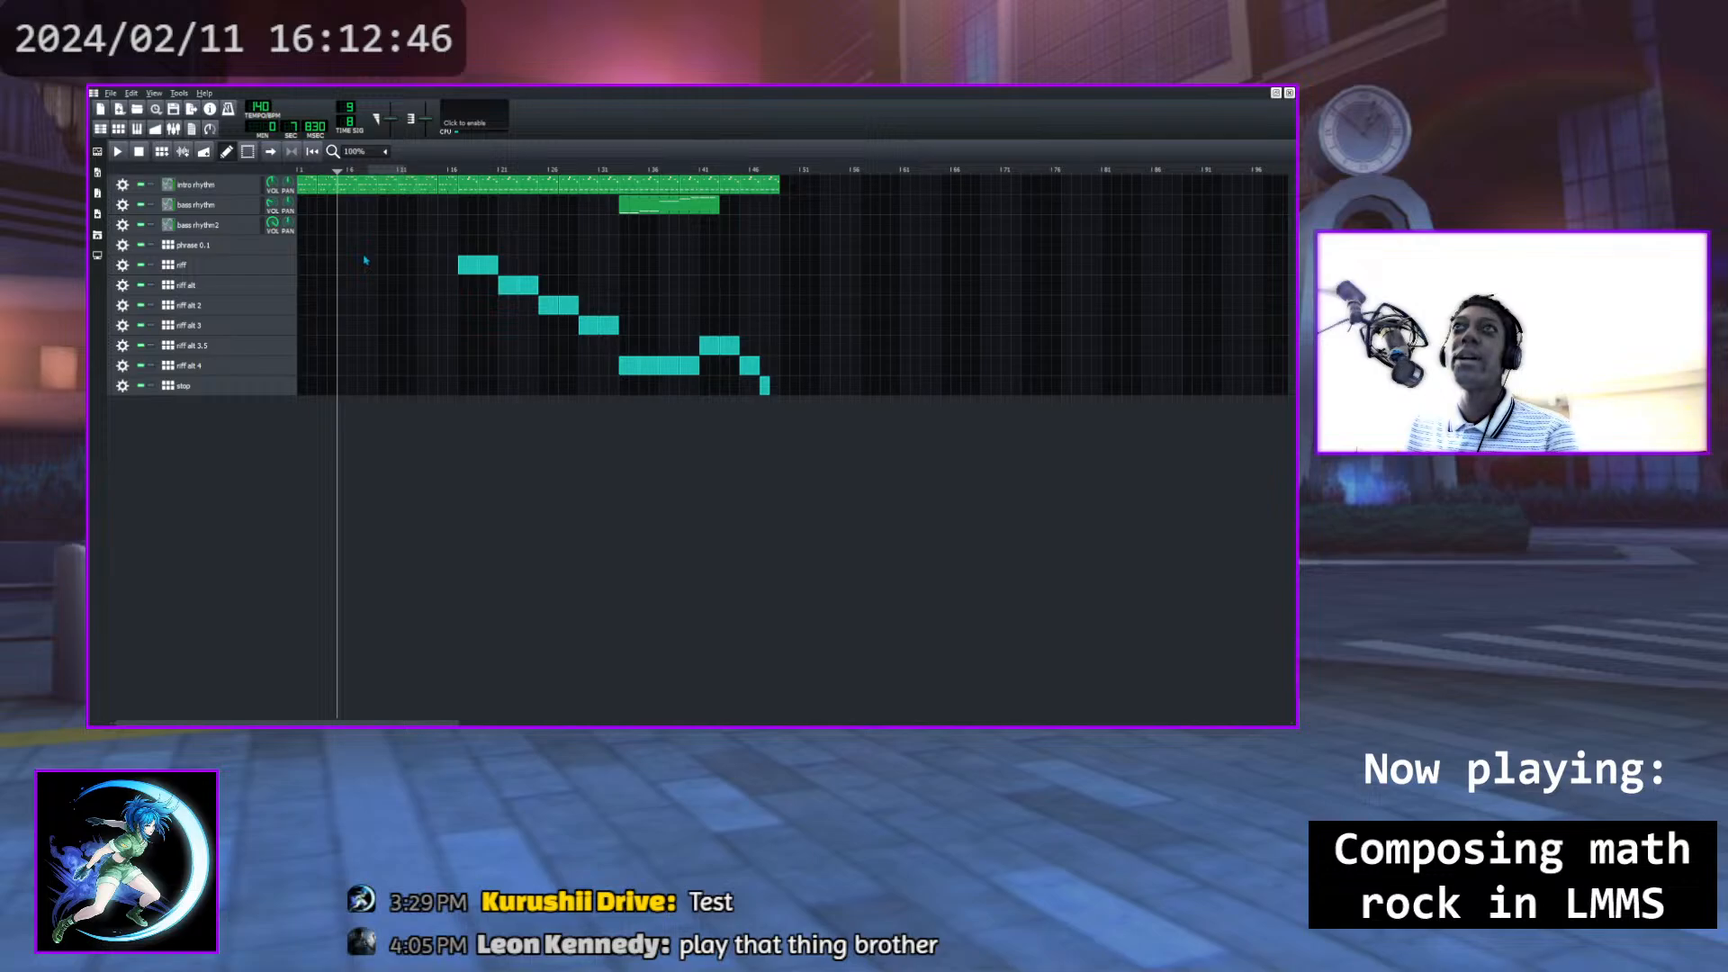
click(458, 172)
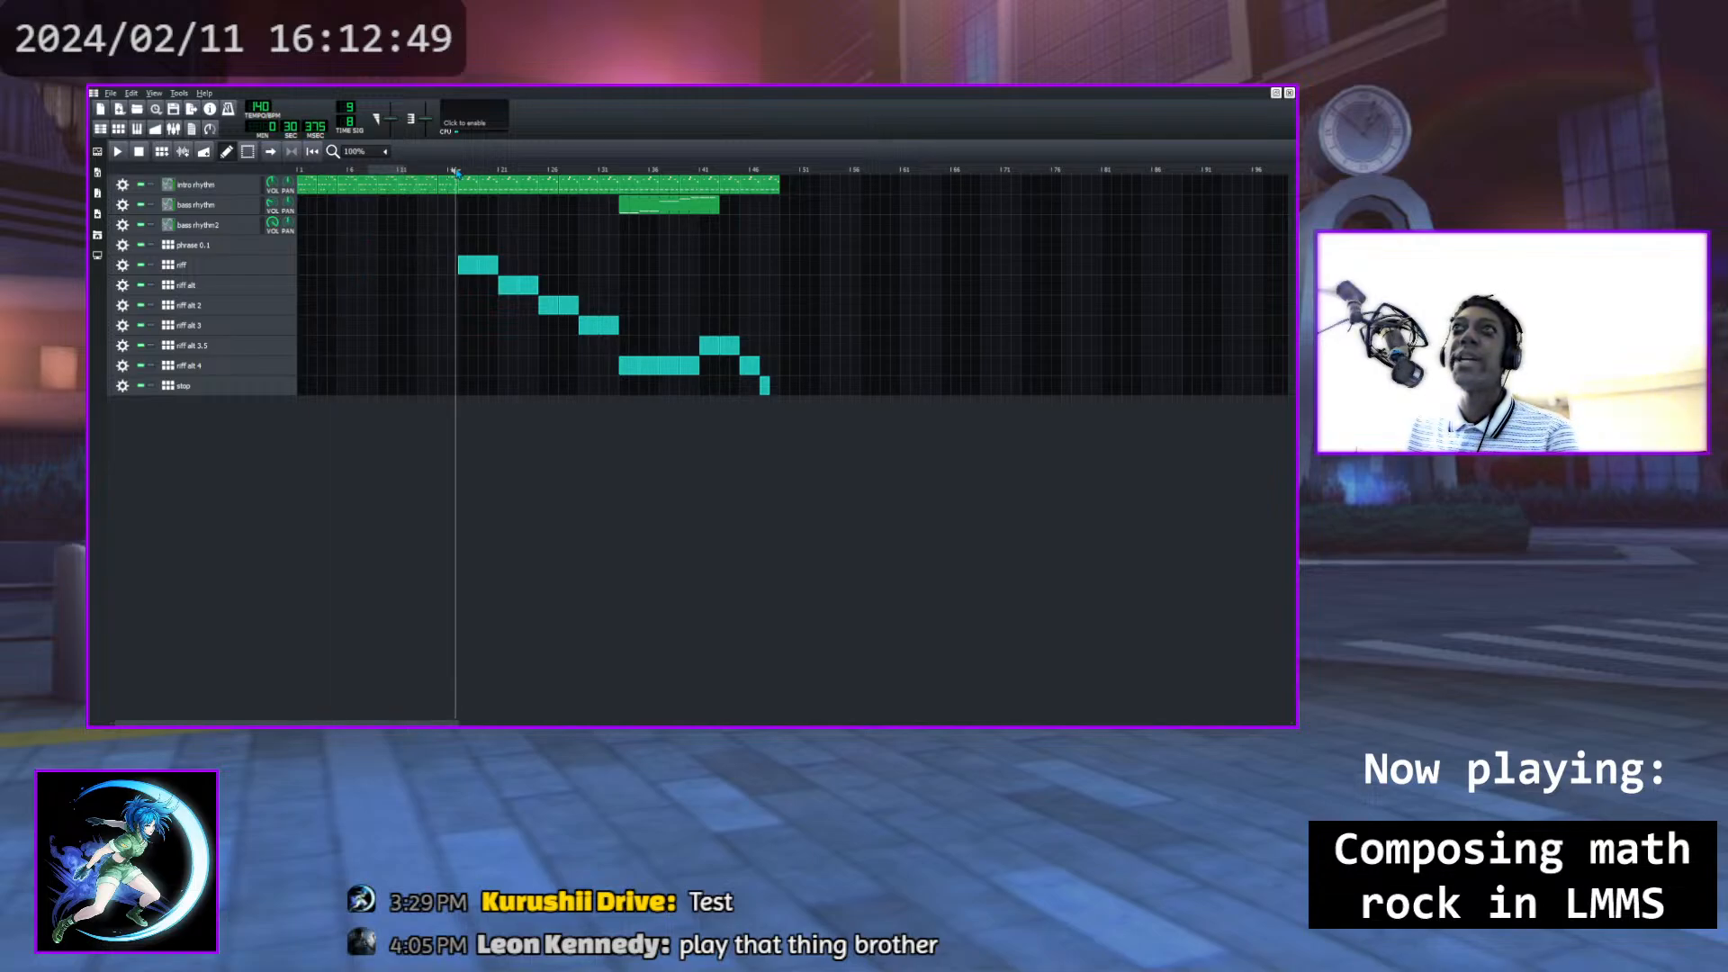
click(121, 153)
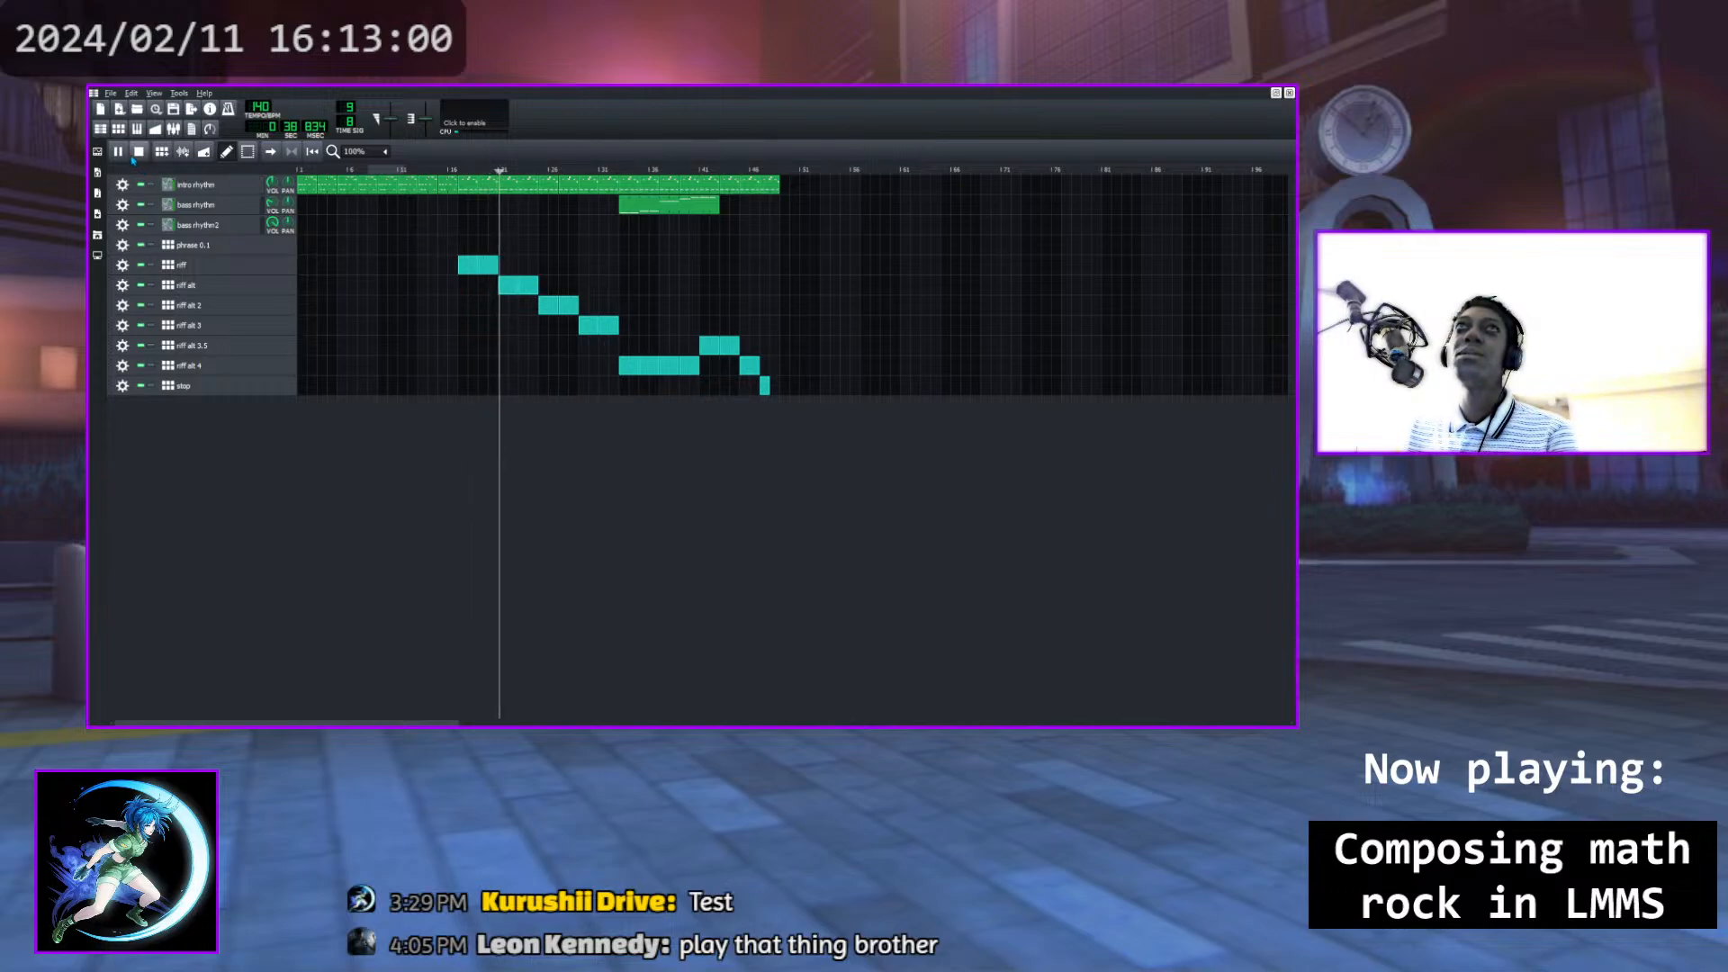
key(space)
drag(770, 168, 338, 167)
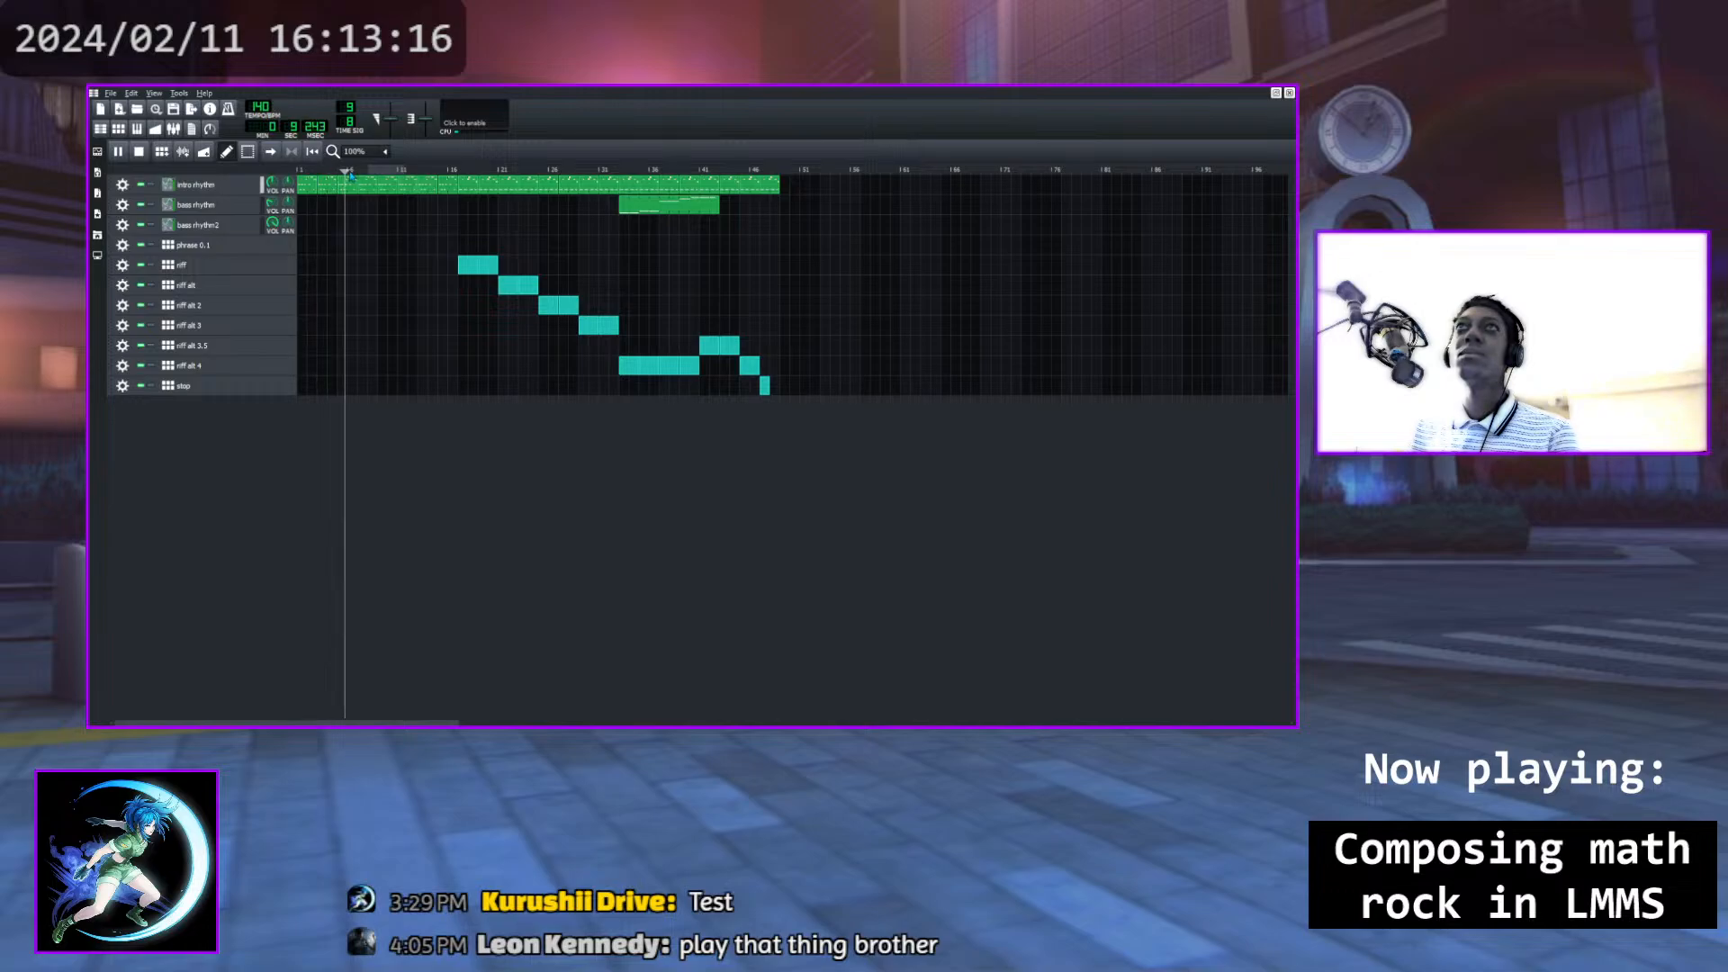
key(space)
click(118, 152)
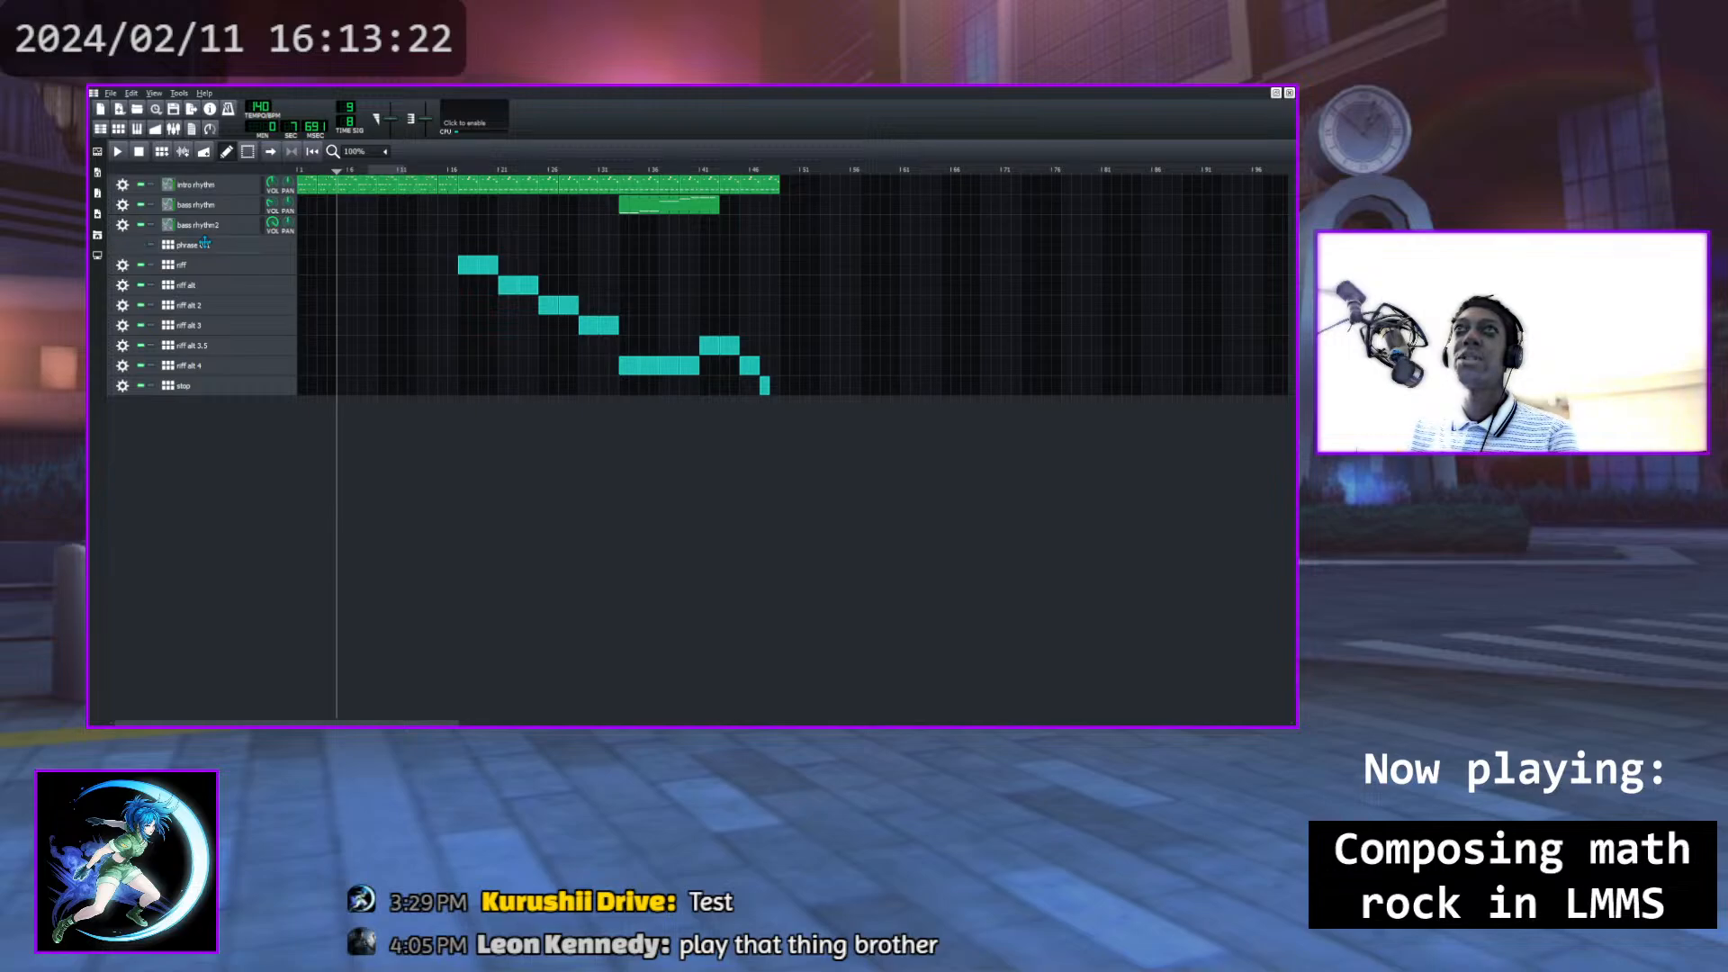
Inspect the existing phrase 0.1 drum pattern in the Beat+Bassline Editor and delete its track from the song
click(118, 129)
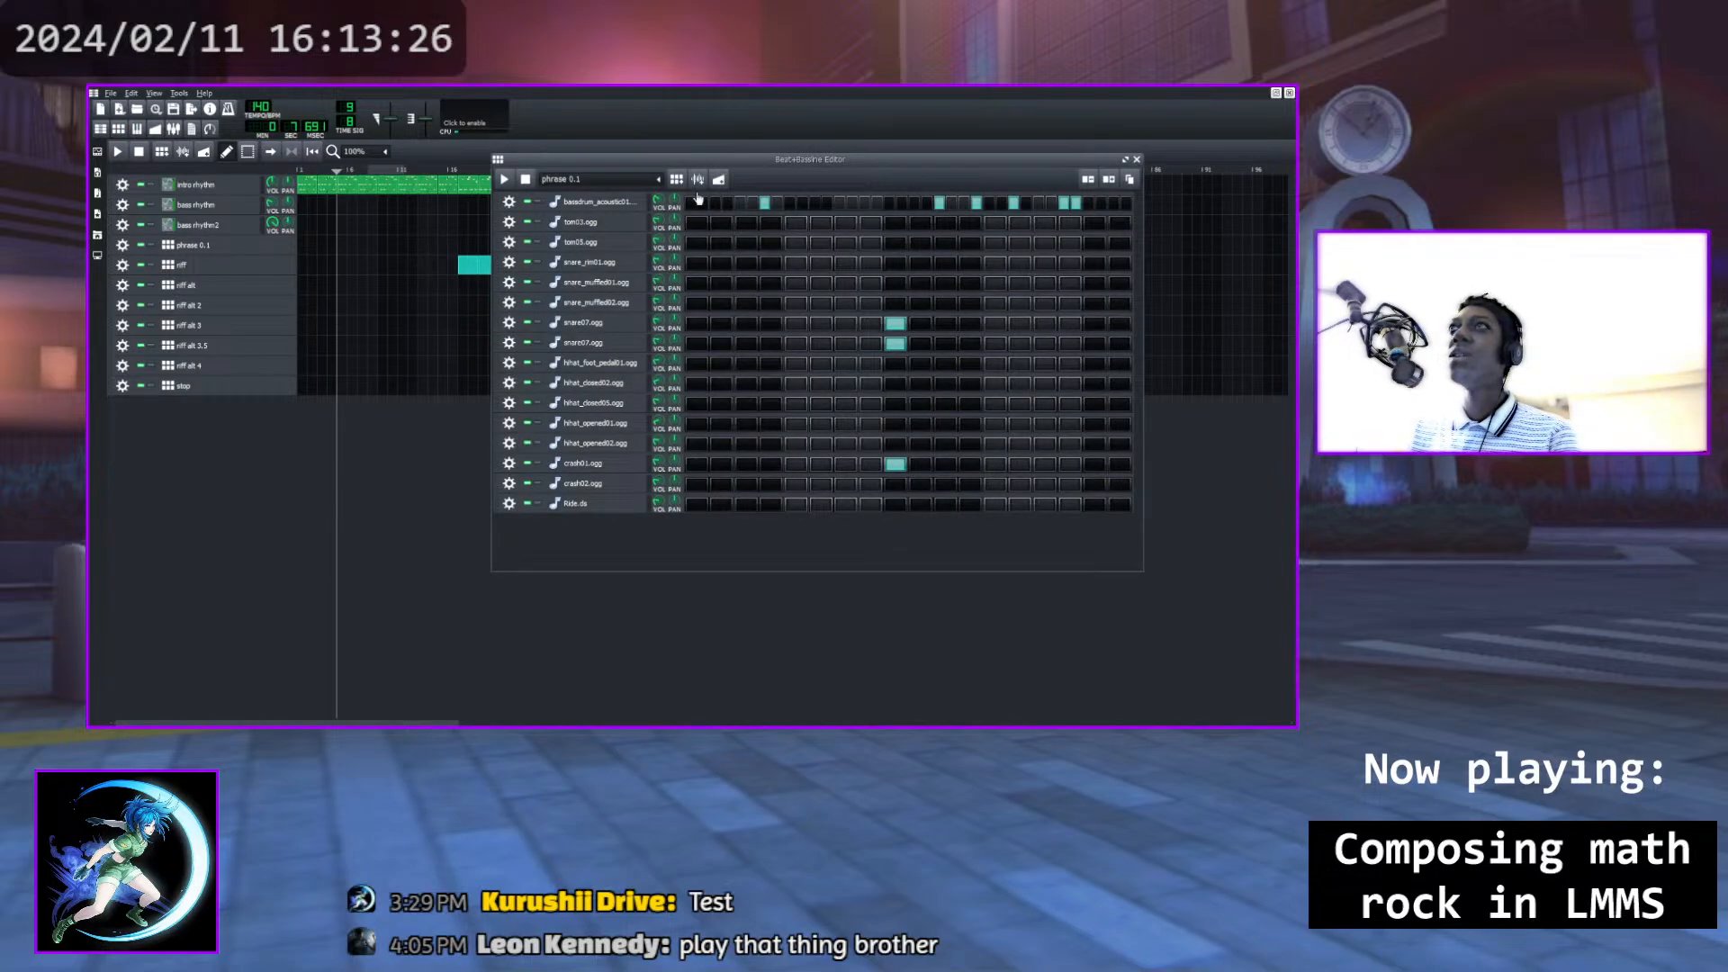
click(1136, 160)
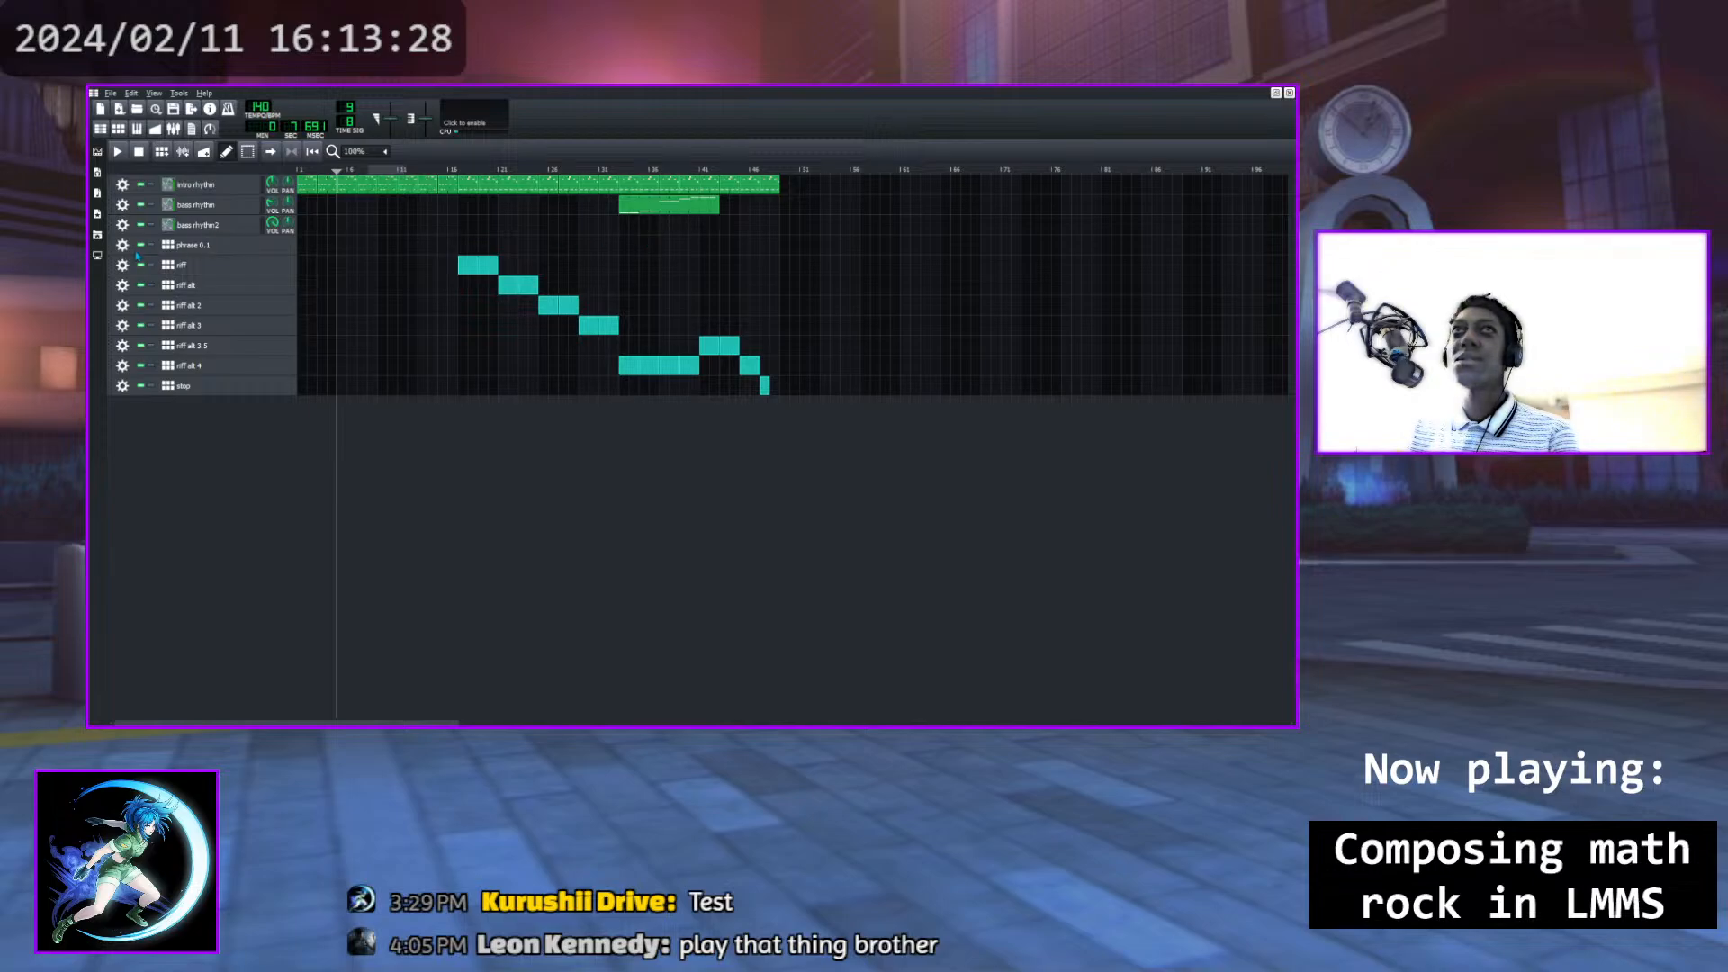
click(147, 285)
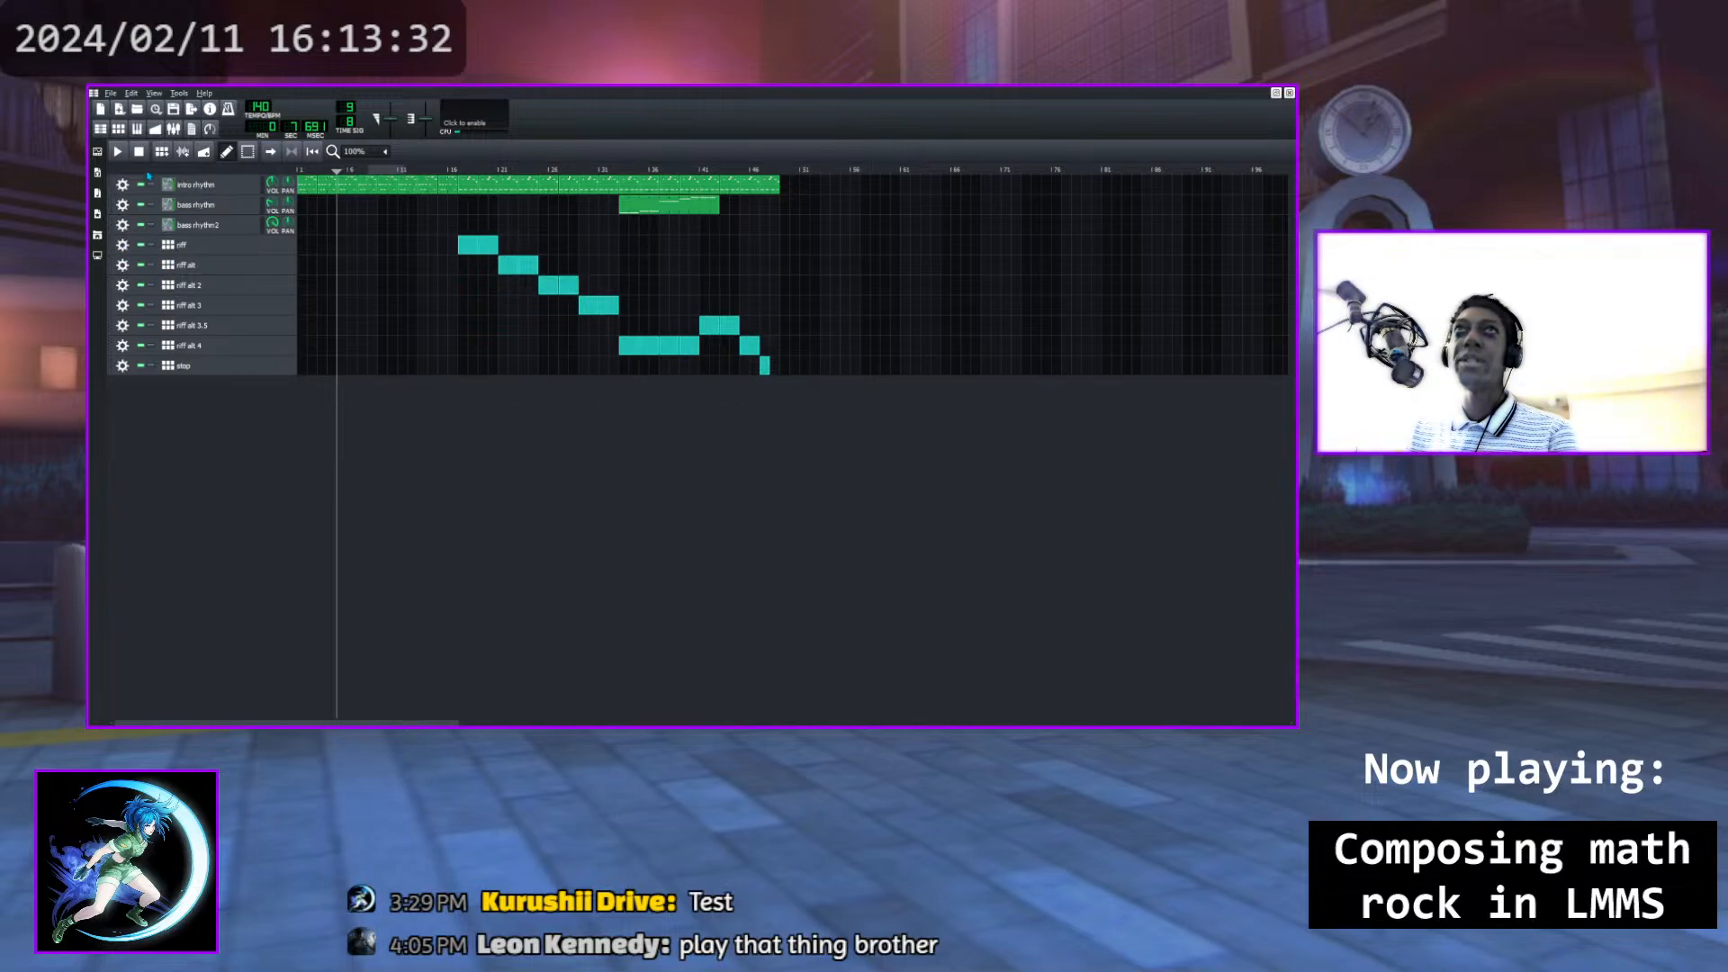
Add a new beat/bassline track directly below bass rhythm2 and name it phrase 0.1
click(165, 153)
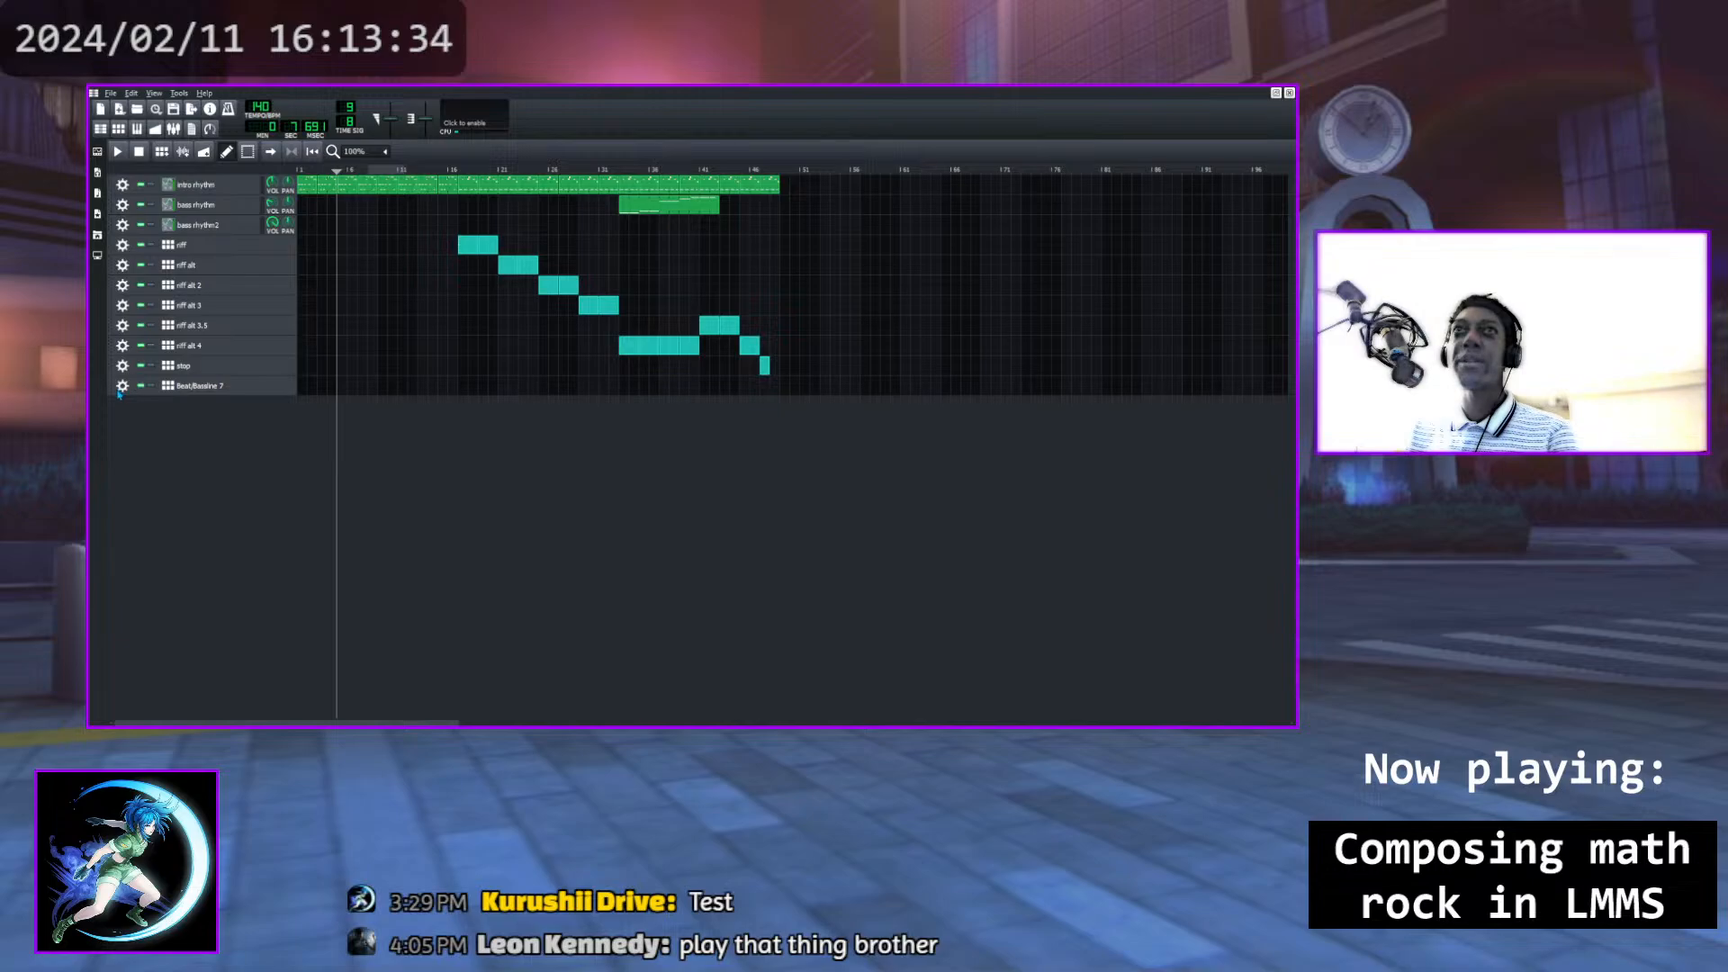
drag(112, 386, 117, 246)
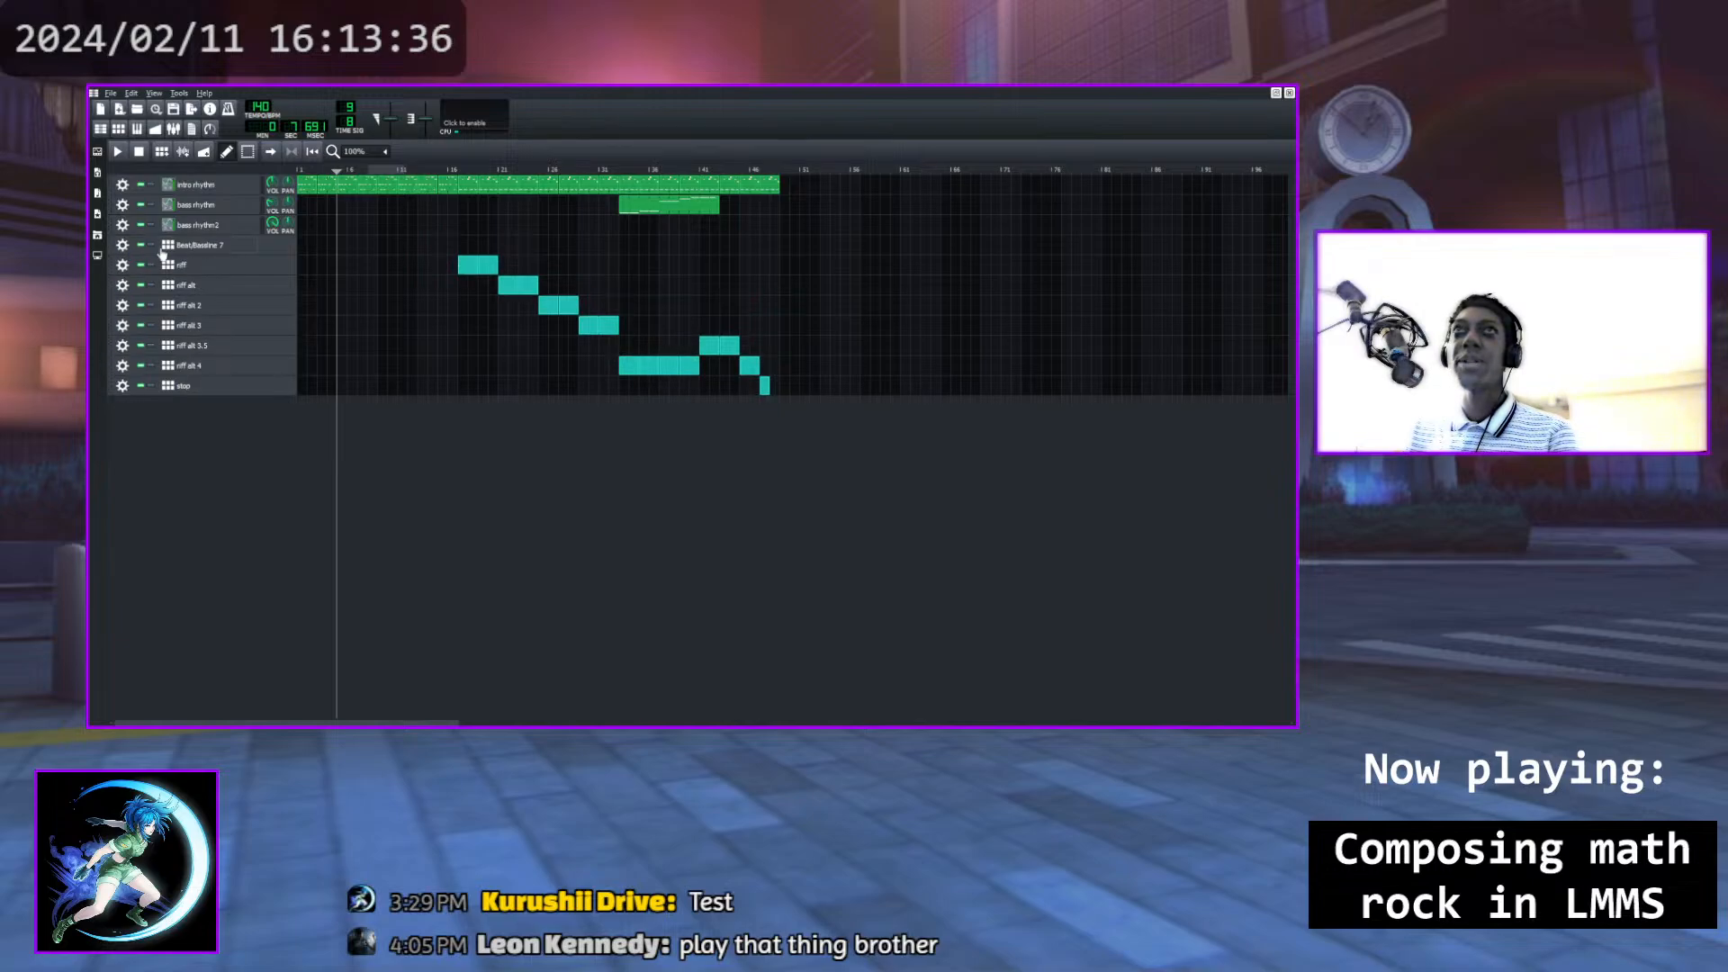
click(192, 248)
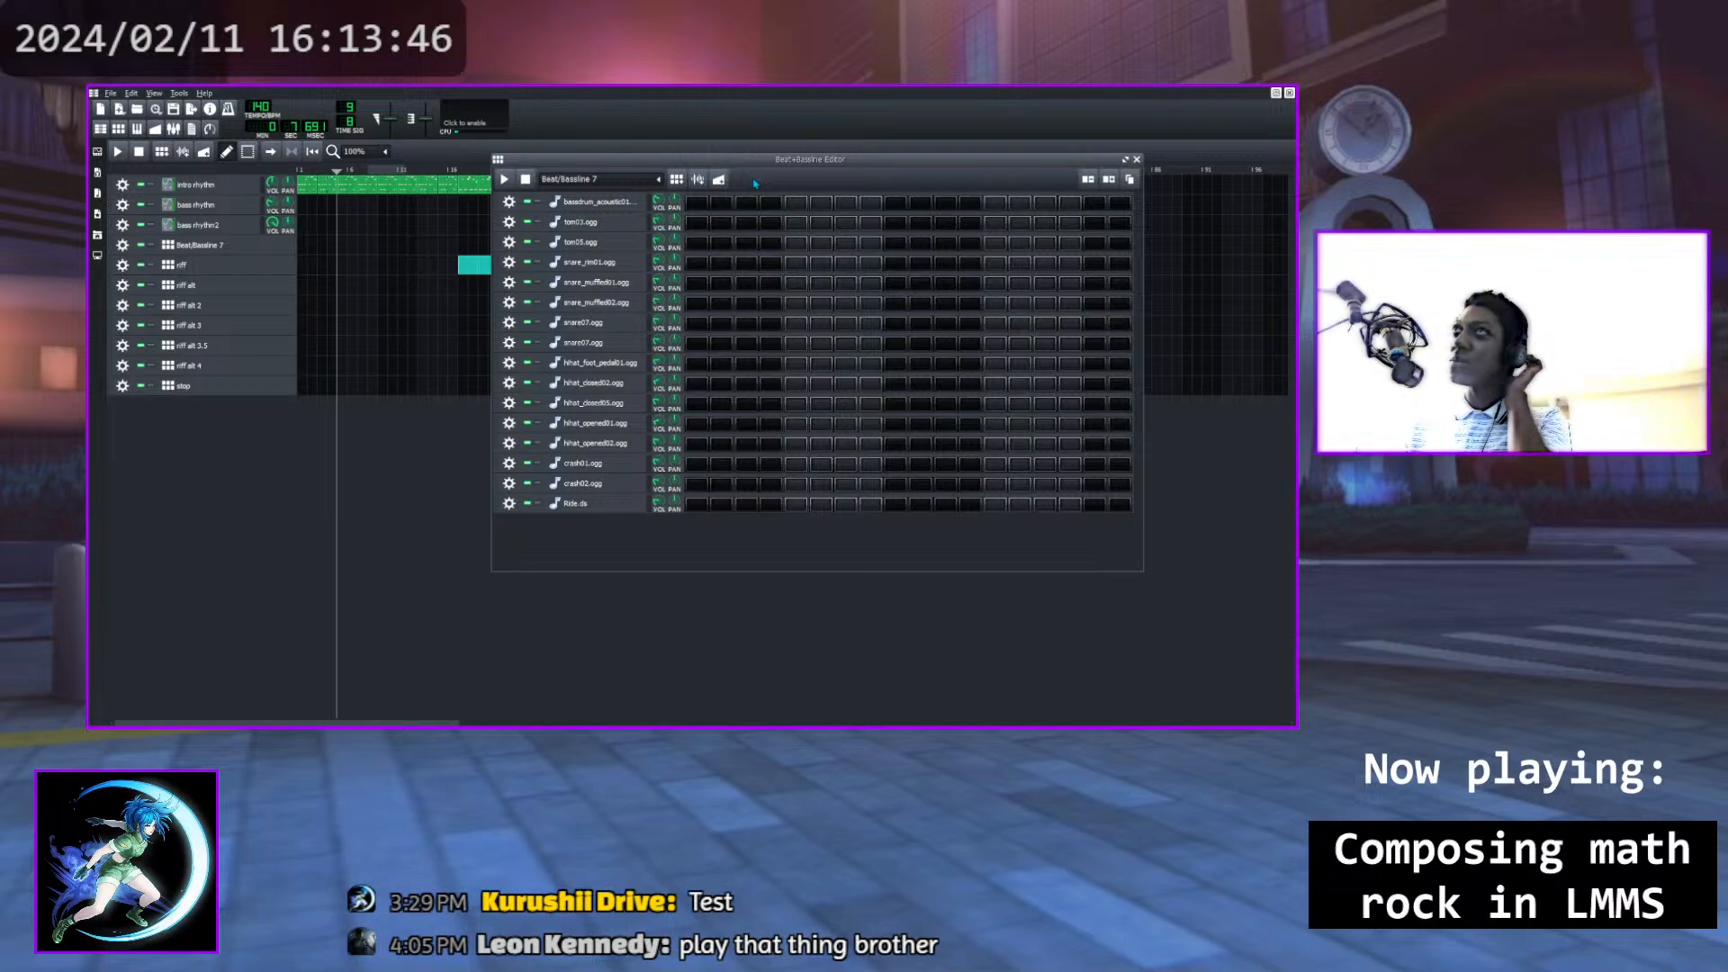
double_click(216, 245)
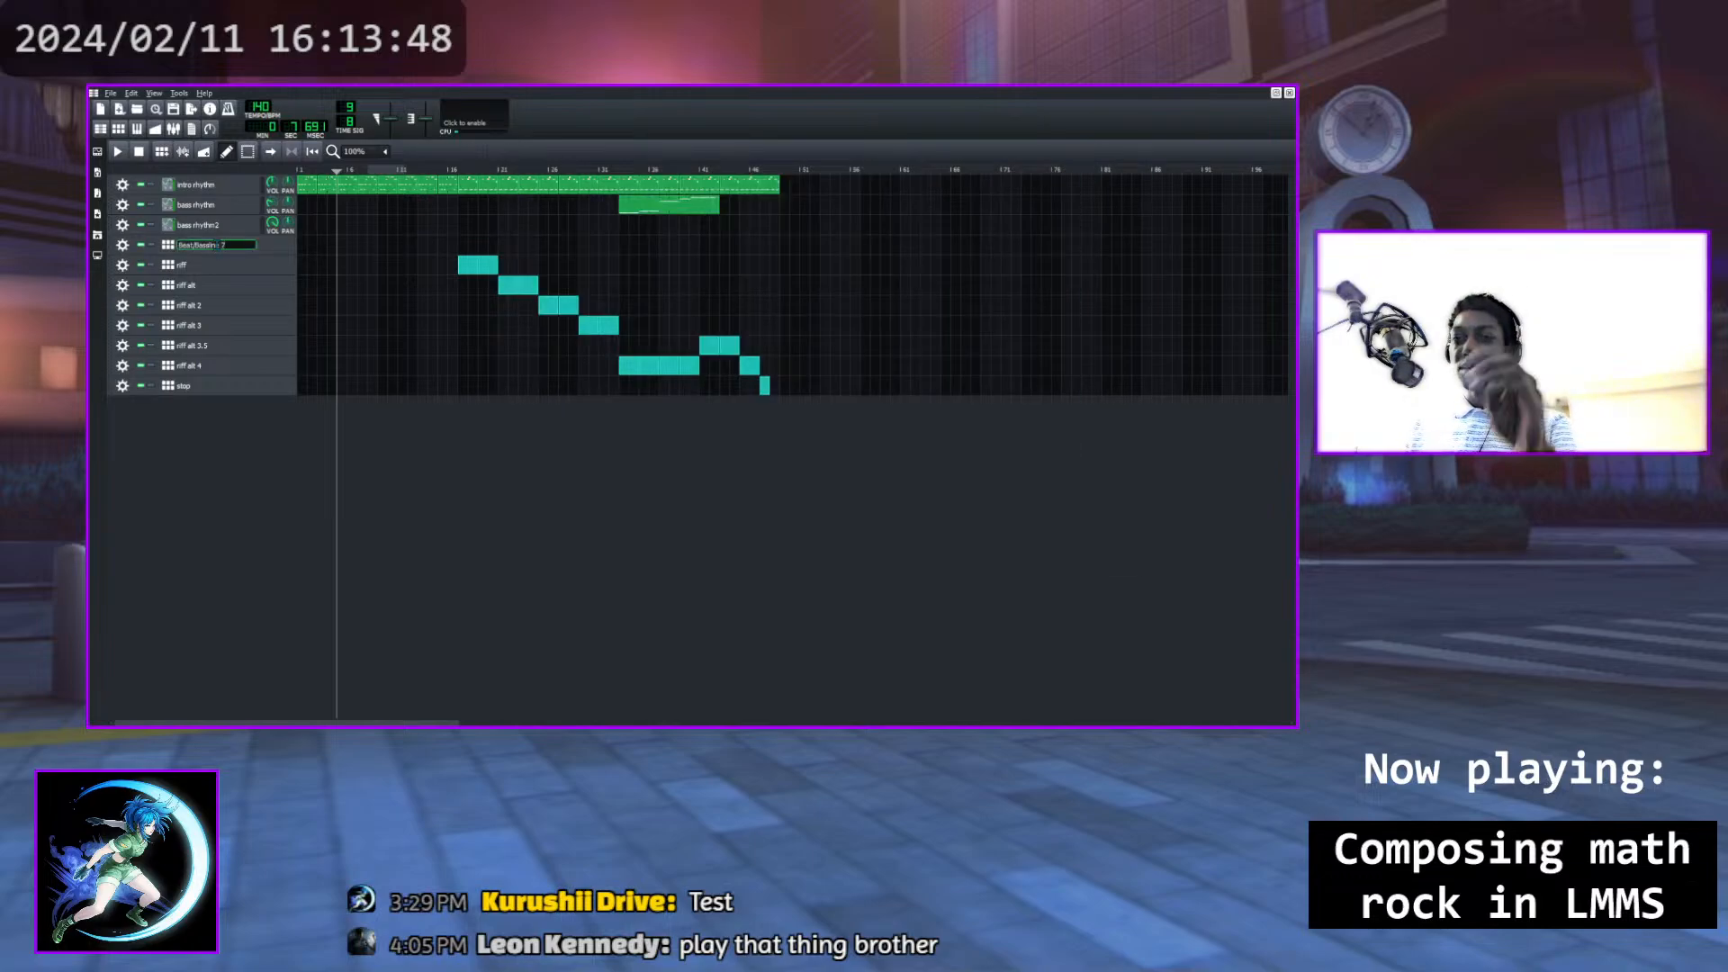
text(phrase 0.1)
key(Return)
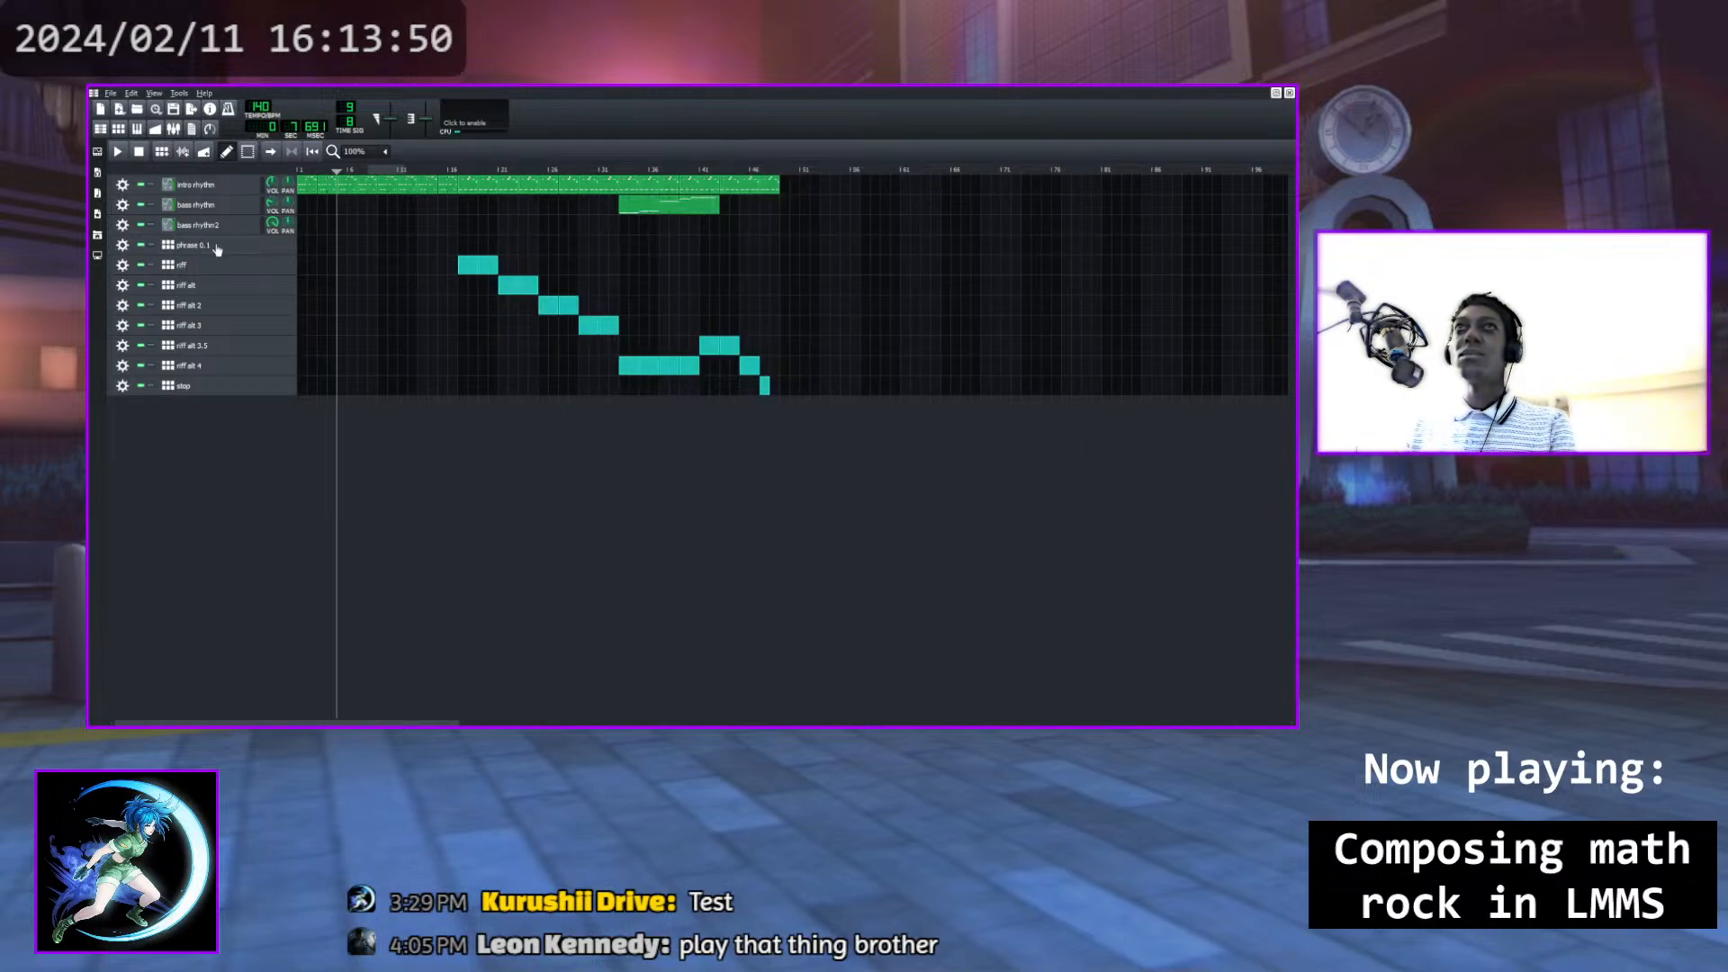
Program hihat_closed02 hits on steps 1, 5, 9, 13 and 17 of phrase 0.1, and audition the pattern
click(118, 129)
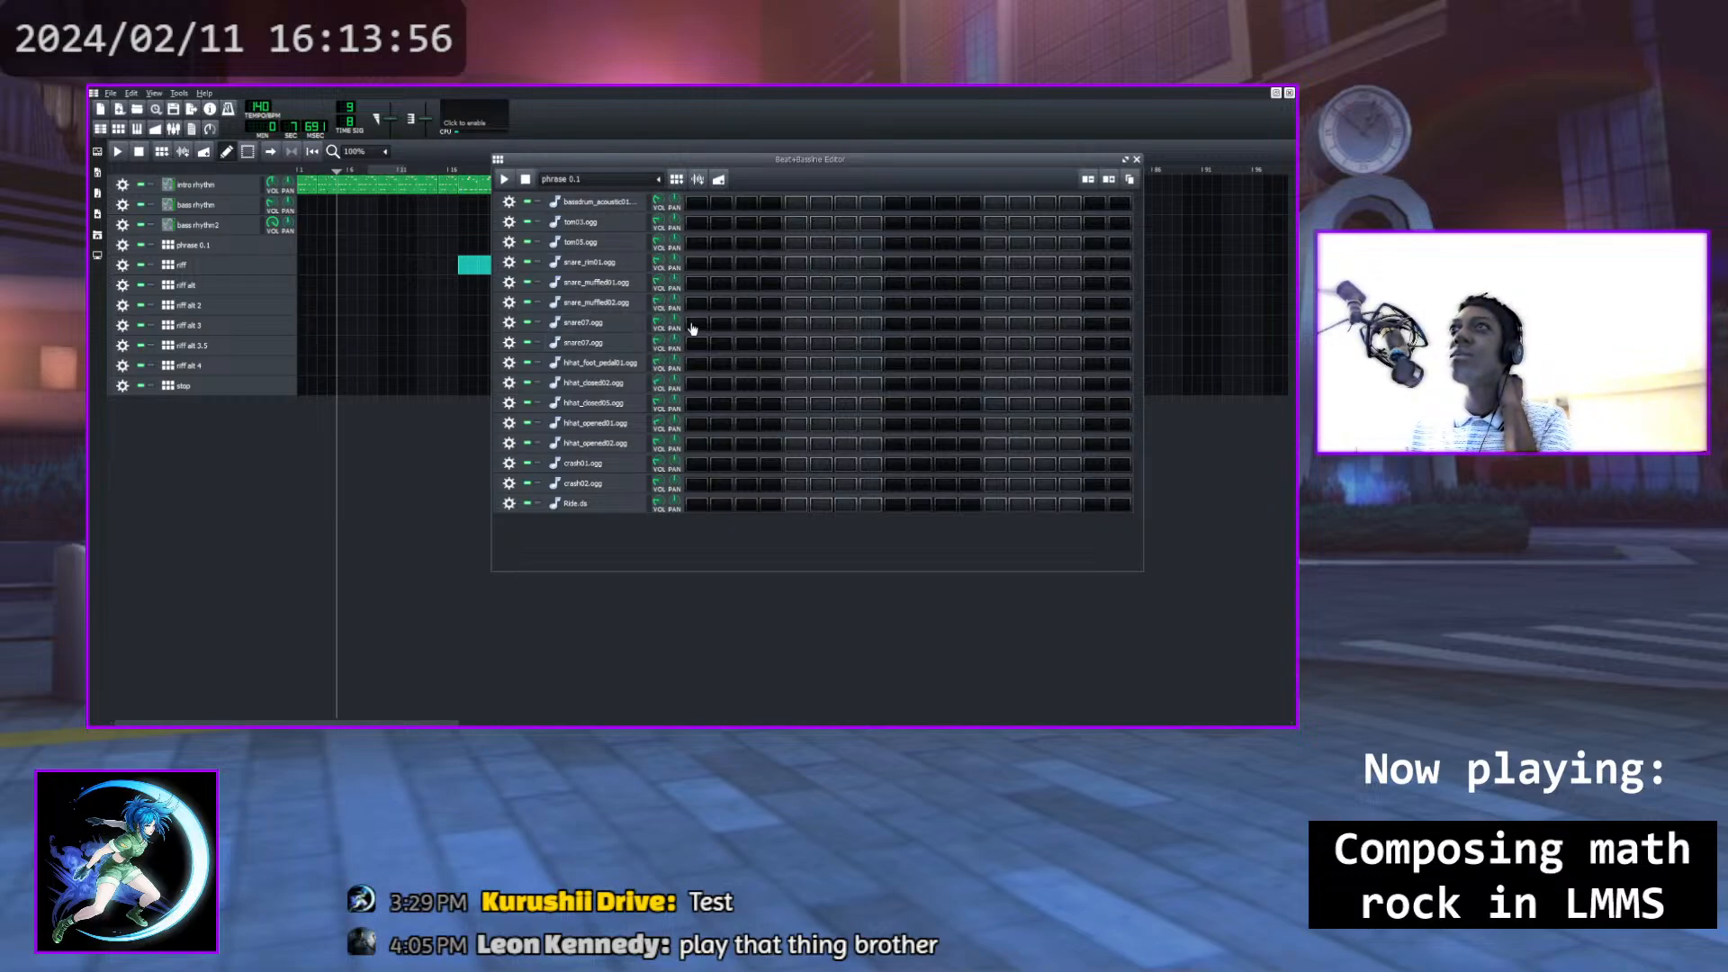
click(698, 385)
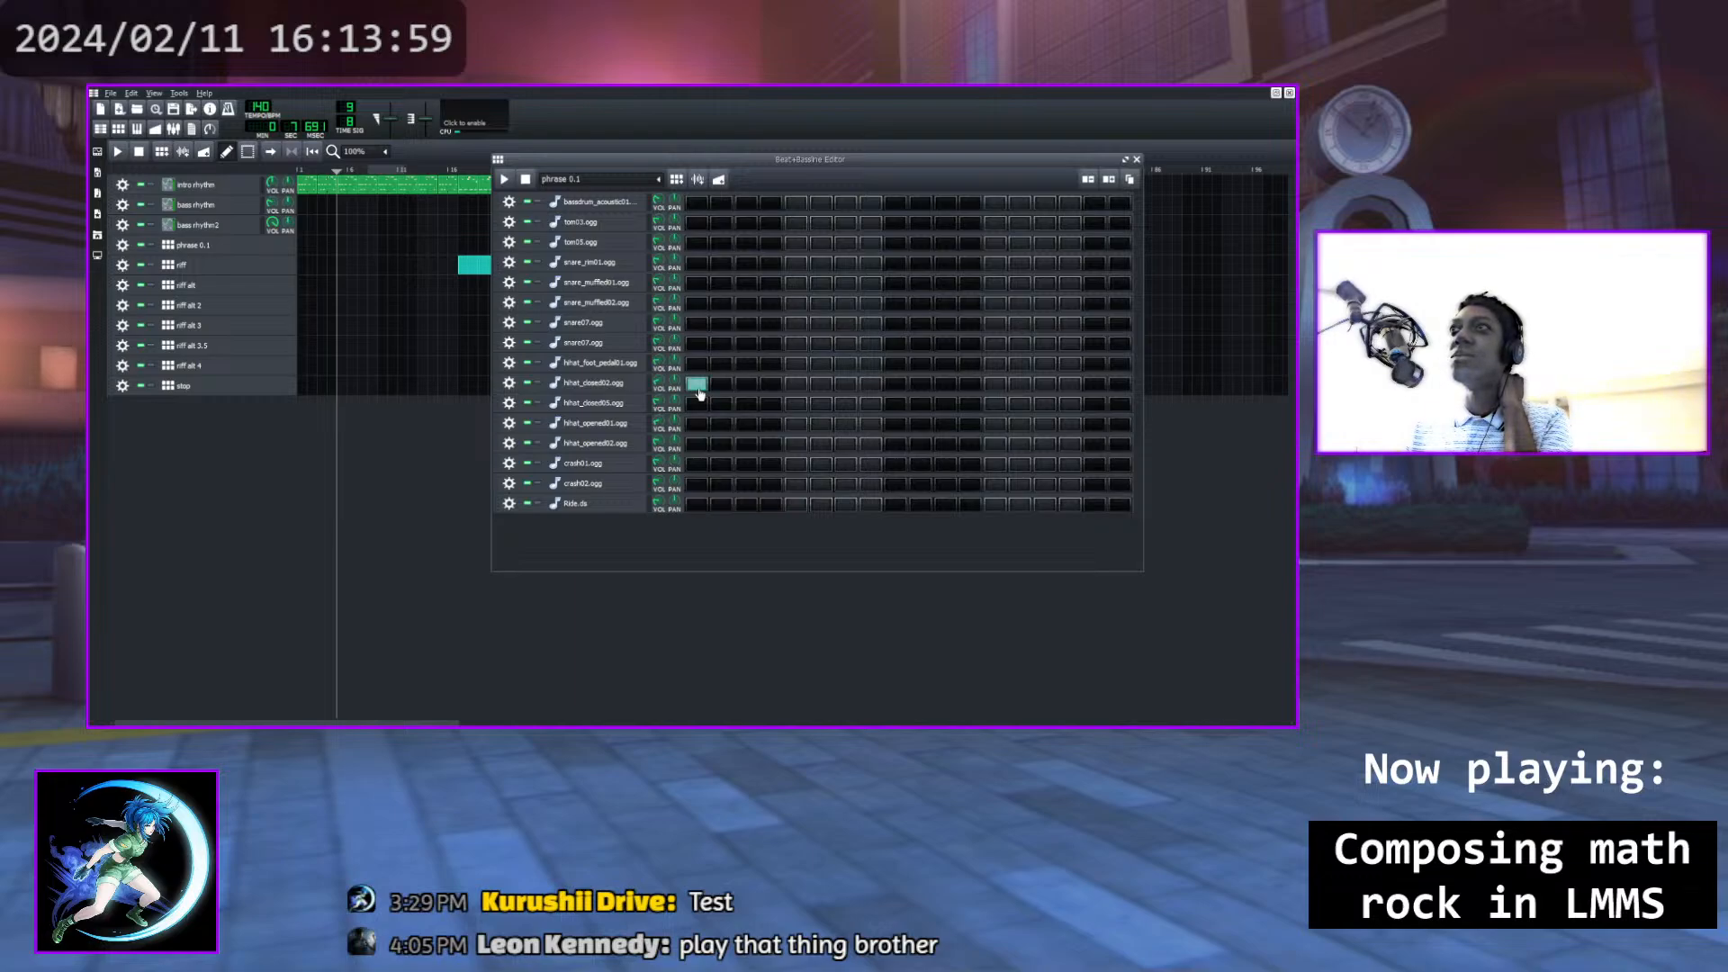
click(749, 385)
click(754, 387)
click(793, 385)
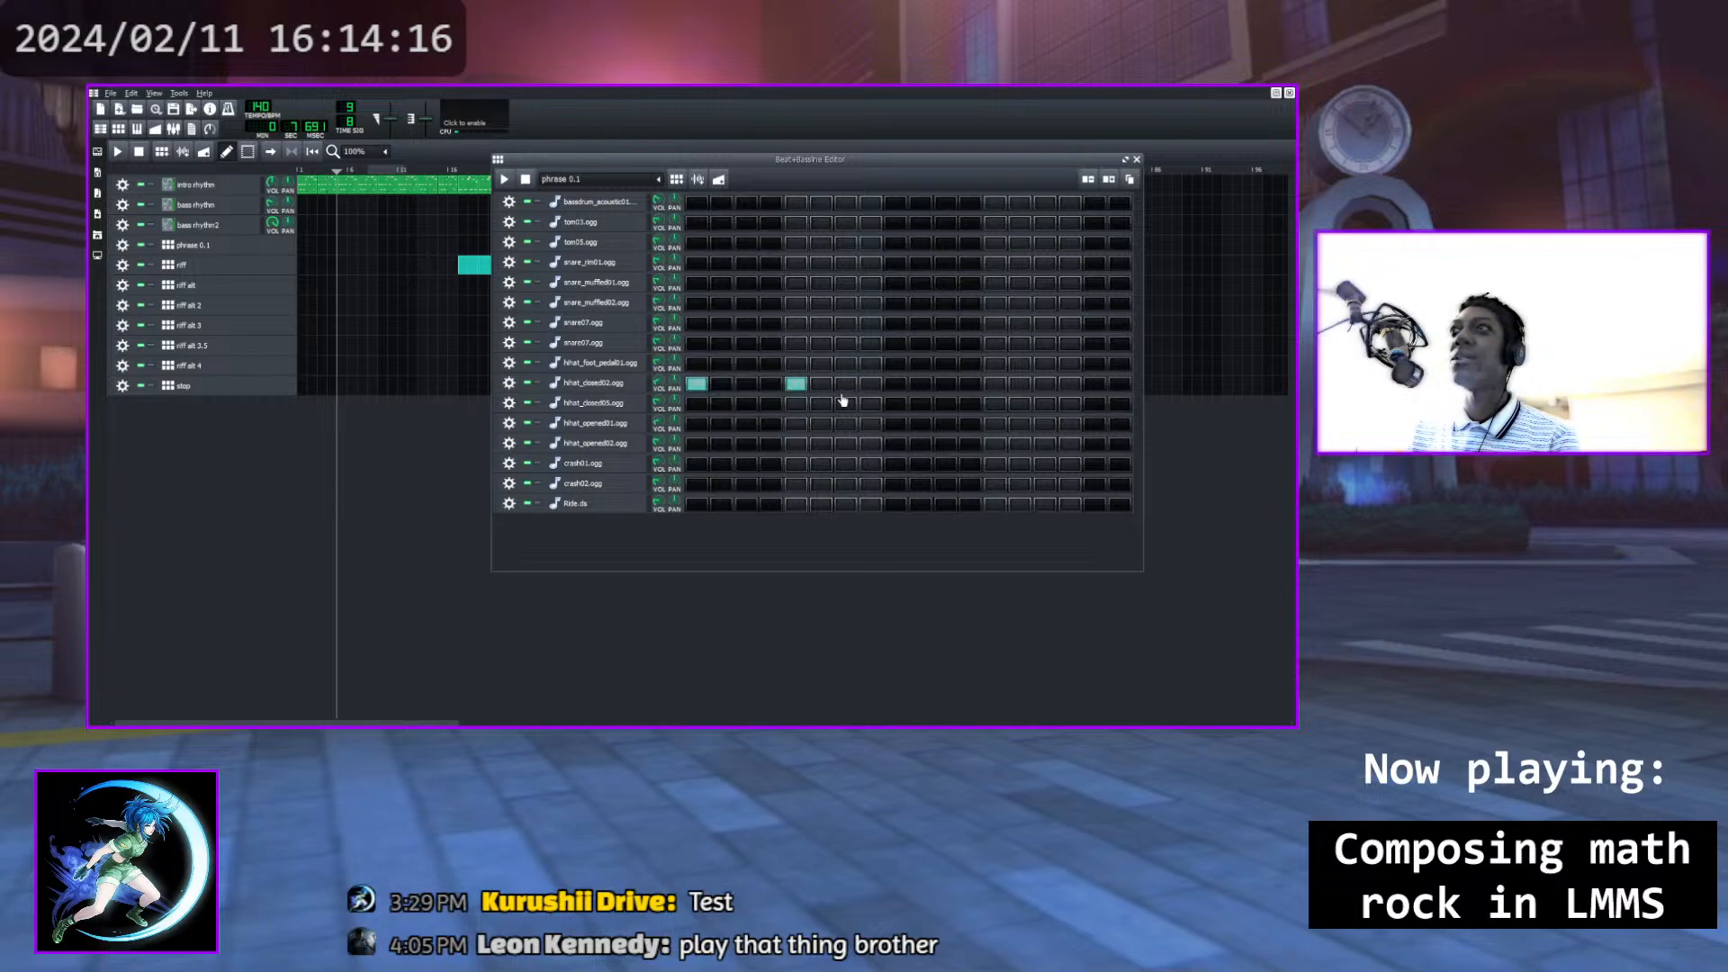
click(896, 387)
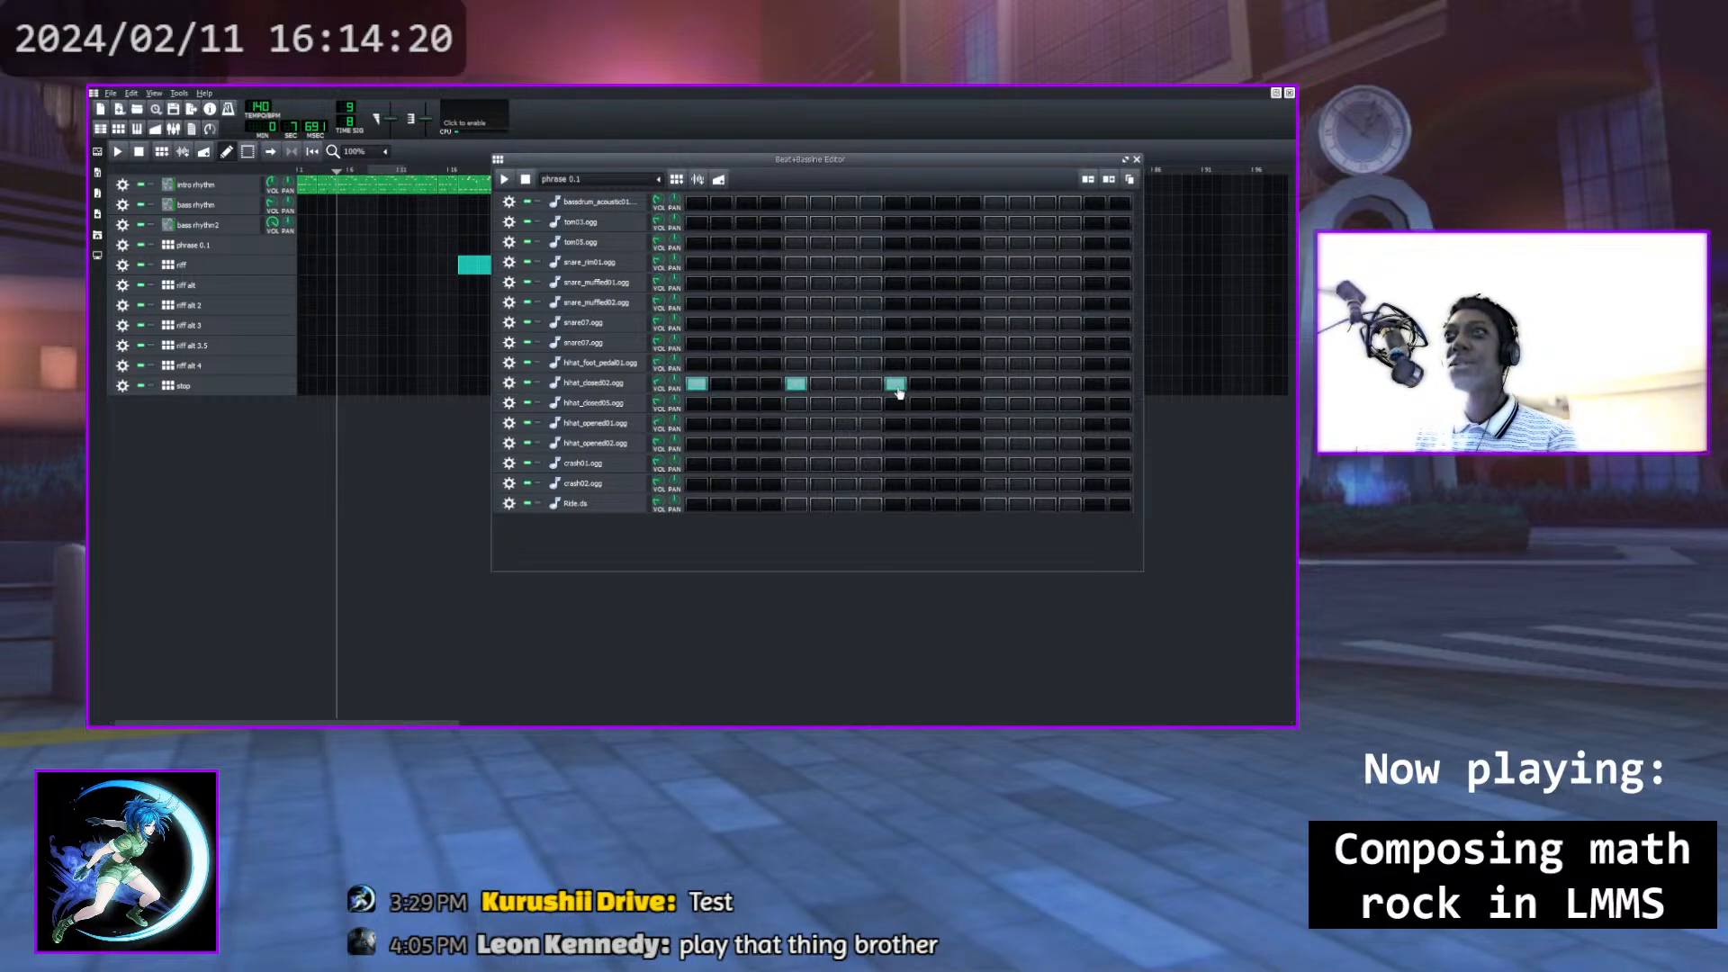
click(997, 387)
click(1093, 387)
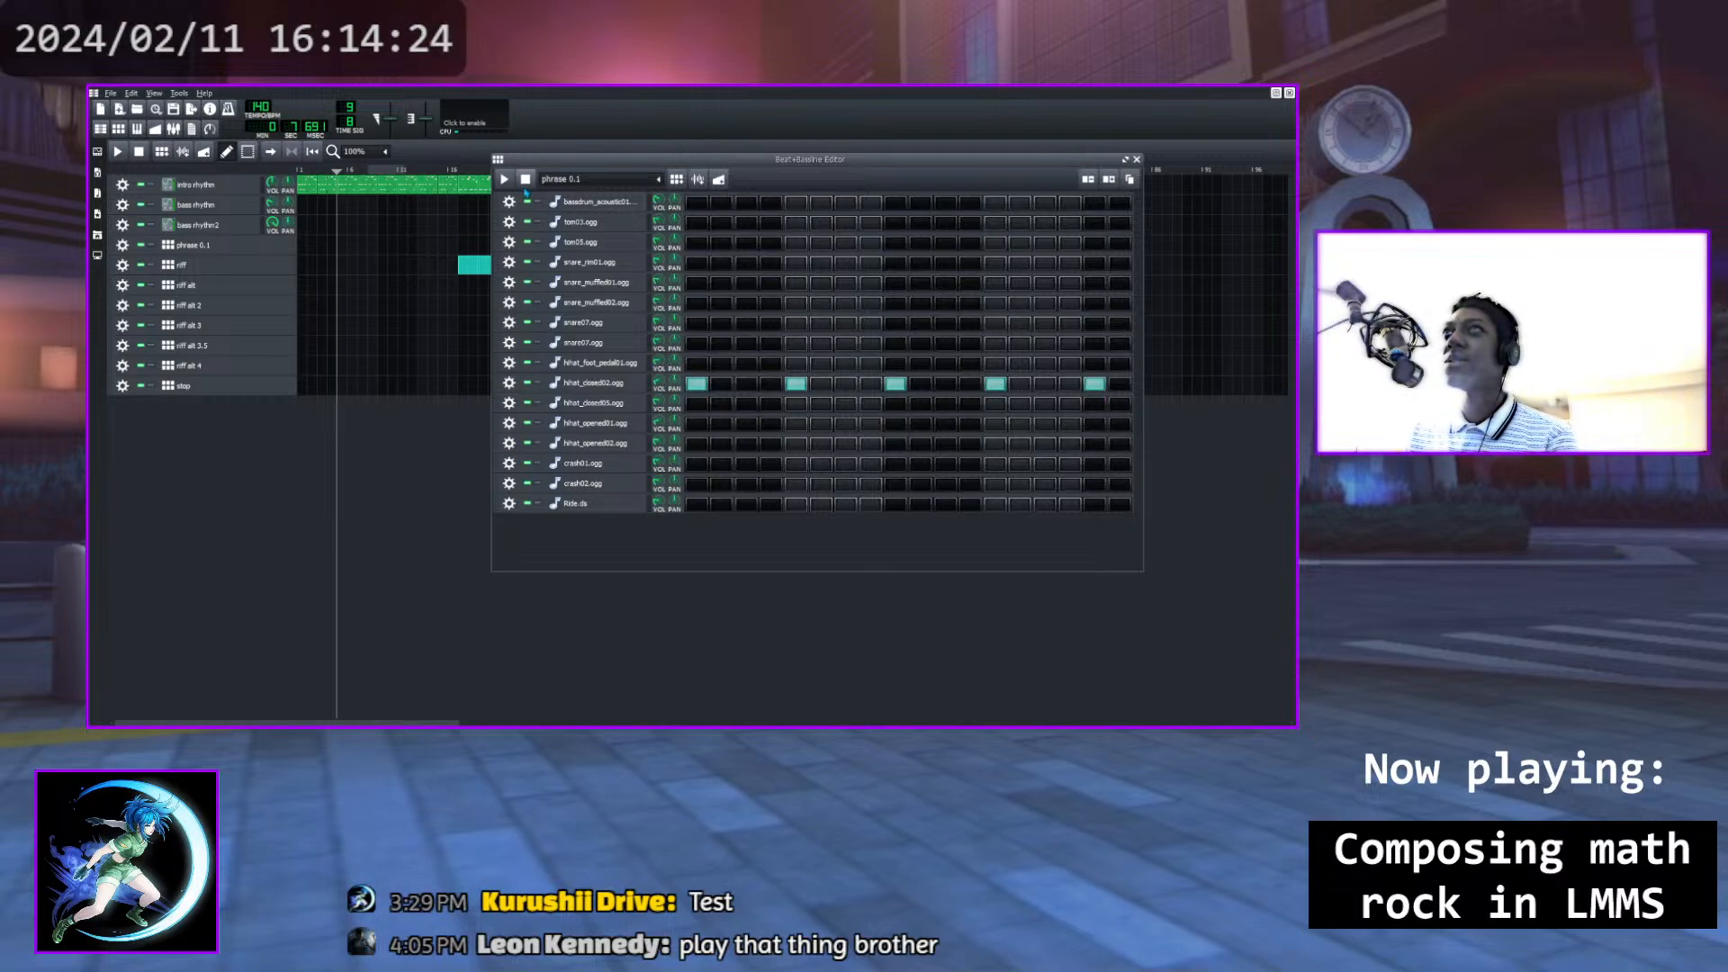
click(504, 179)
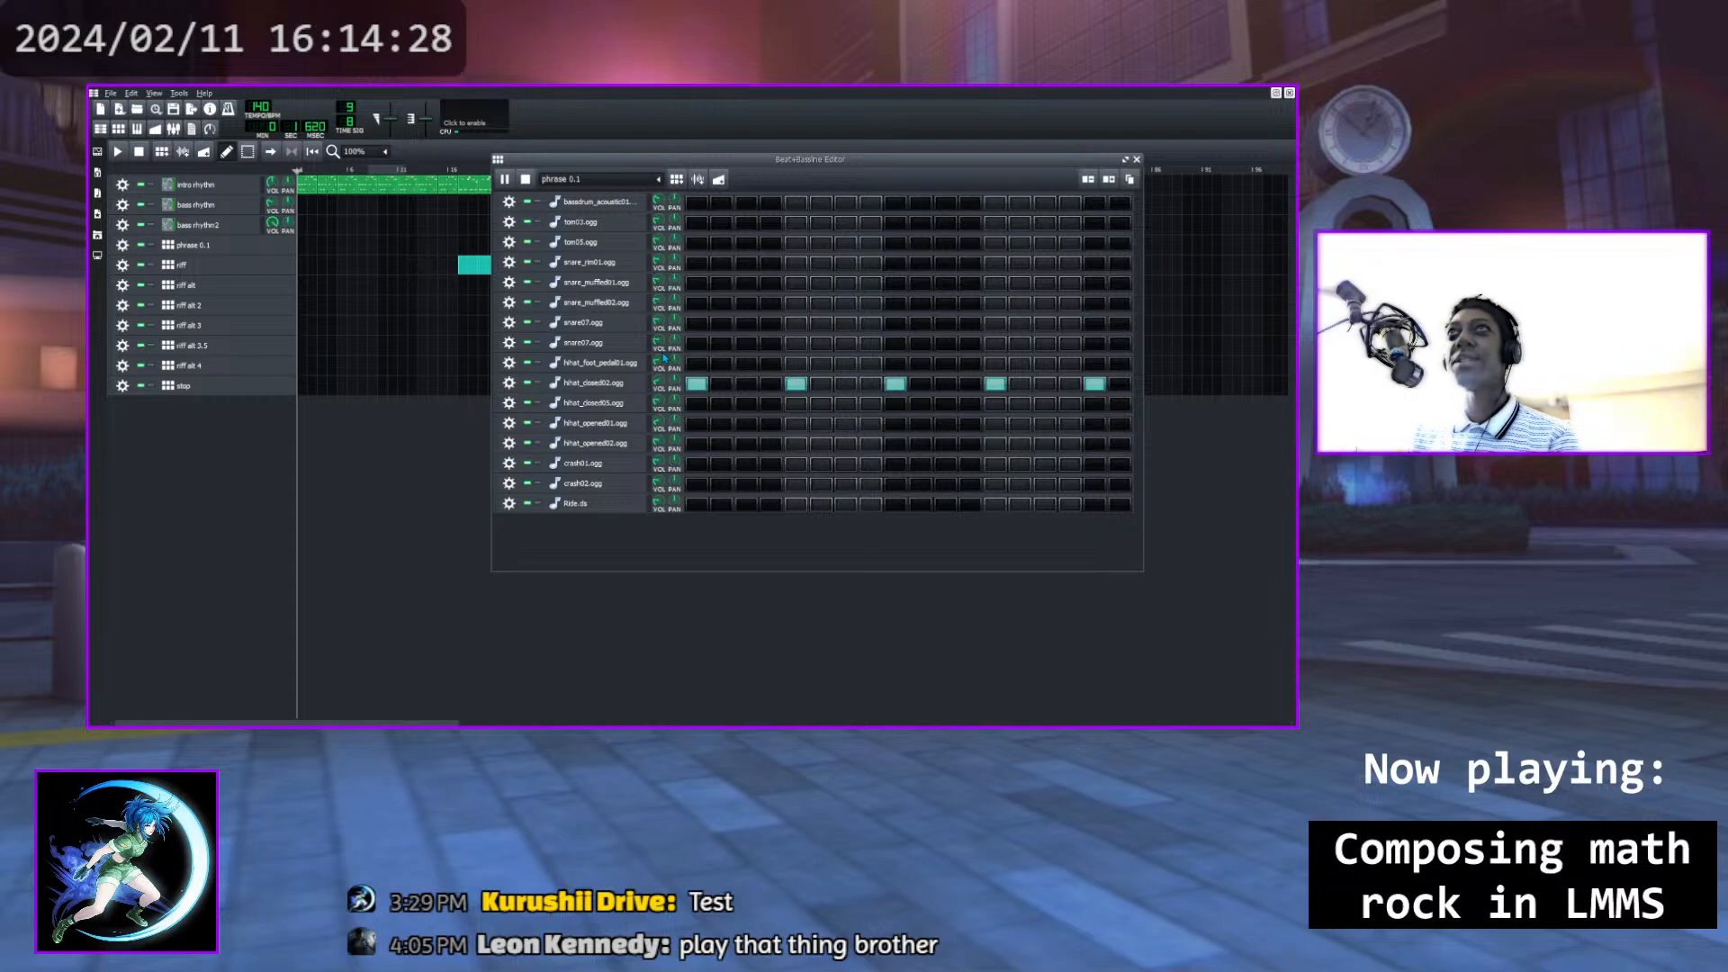
key(space)
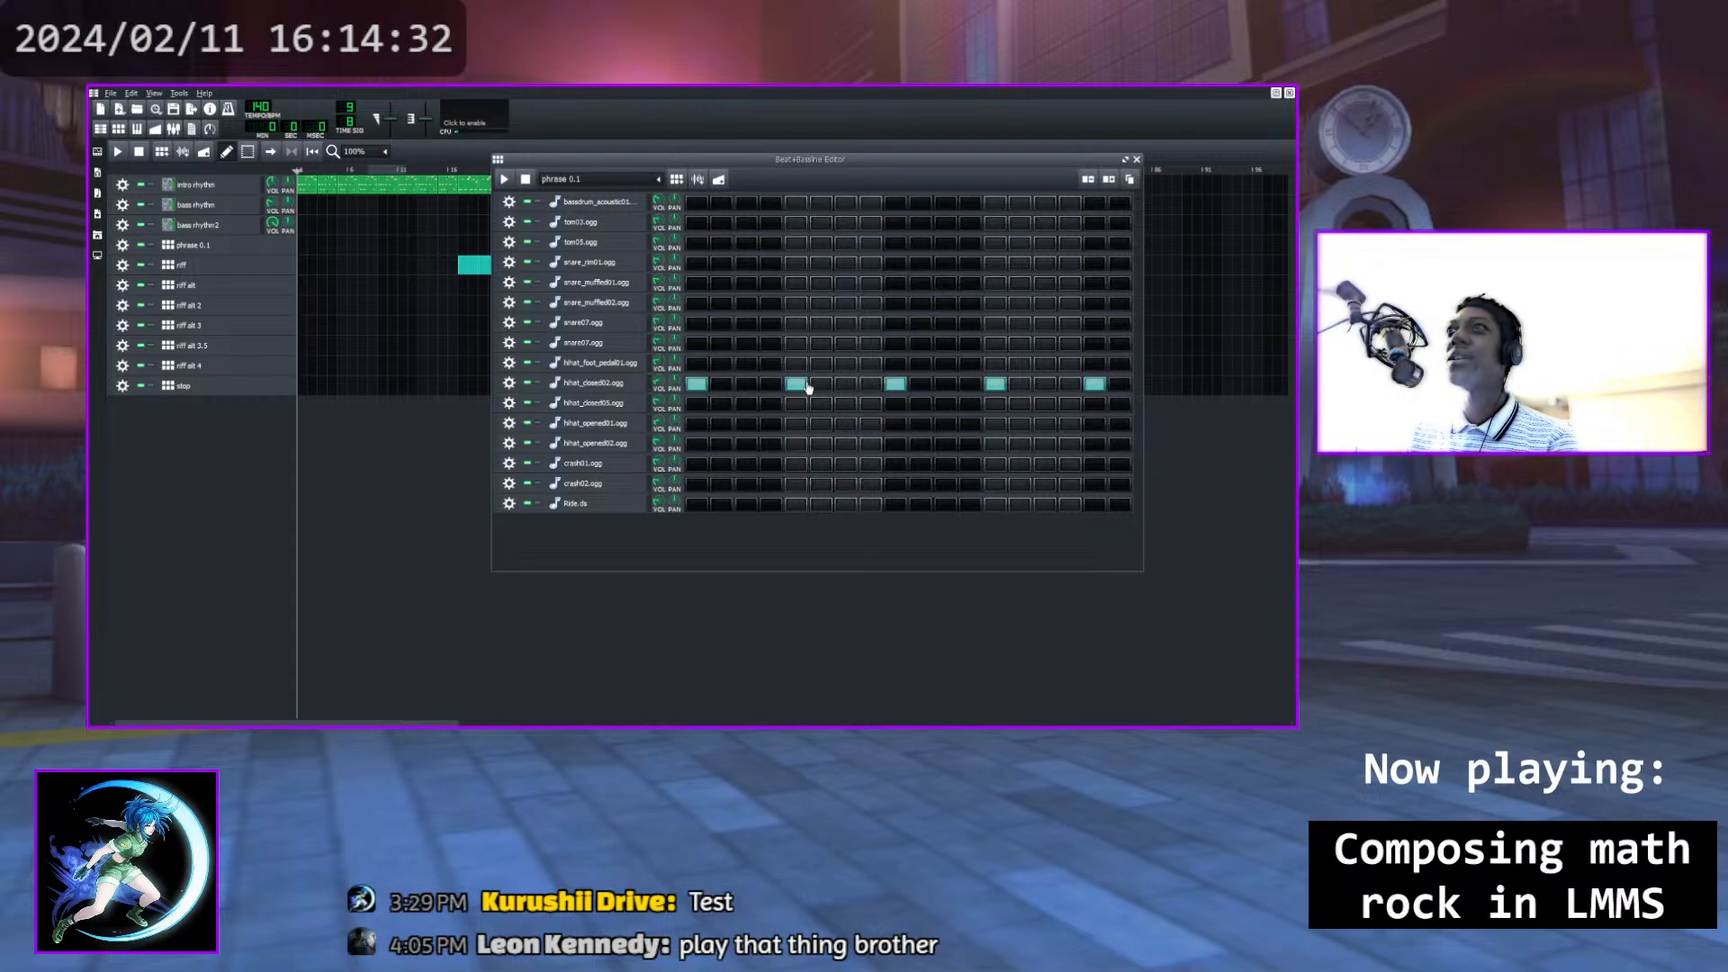
Extend phrase 0.1 to 36 steps, add hihat_closed02 hits on steps 21, 25, 29 and 33, and audition the result
click(1107, 180)
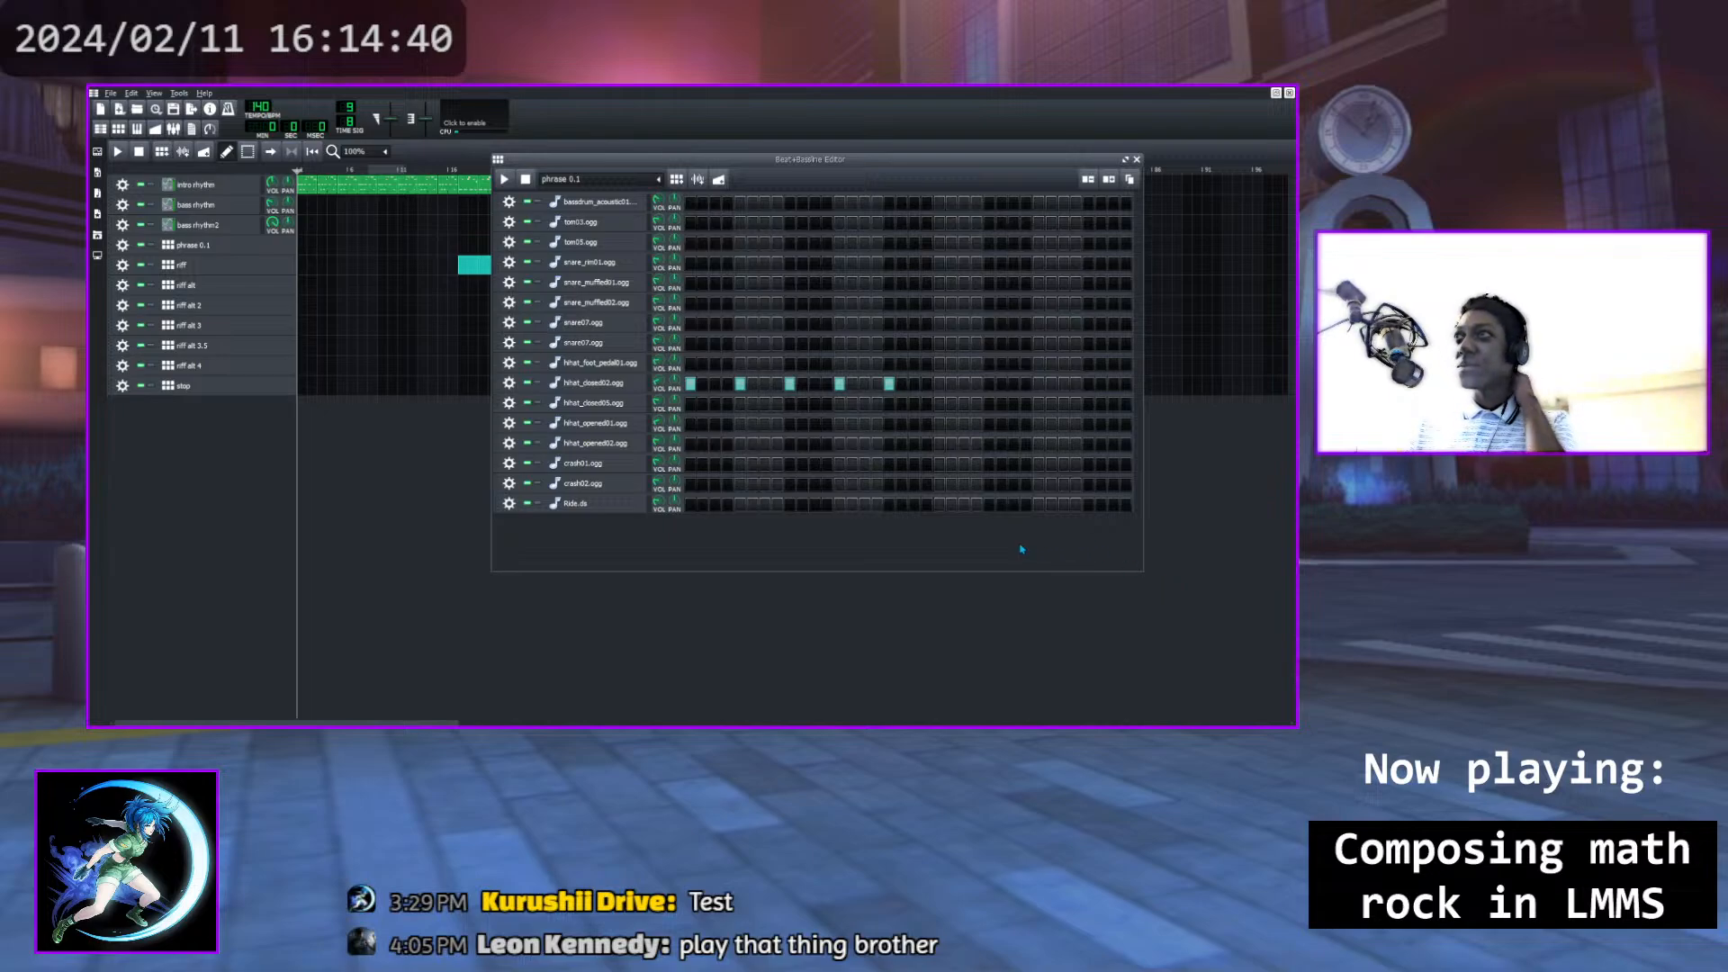
click(940, 385)
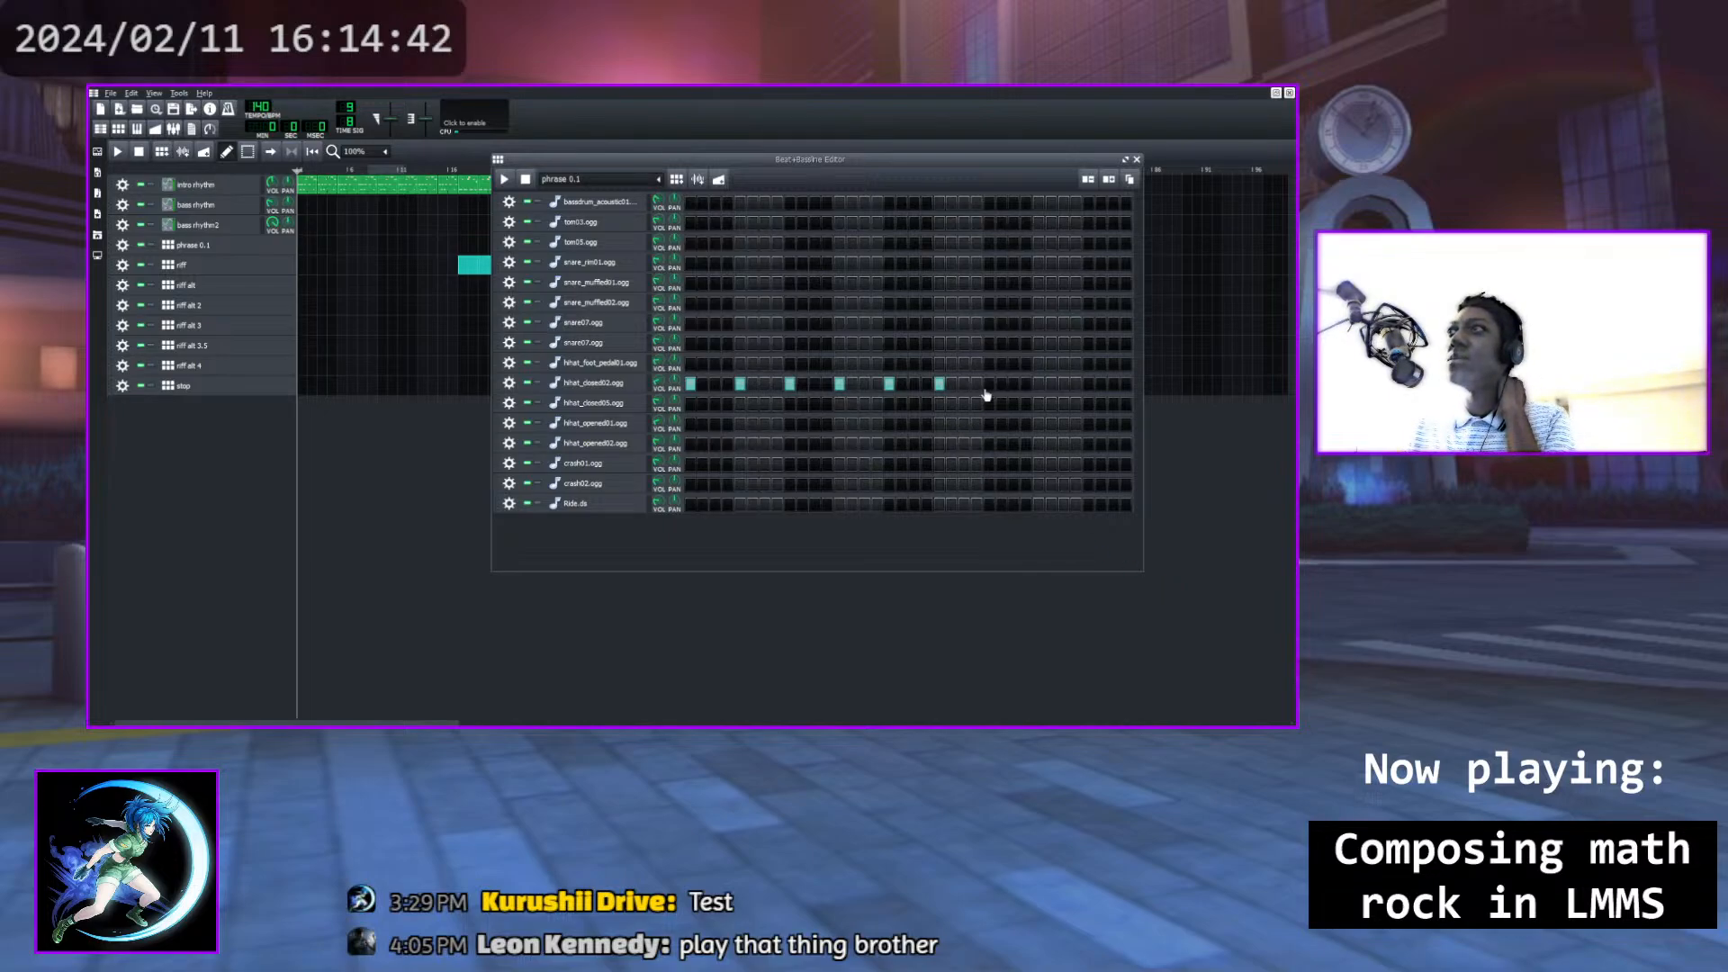
click(989, 384)
click(1038, 384)
click(1087, 384)
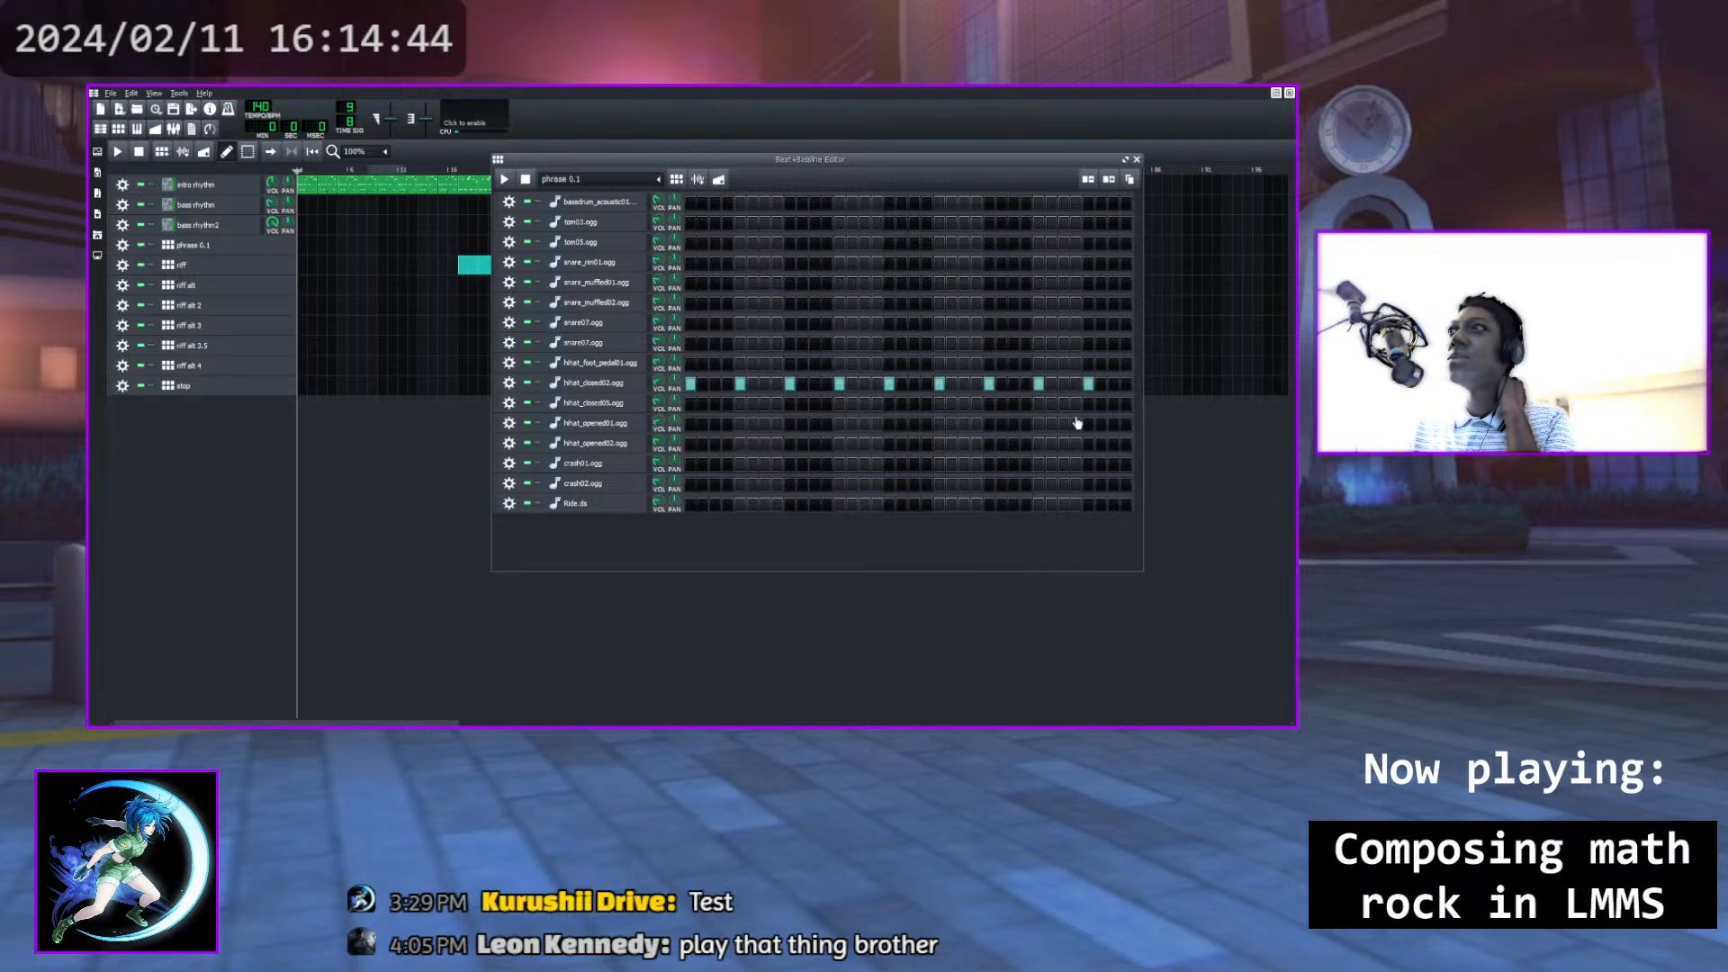
click(503, 178)
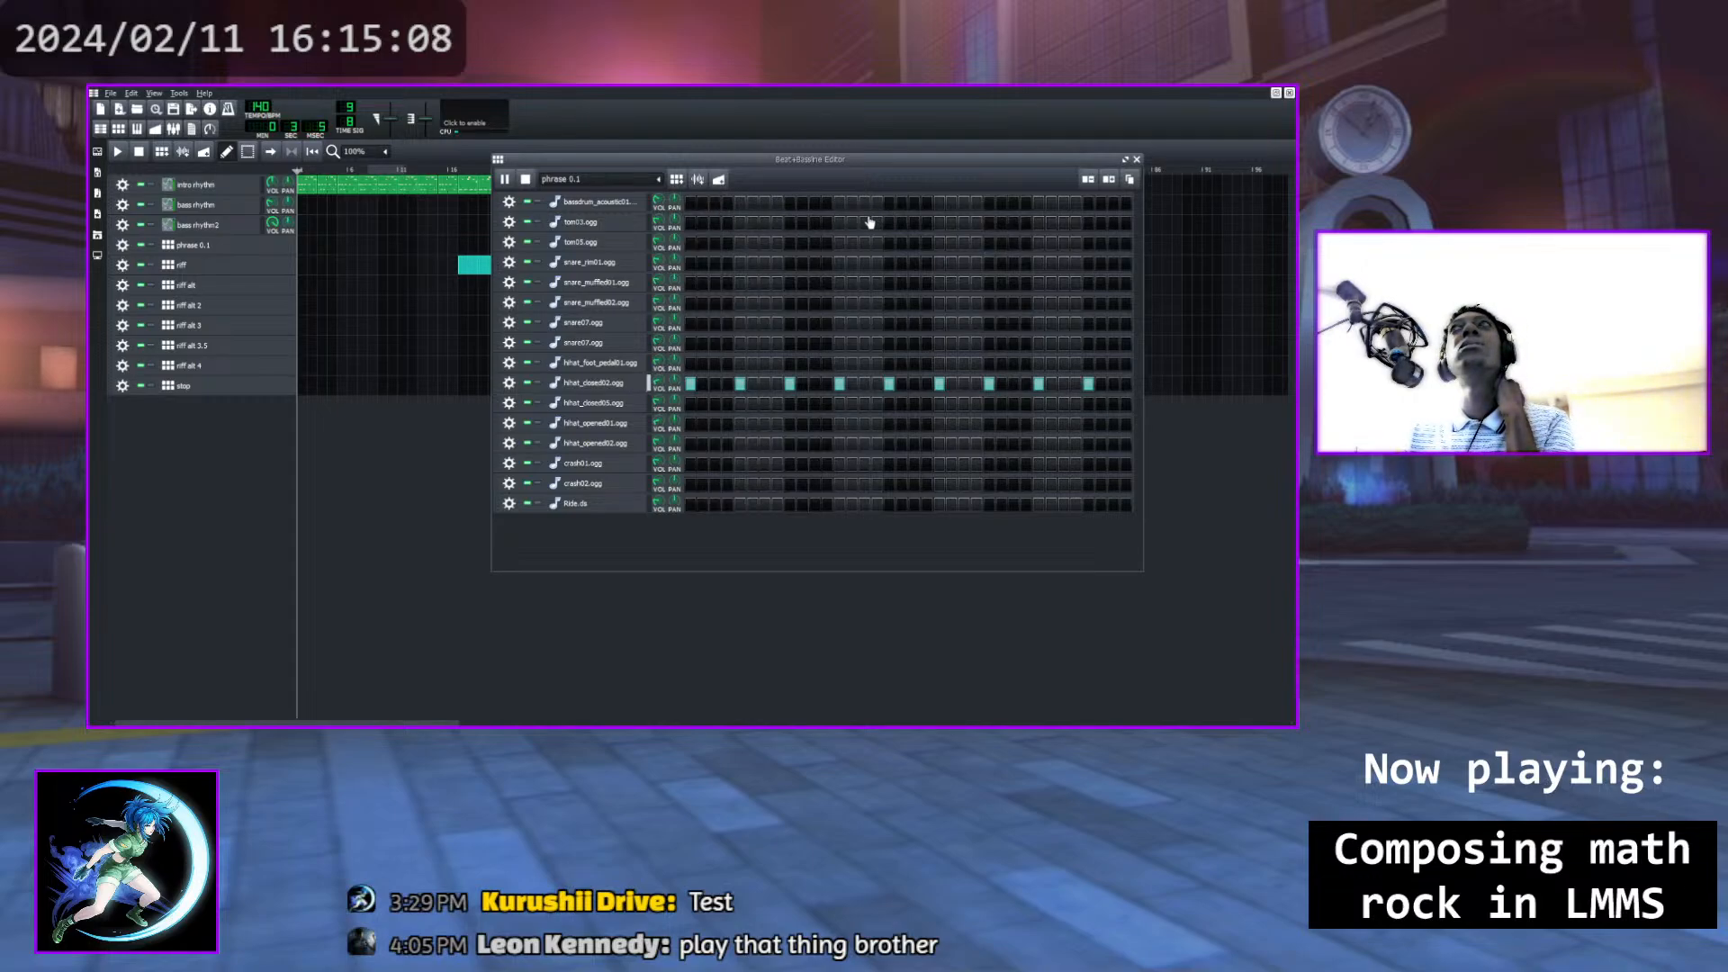
key(space)
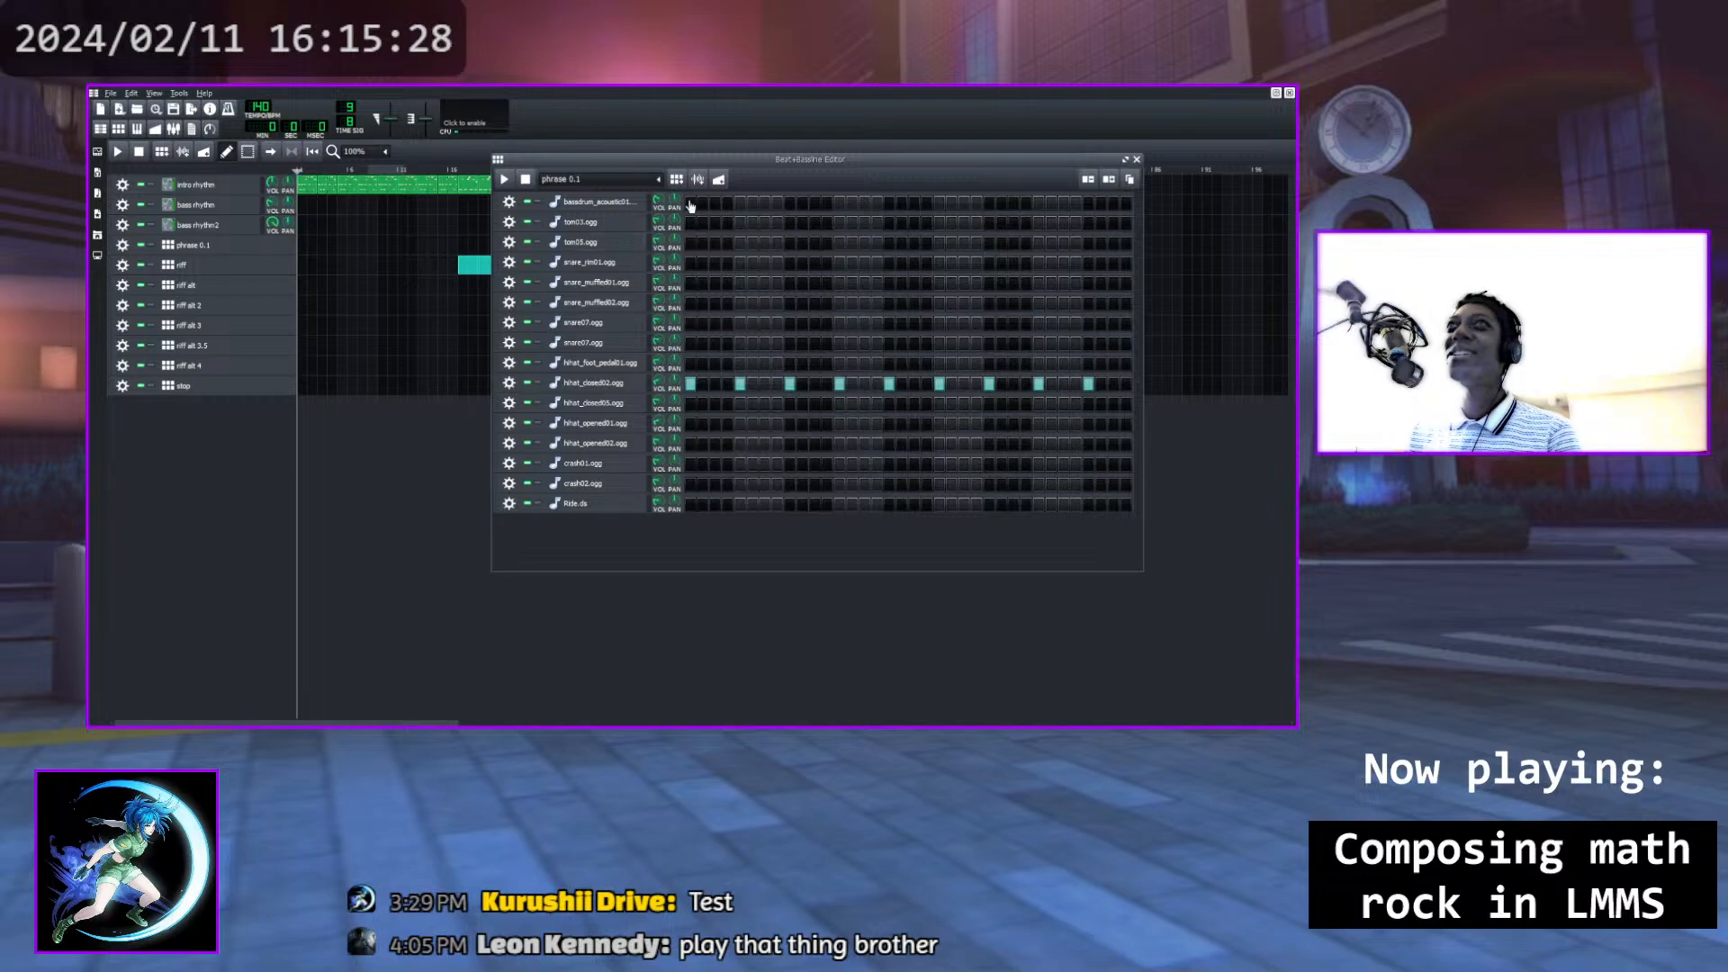
Close the pattern editor, place a phrase 0.1 clip at bar 5, and play the song from the start to check it
click(1136, 159)
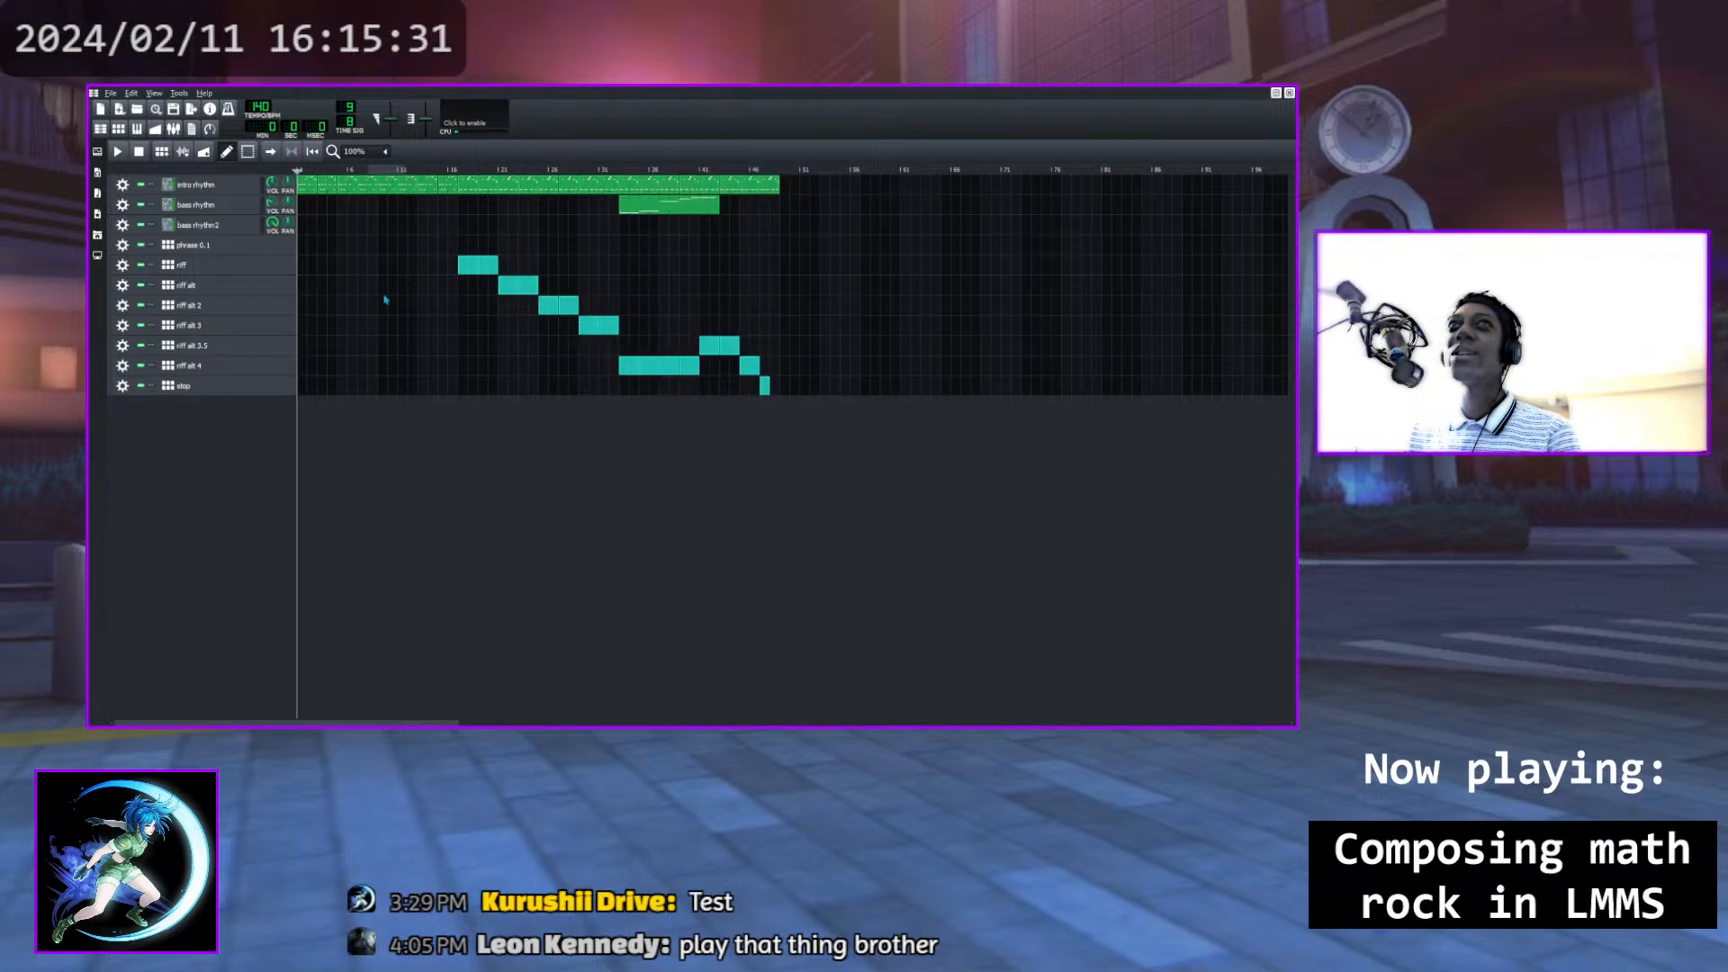
click(342, 251)
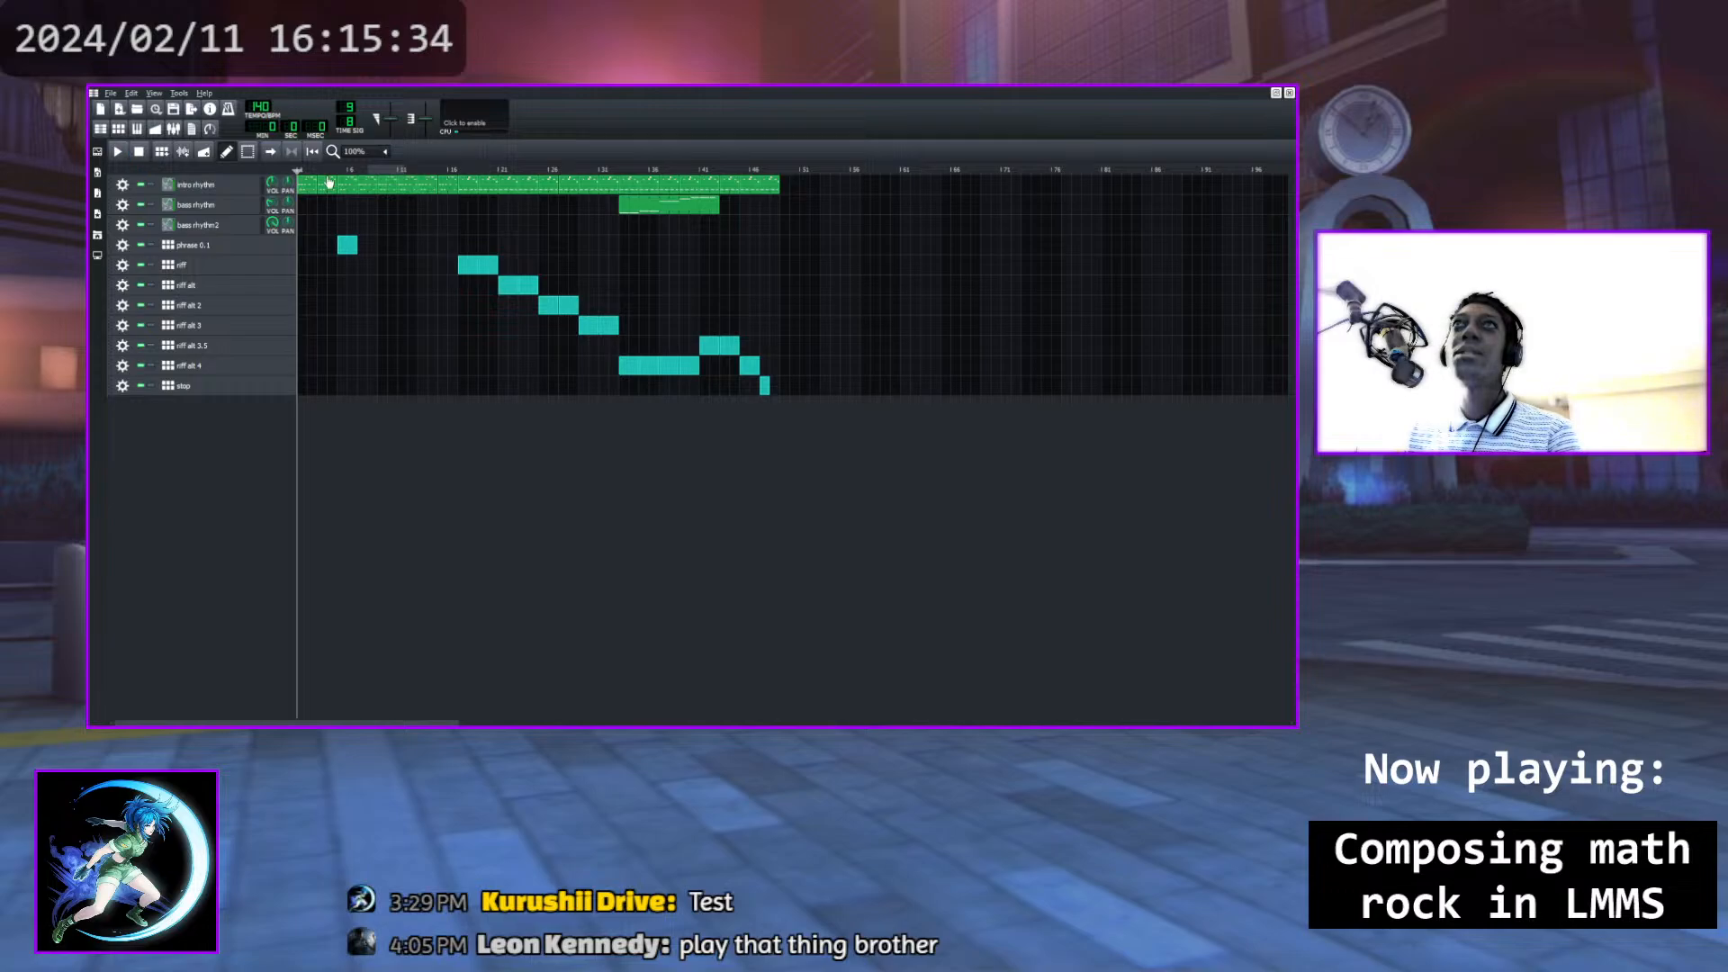
click(117, 151)
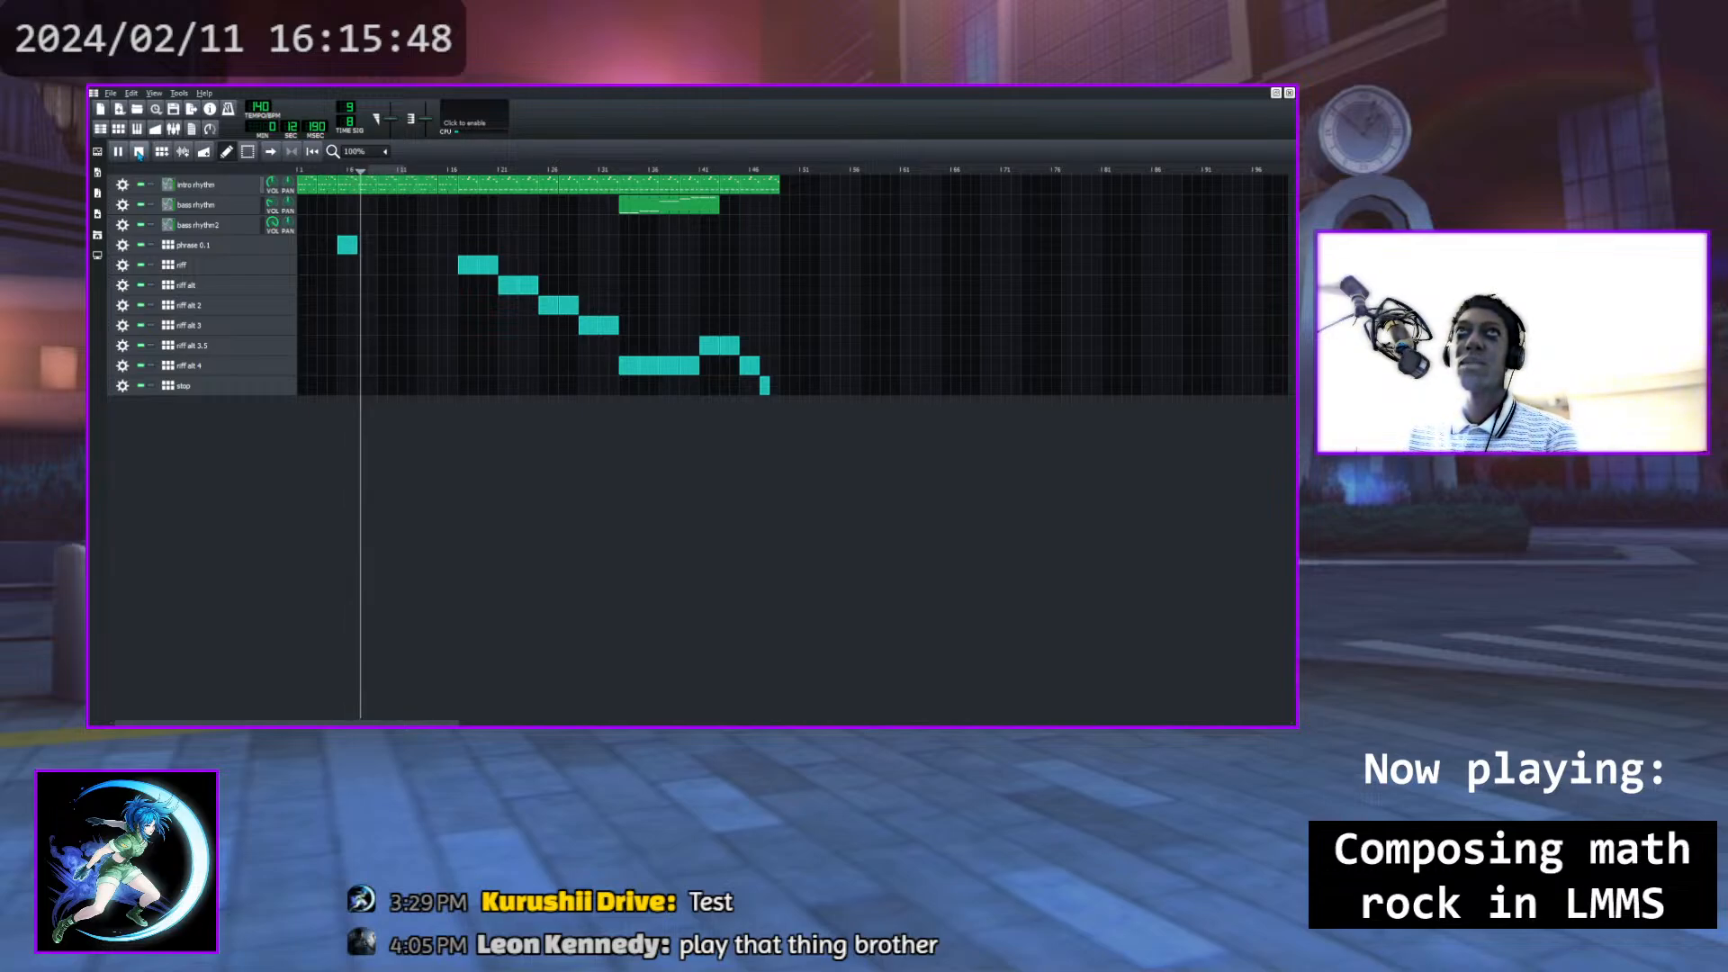
click(136, 153)
Move the playhead to bar 7 and place a second phrase 0.1 clip there, directly after the first one
click(359, 170)
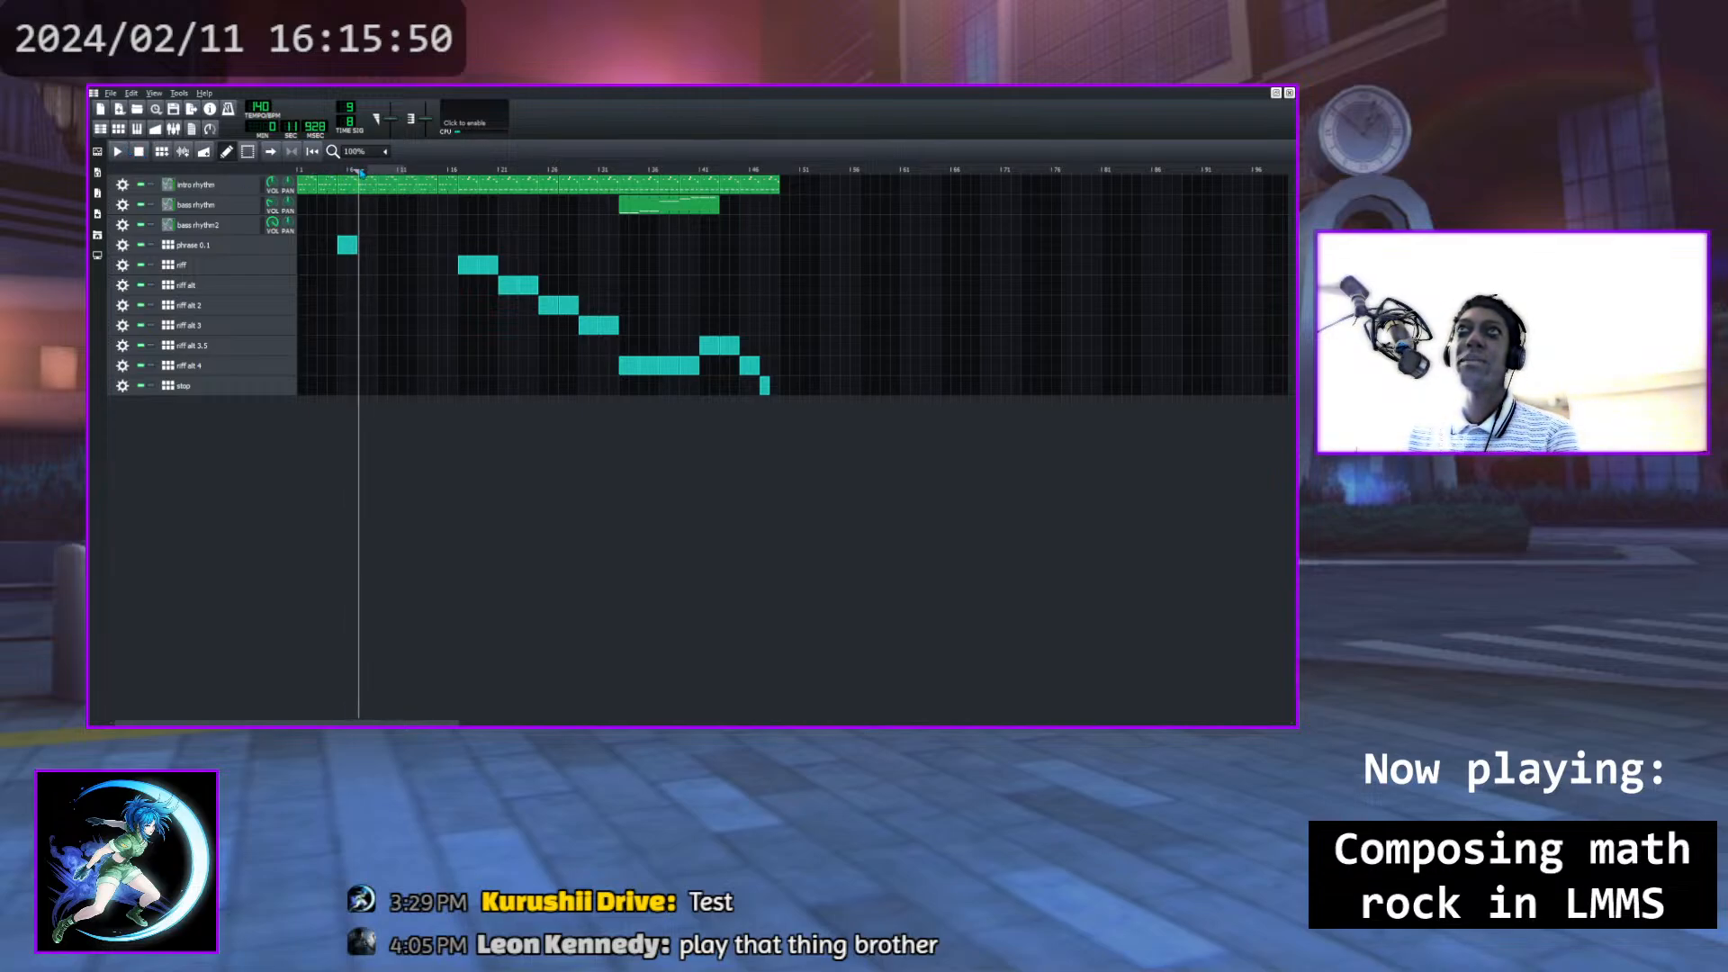
click(356, 171)
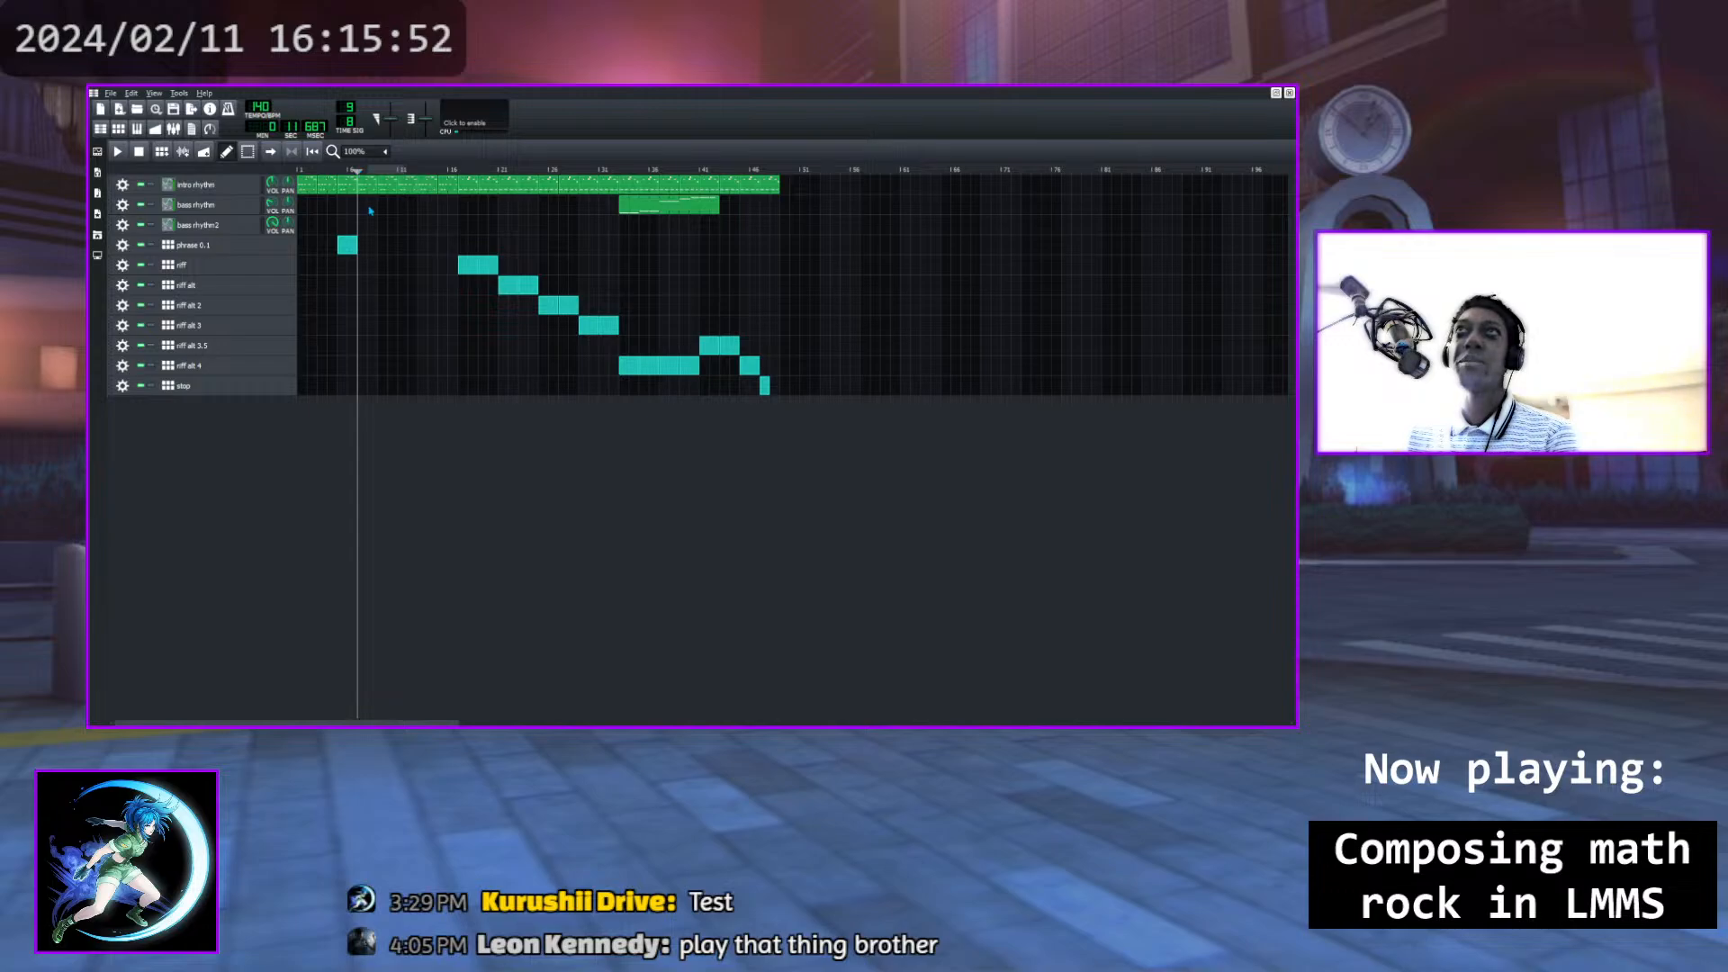
click(370, 248)
drag(373, 246, 367, 250)
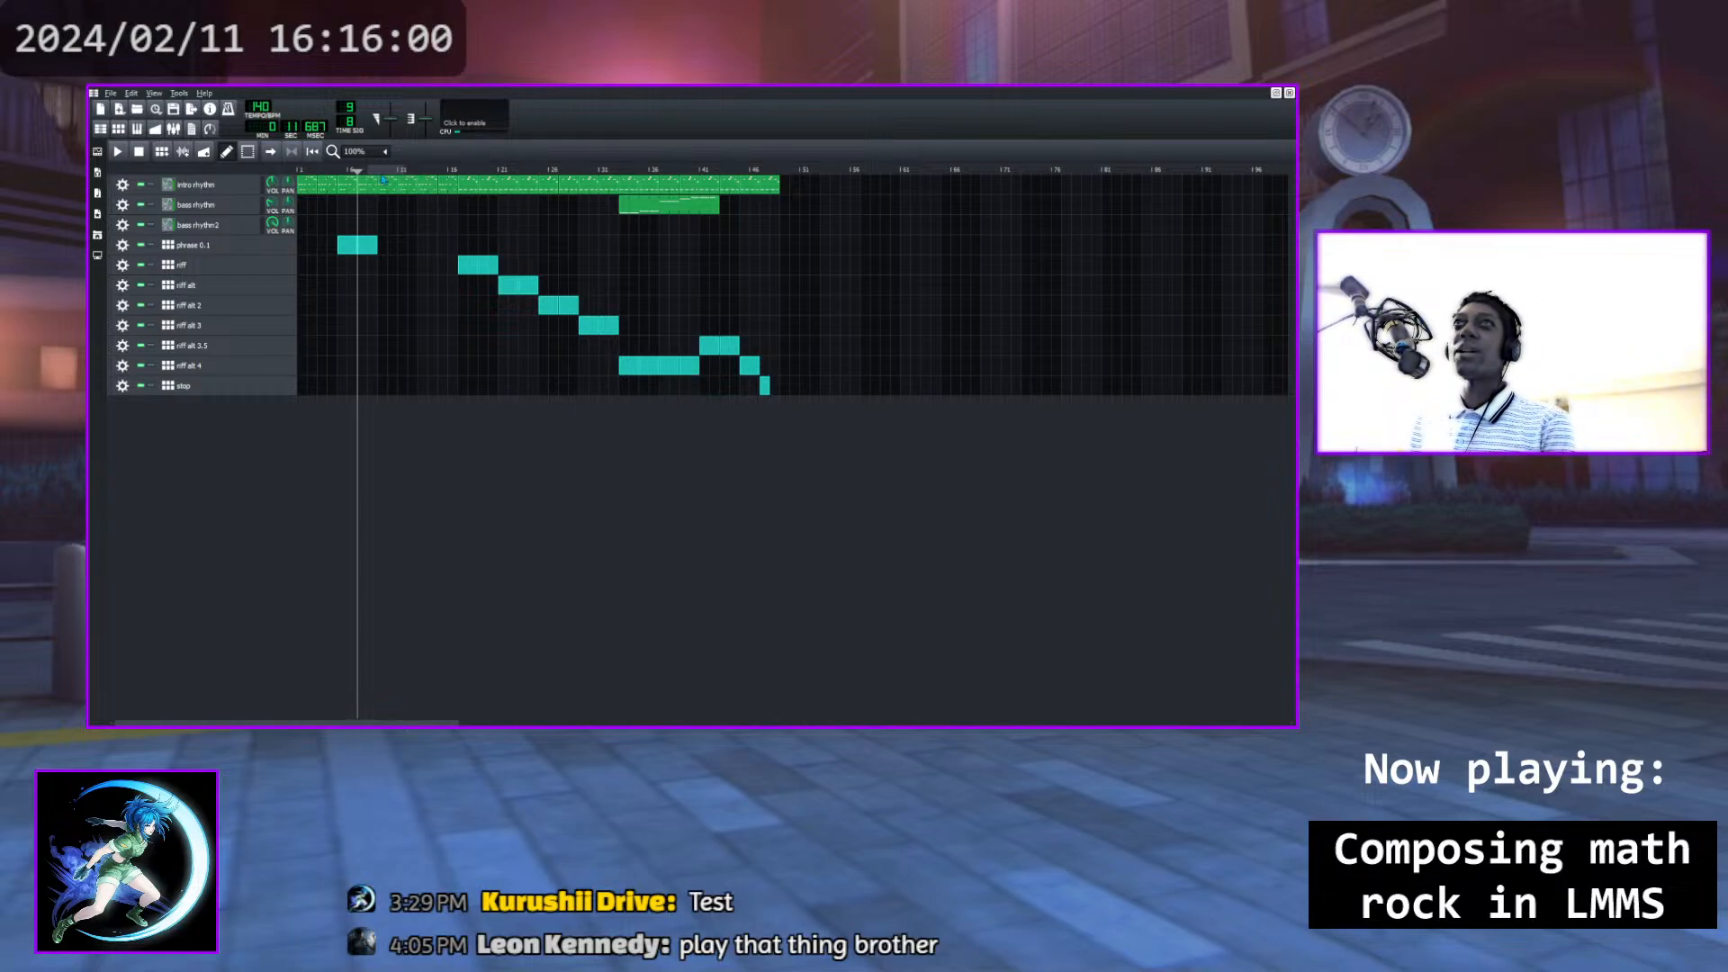
Replay the song from around bar 5, stop, and cut phrase 0.1 back to bars 5 and 6 only
drag(357, 173, 332, 173)
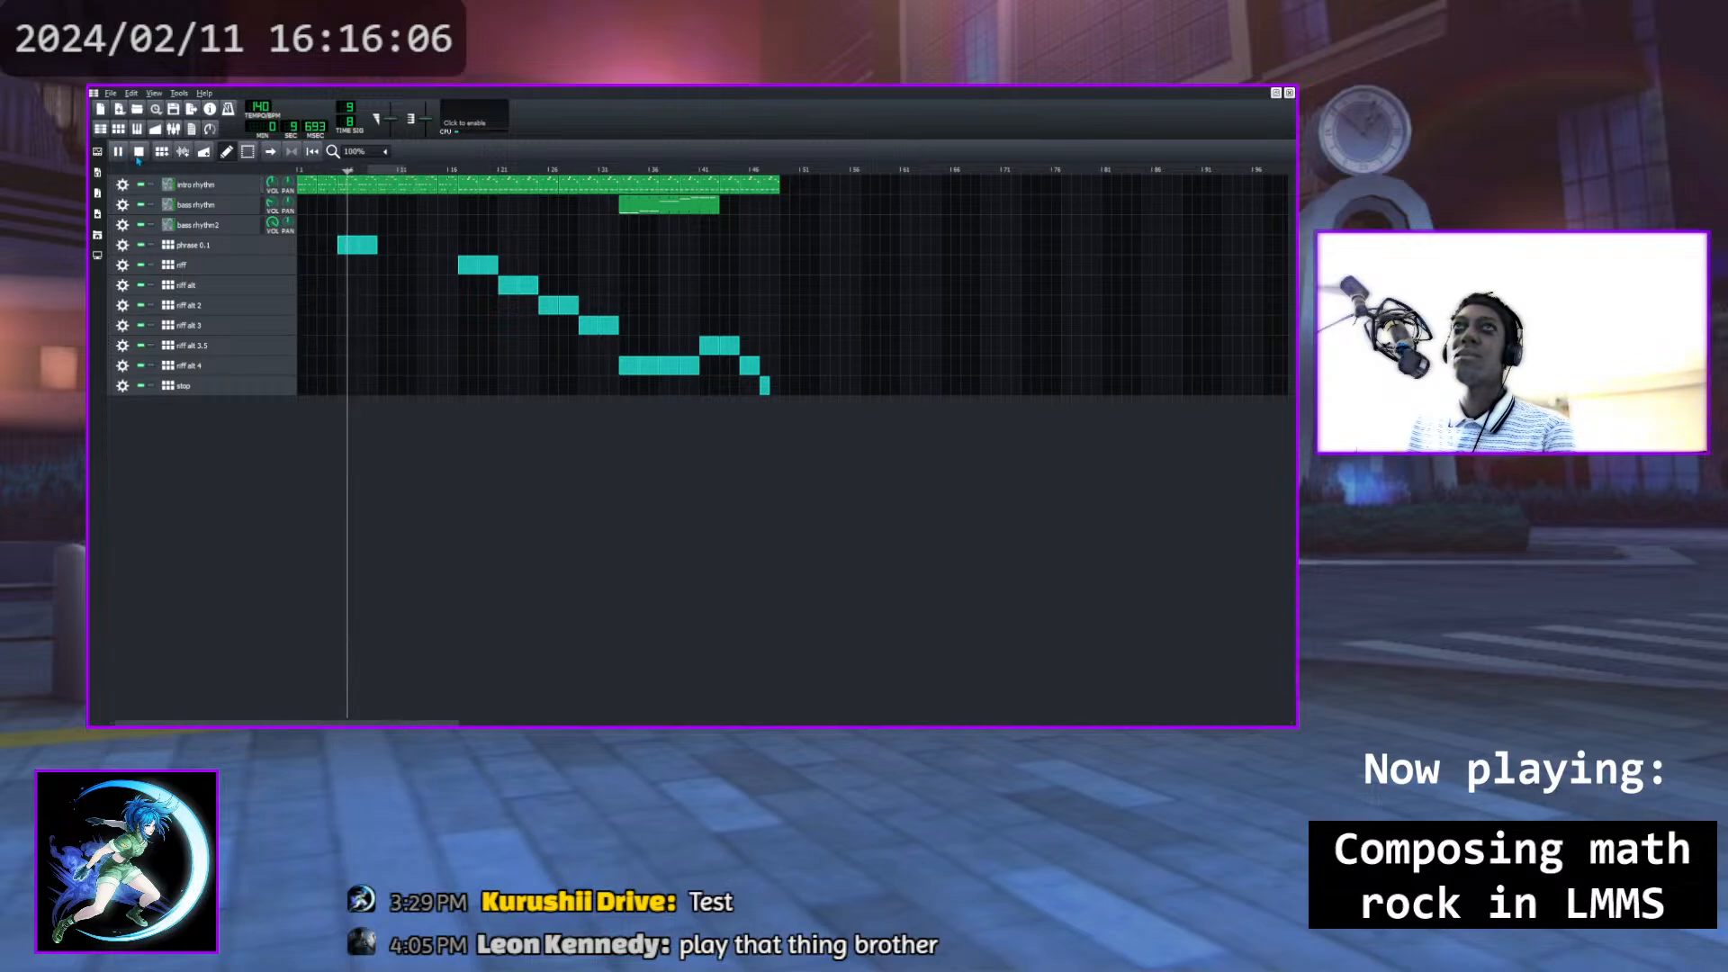
click(137, 152)
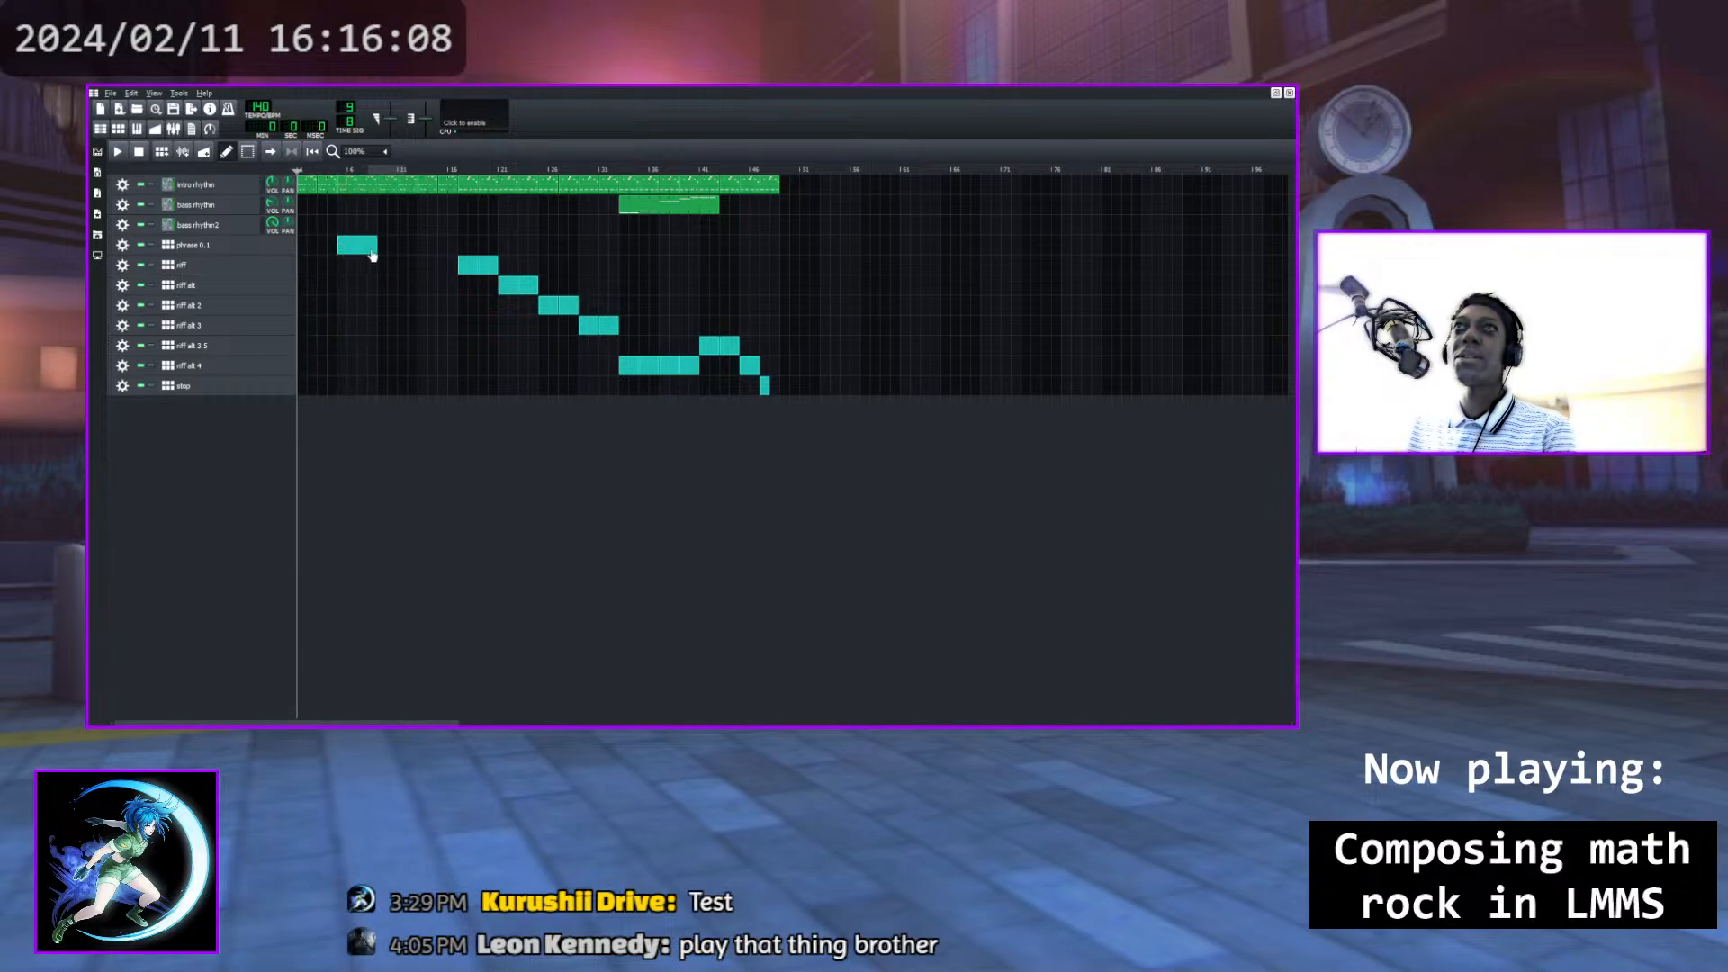
drag(370, 255, 357, 255)
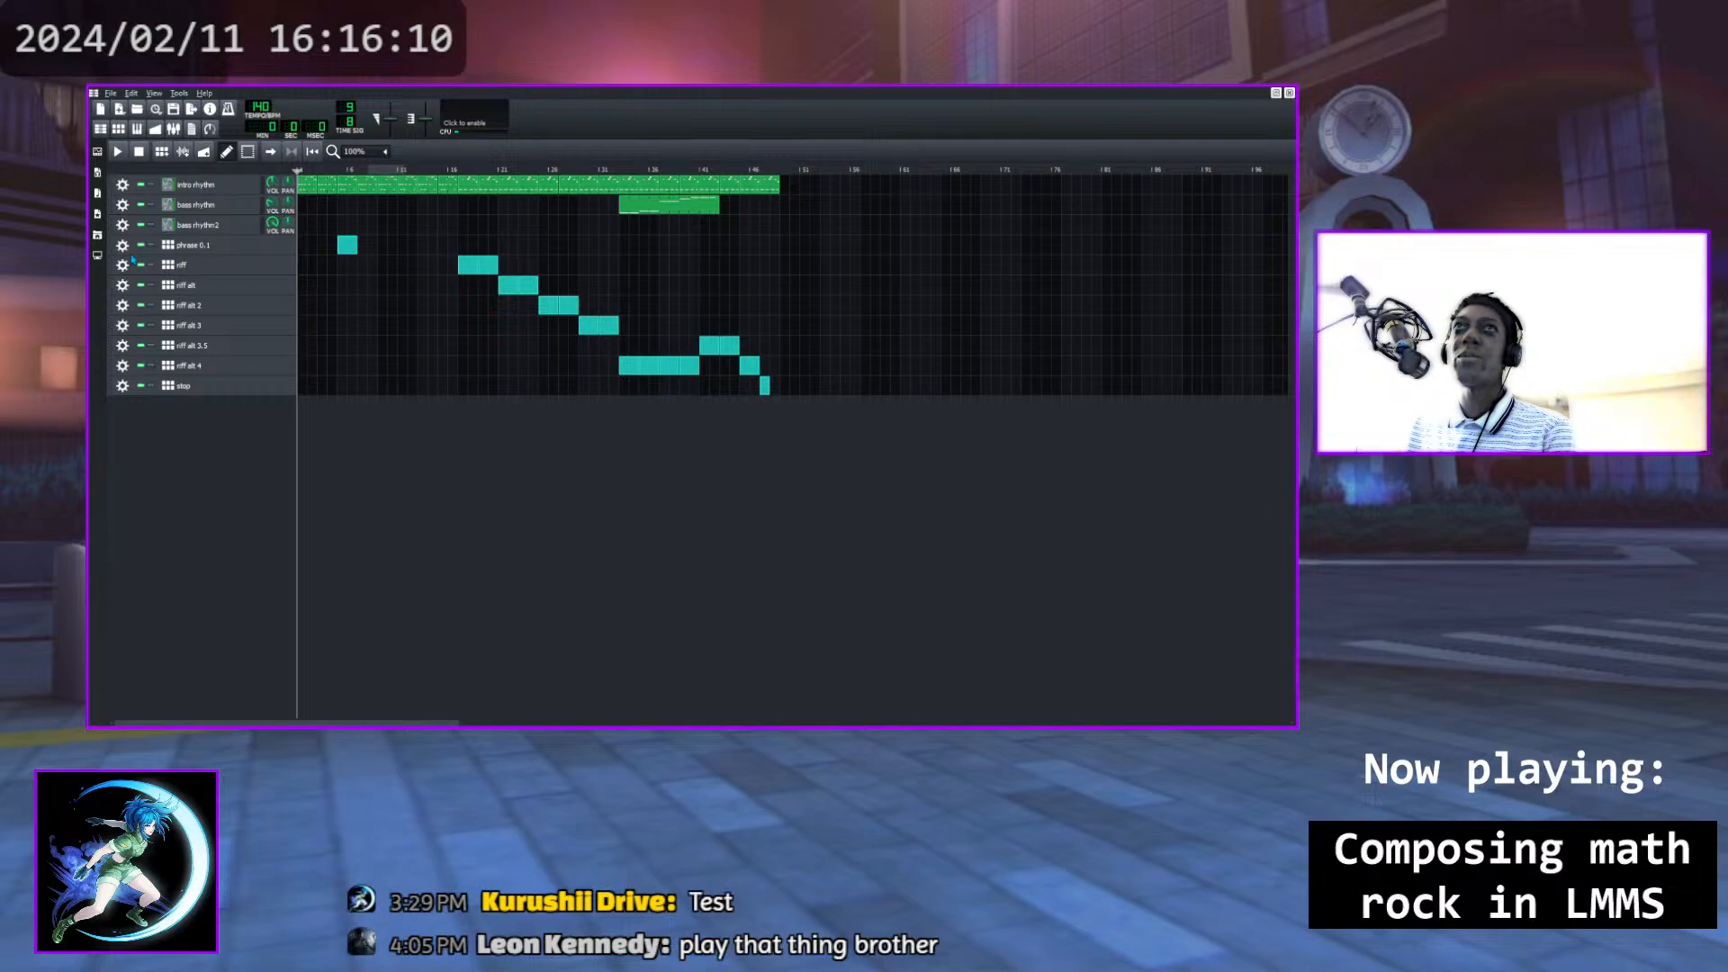
Clone the phrase 0.1 track and rename the copy to phrase 0.2
click(162, 273)
double_click(223, 269)
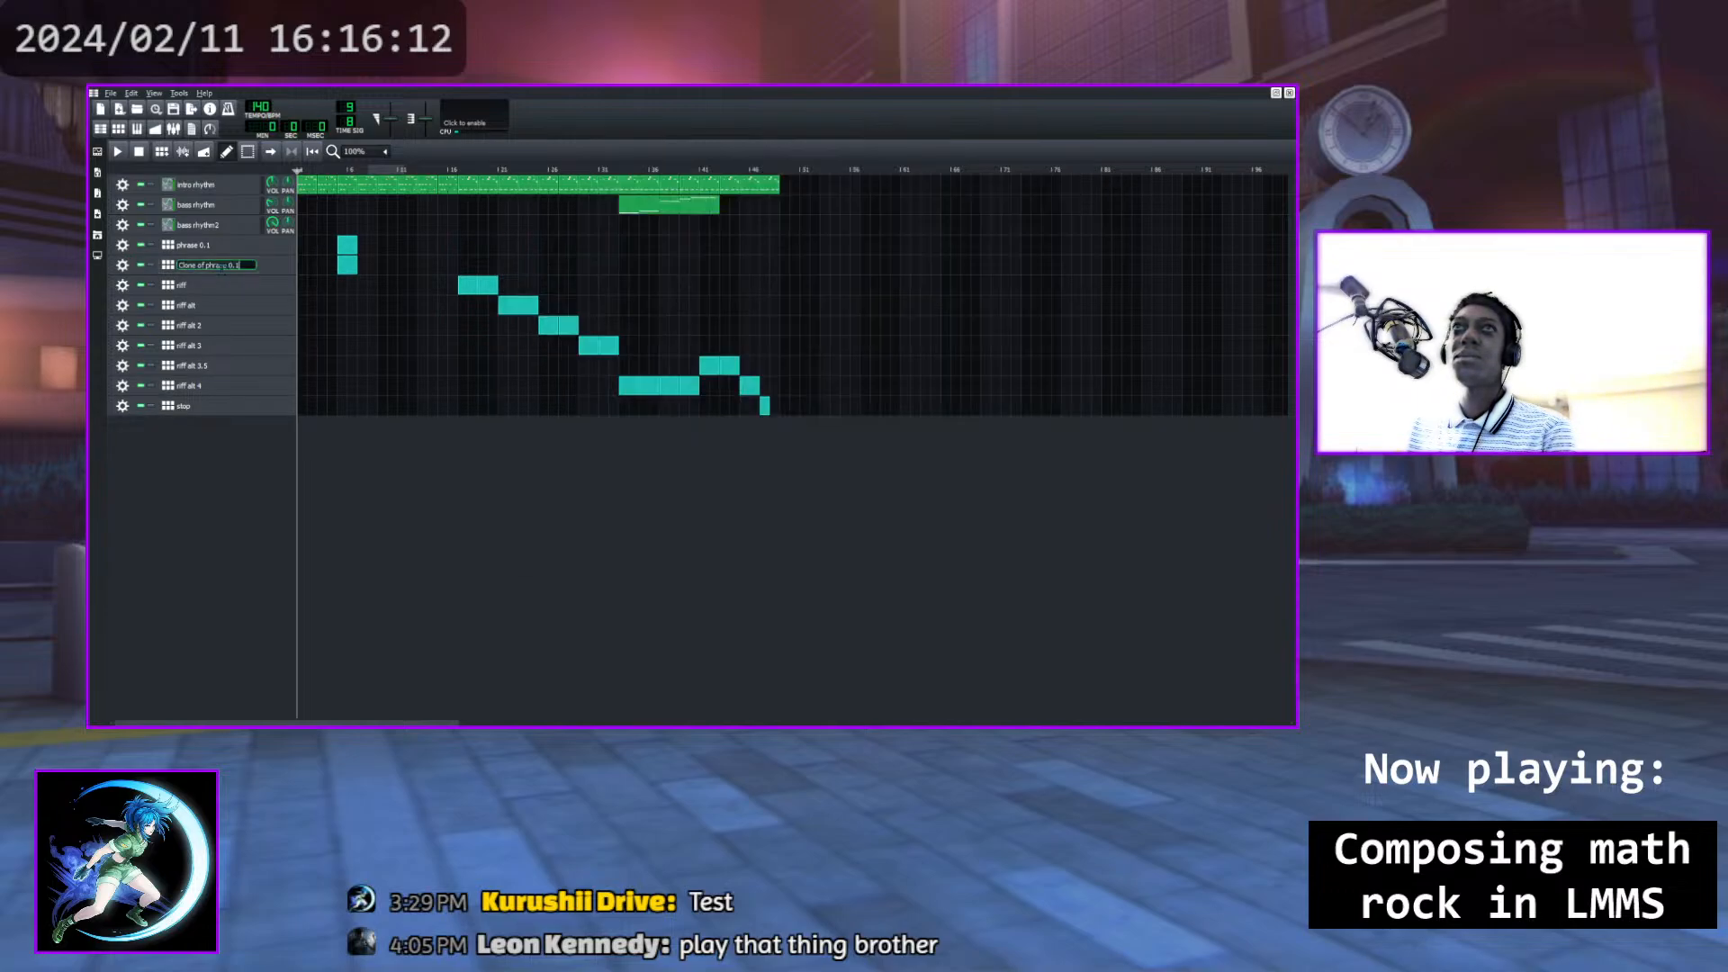
click(223, 269)
key(ctrl+a)
text(phr)
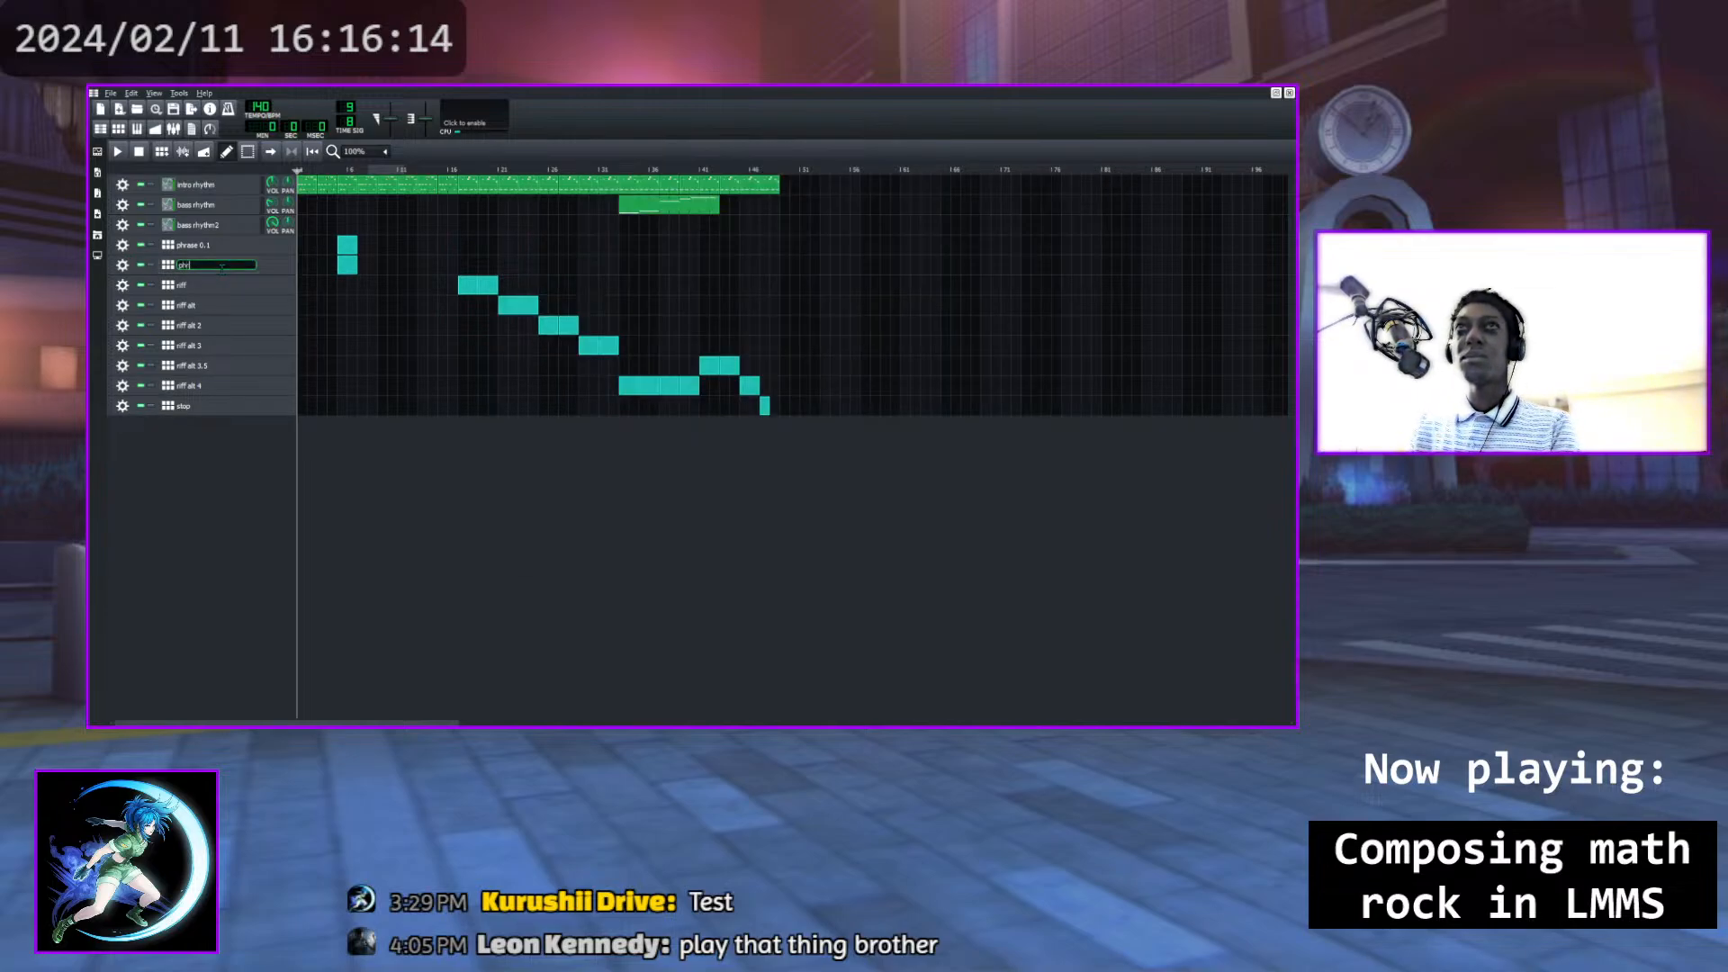
text(ase 0.2)
key(Return)
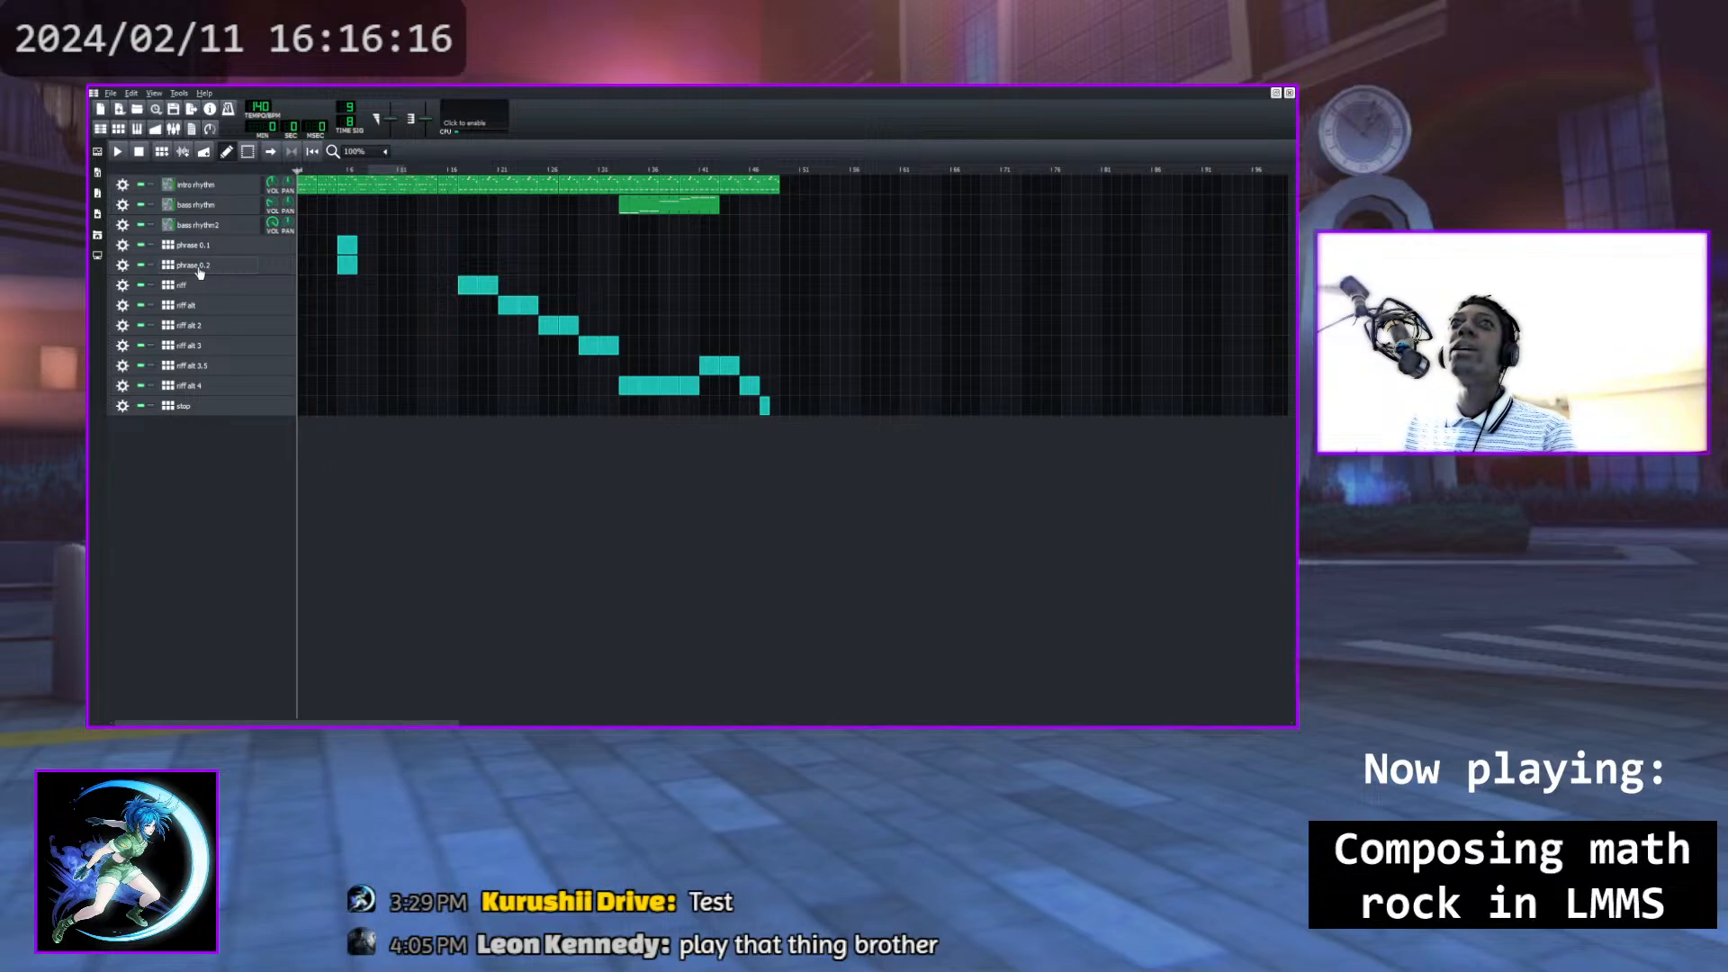
Remove the phrase 0.2 clip at bar 5, place one at bar 7 instead, and open its pattern for editing
middle_click(345, 265)
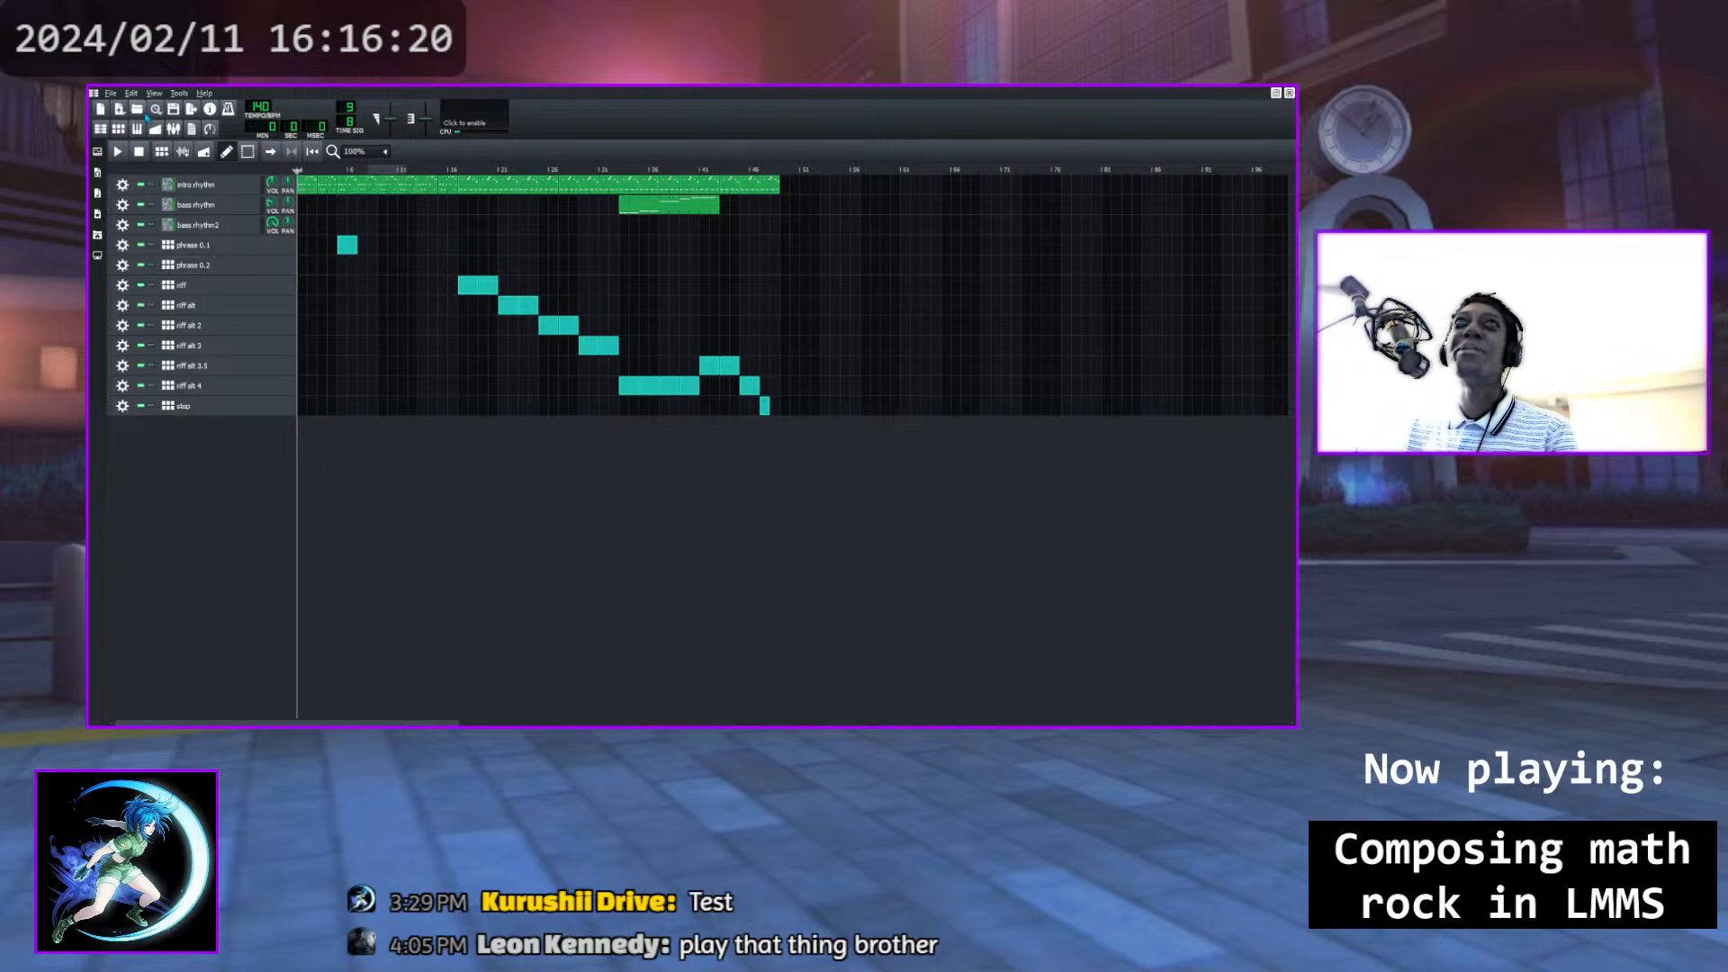
click(367, 264)
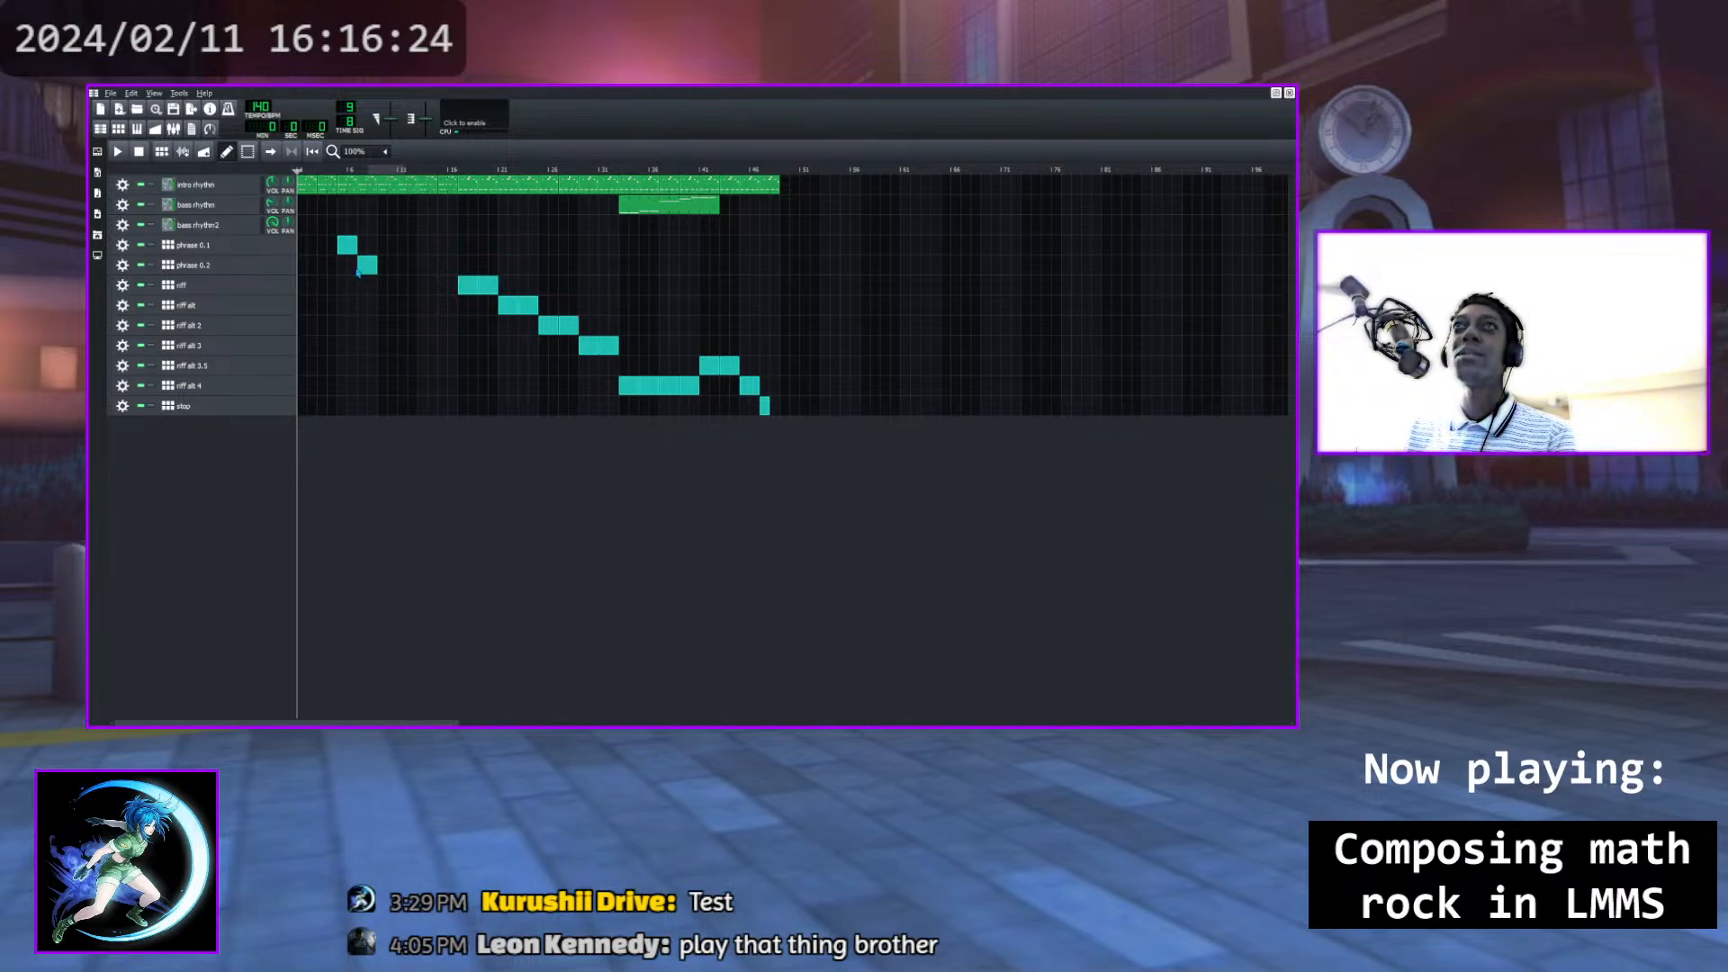
double_click(365, 266)
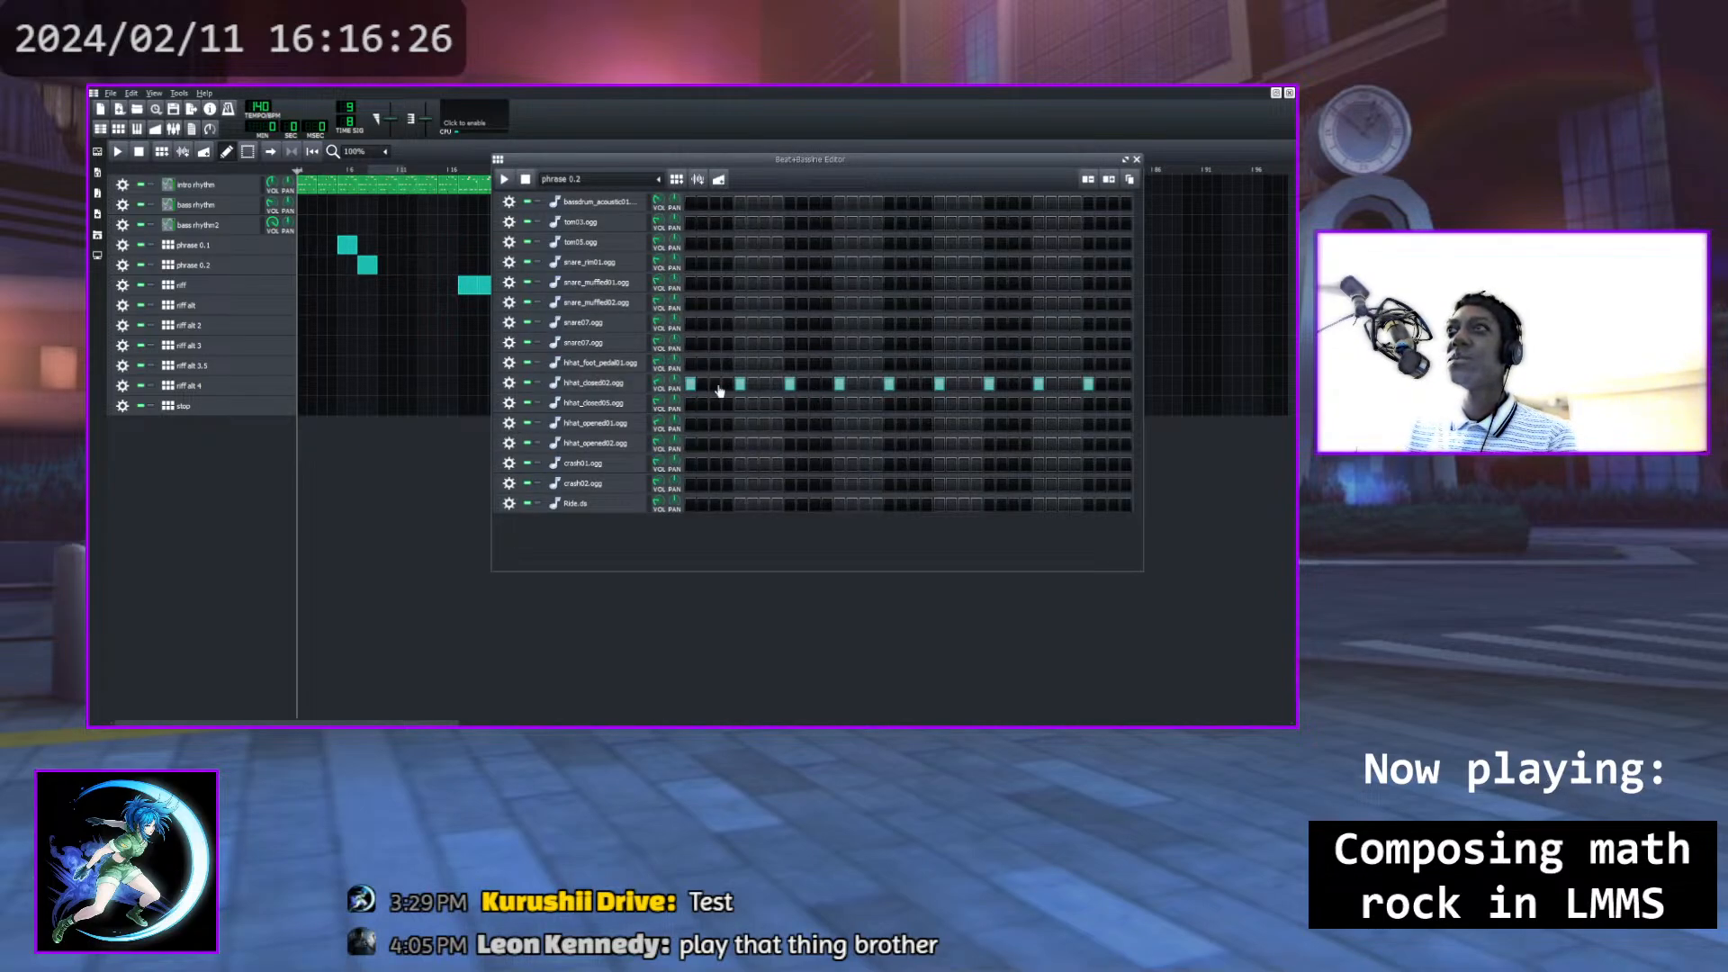
Replace every hihat_closed02 hit in phrase 0.2 with hihat_closed03 on steps 1, 5, 9, 13, 17, 21, 25, 29 and 33
click(690, 403)
click(690, 383)
click(740, 403)
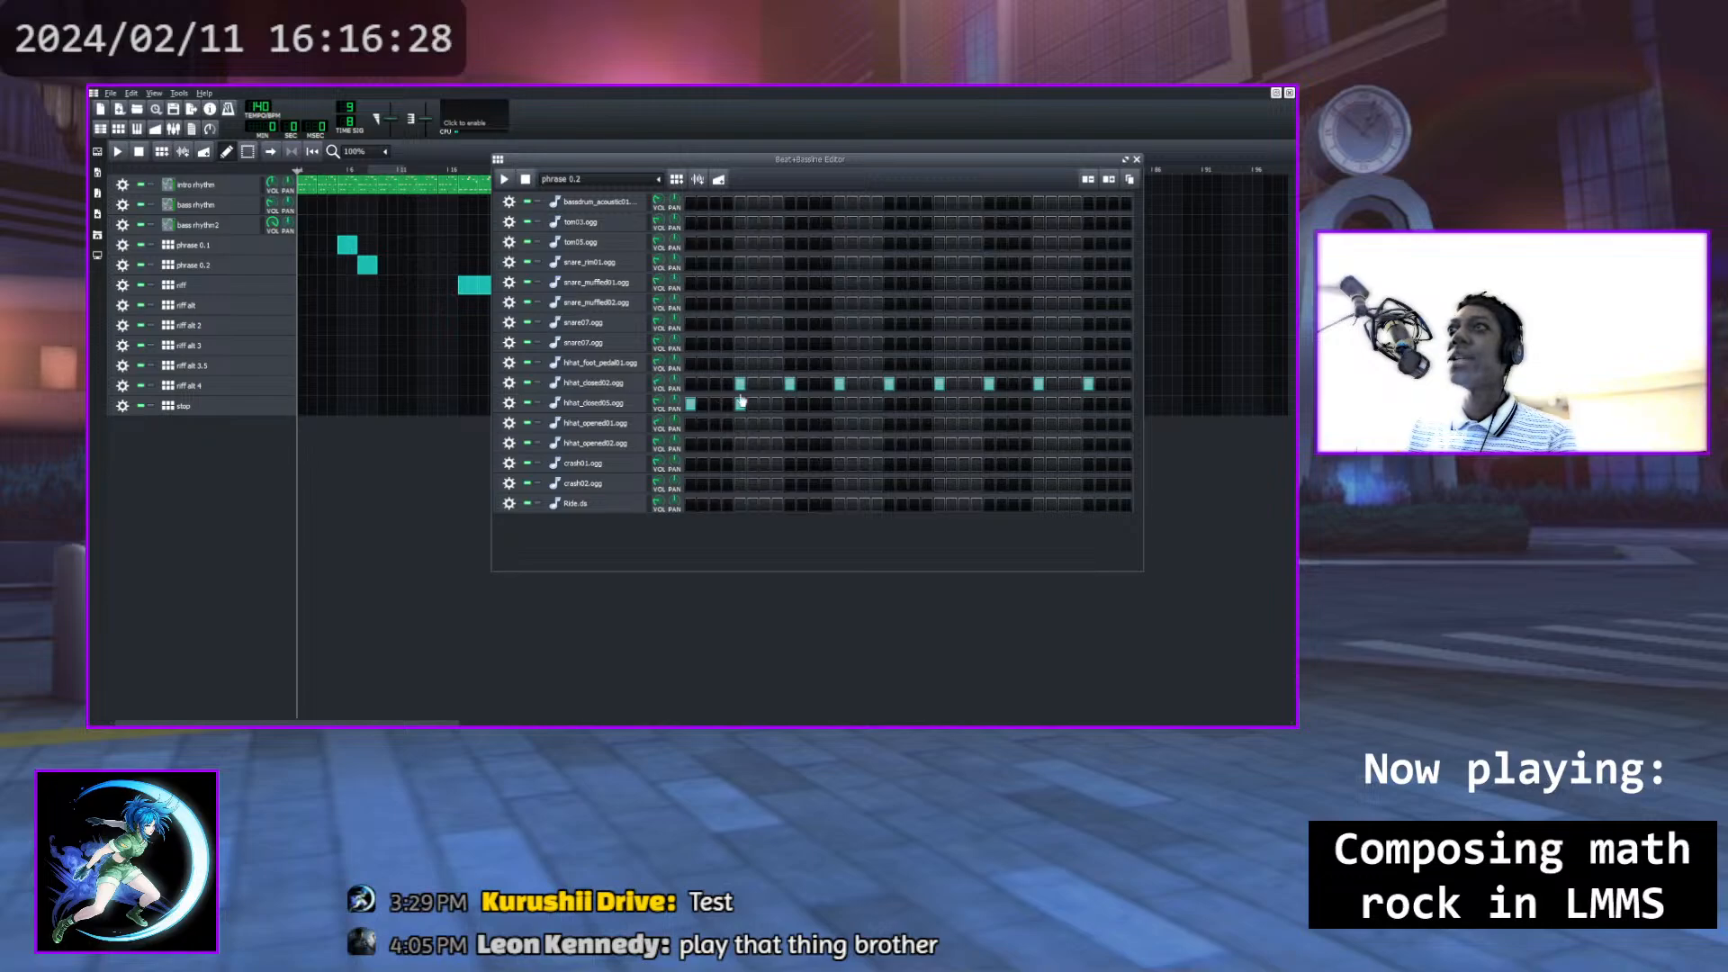
click(739, 384)
click(790, 403)
click(789, 383)
click(838, 384)
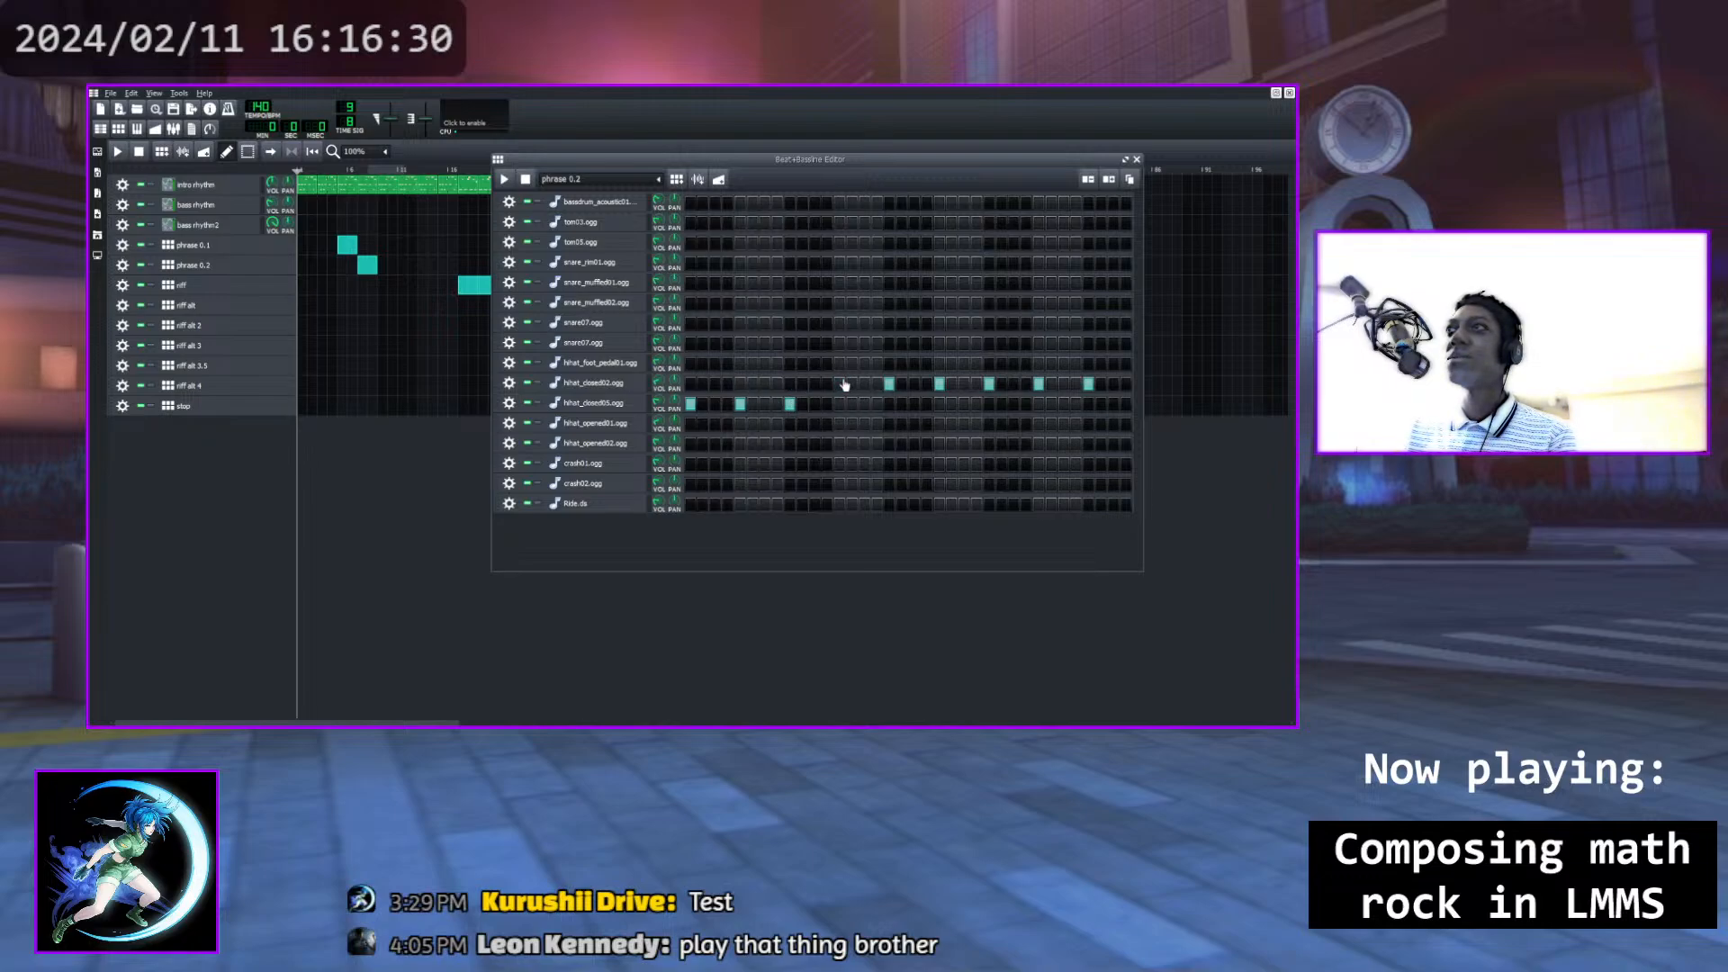
click(839, 403)
click(888, 384)
click(888, 403)
click(938, 383)
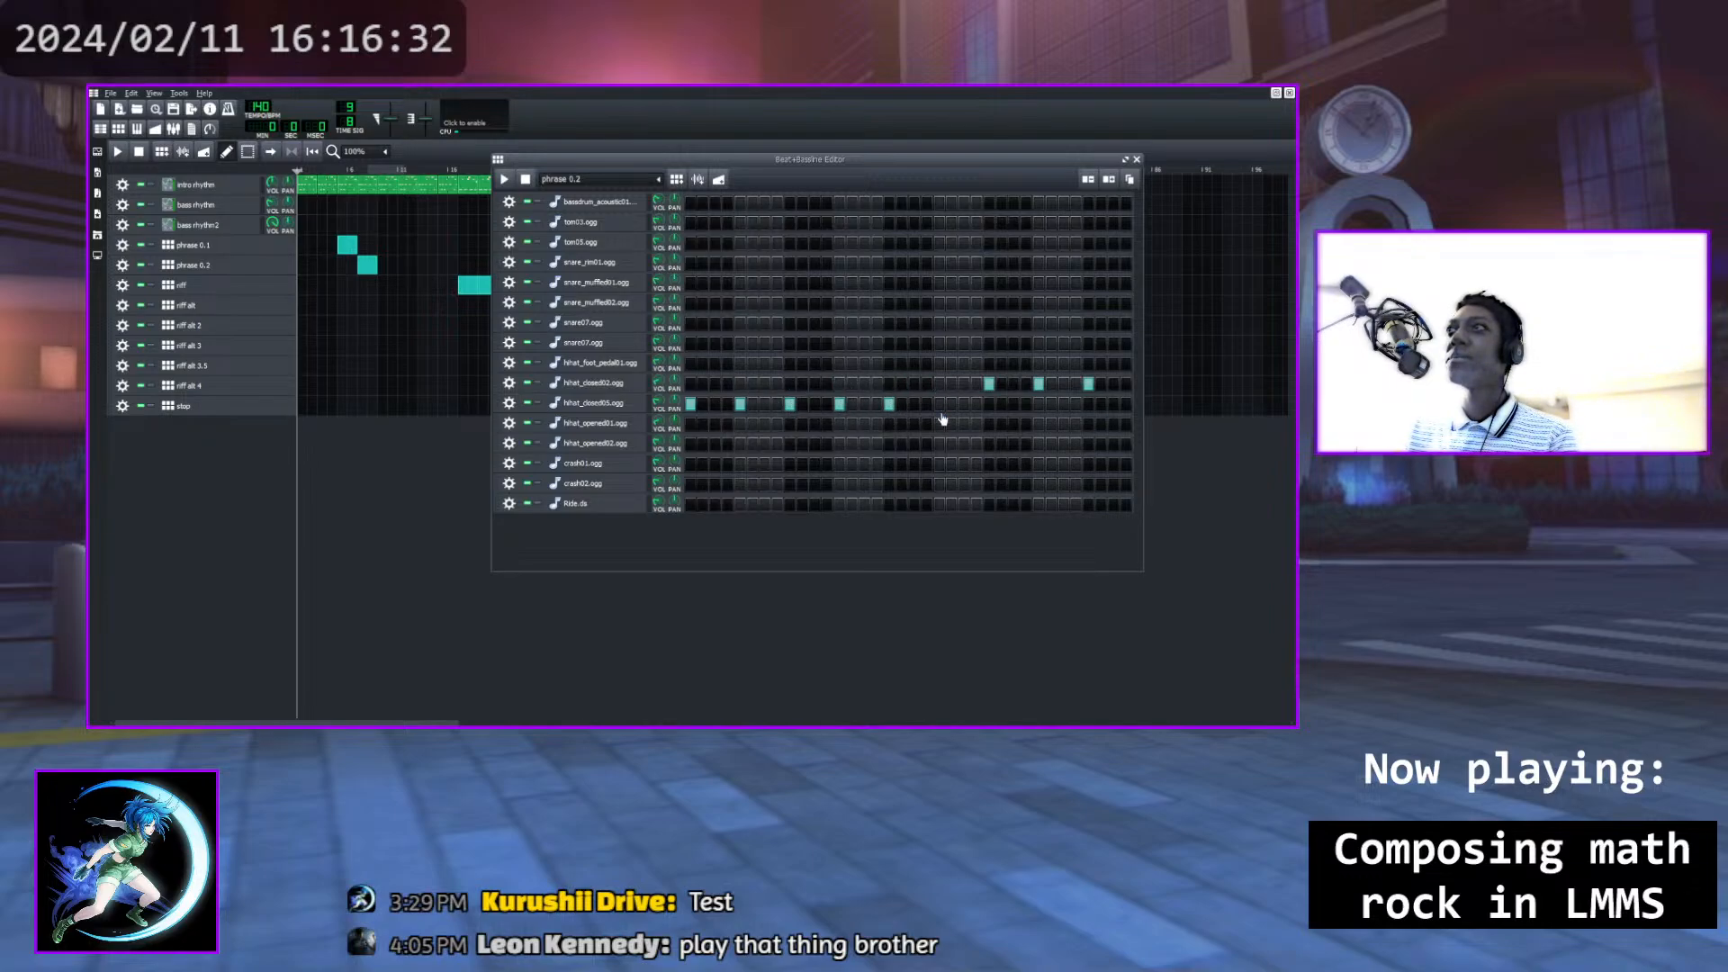
click(938, 403)
click(988, 383)
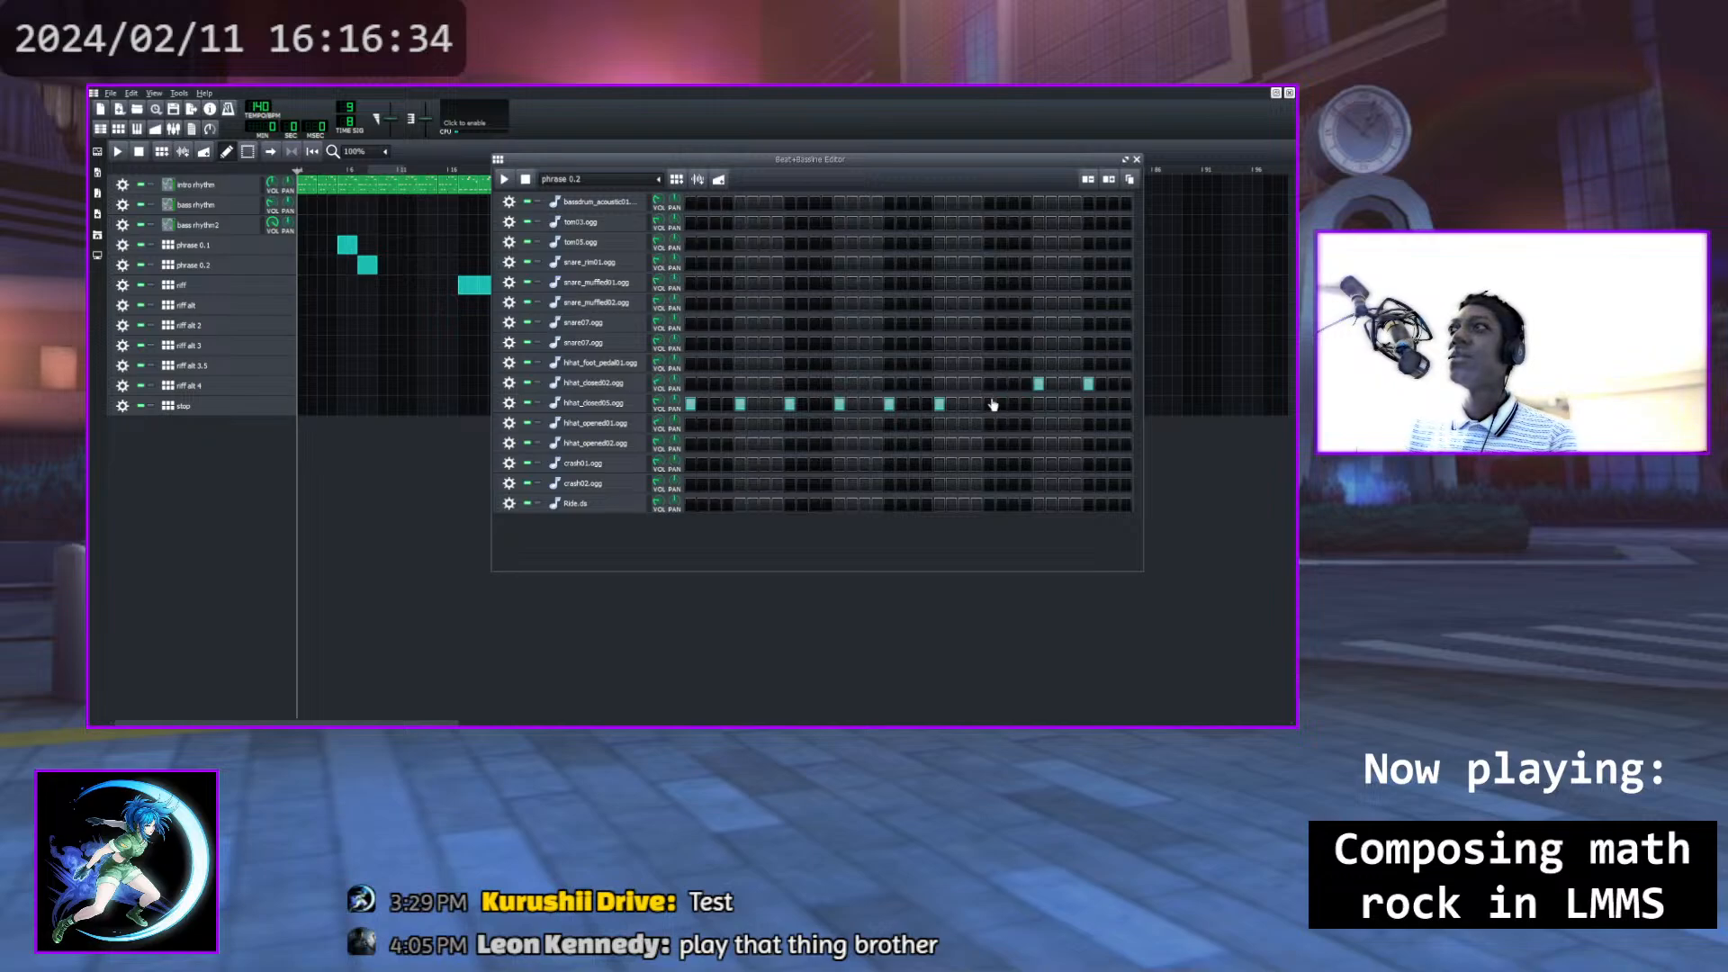
click(1038, 383)
click(1037, 403)
click(1088, 383)
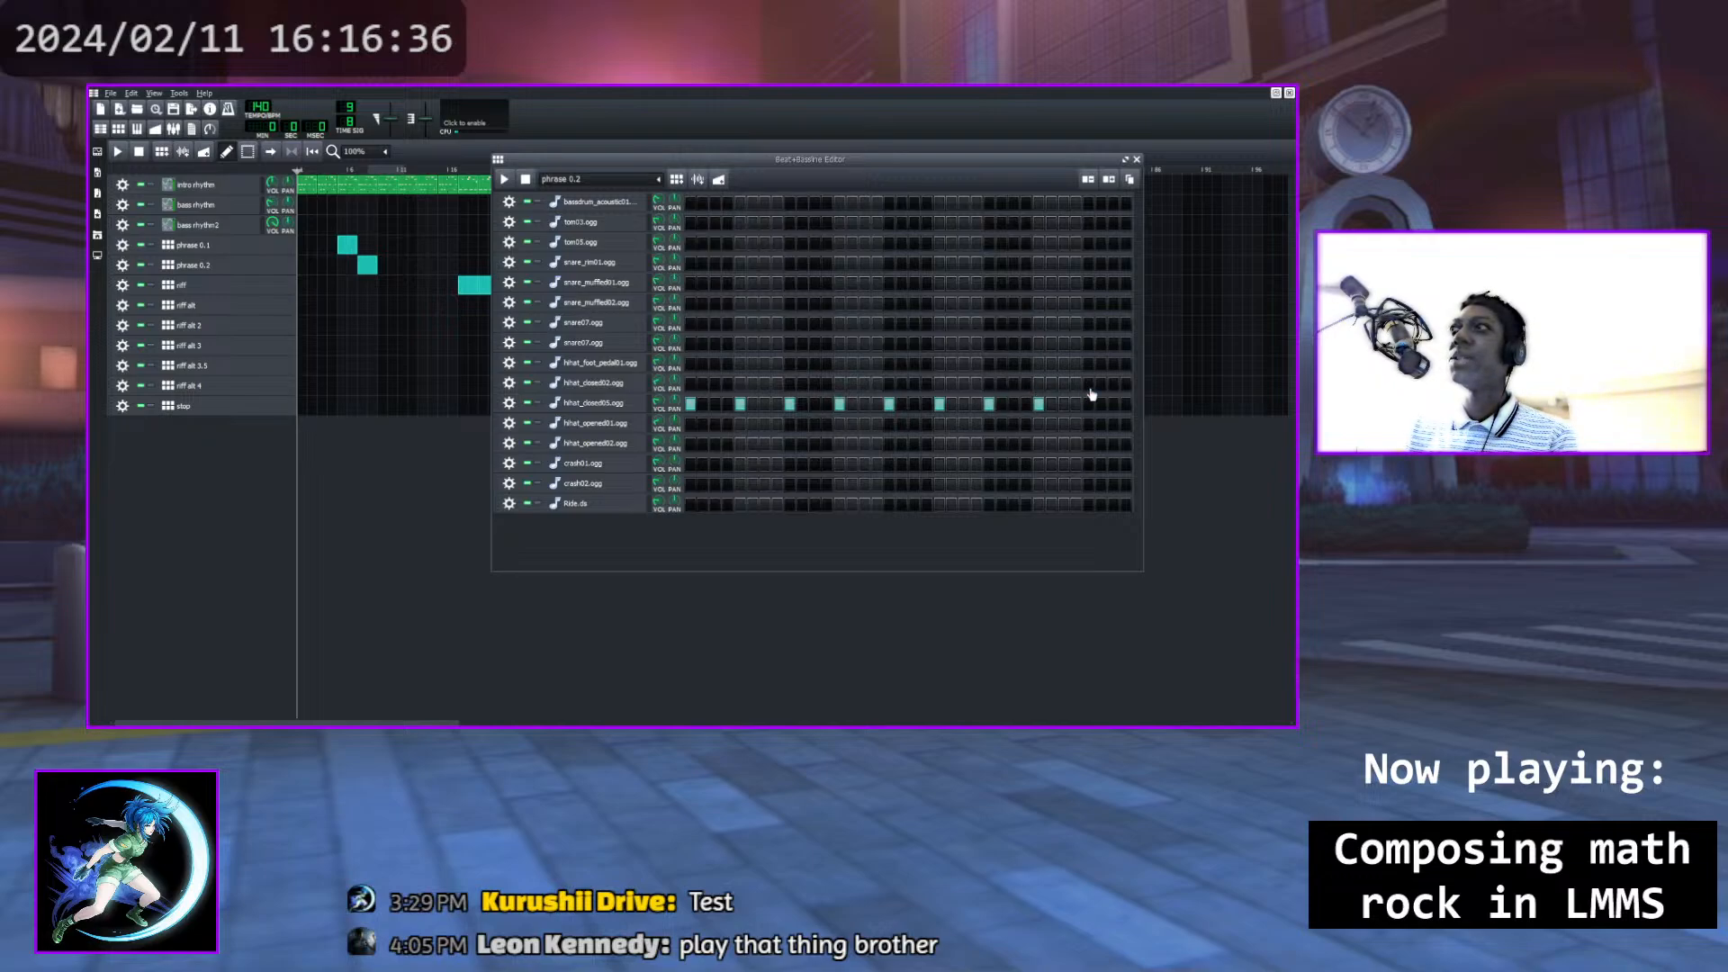
click(1088, 403)
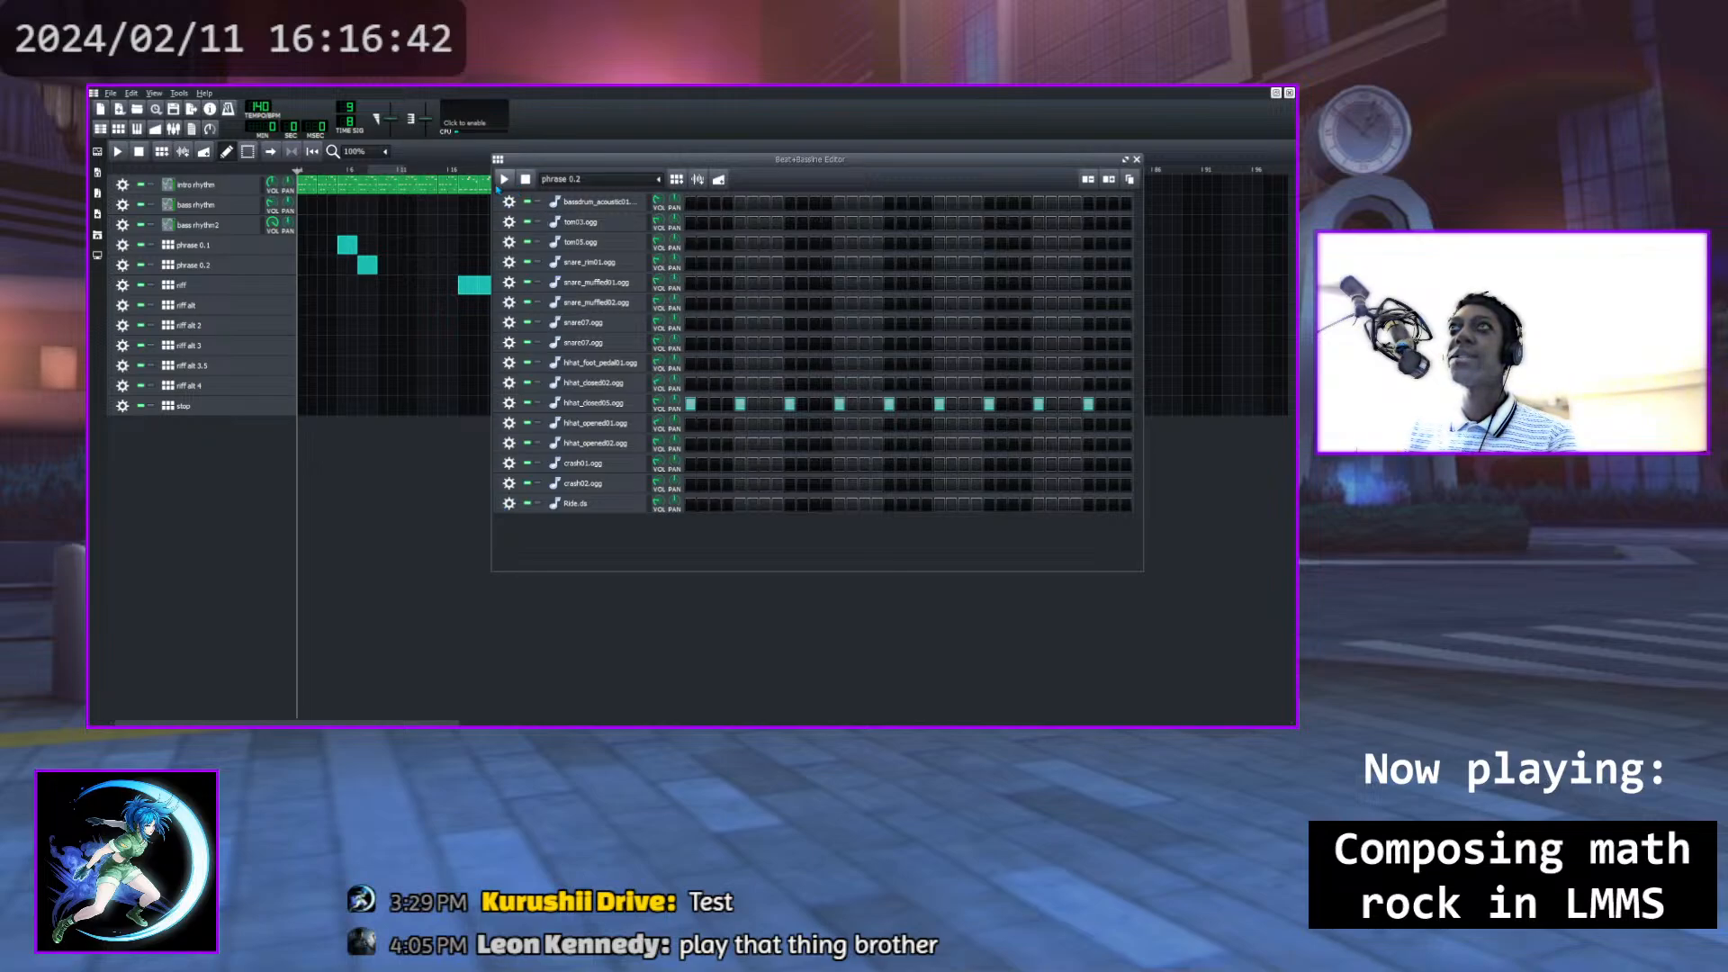
Audition the phrase 0.2 pattern and close the pattern editor
click(504, 179)
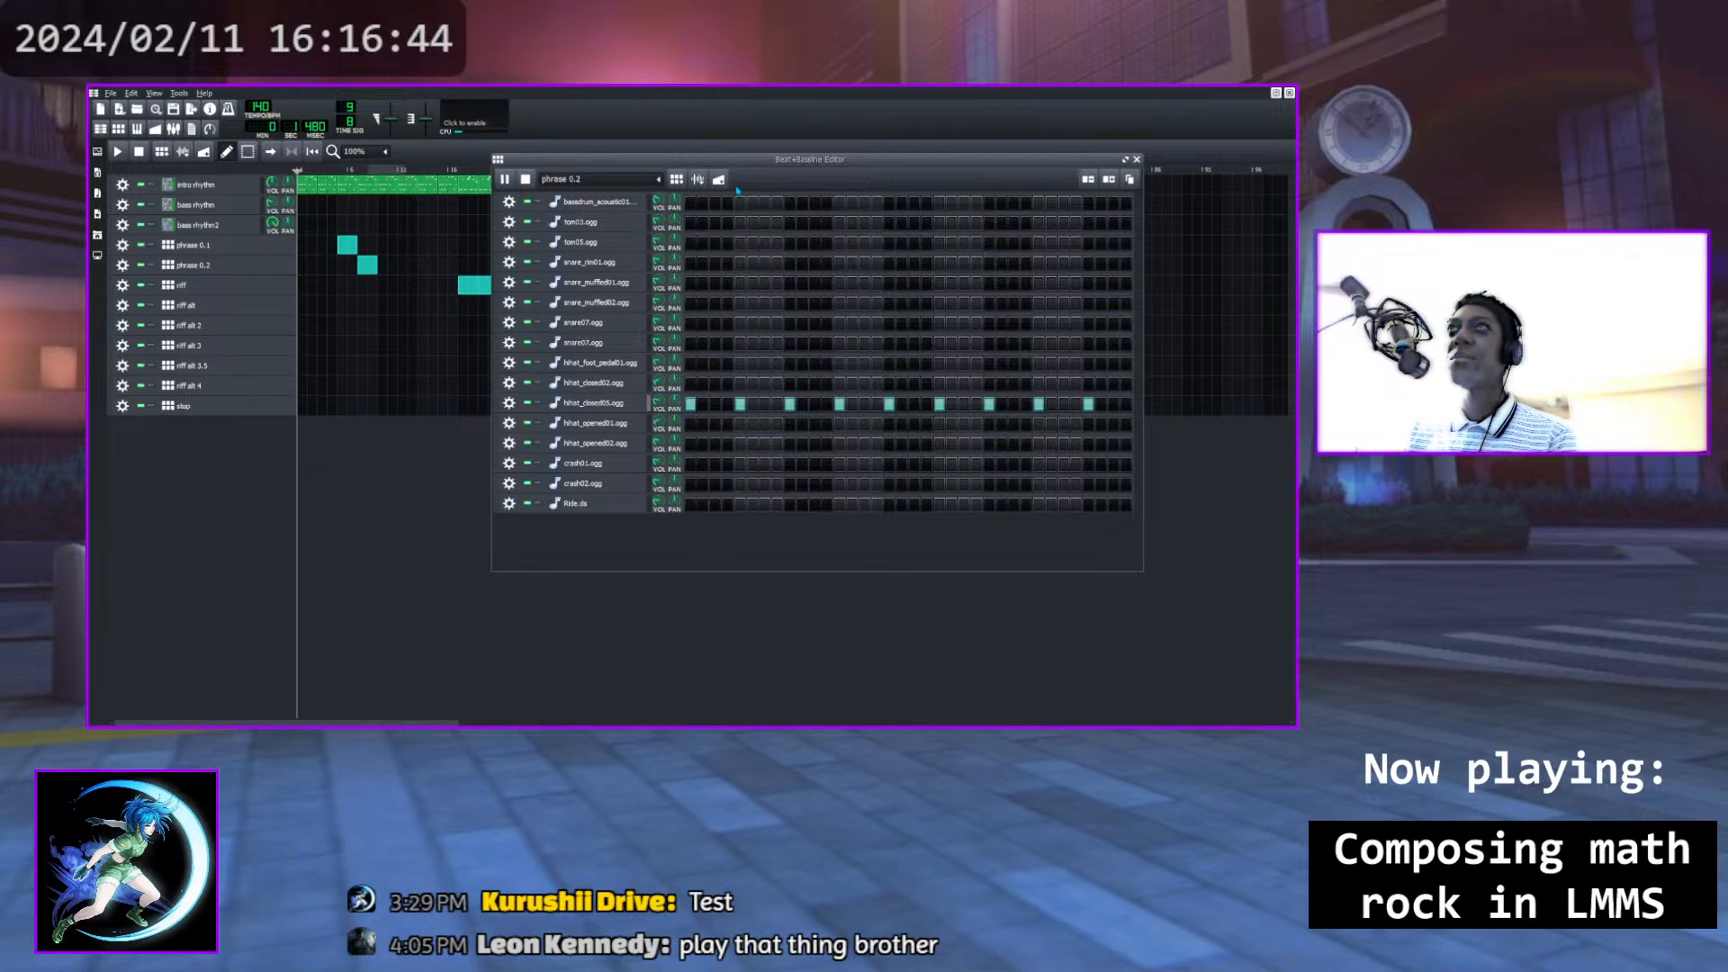
key(space)
click(1136, 160)
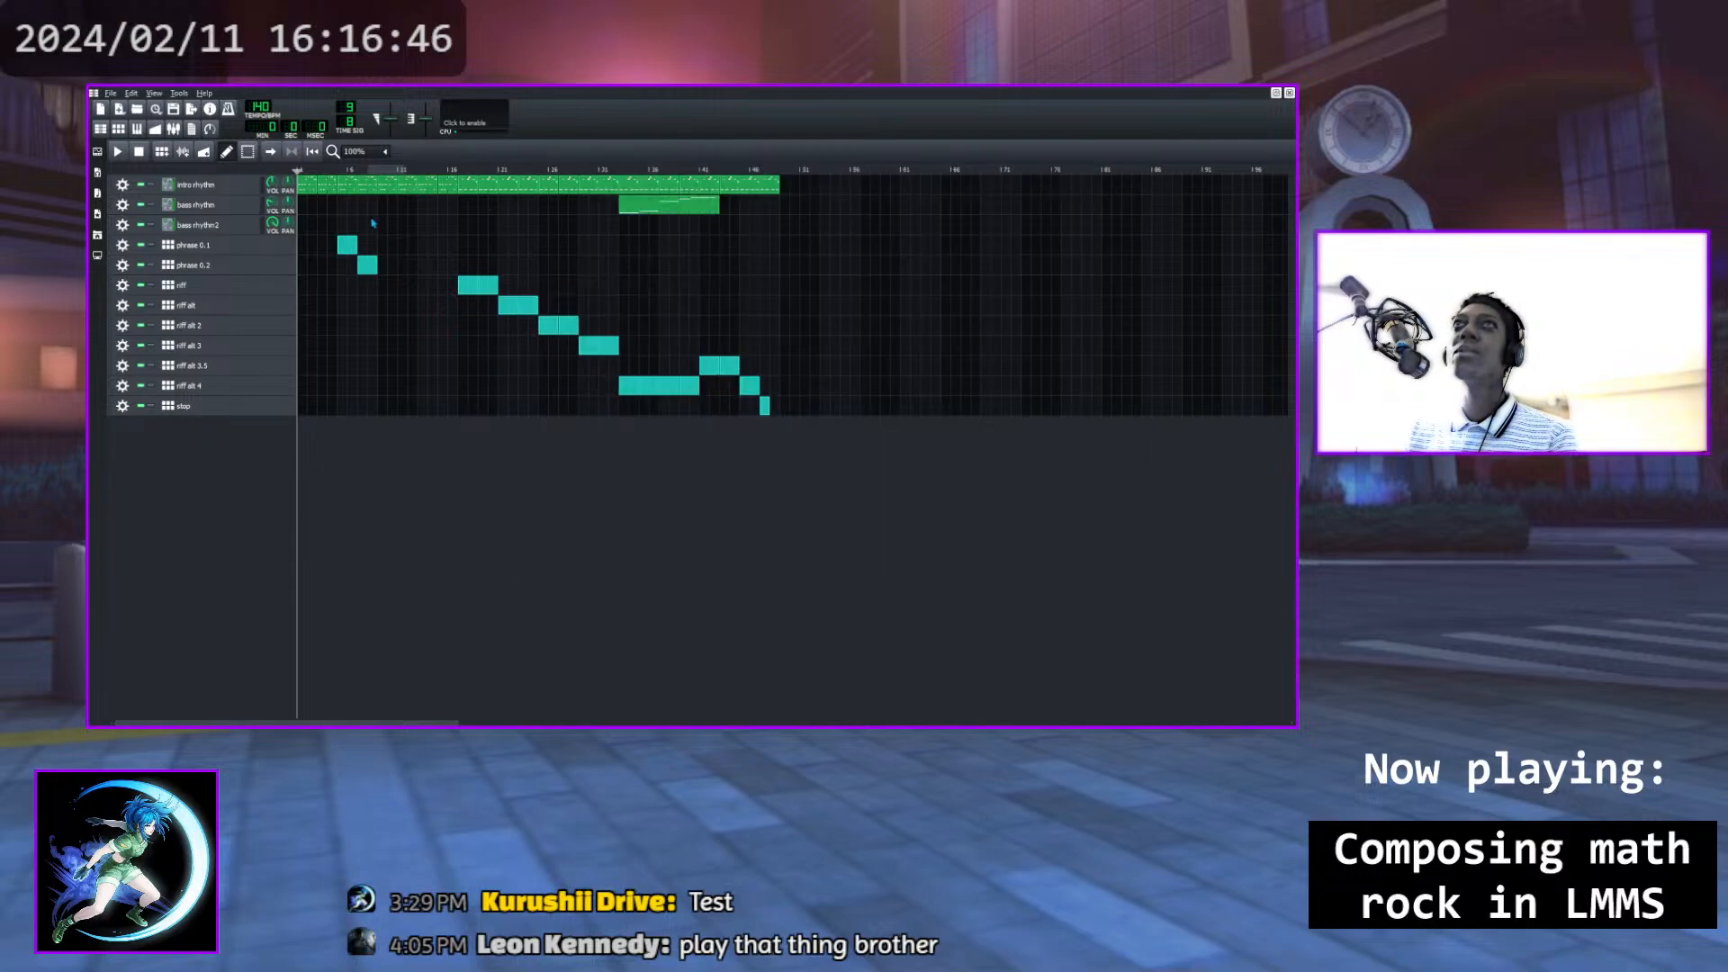
Play the song from bar 5 through both phrase clips, and replay the phrase 0.2 section from bar 7
click(340, 173)
key(space)
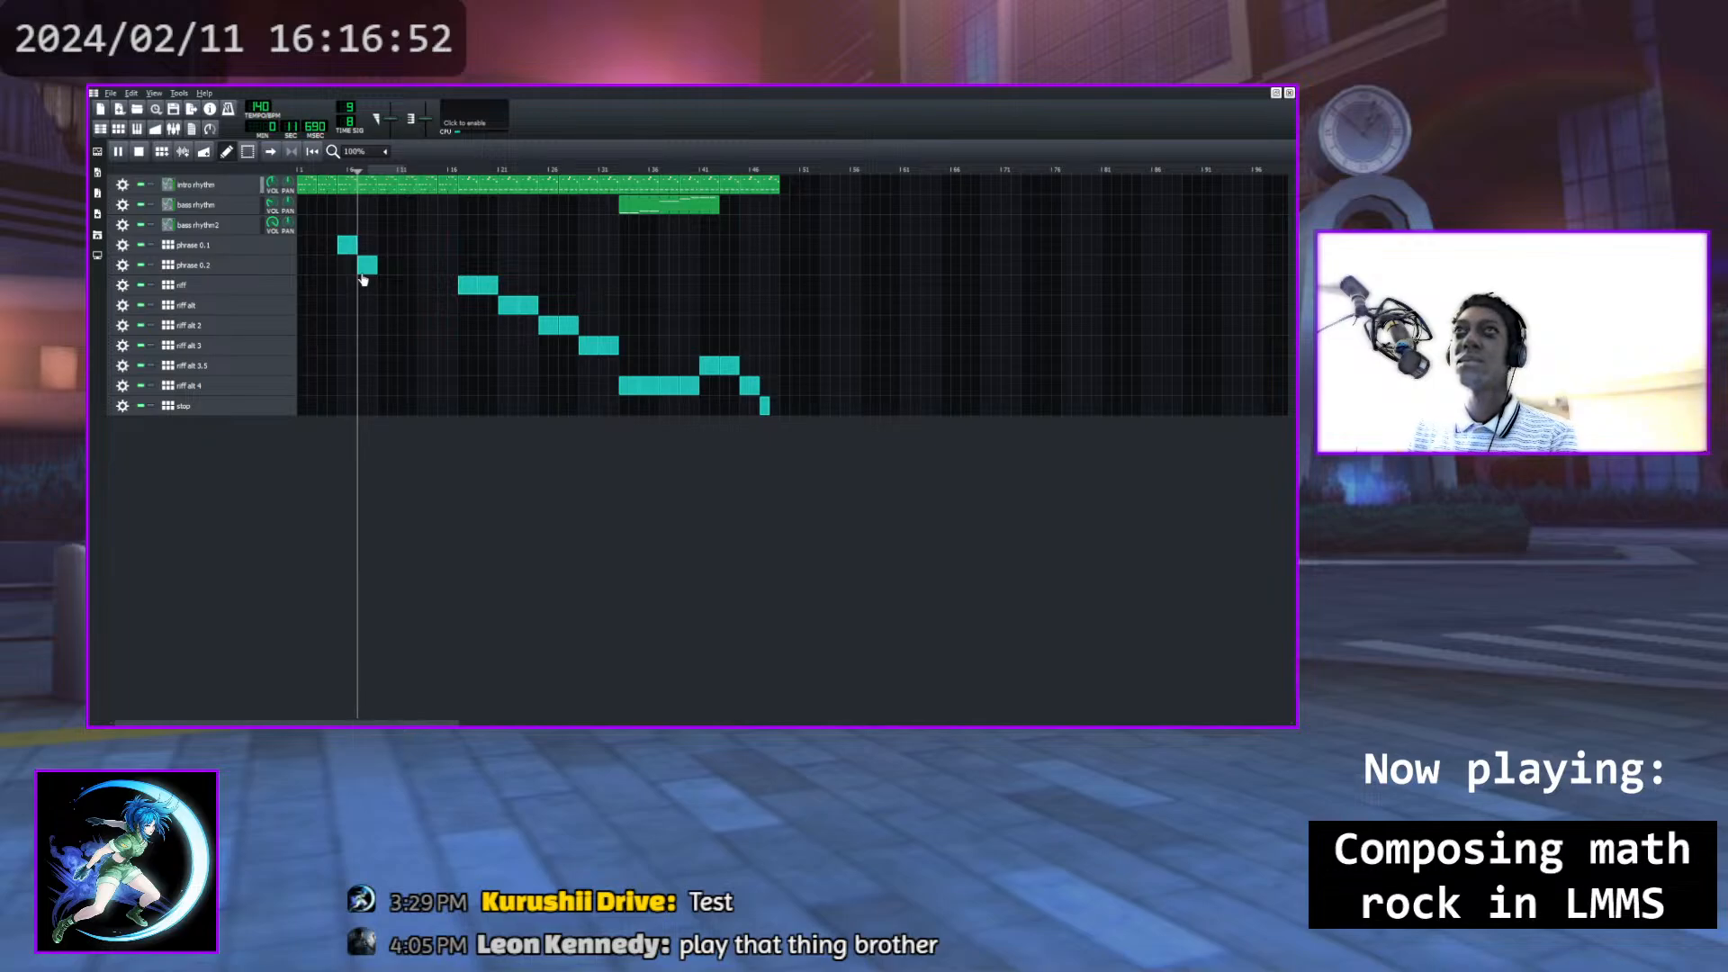
click(118, 151)
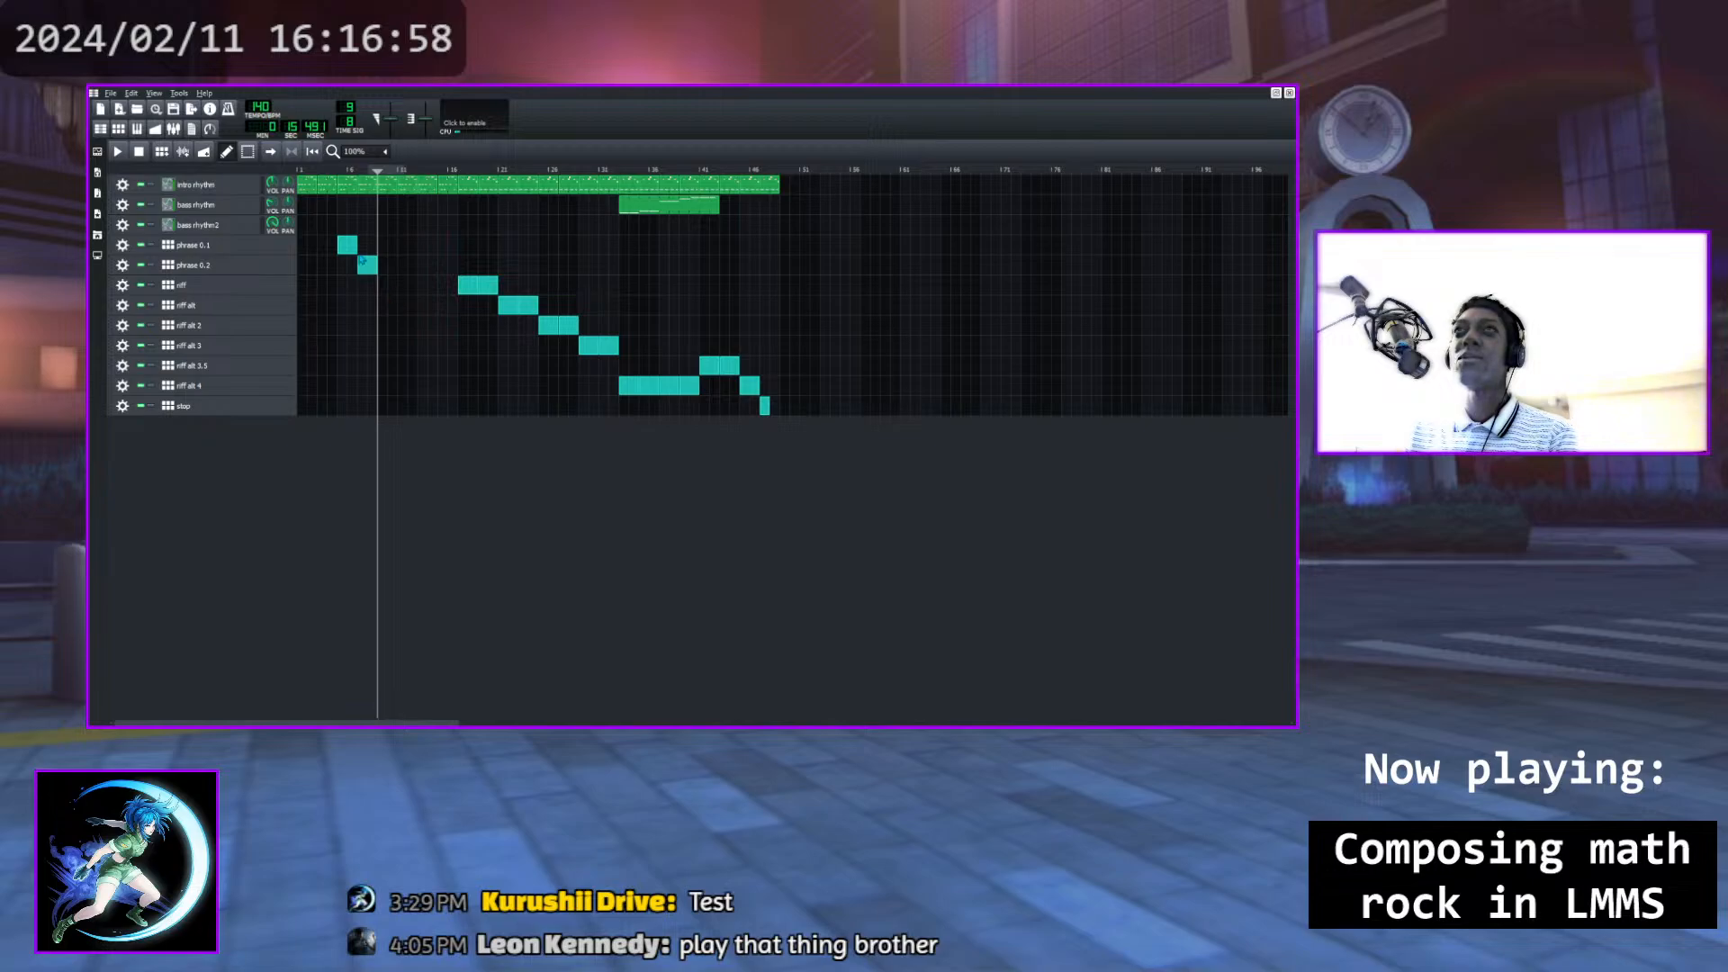
drag(377, 170, 357, 171)
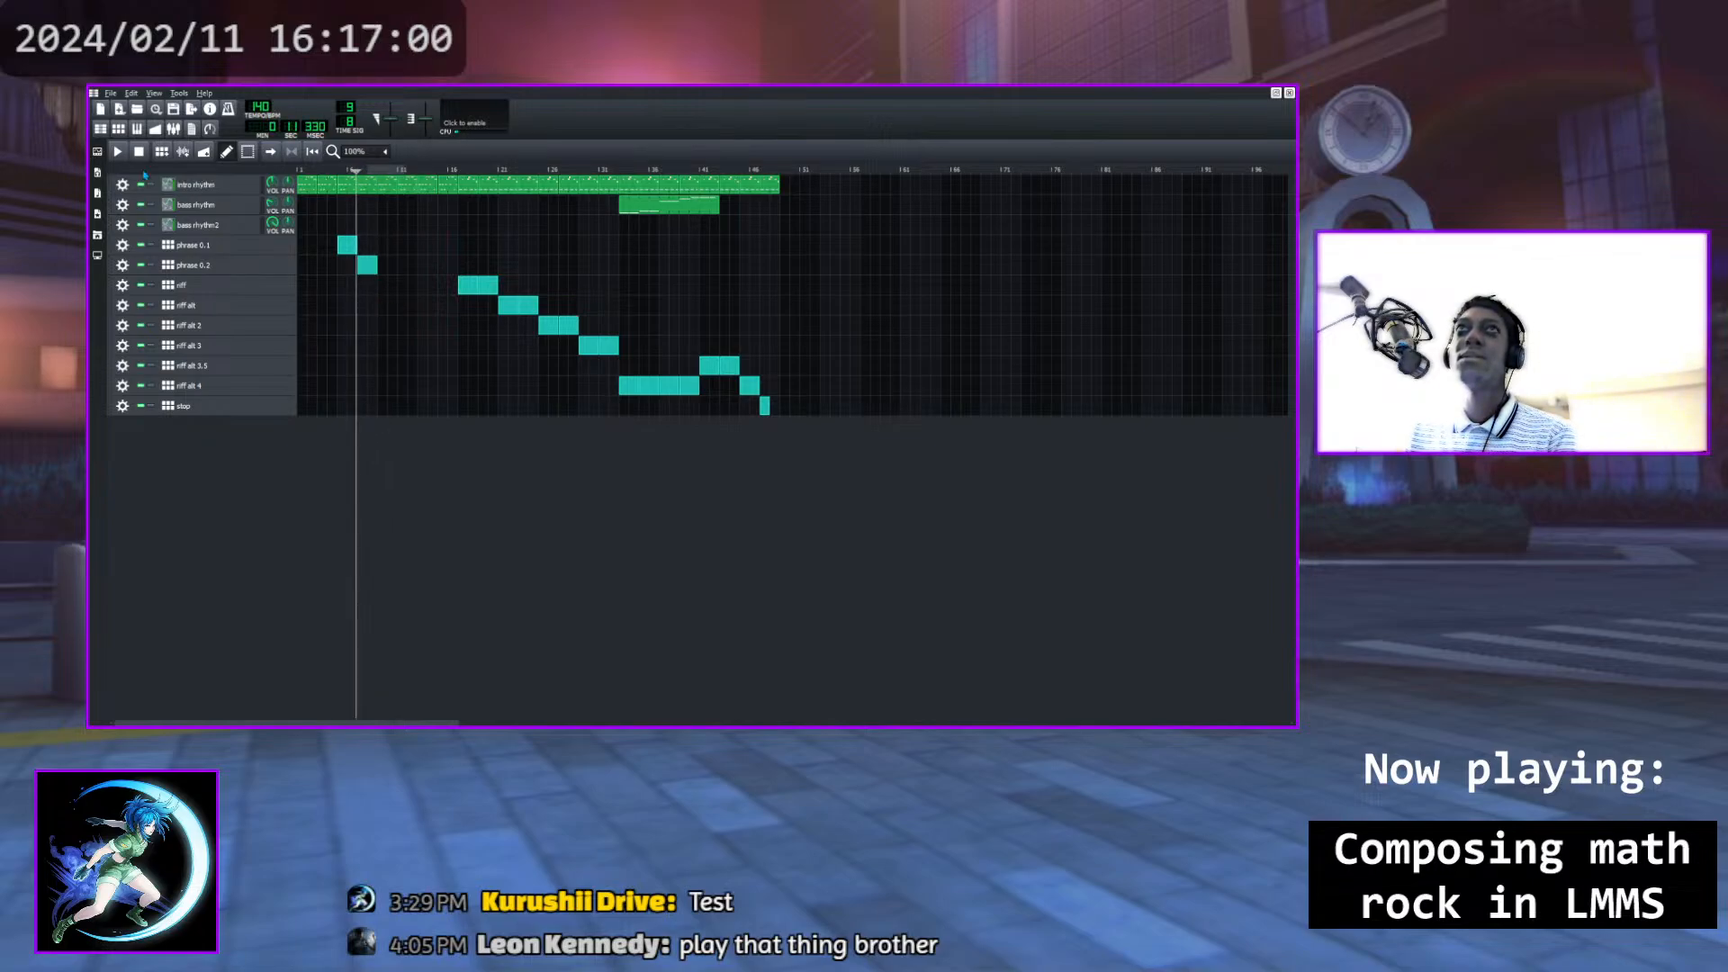
click(118, 152)
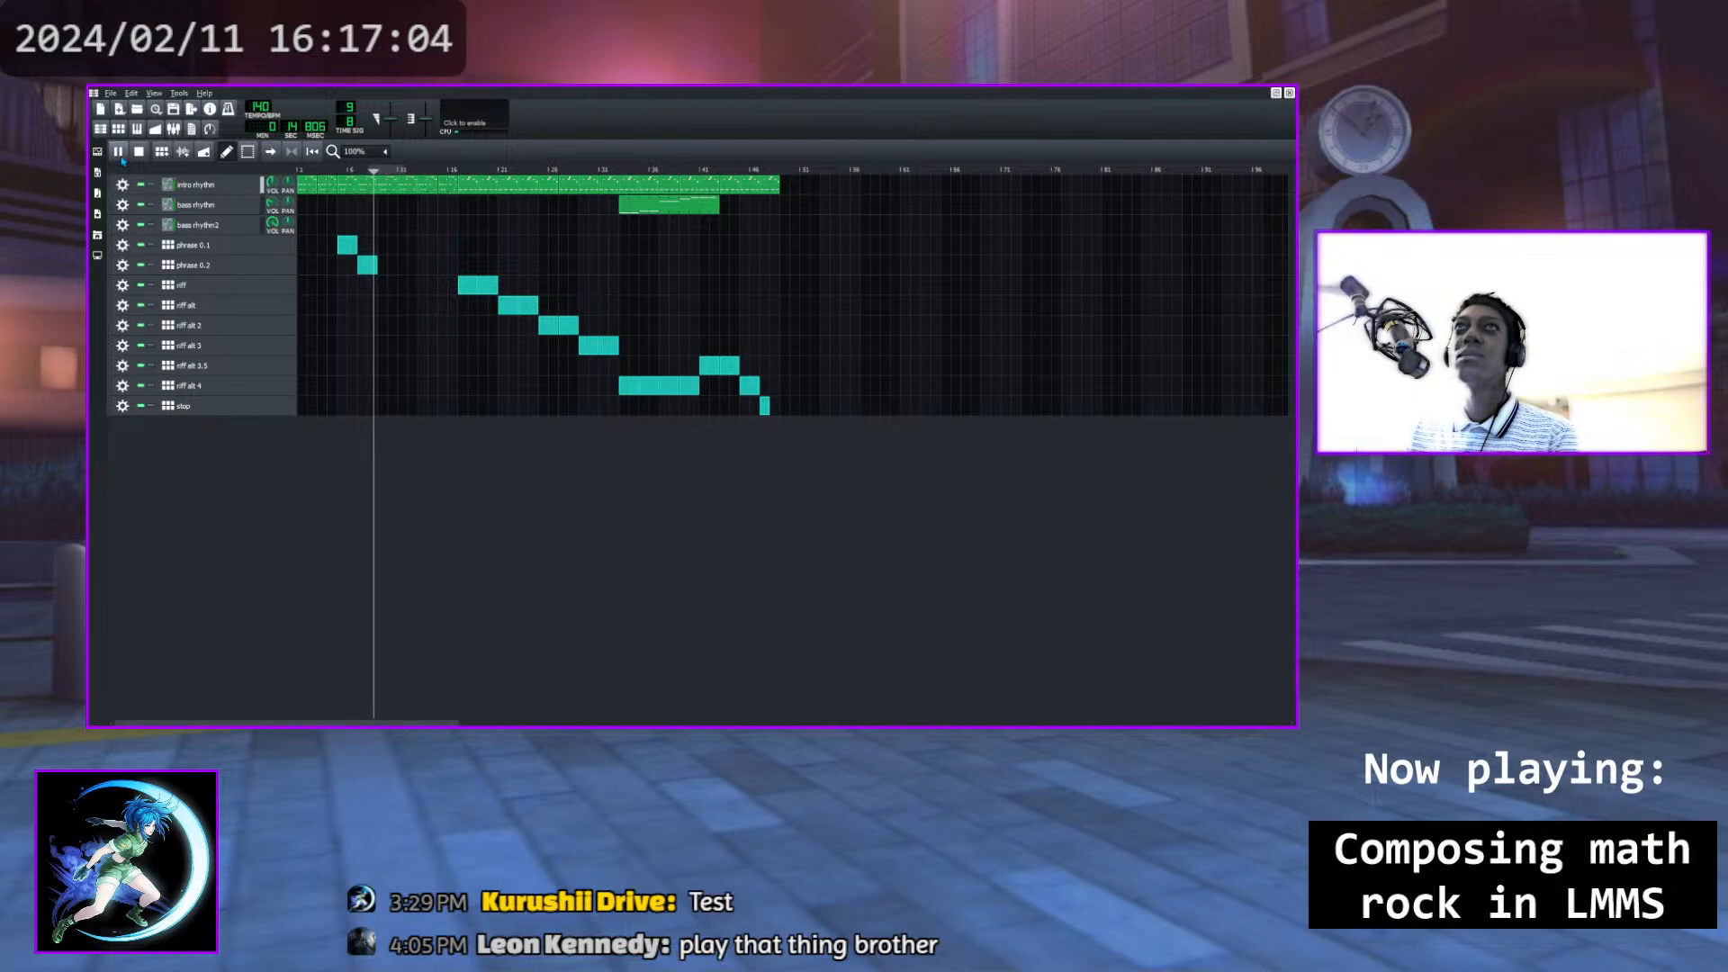
key(space)
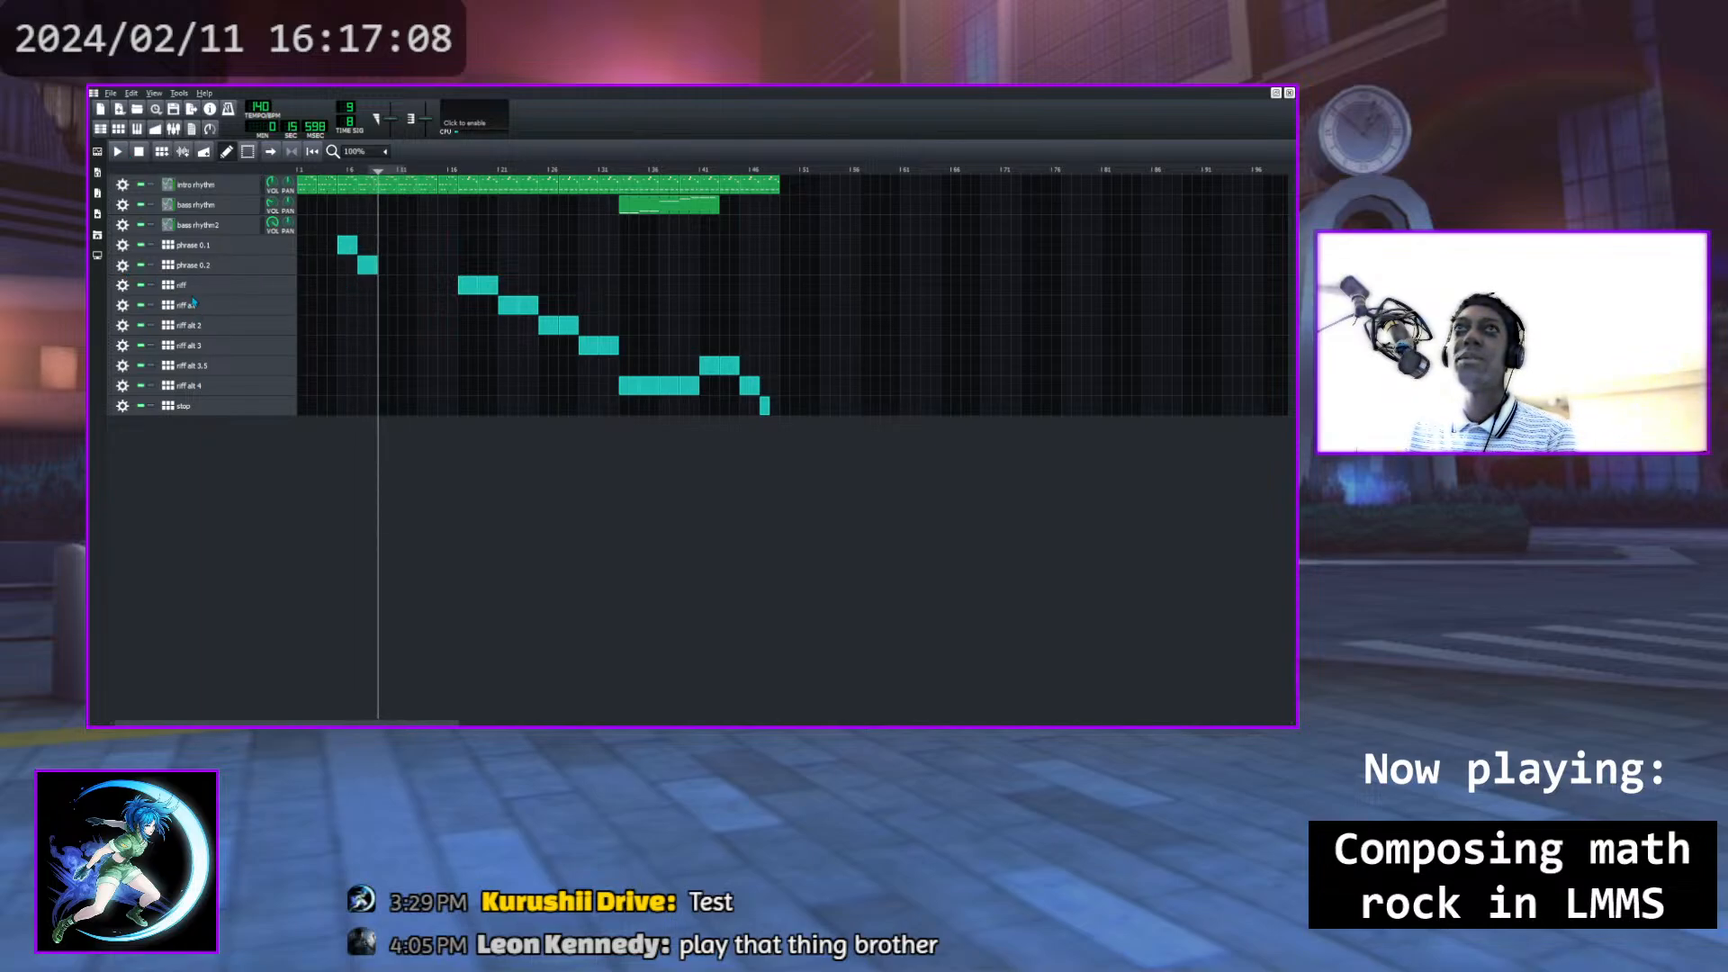
Clone the phrase 0.2 track, remove the copied clip at bar 7, and place a clip at bar 9 on the clone
click(124, 267)
click(162, 278)
middle_click(362, 290)
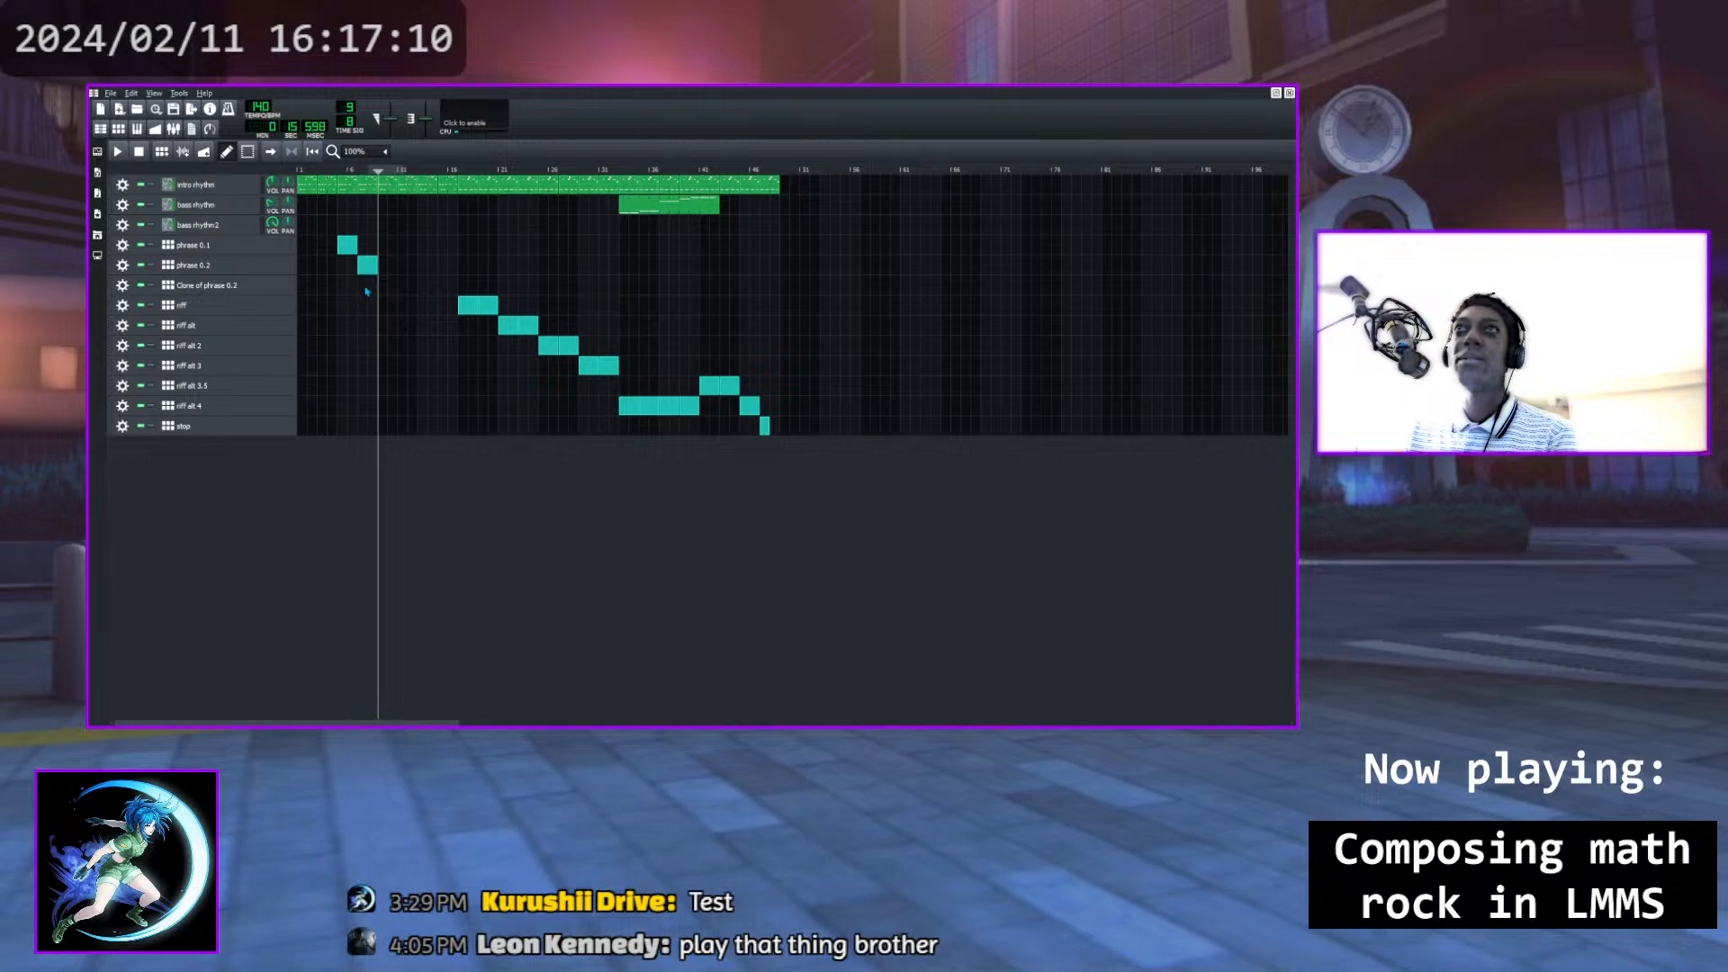
click(387, 286)
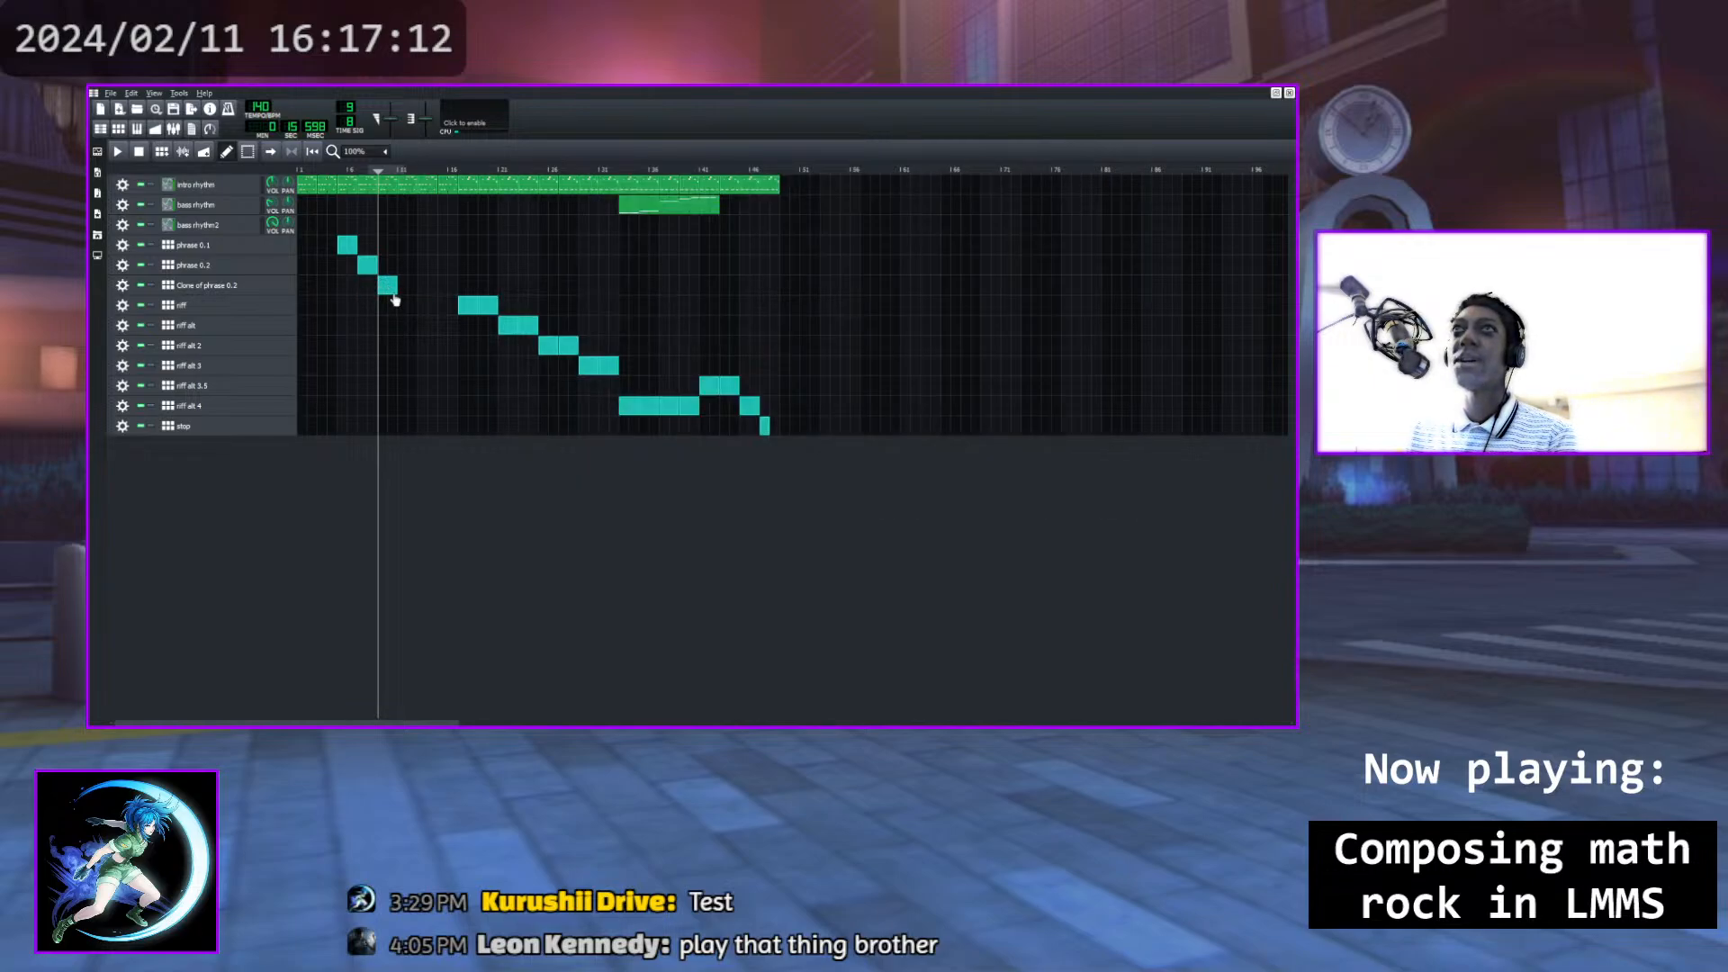
Open the clone's pattern, add a bass drum hit on step 1, and audition it
double_click(385, 284)
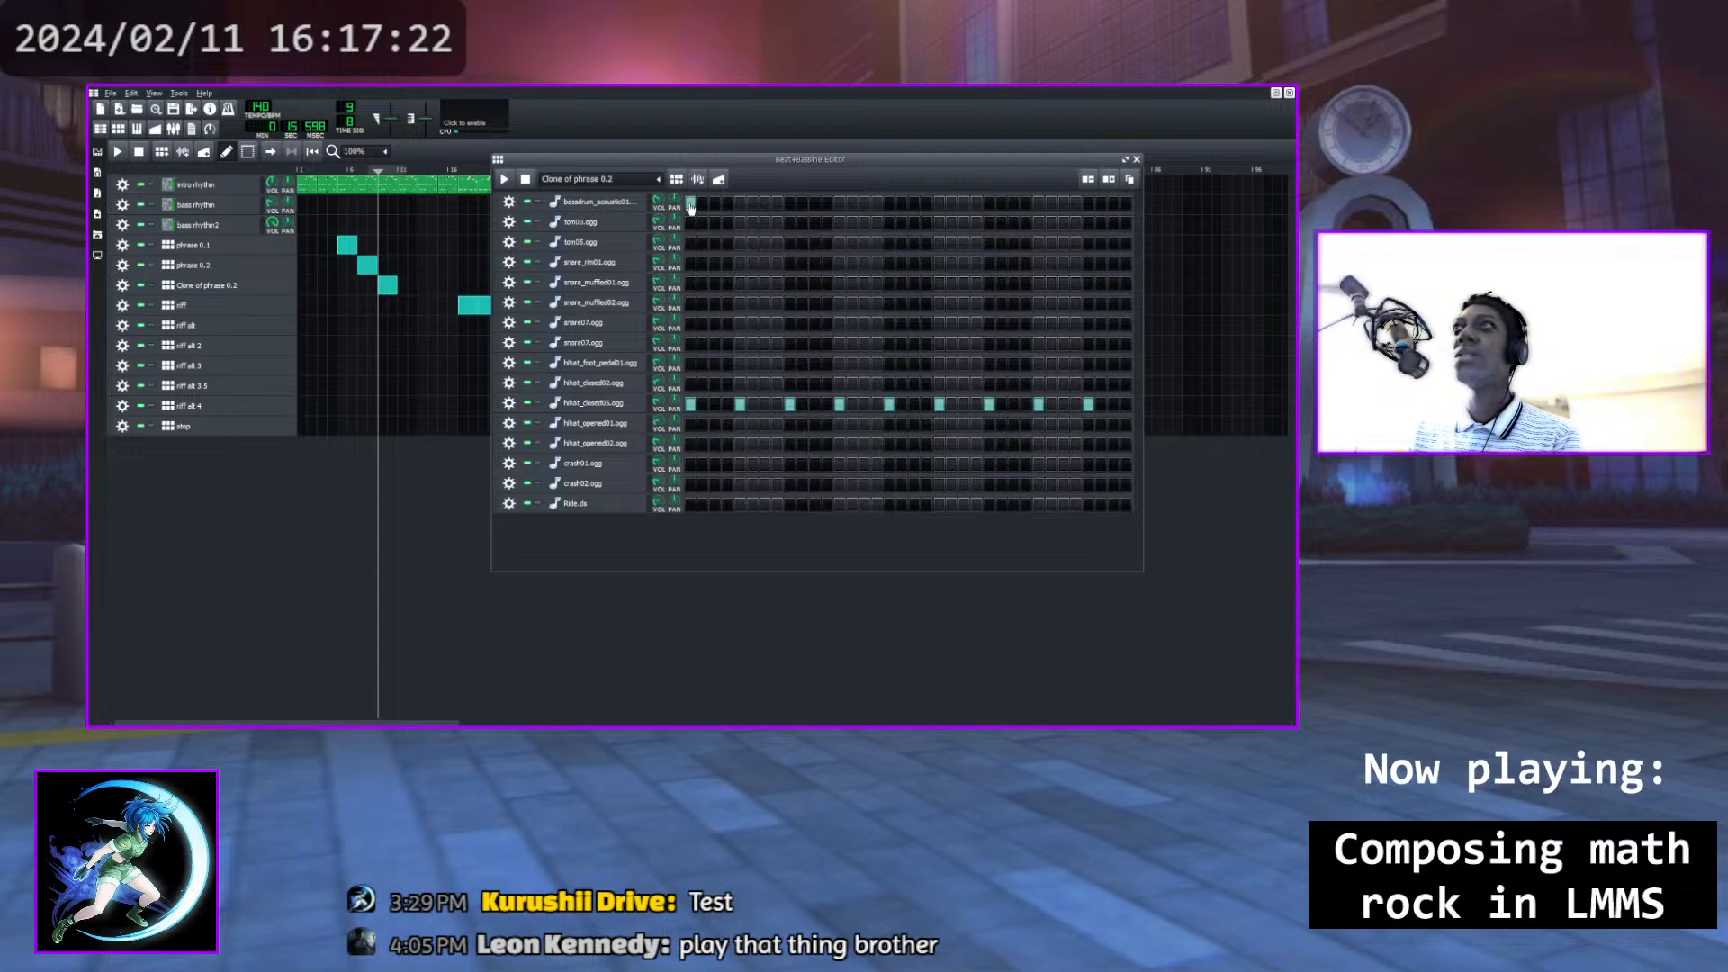
click(506, 180)
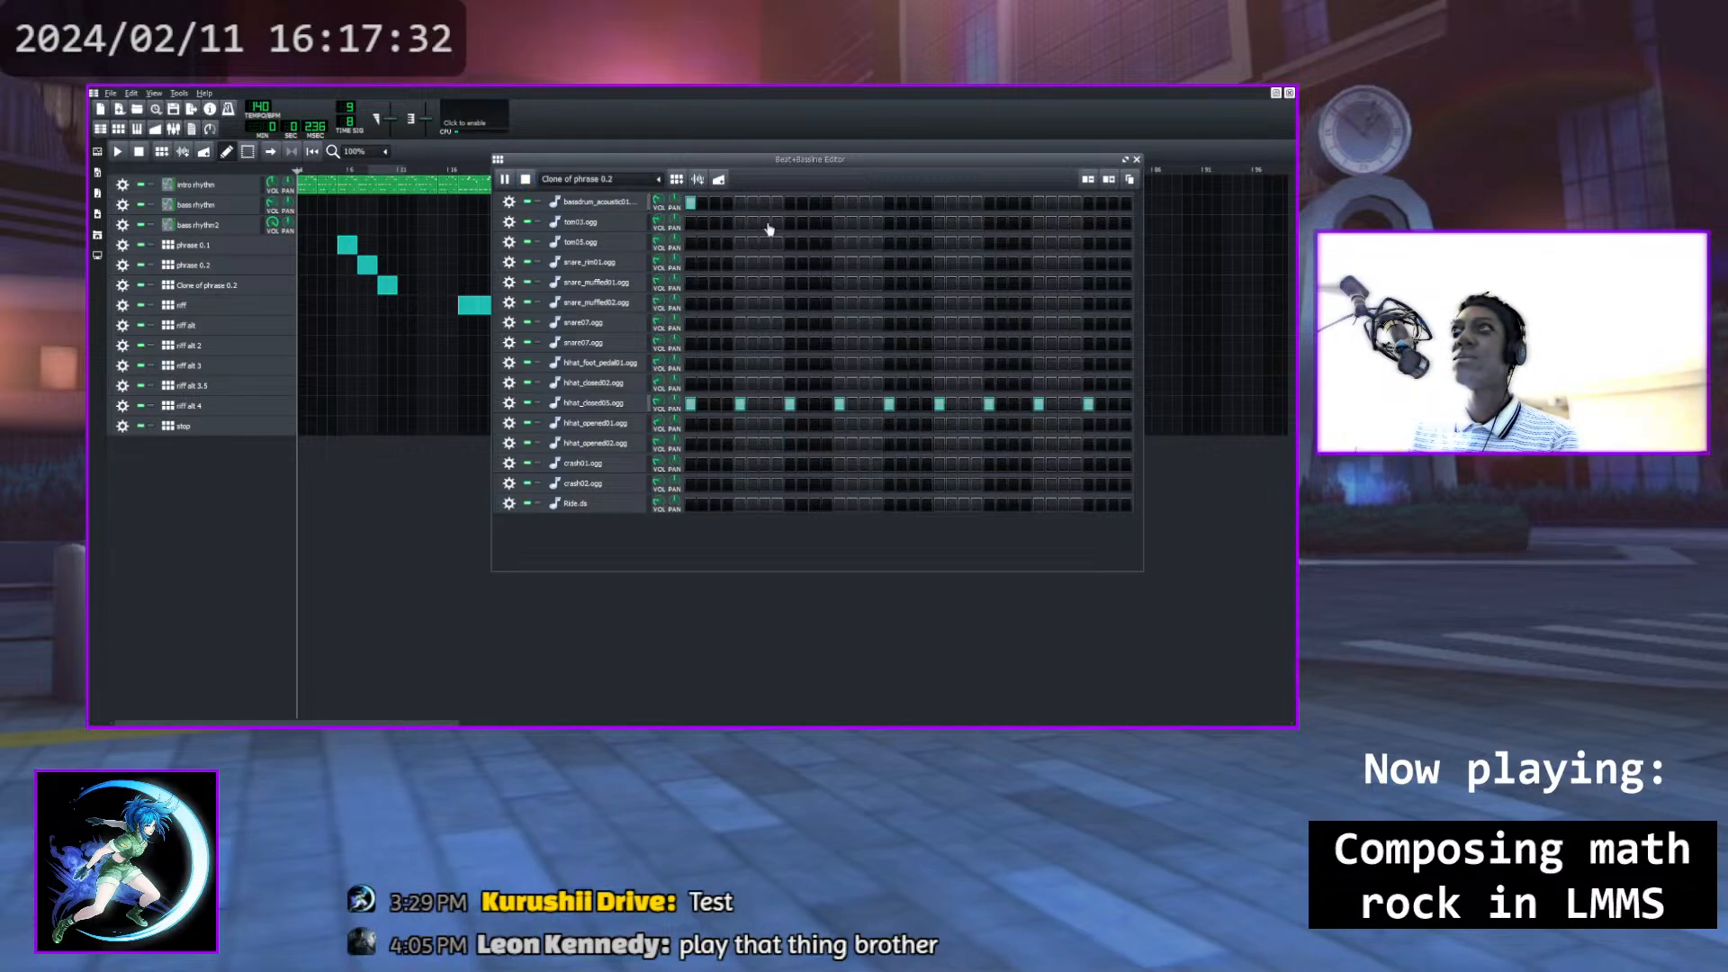
Try a second bass drum hit on steps 25, 21 and 29, one at a time, while auditioning the cloned pattern
click(989, 202)
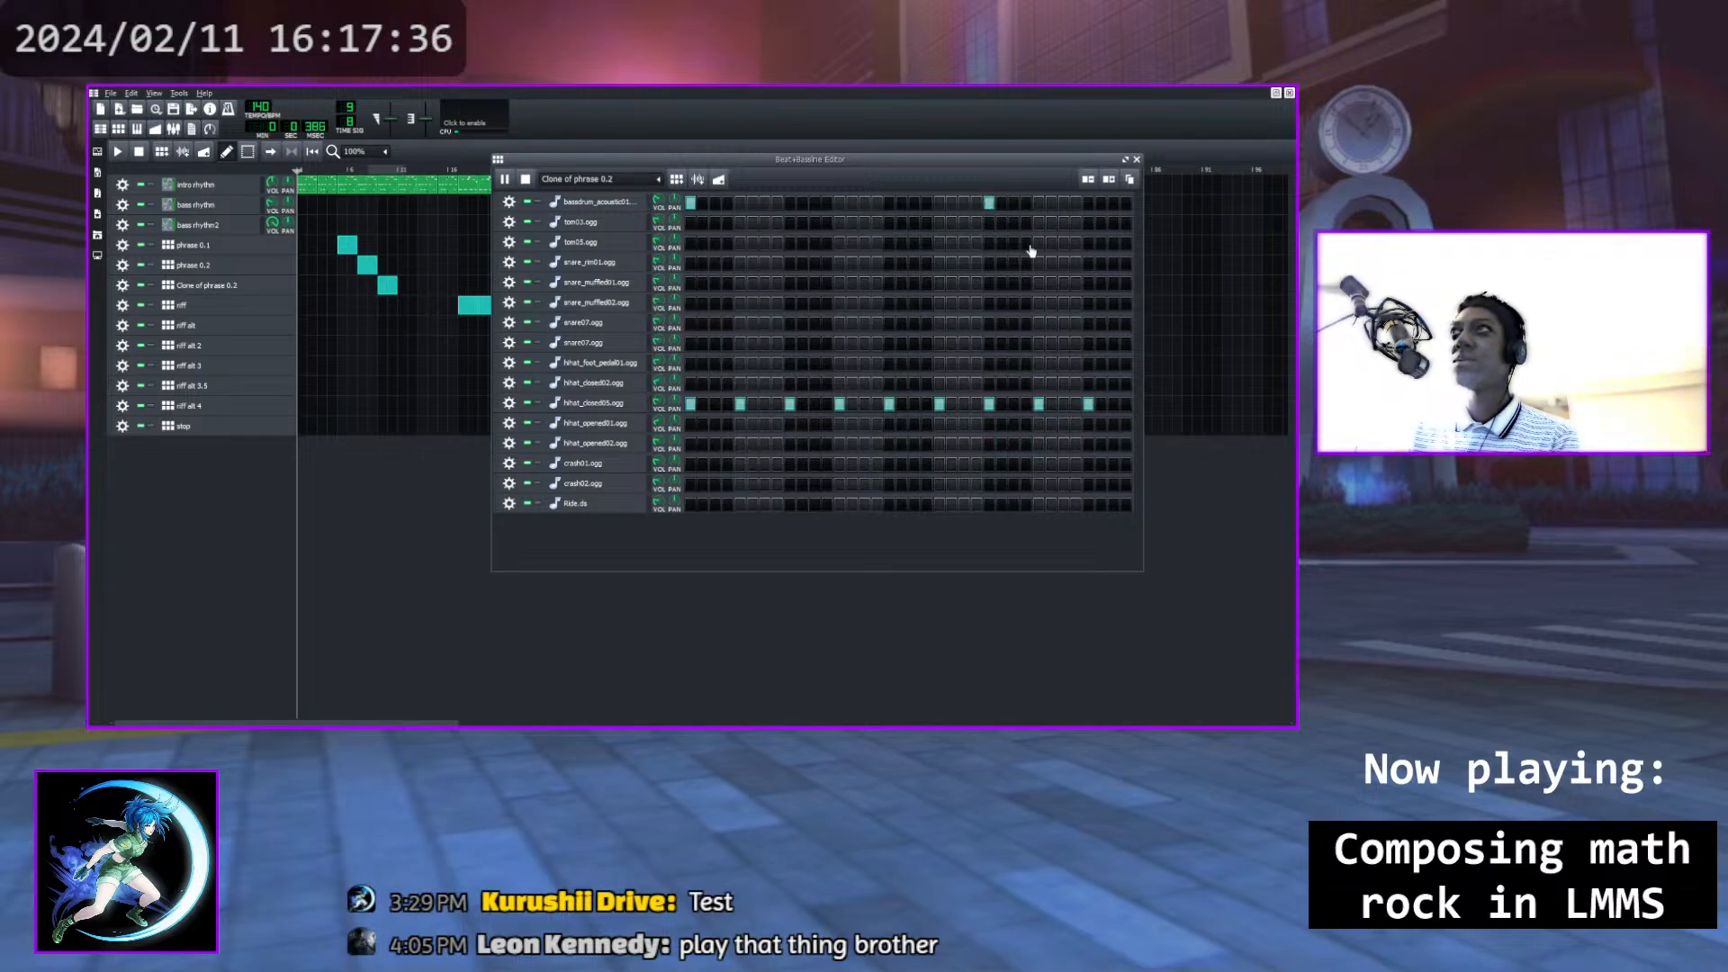
click(989, 203)
click(938, 202)
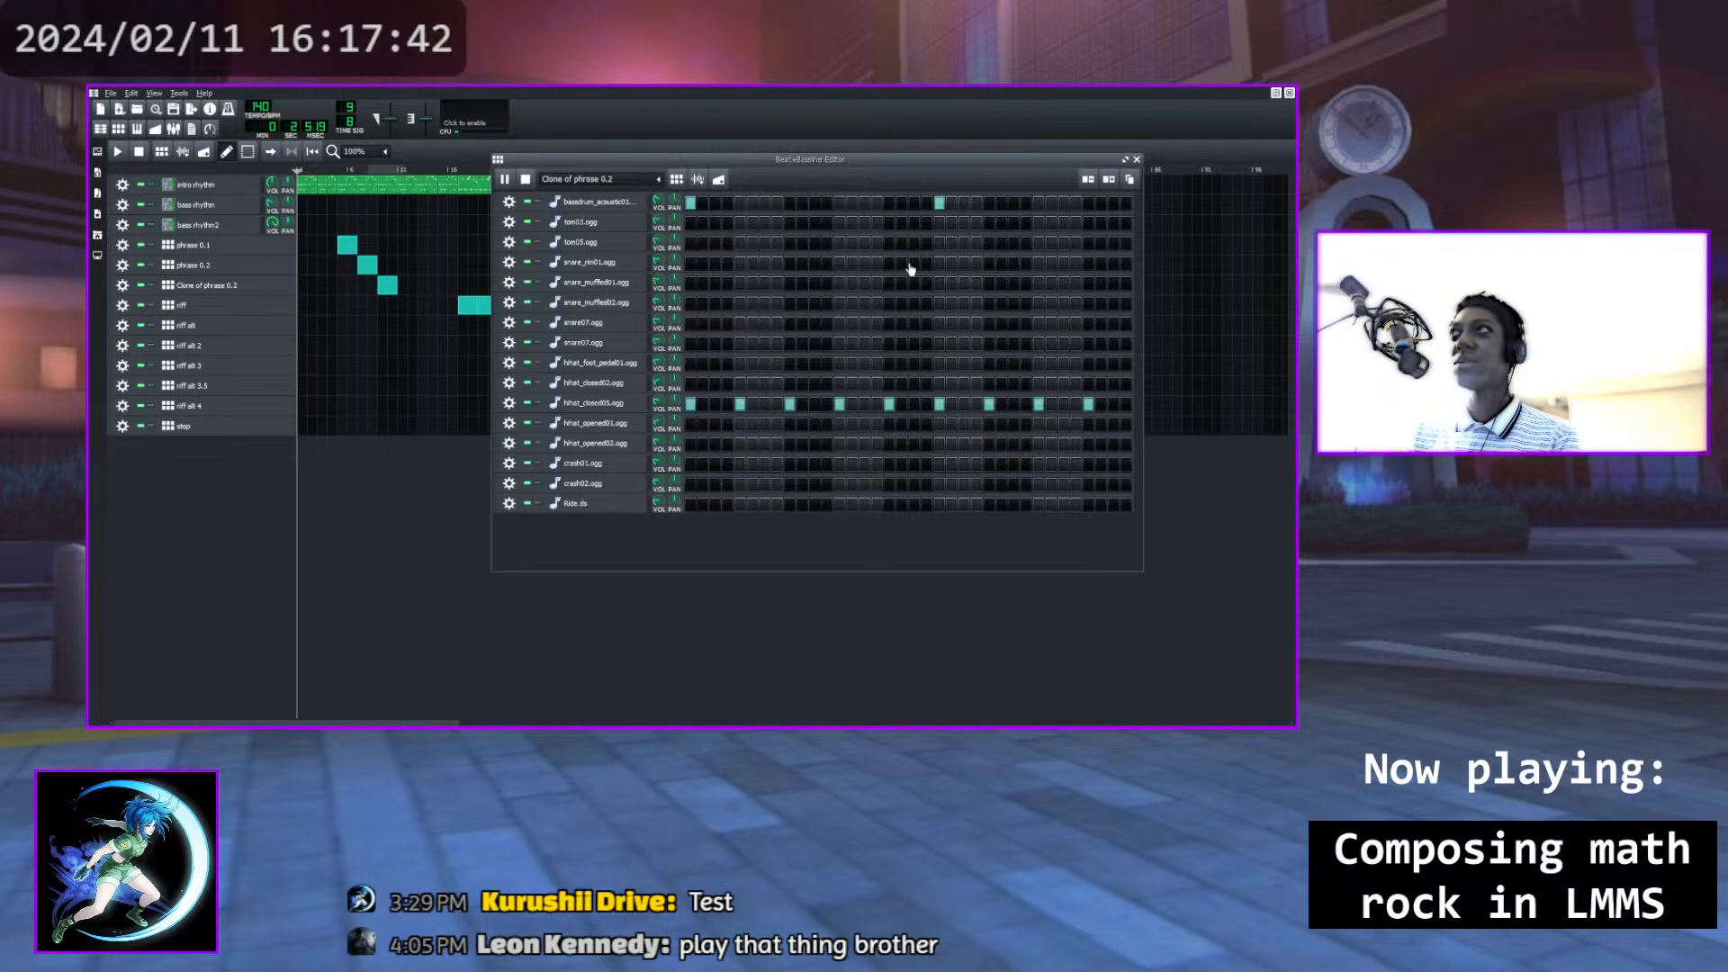
click(939, 203)
click(1038, 203)
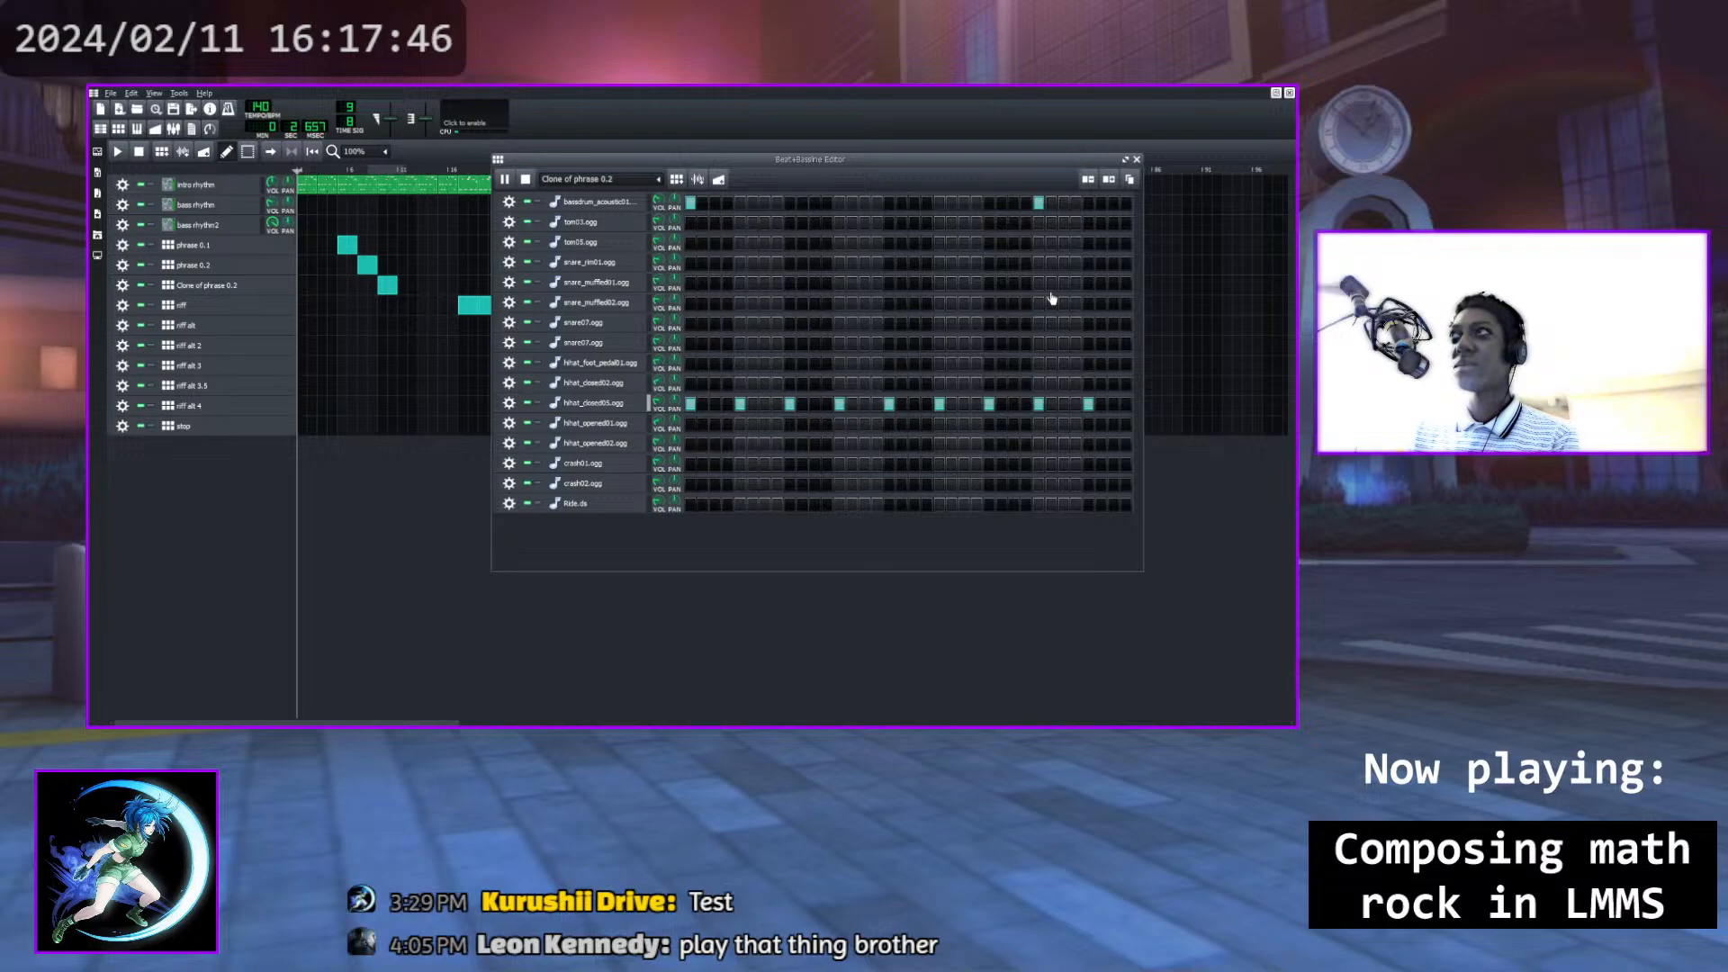
click(1039, 204)
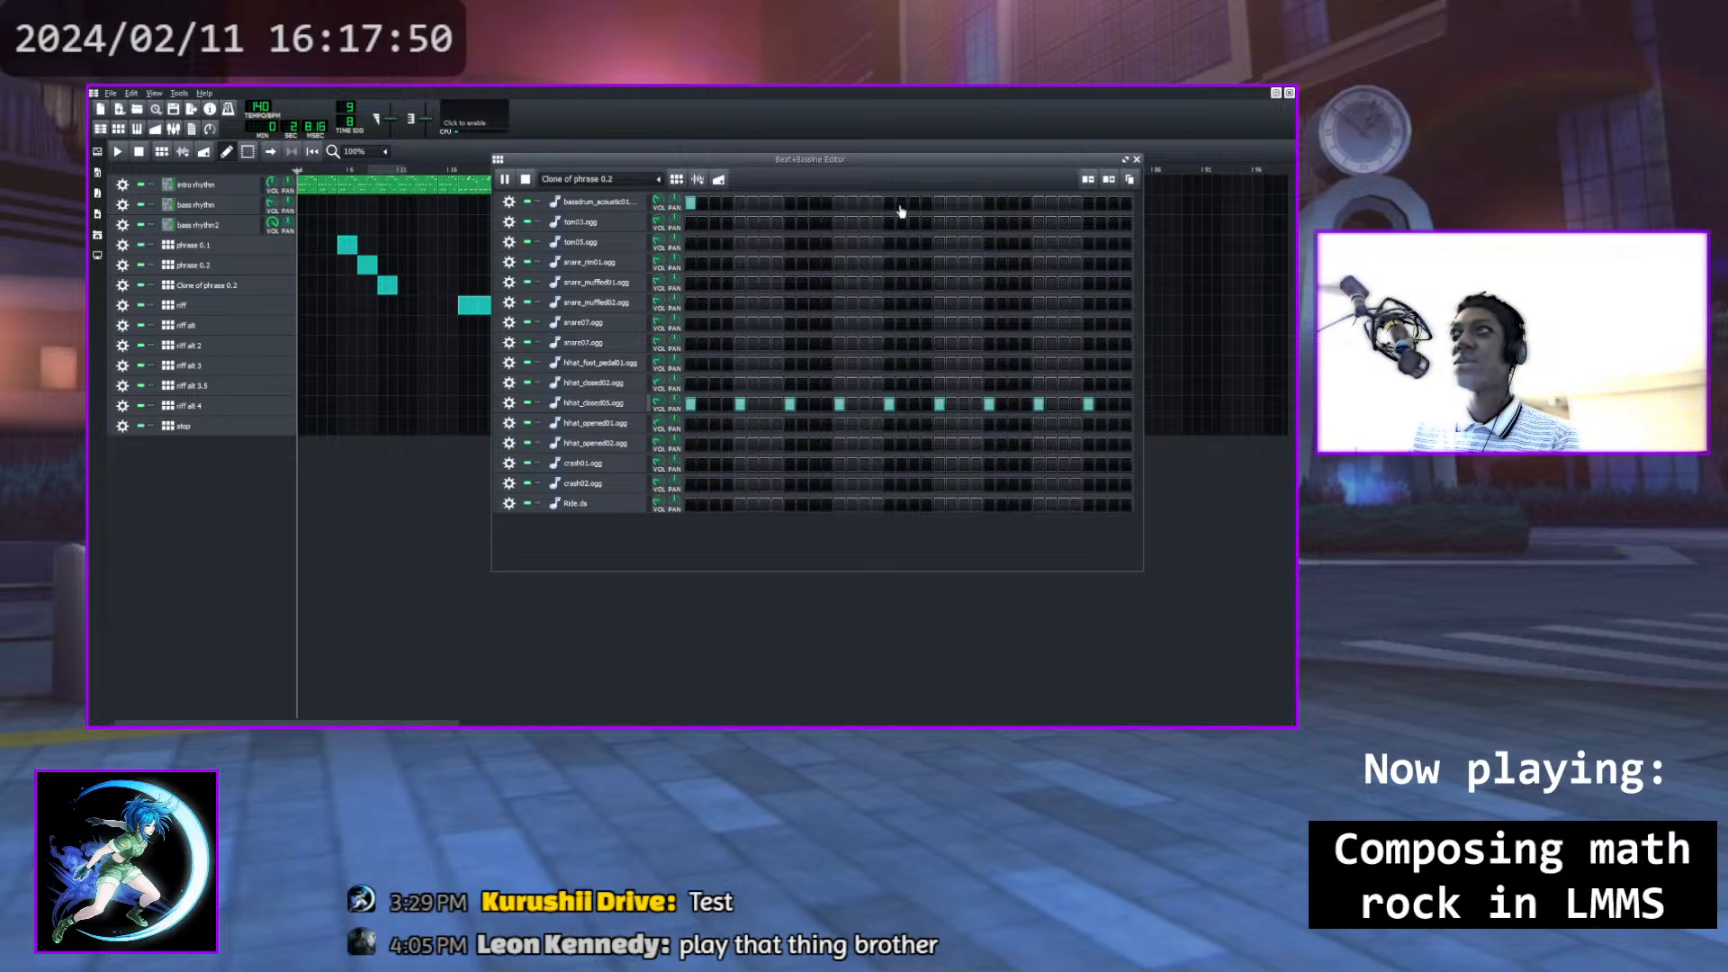
click(526, 179)
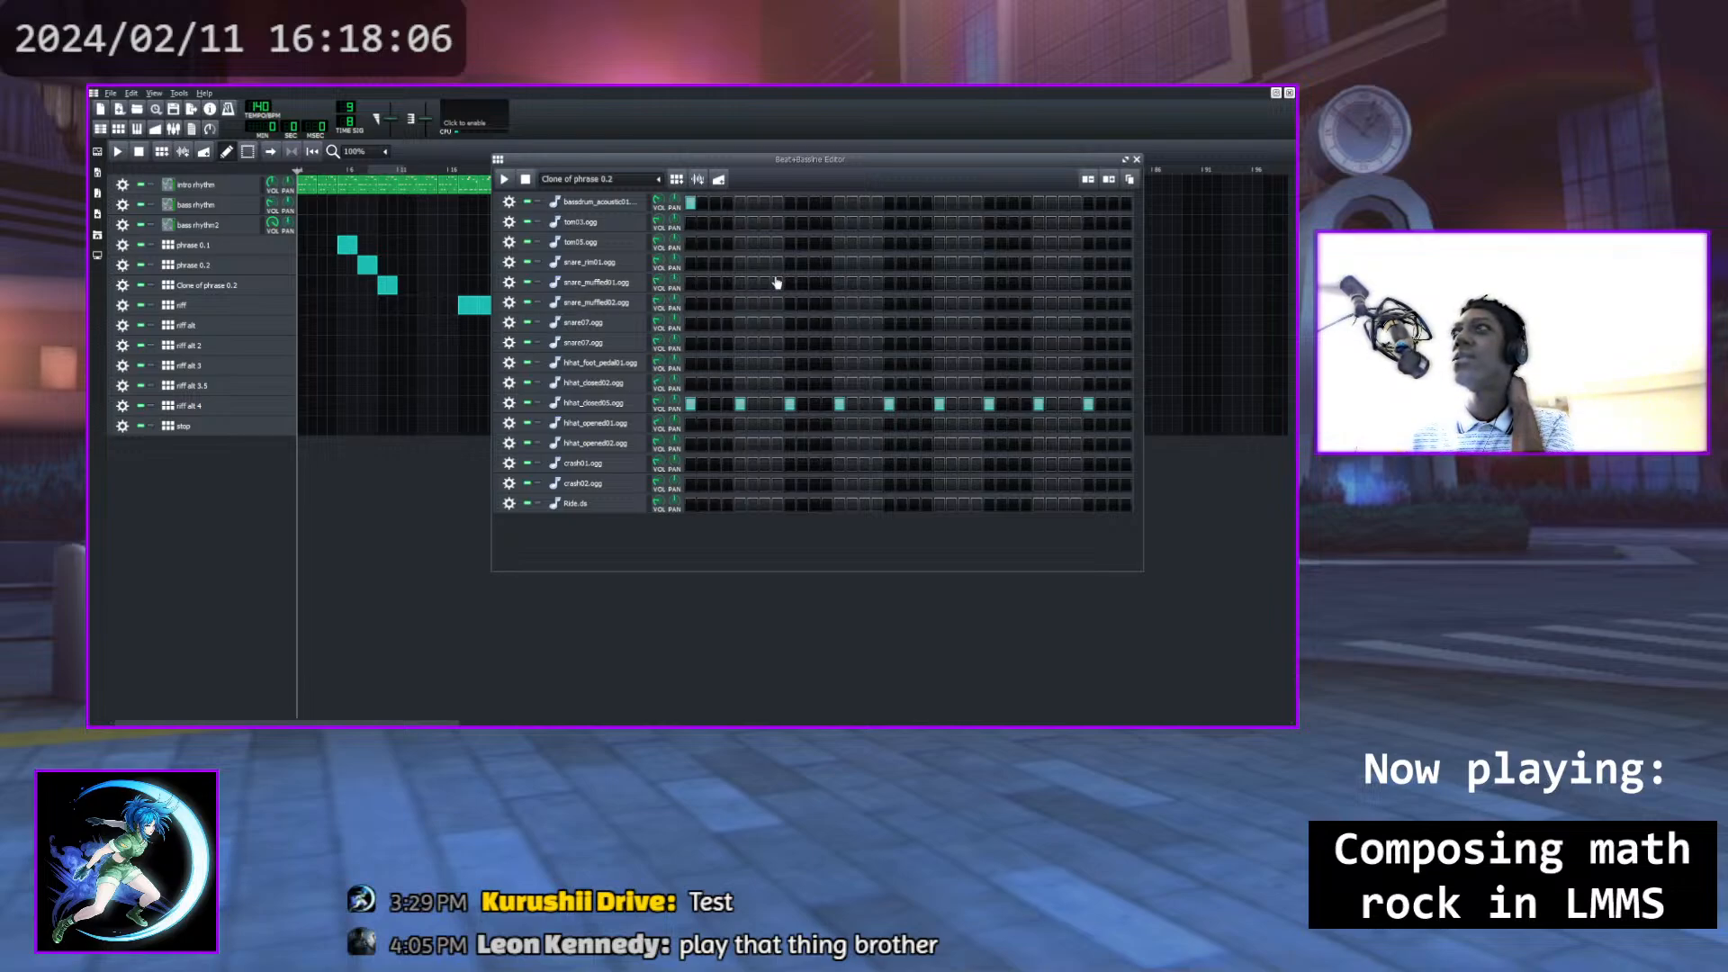
click(1038, 203)
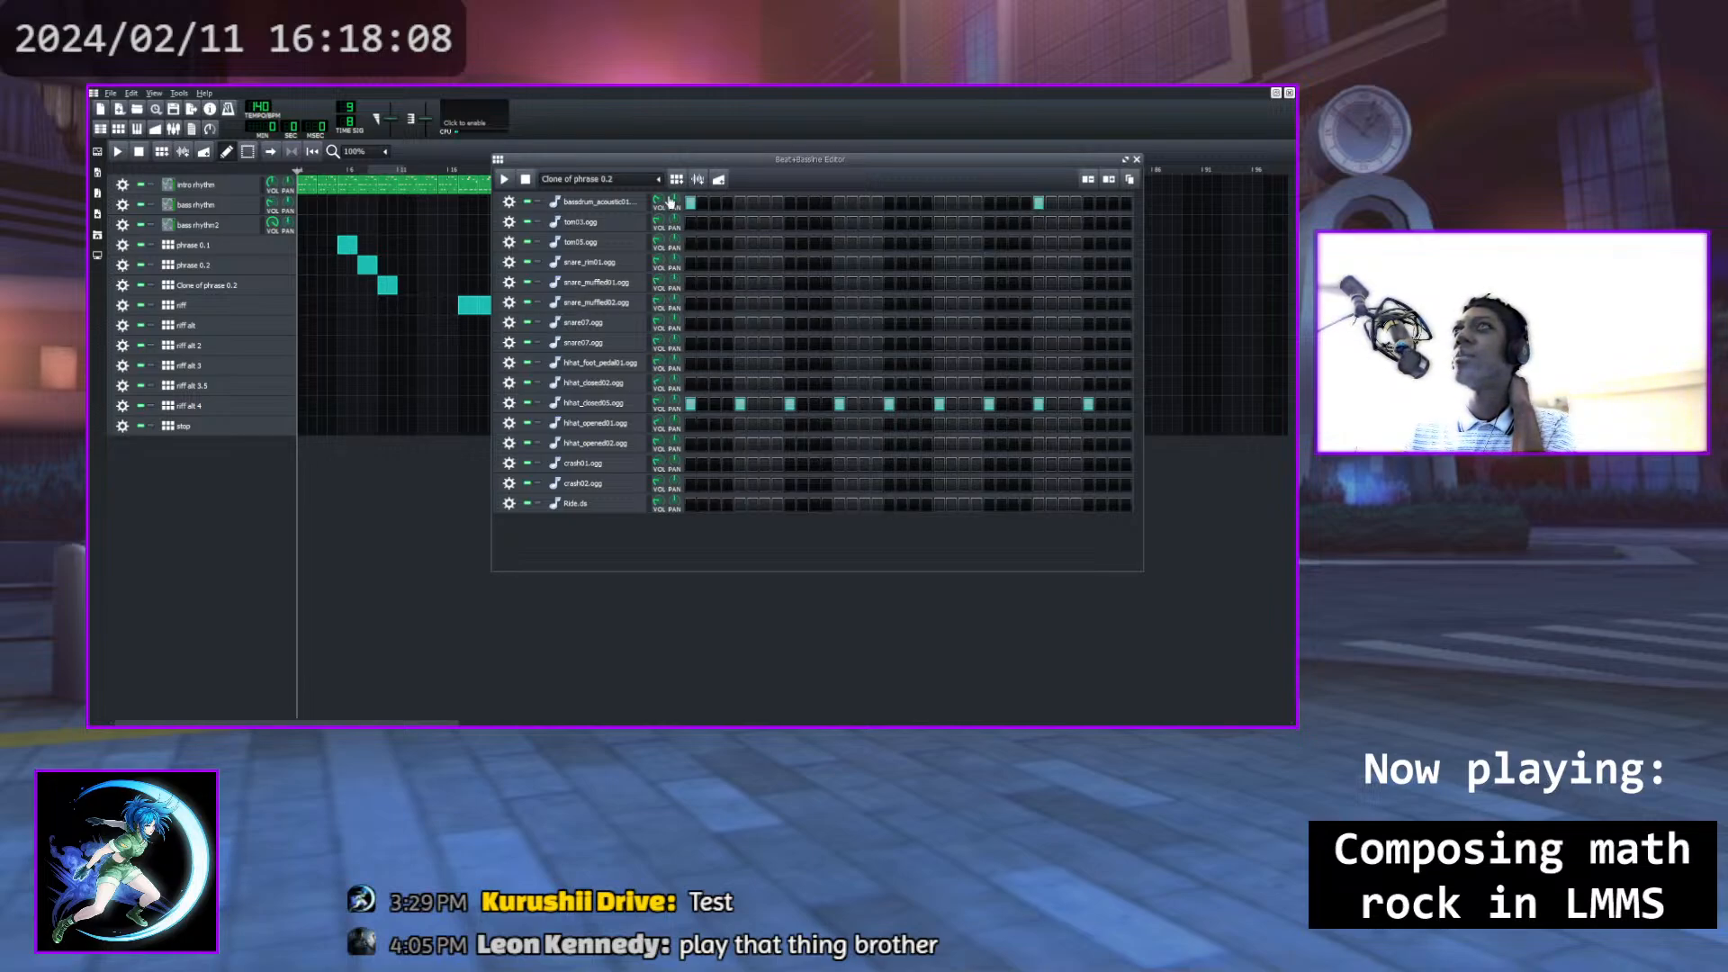
click(506, 180)
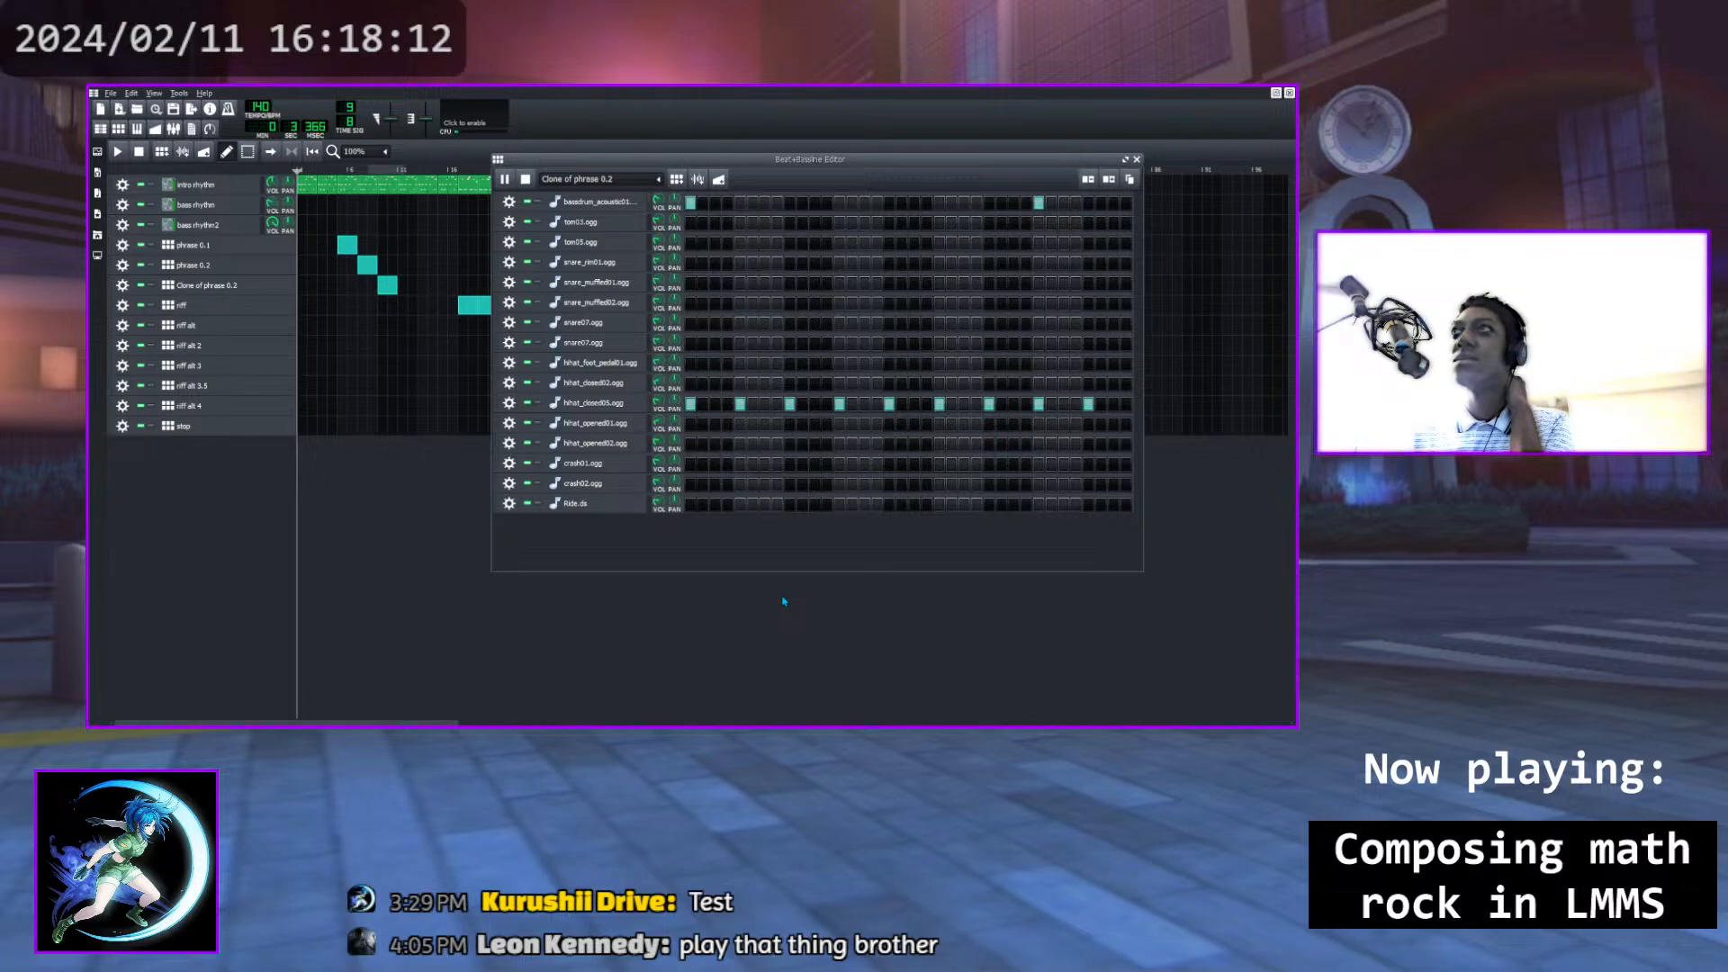
click(1038, 202)
Add a bass drum hit on step 25 of the cloned pattern and audition it
click(989, 203)
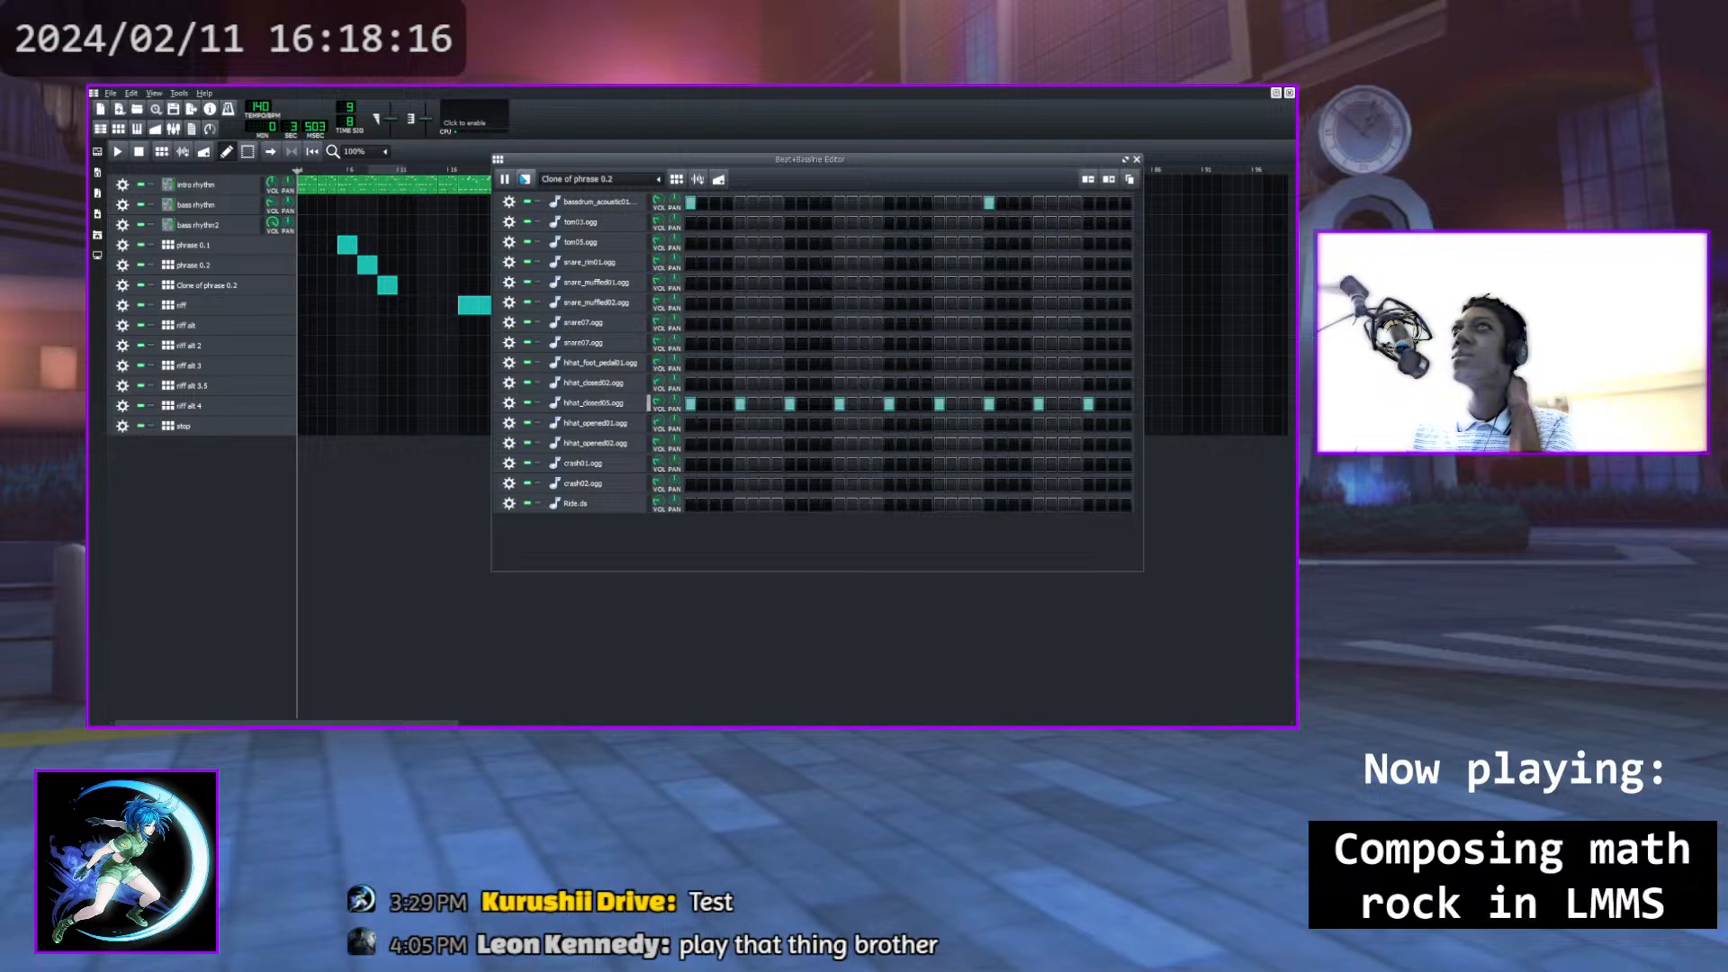
click(504, 179)
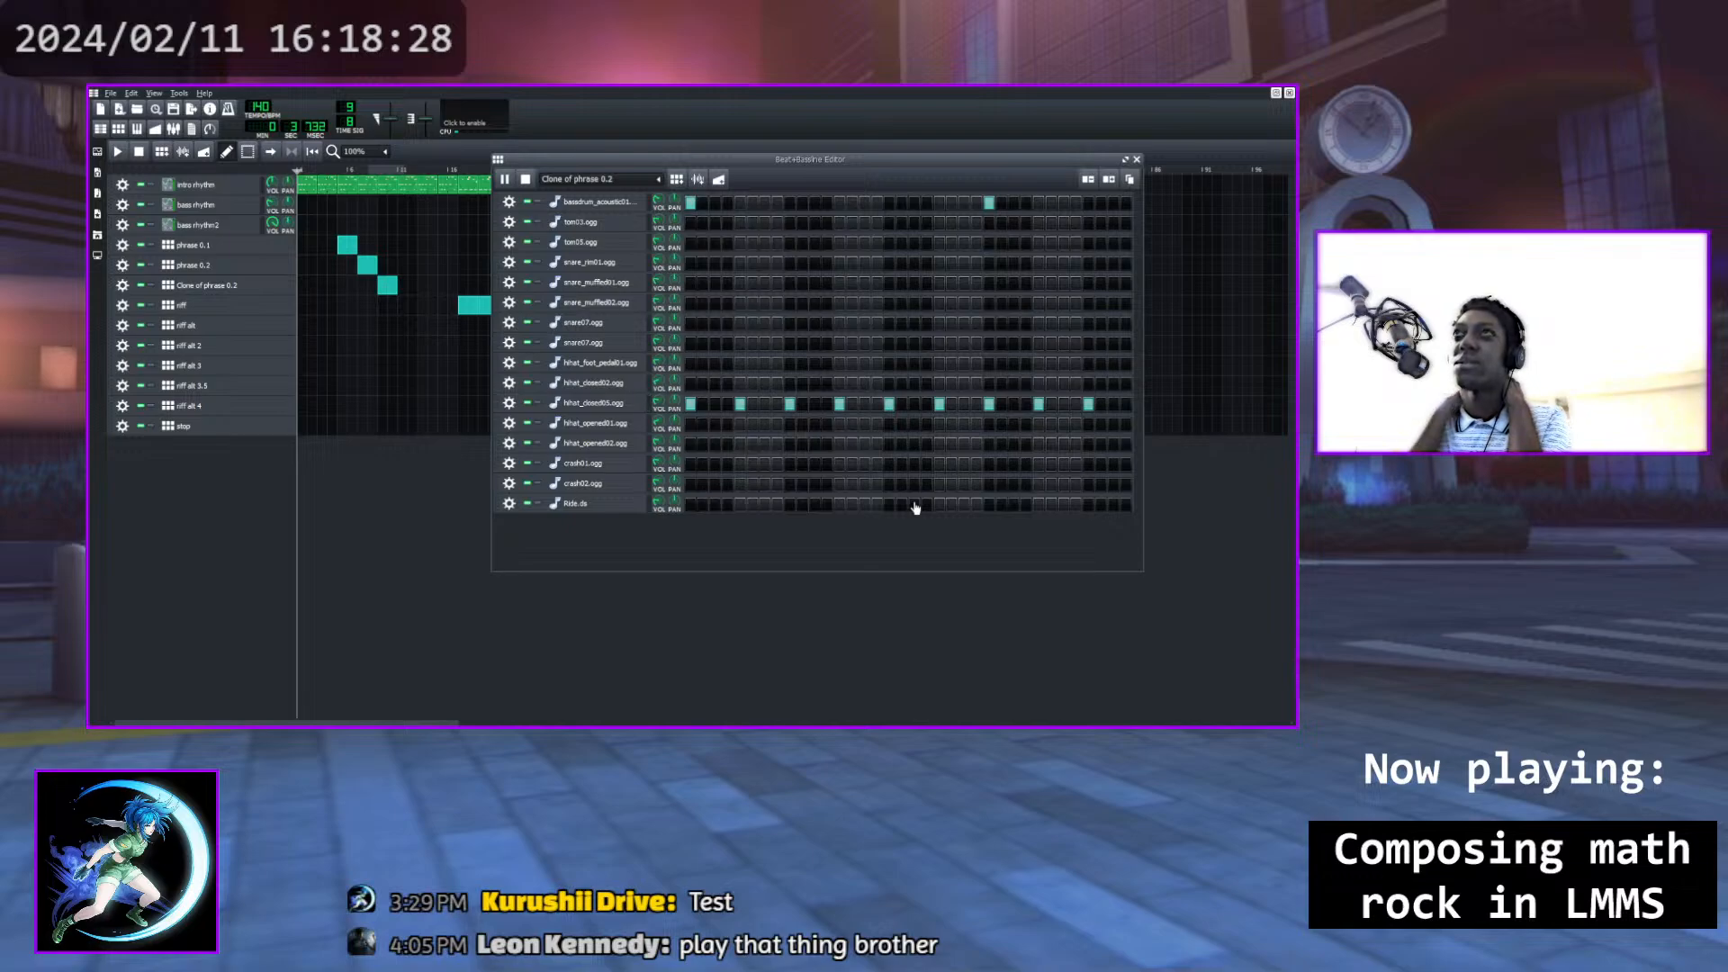
Audition the cloned pattern with bass drum hits on steps 1 and 25, and close the pattern editor
click(527, 180)
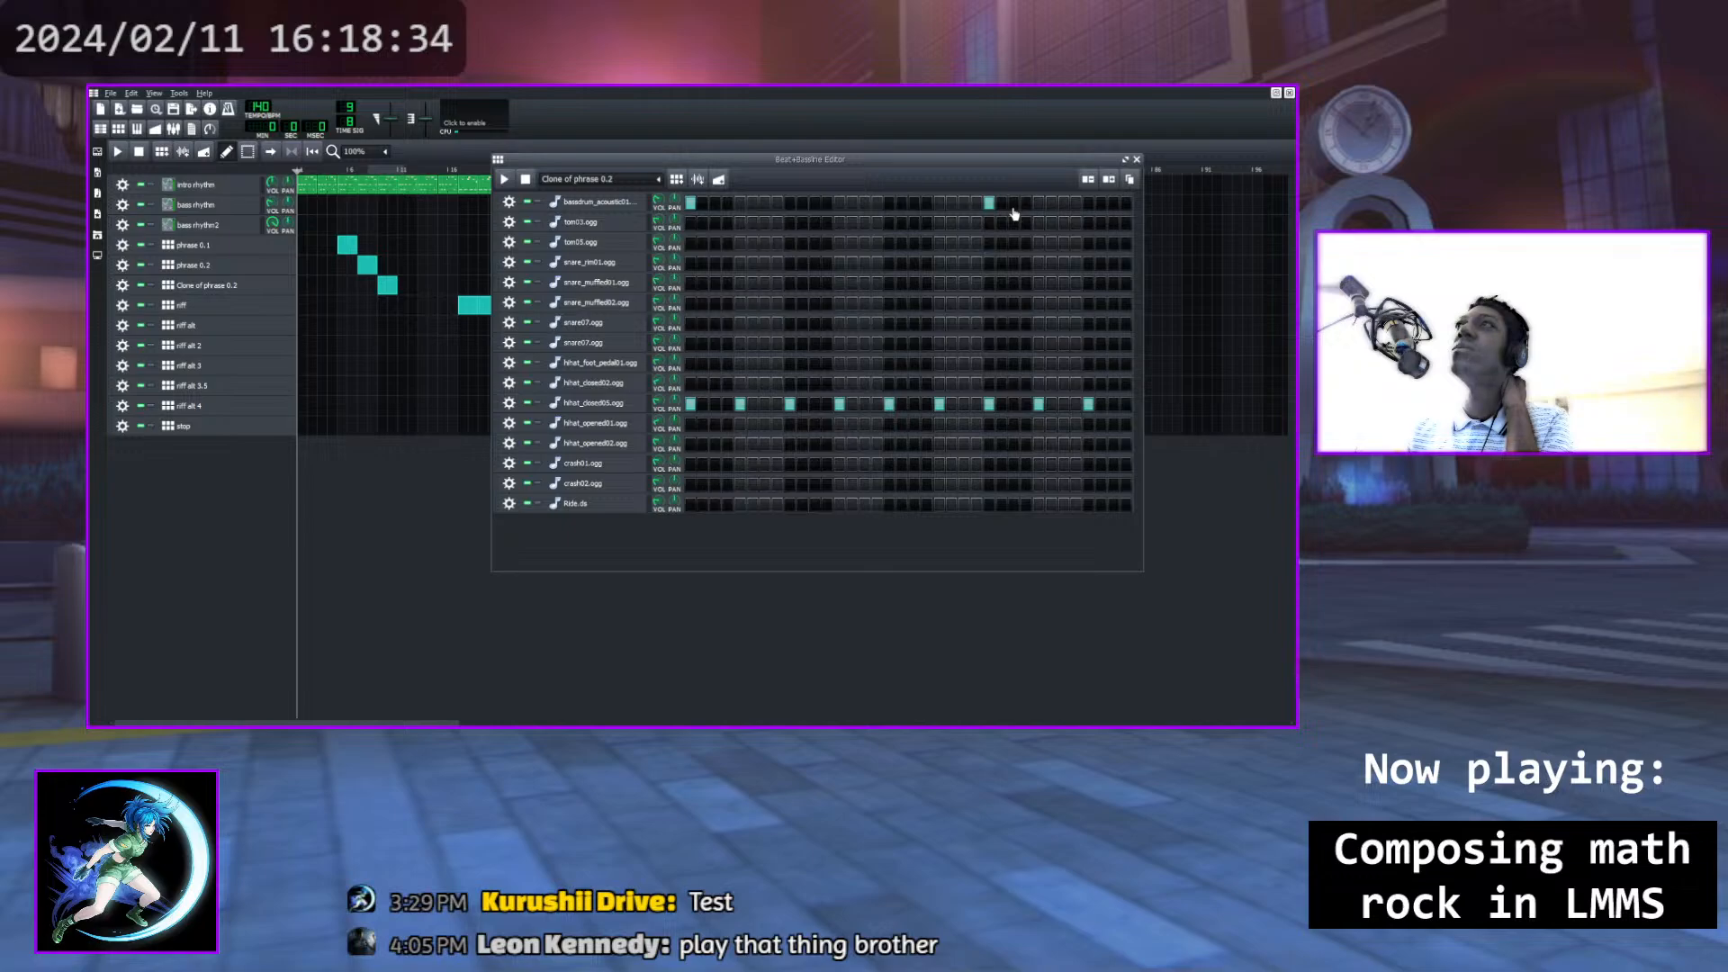
click(505, 179)
click(504, 179)
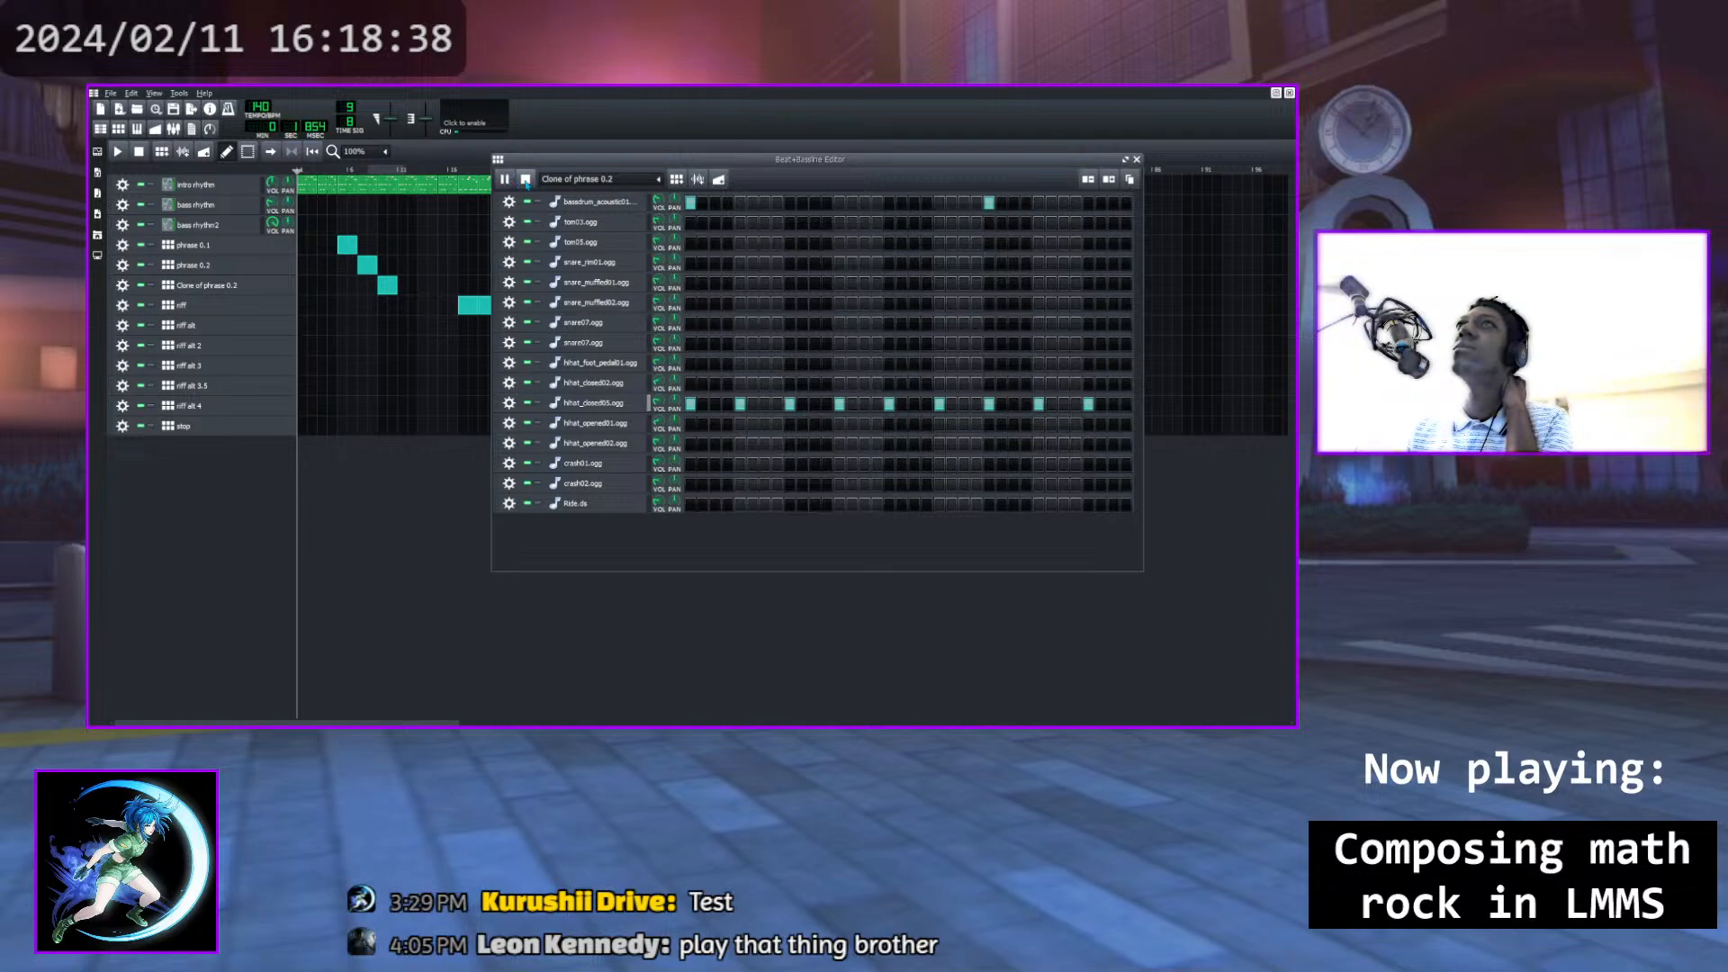
click(1137, 160)
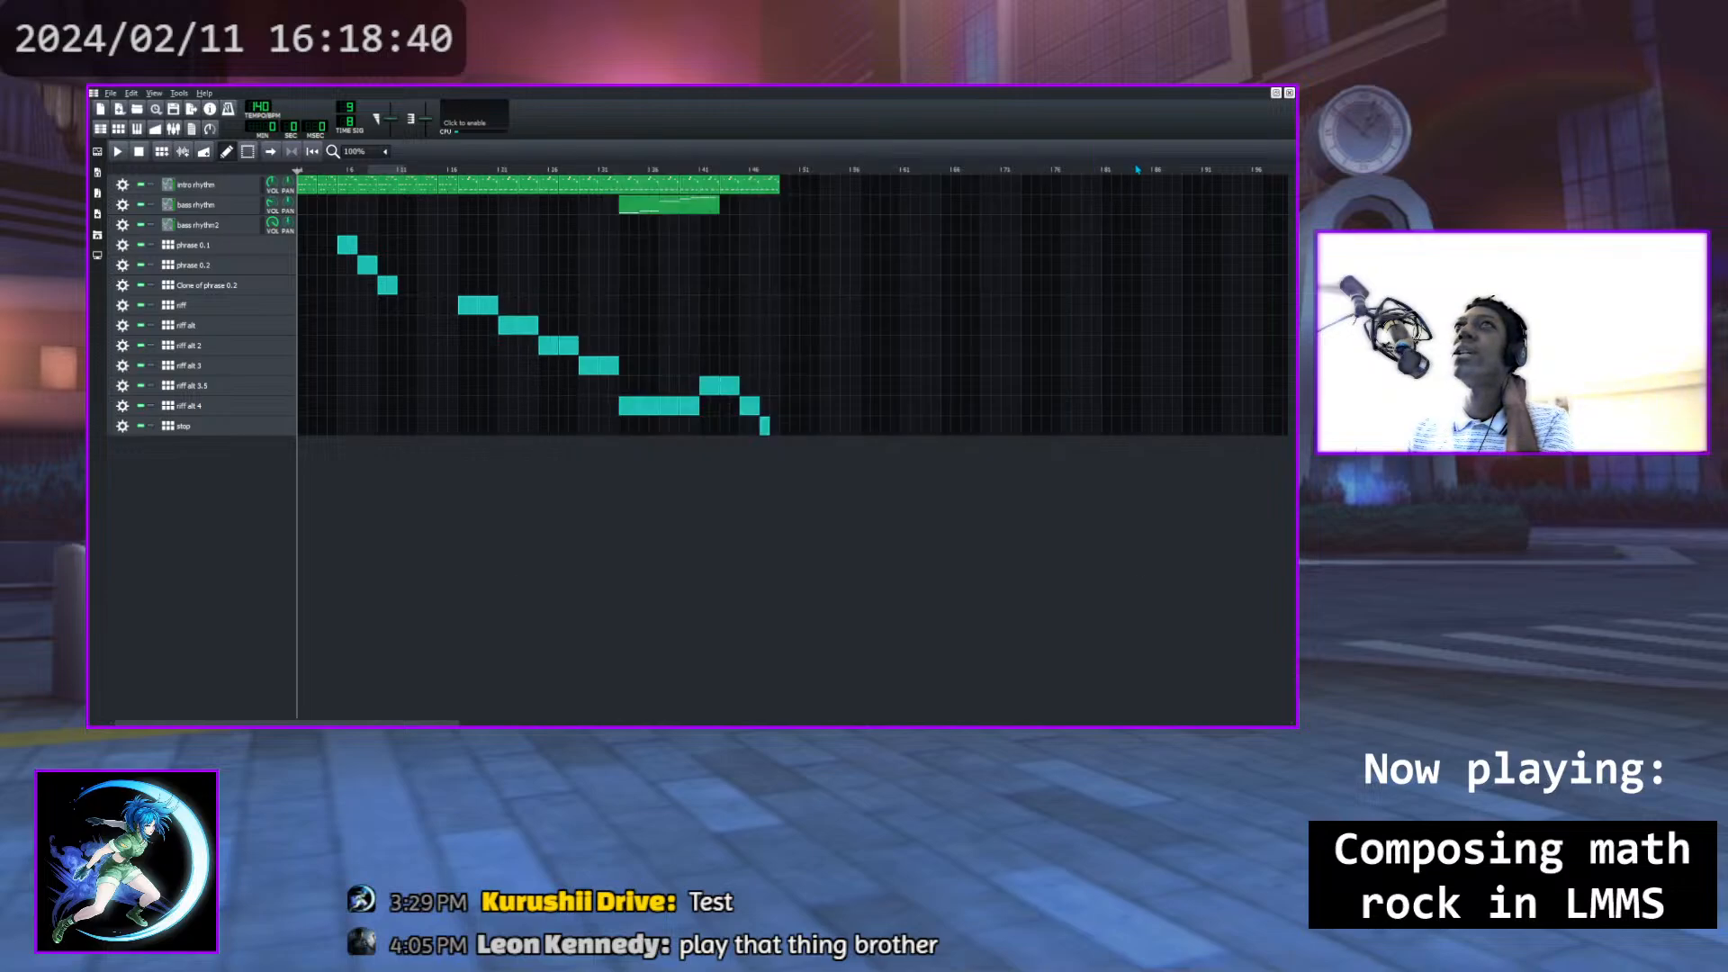
Play the song from within the phrase 0.1 clip, and replay the section at the clone's clip around bar 9
click(353, 171)
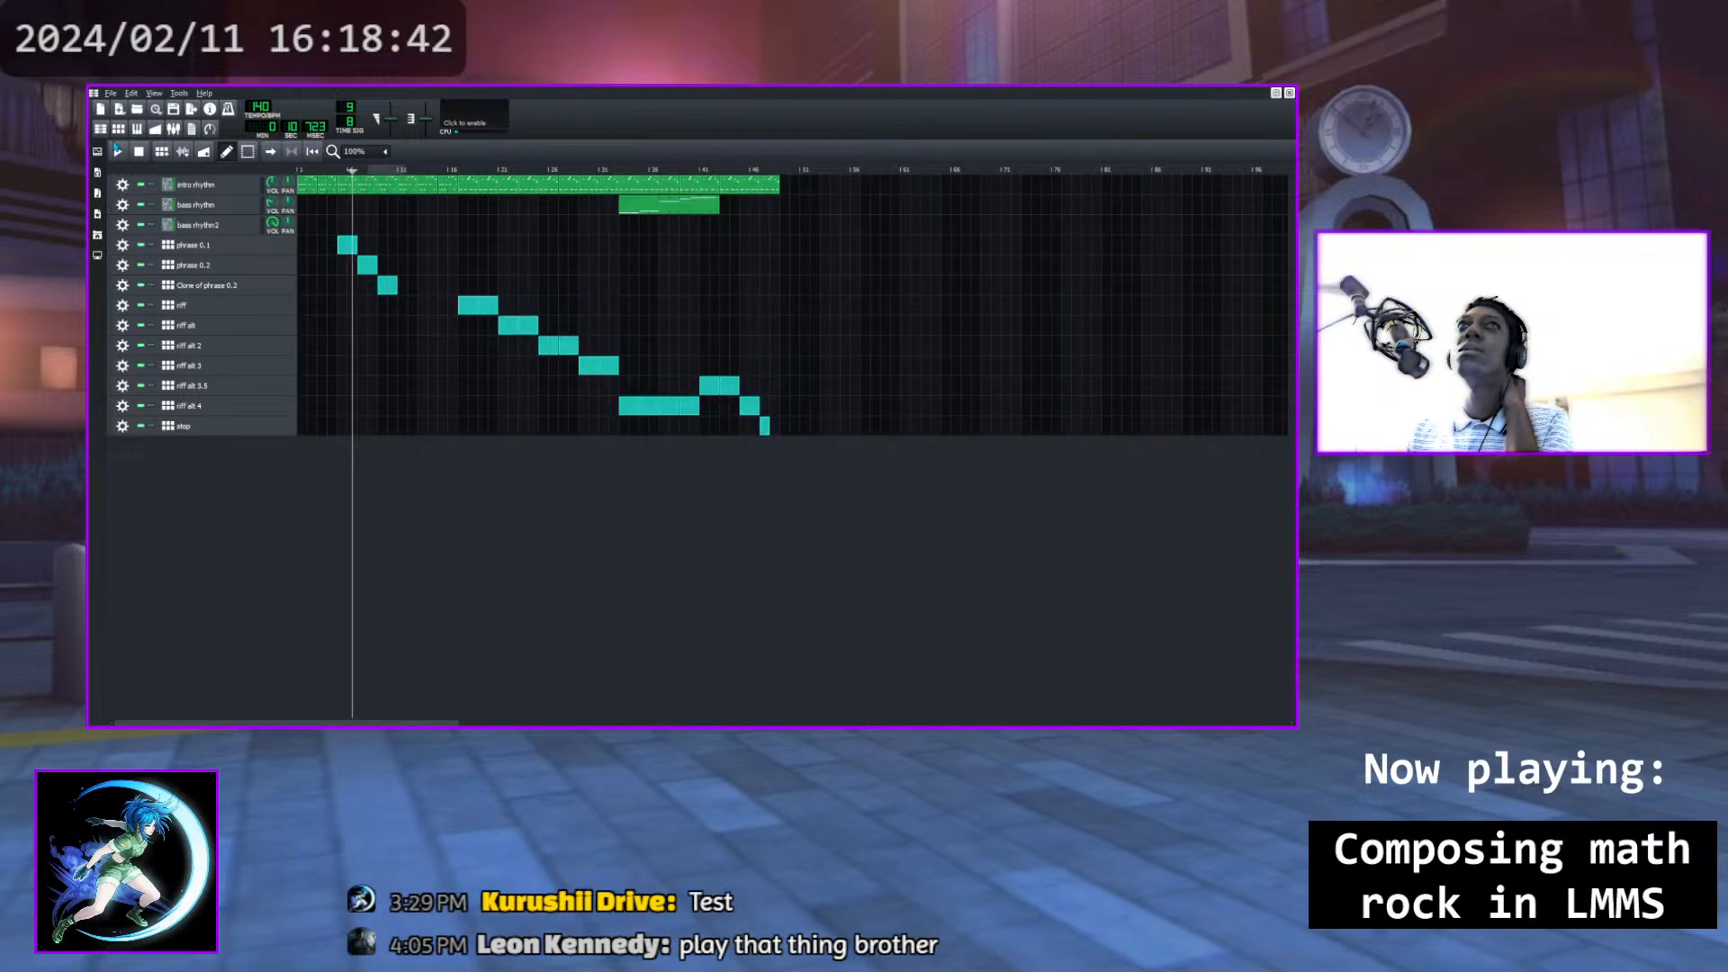
click(117, 153)
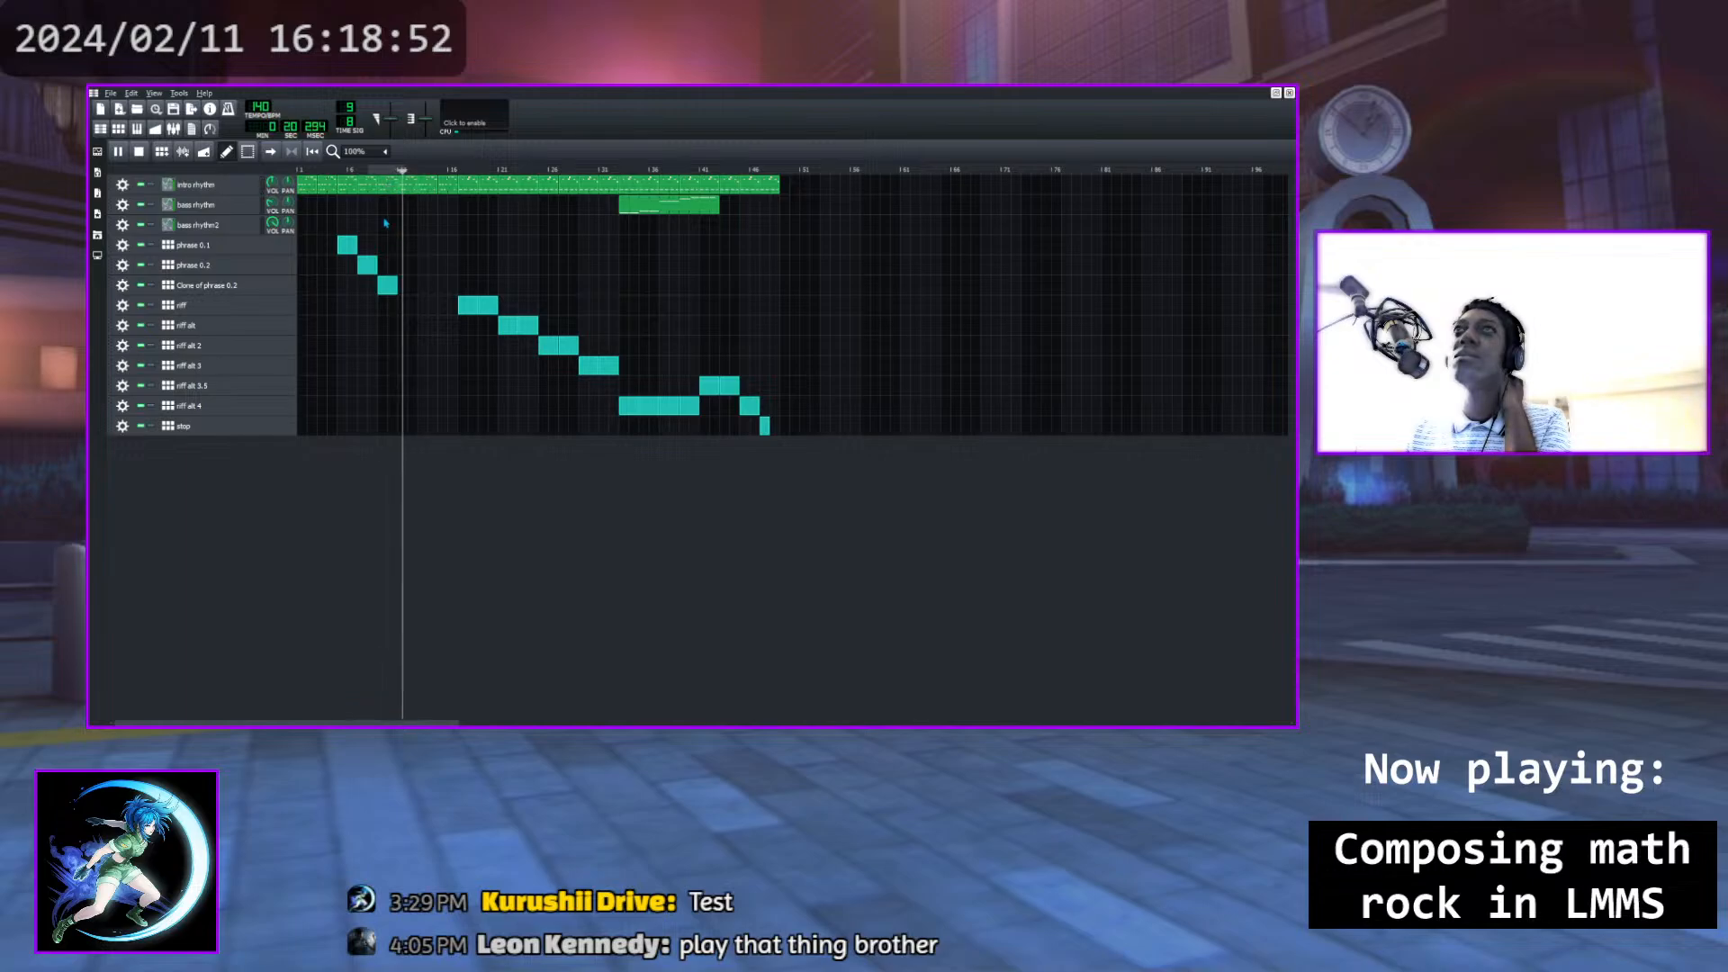
click(382, 171)
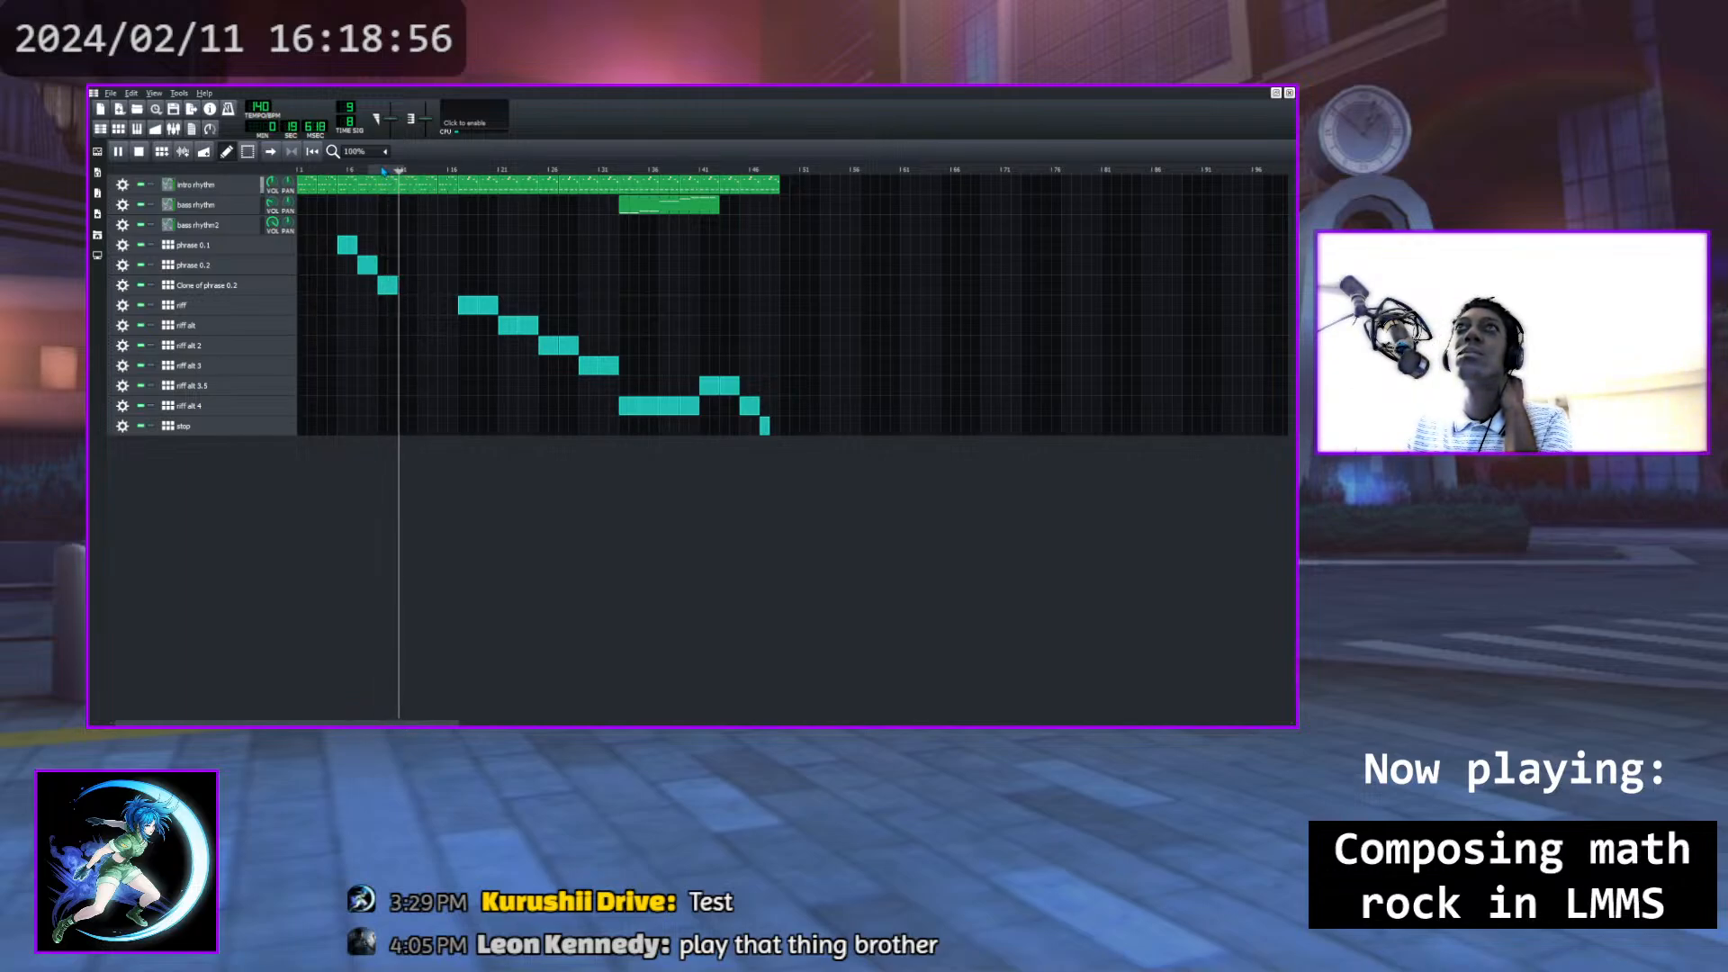
click(381, 171)
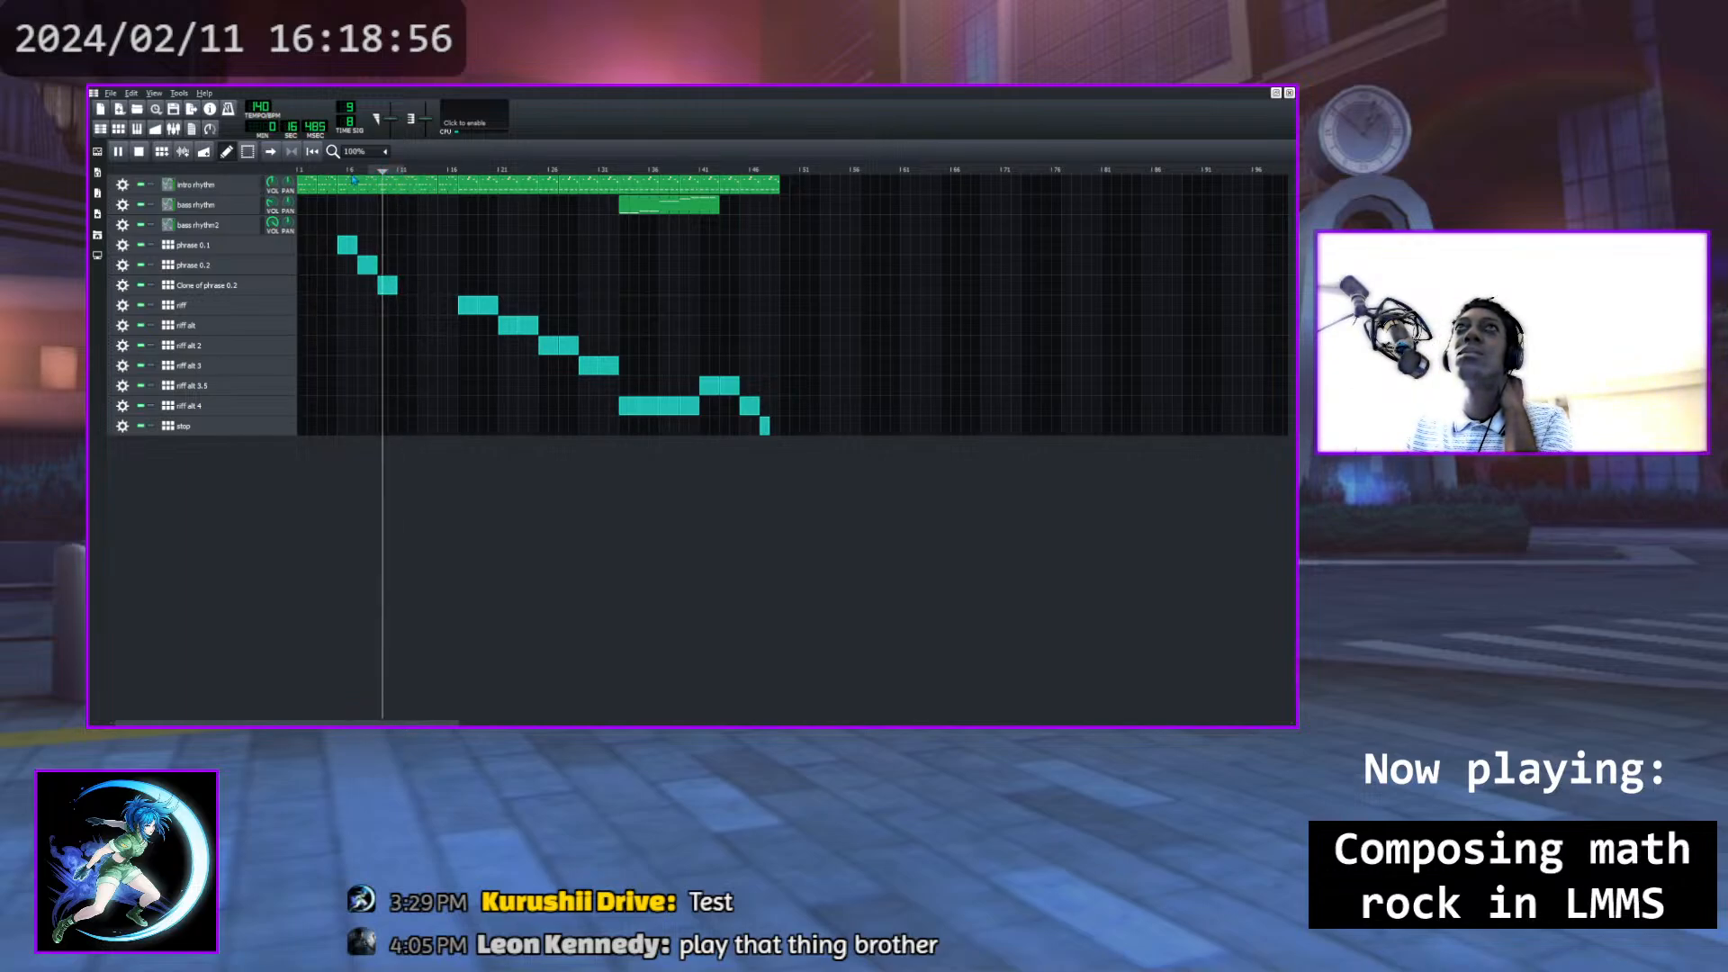
click(119, 152)
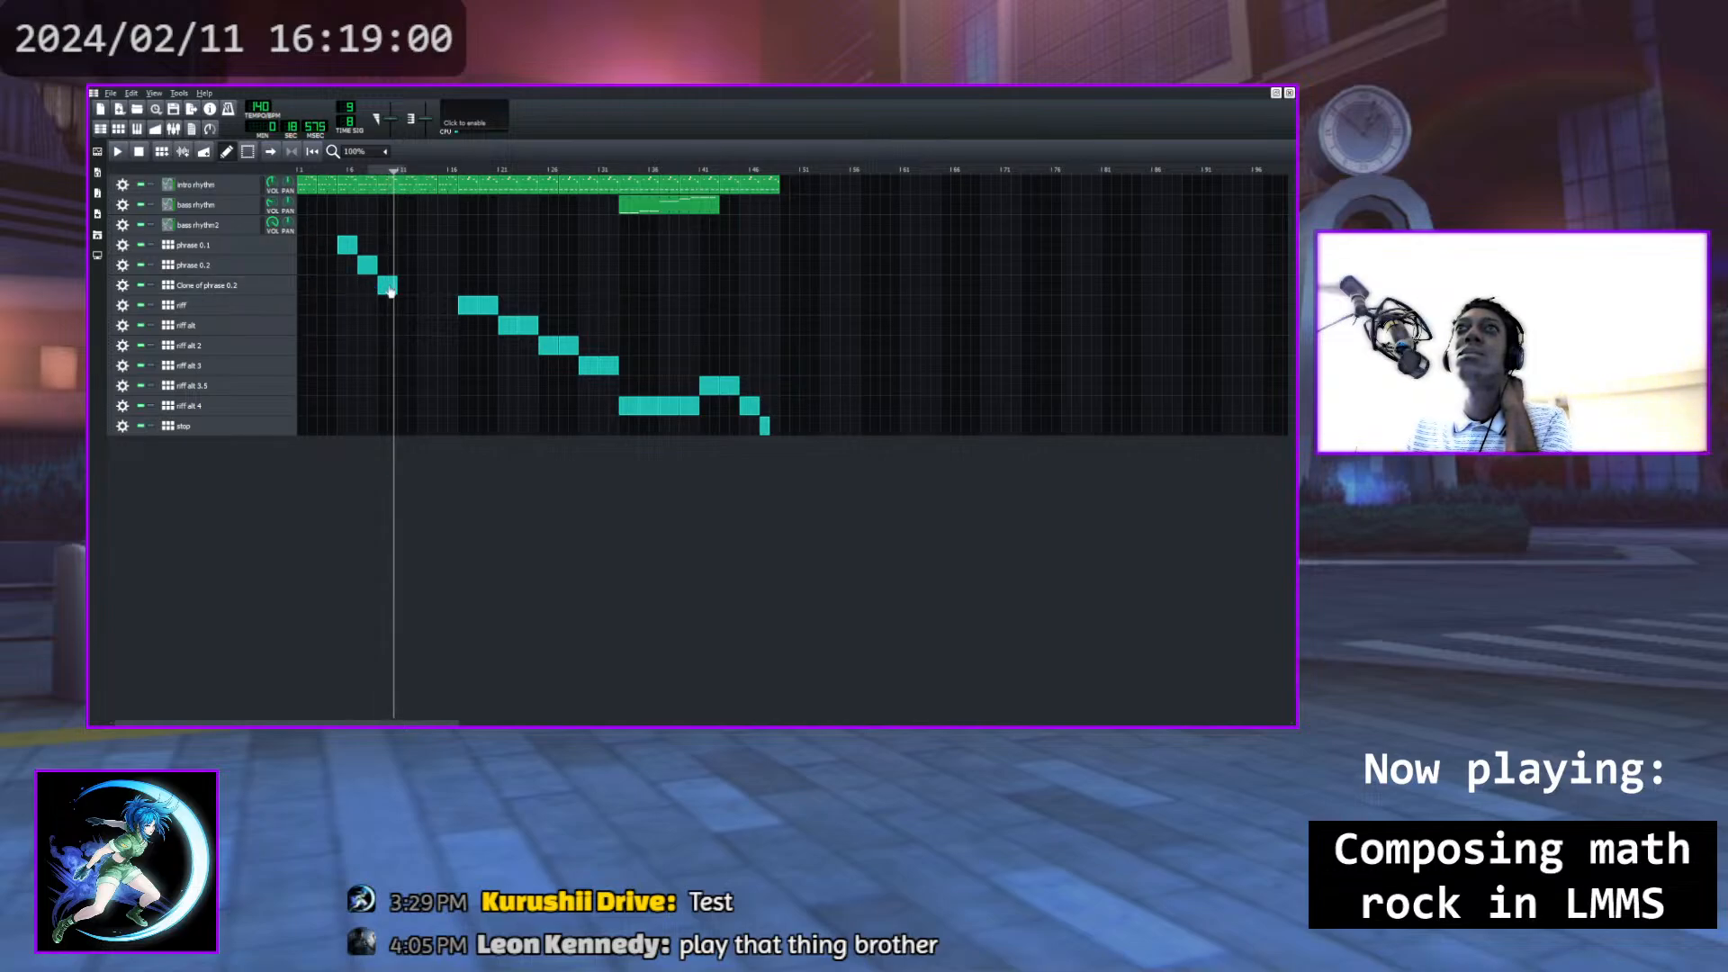
Remove the bass drum hit on step 25 of the cloned pattern and play the song from the start of its clip
double_click(389, 286)
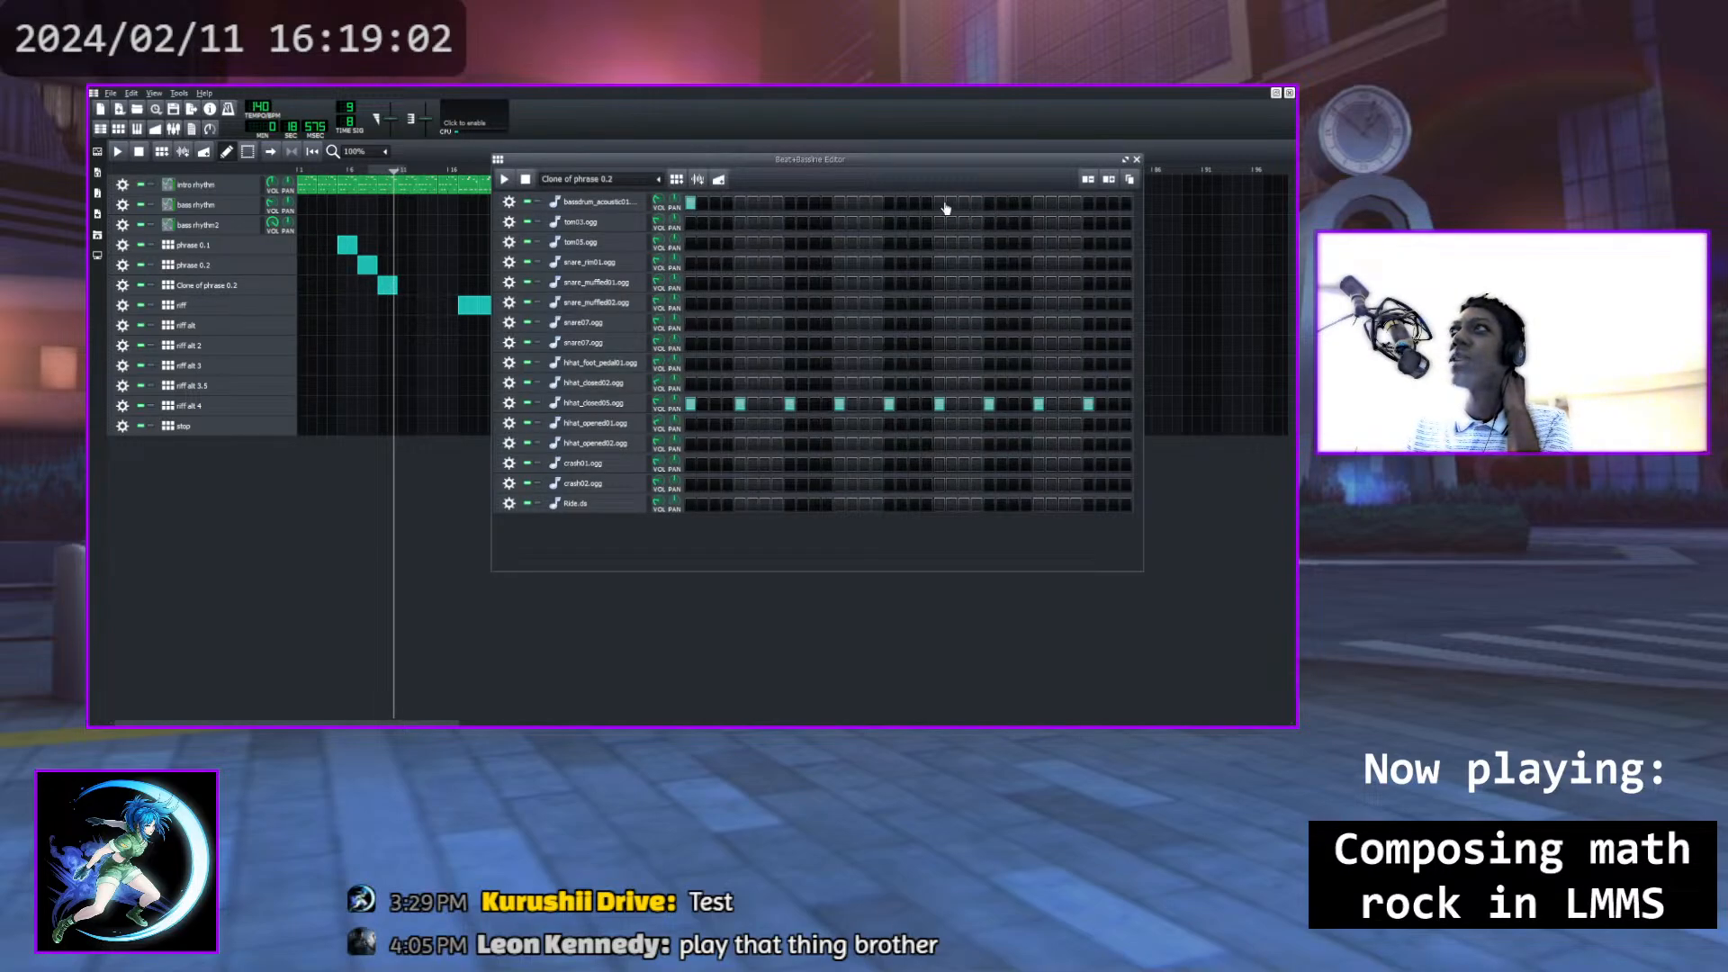
click(1137, 159)
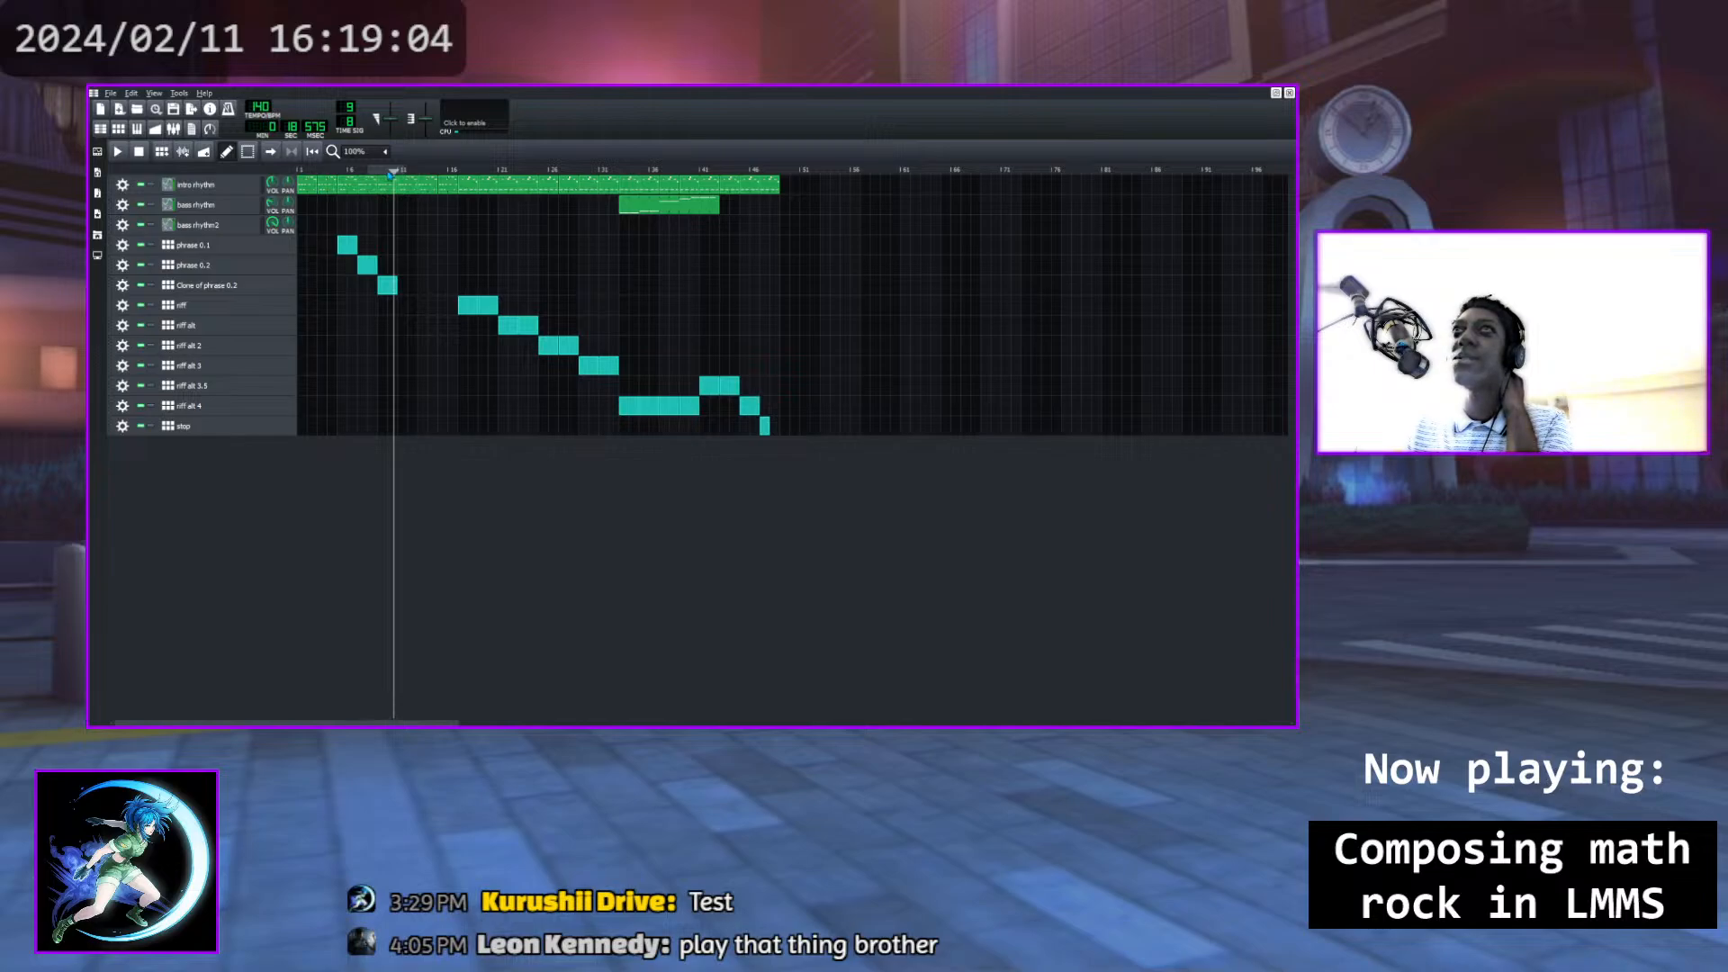
click(377, 171)
key(space)
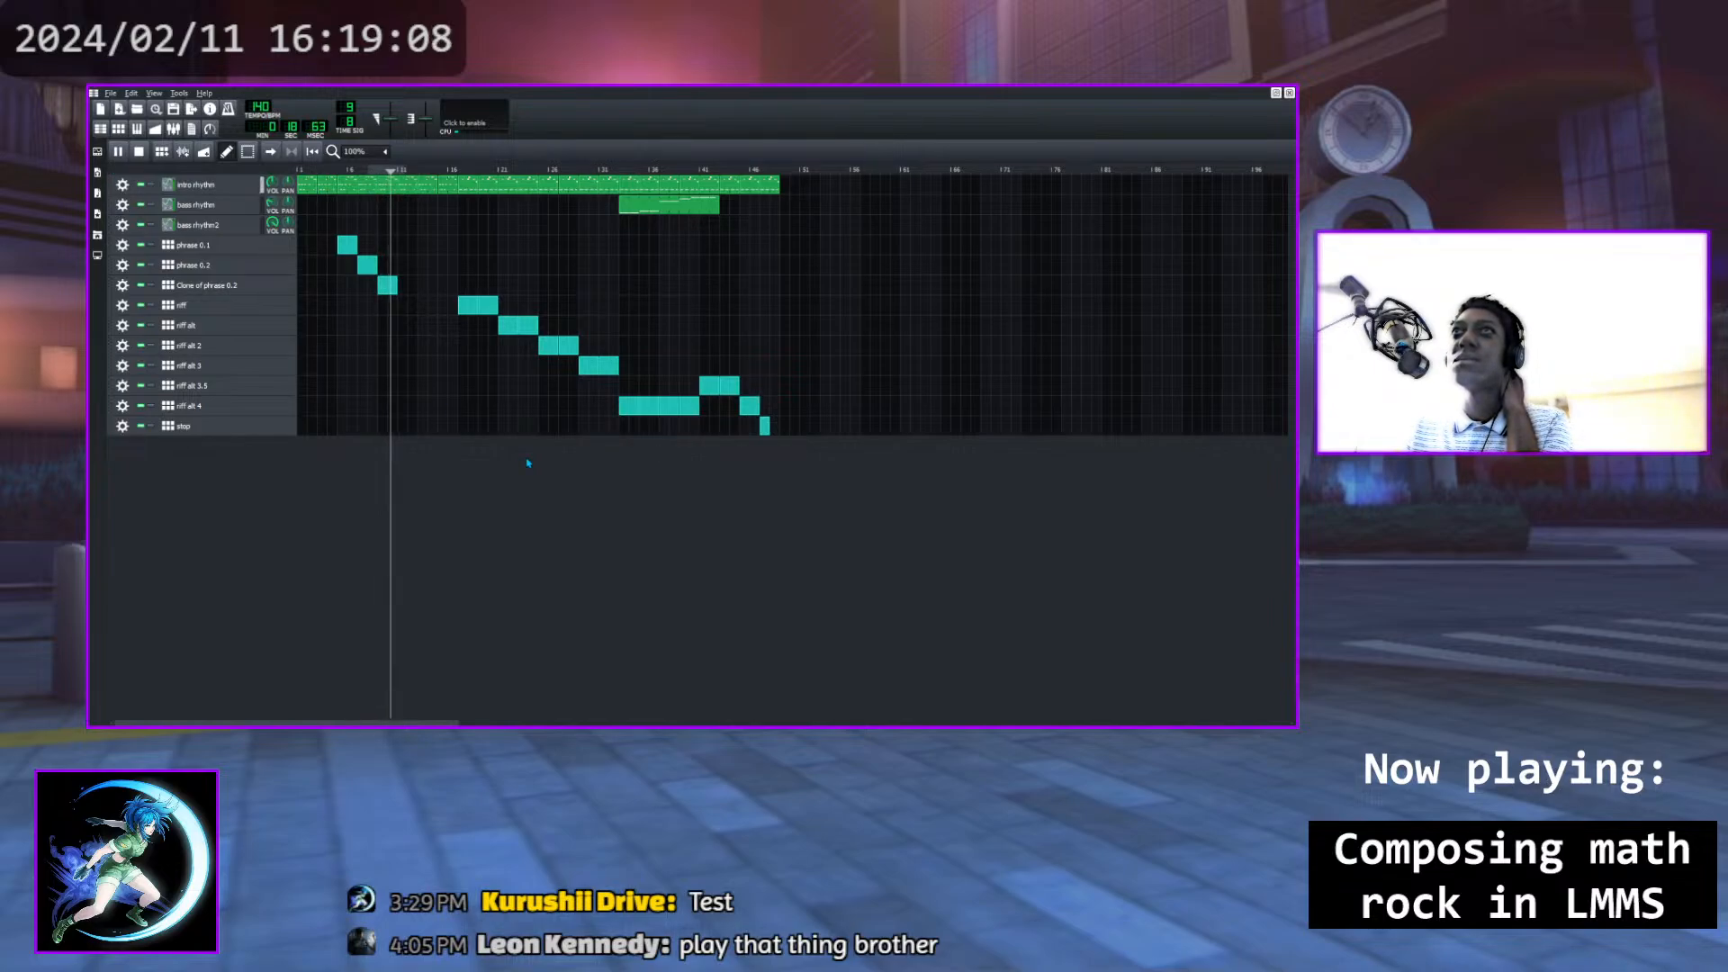
click(118, 152)
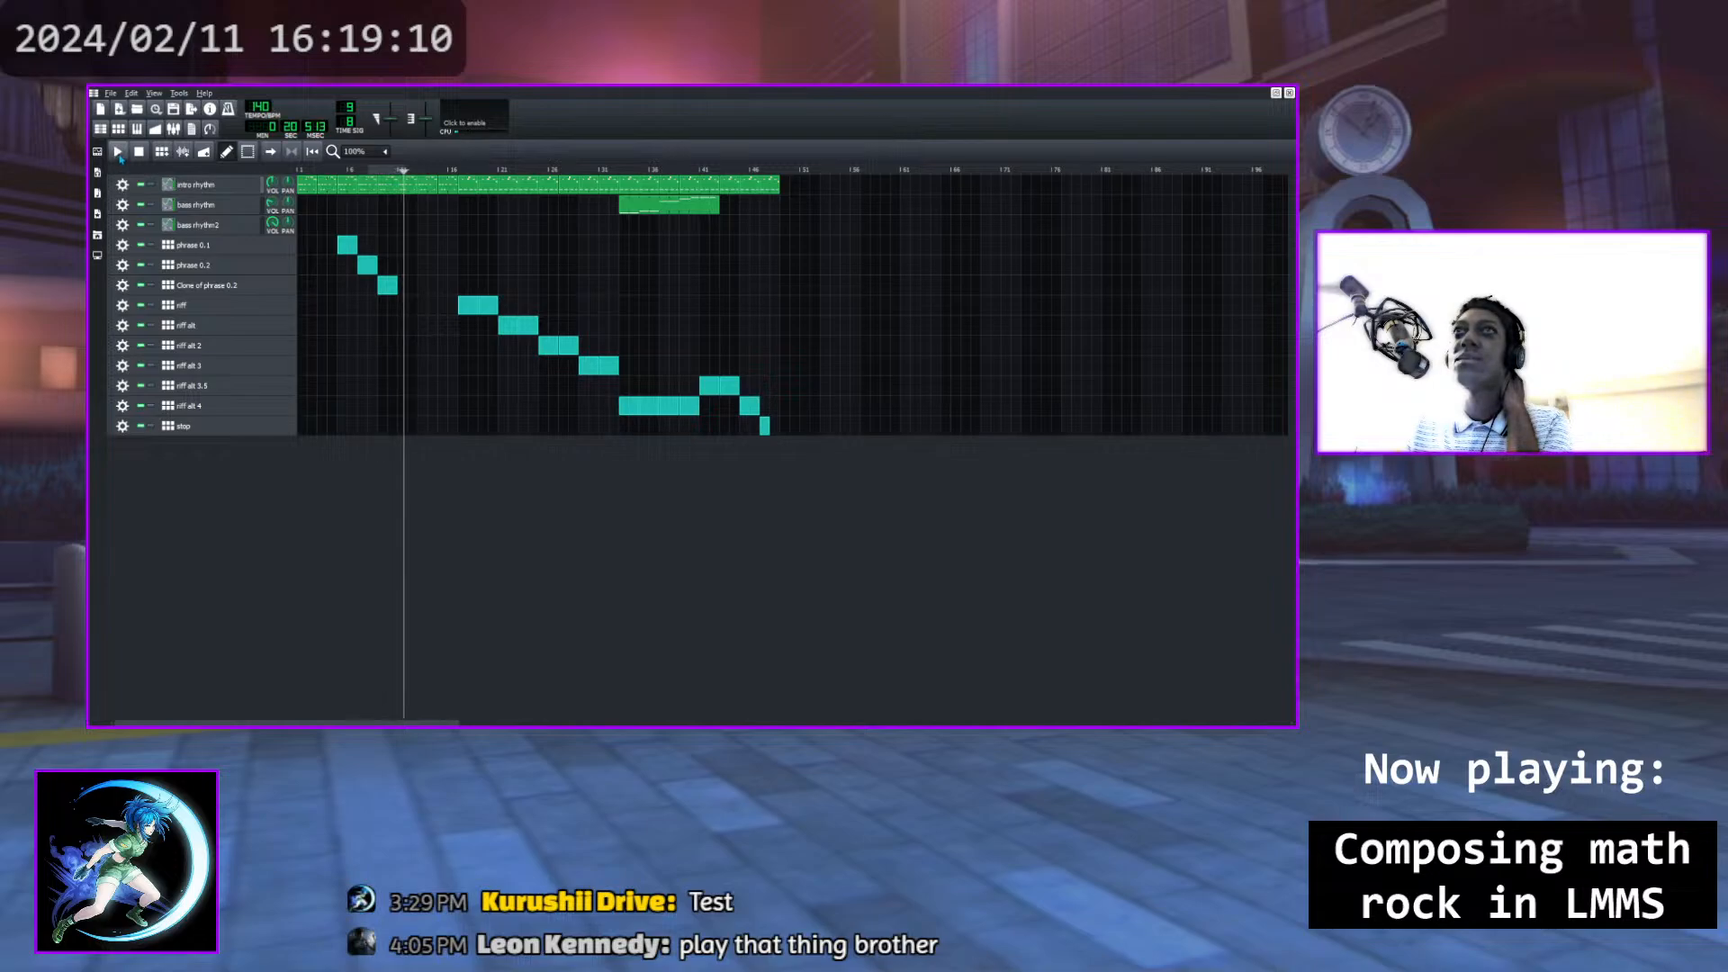
Add a second clip to the Clone of phrase 0.2 track right after its first one and audition that section
click(408, 288)
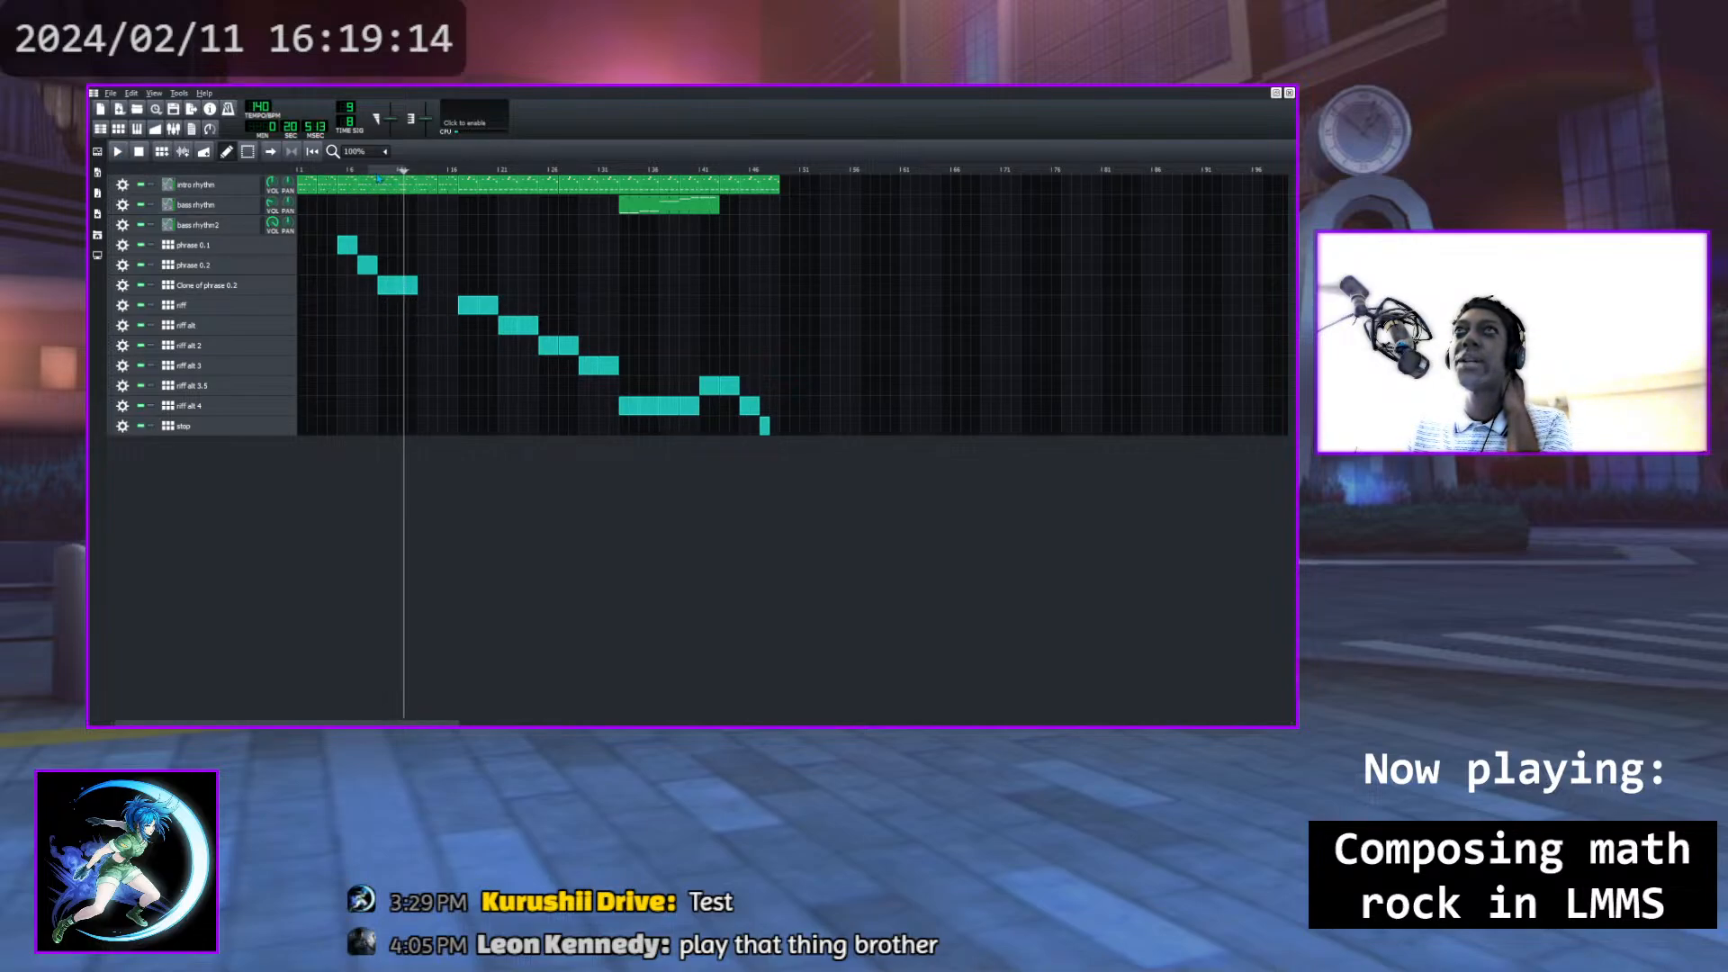
click(379, 170)
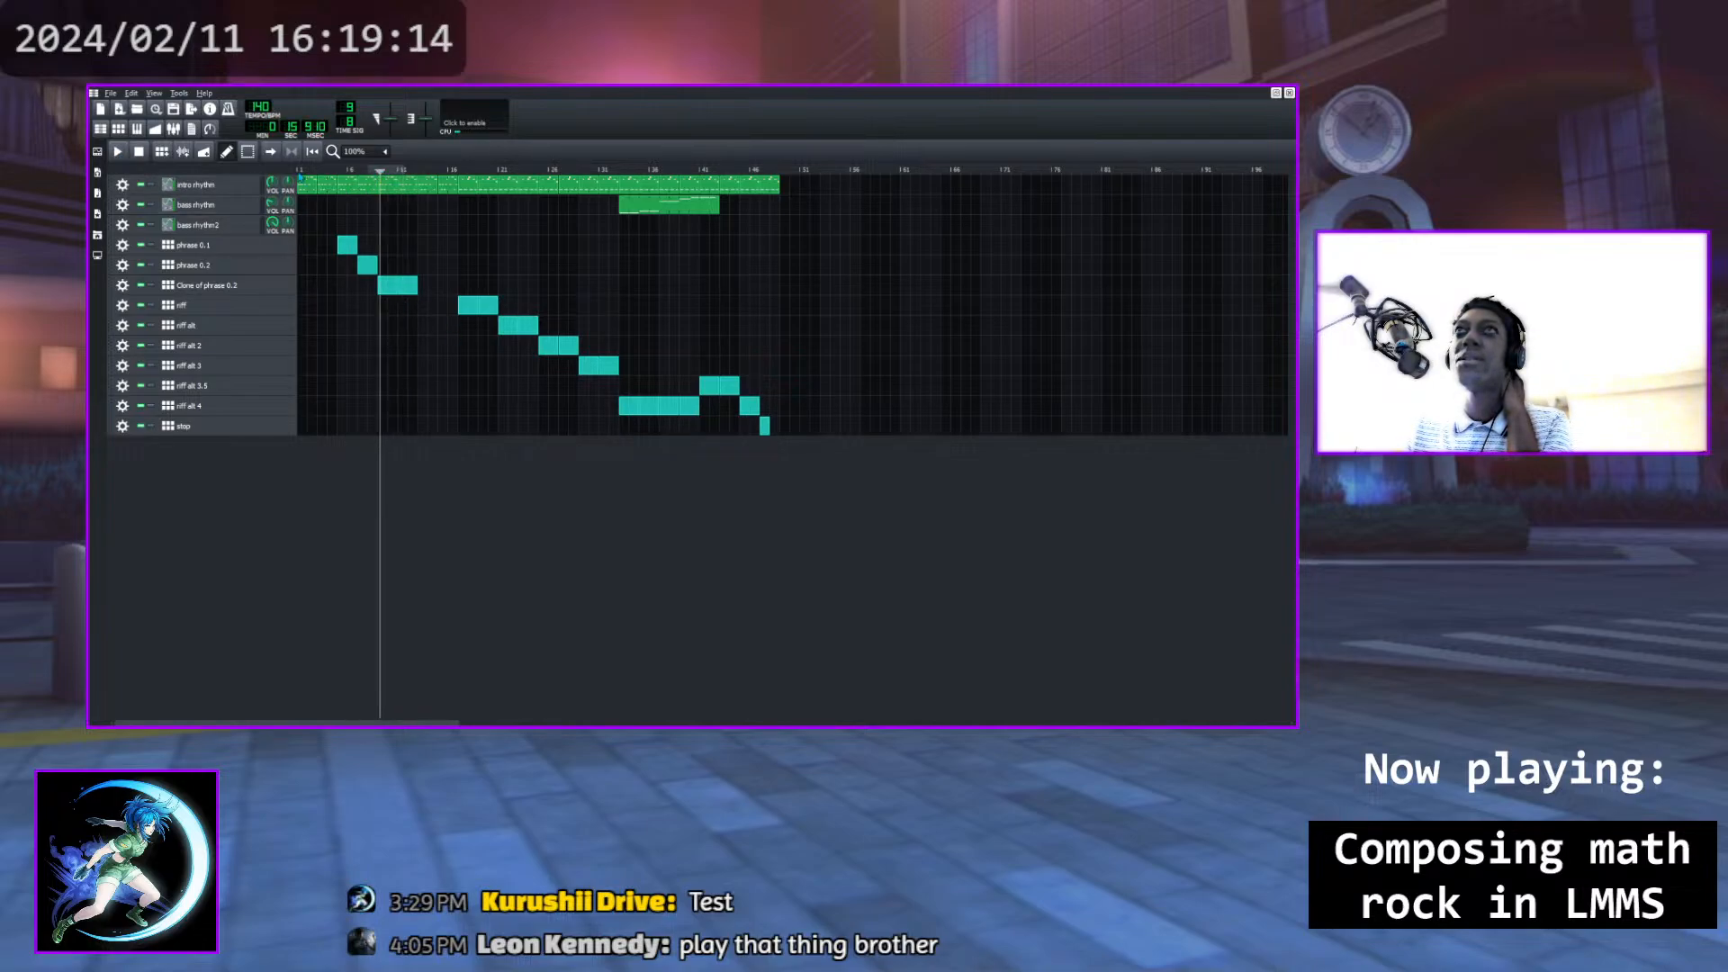
click(375, 171)
click(118, 151)
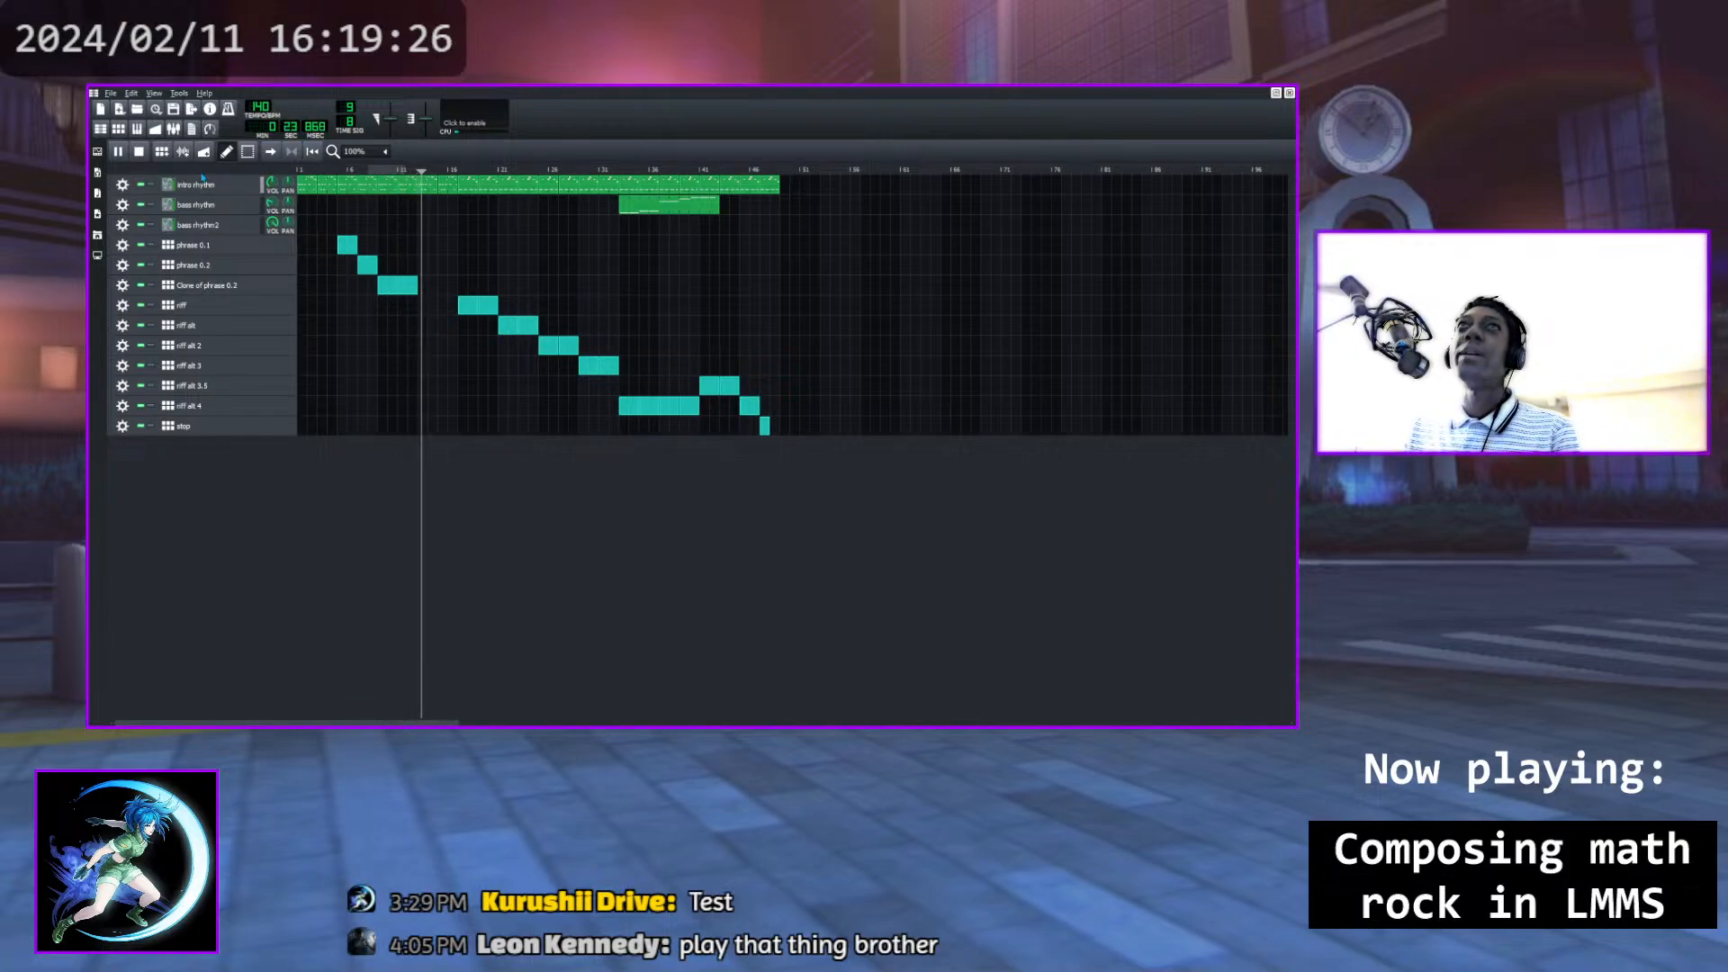
key(space)
click(416, 171)
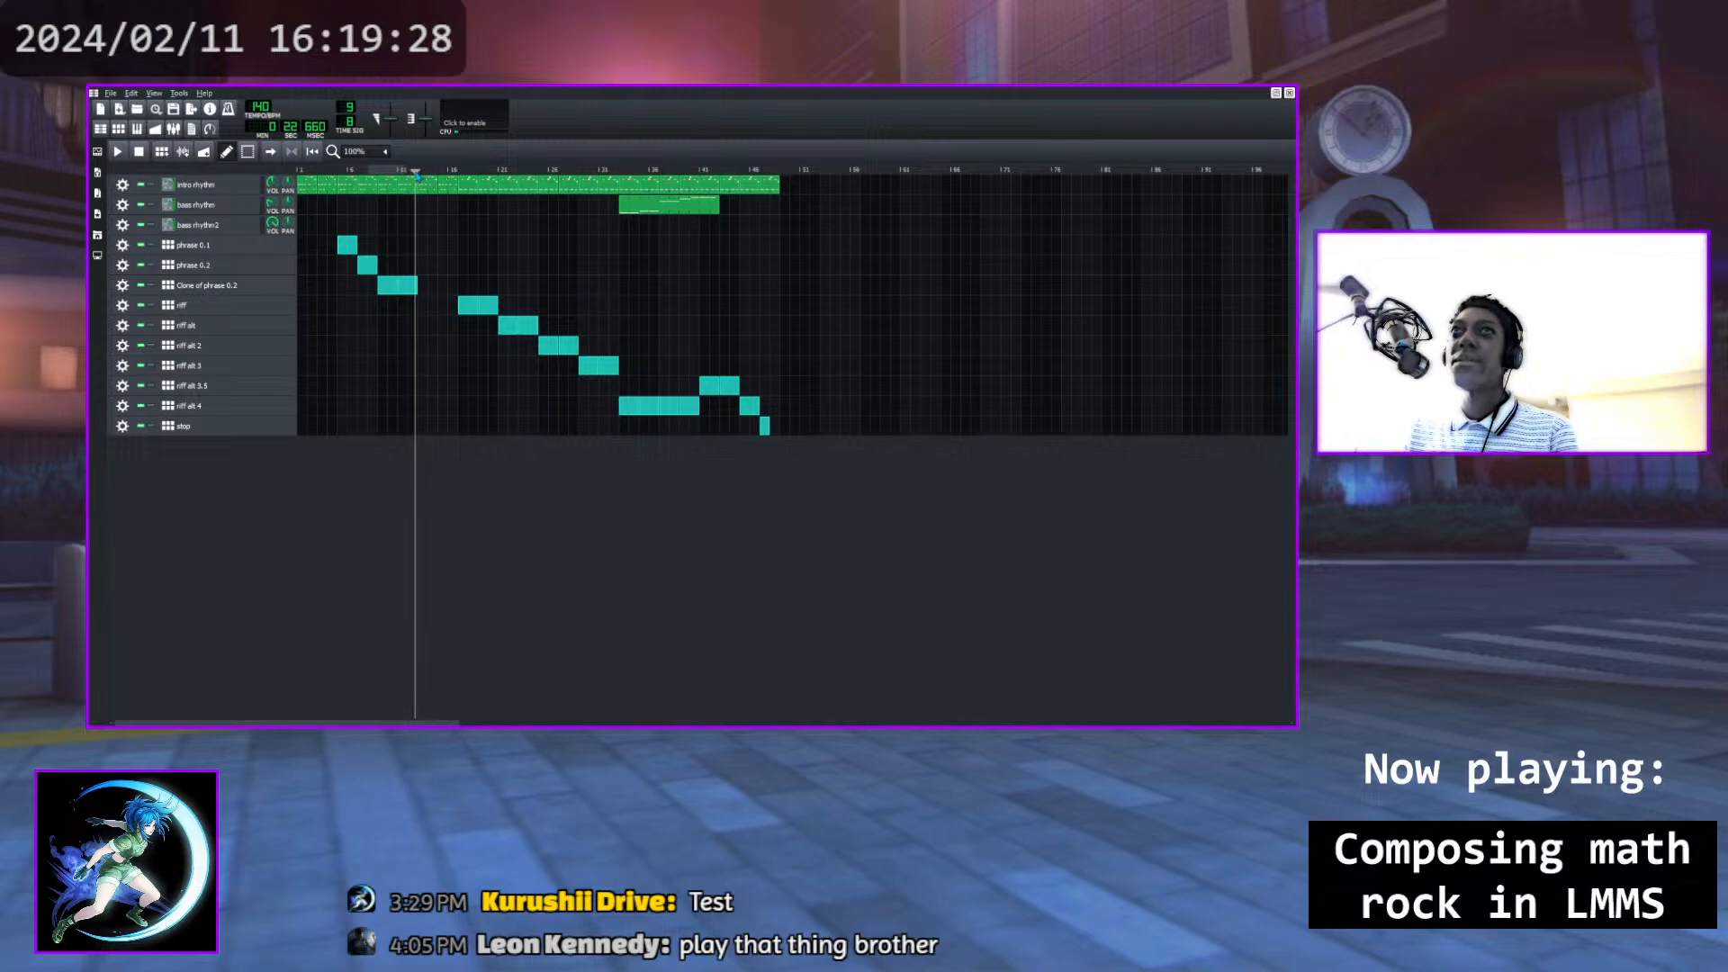
Rename the Clone of phrase 0.2 track as phrase 0.3
double_click(216, 287)
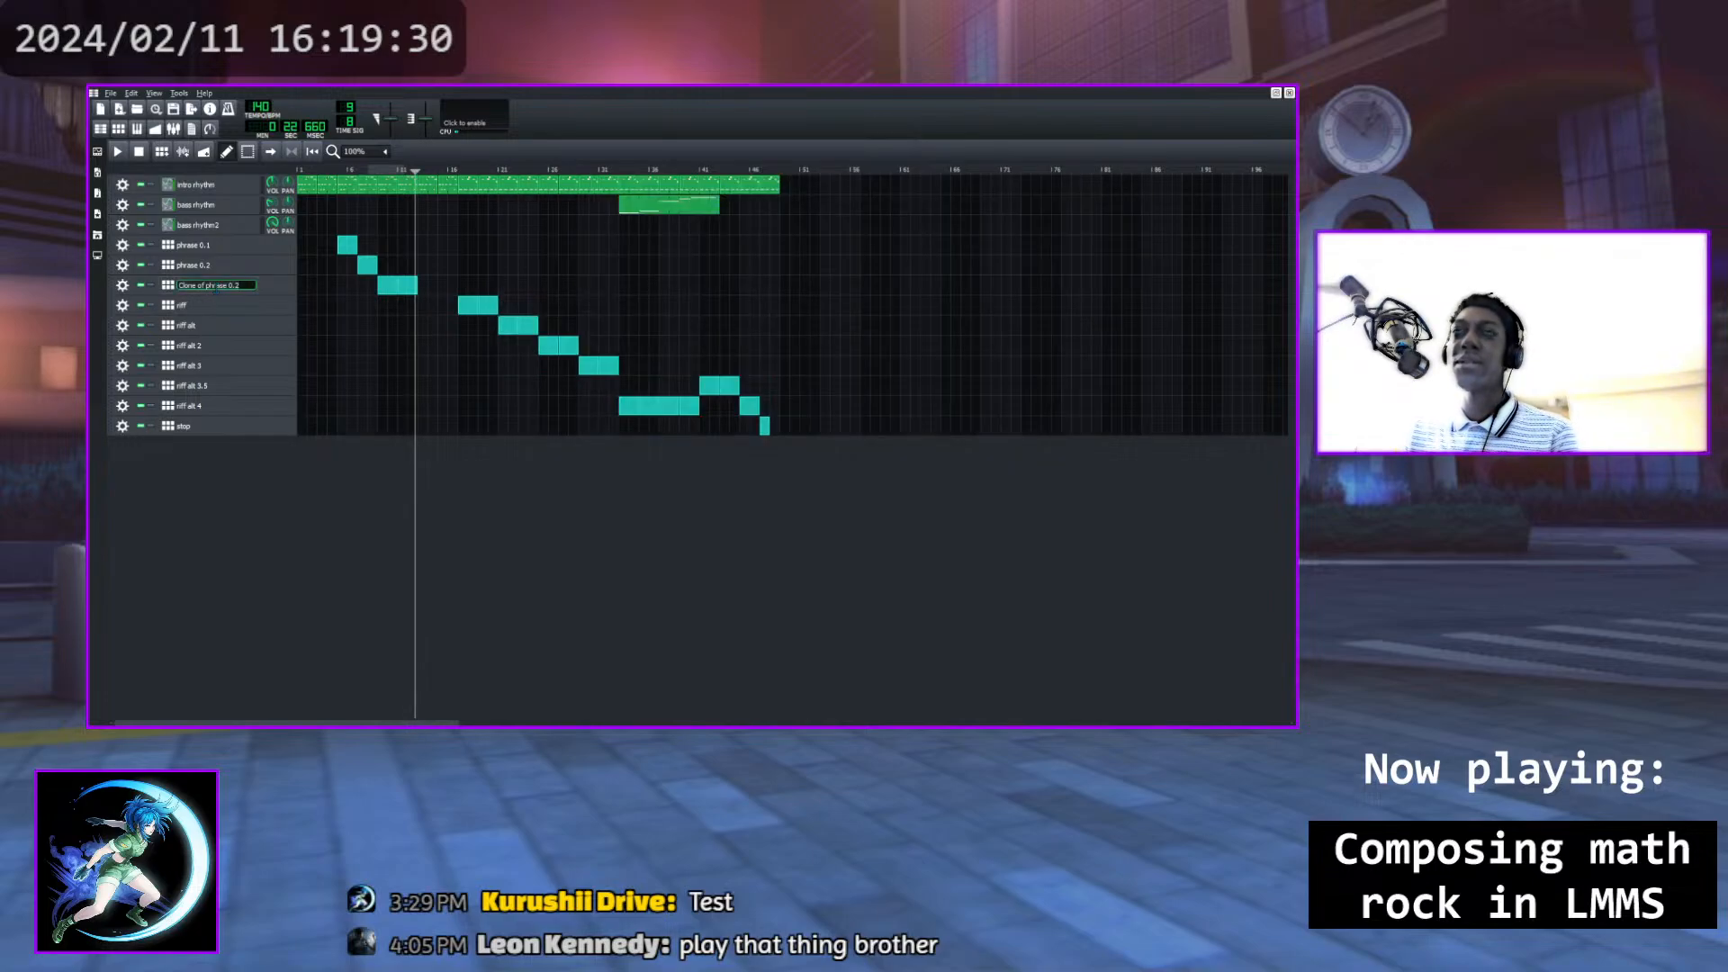
text(phrase 0.3)
key(Return)
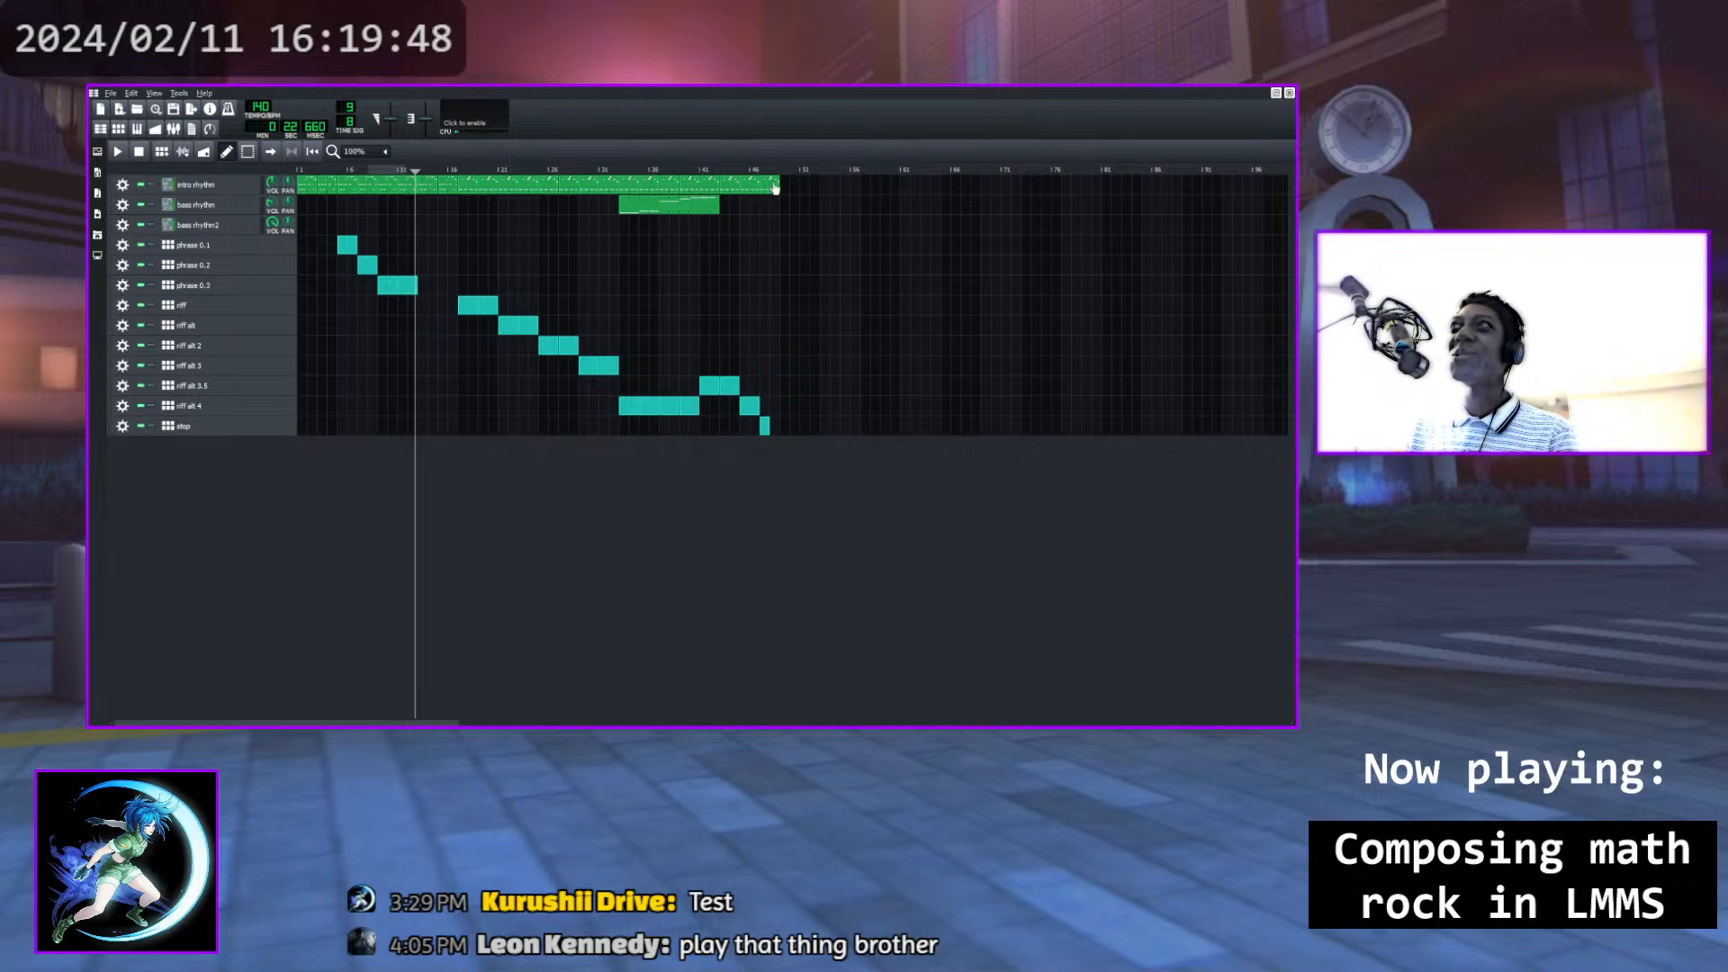
drag(775, 190, 890, 190)
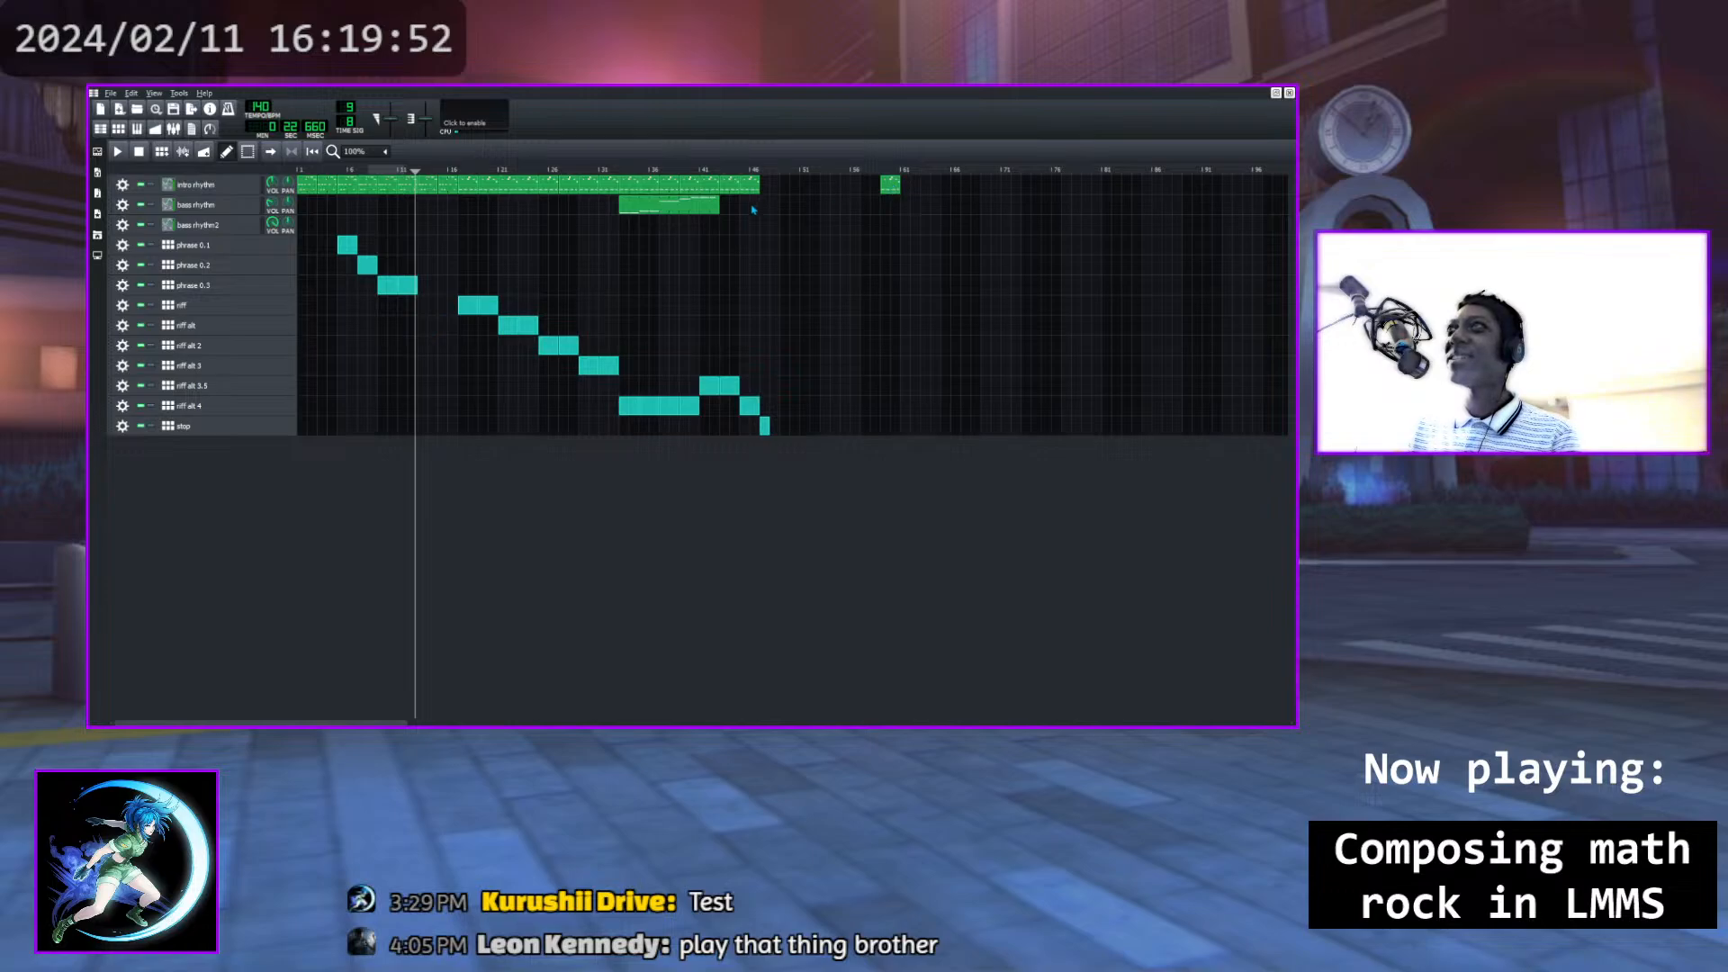
drag(750, 190, 871, 191)
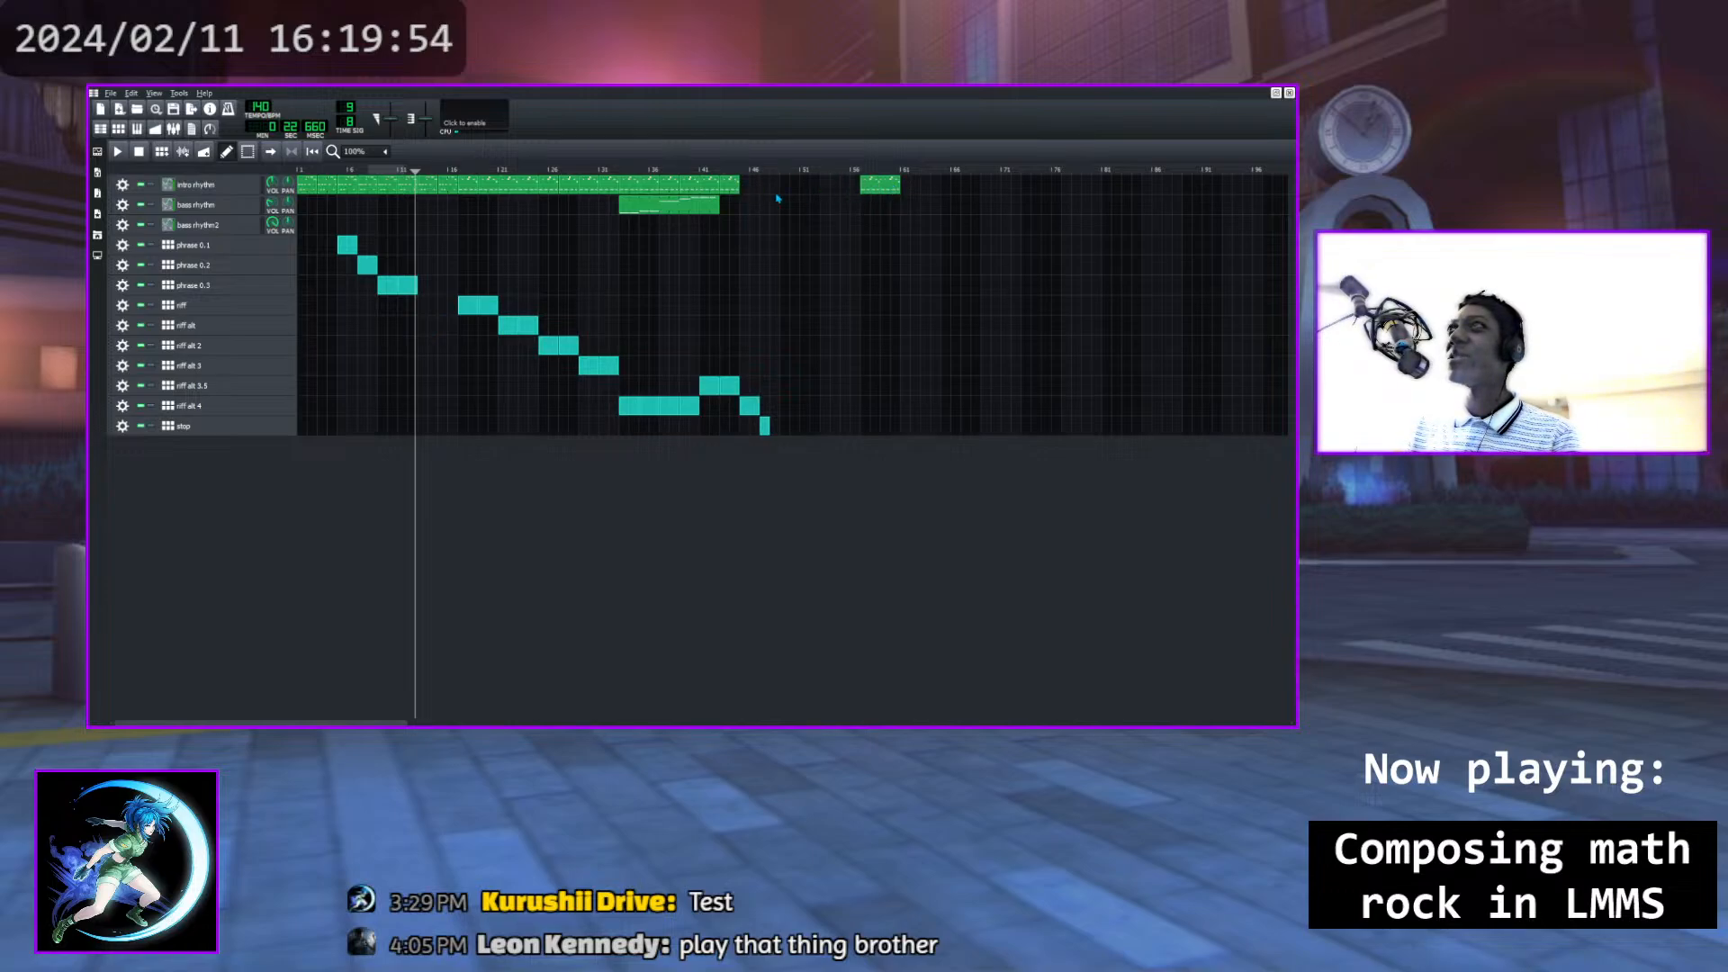
drag(729, 189, 850, 189)
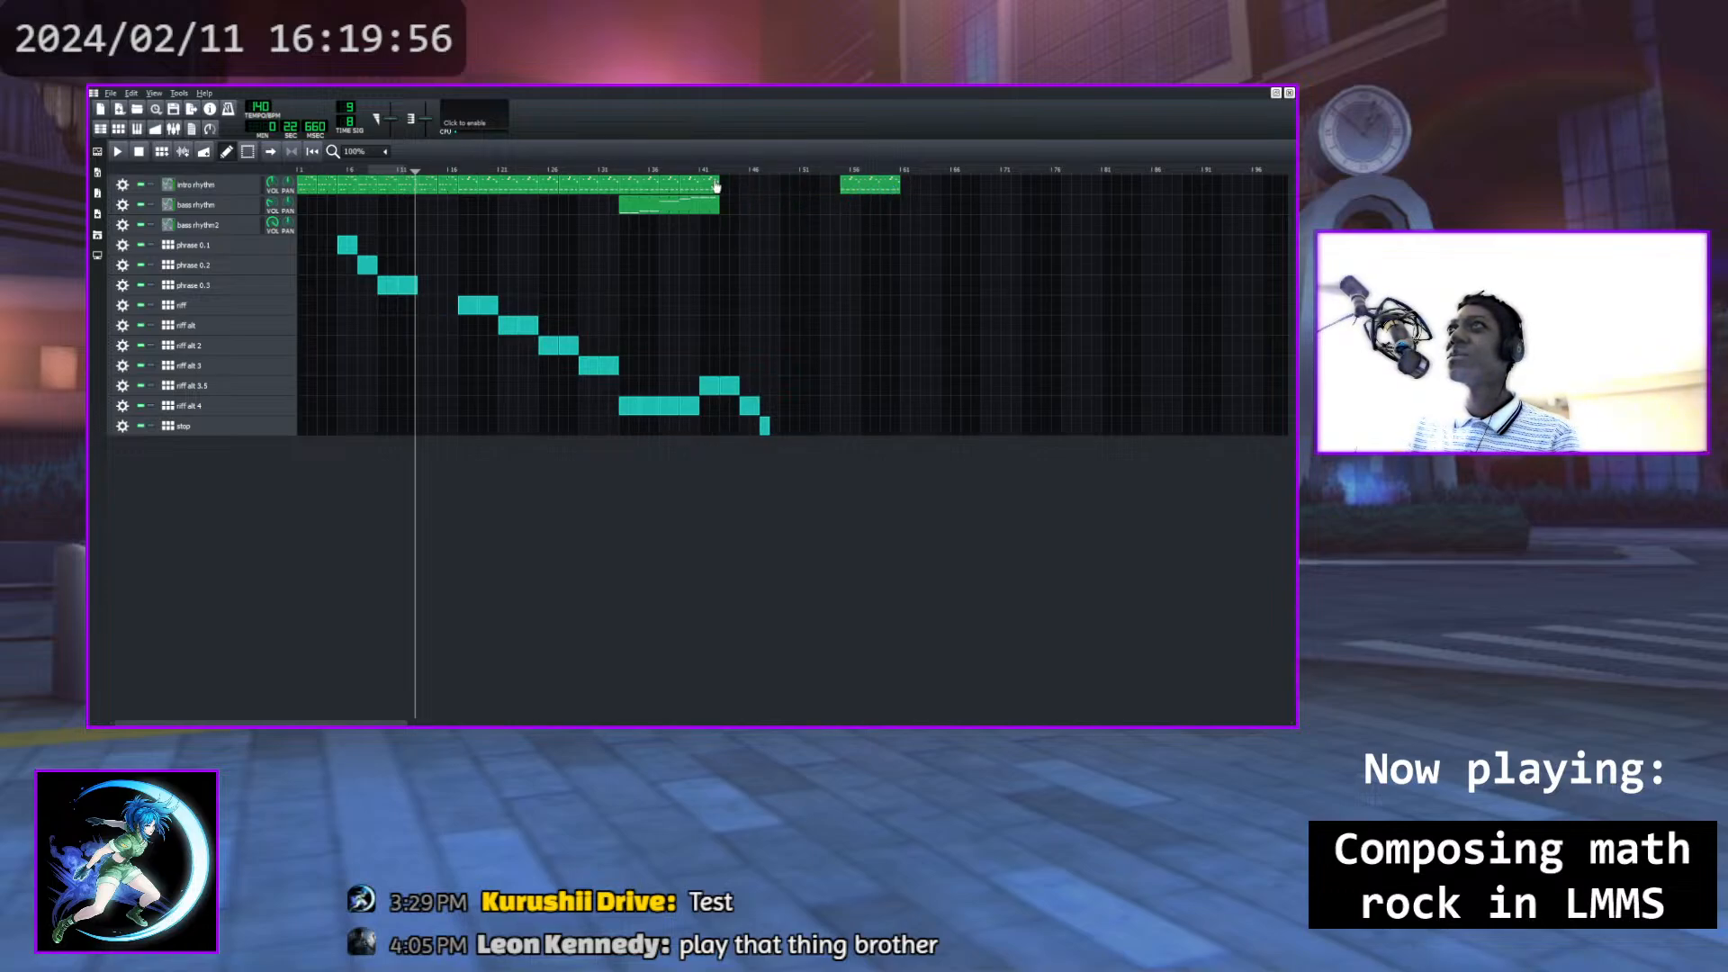
drag(714, 189, 835, 190)
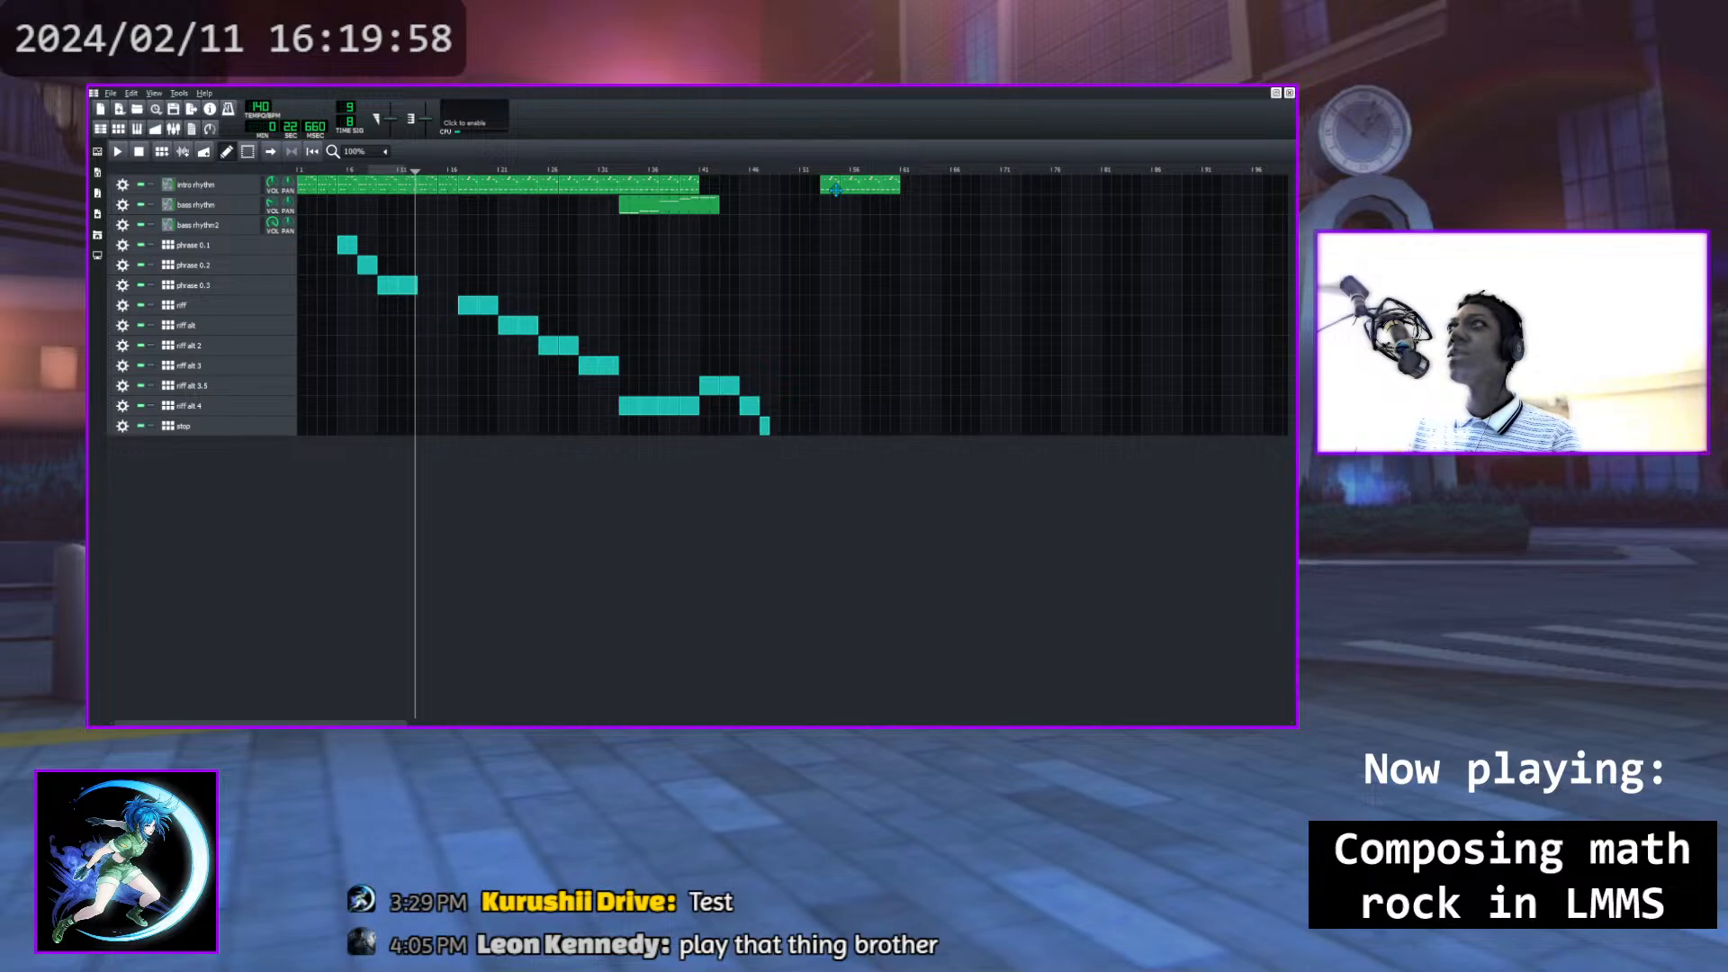
key(ctrl+z)
key(ctrl+z)
key(ctrl+z)
key(ctrl+z)
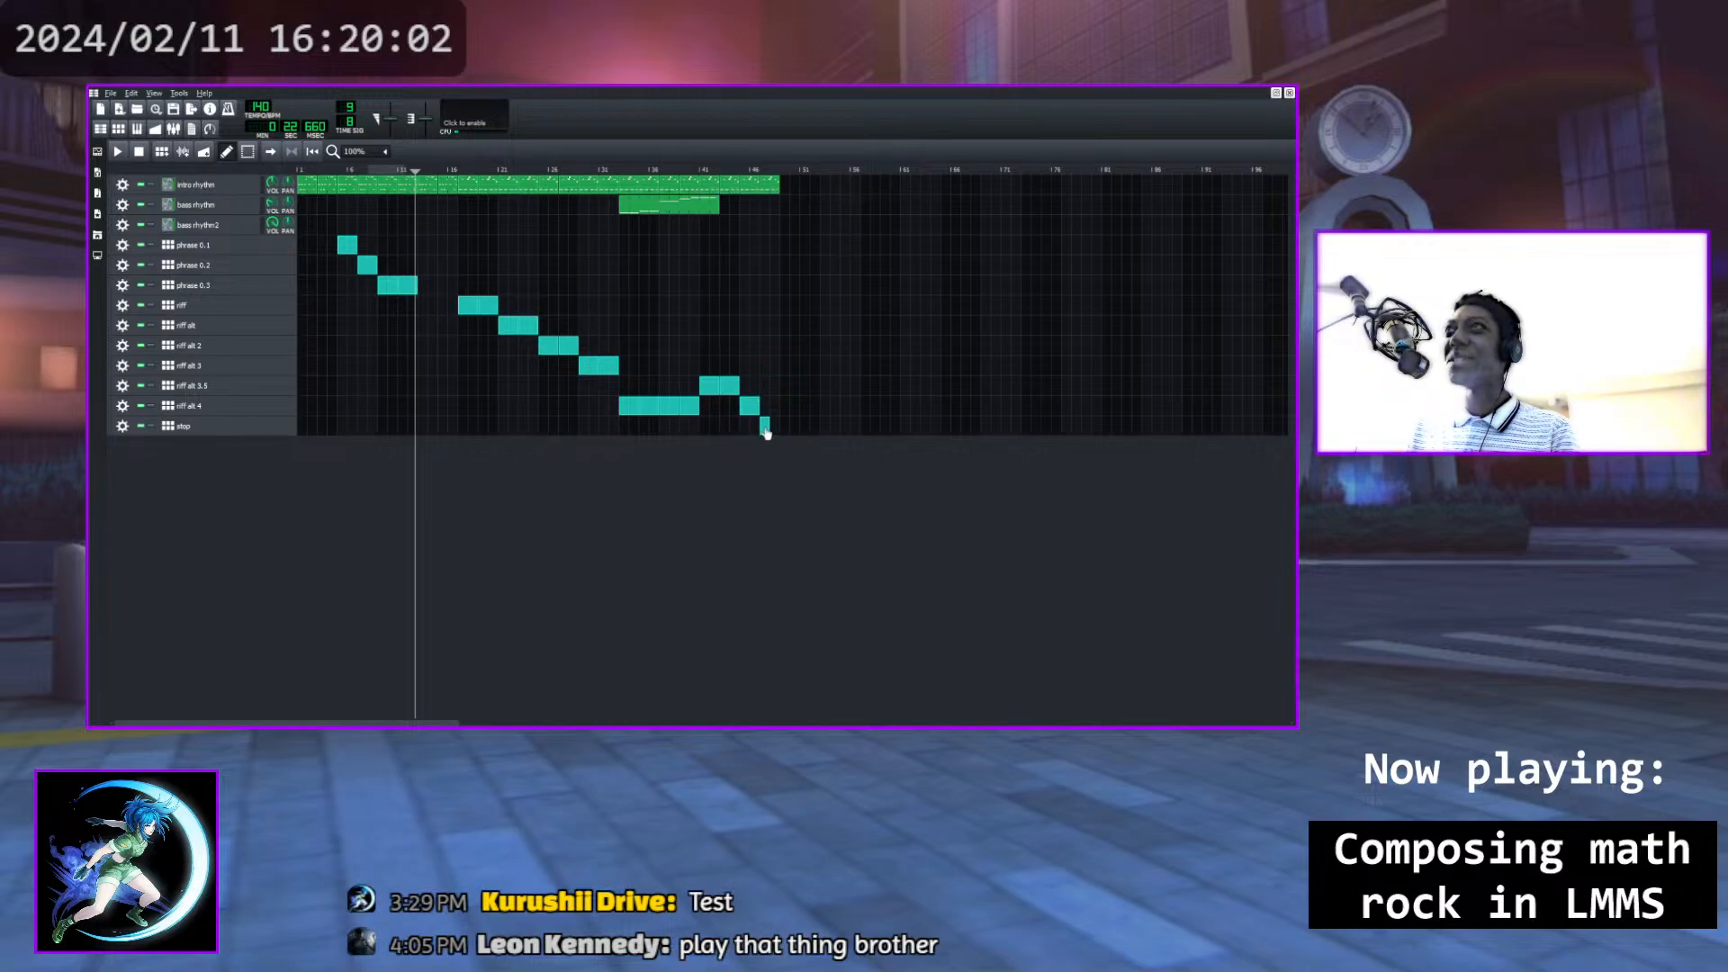
drag(768, 192, 890, 186)
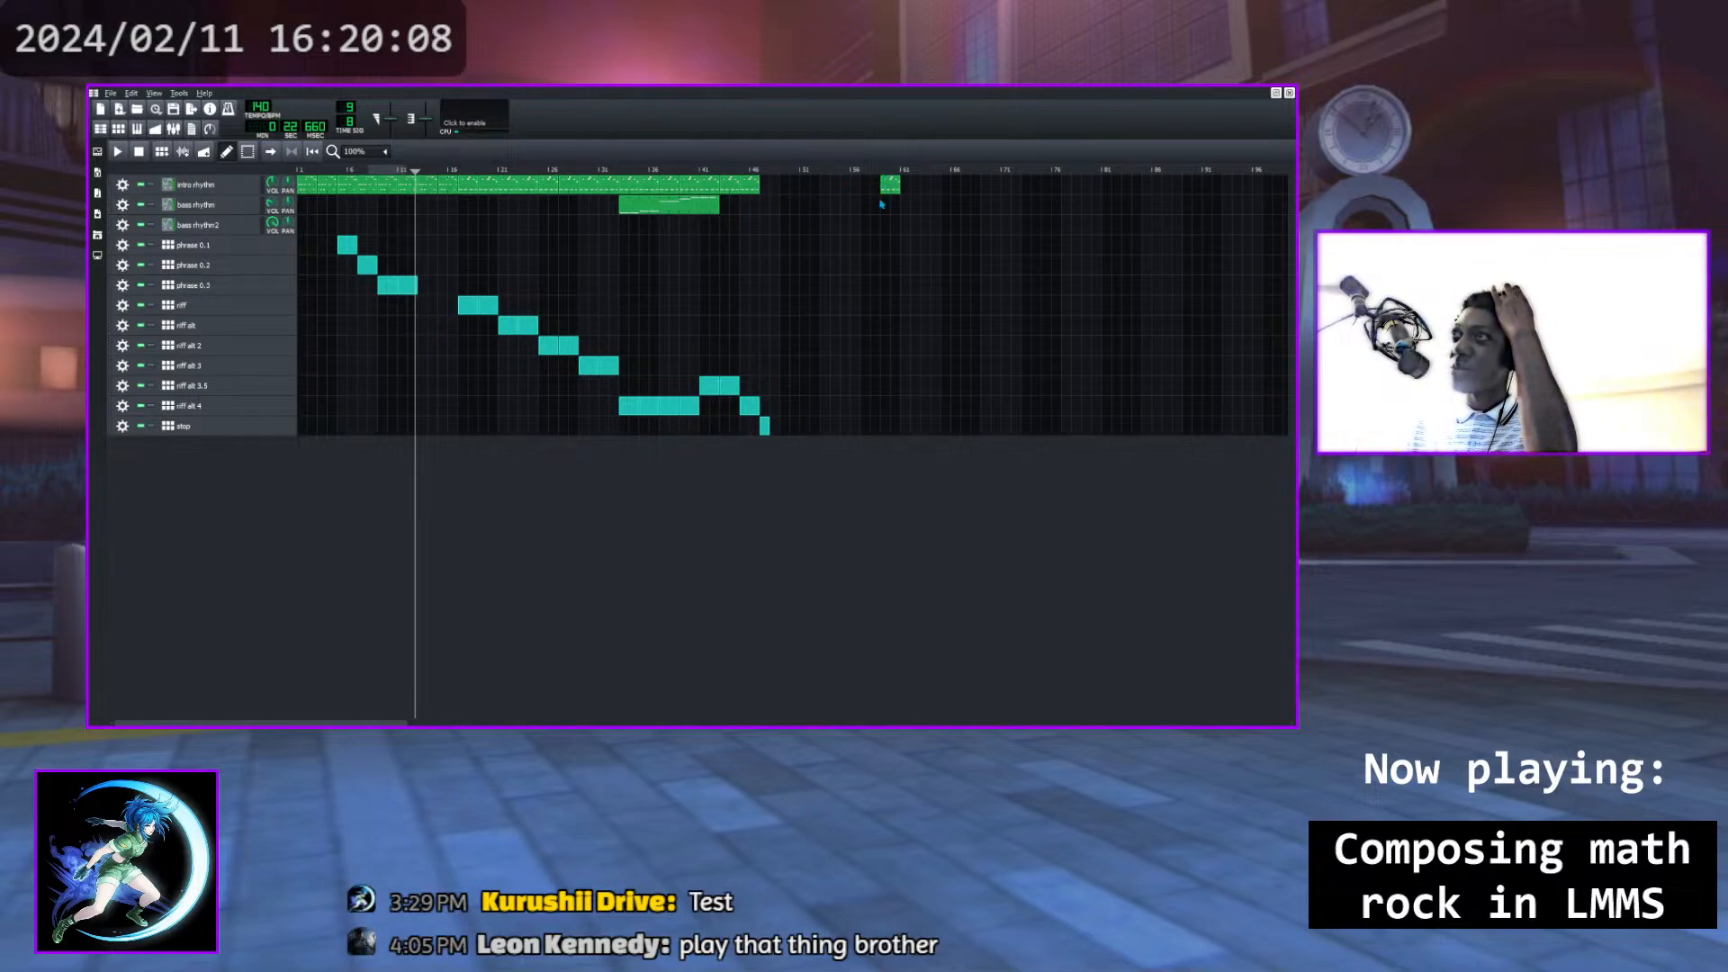
drag(764, 427, 883, 430)
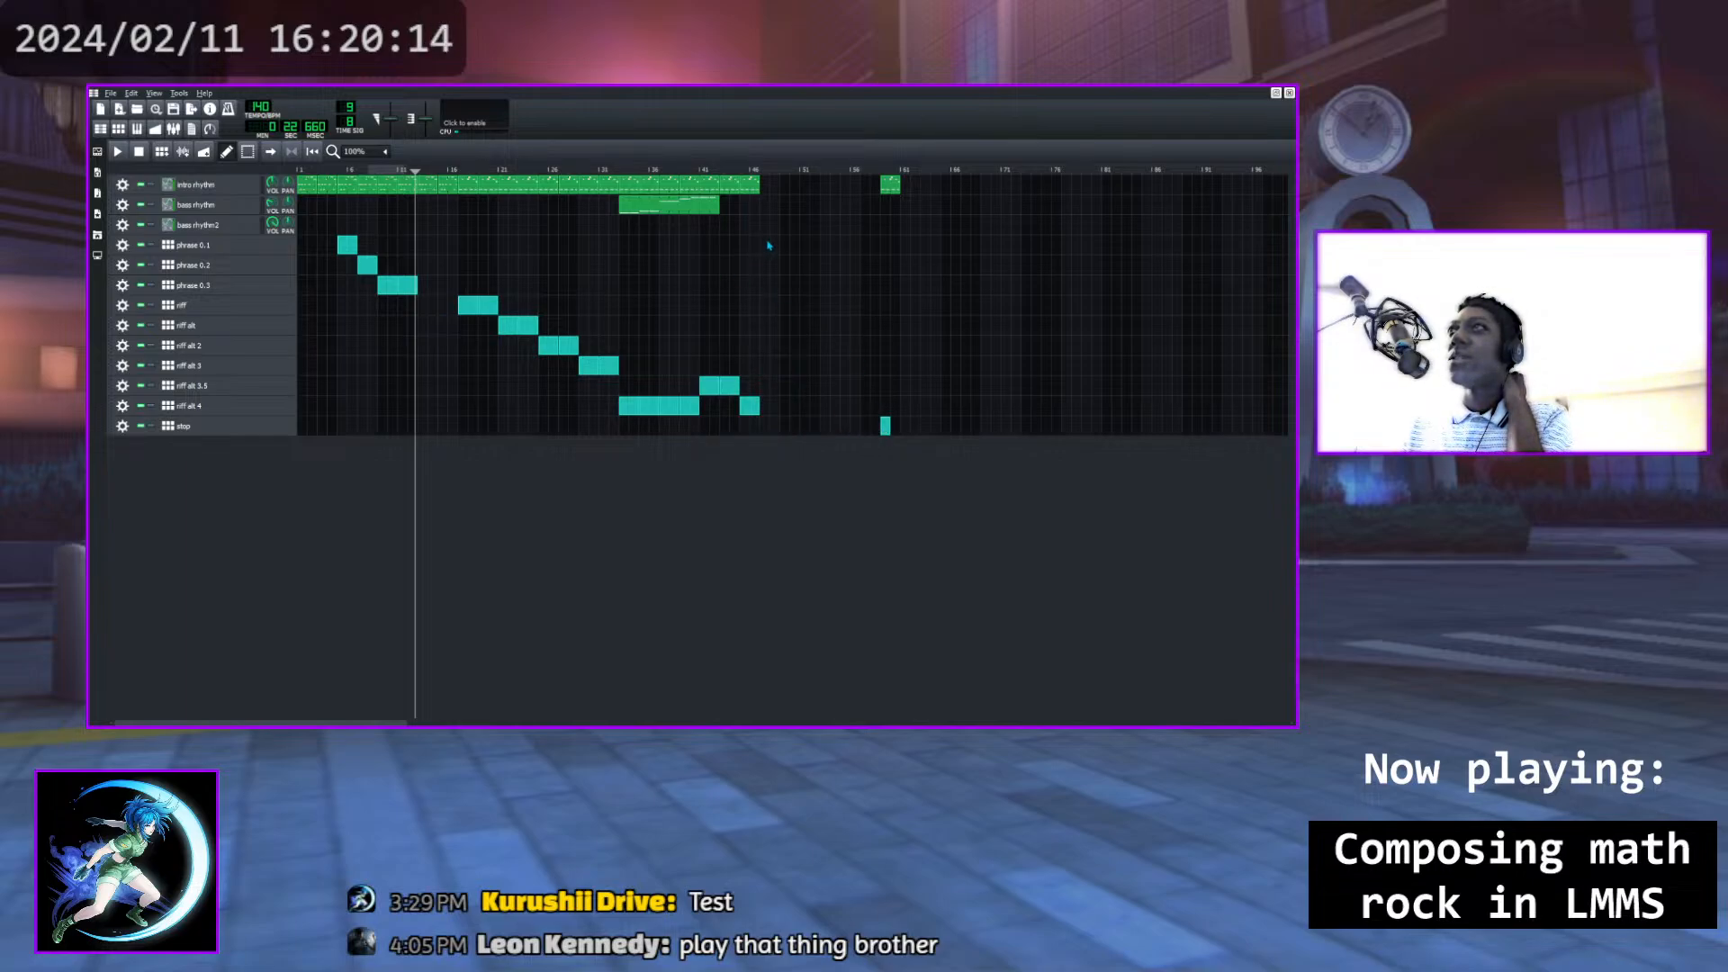
drag(750, 186, 871, 186)
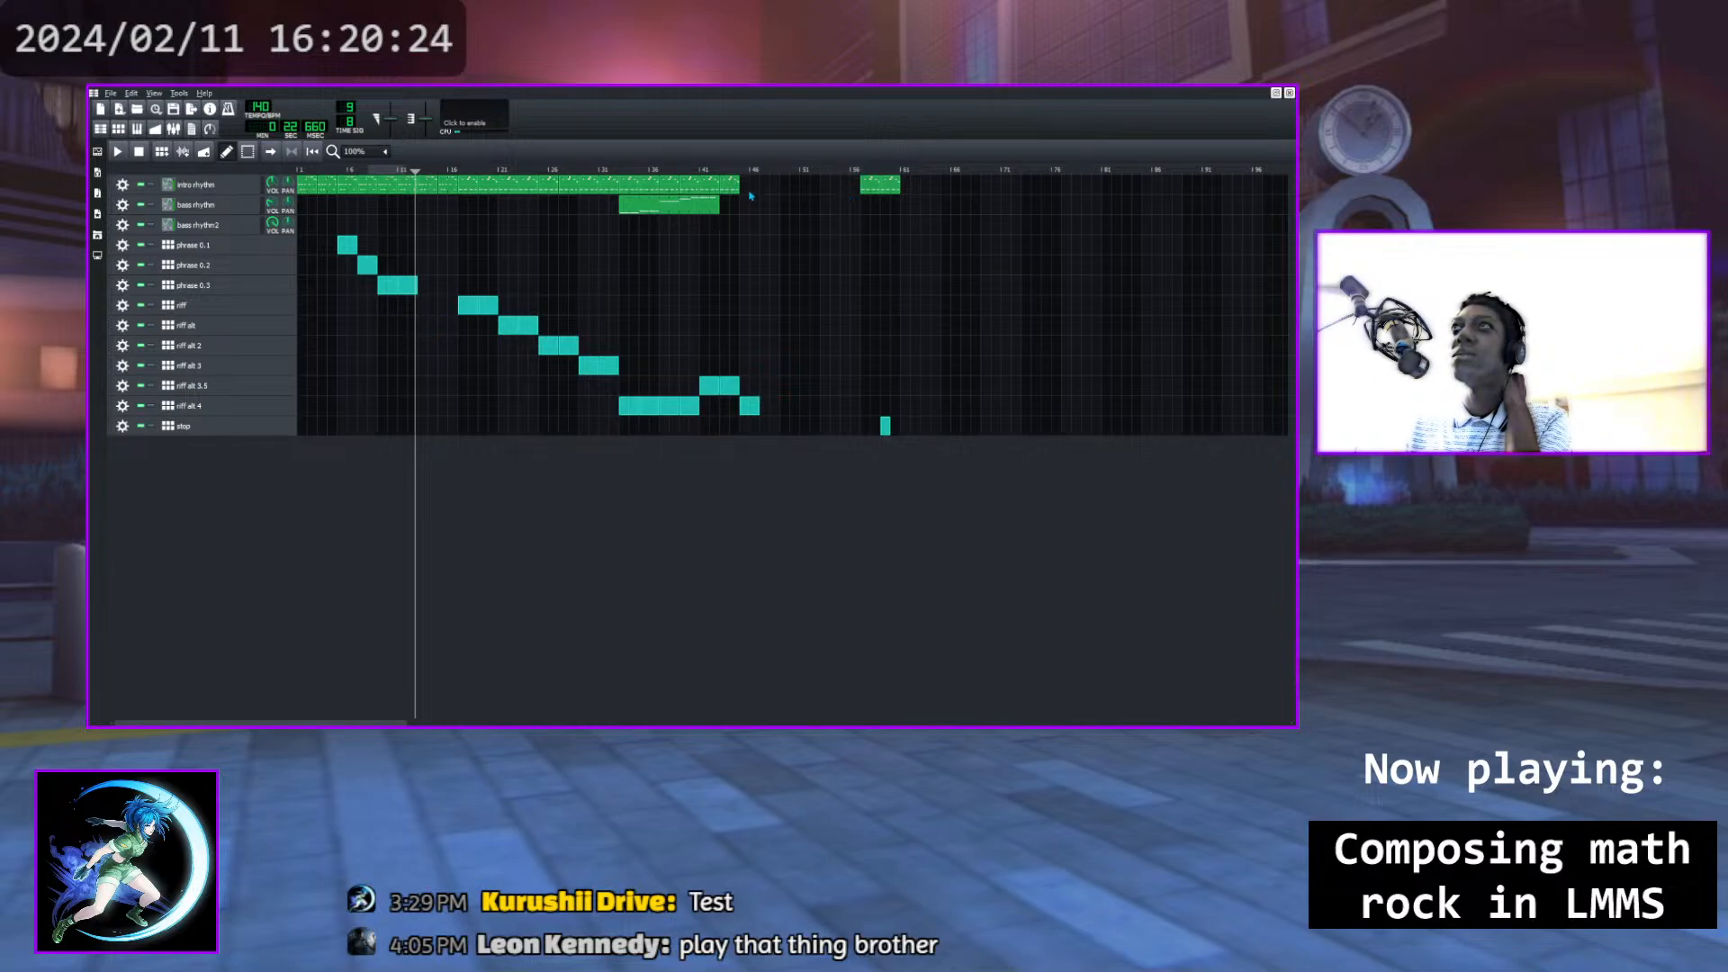
drag(730, 184, 851, 184)
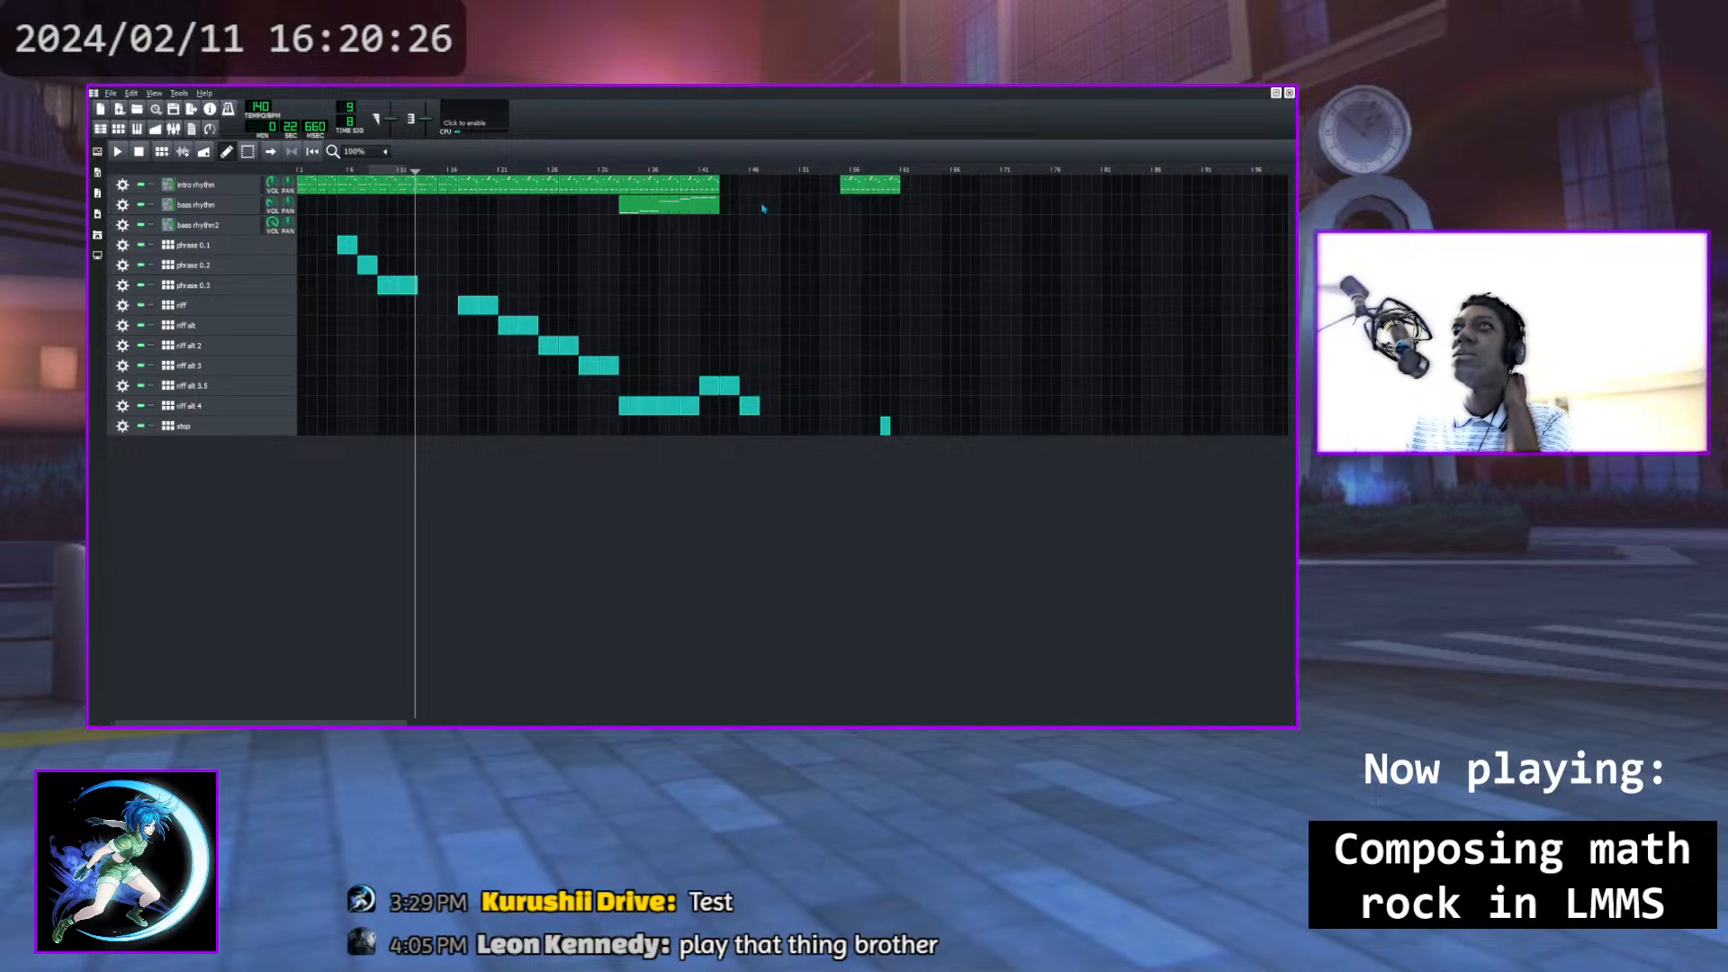
drag(711, 185, 832, 185)
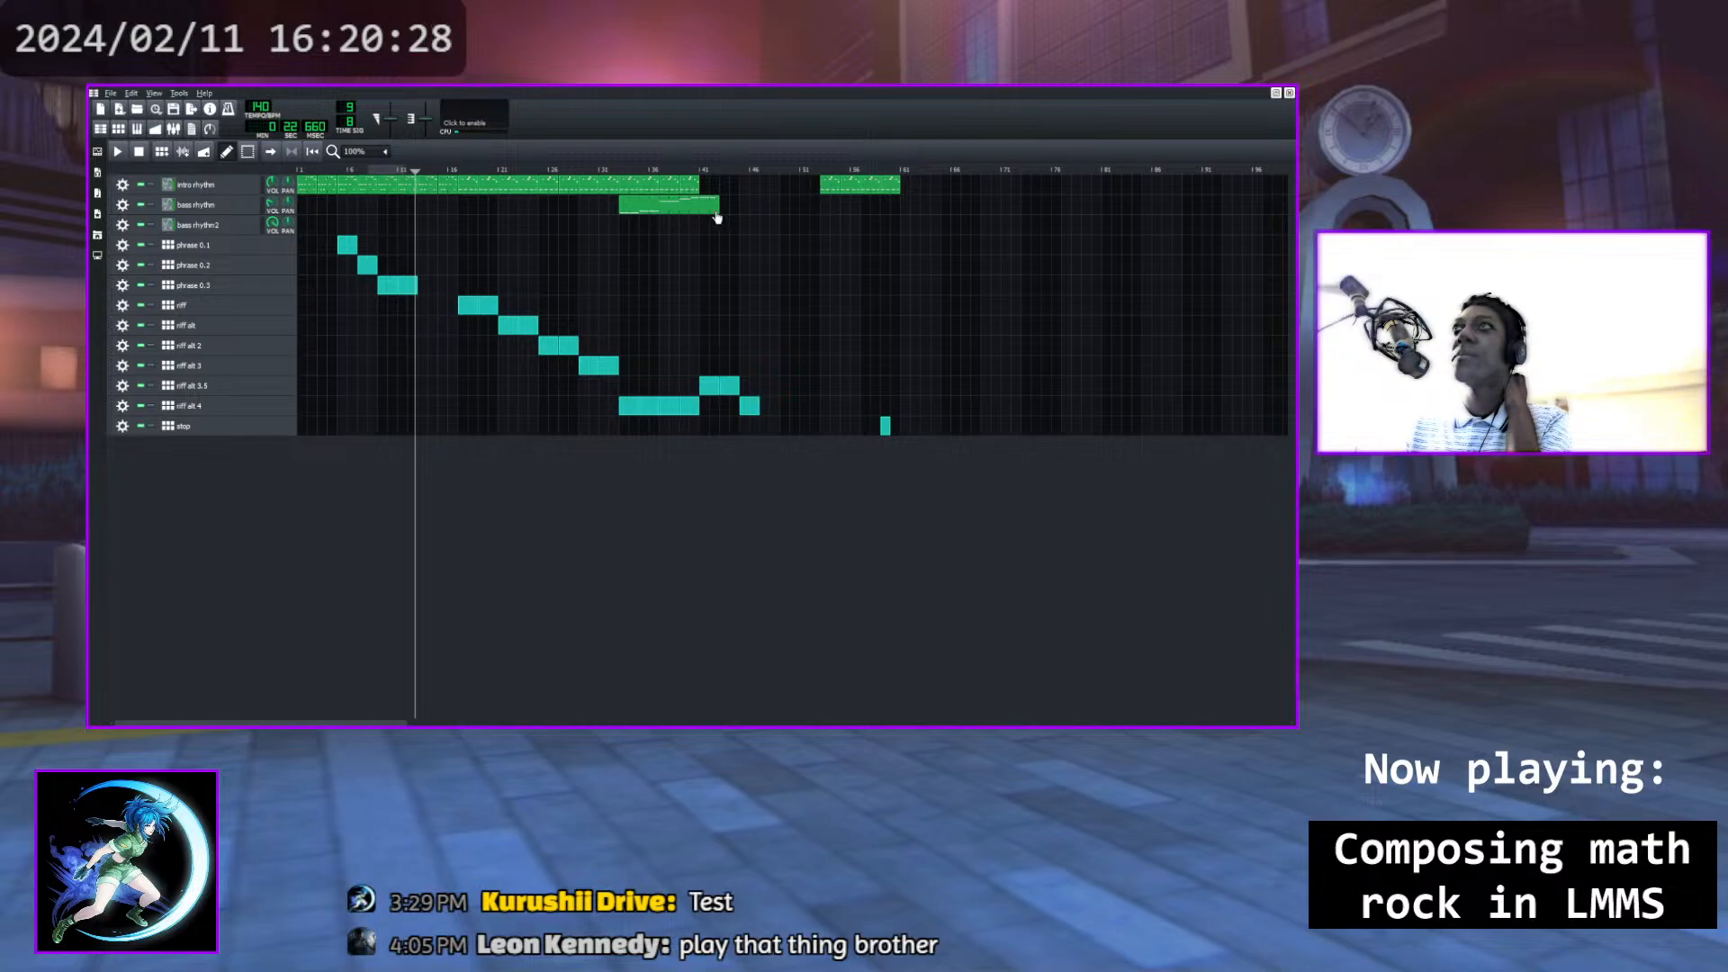
drag(692, 184, 810, 190)
mouse_move(676, 194)
mouse_down()
mouse_move(788, 187)
mouse_move(671, 189)
mouse_up()
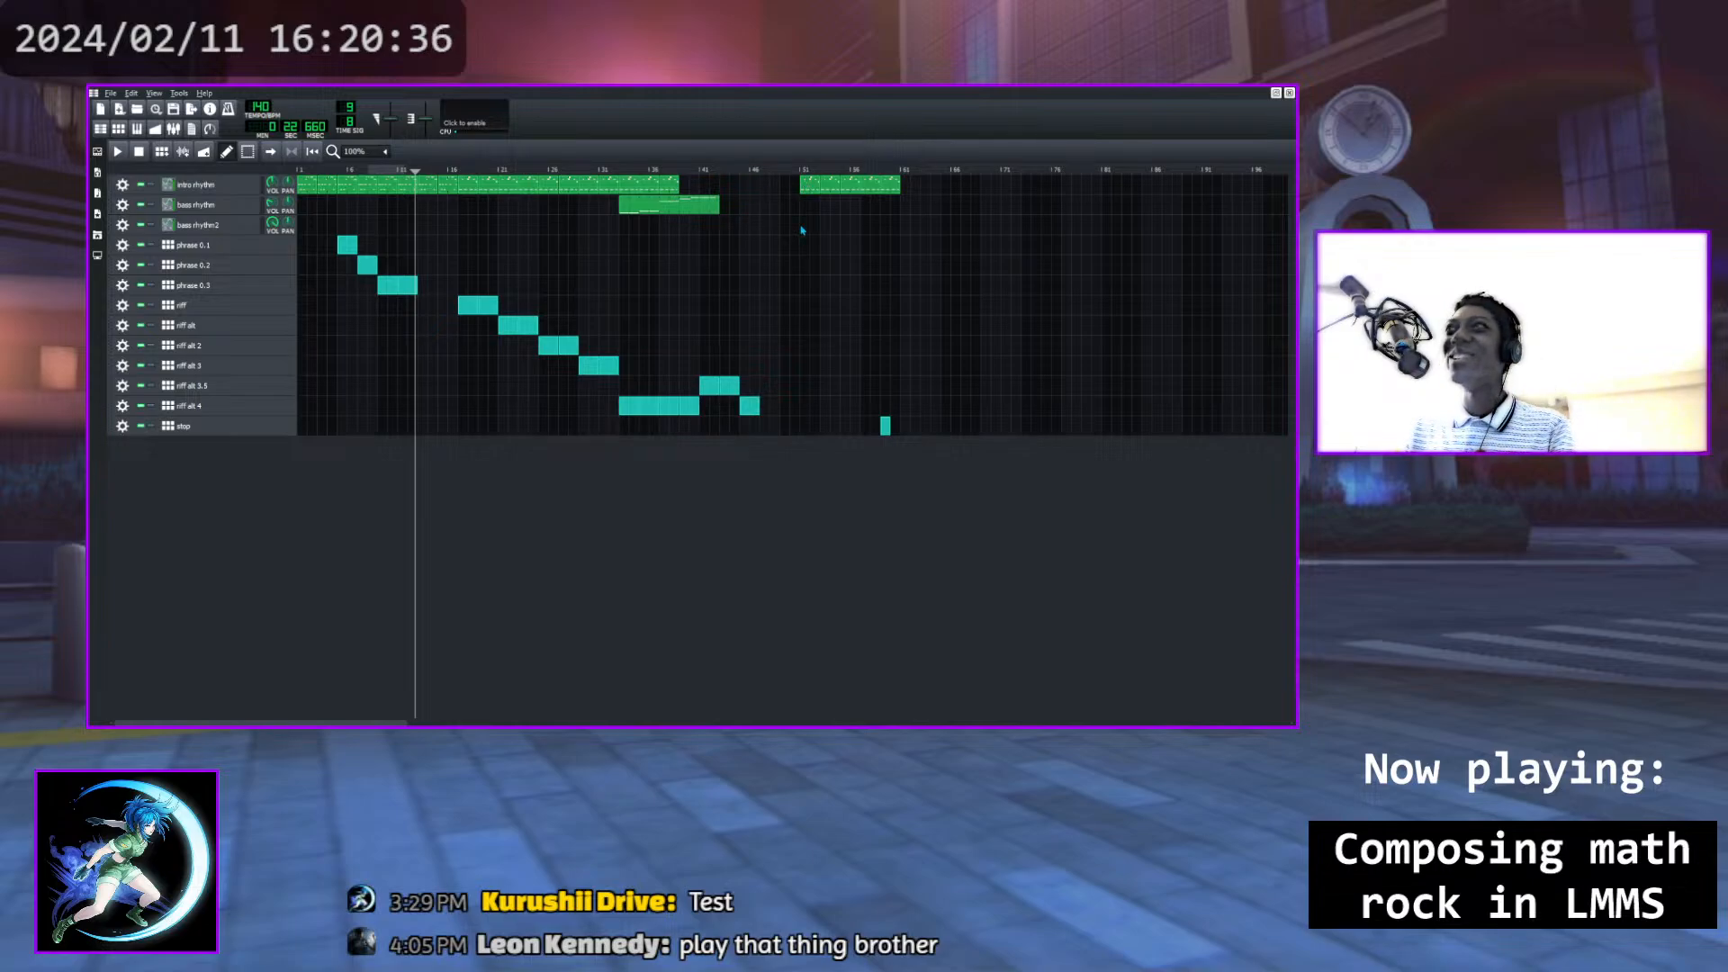
key(ctrl+z)
key(ctrl+z)
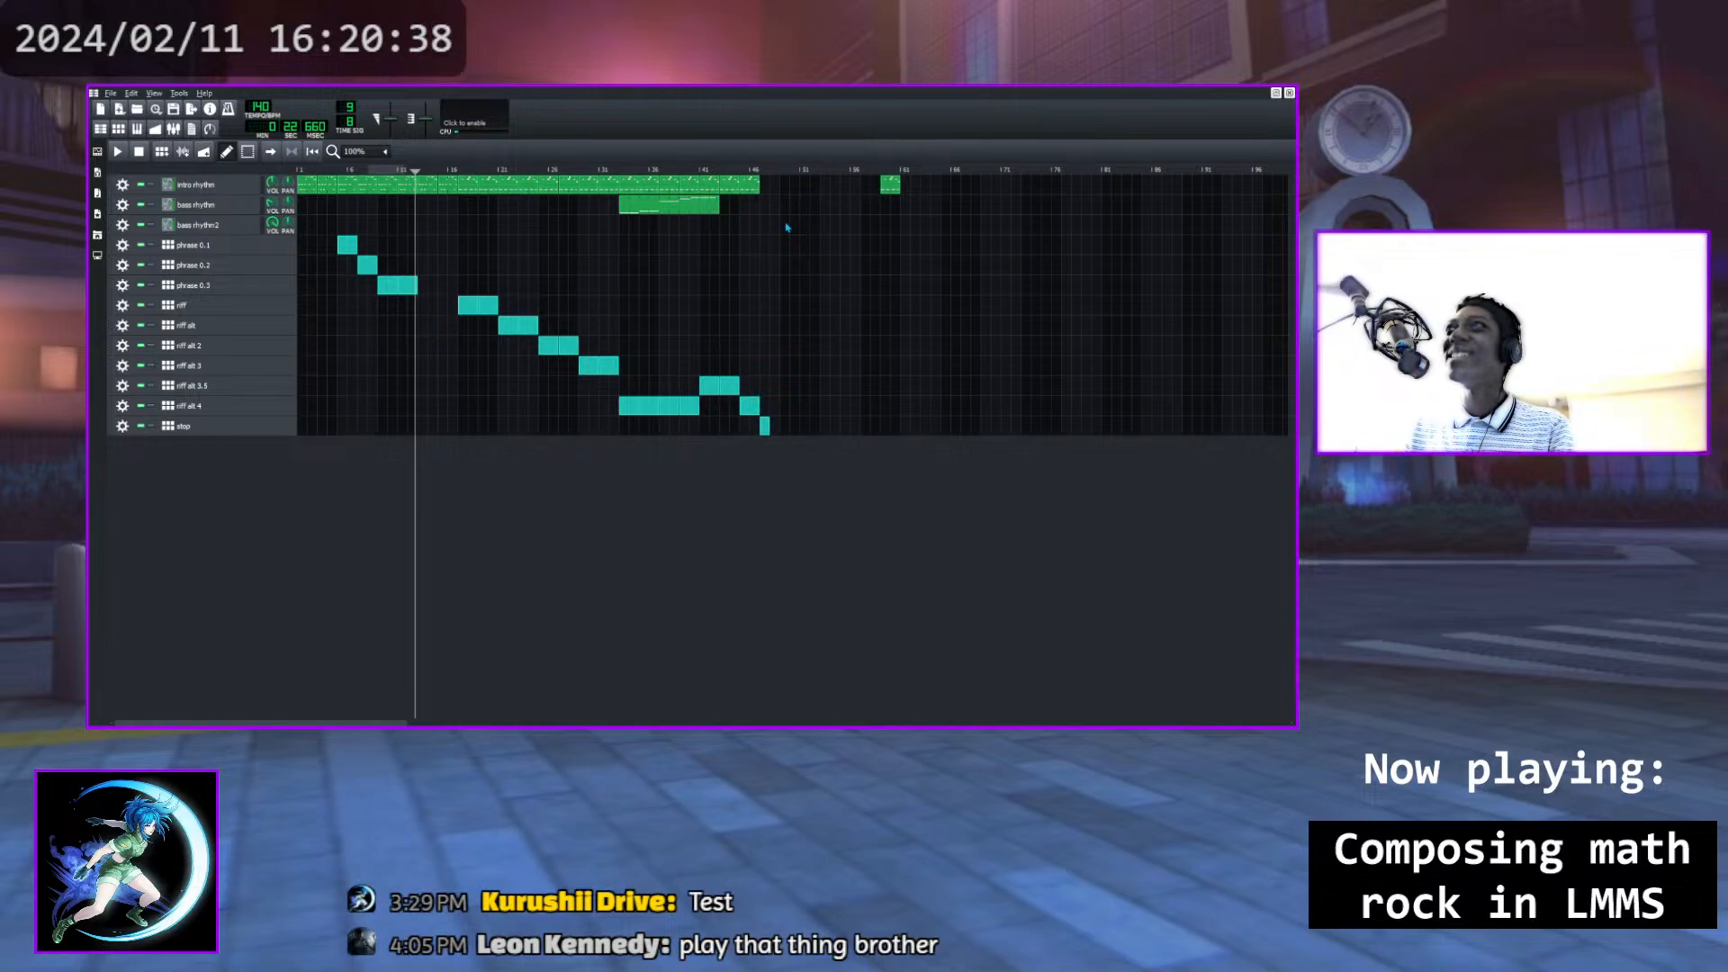
key(ctrl+z)
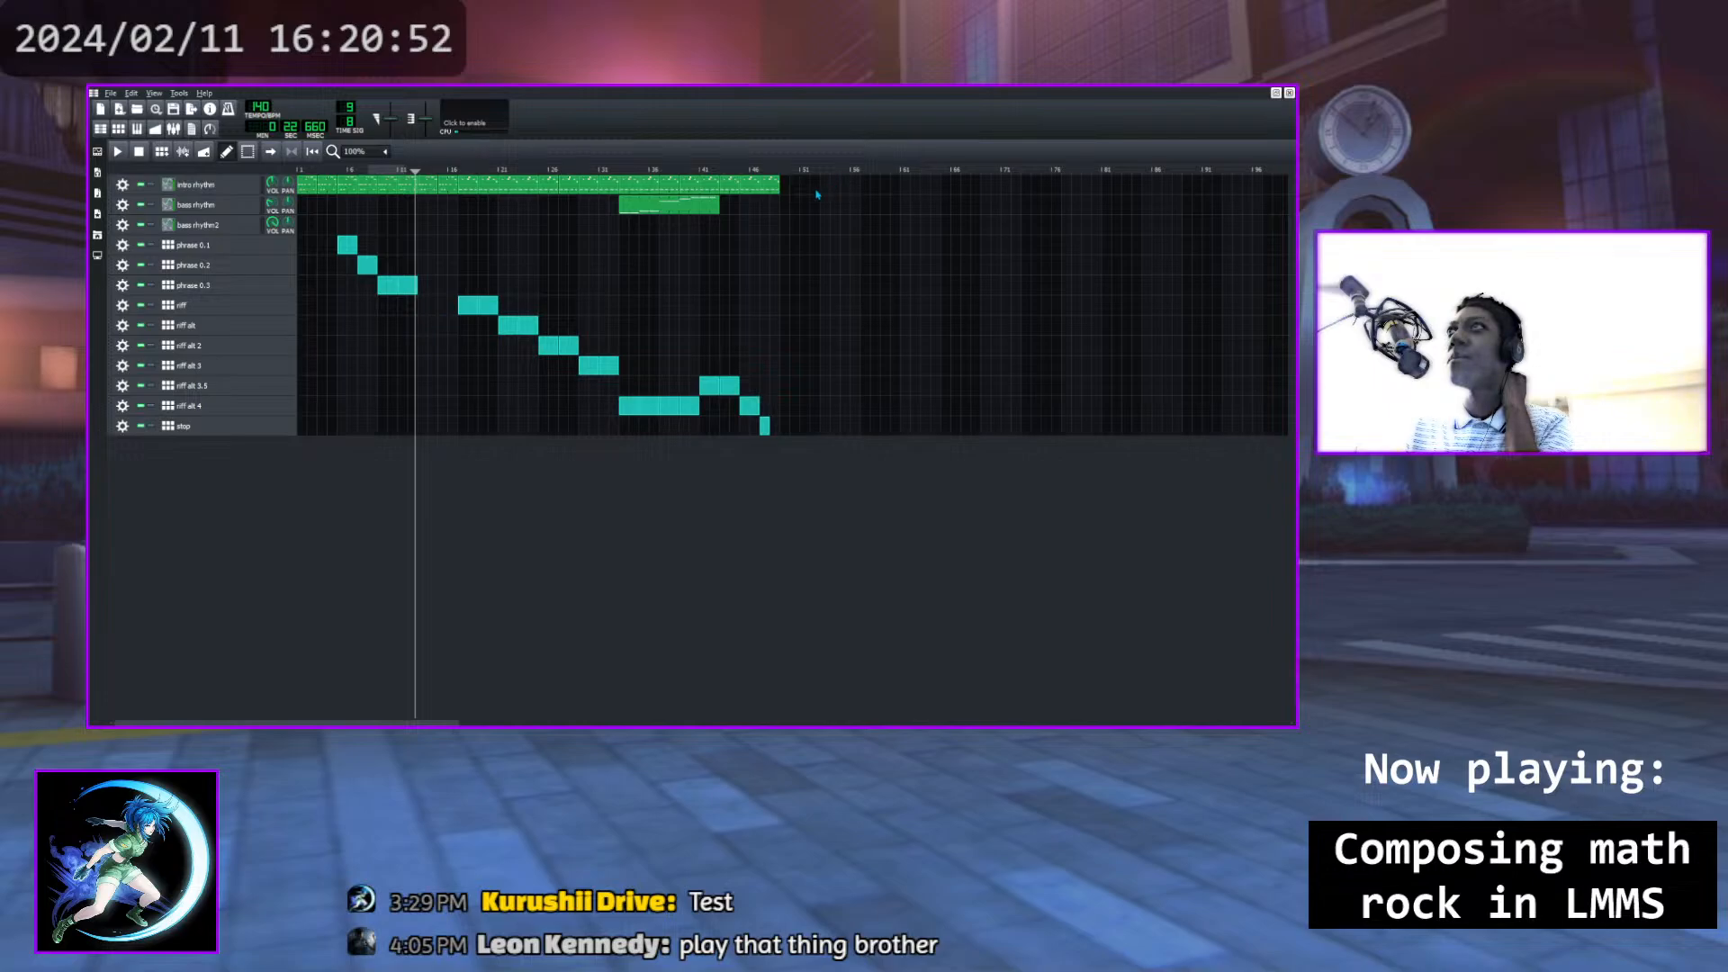
Shift the bass rhythm clip, the stop clip and the intro rhythm clips from bar 35 onward 12 bars forward in the song
drag(697, 207, 888, 190)
drag(748, 185, 870, 185)
drag(730, 188, 849, 185)
drag(764, 425, 884, 424)
drag(711, 185, 830, 186)
drag(691, 185, 810, 185)
drag(677, 185, 795, 184)
drag(655, 185, 774, 184)
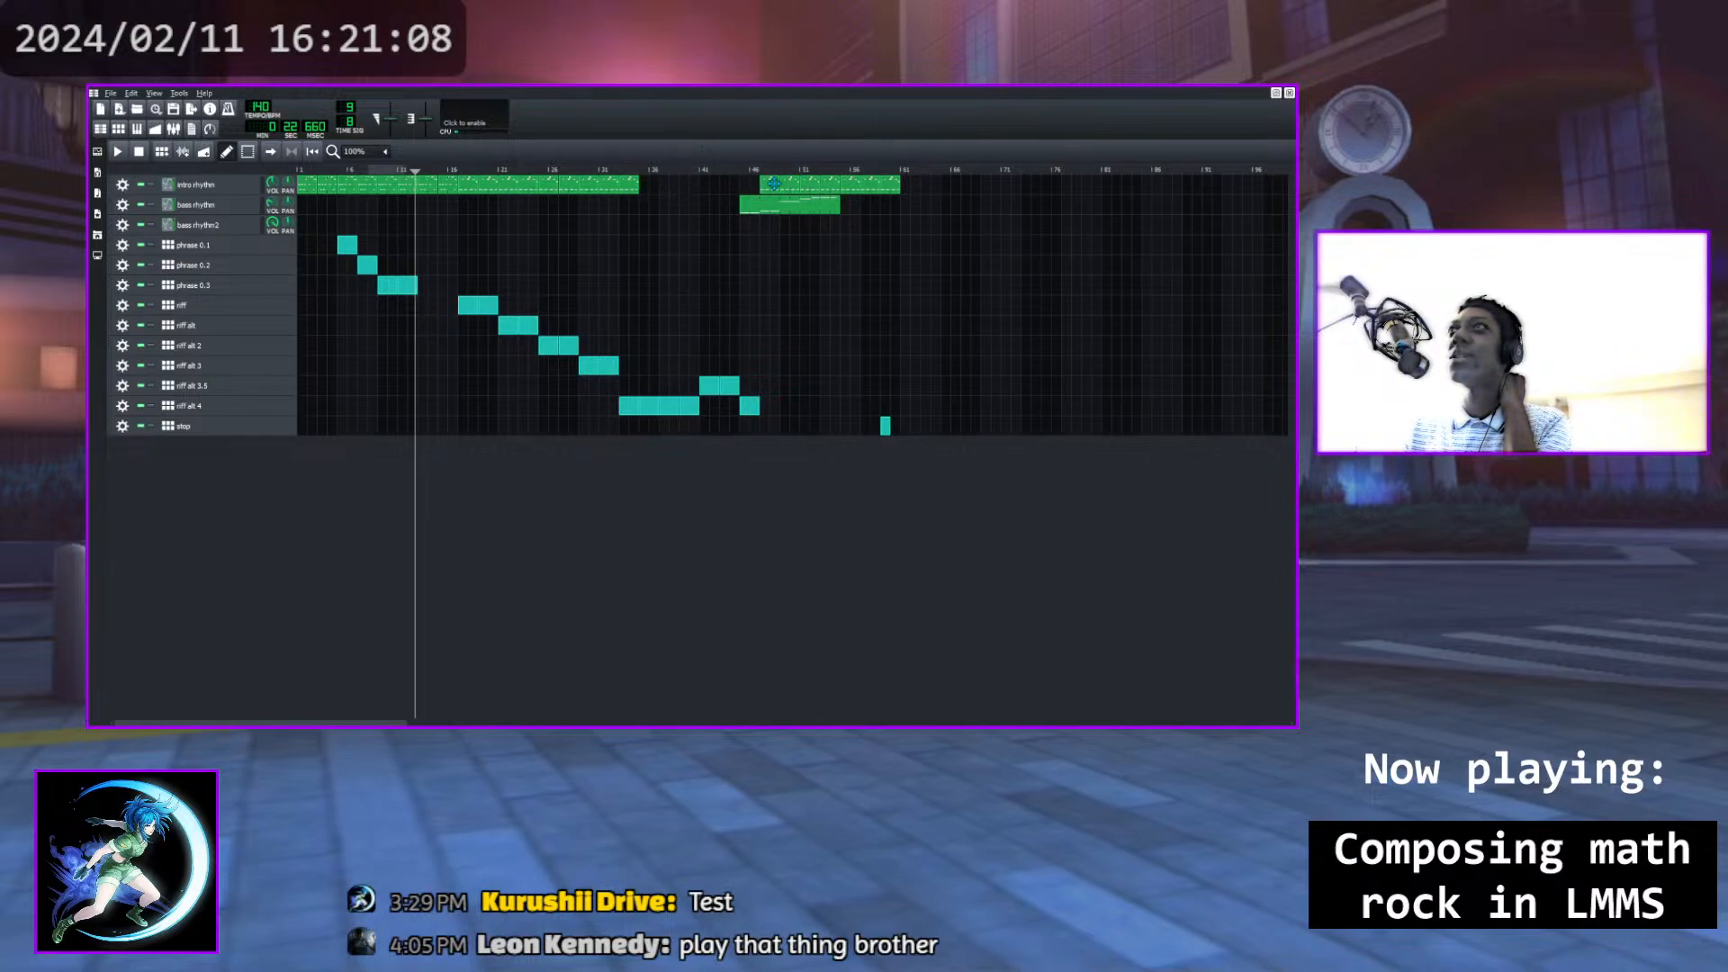
Shift the remaining intro rhythm clips from bar 17 onward 12 bars forward, joining them to the clips already moved
drag(628, 186, 742, 188)
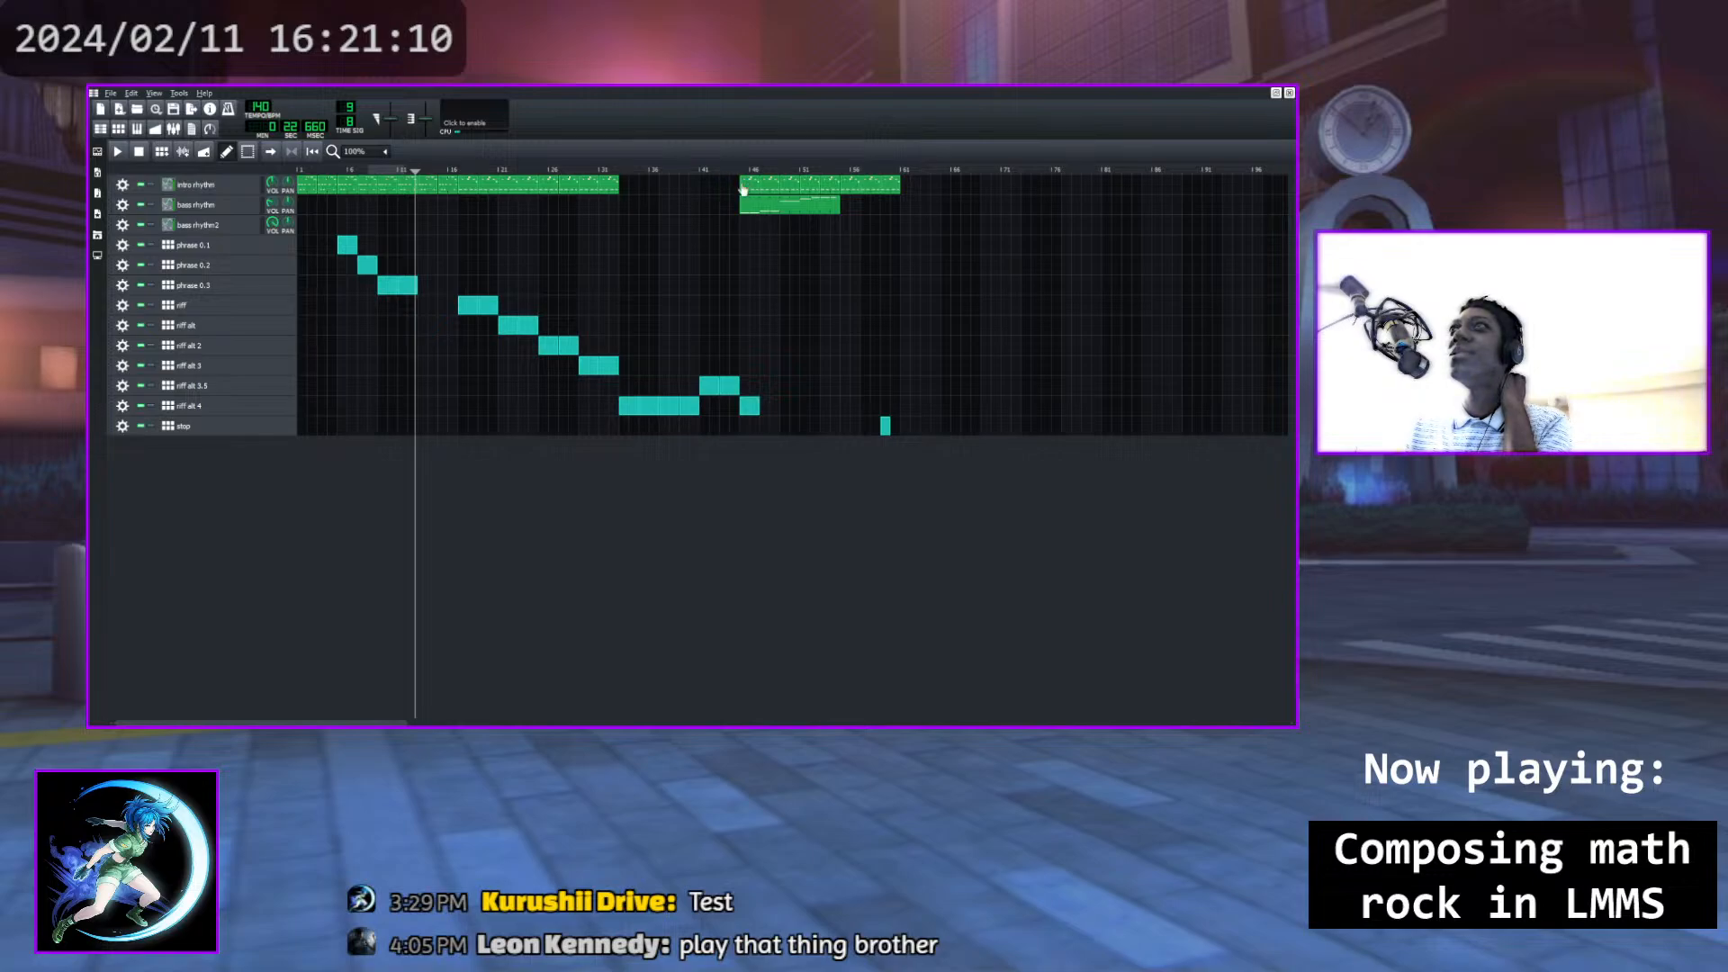
drag(617, 192, 737, 191)
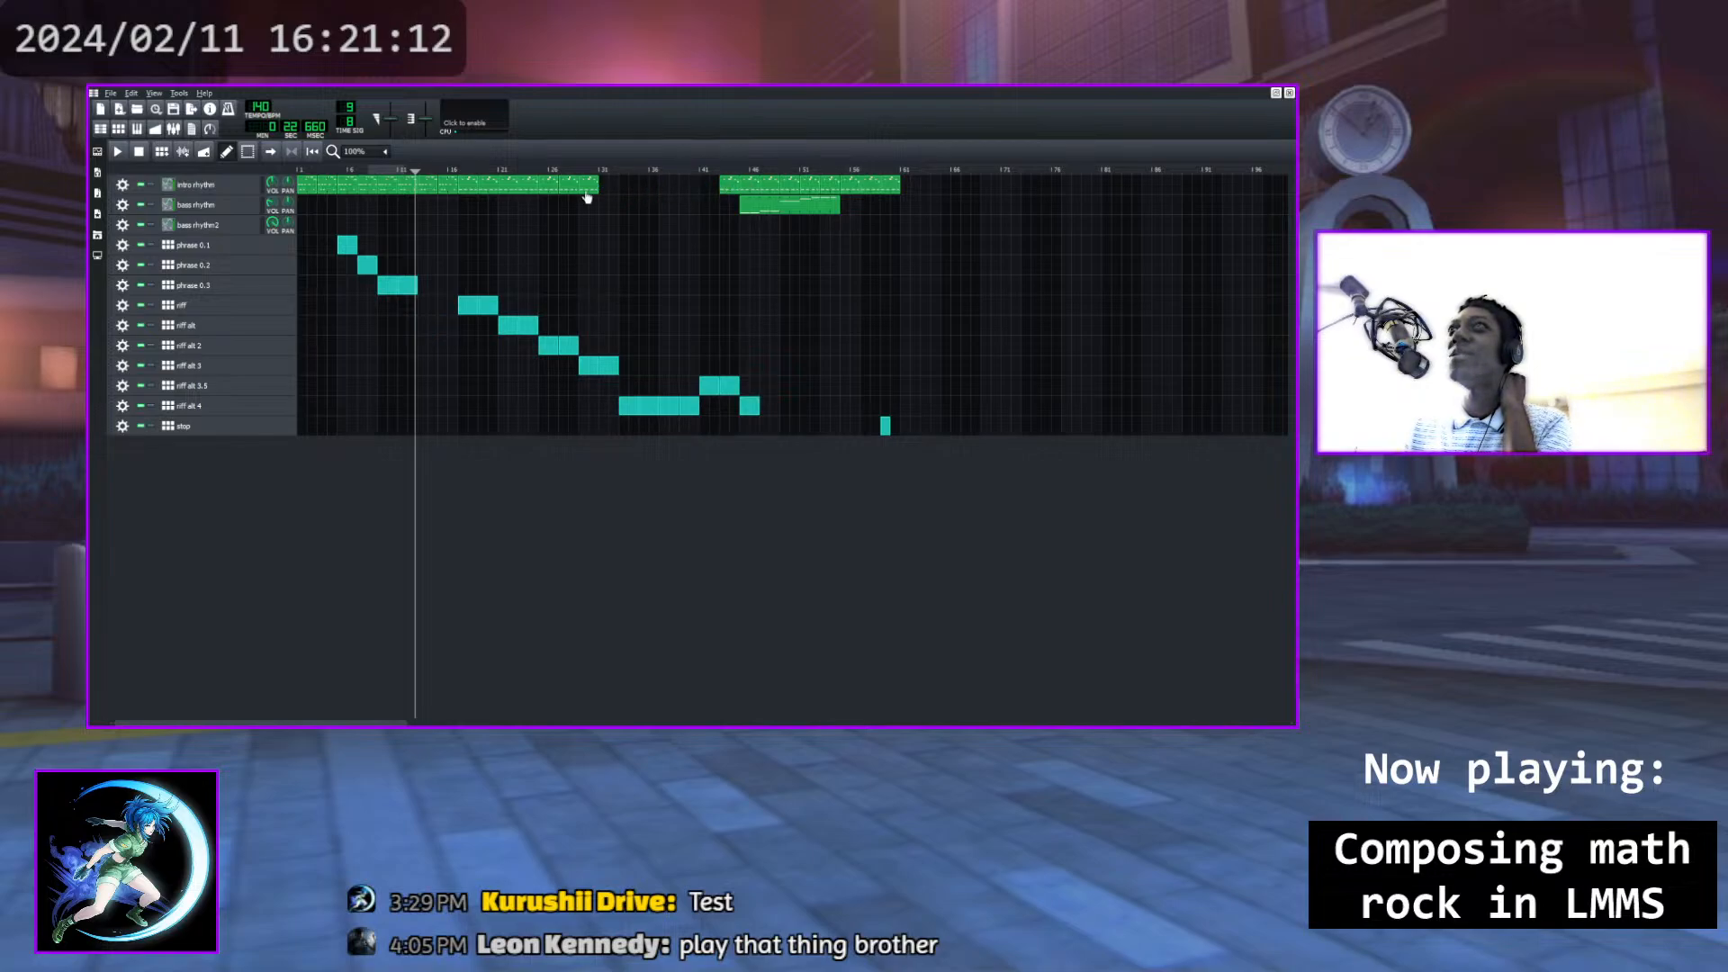
drag(588, 186, 708, 186)
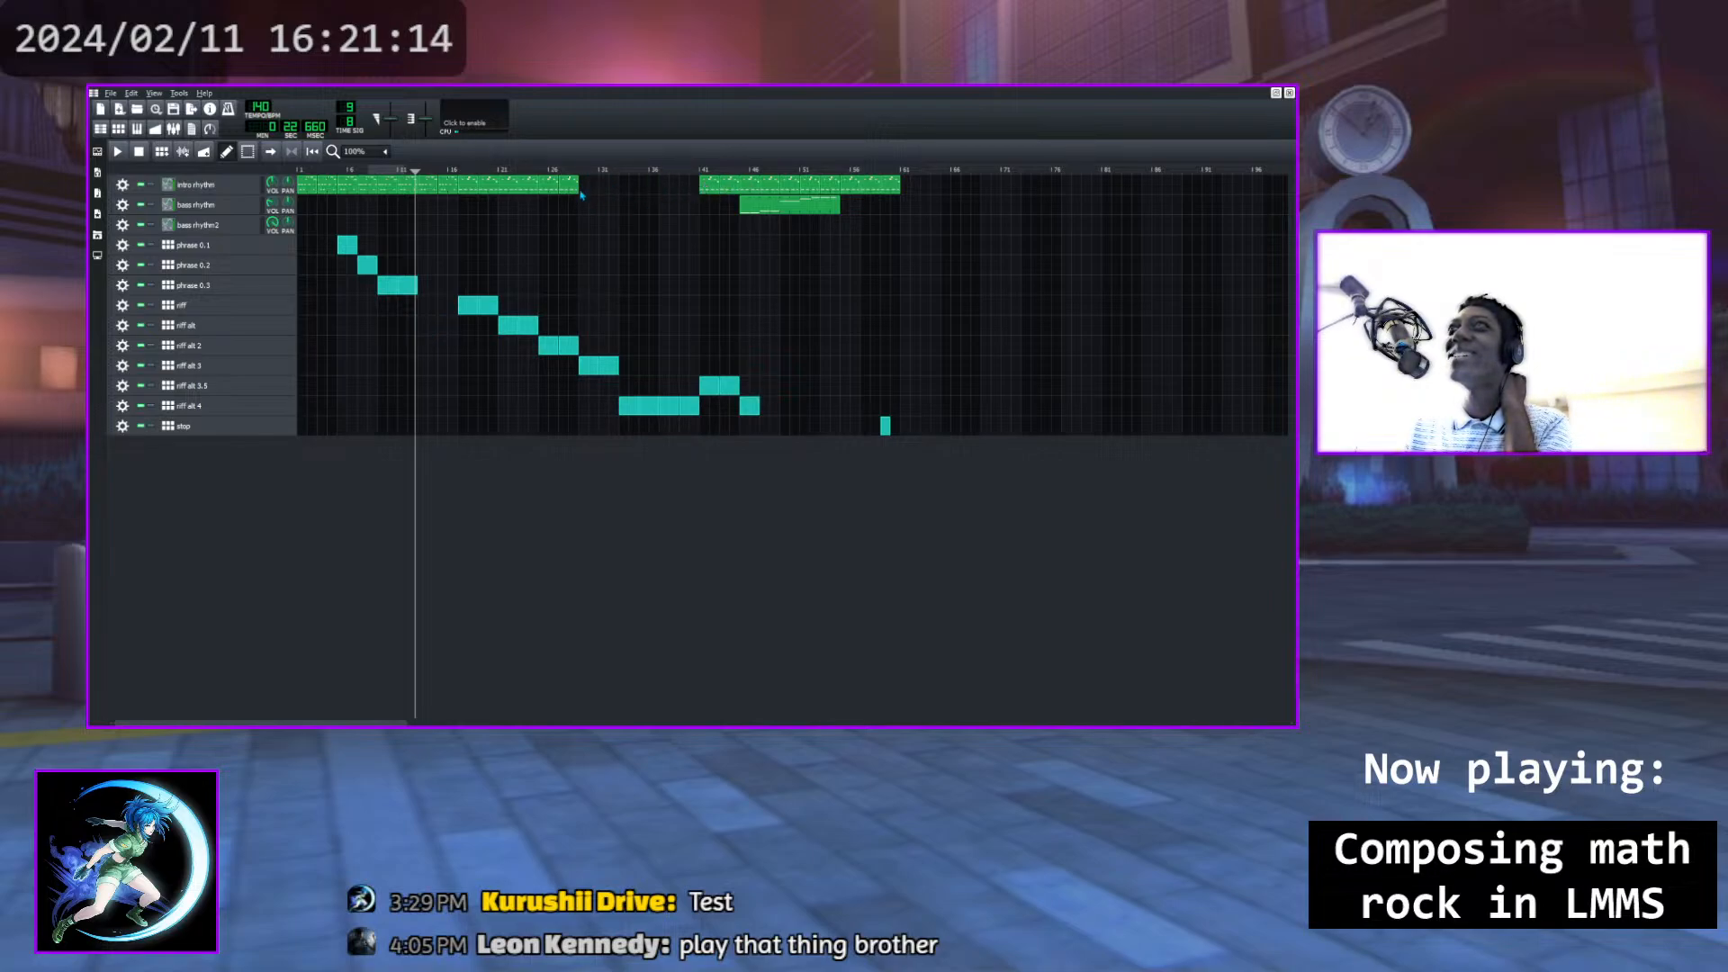
drag(569, 186, 687, 190)
drag(549, 186, 670, 187)
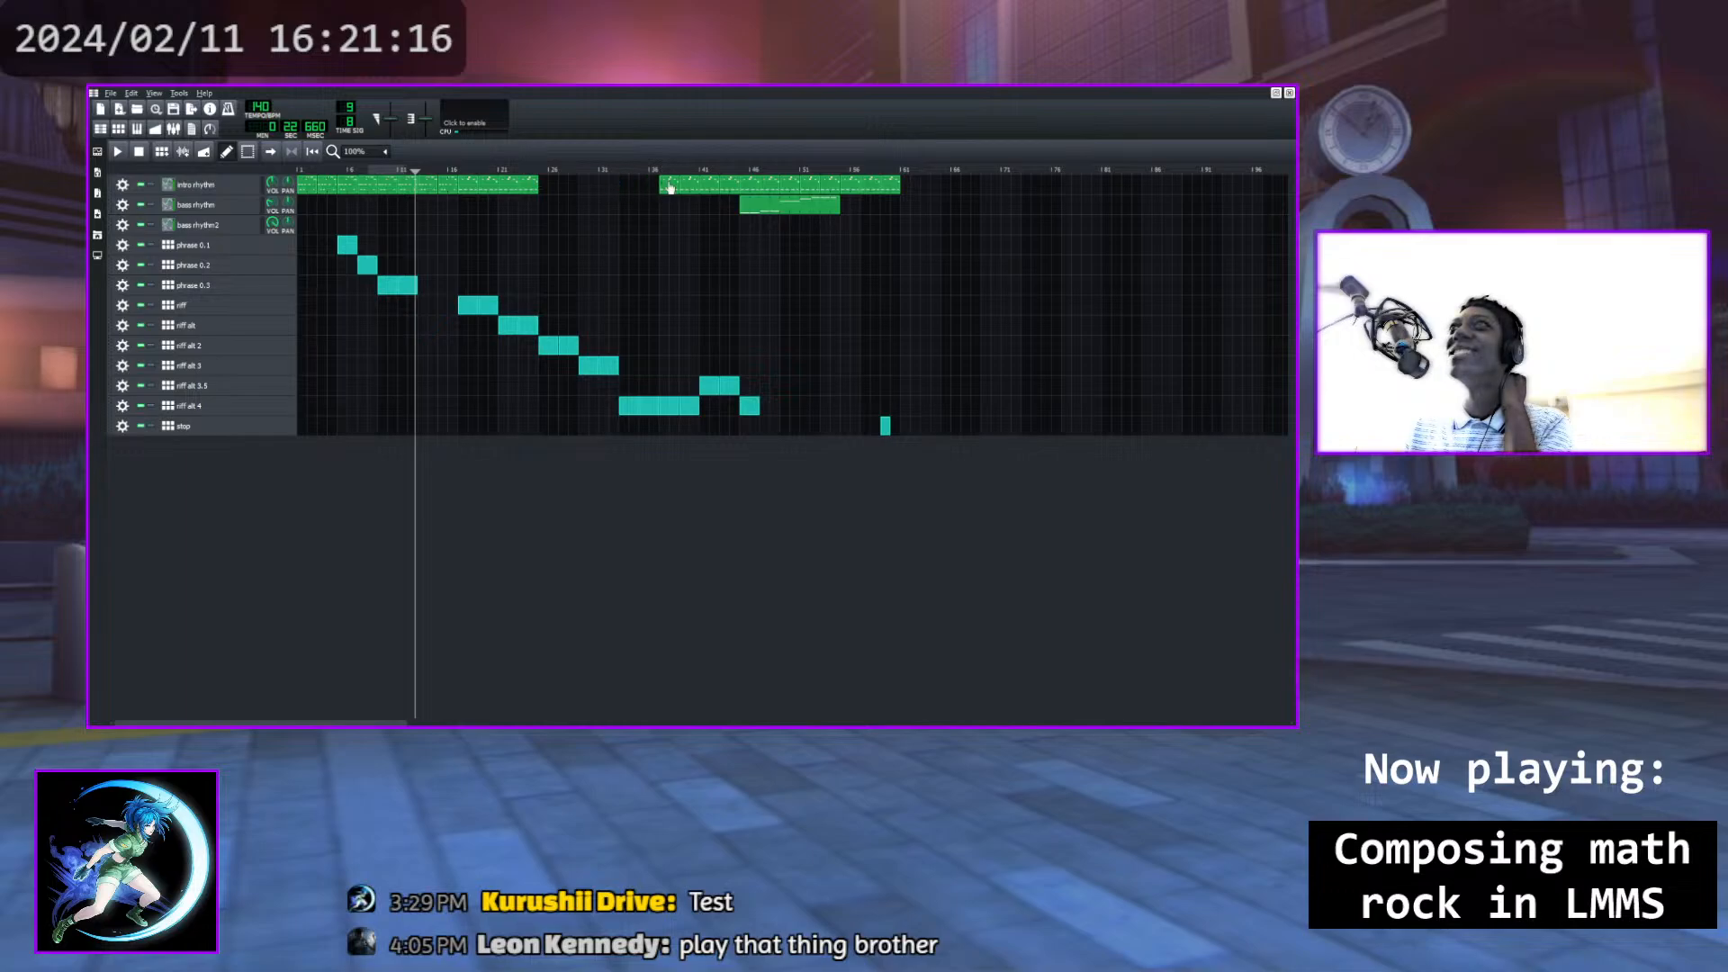
drag(536, 184, 657, 186)
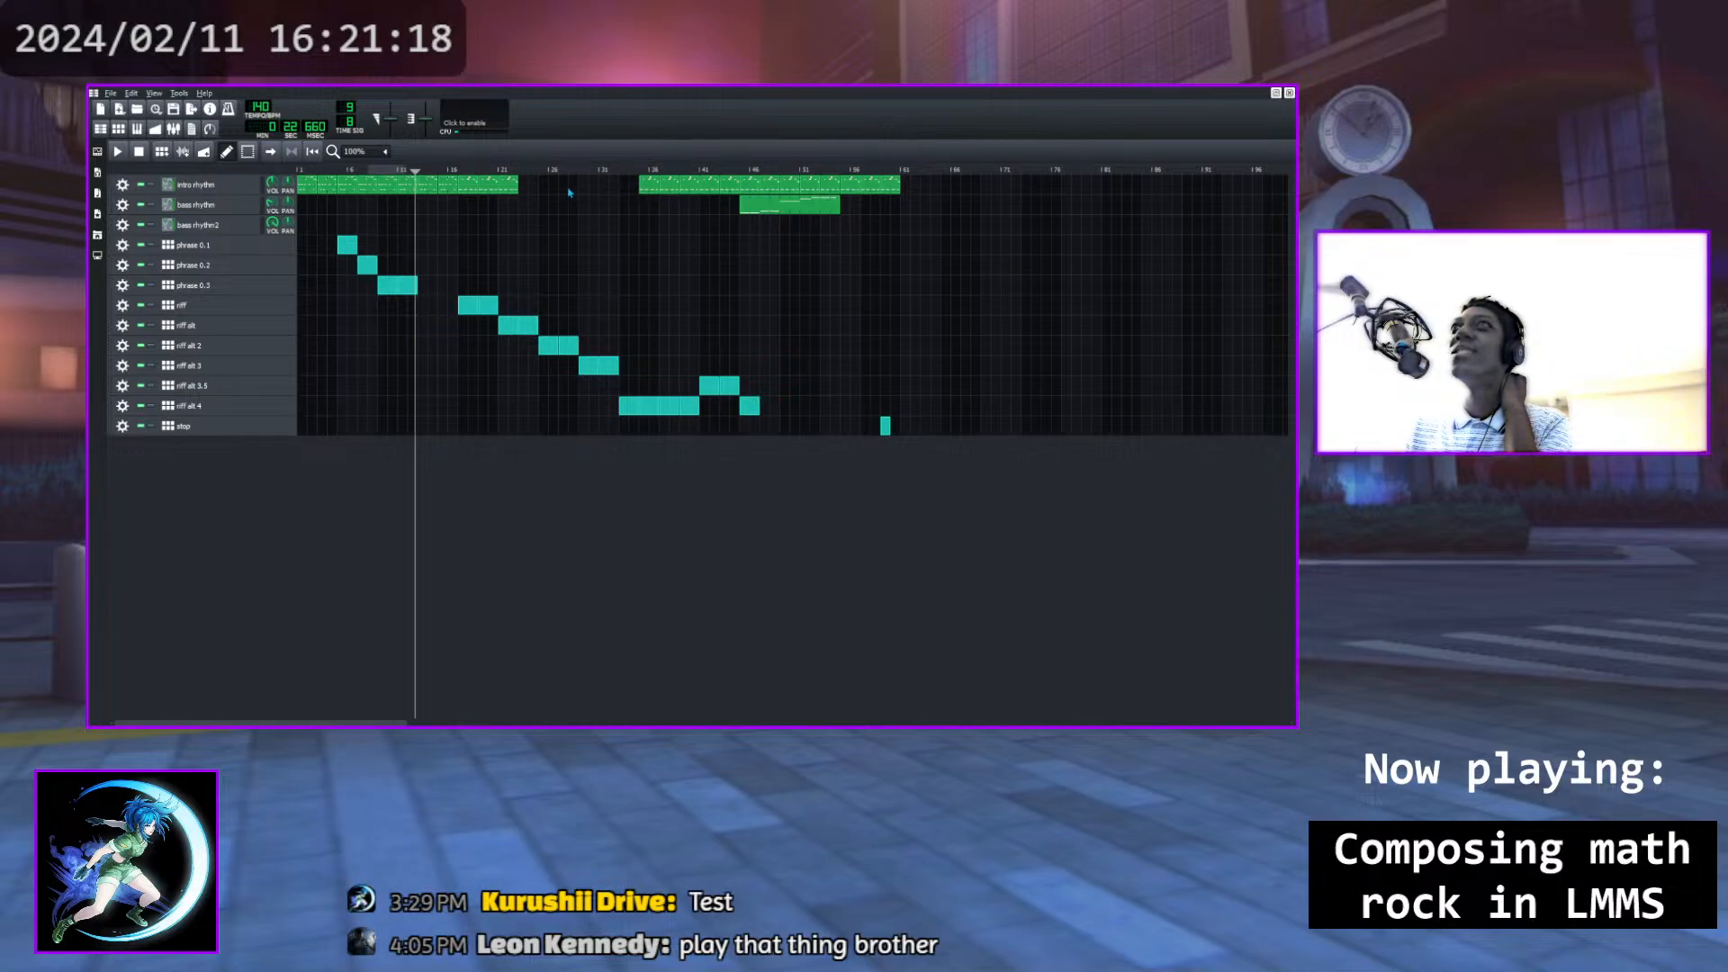
drag(515, 186, 640, 183)
drag(493, 185, 586, 184)
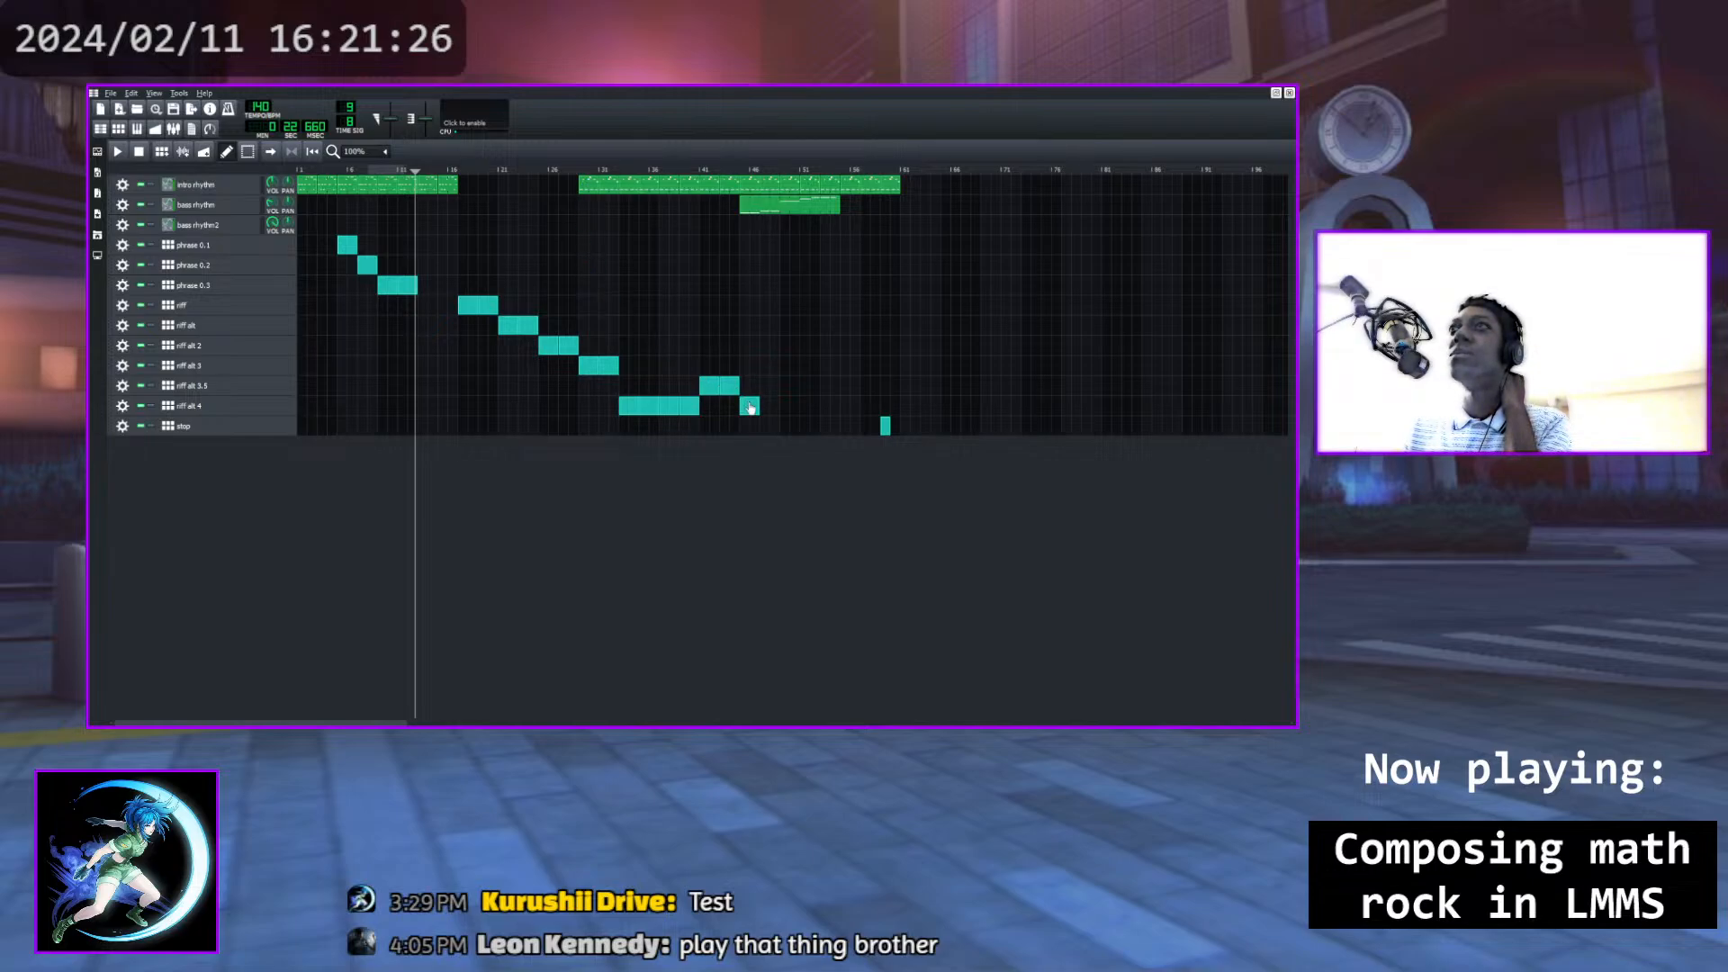
Shift all clips of the riff alt 4 and riff alt 3.5 tracks 12 bars forward, keeping their order
drag(750, 407, 869, 405)
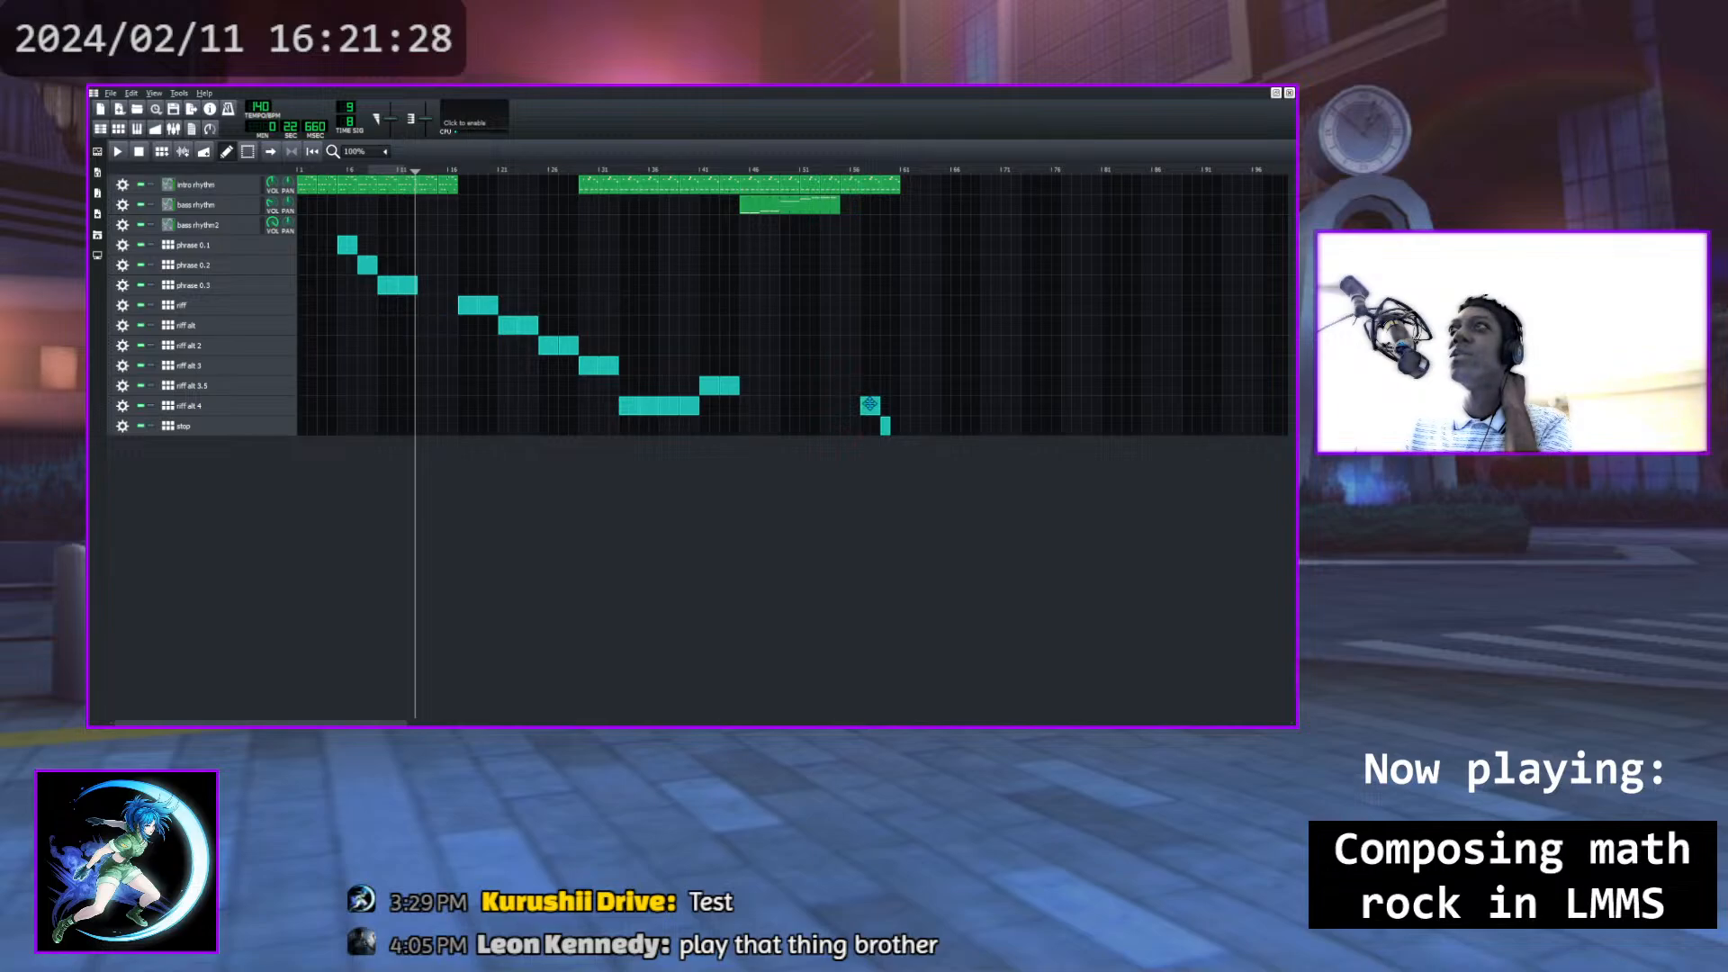
drag(729, 392, 849, 389)
drag(711, 389, 830, 387)
drag(691, 406, 807, 406)
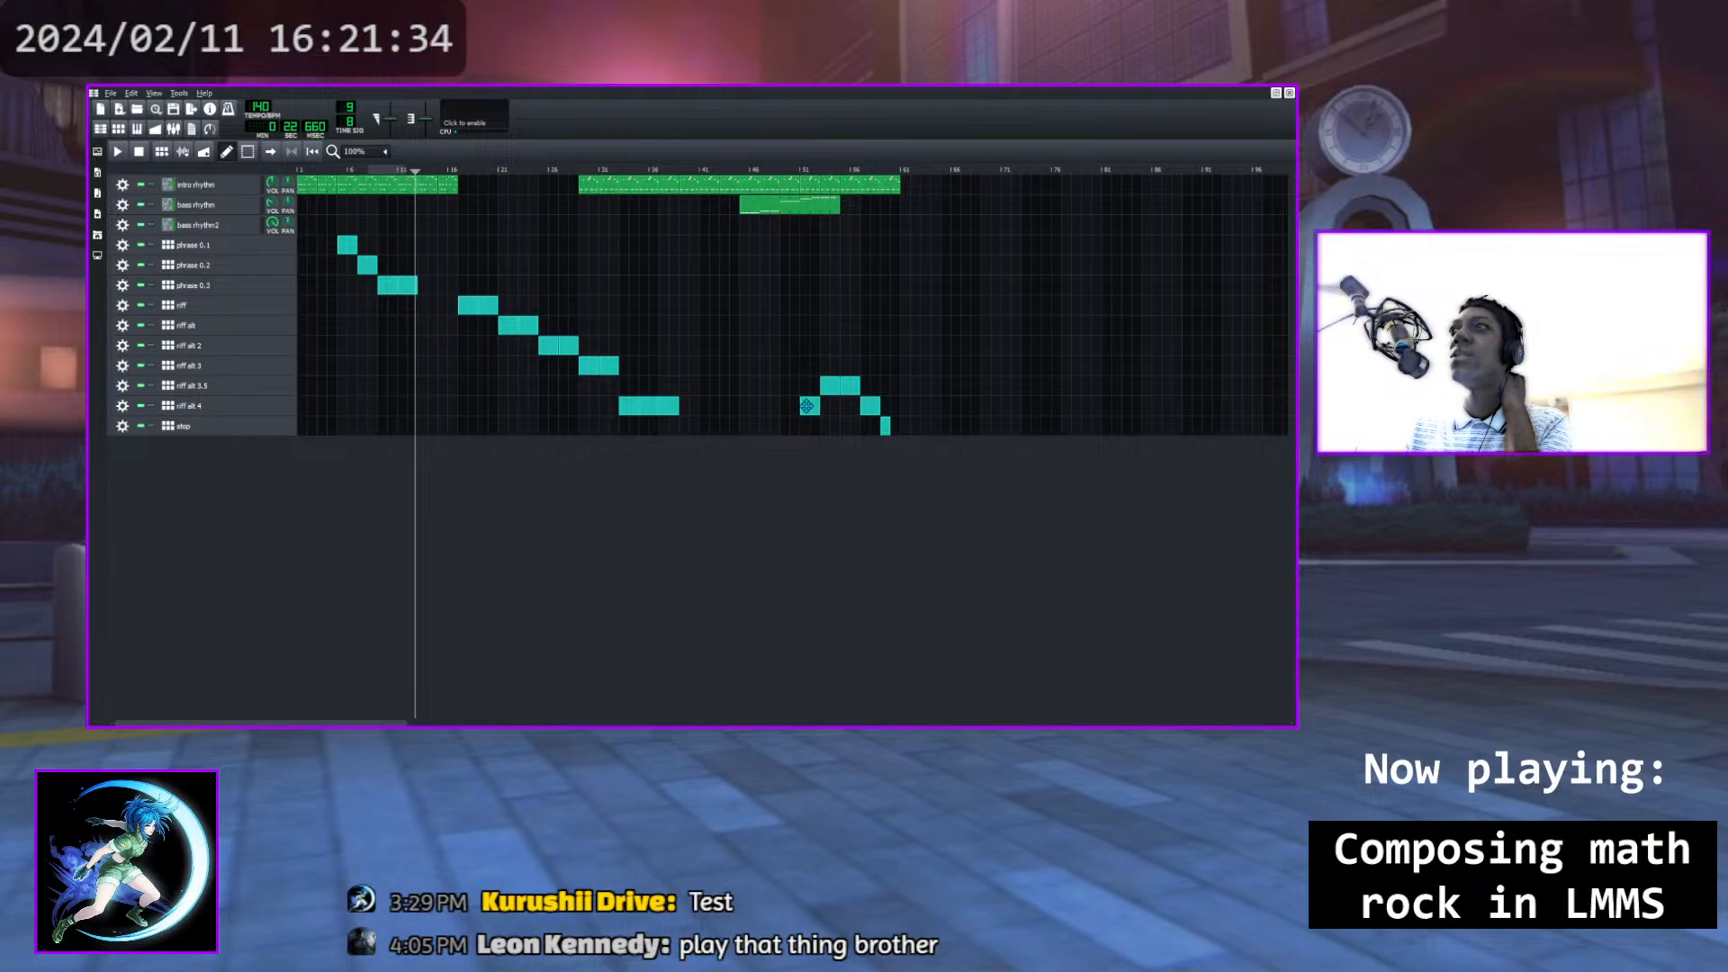
drag(670, 406, 789, 406)
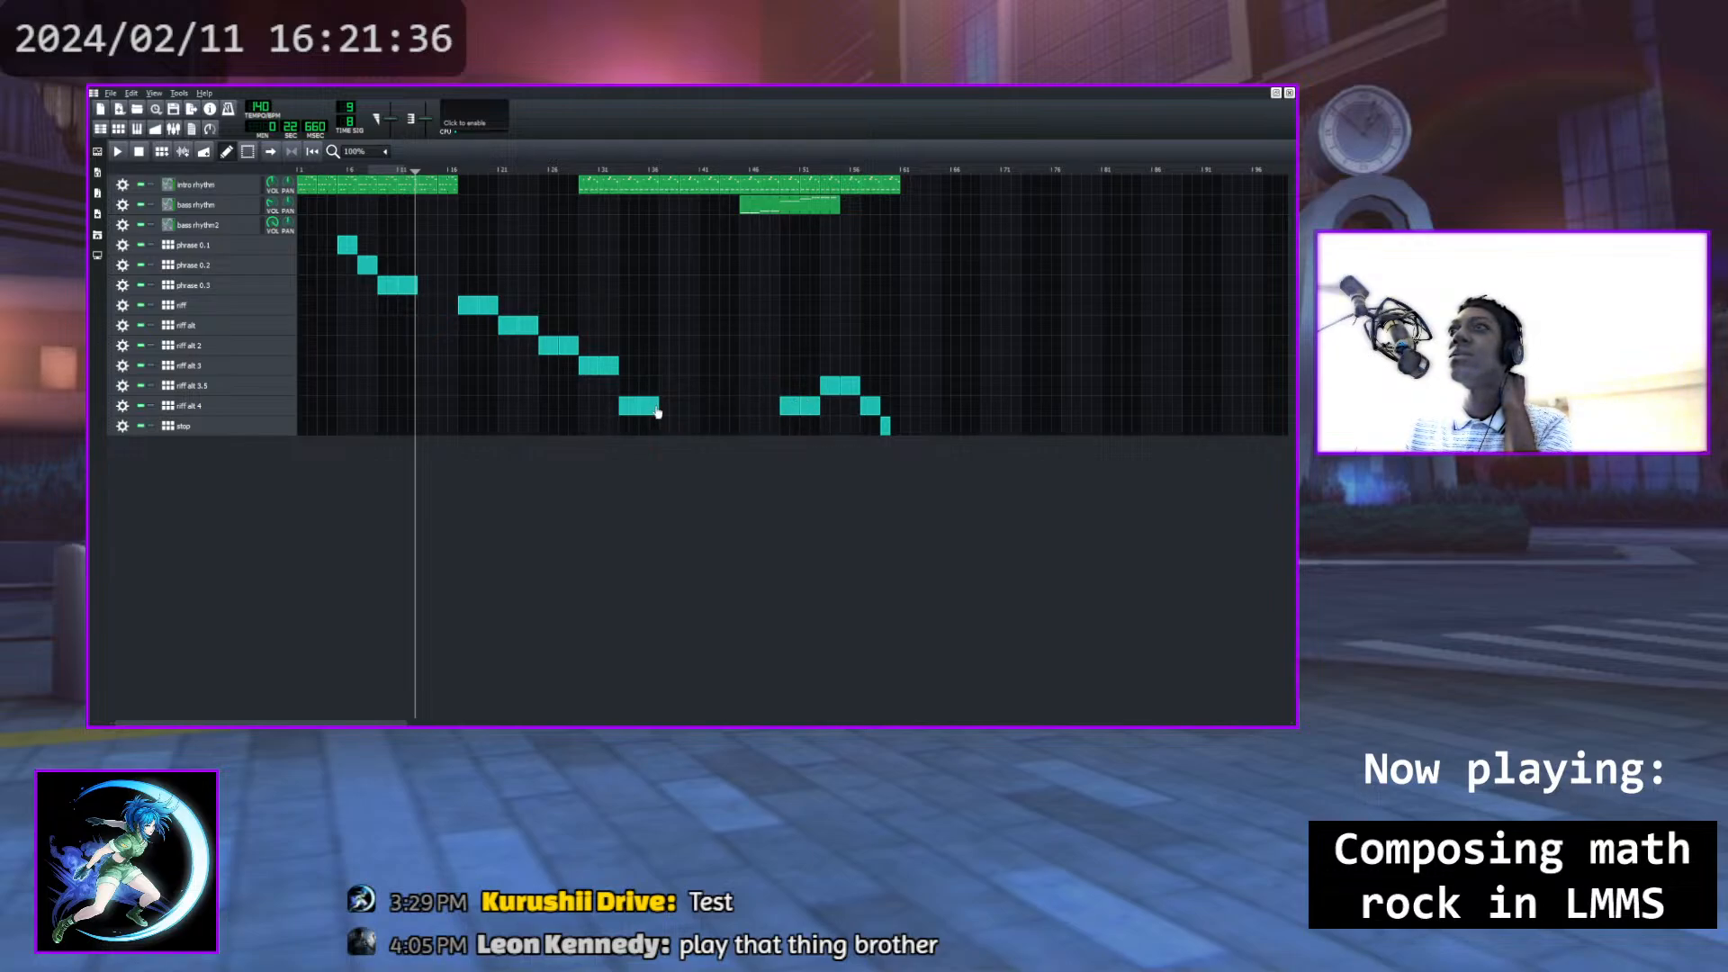
drag(650, 405, 770, 407)
drag(627, 402, 748, 404)
Shift the clips of the riff alt 3 and riff alt 2 tracks 12 bars forward
drag(606, 368, 722, 373)
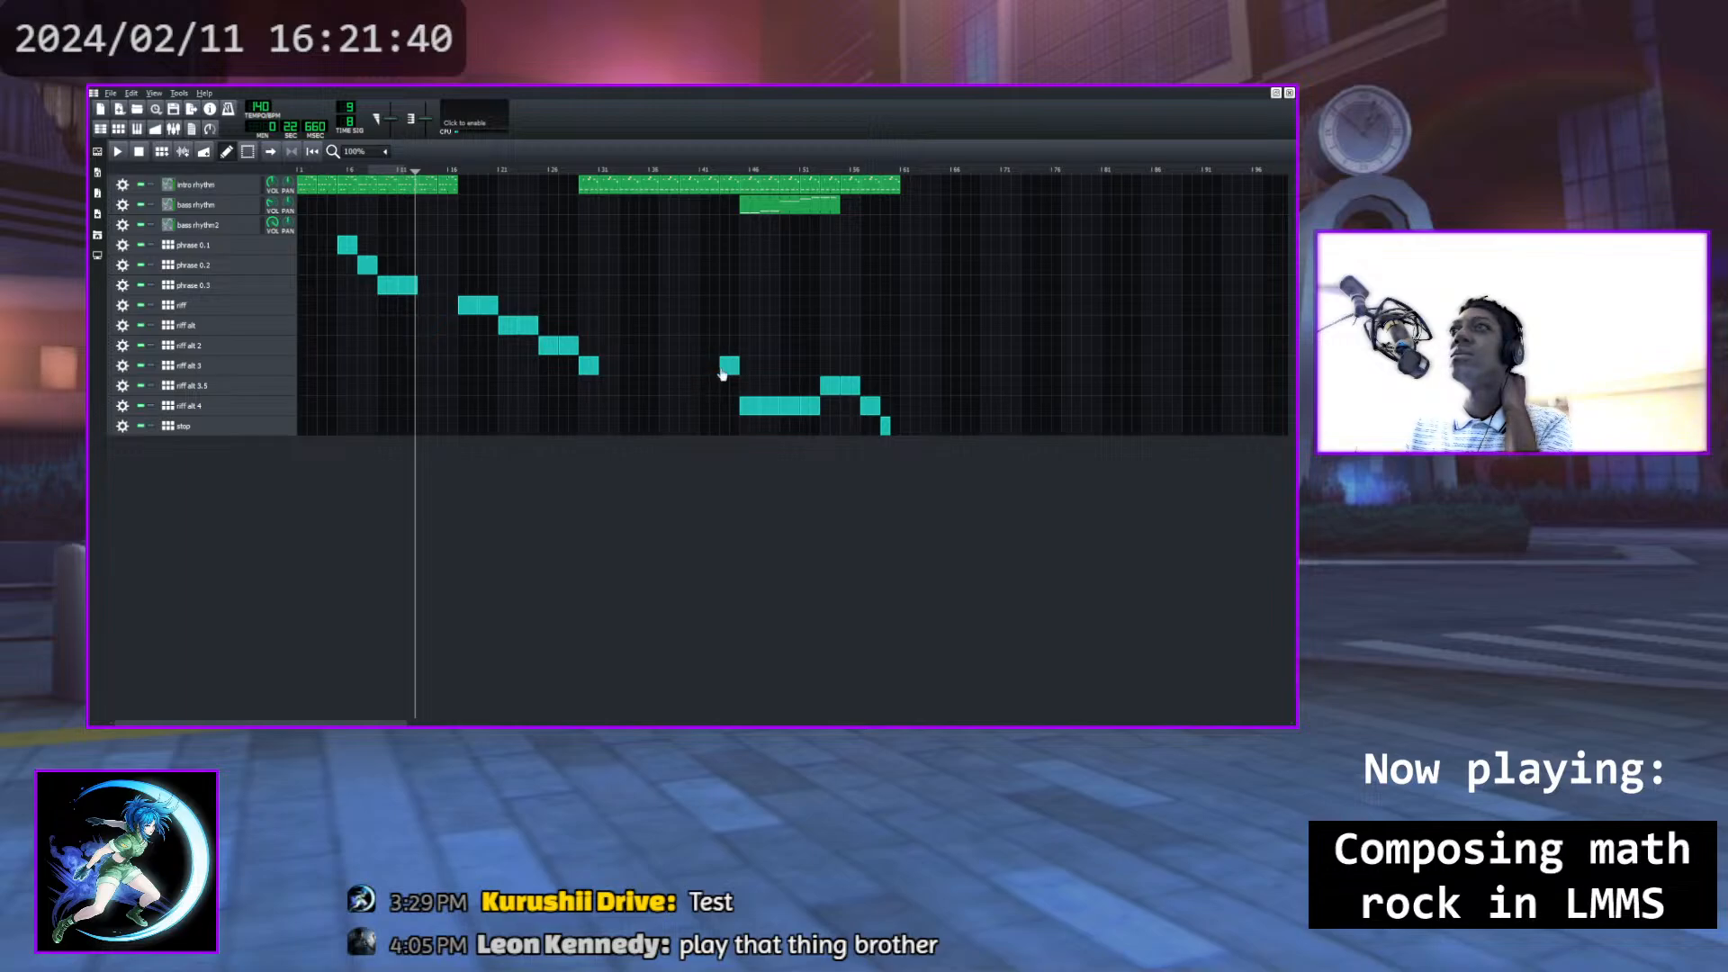
drag(589, 365, 710, 367)
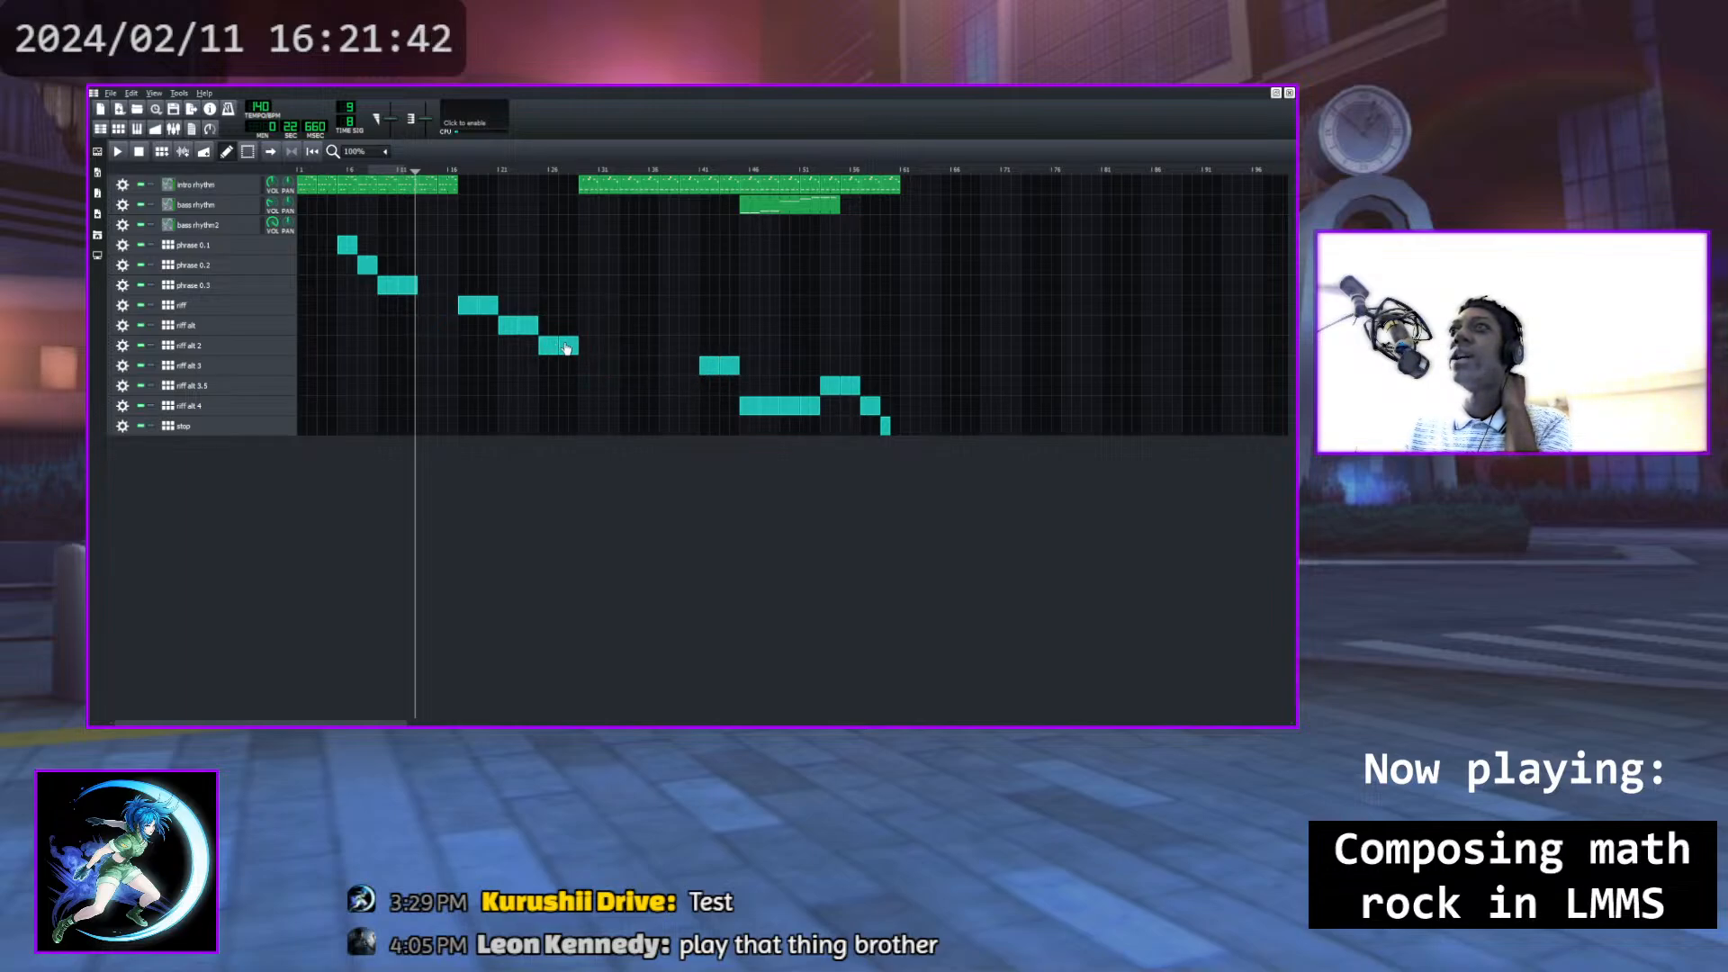
drag(564, 347, 688, 350)
drag(552, 348, 674, 346)
Shift the clips of the riff alt and riff tracks 12 bars forward so the riff section starts at bar 29
drag(526, 326, 647, 327)
drag(505, 329, 625, 331)
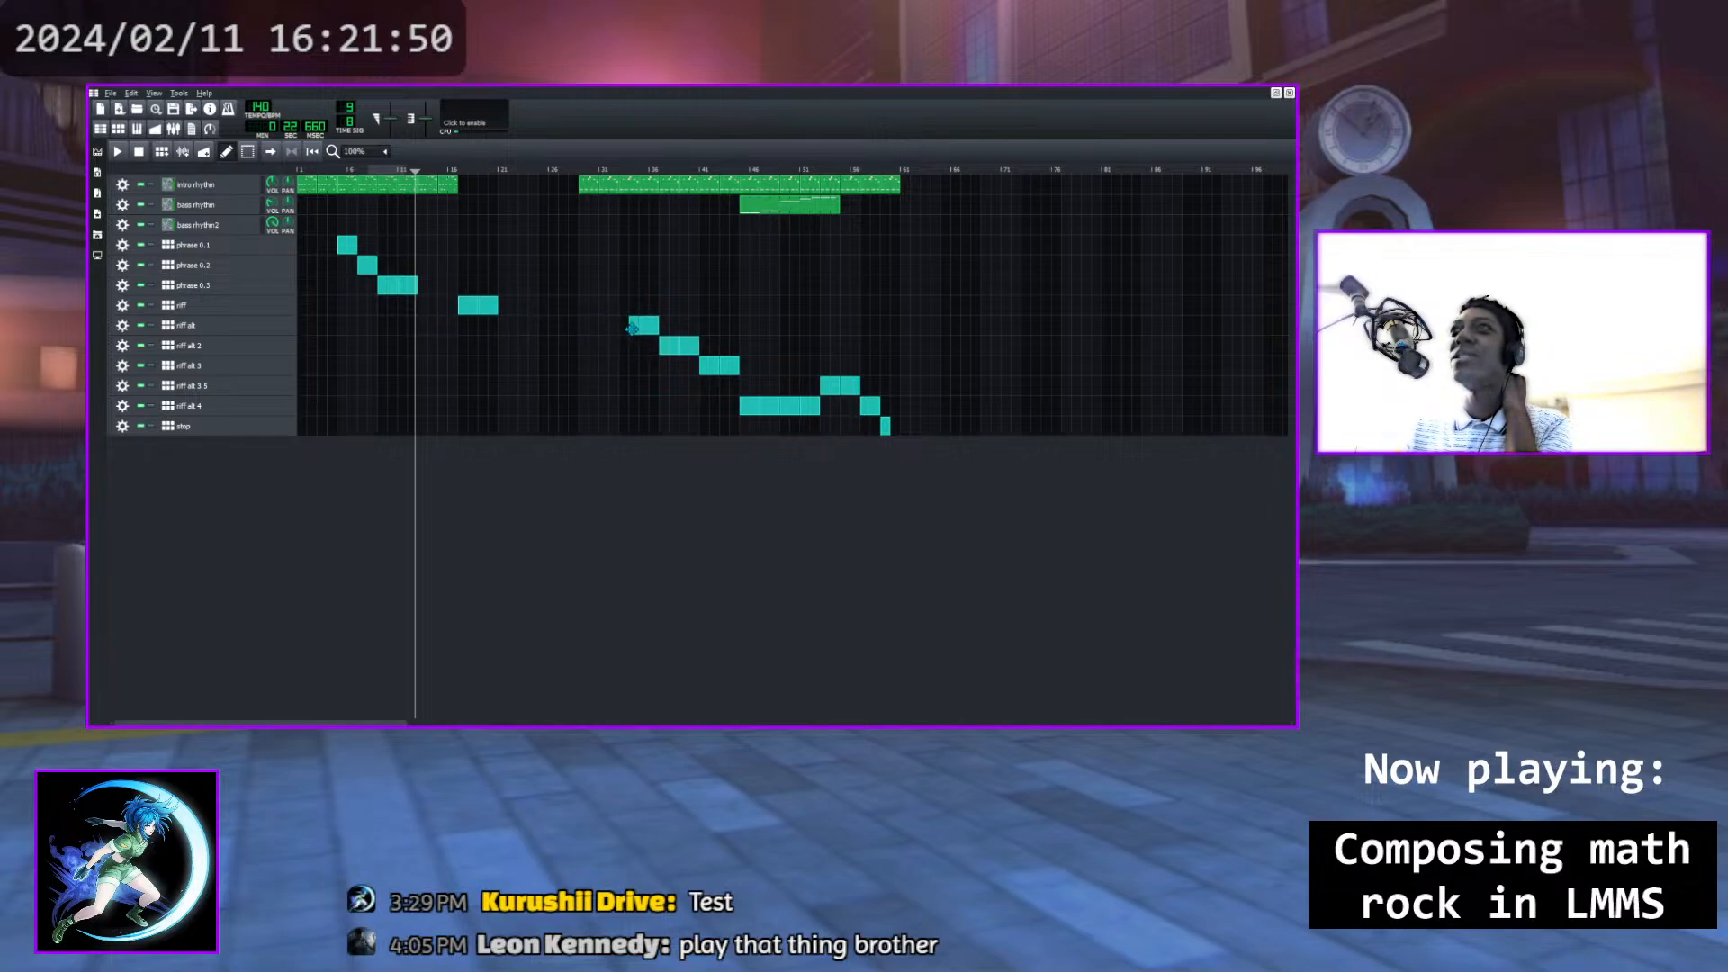
drag(489, 307, 610, 309)
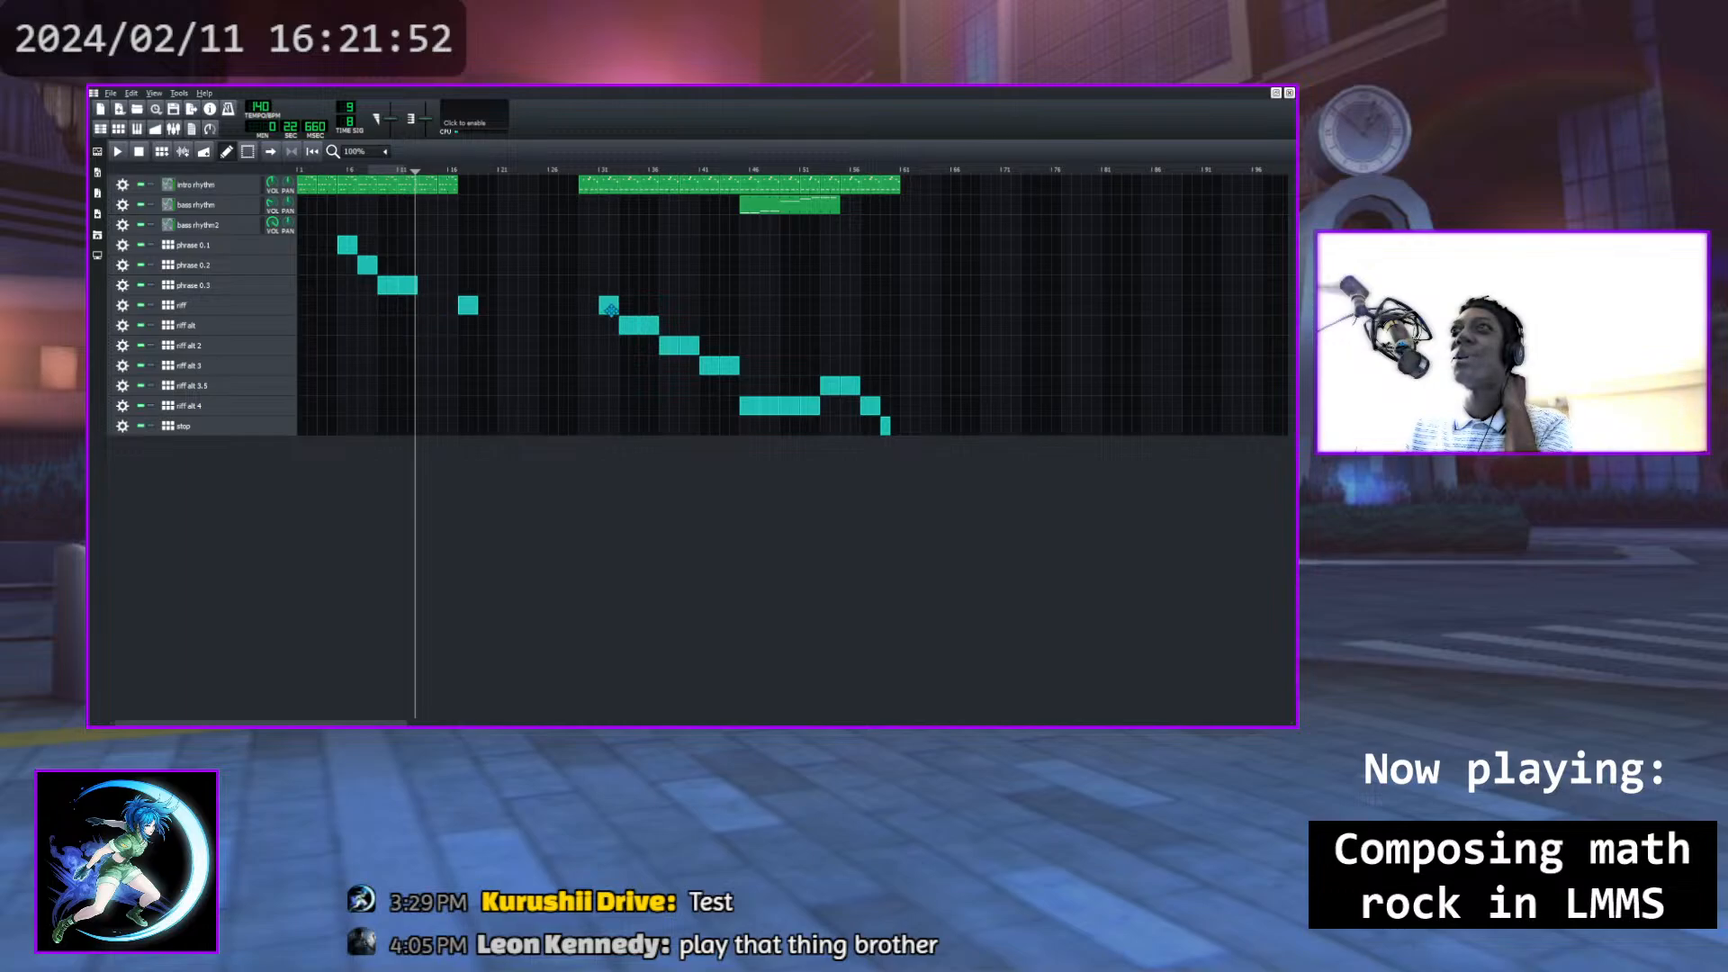
drag(476, 311, 589, 310)
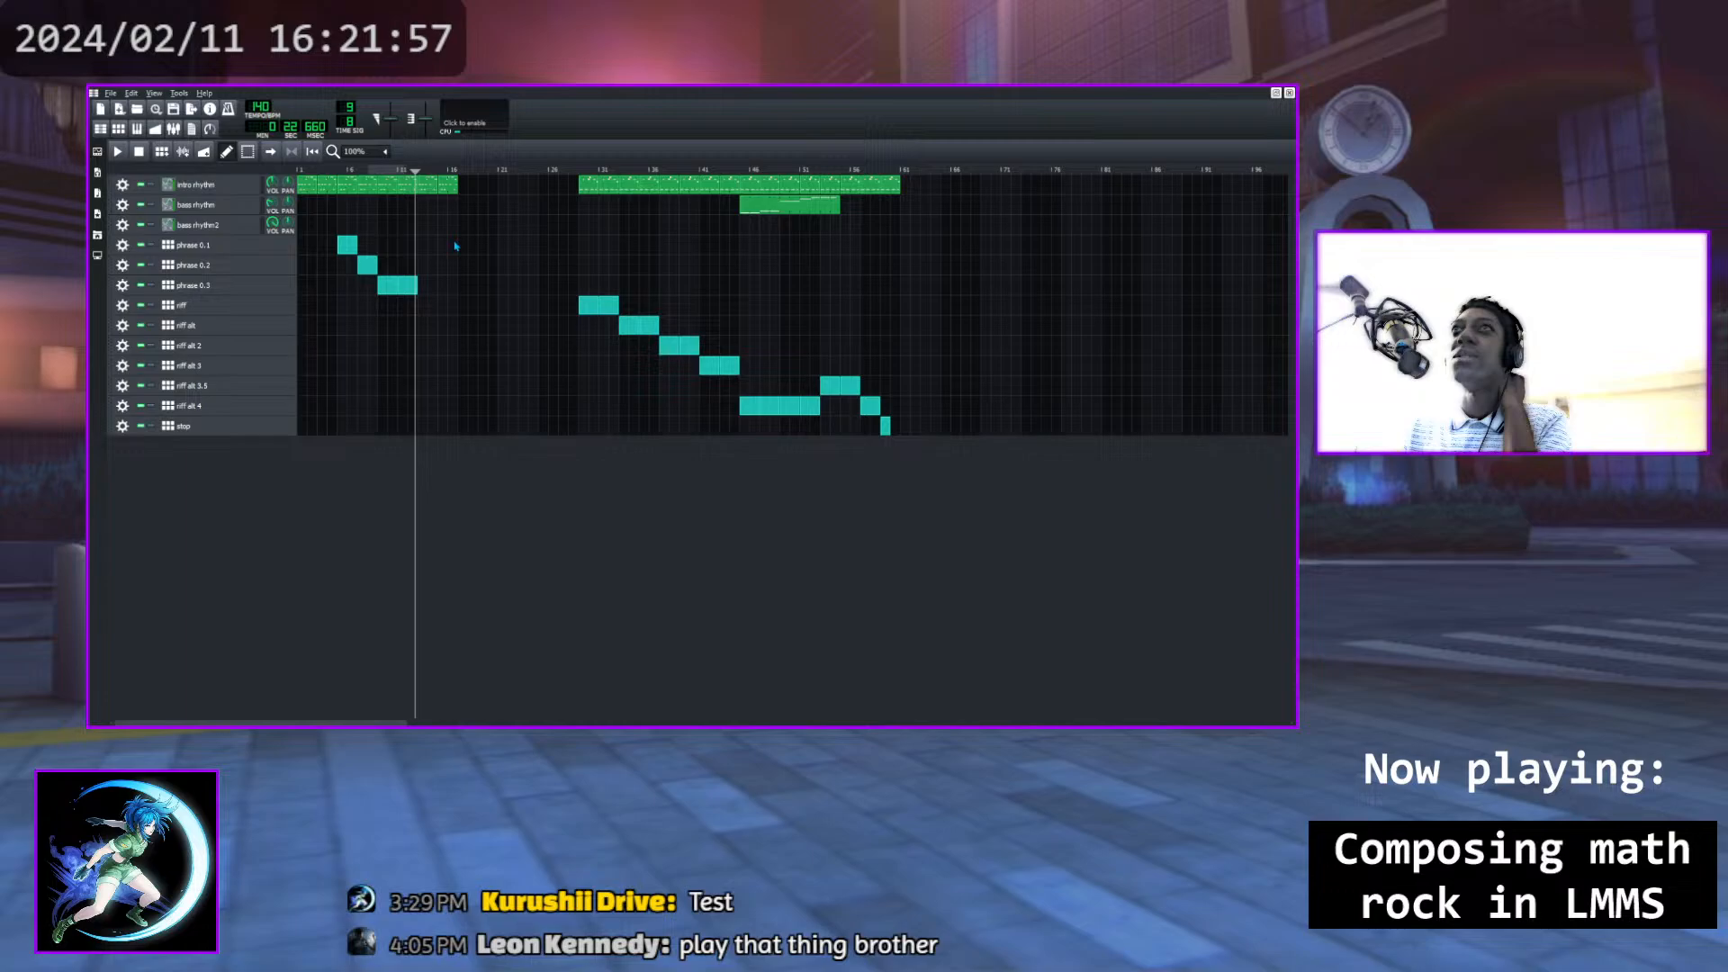
Add three intro rhythm clips back to back from bar 17, directly after the existing intro clips
click(466, 184)
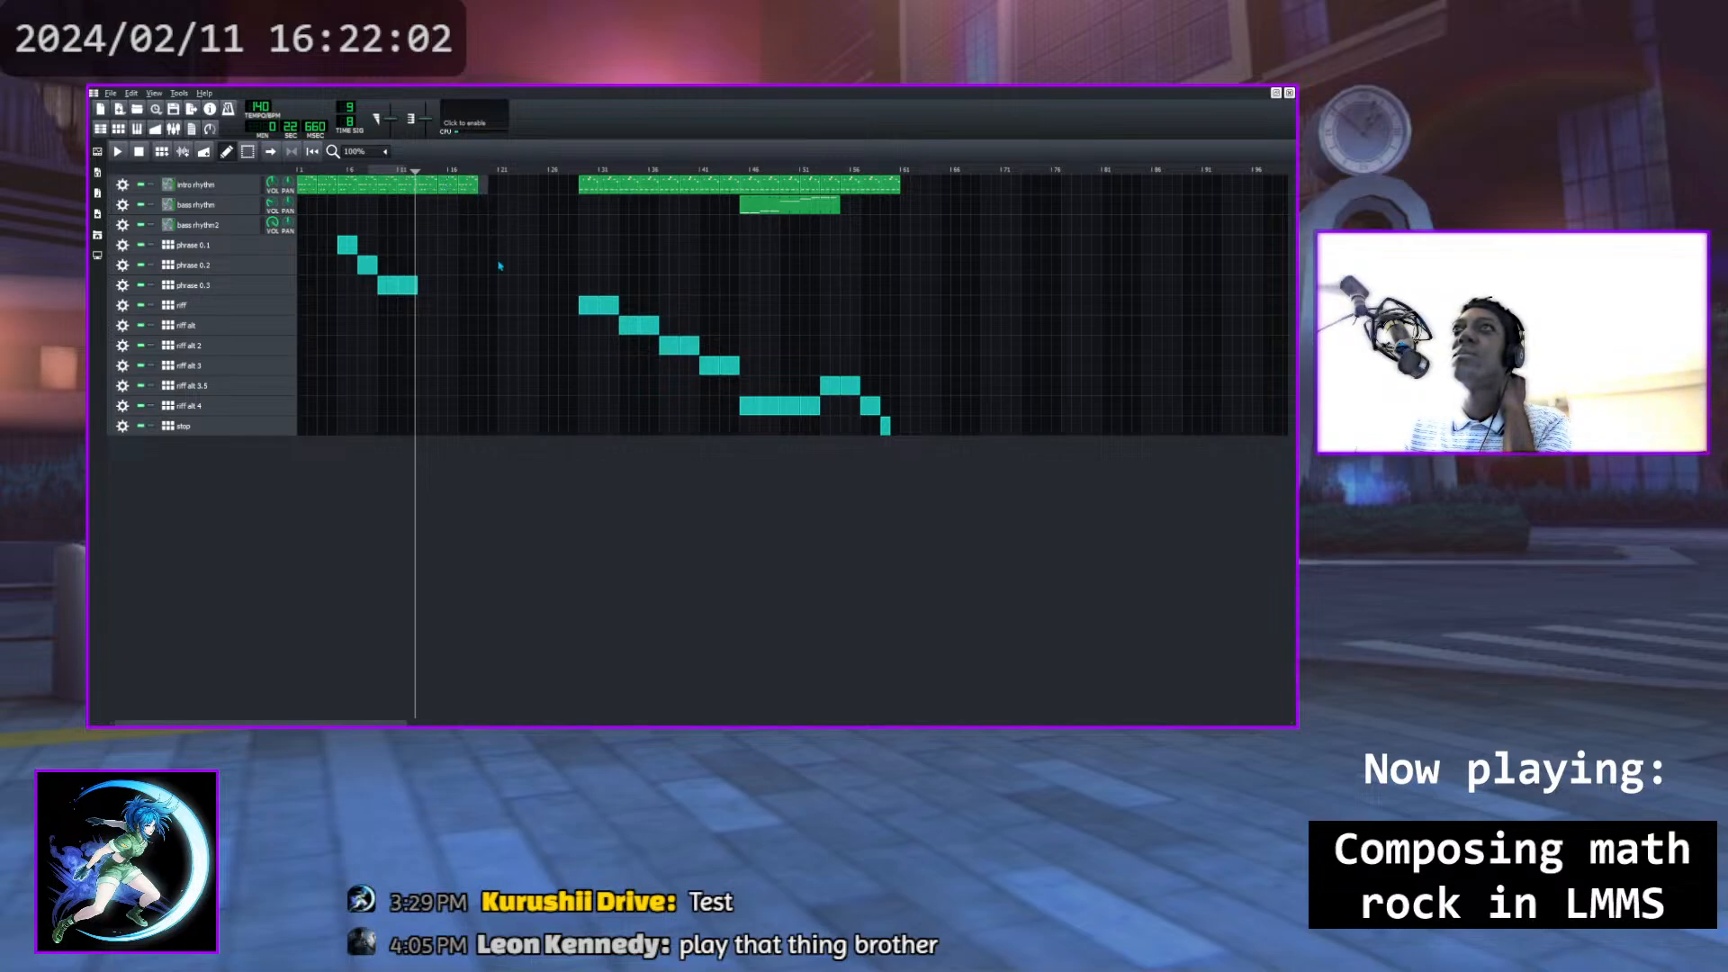
click(491, 185)
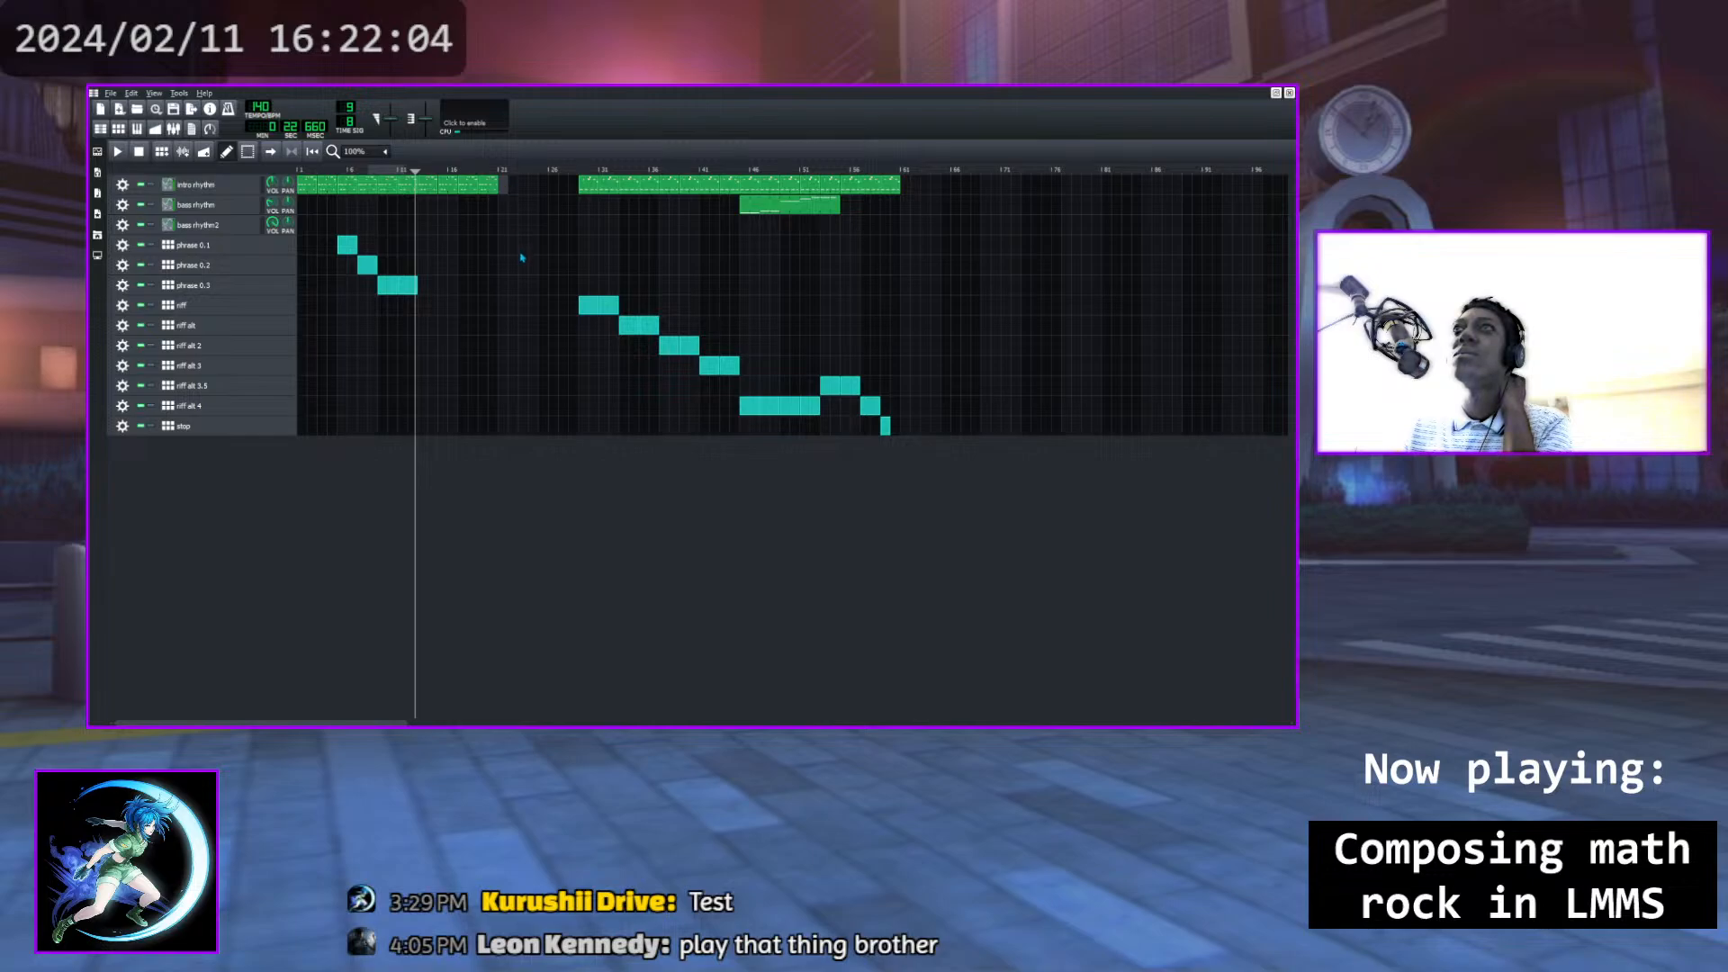
click(507, 184)
Play the song from the start to hear the extended intro, and place the playhead at bar 13
click(402, 171)
drag(402, 175, 301, 171)
click(120, 153)
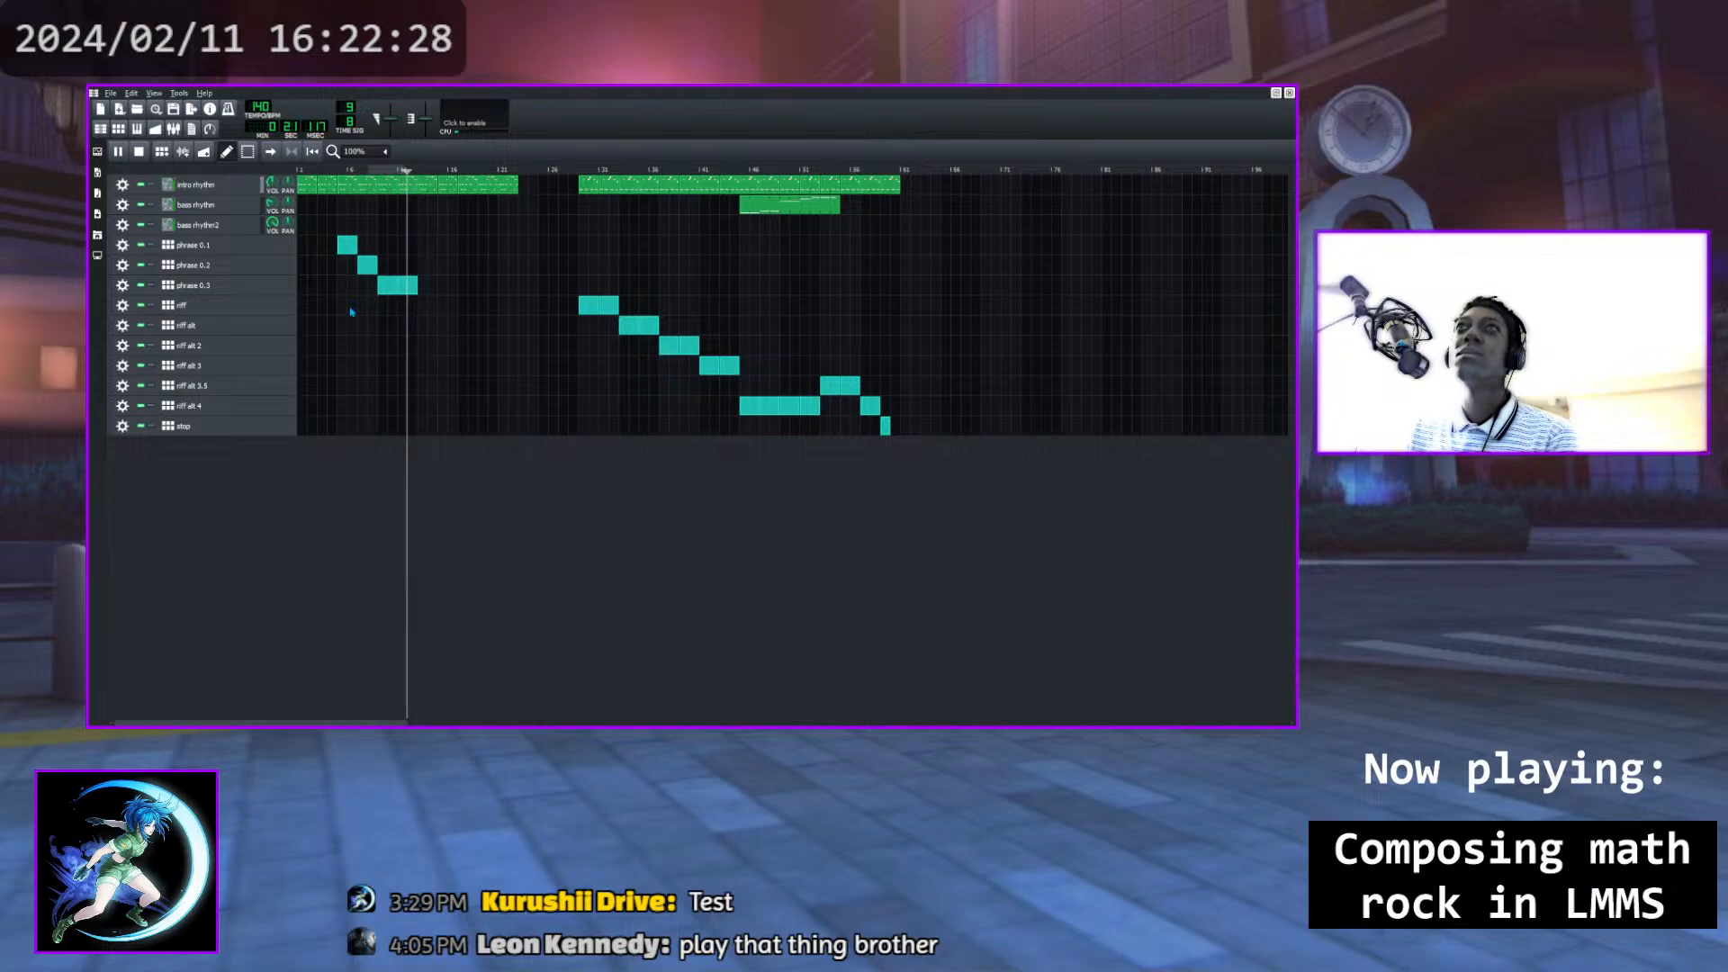
click(120, 153)
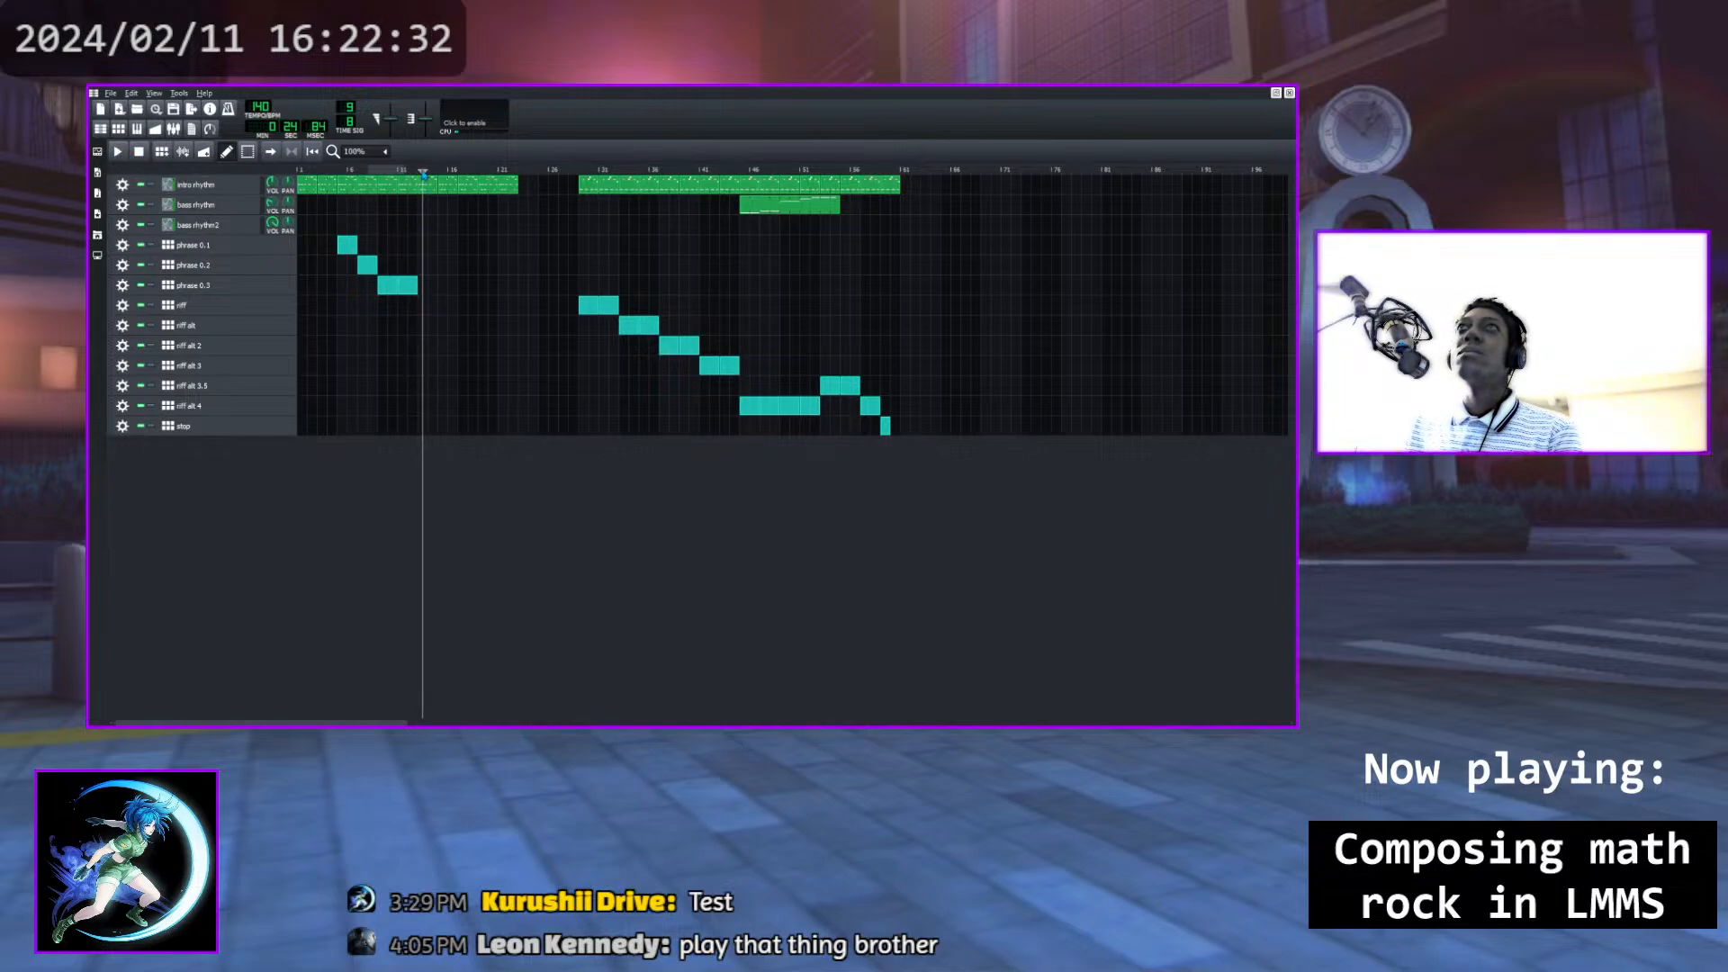
click(418, 173)
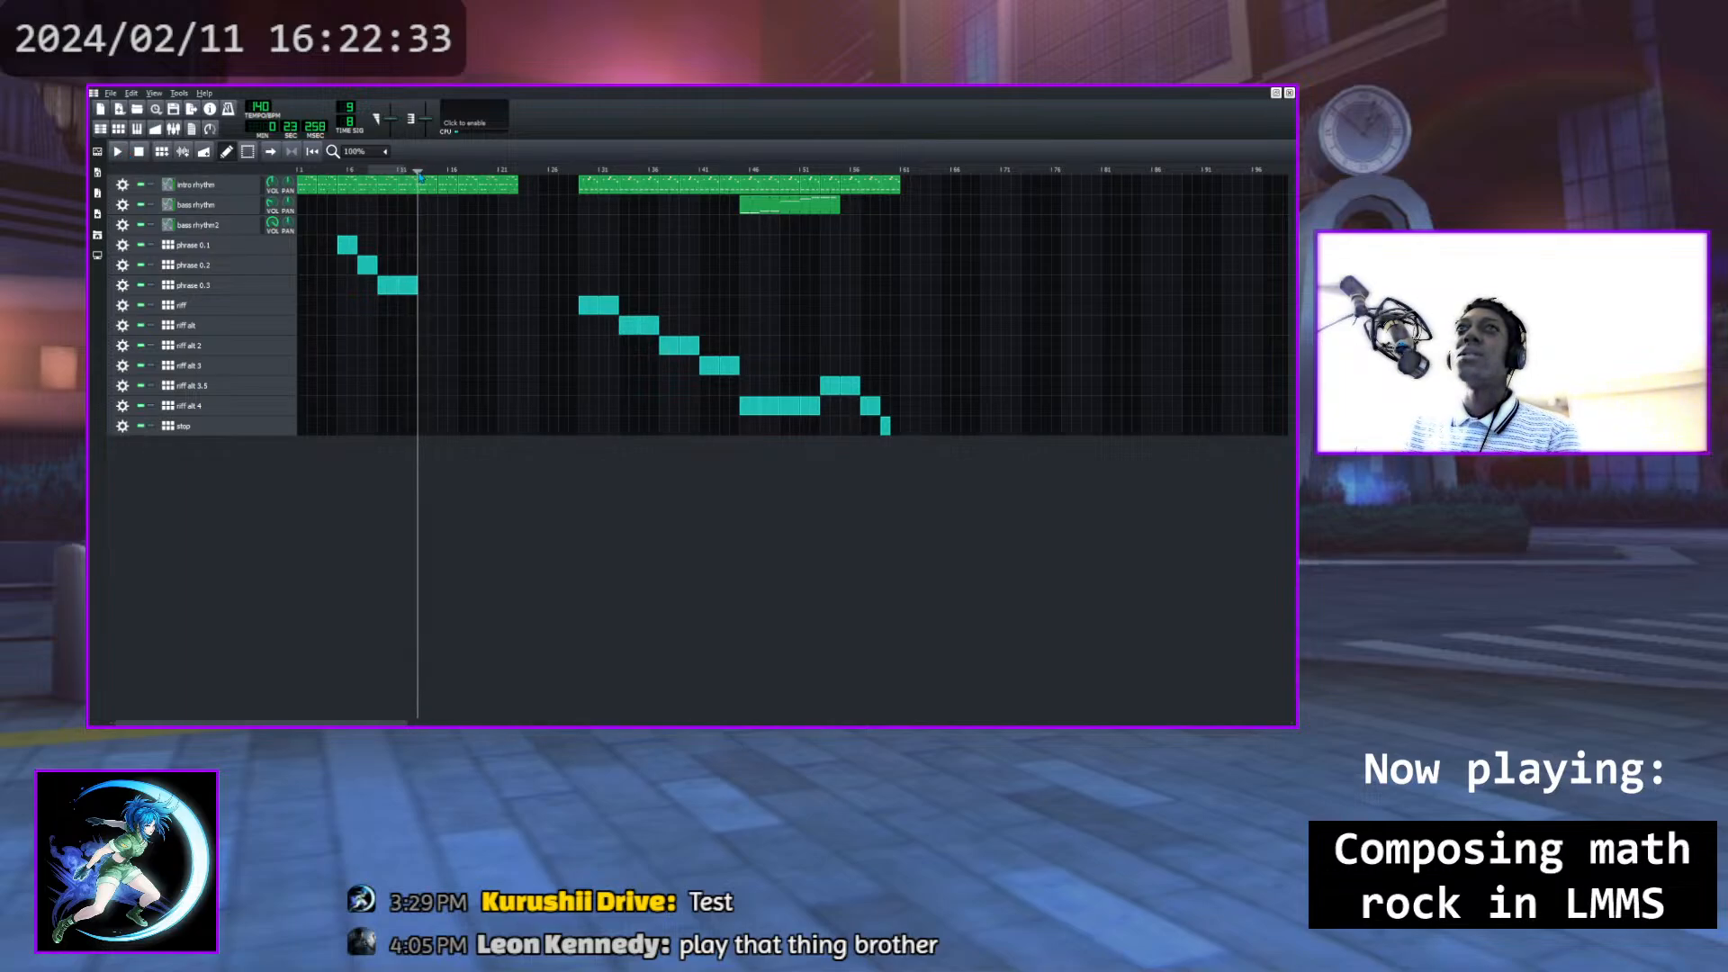
Clone the phrase 0.3 track as "phrase 0.4" and leave a single clip on it, starting at bar 13
click(122, 286)
click(189, 315)
double_click(207, 308)
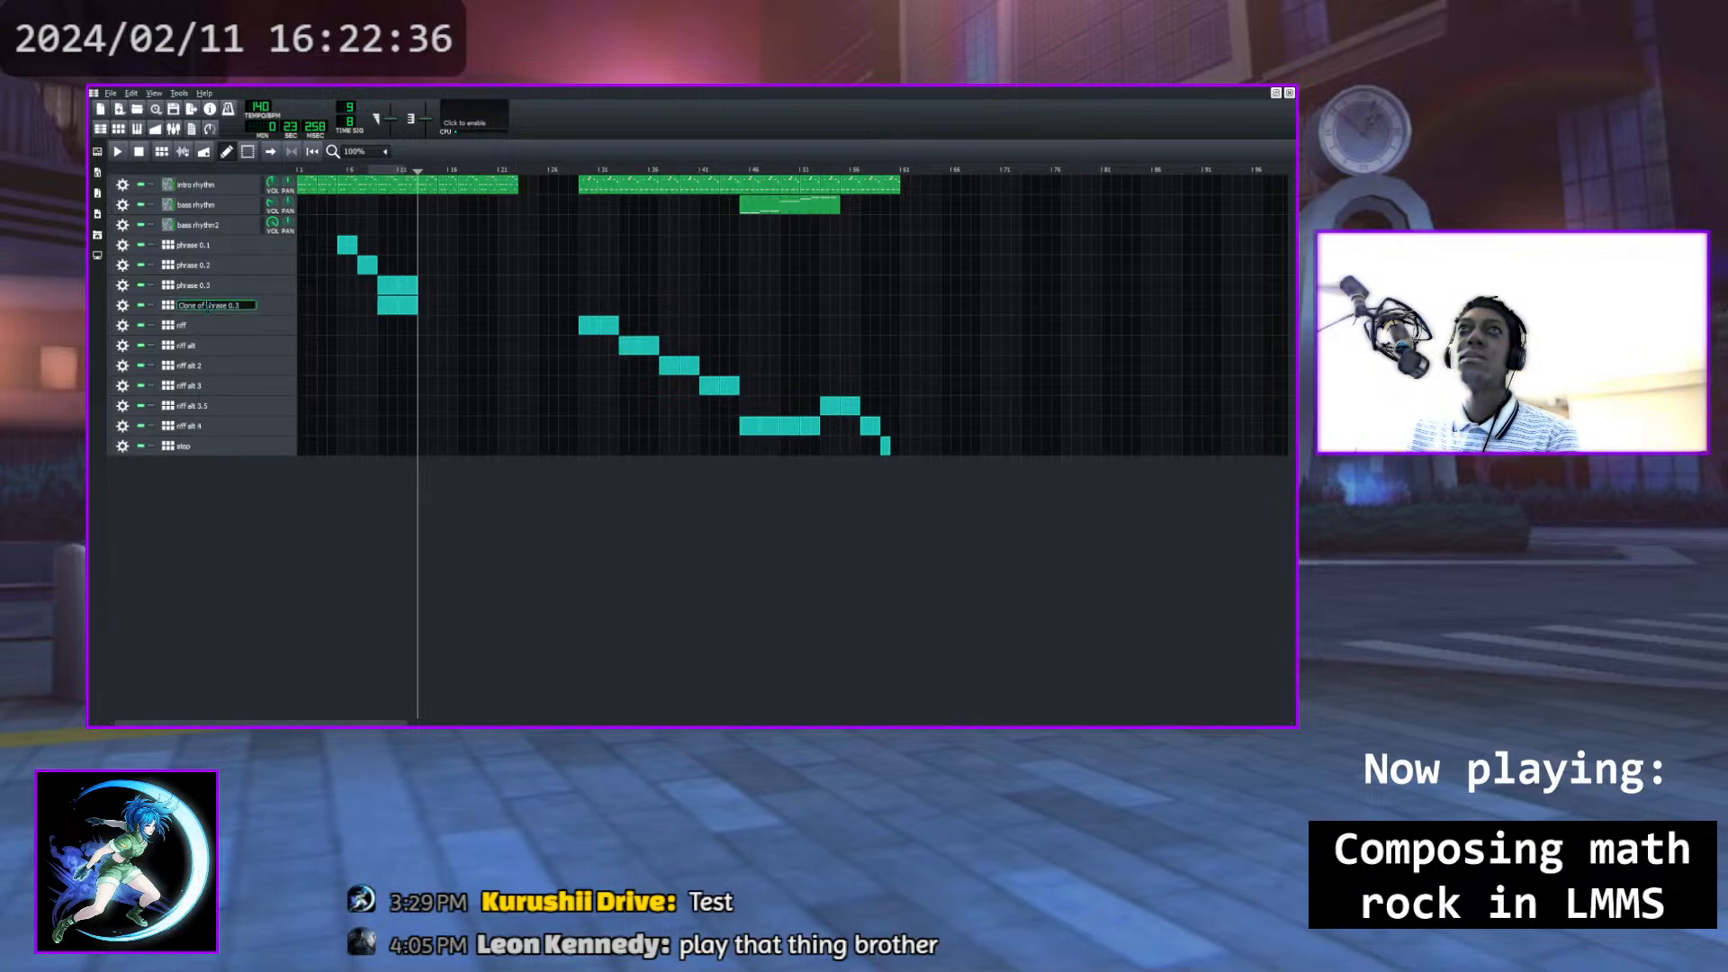
text(op)
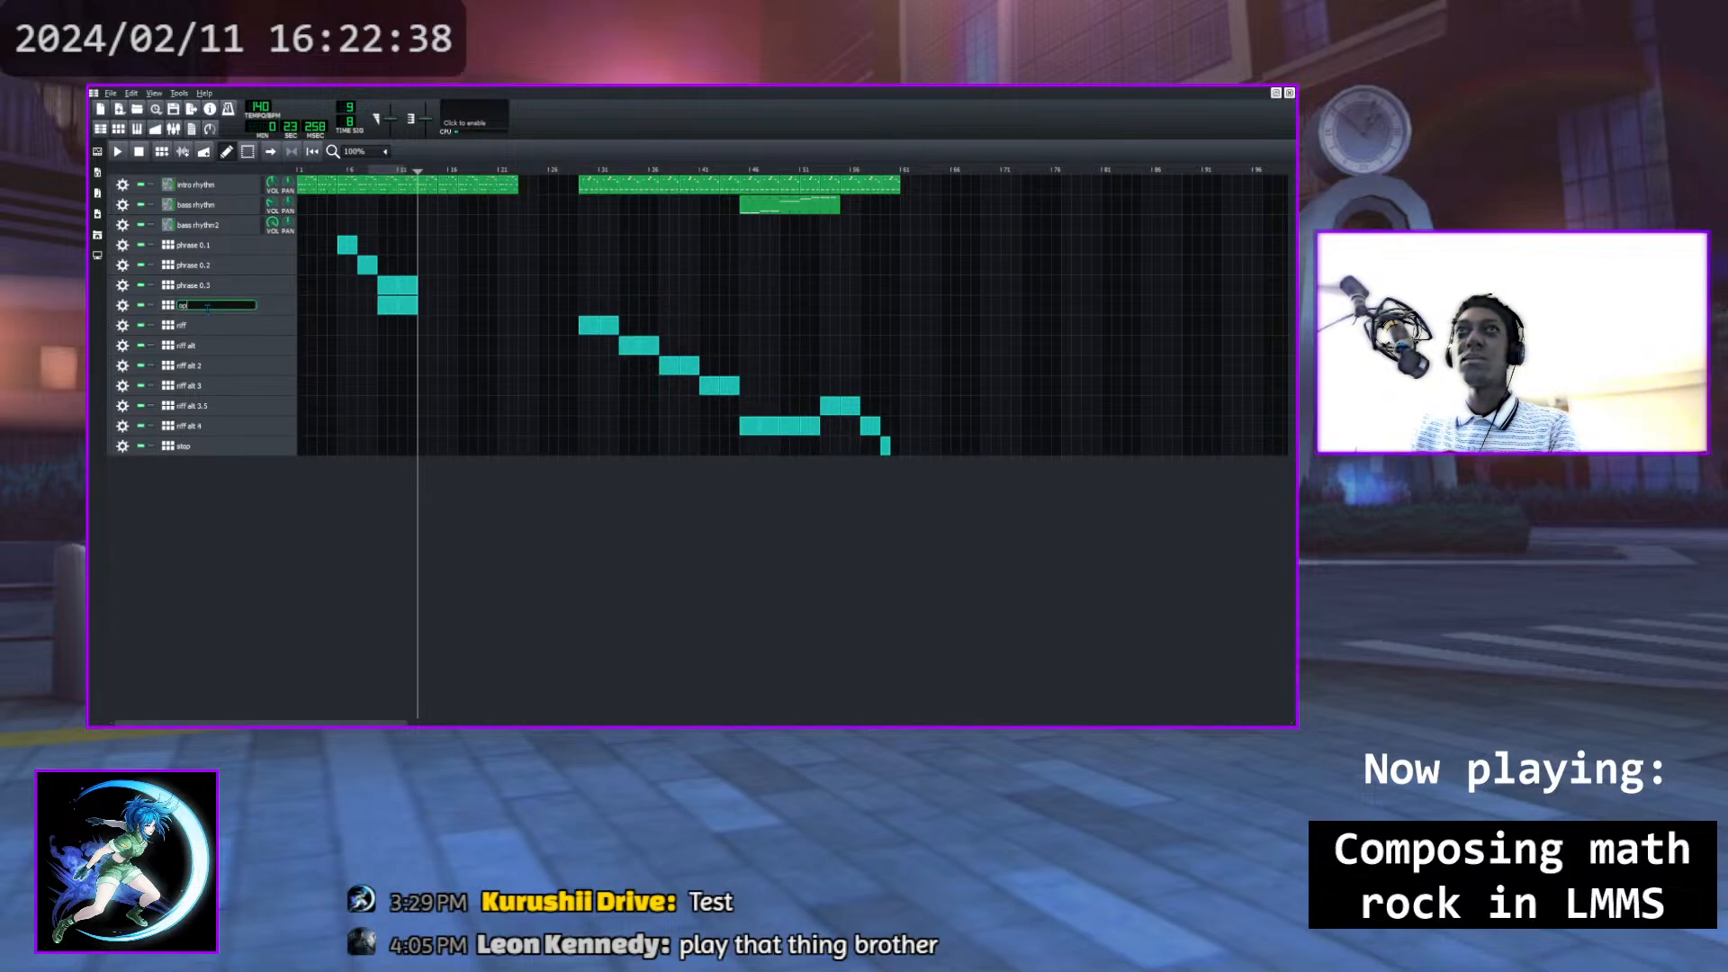
text(rase 0.4)
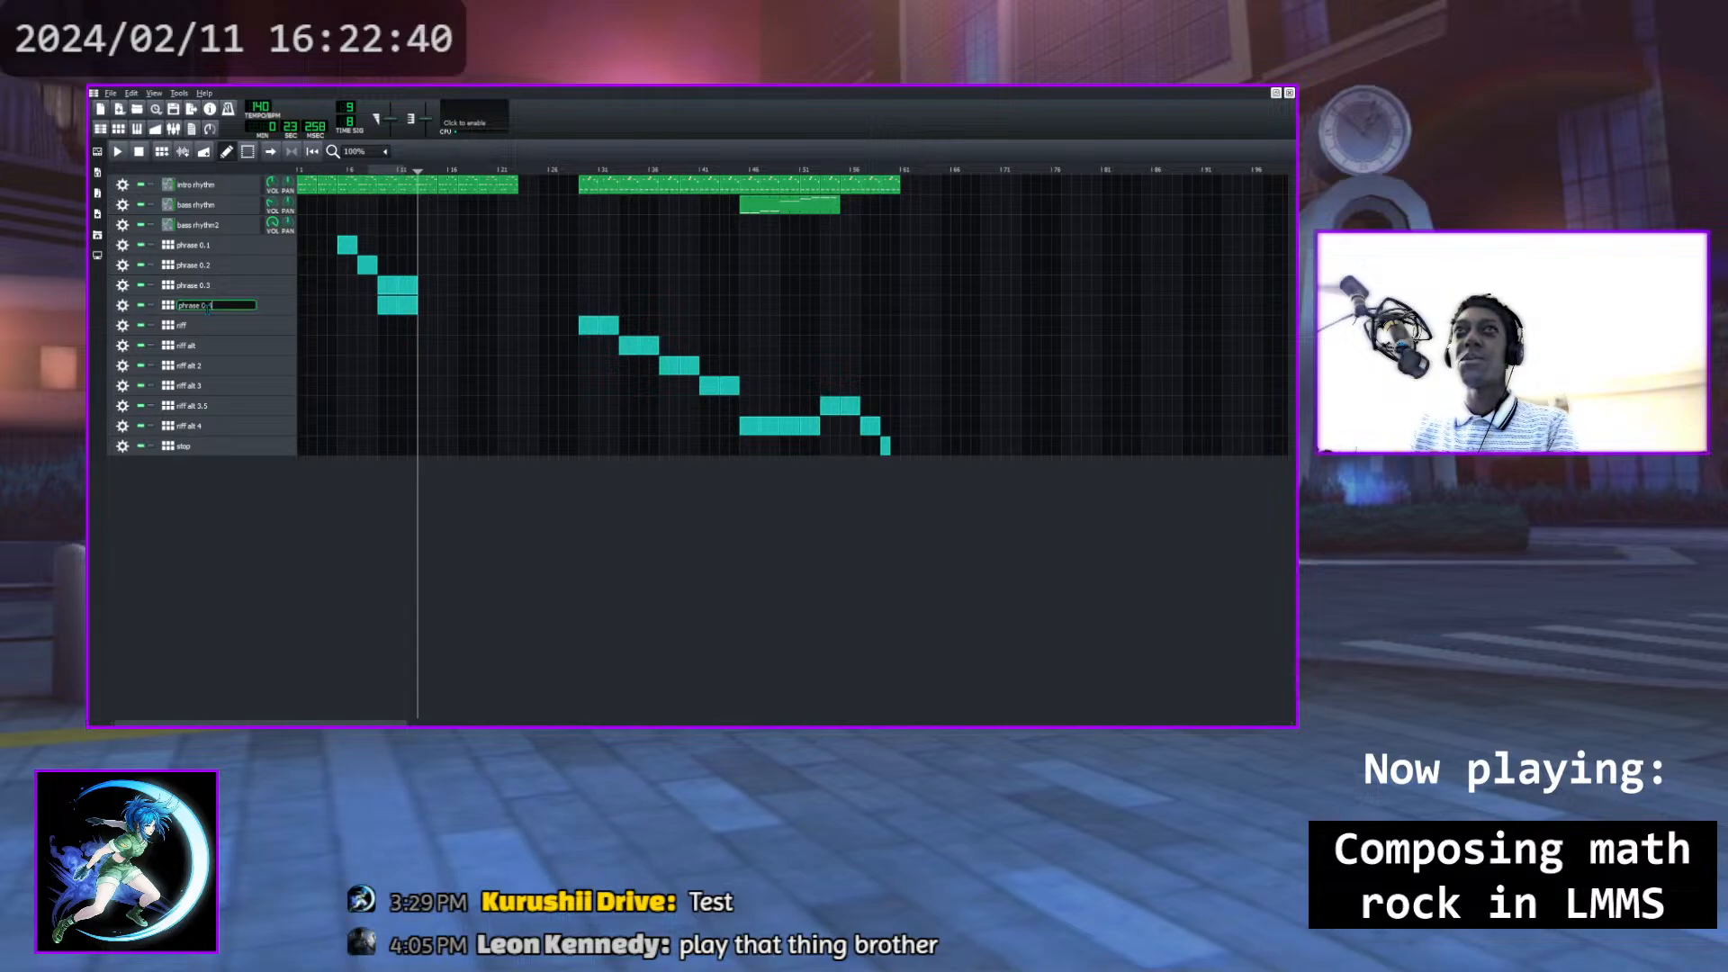
key(Return)
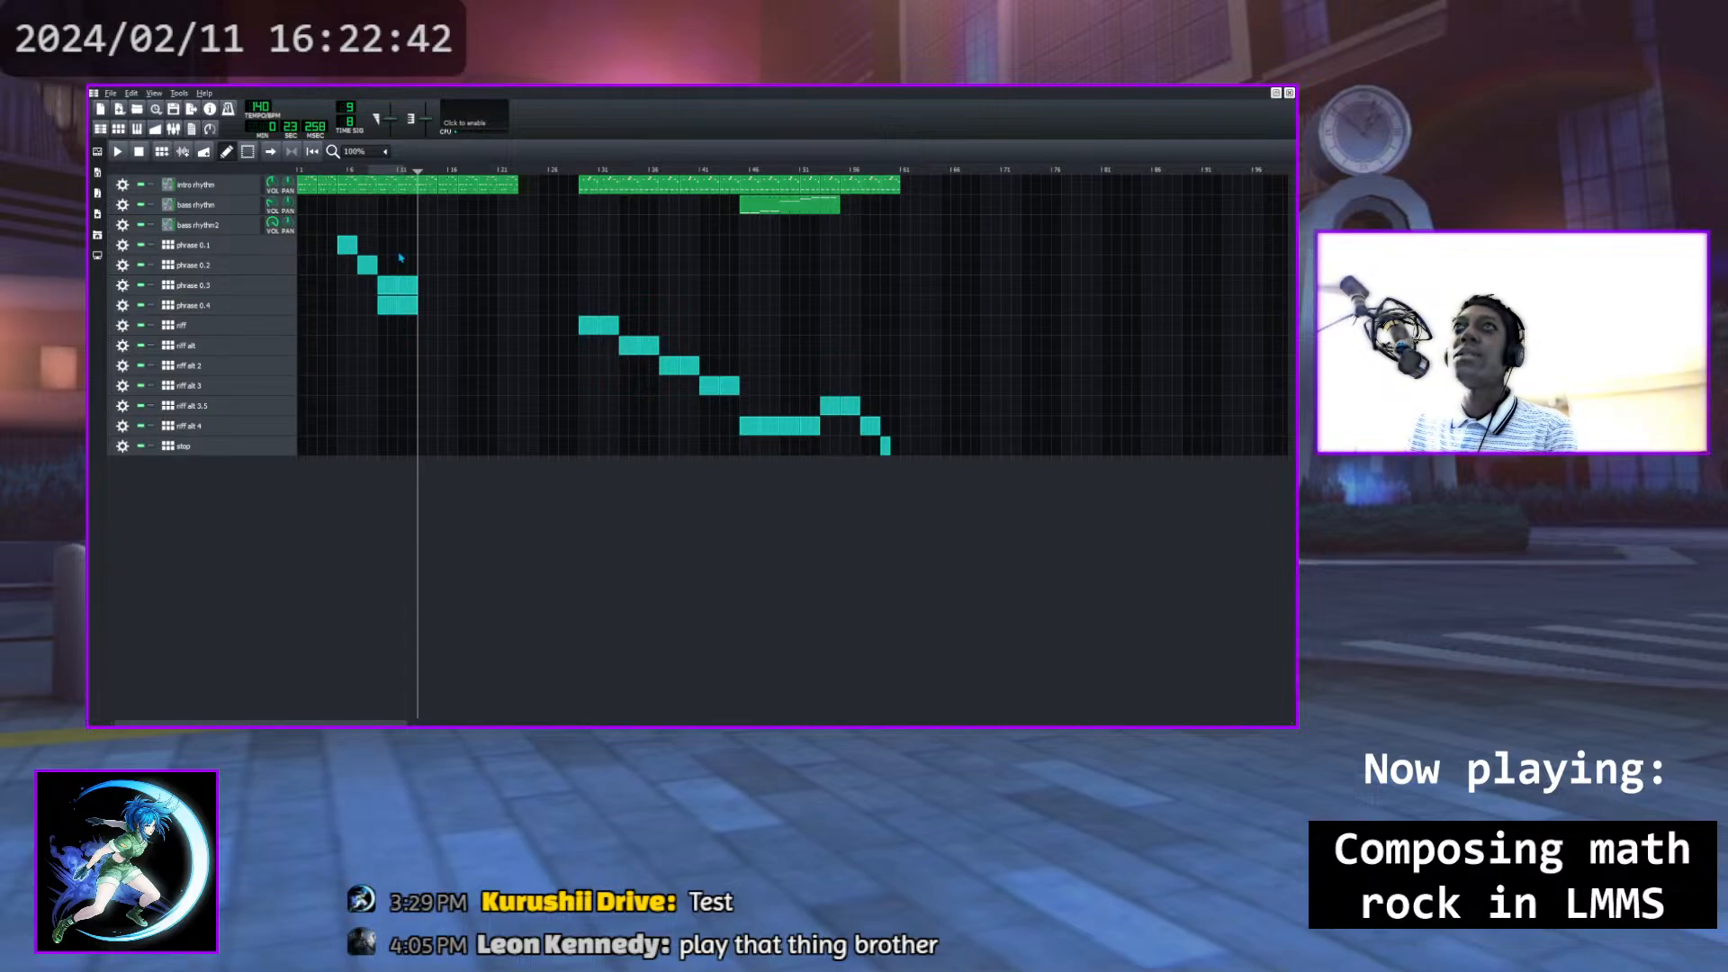
middle_click(388, 308)
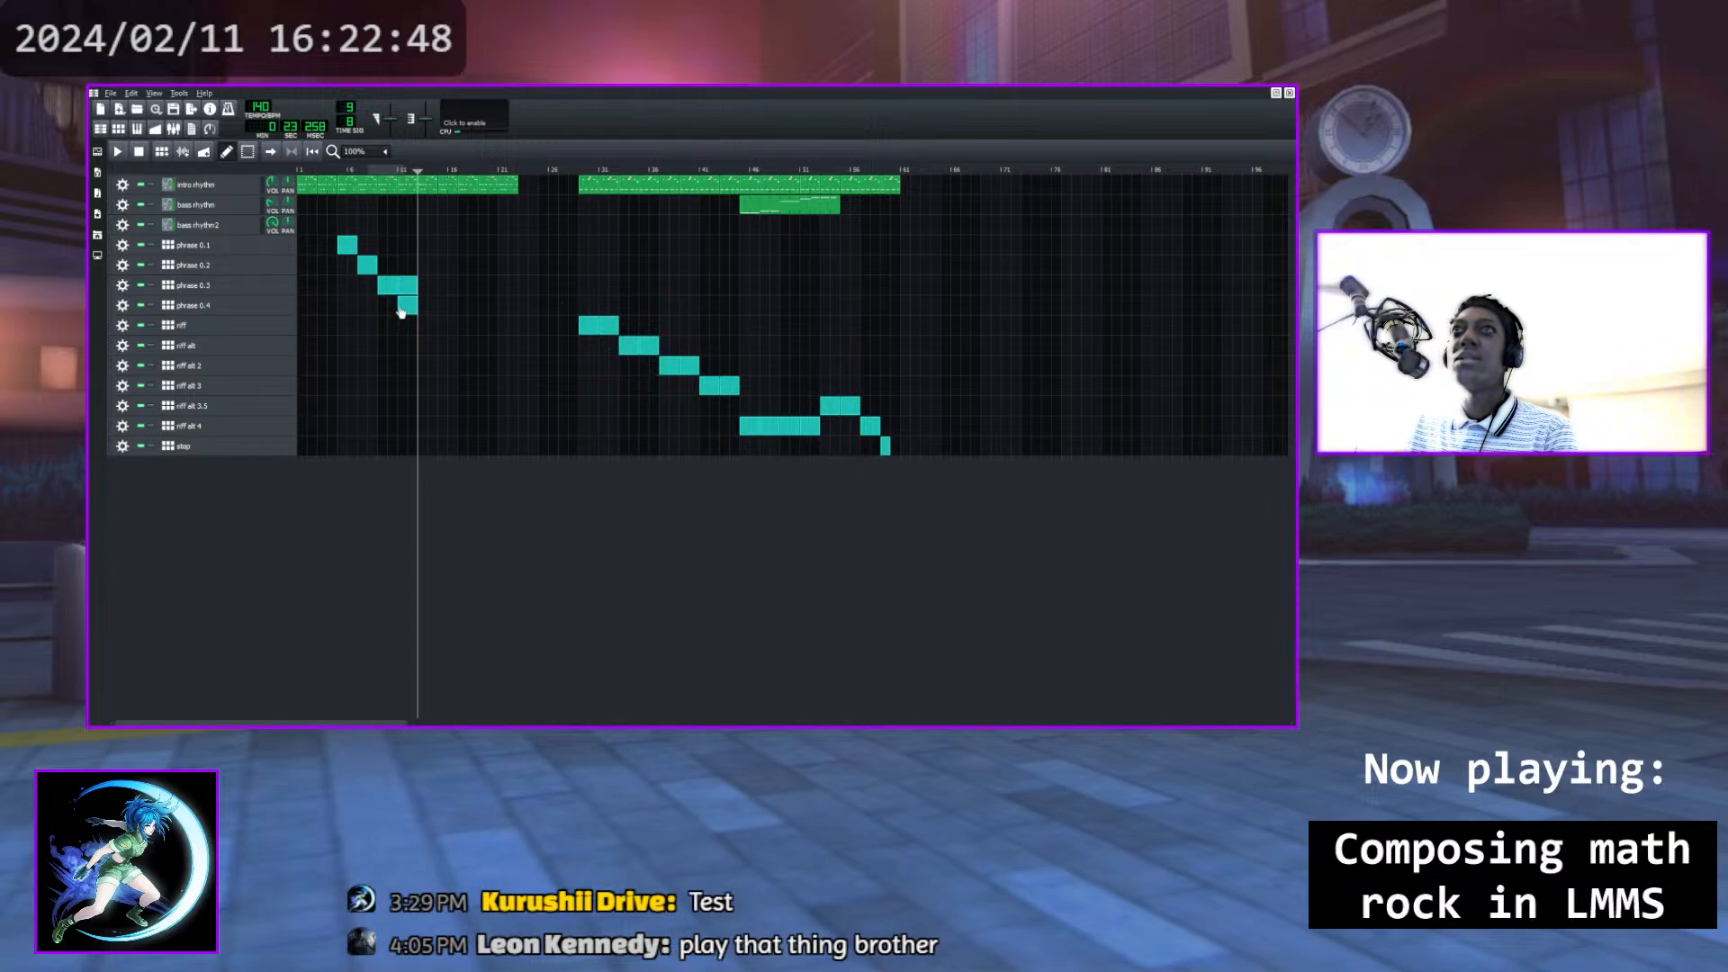
click(429, 306)
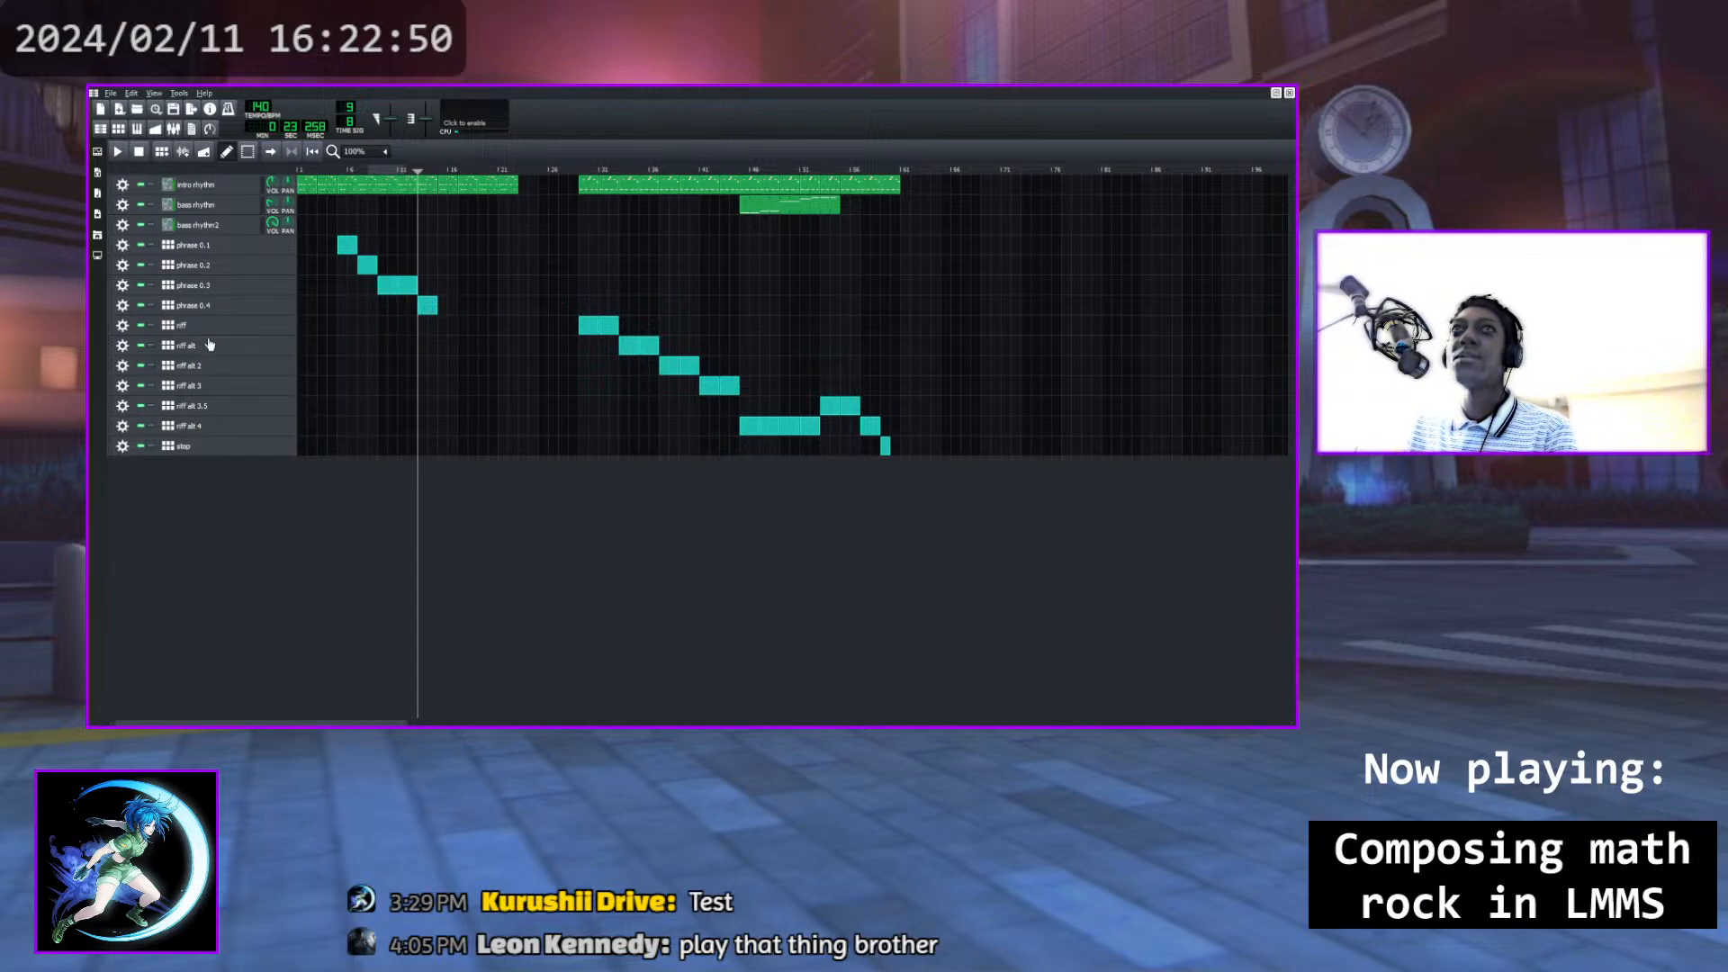
Add snare hits on steps 5, 13, 21 and 29 of phrase 0.4, in the row above hihat_foot_pedal01, and audition the pattern
click(119, 130)
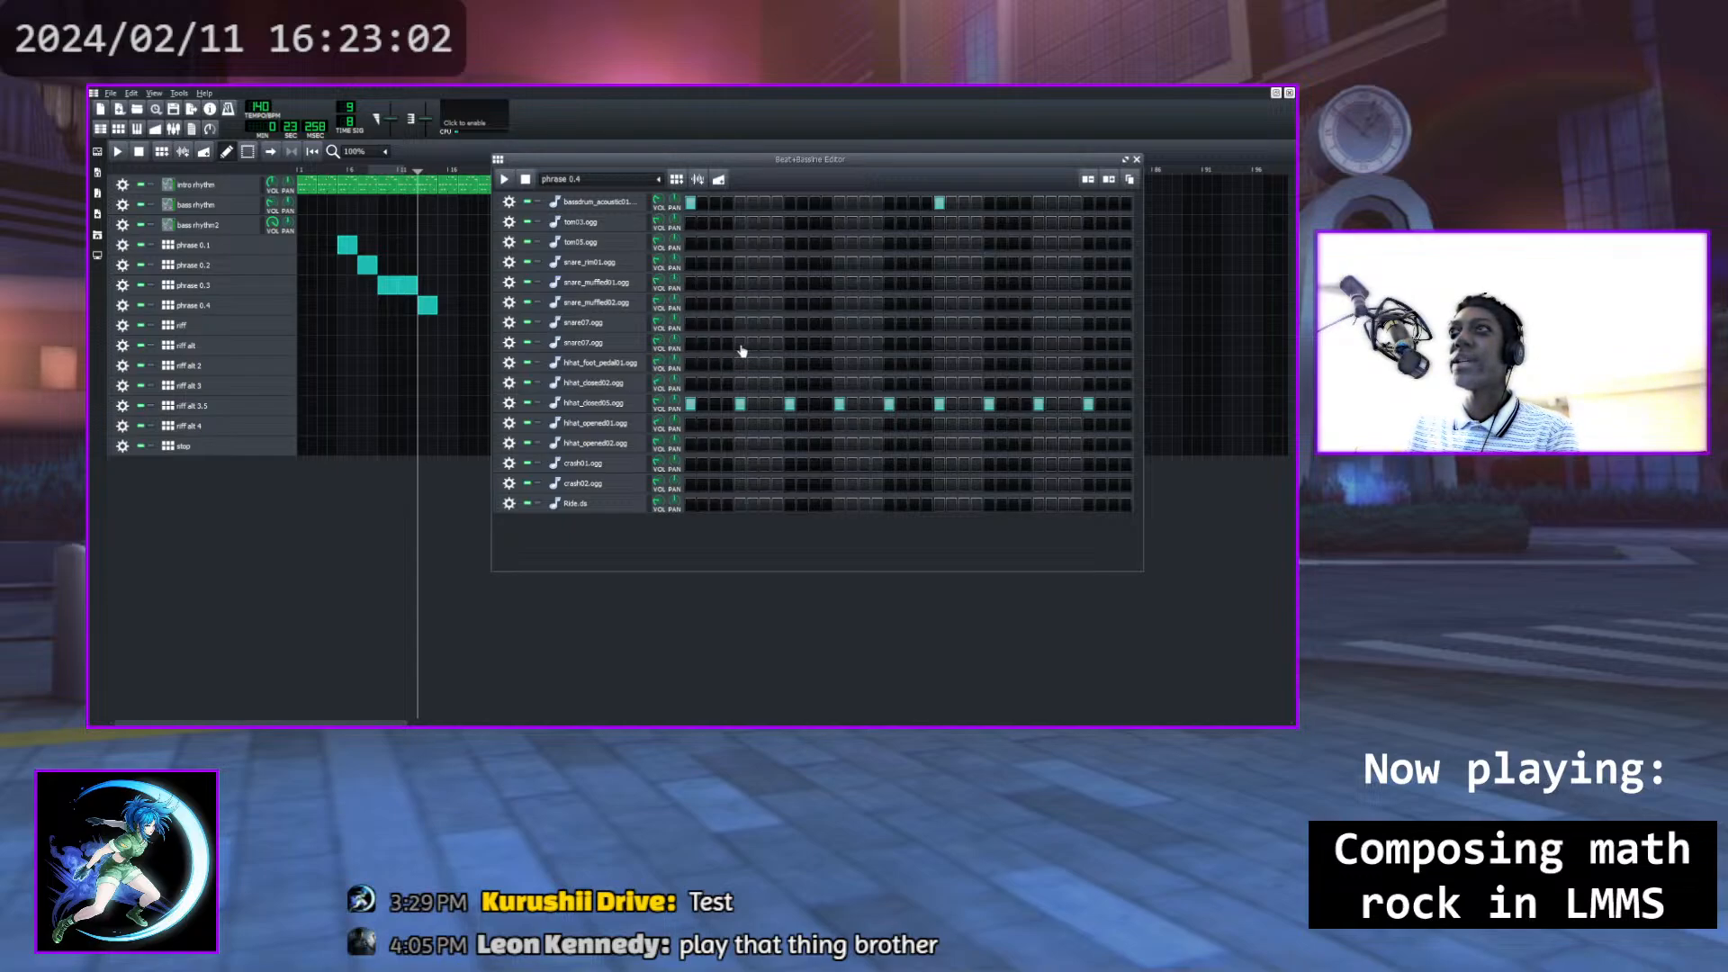
click(838, 342)
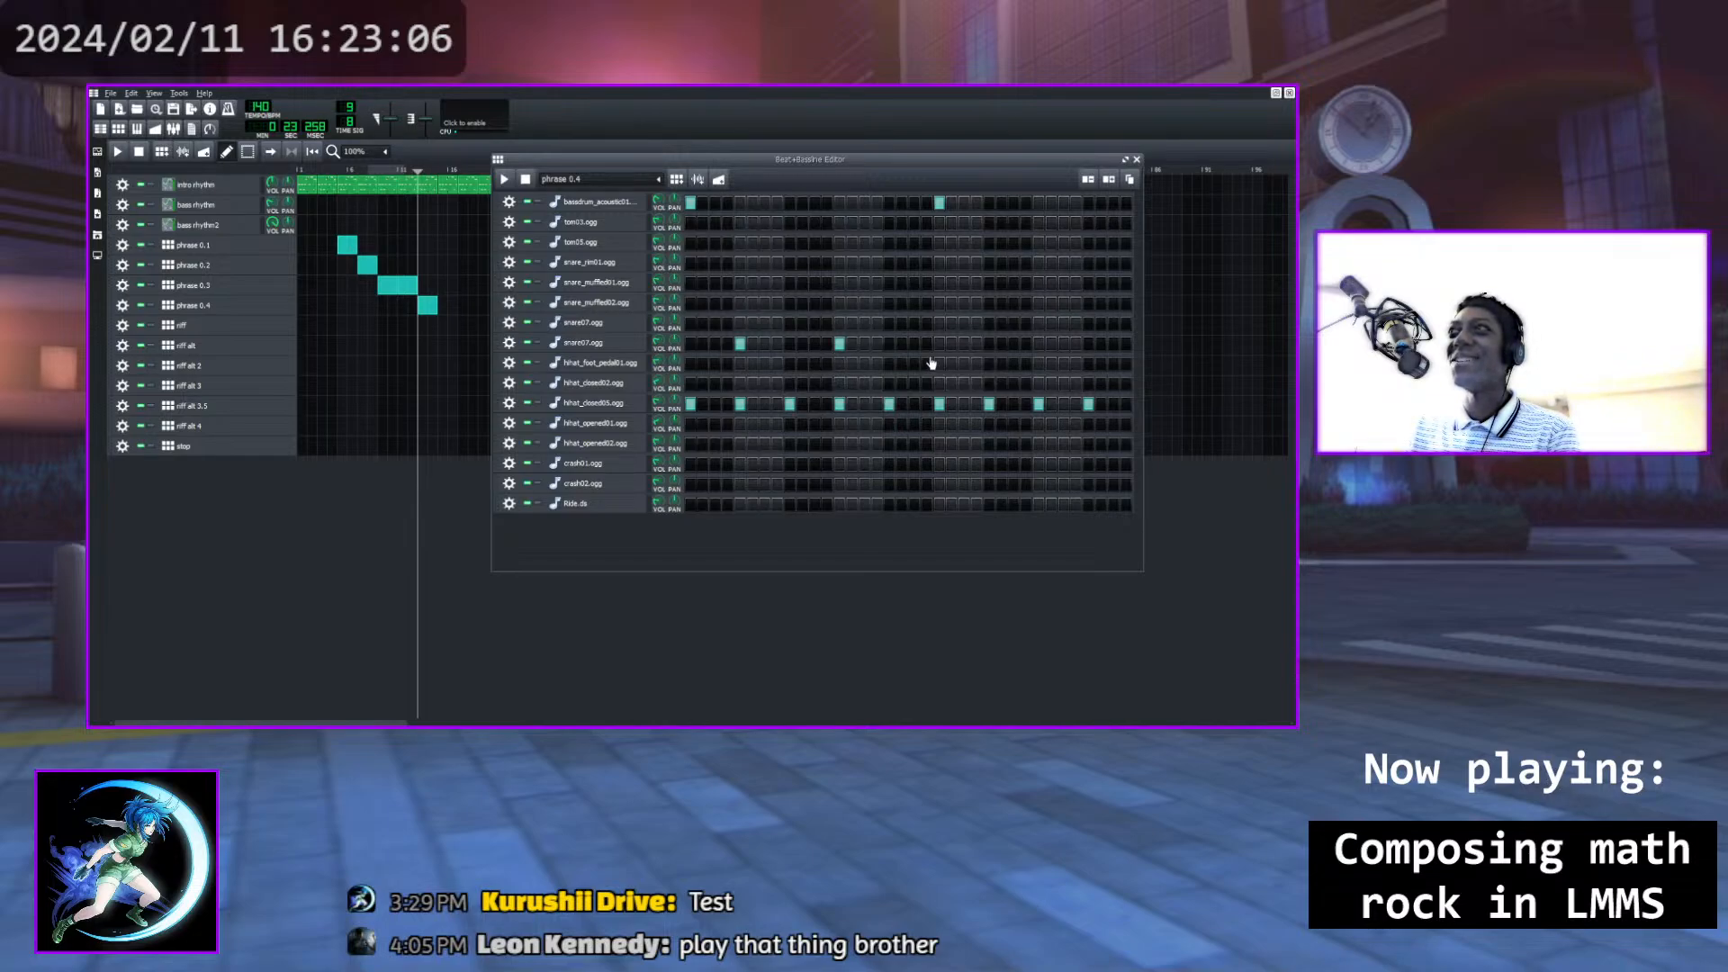
click(940, 344)
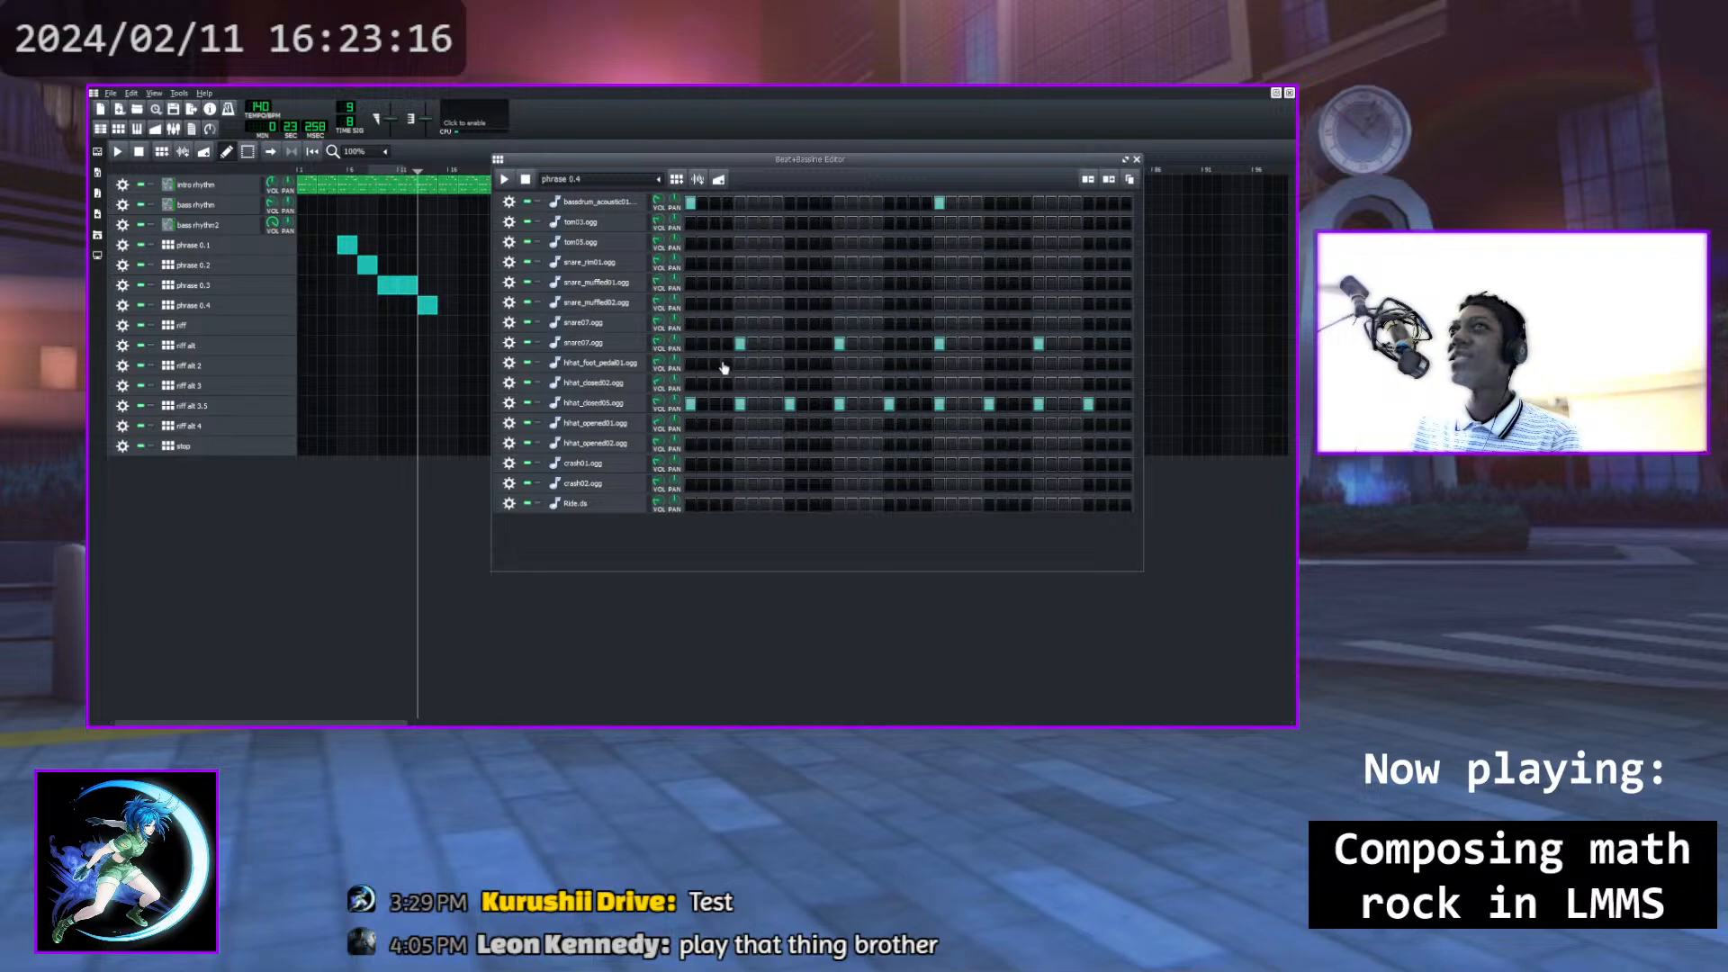
click(690, 403)
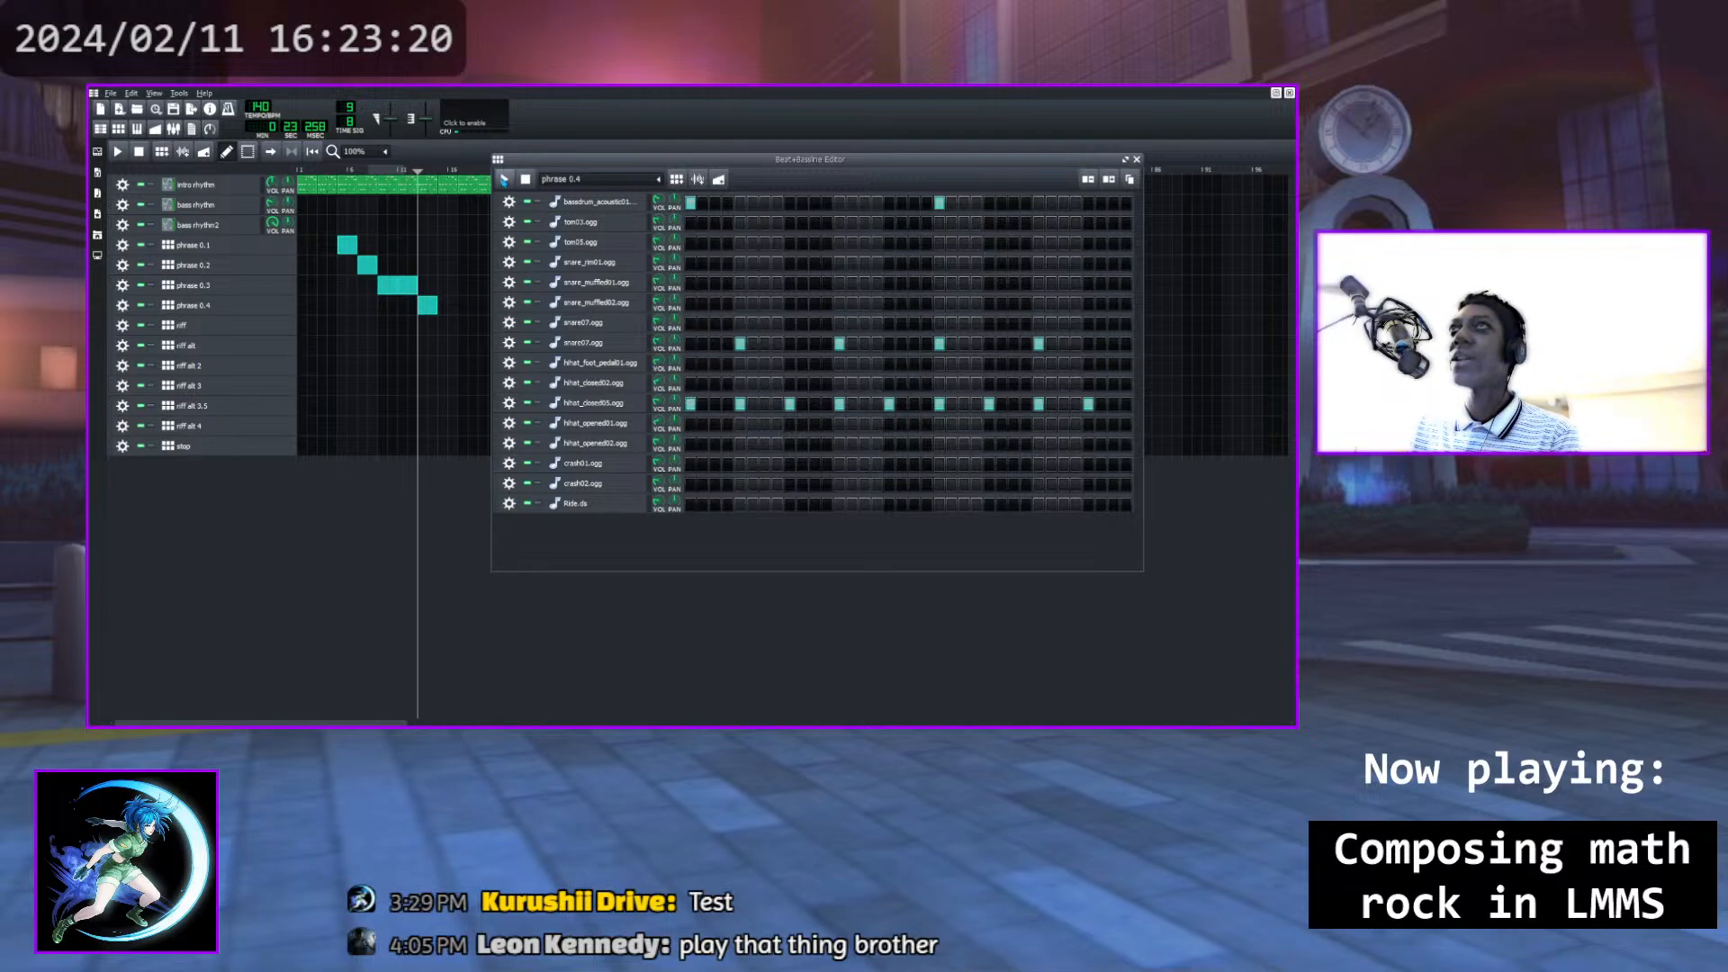
key(space)
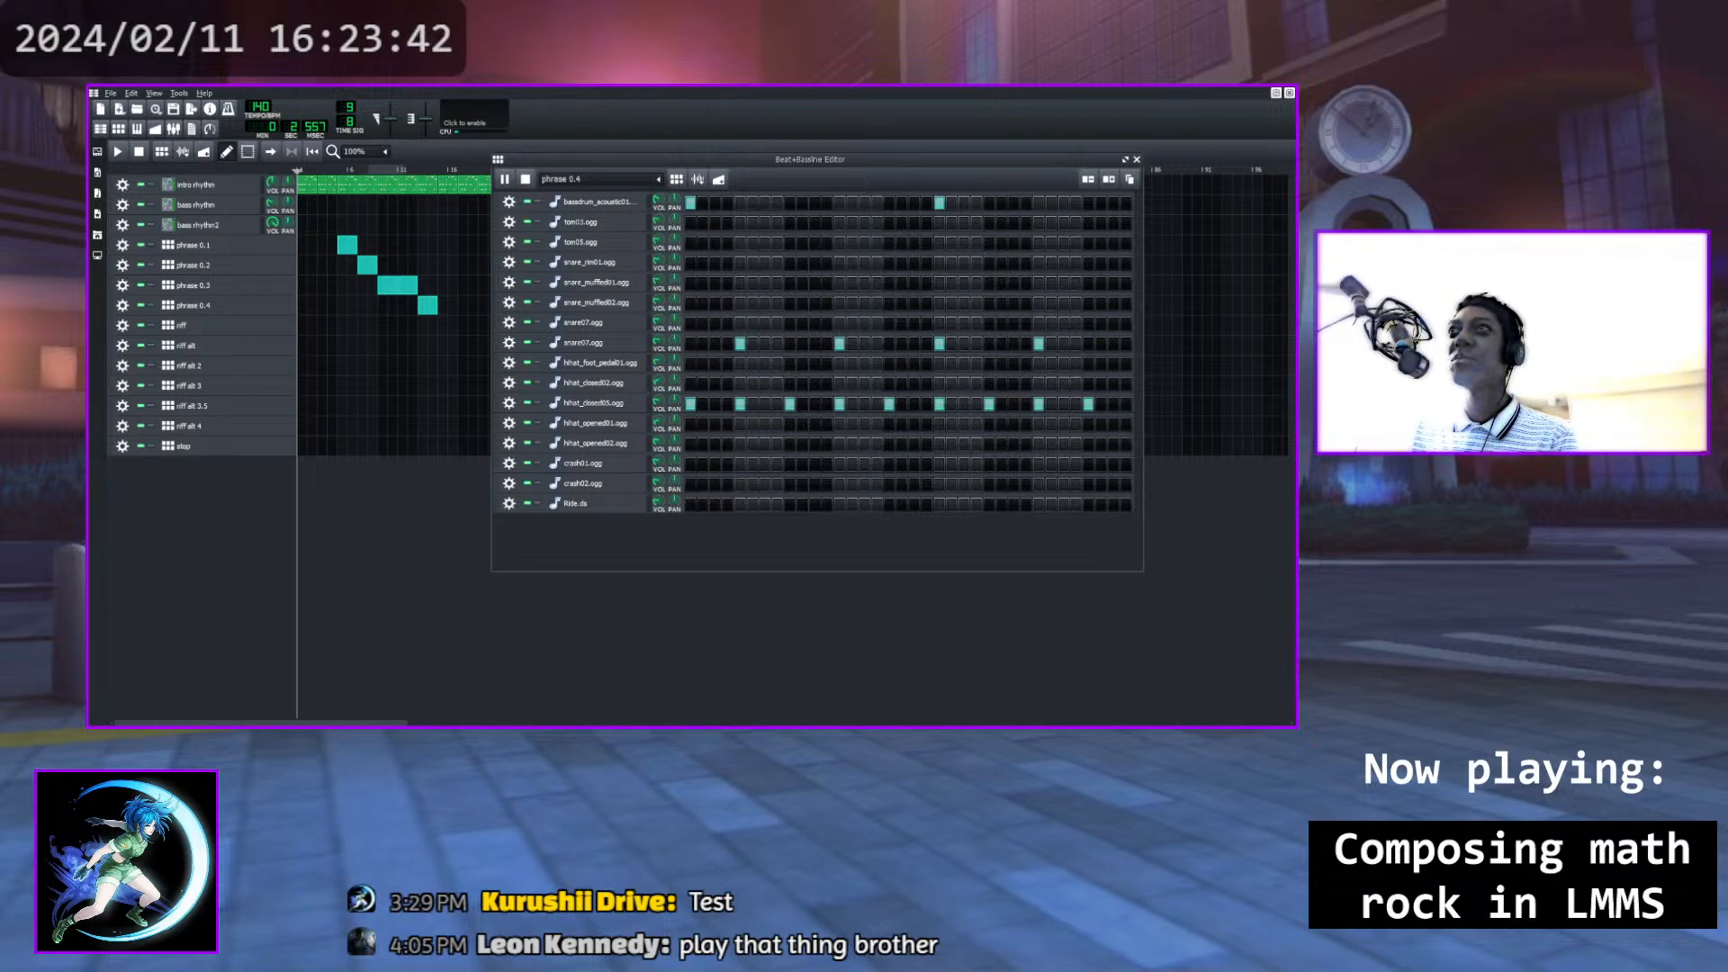
click(504, 179)
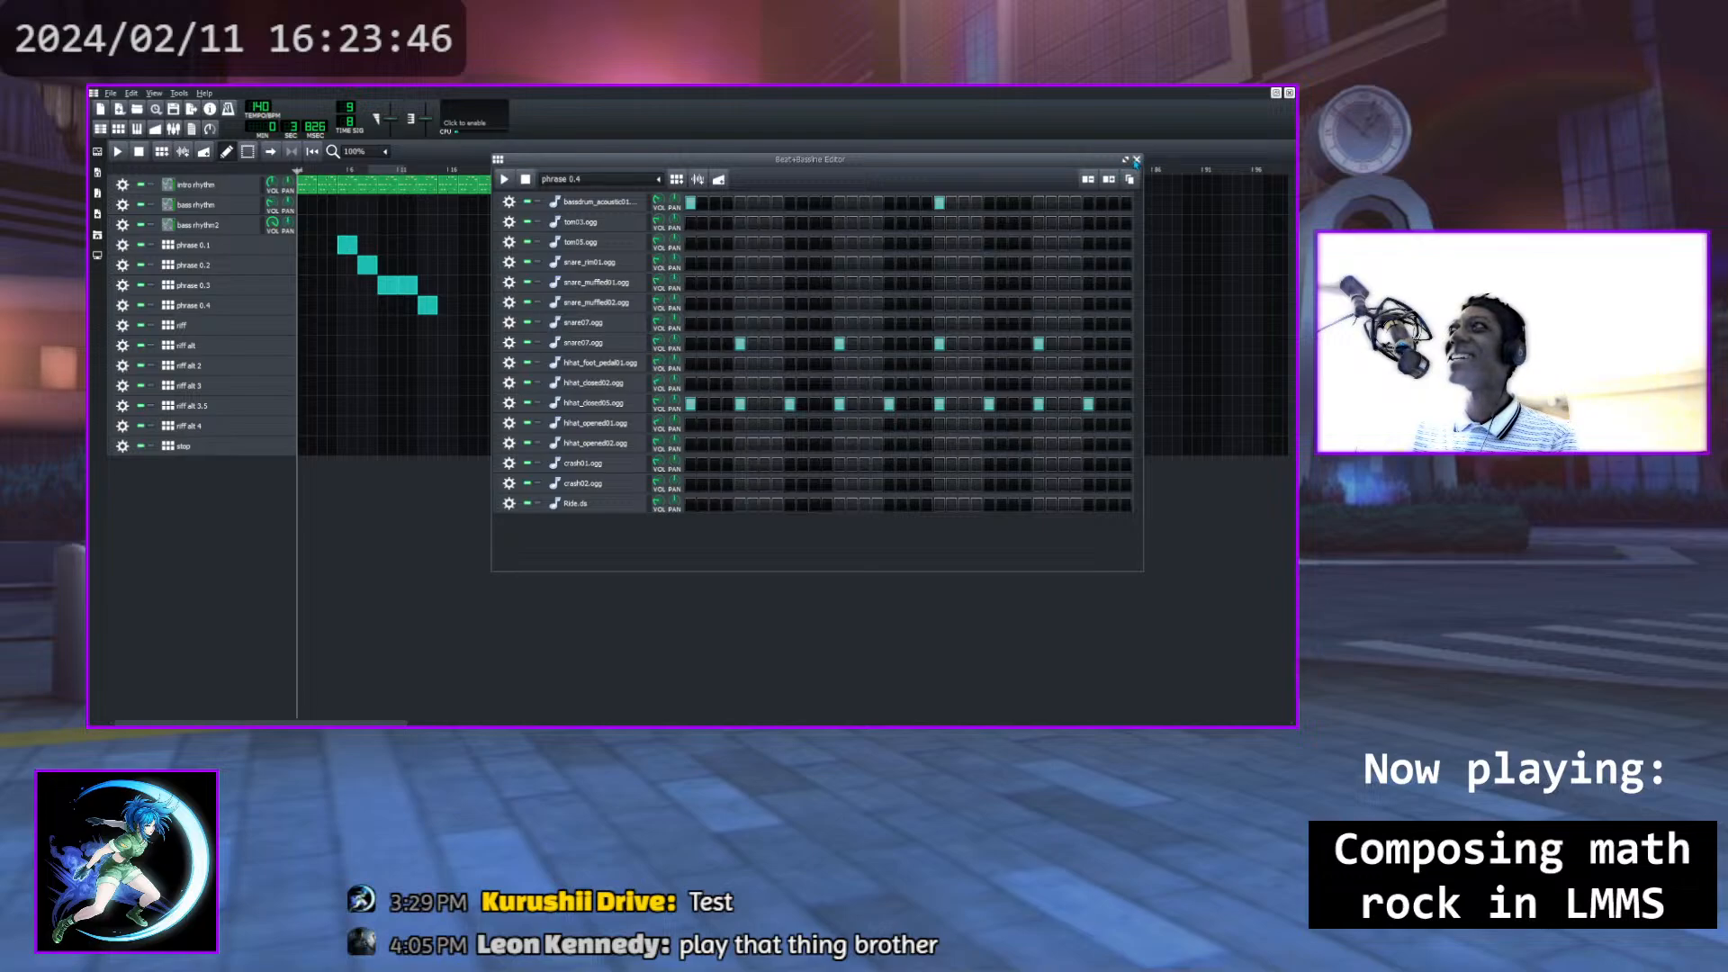
Play the song from about bar 8 to hear the phrase 0.4 clip in context, and pause after it
click(413, 170)
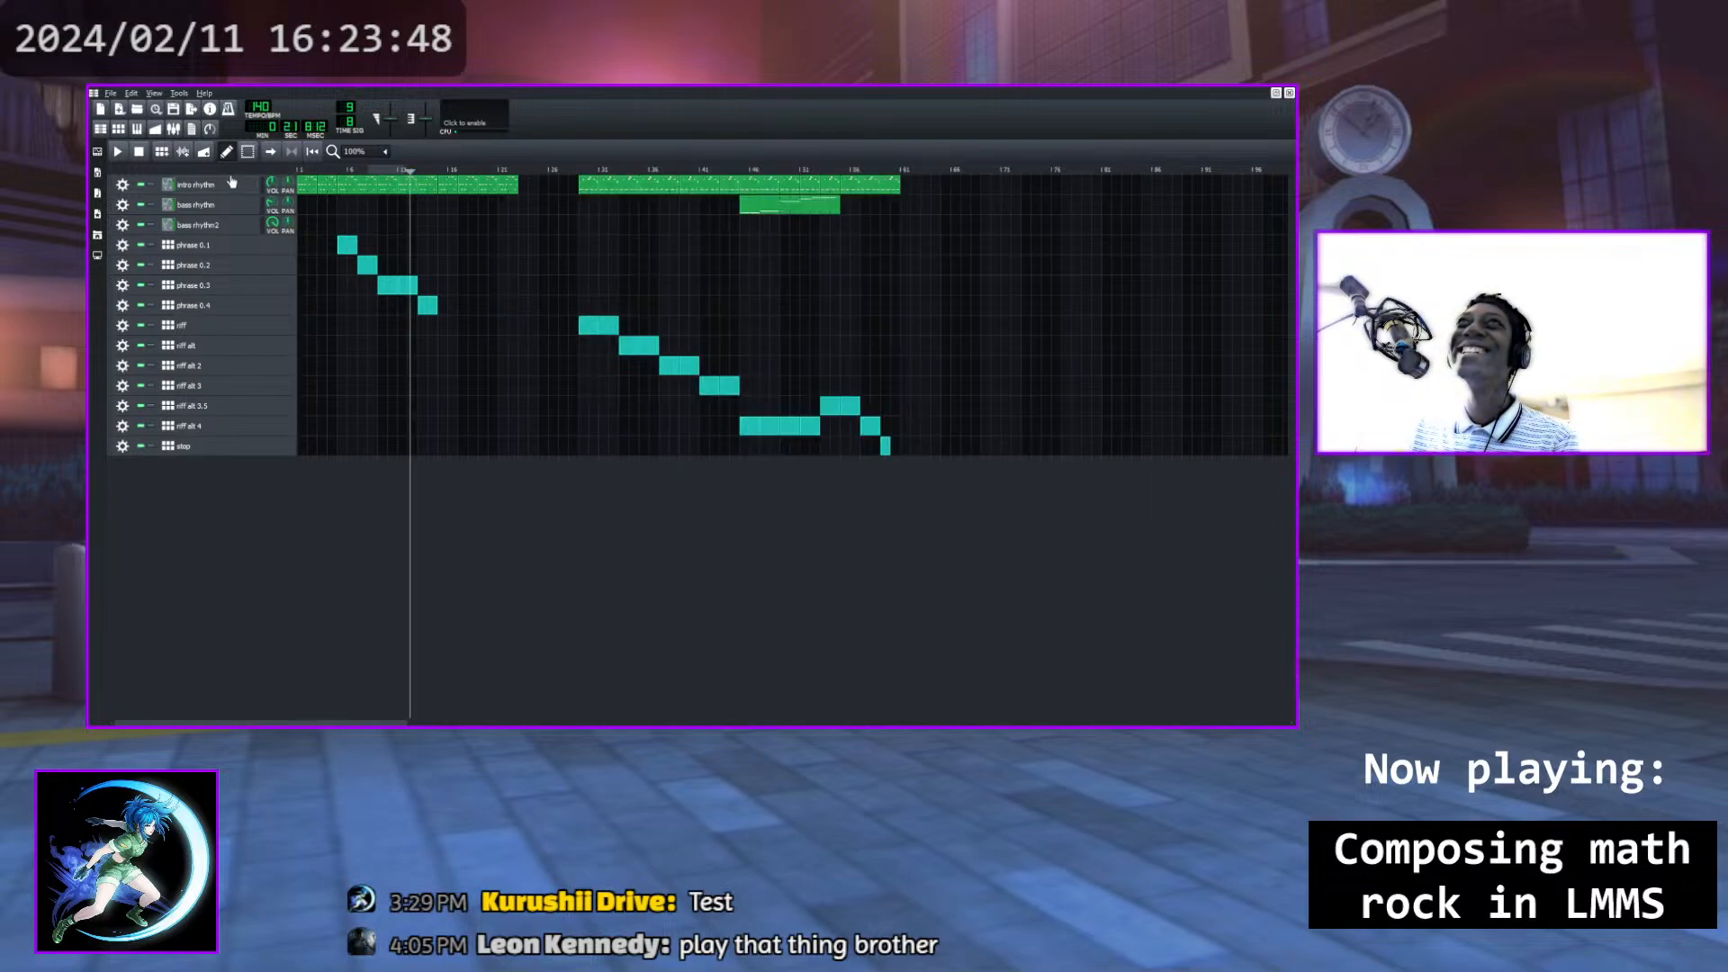
click(118, 151)
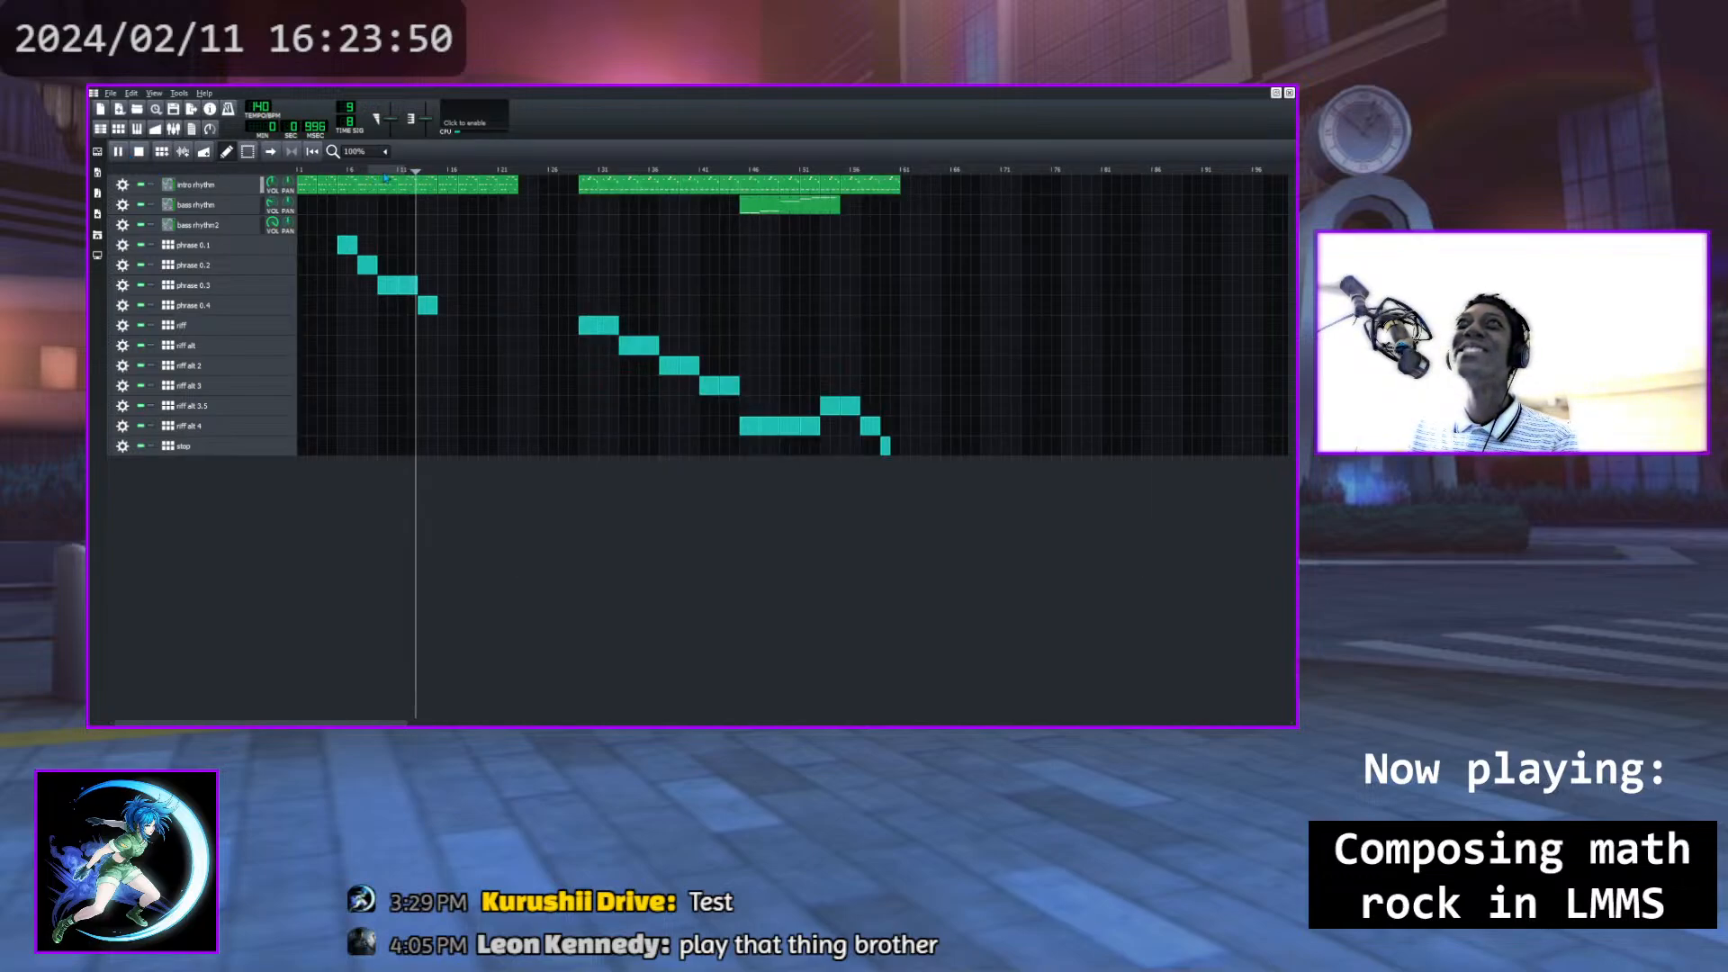
click(384, 171)
click(369, 170)
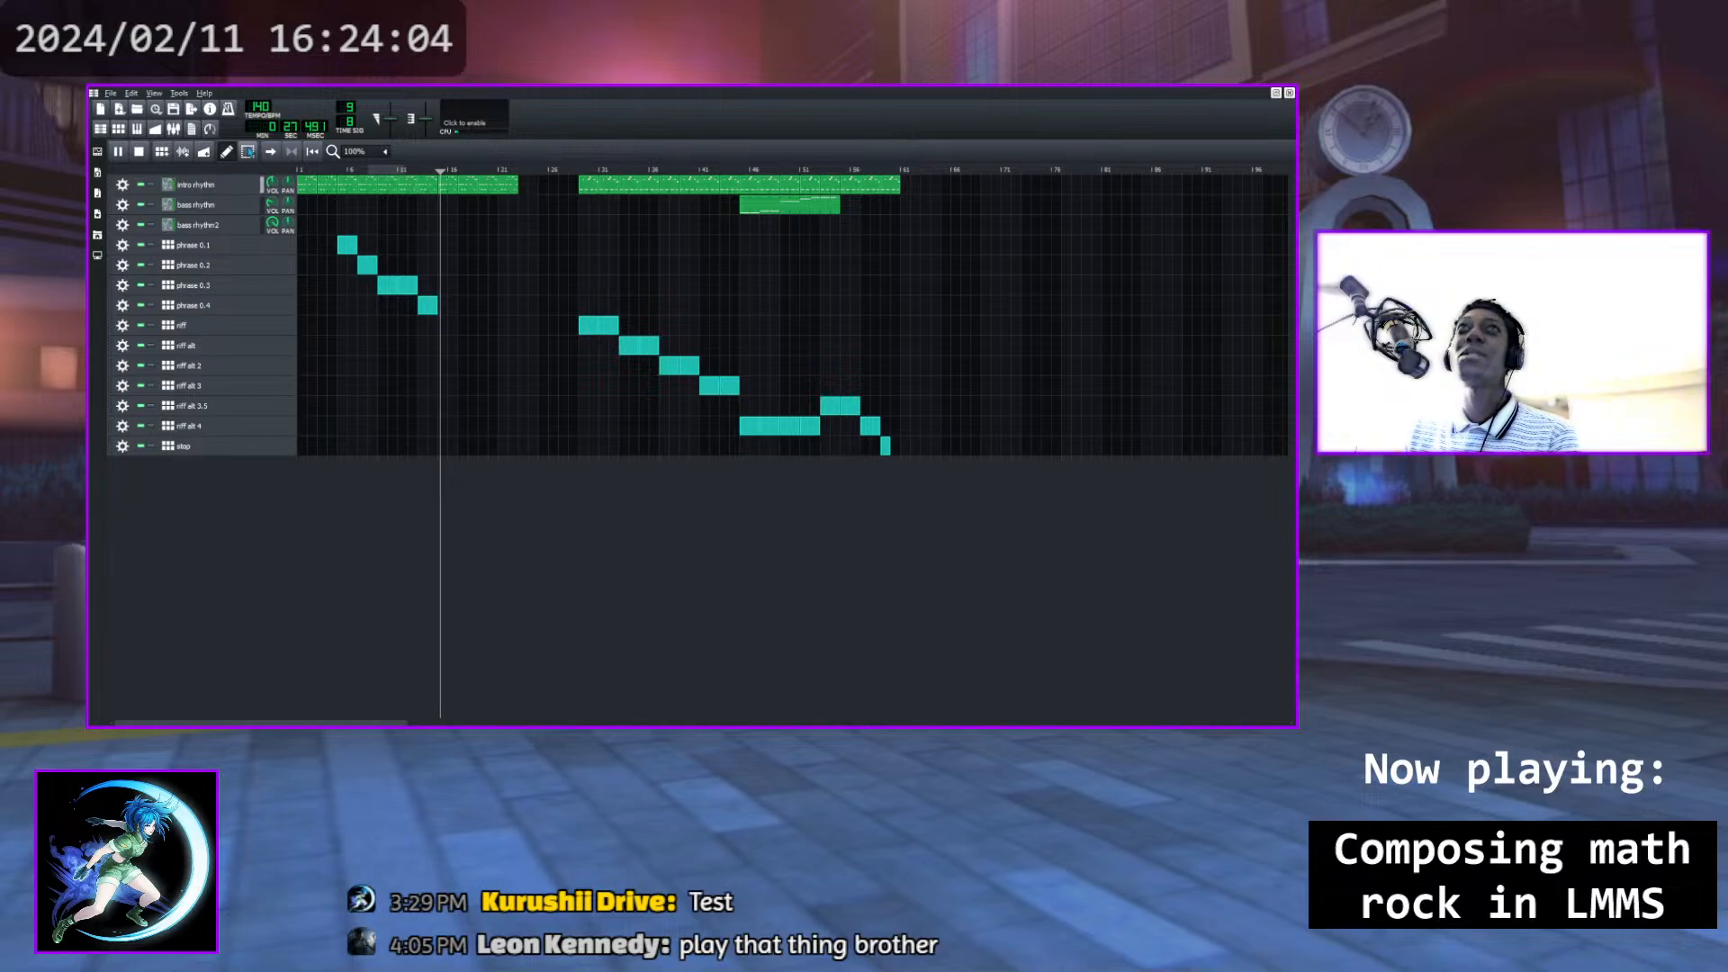
click(125, 153)
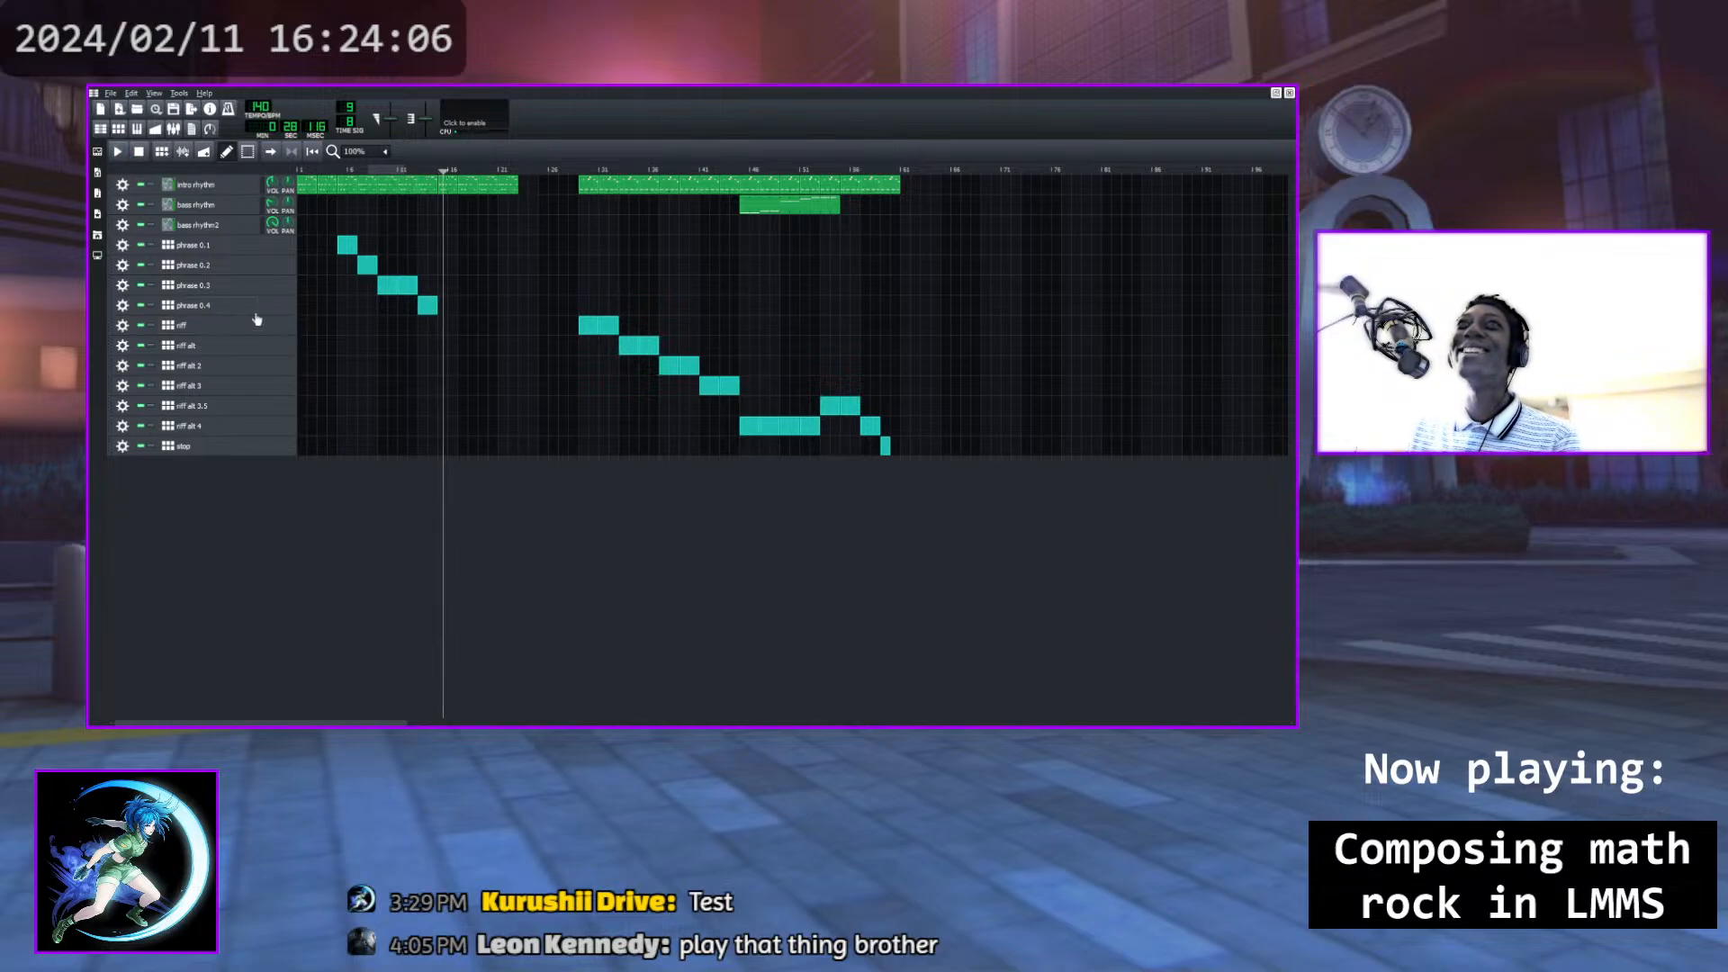
Loop the phrase 0.4 pattern in the Beat+Bassline Editor and add a bassdrum hit on step 35
click(118, 129)
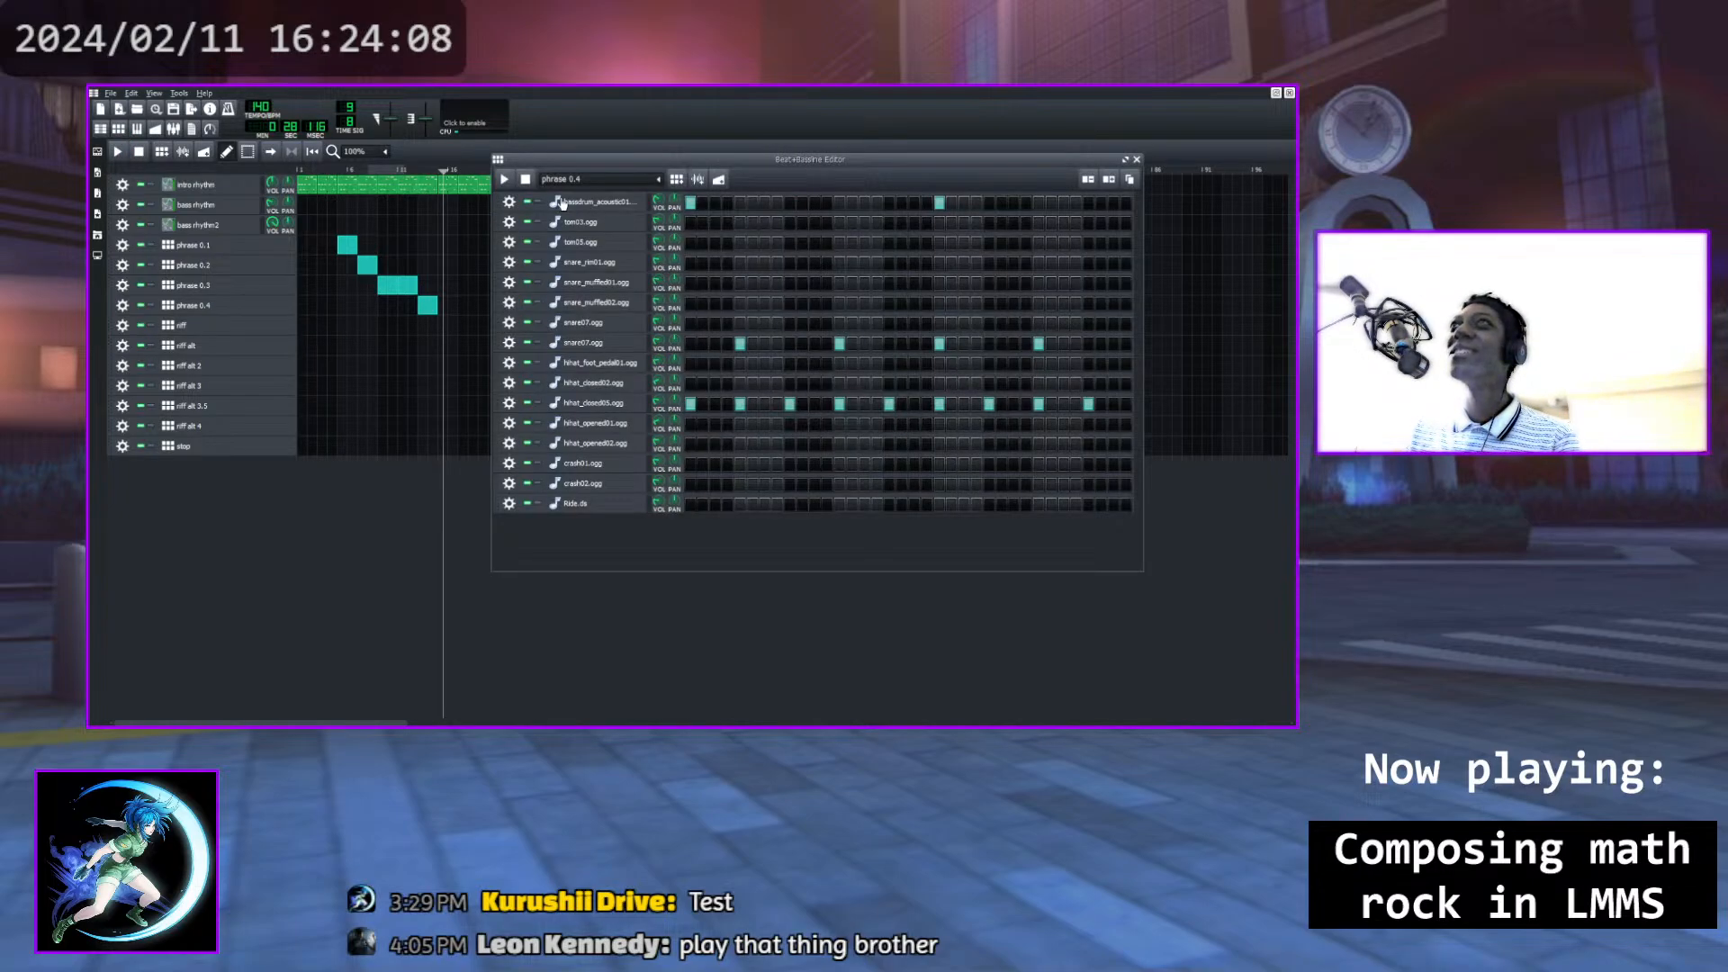
click(505, 178)
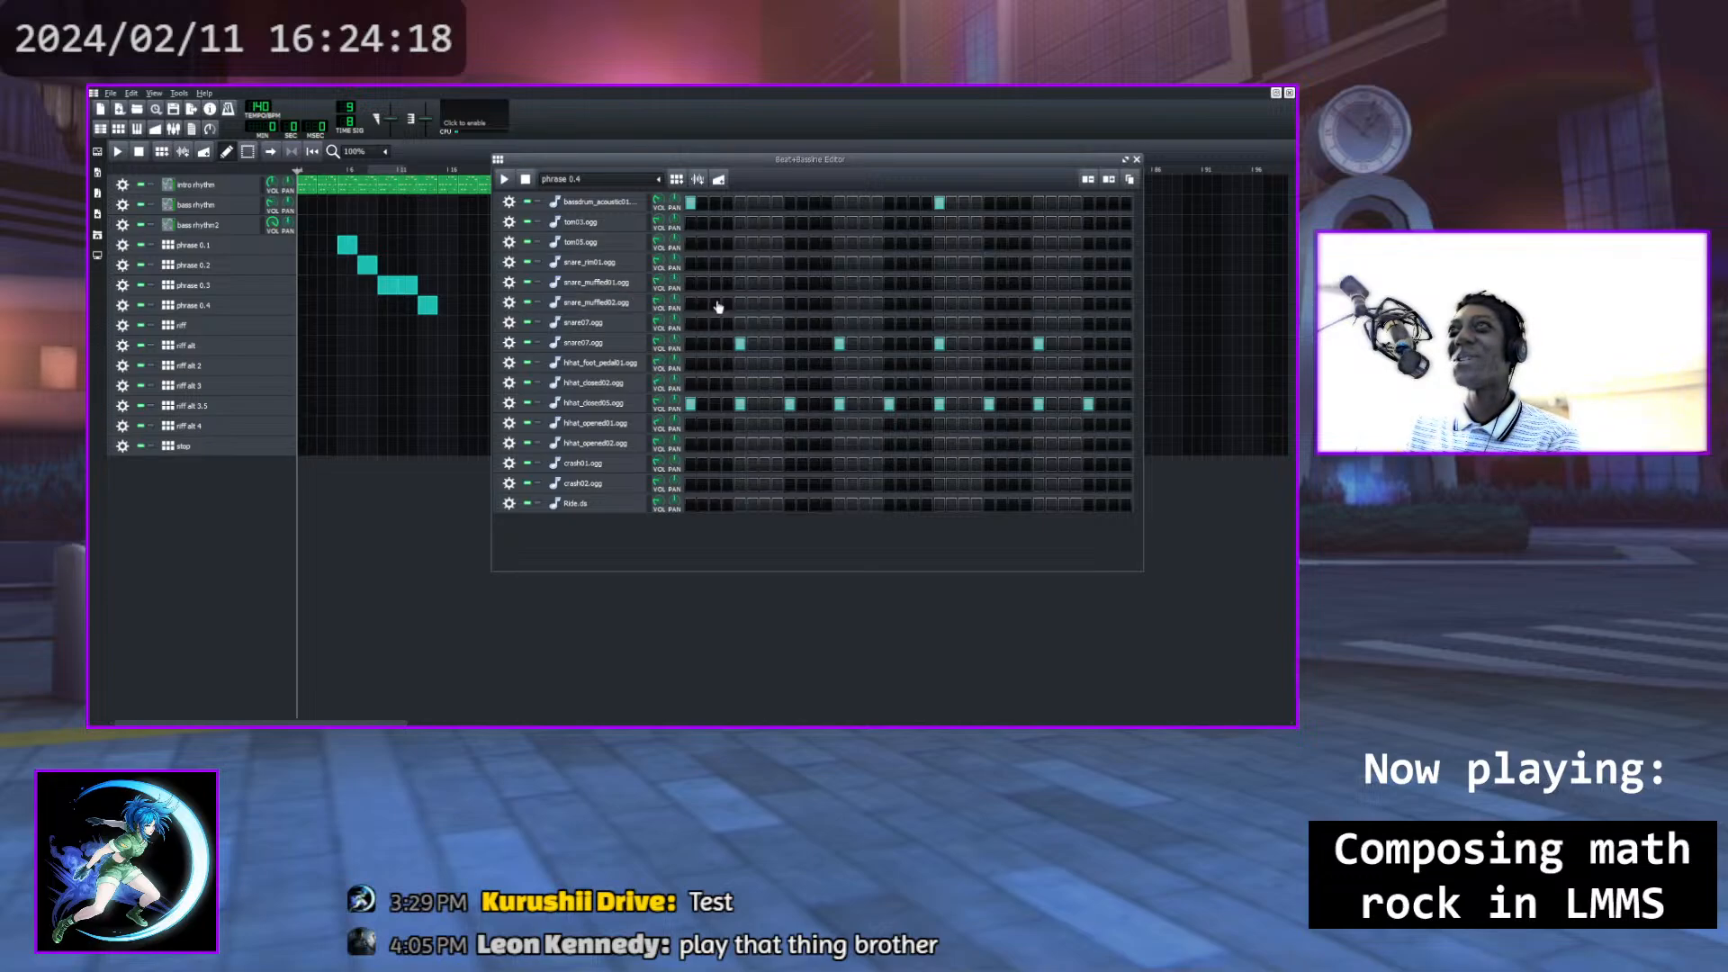
click(503, 180)
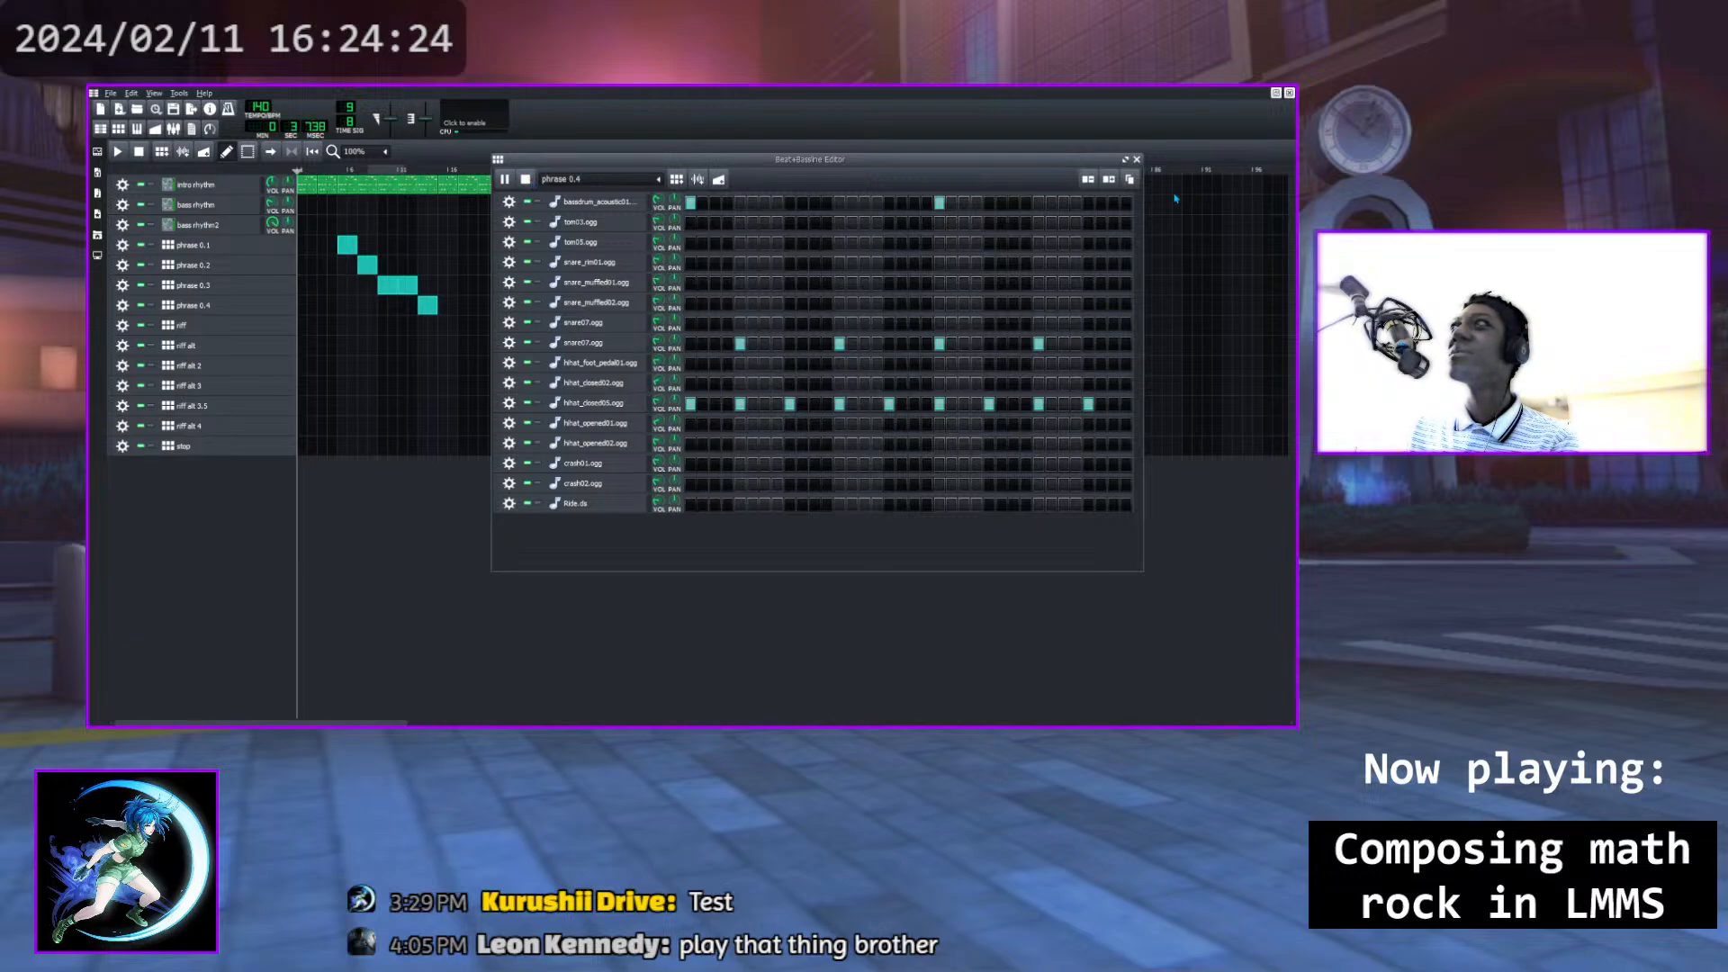
click(1113, 204)
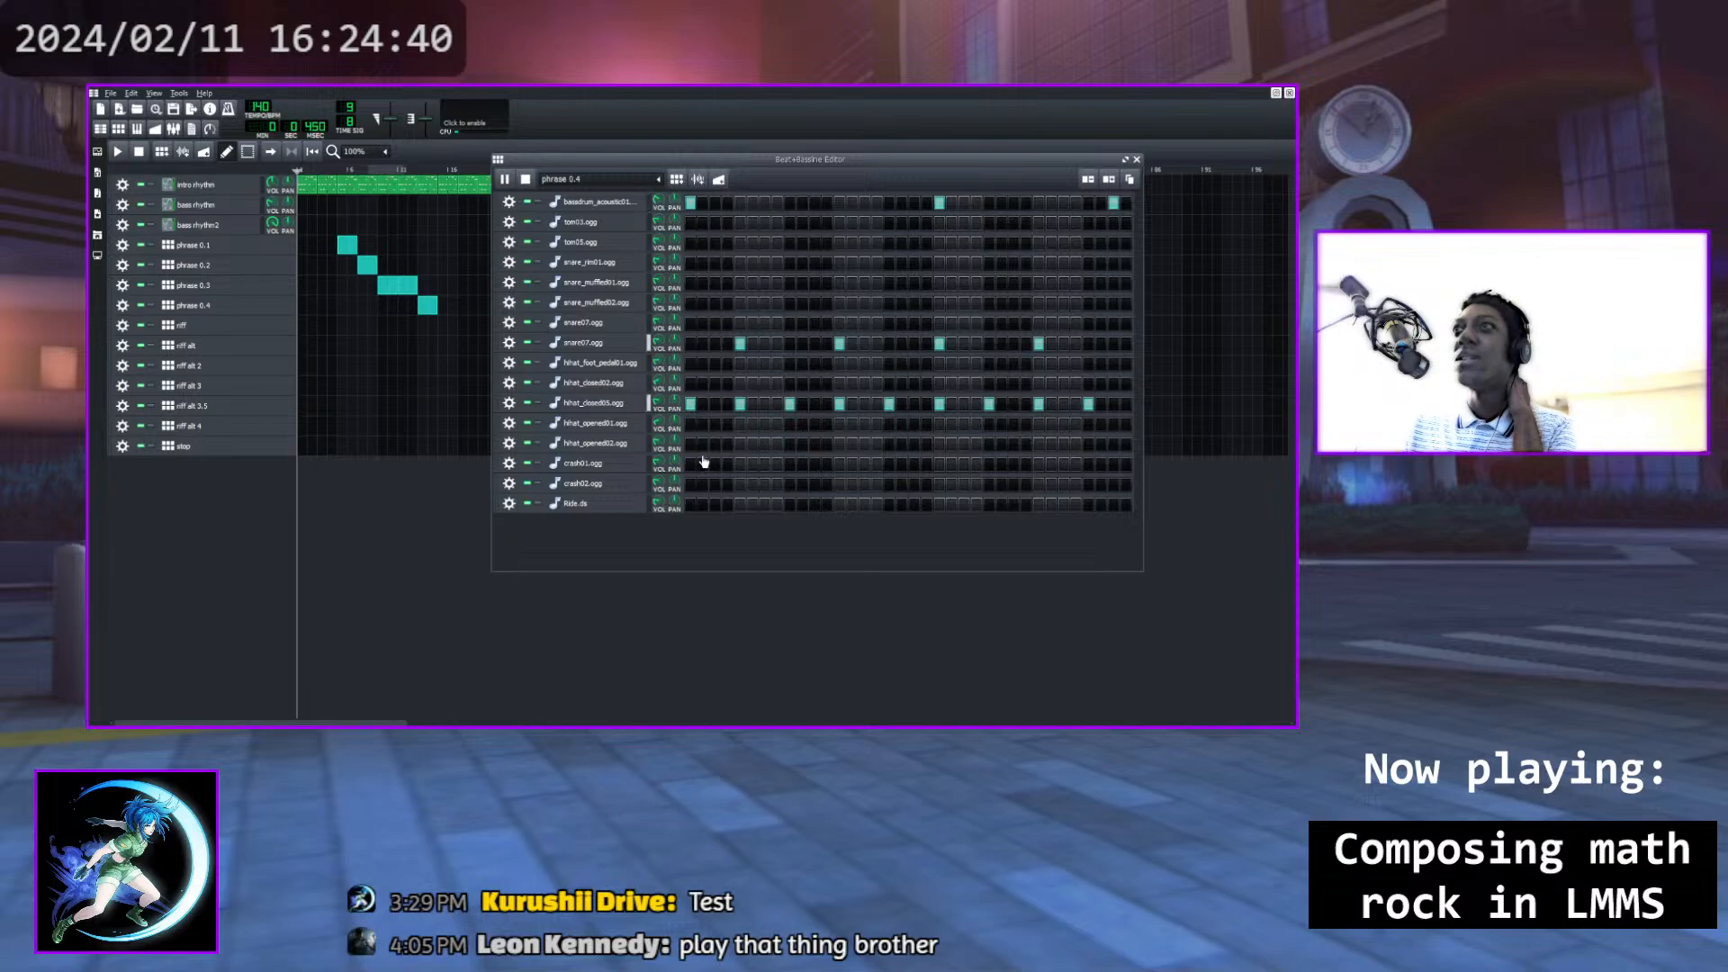
Replace the hihat_closed03 hits on steps 1, 9, 17, 25 and 33 with hihat_opened02 hits
click(687, 407)
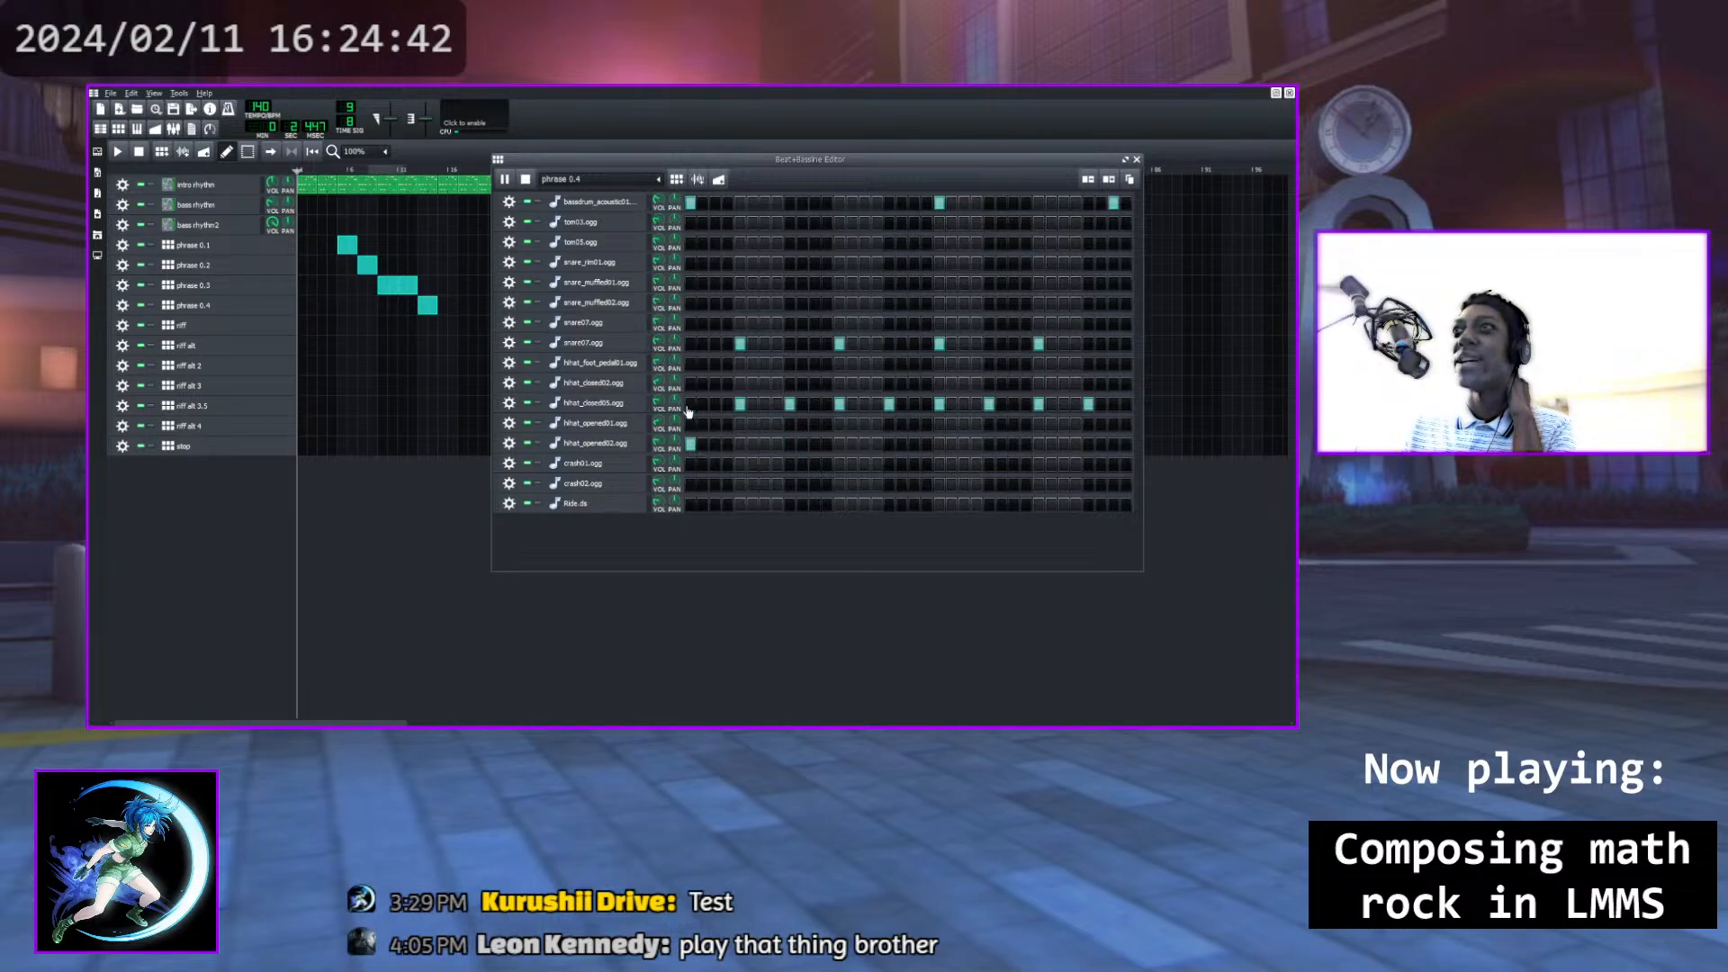
click(741, 404)
click(742, 444)
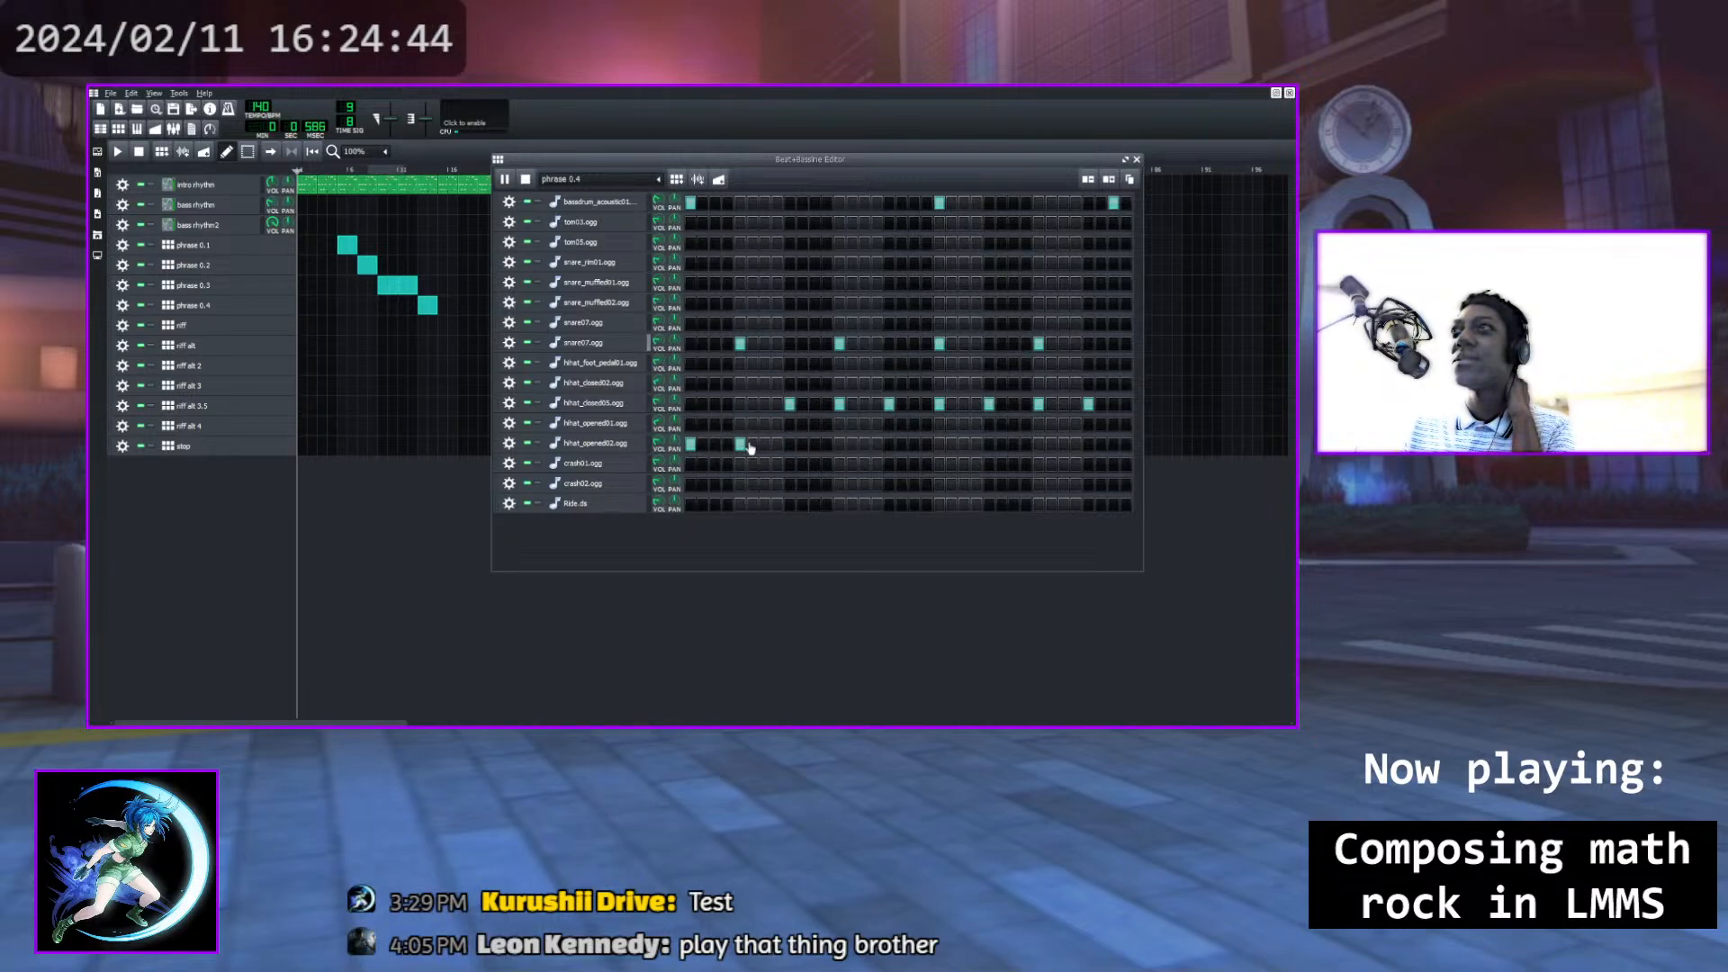
click(739, 404)
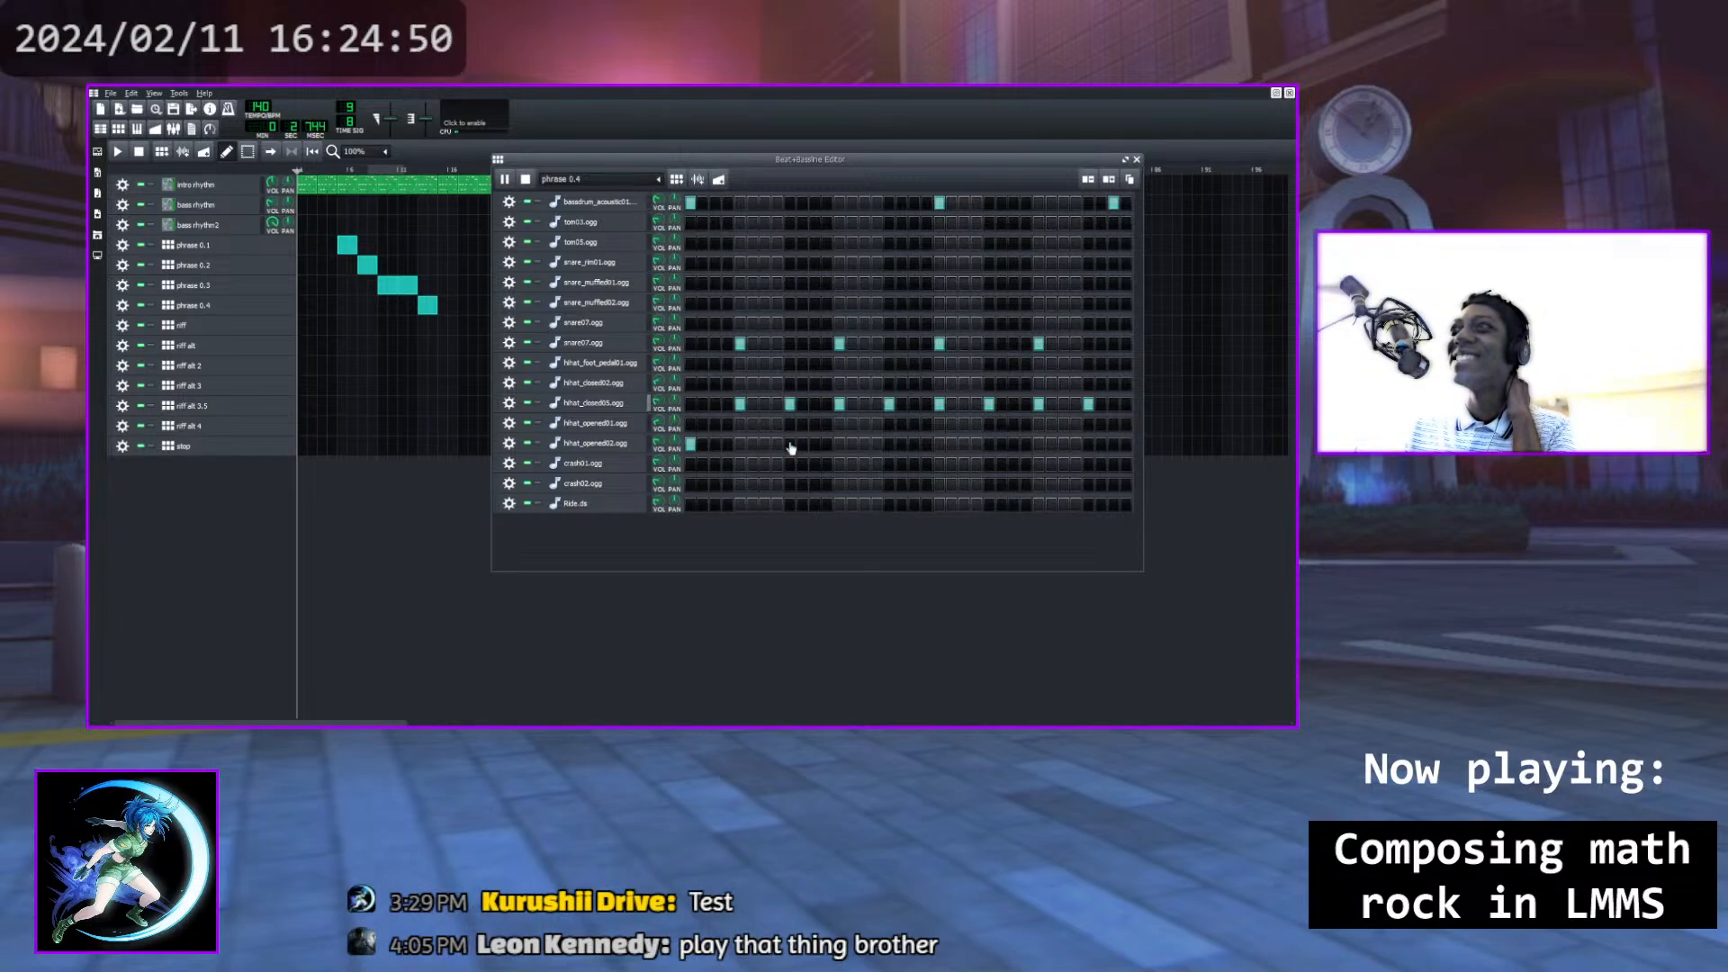
click(790, 406)
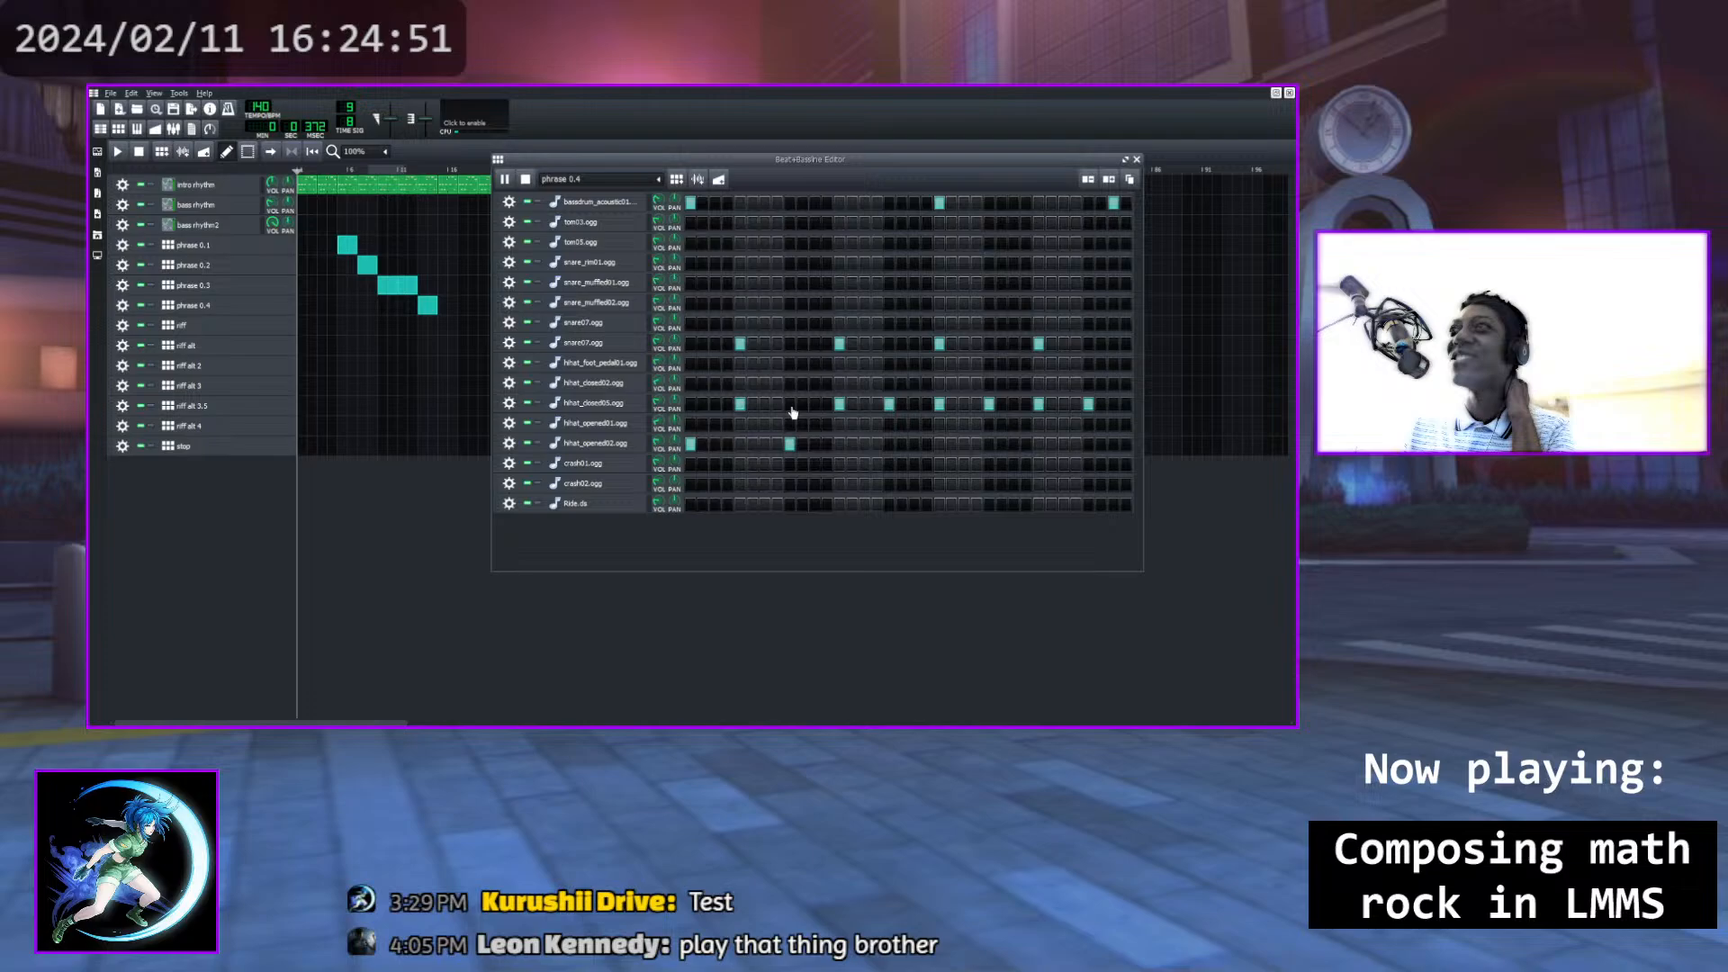
click(889, 444)
click(989, 444)
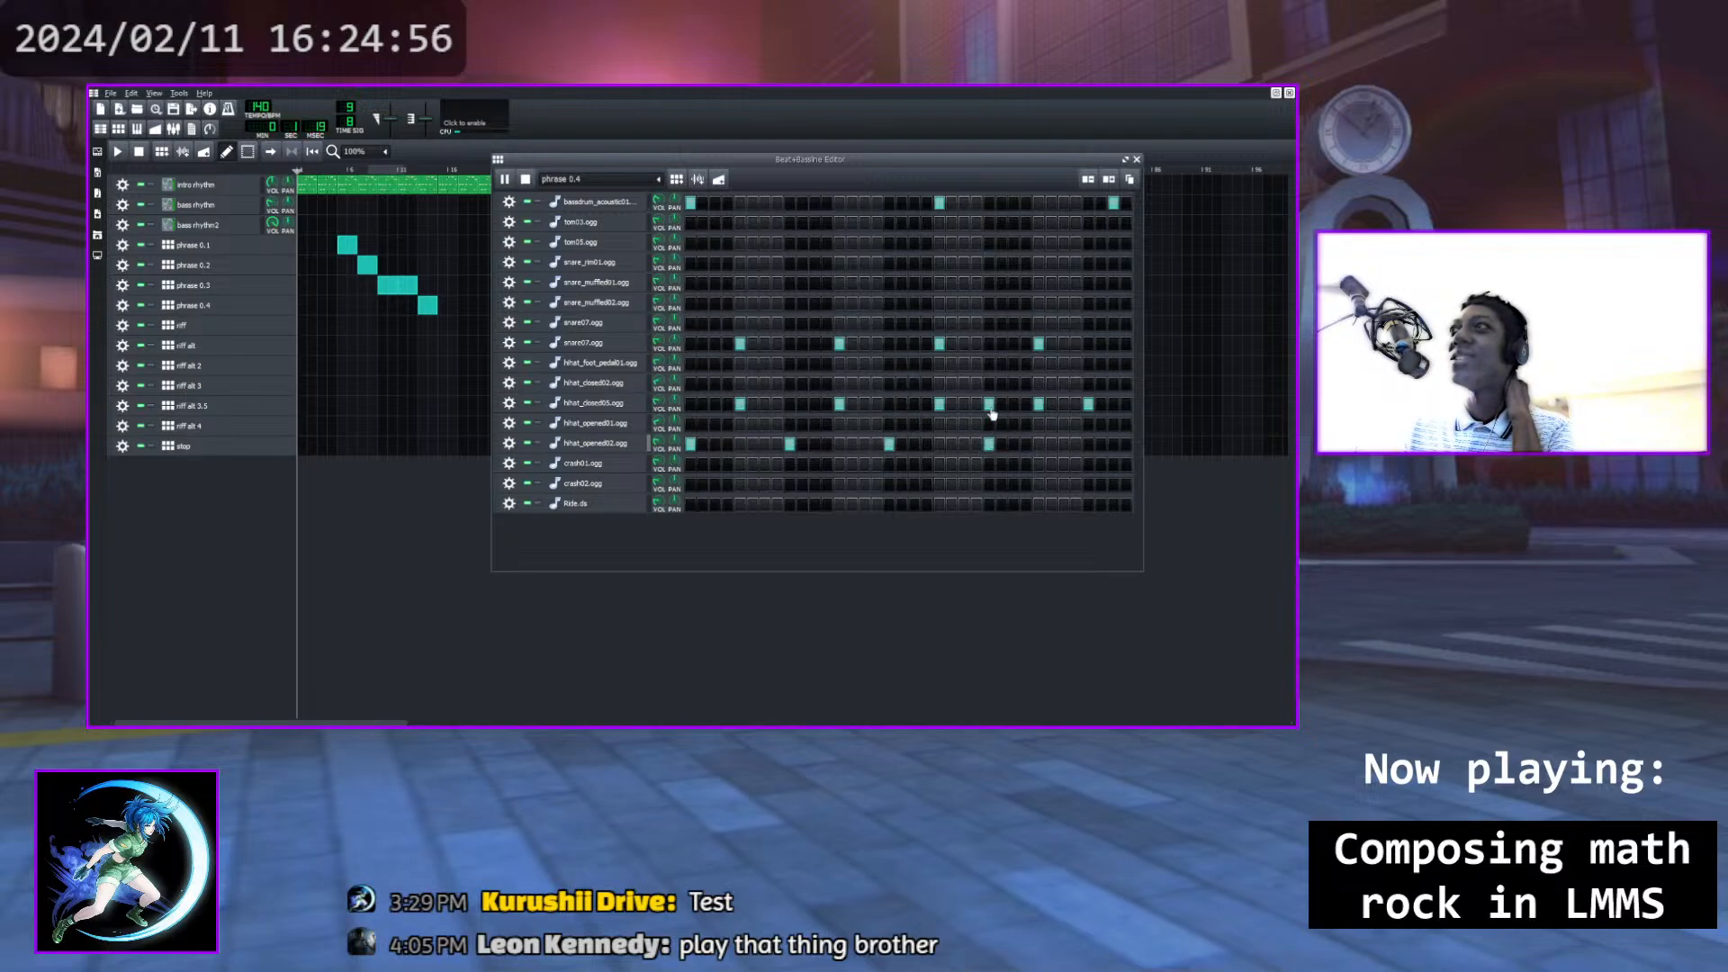
click(989, 403)
click(1088, 444)
click(1088, 403)
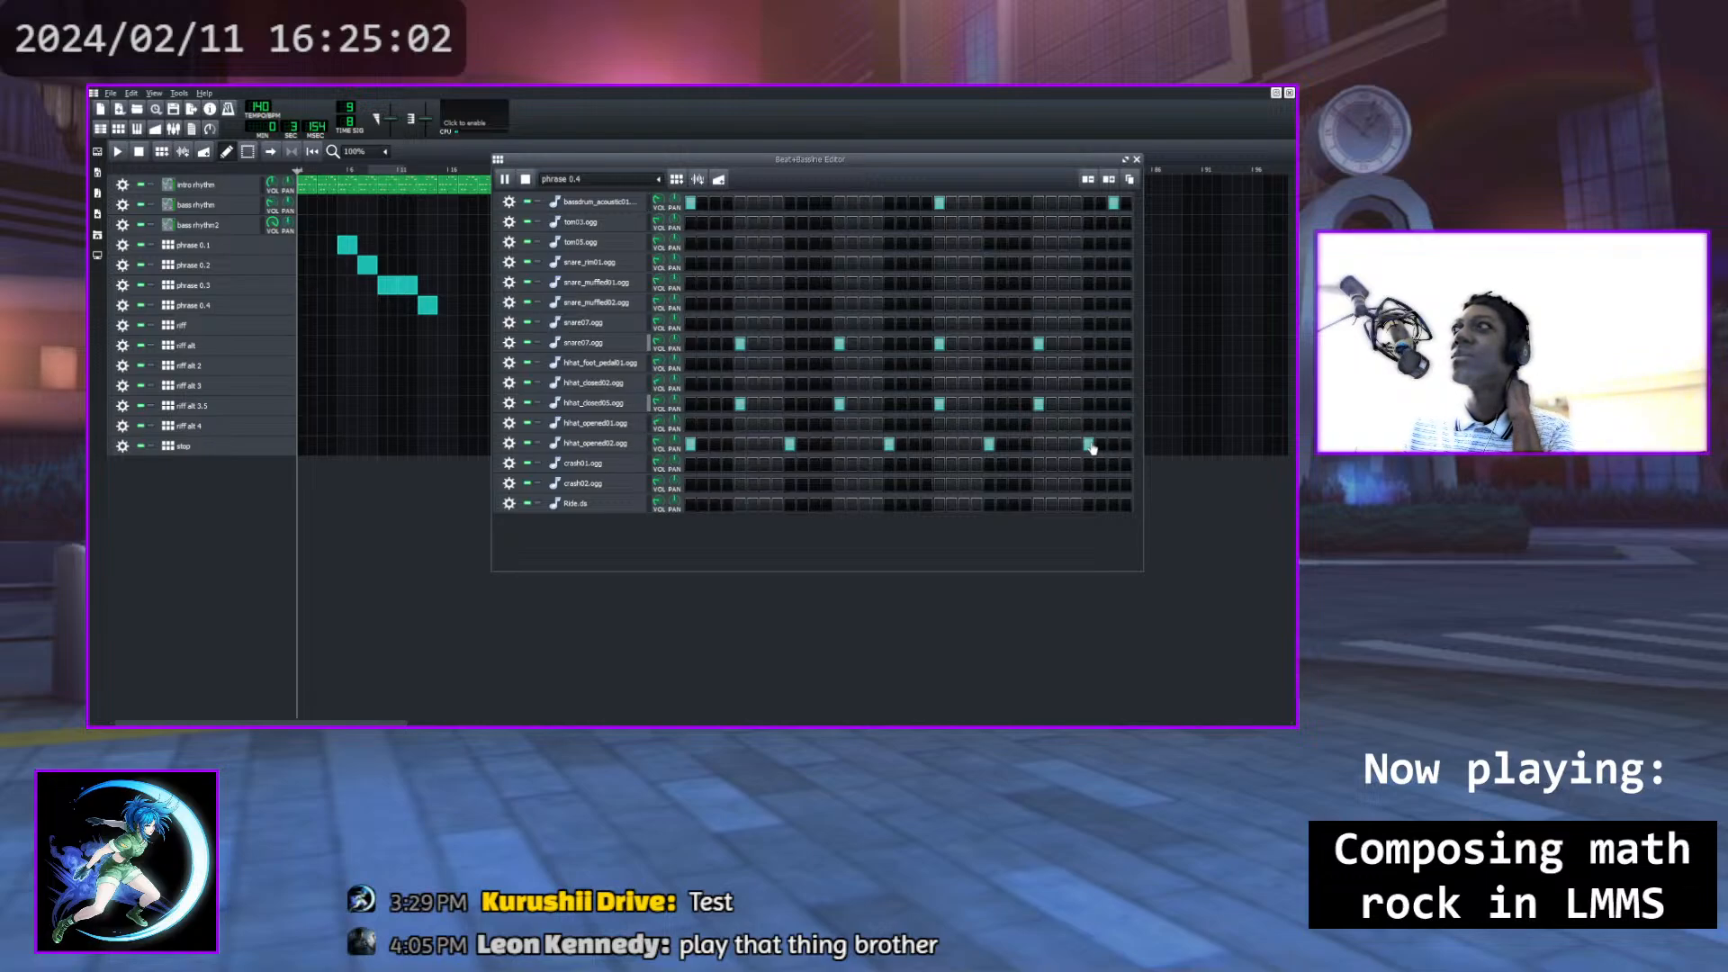
Remove the hihat_opened02 hit from step 33, trying hihat_closed03 hits on steps 33 and 35 and clearing them again
click(1089, 444)
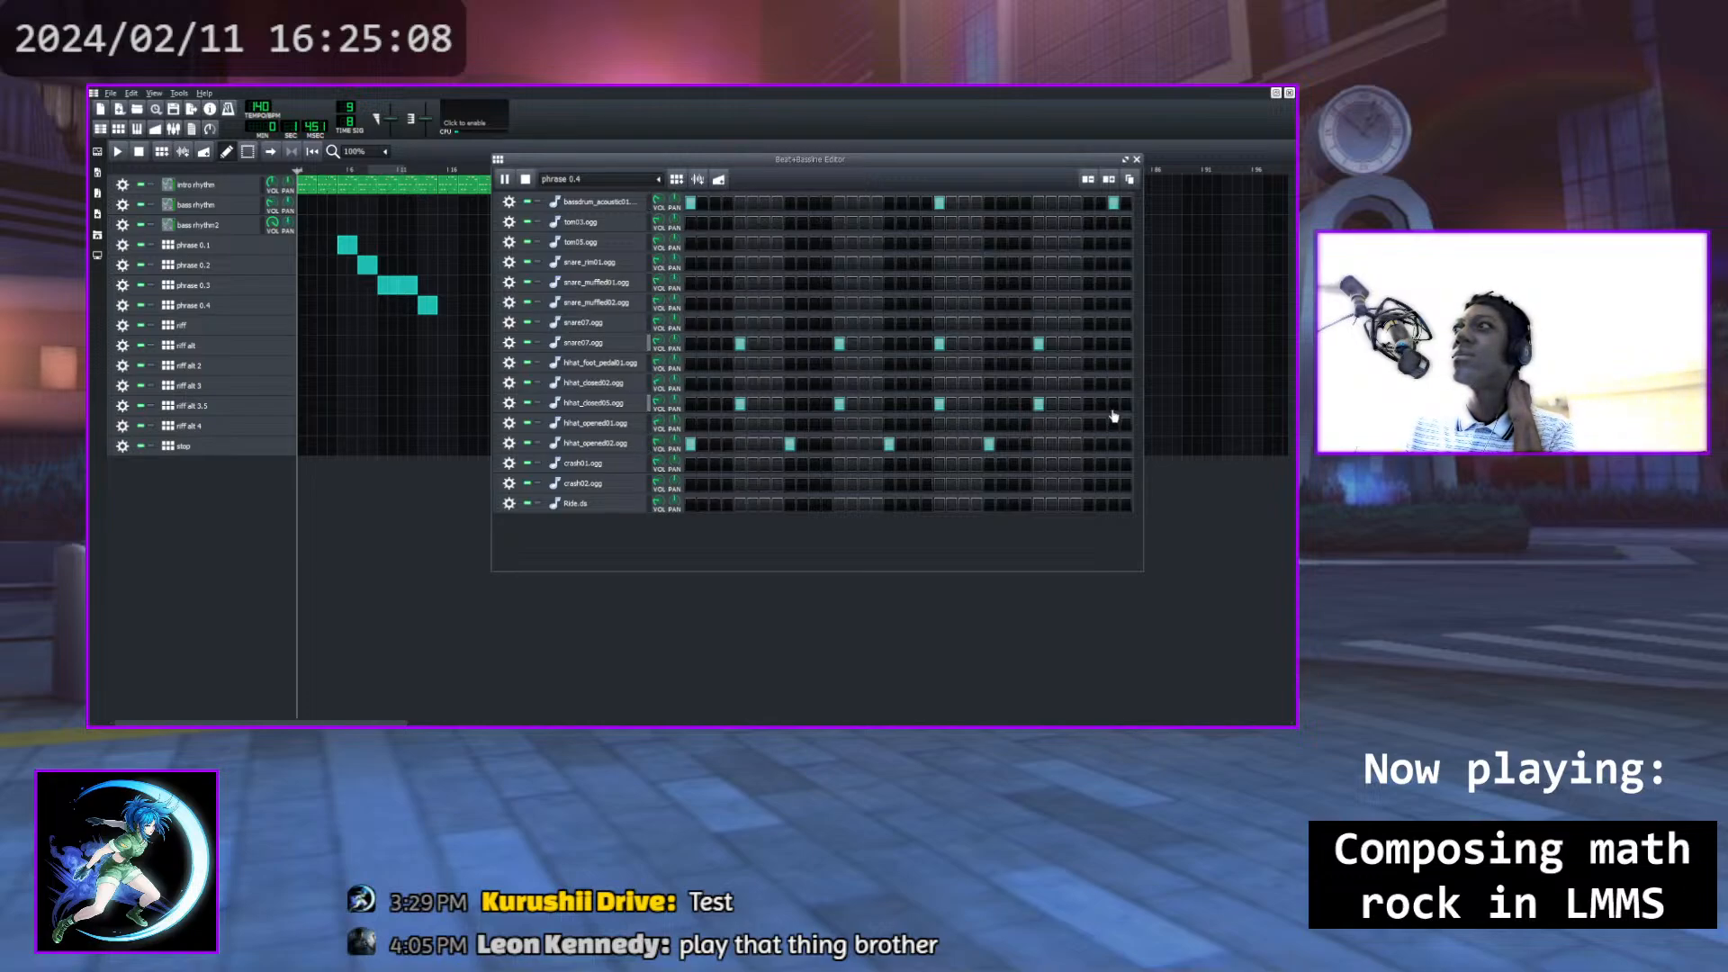
click(1113, 404)
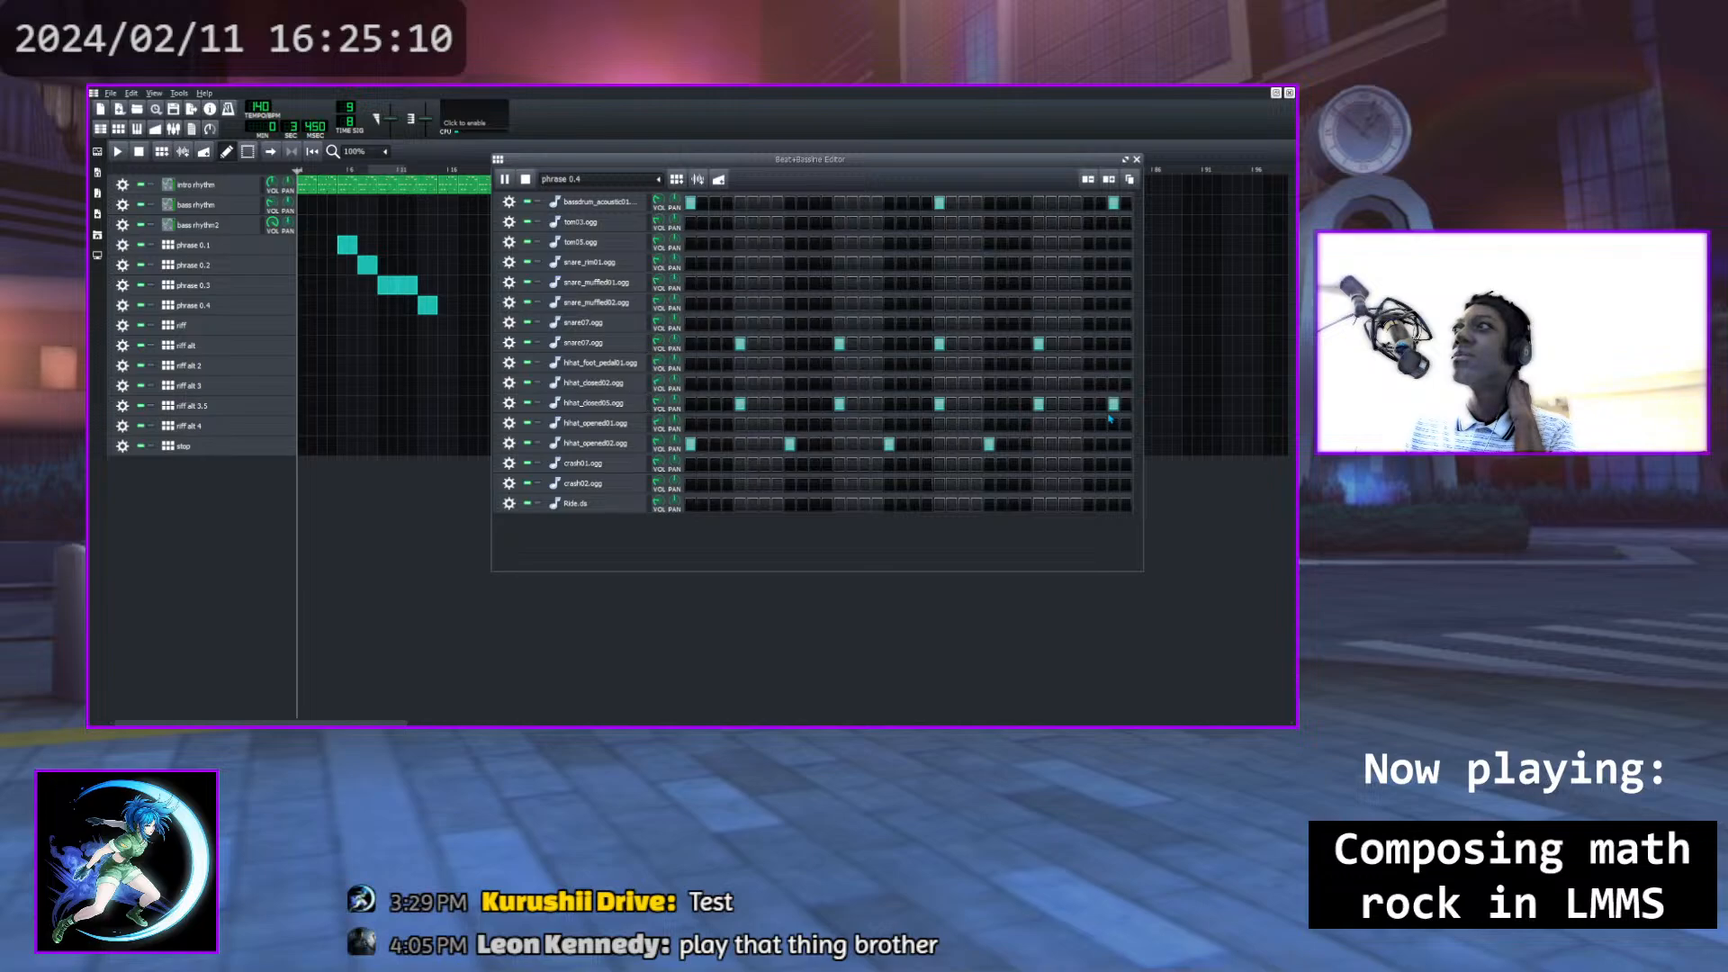
click(1088, 404)
click(1113, 404)
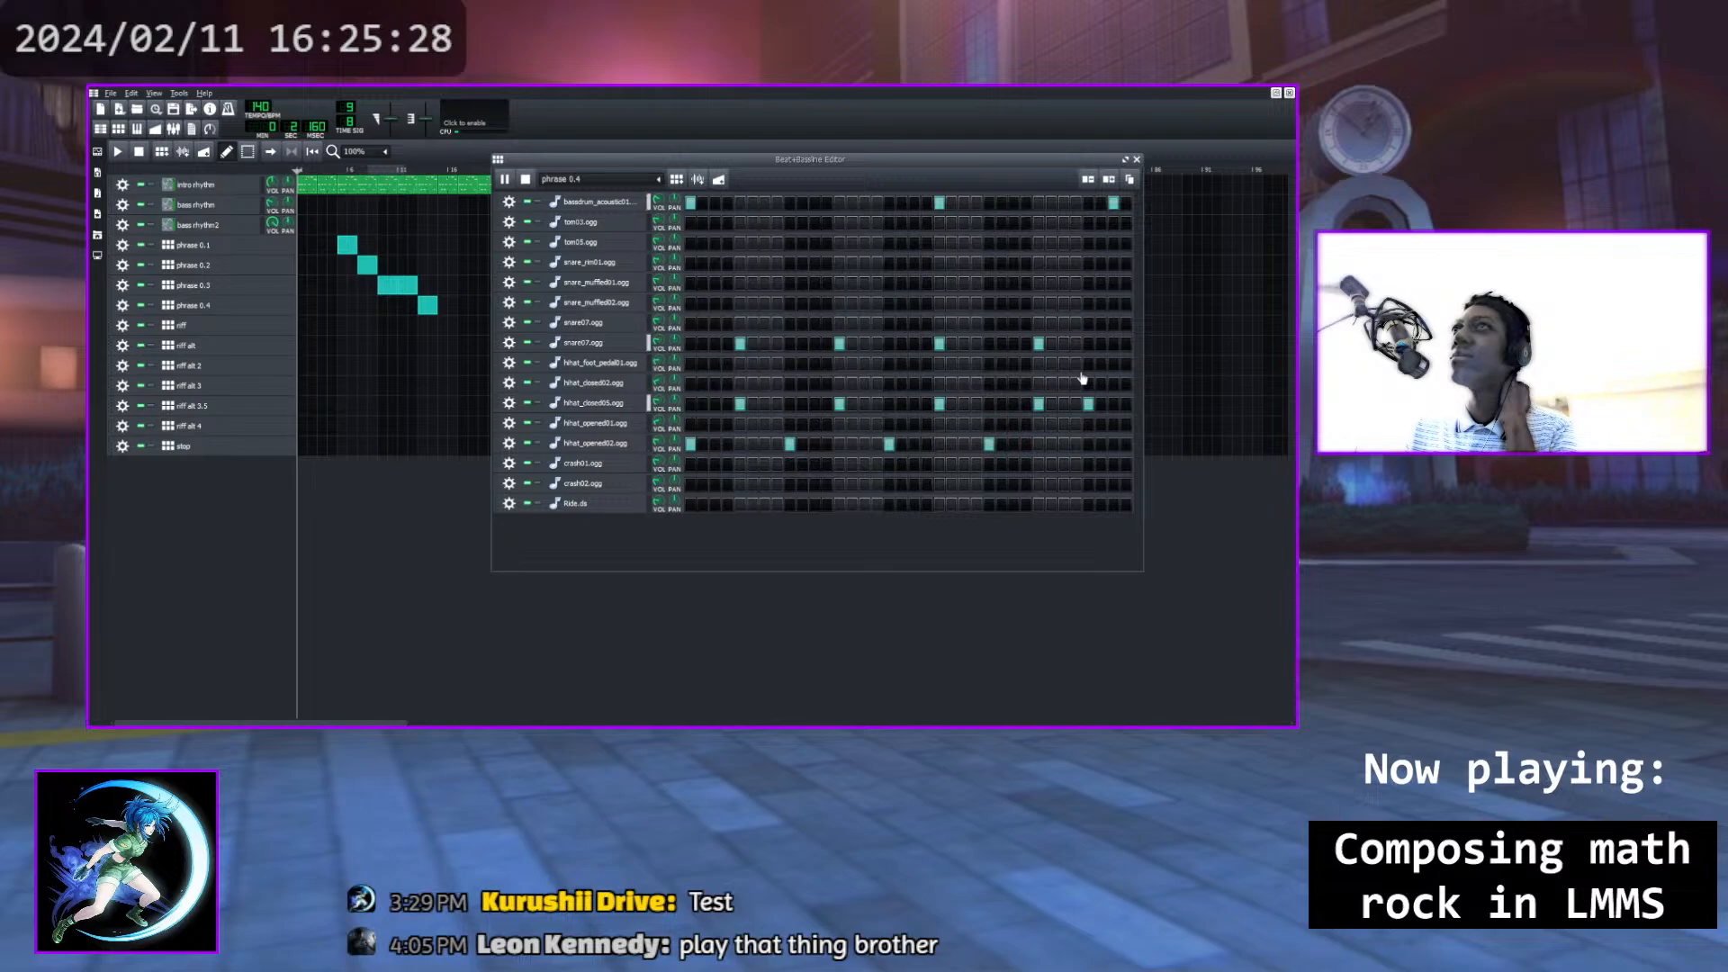
click(1089, 404)
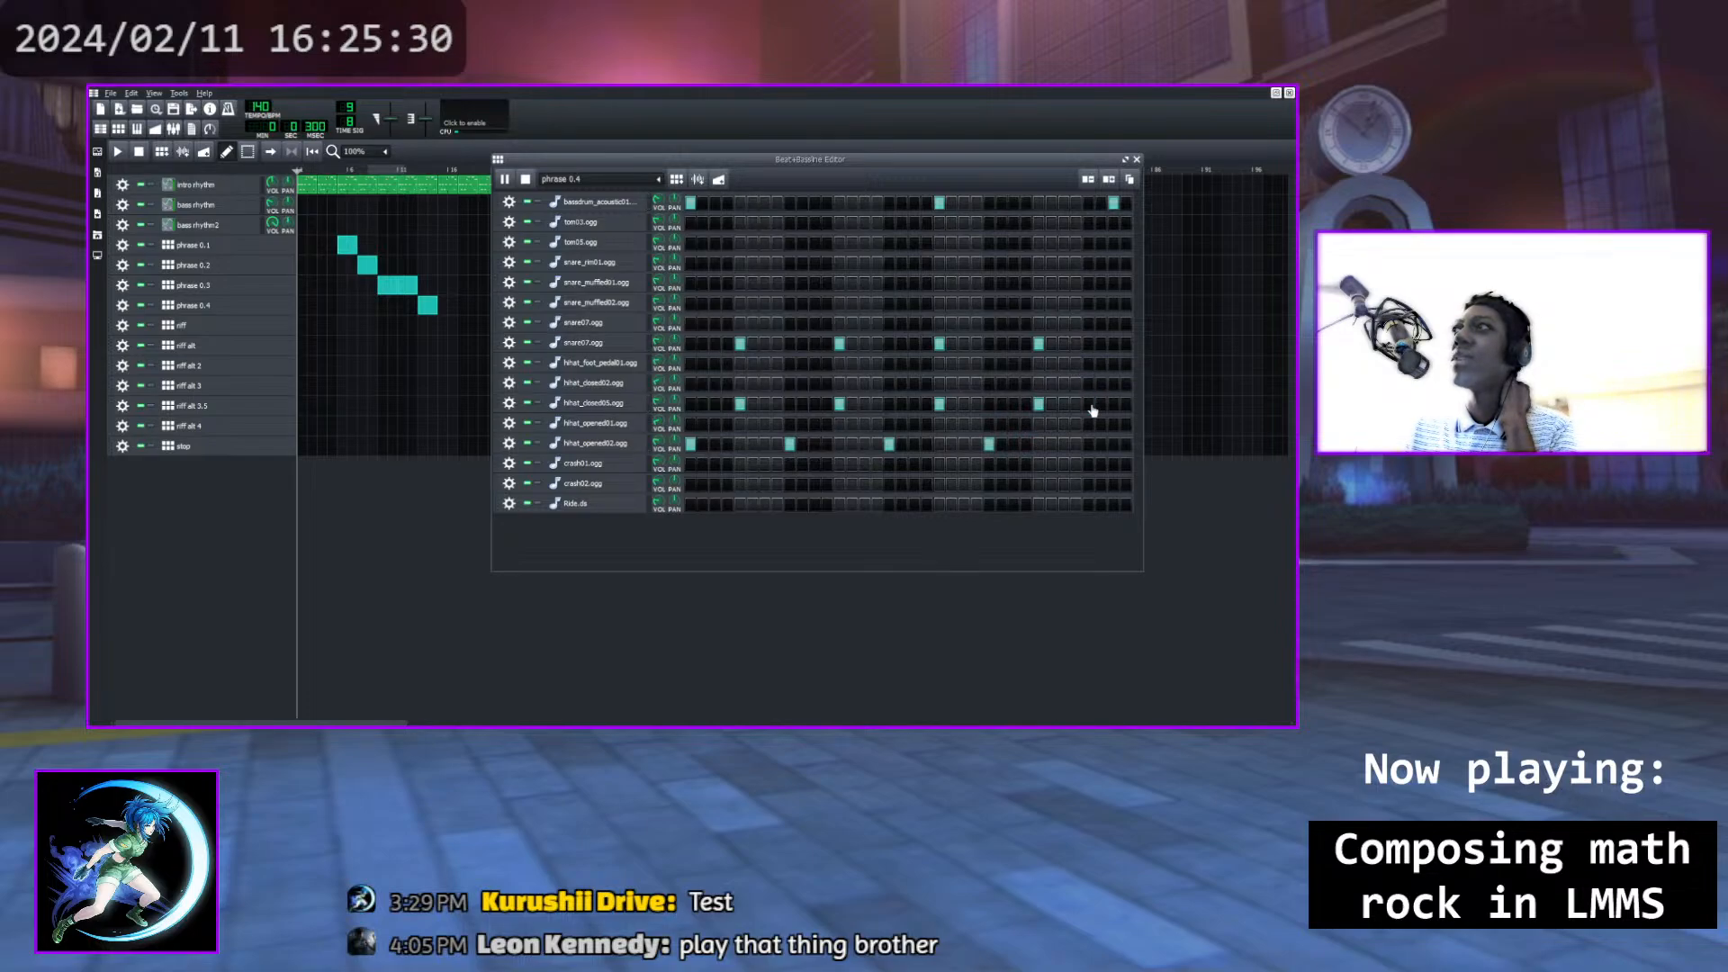
Add snare_muffled02 hits on steps 33, 34 and 35 of the phrase 0.4 pattern
click(1088, 306)
click(1100, 304)
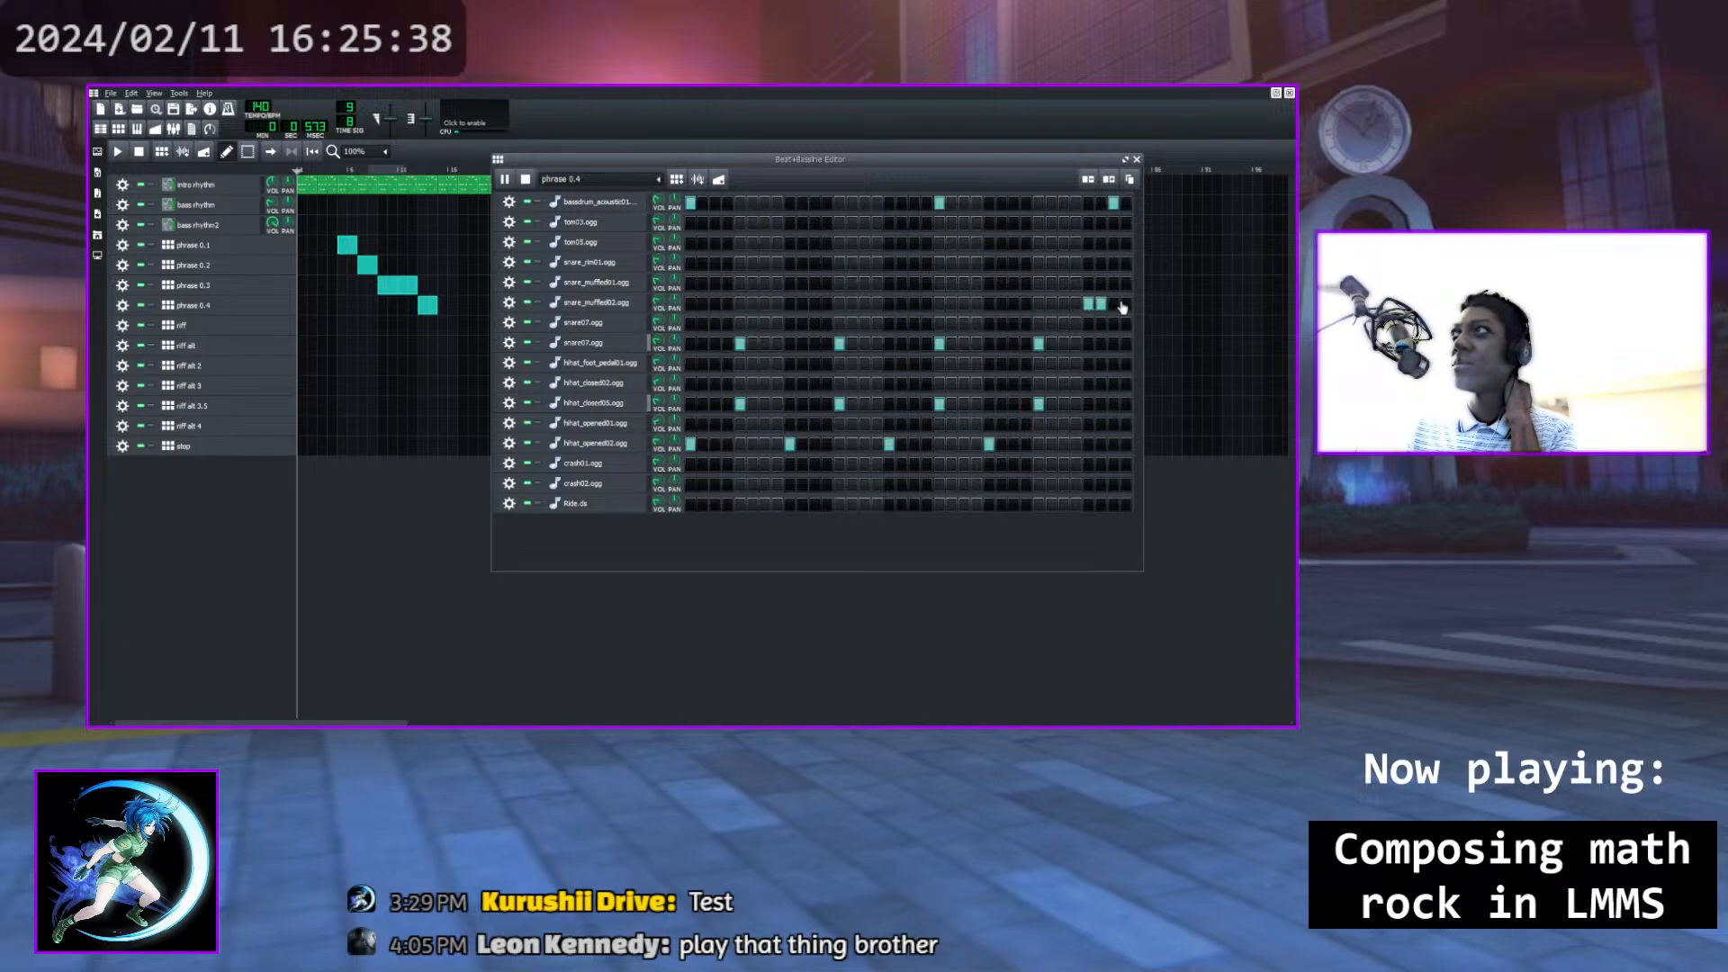
click(1113, 304)
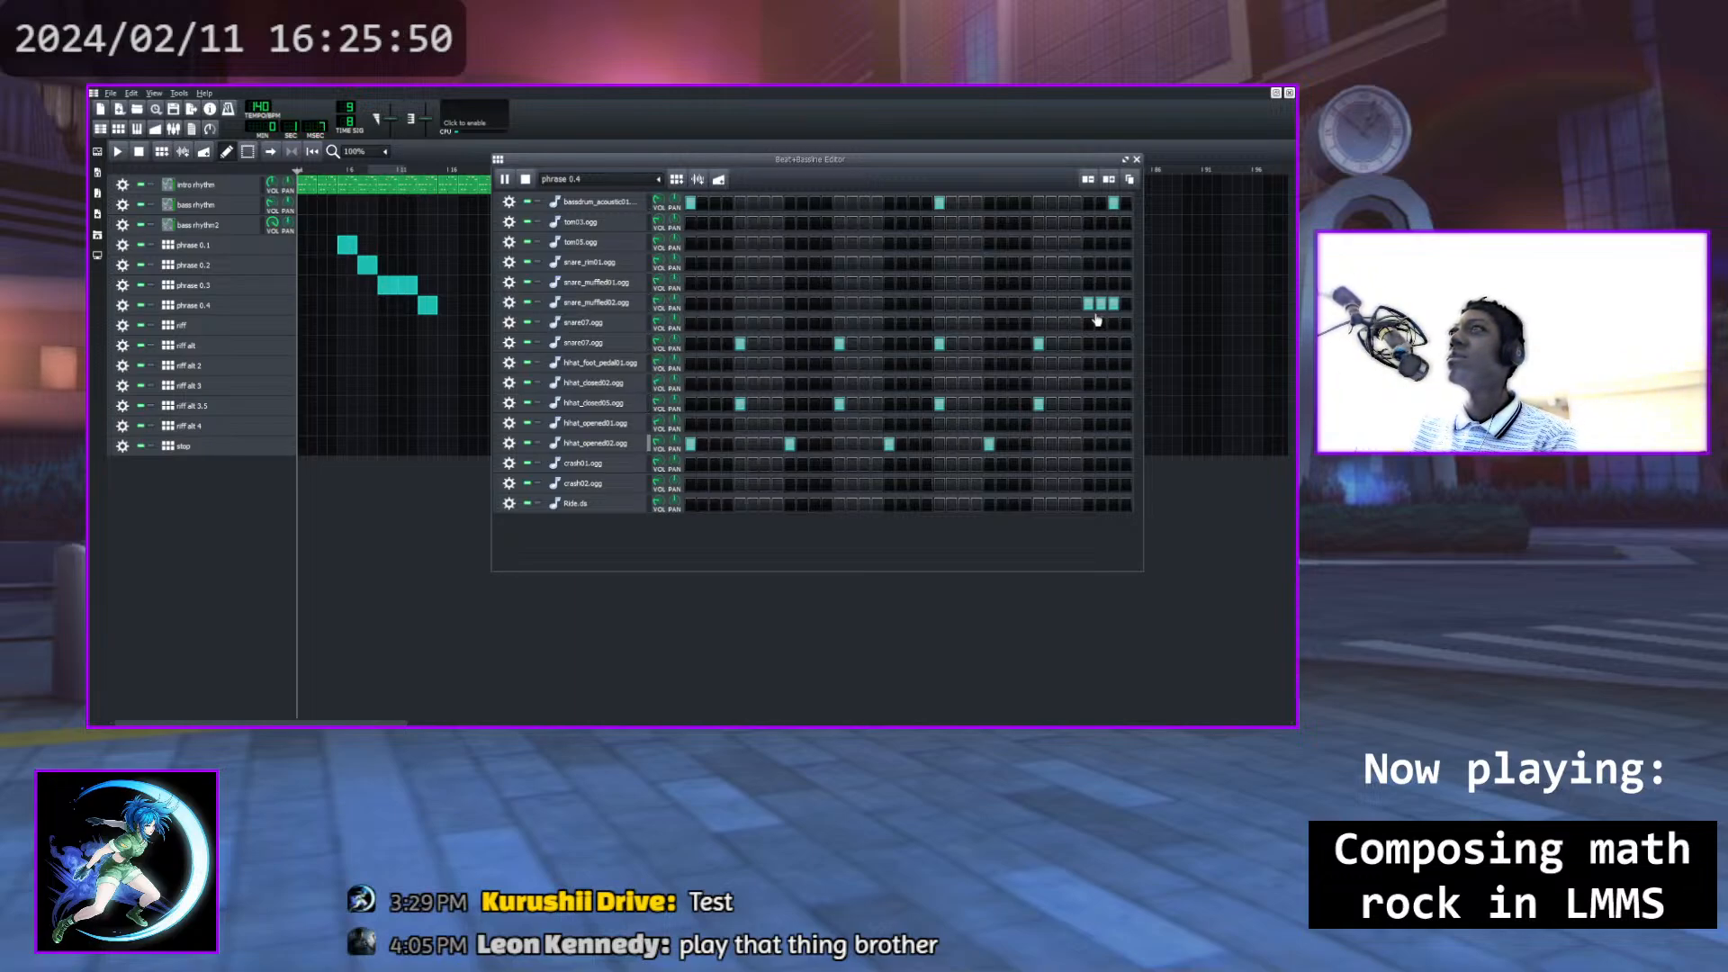
Close the Beat+Bassline Editor and play the song from about bar 13 to hear the phrase 0.4 clip, pausing after it
click(1136, 159)
click(419, 171)
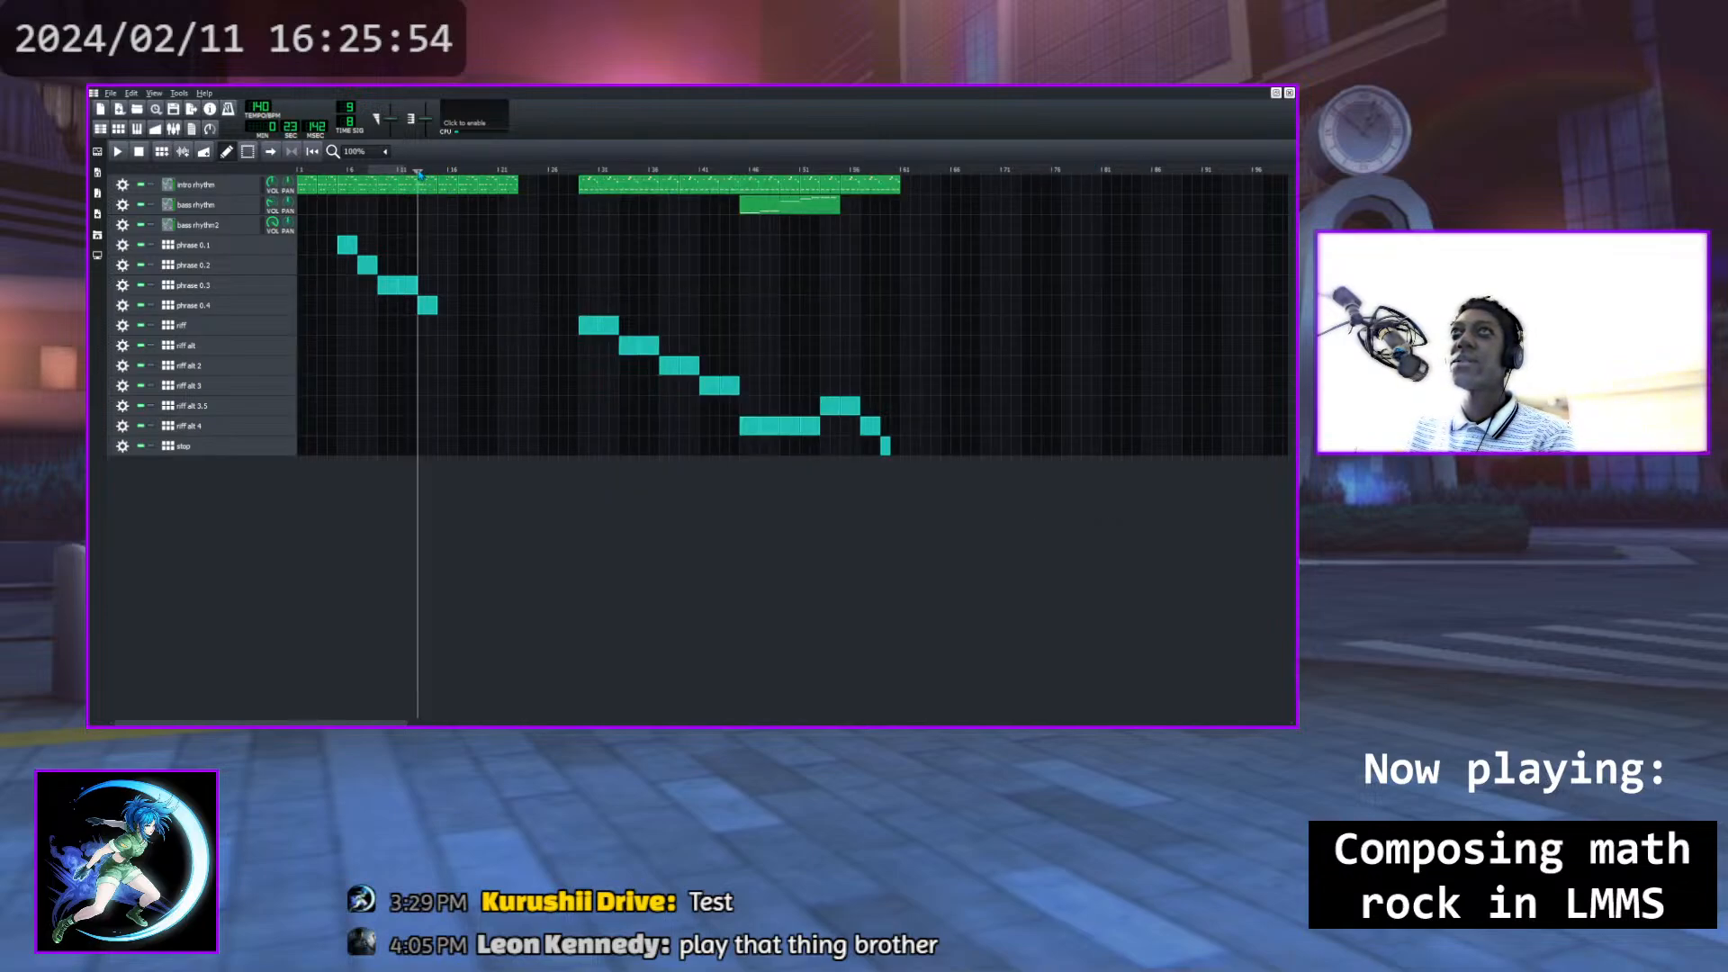
key(space)
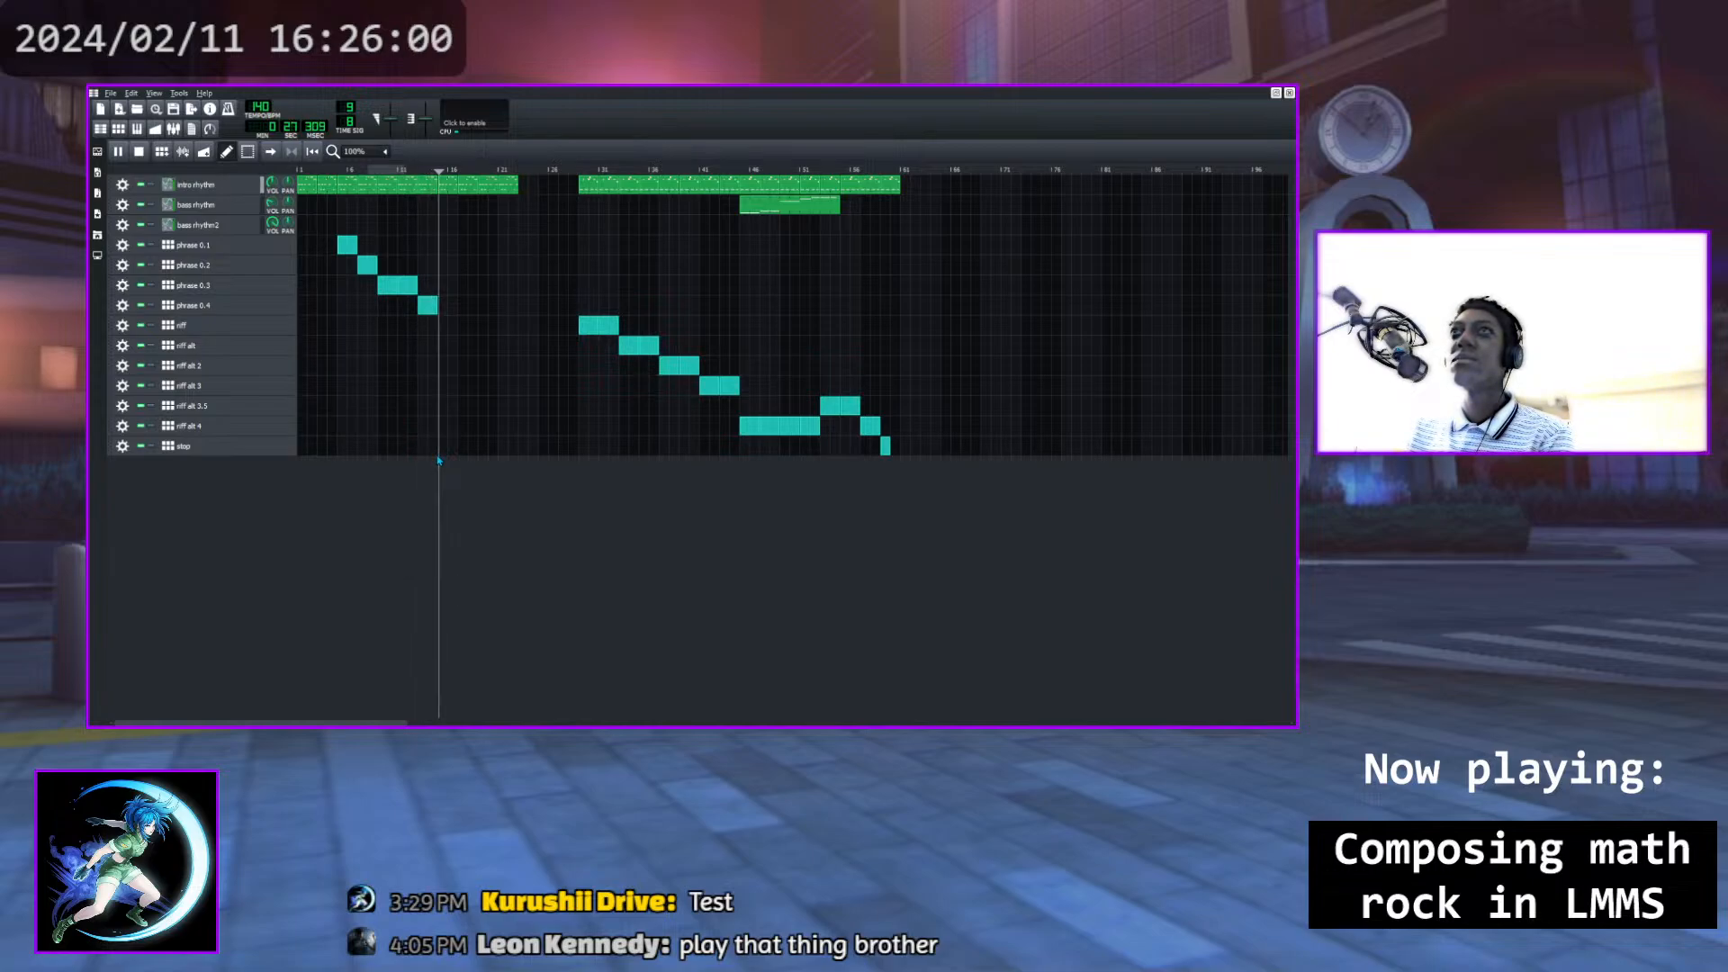
click(120, 152)
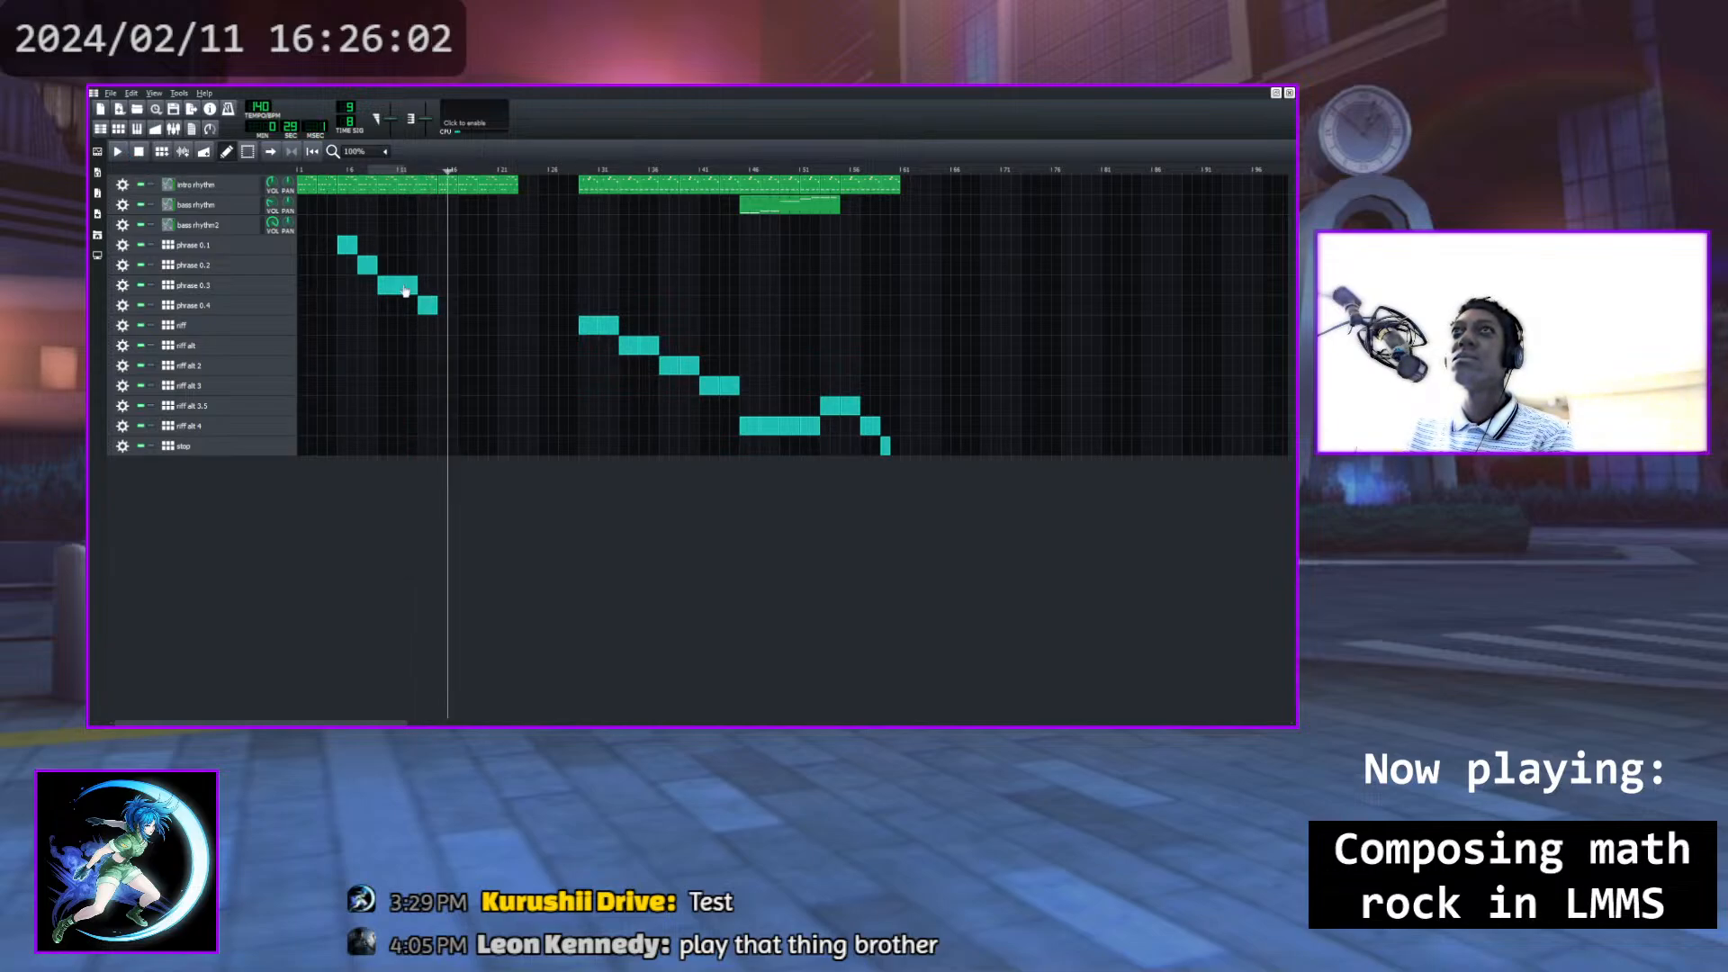
Reopen the phrase 0.4 pattern, remove the snare_muffled02 hit from step 35 and loop the pattern
click(222, 307)
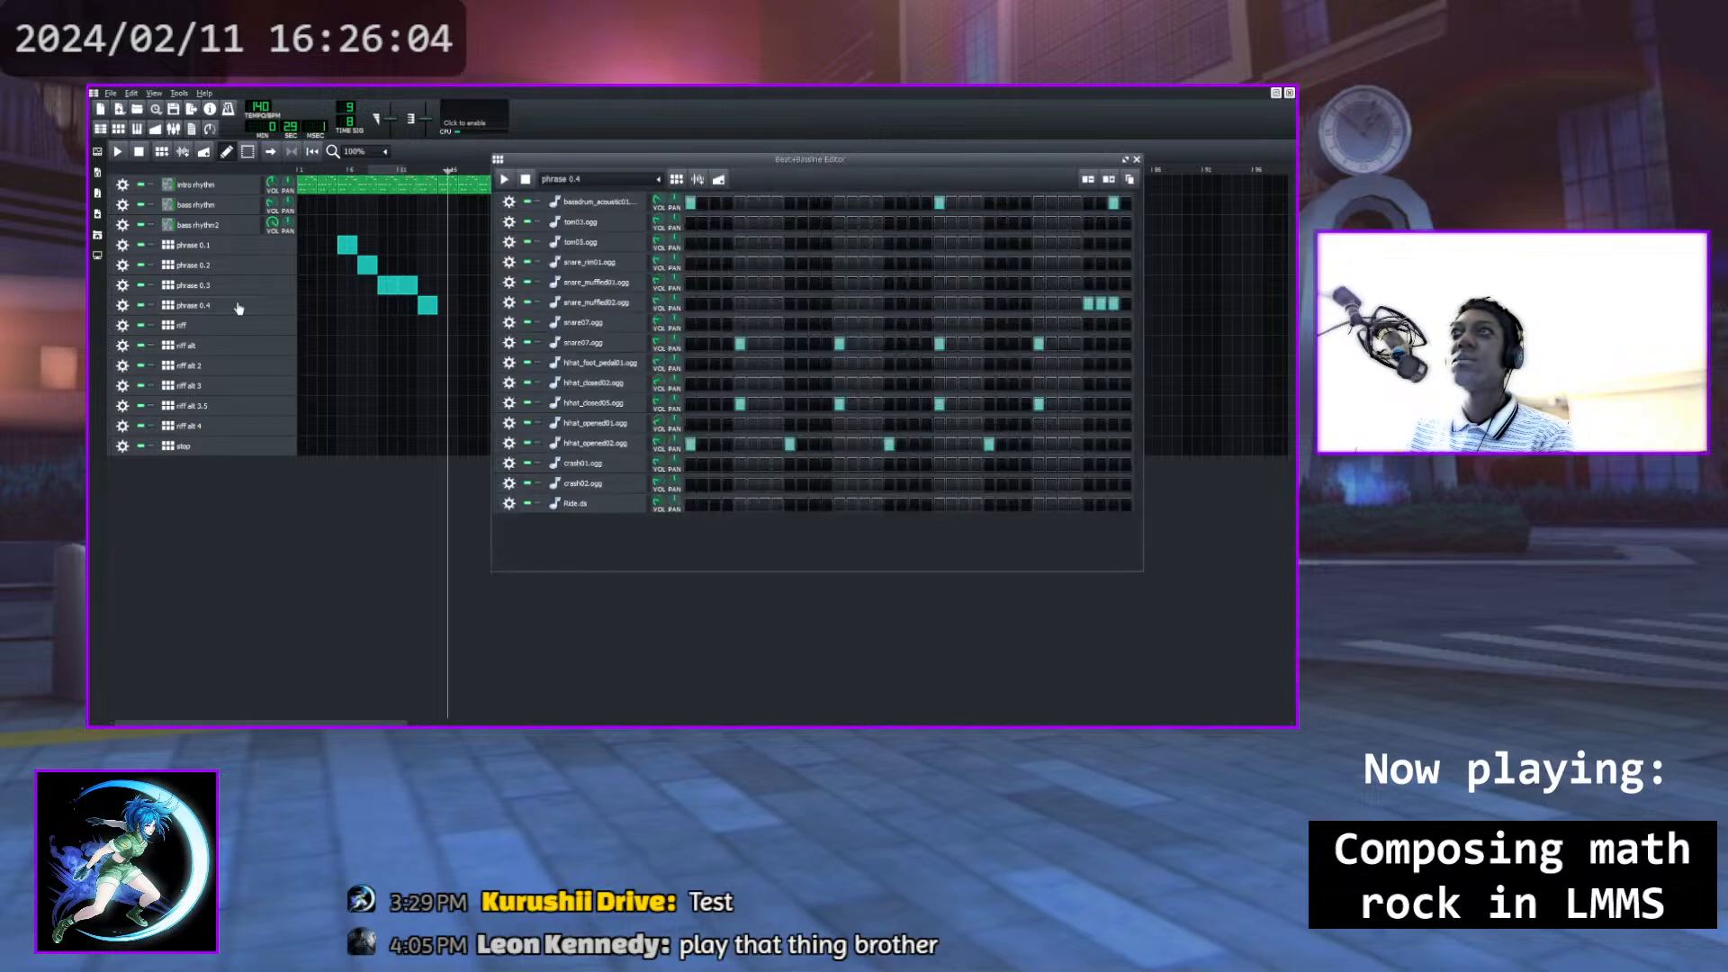
click(1088, 307)
click(1113, 307)
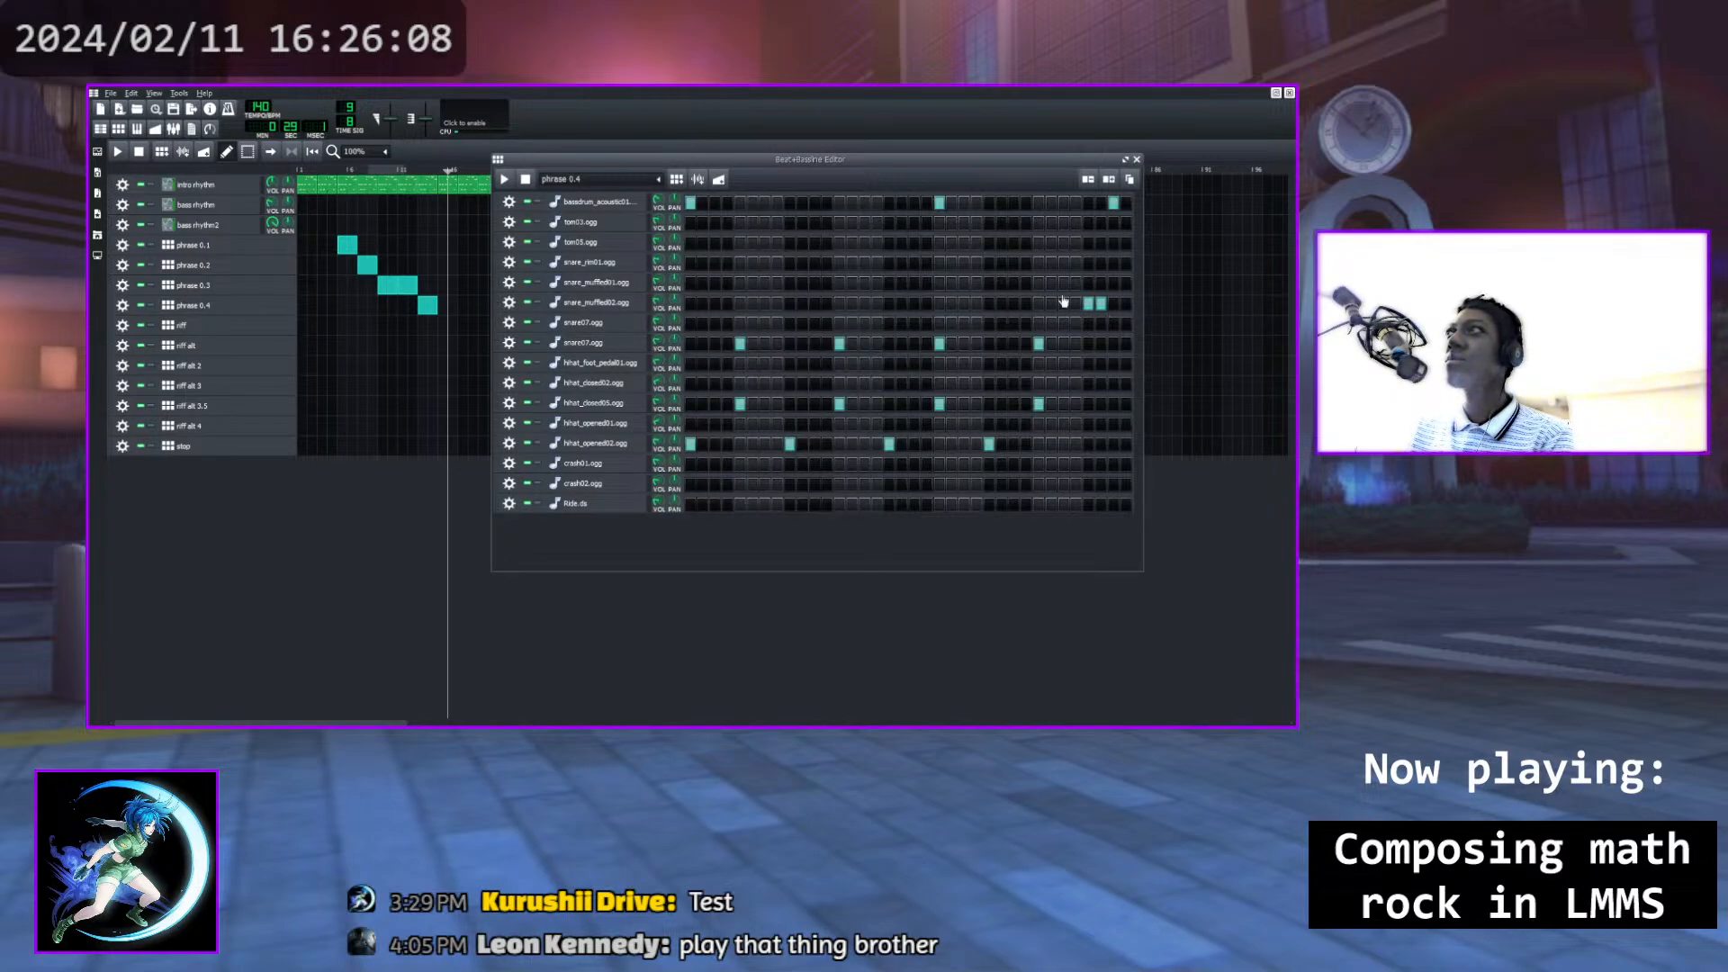
click(504, 179)
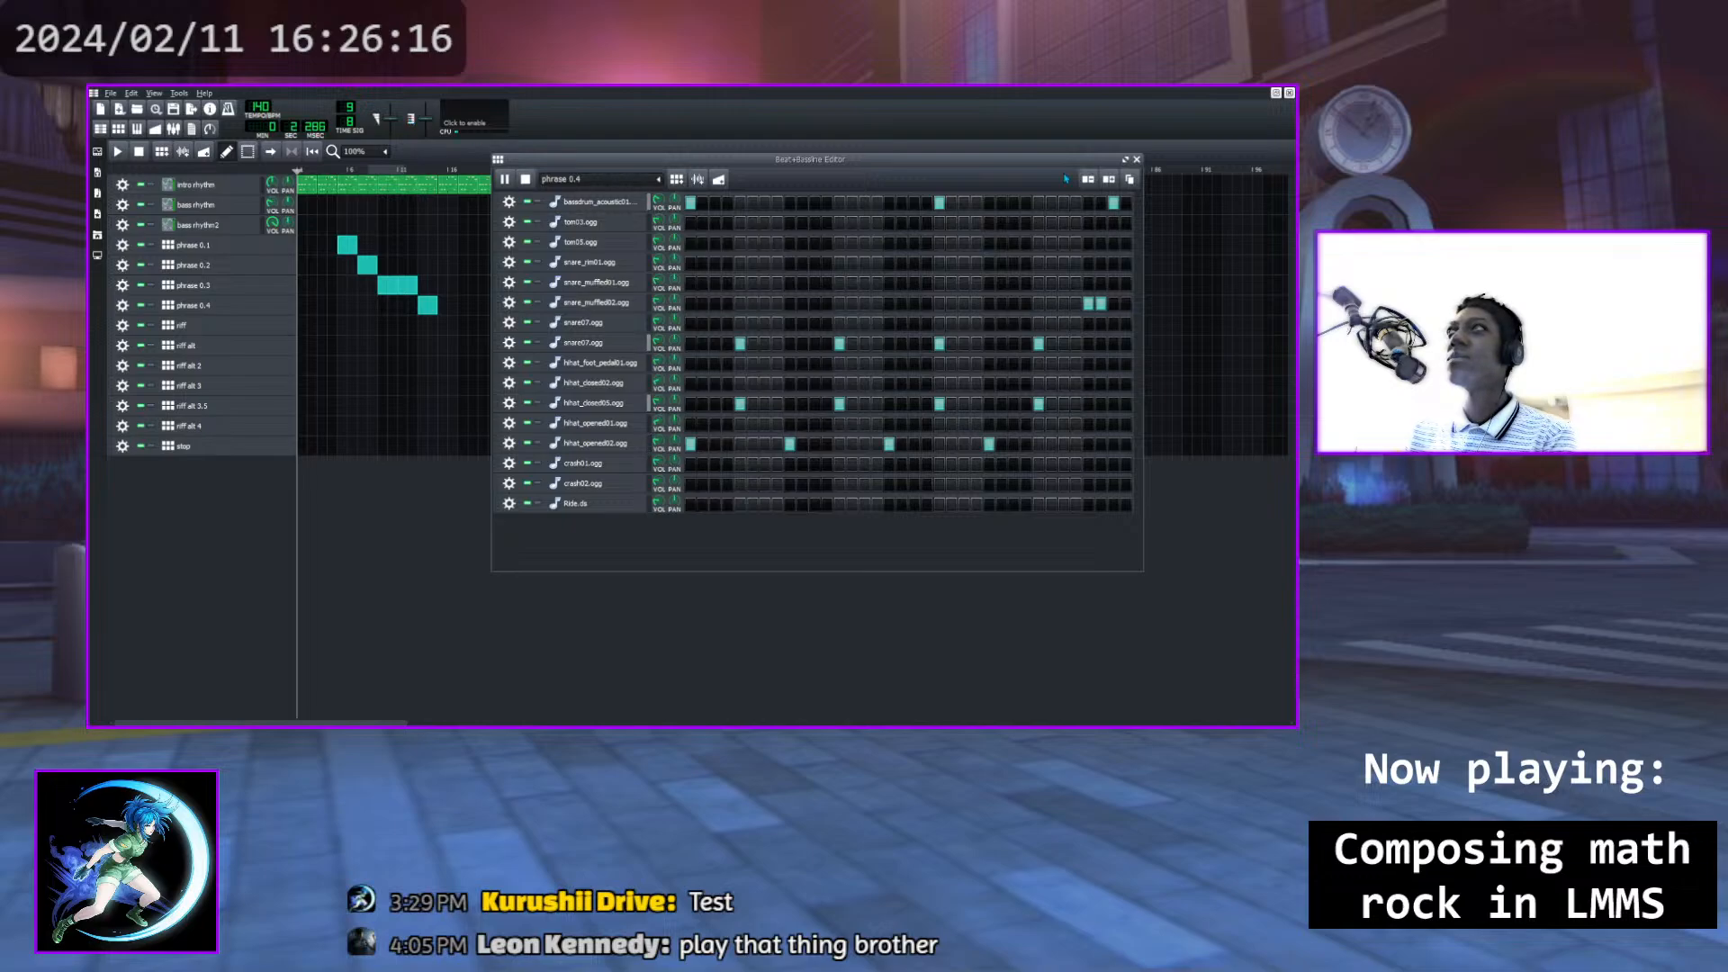
Close the pattern editor, play the song from about bar 12 through the phrase 0.4 clip, and stop playback
click(1136, 160)
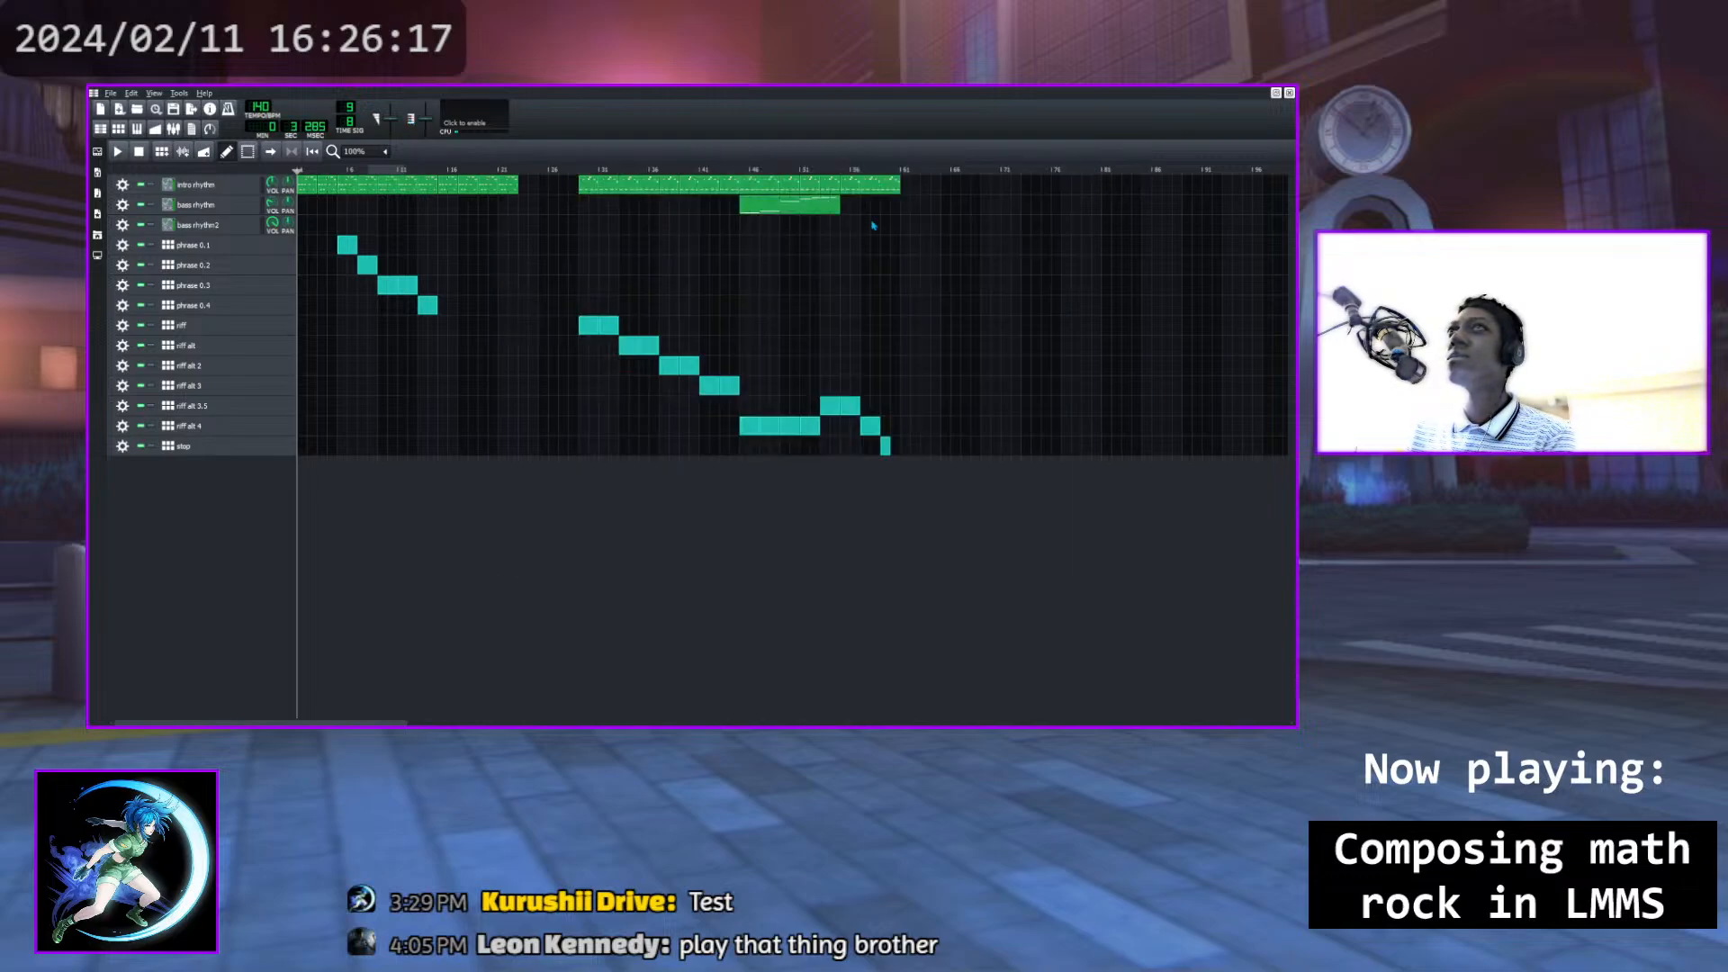
click(412, 170)
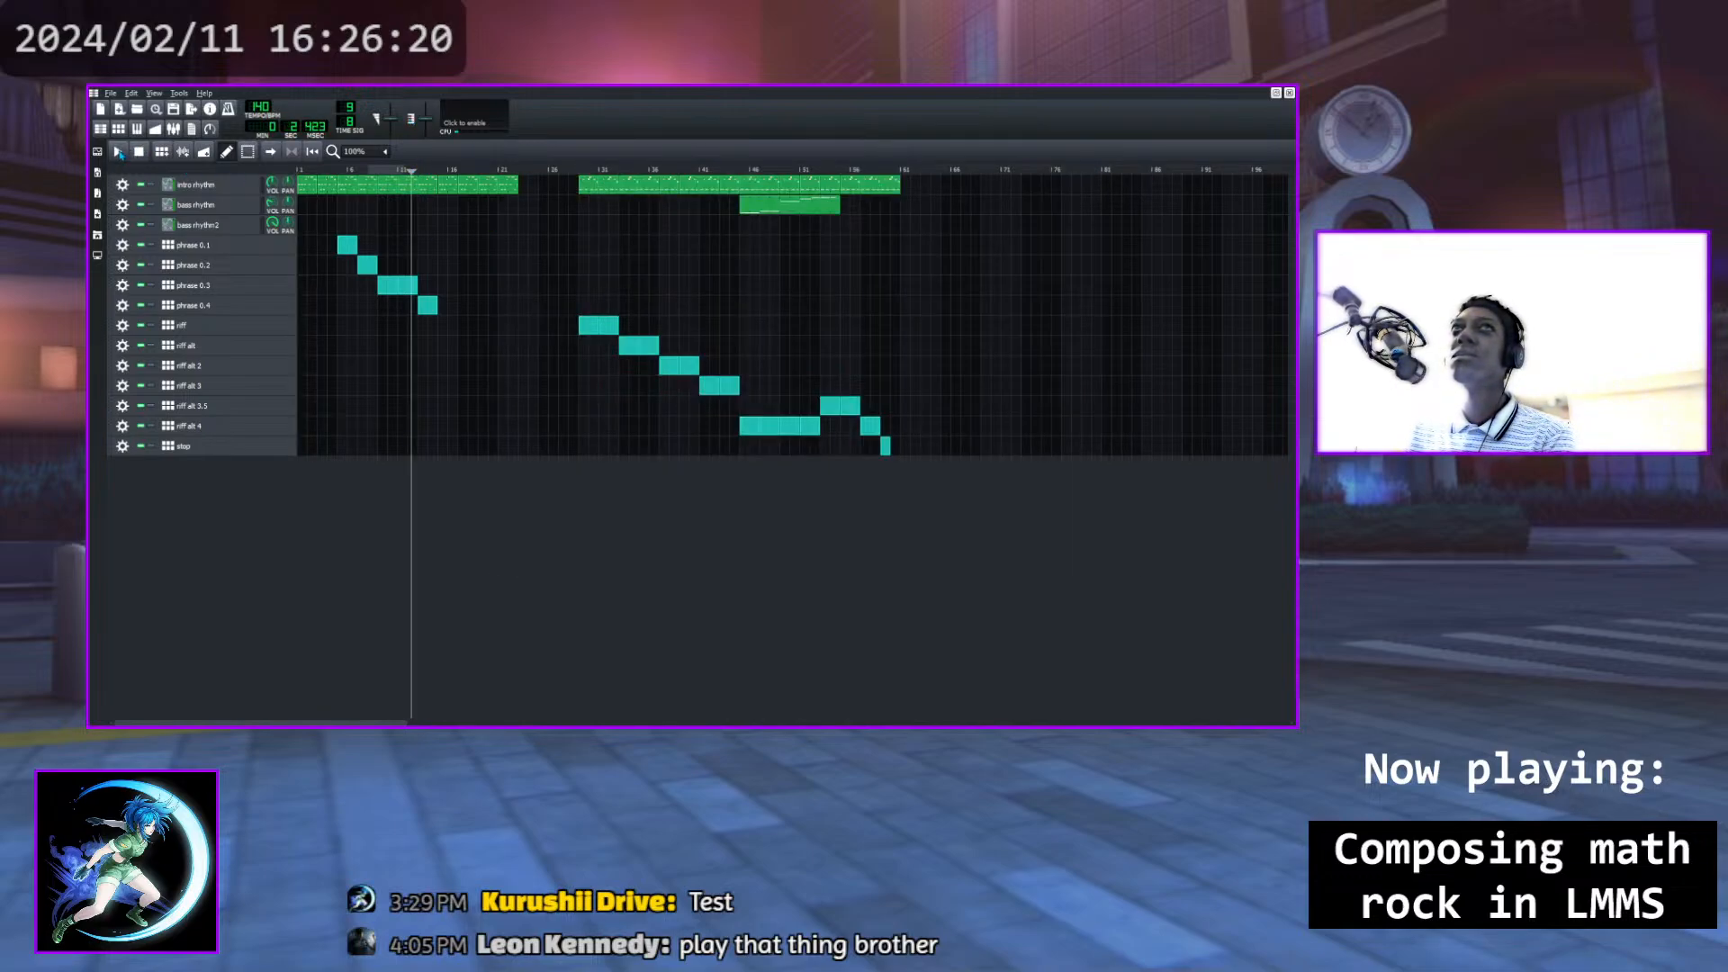
key(space)
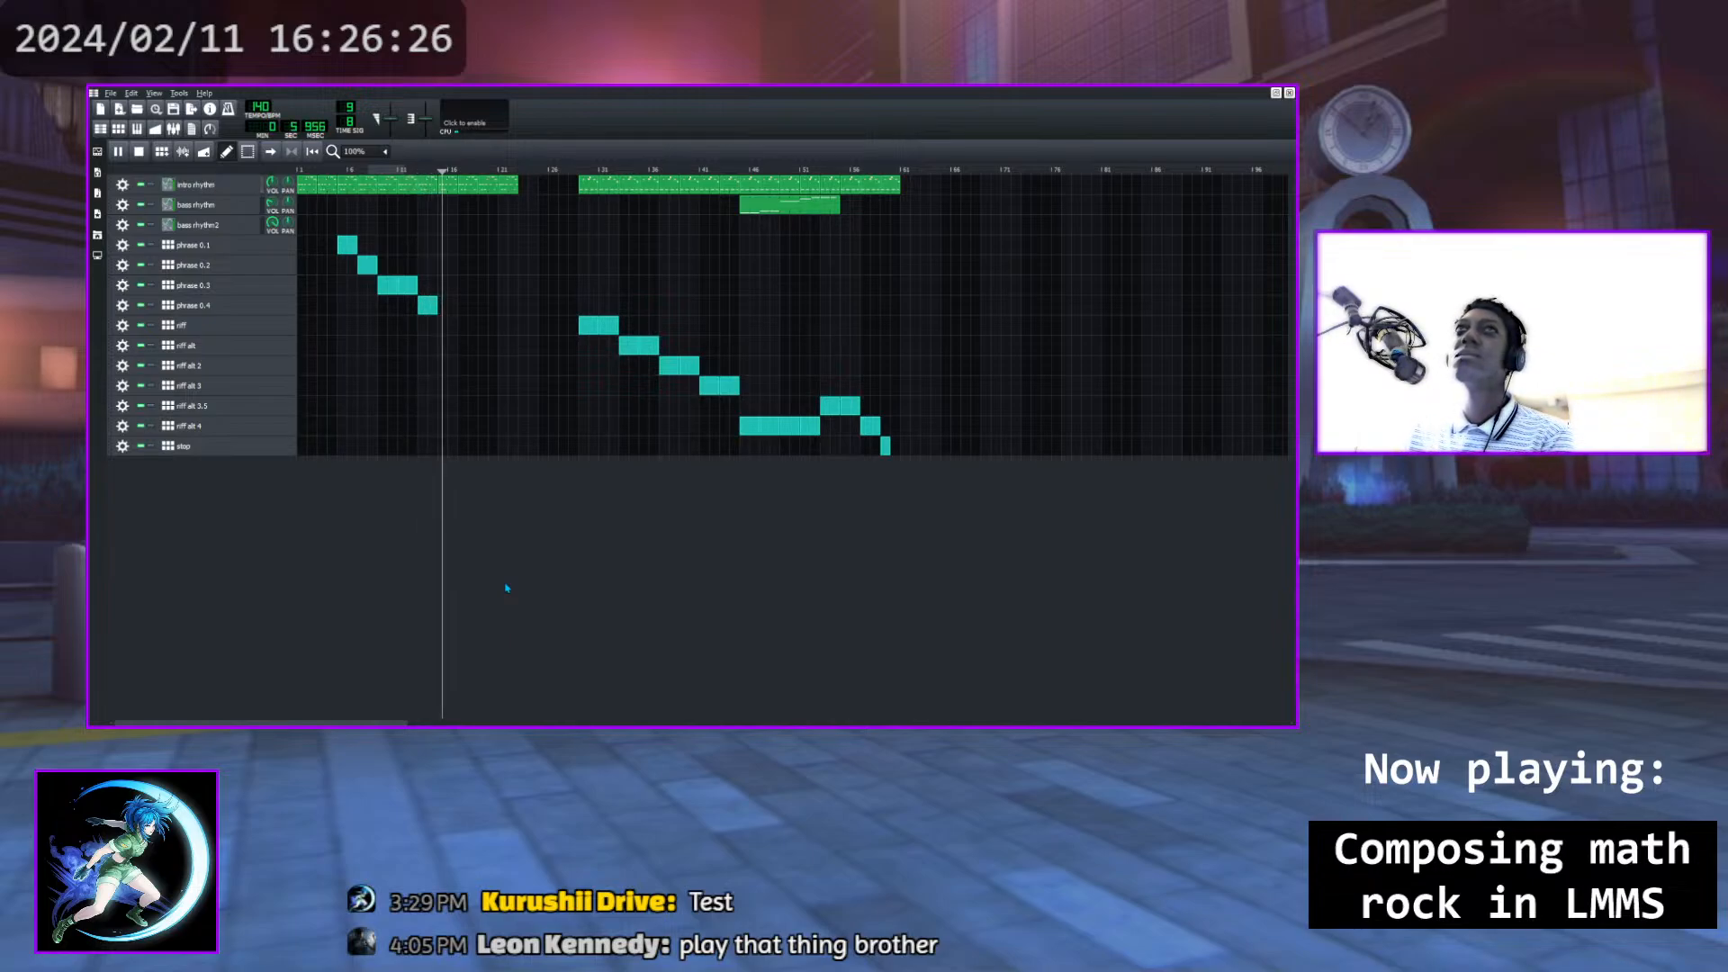
click(139, 152)
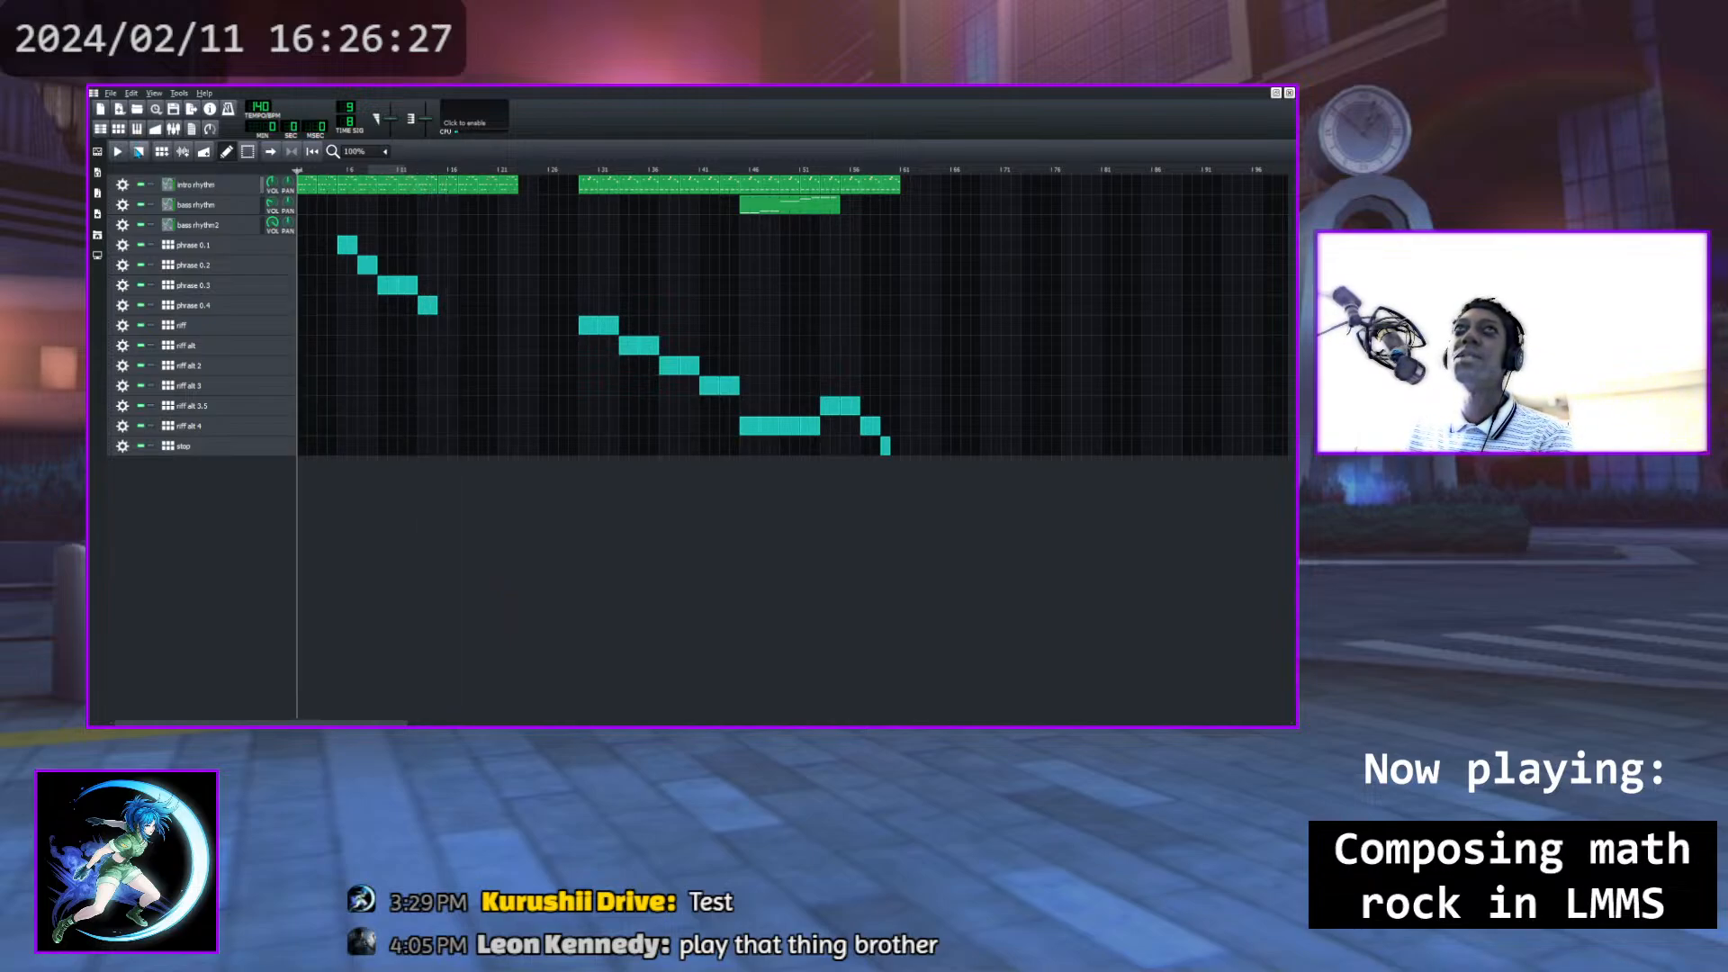
Add a second phrase 0.4 clip directly after the first one, and play the song from about bar 13 through both
click(447, 305)
click(417, 169)
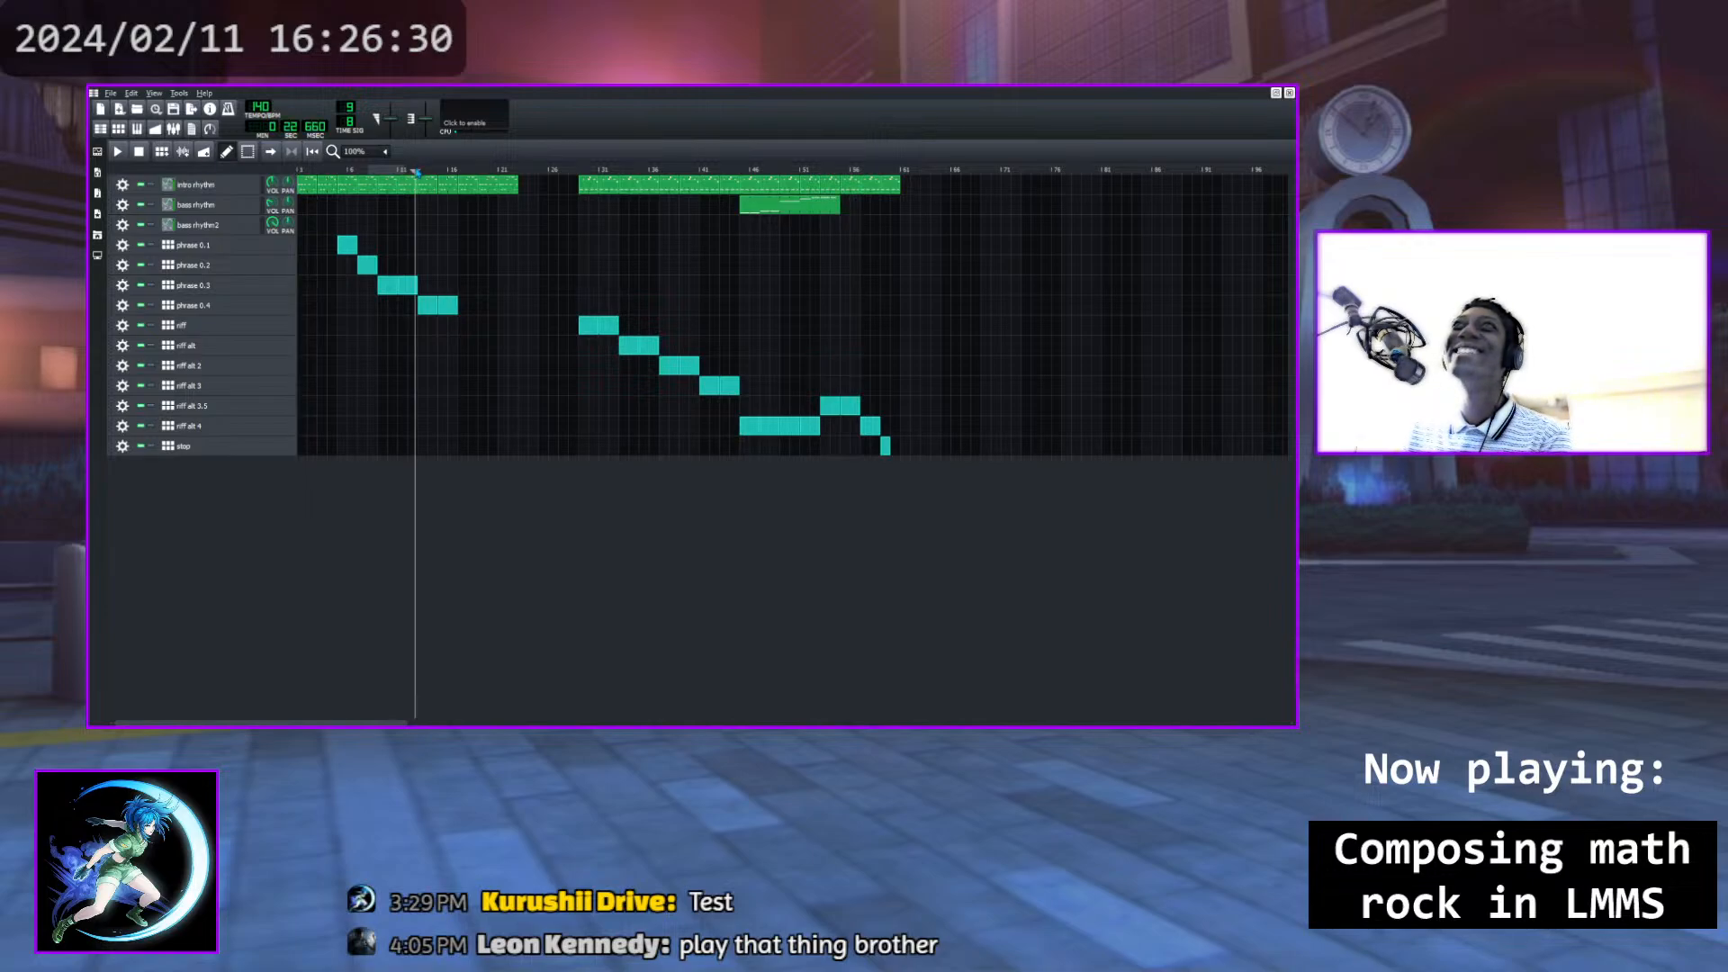
key(space)
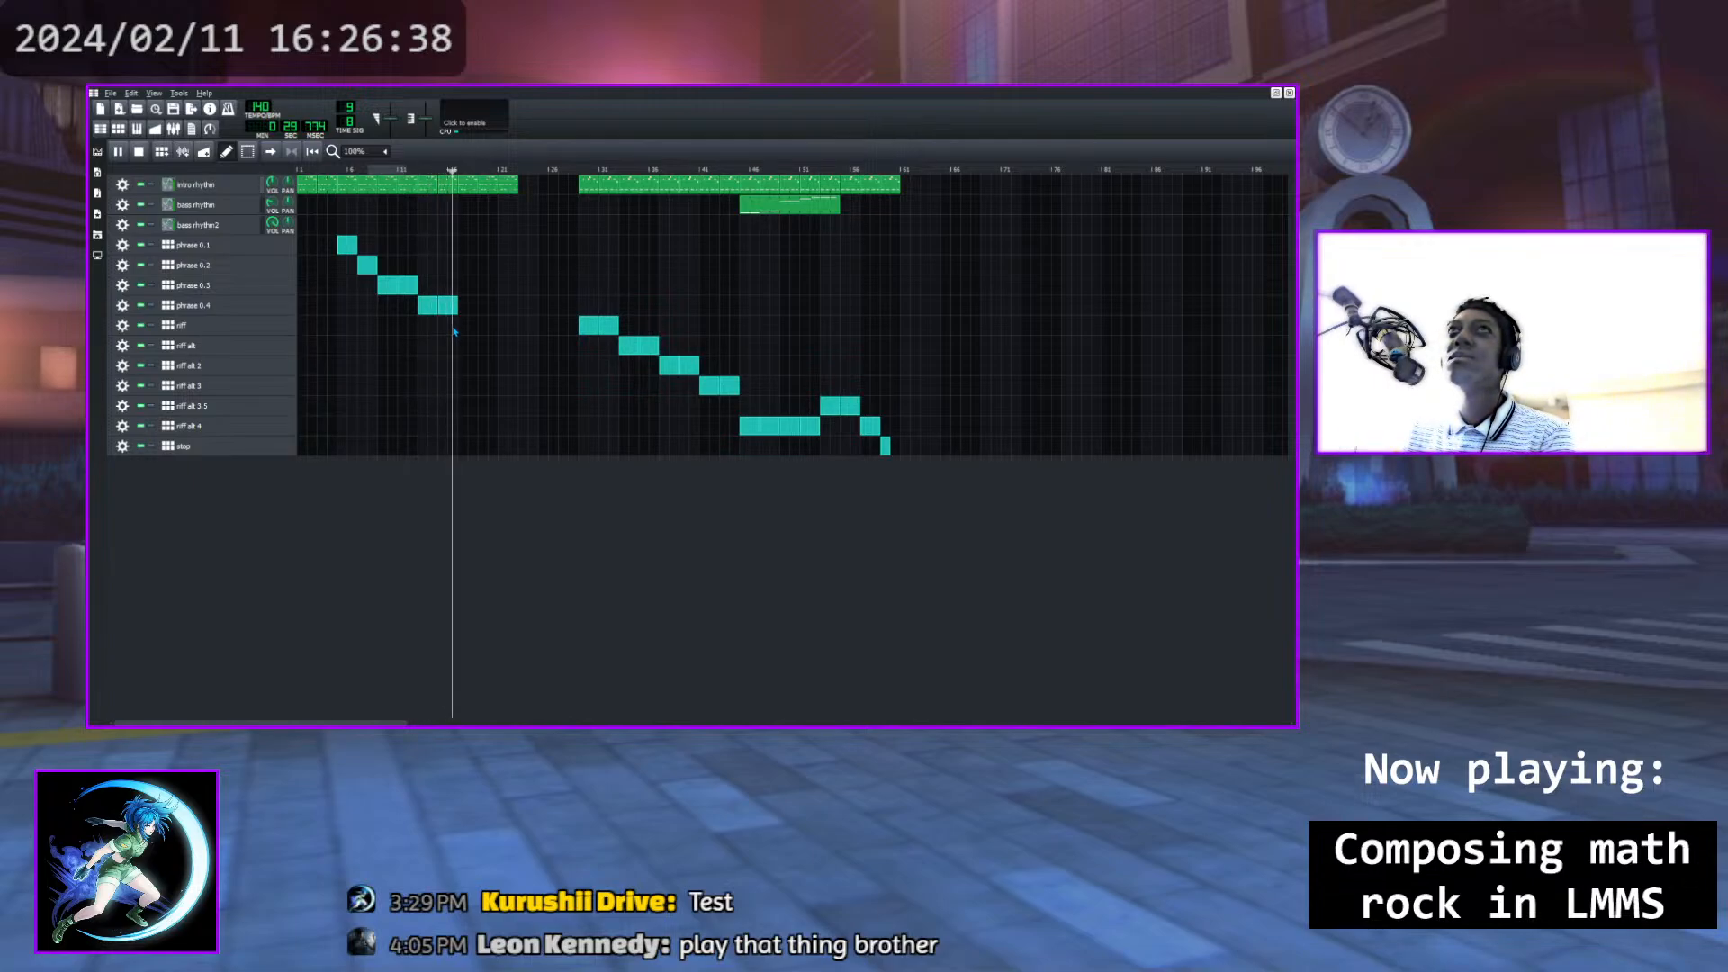
click(116, 151)
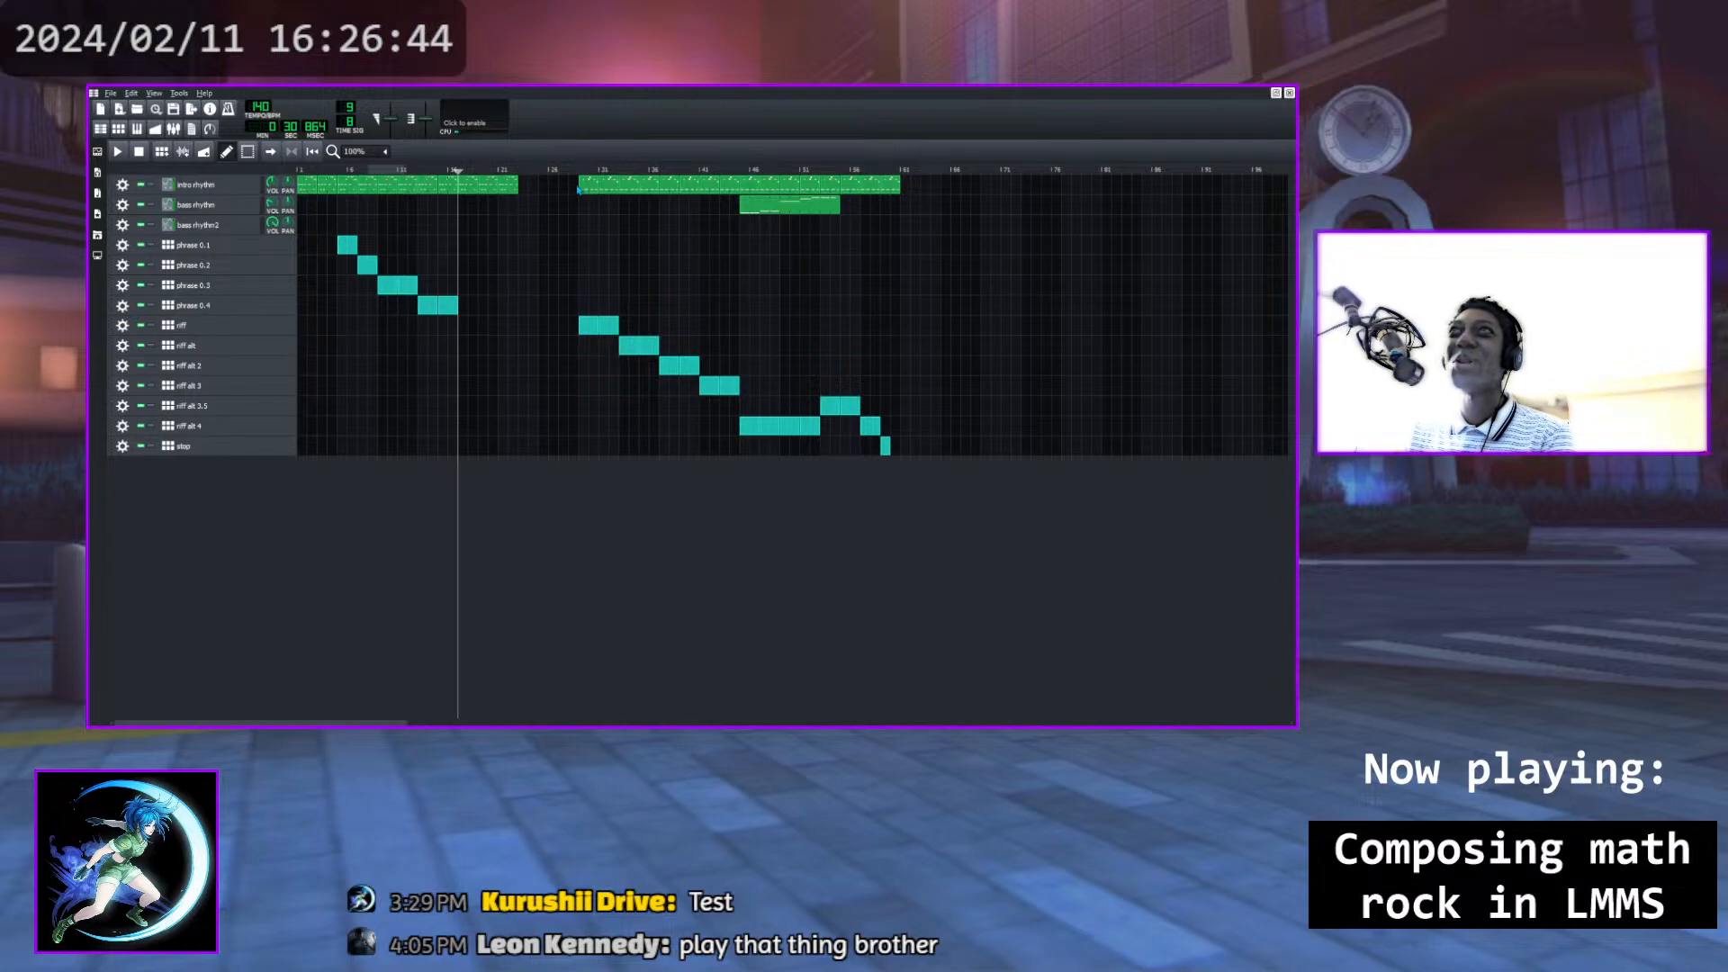
Clone the phrase 0.4 track and delete both clips from the cloned track
click(123, 305)
click(150, 325)
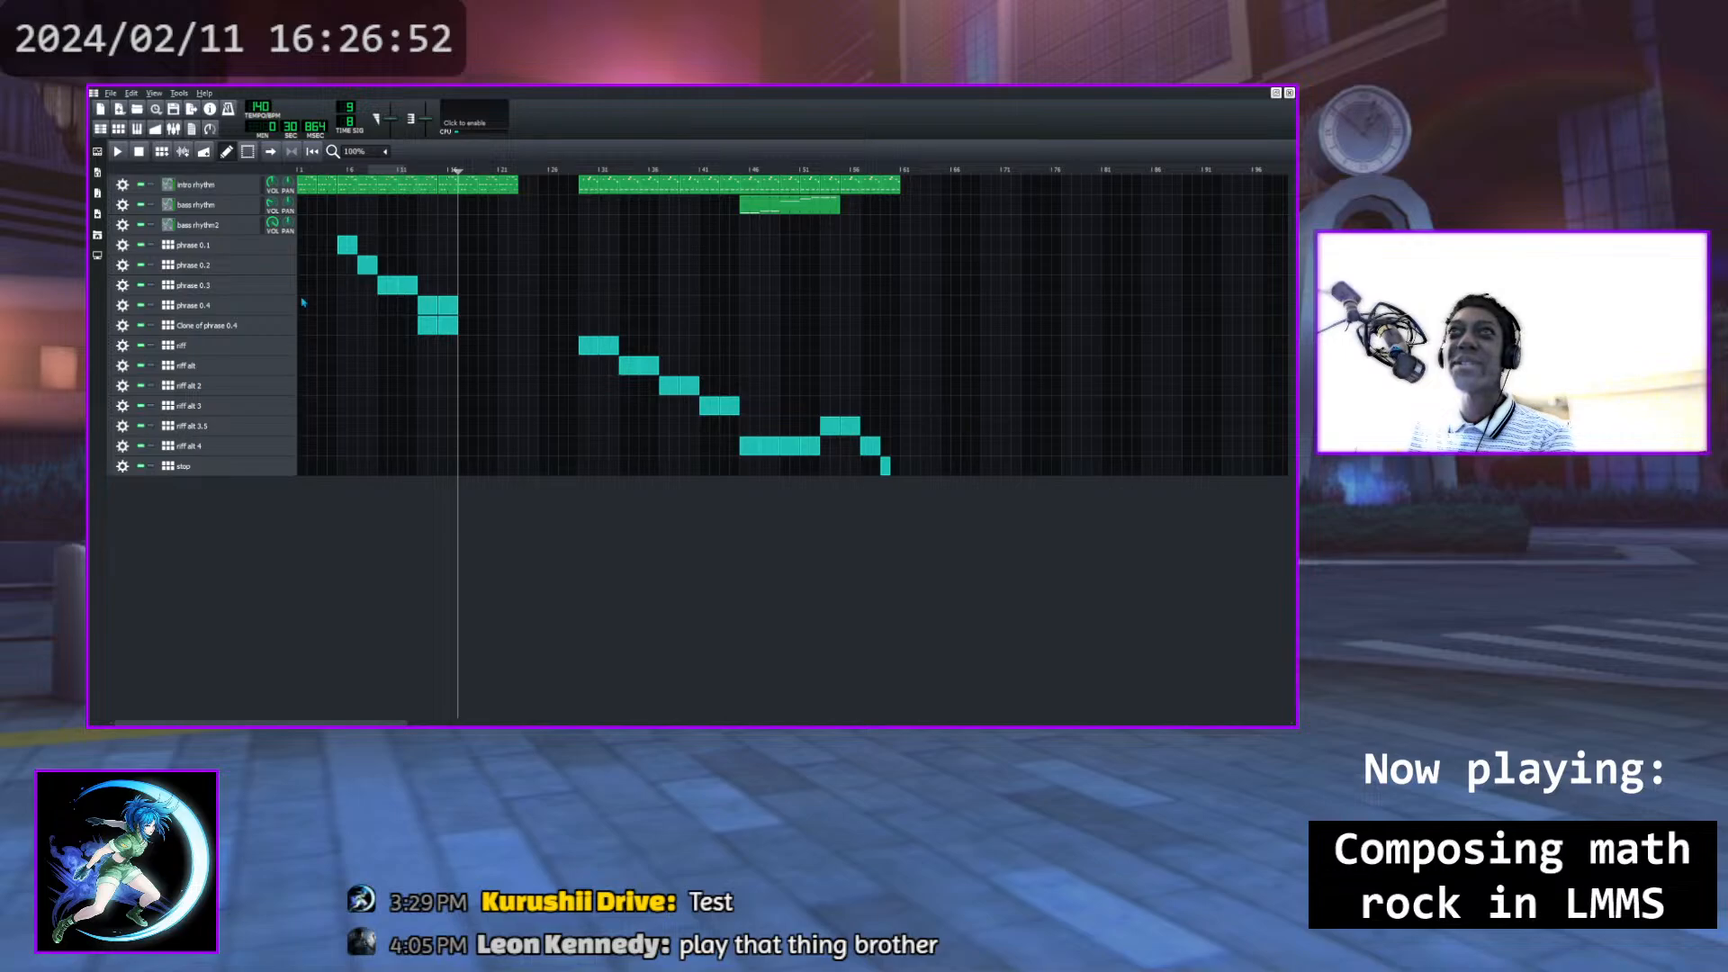
middle_click(426, 326)
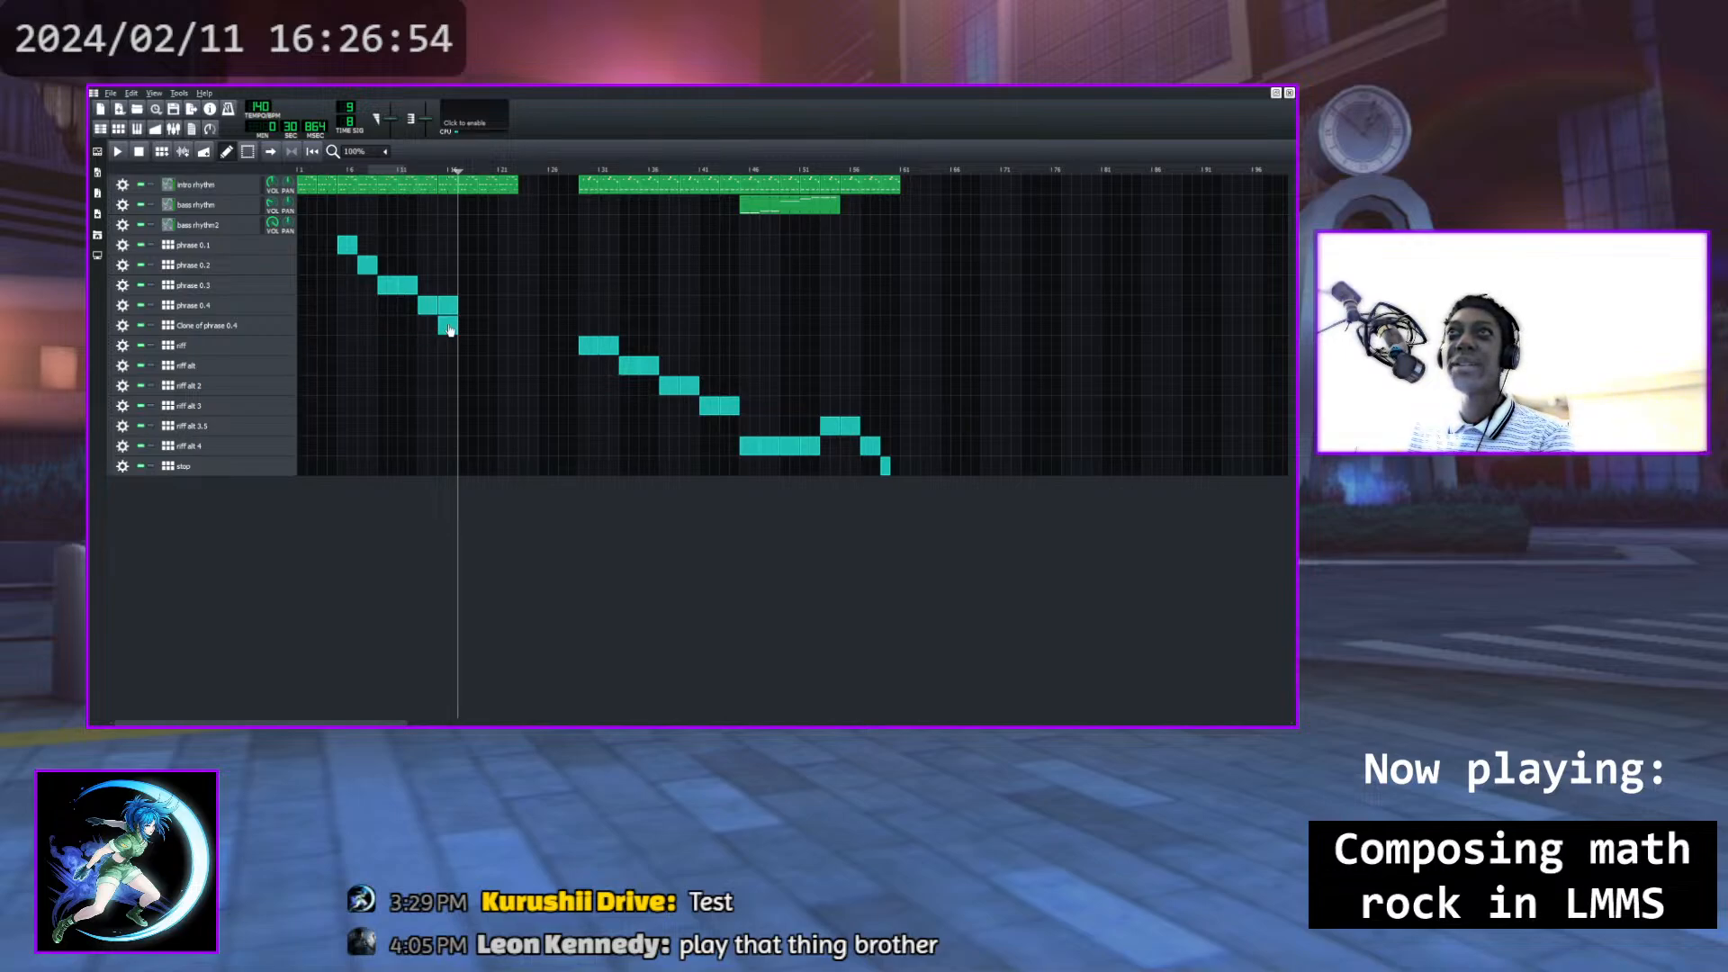
middle_click(447, 326)
Rename the cloned track as phrase 0.5
double_click(189, 326)
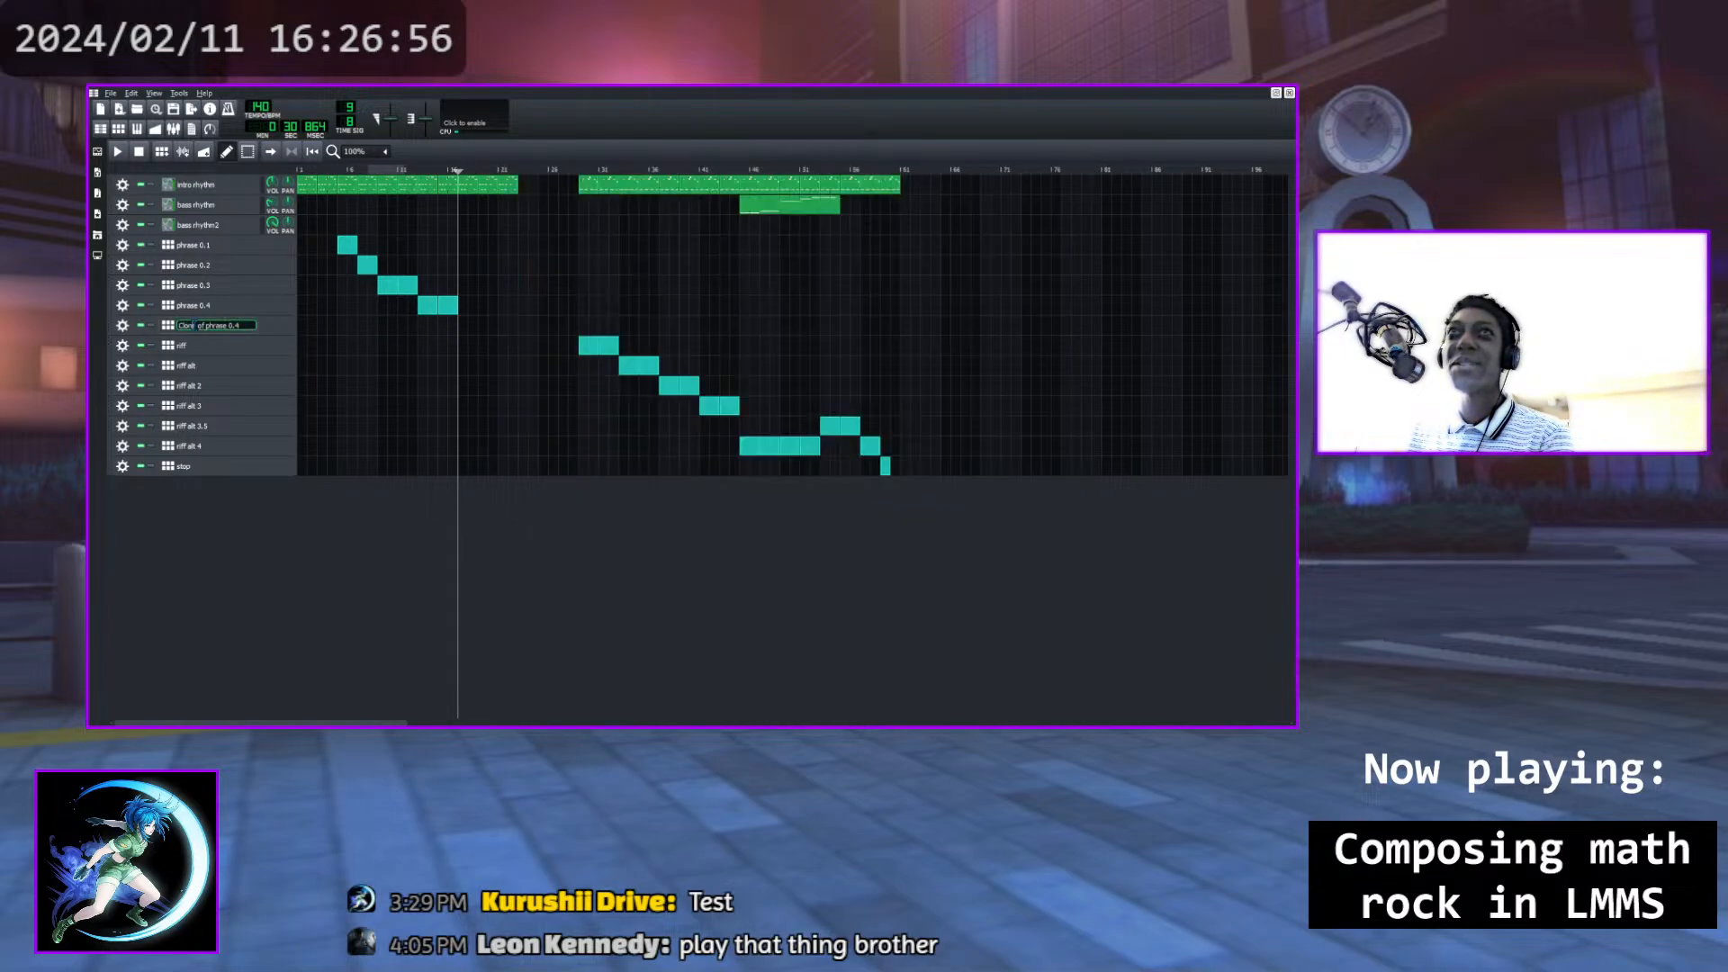
click(207, 325)
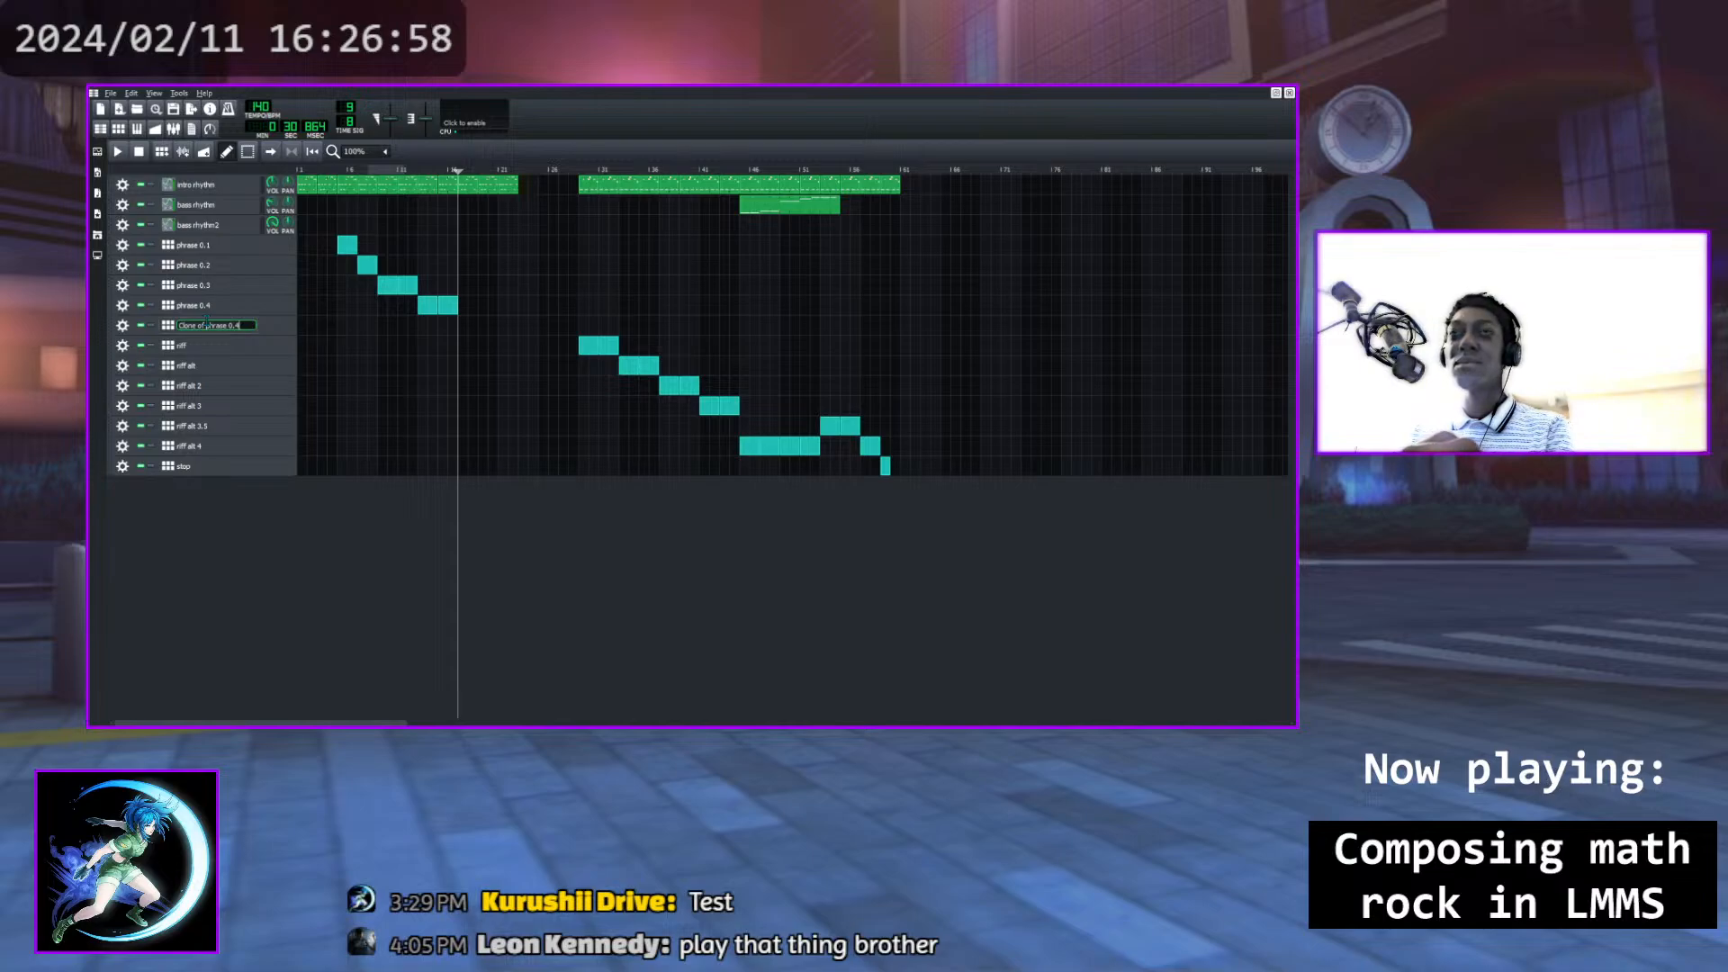
key(BackSpace)
key(BackSpace)
key(BackSpace)
key(BackSpace)
key(BackSpace)
key(BackSpace)
key(BackSpace)
key(BackSpace)
key(BackSpace)
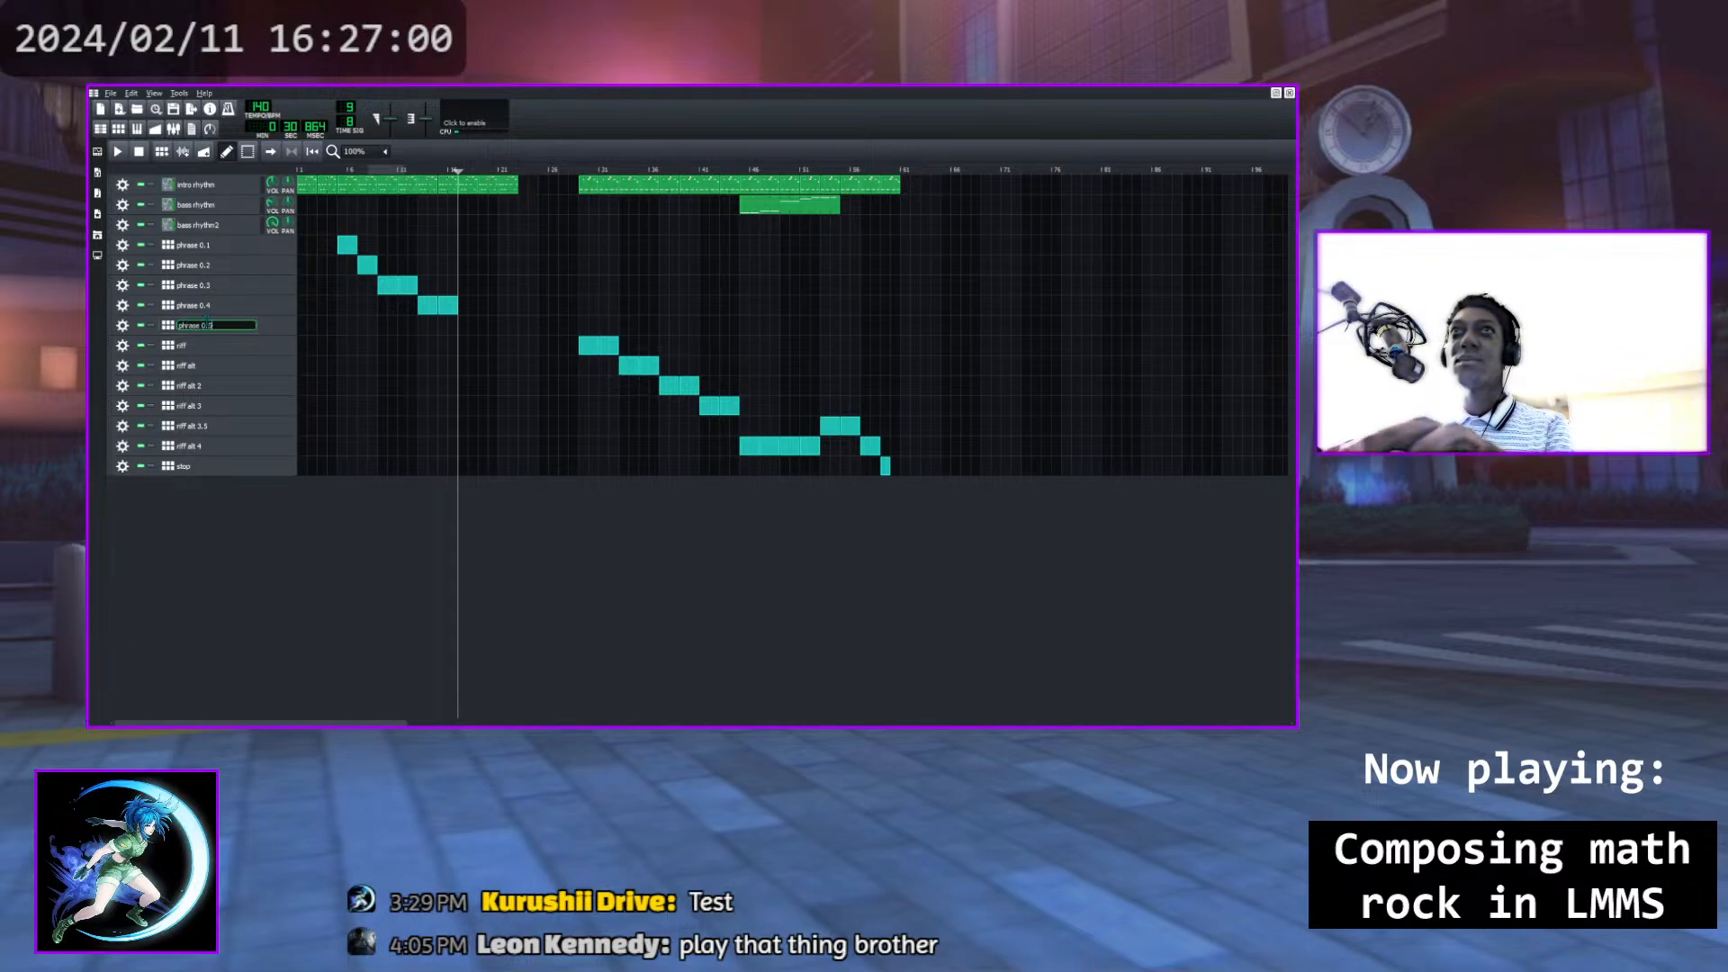
key(Return)
Play the song from the start of the phrase 0.4 clips until just past their end, and stop playback
click(417, 171)
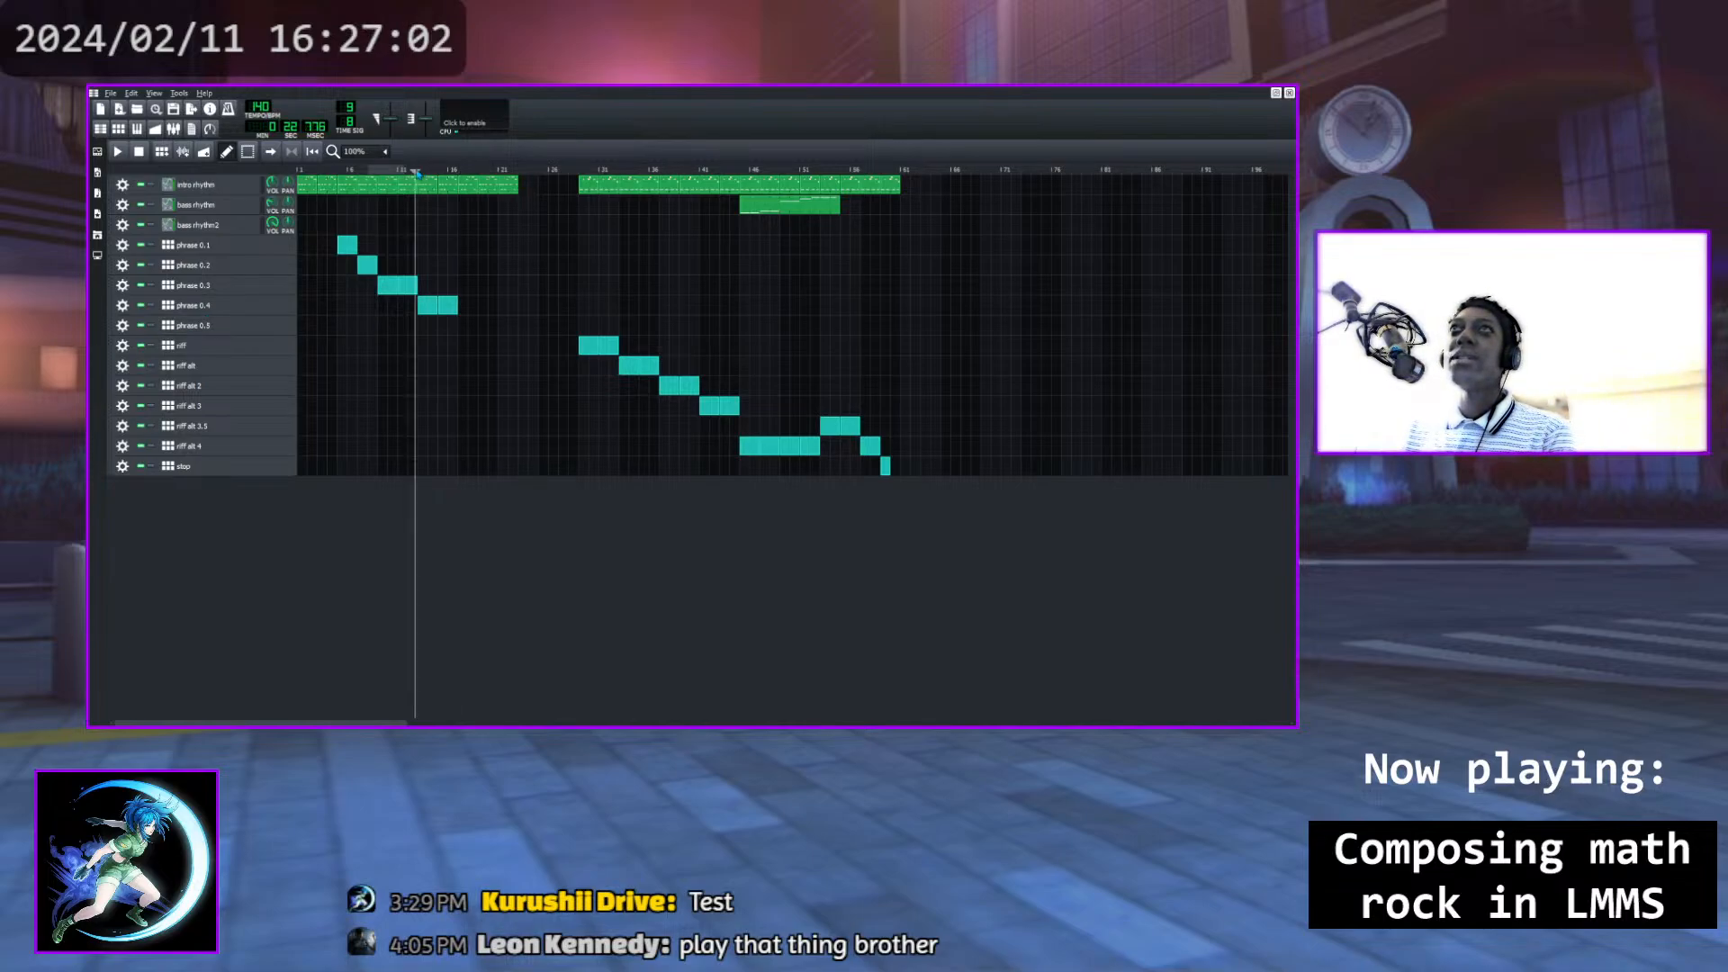
click(119, 151)
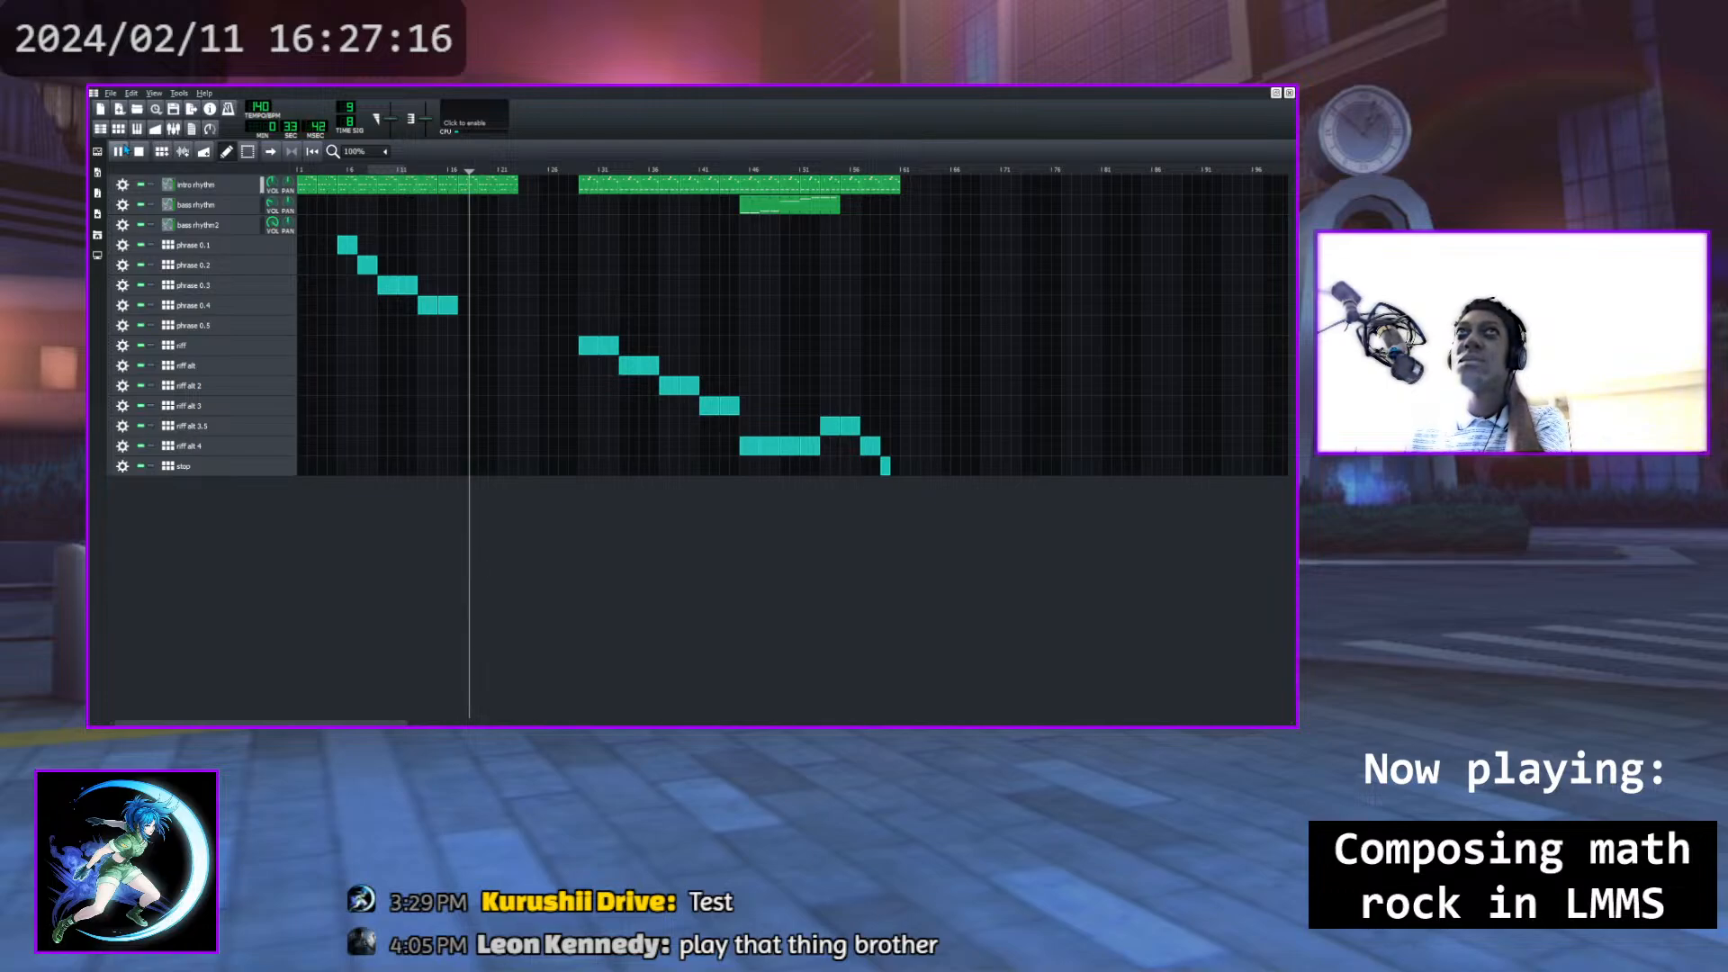
key(space)
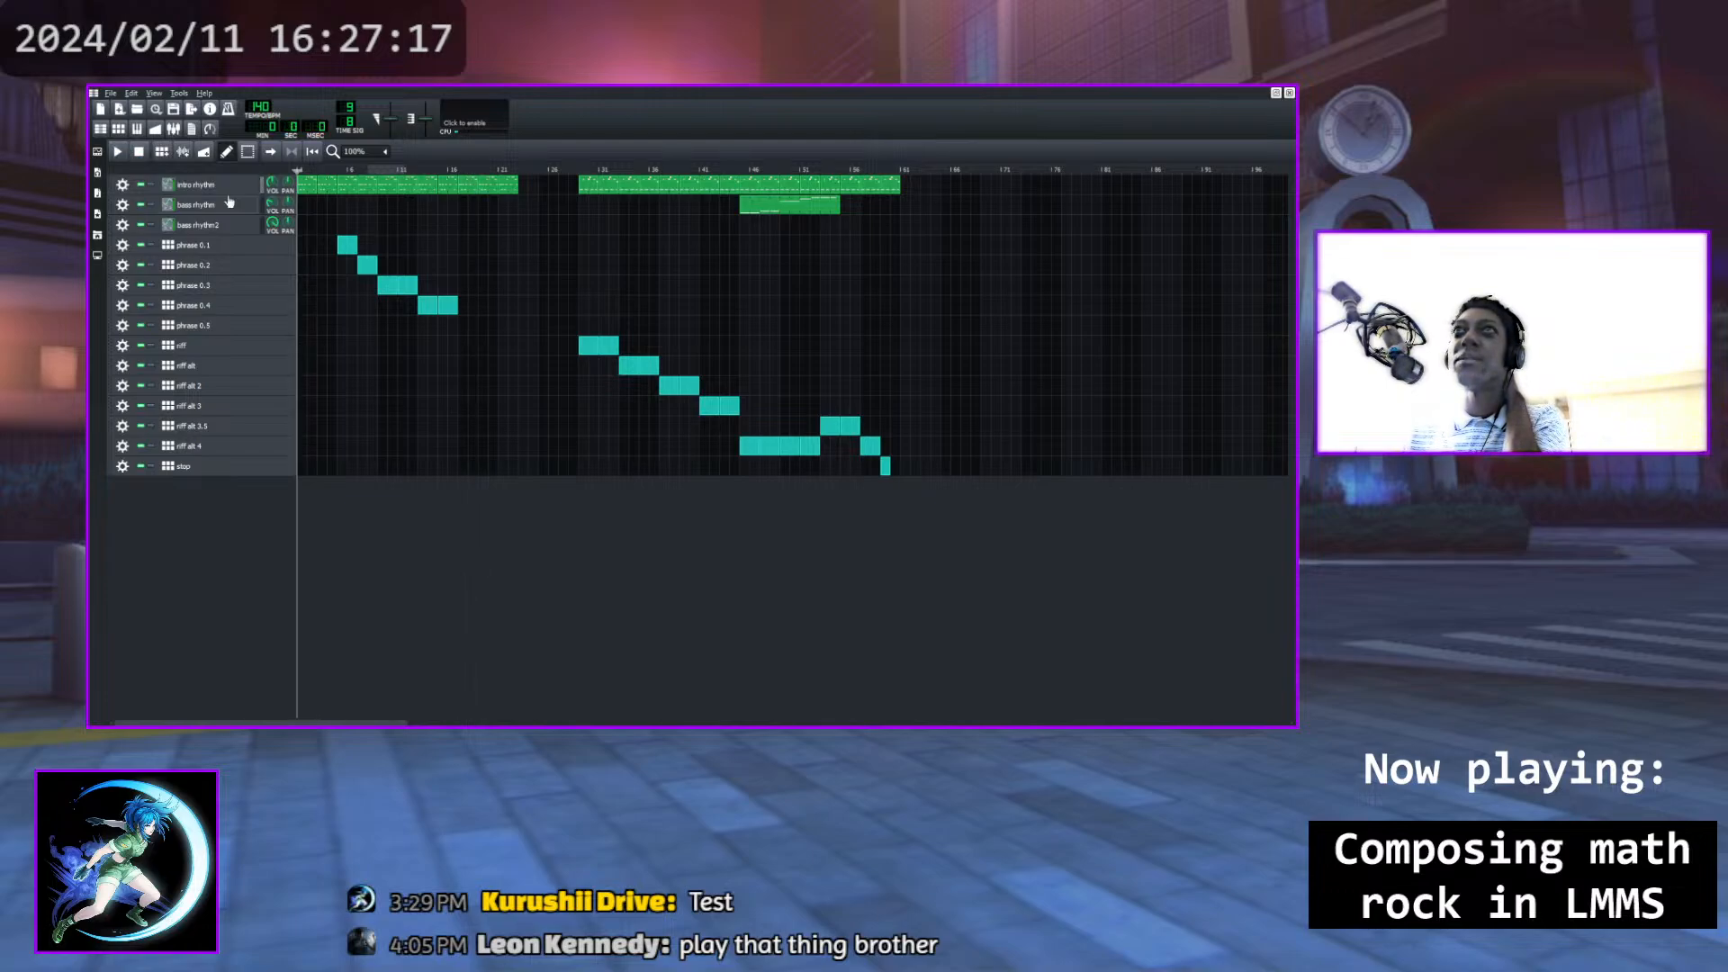
Open the phrase 0.5 pattern and add bassdrum hits on steps 7 and 8, trying step 9 as well while the pattern loops
double_click(182, 327)
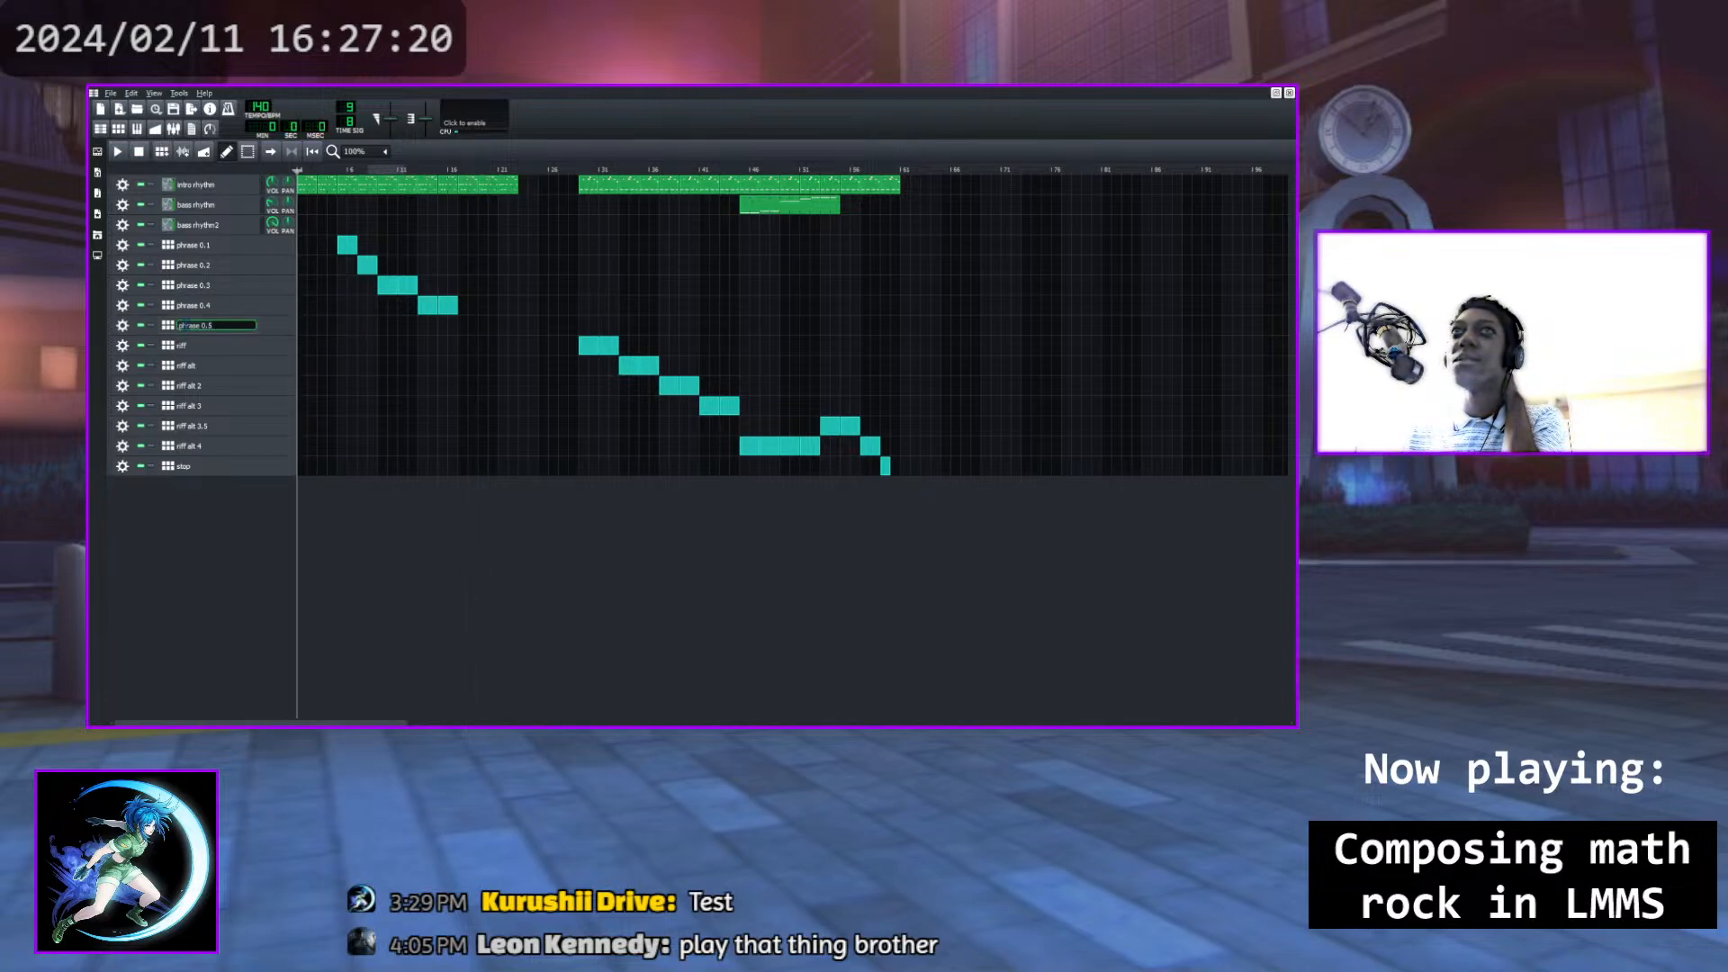
click(119, 129)
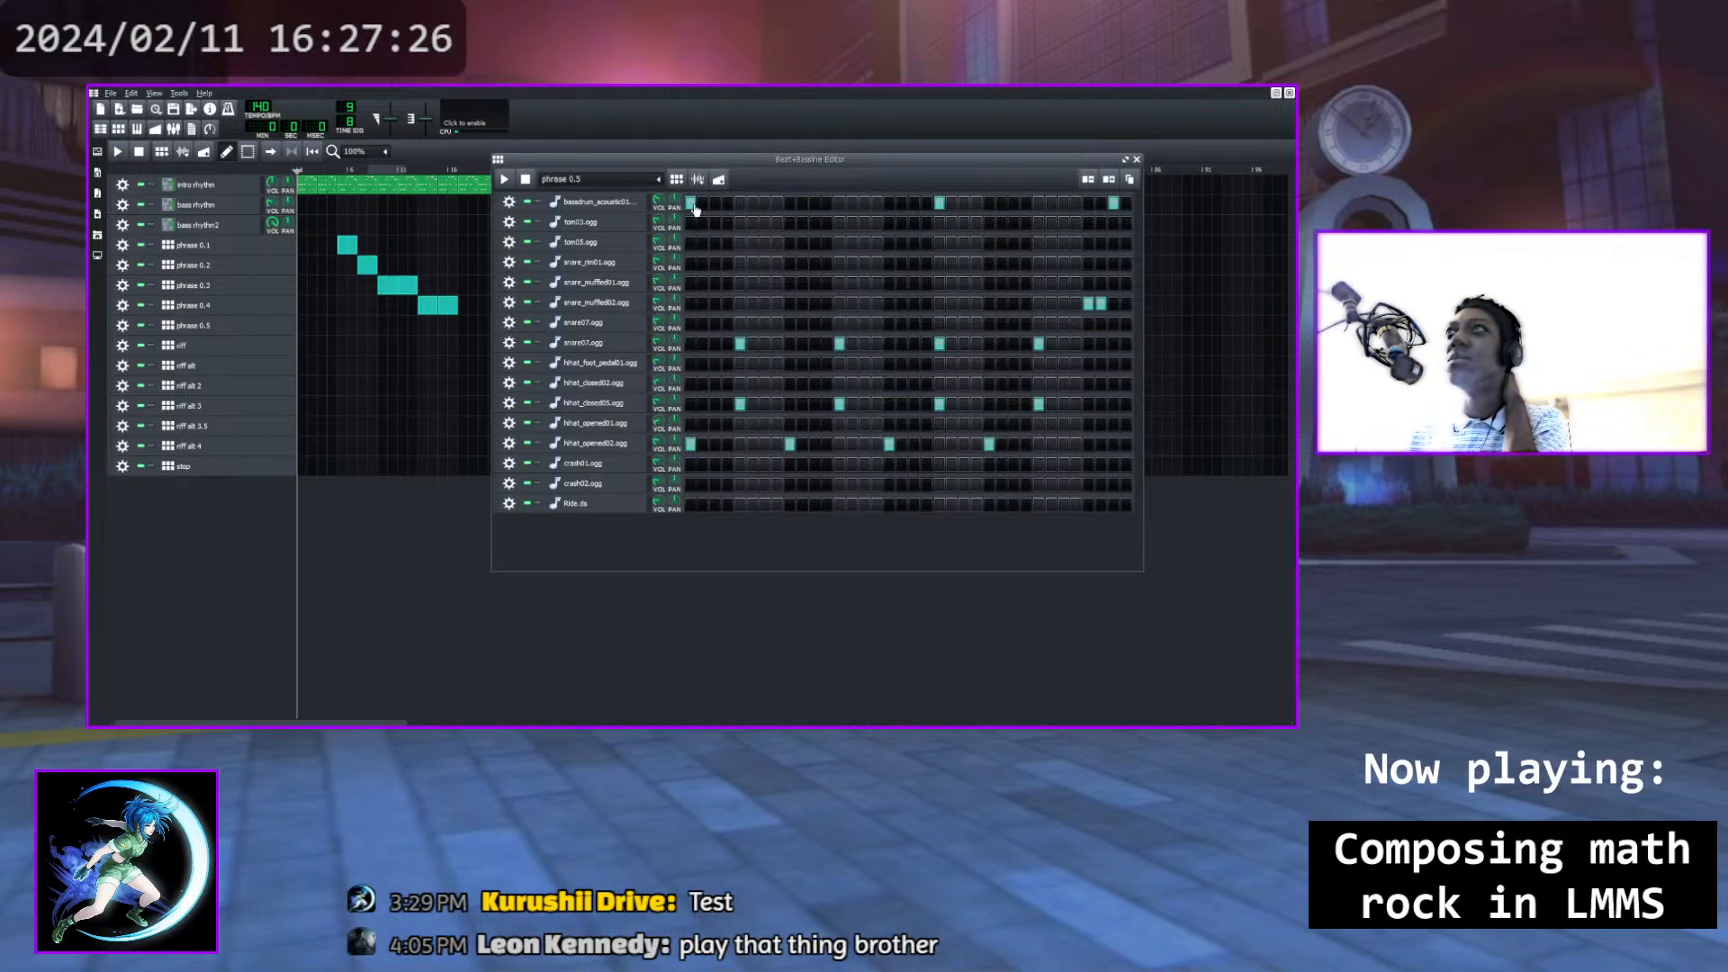
click(765, 203)
click(789, 205)
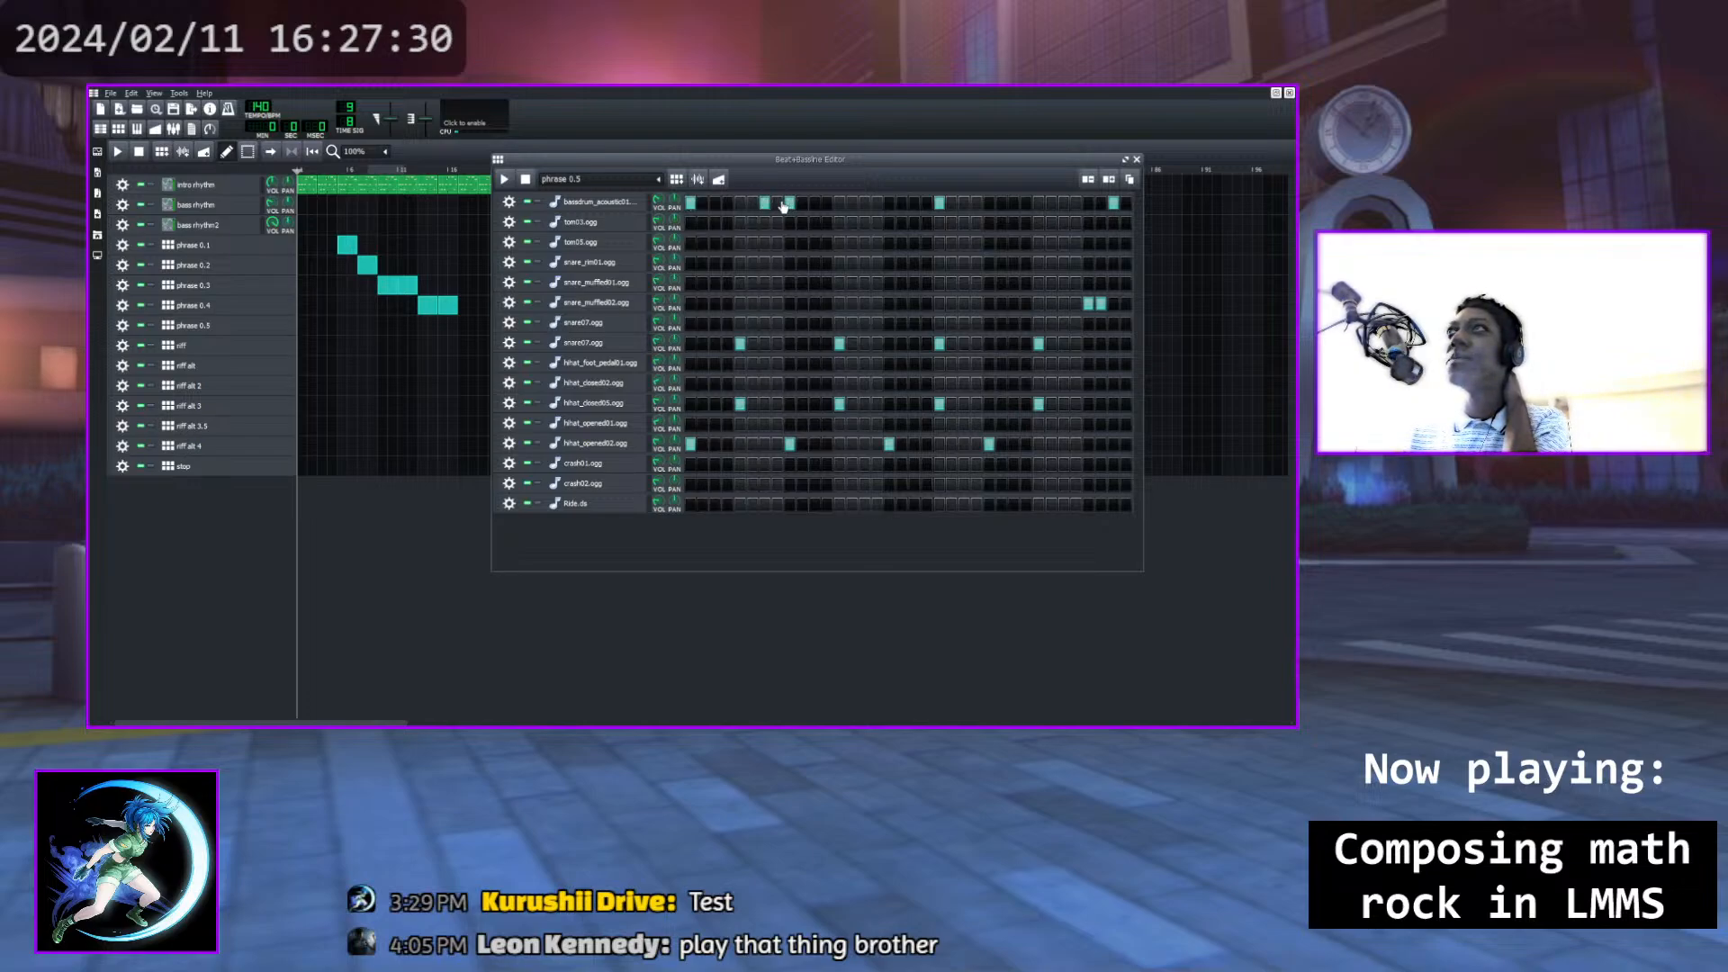
click(506, 180)
click(764, 202)
click(776, 201)
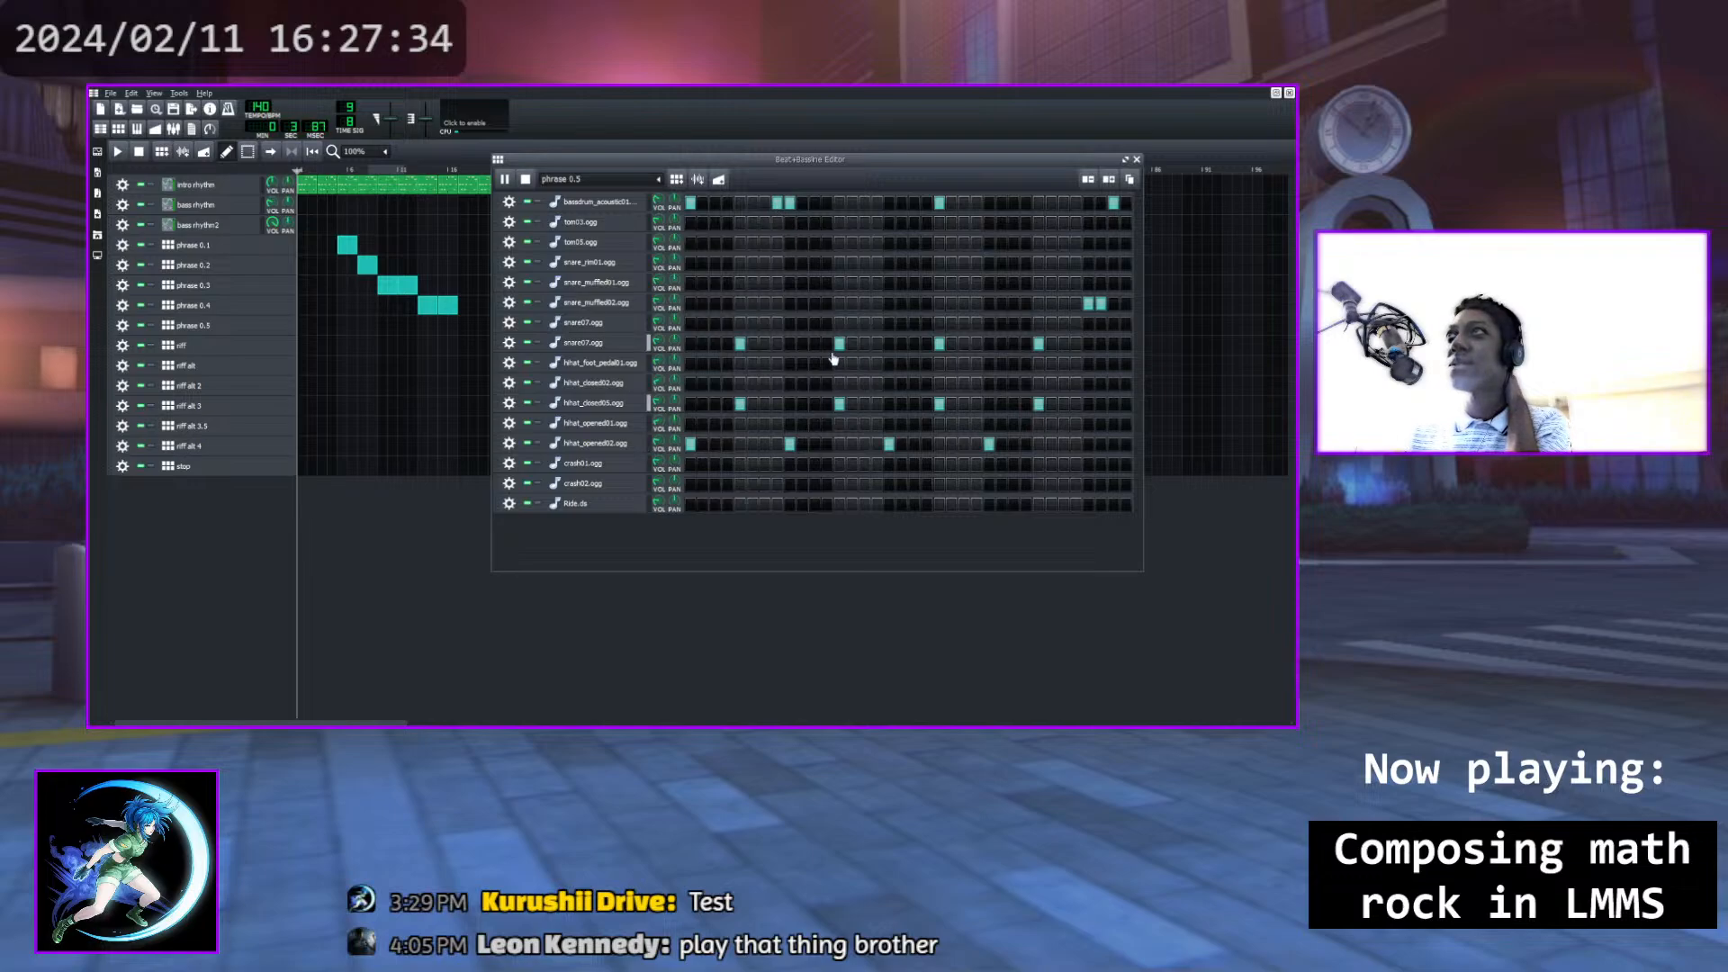
click(764, 202)
click(789, 201)
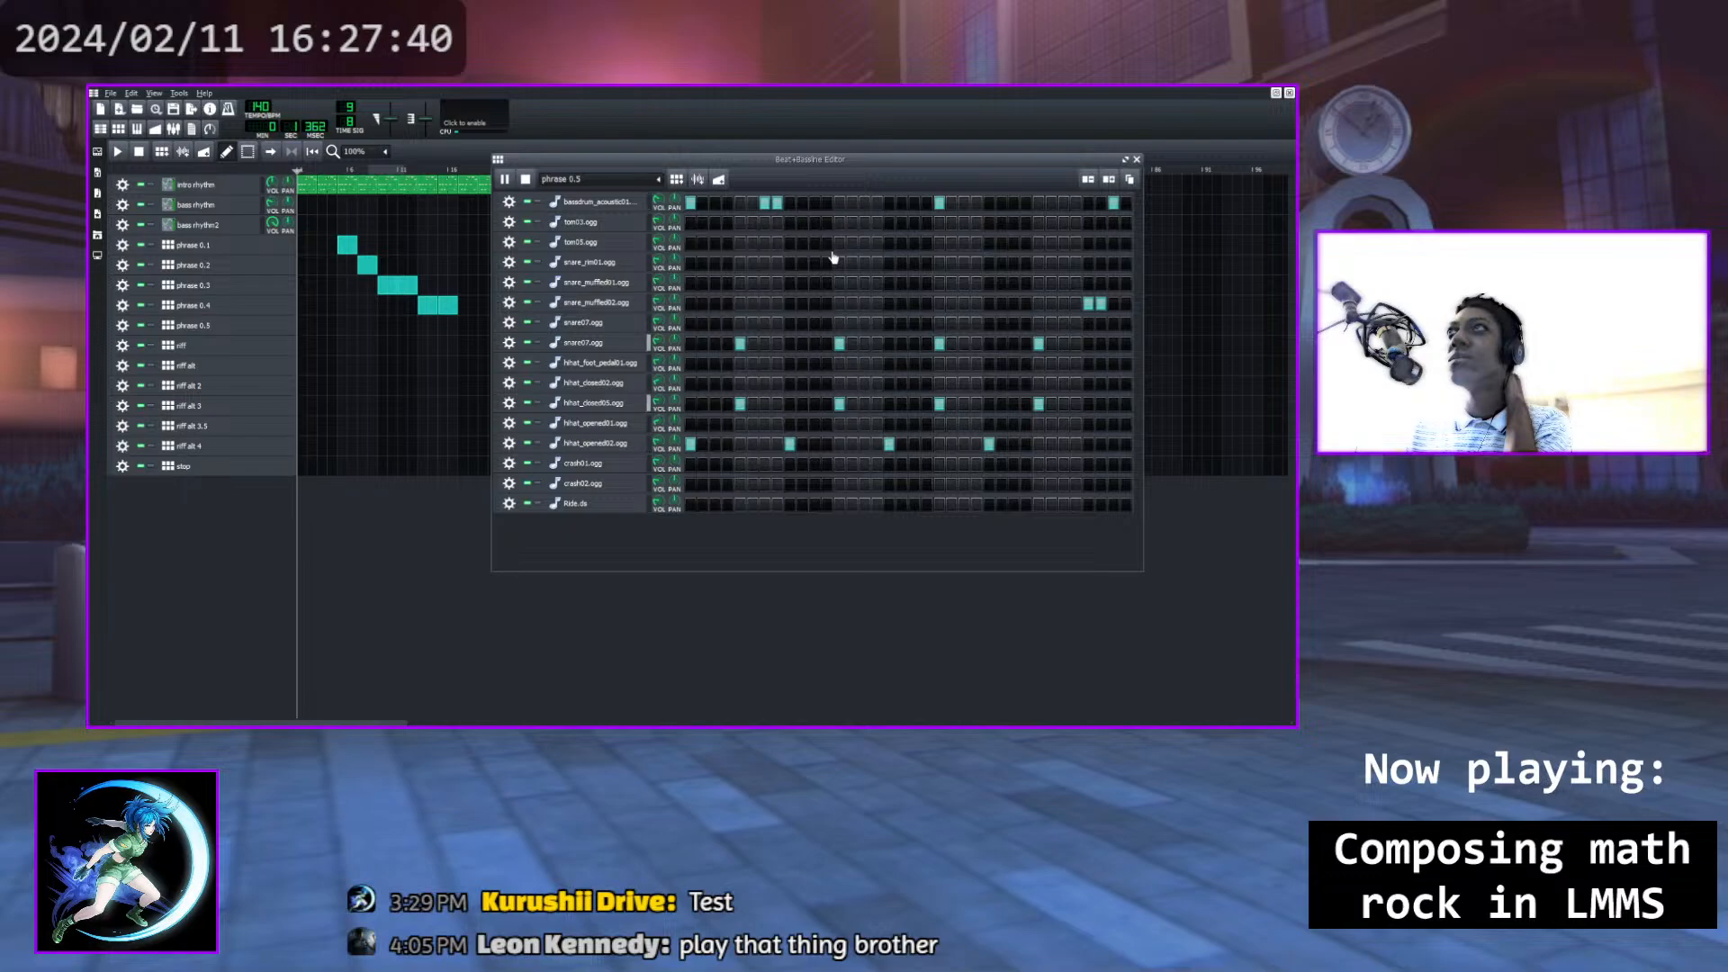
key(space)
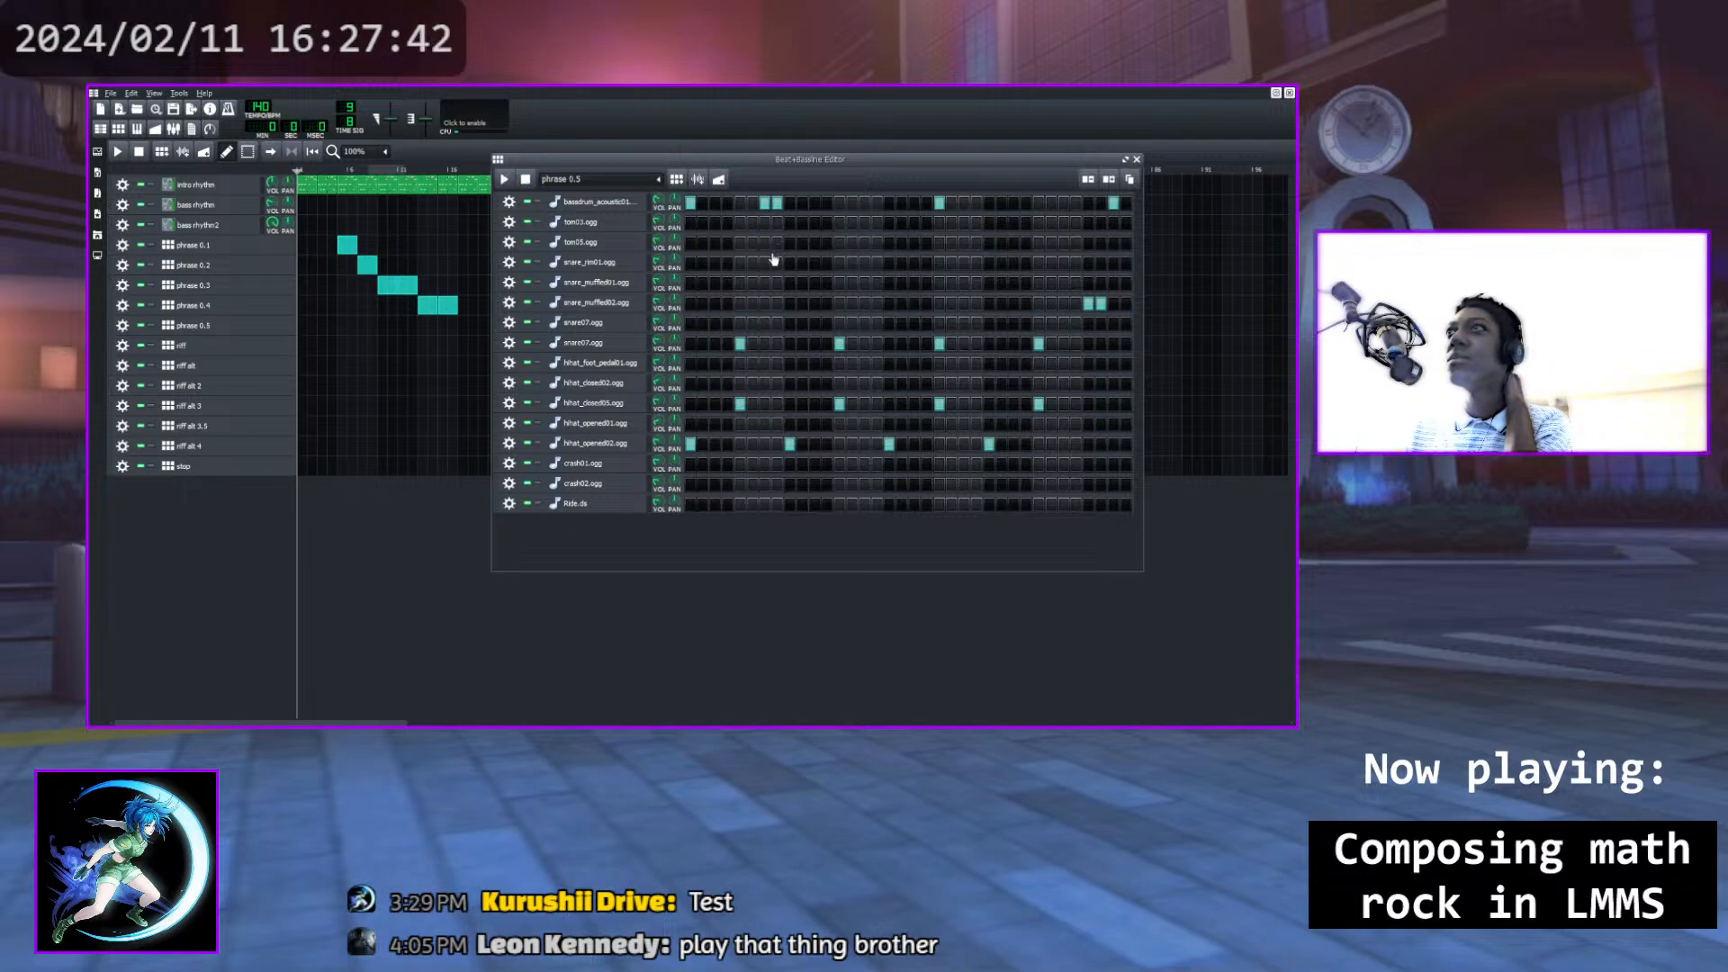
Add bassdrum hits on steps 15 and 16 of phrase 0.5, loop the pattern, and remove the bassdrum hit from step 21
click(864, 205)
click(878, 204)
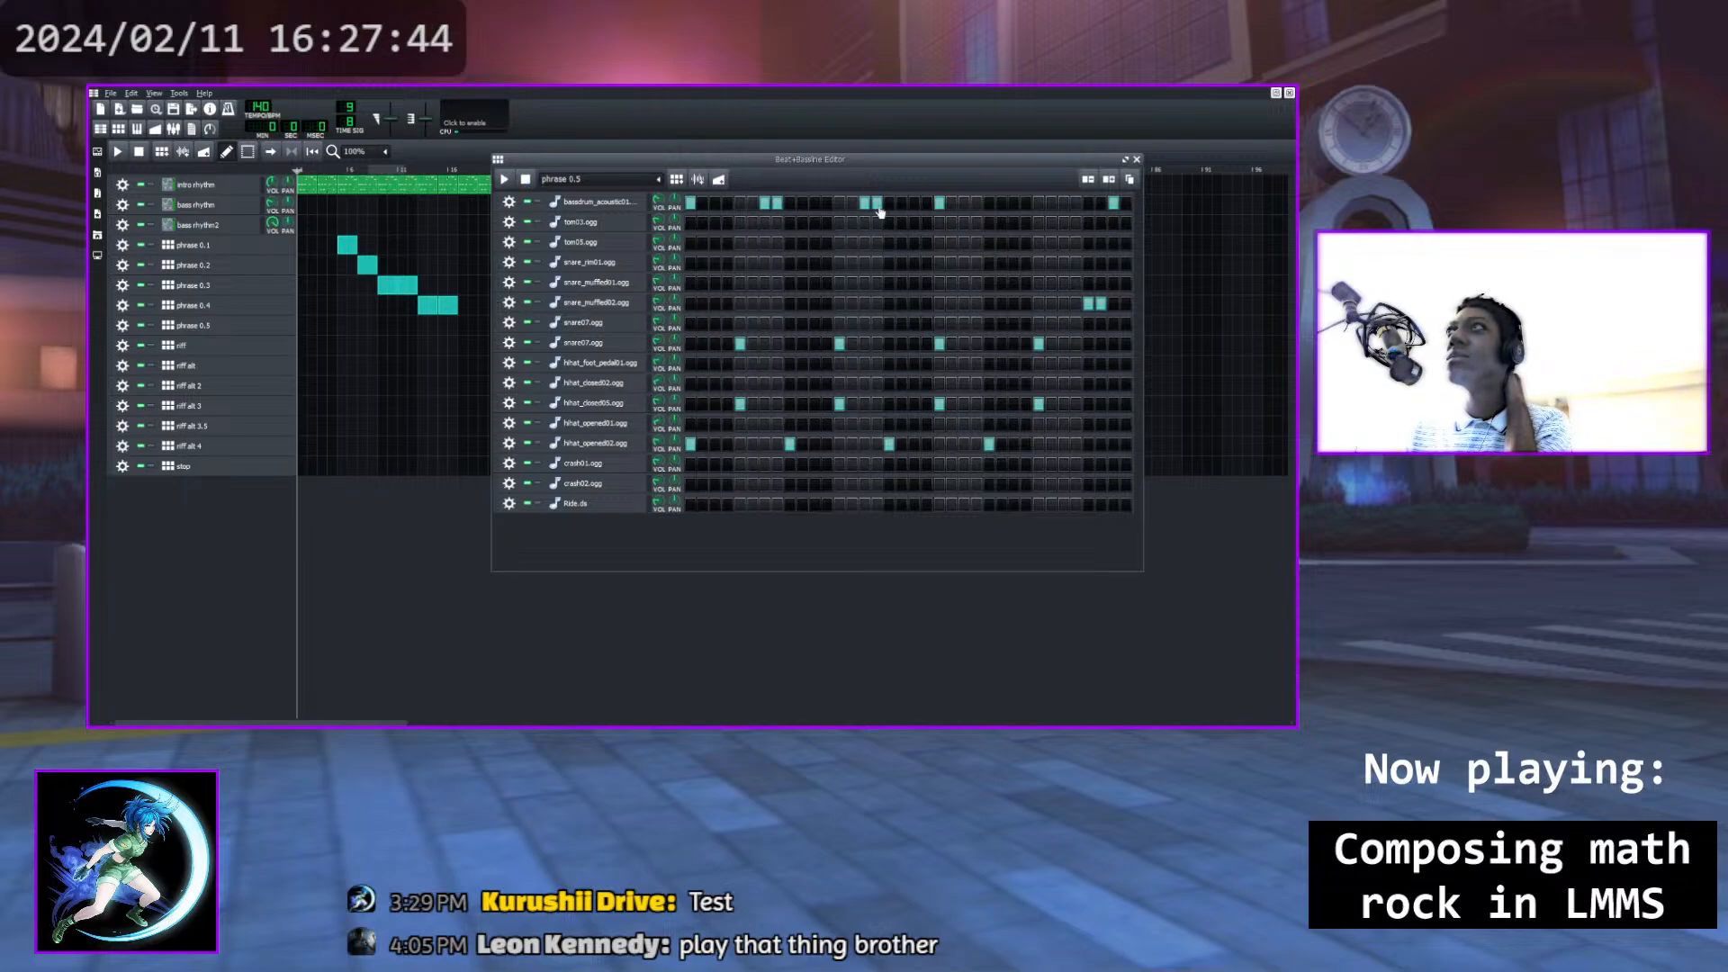
key(space)
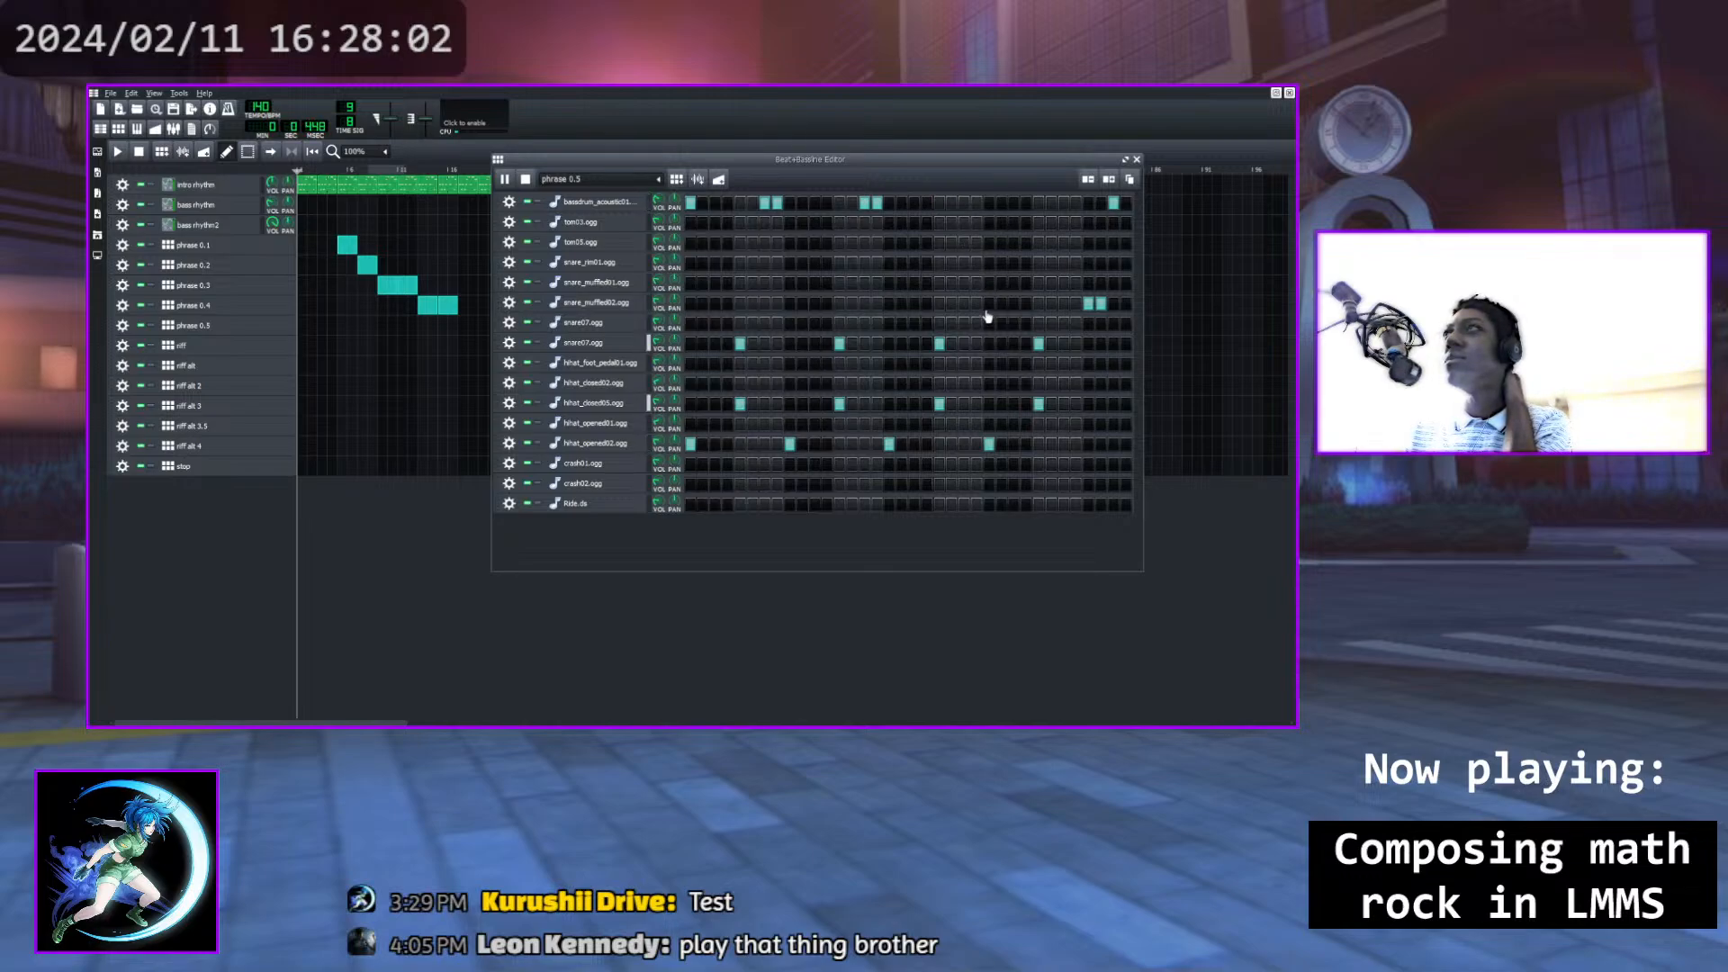
Add a bassdrum hit on step 24, trying and clearing hits on steps 23 and 25, and restart the pattern's playback
click(979, 204)
click(989, 204)
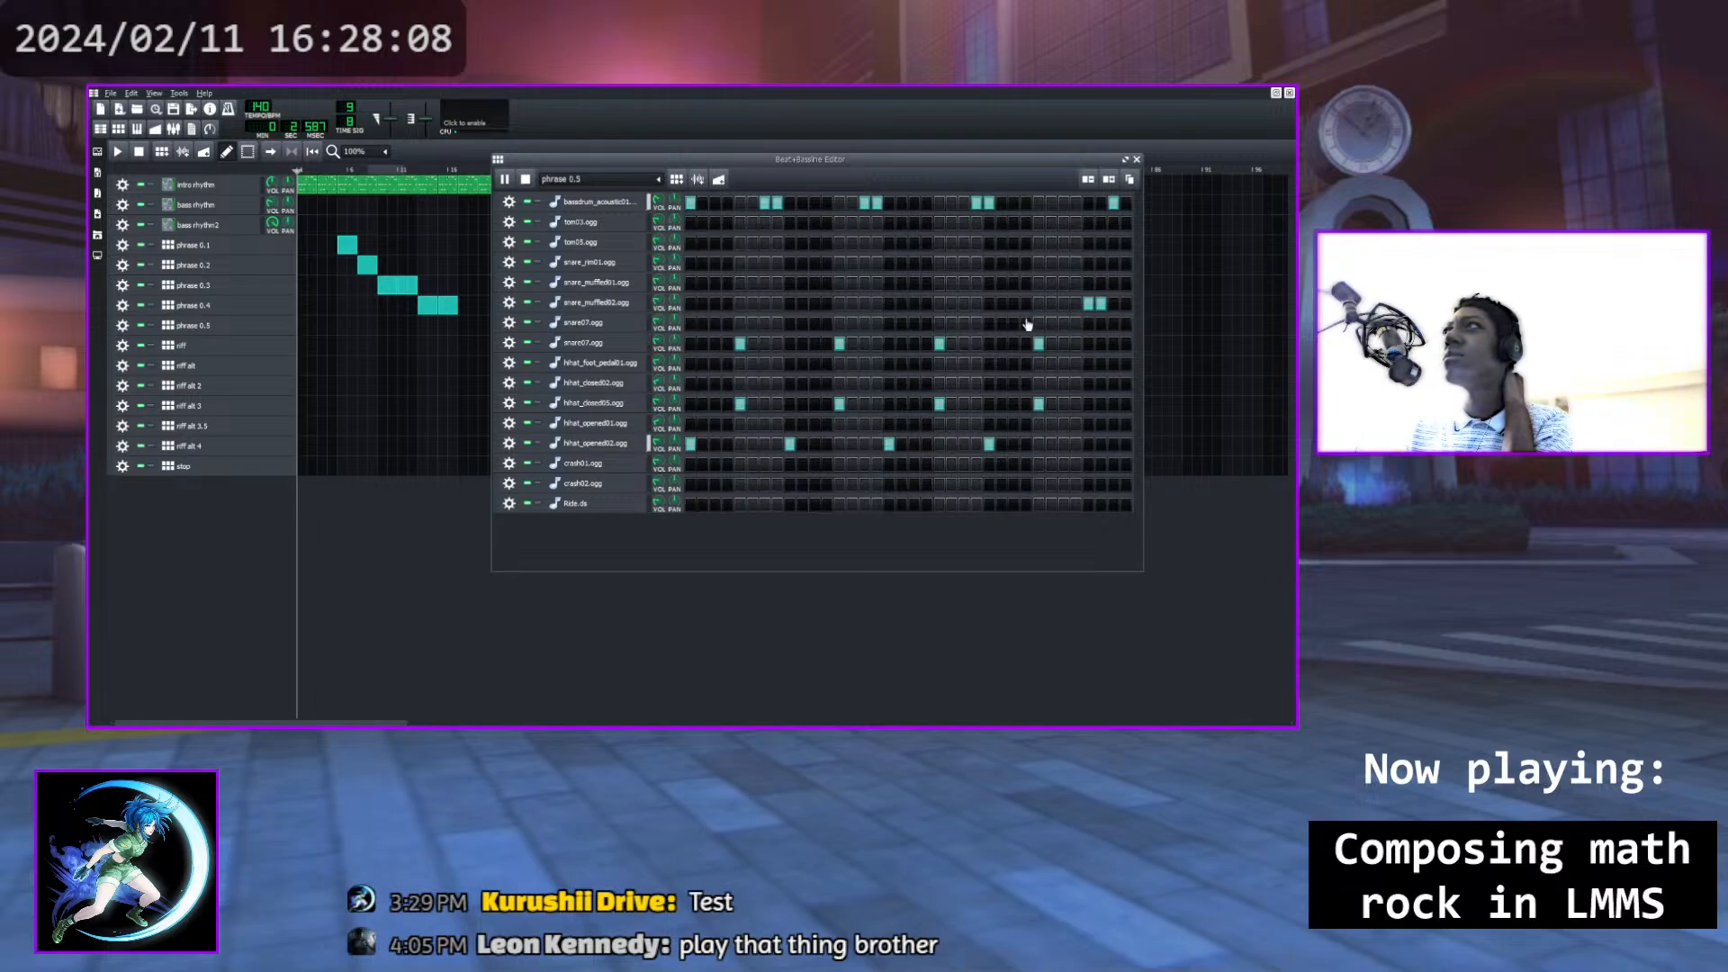
click(976, 211)
click(988, 208)
click(965, 207)
click(976, 207)
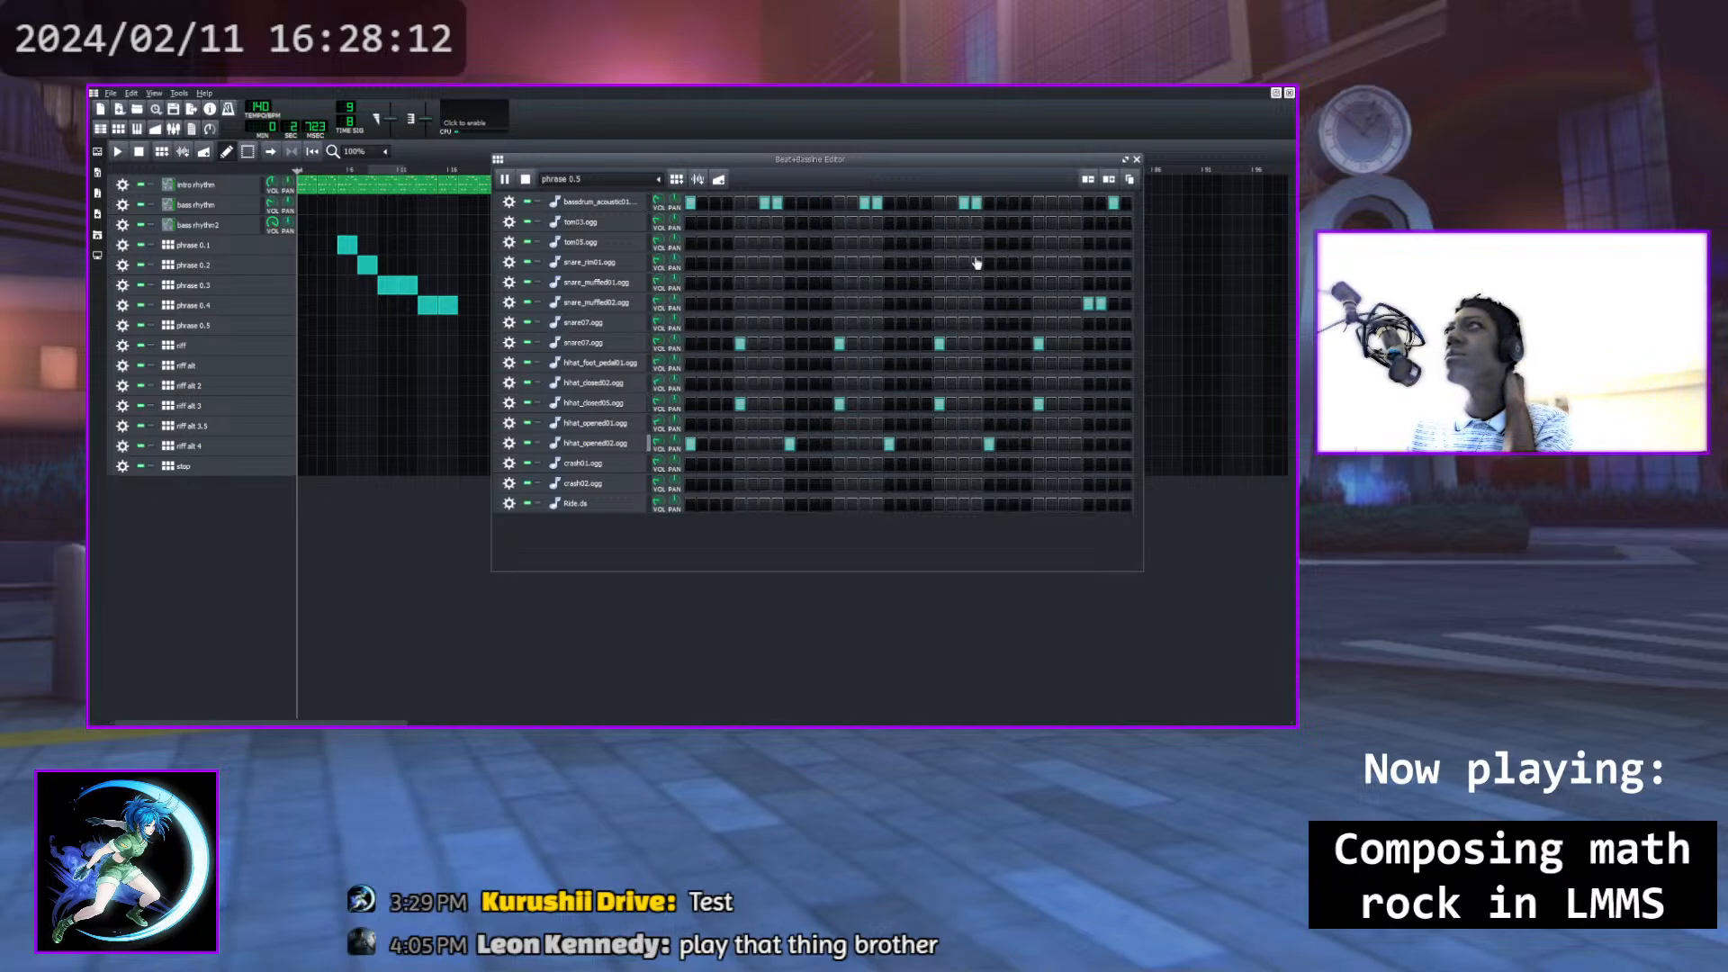
click(964, 207)
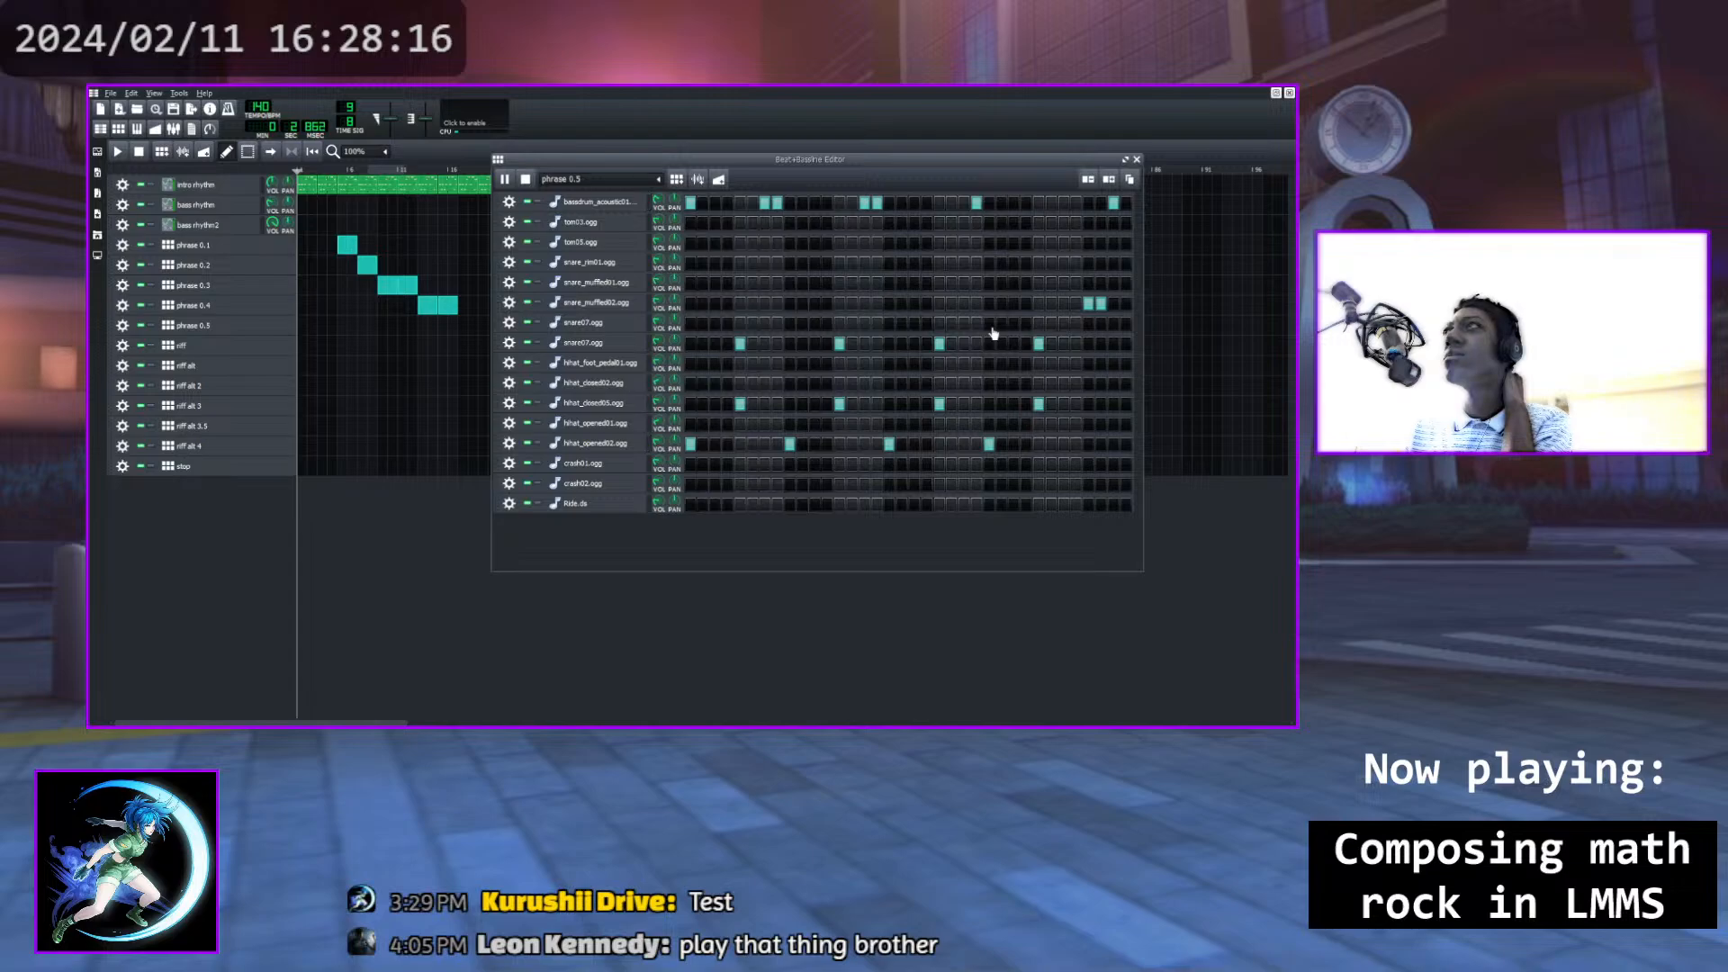
click(527, 179)
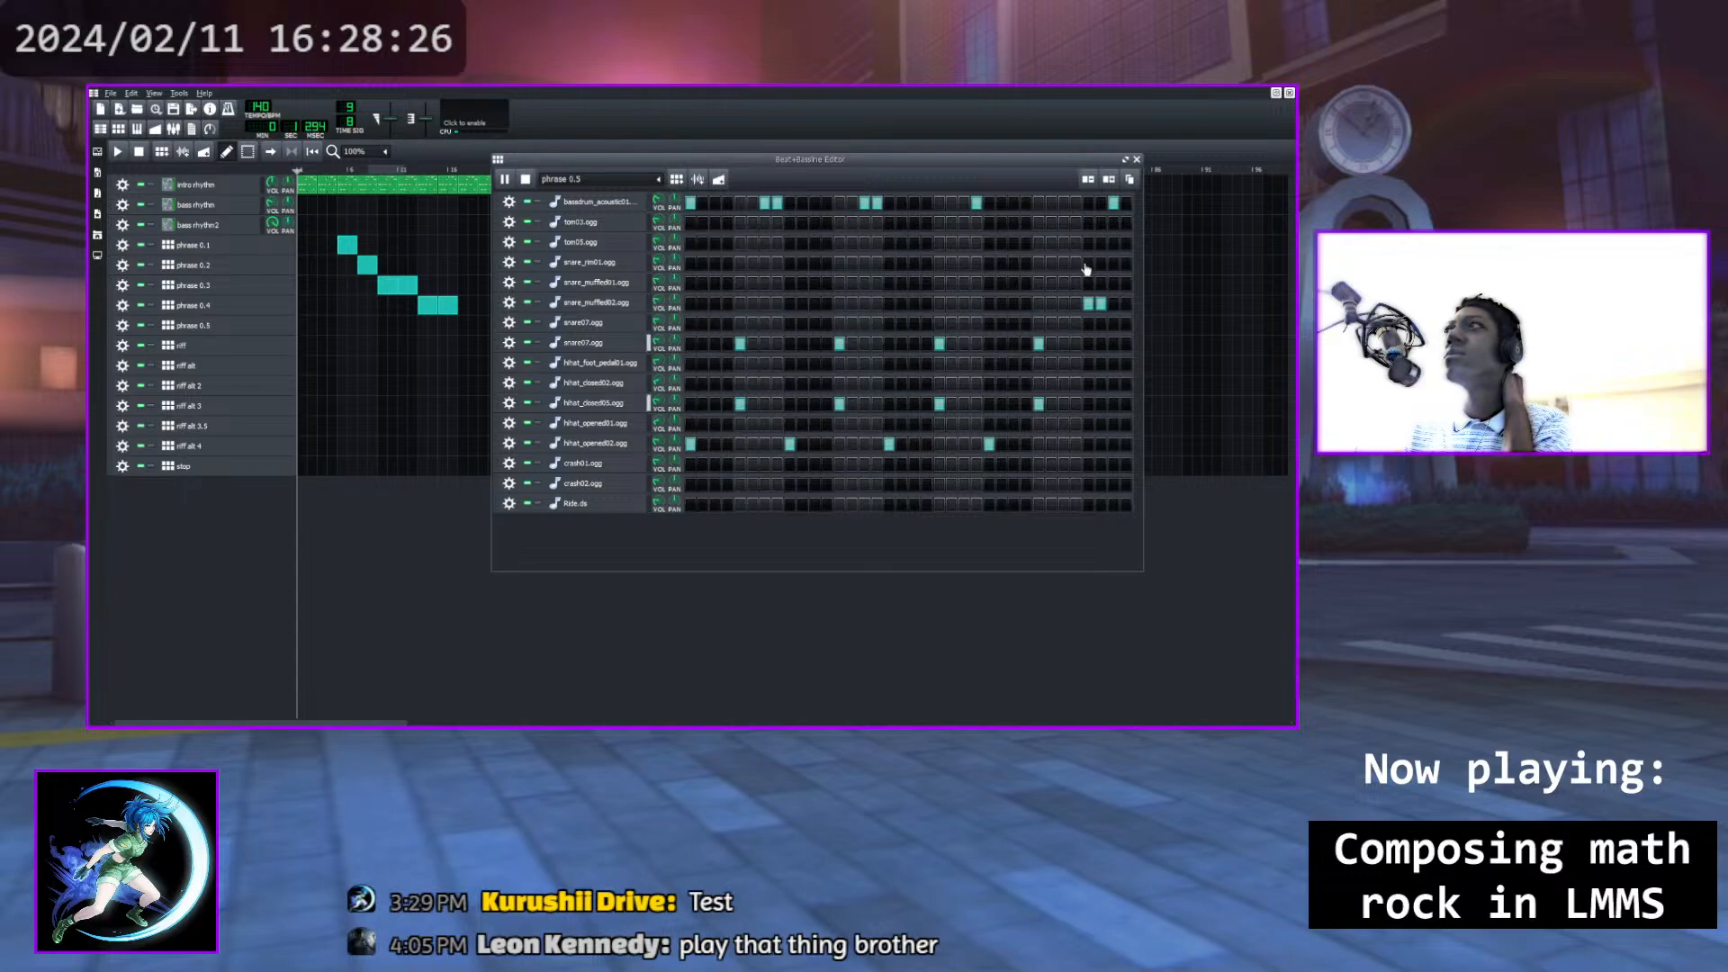
Stop phrase 0.5, add tom hits on steps 27, 28 and 31, and move the muffled snare hits to steps 32 and 35
click(504, 179)
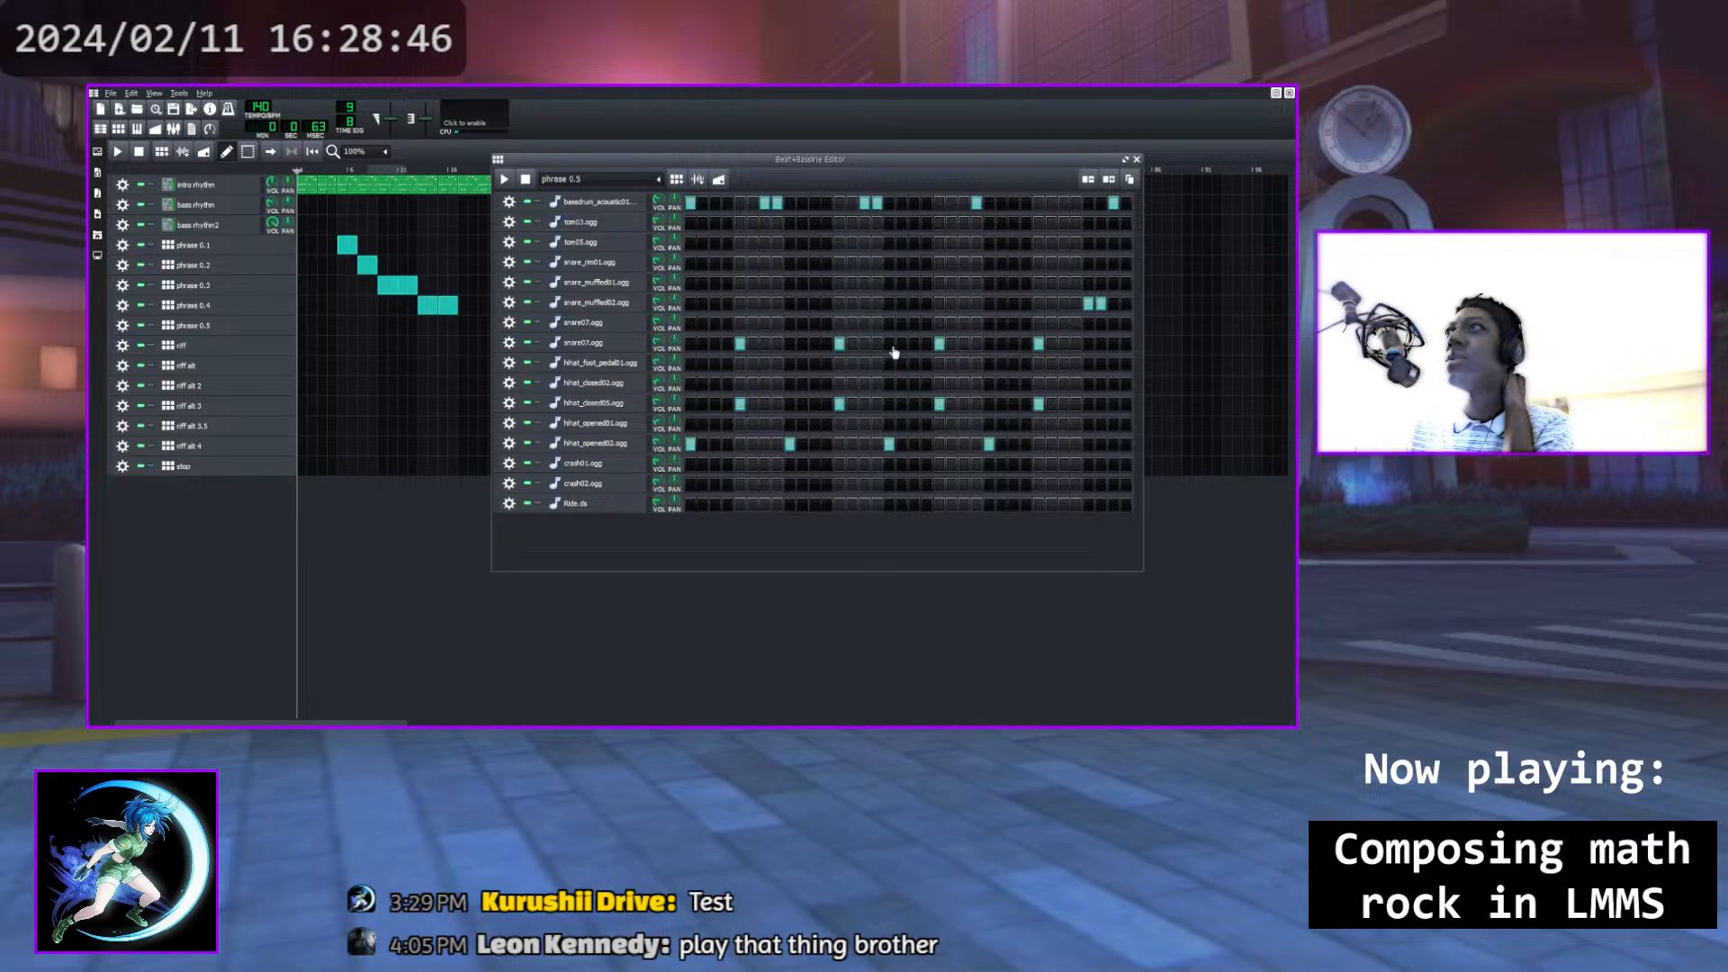
click(1013, 244)
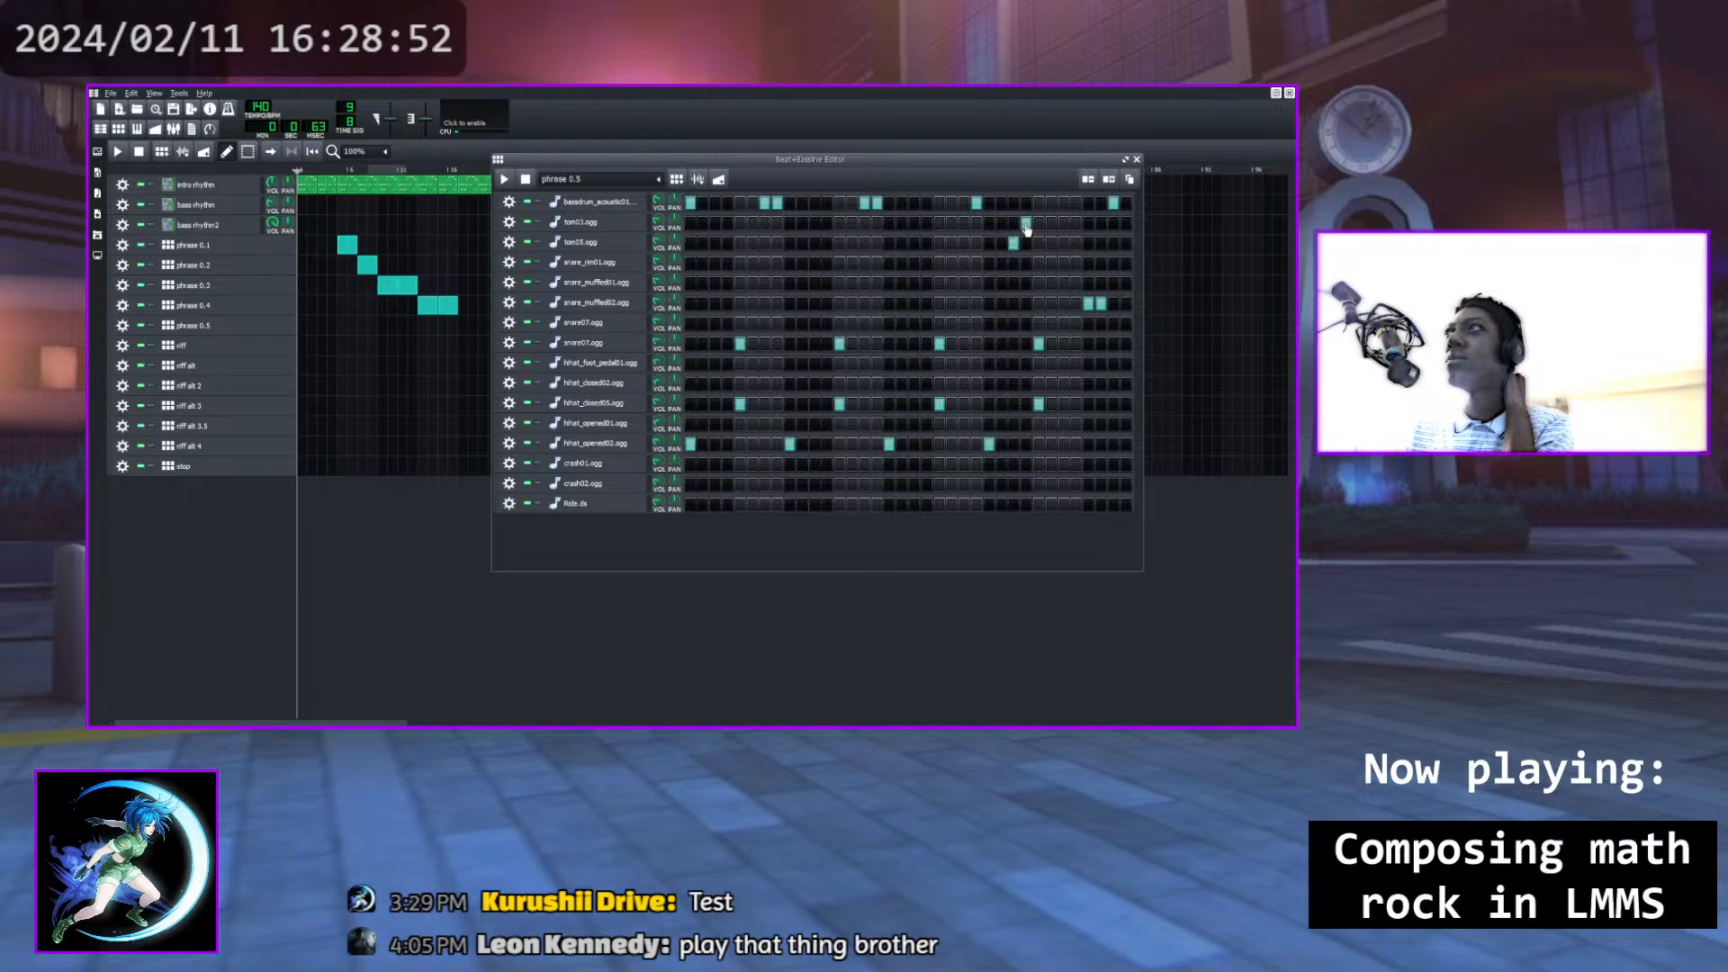
click(1086, 304)
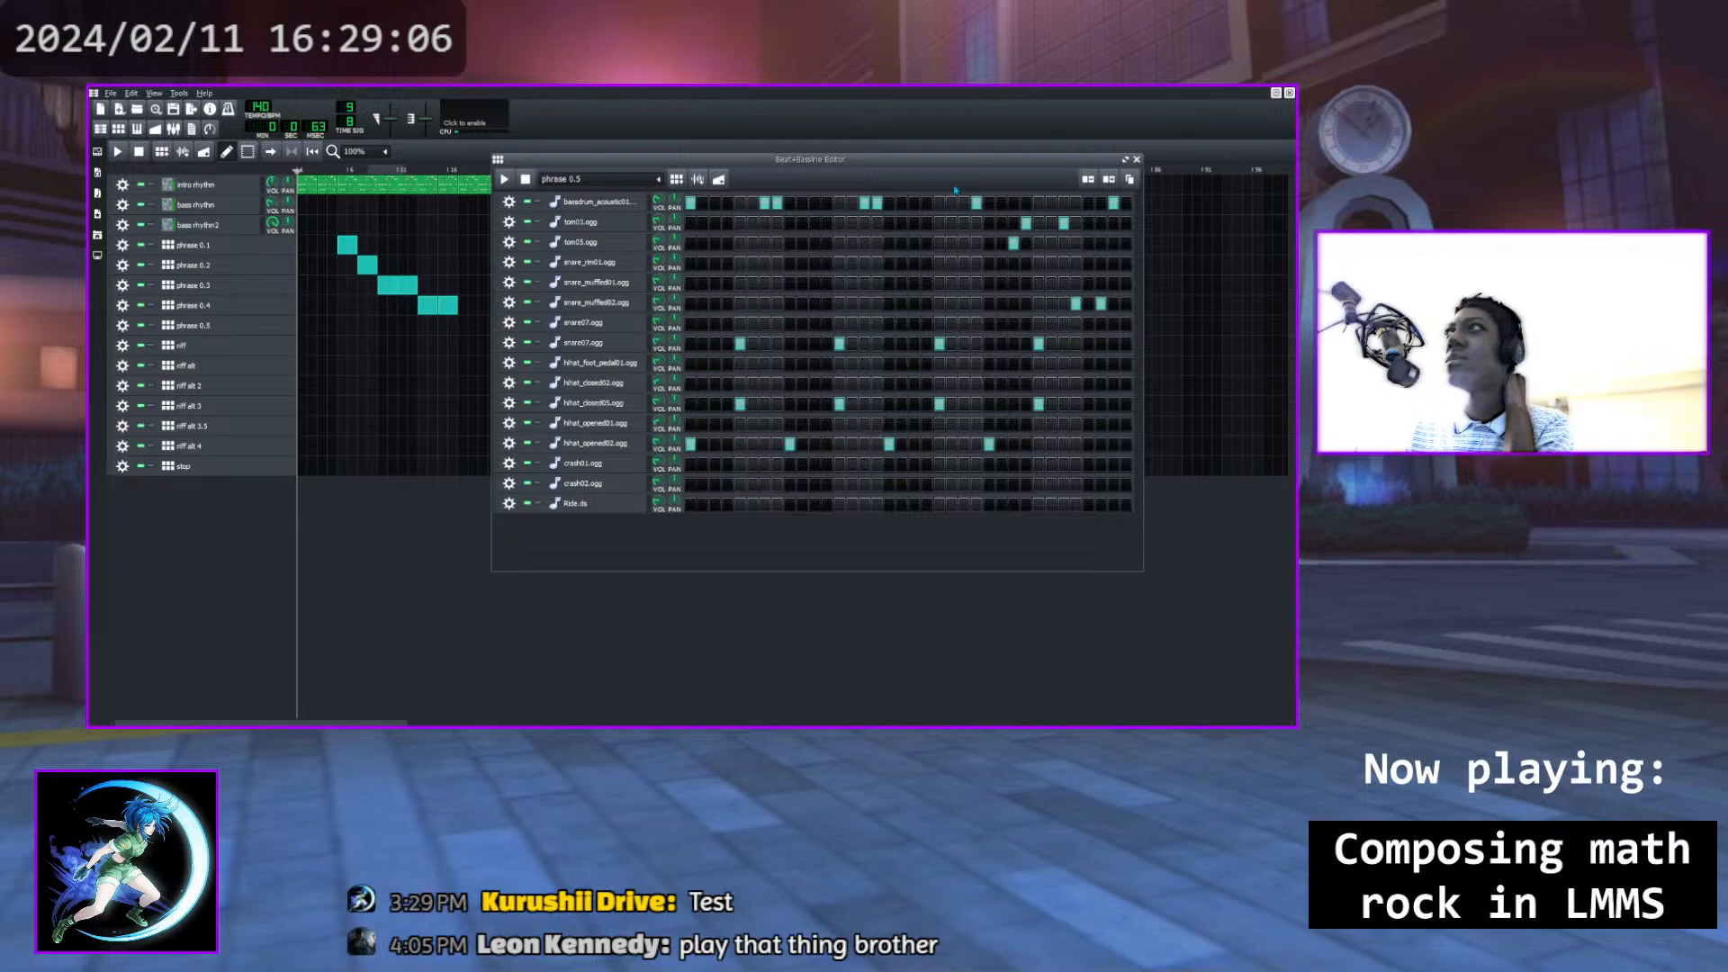
click(1100, 305)
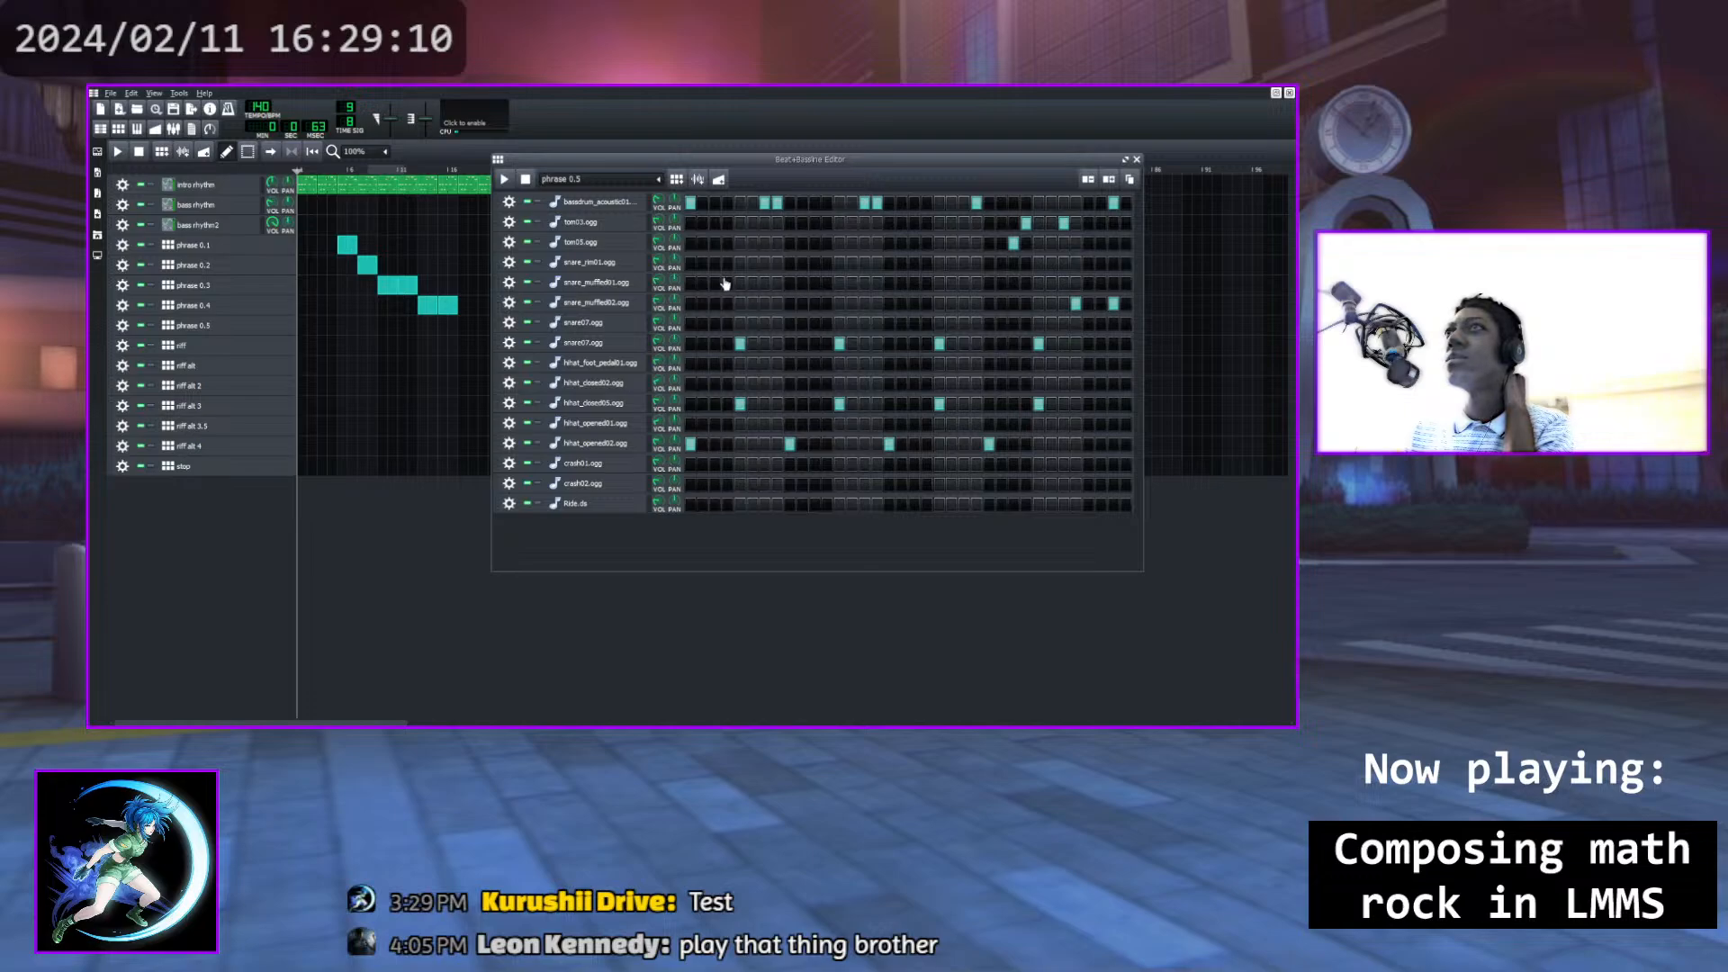
Replace the muffled snare hits with regular snare hits on steps 32 and 35, double step 35 on the snare track above, and play the pattern
click(1114, 304)
click(1074, 304)
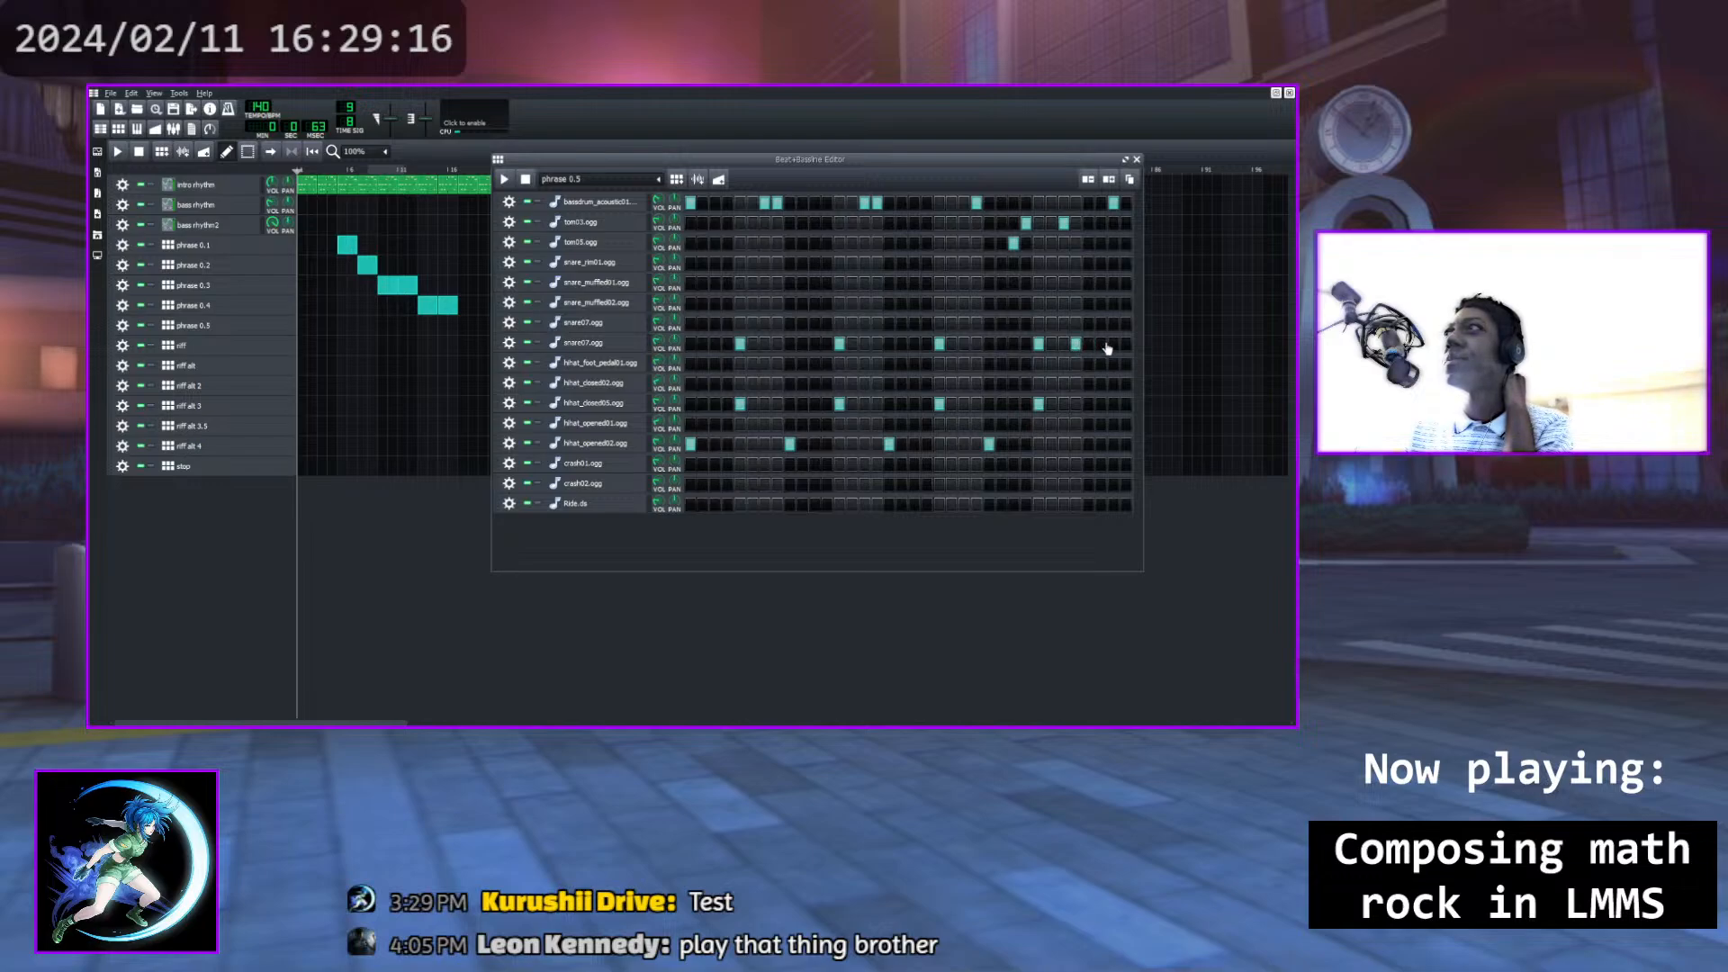
click(1112, 344)
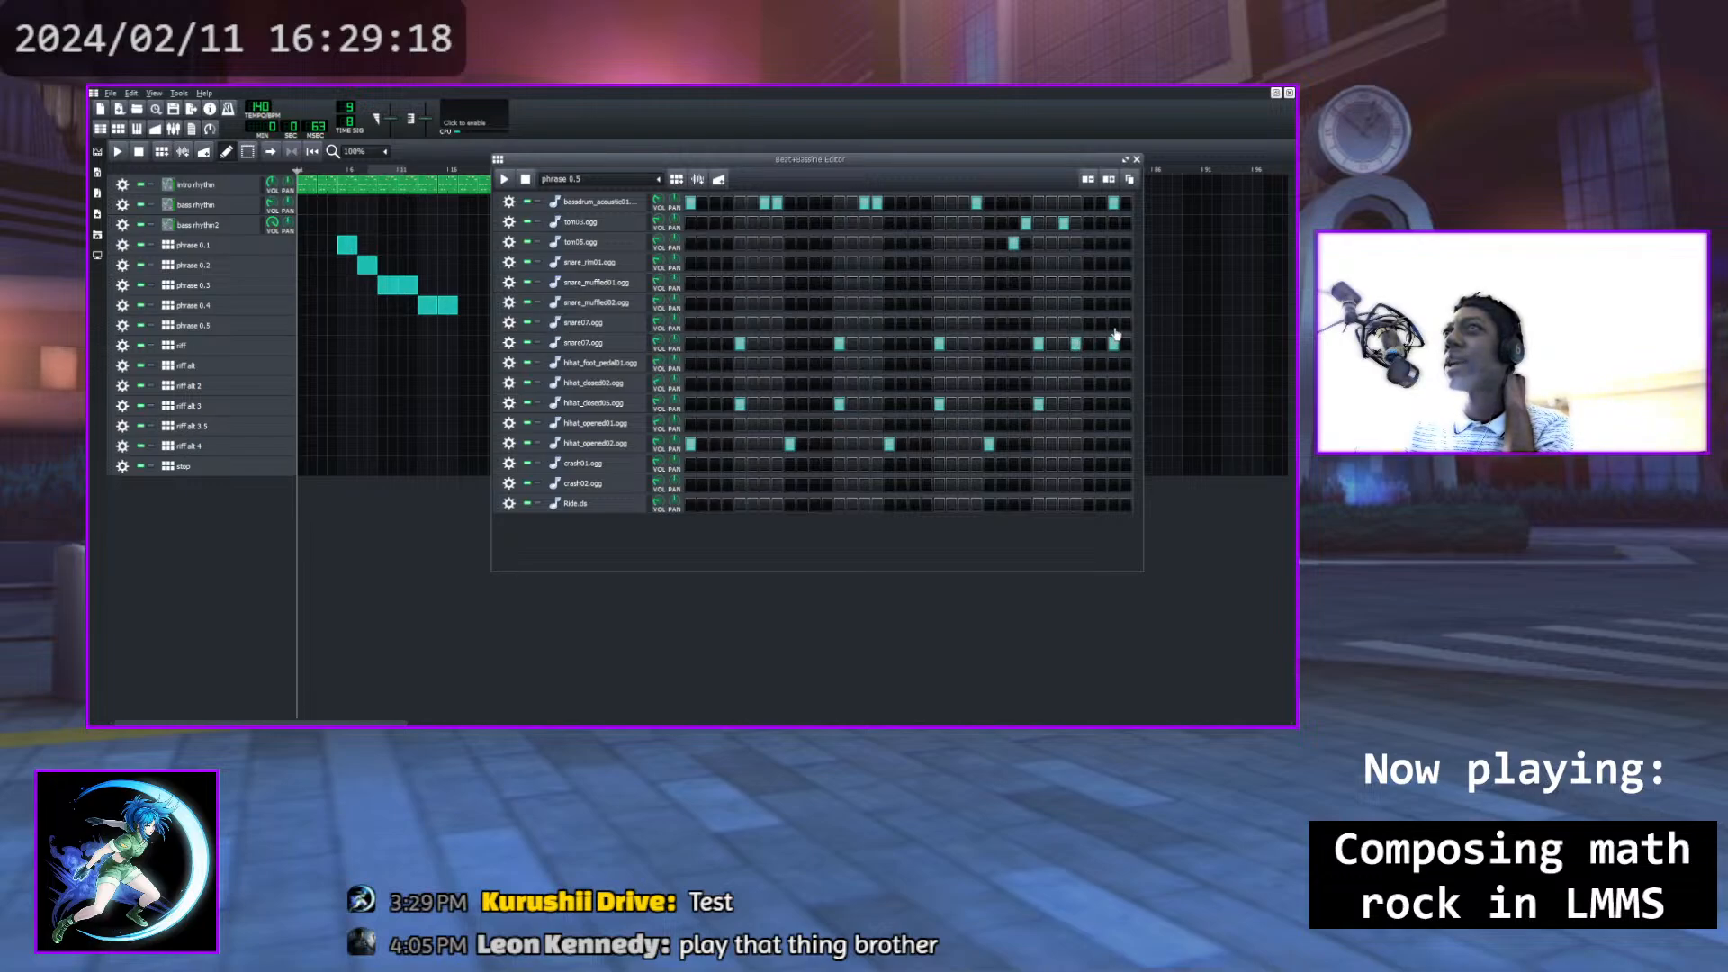
click(1115, 324)
key(space)
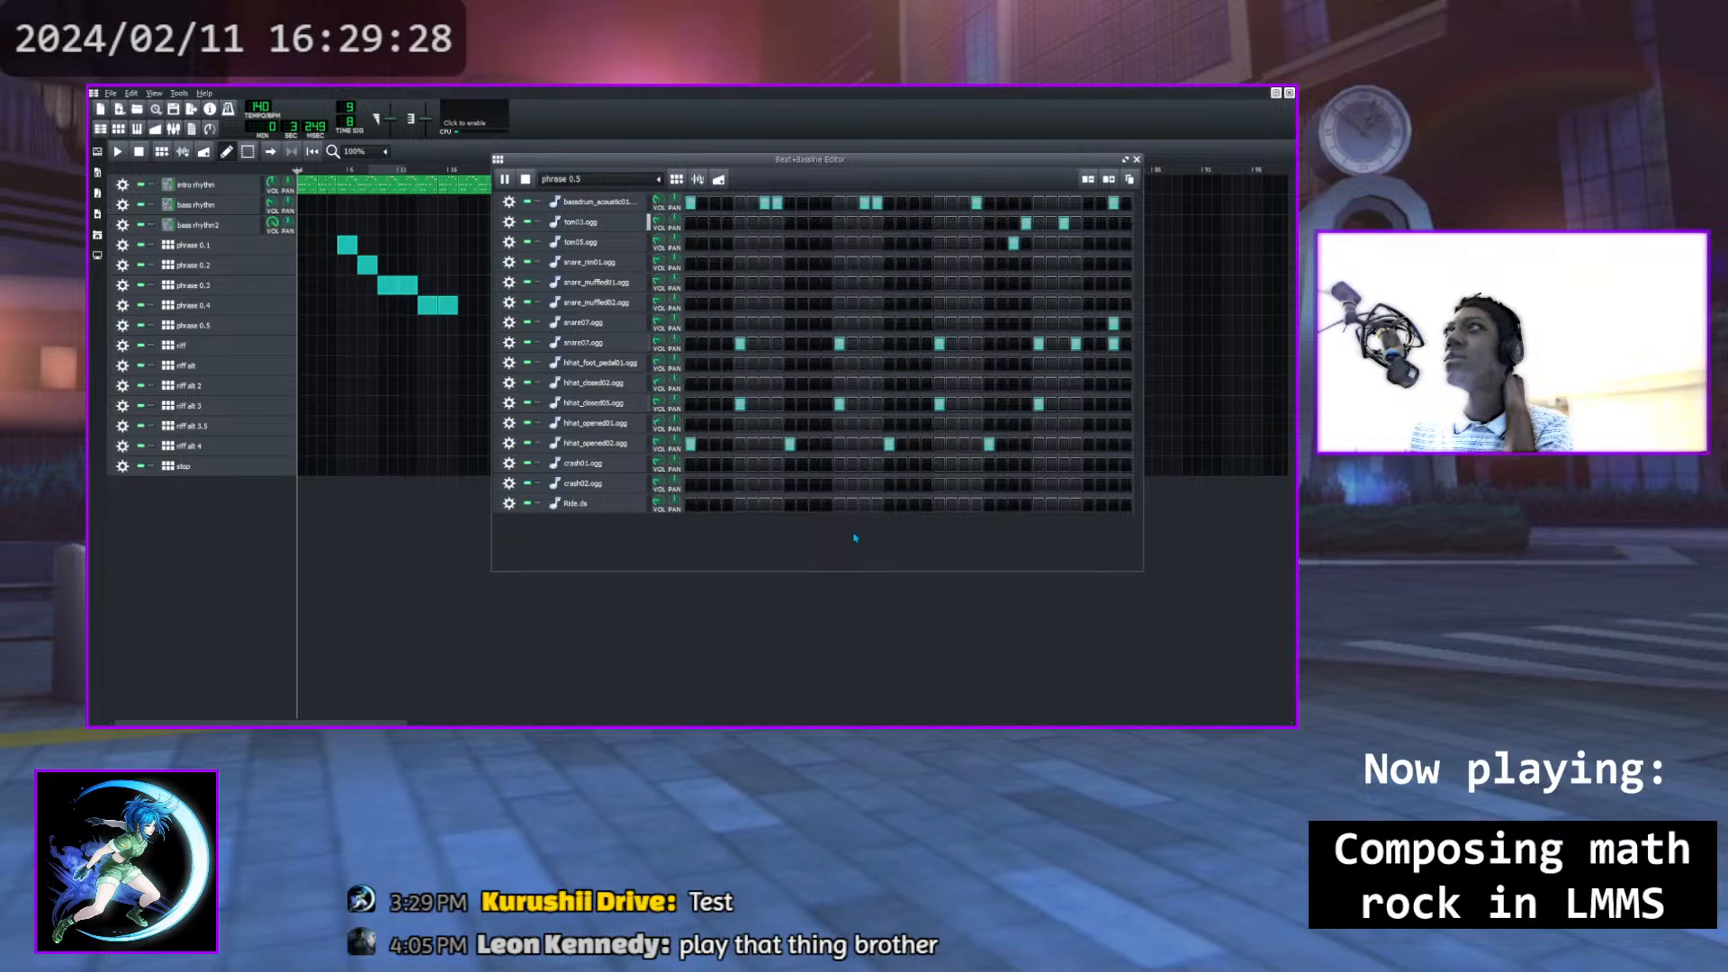
Swap the tom hits on steps 27 and 28, and move the step 31 hit to the second tom track, trying step 32 first
click(1014, 224)
click(1026, 244)
click(1026, 224)
click(1014, 243)
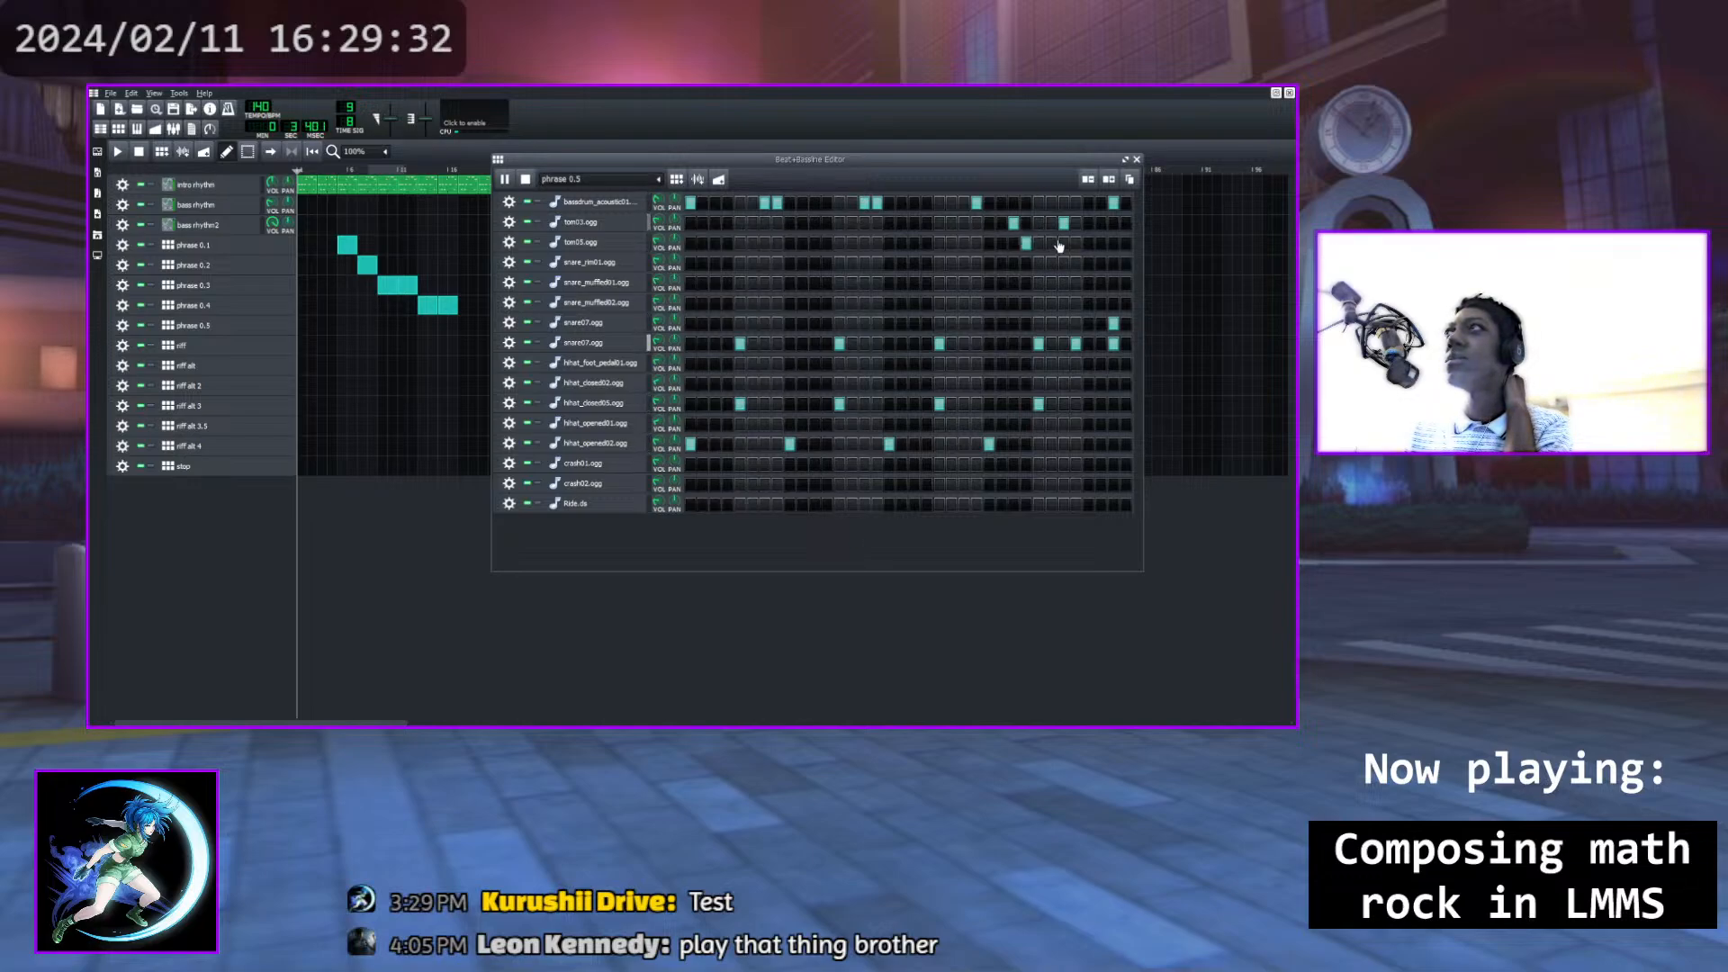
click(1065, 225)
click(1076, 244)
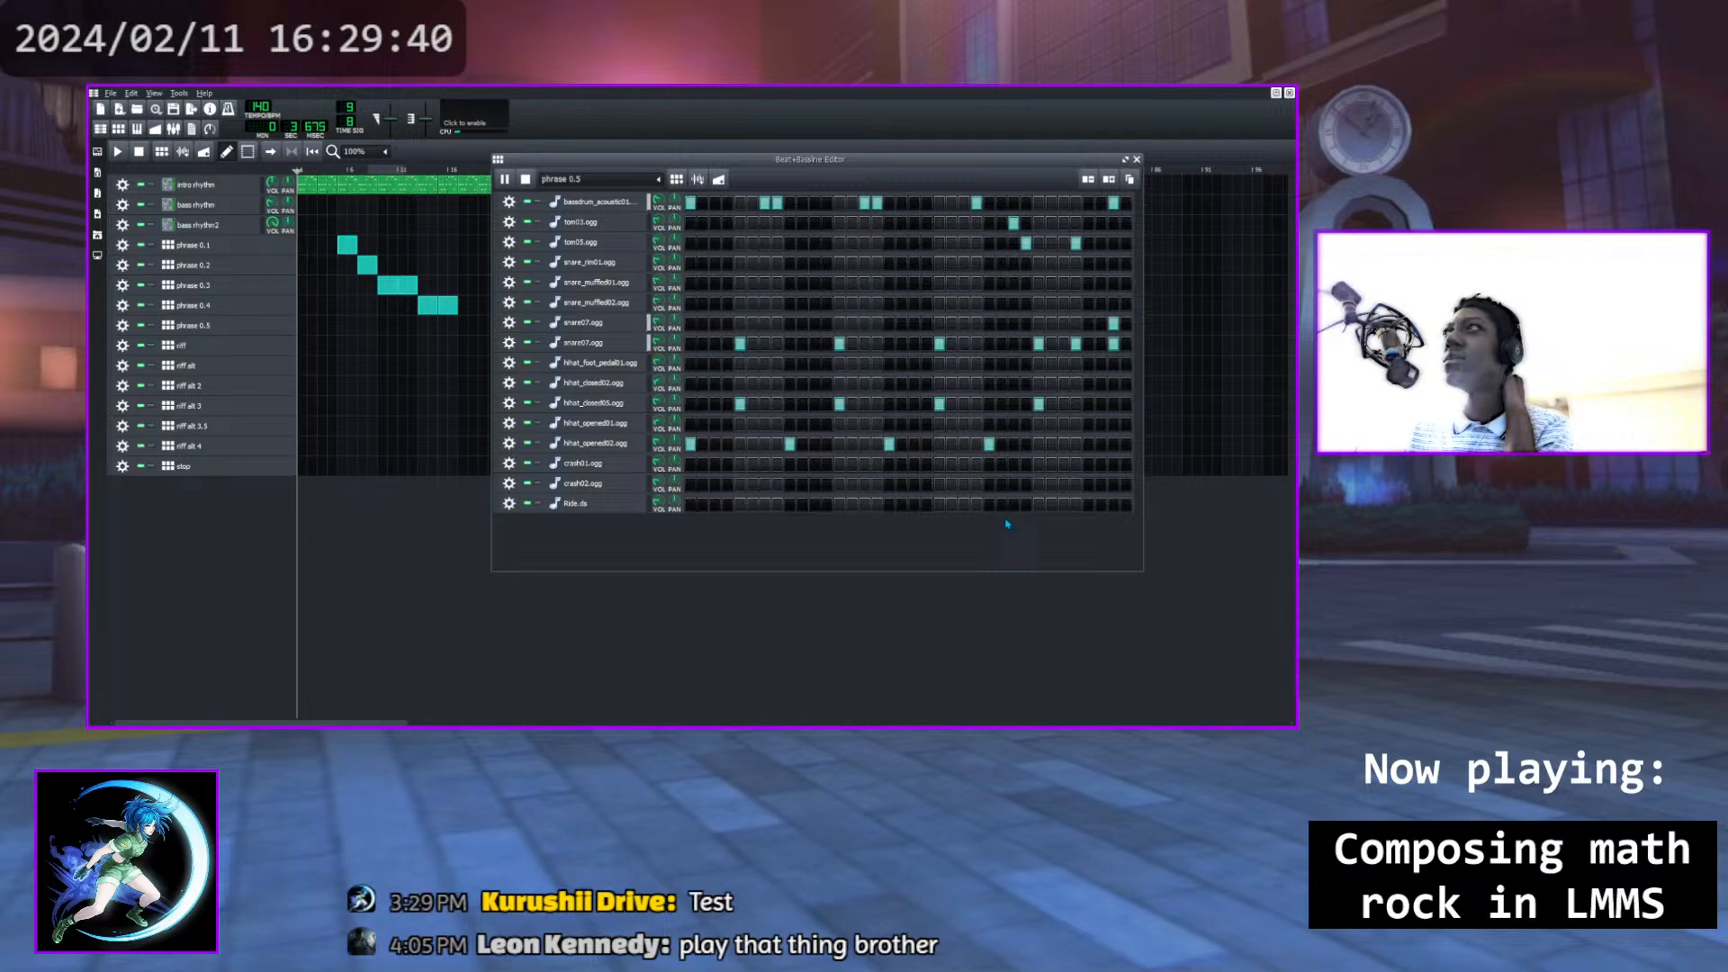
click(1076, 243)
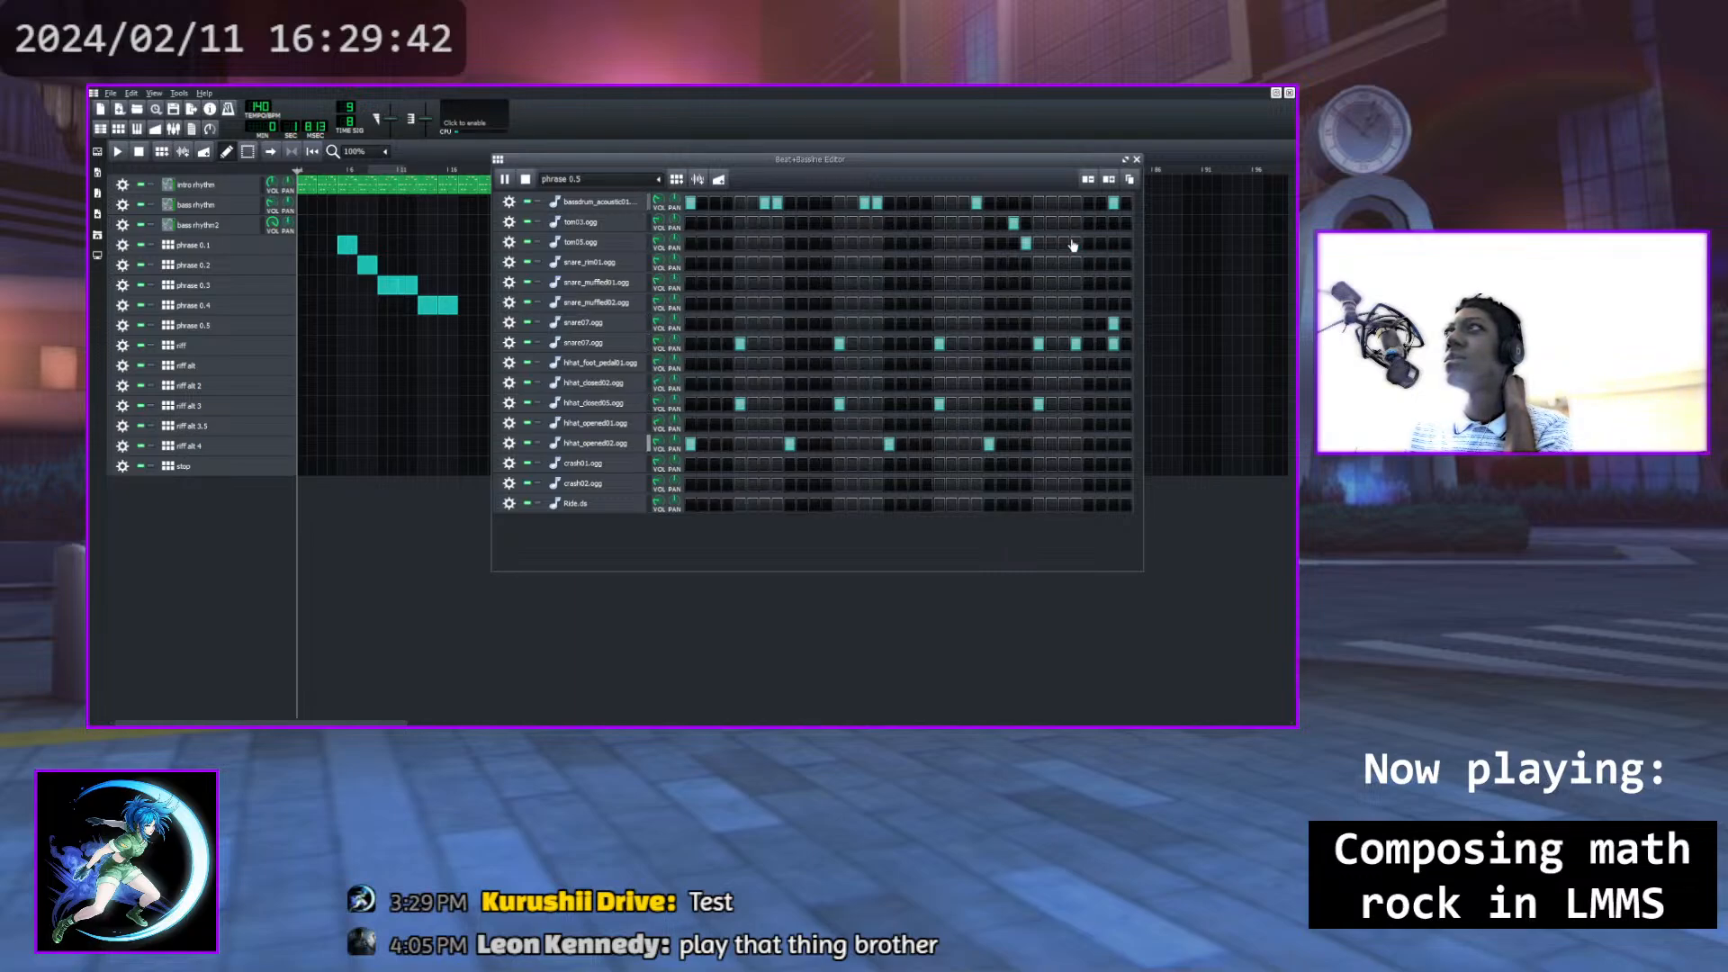
click(1064, 243)
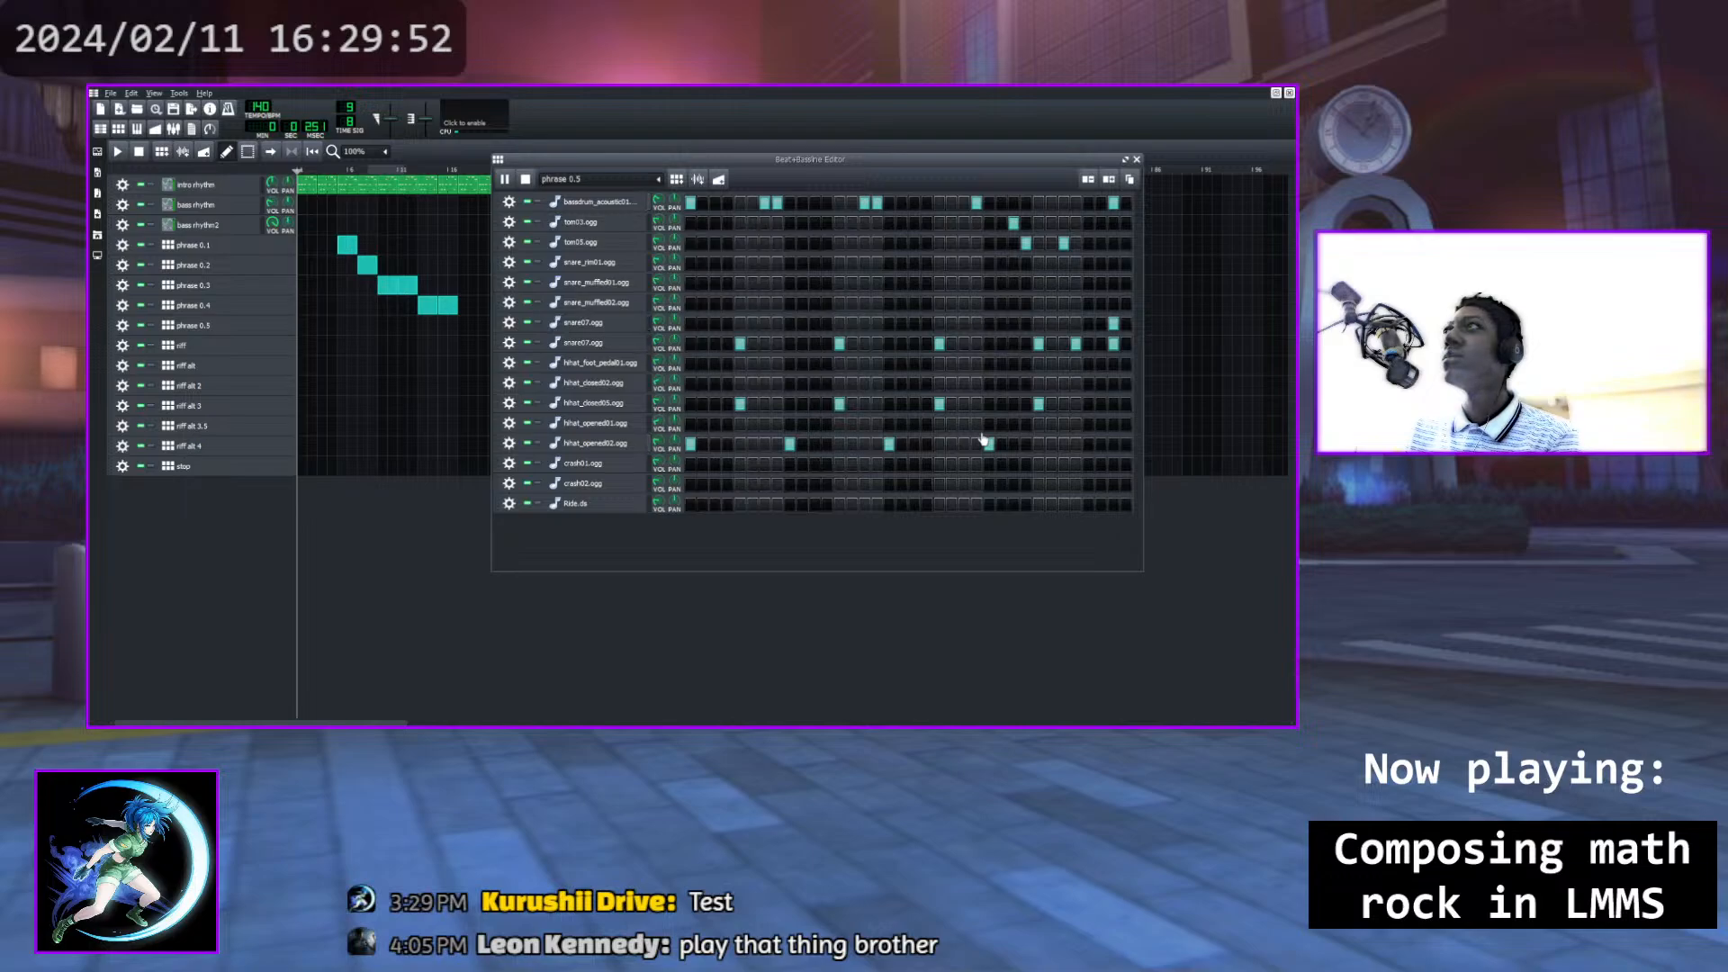
Replace the tom hits with a snare_muffled01 hit on step 27 and a snare_muffled02 hit on step 28, and stop playback
click(1013, 283)
click(1026, 303)
click(1026, 242)
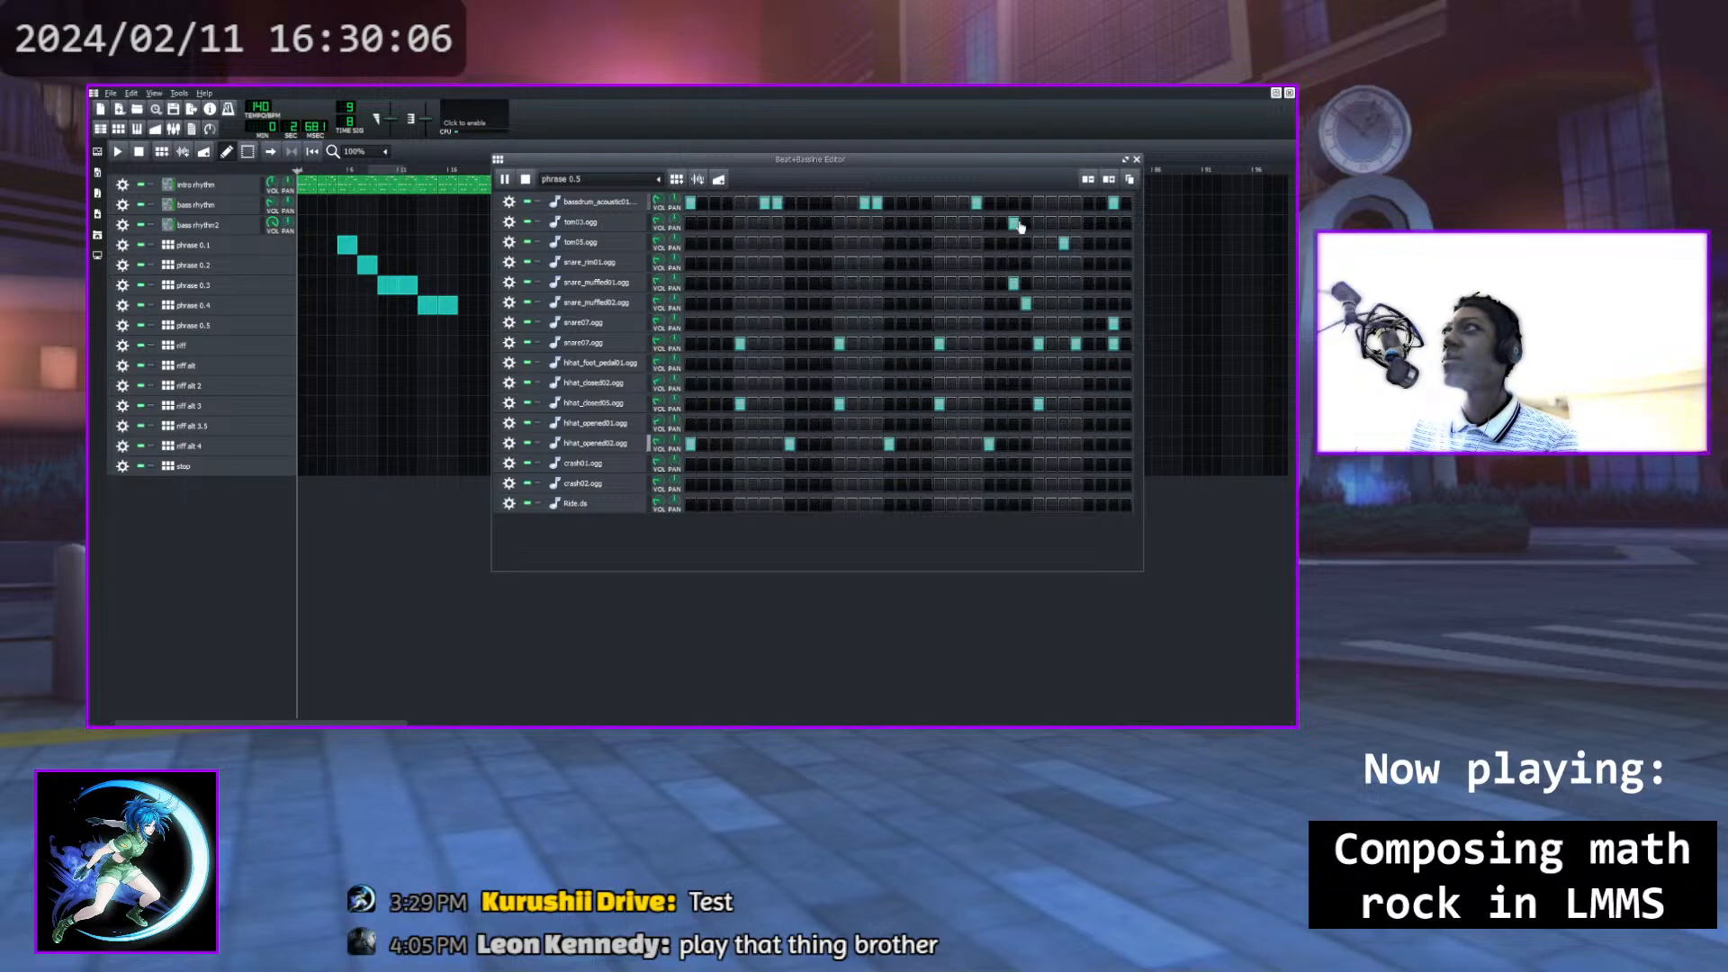
click(1013, 222)
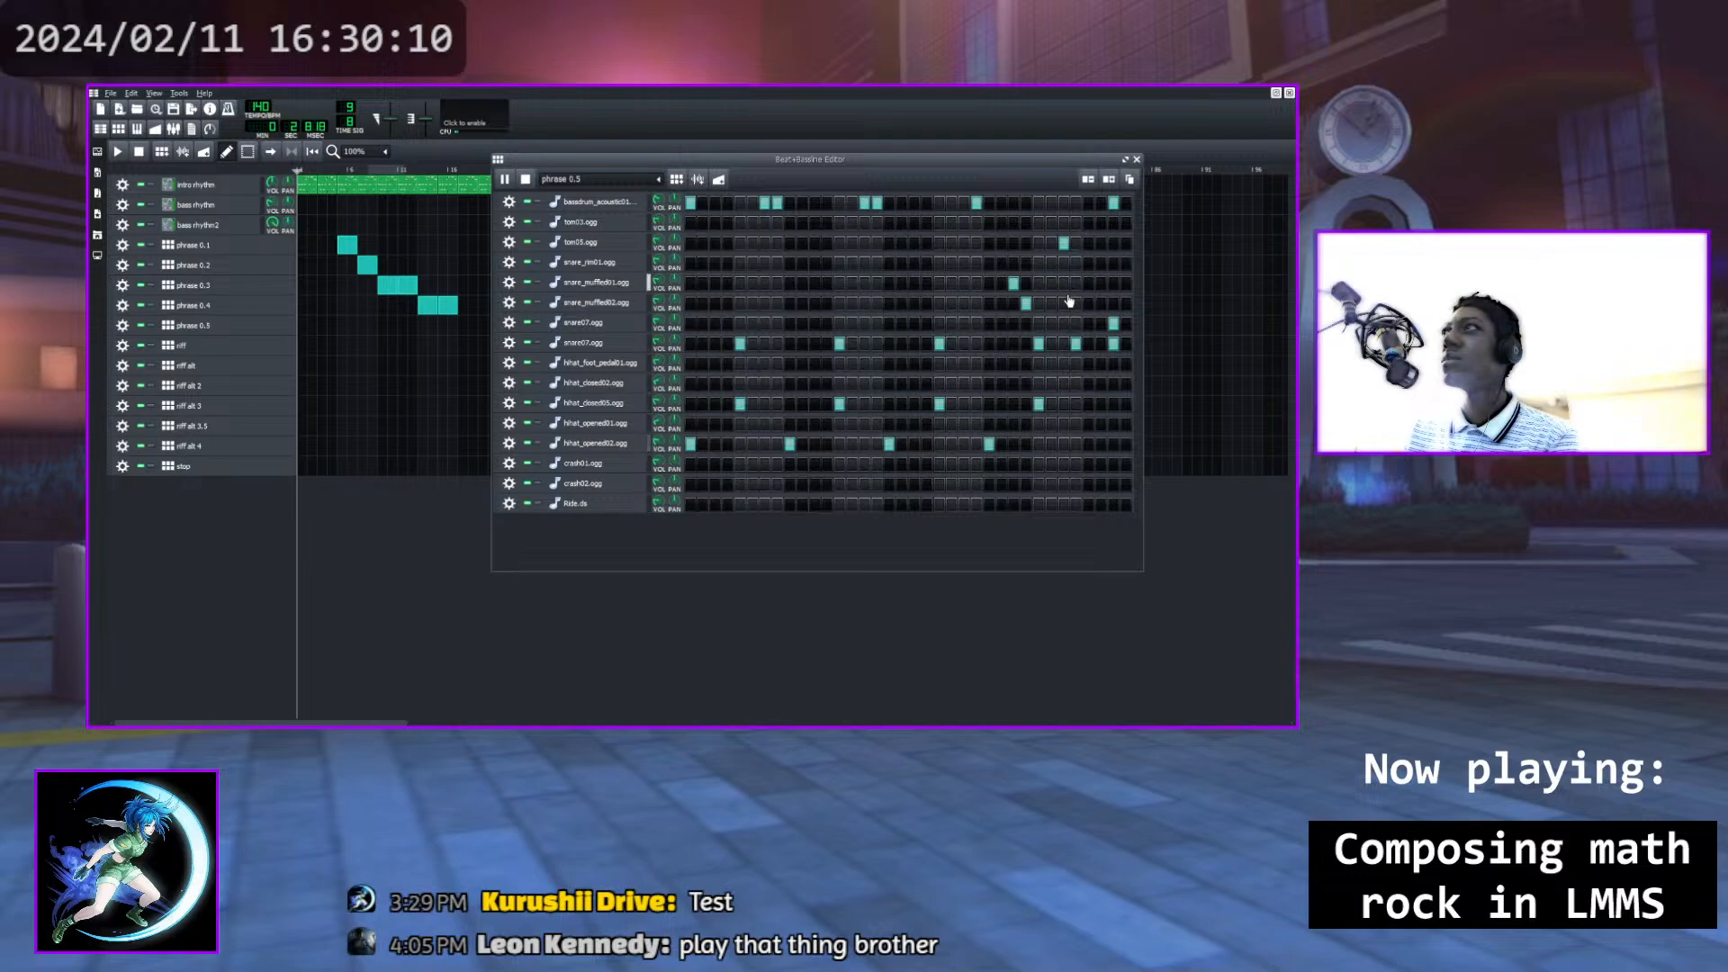
click(526, 179)
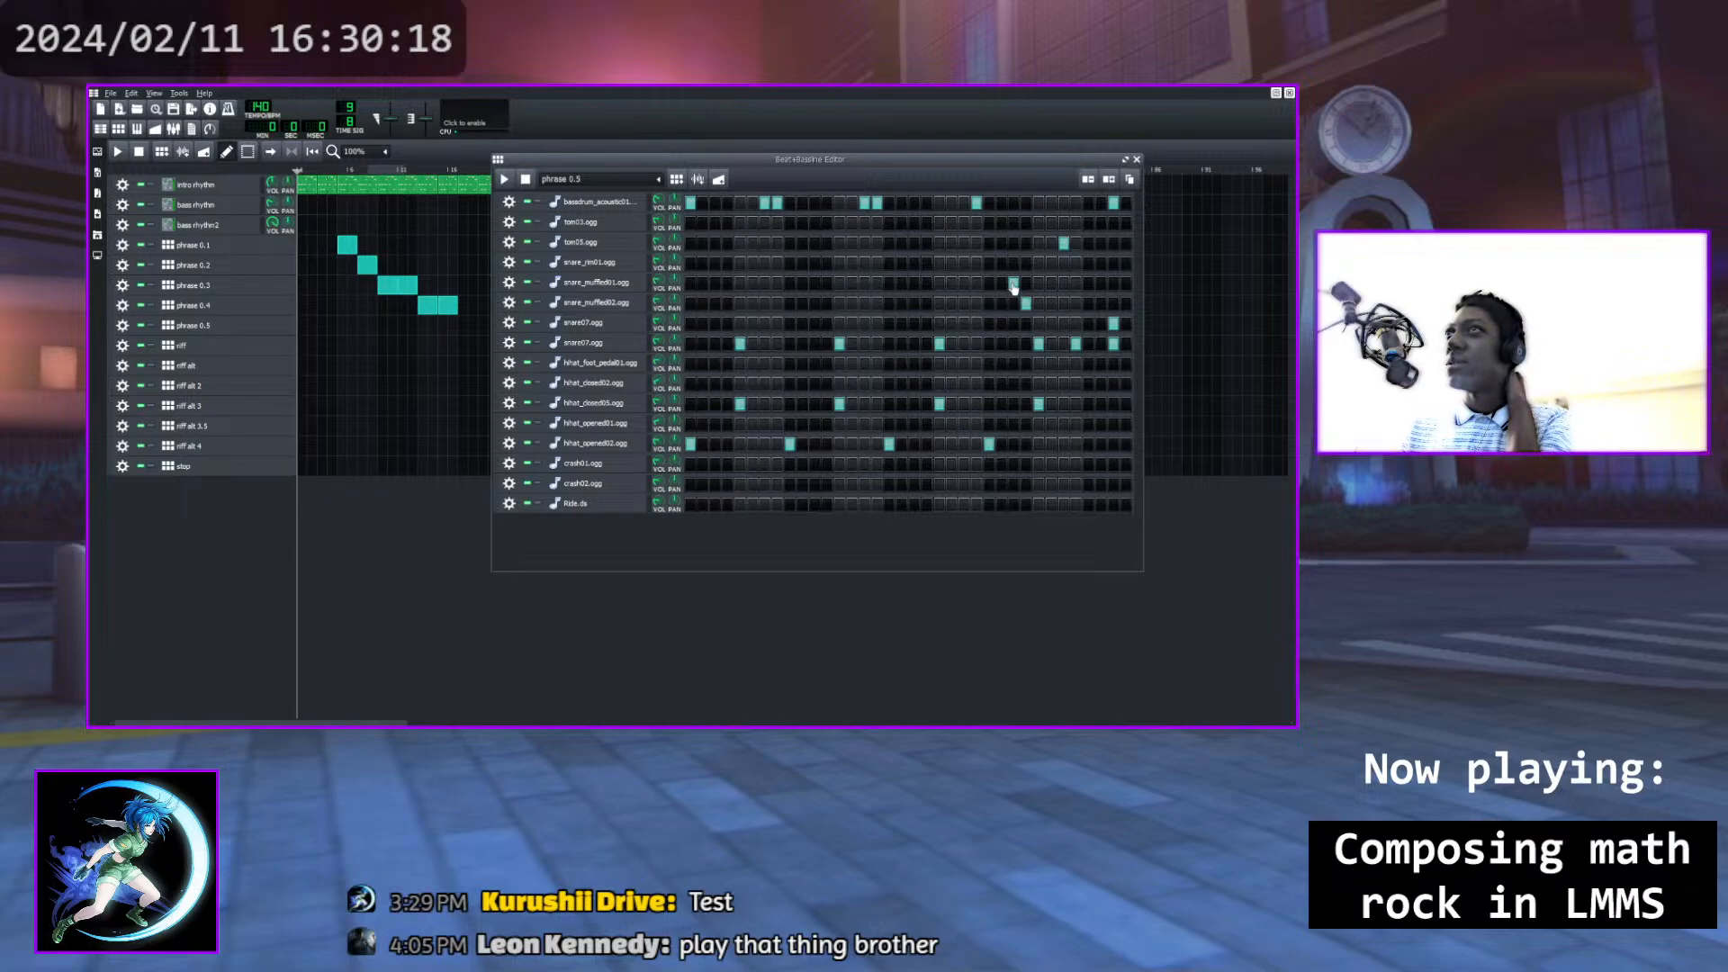
Preview snare_muffled01 and snare_muffled02 in the drums sample folder, removing the extra snare_muffled02 track added along the way
click(99, 186)
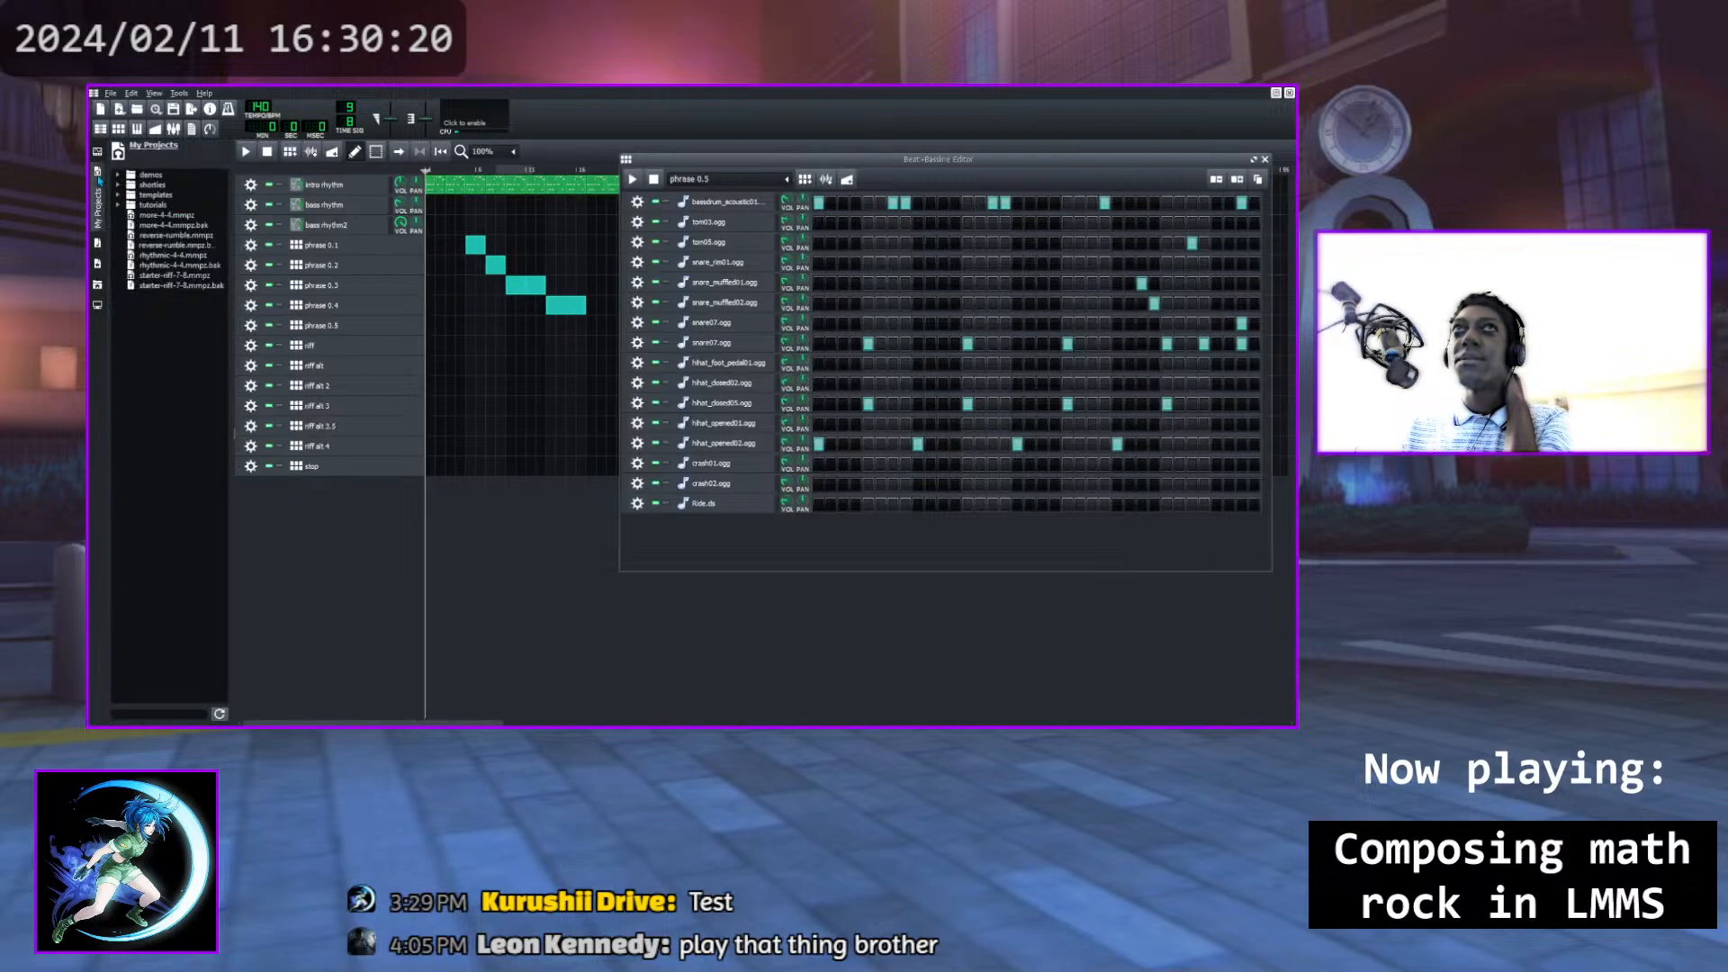
click(99, 244)
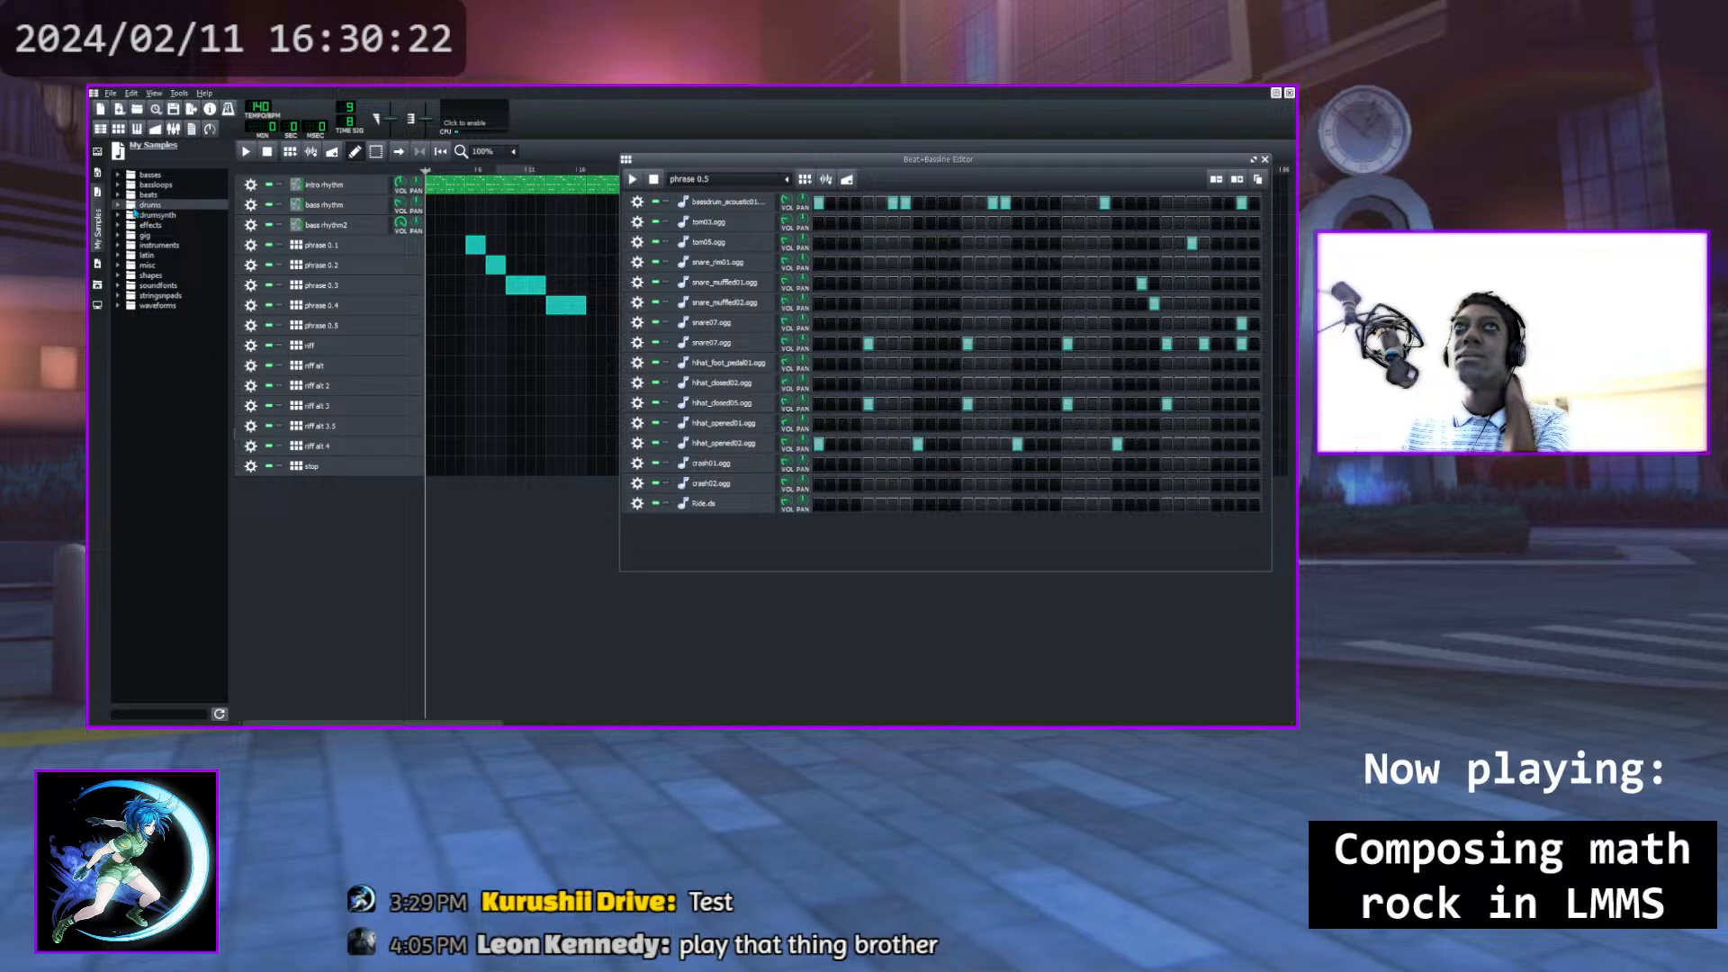
click(117, 206)
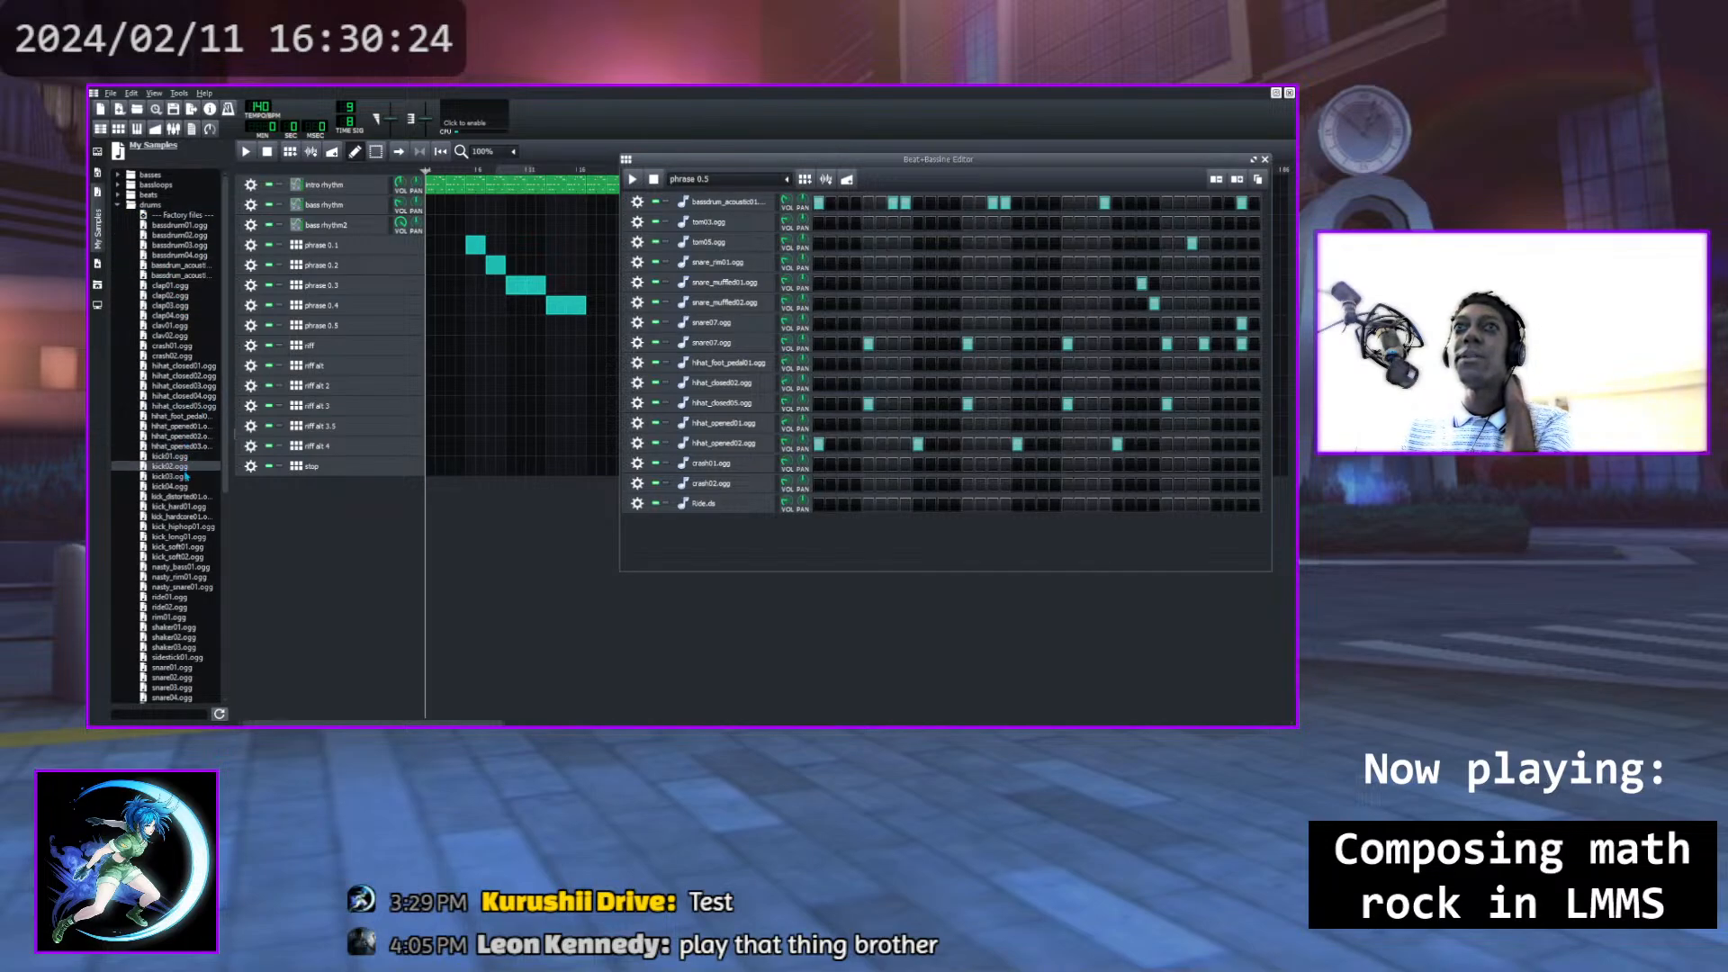
scroll(182, 527, down, 7)
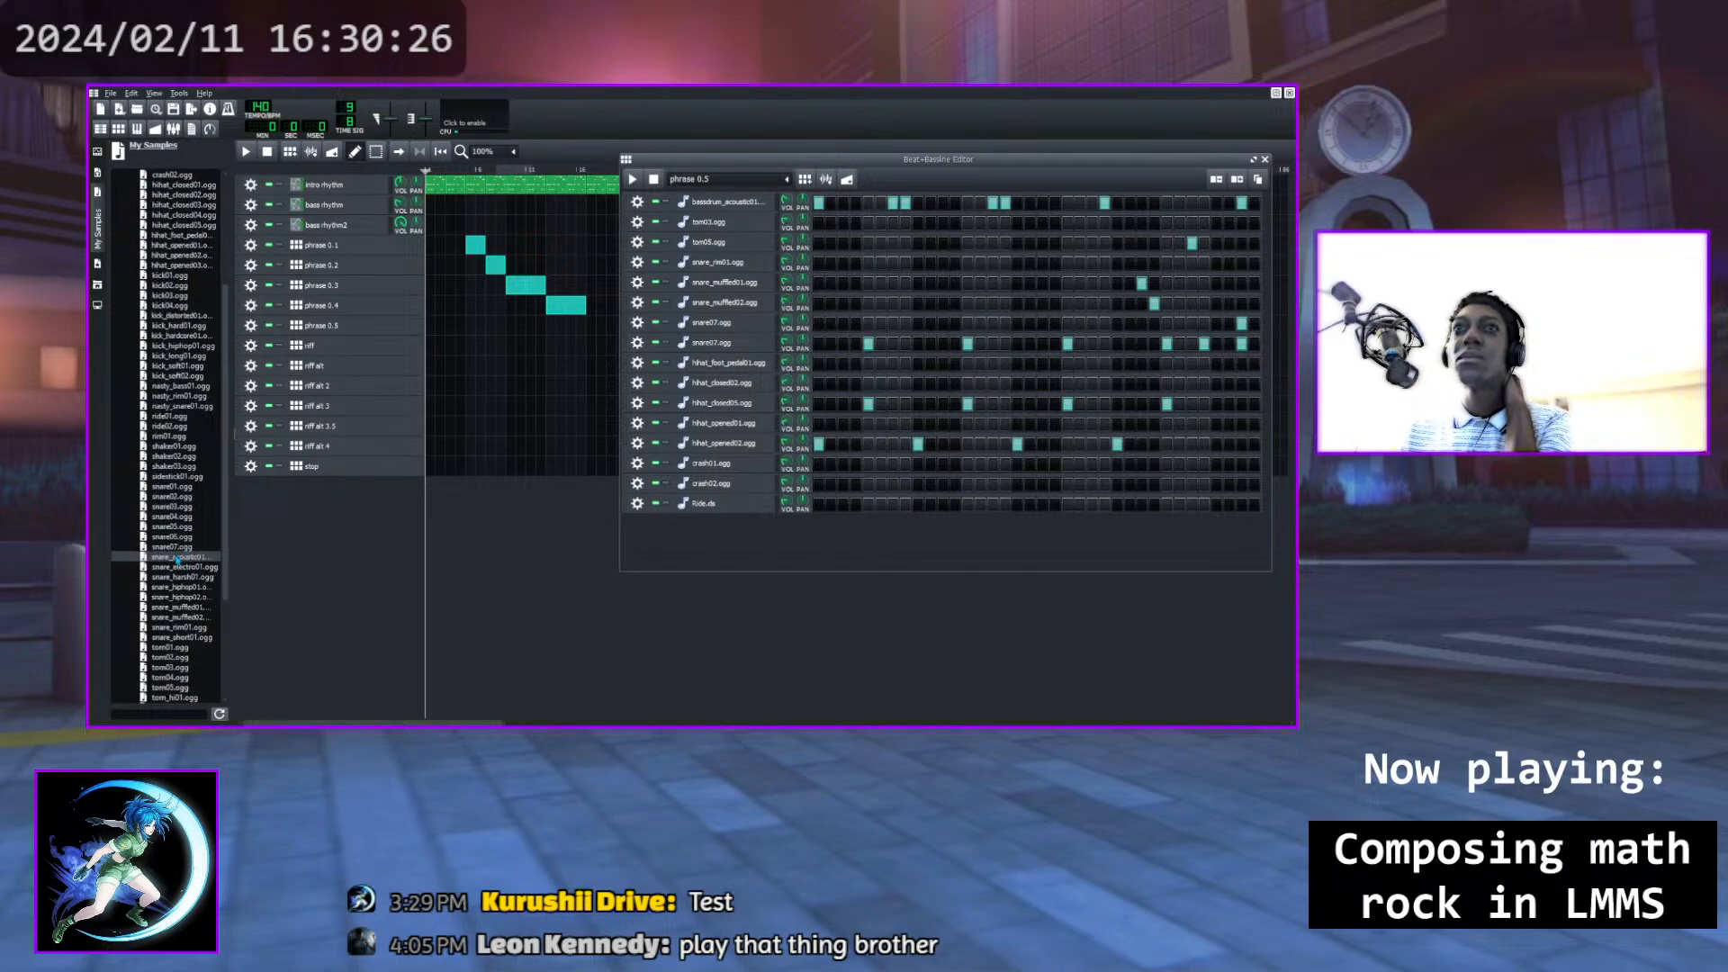
click(184, 558)
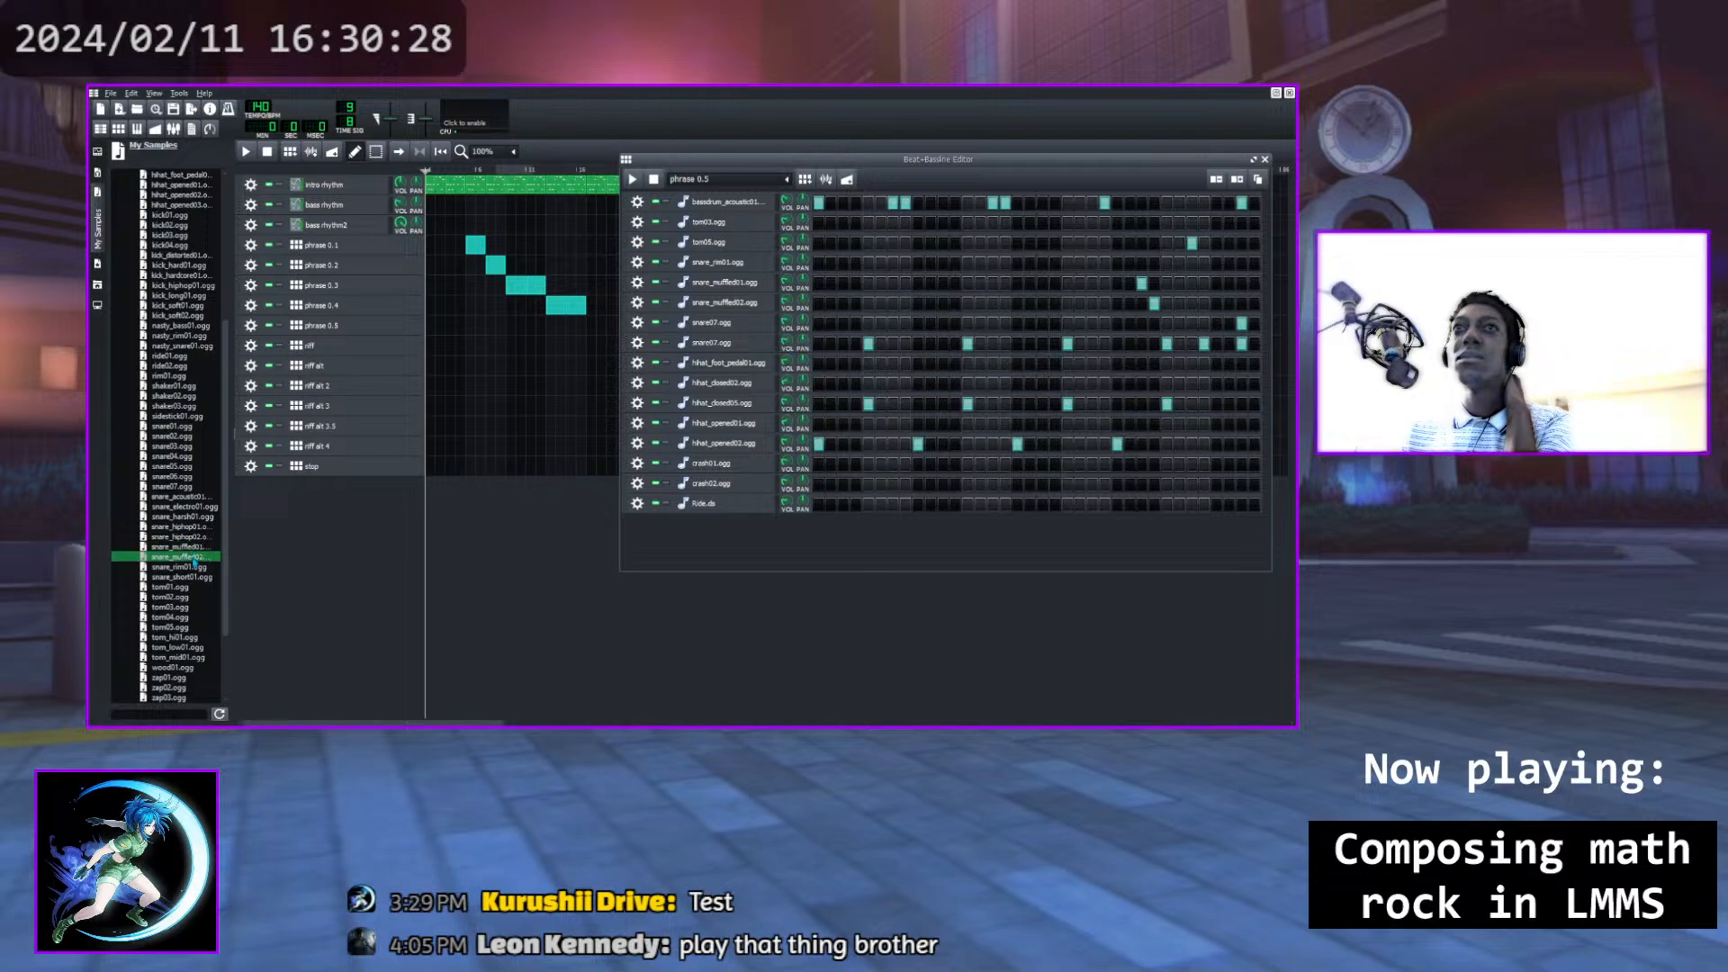
double_click(194, 558)
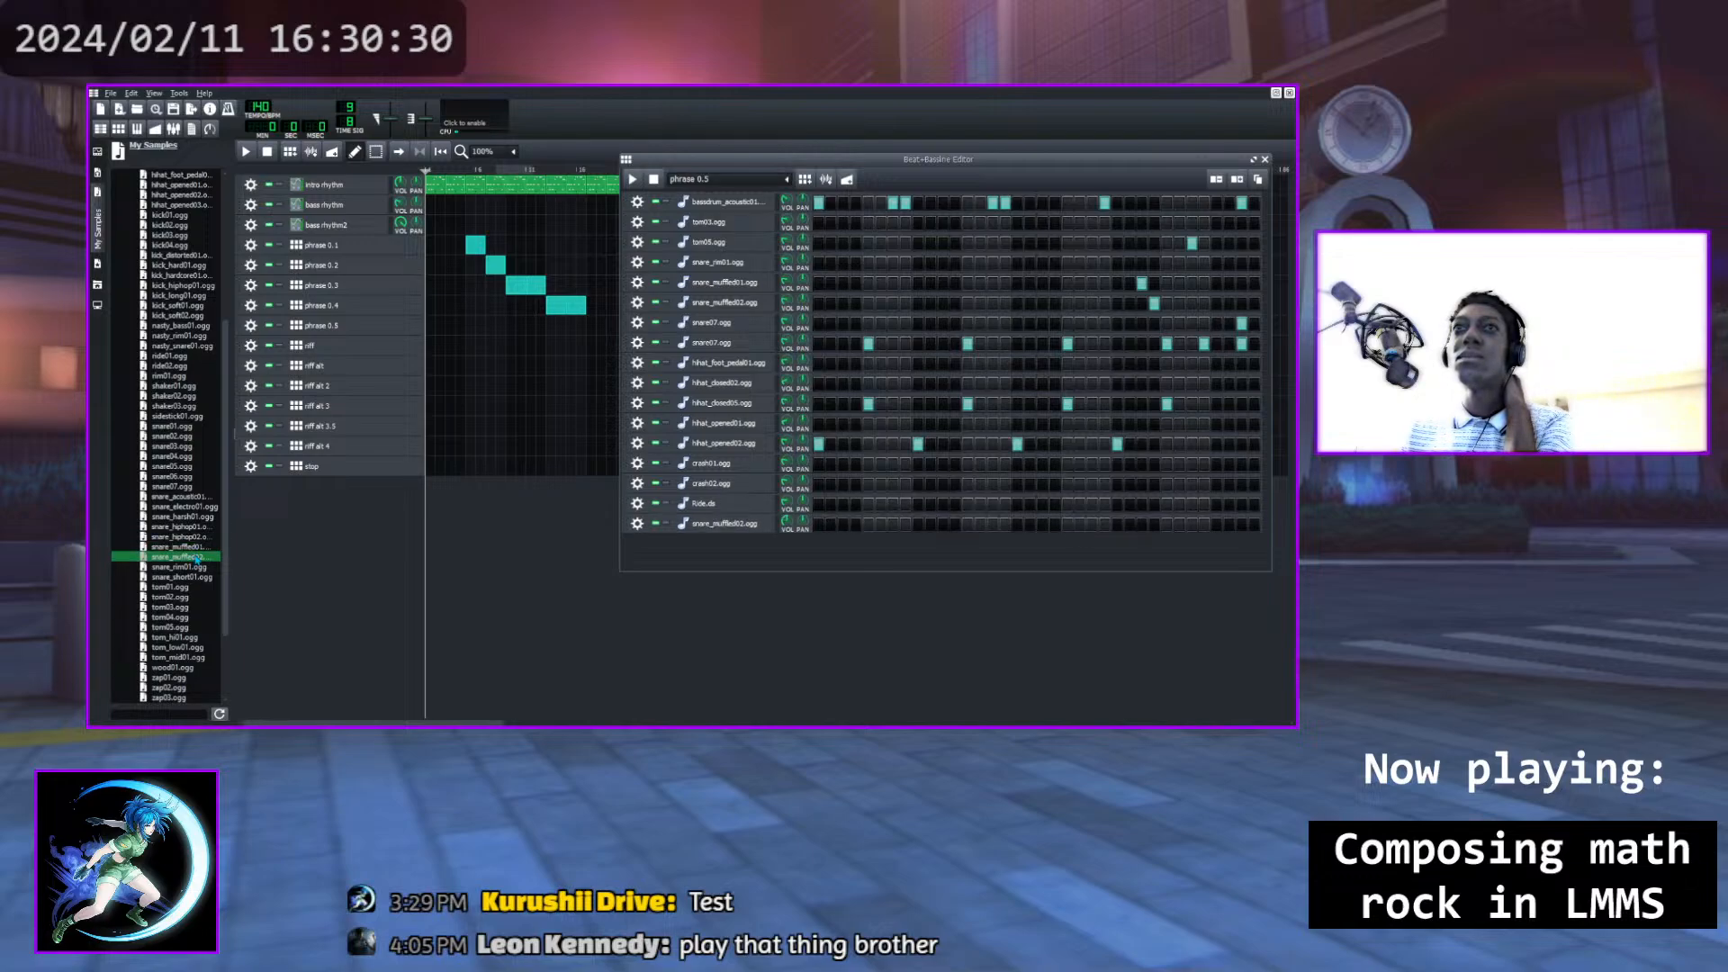
click(638, 524)
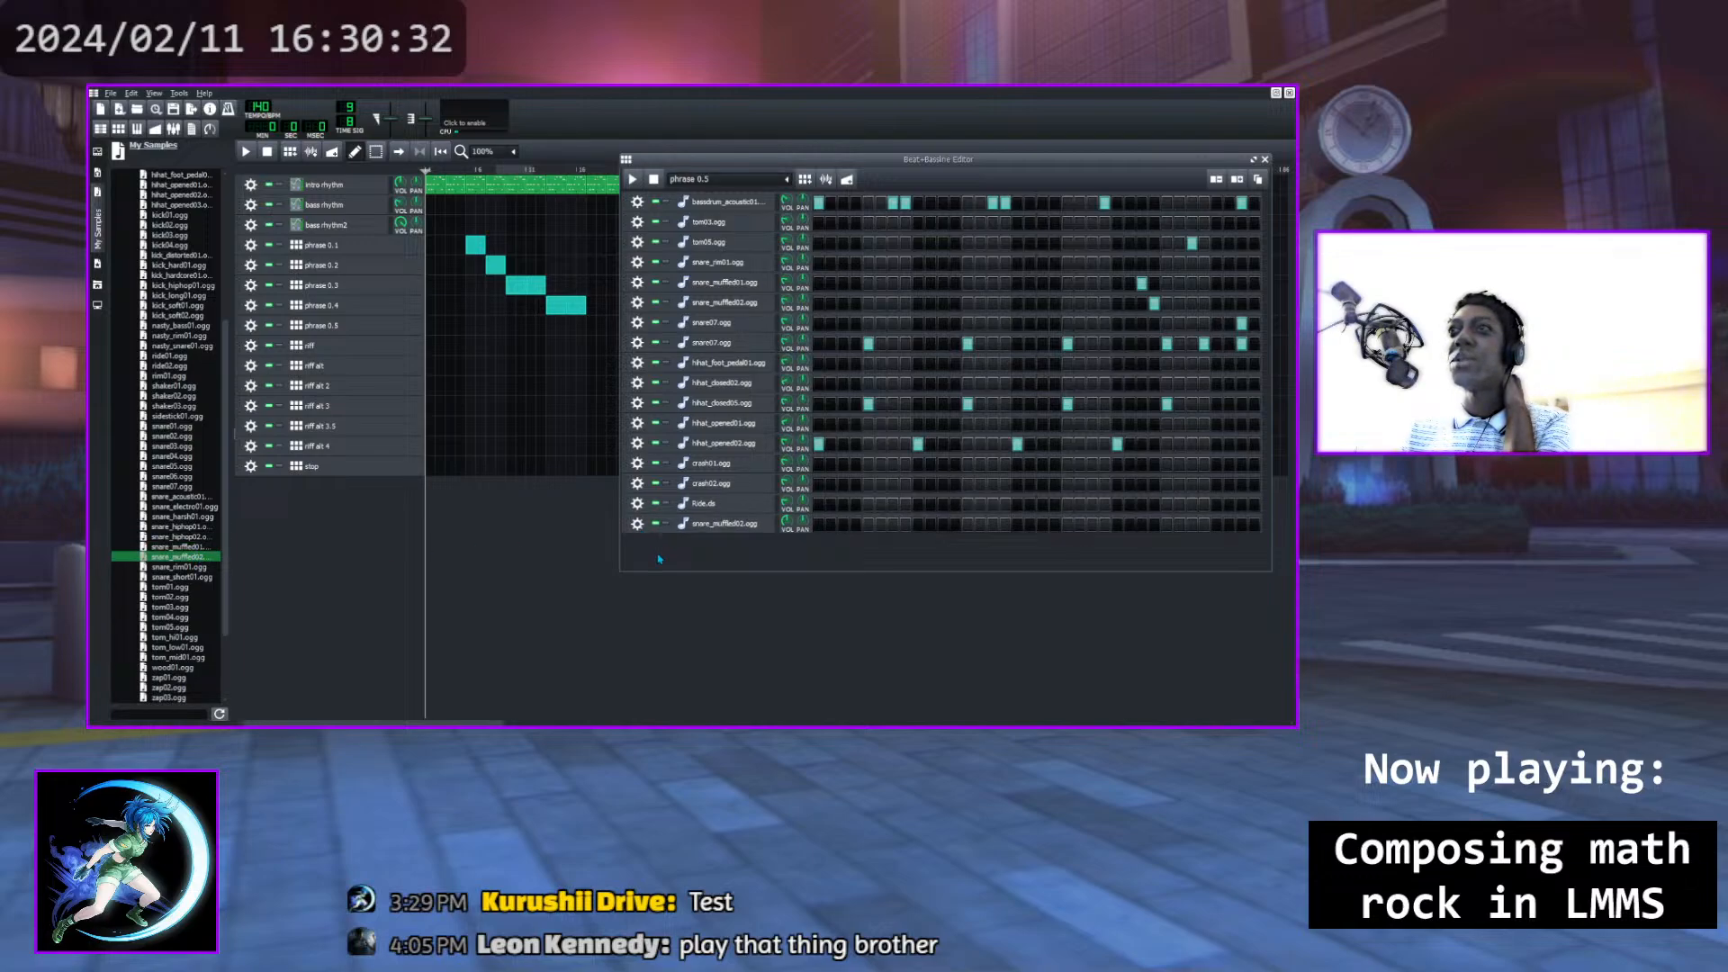
click(684, 562)
click(199, 546)
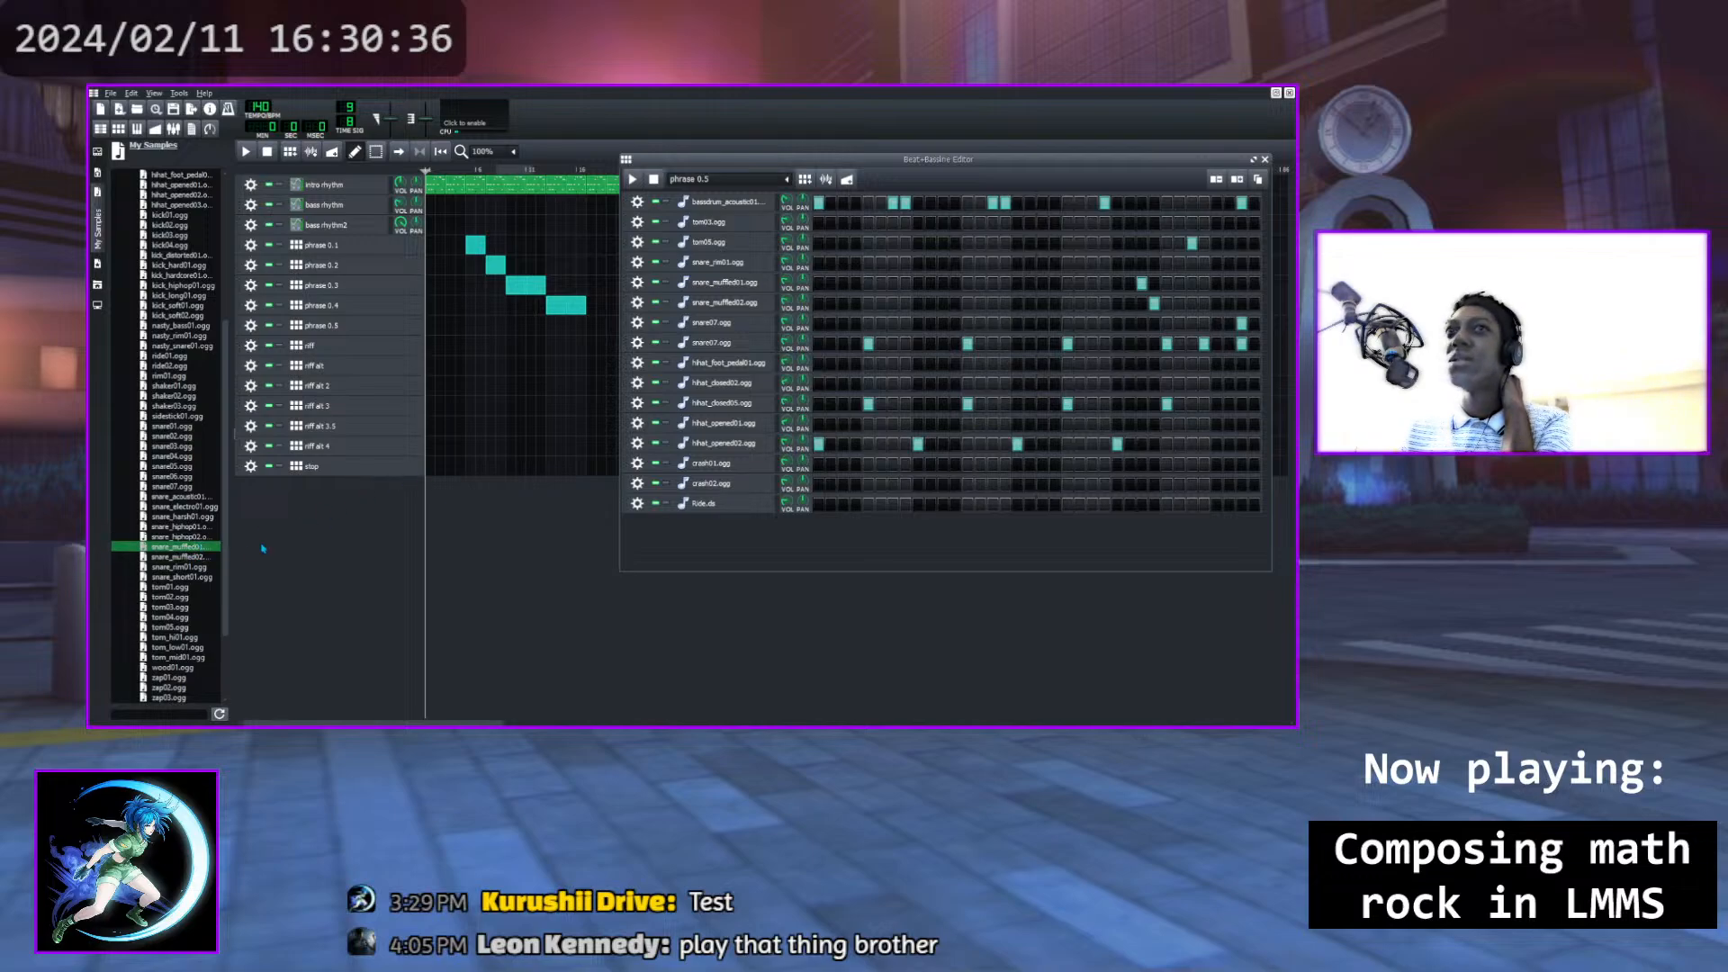
click(203, 556)
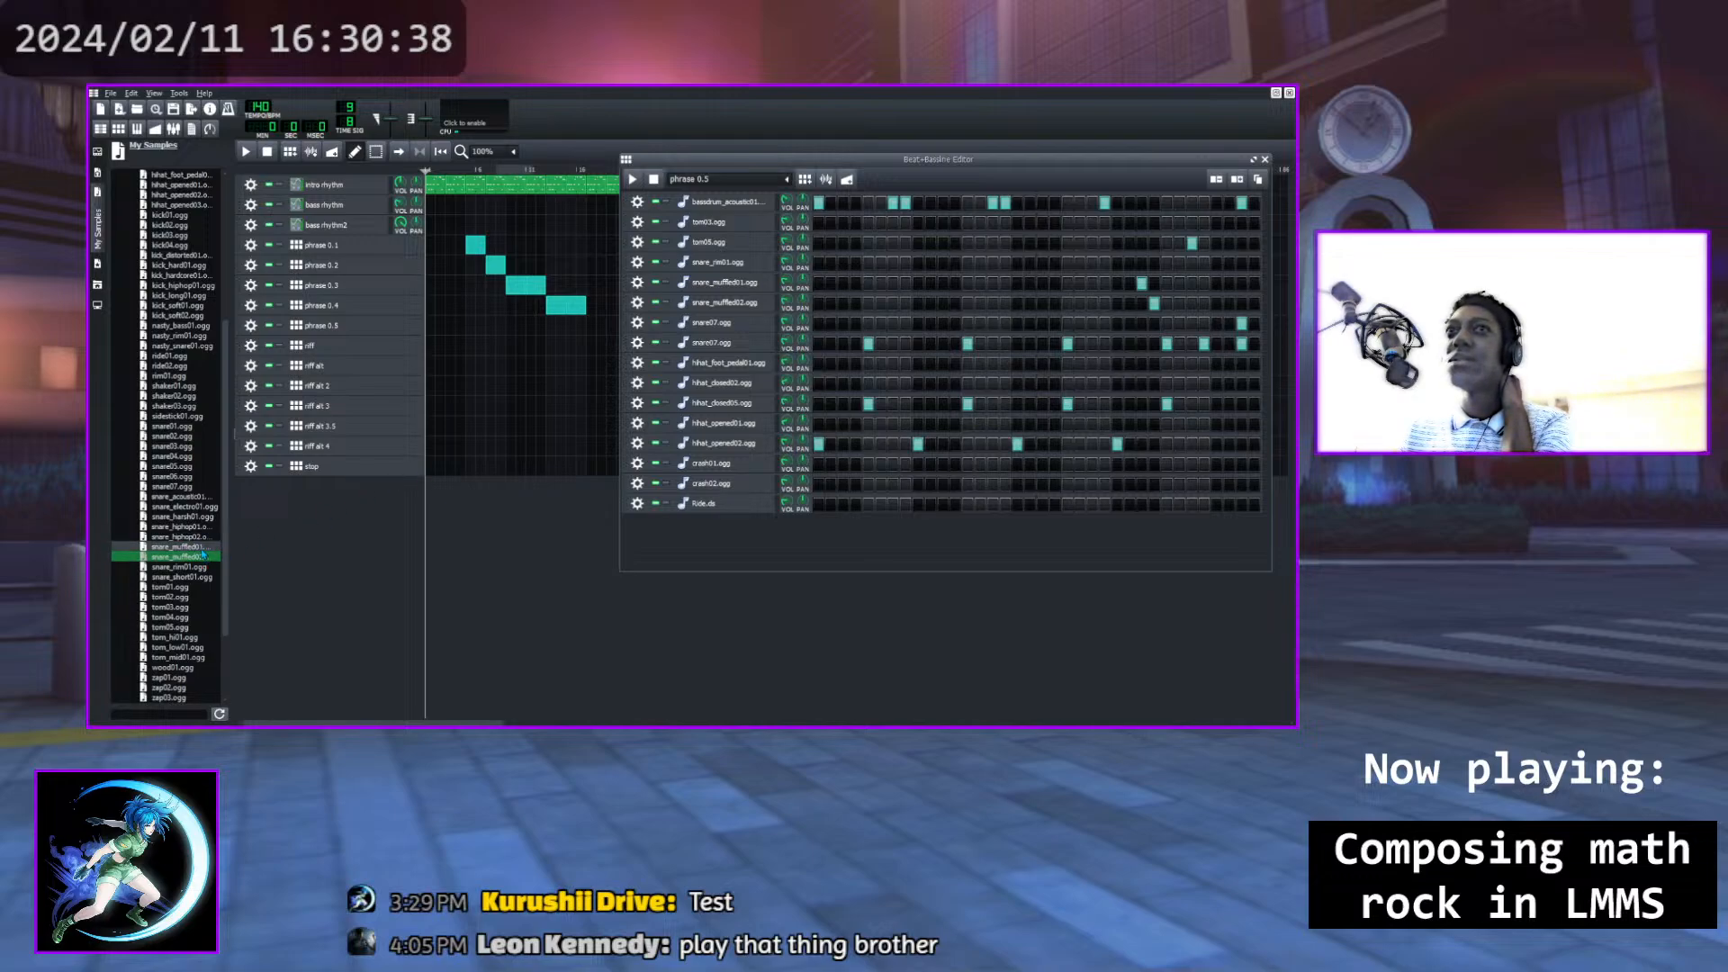
Move the step 27 hit from snare_muffled01 to snare_muffled02 and lower the volume of the hits on steps 27 and 28
click(1143, 284)
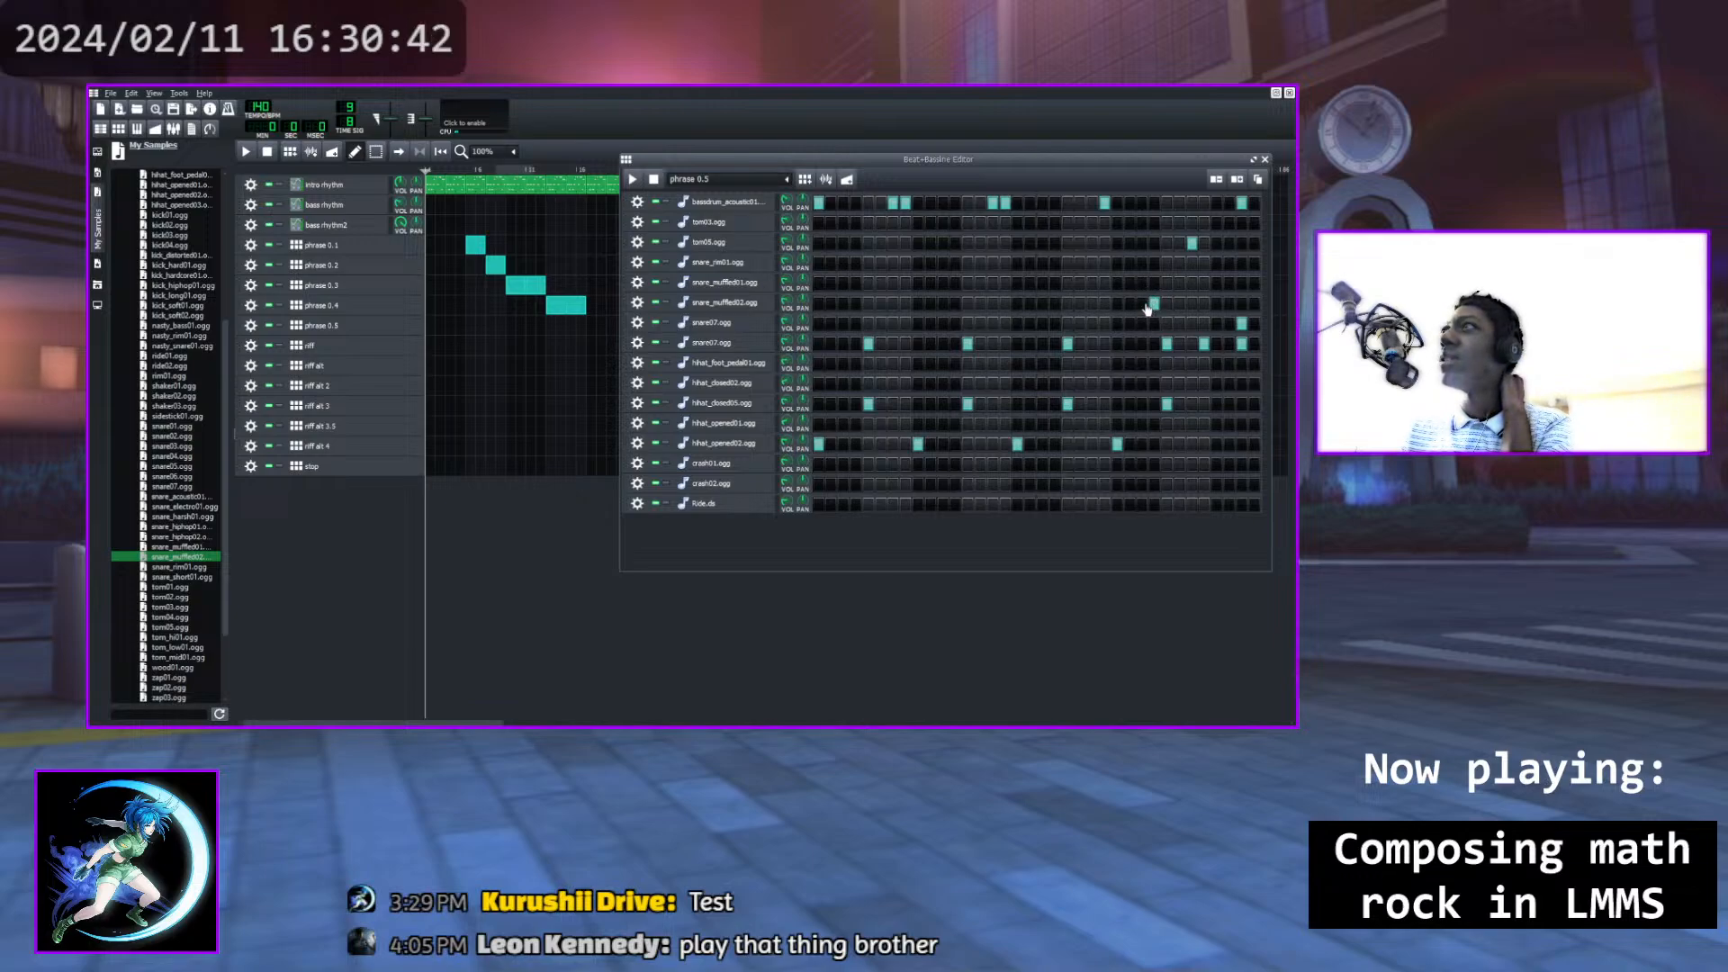
click(1143, 306)
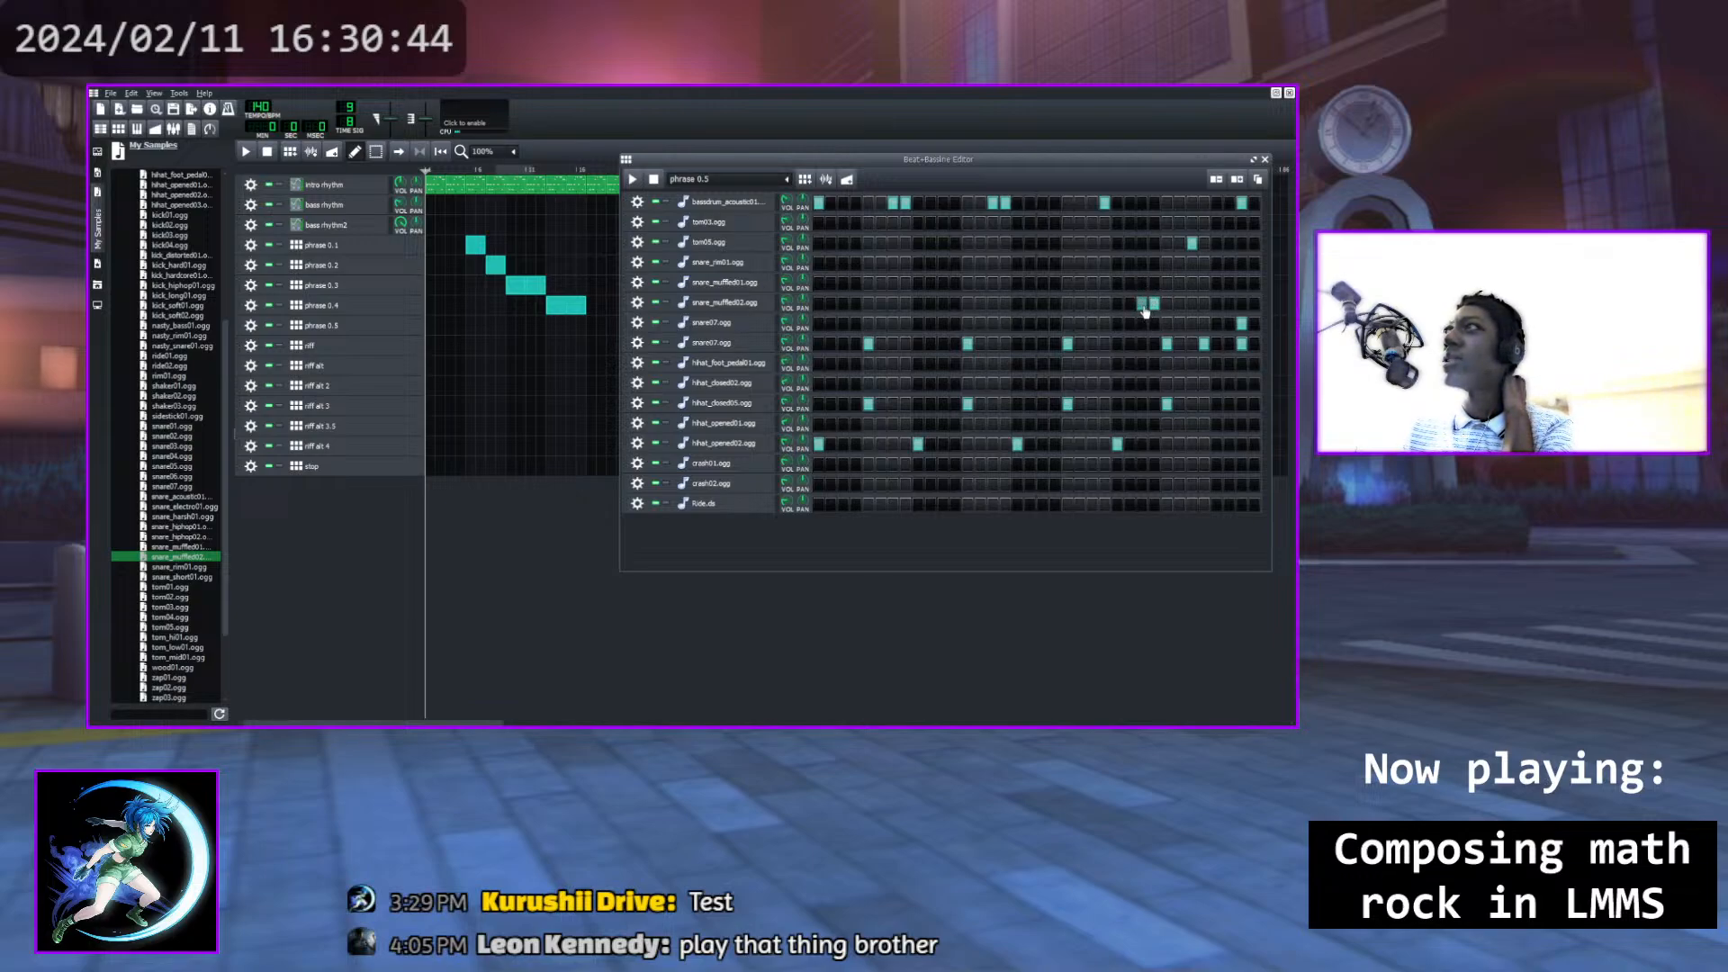
click(1142, 307)
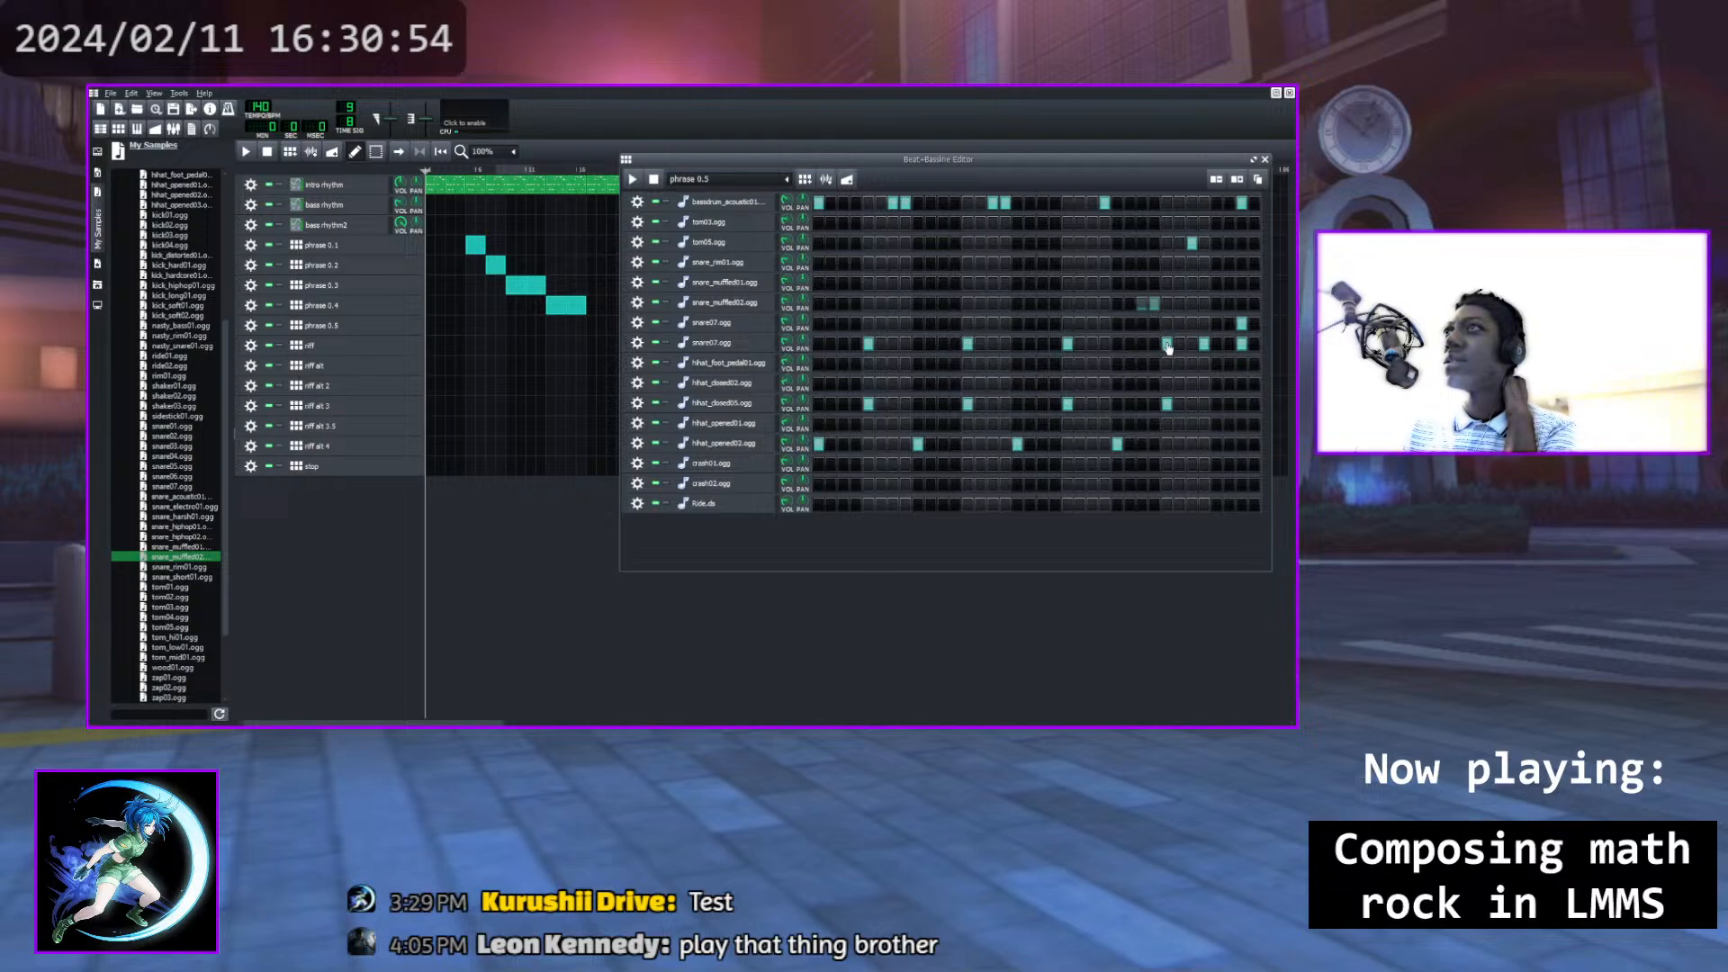
Loop the pattern, add a quieter snare_muffled02 hit on step 26 to build into steps 27 and 28, and stop playback
click(632, 179)
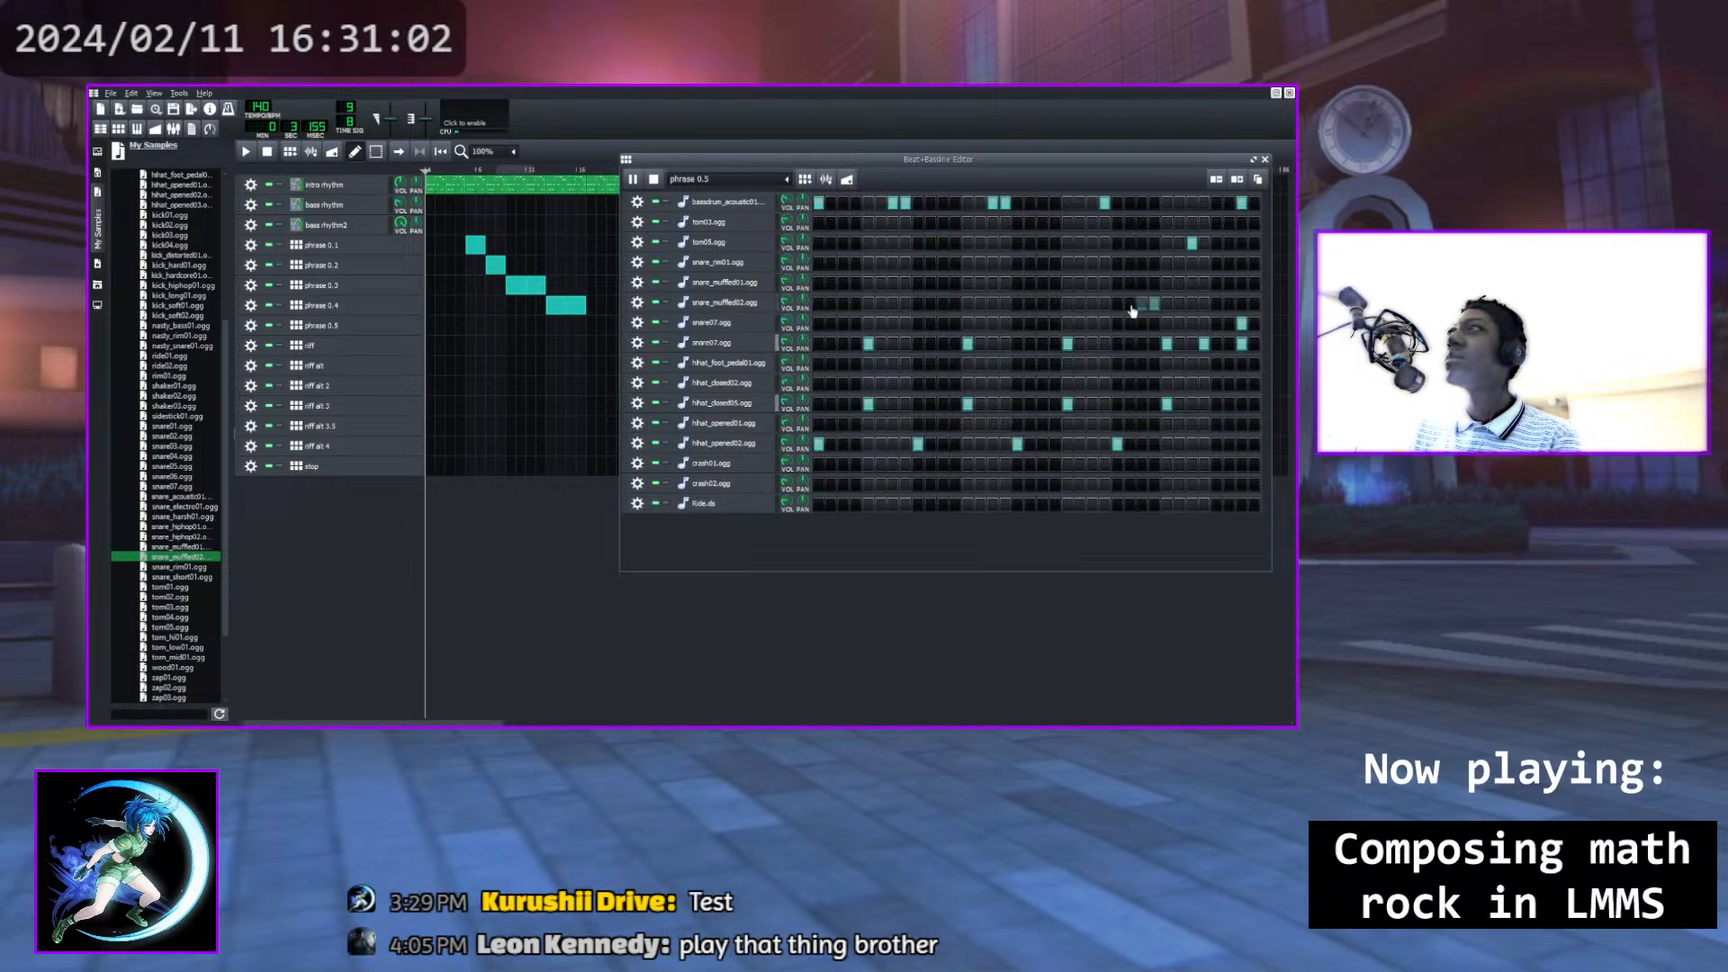
key(space)
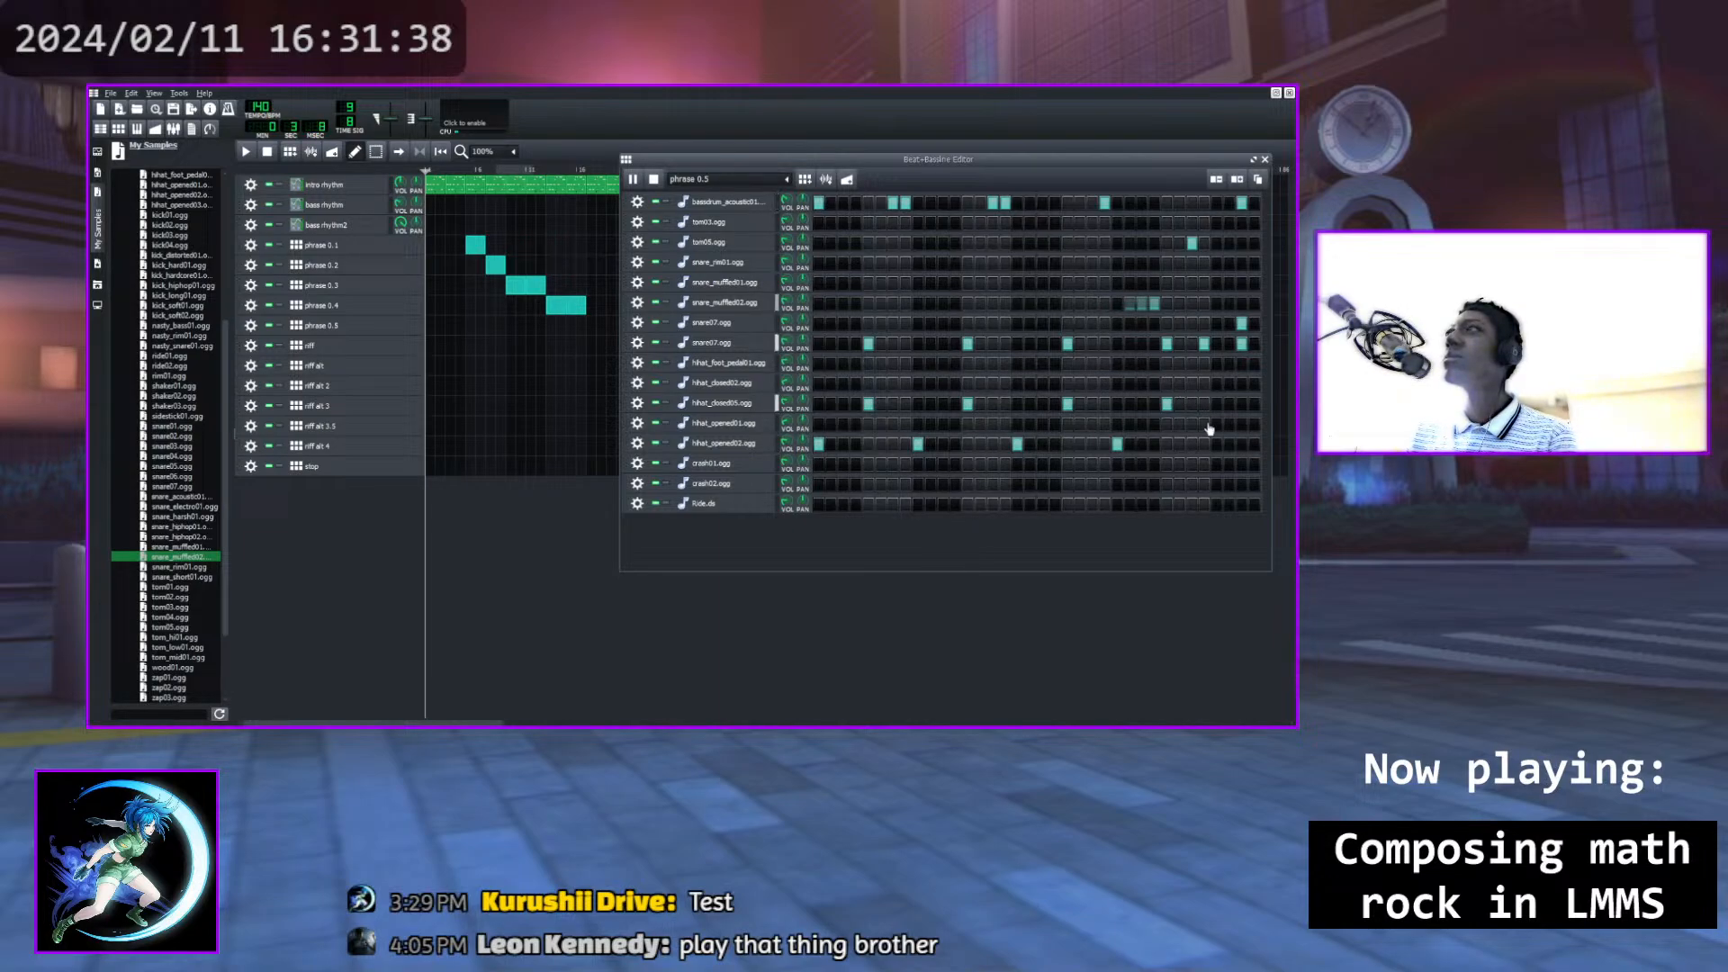
key(space)
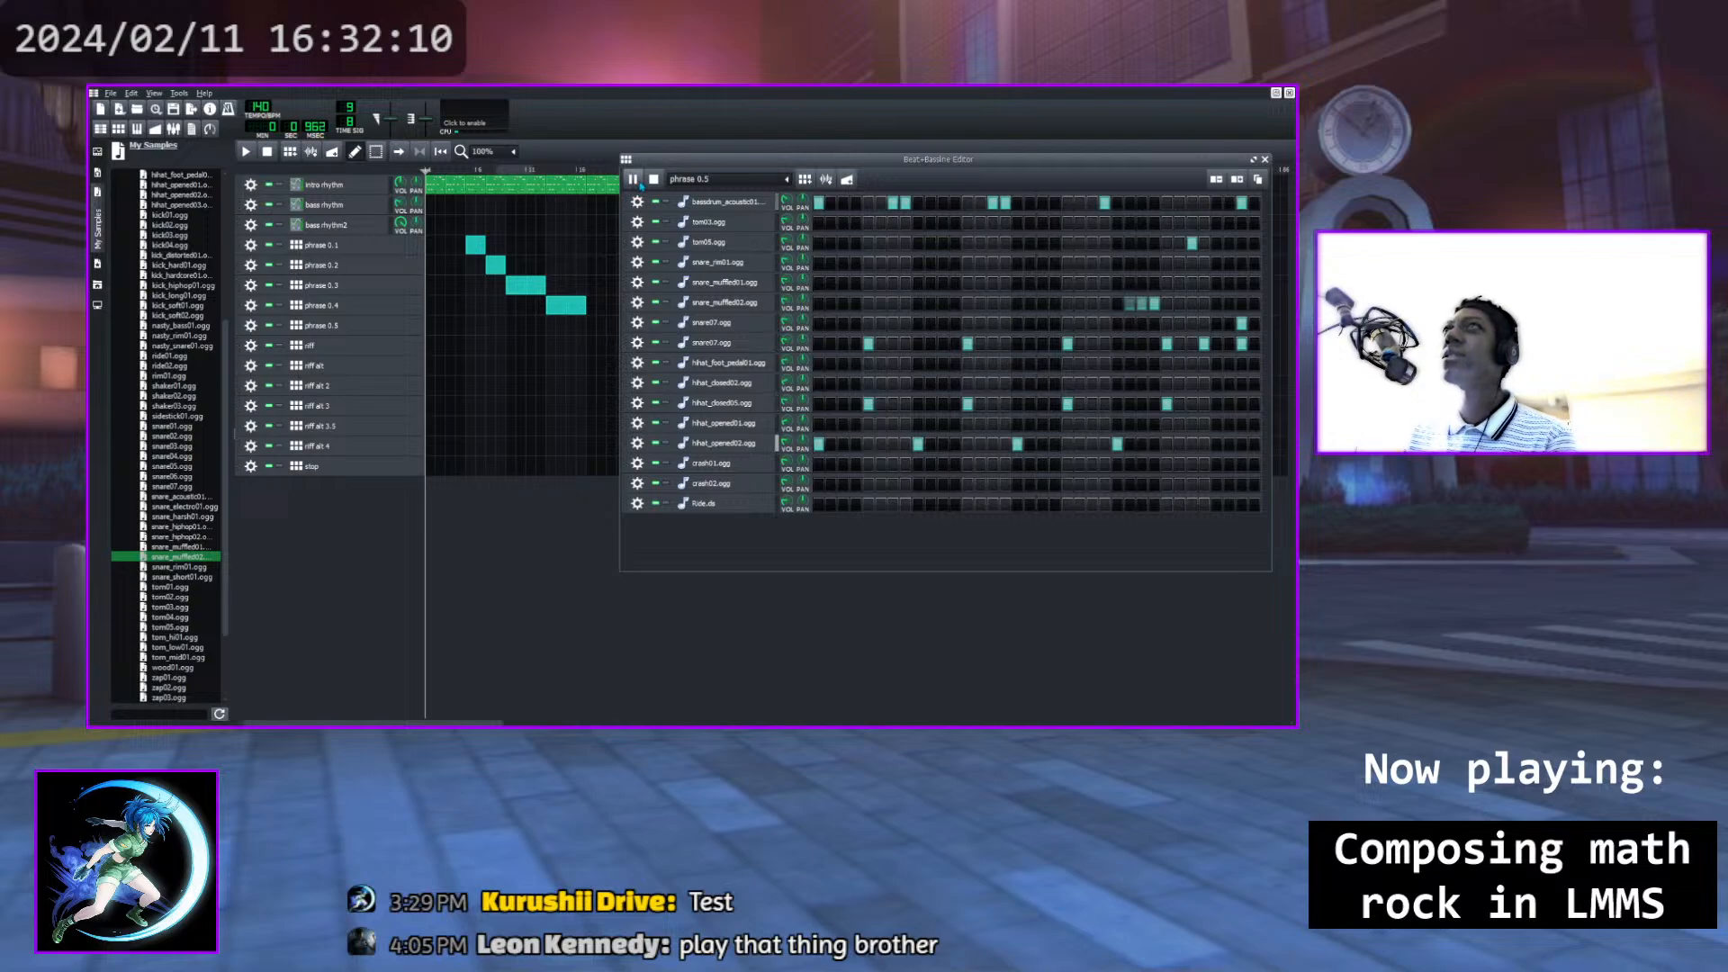
click(655, 179)
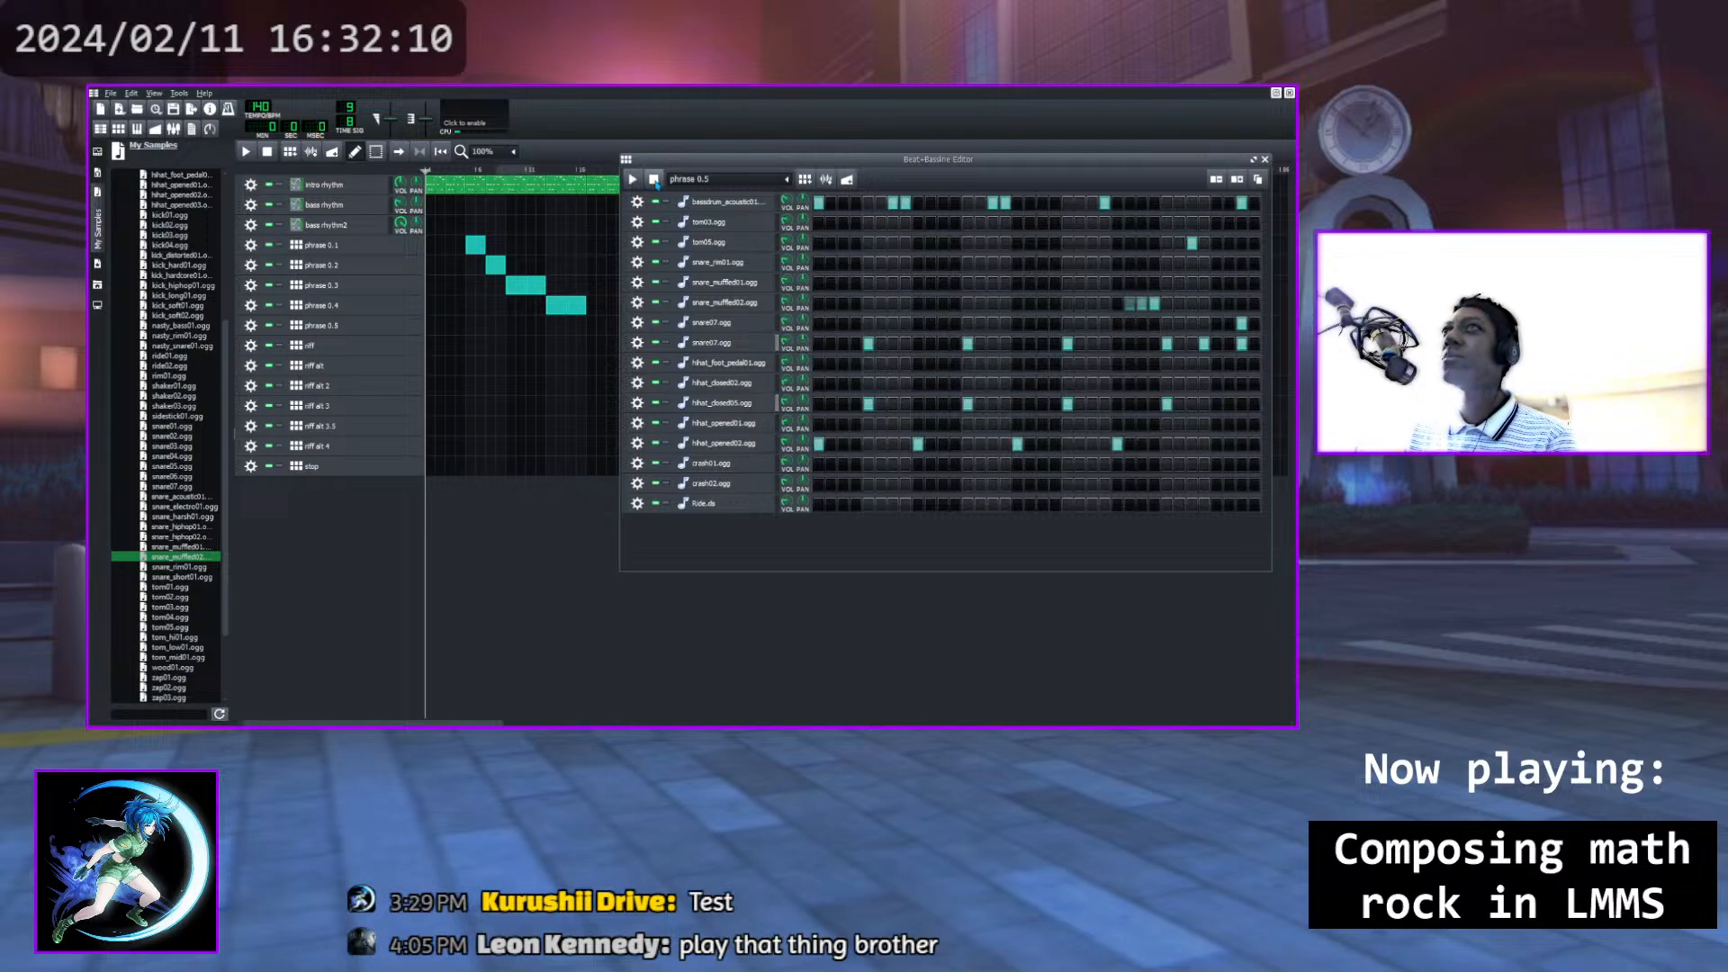
Close the pattern editor and place two adjoining phrase 0.5 clips directly after the phrase 0.4 clips in the song
click(1265, 160)
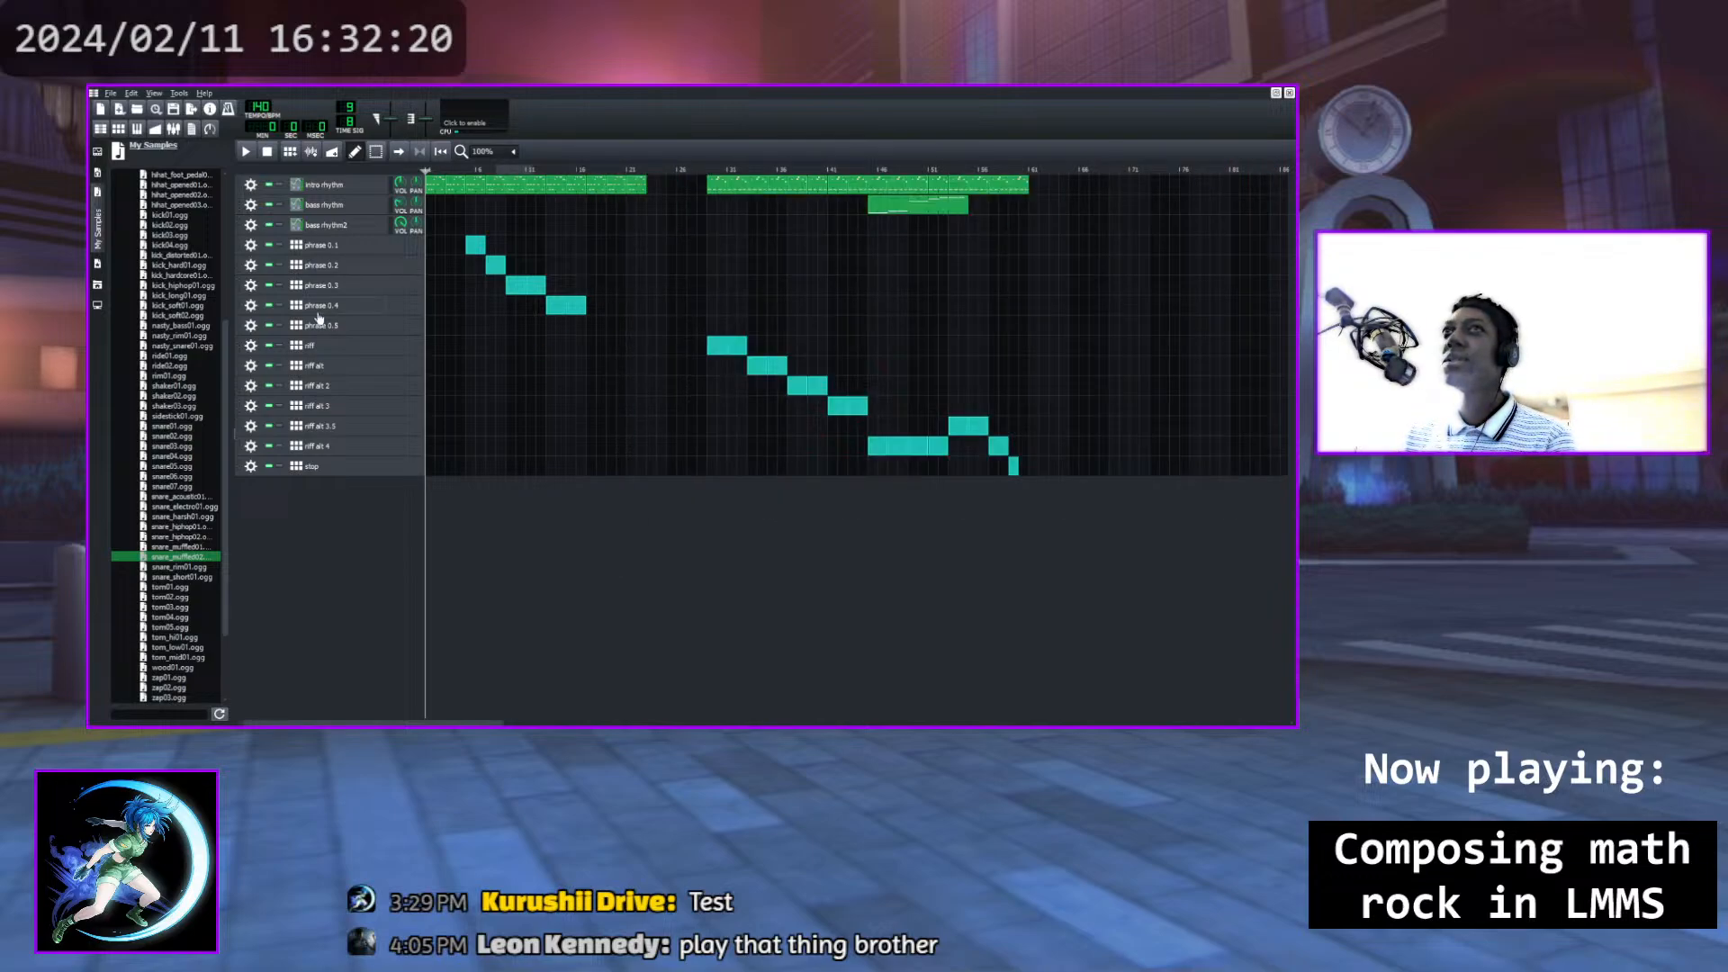
click(618, 326)
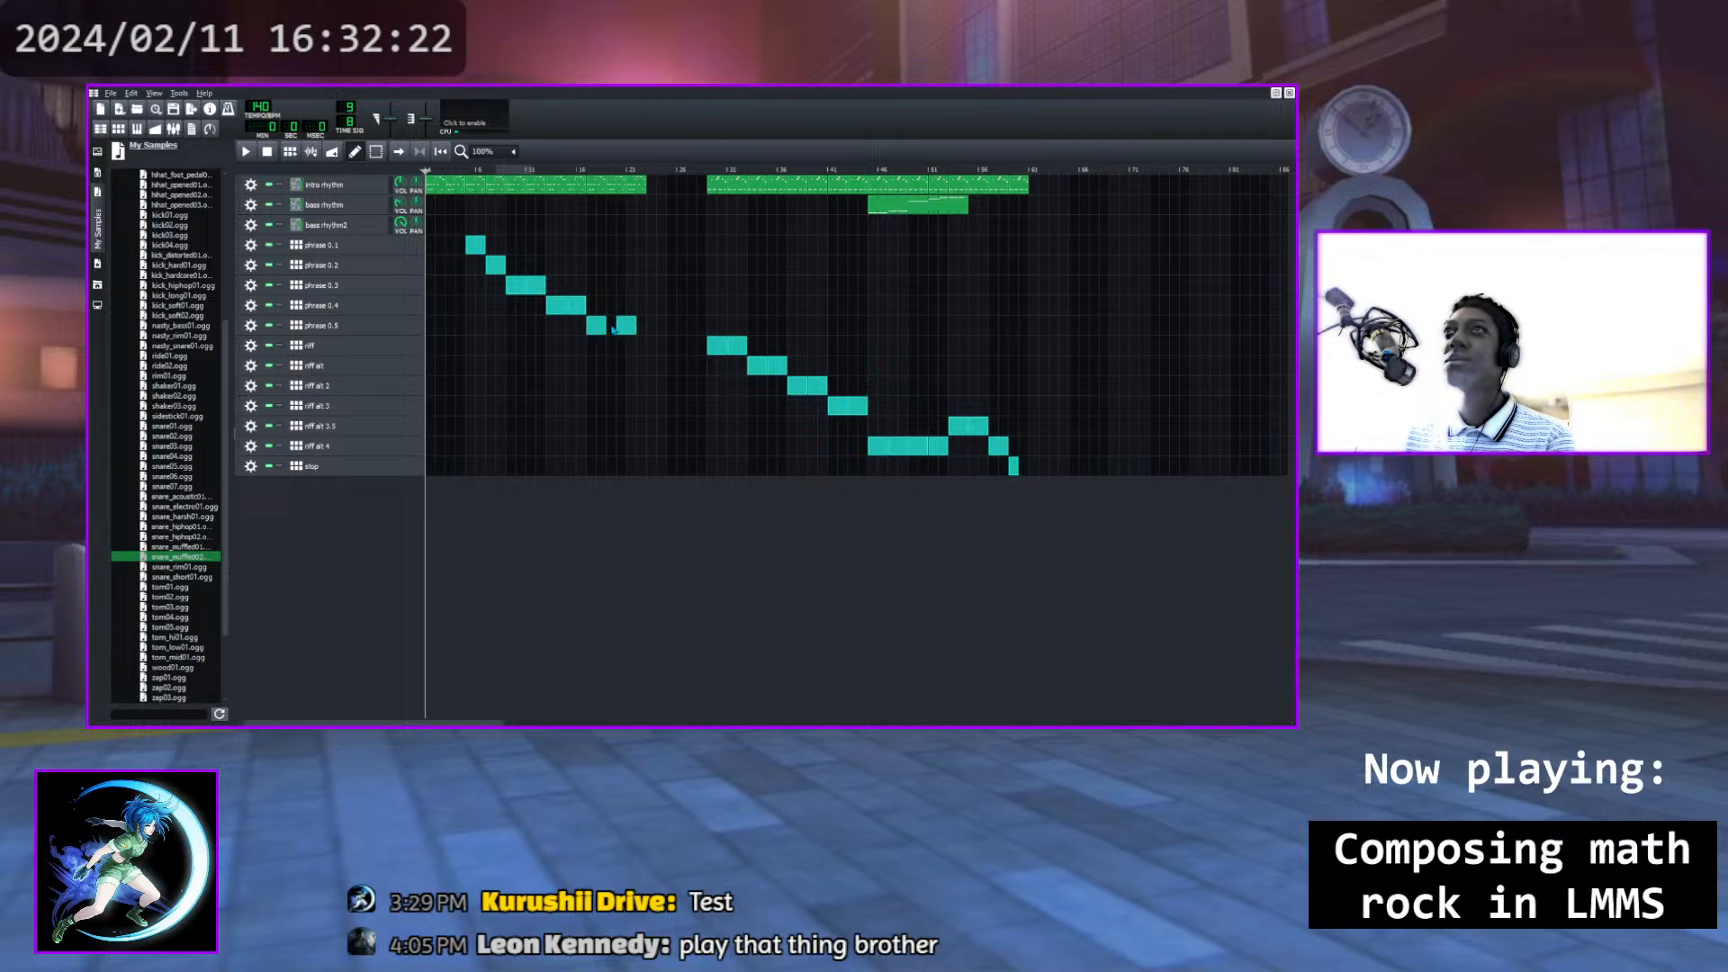
drag(625, 326, 615, 329)
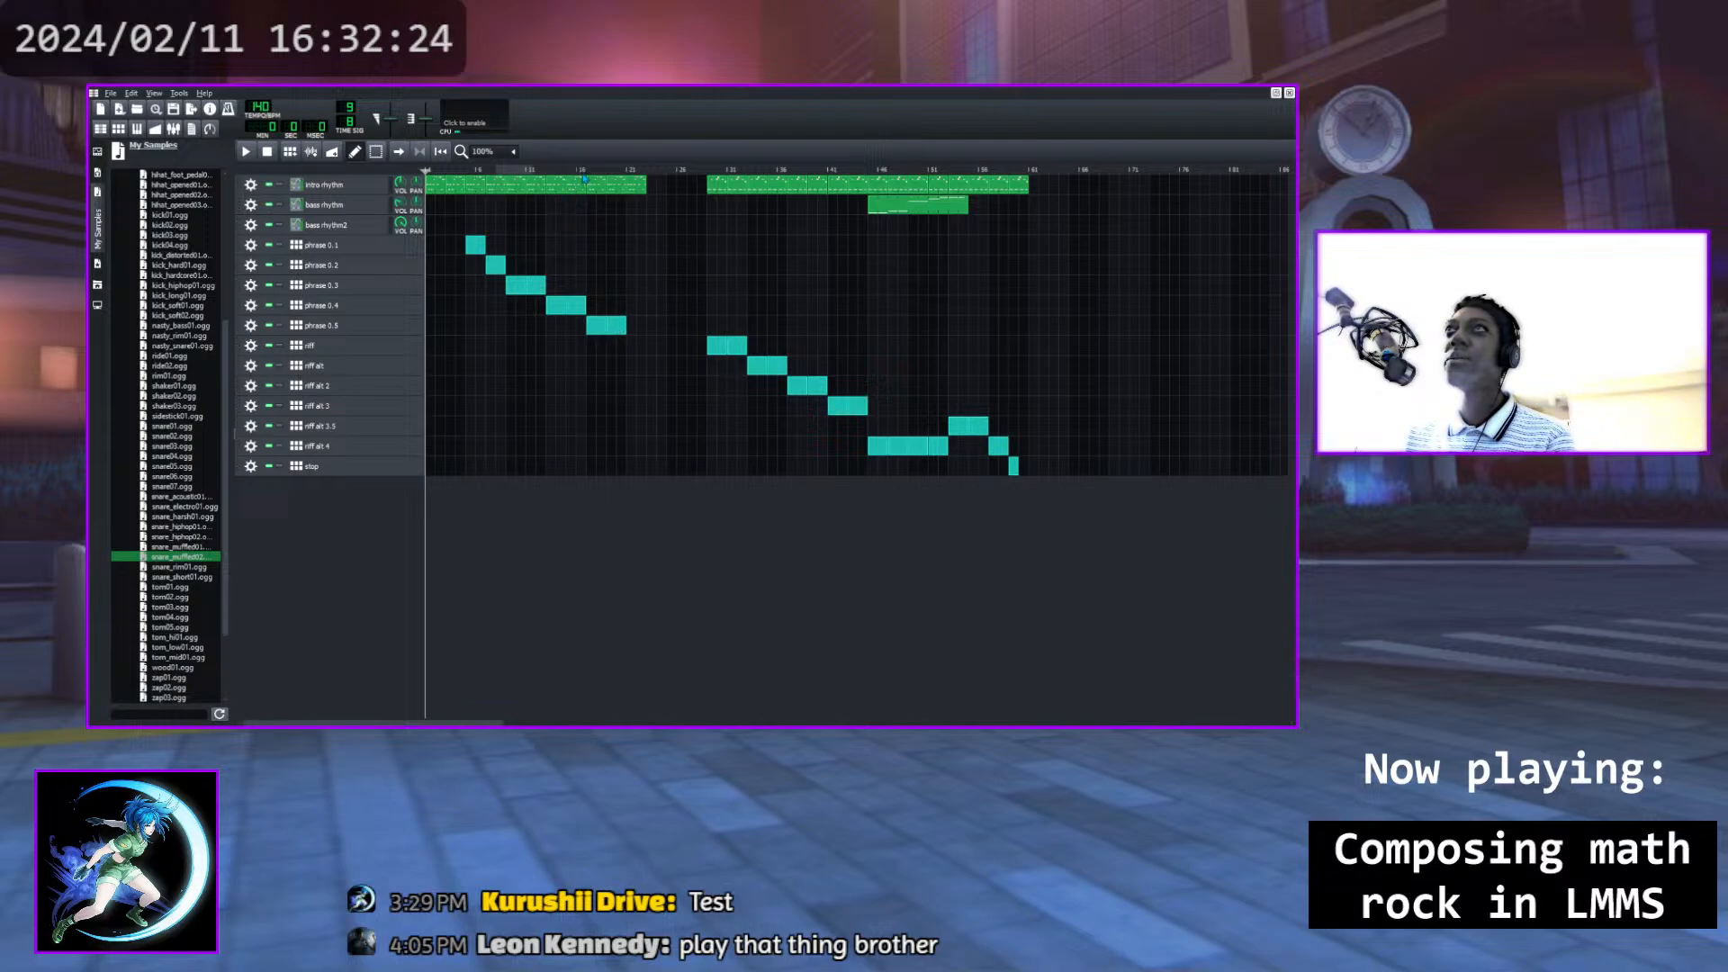
Play the song from just before the phrase 0.5 clips, and replay it from shortly before the phrase 0.4 clips
click(581, 170)
click(246, 151)
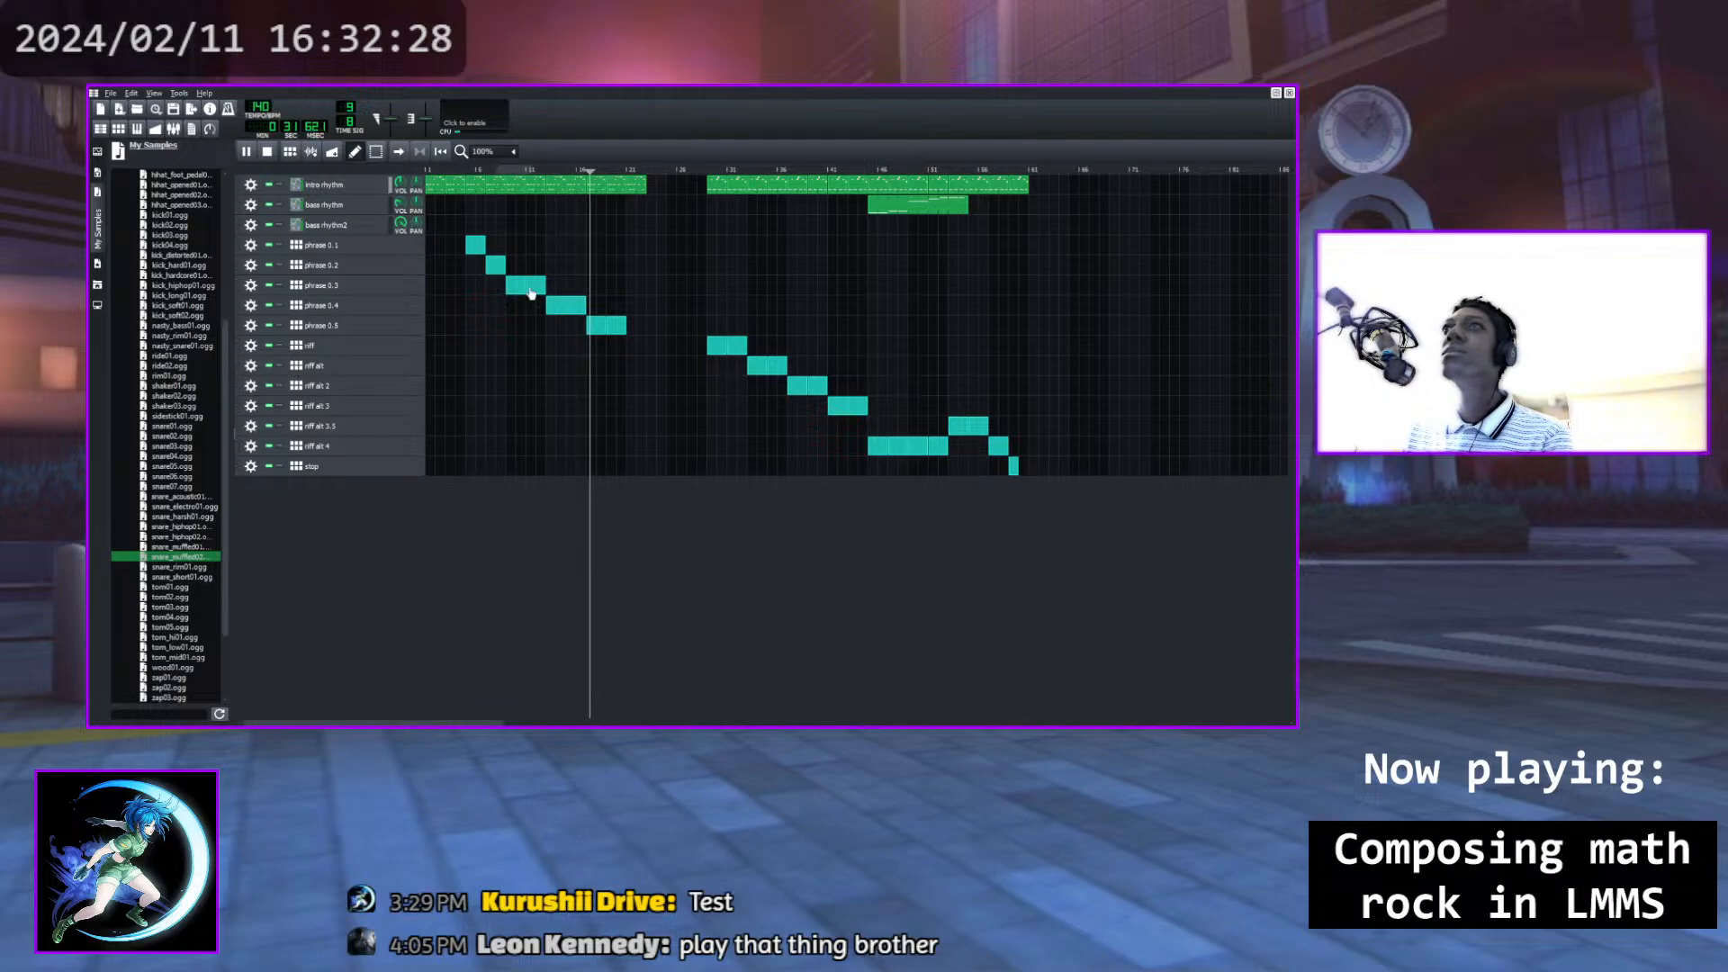
click(539, 171)
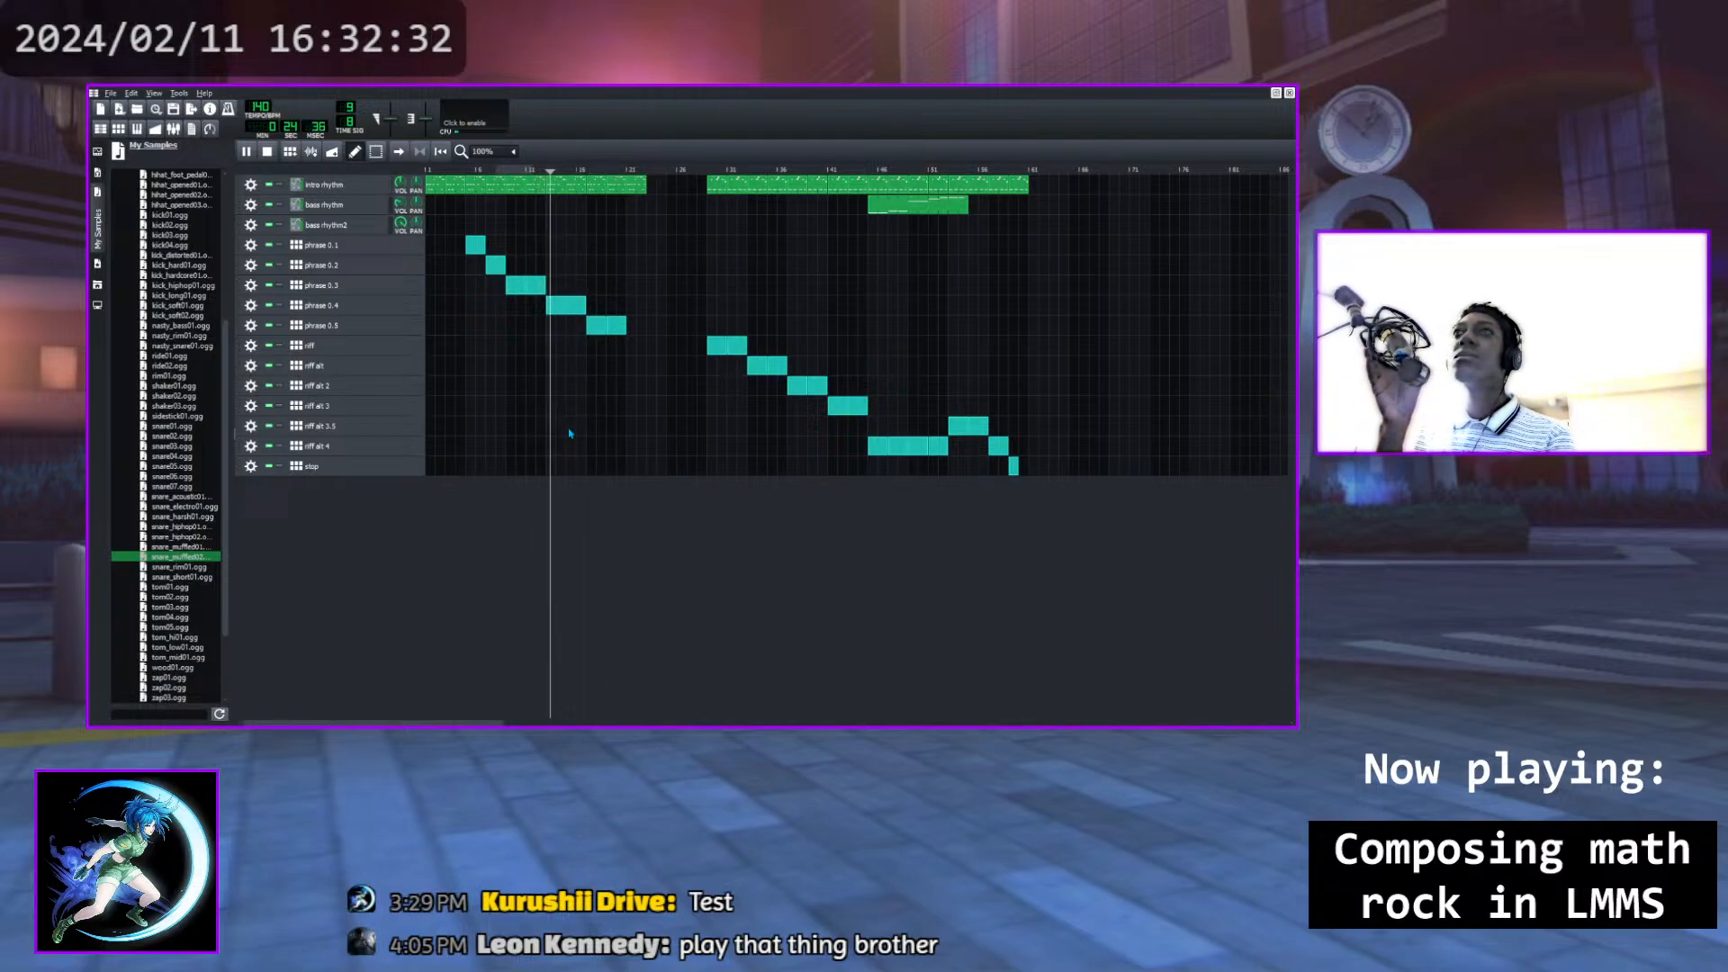
Play the song from the beginning through the end of the phrase 0.5 clips, with the sample browser hidden
click(268, 152)
click(245, 151)
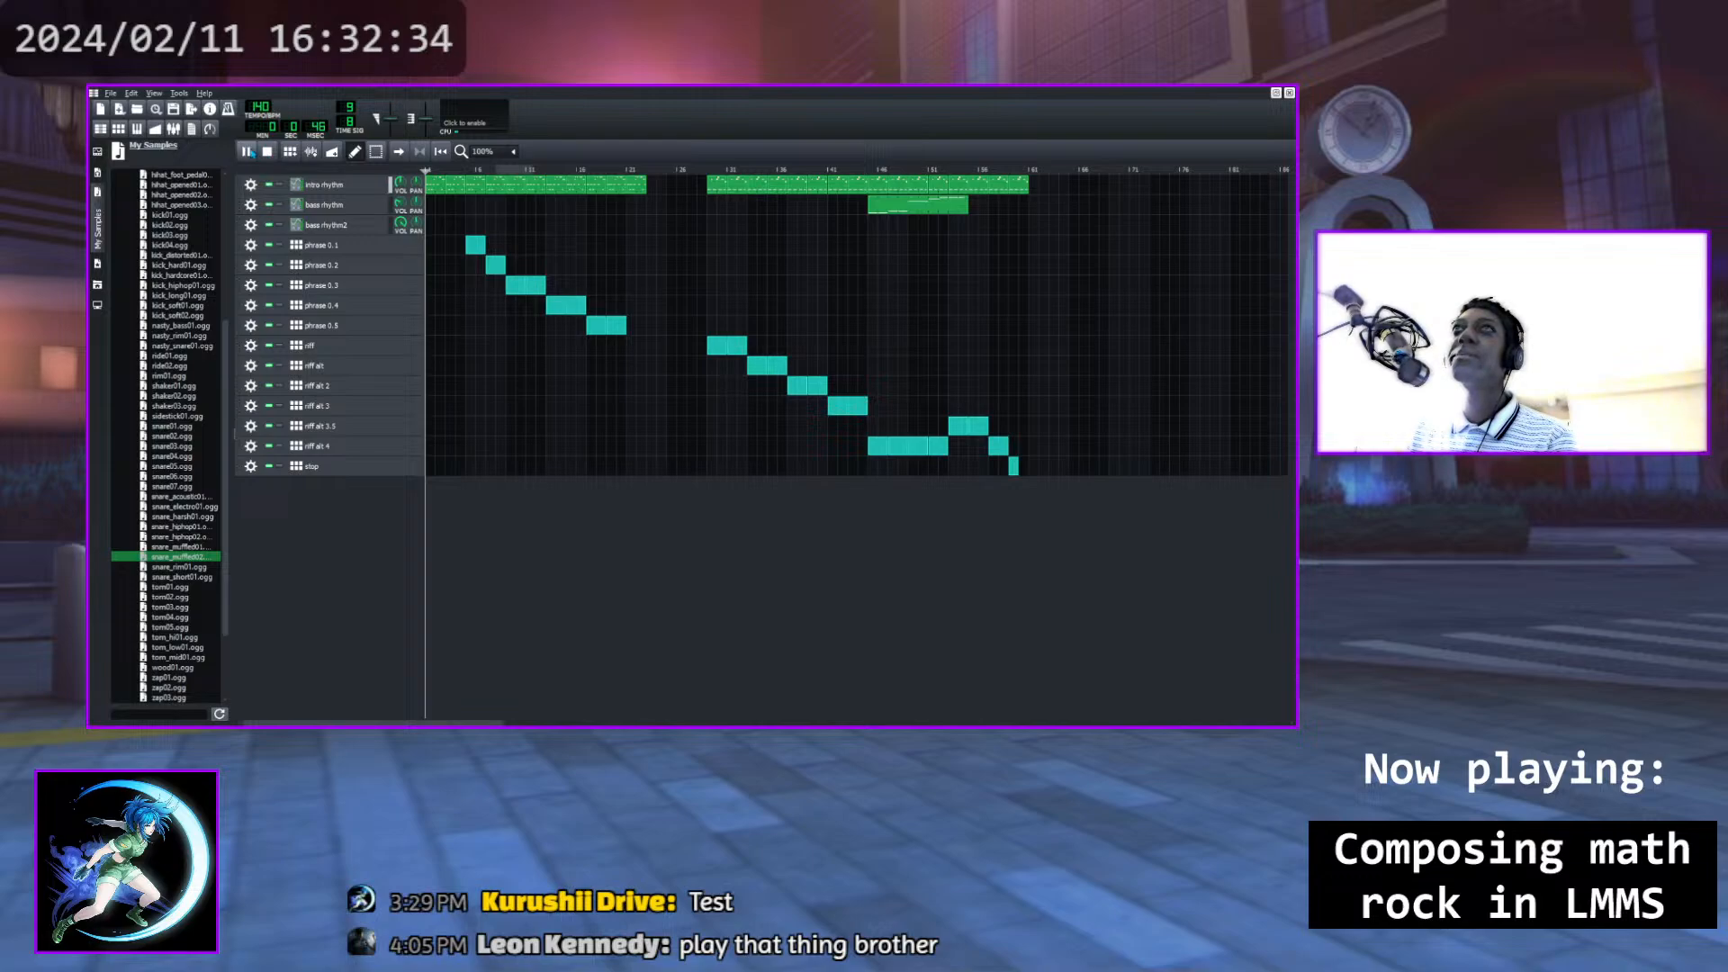
click(98, 152)
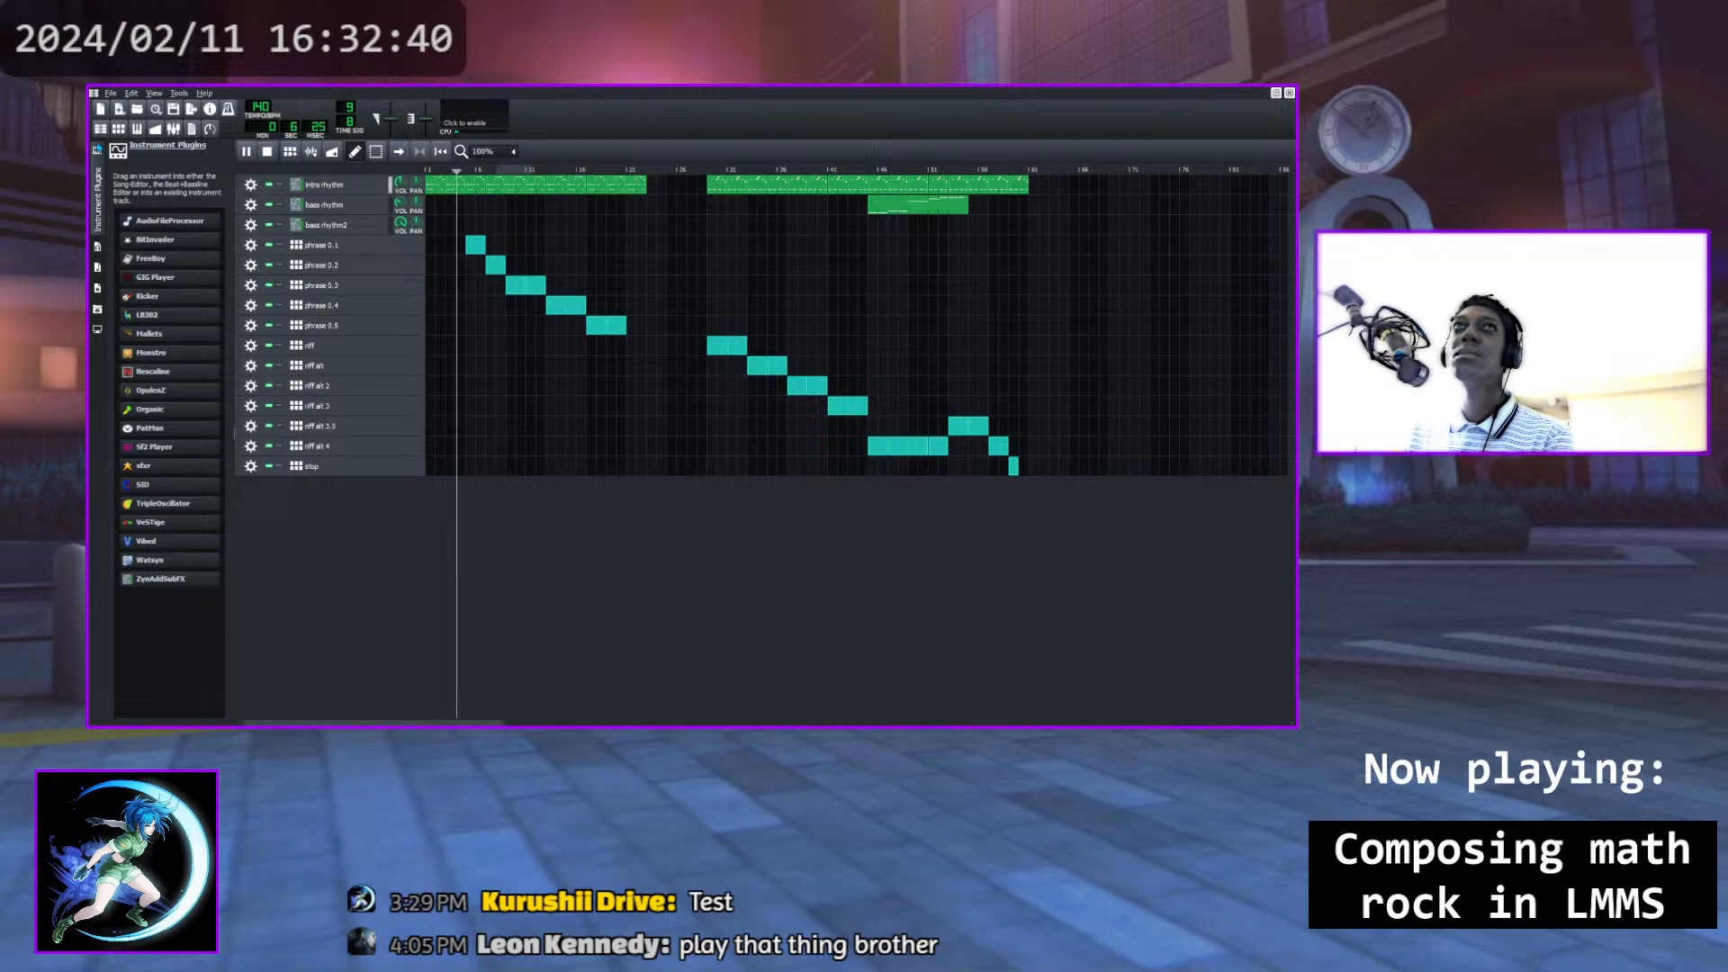
click(98, 187)
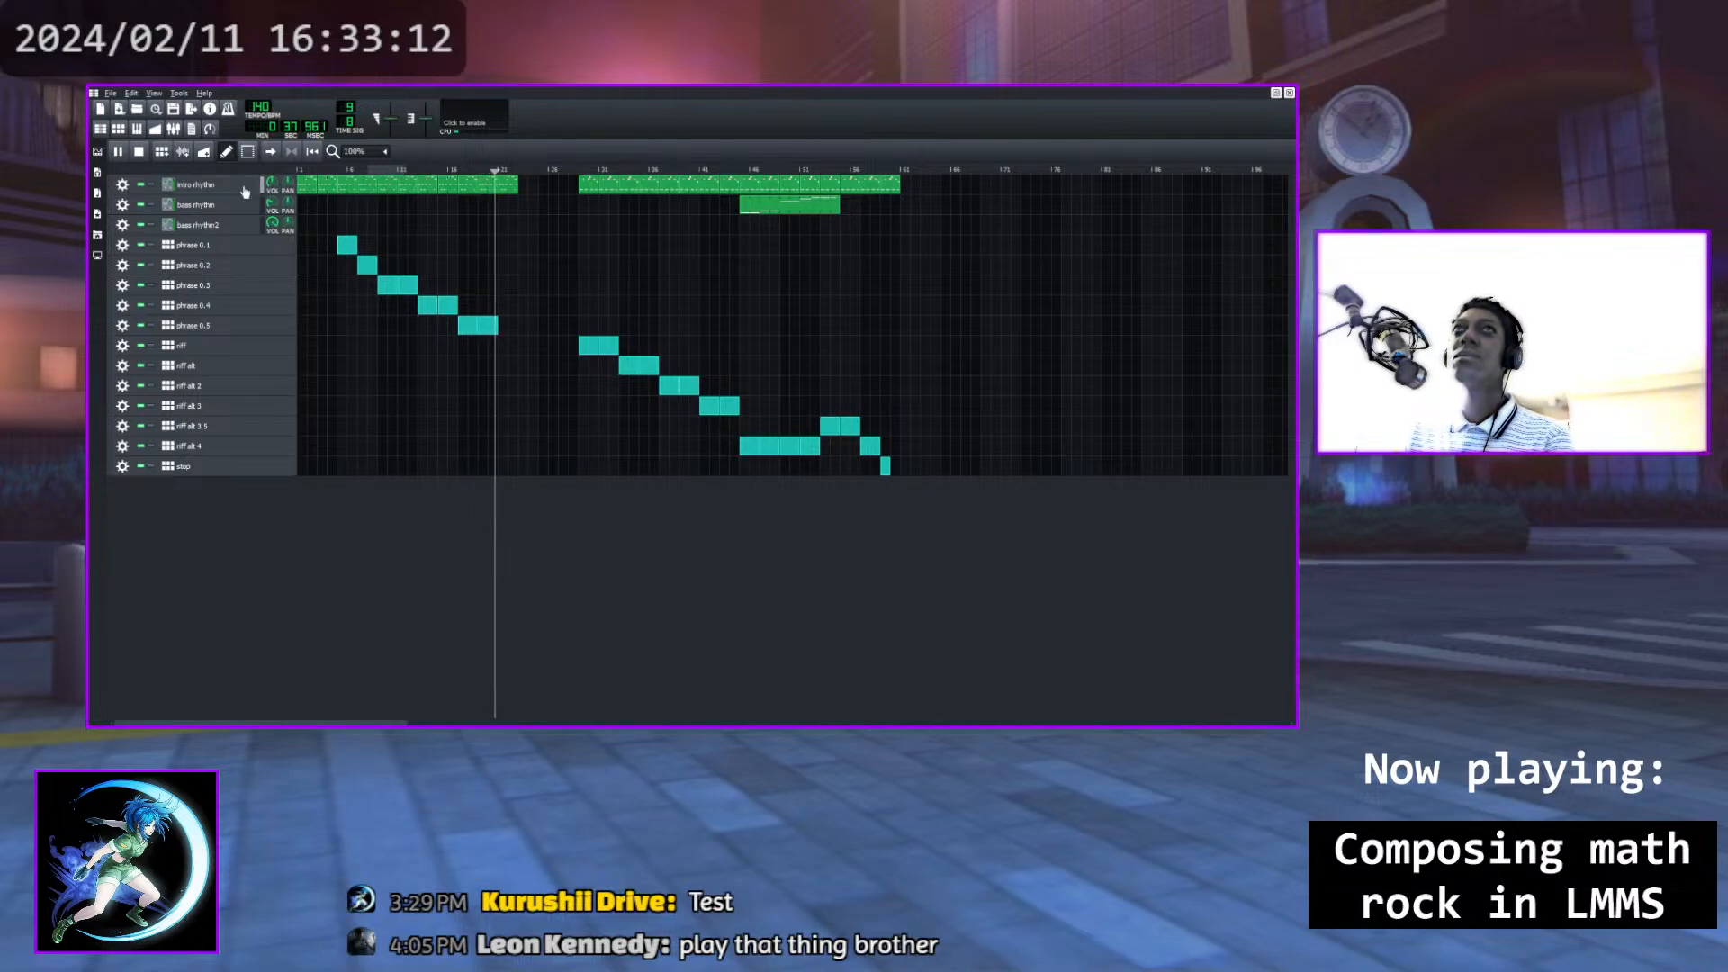
key(space)
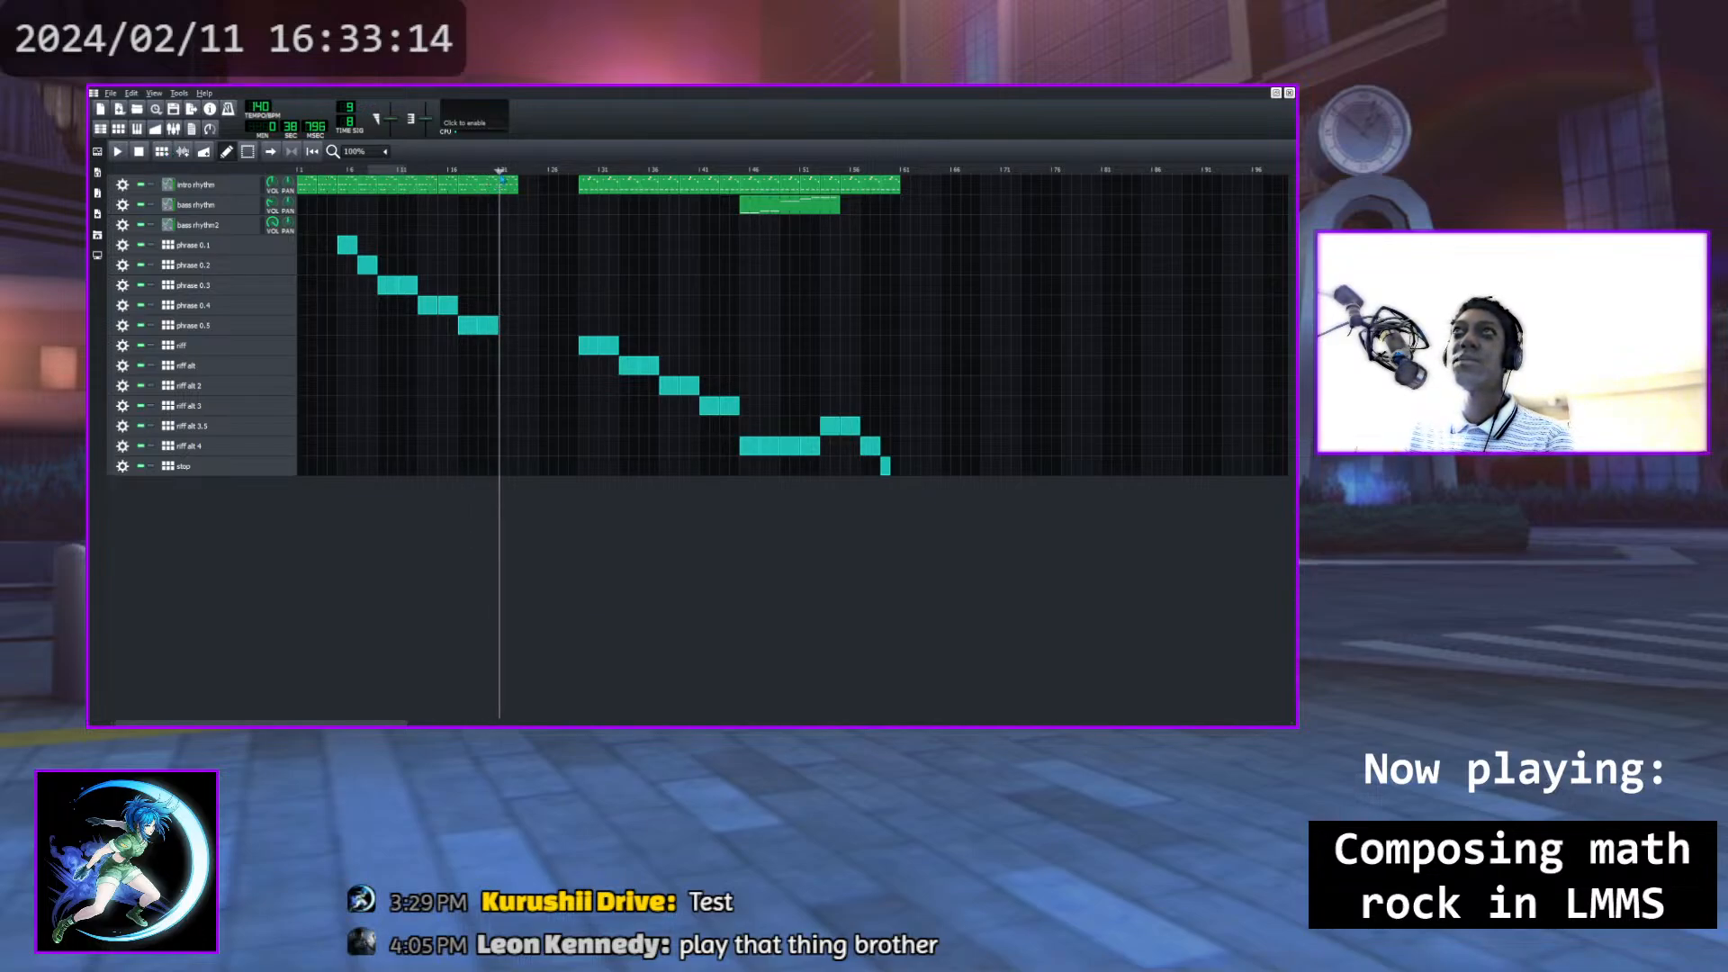
Replay the song from the start of the phrase 0.4 clips, pausing shortly after they begin
click(494, 171)
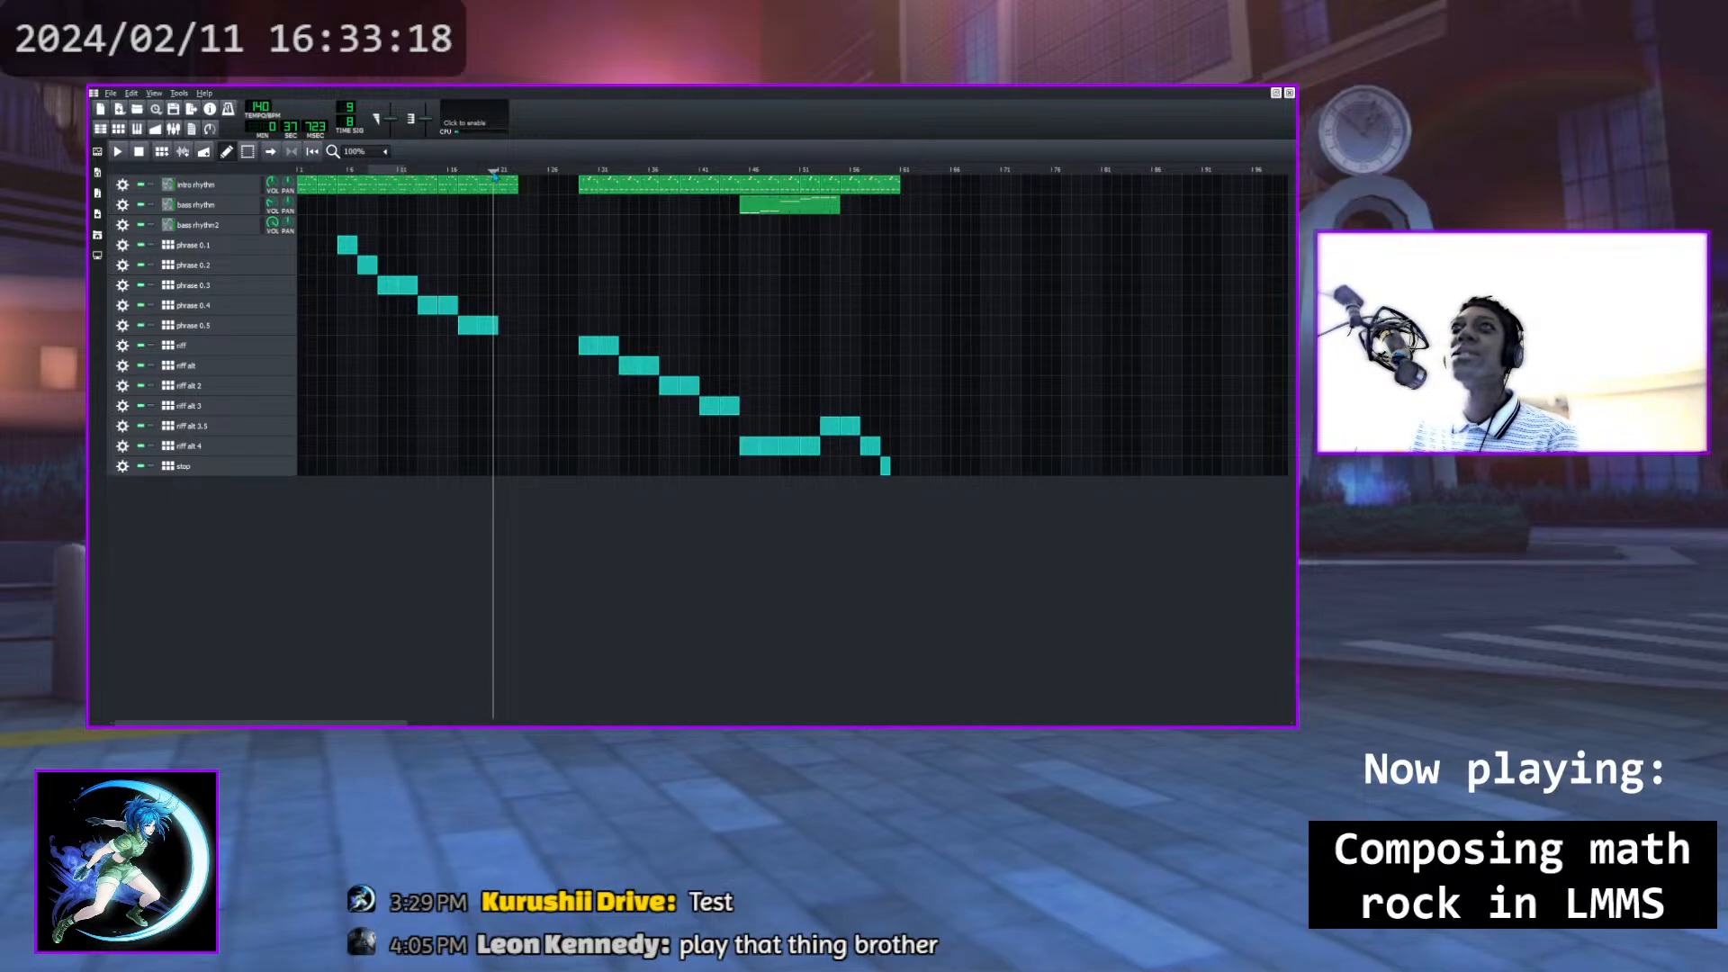
drag(495, 172, 420, 172)
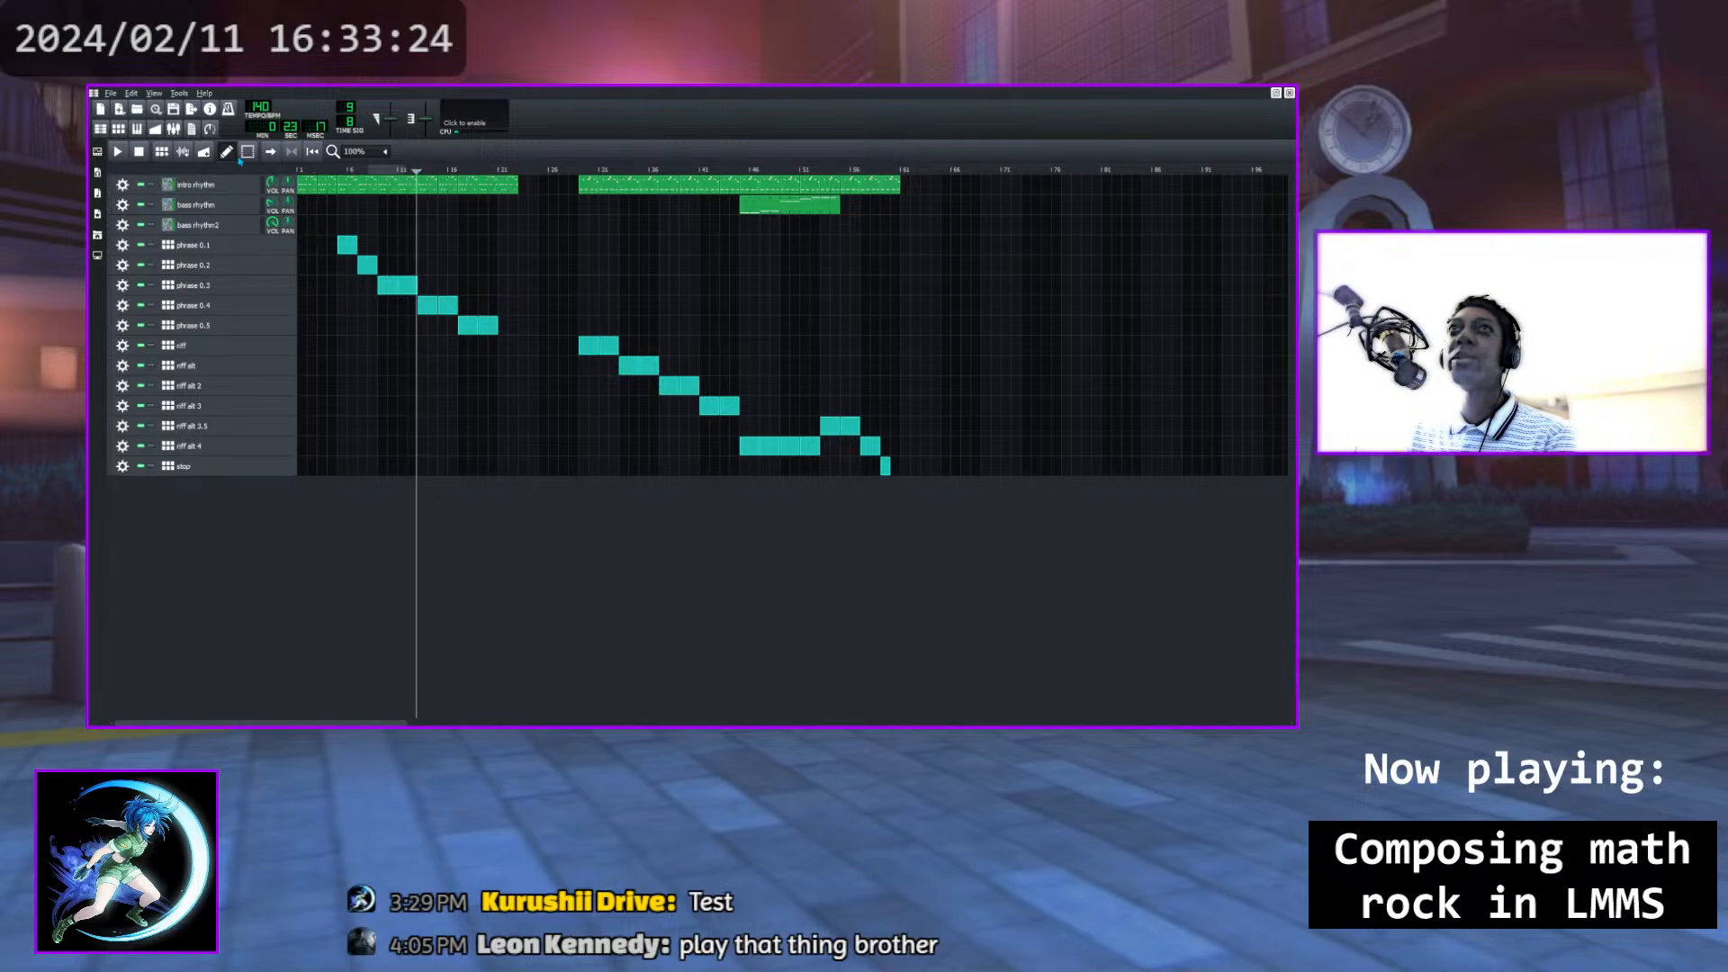
click(118, 151)
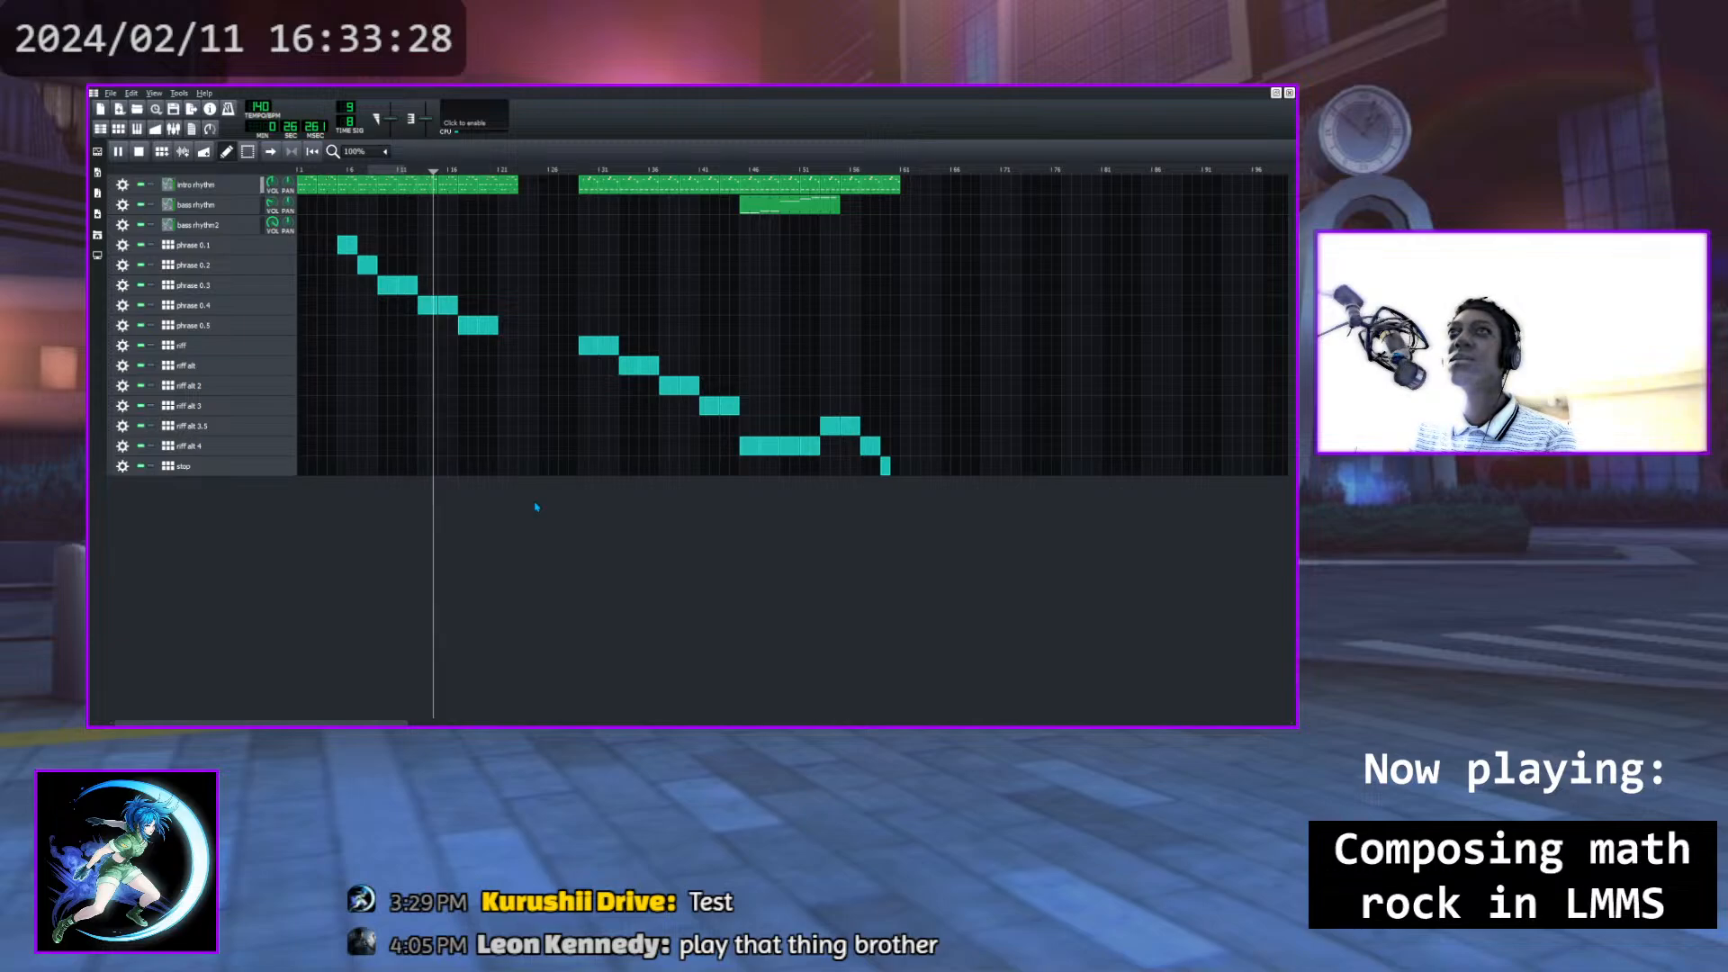
click(417, 170)
key(space)
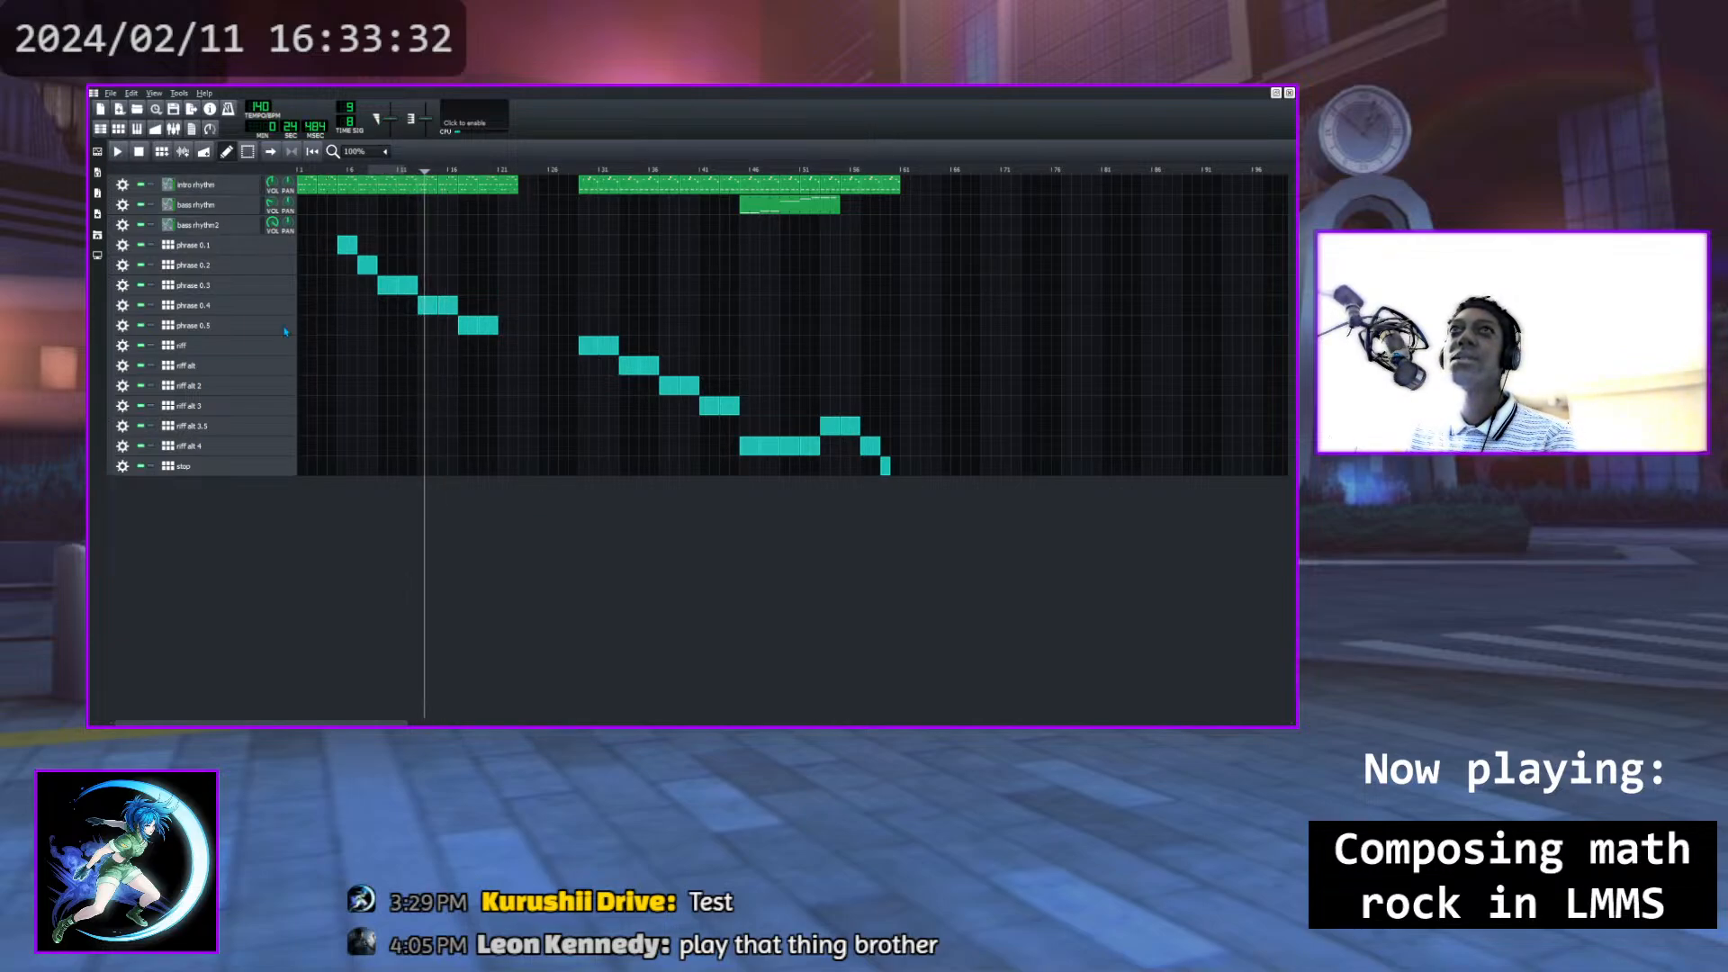
Add a crash02.ogg hit on step 1 of the phrase 0.4 pattern, and check it by playing the song
click(194, 310)
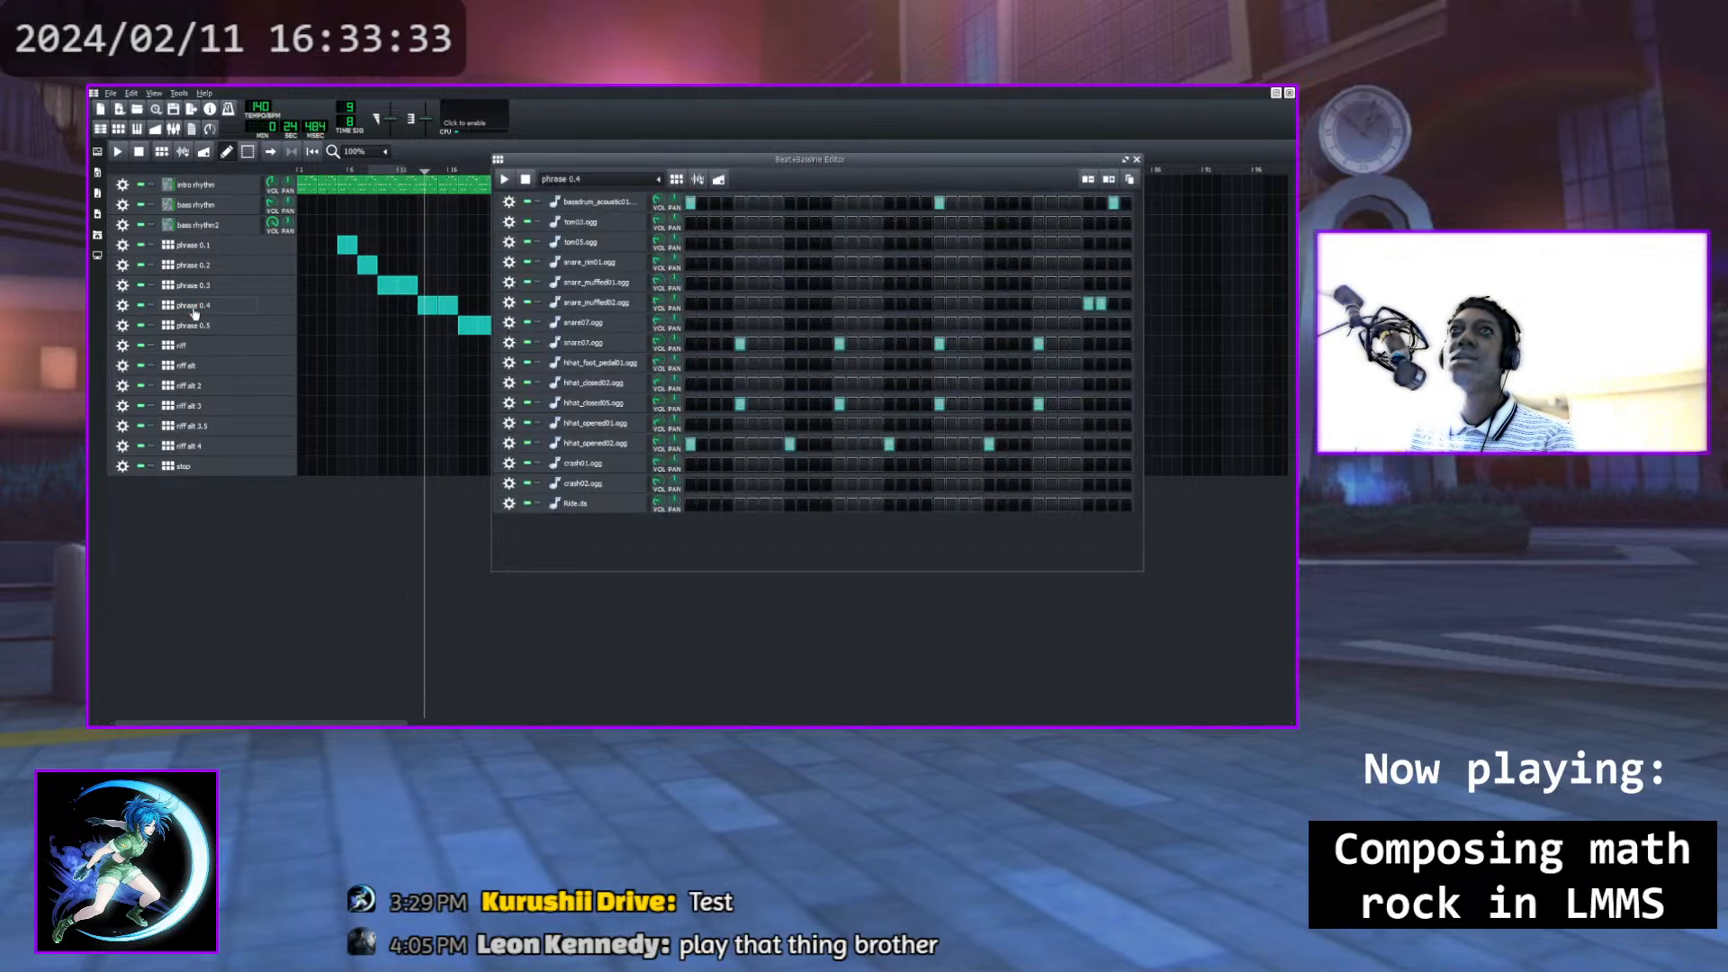
click(692, 485)
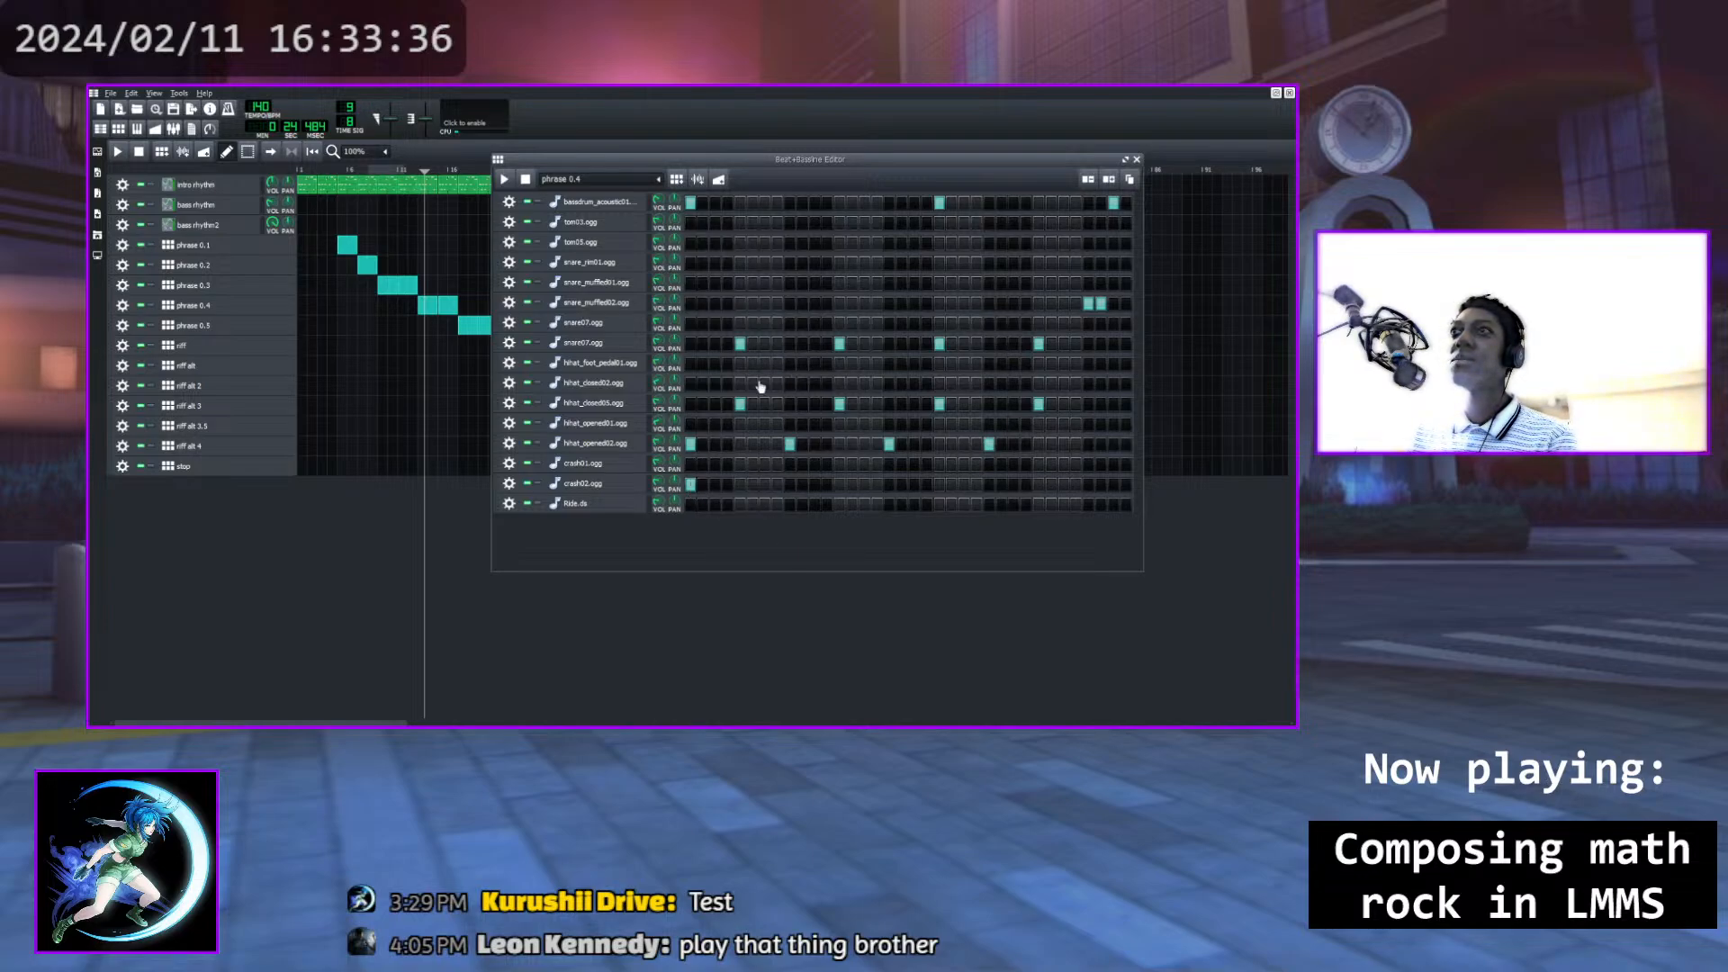
click(1137, 160)
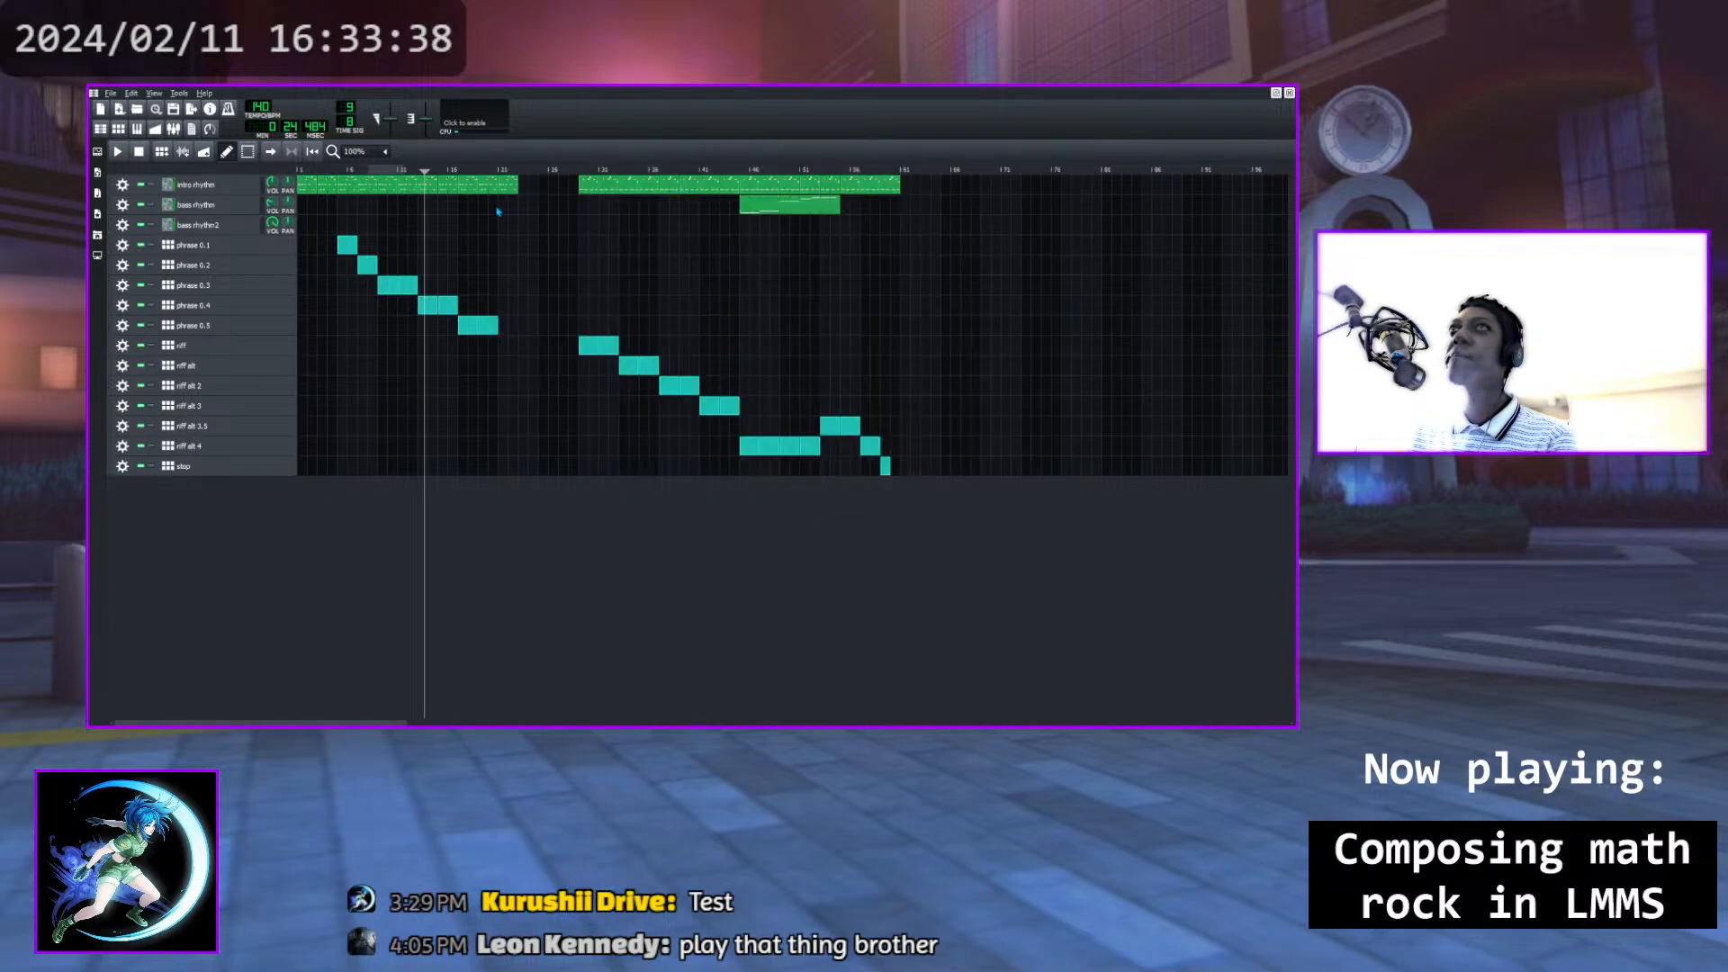
key(space)
key(space)
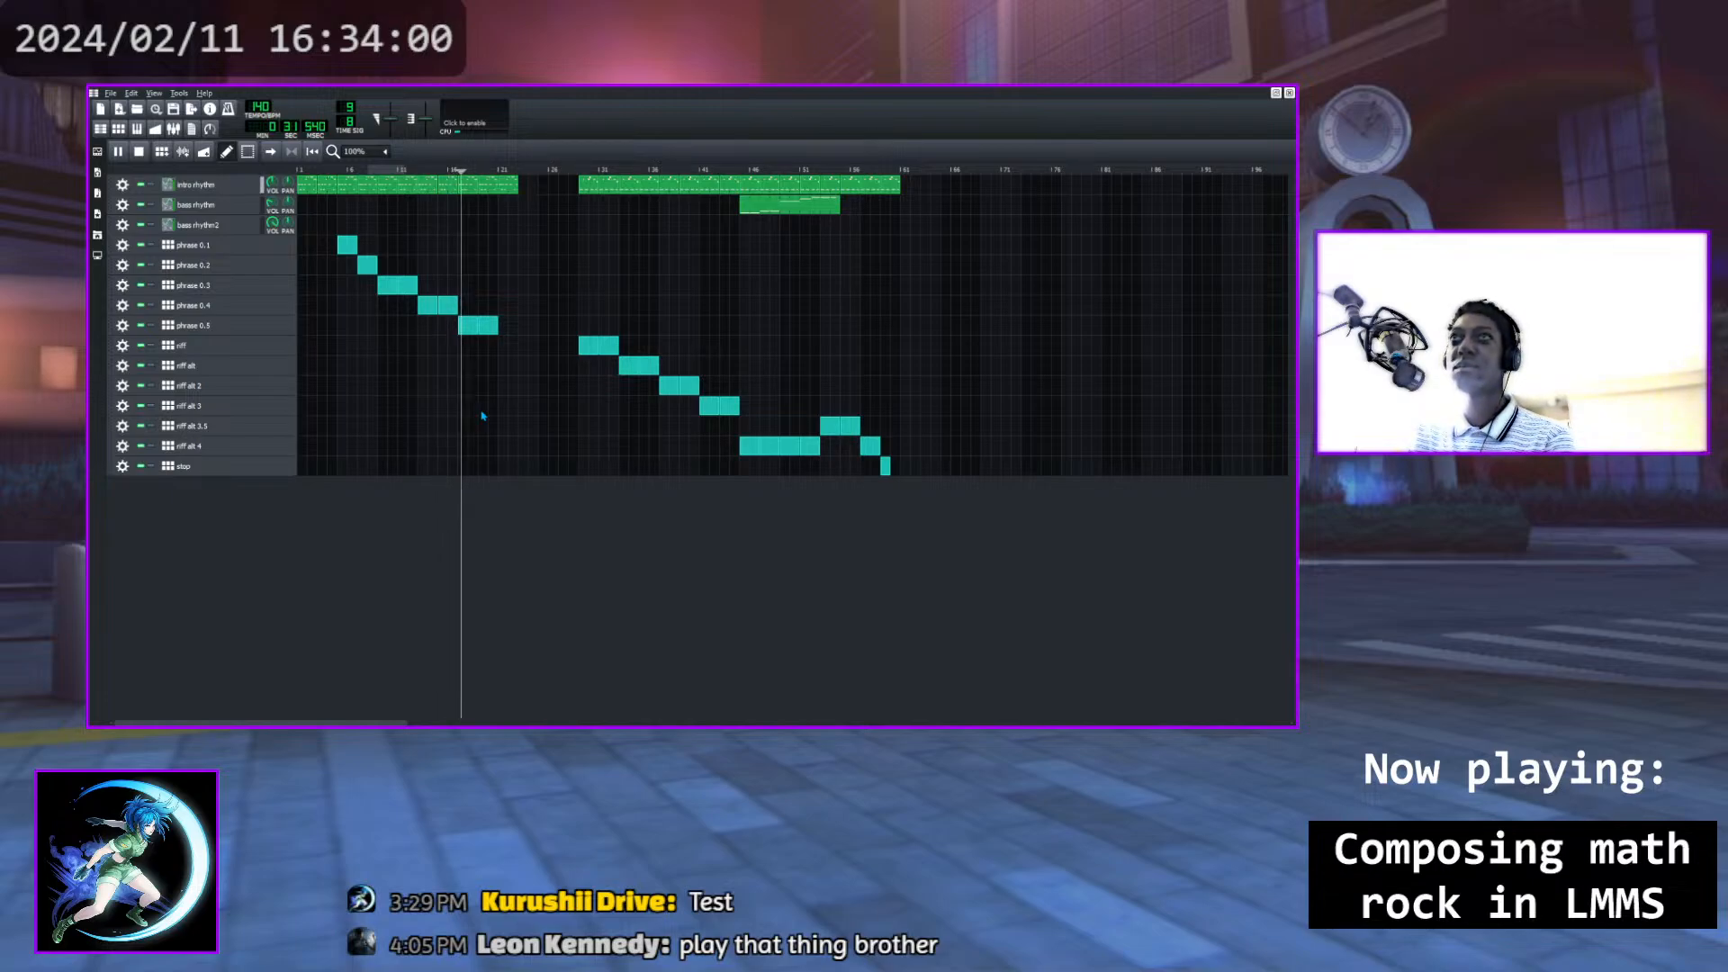
click(138, 152)
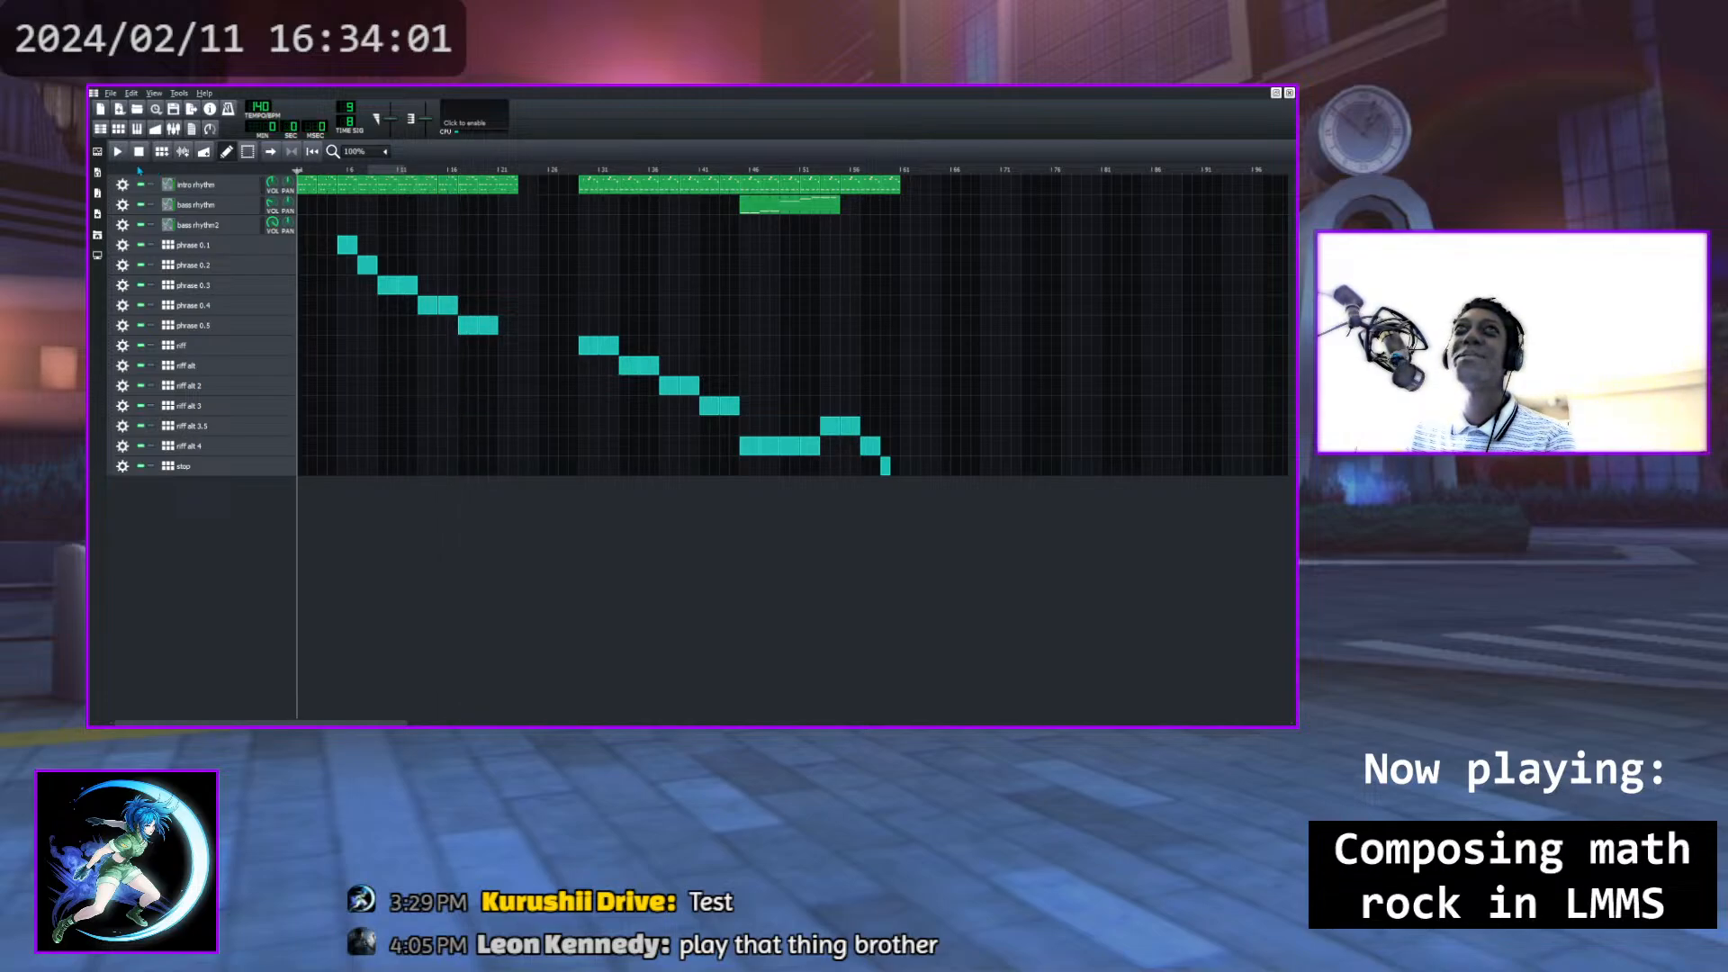
Check the phrase 0.5 pattern, play the song from the beginning, and place the playhead near the end of the first intro rhythm section
click(207, 325)
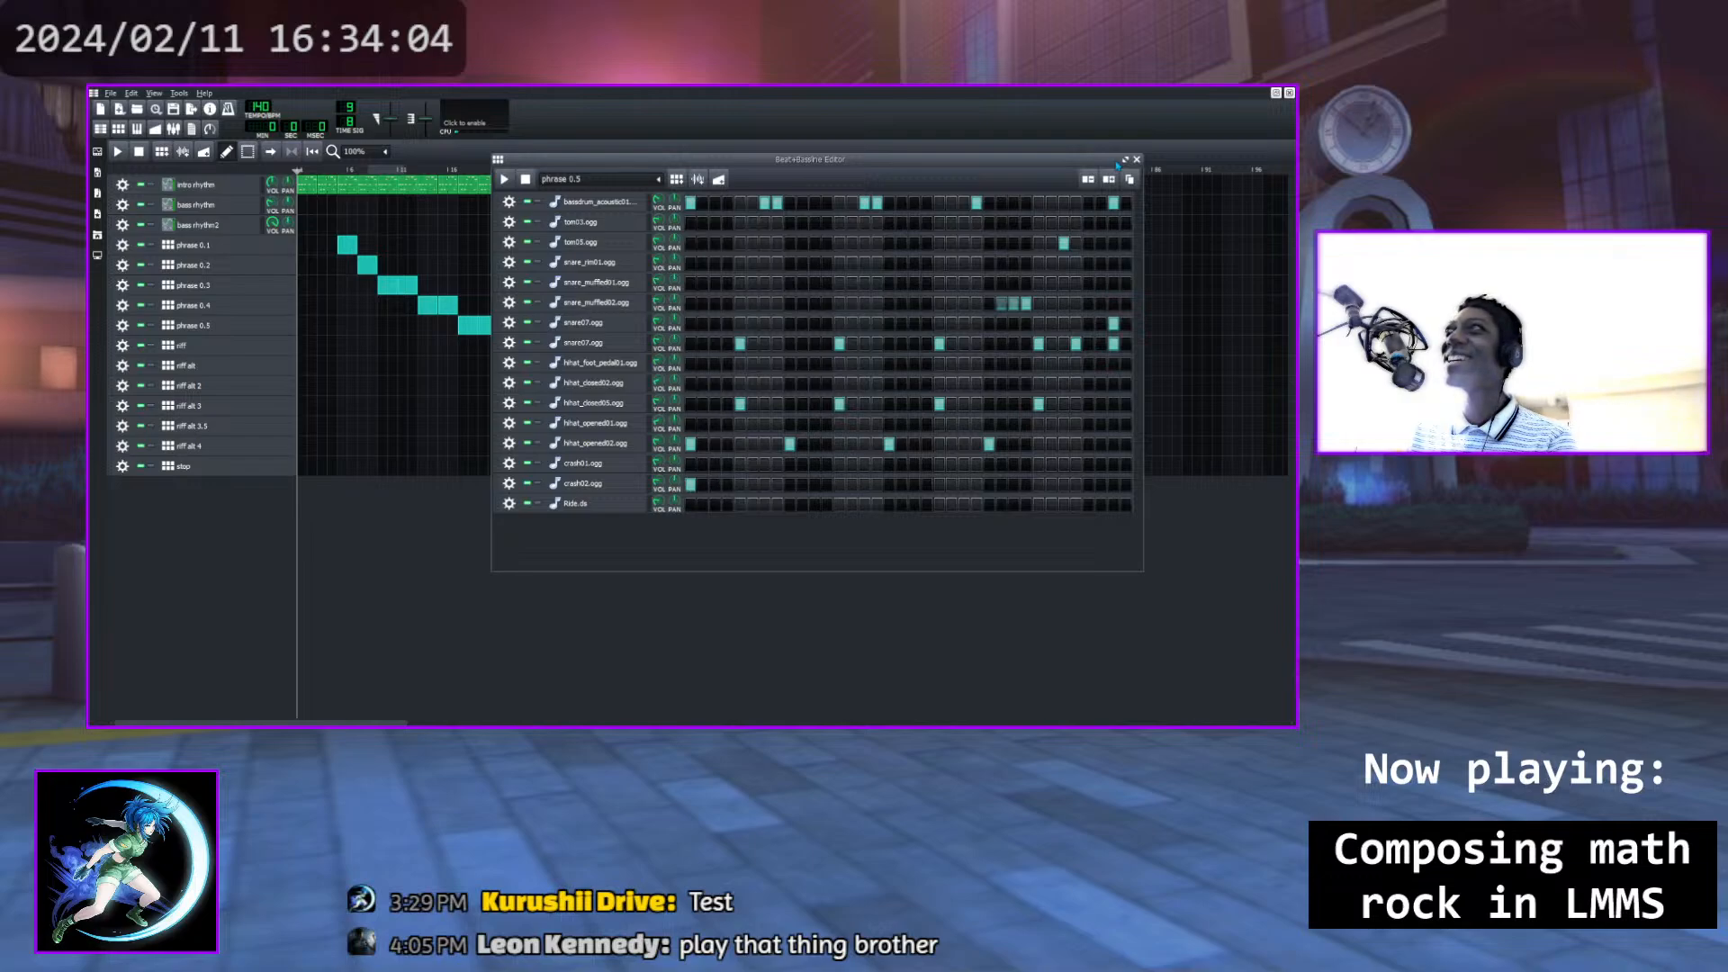
click(1136, 159)
click(117, 151)
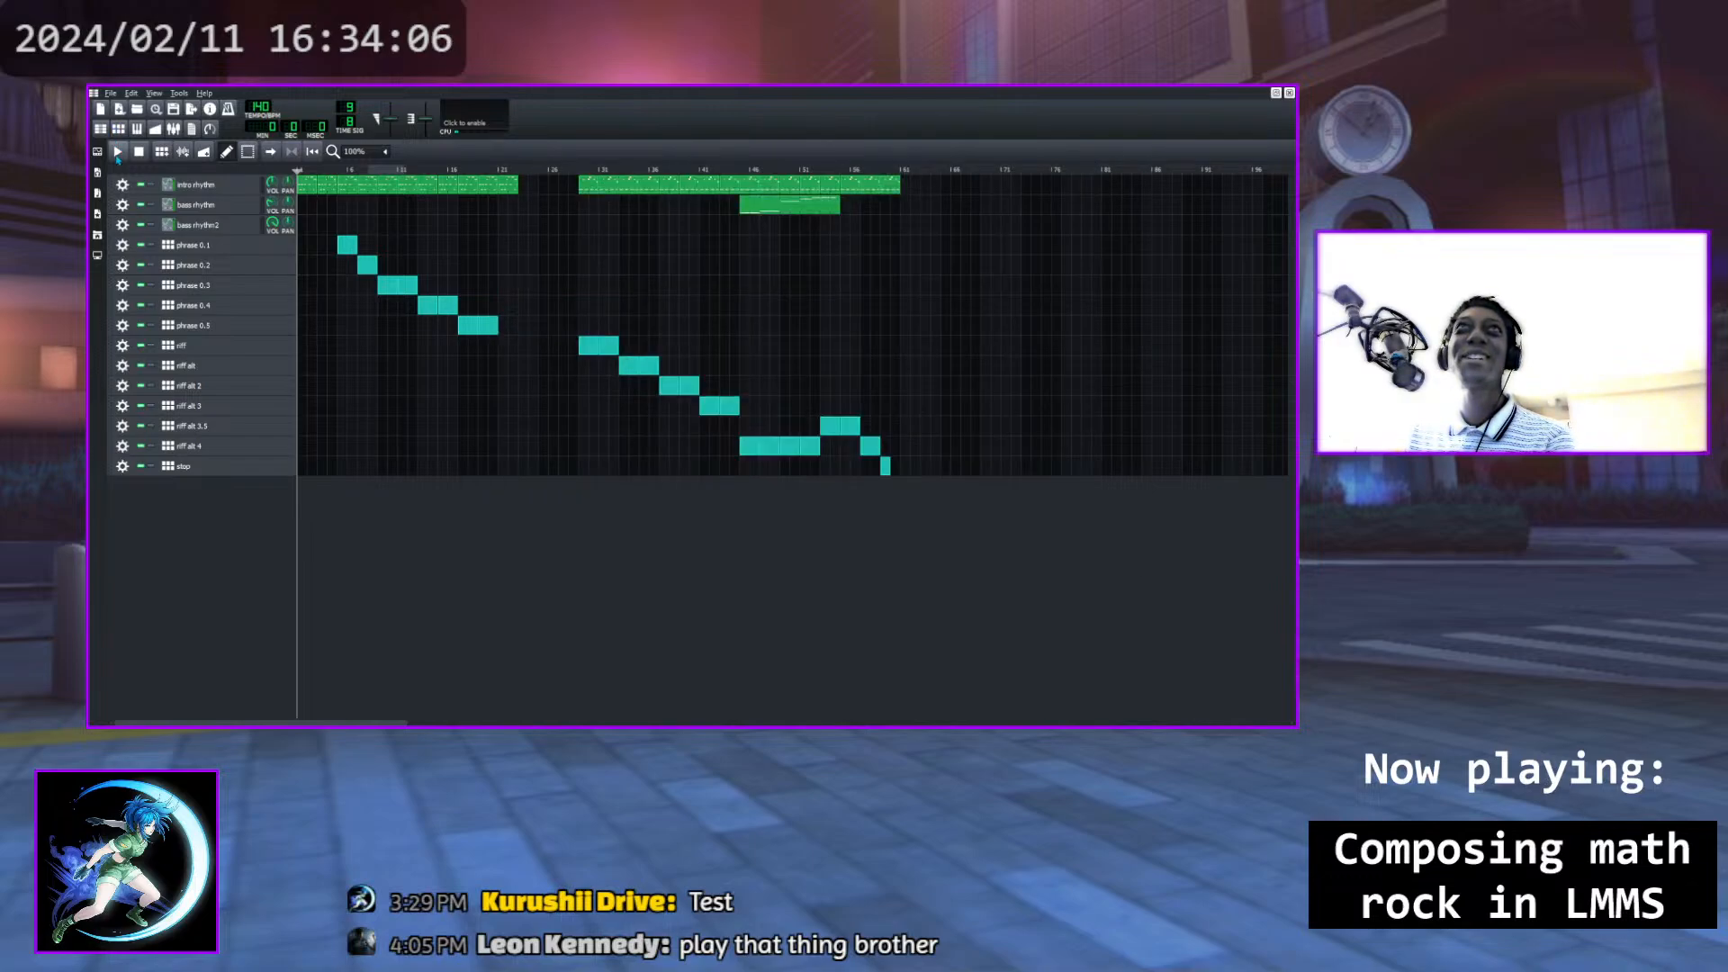
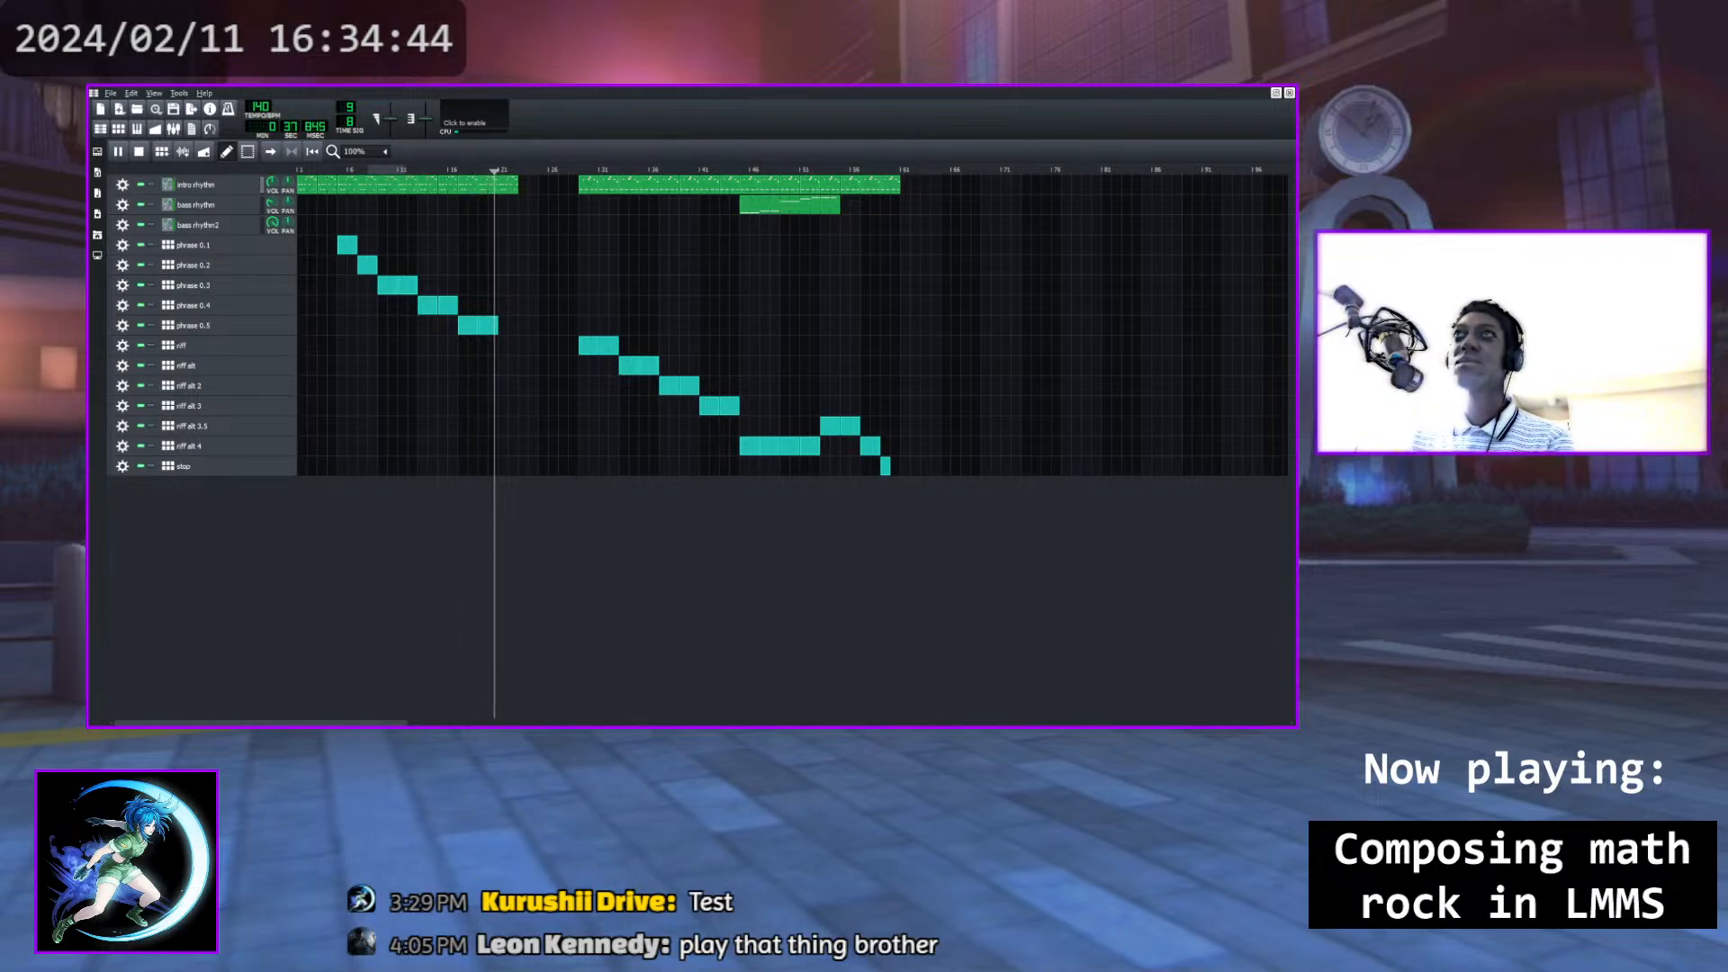
key(space)
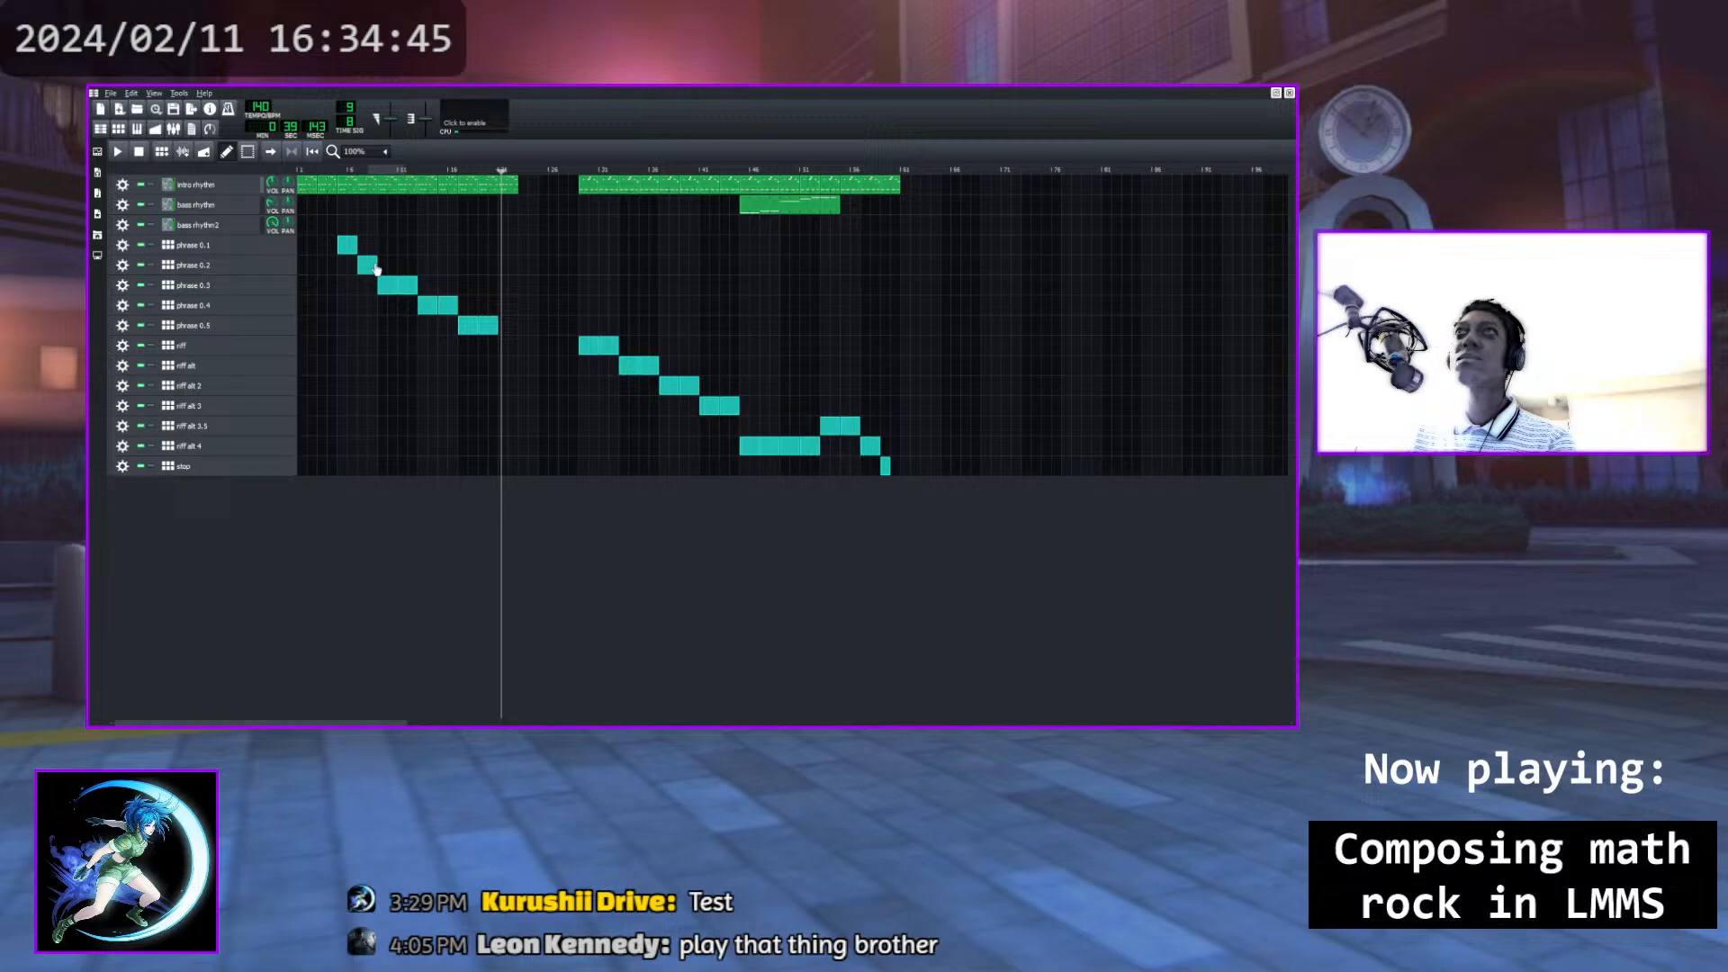
click(498, 171)
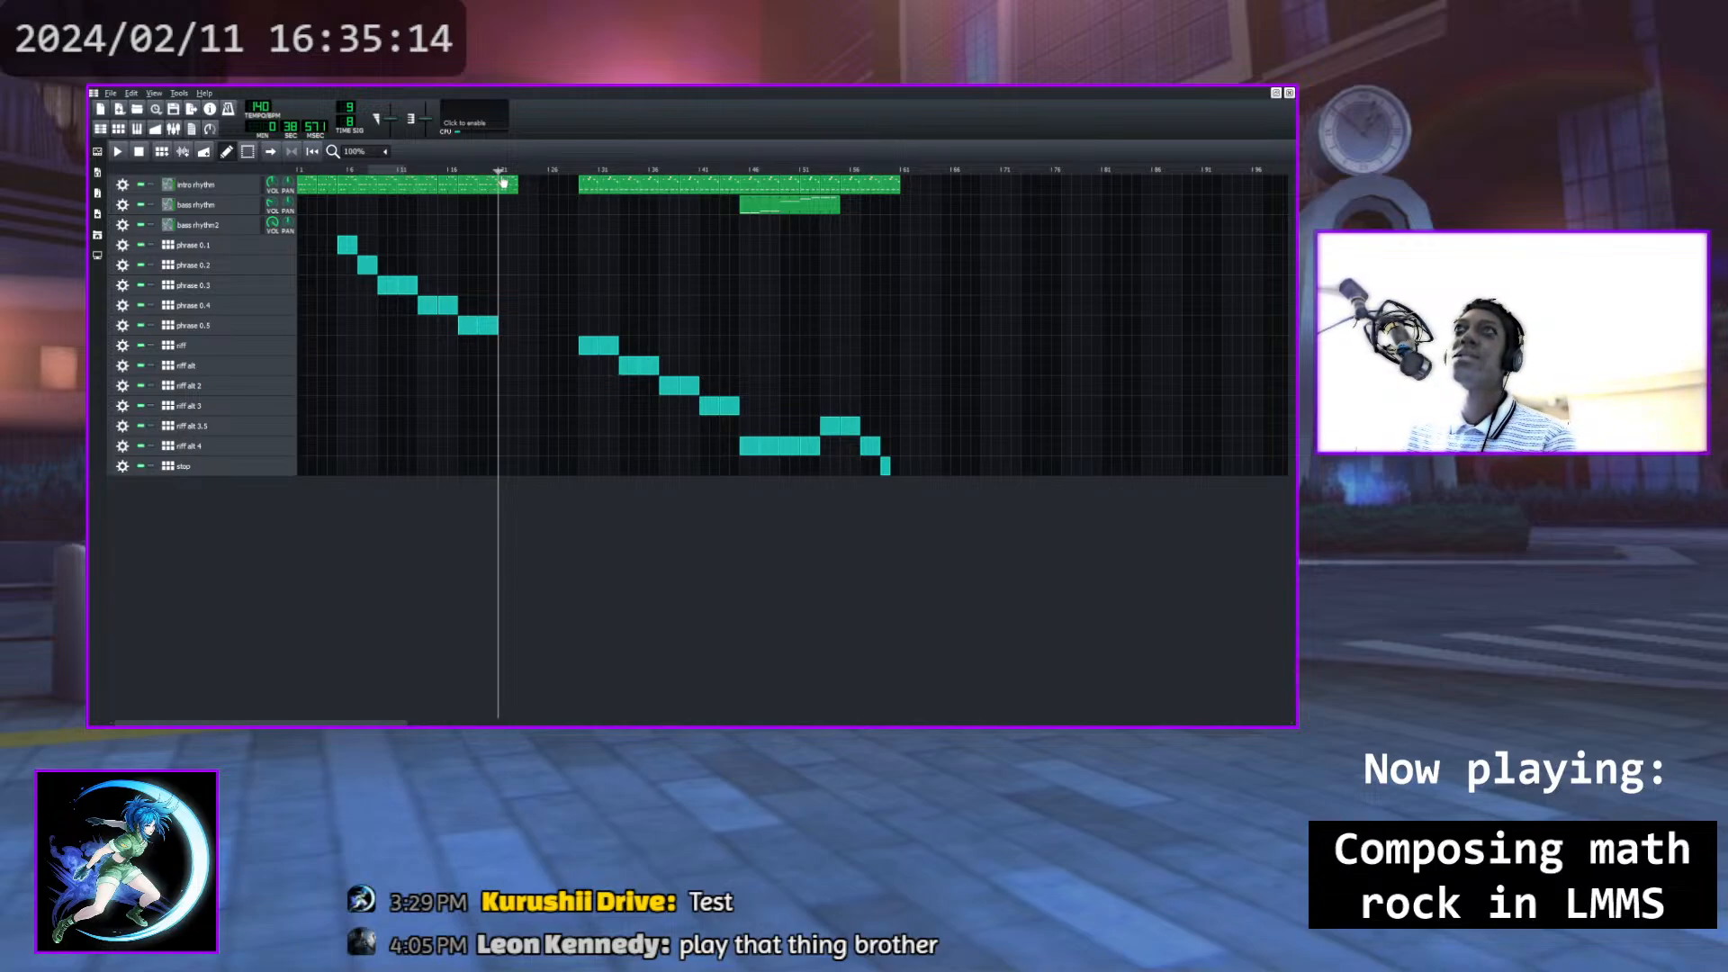
mouse_move(500, 175)
mouse_down()
mouse_move(487, 171)
mouse_move(510, 170)
mouse_up()
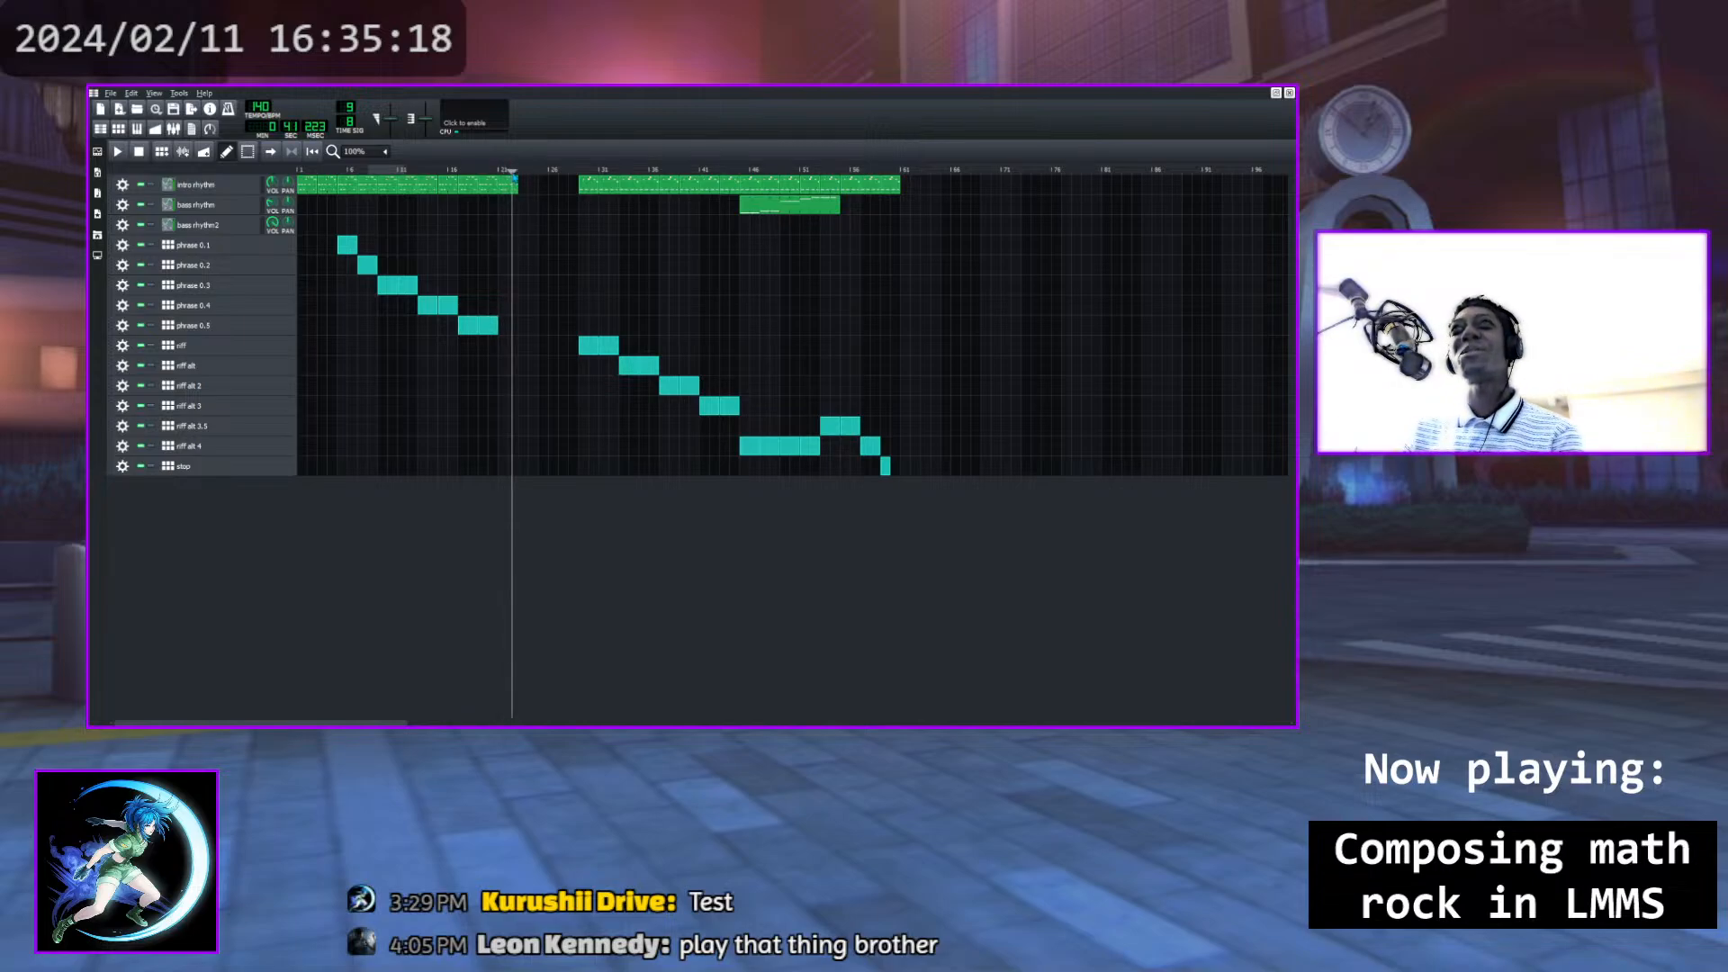
Raise all notes in the last intro rhythm clip before the gap by three semitones, and play the clip in the piano roll
double_click(508, 189)
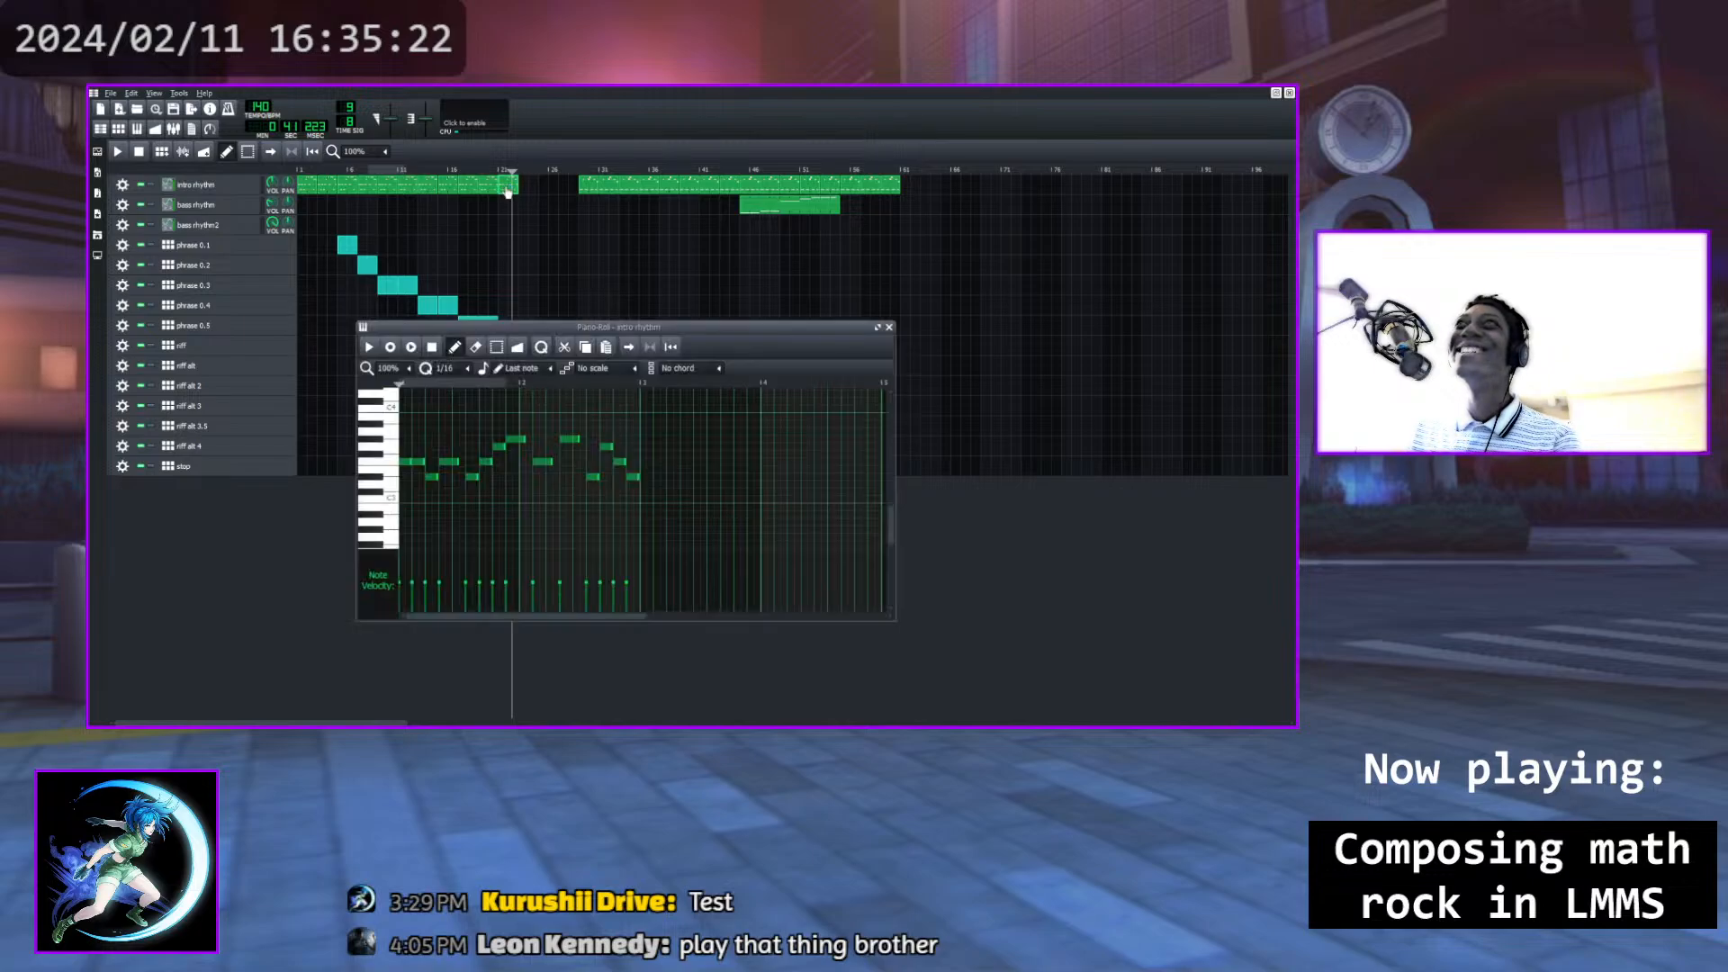
click(495, 349)
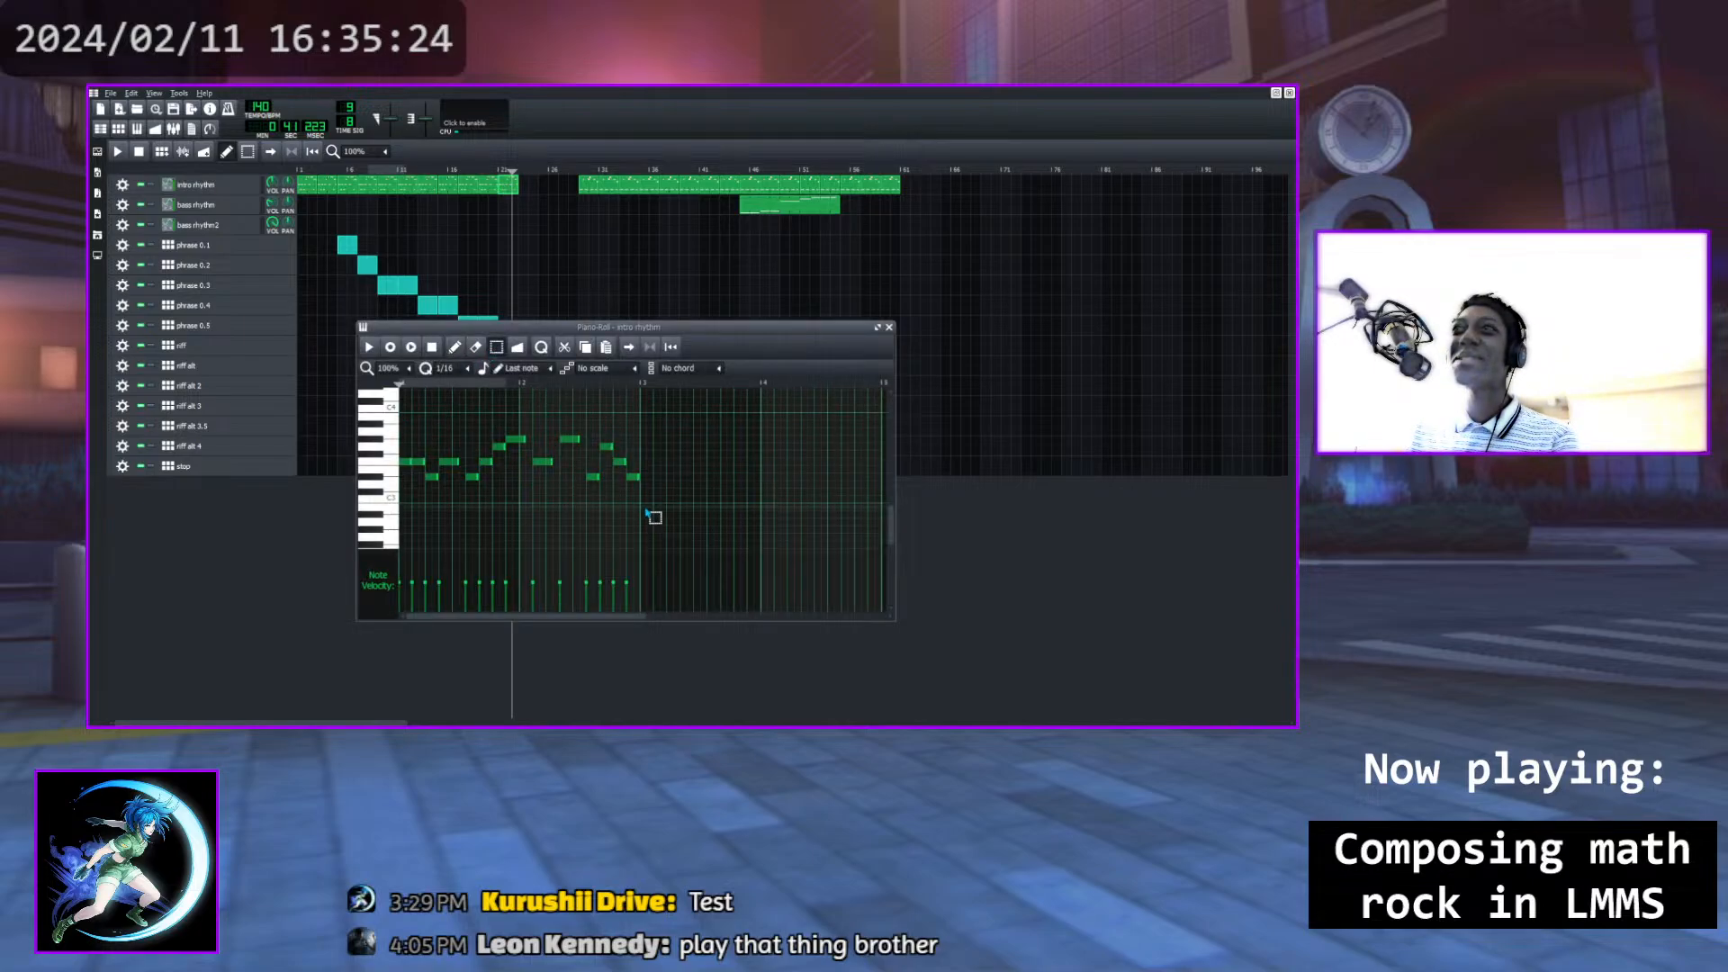
drag(649, 499, 382, 433)
click(455, 347)
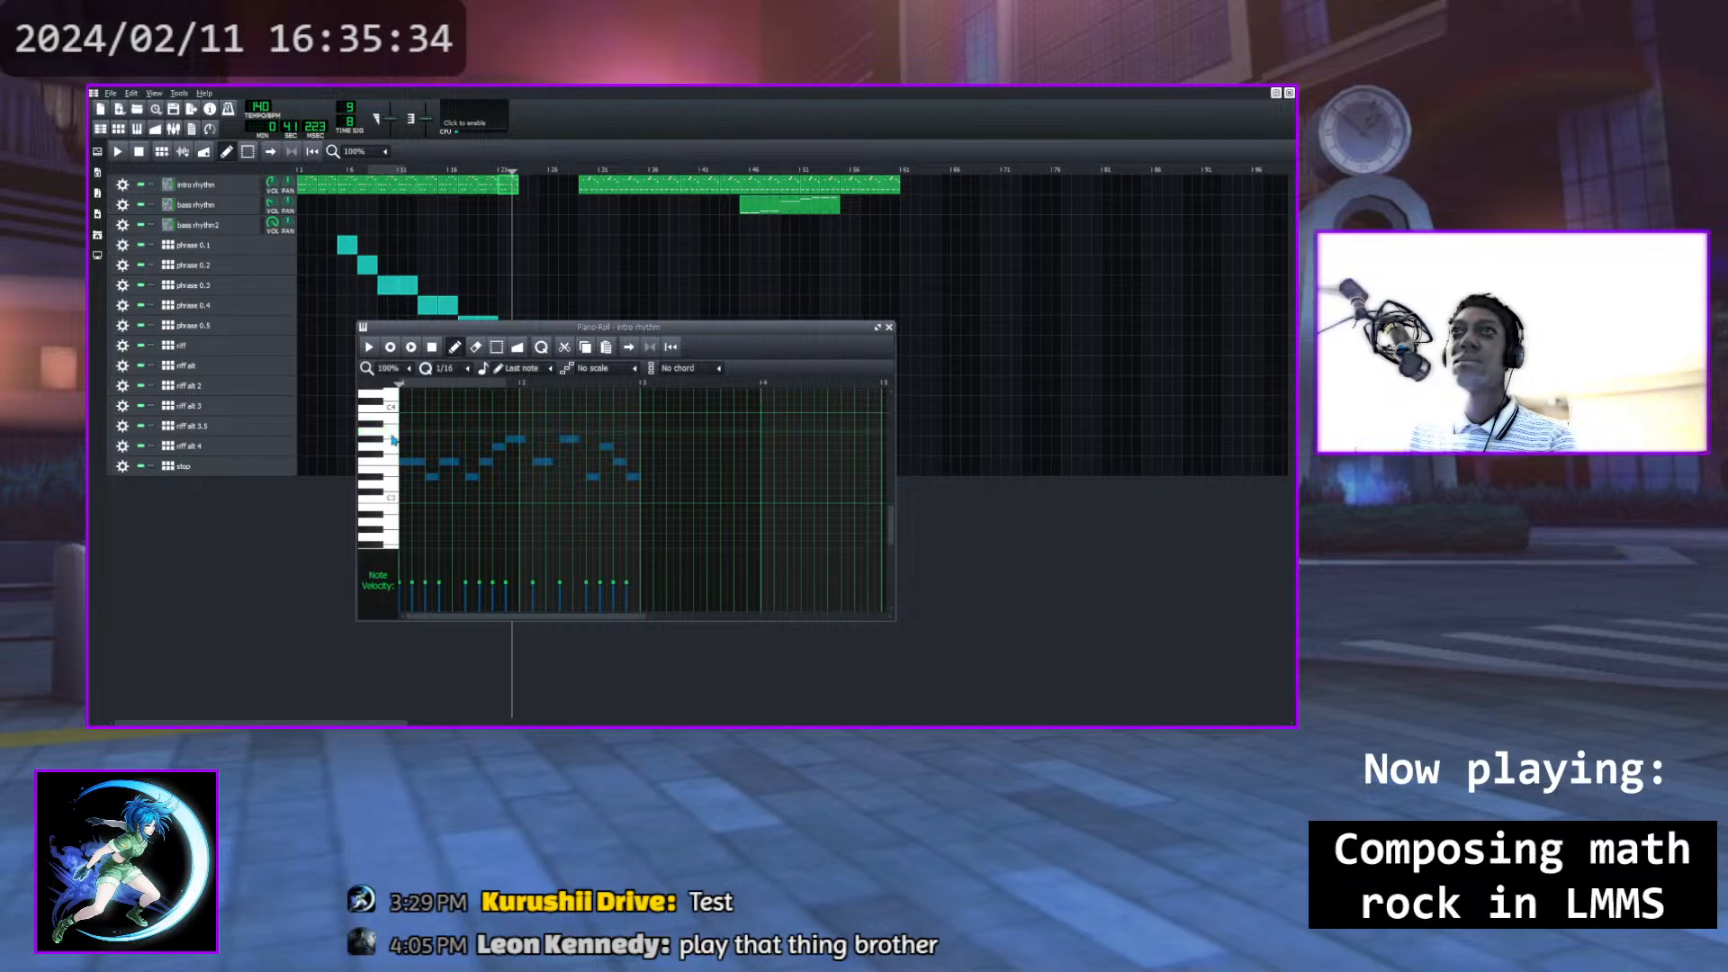
click(388, 411)
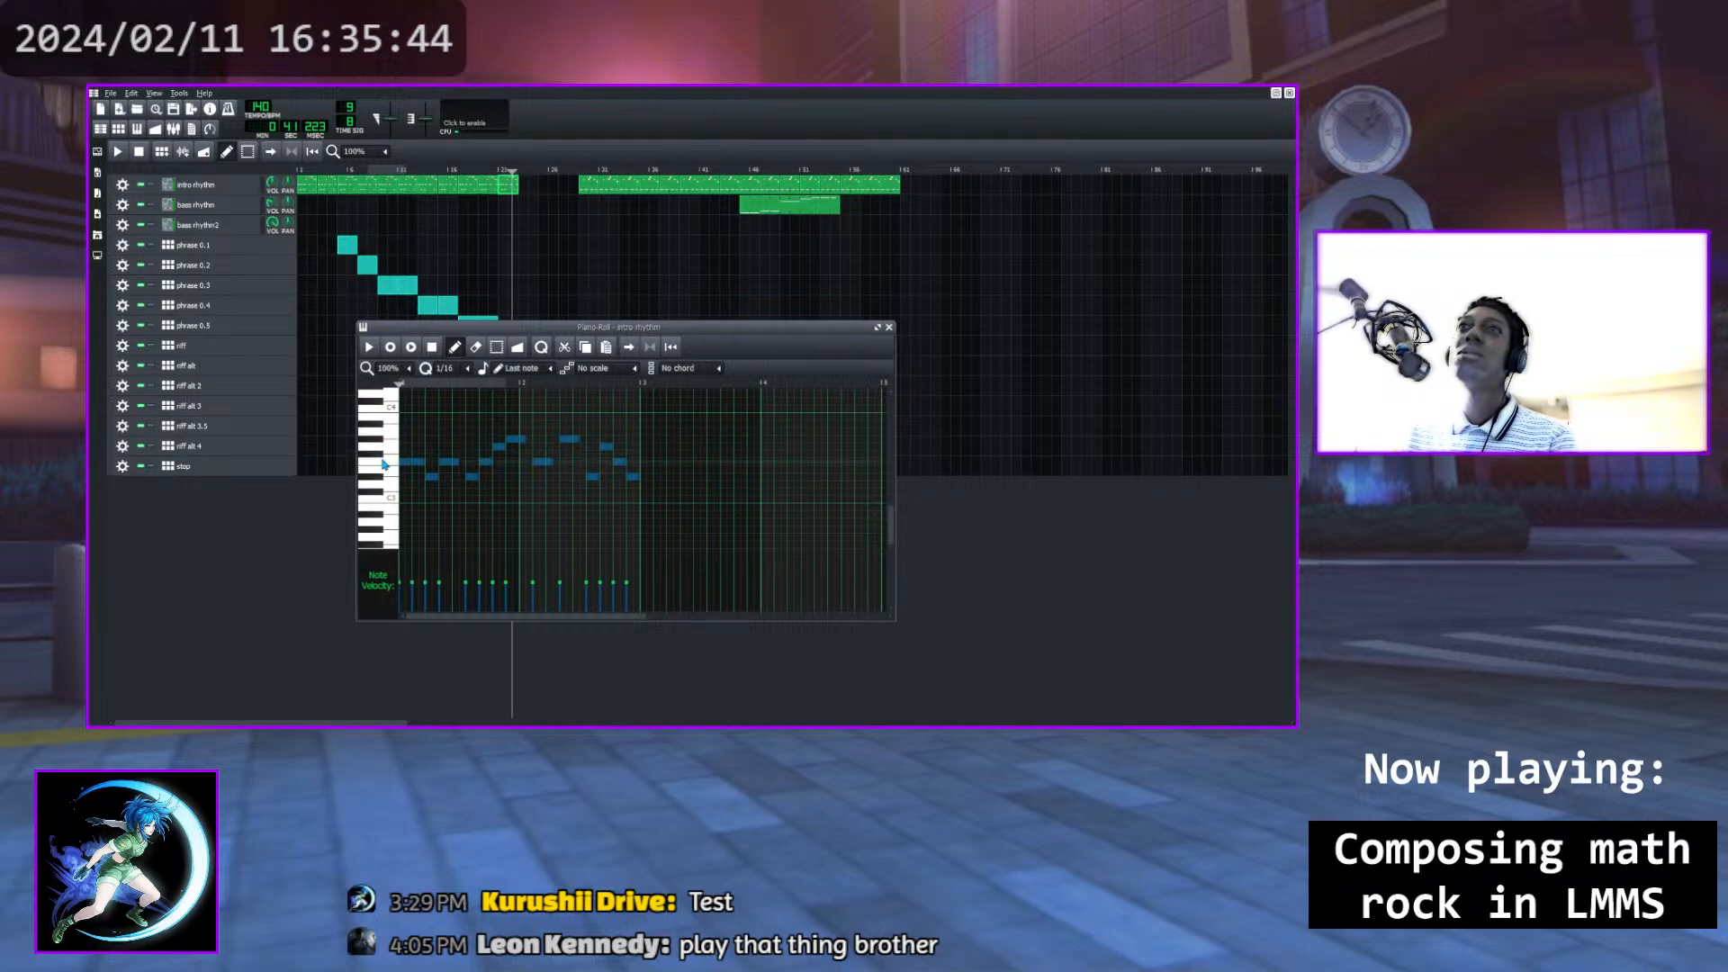
key(space)
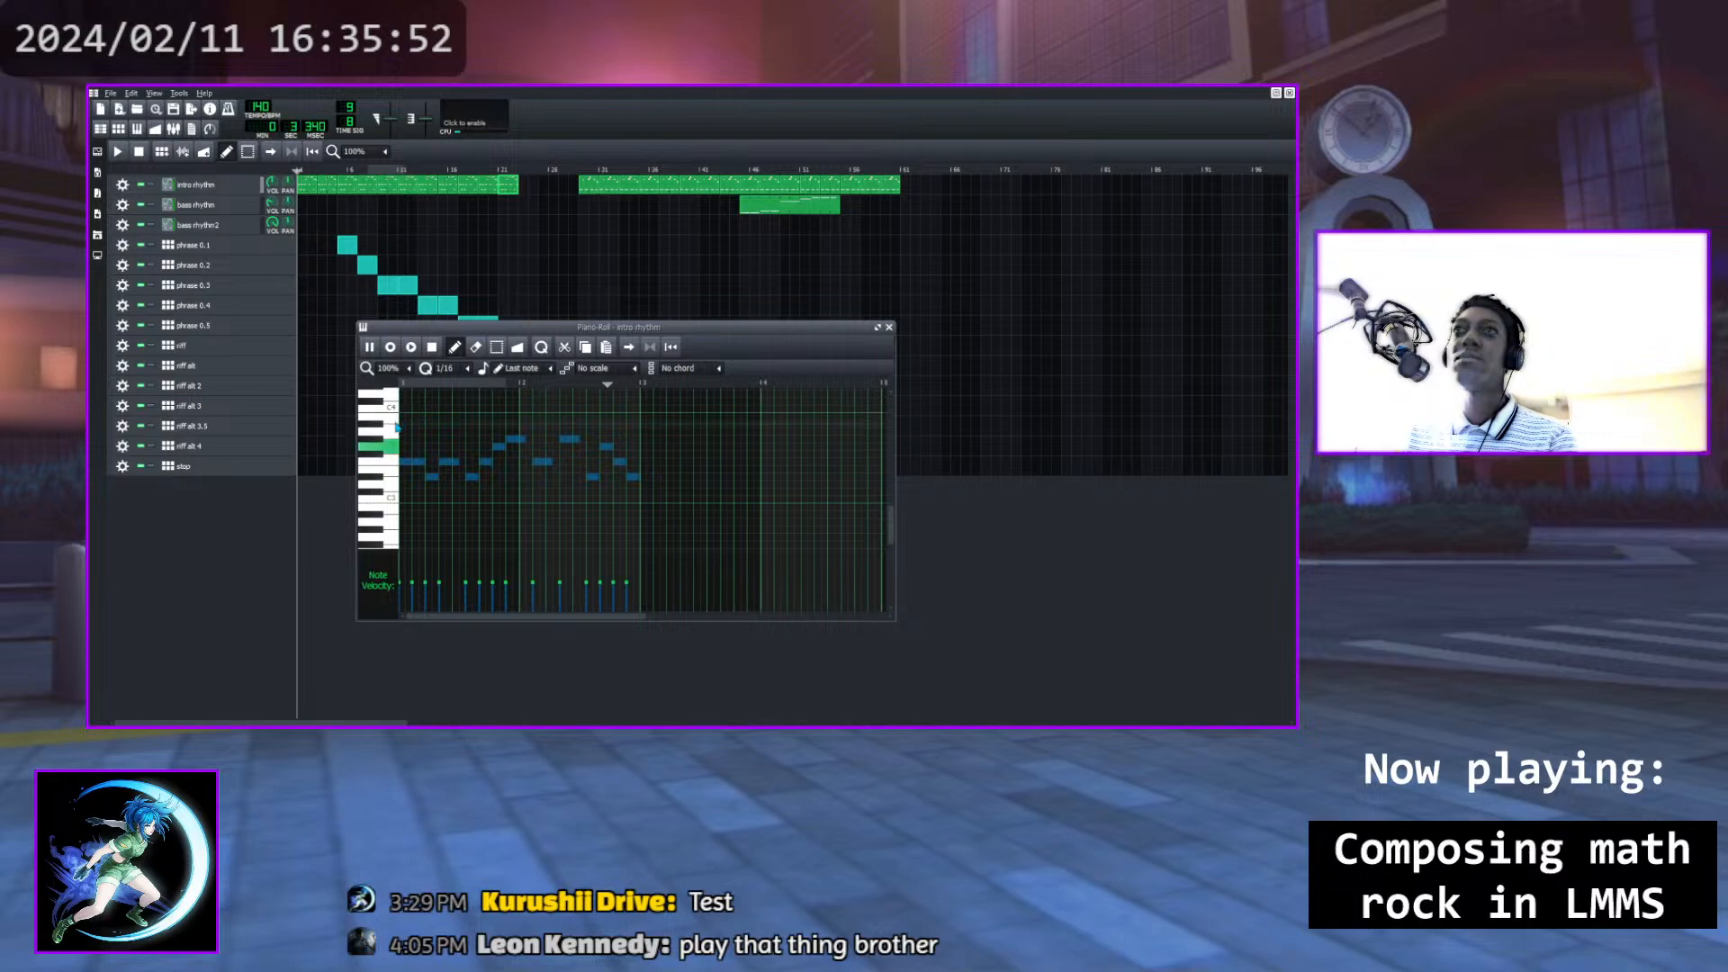
key(space)
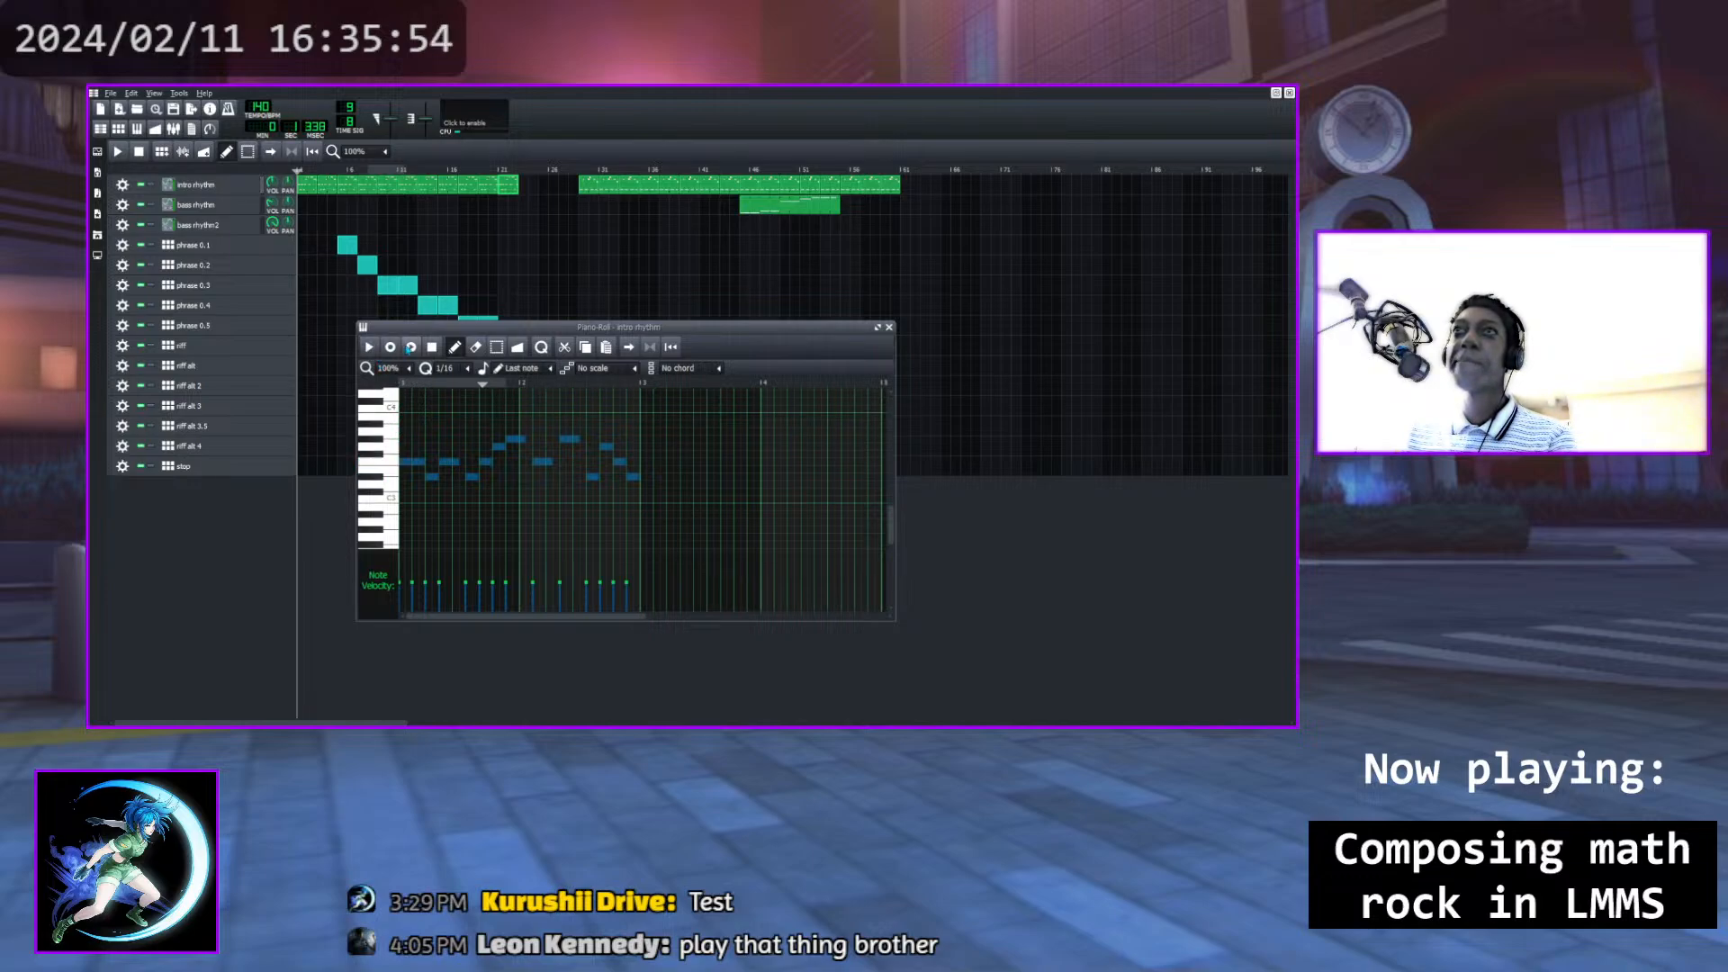
click(432, 348)
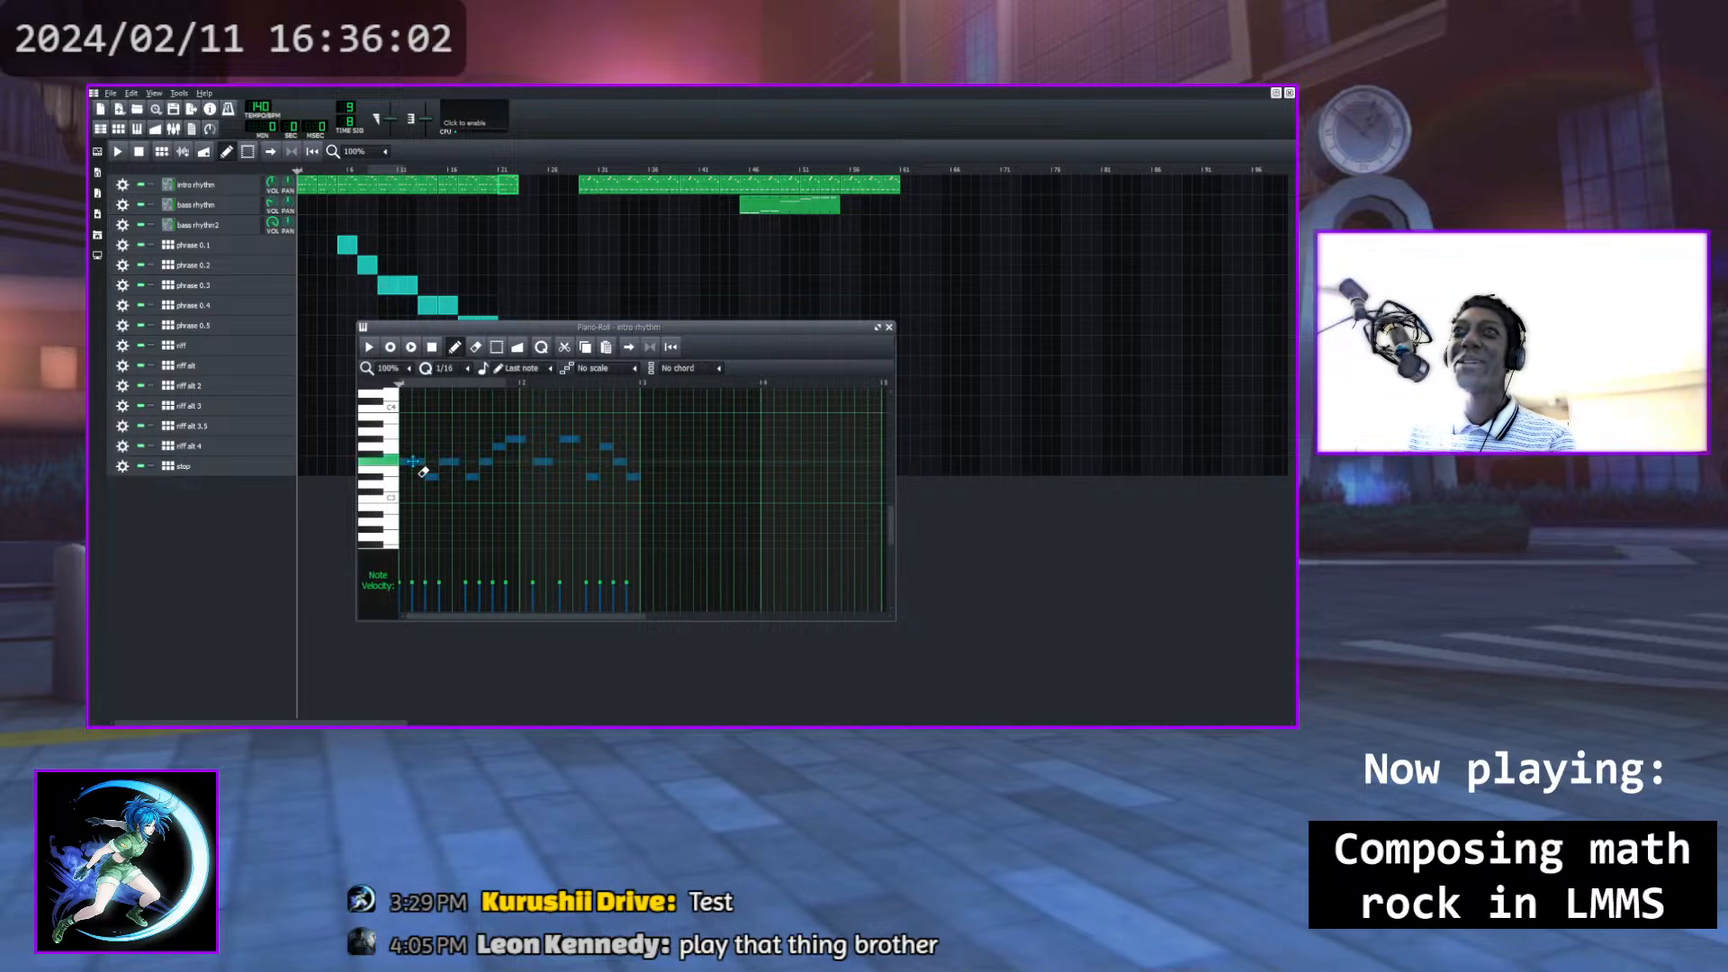
drag(413, 462, 412, 439)
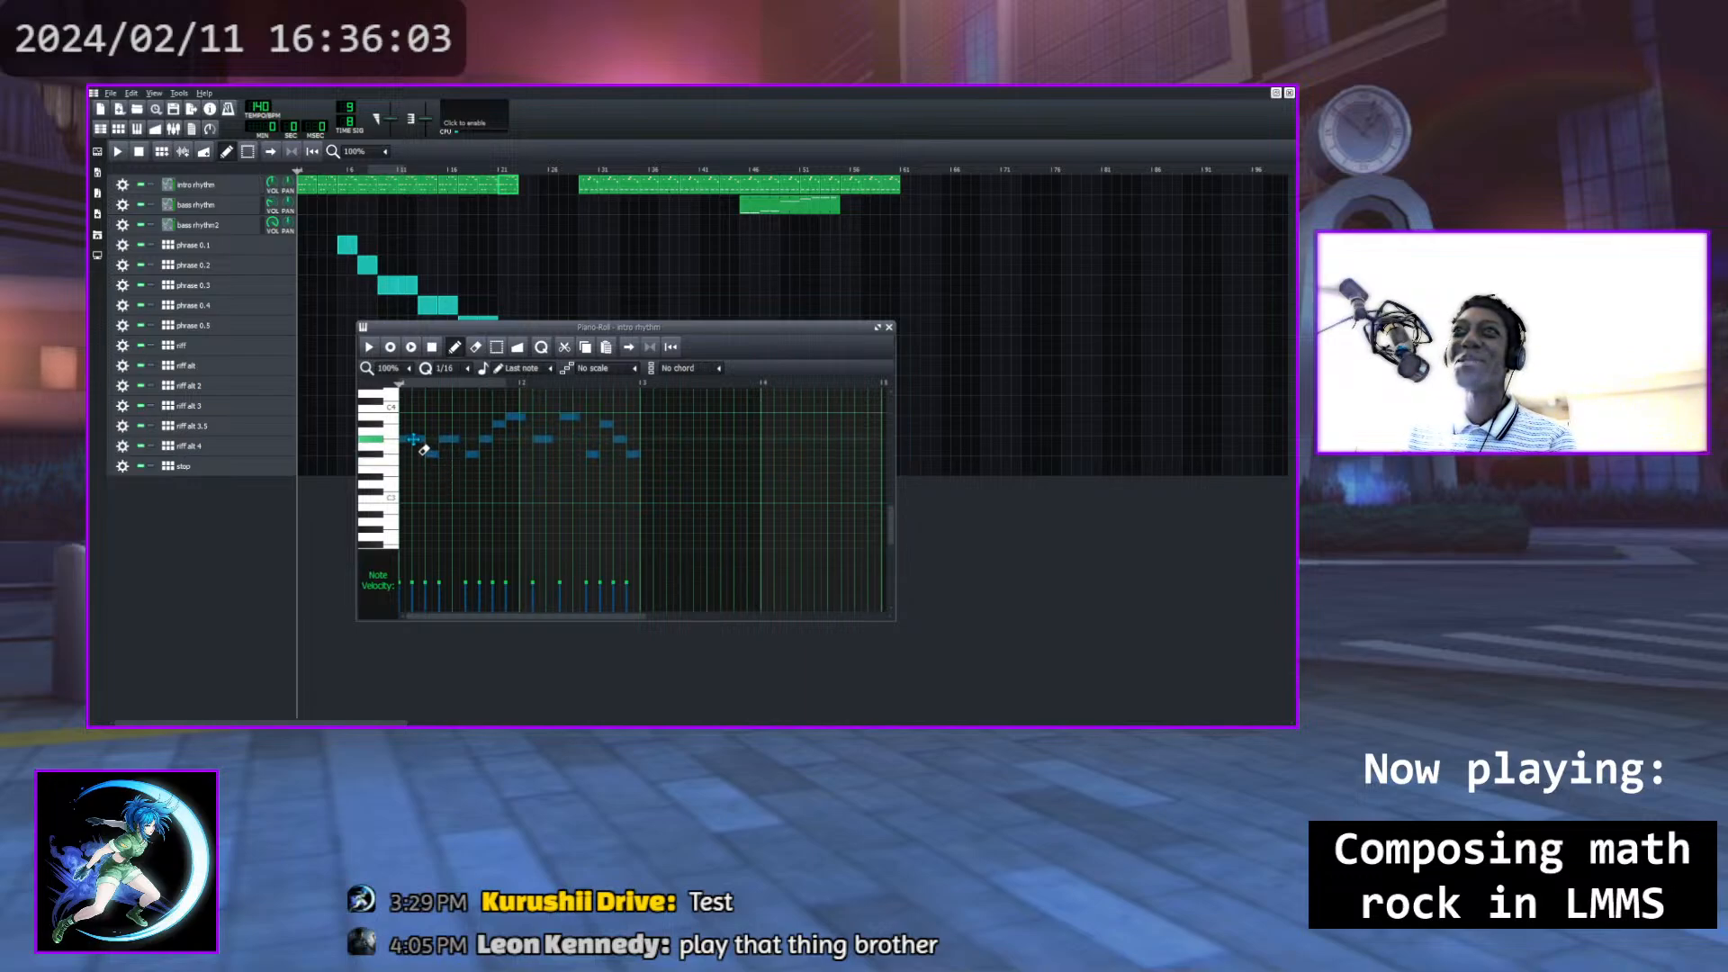
click(370, 349)
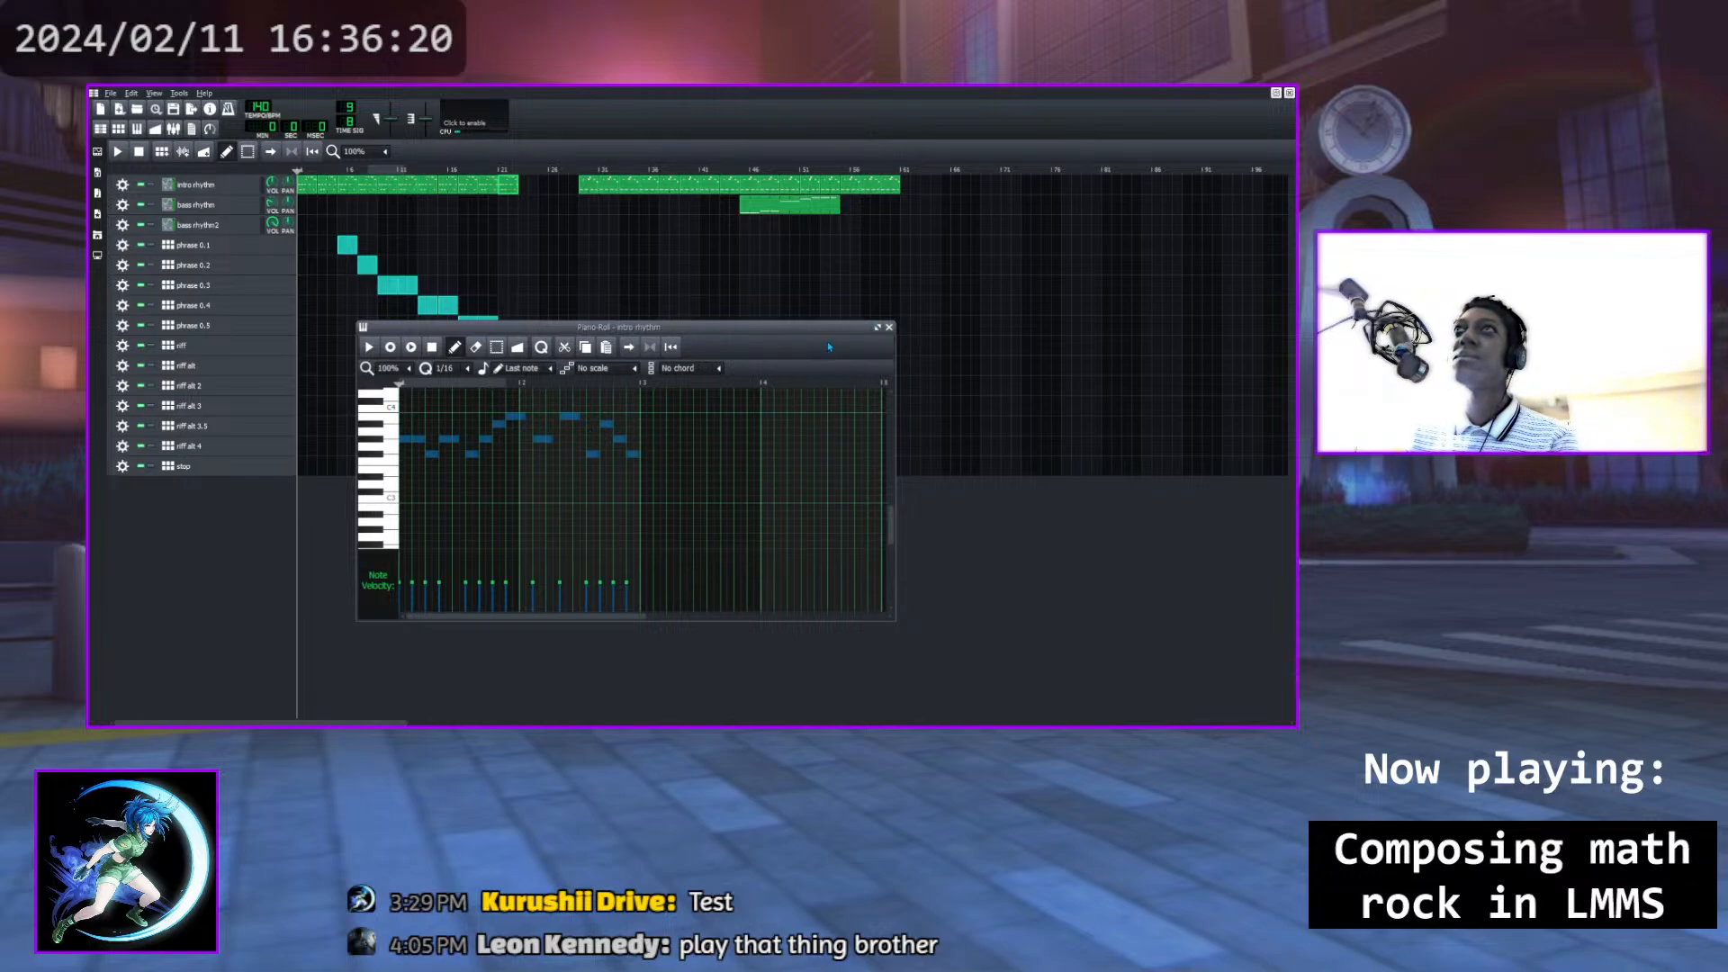
click(889, 329)
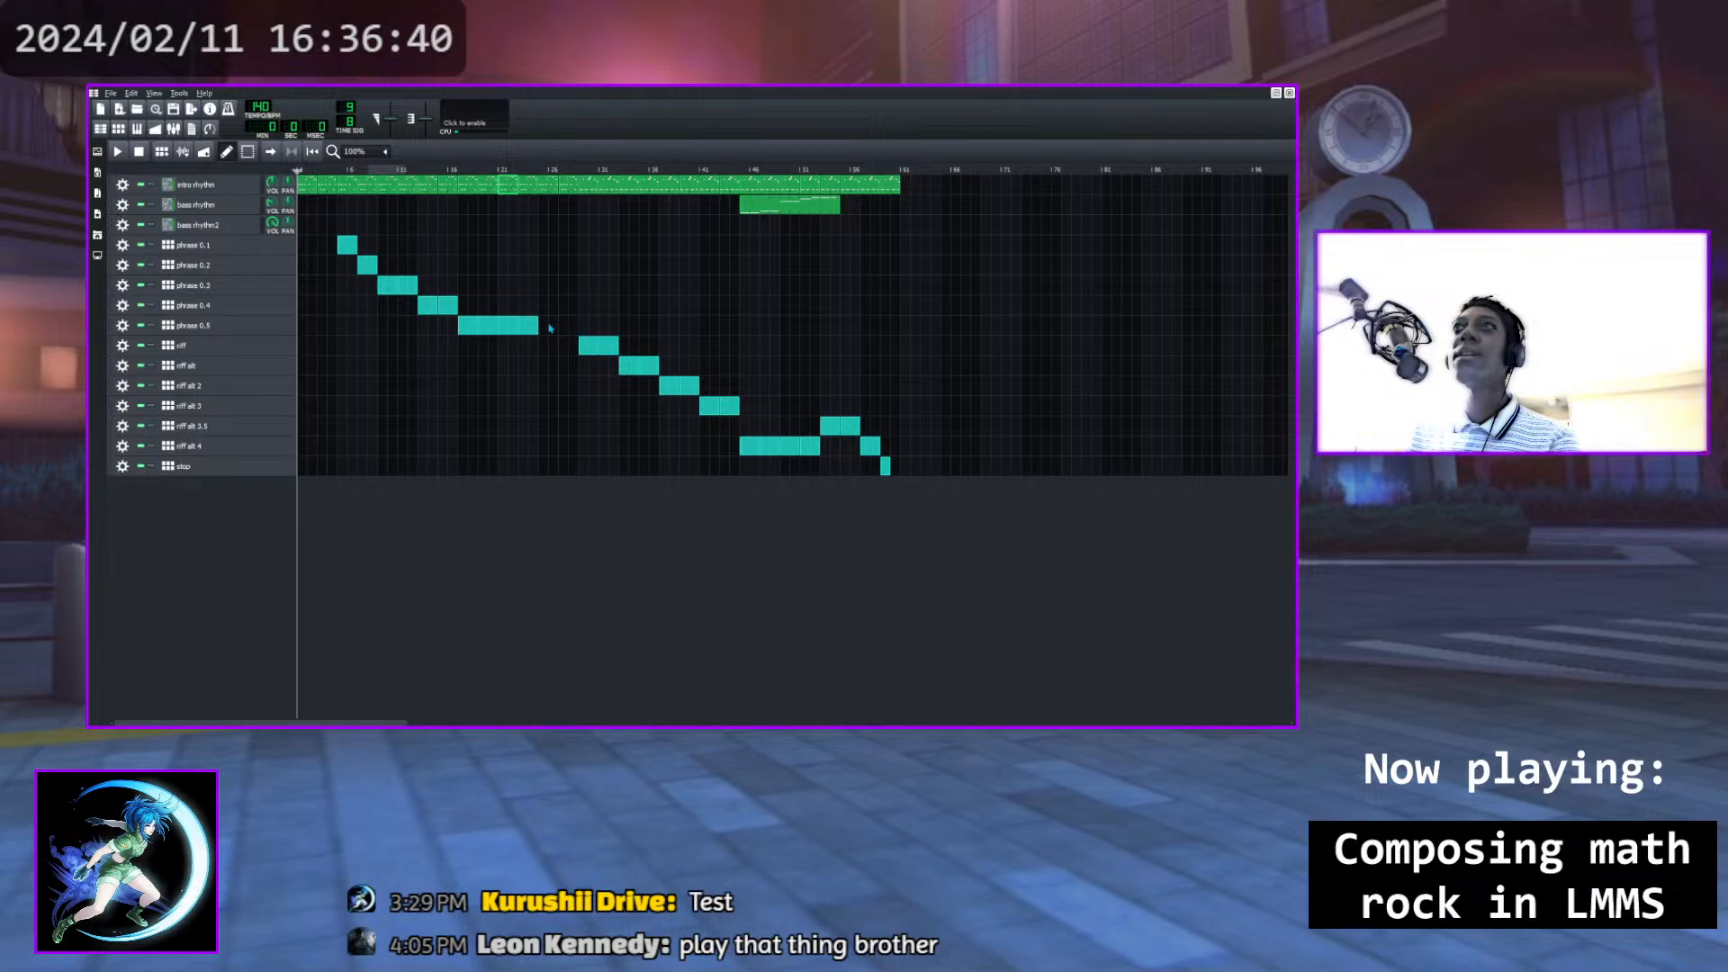
Extend the phrase 0.5 clips up to the riff clip, and play the song from within phrase 0.5 into the riff alt 3 section
drag(557, 326, 562, 327)
click(482, 171)
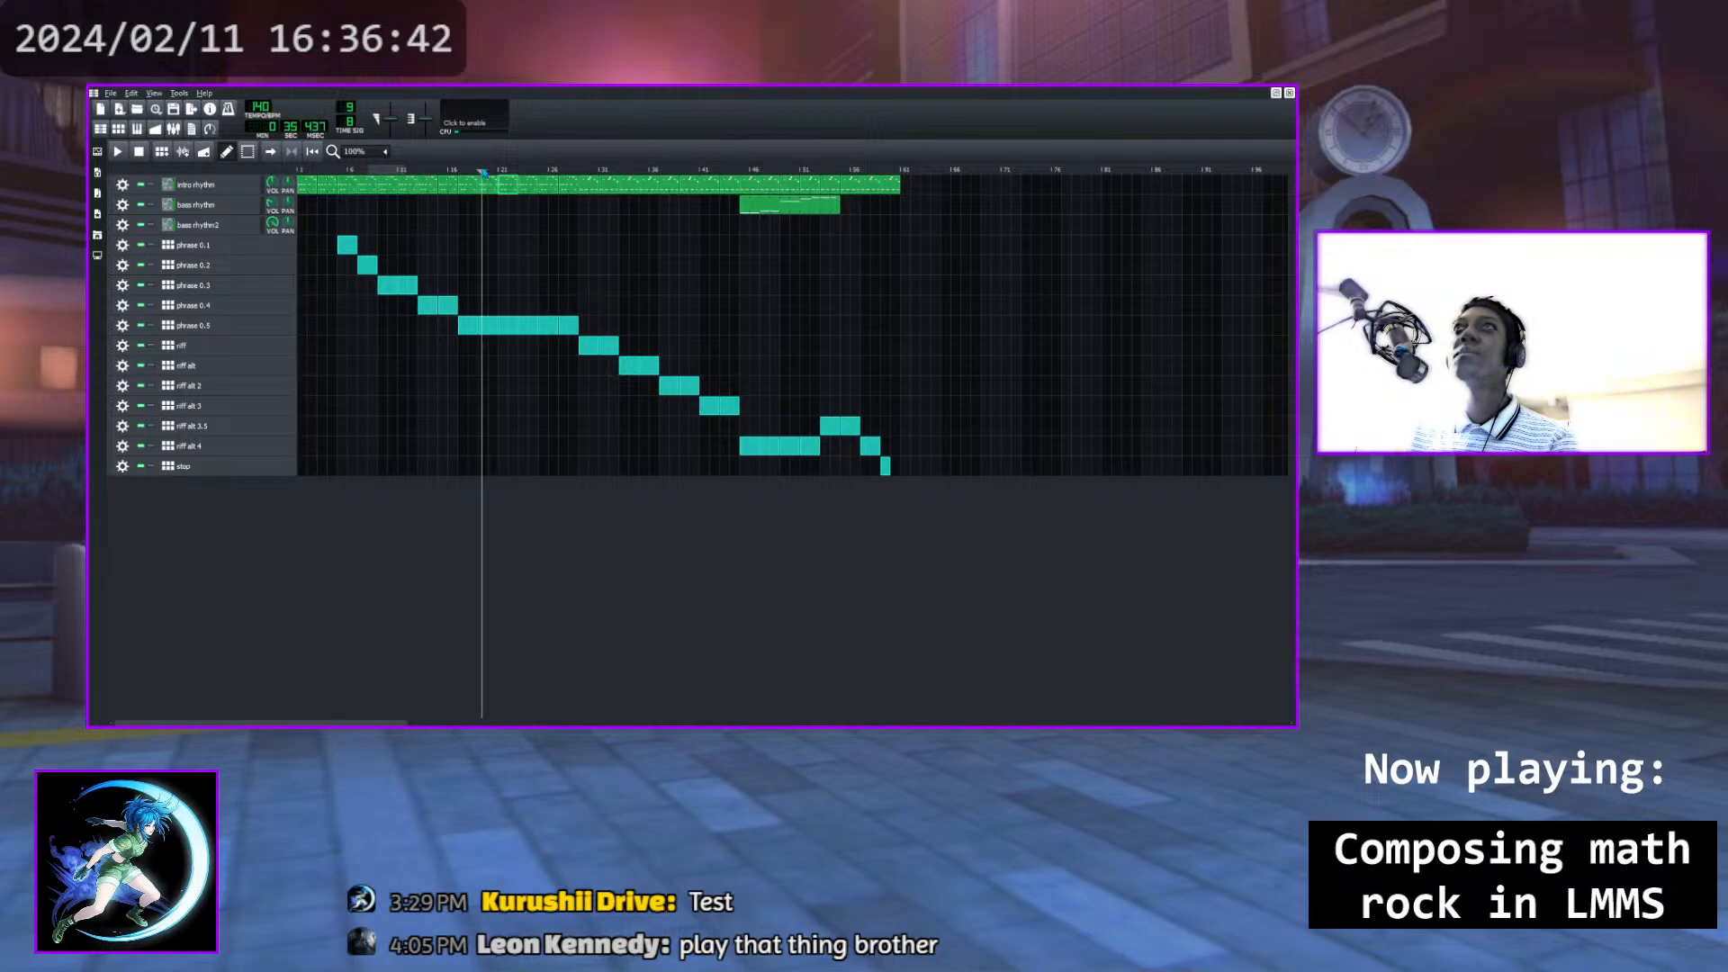
click(117, 151)
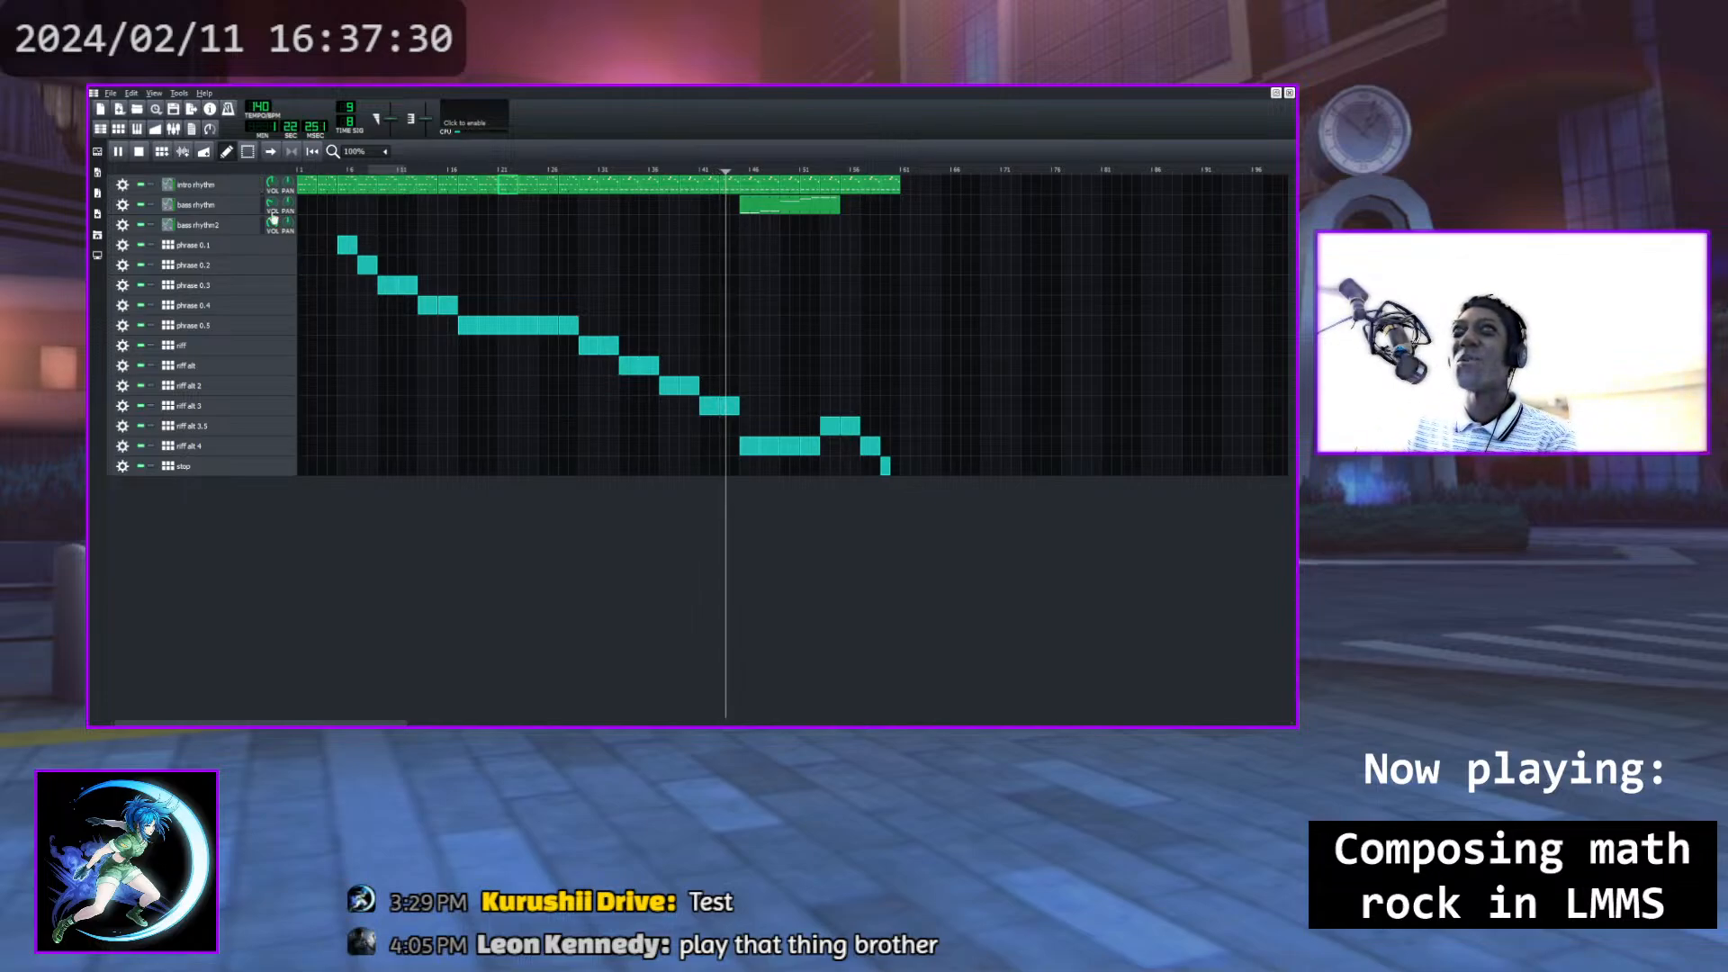
click(140, 152)
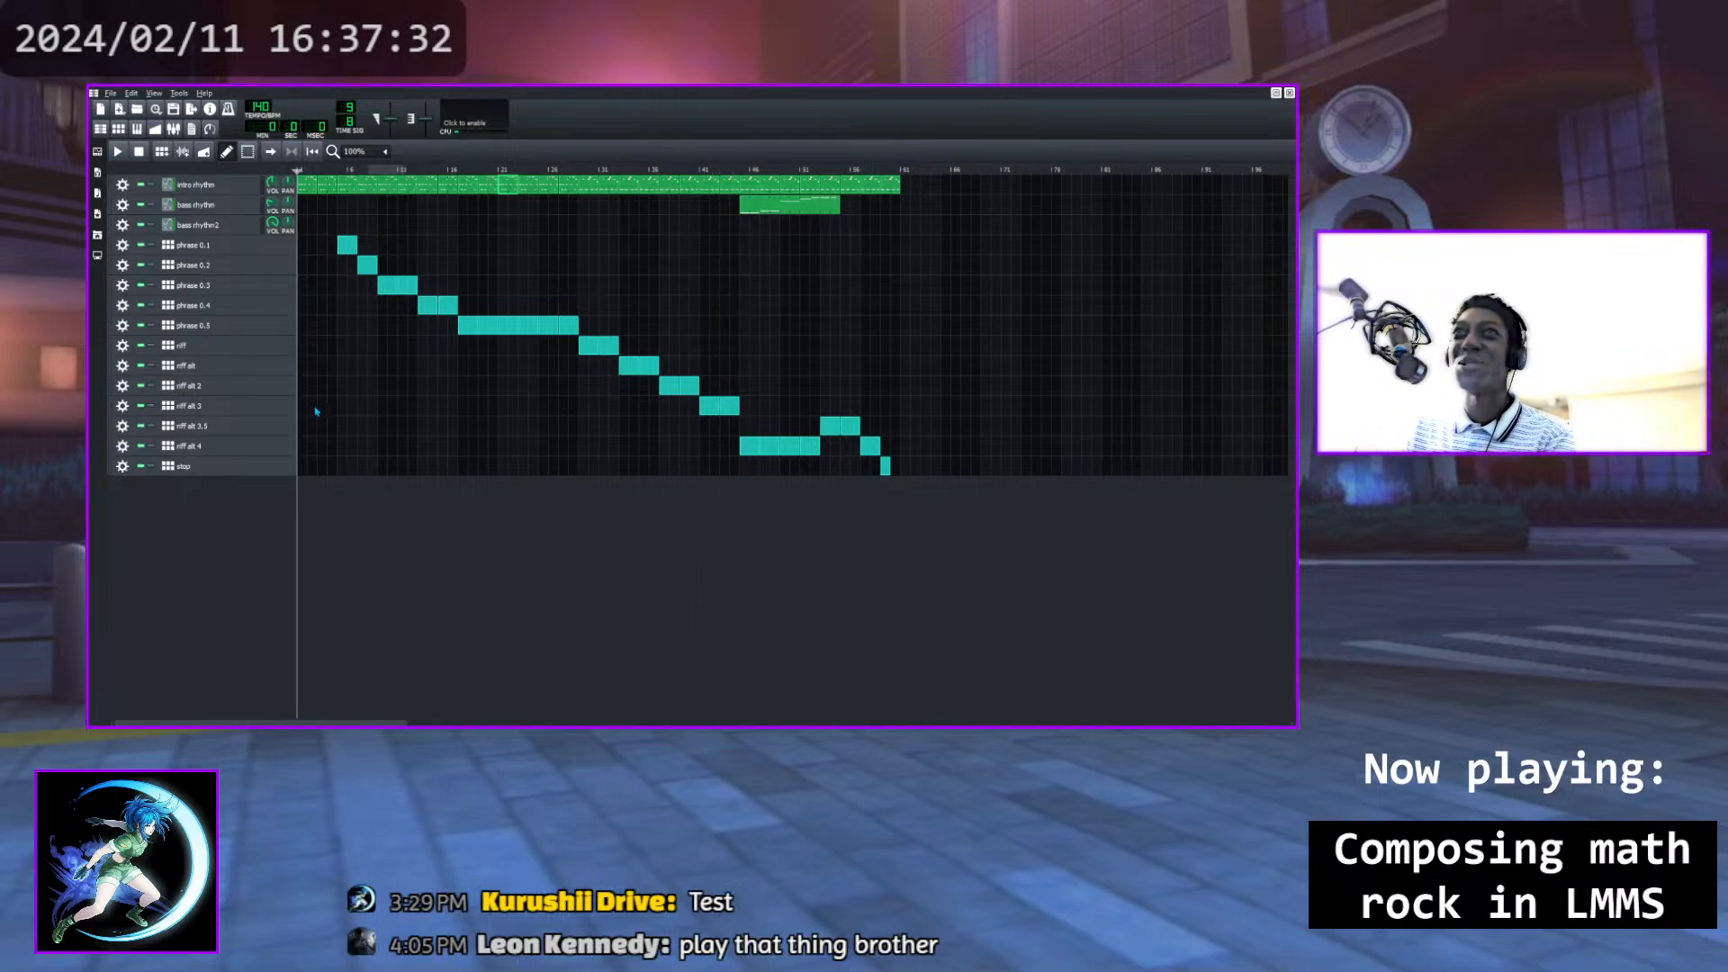
Check the riff alt 3 drum pattern, and look through the factory drum samples in the sample library
click(184, 406)
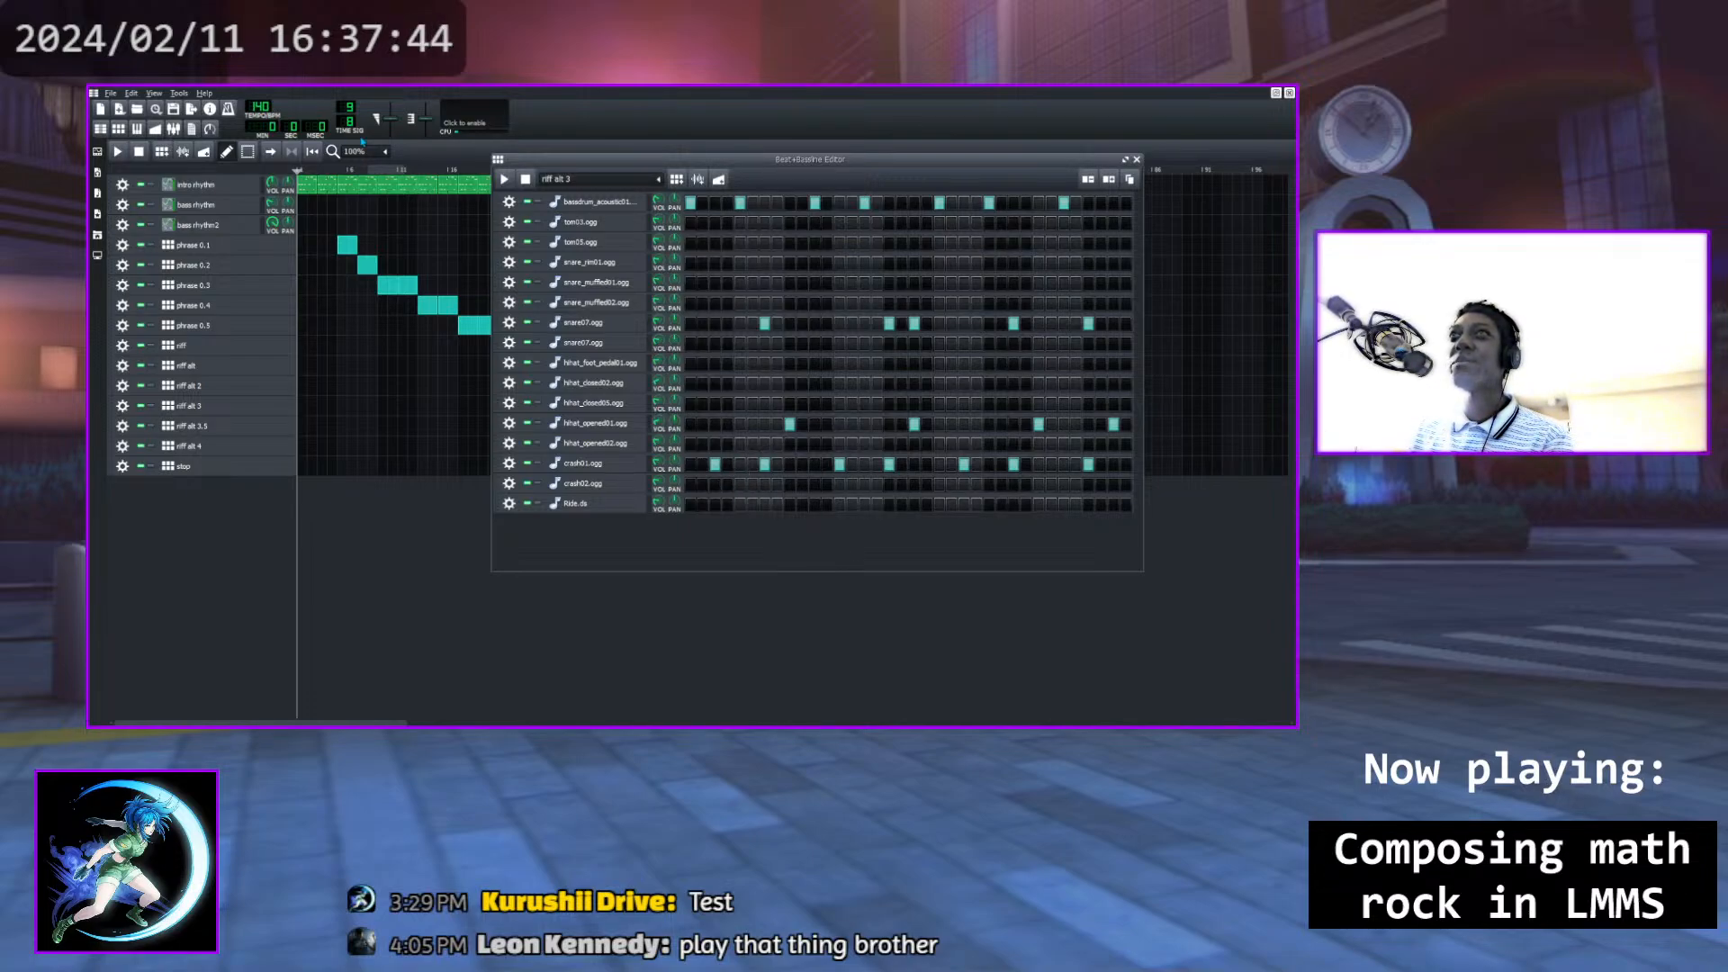
click(1137, 161)
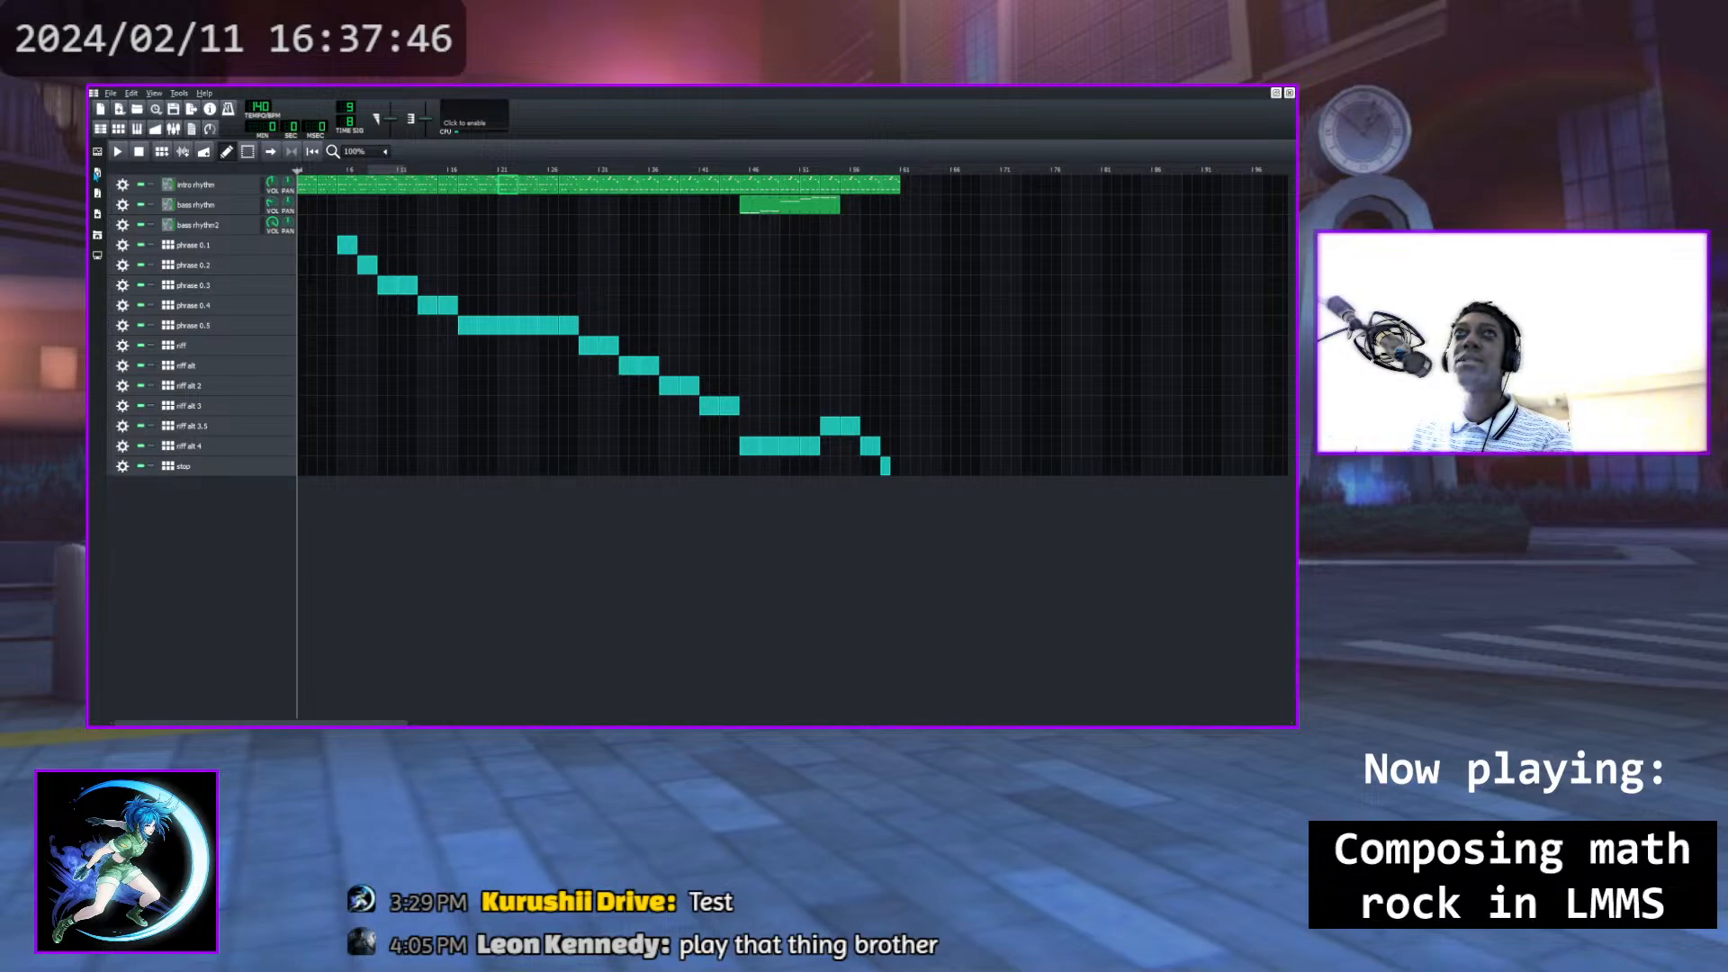
click(97, 193)
scroll(179, 432, down, 2)
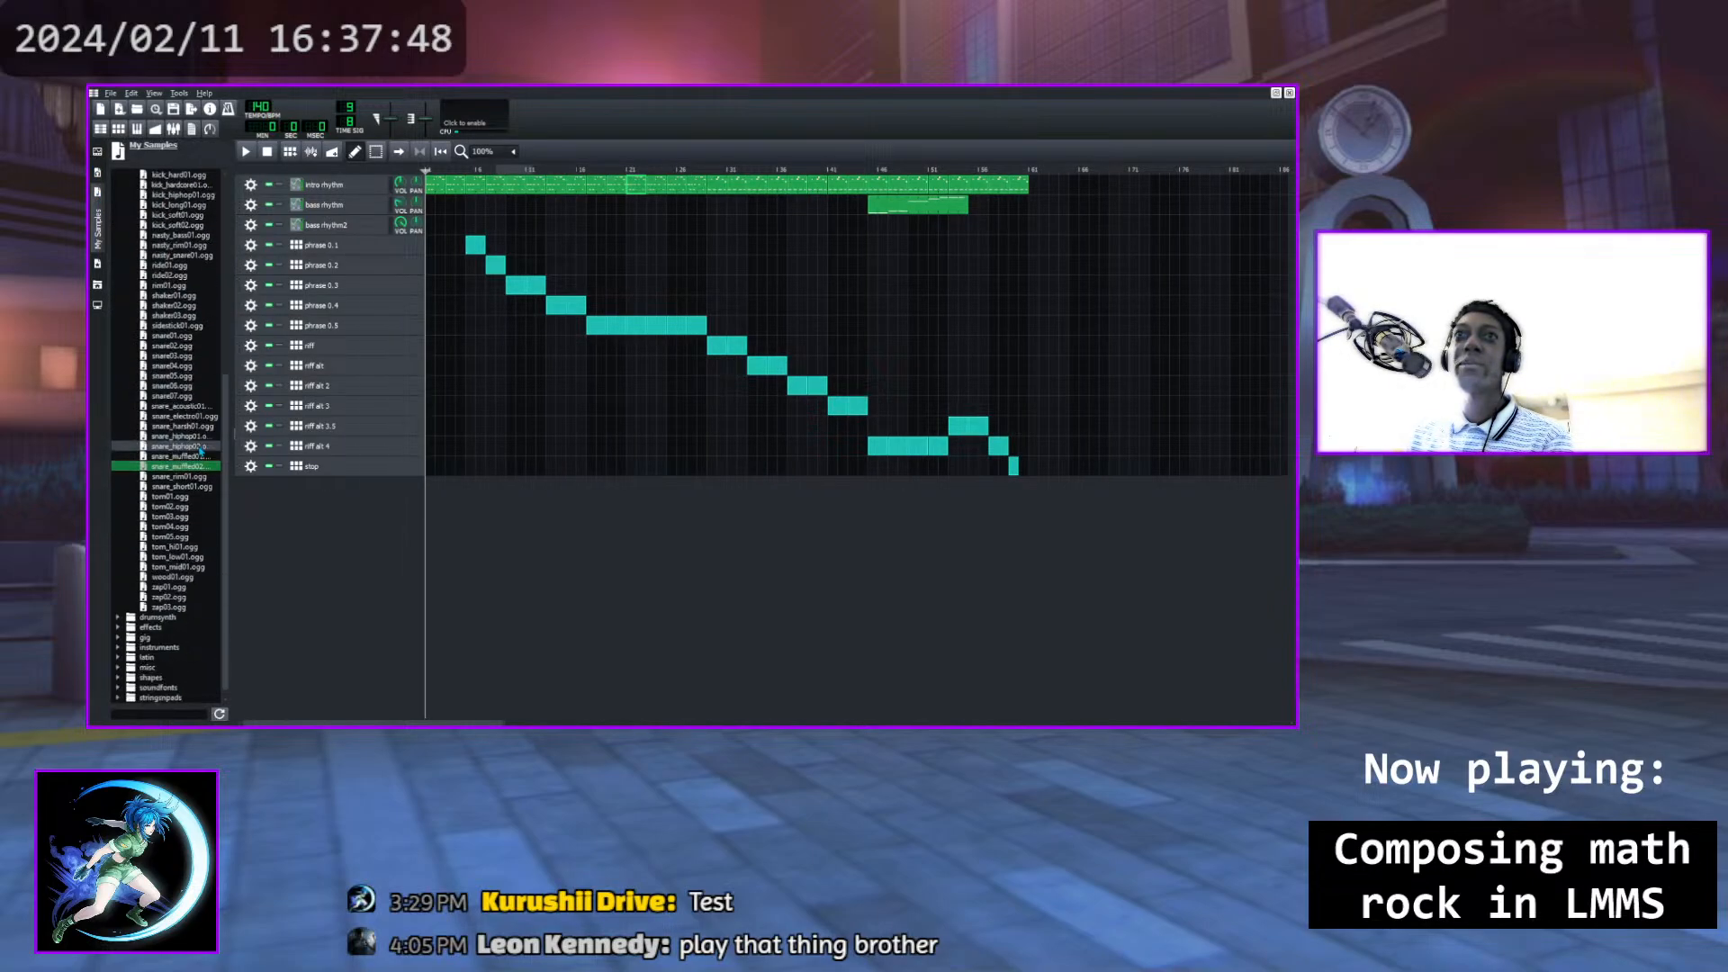
scroll(200, 450, up, 12)
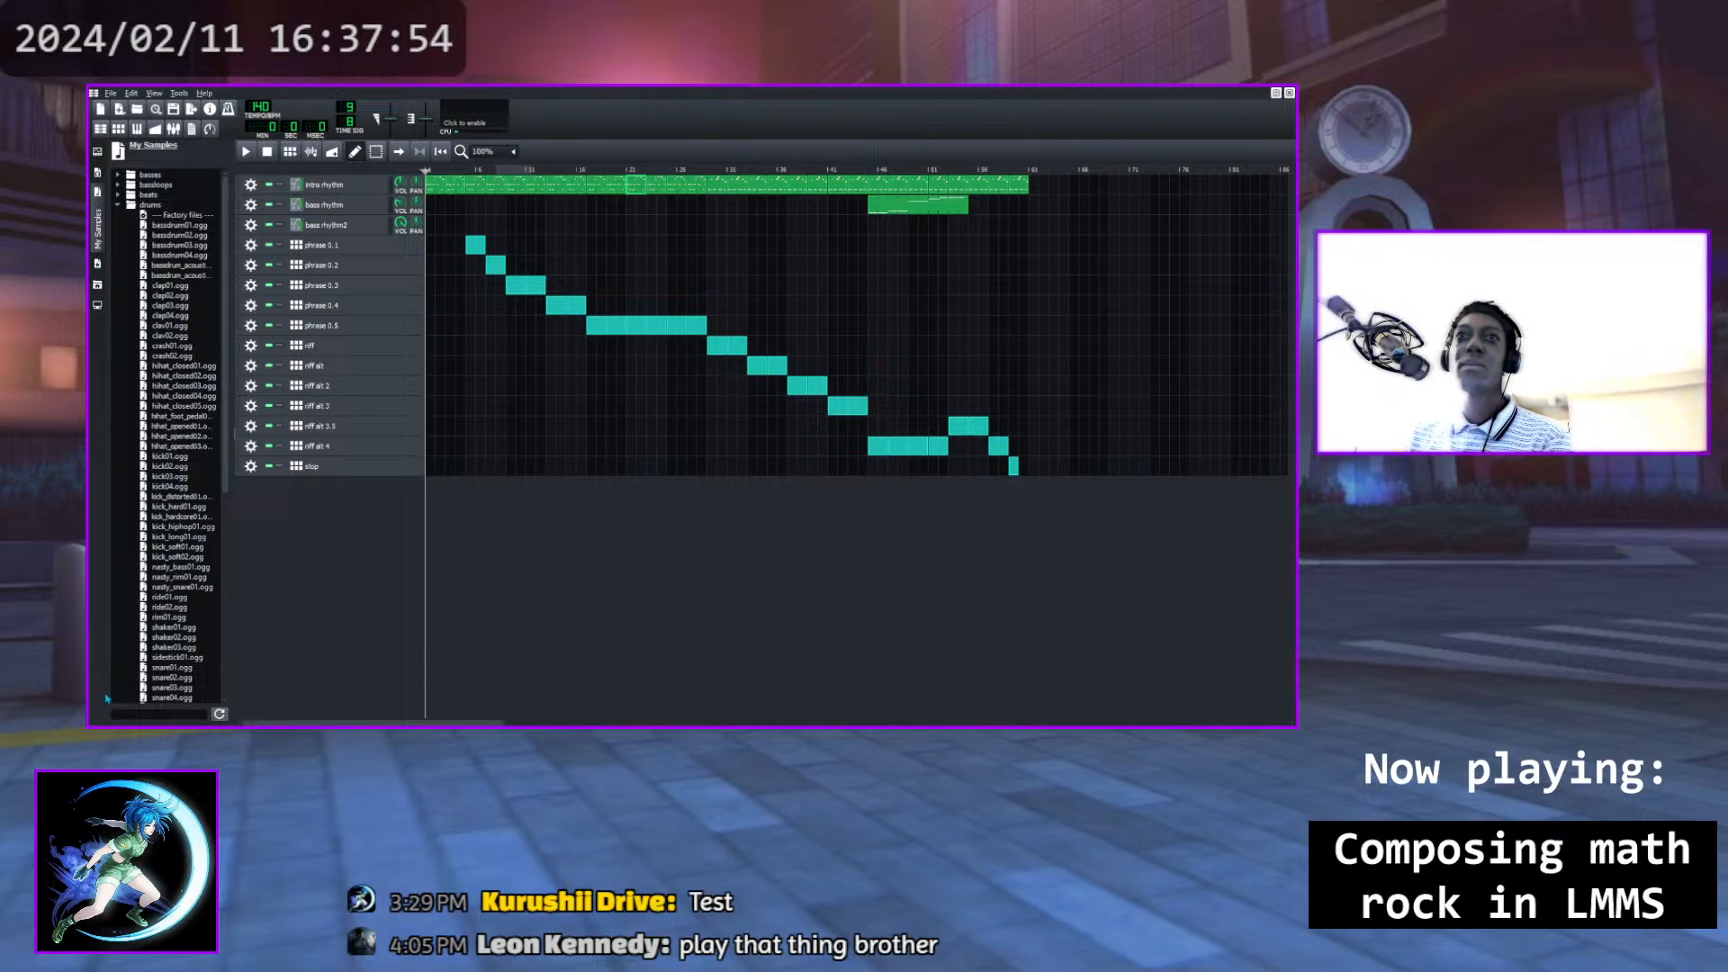
Search the sample library for "cras", clear the search, and collapse the drums folder
click(180, 714)
text(c)
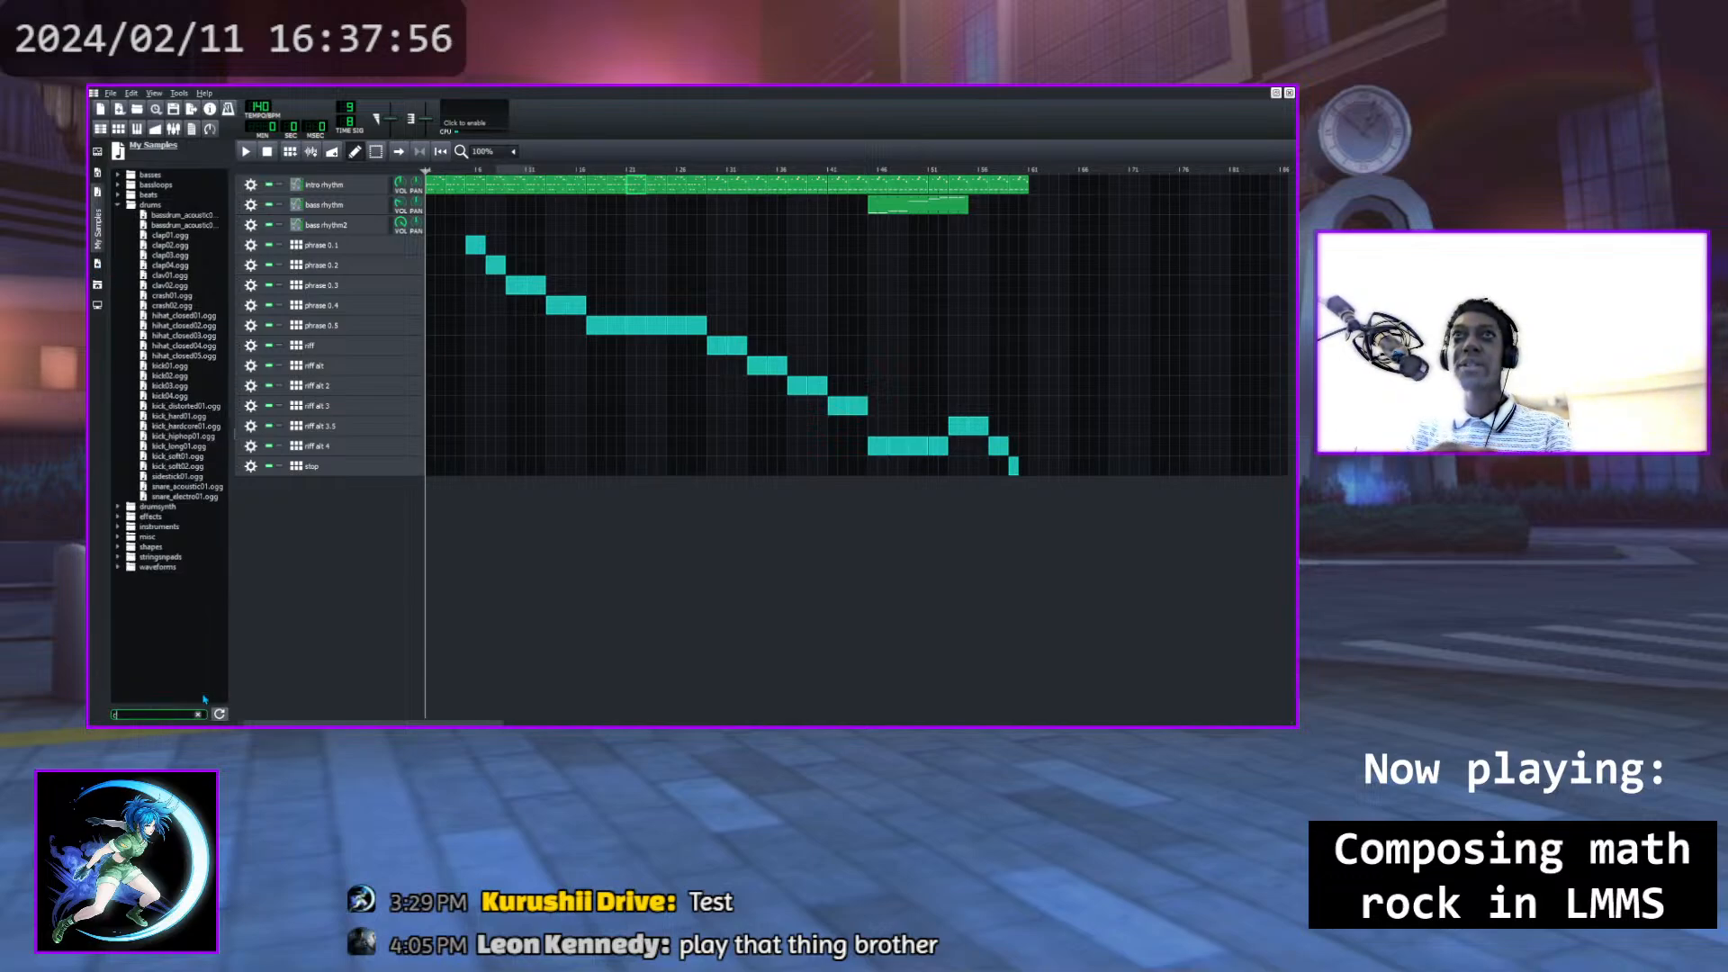
text(ras)
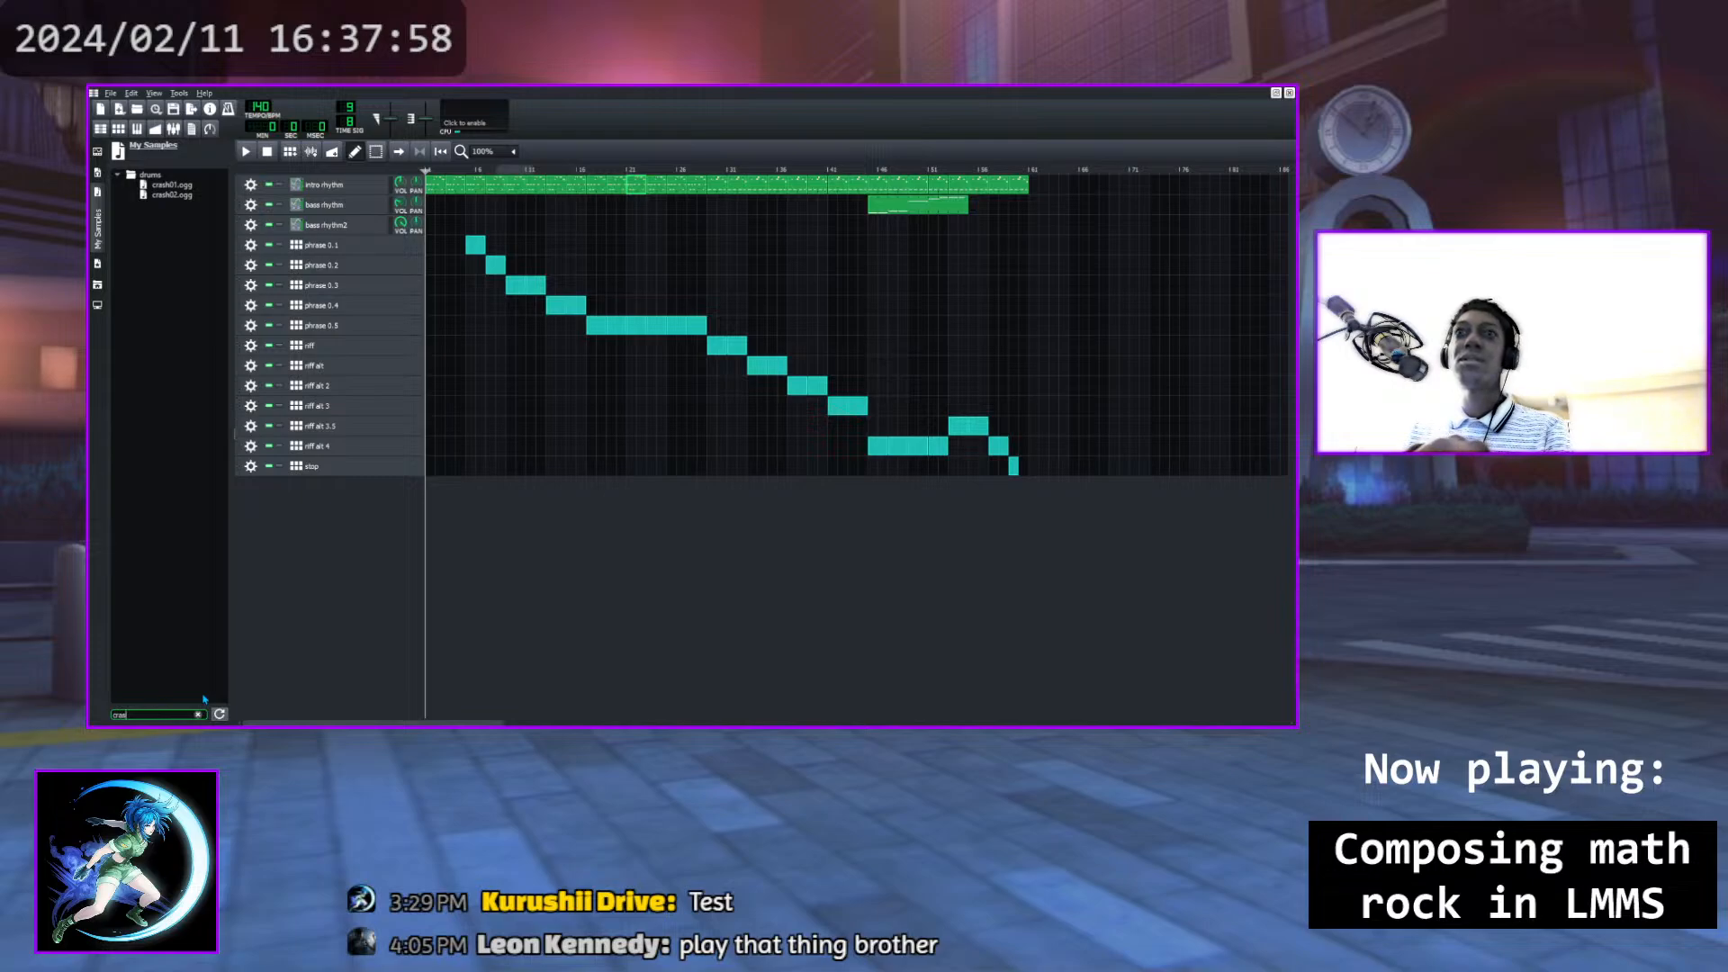
key(BackSpace)
key(BackSpace)
key(BackSpace)
key(BackSpace)
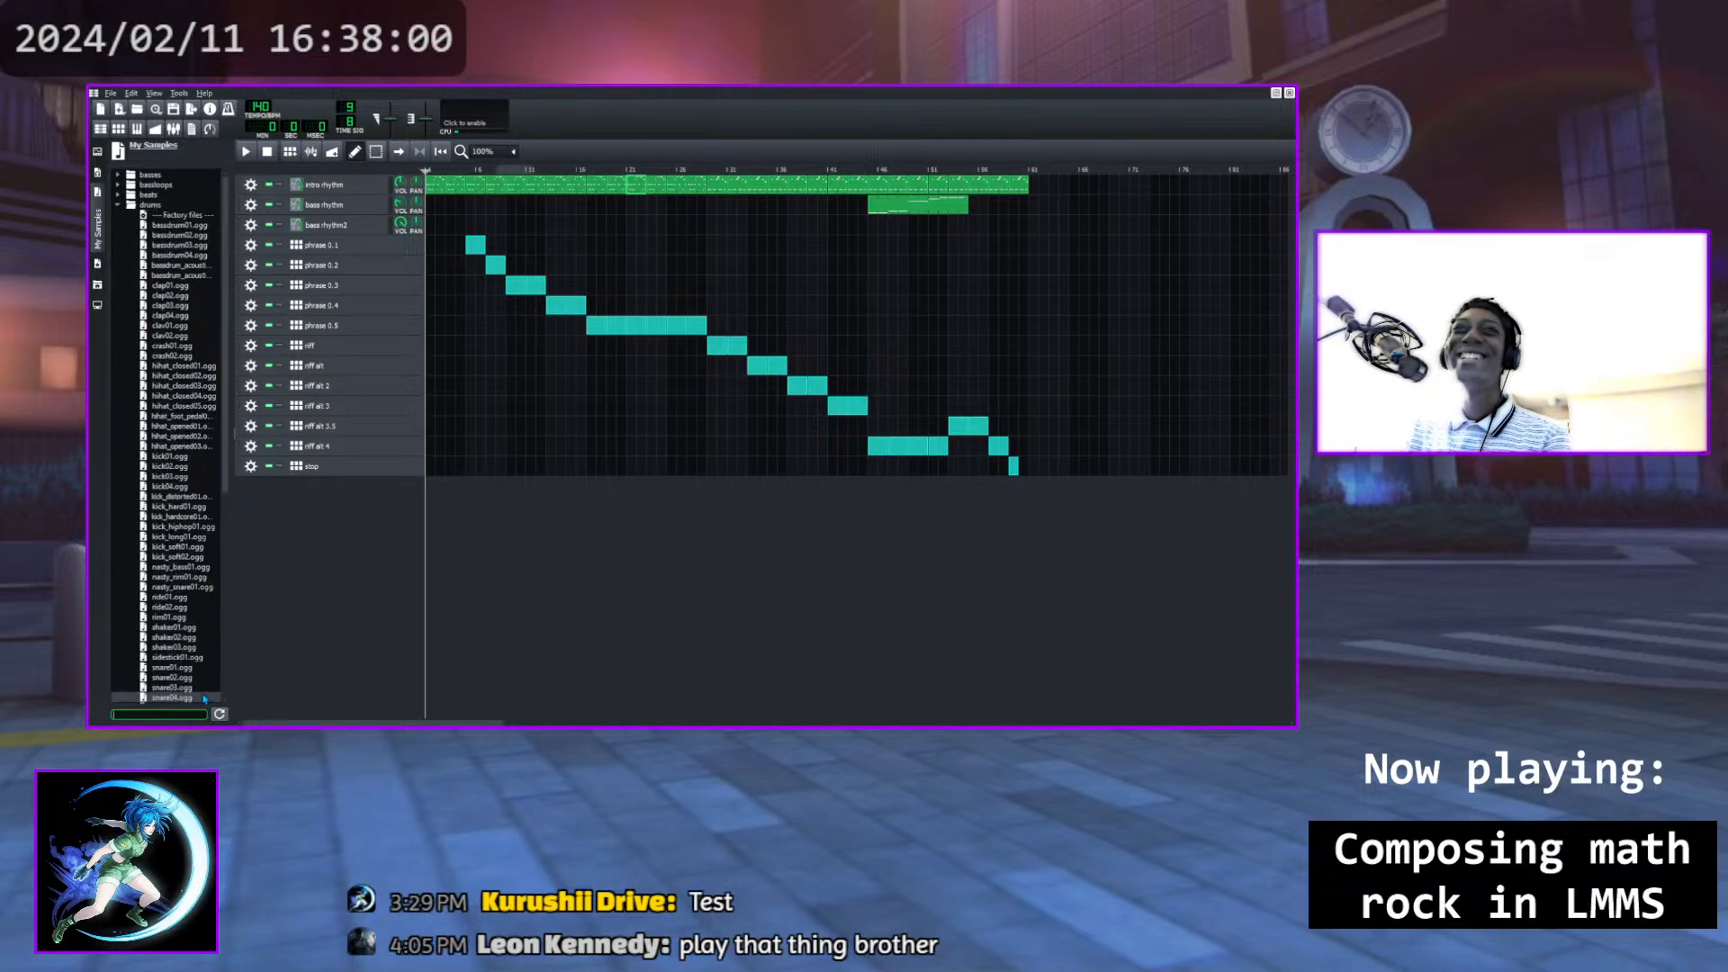
click(118, 205)
Look through the ZynAddSubFX presets and their Drums folder for drum sounds
click(98, 282)
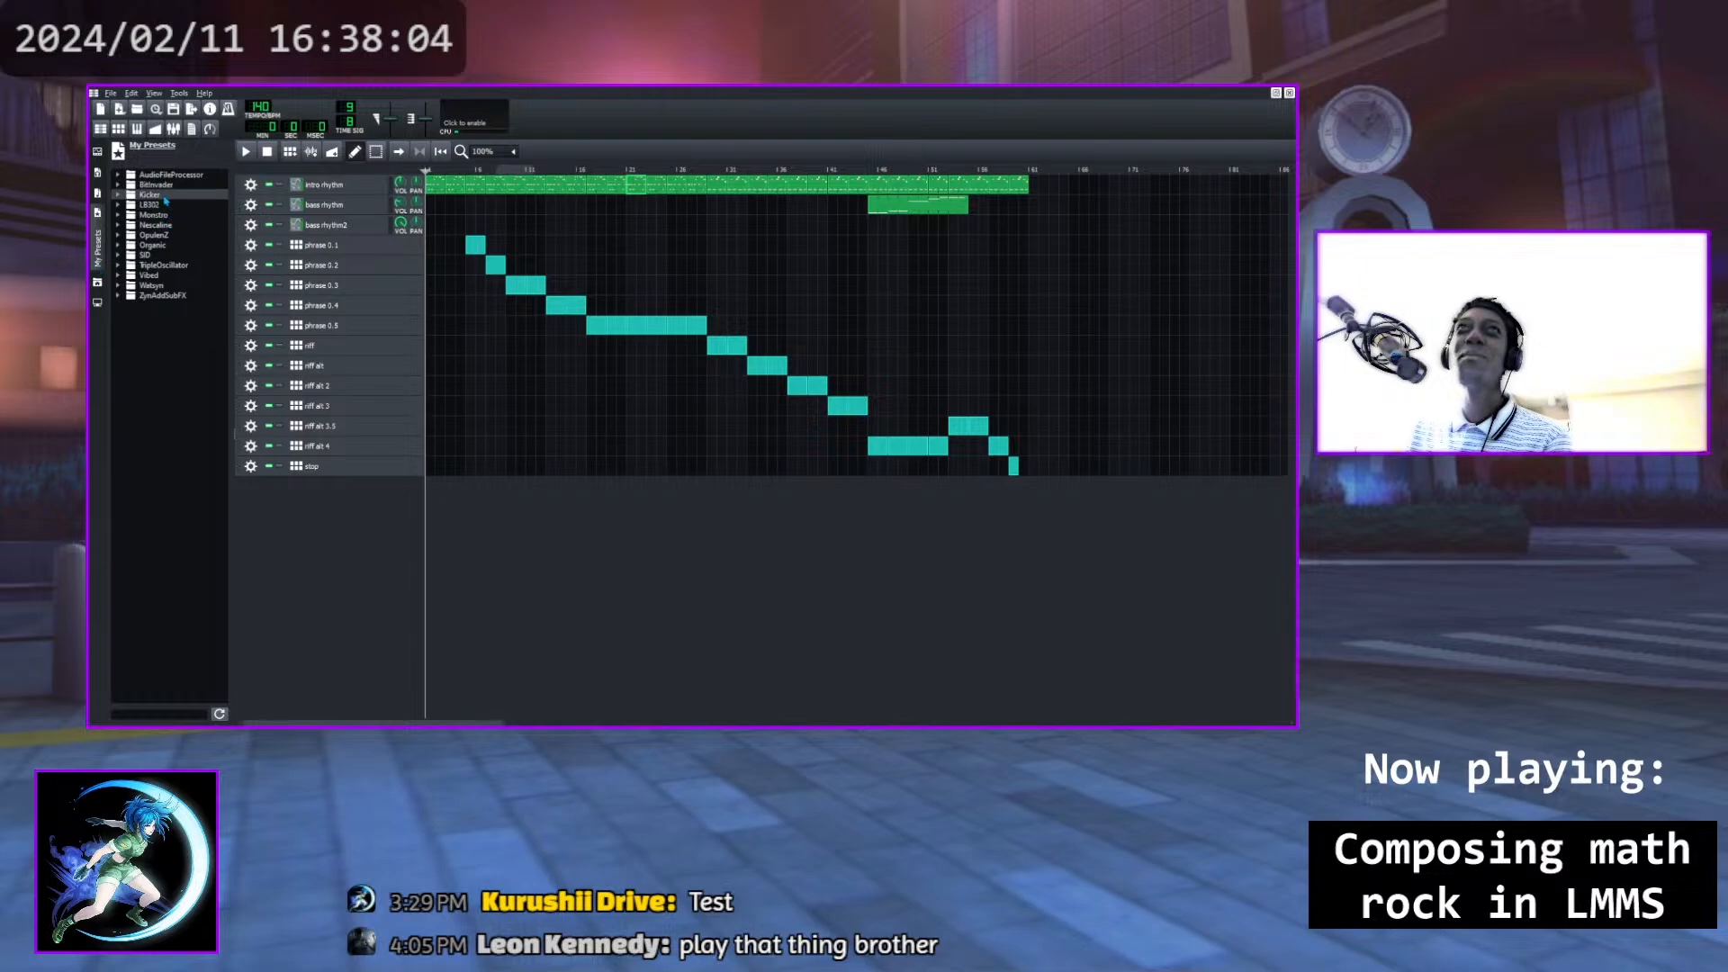
click(117, 295)
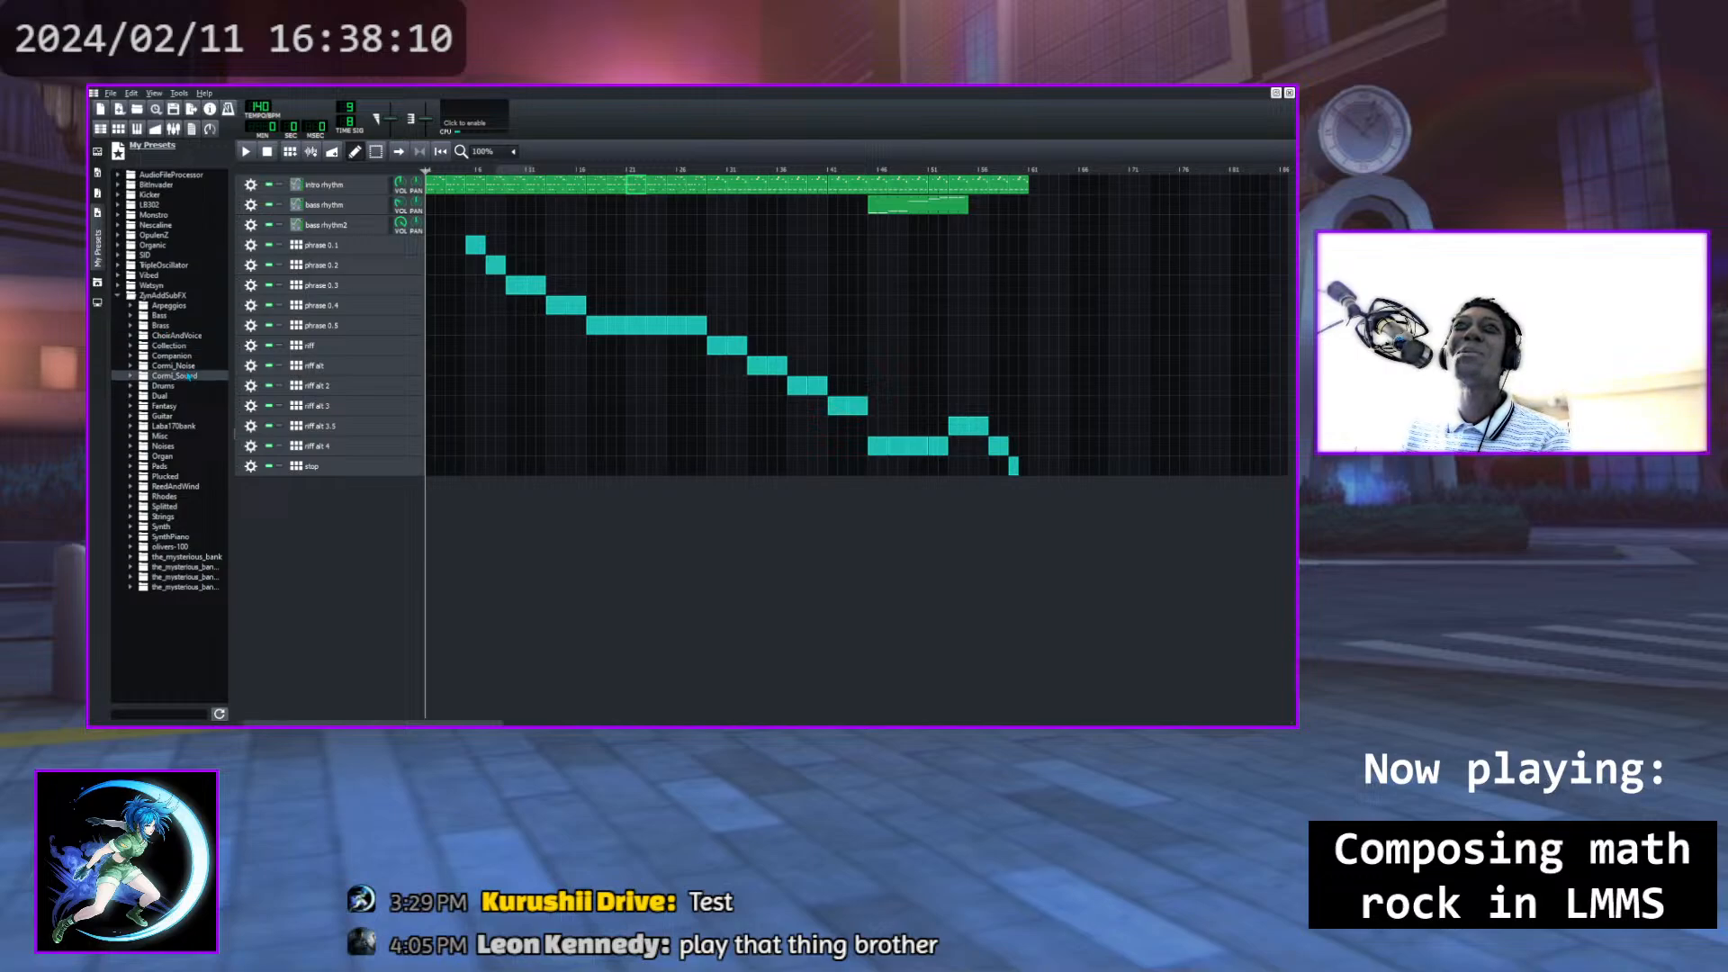
click(131, 388)
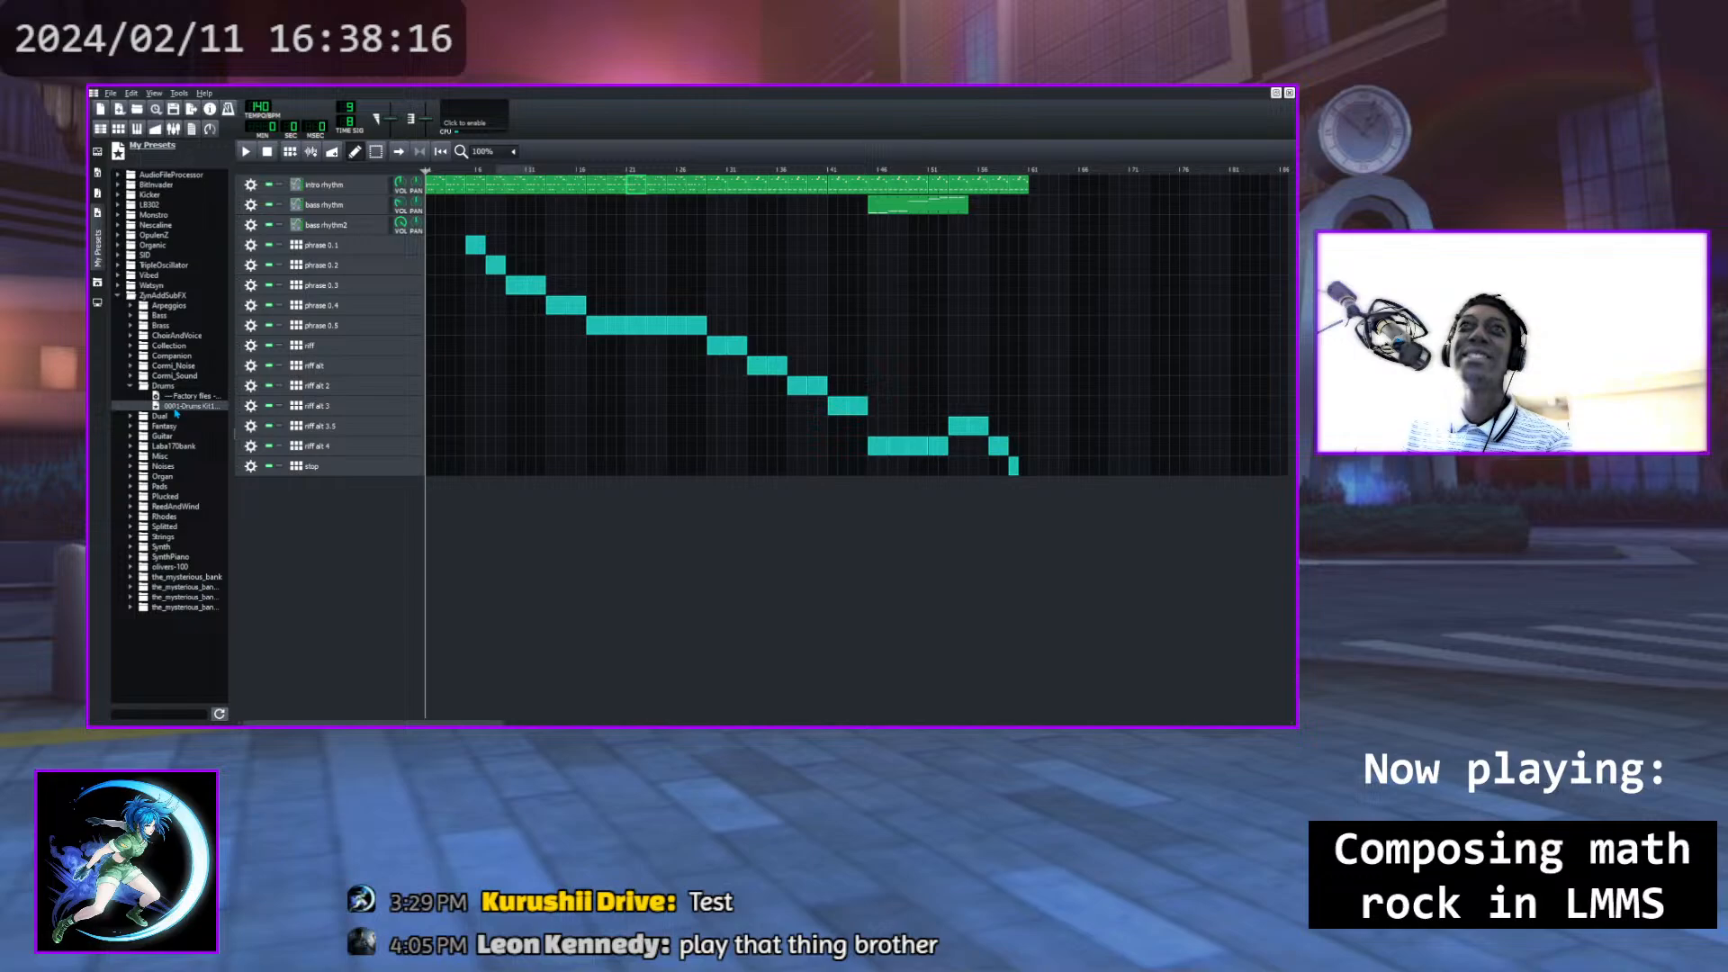
click(132, 388)
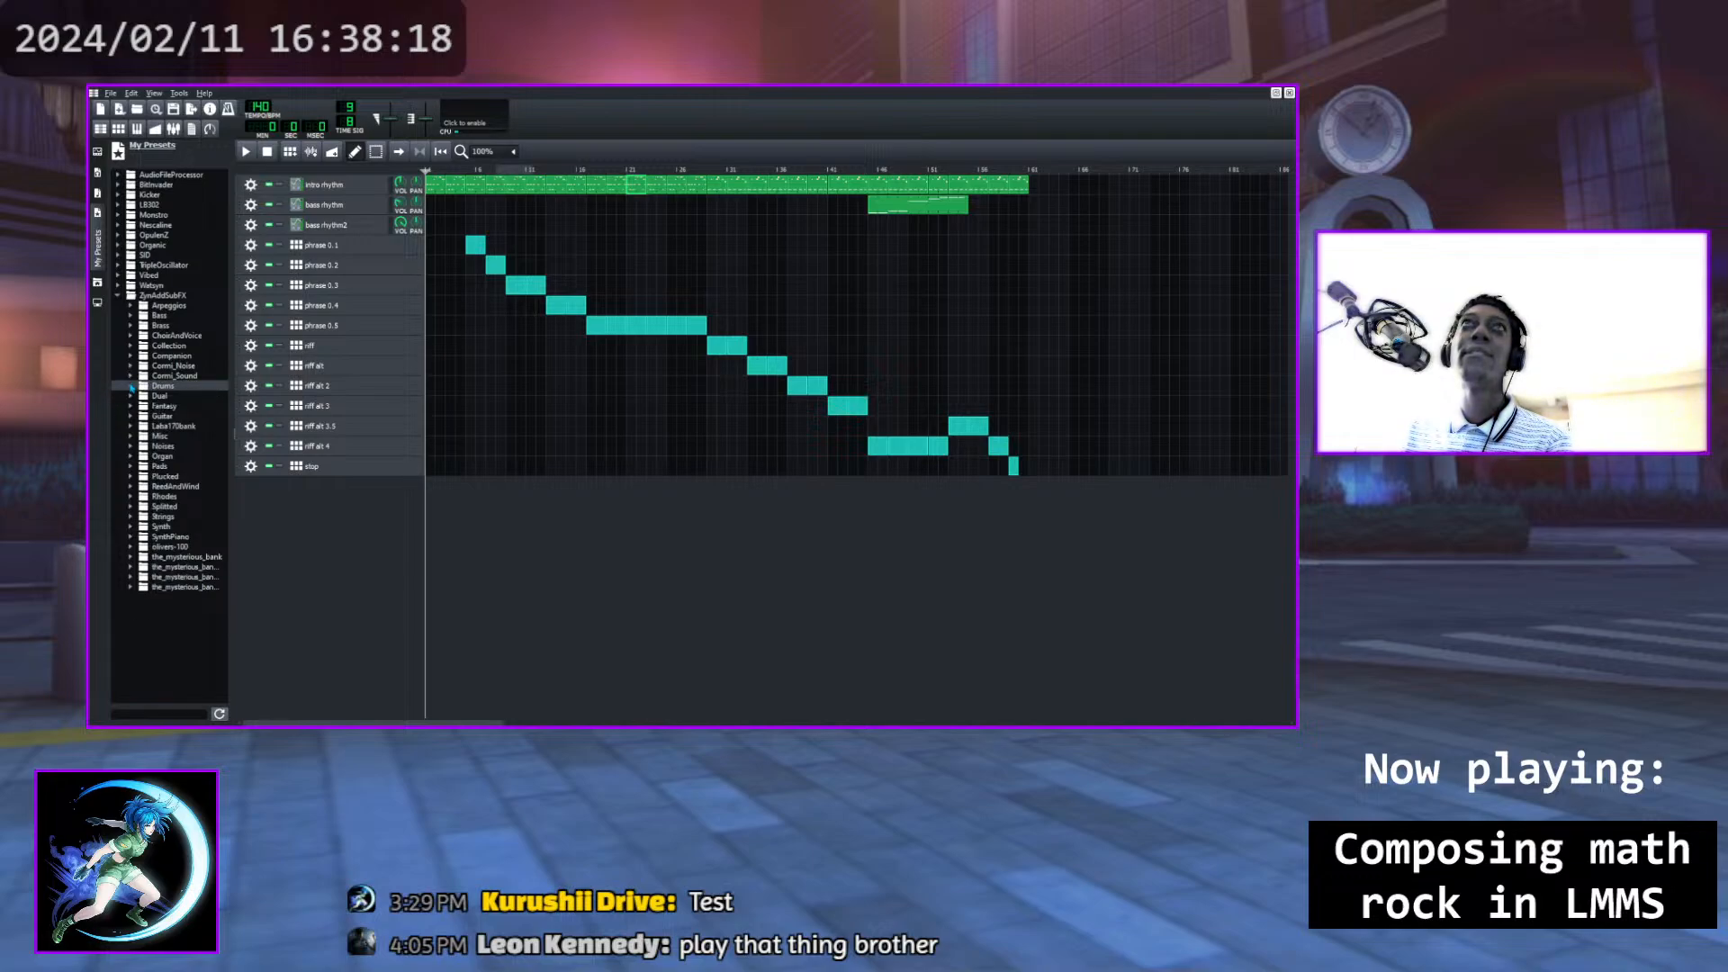
click(118, 296)
click(97, 281)
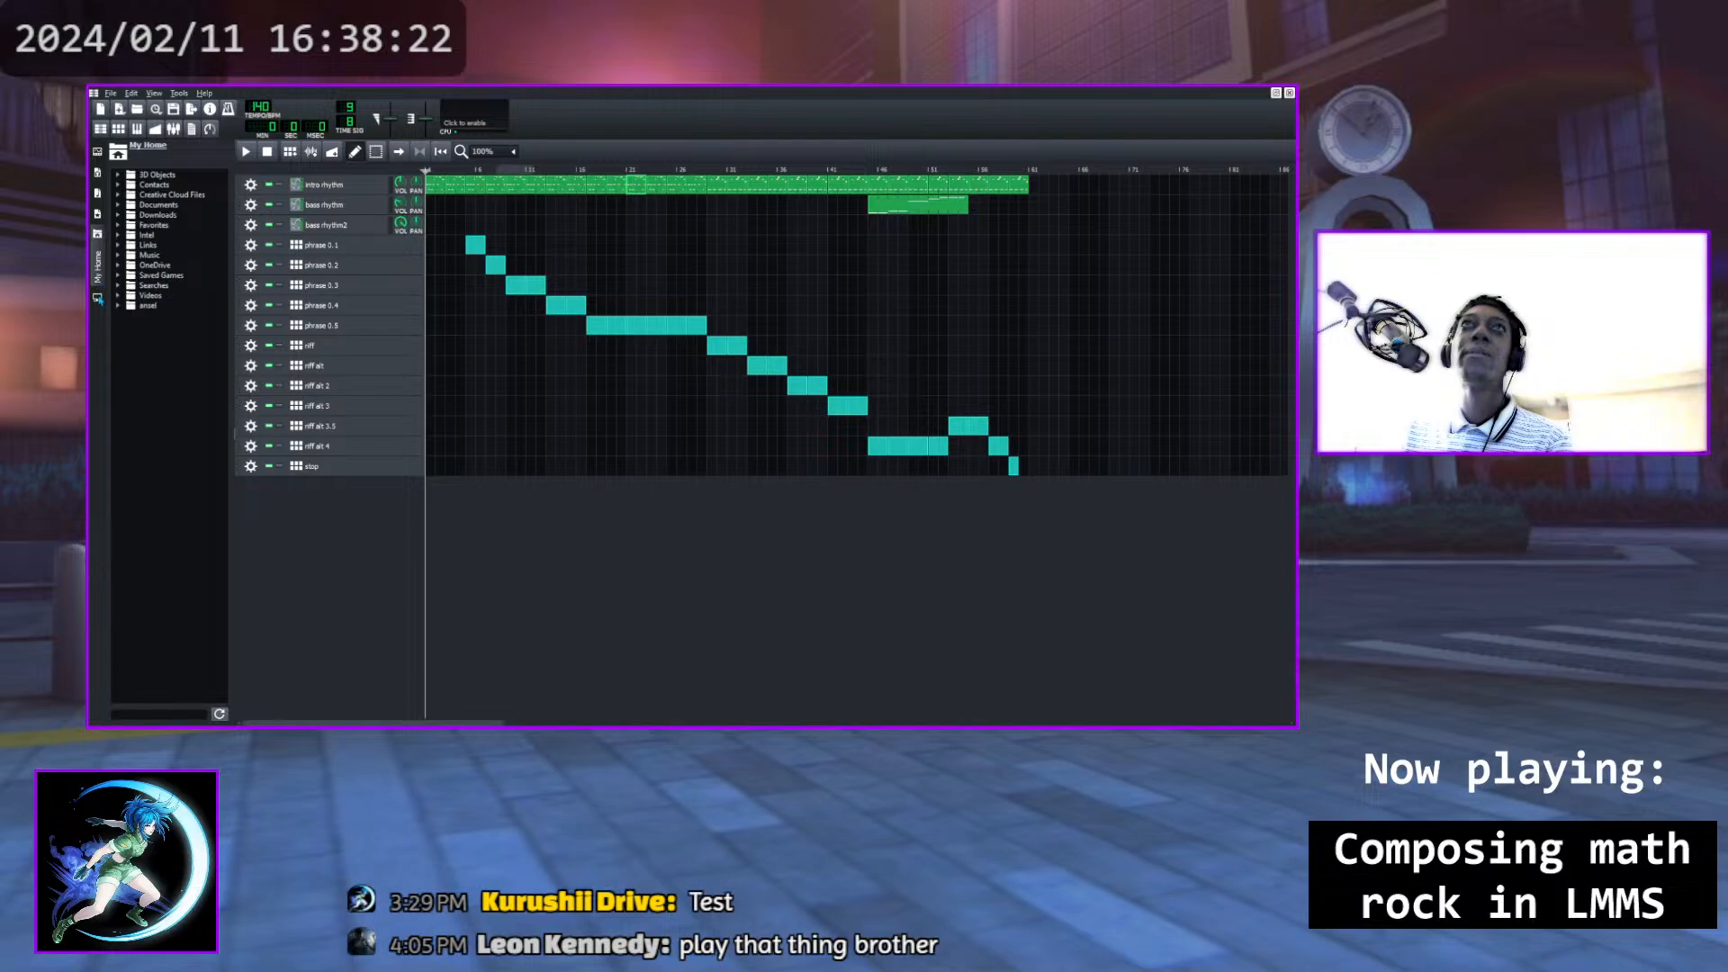
Look through the Kicker presets for drum sounds
click(97, 297)
click(98, 232)
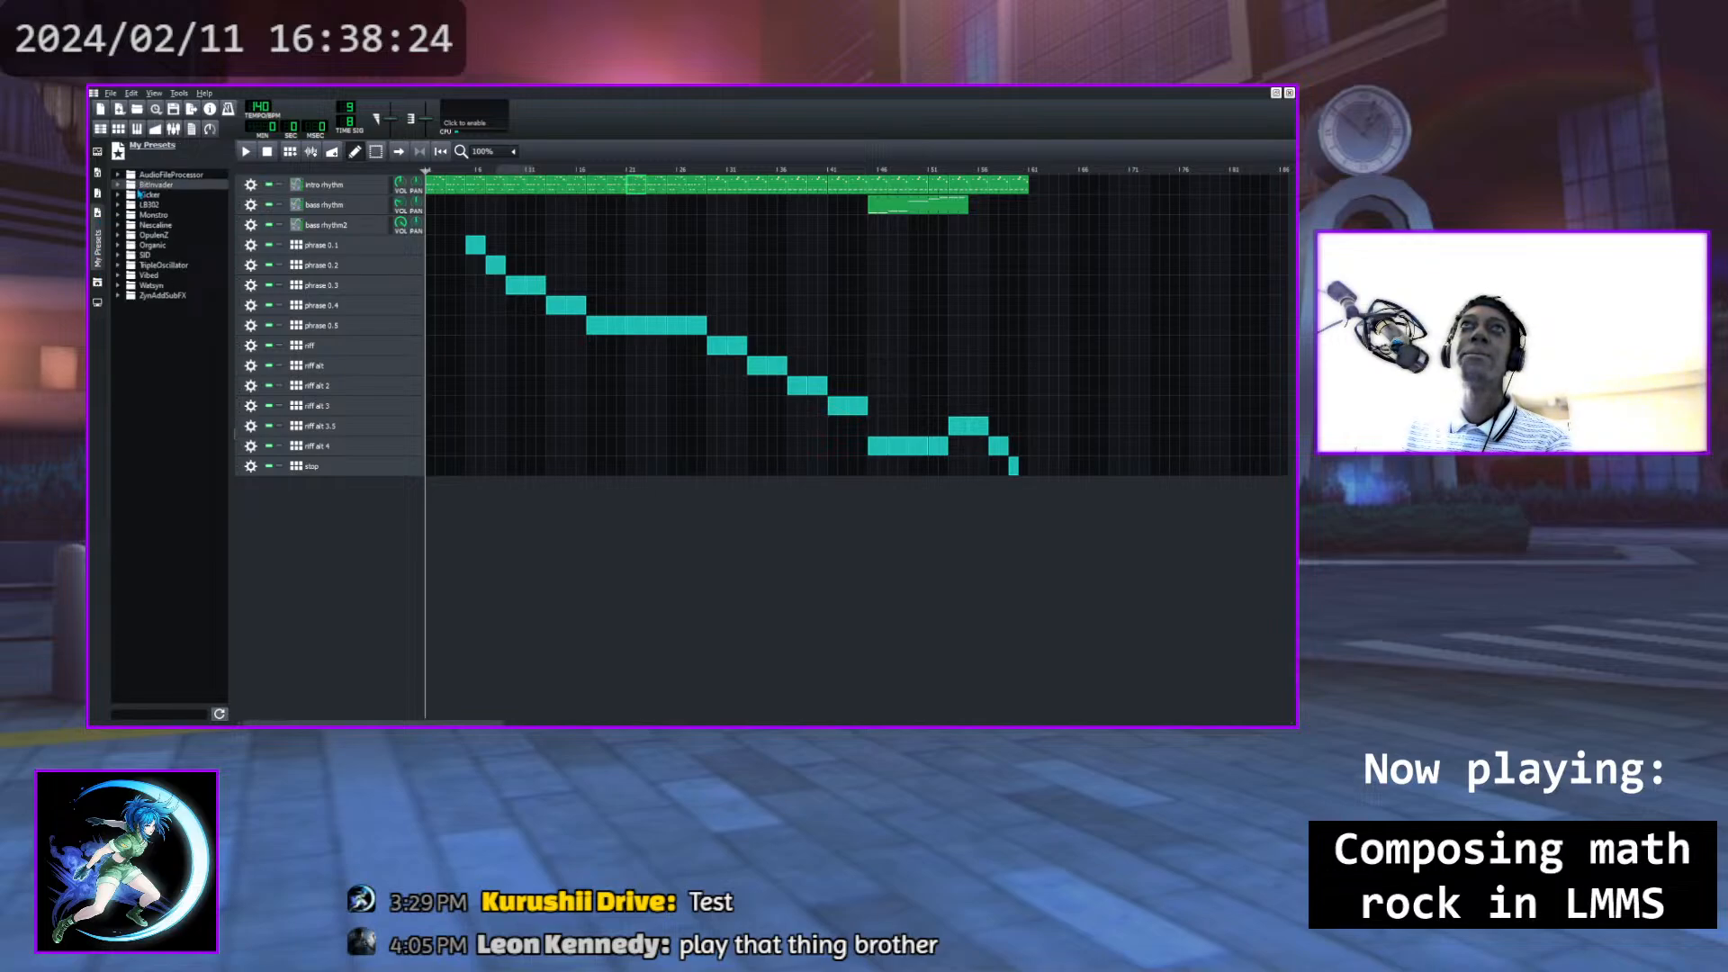
click(119, 196)
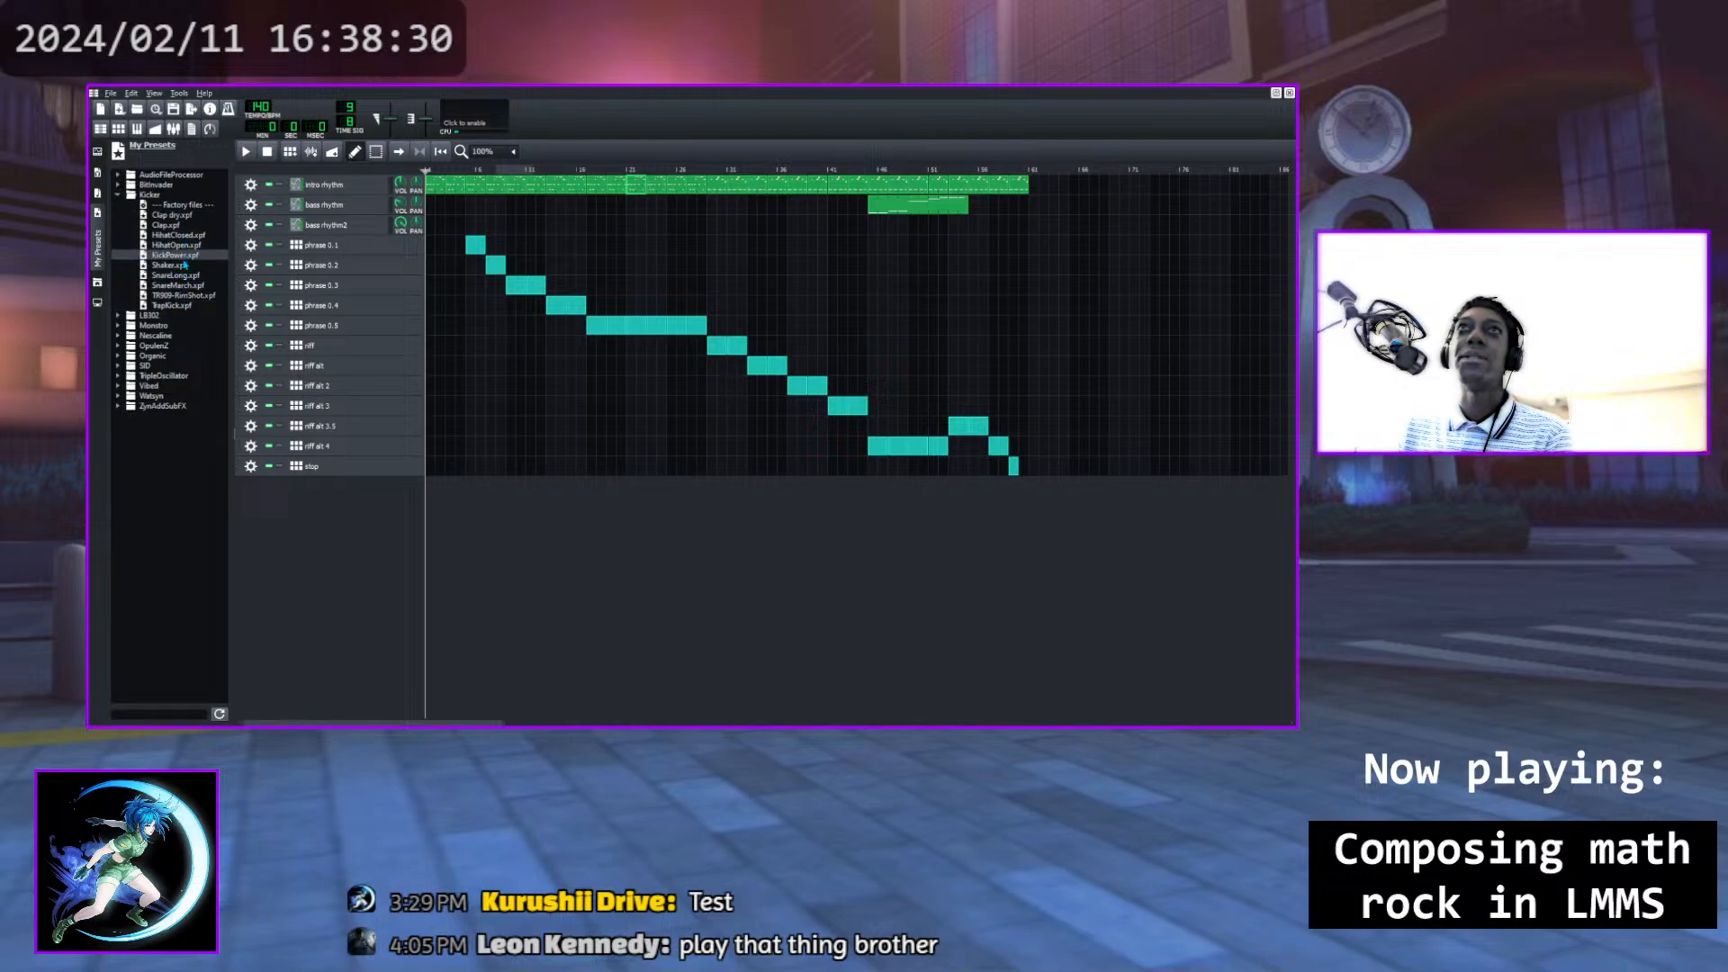
click(117, 196)
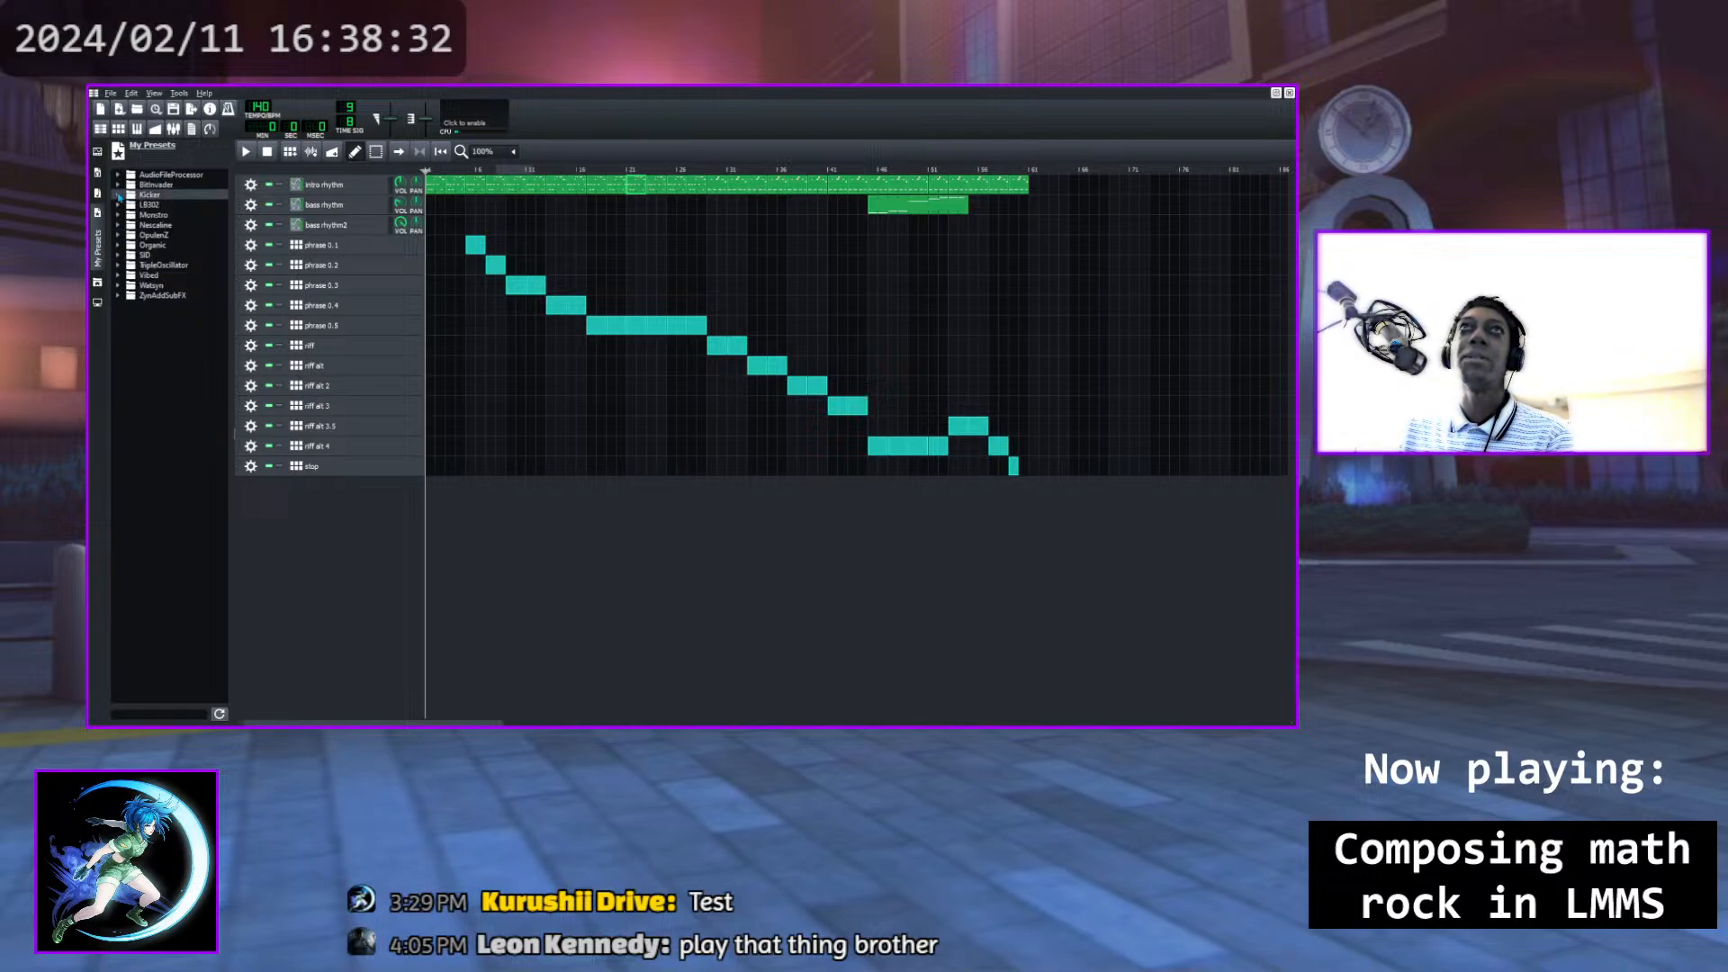
Preview the Ride.ds, Ride2.ds and Ride3.ds samples in the drumsynth acoustic folder
click(98, 194)
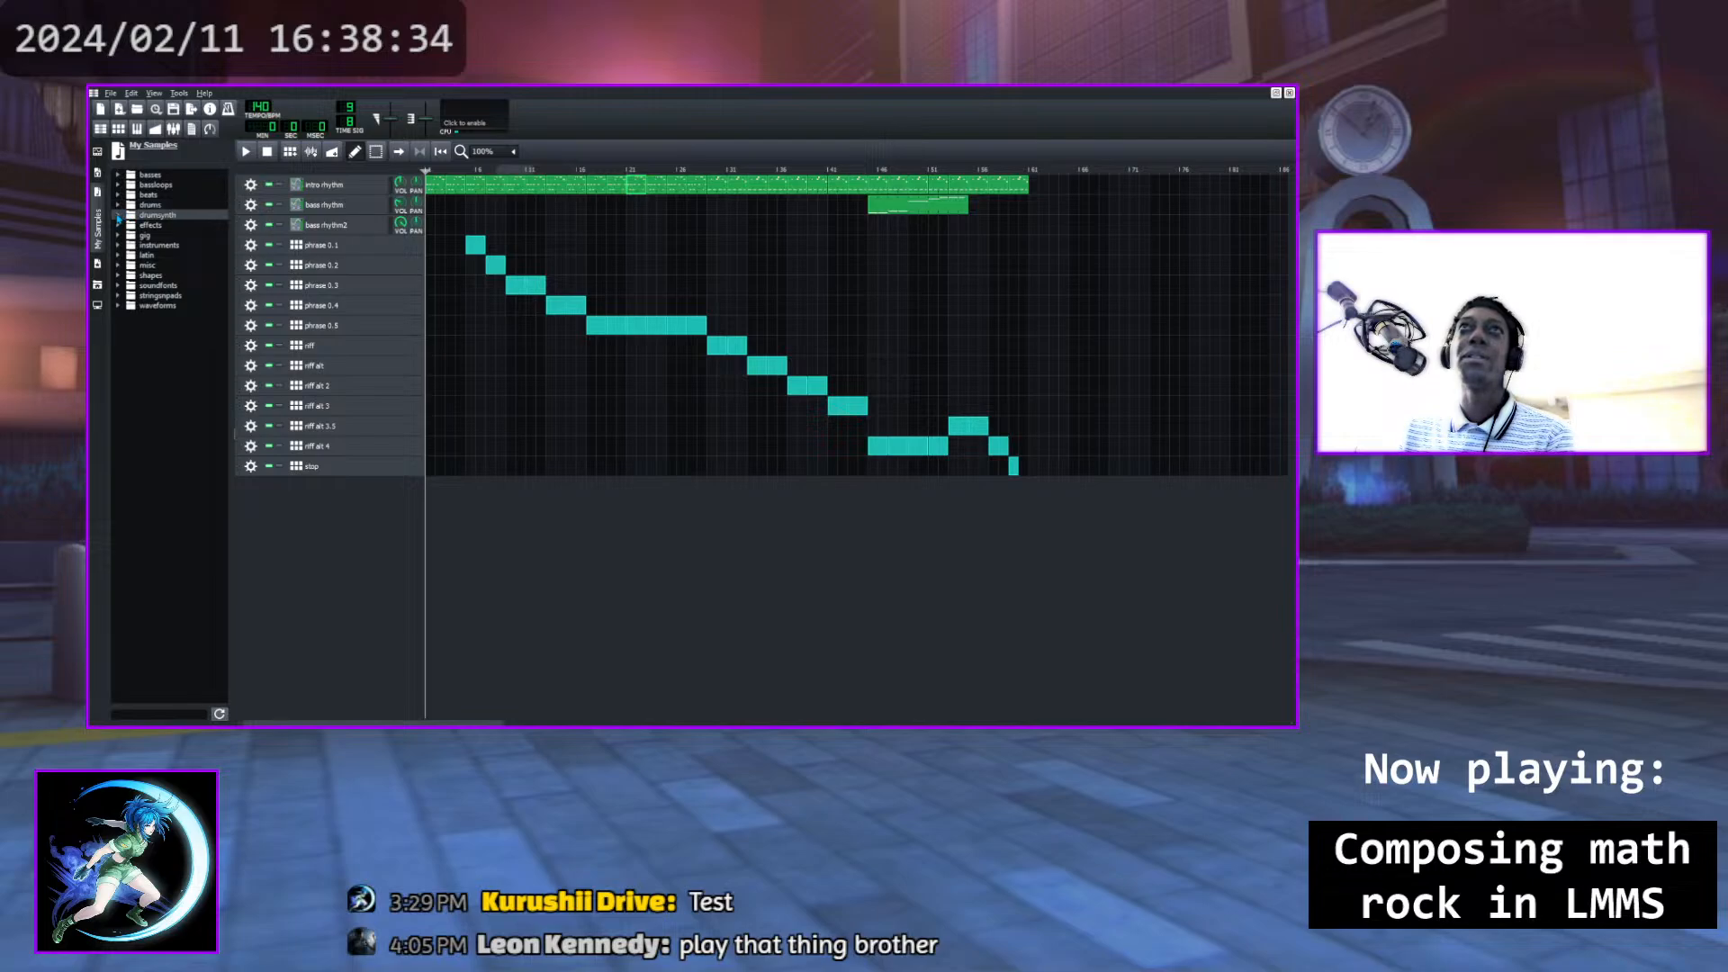
click(118, 216)
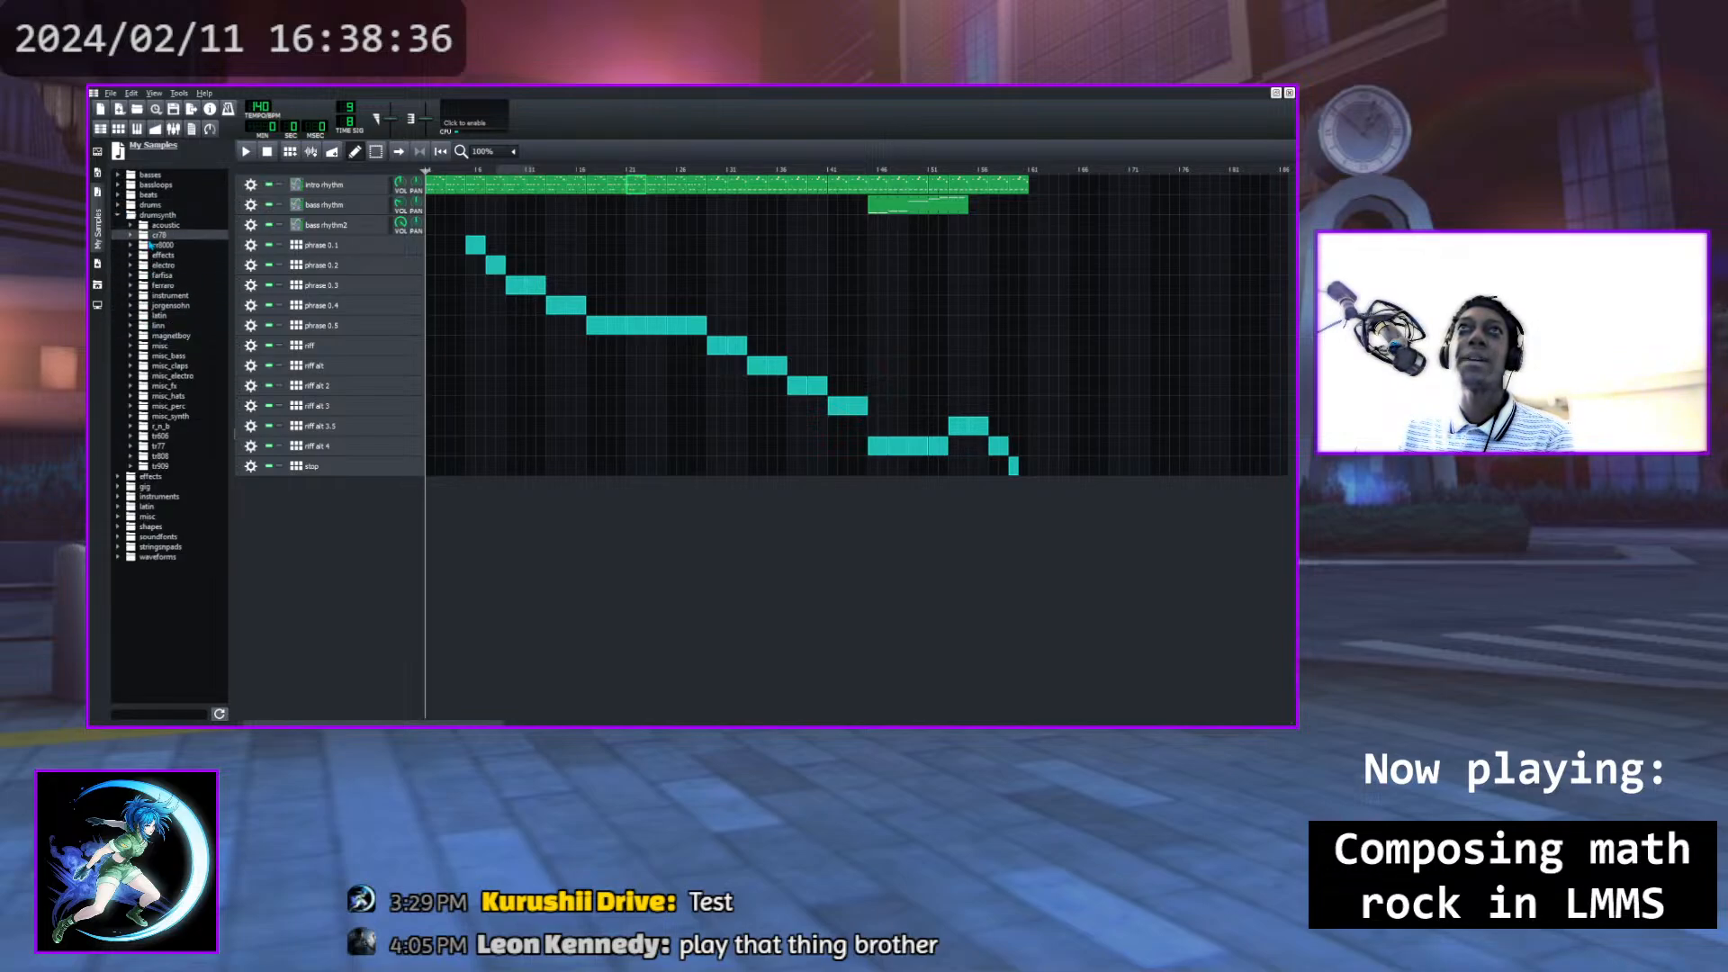
click(132, 226)
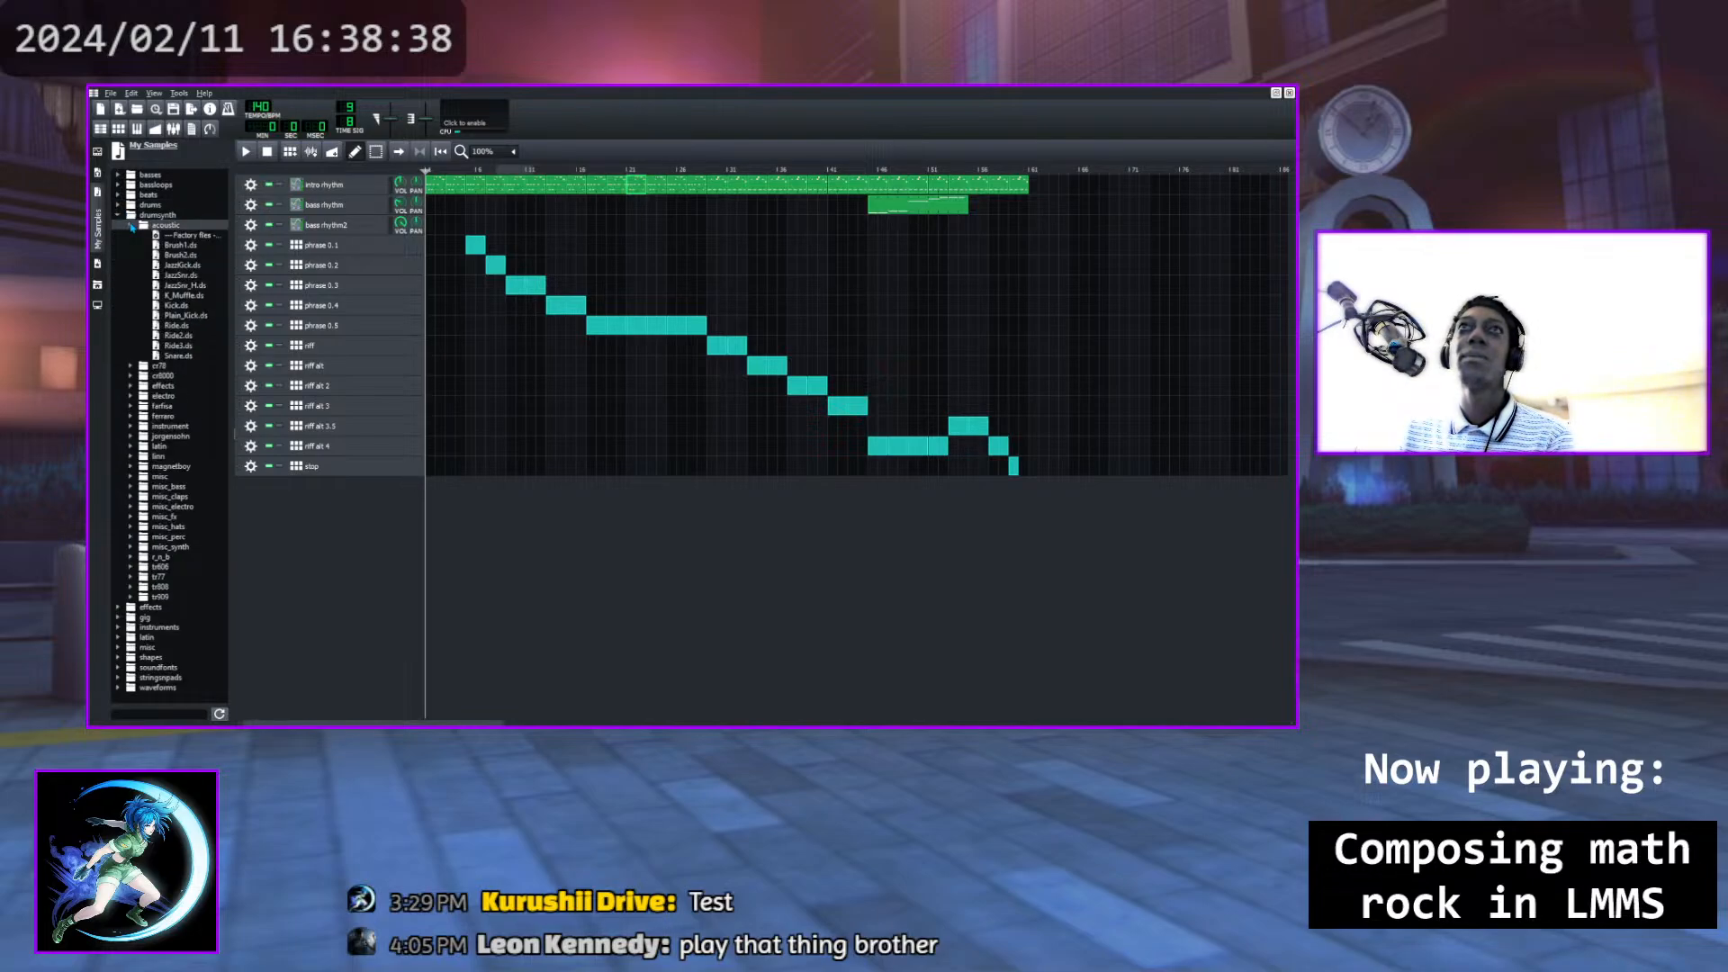
click(185, 345)
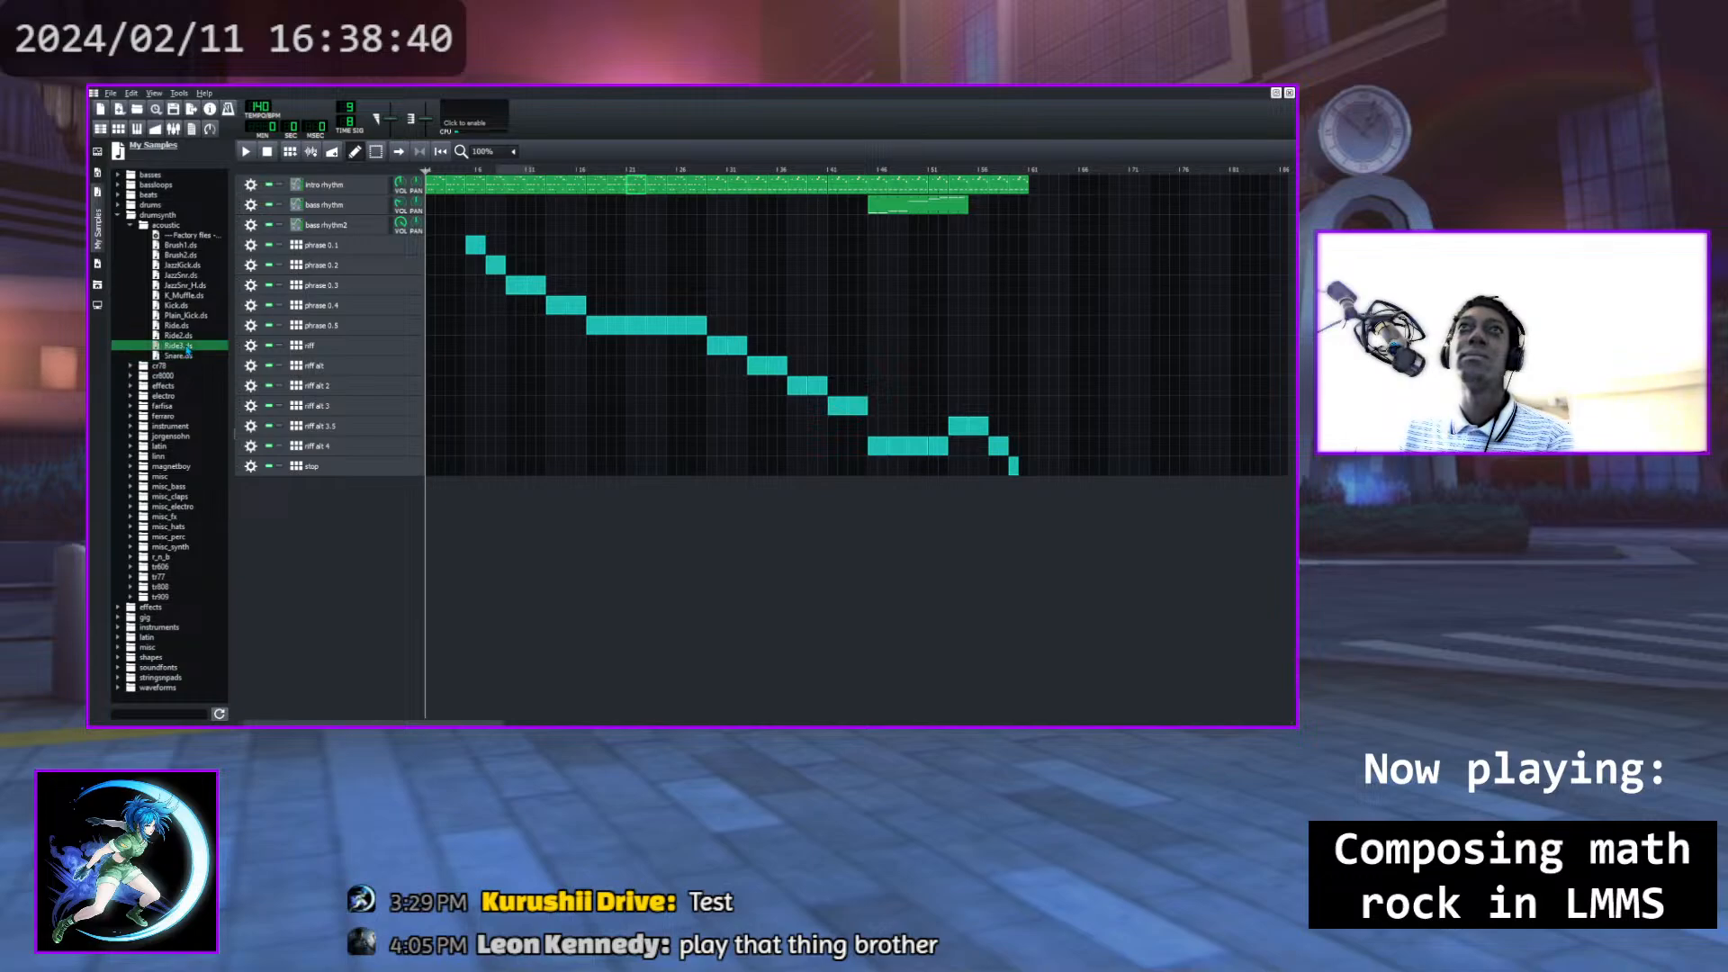
click(189, 337)
click(189, 328)
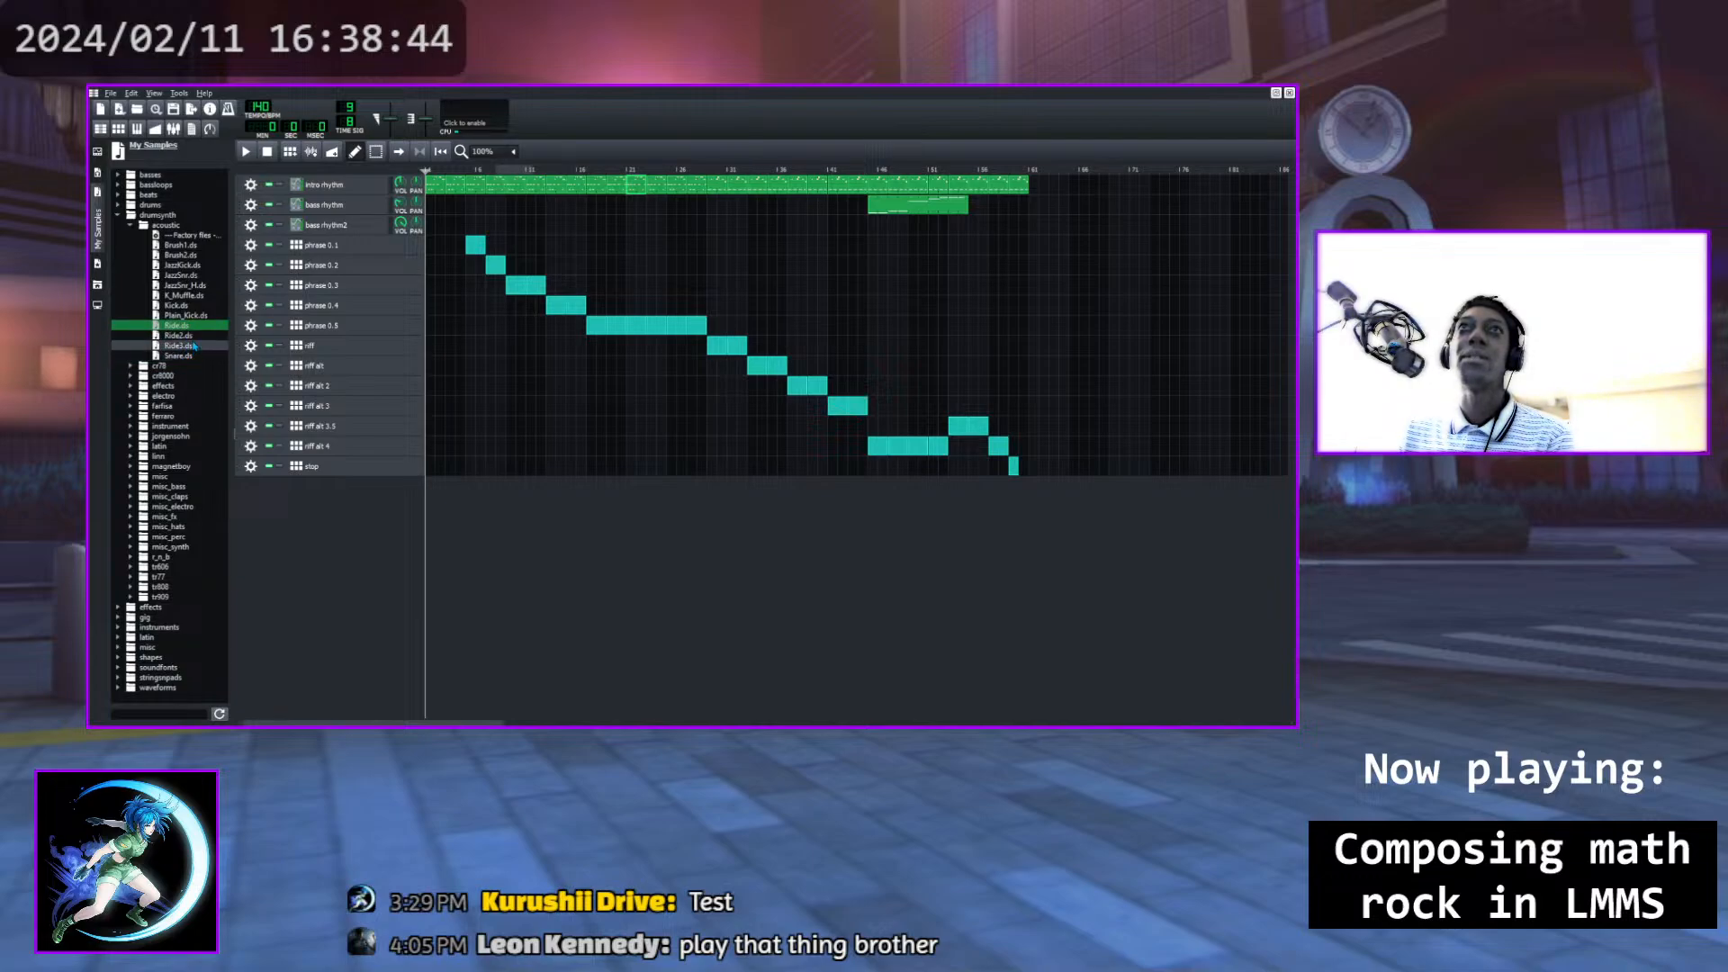
click(192, 348)
click(193, 337)
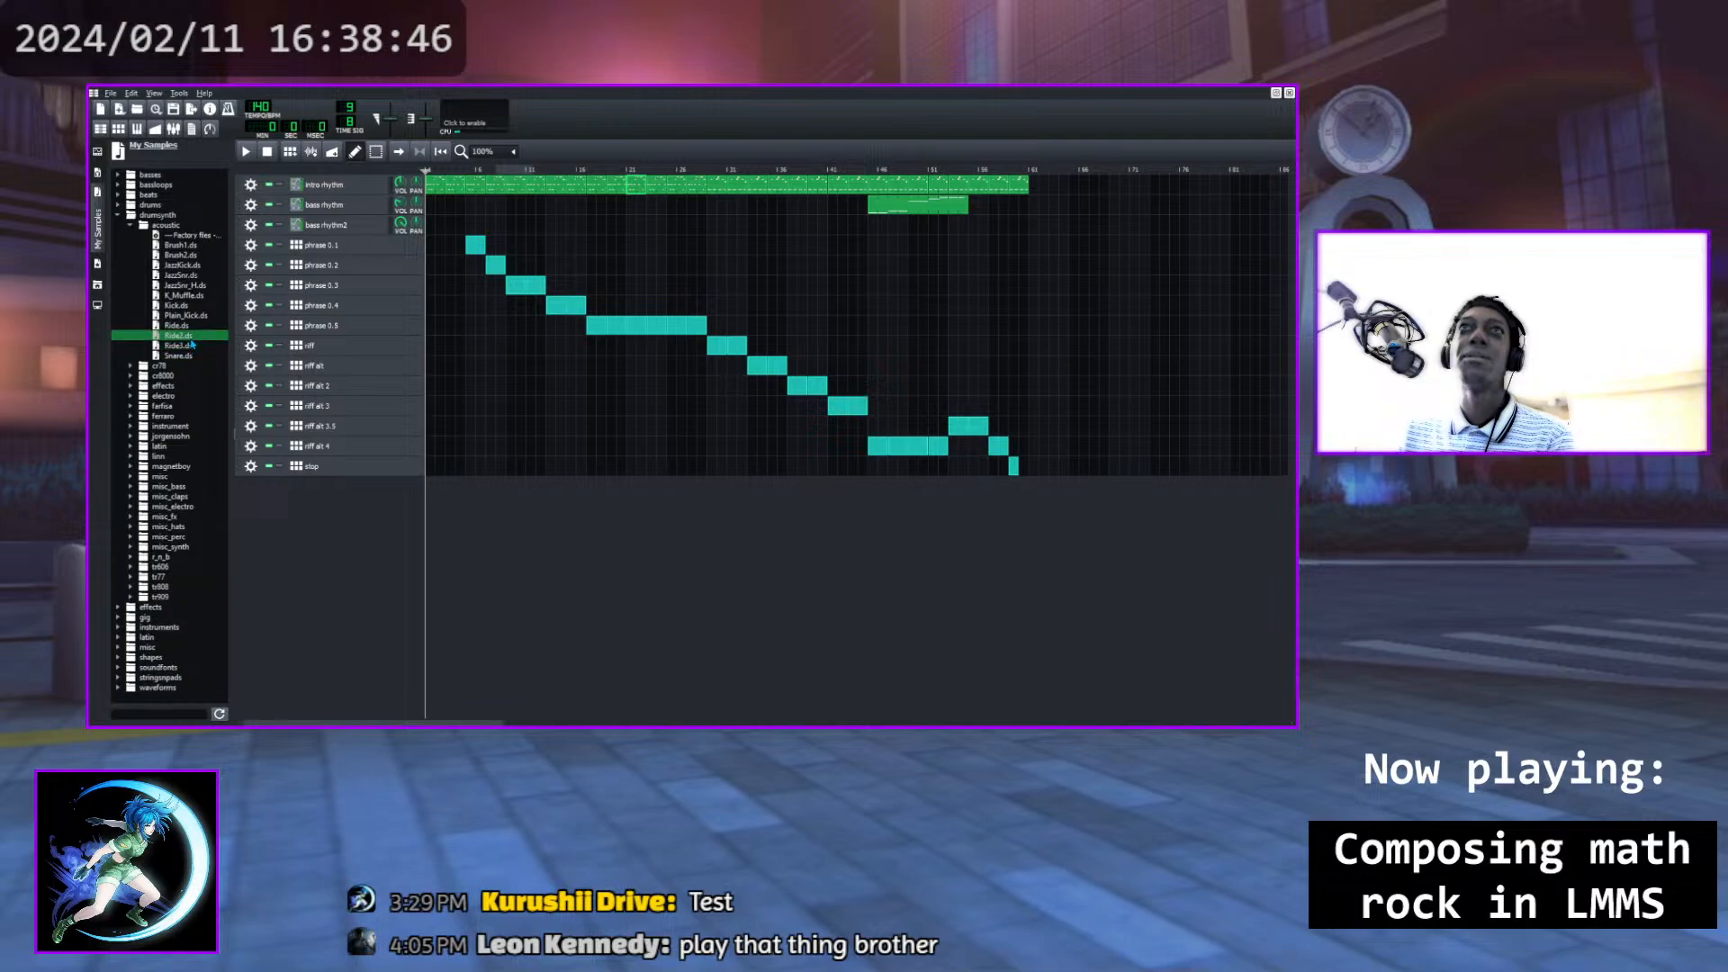
Preview the Brush2.ds and Brush1.ds samples, and review the acoustic folder's list again before collapsing it
click(180, 257)
click(173, 246)
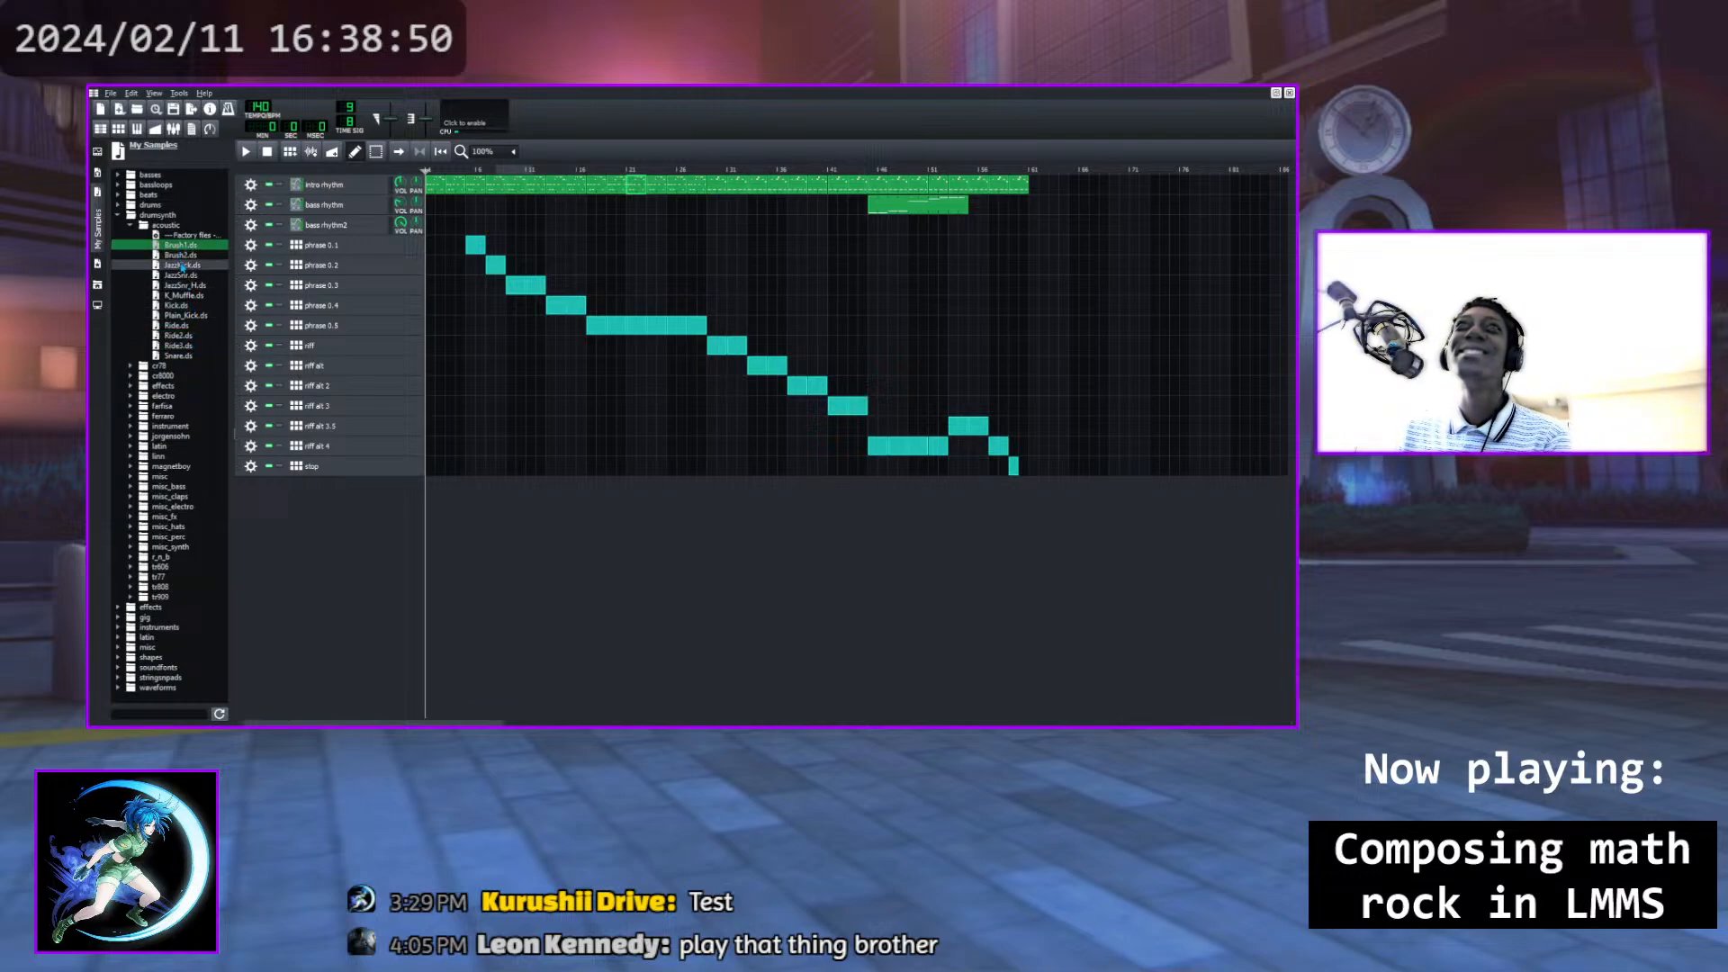
click(131, 227)
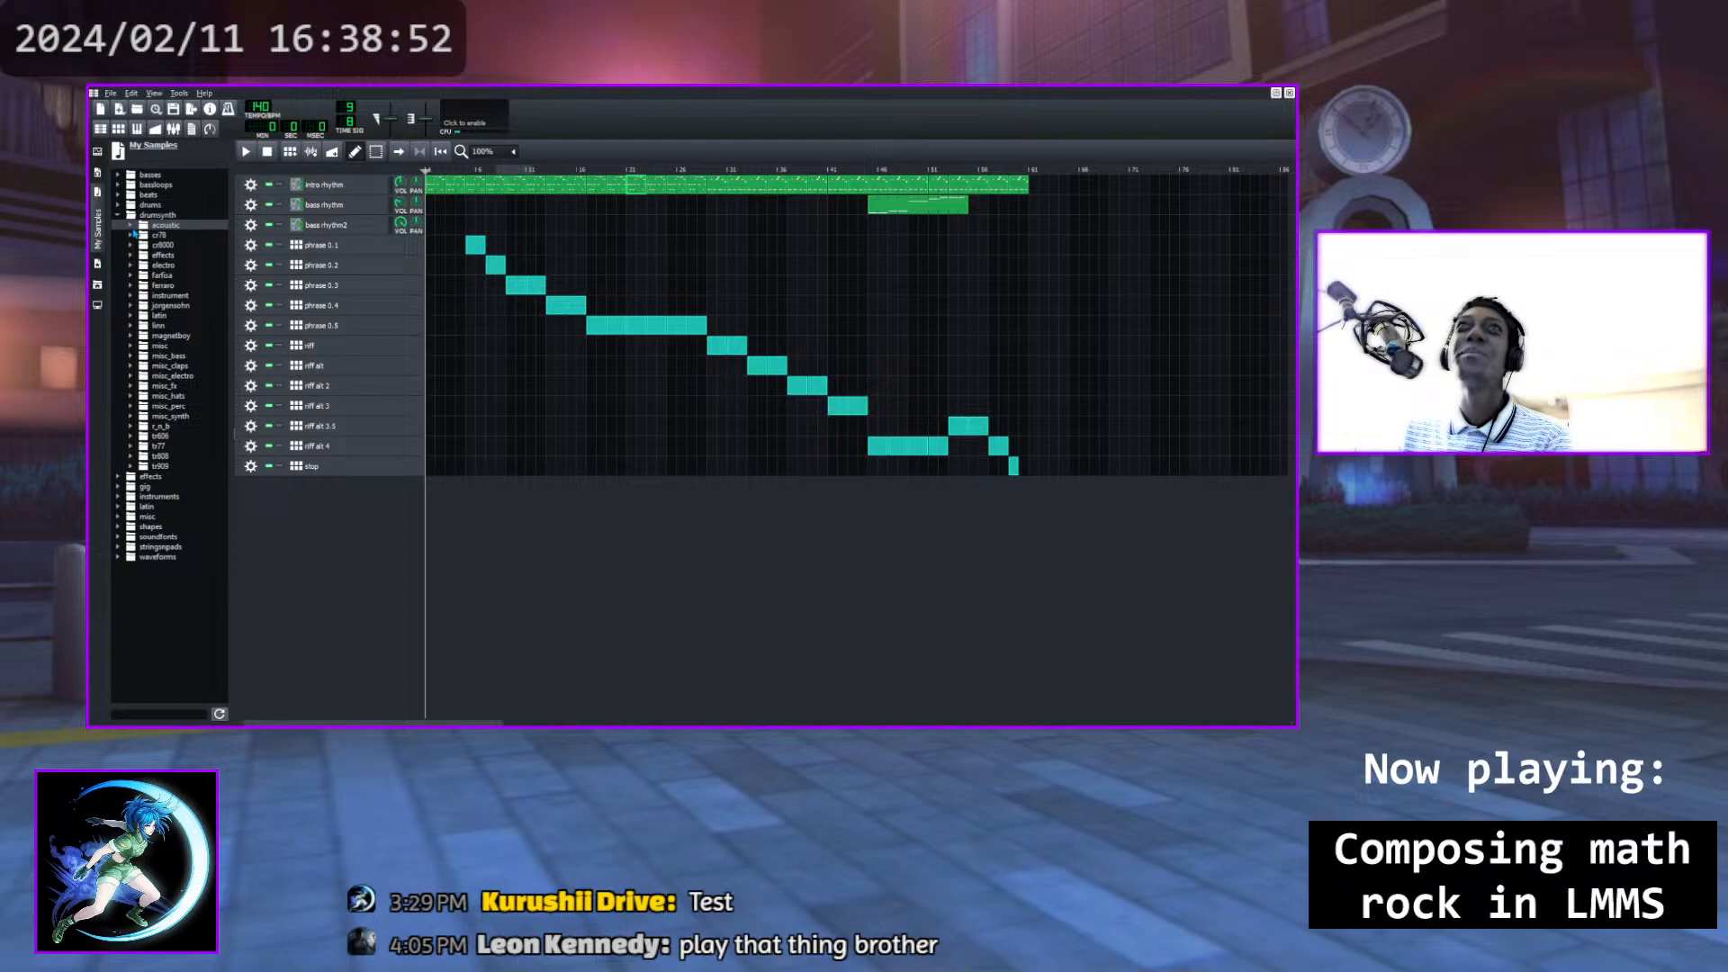
click(133, 227)
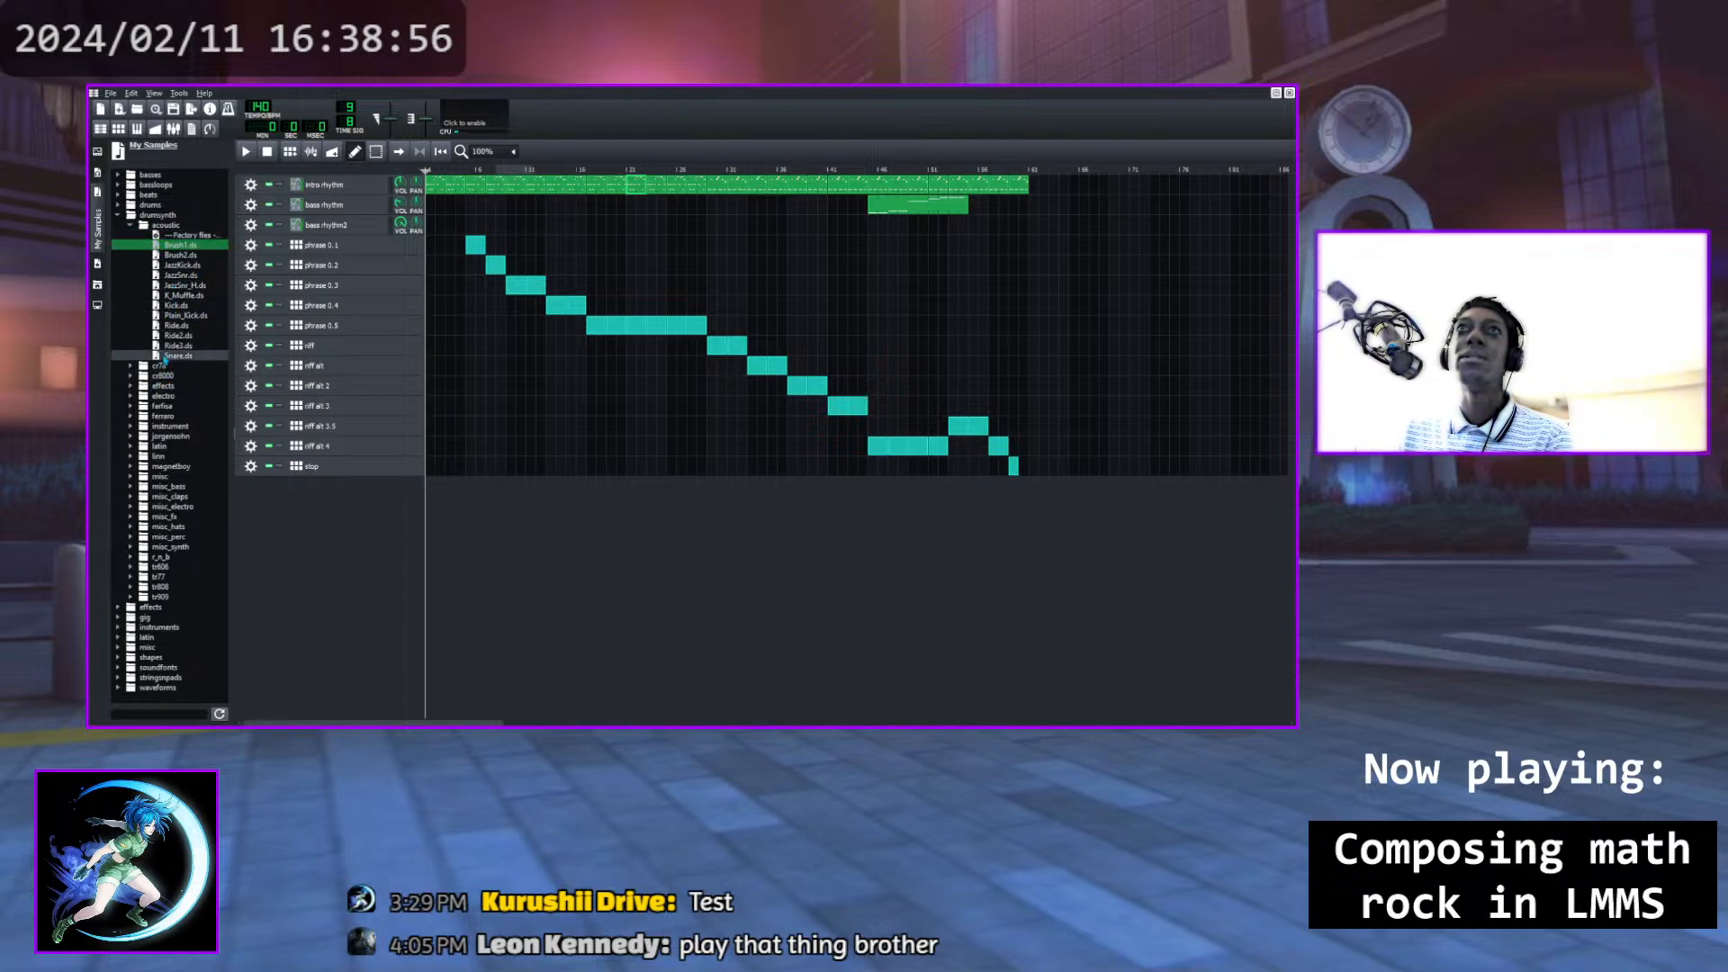
click(131, 226)
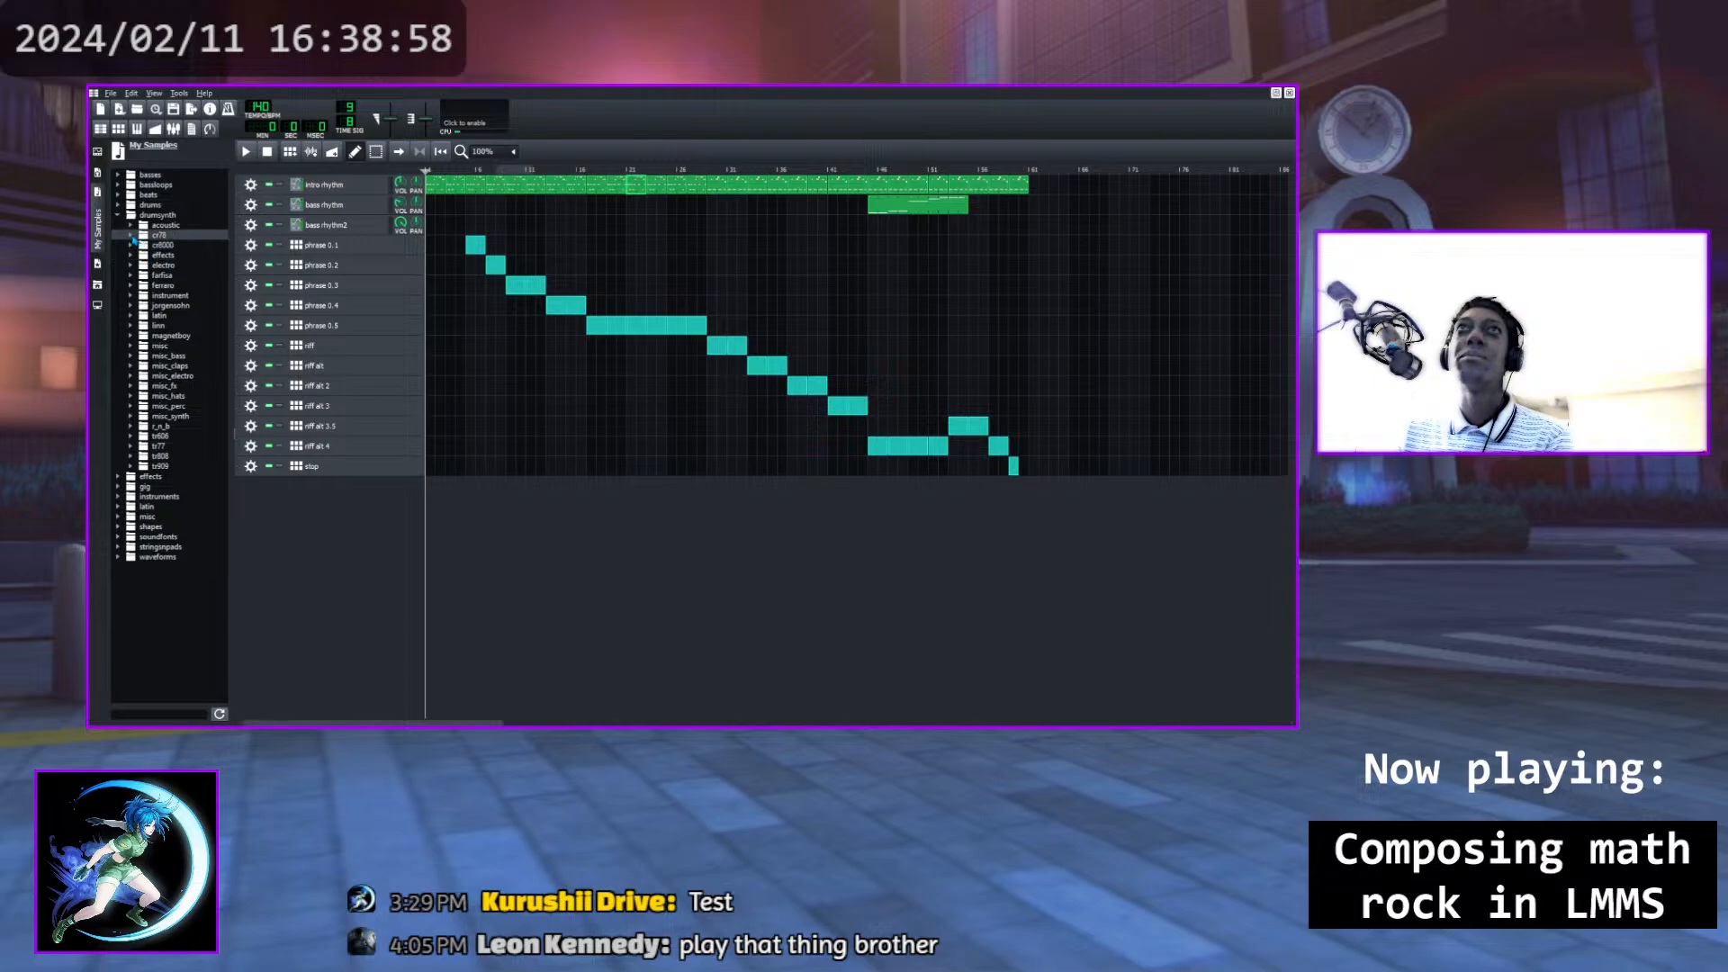
Preview the Rim.ds and Snare.ds samples in the drumsynth cr78 folder, and collapse the folder
click(132, 236)
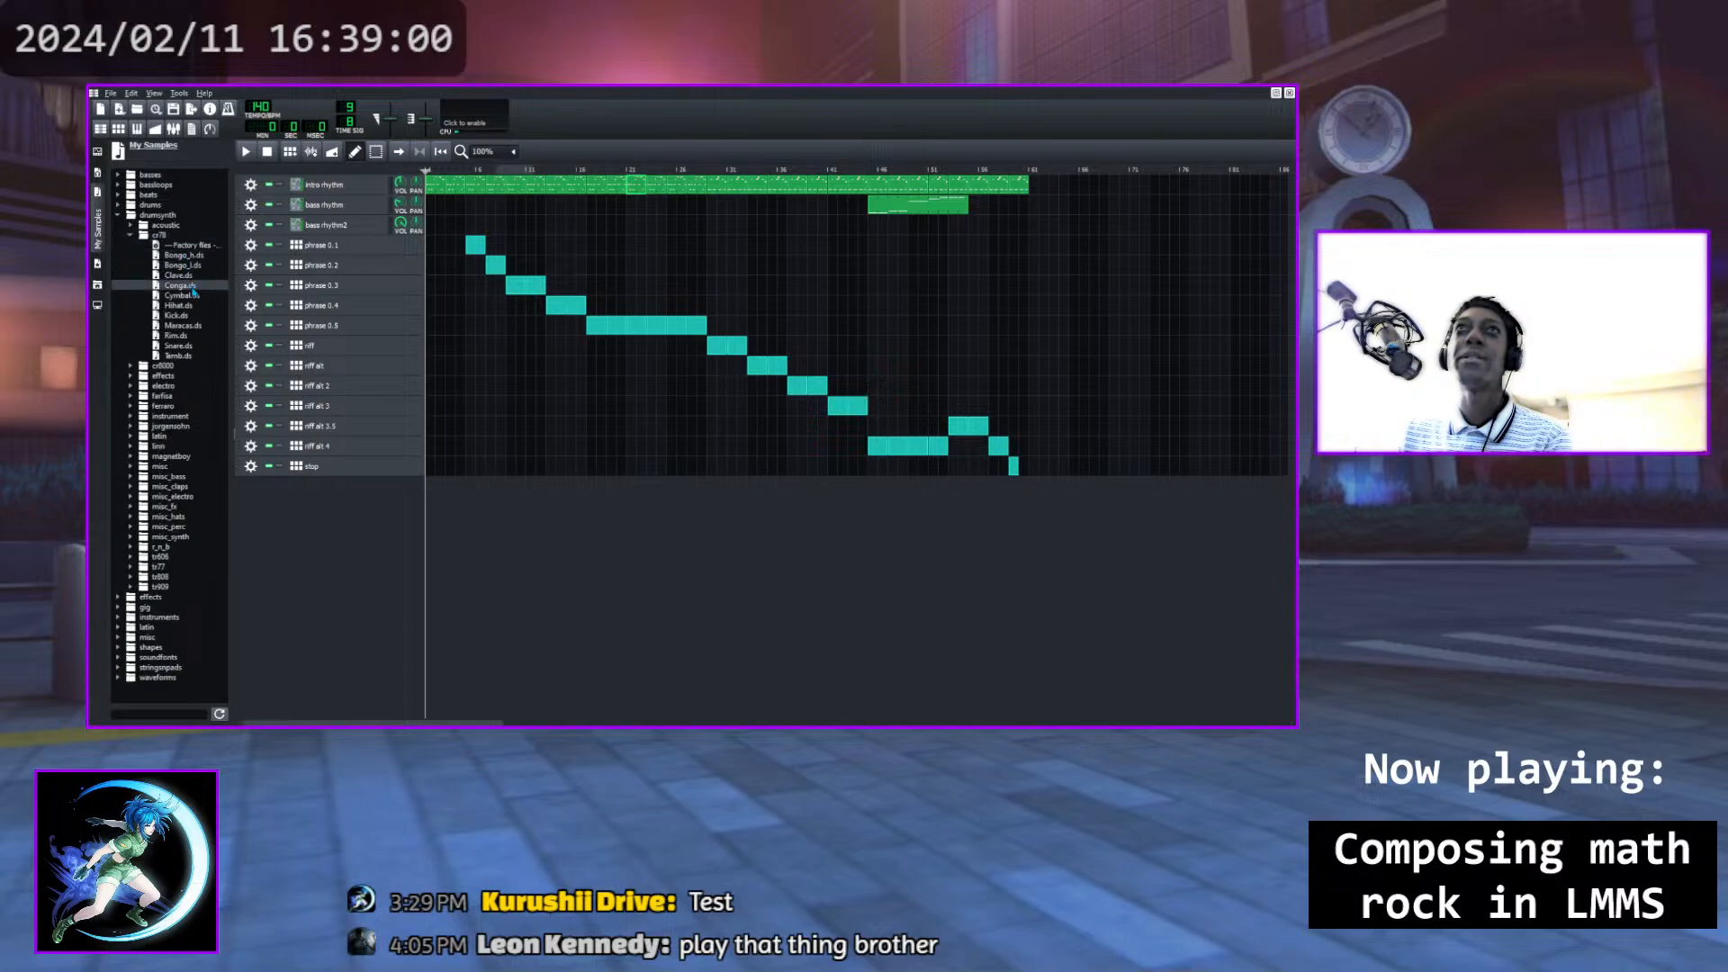
click(187, 336)
click(178, 346)
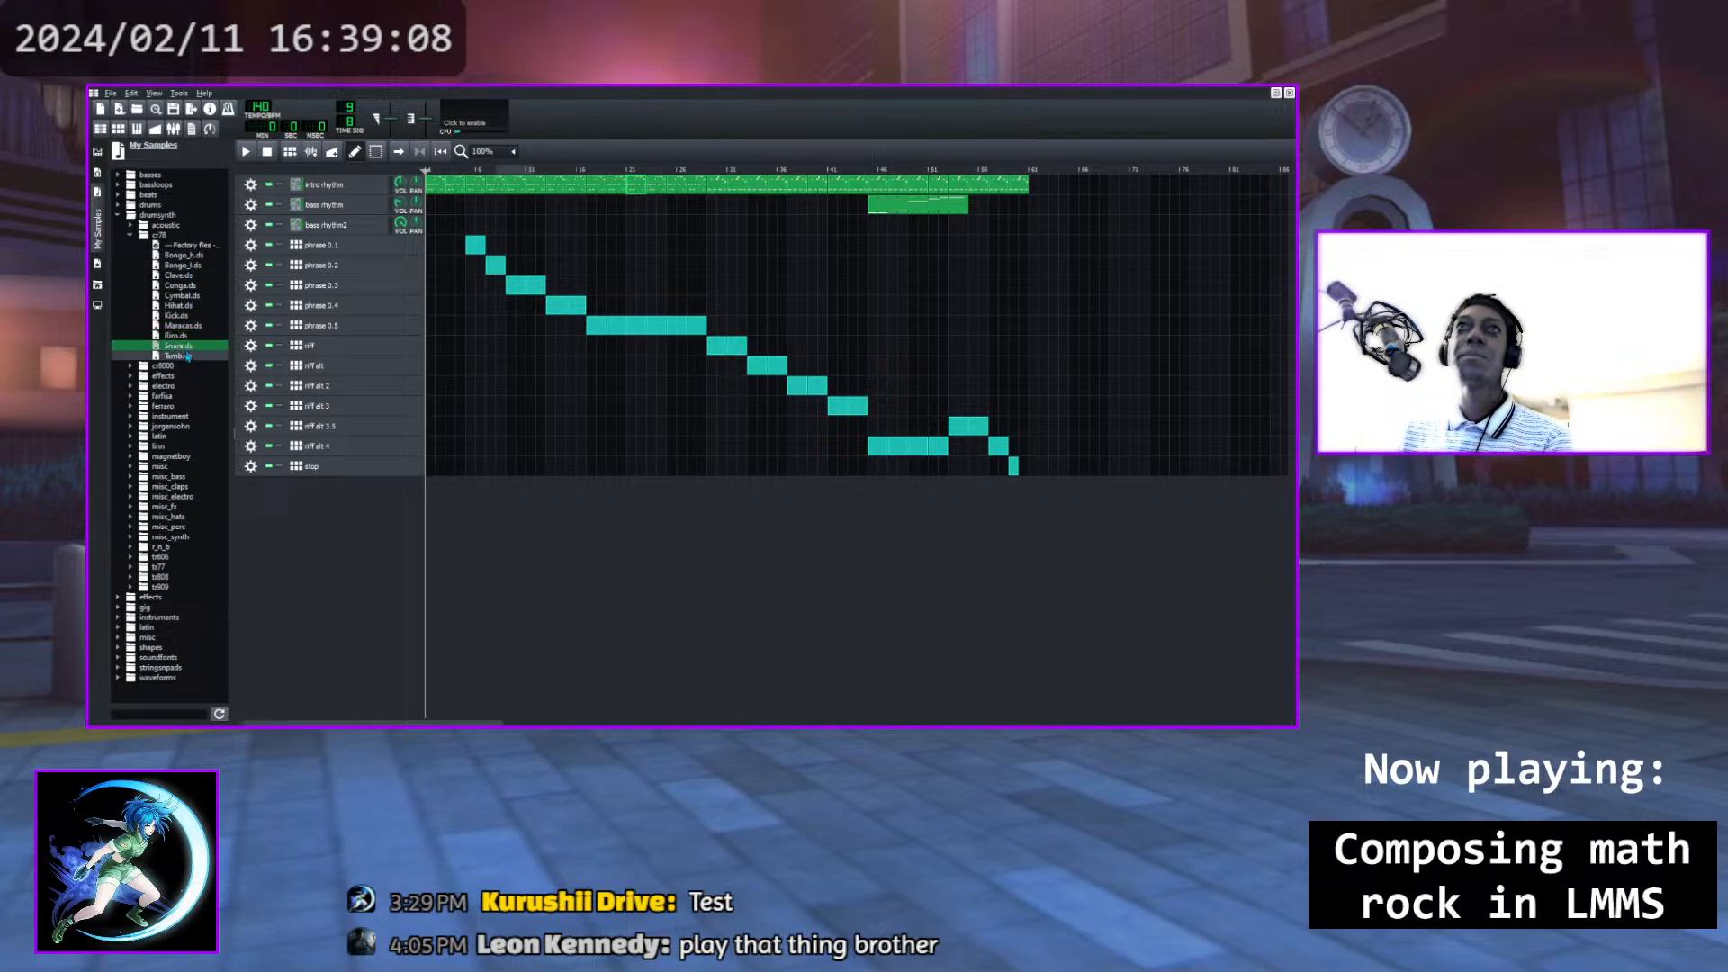
click(132, 236)
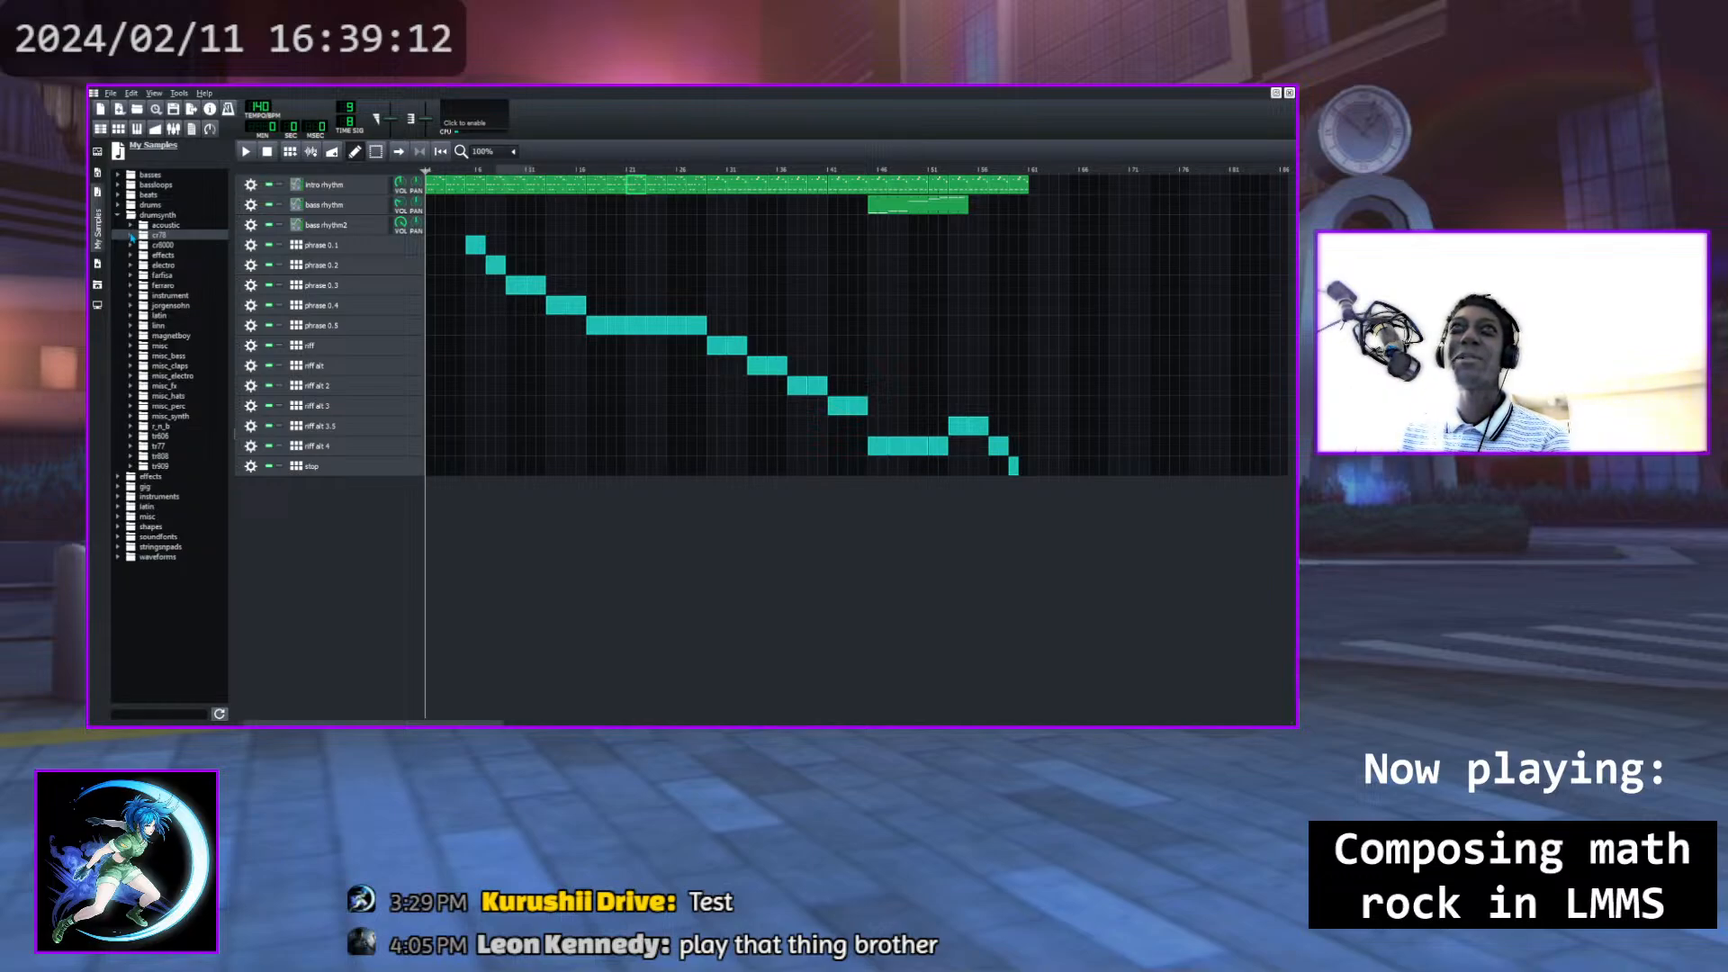
Look through the drumsynth cr8000, effects, electro, farfisa and instrument folders for usable samples
click(131, 245)
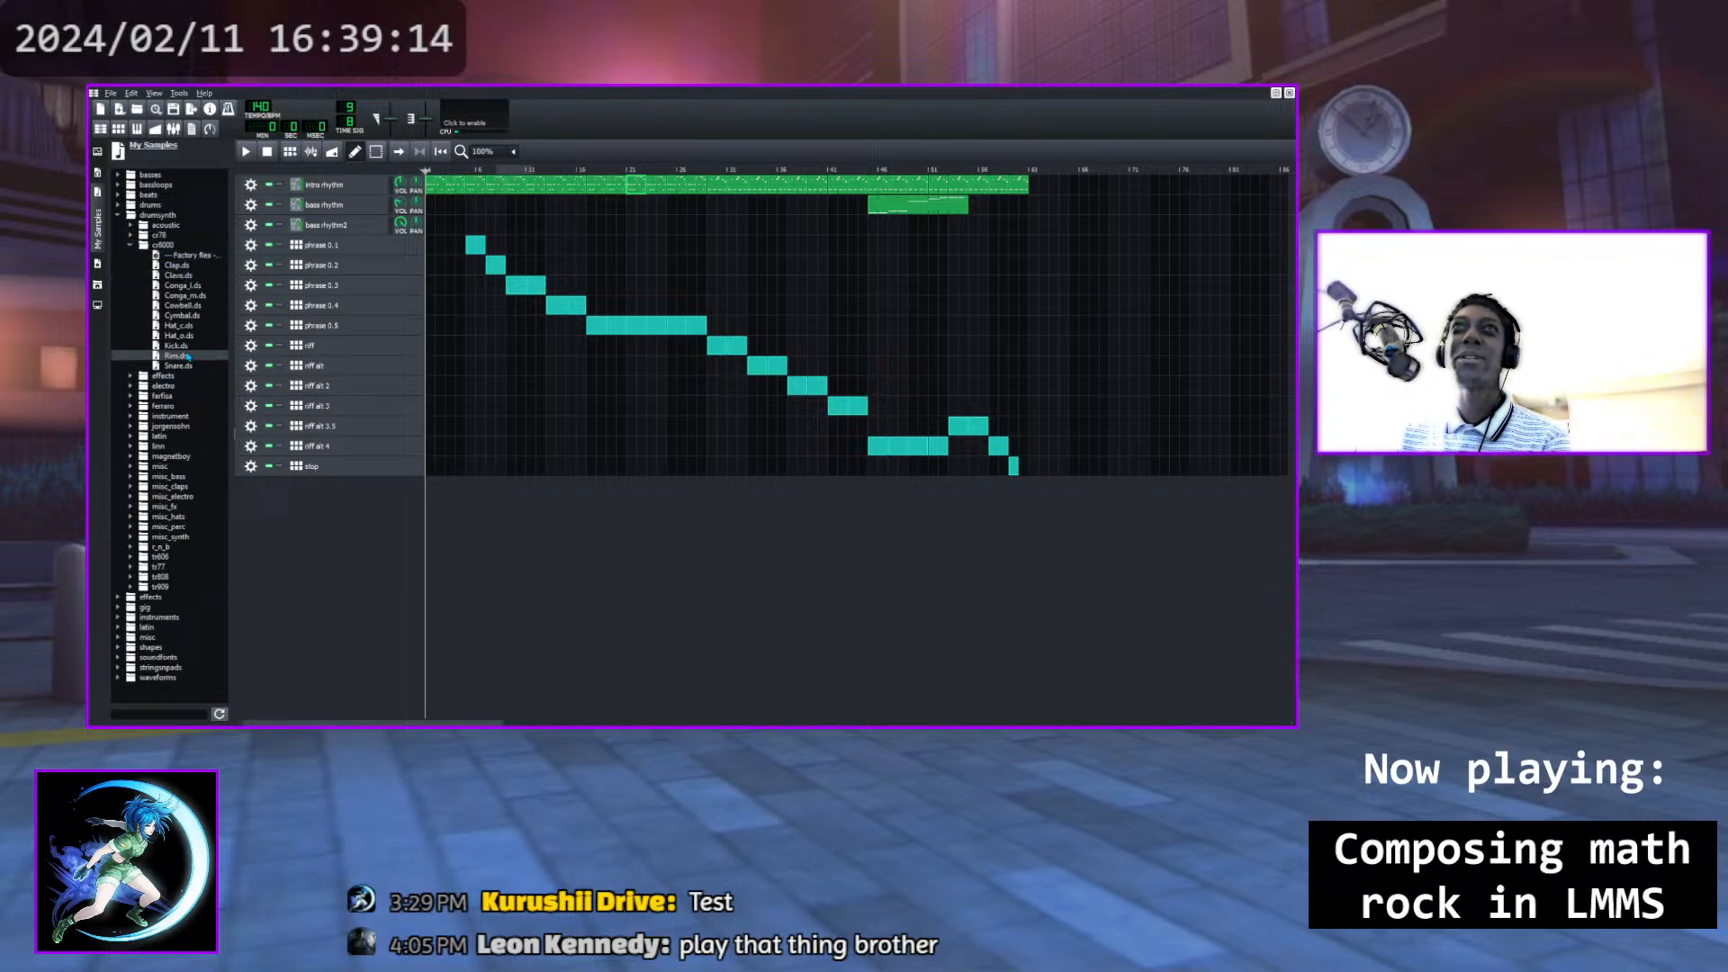
click(131, 245)
click(131, 255)
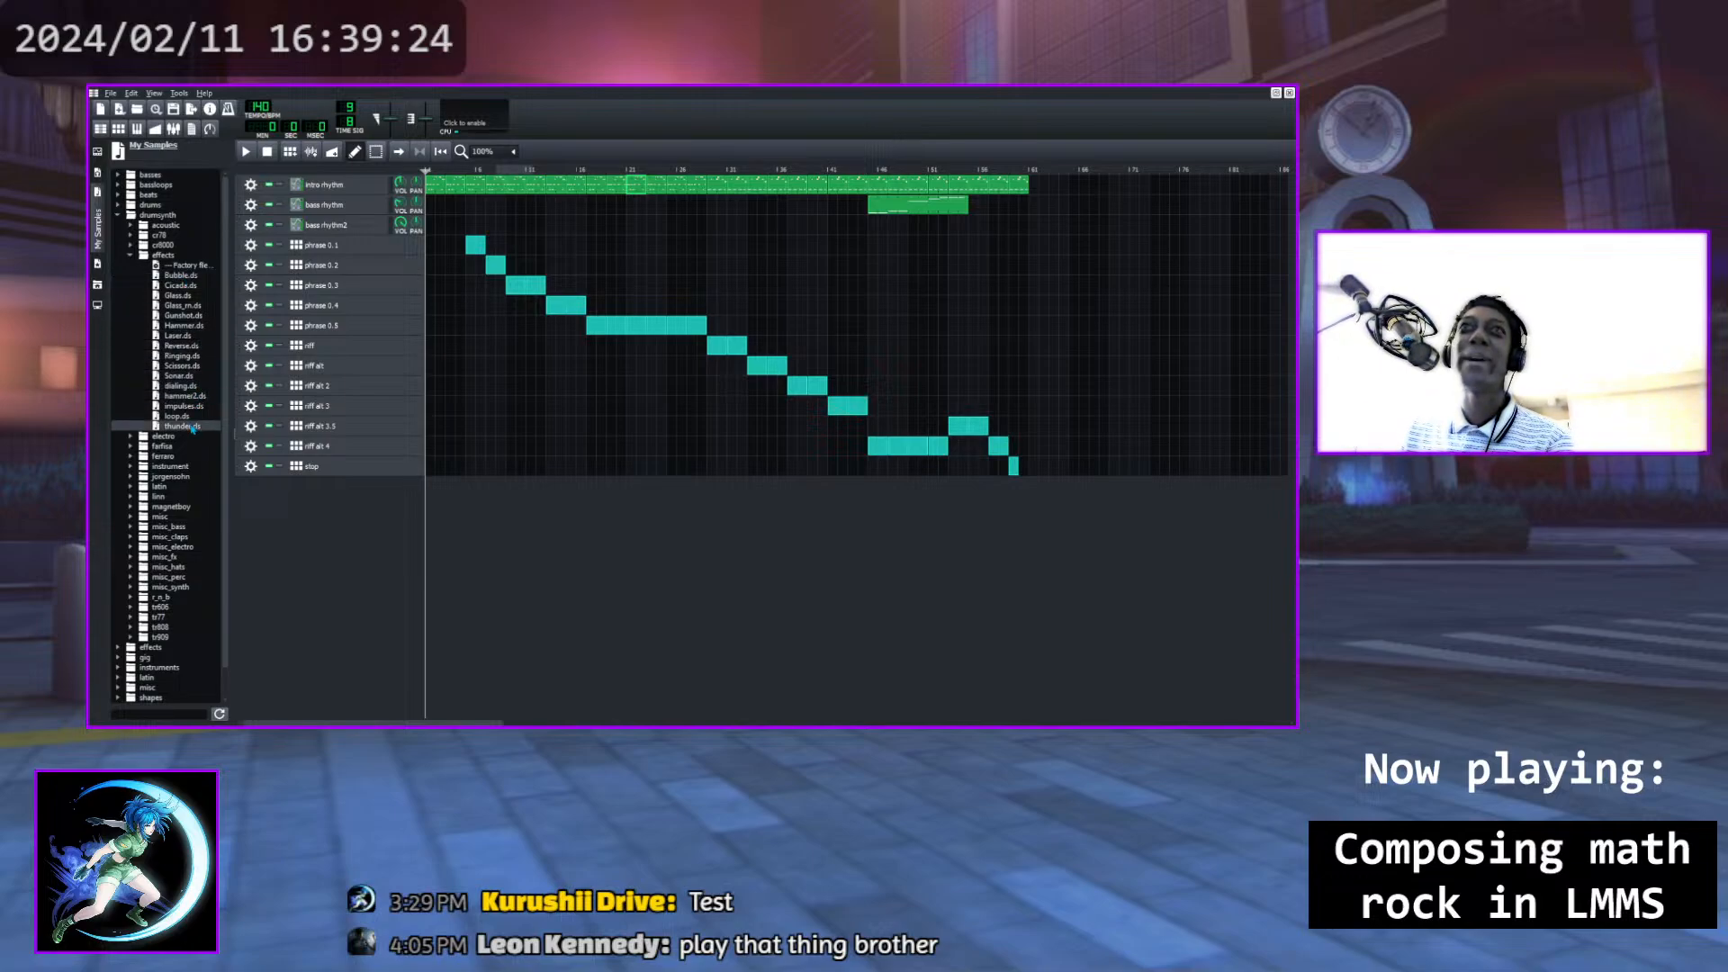
click(131, 256)
click(131, 265)
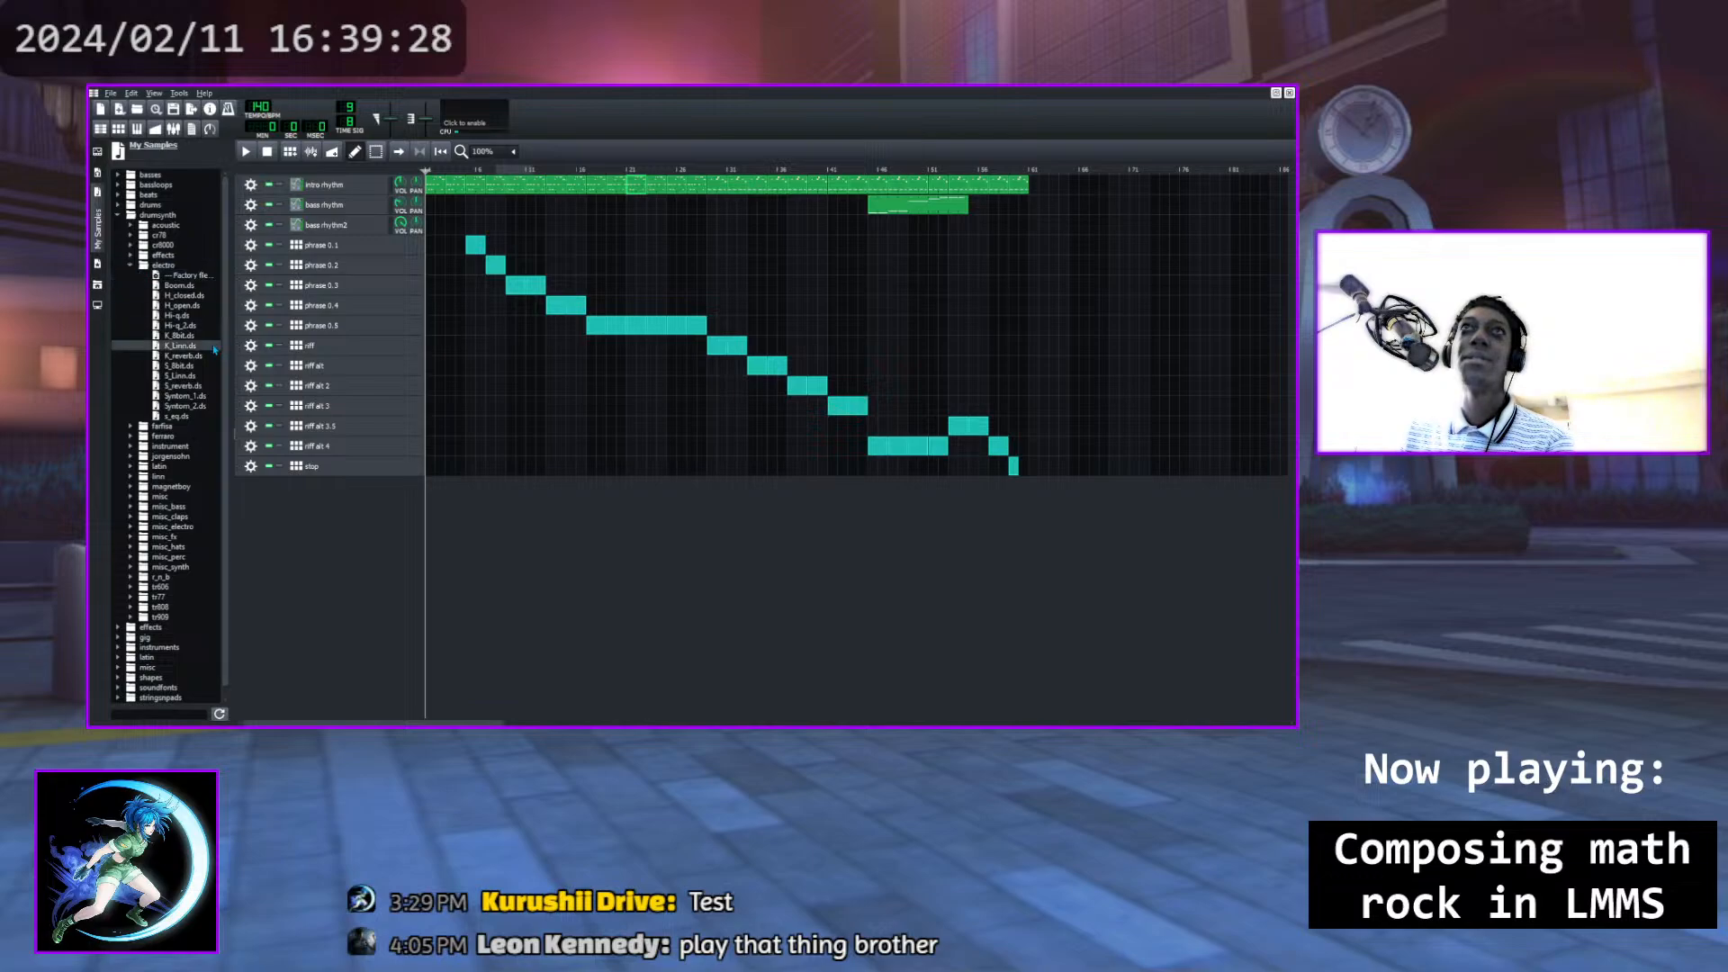
click(131, 266)
click(132, 275)
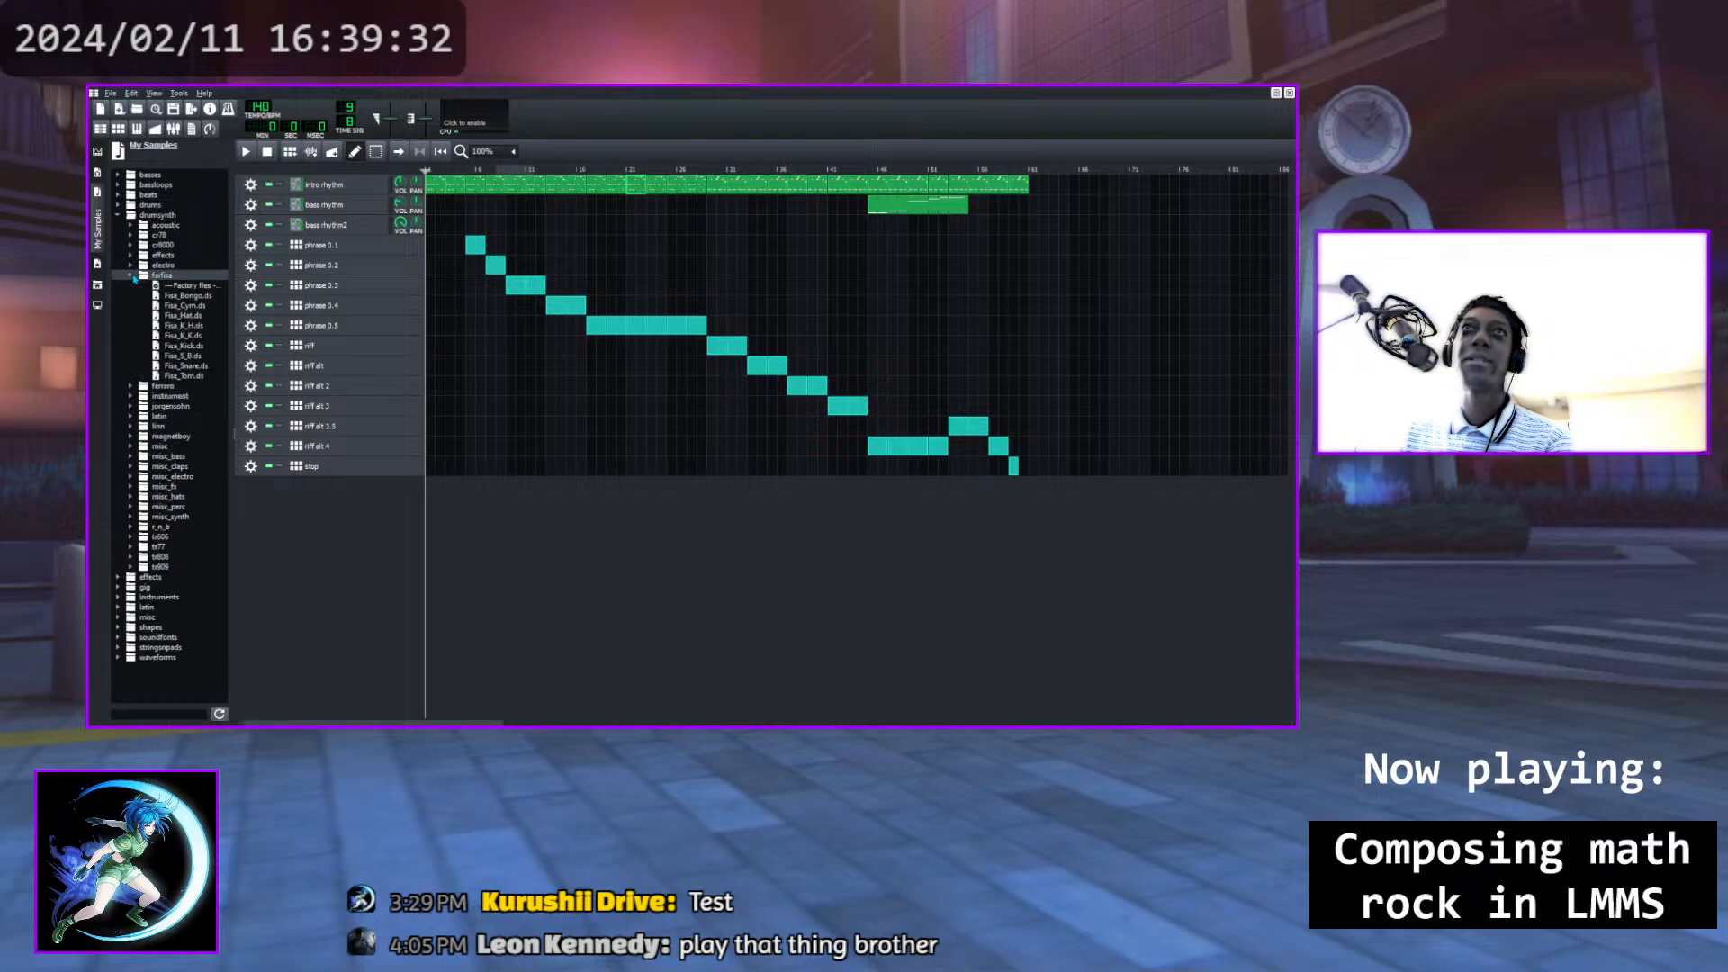
click(131, 275)
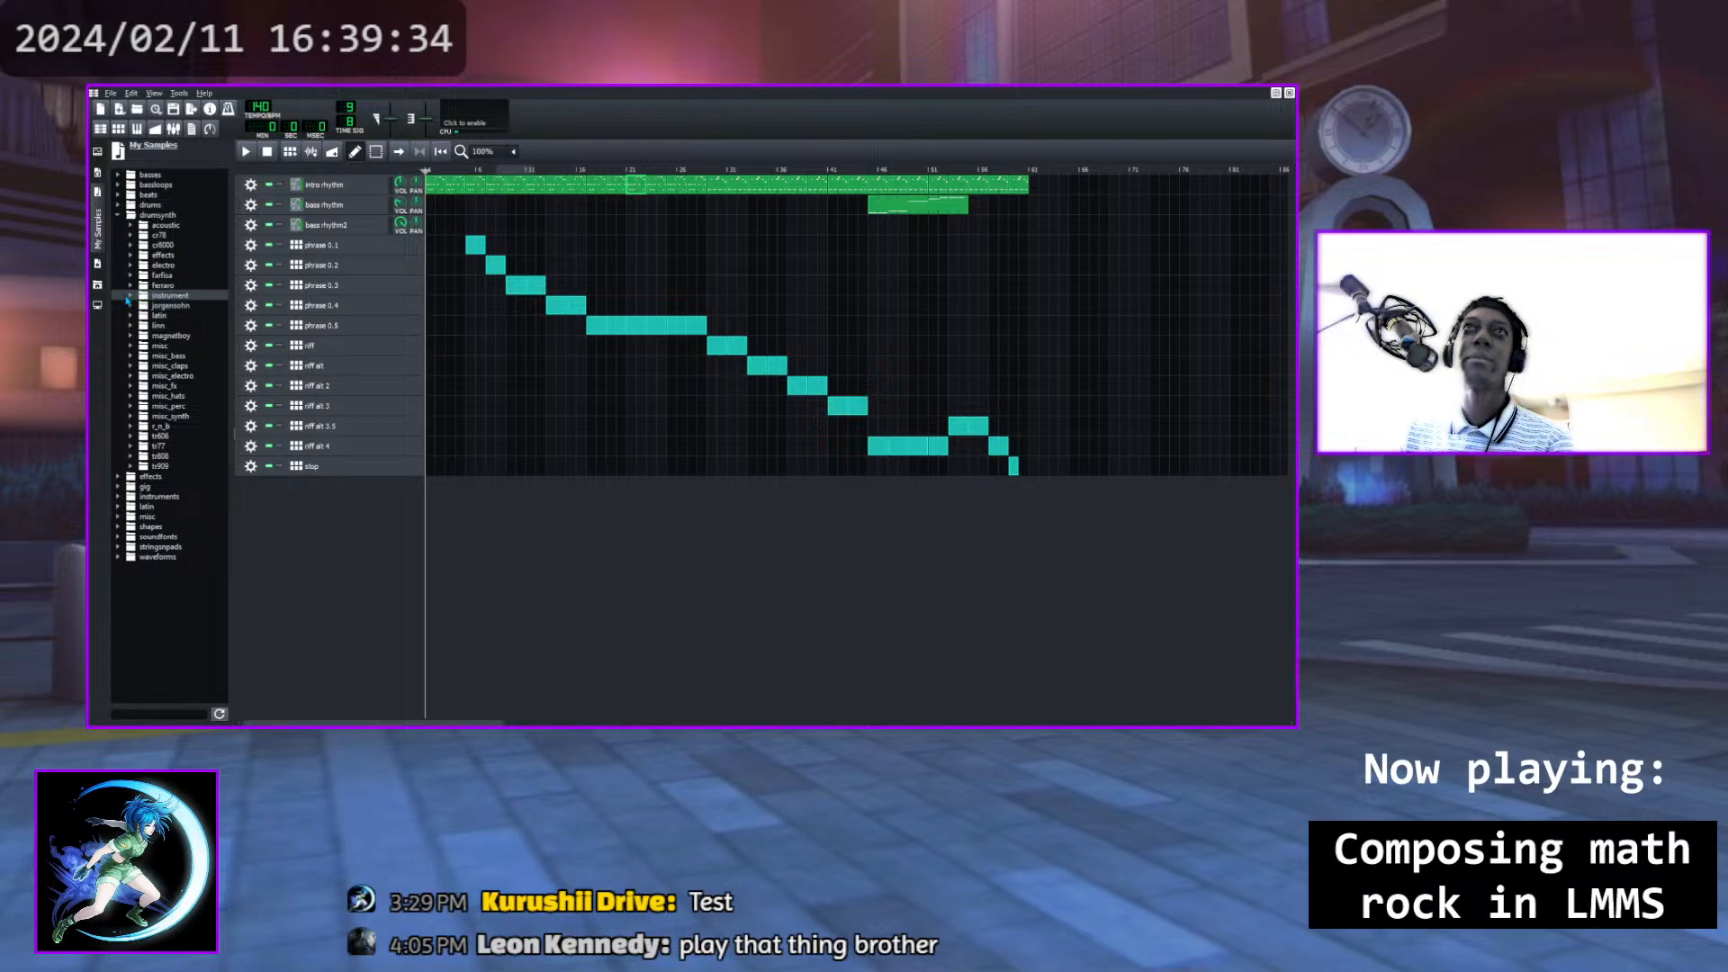
click(132, 295)
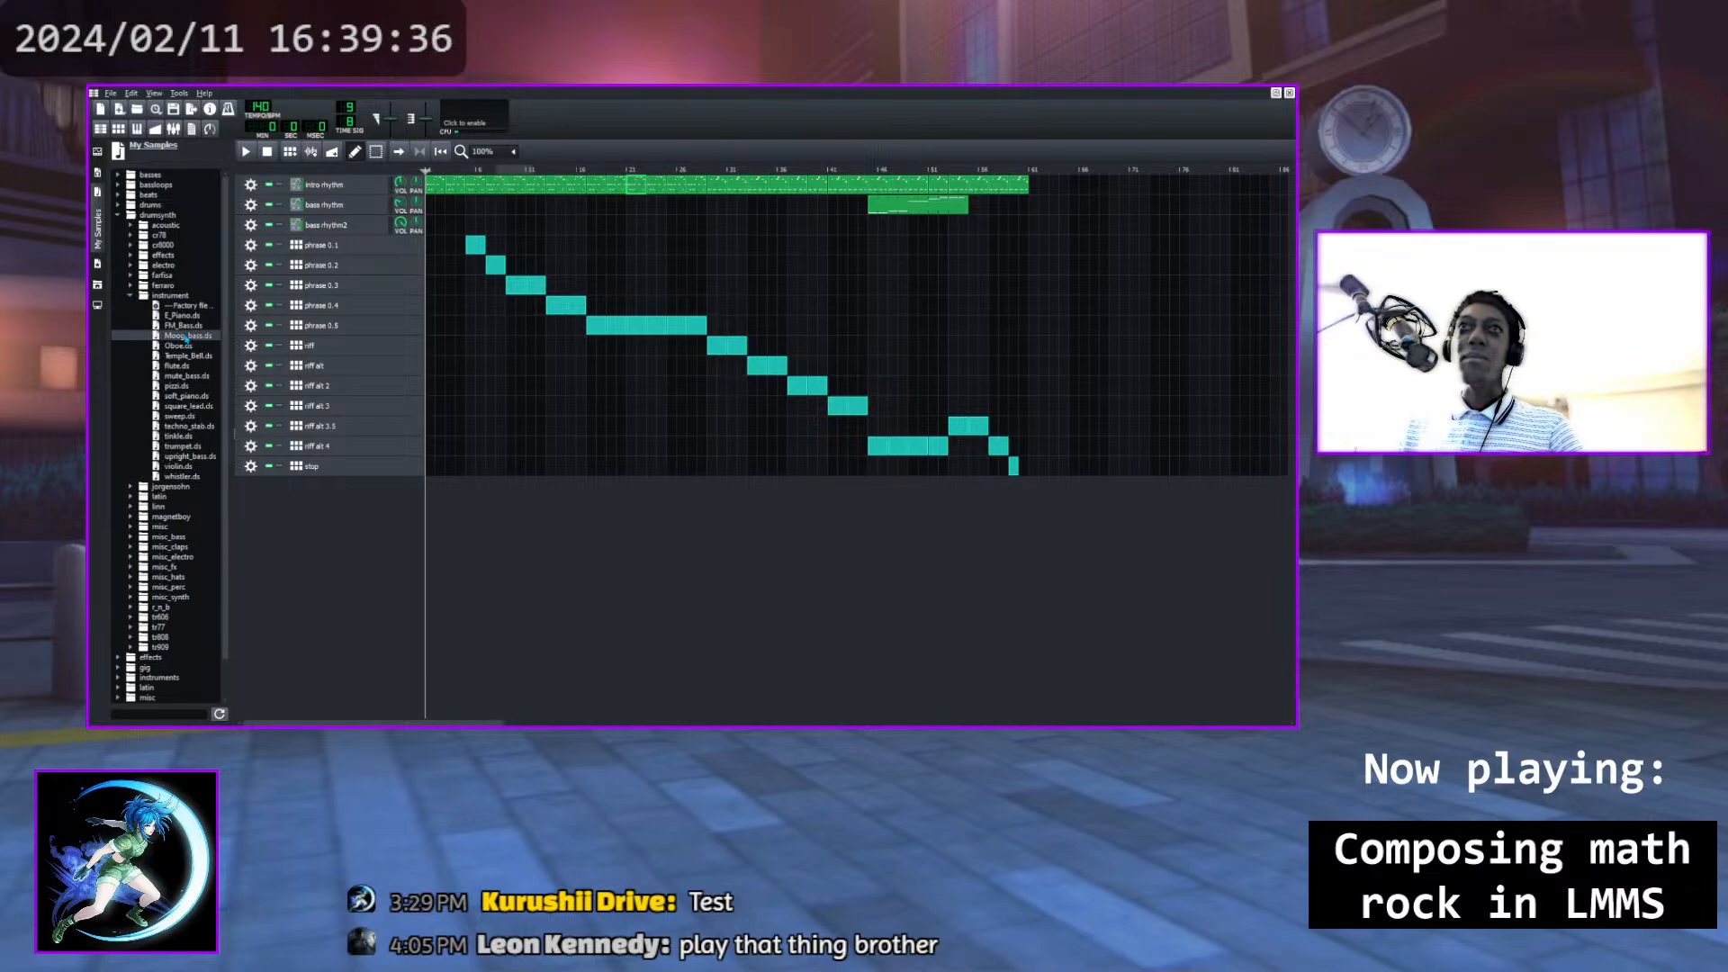
click(131, 295)
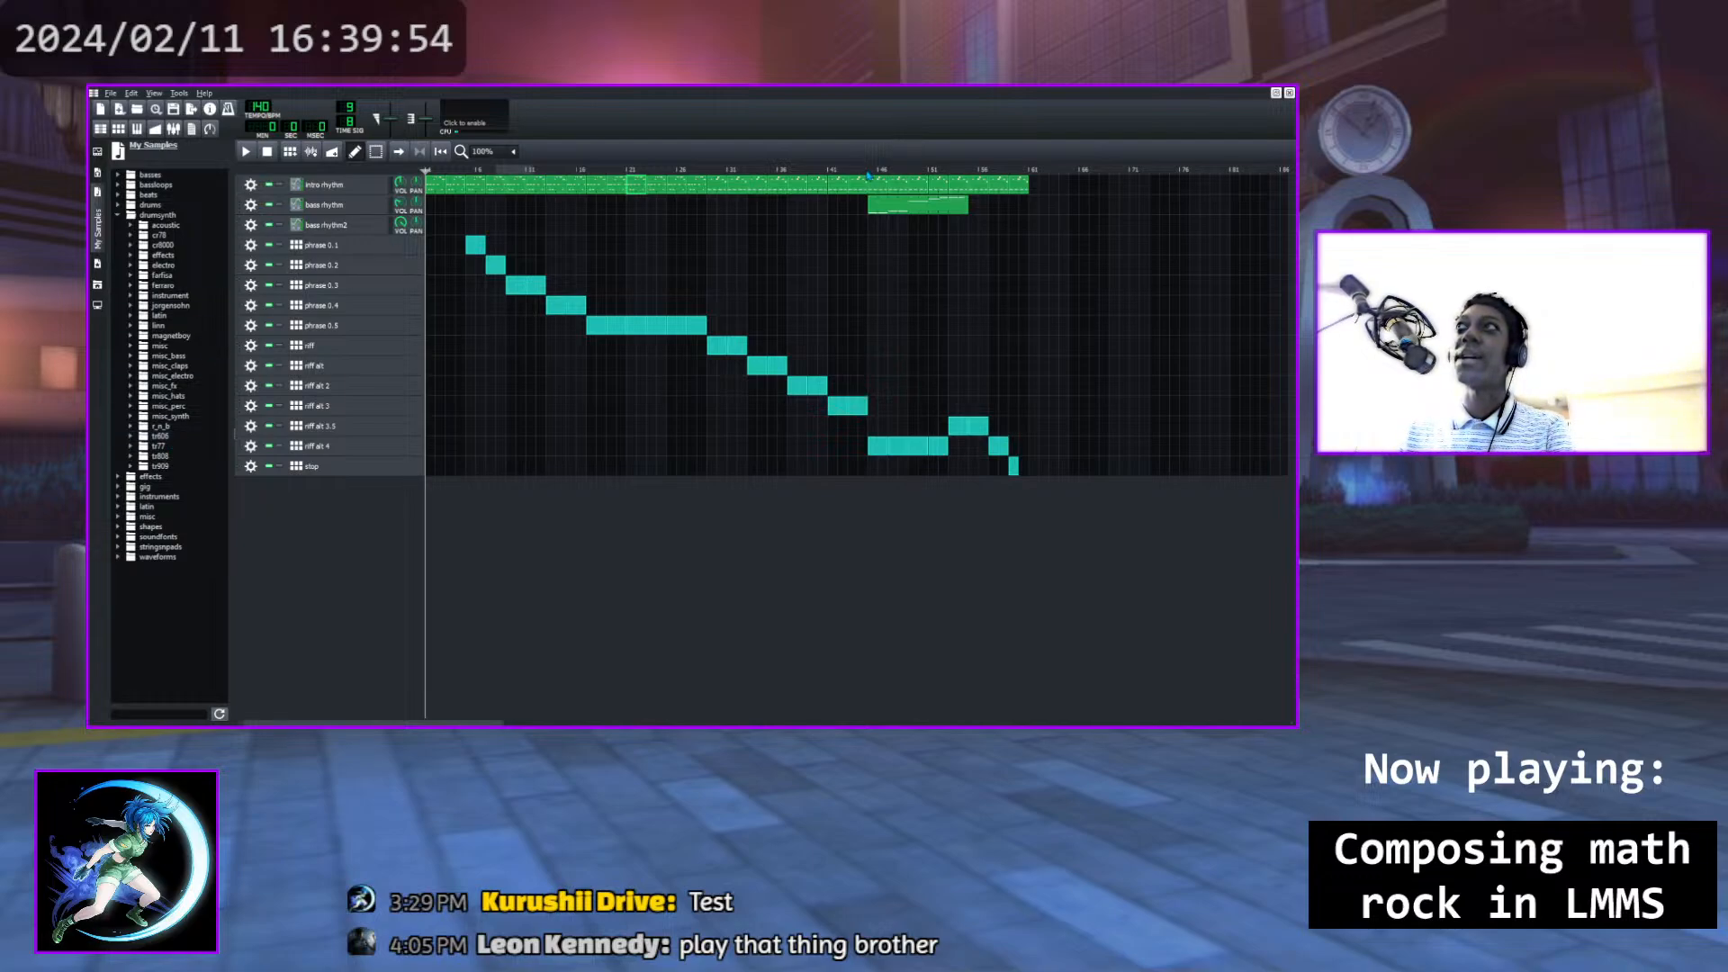
Open the intro rhythm clip's notes, play the pattern back several times to review it, and close the piano roll
double_click(735, 184)
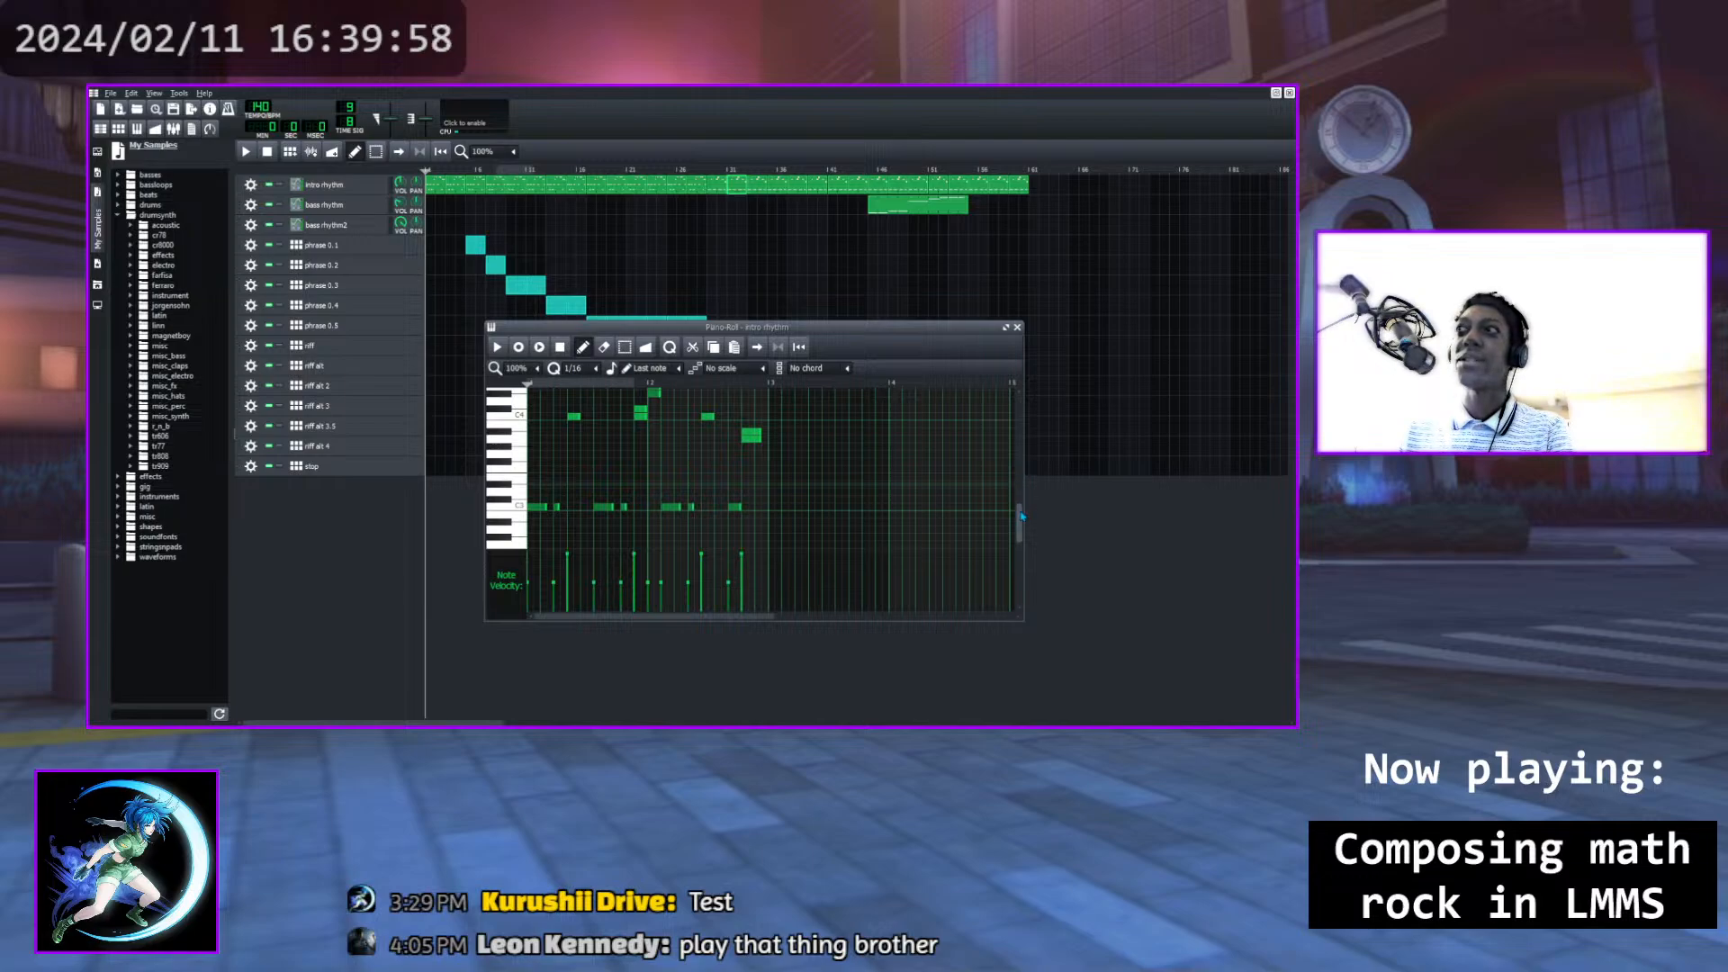
scroll(520, 399, up, 2)
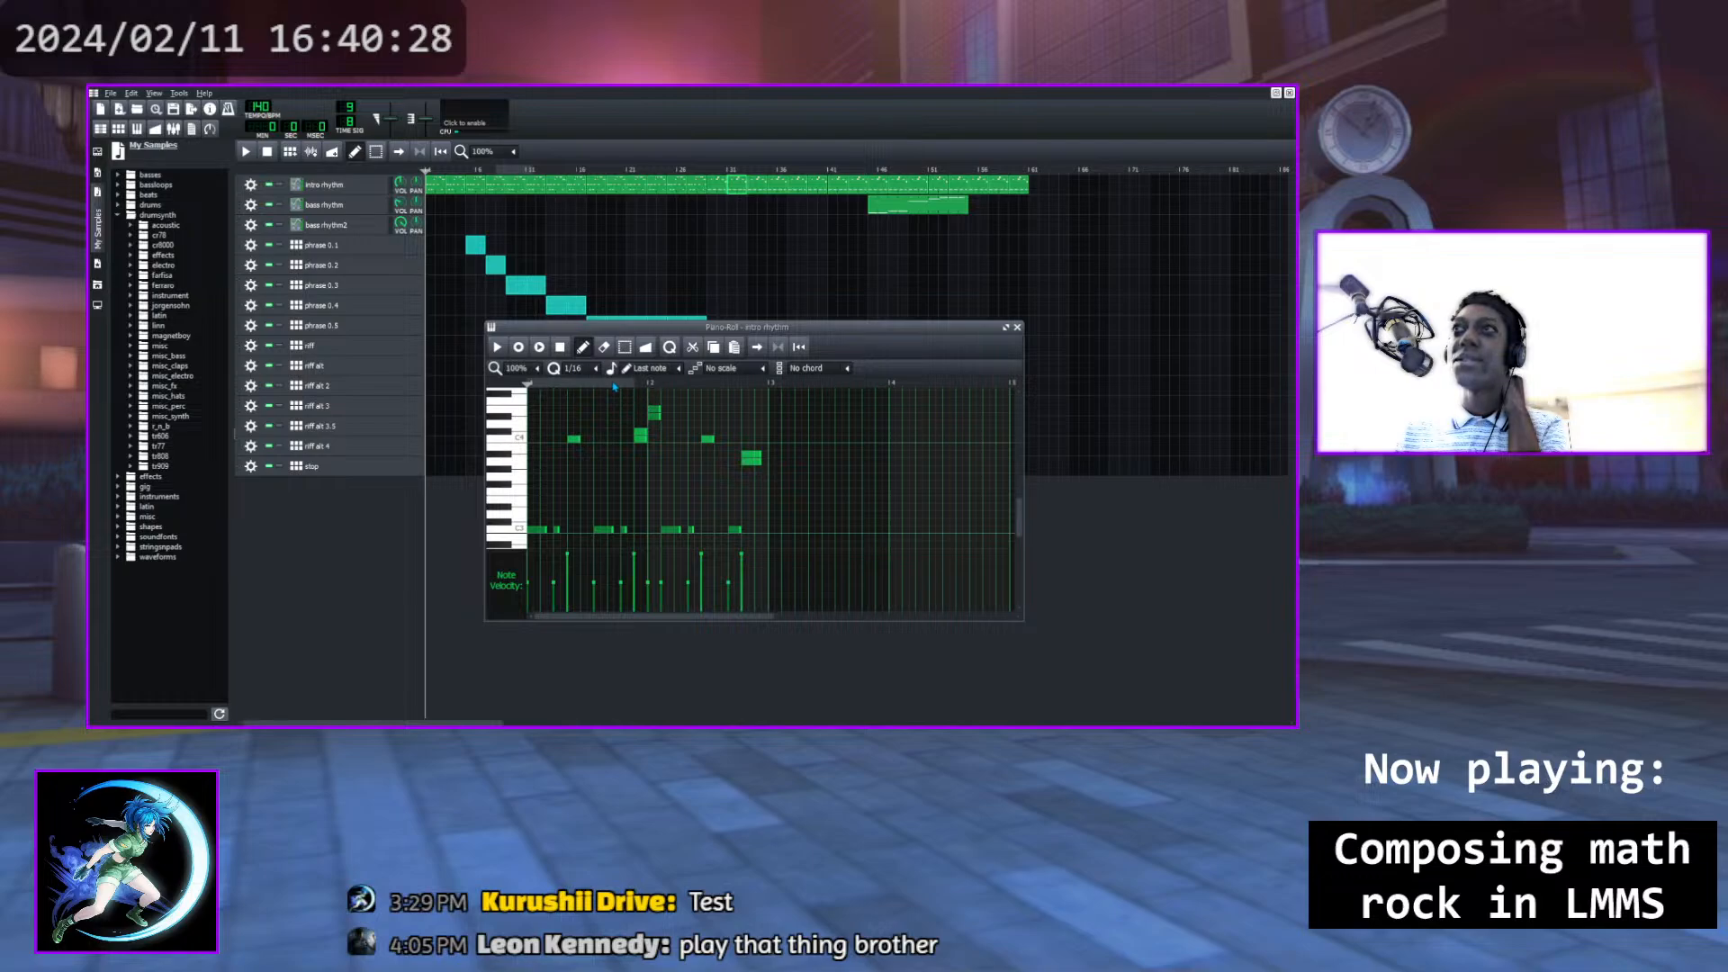
drag(576, 401, 571, 399)
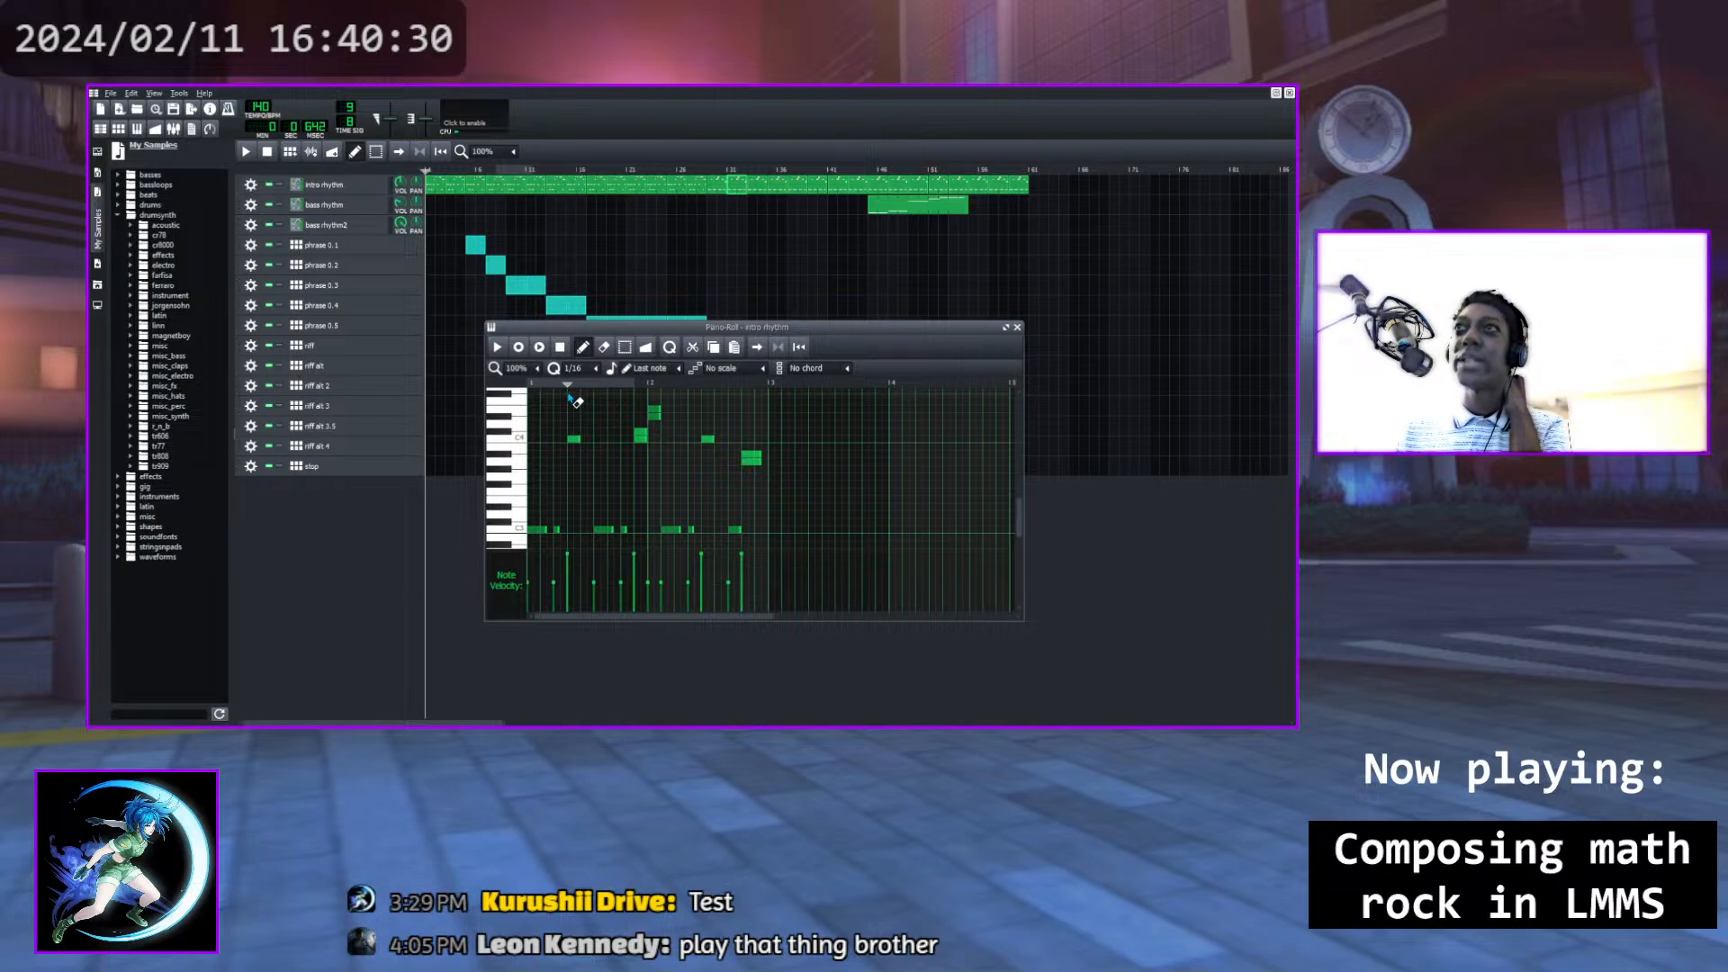
click(498, 347)
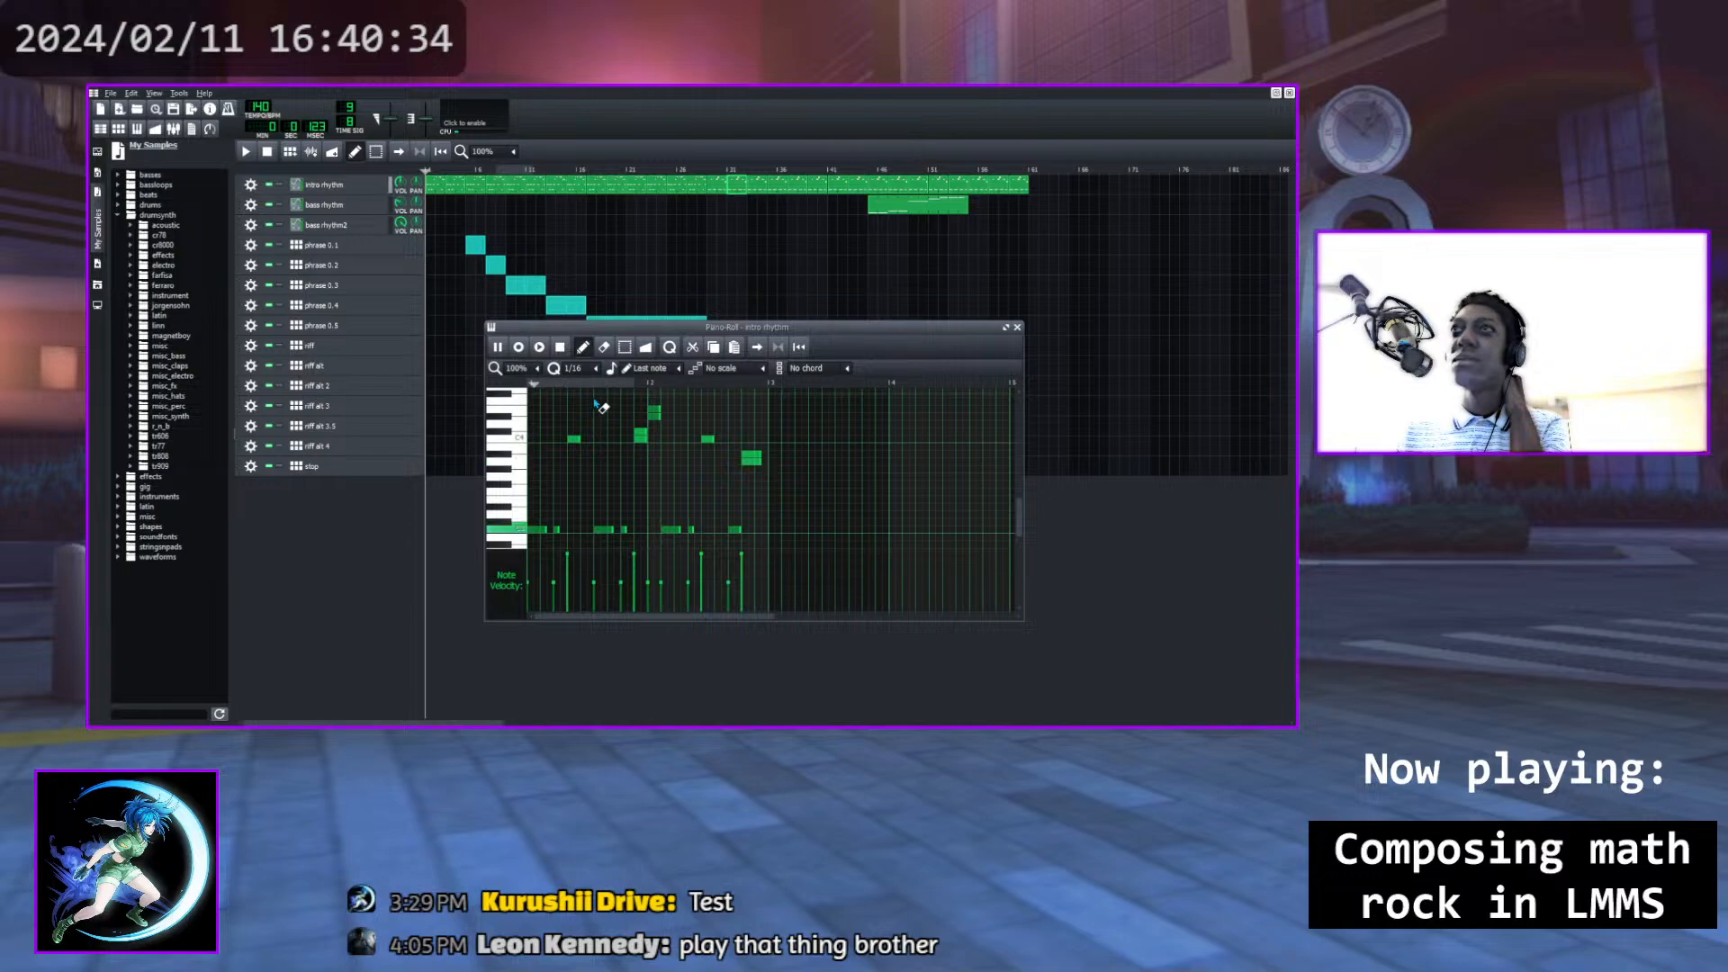
click(501, 349)
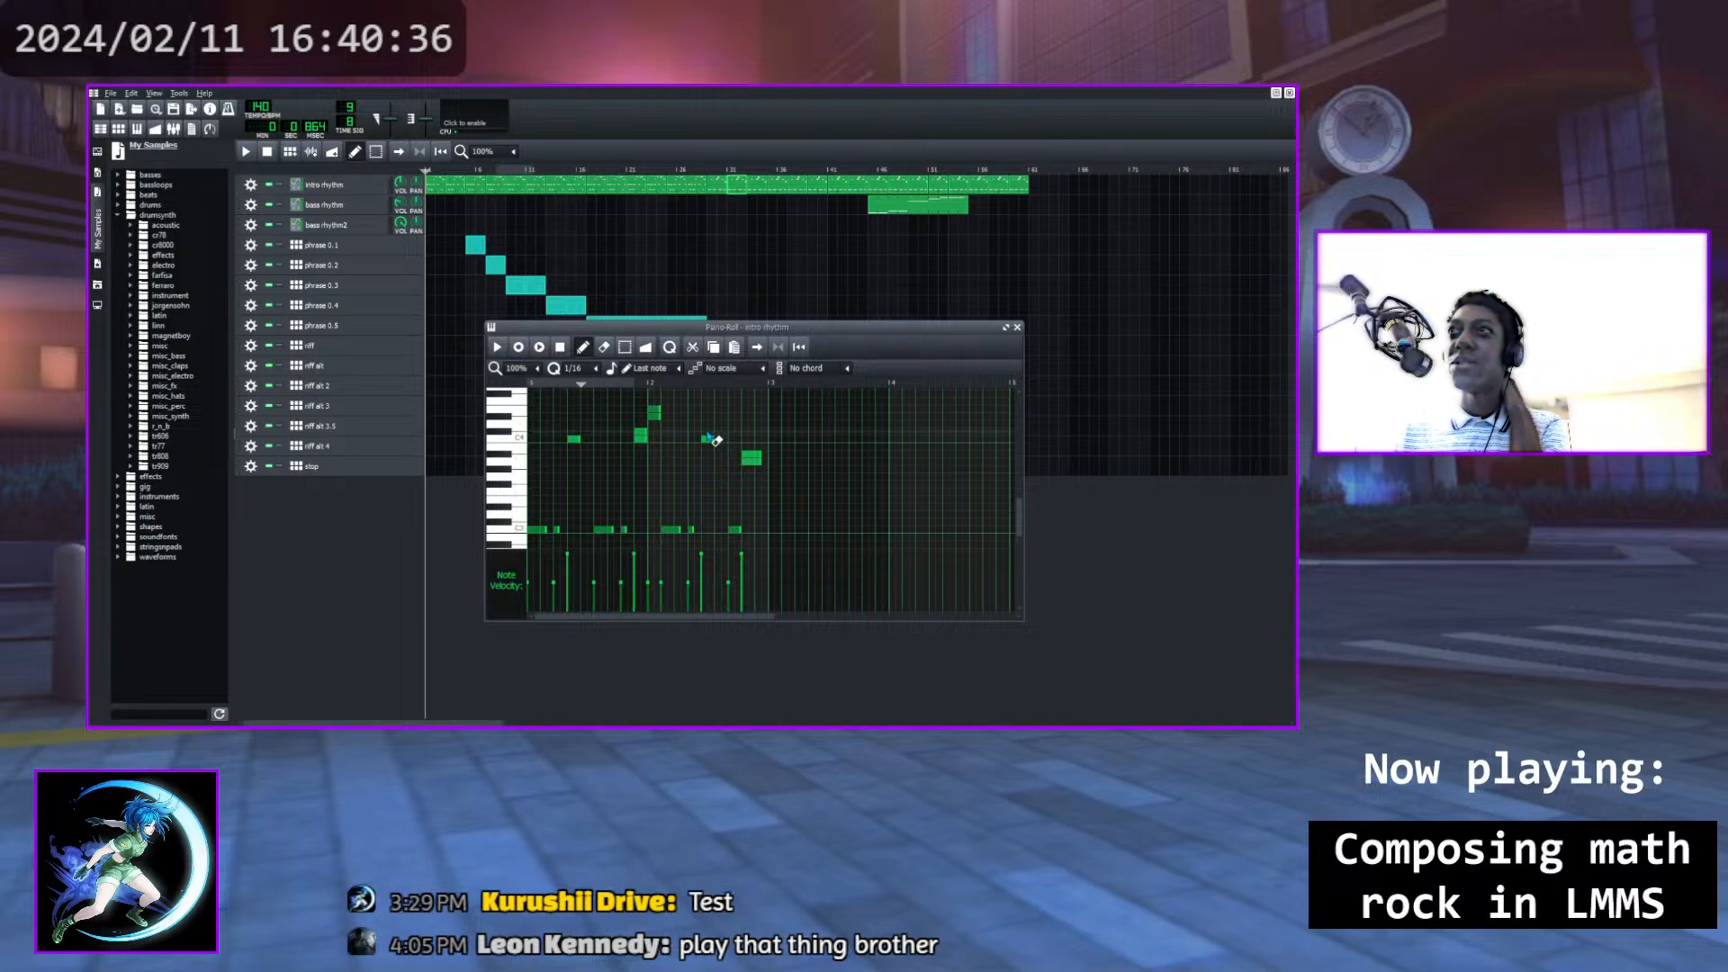
click(498, 348)
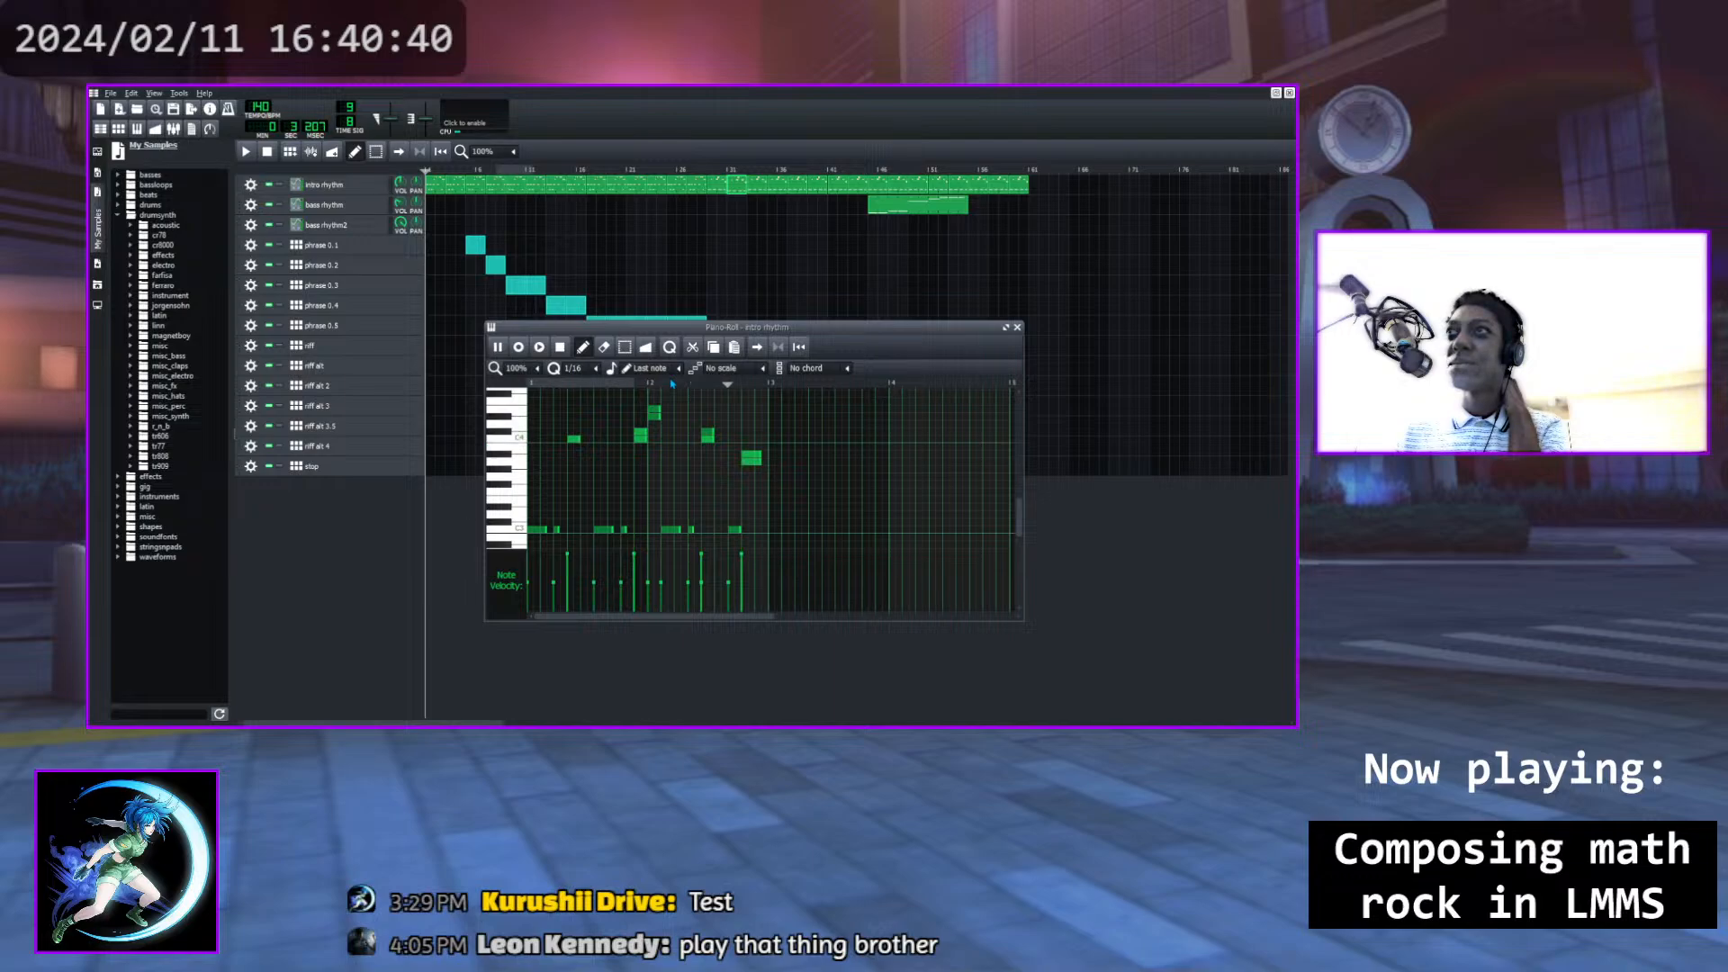
click(498, 348)
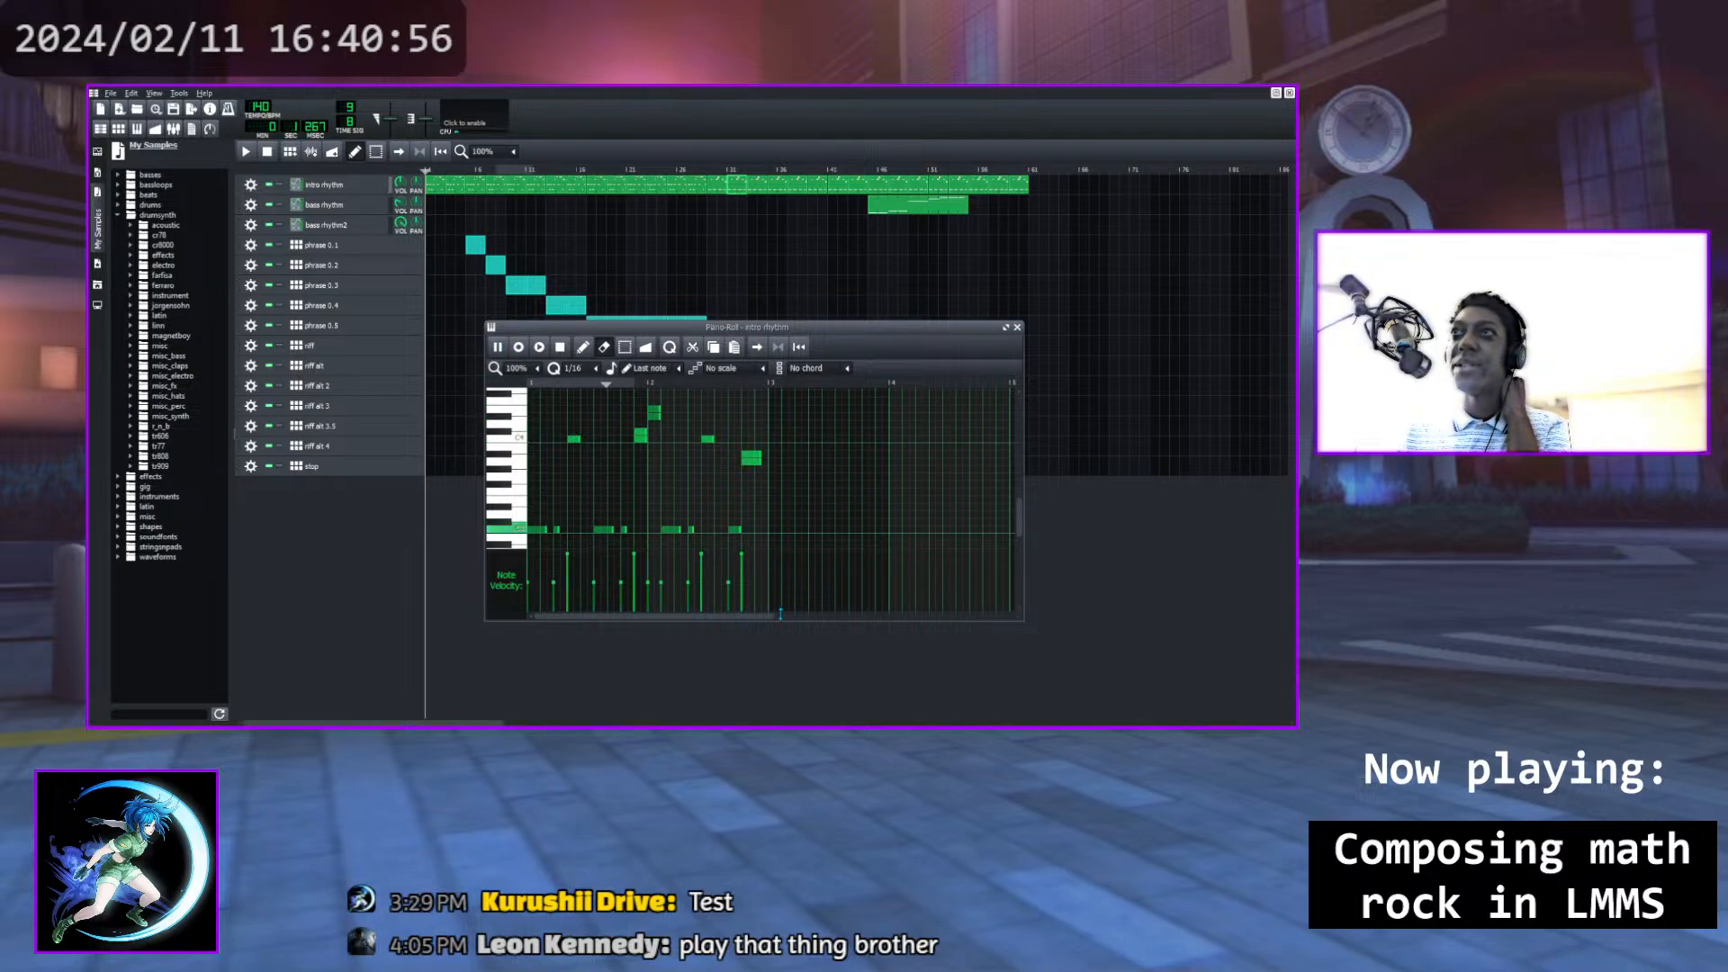
click(498, 348)
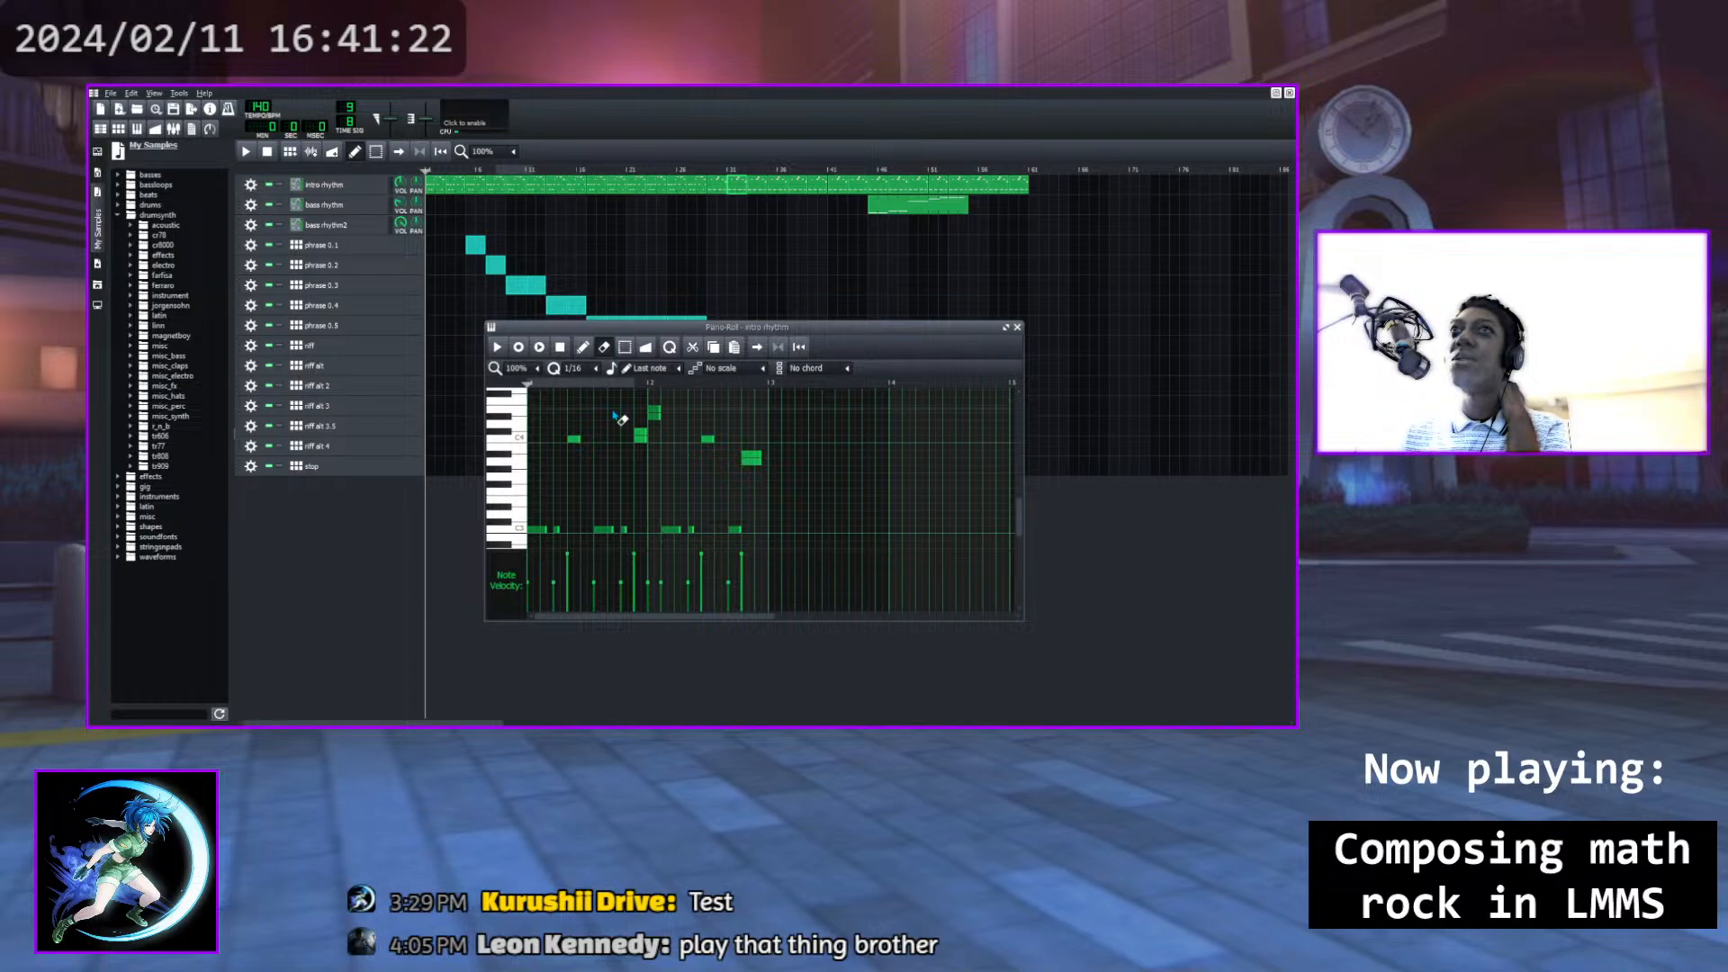
click(496, 348)
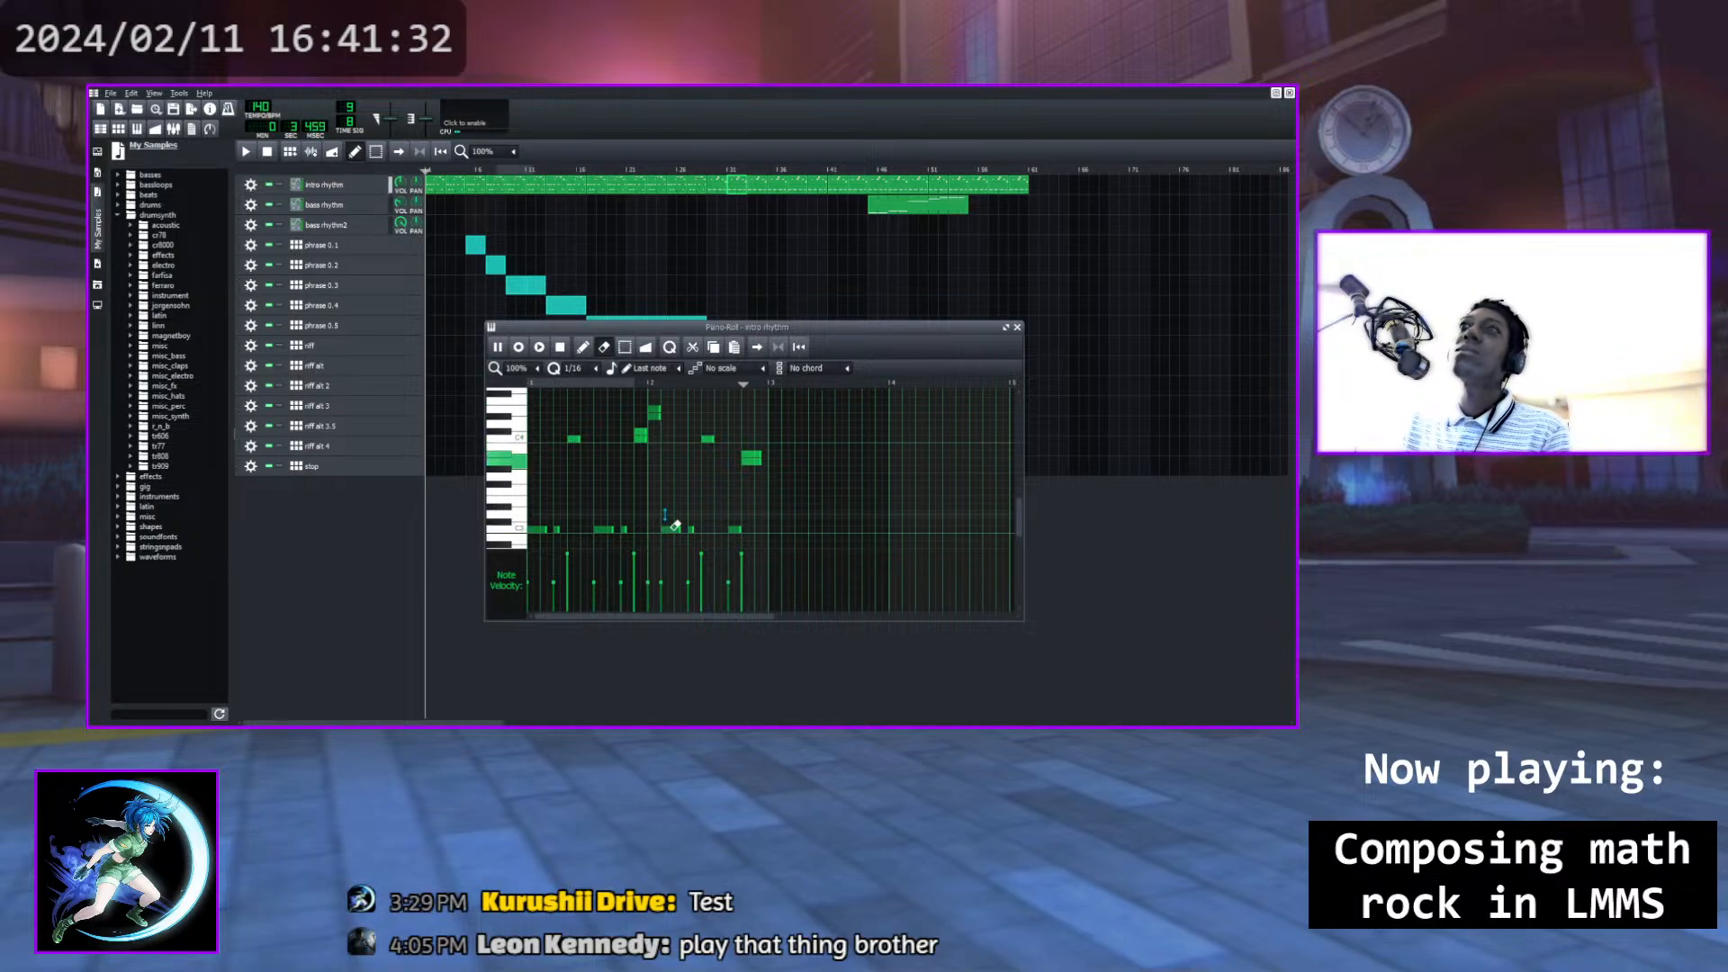
click(558, 348)
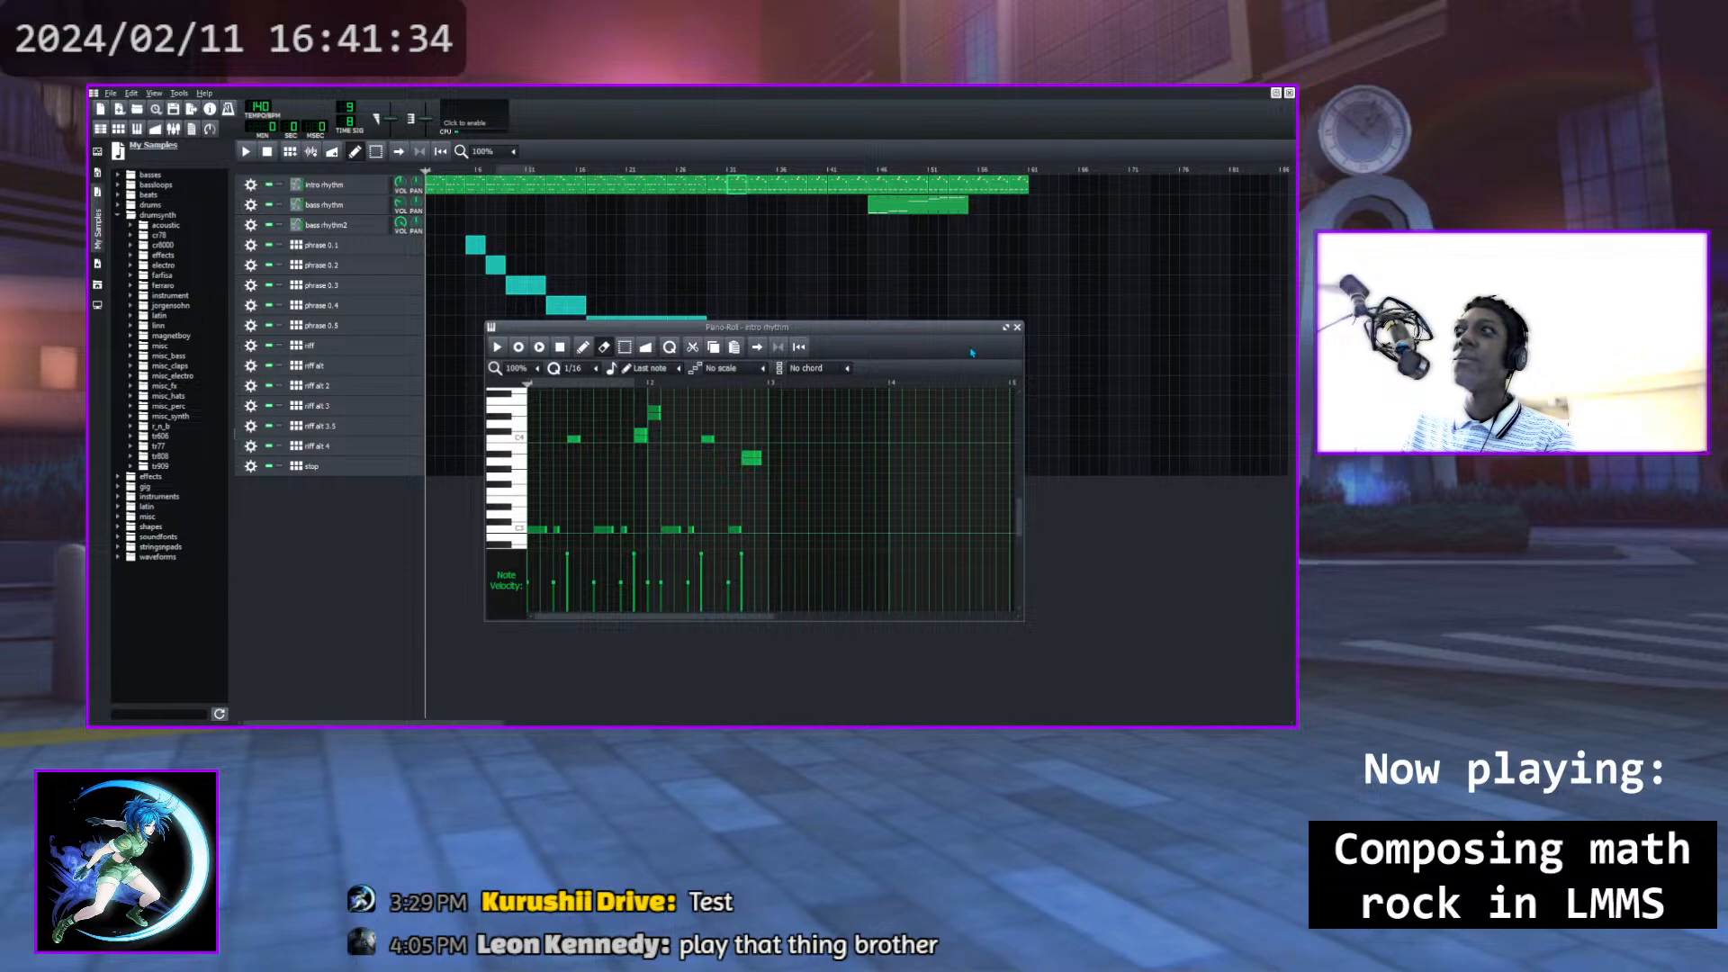
click(1015, 329)
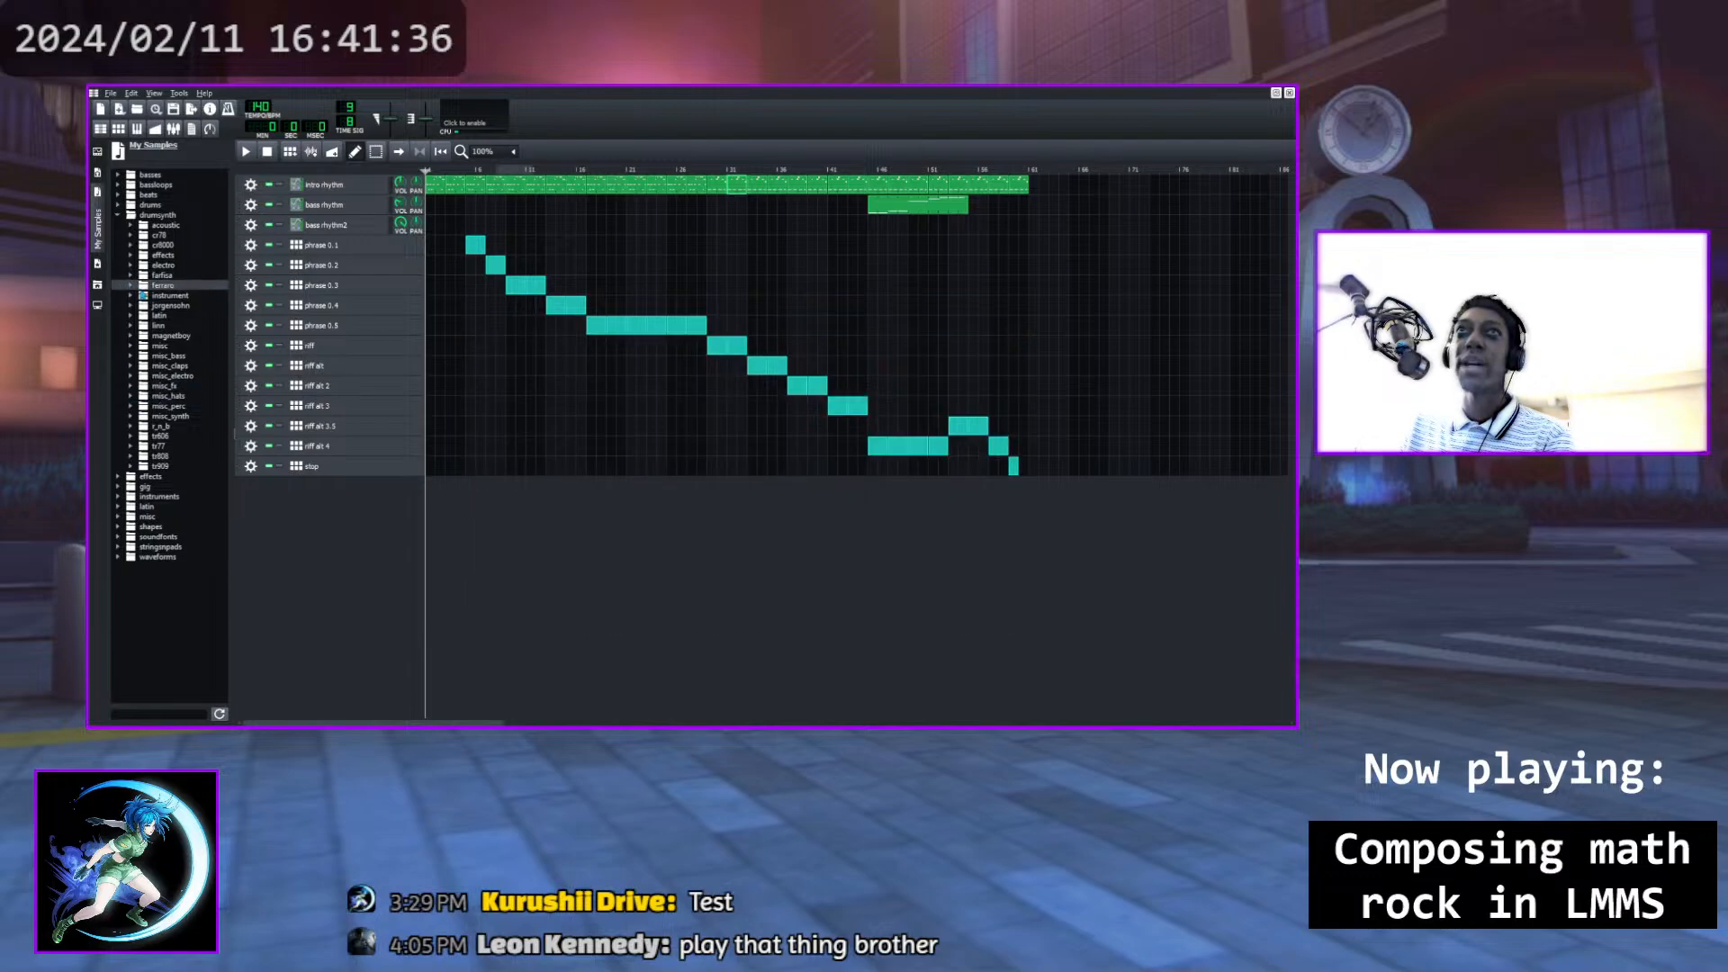
Search the sample library for "cras" and clear the search filter
click(151, 713)
text(cras)
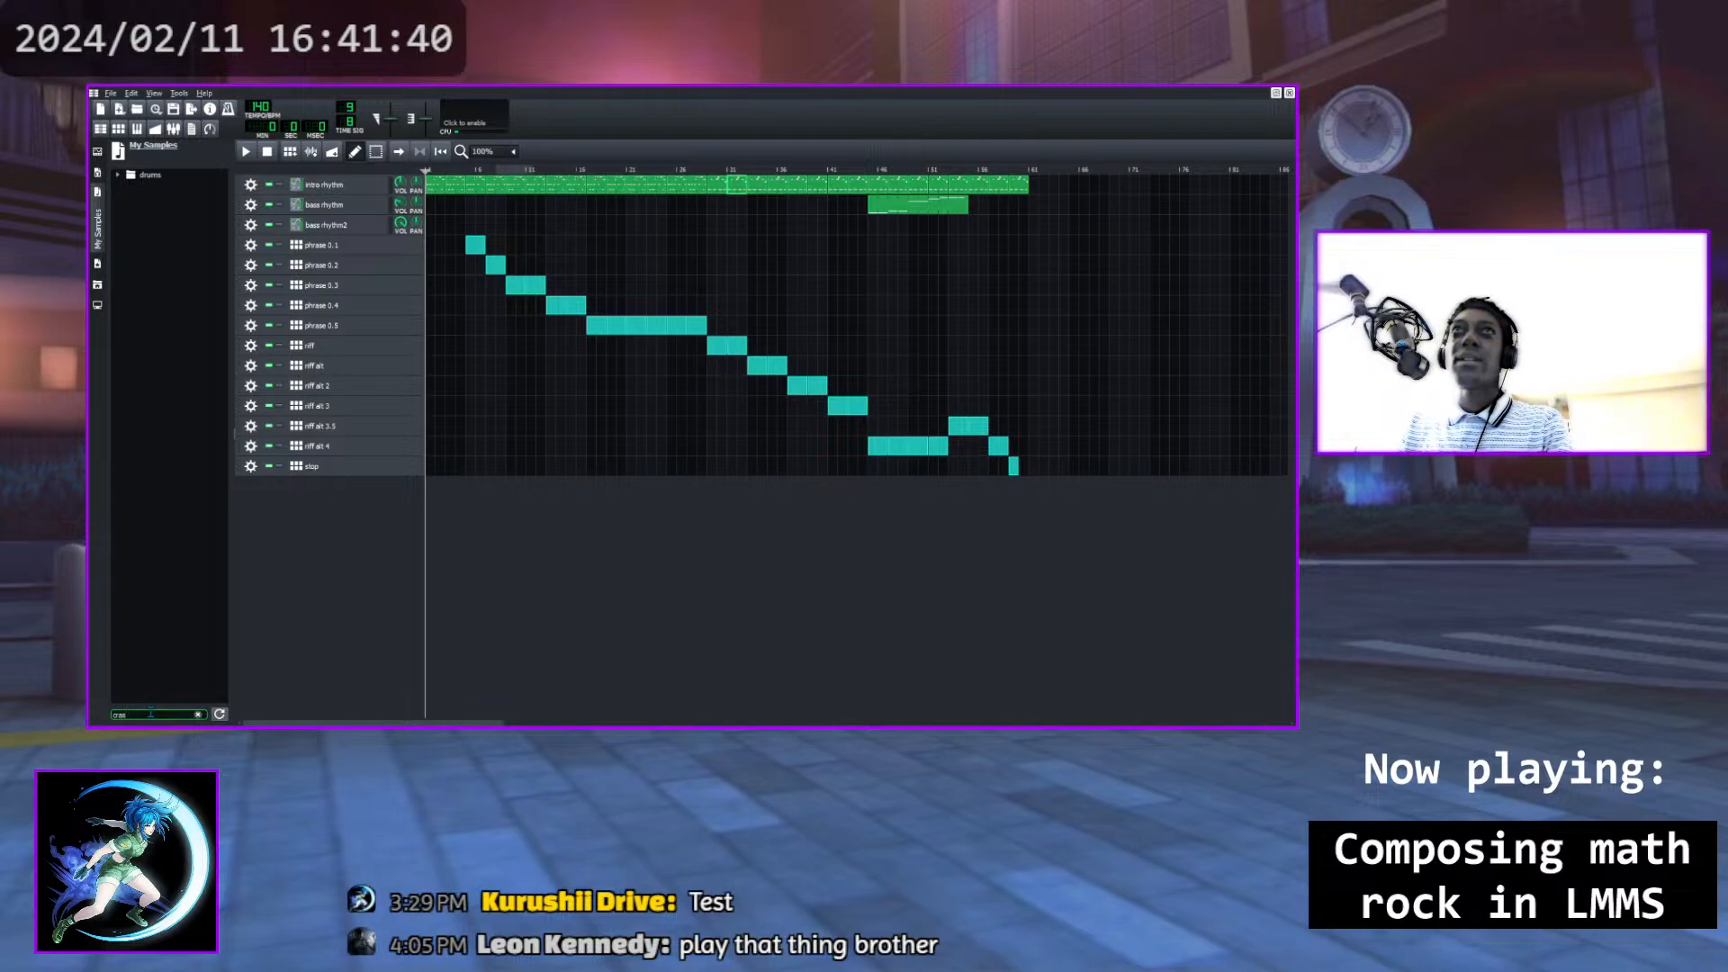
key(BackSpace)
key(BackSpace)
key(BackSpace)
key(BackSpace)
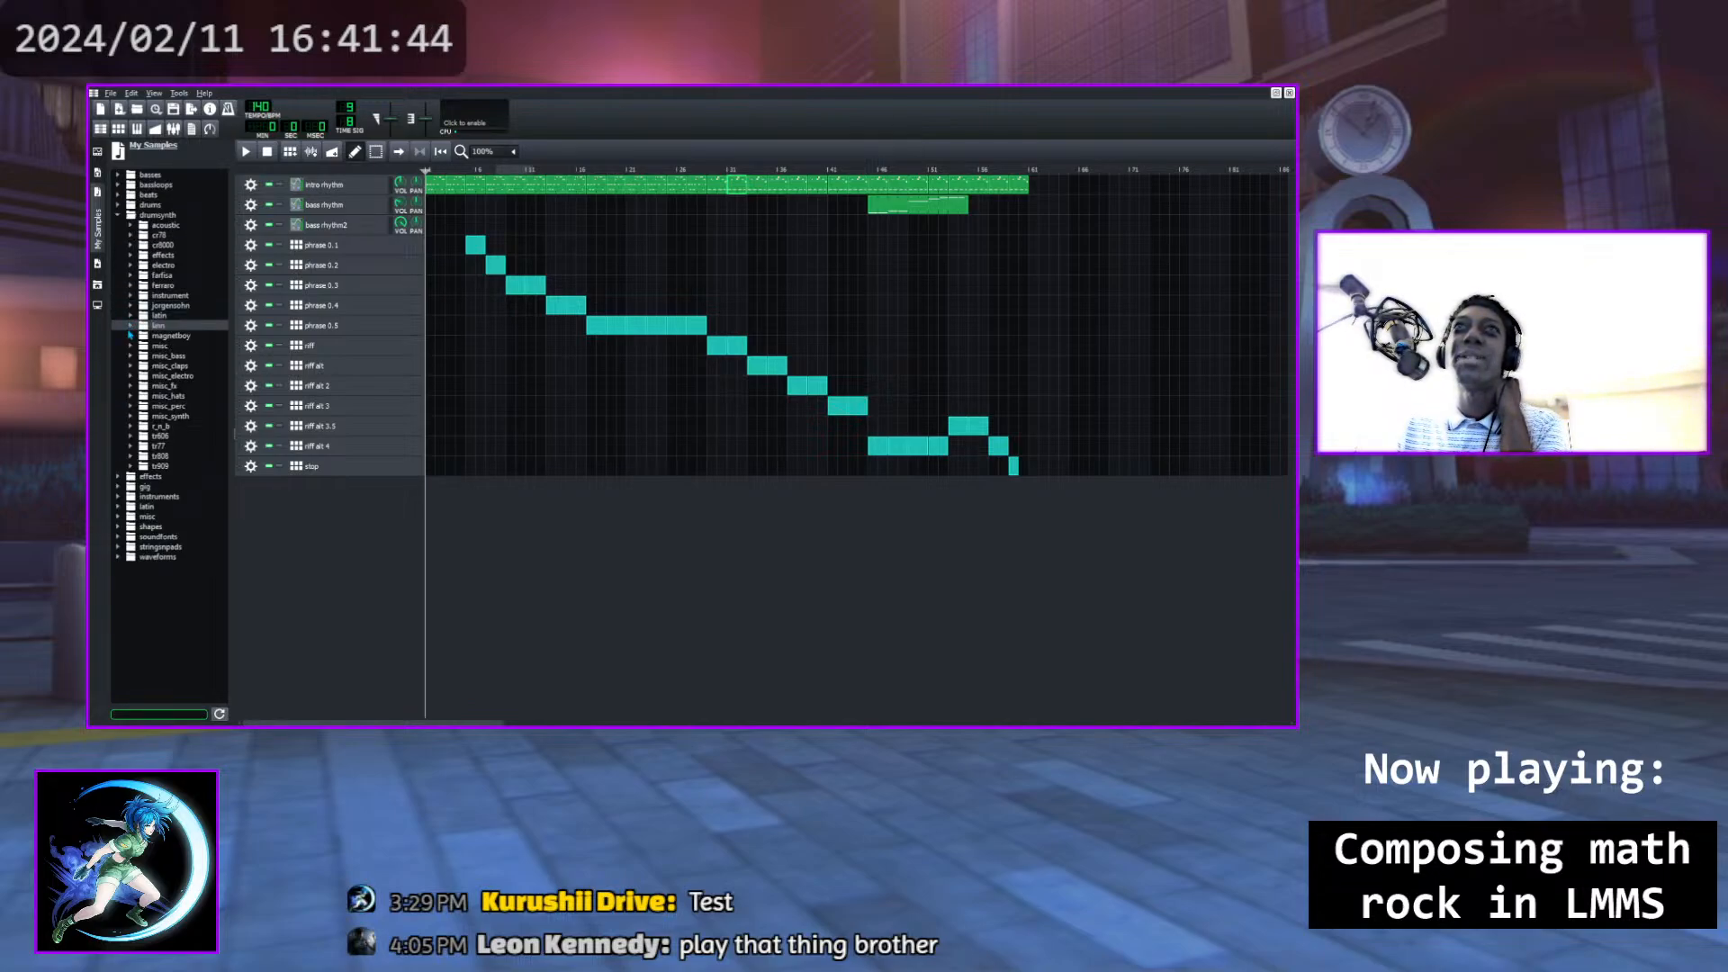
Preview the rave_snare01.ogg and rave_hihat02.ogg samples in the beats folder, and collapse the folder
click(118, 215)
click(118, 195)
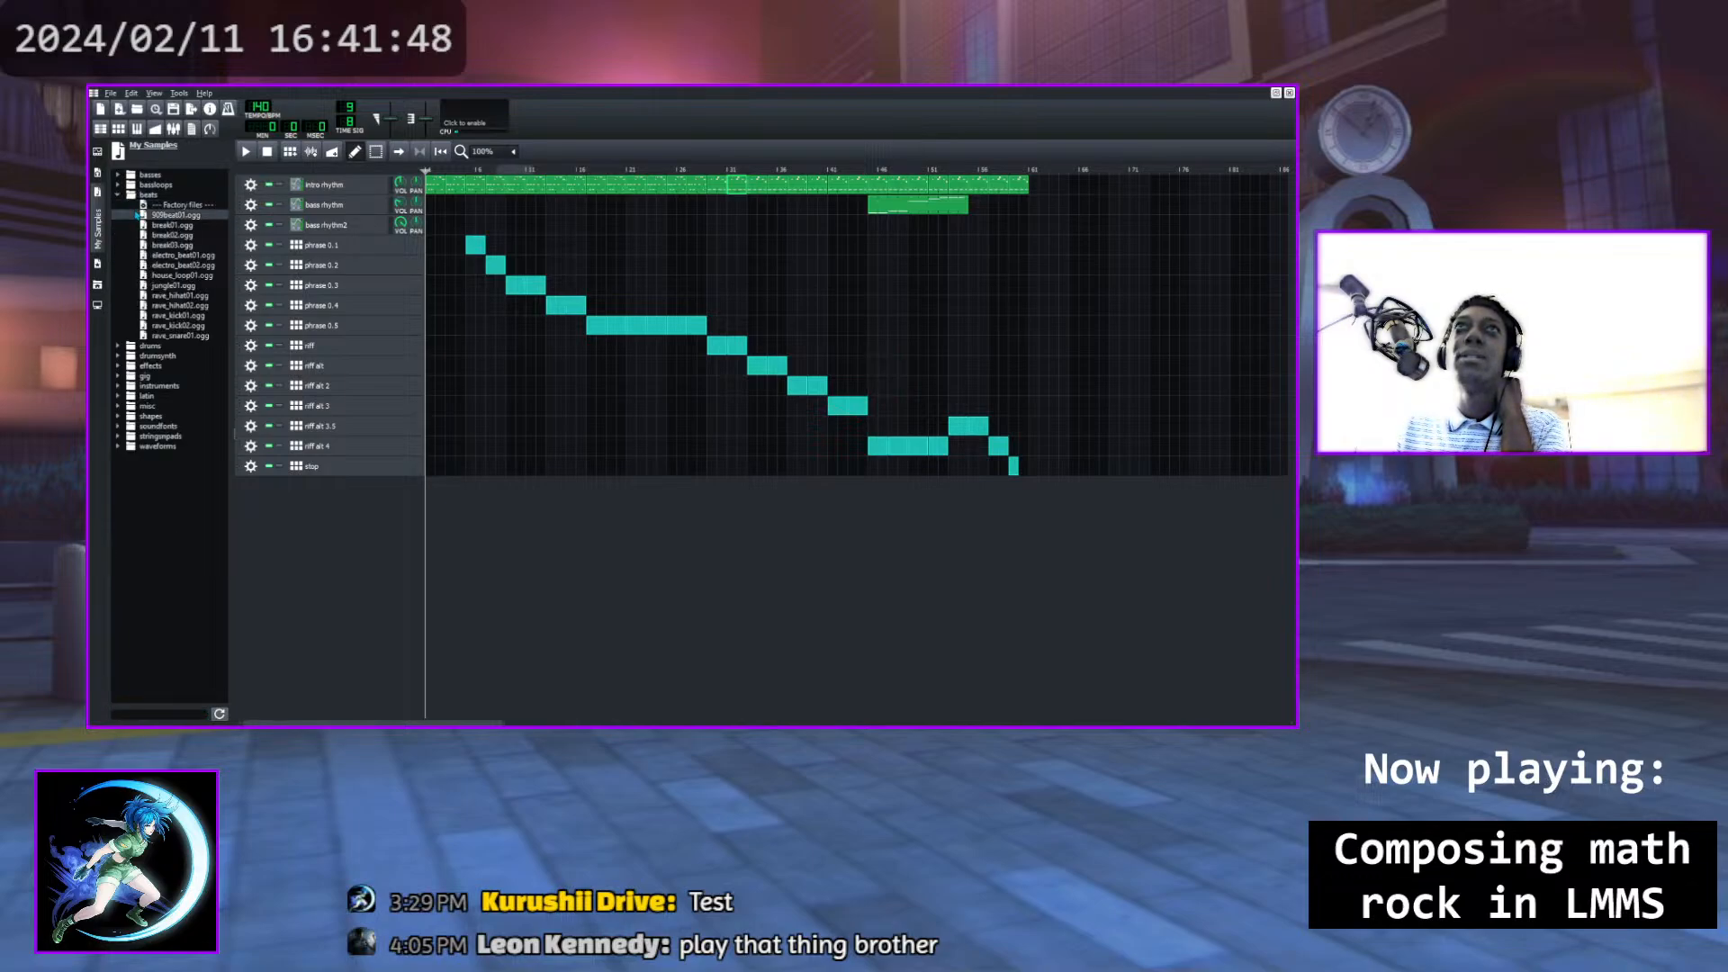
click(173, 326)
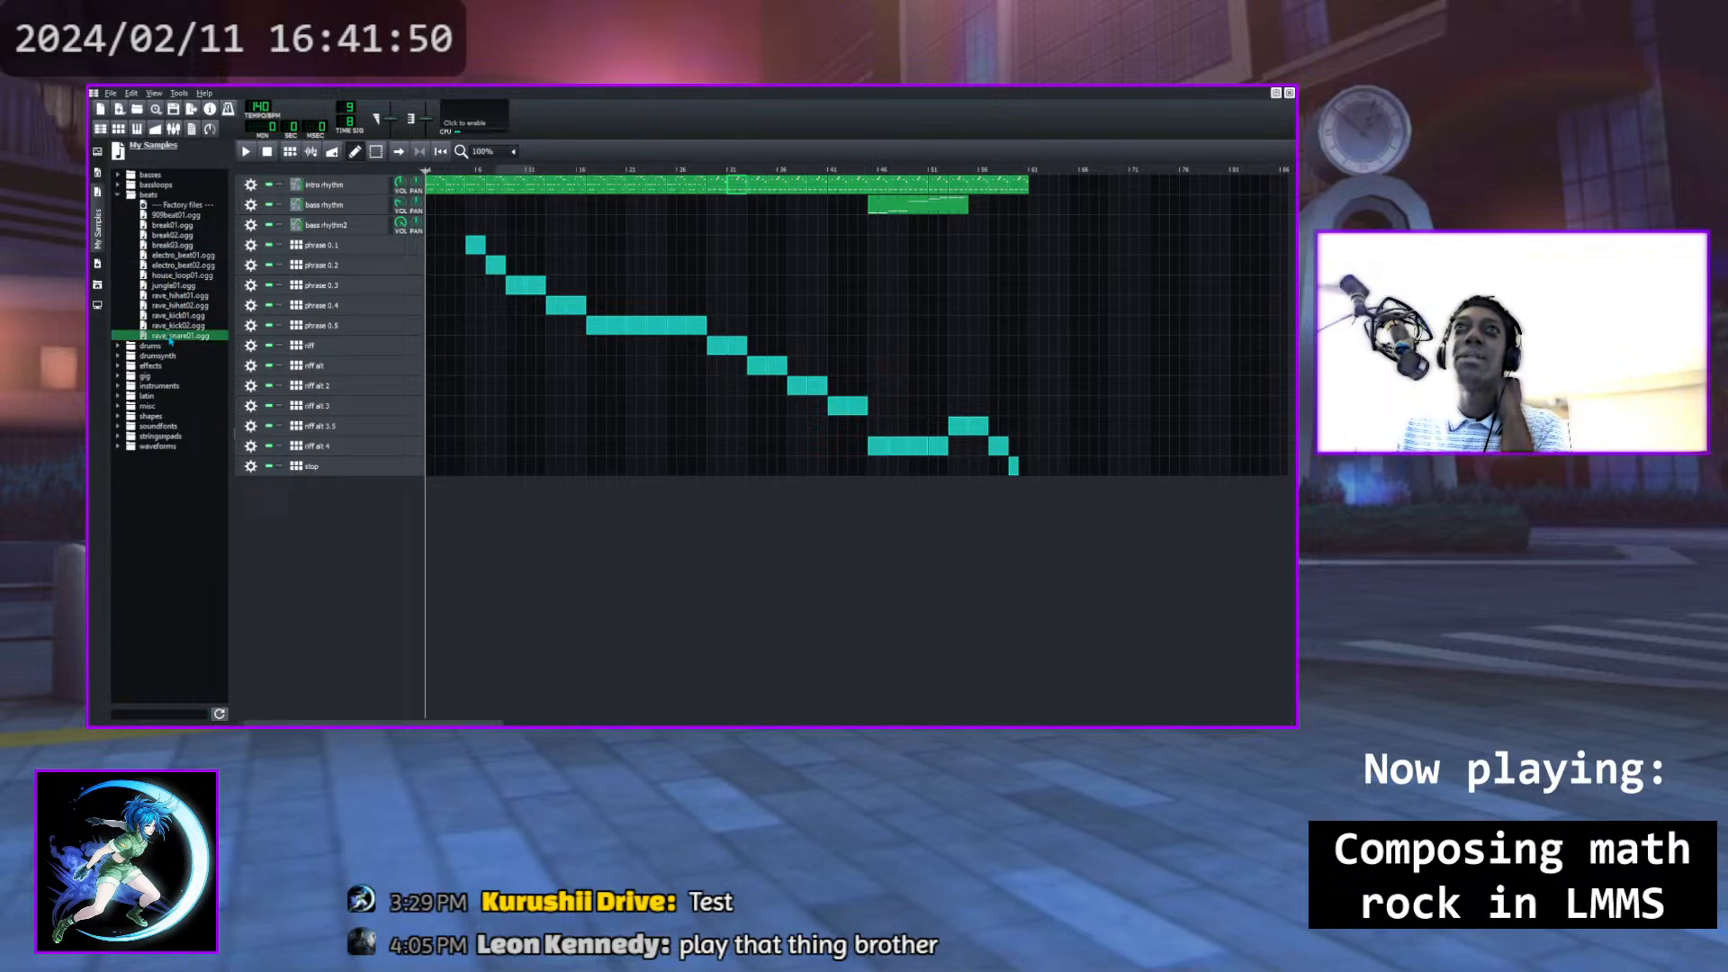
click(182, 306)
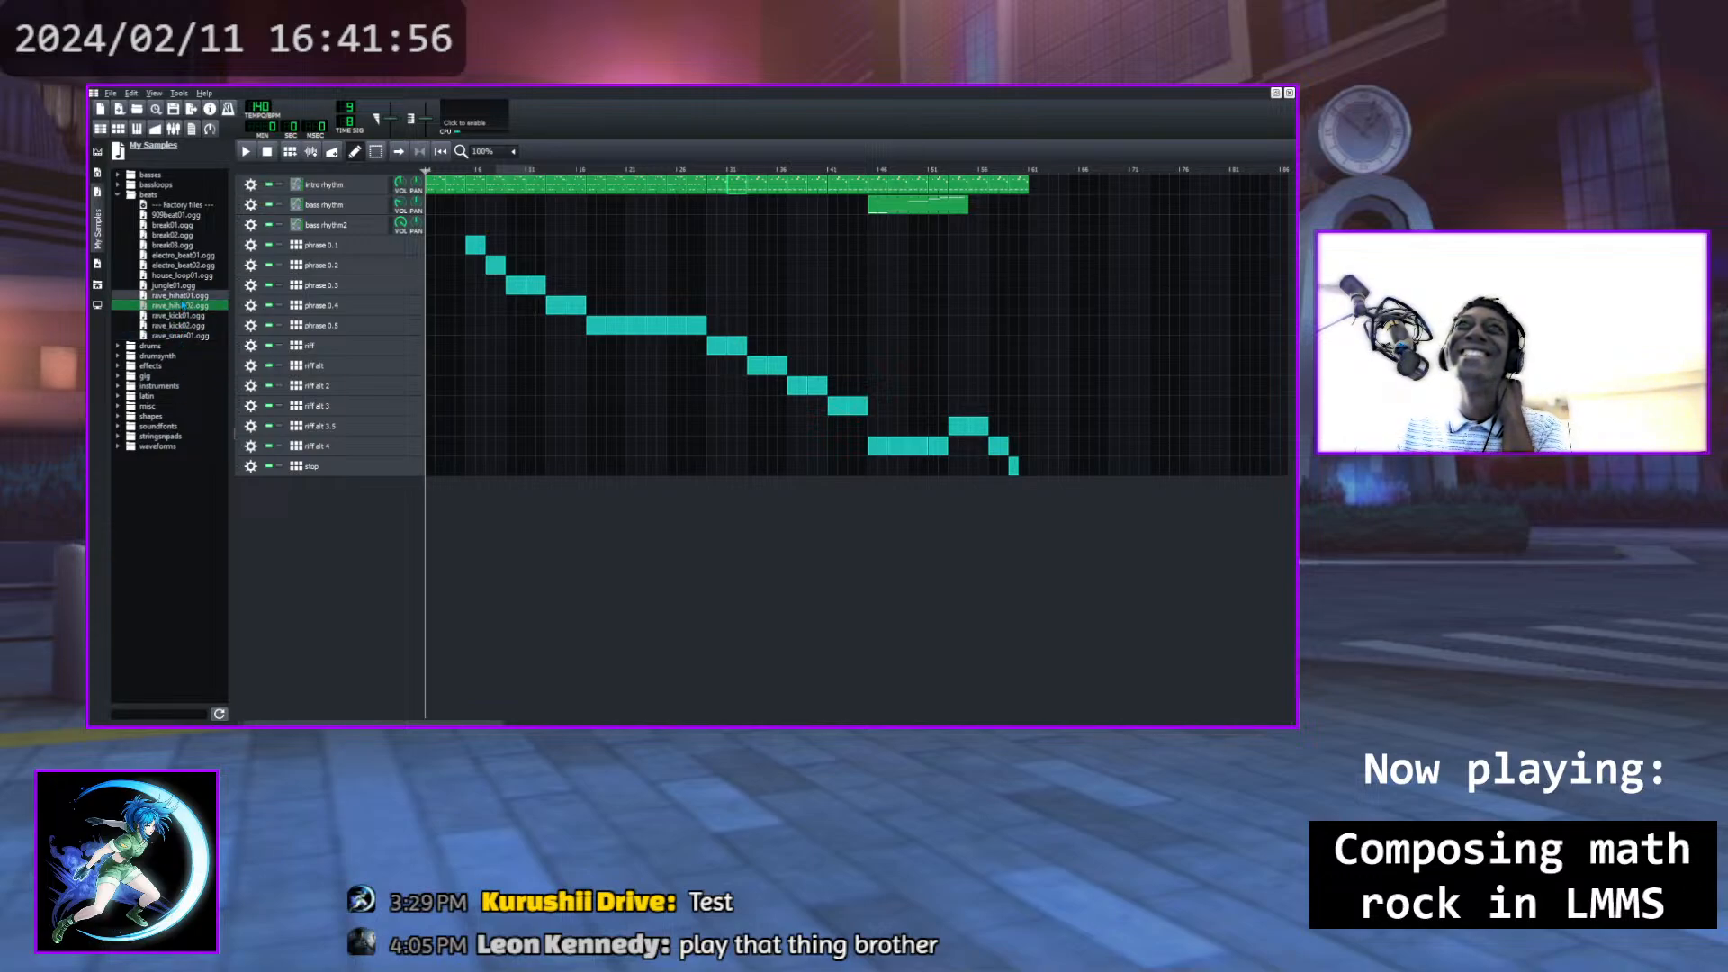
click(118, 194)
Look through the bassloops and basses folders for usable samples, collapsing each one
click(118, 186)
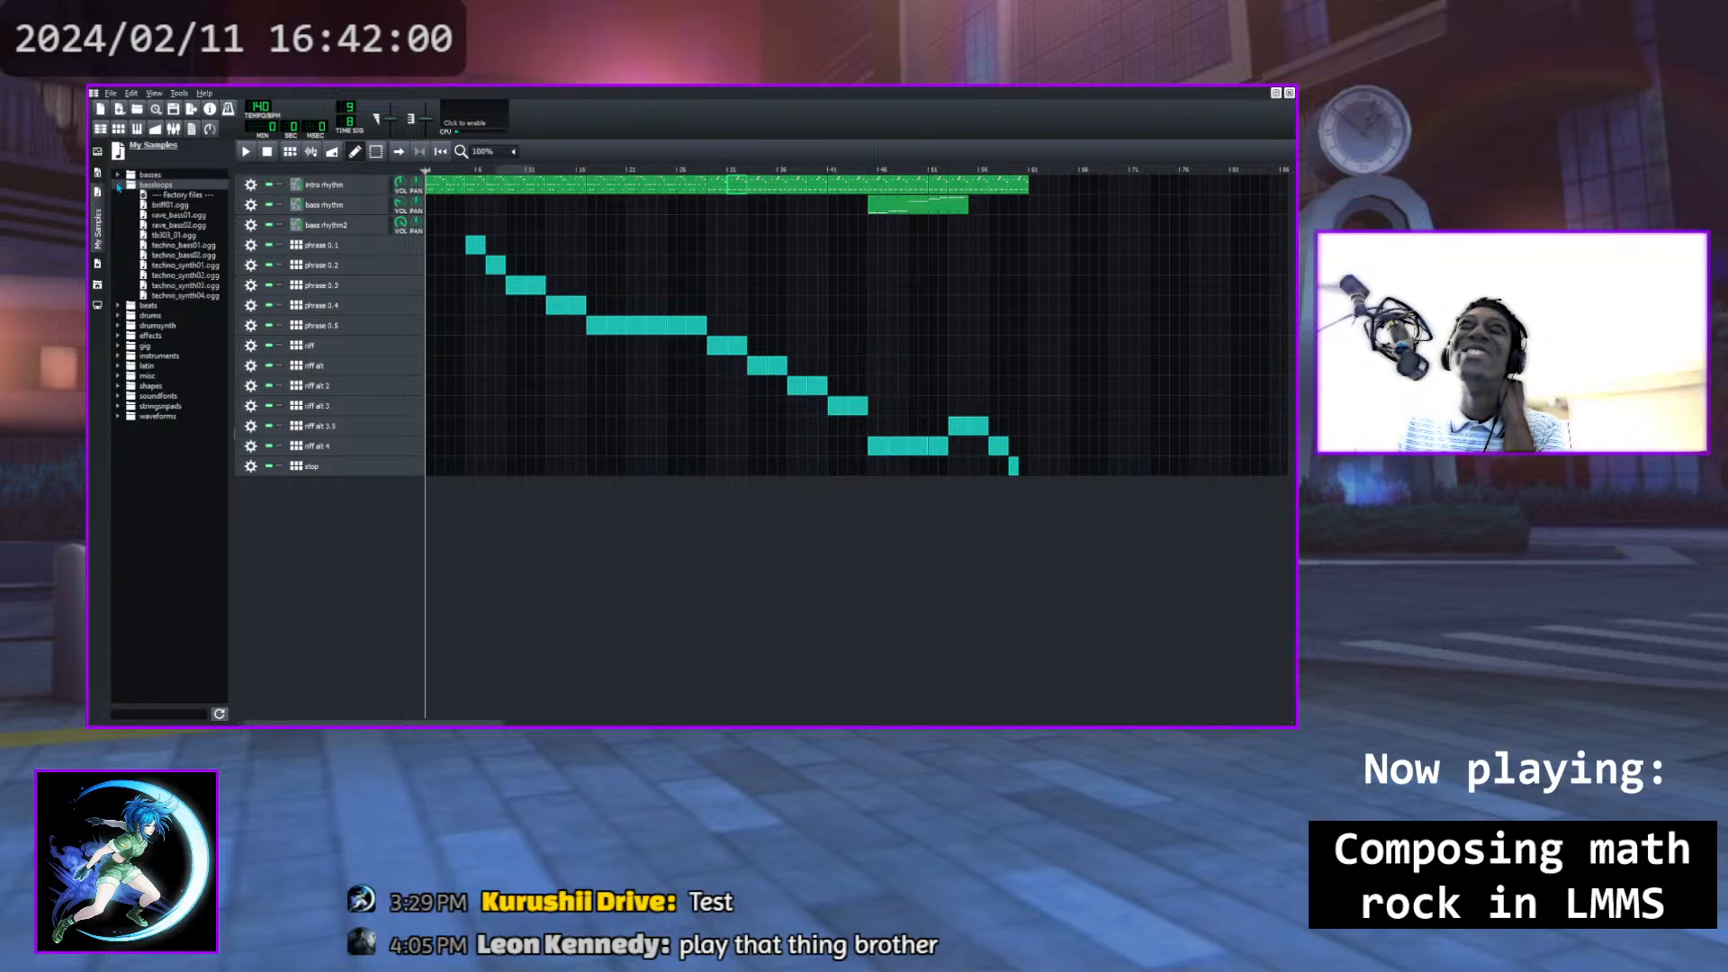
click(118, 186)
click(120, 175)
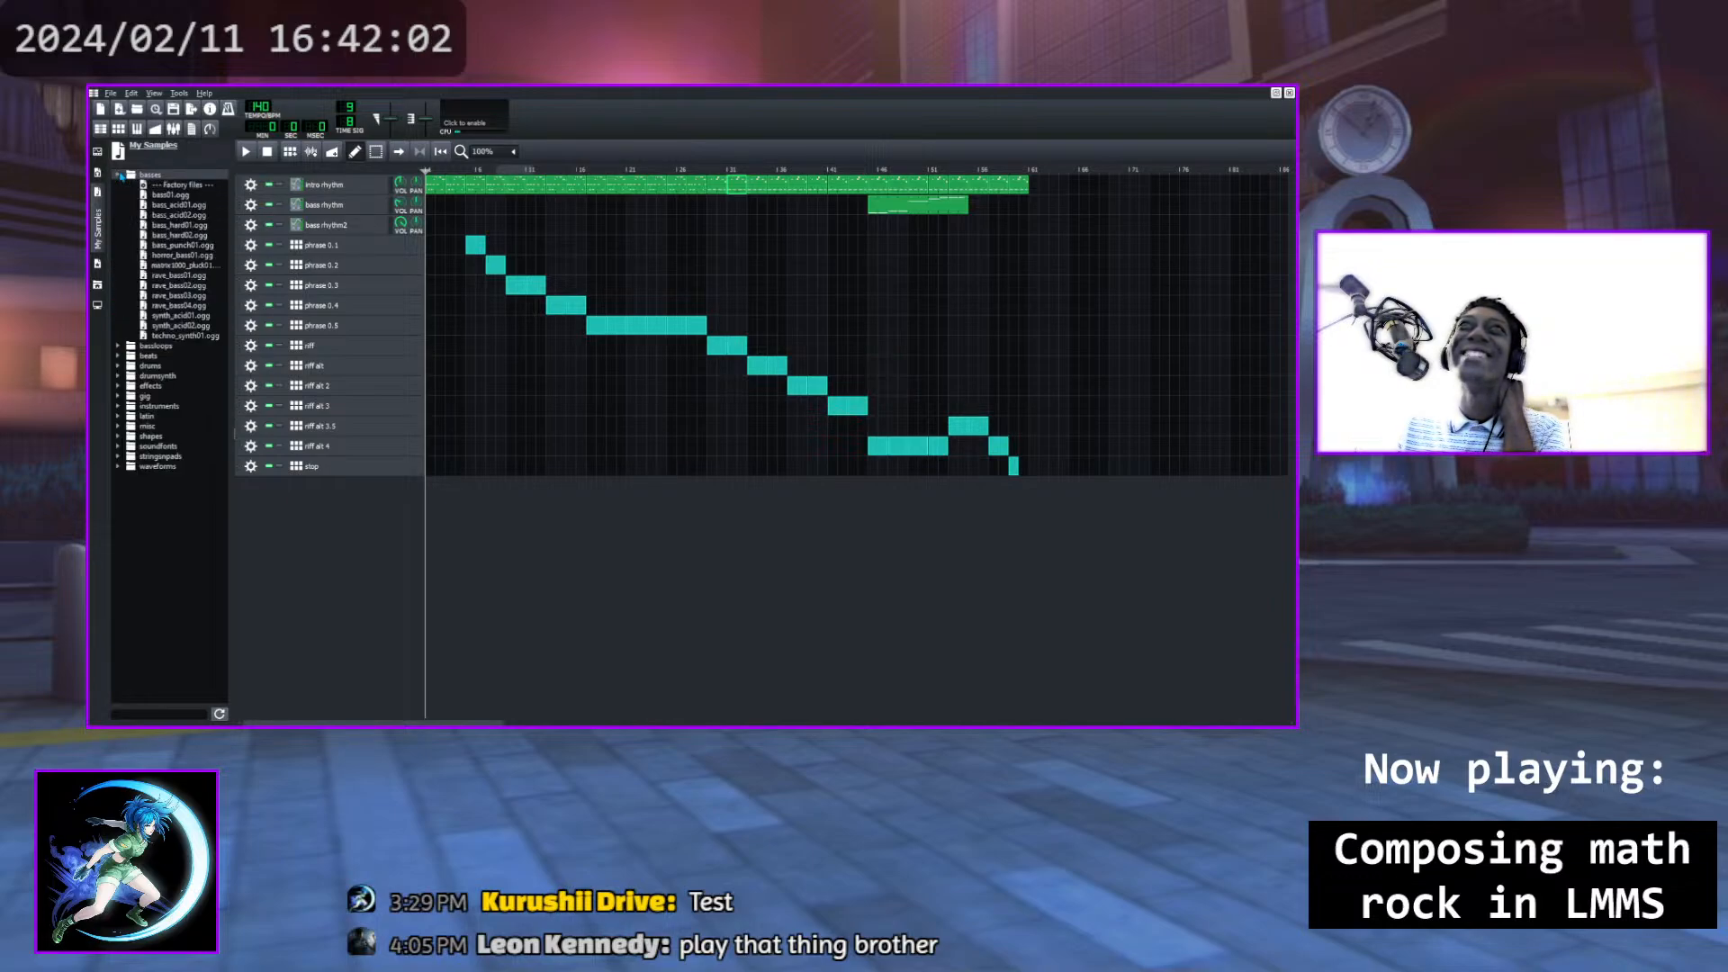
click(120, 176)
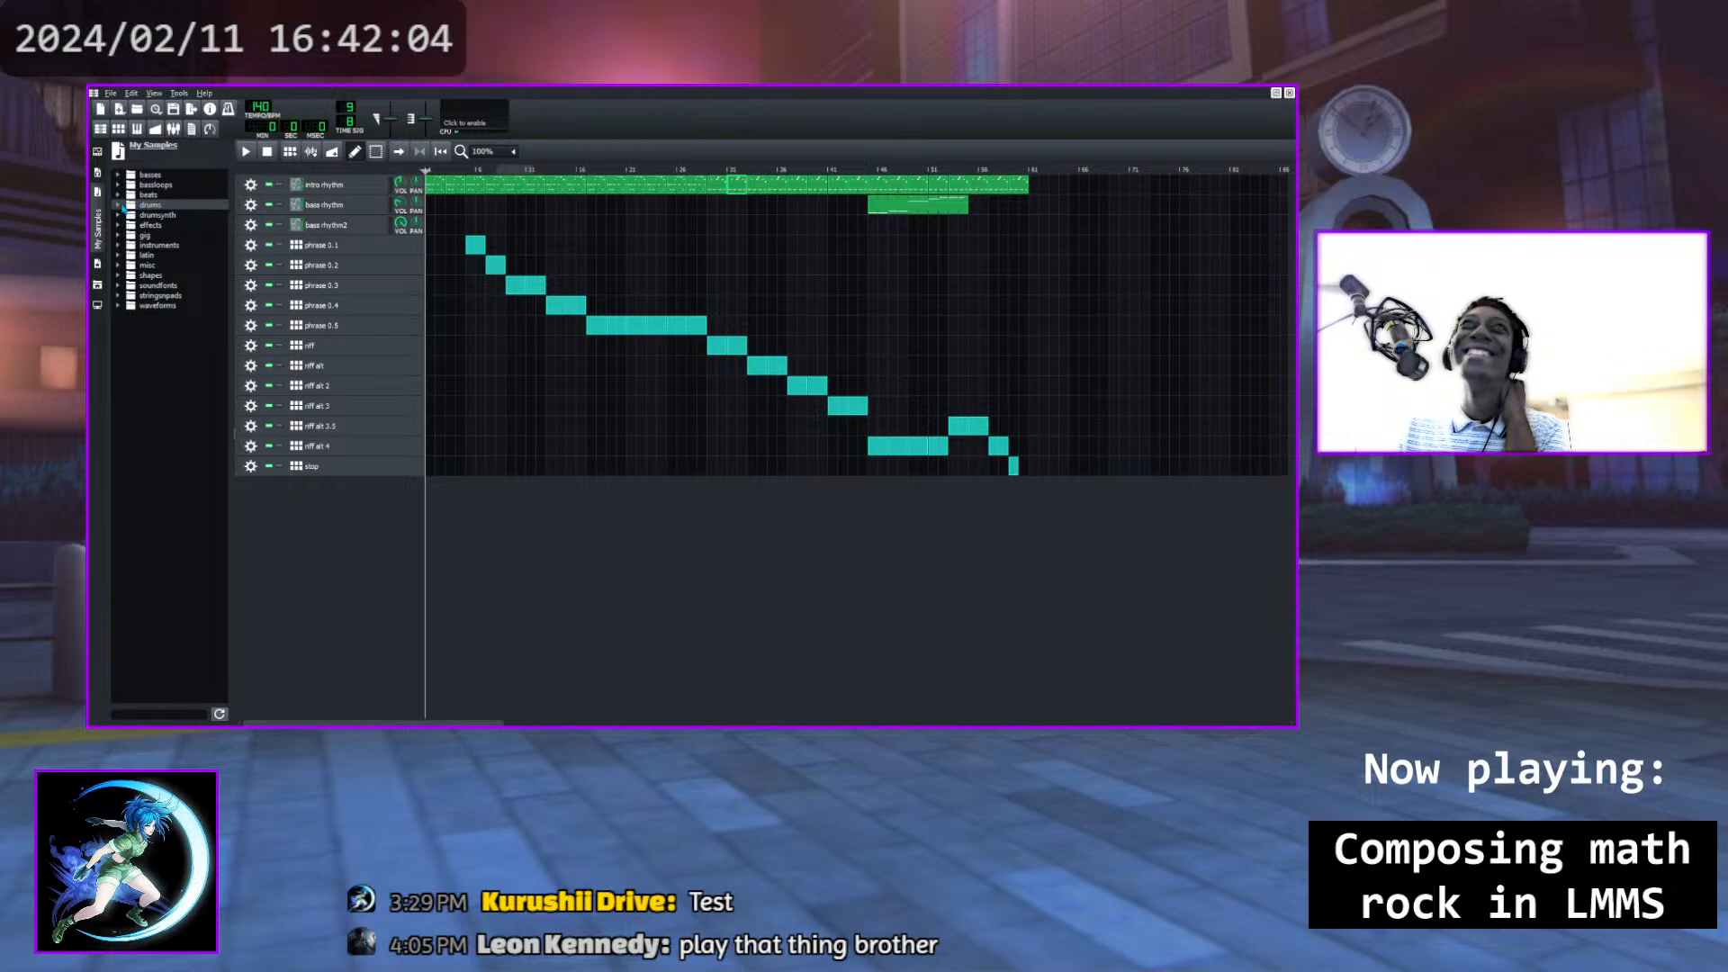
Review the sample lists in the drumsynth acoustic and instrument folders, collapsing both
click(119, 216)
click(129, 226)
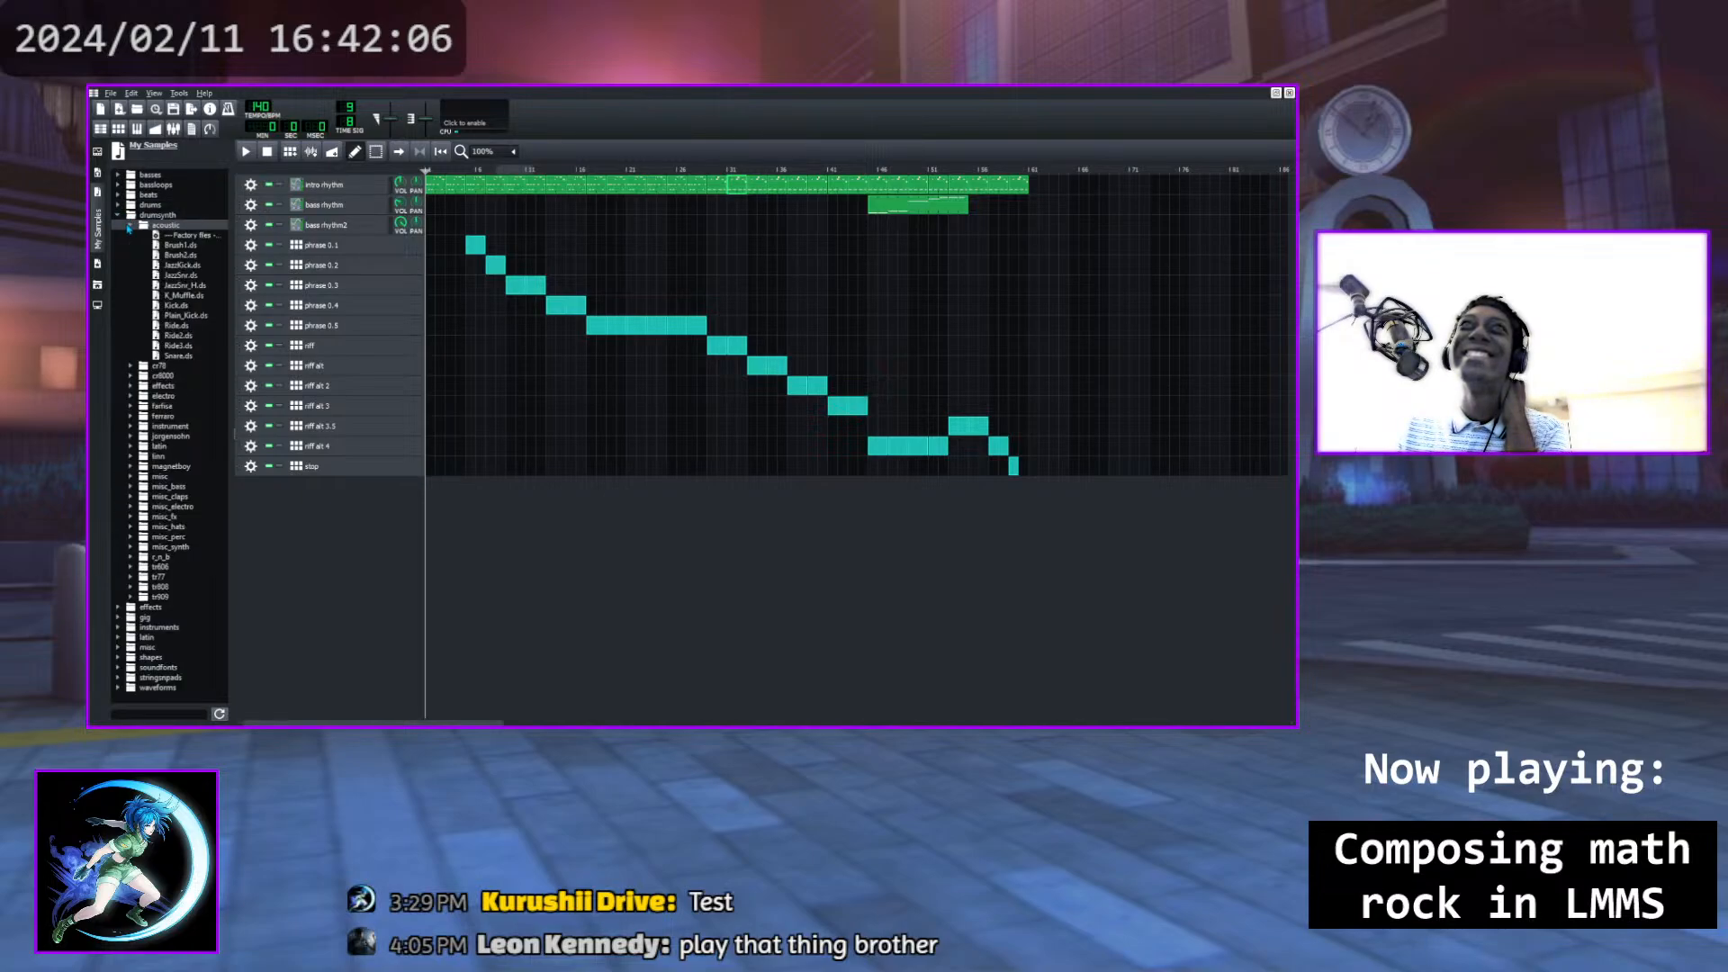
click(129, 226)
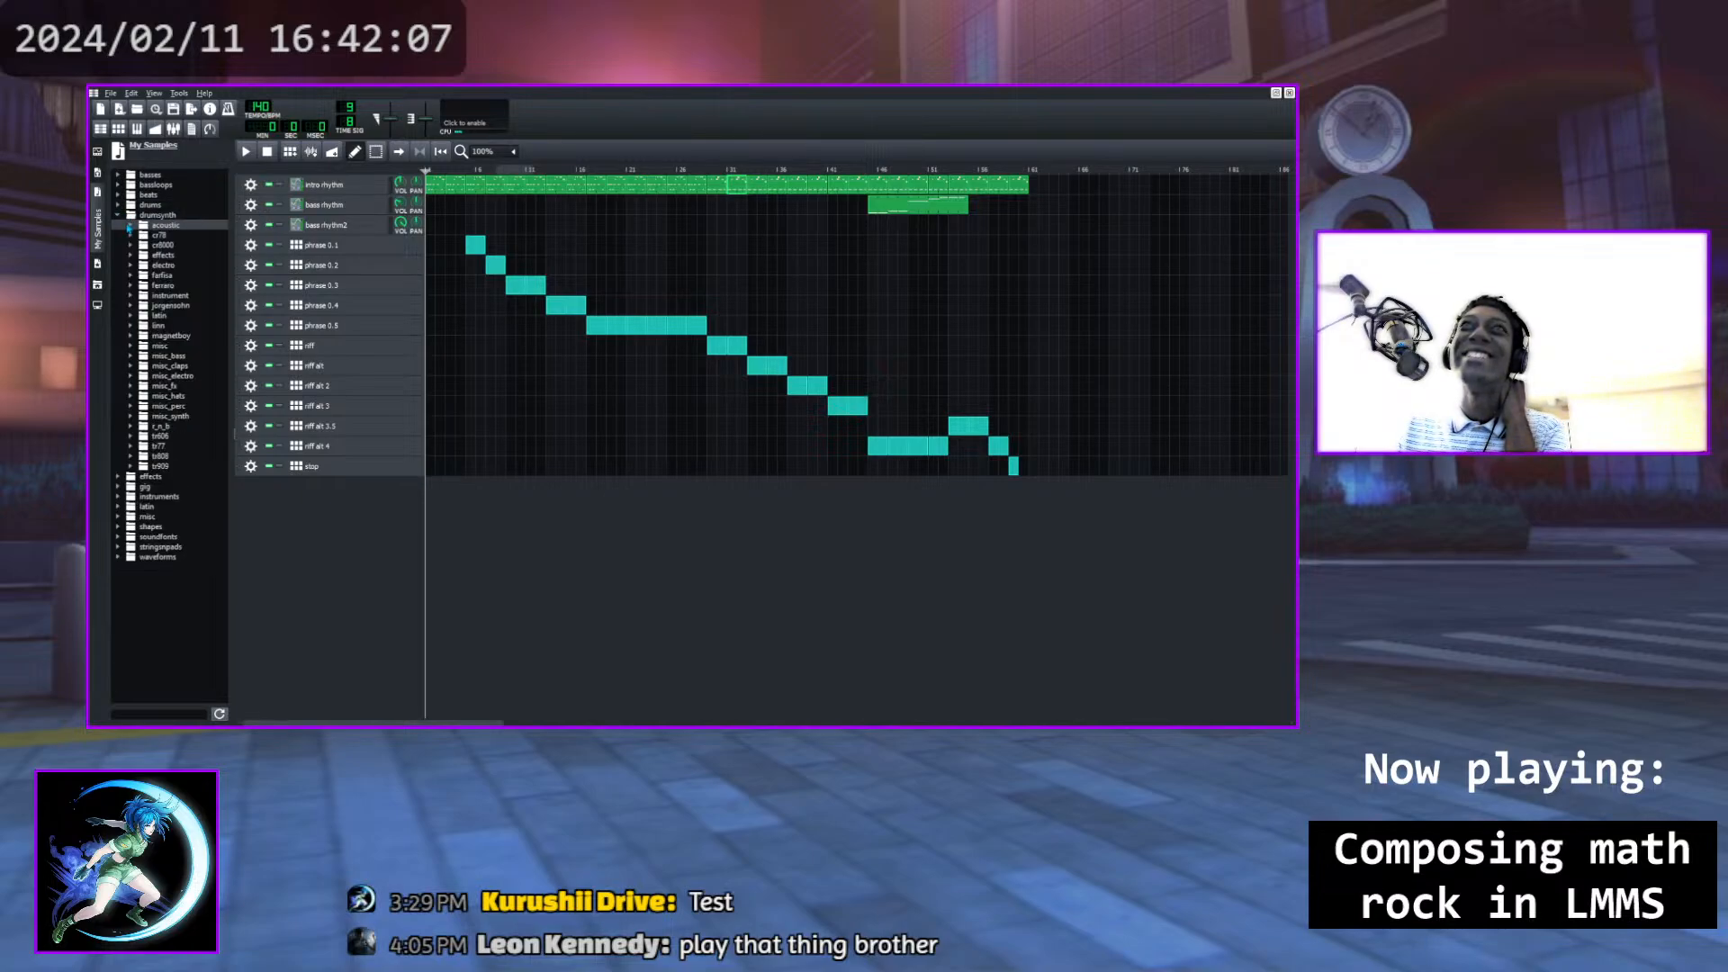
click(130, 297)
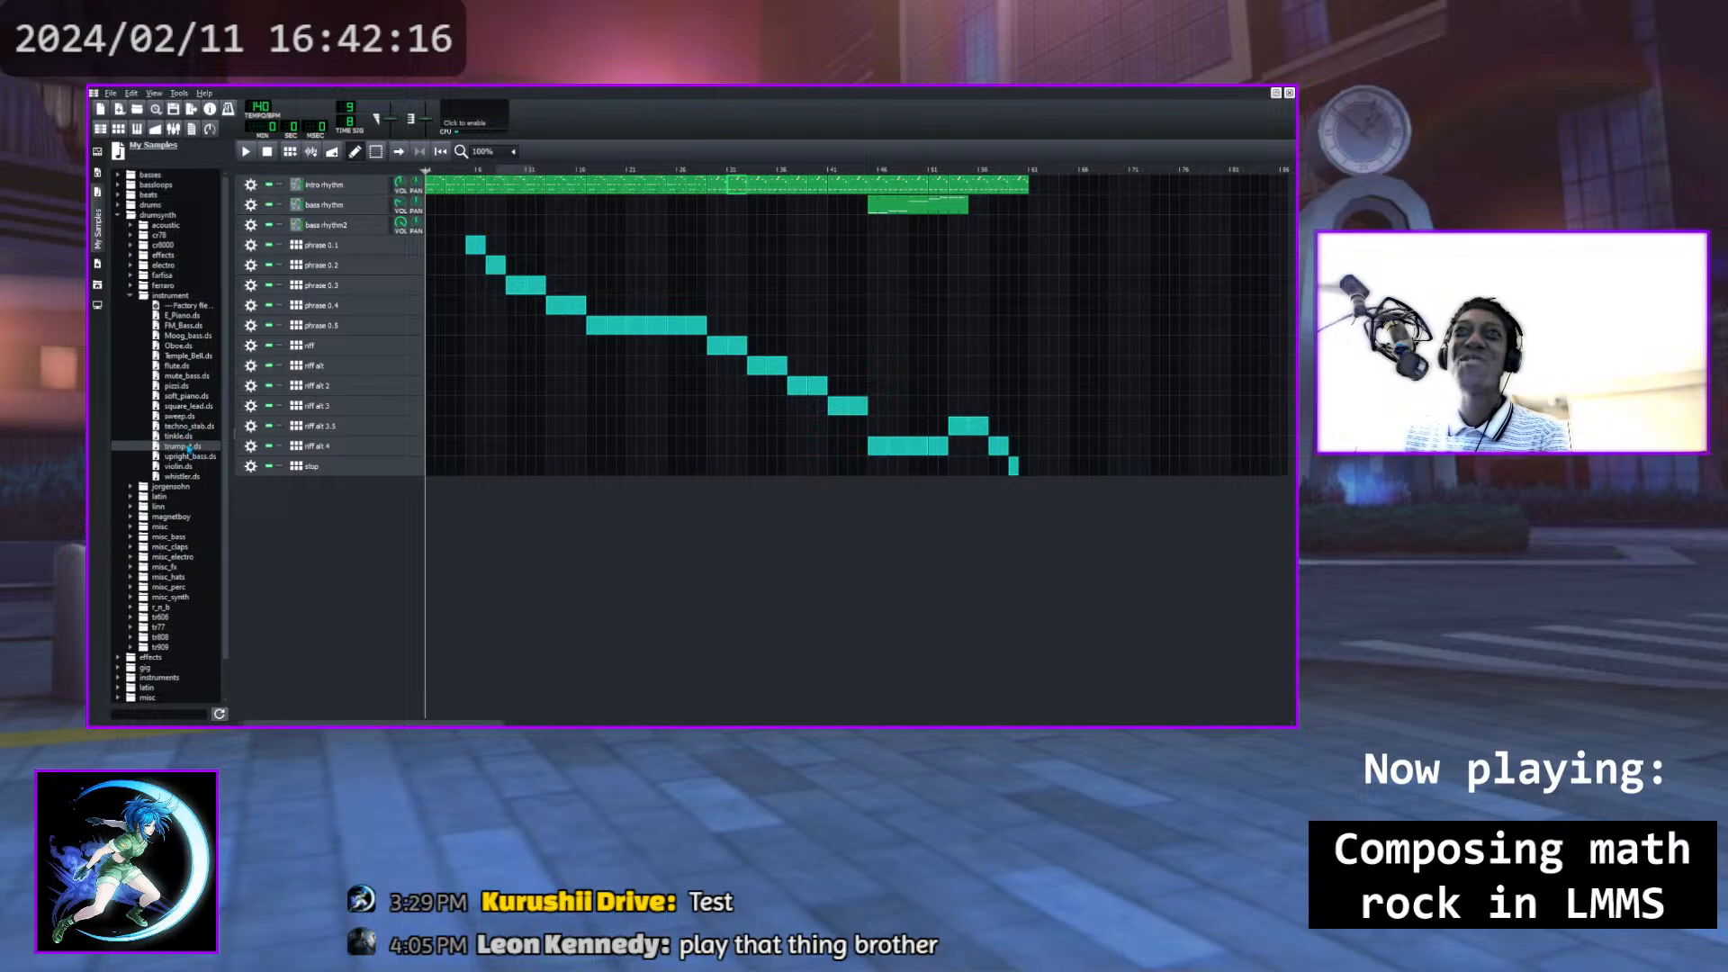
click(131, 296)
Preview the hi-hat, kick, long and short cymbal, snare and wood samples in the drumsynth jorgensohn folder, and collapse it
click(131, 305)
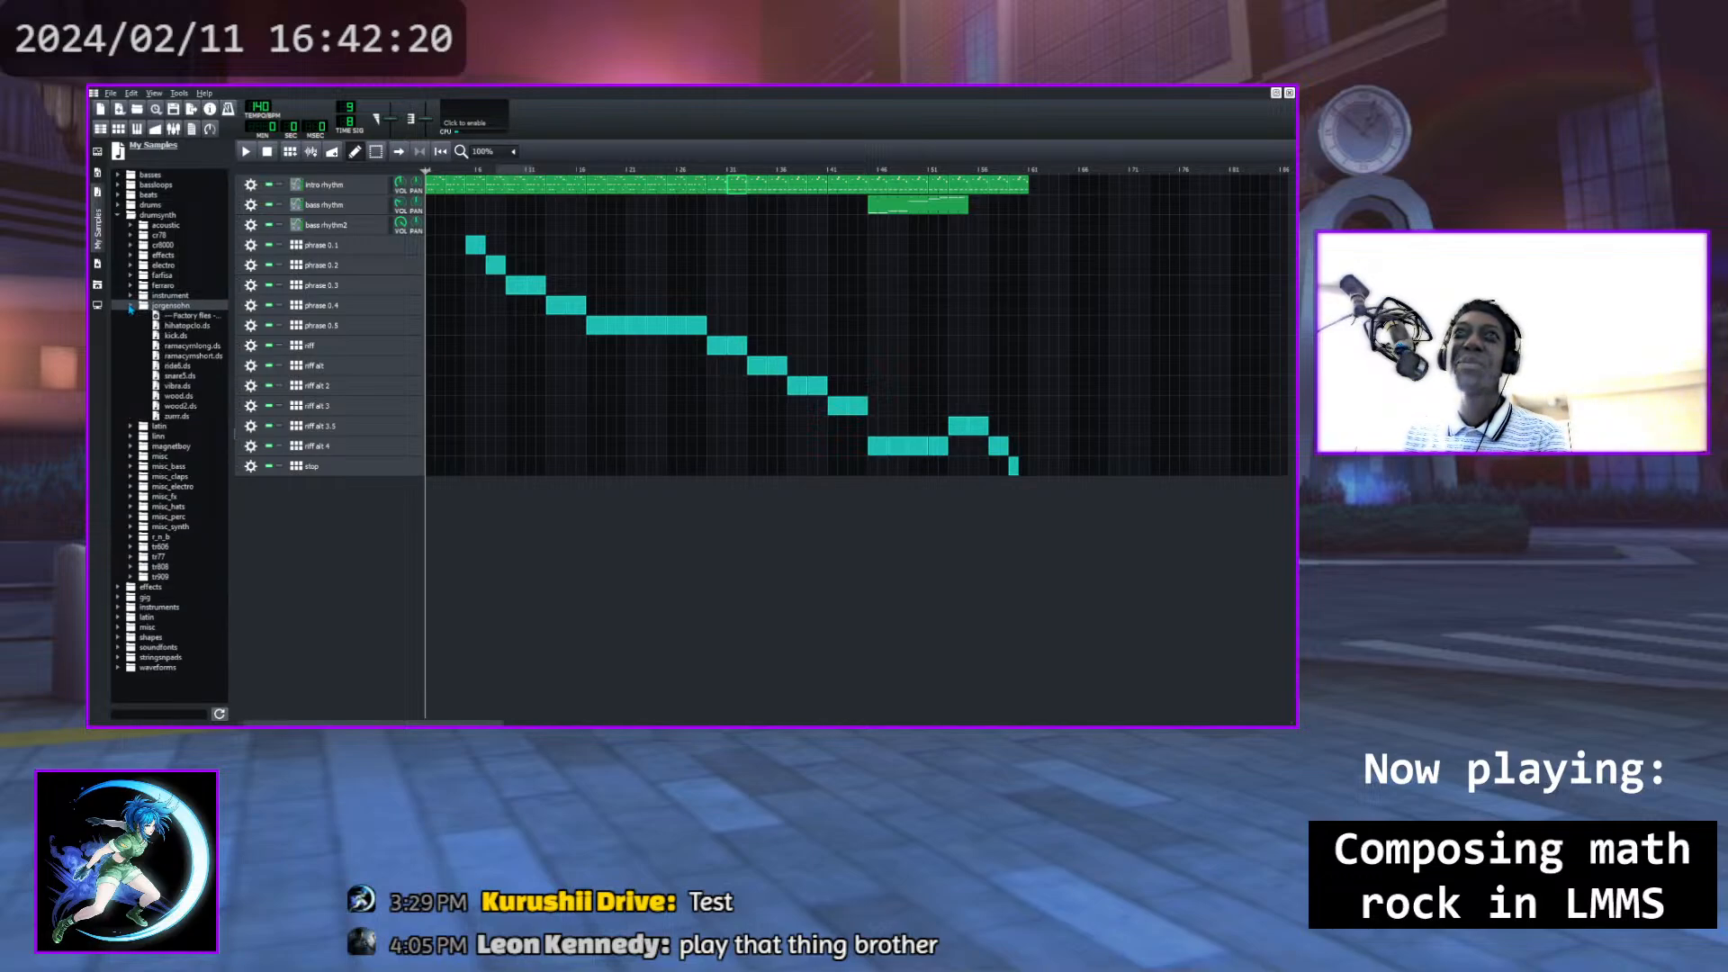
click(179, 327)
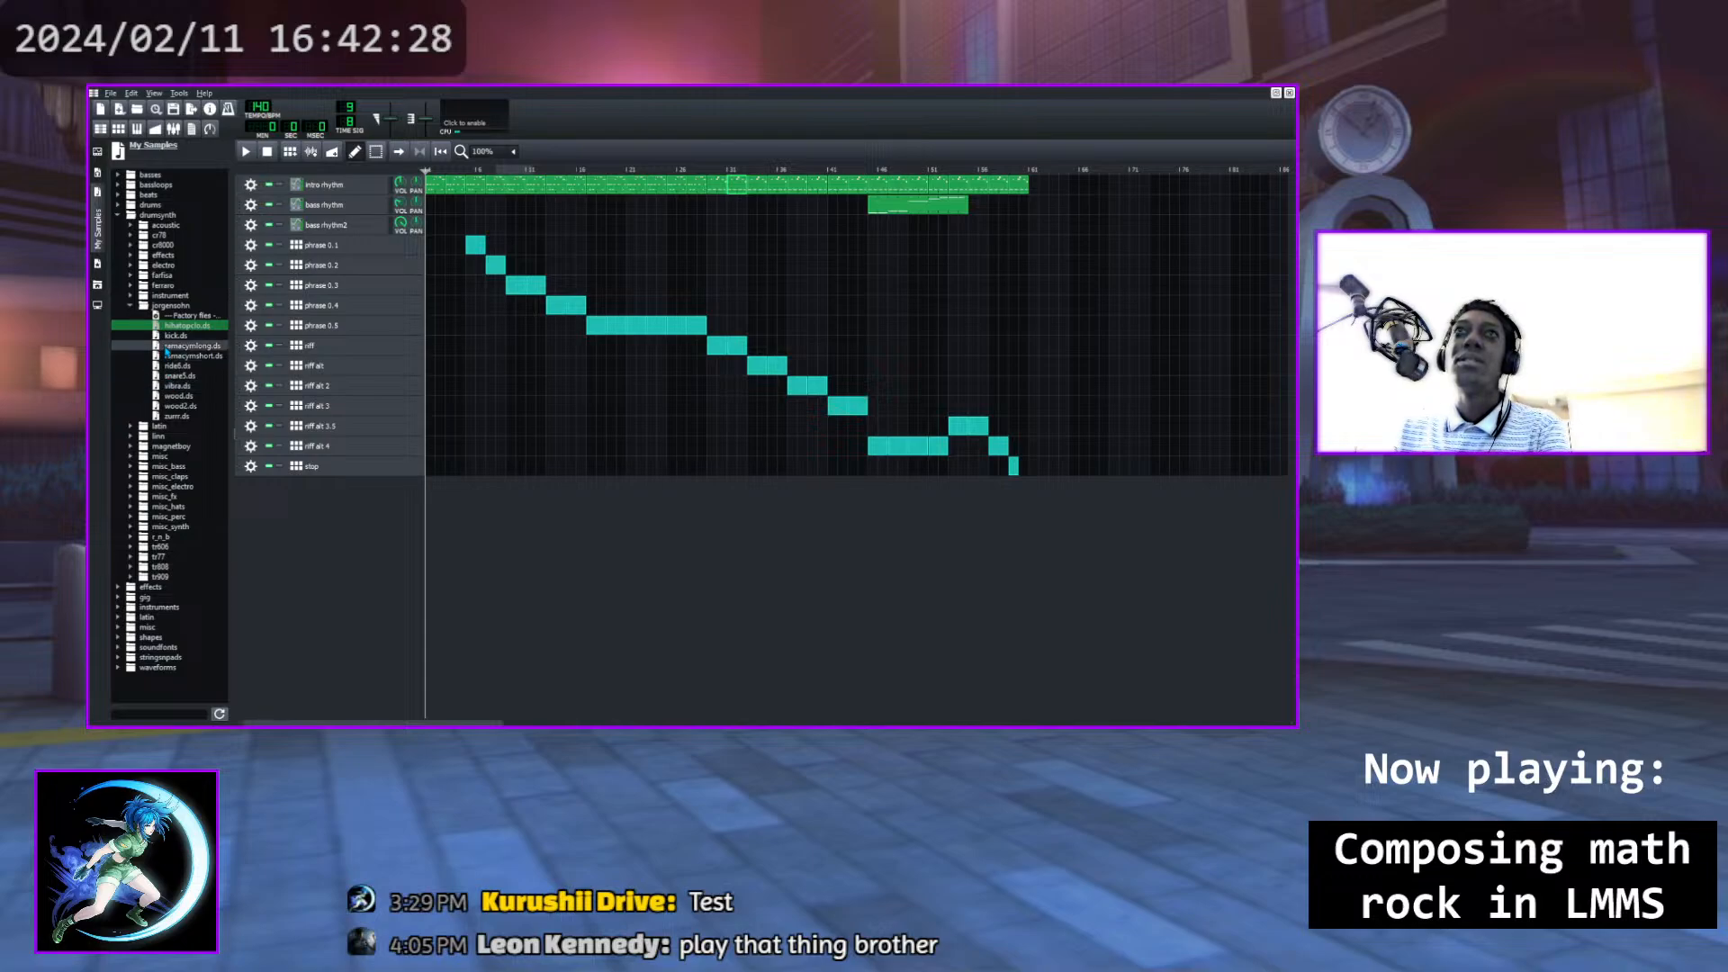
click(170, 338)
click(178, 346)
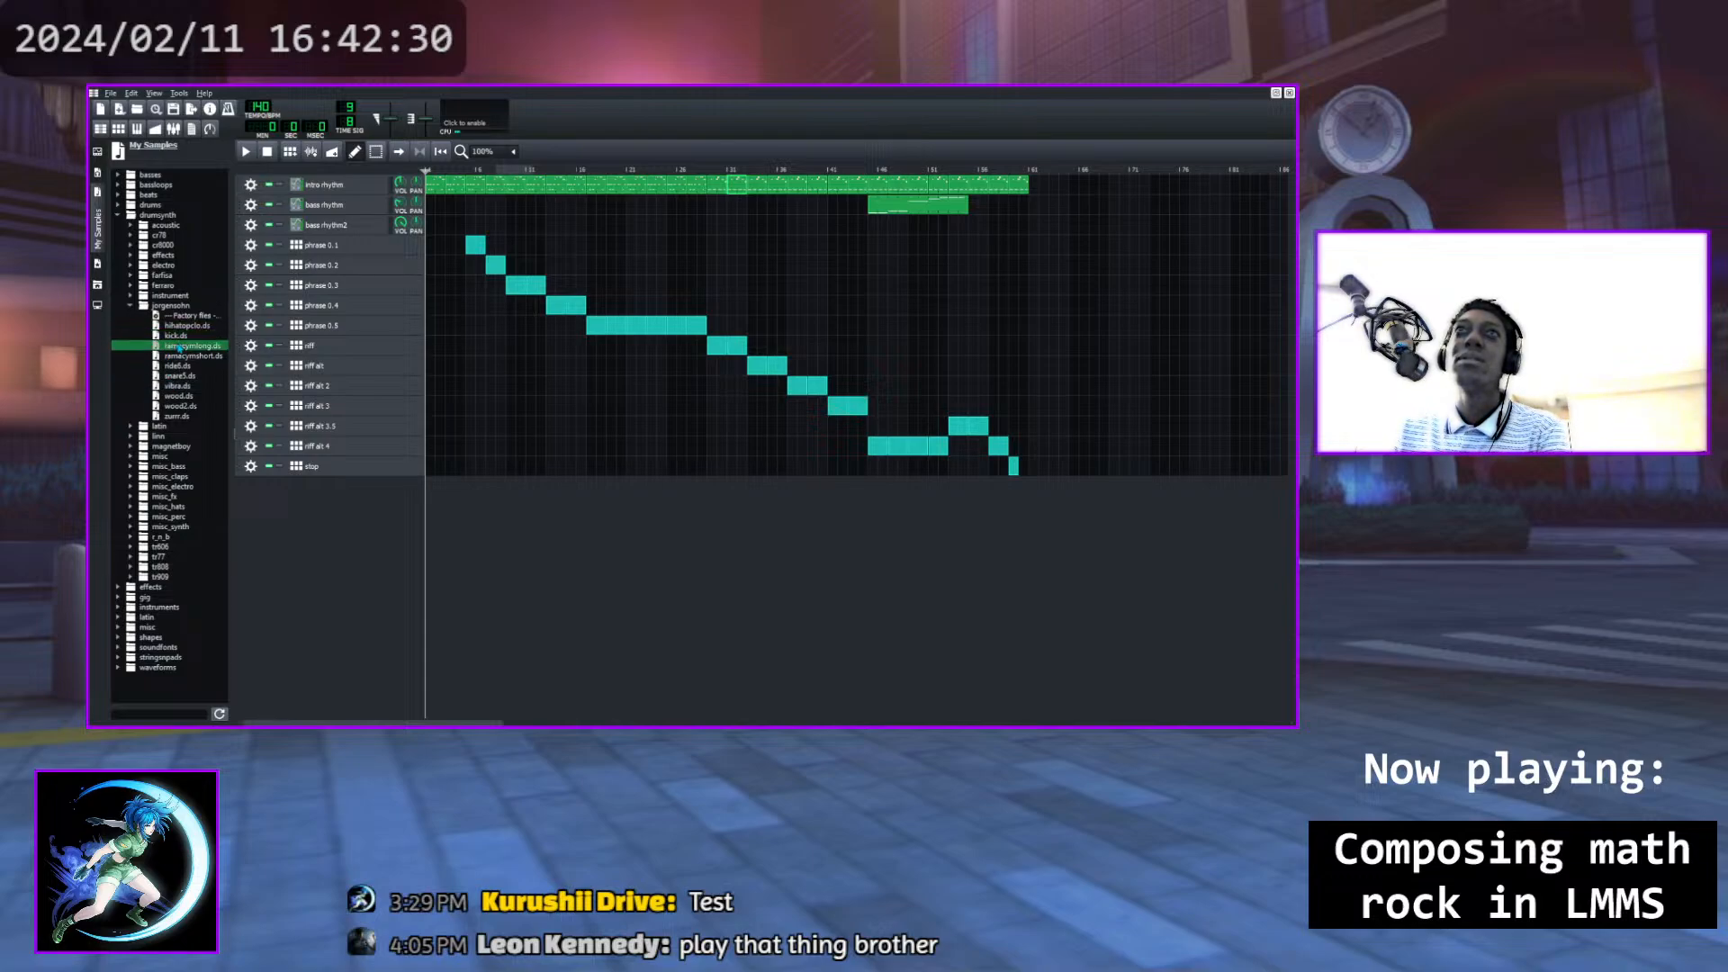
click(184, 357)
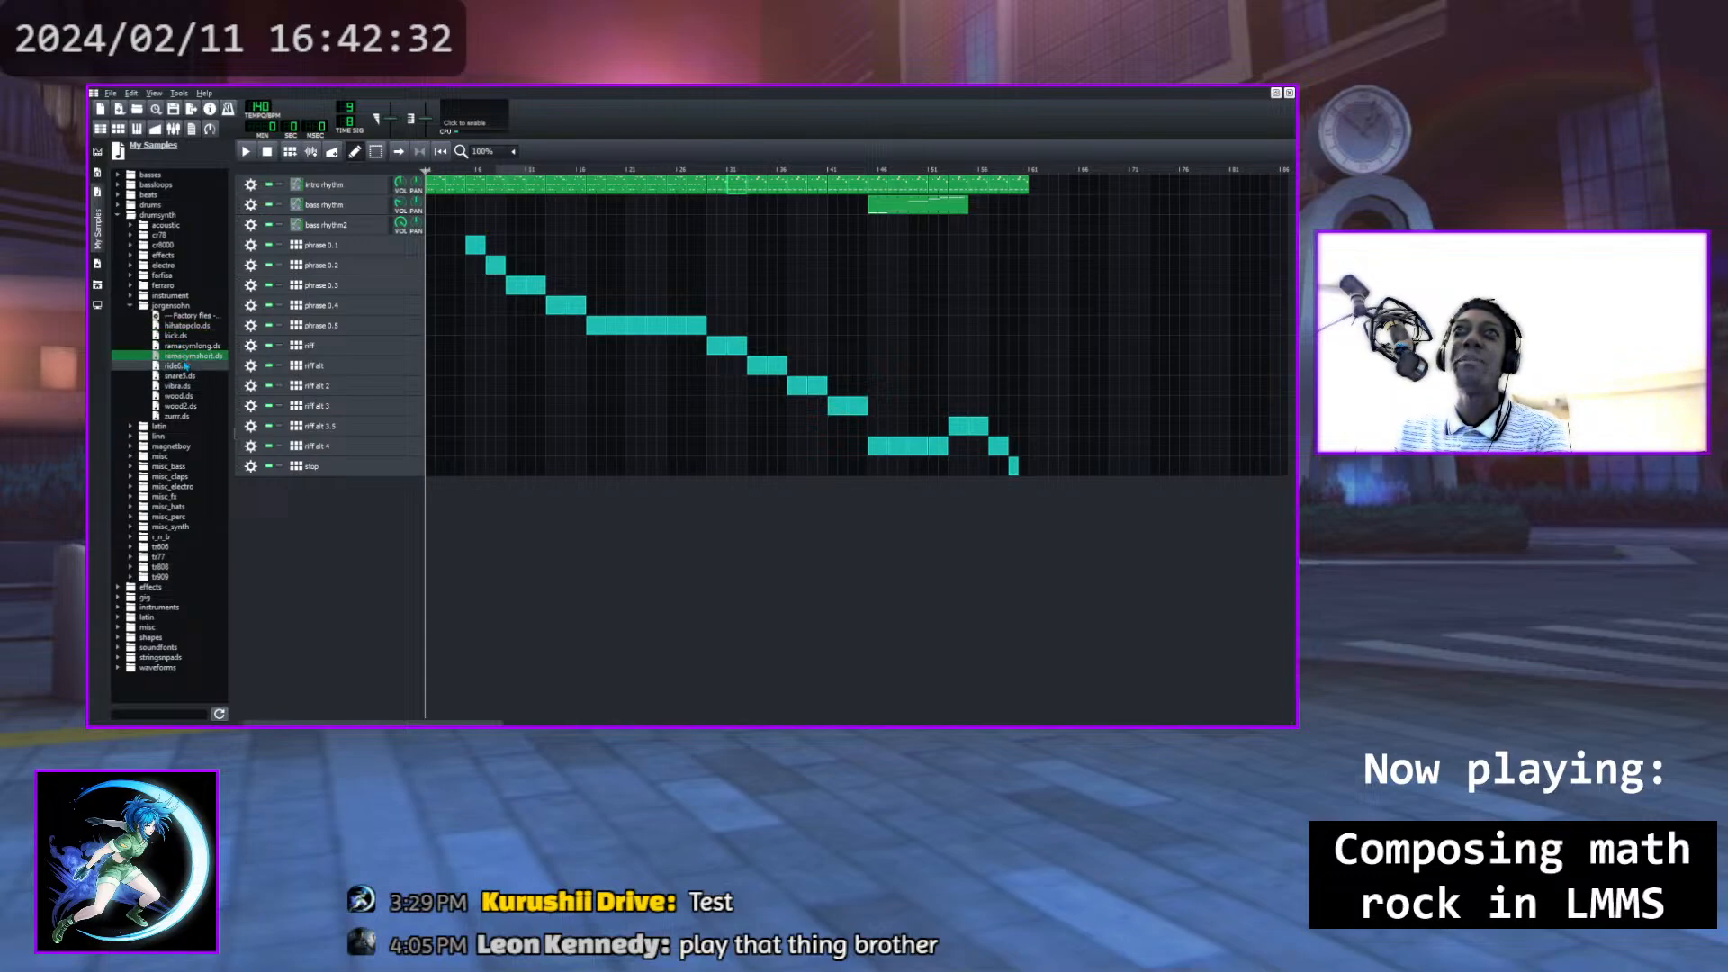
click(183, 376)
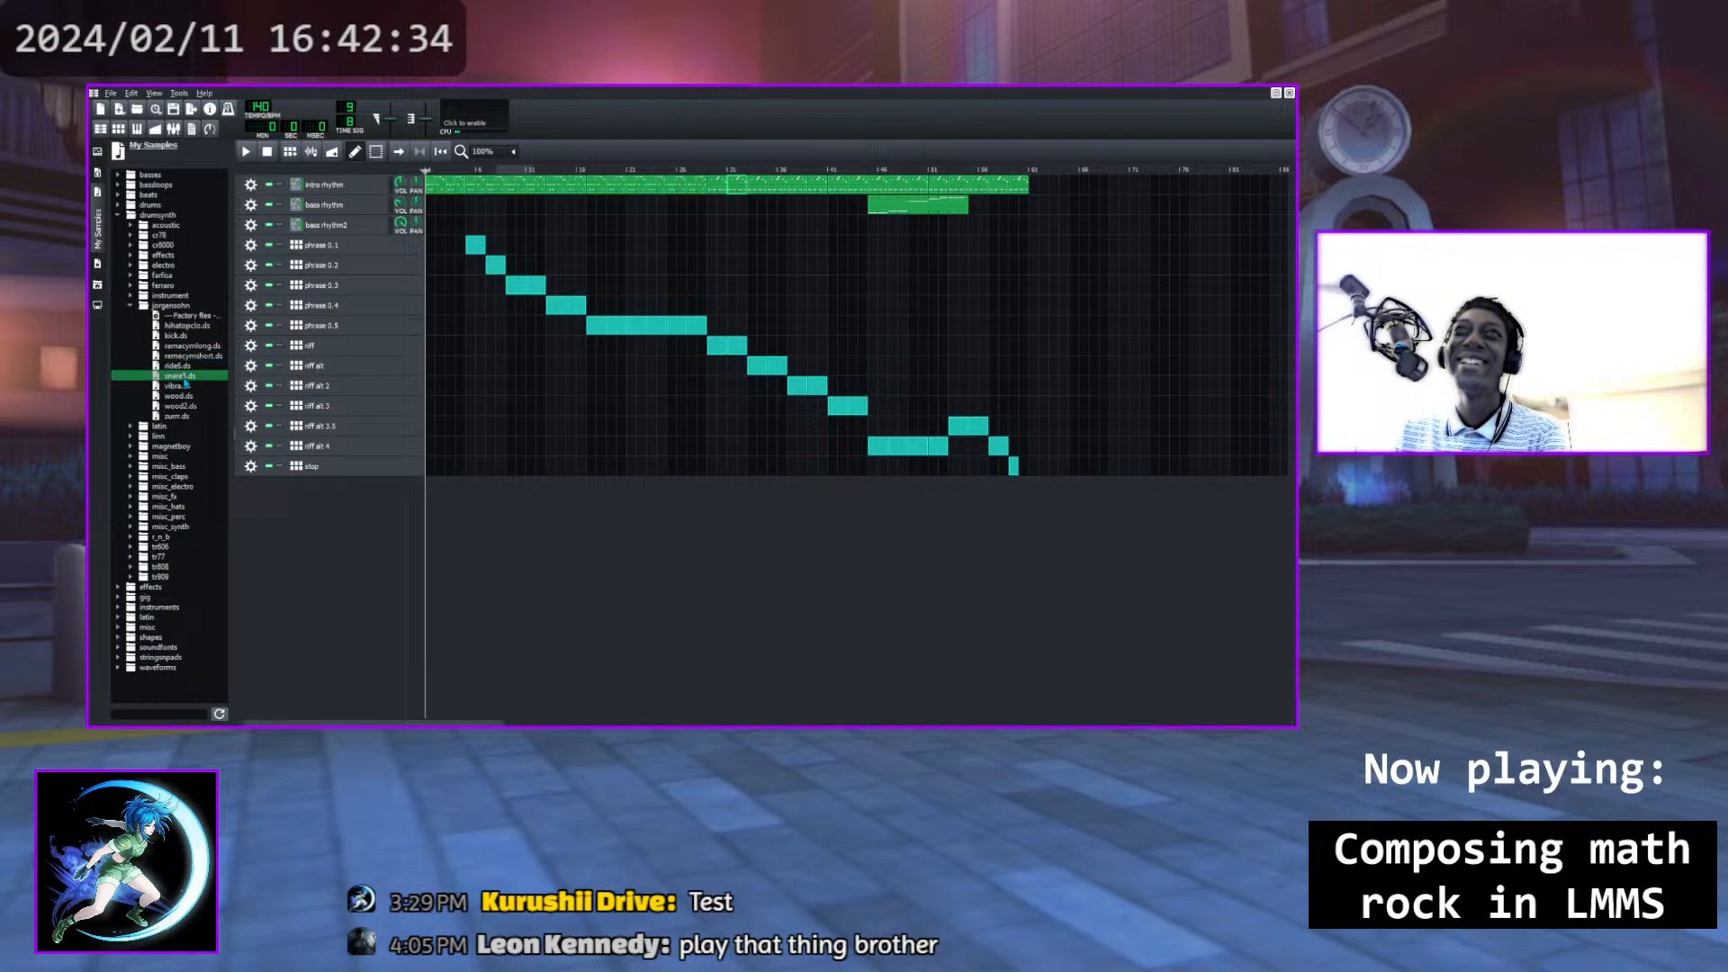
click(189, 406)
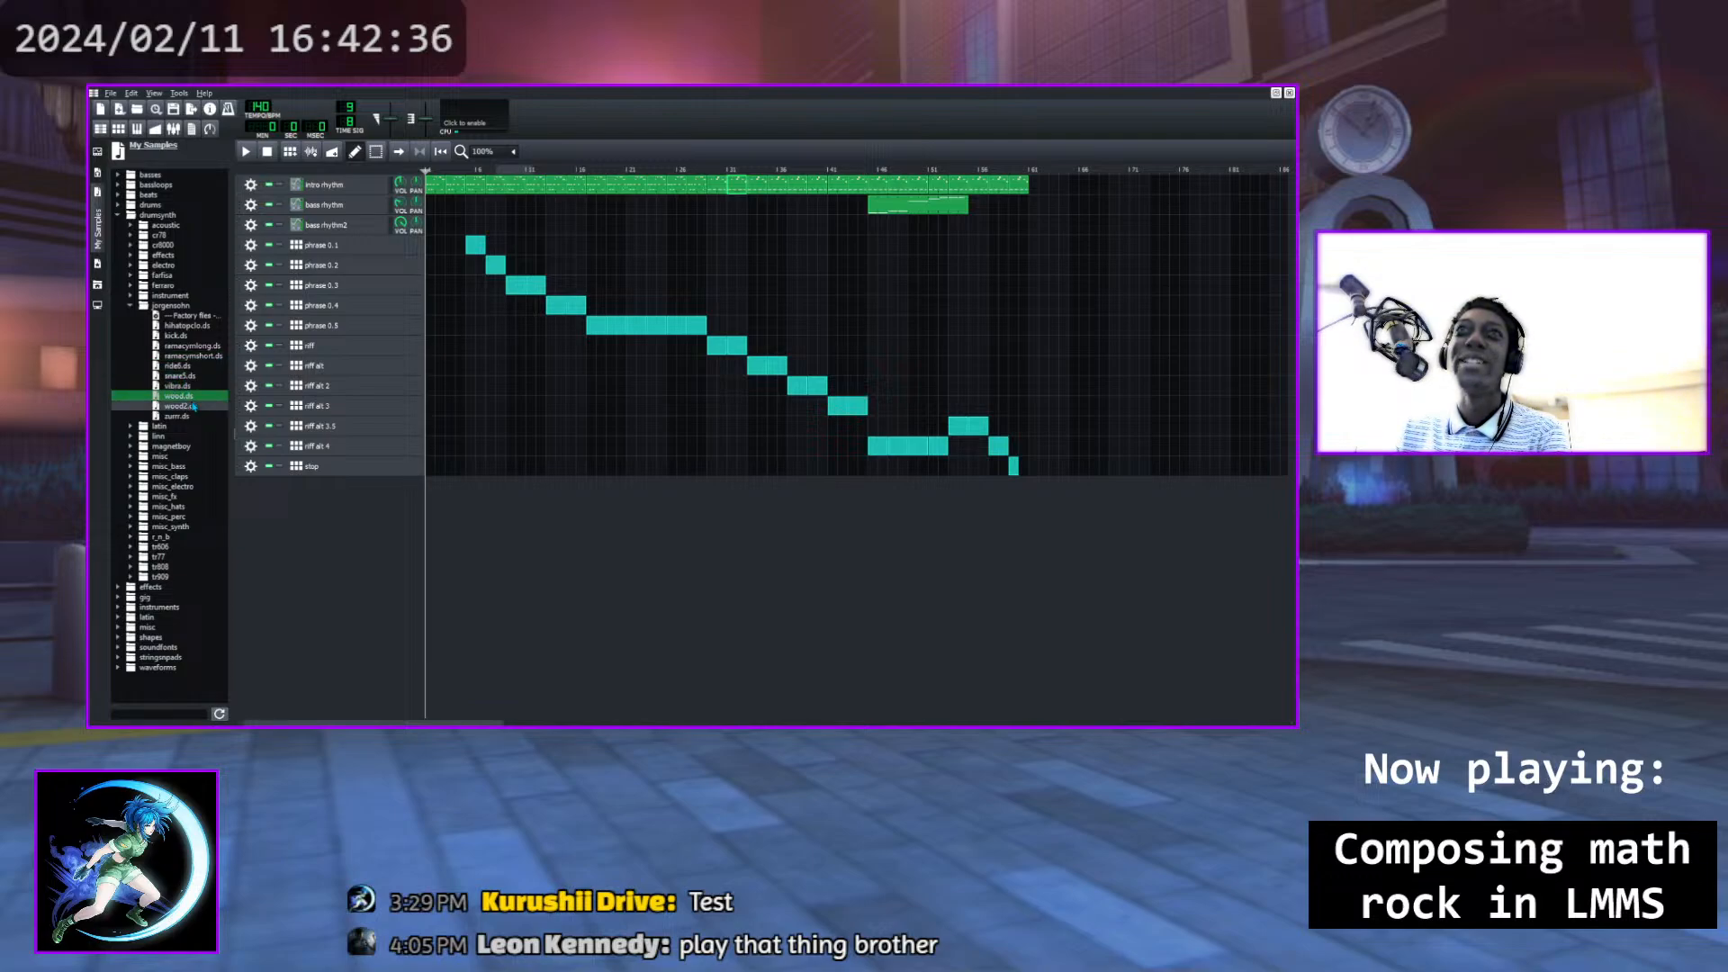
click(185, 416)
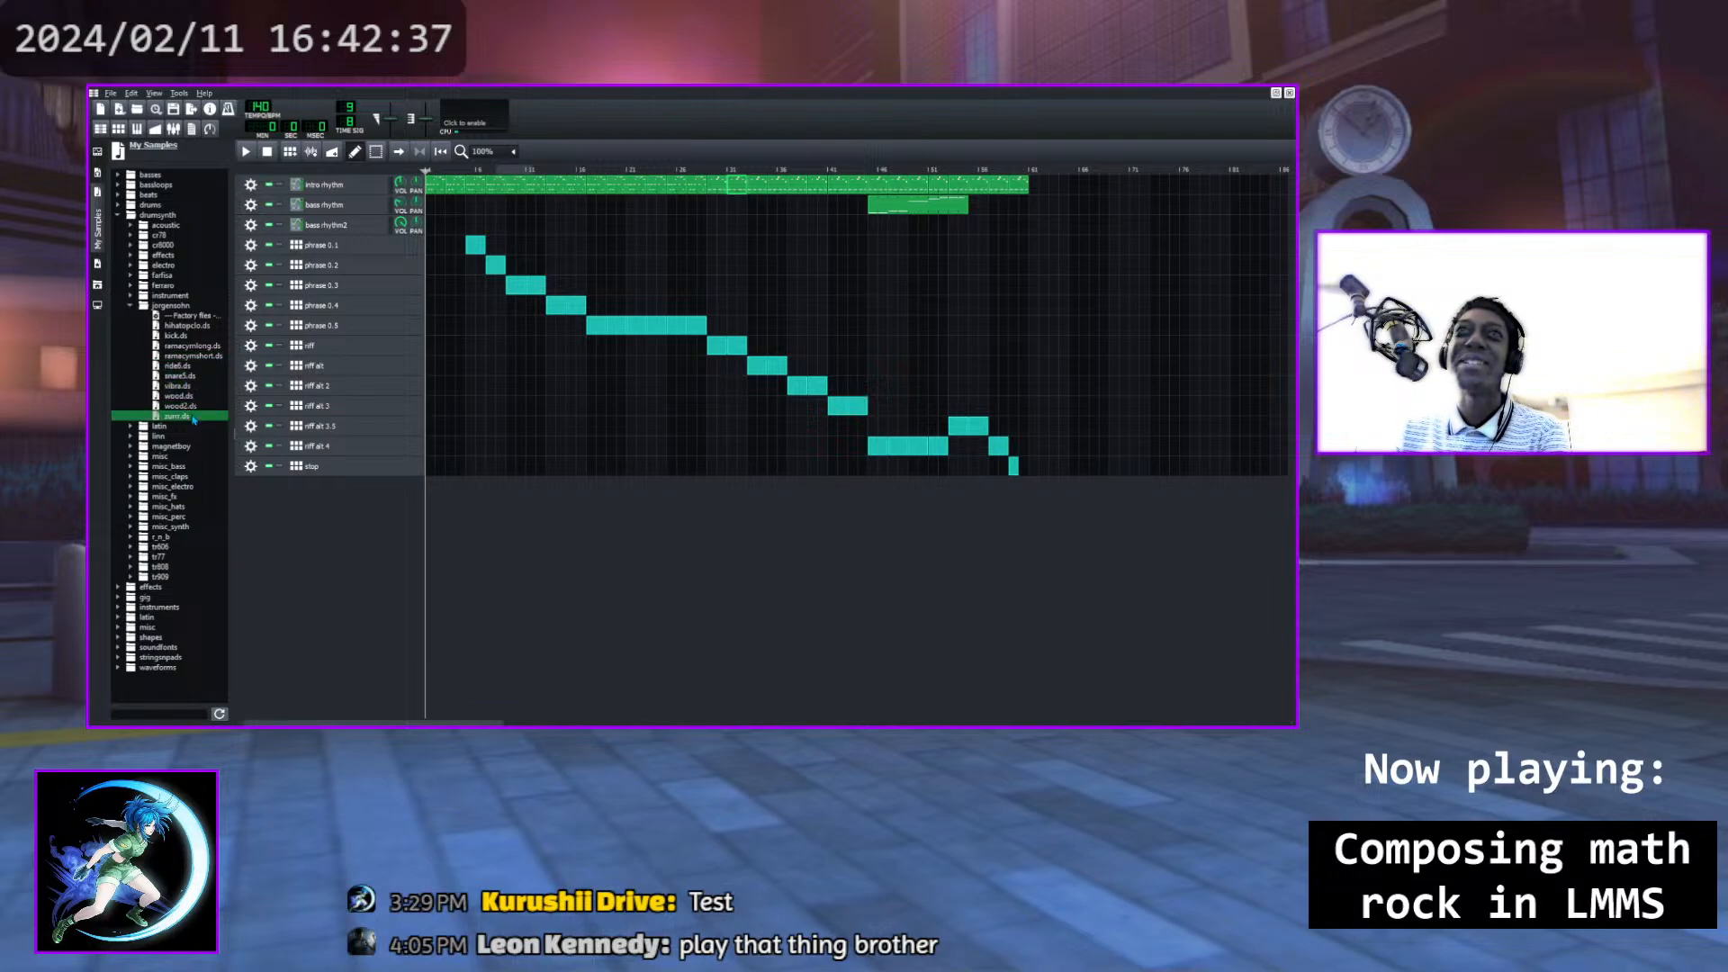
click(130, 307)
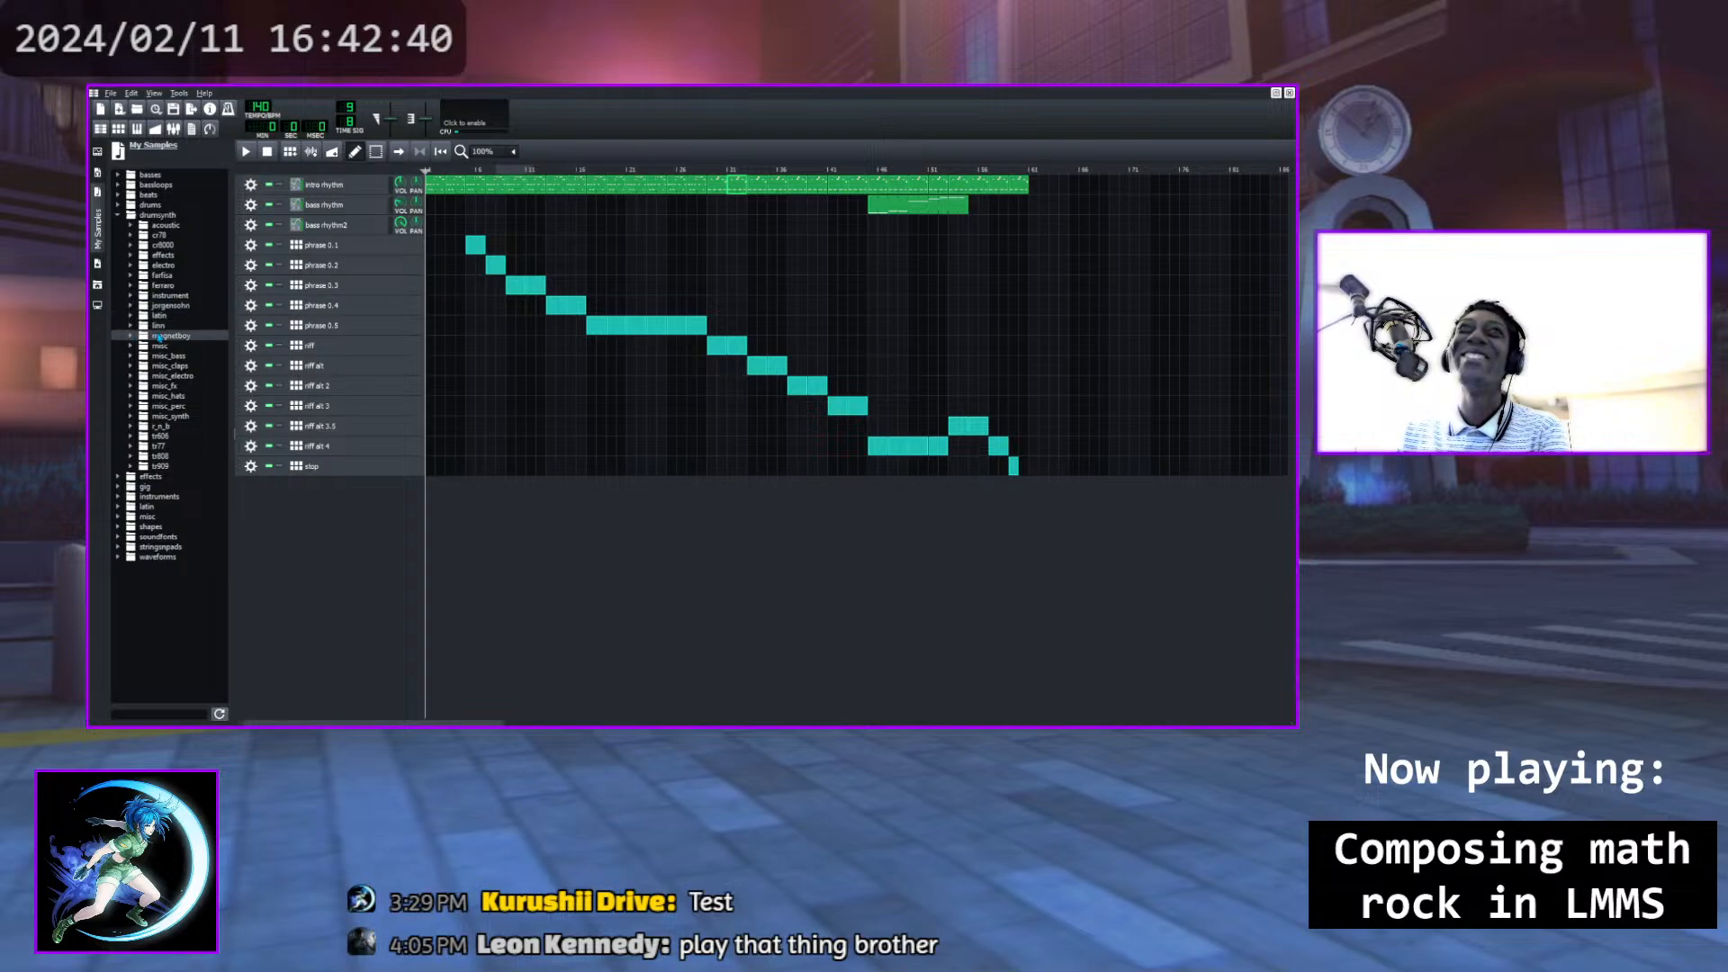
Preview the samples from linn_cab.ds through linn_tom3.ds in the drumsynth linn folder, and collapse the folder
click(132, 325)
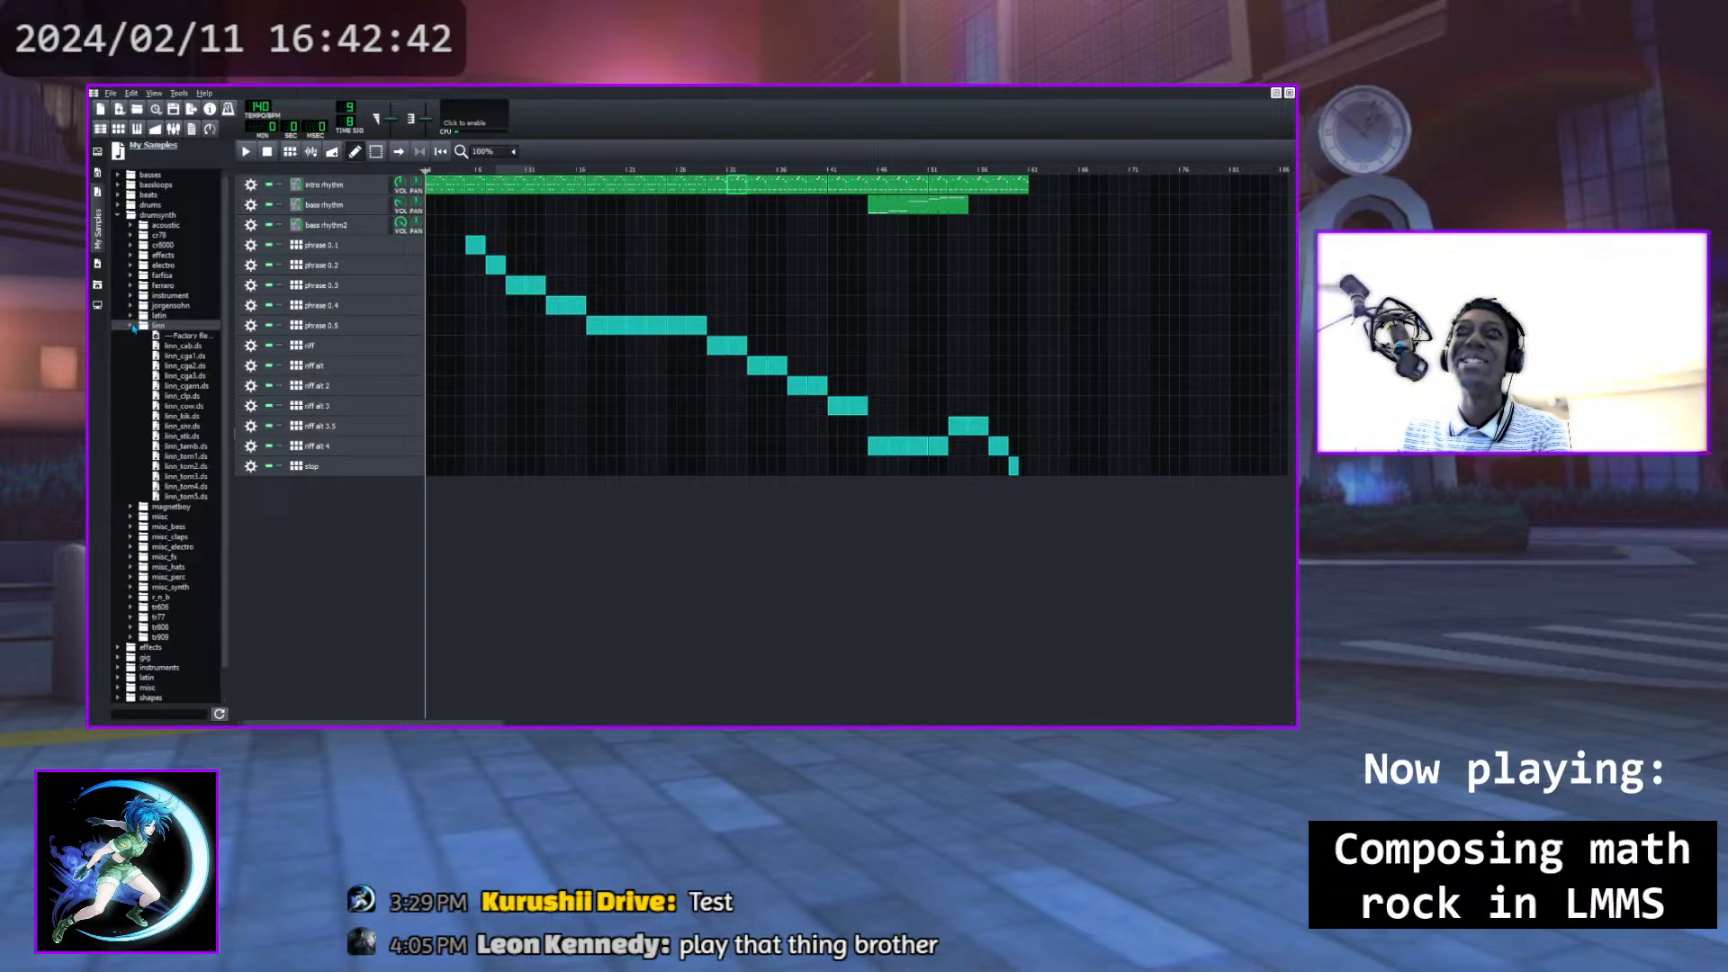
click(132, 326)
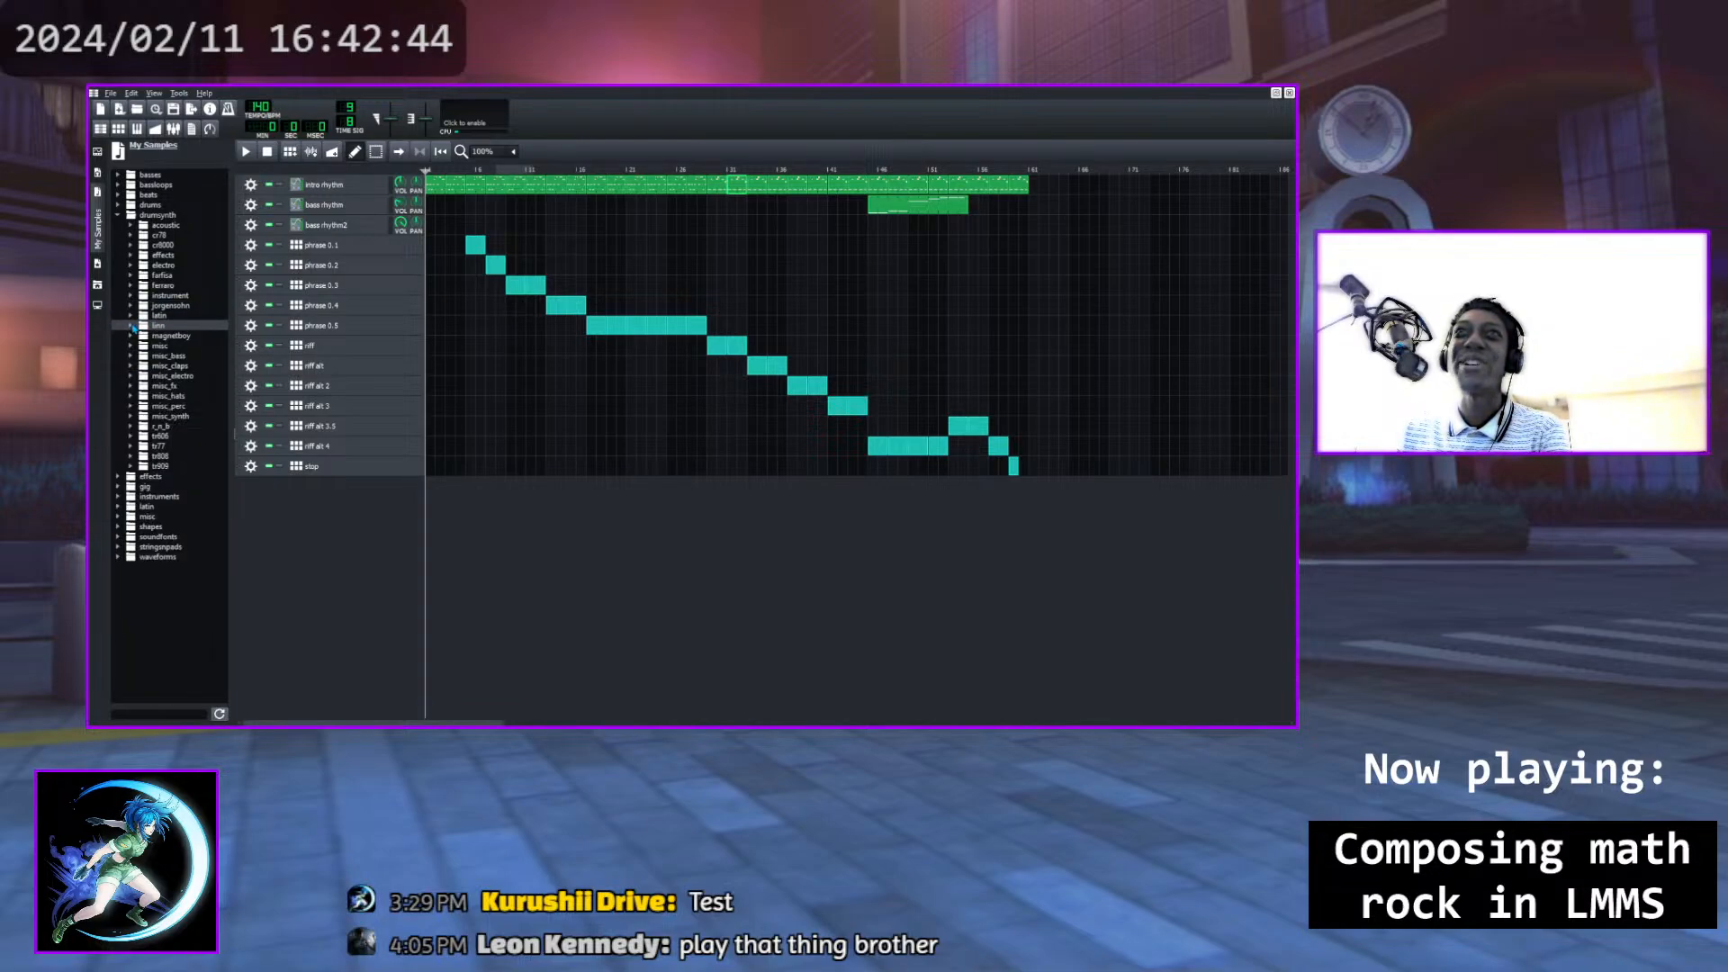
click(133, 326)
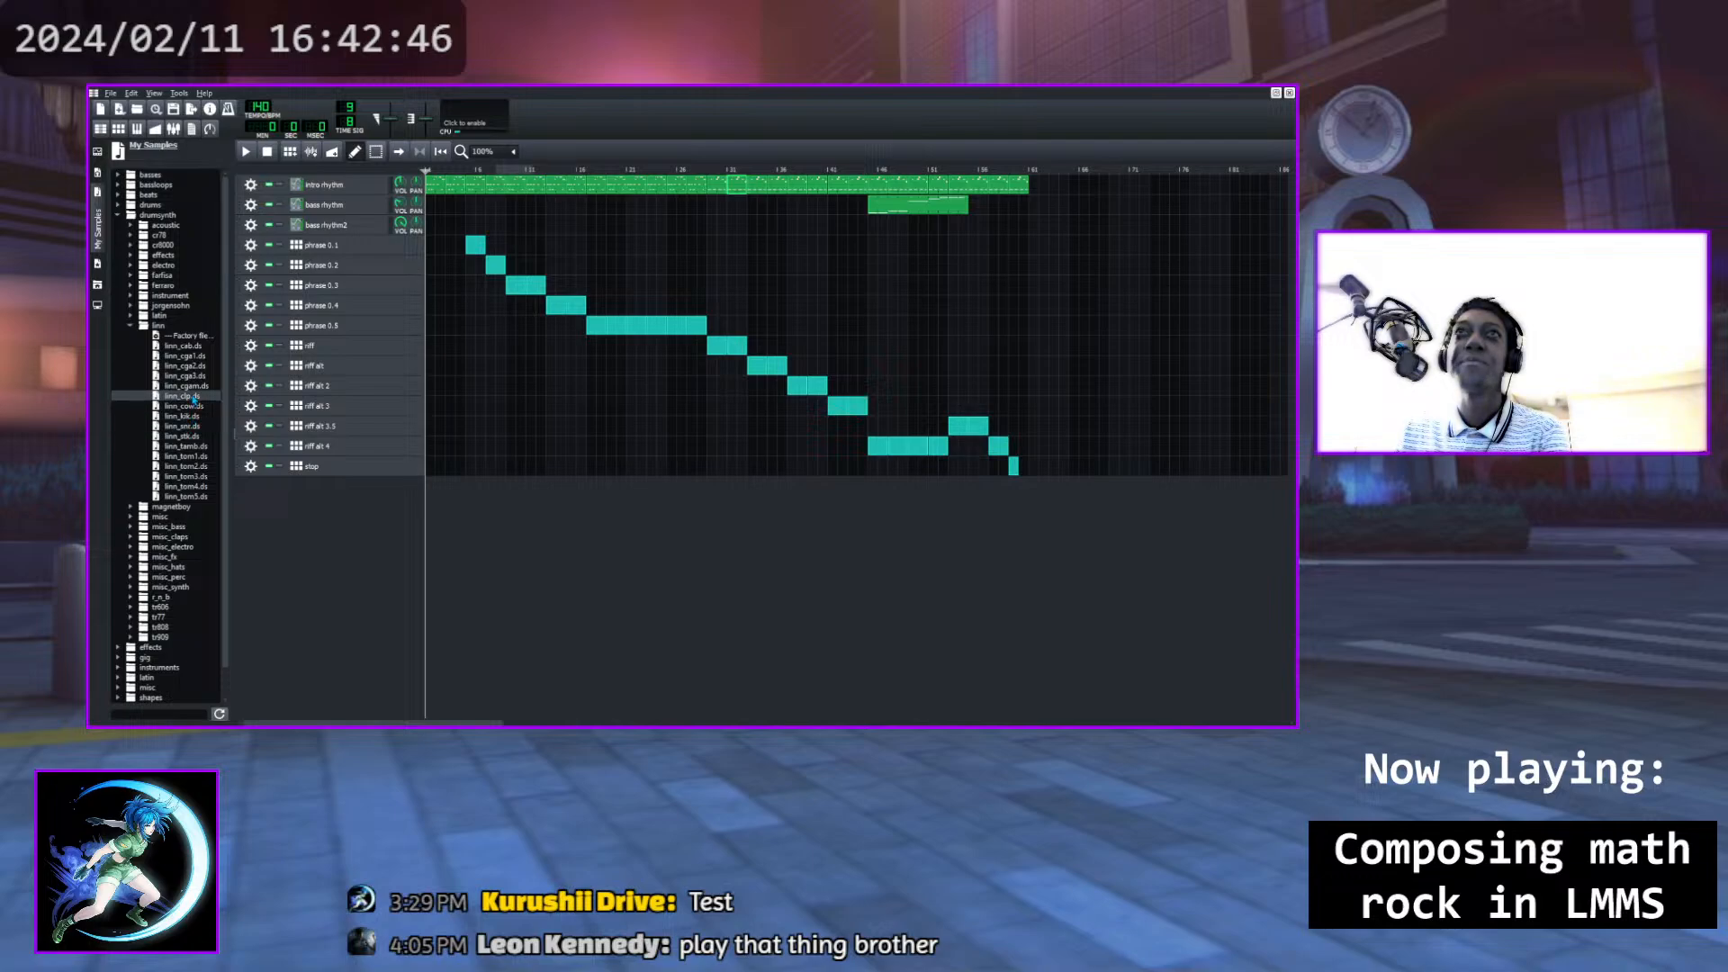
click(193, 359)
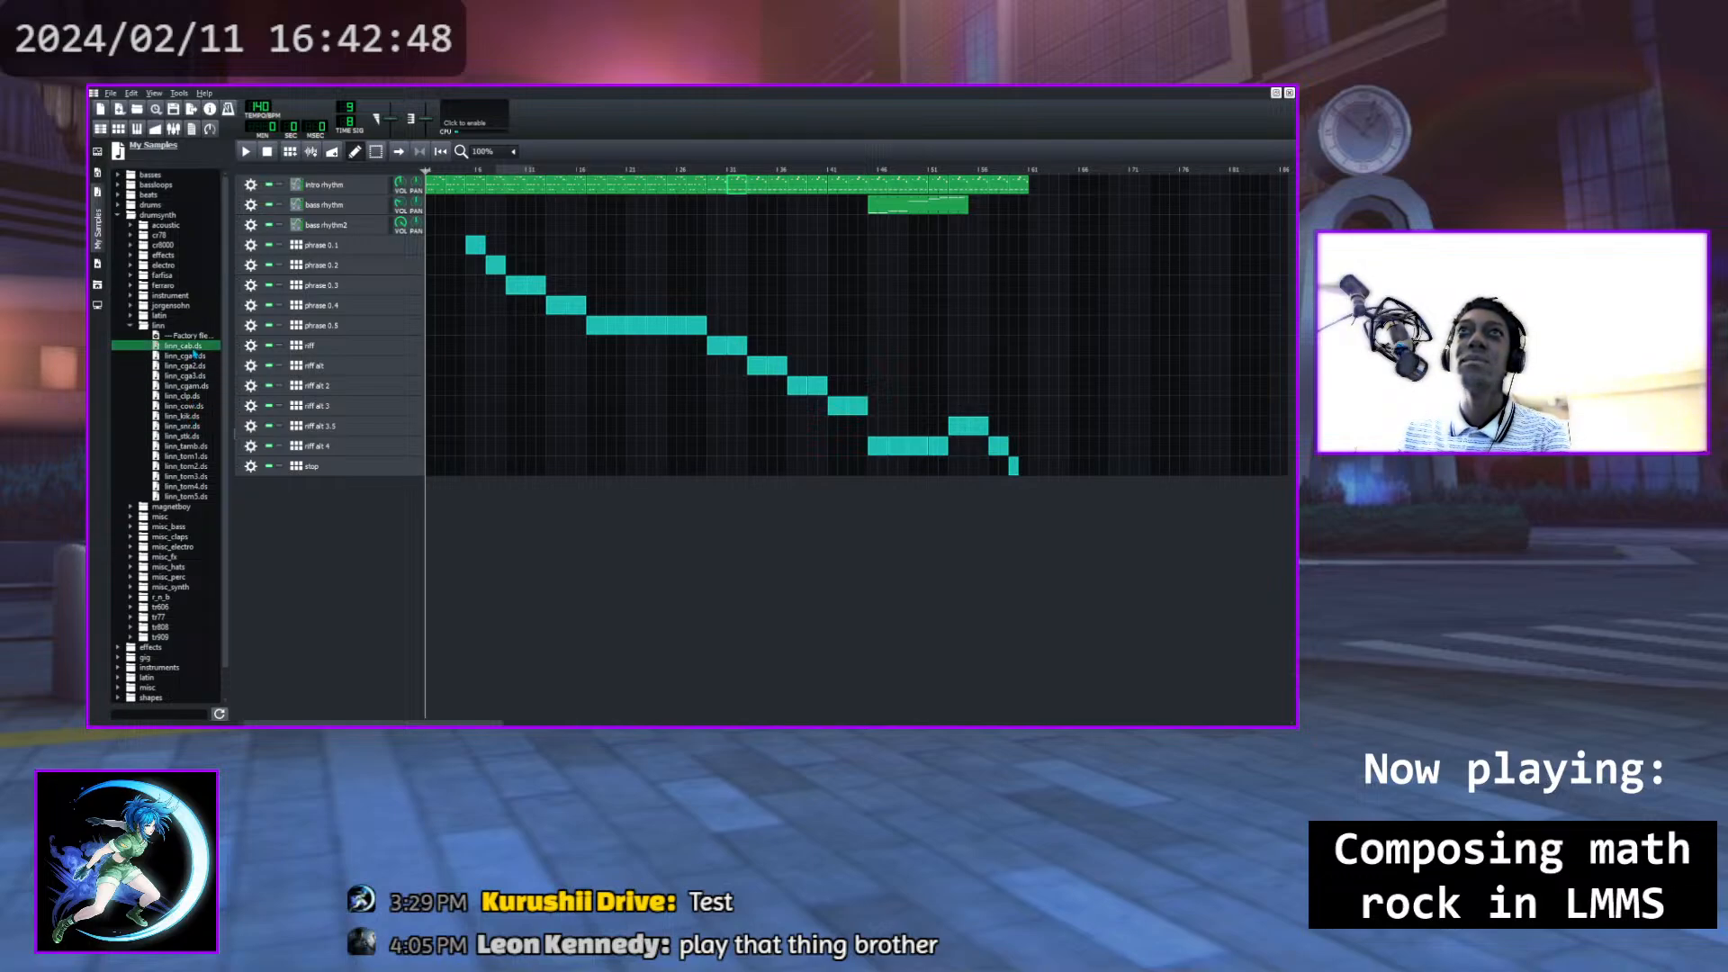
click(193, 367)
click(194, 377)
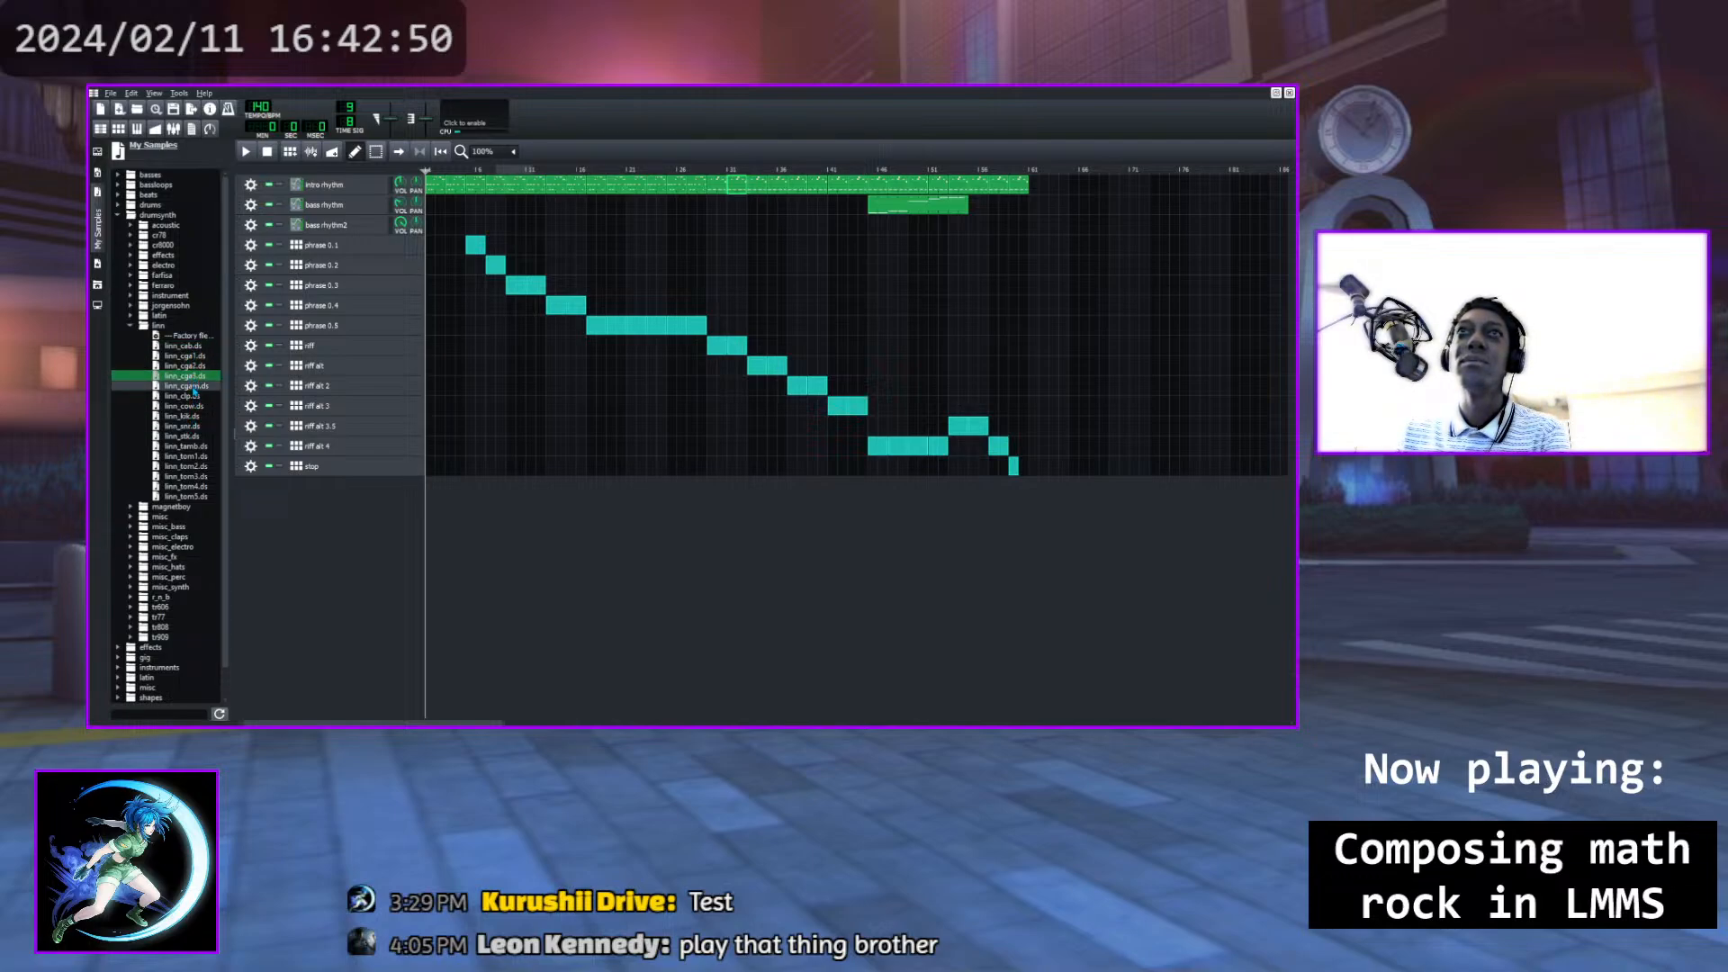
click(194, 388)
click(193, 399)
click(194, 406)
click(194, 416)
click(194, 426)
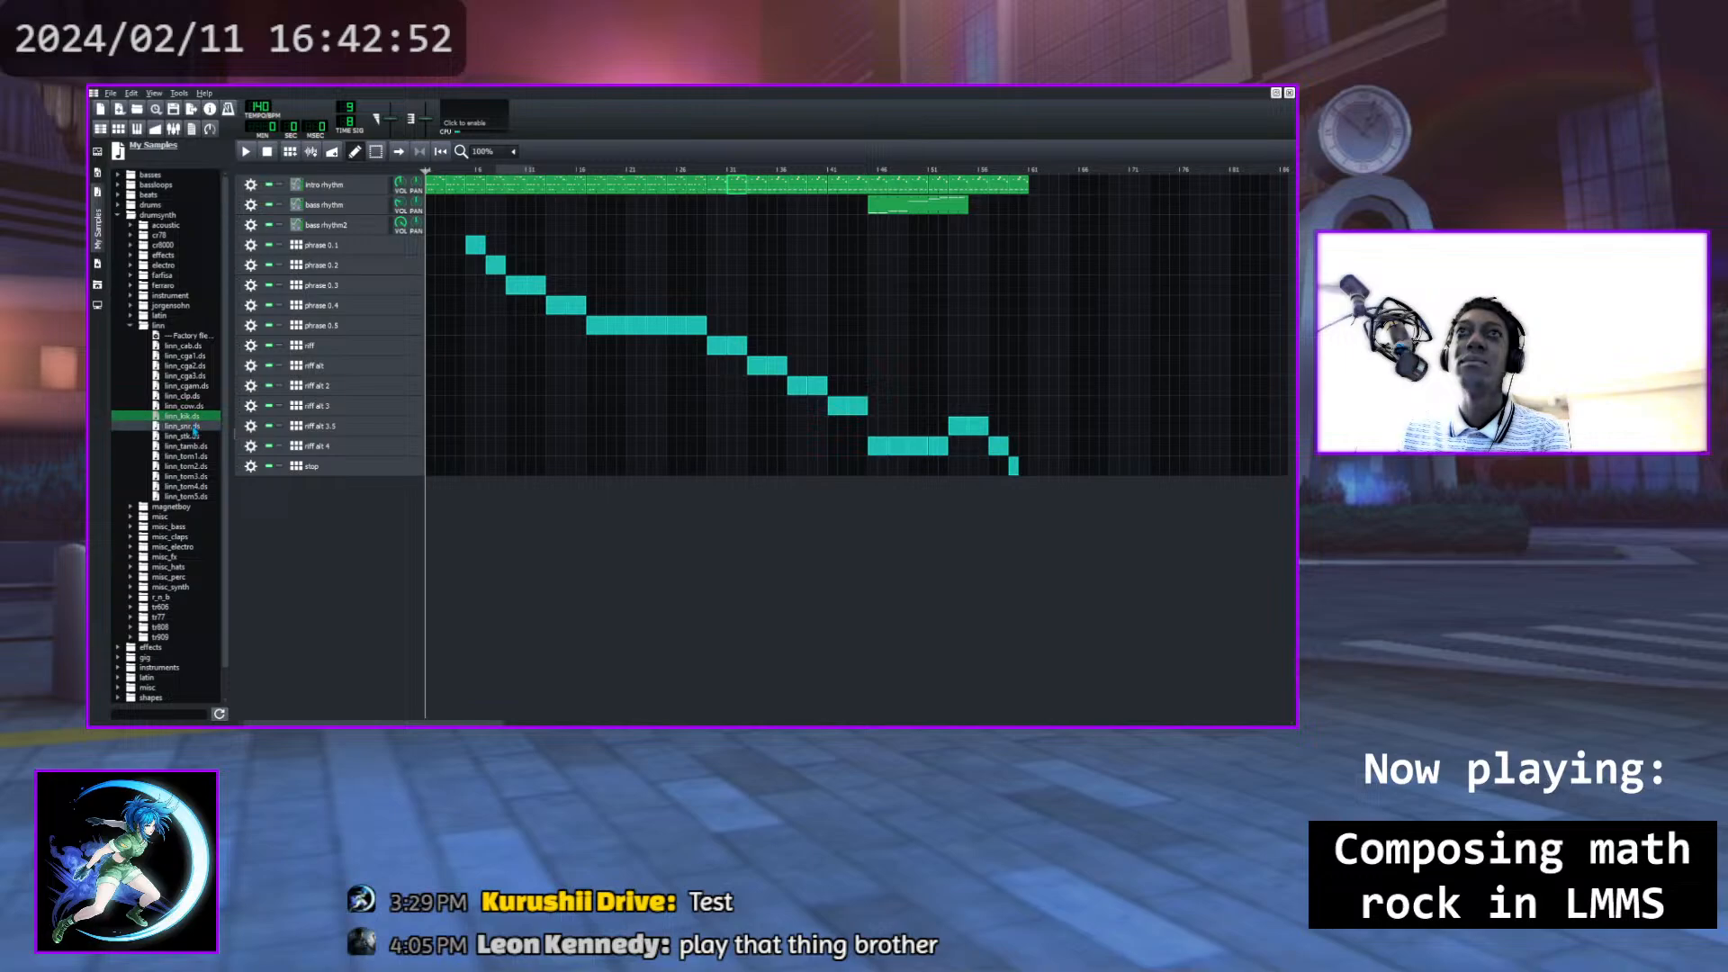
click(196, 436)
click(195, 446)
click(196, 456)
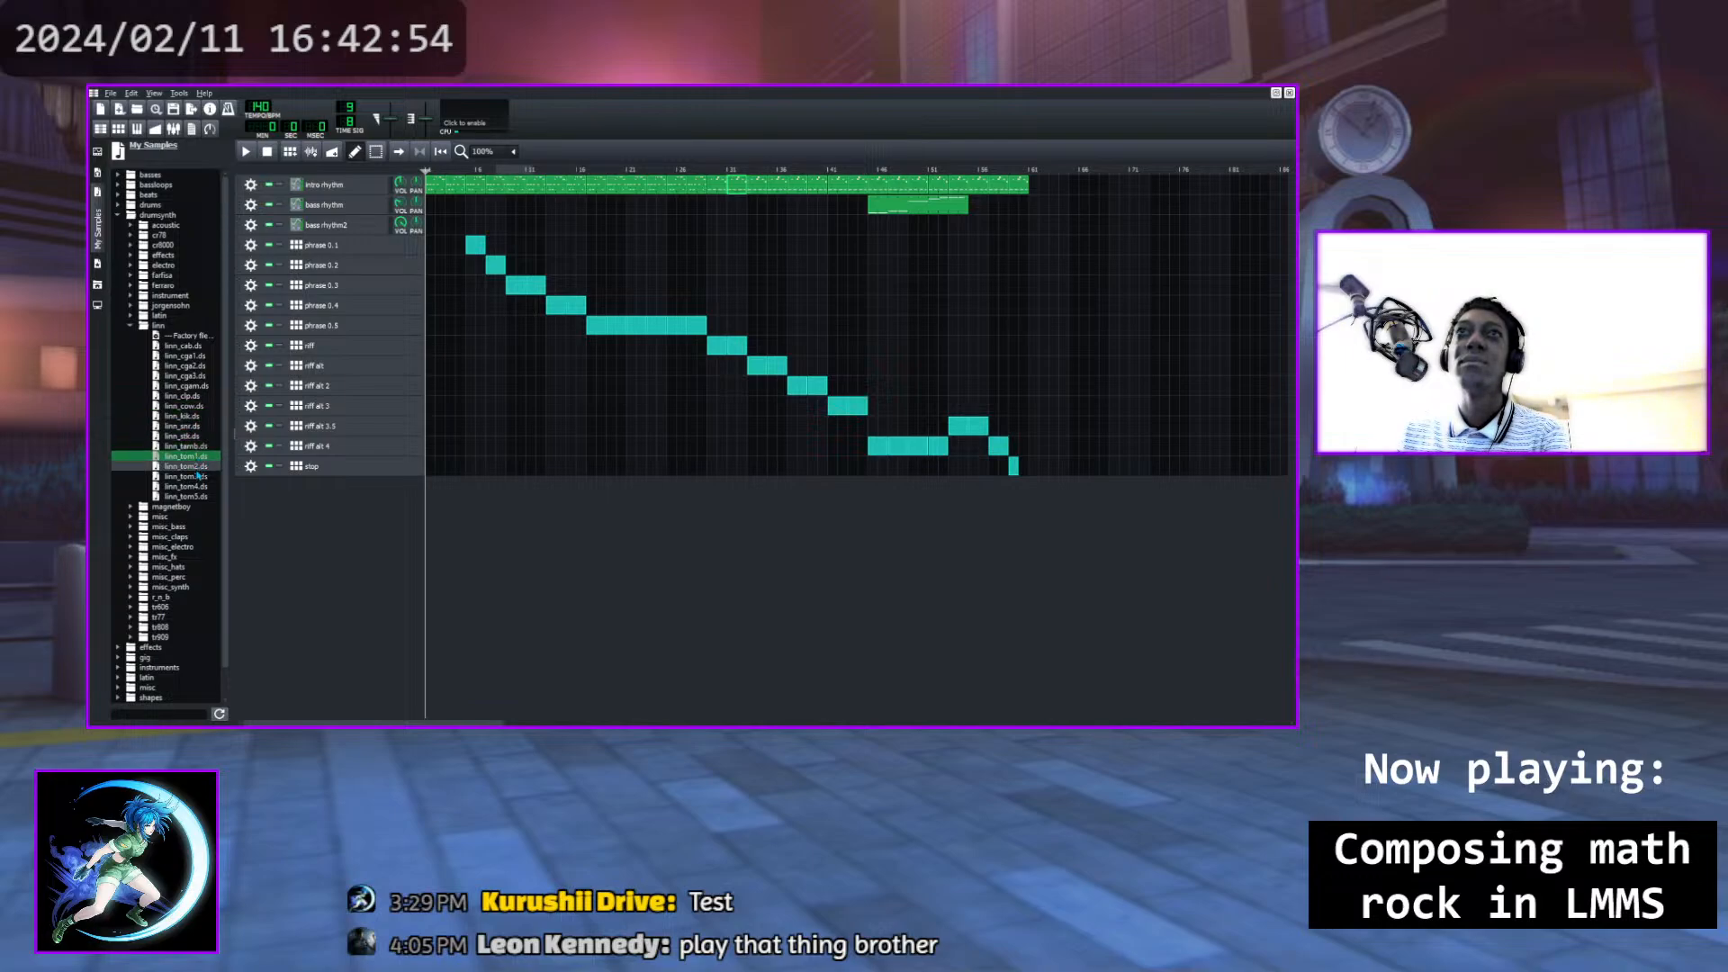
click(197, 466)
click(198, 476)
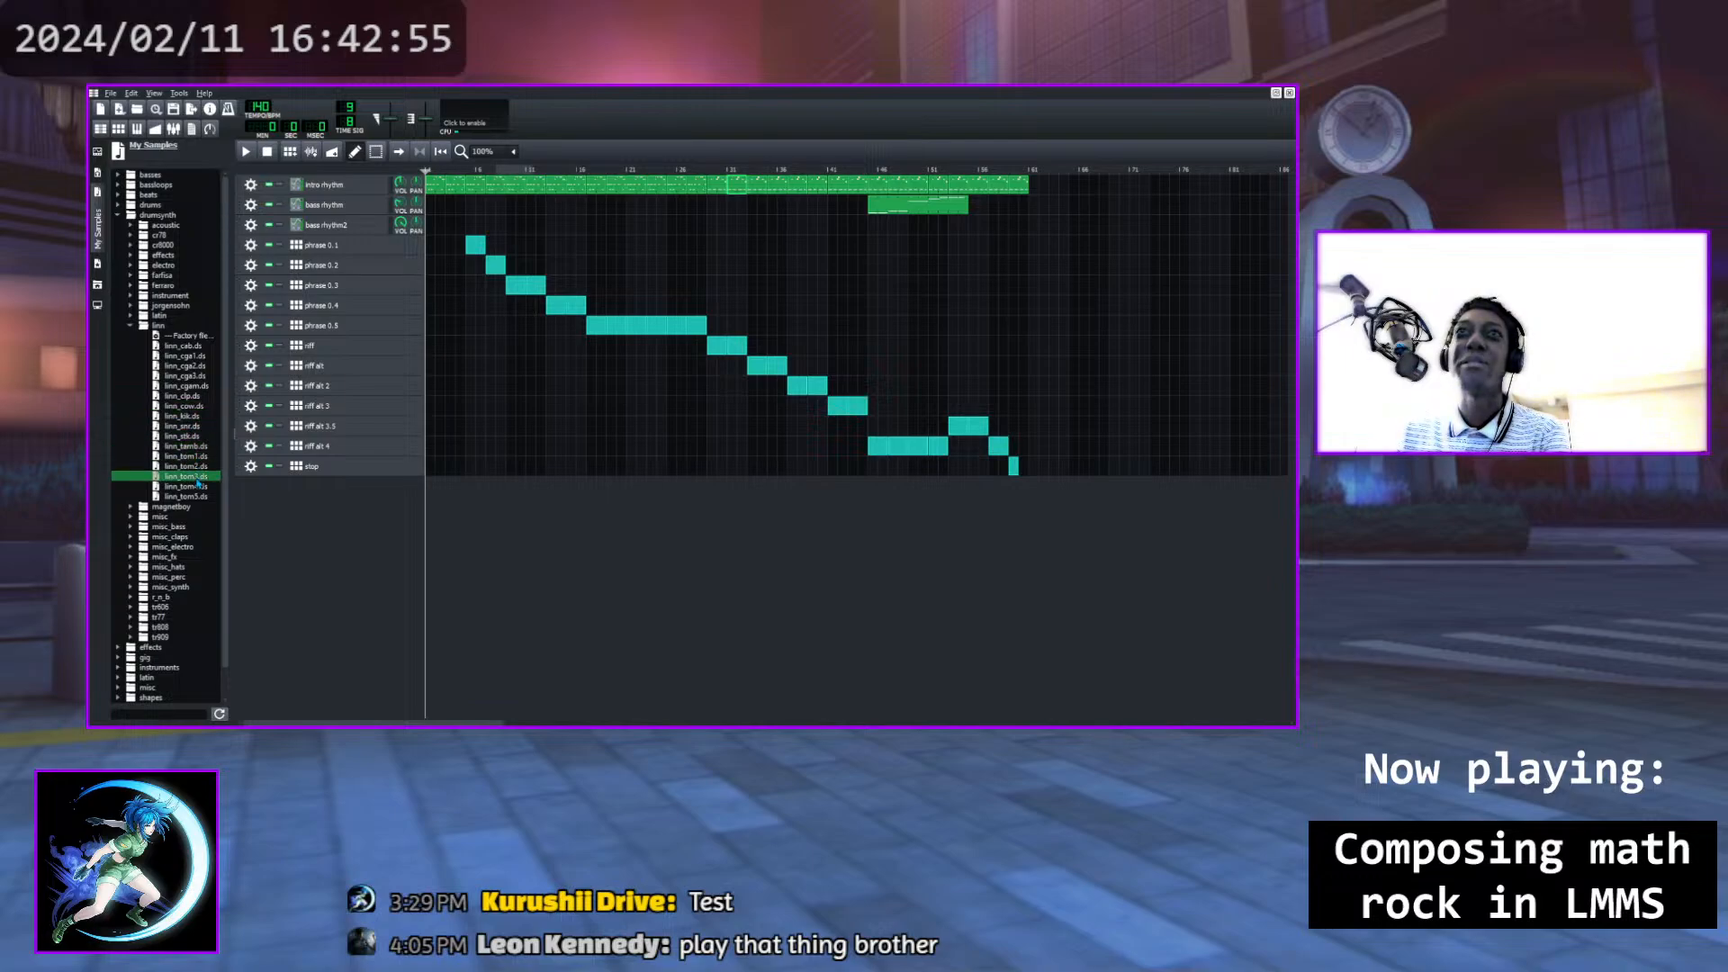
click(134, 325)
Look through the drumsynth magnetboy, misc_bass, misc_claps and misc_hats folders for usable samples, collapsing each one
click(132, 335)
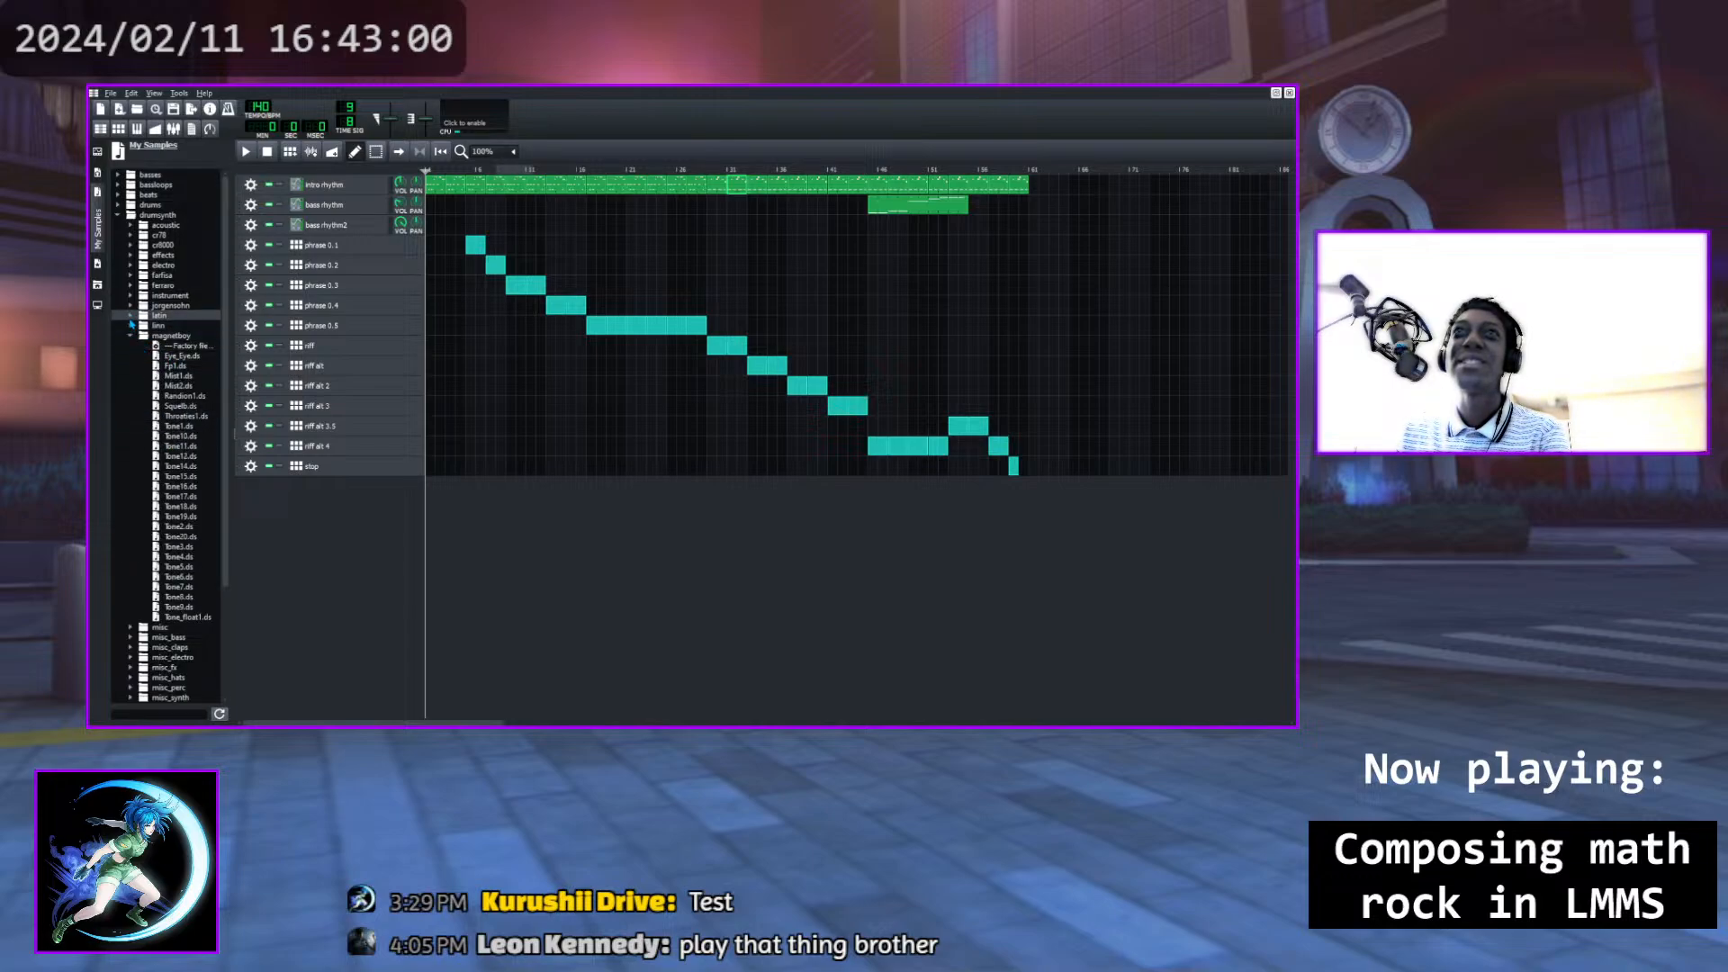
click(132, 336)
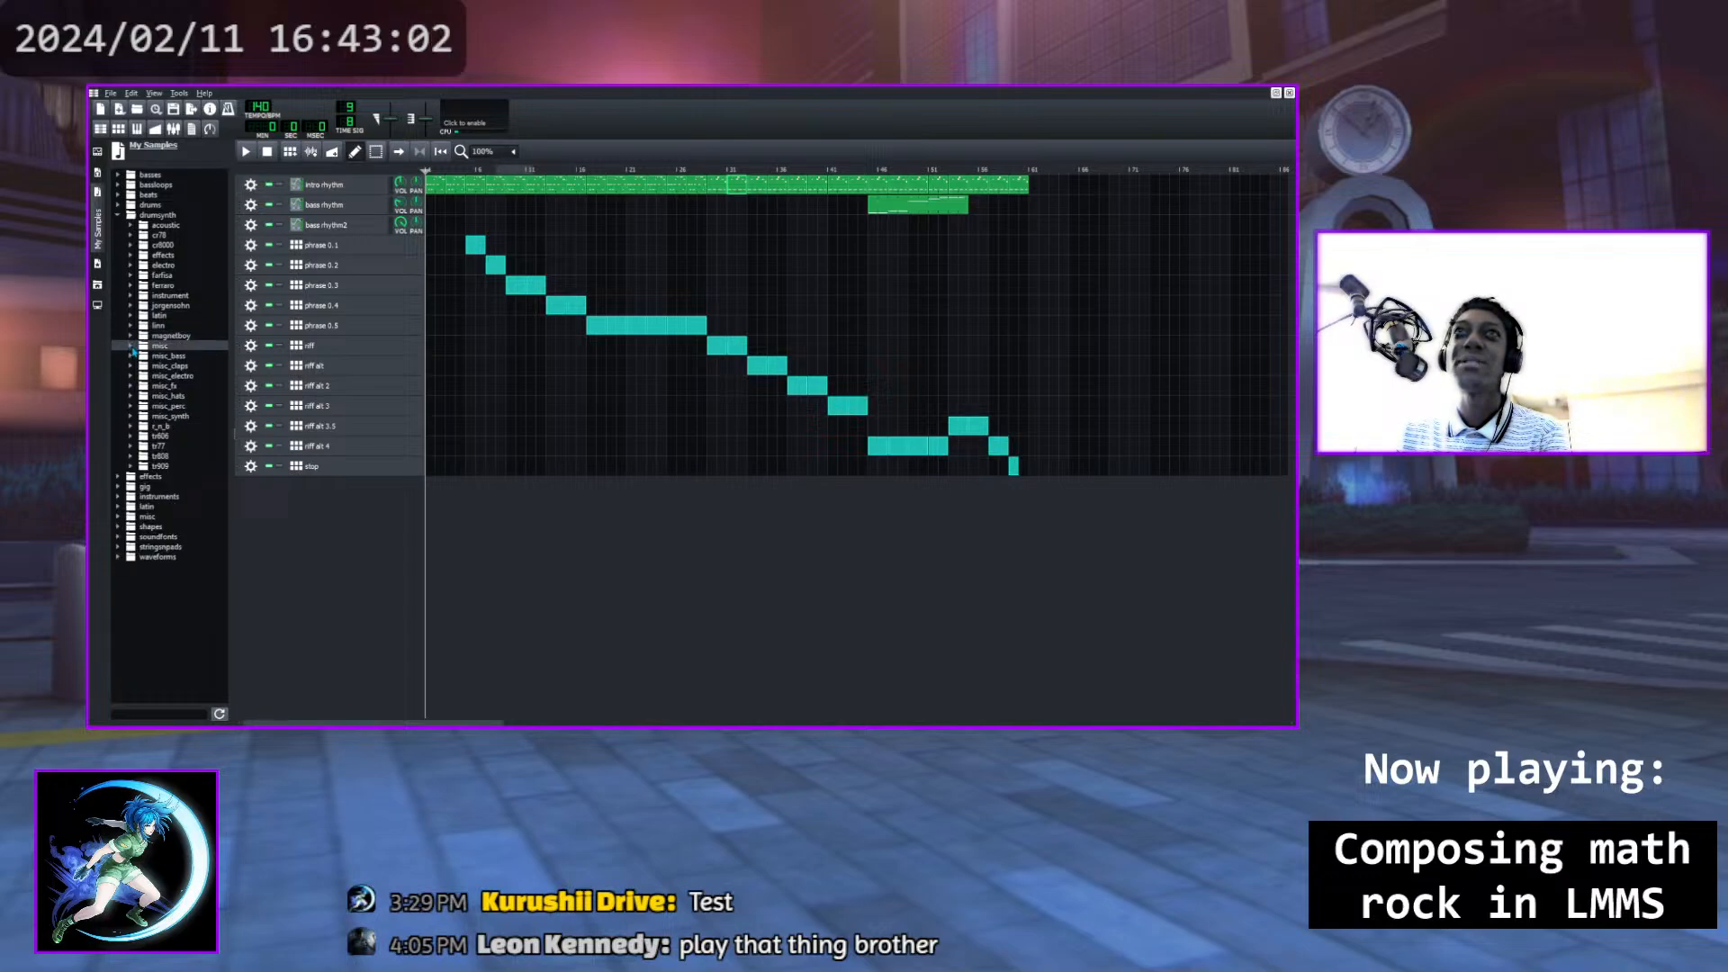
click(131, 355)
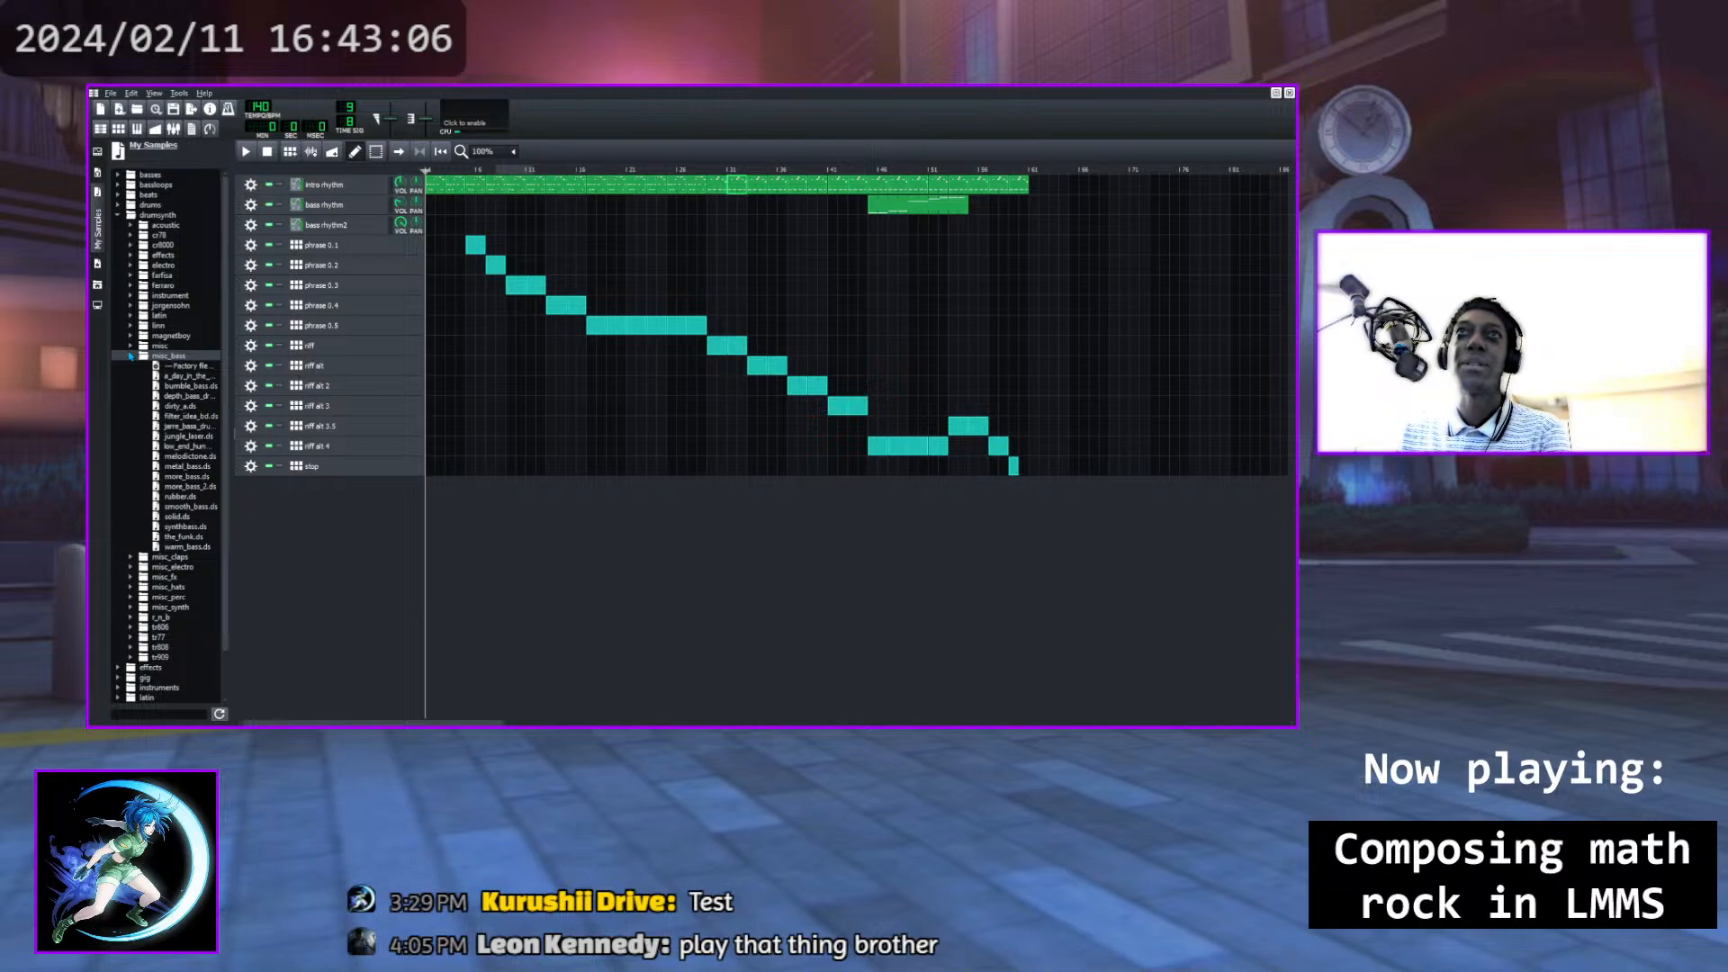
click(132, 356)
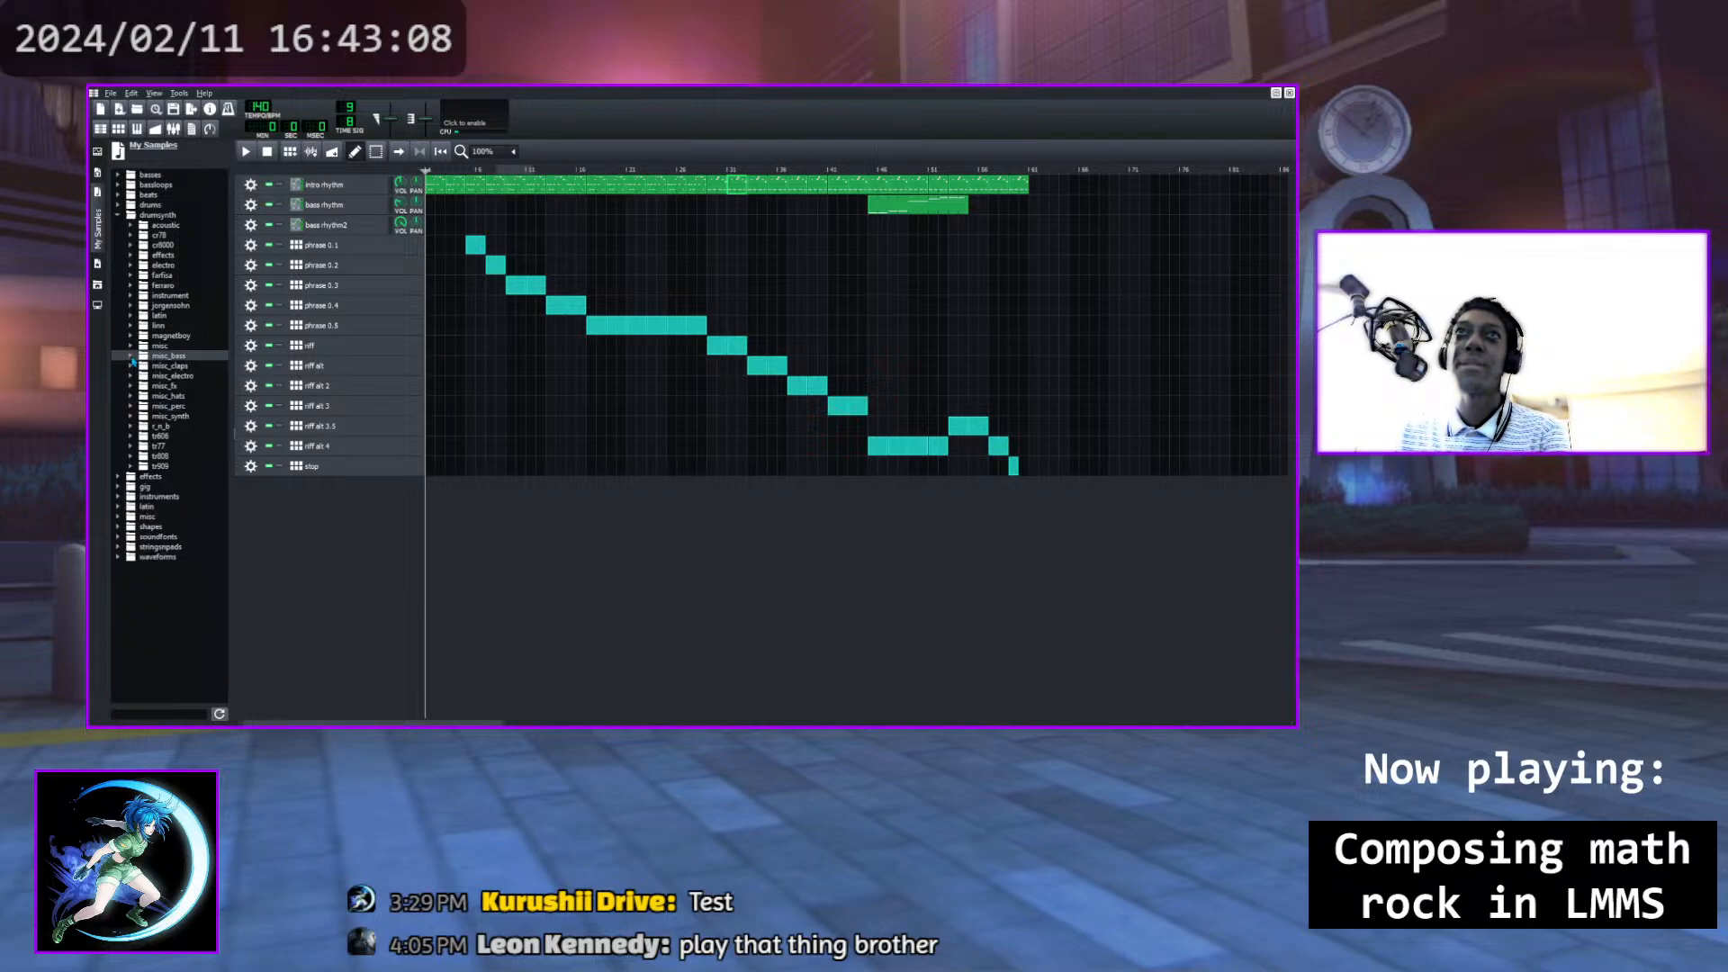
click(132, 367)
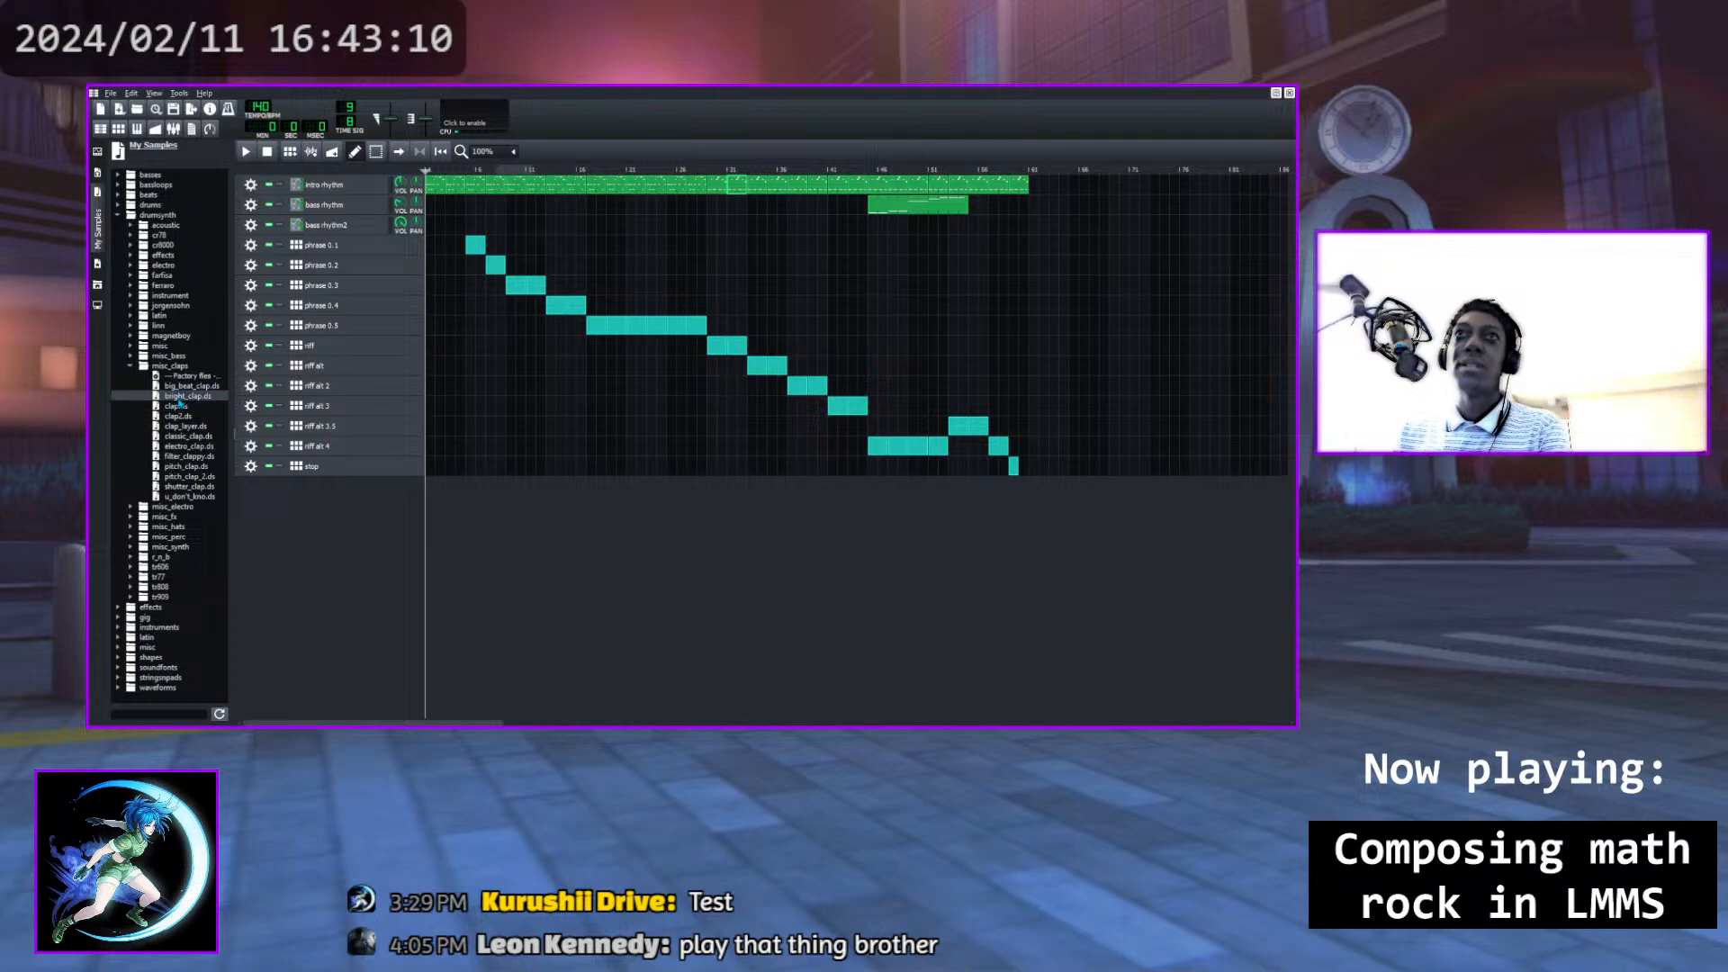
click(131, 367)
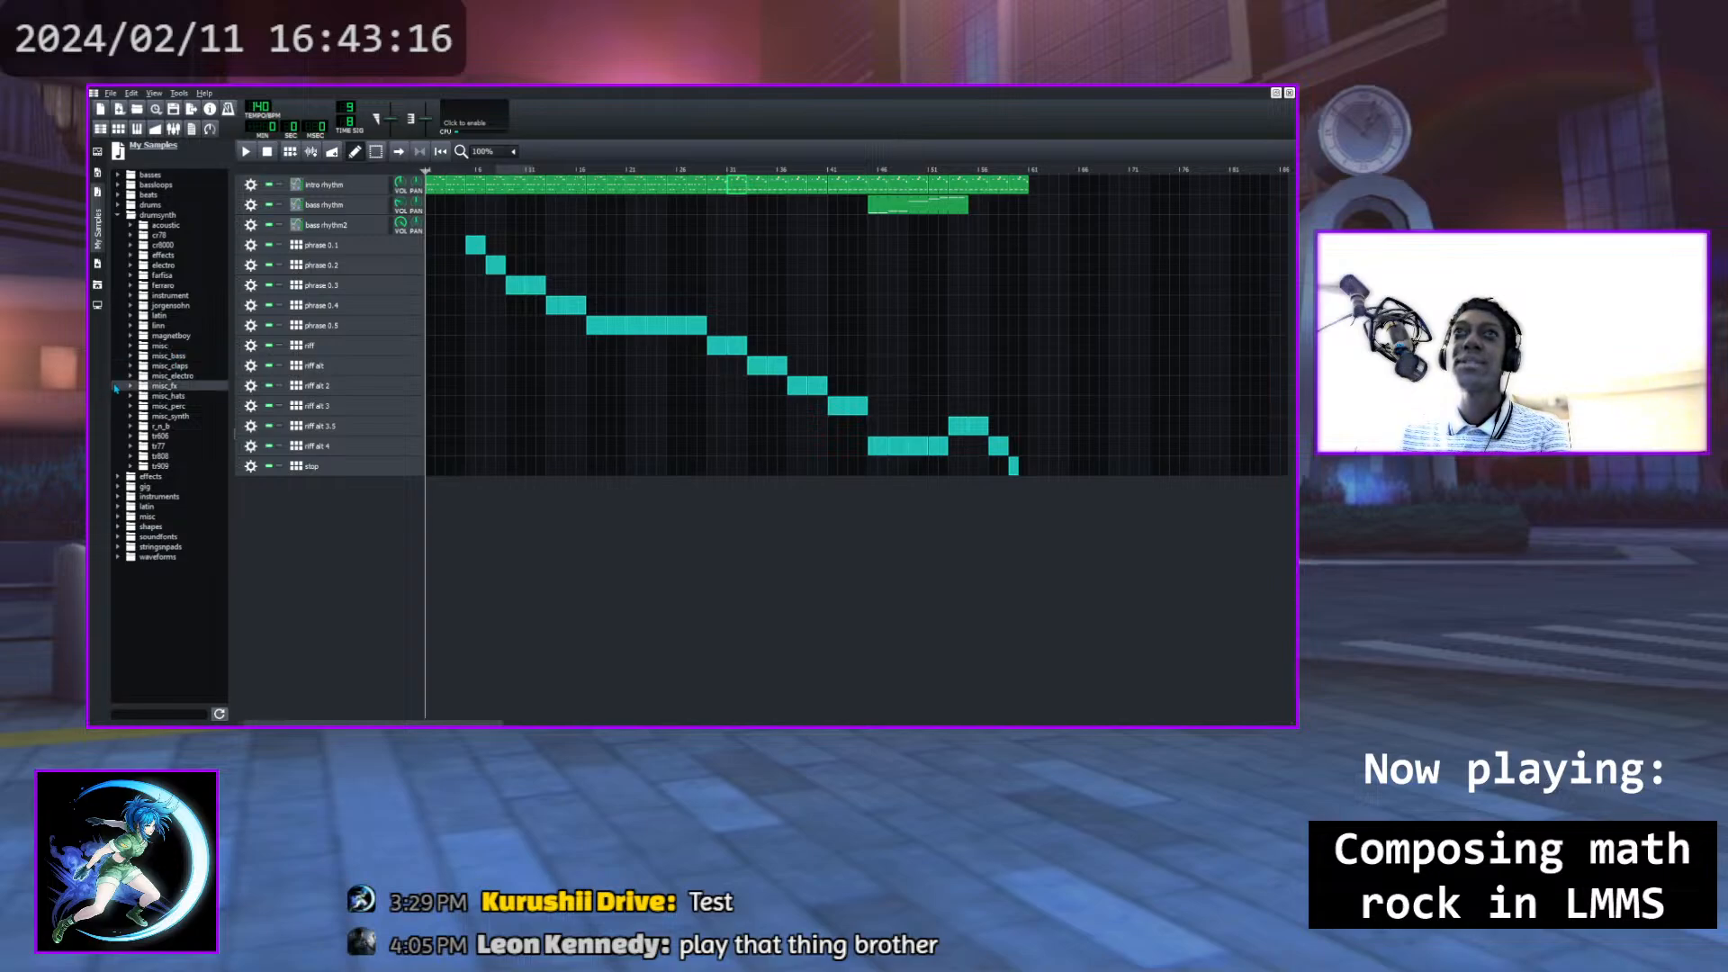
click(130, 397)
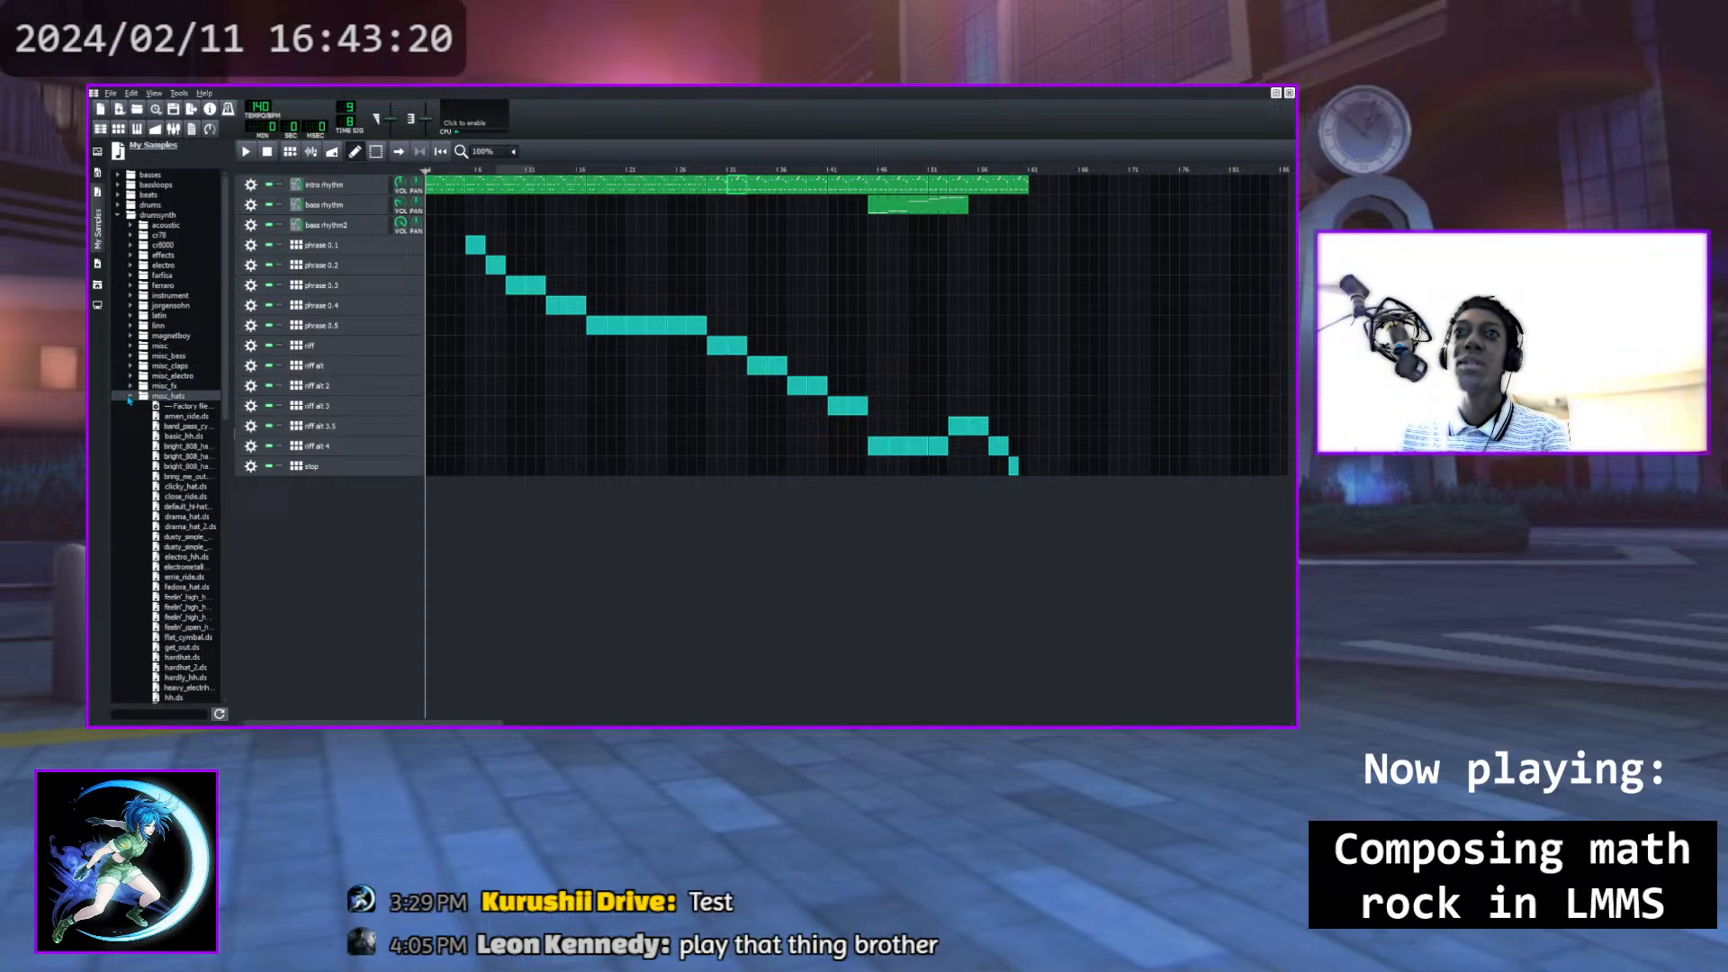
click(130, 397)
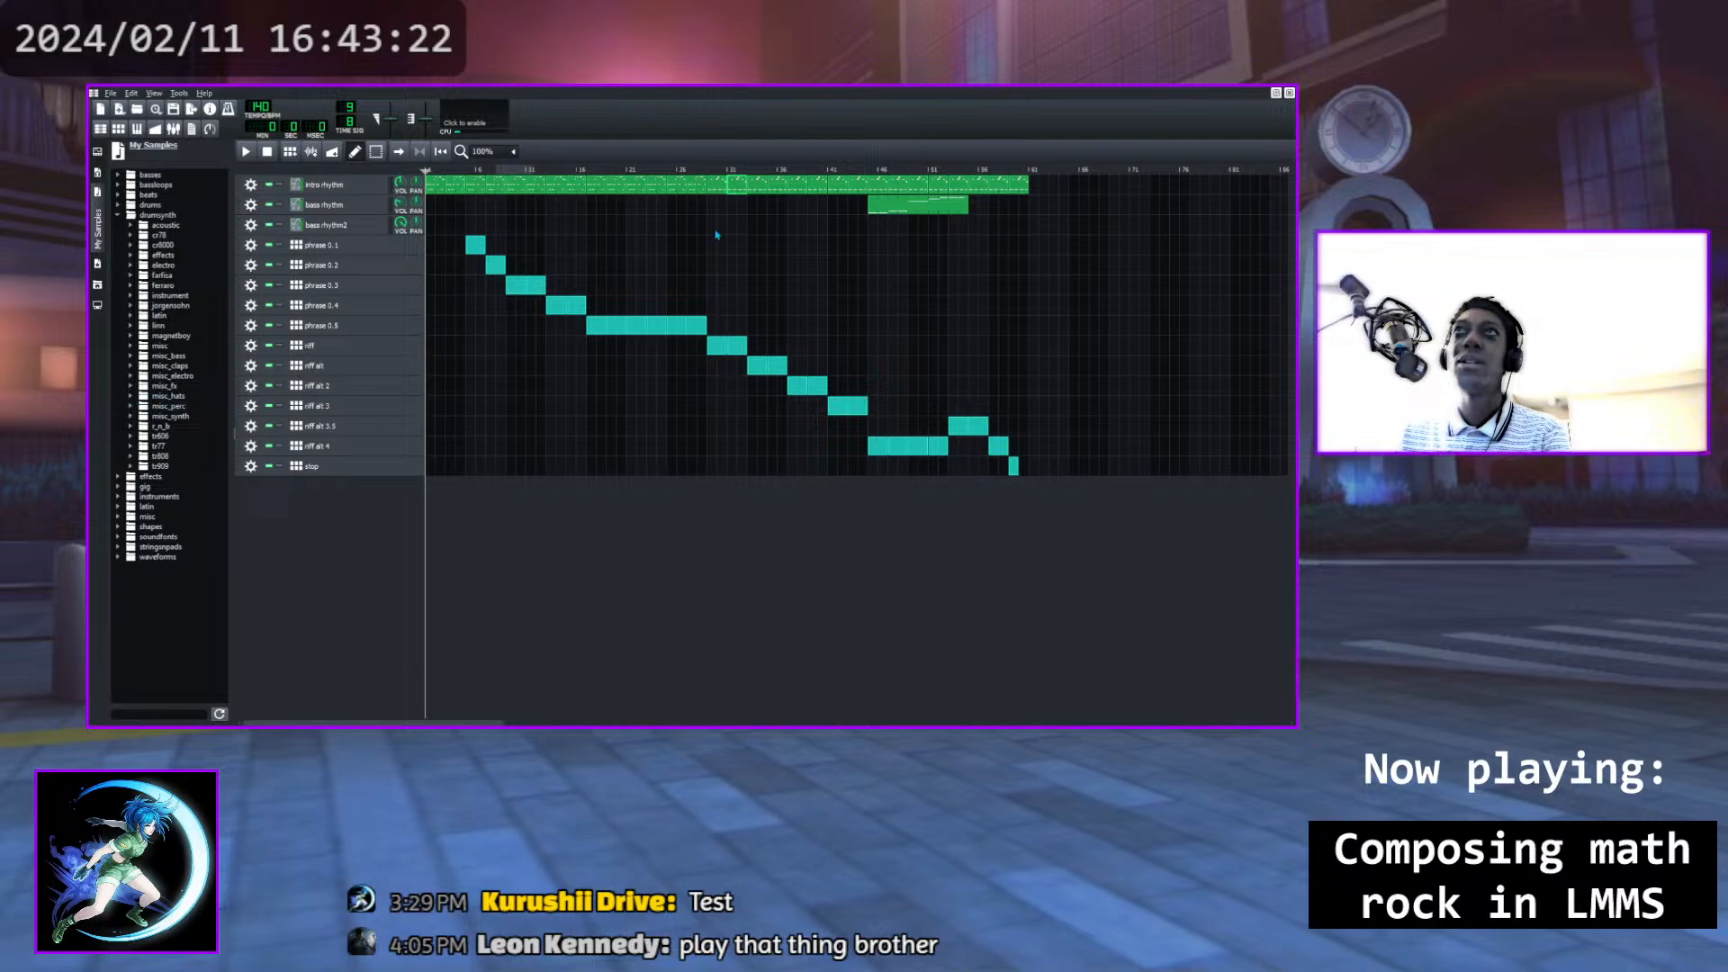
Play the song from the start while reviewing the sample list in the misc_synth folder, and collapse the folder
click(251, 155)
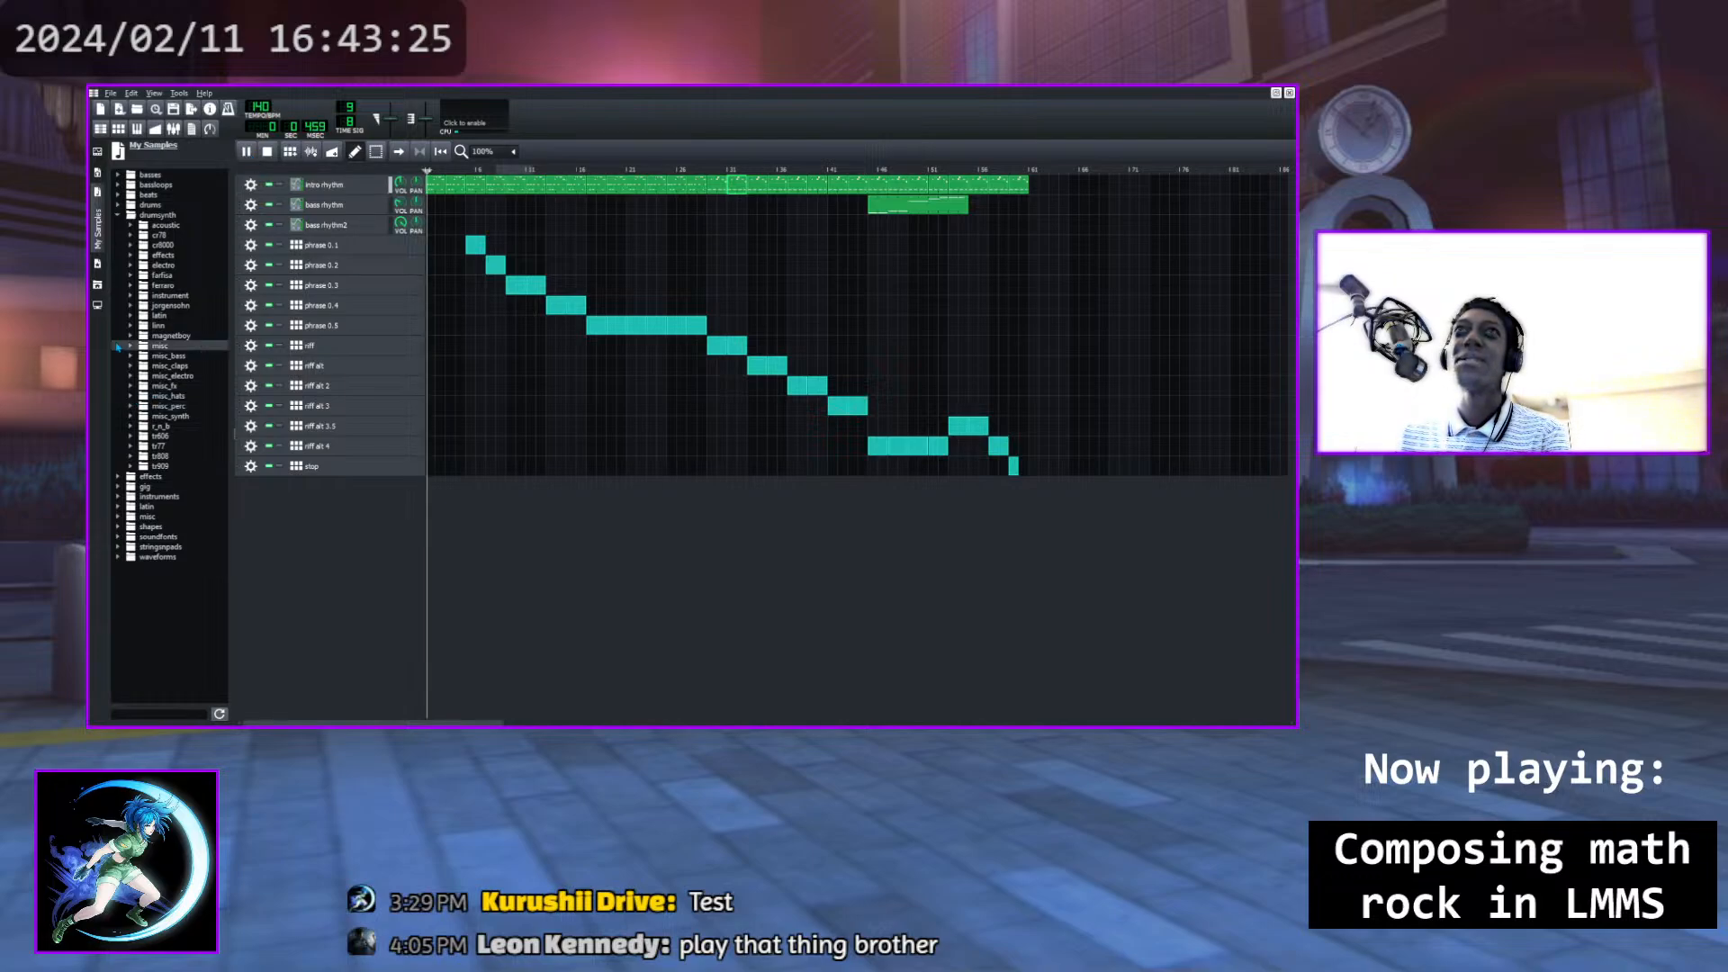
click(129, 416)
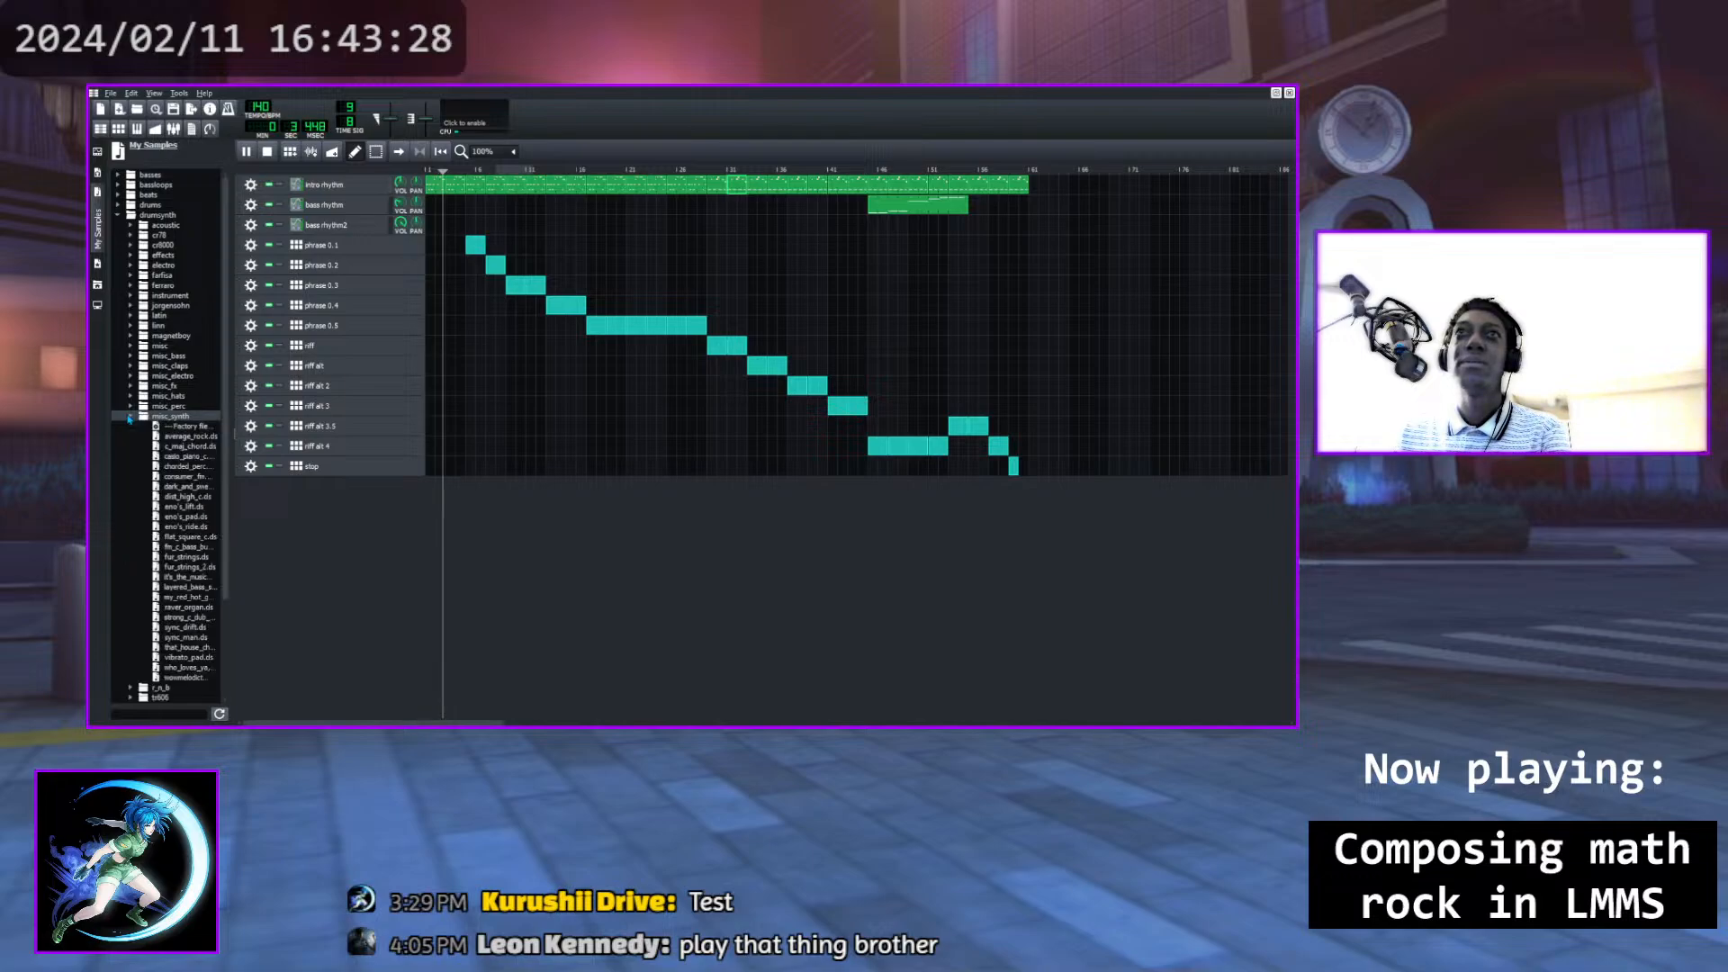
scroll(171, 447, down, 1)
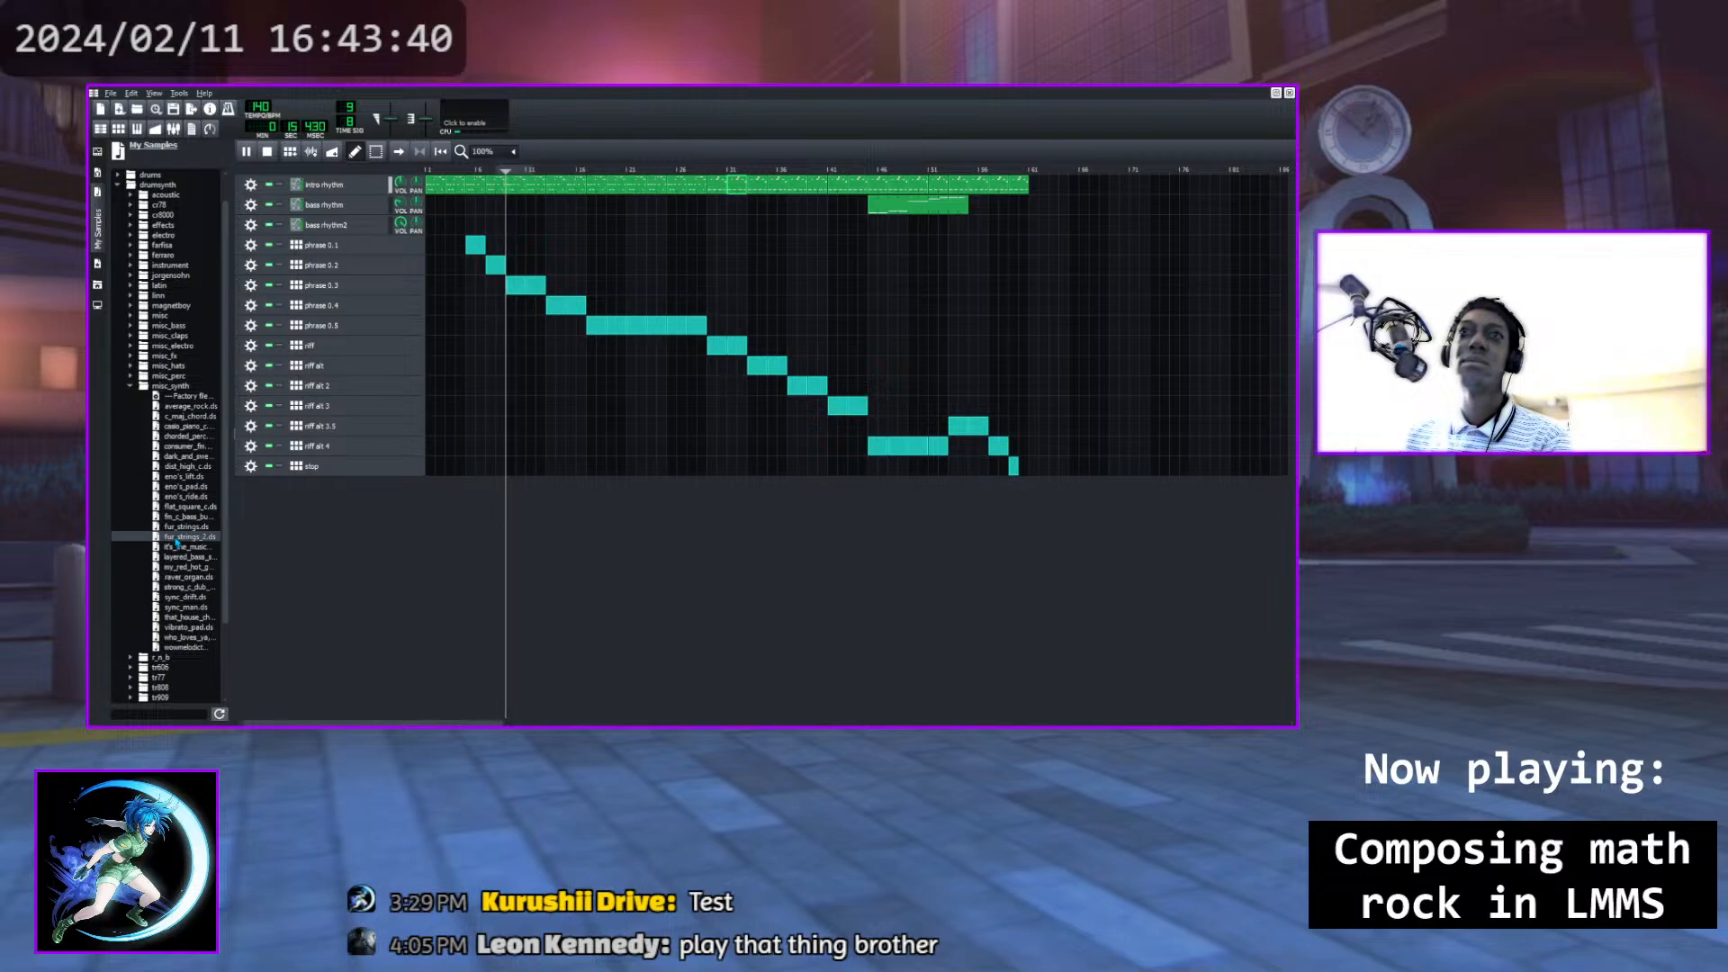
click(132, 387)
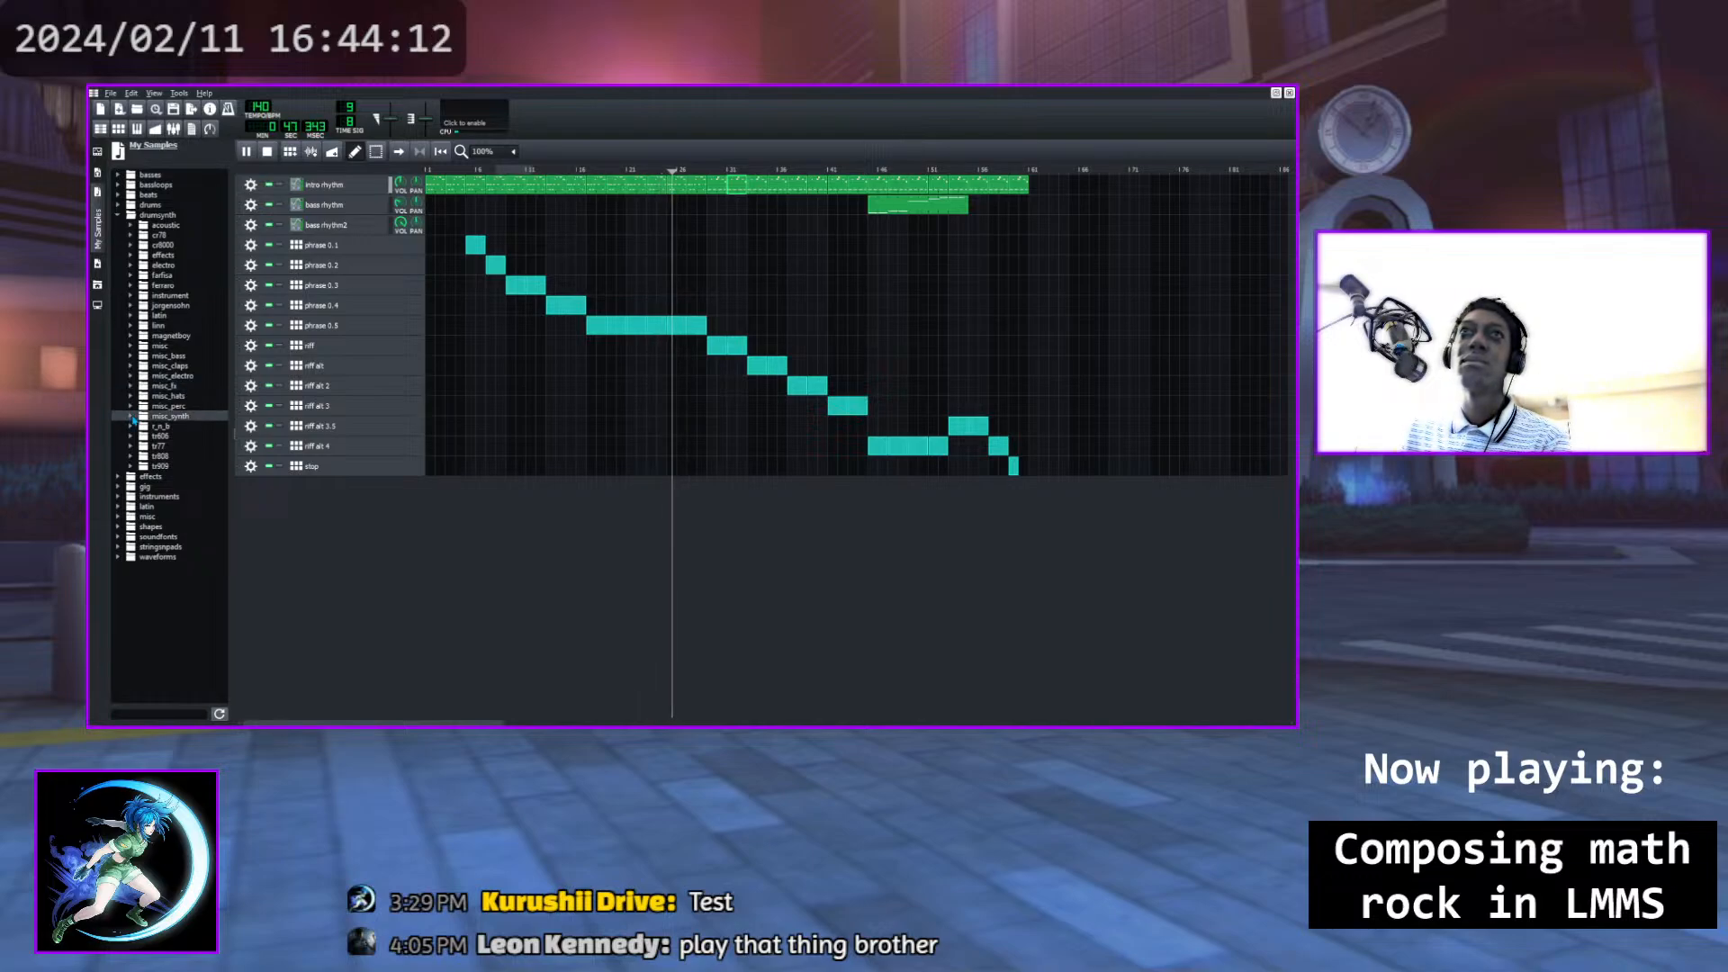
click(132, 417)
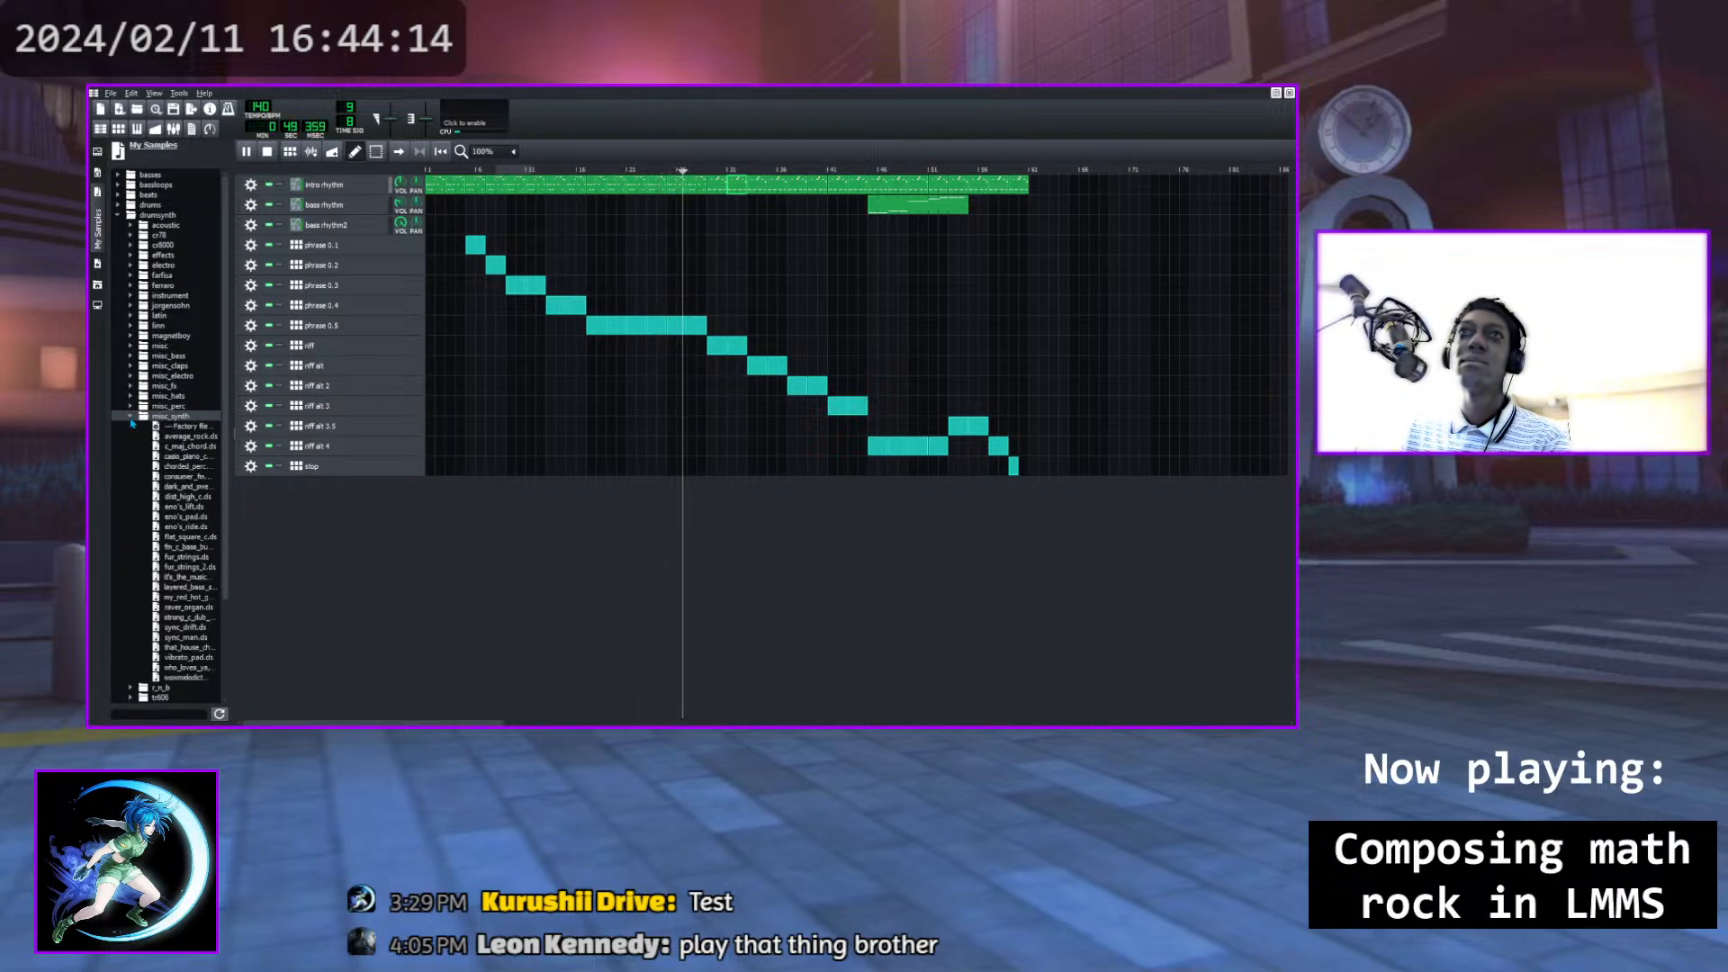
click(131, 417)
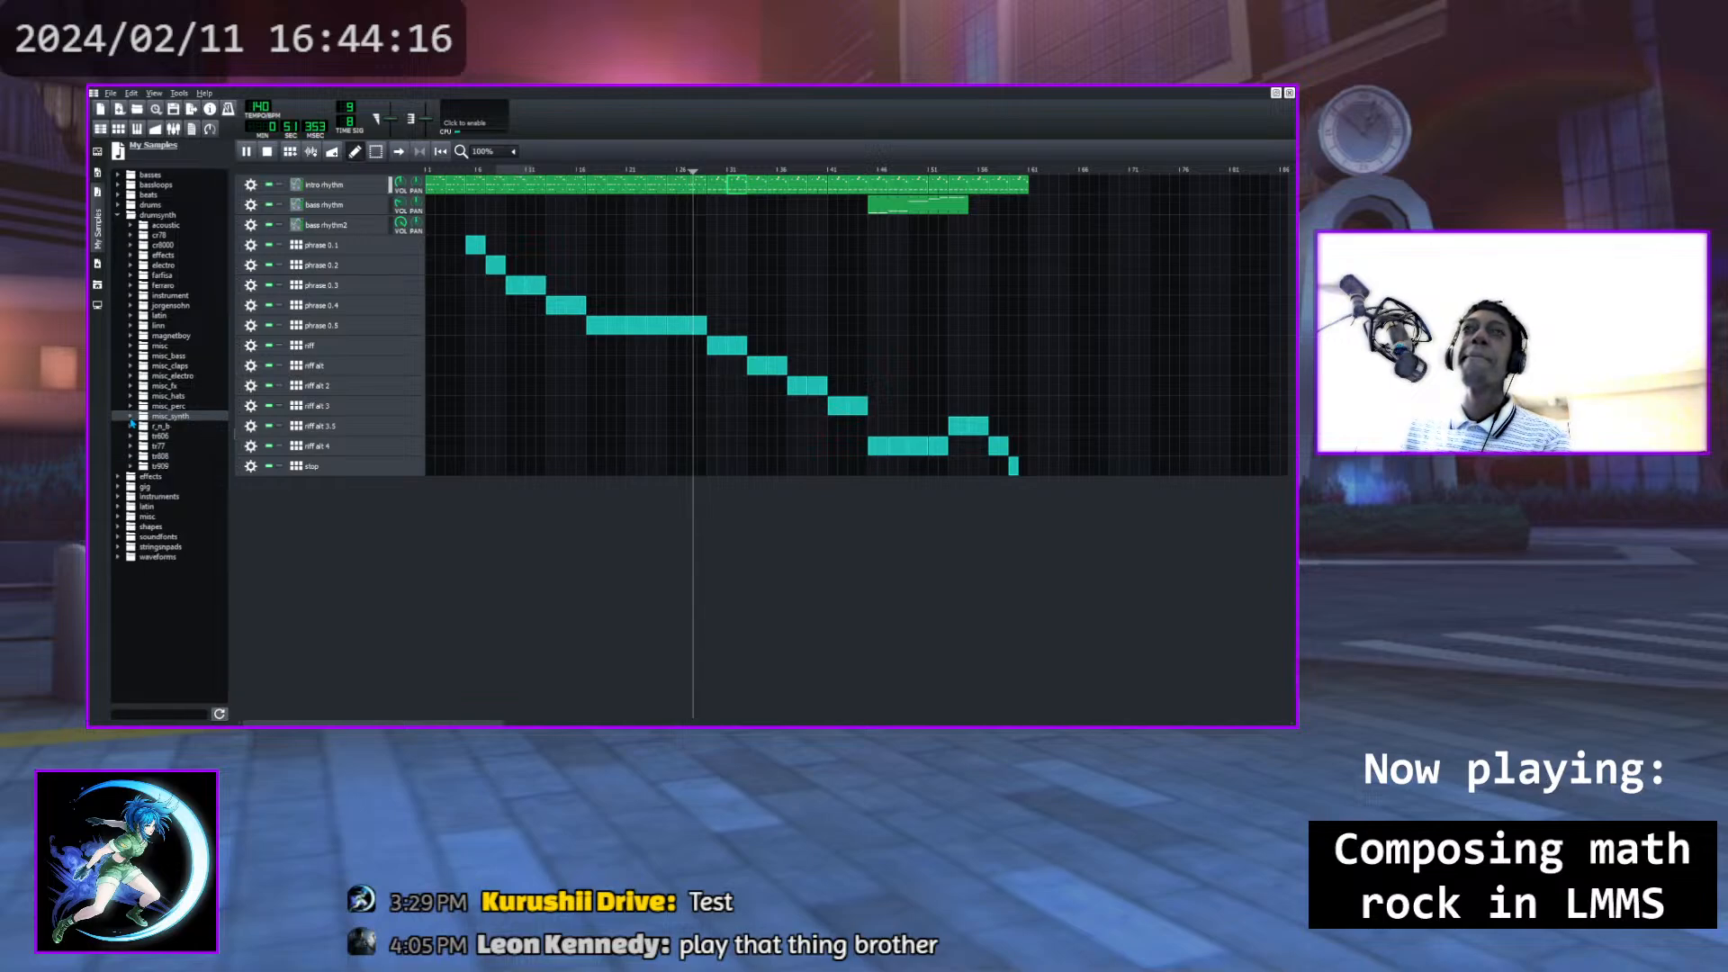
Review the samples in the tr909 folder, collapse it, and expand the tr808 folder
click(132, 466)
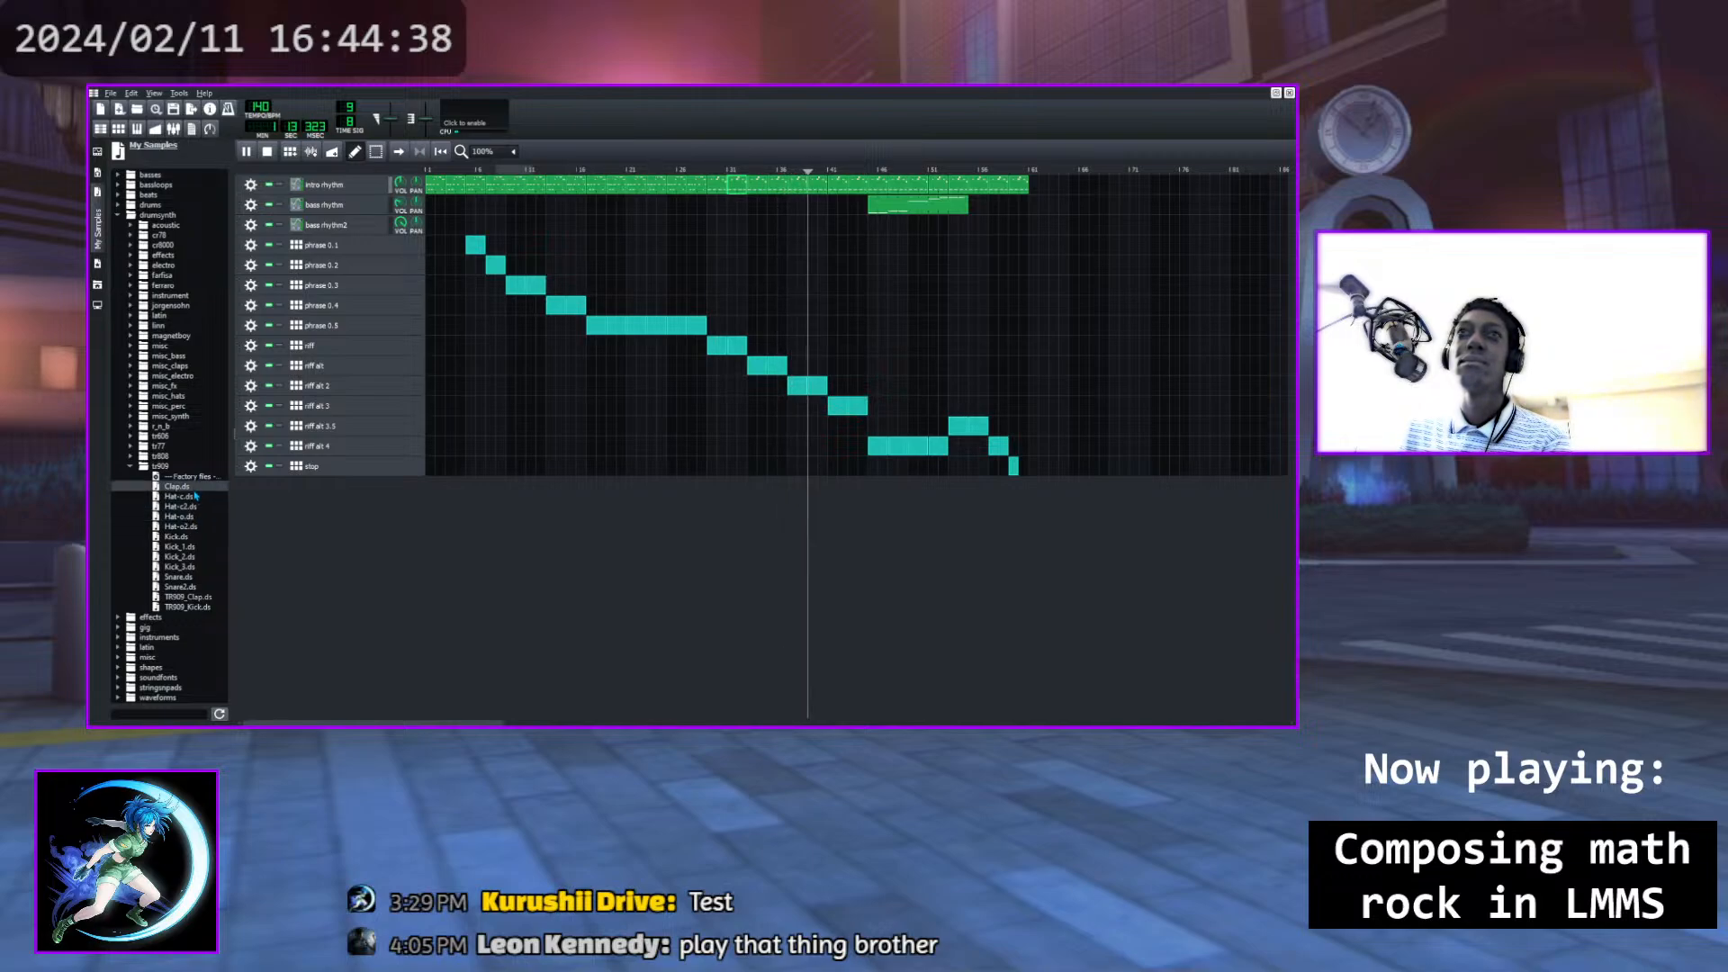
click(130, 466)
click(131, 456)
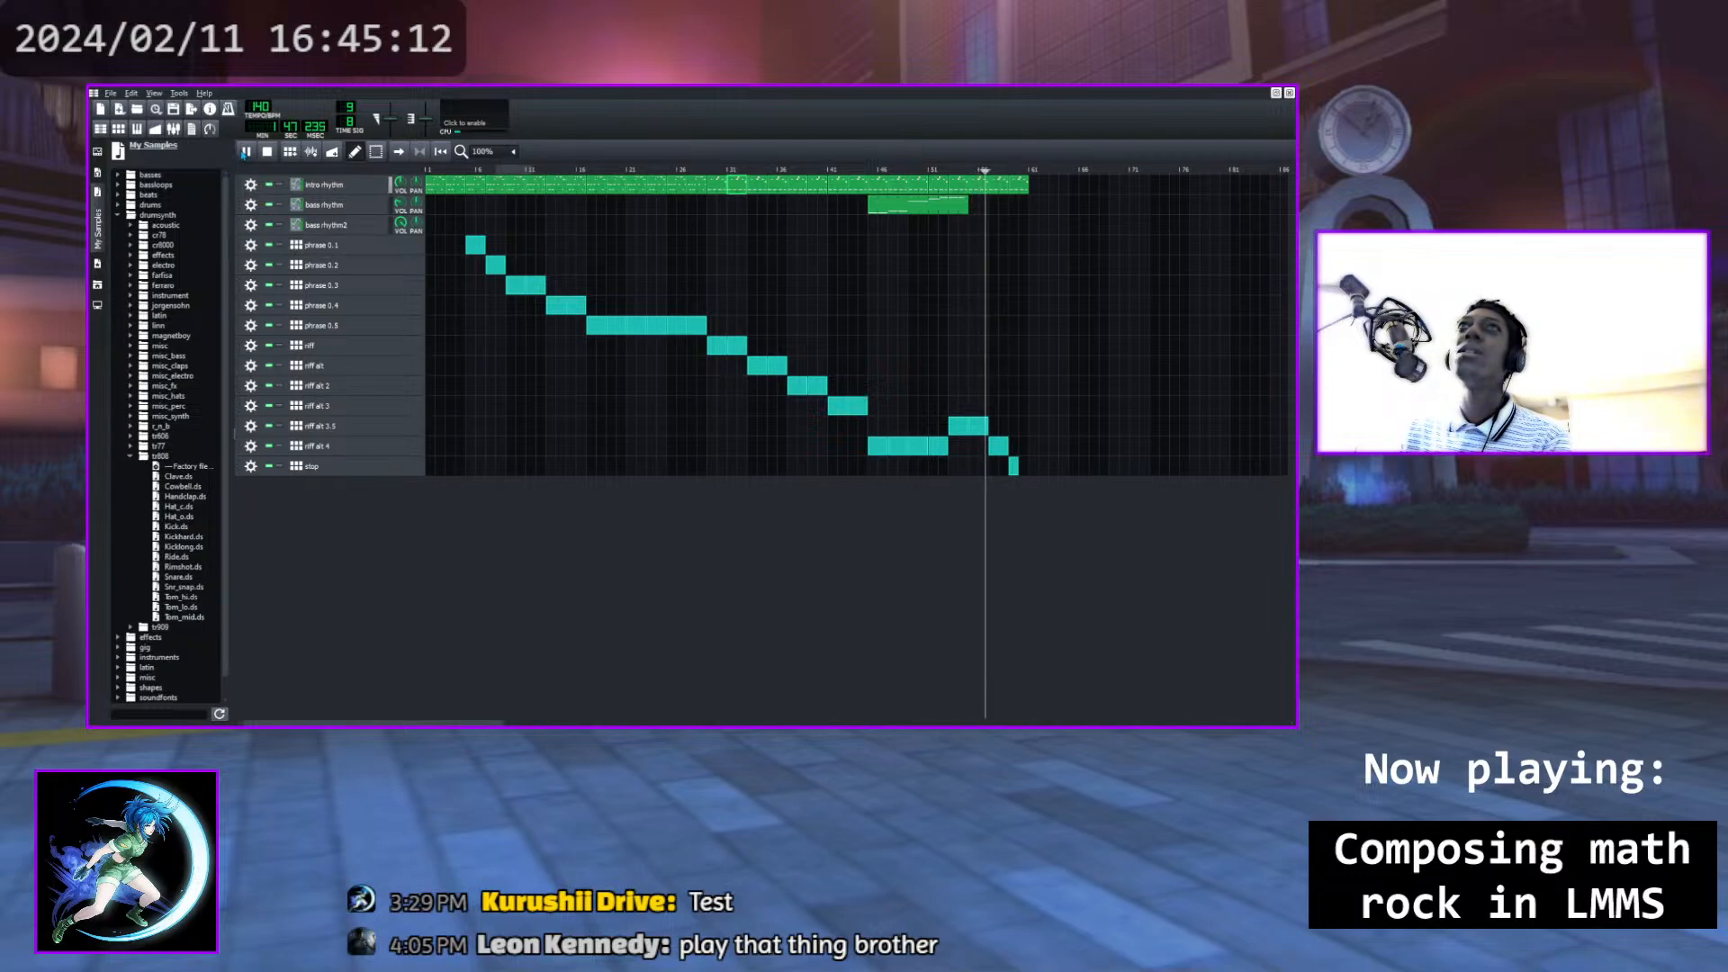
Play the riff alt 3.5 pattern in the Beat+Bassline Editor, and check the instrument settings of its sequenced snare07.ogg track
click(357, 434)
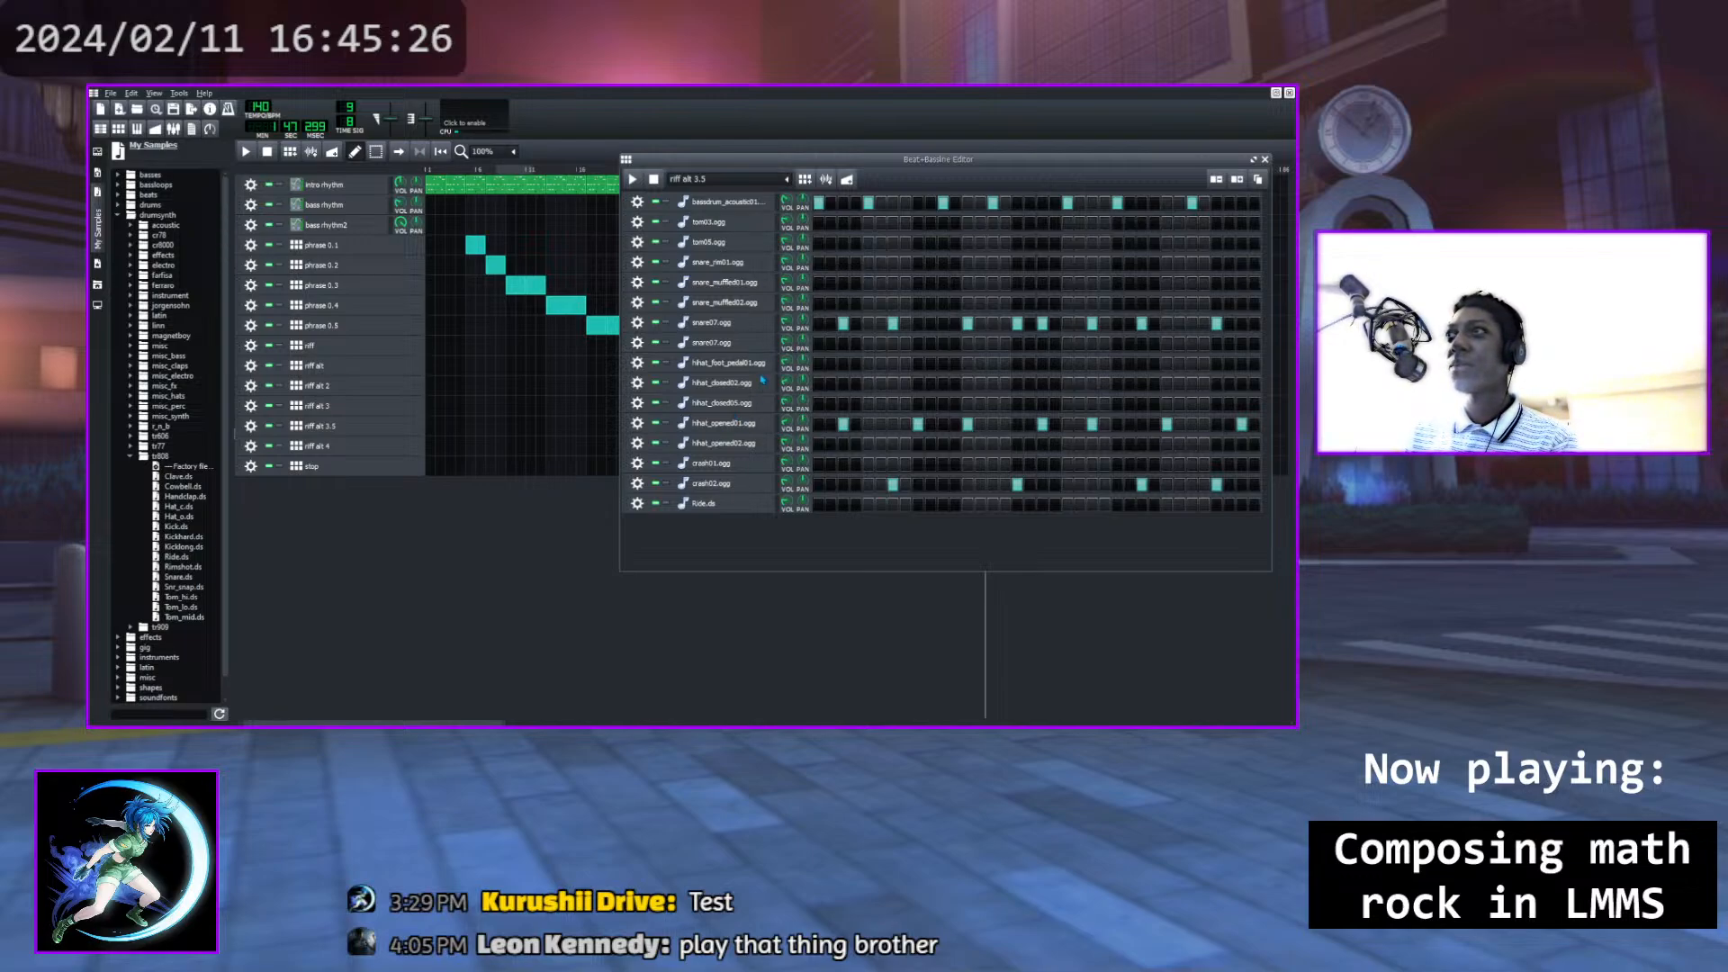
key(space)
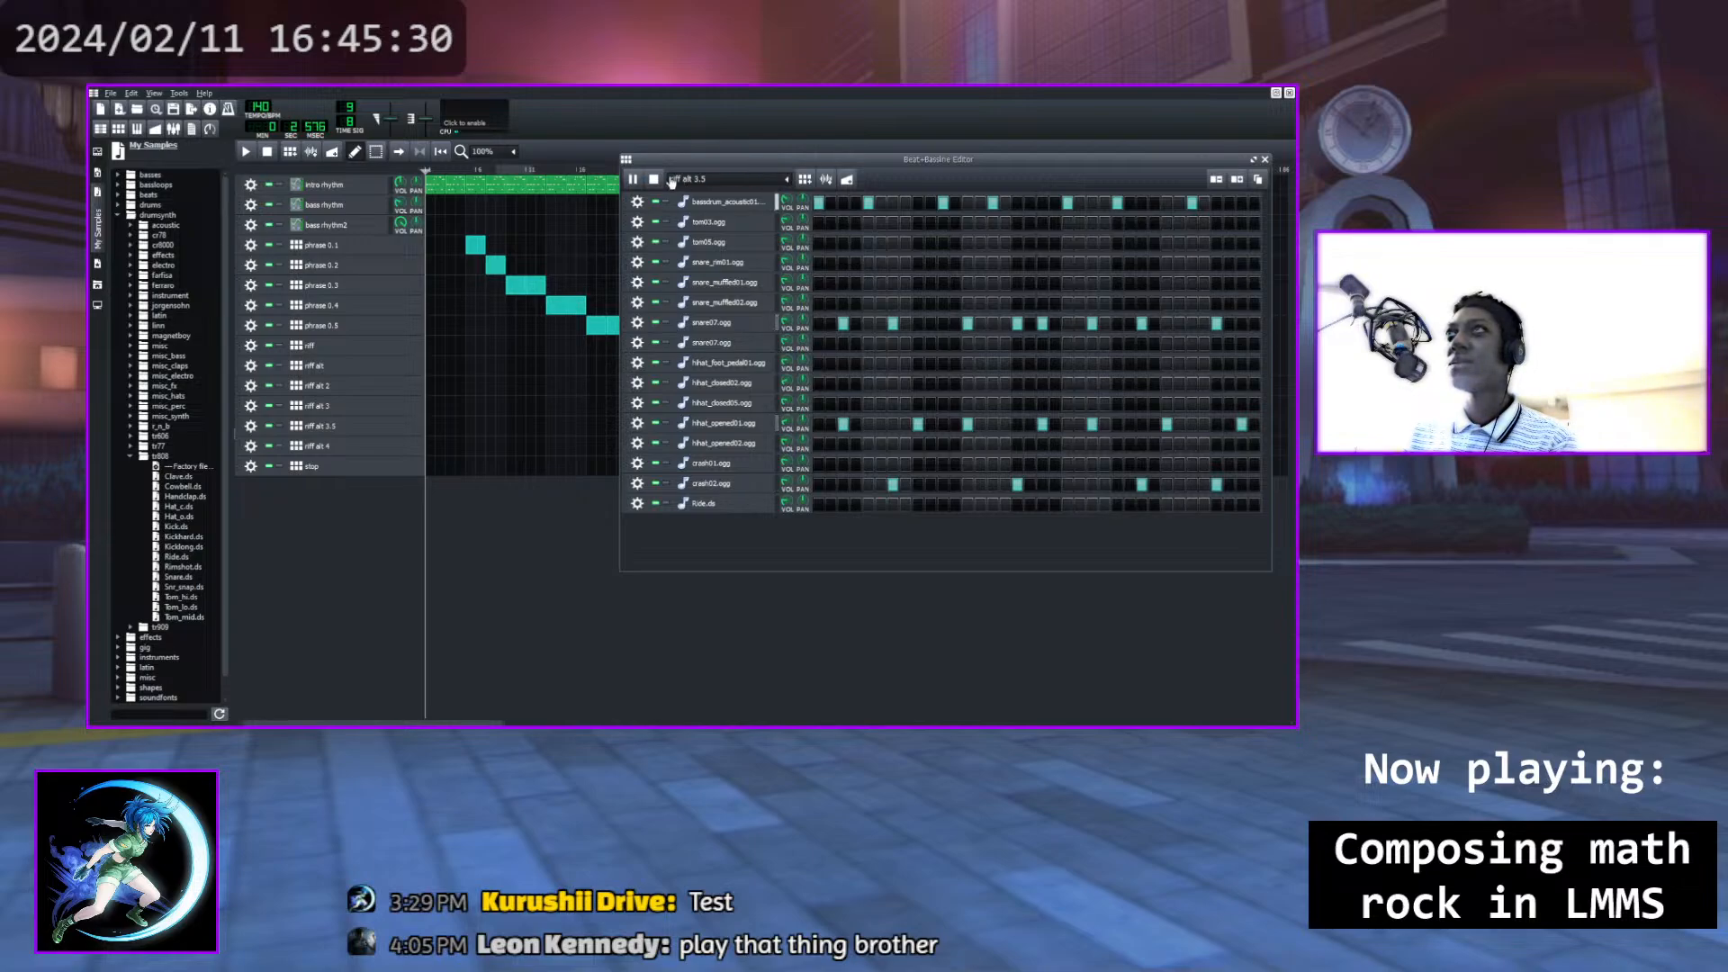
key(space)
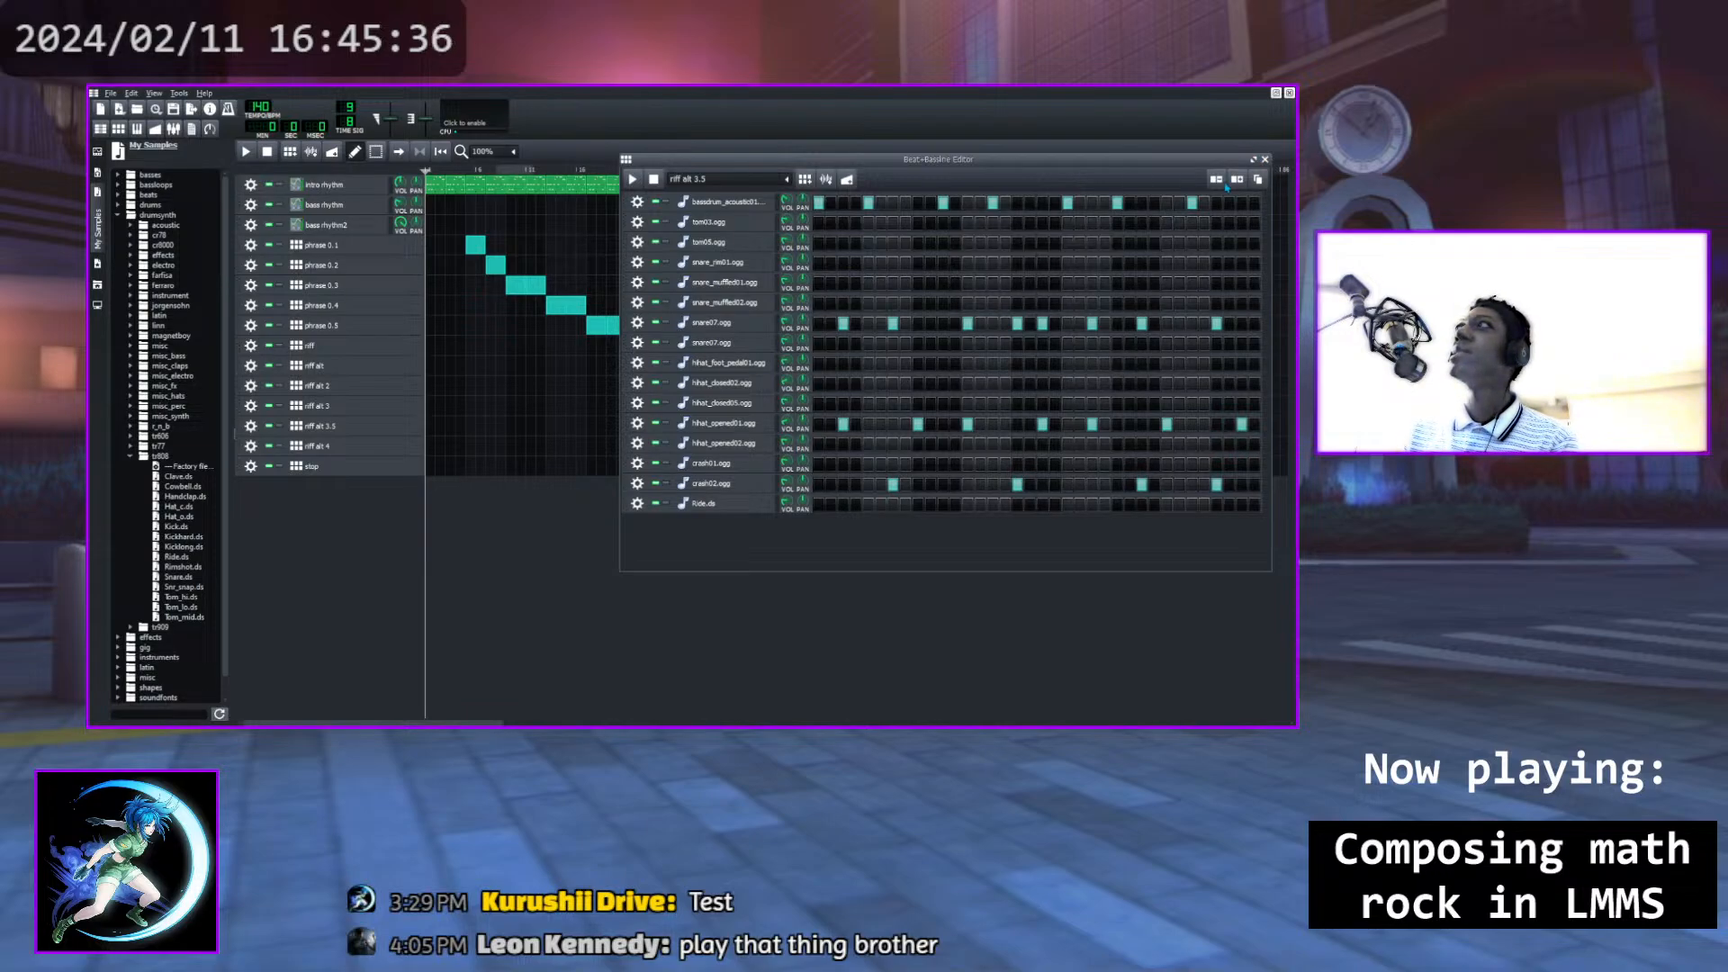
click(716, 323)
click(603, 452)
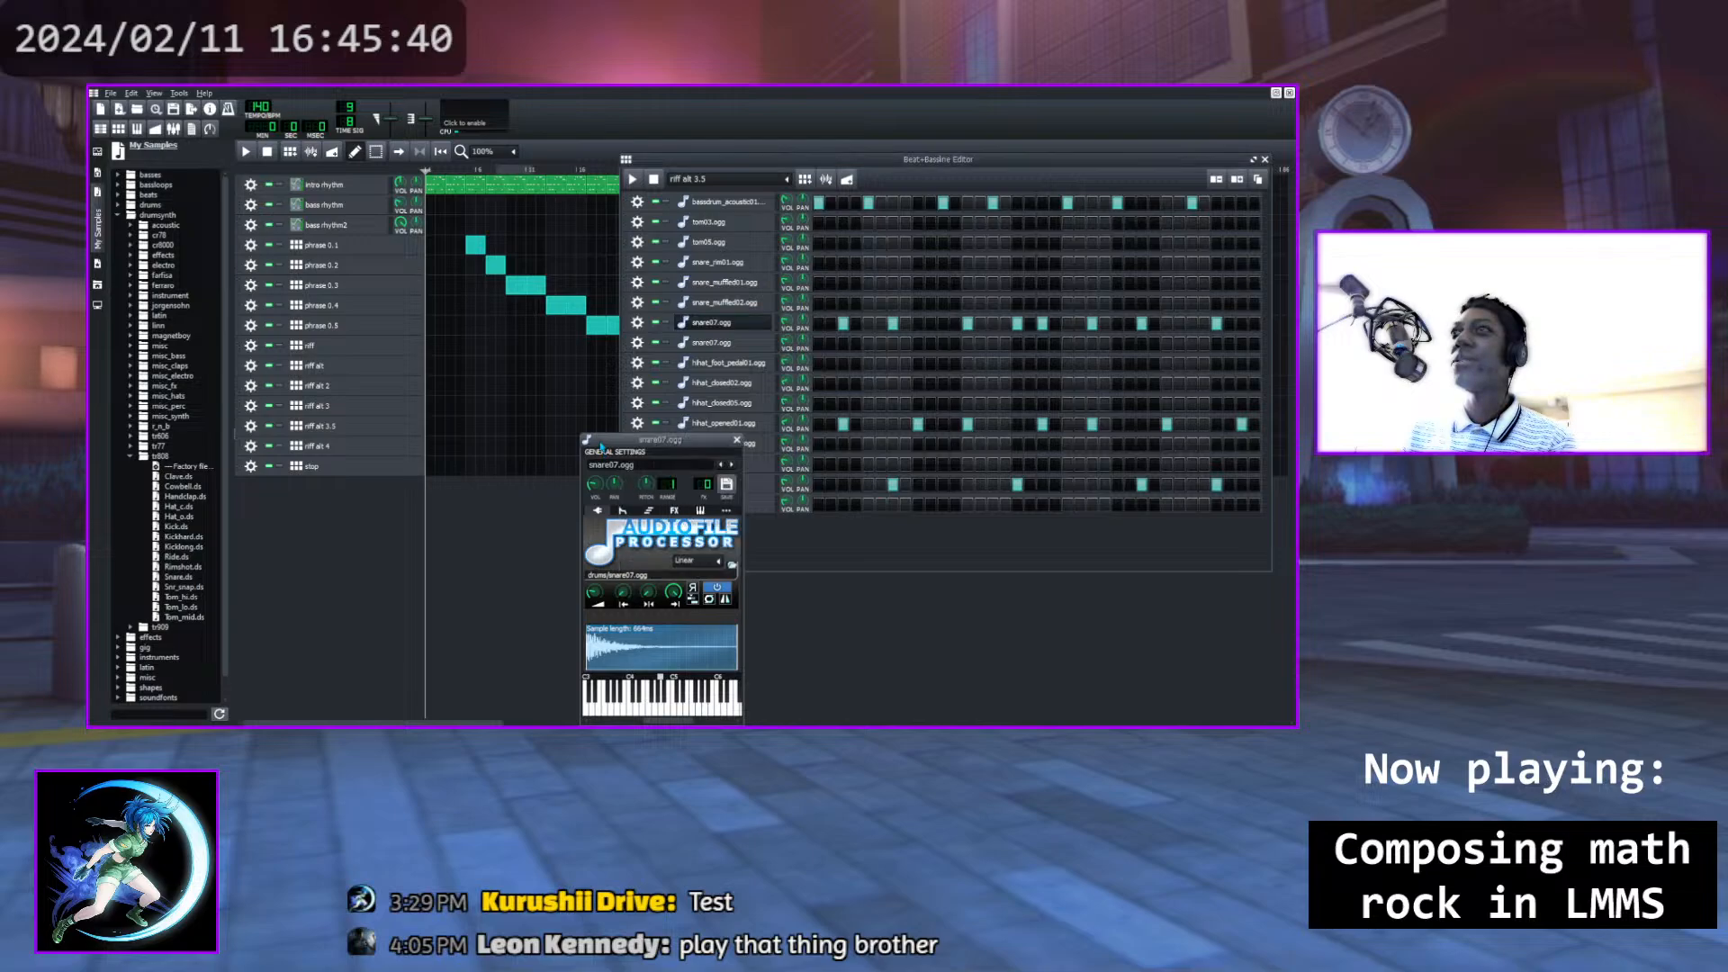
click(736, 441)
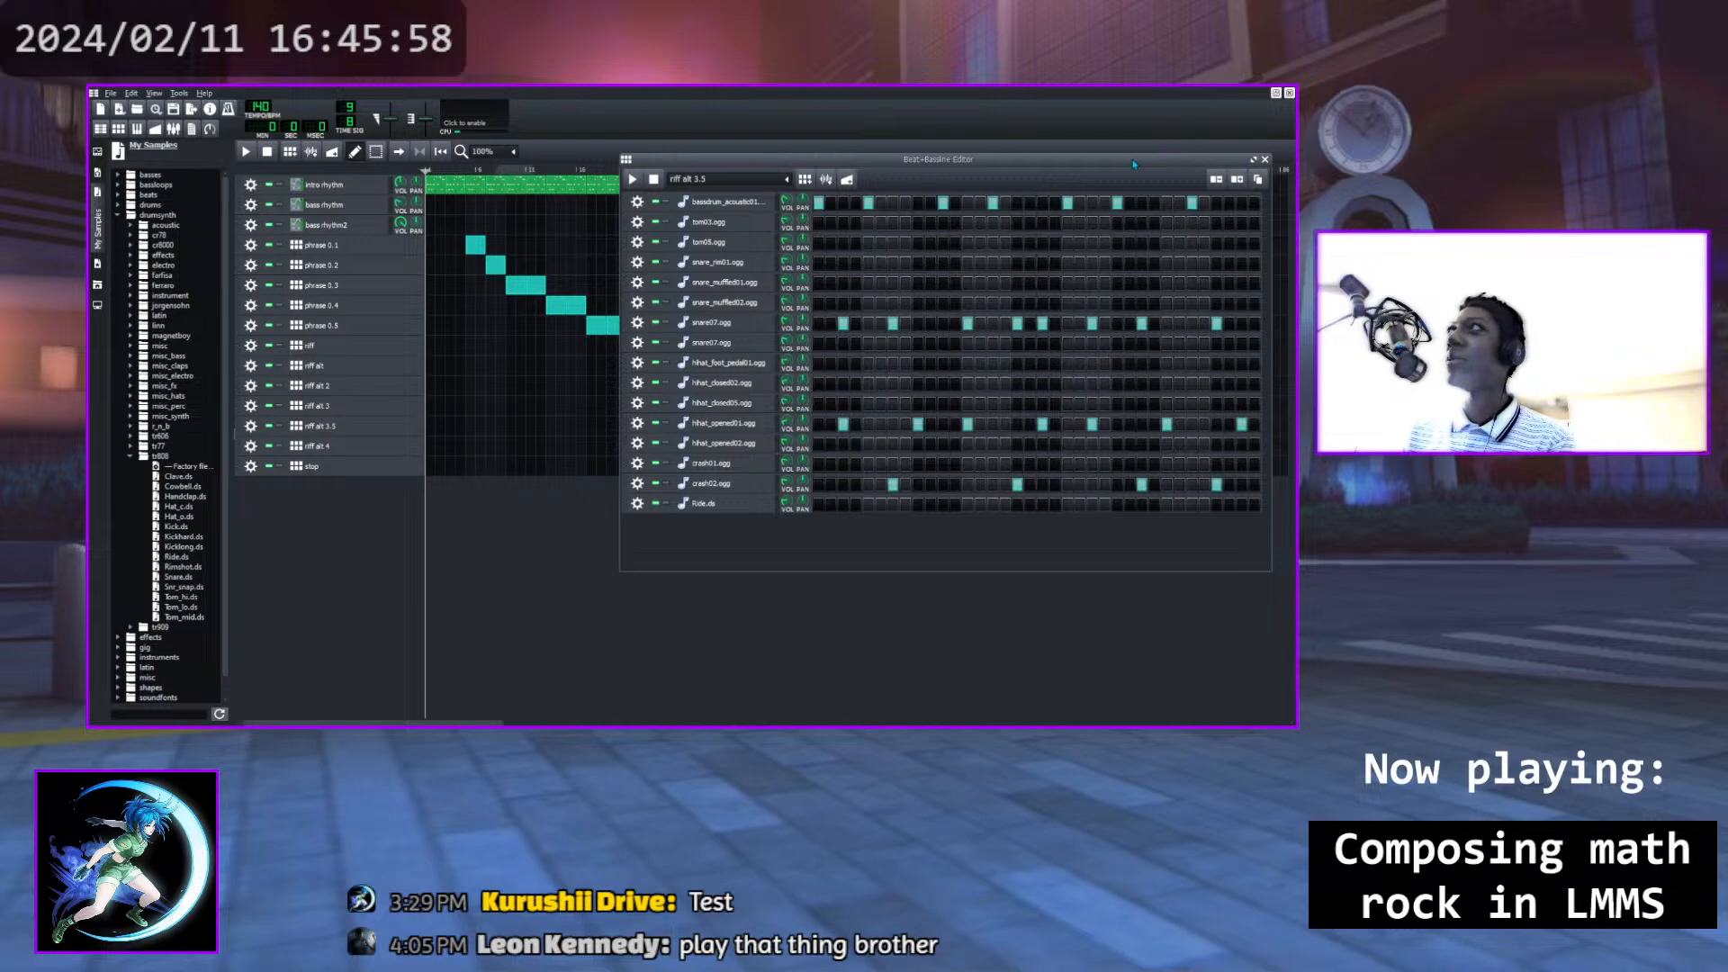
Move and close the Beat+Bassline Editor, and play the song from the riff alt 3.5 section before stopping it
drag(1134, 163, 1098, 180)
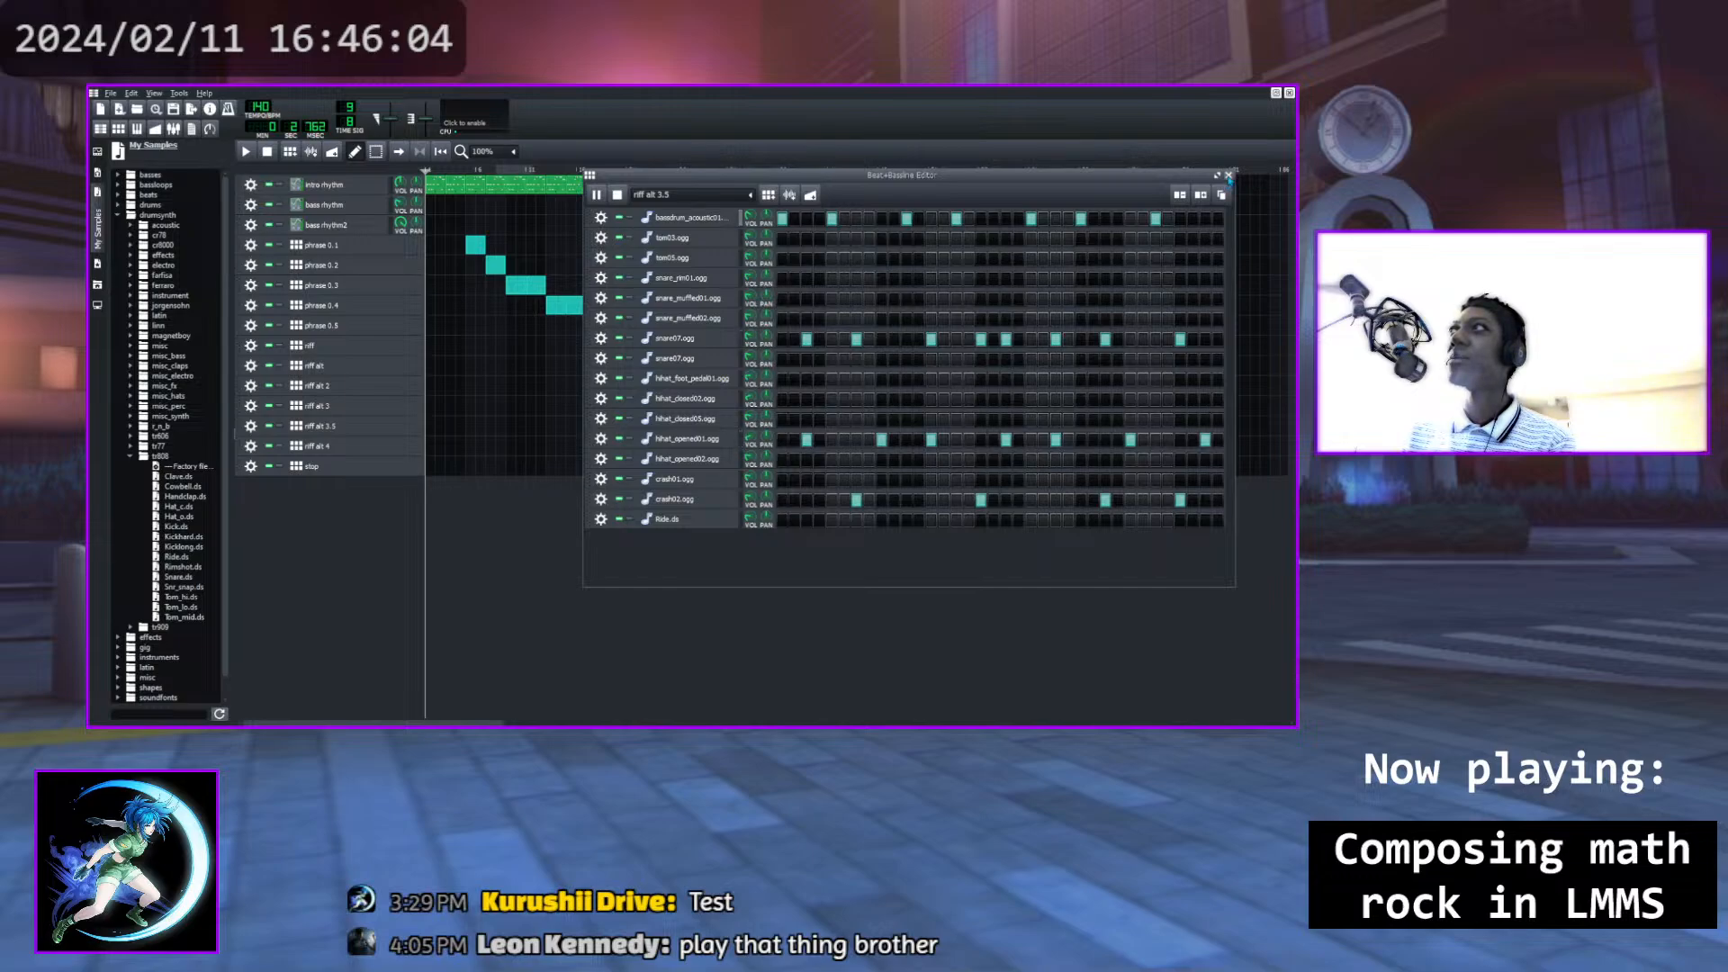
click(544, 183)
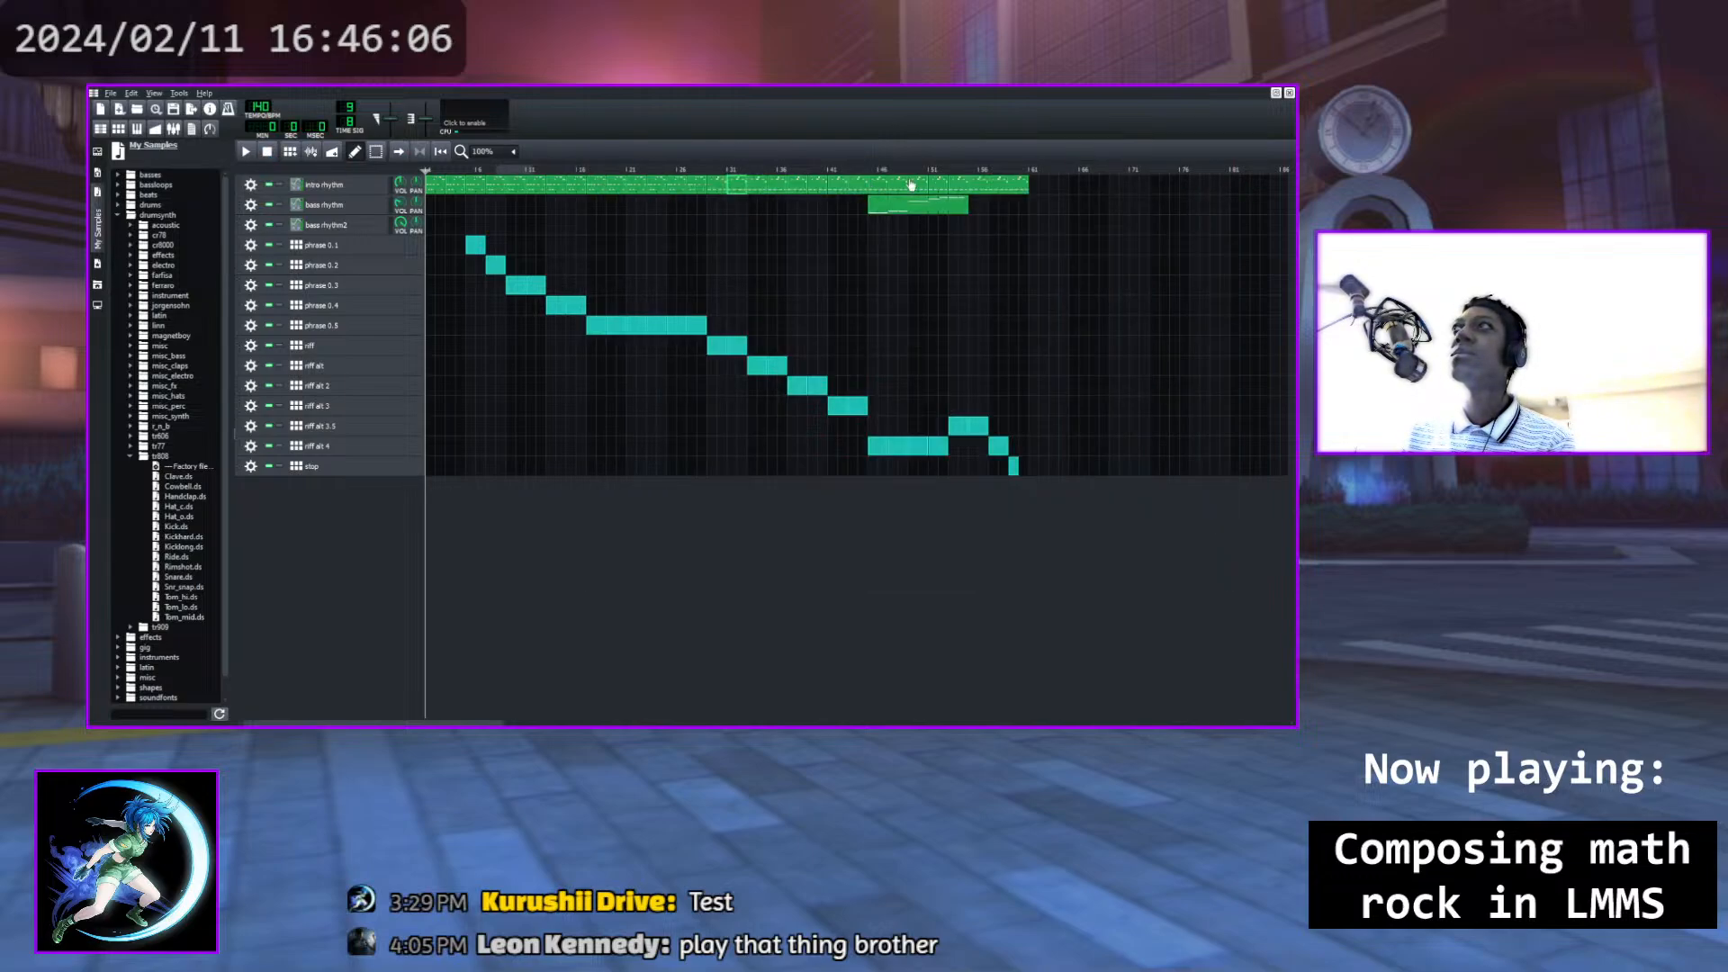
click(958, 171)
key(space)
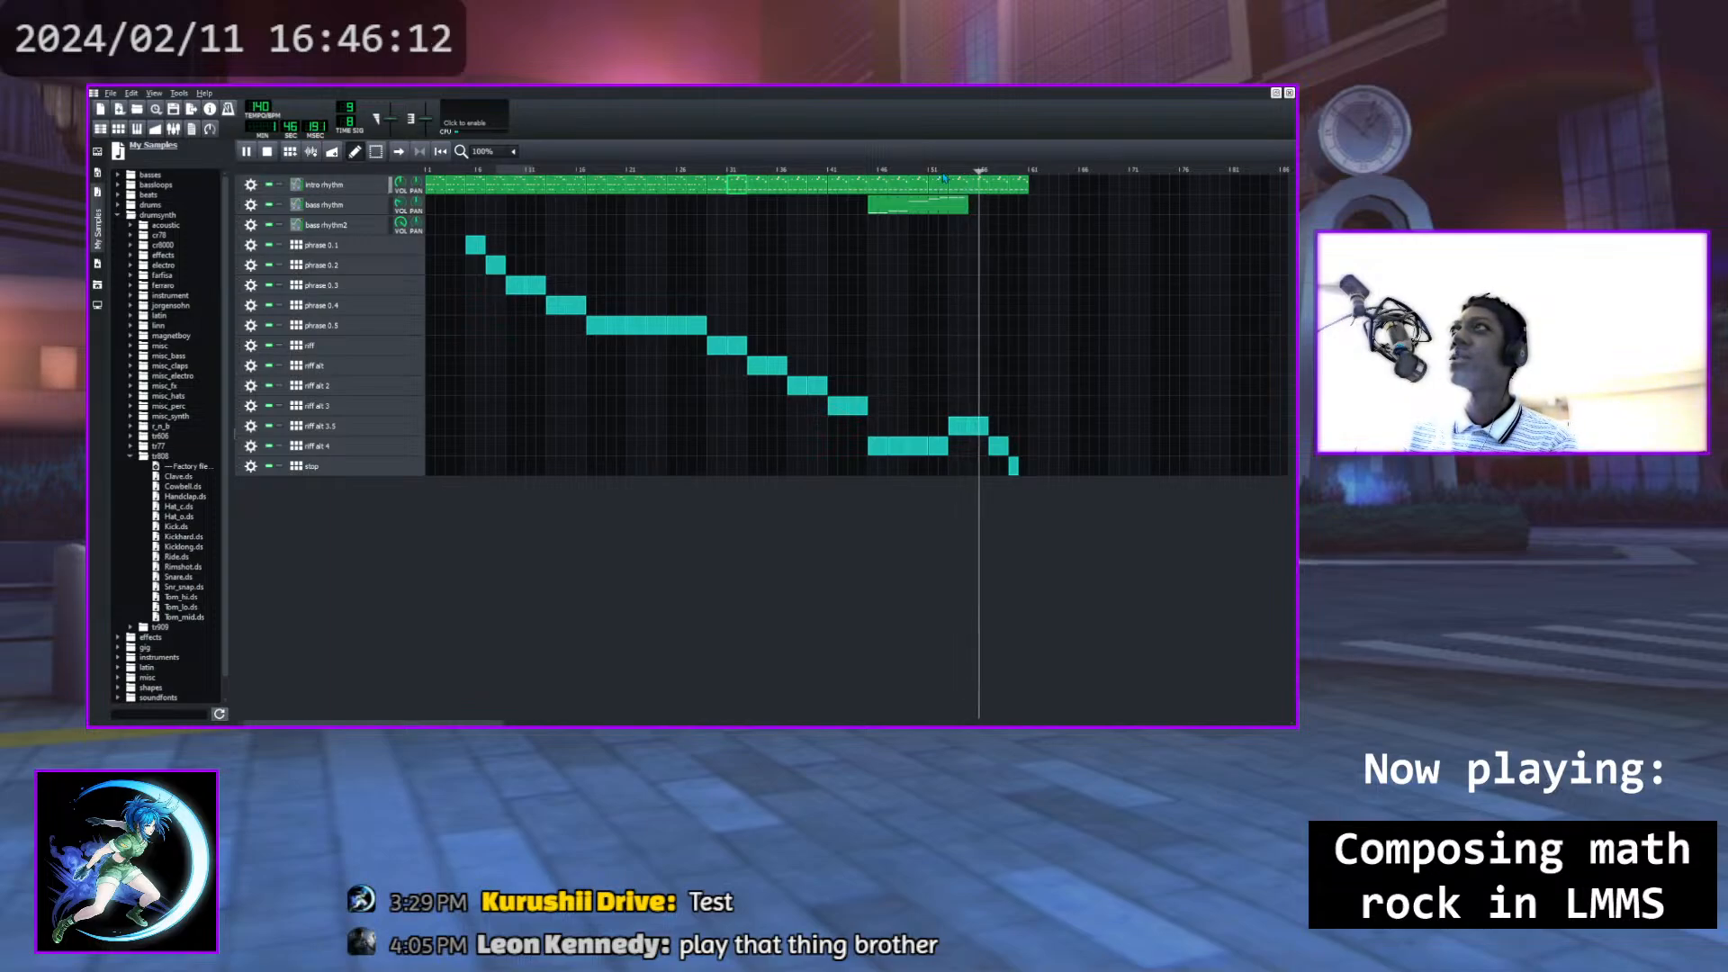
click(267, 151)
Collapse the tr808 folder, and audition samples in the tr77 folder, including cymbal, hat and snare, with song playback stopped
click(246, 151)
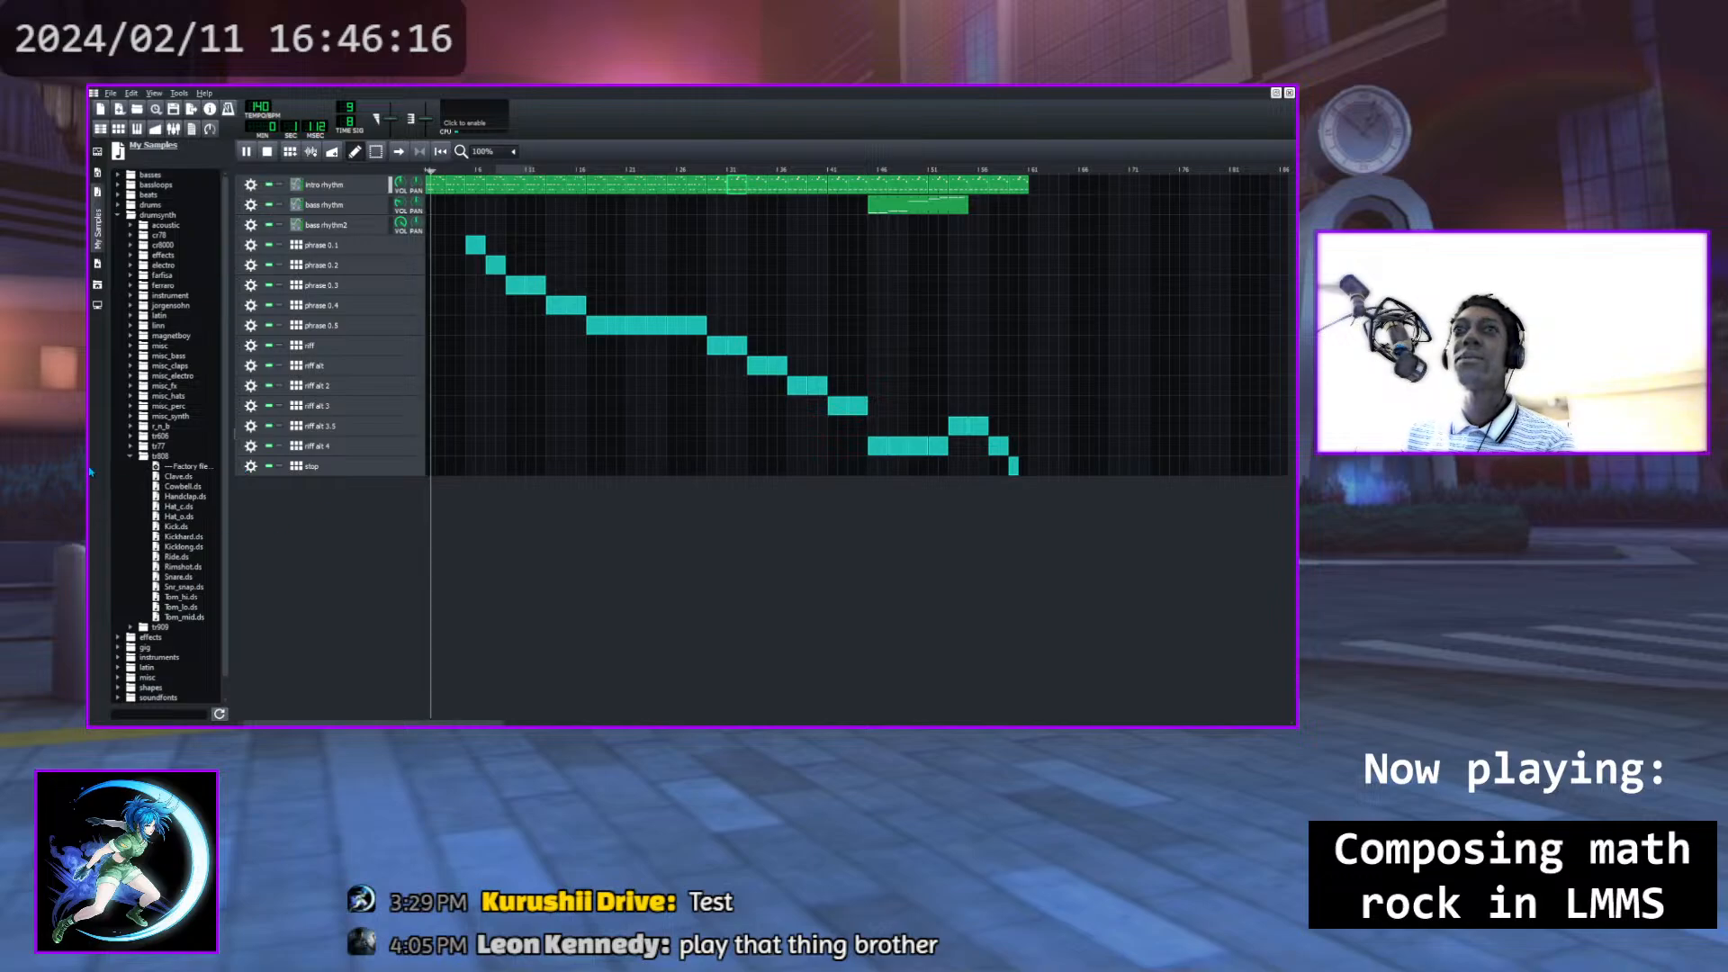
click(132, 456)
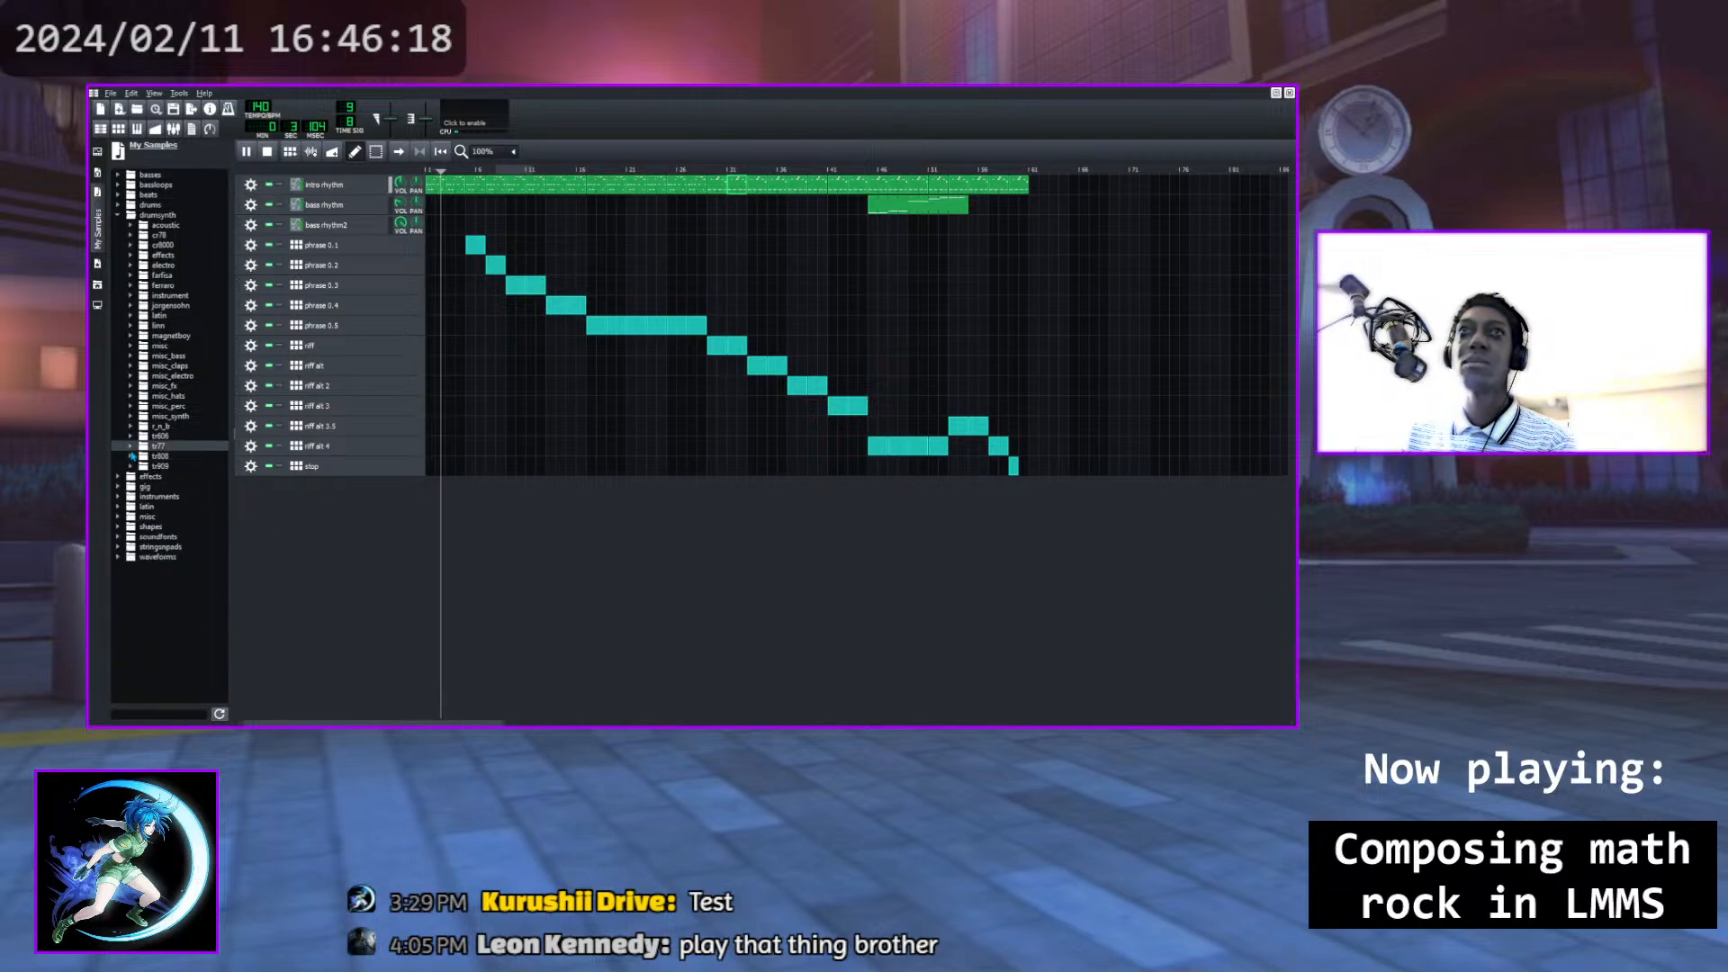
click(130, 445)
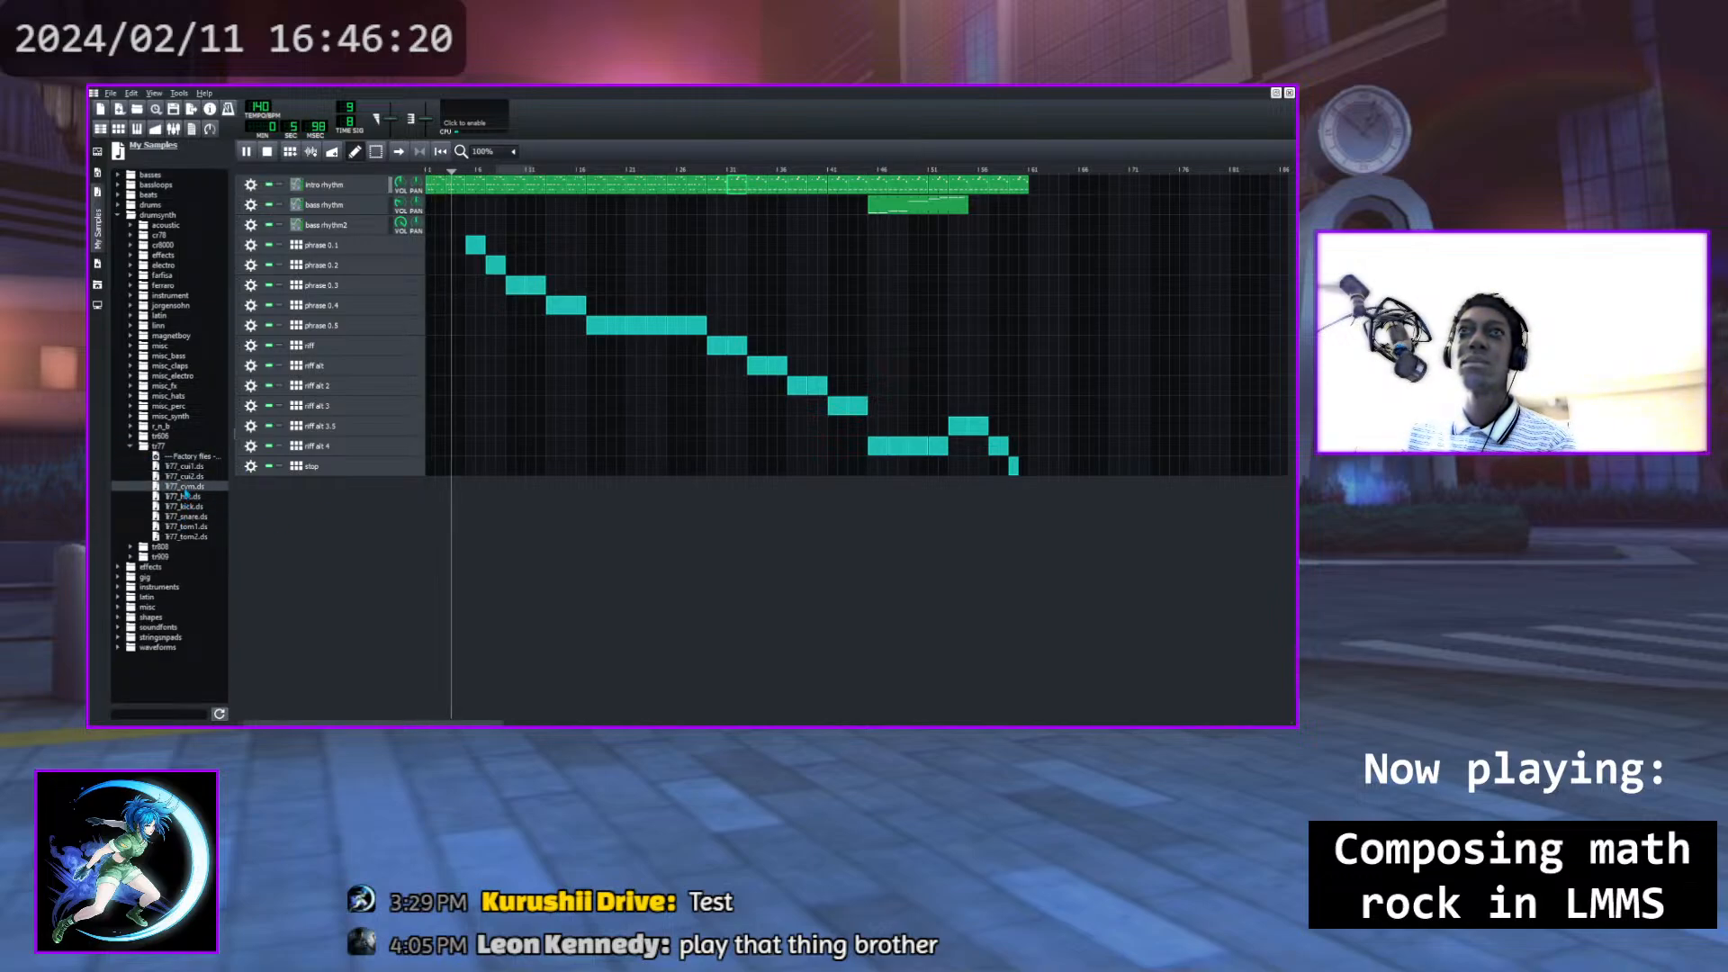
key(space)
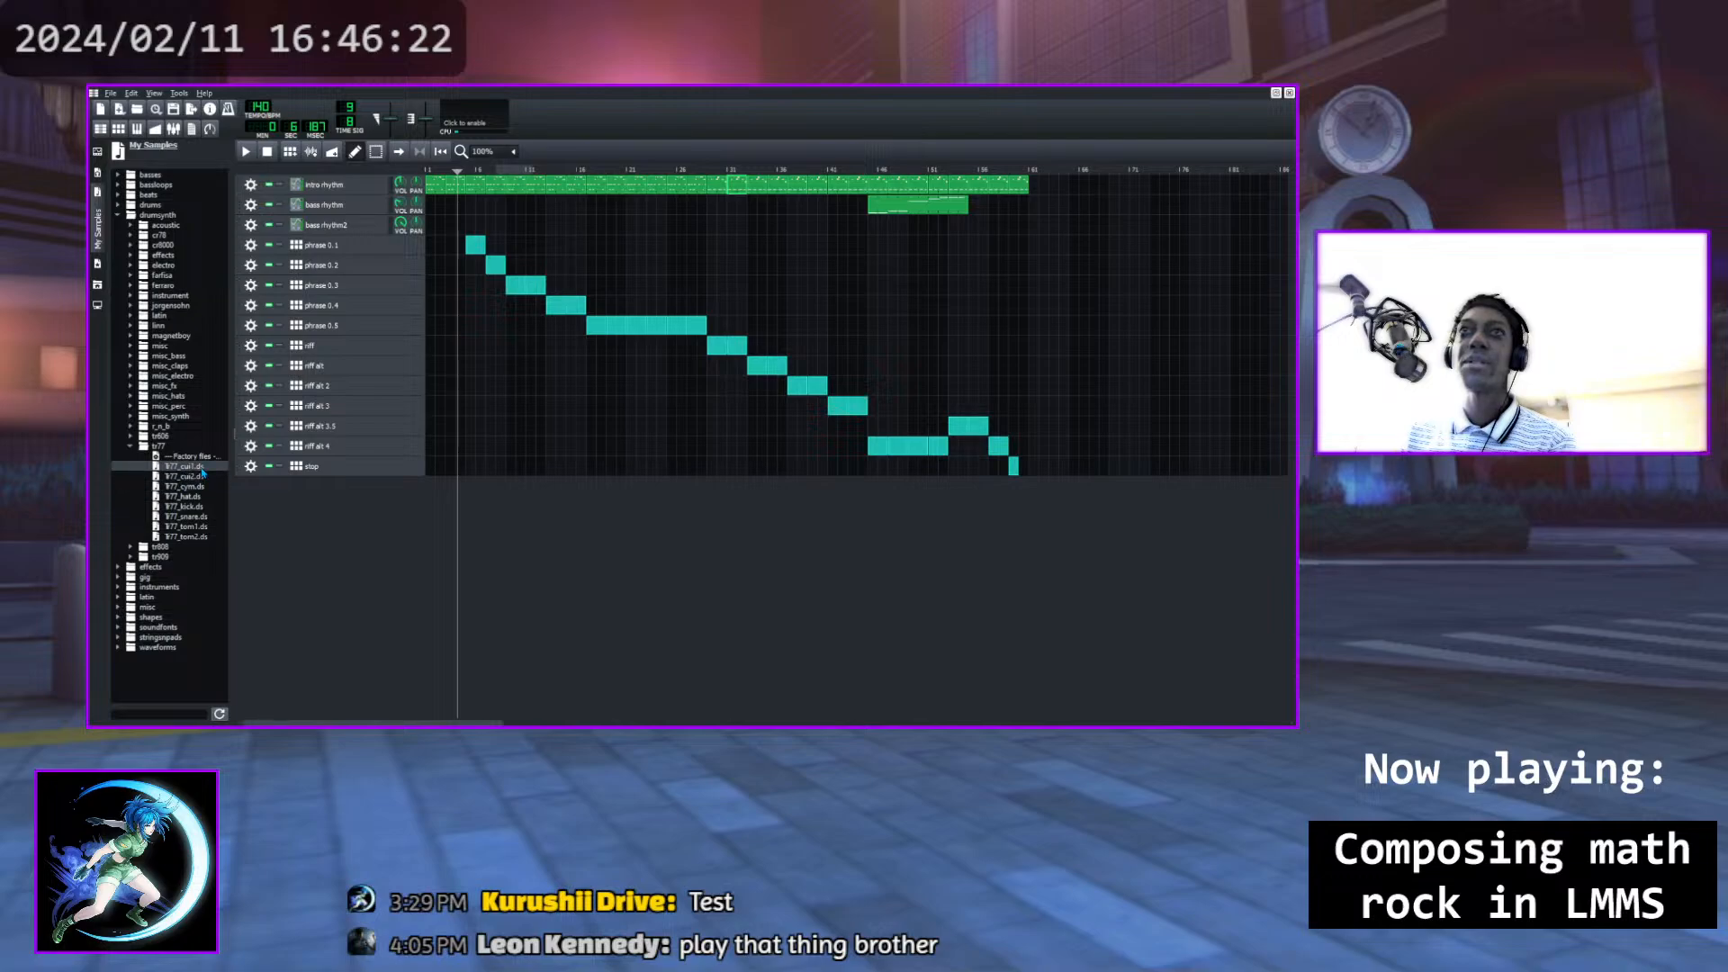
click(189, 466)
click(202, 486)
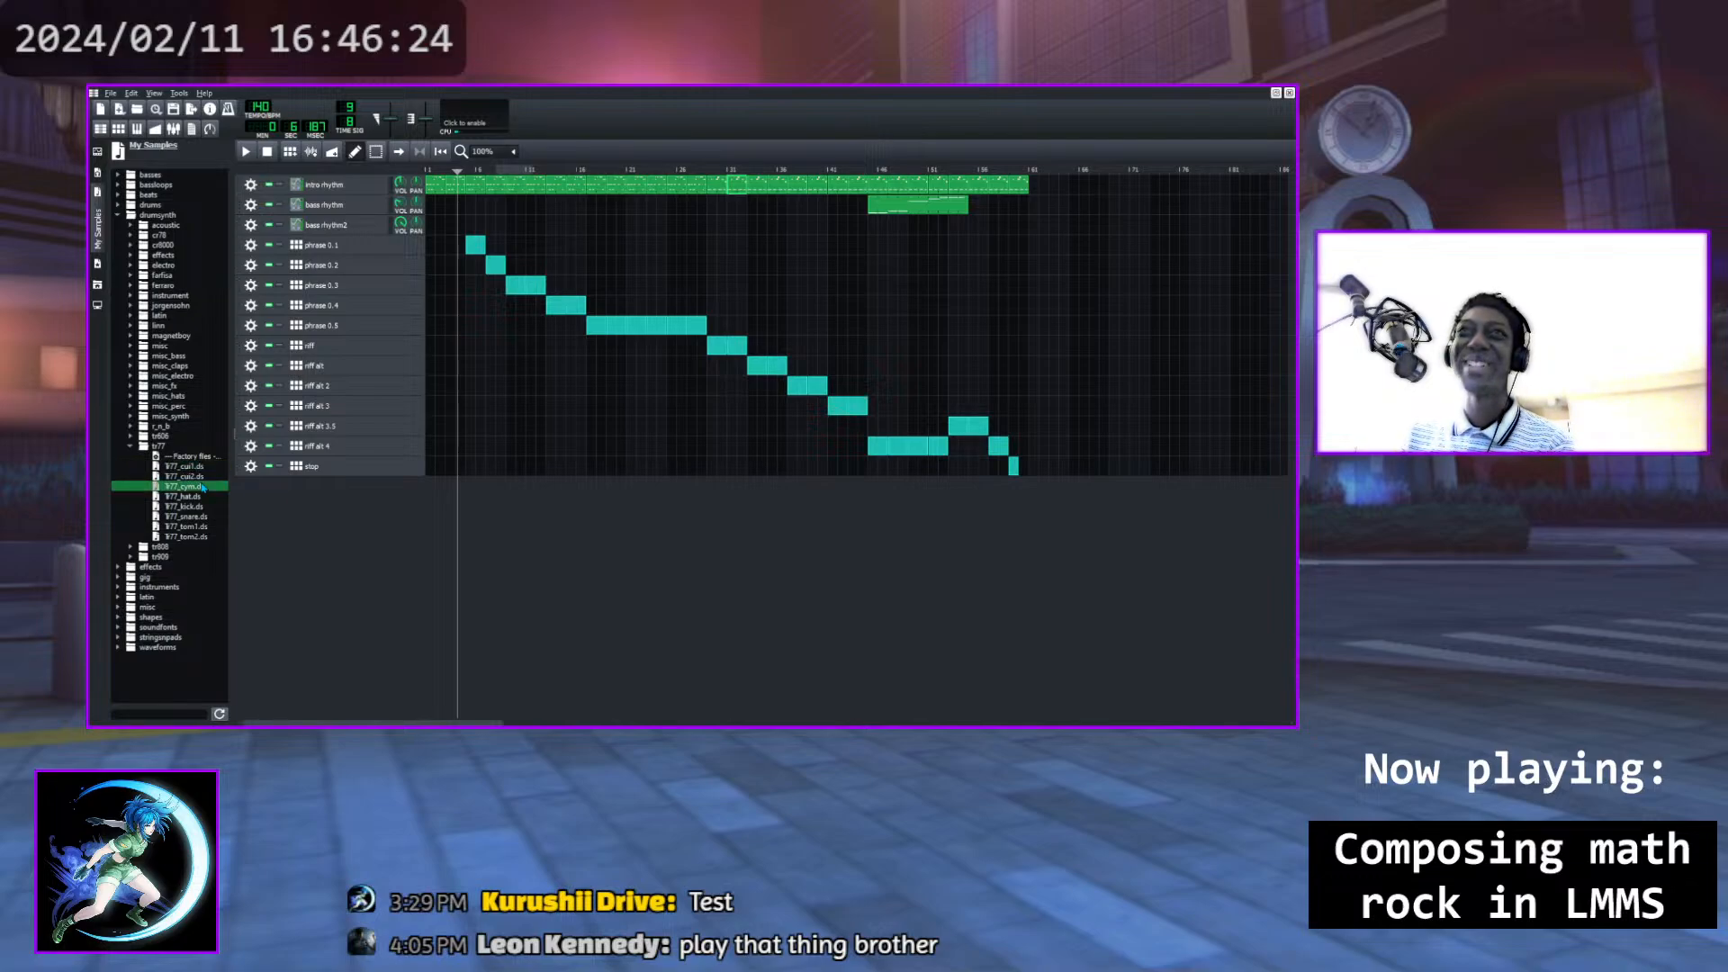
click(201, 497)
click(201, 517)
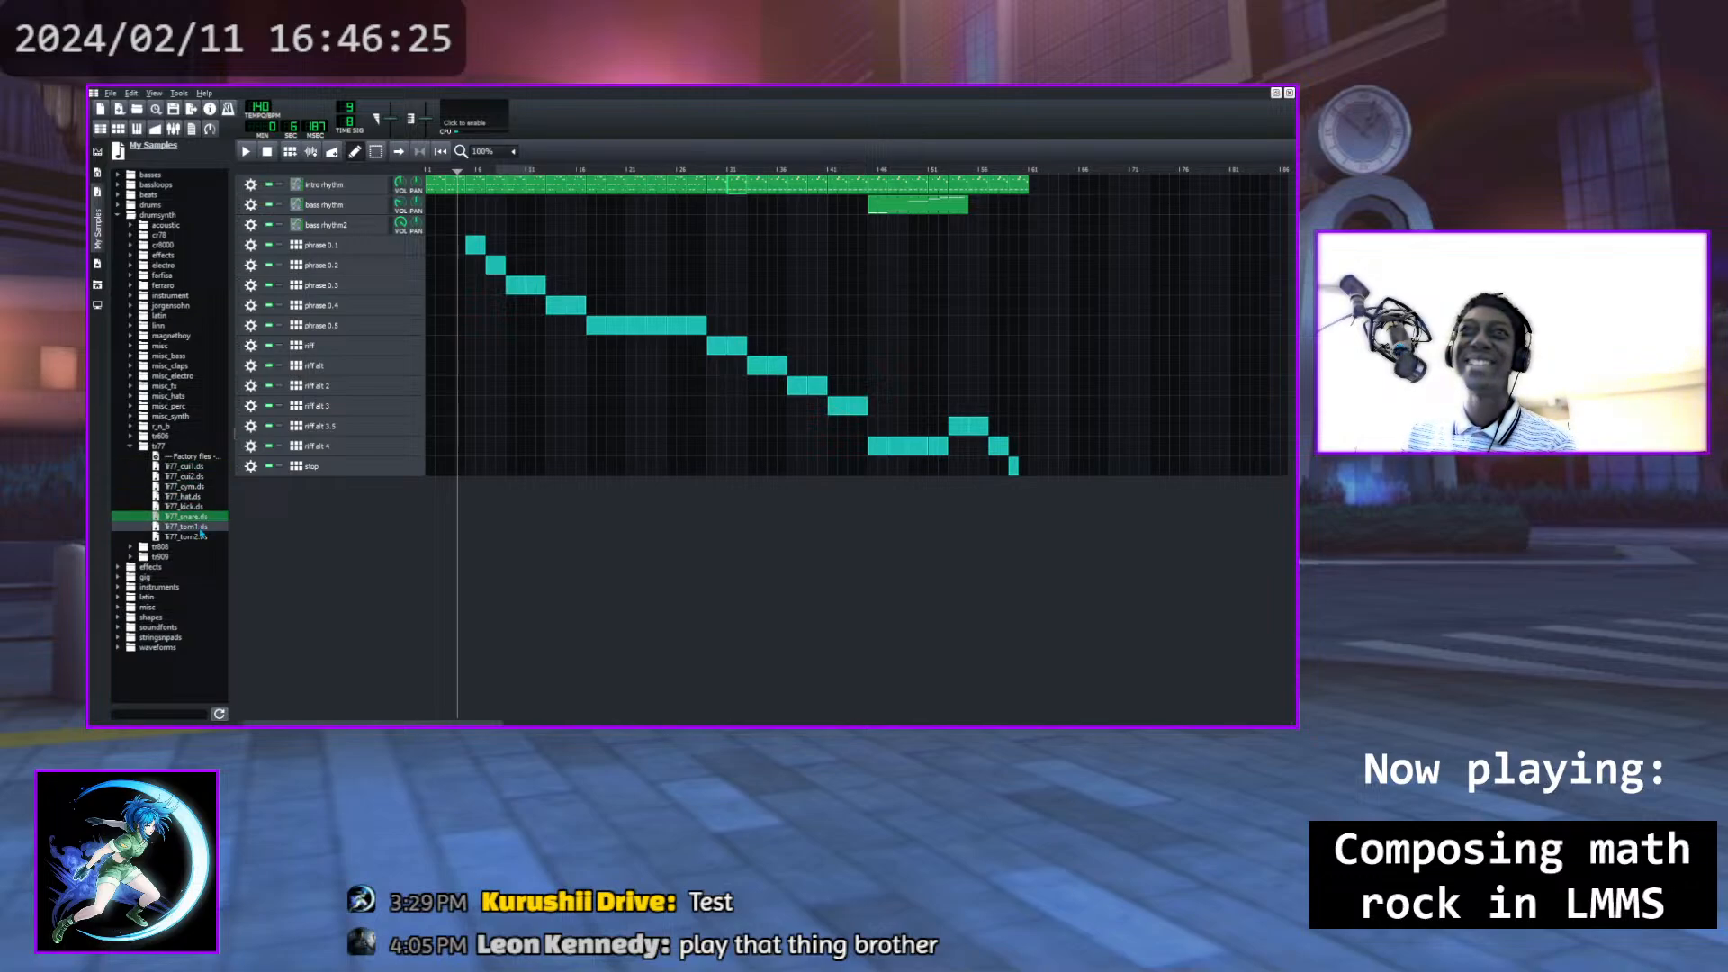
click(131, 446)
Audition the tr808 samples Kickhard, Kicklong, Ride, Rimshot, Snare, Snr_snap, Tom_hi, Tom_lo and Tom_mid
click(130, 456)
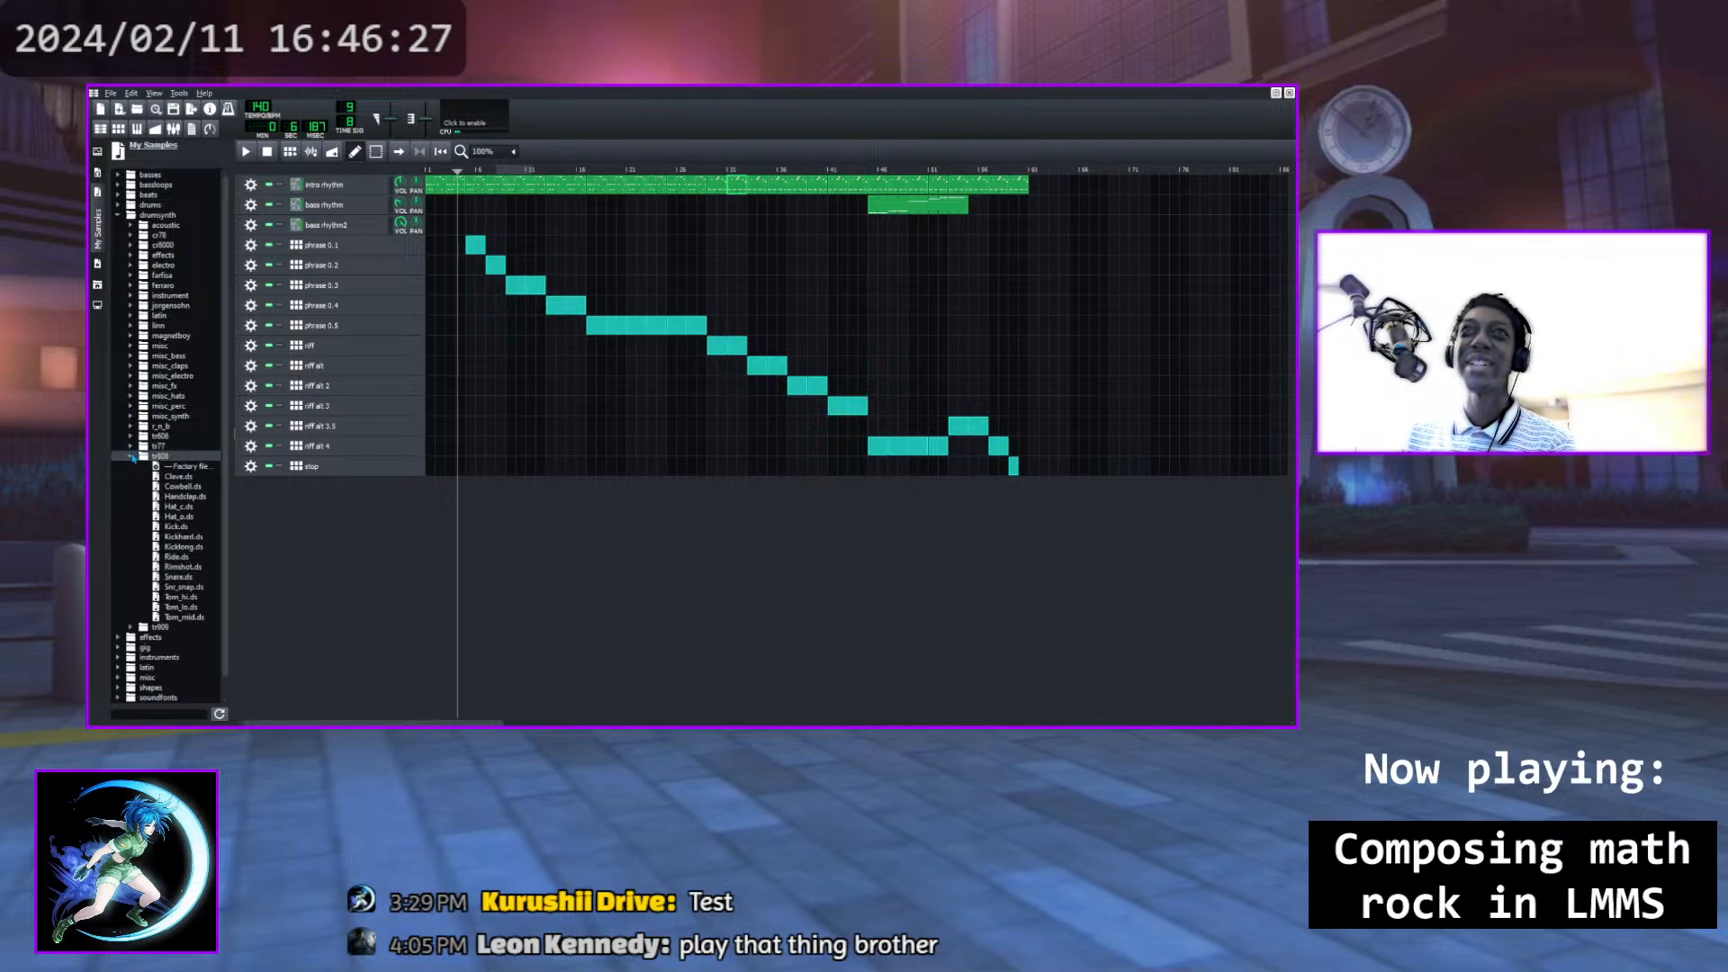
click(184, 537)
click(194, 546)
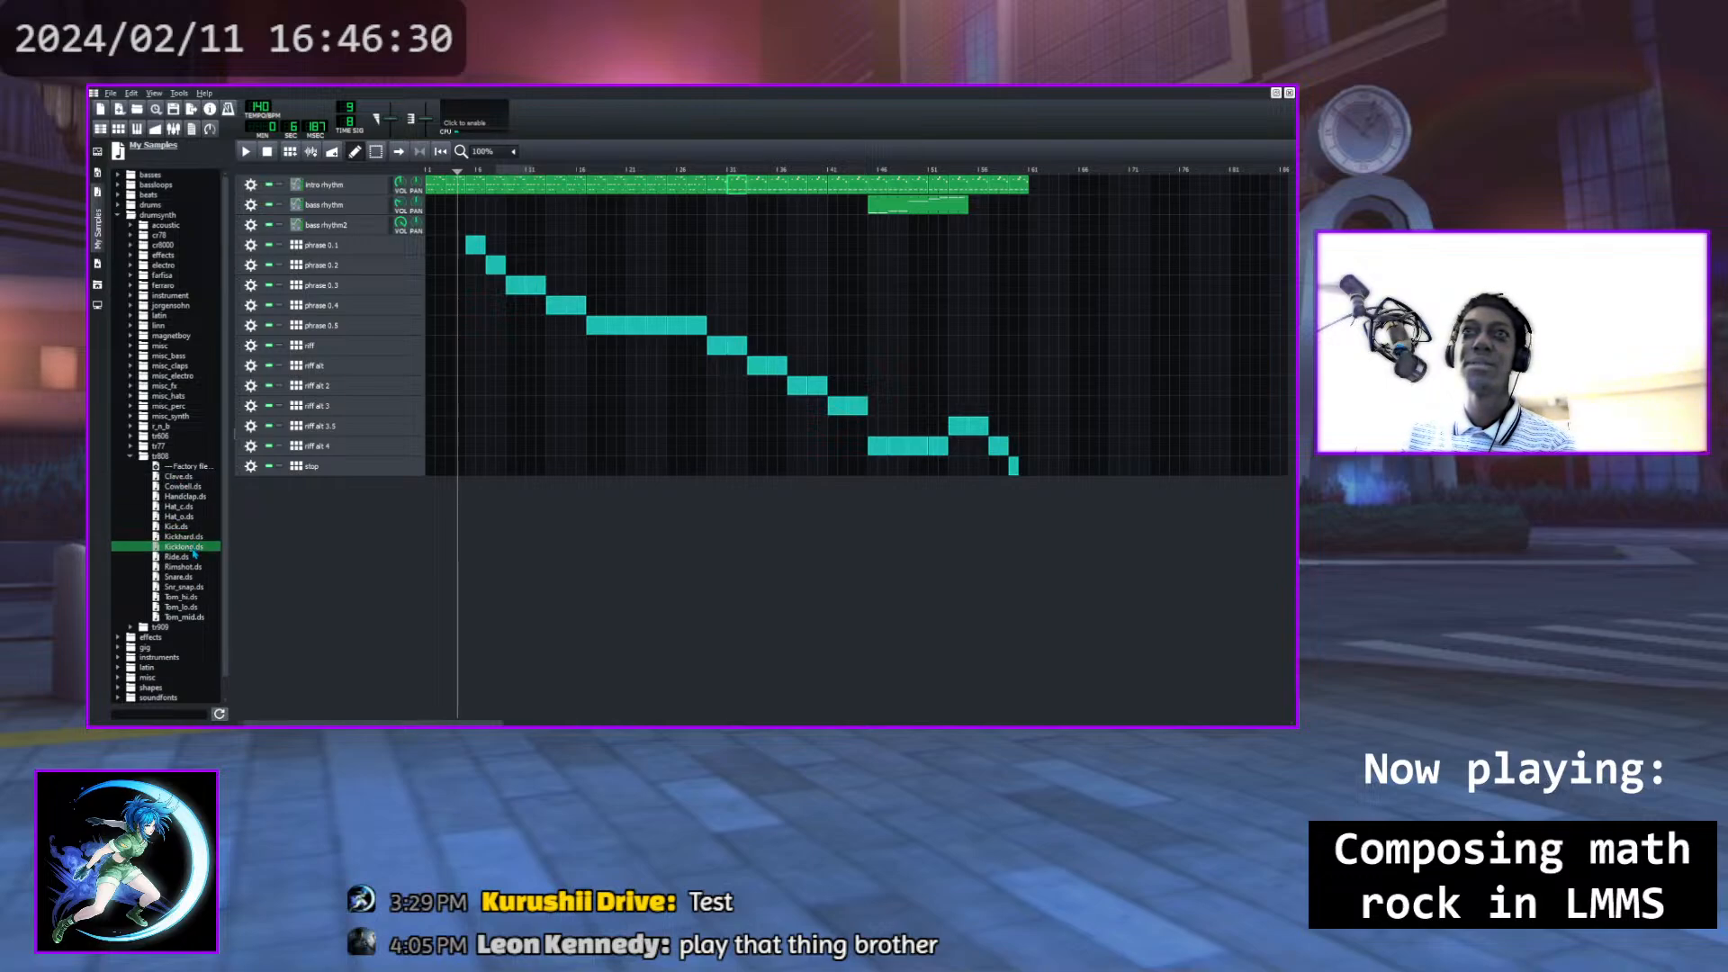
click(197, 556)
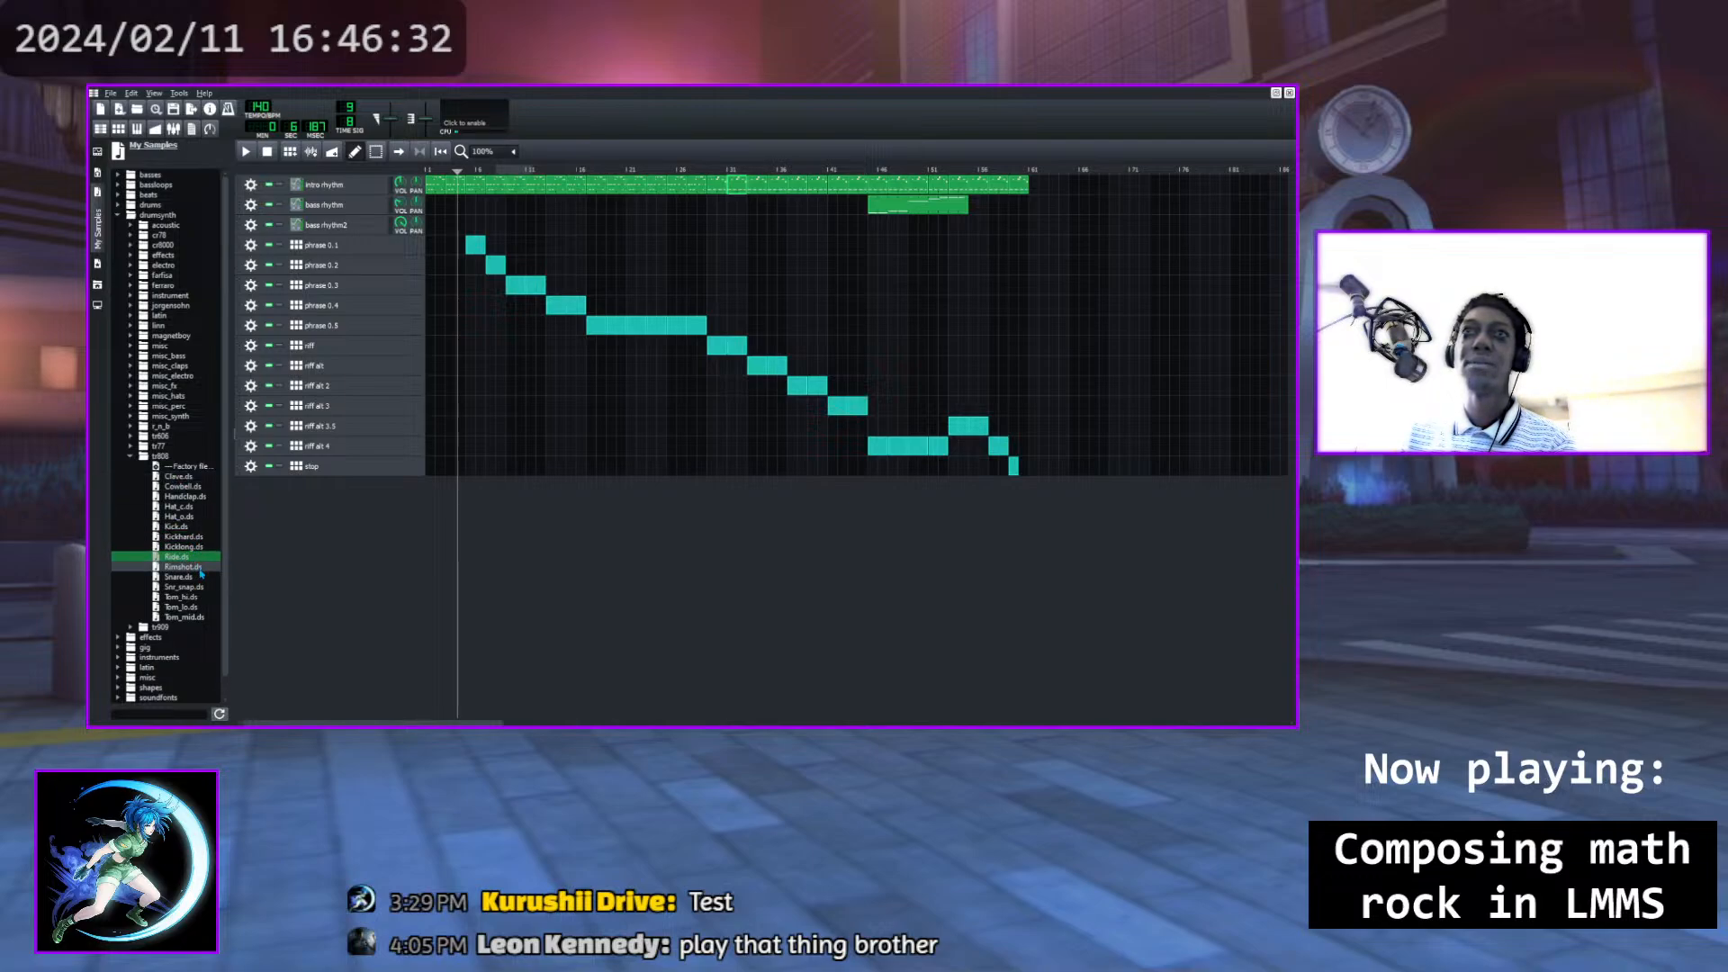
click(199, 567)
click(199, 577)
click(199, 587)
click(200, 597)
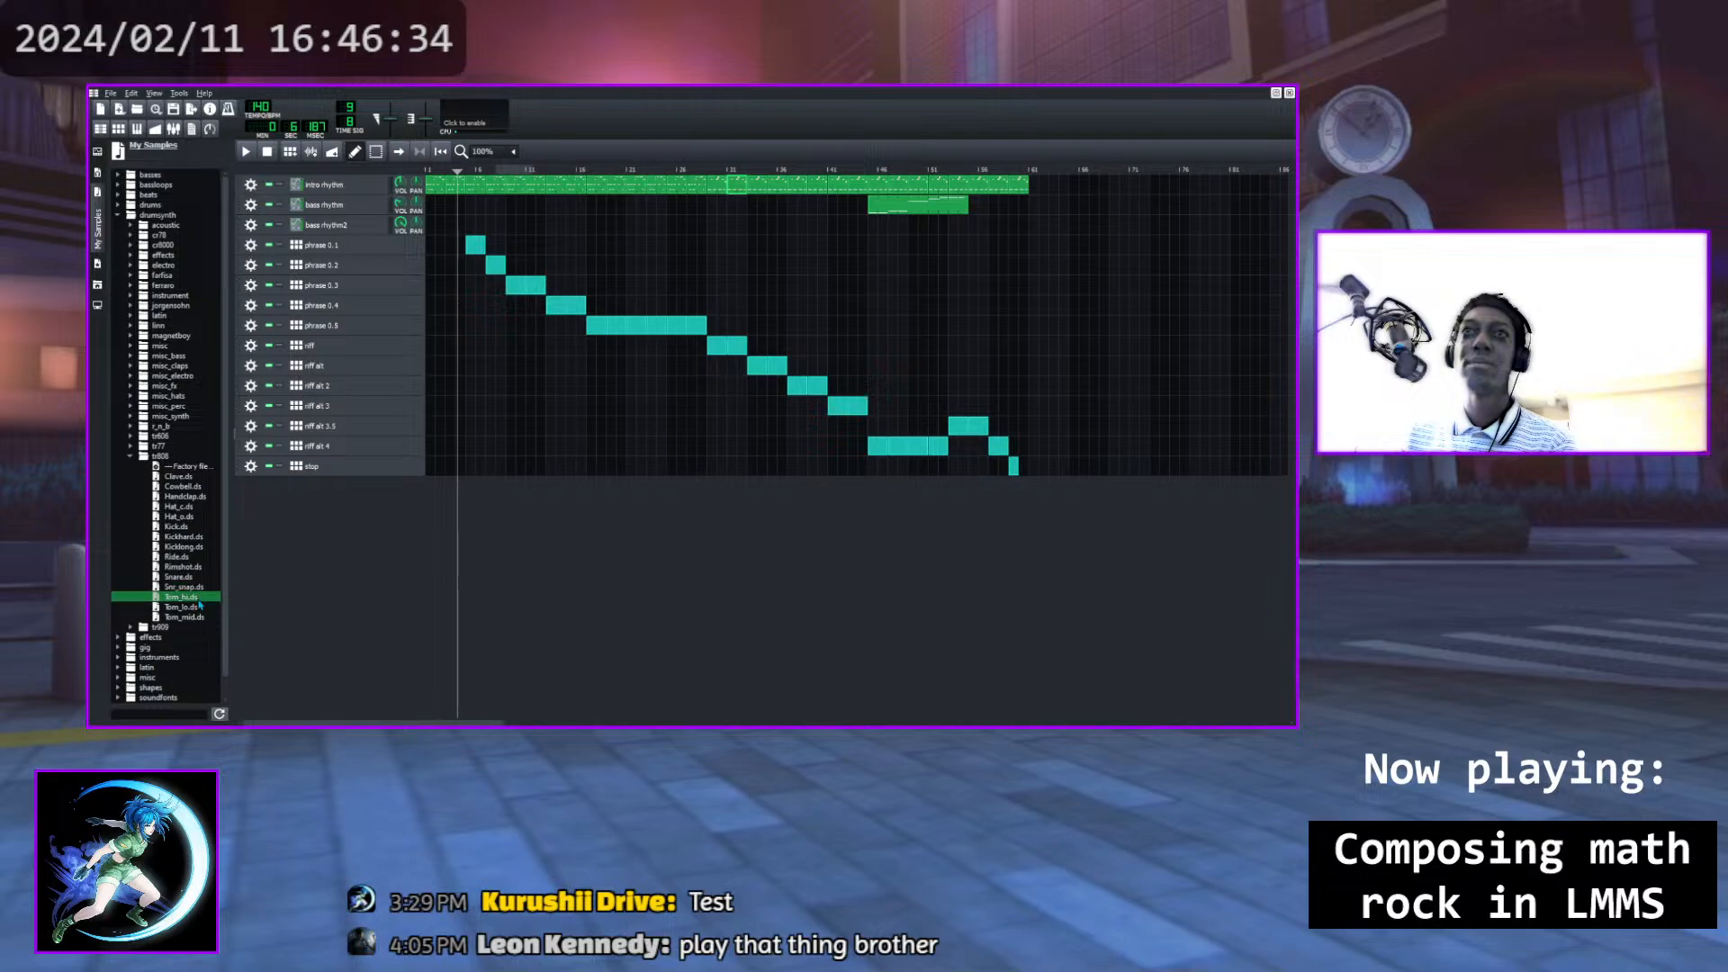
click(200, 606)
click(200, 617)
Audition the Hat_o, Hat_c, Handclap and Cowbell samples in the tr808 folder, and collapse the folder
click(197, 517)
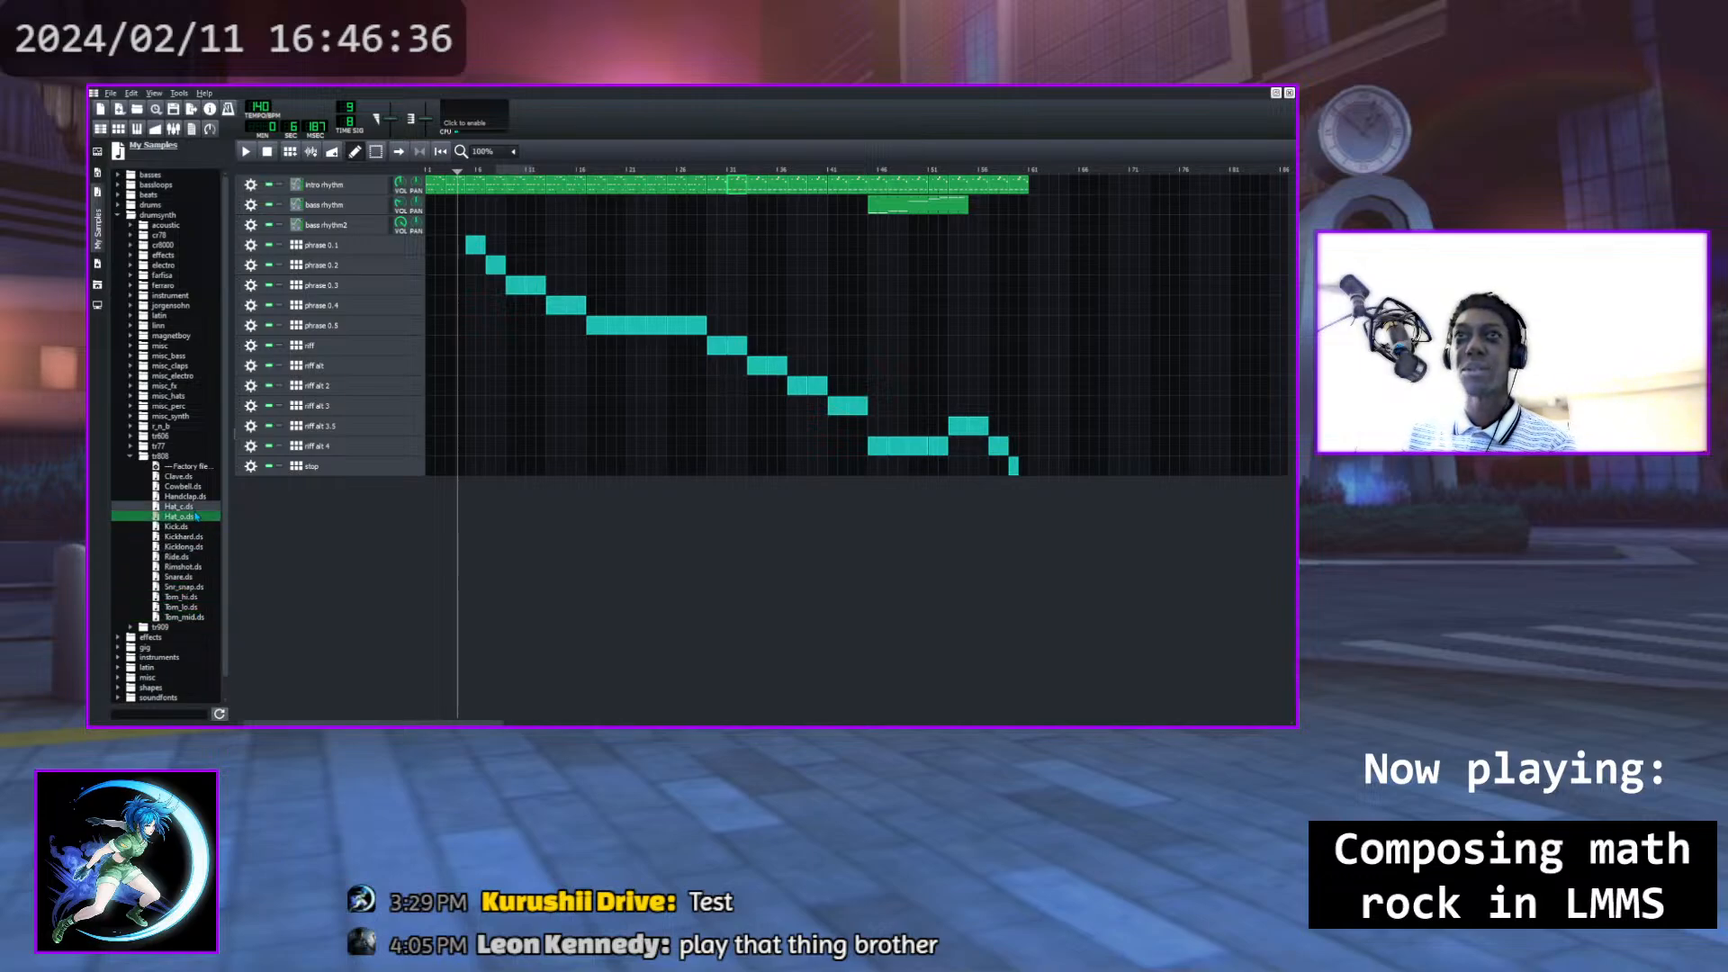
click(196, 507)
click(195, 495)
click(193, 486)
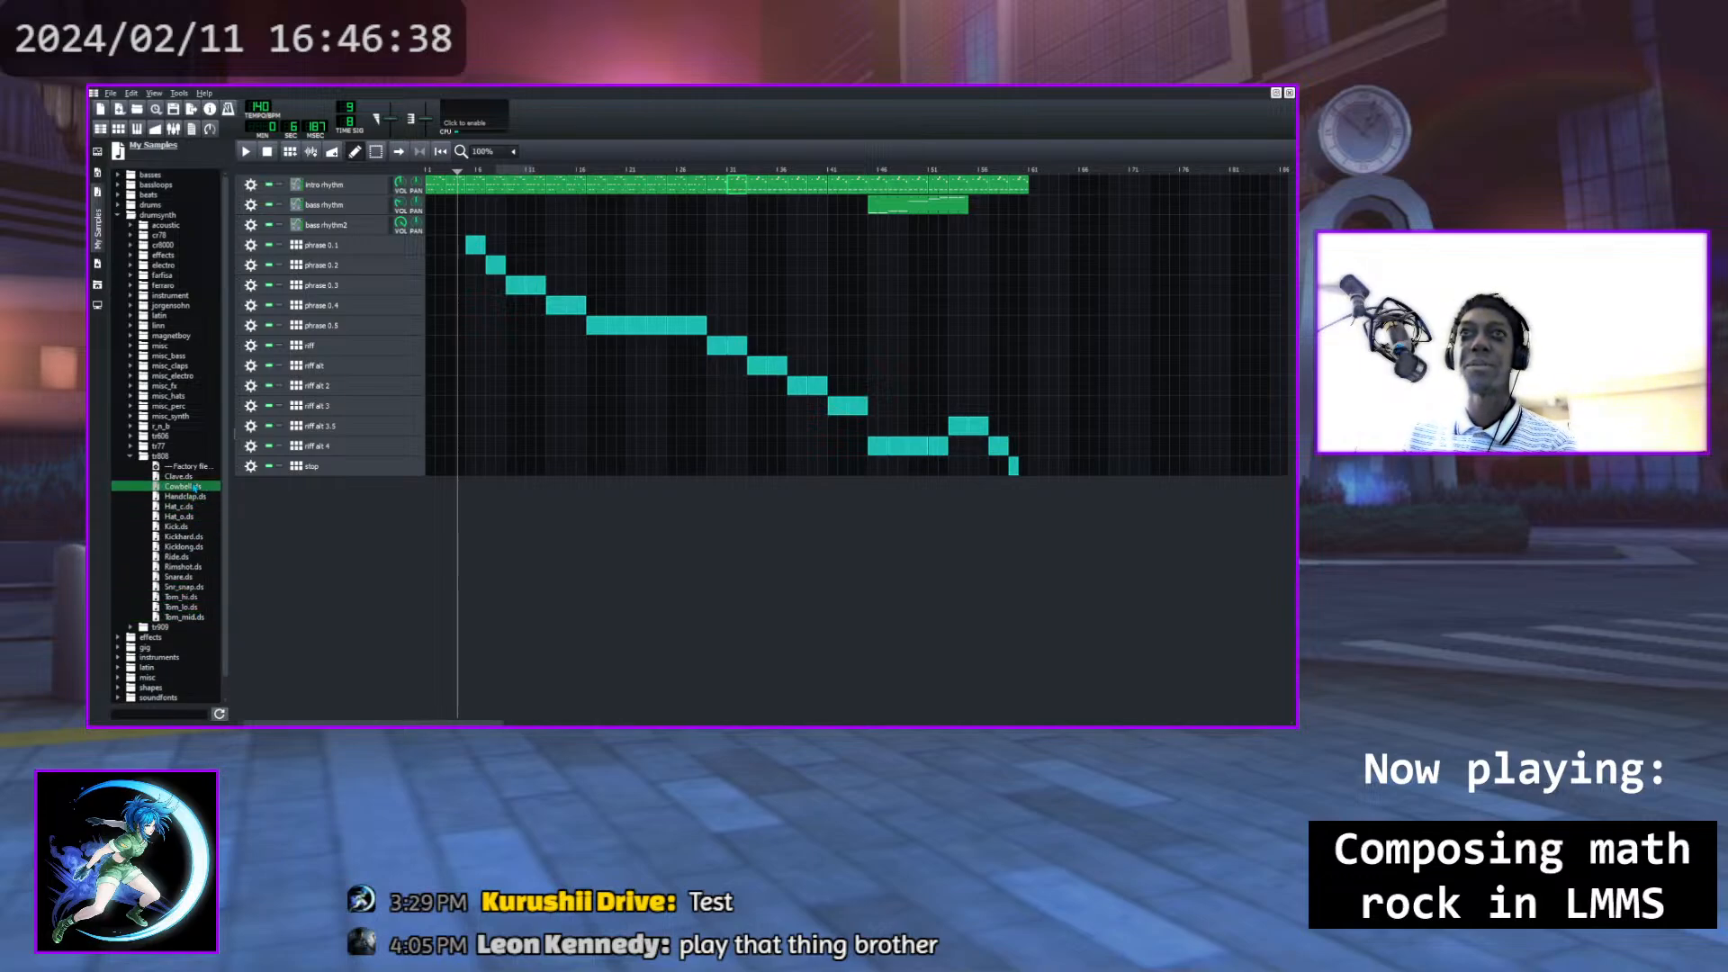
click(131, 456)
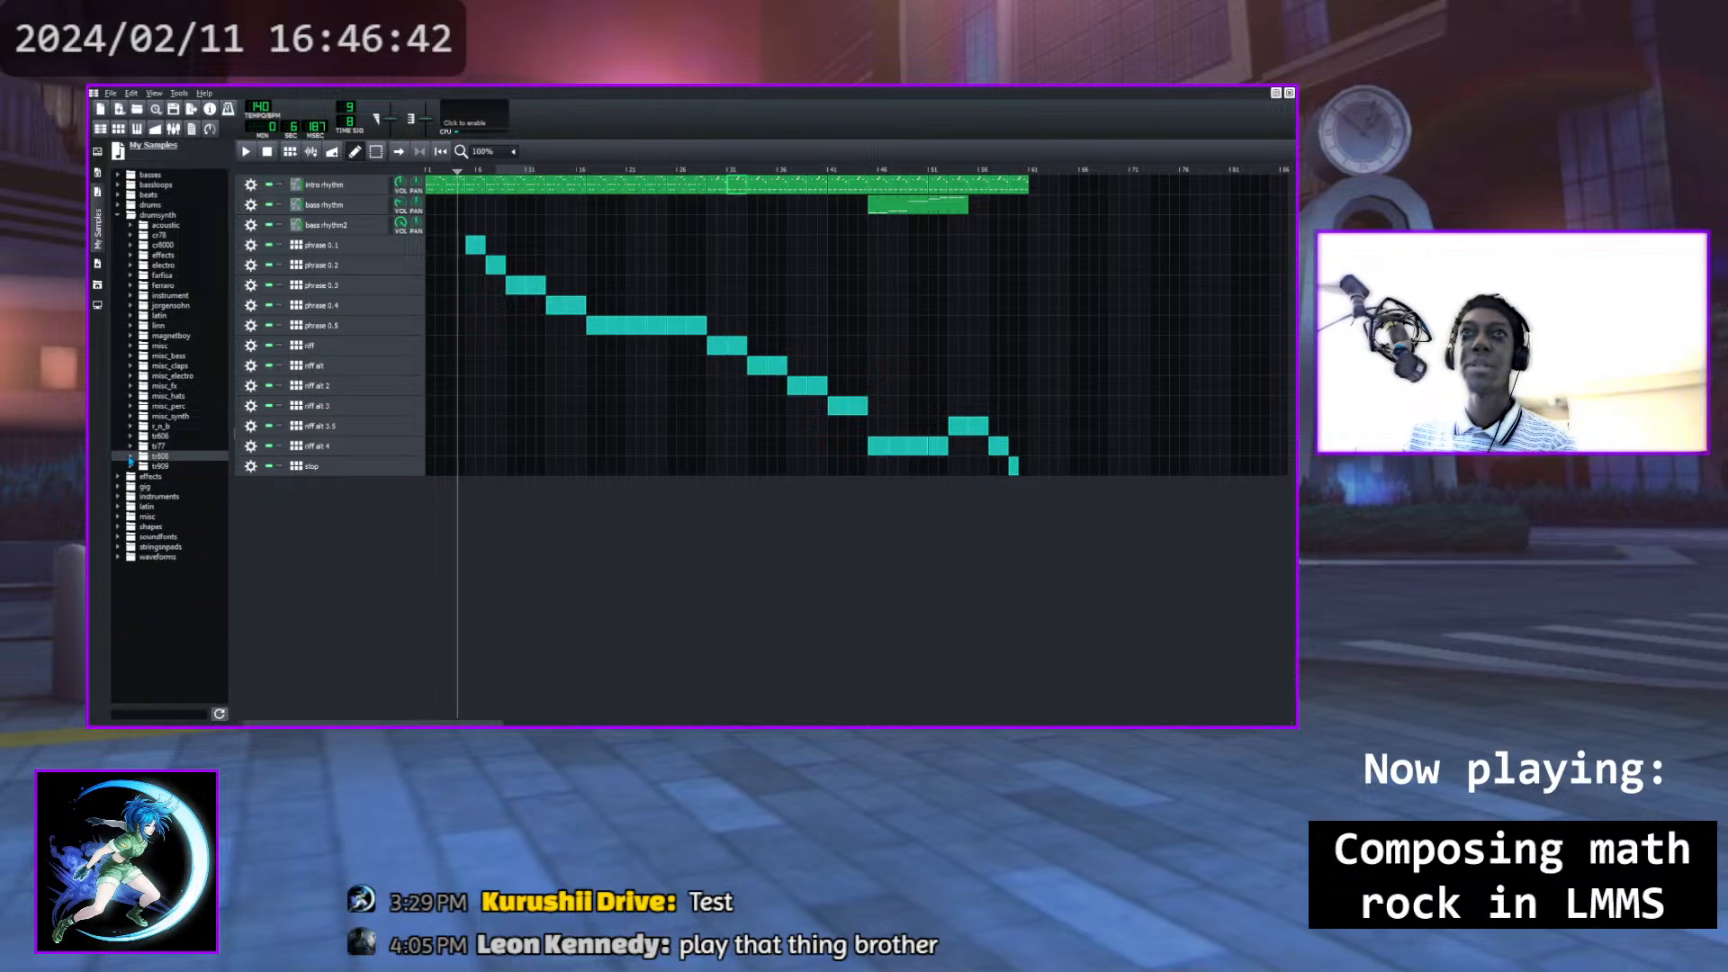
Audition TR606_Cymbal.ds from the tr606 folder, and briefly play the riff alt 4 pattern in the Beat+Bassline Editor
click(131, 436)
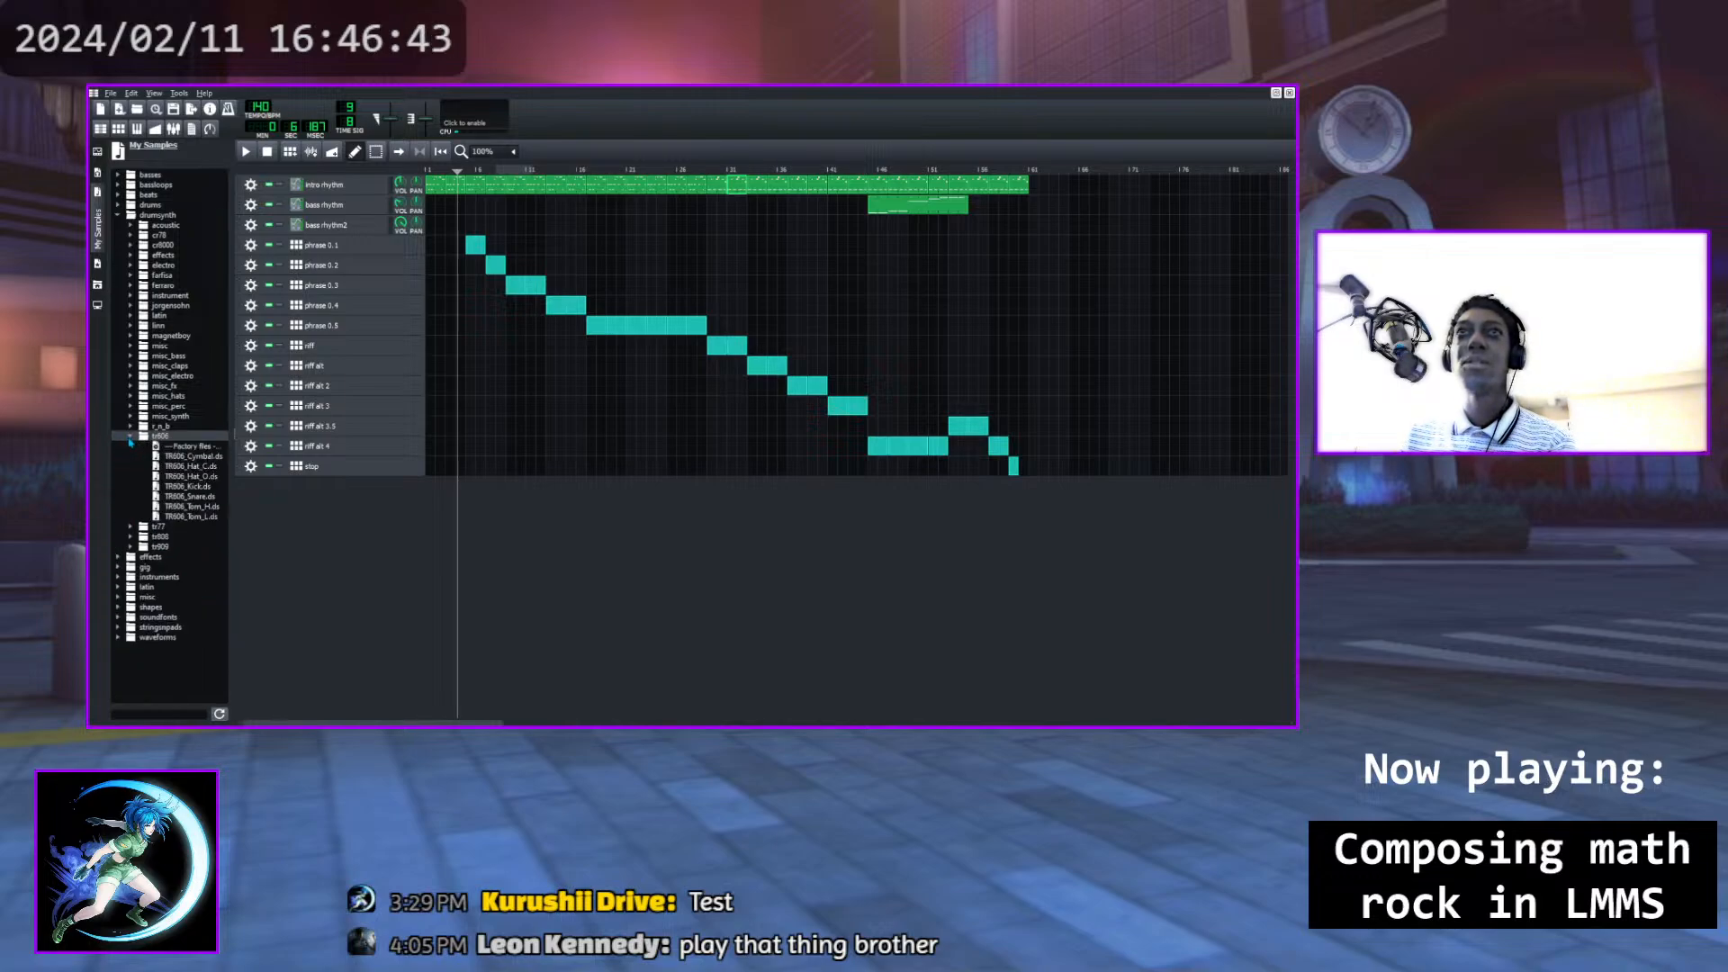
click(185, 457)
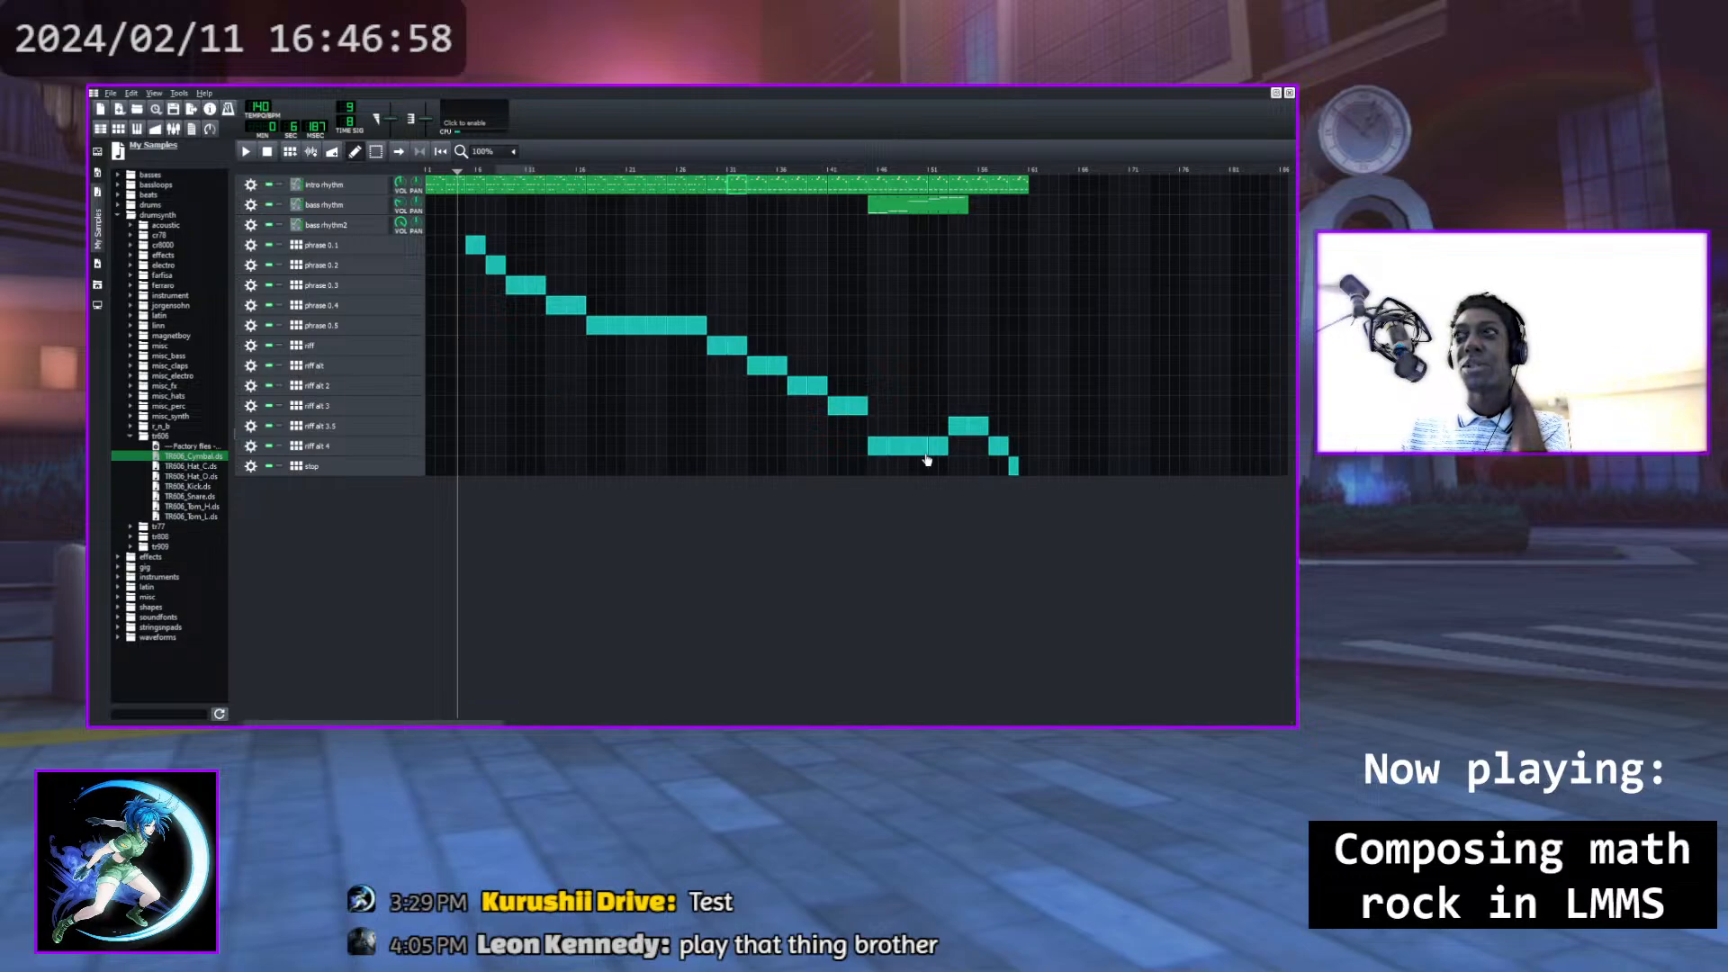
click(316, 446)
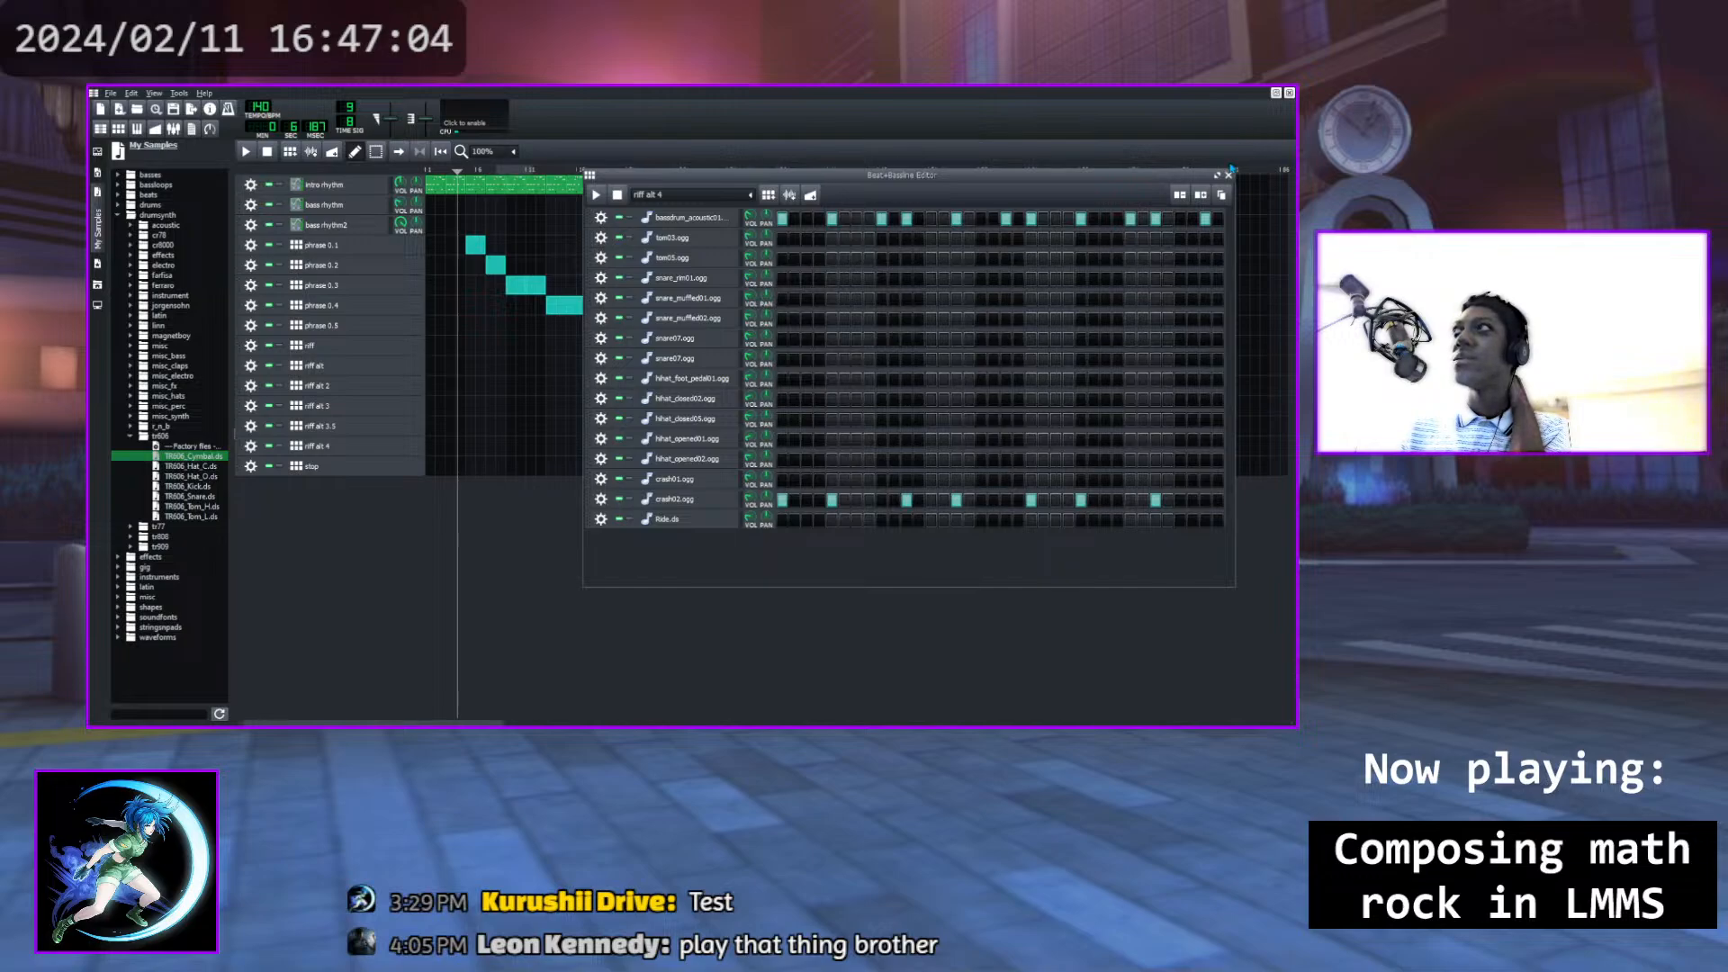
click(600, 194)
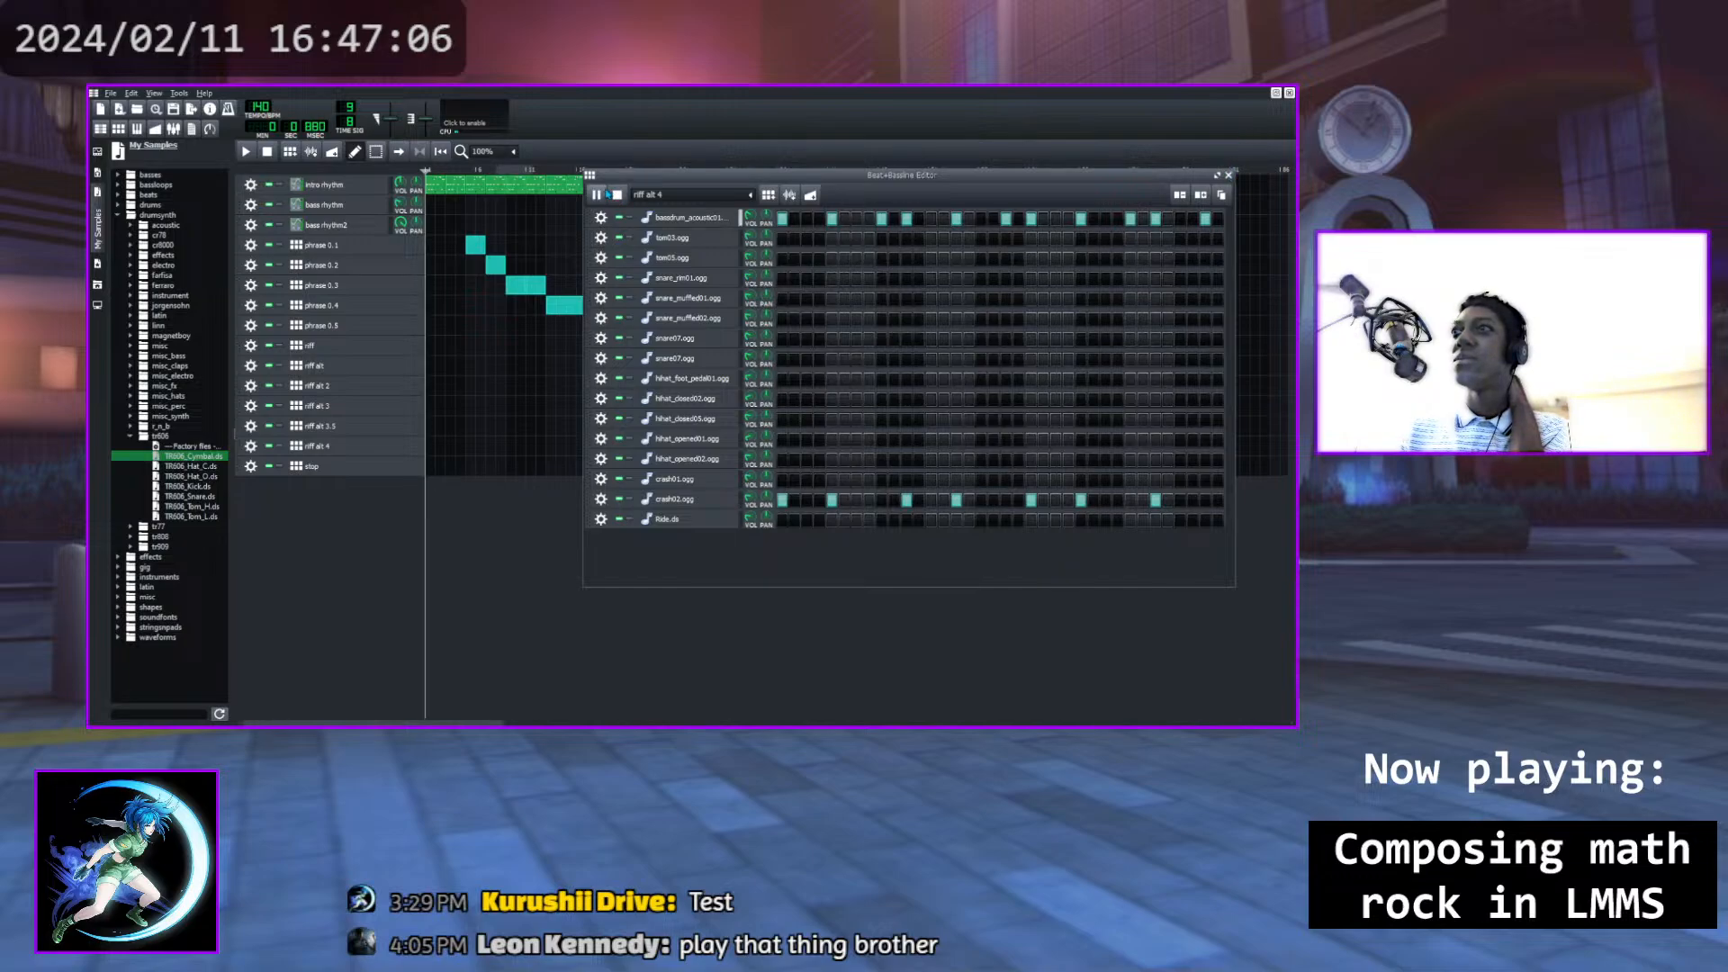
click(602, 196)
click(1227, 175)
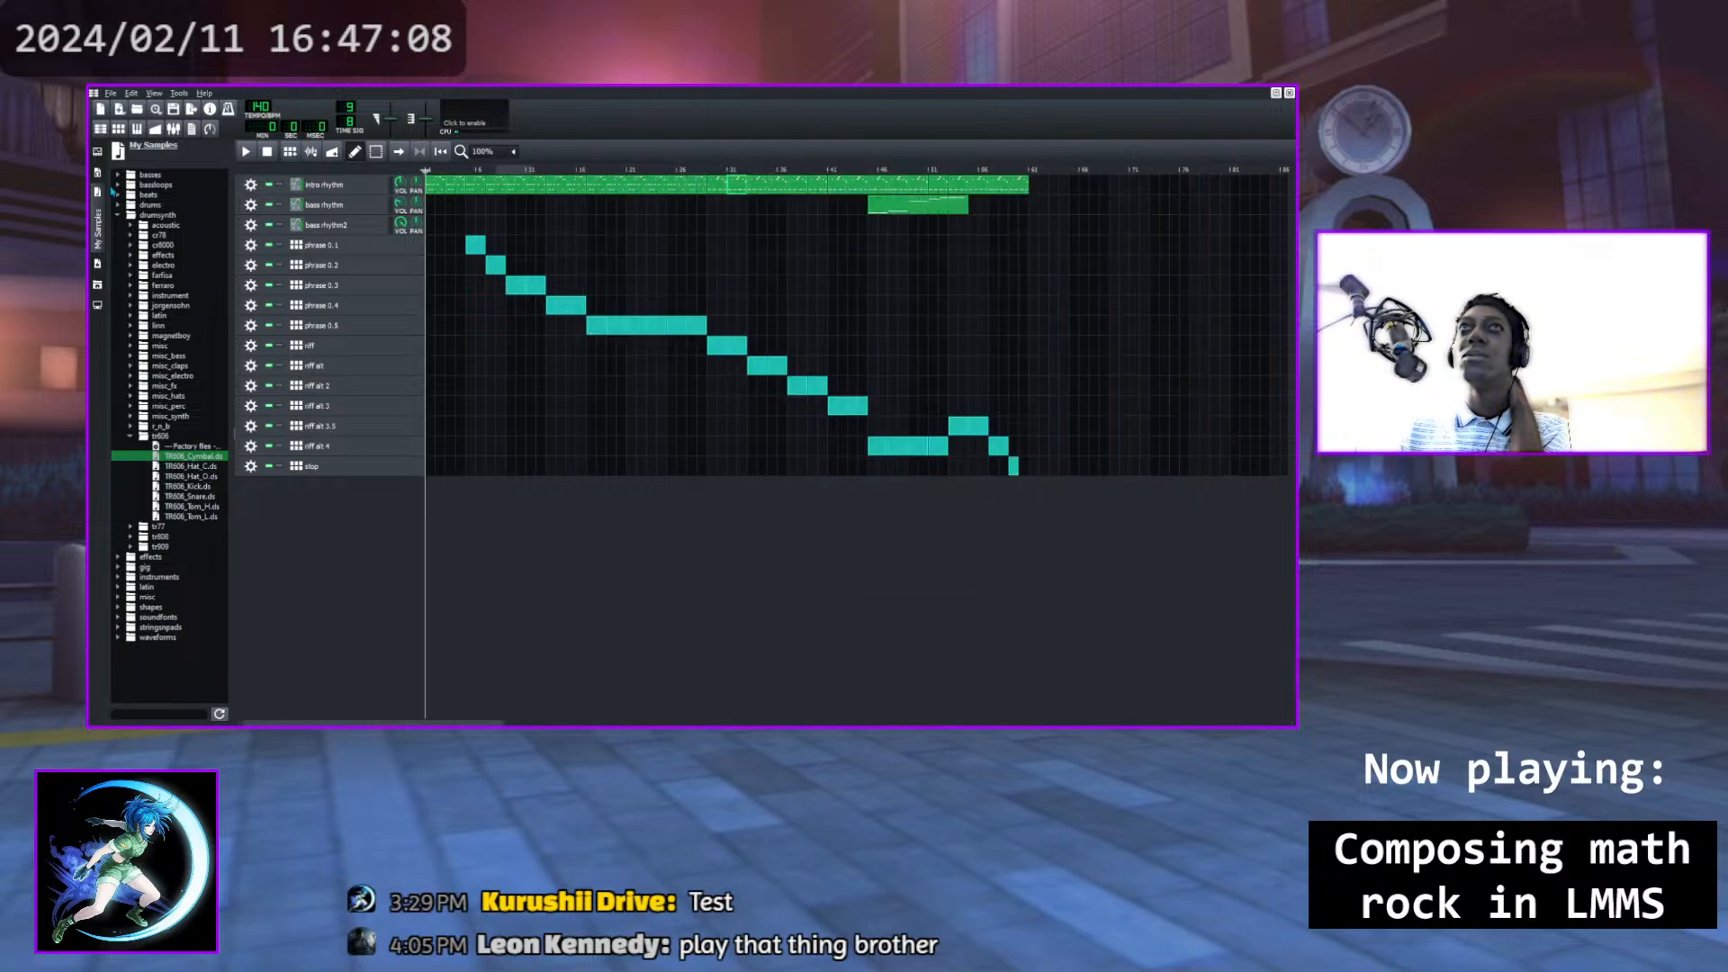
Review the sample list in the drums folder, and collapse the folder
double_click(150, 205)
scroll(158, 270, down, 2)
scroll(160, 351, down, 3)
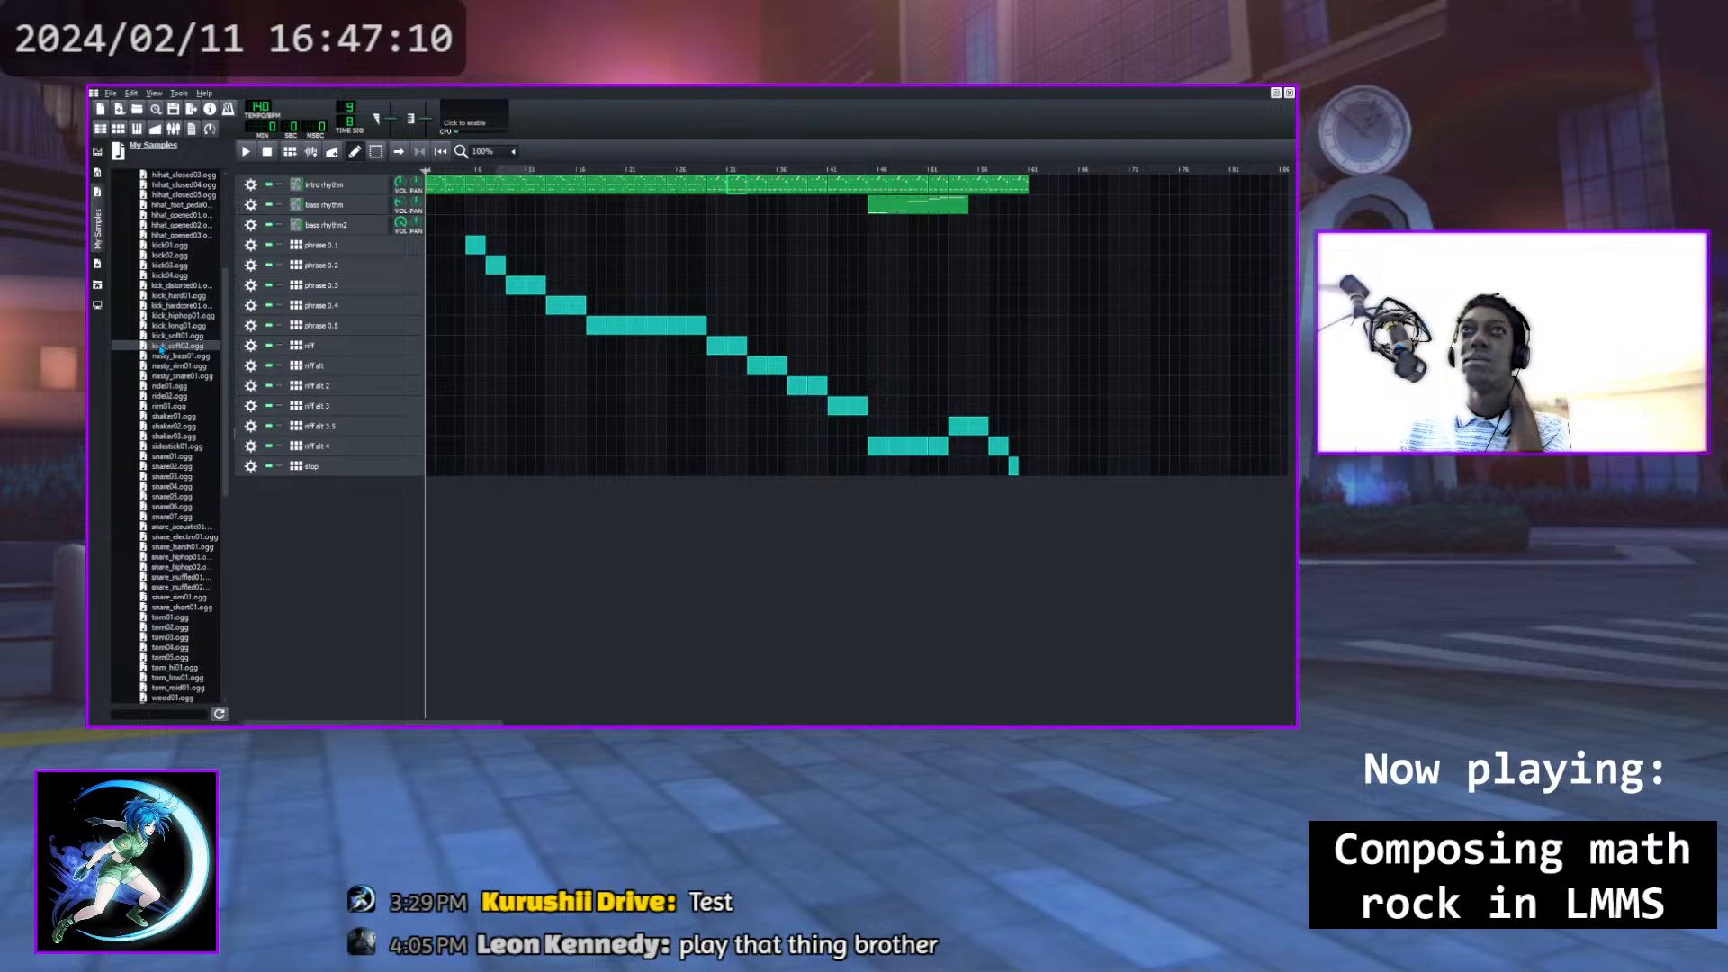
scroll(170, 442, up, 5)
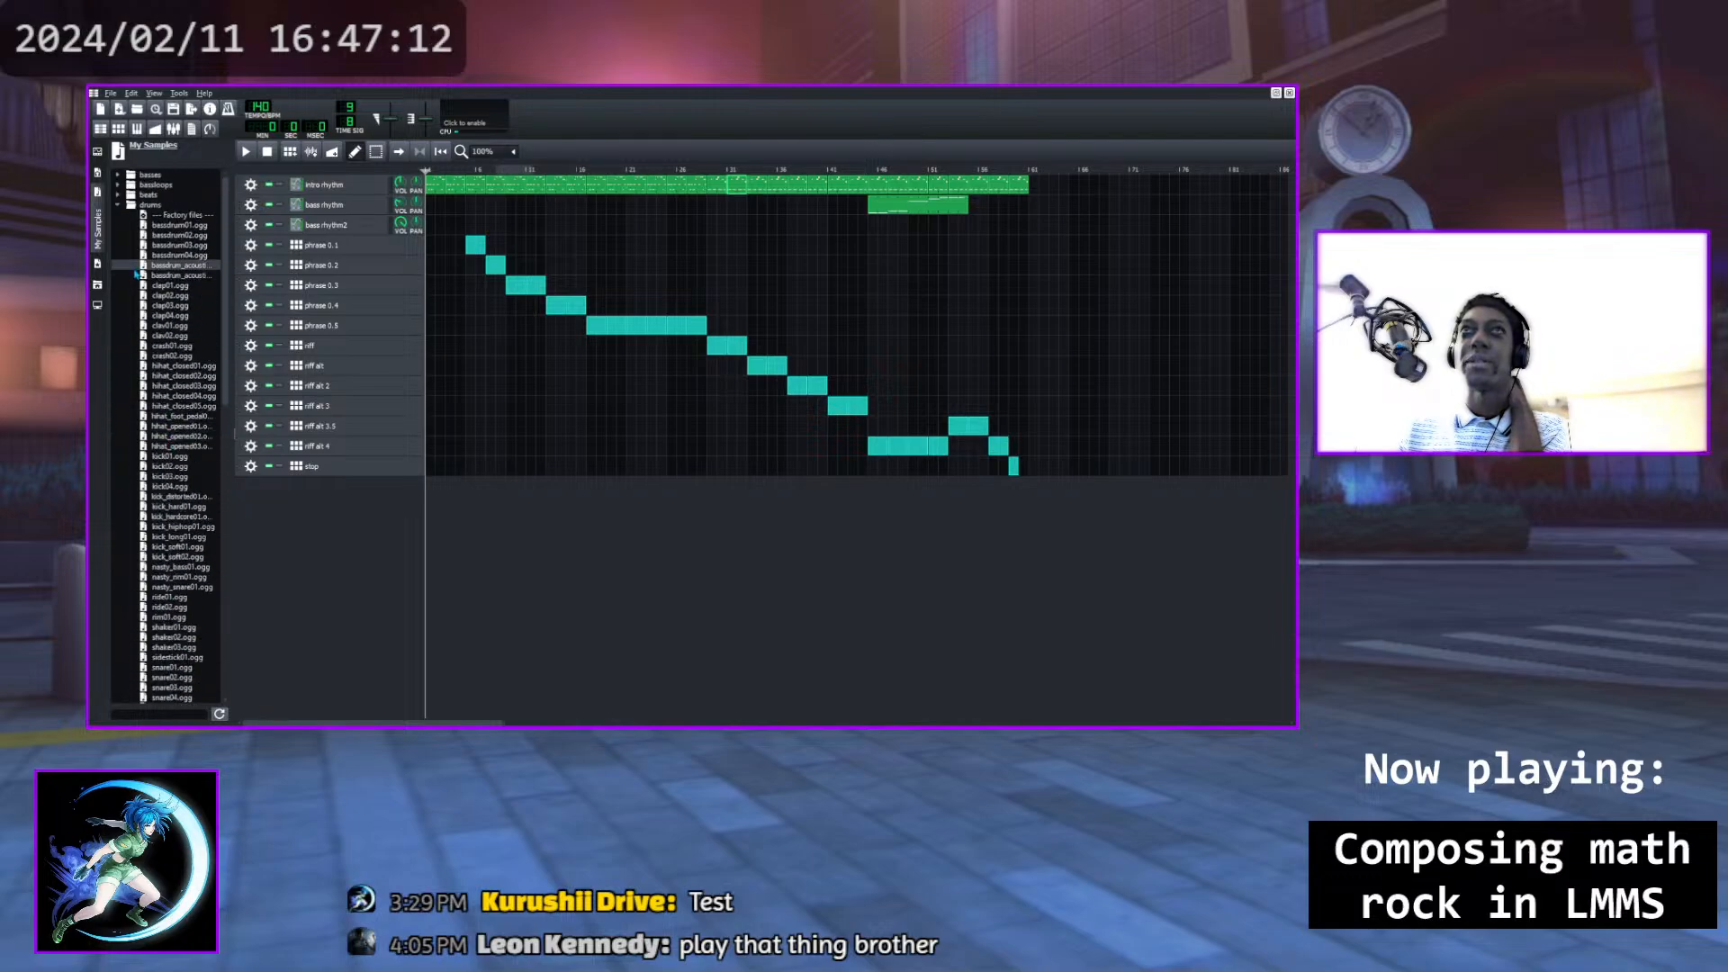
double_click(144, 206)
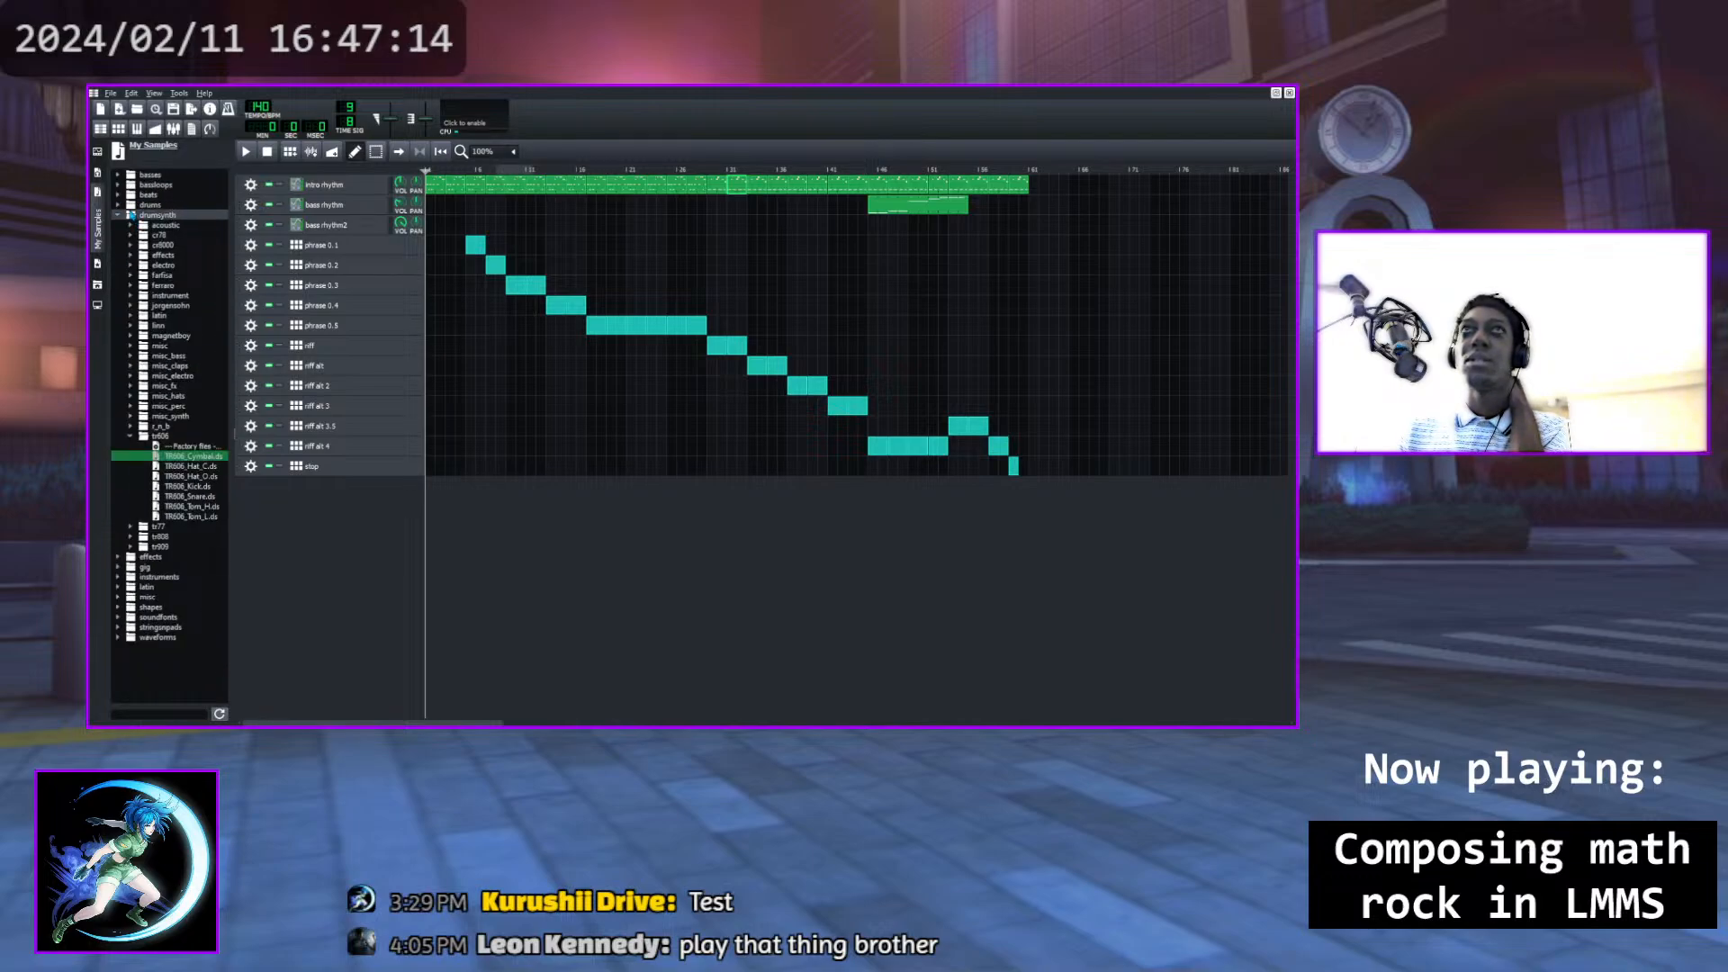
Compare the acoustic folder's Ride.ds sample with TR606_Cymbal.ds by auditioning both, and collapse the acoustic folder
click(132, 225)
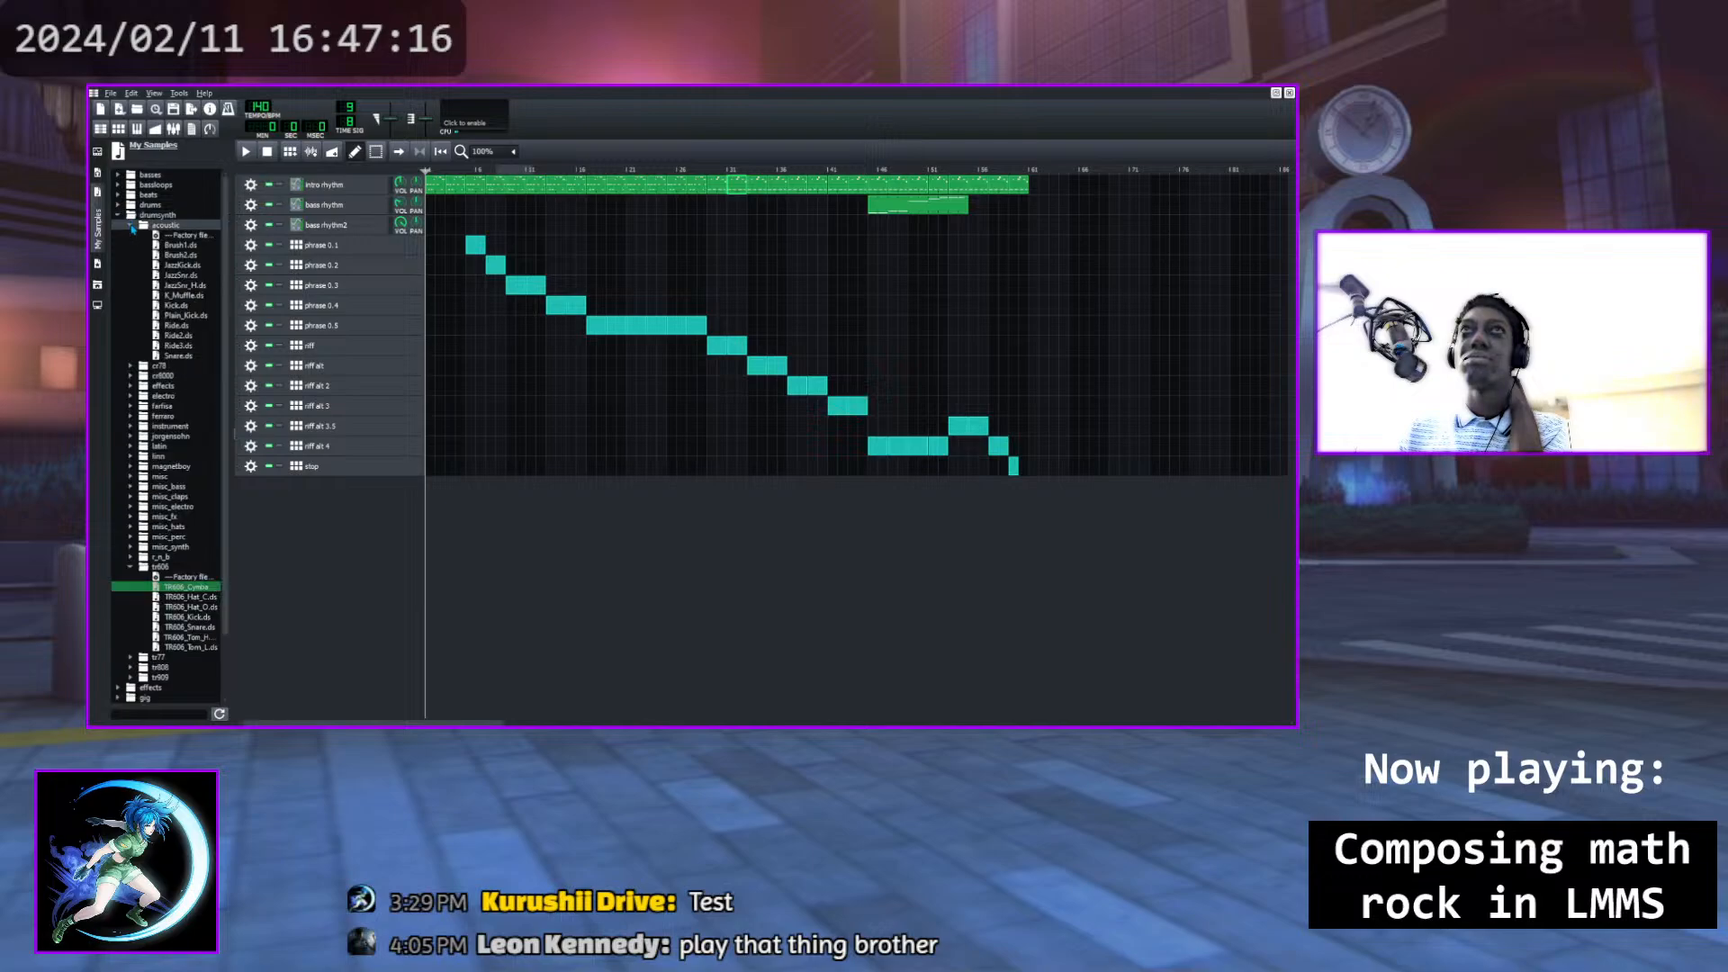
click(186, 327)
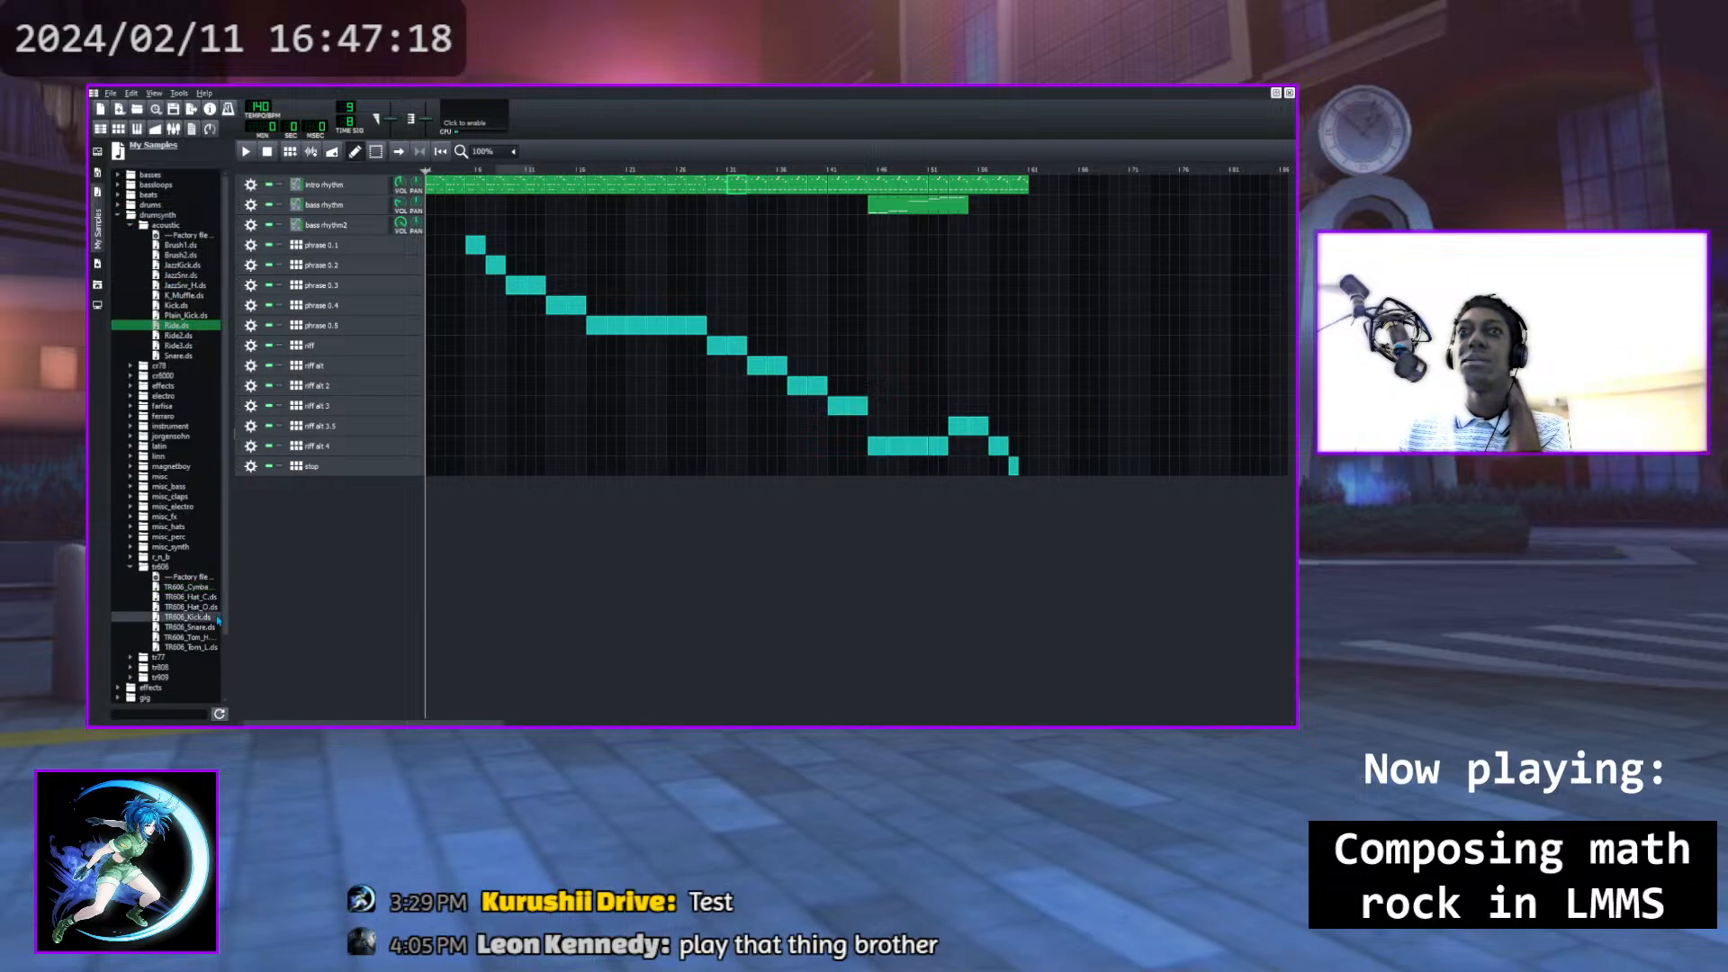
click(203, 587)
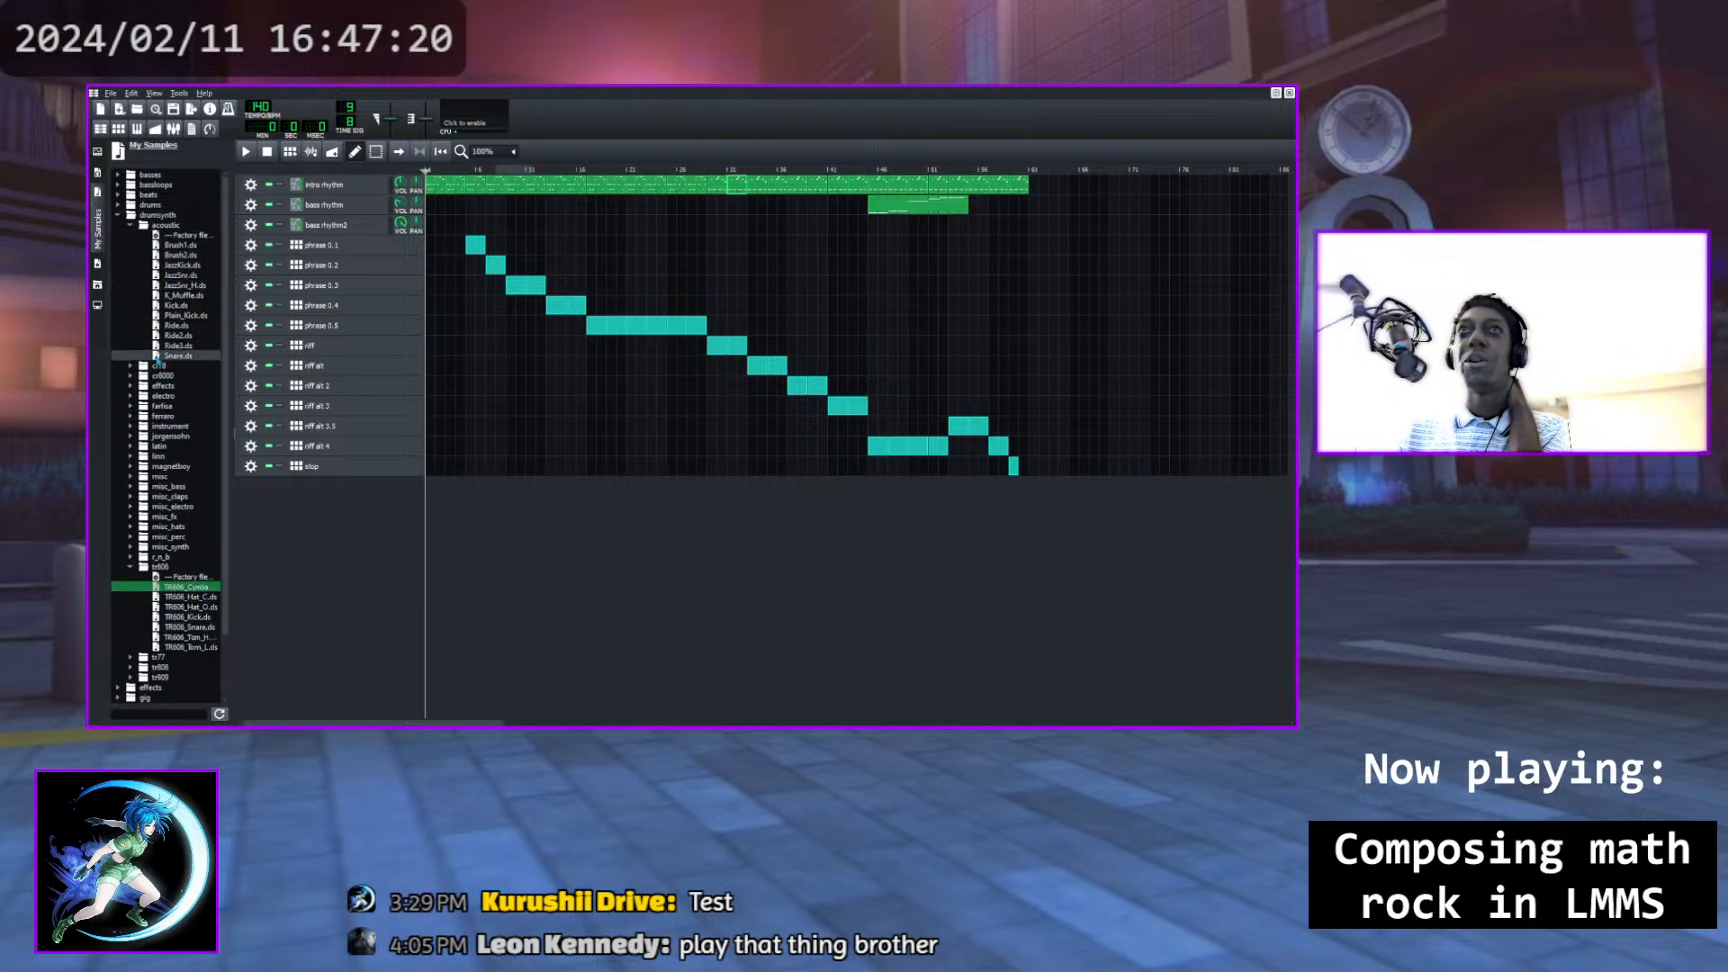
click(131, 225)
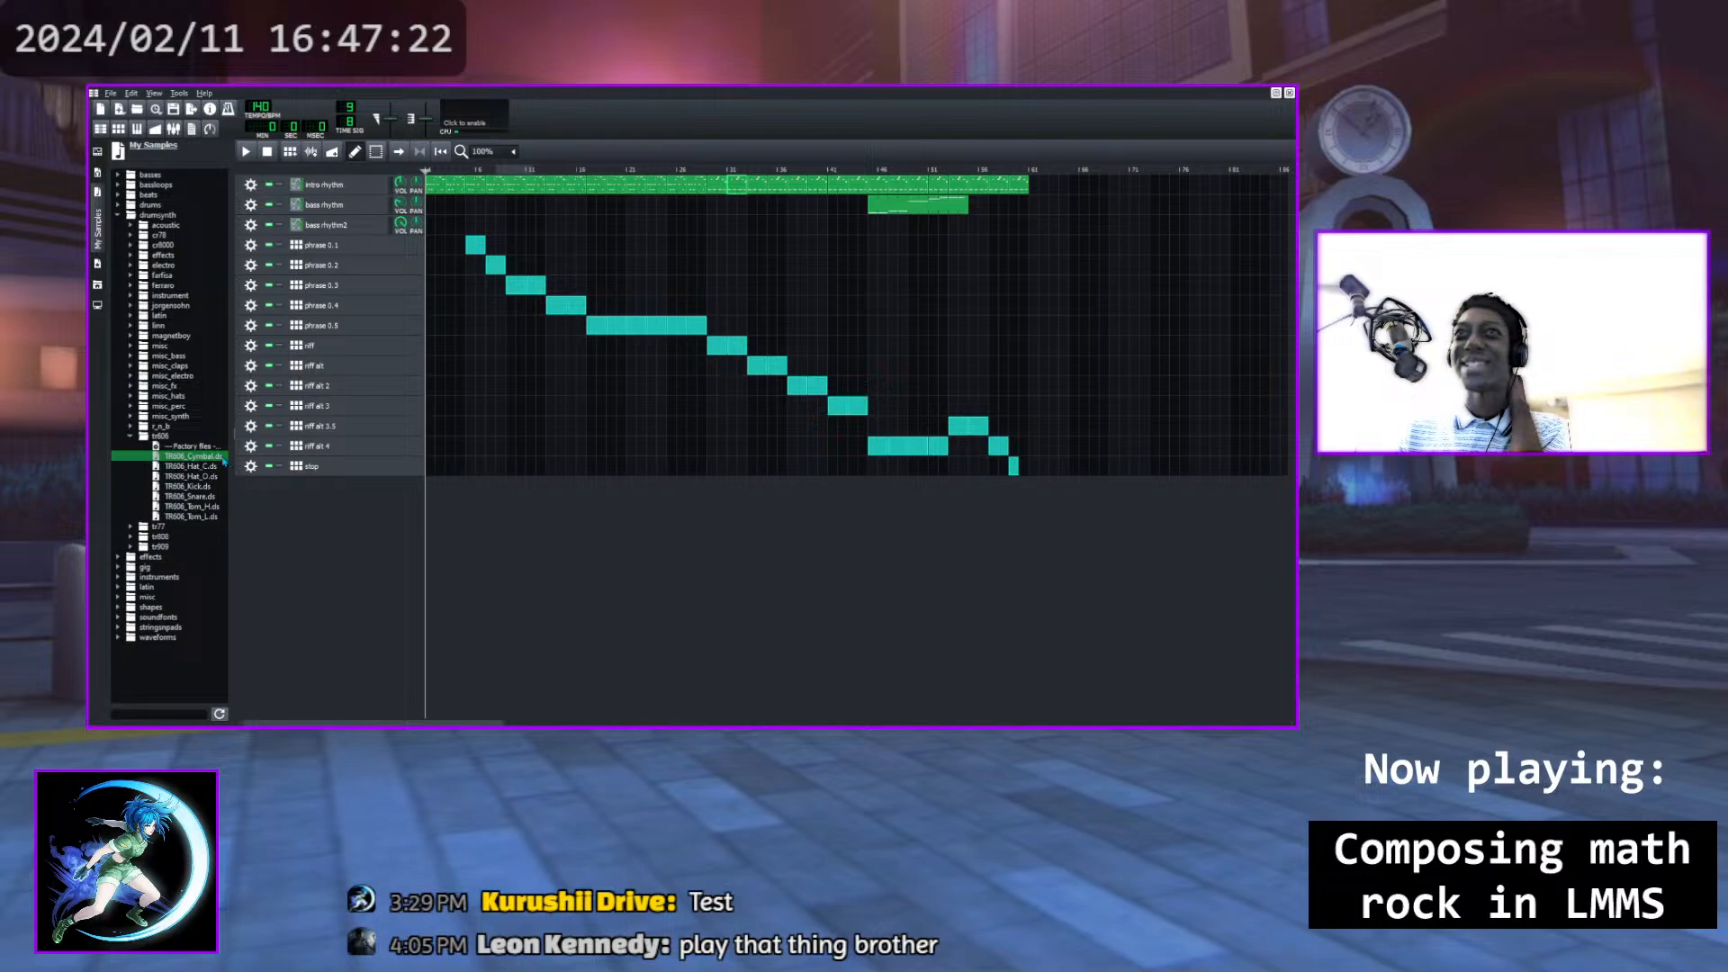
Add TR606_Cymbal.ds as a new track in the Beat+Bassline Editor, close the editor, and collapse the tr606 and drumsynth folders
click(334, 431)
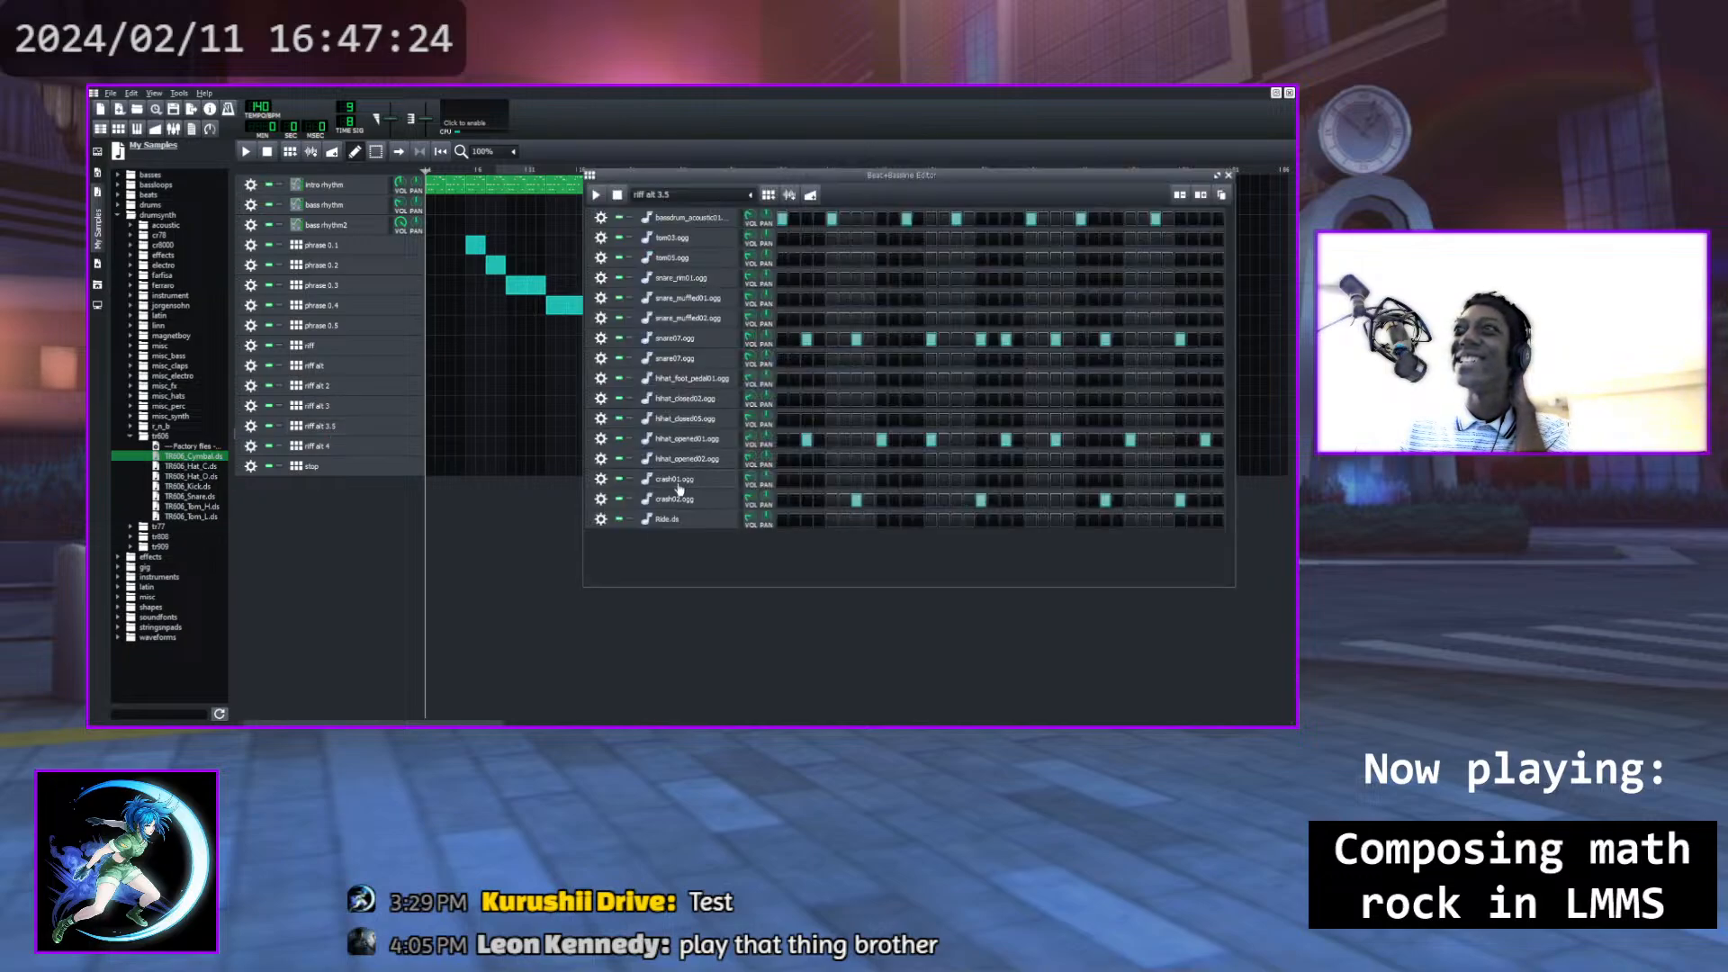
drag(194, 457, 756, 574)
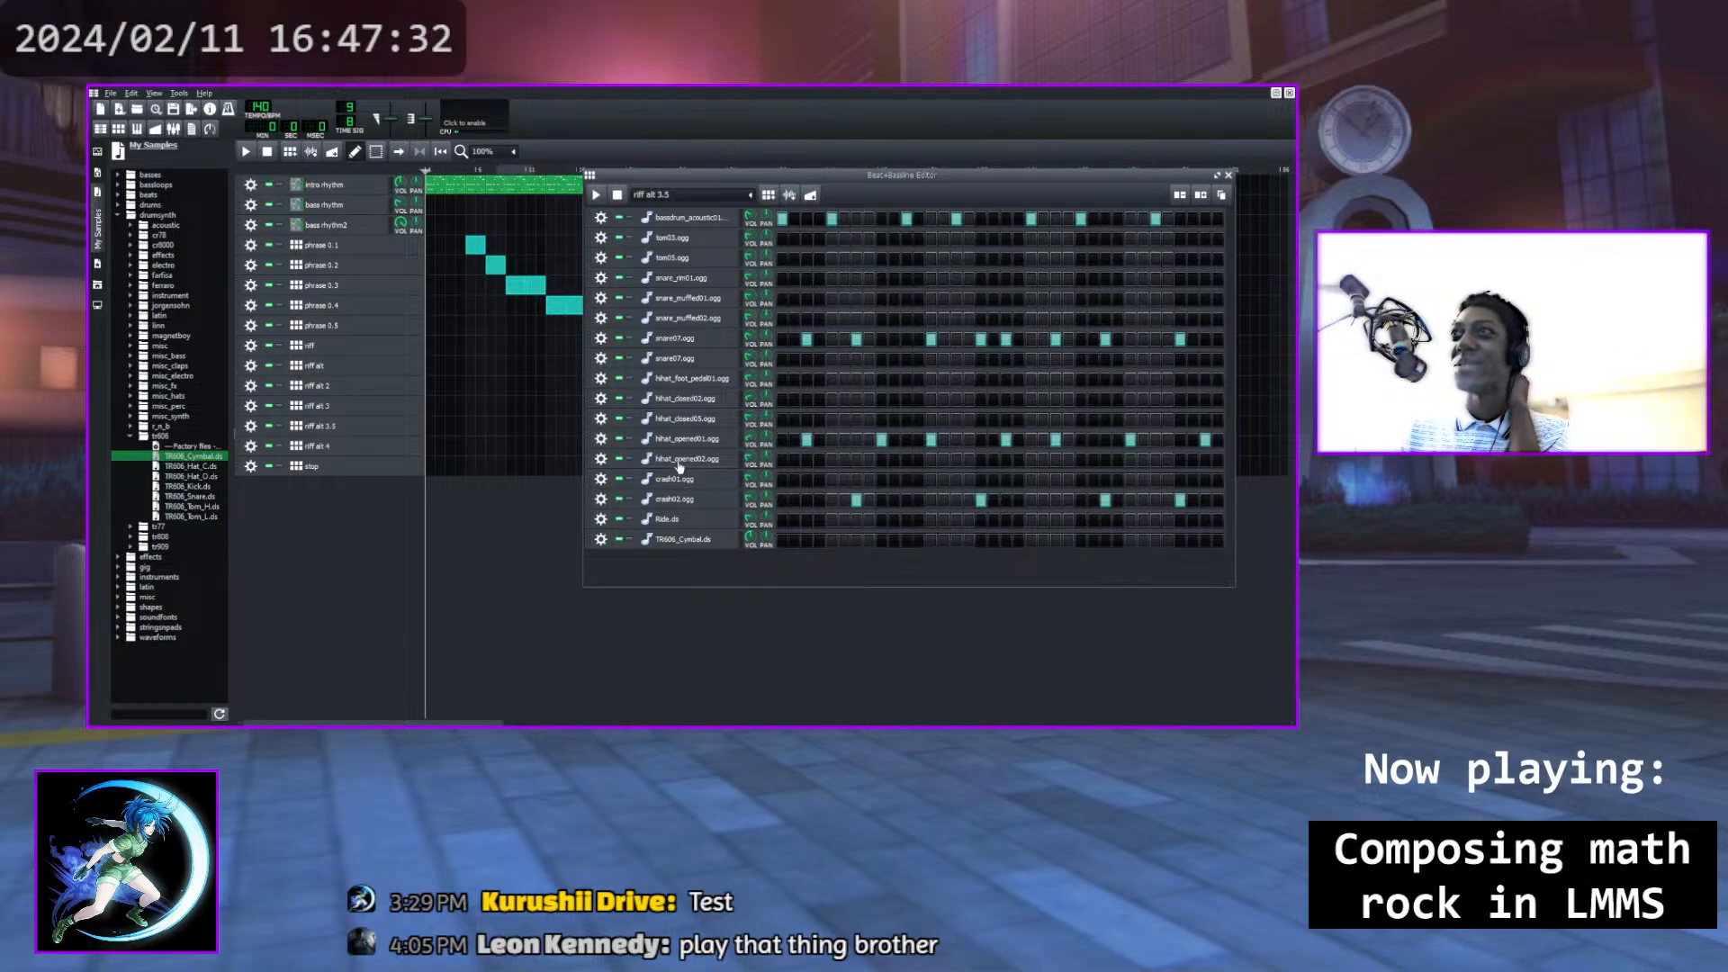
click(1227, 176)
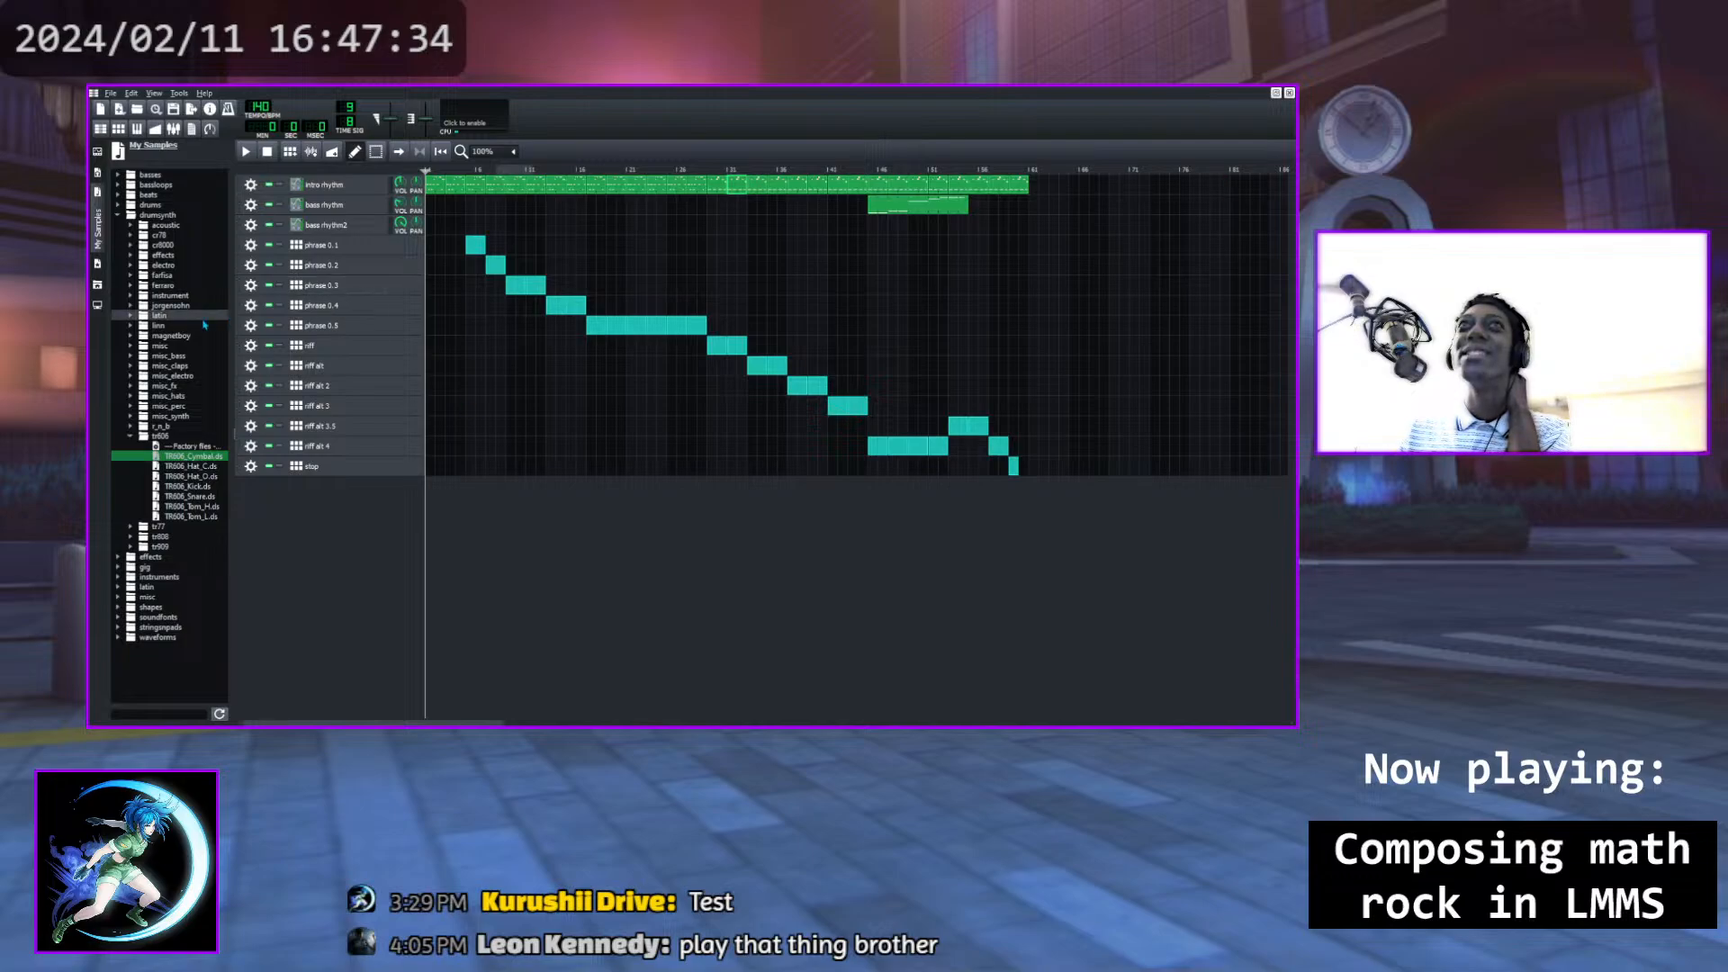
click(130, 435)
click(118, 215)
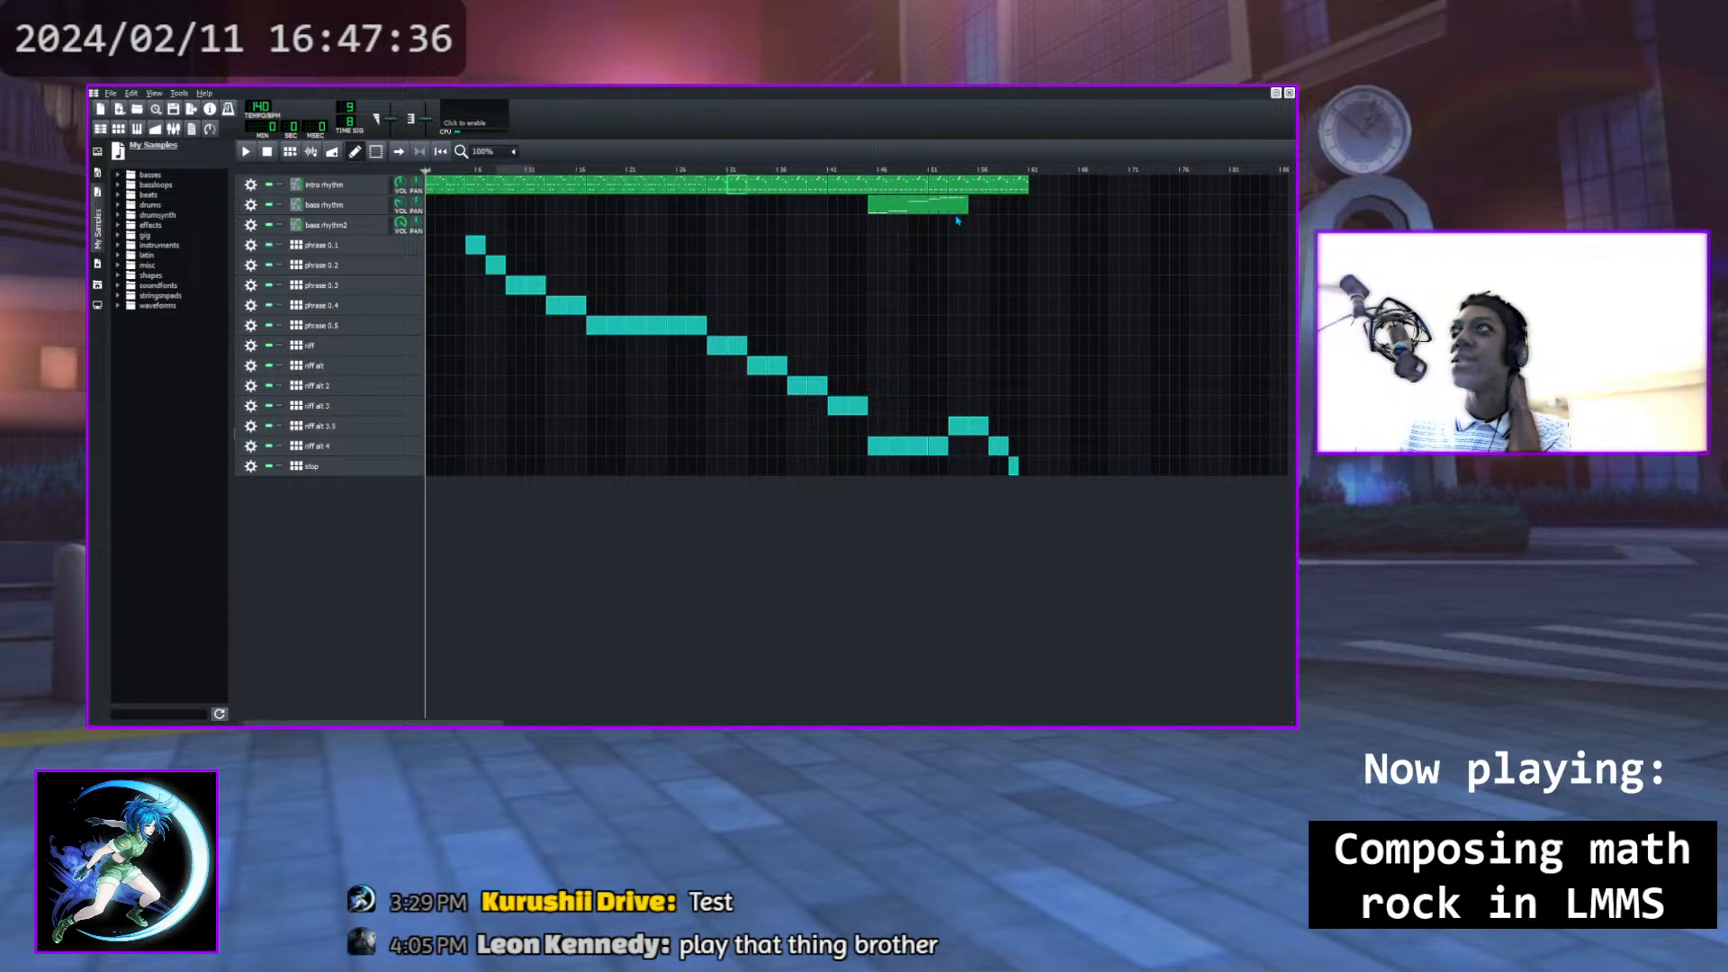
Play the song around the riff alt 2 and riff alt 3 sections, and halt it near the start of riff alt 3
click(832, 167)
click(245, 151)
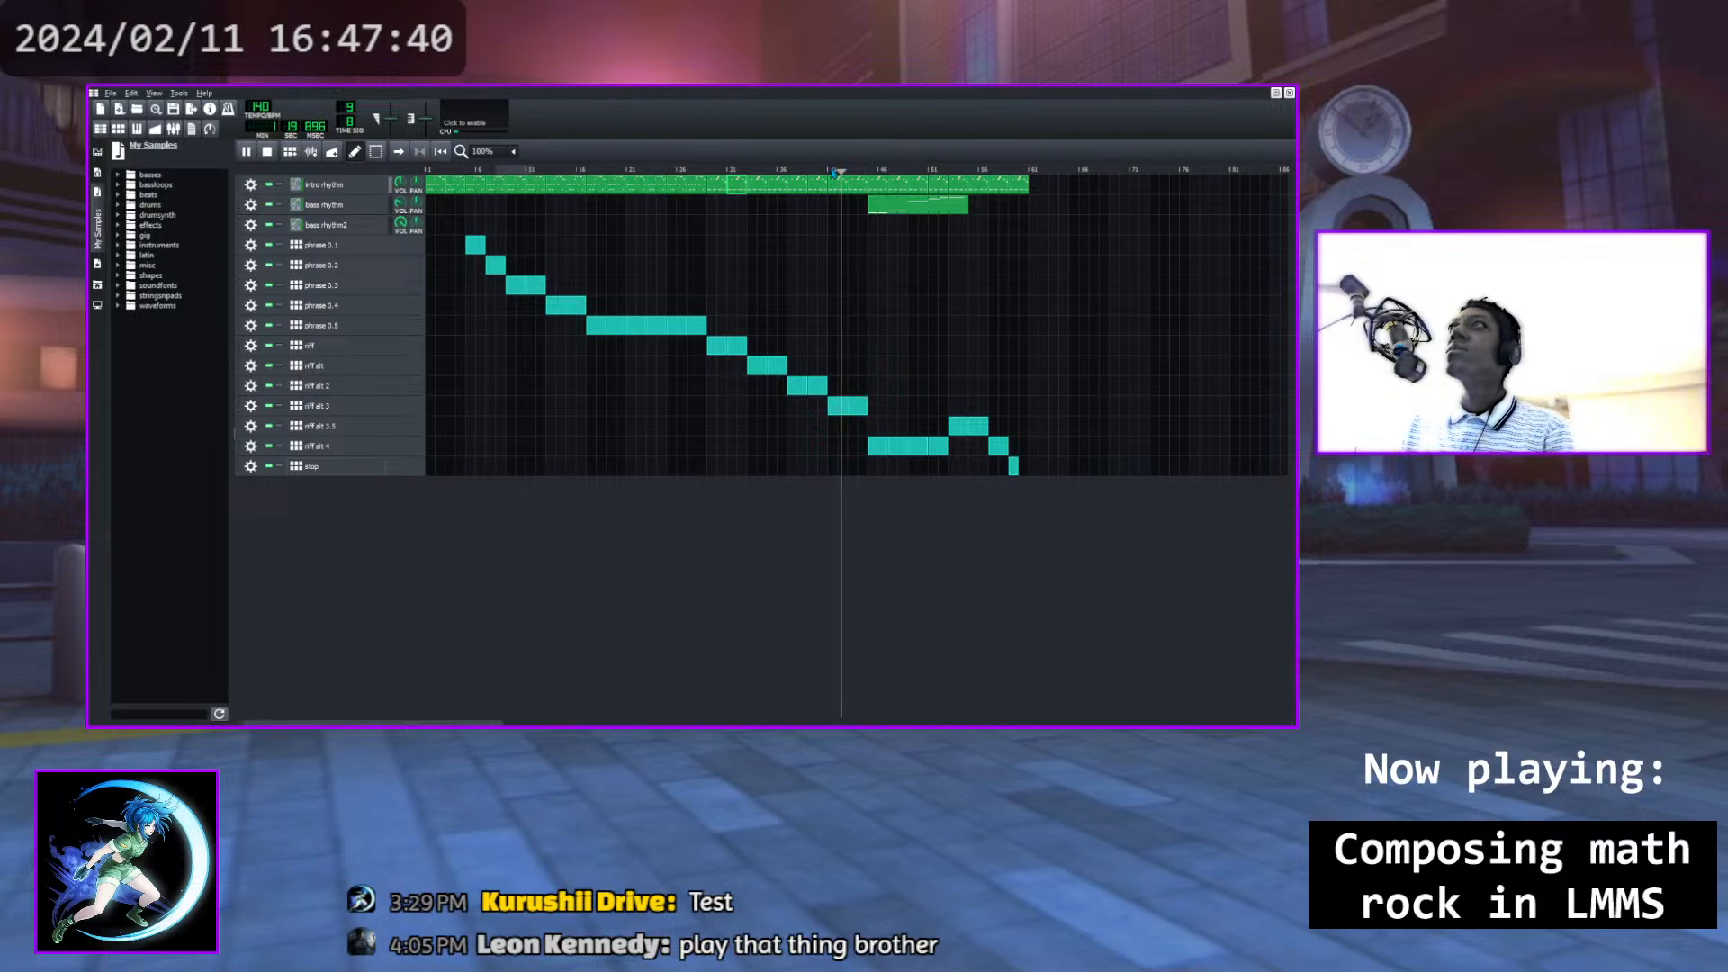
drag(828, 171, 781, 171)
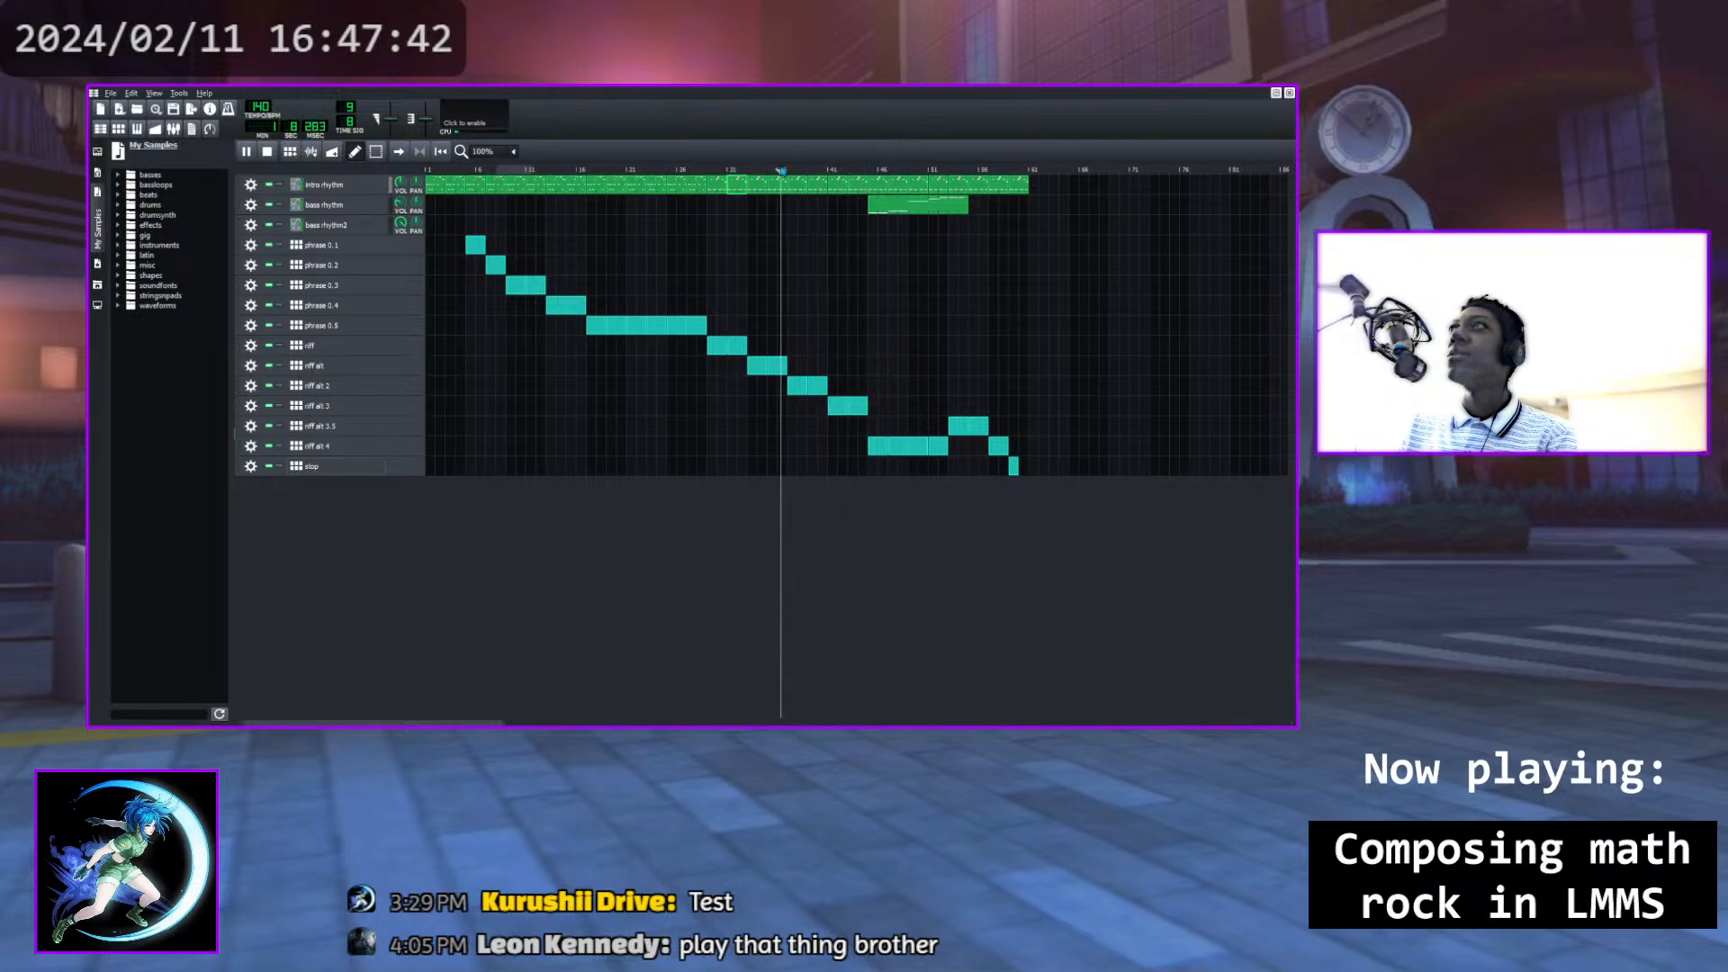
click(826, 171)
click(246, 151)
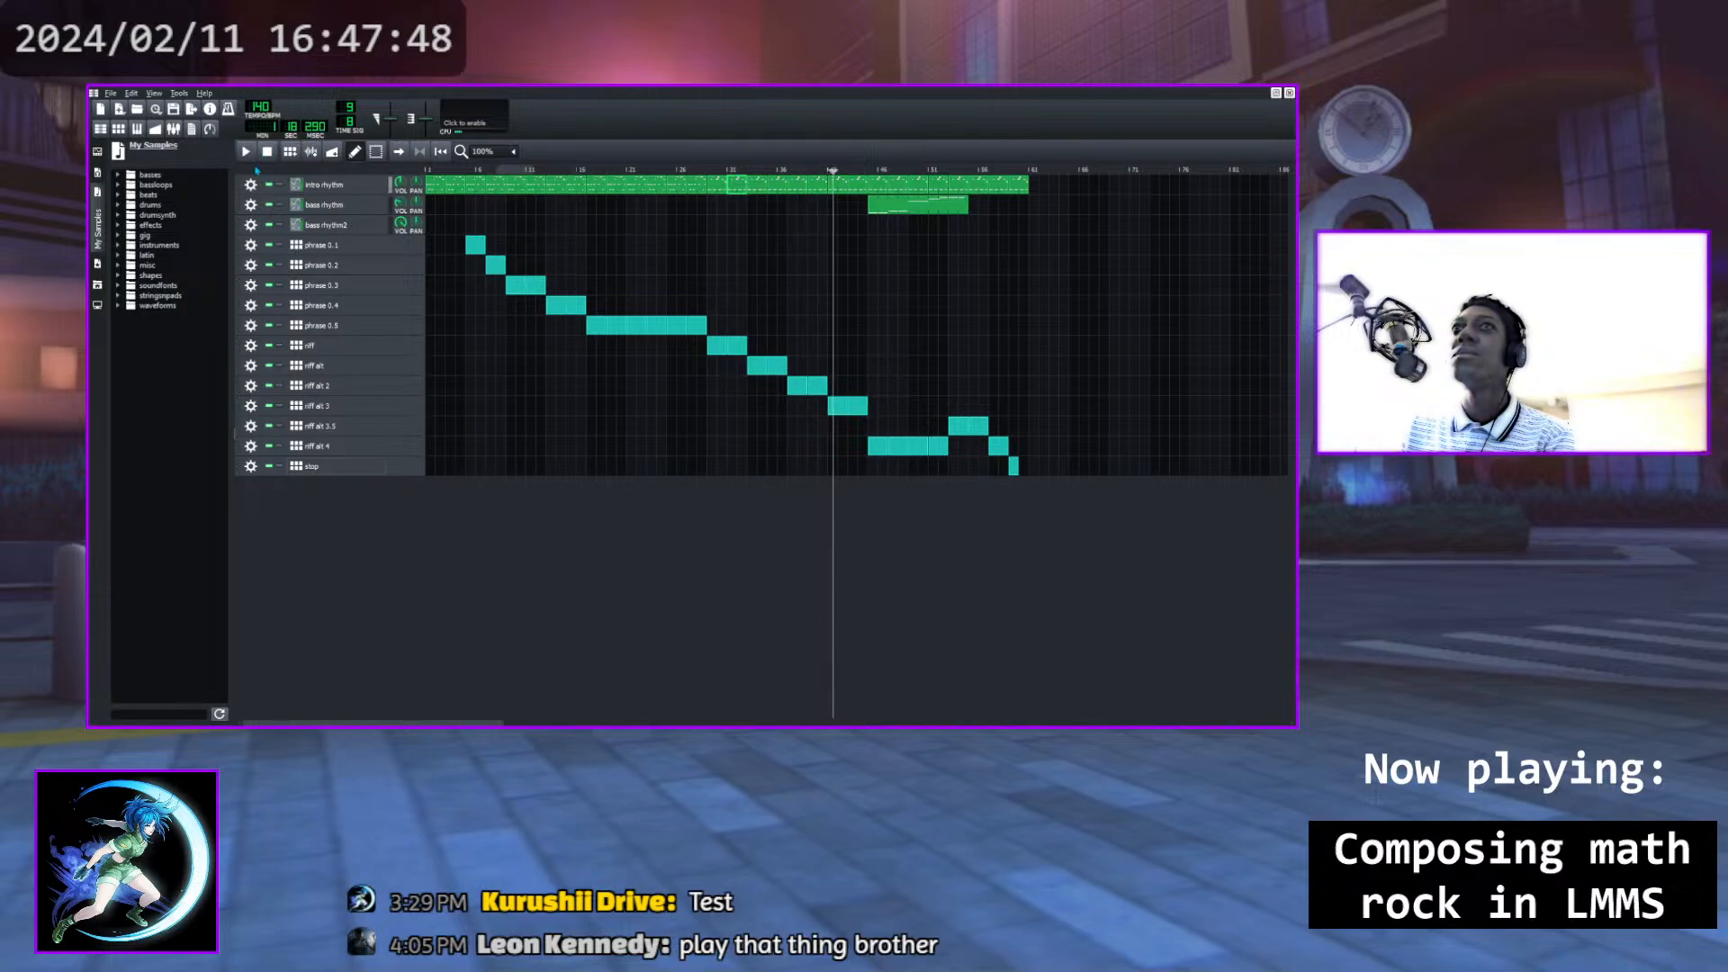
Open the riff alt 3 pattern and add TR606_Cymbal.ds hits on the same seven steps as the crash01.ogg hits
click(328, 409)
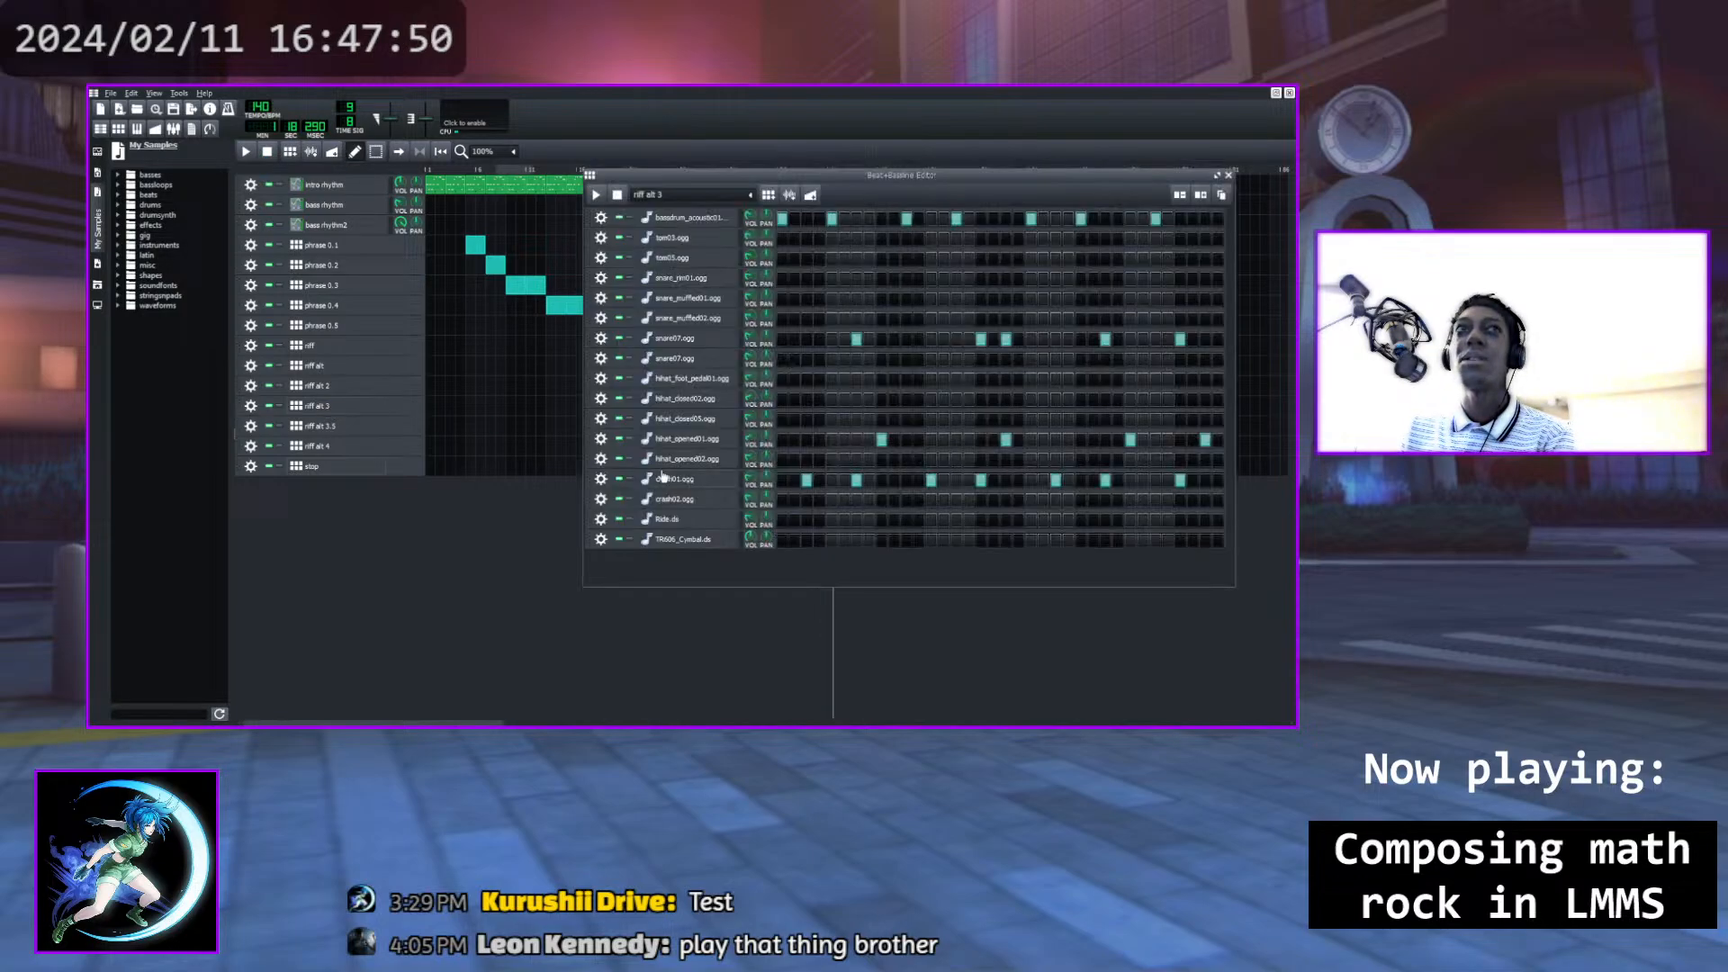
click(806, 540)
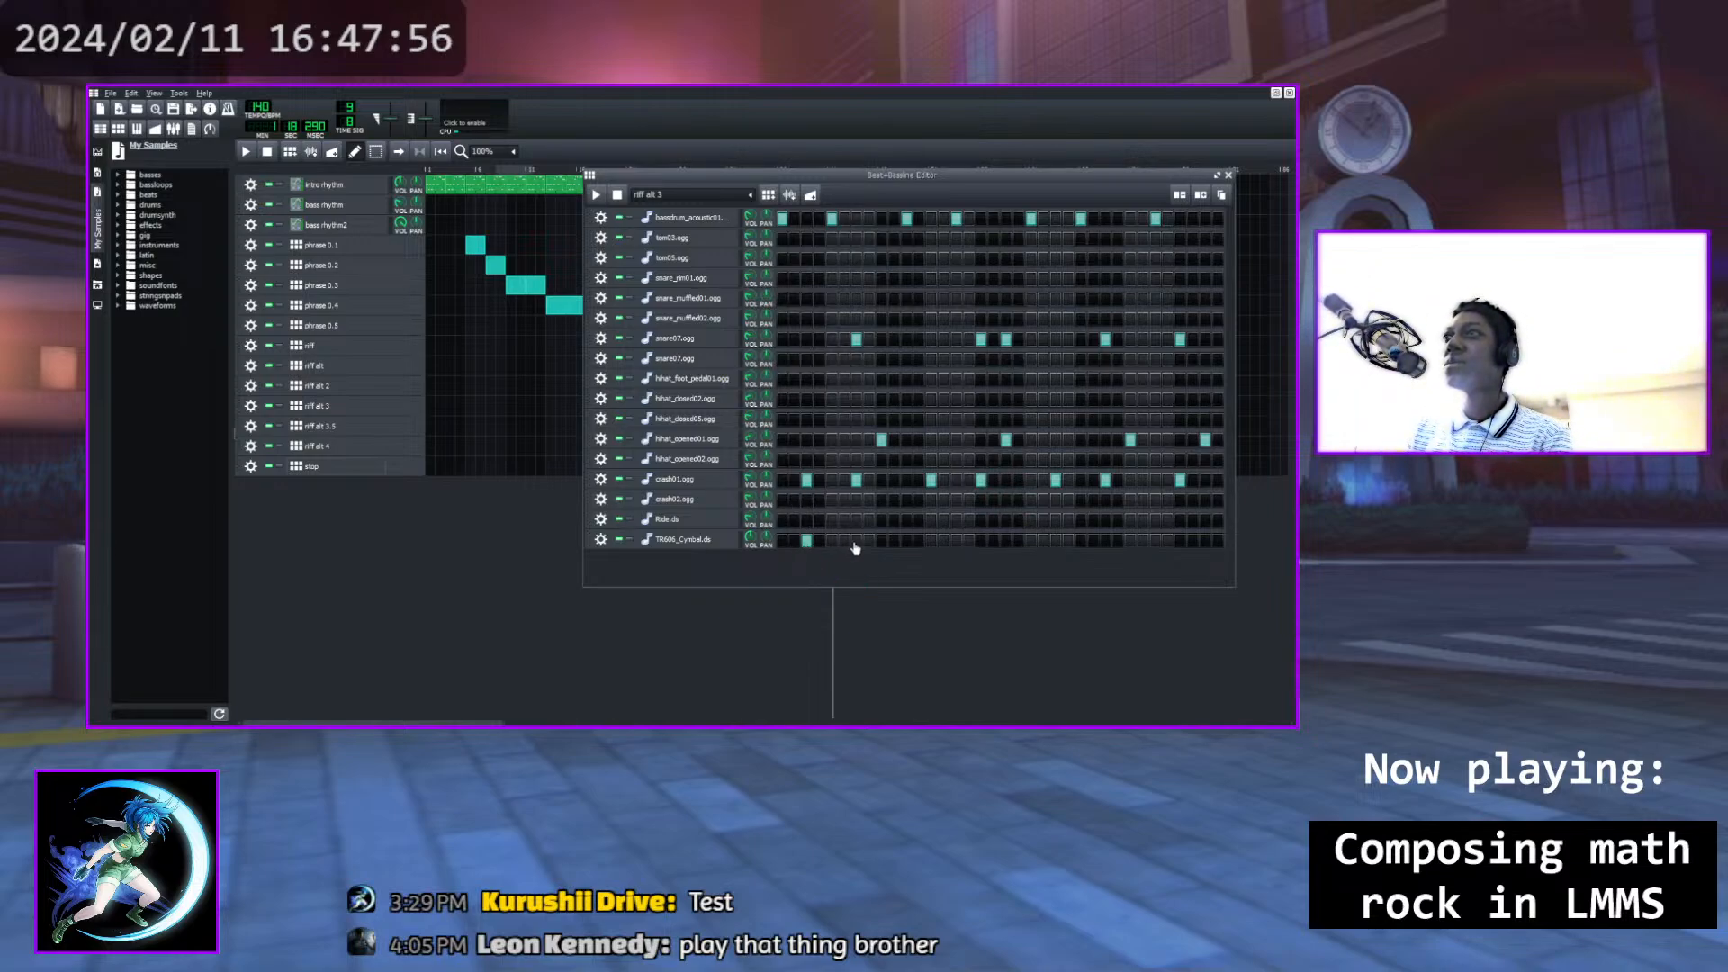
click(979, 541)
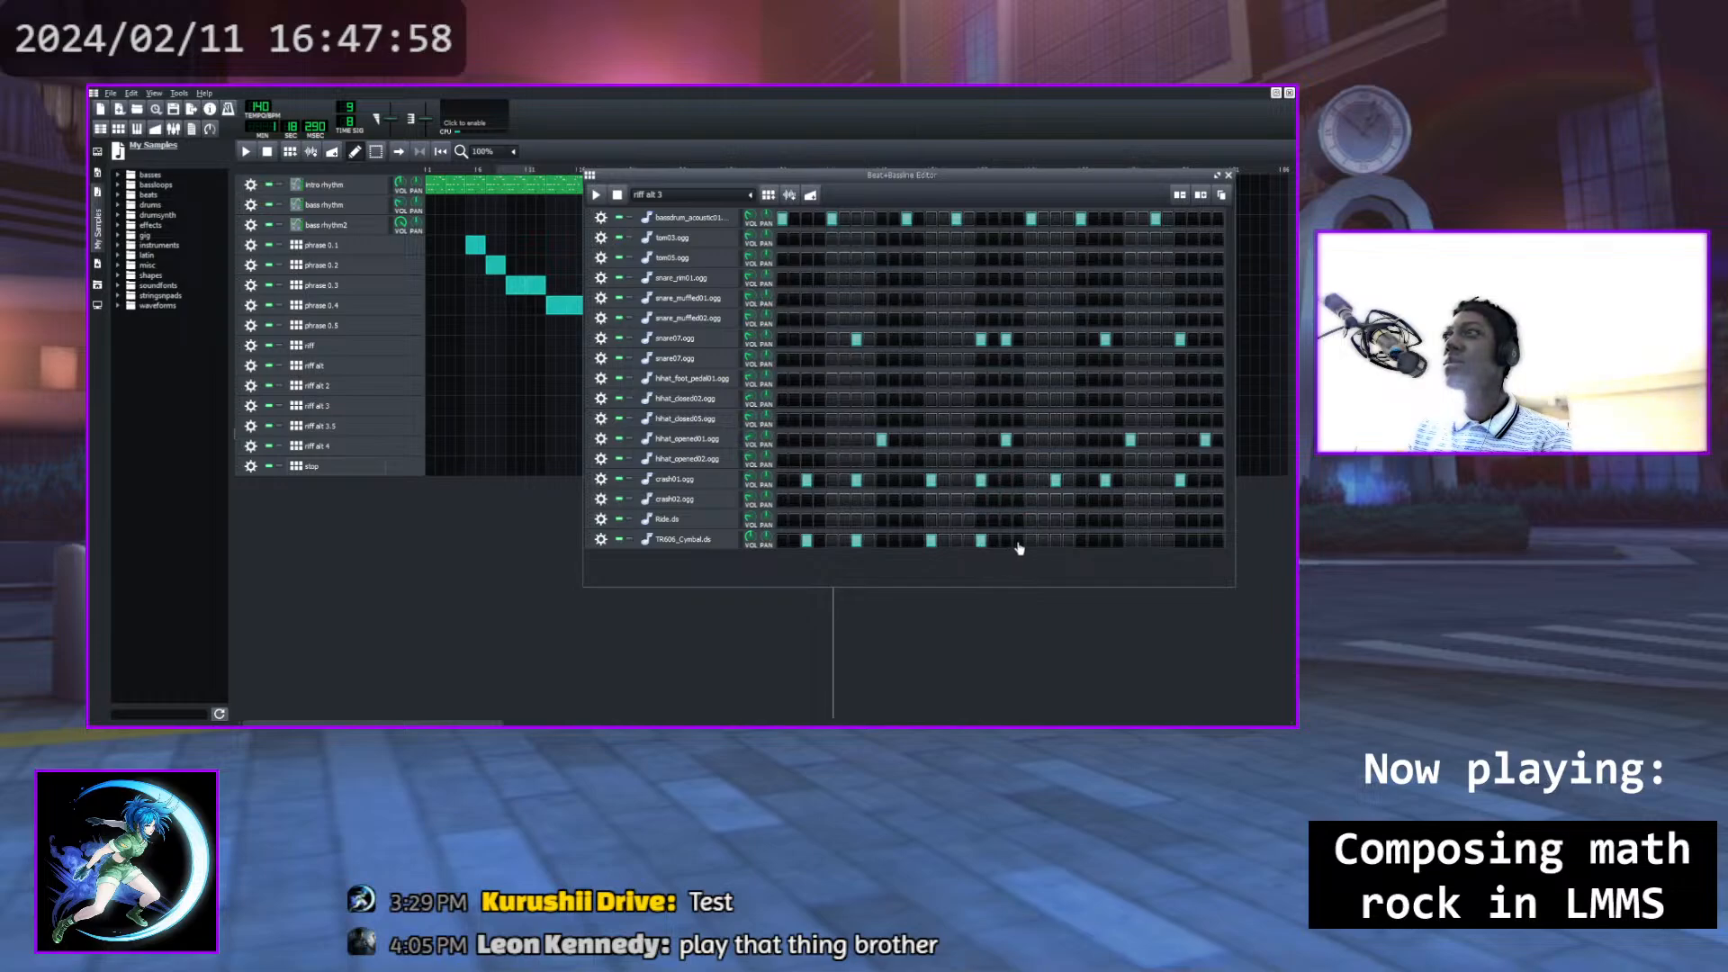
click(1057, 541)
click(1105, 541)
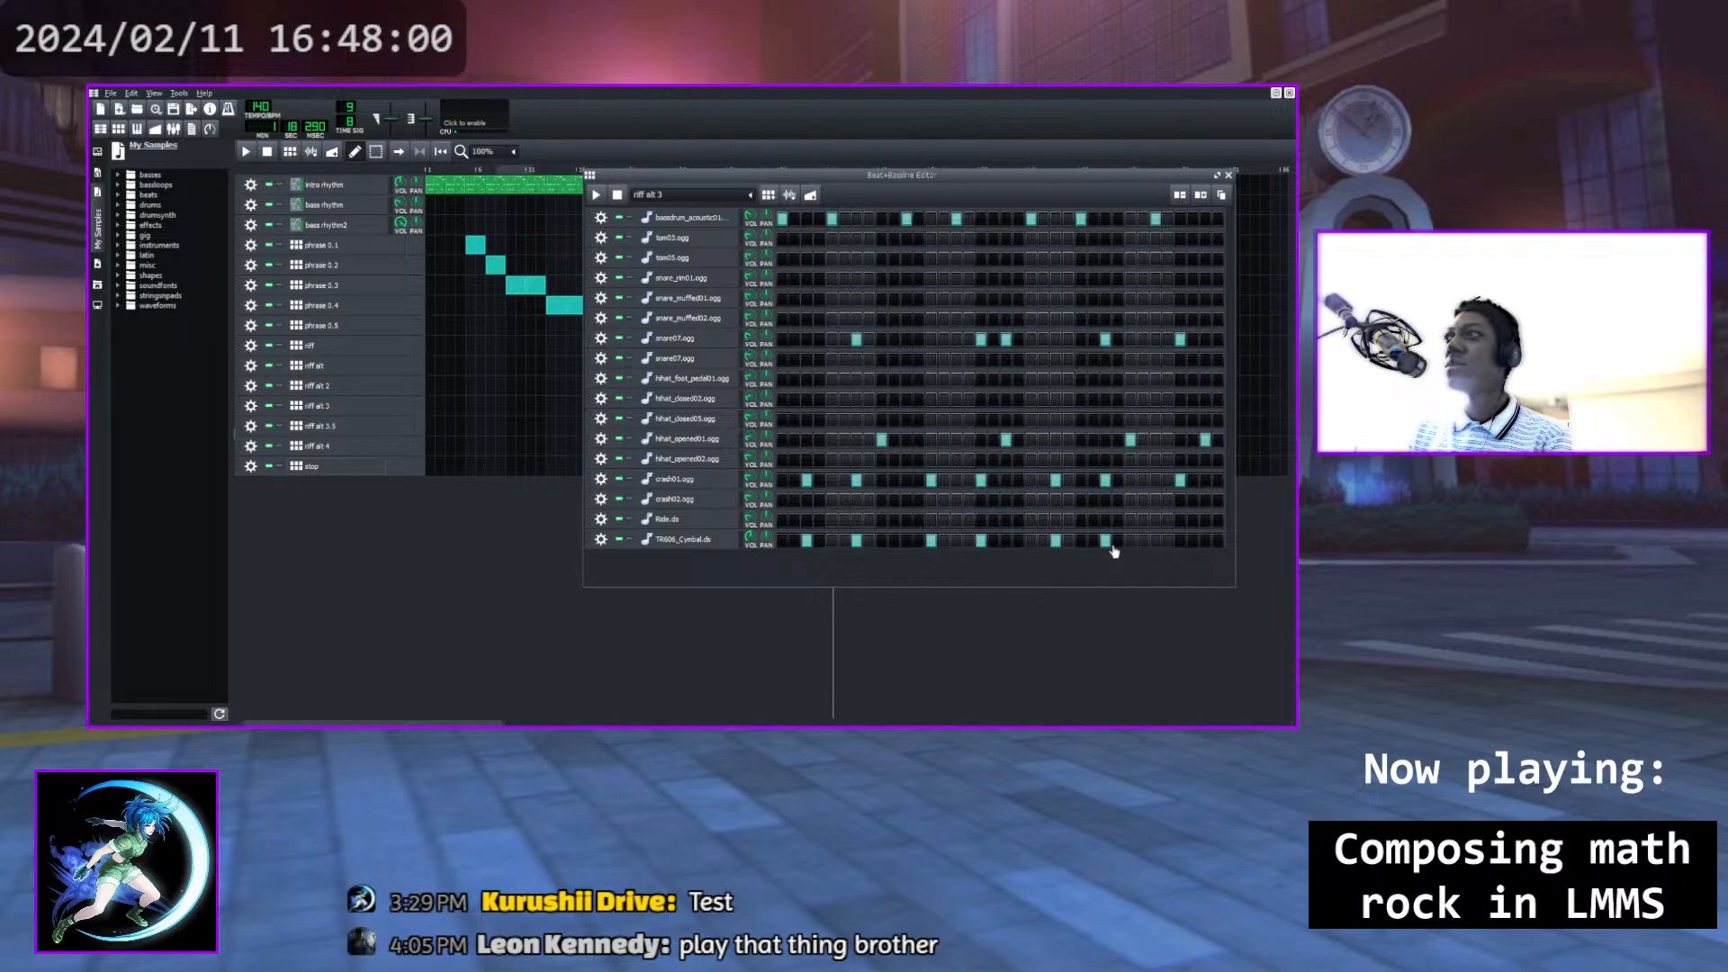
click(1180, 543)
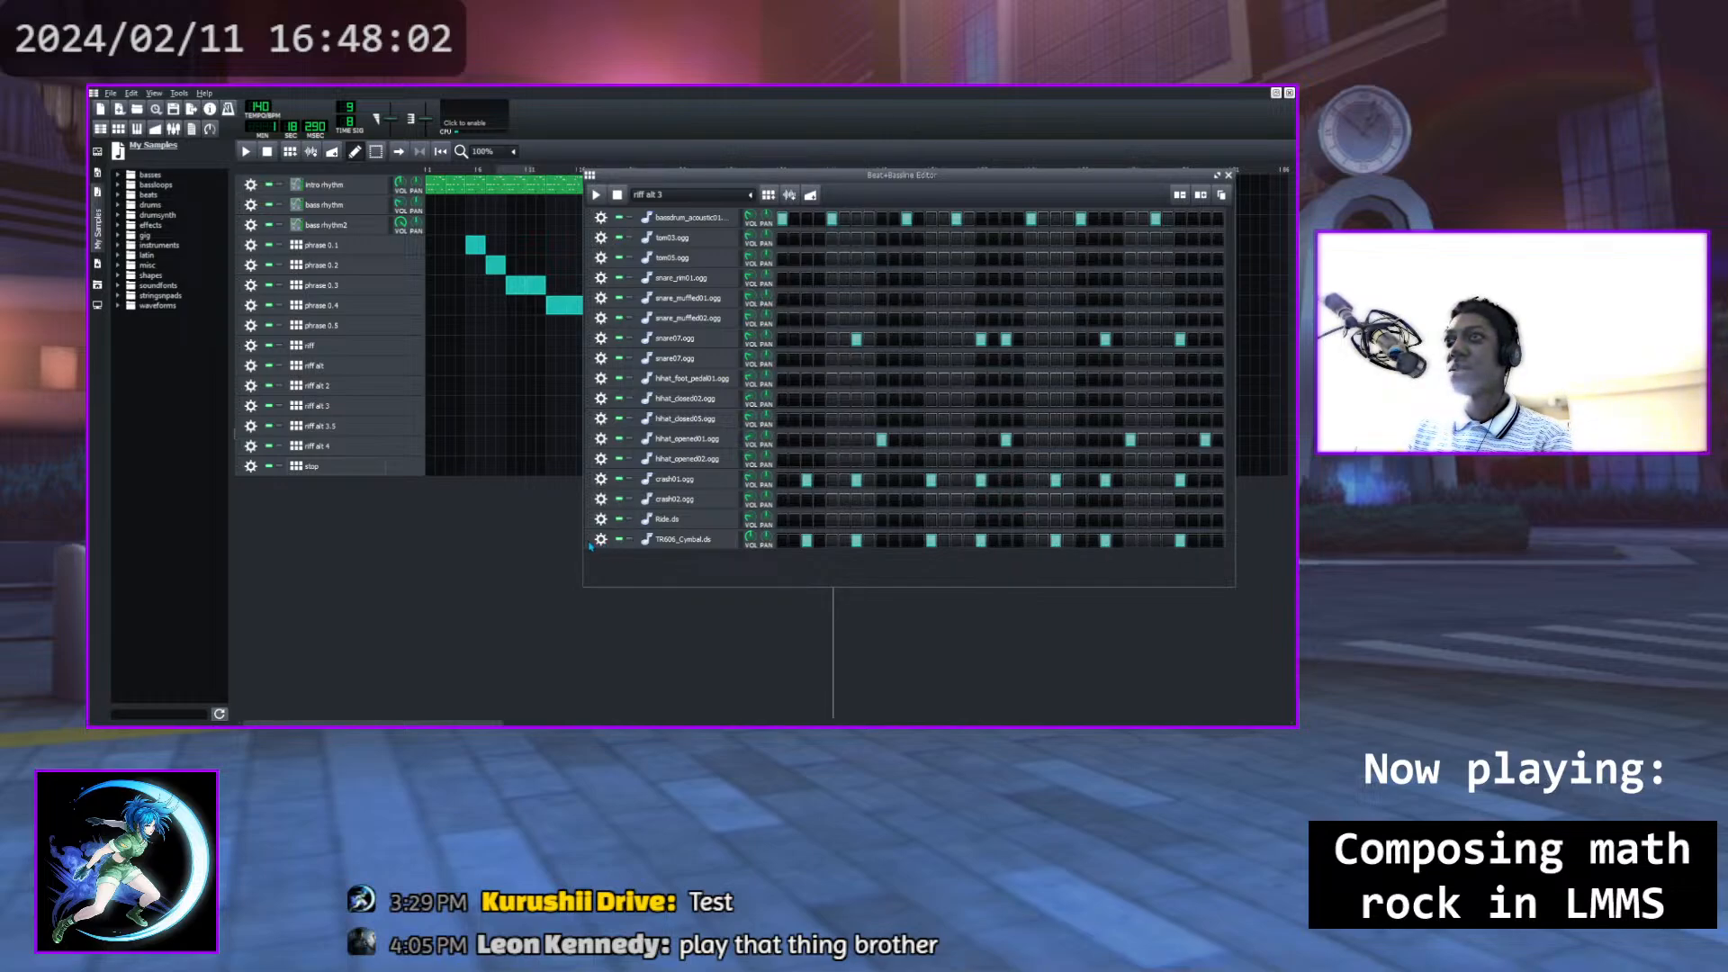
Swap the TR606_Cymbal.ds and crash01.ogg tracks in the track order, and clear all crash01.ogg hits from riff alt 3
mouse_move(590, 544)
mouse_down()
mouse_move(598, 481)
mouse_move(596, 540)
mouse_up()
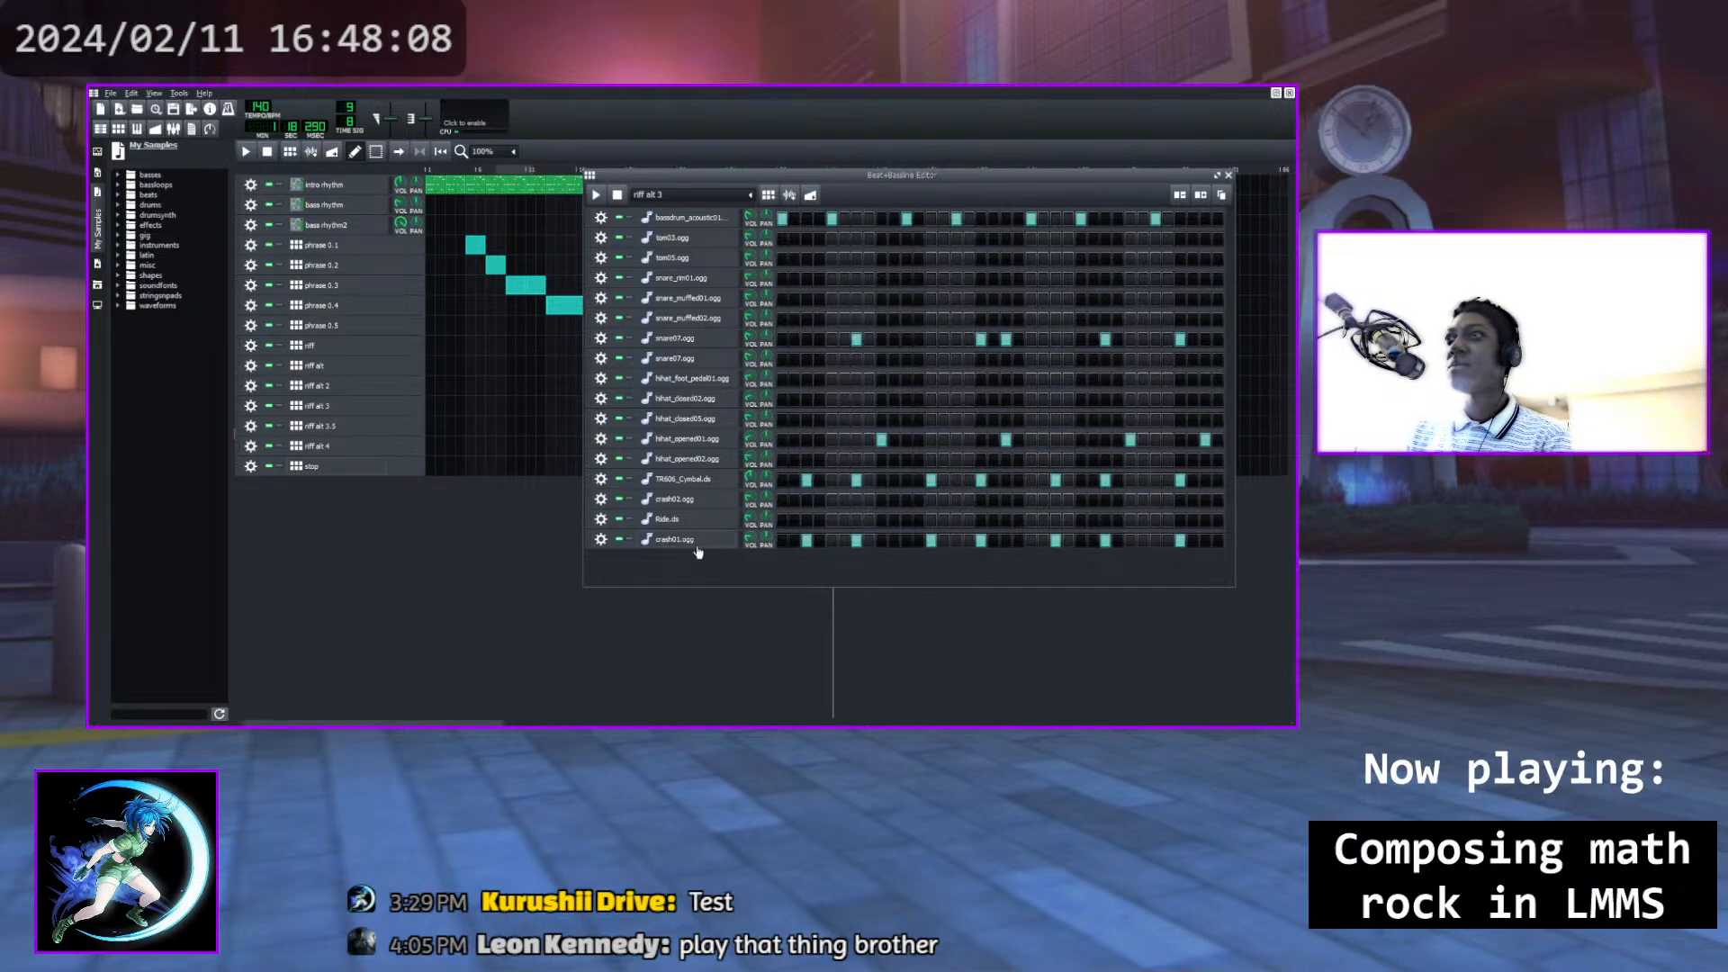
click(855, 542)
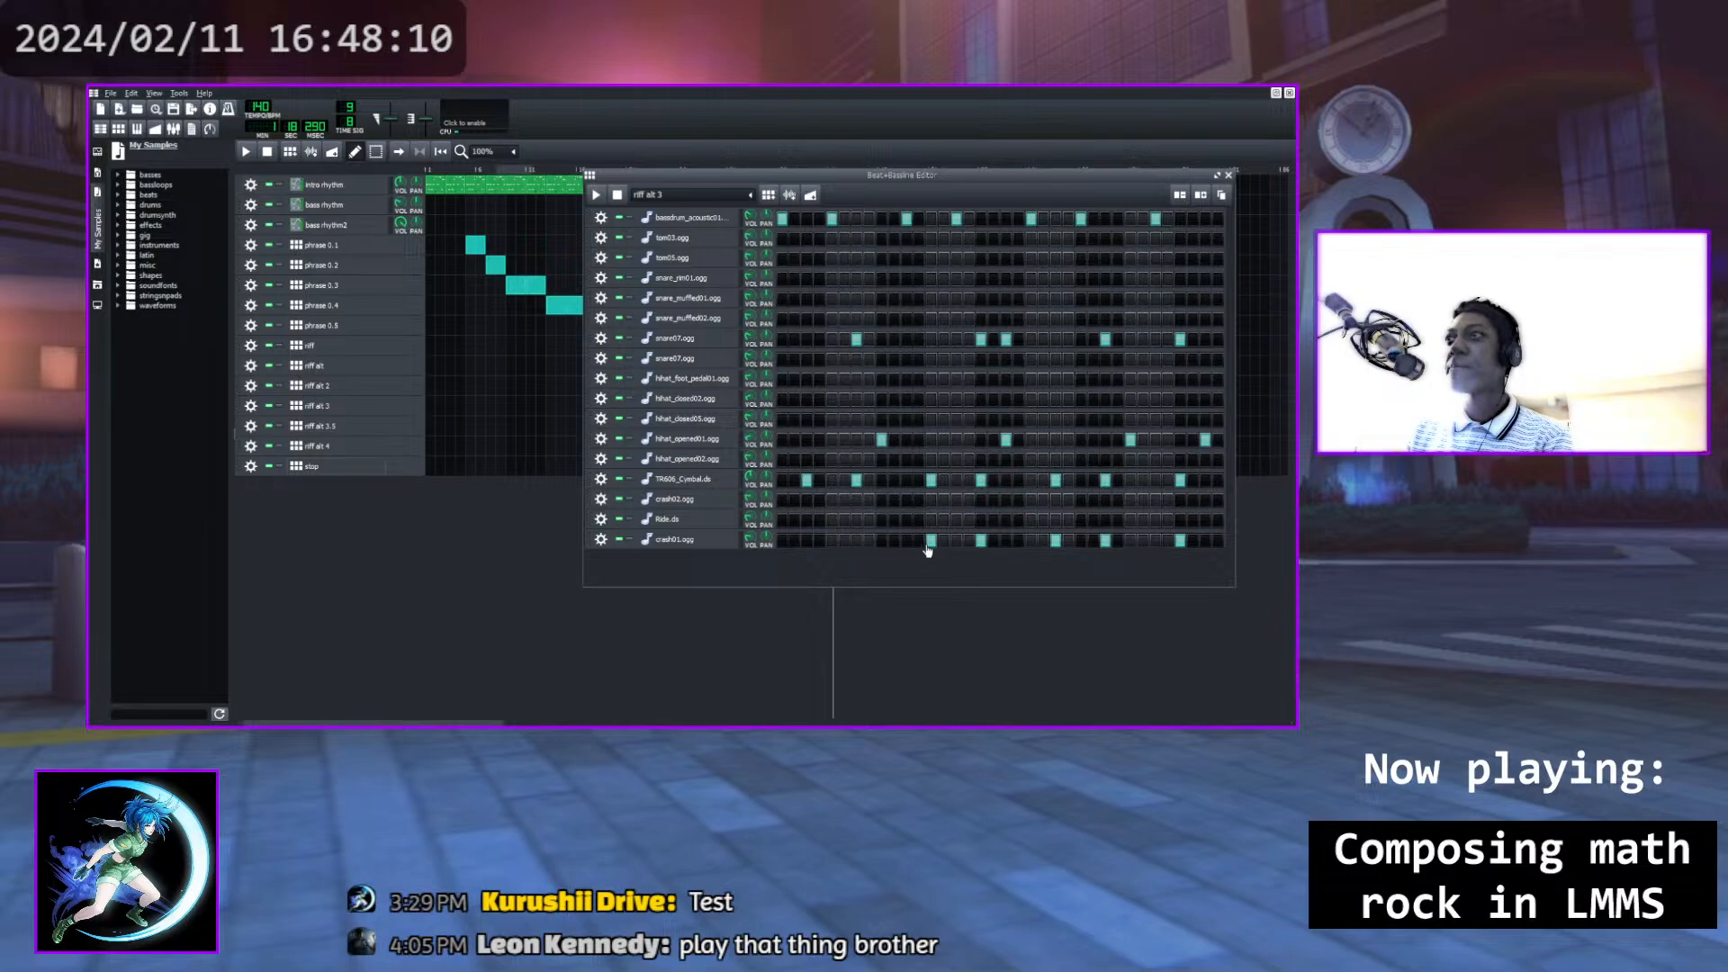
click(979, 540)
click(1106, 541)
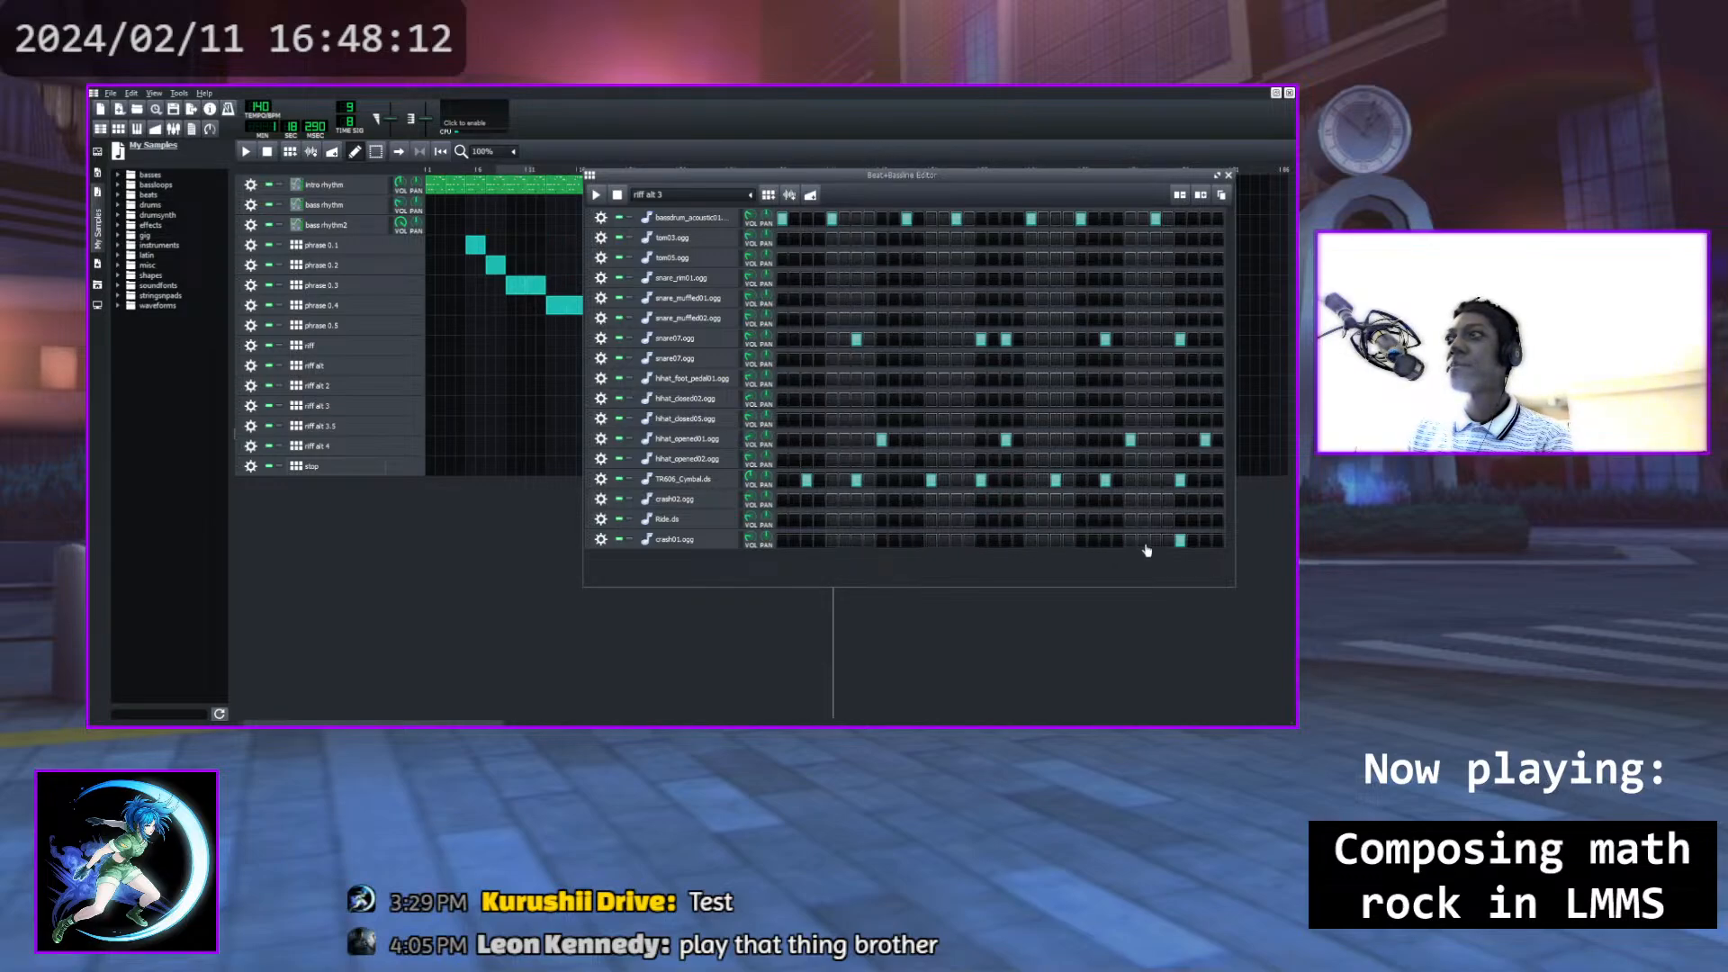
click(1181, 541)
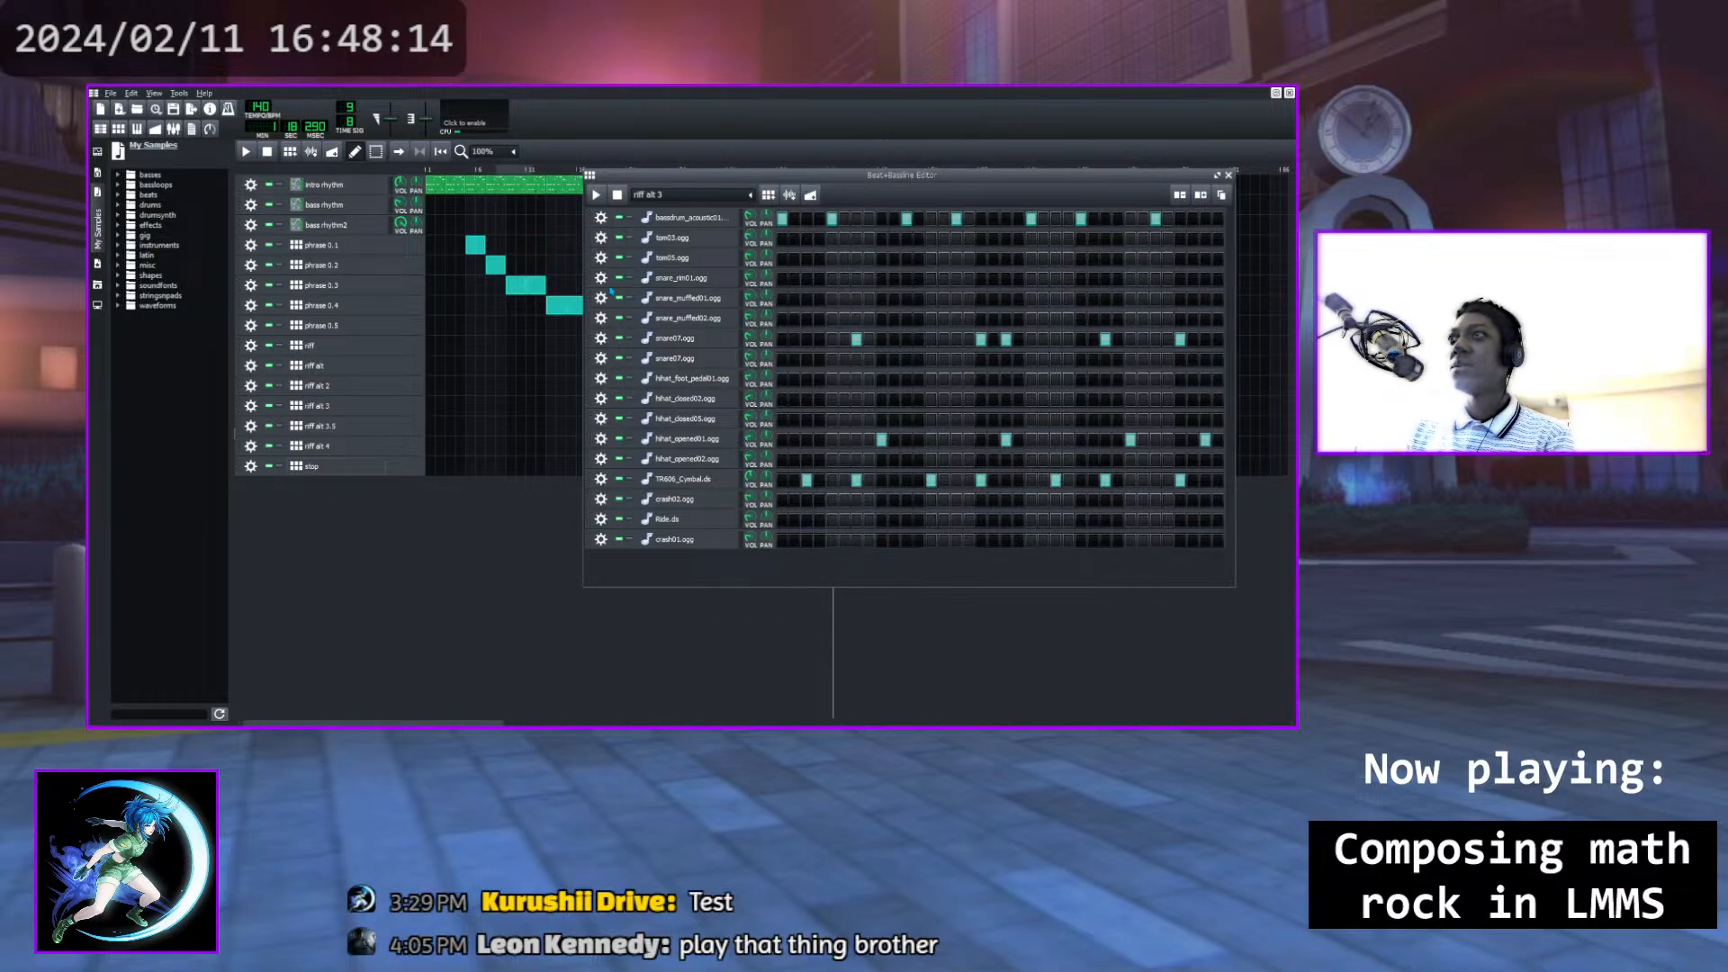
Audition riff alt 3 with TR606_Cymbal.ds and with crash01.ogg on the first two cymbal hits, and restore the TR606_Cymbal.ds hits
click(599, 196)
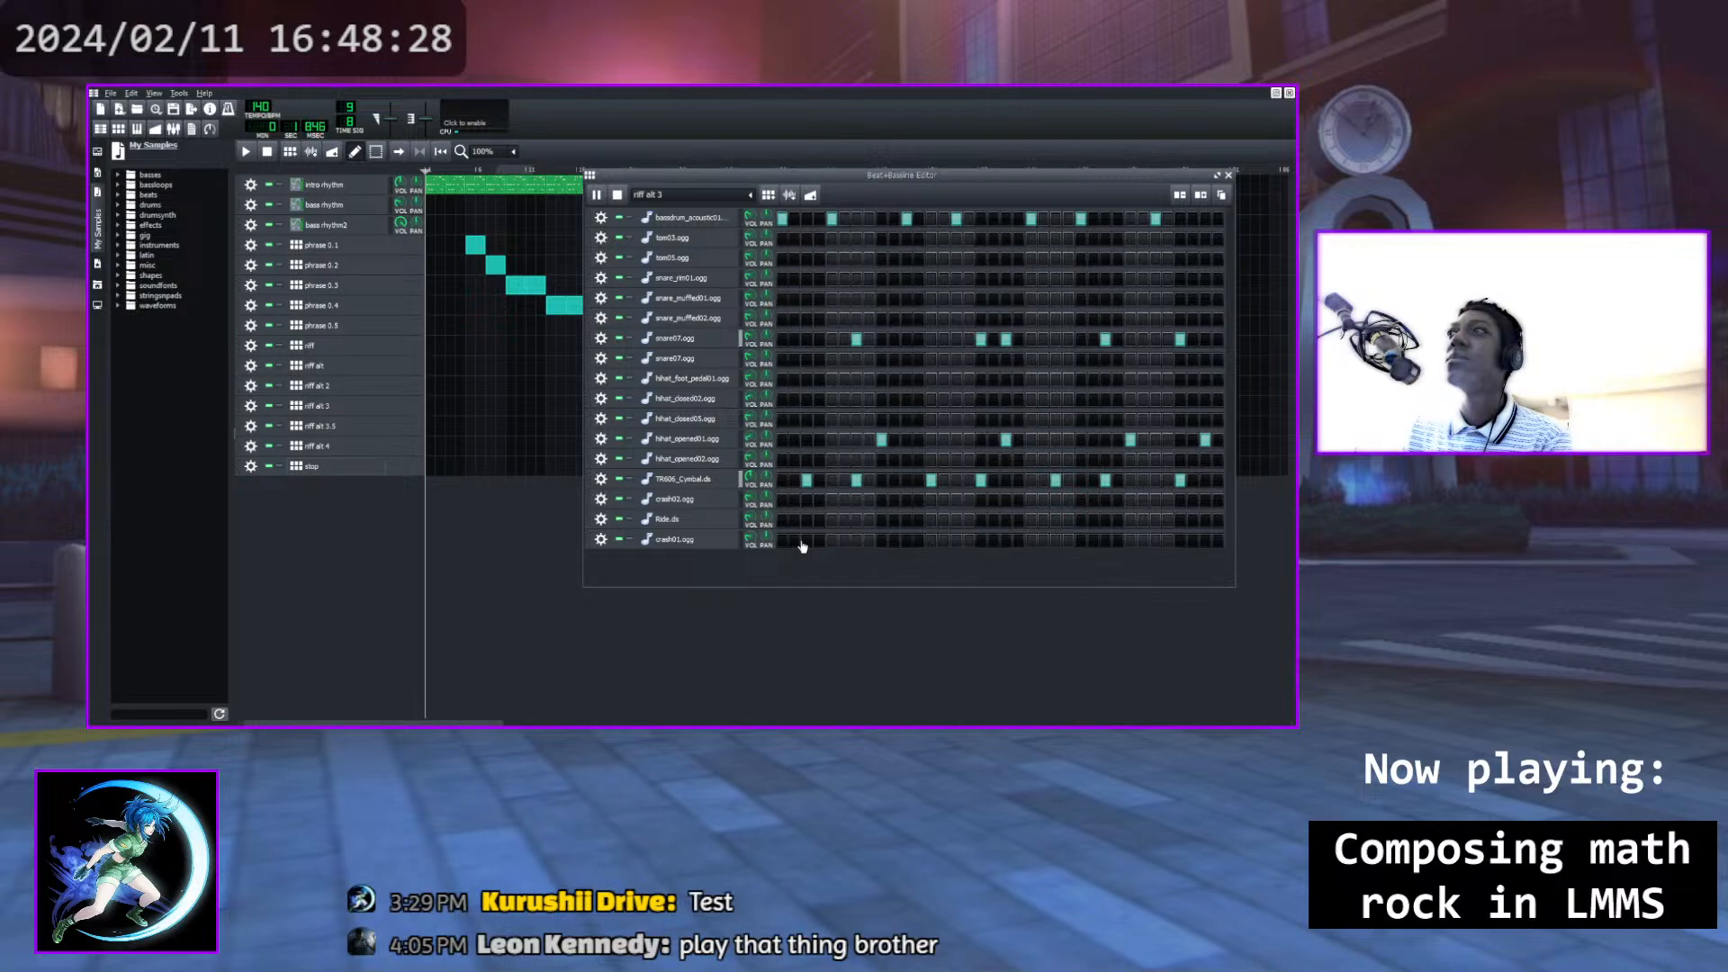
click(602, 195)
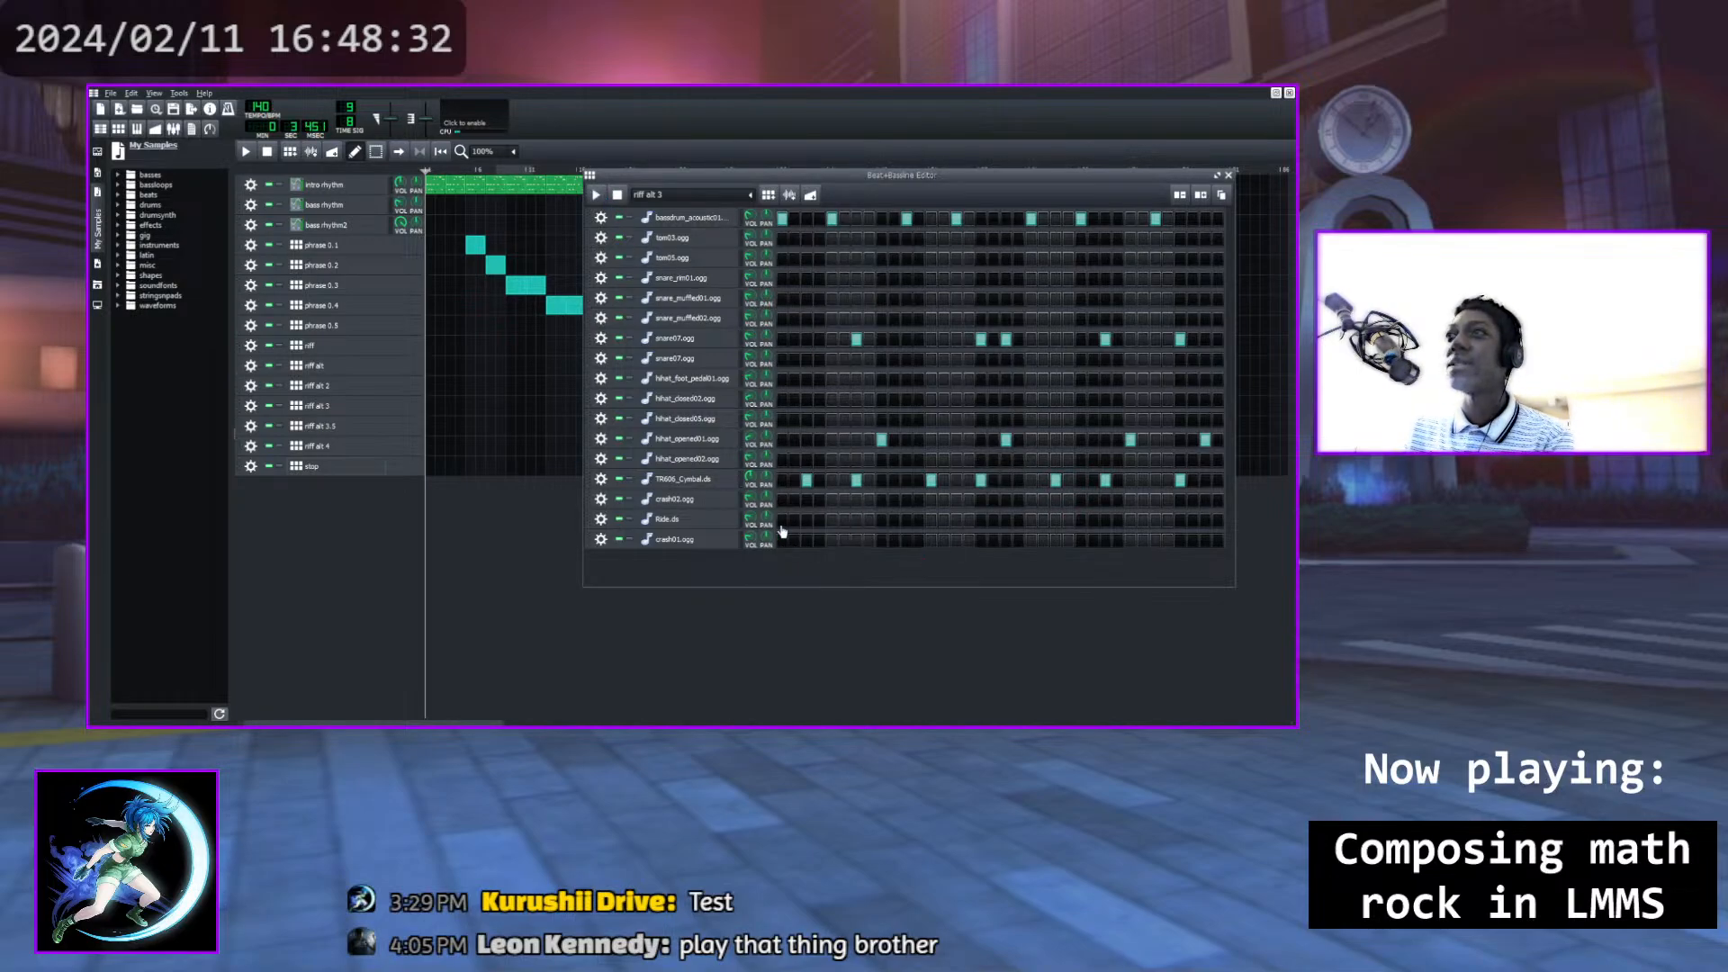
click(806, 540)
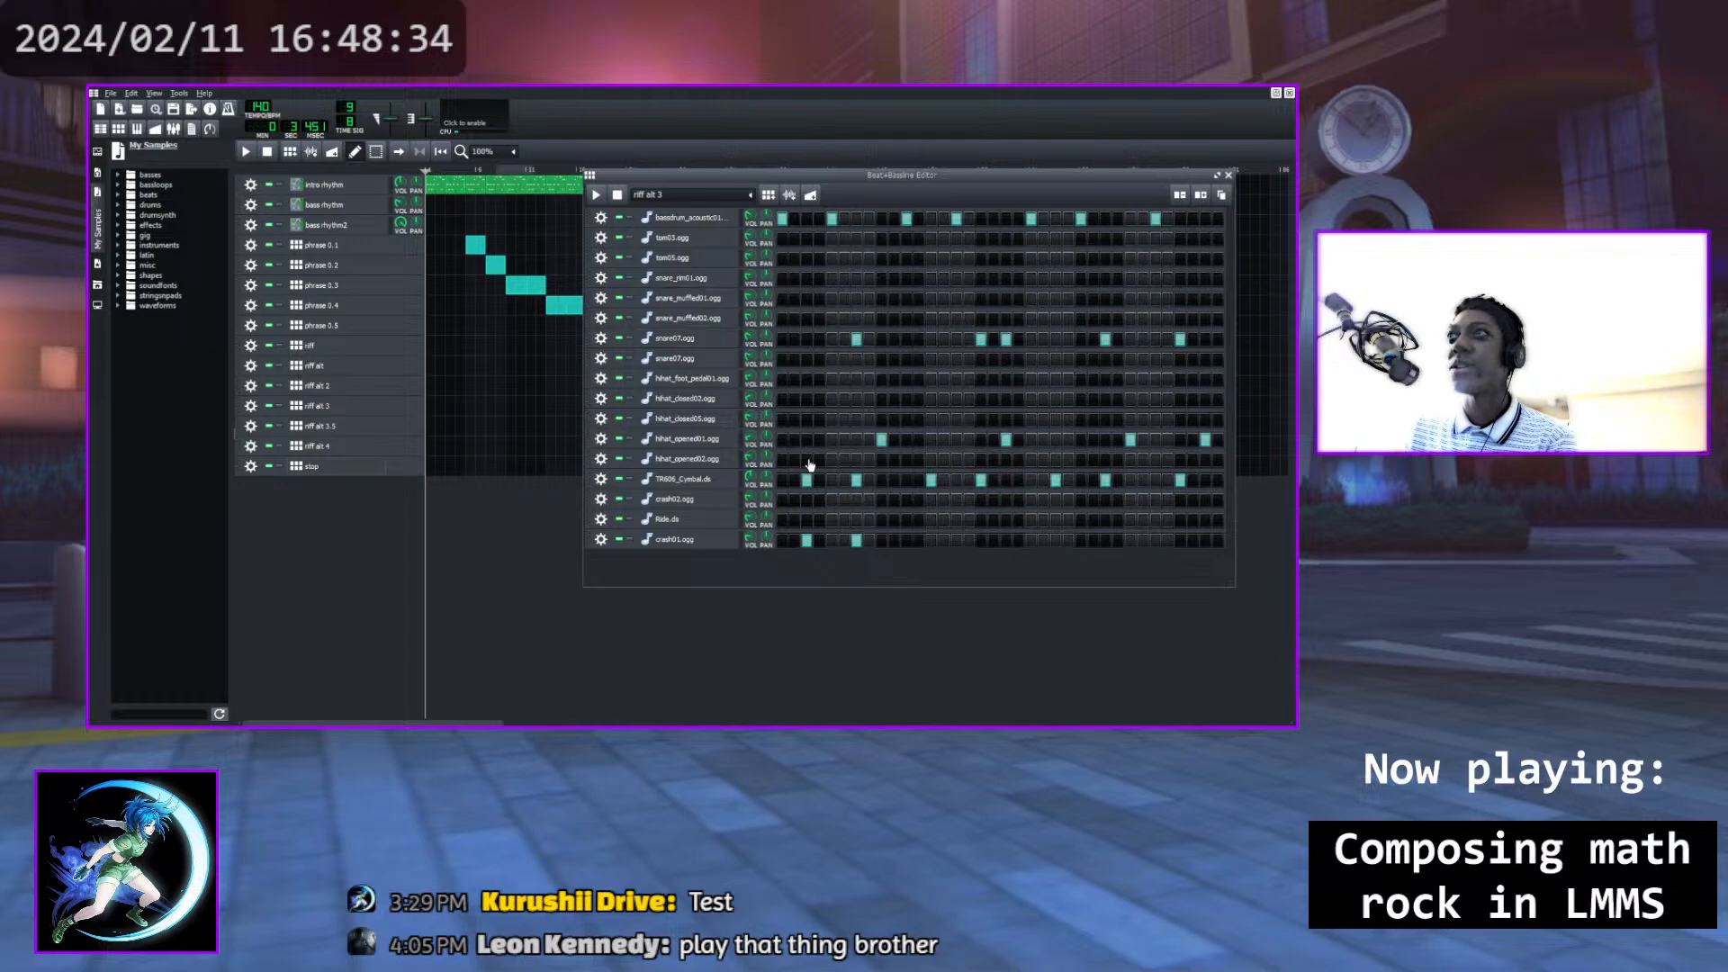
click(856, 479)
click(597, 196)
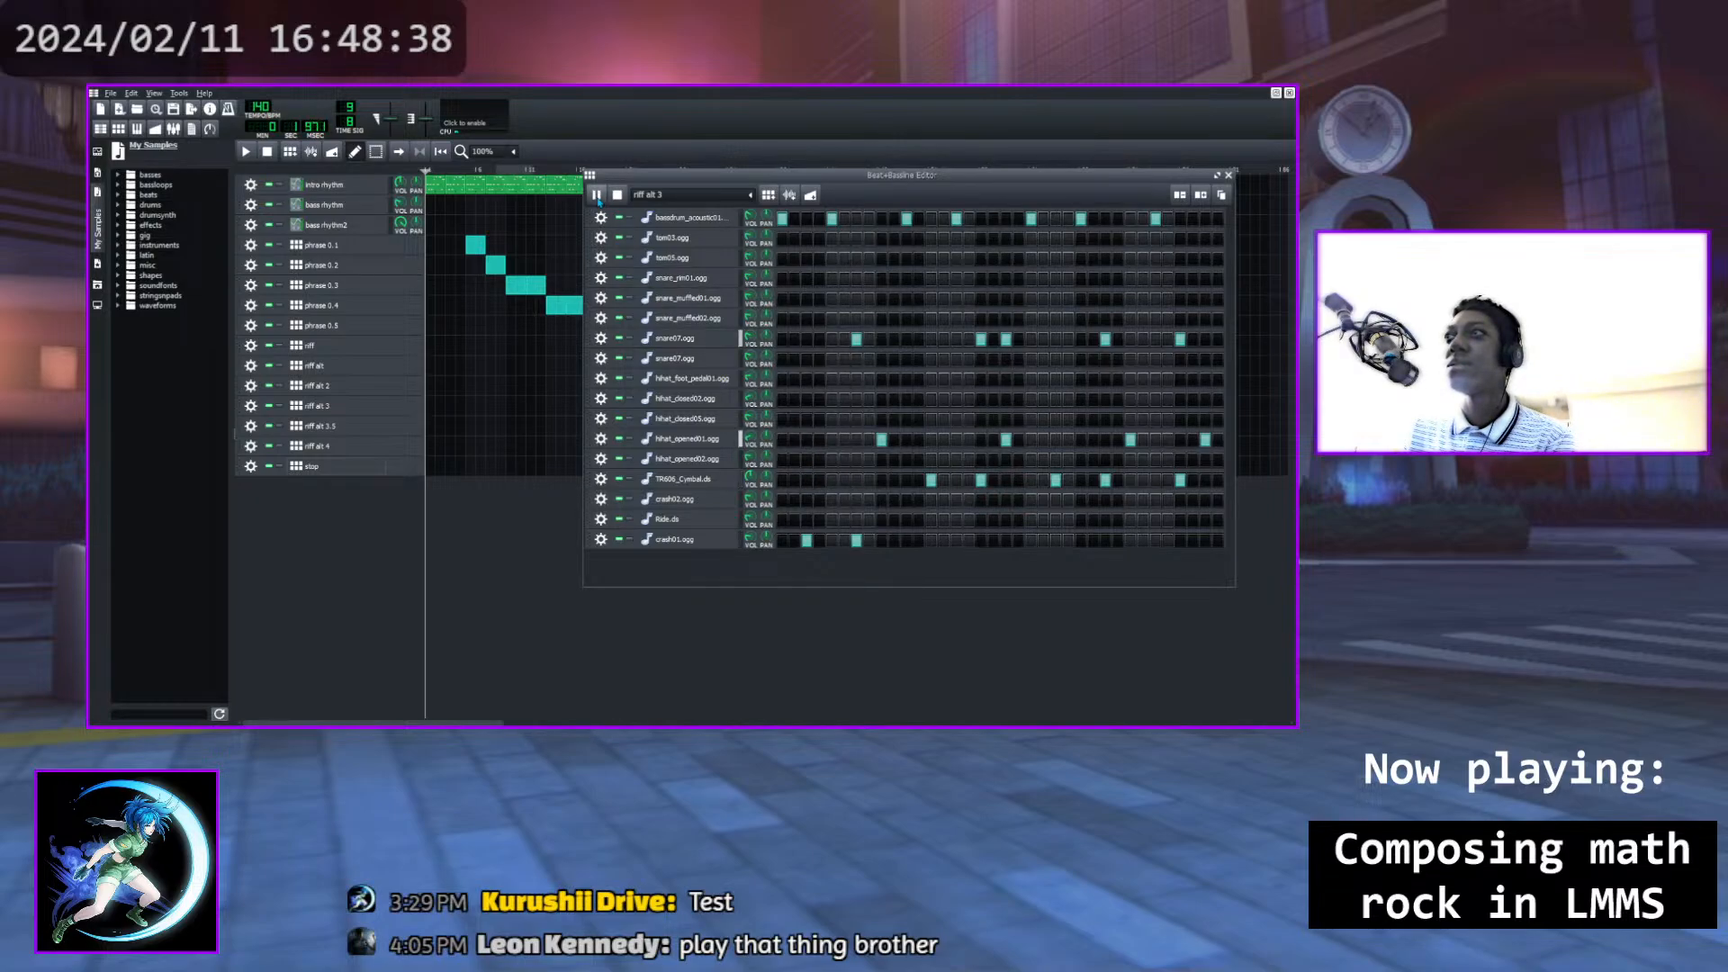
click(597, 195)
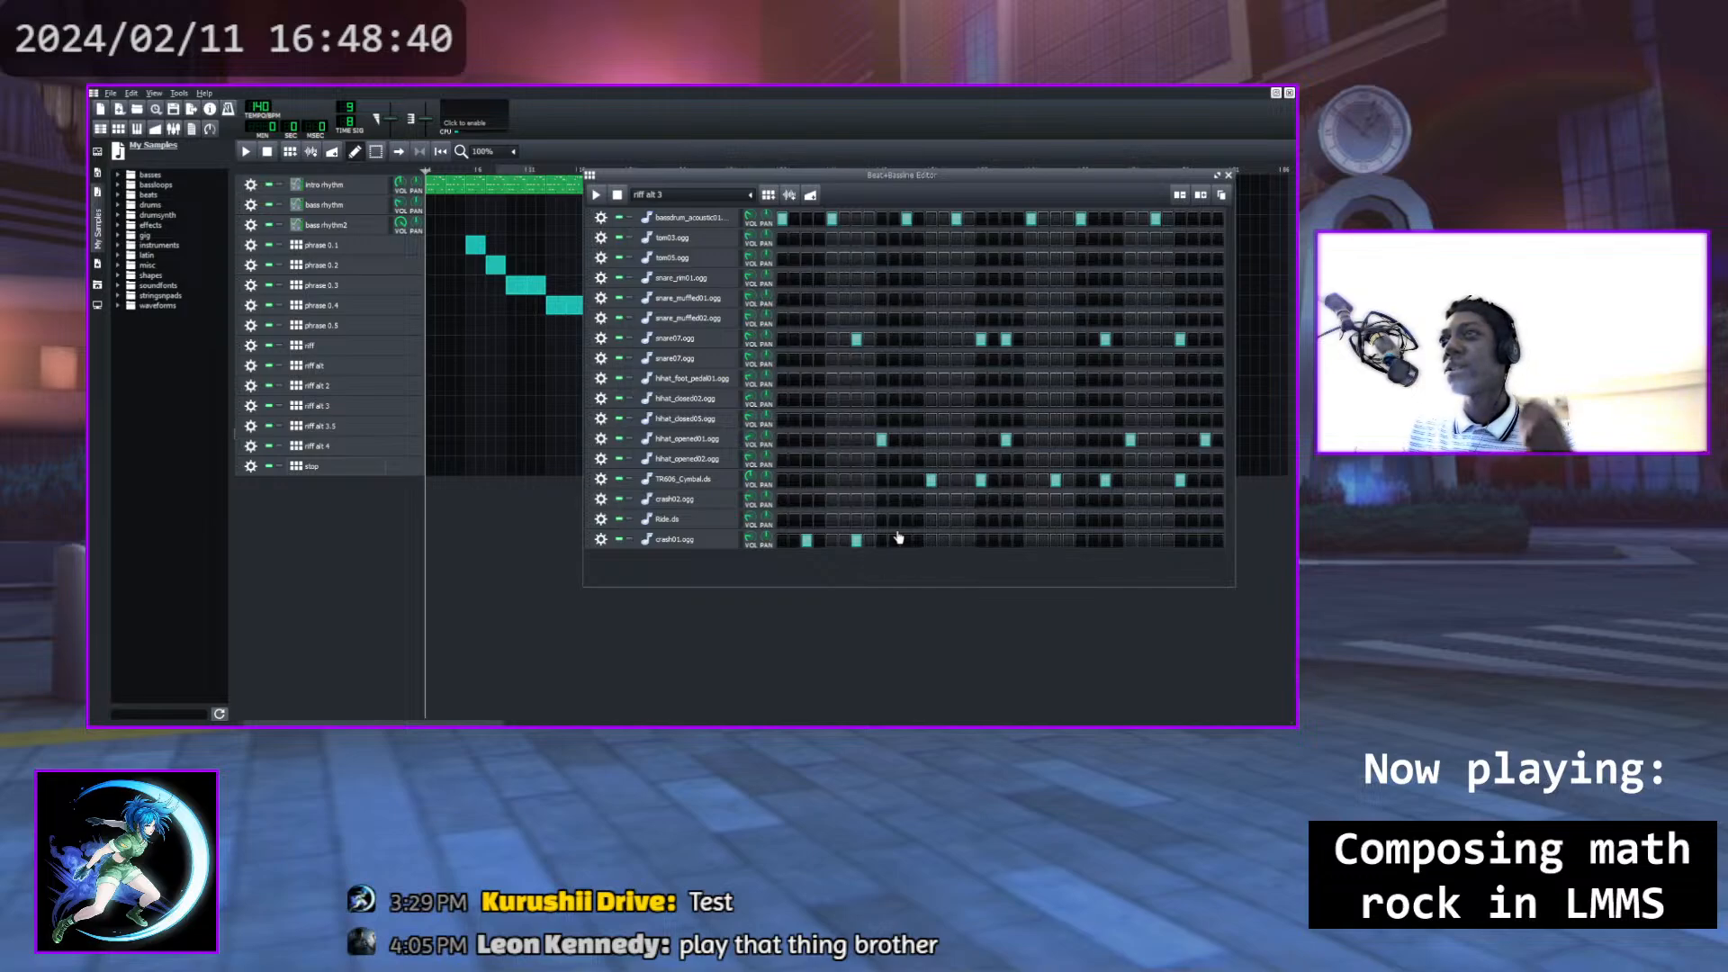
click(858, 482)
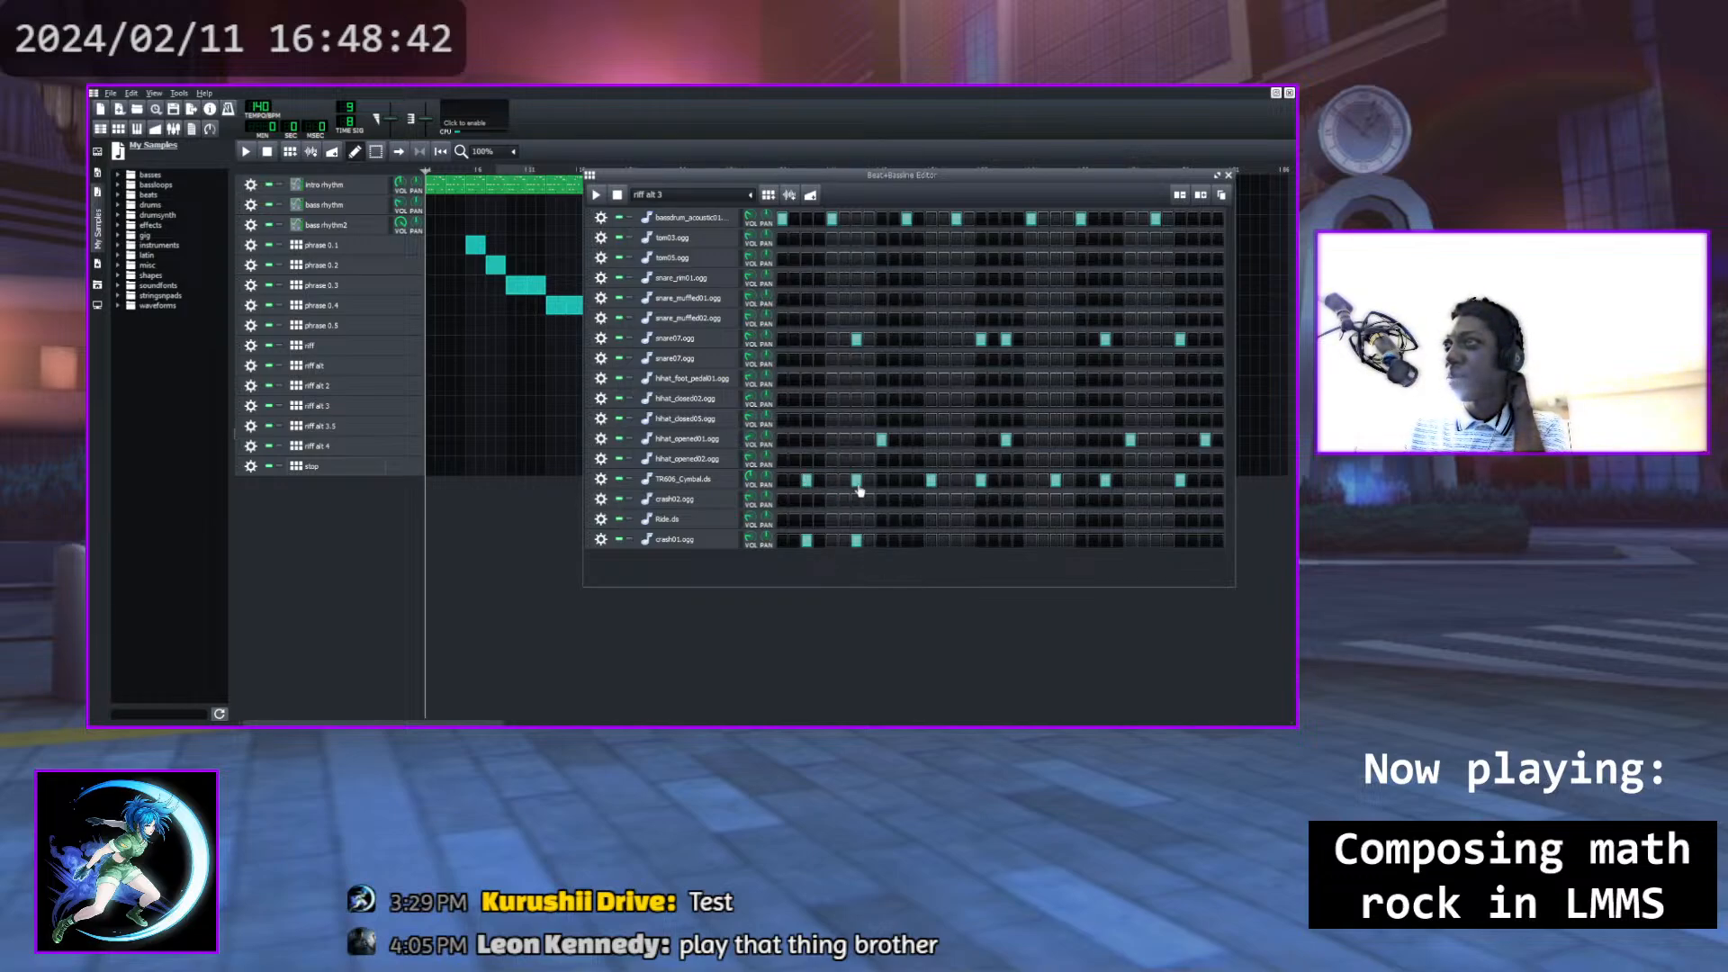
click(858, 540)
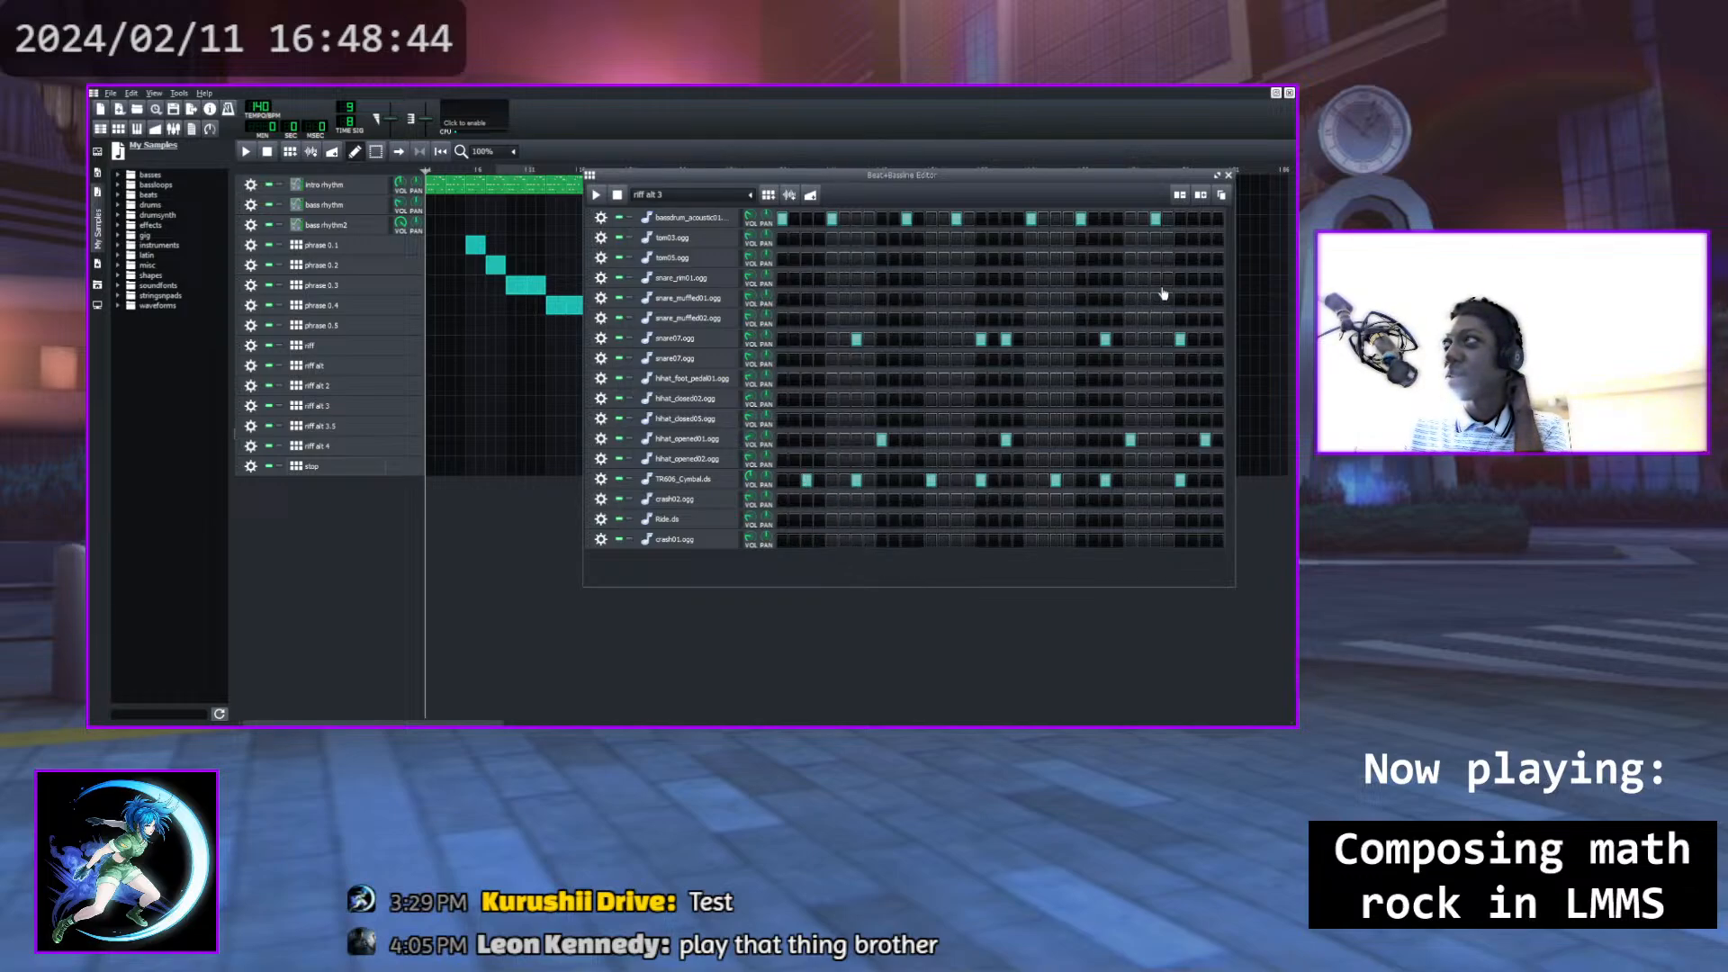
Close the Beat+Bassline Editor, play the song from the riff section and again from the start of riff alt 3, and stop playback
click(1228, 175)
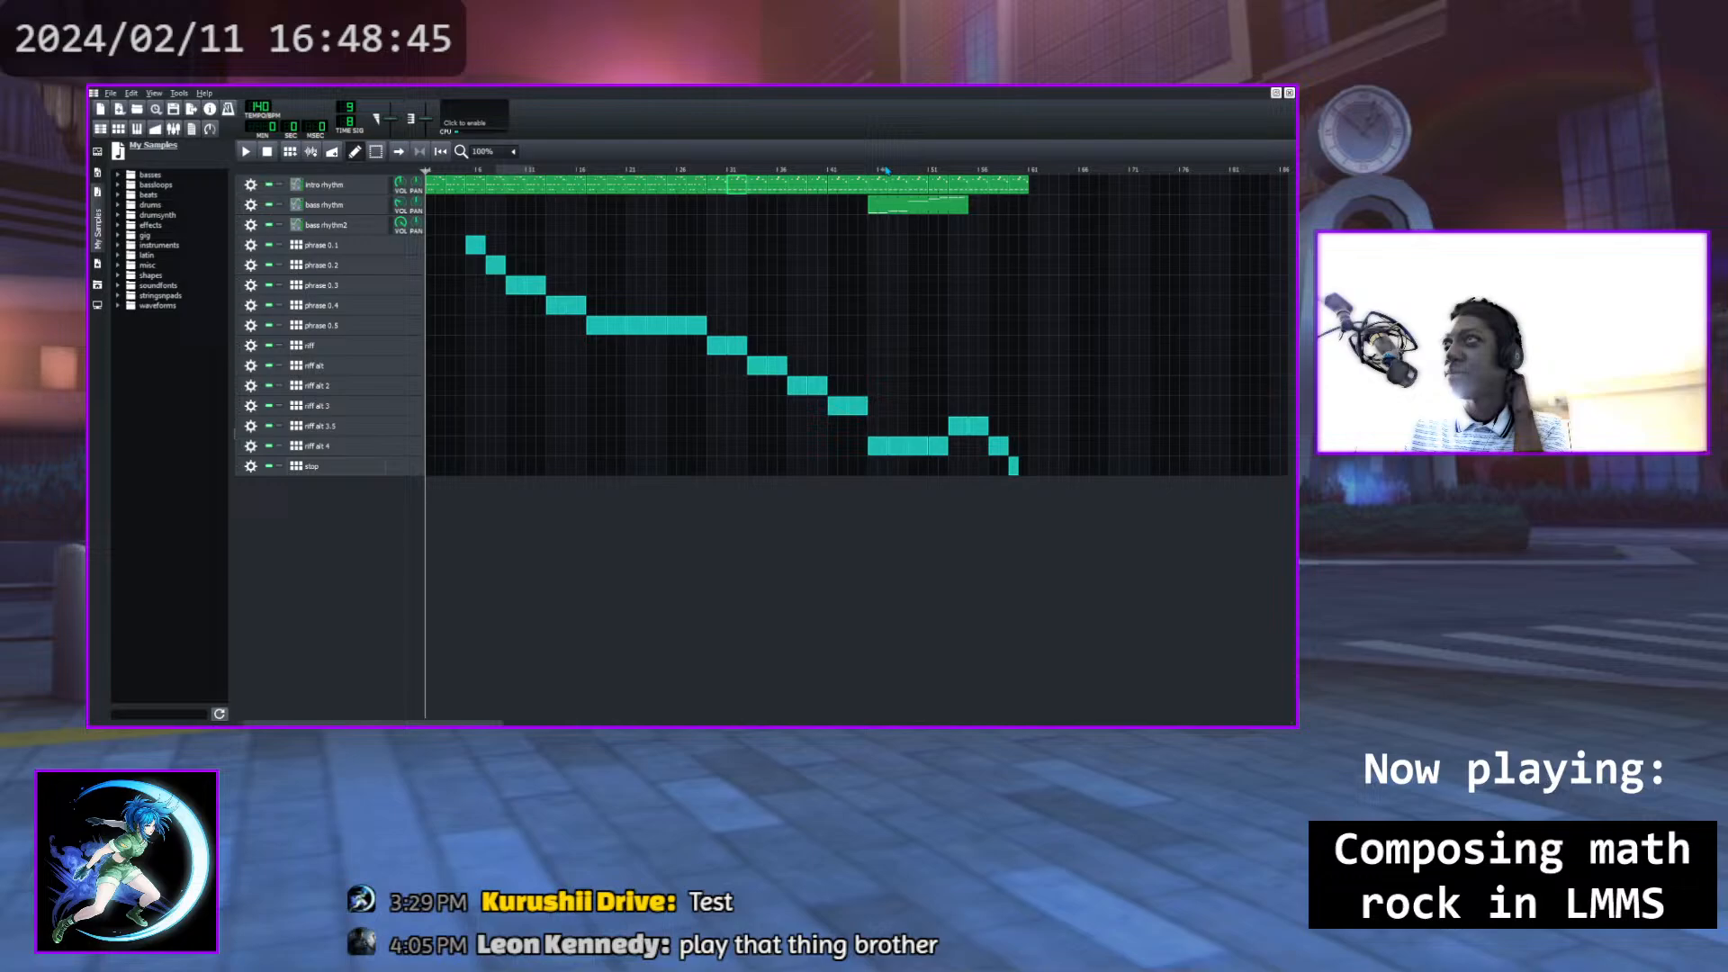
click(734, 171)
key(space)
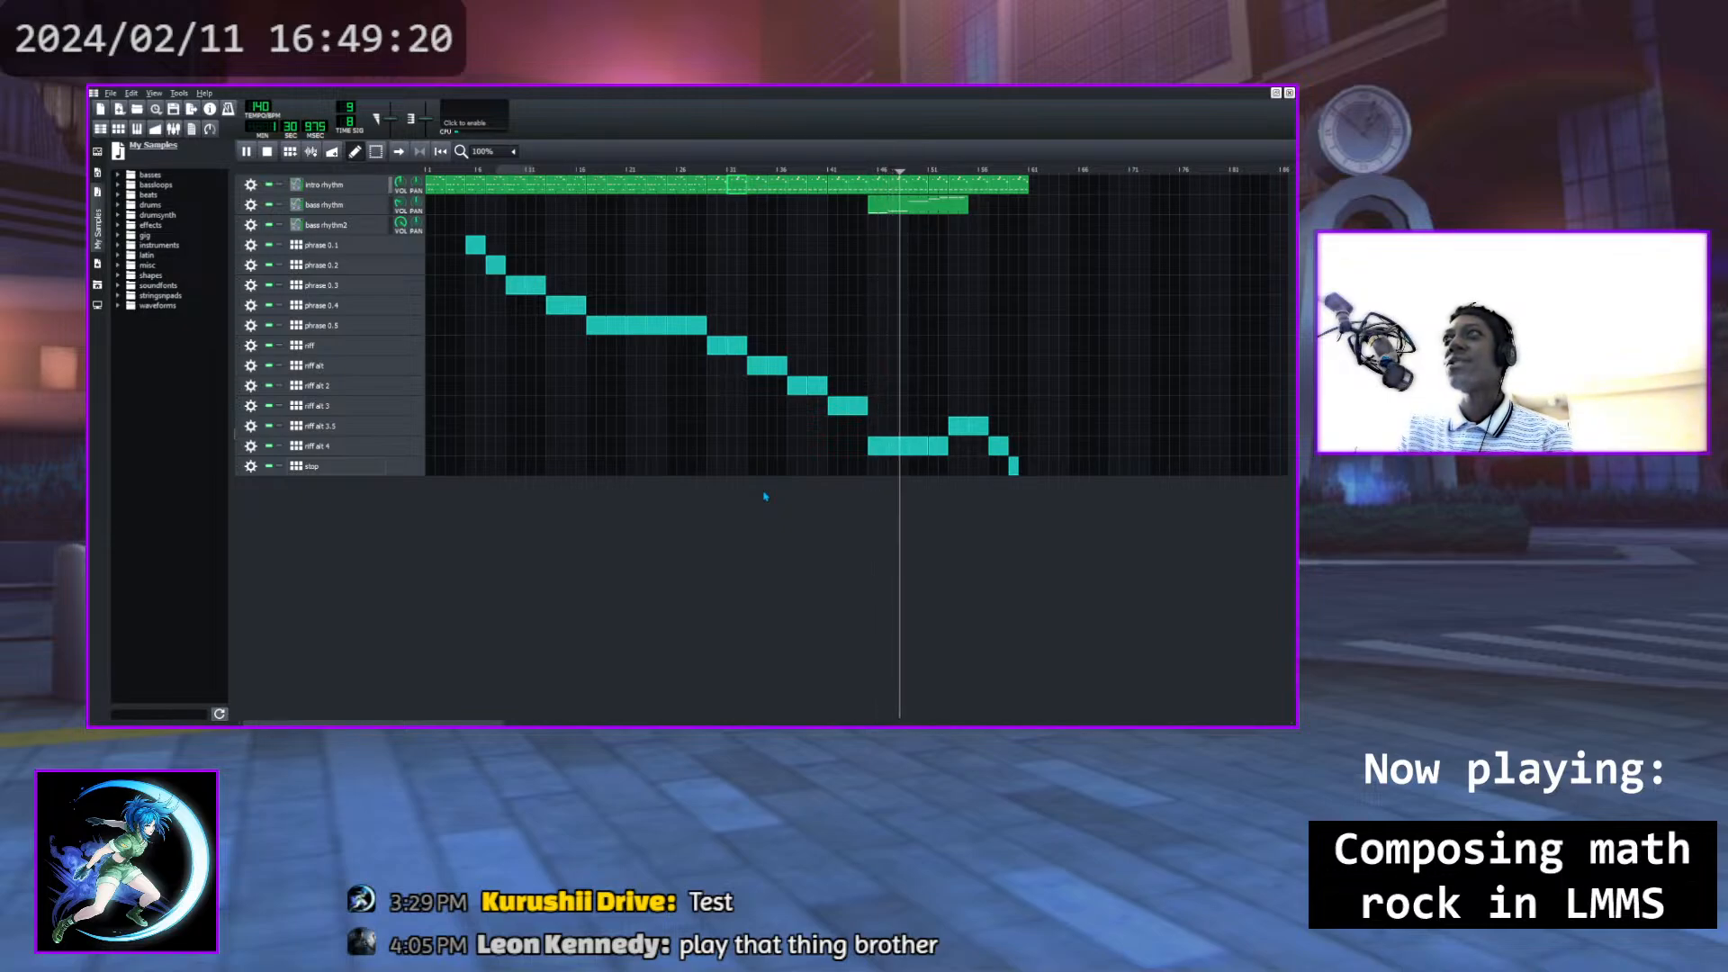
click(828, 171)
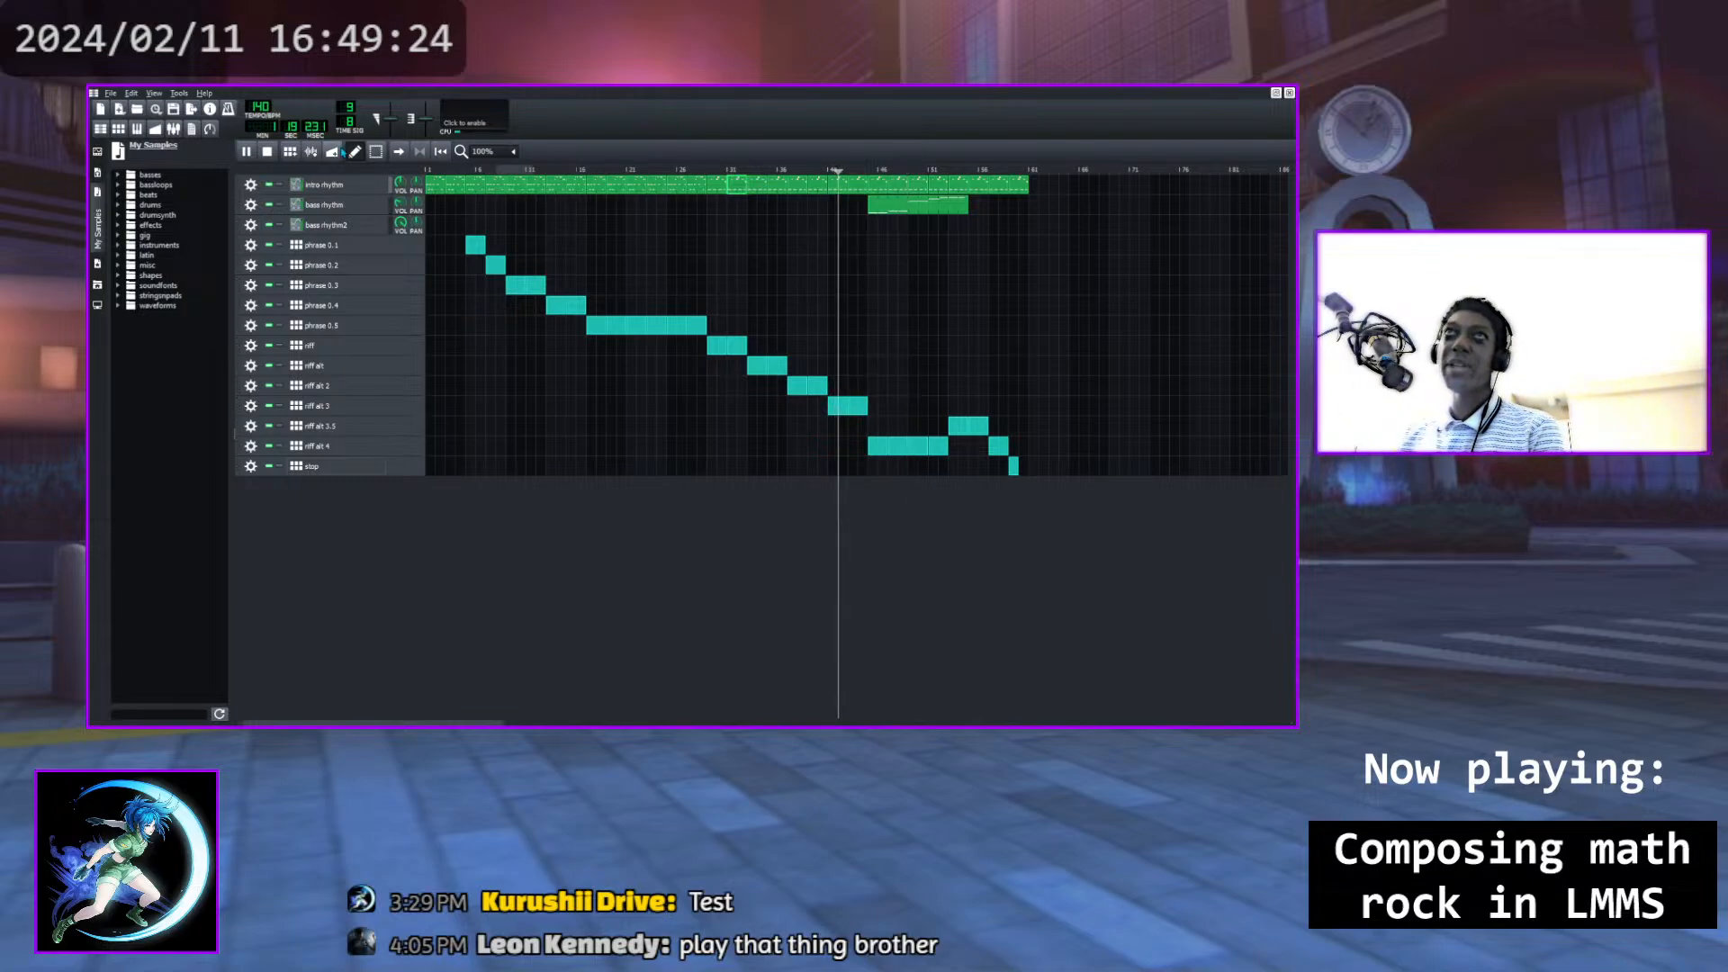
key(space)
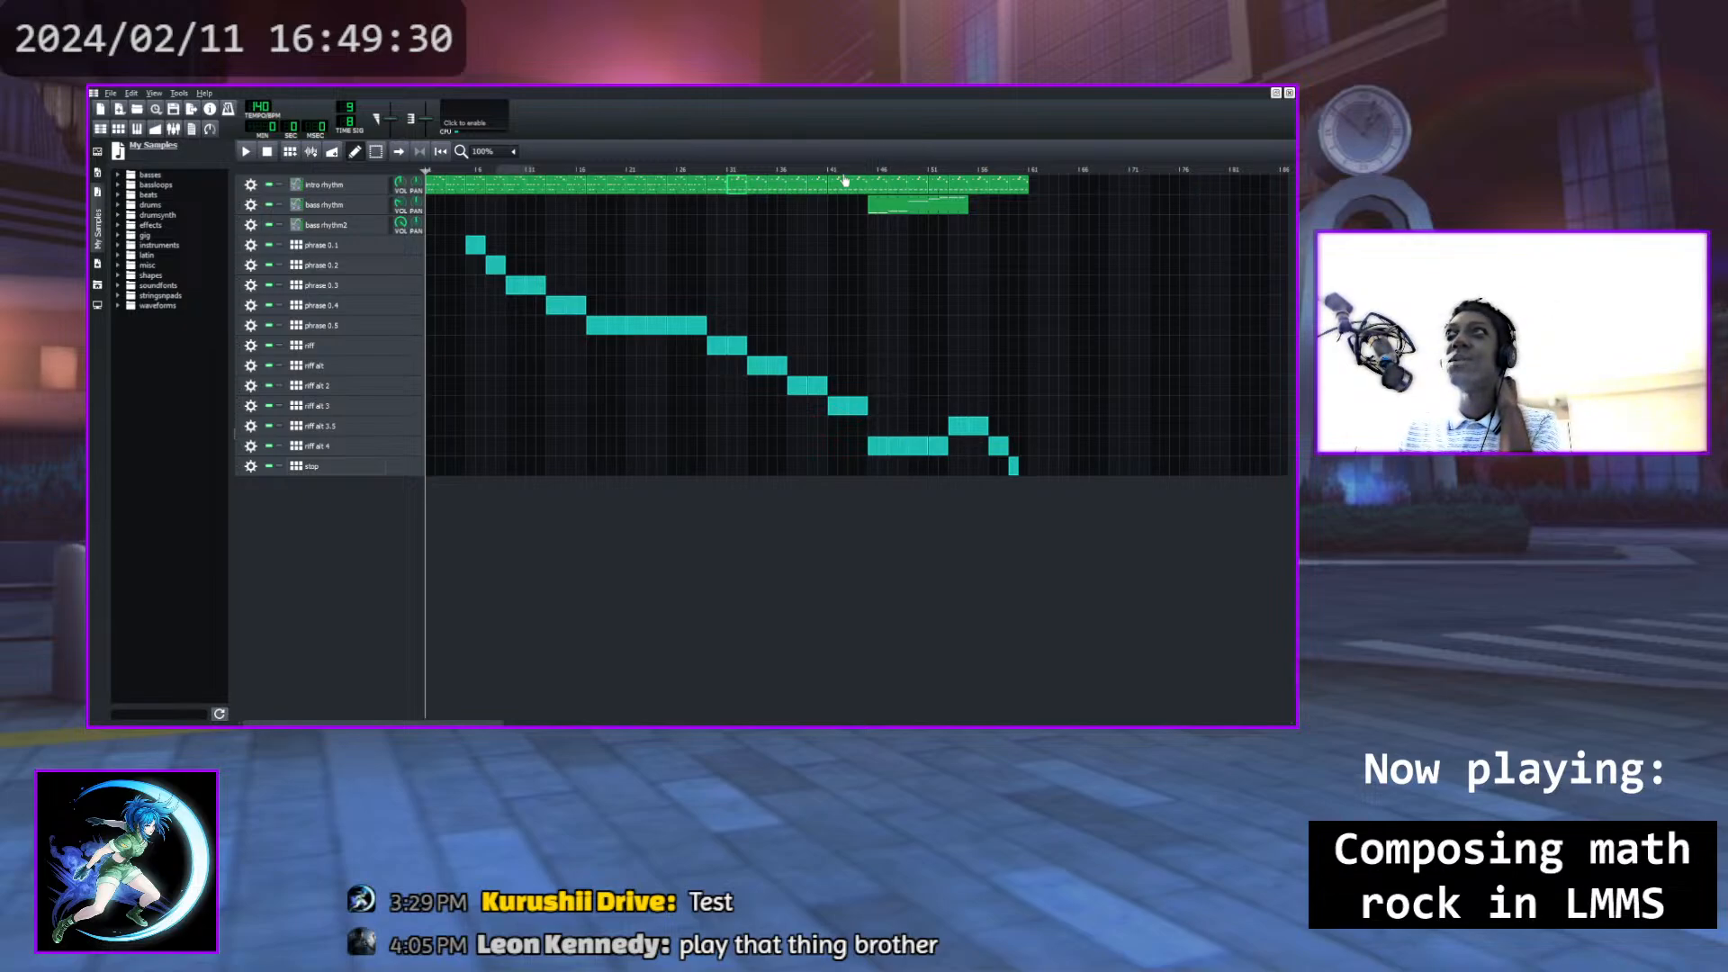
Move the playhead to the start of phrase 0.1, and examine the drum patterns of phrases 0.1 through 0.5
drag(832, 176, 471, 181)
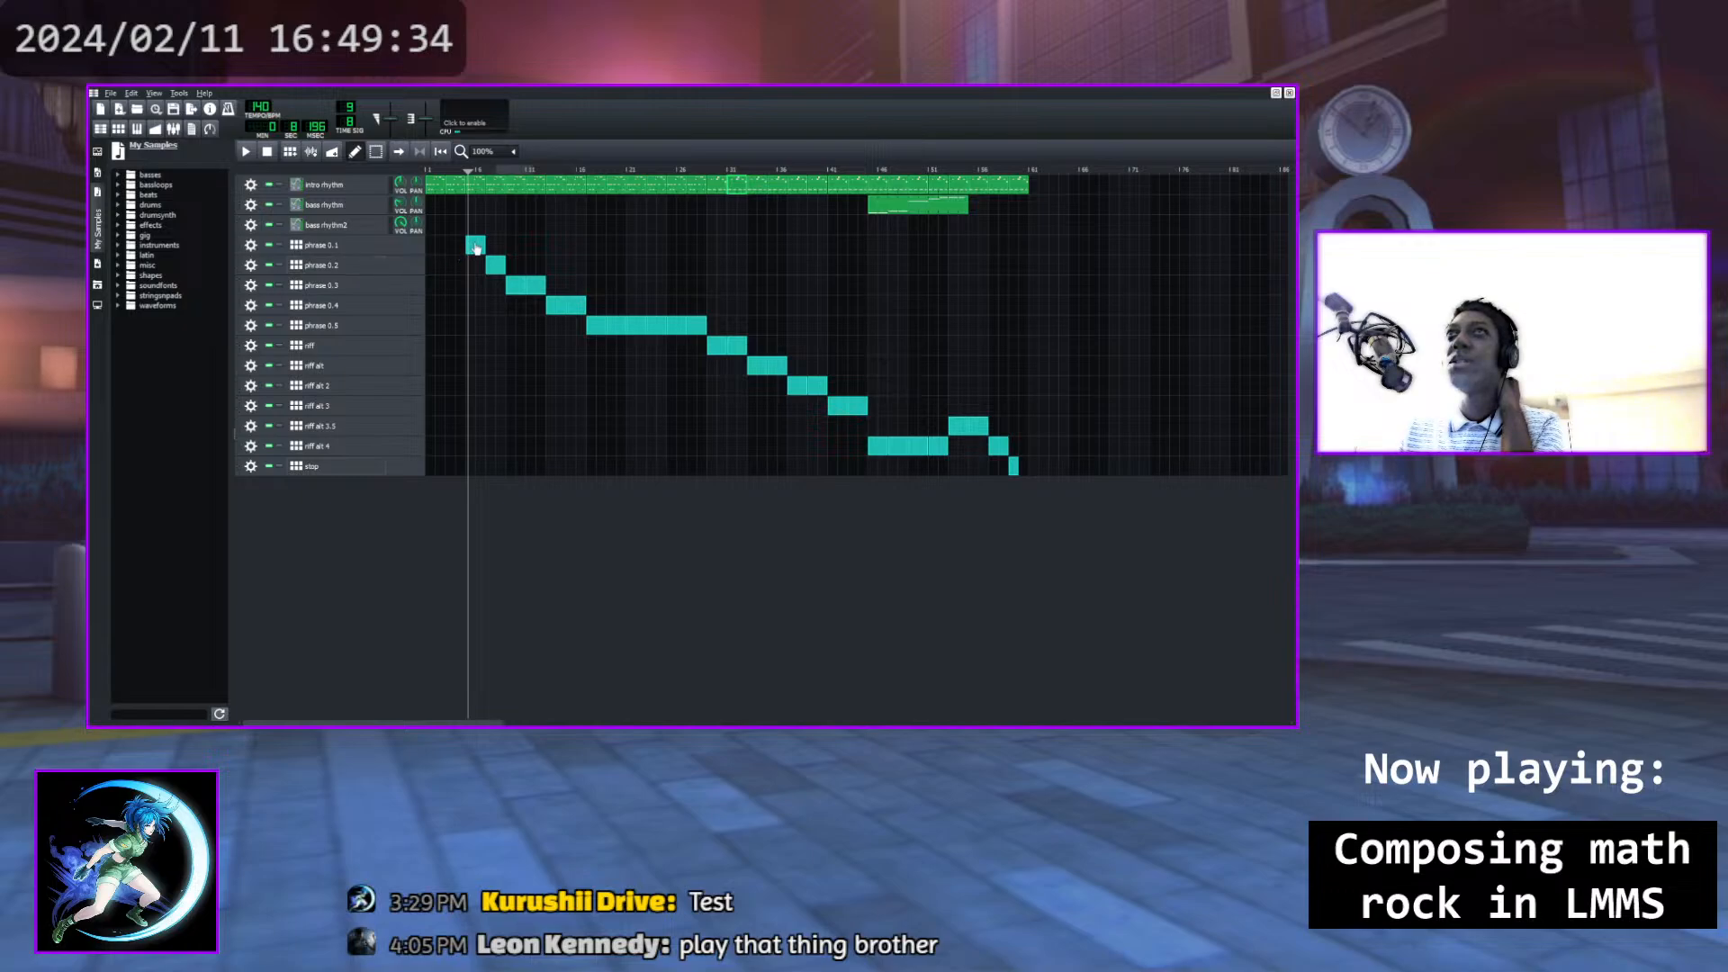
click(321, 248)
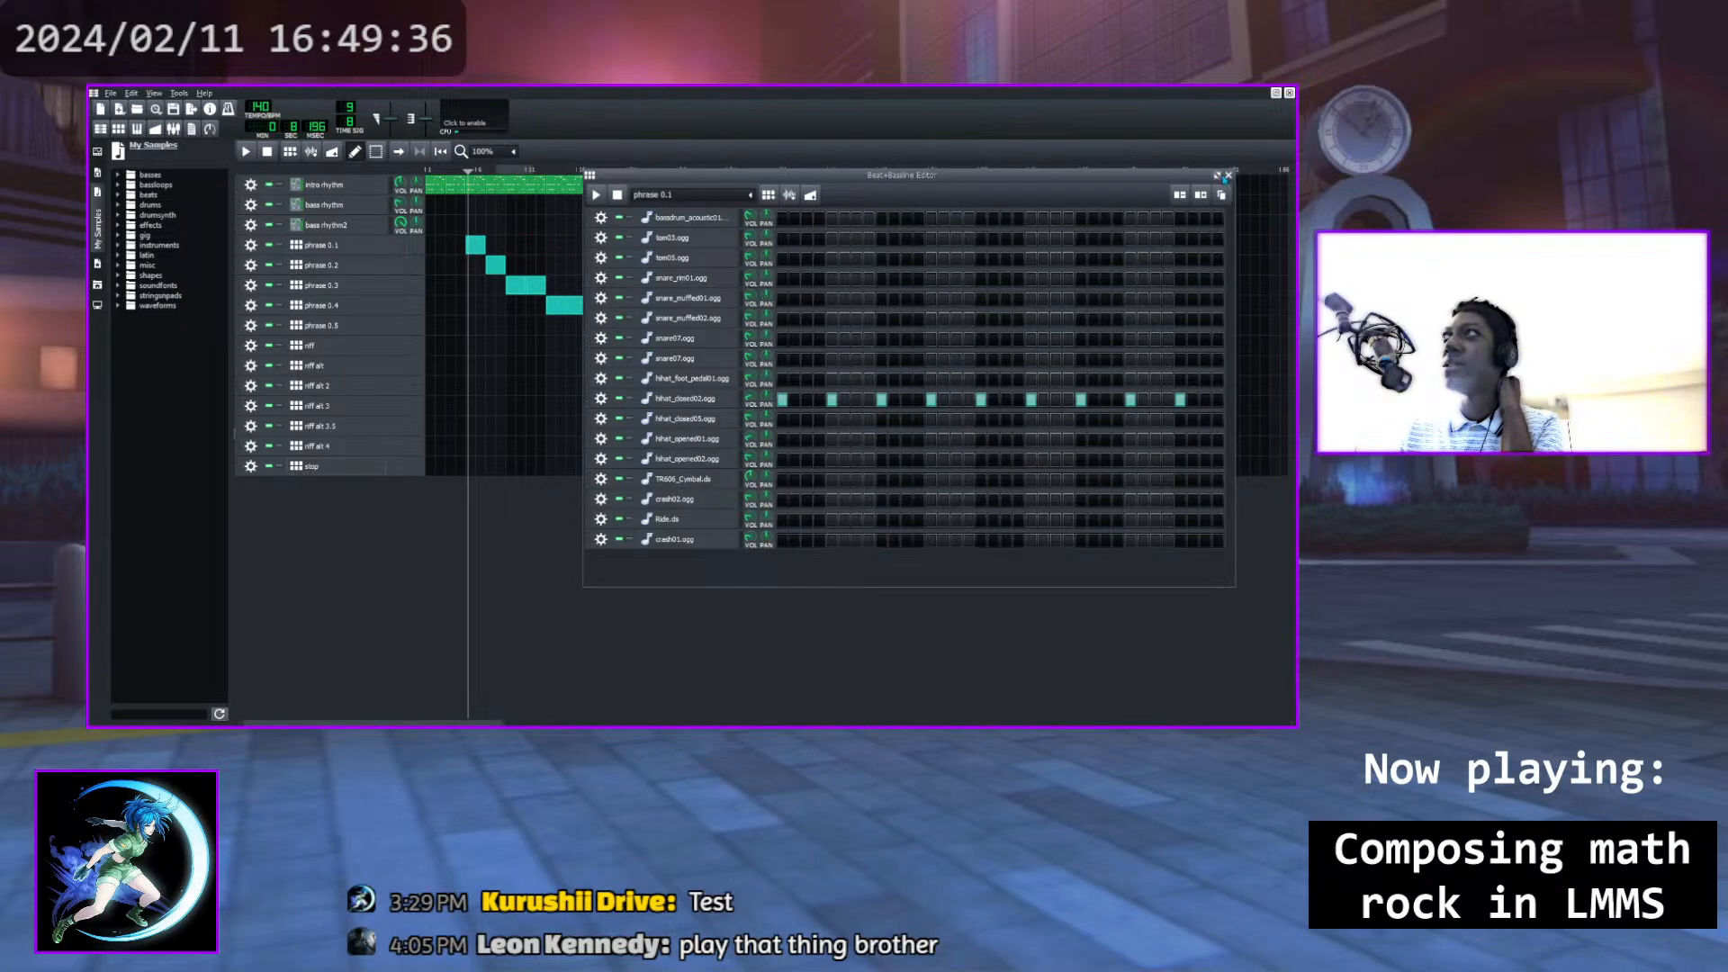
click(1229, 174)
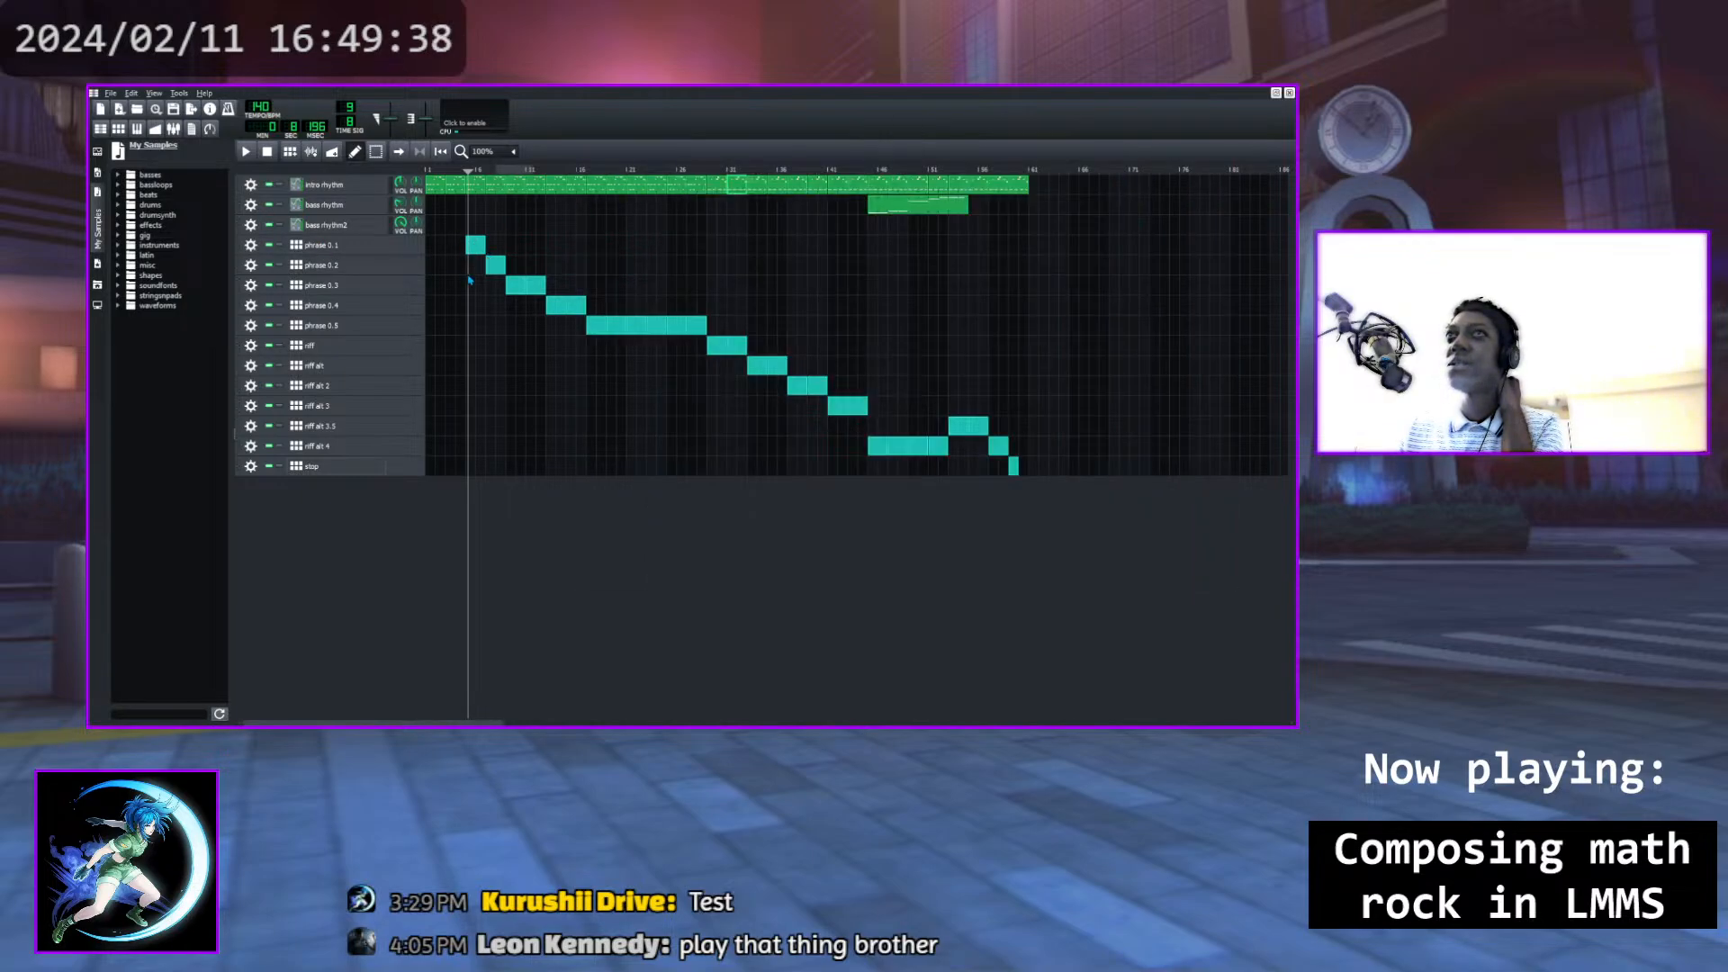
click(328, 269)
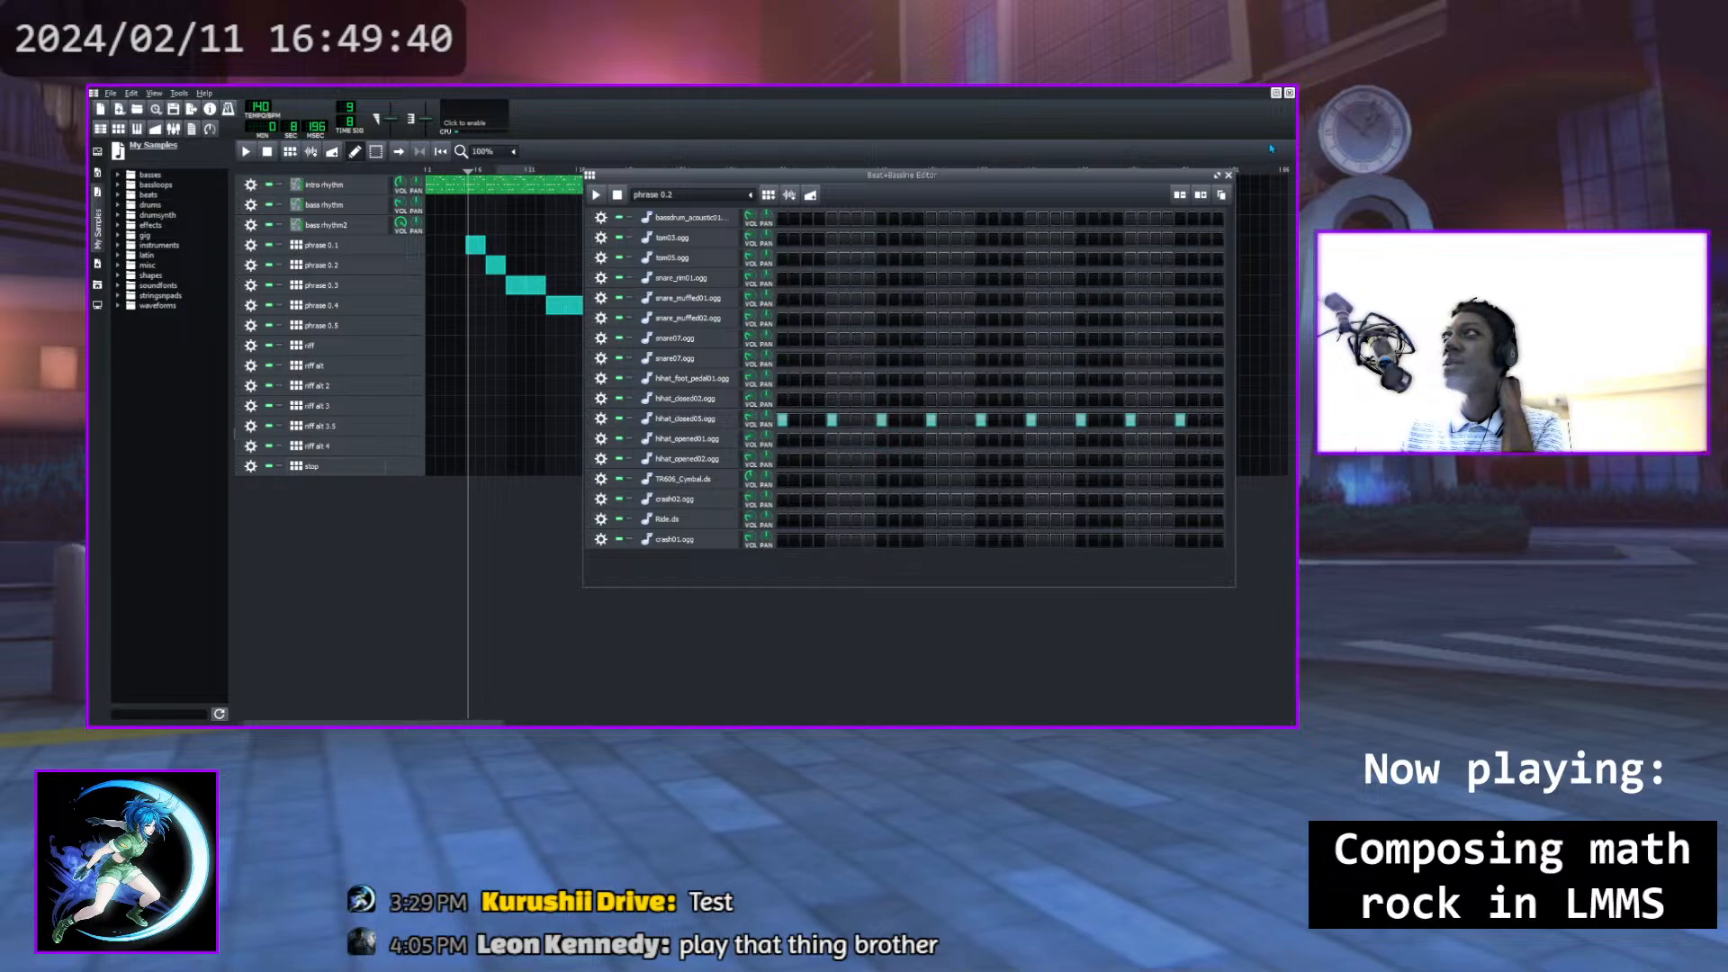
click(1228, 175)
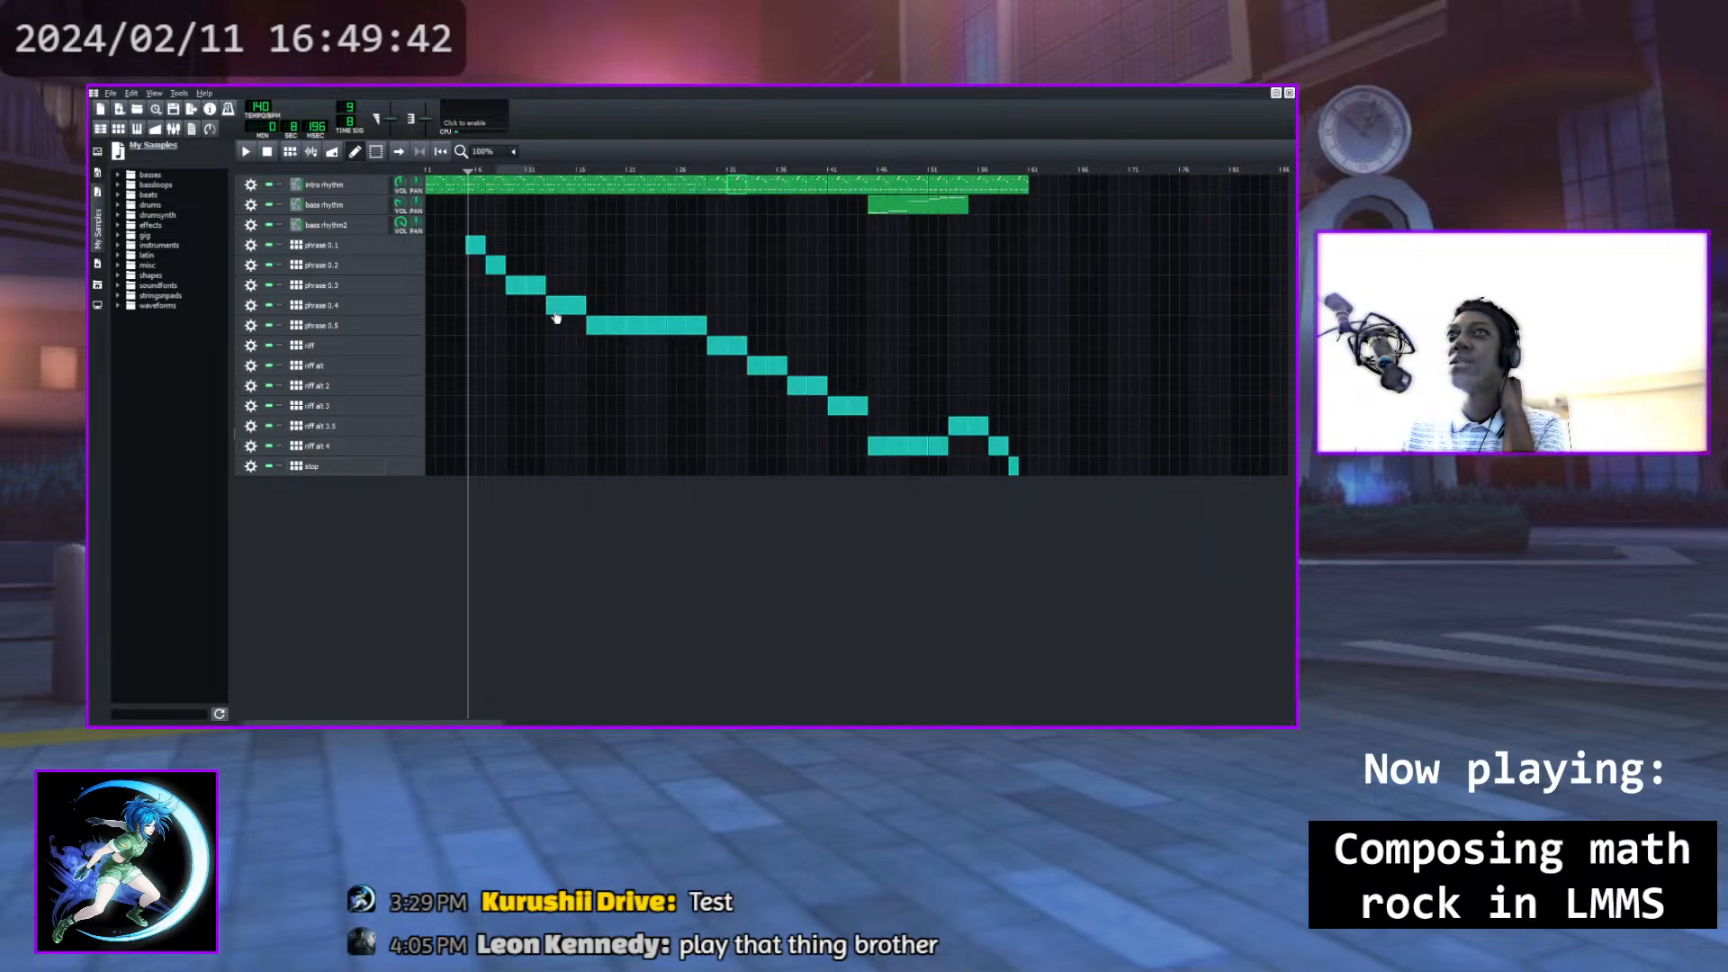
click(329, 306)
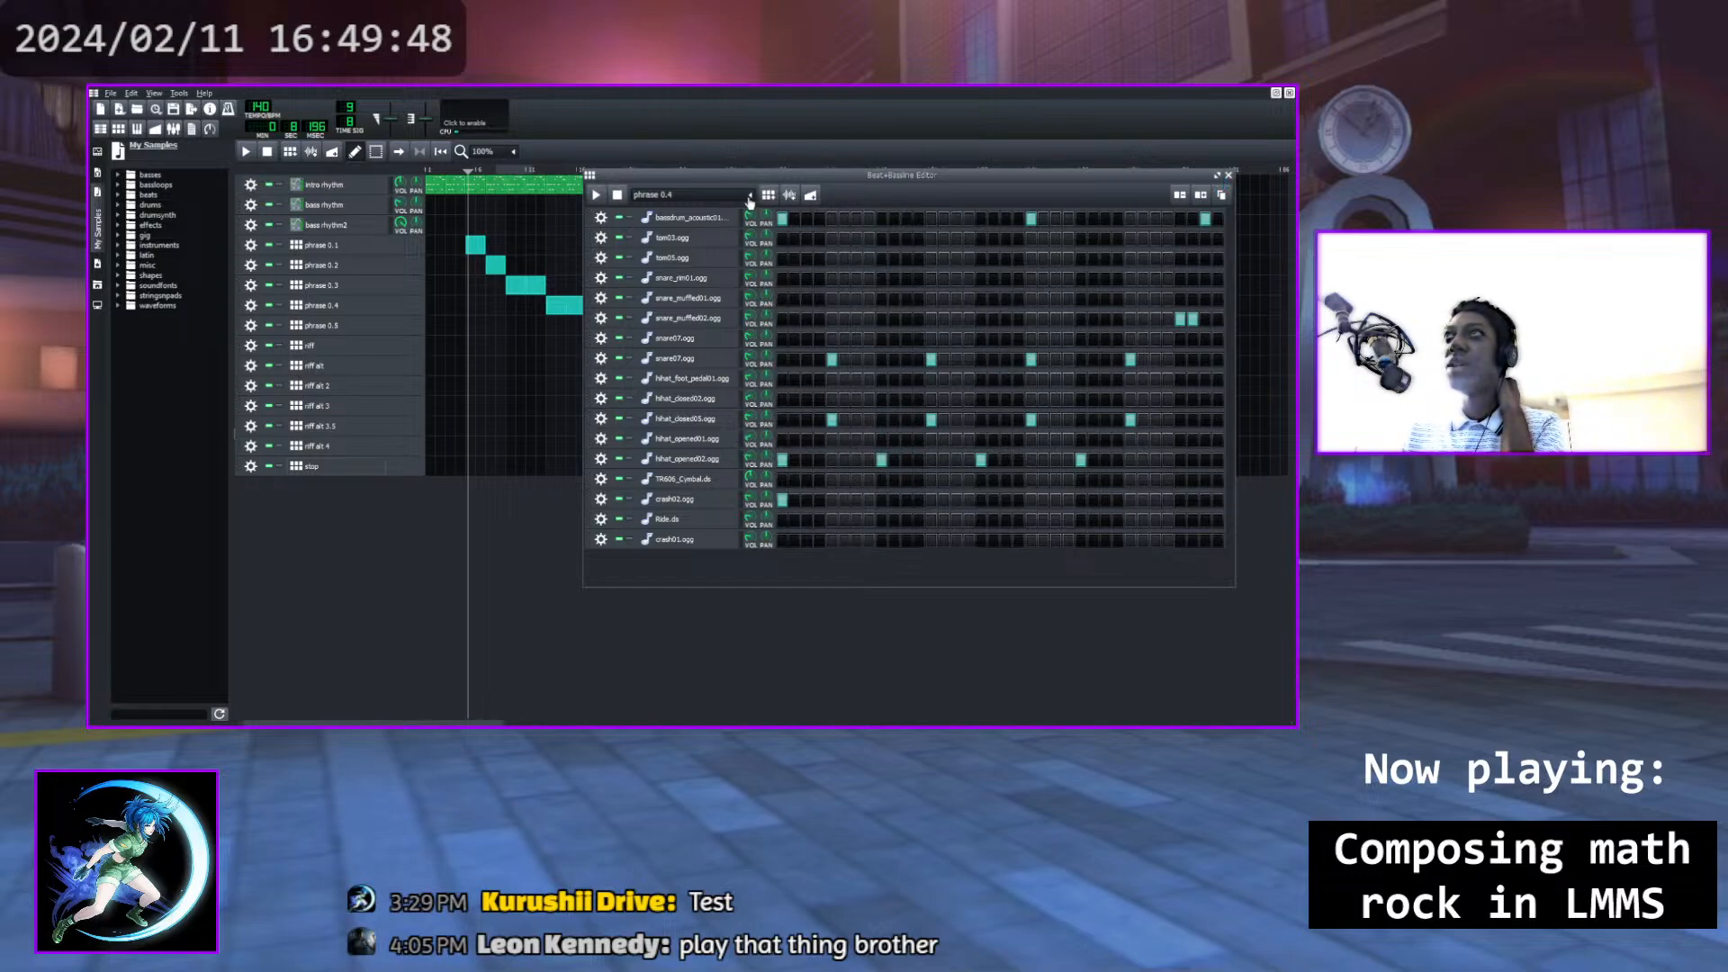
click(684, 194)
click(682, 226)
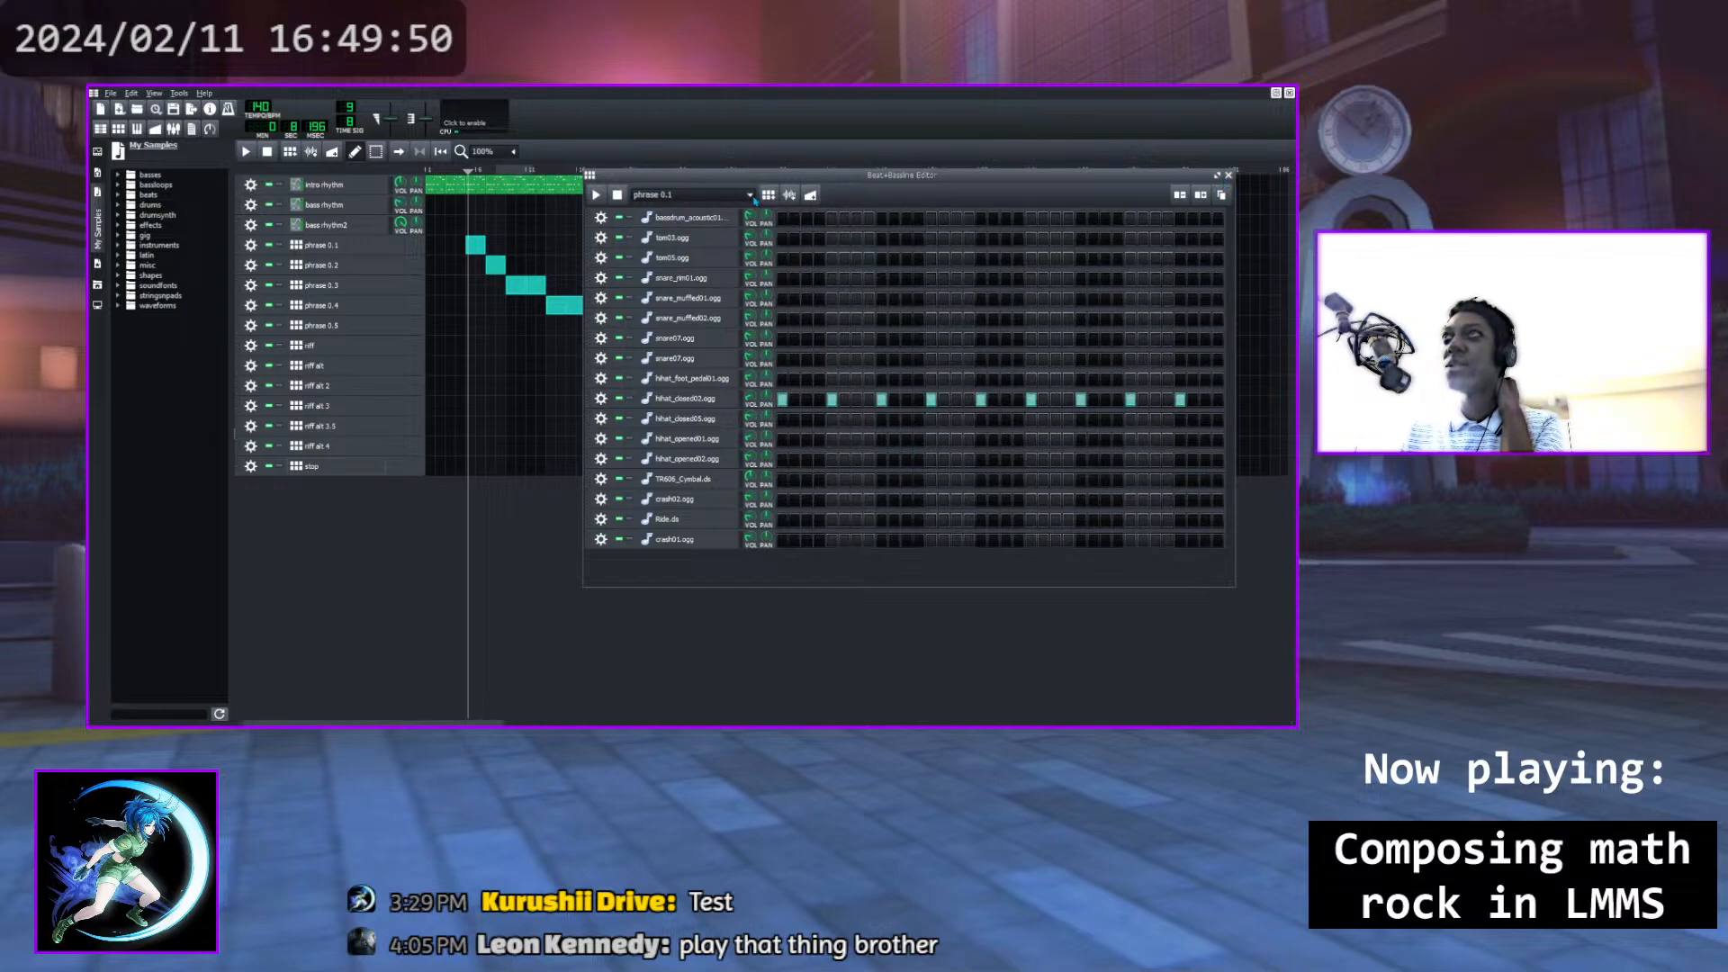
click(681, 244)
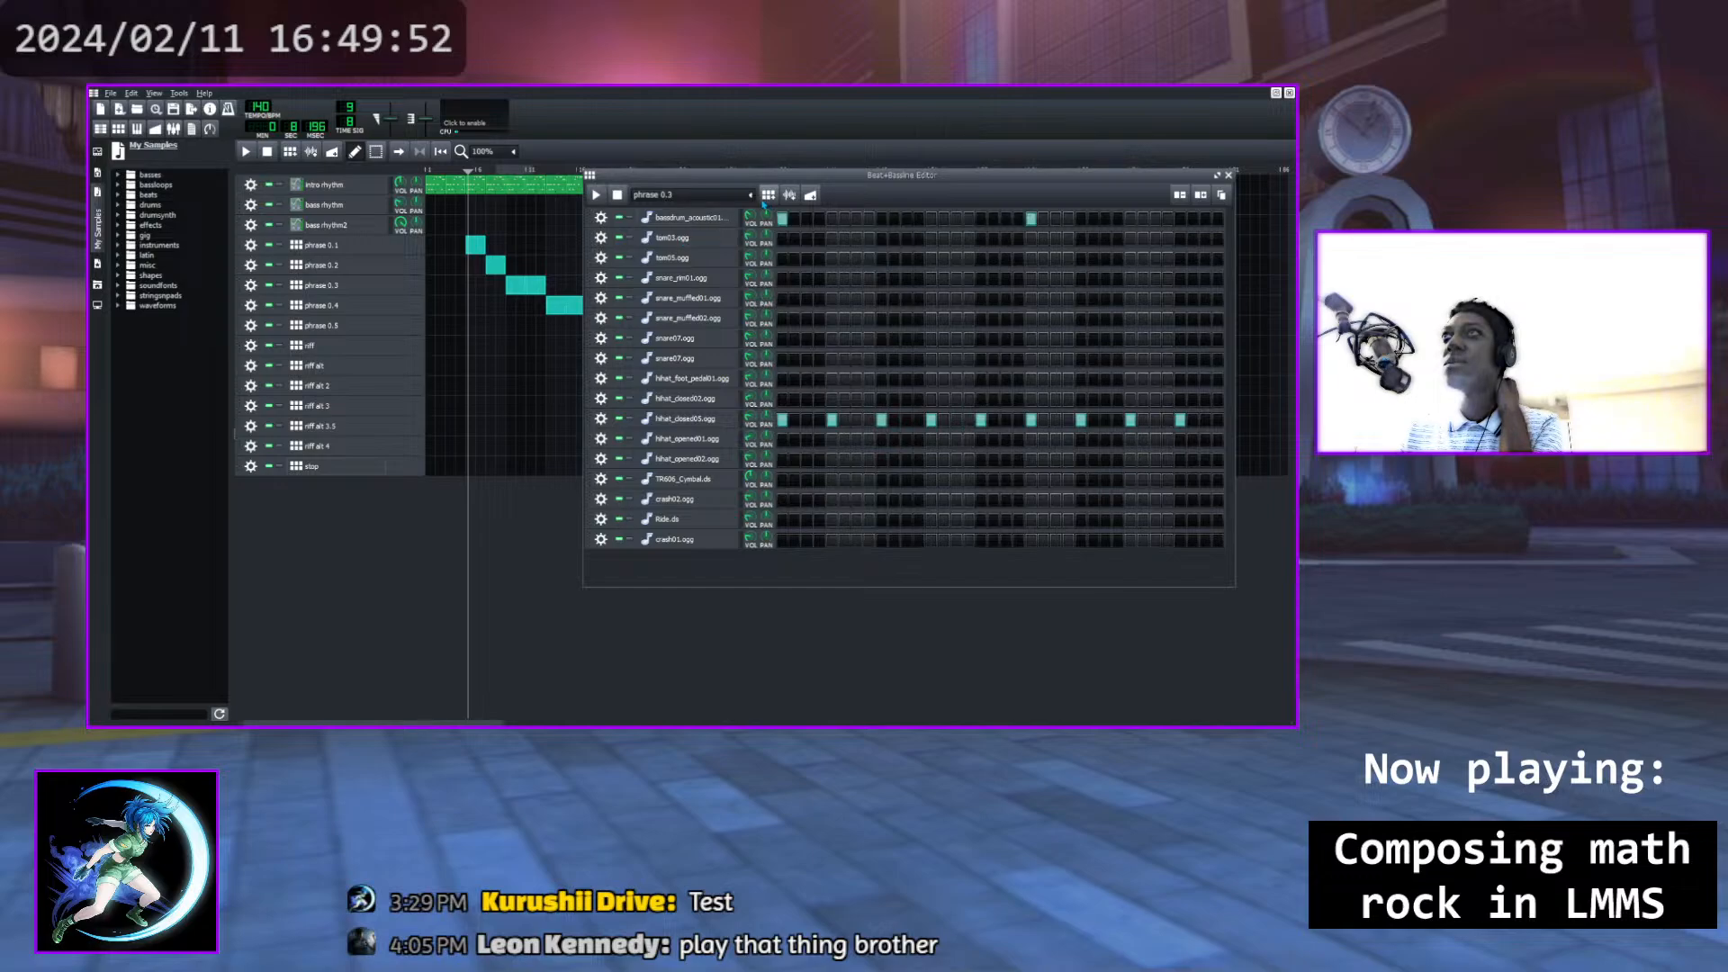
click(669, 261)
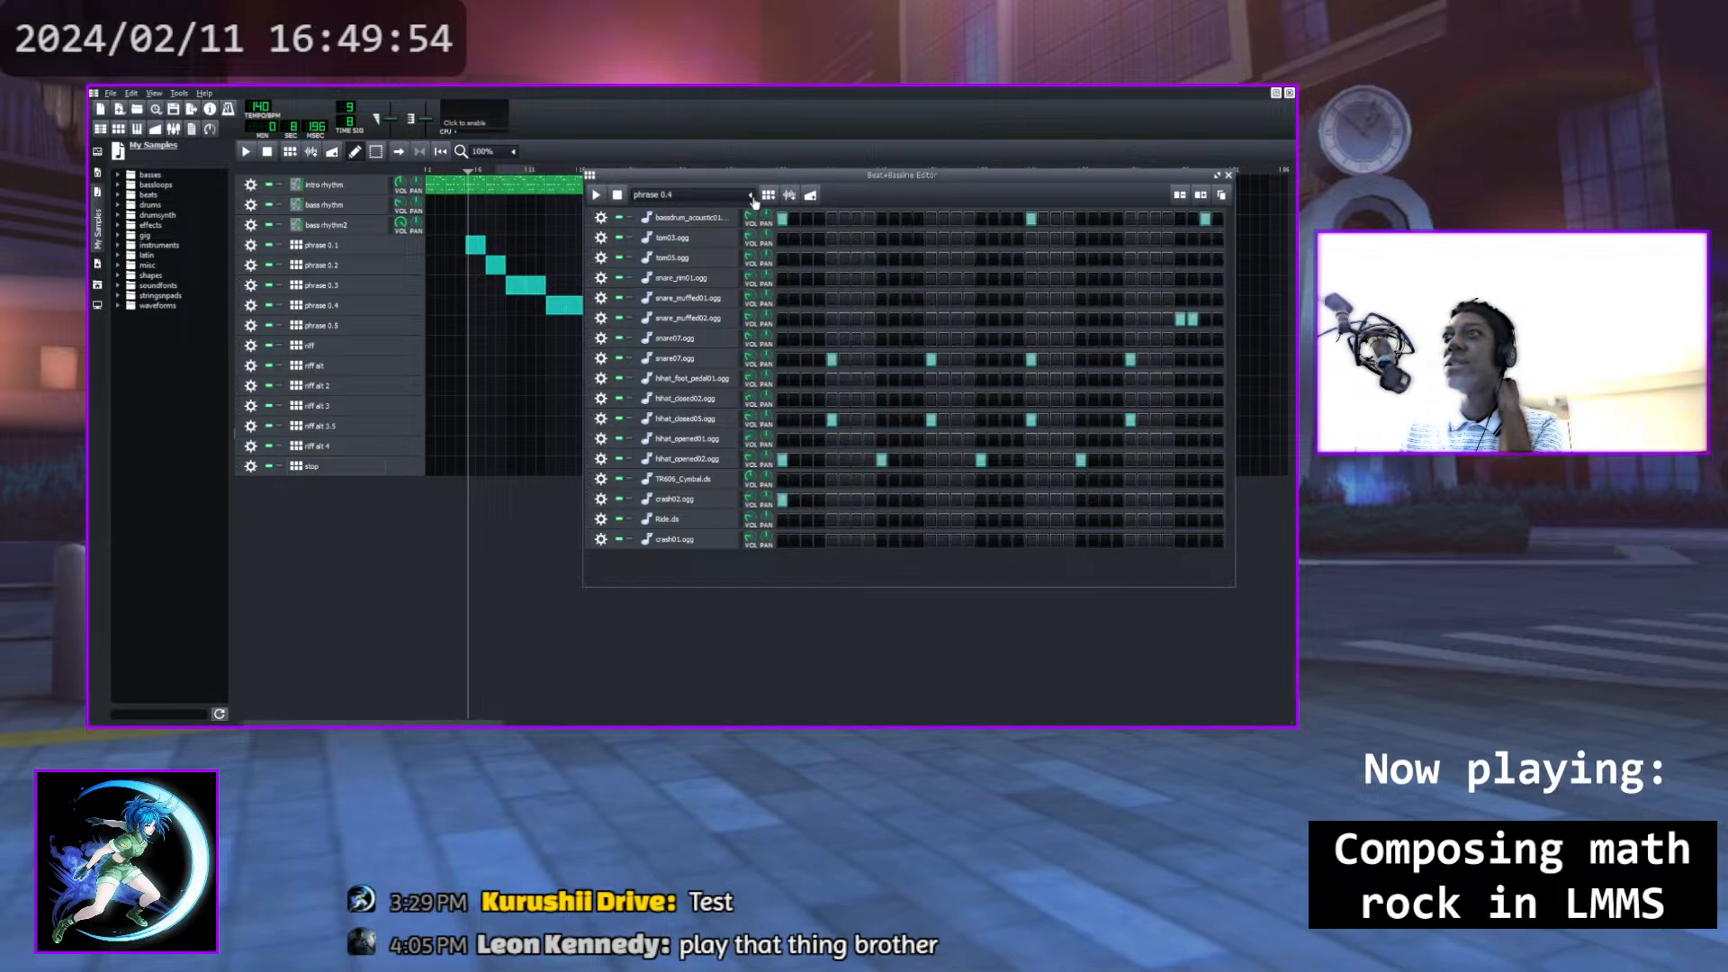
click(694, 270)
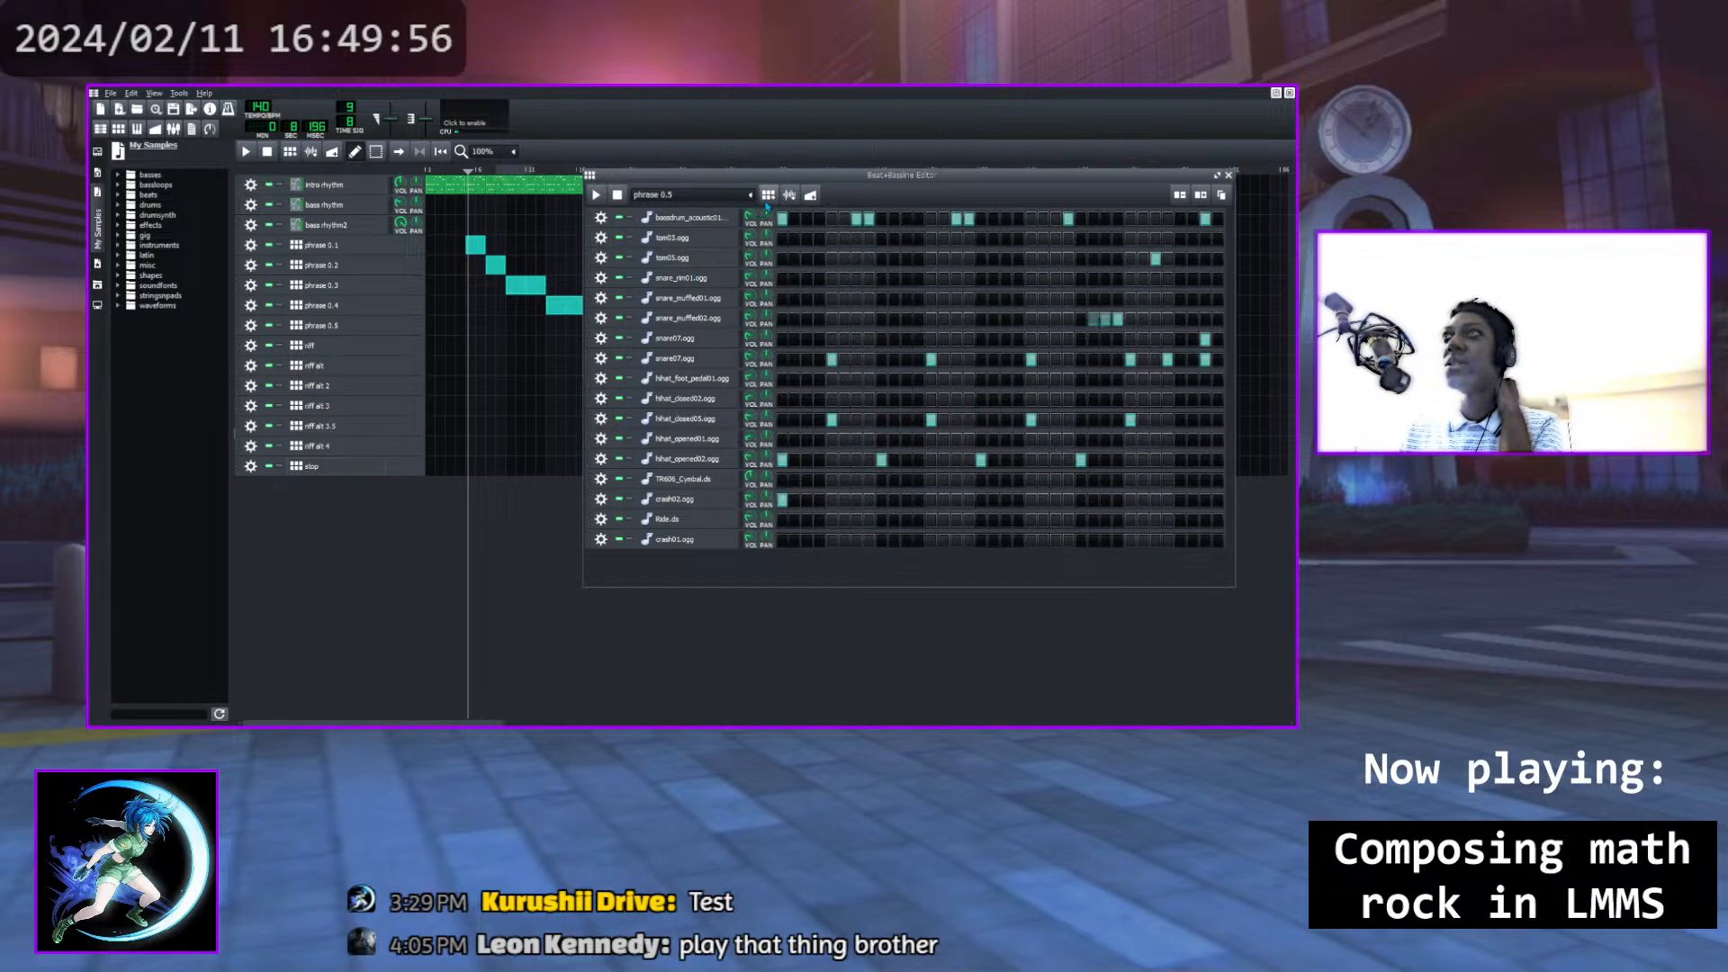
Examine the drum patterns of riff, riff alt, riff alt 2, riff alt 3 and riff alt 3.5 in order
scroll(731, 194, down, 1)
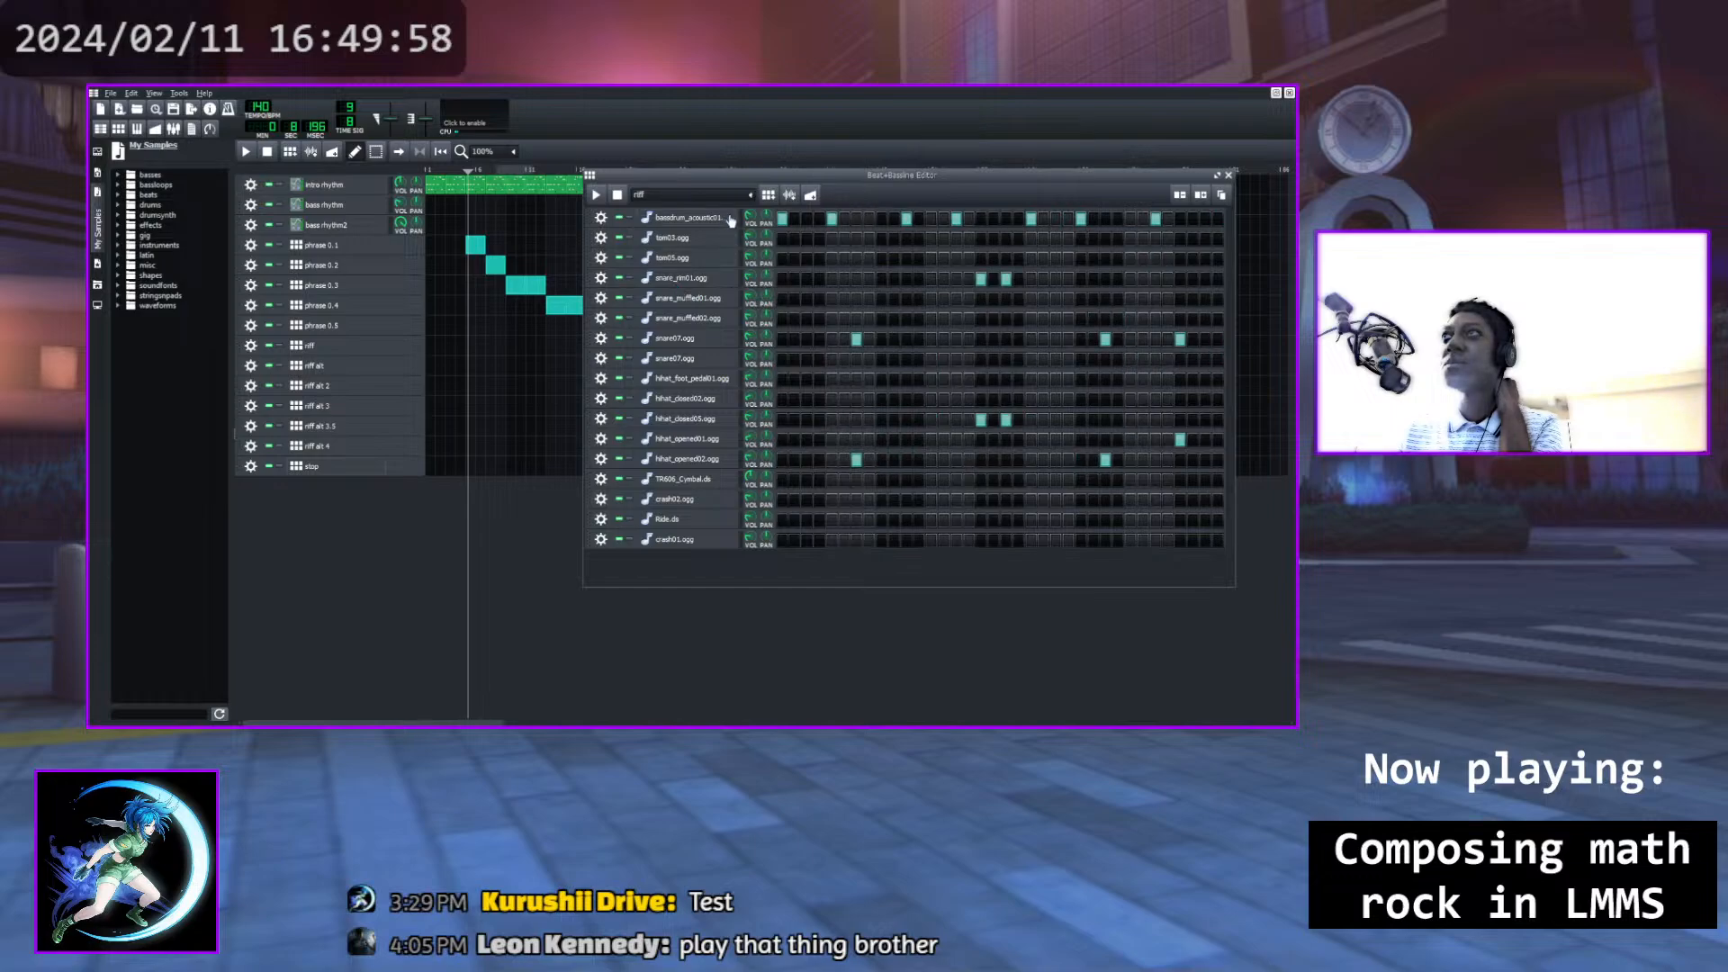
scroll(749, 197, down, 1)
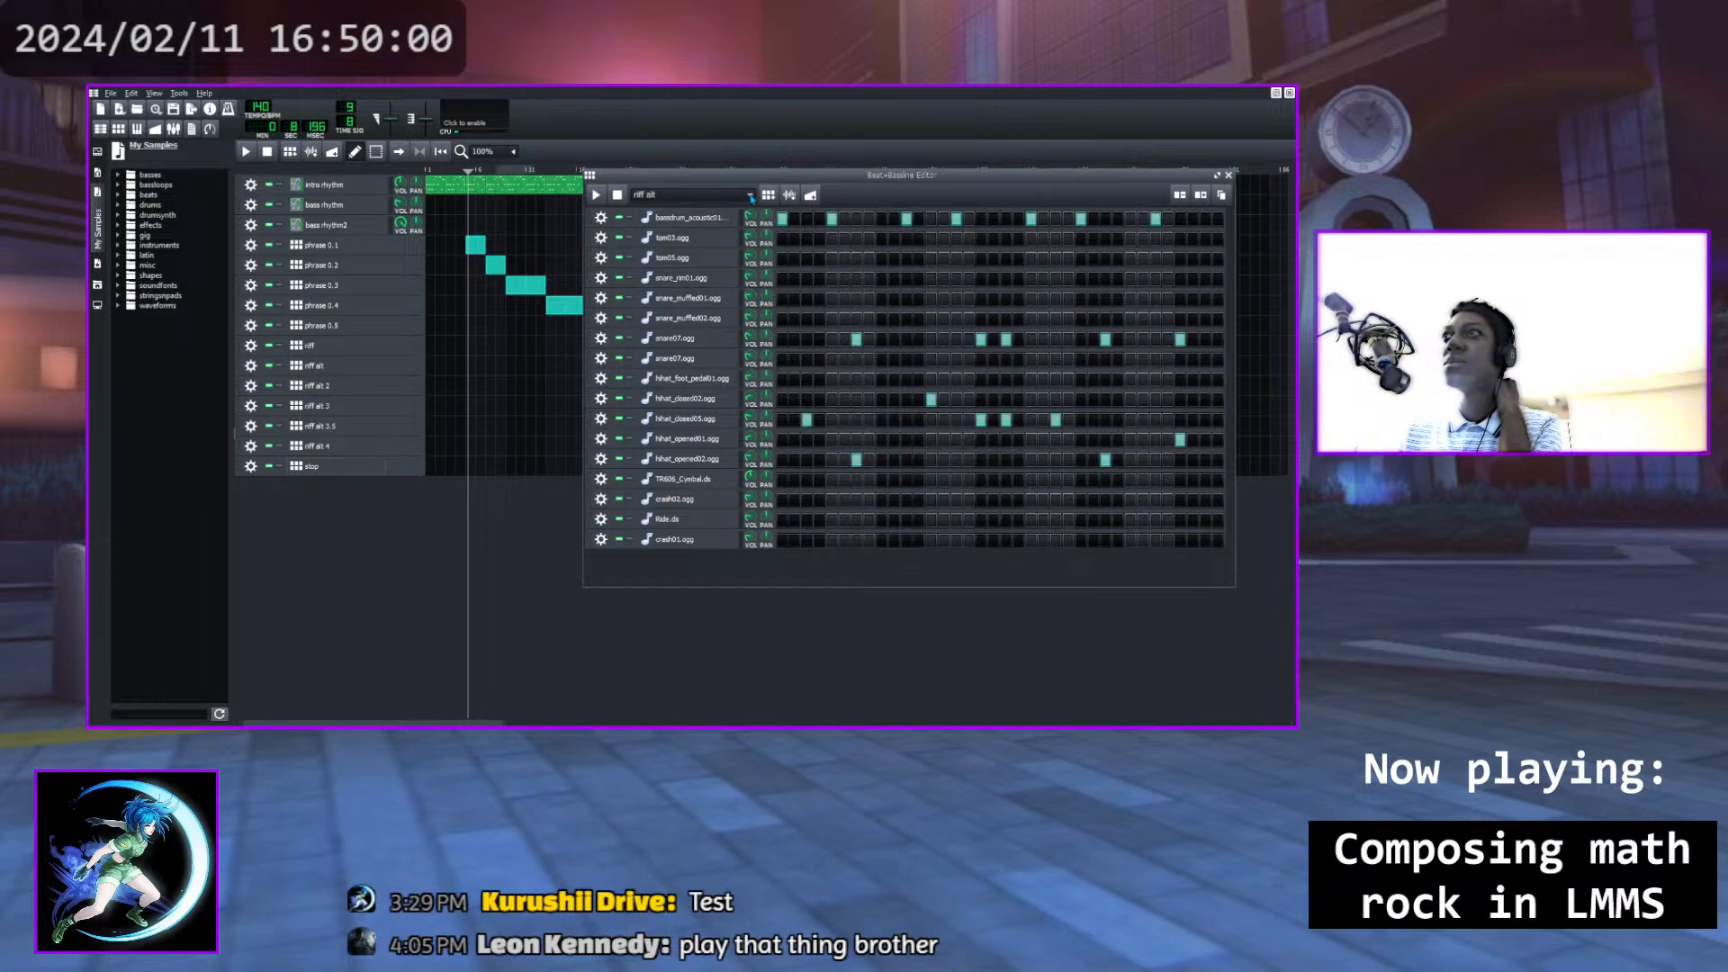
scroll(735, 196, down, 1)
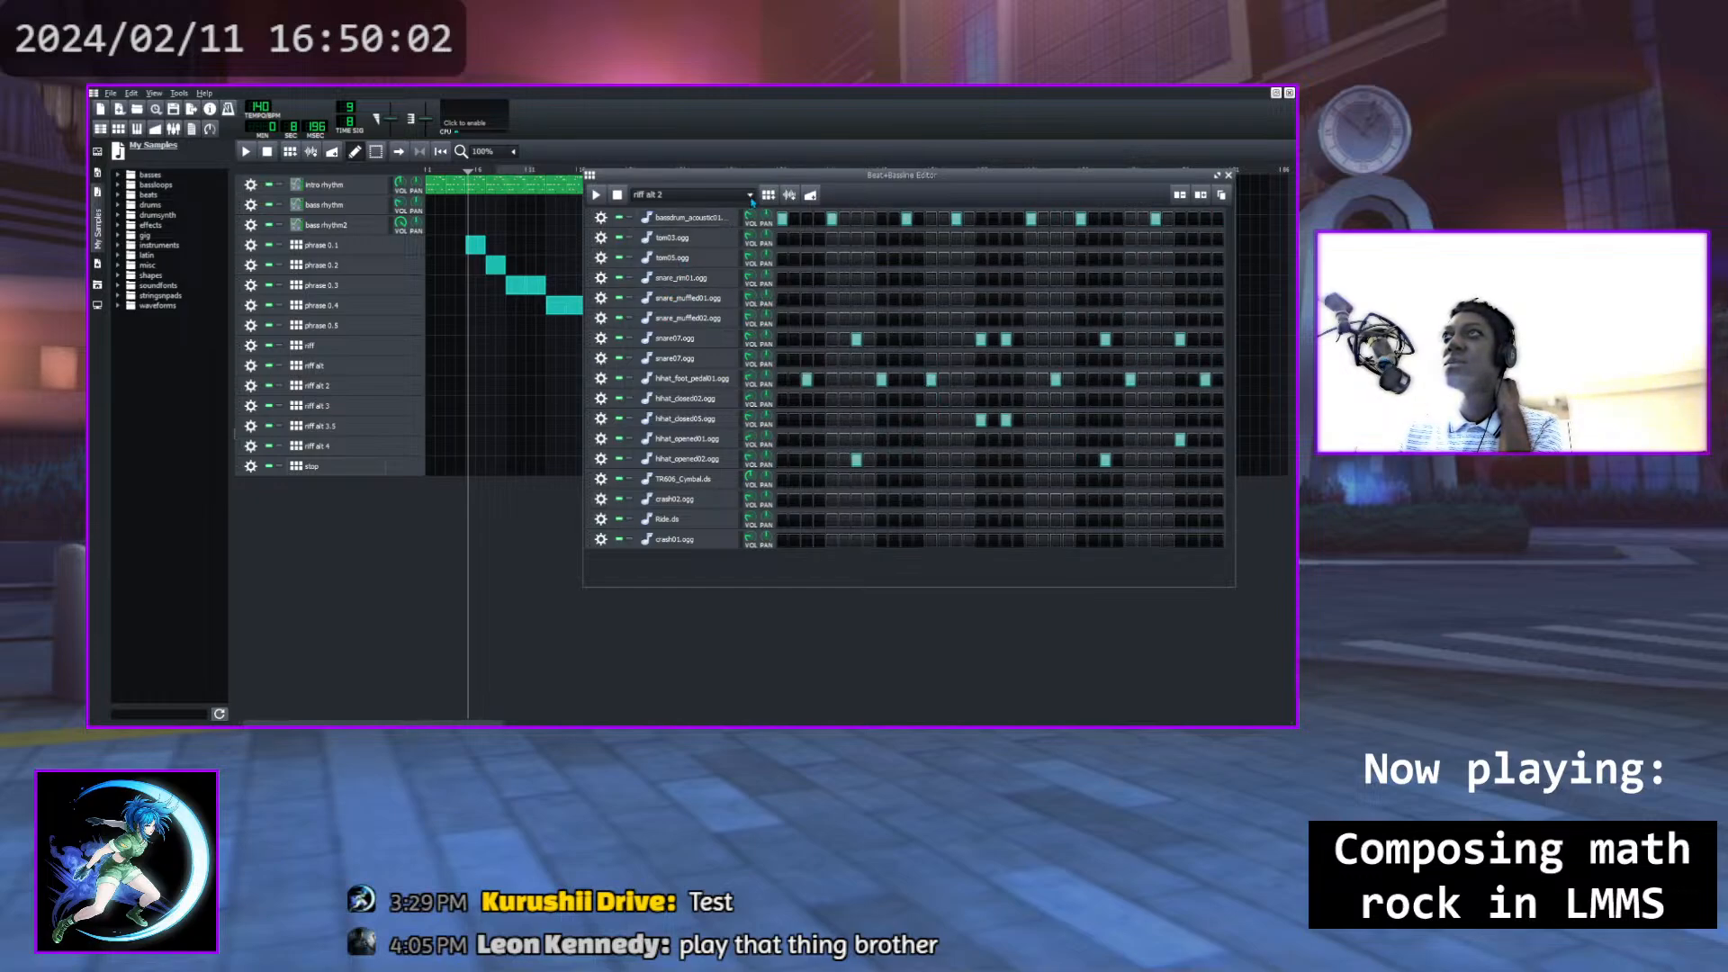
scroll(752, 197, down, 1)
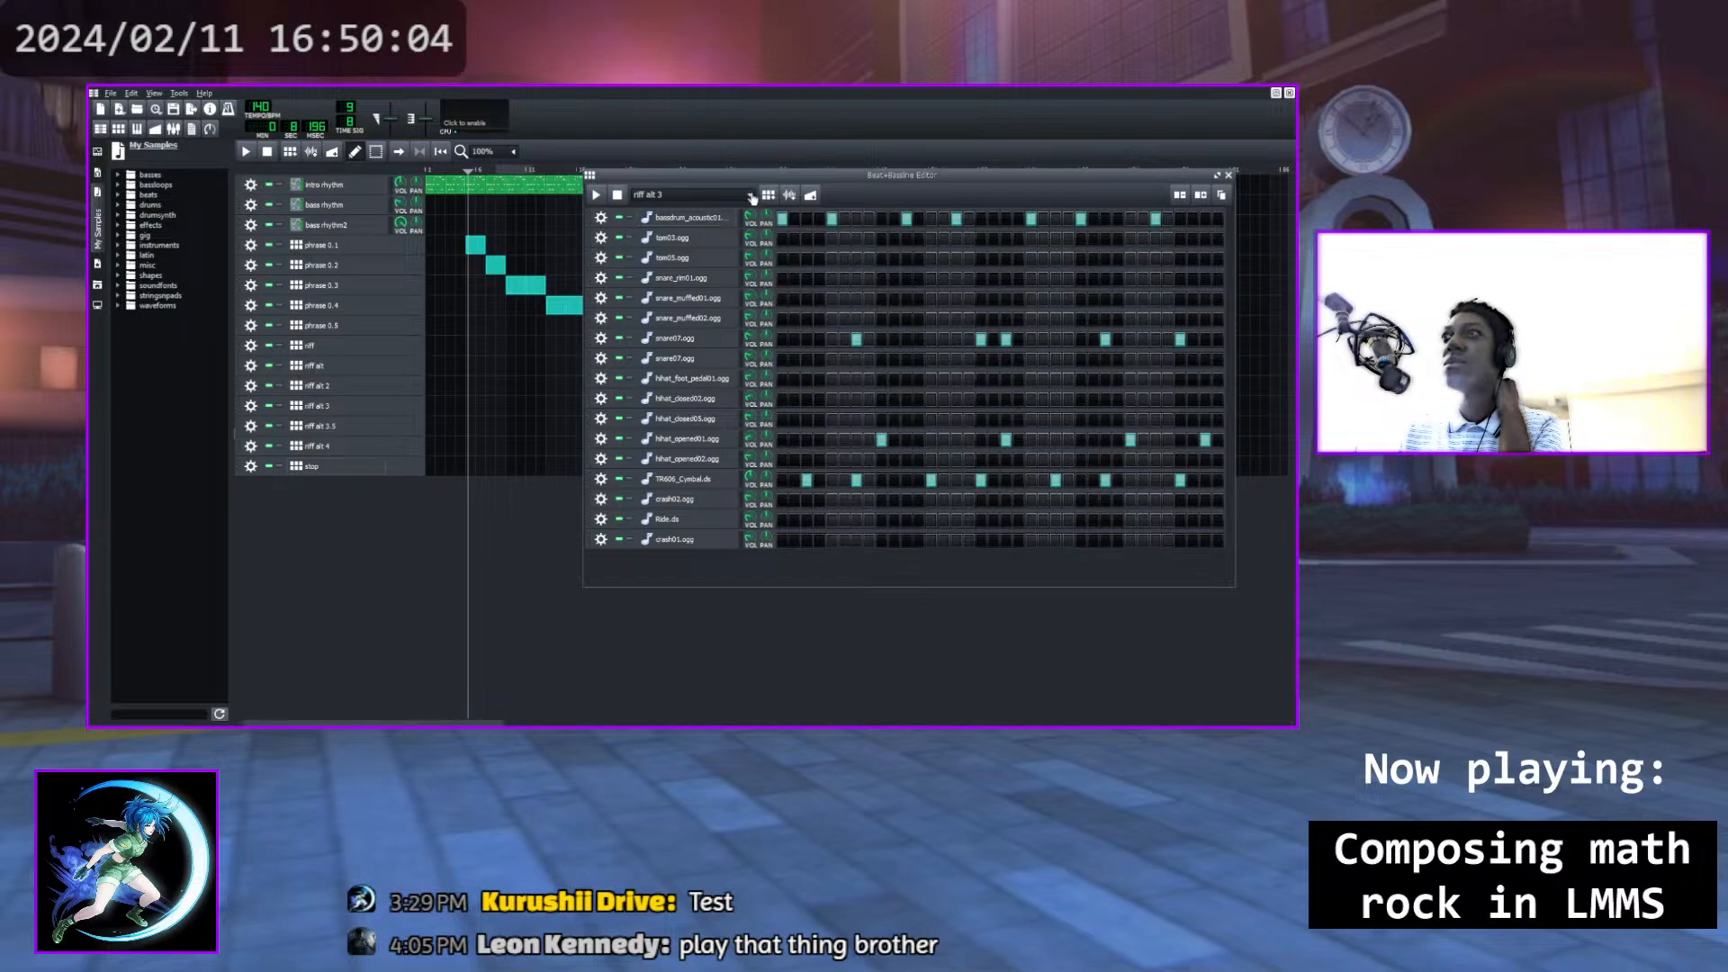
scroll(747, 198, down, 1)
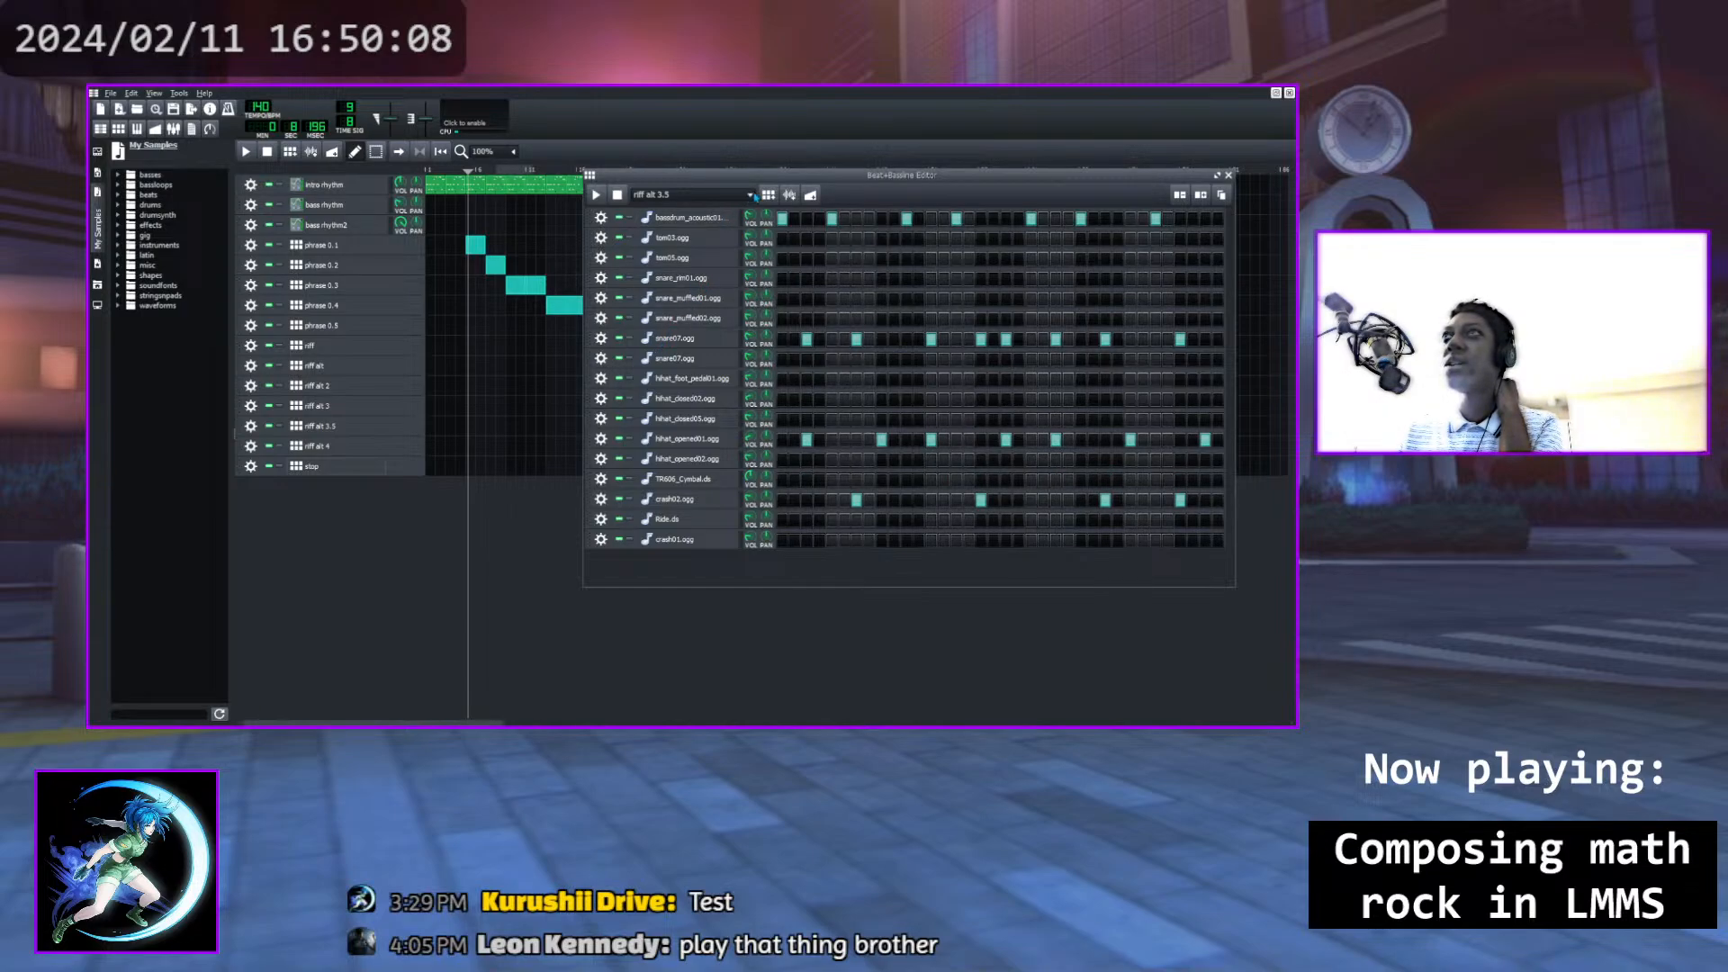
Examine the riff alt 4 pattern, close the Beat+Bassline Editor, and play the song from phrase 0.1 and again from the end of phrase 0.3
scroll(748, 194, down, 1)
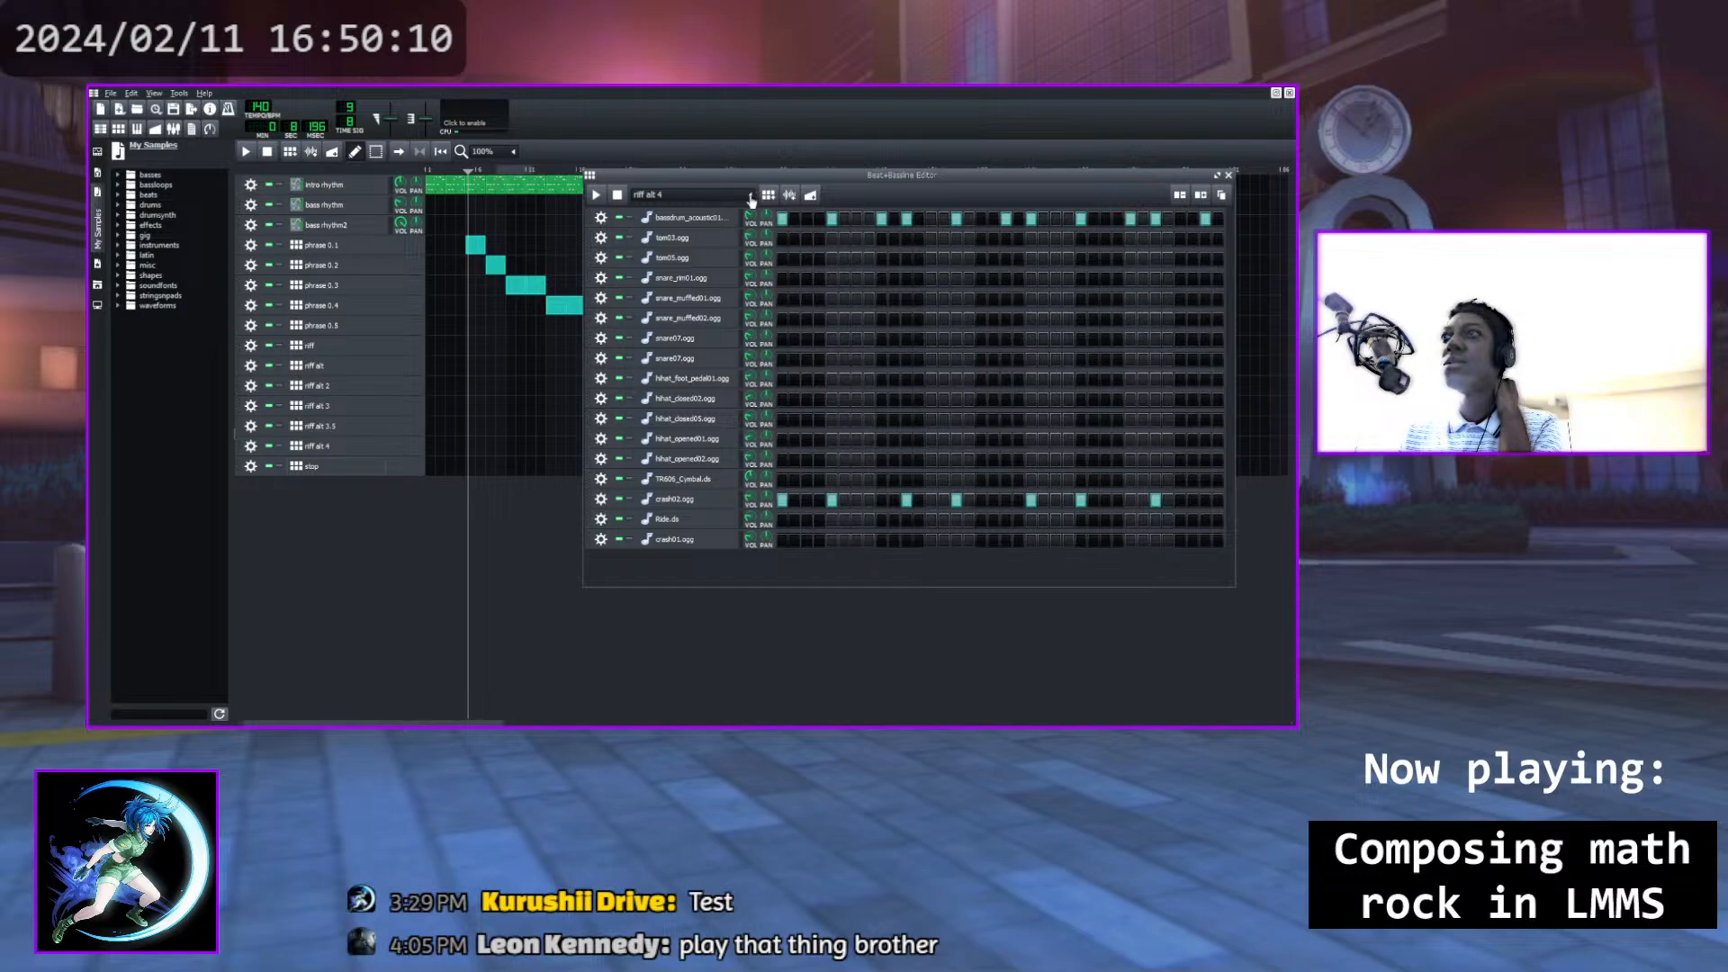
click(1228, 176)
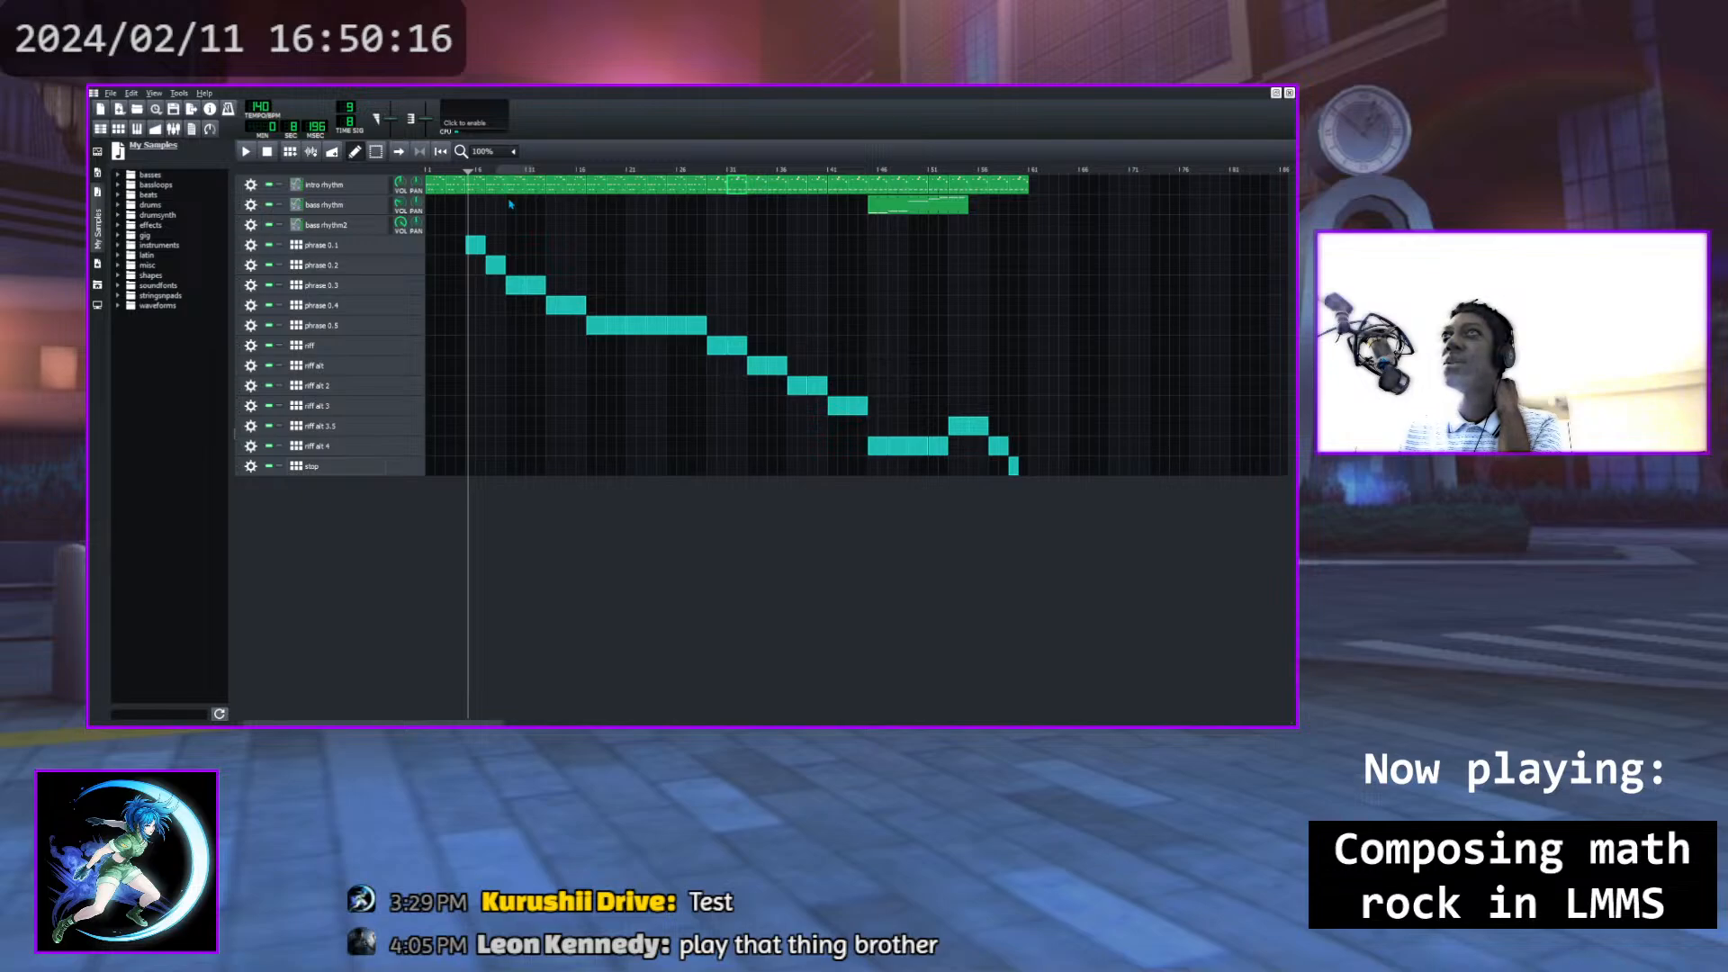
click(245, 152)
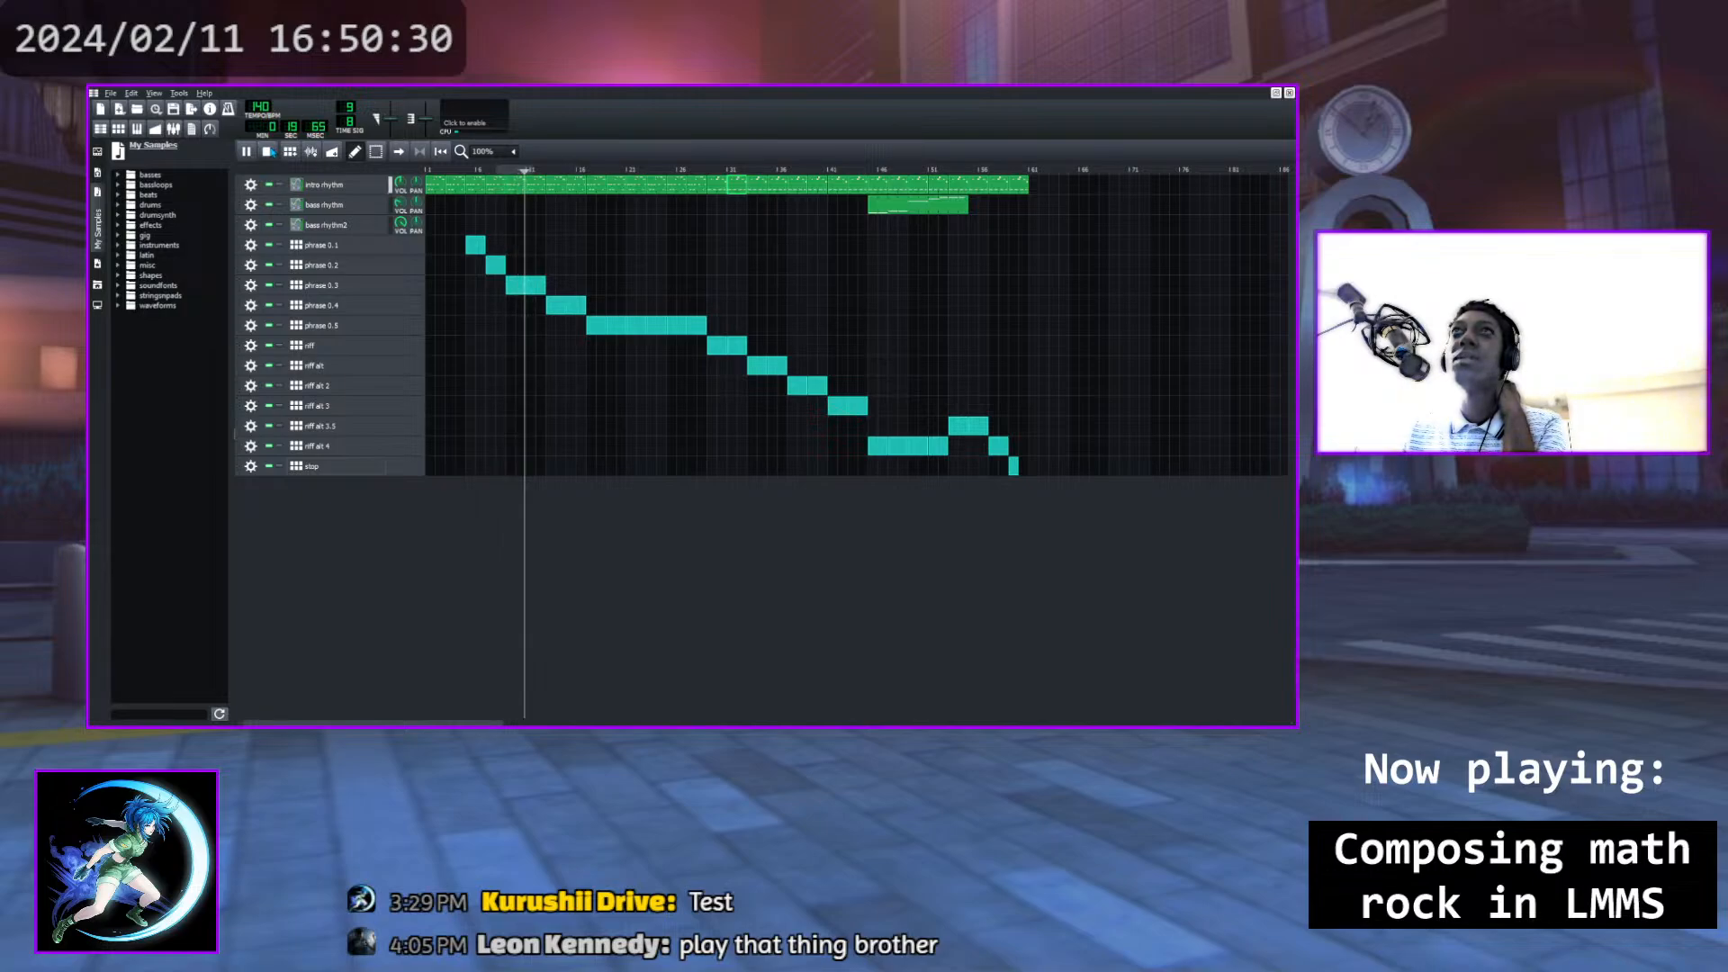
click(268, 152)
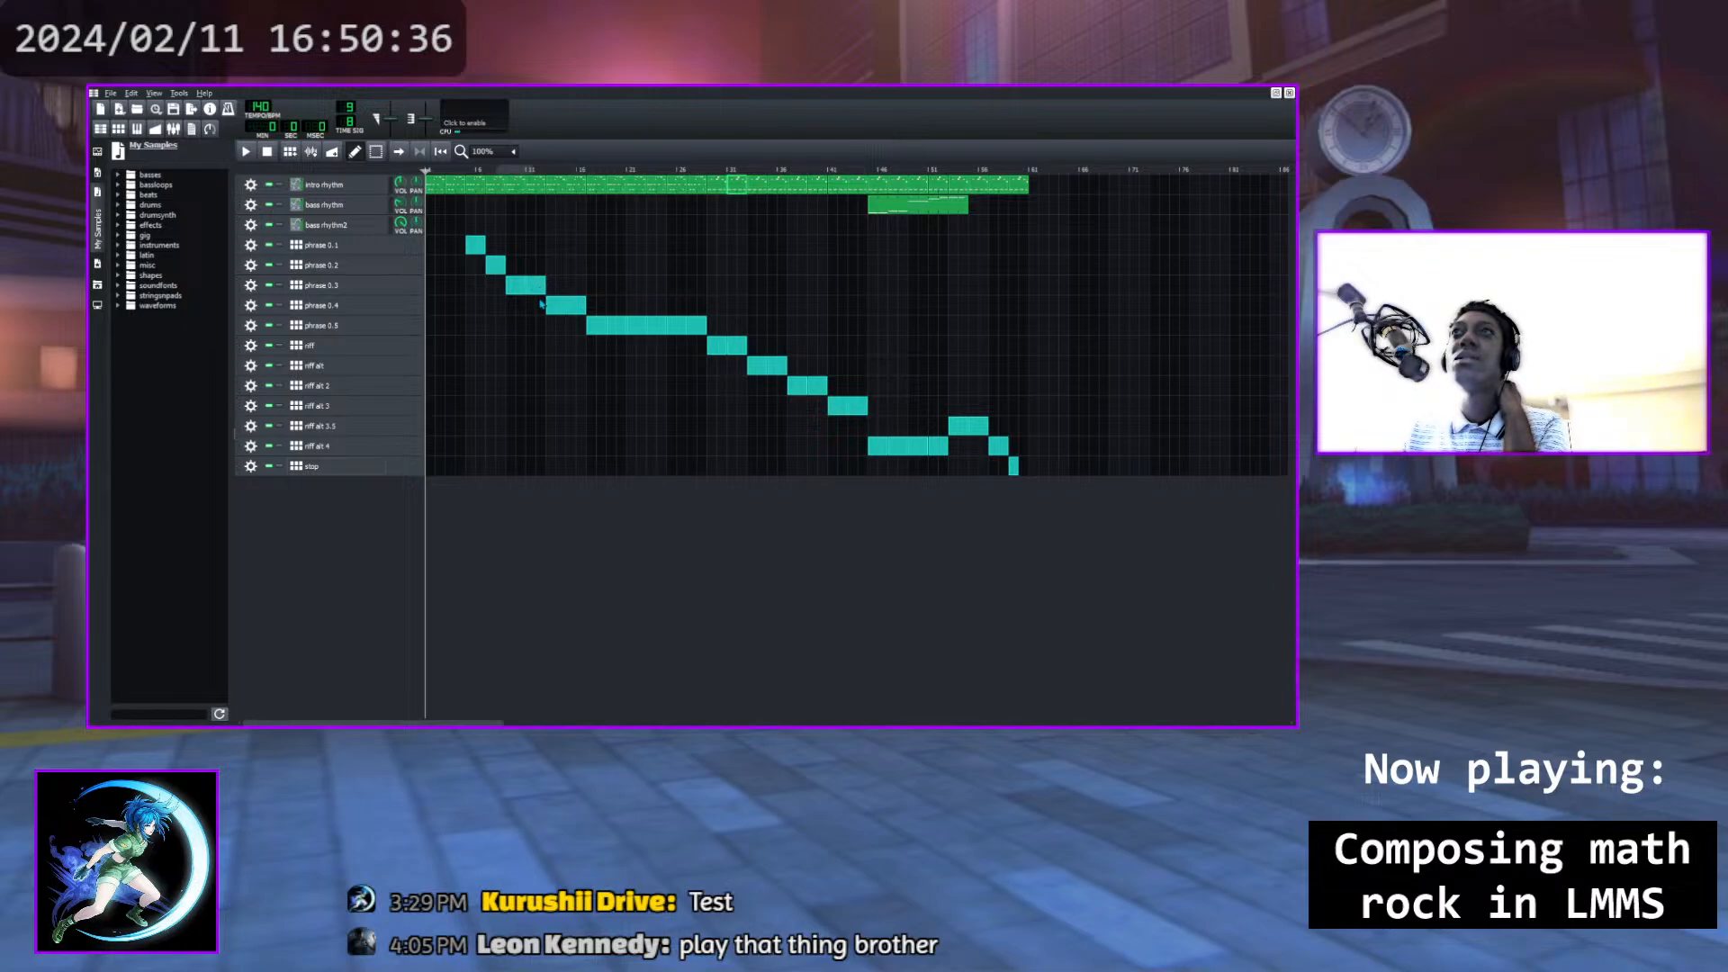
click(544, 171)
click(246, 151)
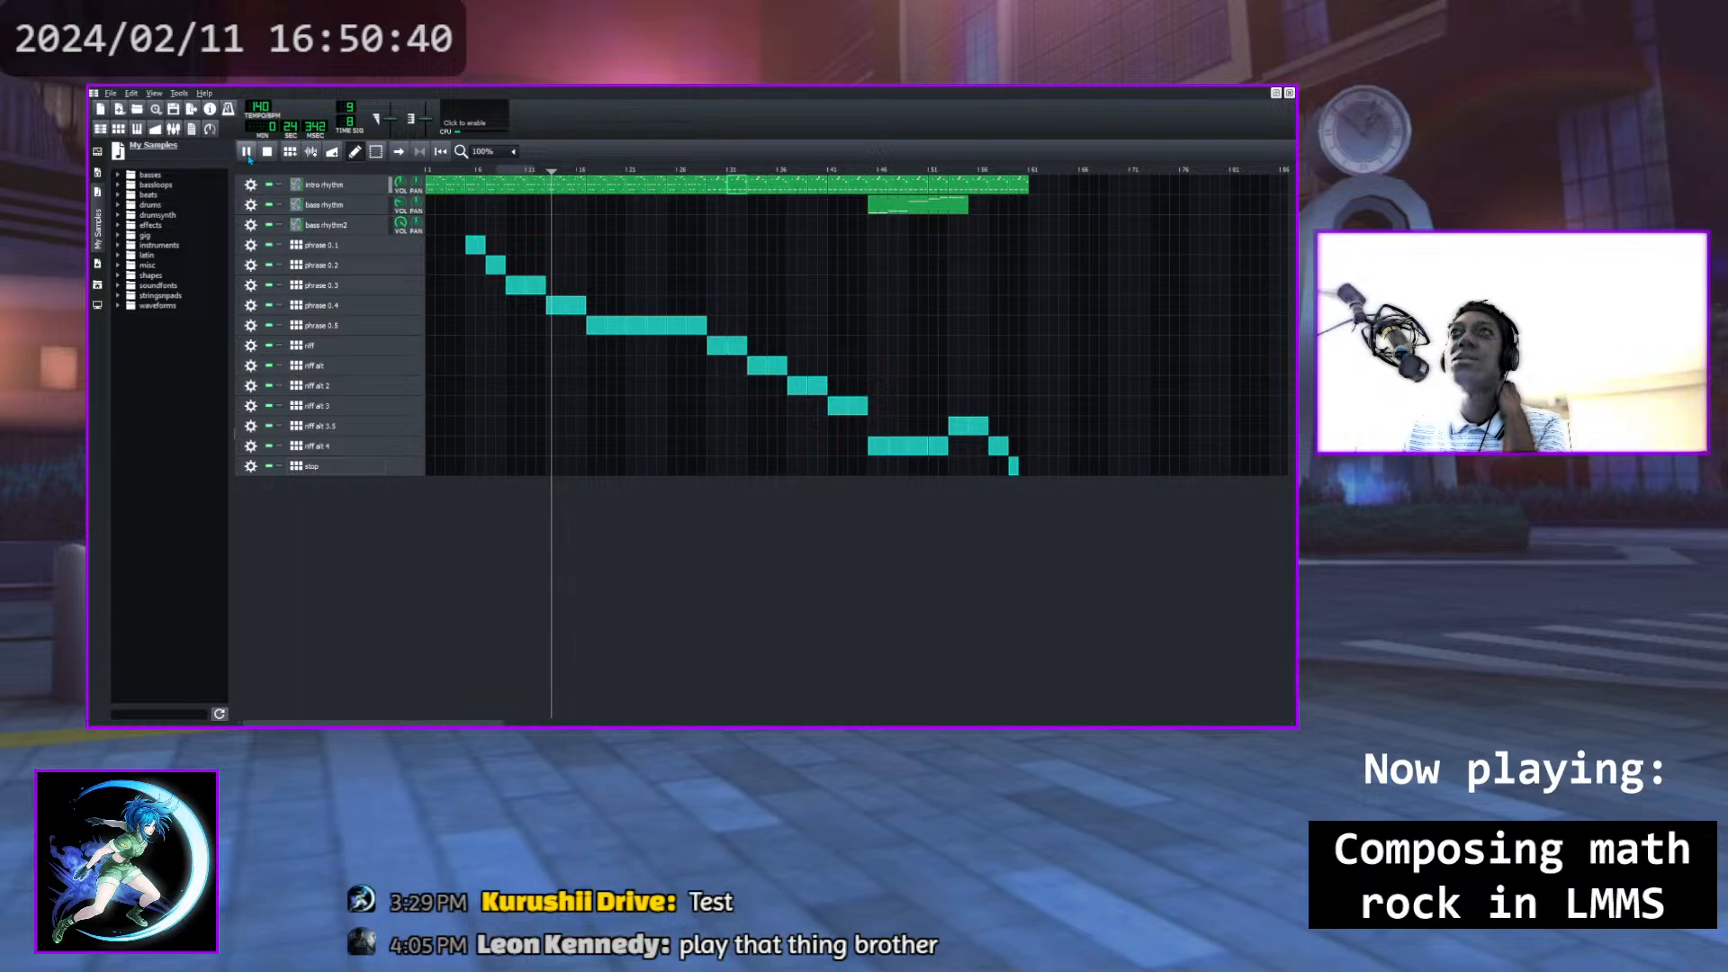
click(267, 151)
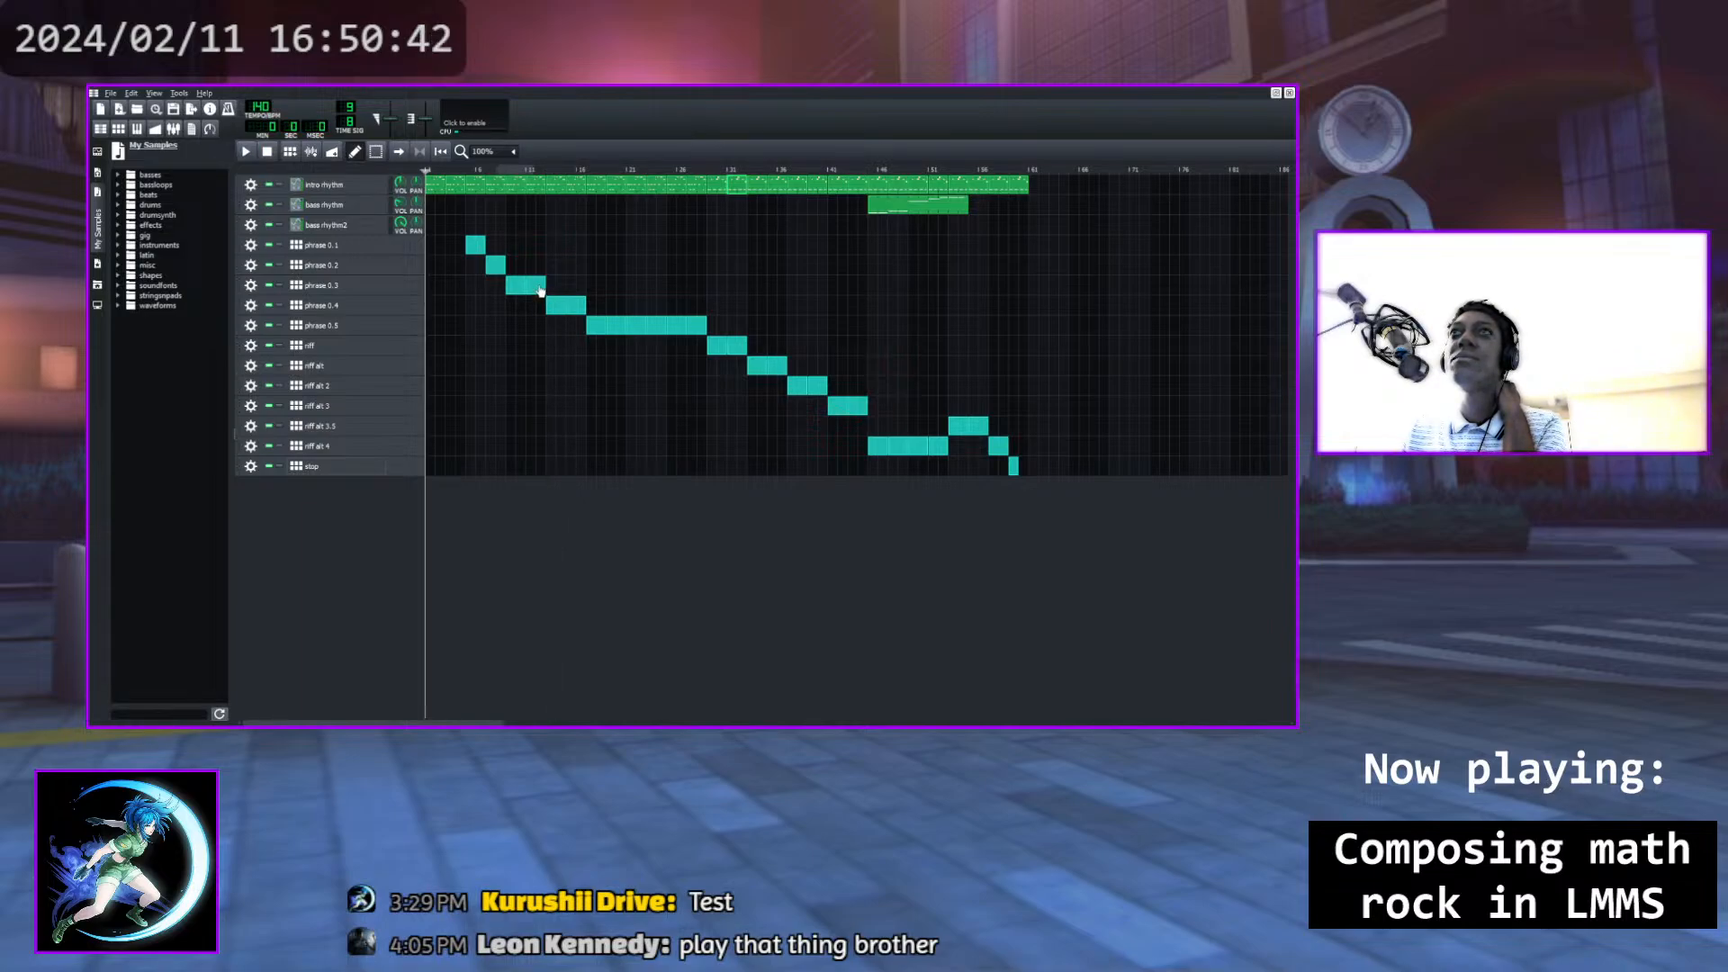
Replace the second half of the phrase 0.3 section with phrase 0.4 clips in the song, and play the transition
drag(538, 288, 553, 308)
click(245, 151)
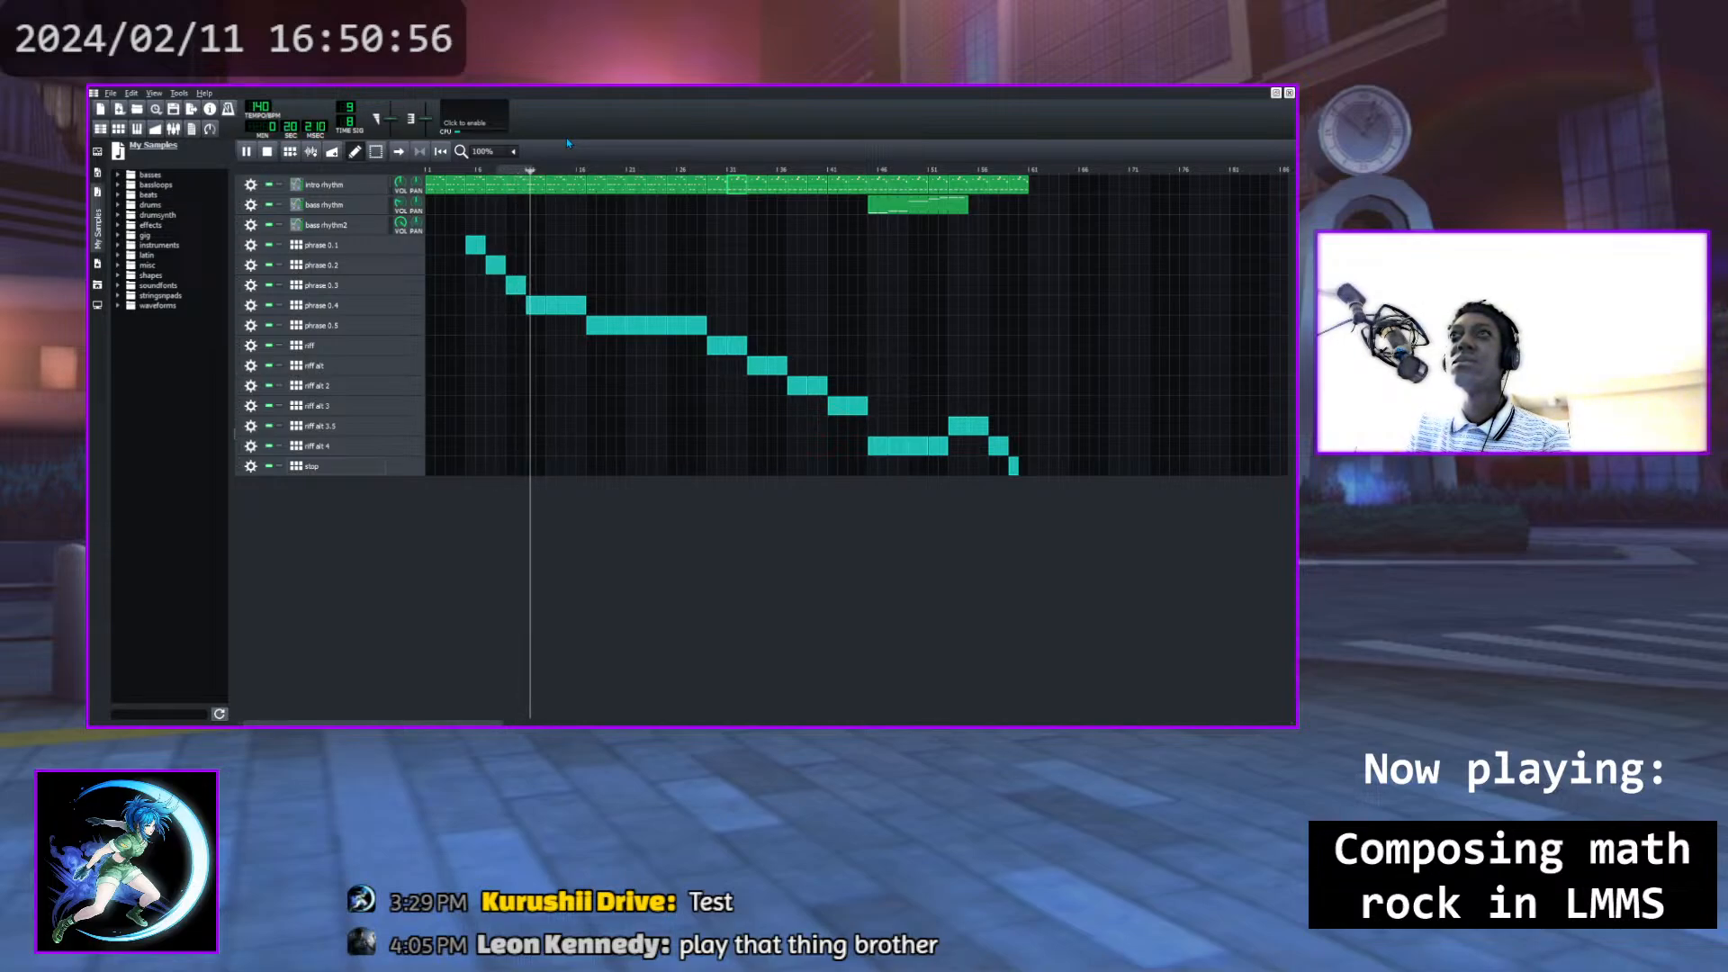
click(266, 151)
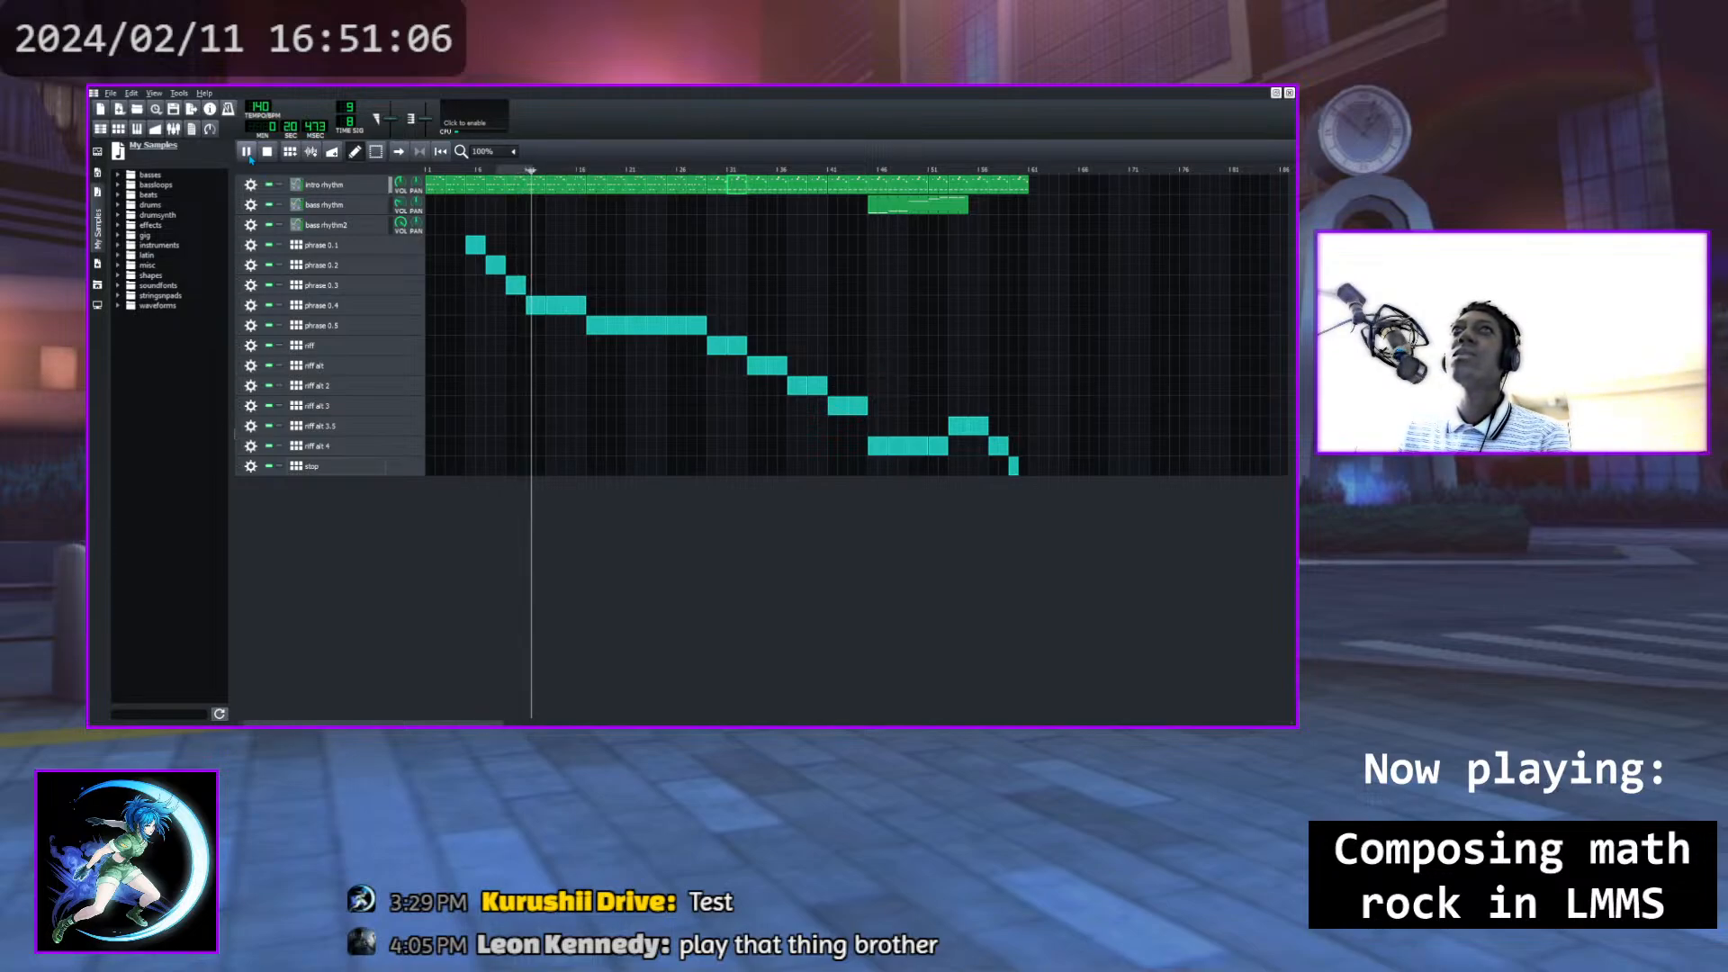
click(249, 155)
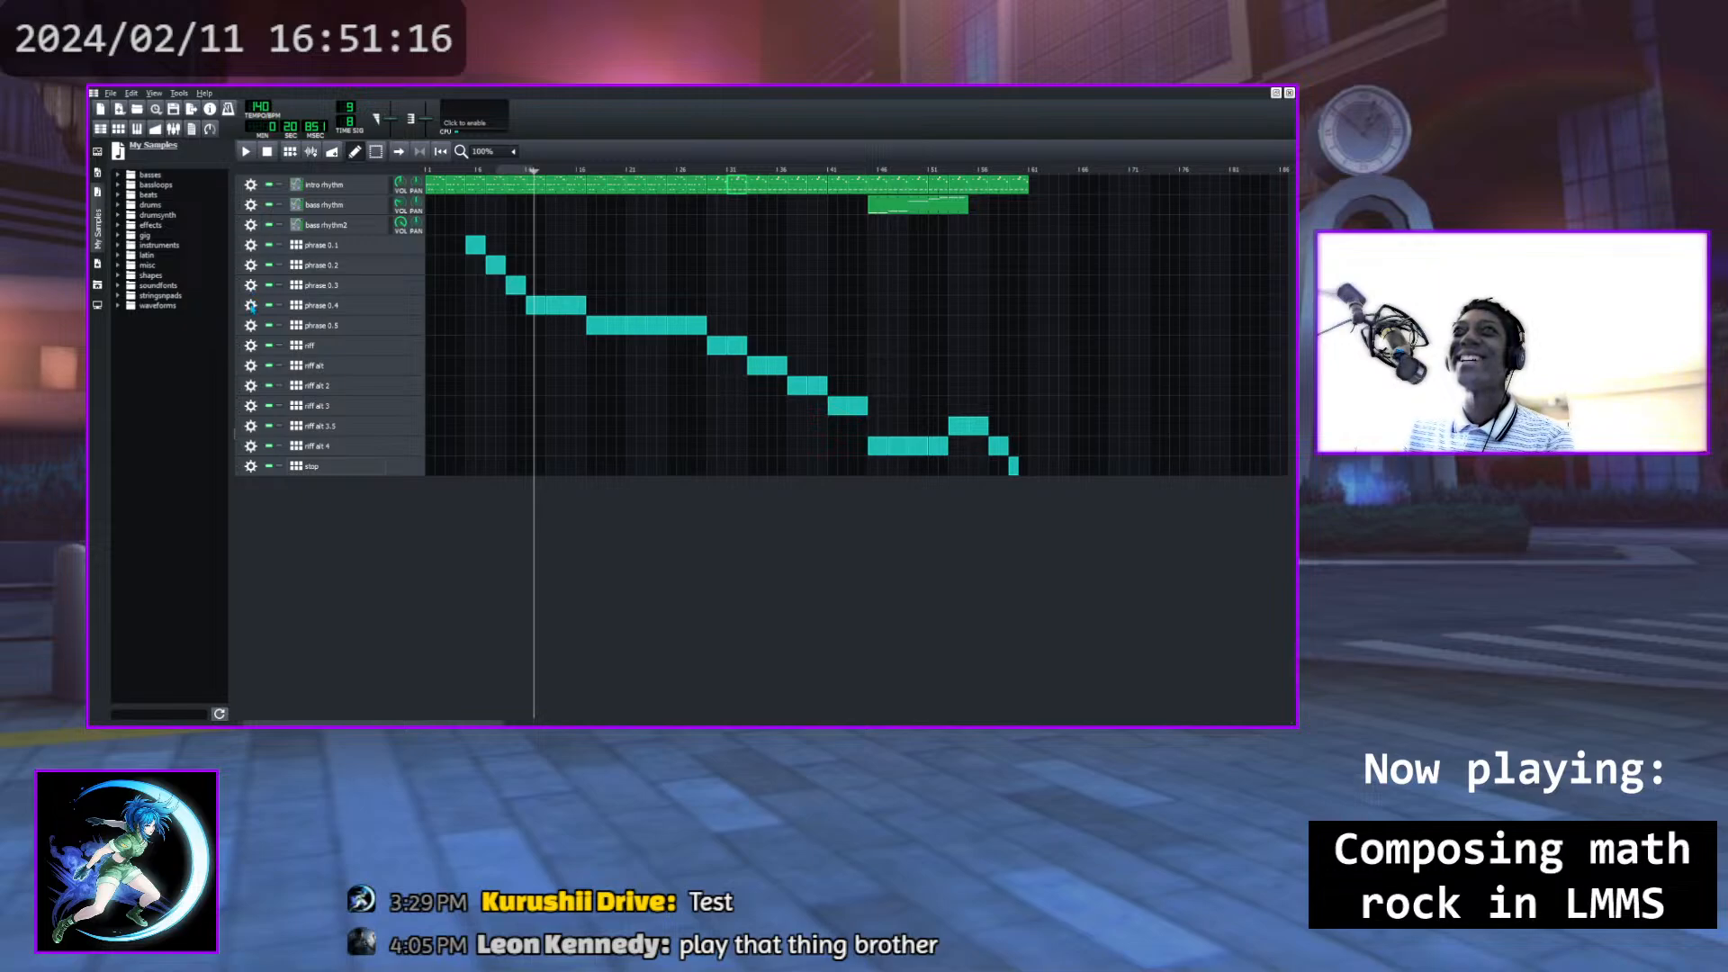
Clone phrase 0.4 above the original, keep only the first section's clips on the clone, and rename it phrase 0.3.5
click(282, 329)
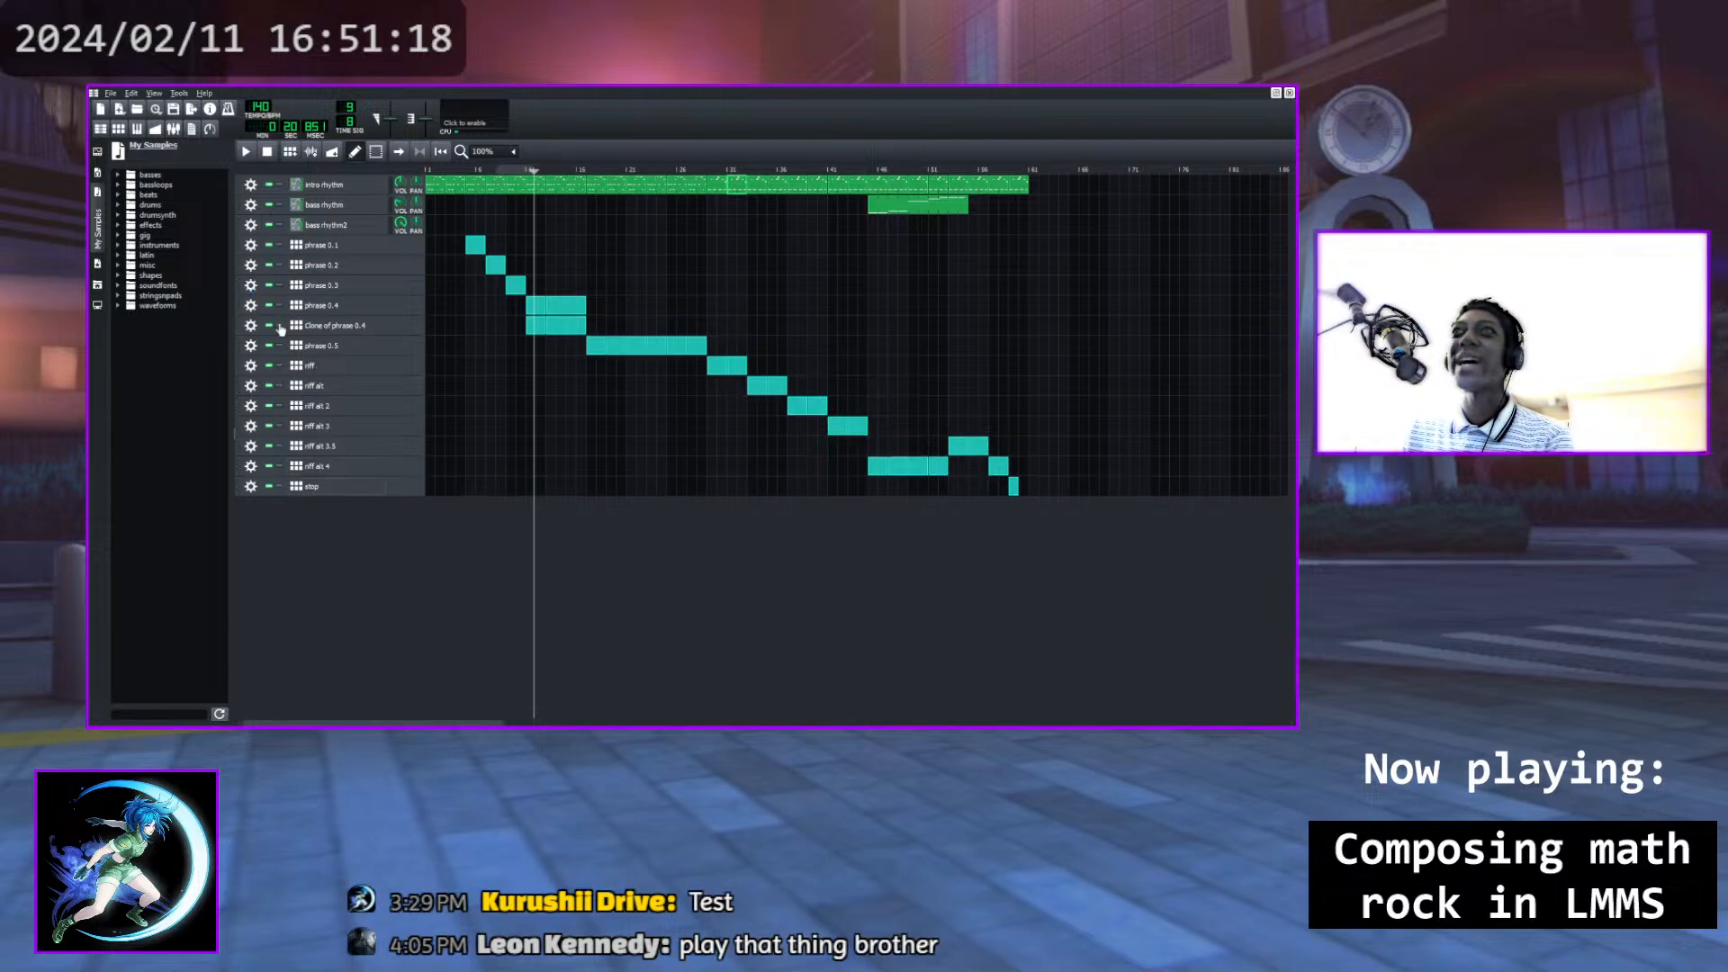
drag(241, 327, 240, 313)
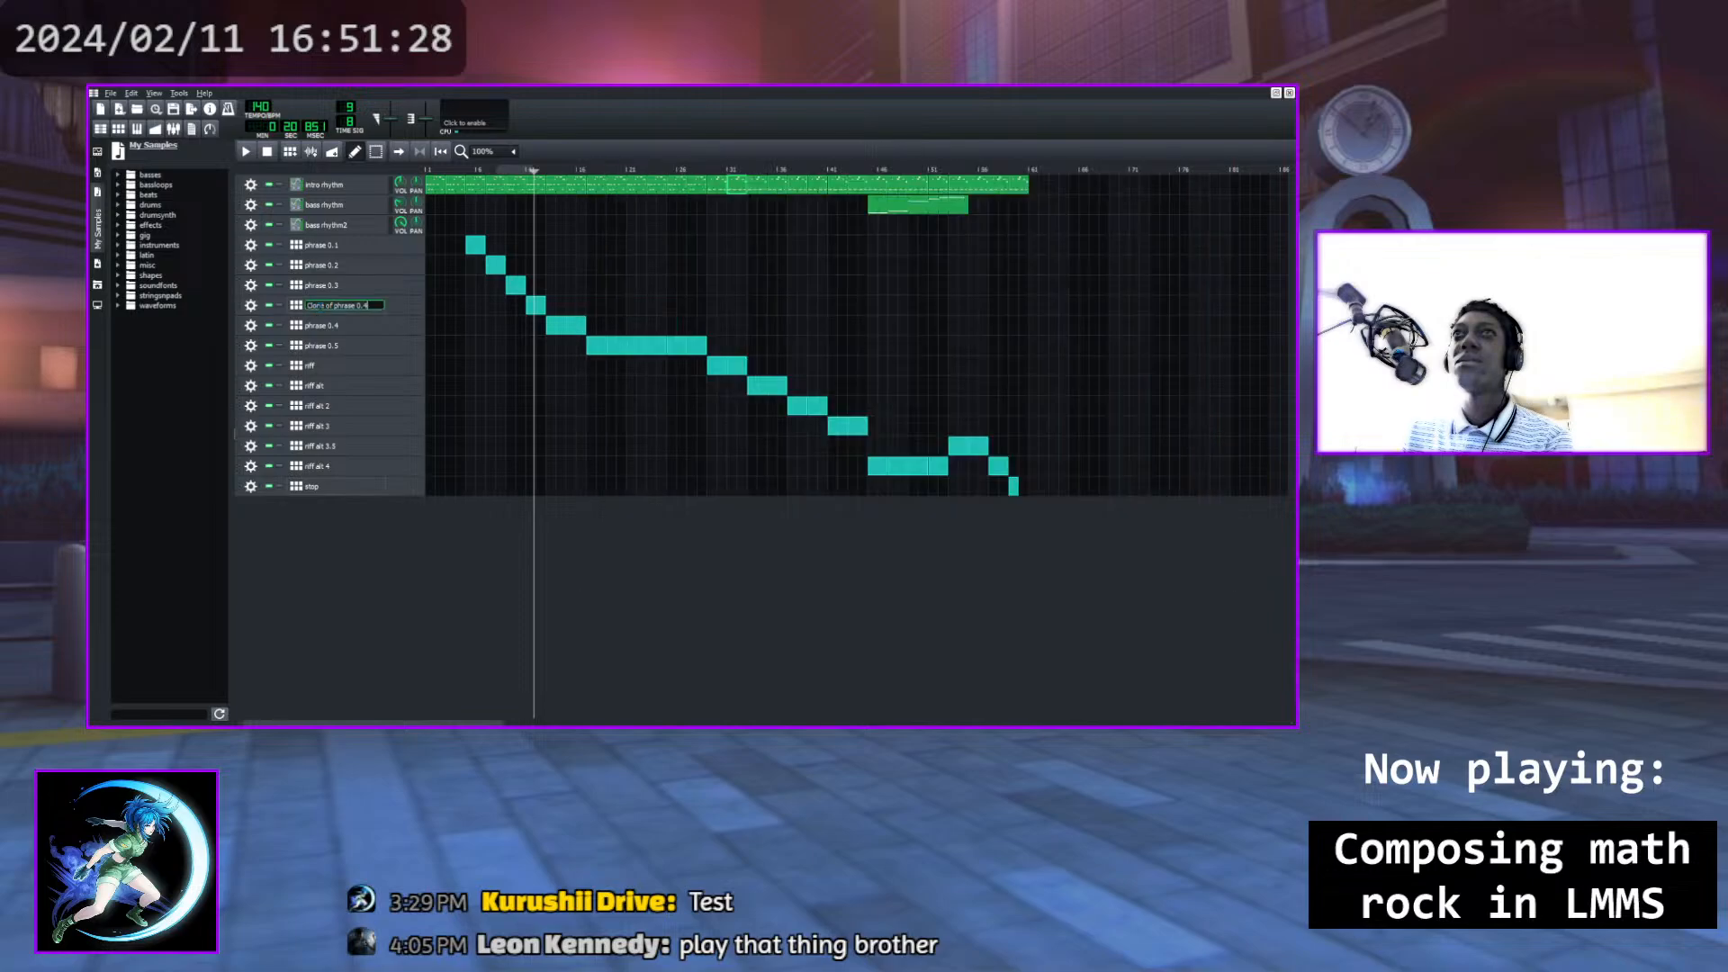
text(phrase)
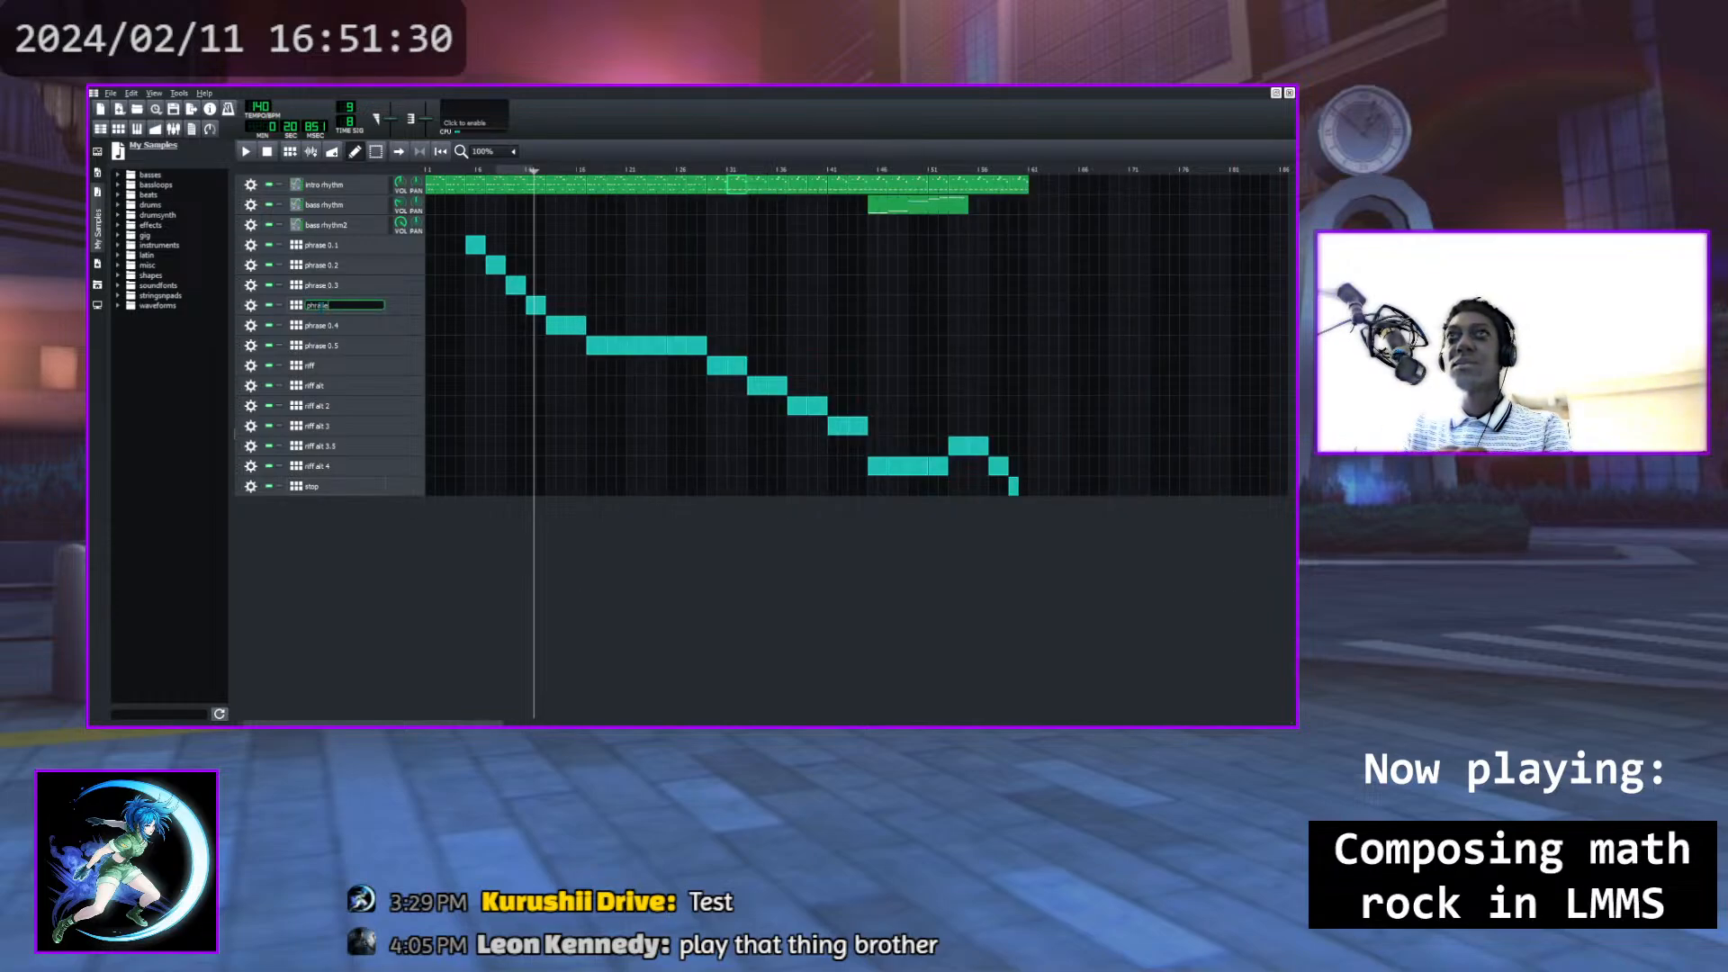
text( 0.3.5)
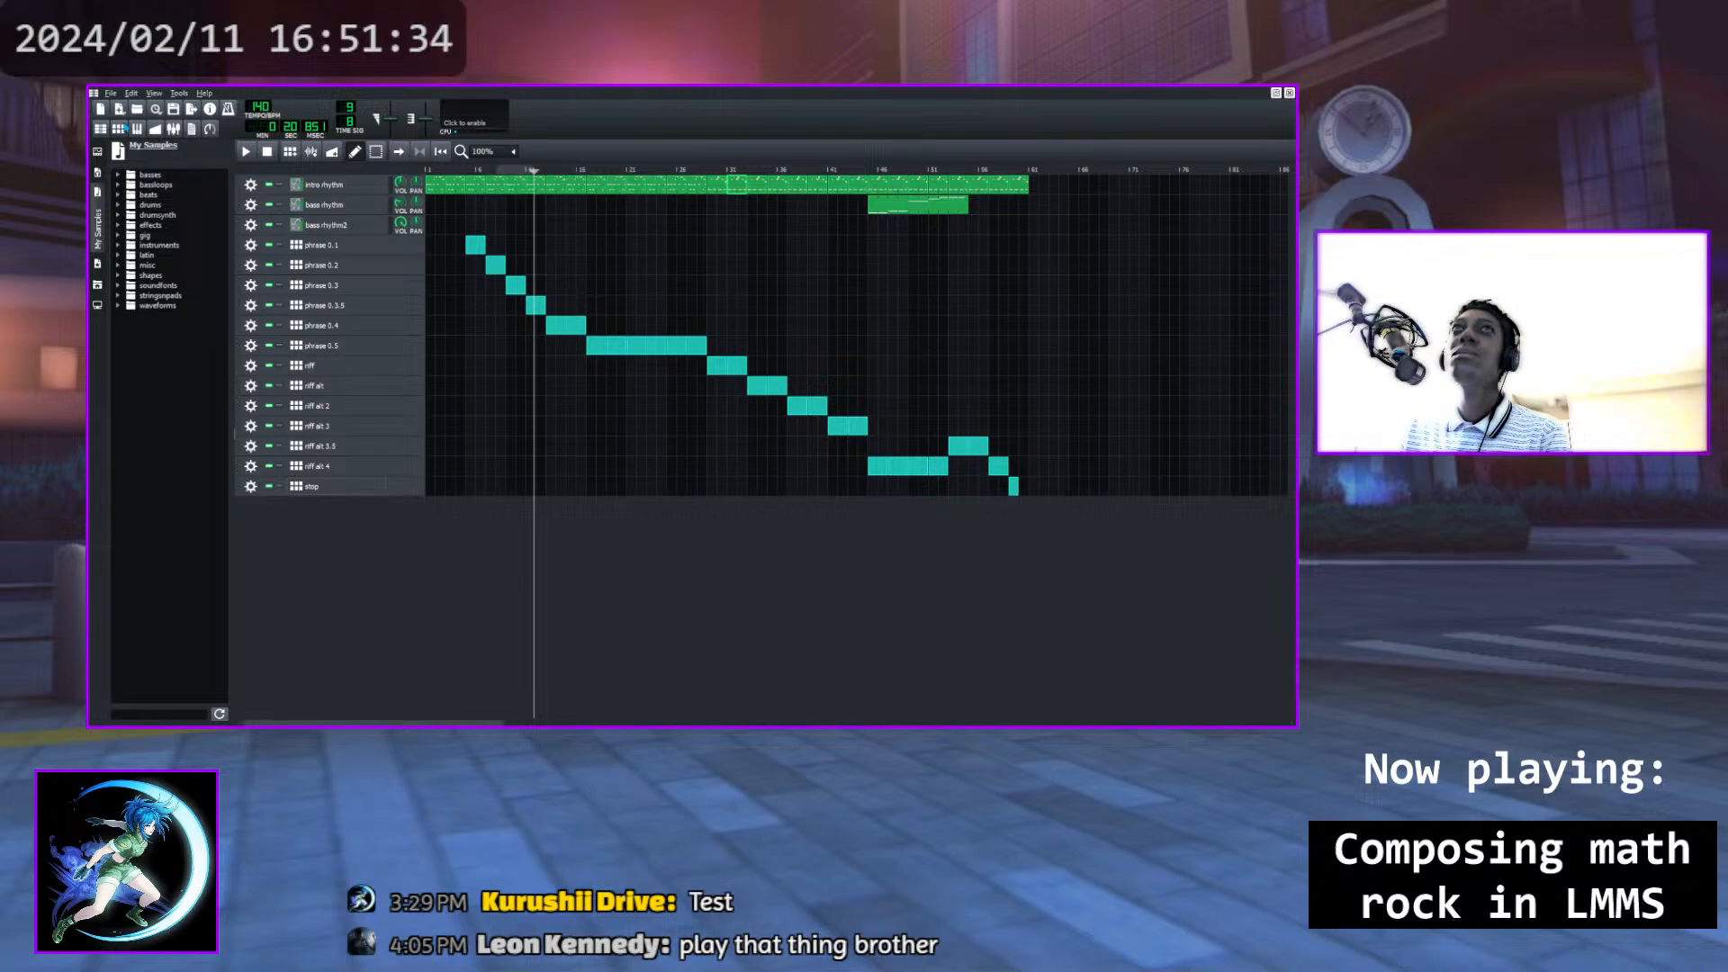
Audition the phrase 0.3.5 pattern in the Beat+Bassline Editor, close it, and play the song from phrase 0.3
click(123, 127)
drag(884, 176, 832, 181)
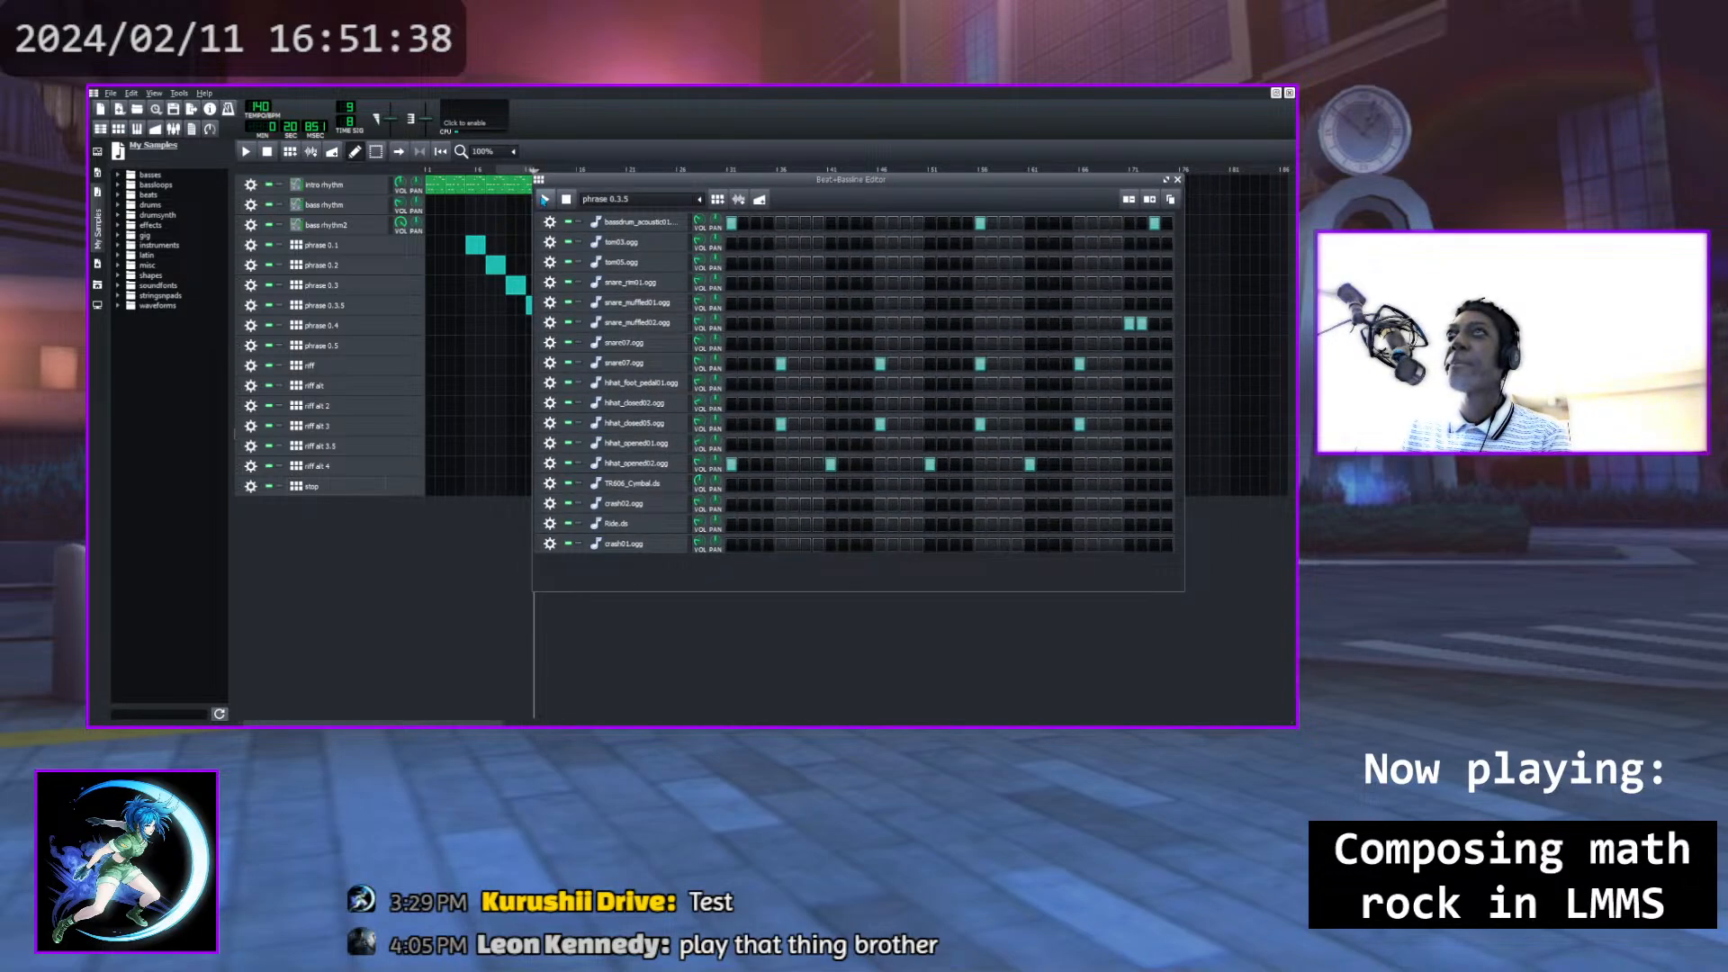
click(545, 198)
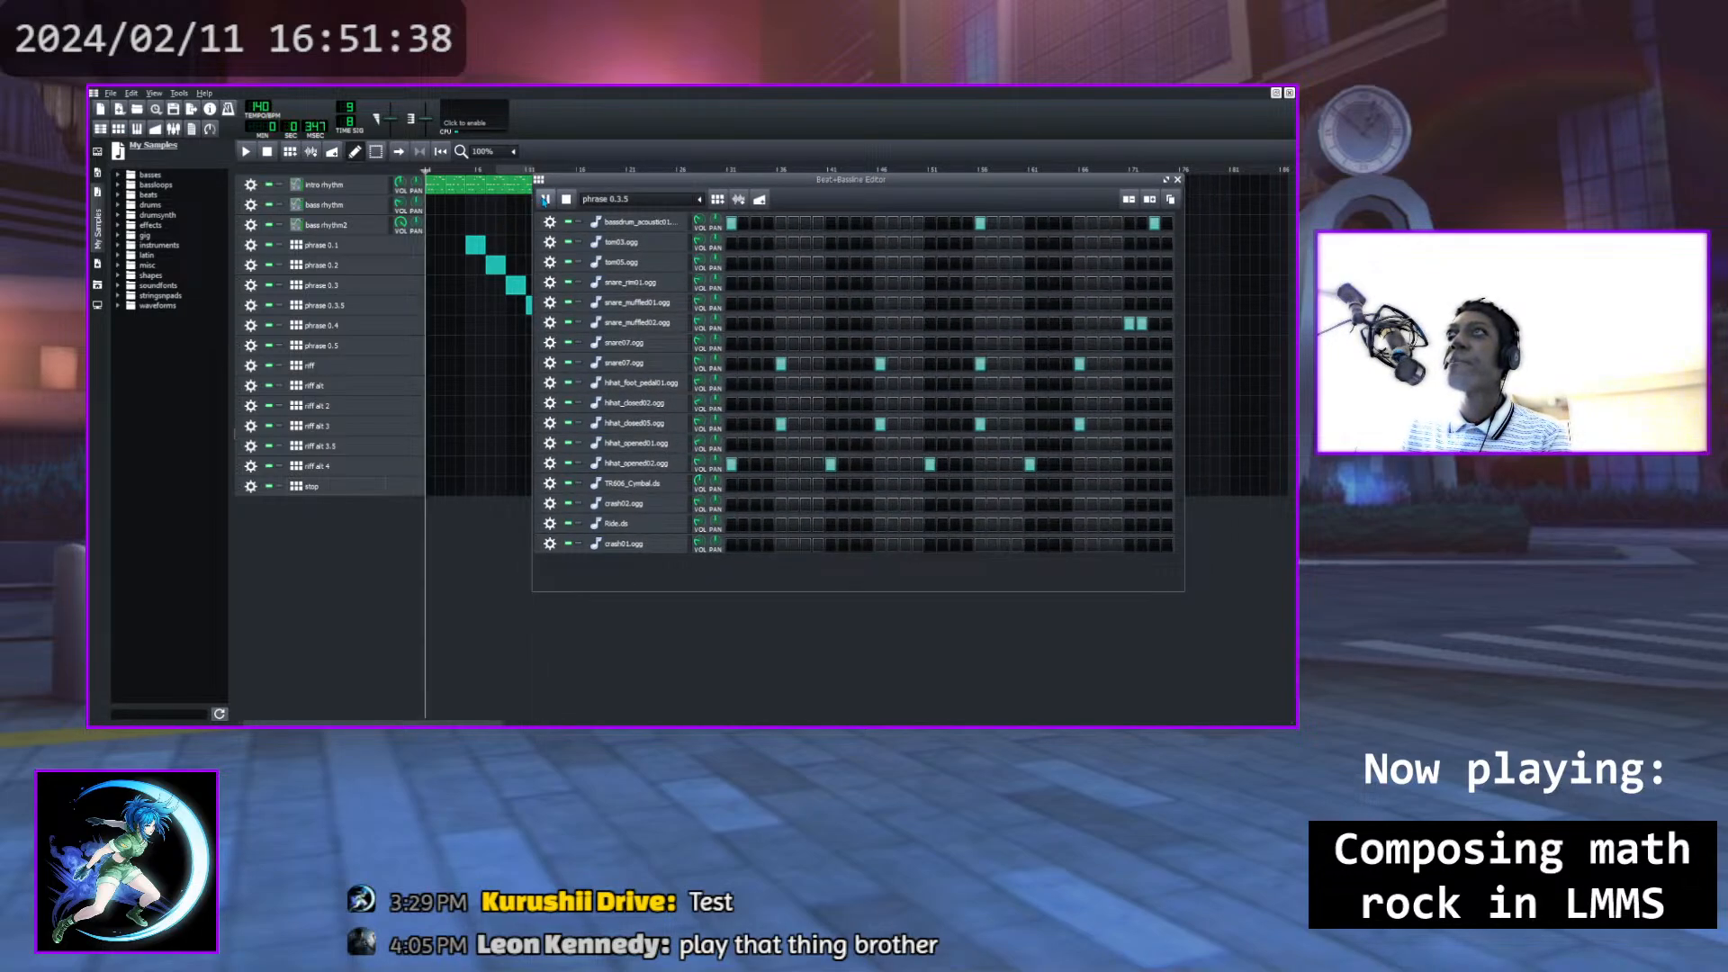
click(1177, 180)
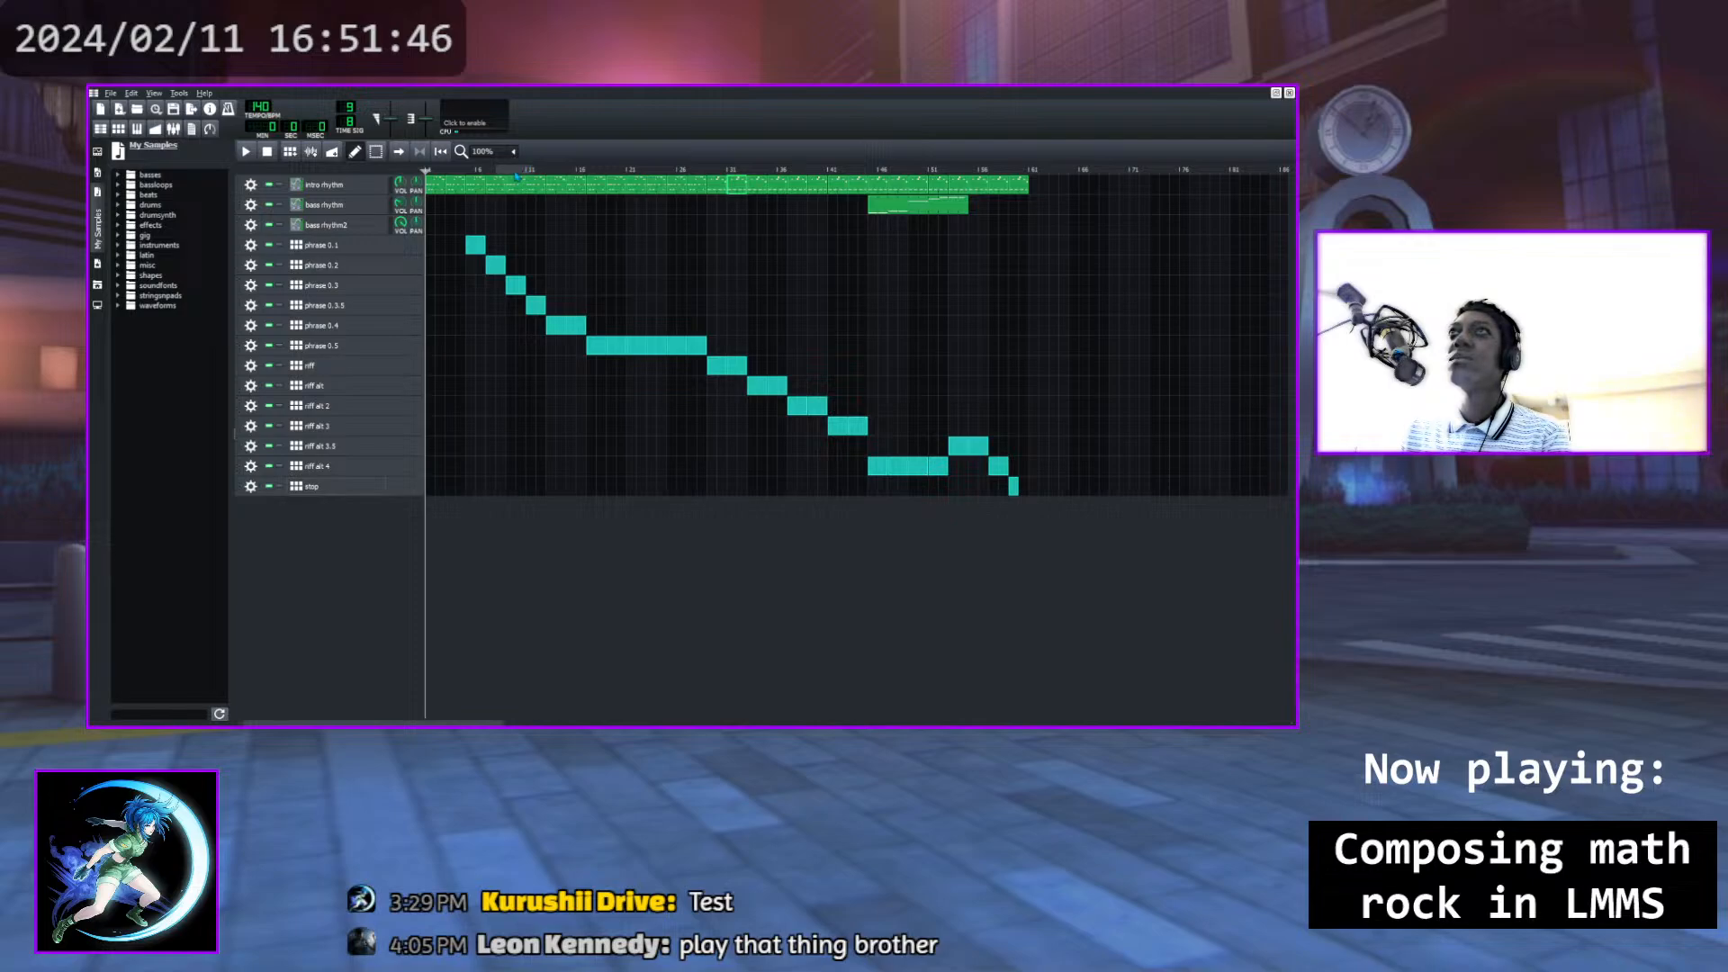
click(513, 171)
click(254, 153)
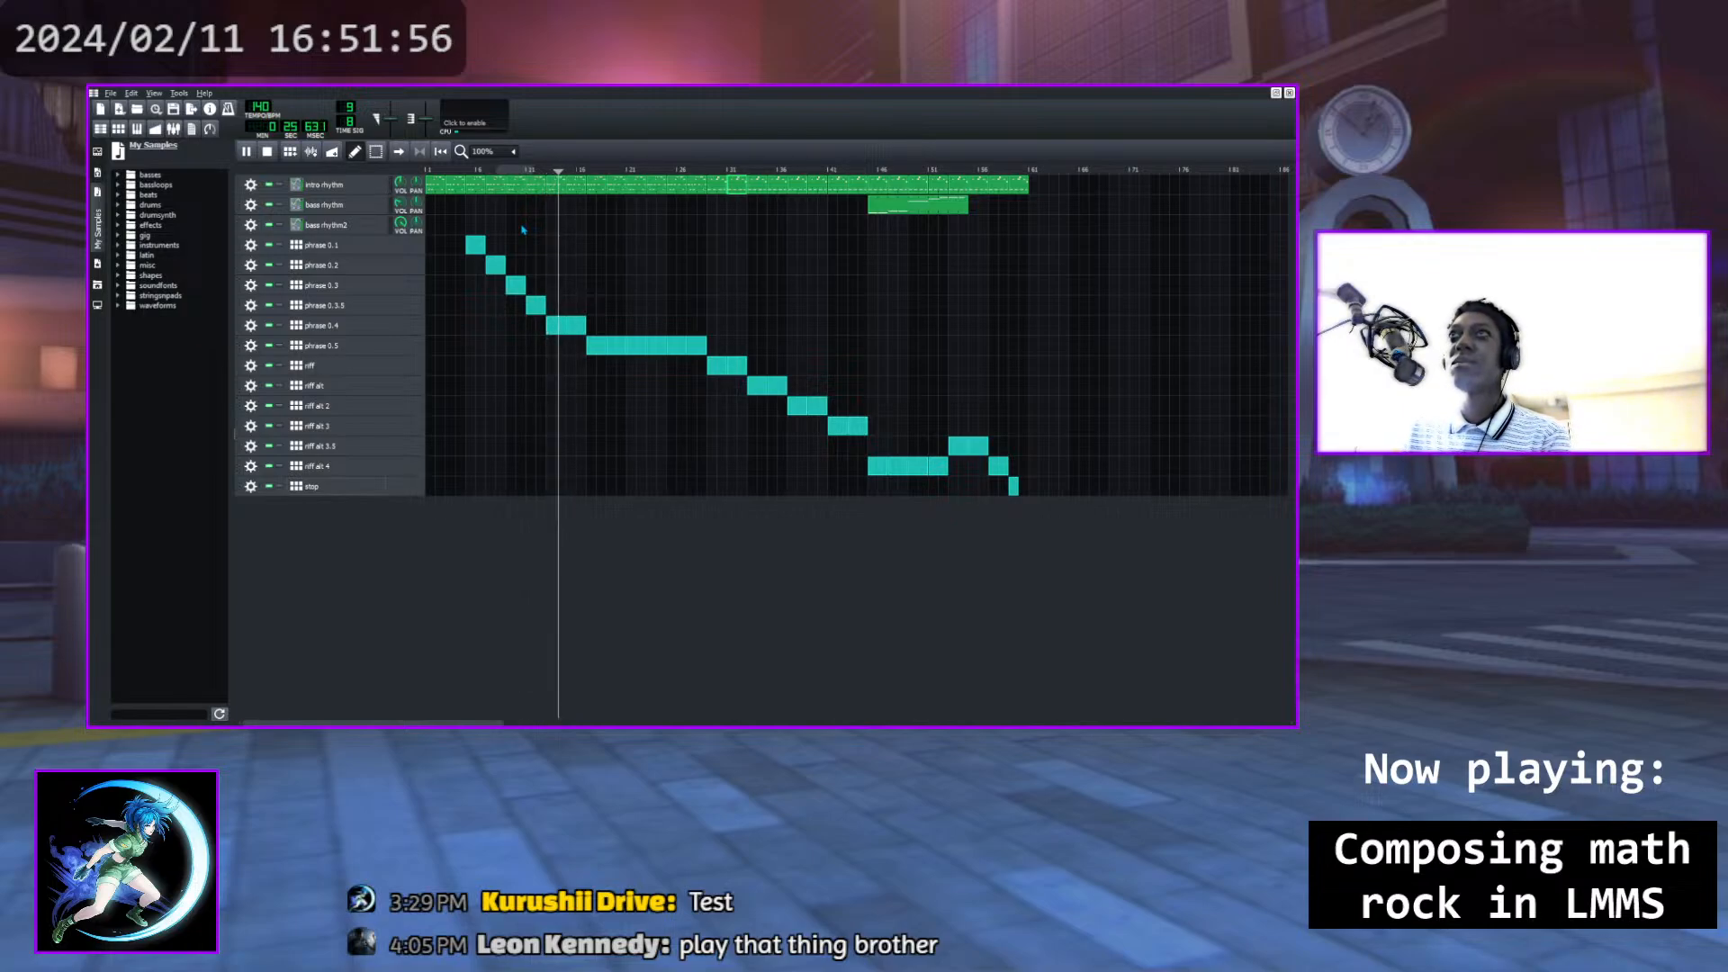
key(space)
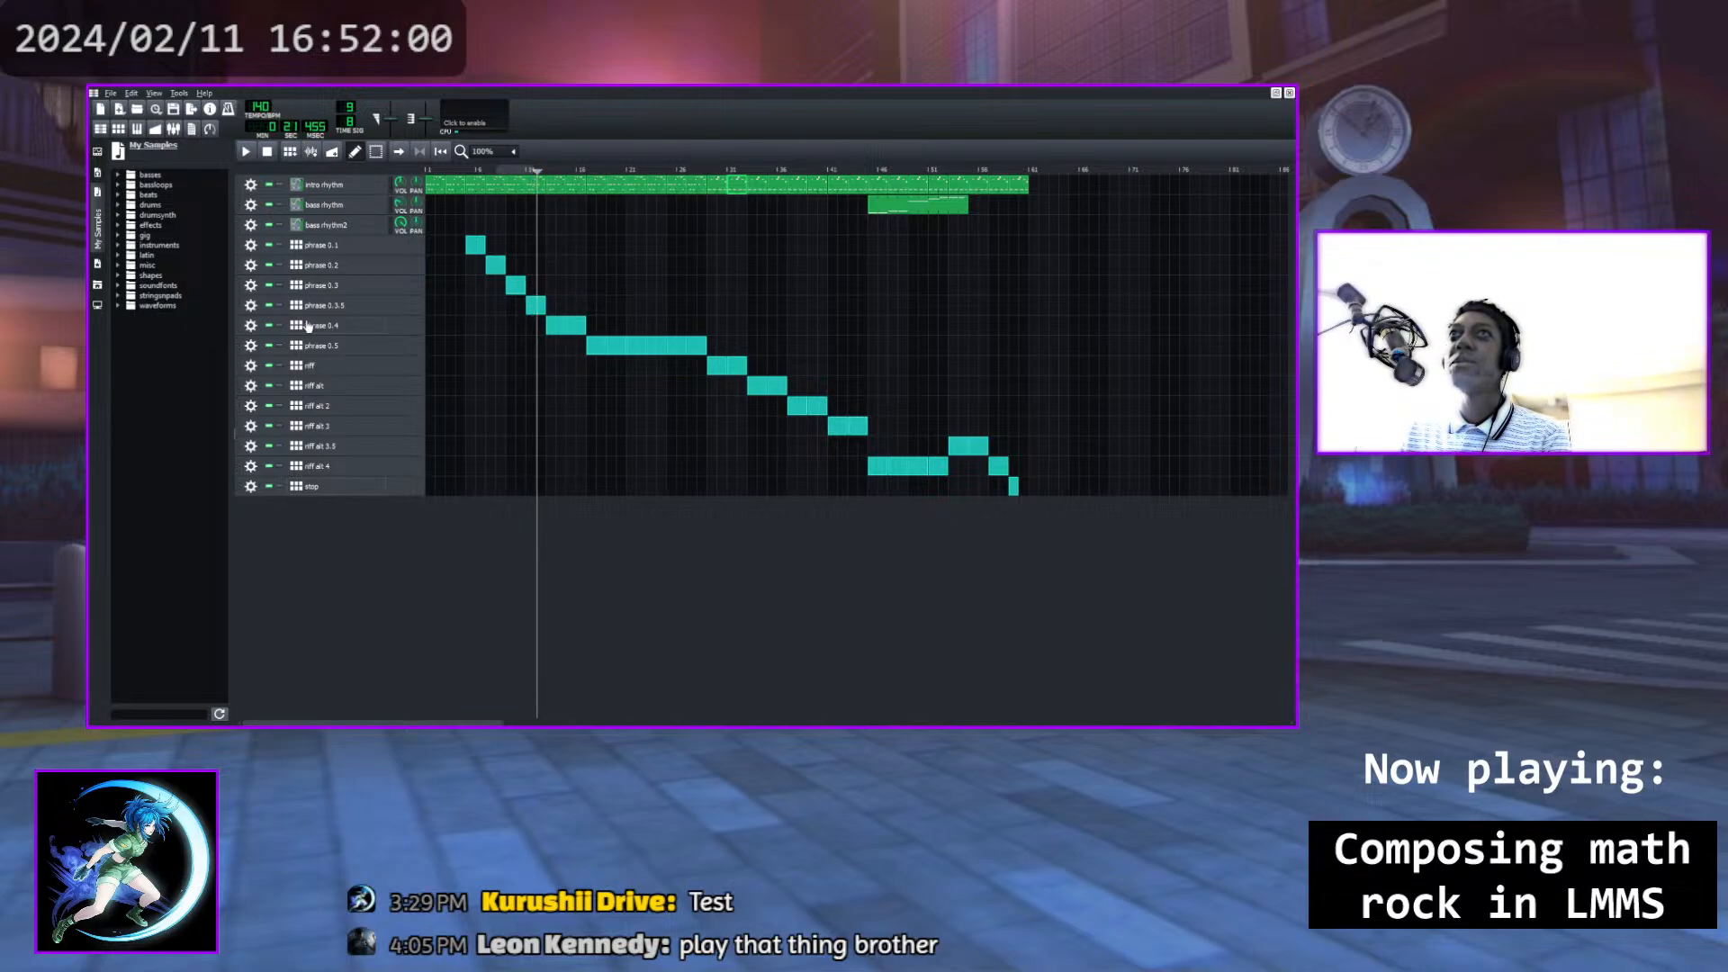
Remove the first of the two adjacent snare_muffled02.ogg hits in phrase 0.3.5, and replay that section of the song
click(342, 308)
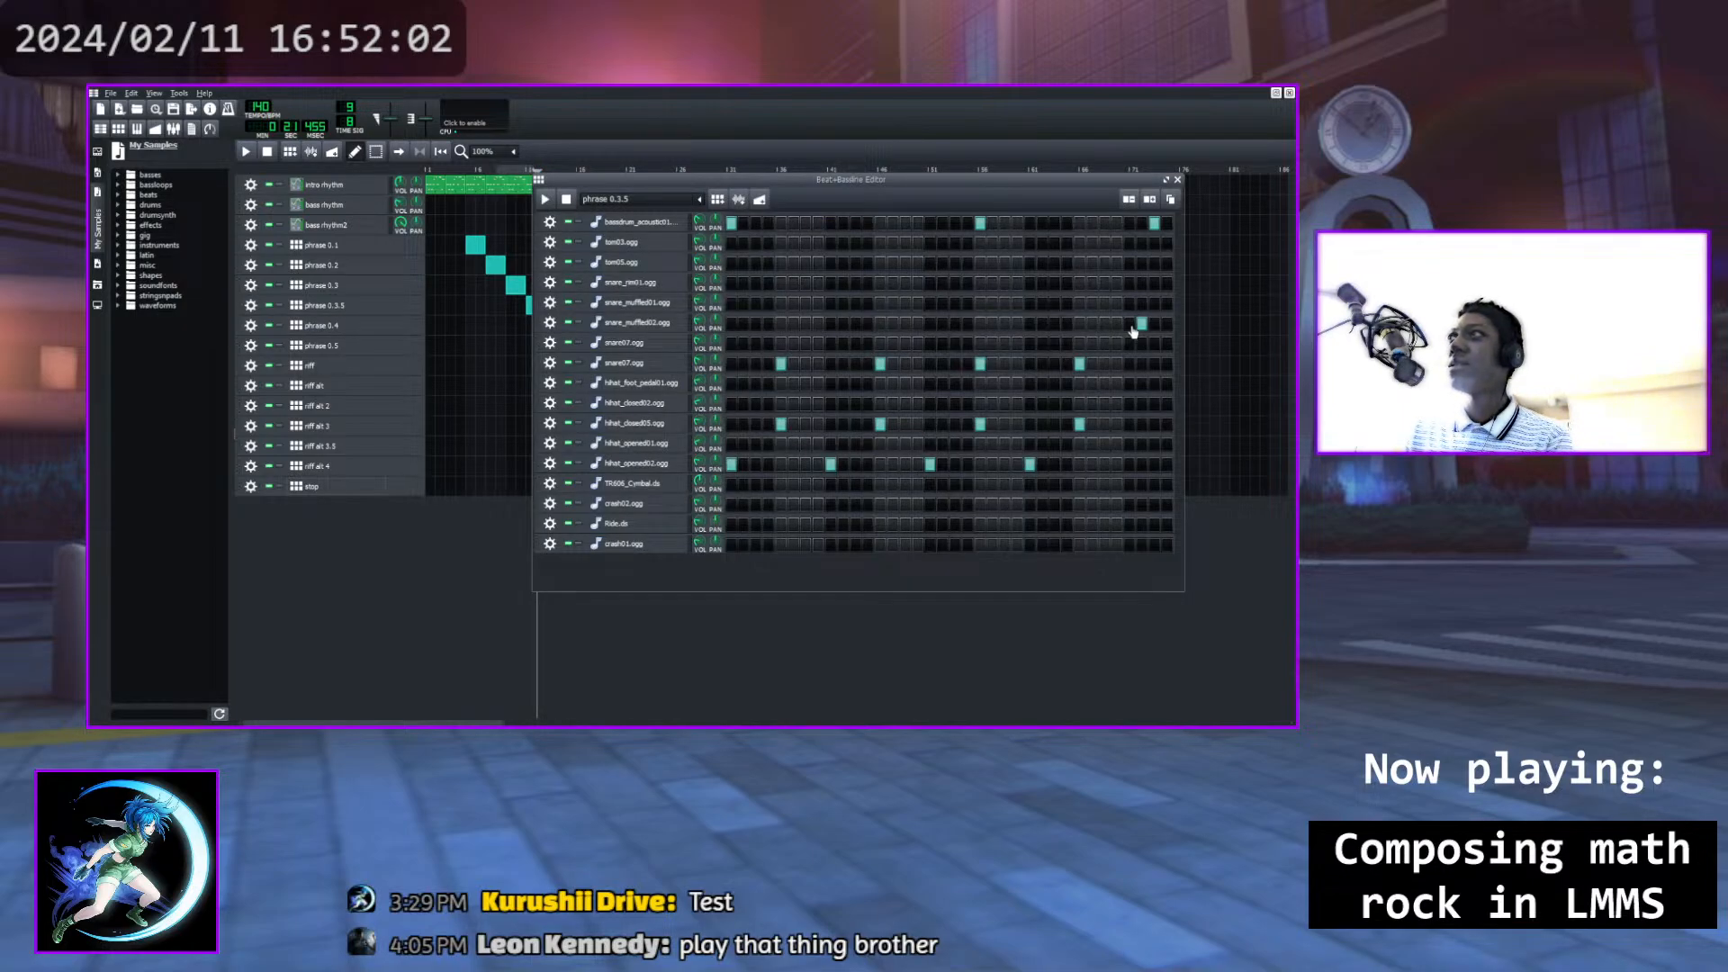
click(1177, 179)
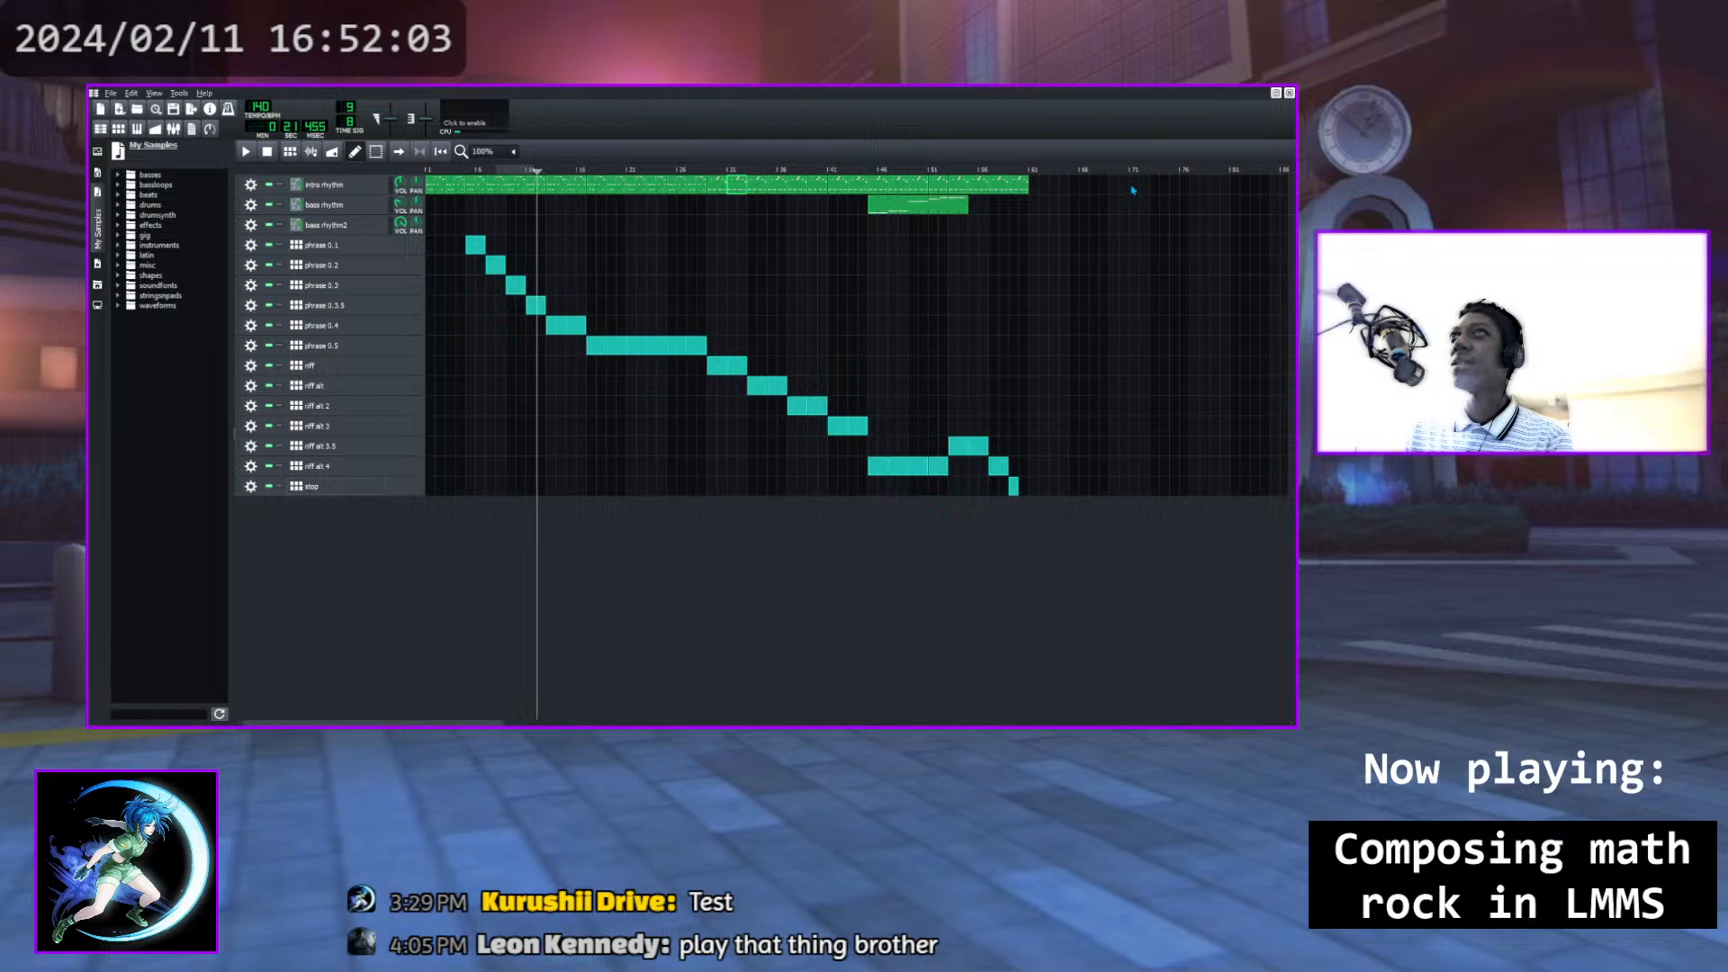
click(540, 171)
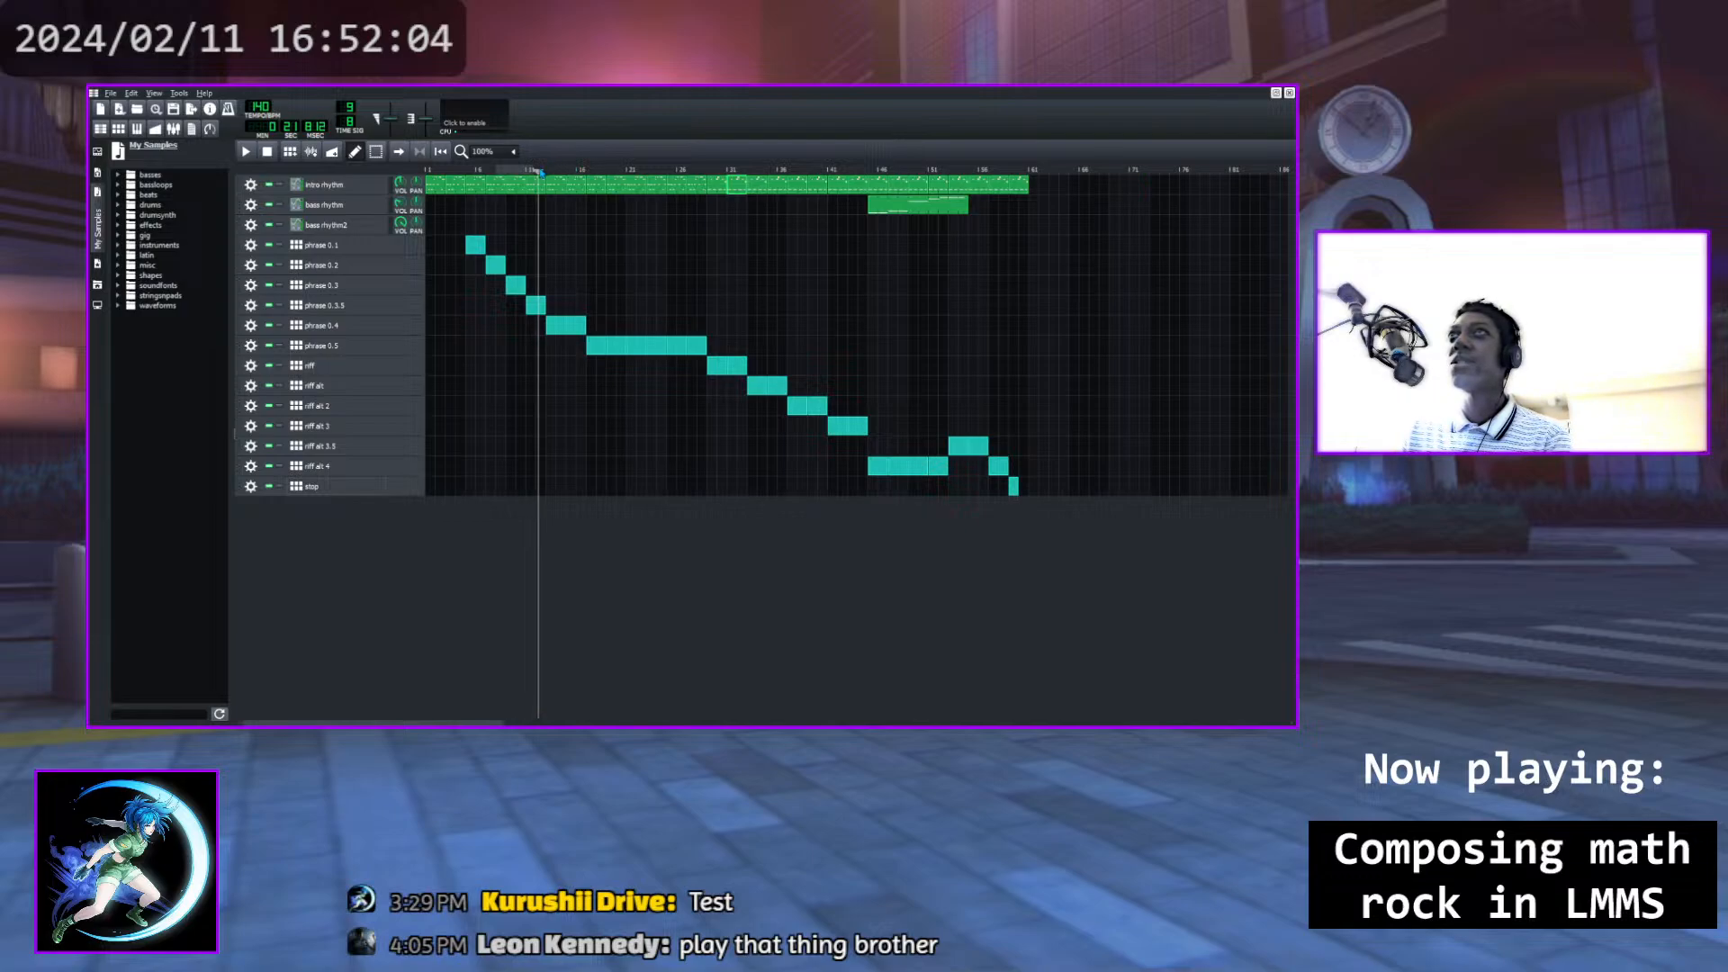
click(531, 169)
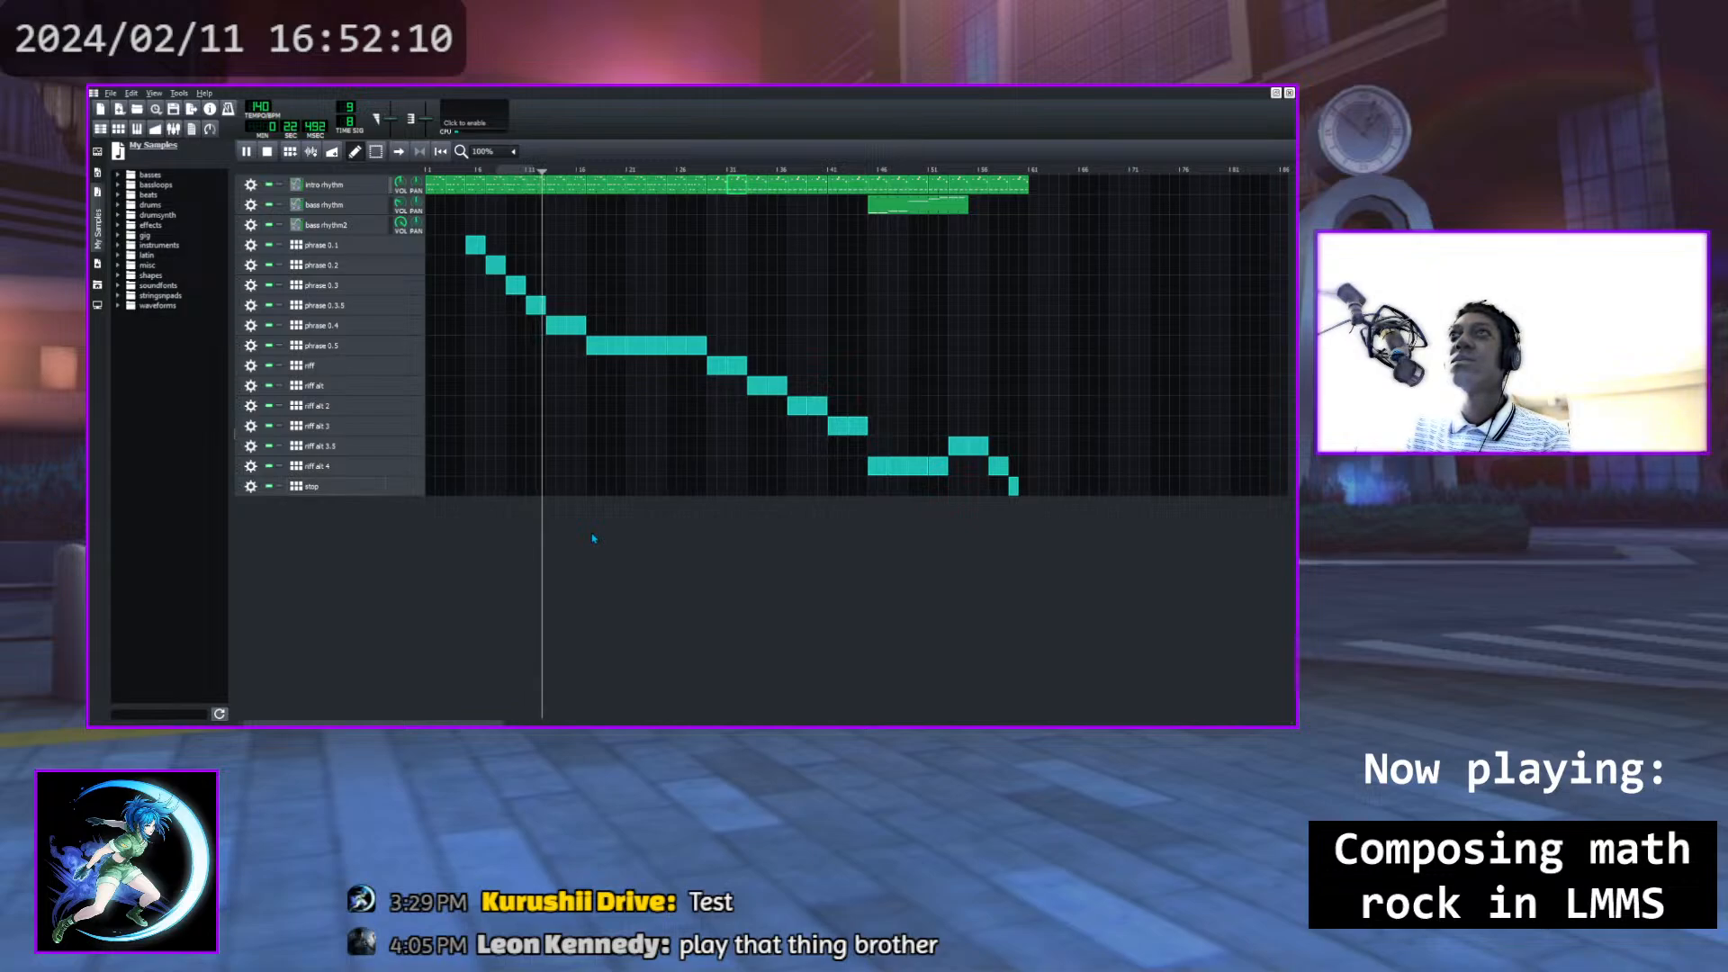
click(537, 169)
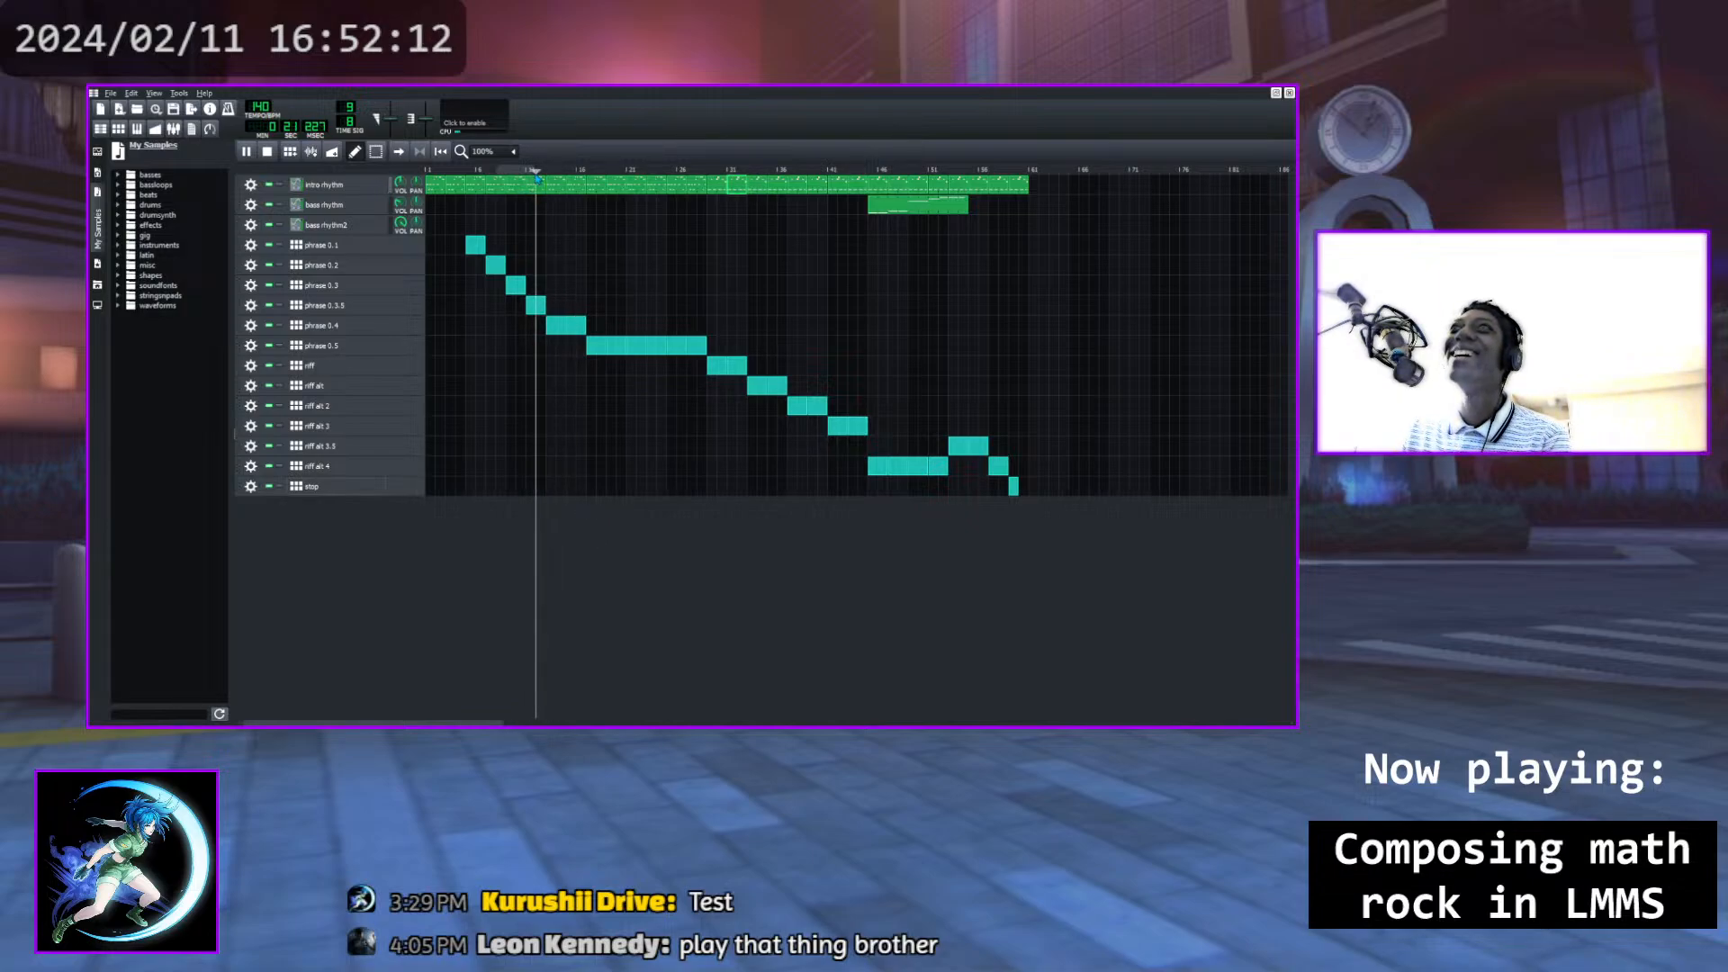
In the phrase 0.3.5 pattern, move the late snare hit down to the adjacent snare track and play the pattern
click(349, 311)
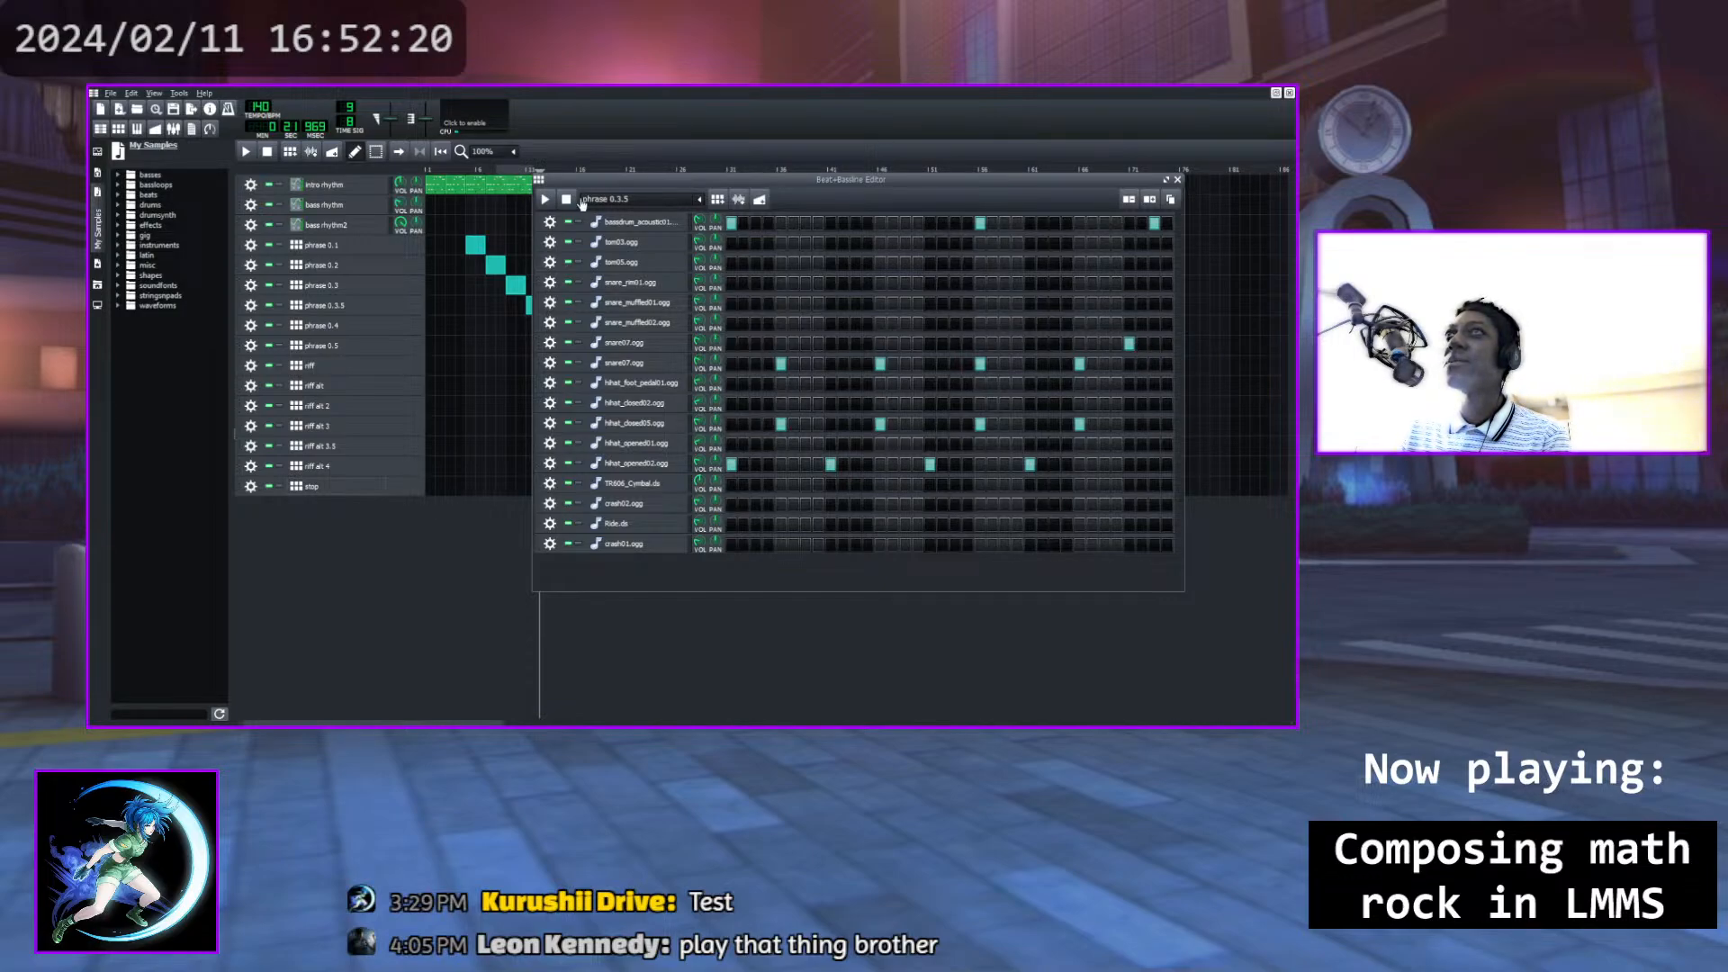
key(space)
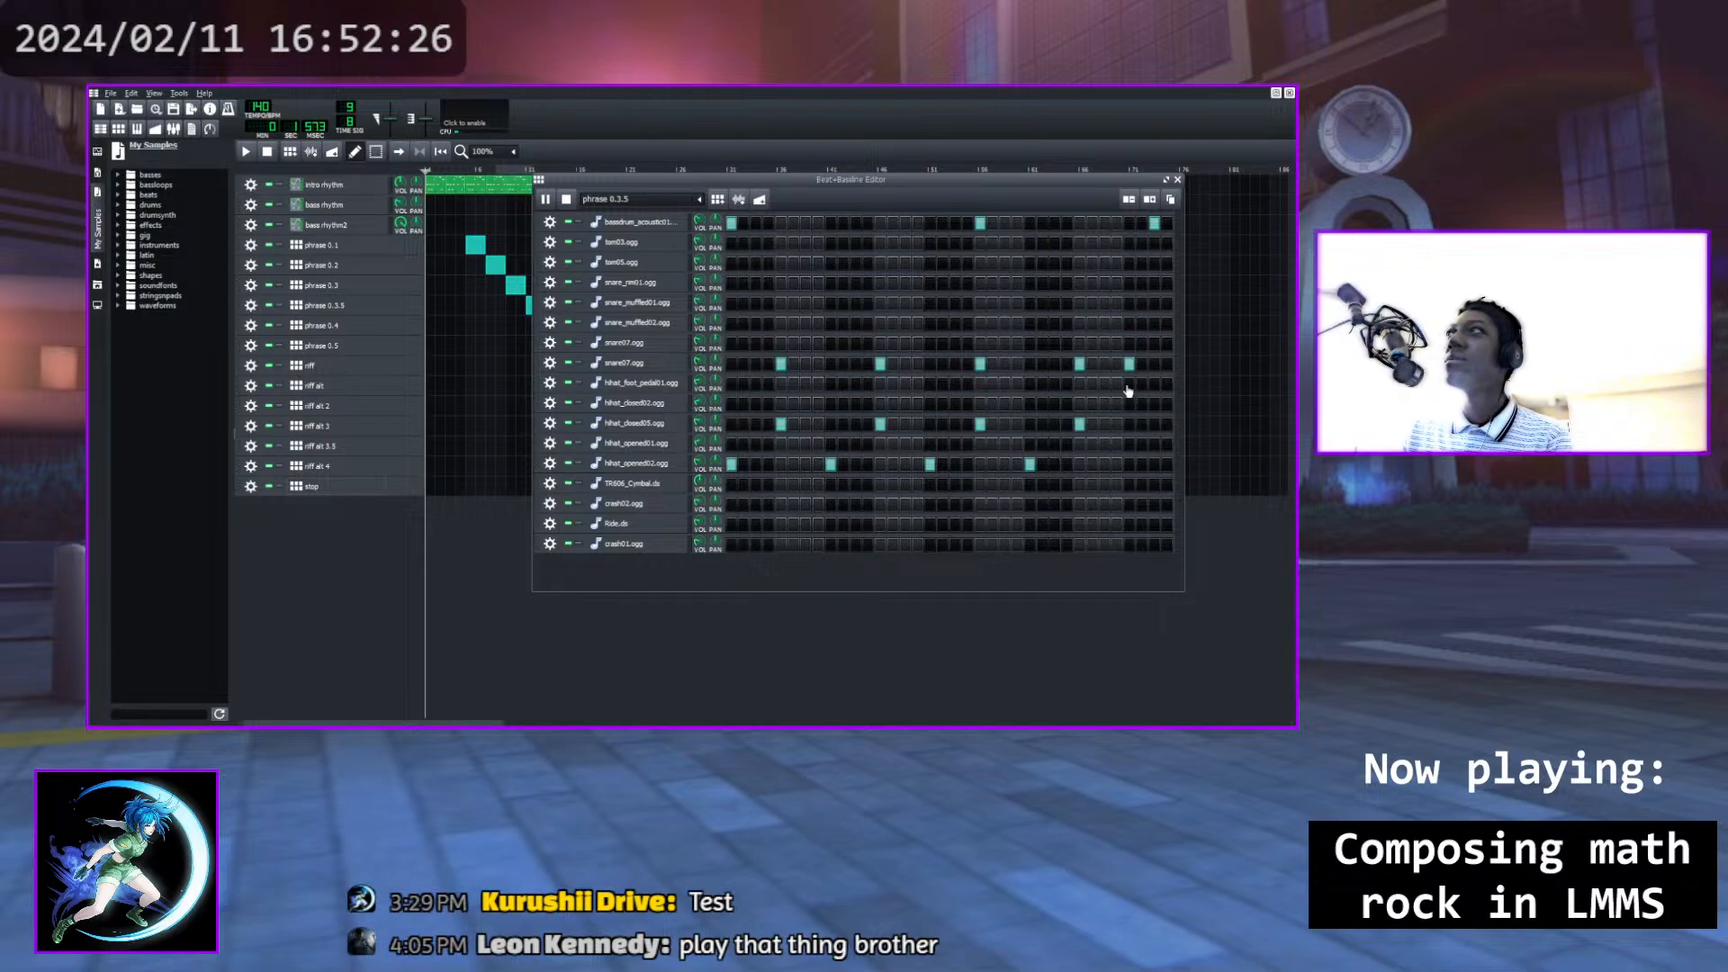
click(1177, 180)
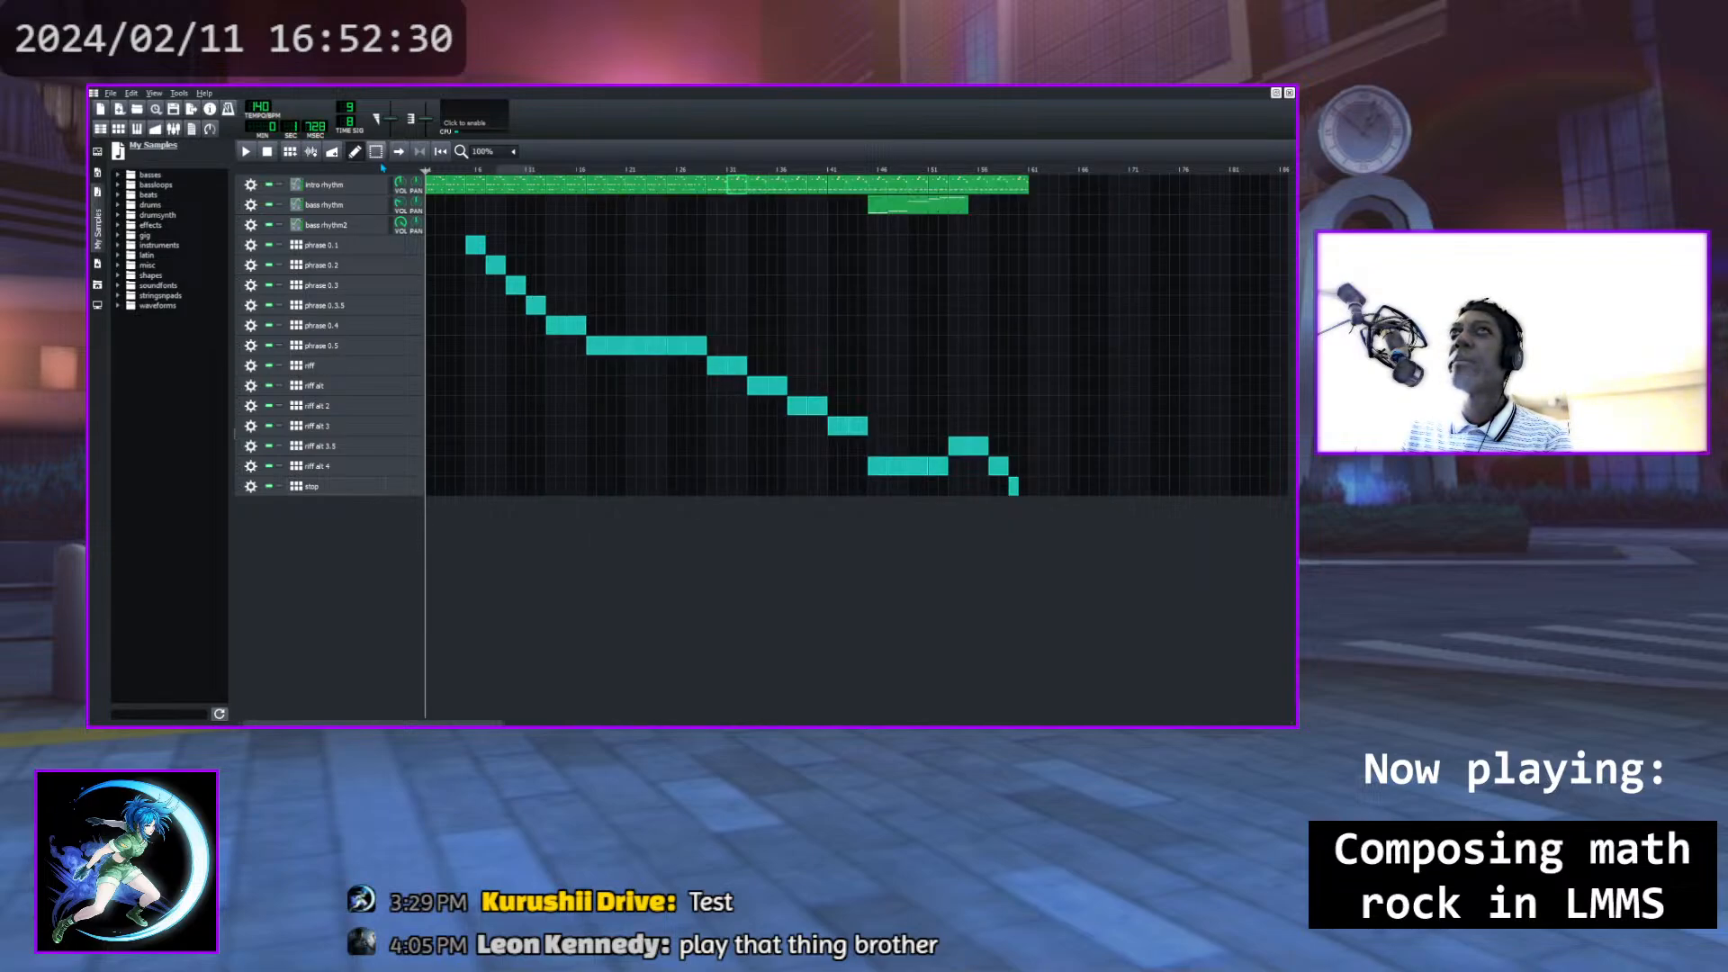
Play the song from the phrase 0.2 section, and again from the end of phrase 0.5 into the riff
click(504, 170)
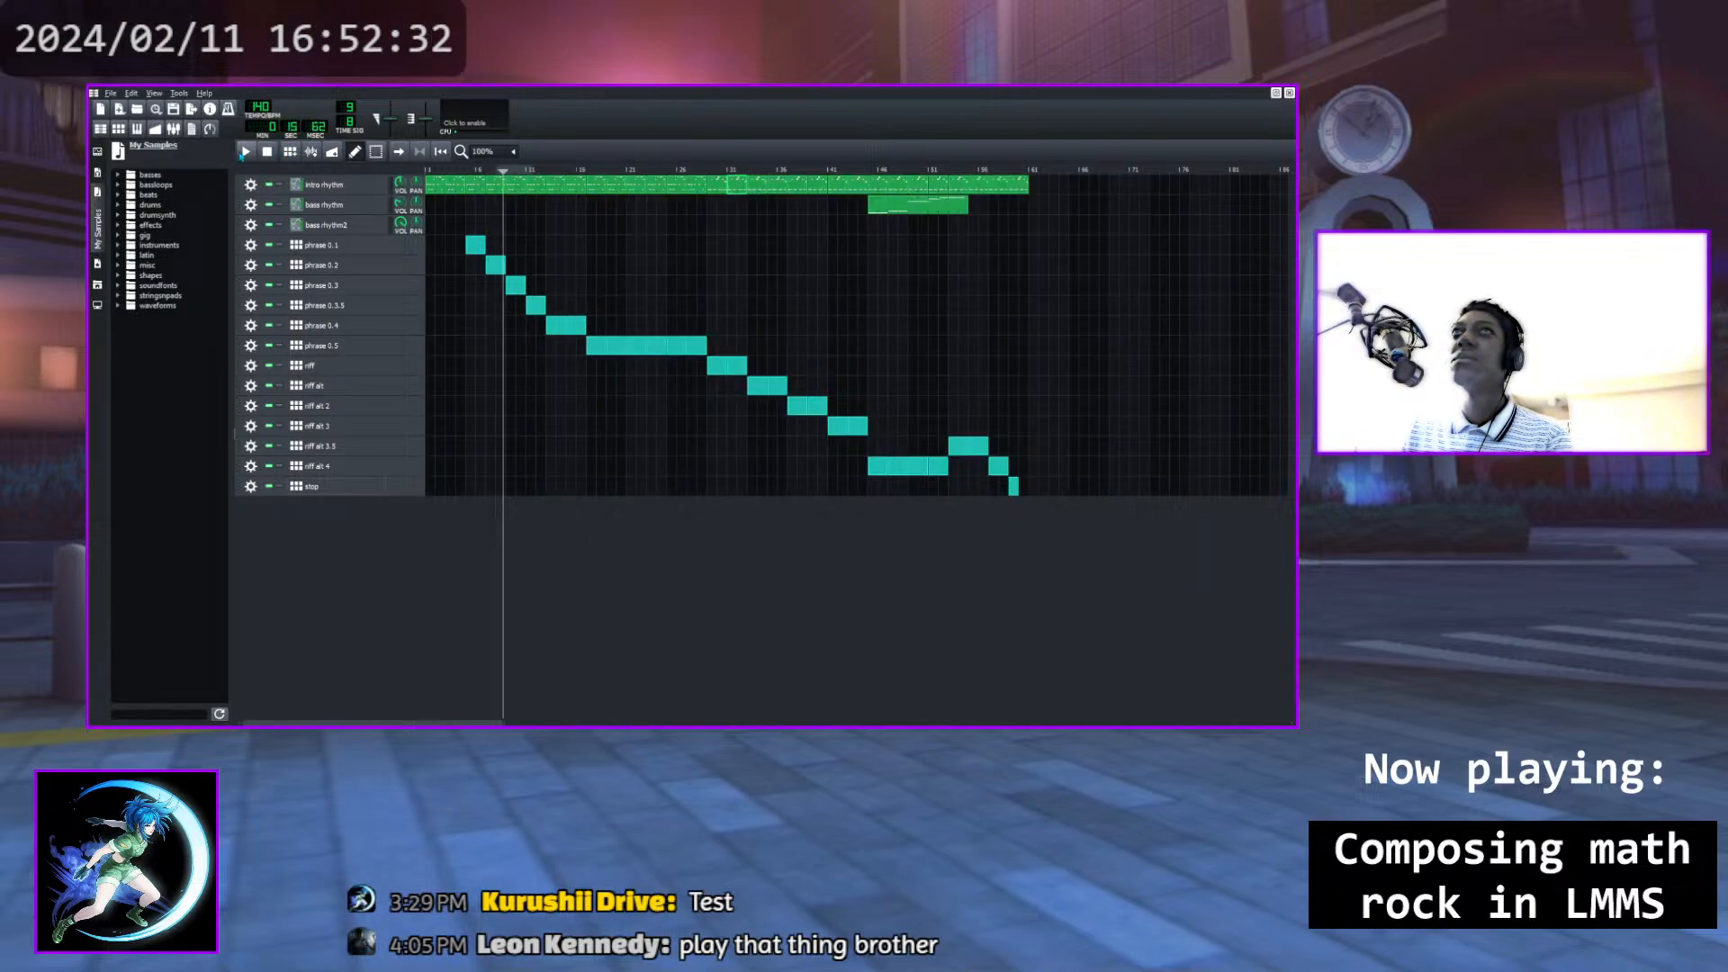
click(247, 152)
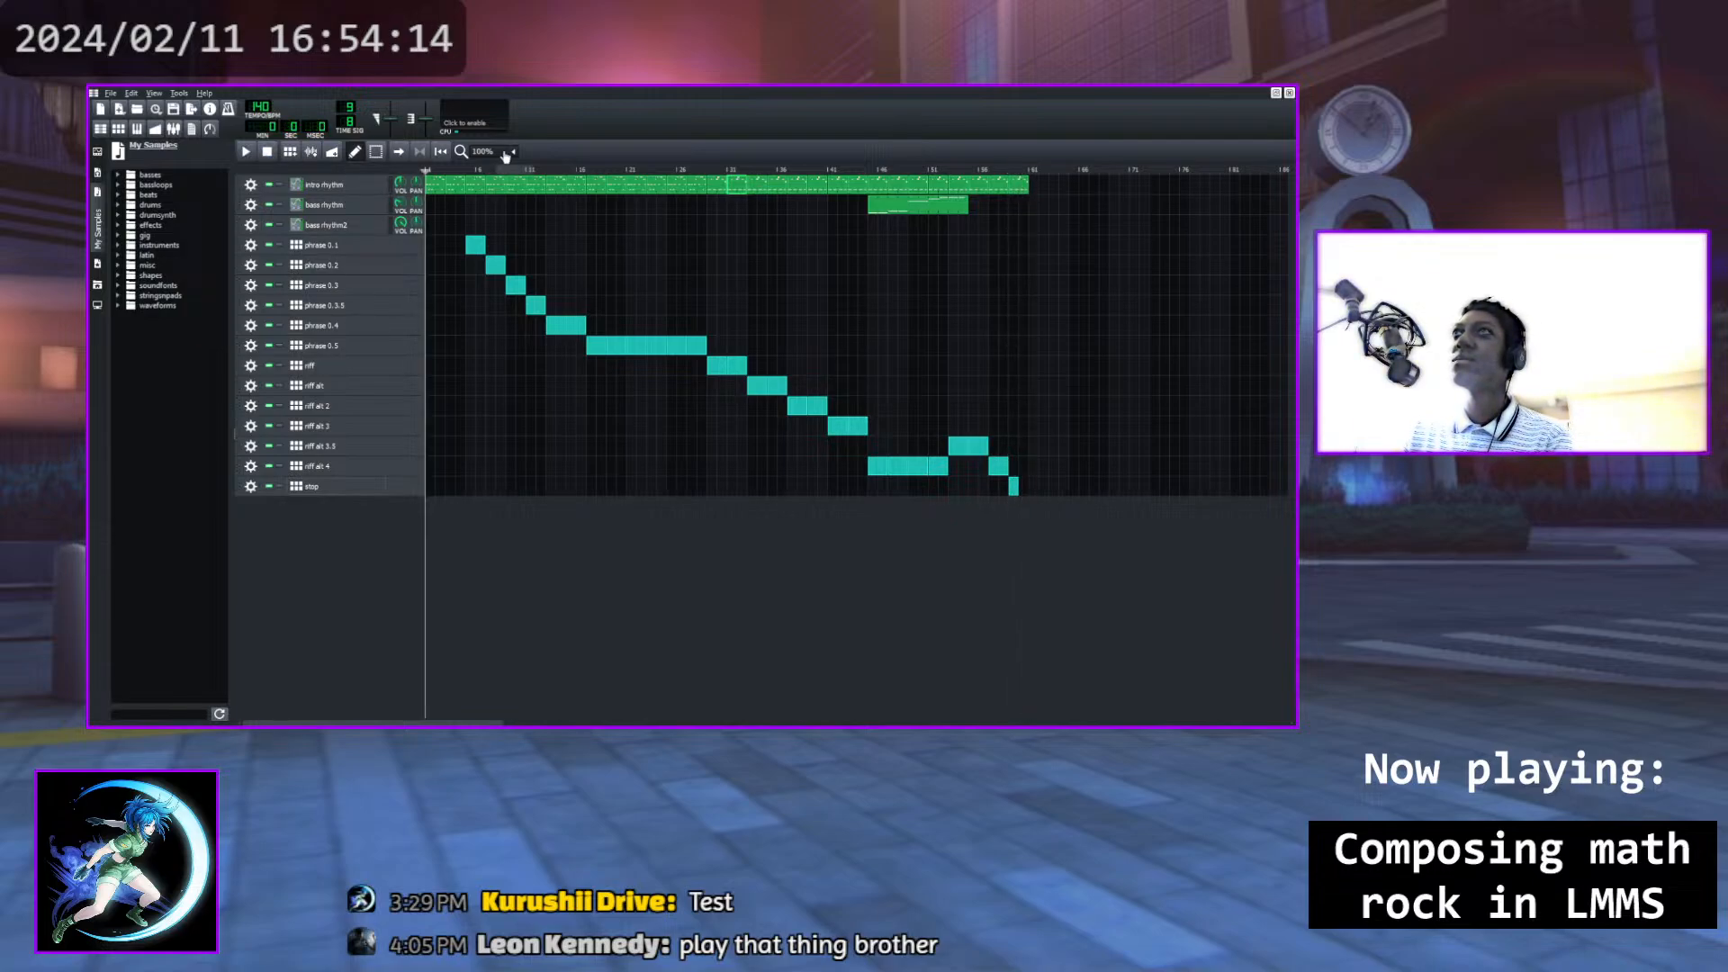
click(592, 171)
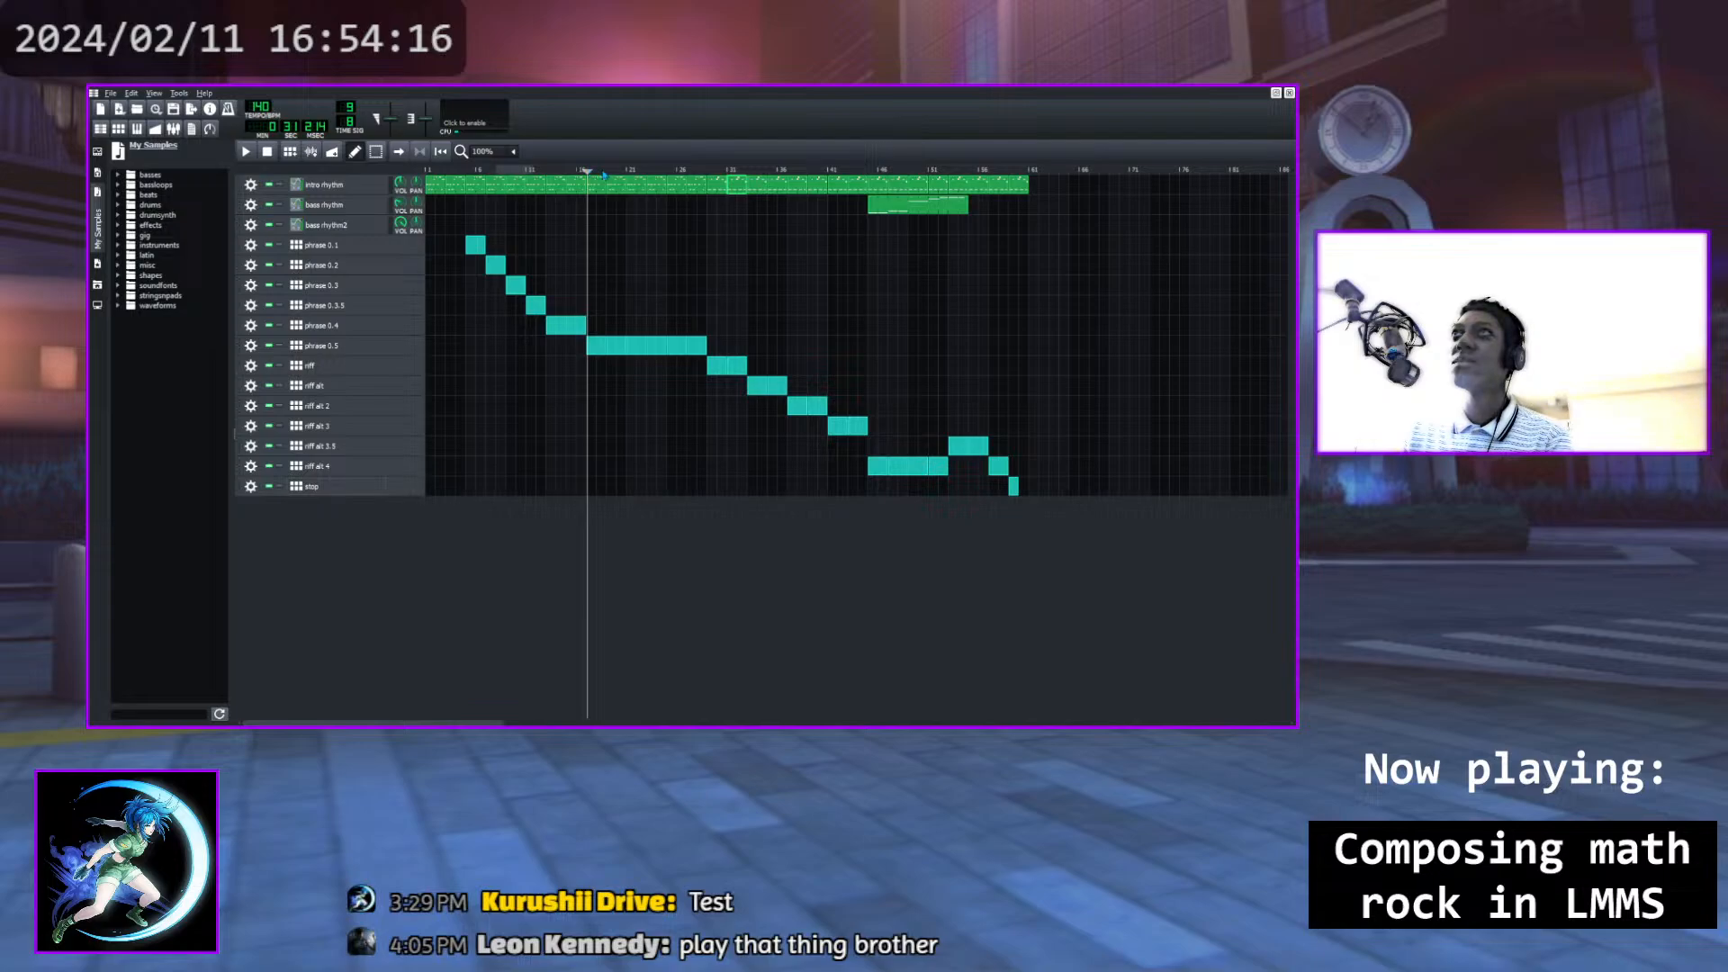
drag(592, 173, 694, 174)
key(space)
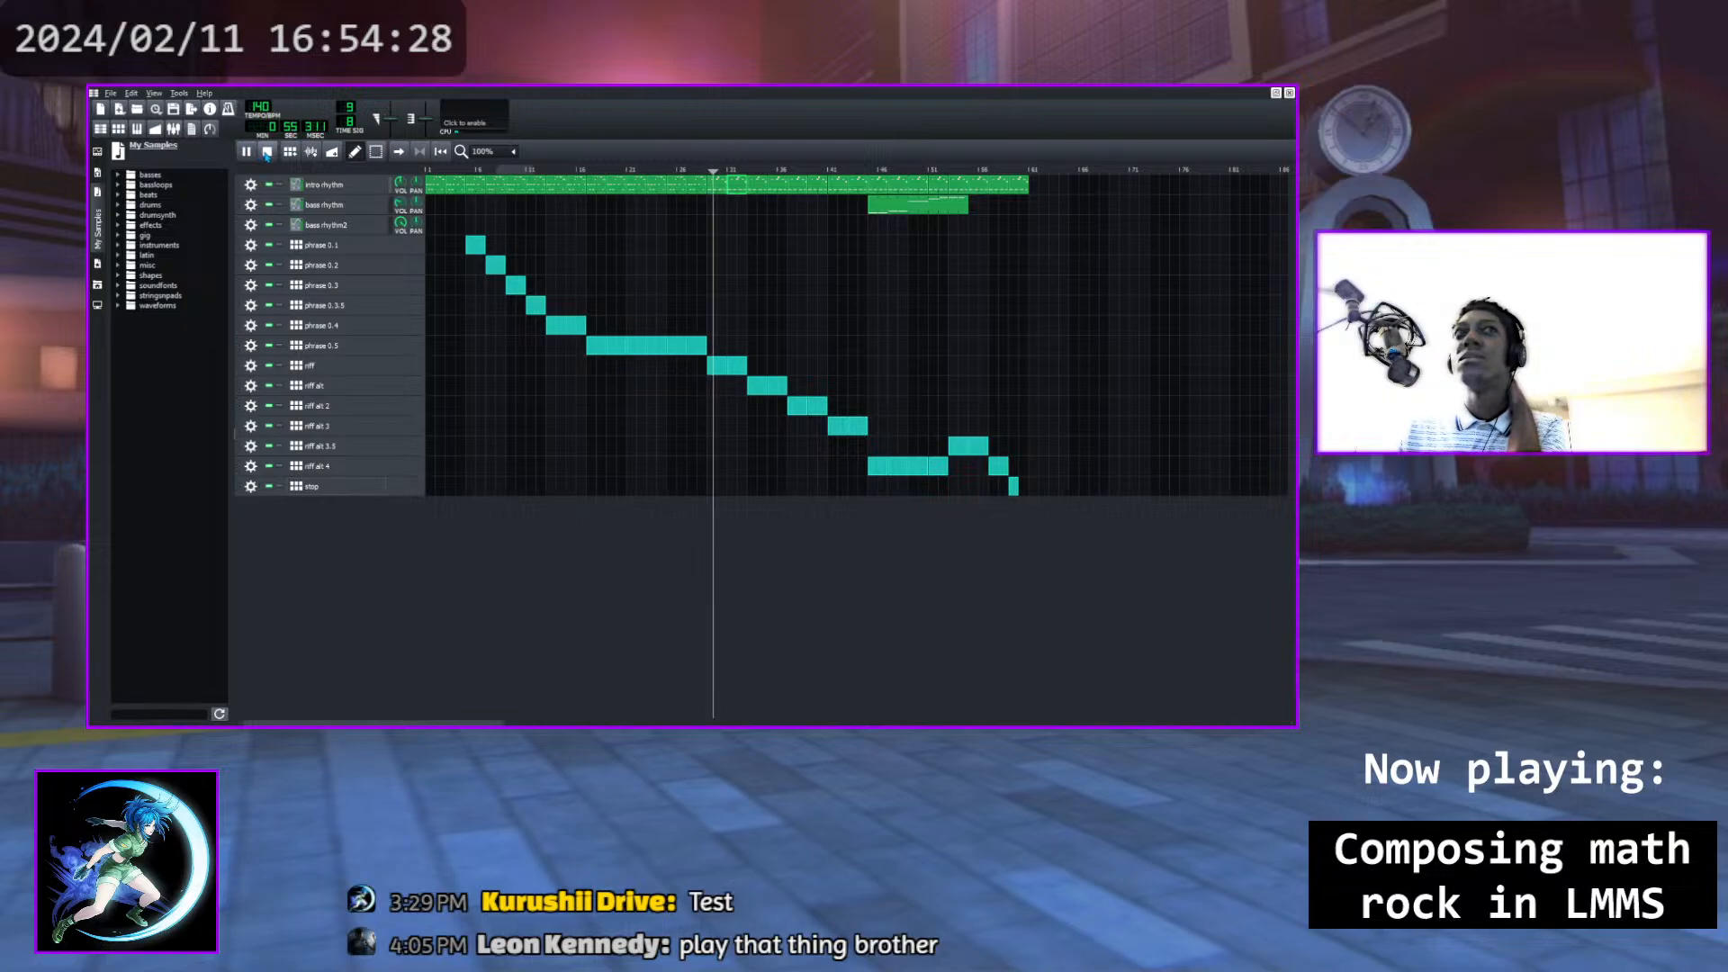
key(space)
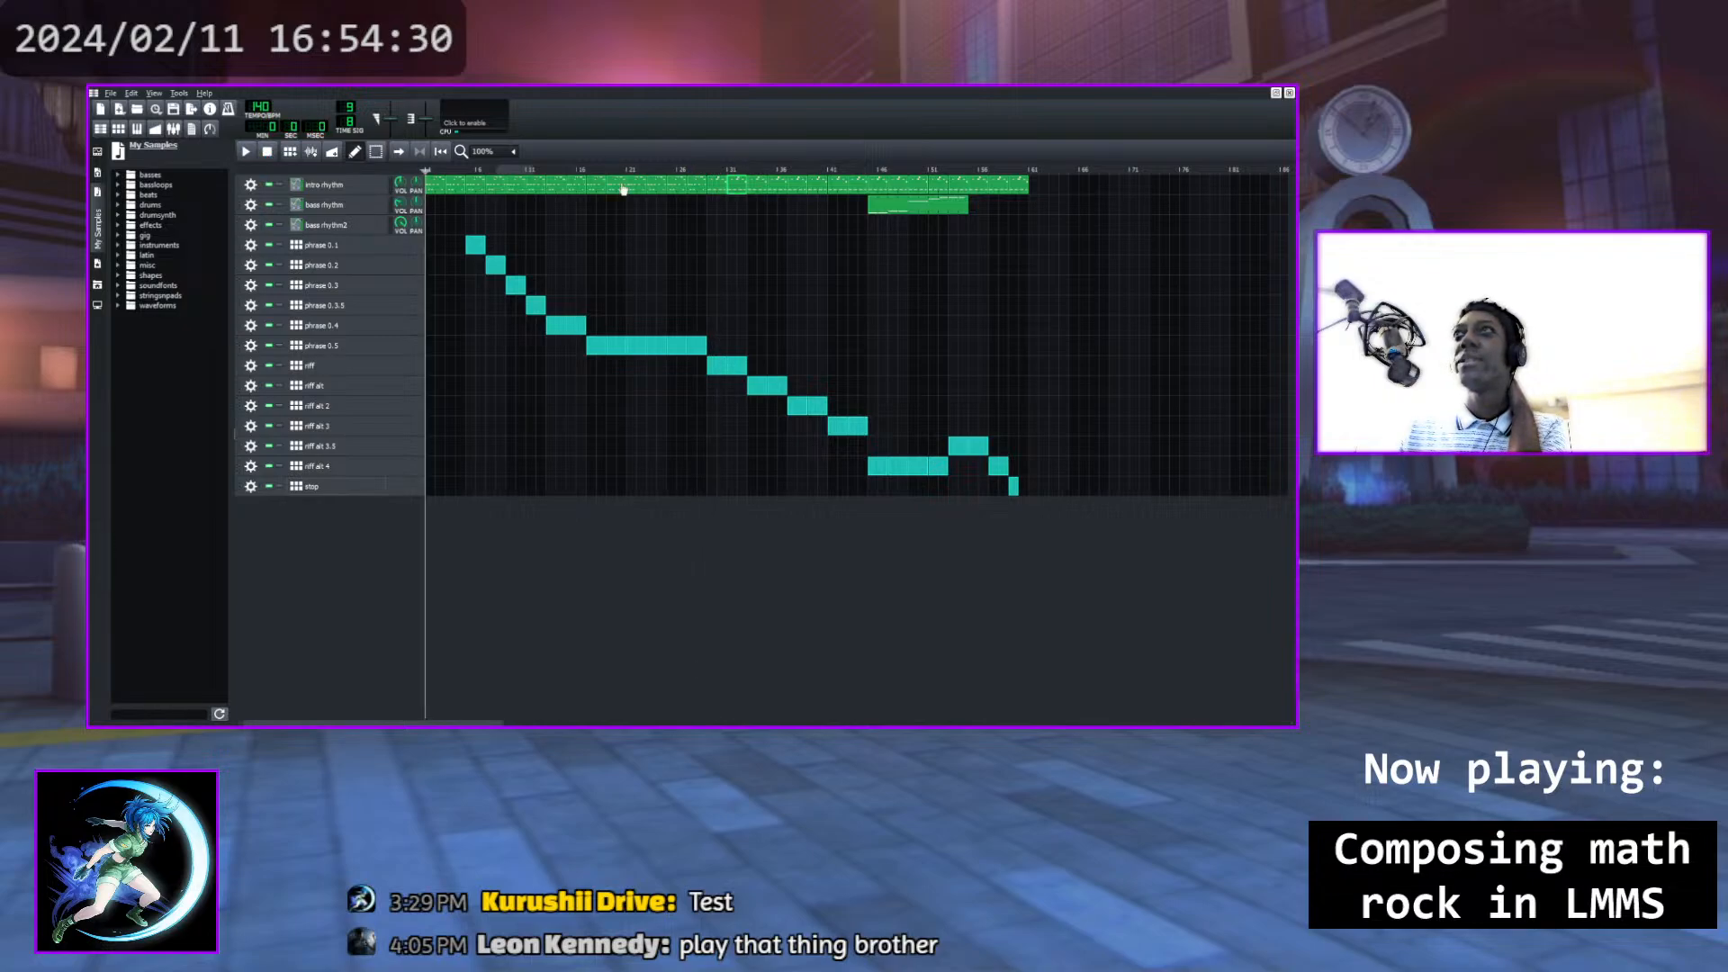
Play the song from the middle of the phrase 0.5 section and pause at the start of the riff
click(597, 171)
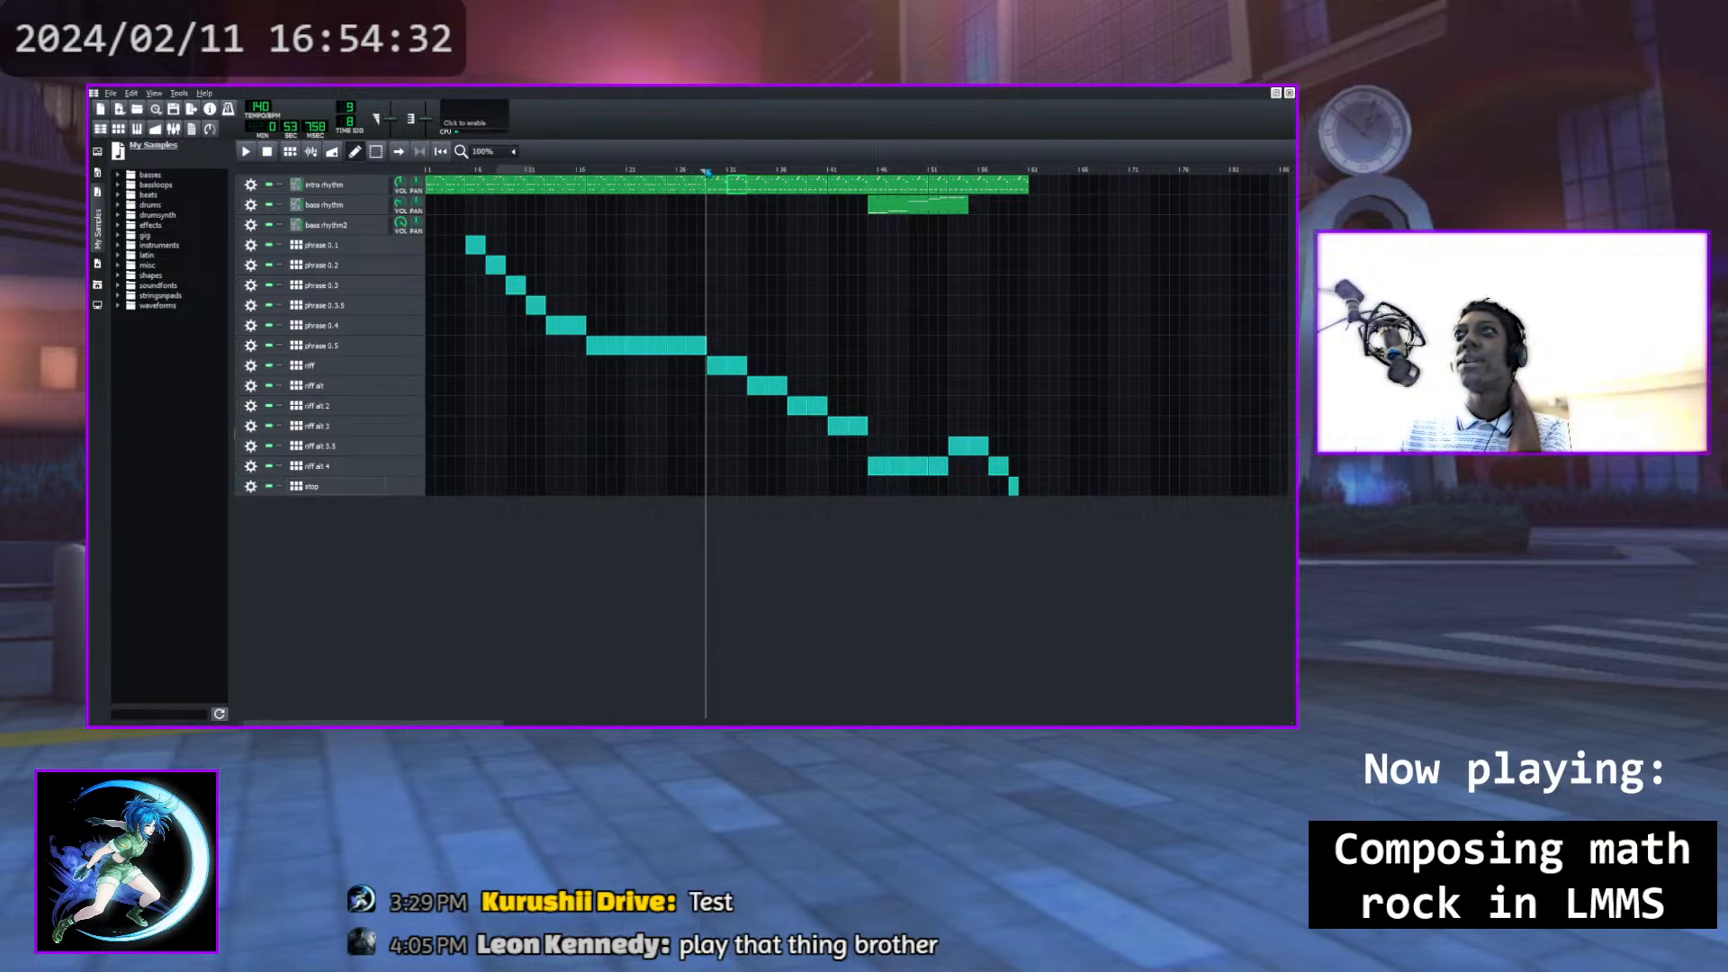
click(570, 171)
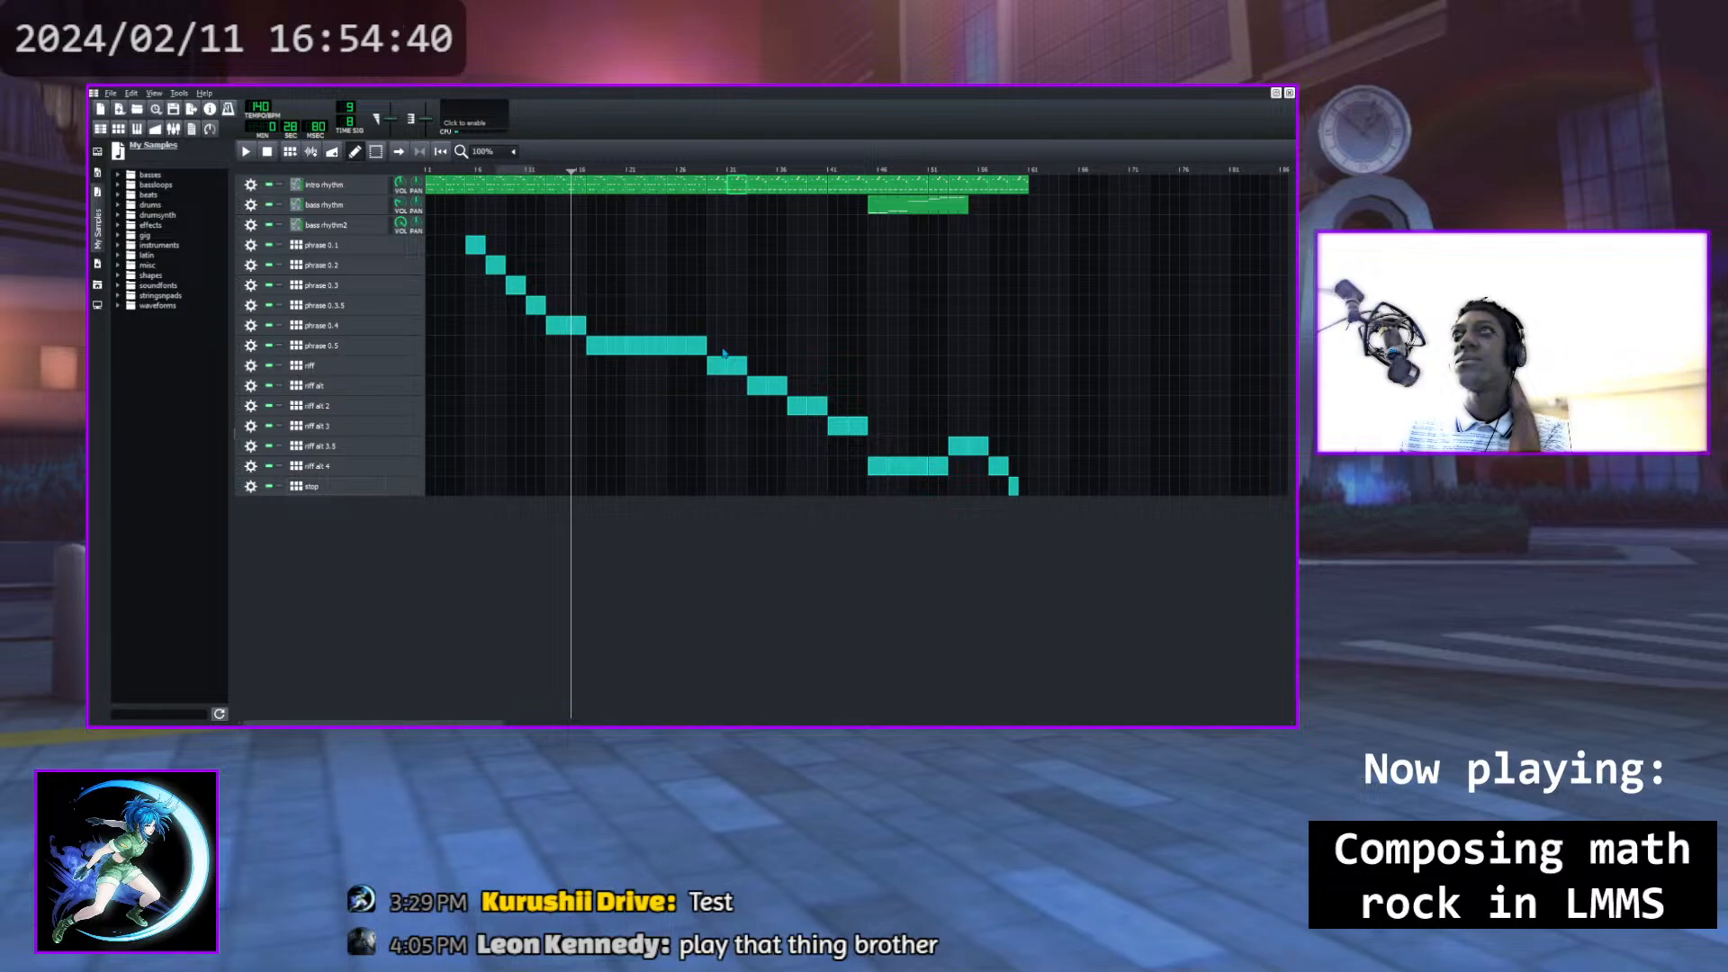
mouse_move(587, 174)
mouse_down()
mouse_move(709, 172)
mouse_move(692, 172)
mouse_up()
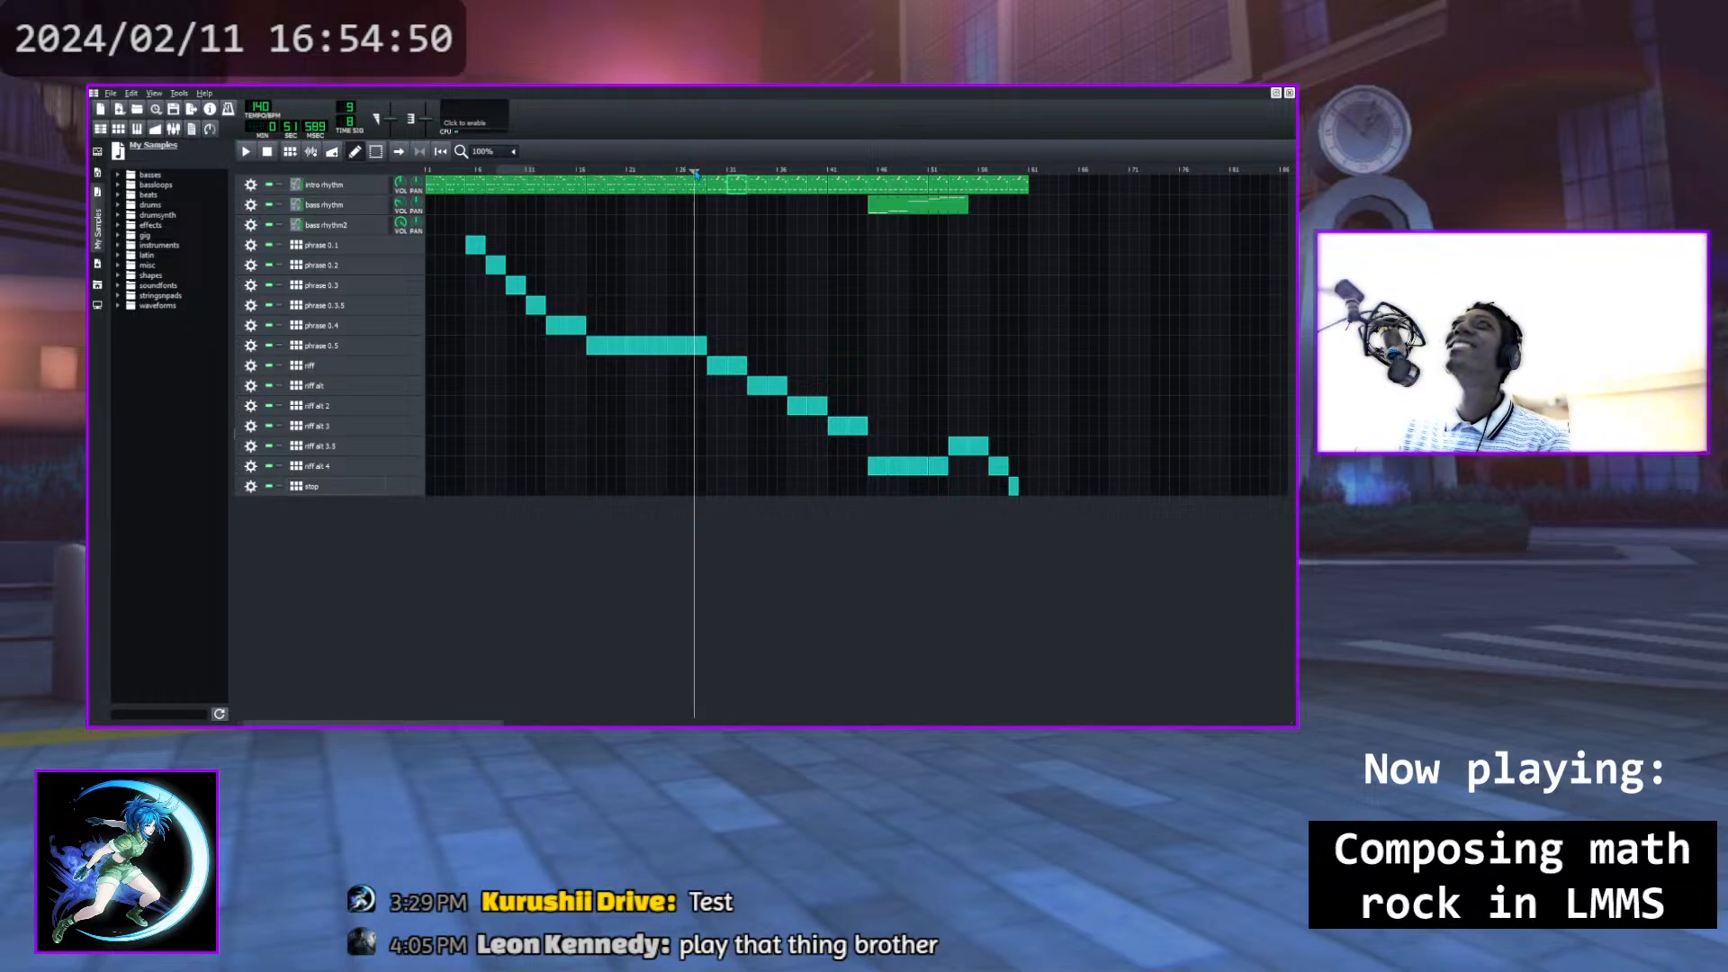
drag(693, 169, 612, 167)
click(245, 151)
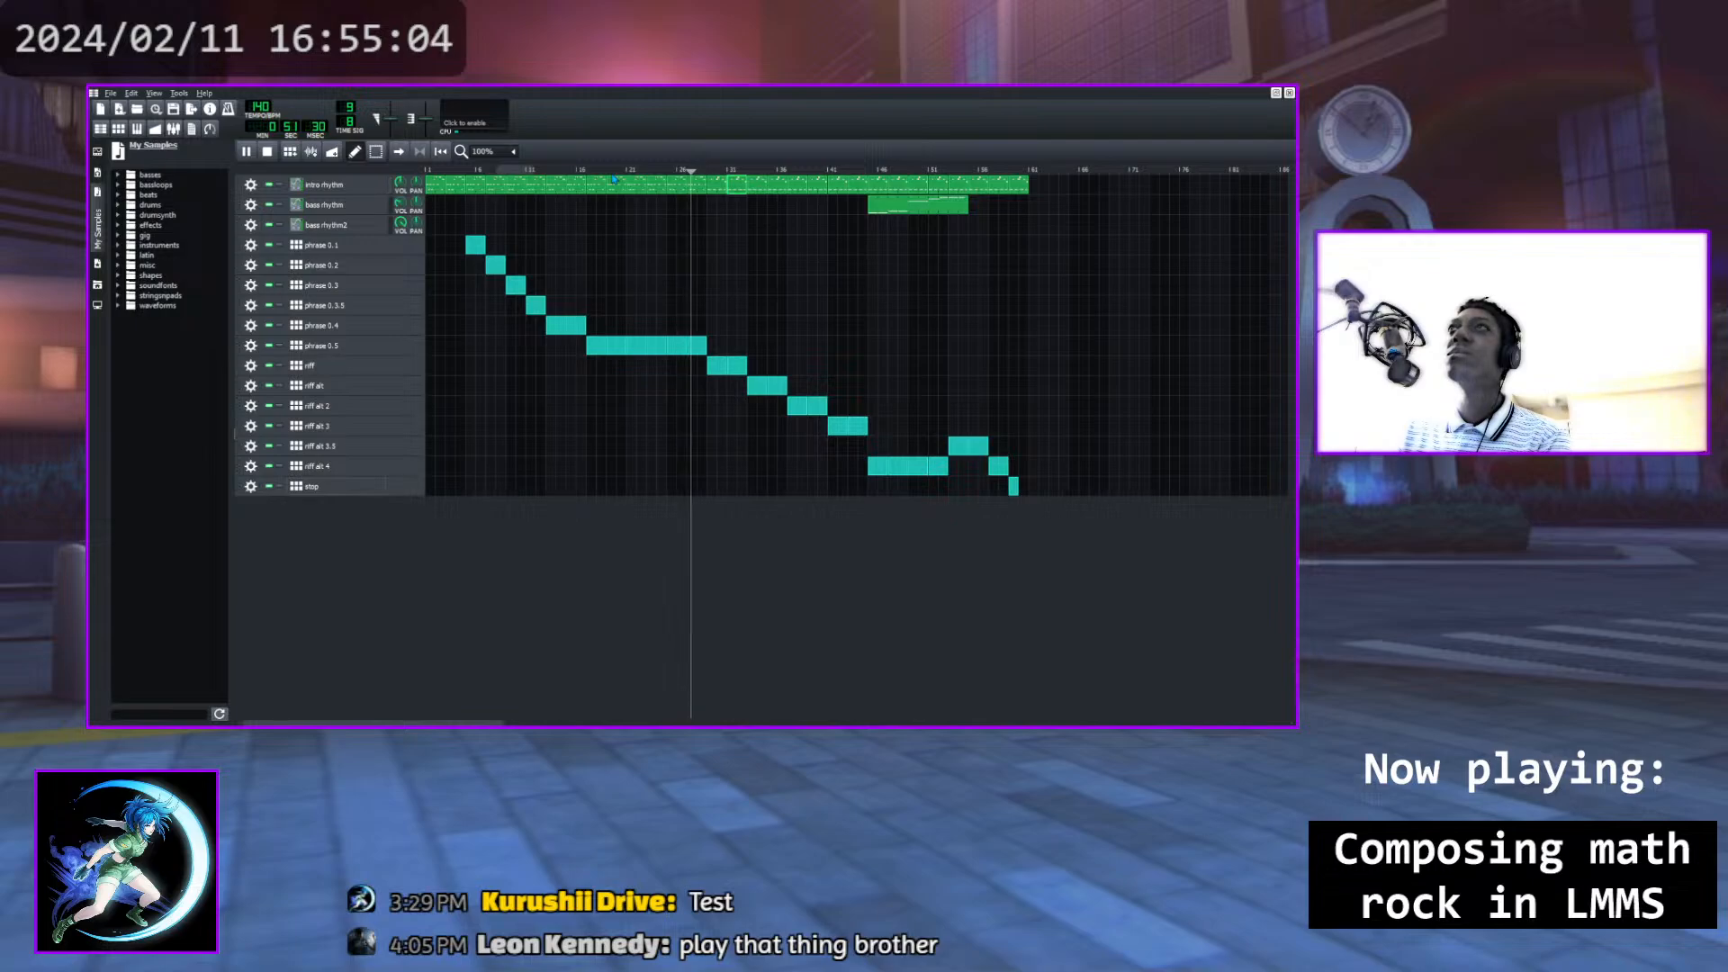
click(254, 153)
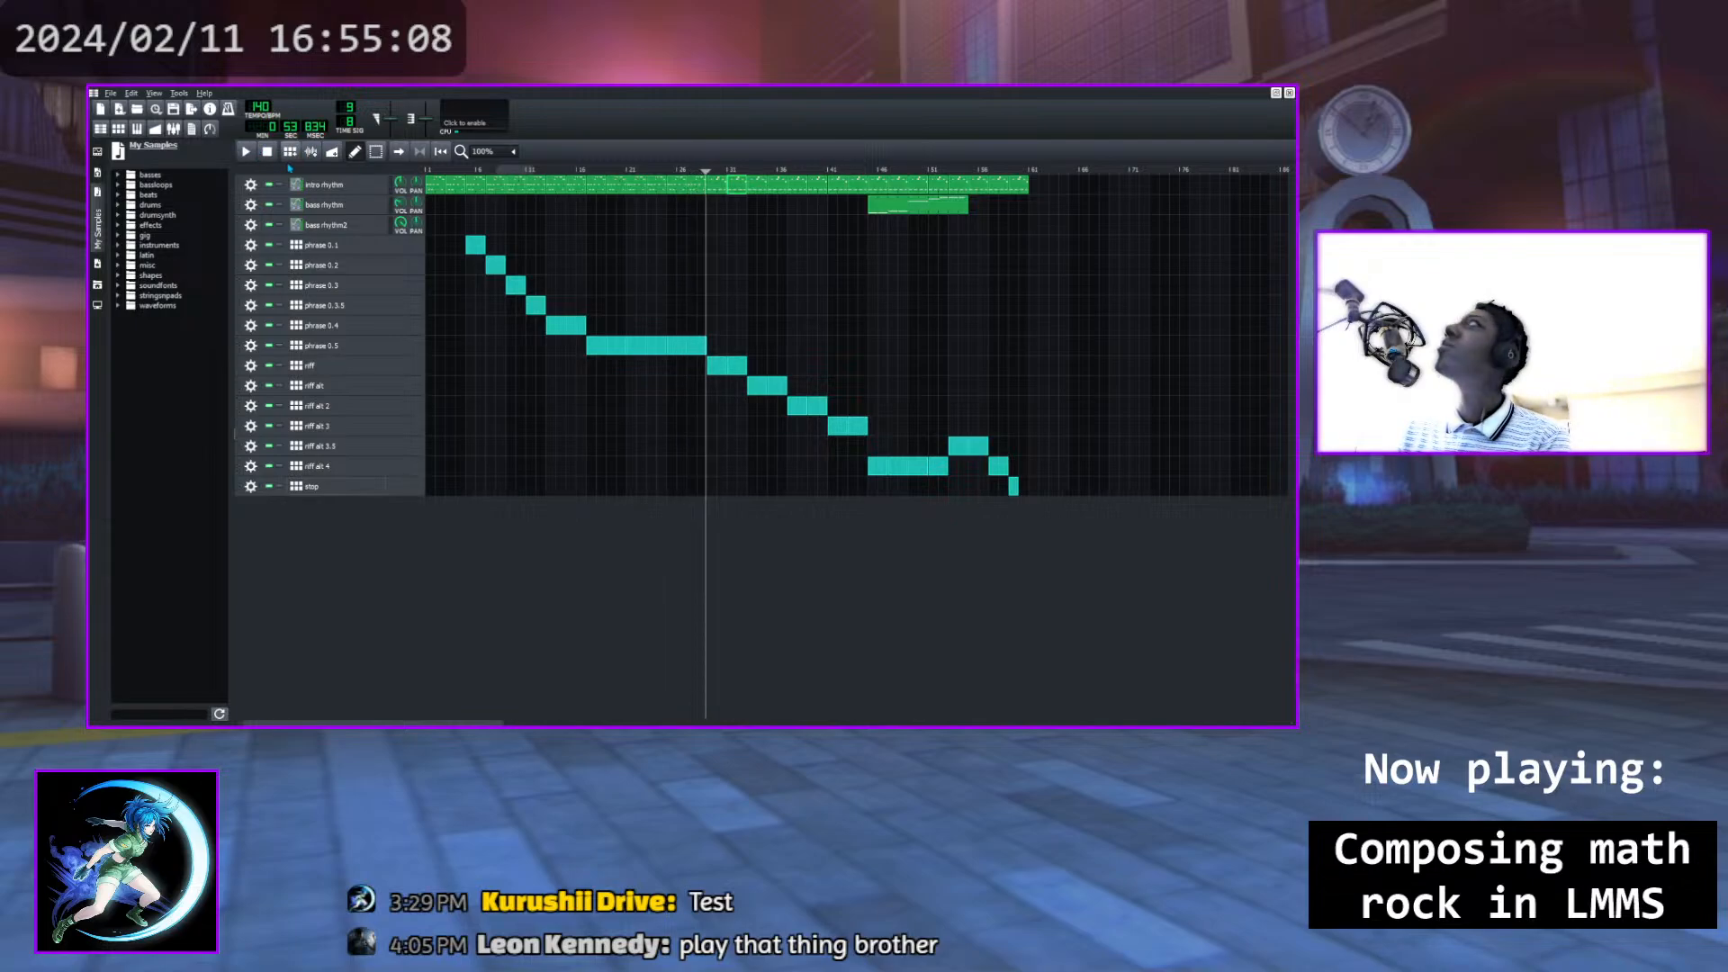
Add an empty clip on the bass rhythm2 track where the riff starts and open it in the Piano-Roll
click(336, 230)
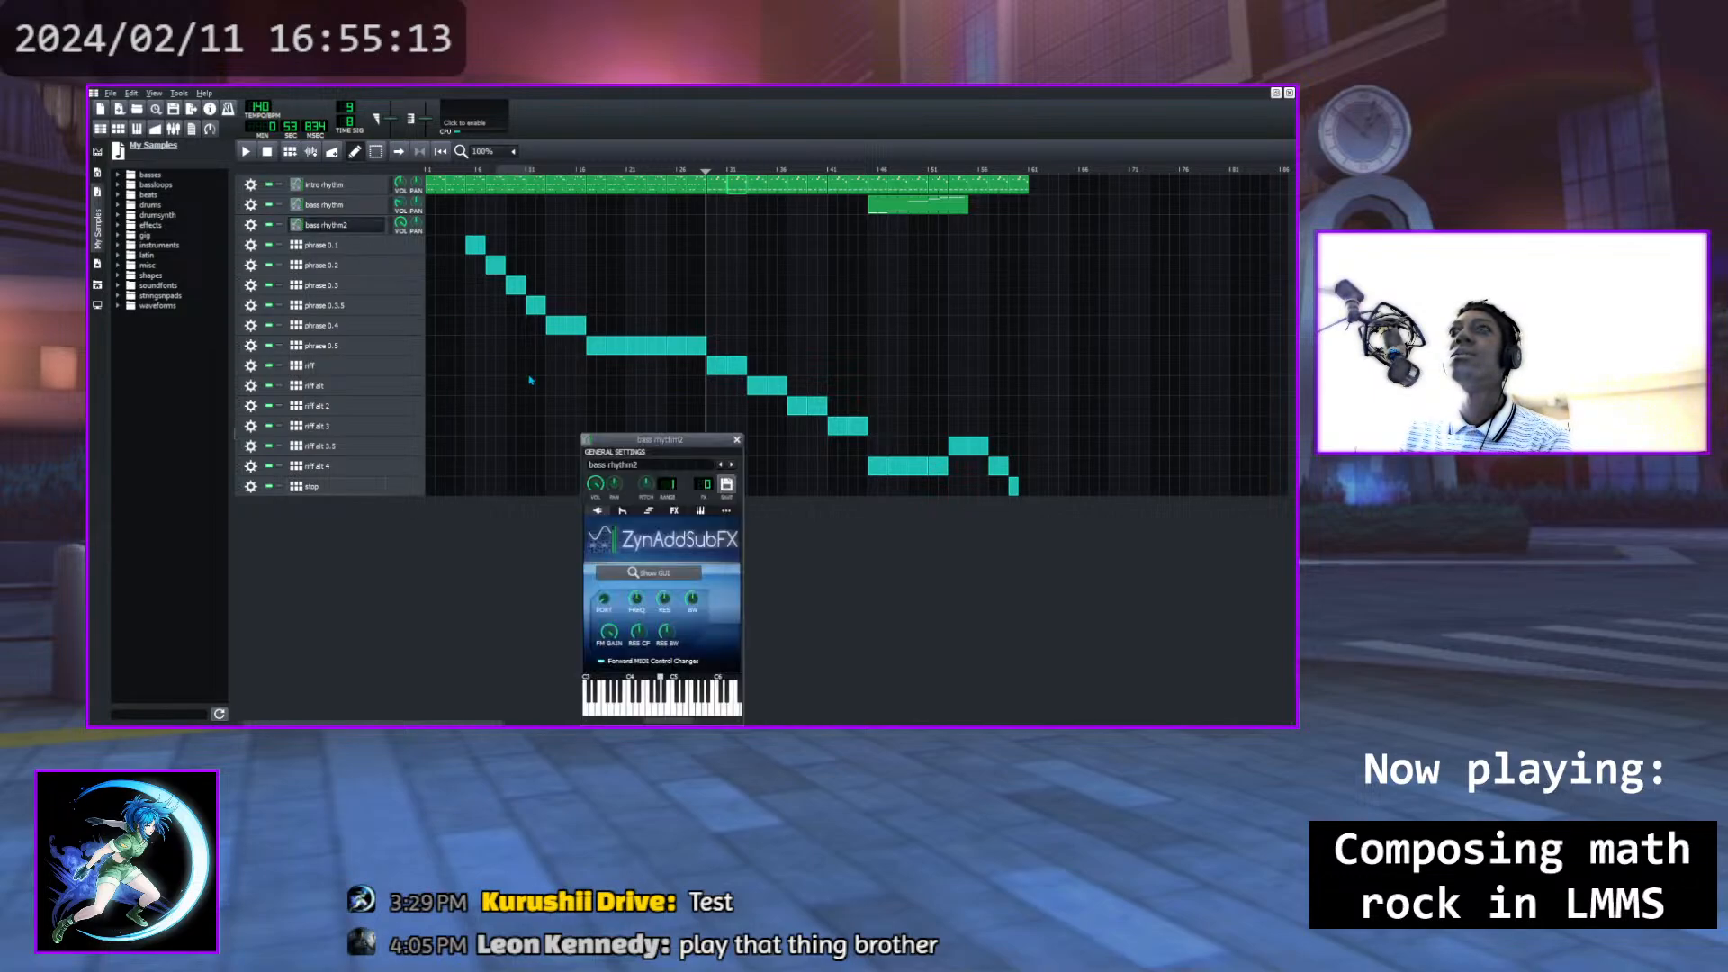
click(736, 439)
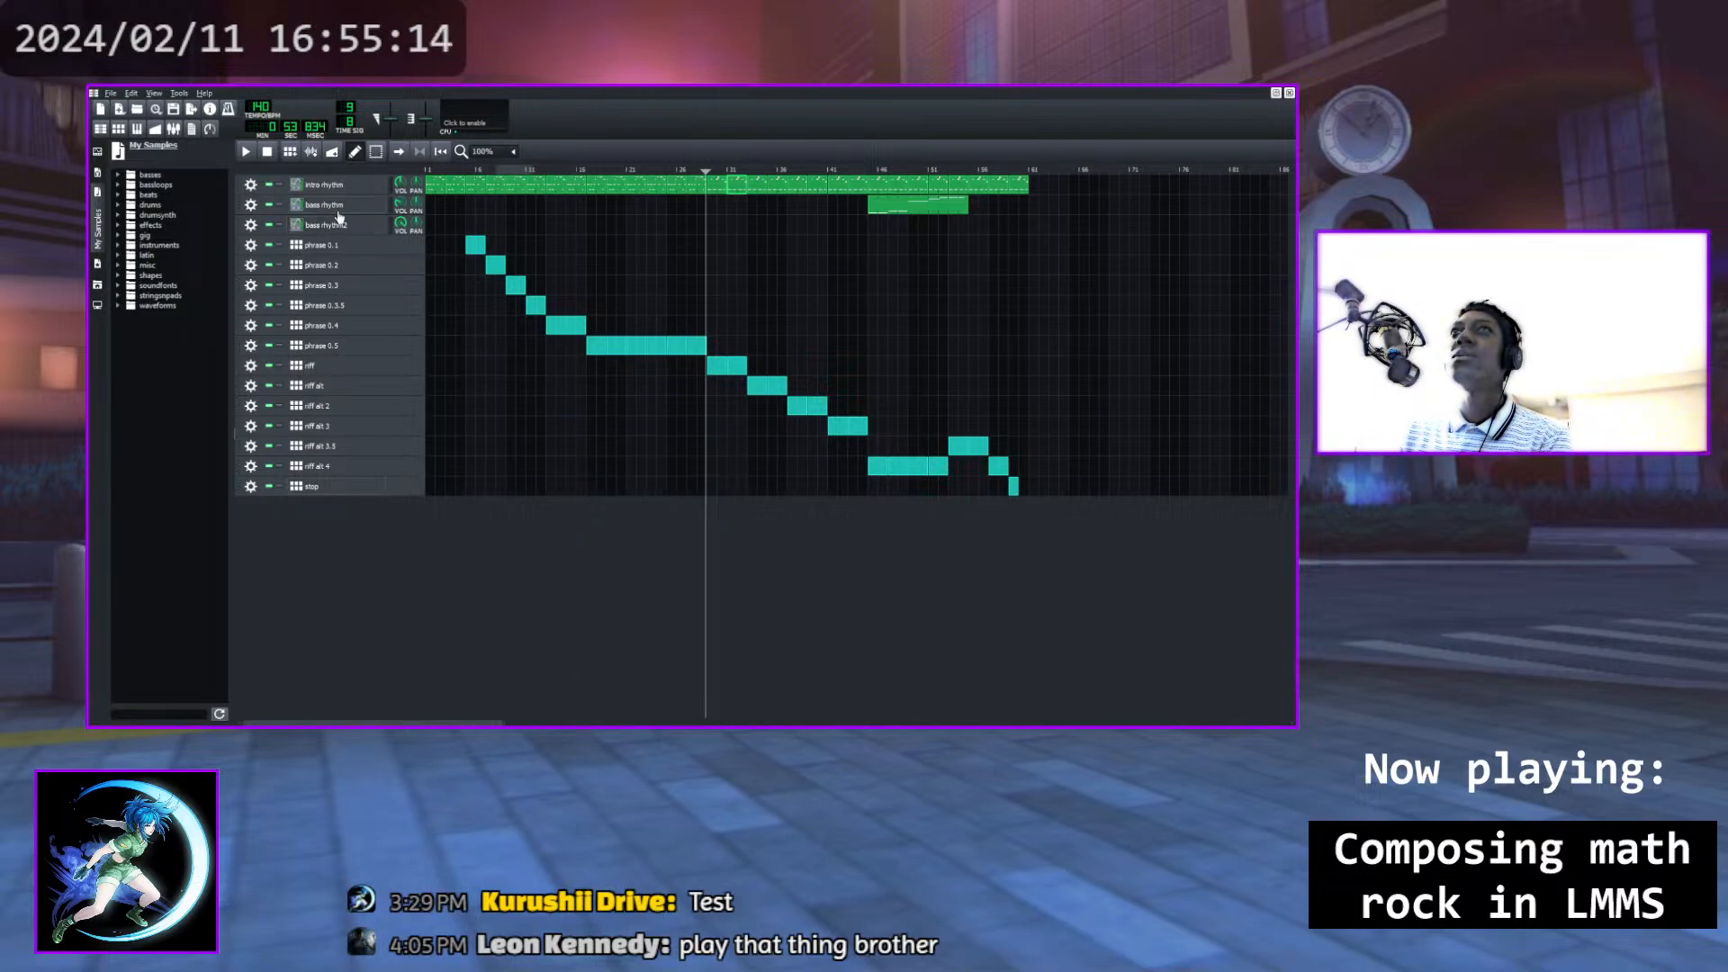
double_click(708, 230)
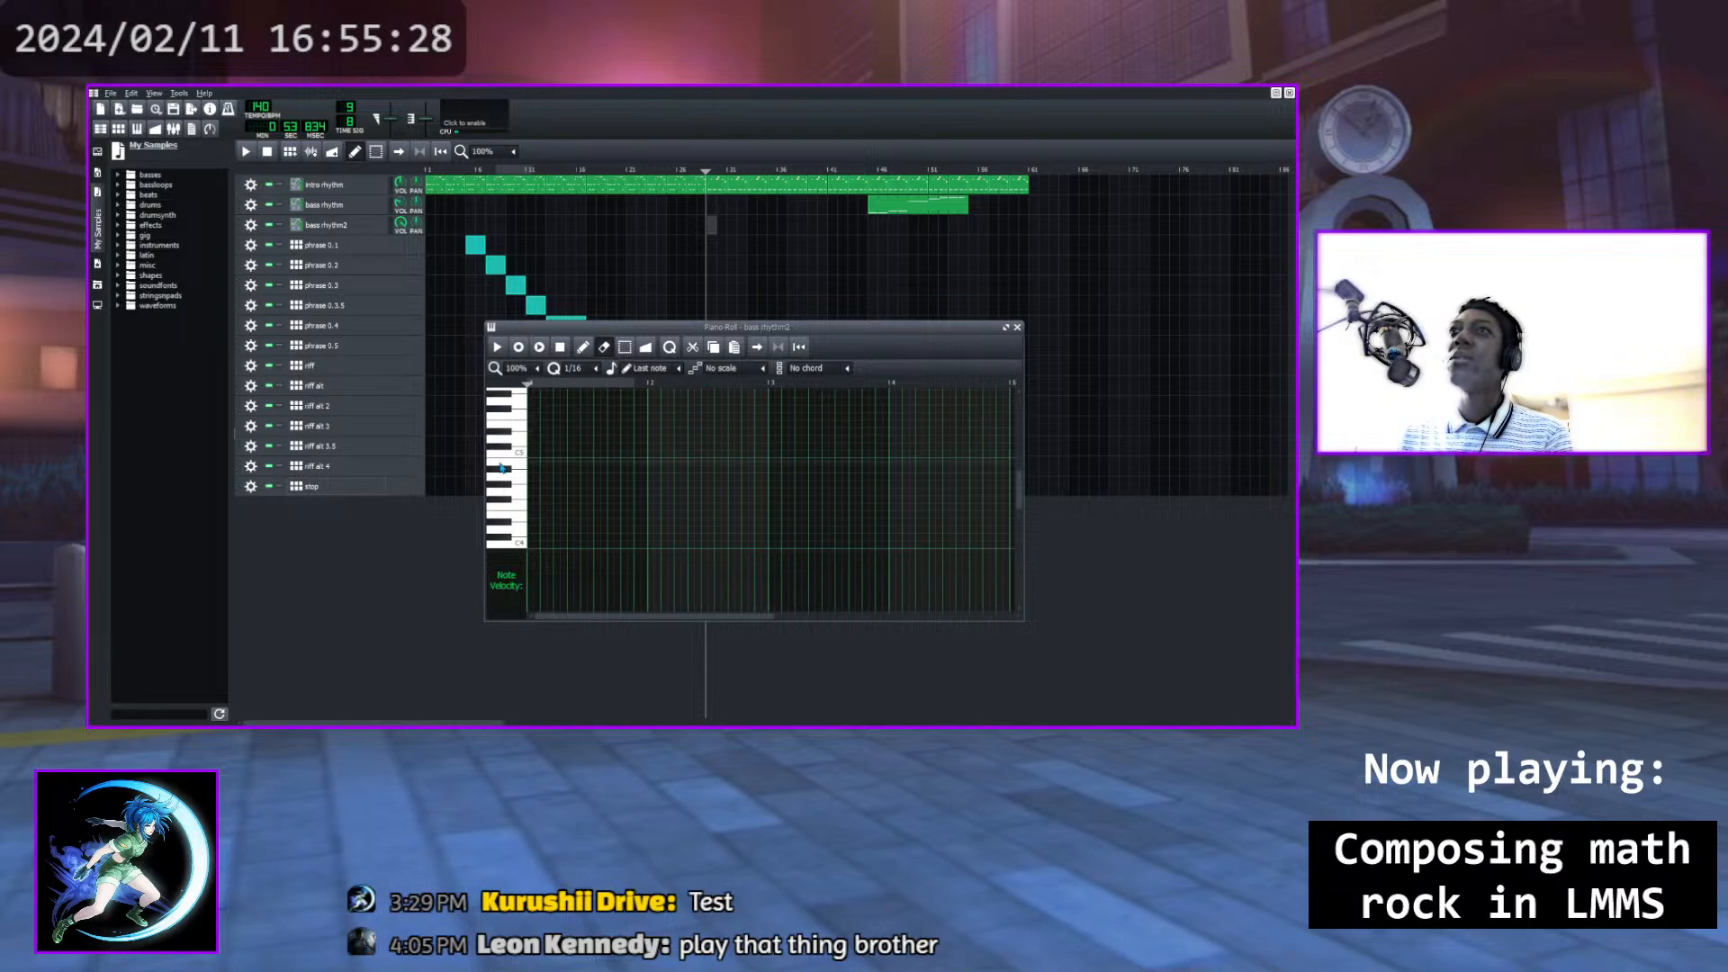
Audition bass line ideas on the bass rhythm2 instrument, centred on F with D#, G and G#, without recording
key(q)
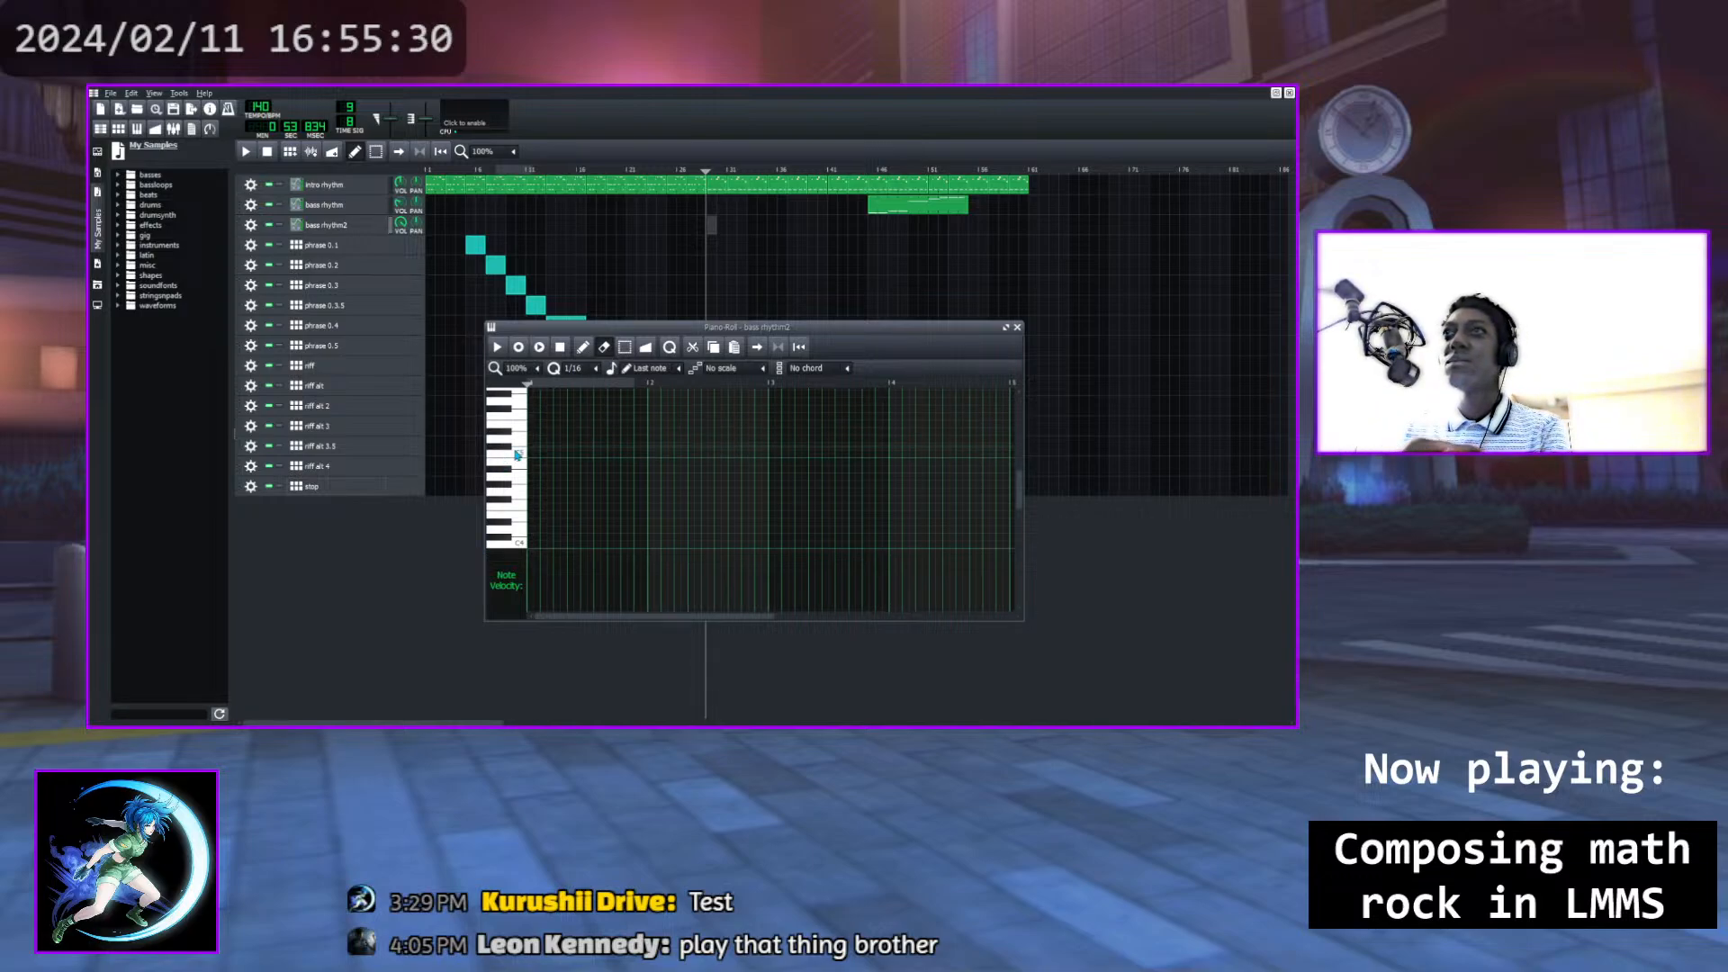
key(r)
key(r)
key(e)
key(r)
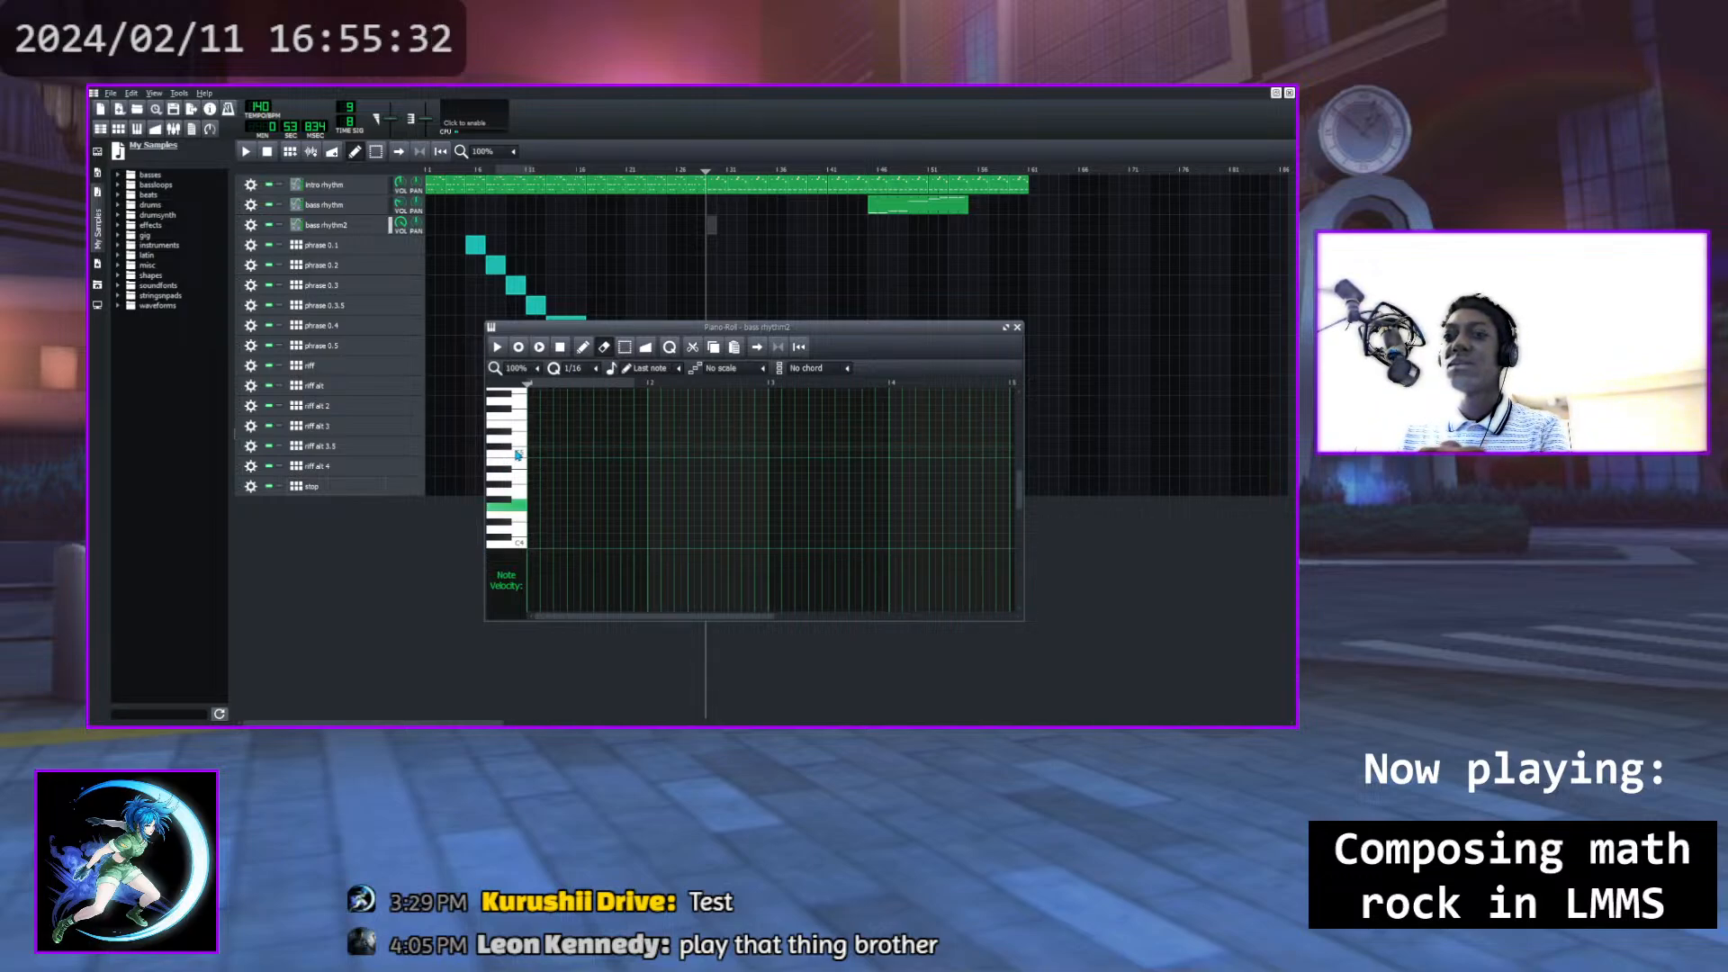
key(3)
key(r)
key(3)
key(r)
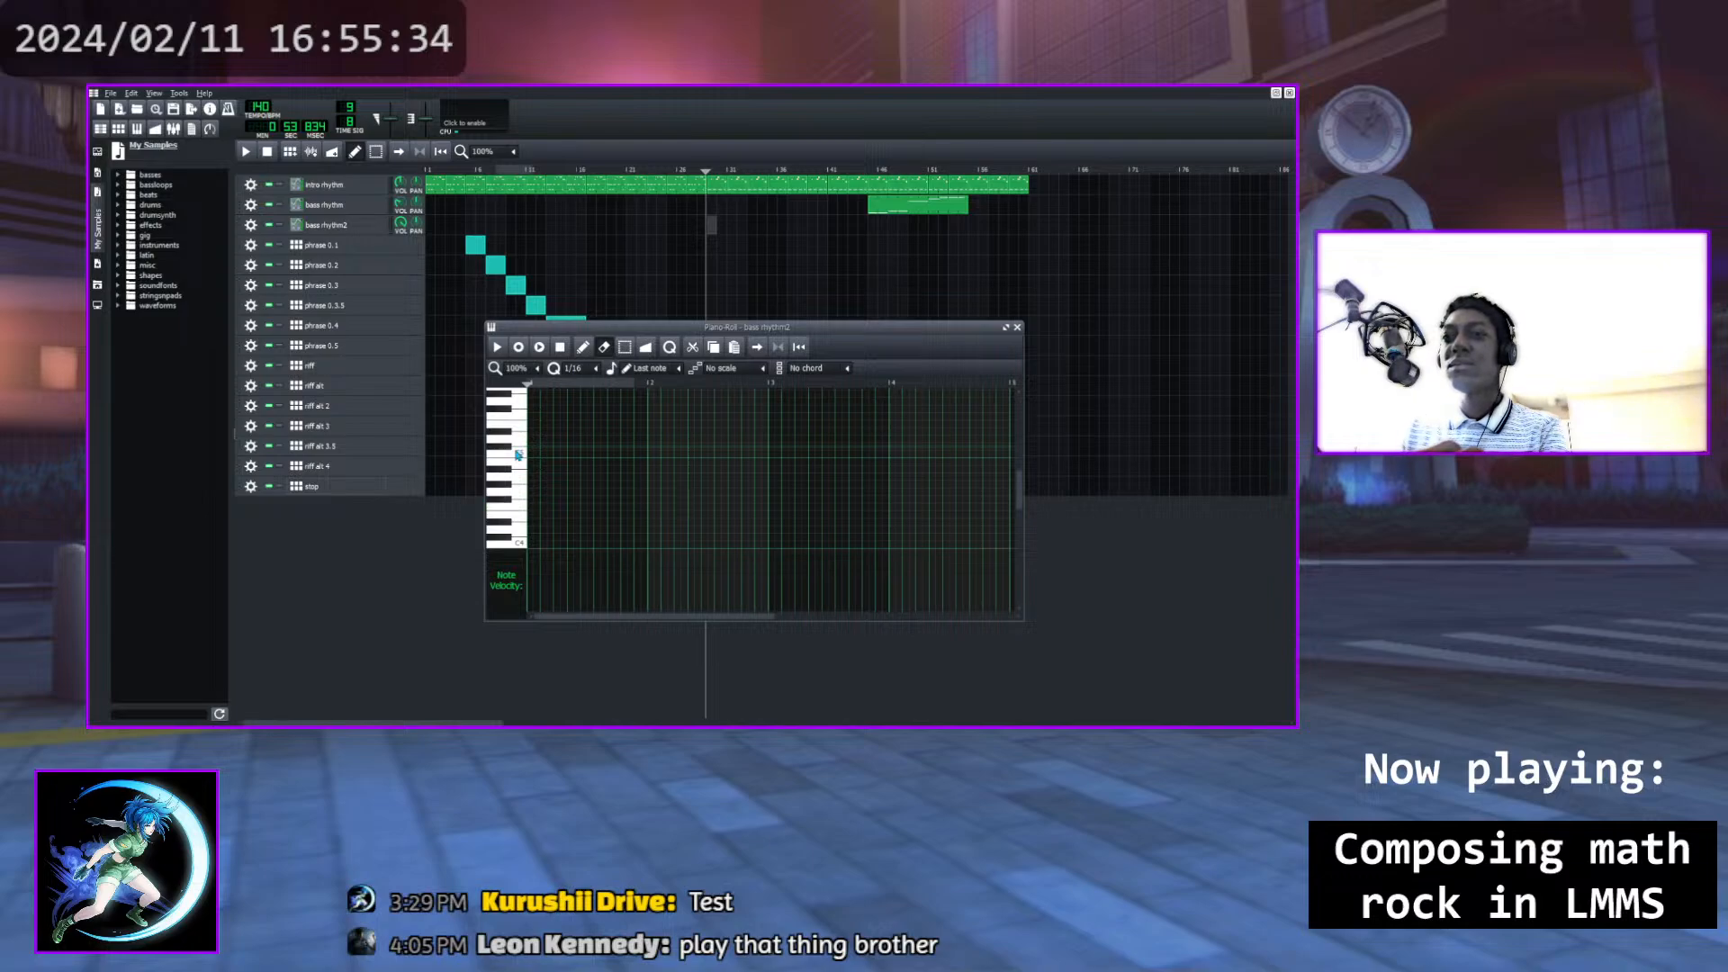
key(6)
key(r)
key(r)
key(r)
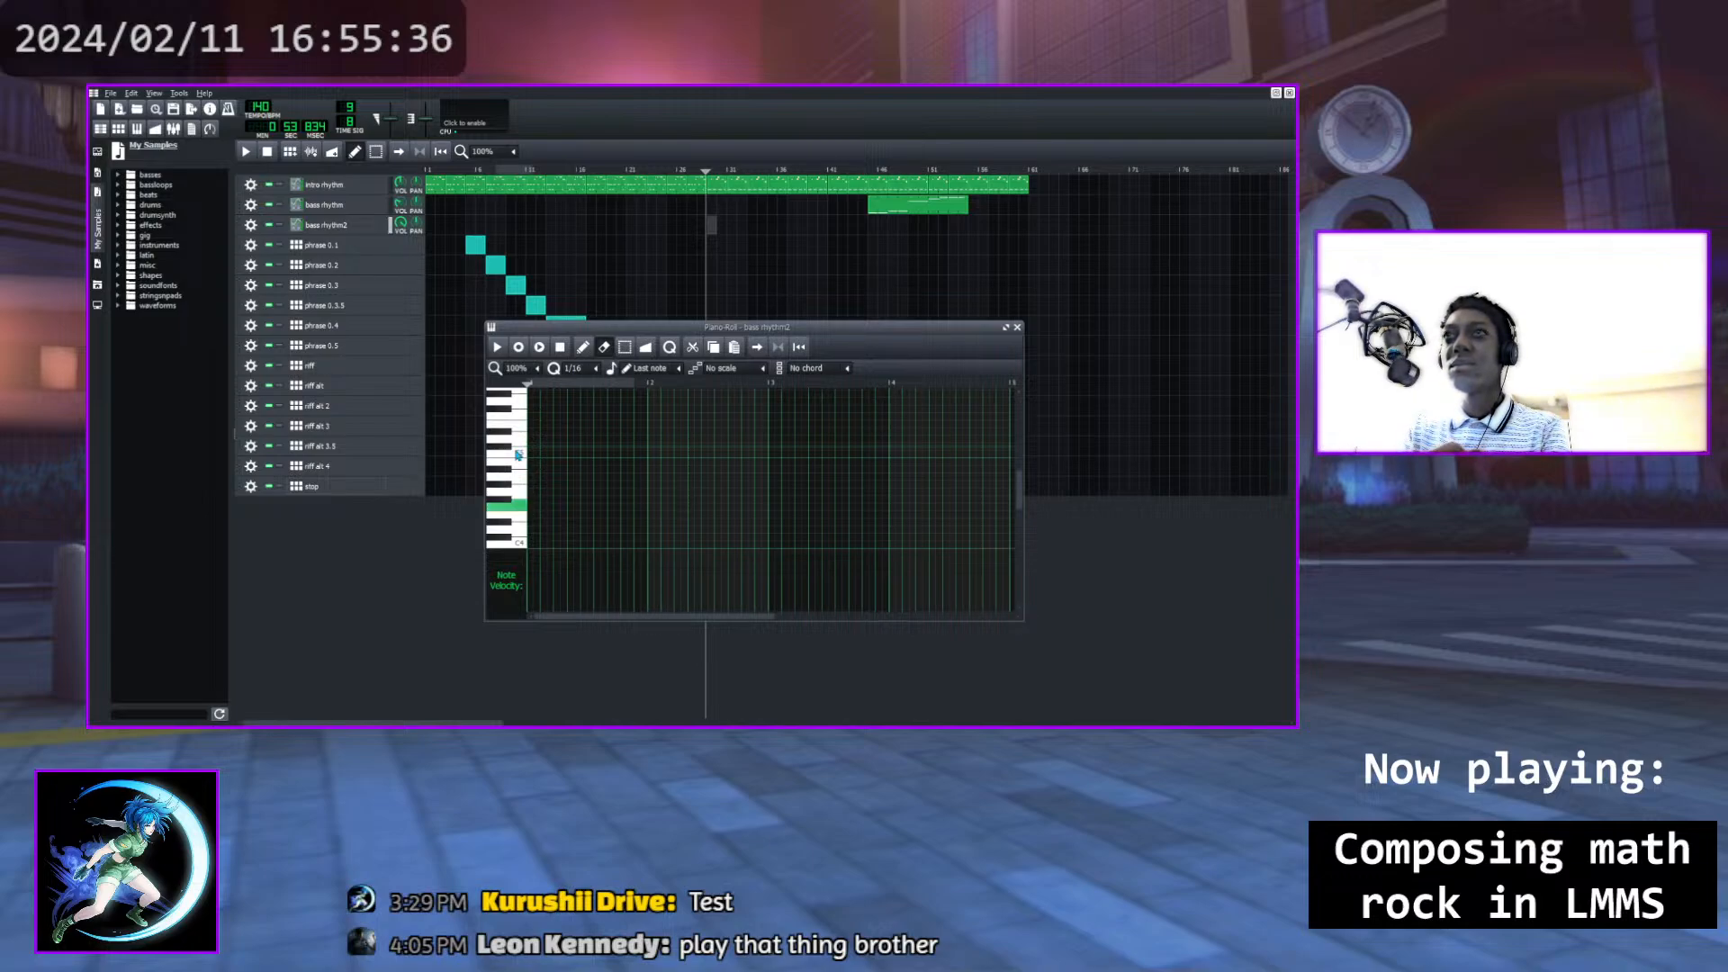
key(3)
key(r)
key(r)
key(5)
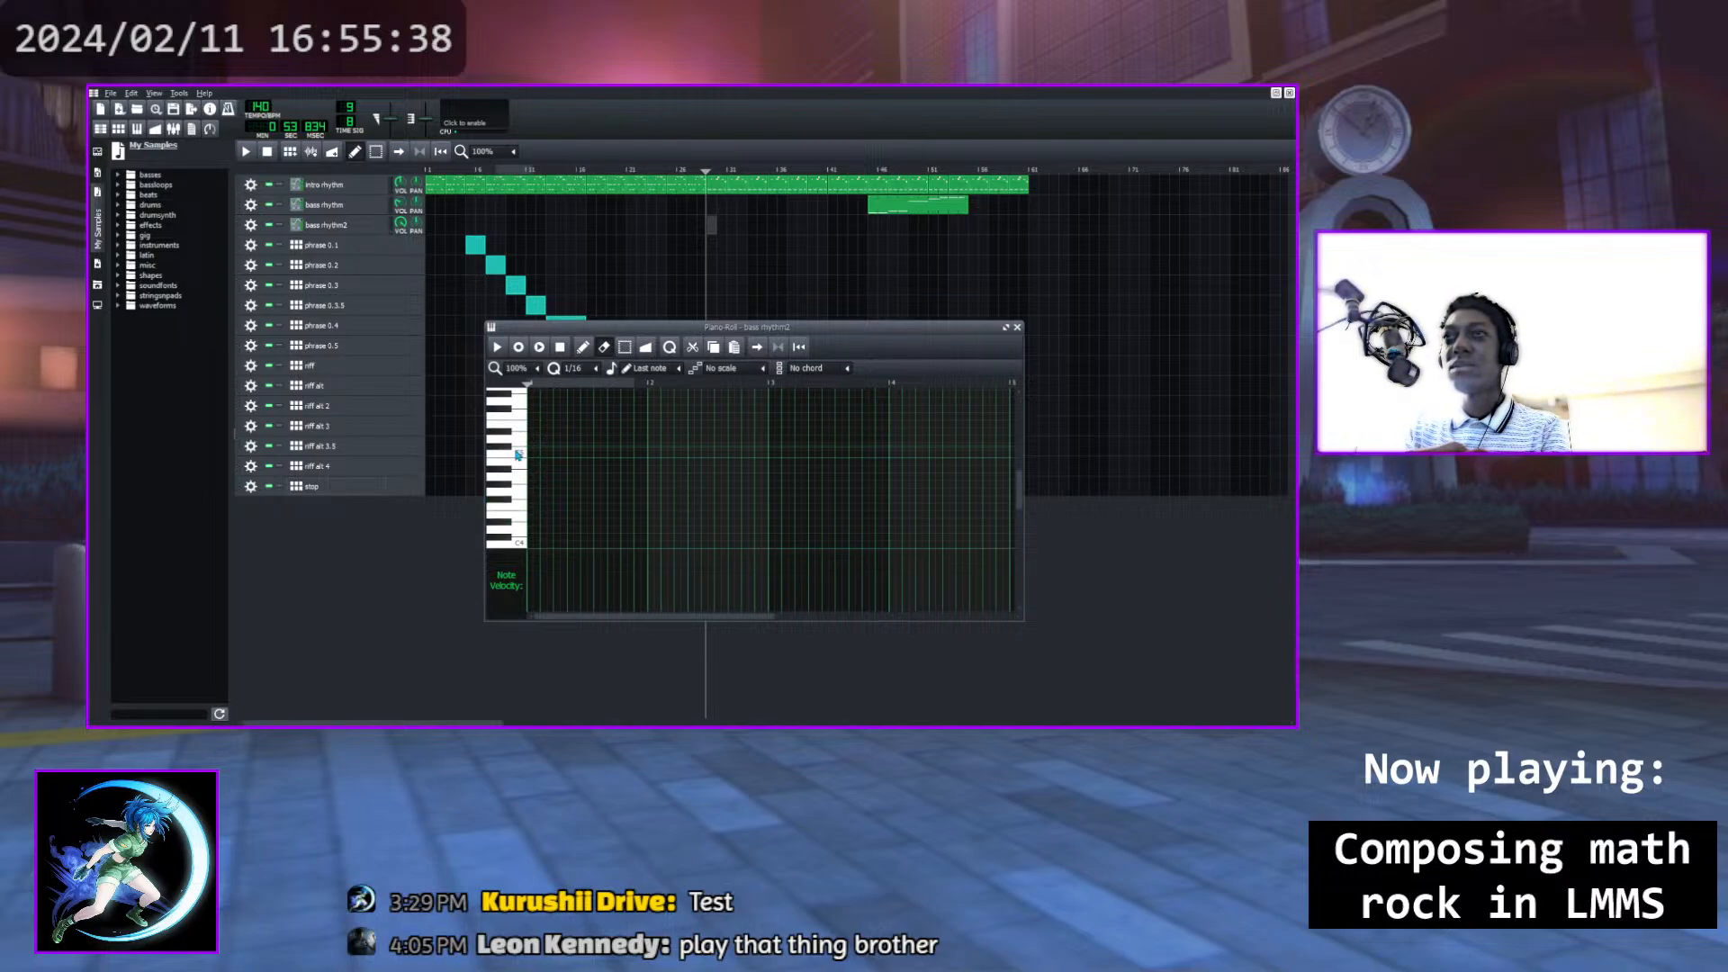
key(3)
key(r)
key(t)
key(6)
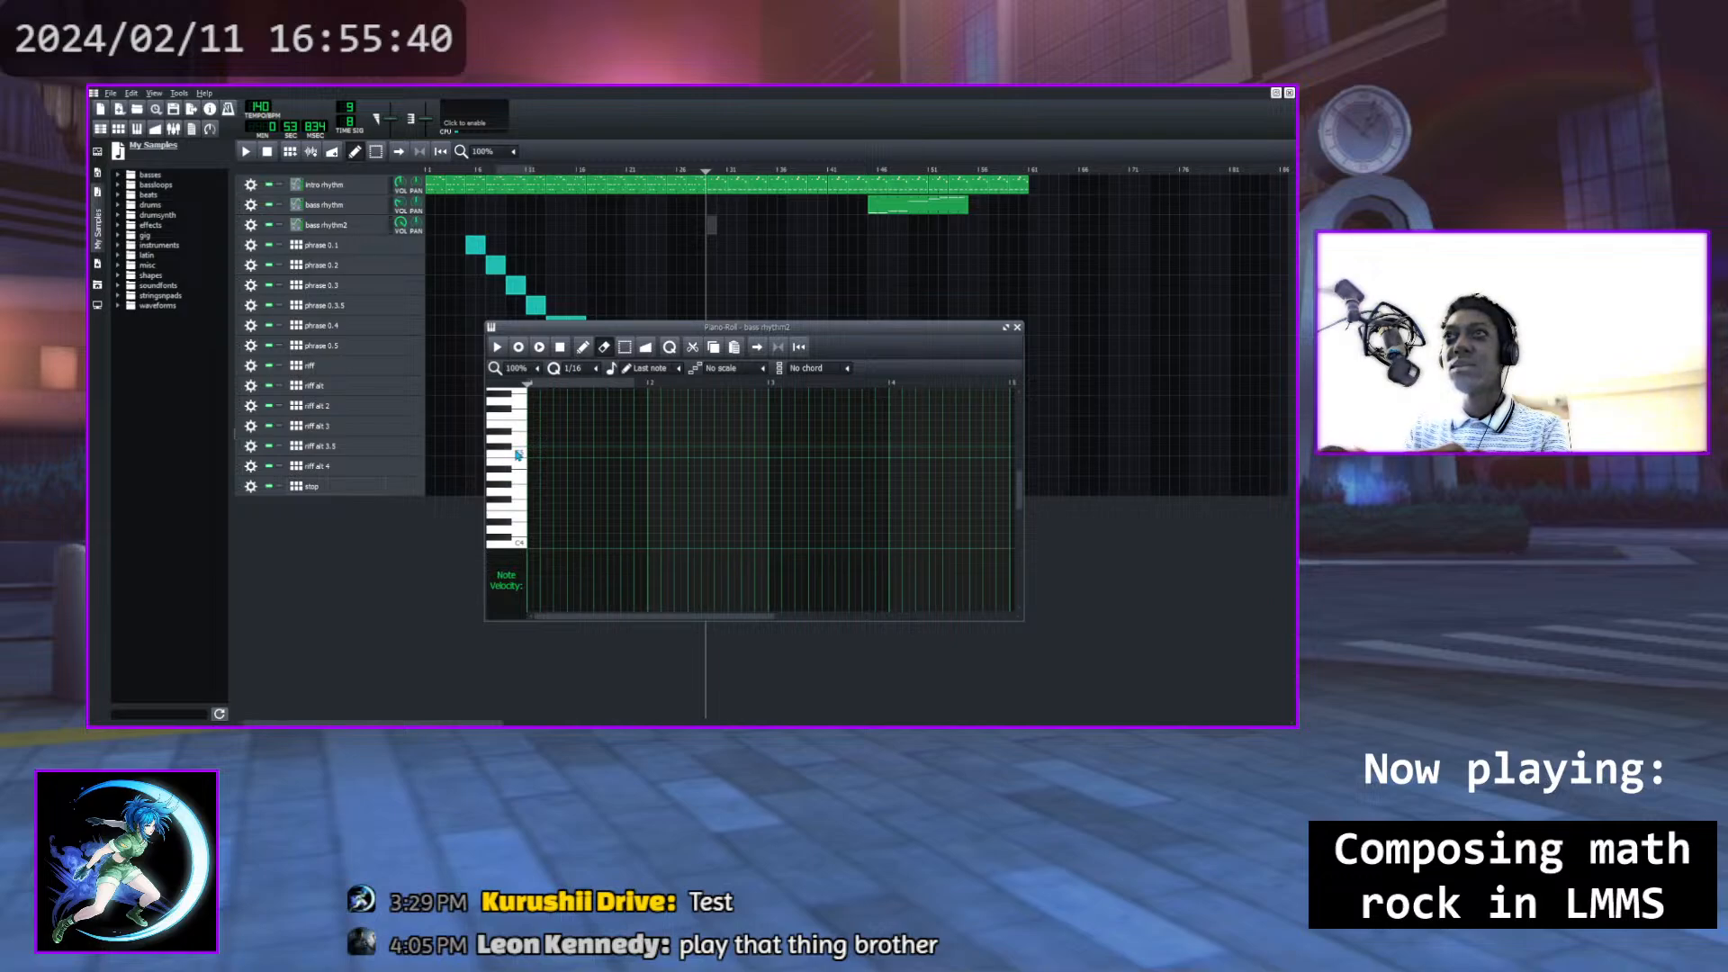
key(r)
key(r)
key(6)
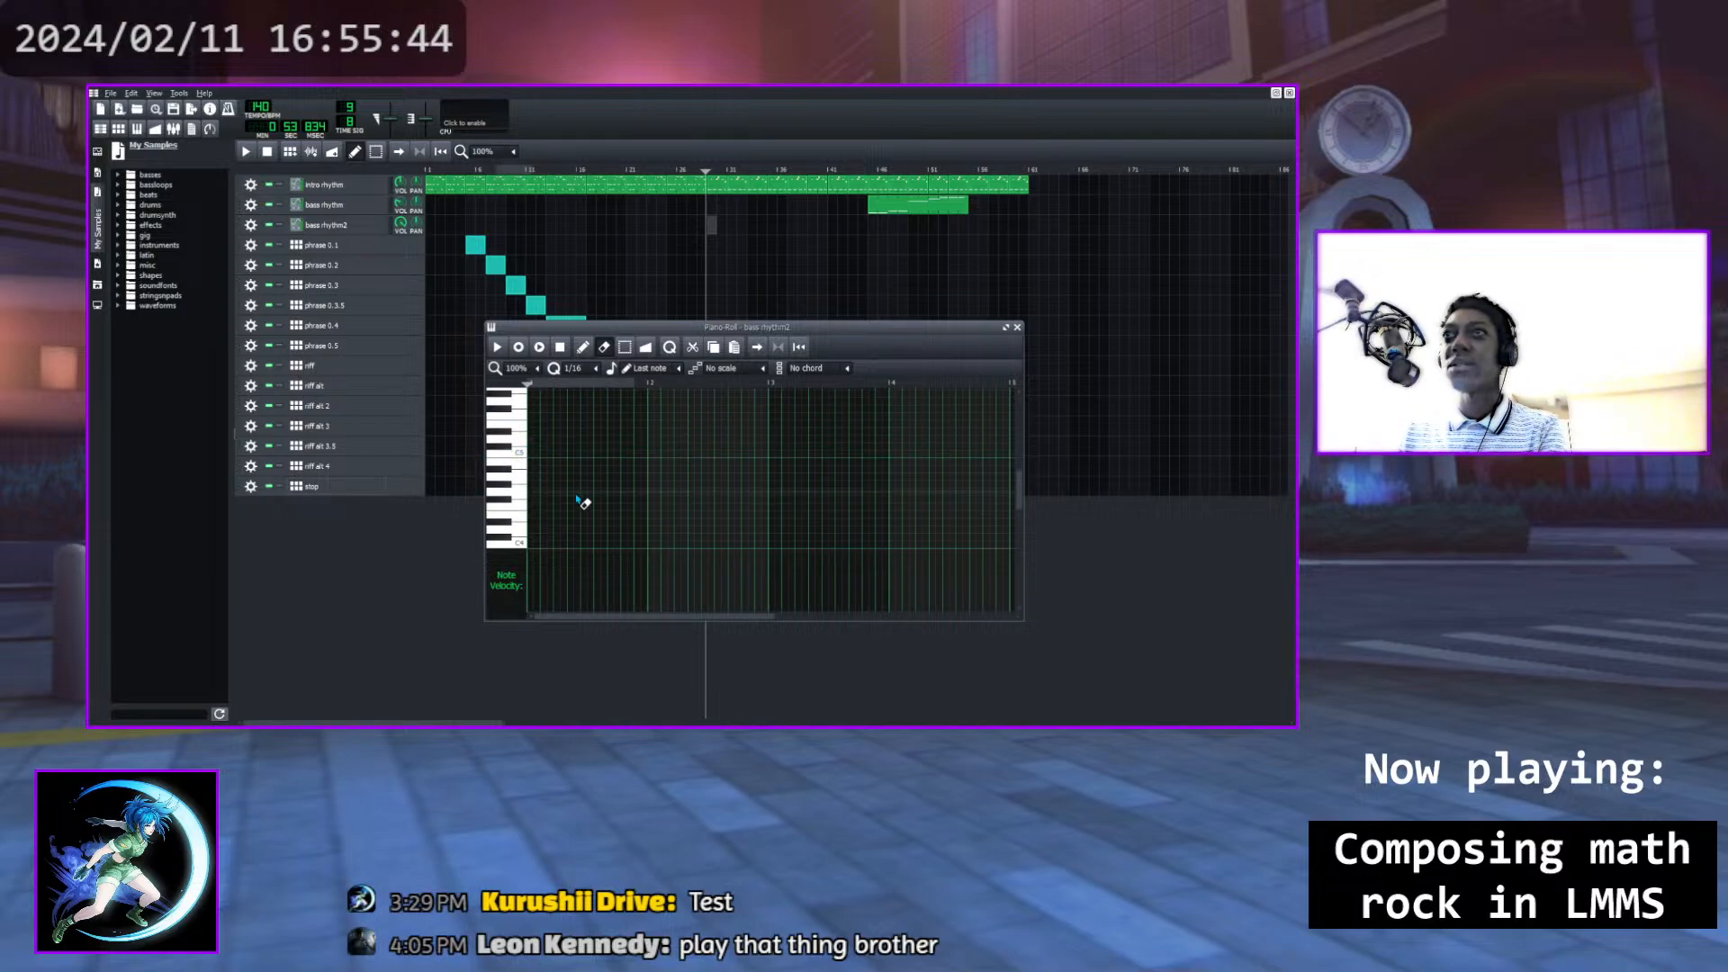
Audition further bass rhythm2 phrases using D#, F, G, G# and A#, and move the Piano-Roll lower over the arrangement
scroll(580, 495, down, 3)
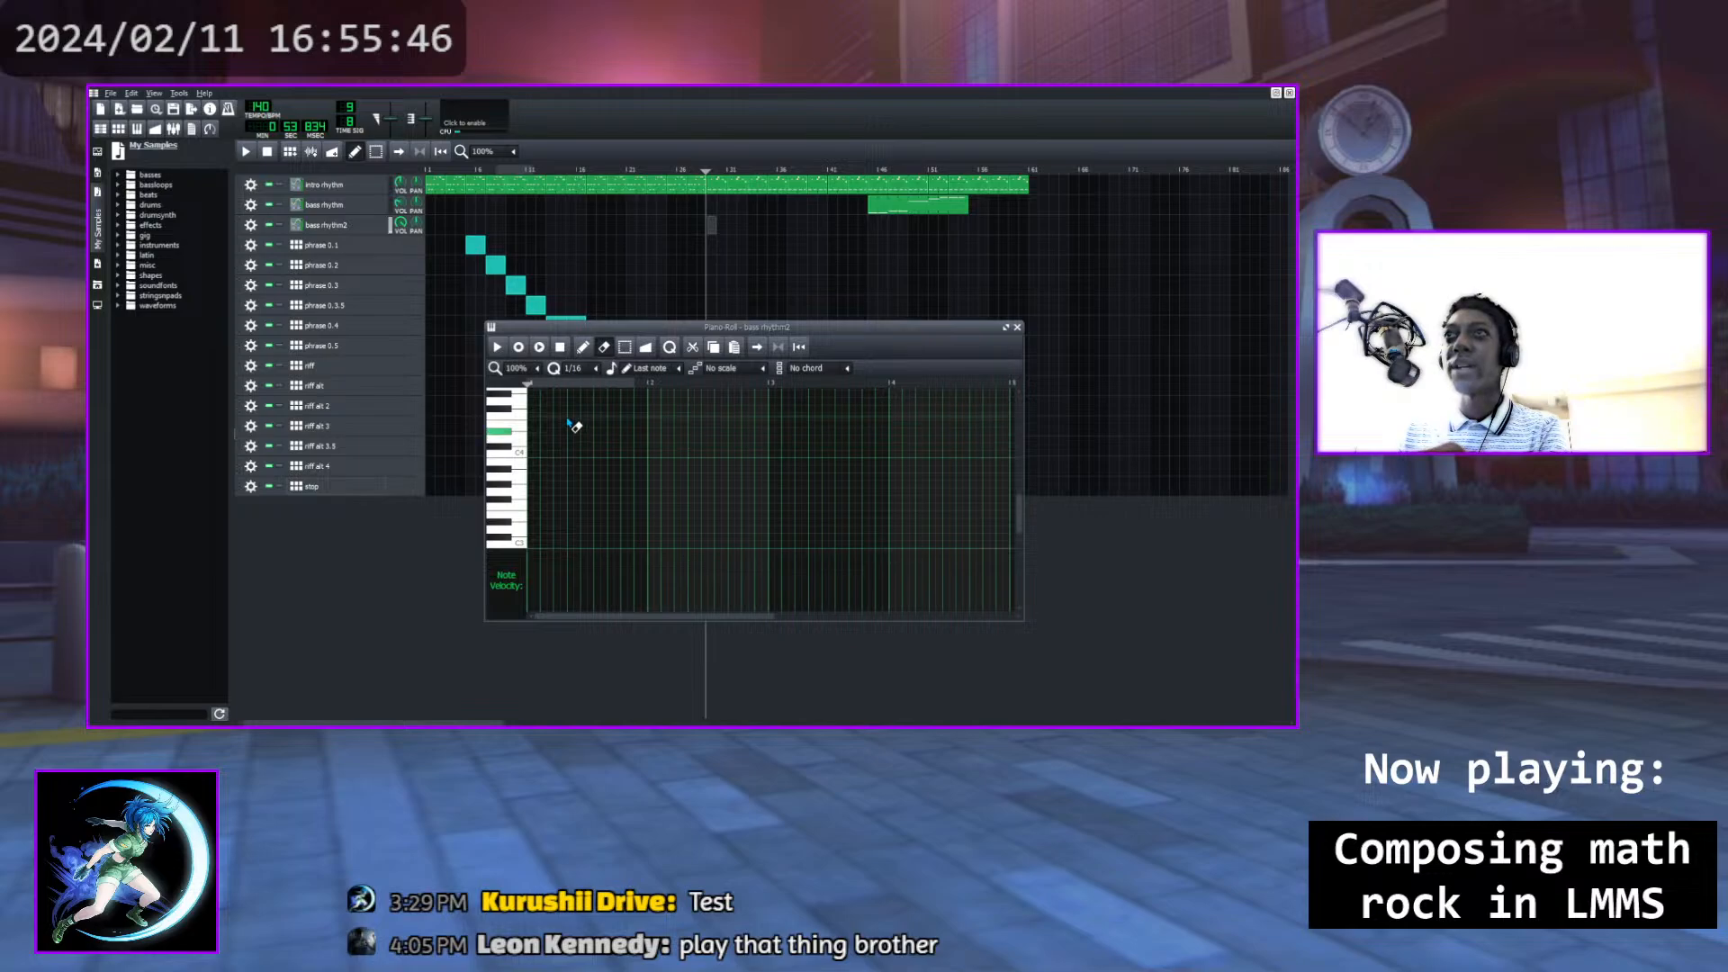
key(3)
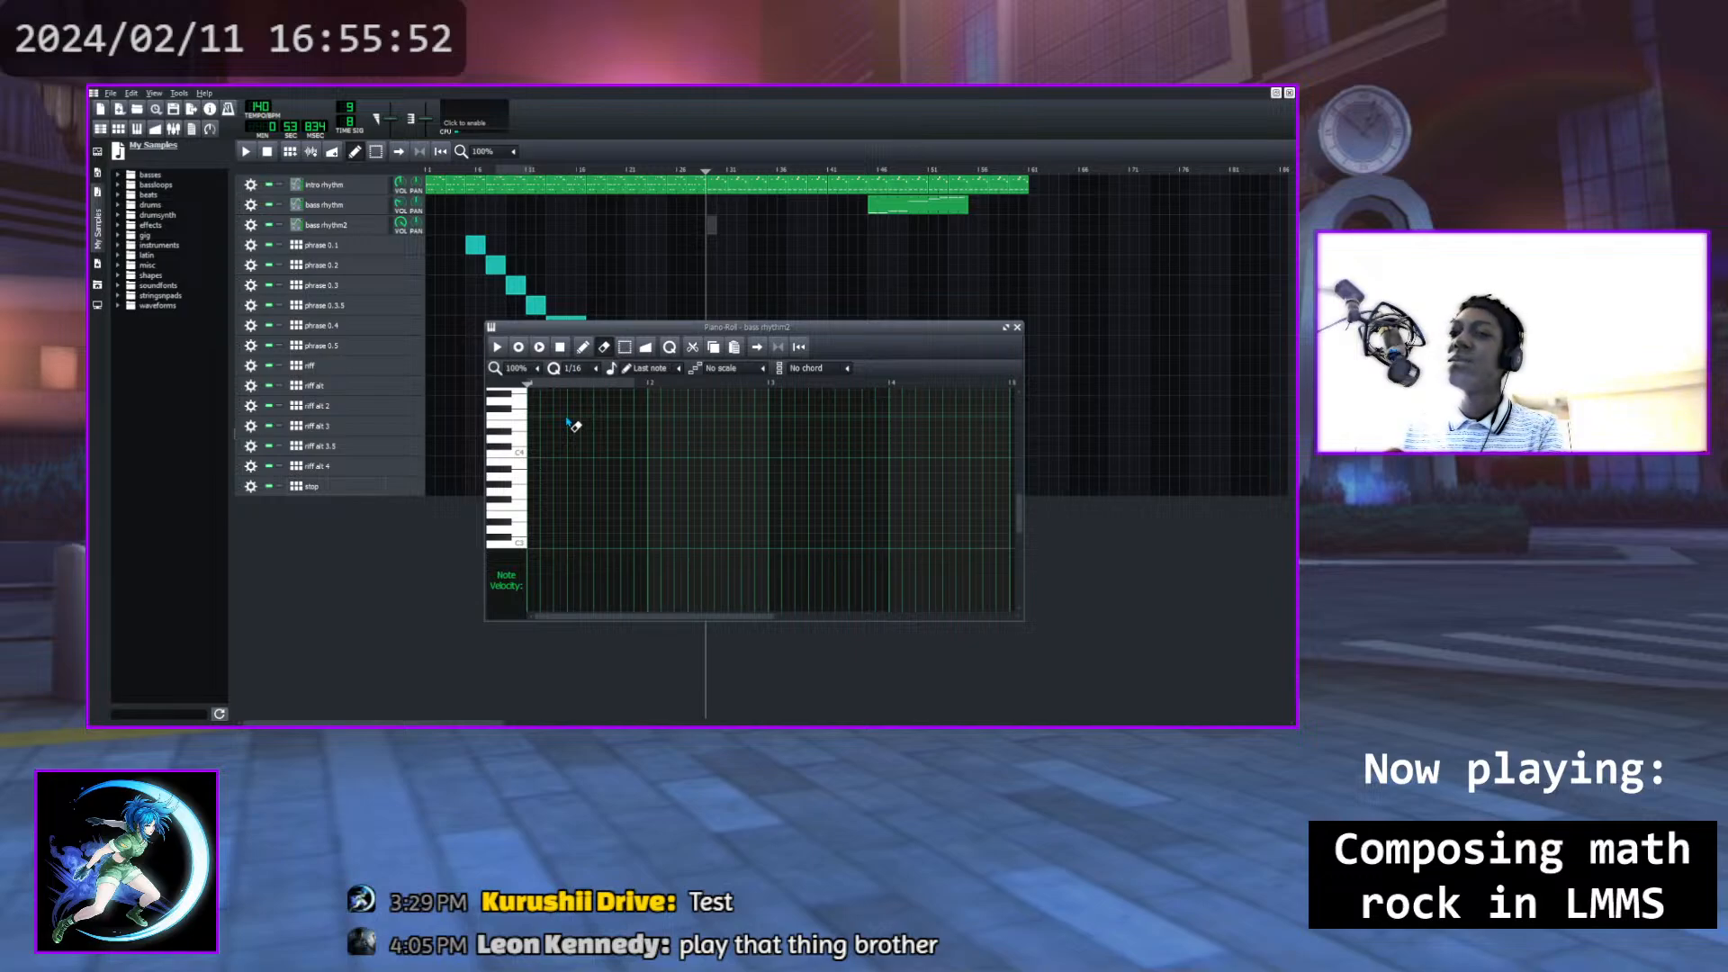
key(6)
key(6)
key(r)
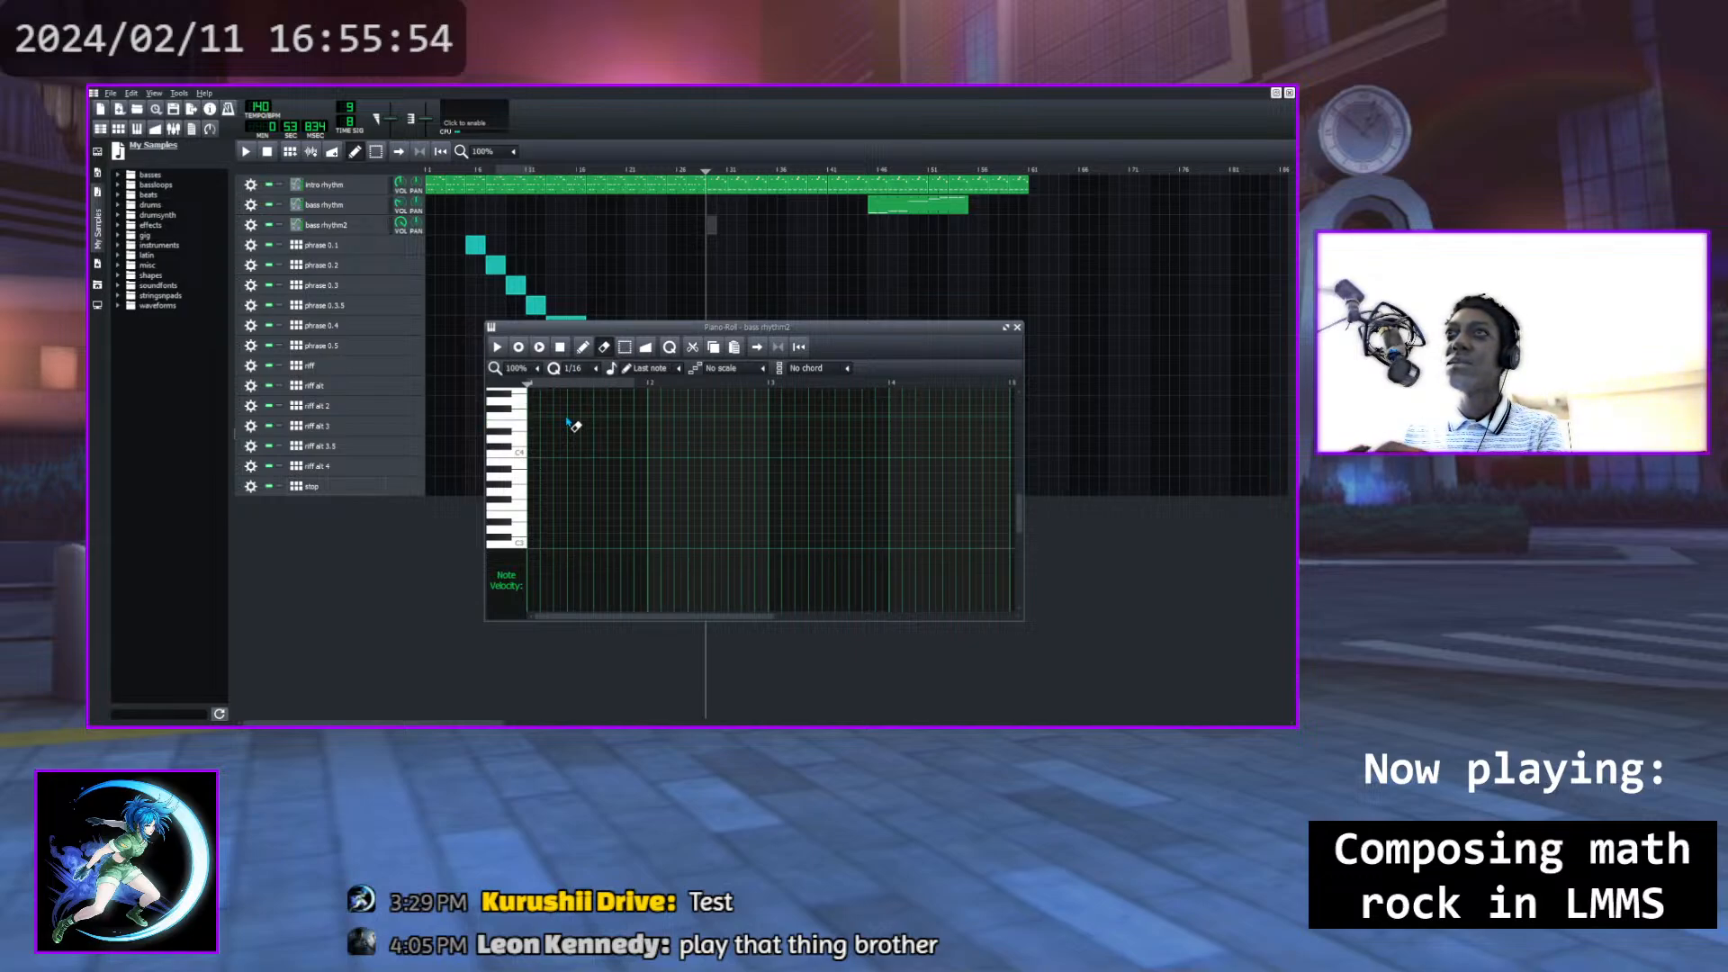
key(3)
key(3)
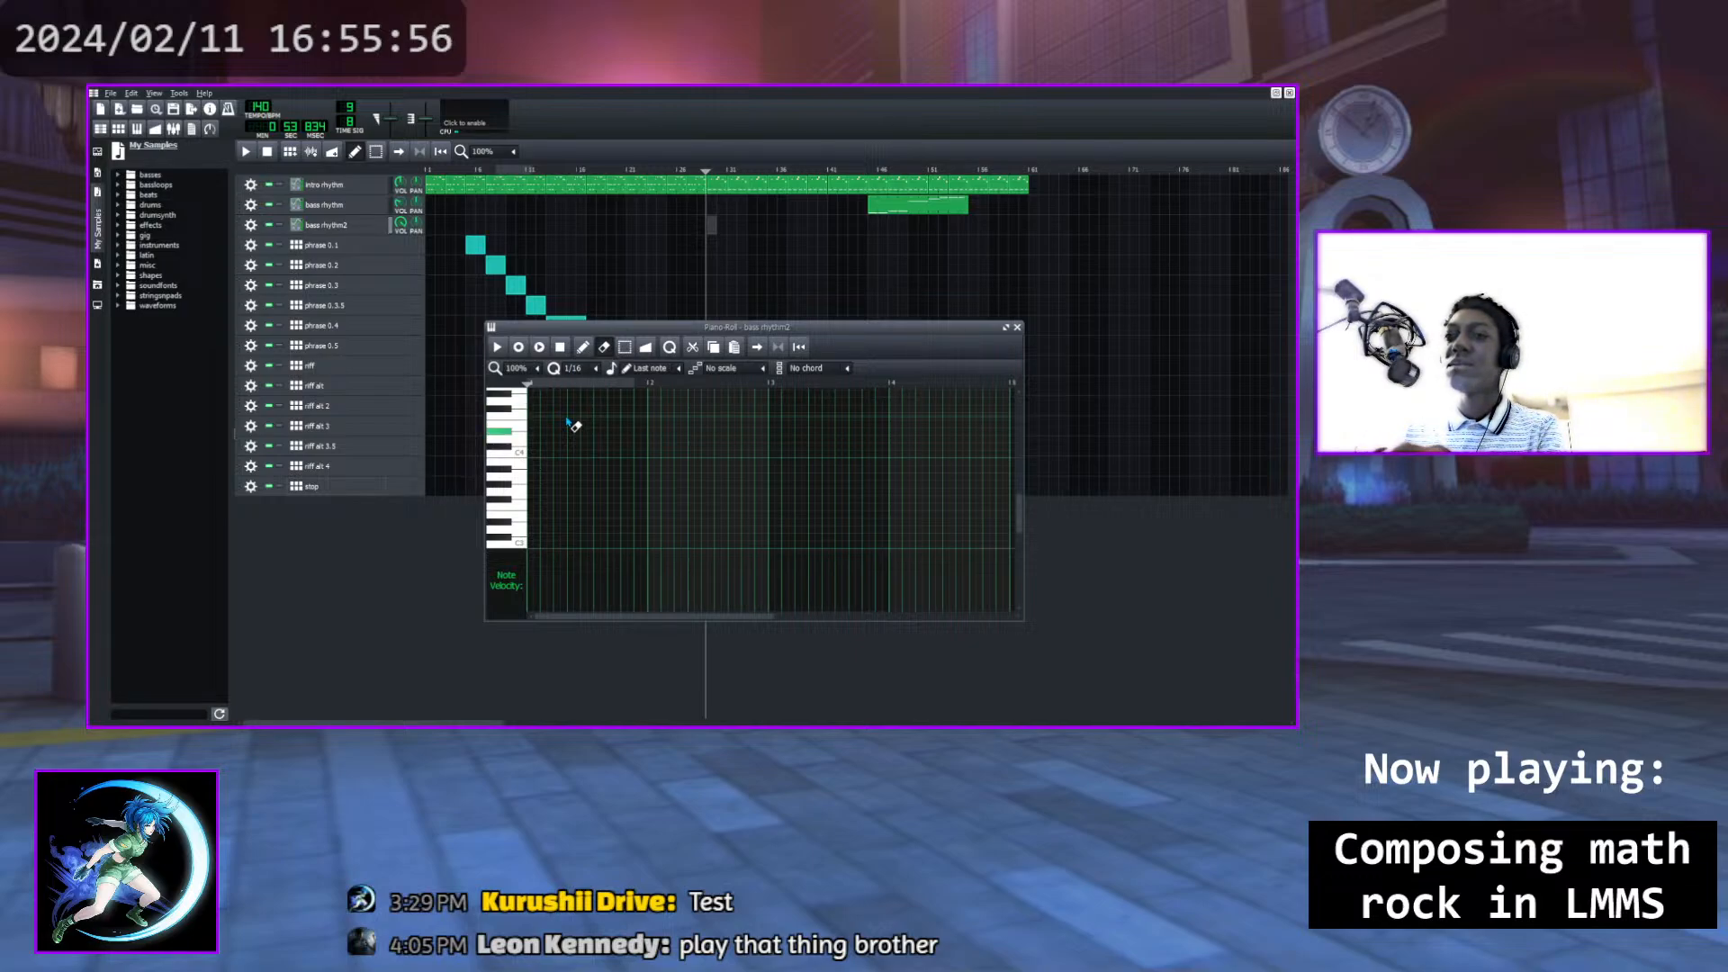
key(r)
key(t)
key(7)
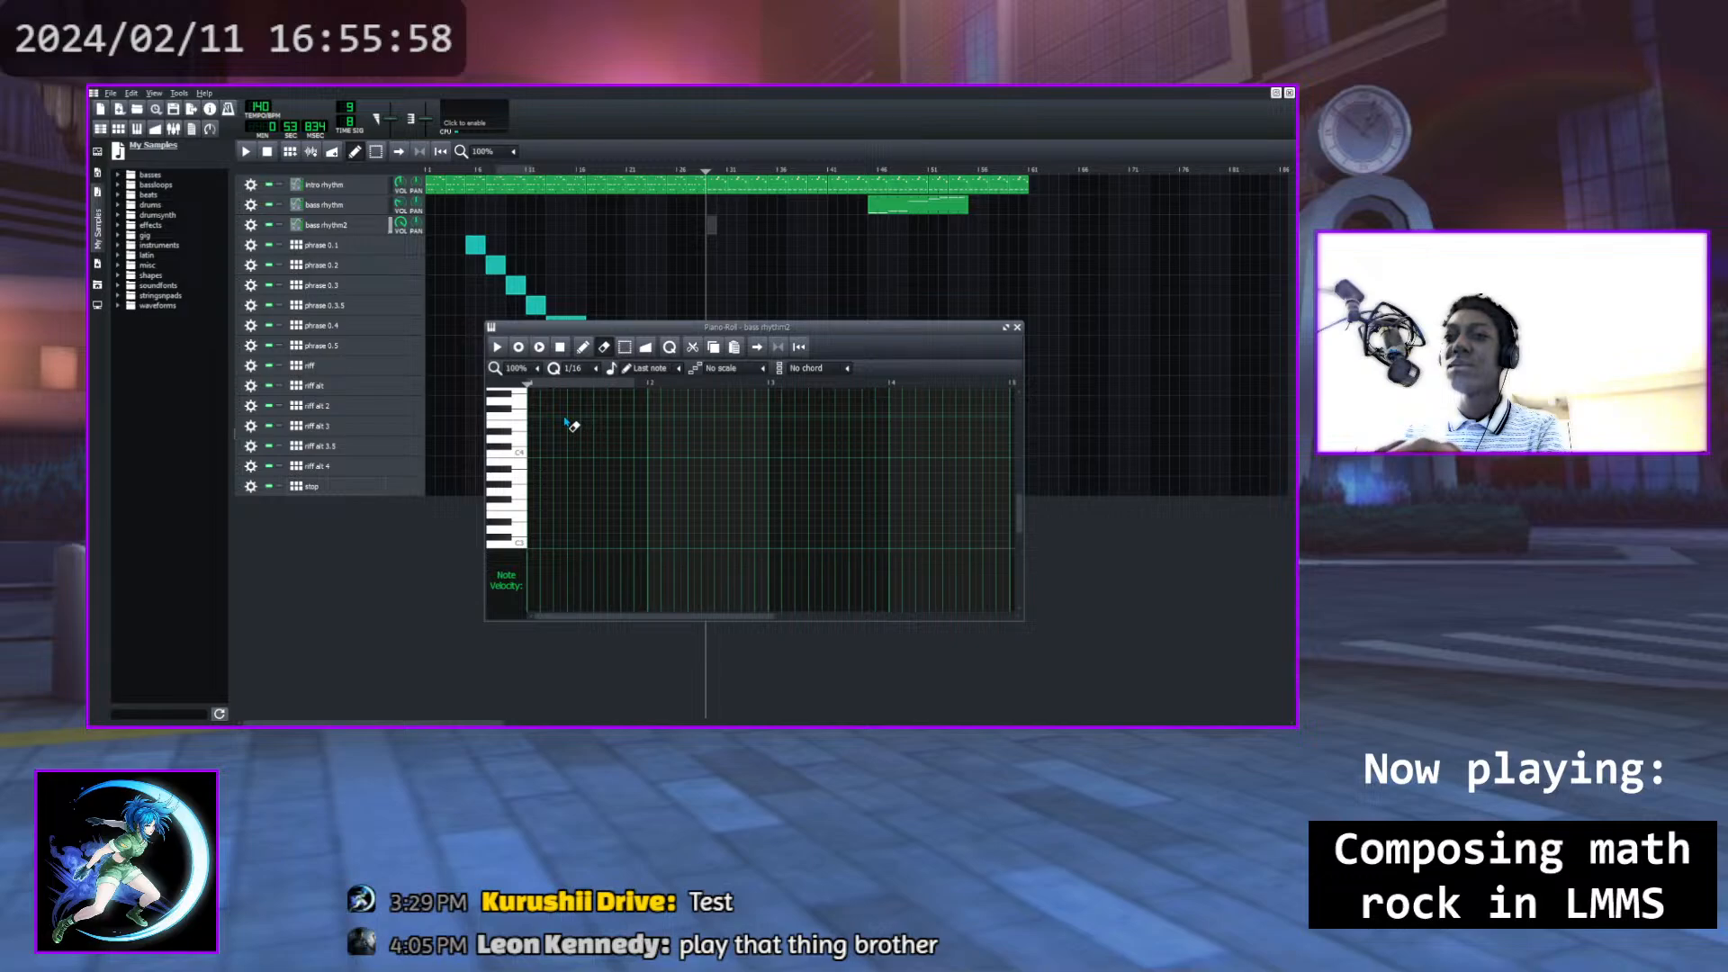
key(t)
key(5)
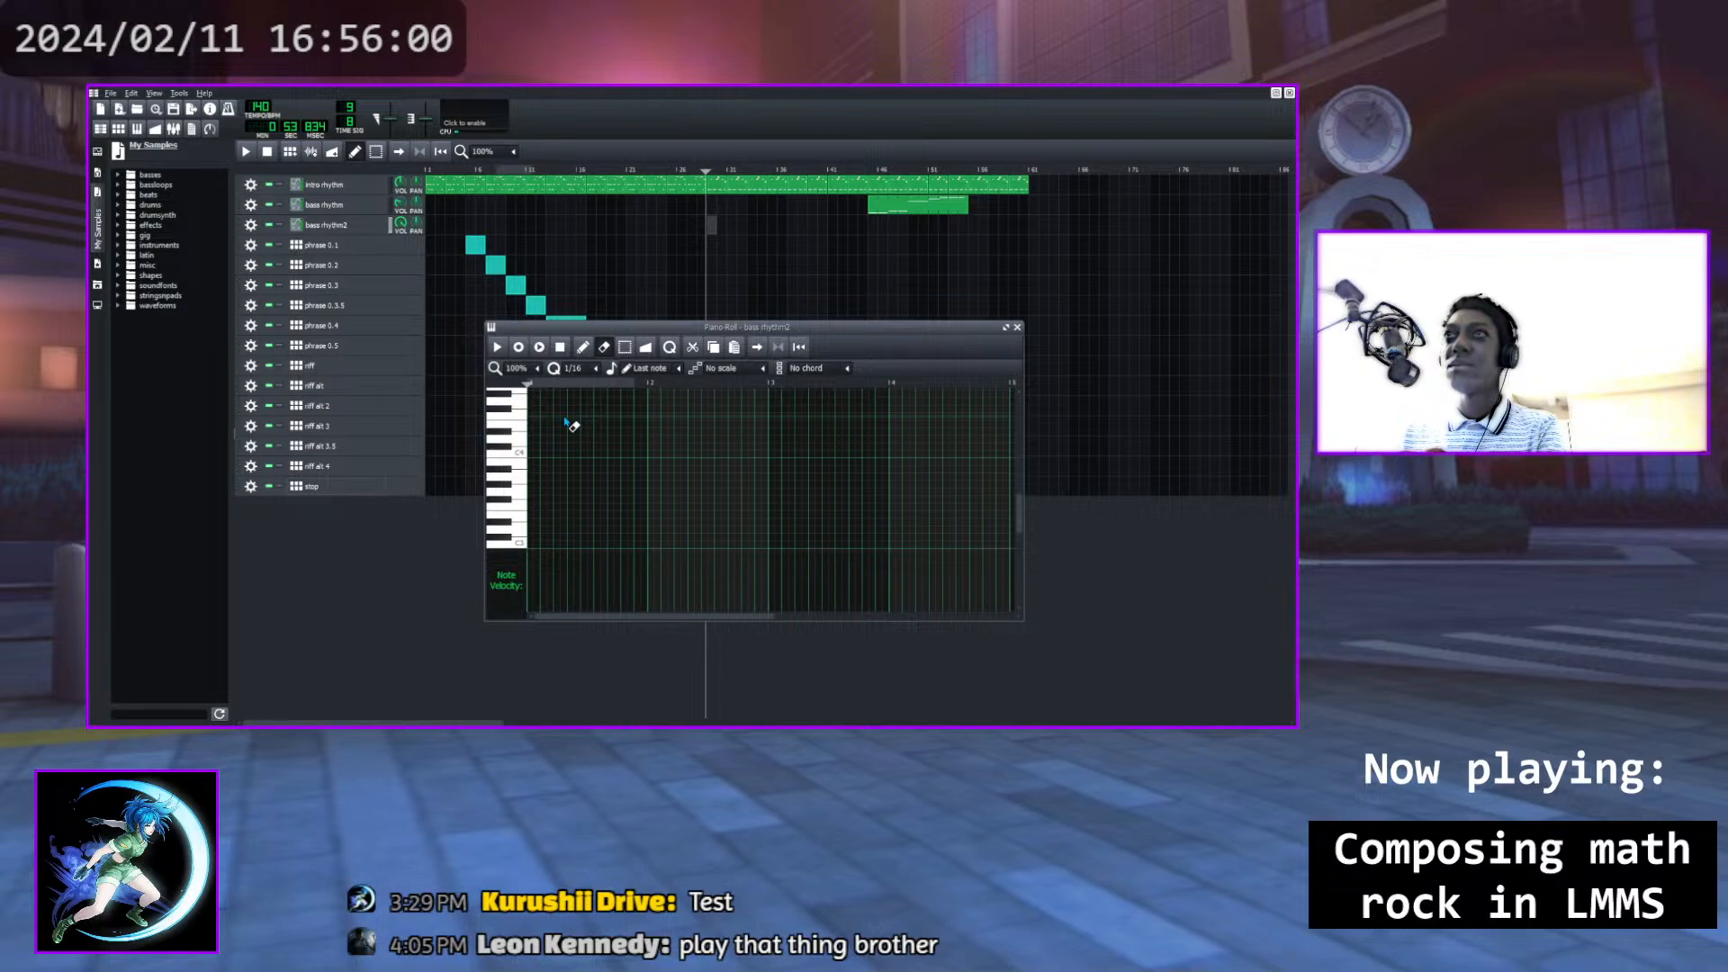
key(r)
key(7)
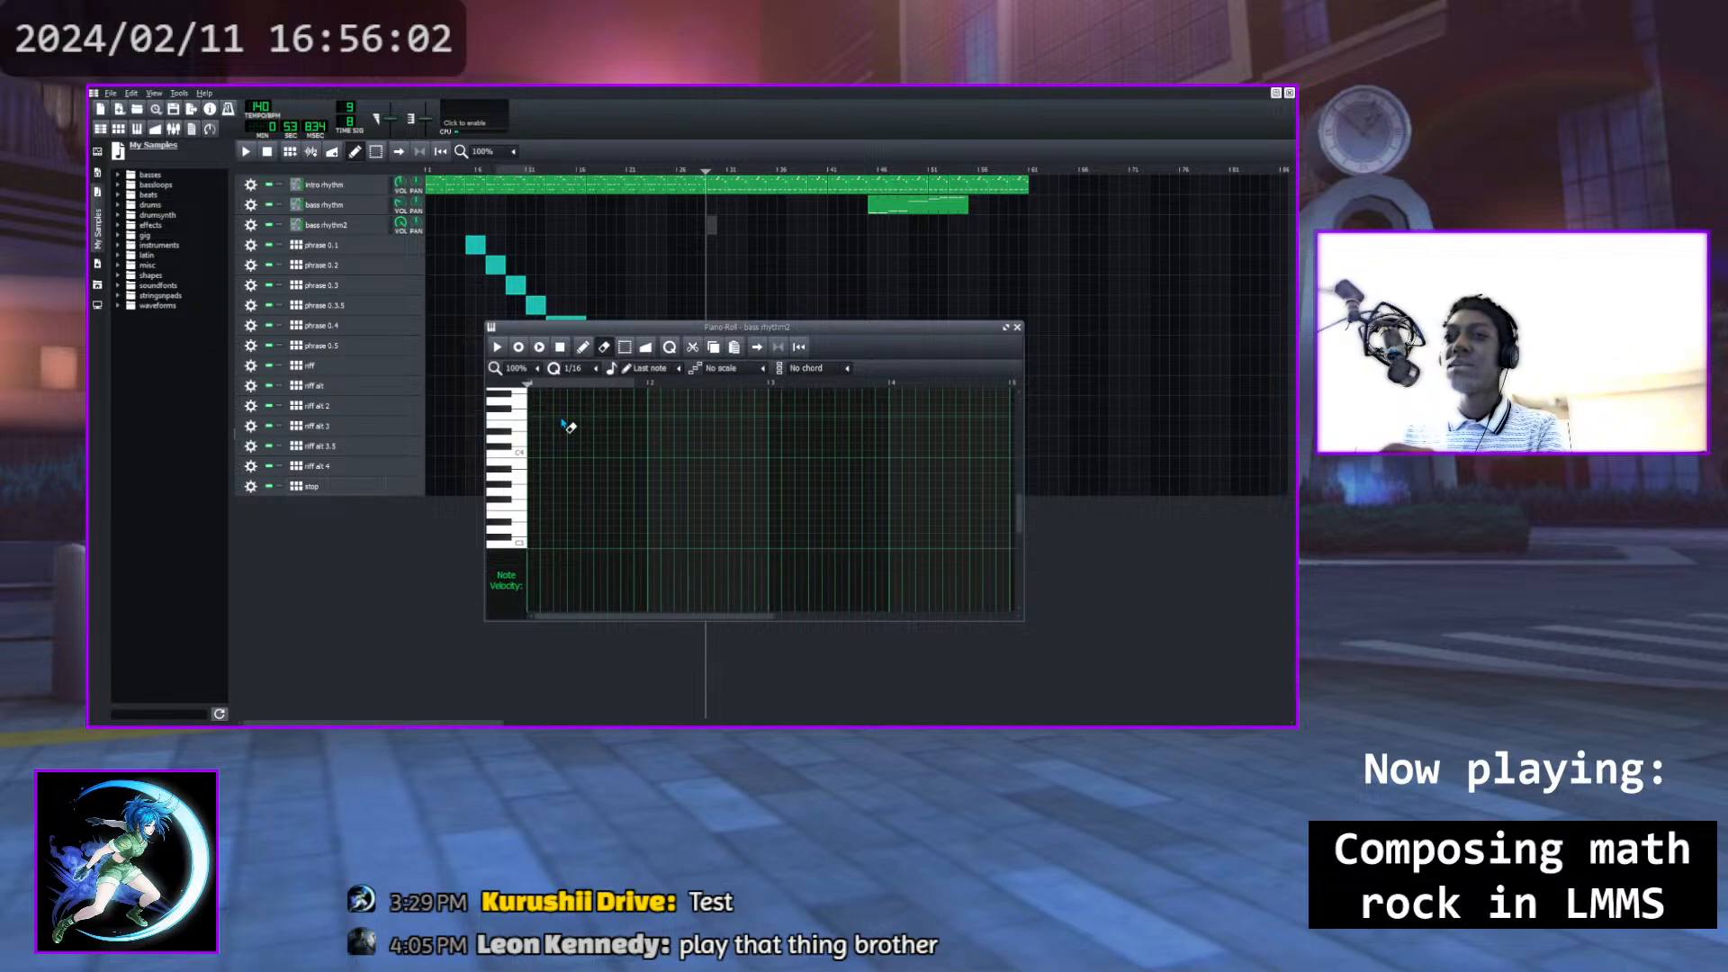
key(r)
key(t)
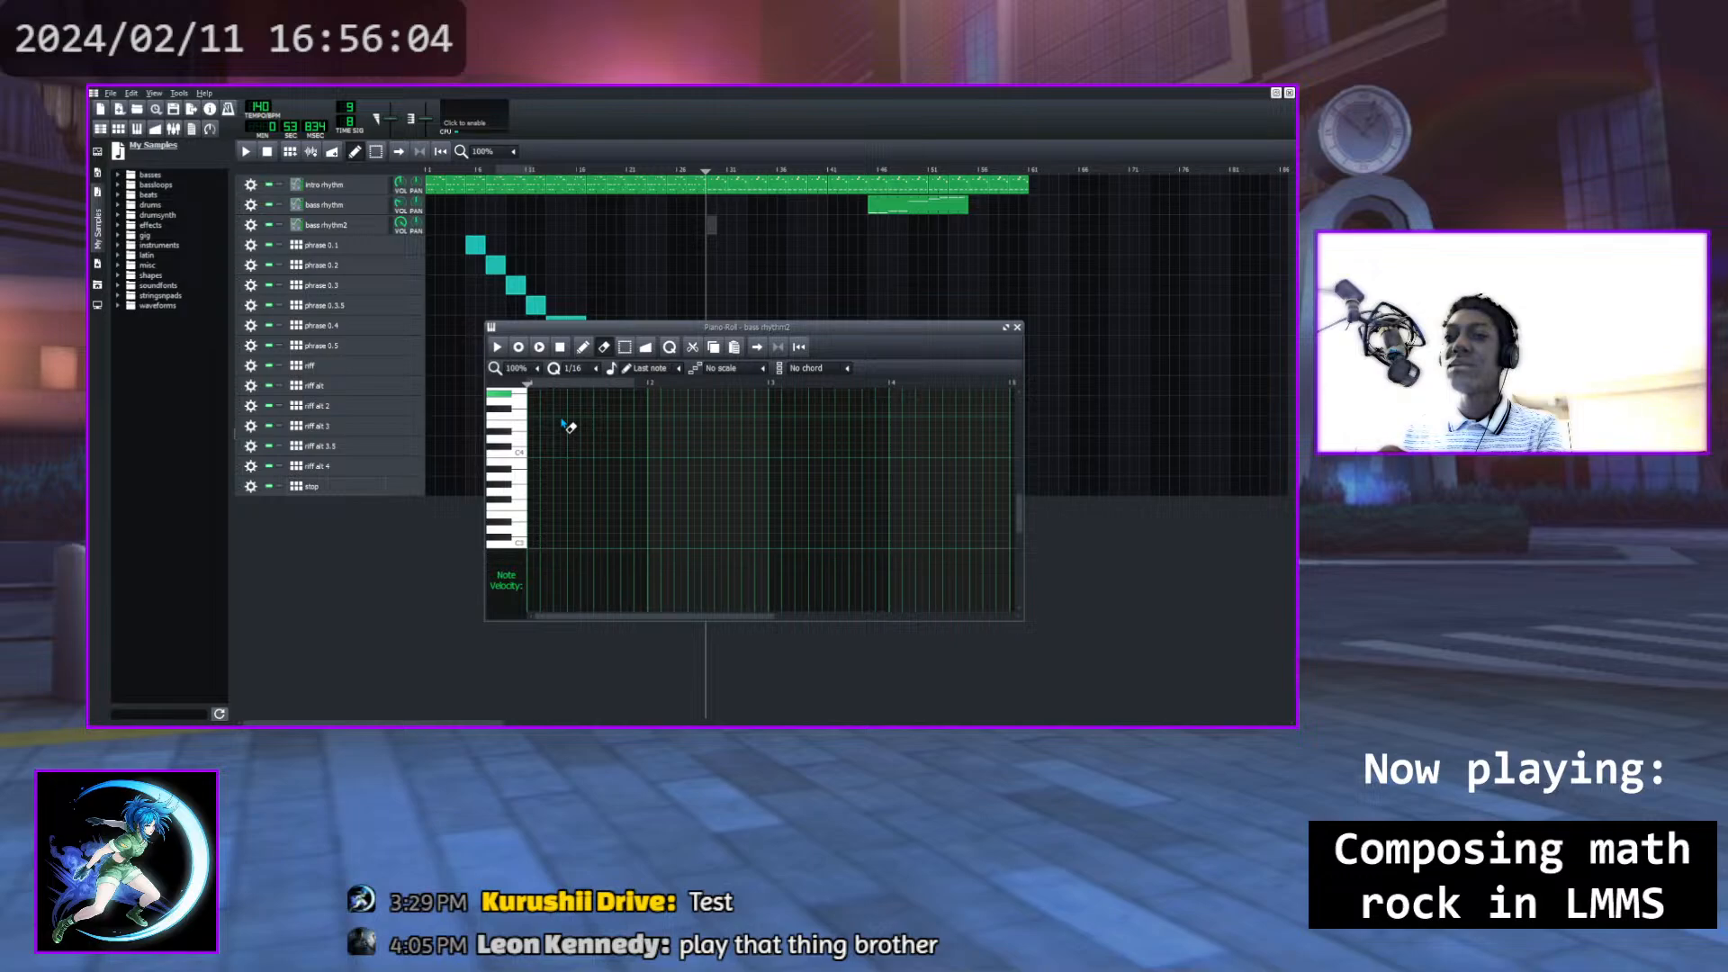
key(r)
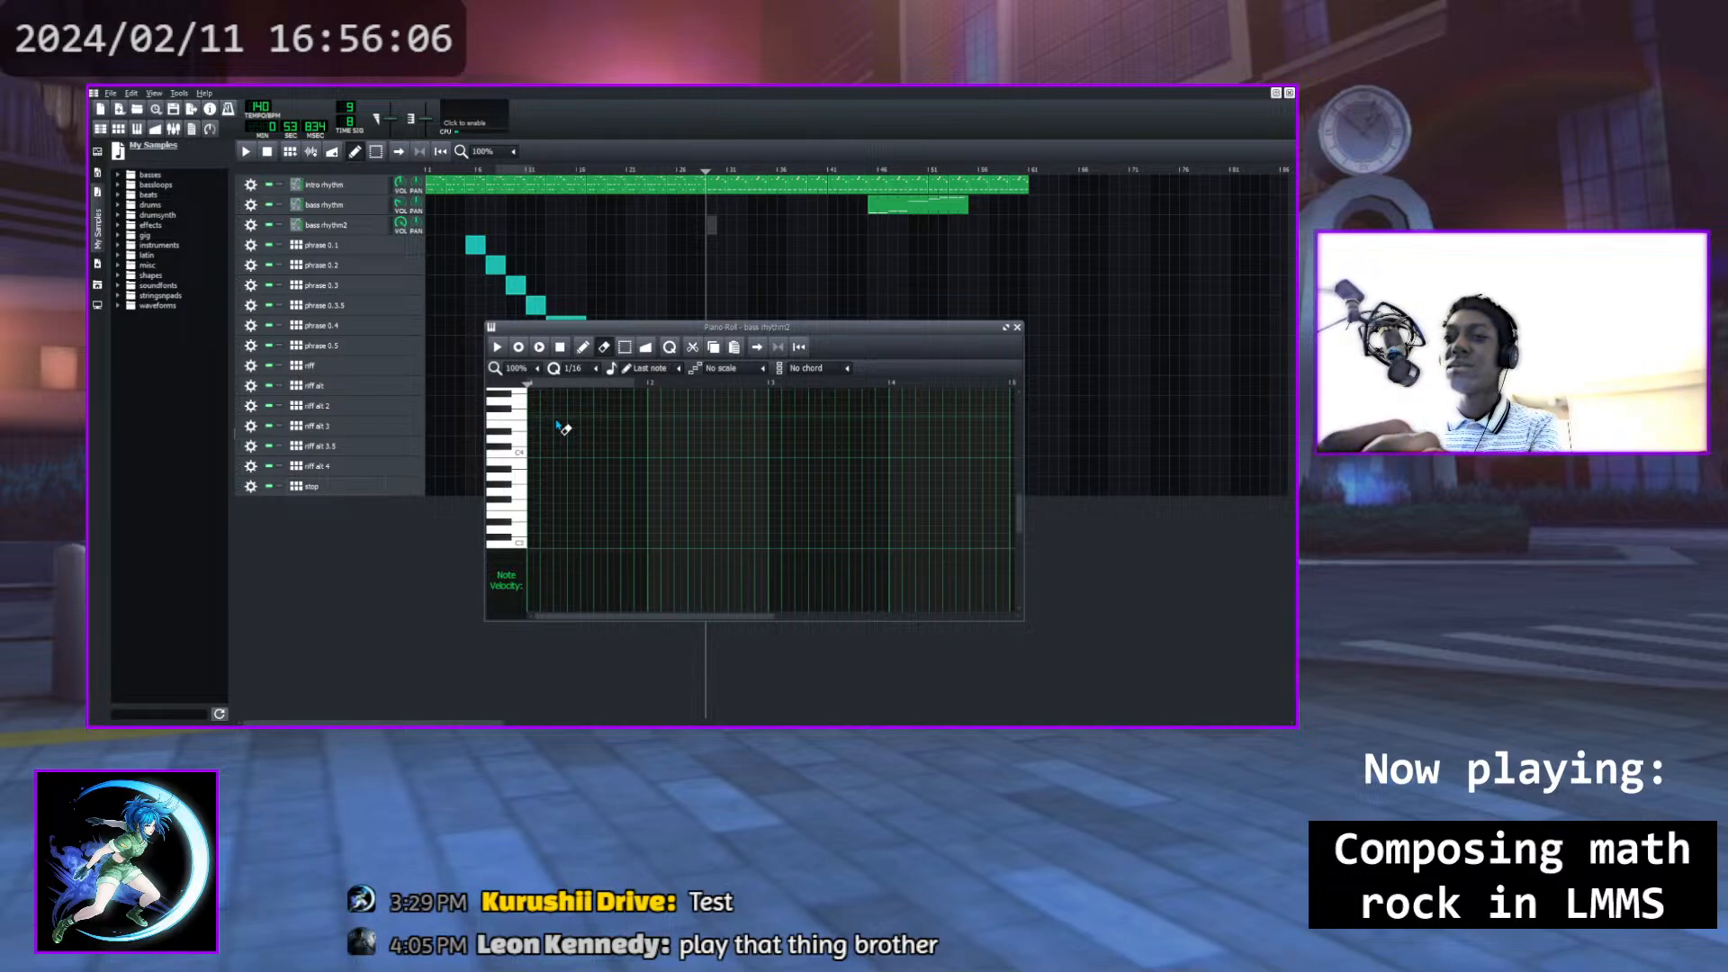
key(r)
key(t)
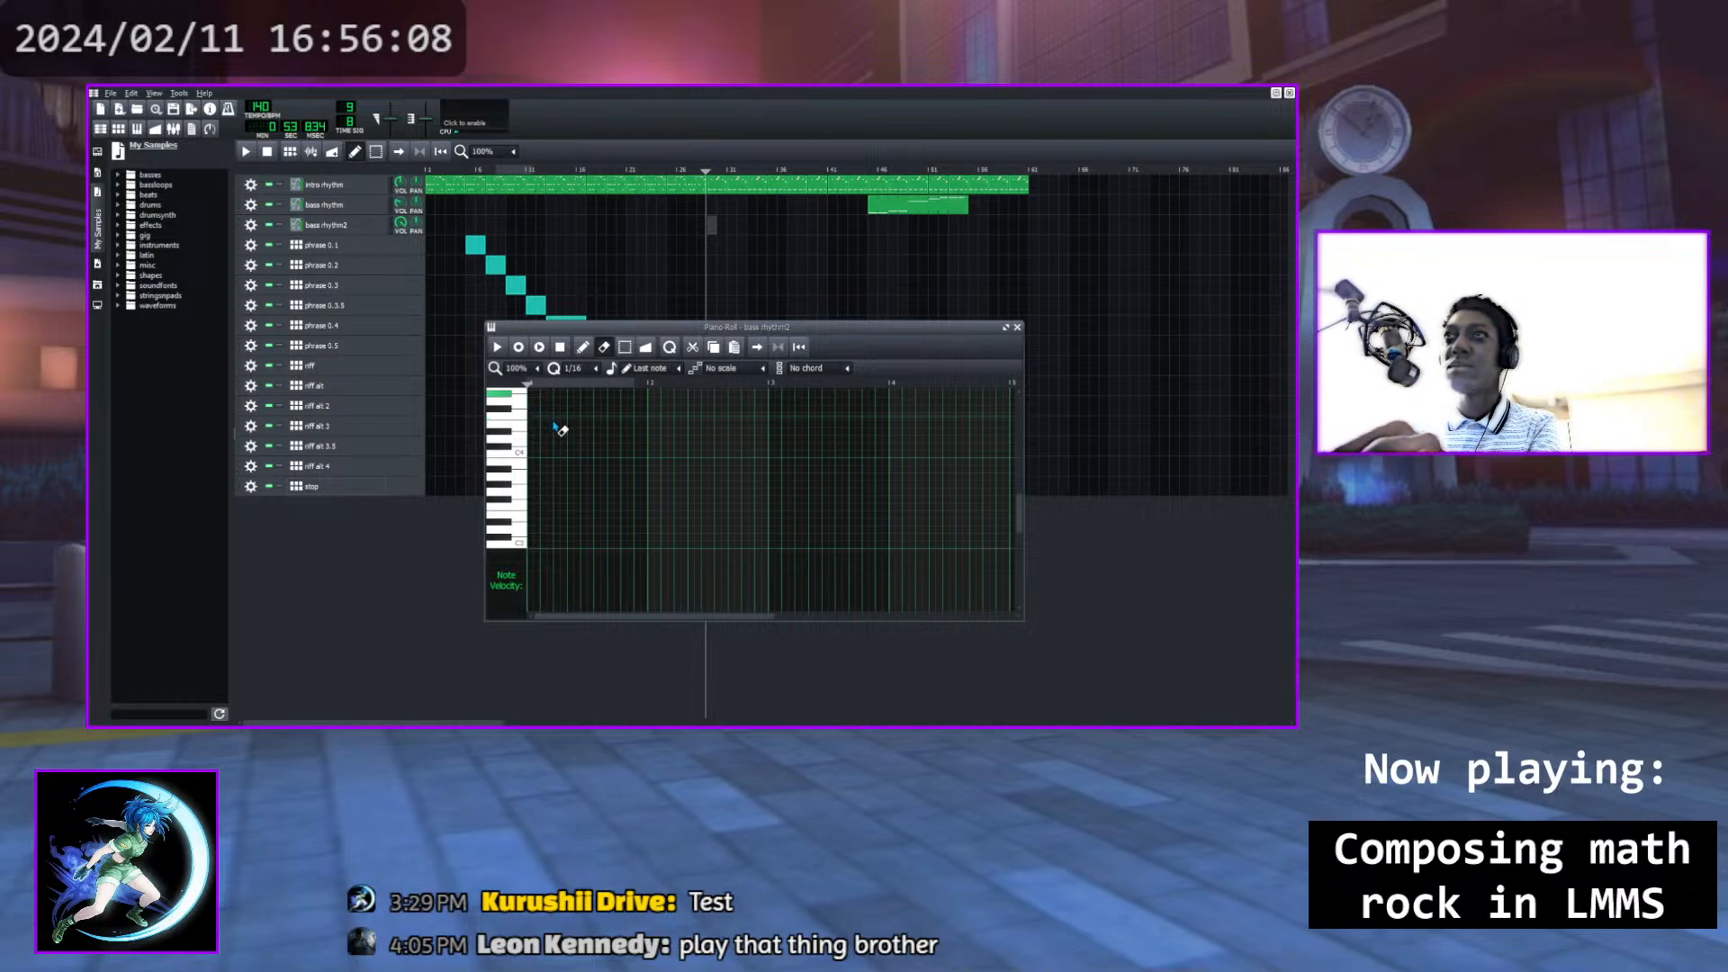
key(r)
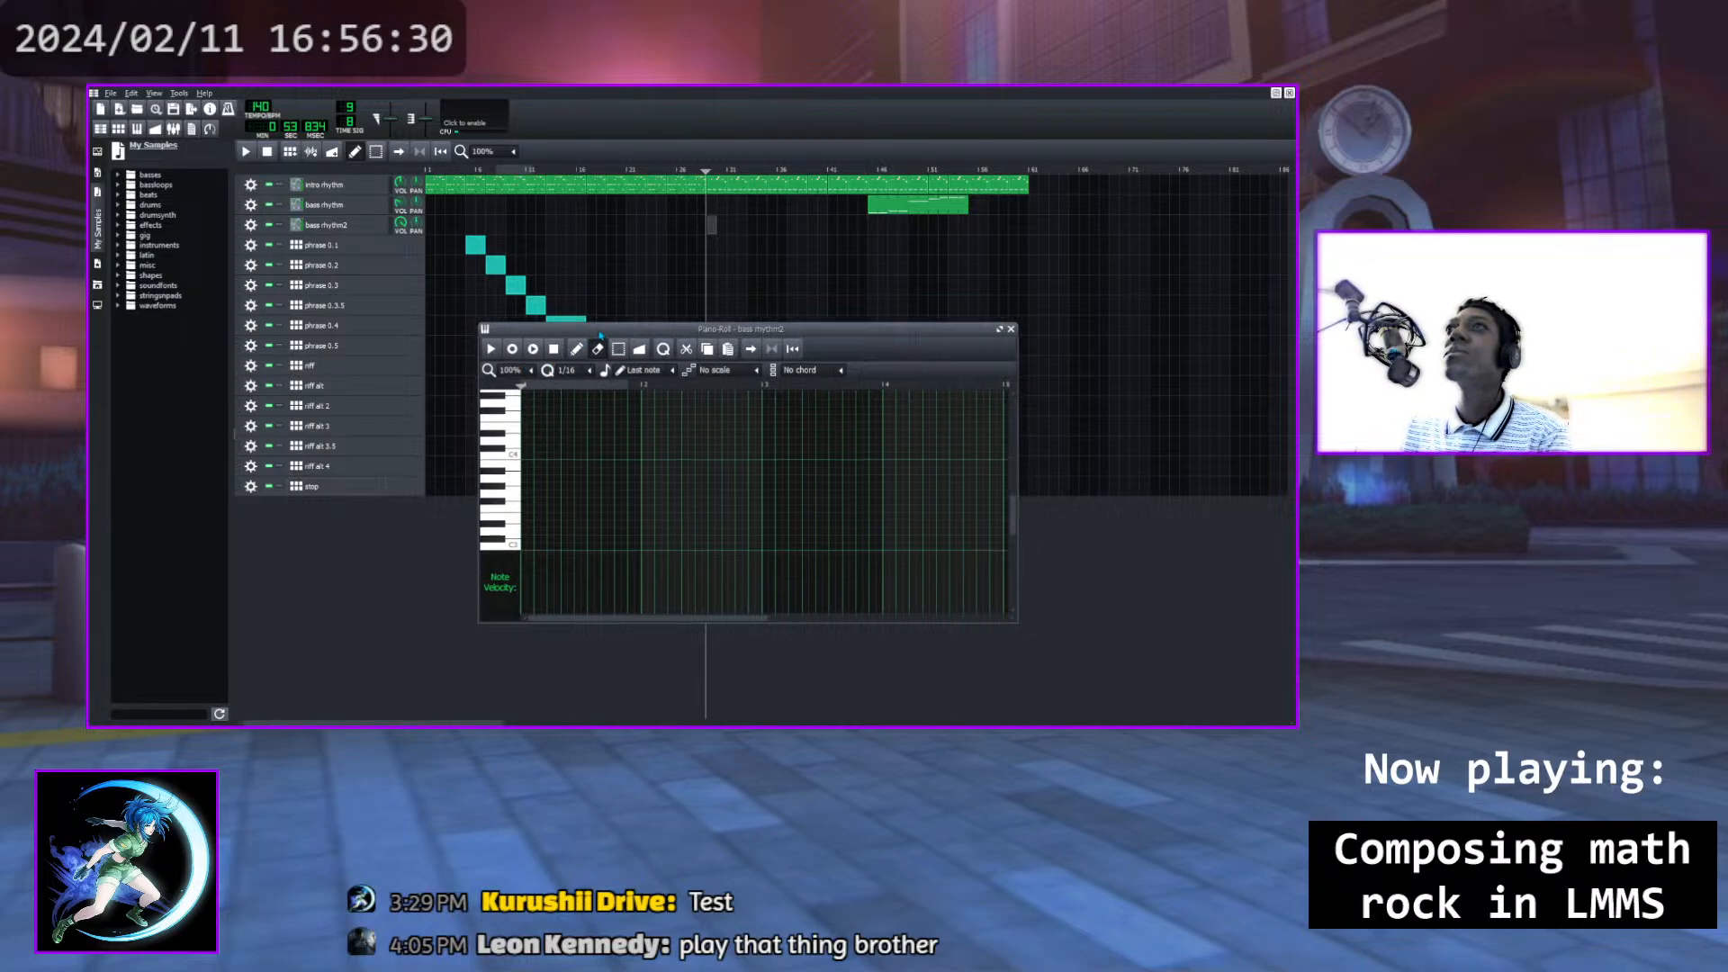
drag(605, 334, 538, 377)
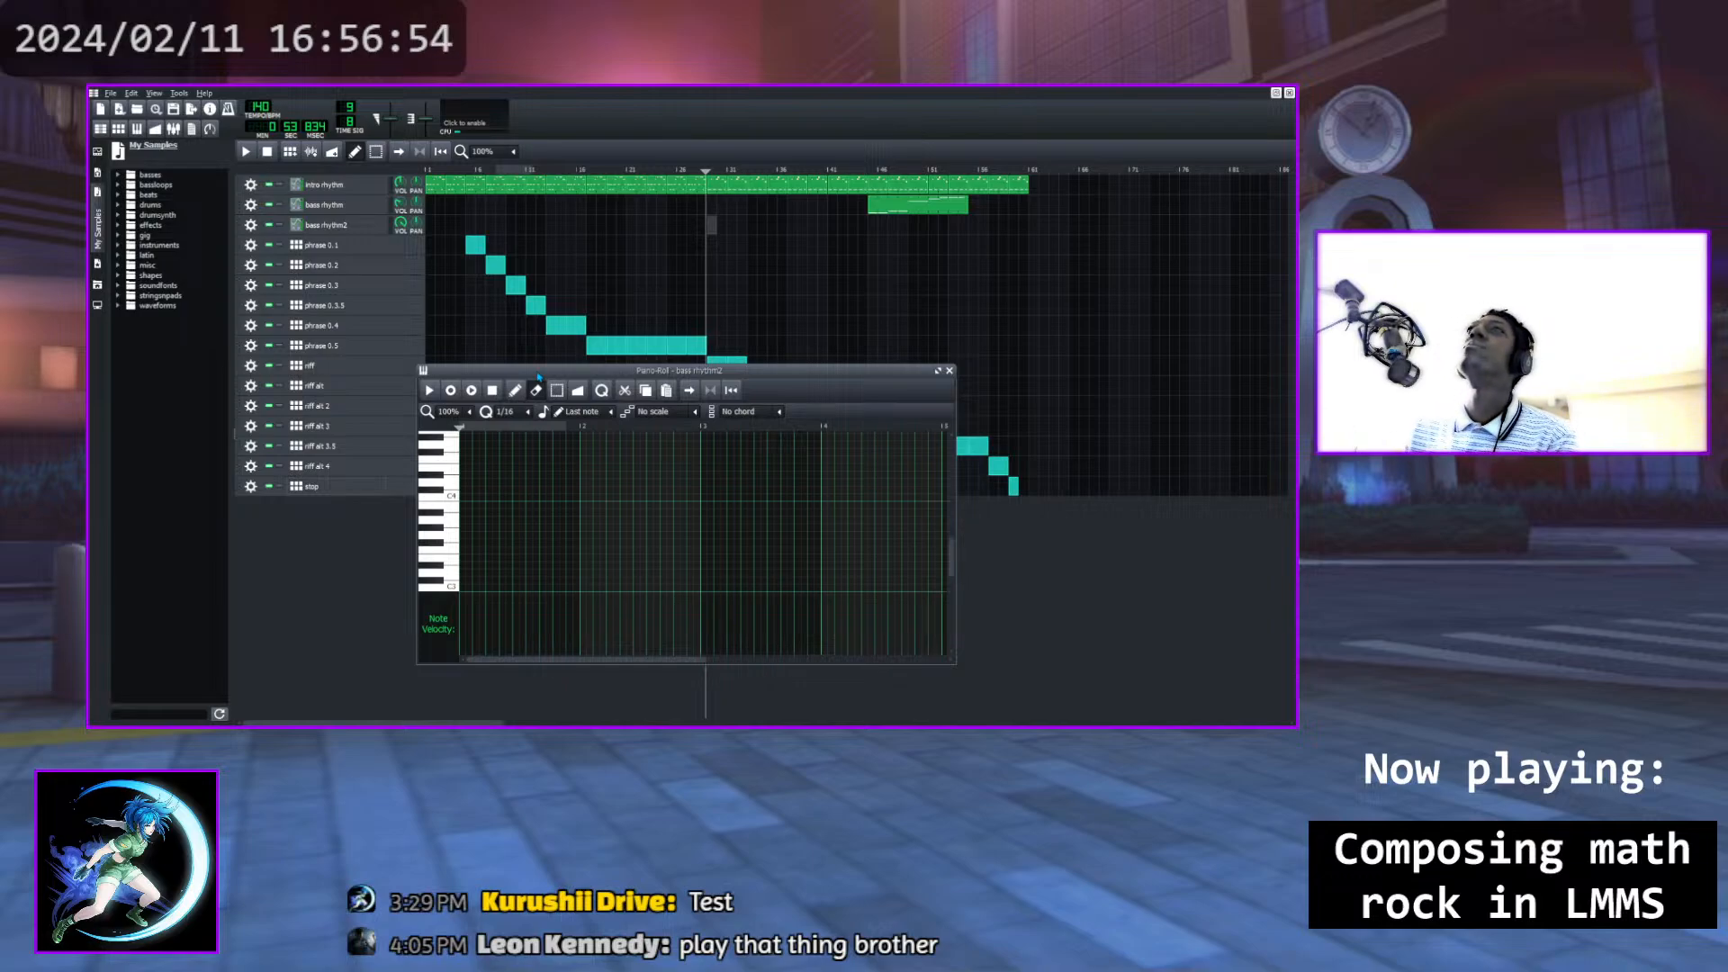
Close the Piano-Roll and remove the empty bass rhythm2 clip at the start of the riff
click(950, 371)
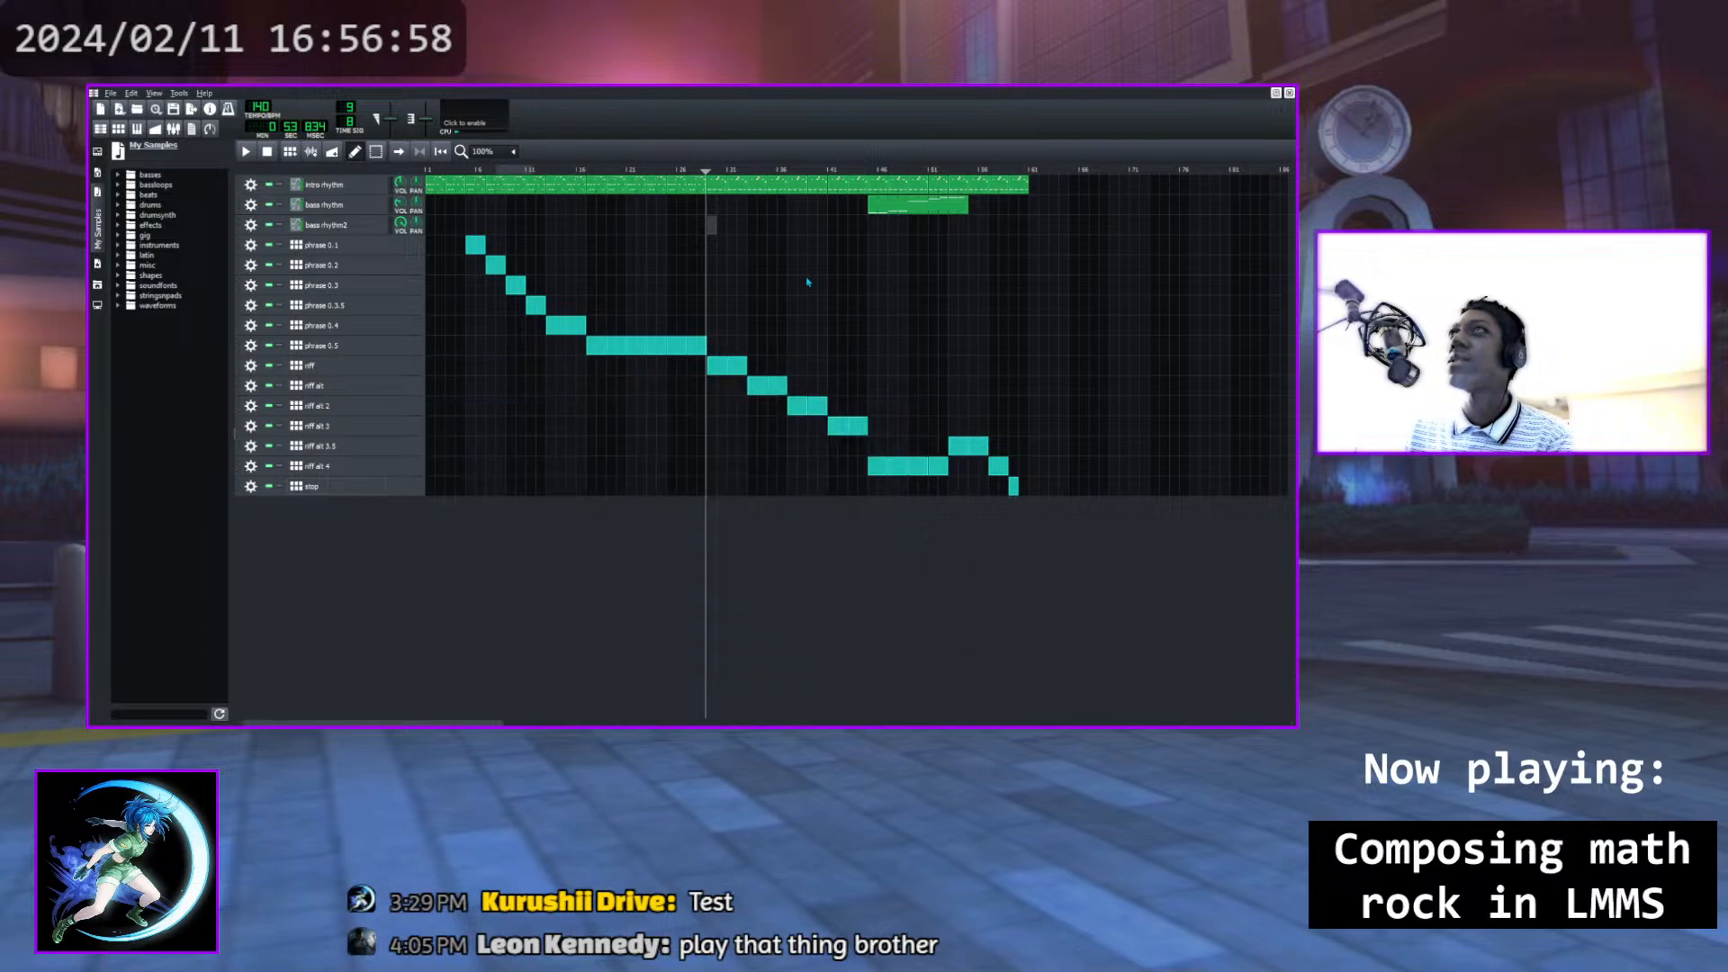
drag(624, 168, 675, 236)
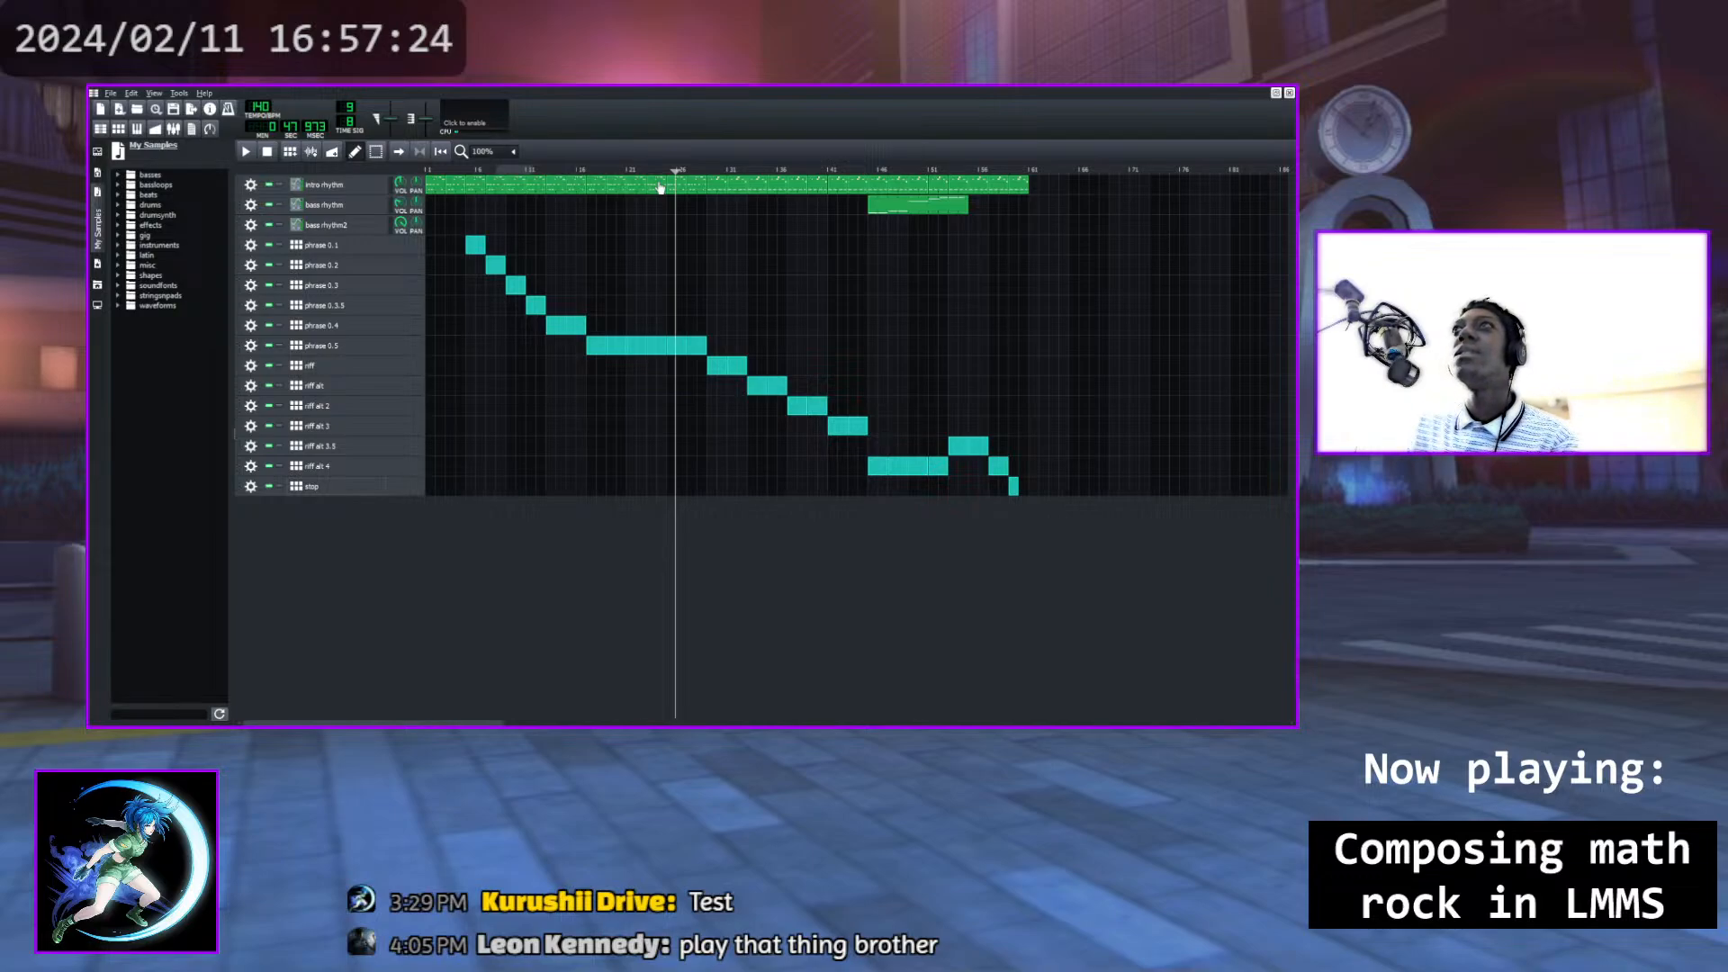
Play the song from the start of phrase 0.4, replay the passage from earlier phrases, and pause just inside phrase 0.5
click(582, 170)
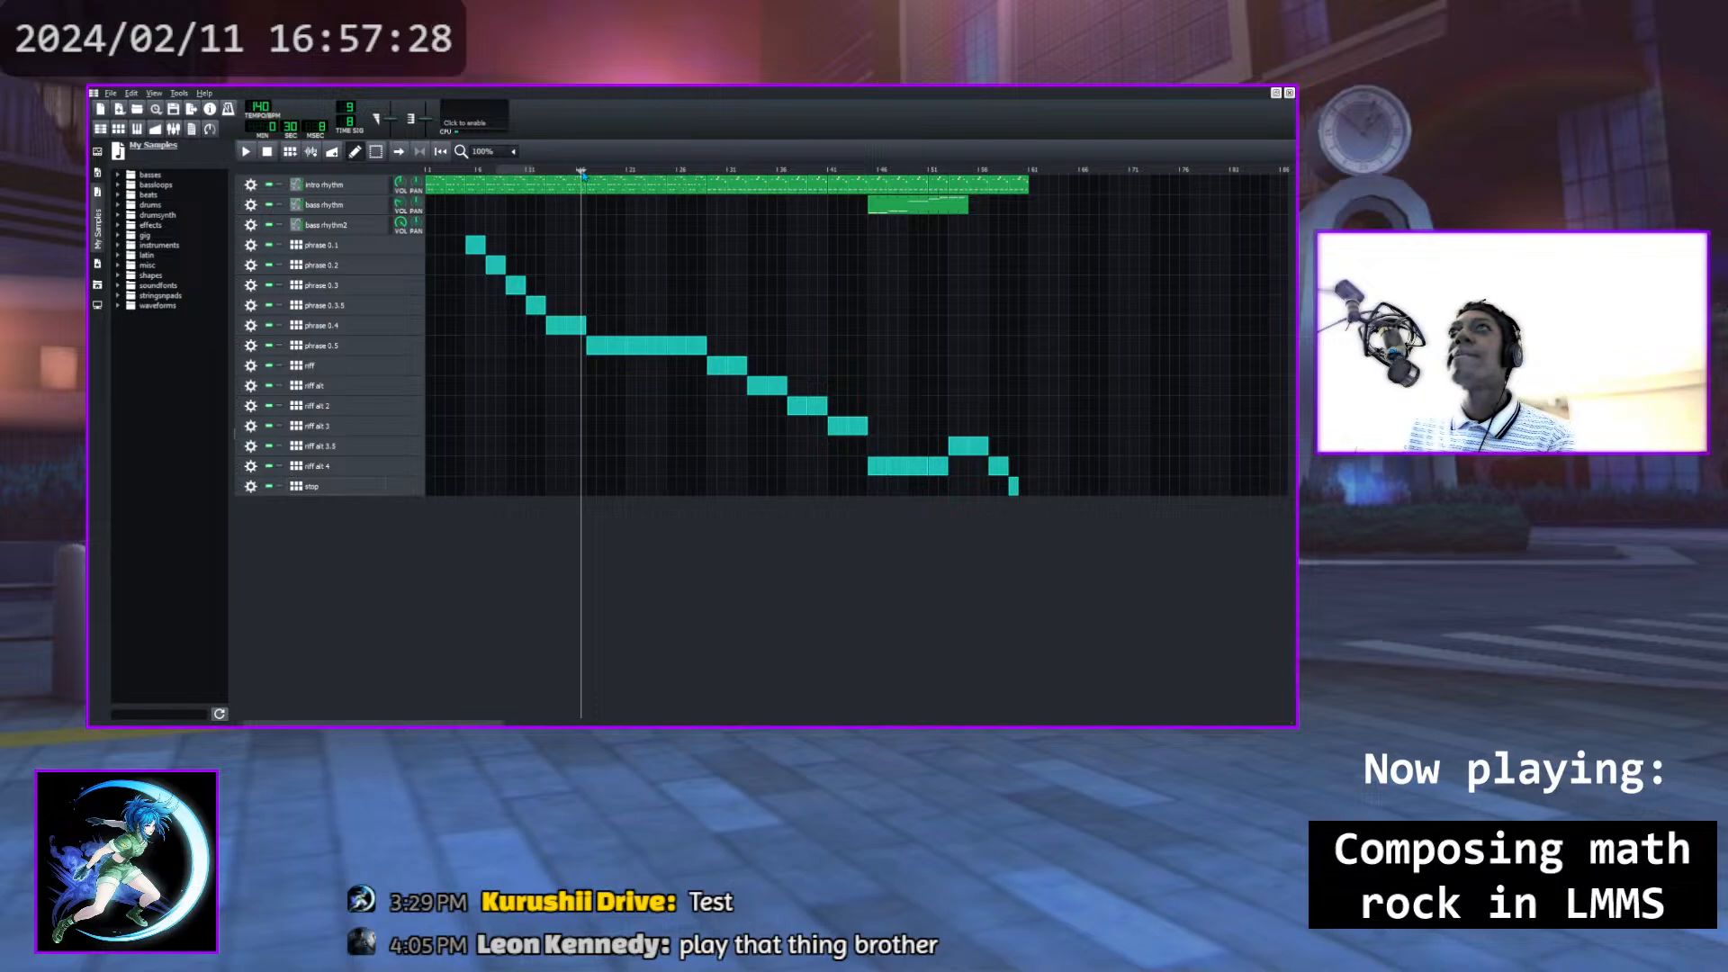
drag(582, 171, 425, 171)
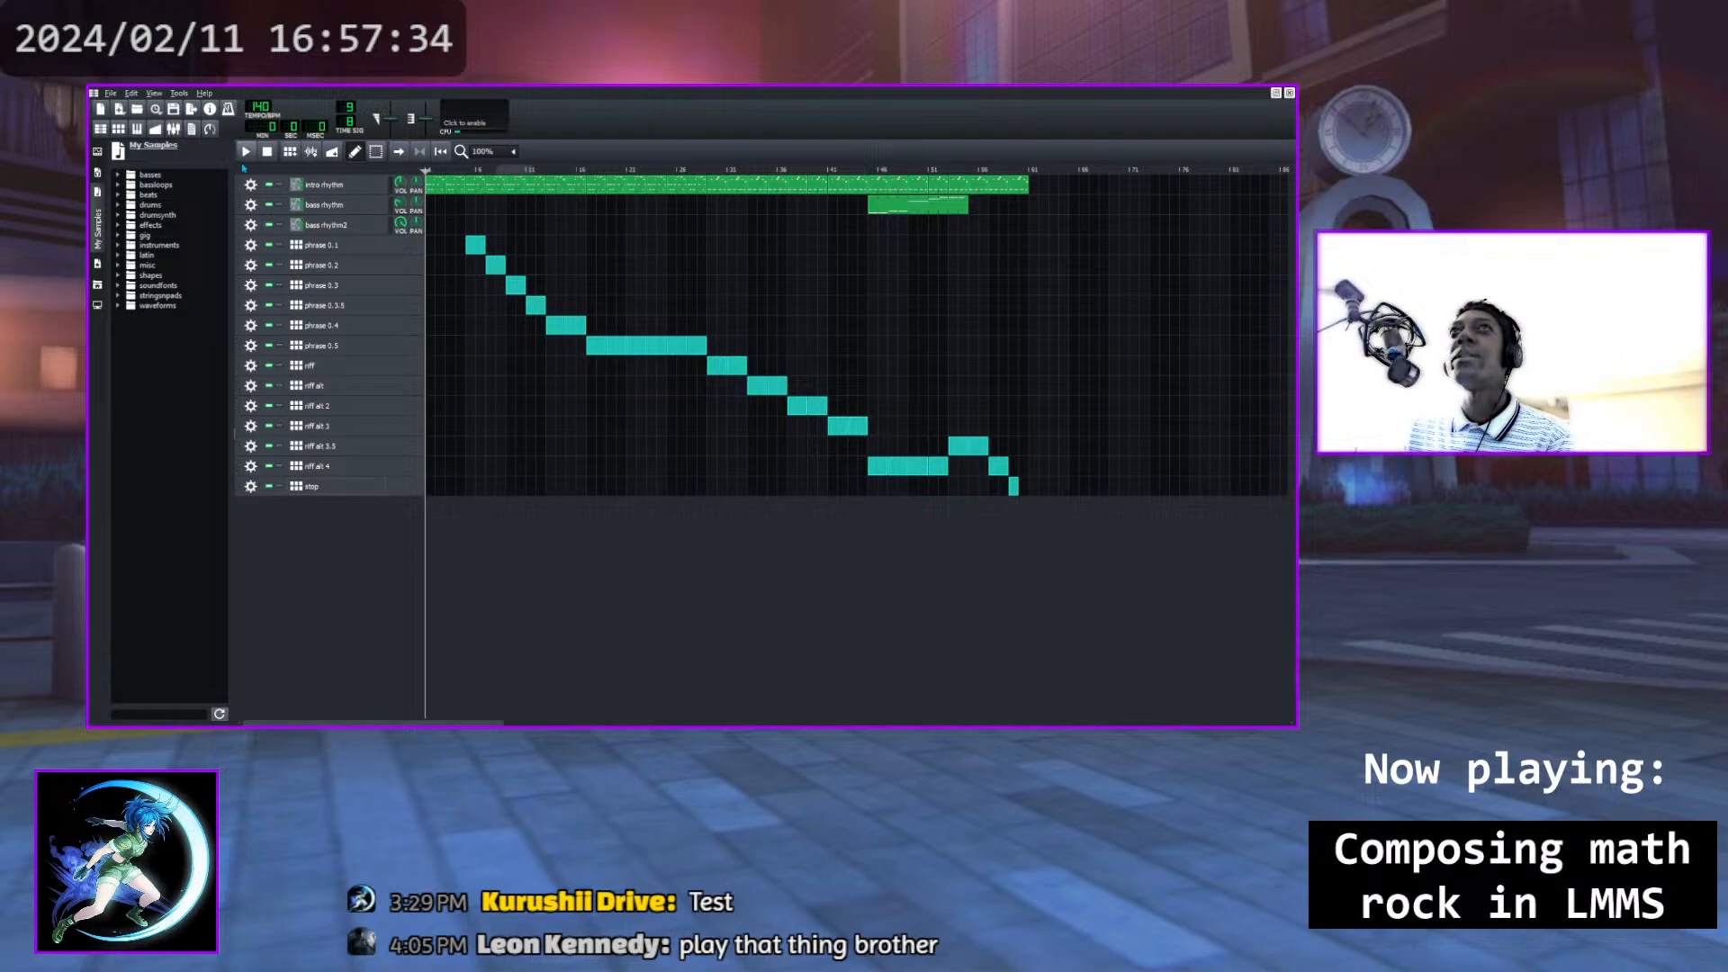
click(545, 167)
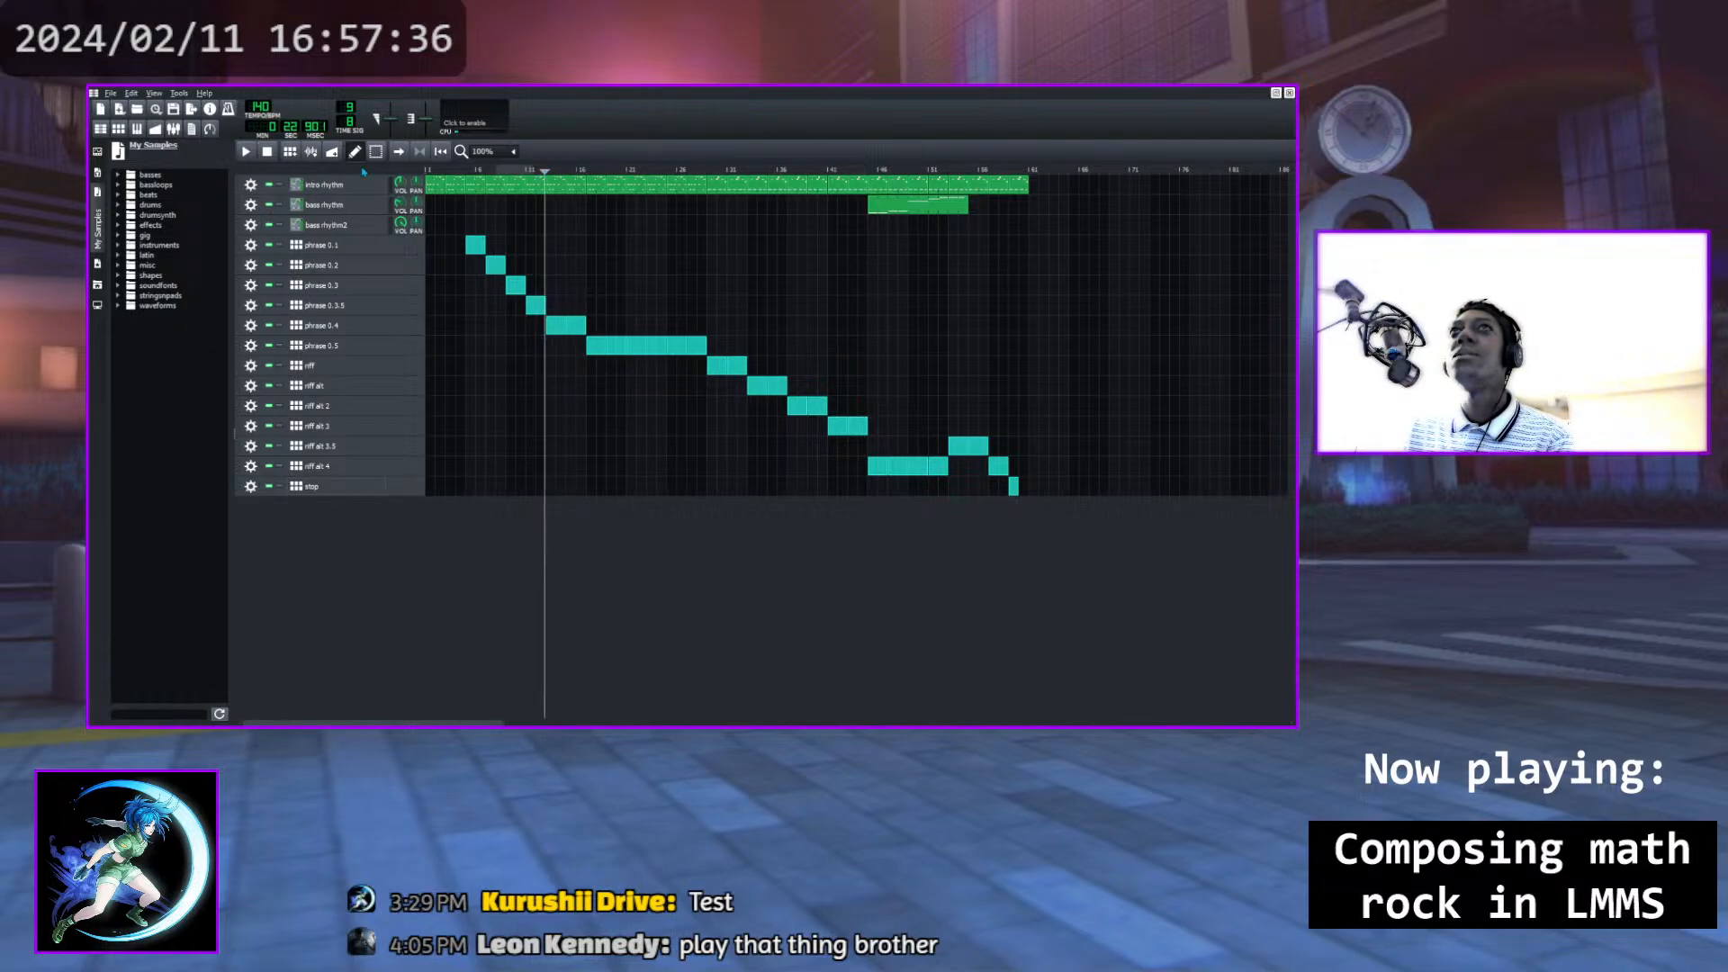
click(253, 152)
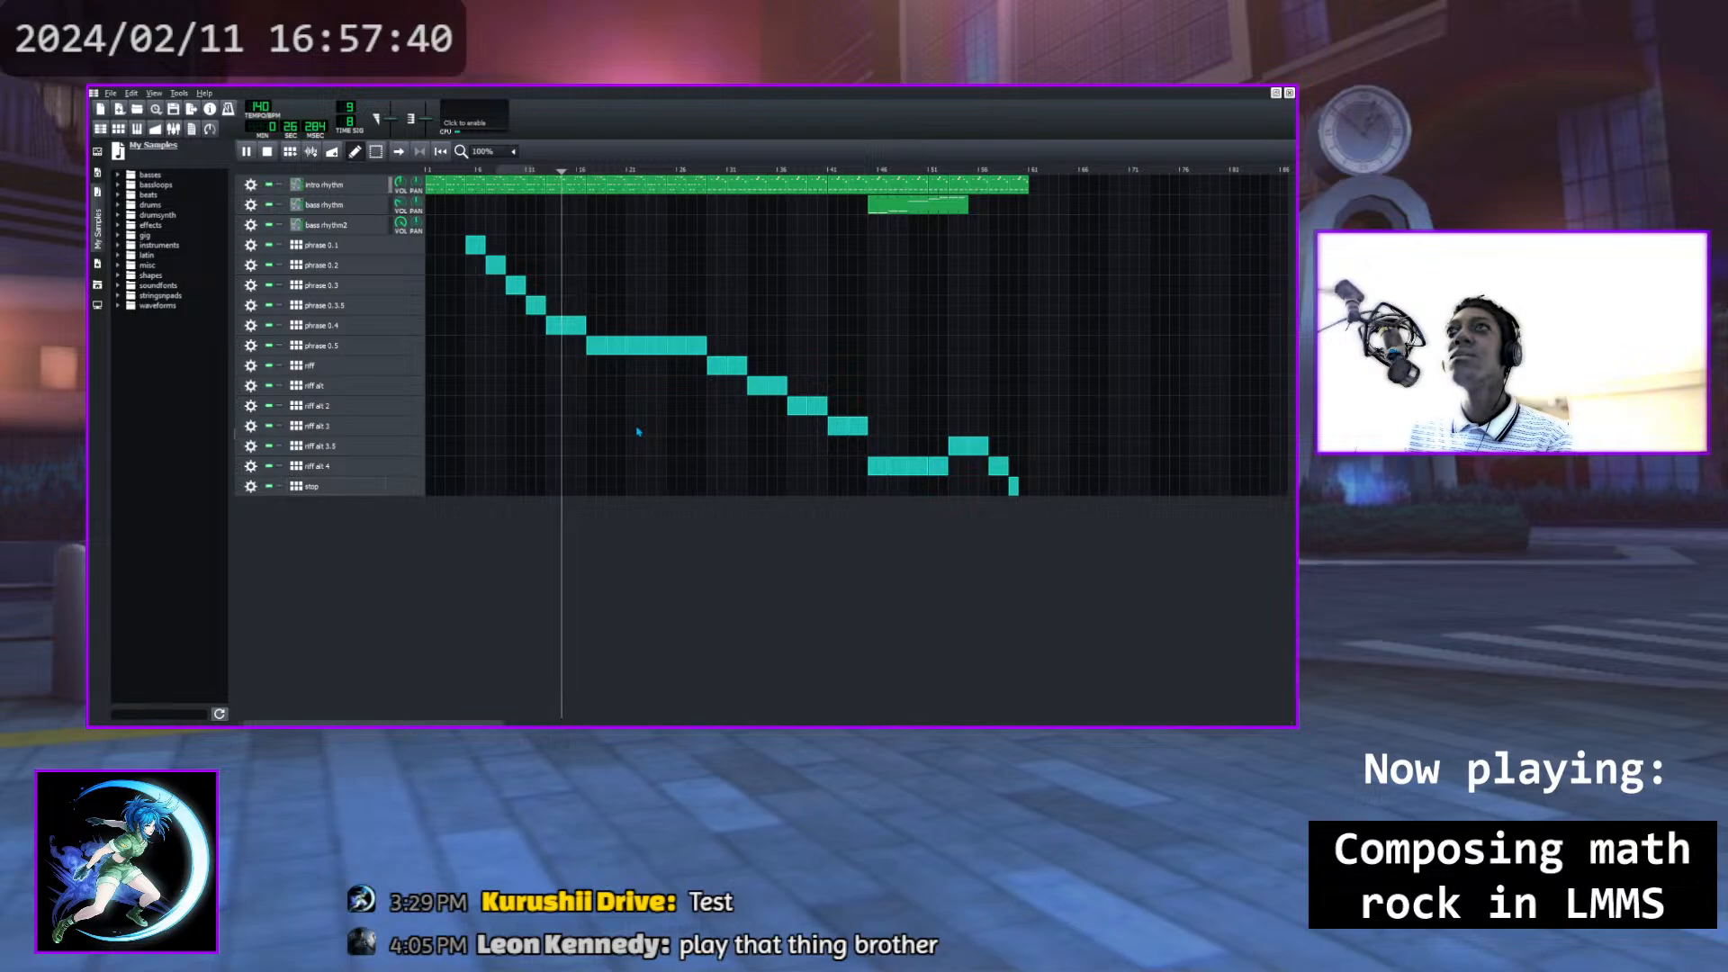
click(531, 169)
click(465, 169)
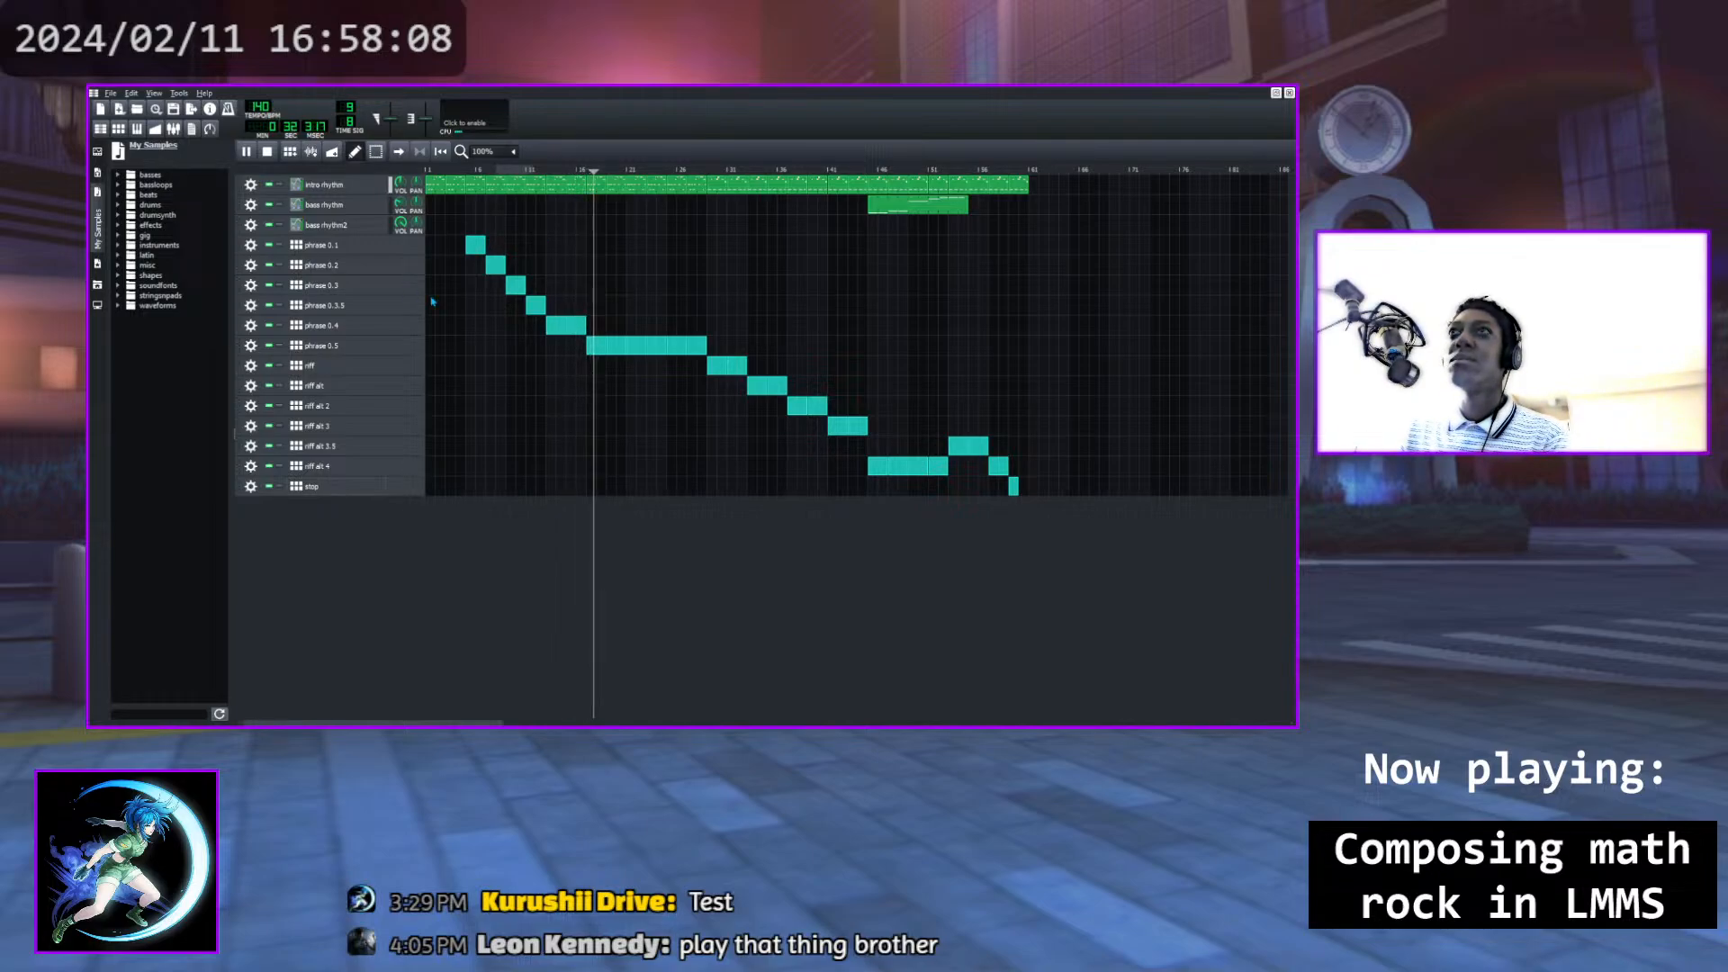
click(248, 153)
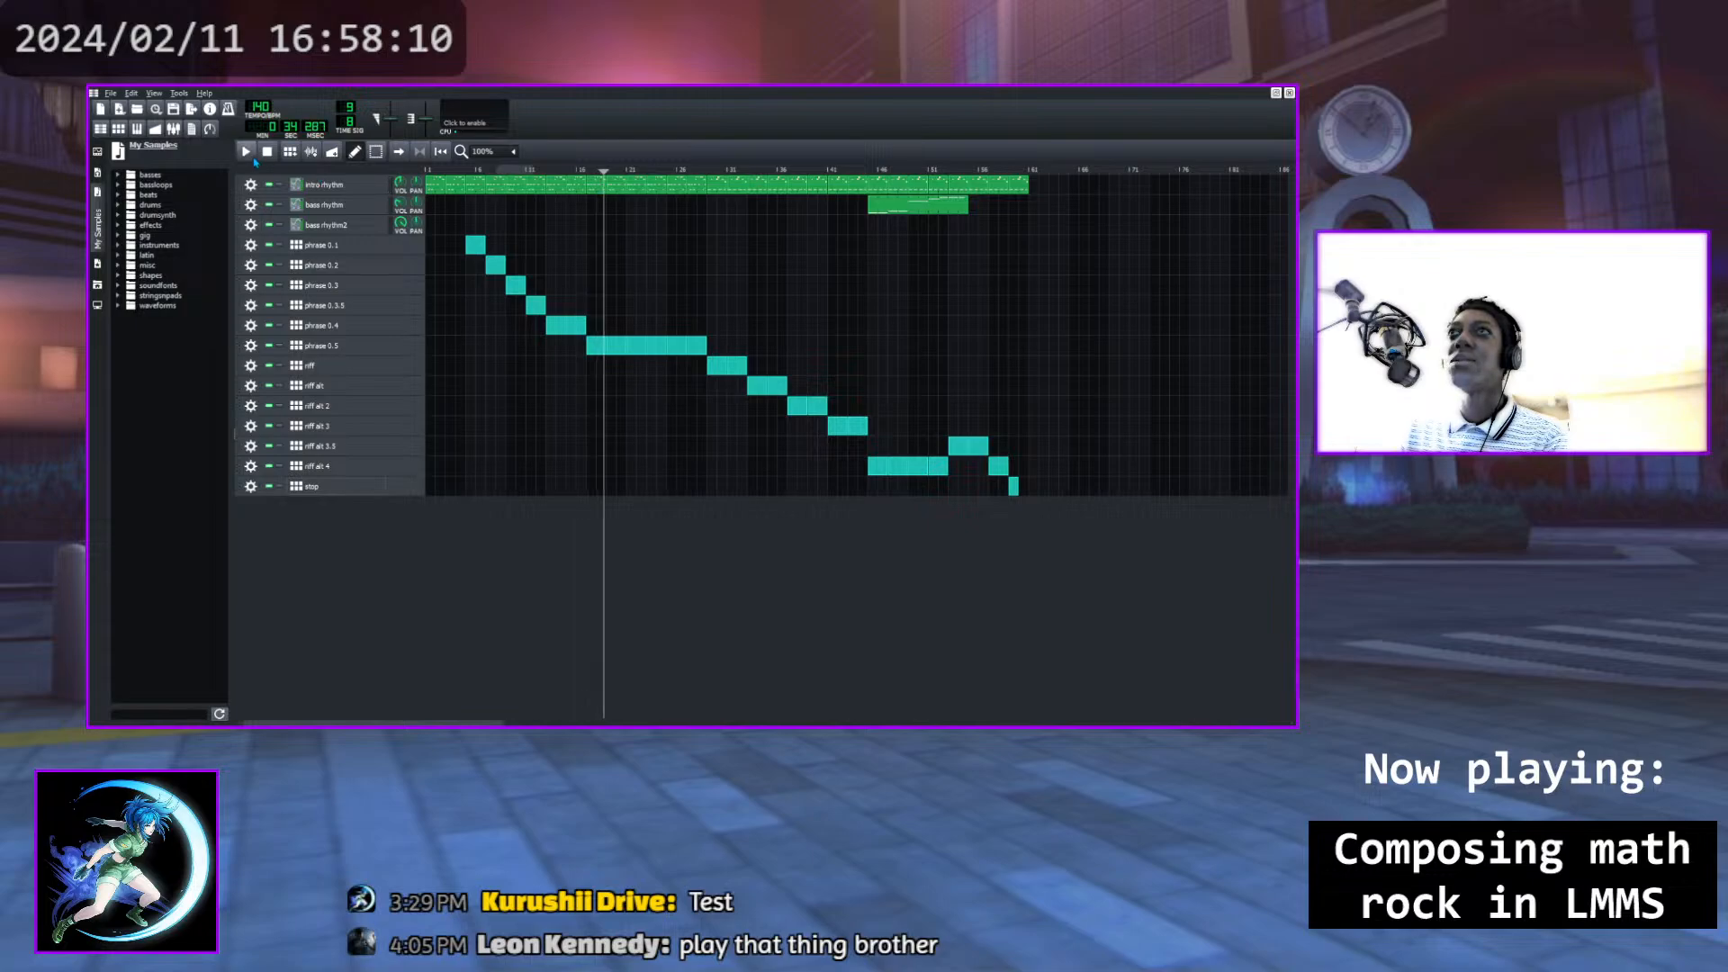
Add bass drum hits on steps 29 and 31 of the phrase 0.4 beat while it loops, and close the beat editor
click(317, 327)
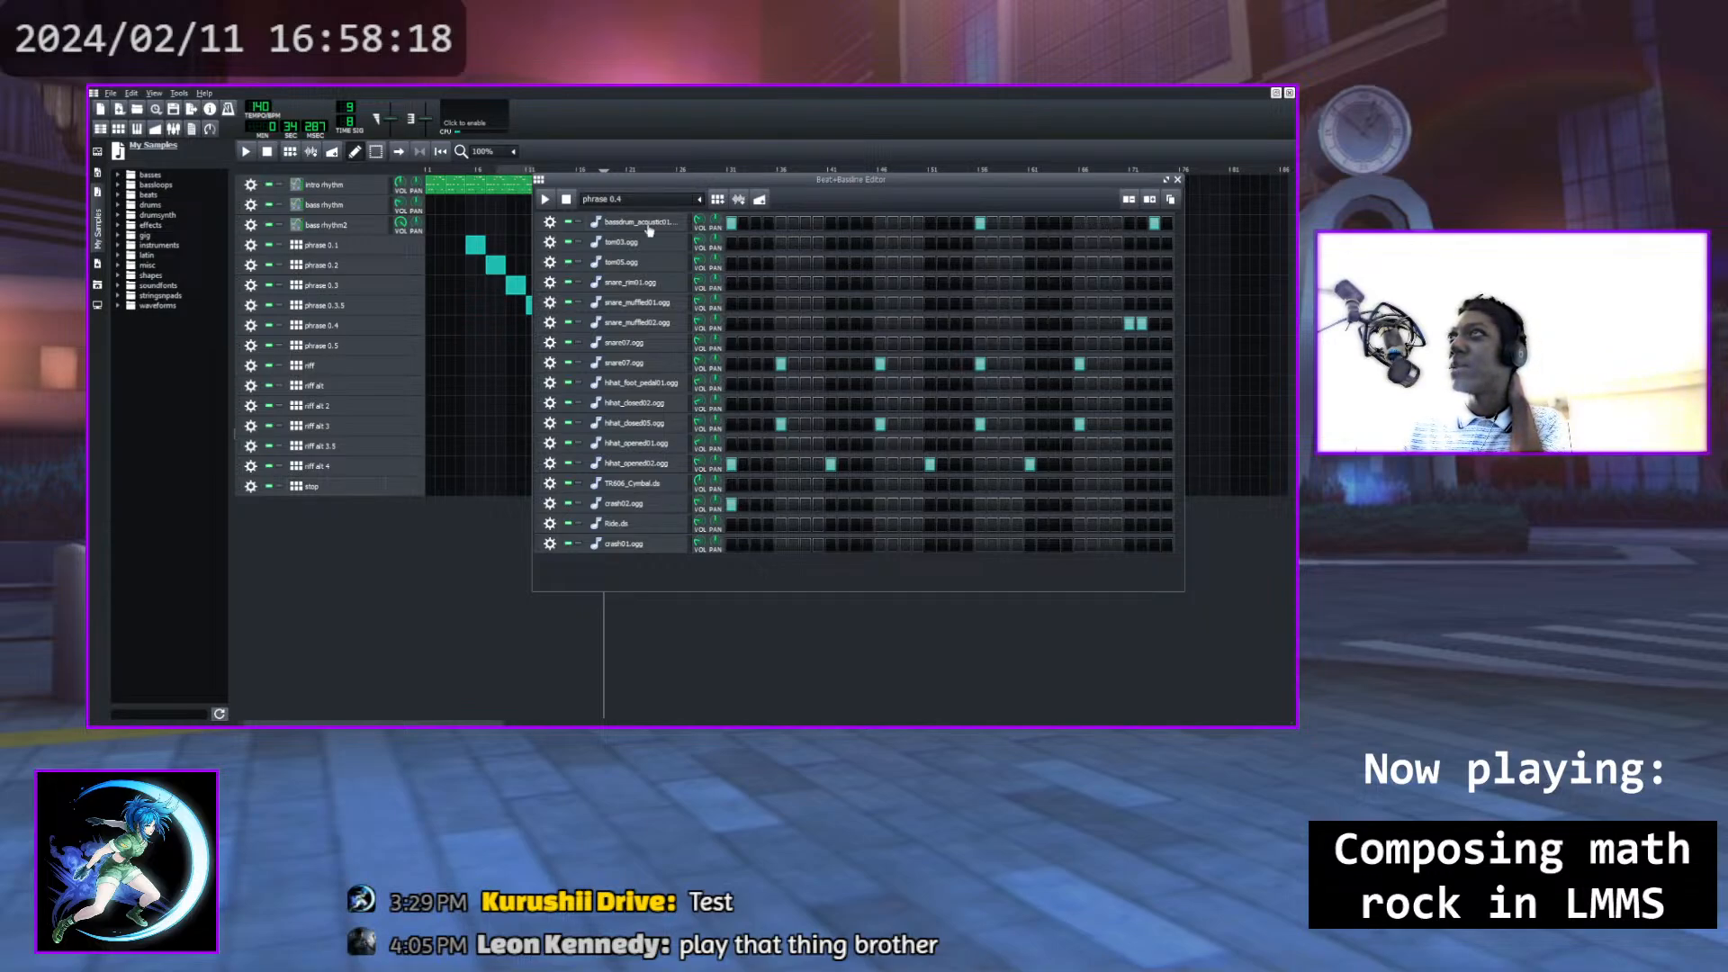
click(544, 201)
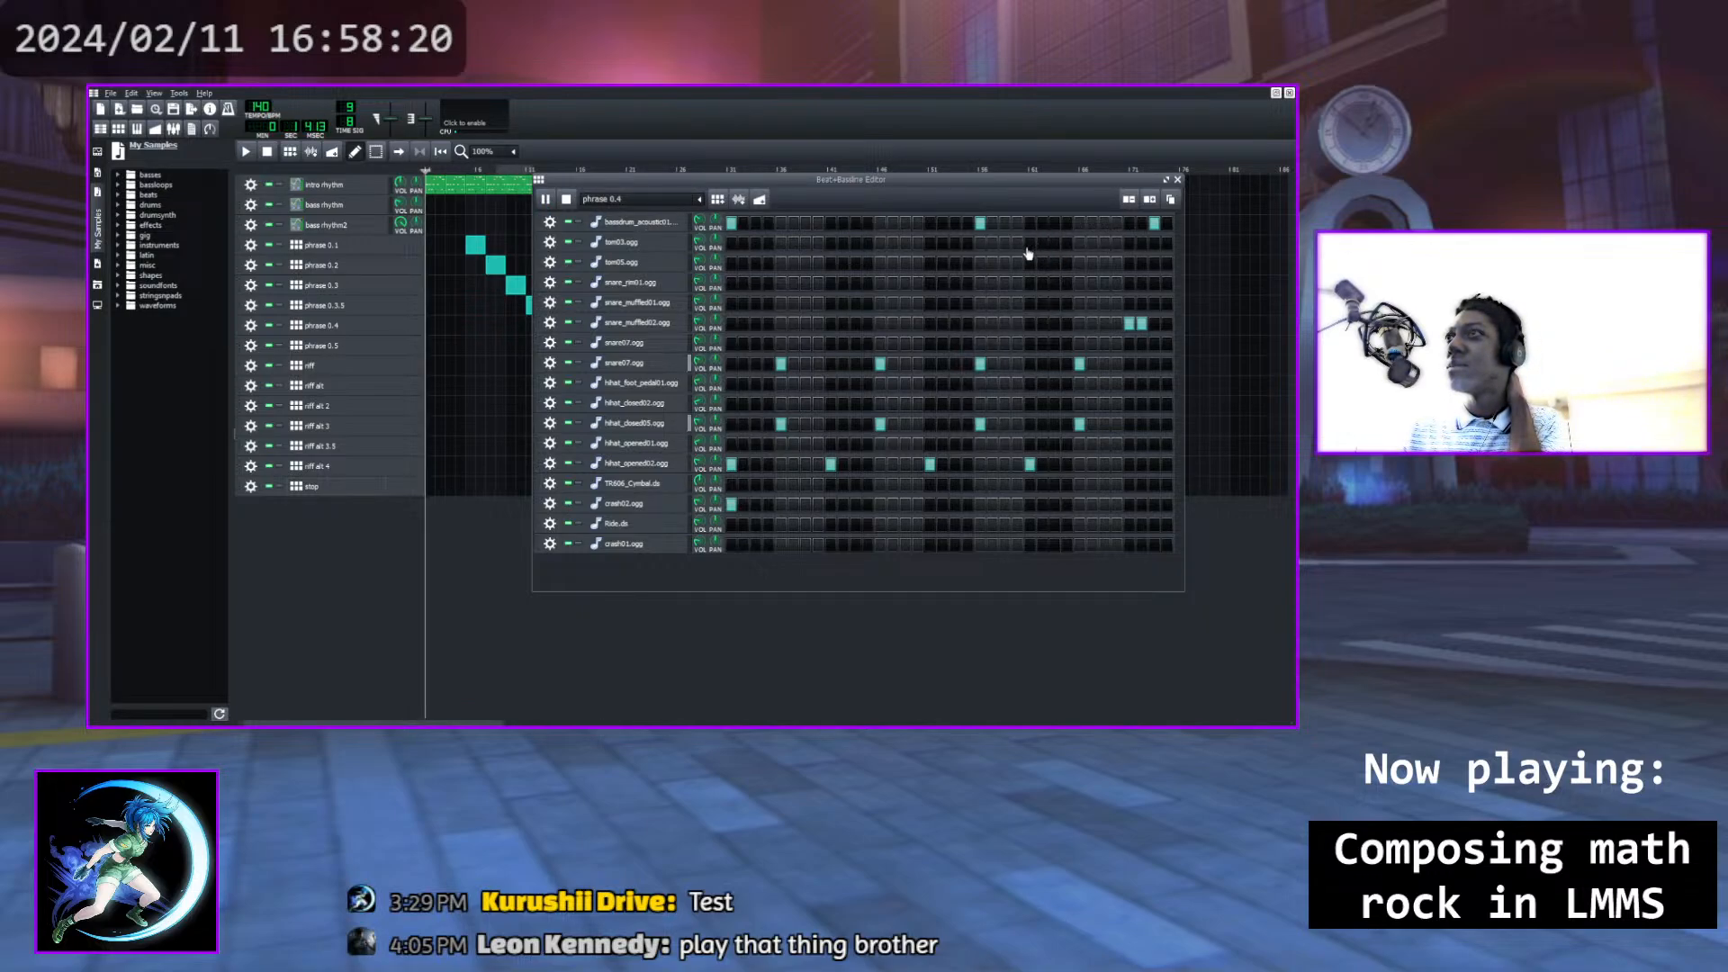
click(1079, 224)
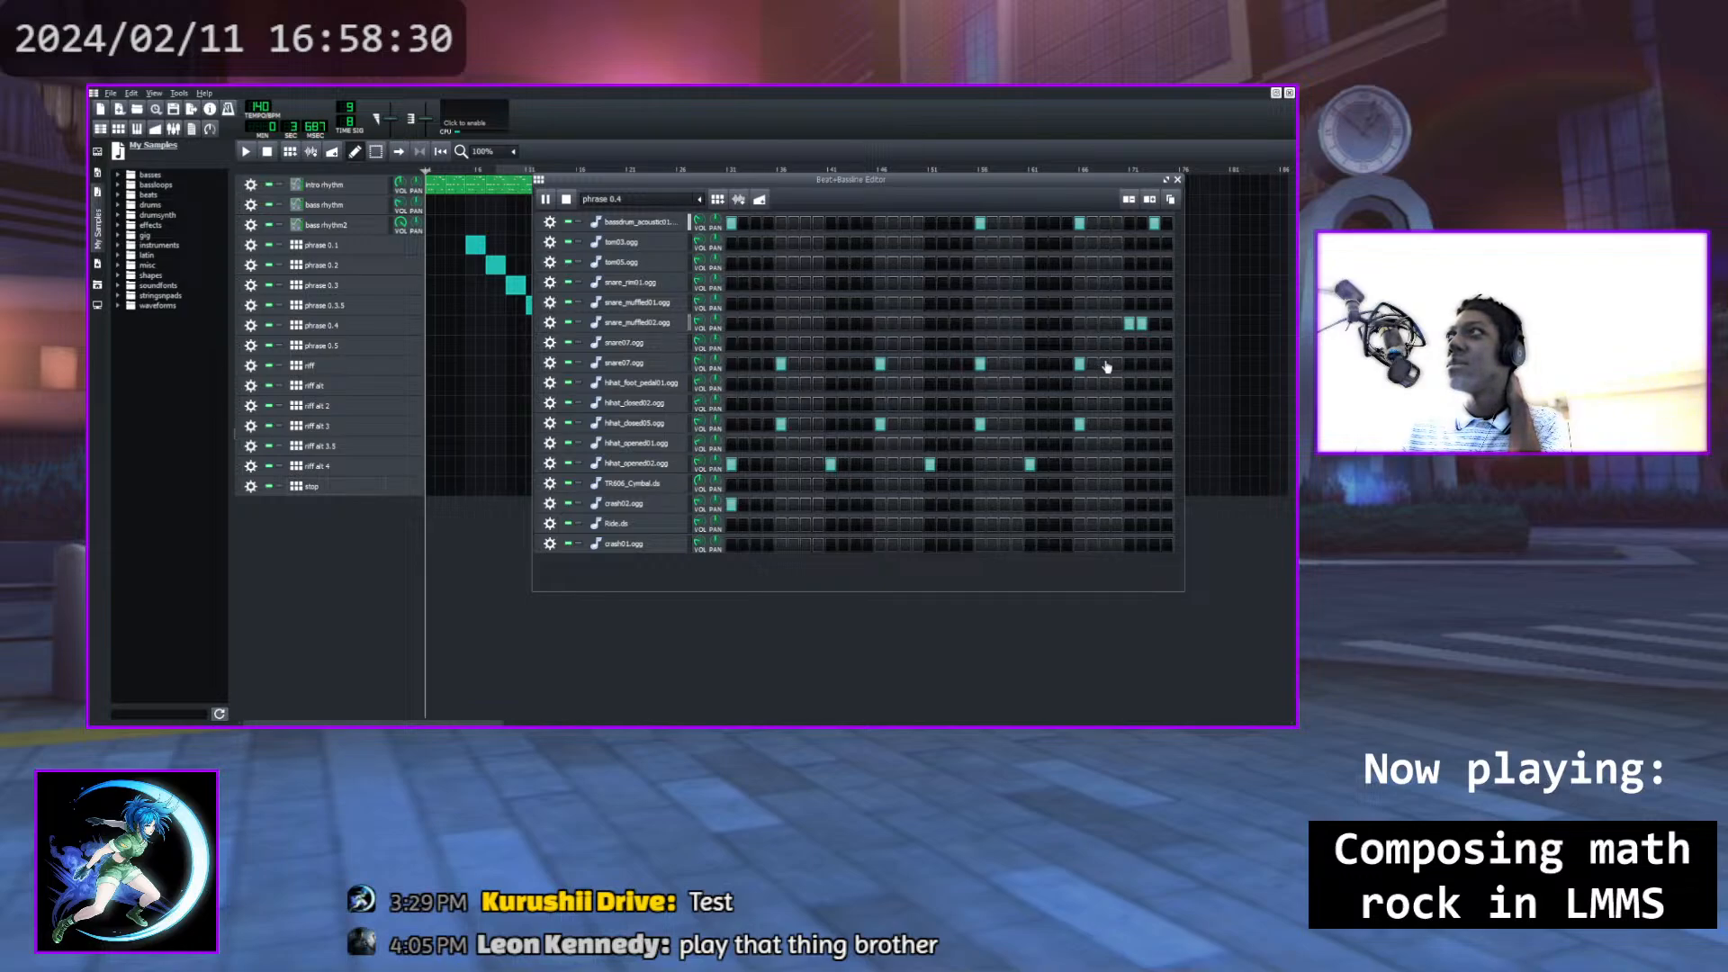
click(1104, 223)
click(1079, 223)
click(1080, 223)
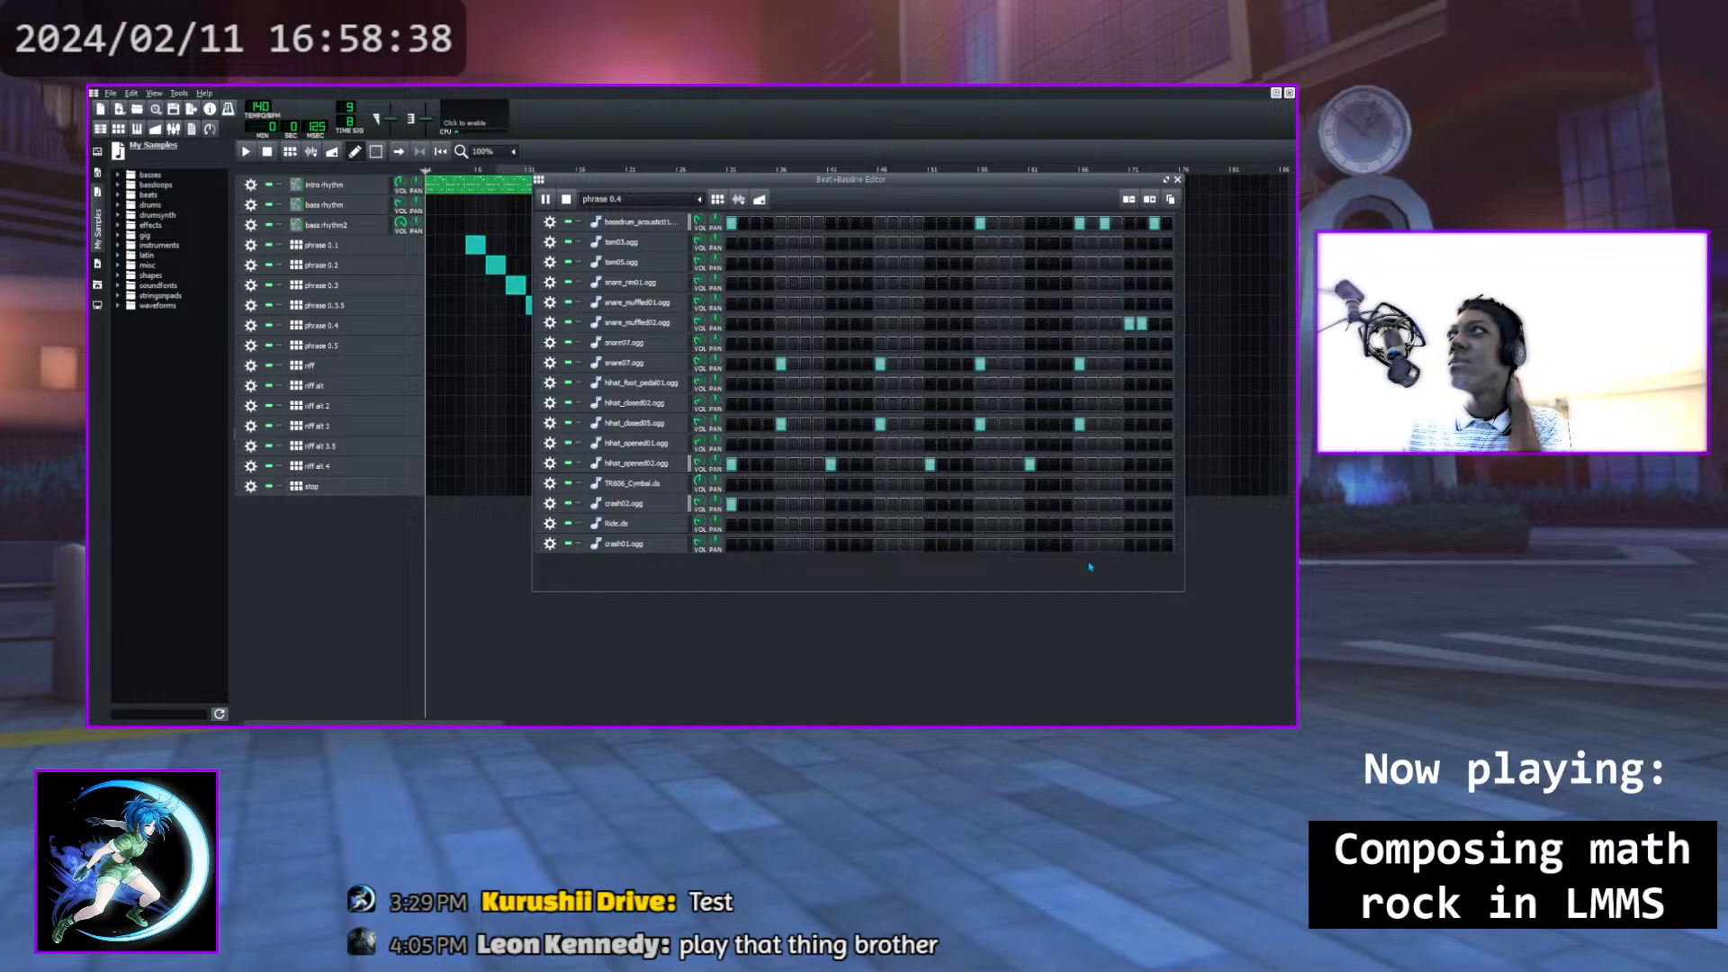
click(1177, 179)
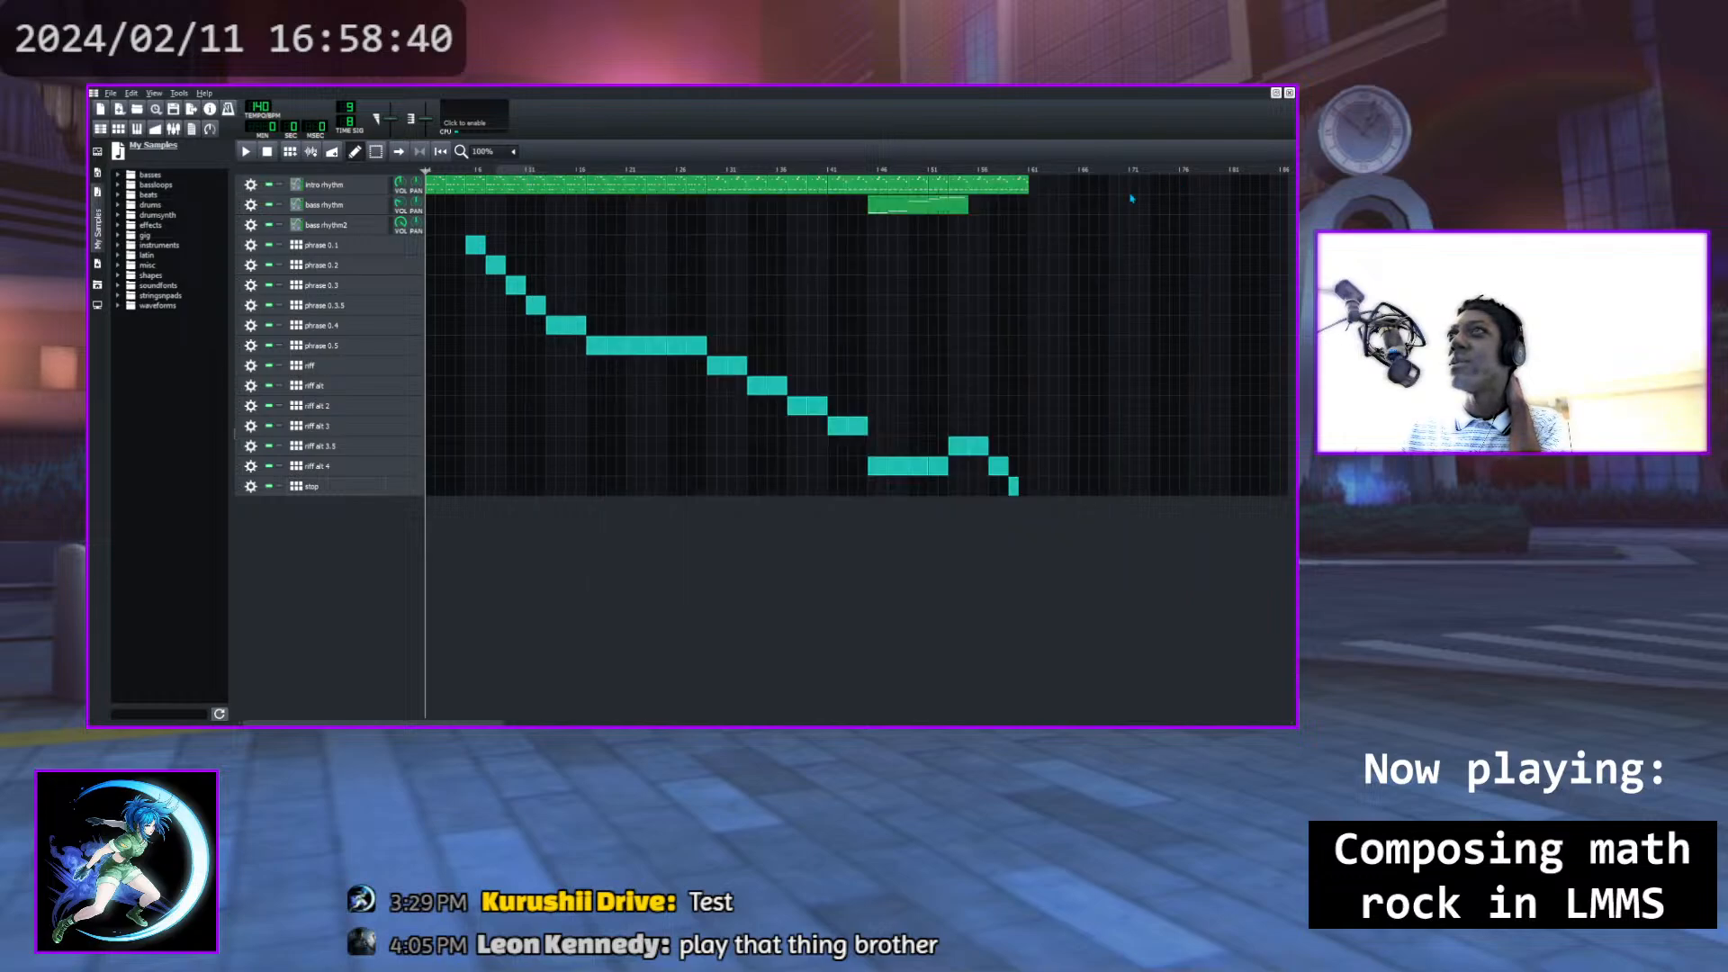
Play the song from phrase 0.3.5 into the riff variations, replay it from just before the riff, and pause
drag(546, 171, 526, 171)
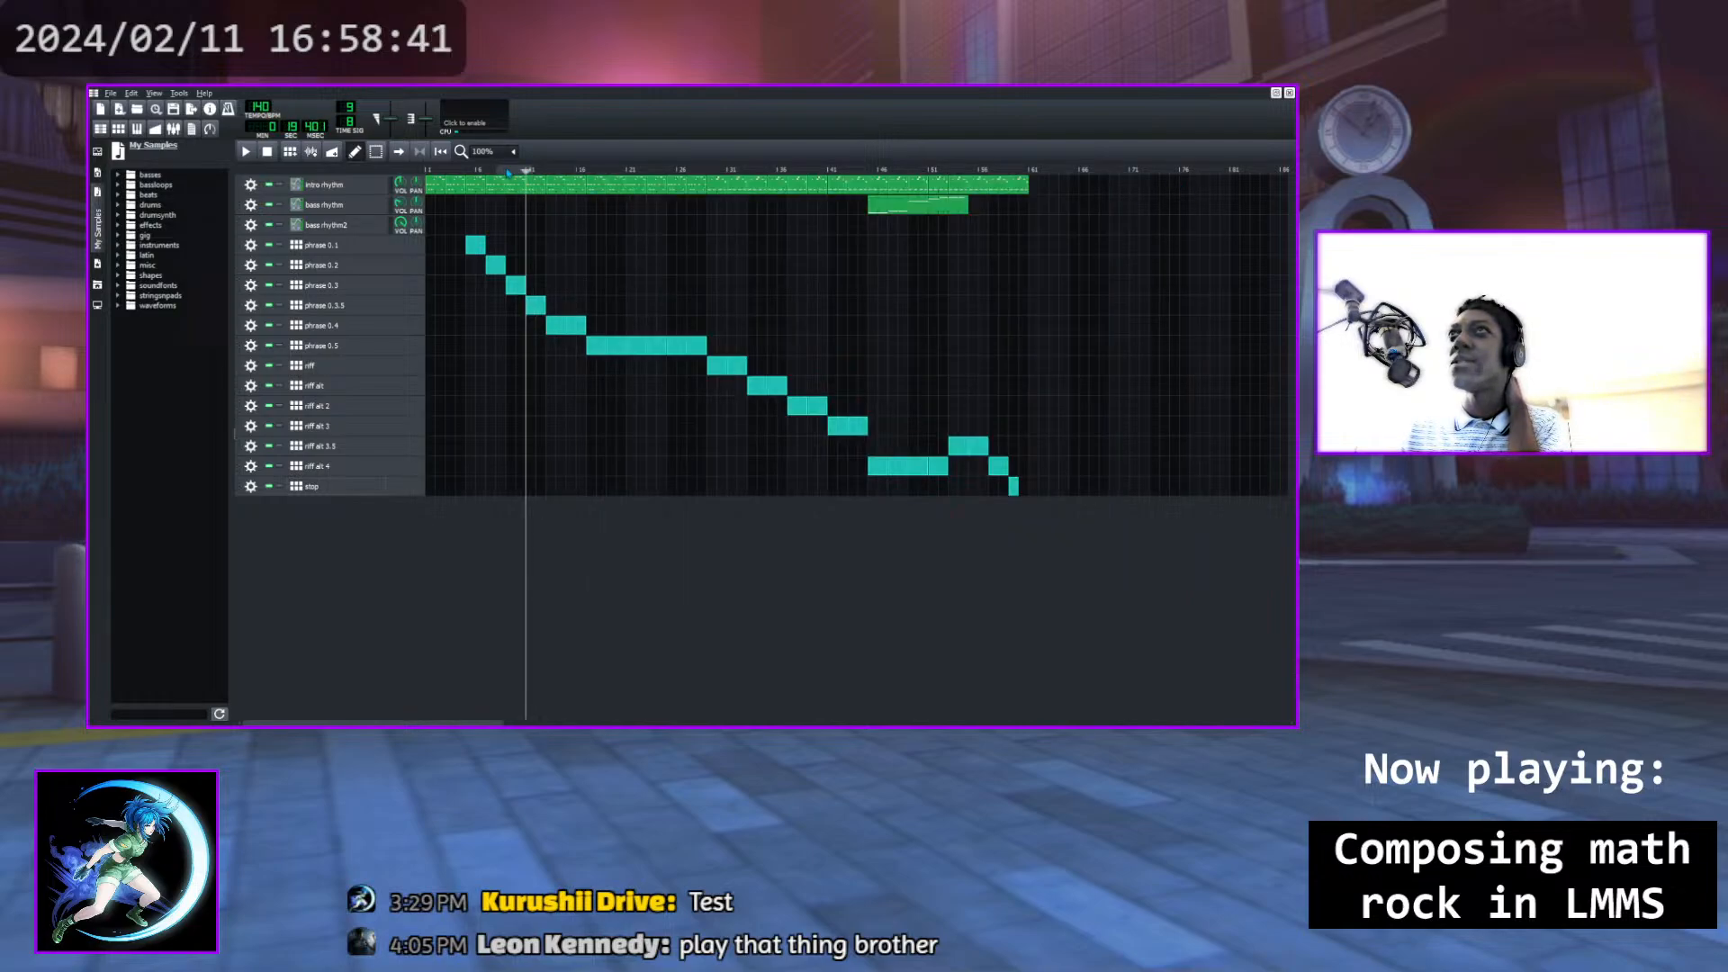
click(247, 152)
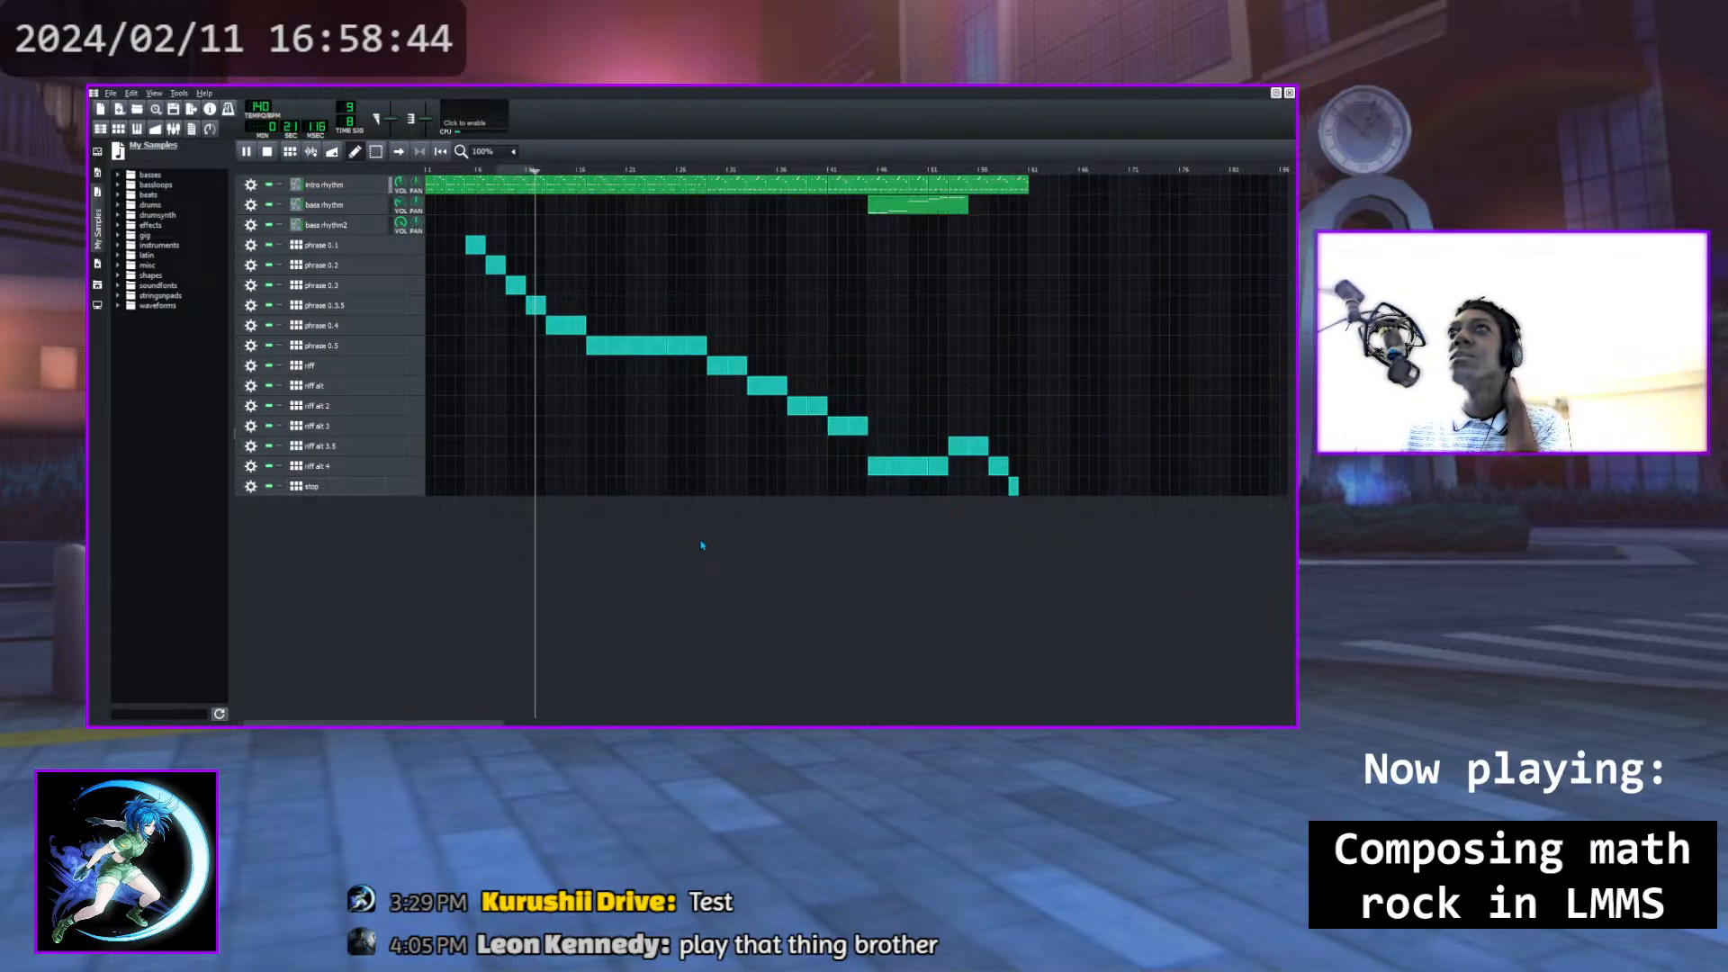
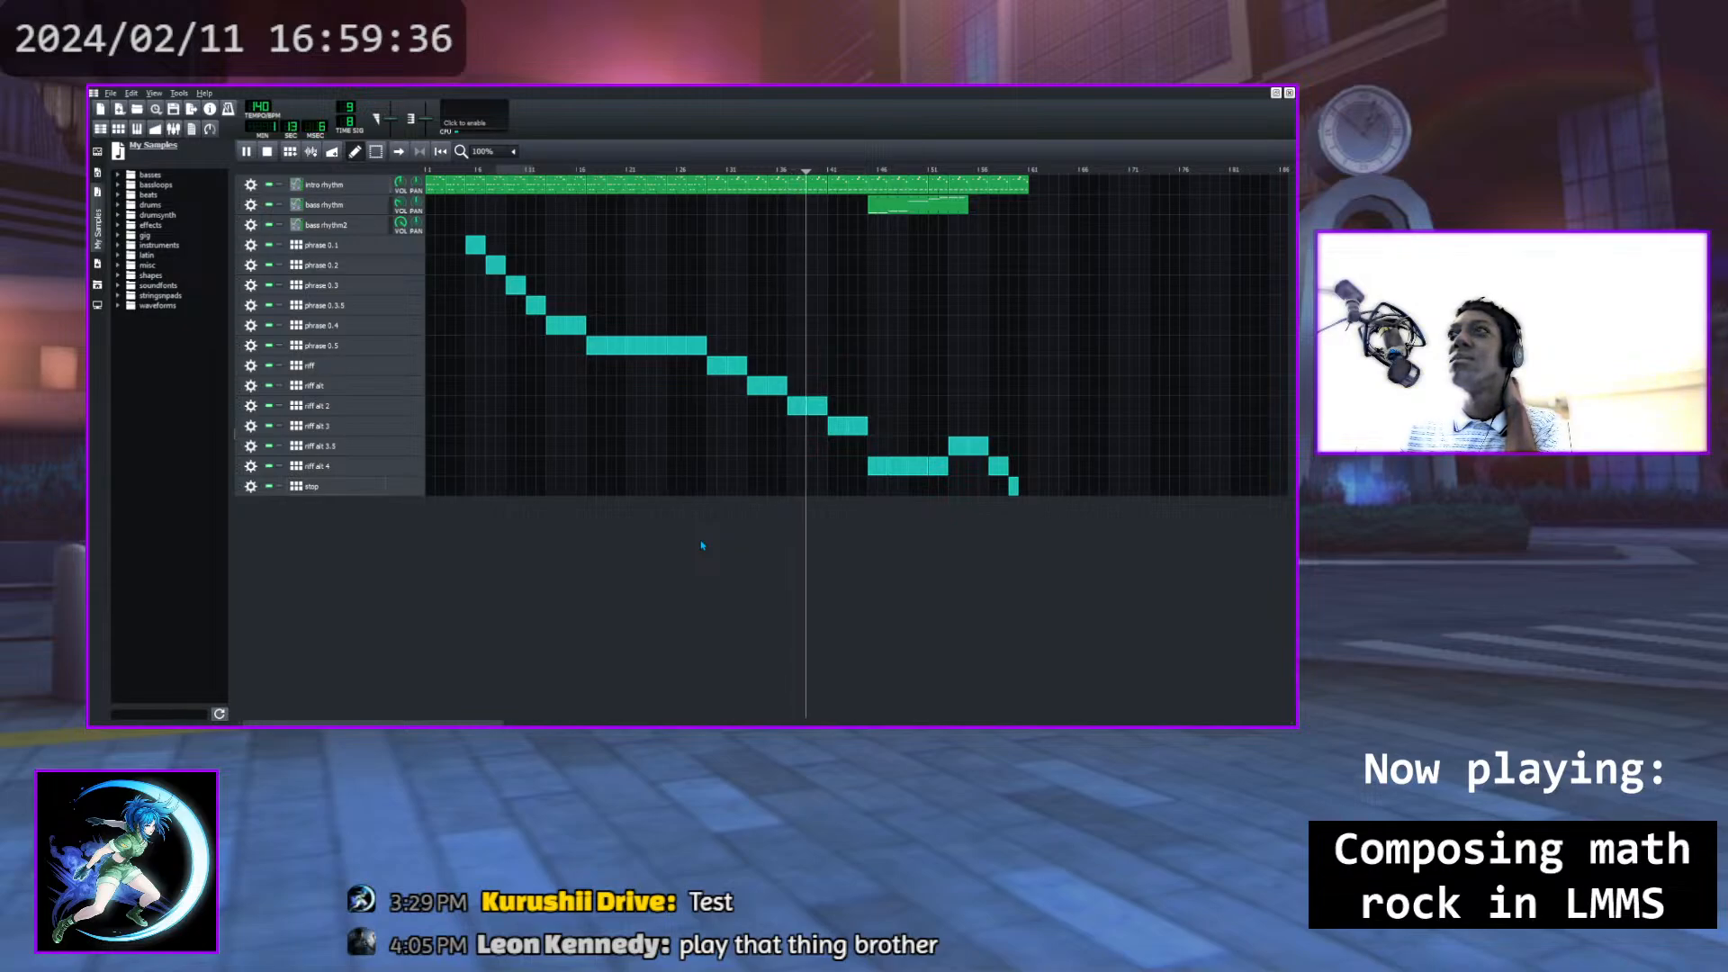
drag(815, 171, 752, 173)
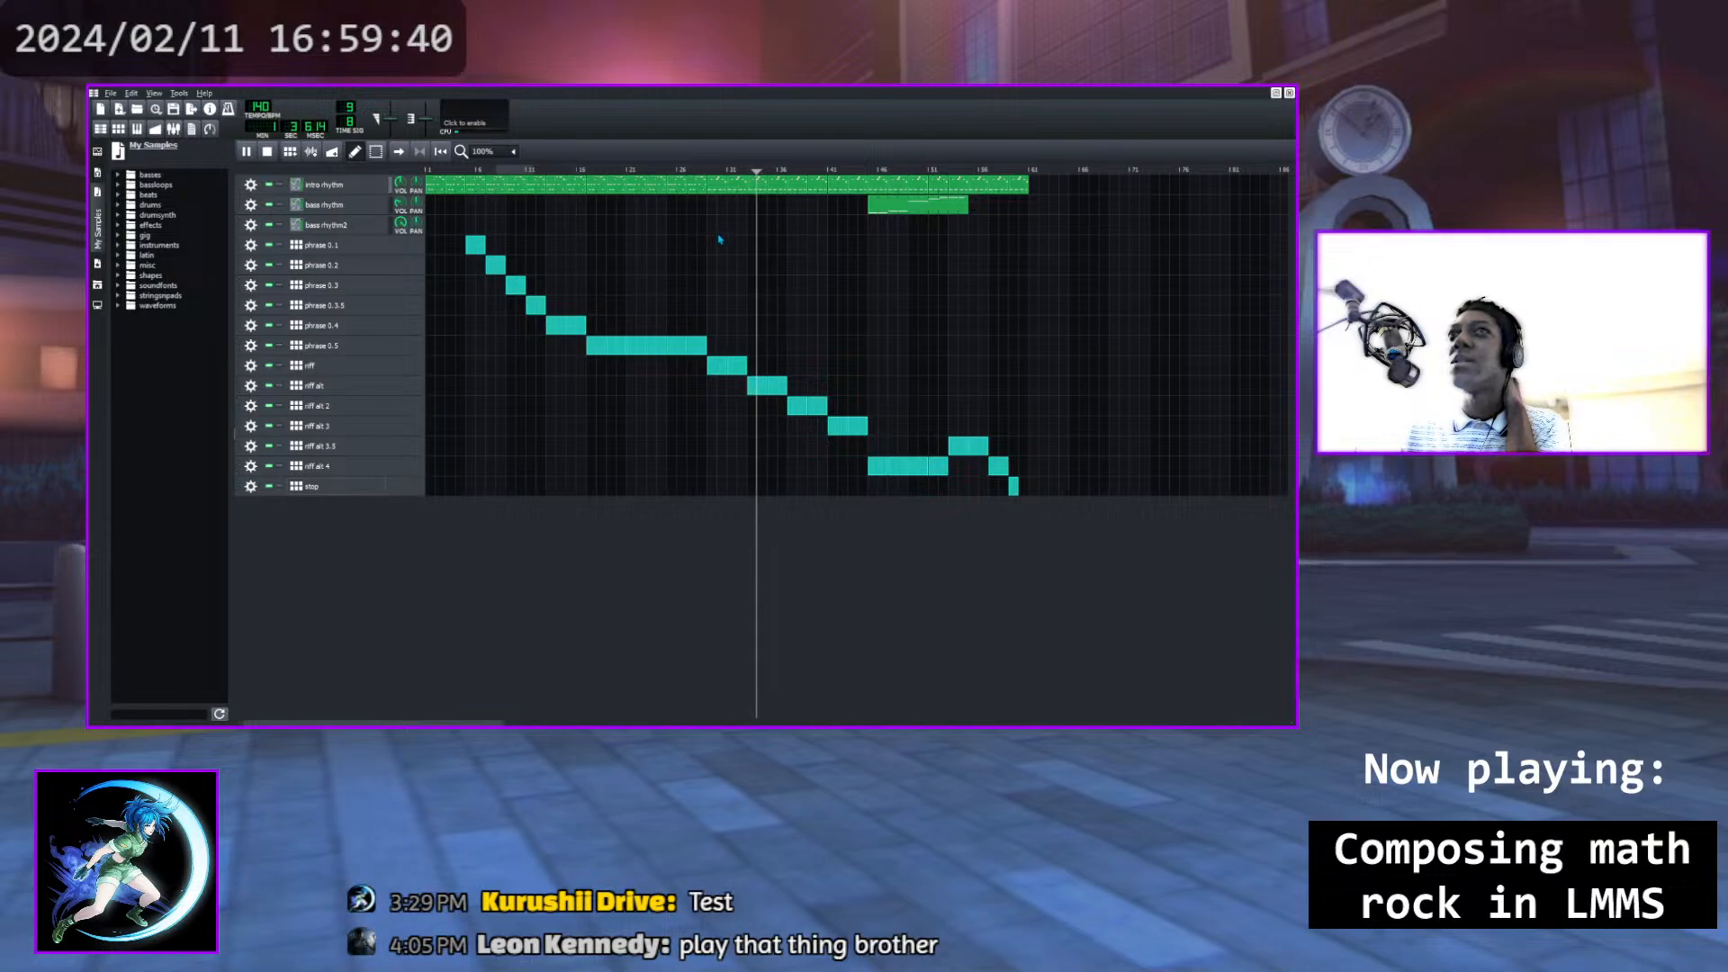
click(701, 173)
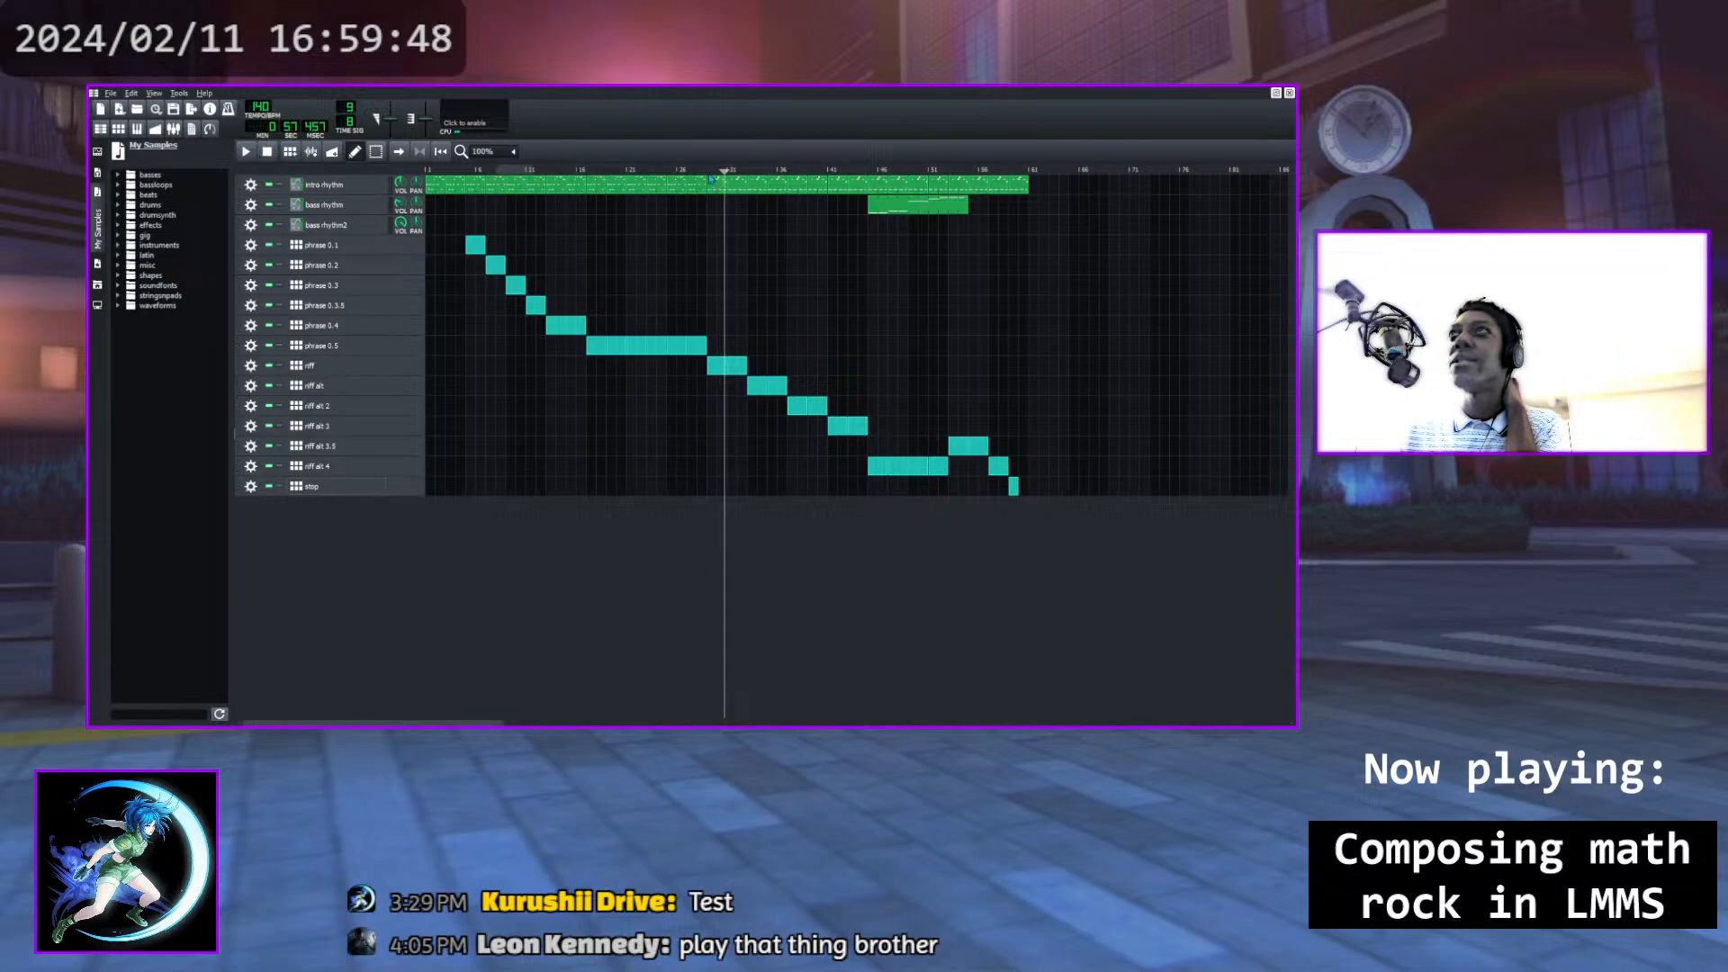
key(space)
Loop the riff beat and replace its snare_rim01 hits with snare_muffled02 on step 17 and the plain snare directly below on step 19
click(311, 365)
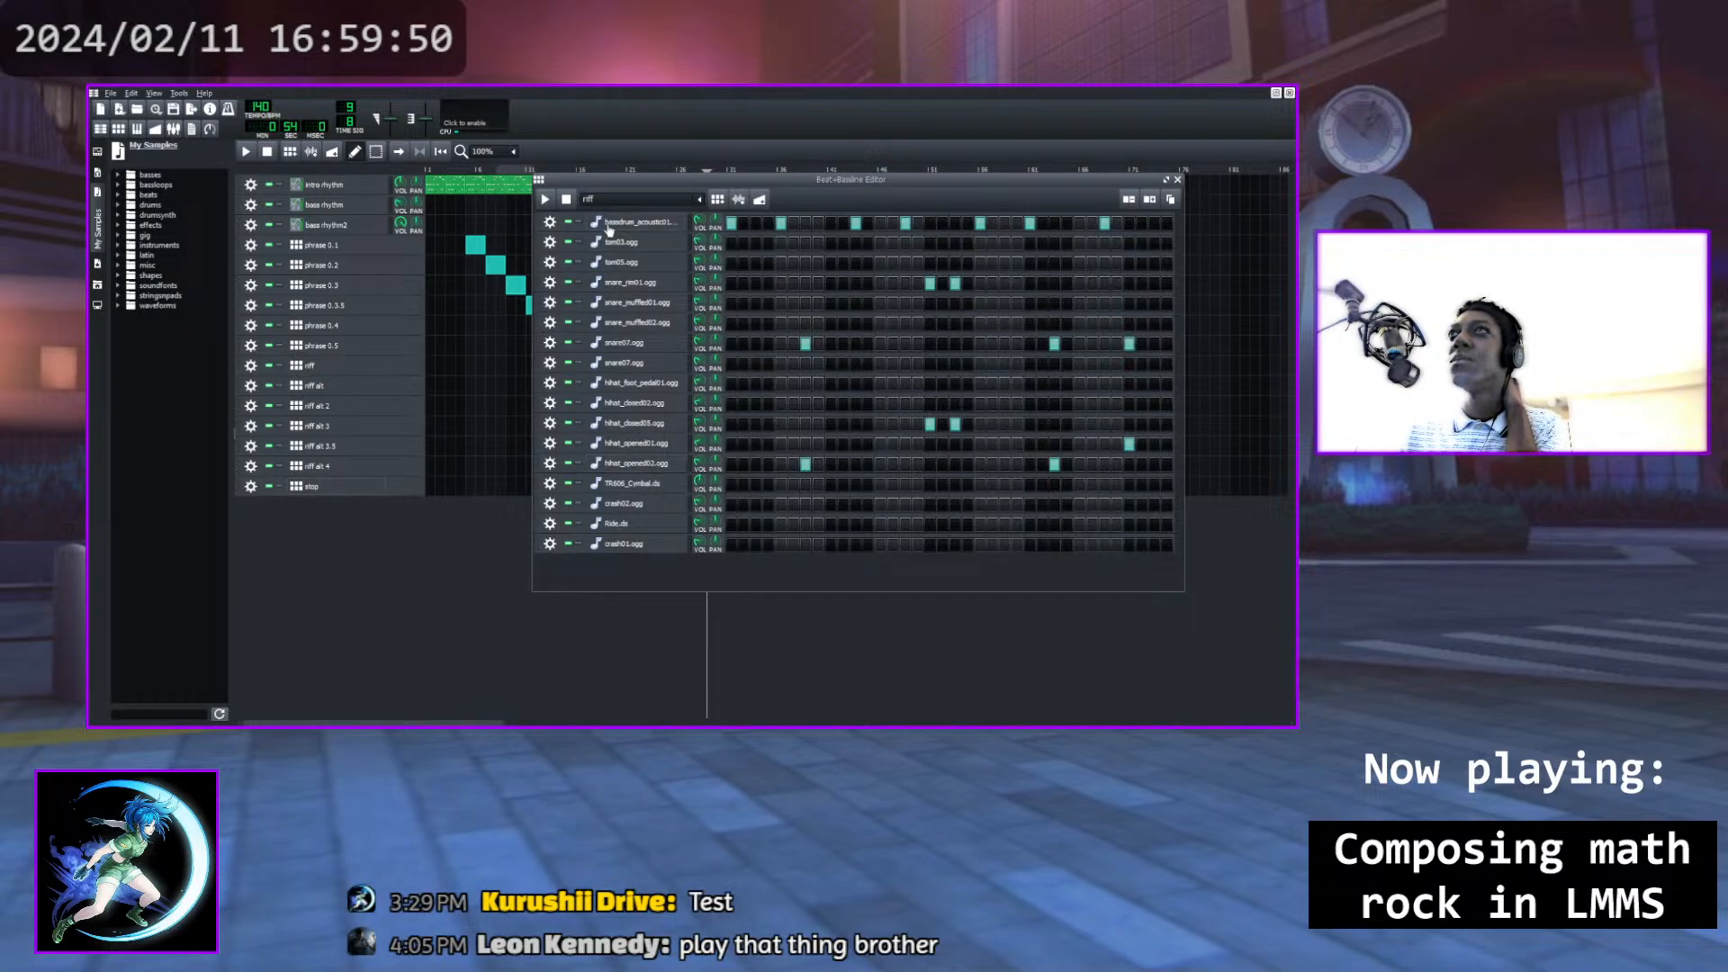
click(545, 199)
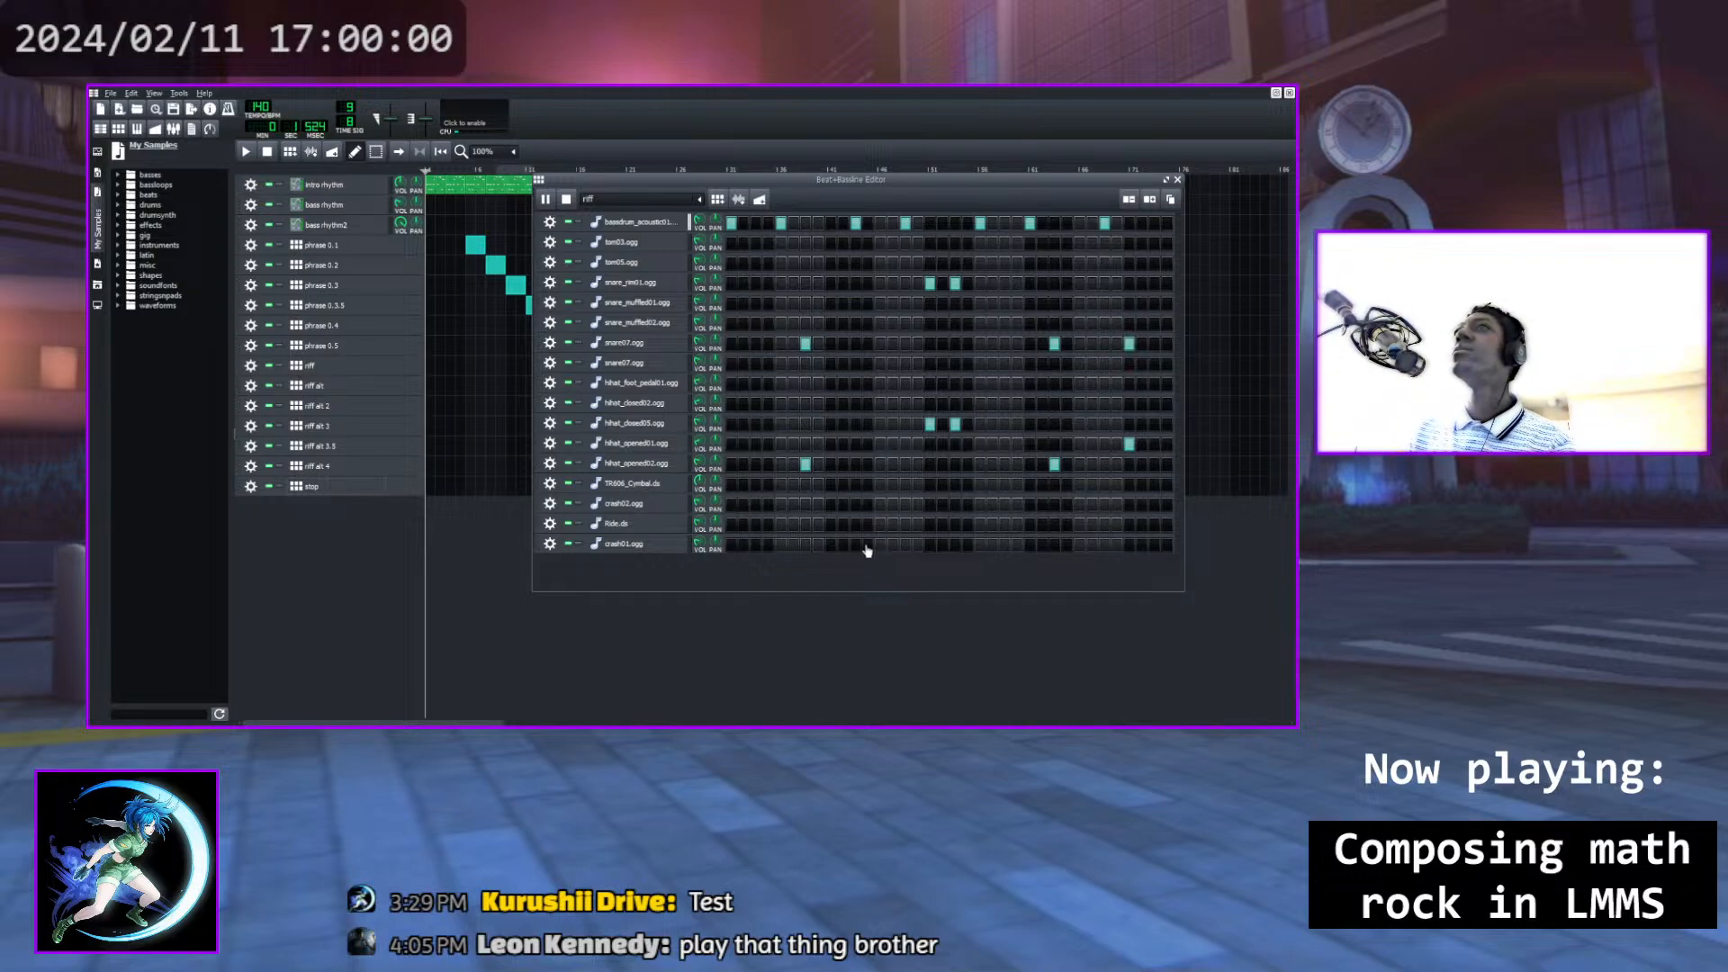
click(930, 324)
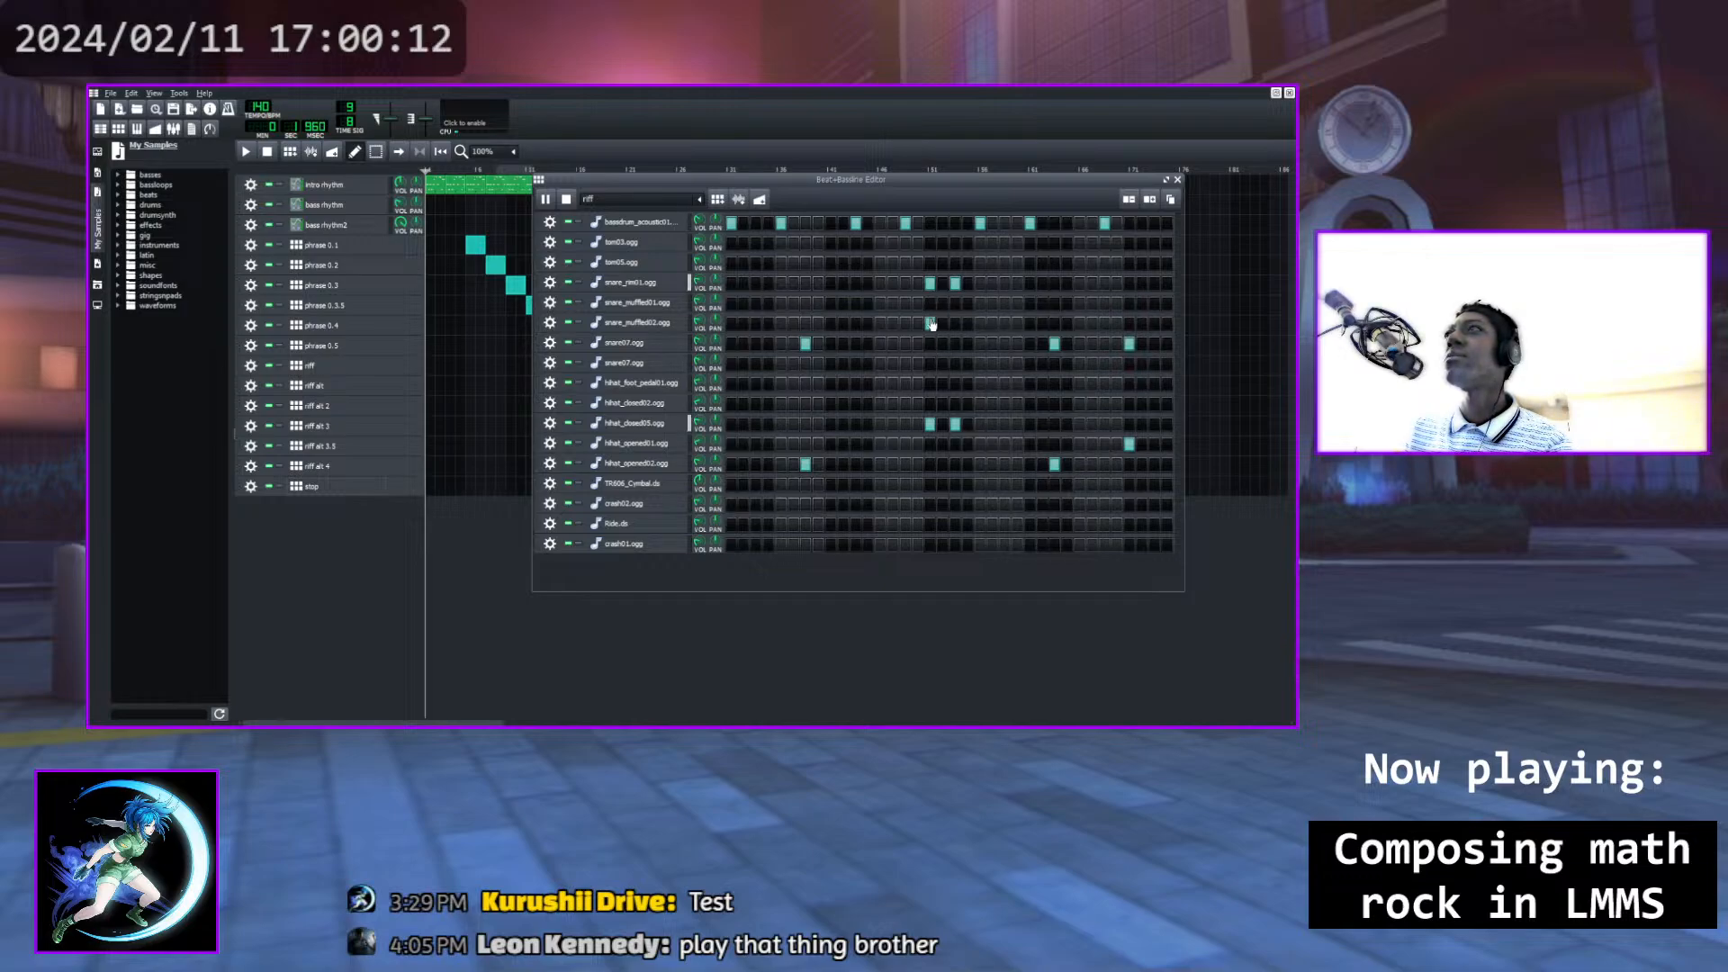
click(955, 343)
click(931, 284)
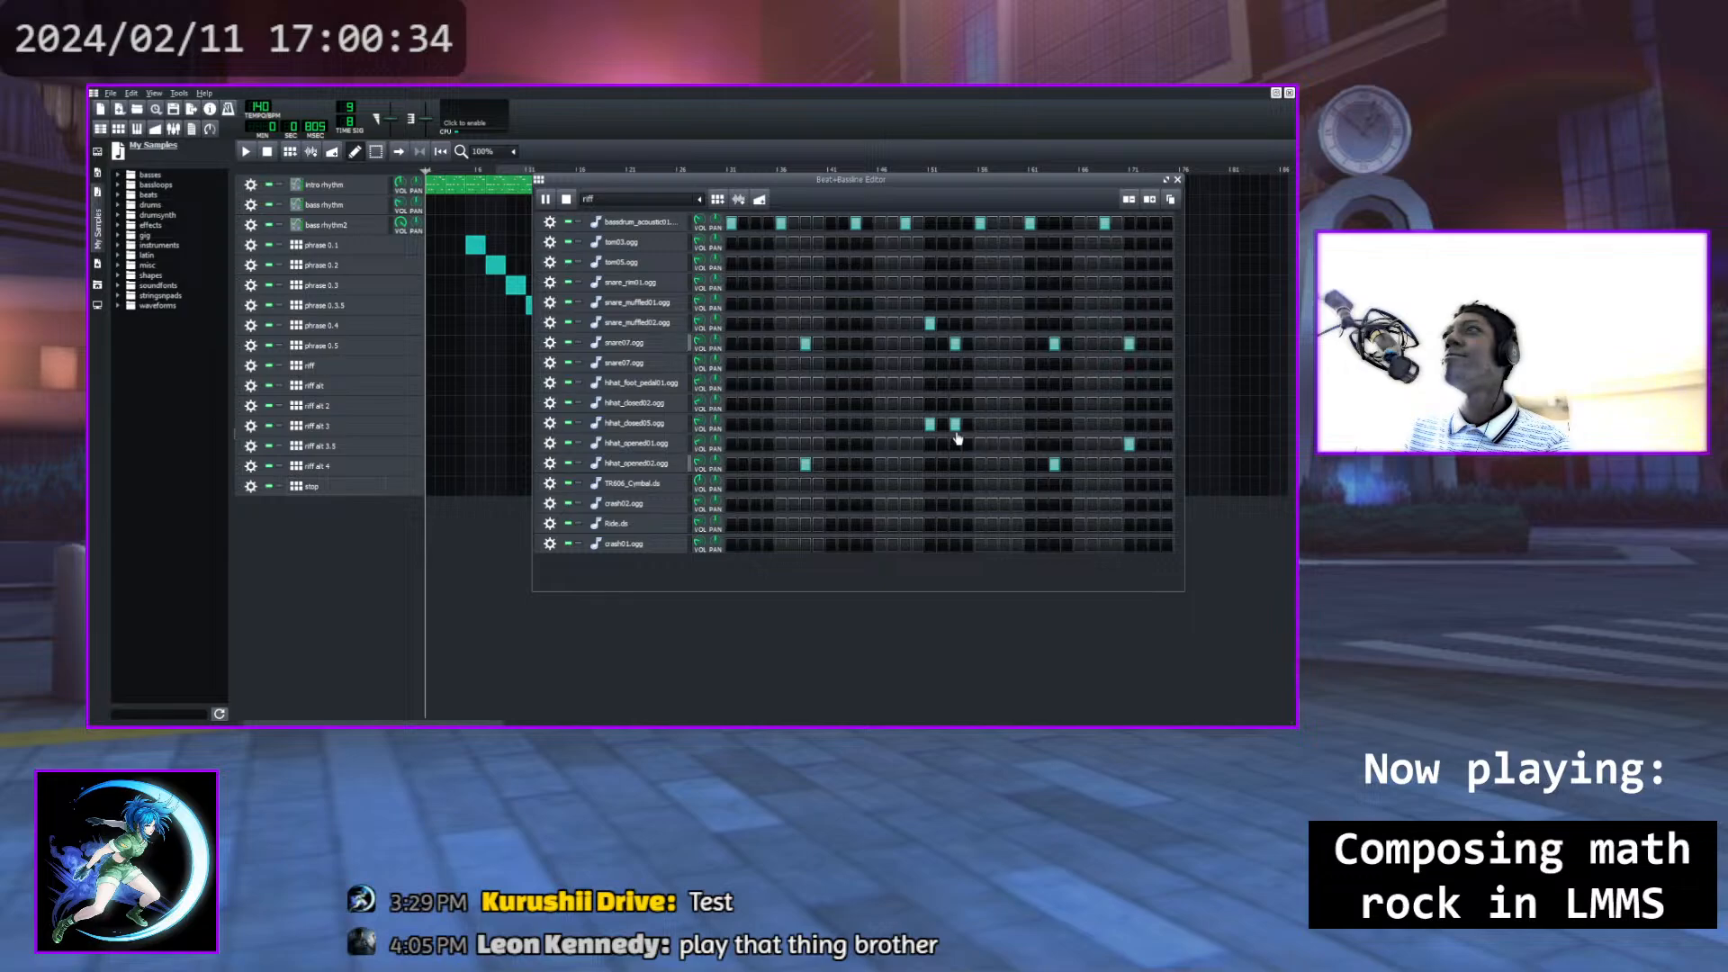
Replace the riff's closed hi-hat hits on steps 17 and 19 with hihat_opened02 hits
click(956, 464)
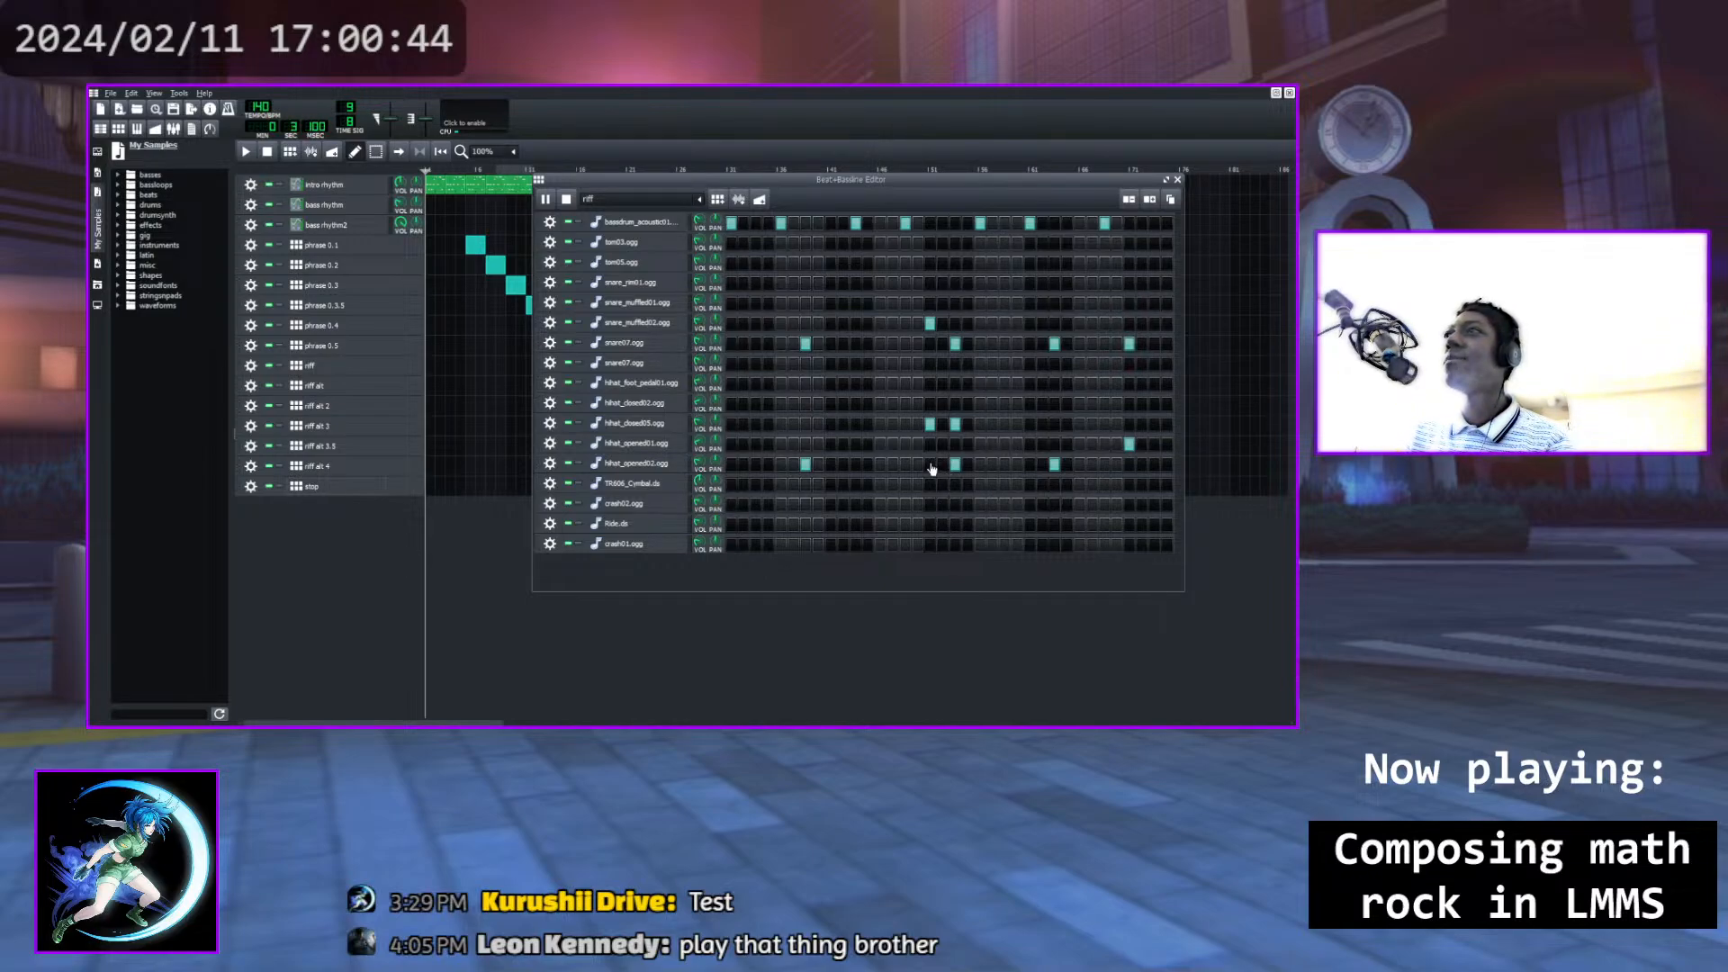
click(931, 428)
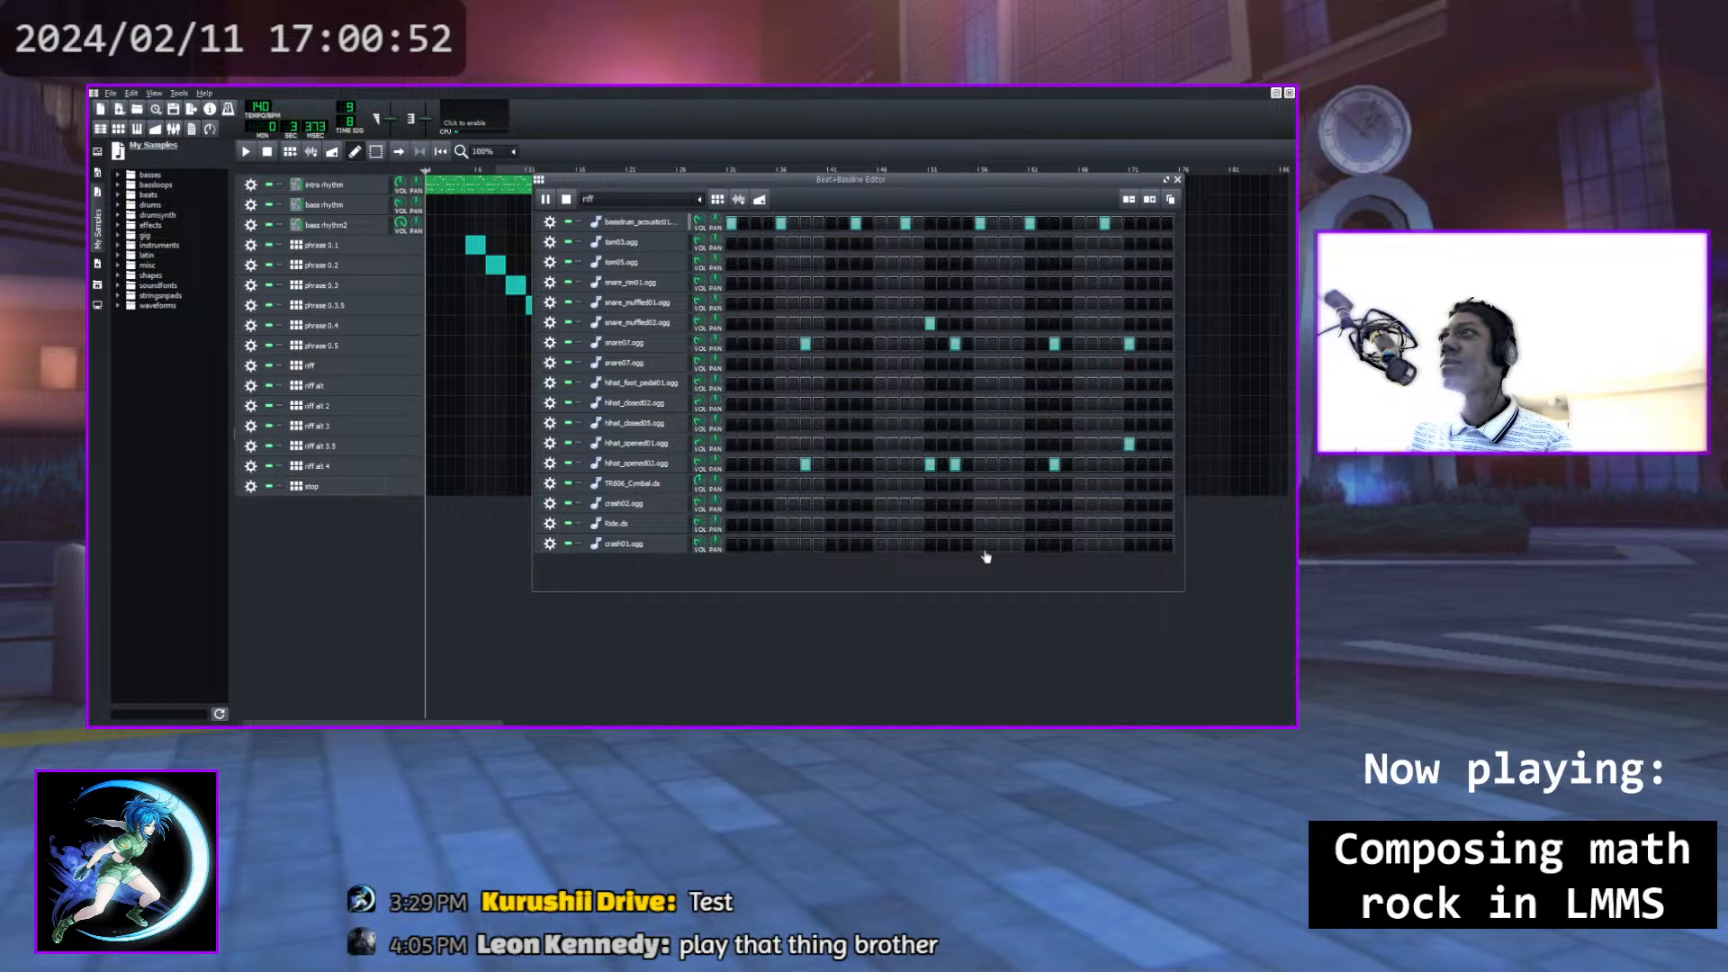
Try snare_muffled02 on riff step 19, and go back to snare_rim01 hits alone on steps 17 and 19
click(954, 343)
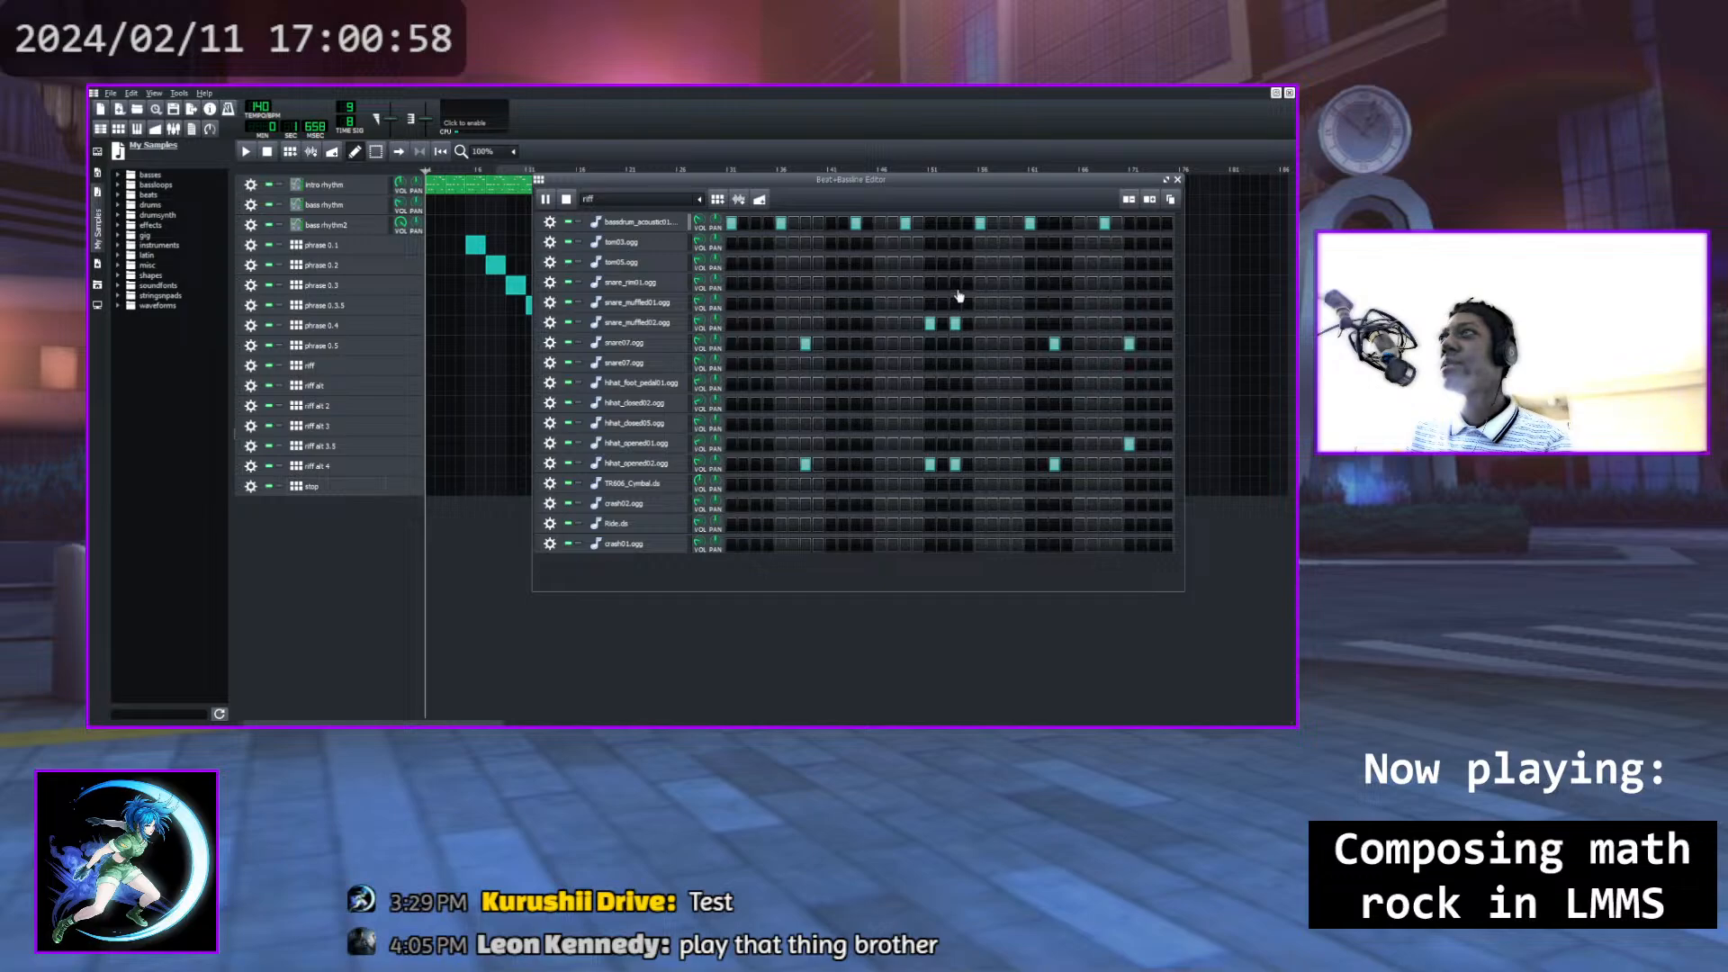
click(955, 283)
click(930, 283)
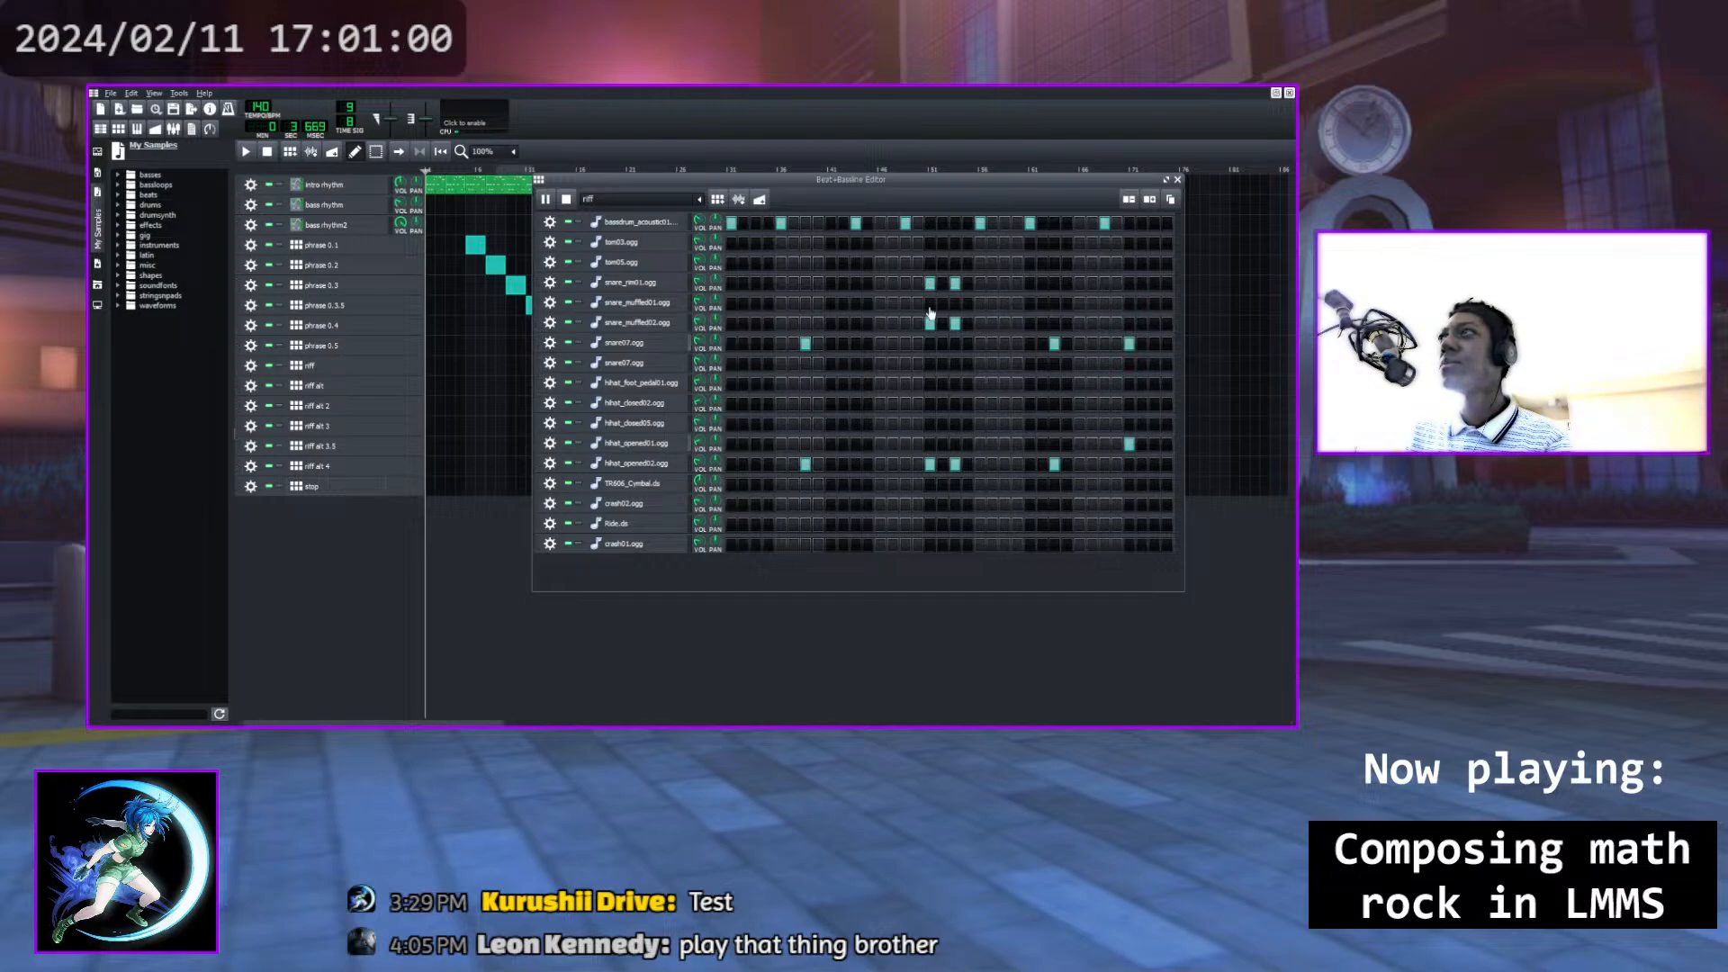
click(931, 324)
click(942, 323)
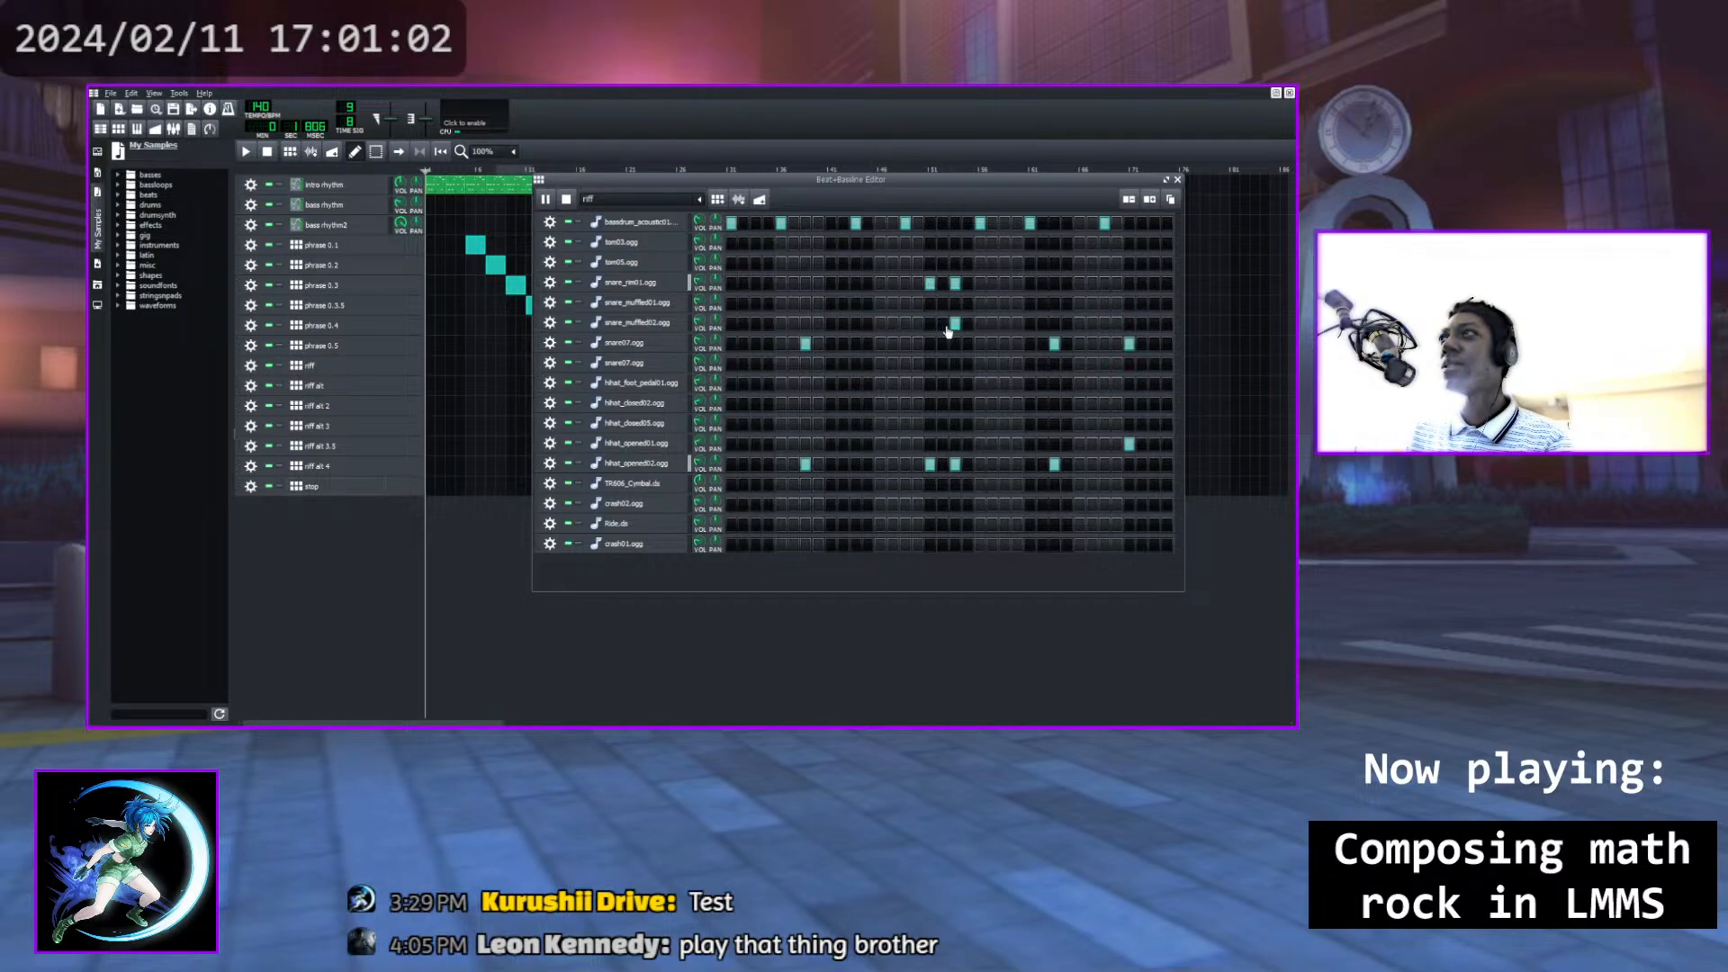
click(955, 324)
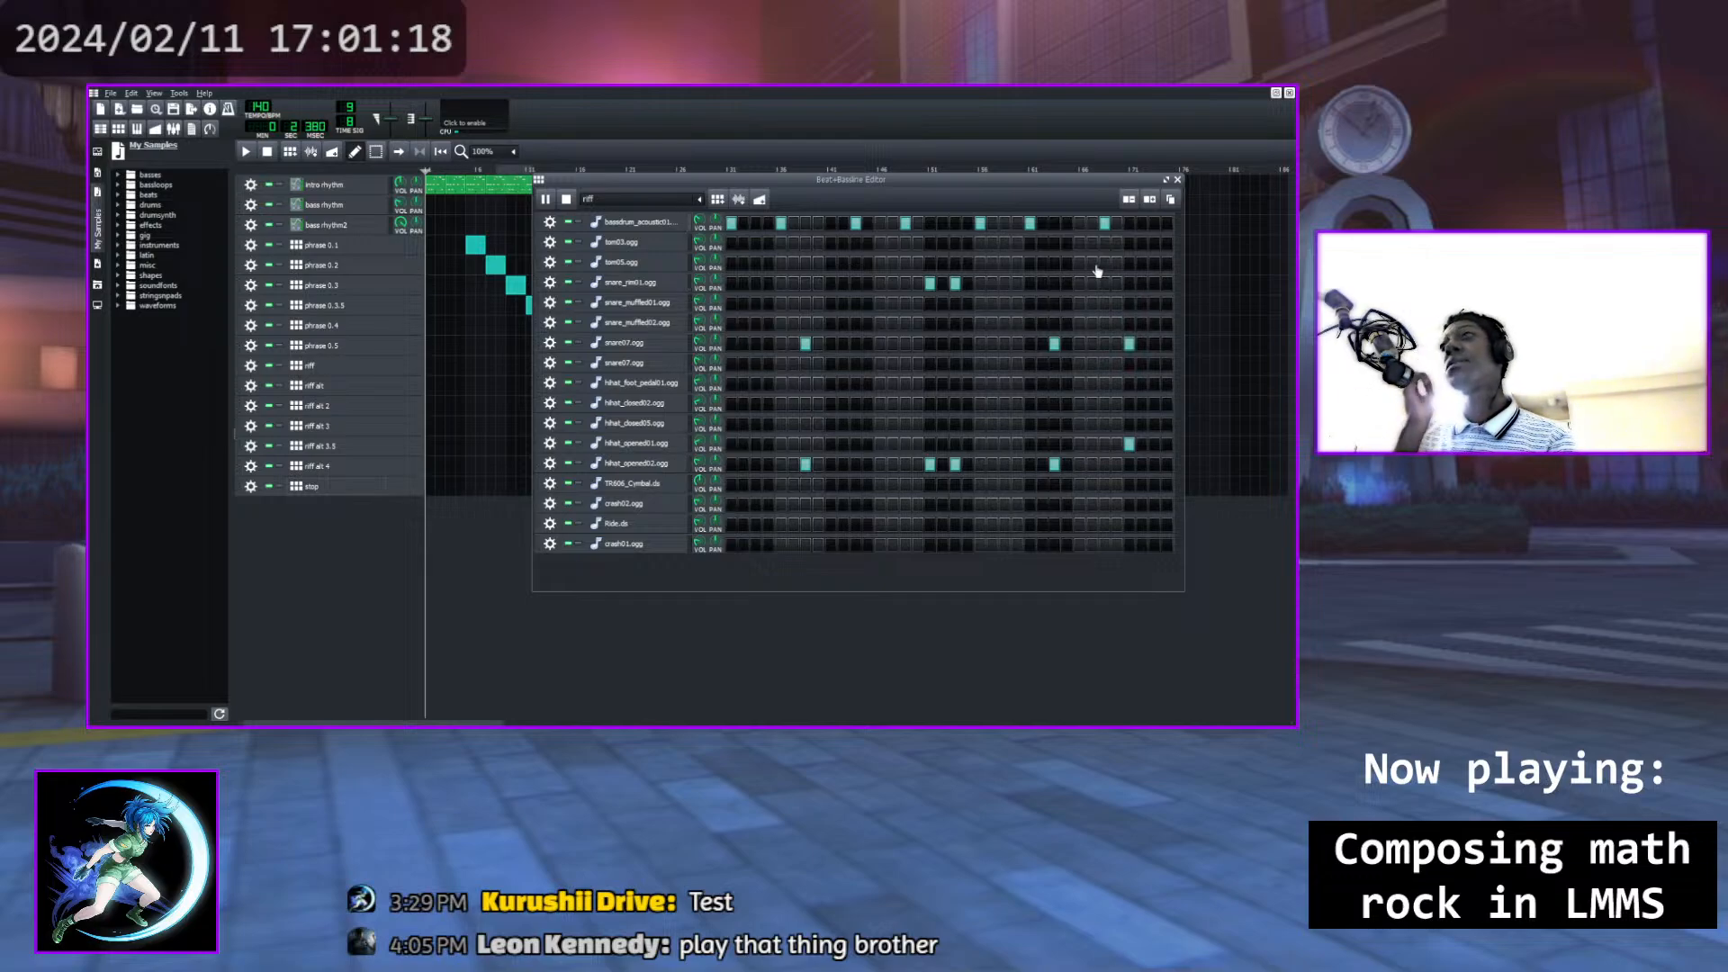
Try snare_muffled01 and snare_muffled02 in place of the snare_rim01 hit on riff step 19, keeping snare_muffled02
click(955, 284)
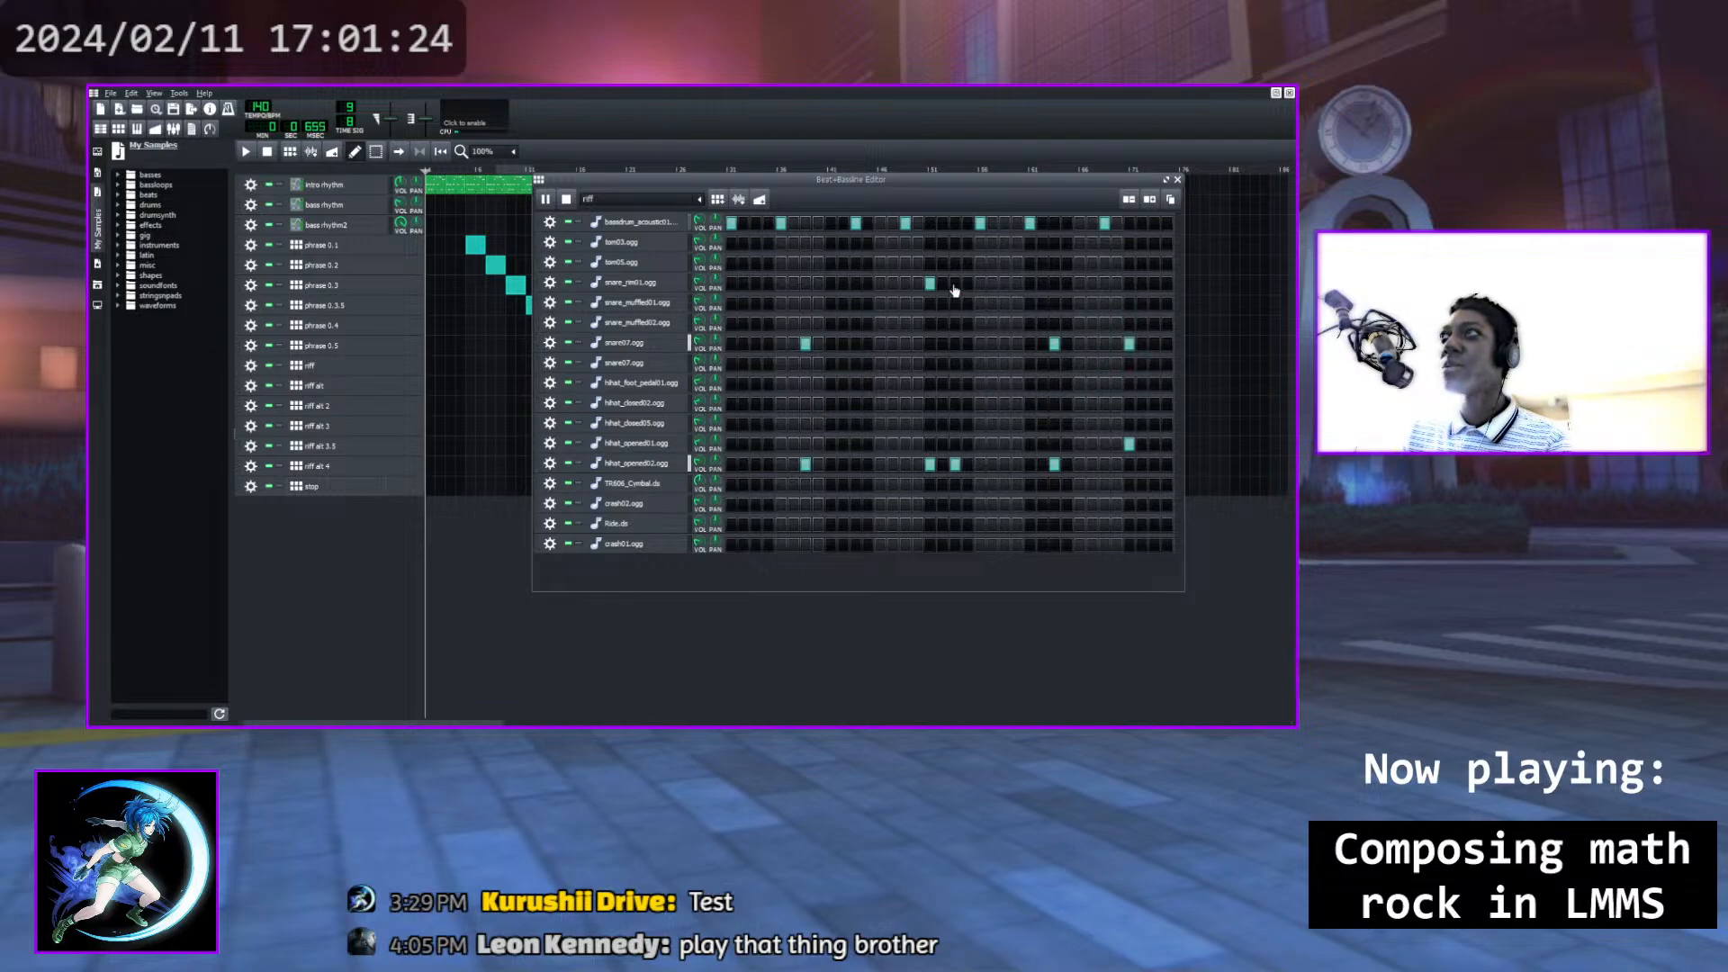
click(955, 303)
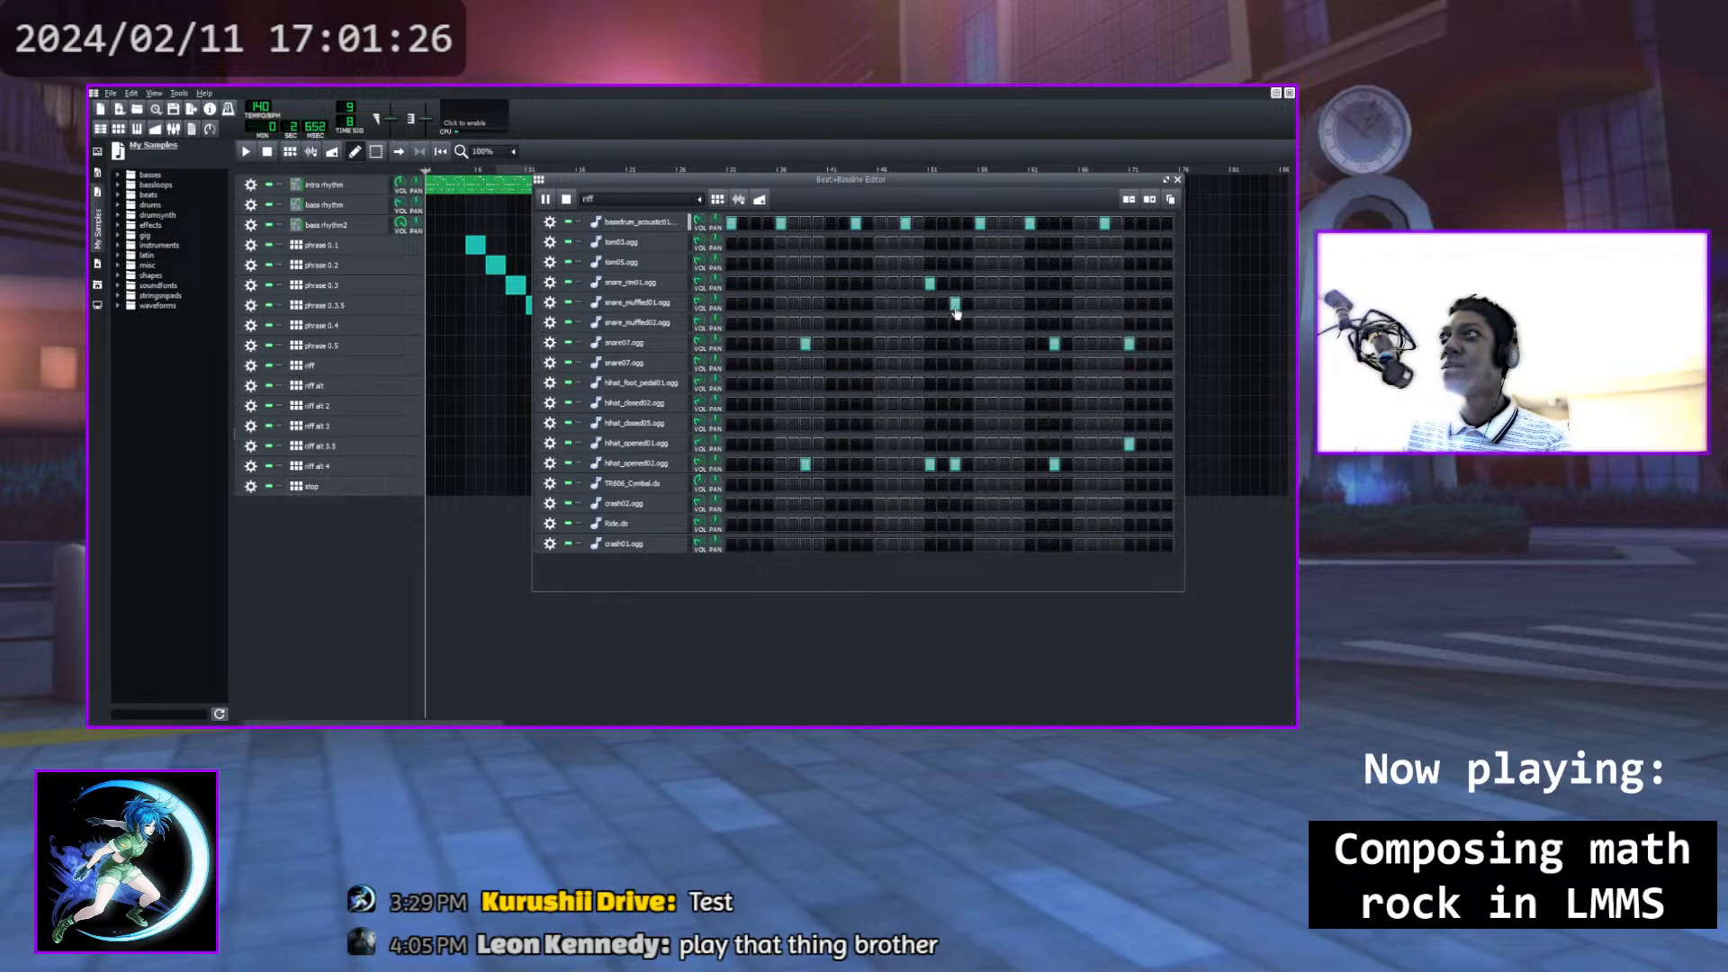
click(955, 323)
click(954, 304)
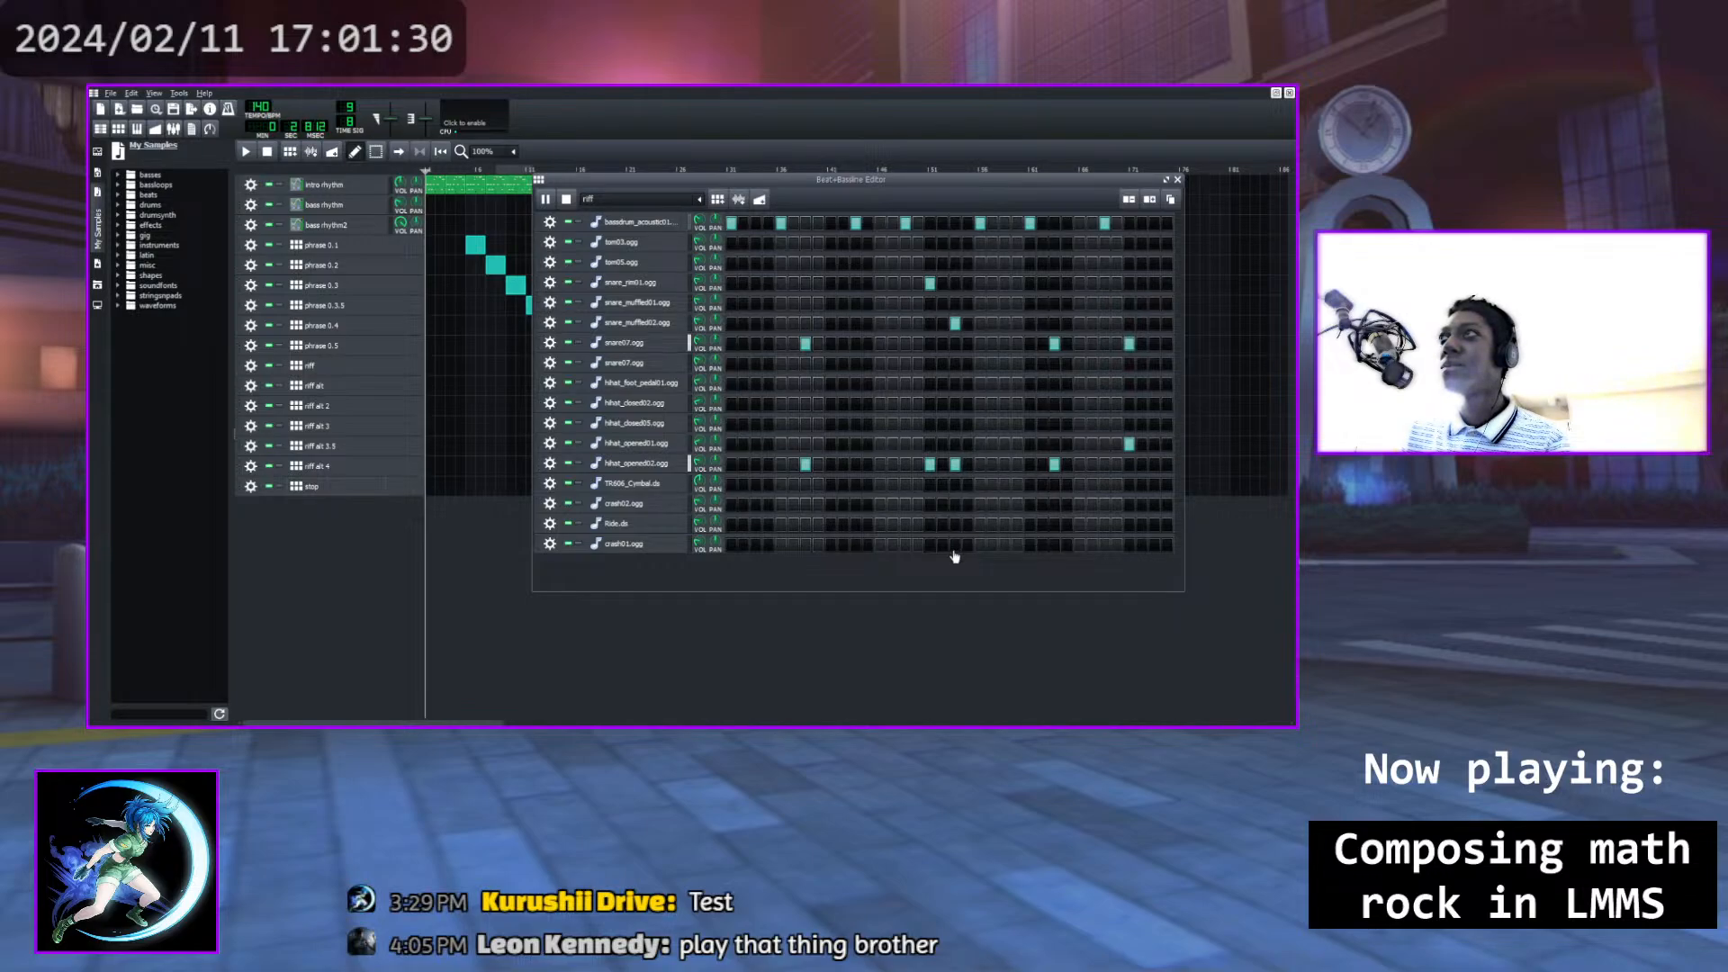
Clear the rim and muffled snares from riff steps 17 and 19, try the plain snare below on both, and keep only step 19
click(929, 284)
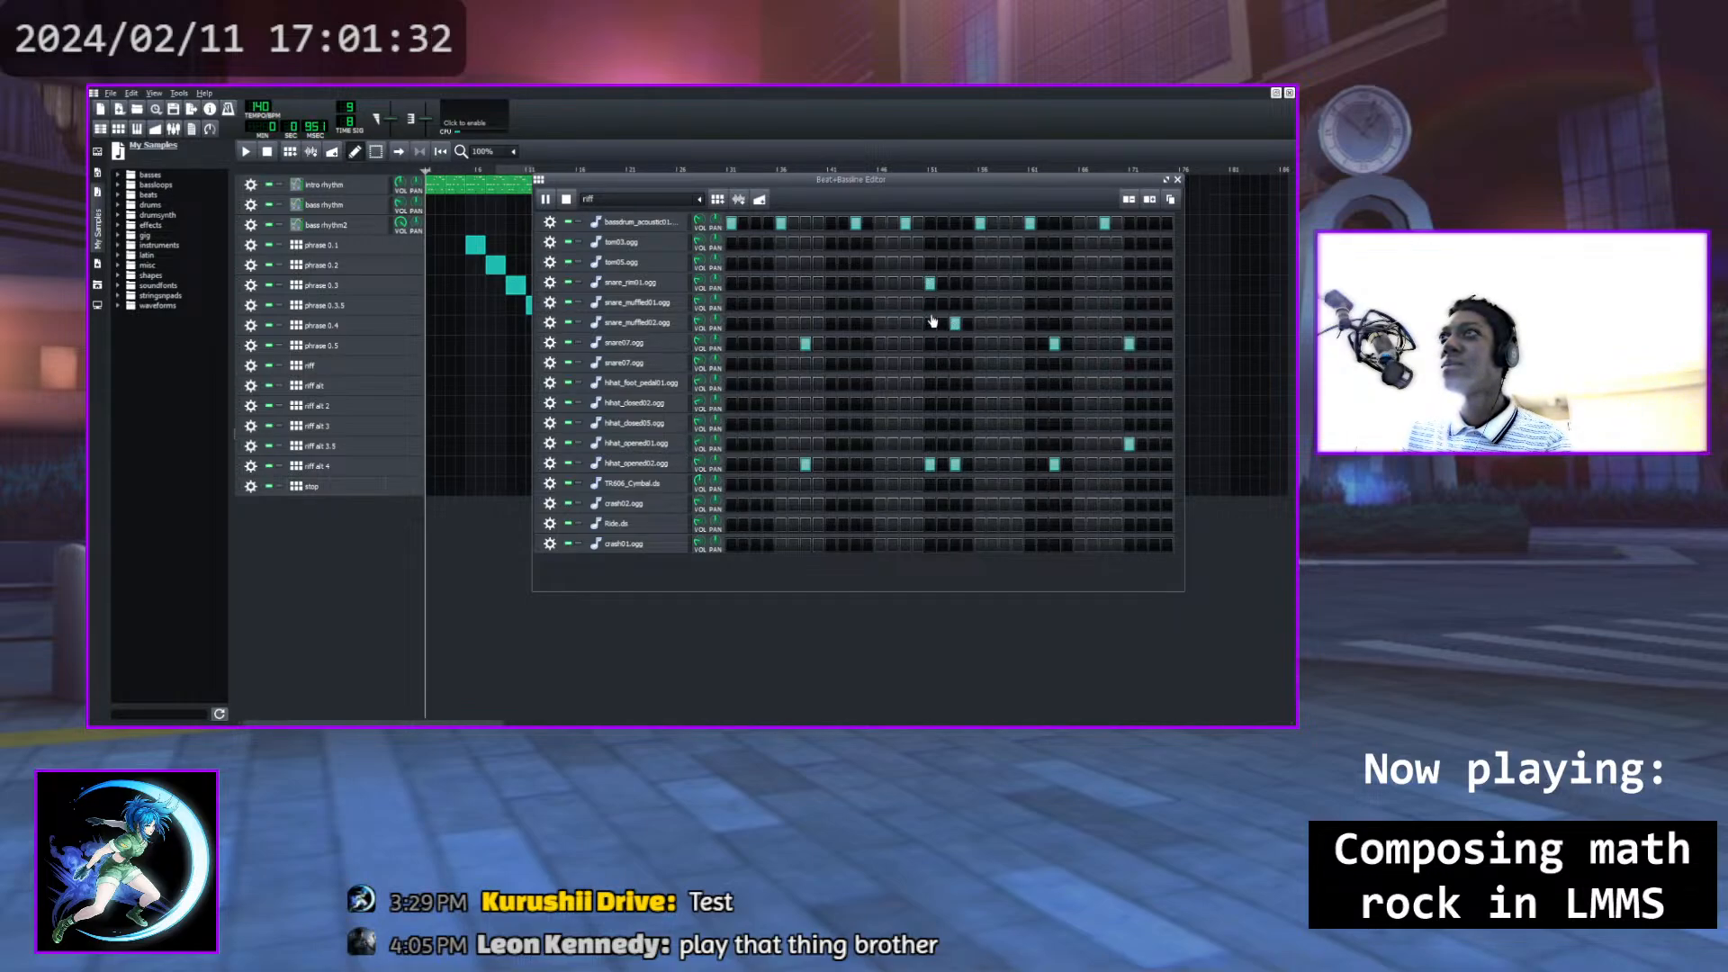
click(933, 284)
click(931, 345)
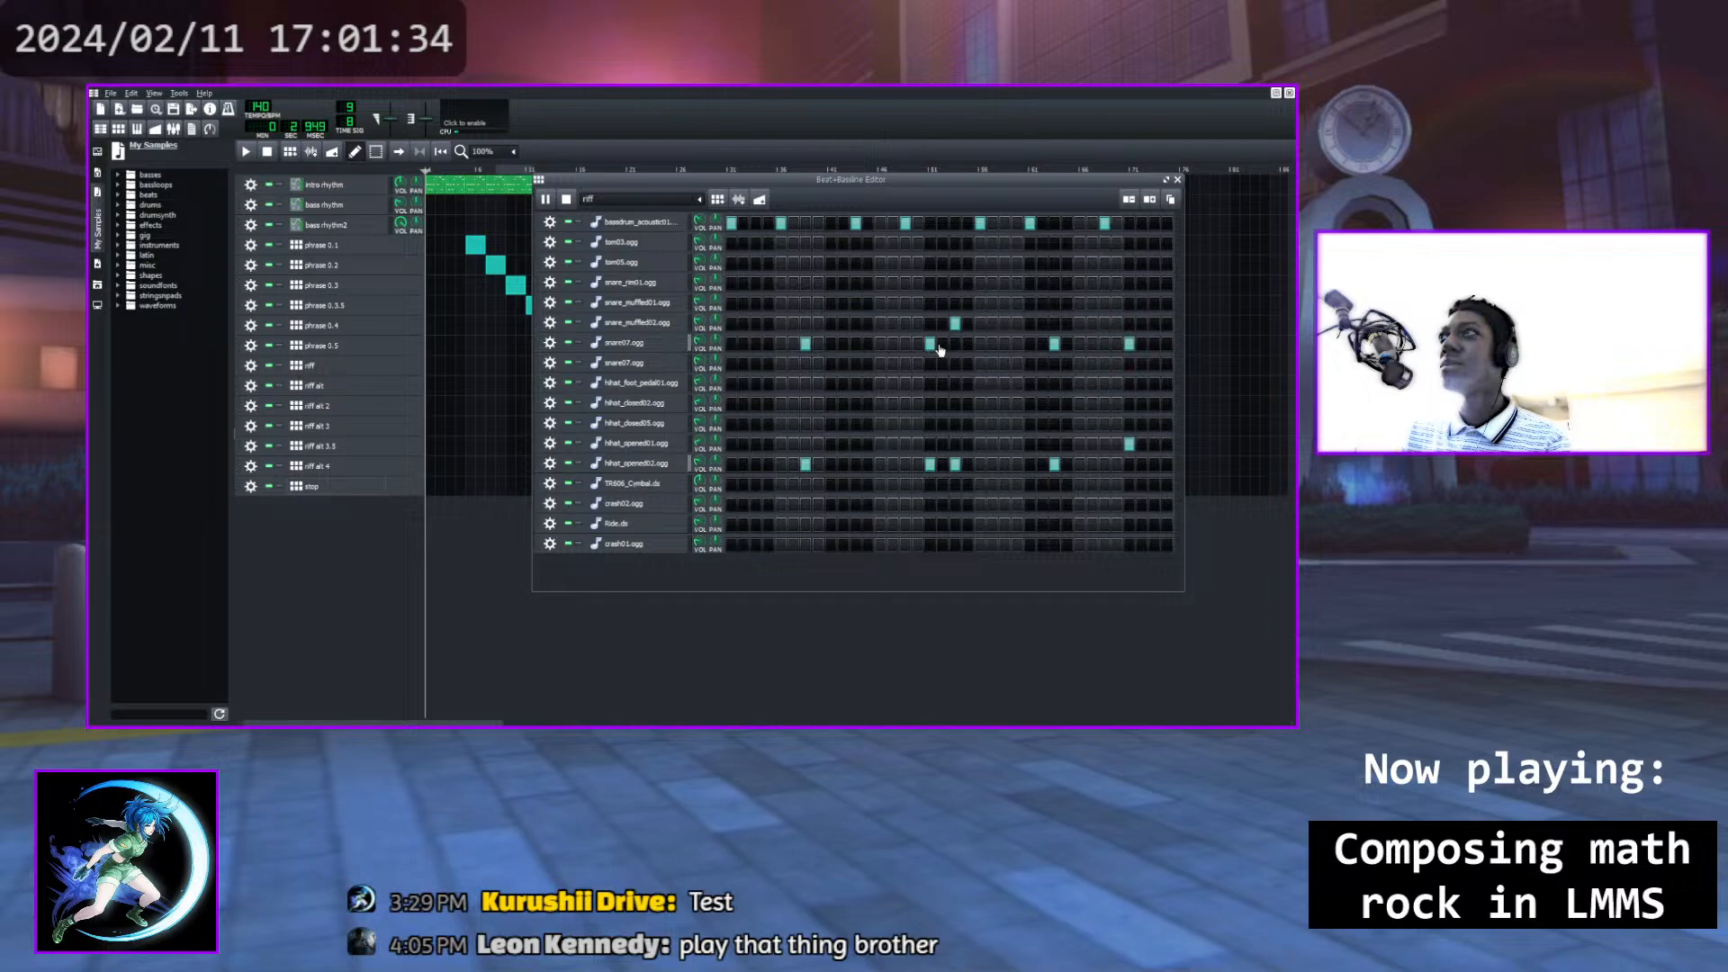
click(955, 347)
click(954, 325)
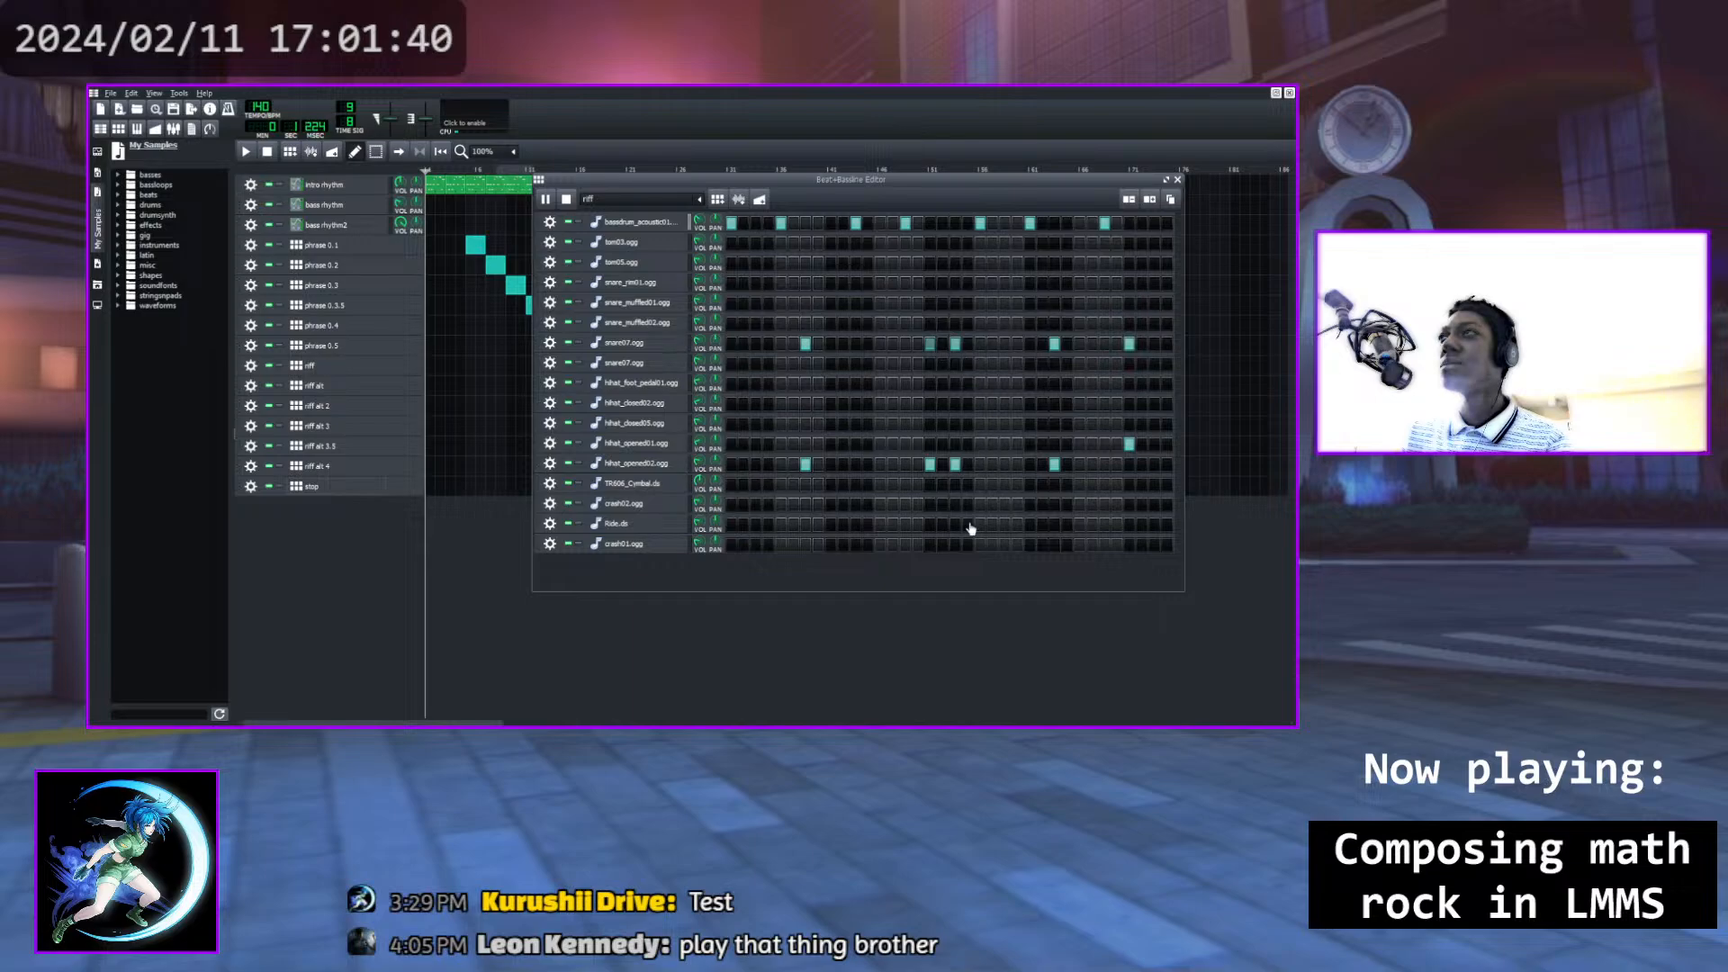
click(929, 343)
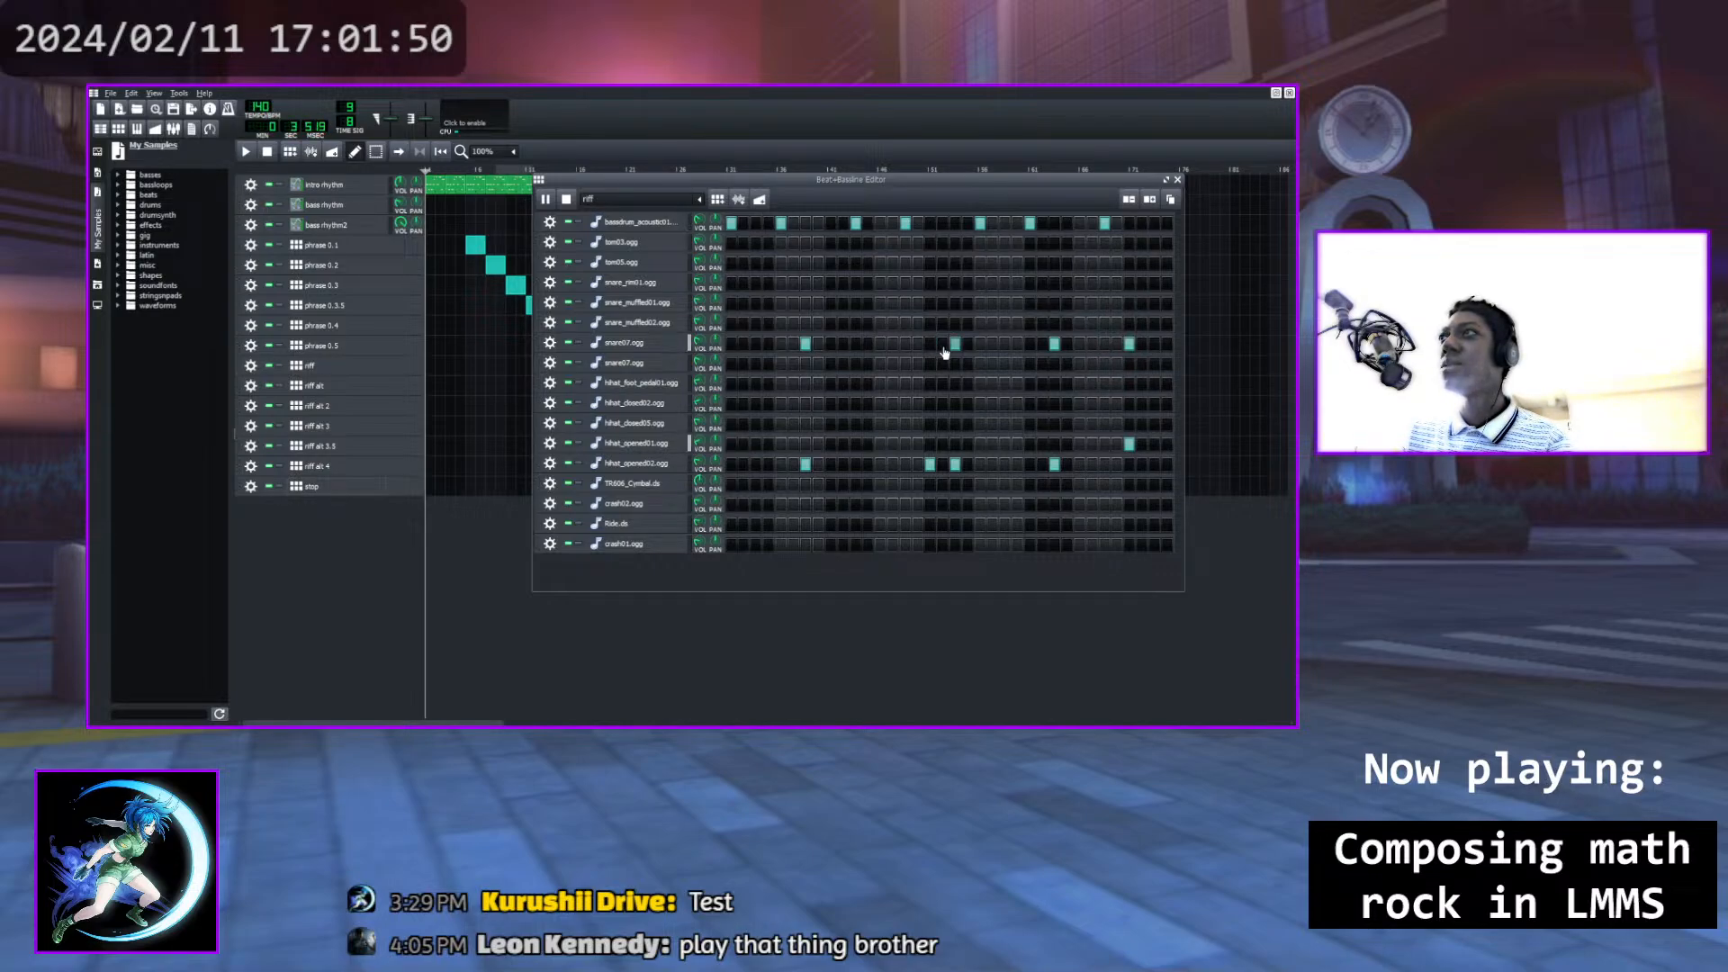
Clear the upper plain snare from riff step 19 and add hihat_foot_pedal01 hits on steps 17 and 19
click(954, 343)
key(space)
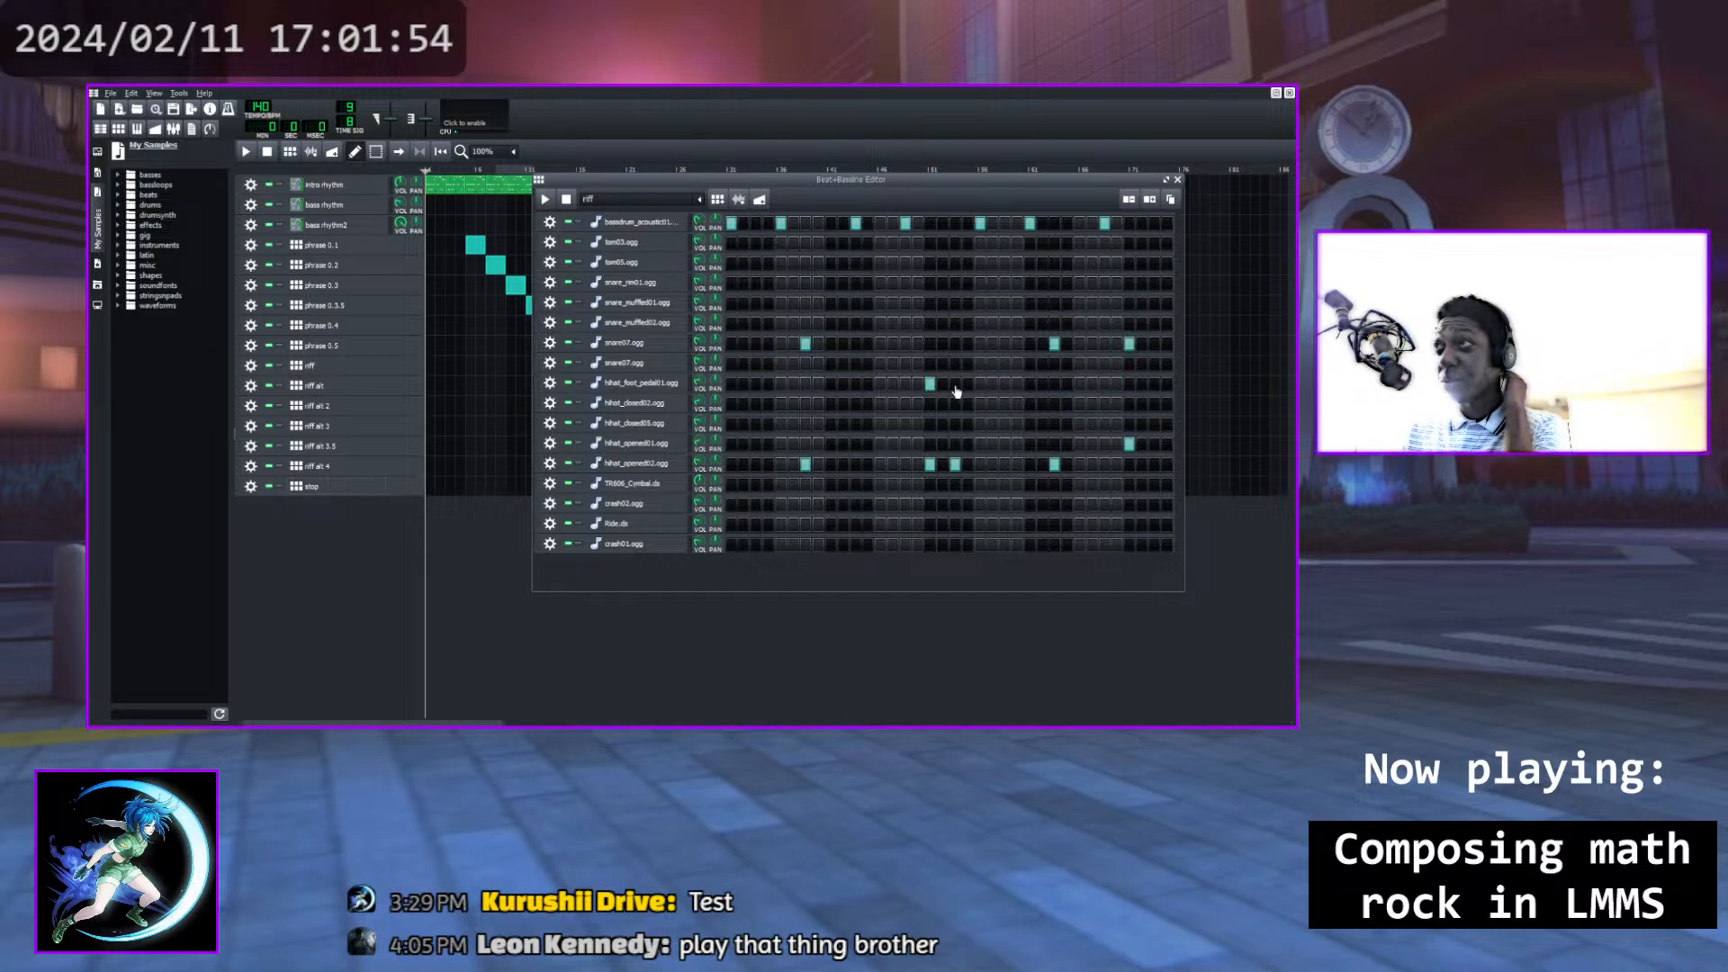
click(930, 384)
click(954, 383)
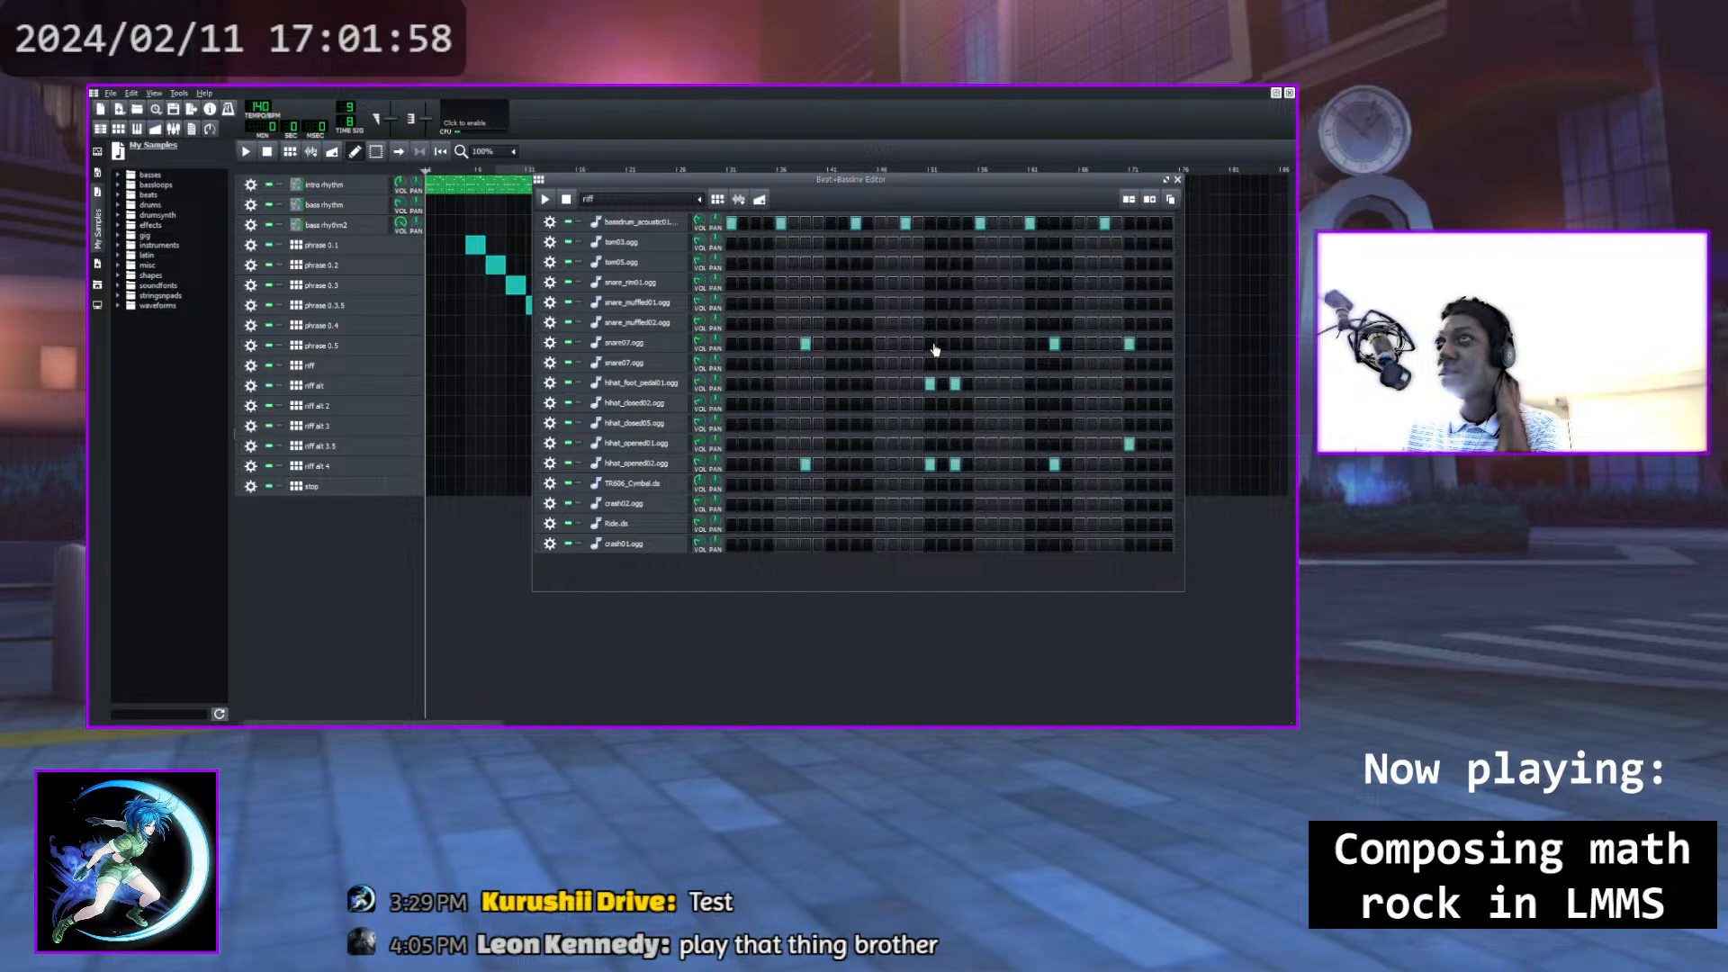
Layer both plain snares on riff steps 17 and 19, remove the hihat_opened02 hits there, and play the beat
click(932, 363)
click(955, 343)
click(955, 362)
click(930, 464)
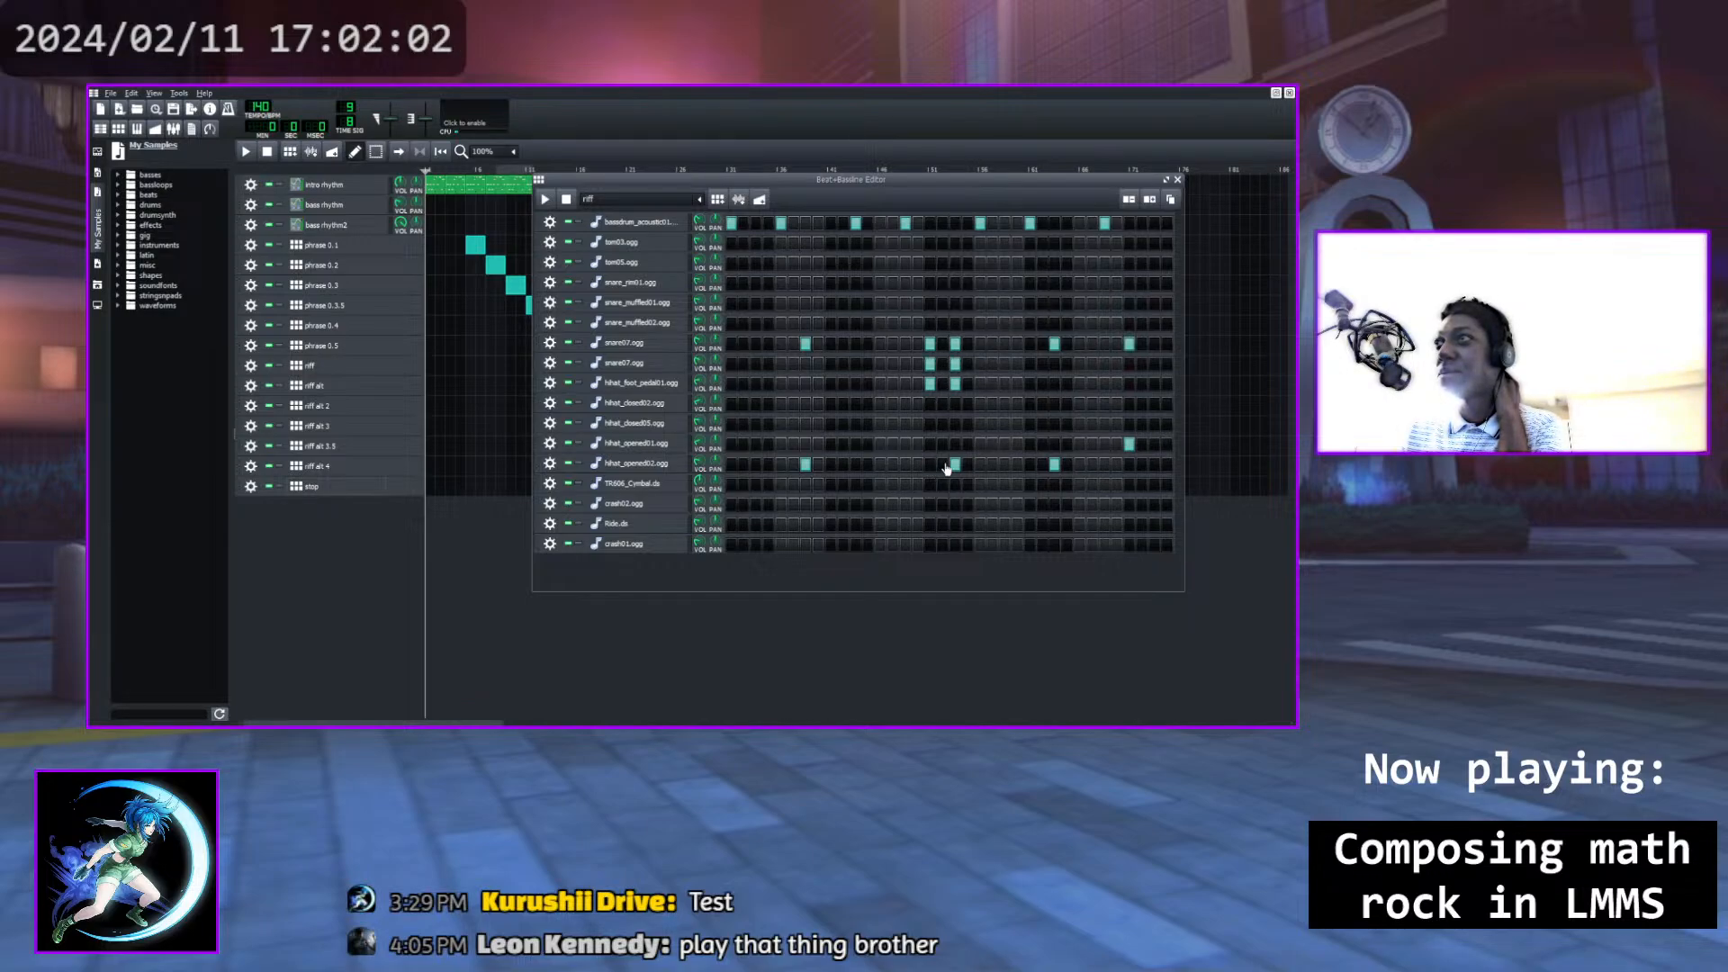
click(955, 464)
click(549, 201)
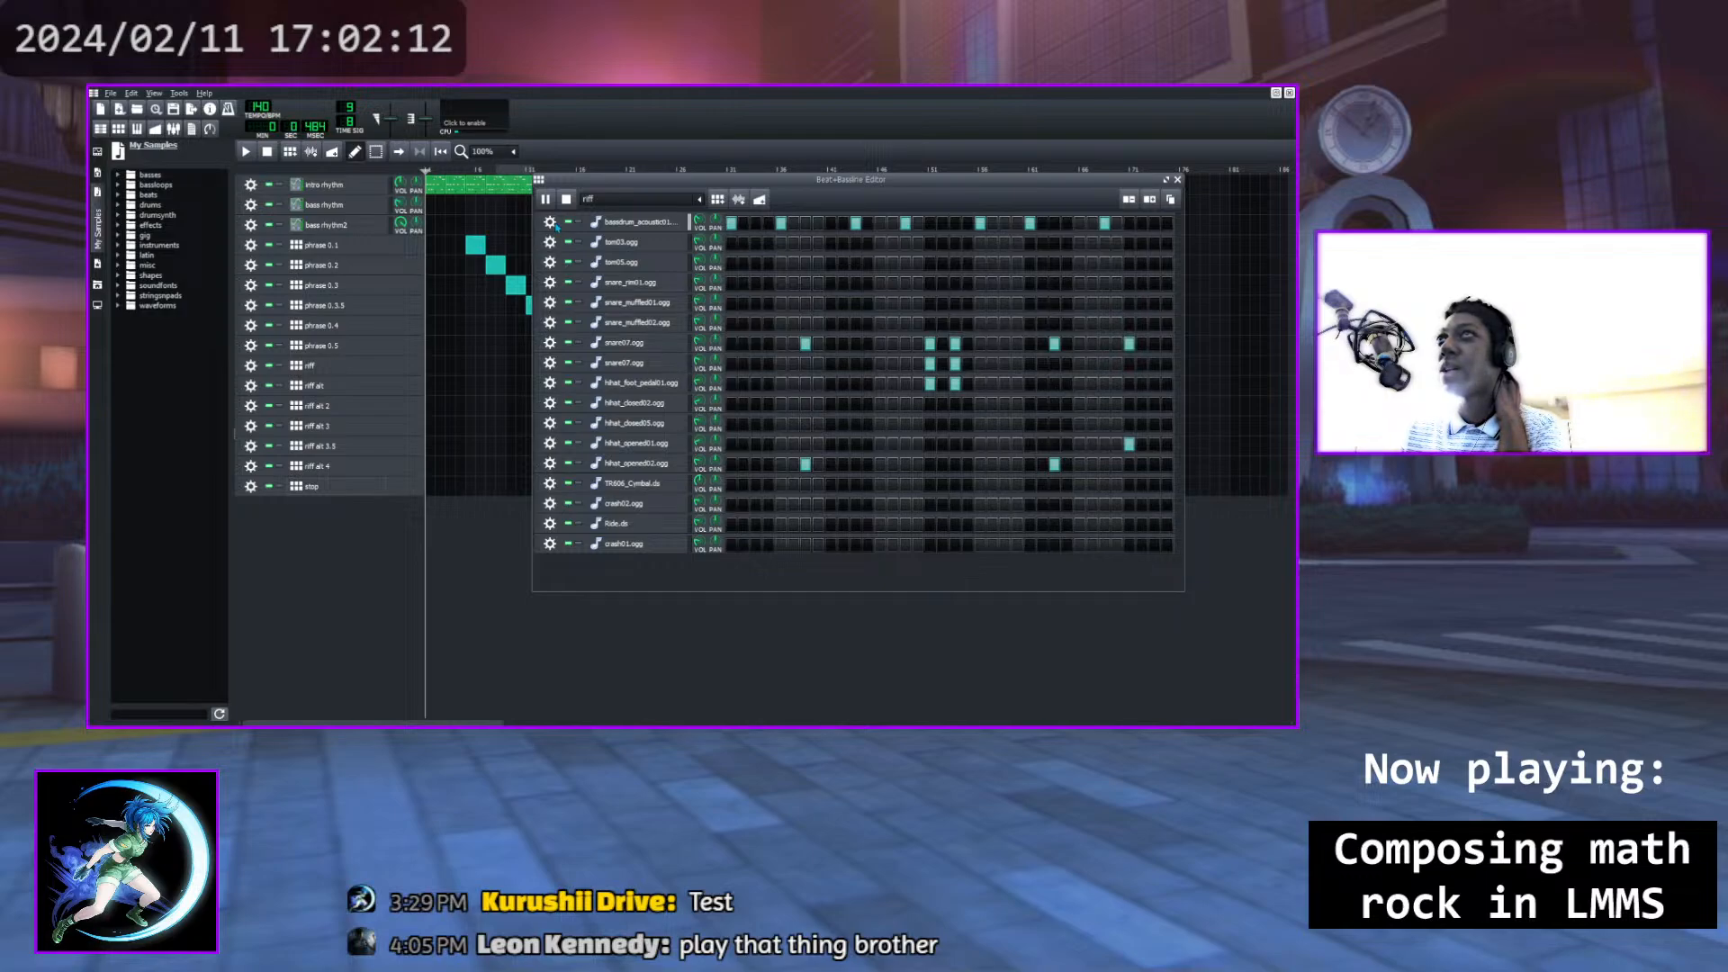
click(567, 199)
Play the song from just before the riff section to check the layered snares in context
click(1177, 180)
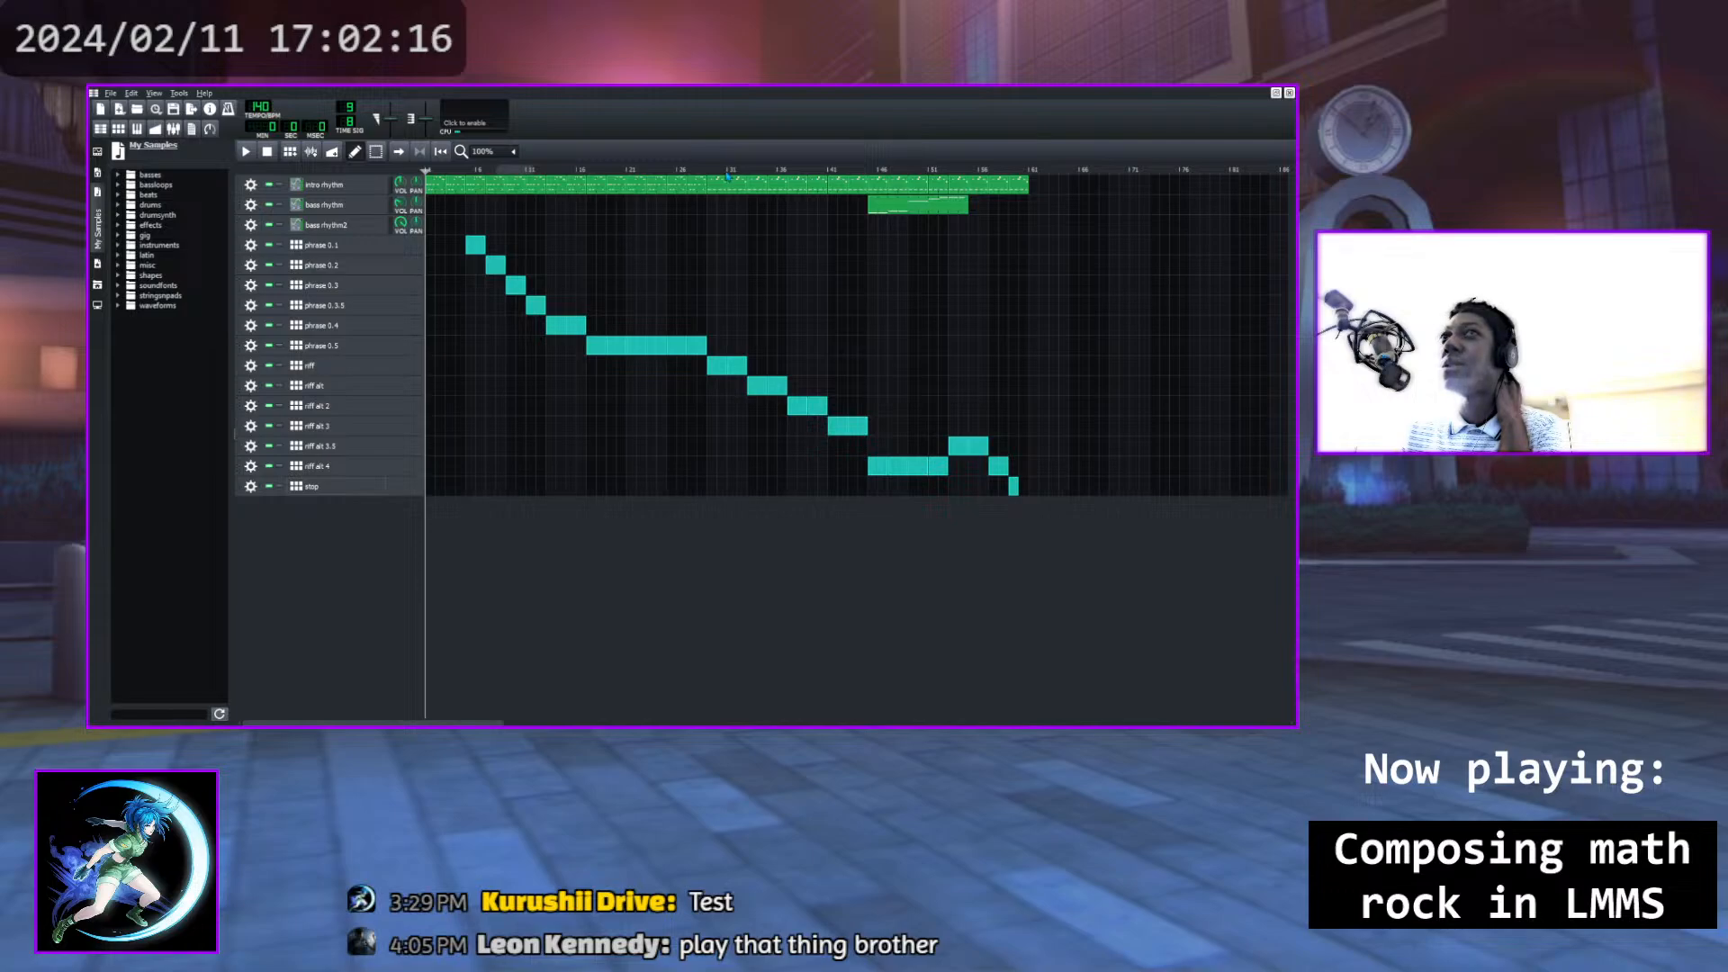
click(695, 170)
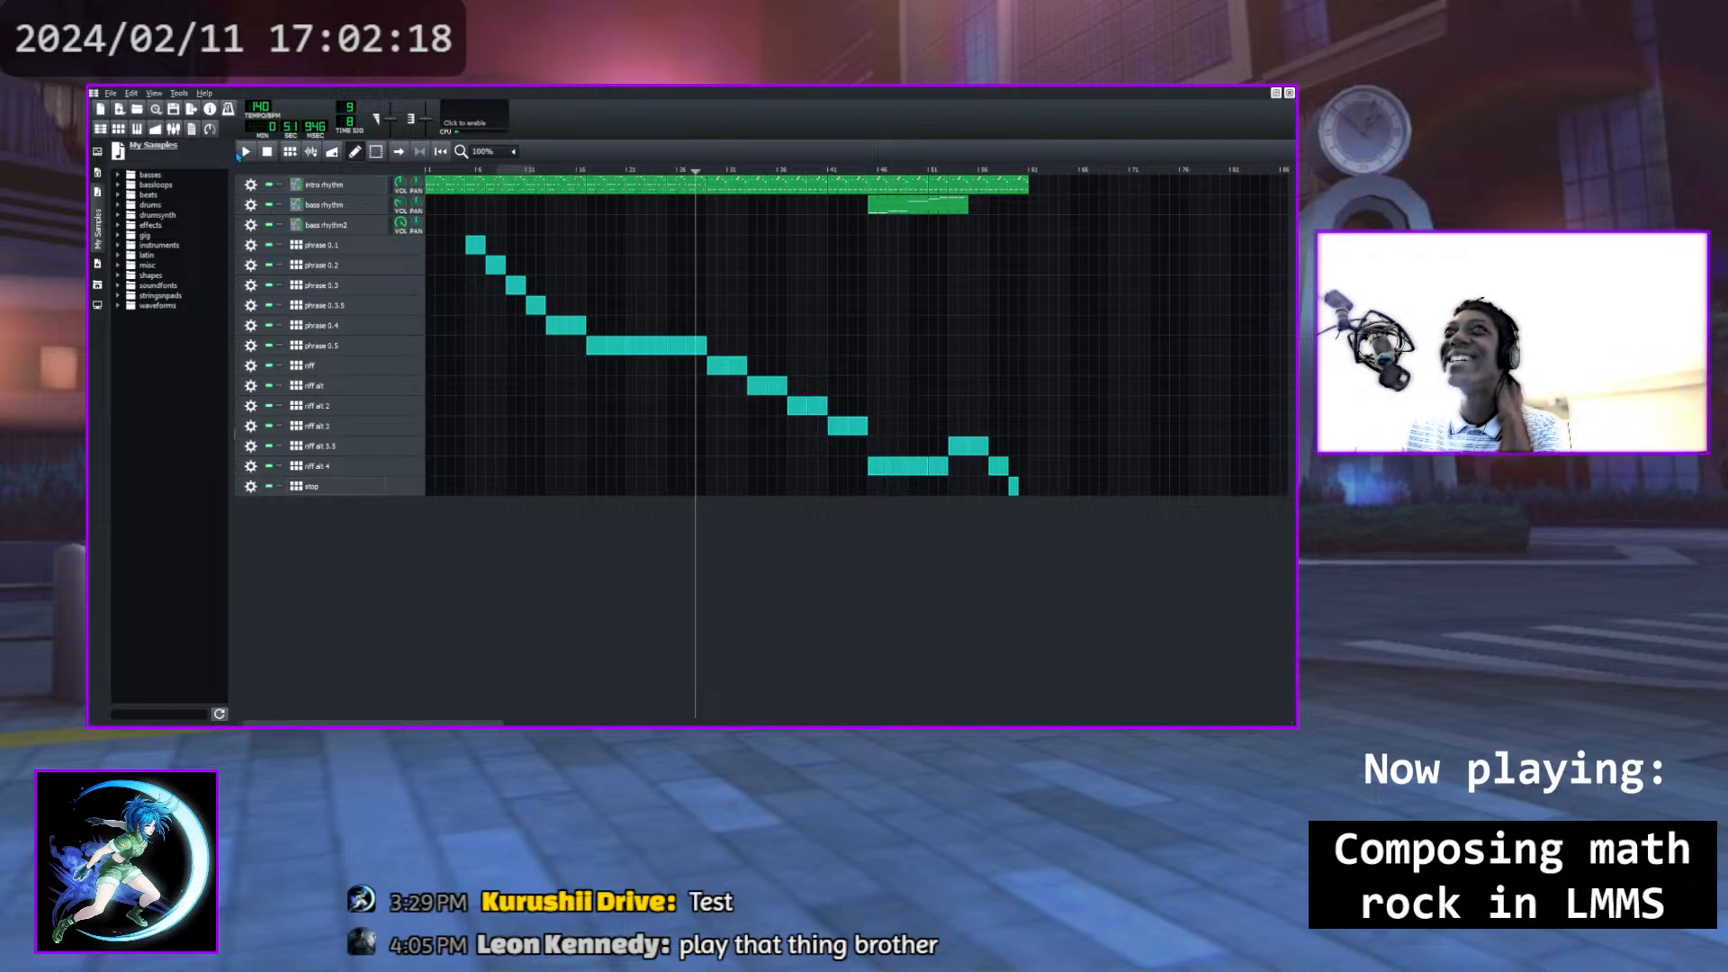
click(245, 151)
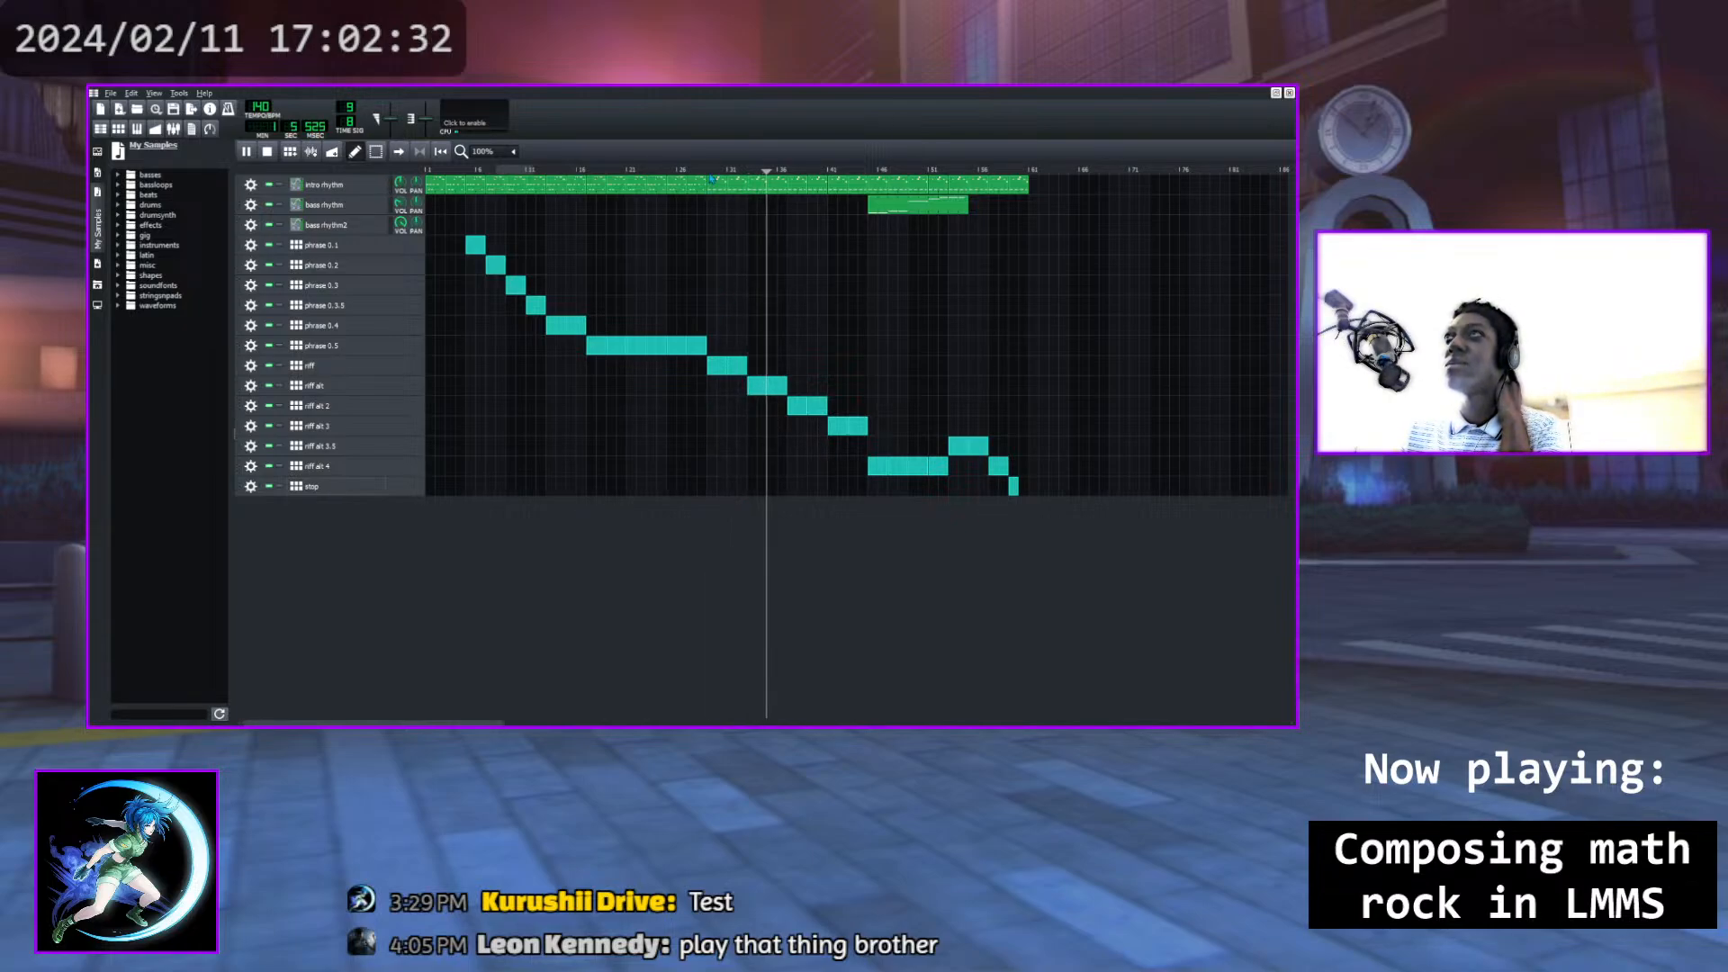
click(708, 171)
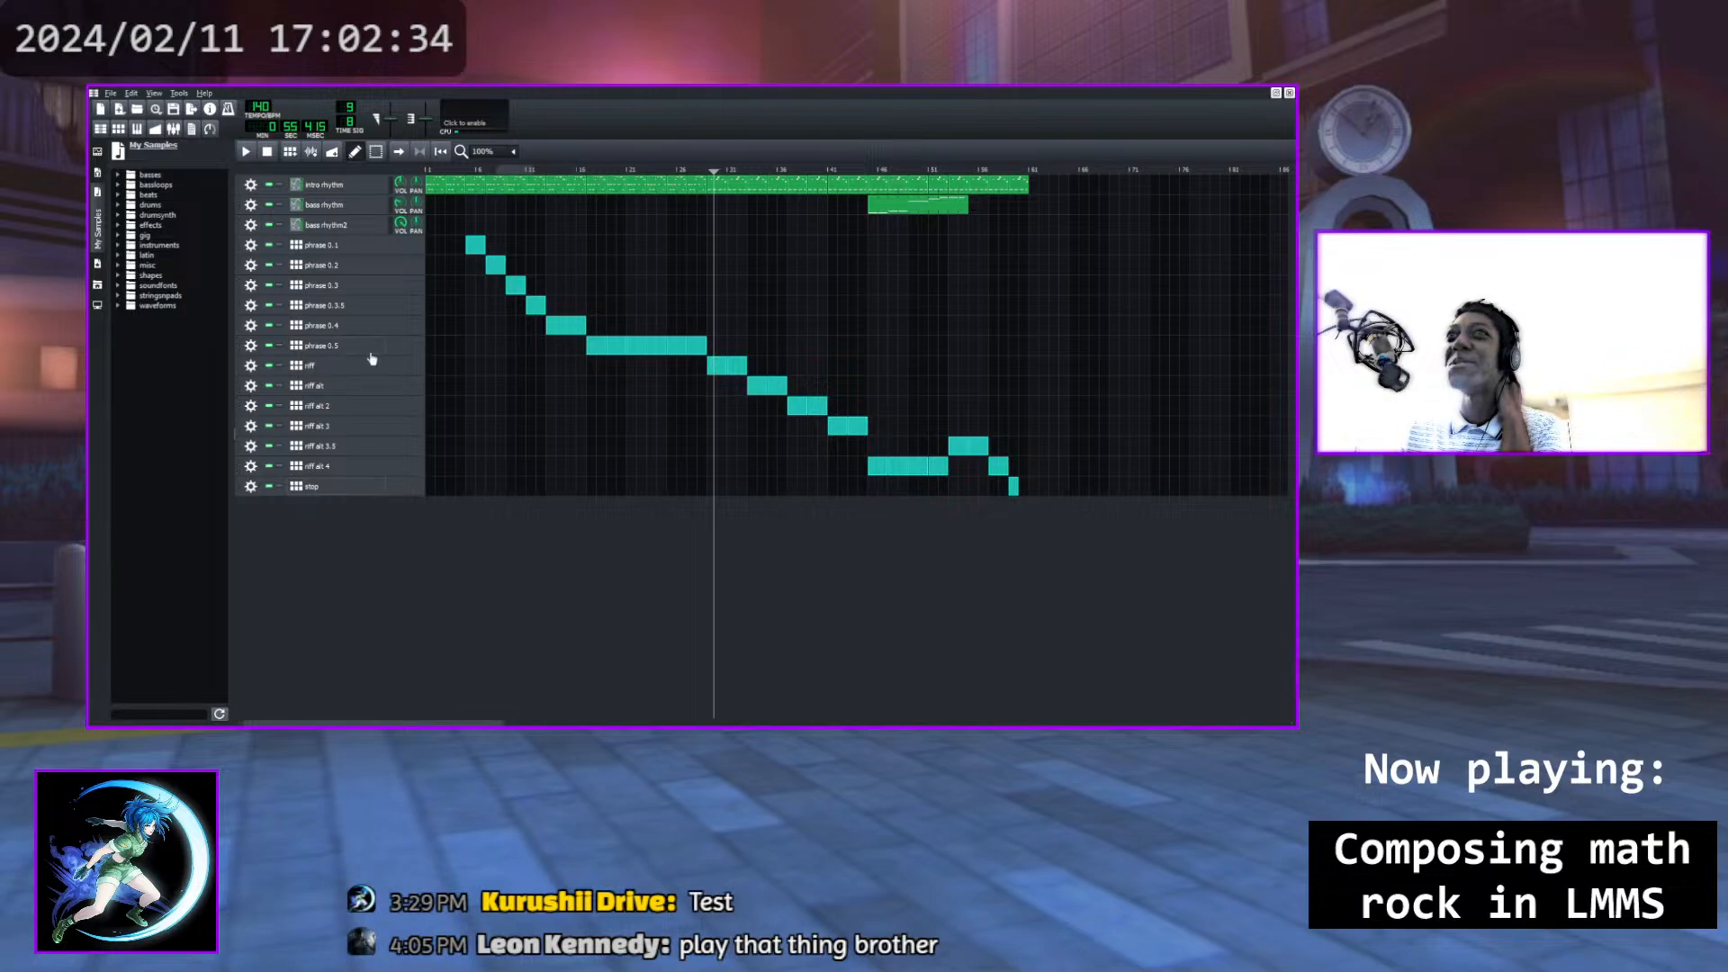
Remove the lower plain snare hits from riff steps 17 and 19, and add hihat_foot_pedal01 hits on steps 1 and 11
click(340, 365)
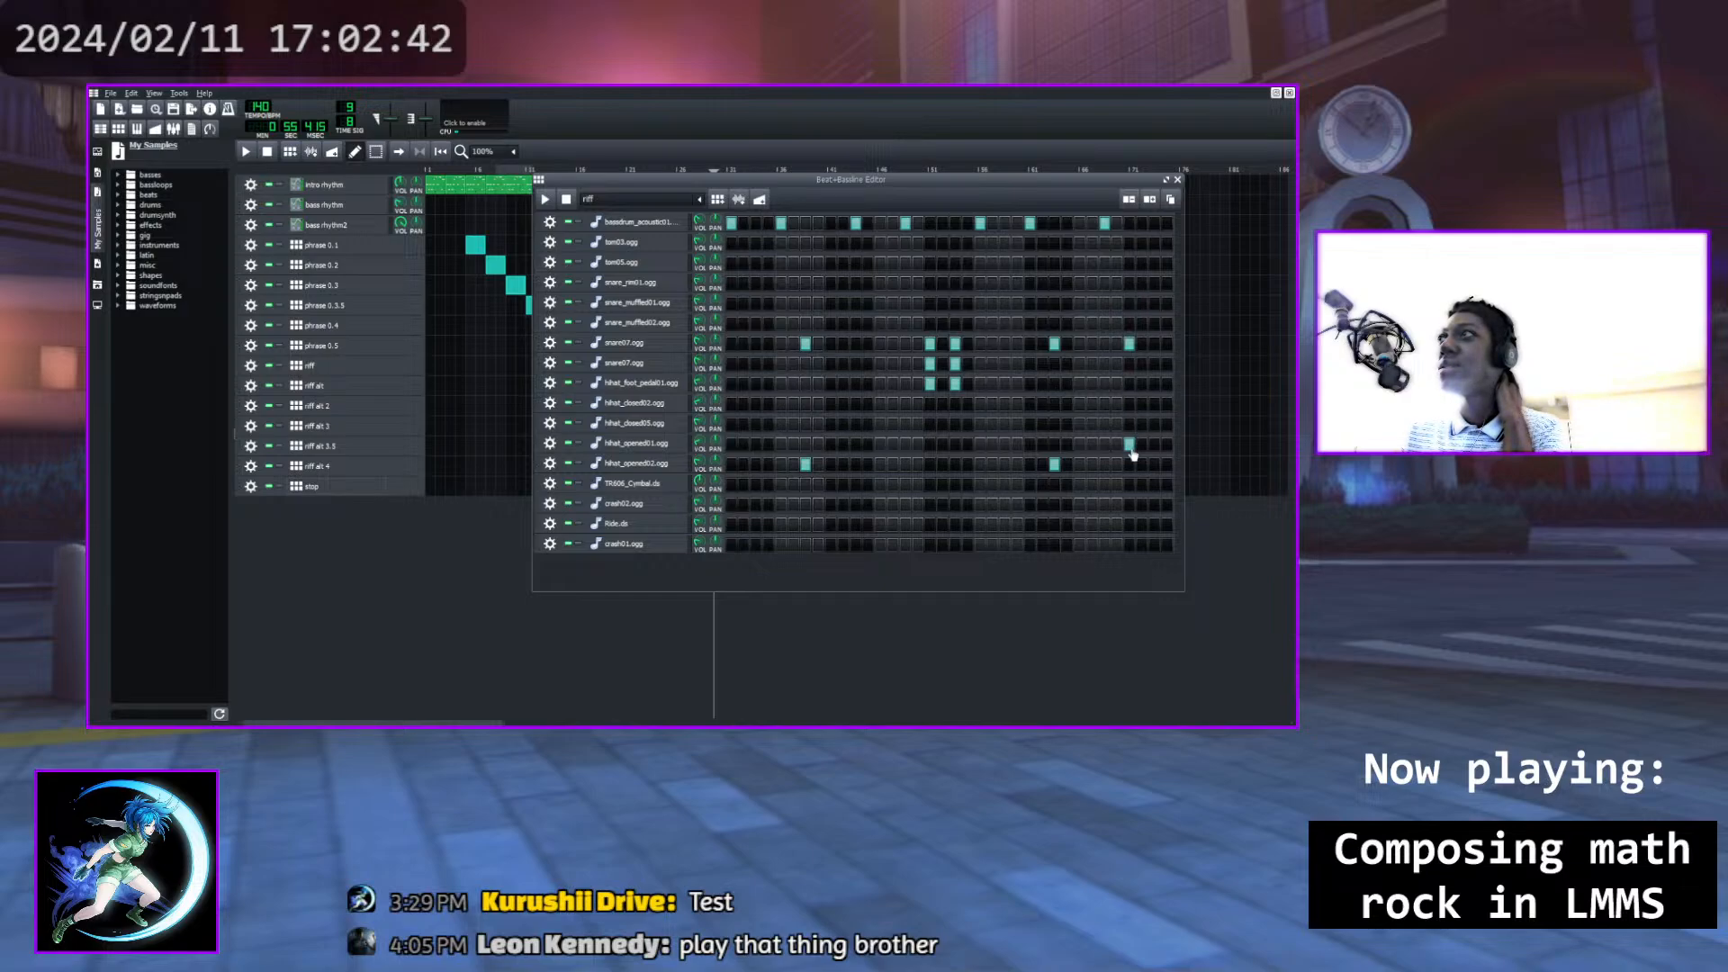
click(544, 199)
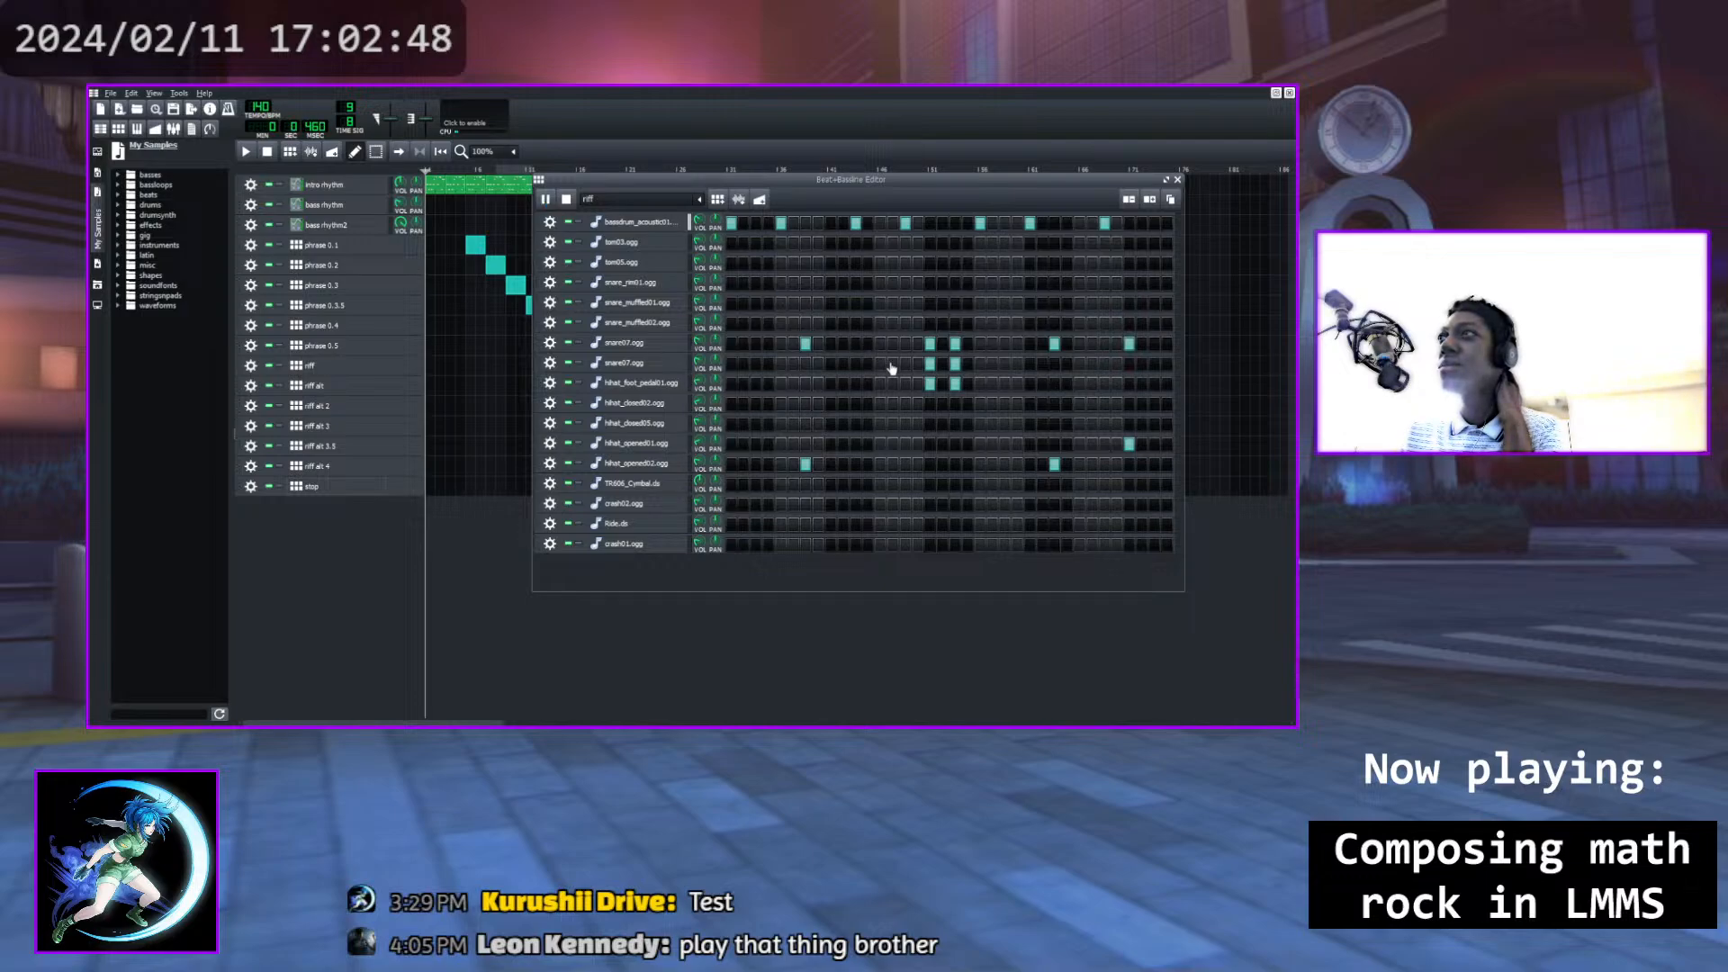
click(956, 367)
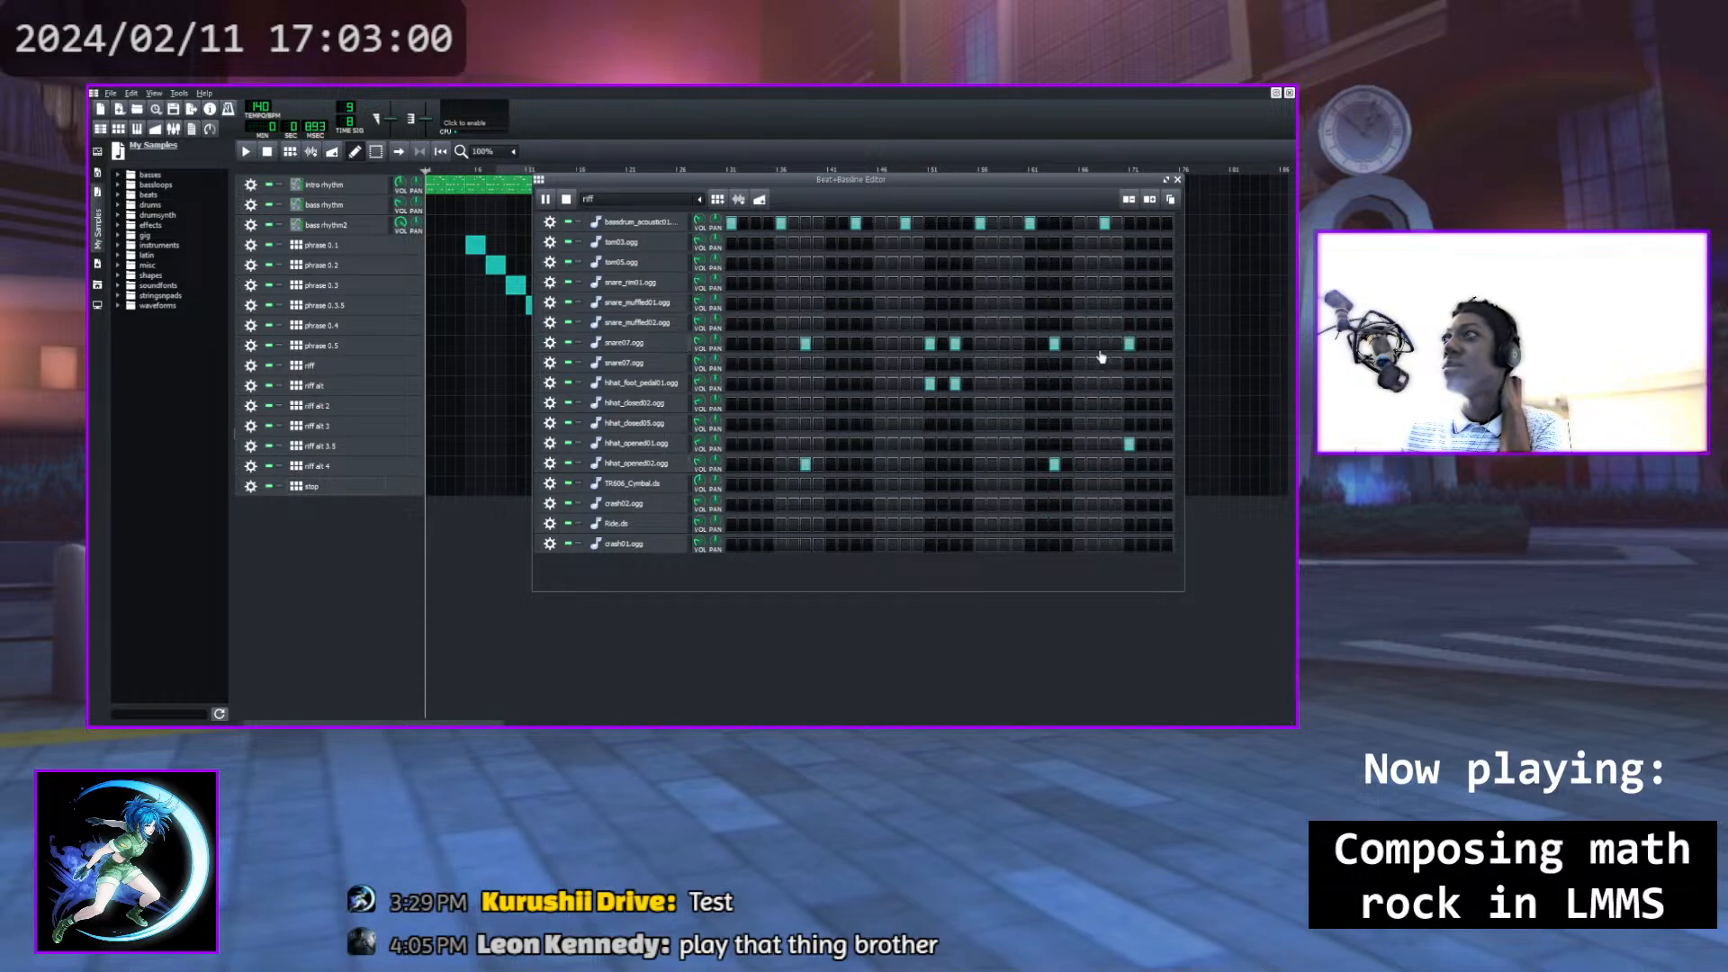
click(731, 385)
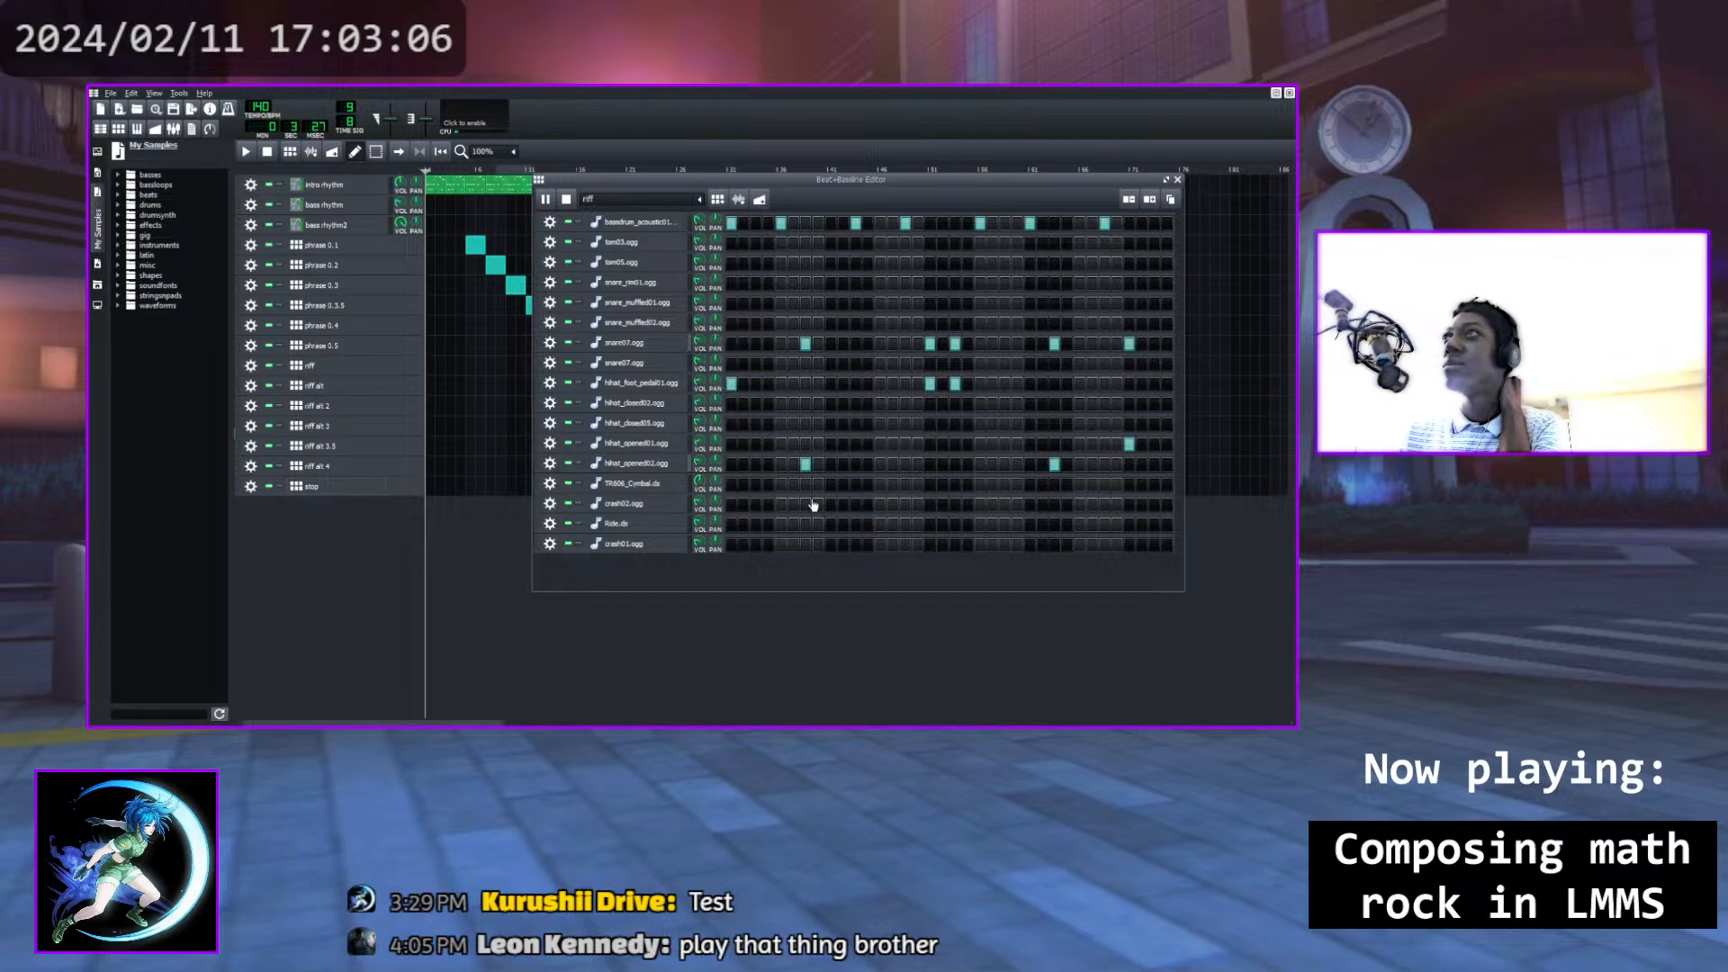
click(857, 385)
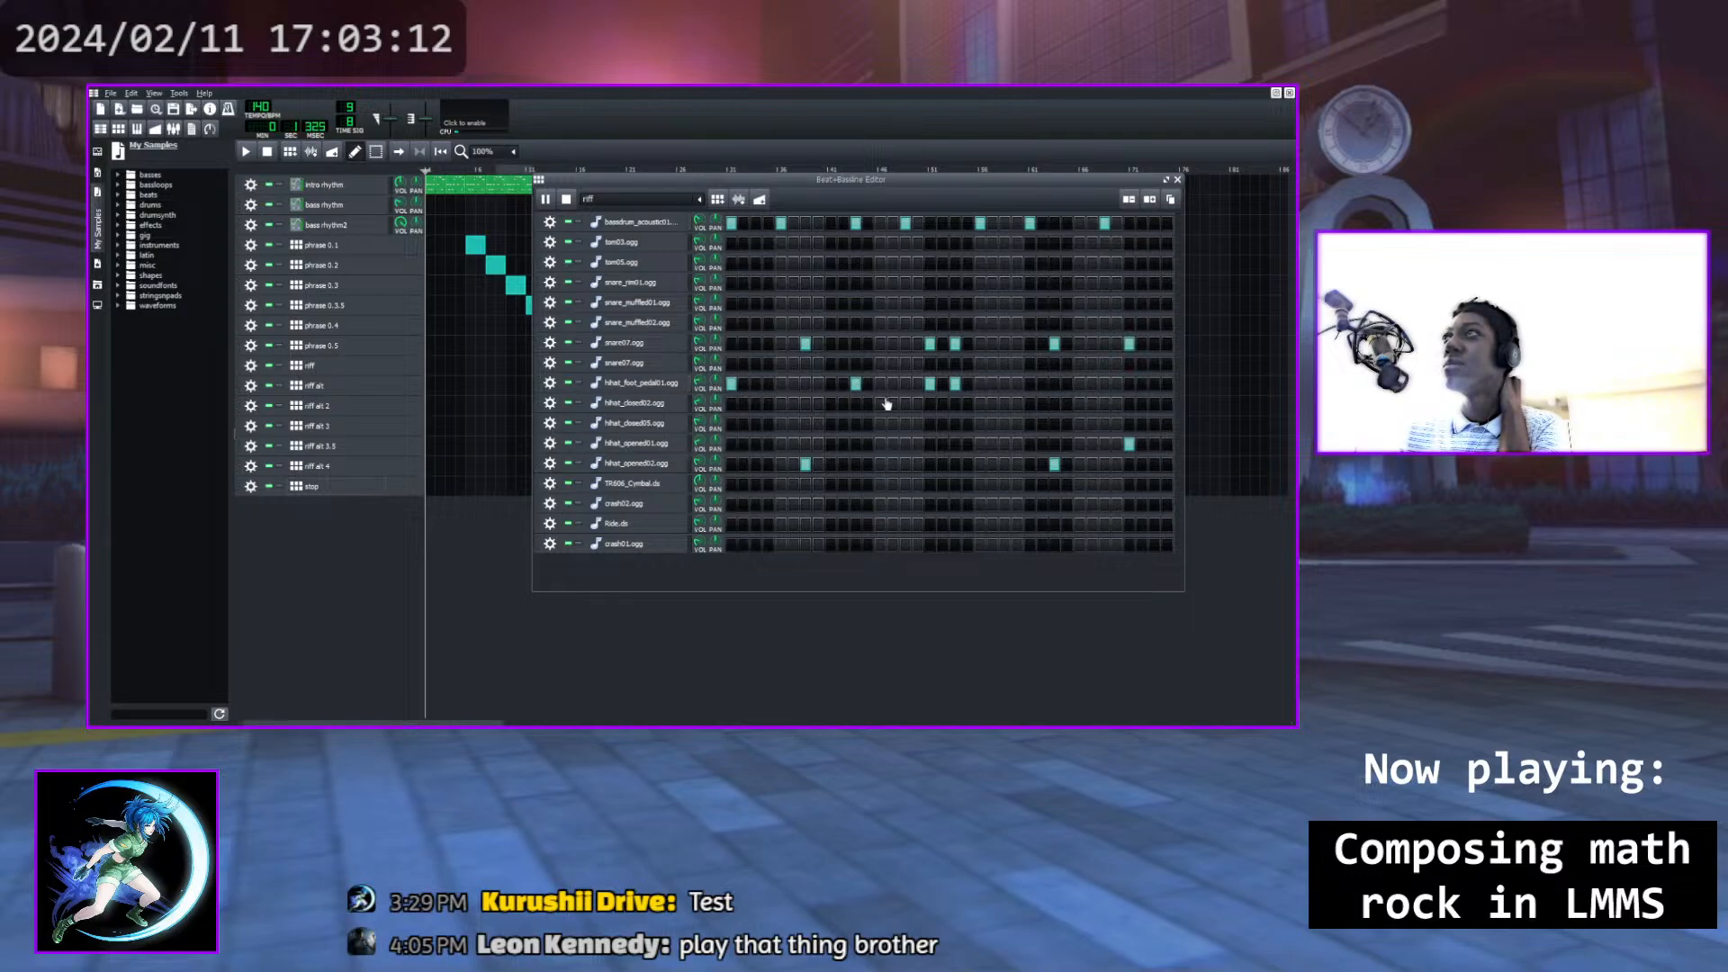
Try hihat_foot_pedal01 hits on riff steps 21, 25 and 31 while the beat plays
click(983, 386)
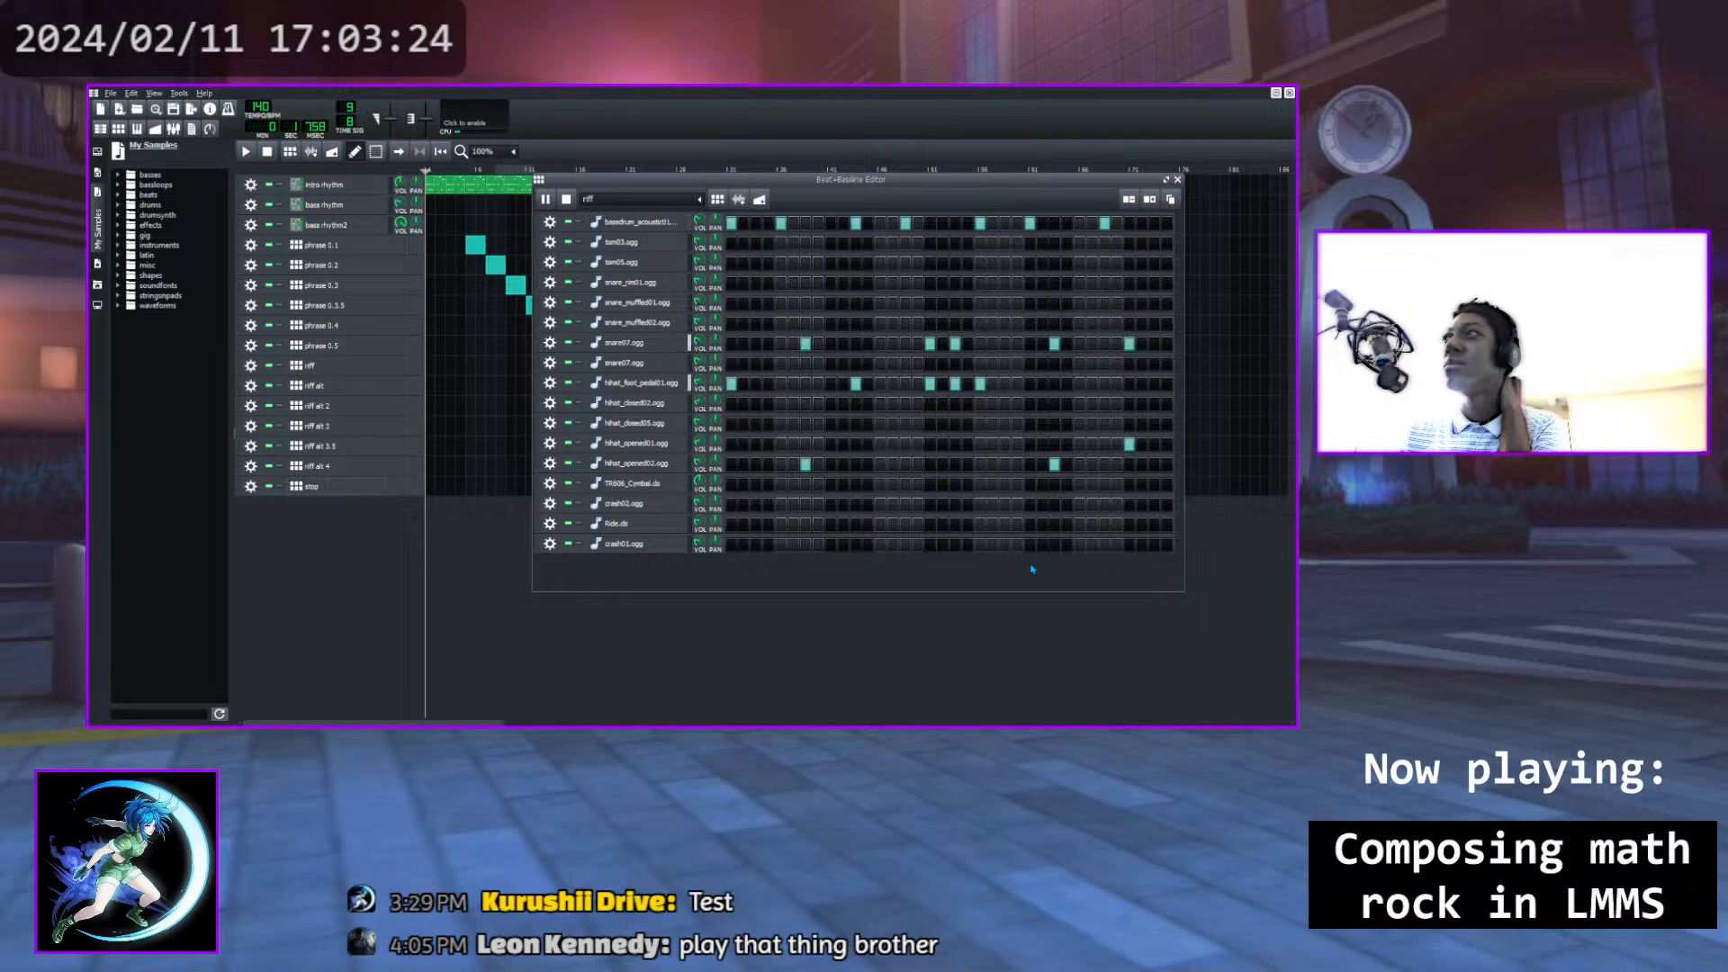
click(1103, 386)
click(1102, 387)
click(1031, 387)
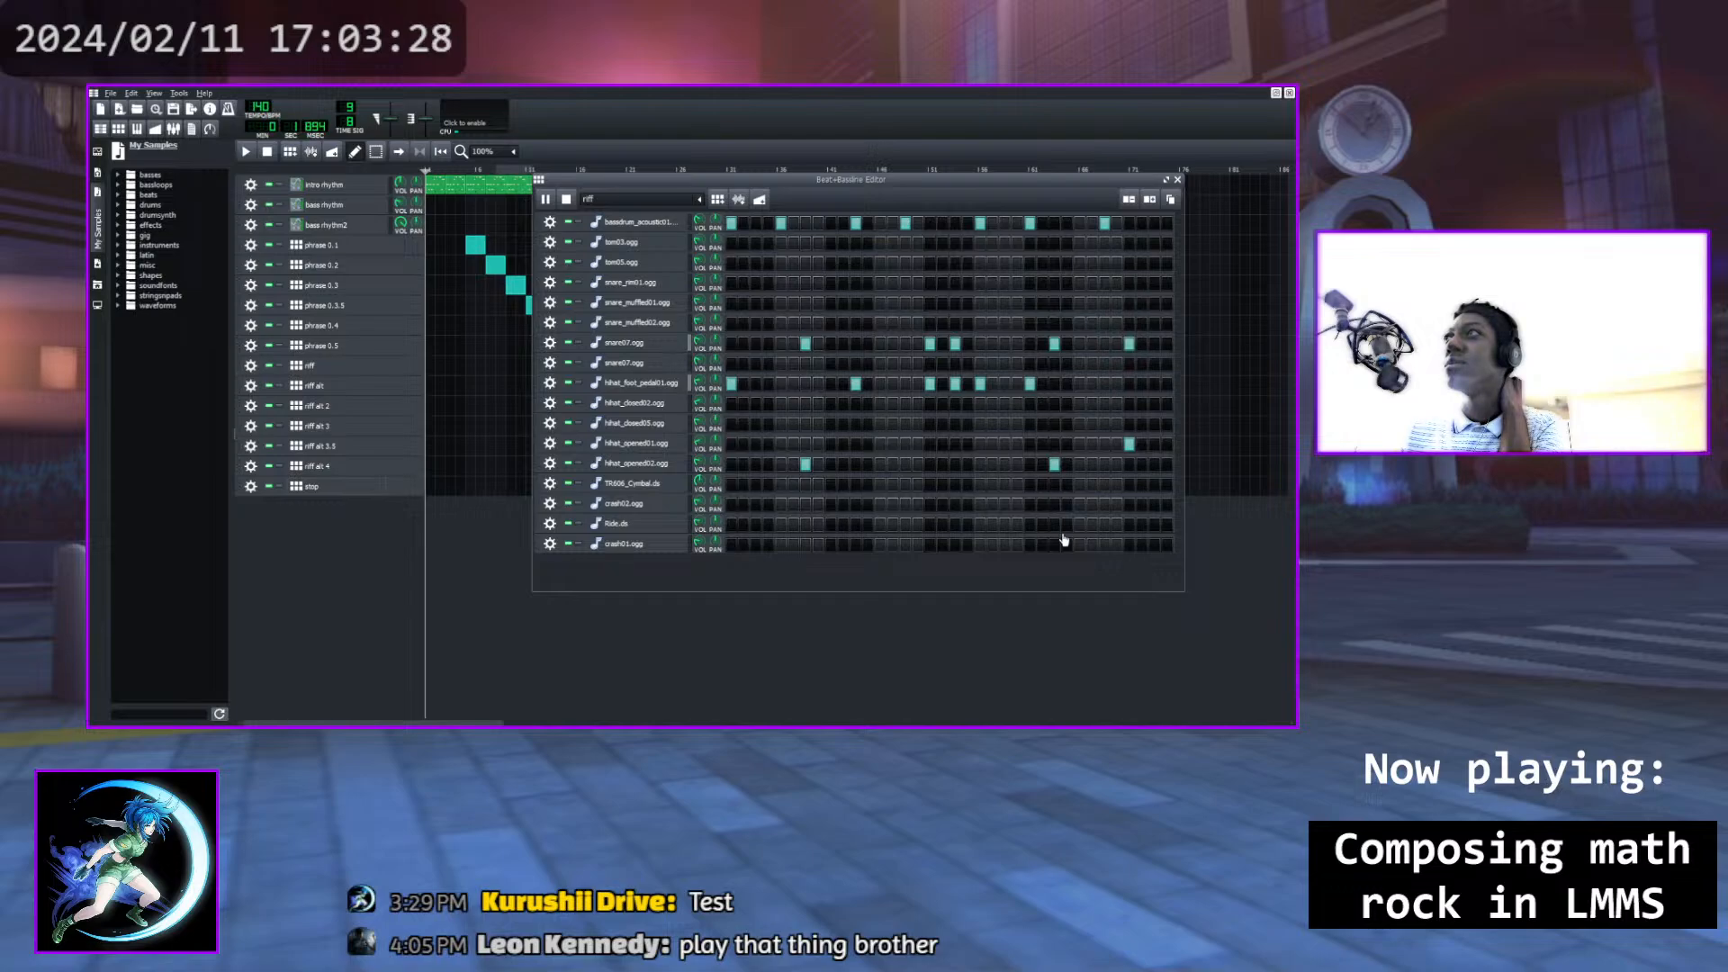
click(1031, 388)
click(1104, 387)
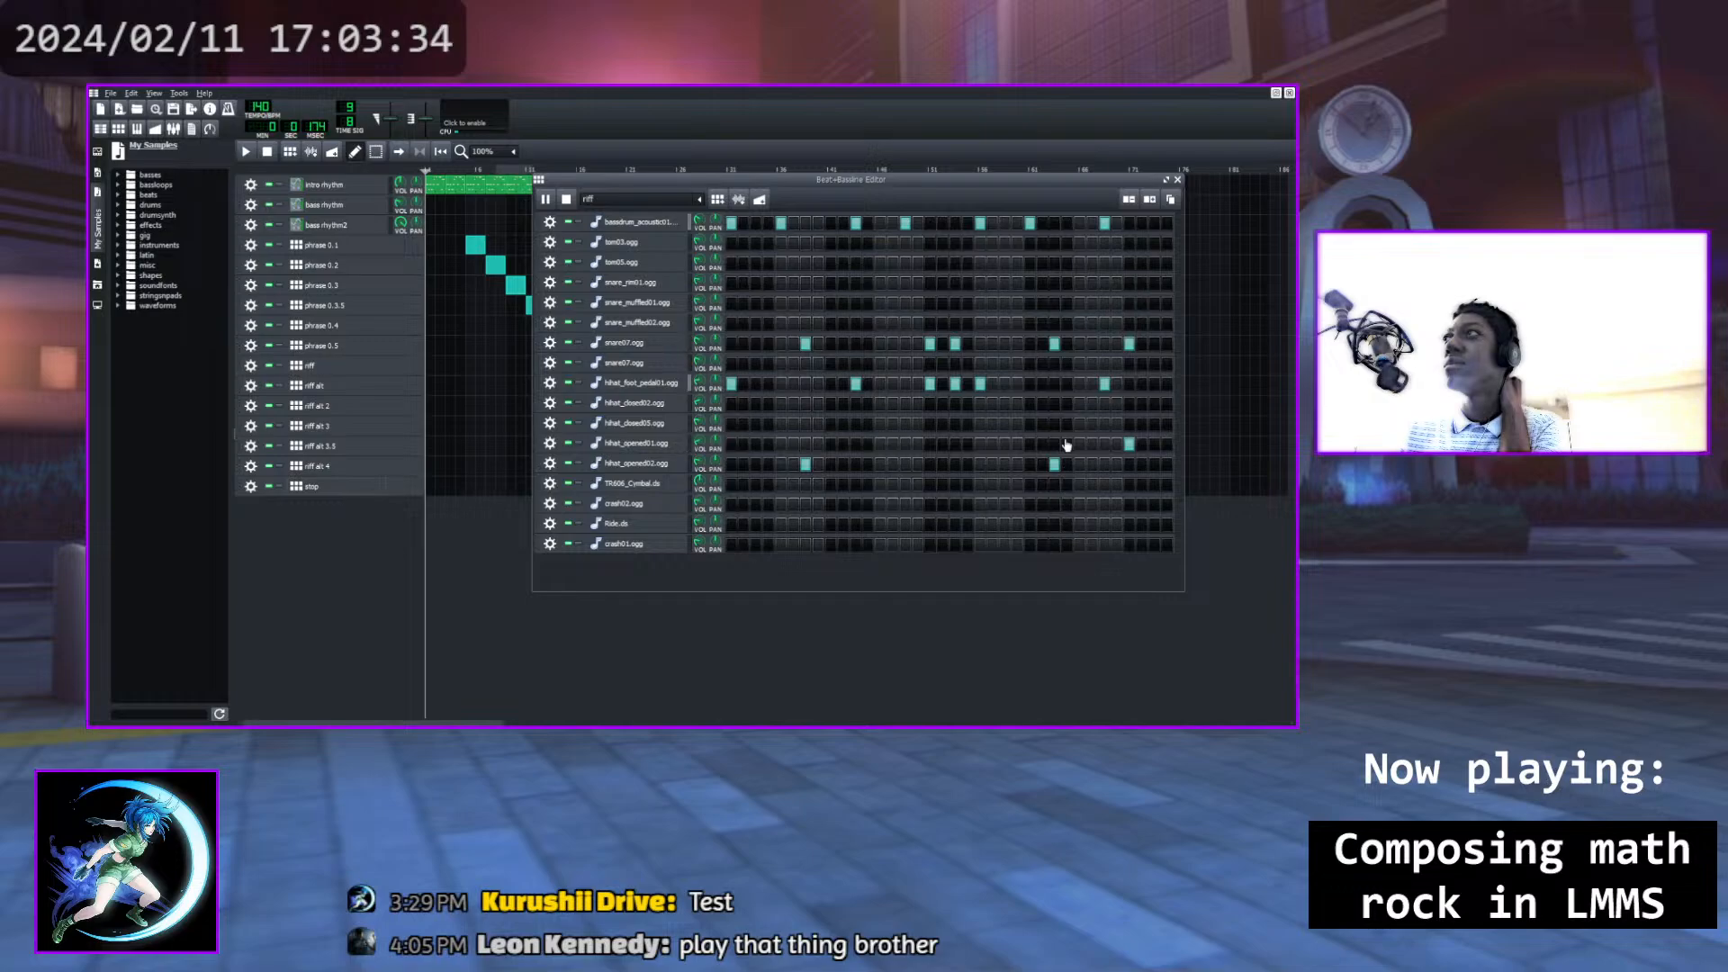
click(1104, 386)
Listen to the riff section in the song and compare it with the riff's step pattern
click(1177, 180)
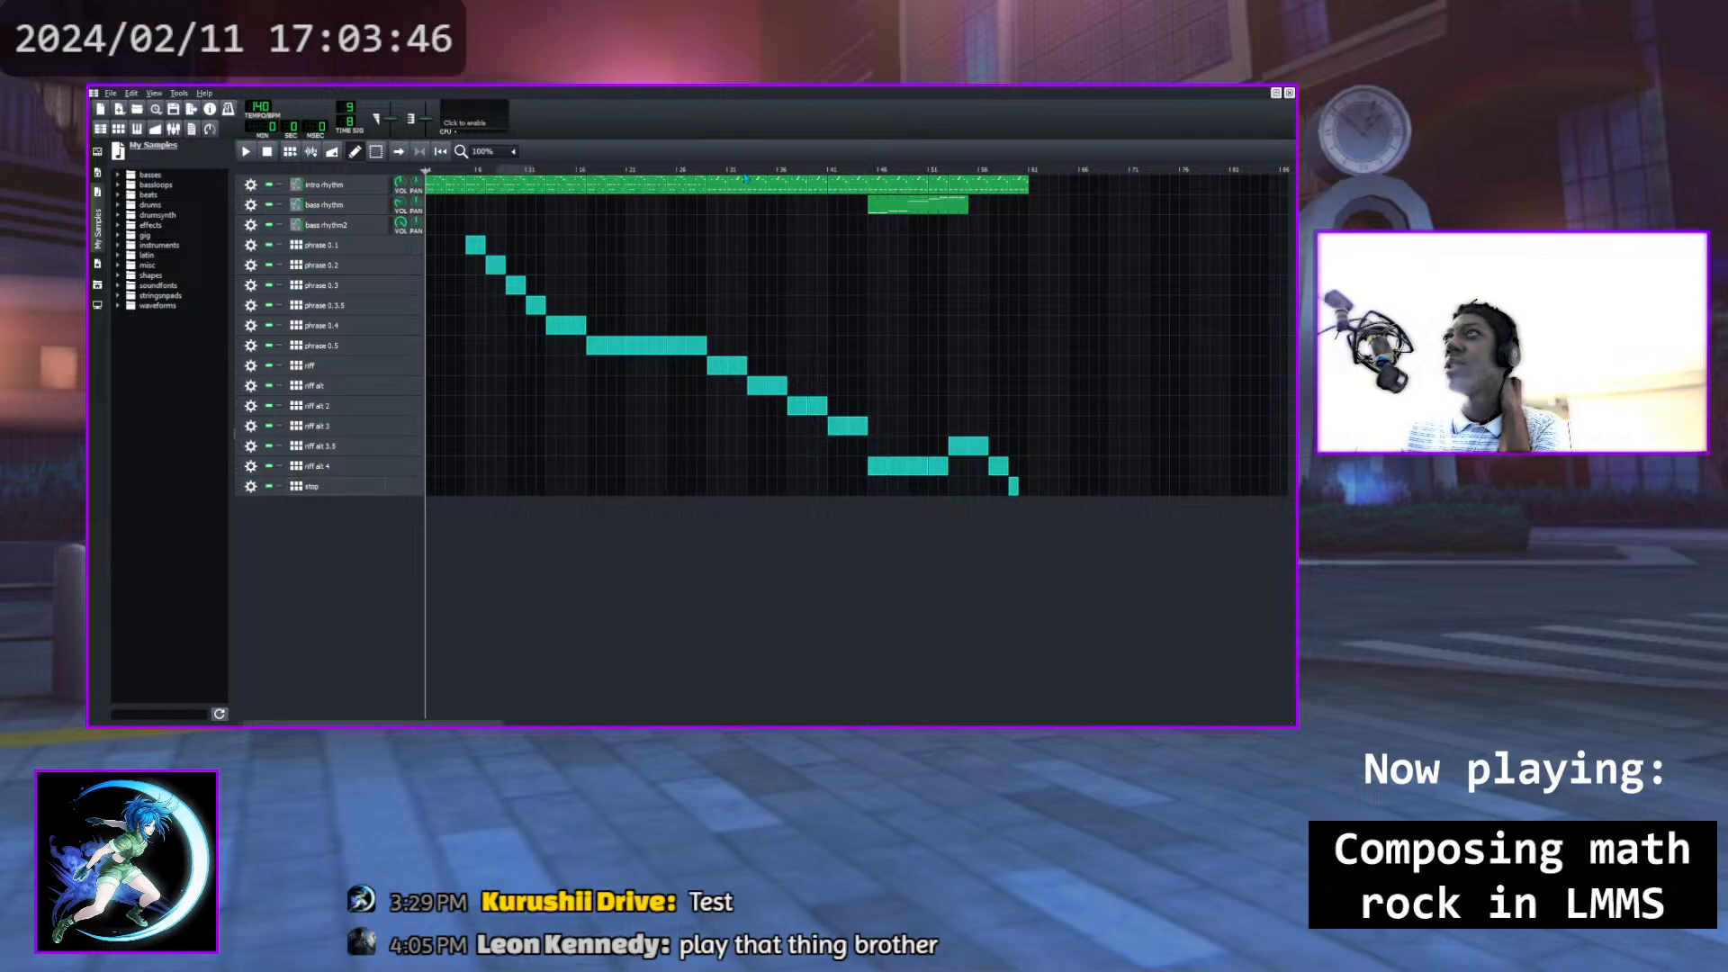
click(708, 171)
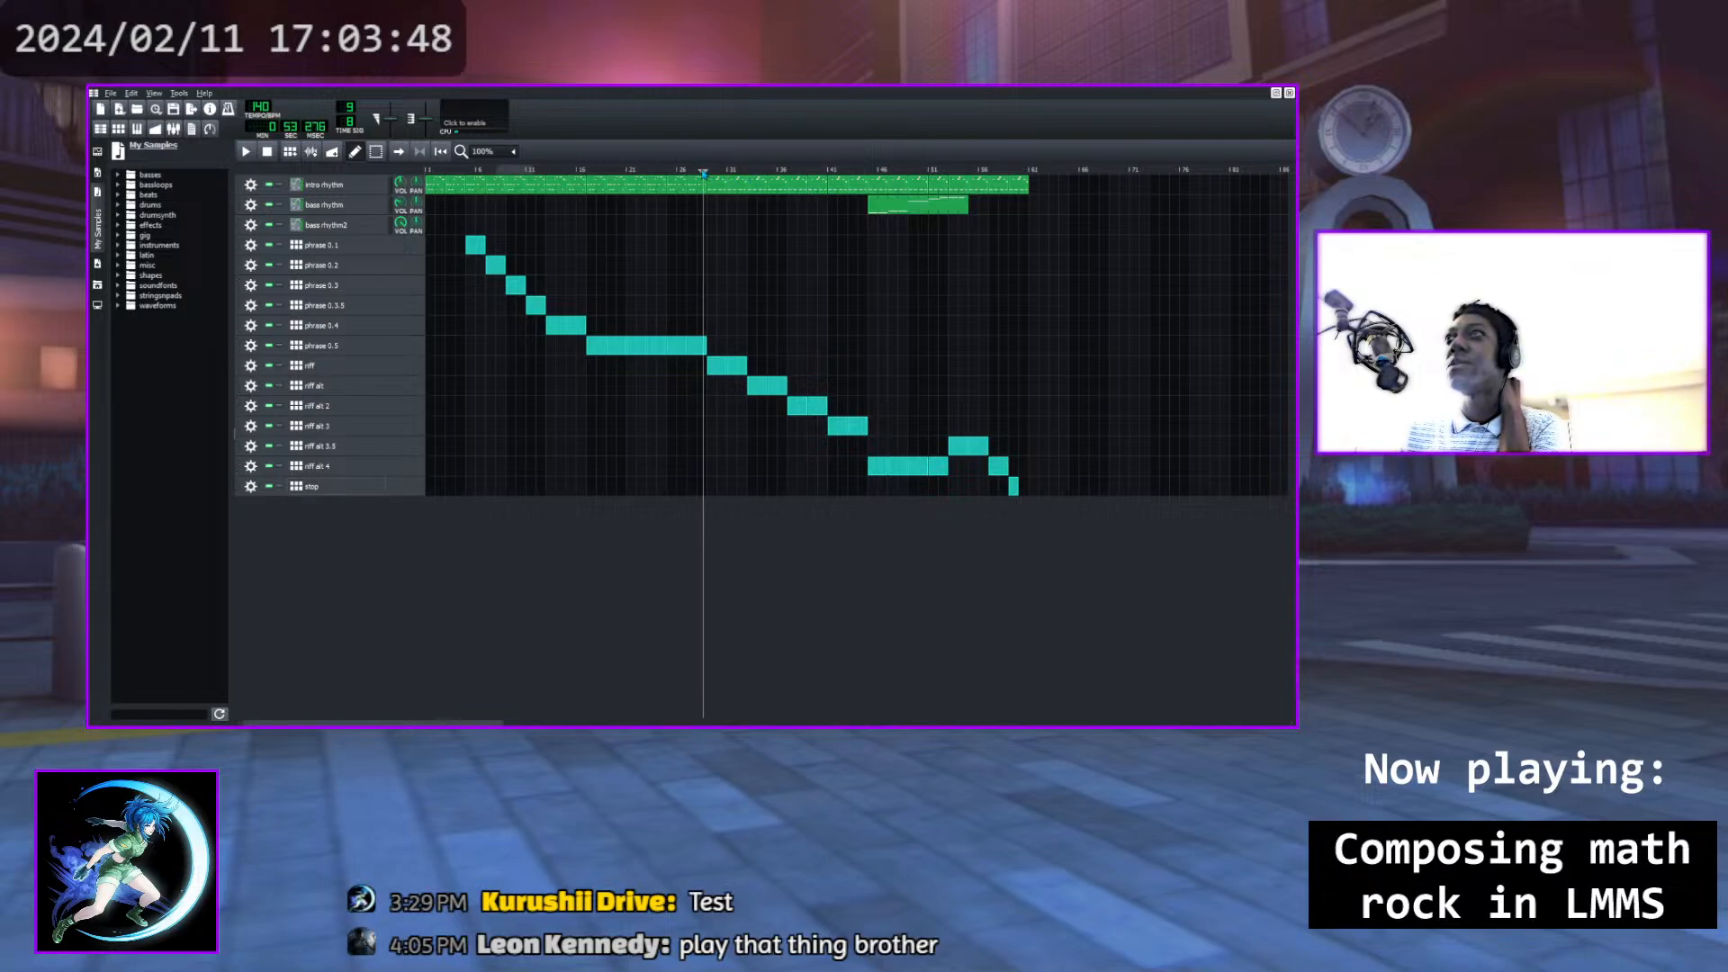
key(space)
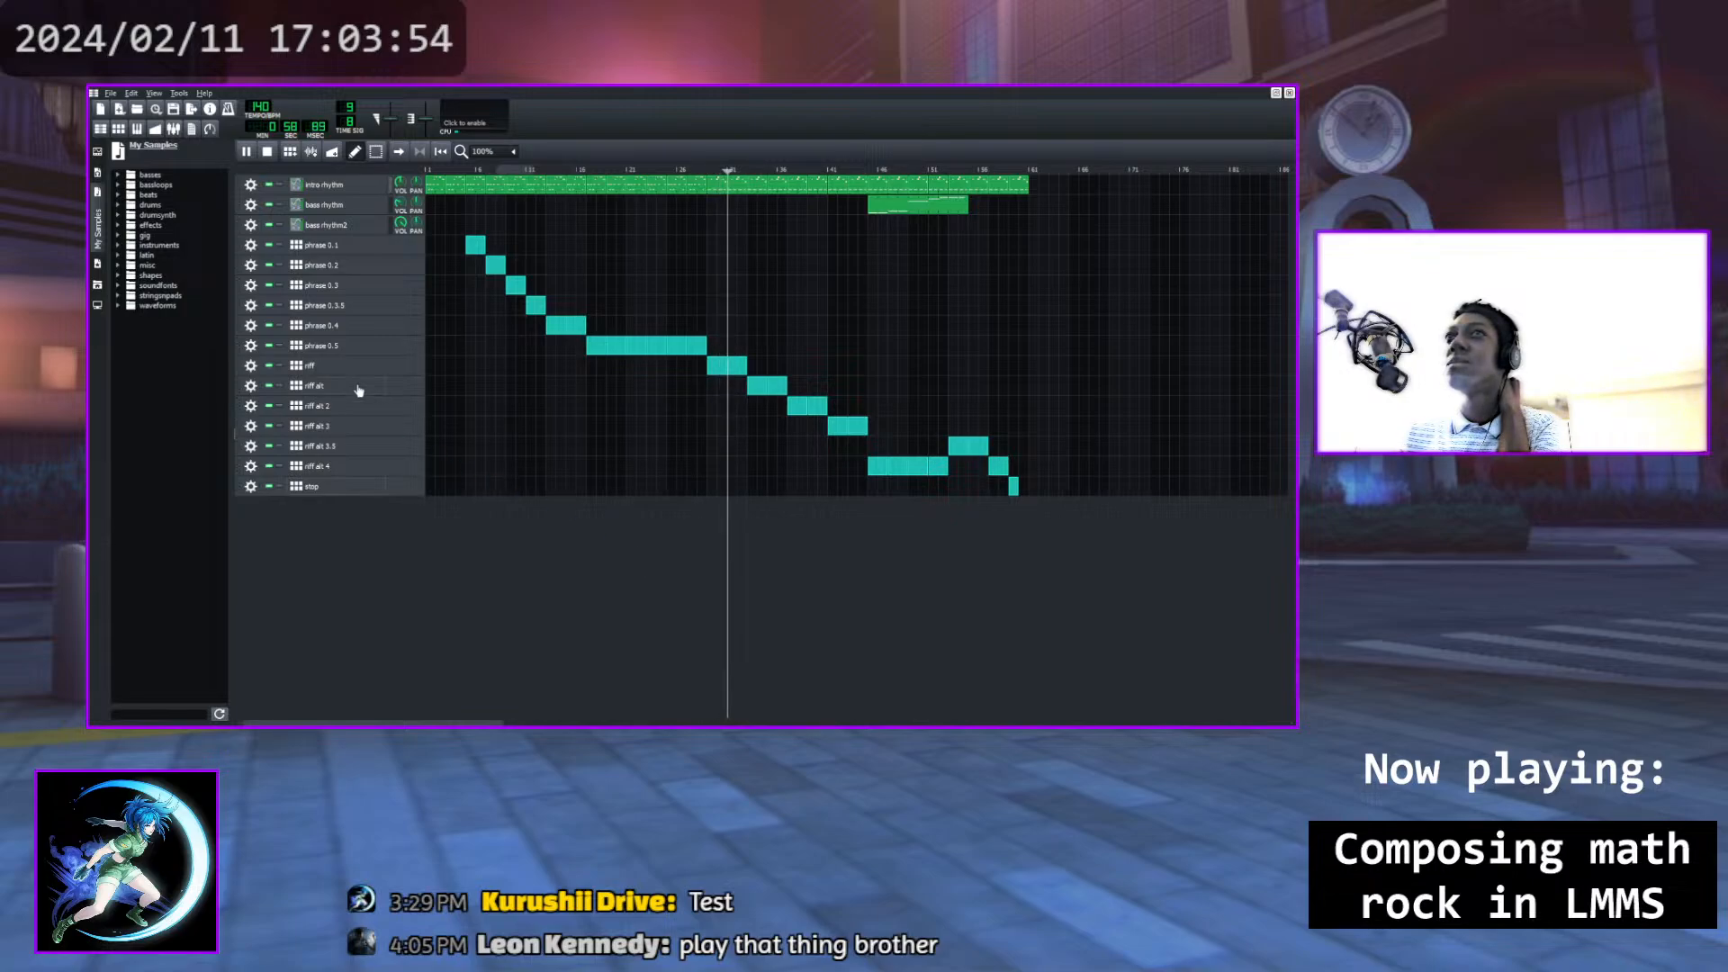
click(311, 365)
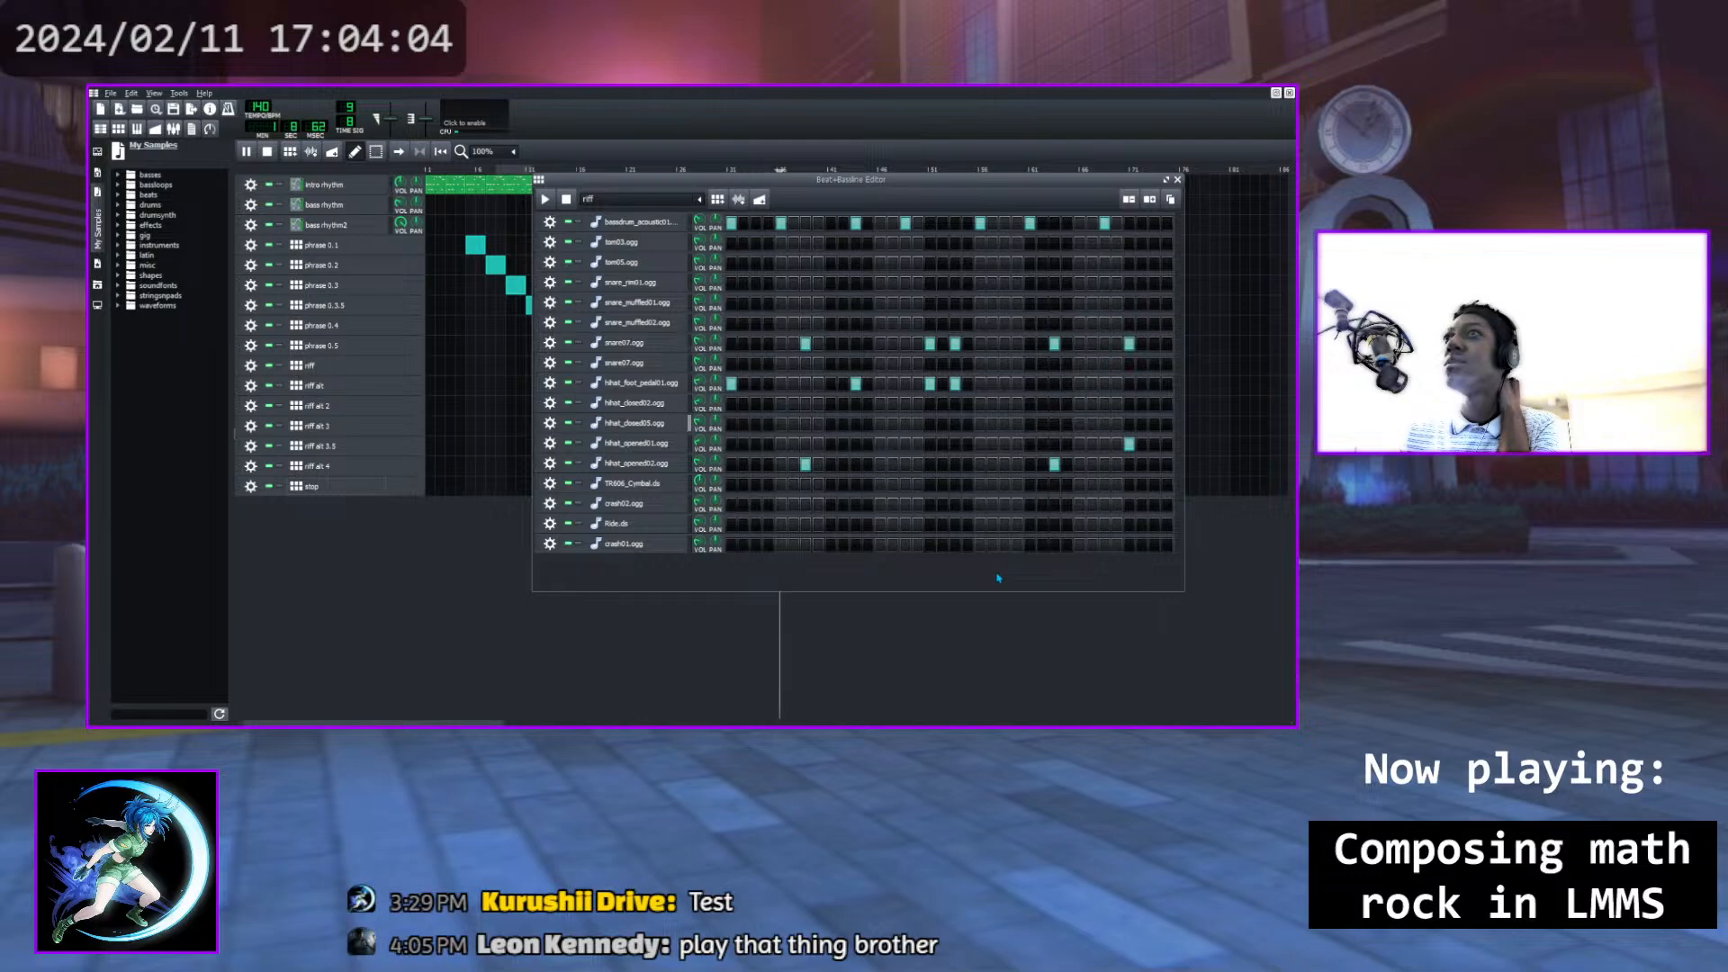
click(1177, 179)
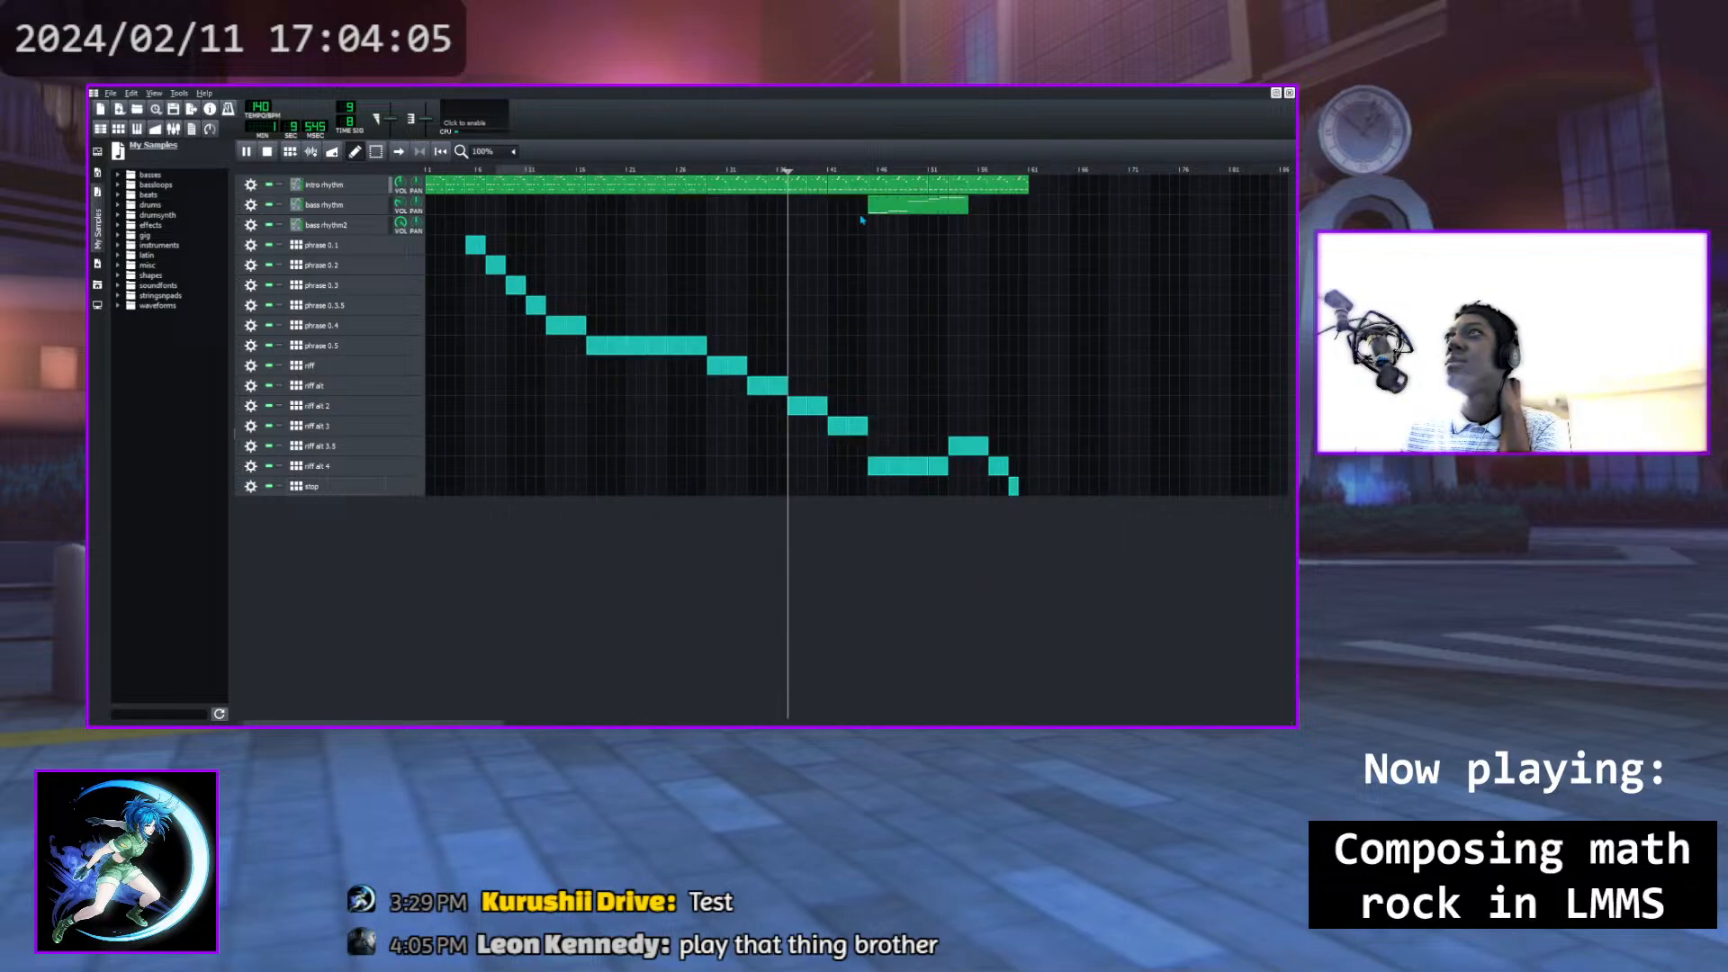
click(707, 171)
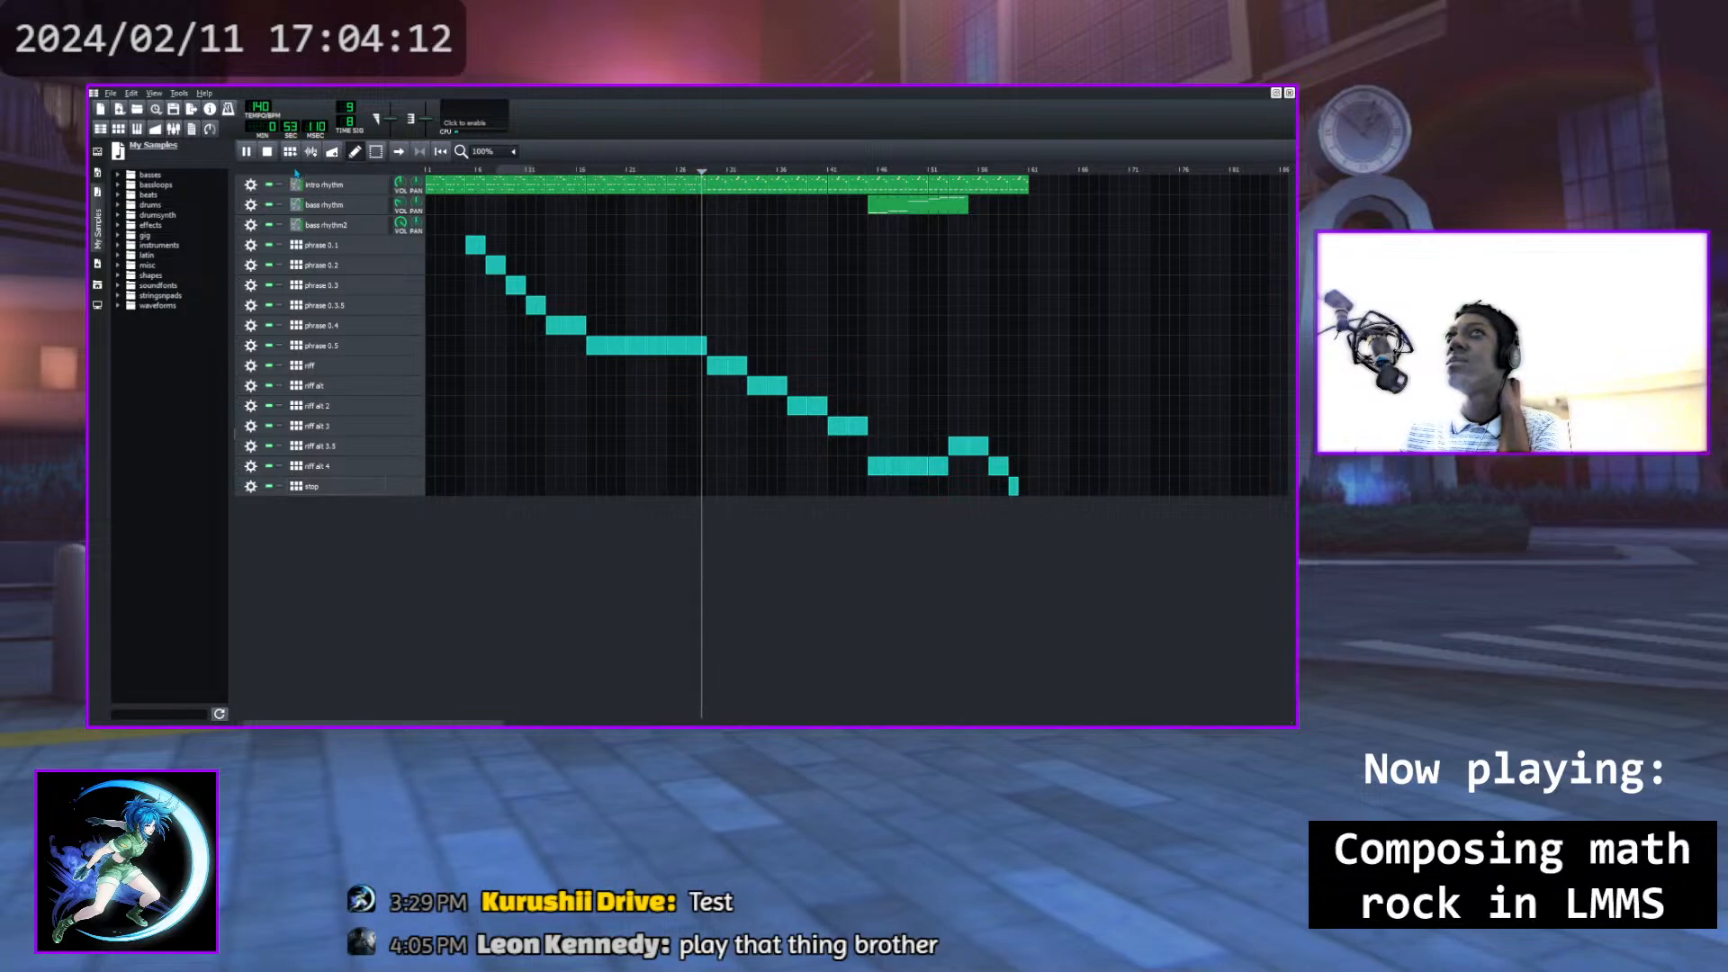
click(267, 151)
Remove the hihat_foot_pedal01 hit from riff step 1, and try the step 11 hit on step 15 before restoring it to 11
click(371, 370)
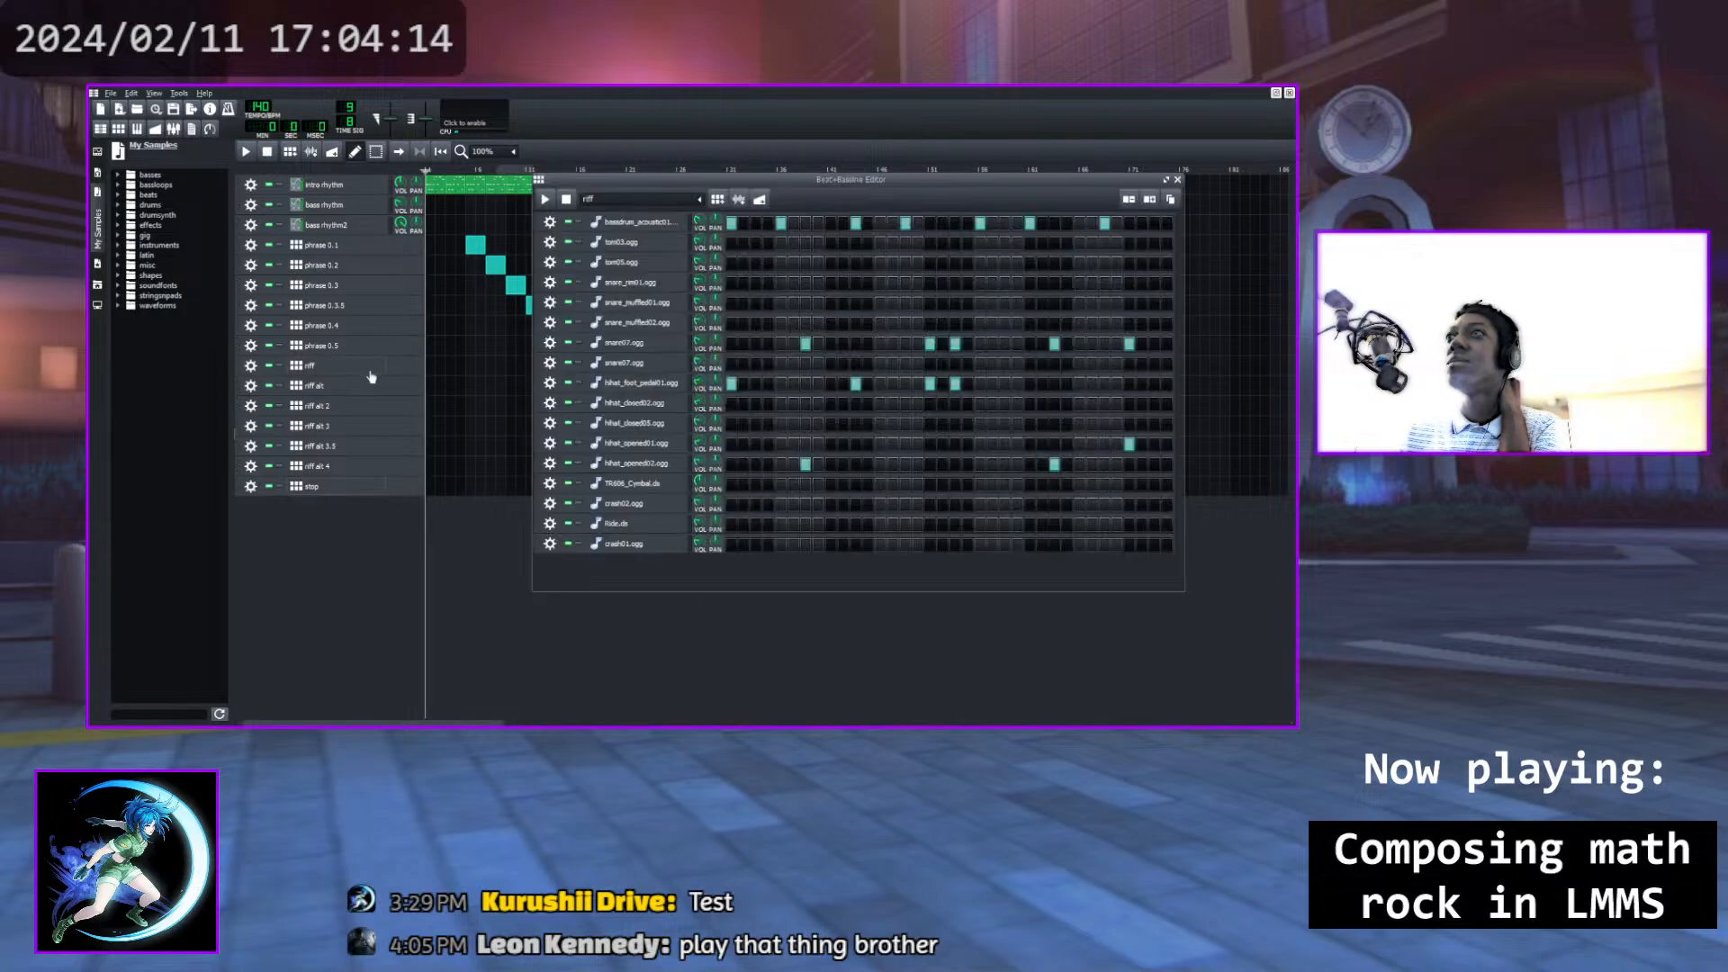
click(730, 387)
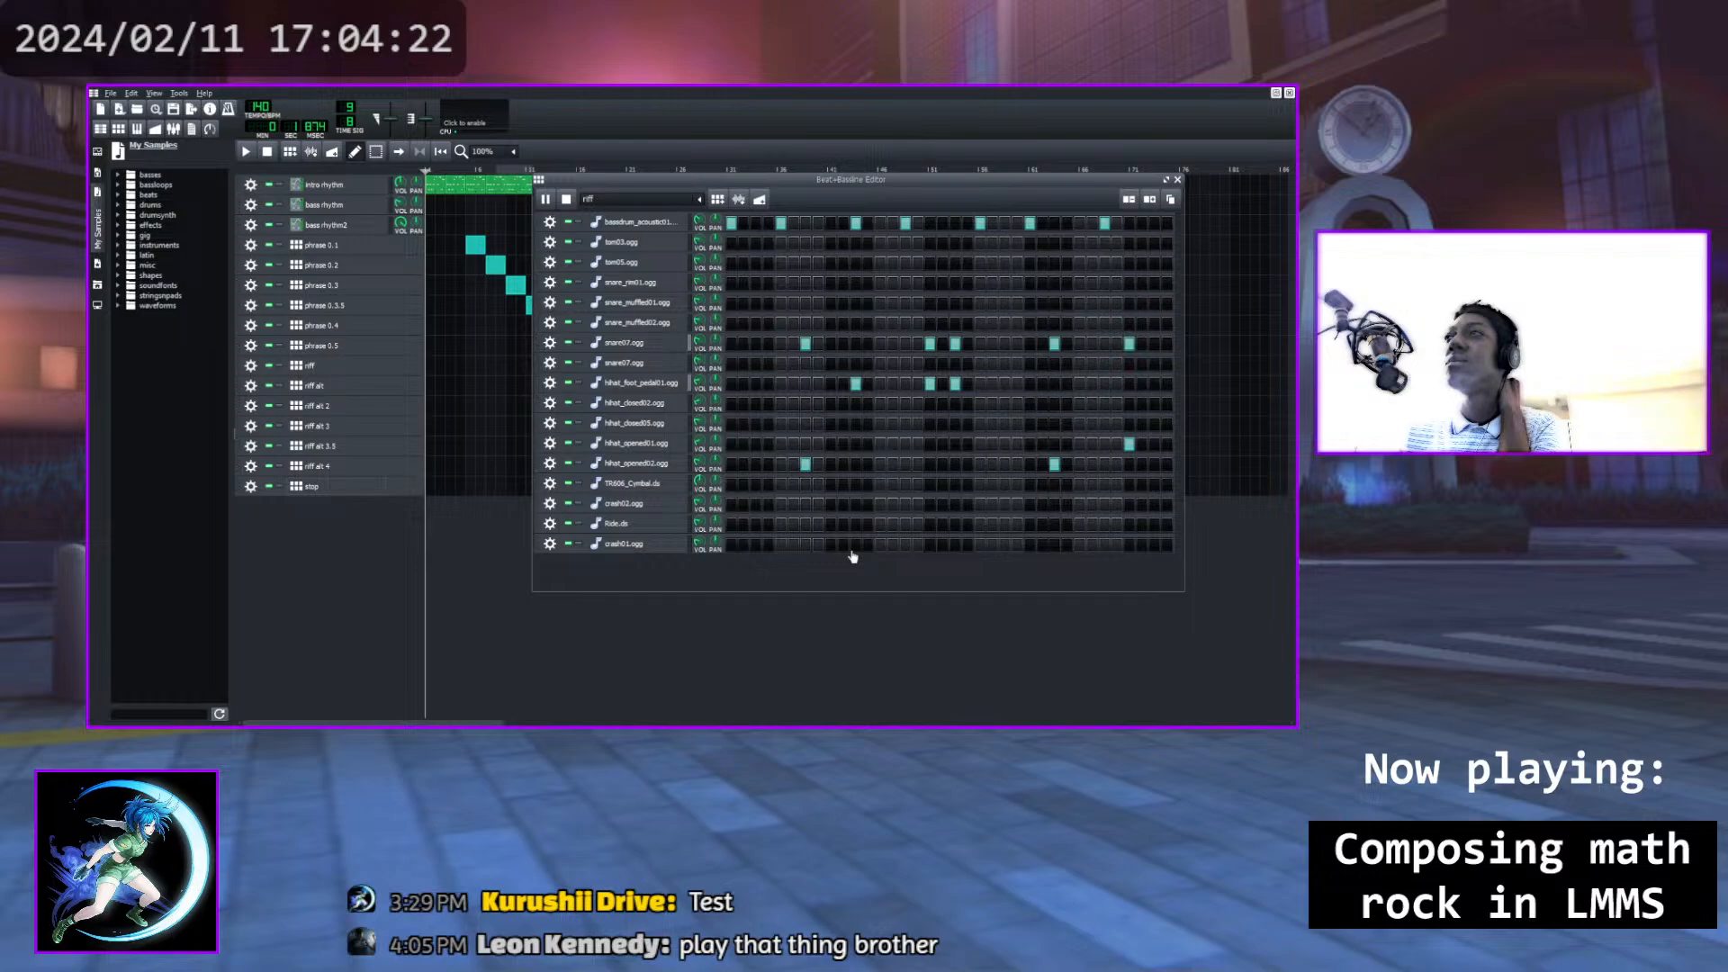
click(855, 383)
click(905, 384)
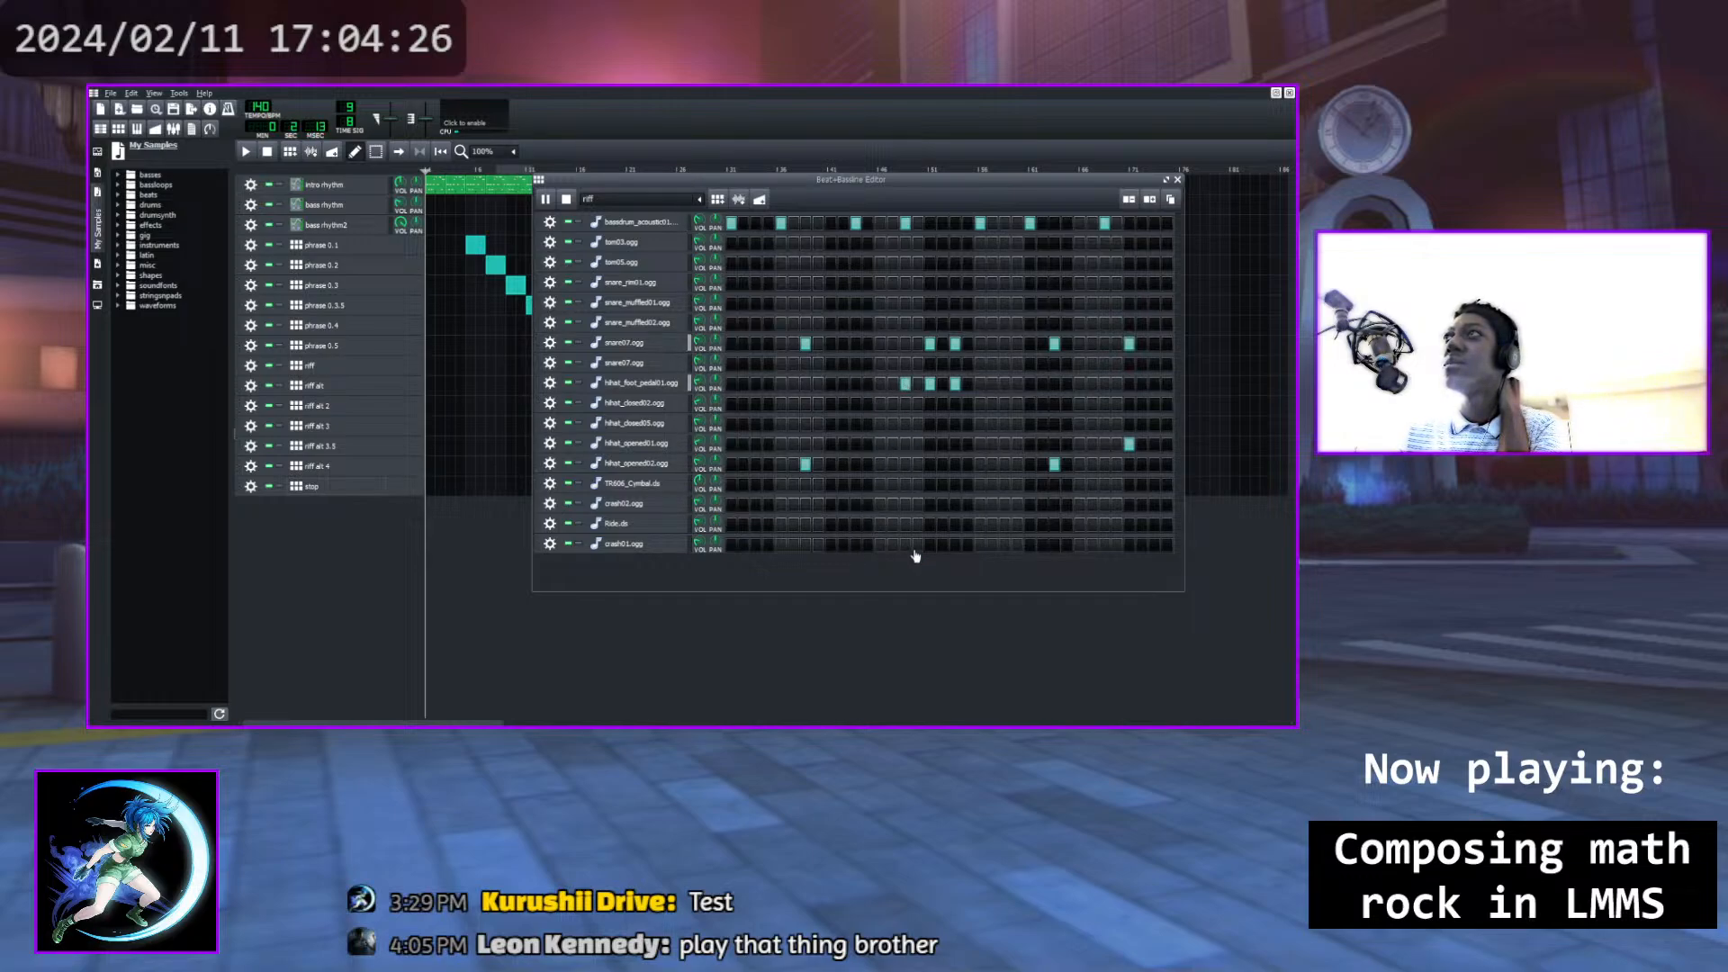
click(905, 384)
click(855, 384)
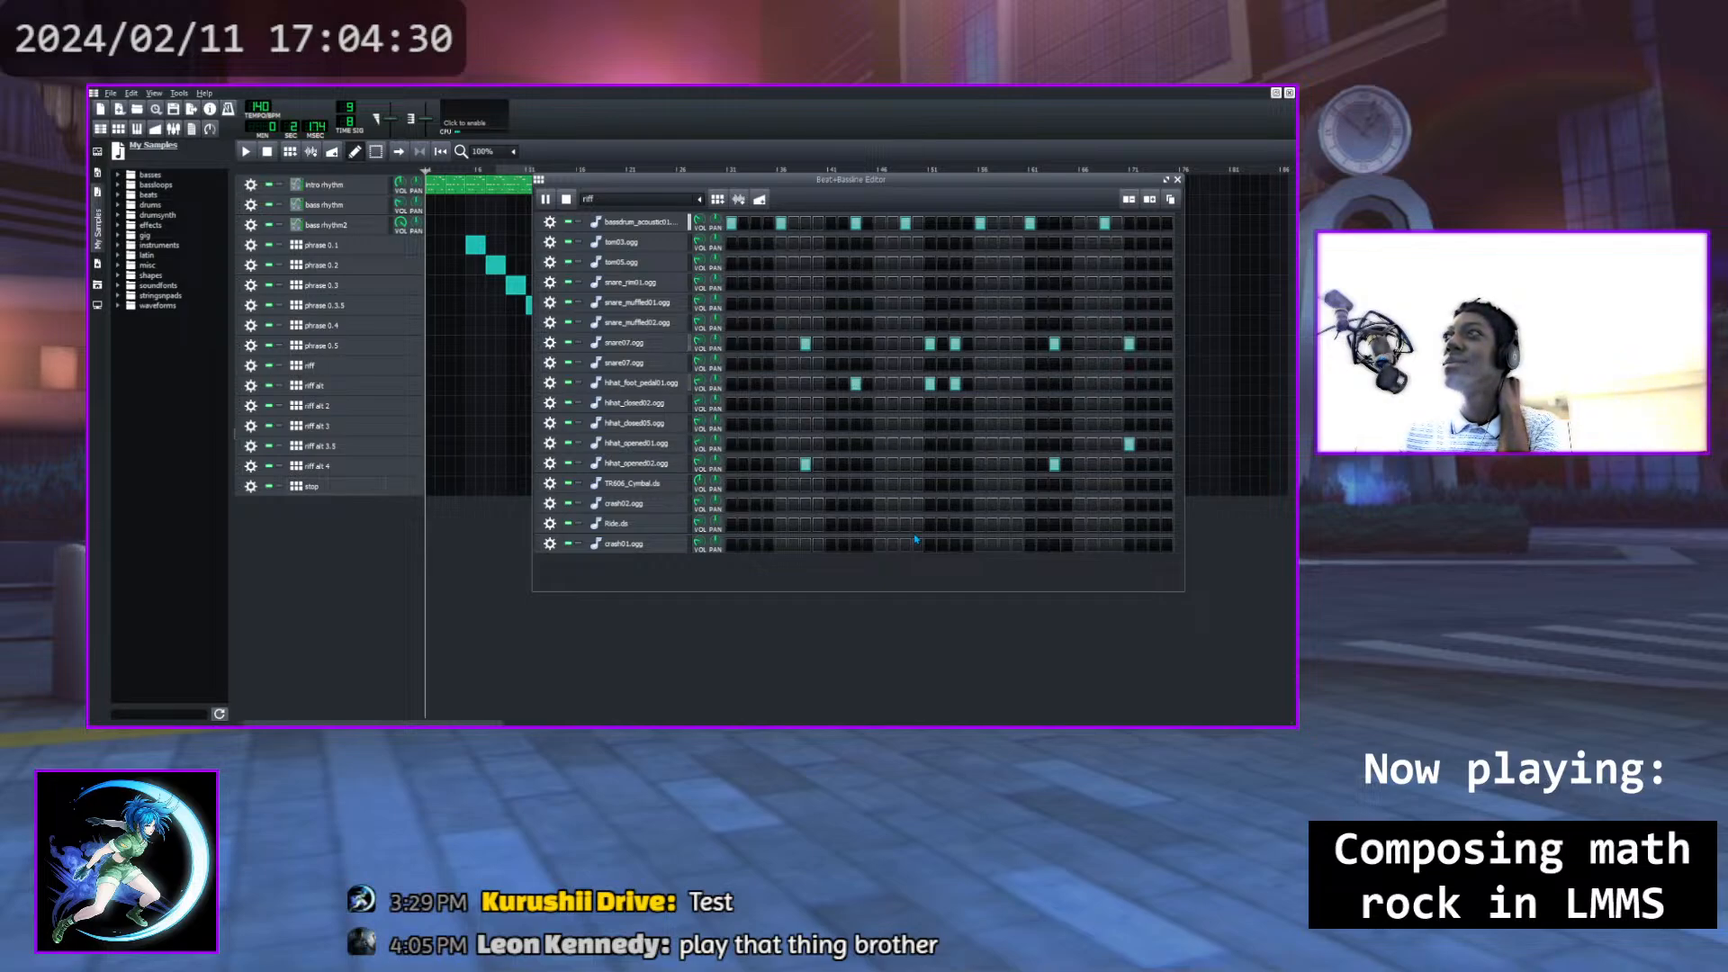
key(space)
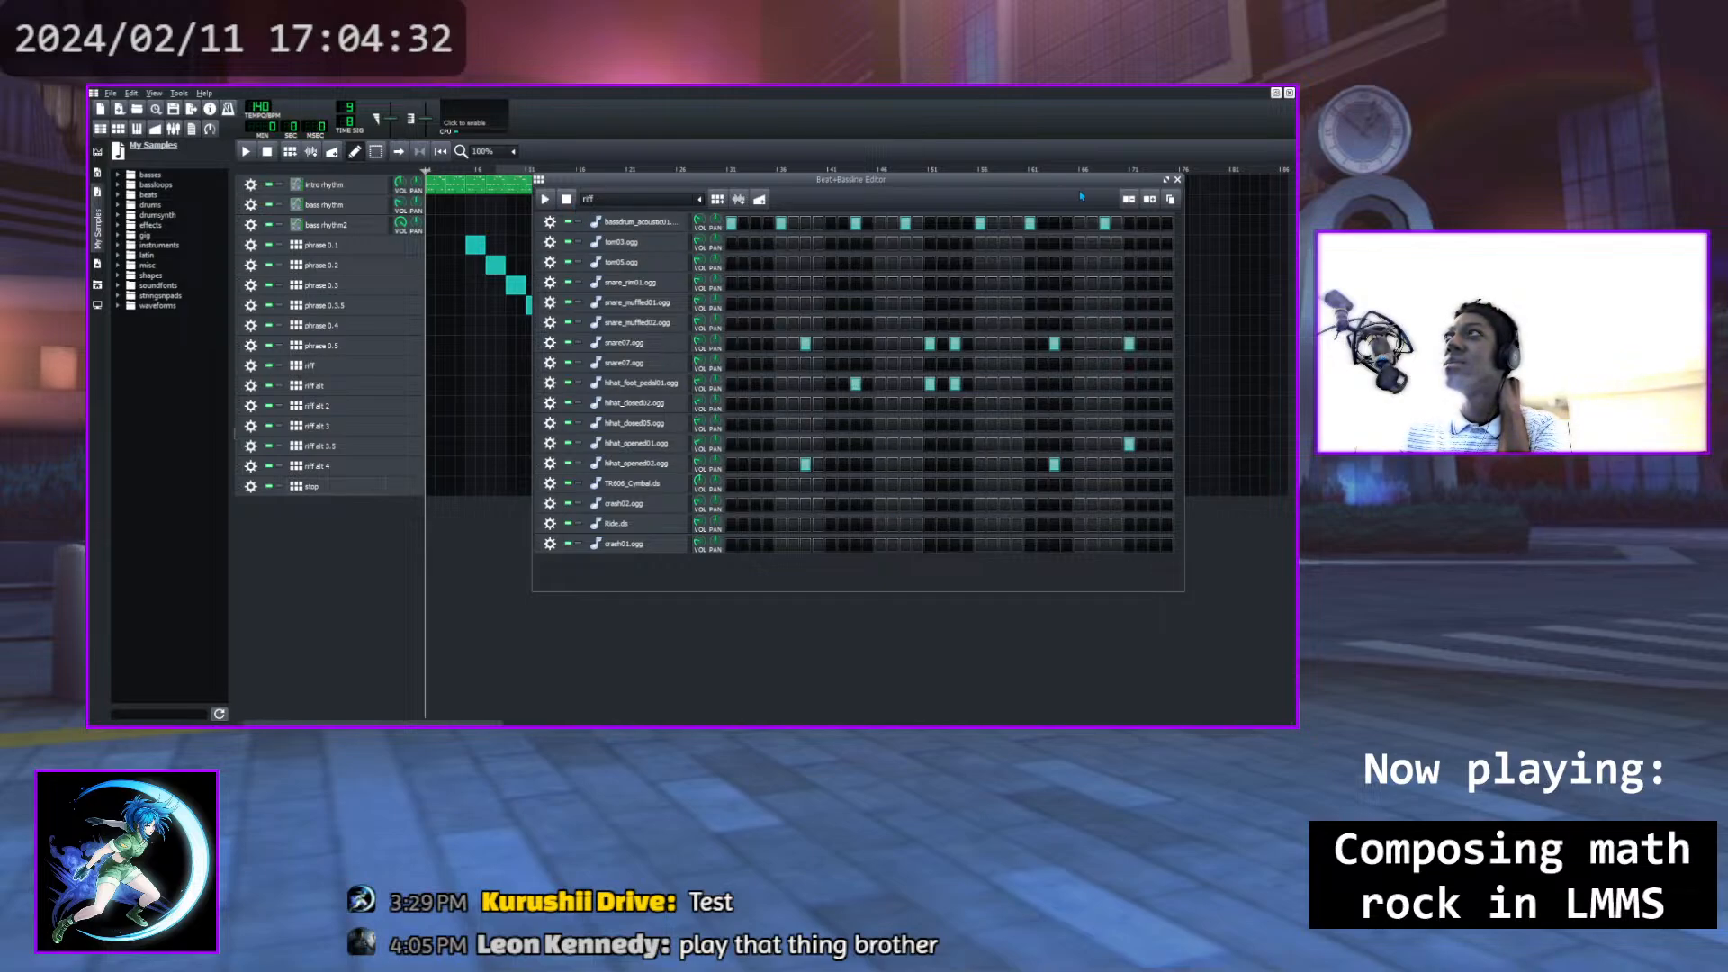
Play the song from the start of the riff section to check the revised foot-pedal hi-hat
click(1177, 180)
click(735, 171)
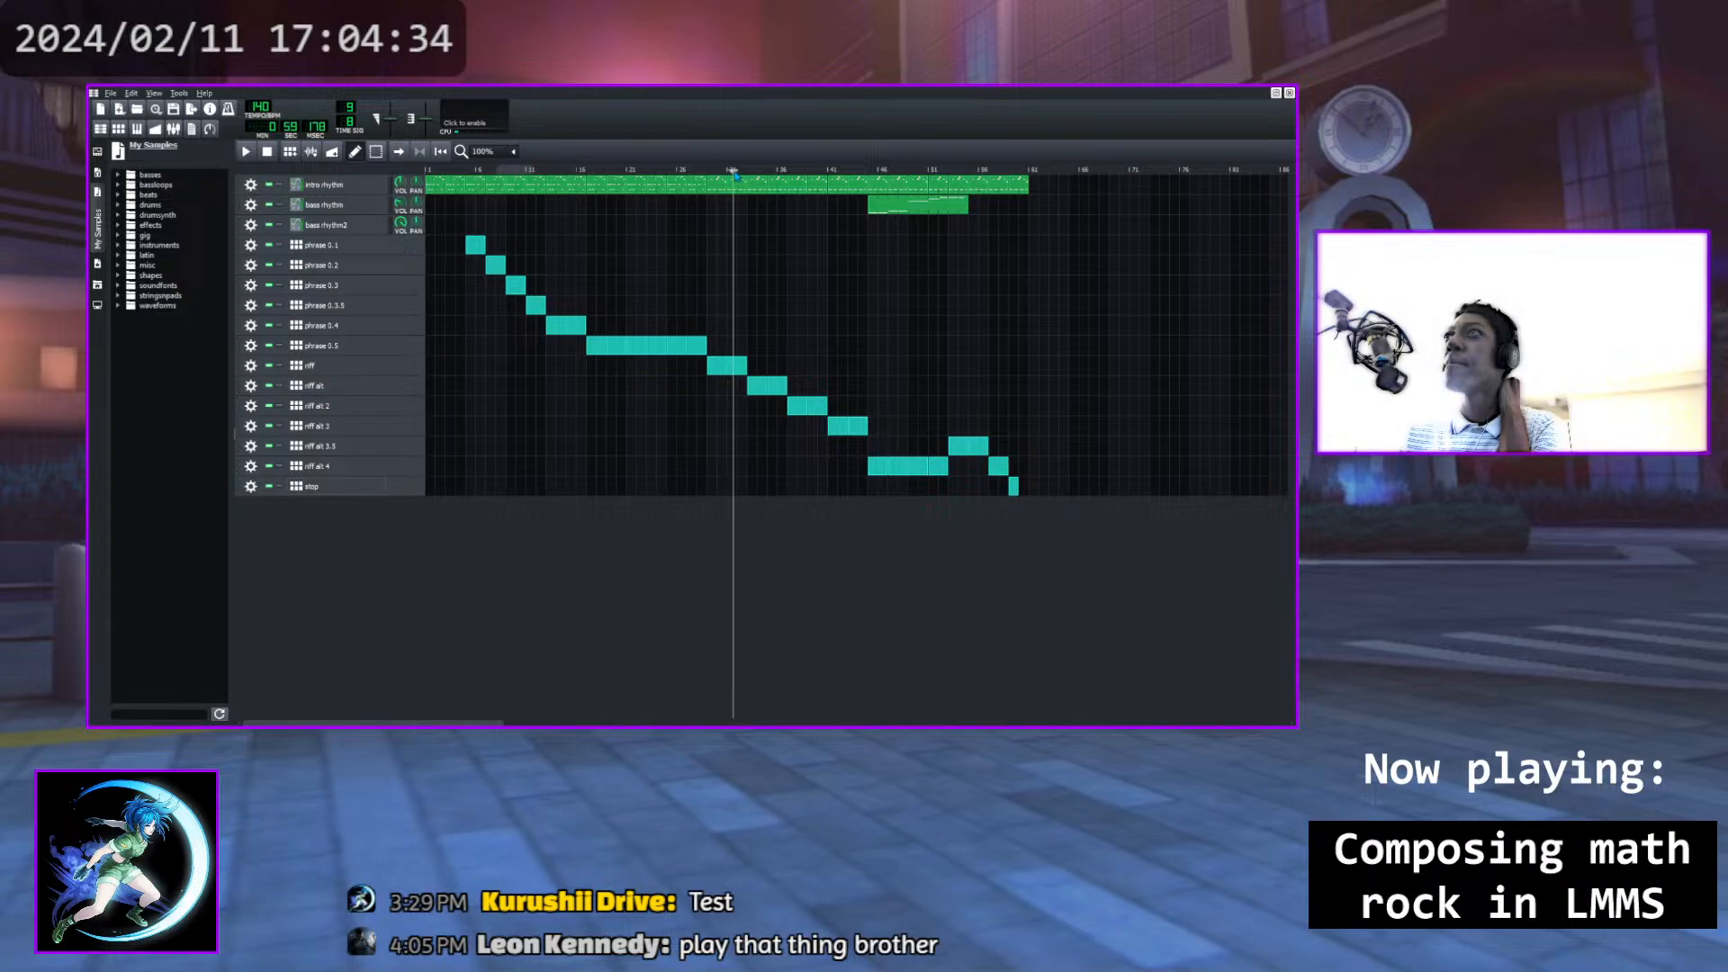
click(710, 171)
key(space)
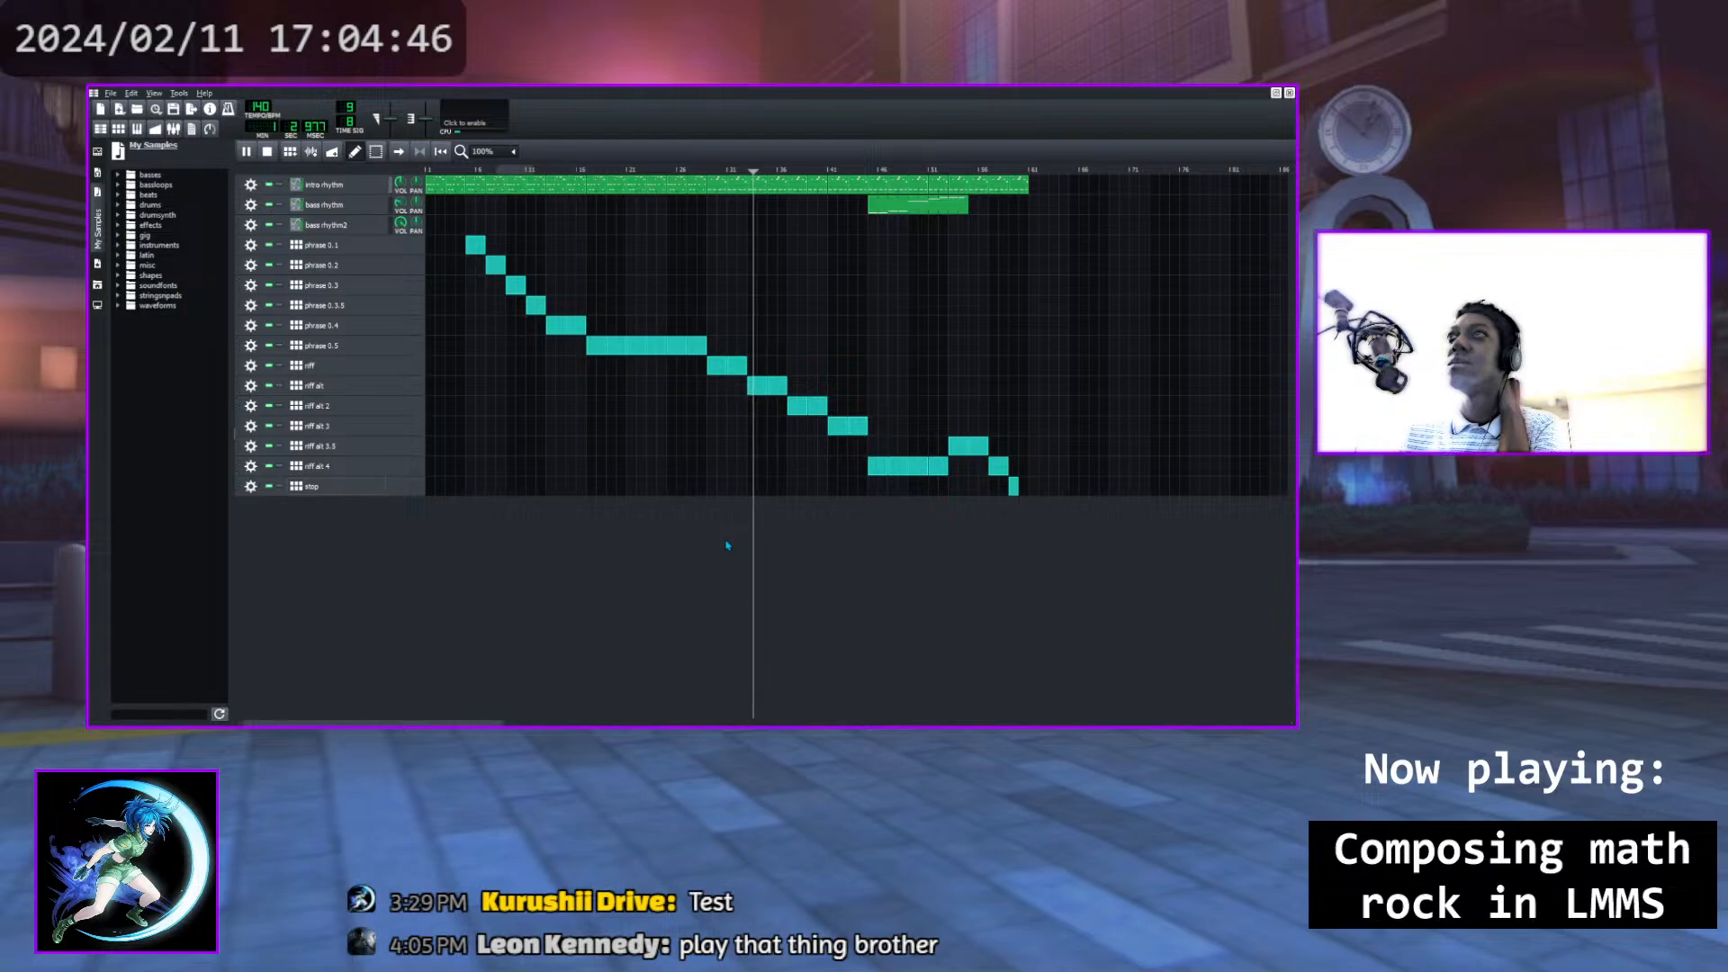
key(space)
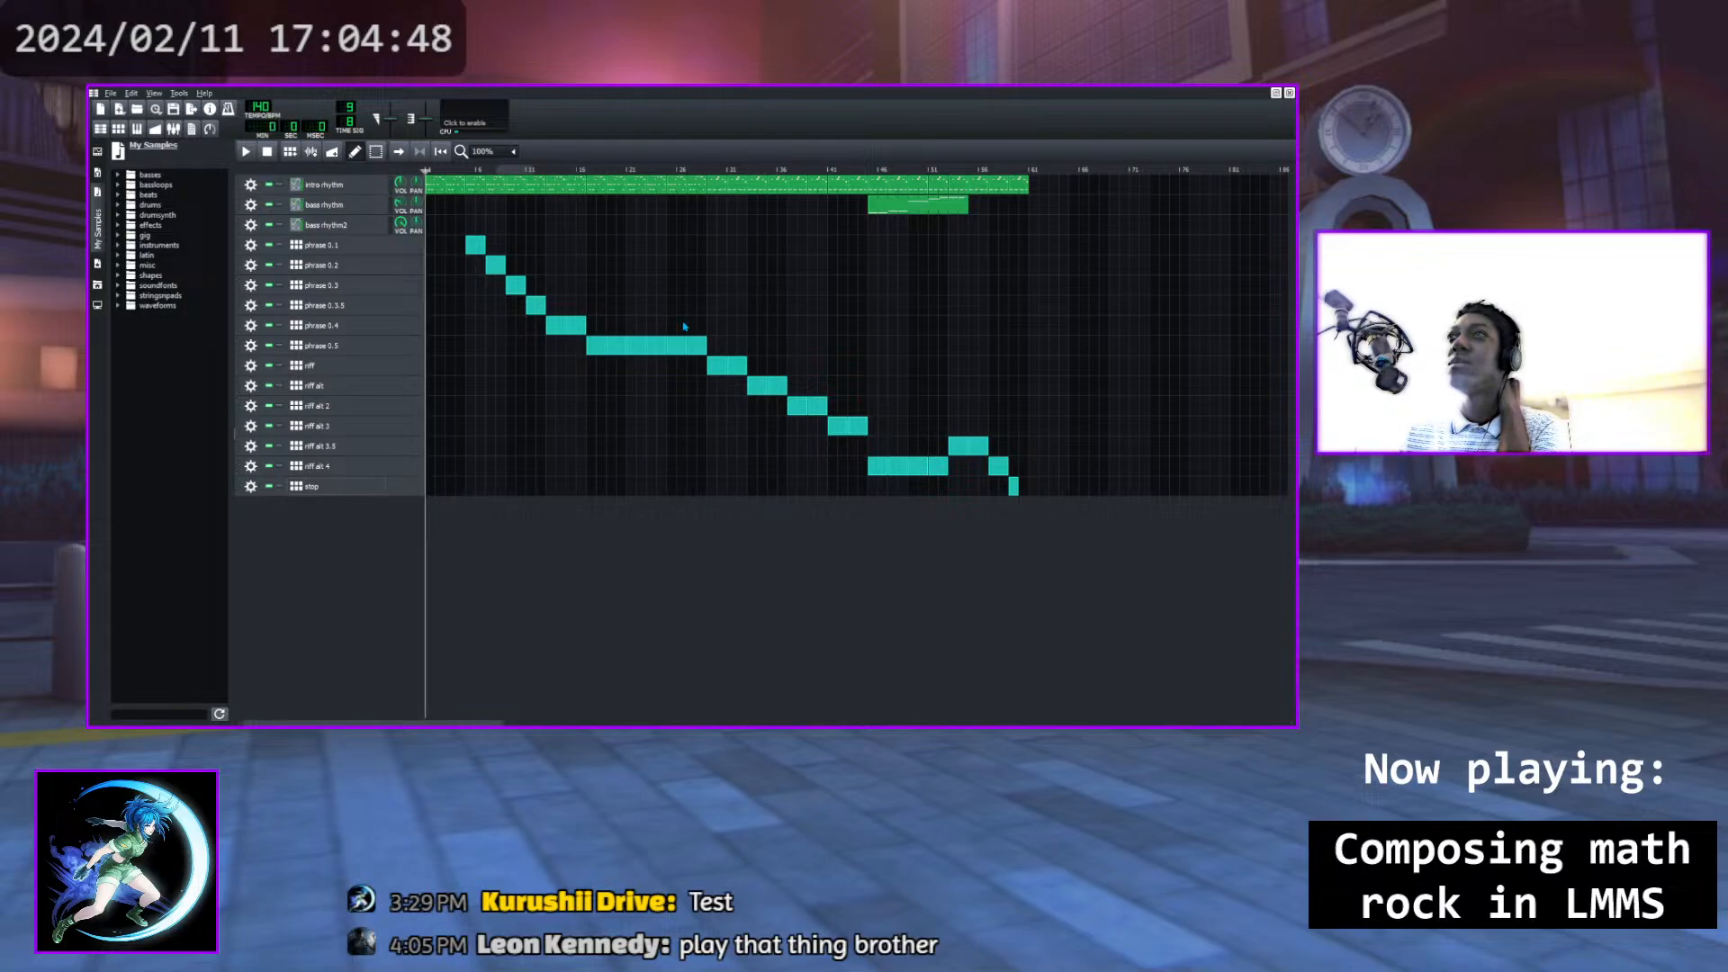
Add hihat_foot_pedal01 hits on steps 1 and 11 of the riff alt beat, also trying one on step 21
click(310, 385)
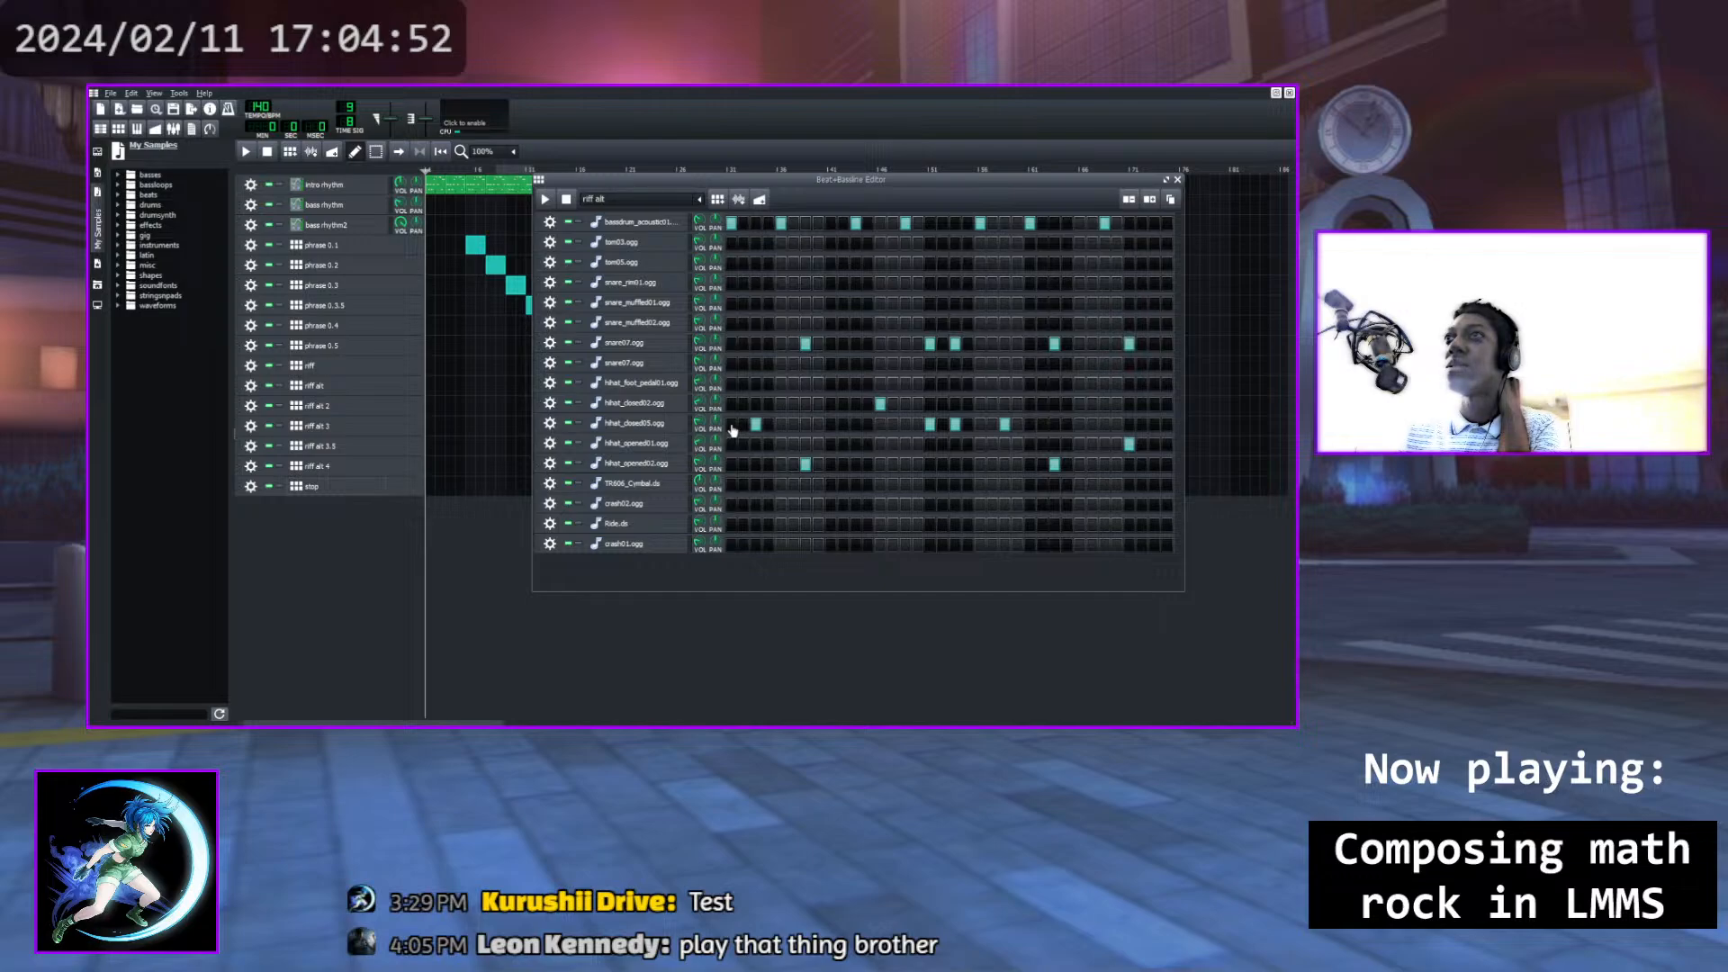
click(731, 385)
key(space)
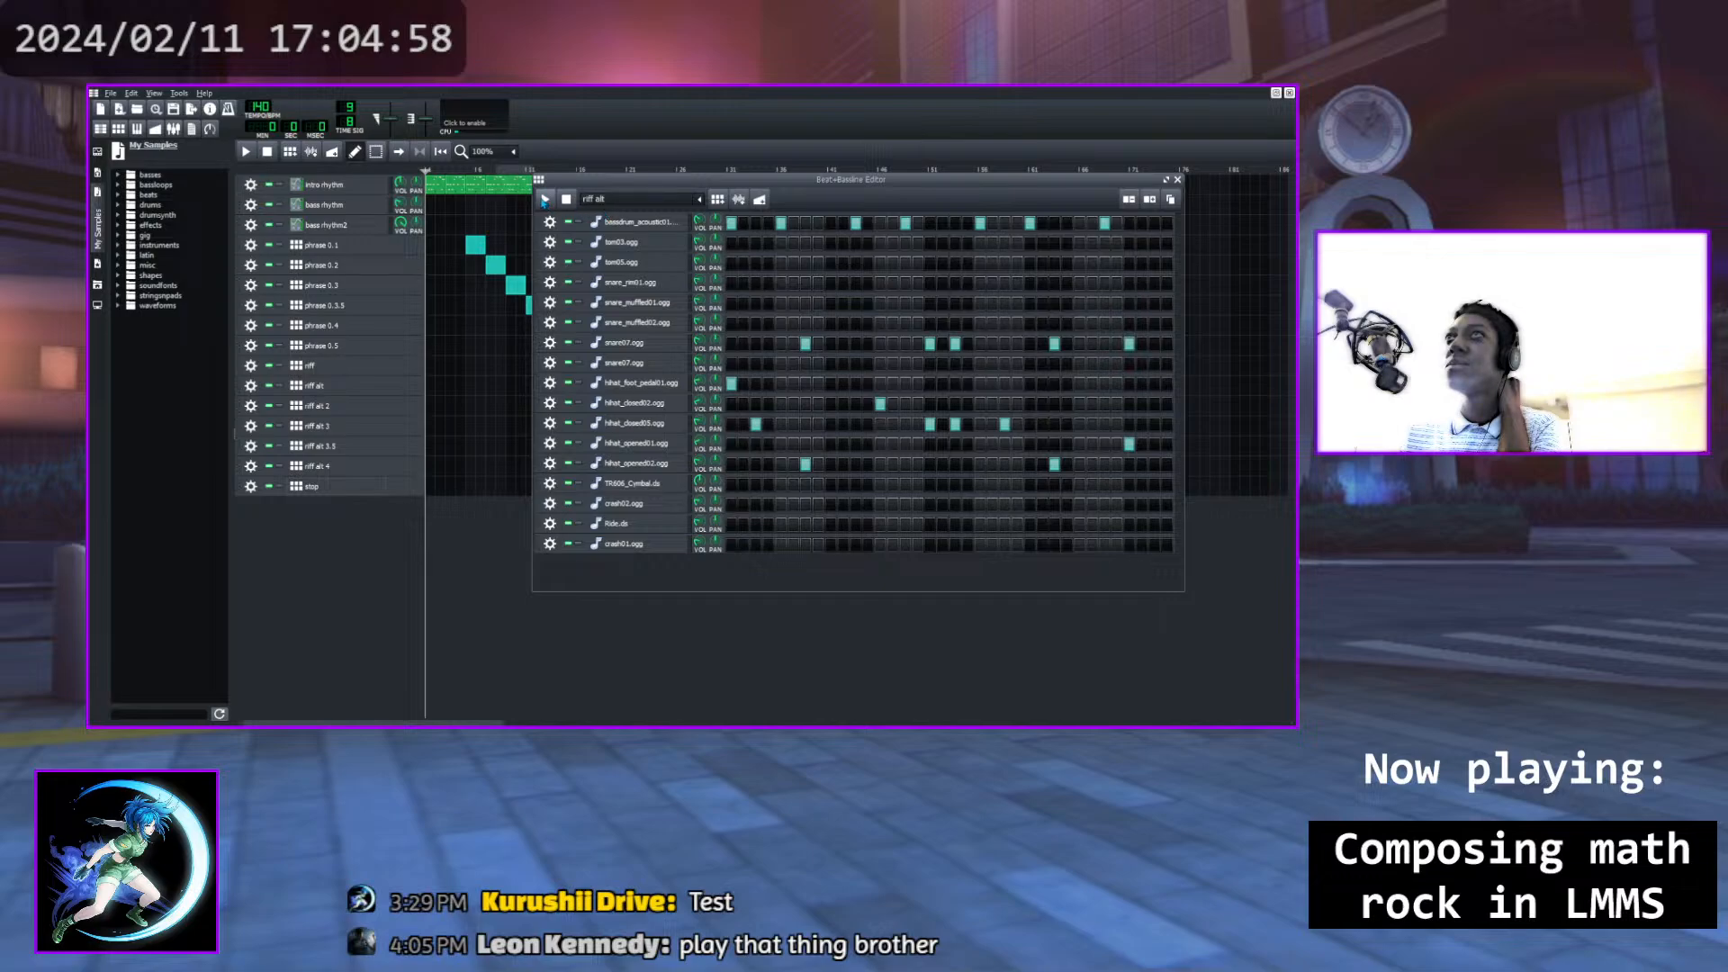
click(566, 200)
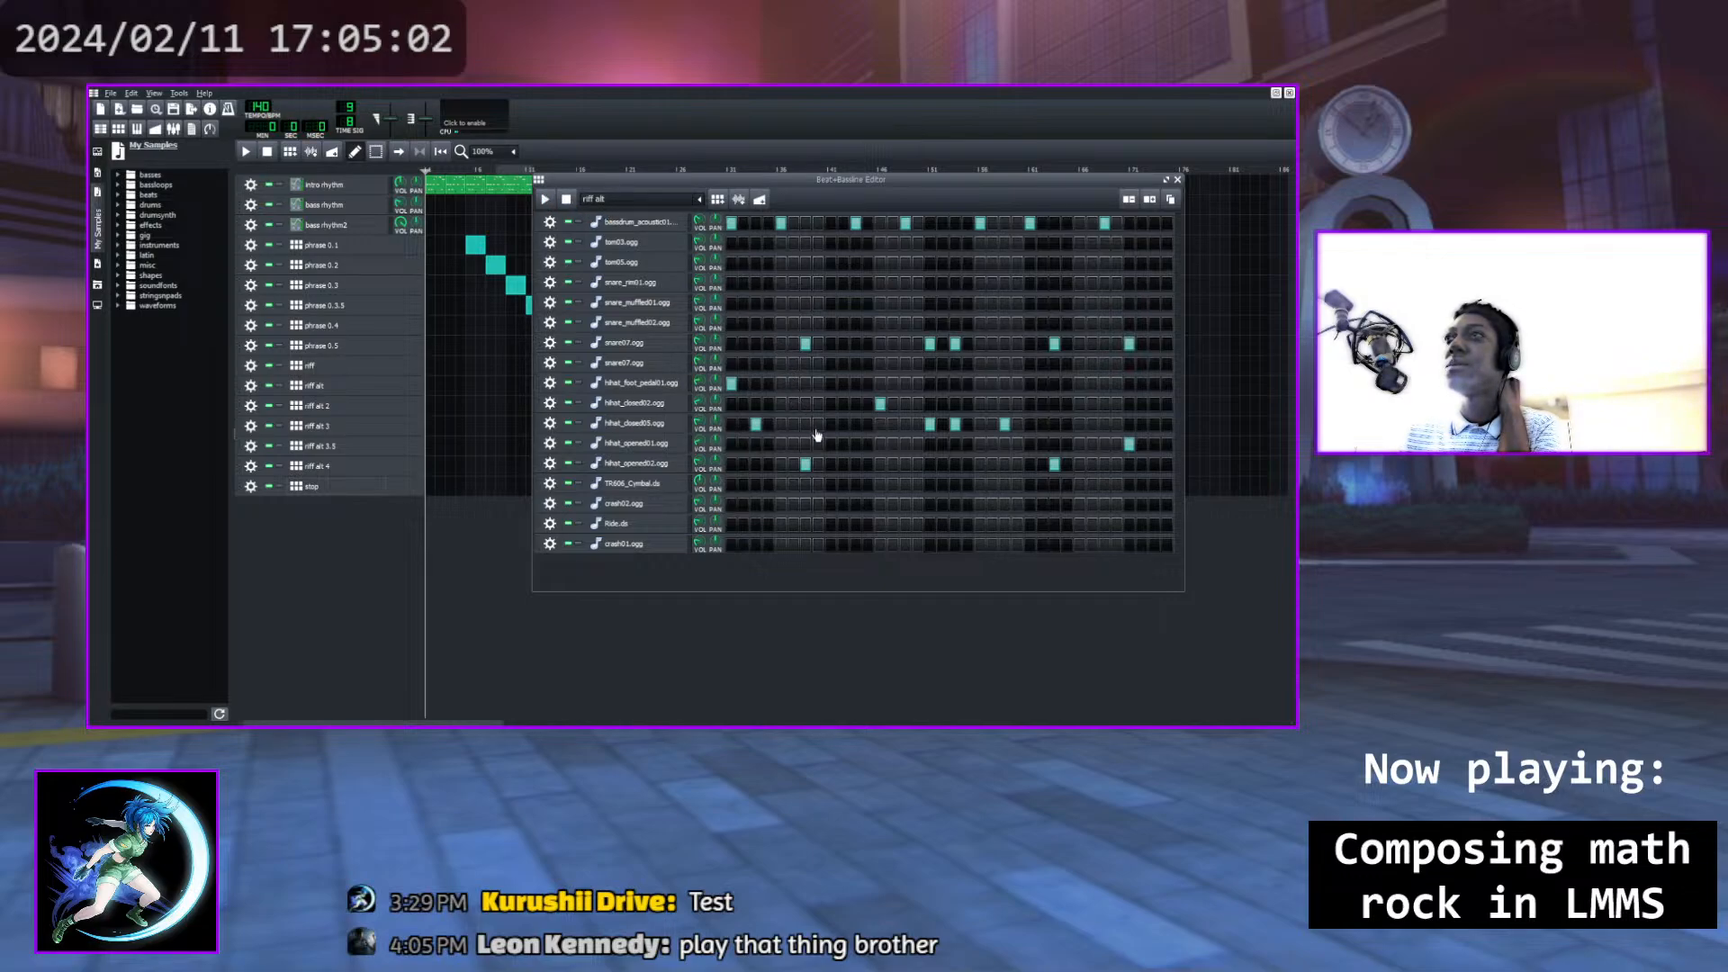
click(546, 199)
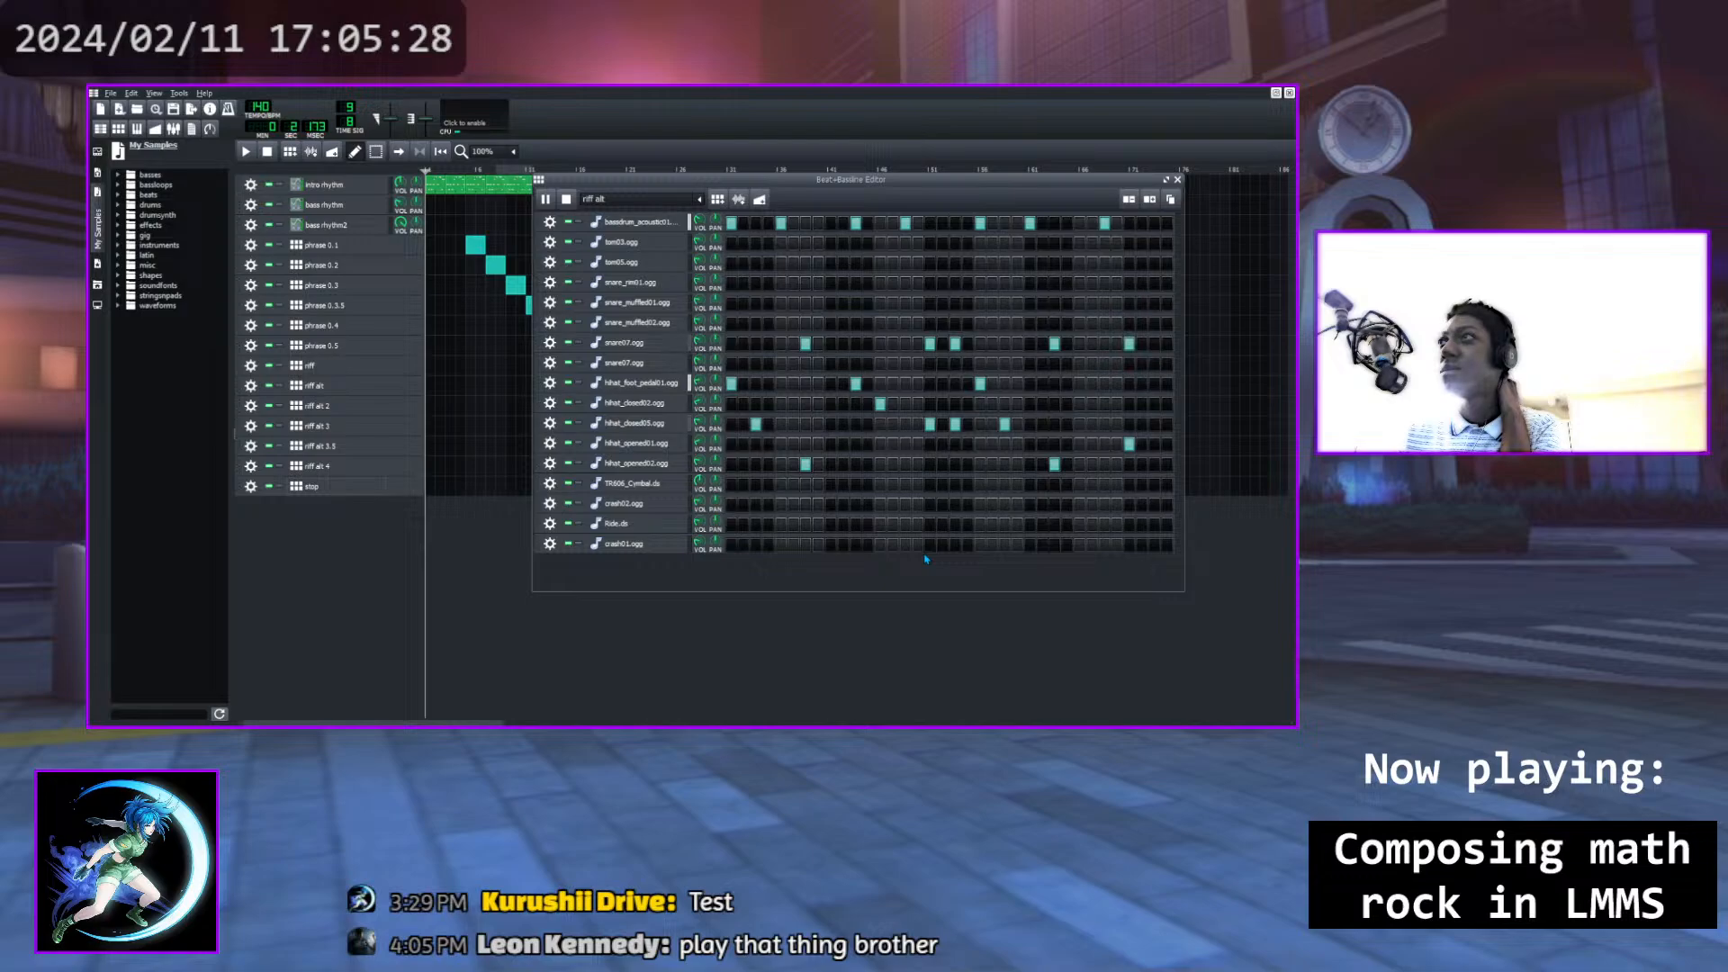
click(980, 384)
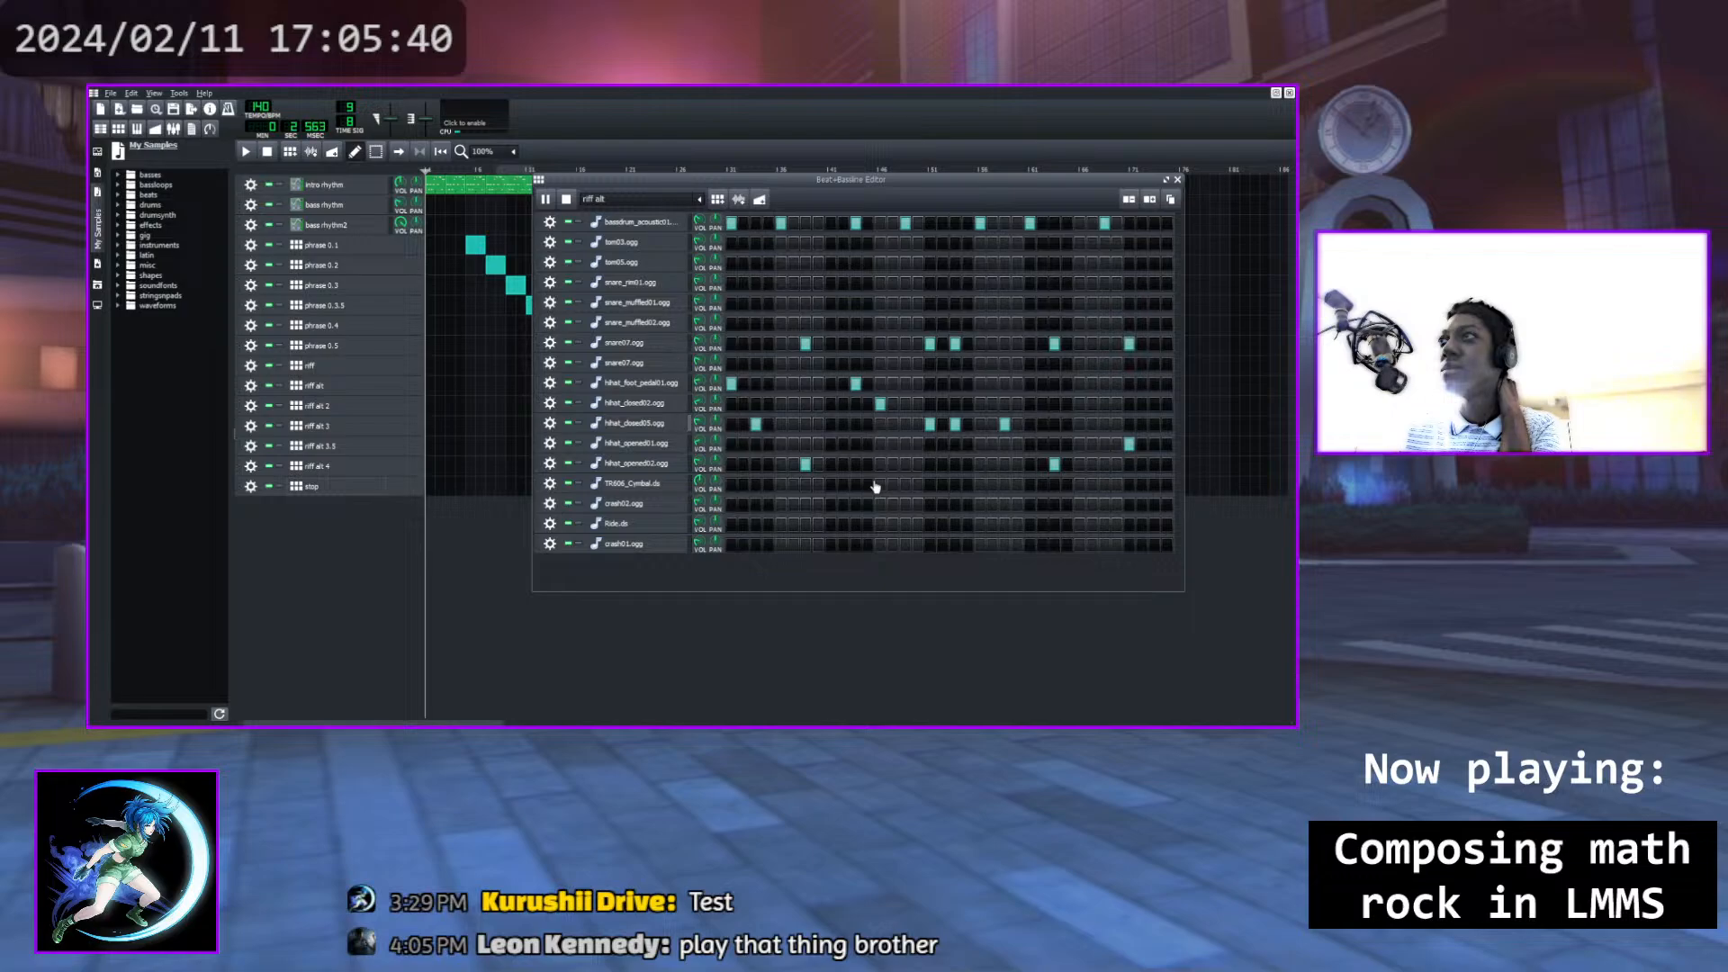
Play the song from the start of the riff section and replay the riff alt part to check its hi-hat hits
click(565, 198)
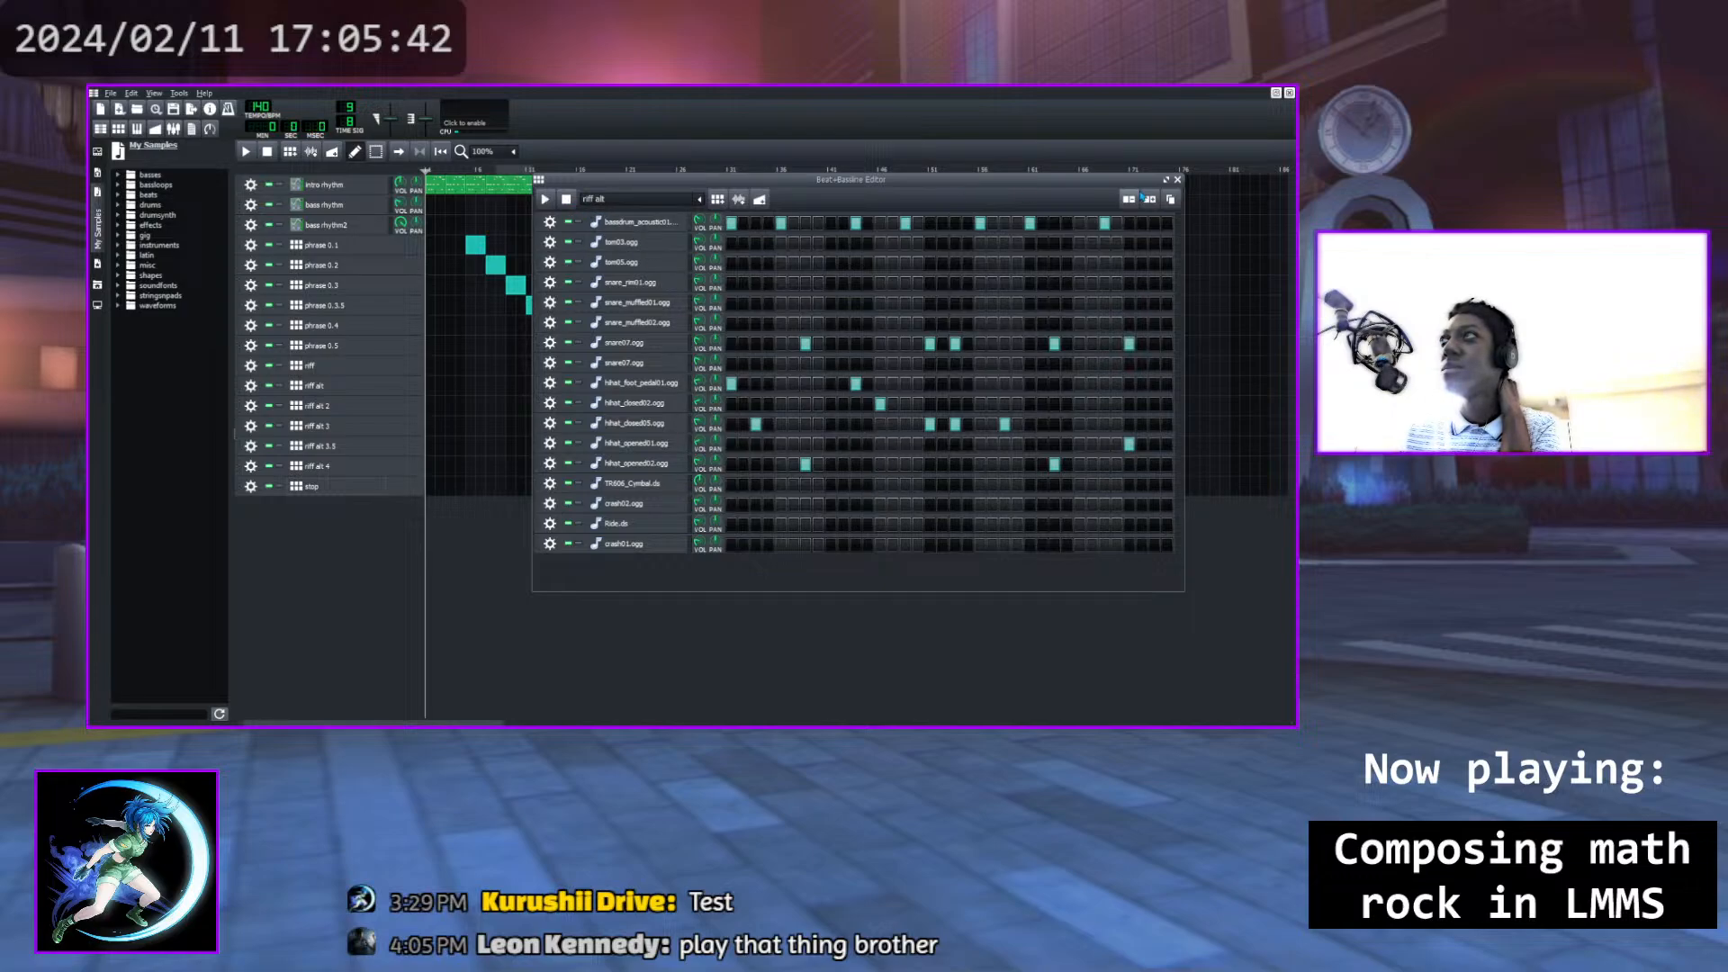
click(1175, 180)
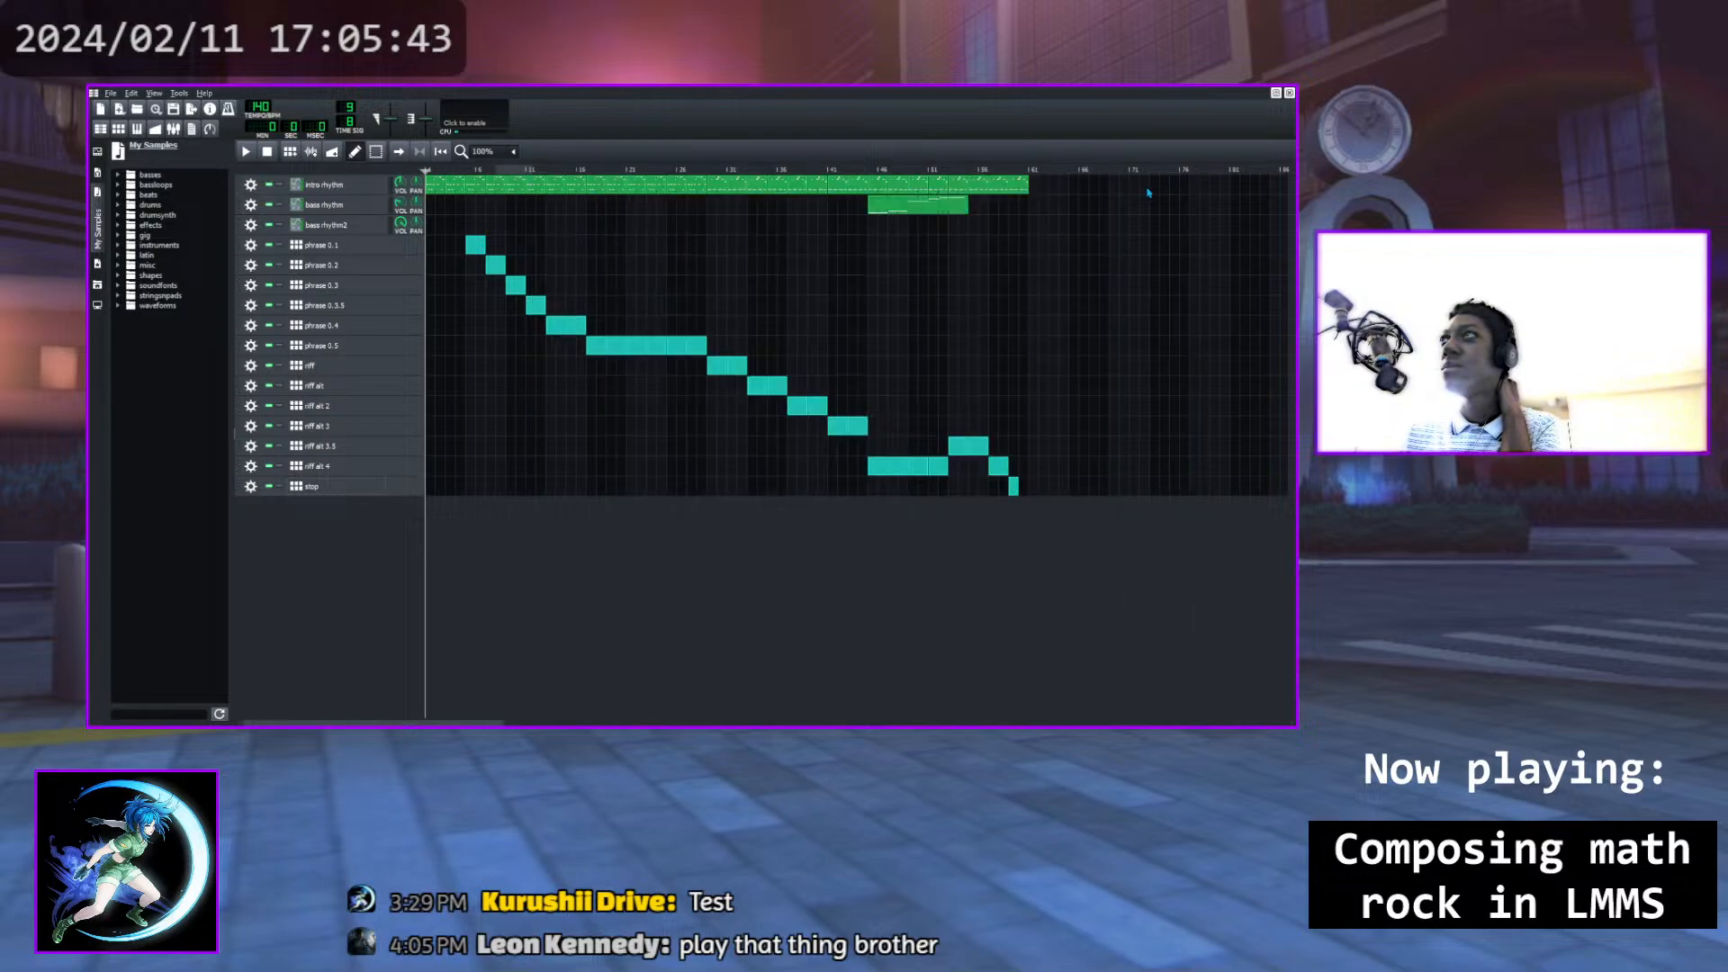
click(709, 170)
click(248, 153)
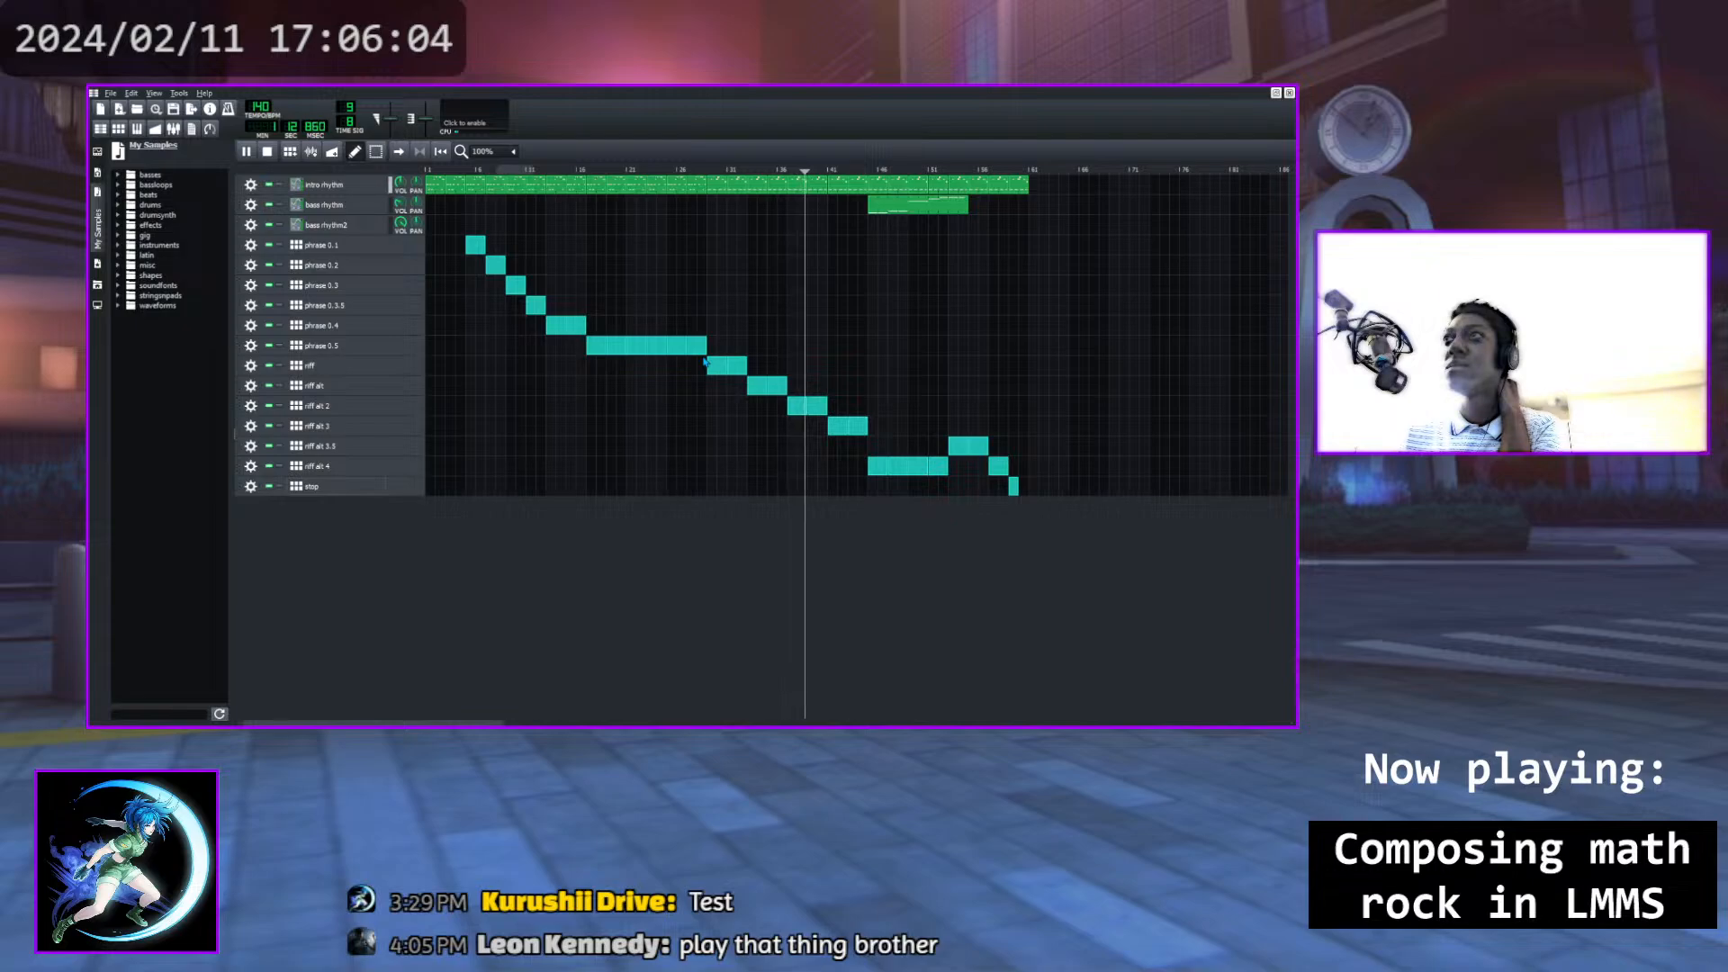
click(779, 170)
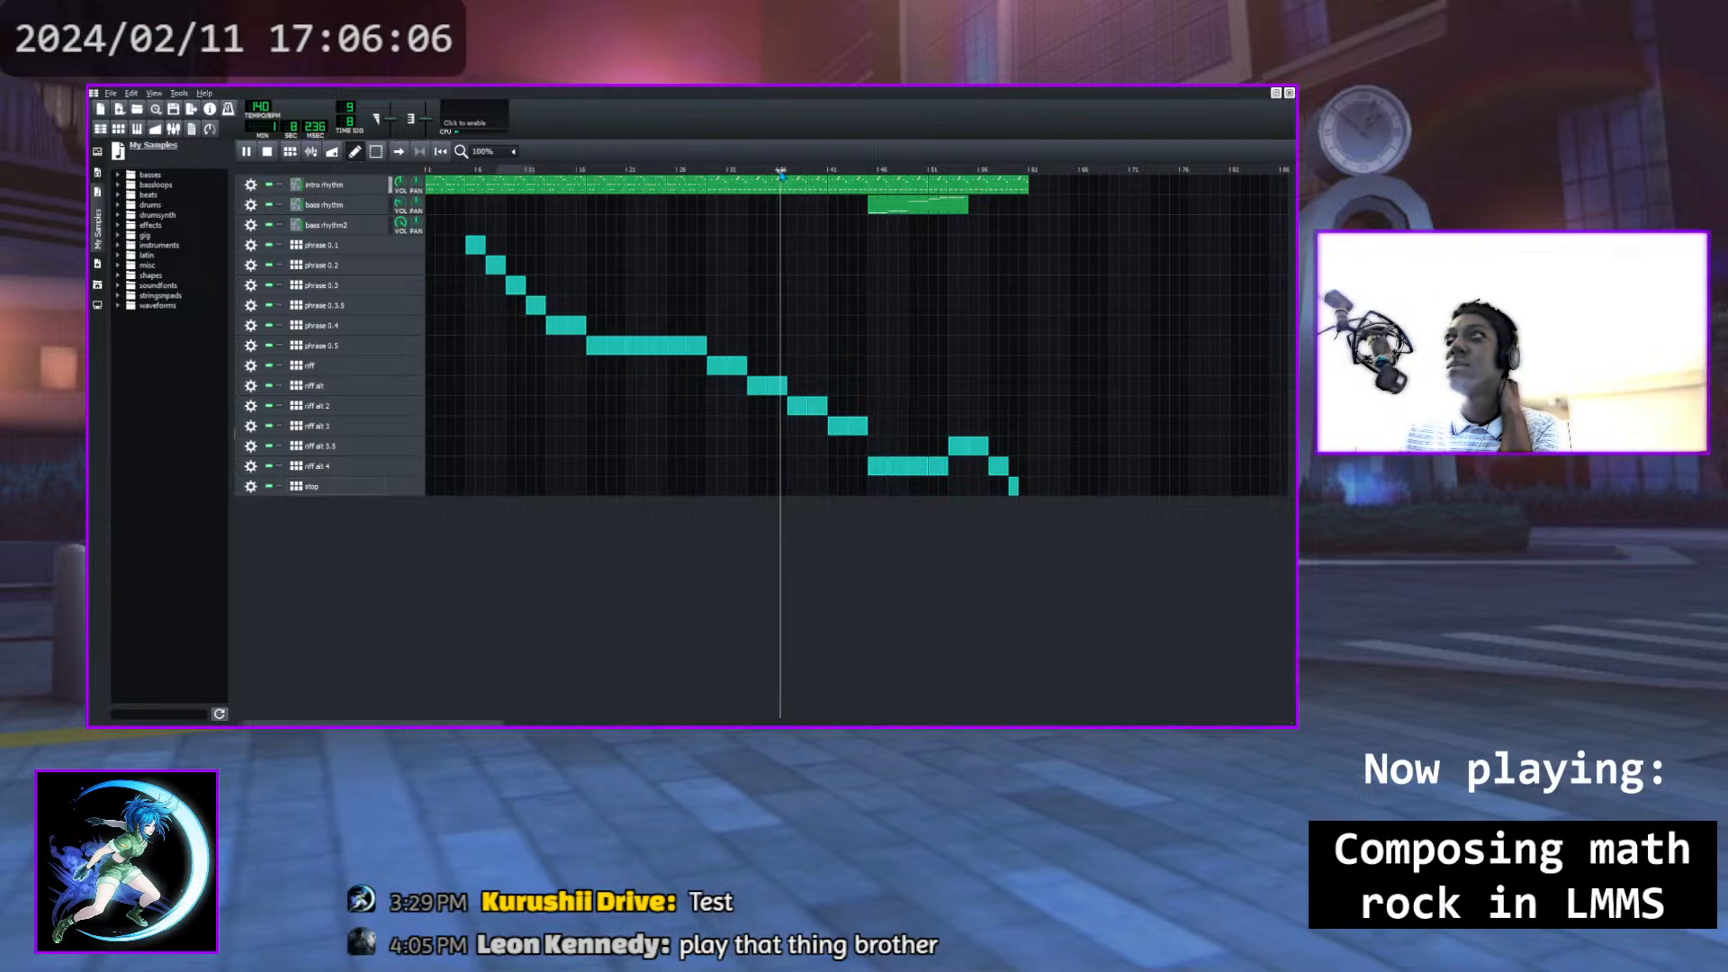
click(736, 172)
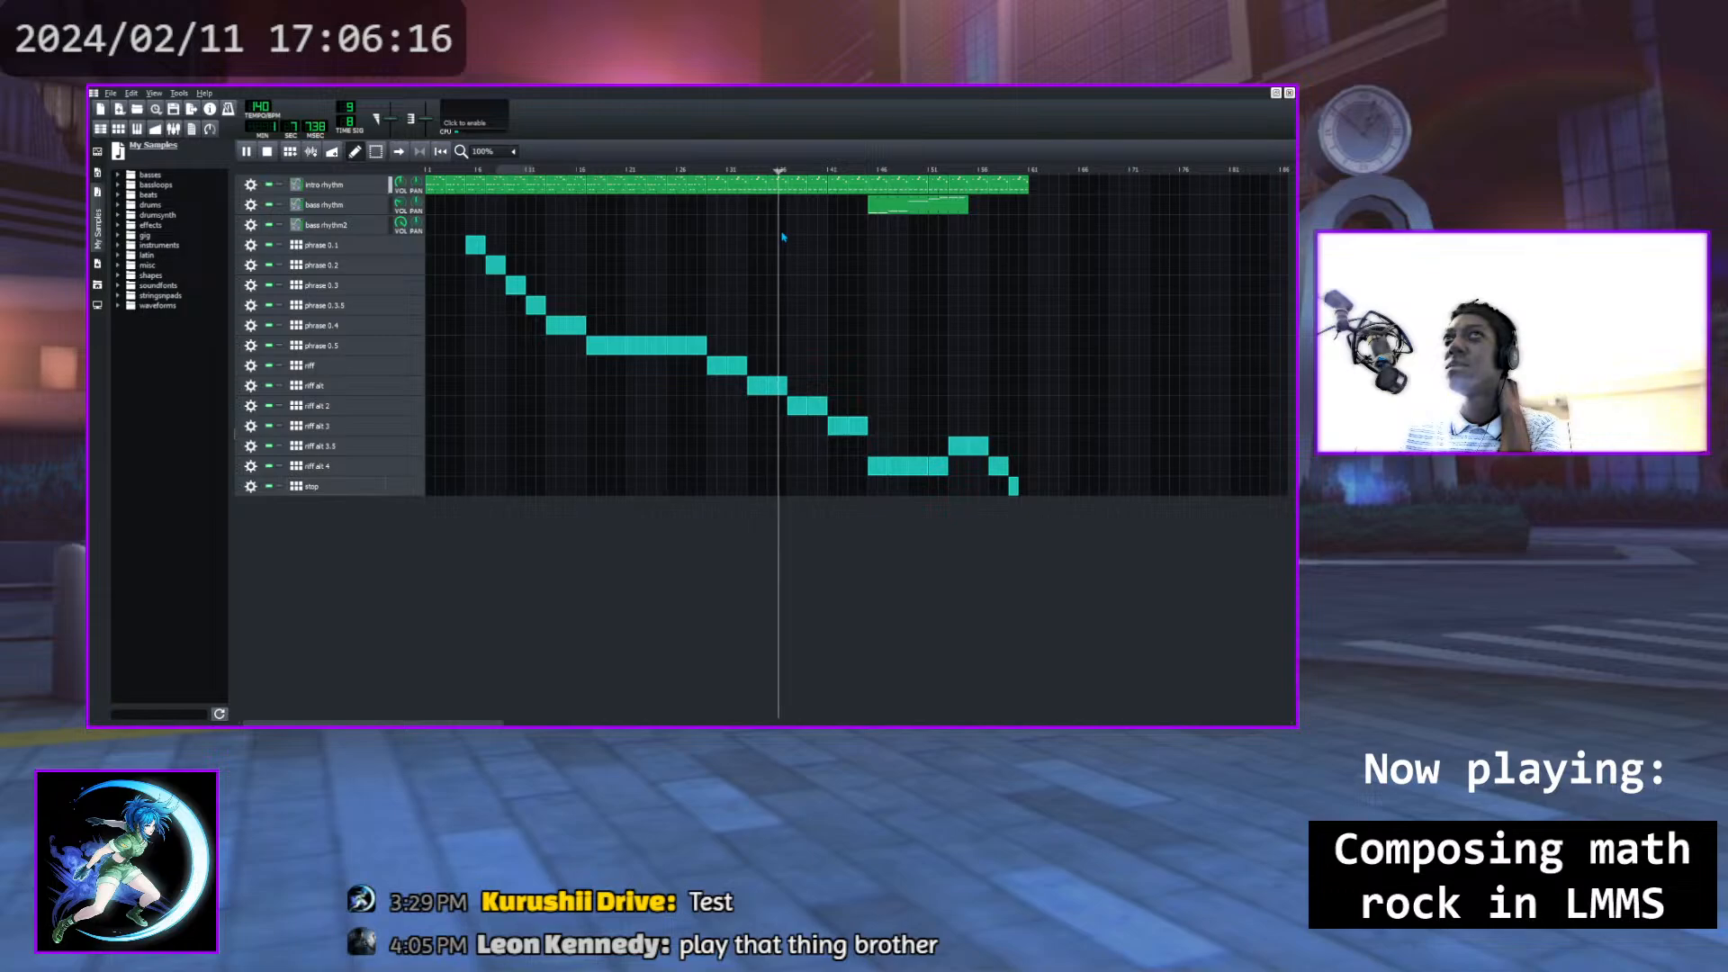
click(245, 152)
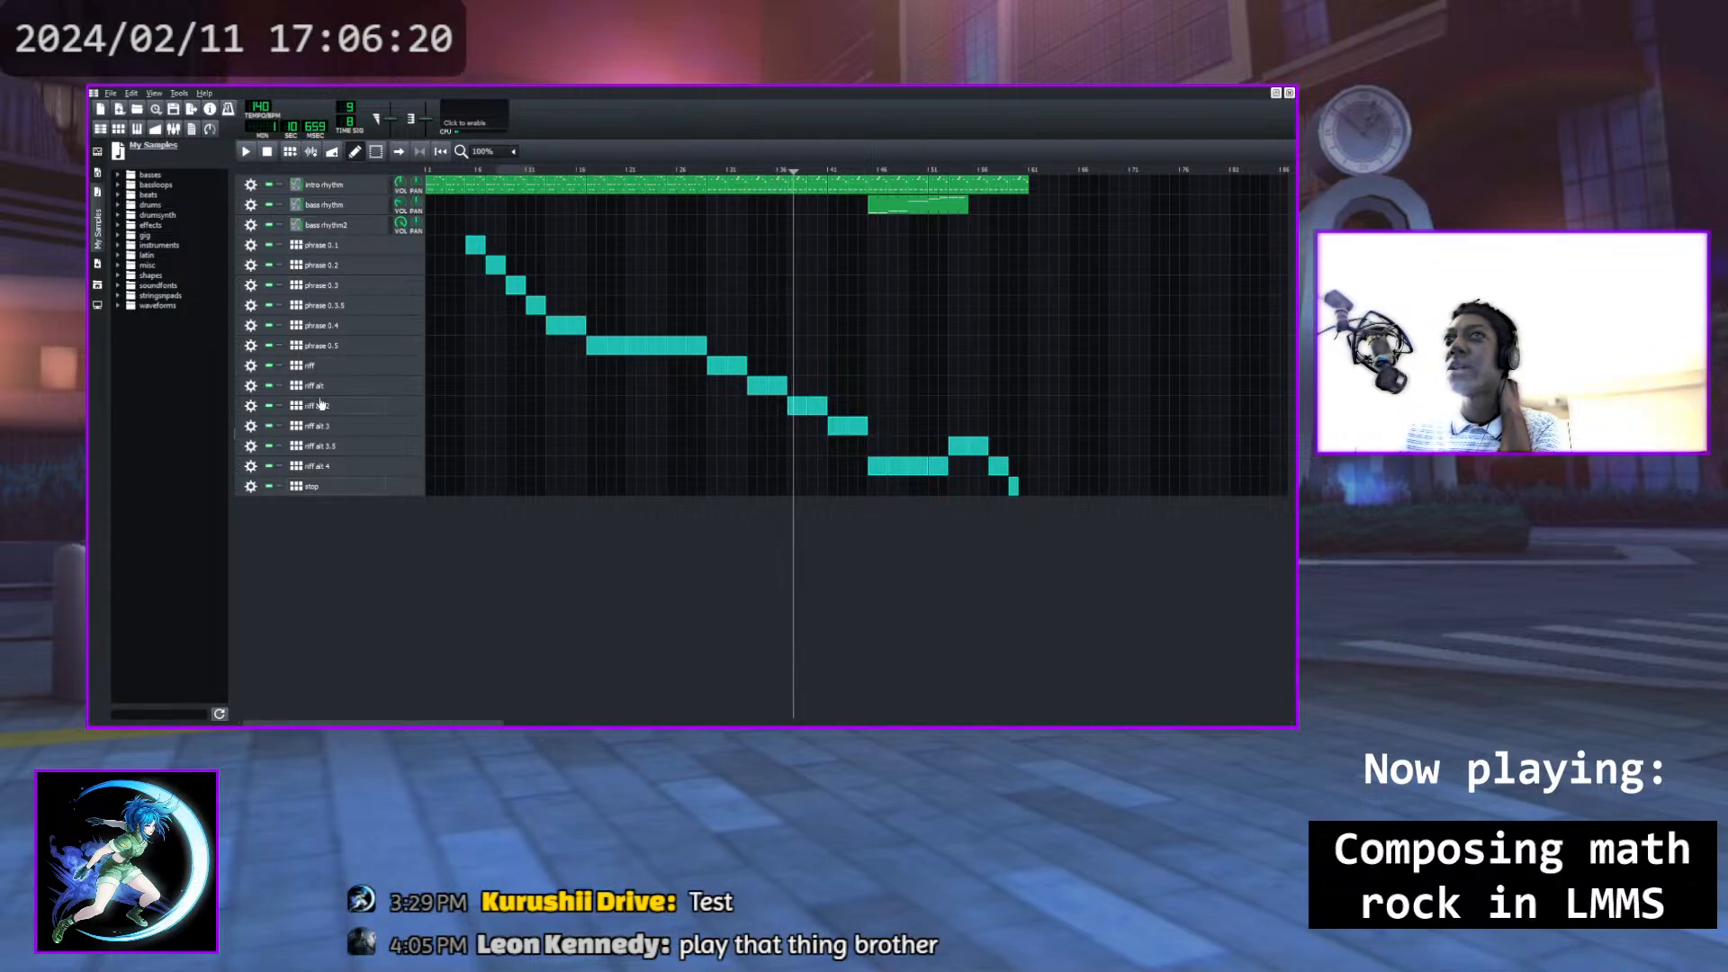
Add hihat_foot_pedal01 hits on steps 17 and 19 of the riff alt 2 beat while it plays
double_click(807, 405)
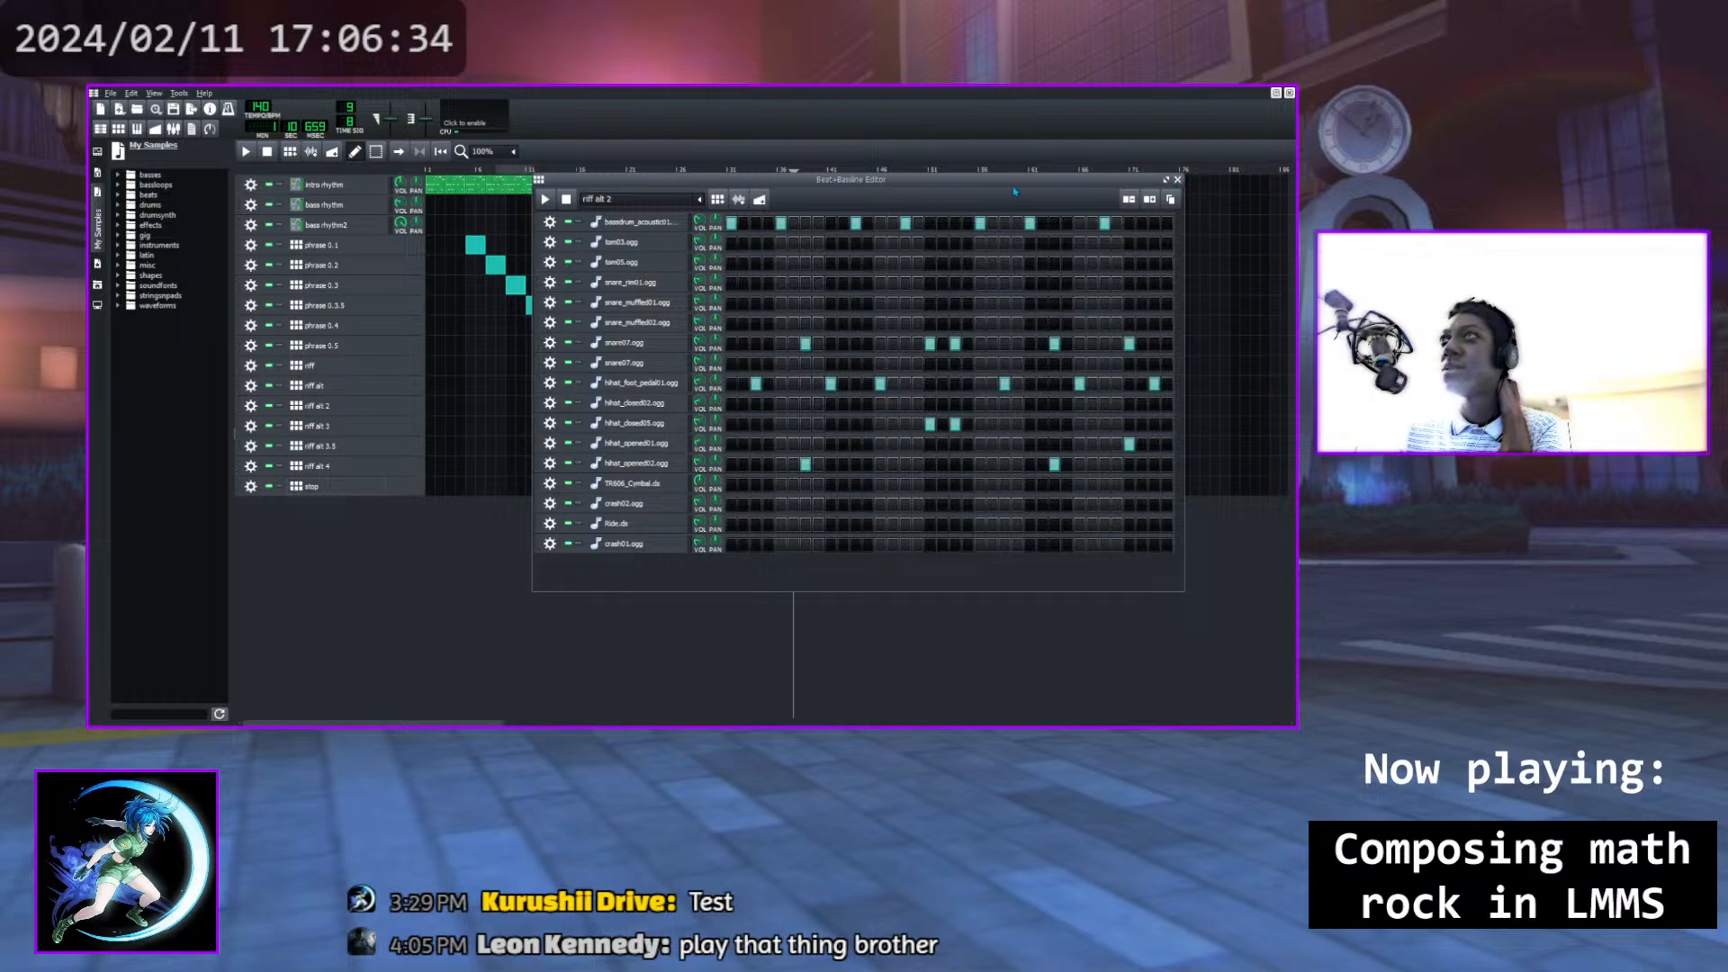
click(545, 200)
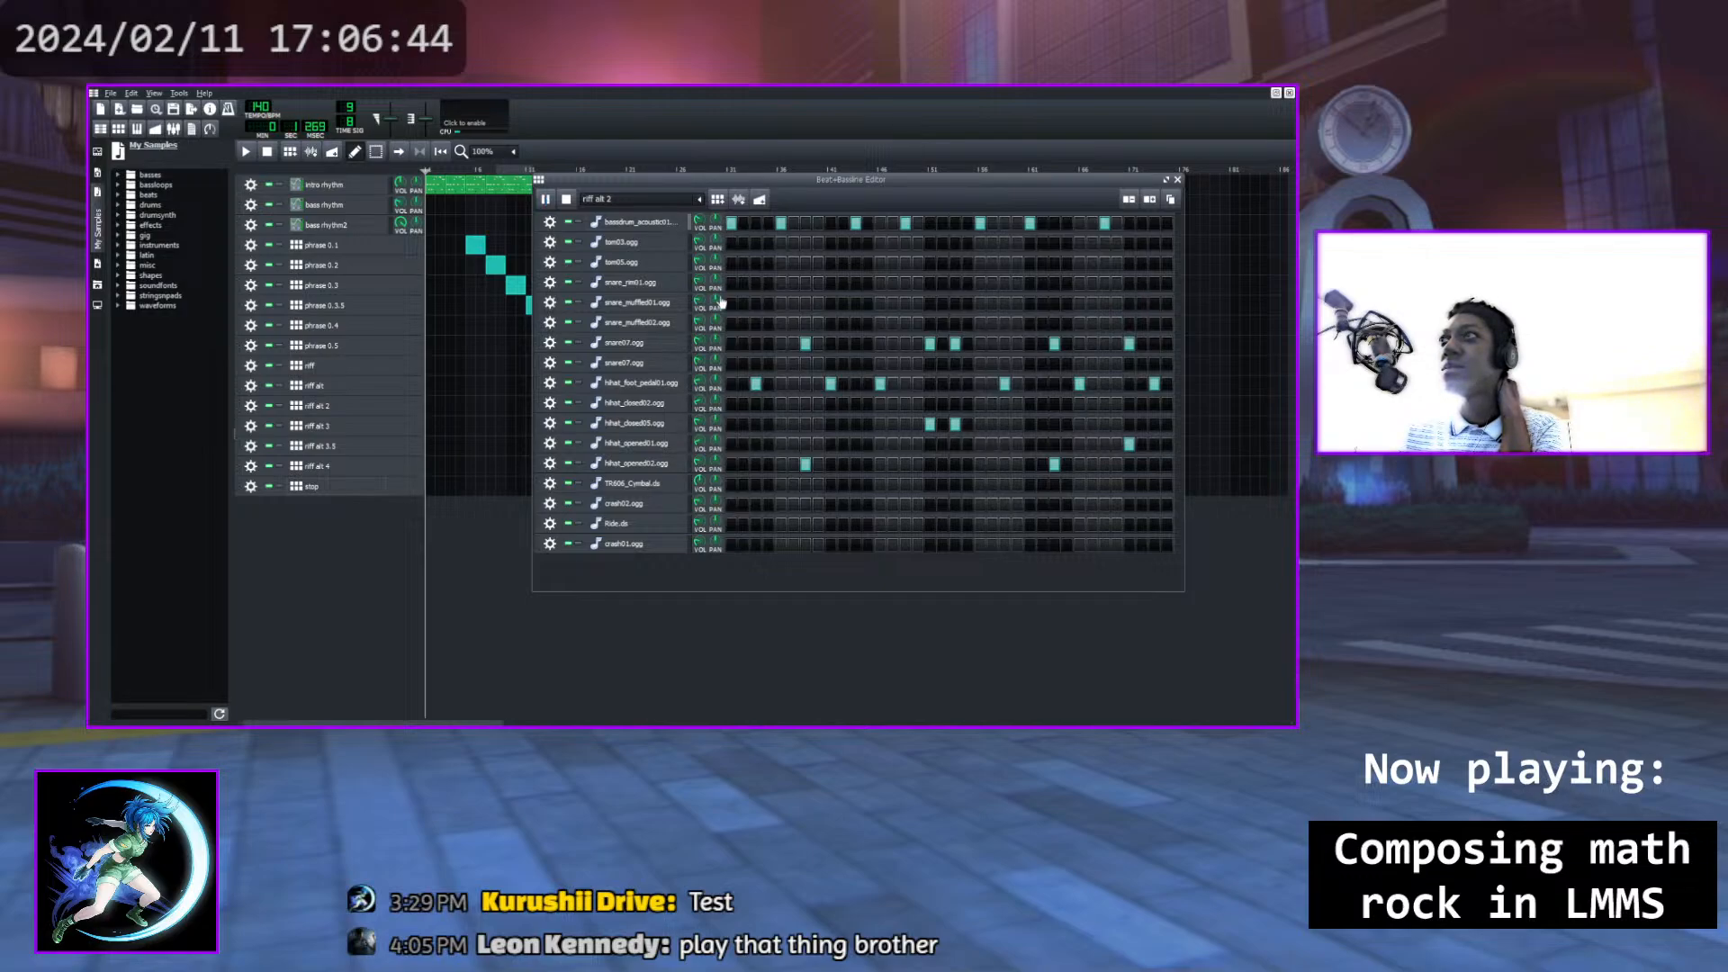
click(931, 385)
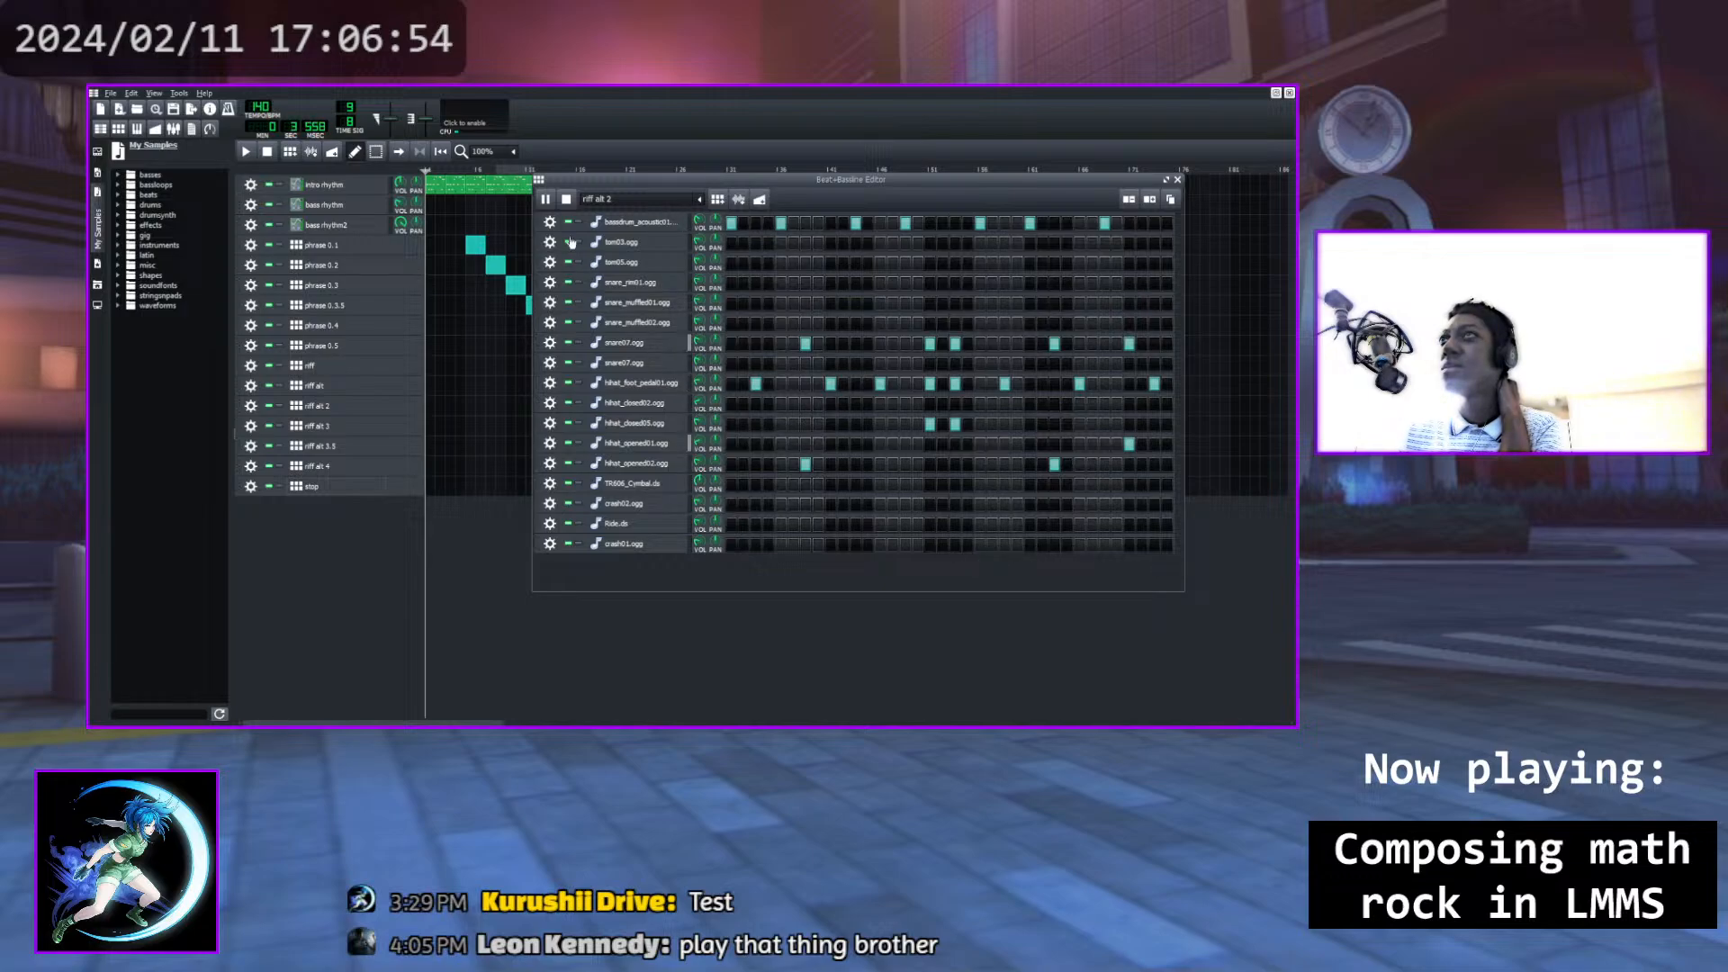
key(space)
click(1176, 180)
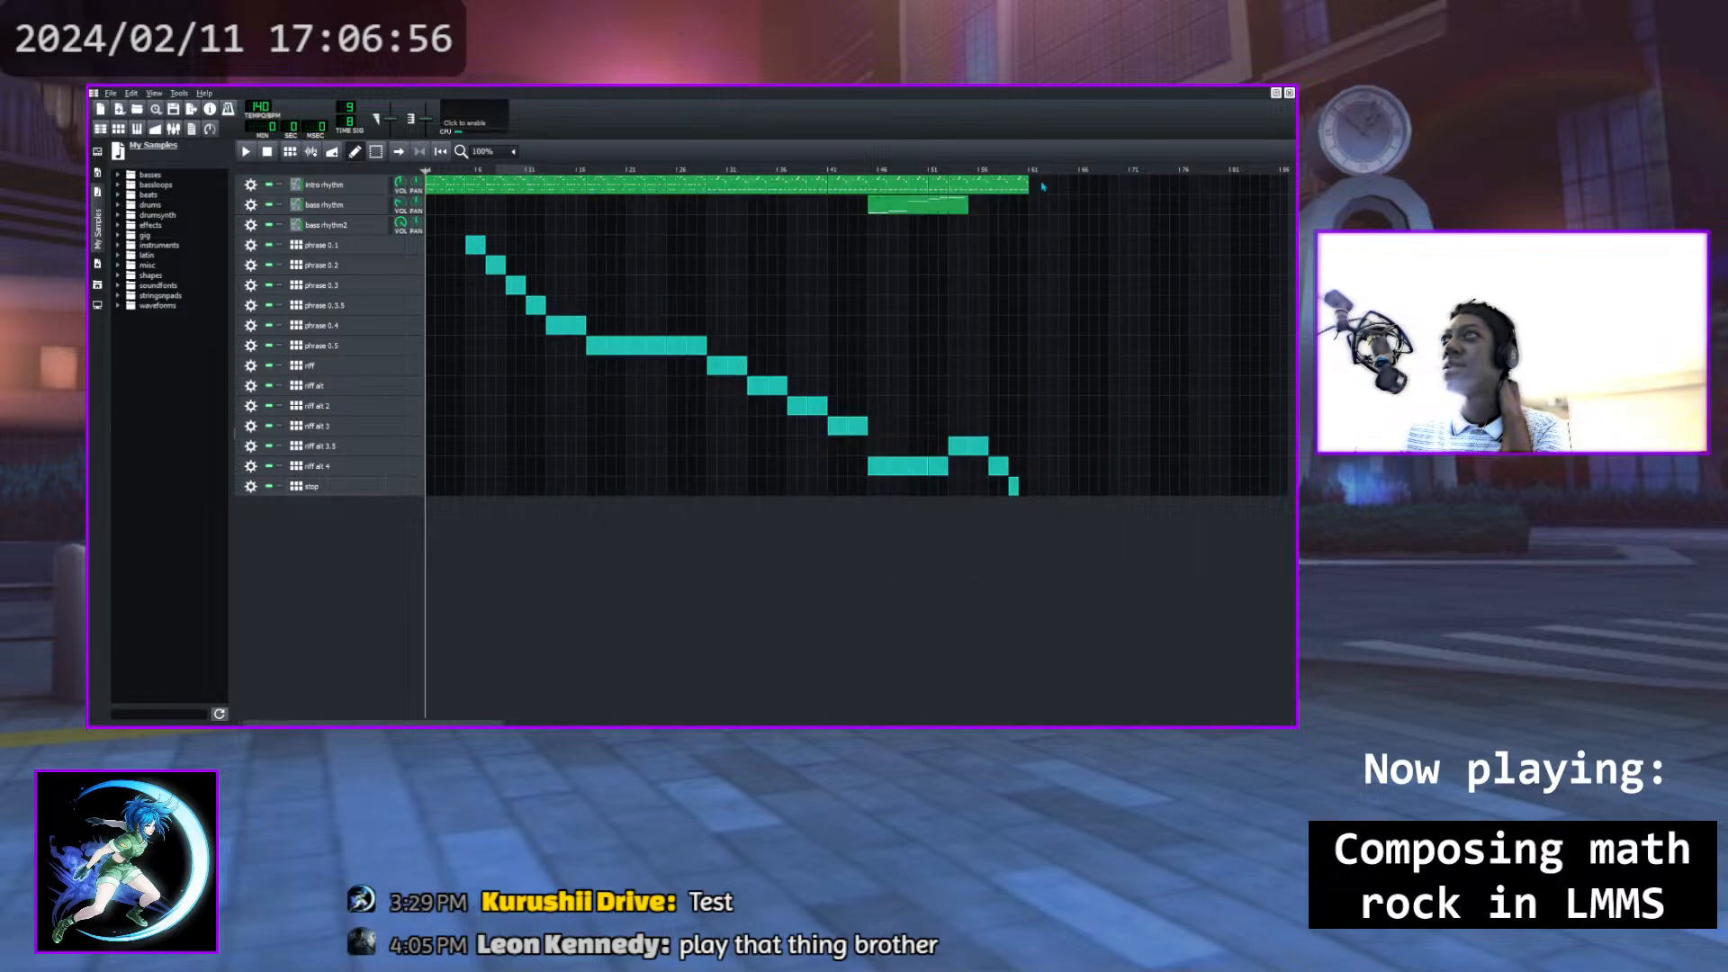
Play the song from riff alt through riff alt 3 to check the added foot-pedal hits
click(756, 171)
click(246, 151)
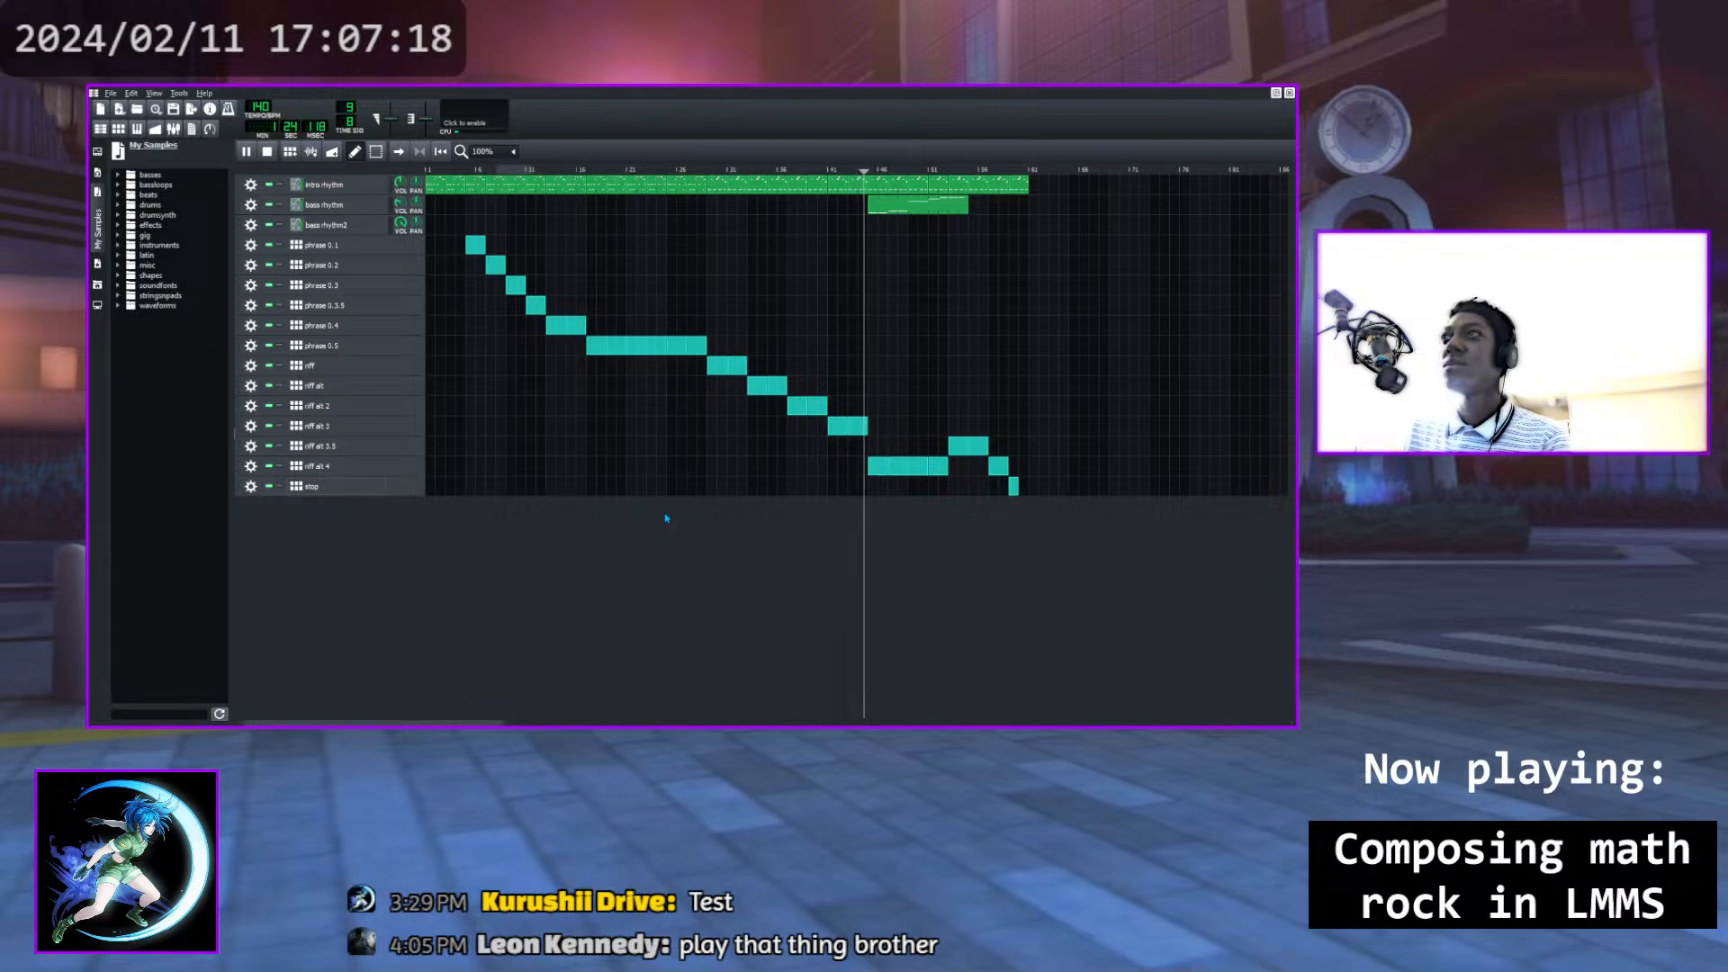
key(space)
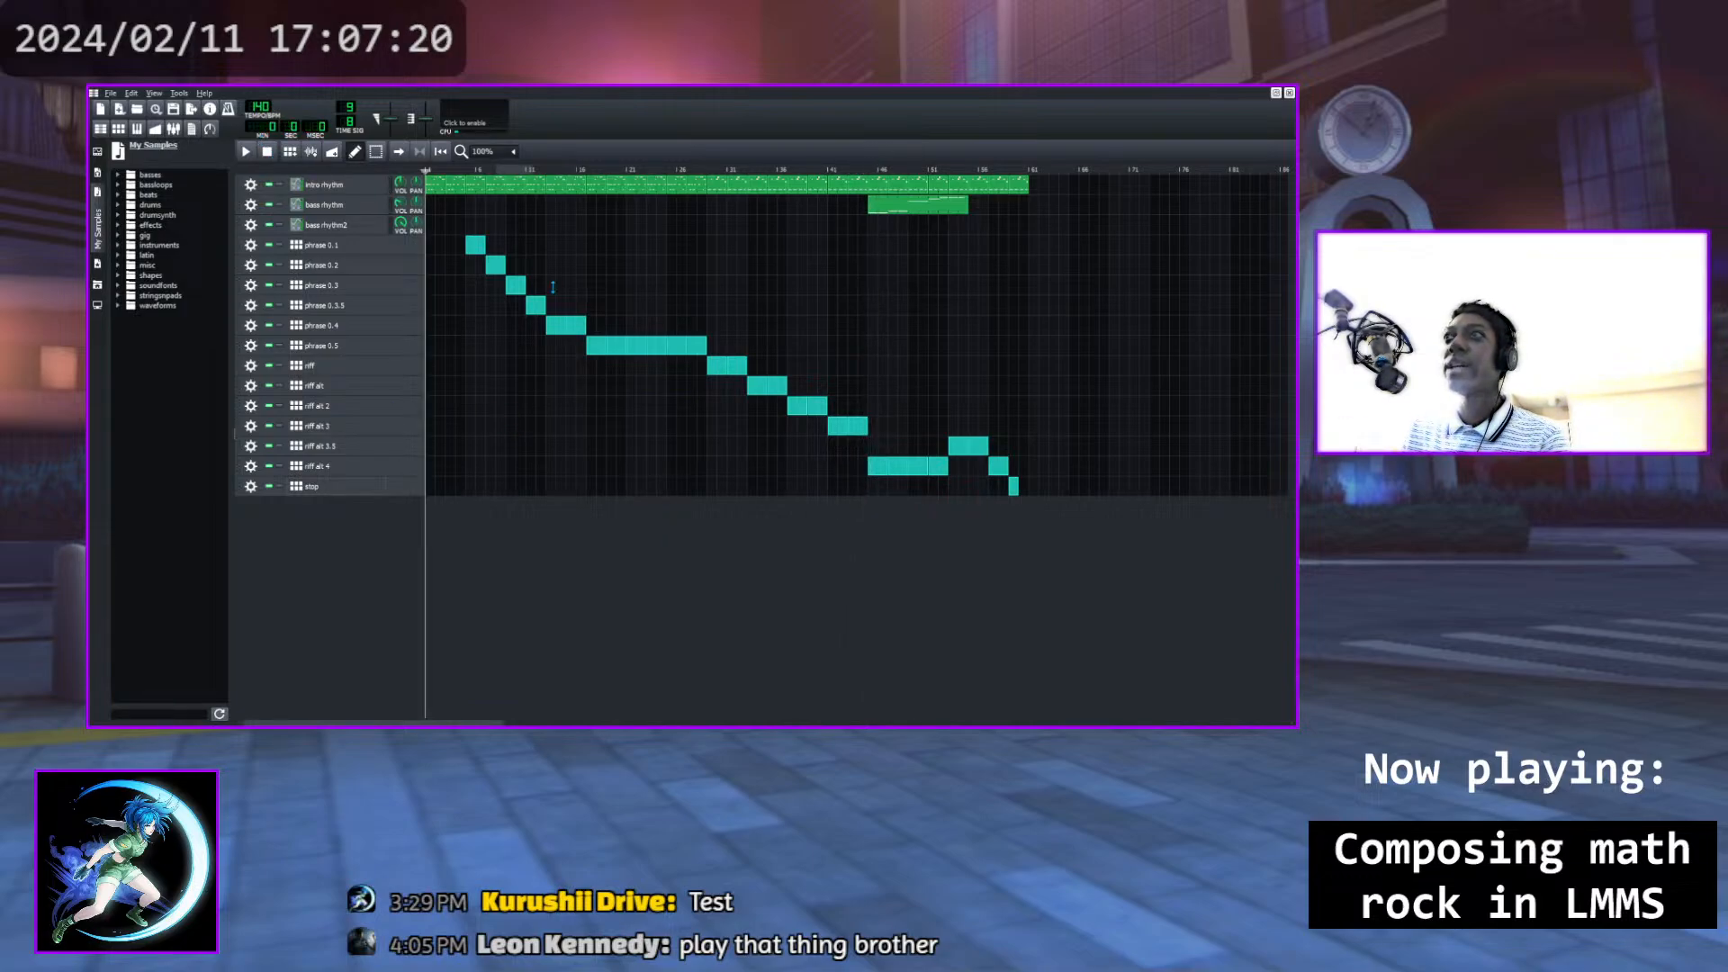
Open the riff alt 3 beat and listen to its drum pattern on its own
click(829, 169)
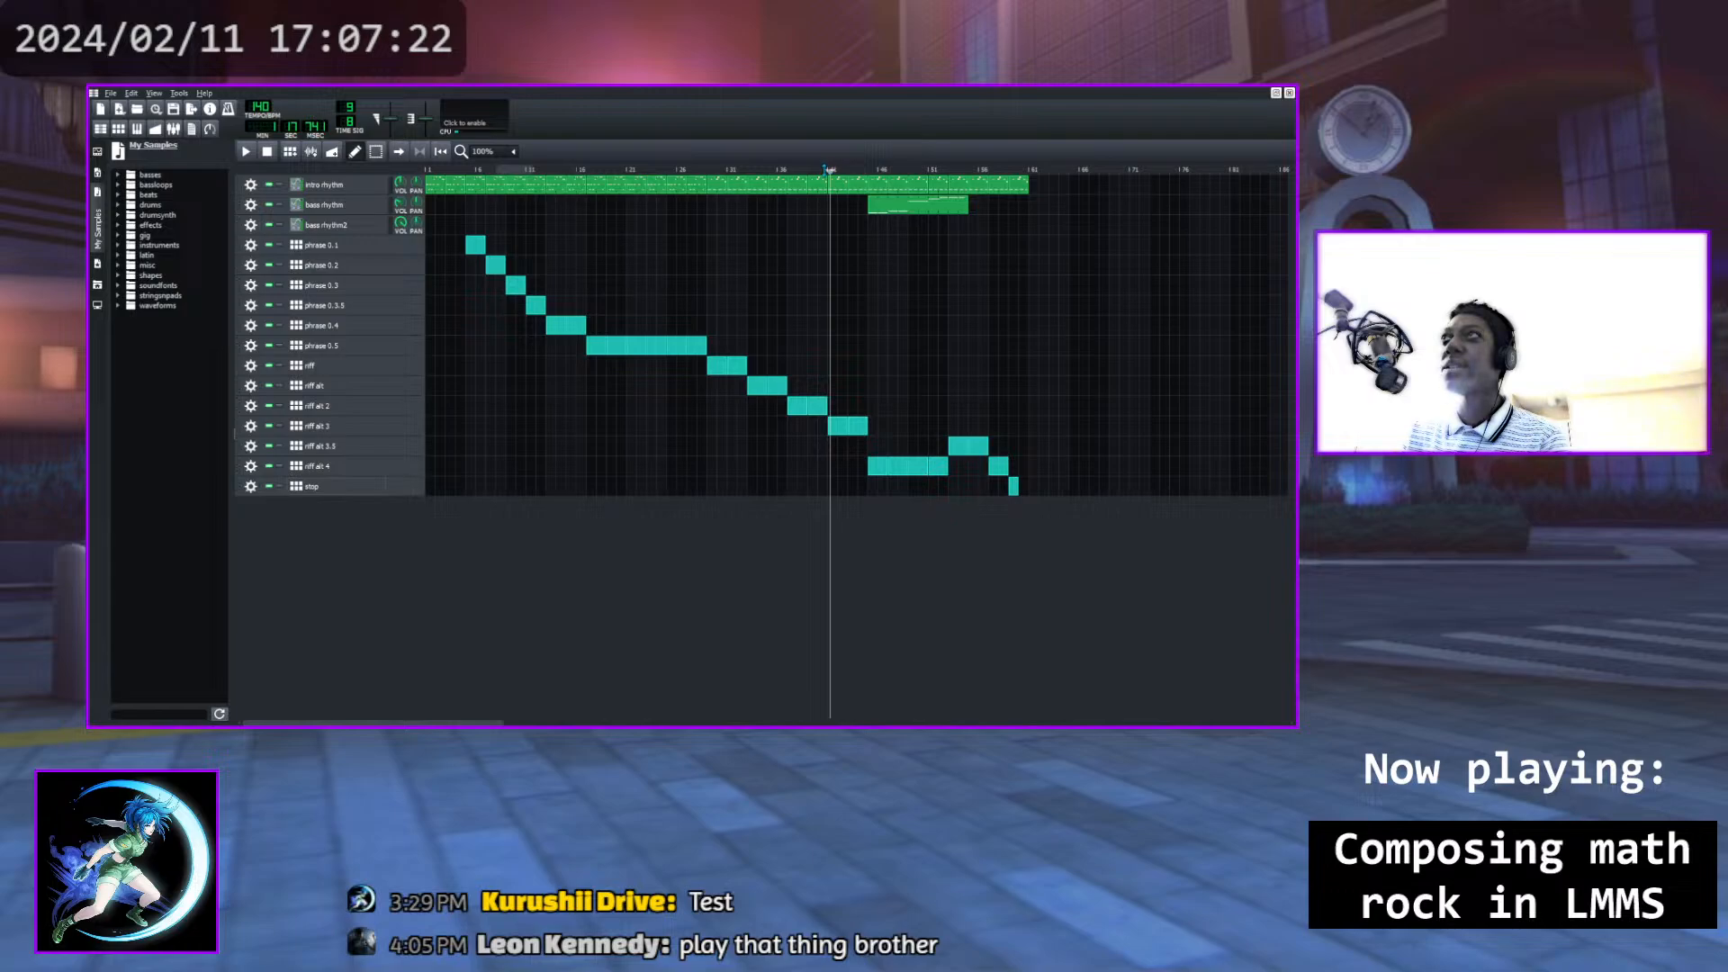
click(336, 431)
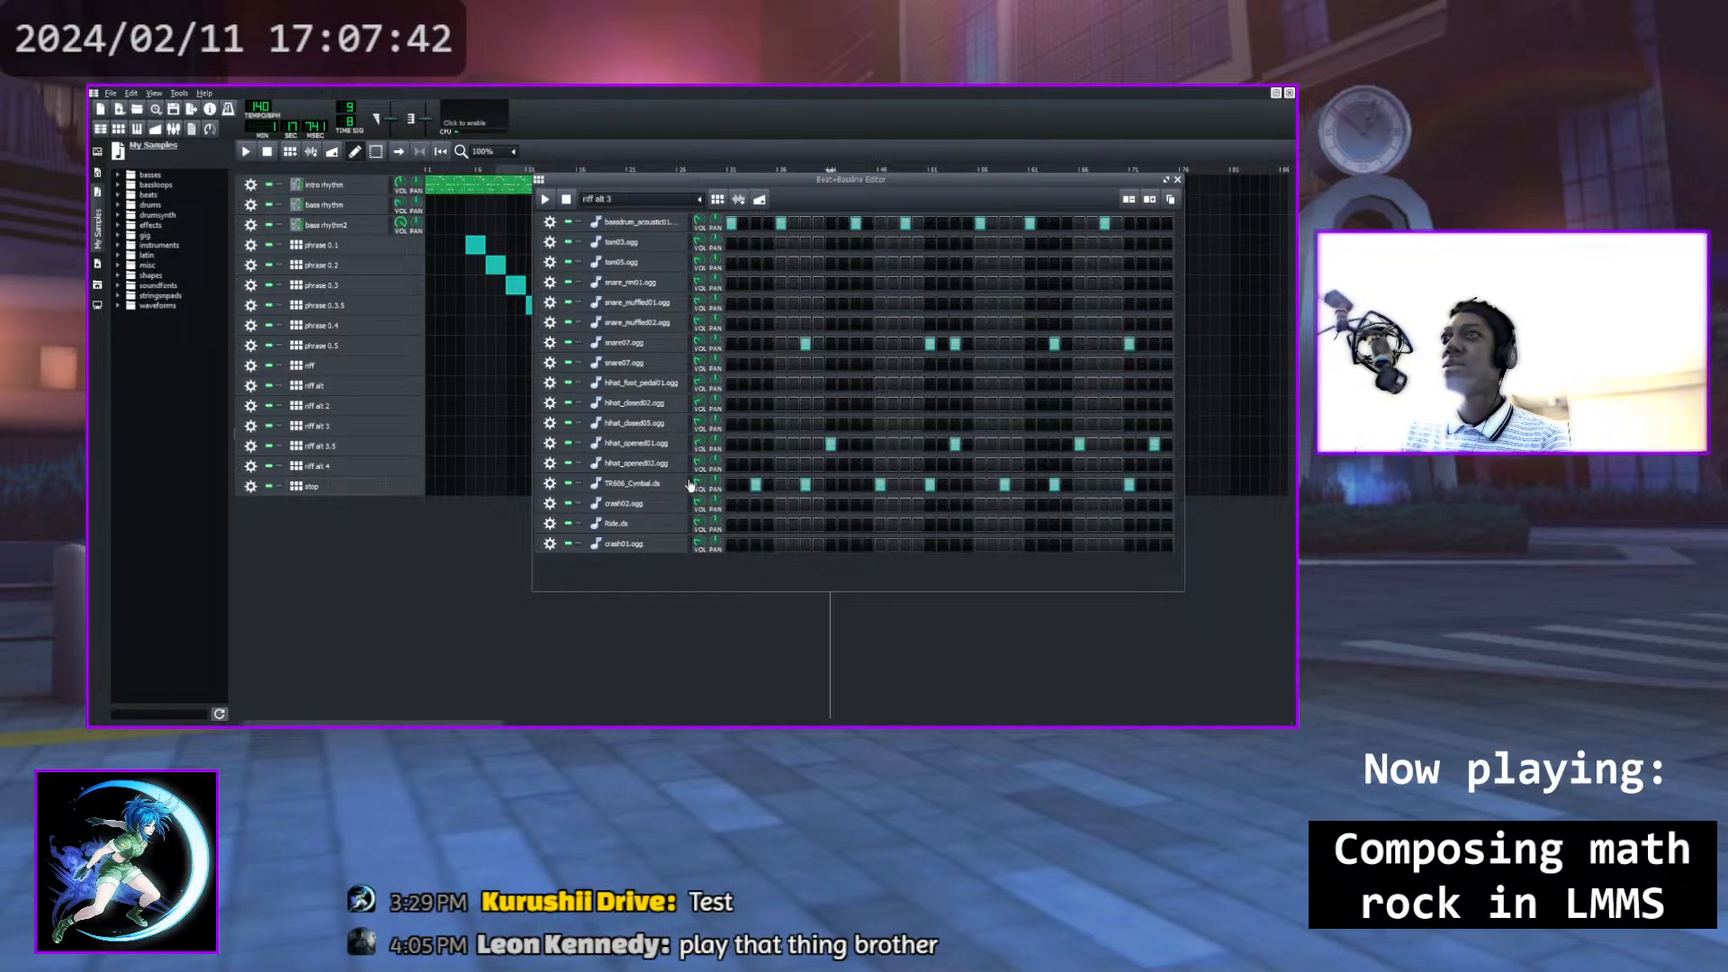
click(544, 199)
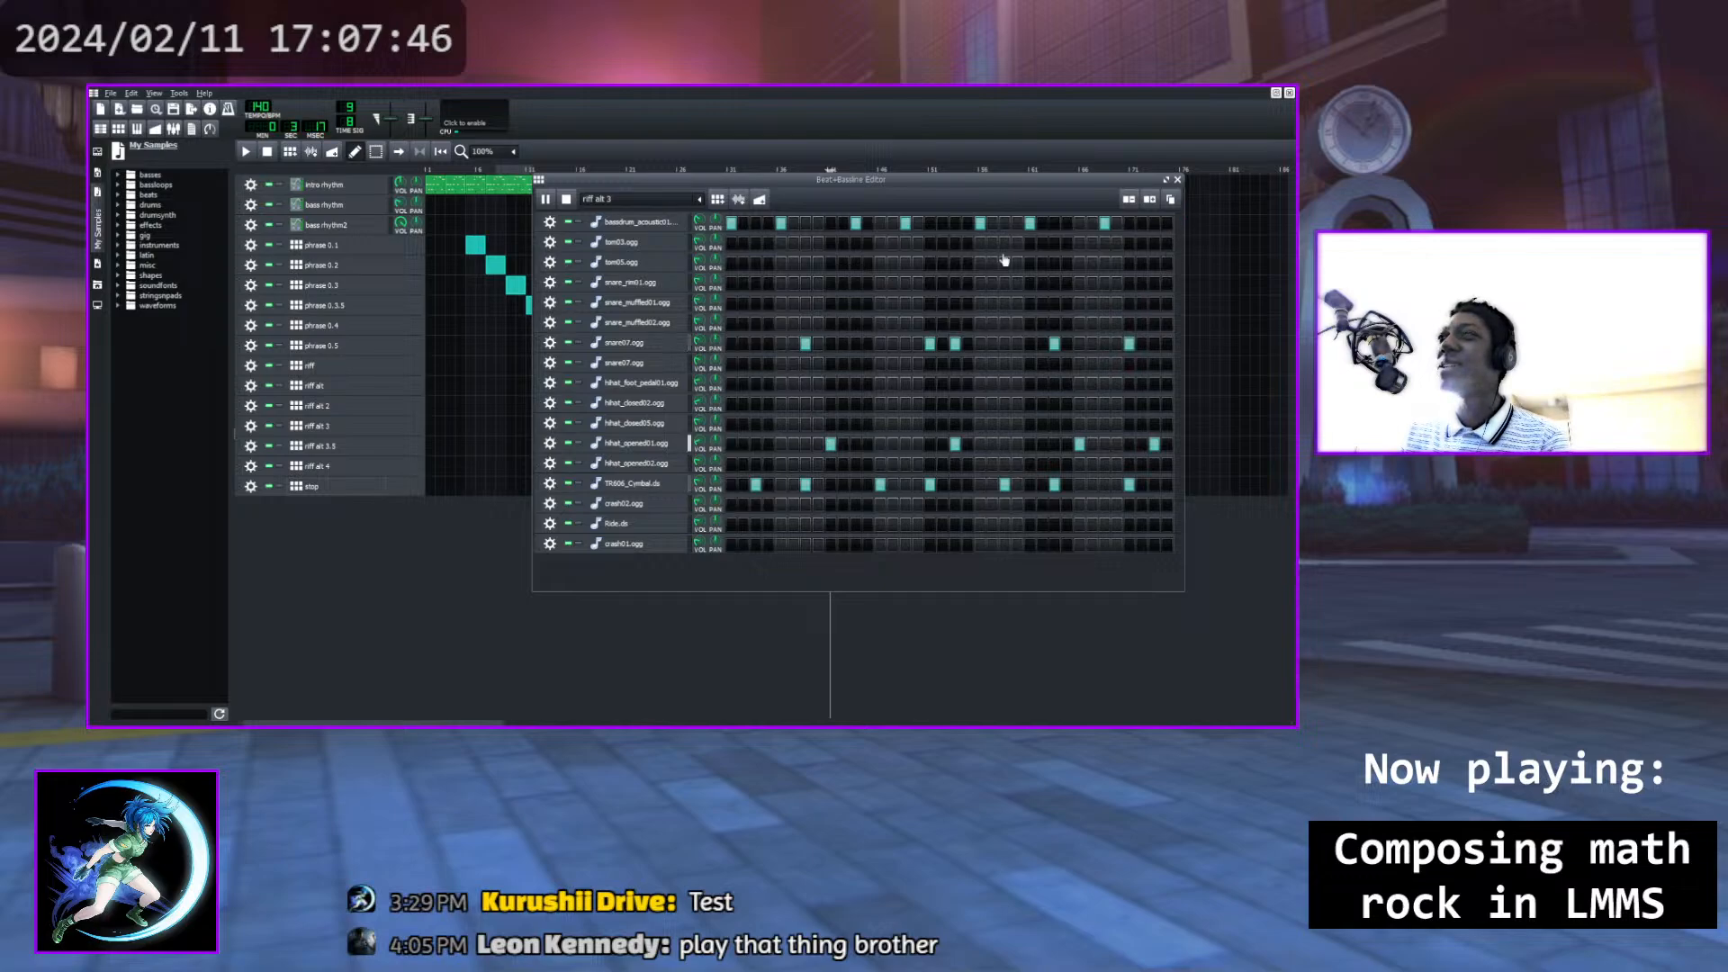
key(space)
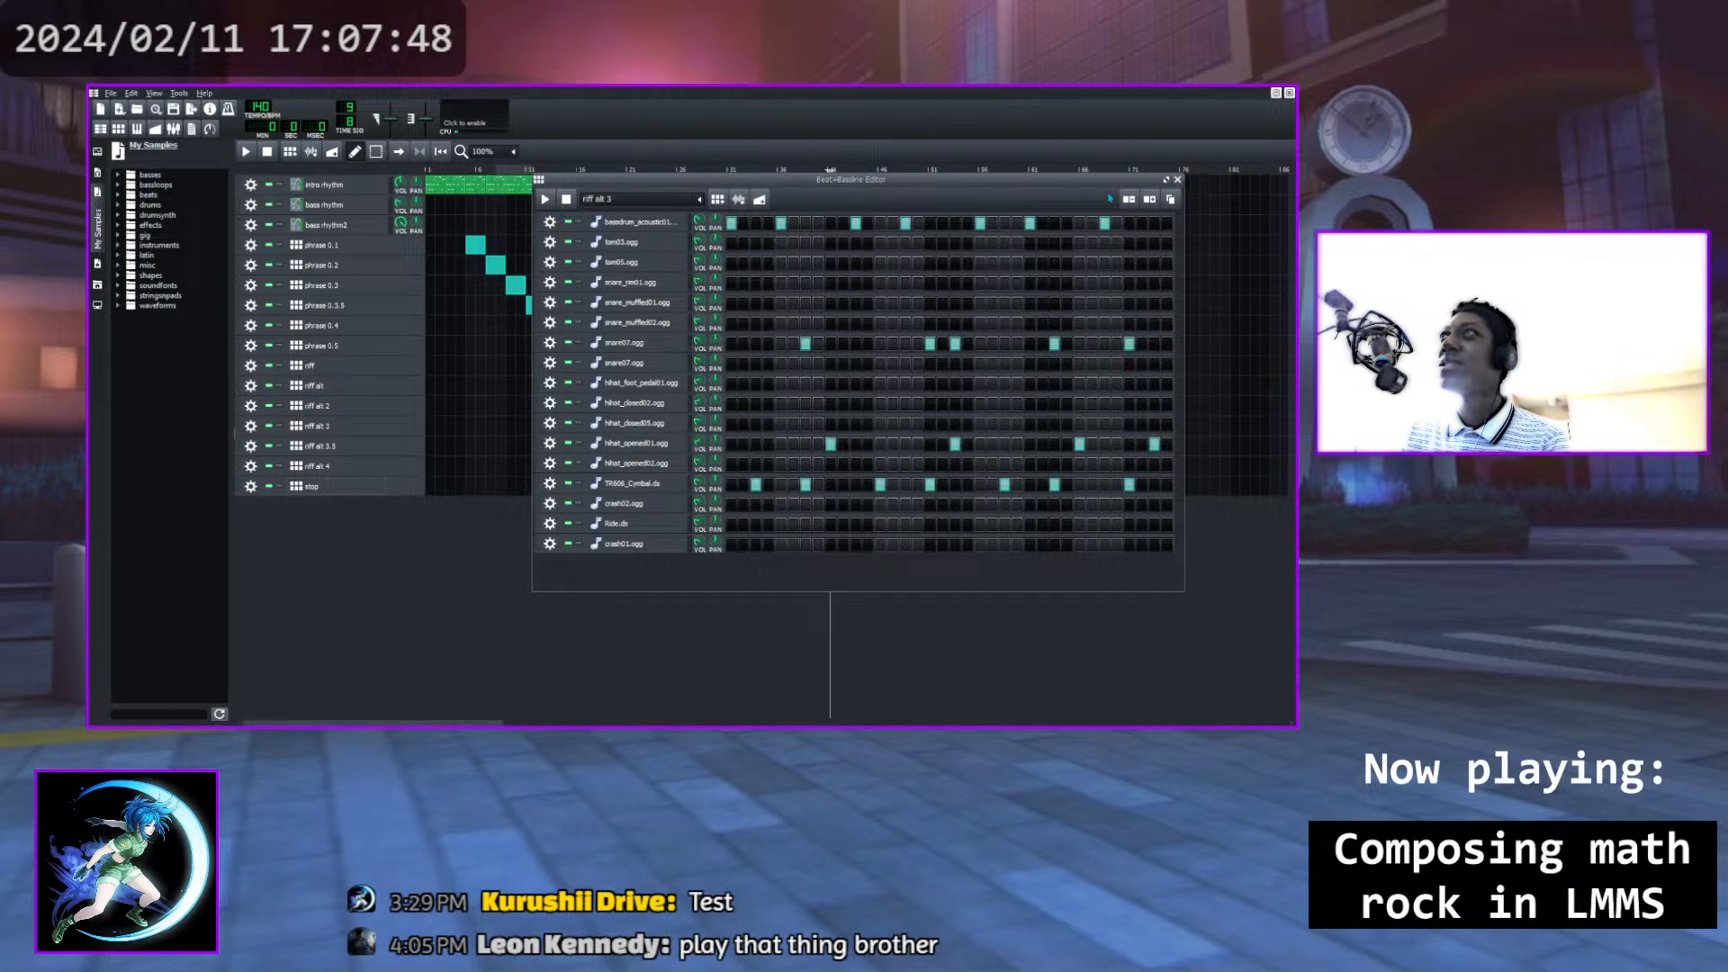
click(1177, 179)
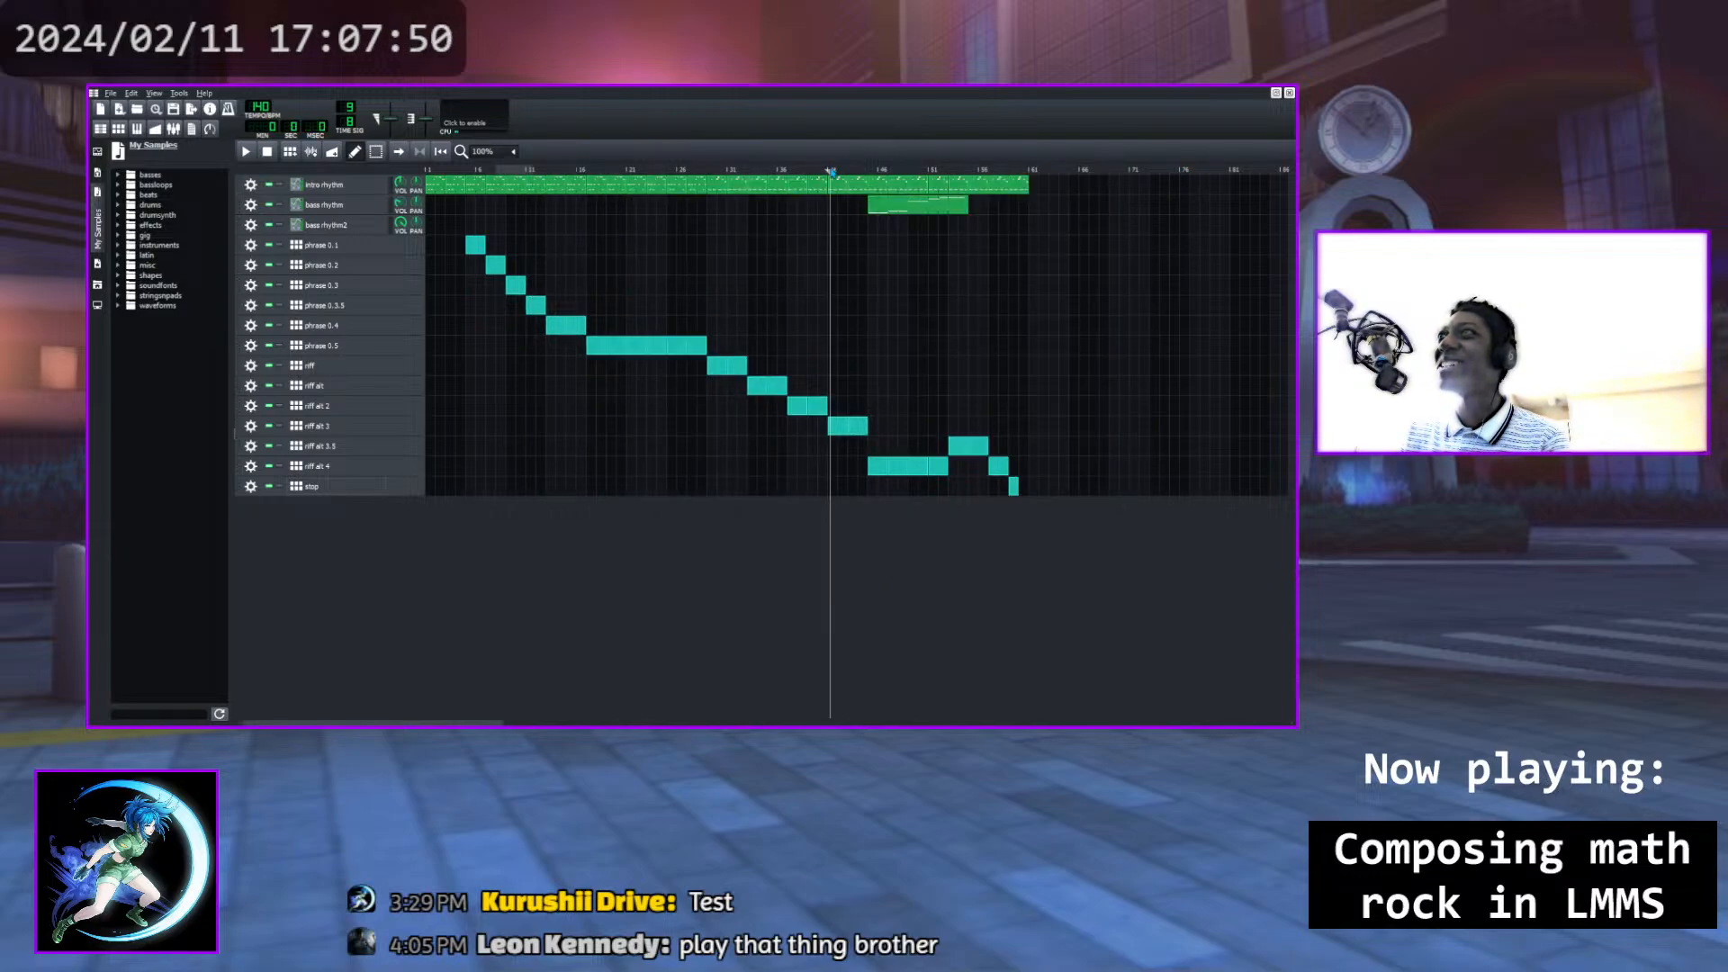
Listen to the change from riff alt 2 to riff alt 3 in the song, starting from several points
click(824, 169)
click(252, 152)
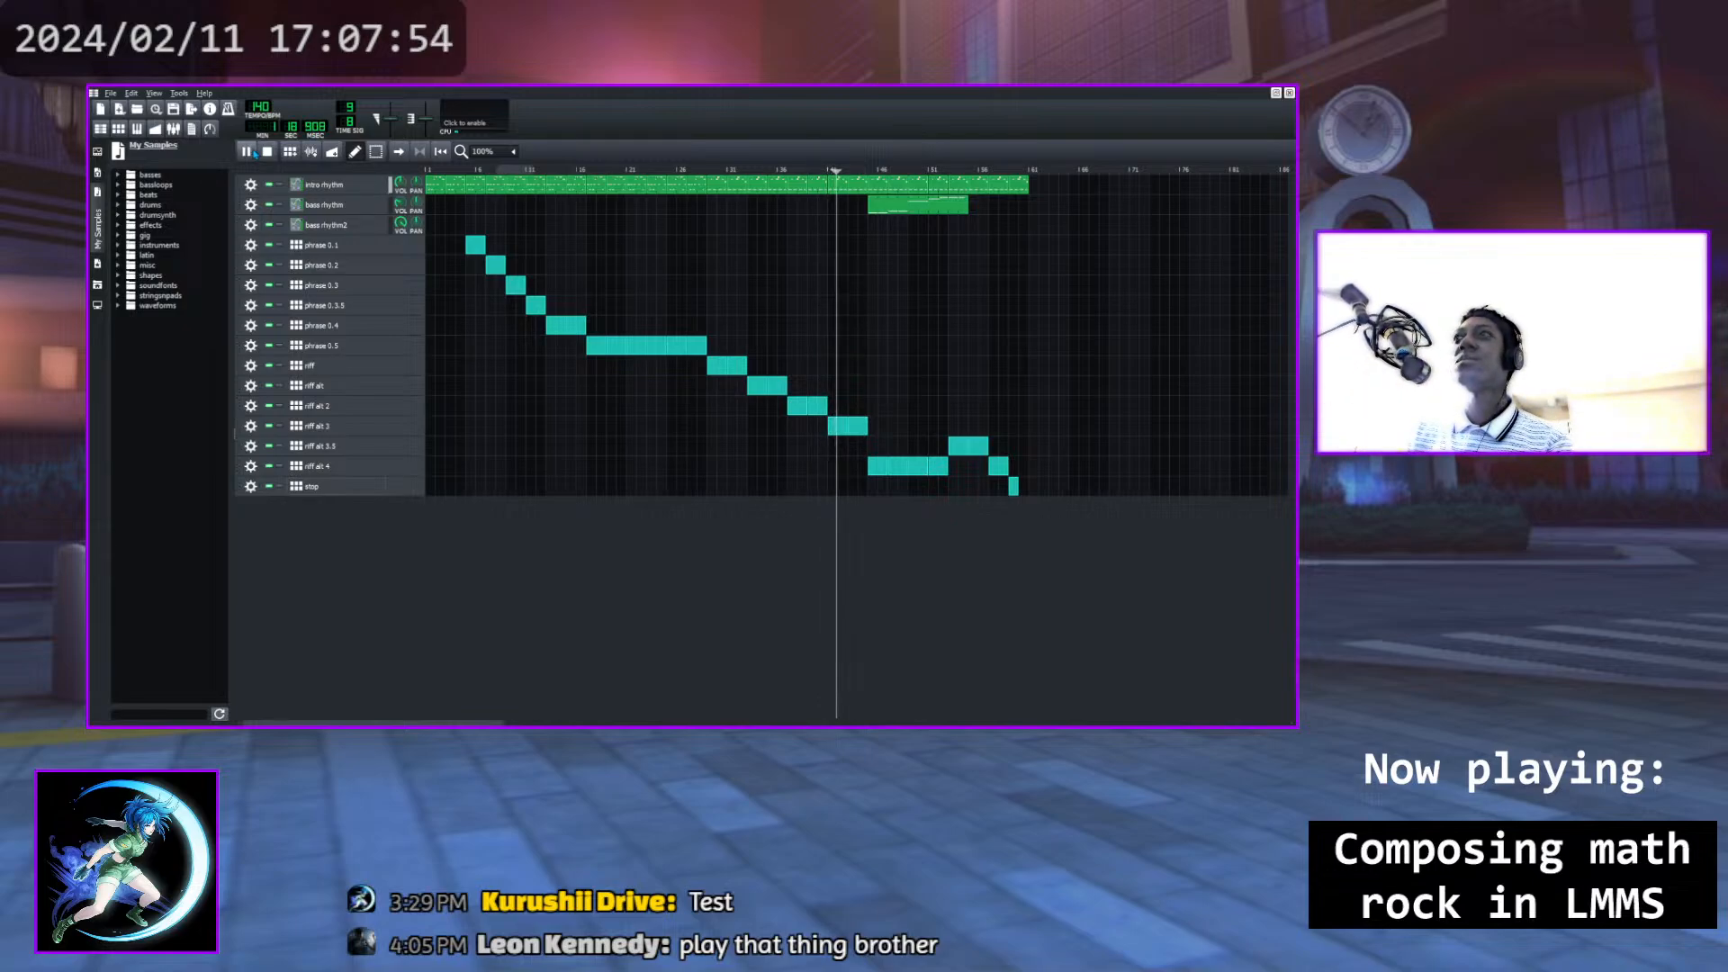
click(788, 170)
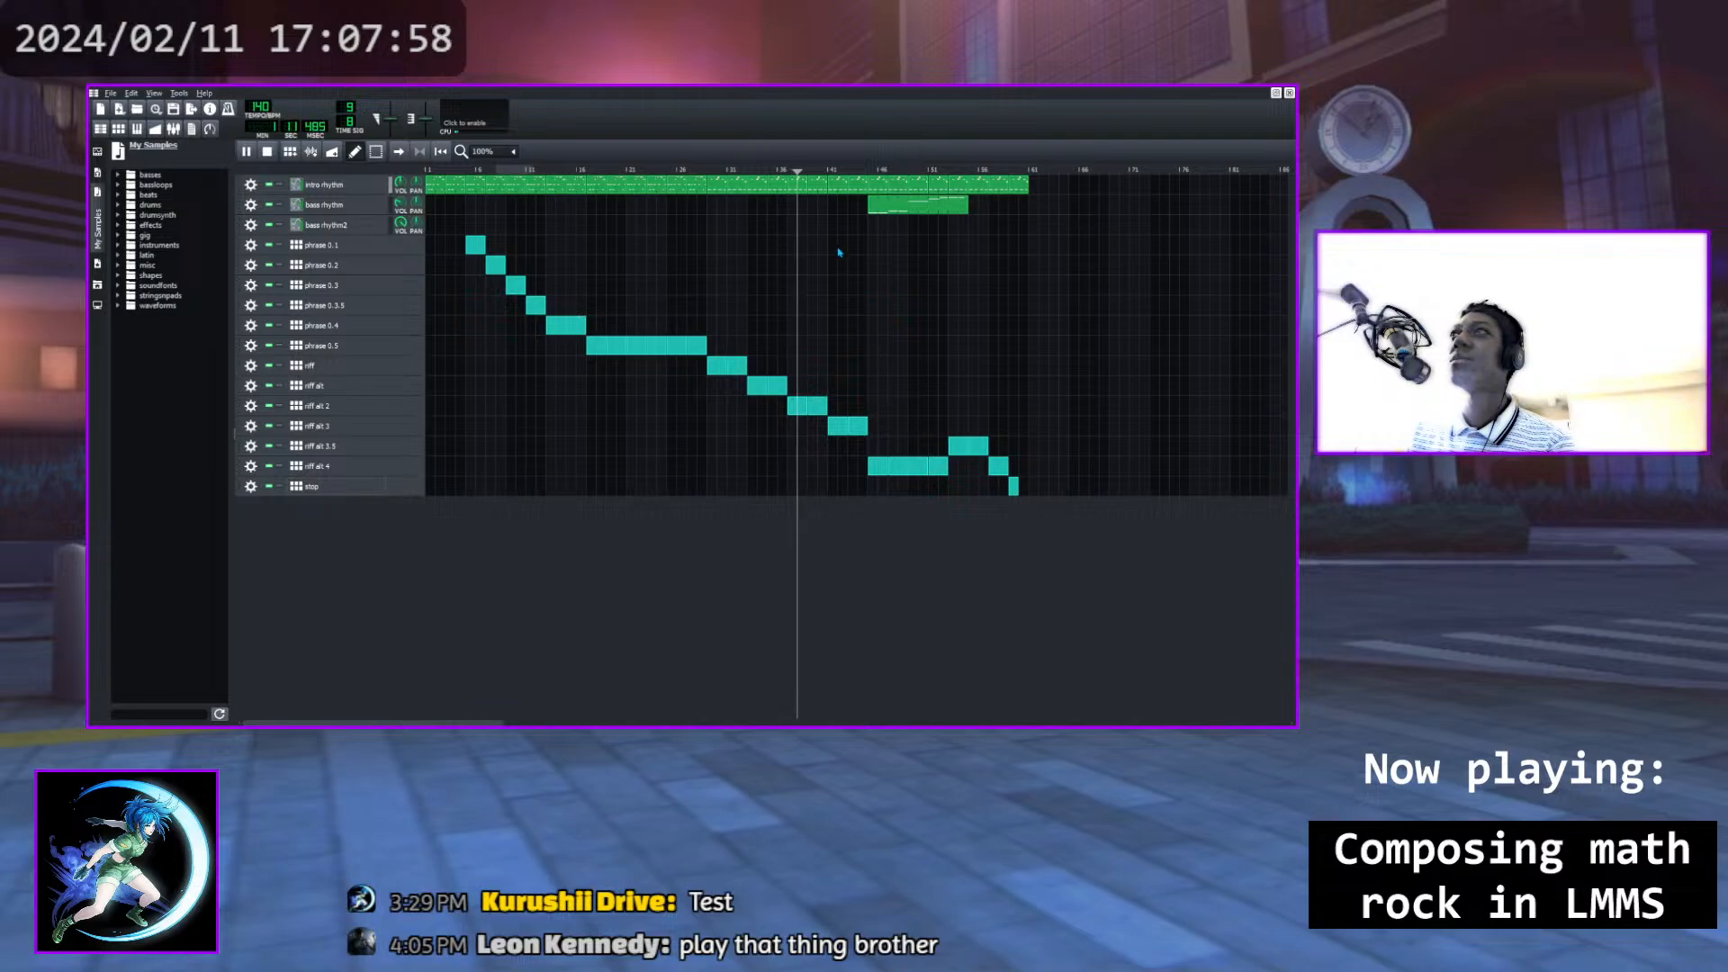
click(817, 171)
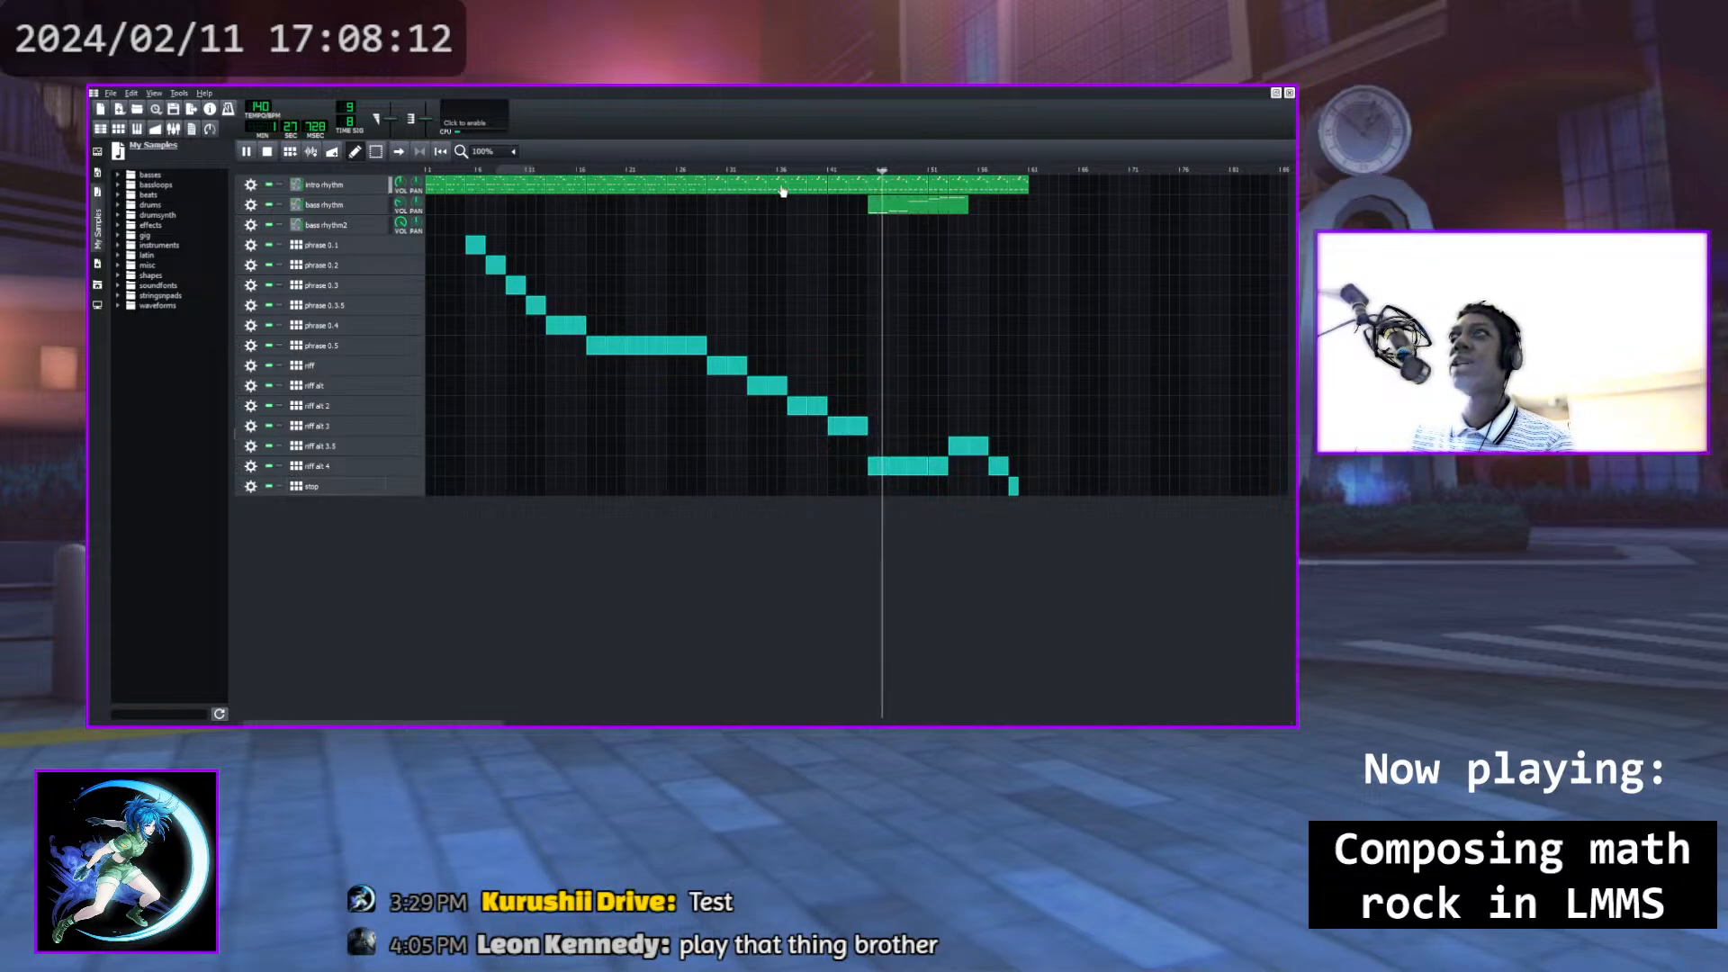
click(819, 170)
click(247, 152)
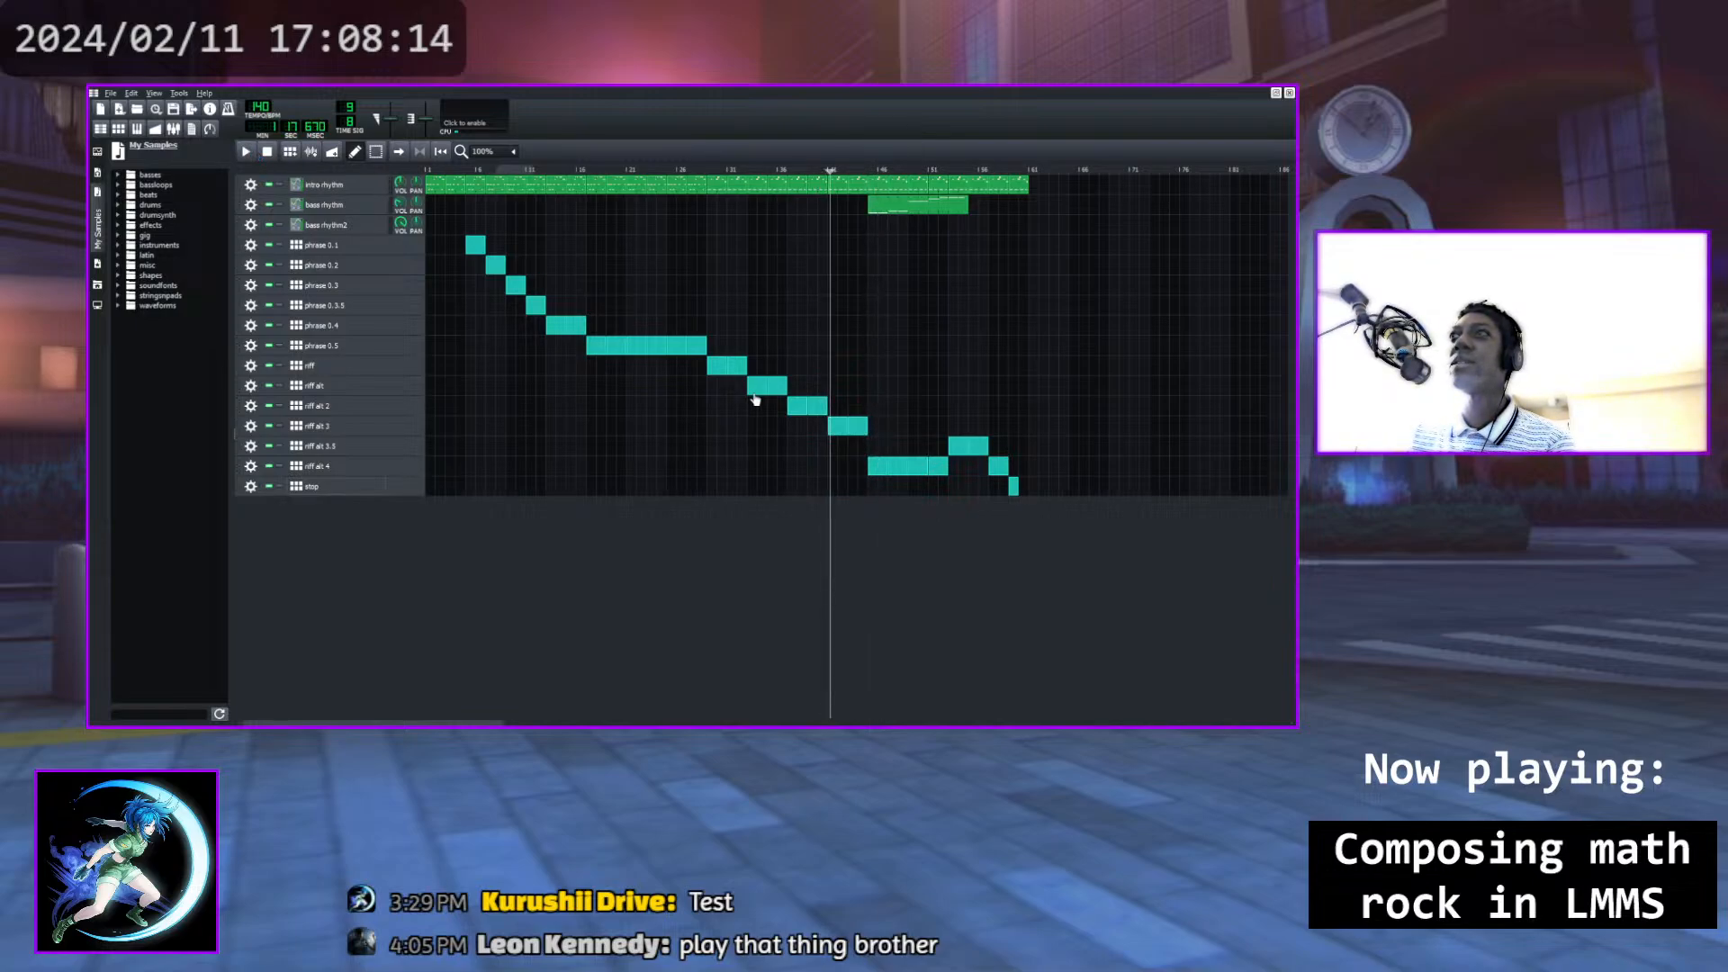
Adjust the TR606_Cymbal.ds volume in the riff alt 3 beat, and play the song from riff alt 3 to check it
click(348, 426)
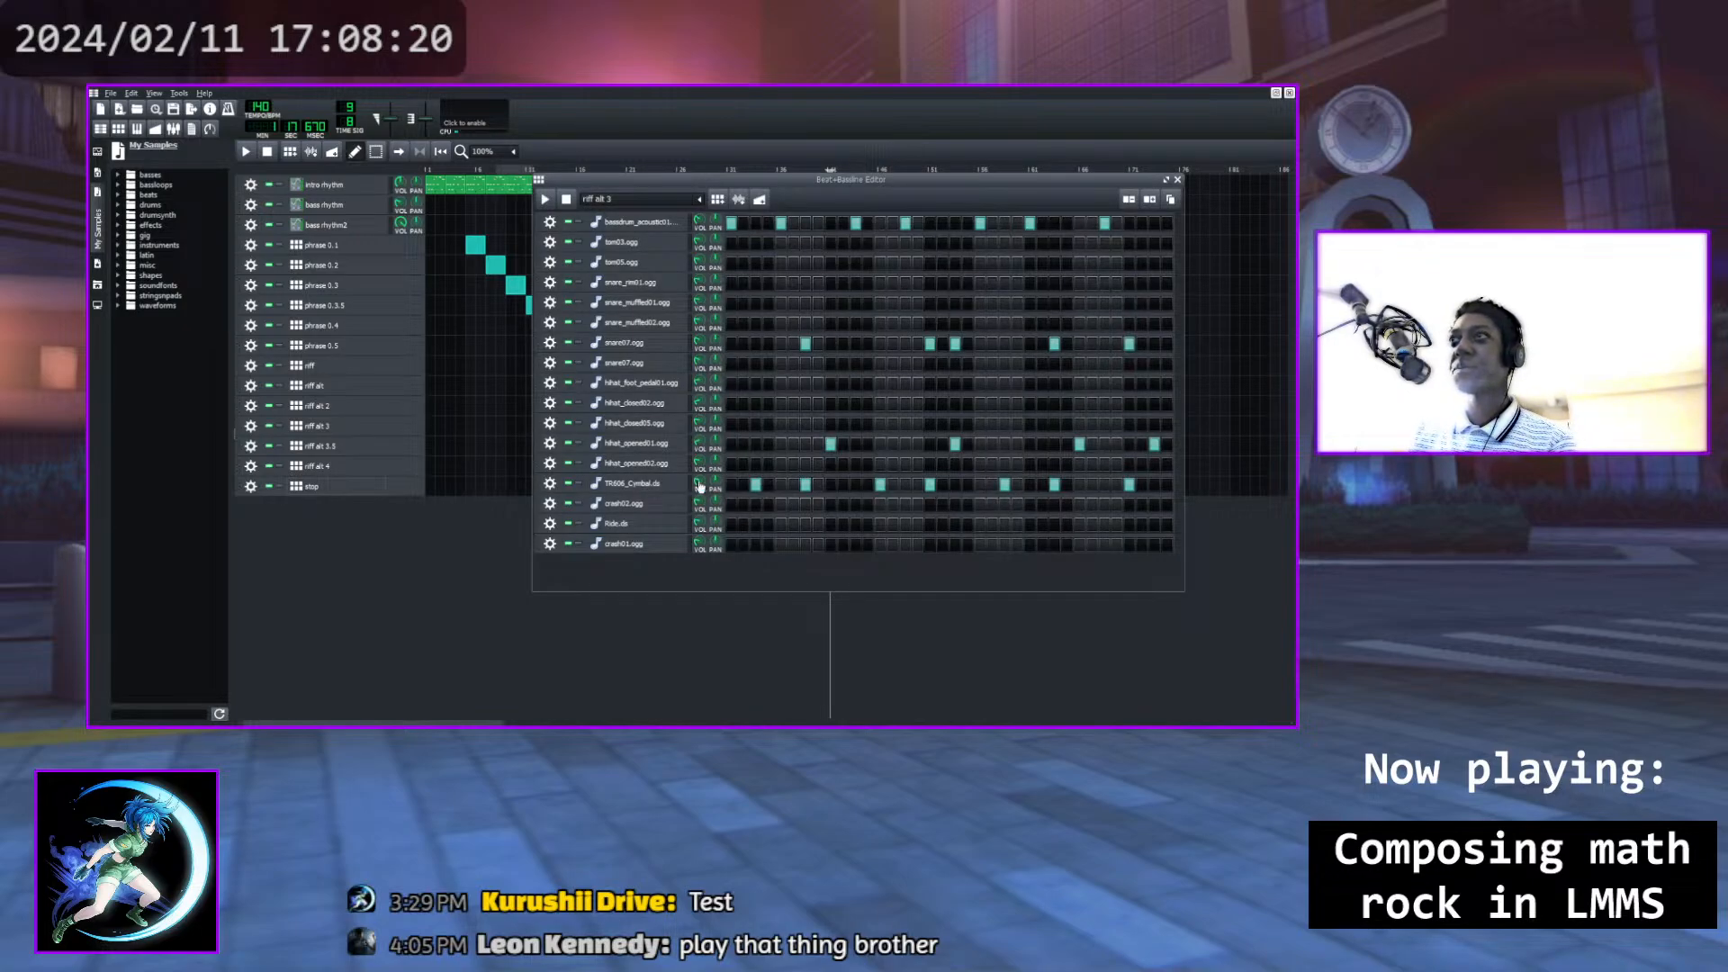
click(545, 199)
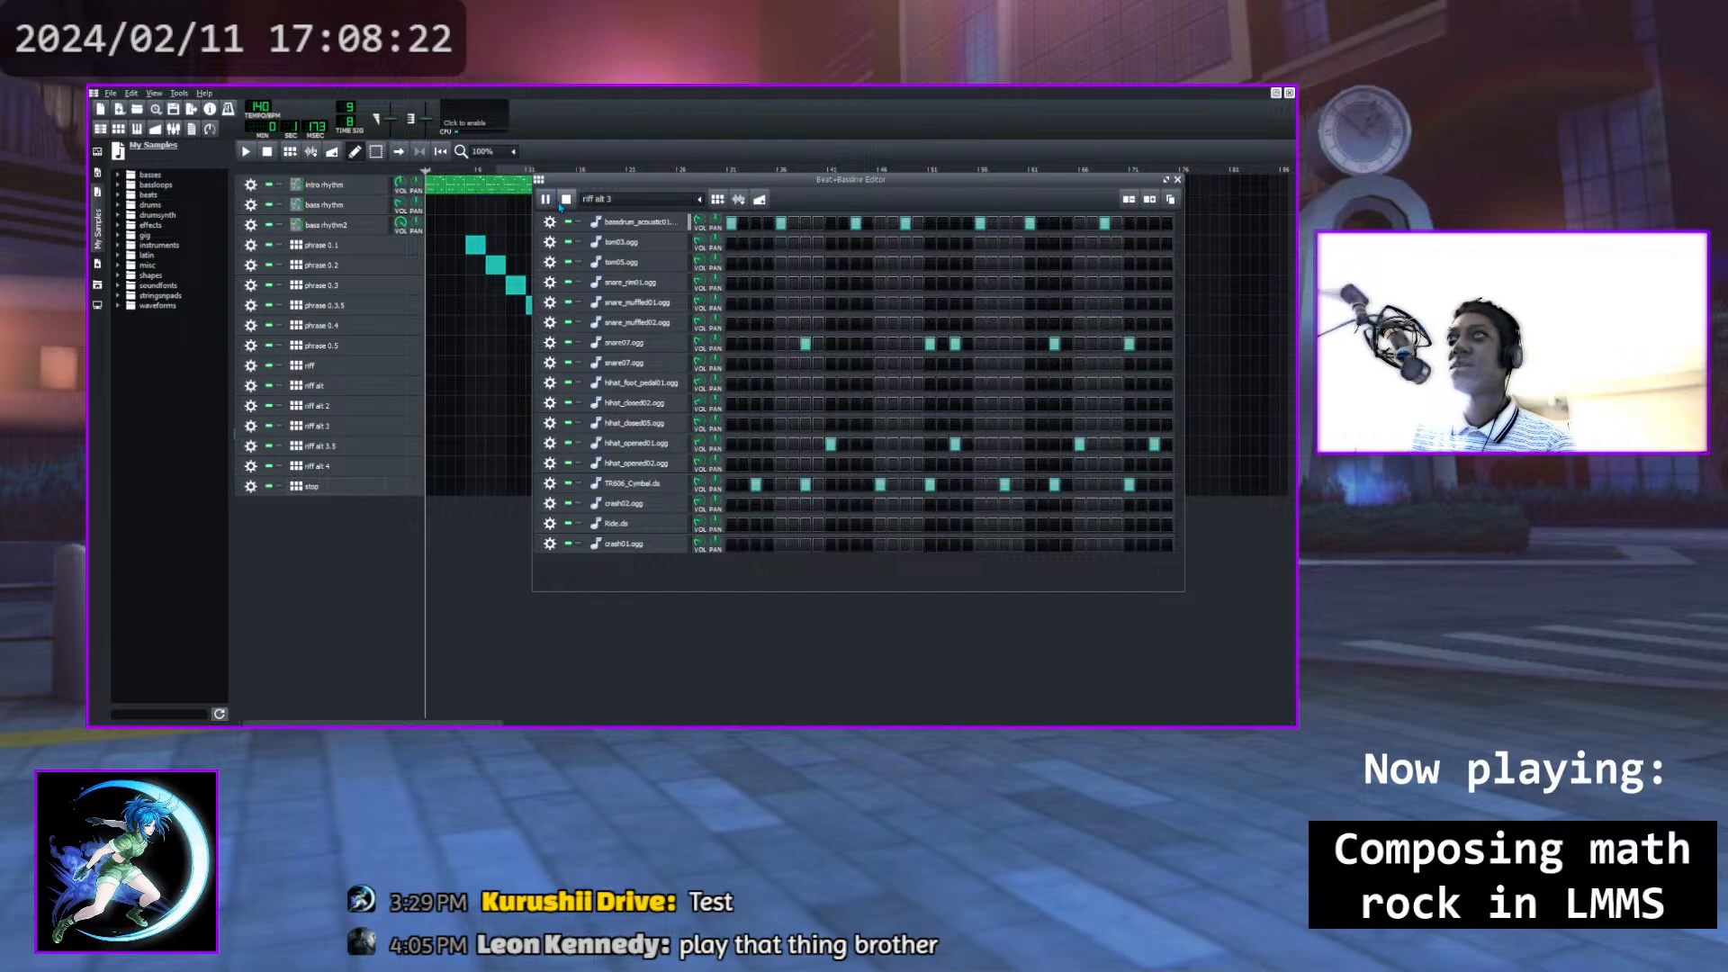
click(566, 201)
drag(701, 485, 703, 489)
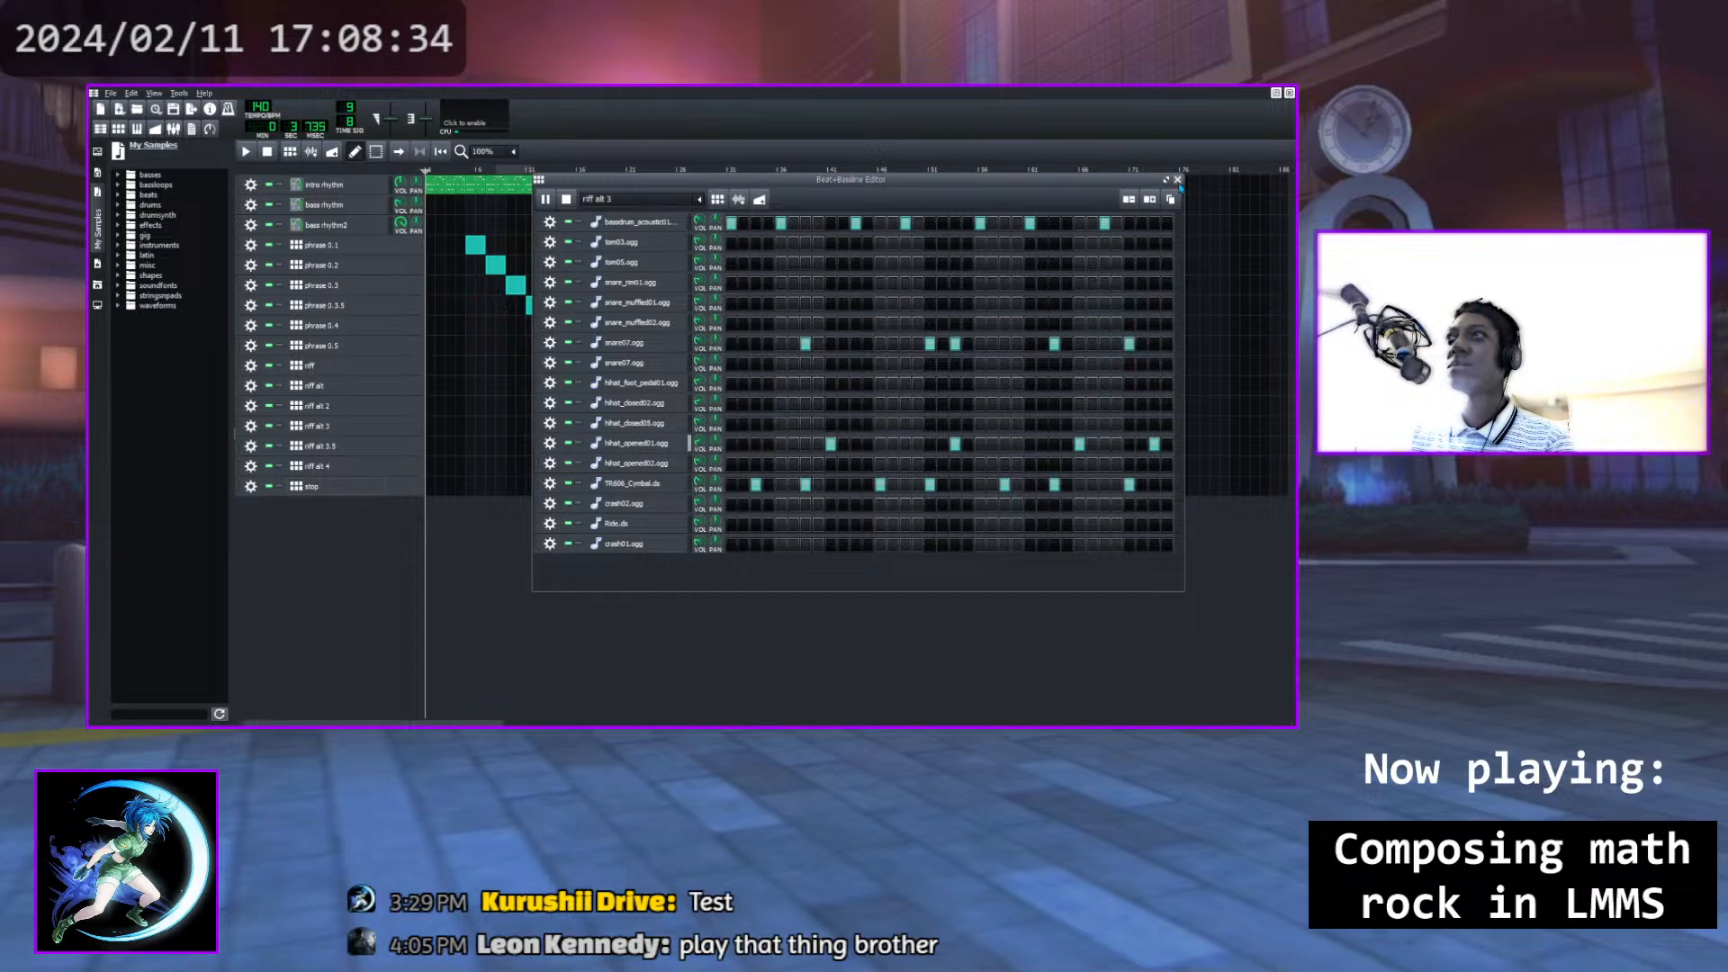
click(1177, 180)
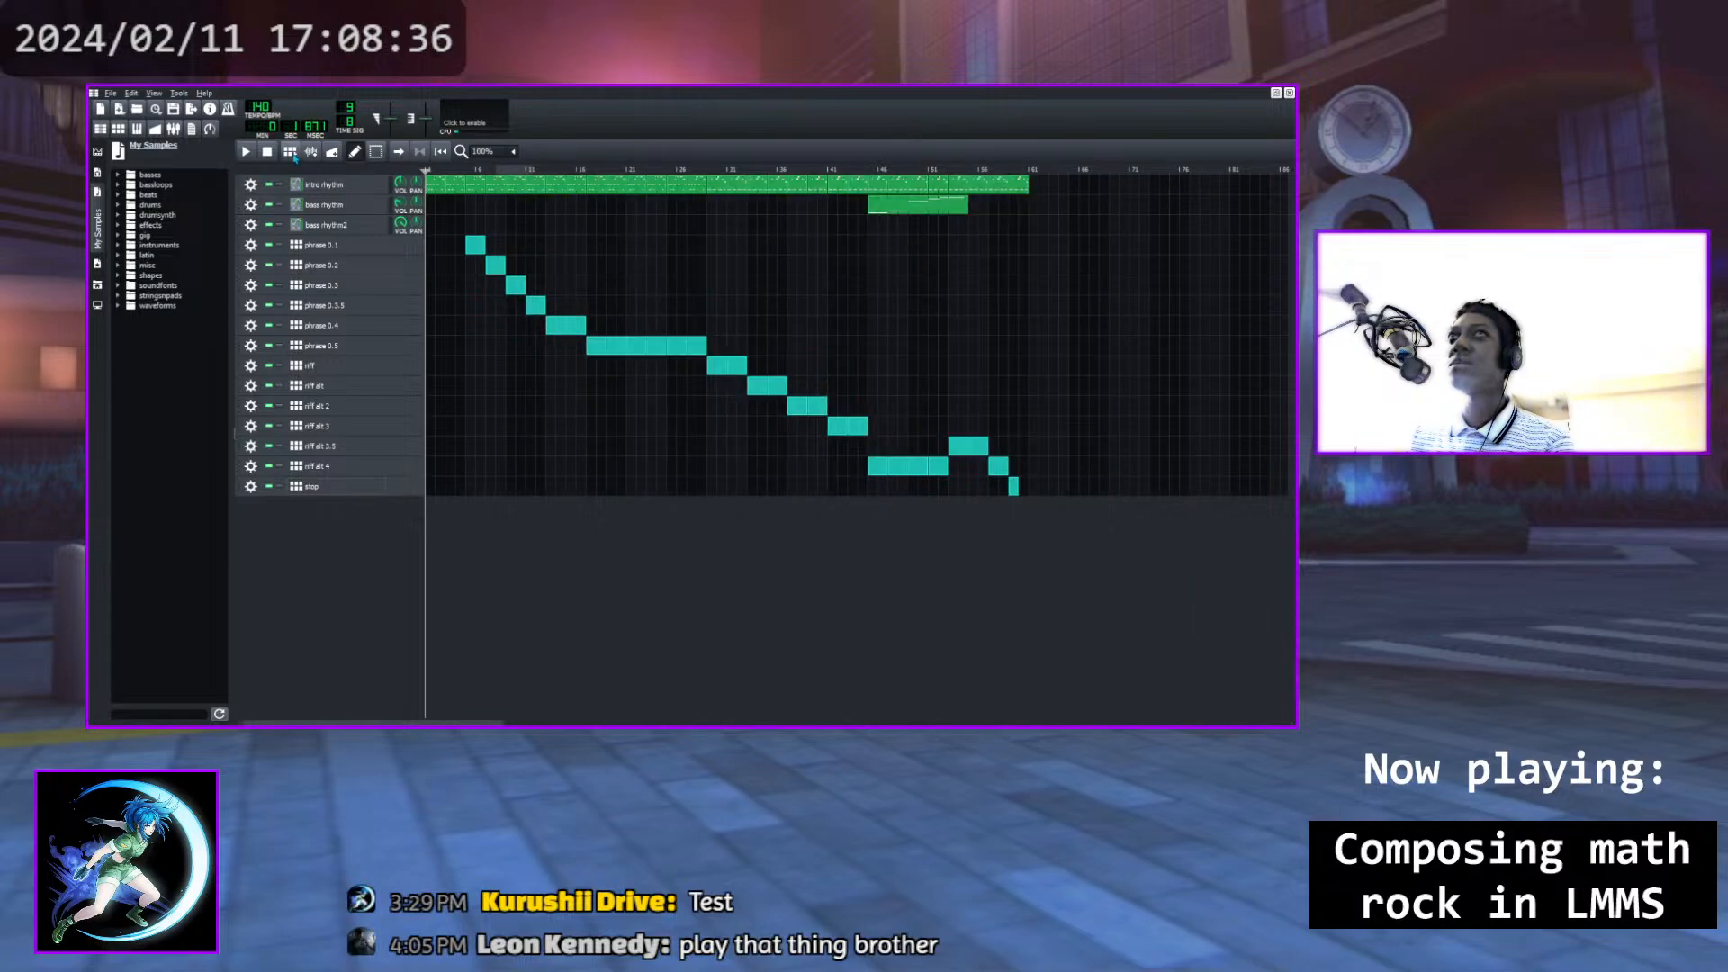
click(826, 170)
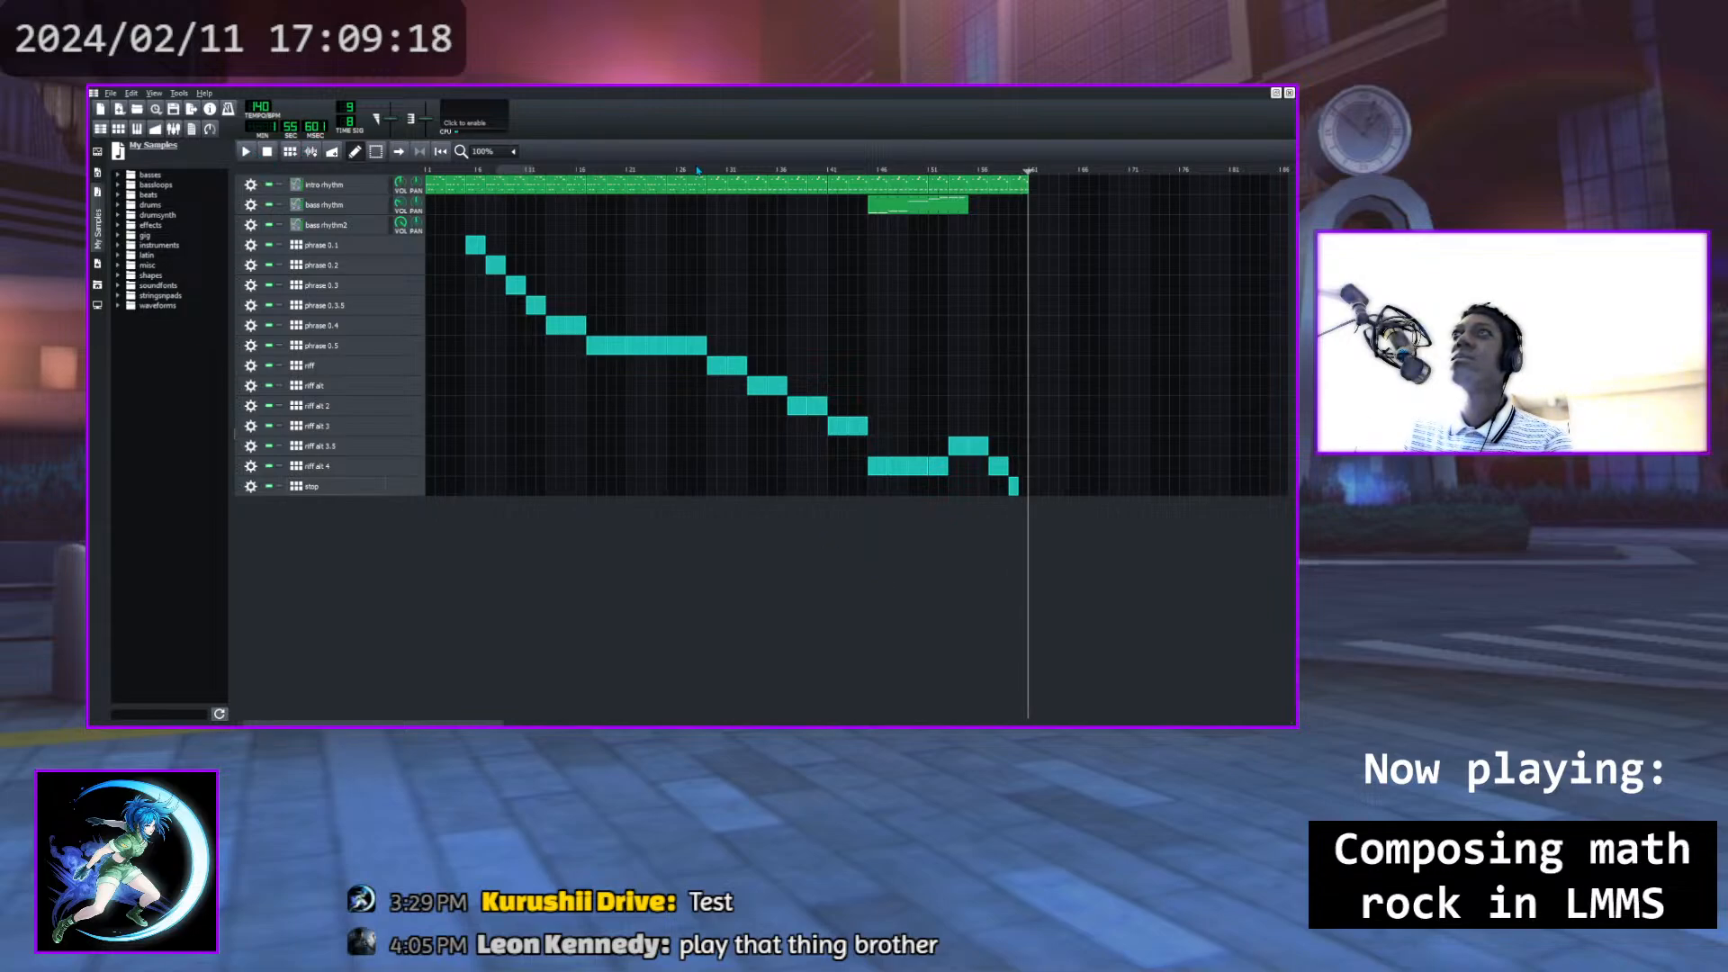
Play the phrase 0.5 section of the song from its beginning to review its drums
click(664, 172)
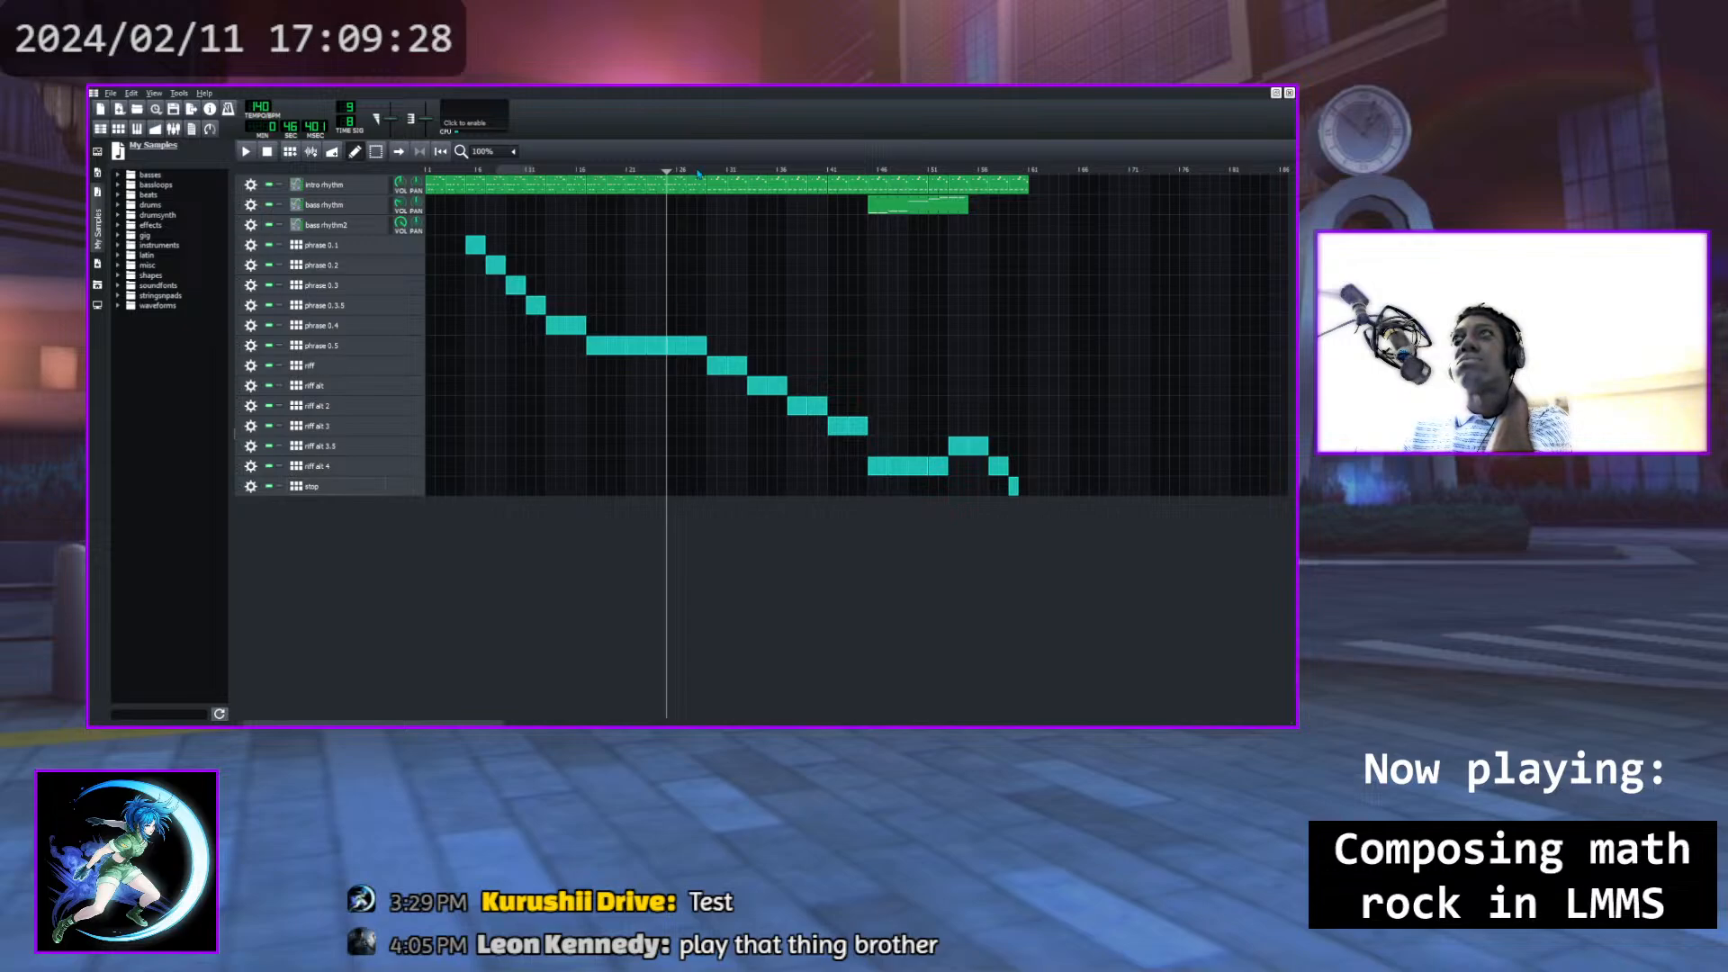
mouse_move(666, 173)
mouse_down()
mouse_move(704, 173)
mouse_move(646, 177)
mouse_up()
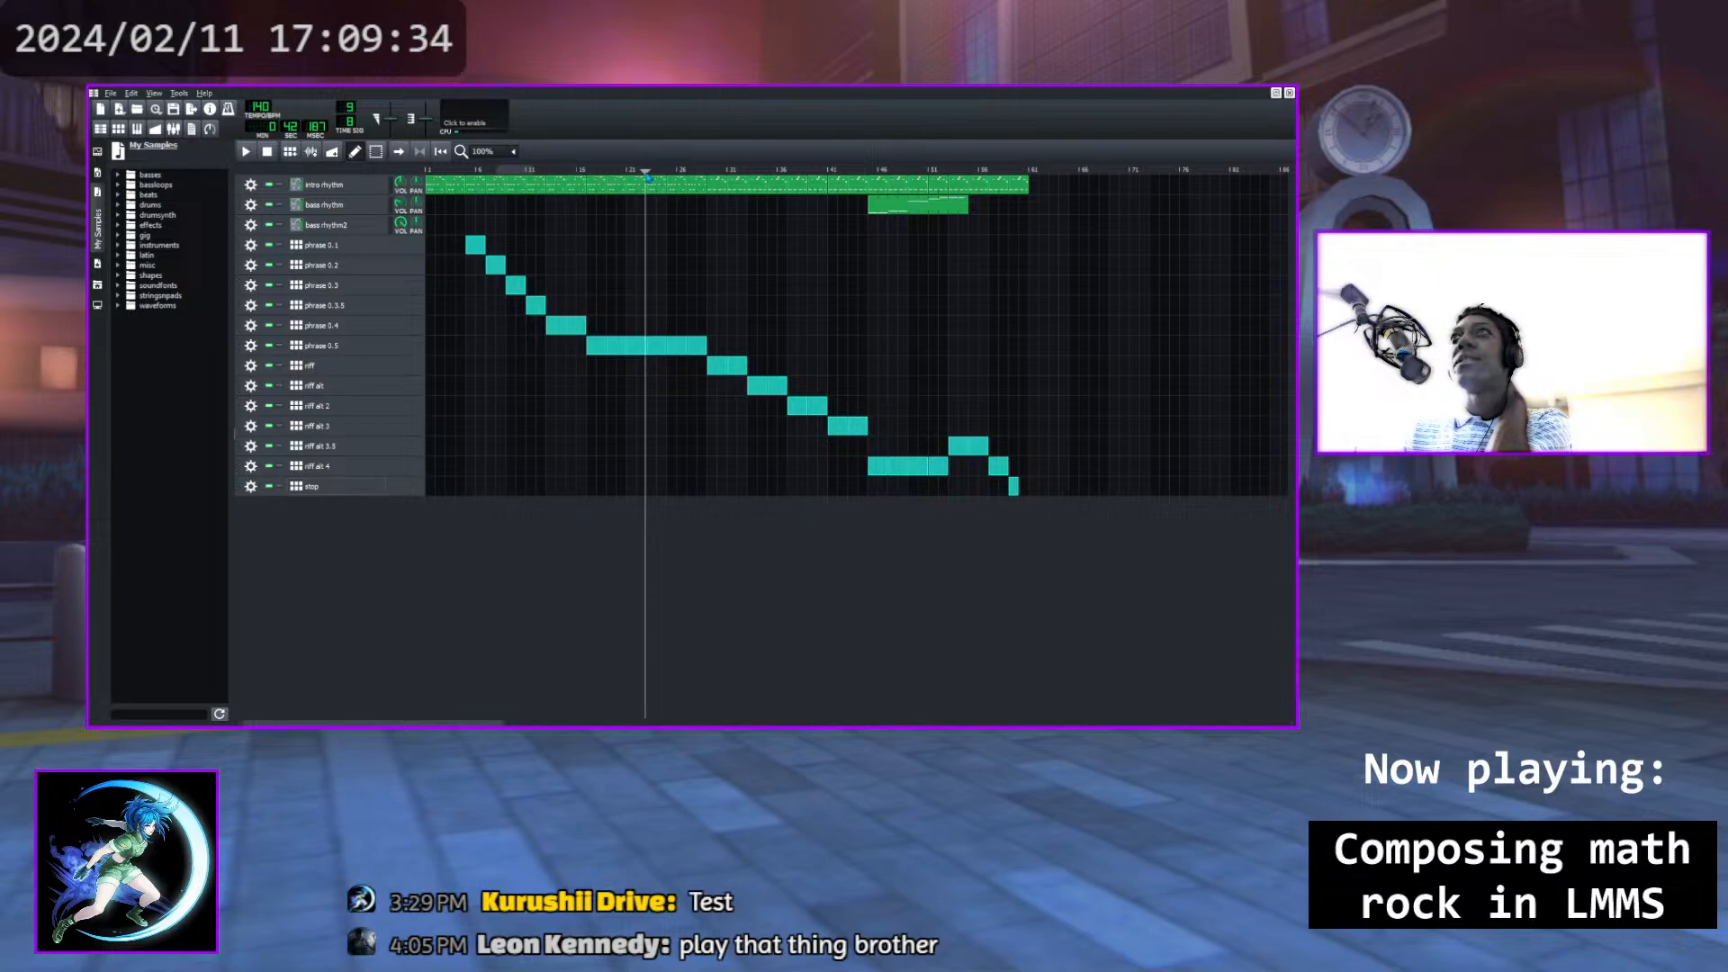
drag(646, 176, 592, 182)
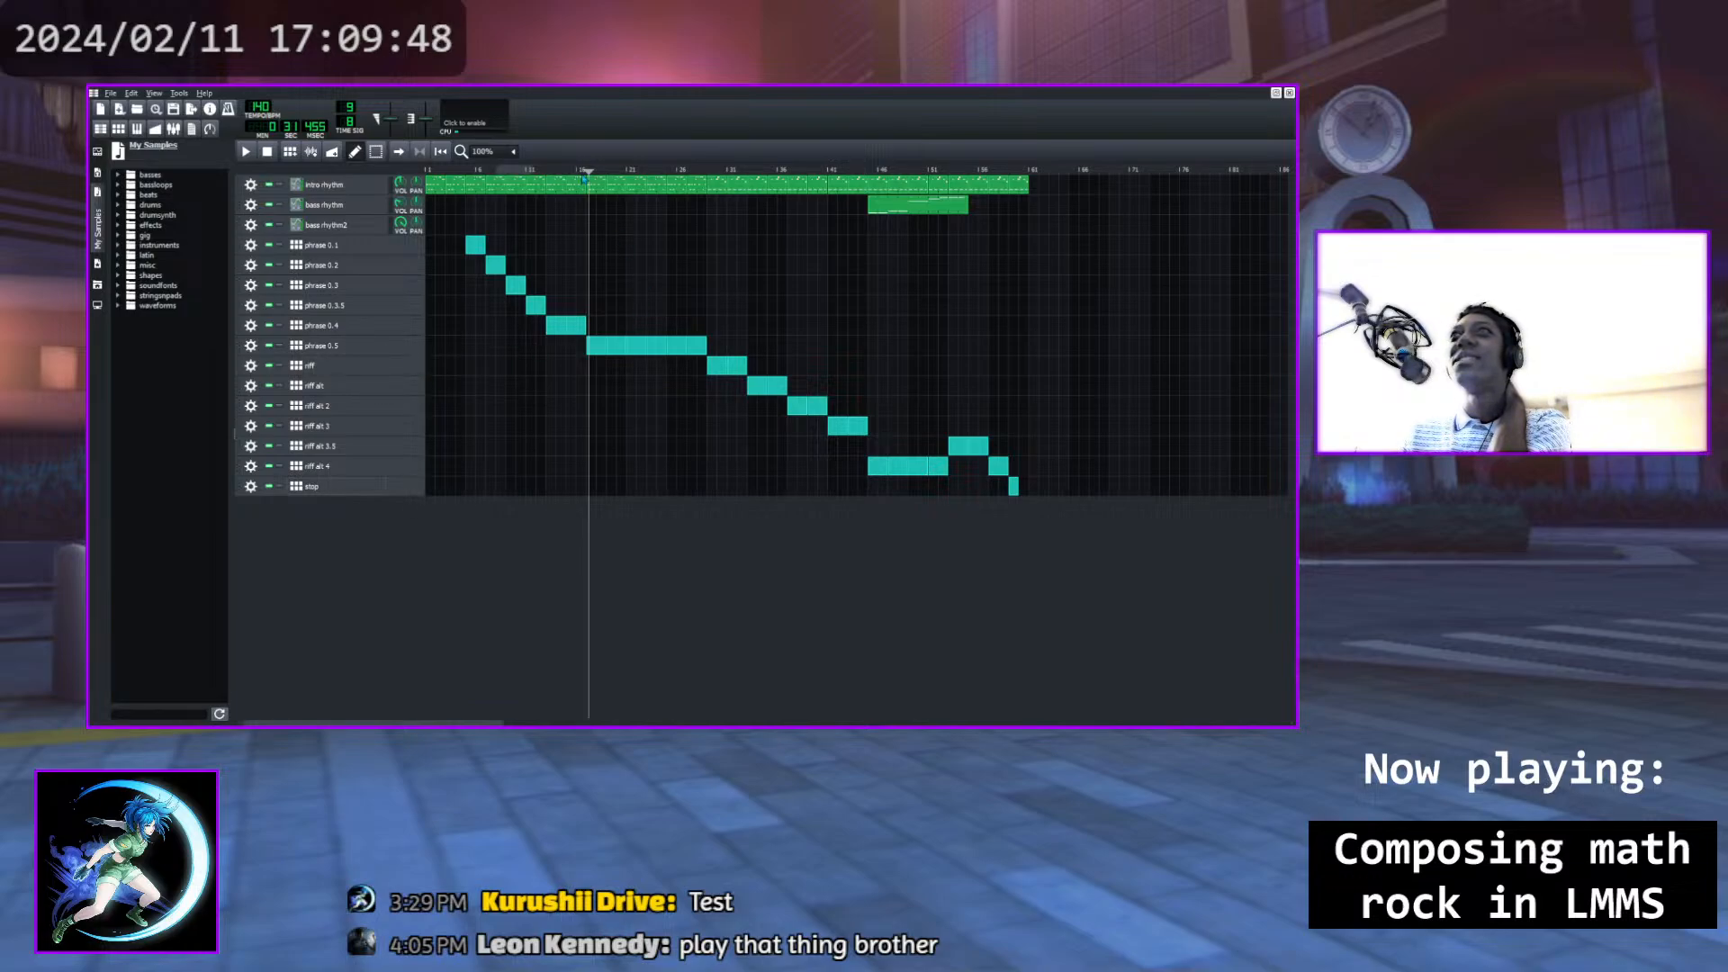
click(243, 152)
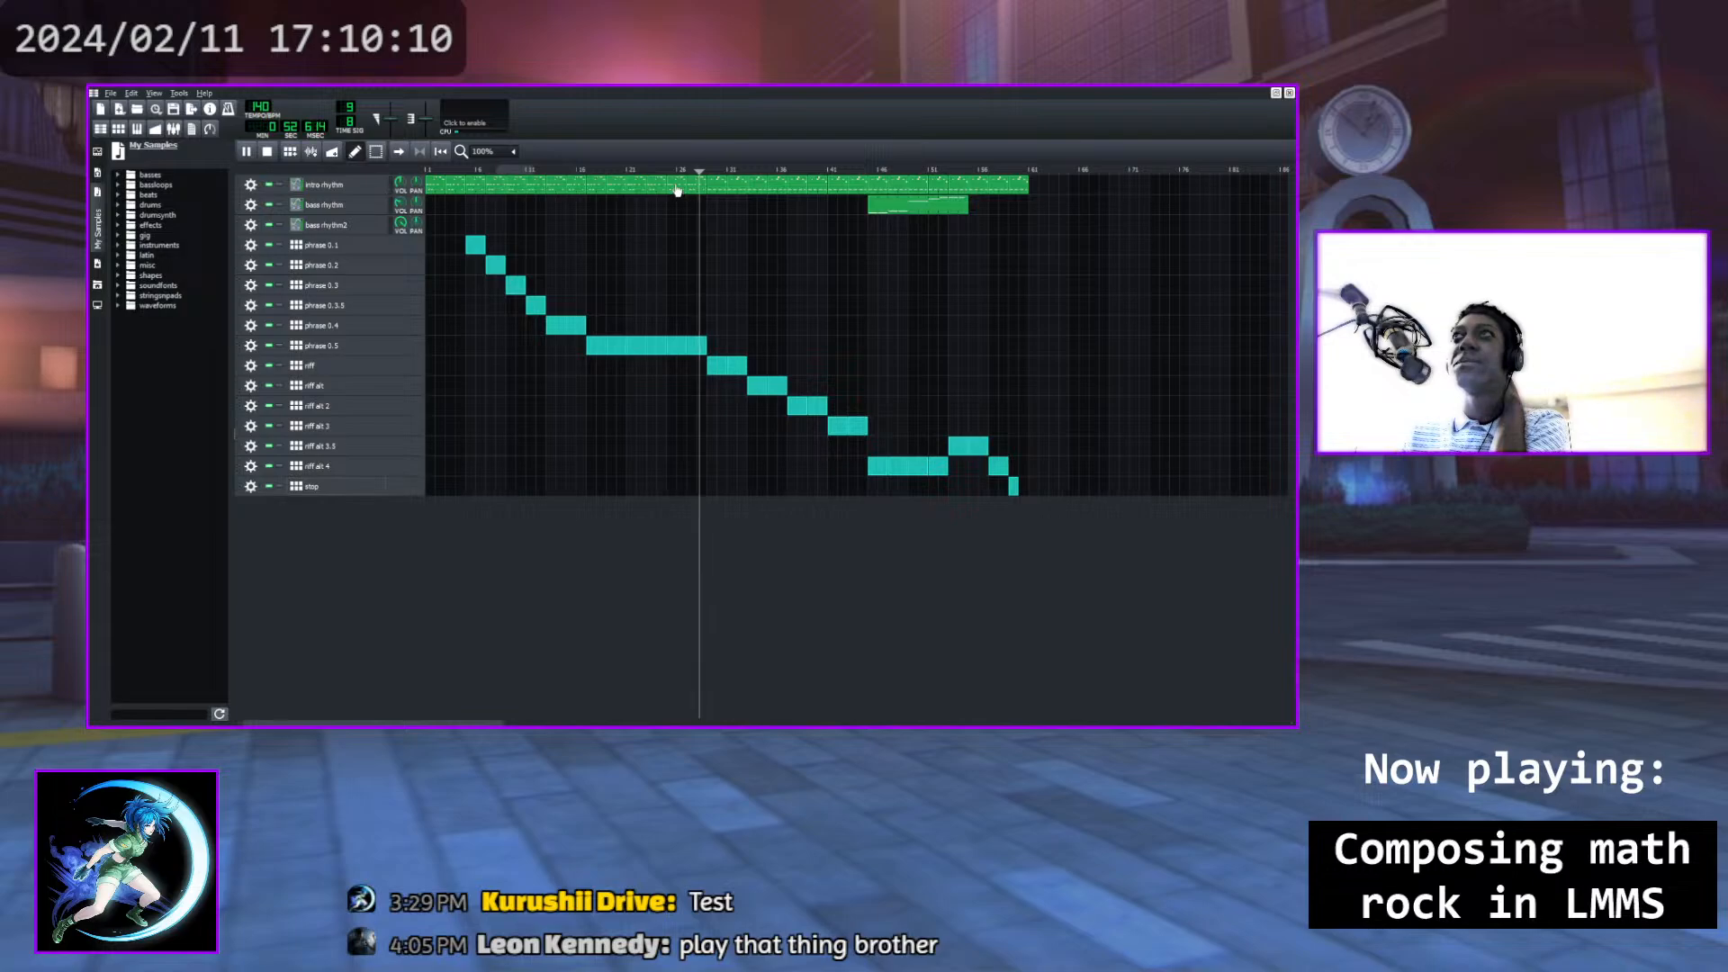
click(246, 152)
Clone the phrase 0.5 track twice and replace its clips at bars 25 and 27 with one clip on each successive clone
drag(713, 173, 671, 174)
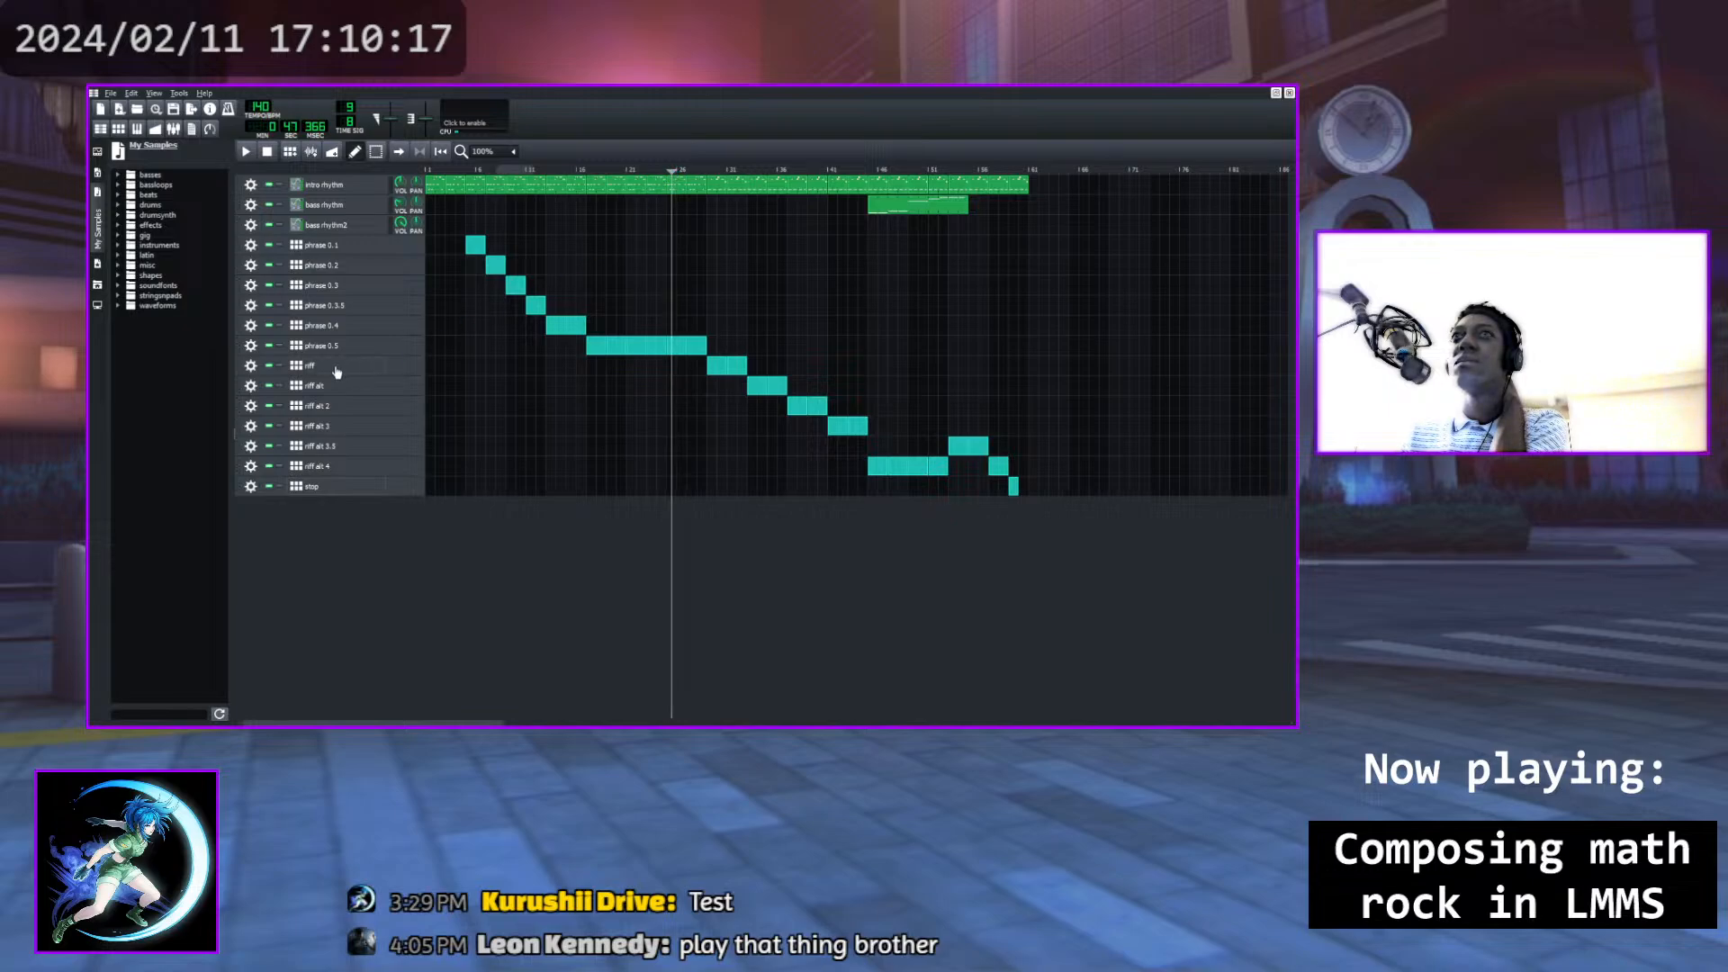
click(250, 346)
click(292, 365)
drag(610, 369, 658, 369)
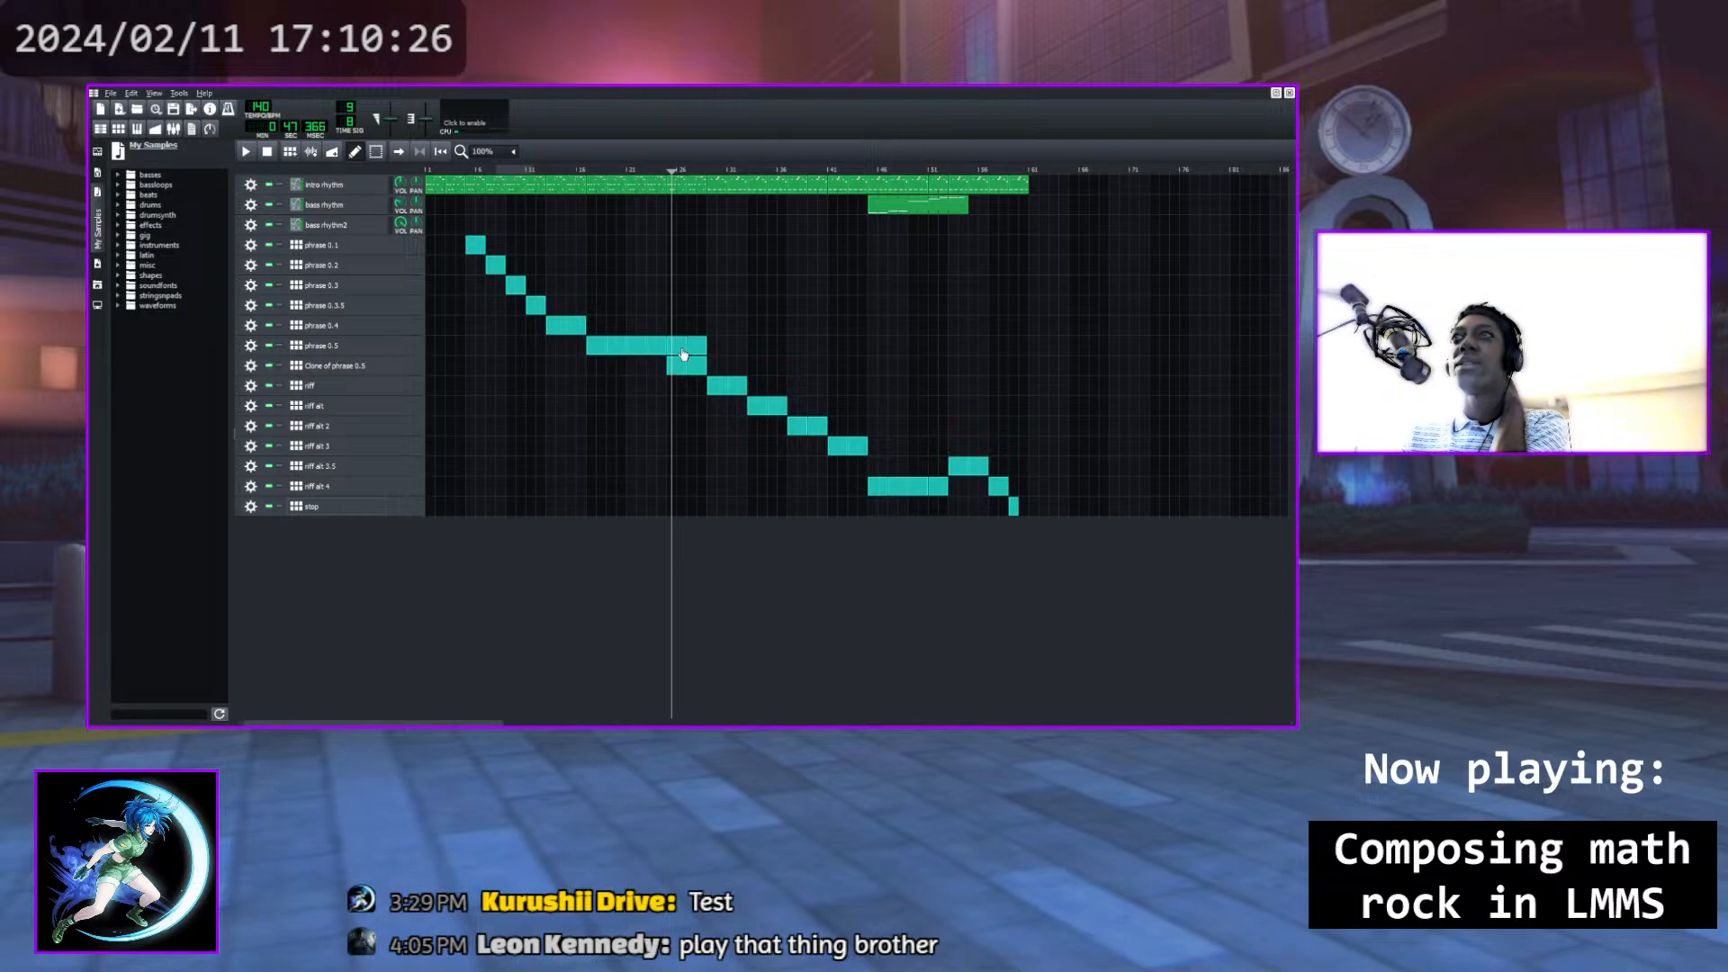
drag(684, 353, 688, 354)
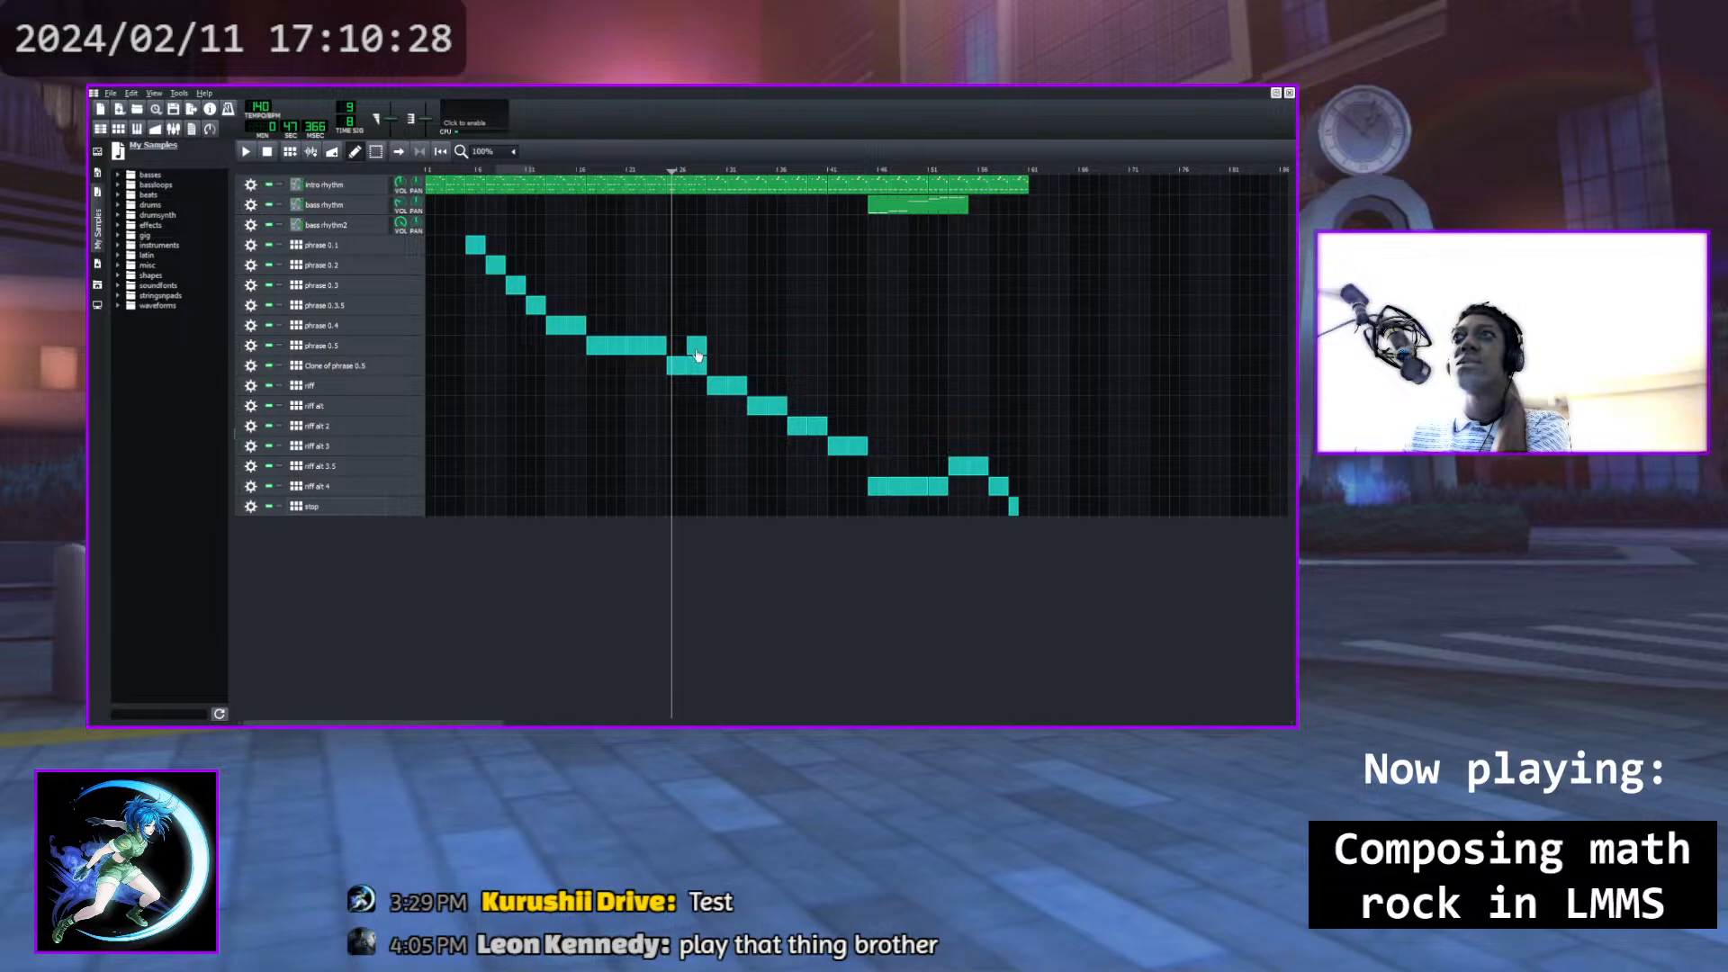
middle_click(699, 354)
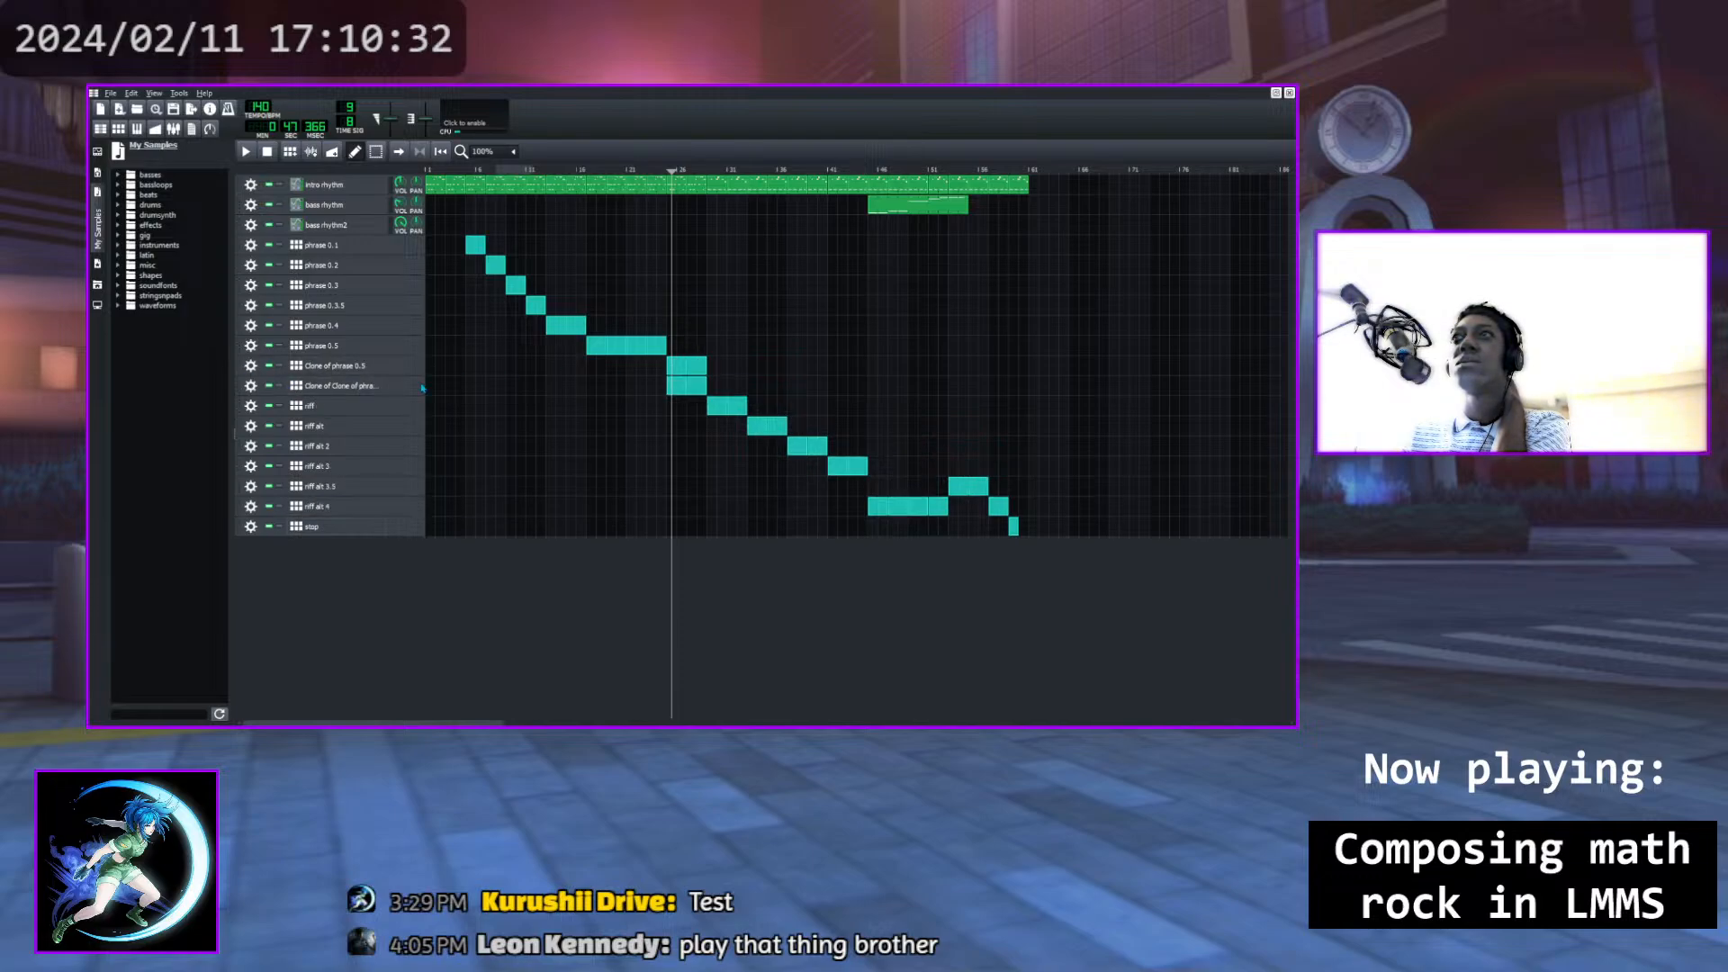
drag(673, 392, 691, 375)
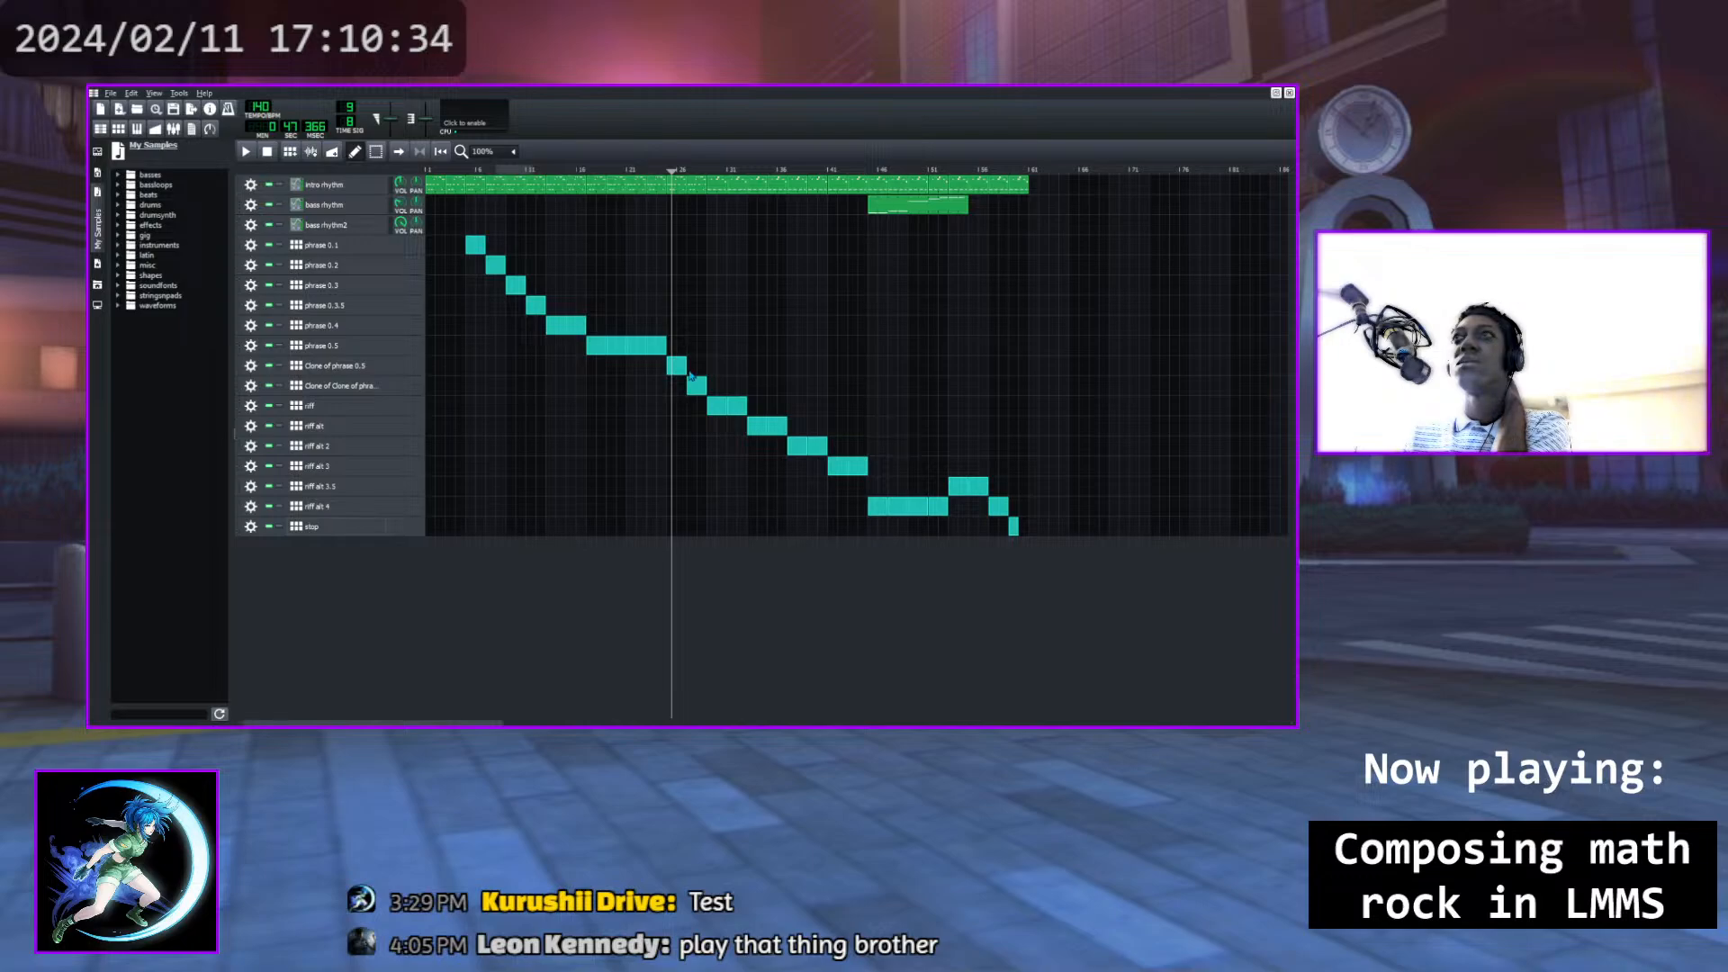
Rename the two phrase 0.5 clones, the first as phrase 0.6 and the second as interlude
double_click(330, 367)
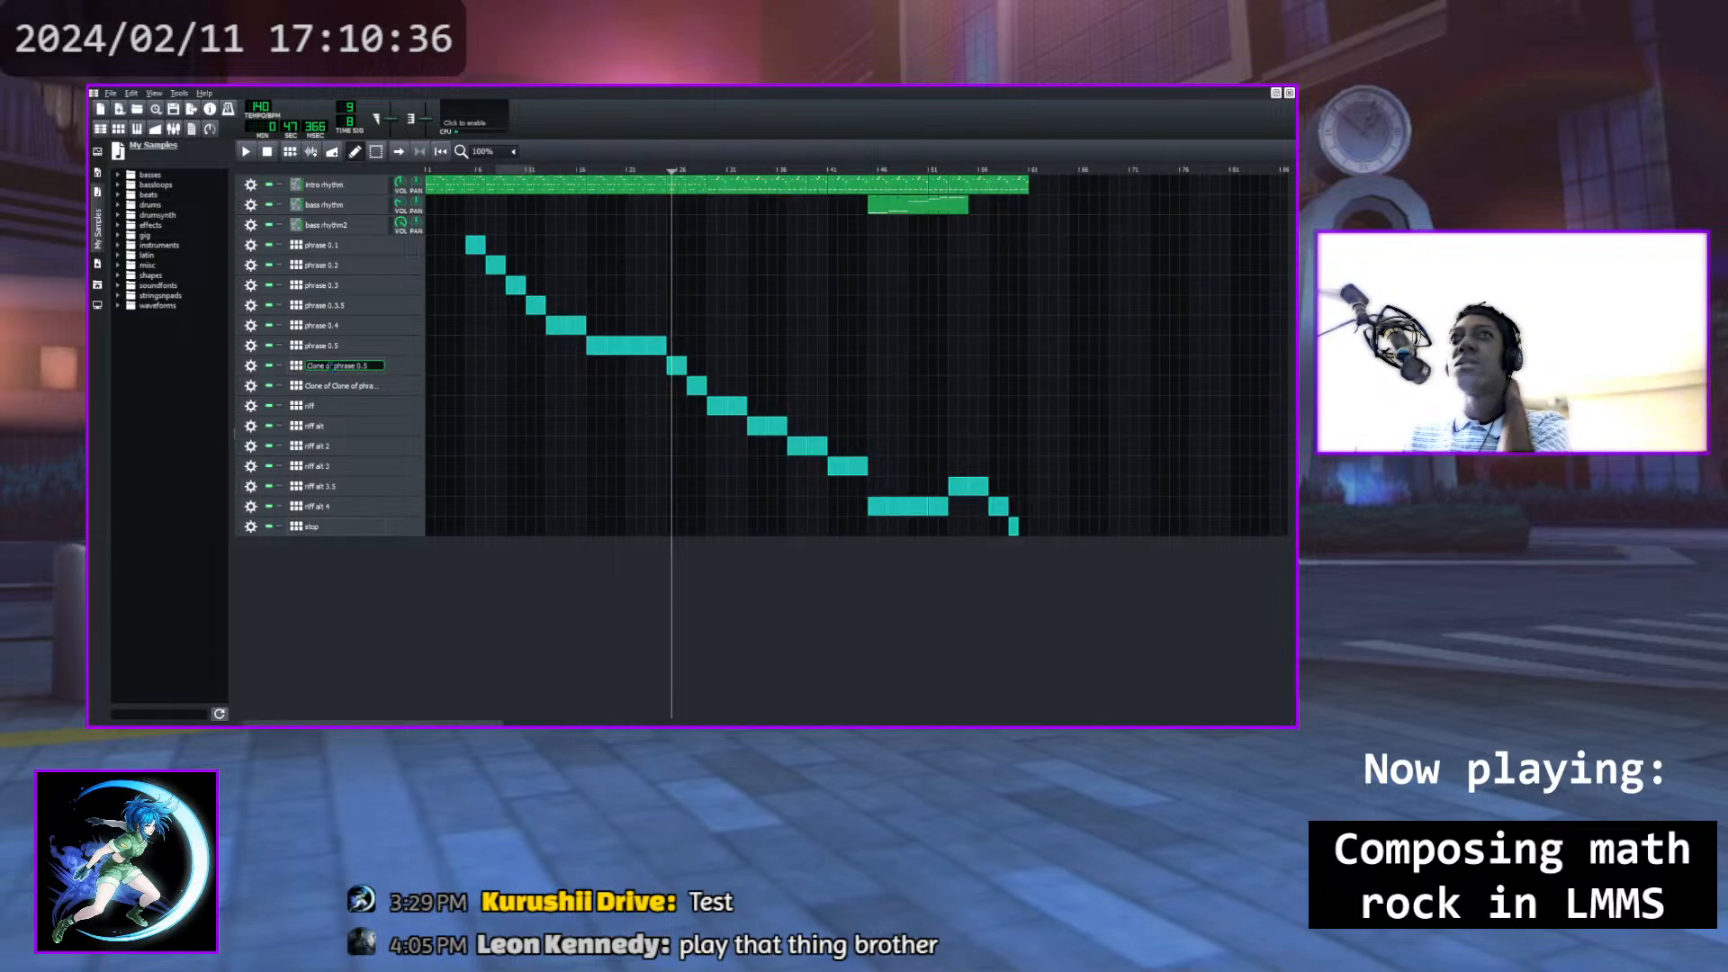
text(phrase 0)
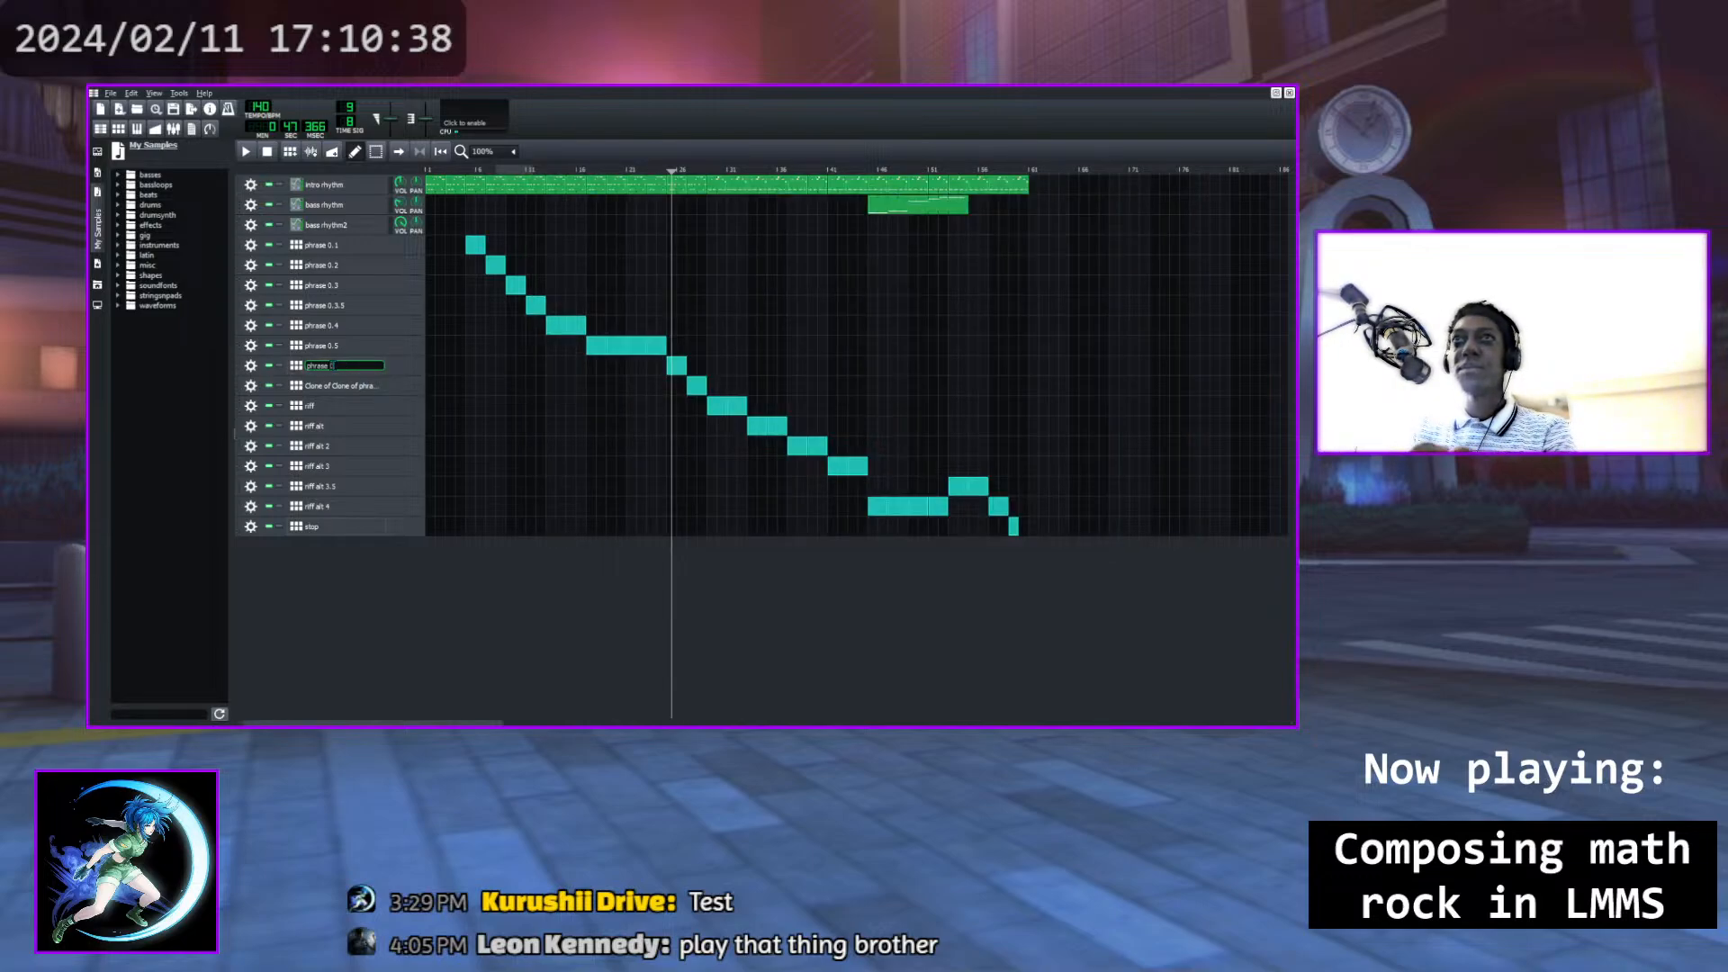
text(.6)
key(Return)
double_click(344, 390)
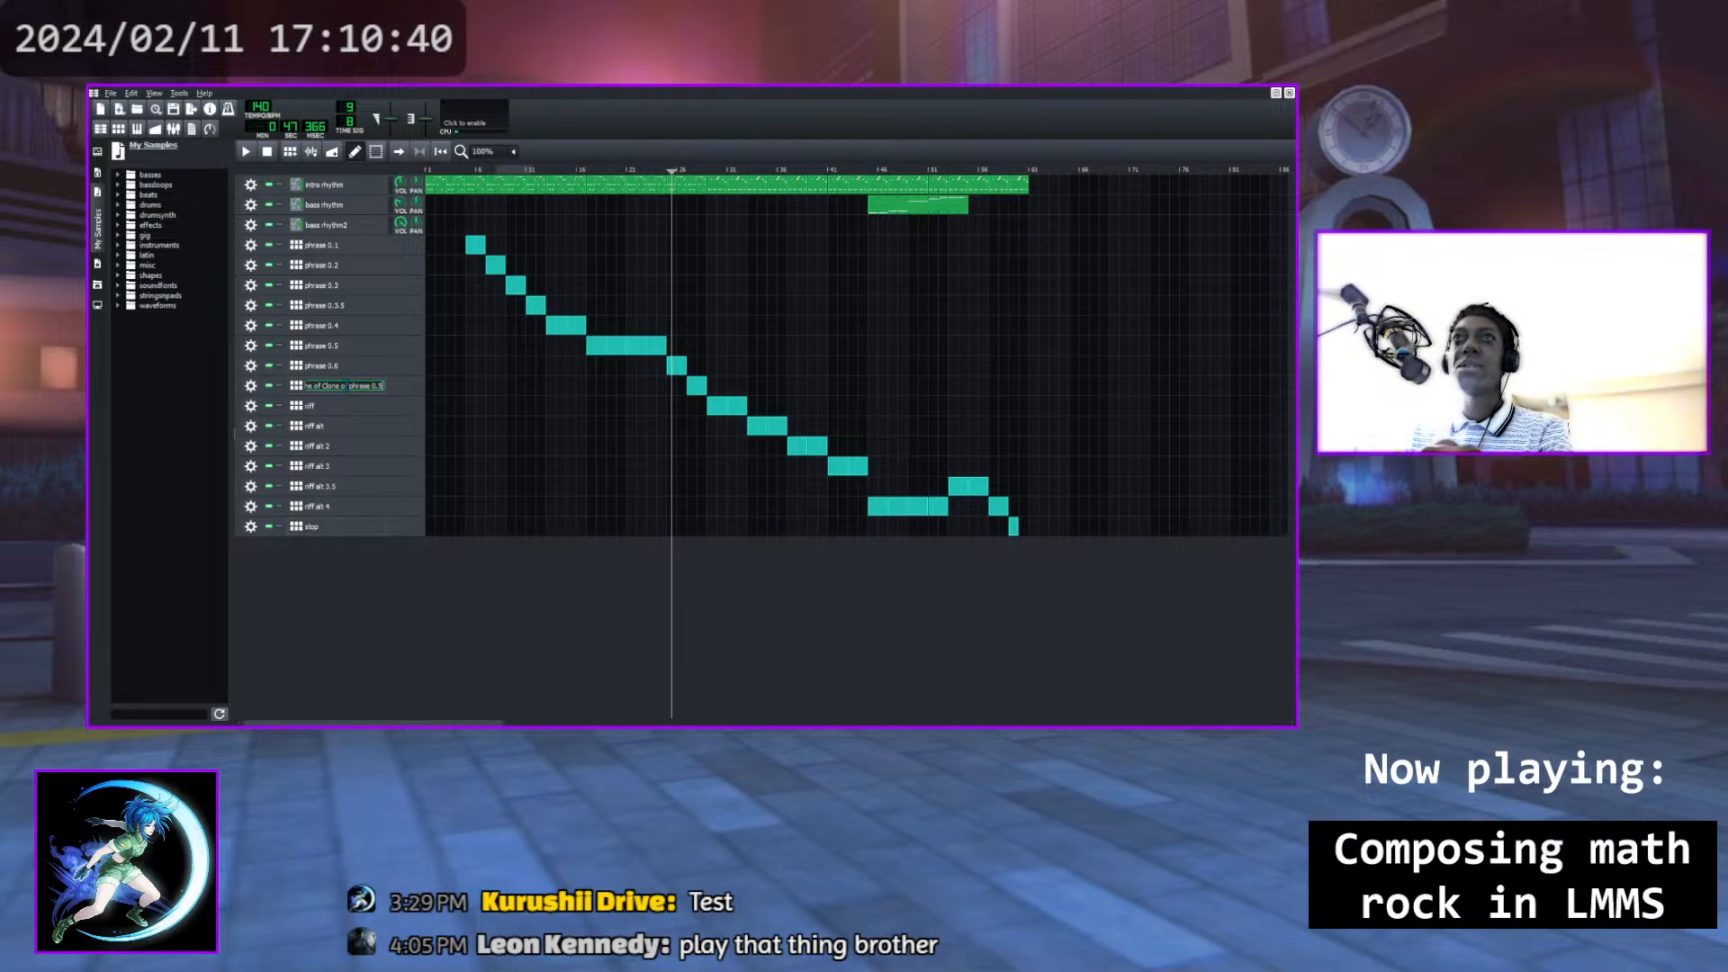
text(interlude)
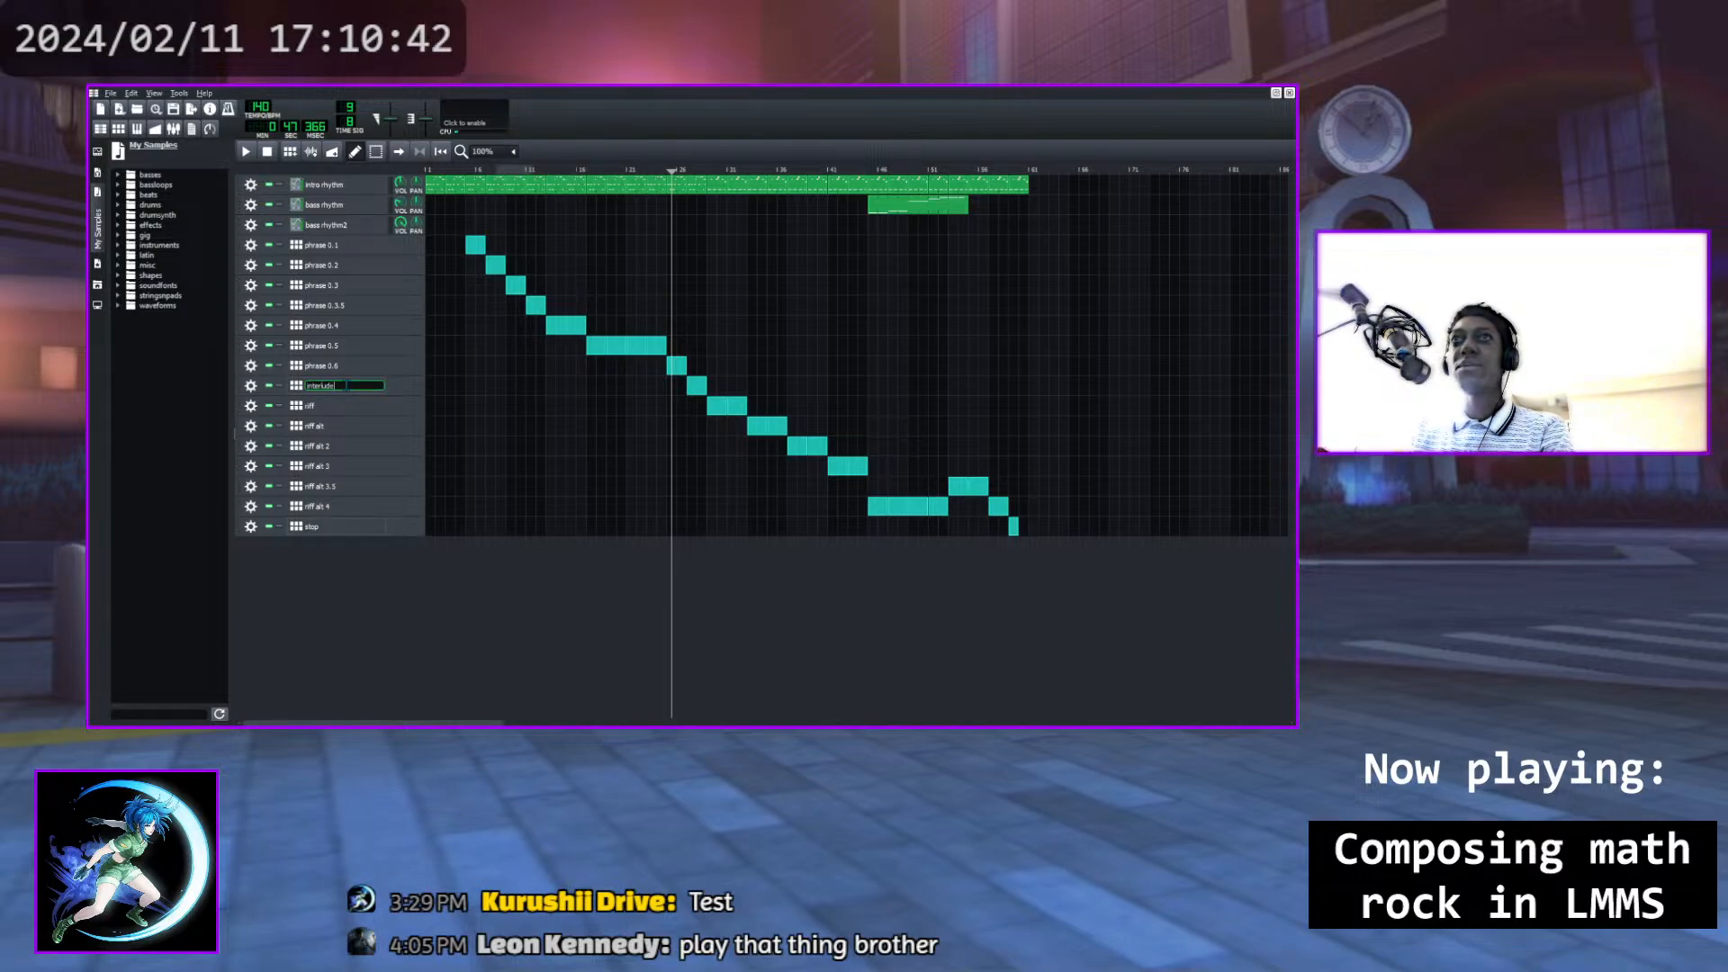
key(Return)
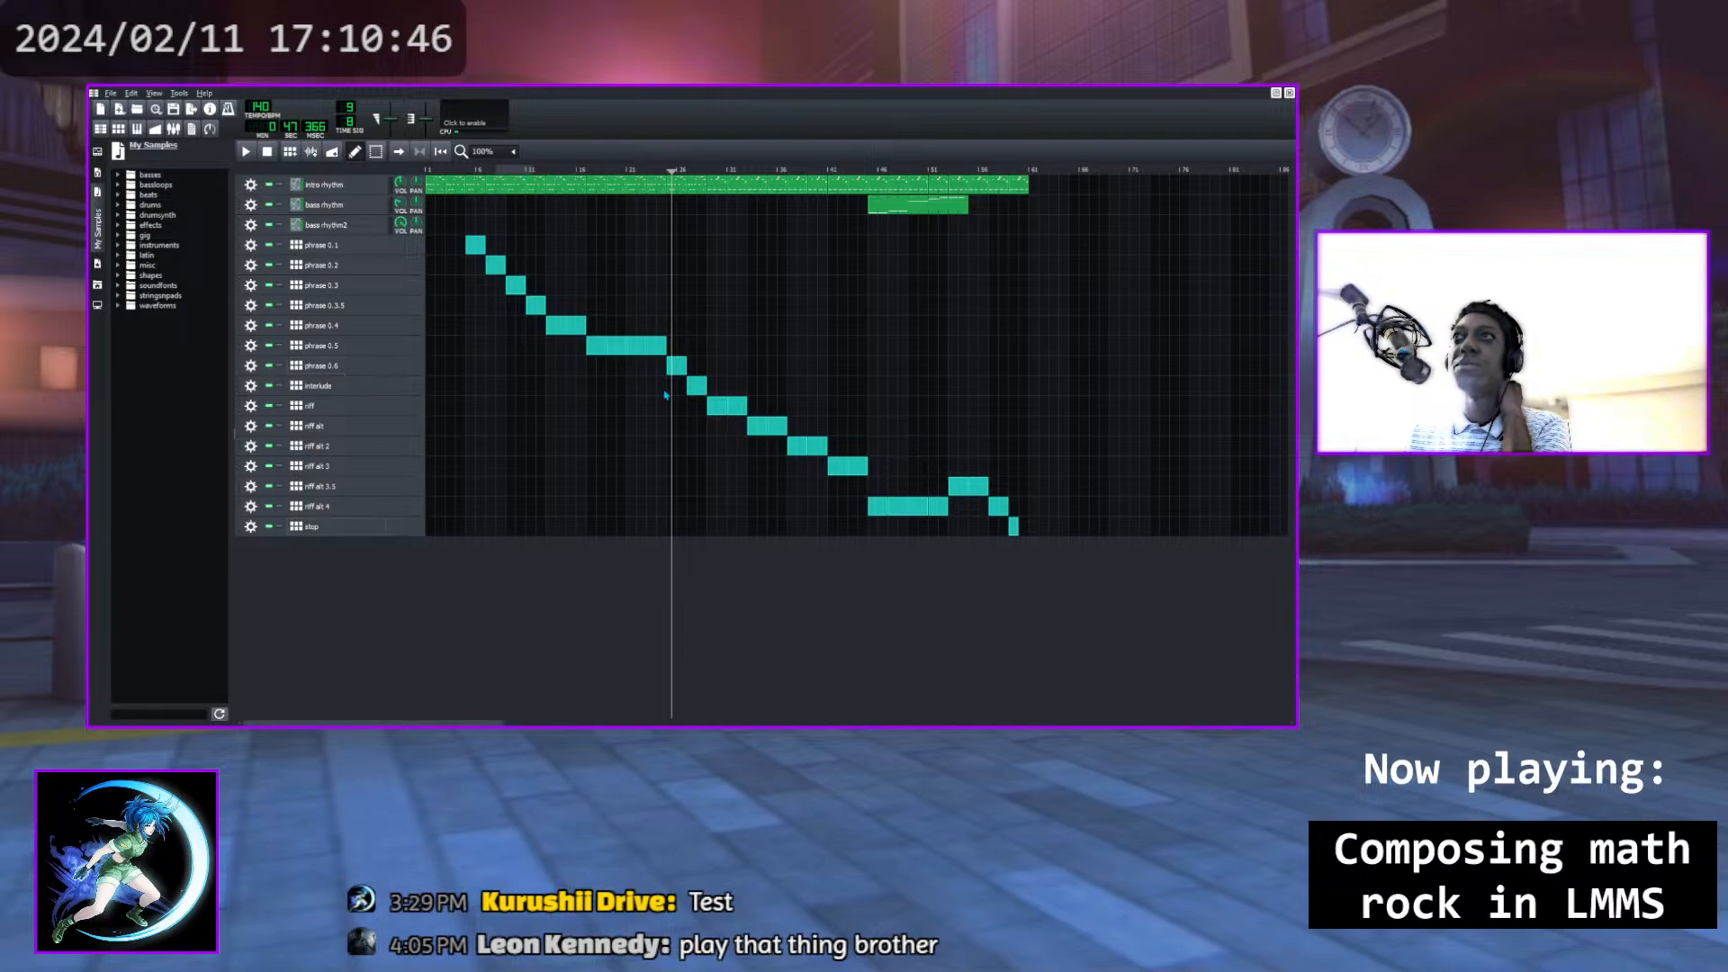
Play the song from late in phrase 0.5 into phrase 0.6, and audition the phrase 0.6 beat on its own
drag(668, 170, 655, 186)
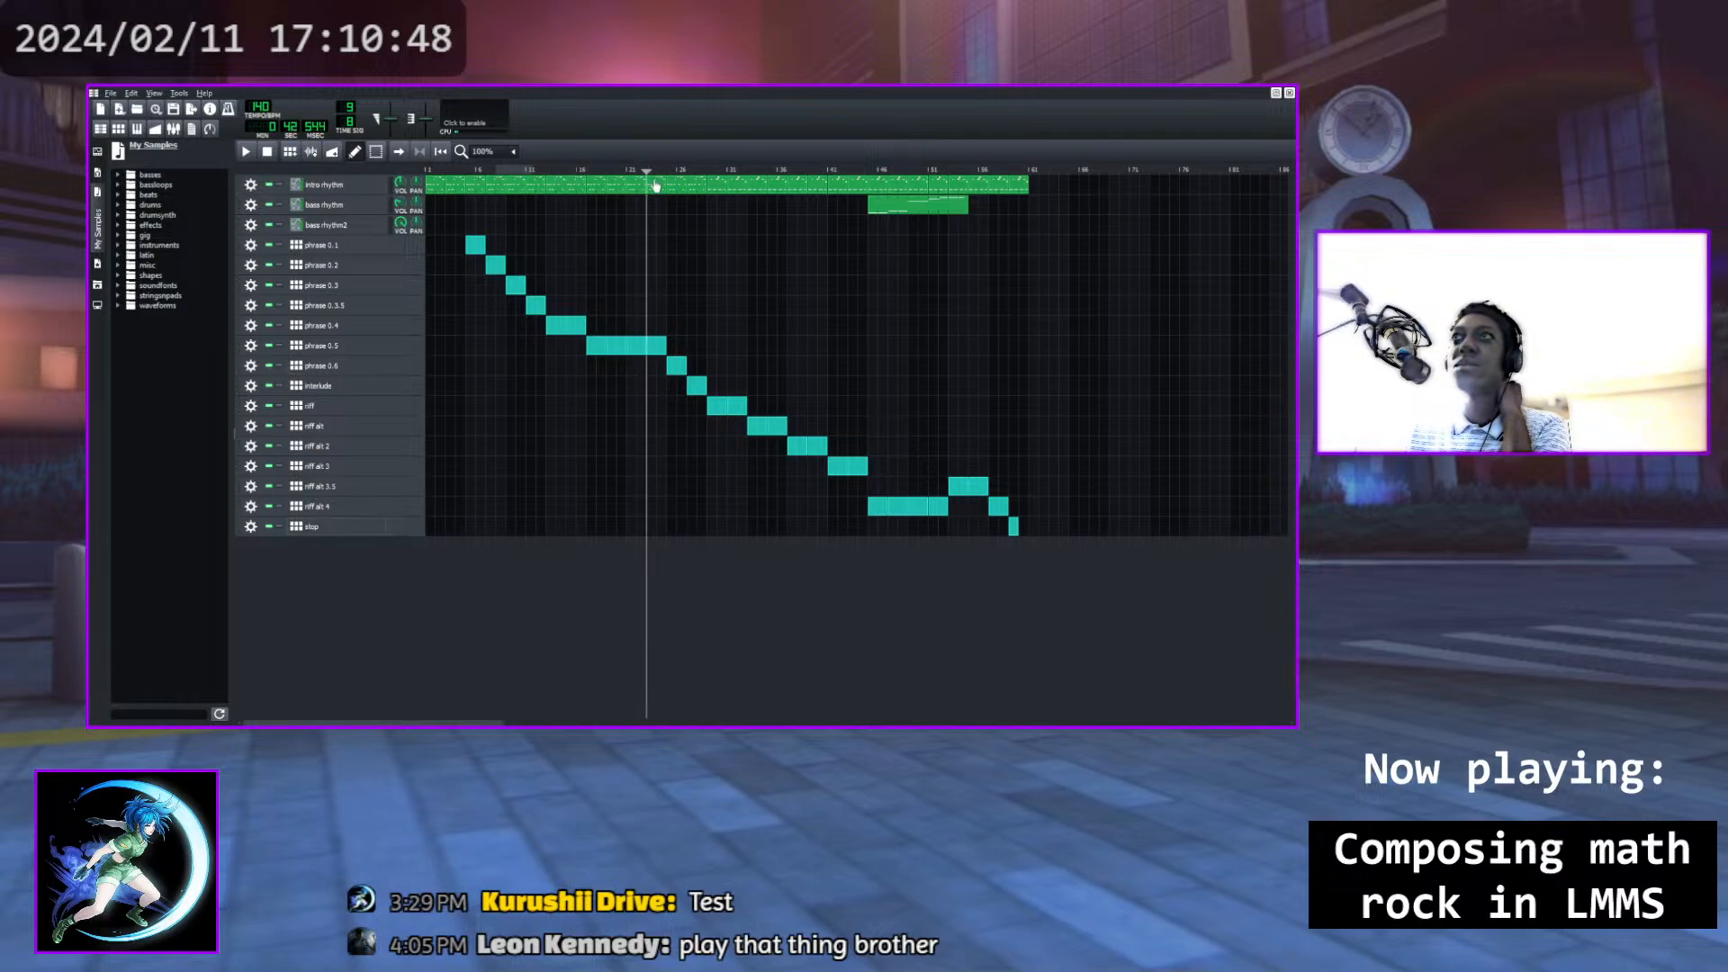
click(247, 153)
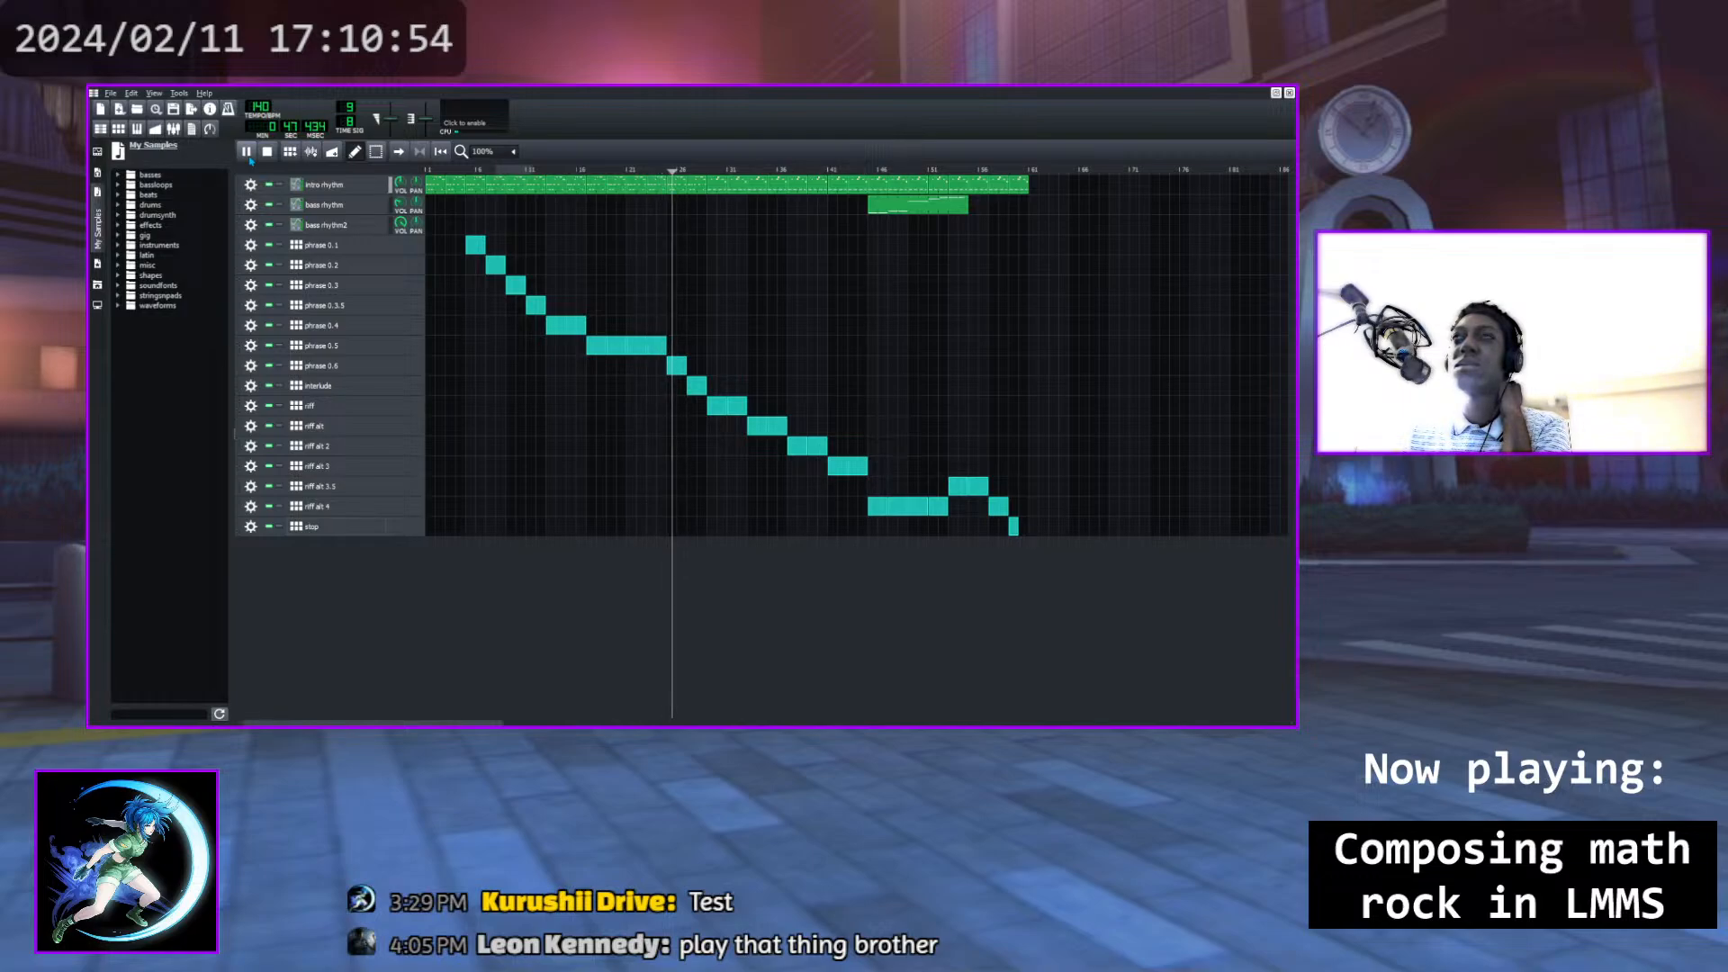
click(250, 156)
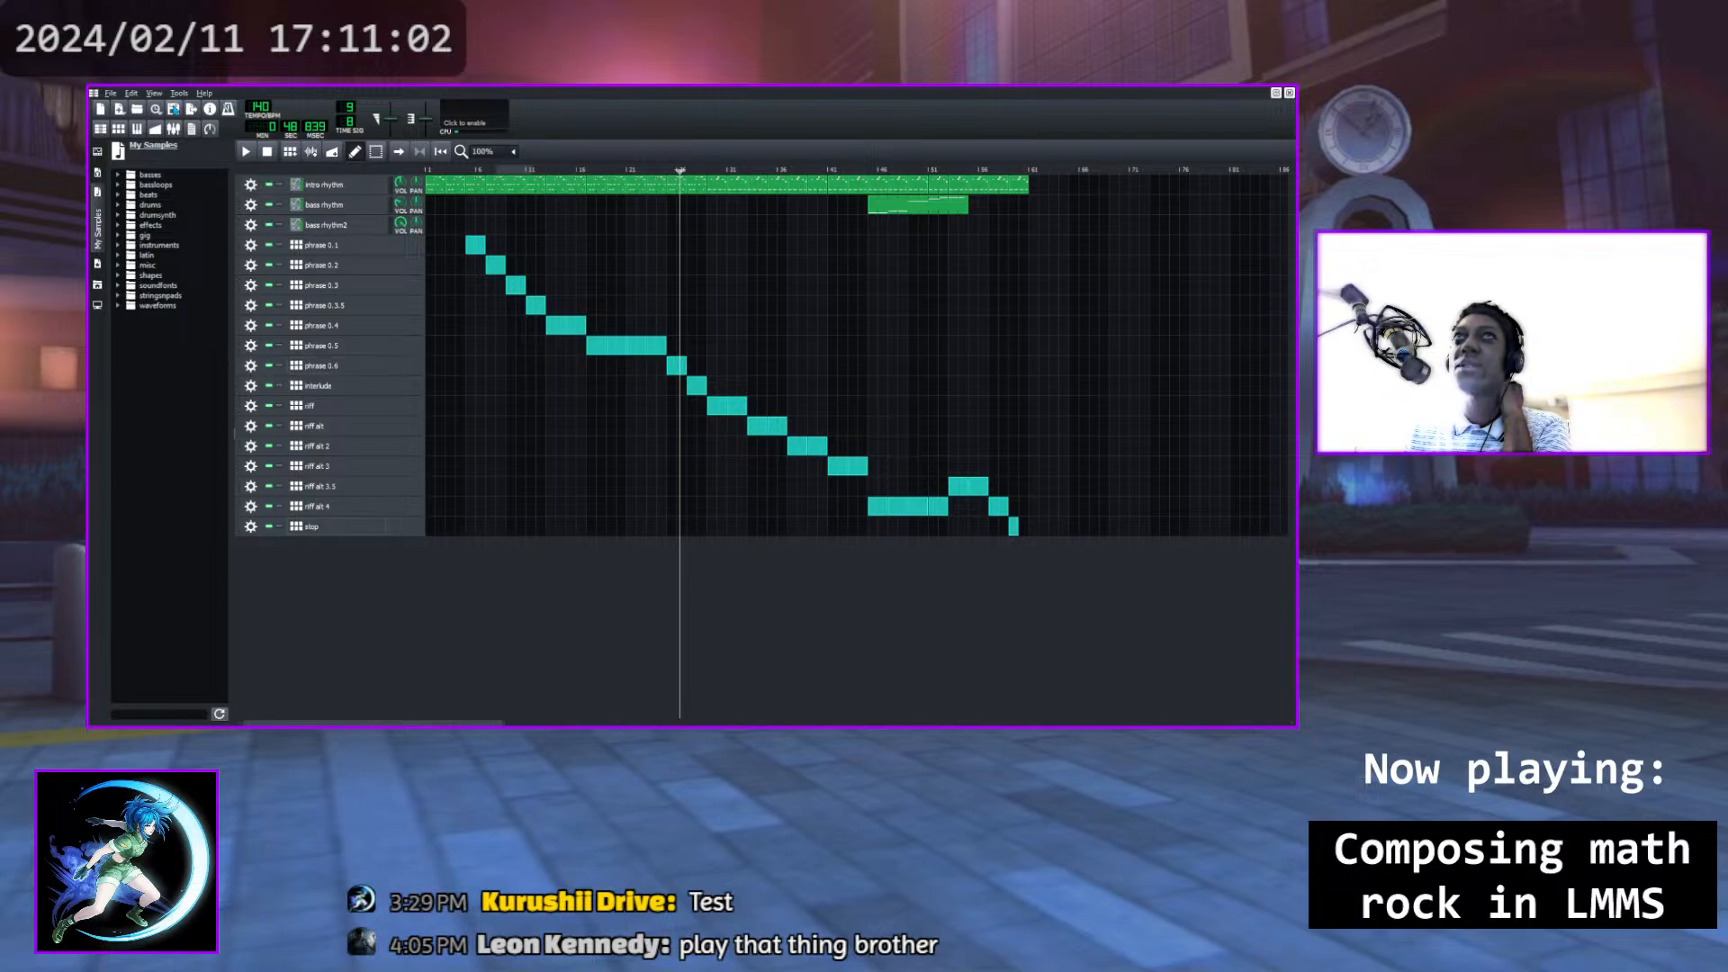
click(126, 130)
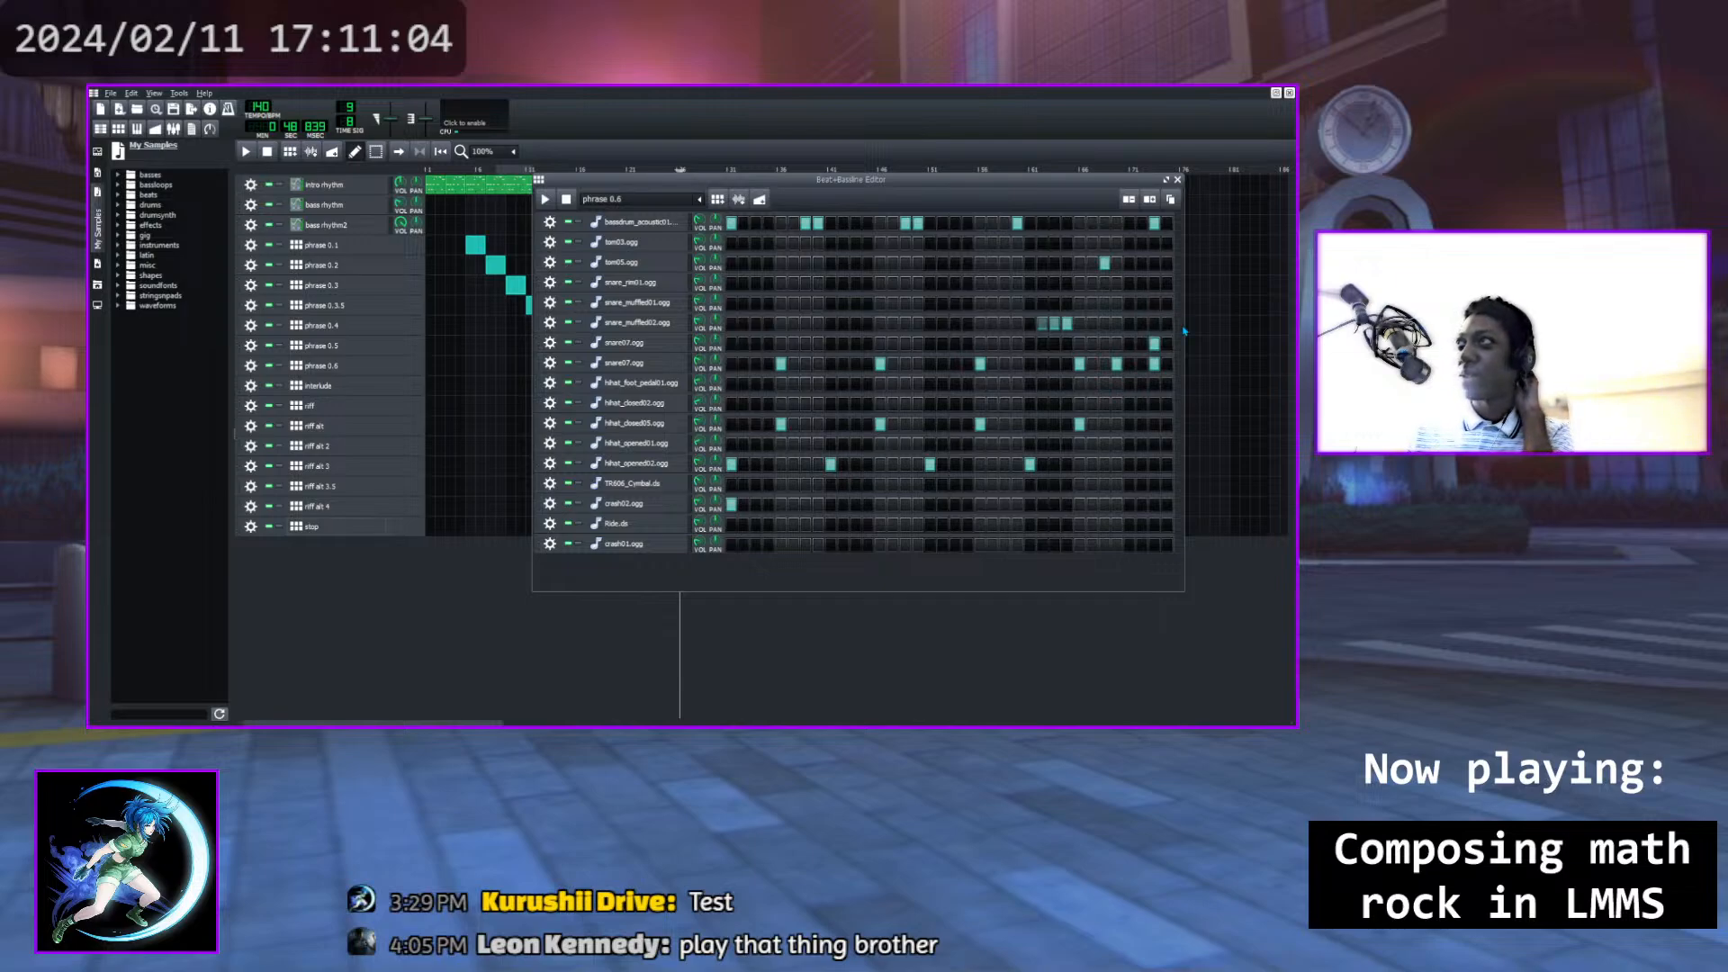
click(546, 200)
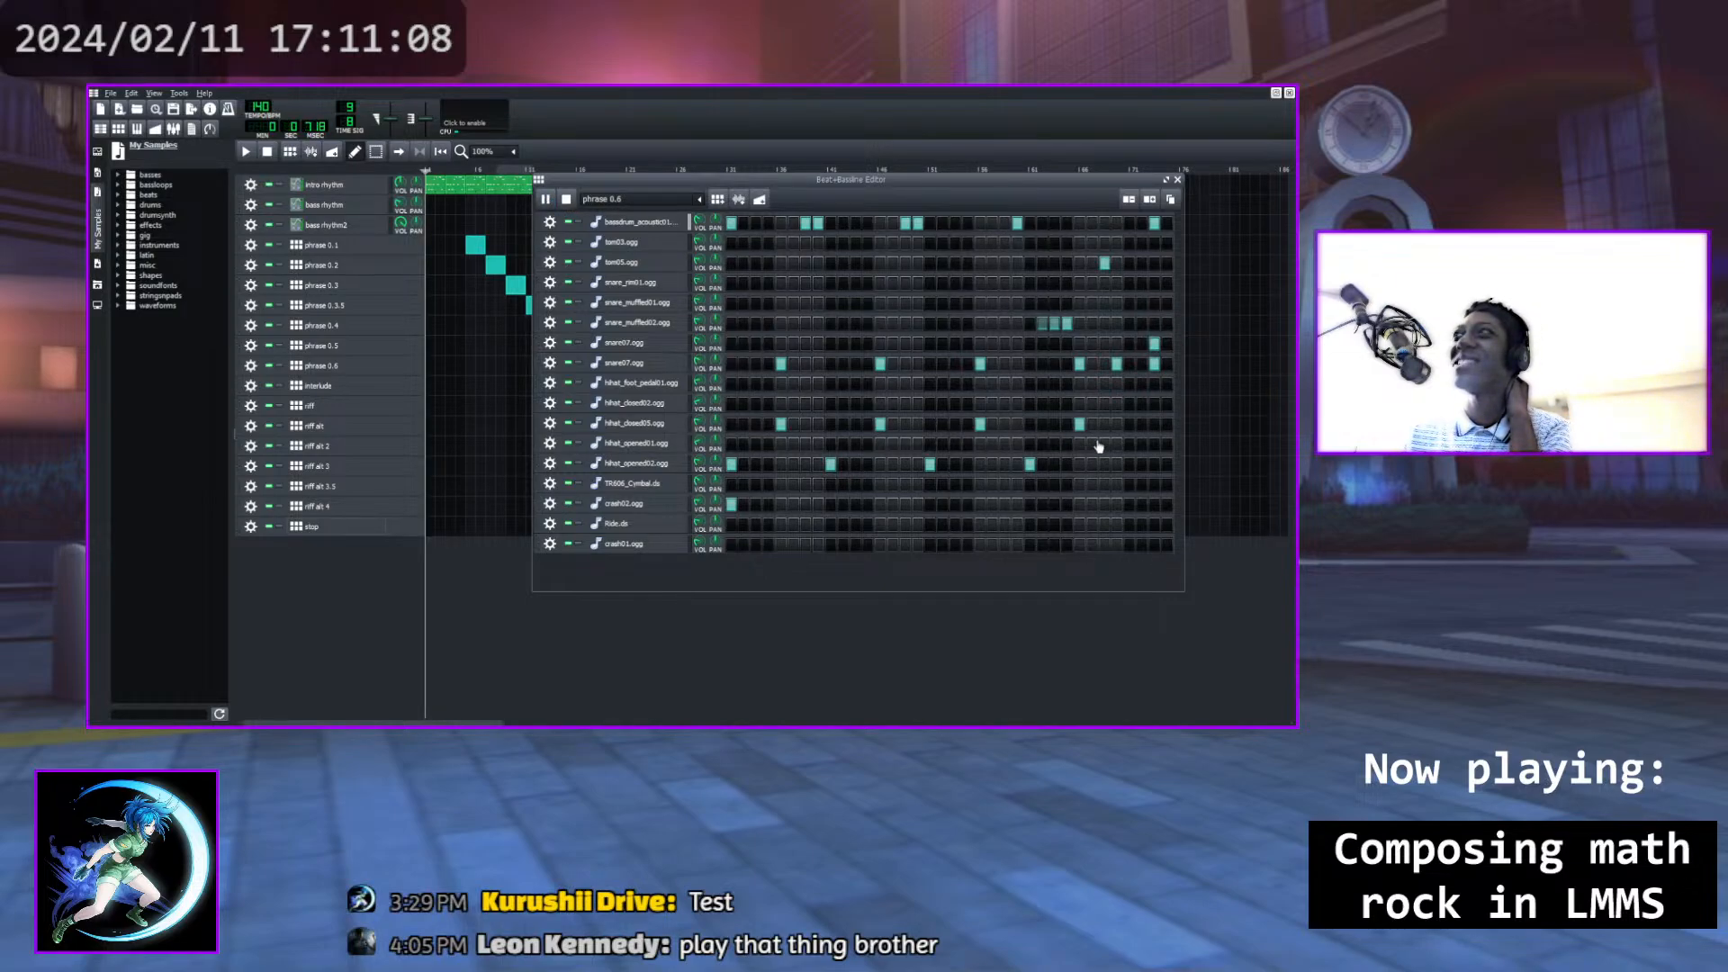
click(550, 203)
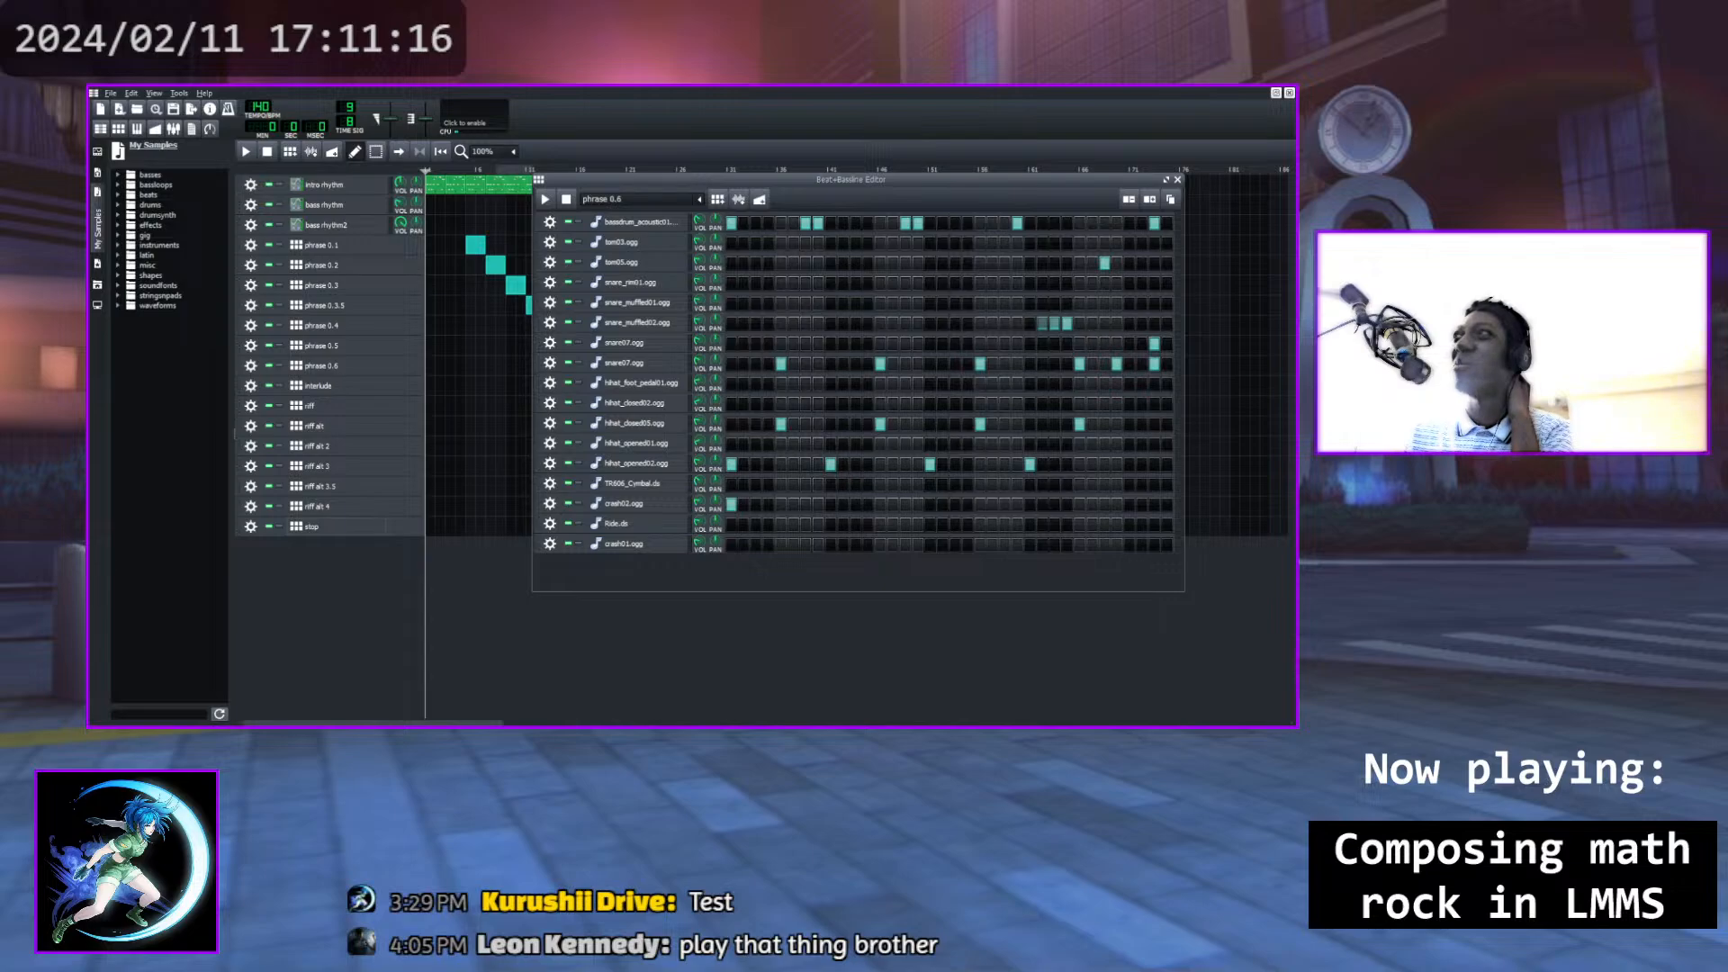
In the phrase 0.6 beat, remove the closed hi-hat at step 29, the tom at step 31, and the snare hits at steps 29 and 32
click(1154, 363)
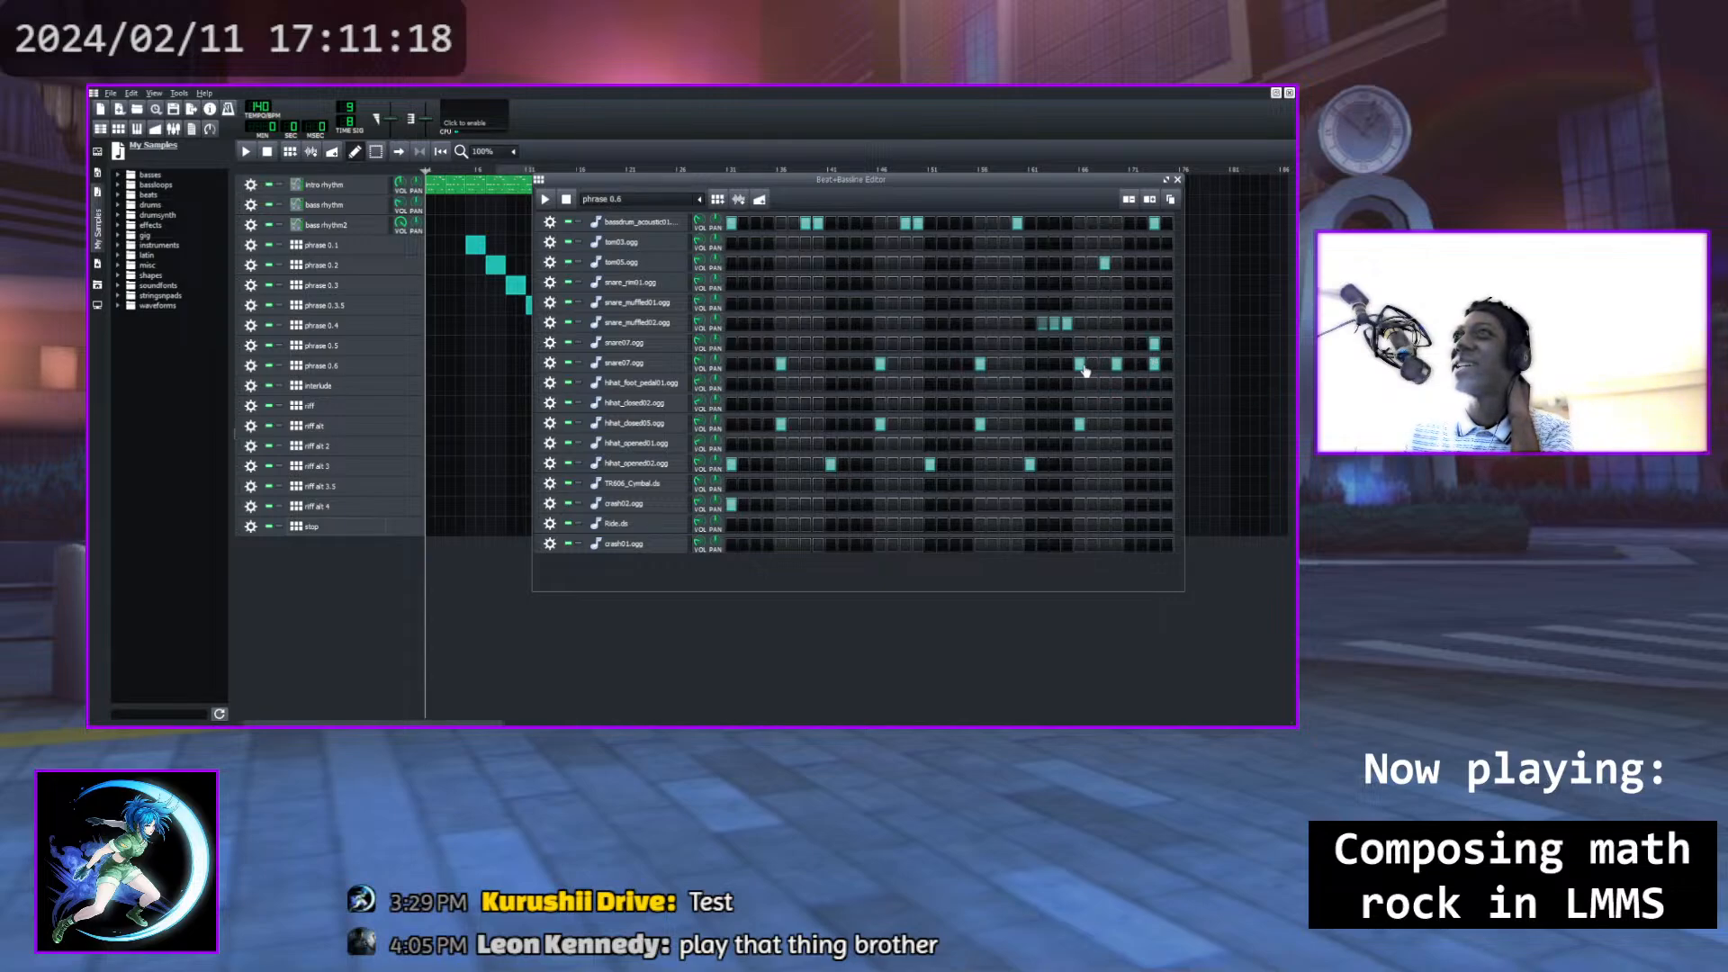
click(1080, 426)
click(1105, 266)
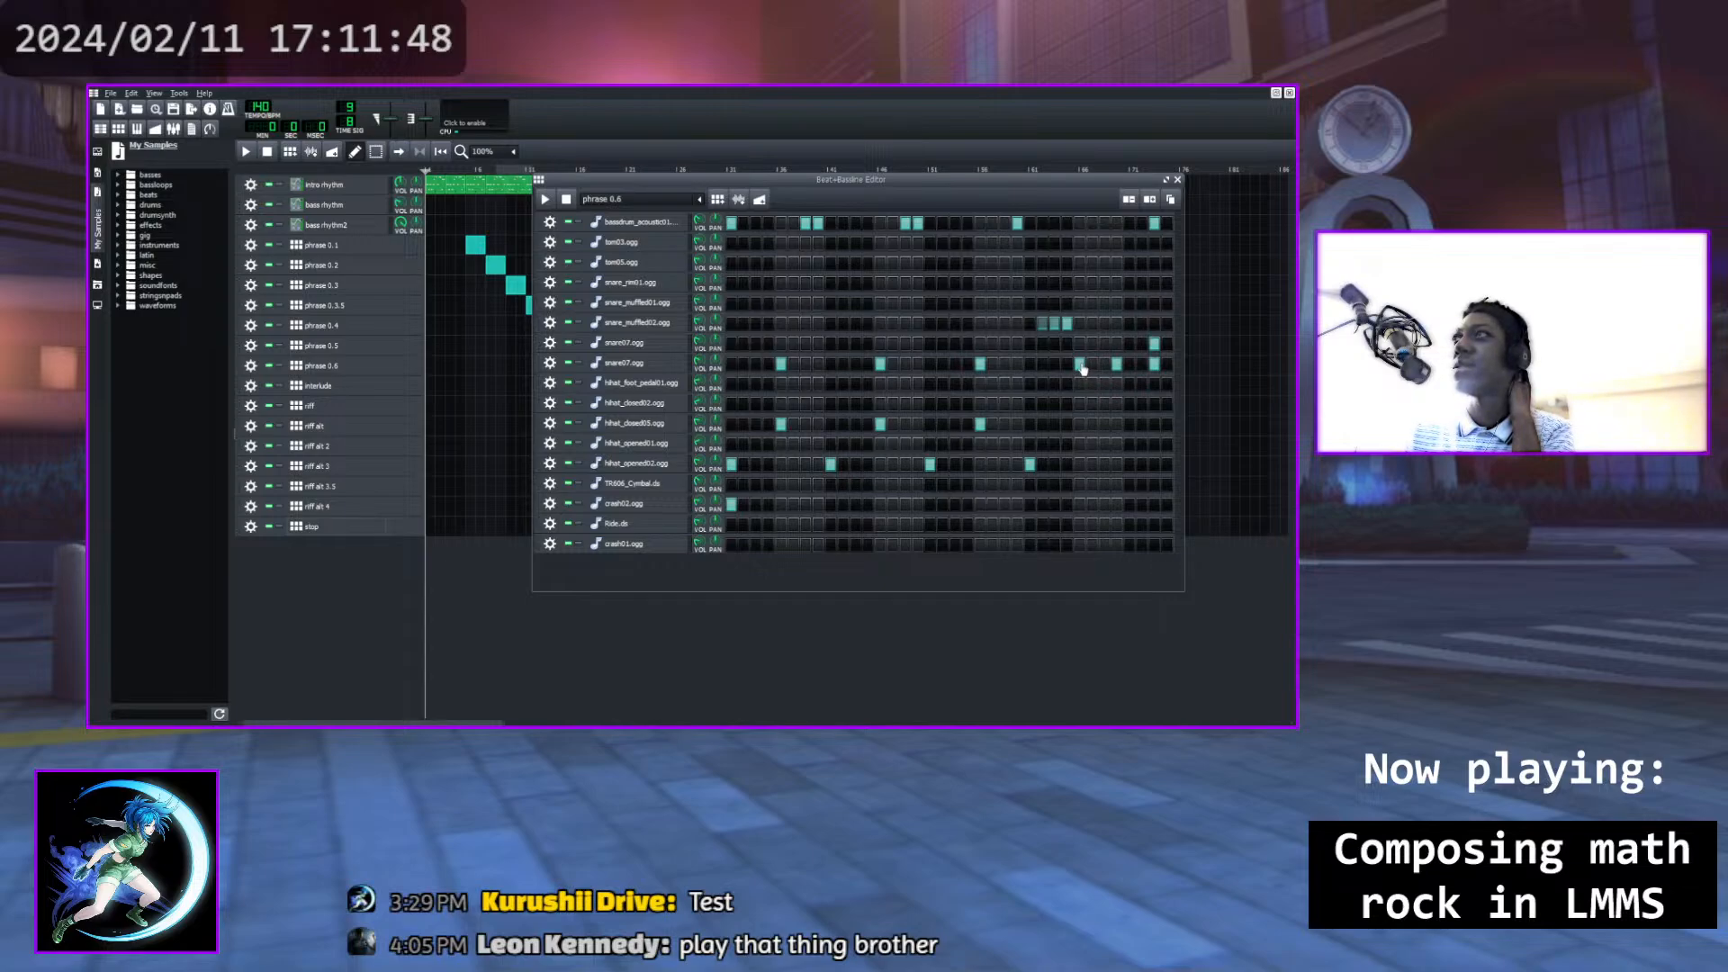
click(1079, 364)
click(1116, 364)
Add a run of snare hits rising in volume on steps 29 to 33, directly below the muffled snare row, and audition the phrase 0.6 beat
click(1053, 326)
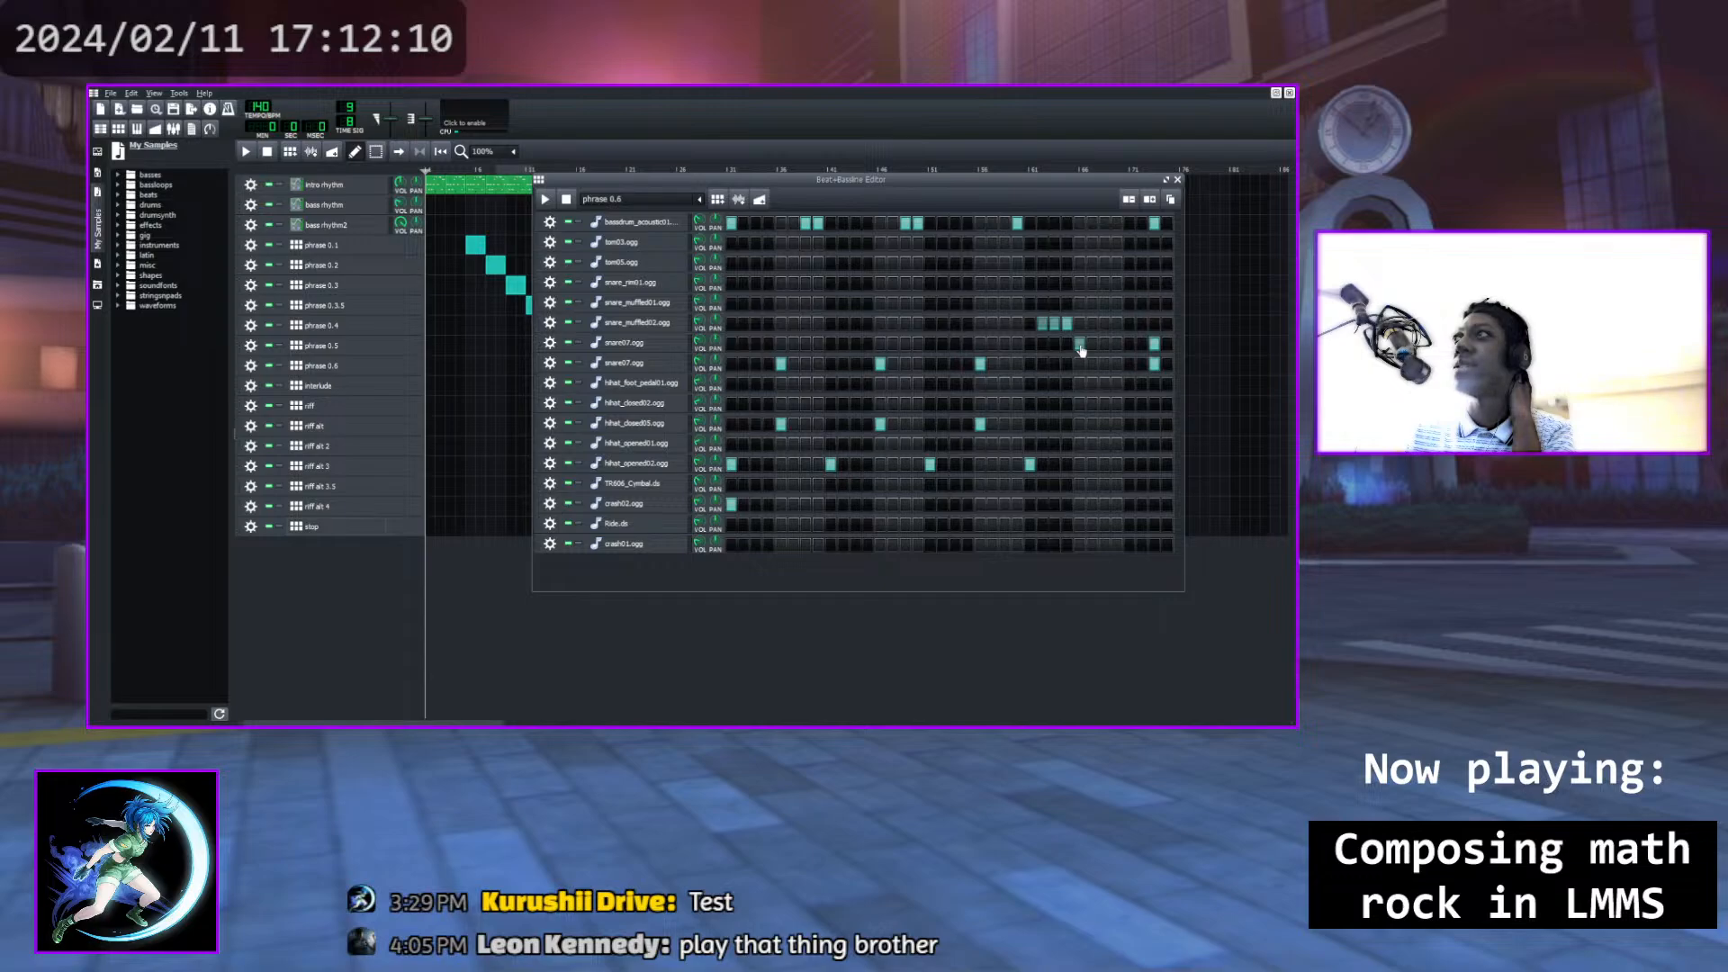
click(1092, 346)
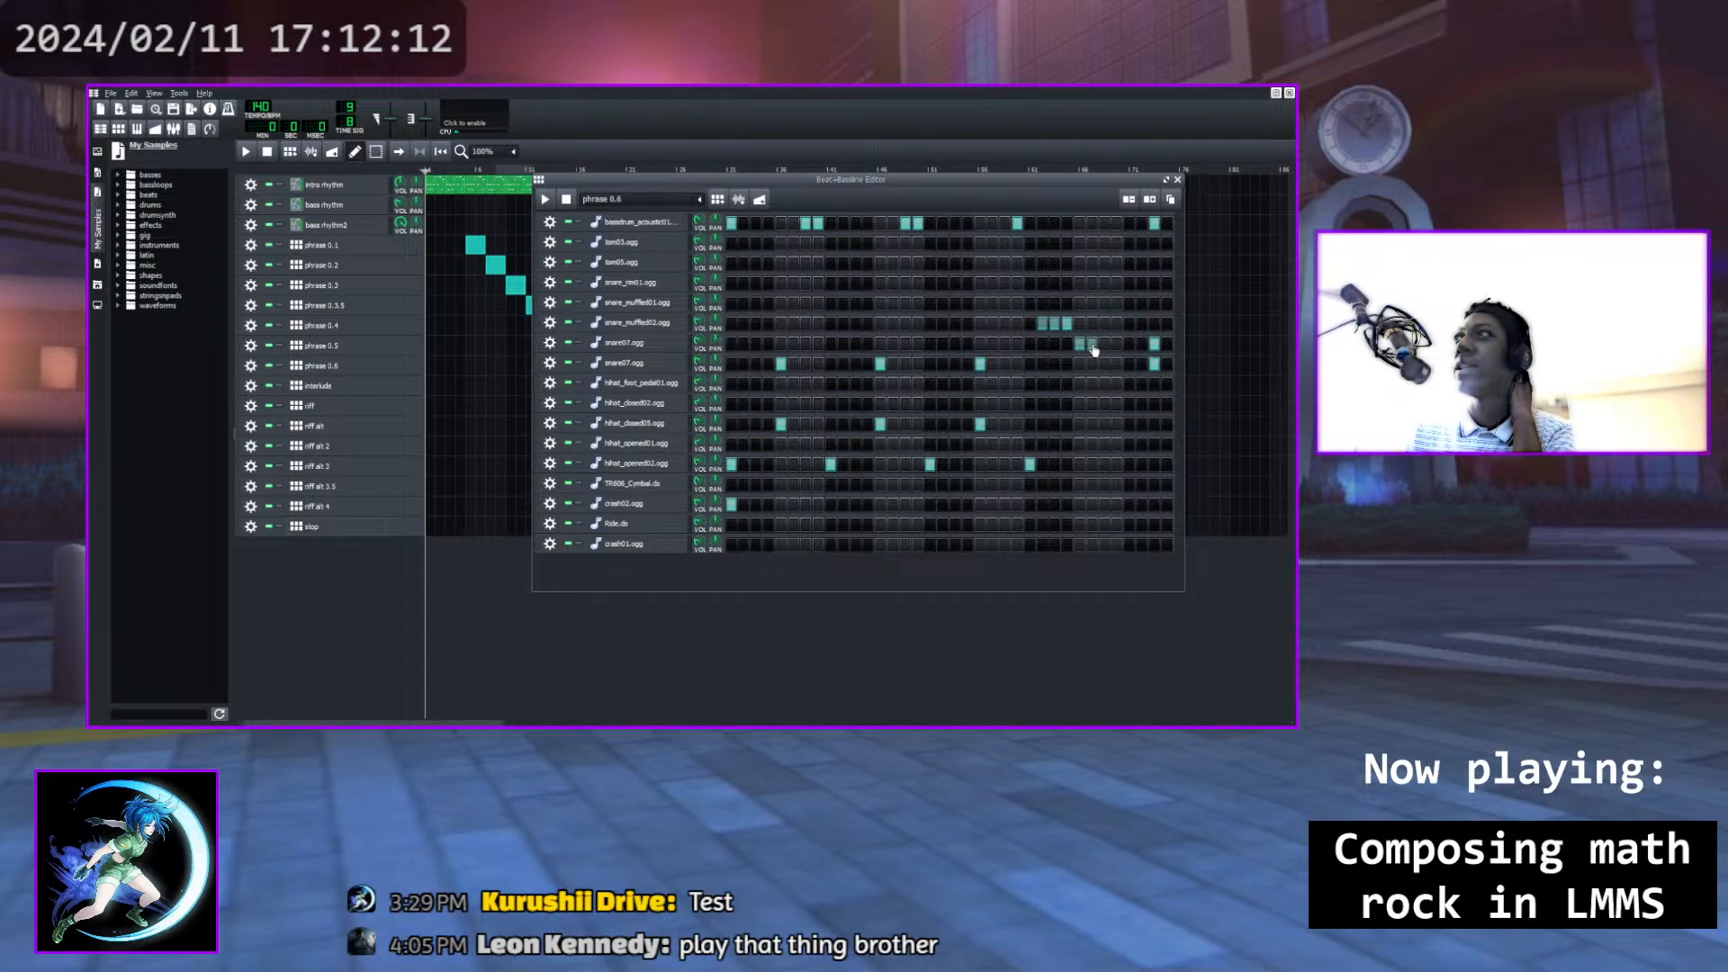
click(1105, 346)
click(1125, 346)
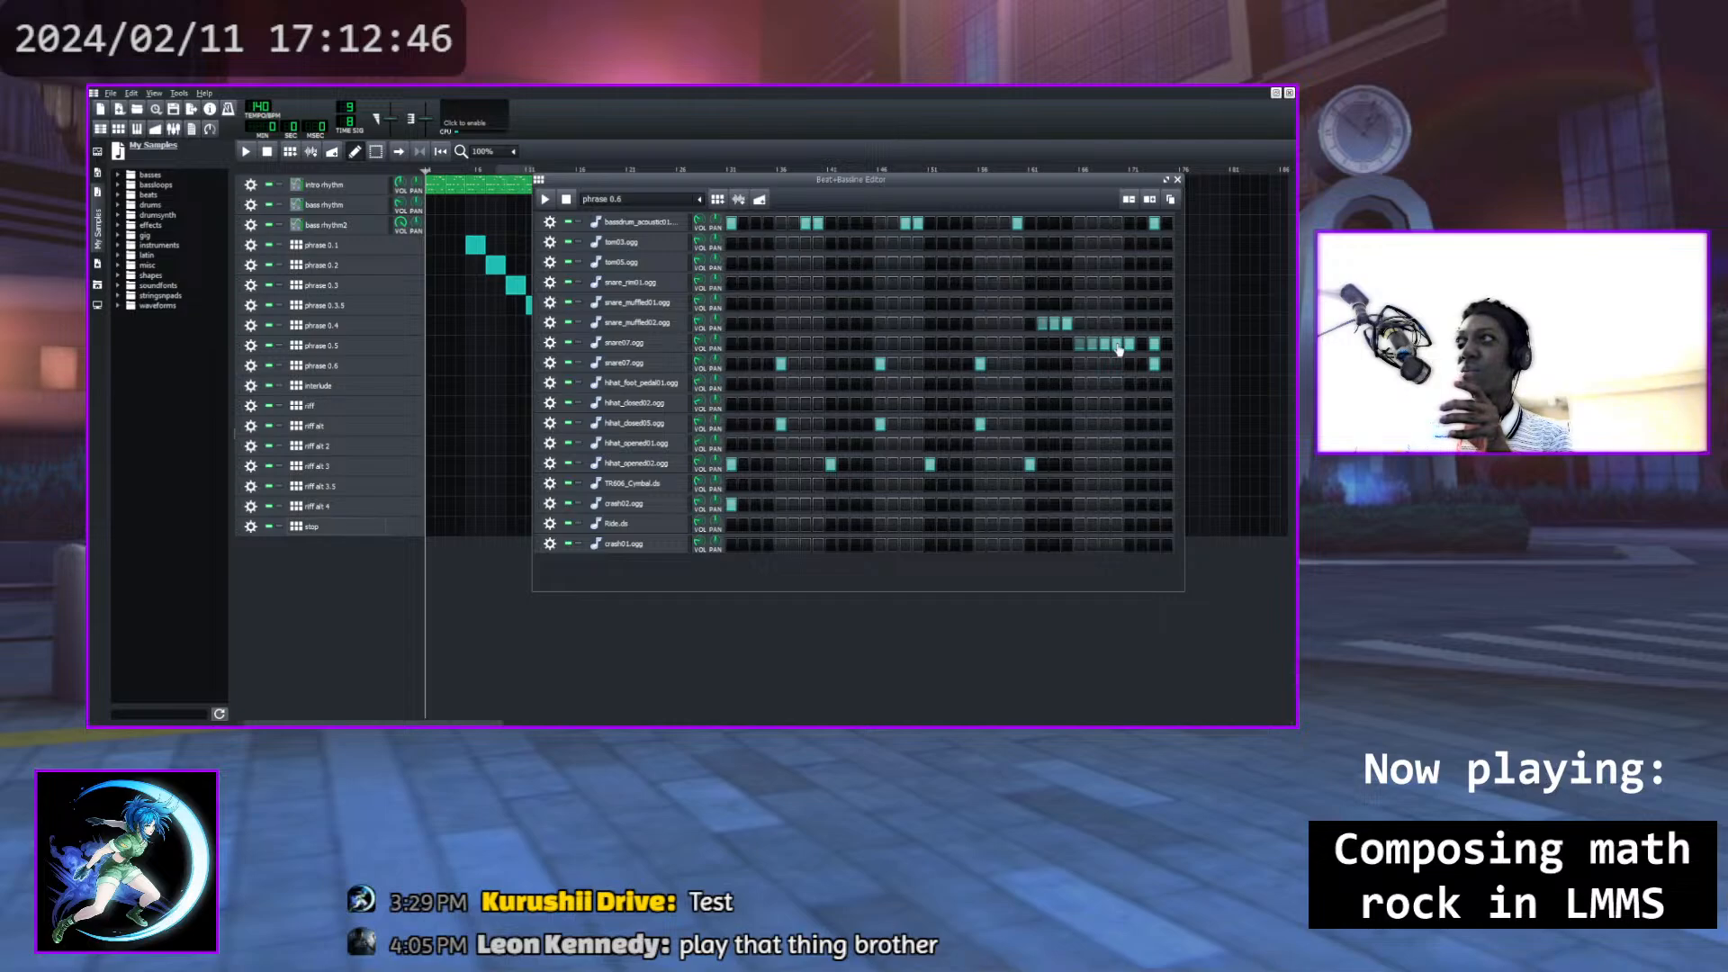
click(545, 200)
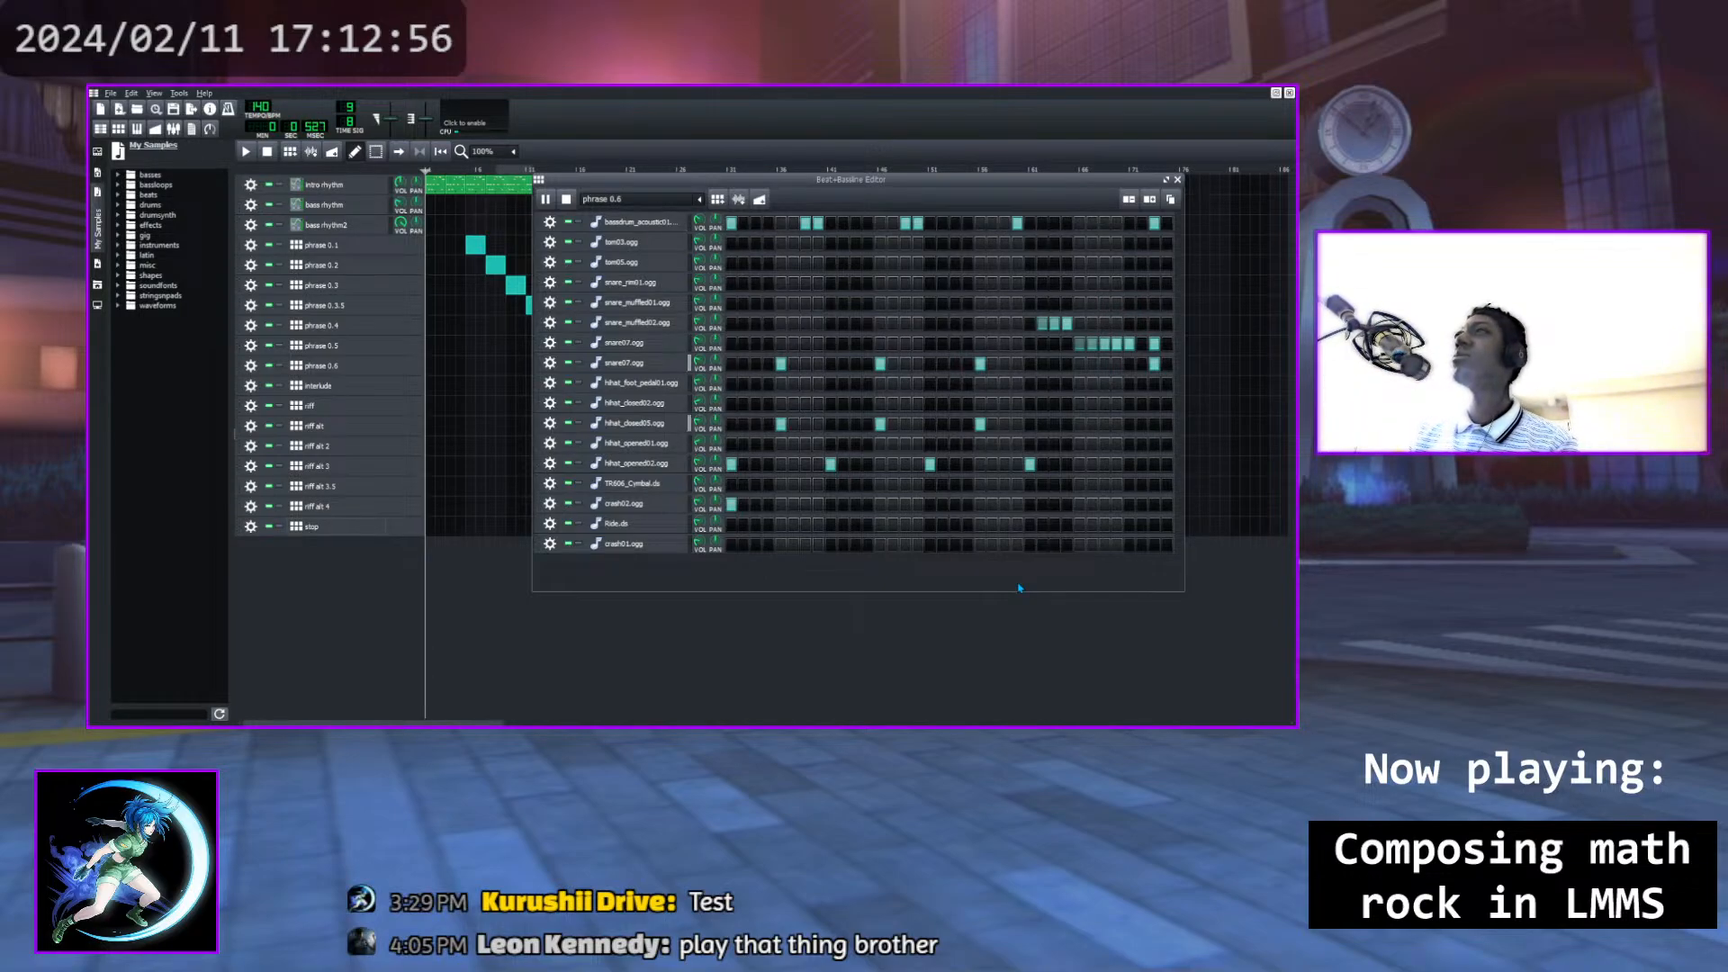
click(547, 202)
Move the snare hit at step 29 onto the muffled snare row, audition the phrase 0.6 beat, and close its editor
click(1081, 326)
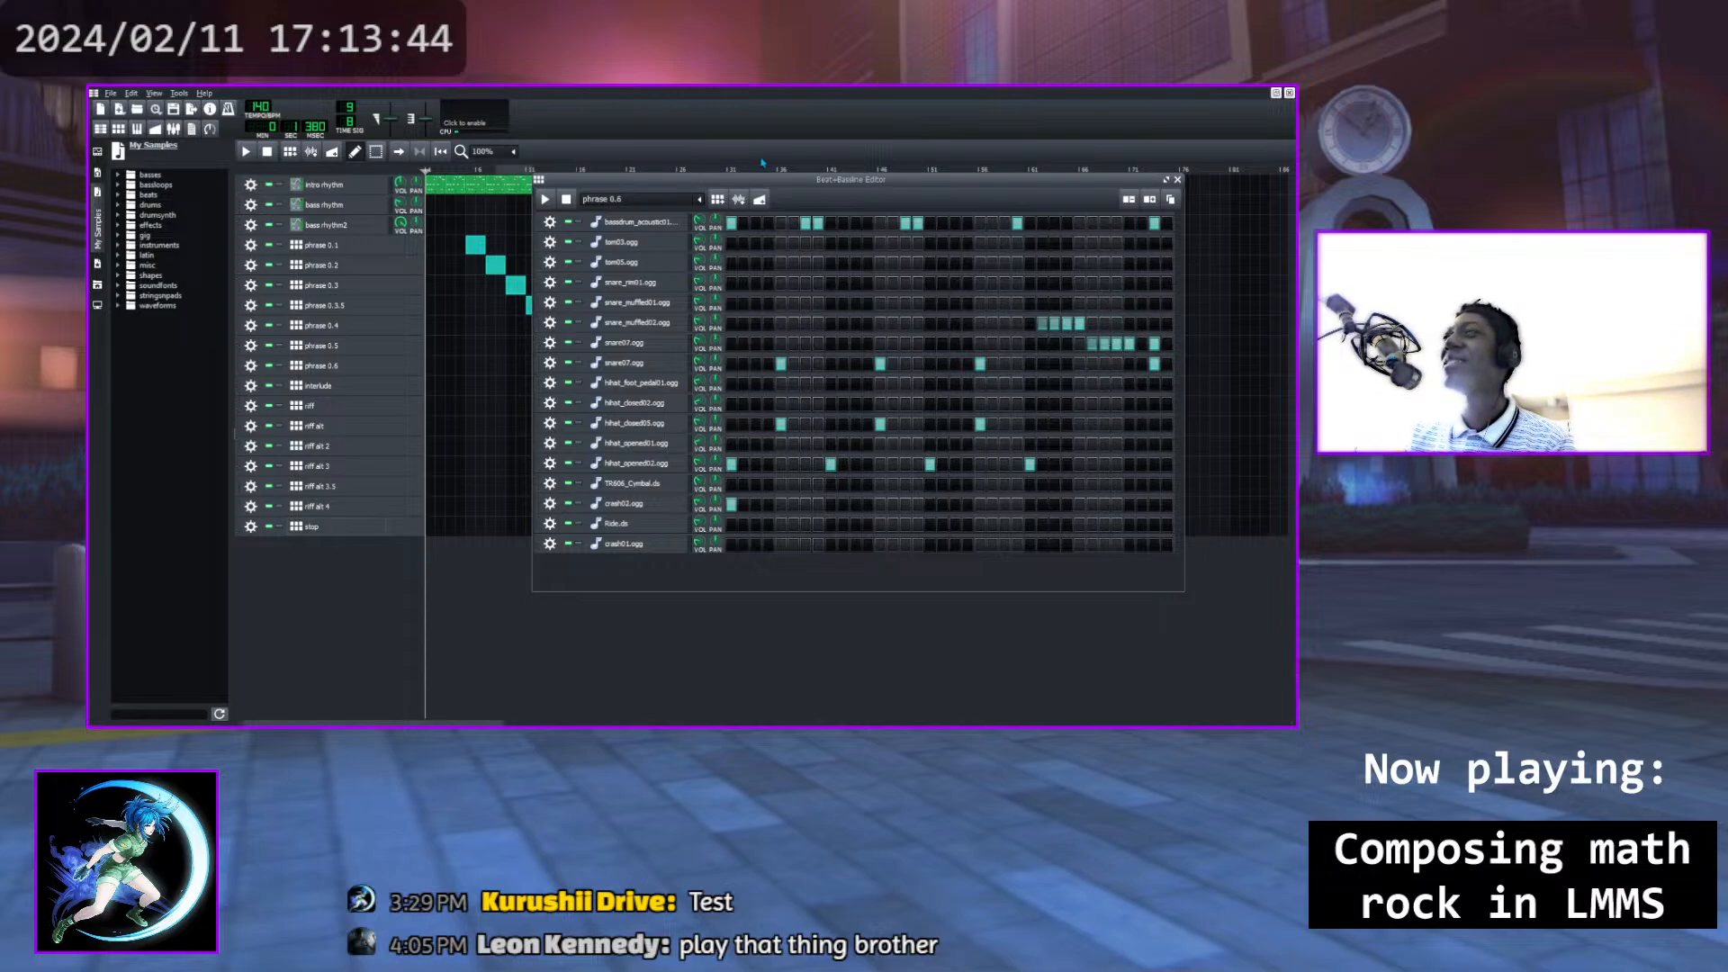
click(543, 199)
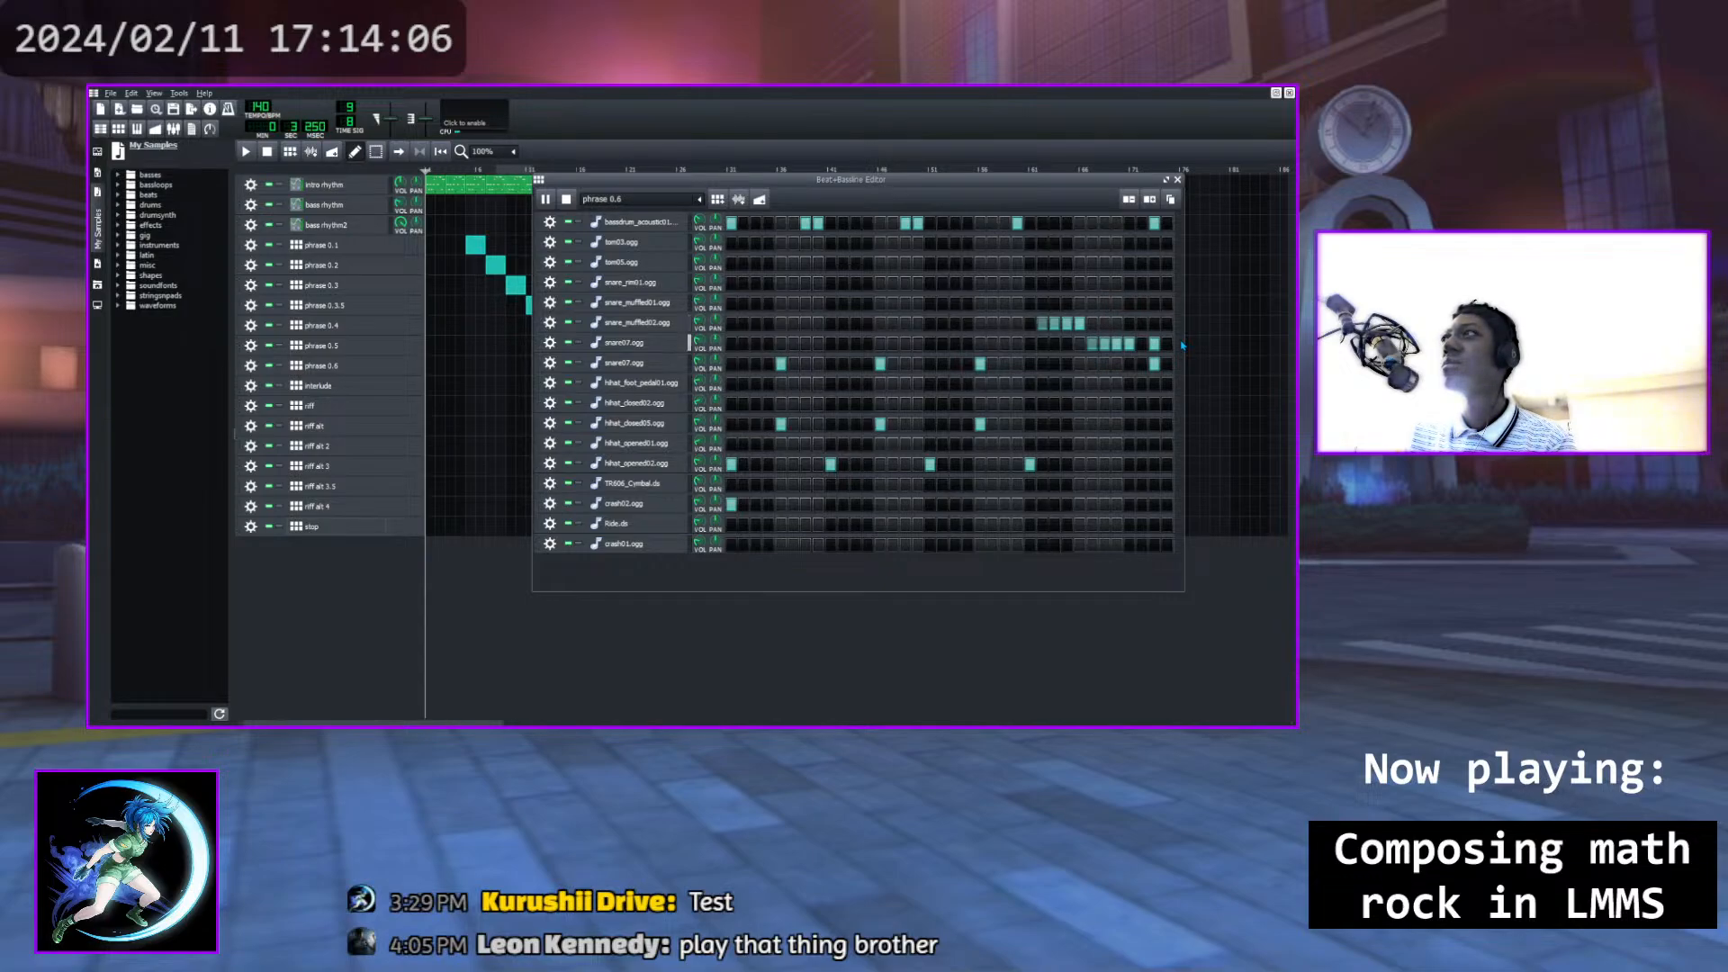
click(548, 199)
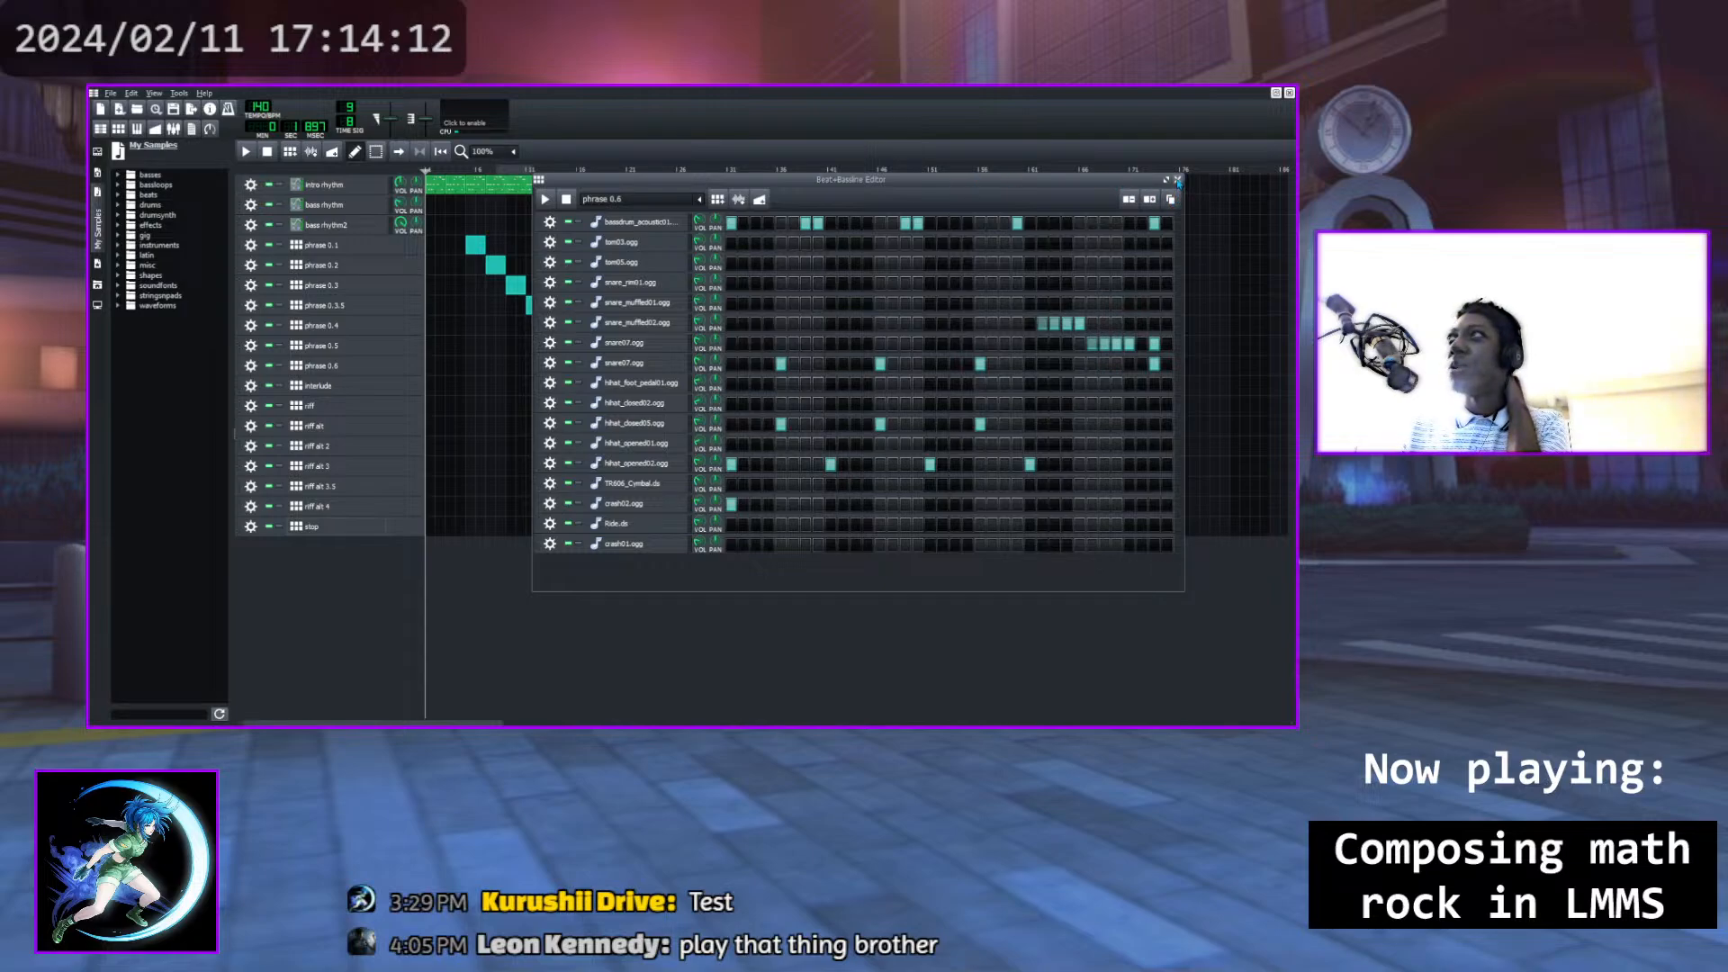
click(1178, 181)
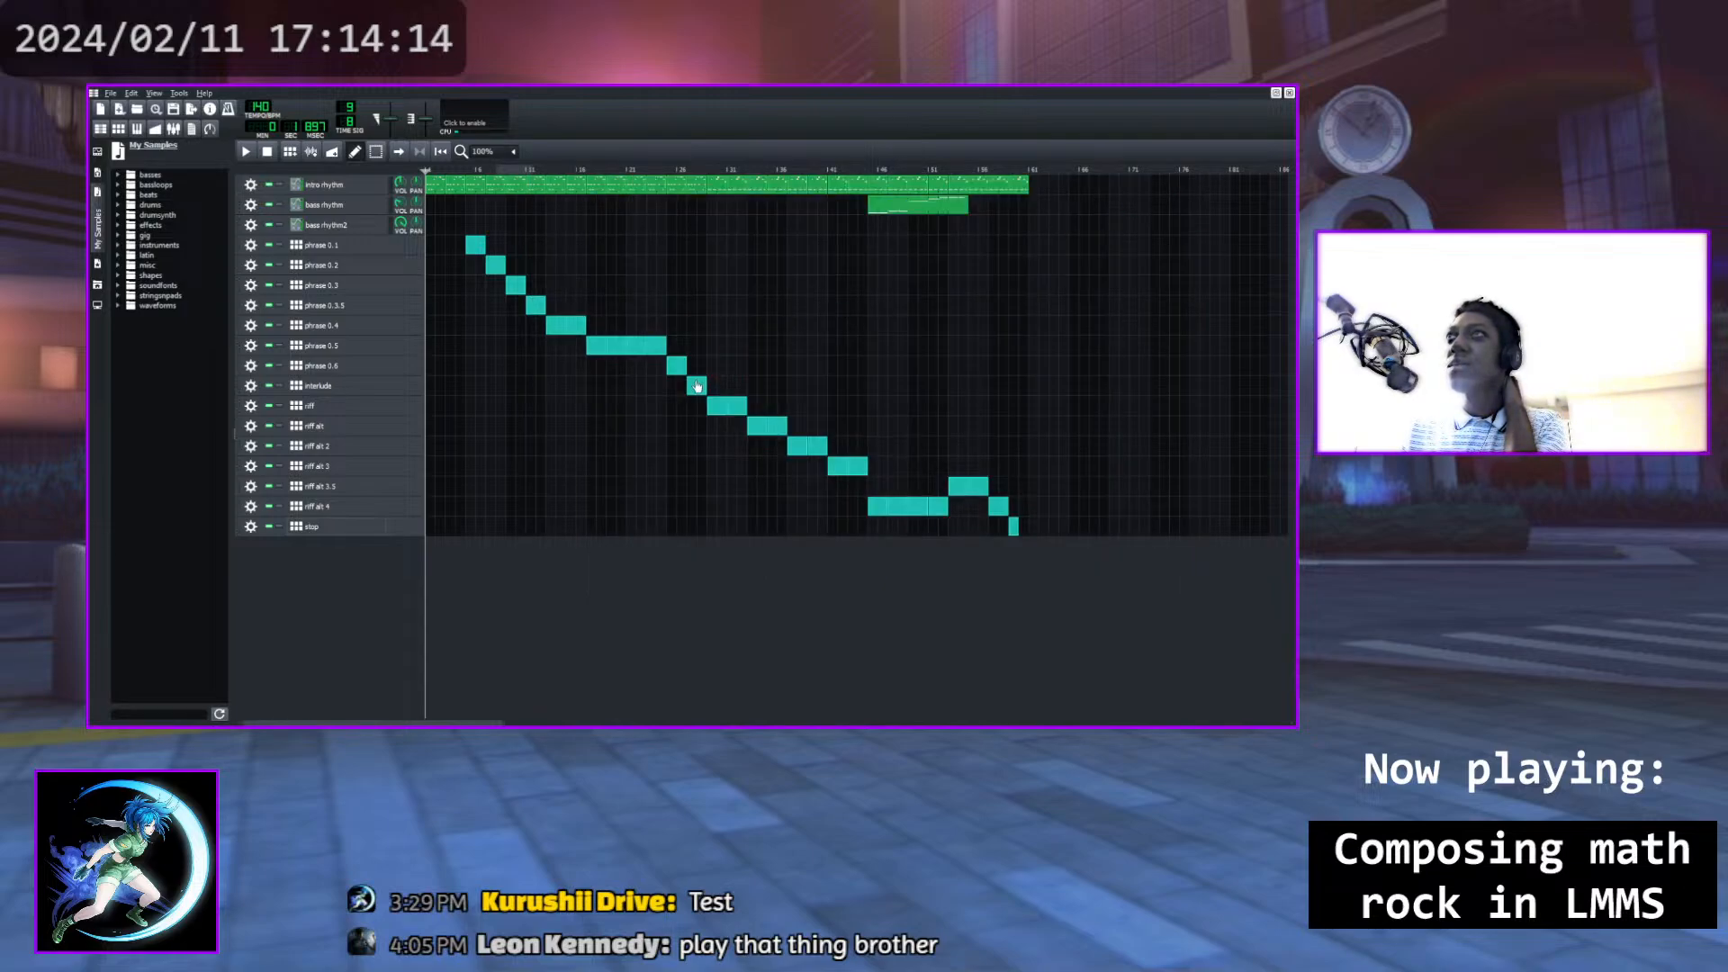
Play the song from the end of phrase 0.5 through the riff sections, and replay the passage from phrase 0.6 into the interlude
click(661, 169)
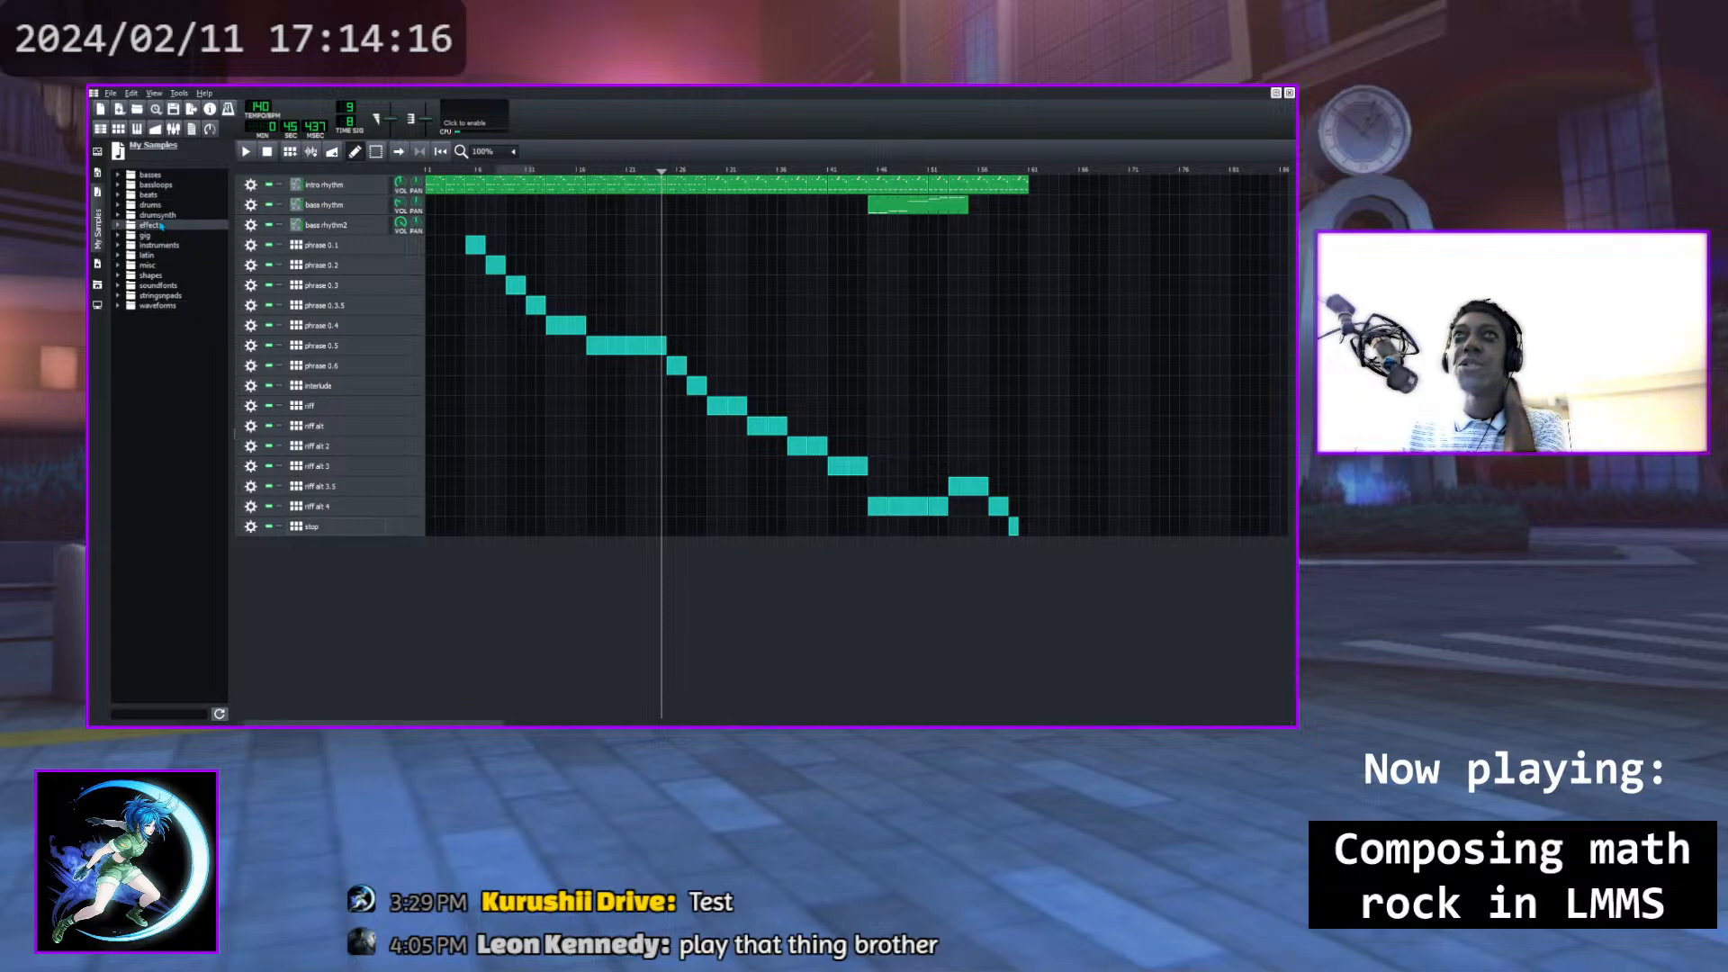
click(251, 159)
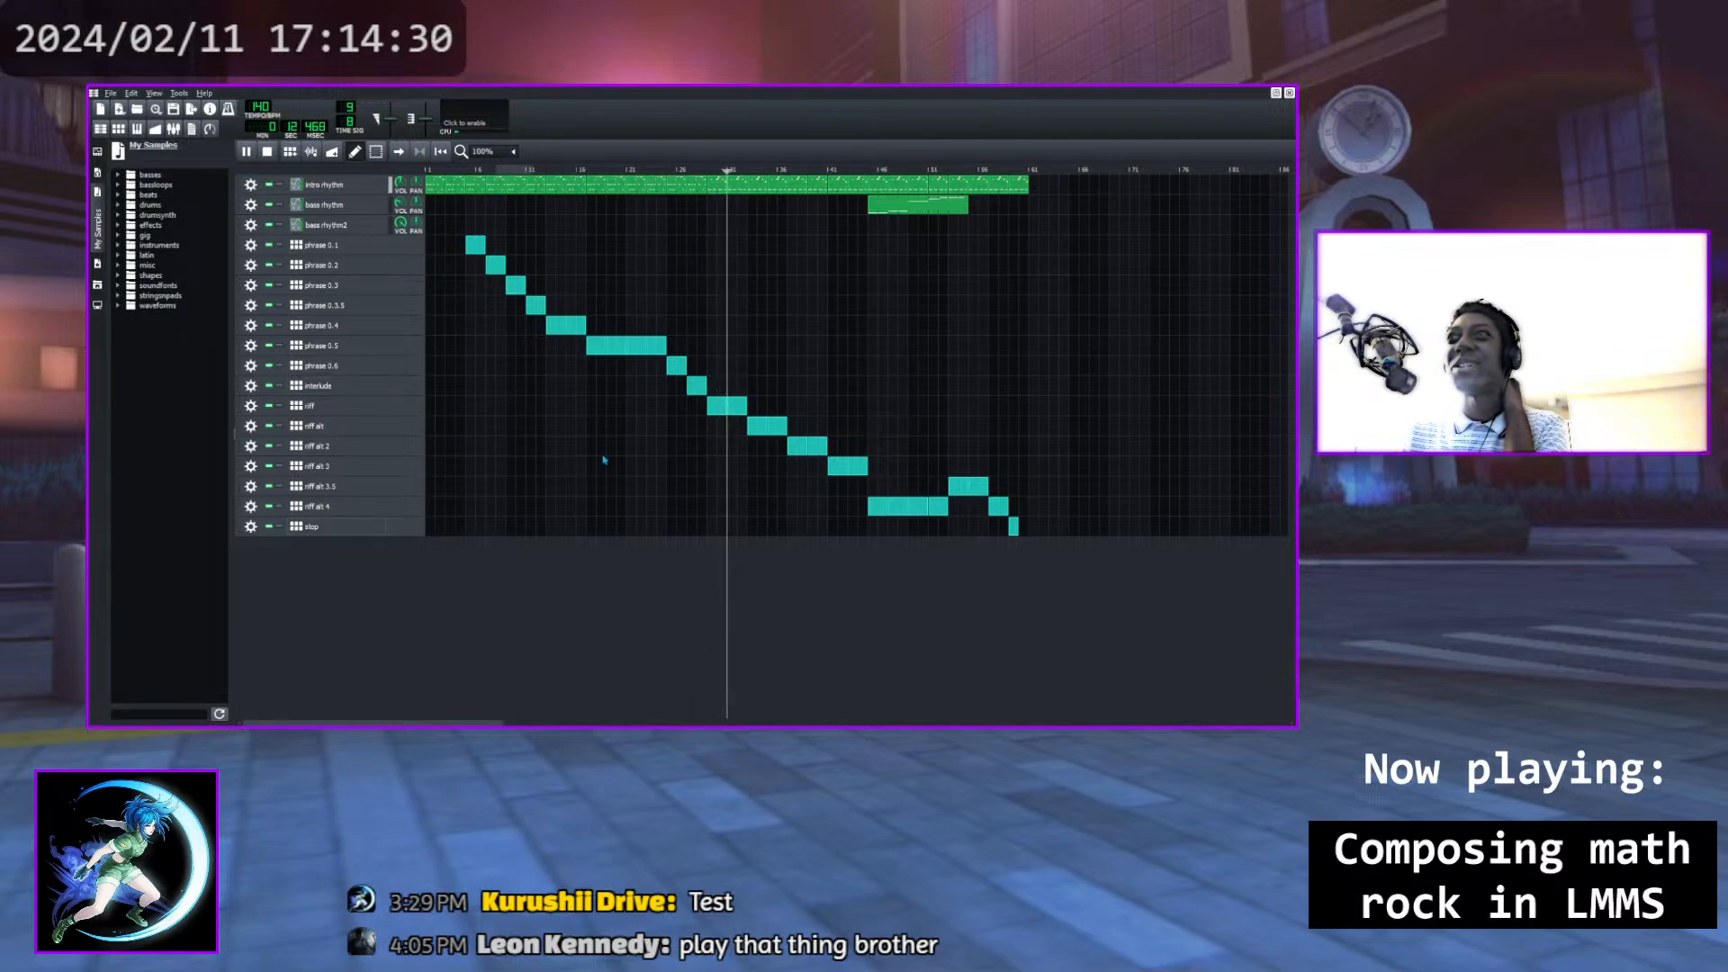
click(645, 170)
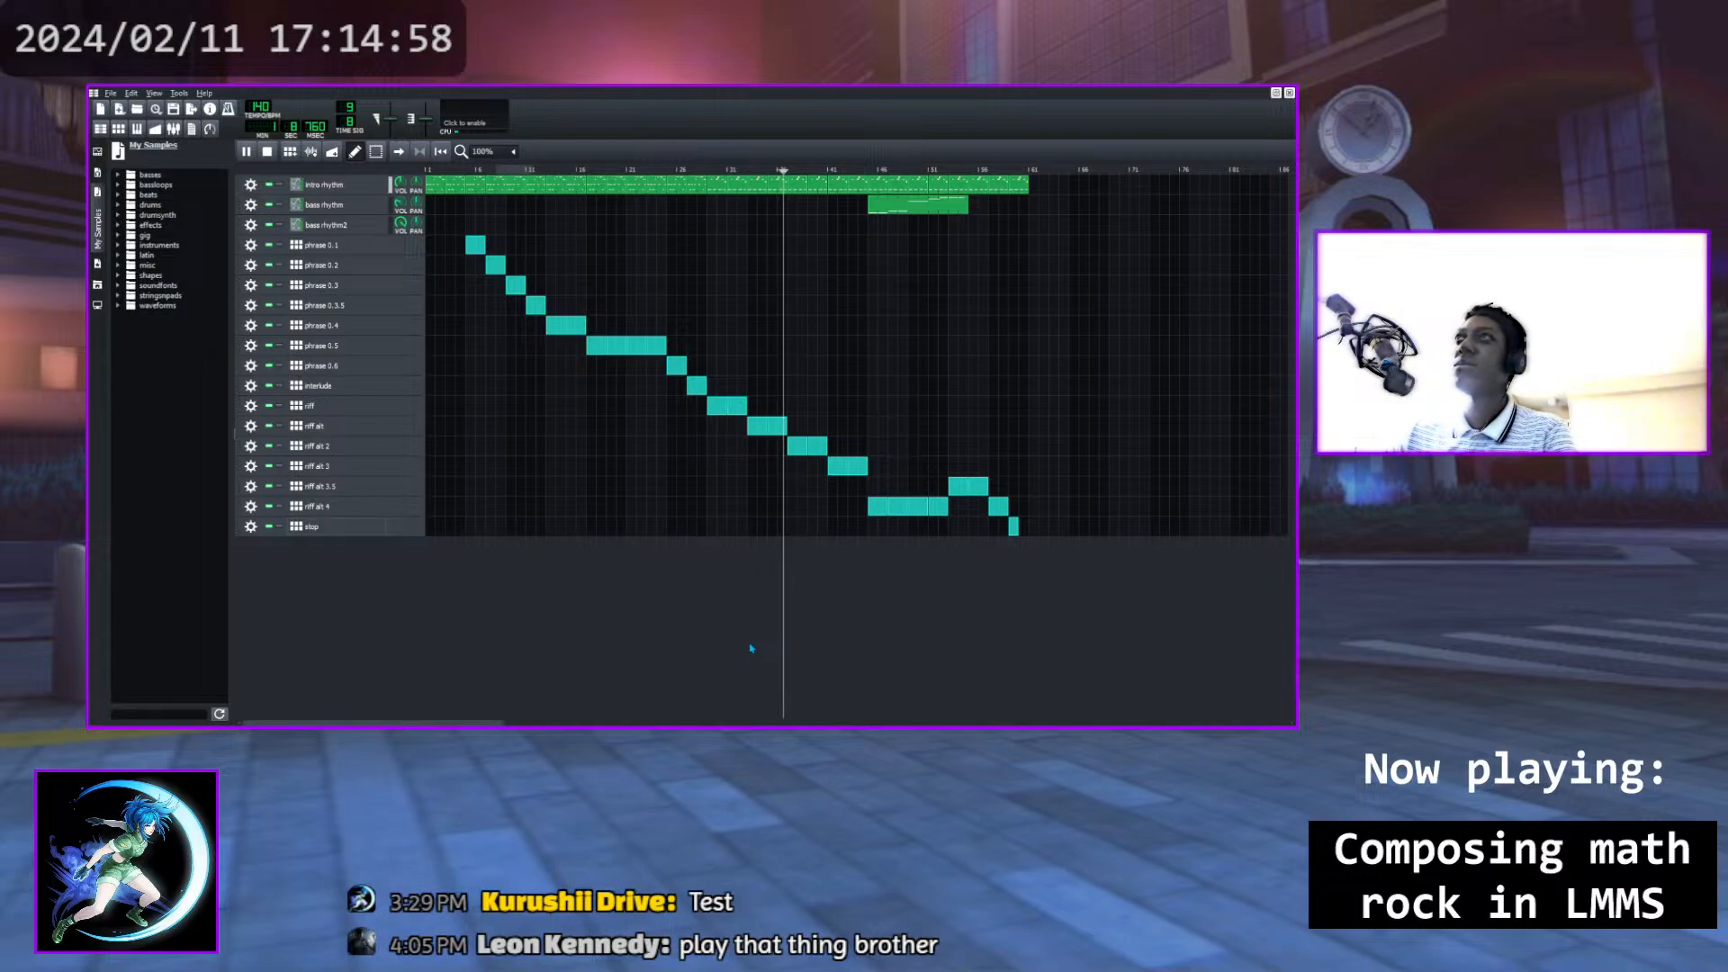
click(678, 171)
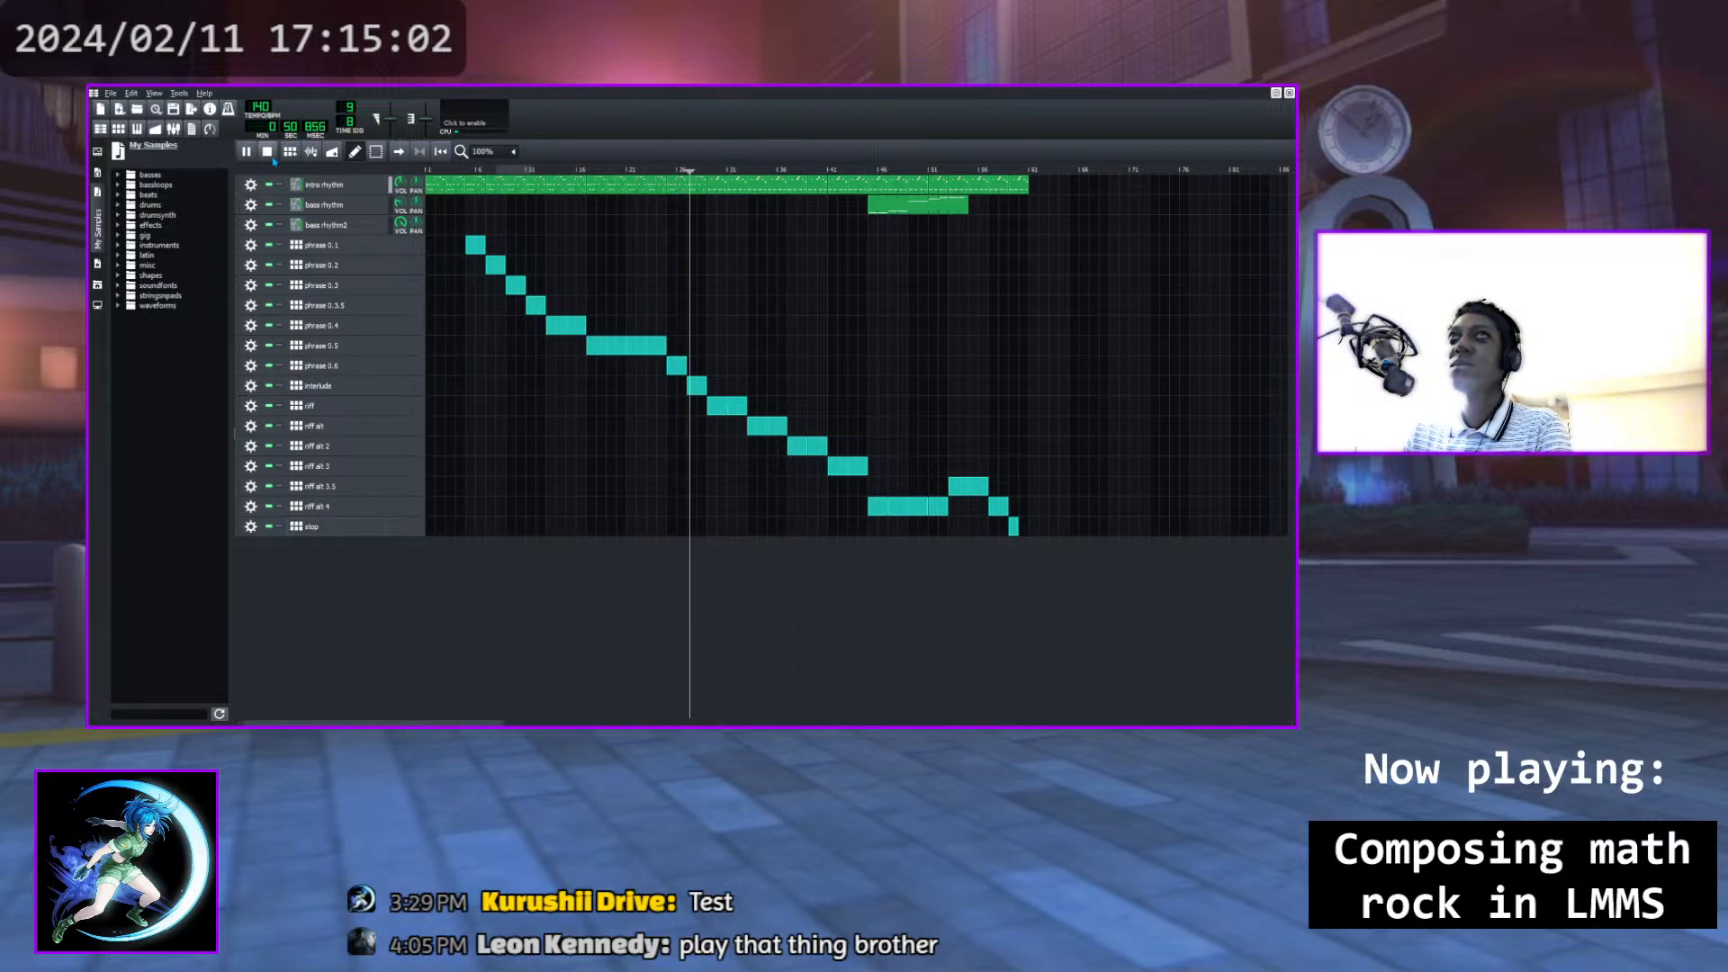
key(space)
Open the interlude beat and play its opening several times to review the drum pattern
click(338, 389)
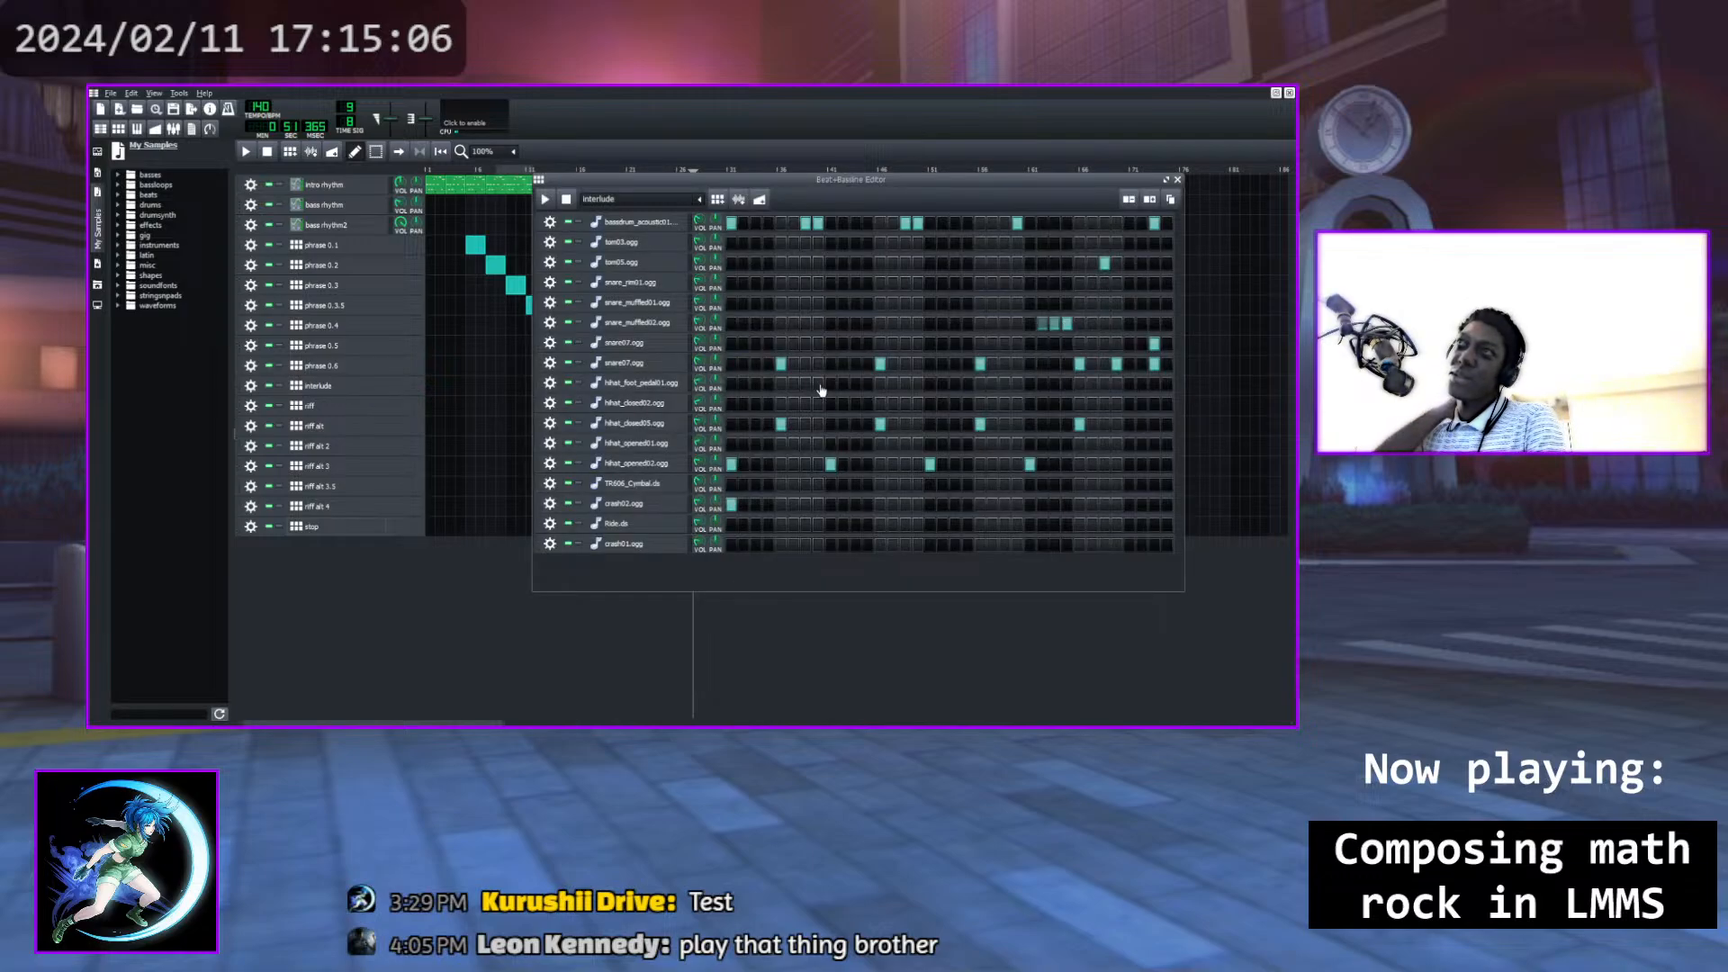
click(545, 199)
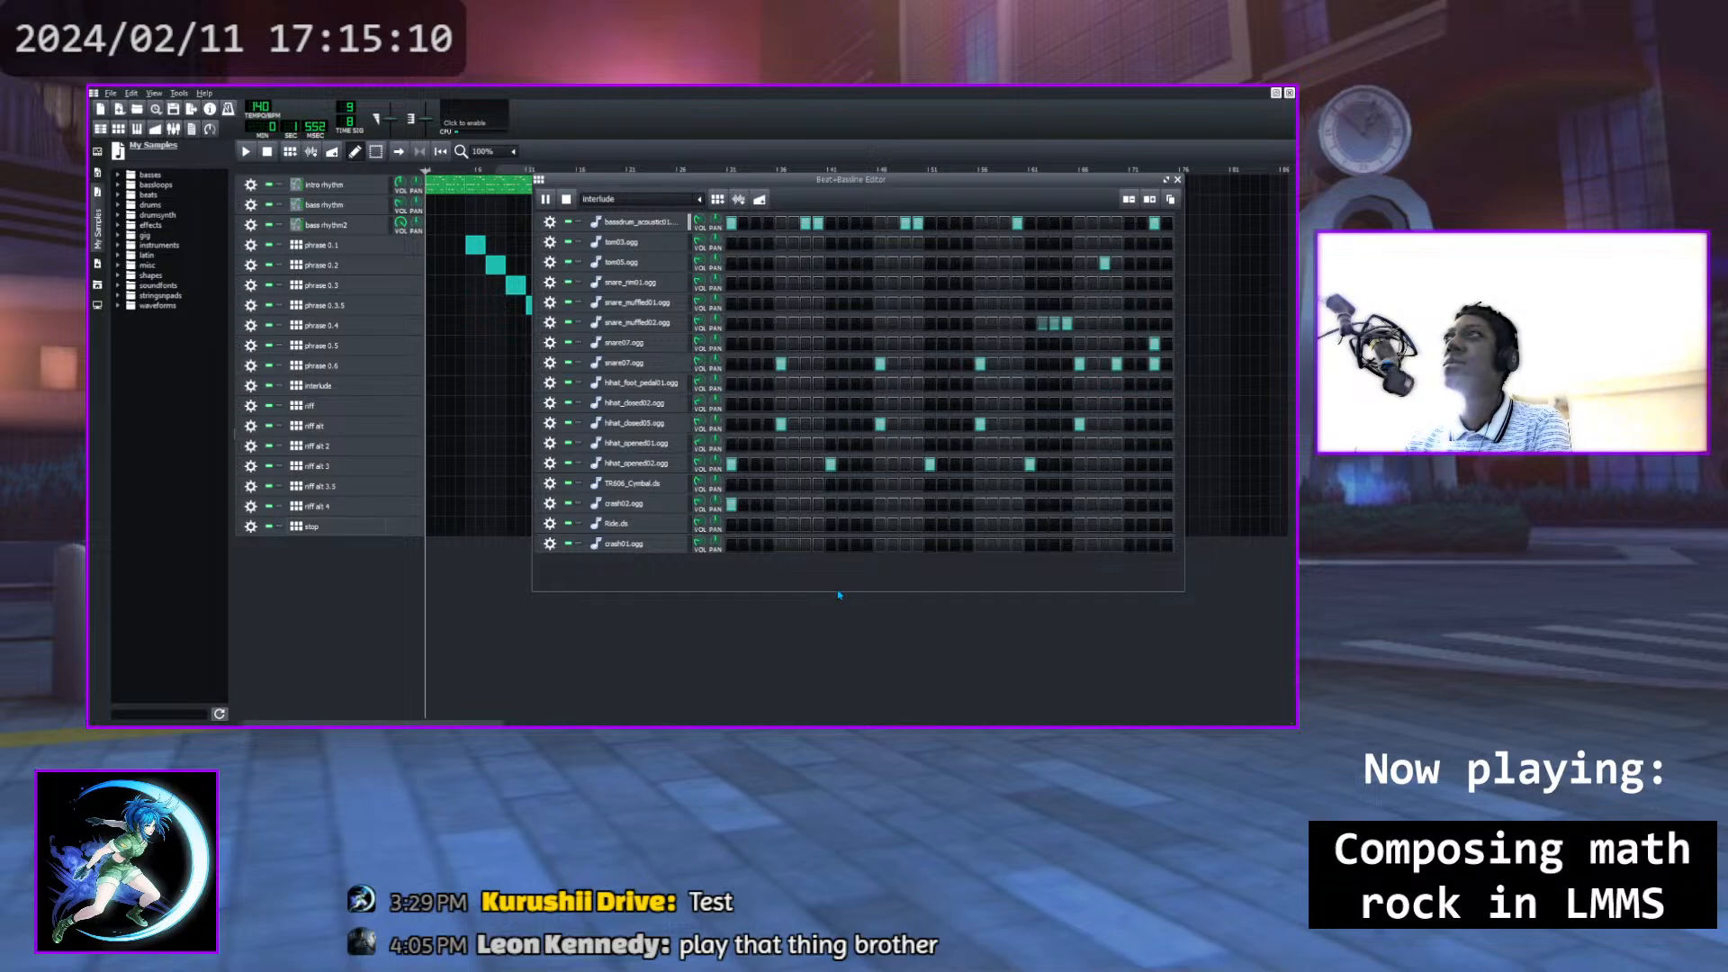
click(565, 199)
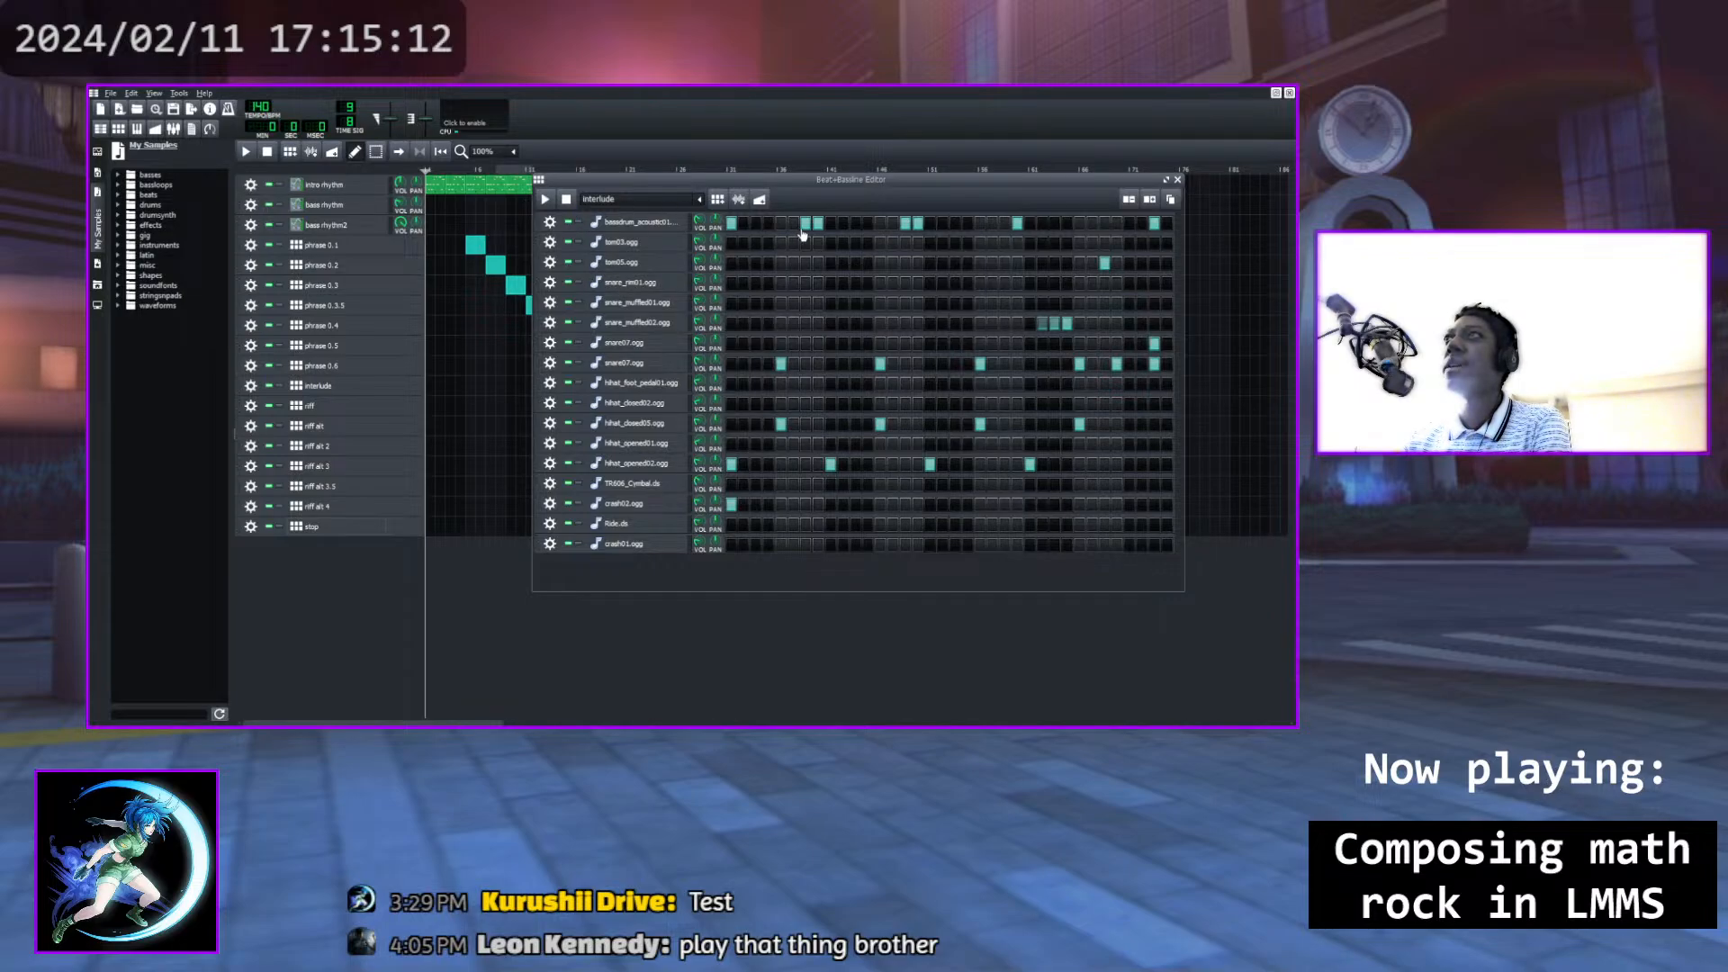
click(552, 203)
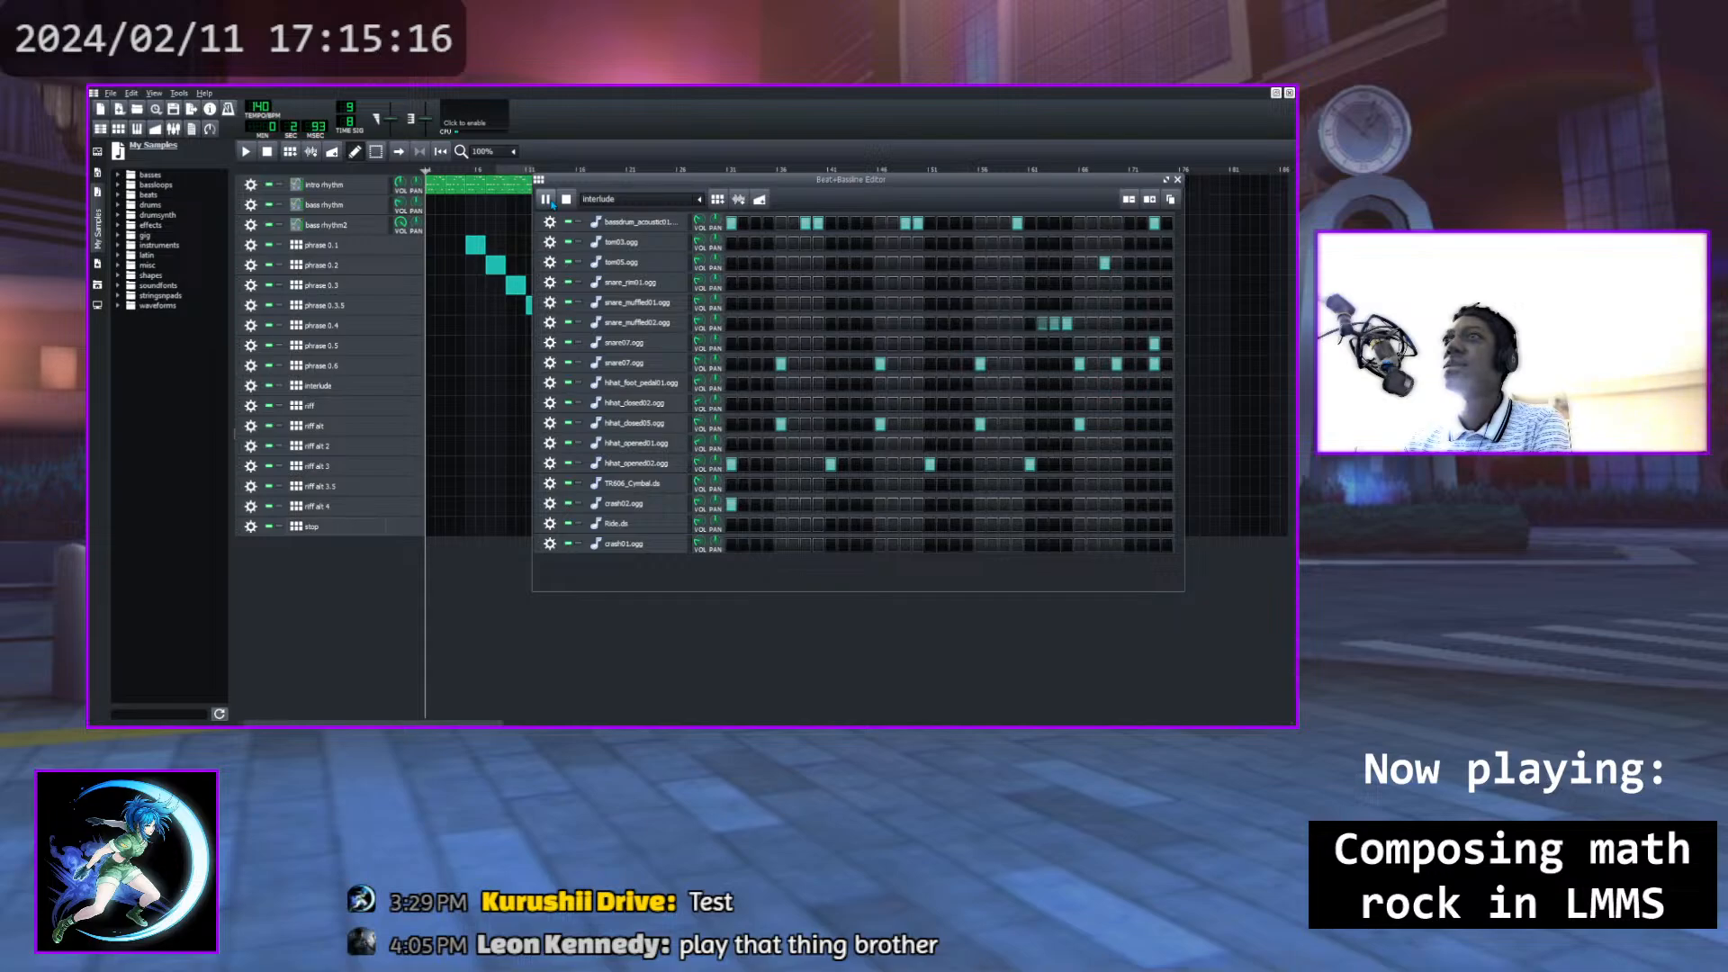
click(564, 200)
key(space)
click(568, 199)
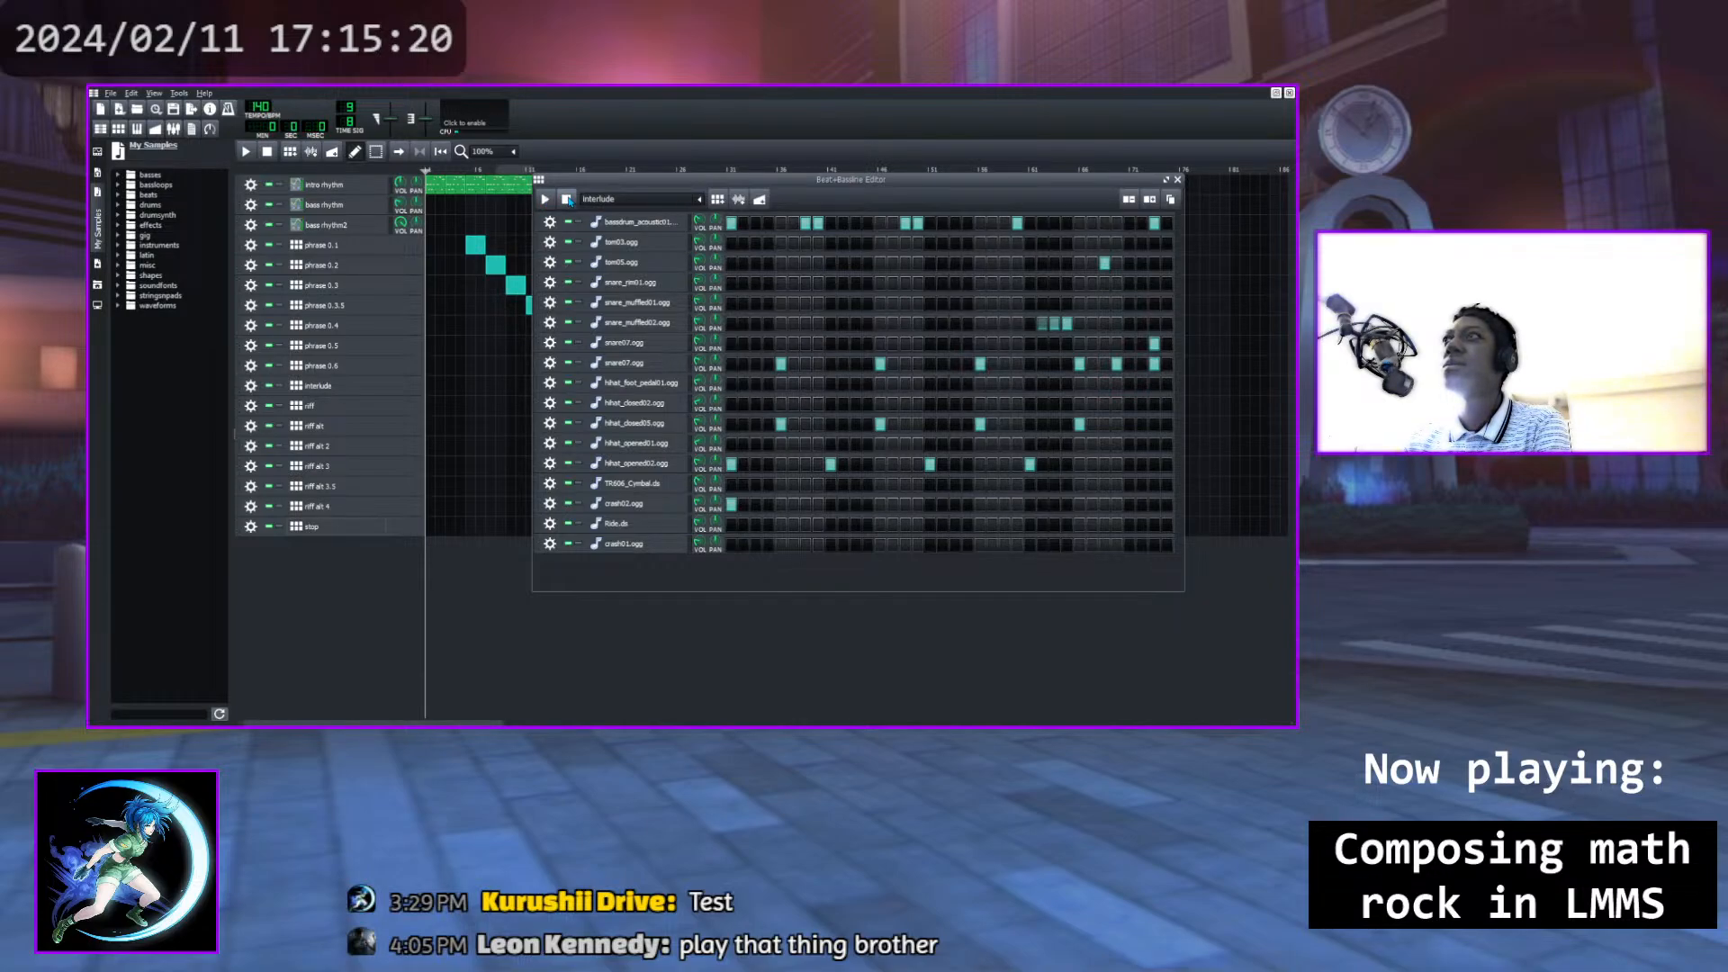
key(space)
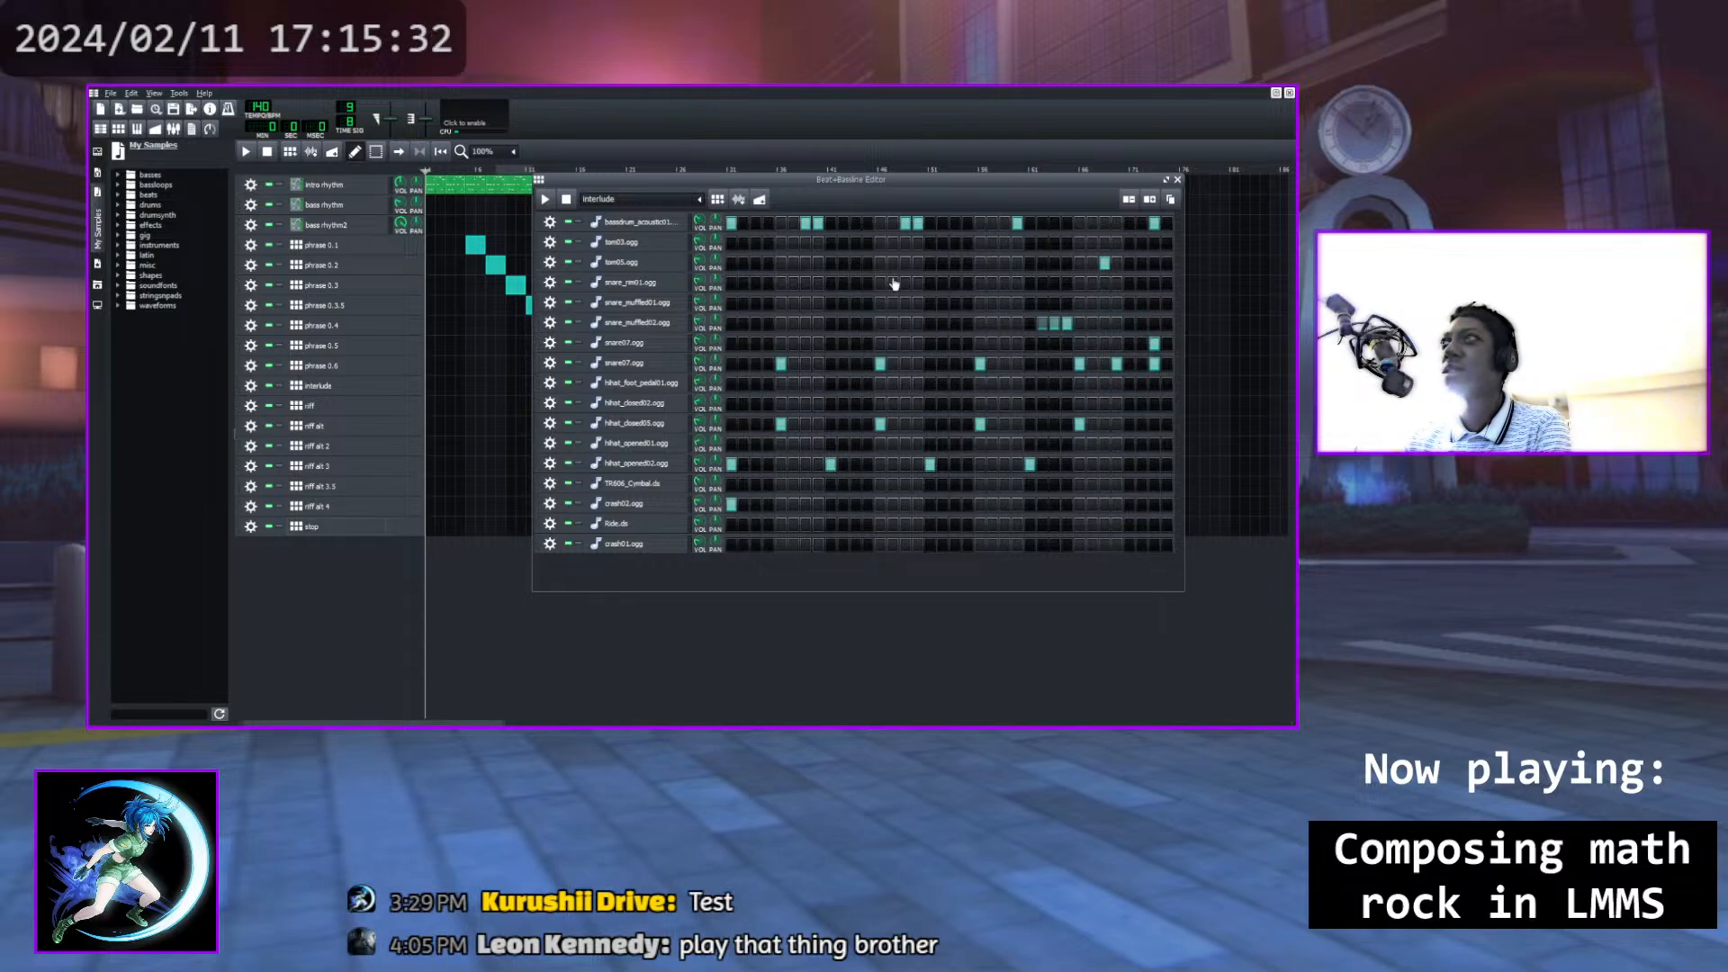
Try removing the snare, closed hi-hat, bass drum and open hi-hat hits between steps 13 and 17 of the interlude beat, and undo the removals
click(877, 363)
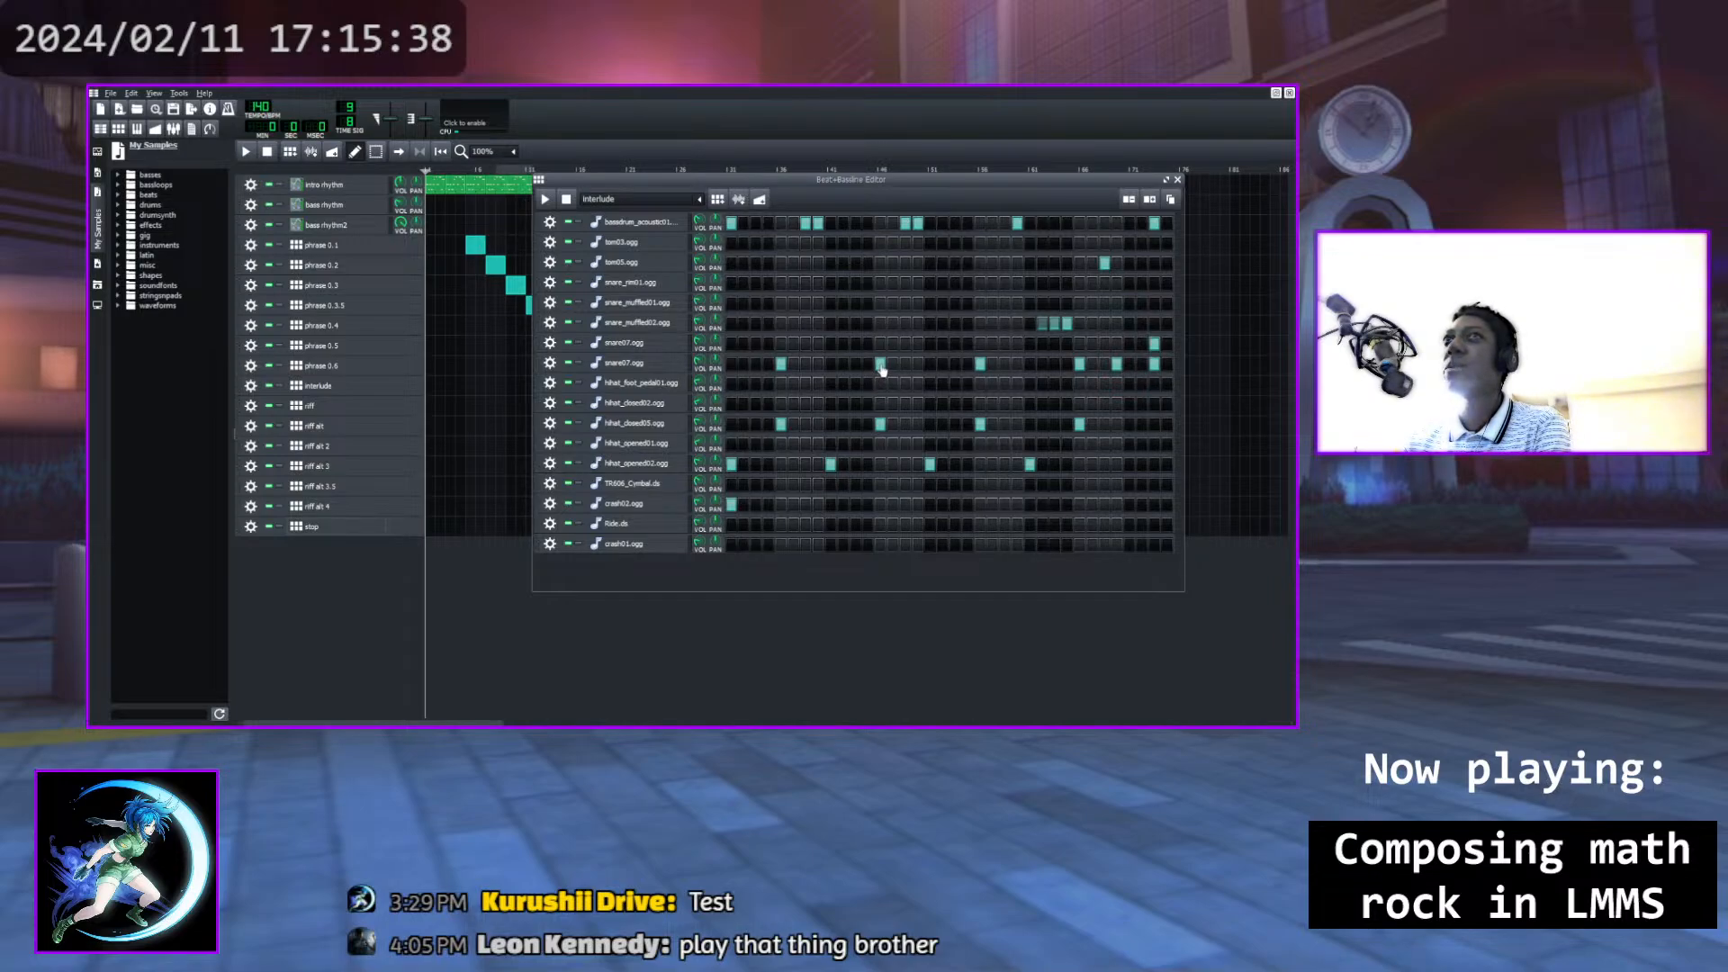
click(882, 420)
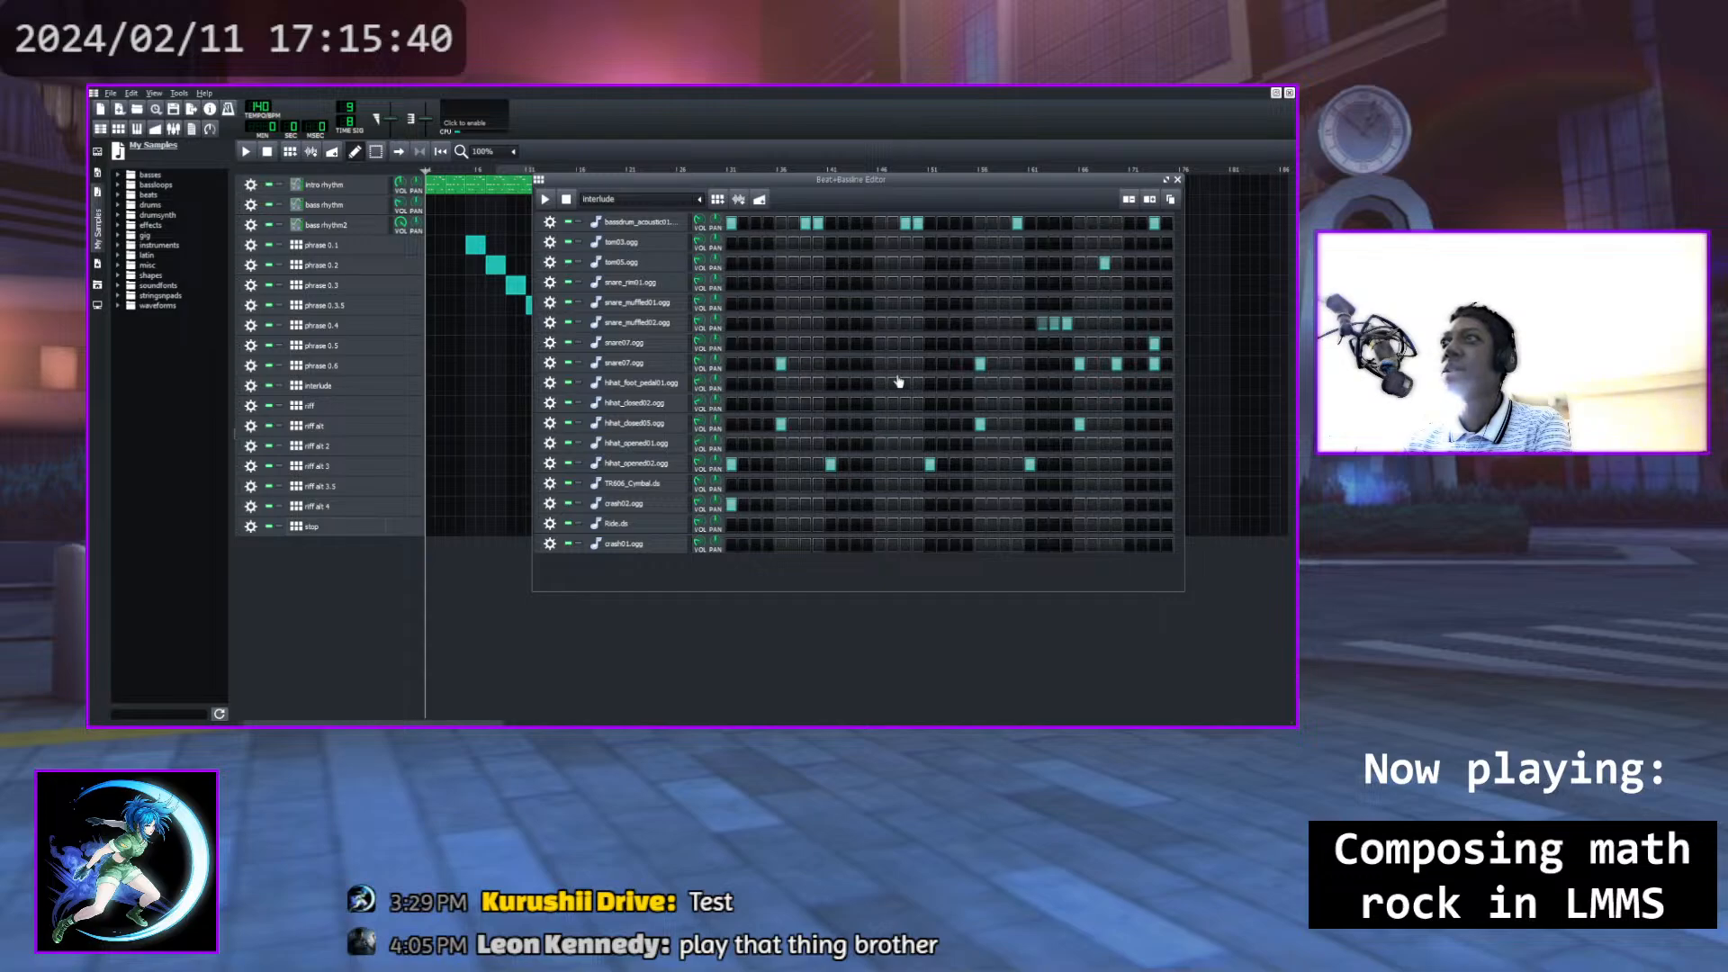
click(905, 223)
click(918, 224)
click(929, 465)
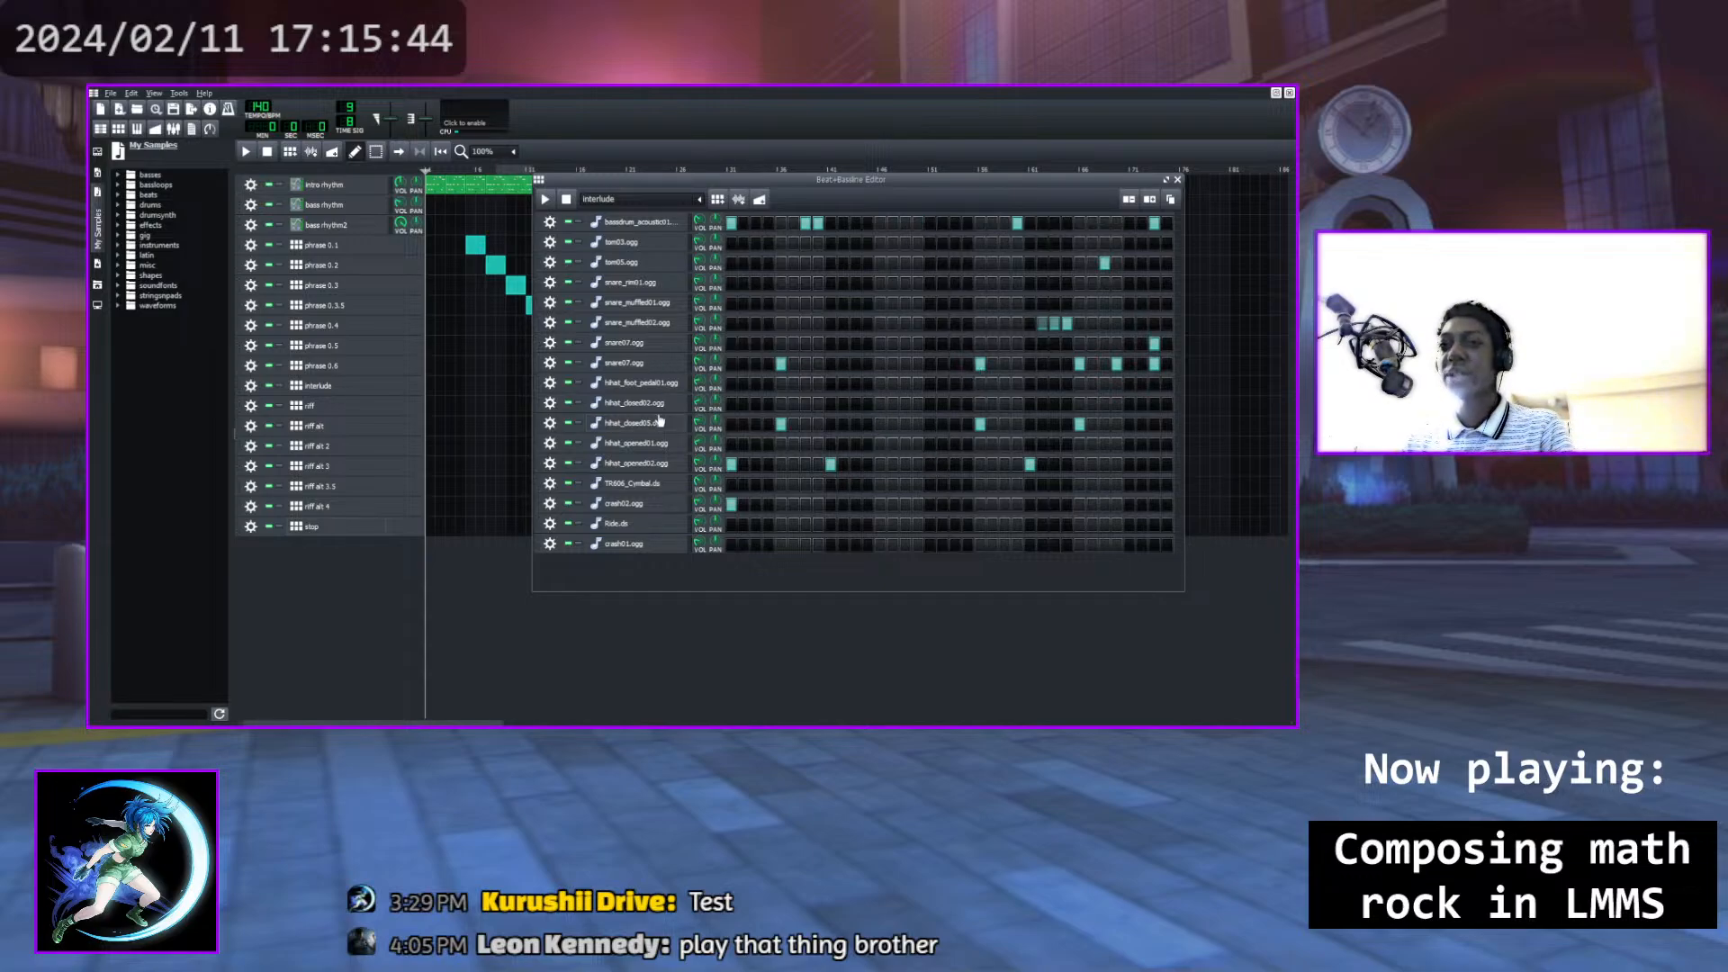
key(ctrl+z)
key(ctrl+z)
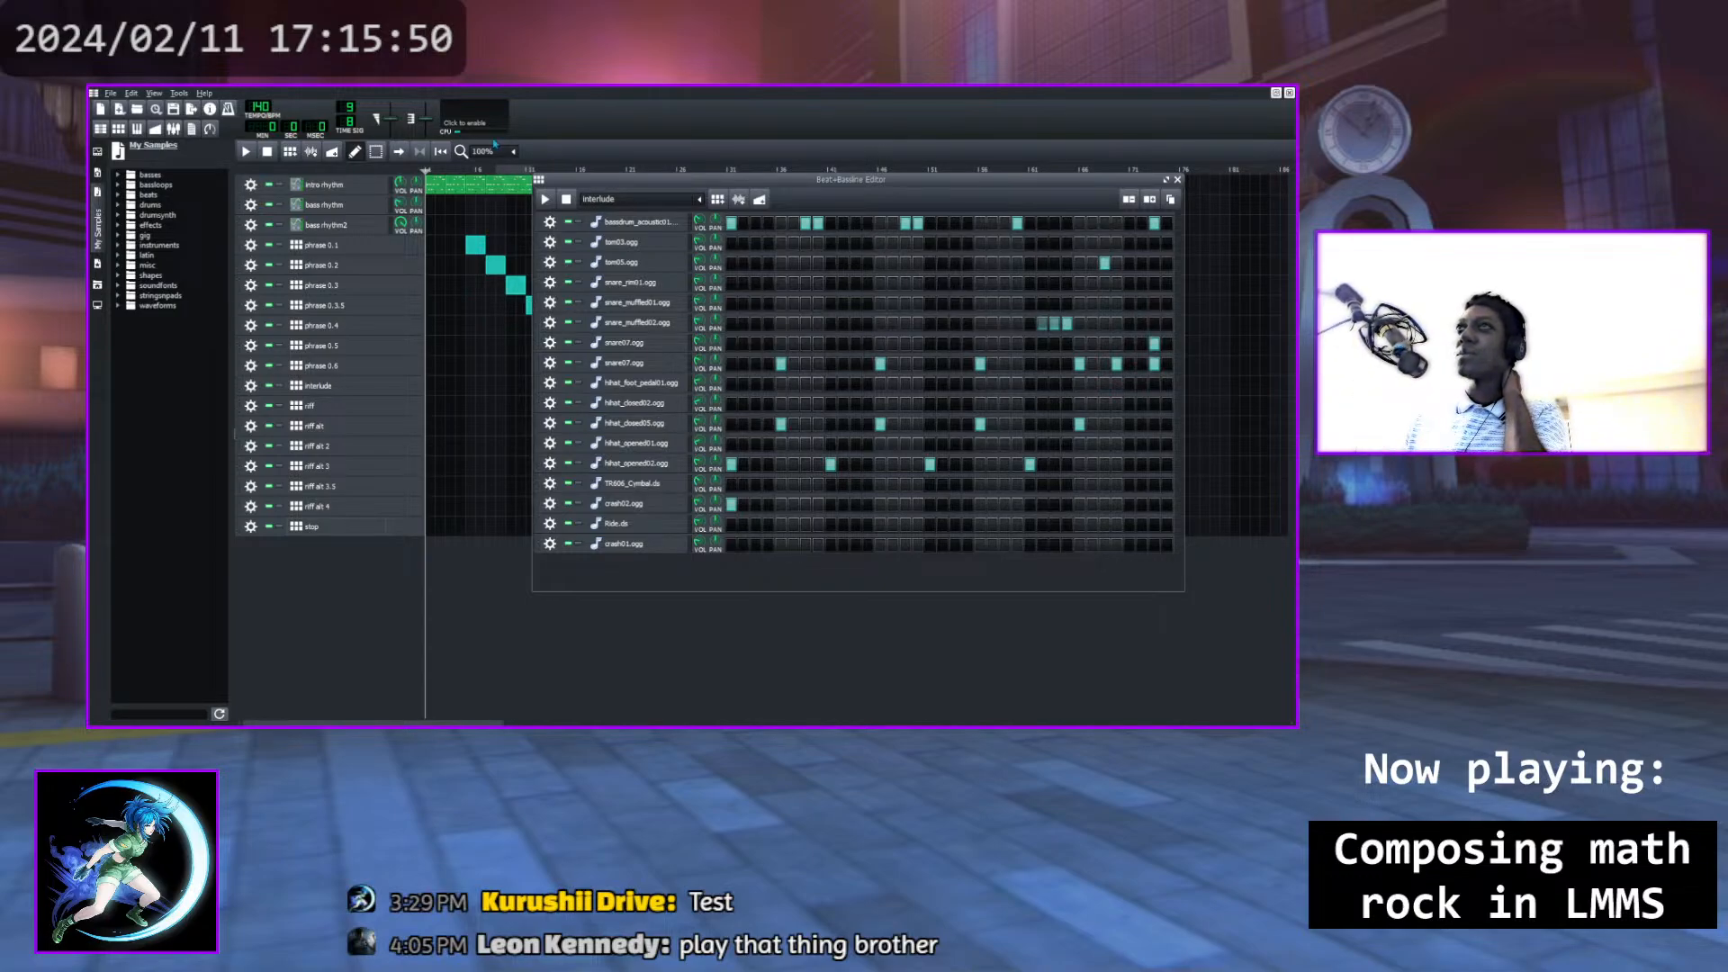
Play the interlude beat, add closed hi-hat hits at steps 11 and 12 and a foot-pedal hi-hat at 11, and remove the snare hit at step 13
click(547, 198)
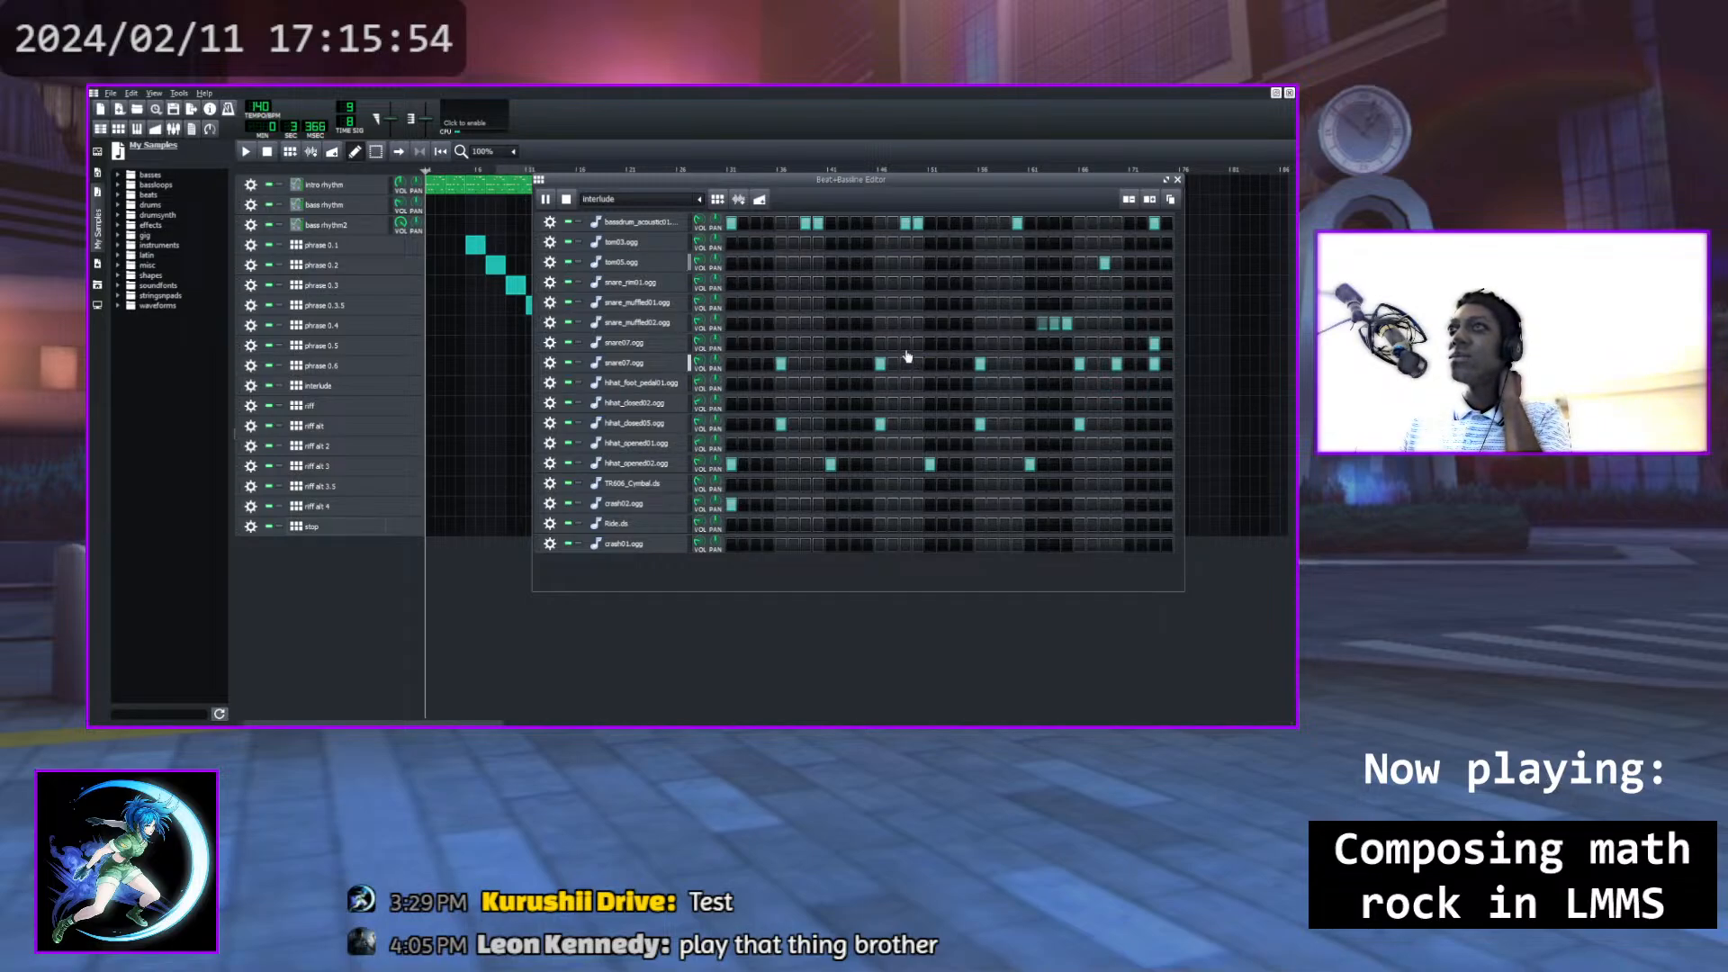
click(856, 424)
click(867, 423)
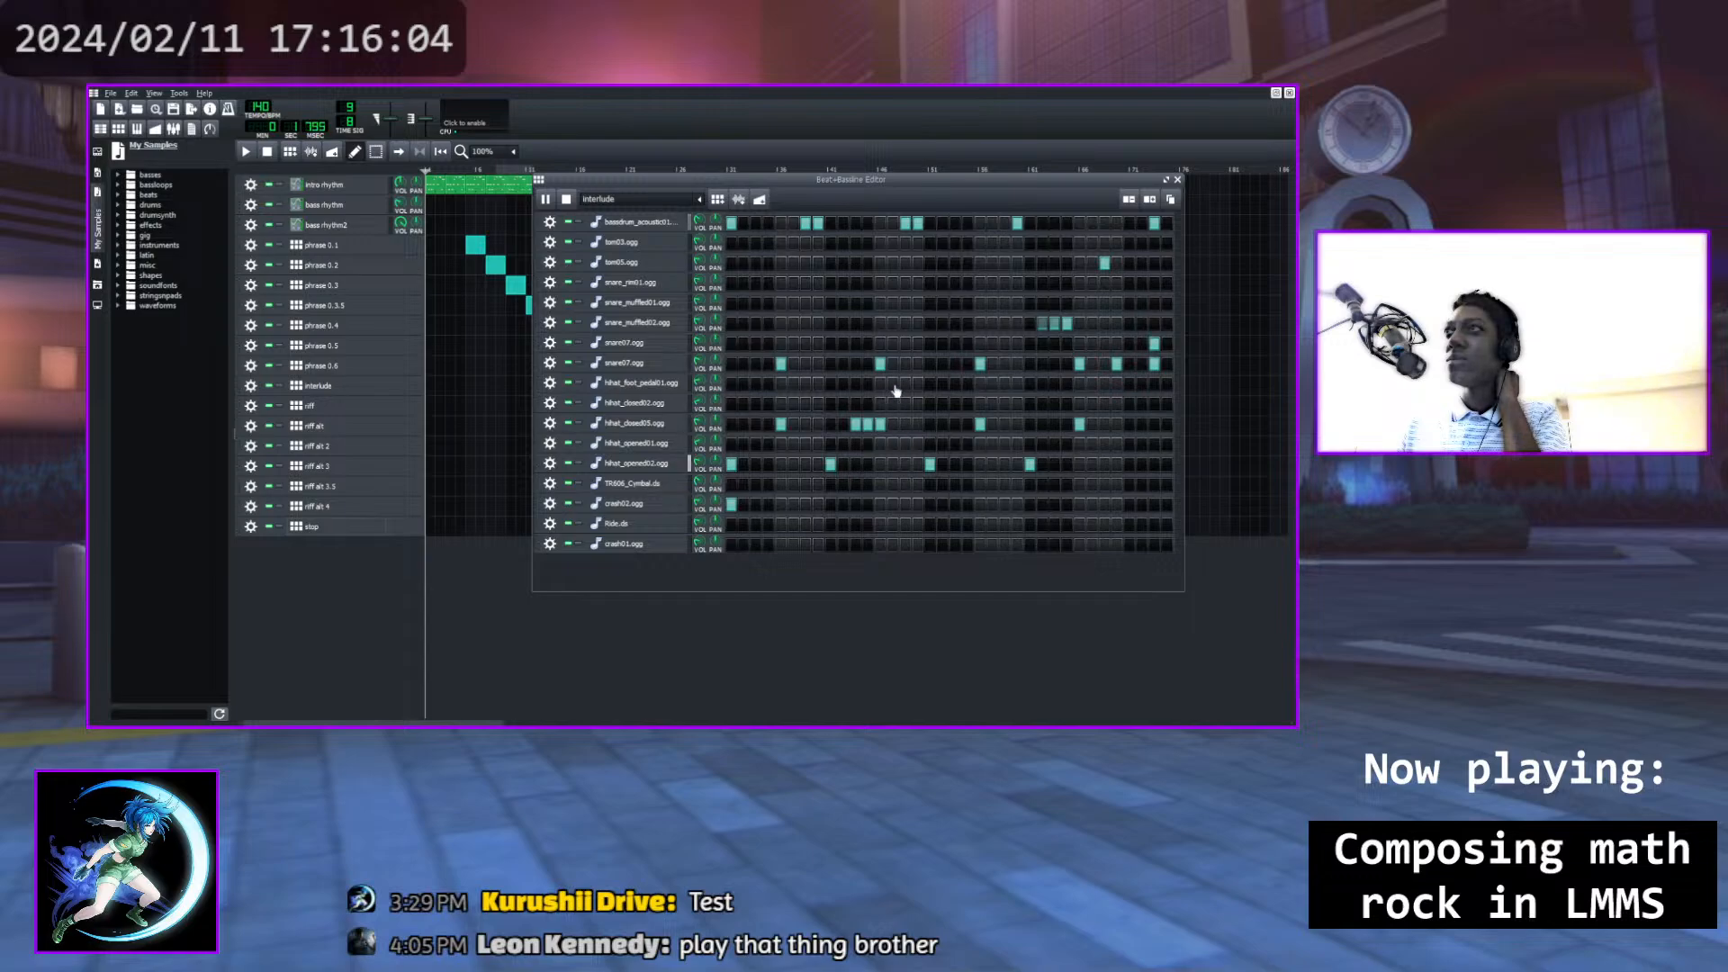
click(880, 363)
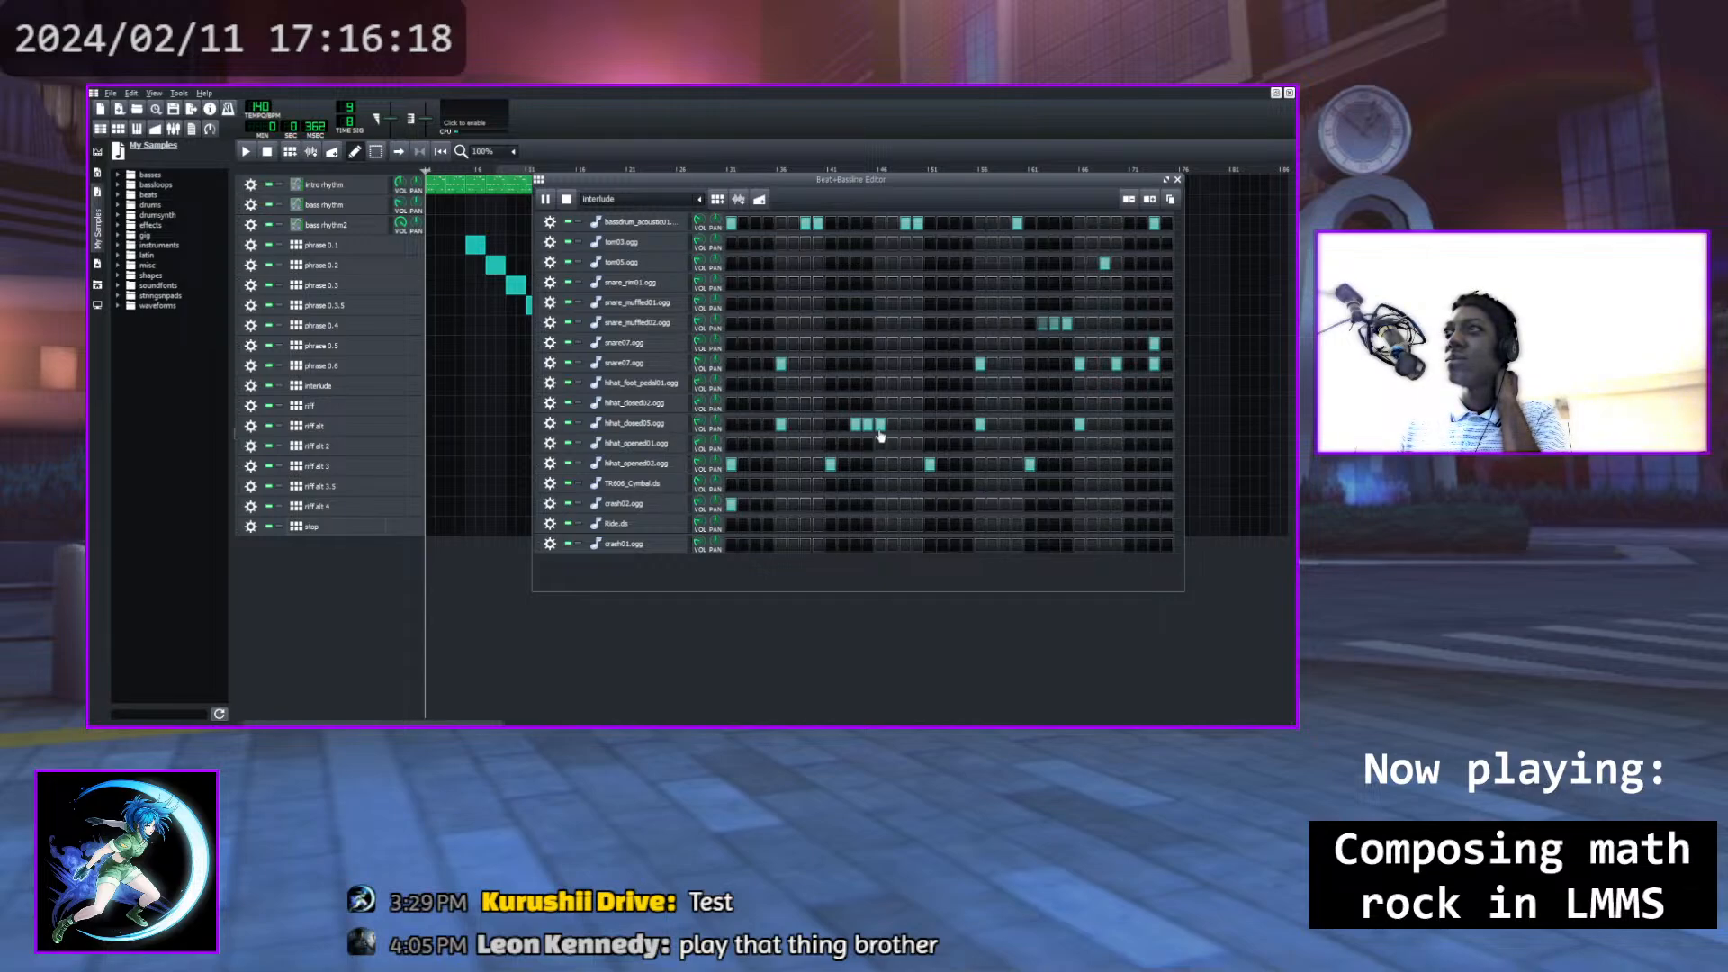
click(856, 384)
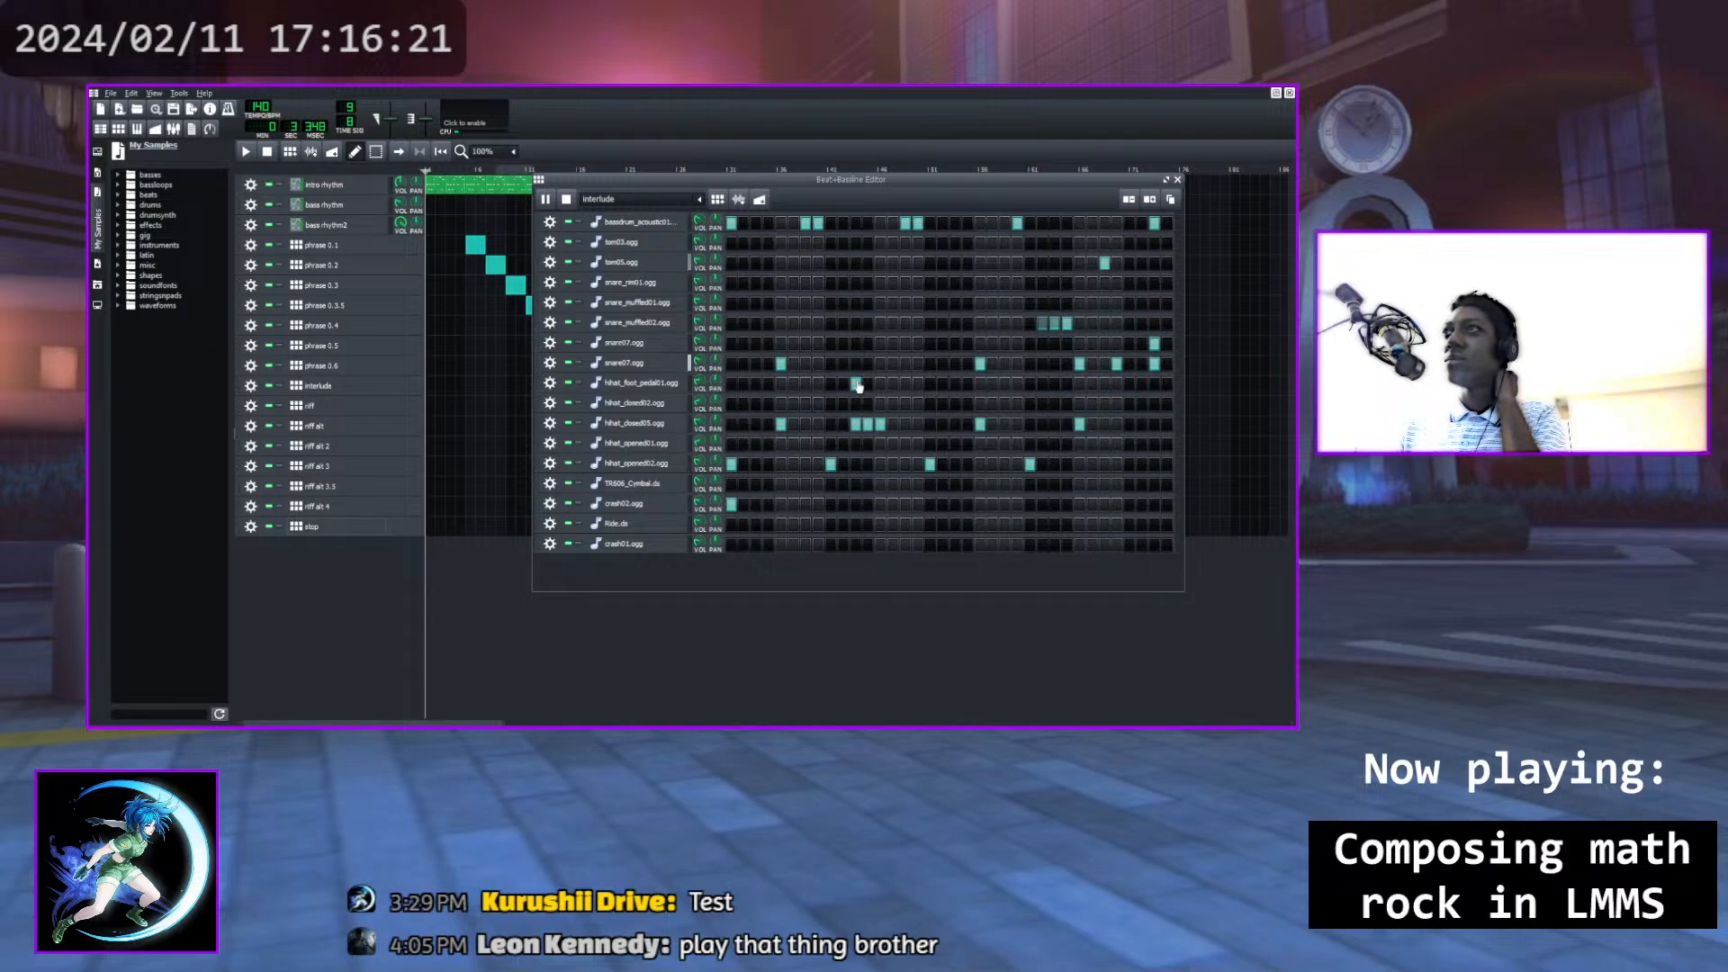
Try an open hi-hat in place of the closed hi-hat at step 13, restoring the closed hit and placing the hihat_opened01 hit at step 14
click(880, 427)
click(880, 443)
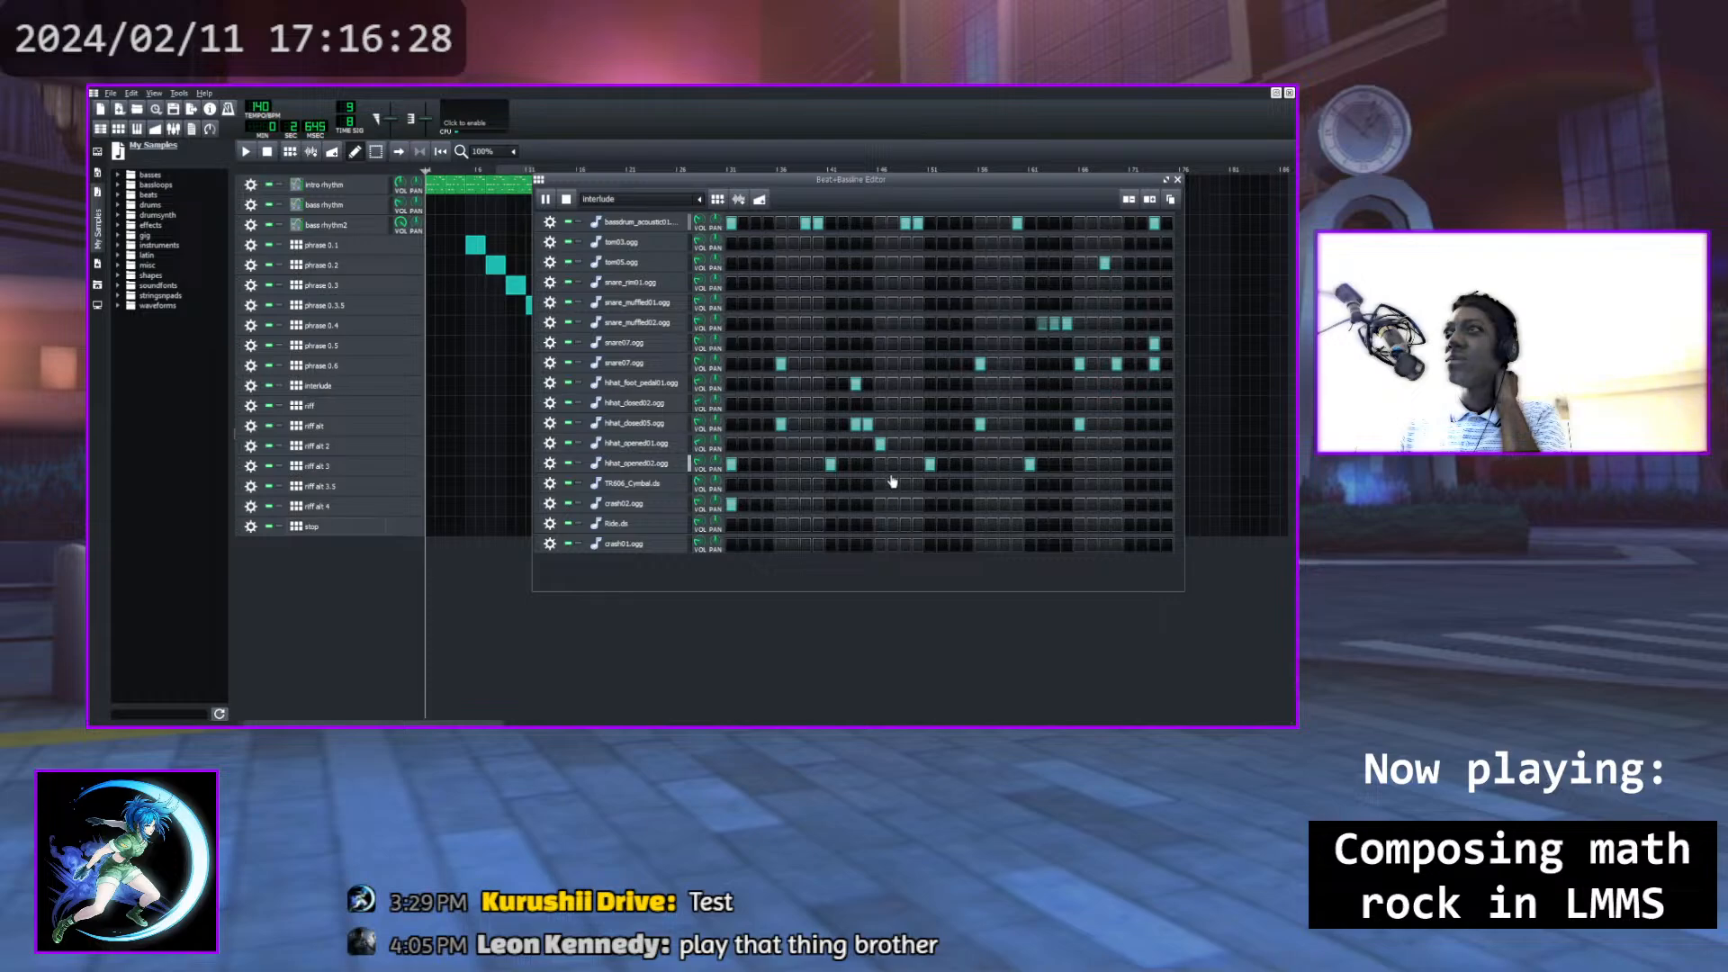
click(882, 427)
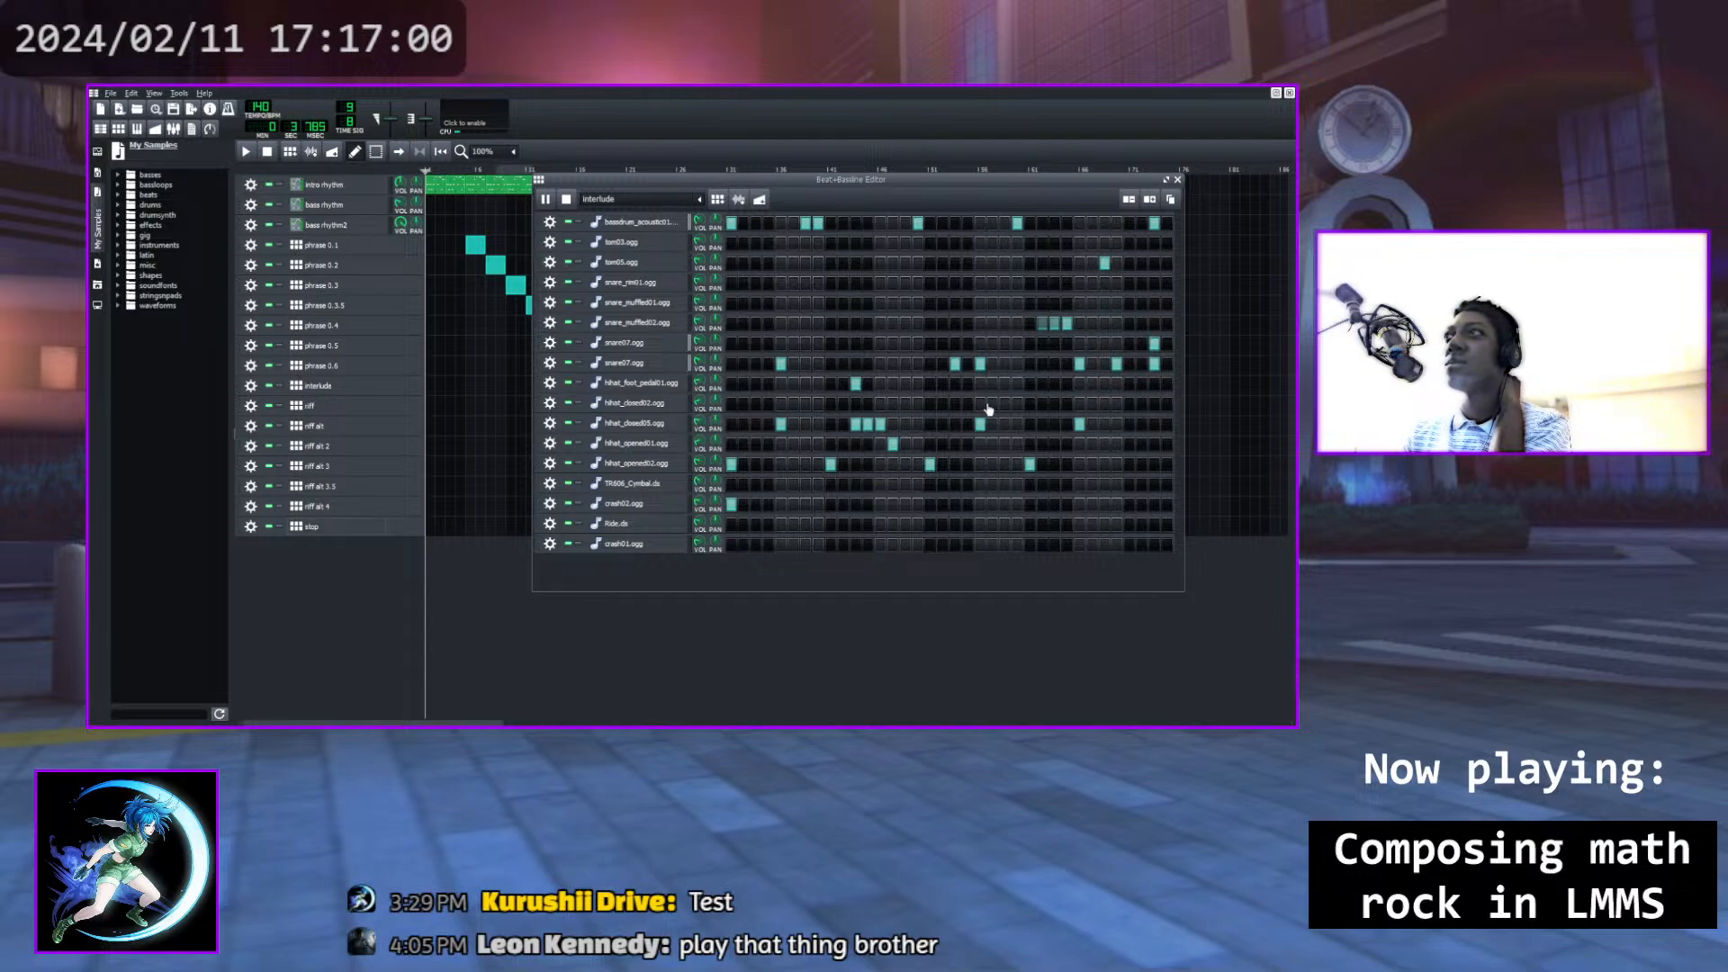
Move the open hi-hat hit at step 25 onto the hihat_opened01 row and add a bass drum hit at step 22
click(1030, 464)
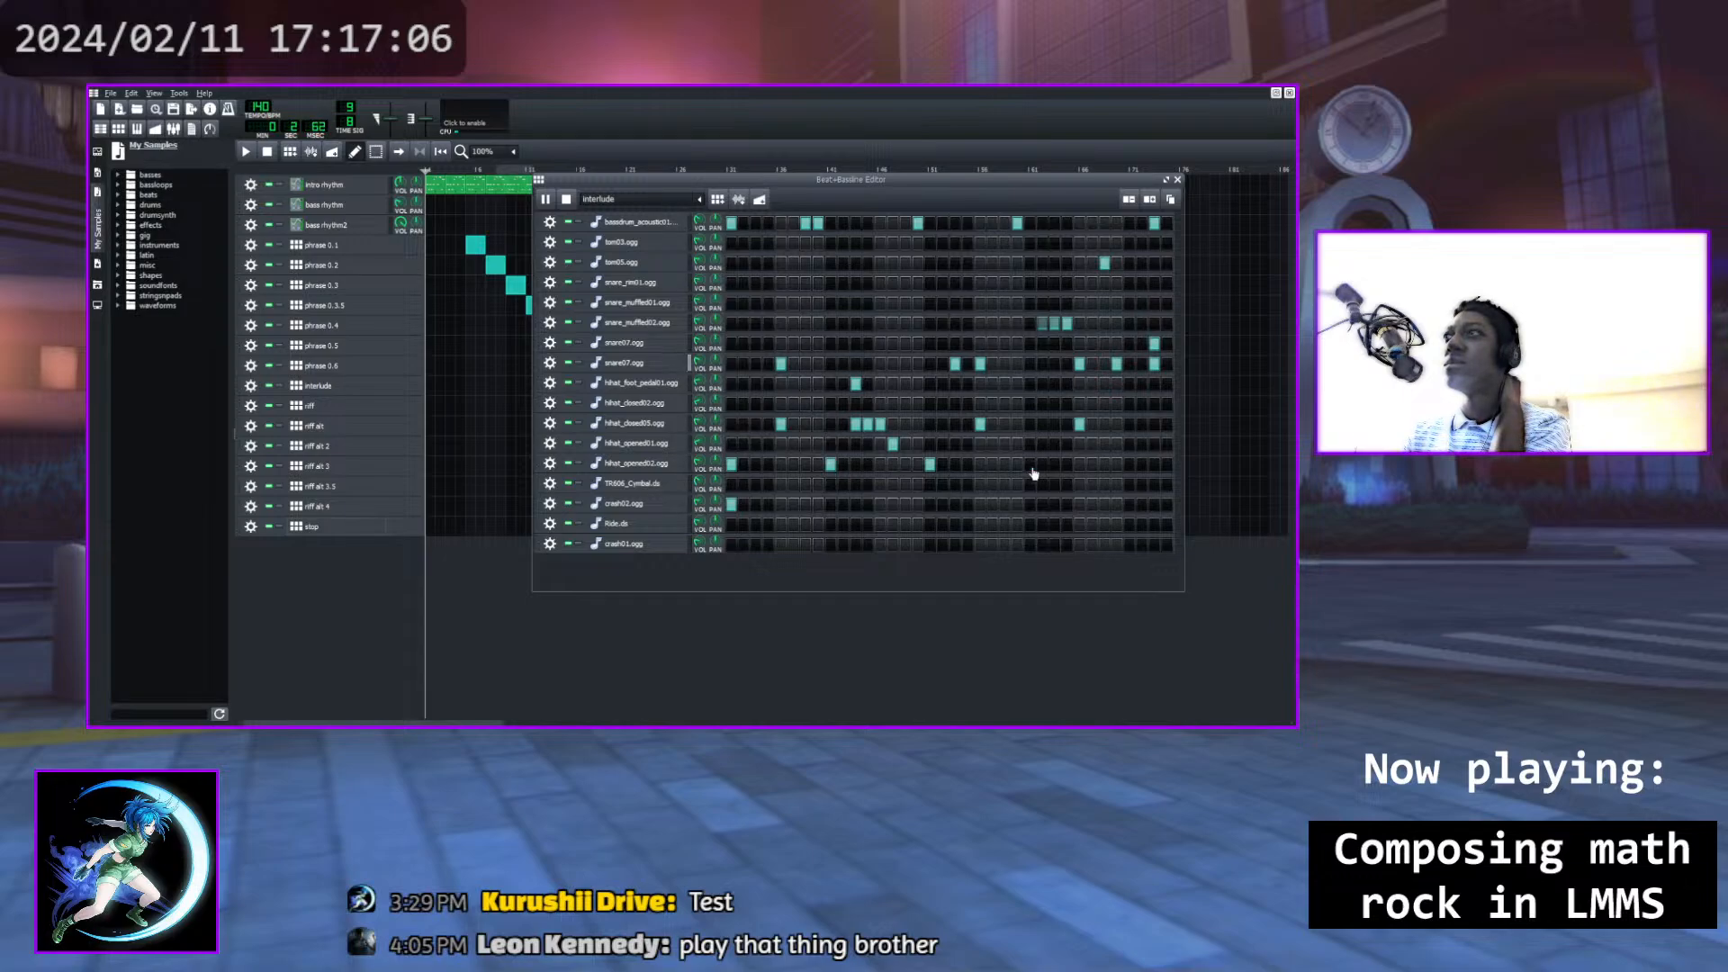
click(1030, 444)
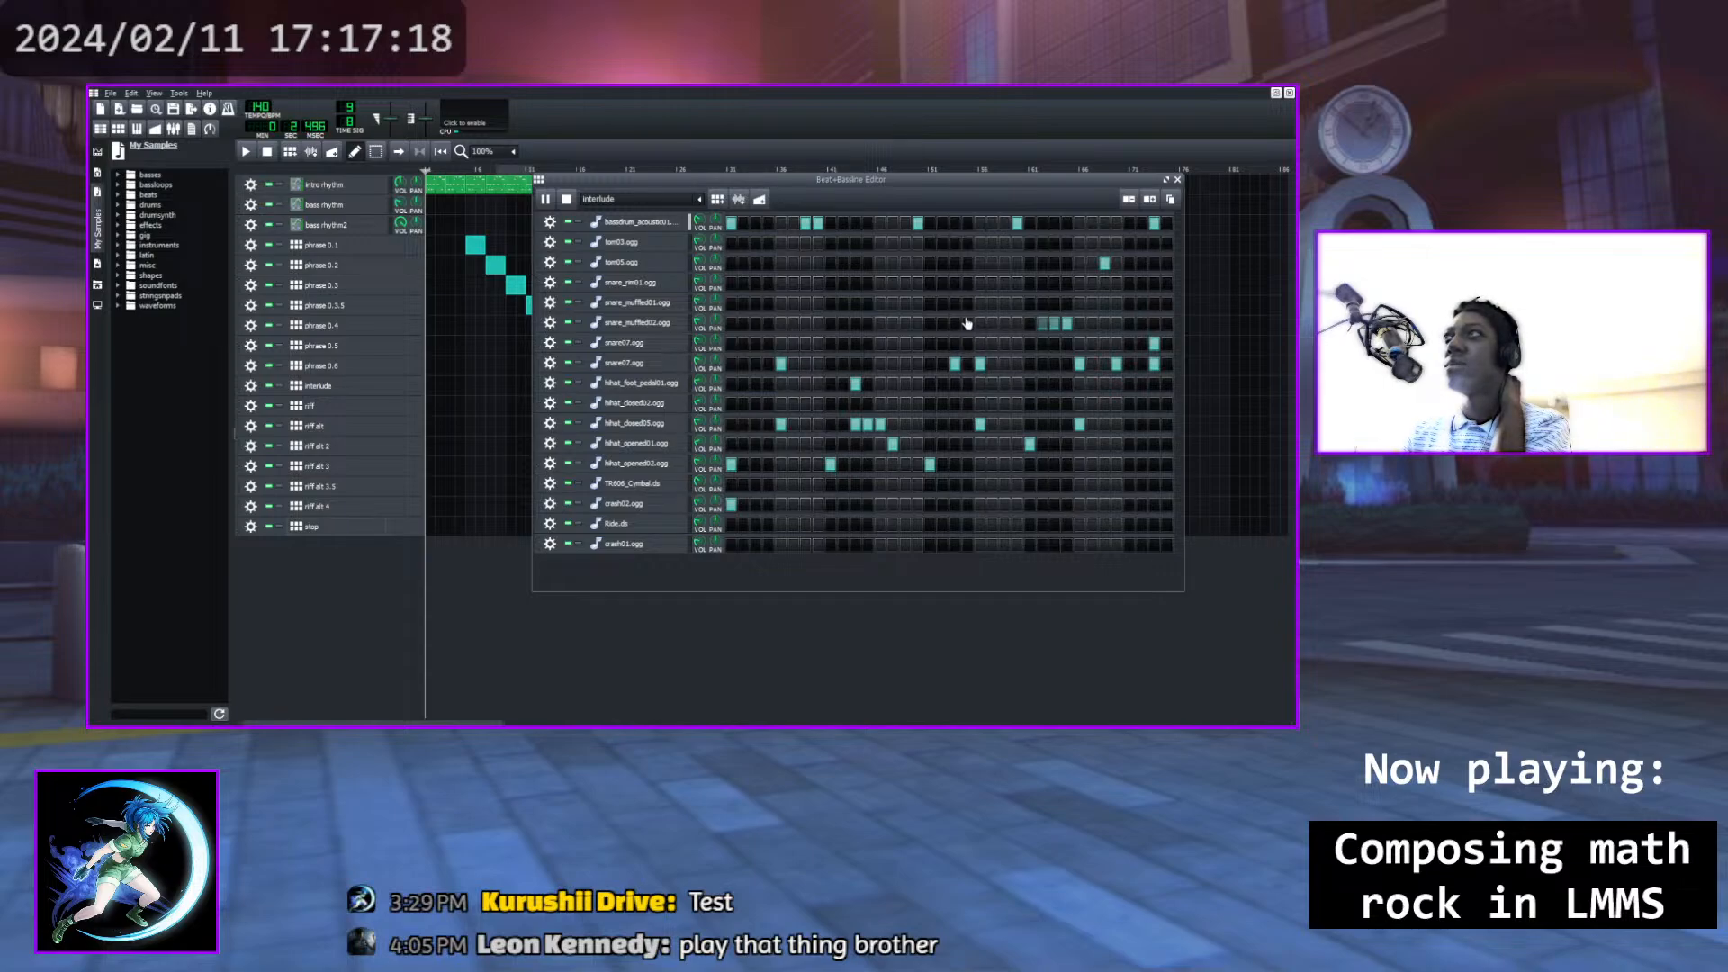
click(992, 223)
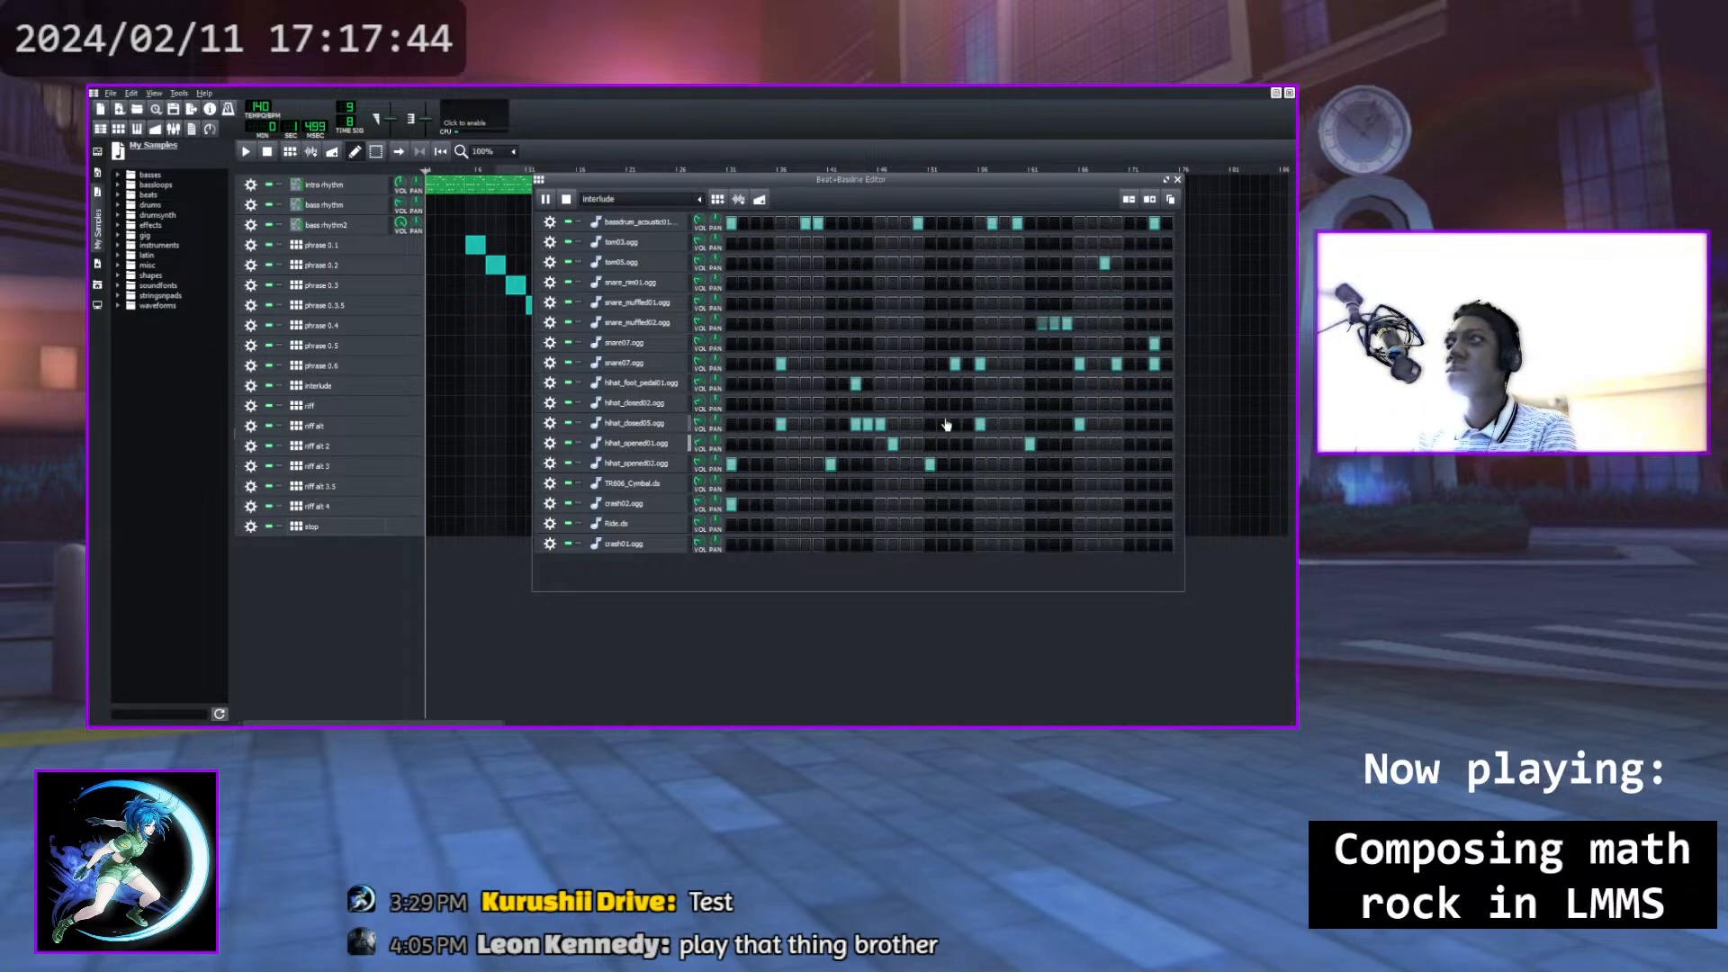
Add TR606 cymbal hits at steps 18, 23 and 28 of the interlude beat and stop playback
click(942, 484)
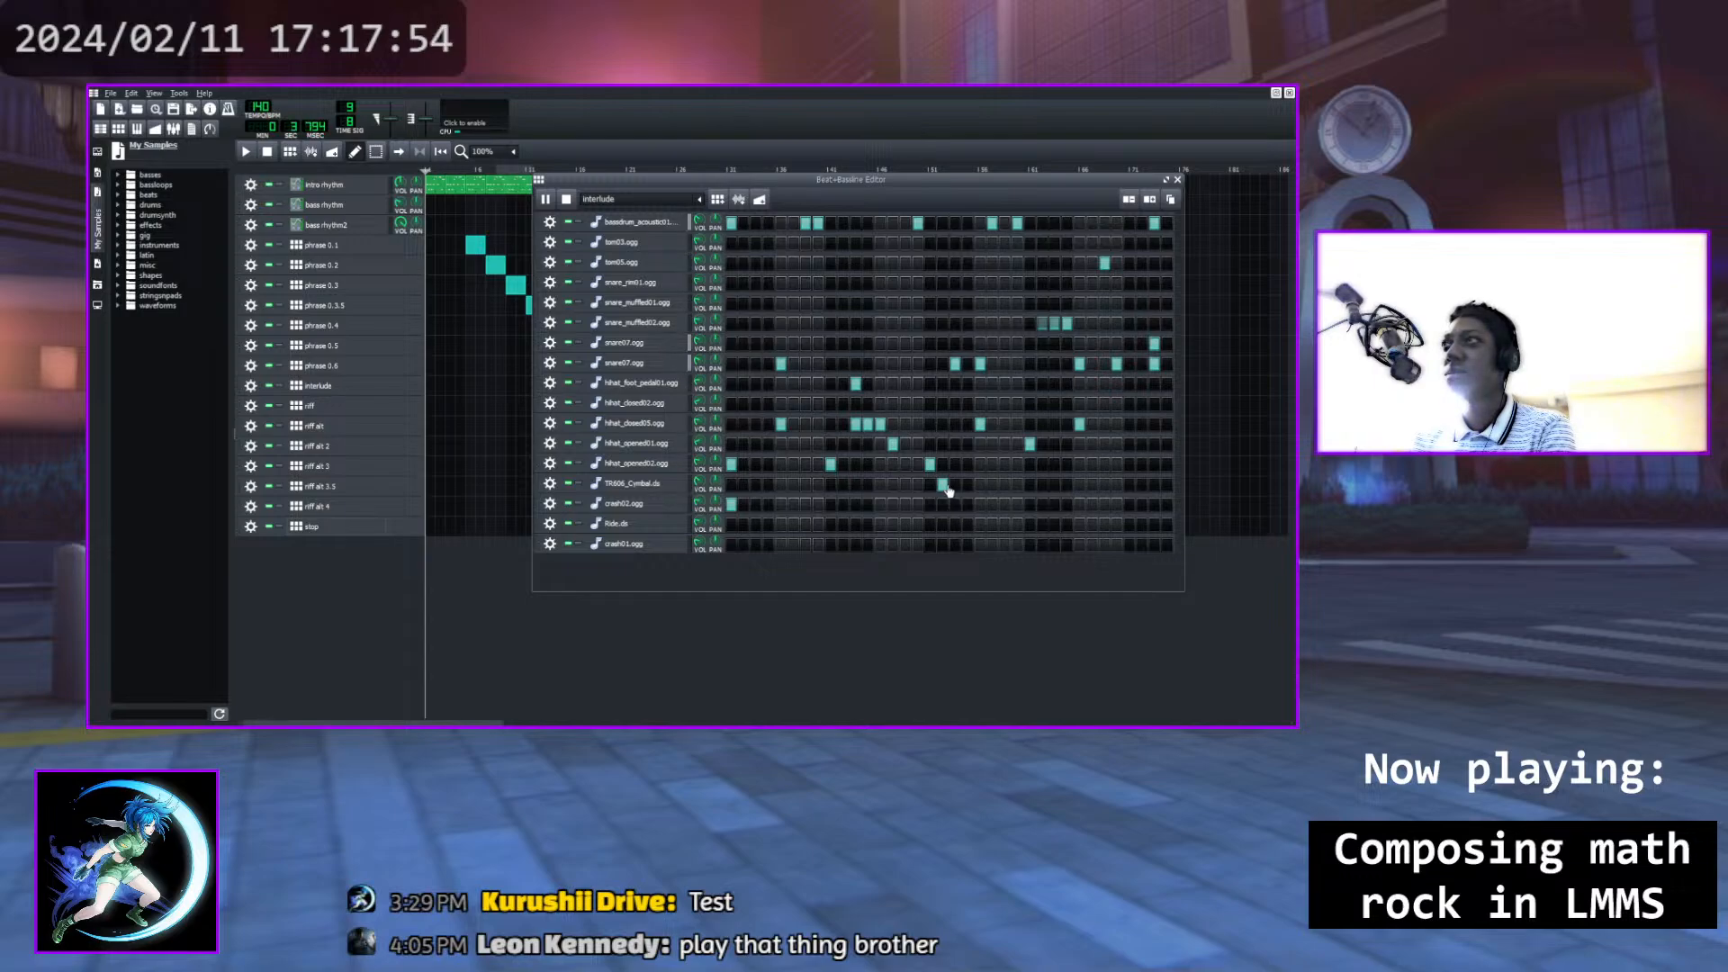
click(1005, 485)
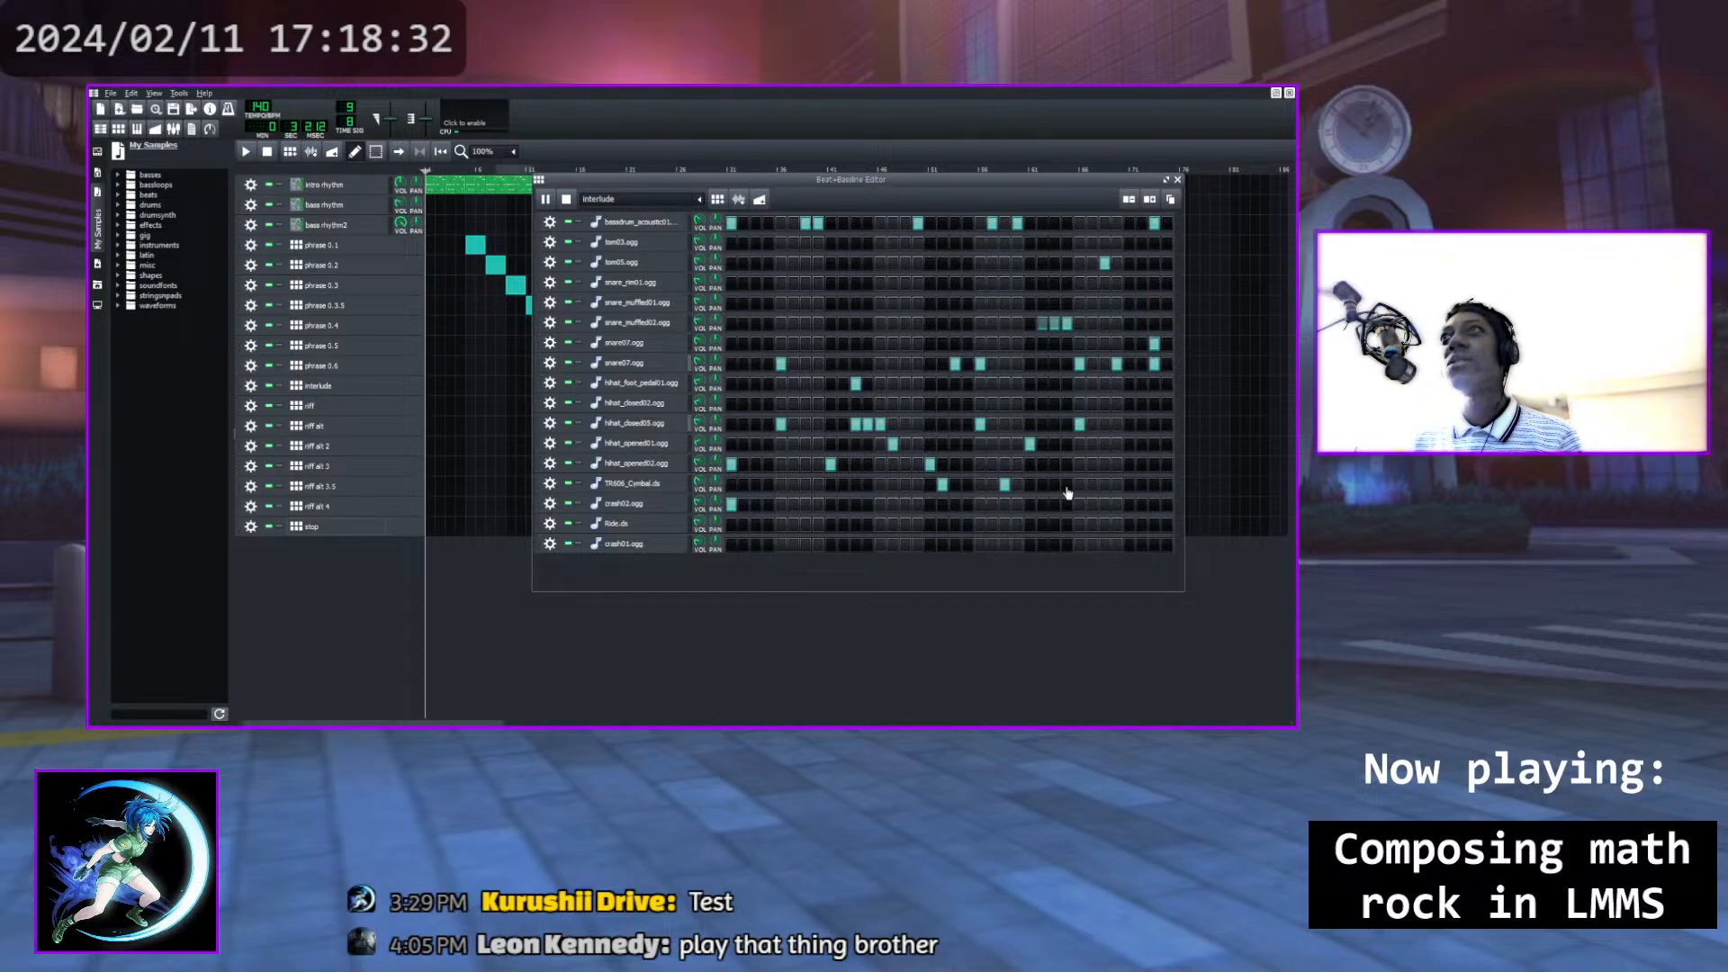
click(565, 199)
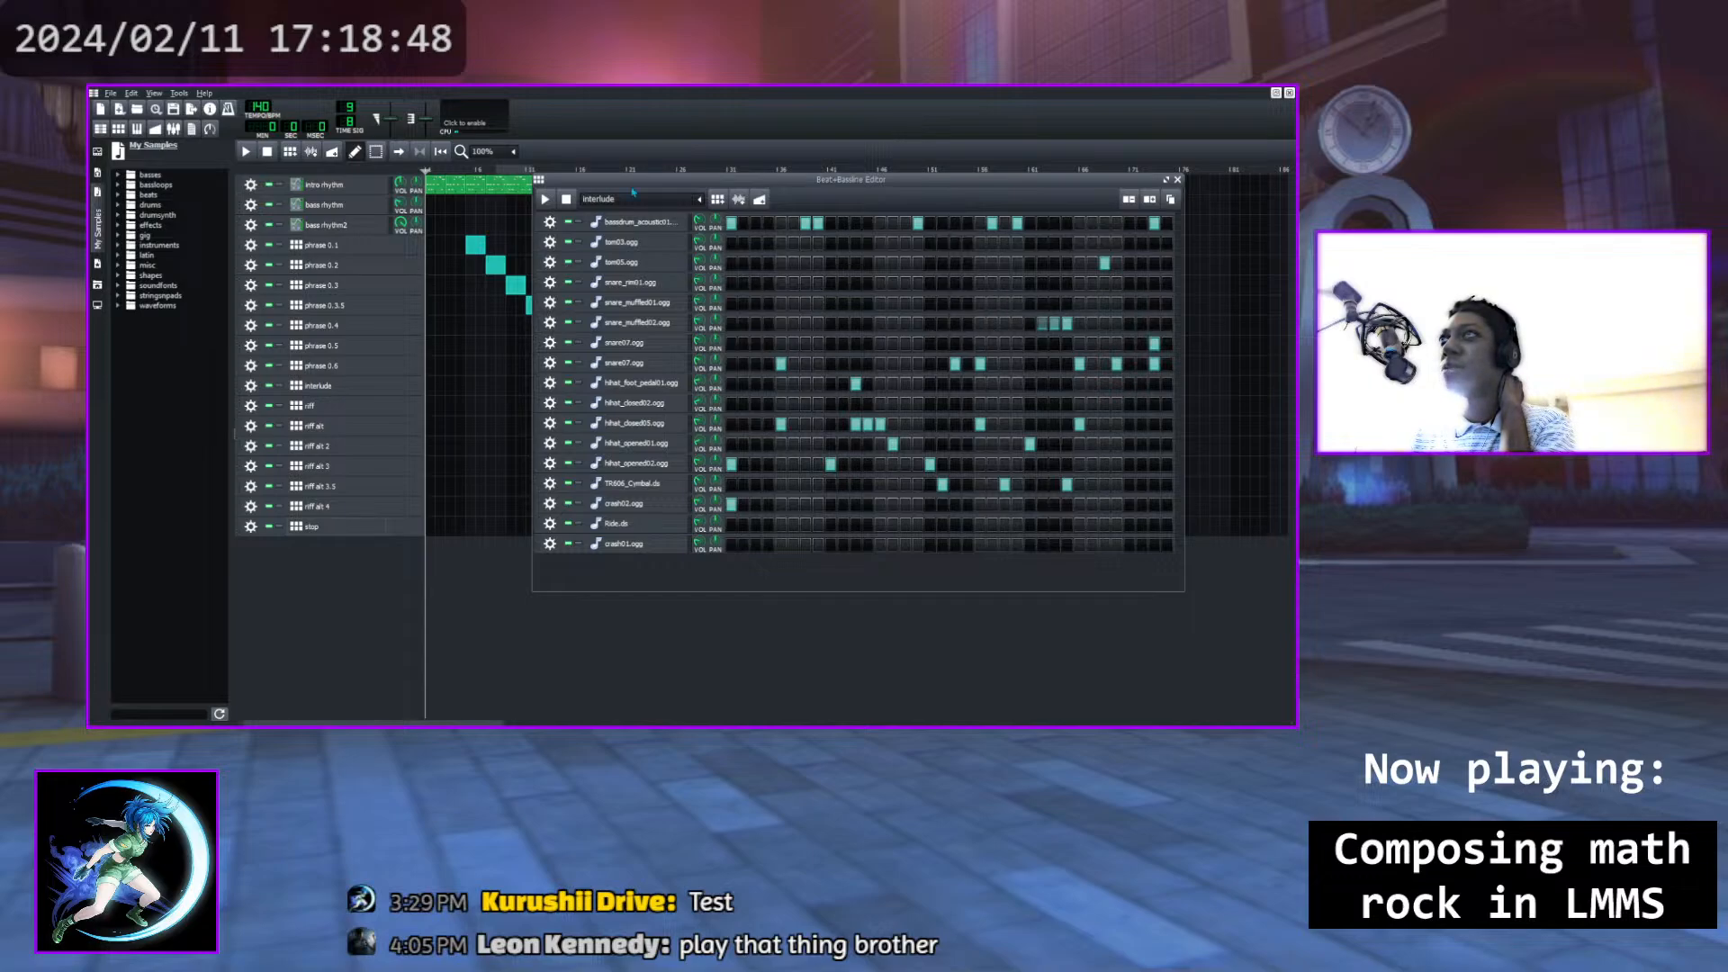
Move the last TR606 cymbal hit from step 28 to step 27, comparing both positions while the interlude beat plays
key(space)
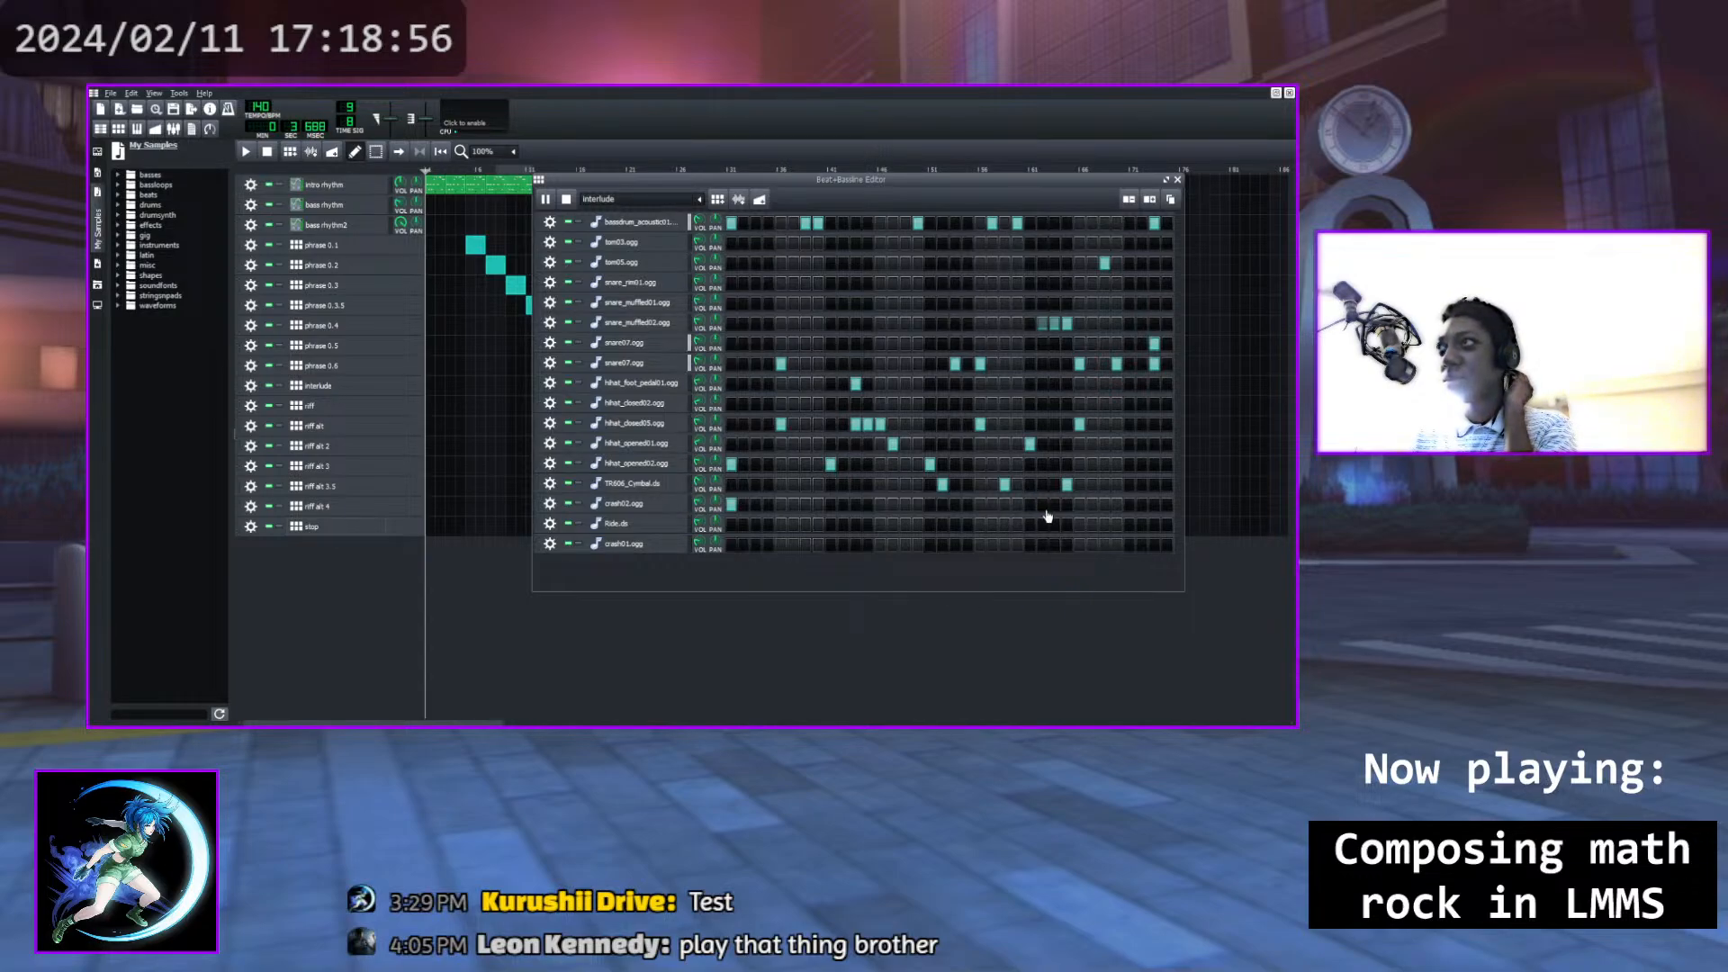
click(1066, 490)
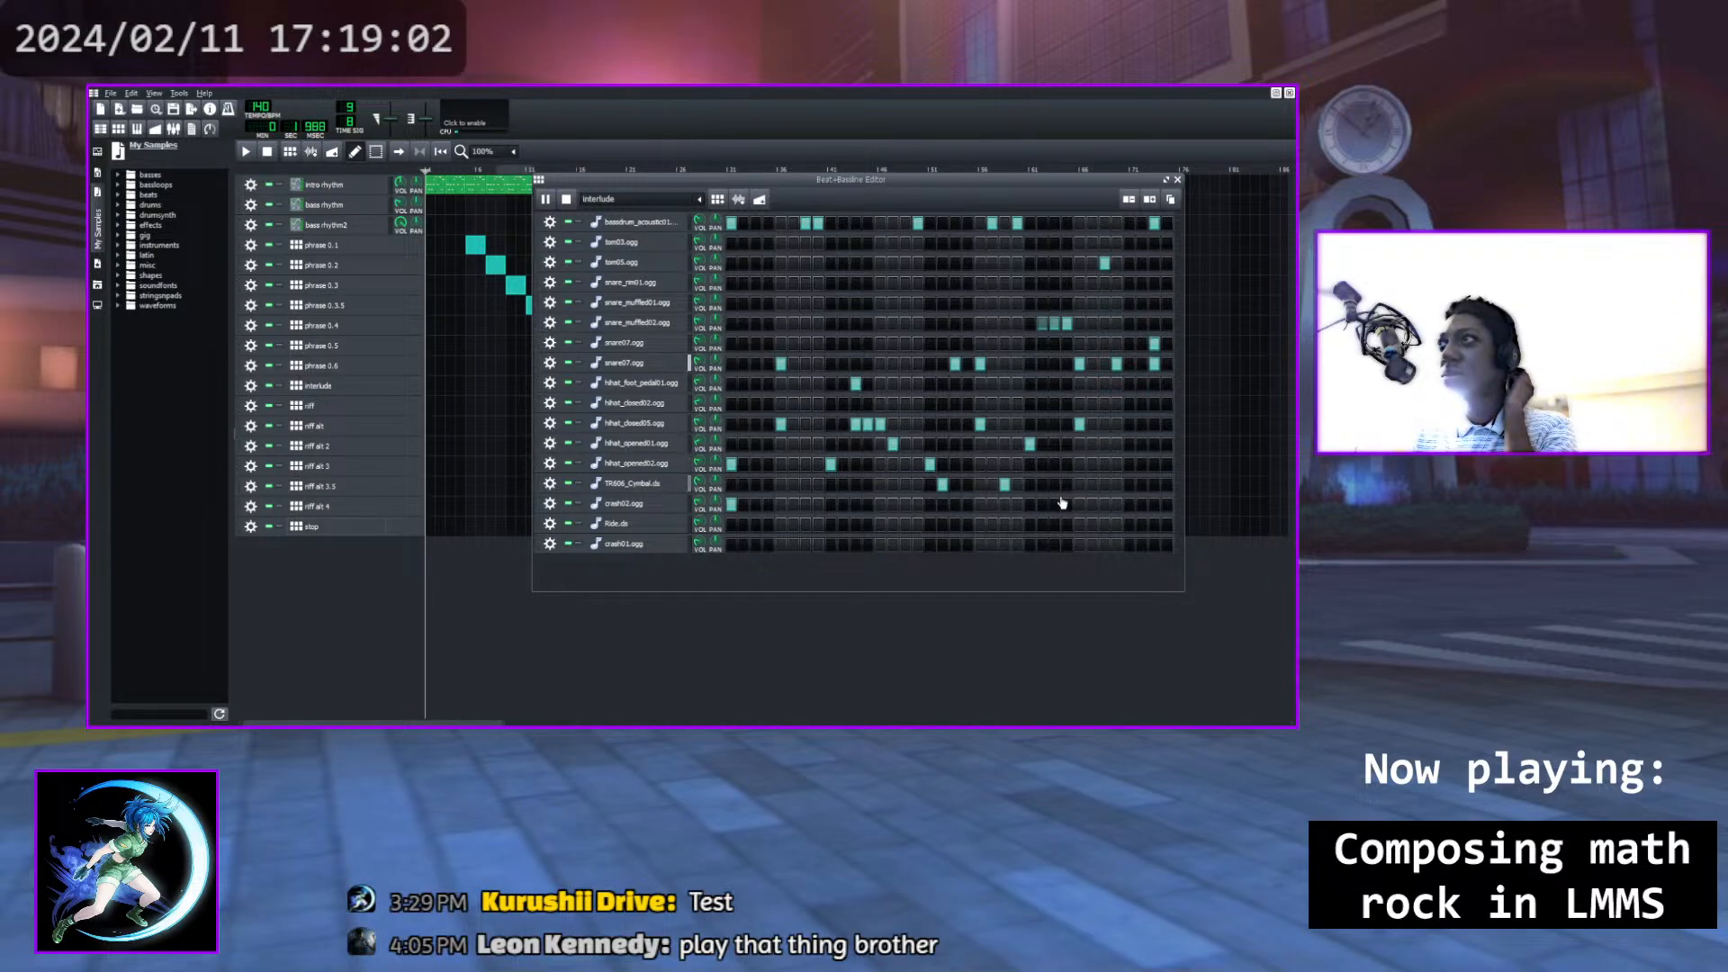
click(1053, 484)
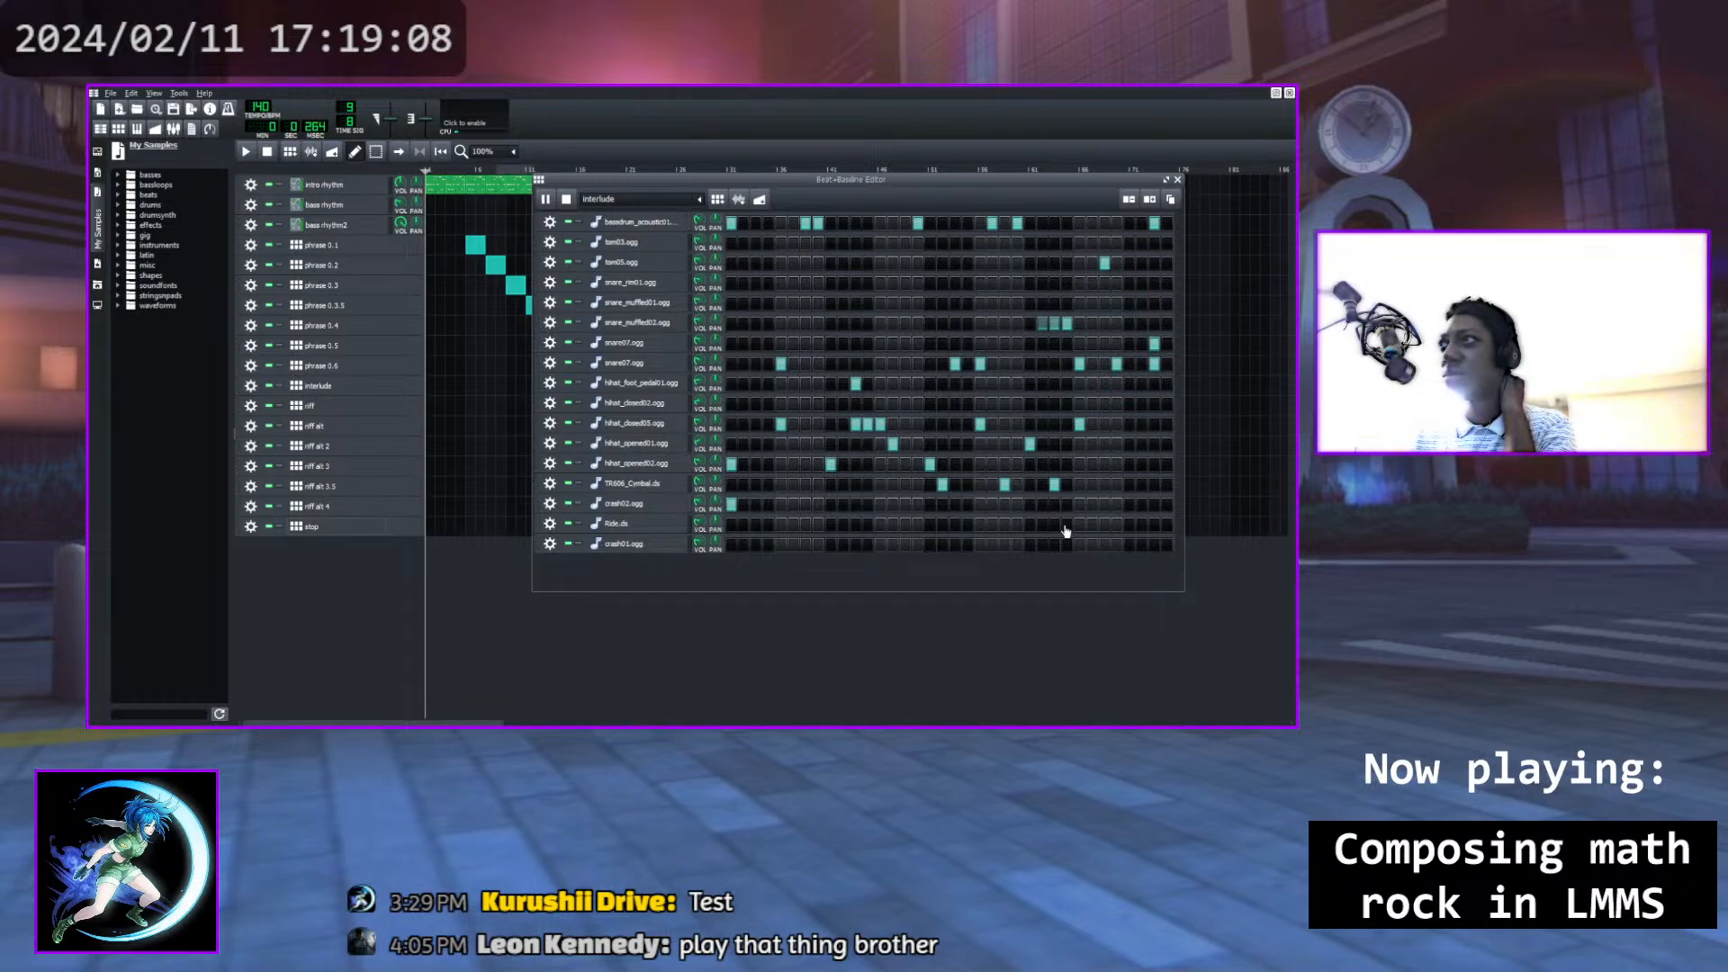
click(1066, 484)
click(1053, 484)
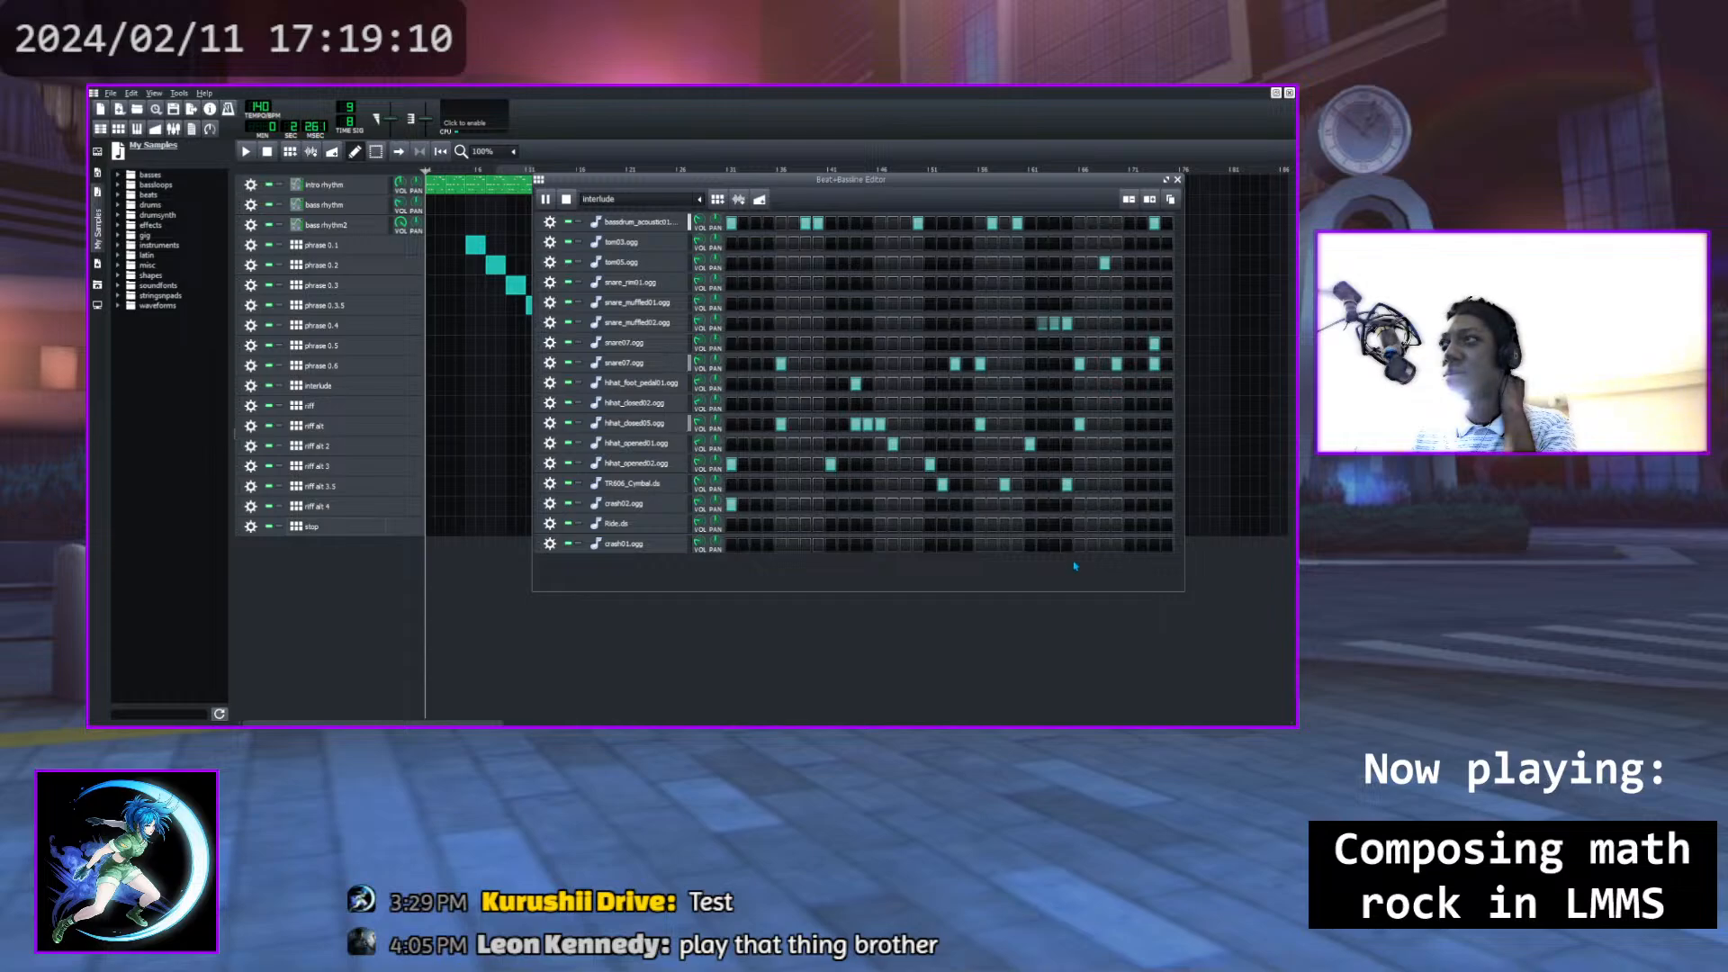
click(1065, 484)
click(1054, 484)
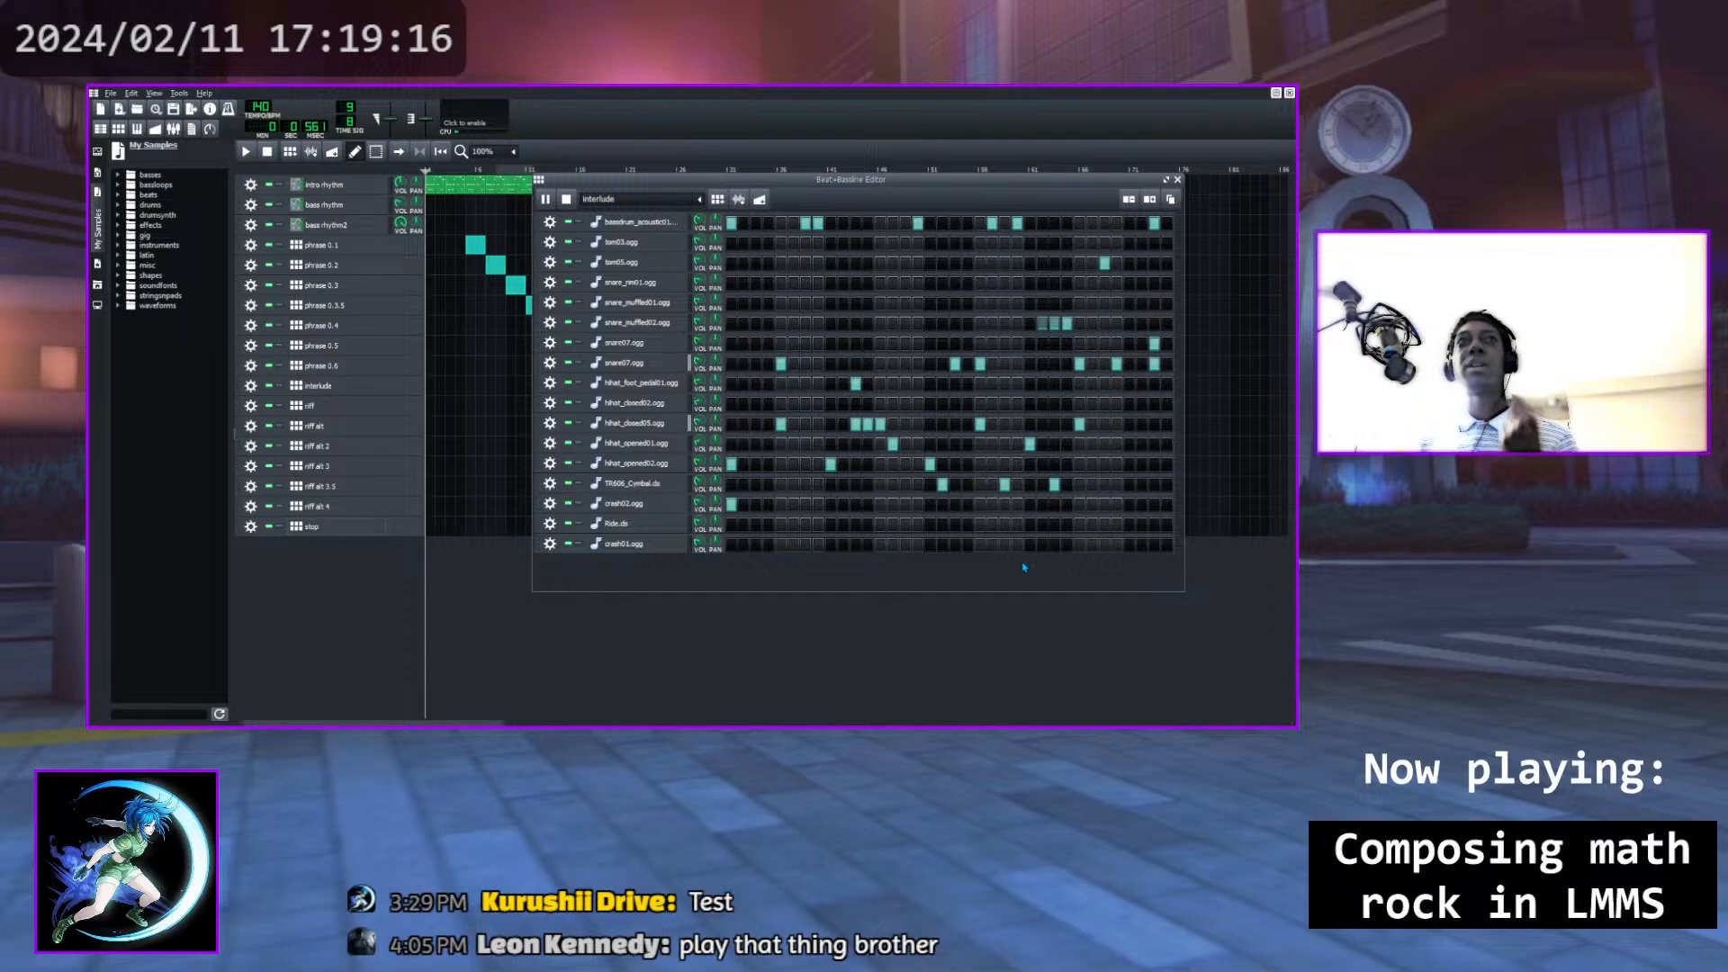
Restart the interlude beat and listen through the revised hi-hat and cymbal pattern
click(565, 201)
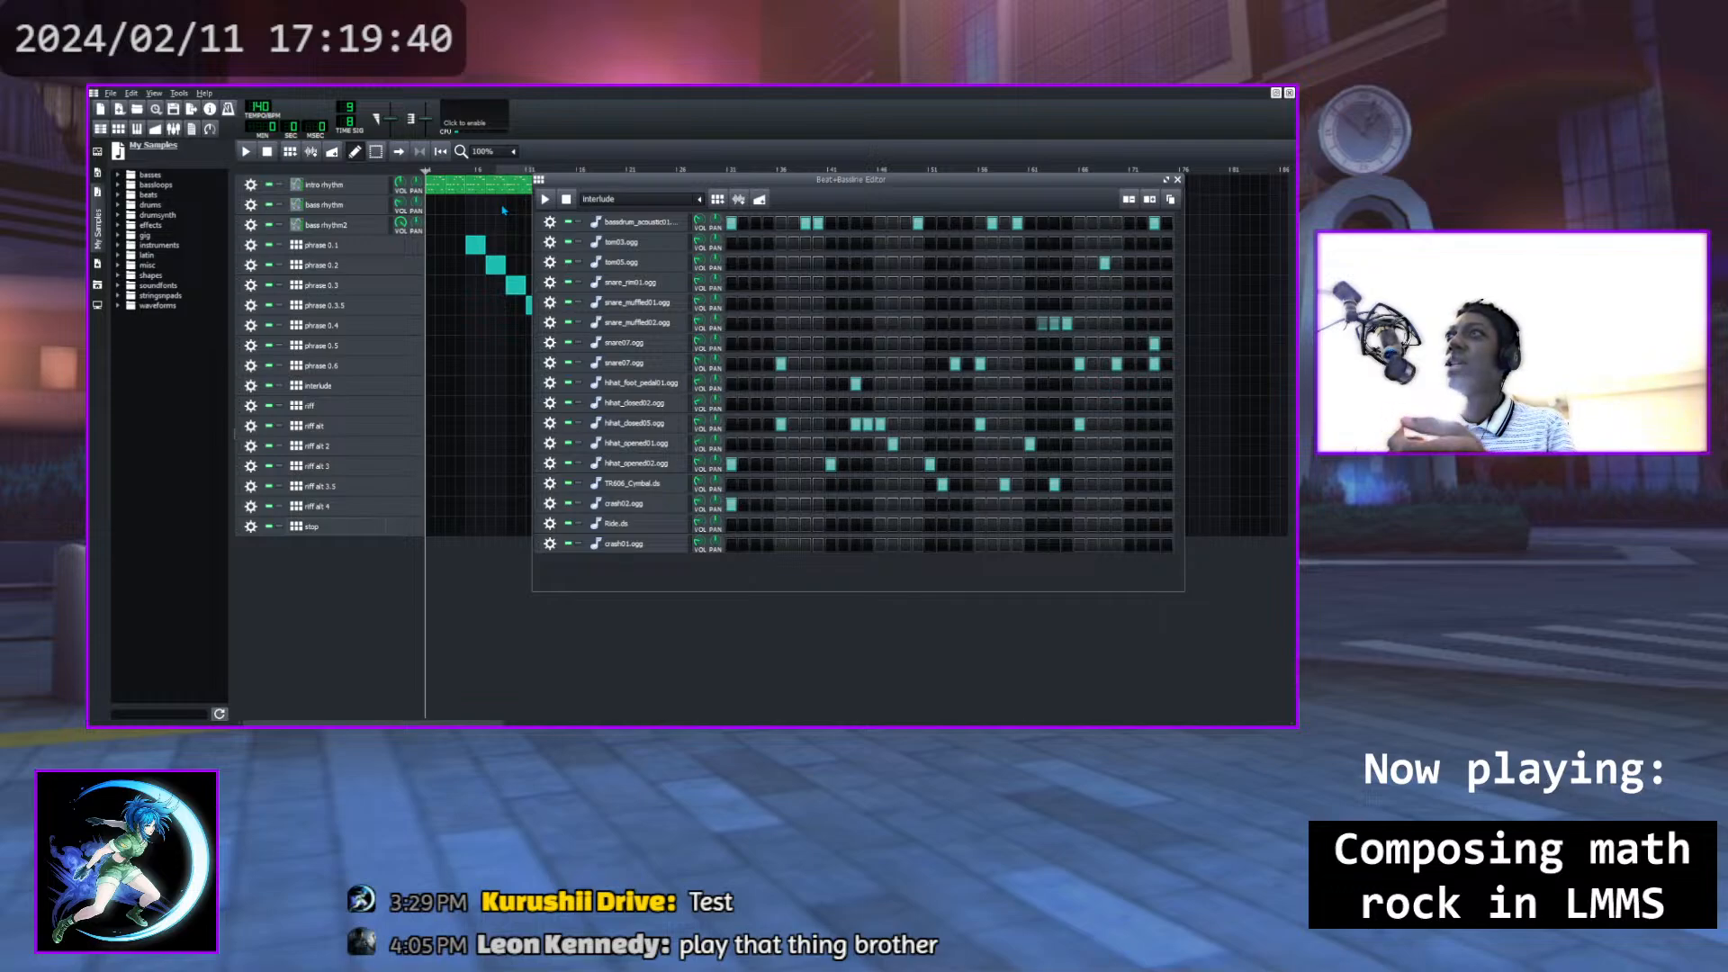
key(space)
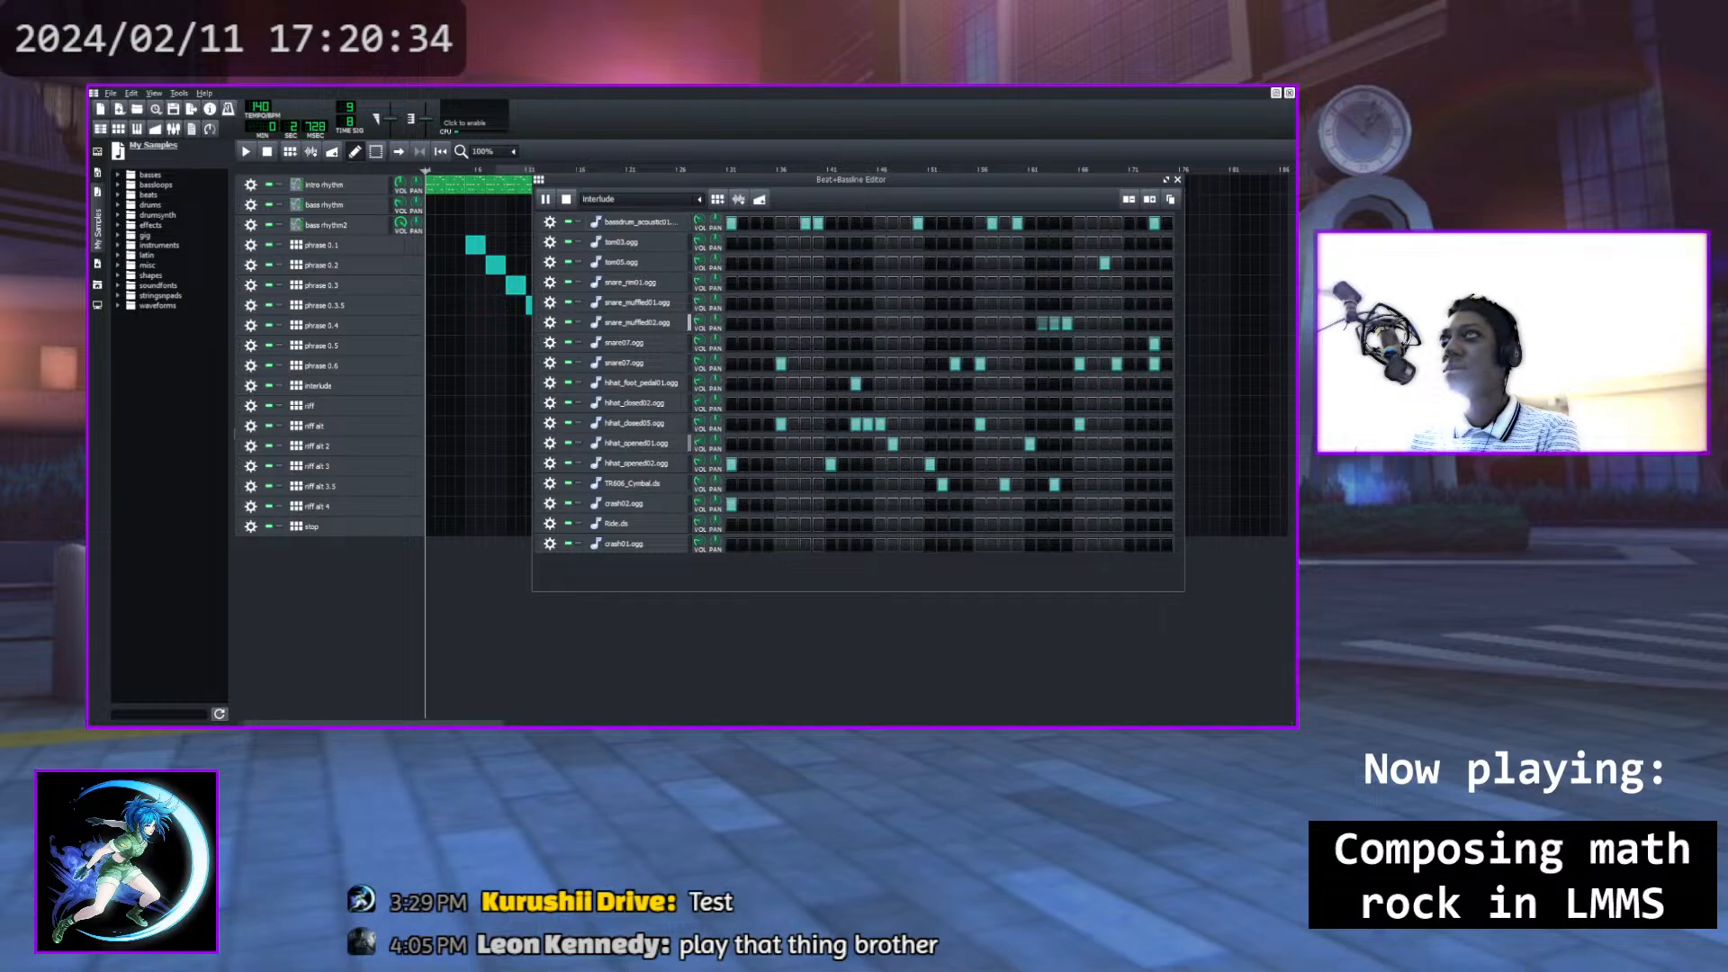
key(space)
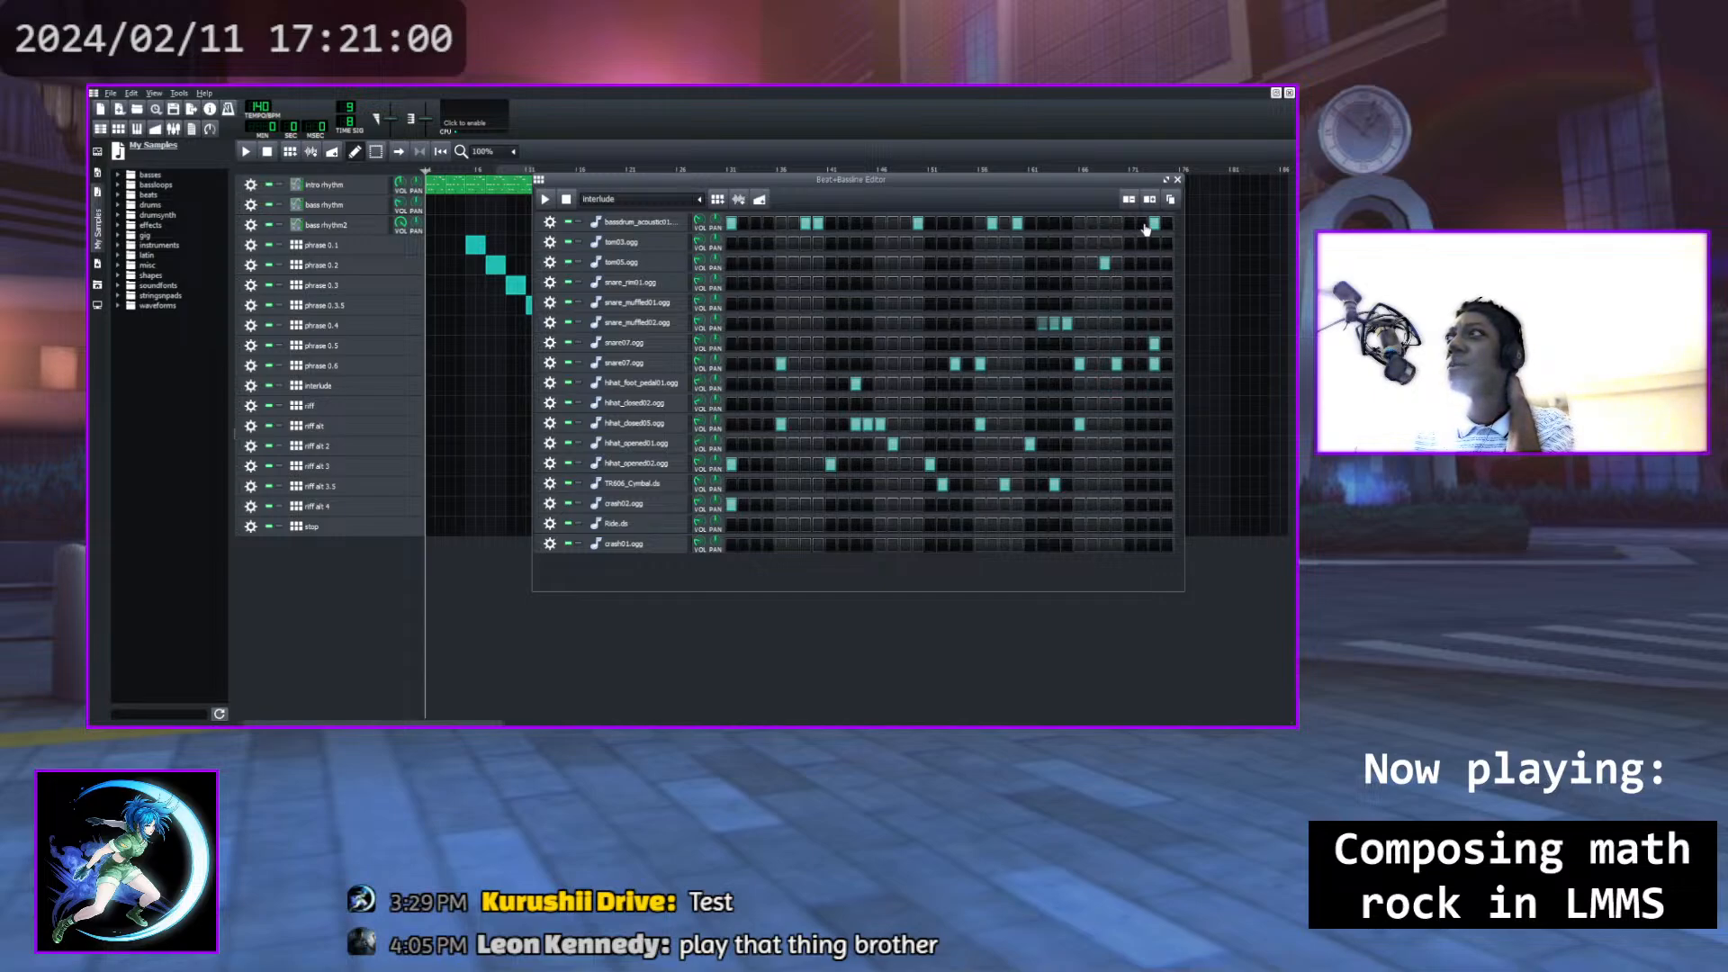
Try moving the closing bass drum and both snare hits from step 35 to step 34, and play the beat
click(1141, 342)
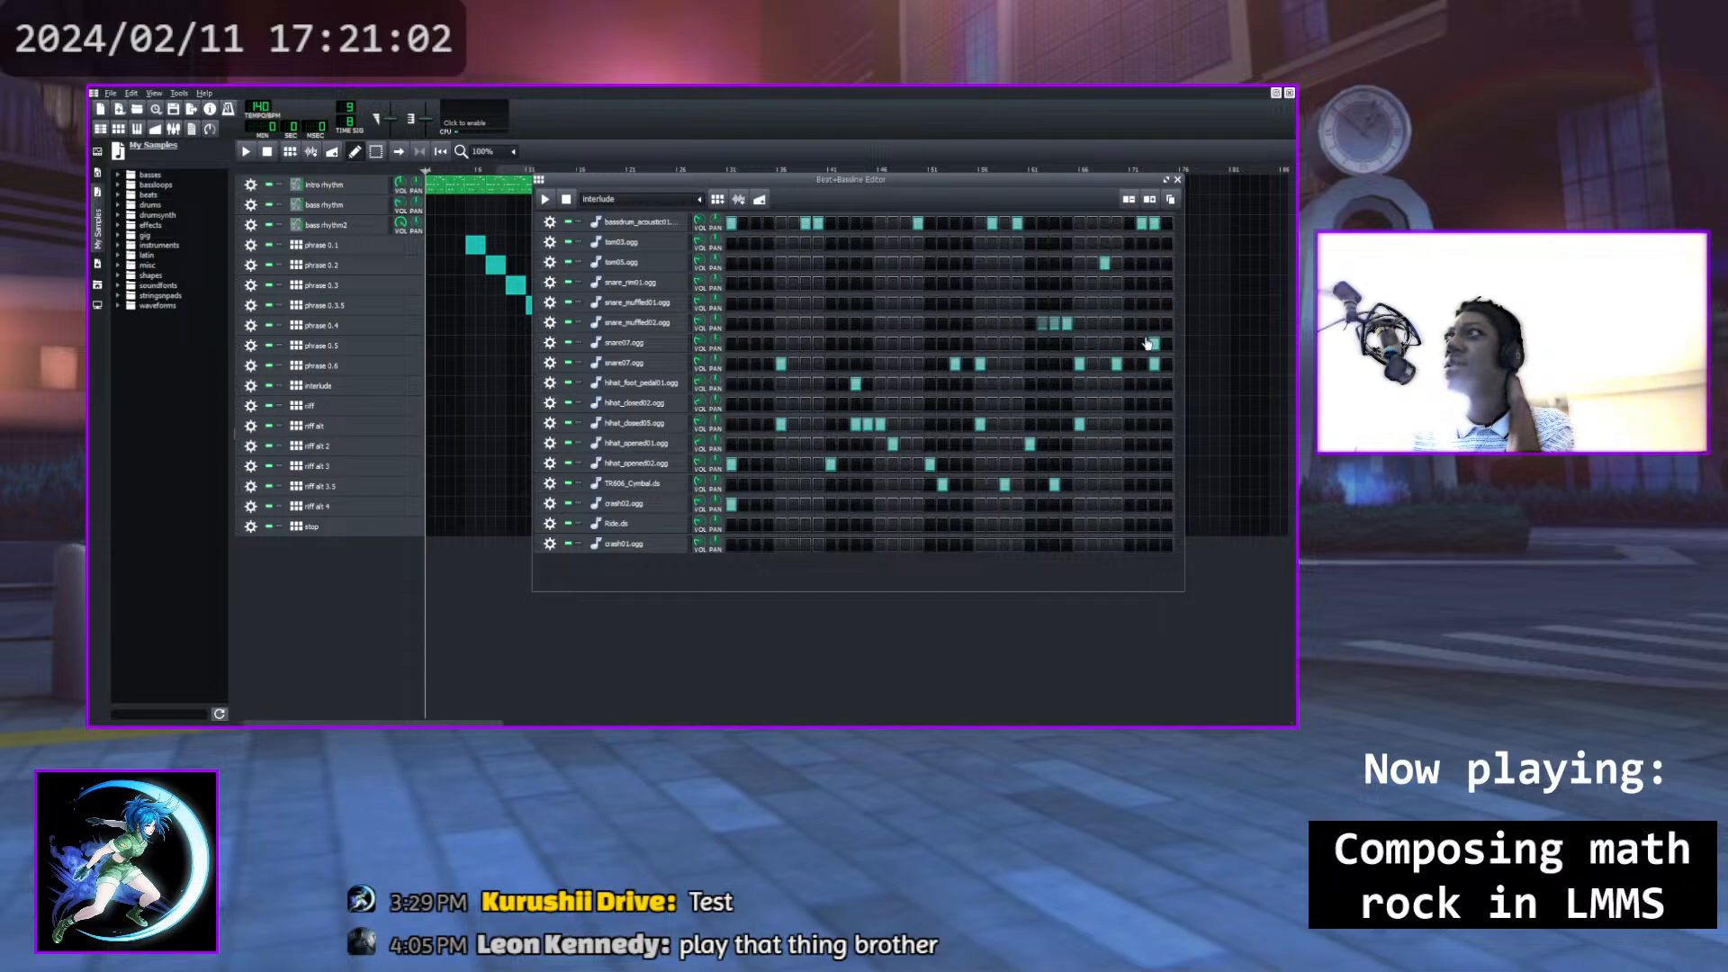
click(1141, 363)
click(1154, 362)
click(1153, 343)
click(1156, 224)
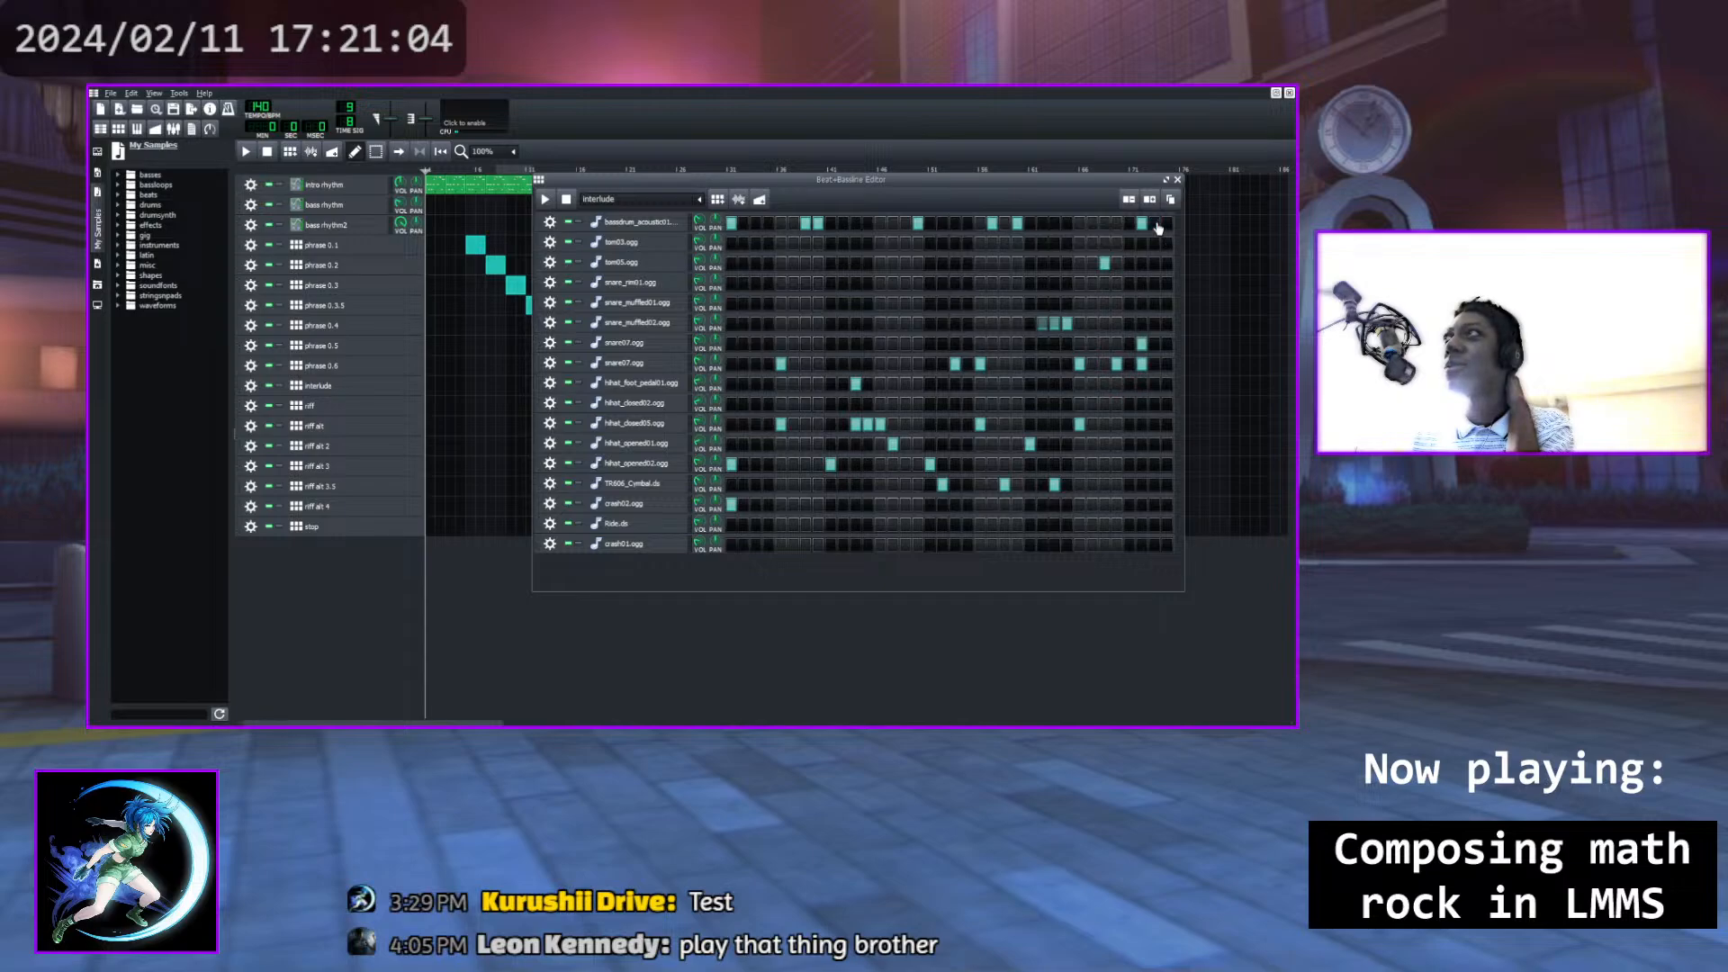
click(546, 200)
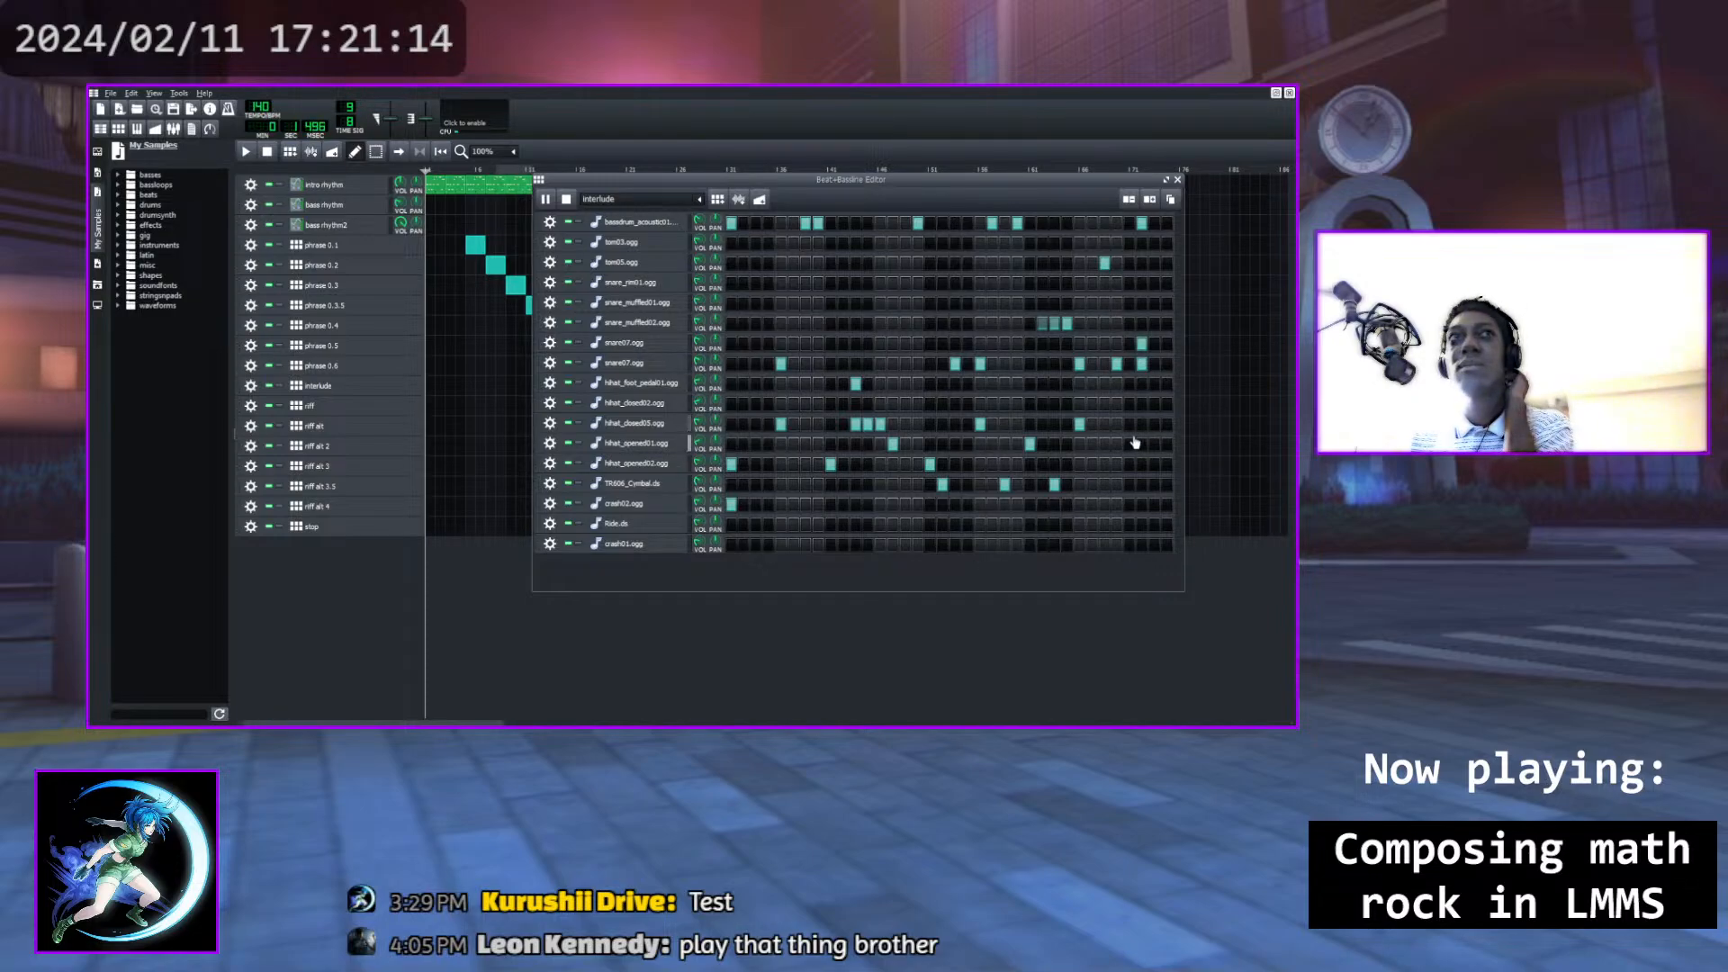
Move the closing bass drum hit and both snare hits back to step 35
click(1141, 345)
click(1151, 346)
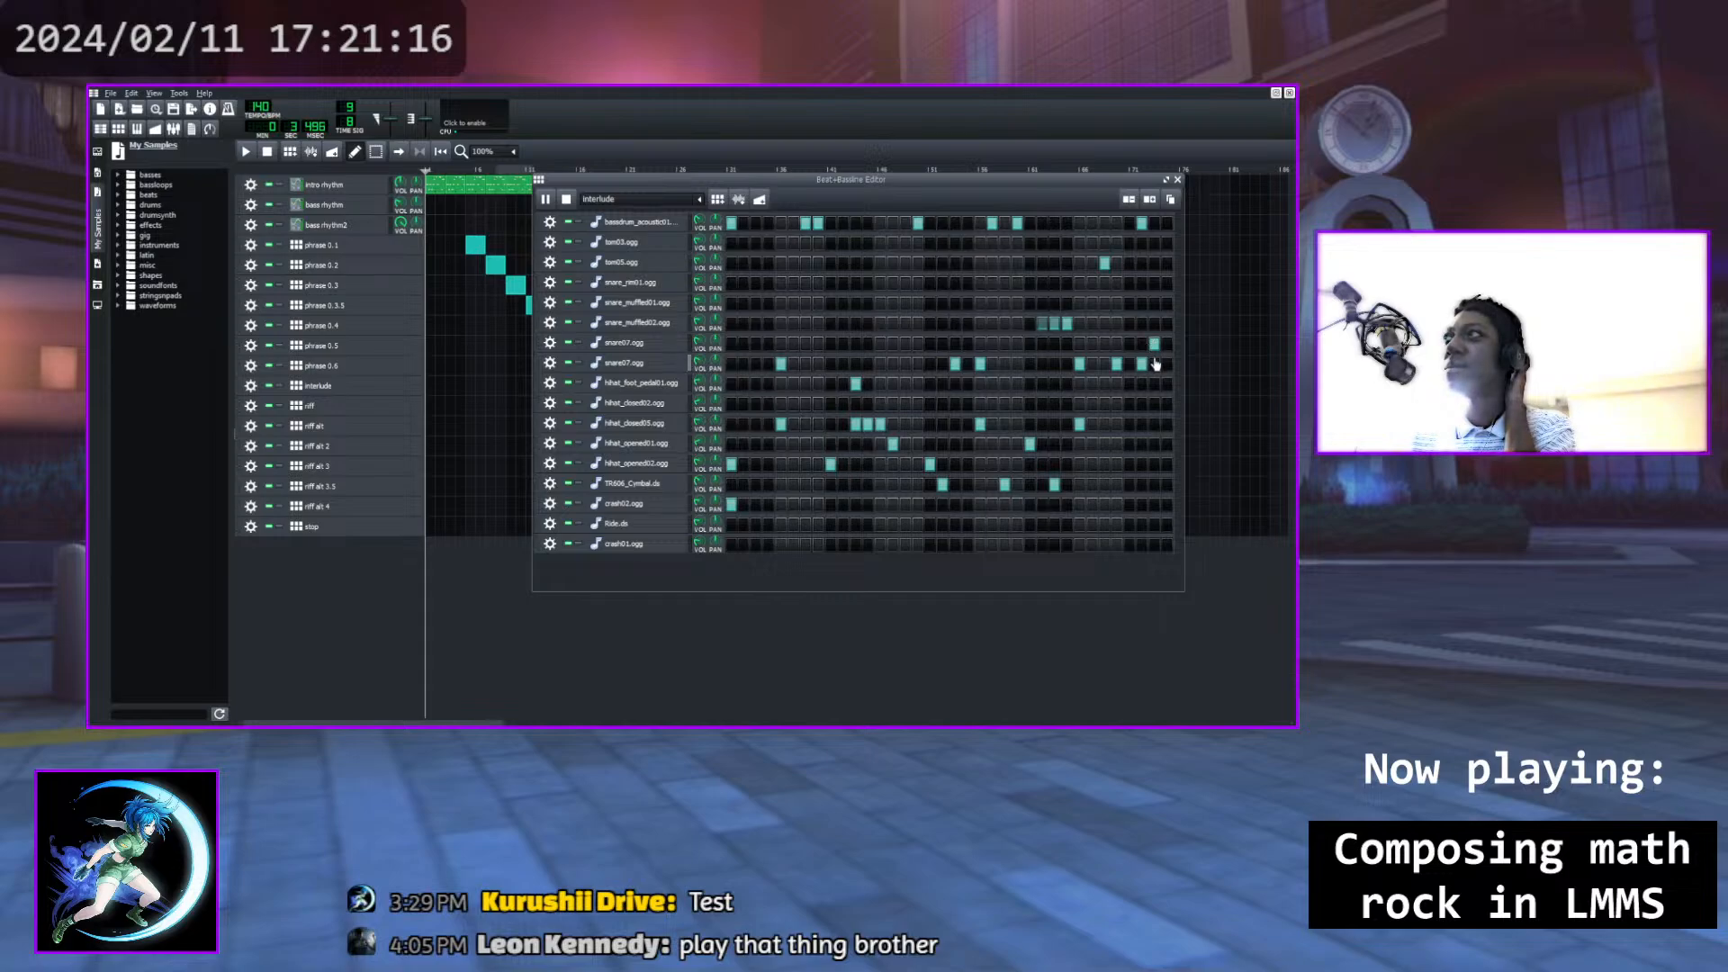
click(1154, 364)
click(1144, 365)
click(1154, 223)
click(1141, 223)
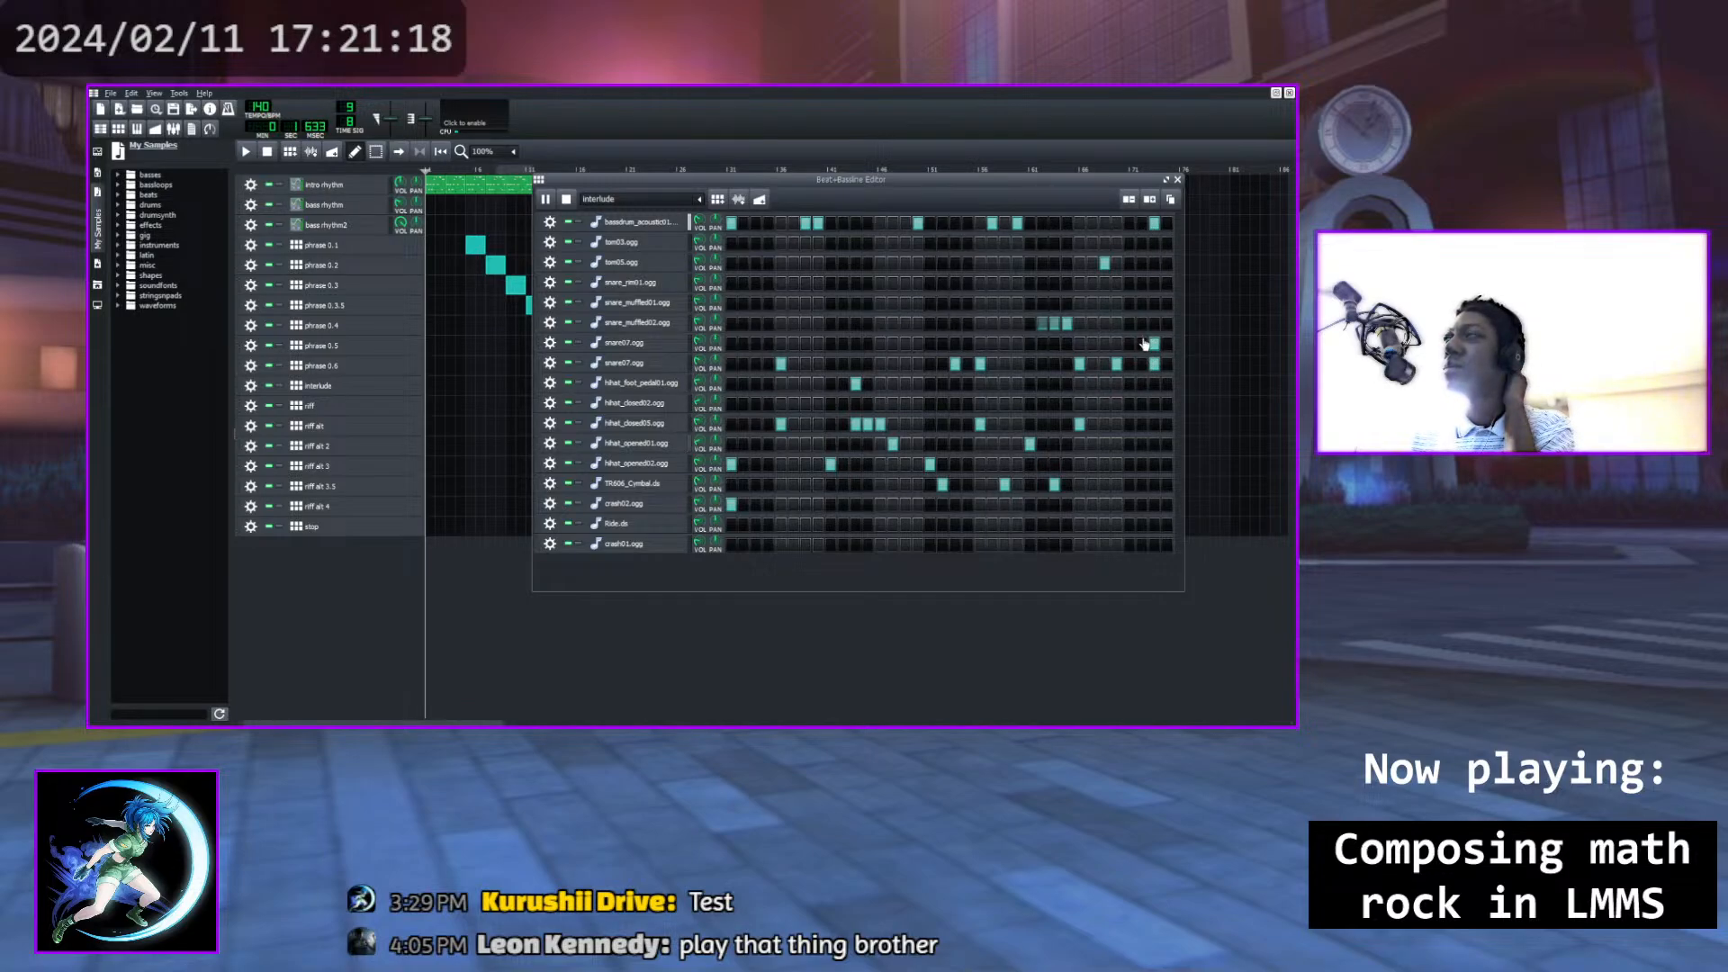
Move the closing bass drum hit to step 34, clear the open hi-hat there, and remove the upper snare row's hit at step 35
click(1143, 225)
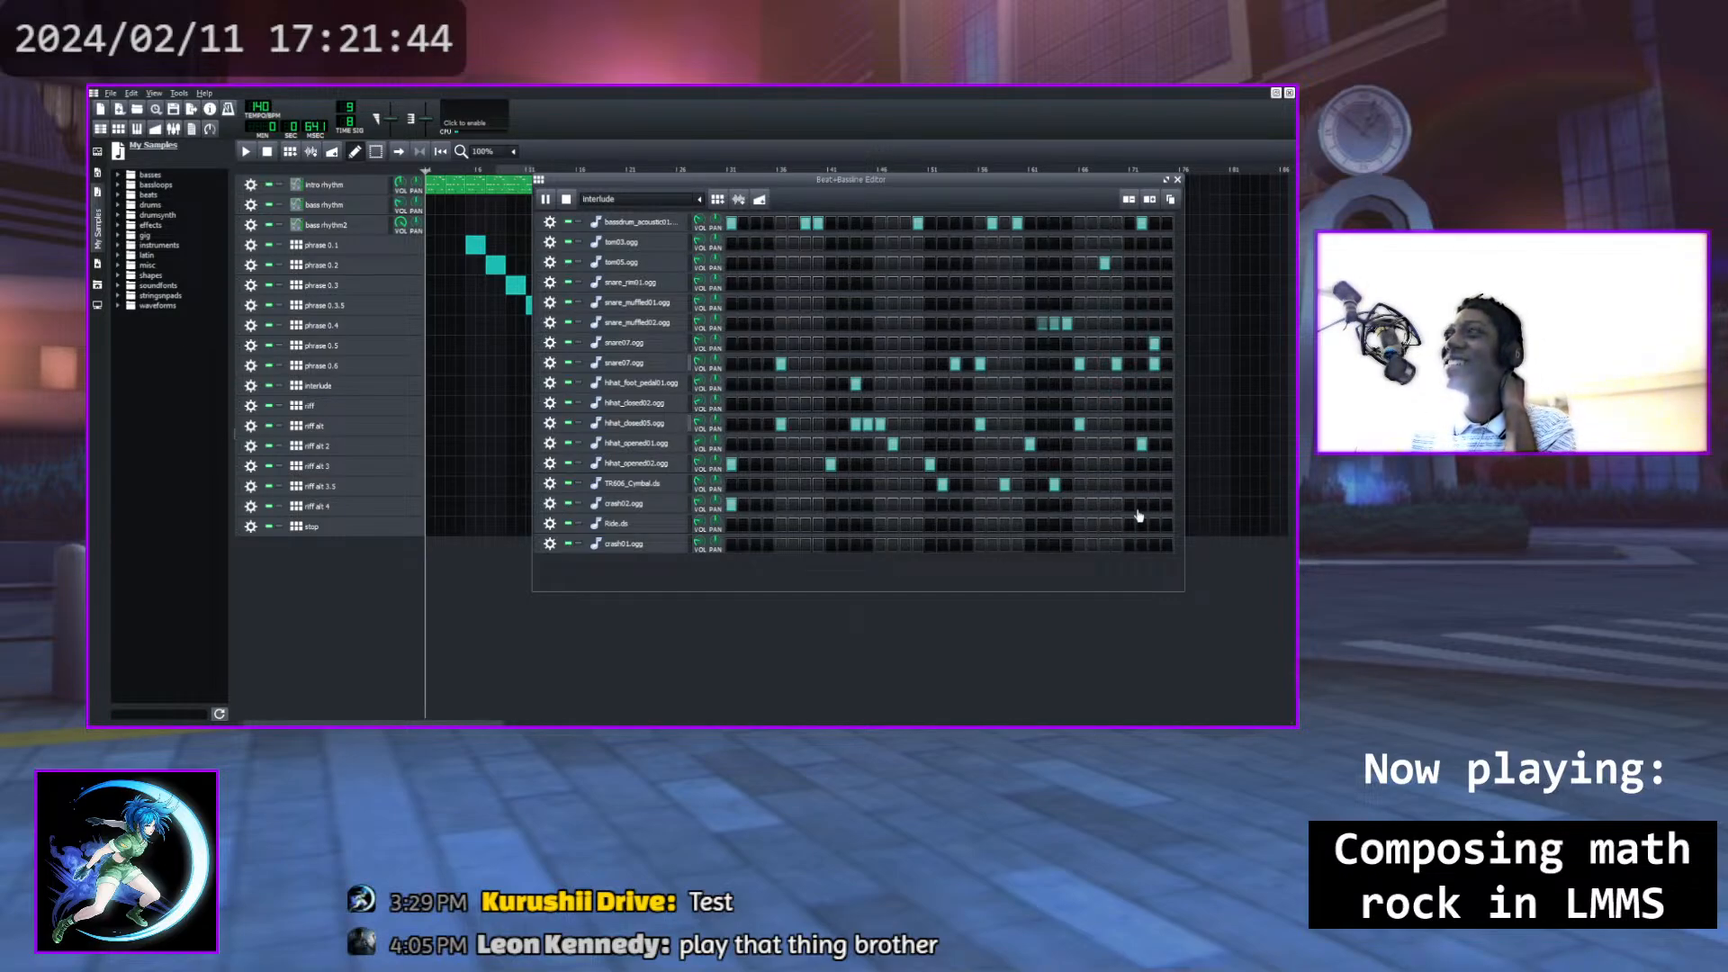
click(1142, 445)
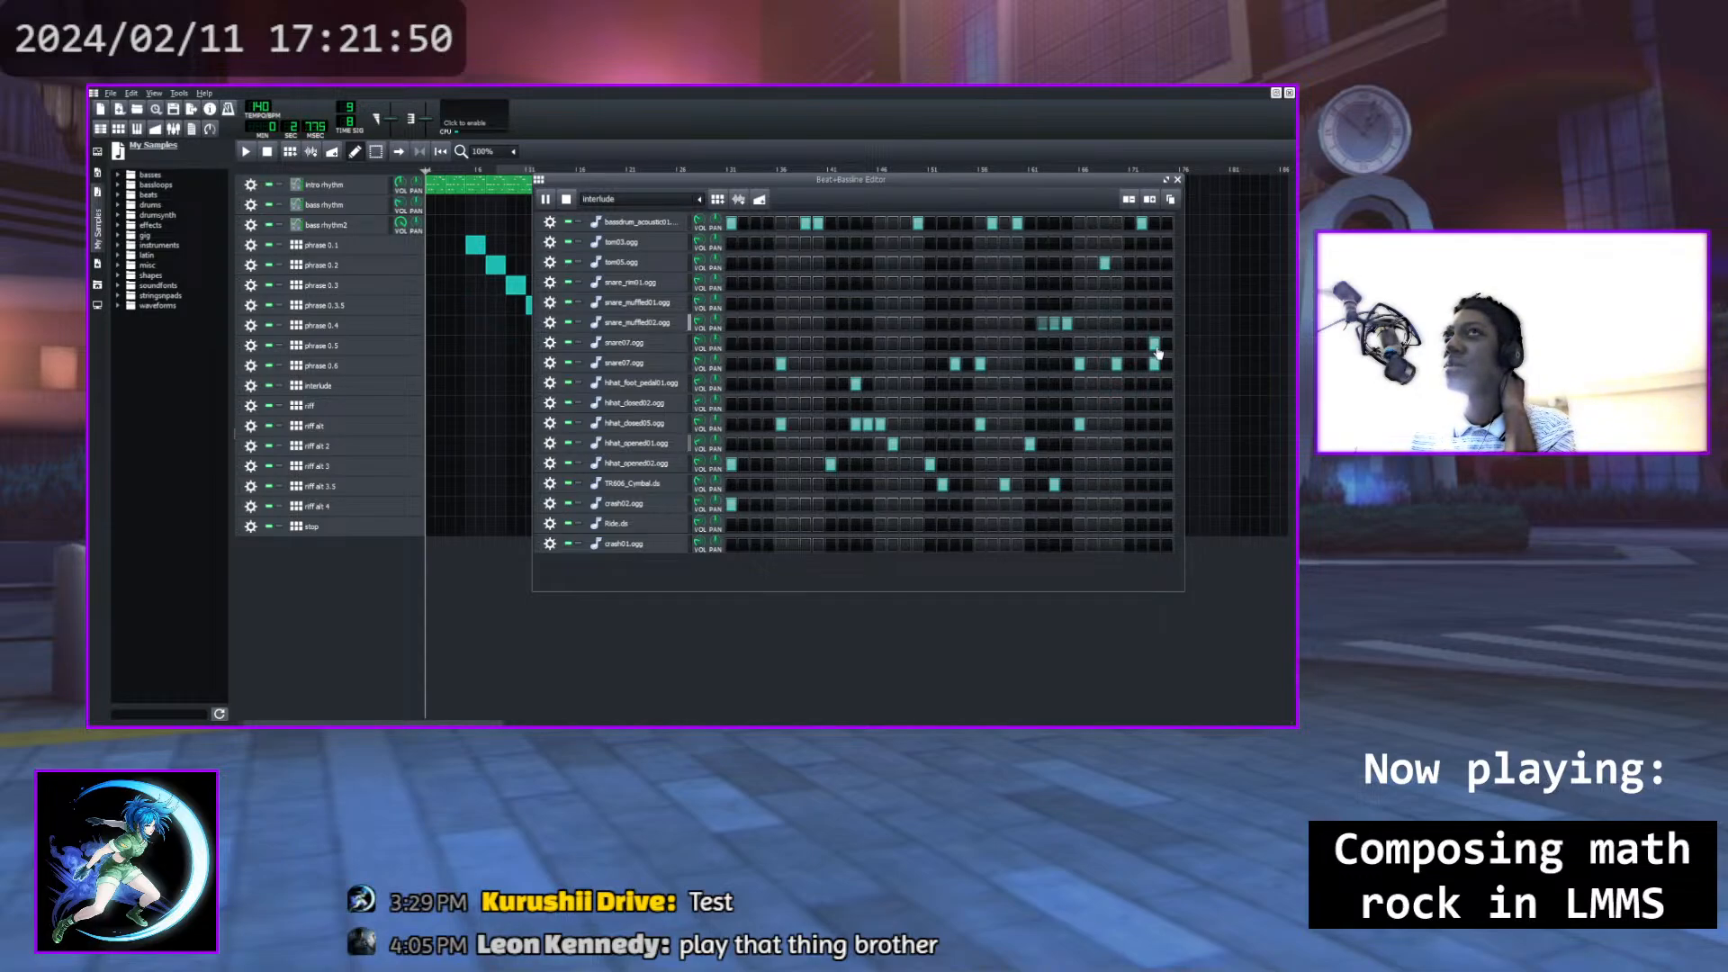
click(1154, 364)
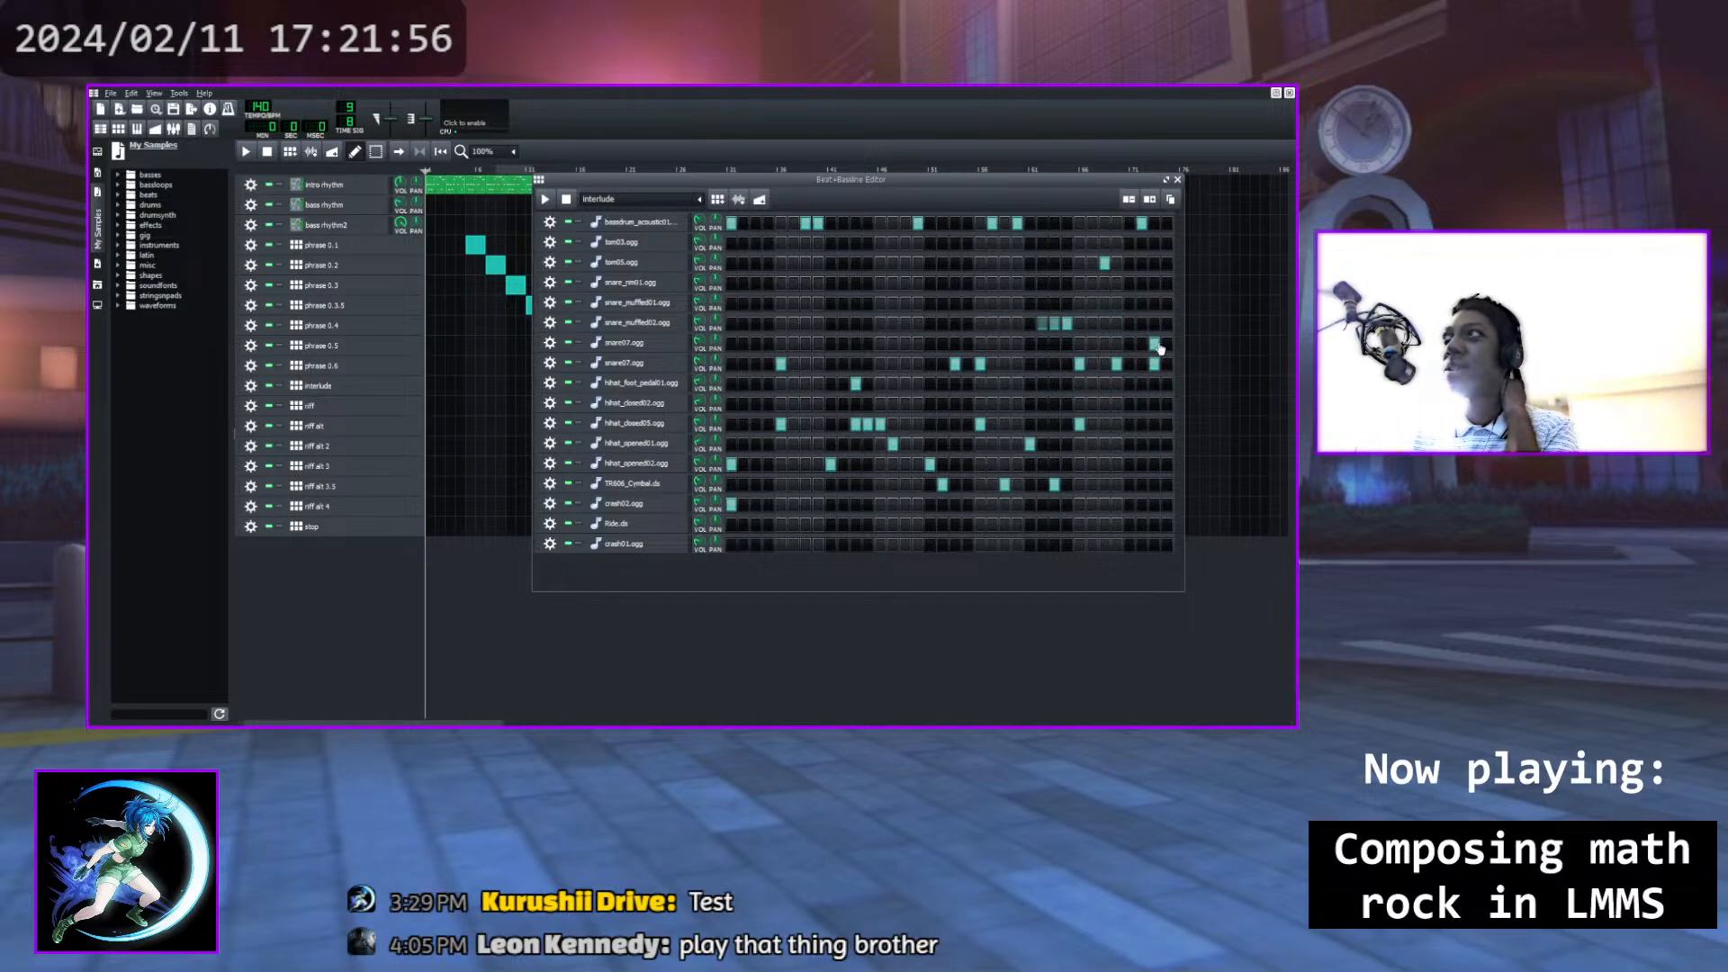
click(1153, 345)
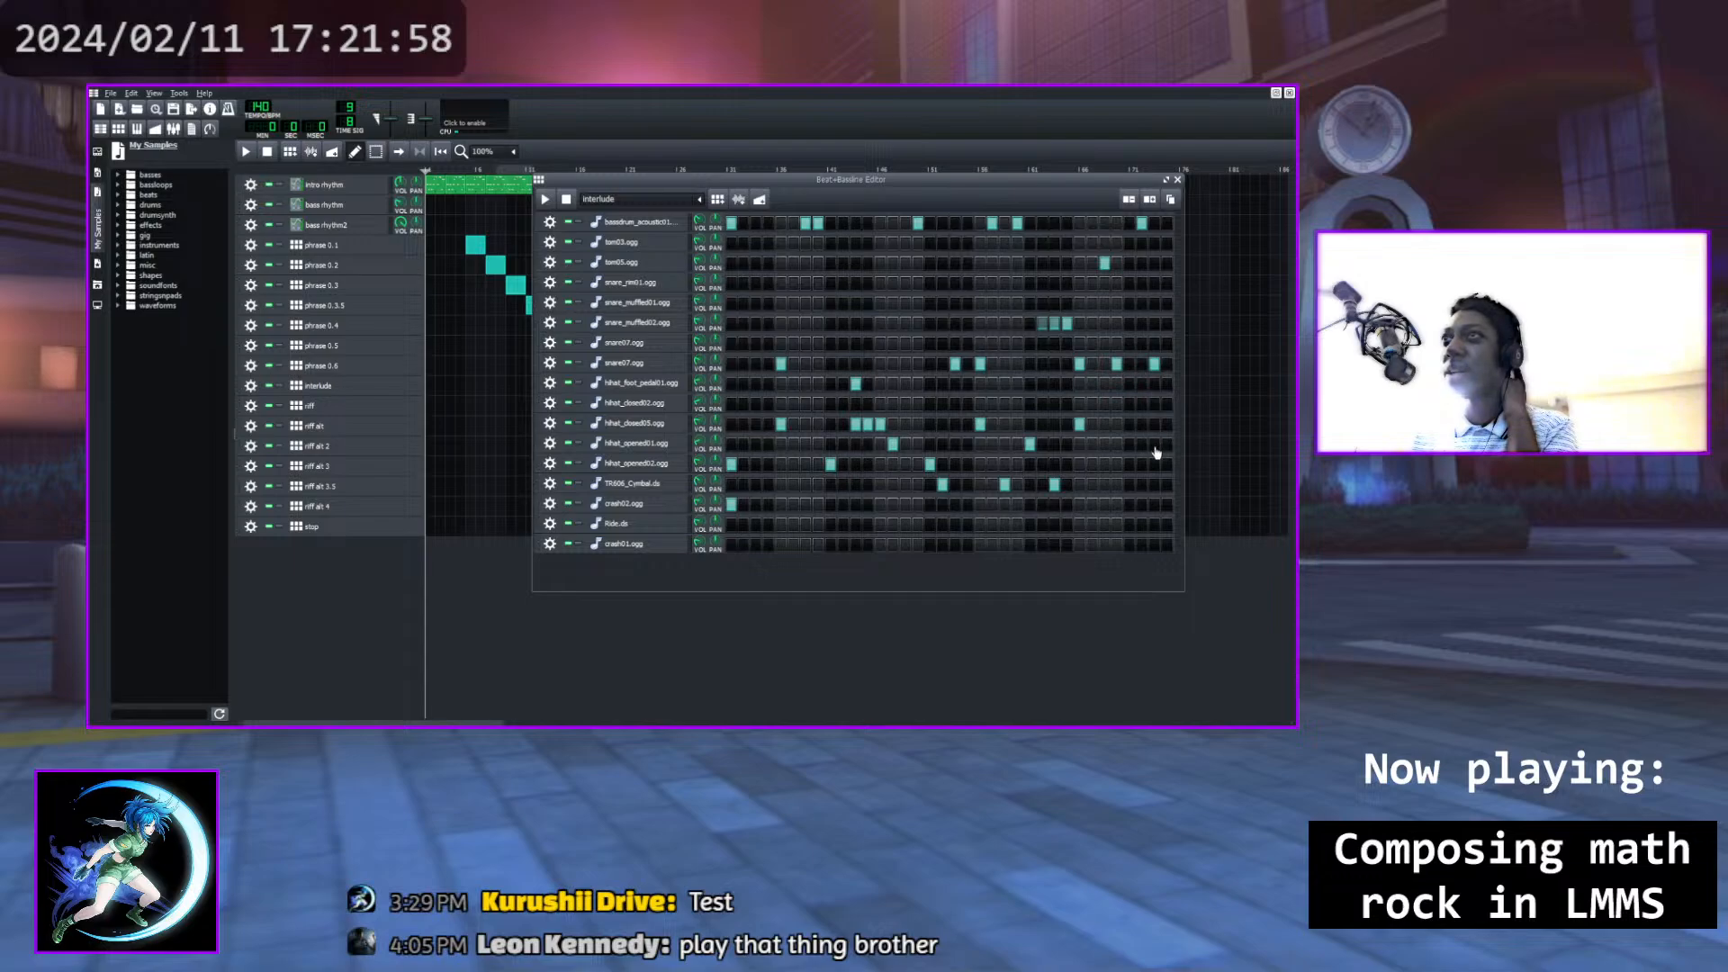
Add a hihat_opened01 hit at step 35, comparing it with hihat_opened02 during playback, and a foot-pedal hi-hat hit at step 36
click(1154, 445)
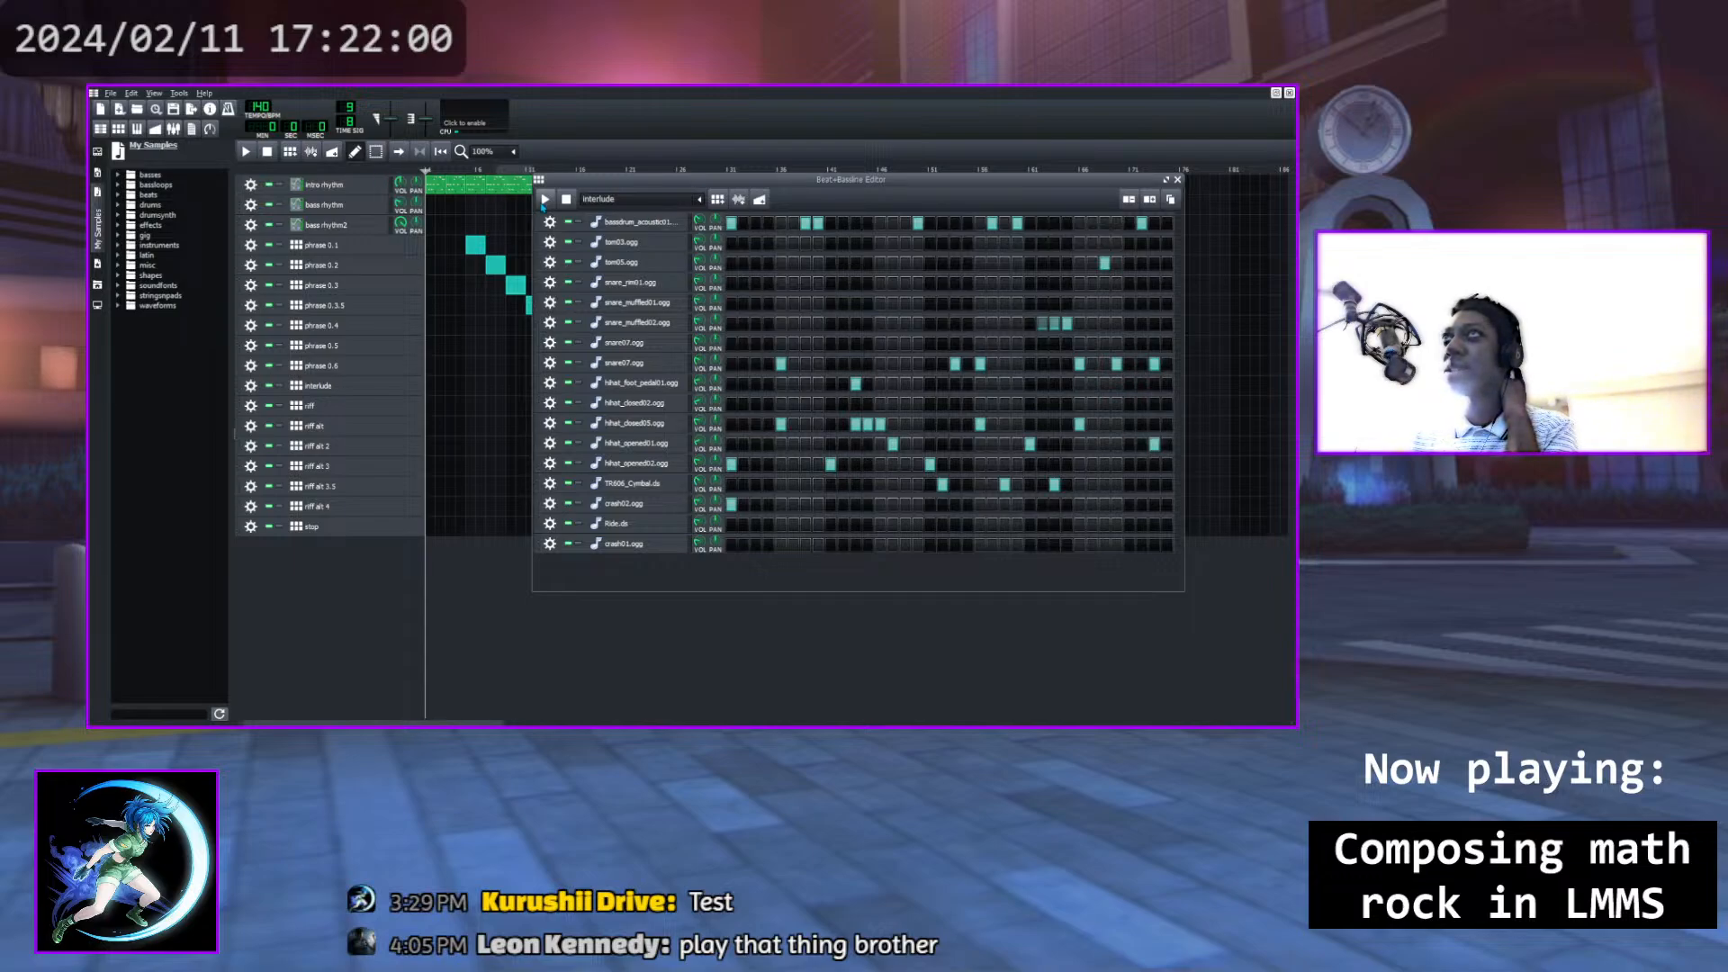
key(space)
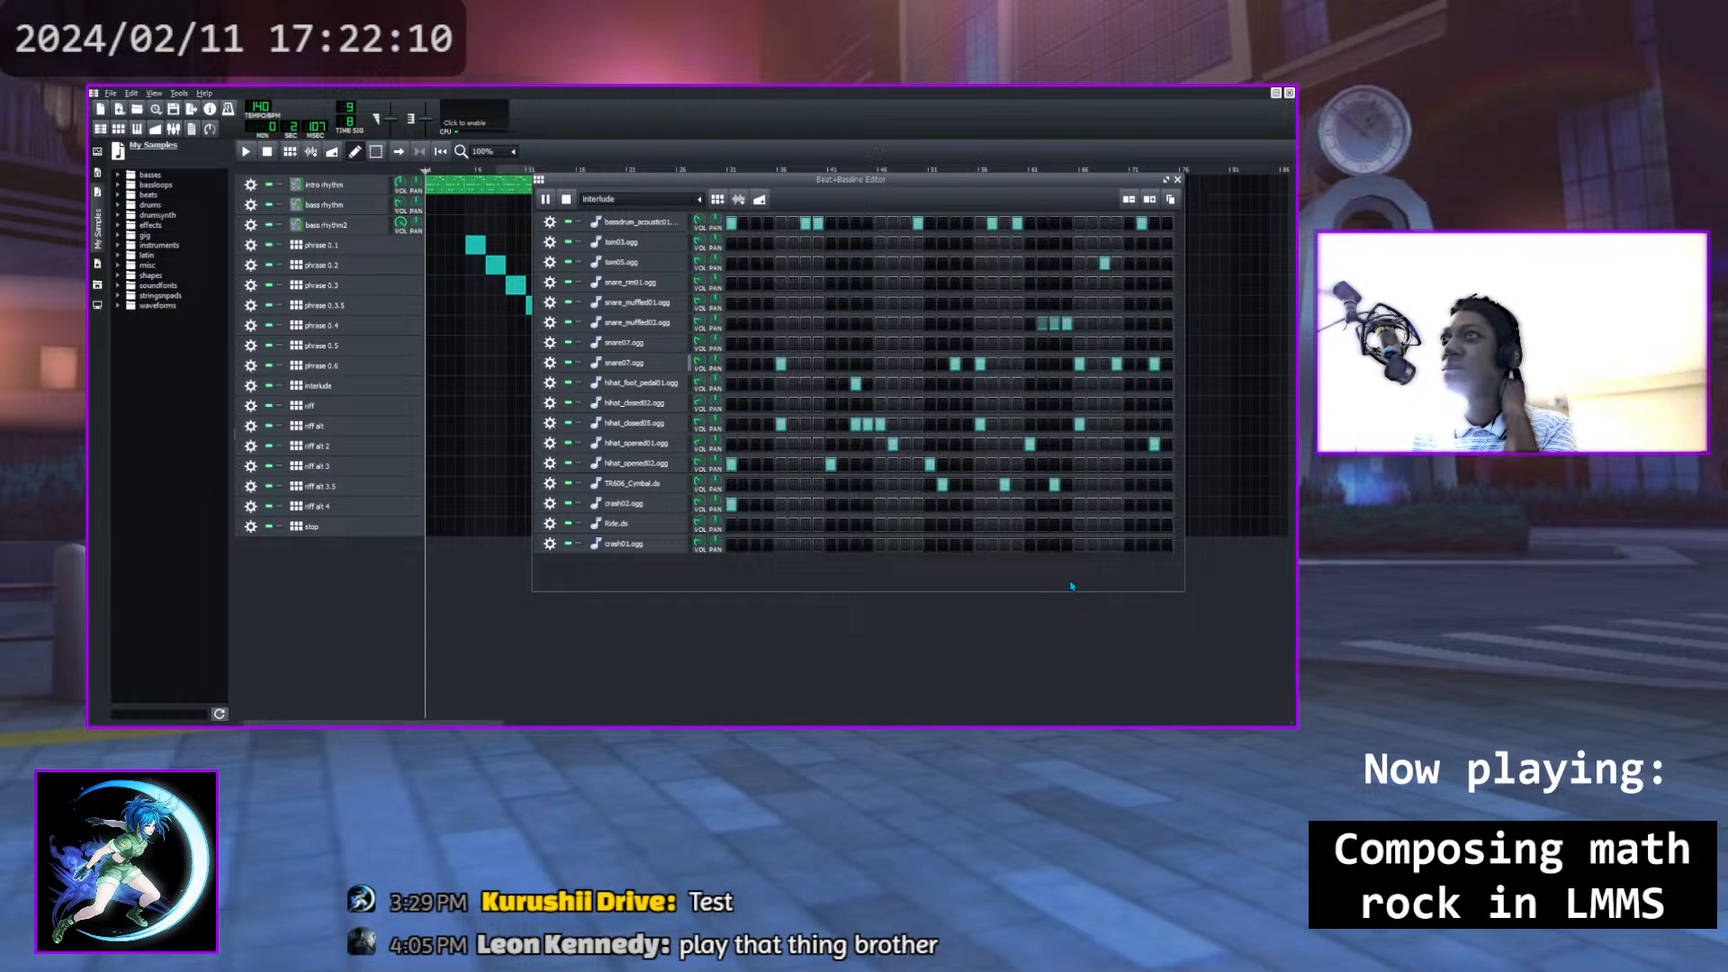
click(1153, 464)
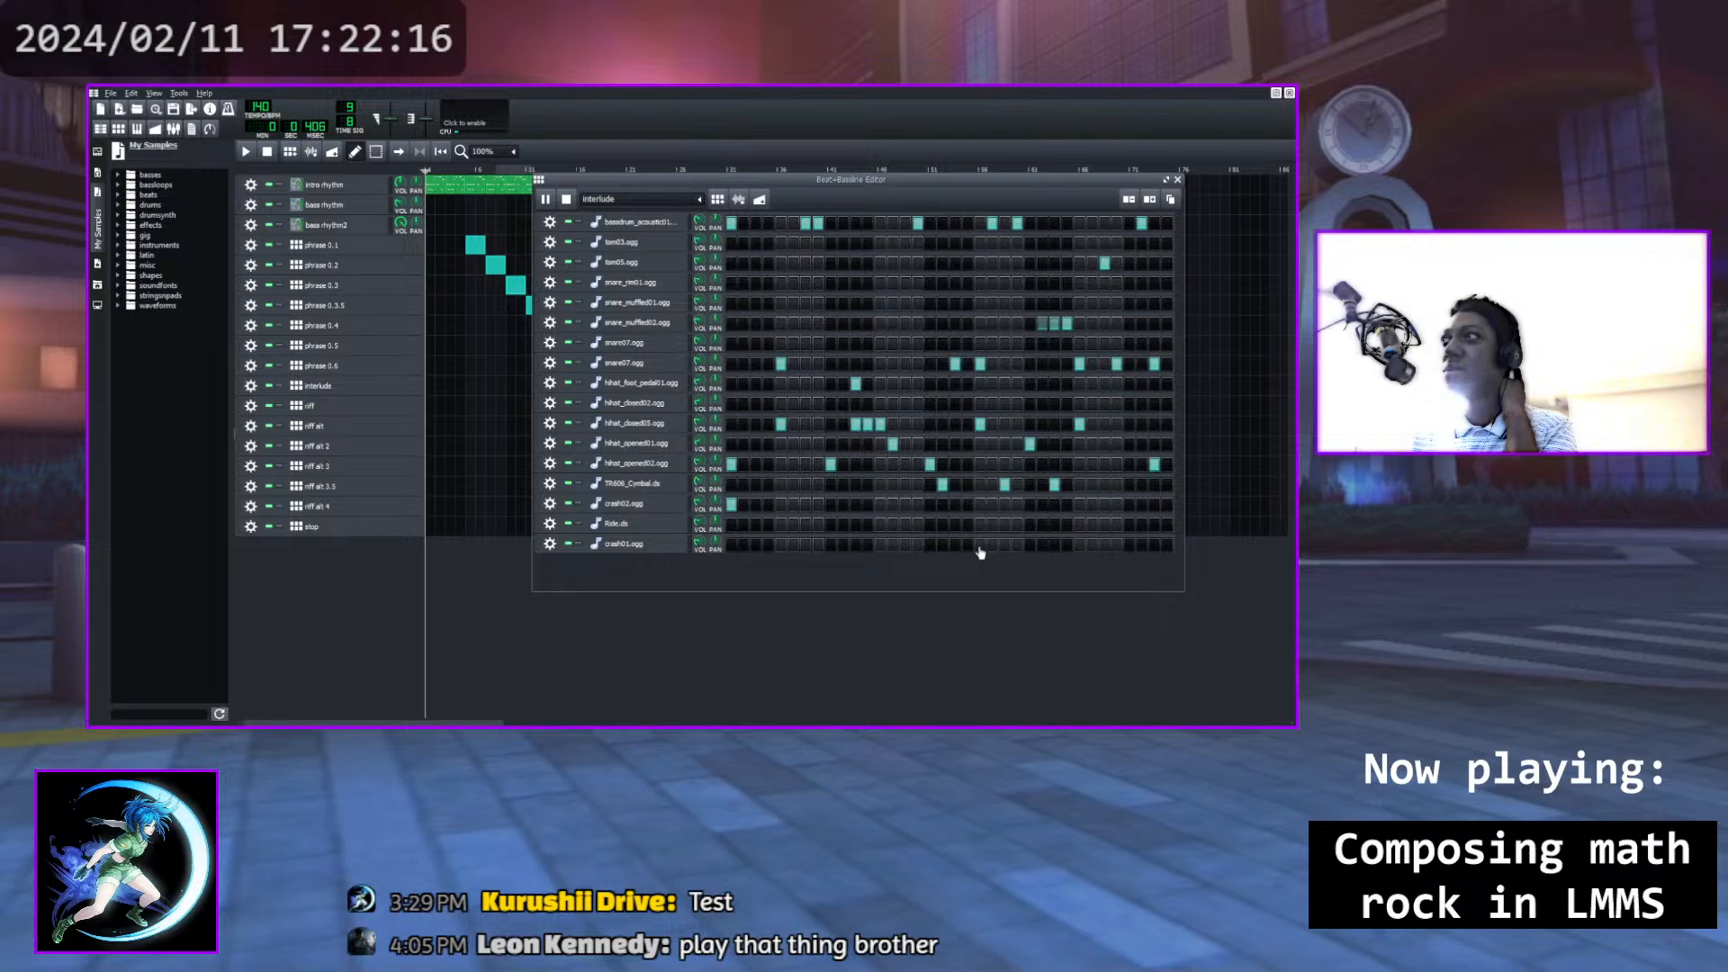
click(1154, 443)
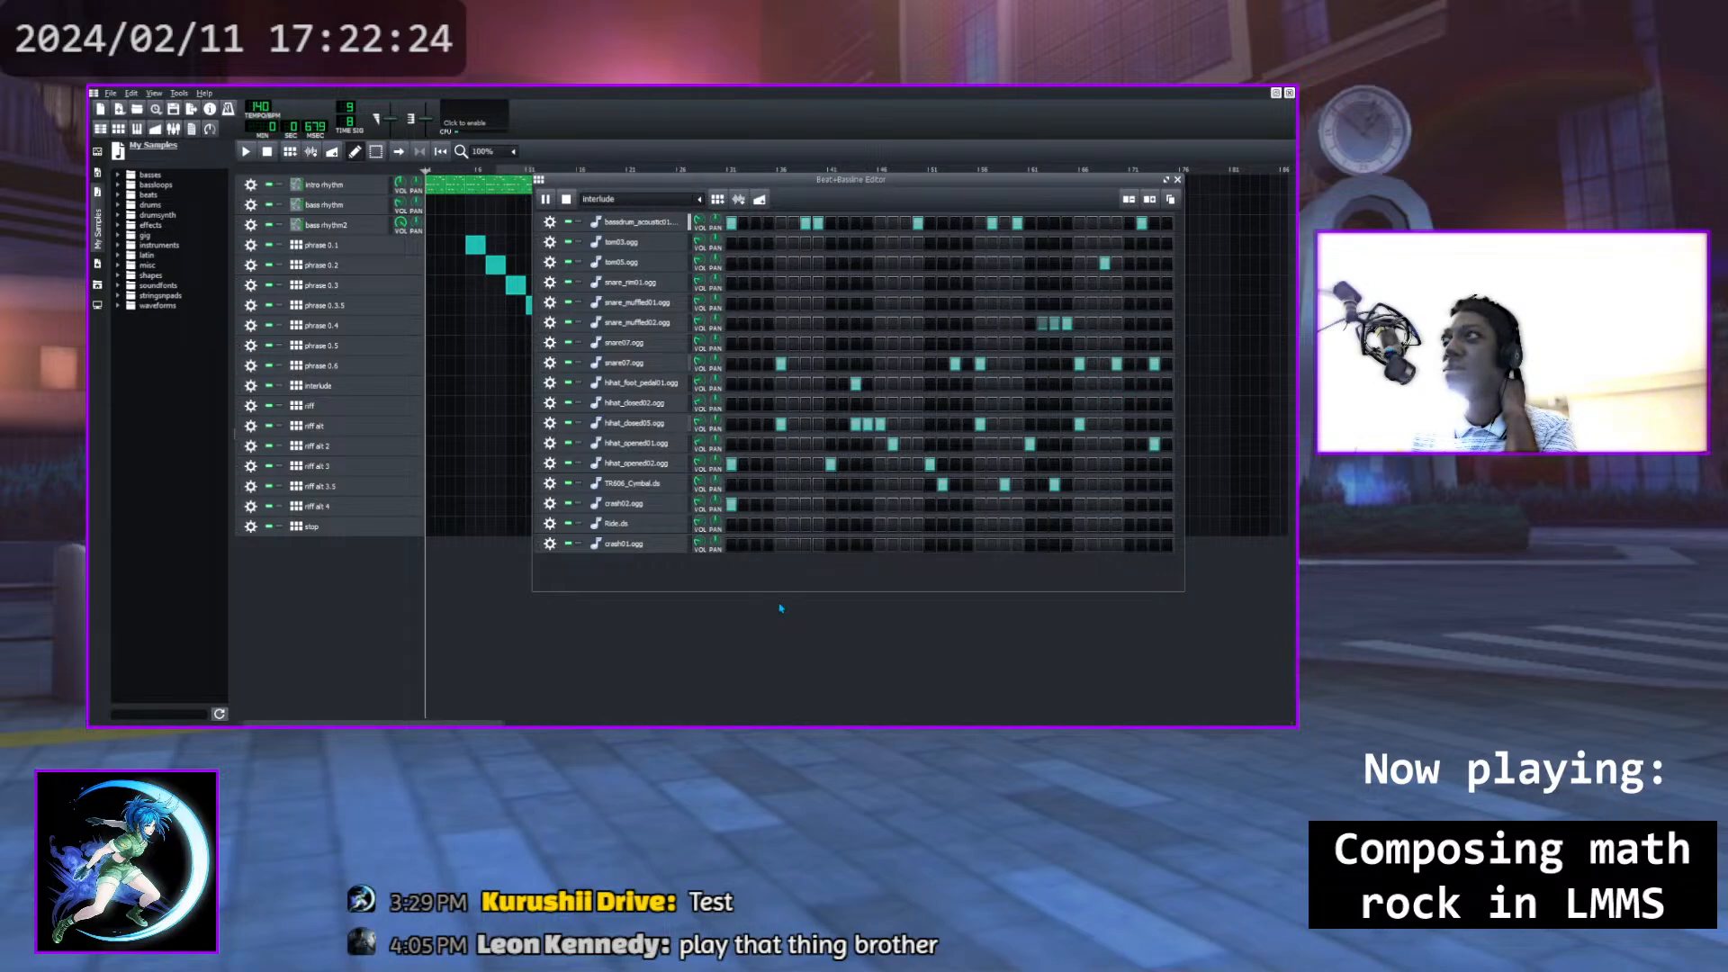
click(1167, 384)
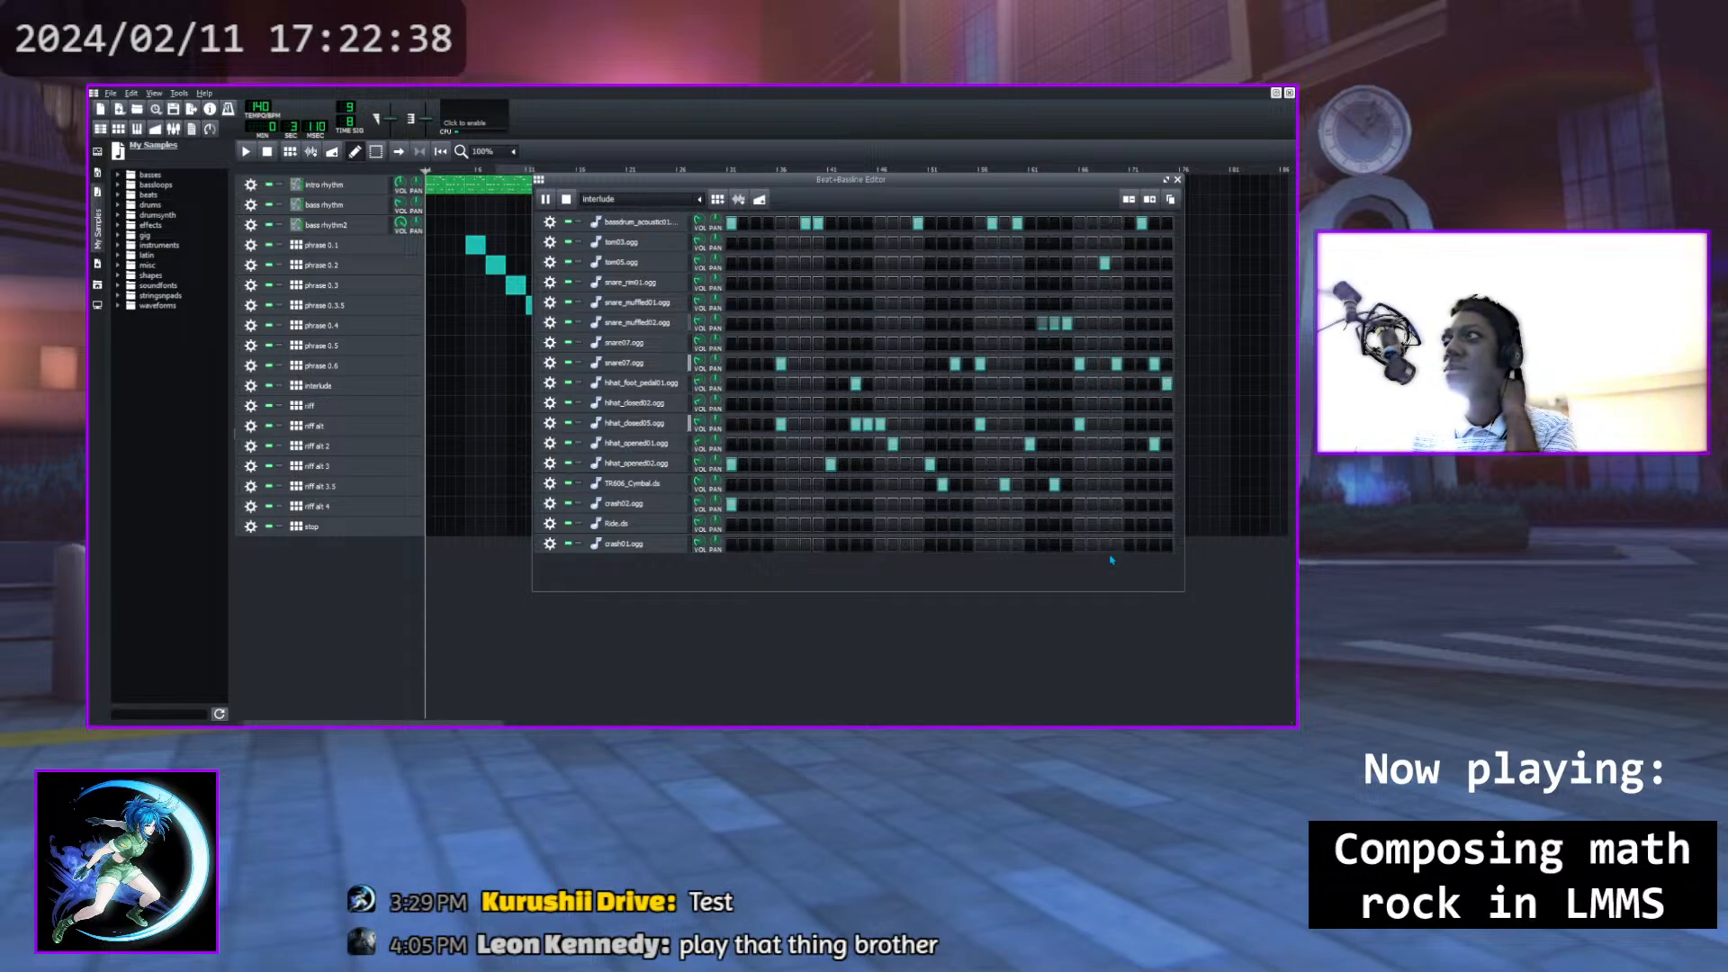
click(566, 200)
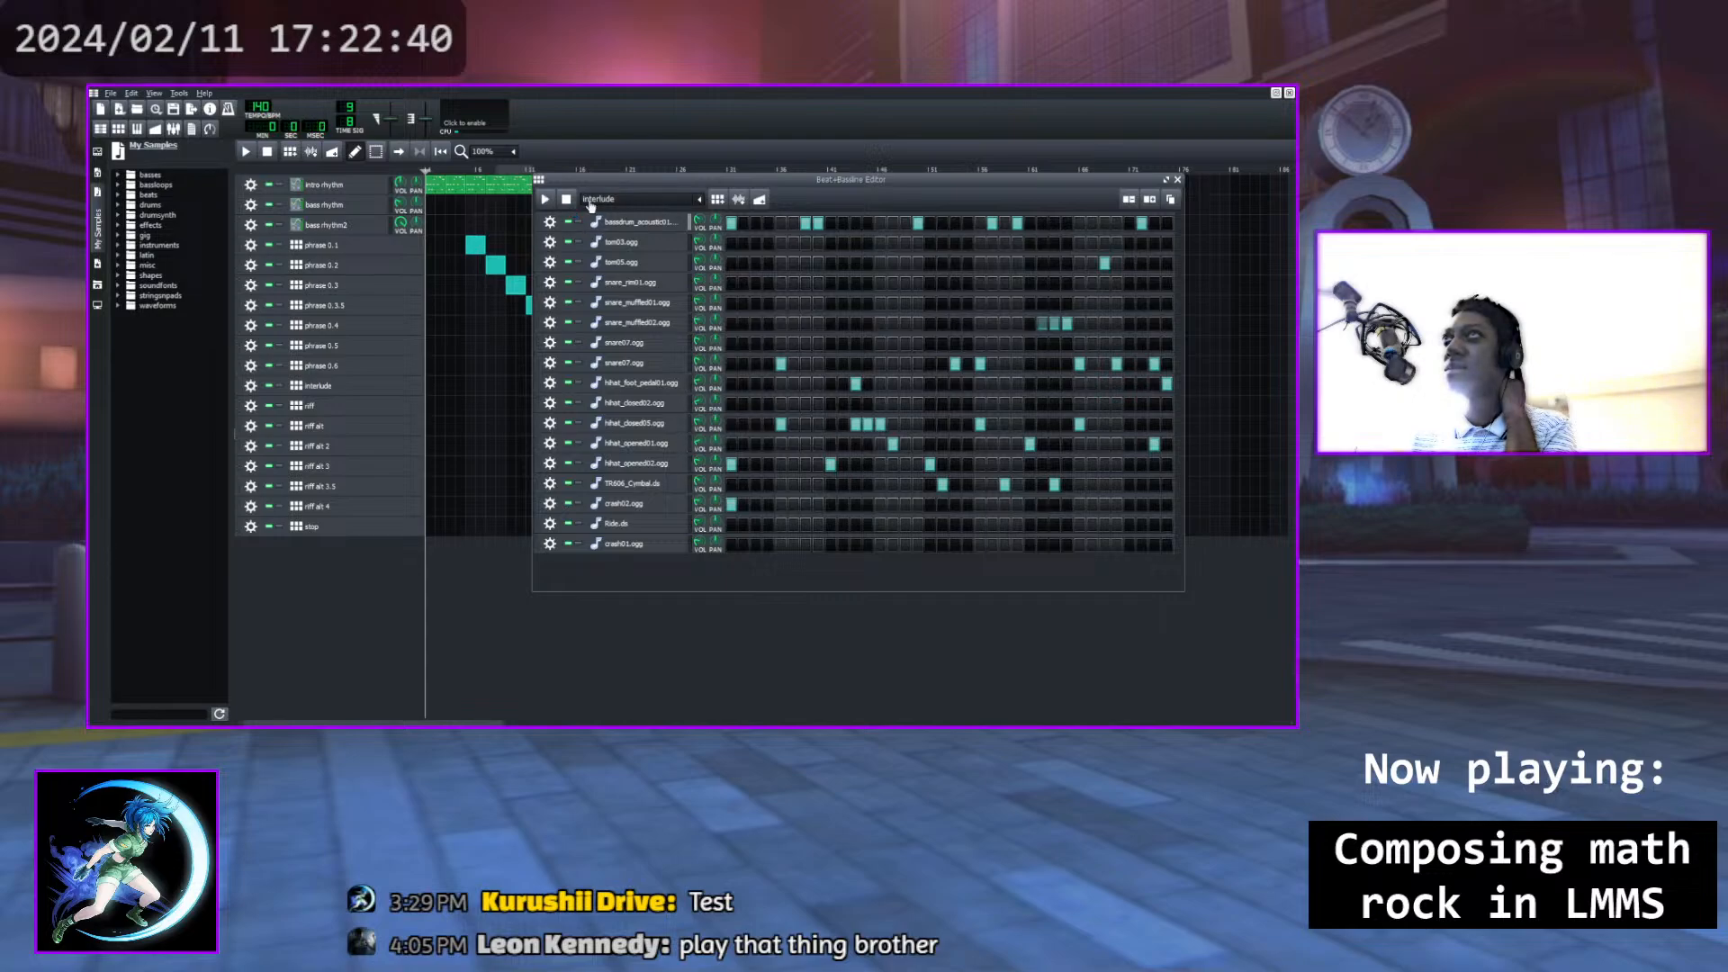
Close the beat editor and play the arrangement from shortly before the interlude, restarting from slightly earlier positions to check the transition
click(1177, 180)
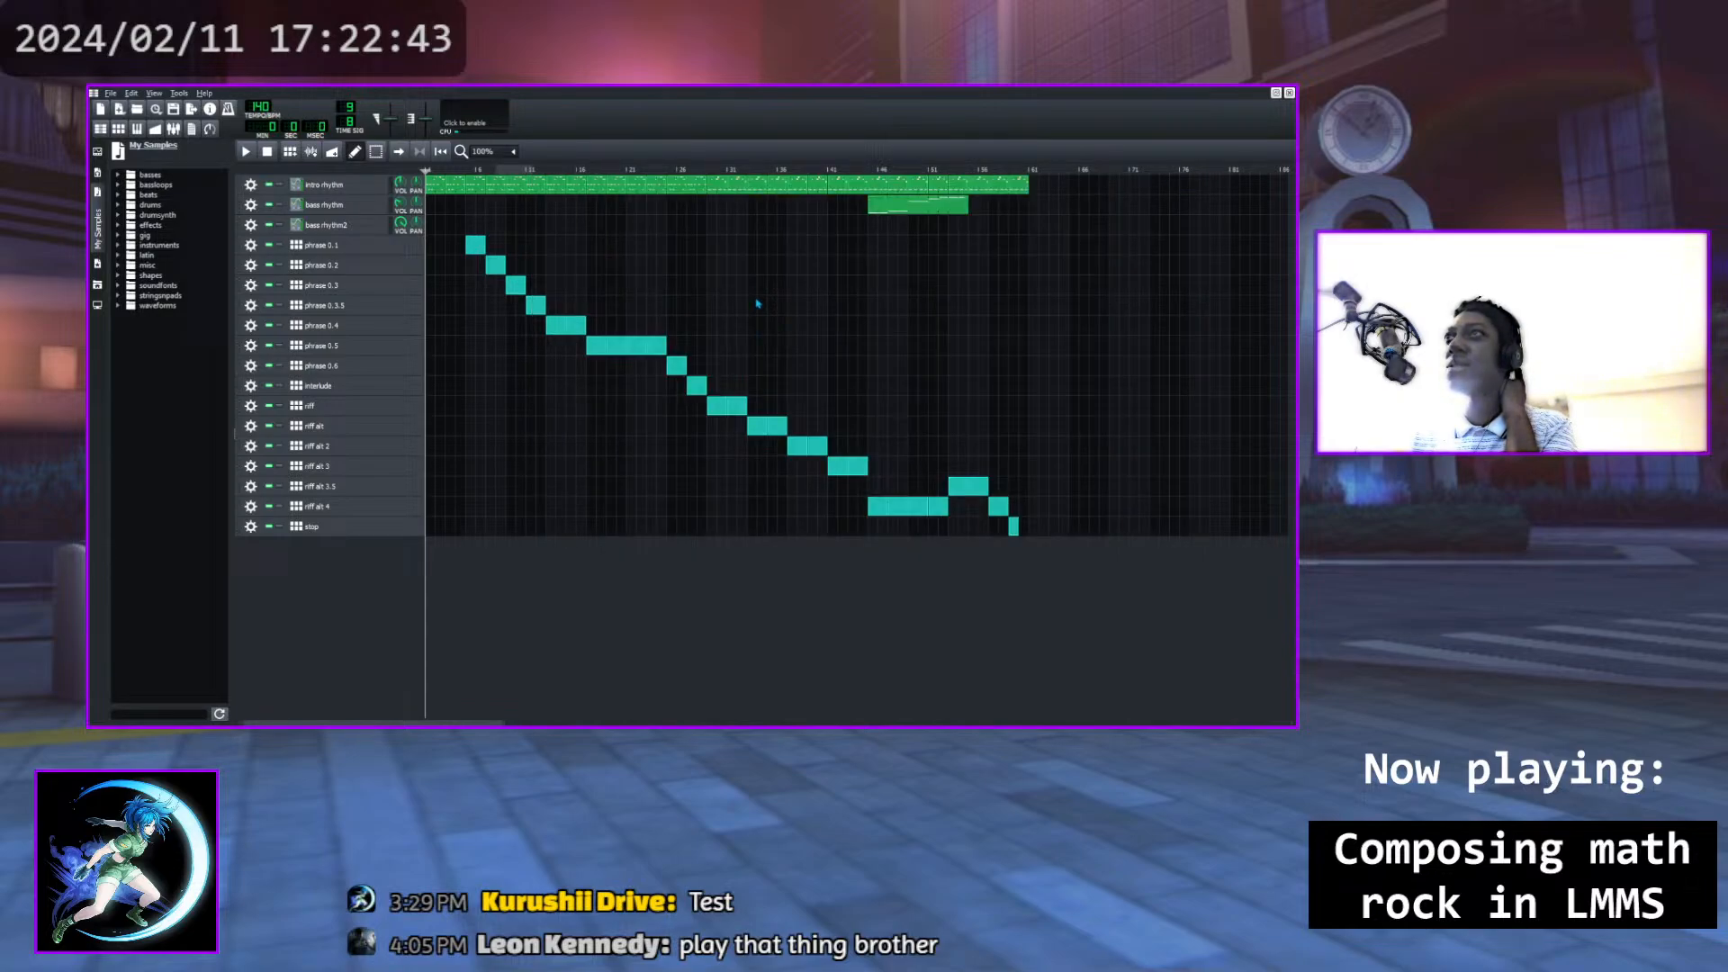
click(683, 171)
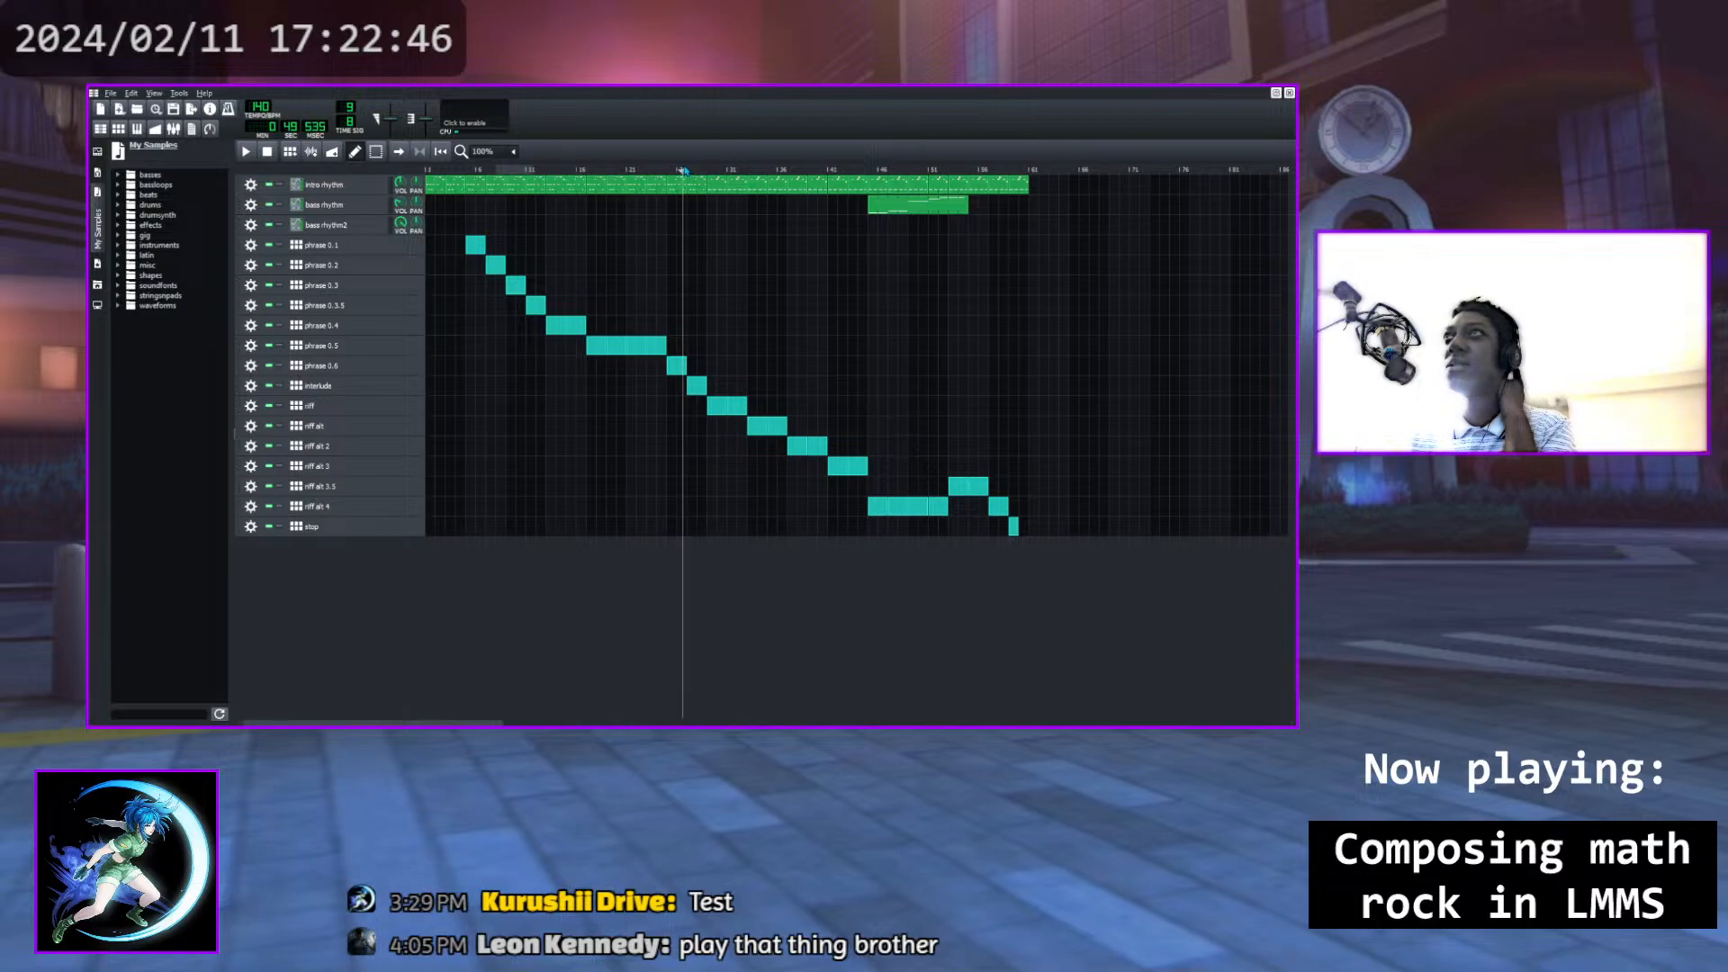
click(245, 151)
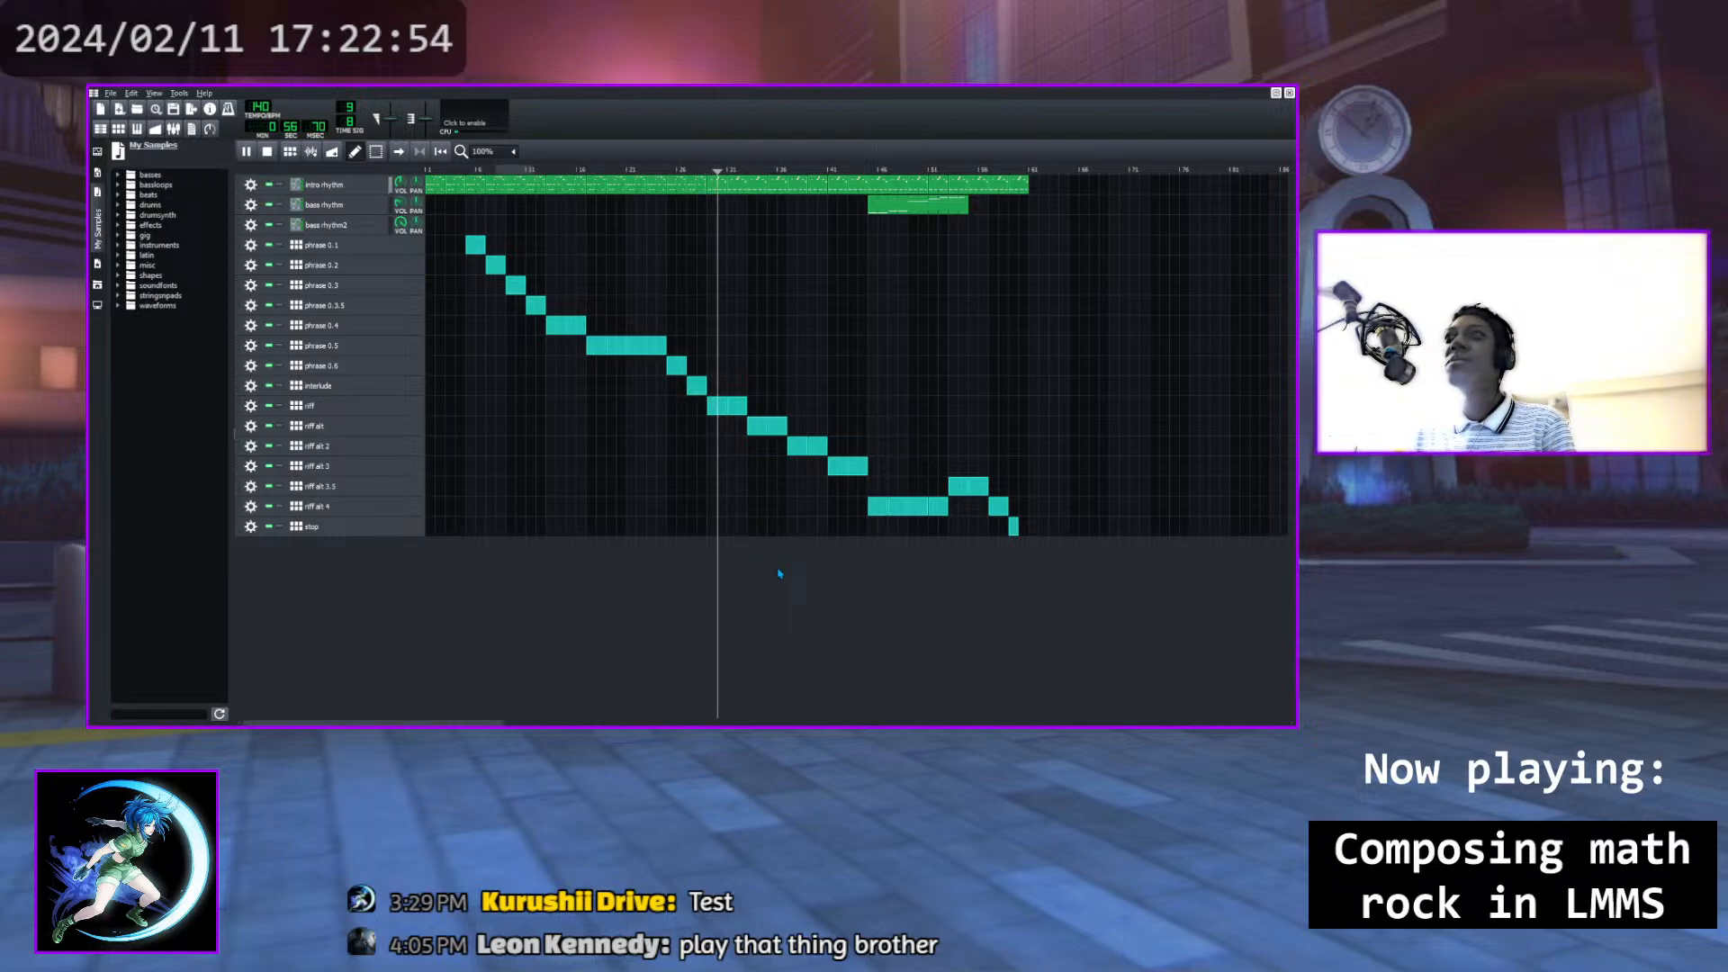
click(688, 168)
drag(688, 168, 662, 168)
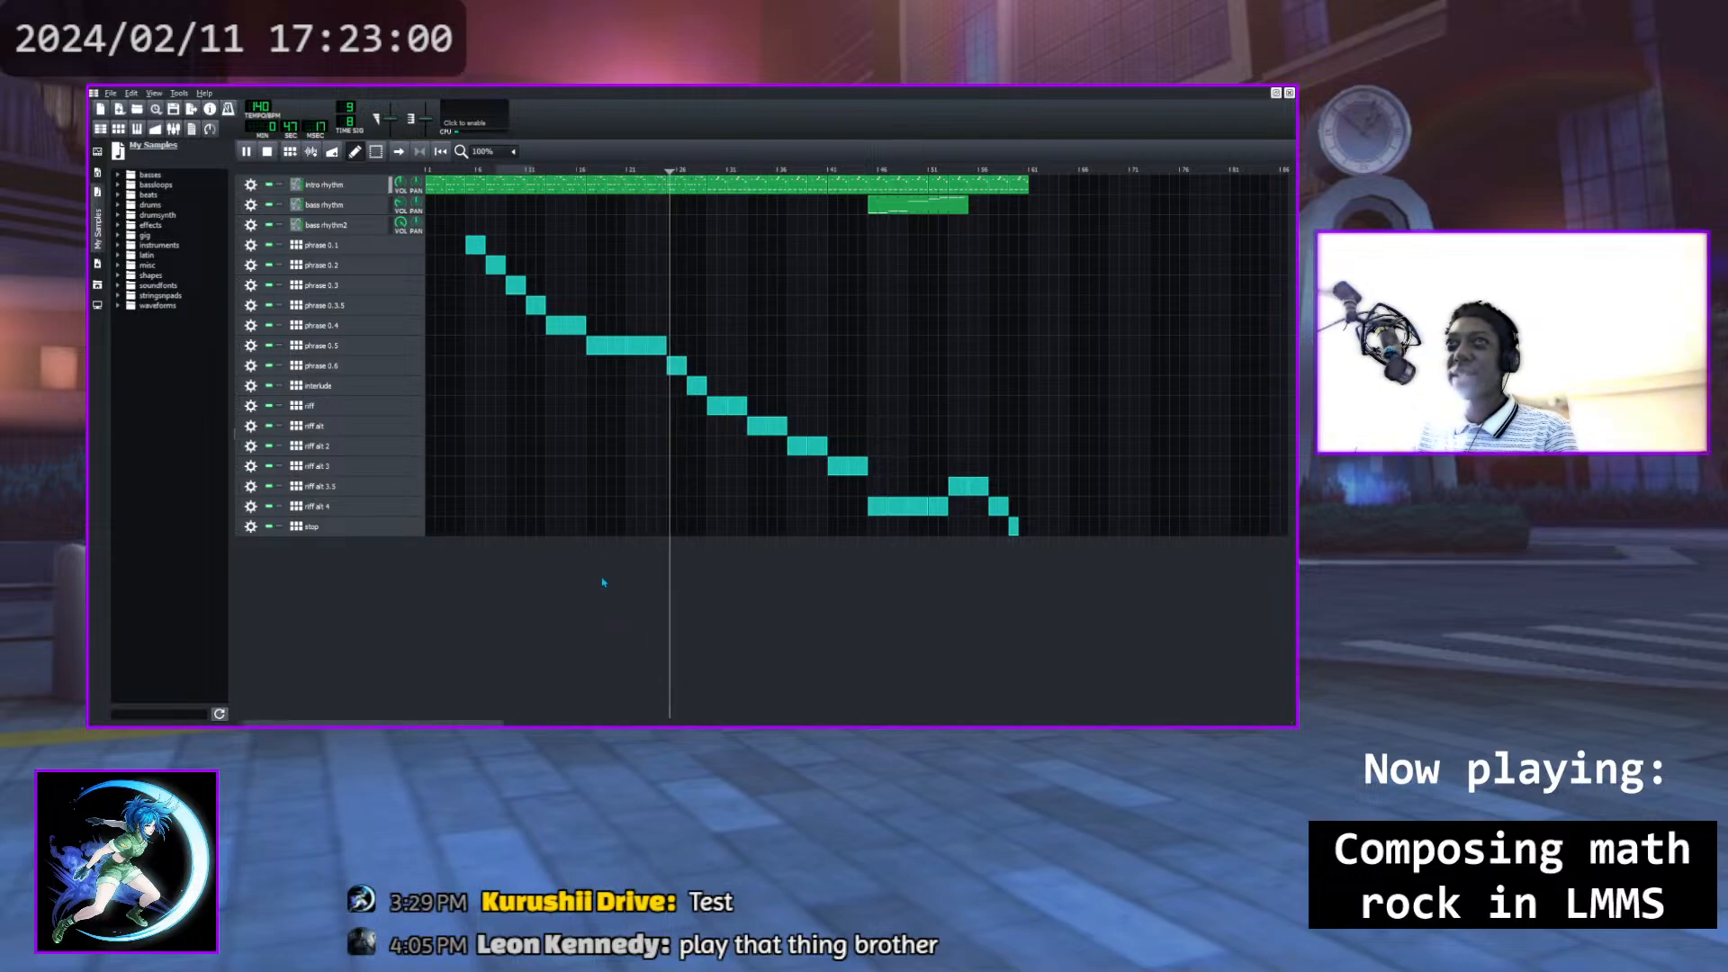
key(space)
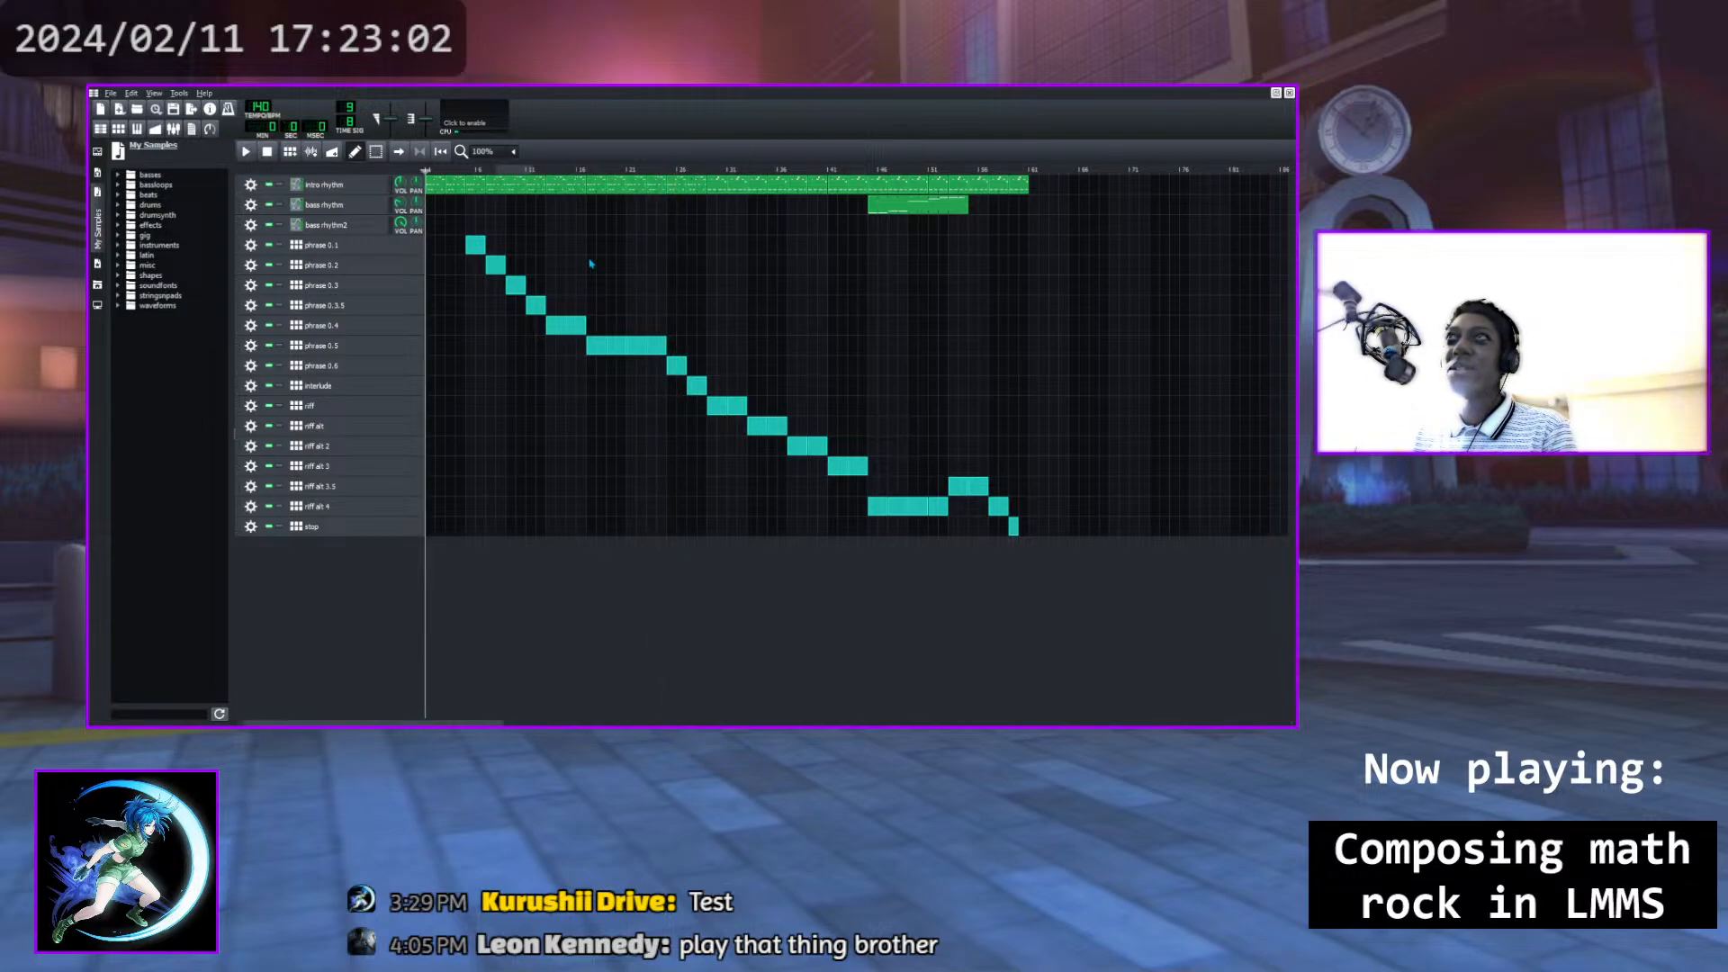
click(668, 168)
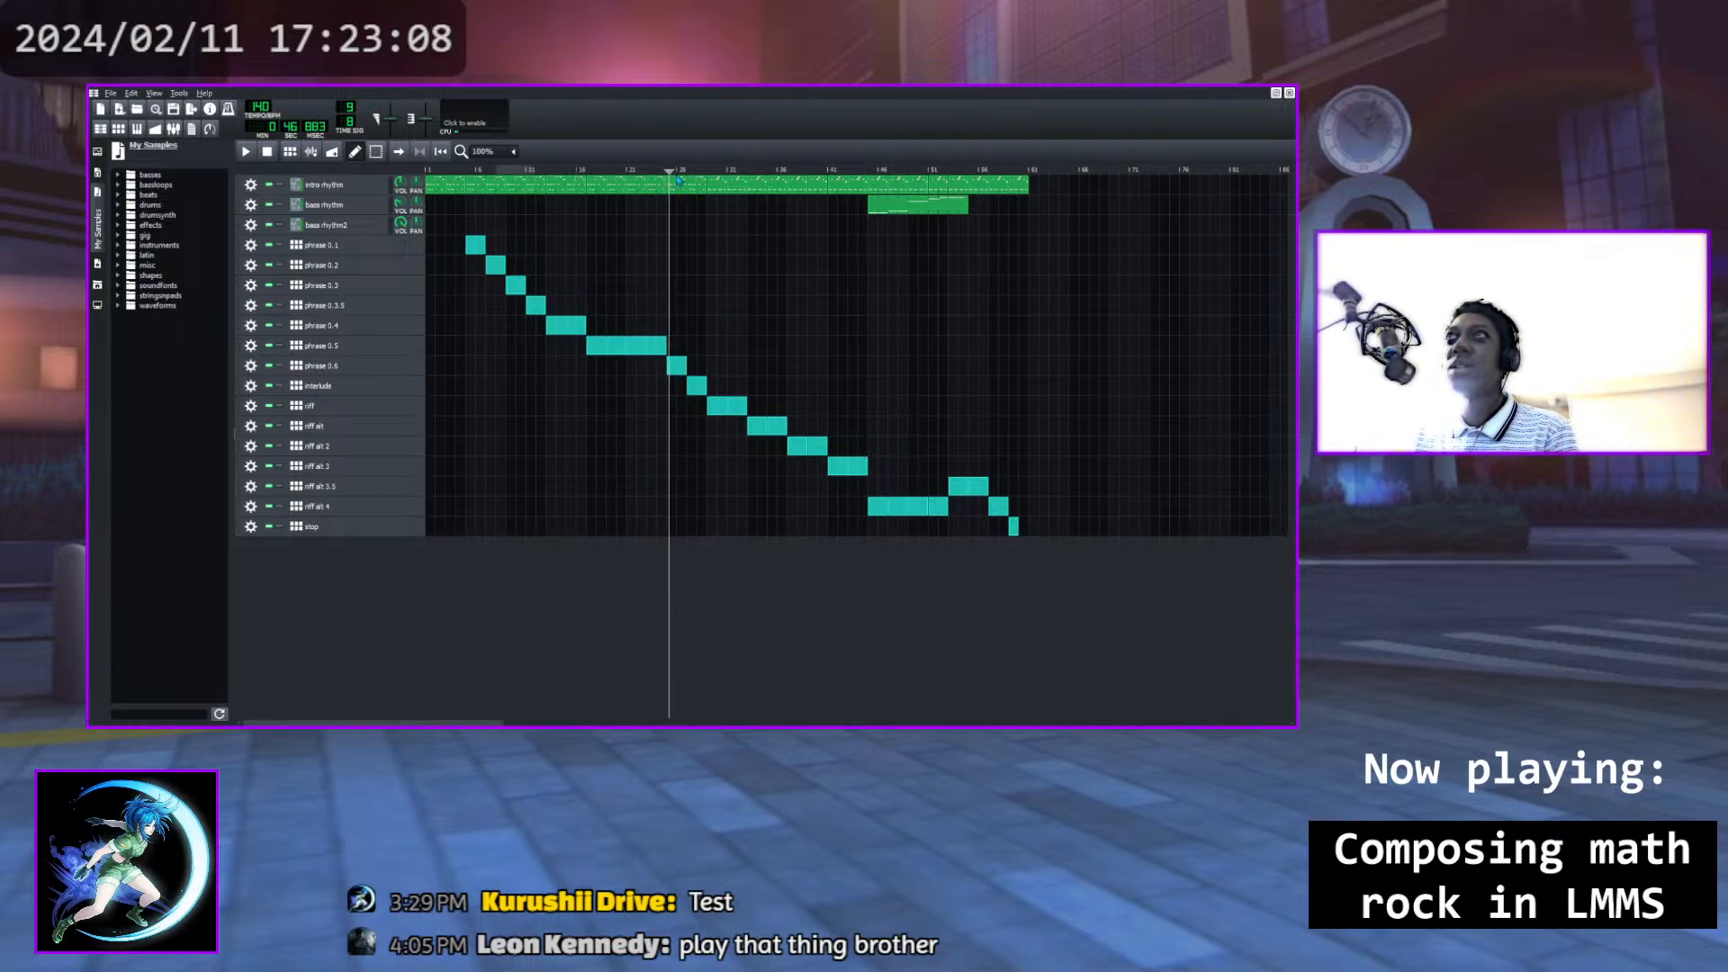
mouse_move(671, 173)
mouse_down()
mouse_move(725, 174)
mouse_move(665, 187)
mouse_up()
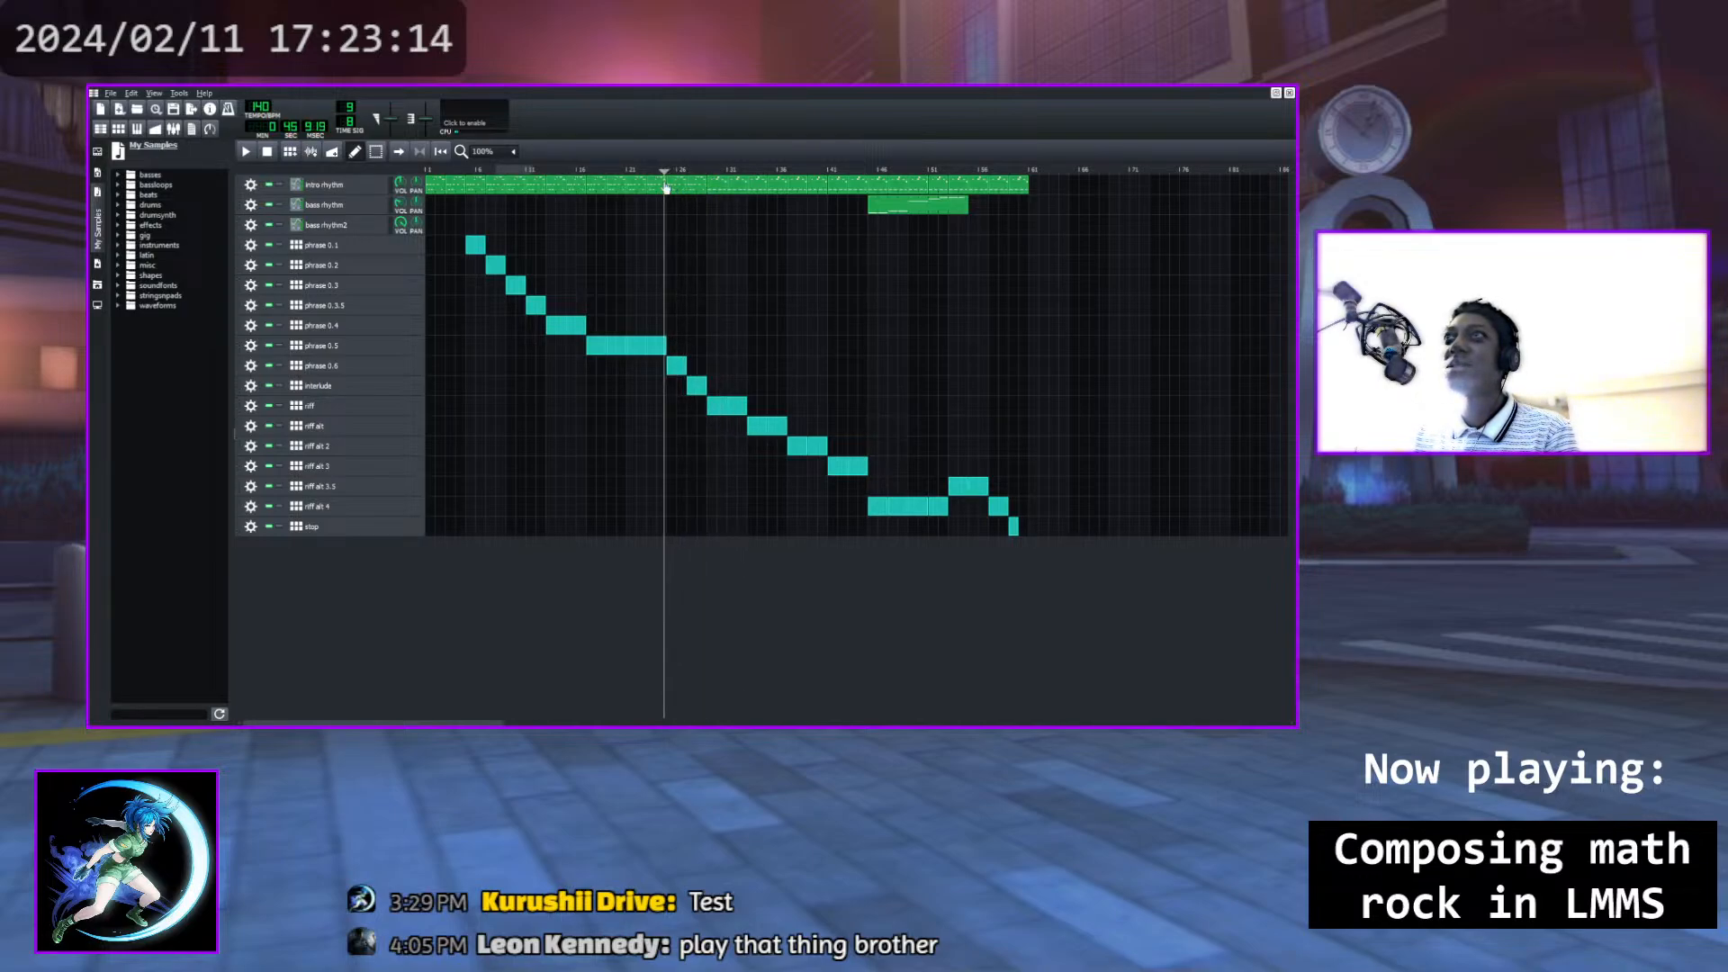
click(244, 153)
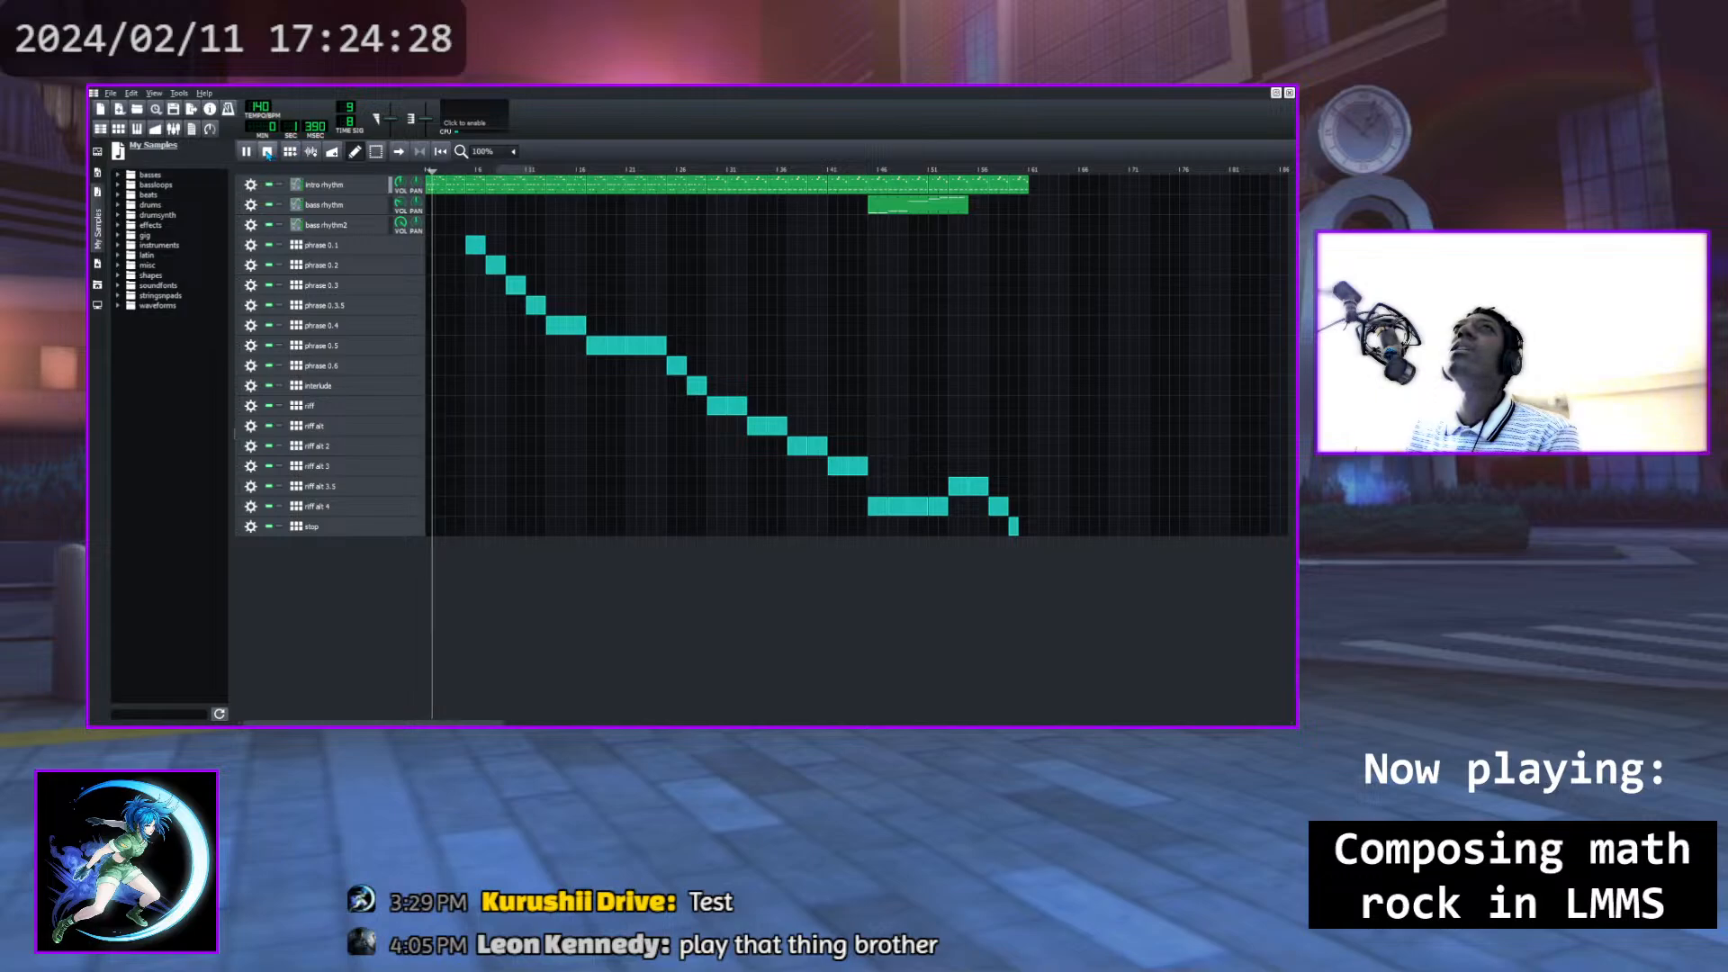
key(space)
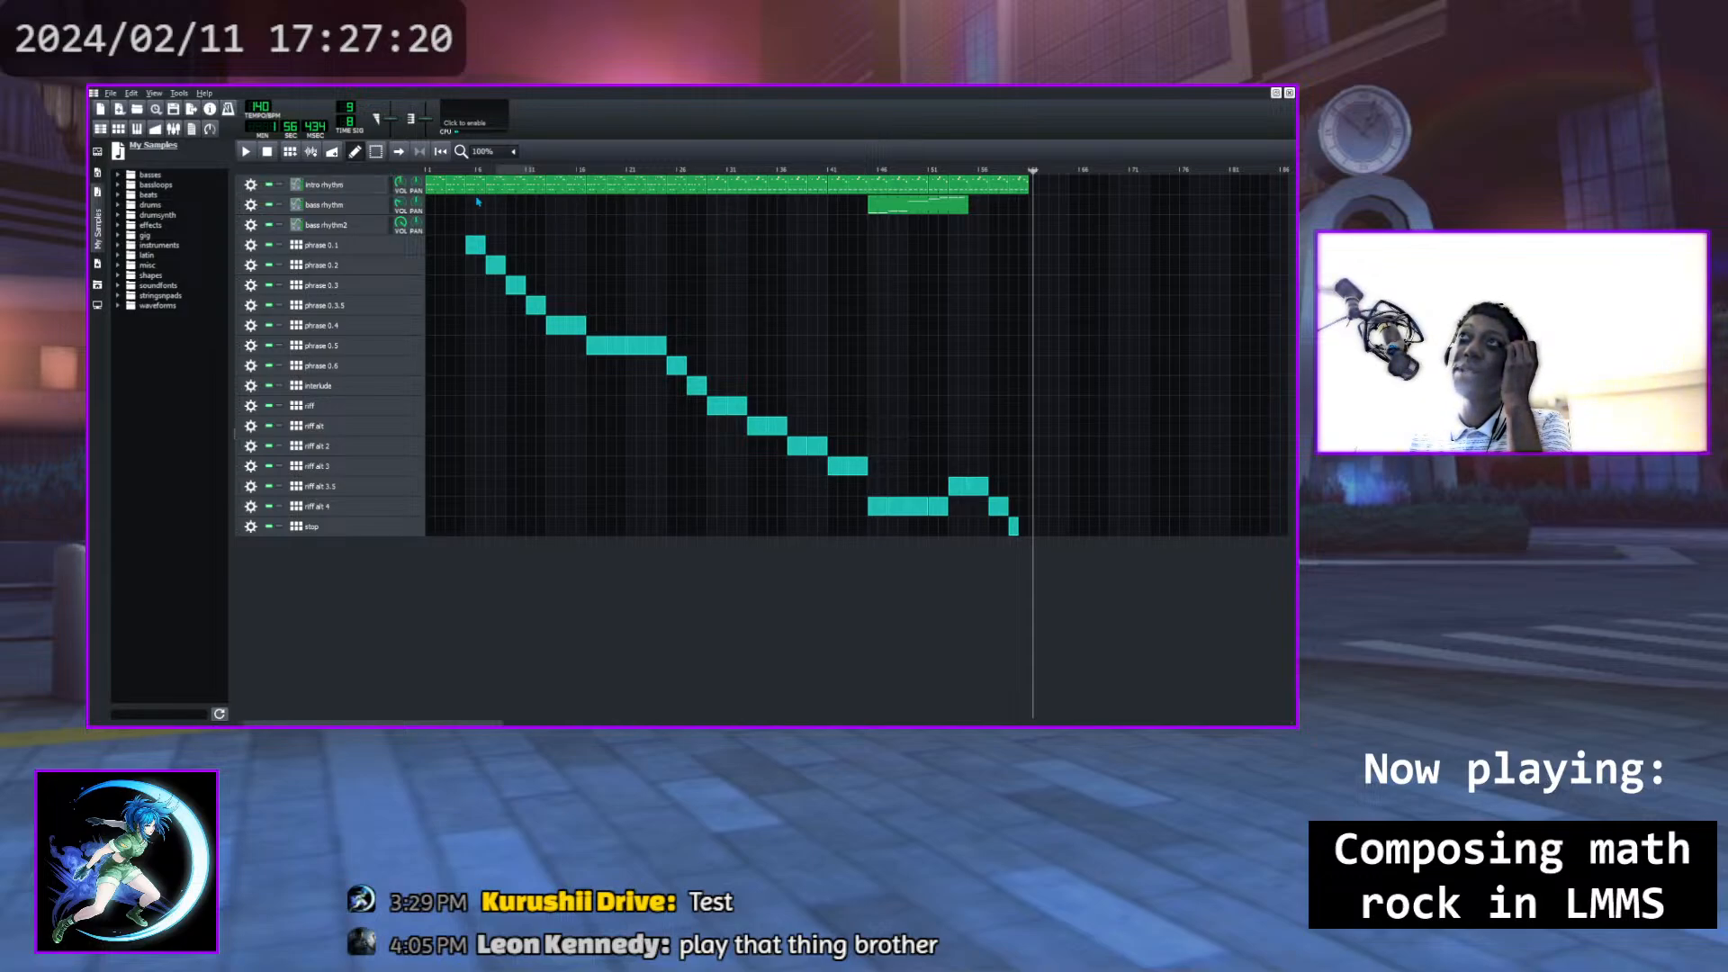
Try starting an empty clip on the bass rhythm track about bar 25, and play the song
double_click(669, 207)
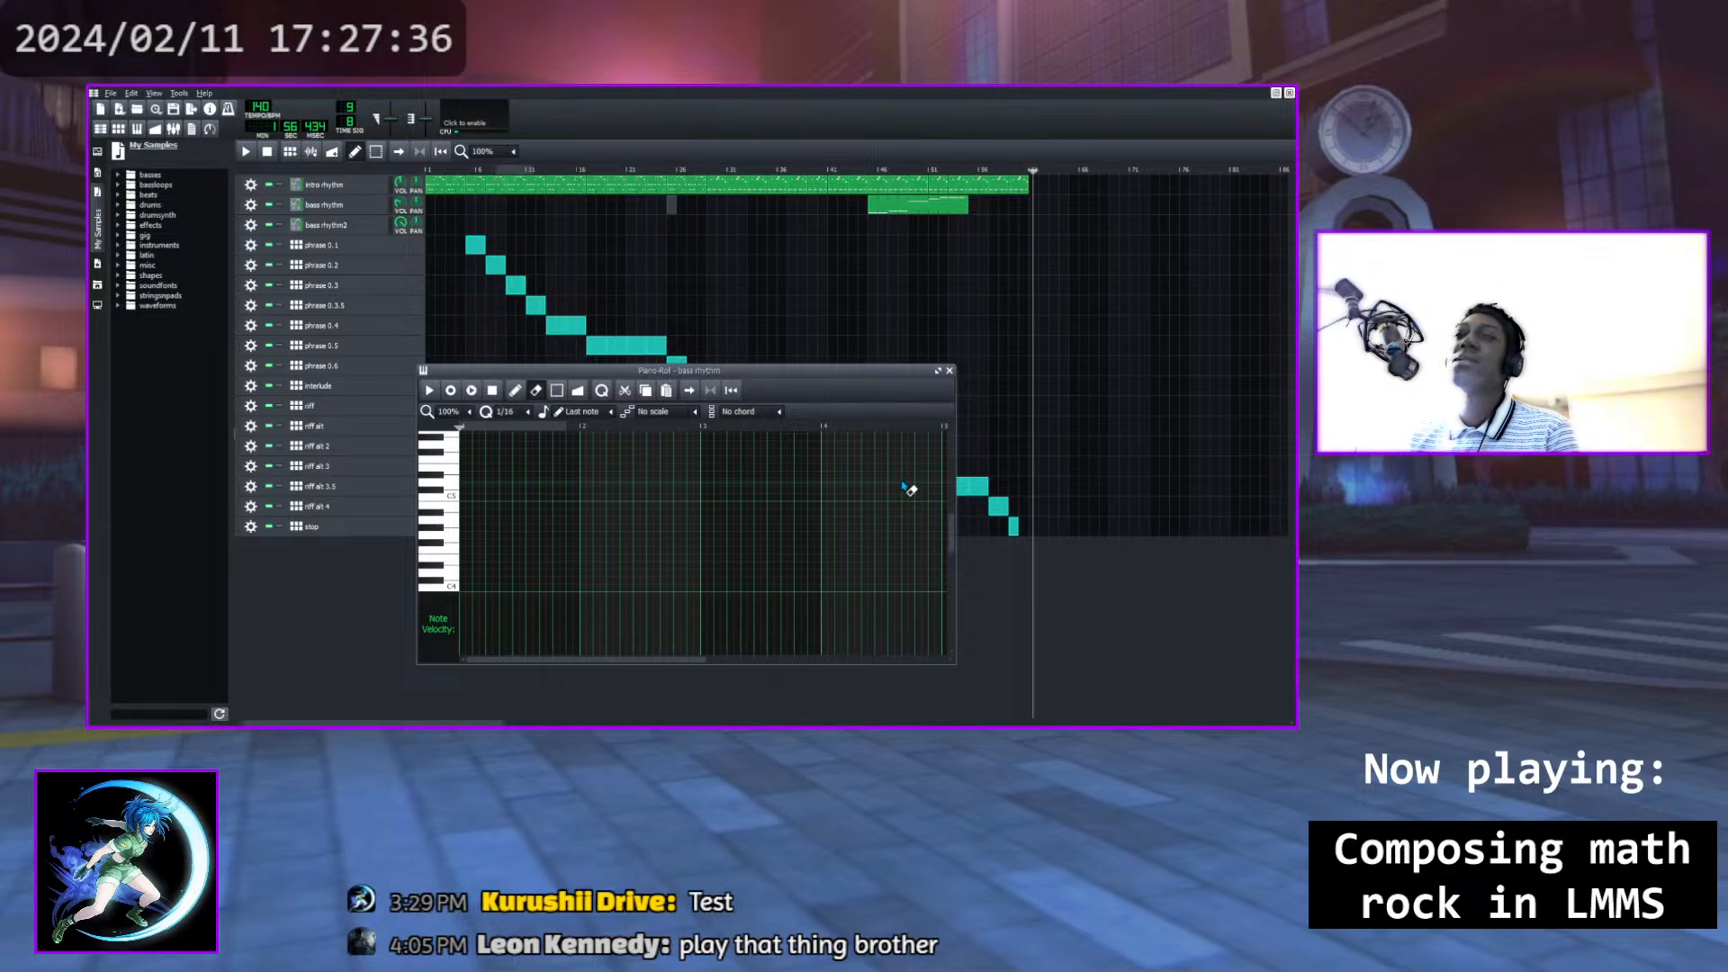
click(948, 371)
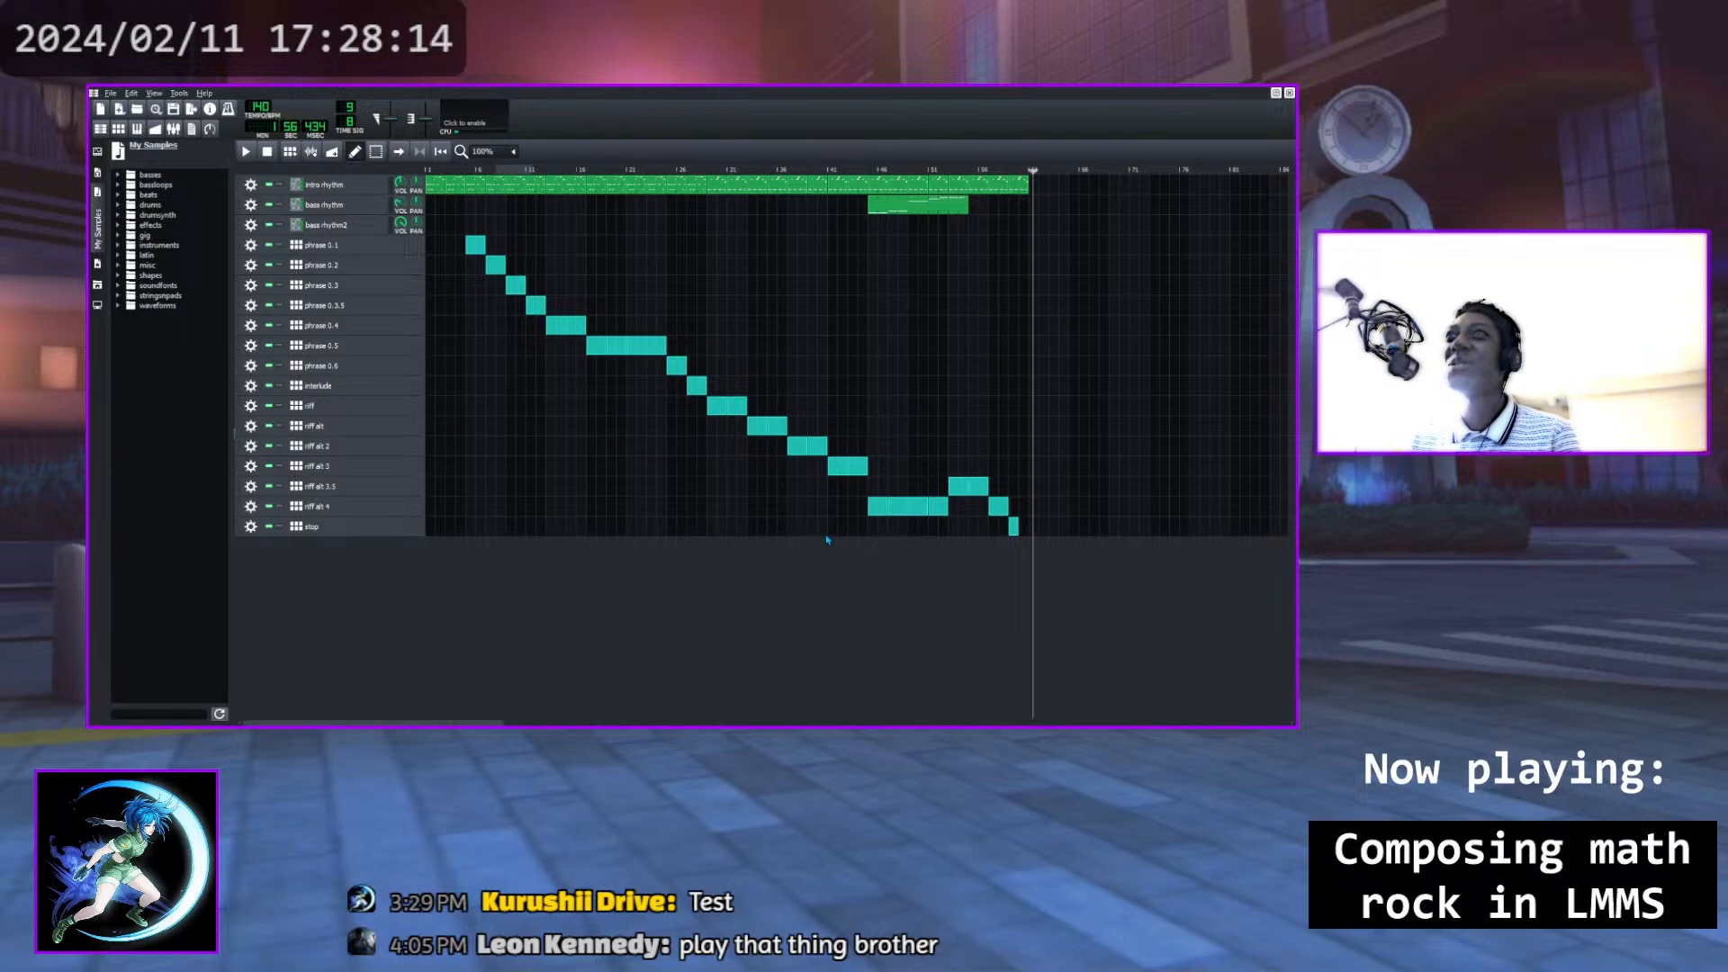
key(space)
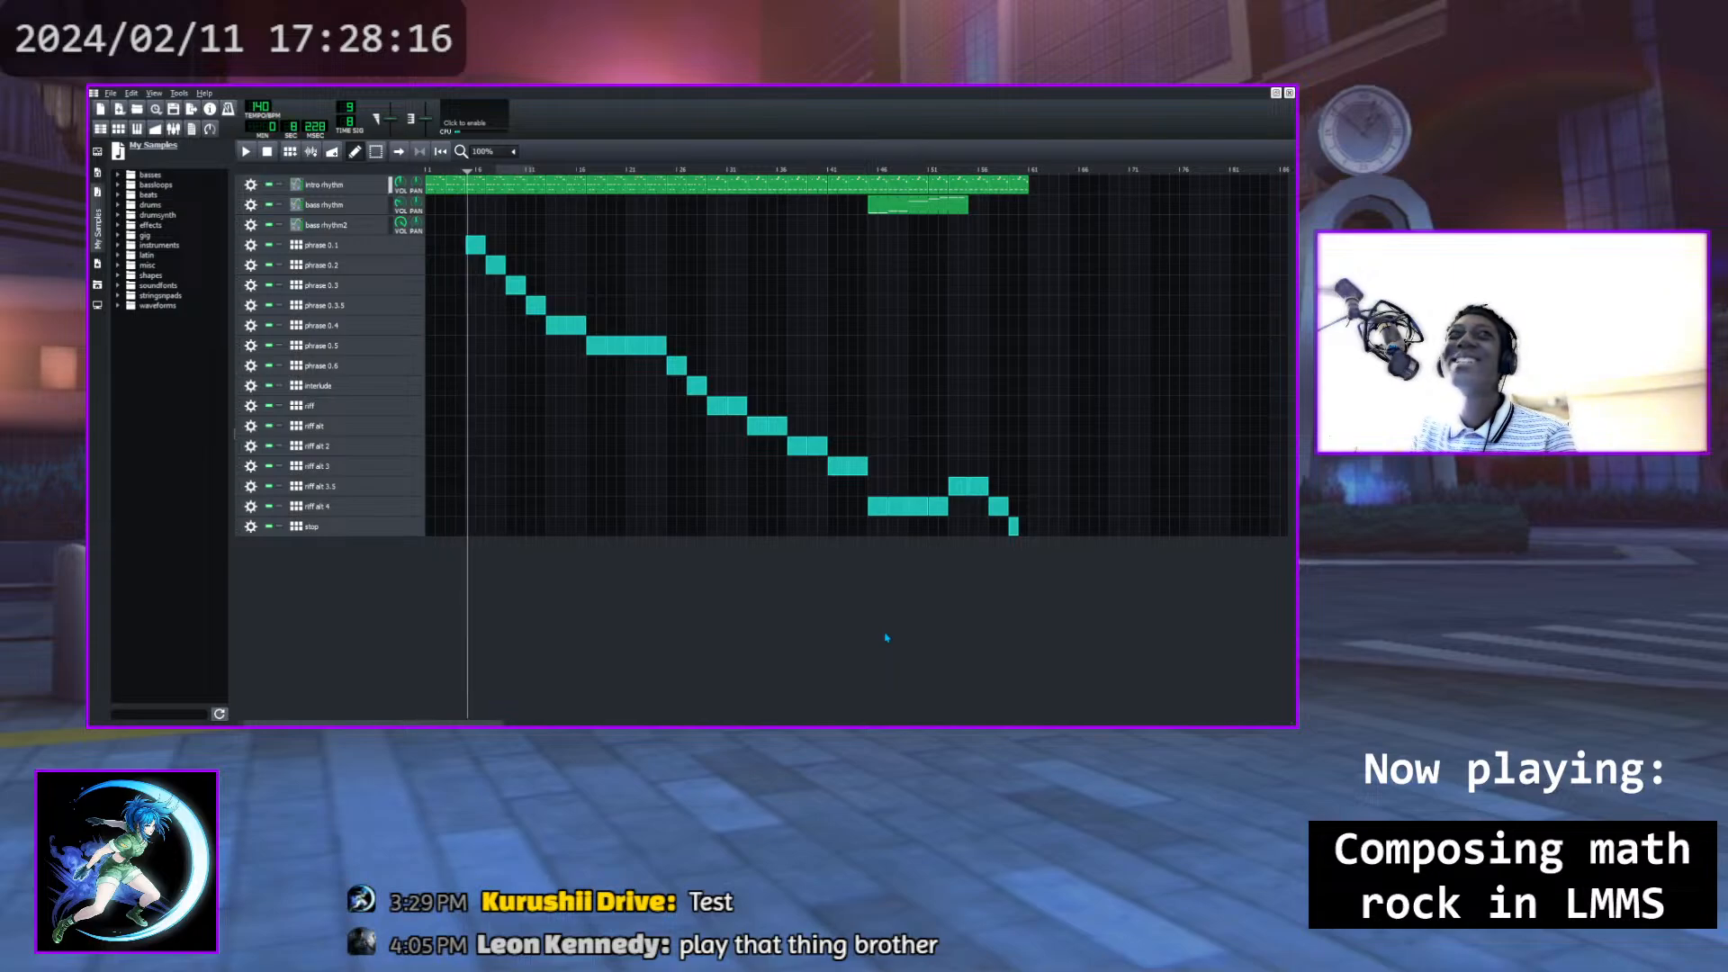
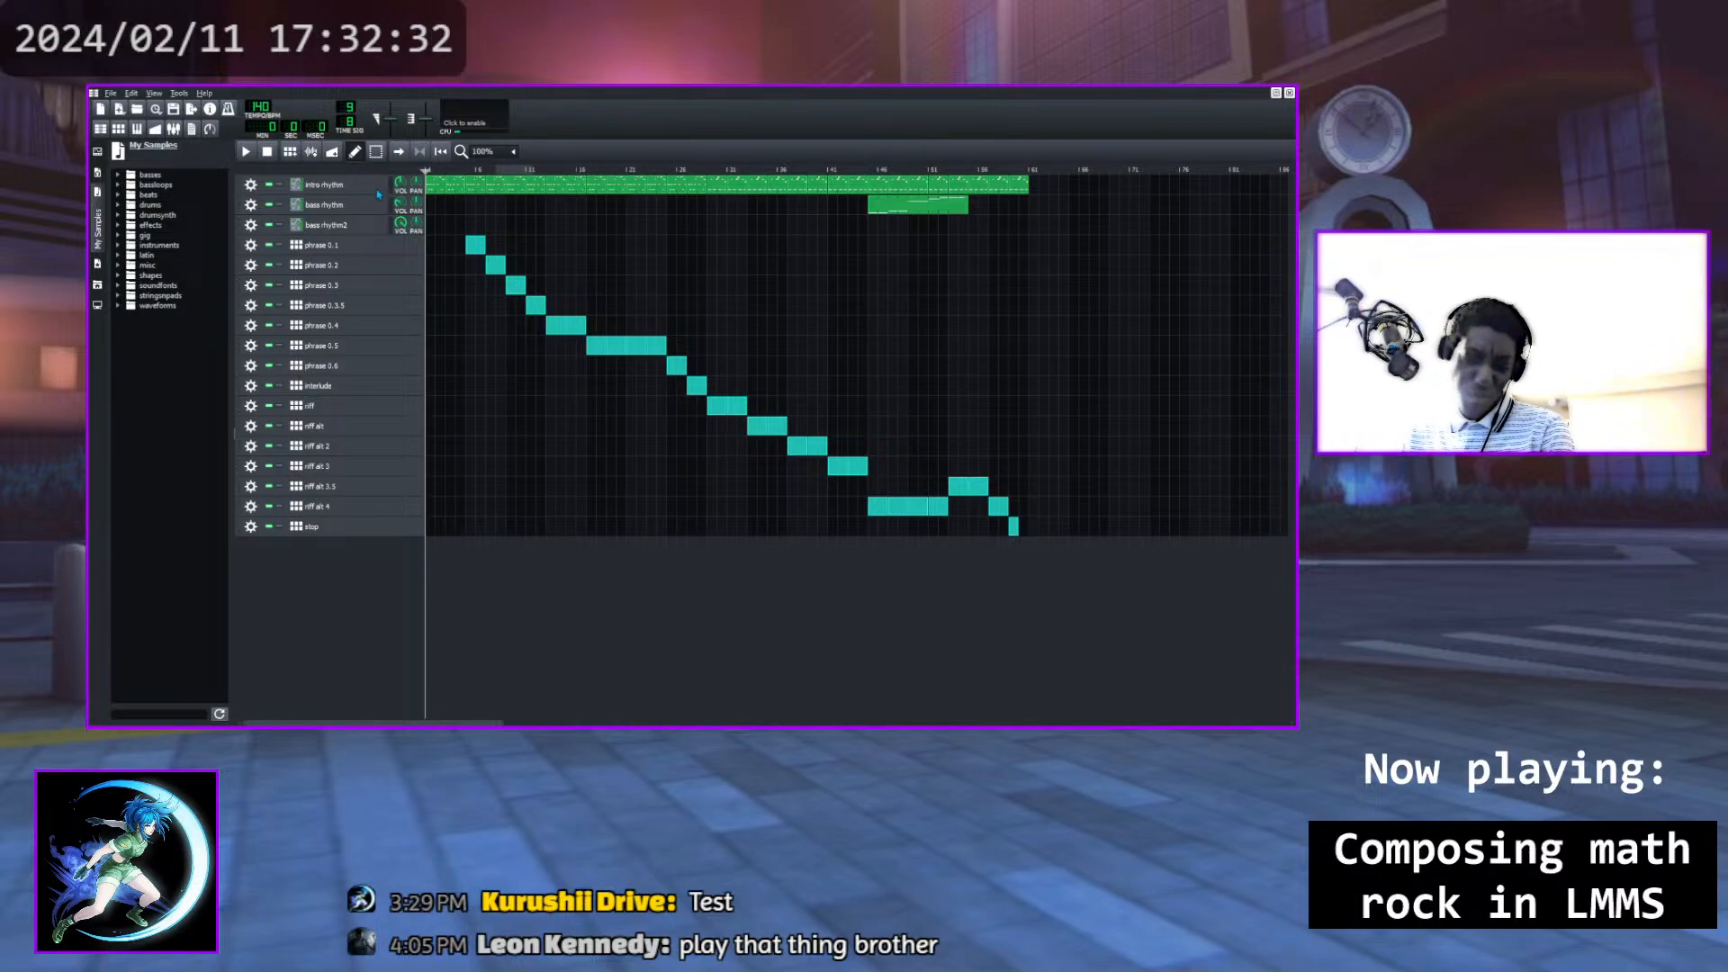
Open the other song project in 7/8 time, play its opening briefly, and set the tempo to 87 BPM
click(383, 199)
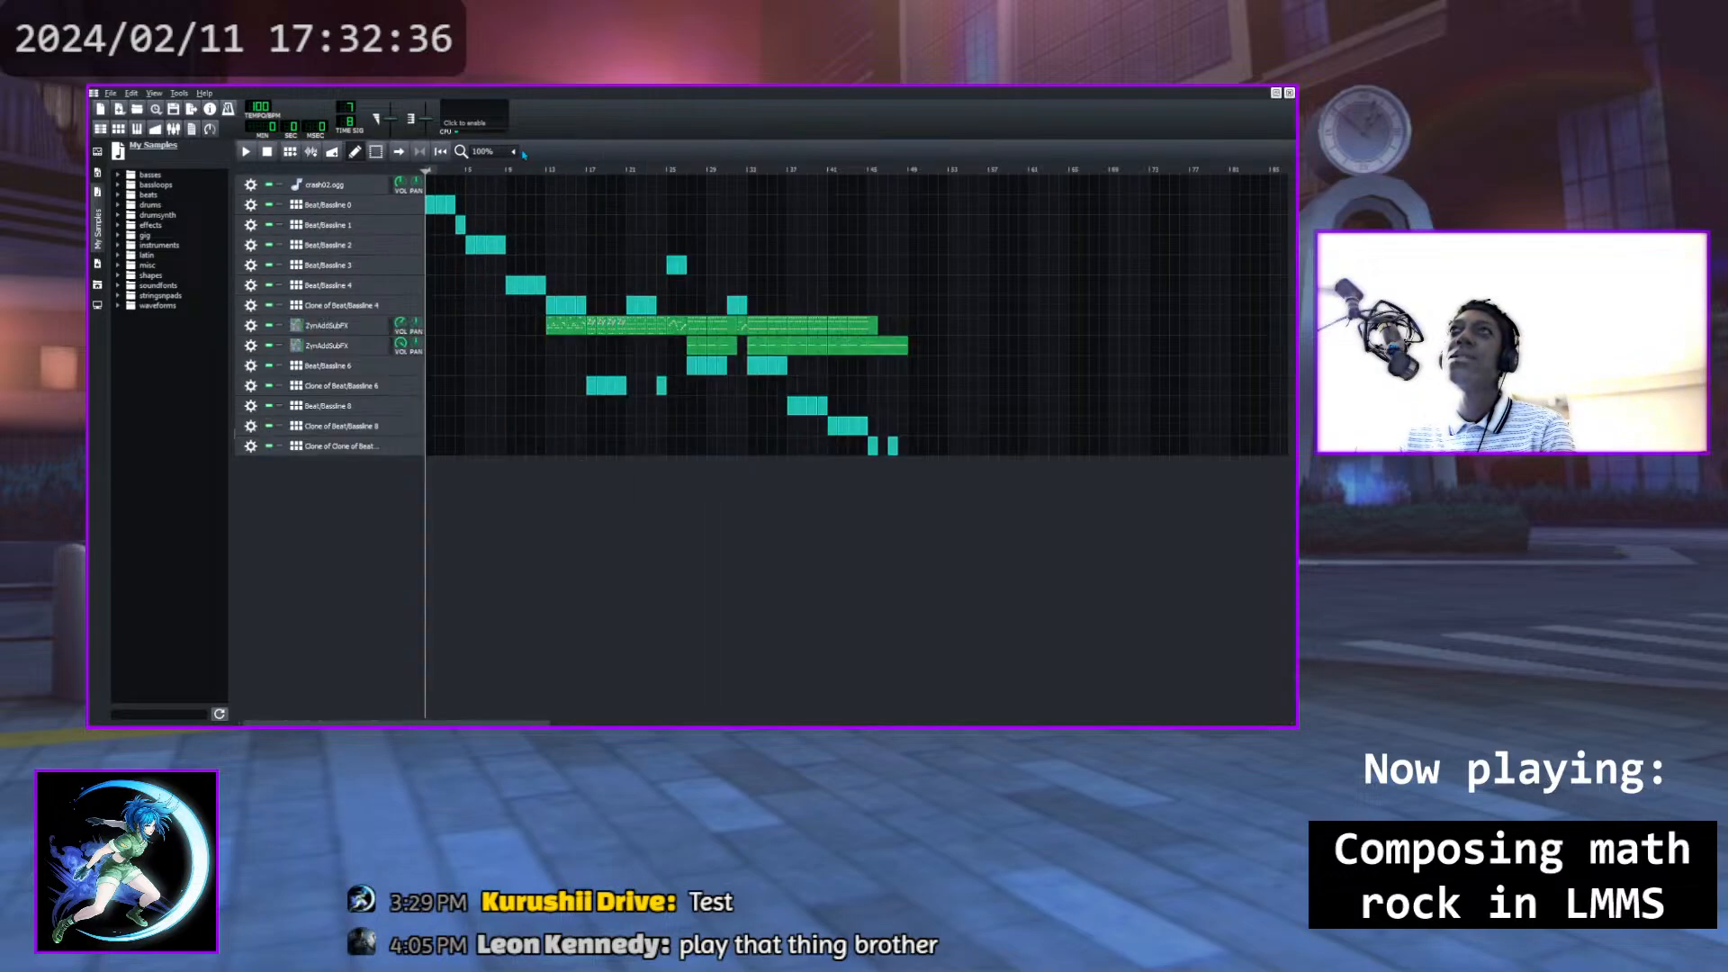
click(244, 152)
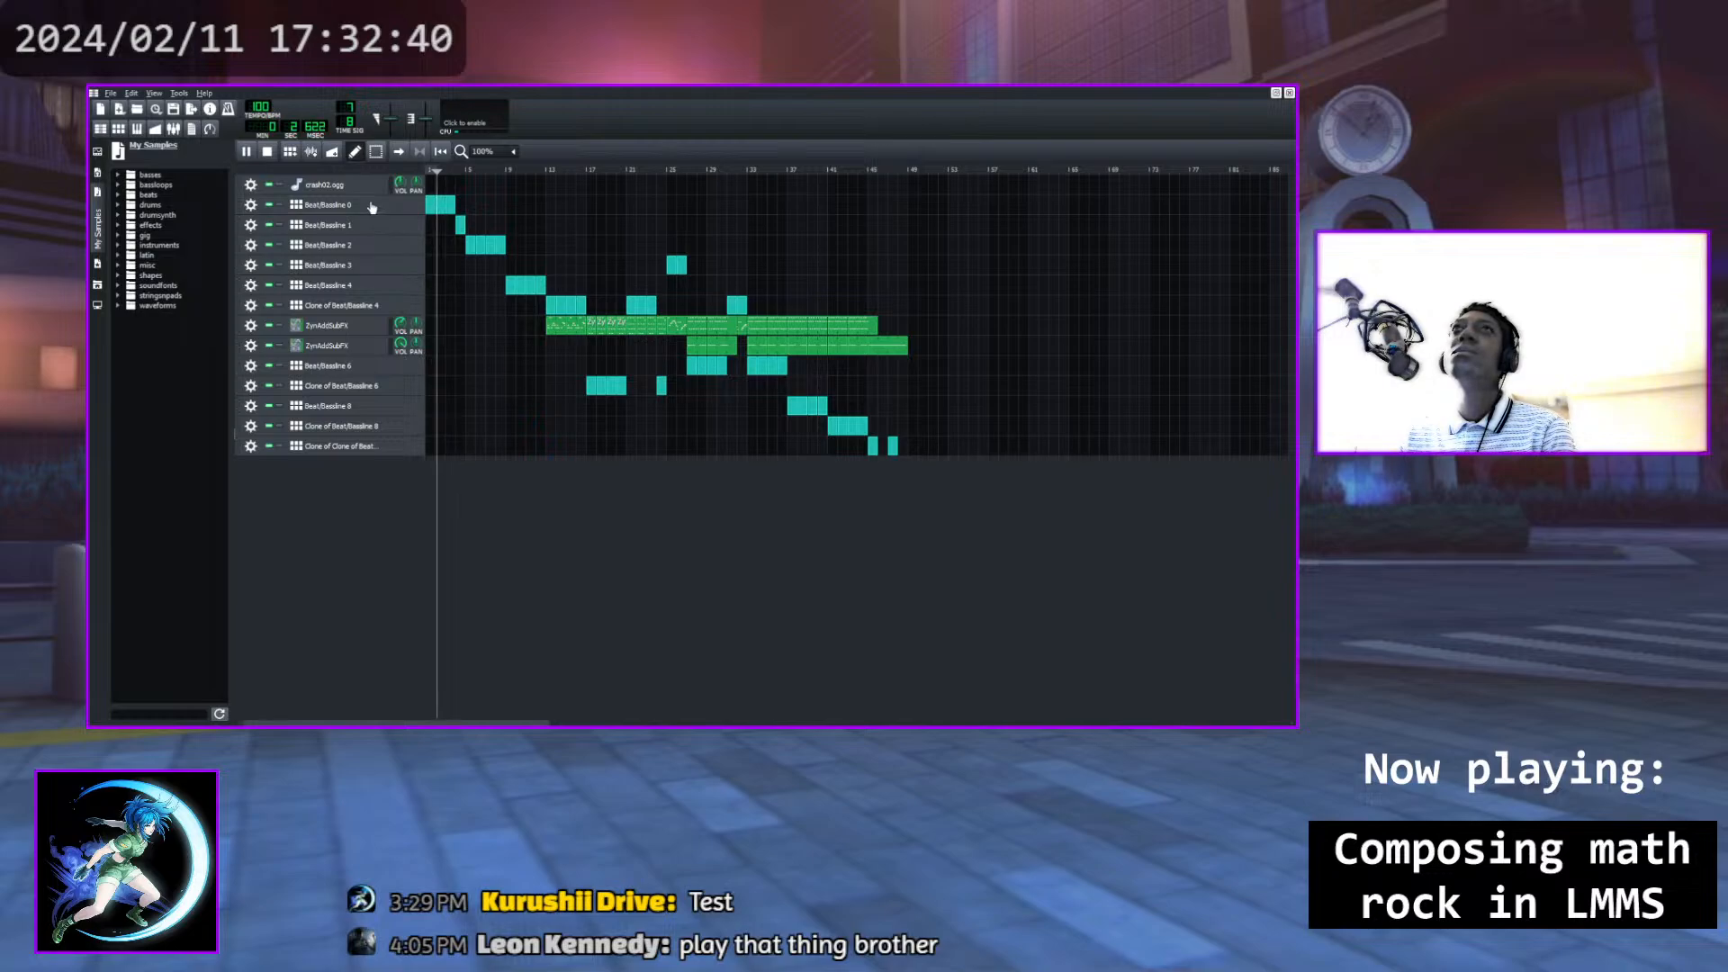
click(267, 150)
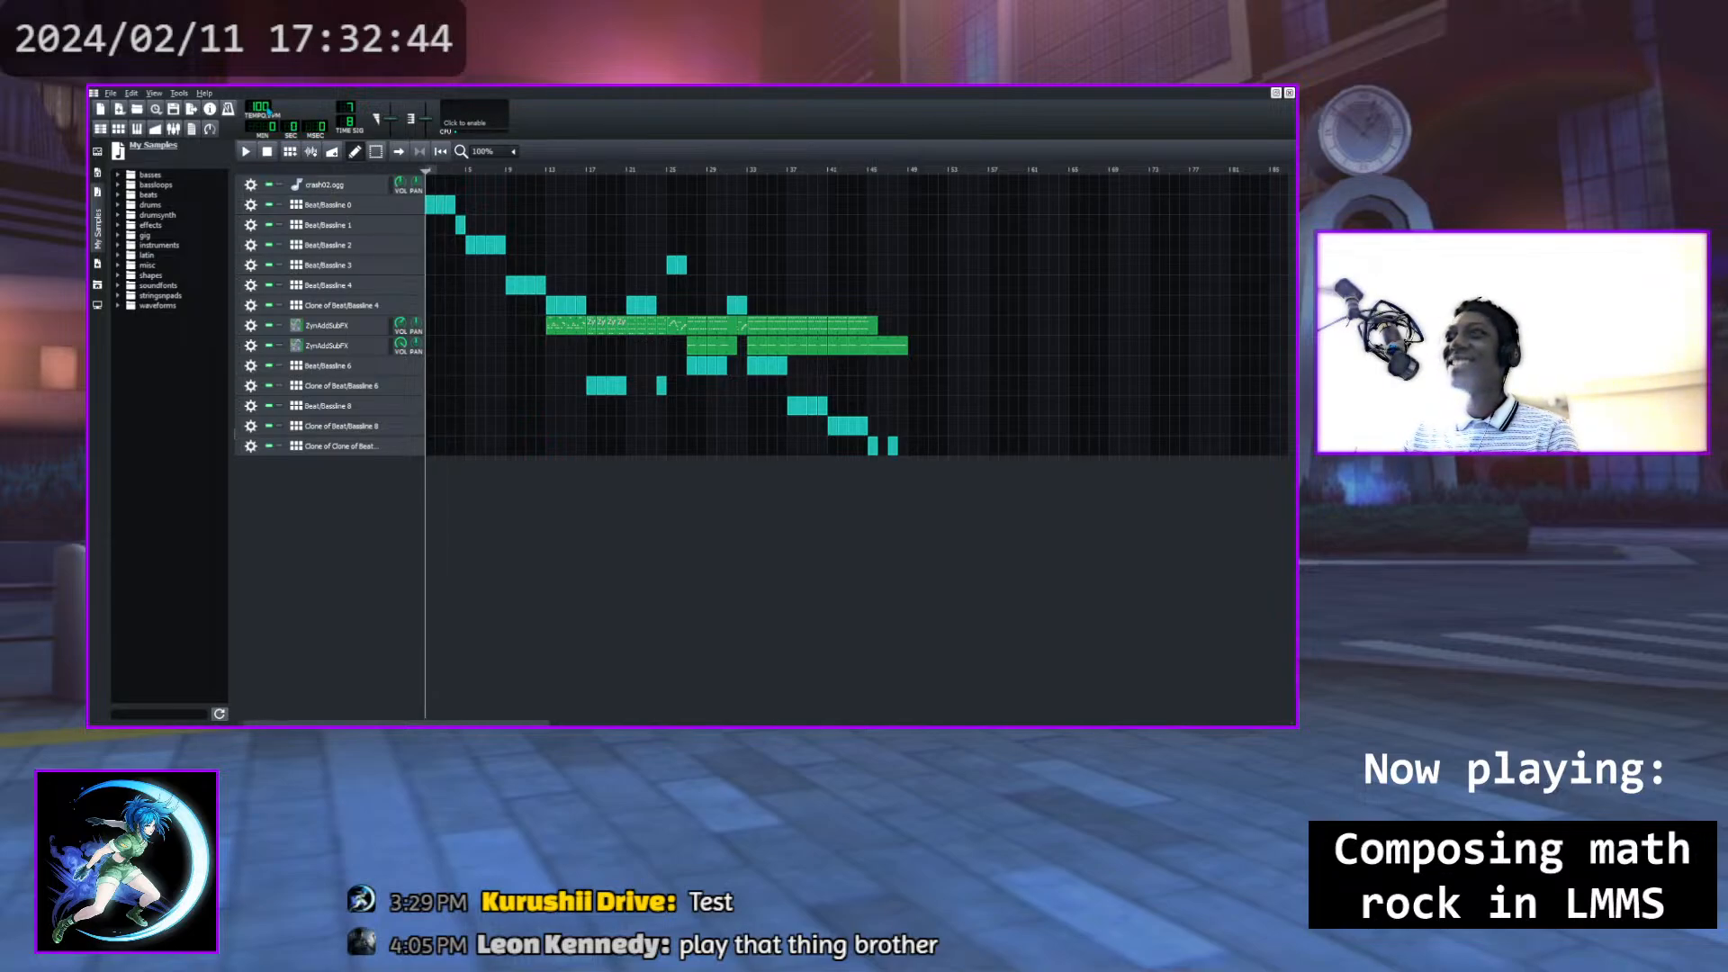
scroll(268, 111, down, 13)
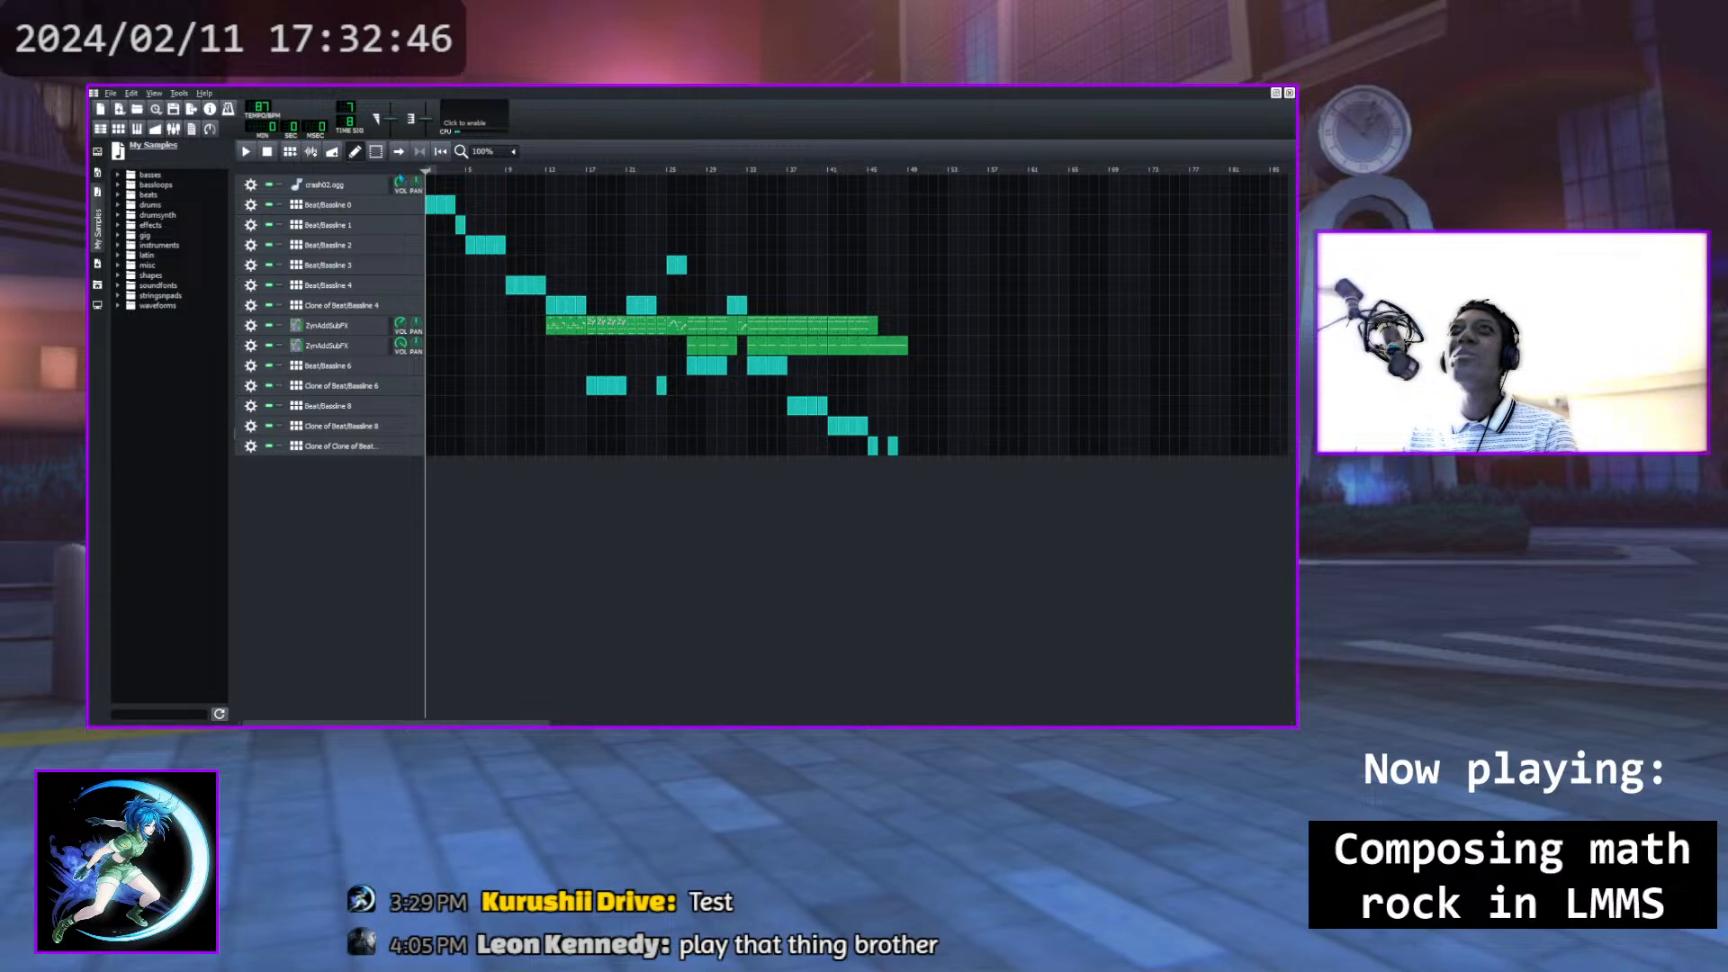
Play the song through the opening beats and on into the first ZynAddSubFX melody section, replaying that entry
click(252, 155)
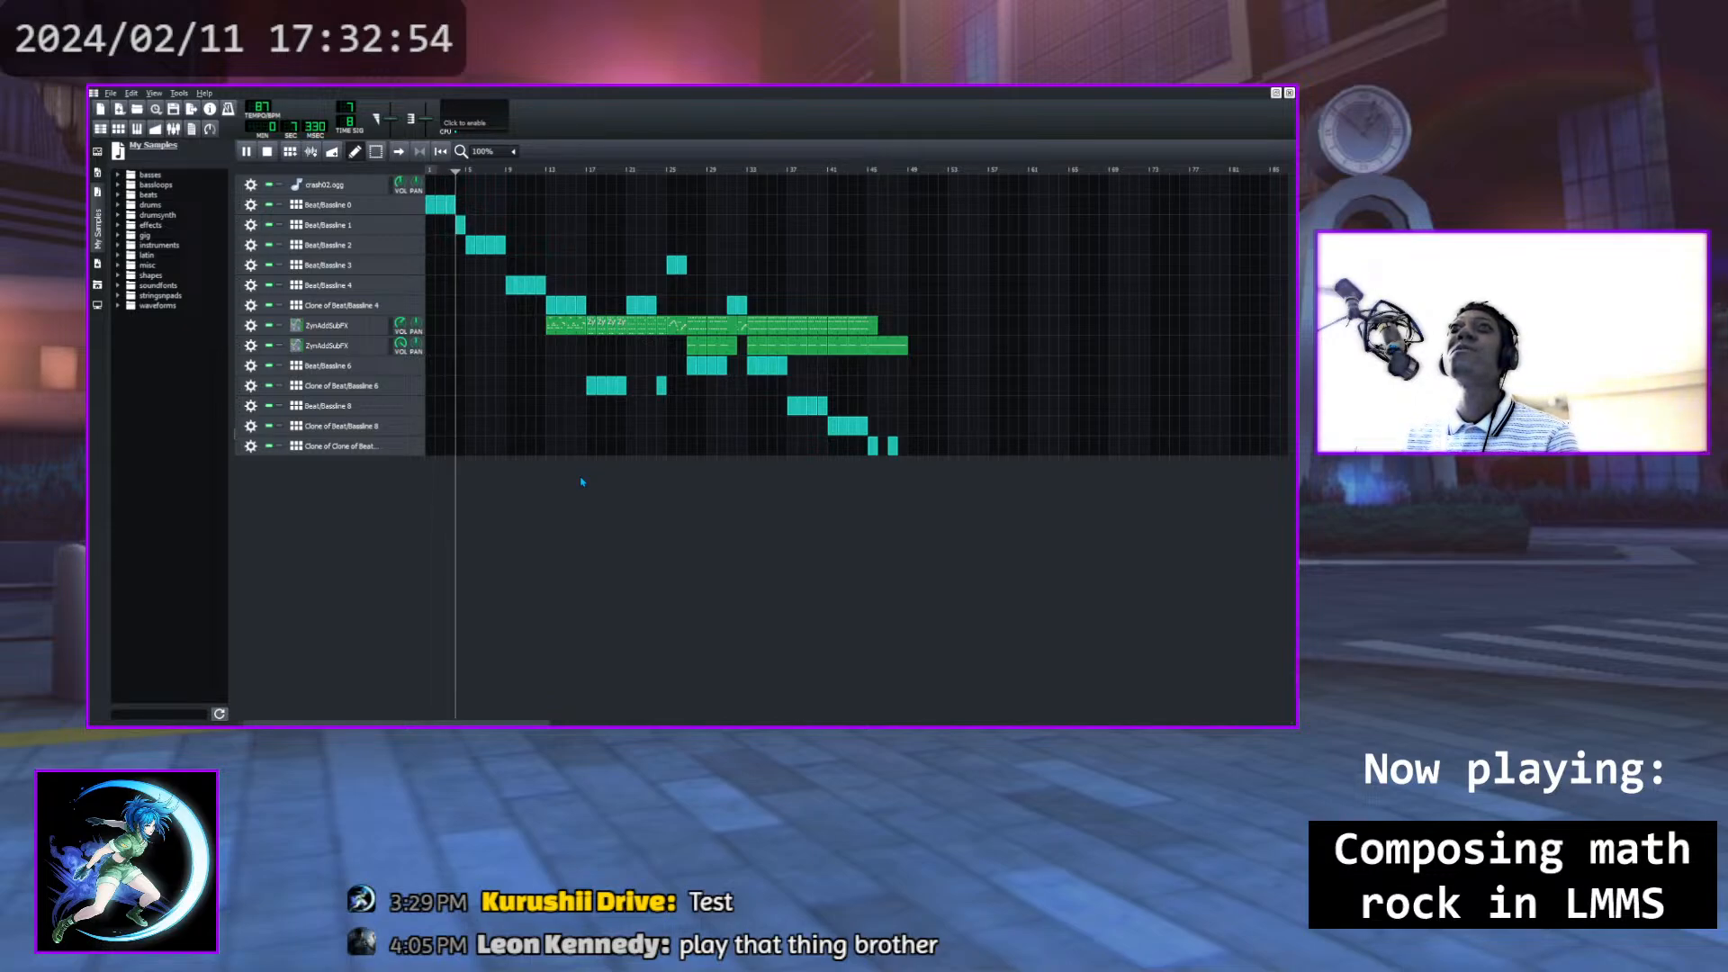
key(space)
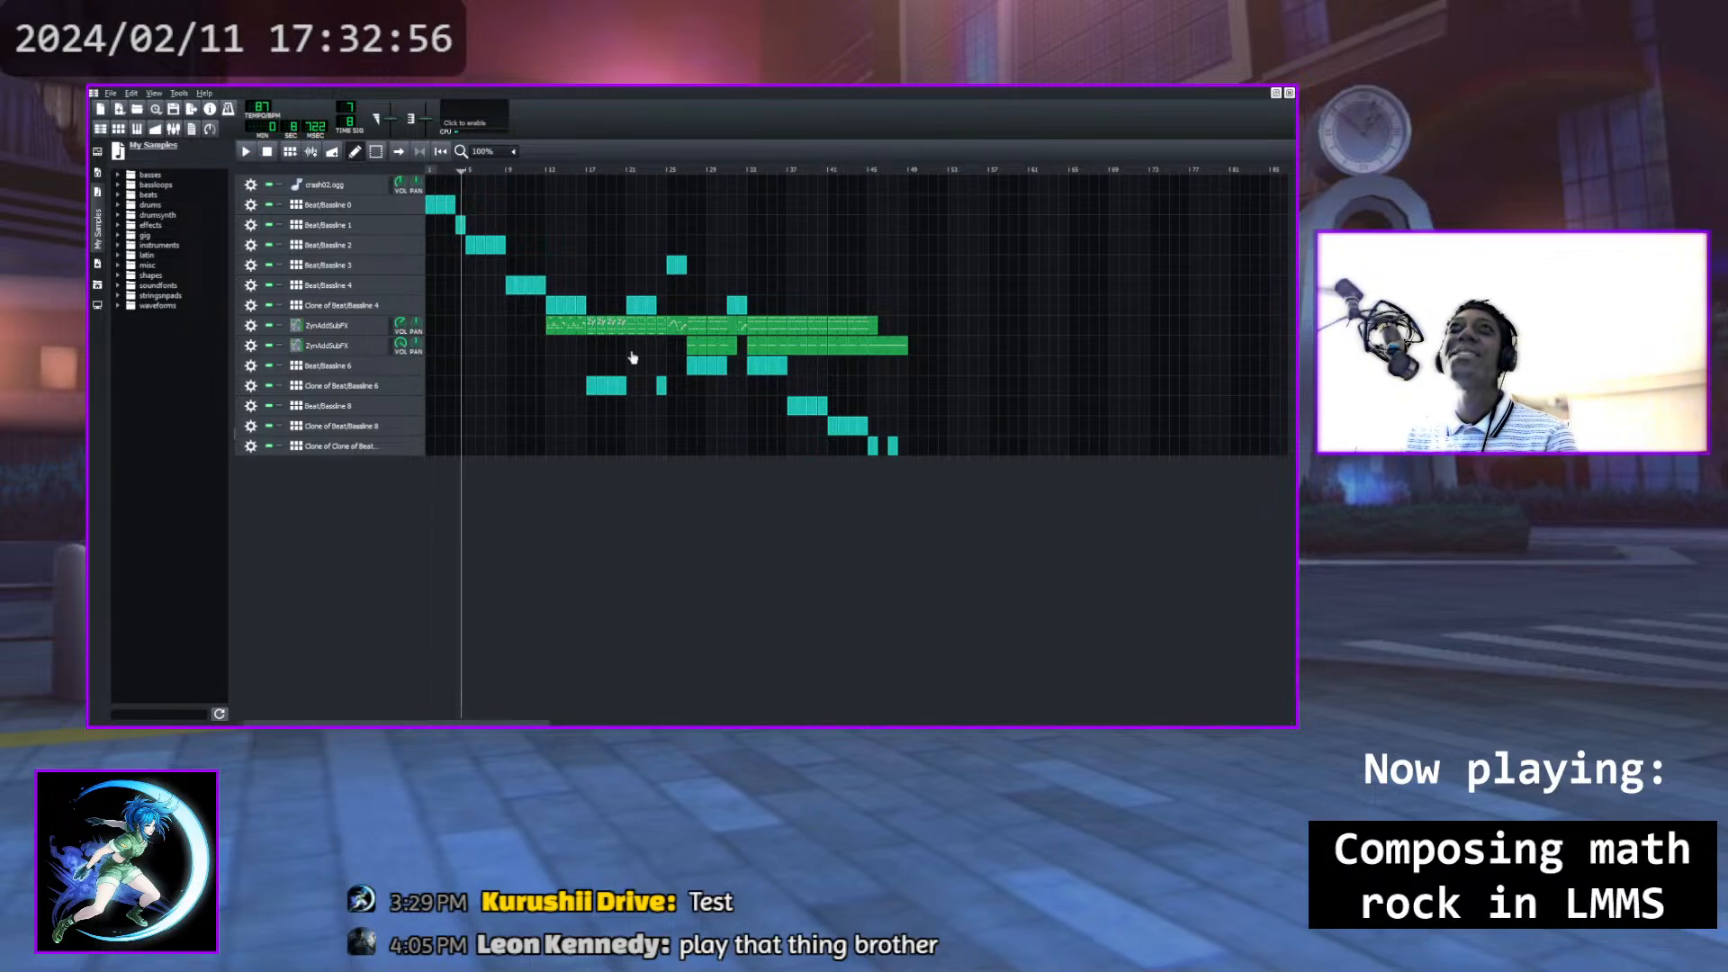
click(245, 151)
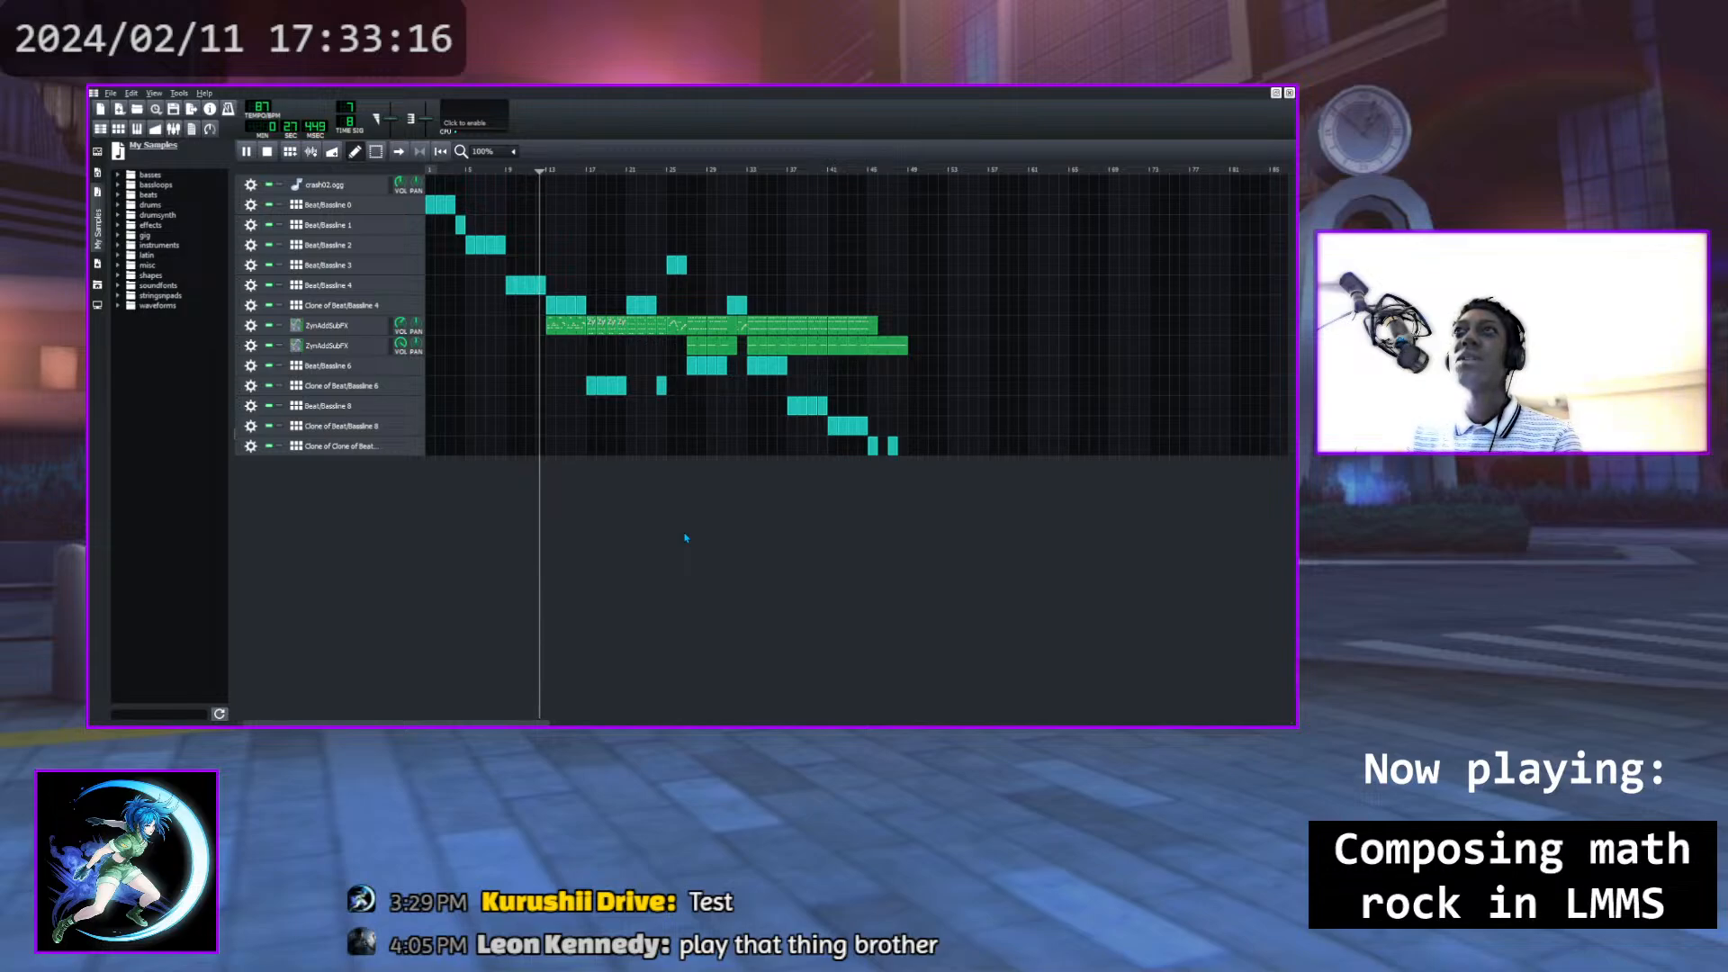
key(space)
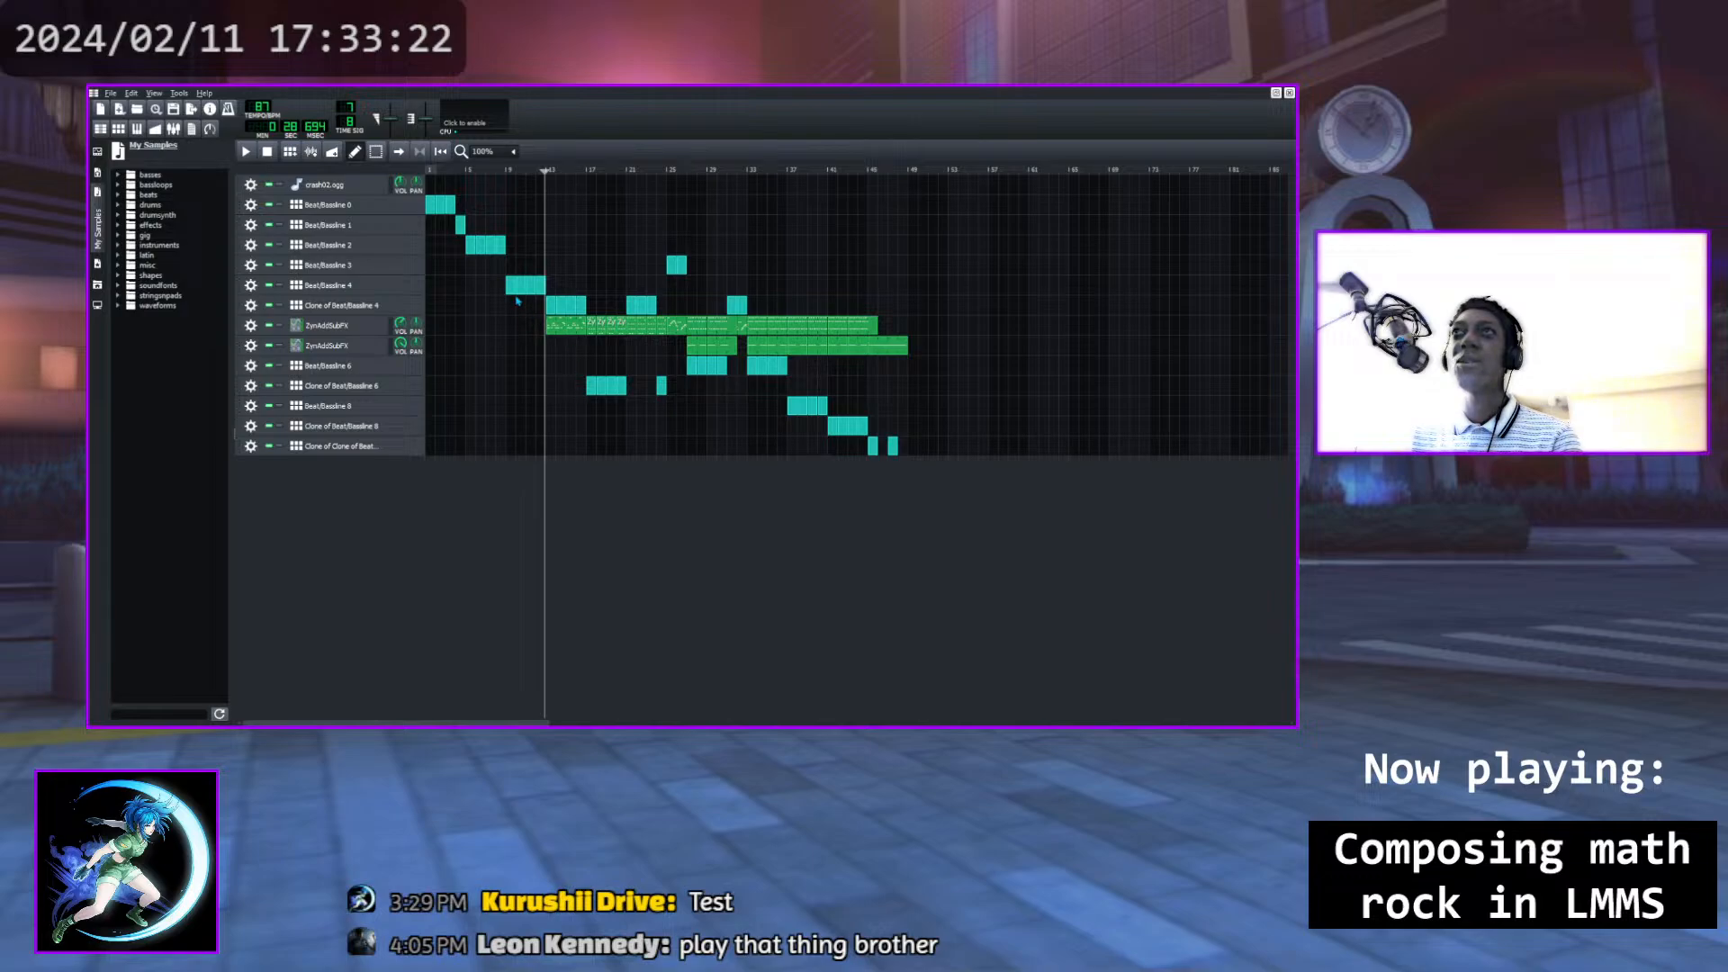
drag(541, 170, 541, 175)
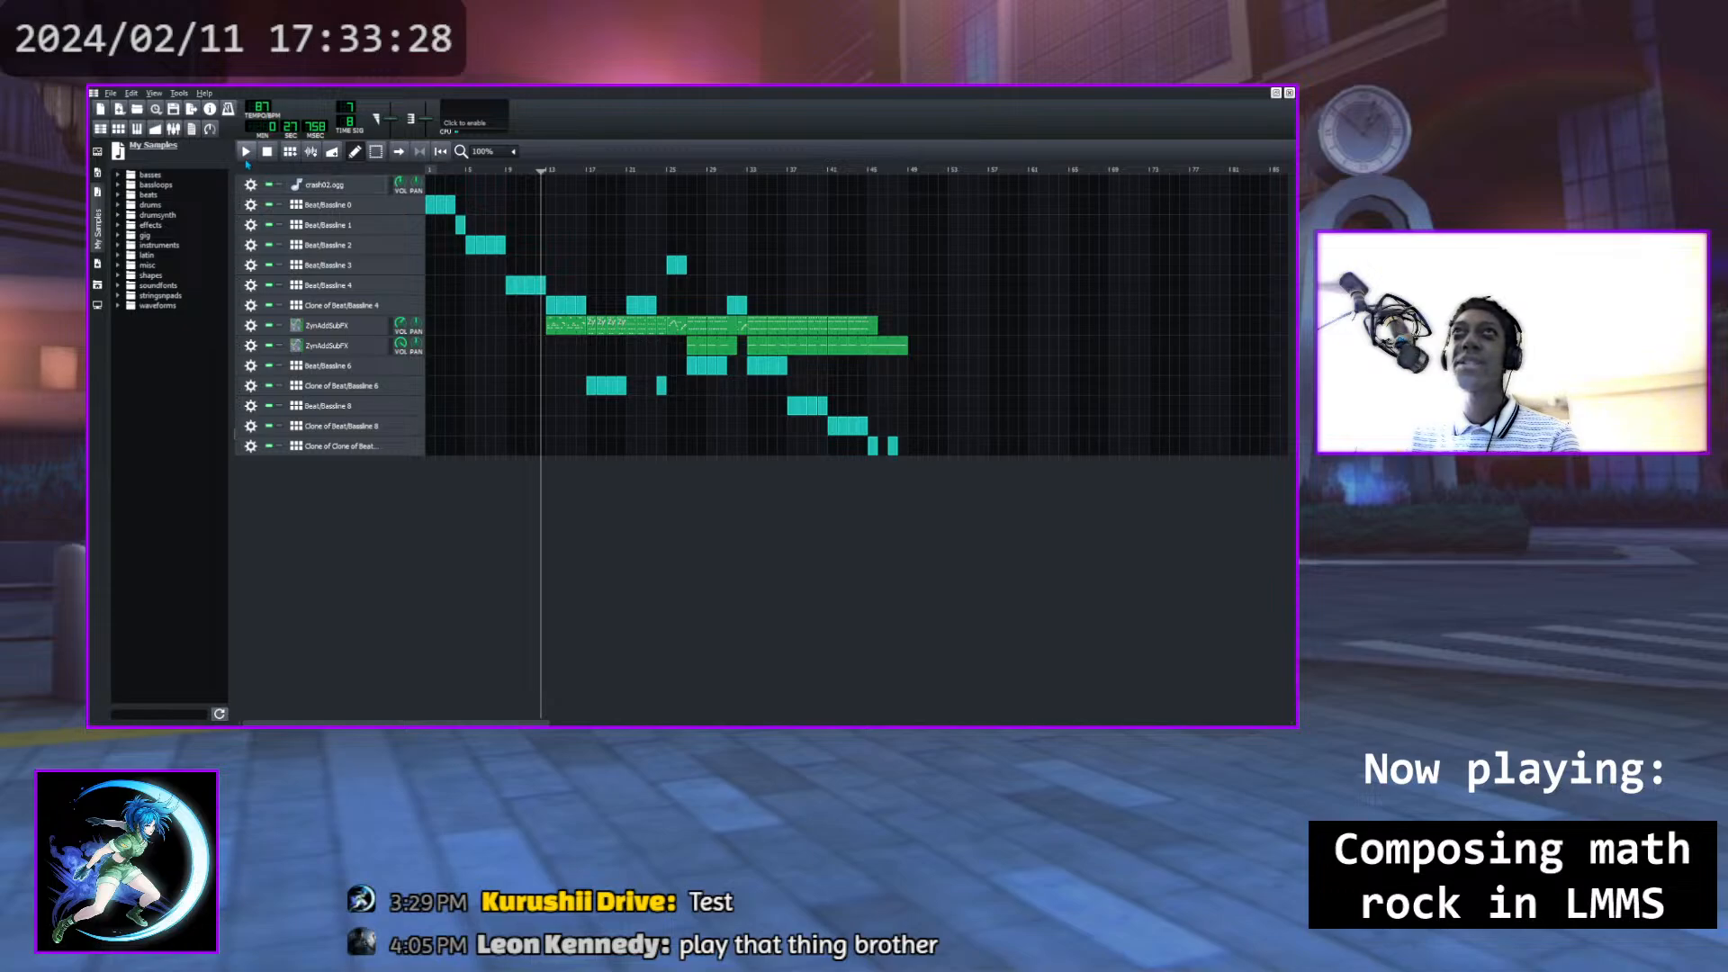
key(space)
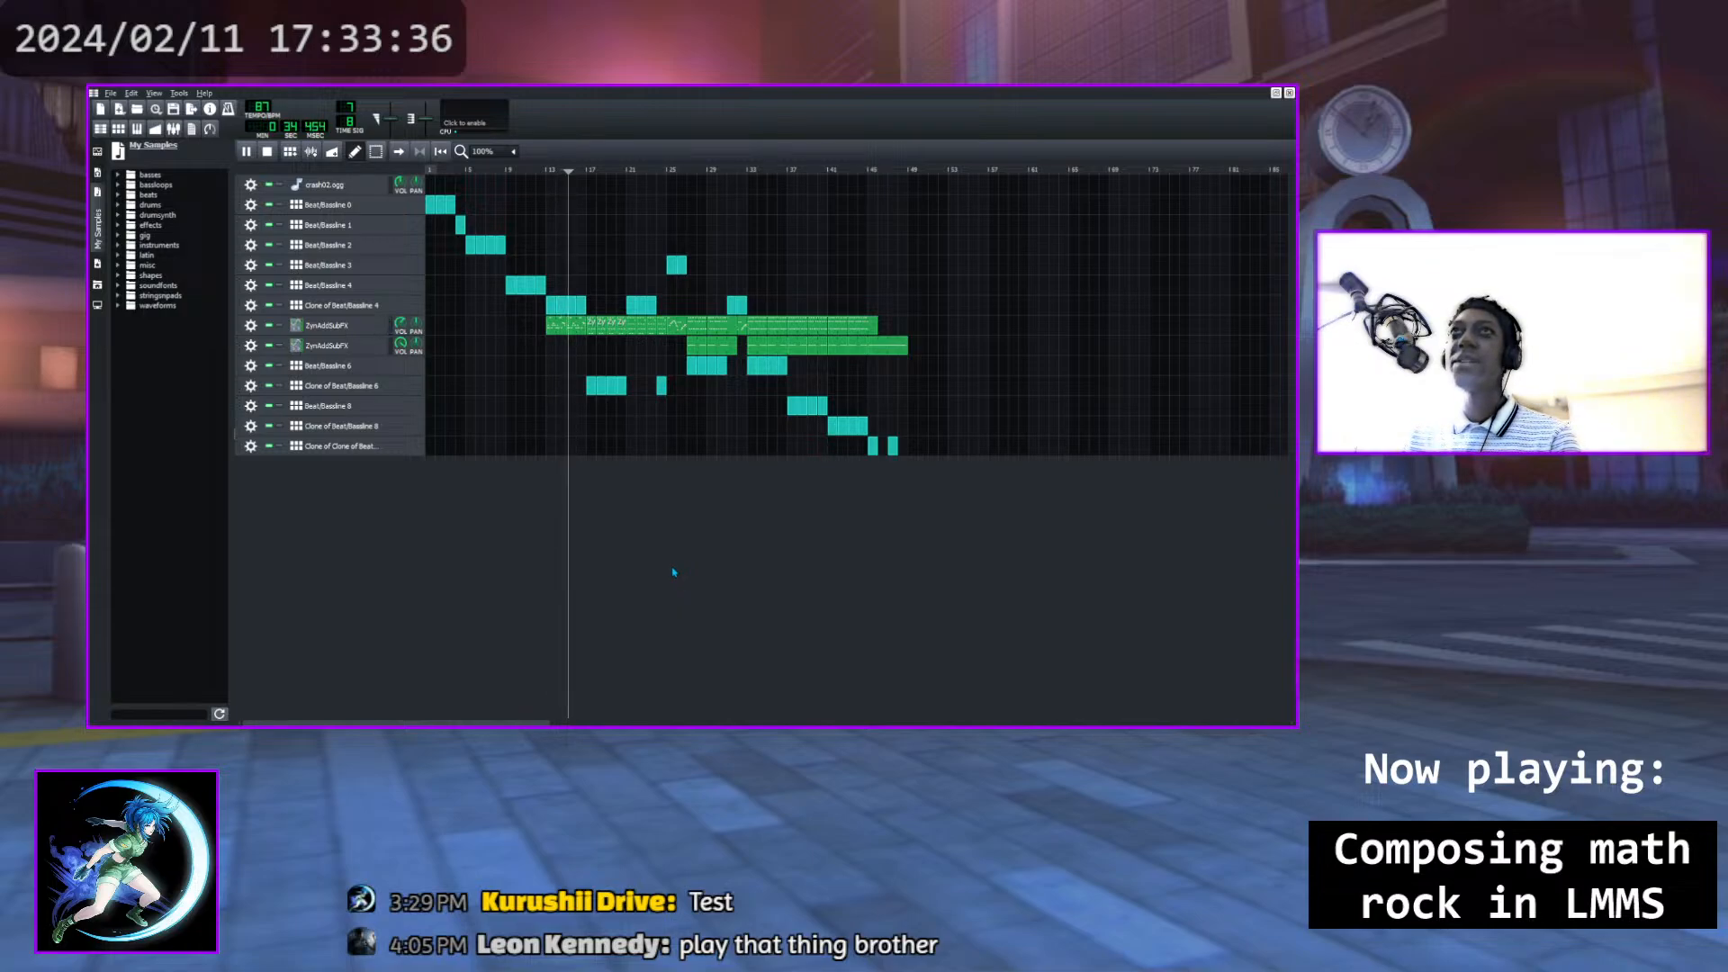
key(space)
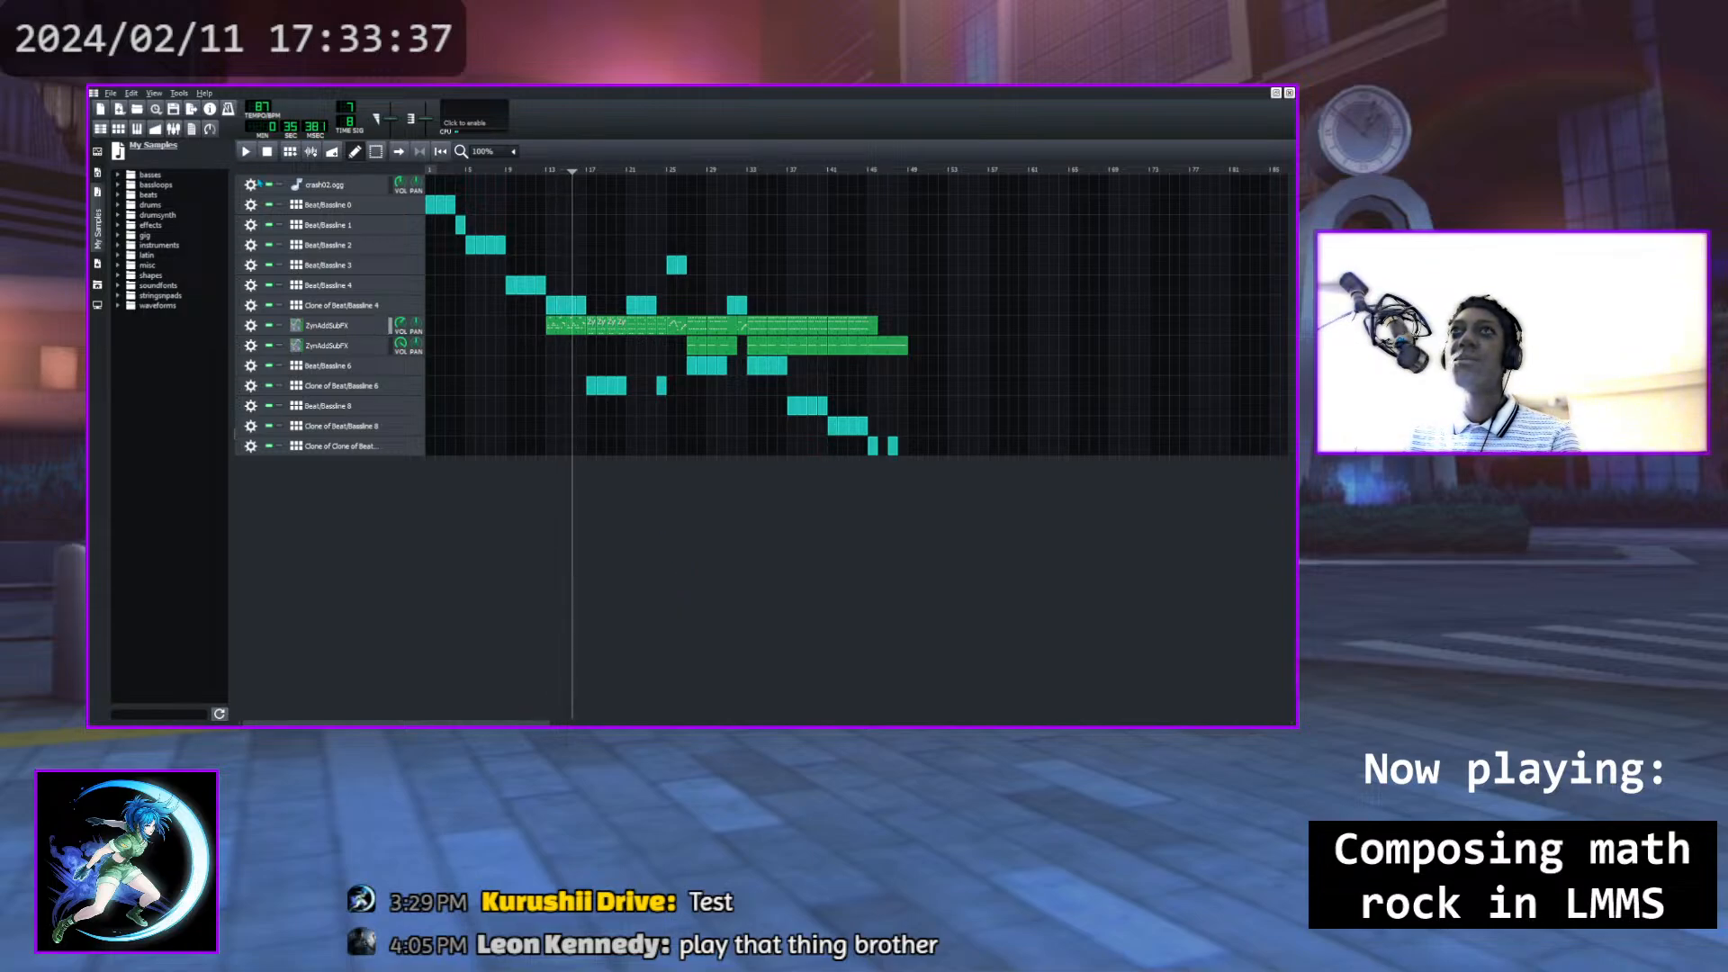
Rename the lower ZynAddSubFX track as bass and the upper one as melody
double_click(360, 346)
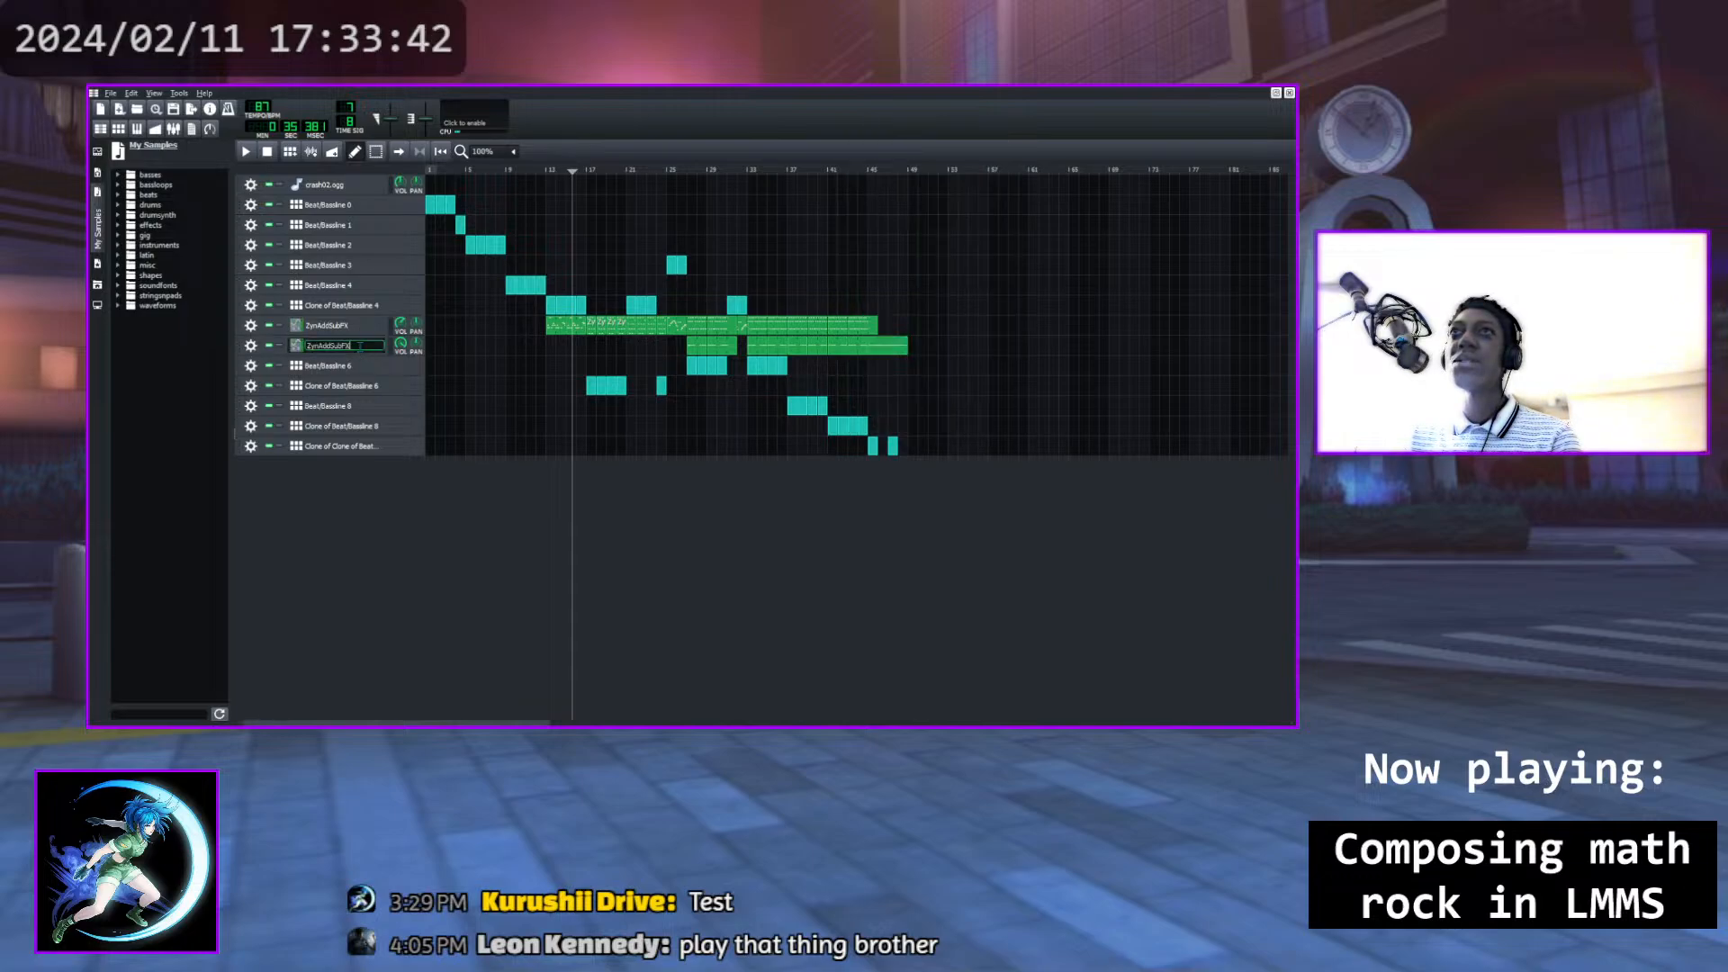
text(bass)
key(Return)
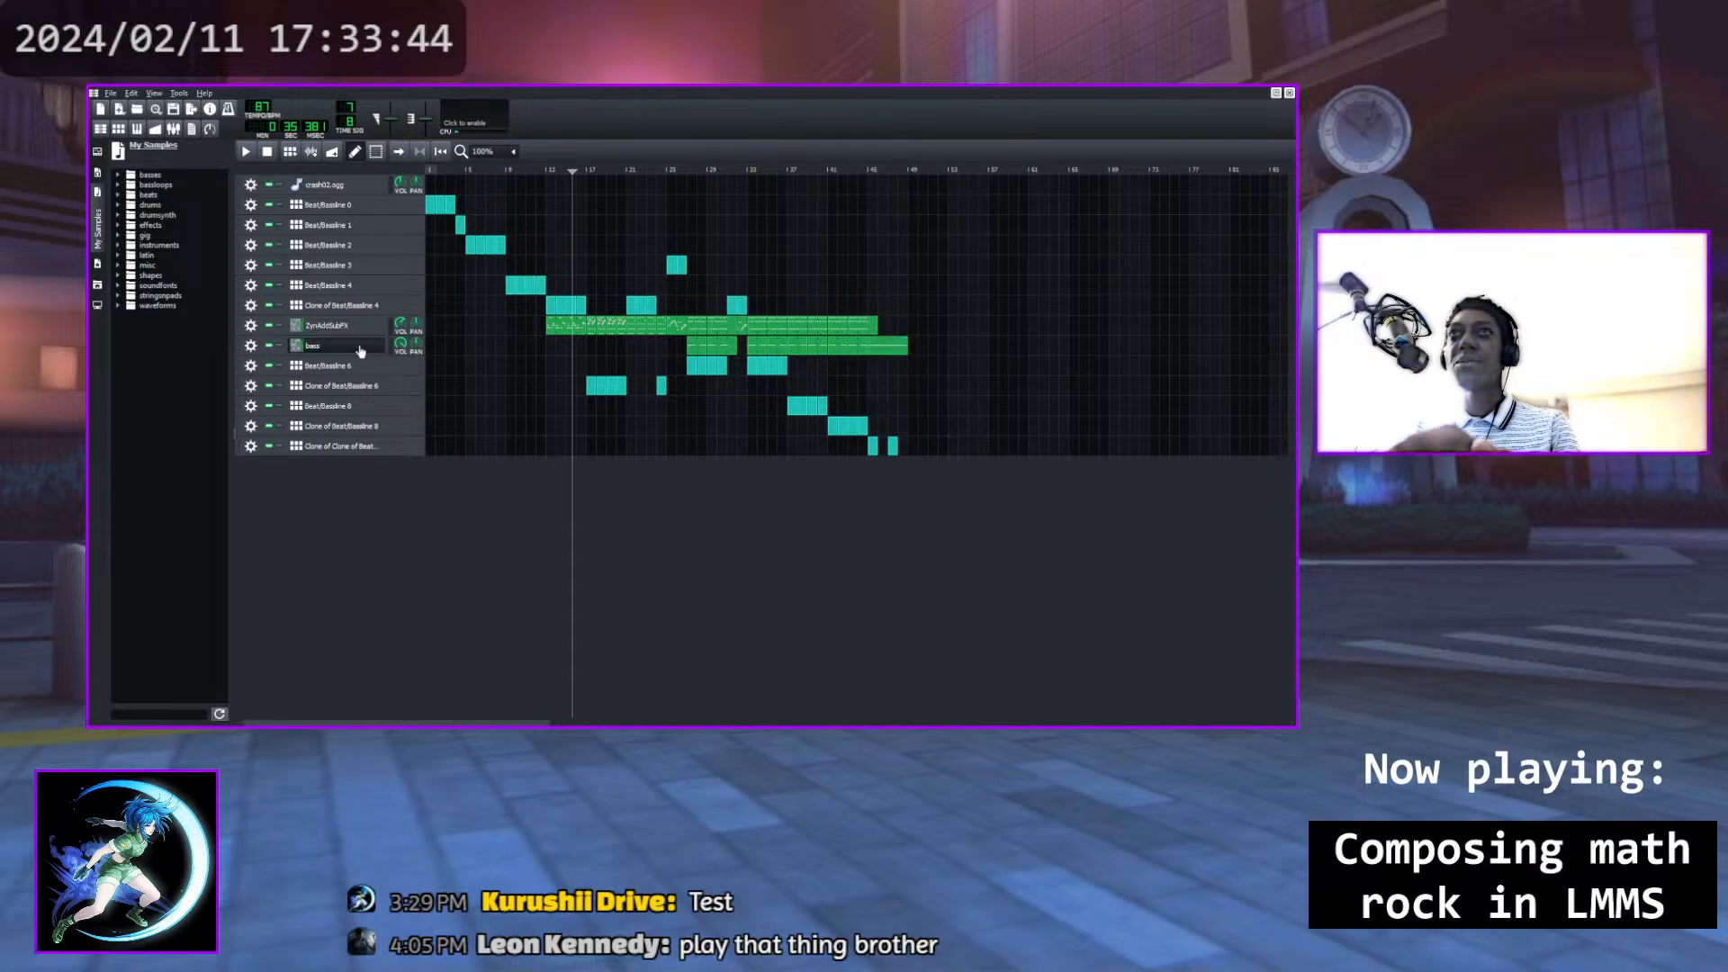
double_click(356, 326)
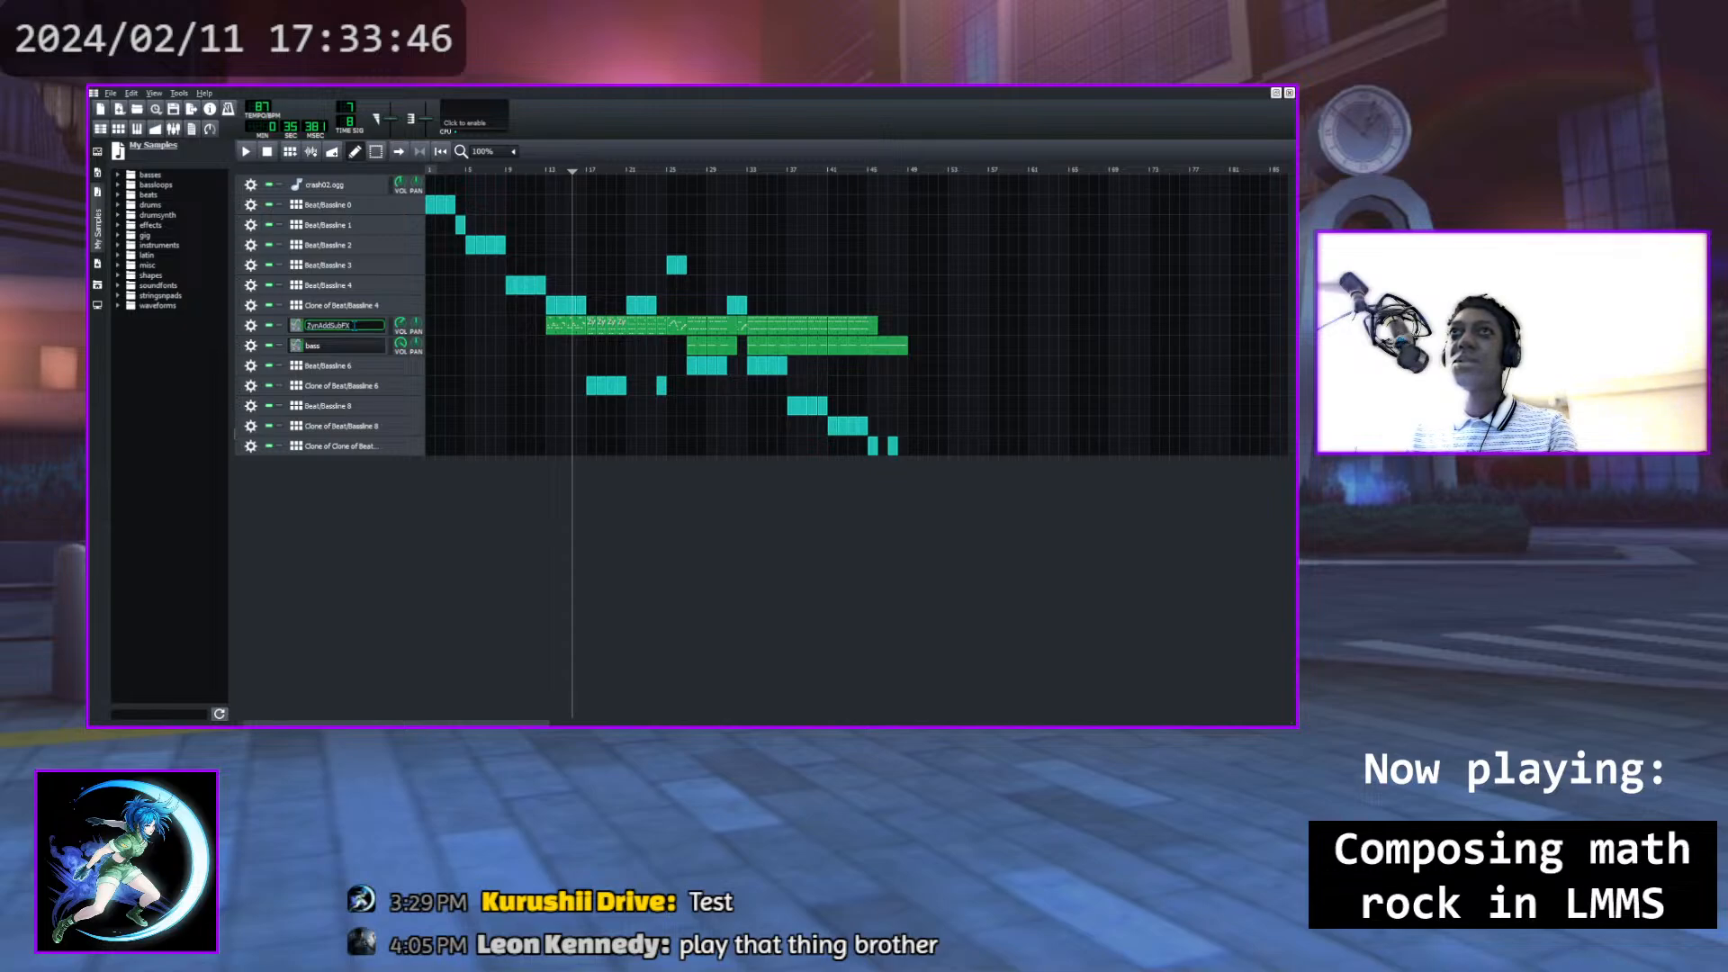
text(melody)
key(Return)
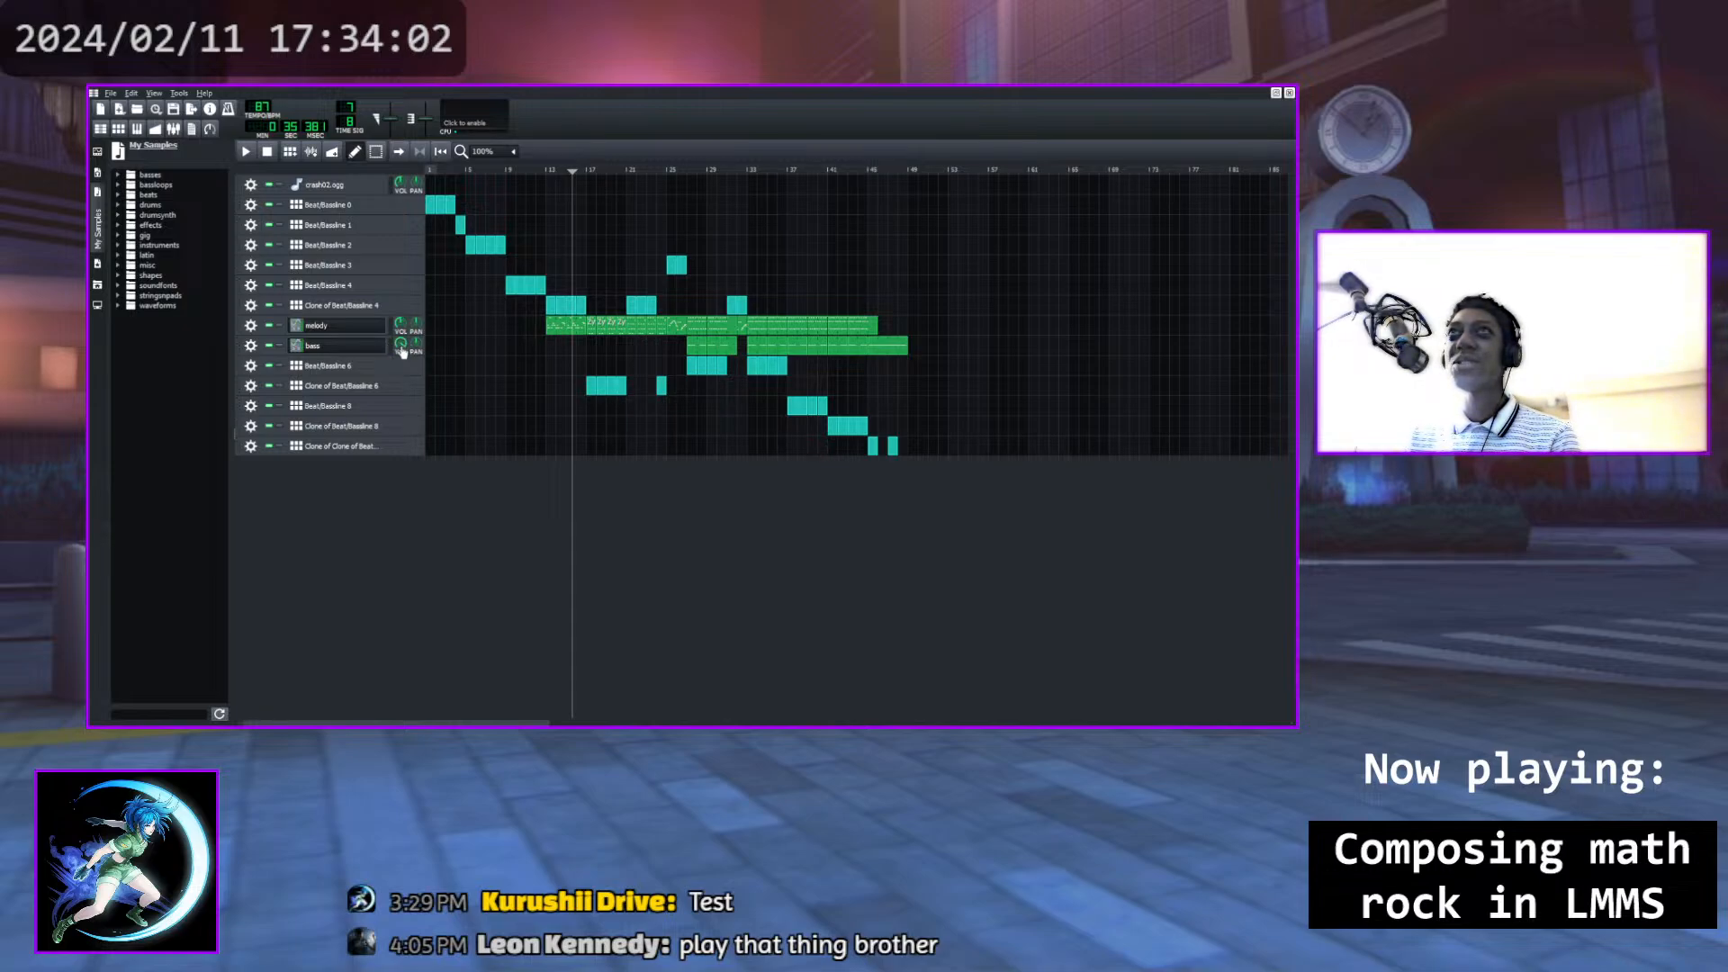
Remove the unused crash02.ogg track and play the song from the beginning
click(276, 223)
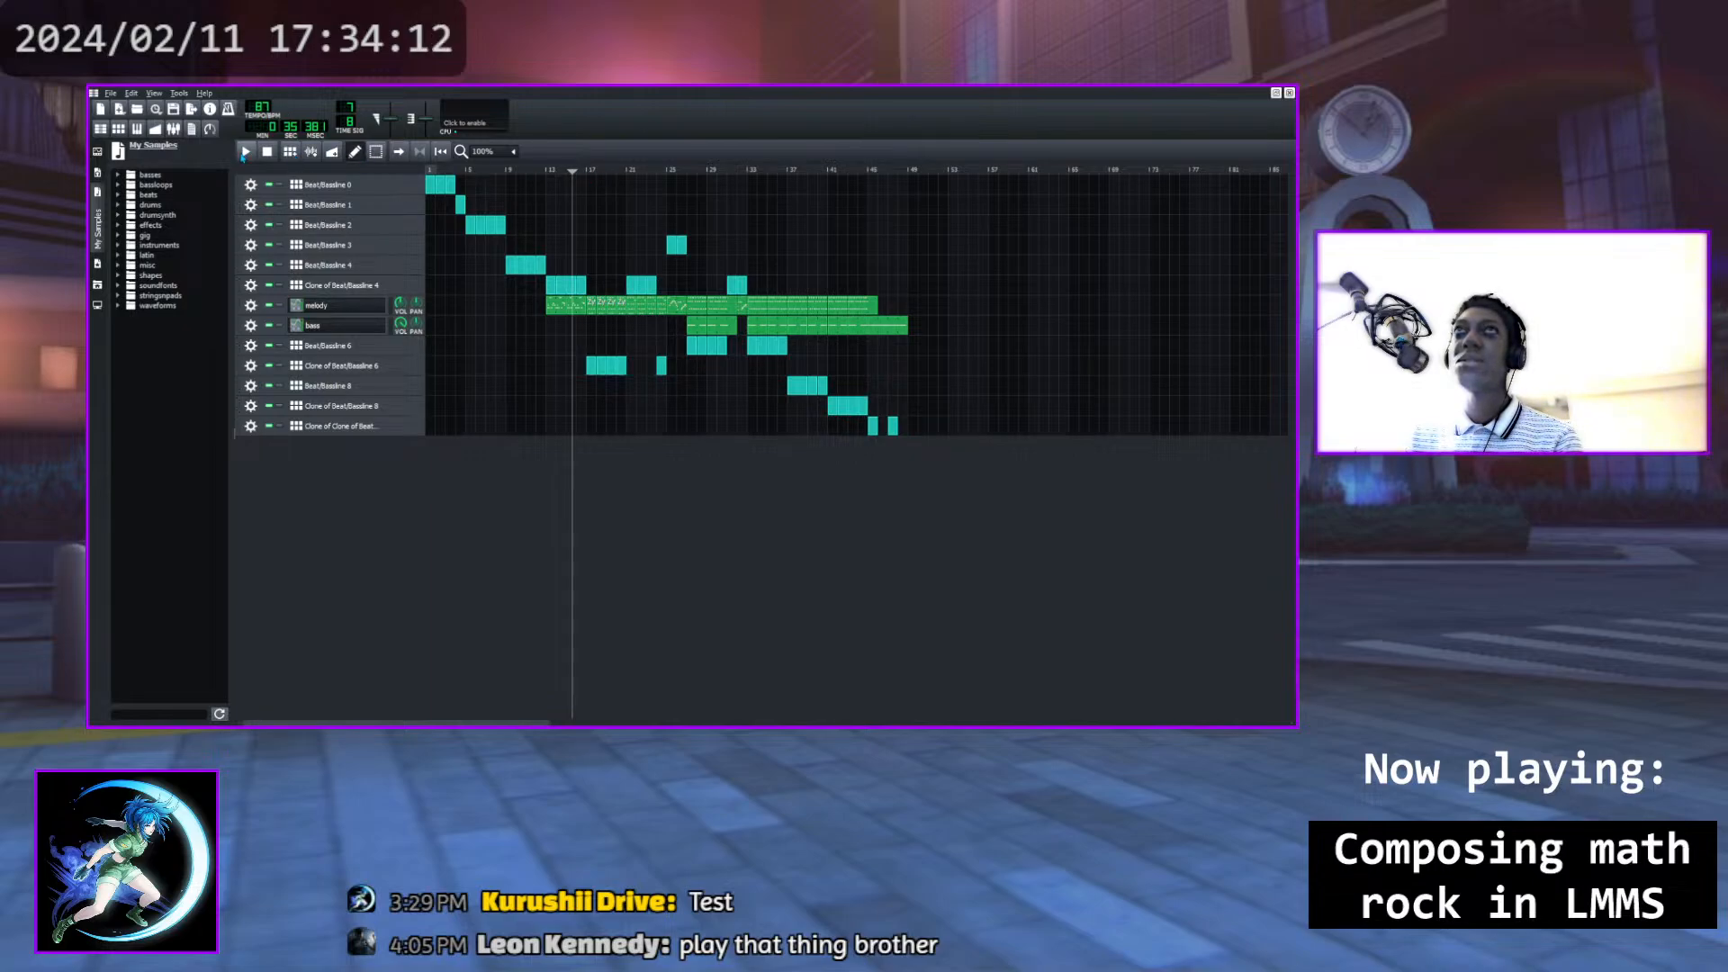
click(430, 171)
key(space)
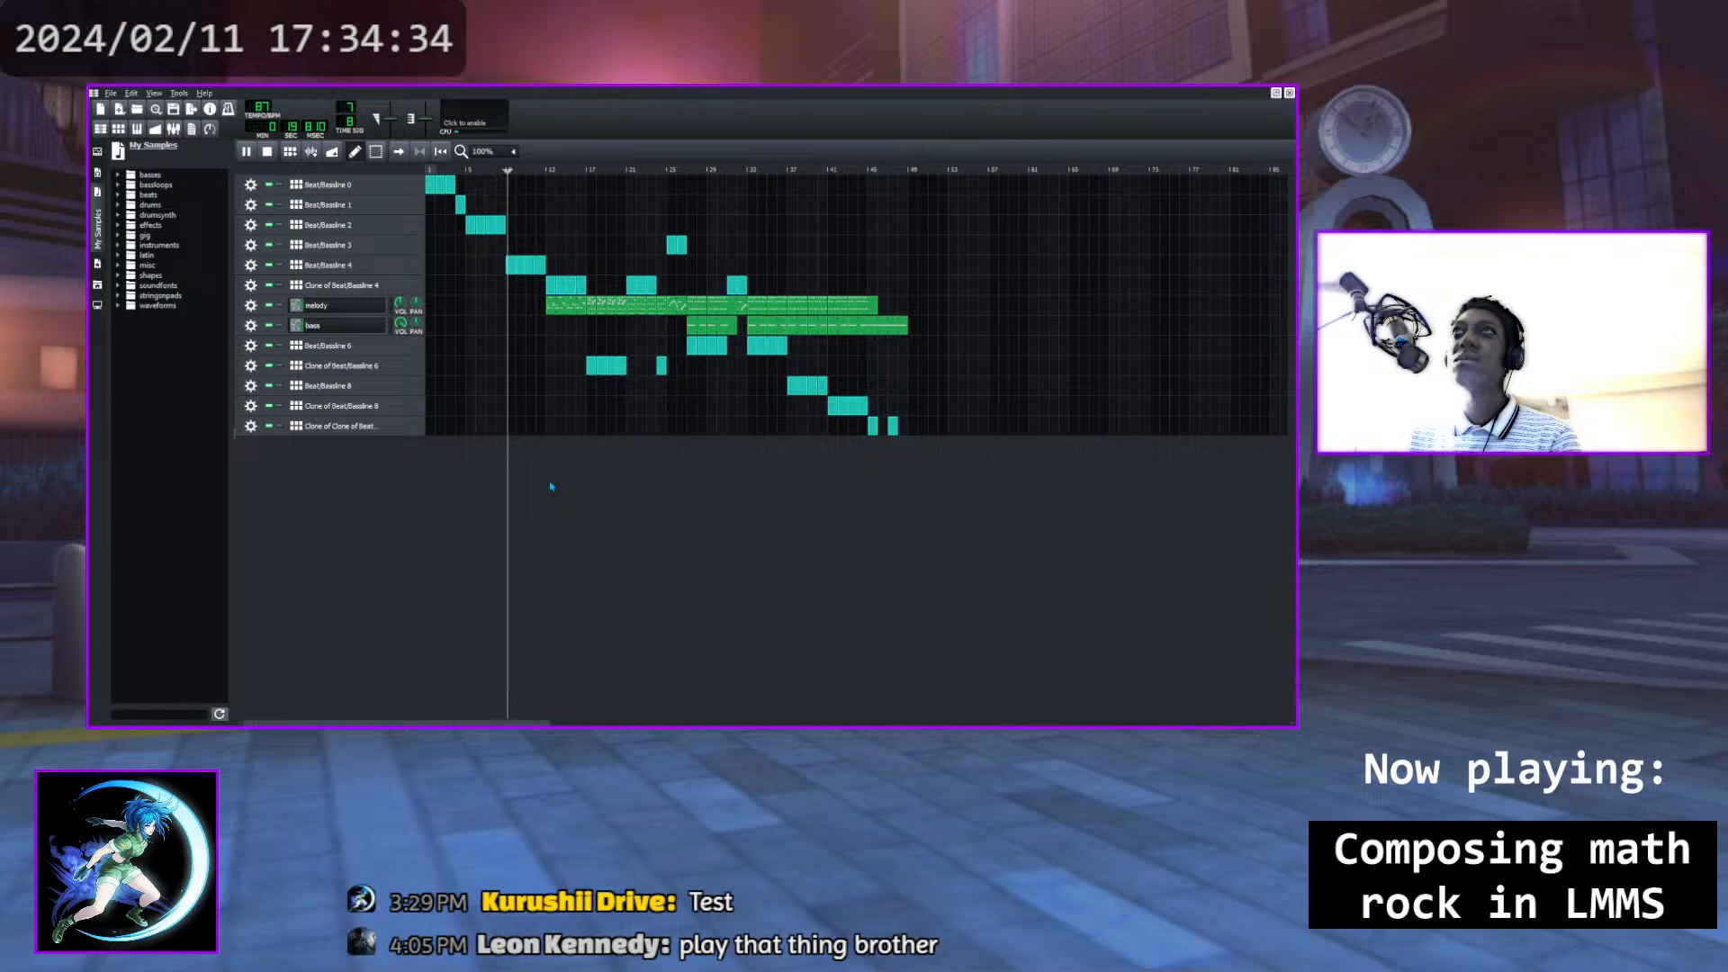
Close the bass and melody instrument windows behind the Song Editor, and maximize the Song Editor again
click(1275, 92)
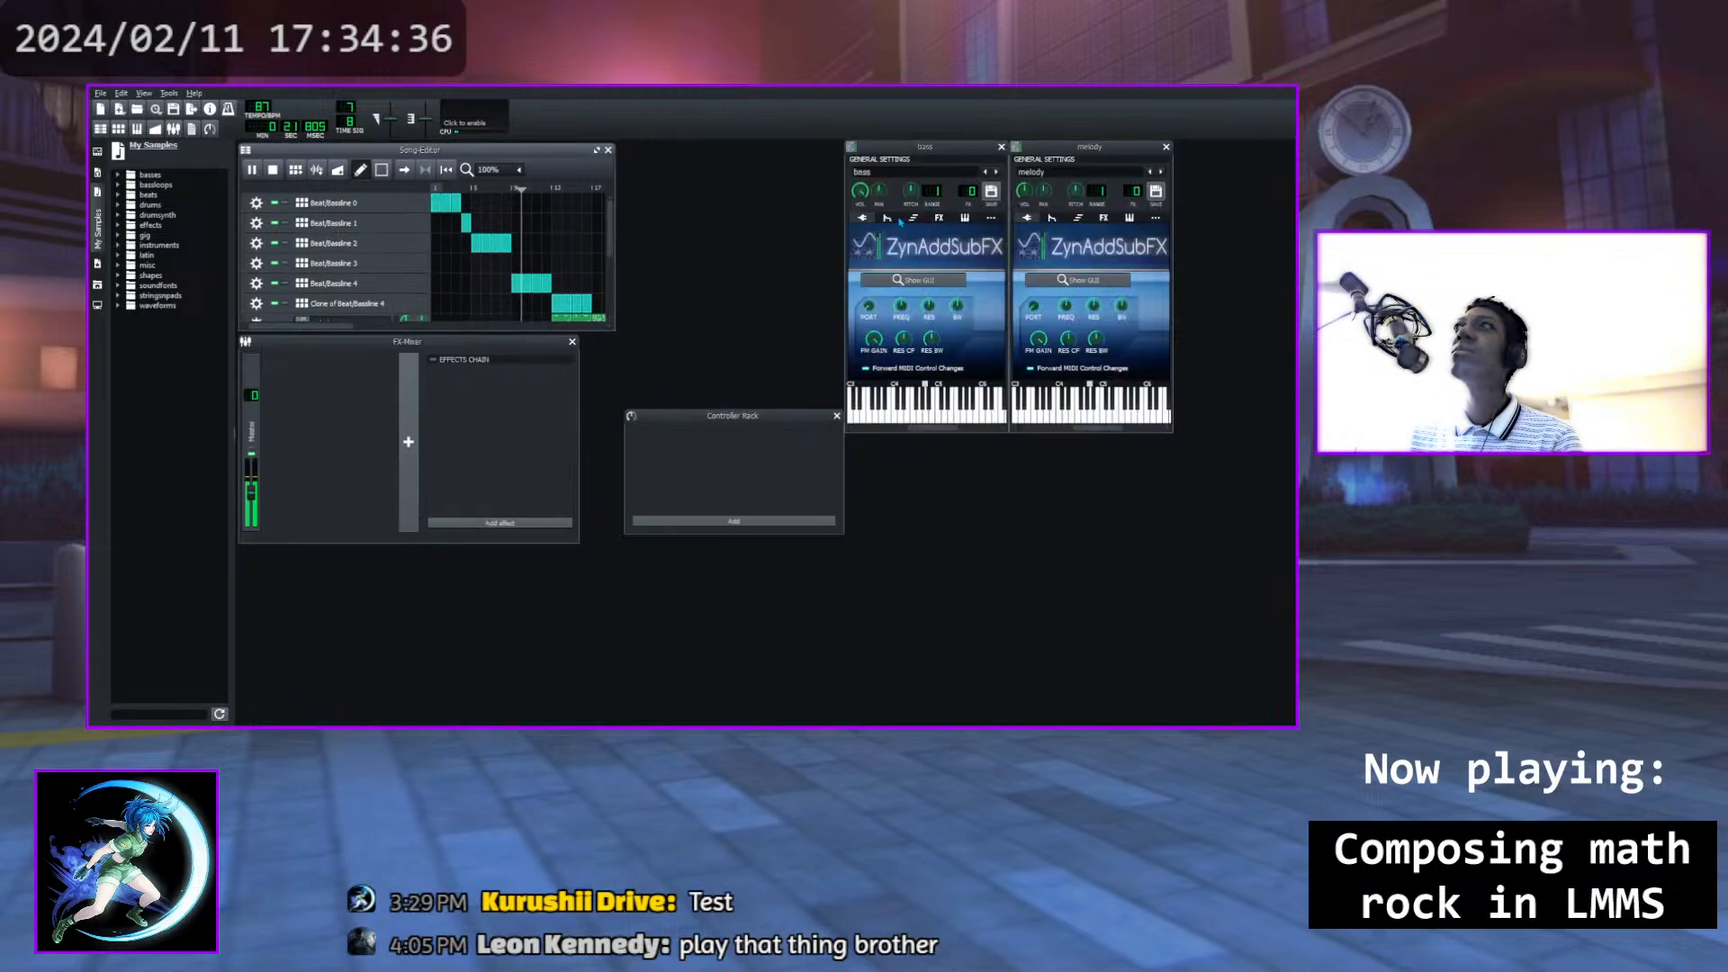
click(1000, 145)
click(1166, 146)
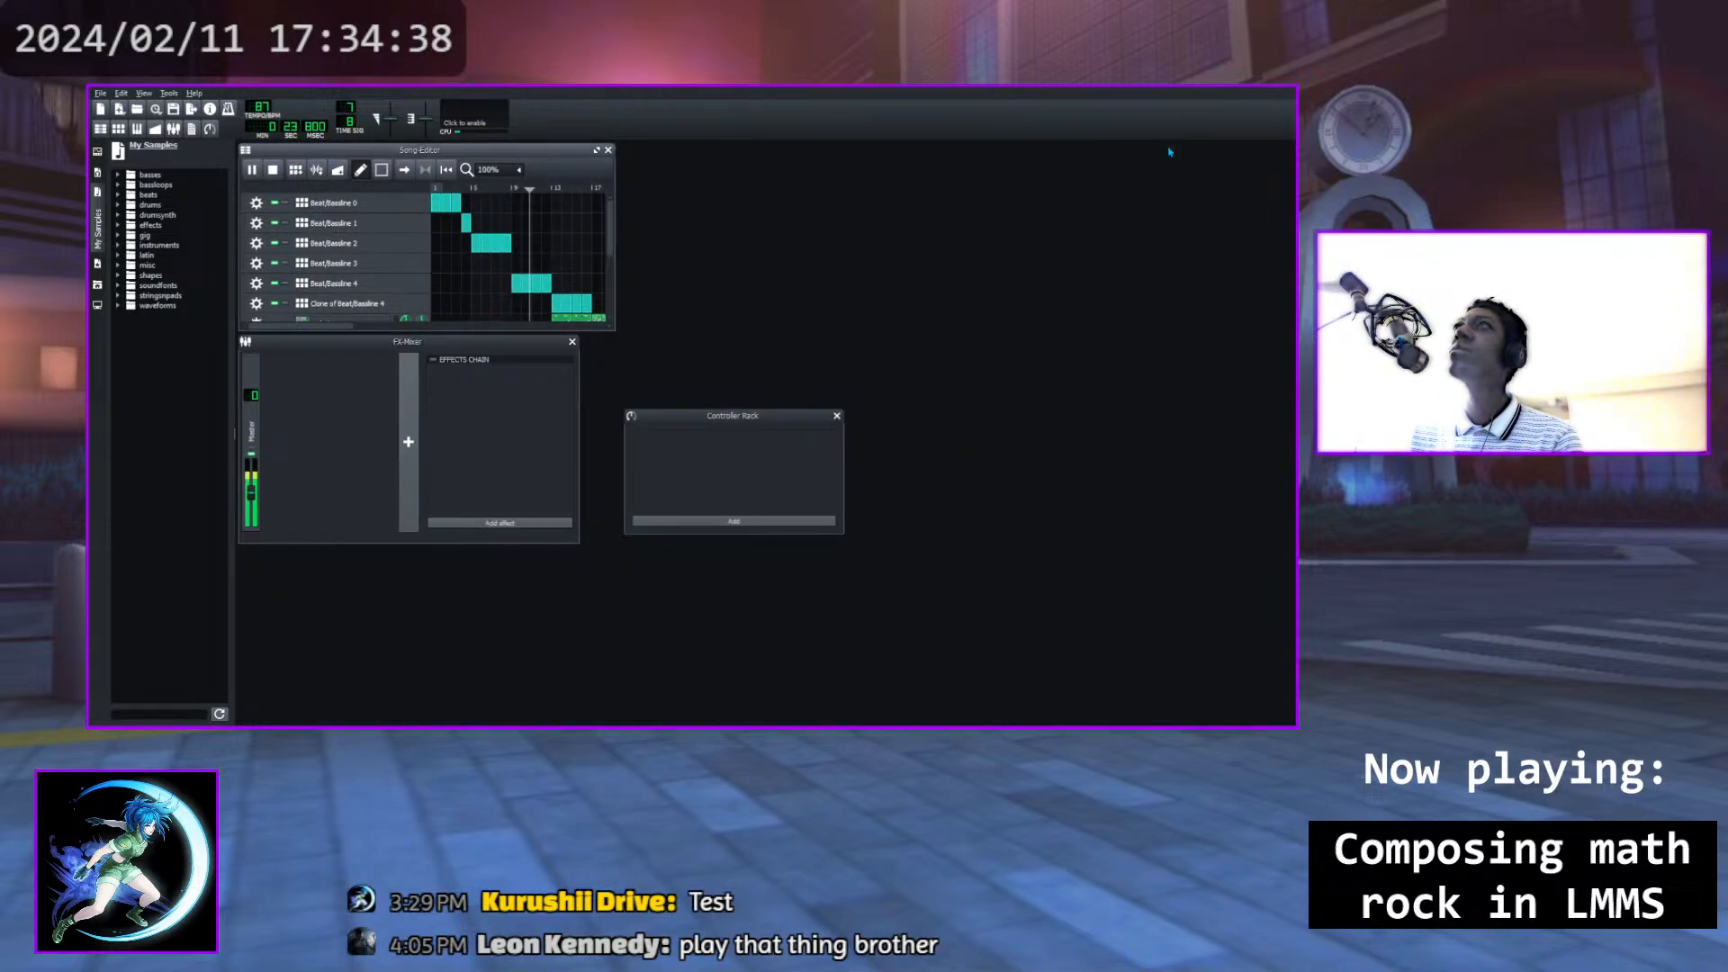
click(596, 151)
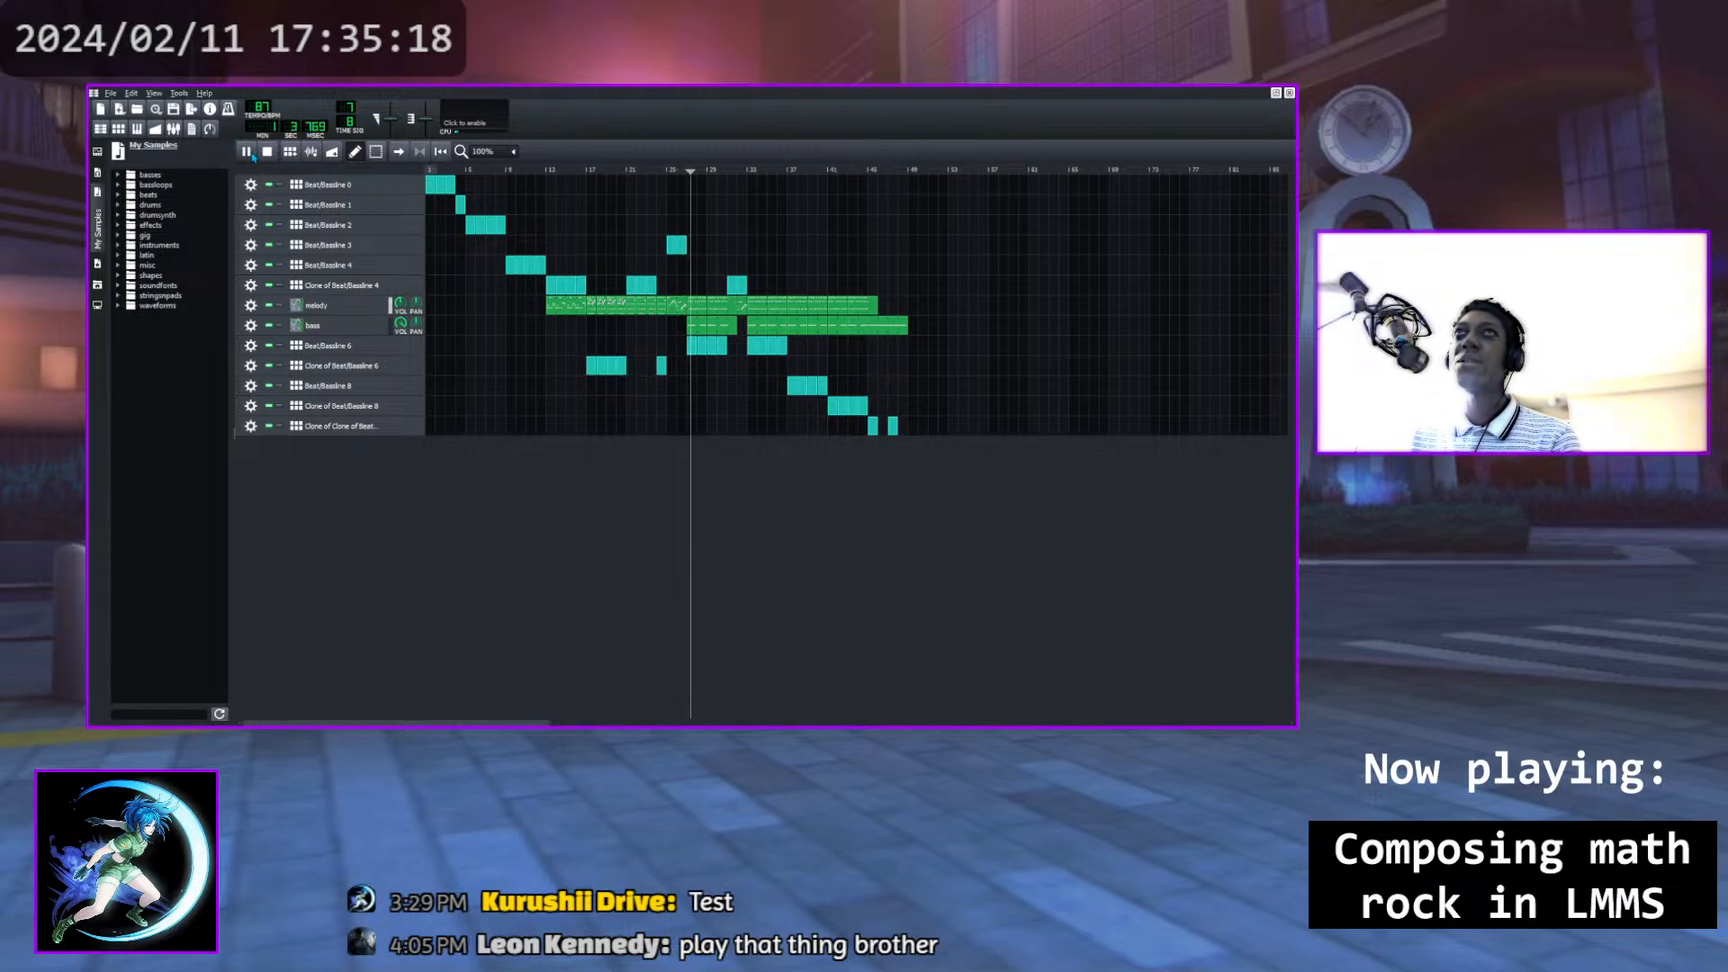
Pause the song, open the melody clip at bar 25 in the Piano Roll and play it
key(space)
double_click(682, 318)
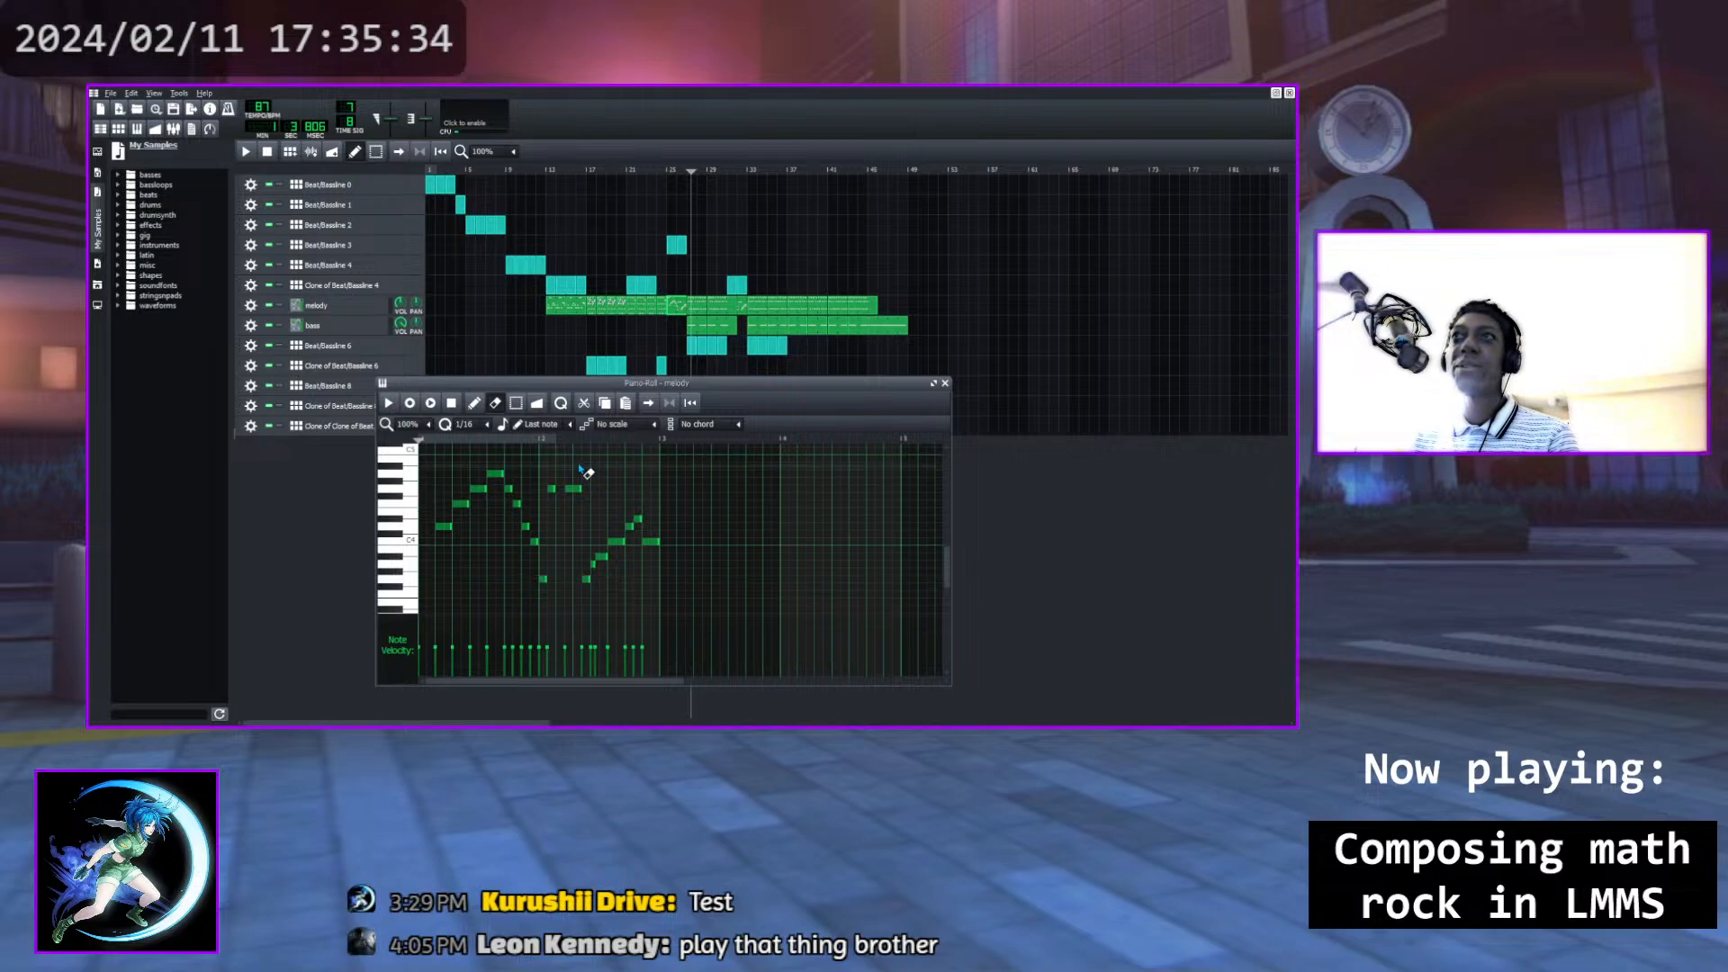
click(393, 403)
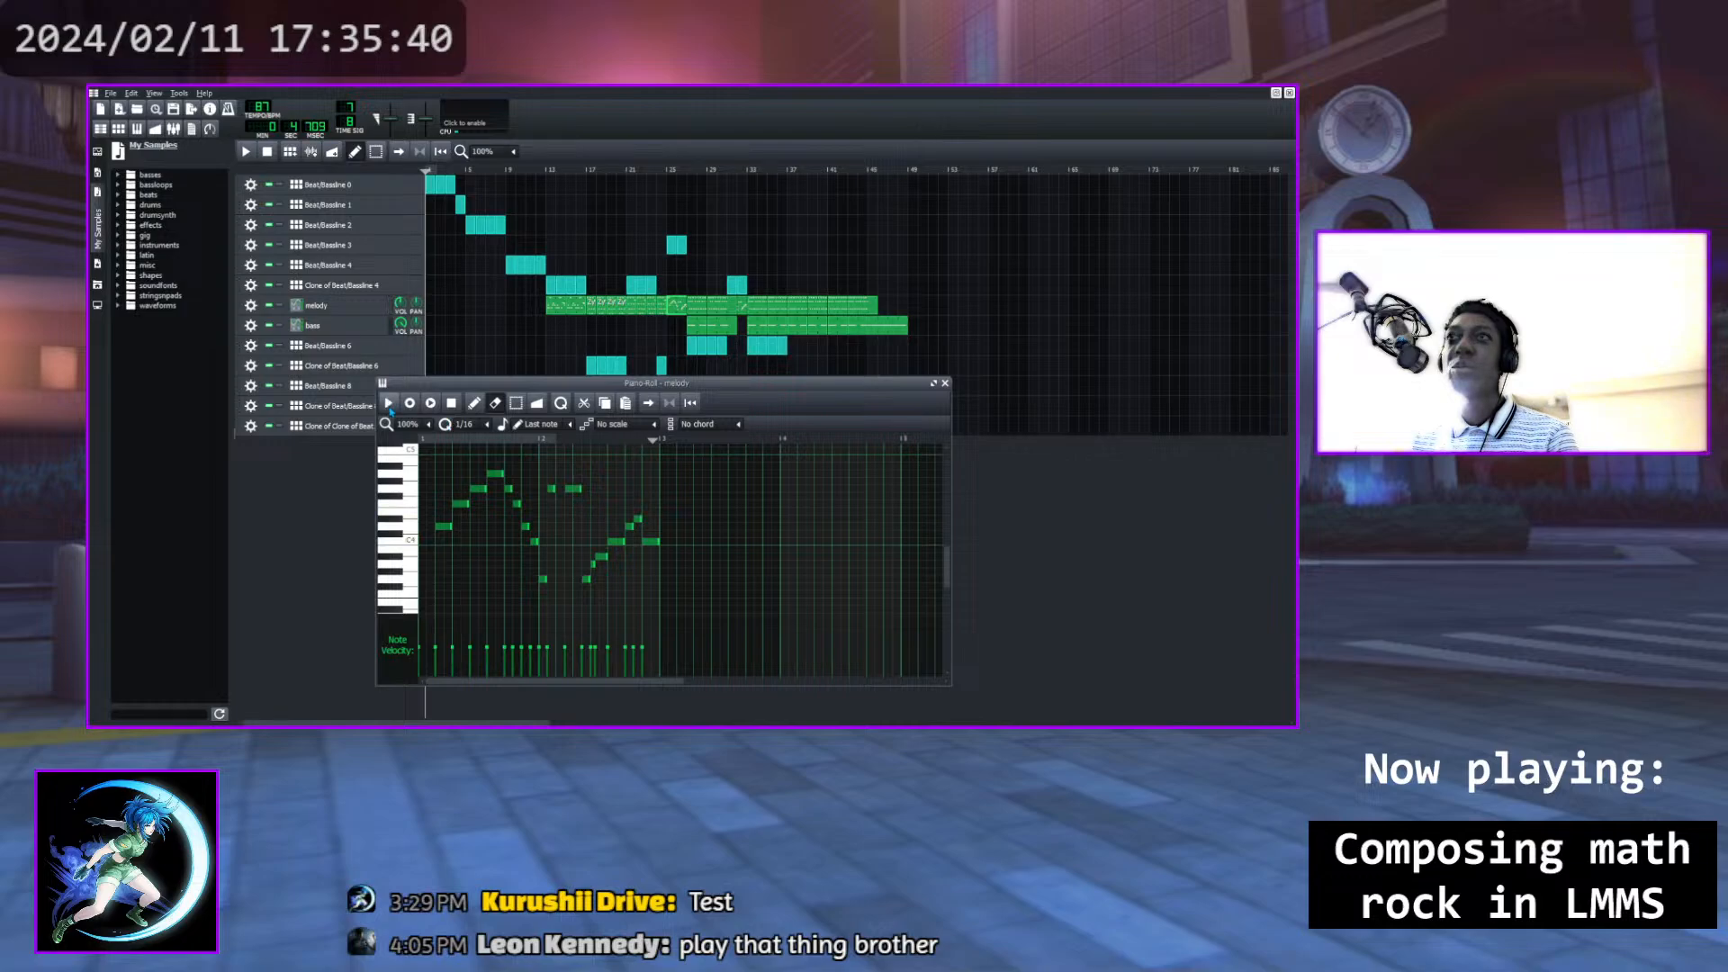
Erase the short low note in the second bar of the bar 25 melody clip, shift the following note slightly earlier, and replay the clip
key(space)
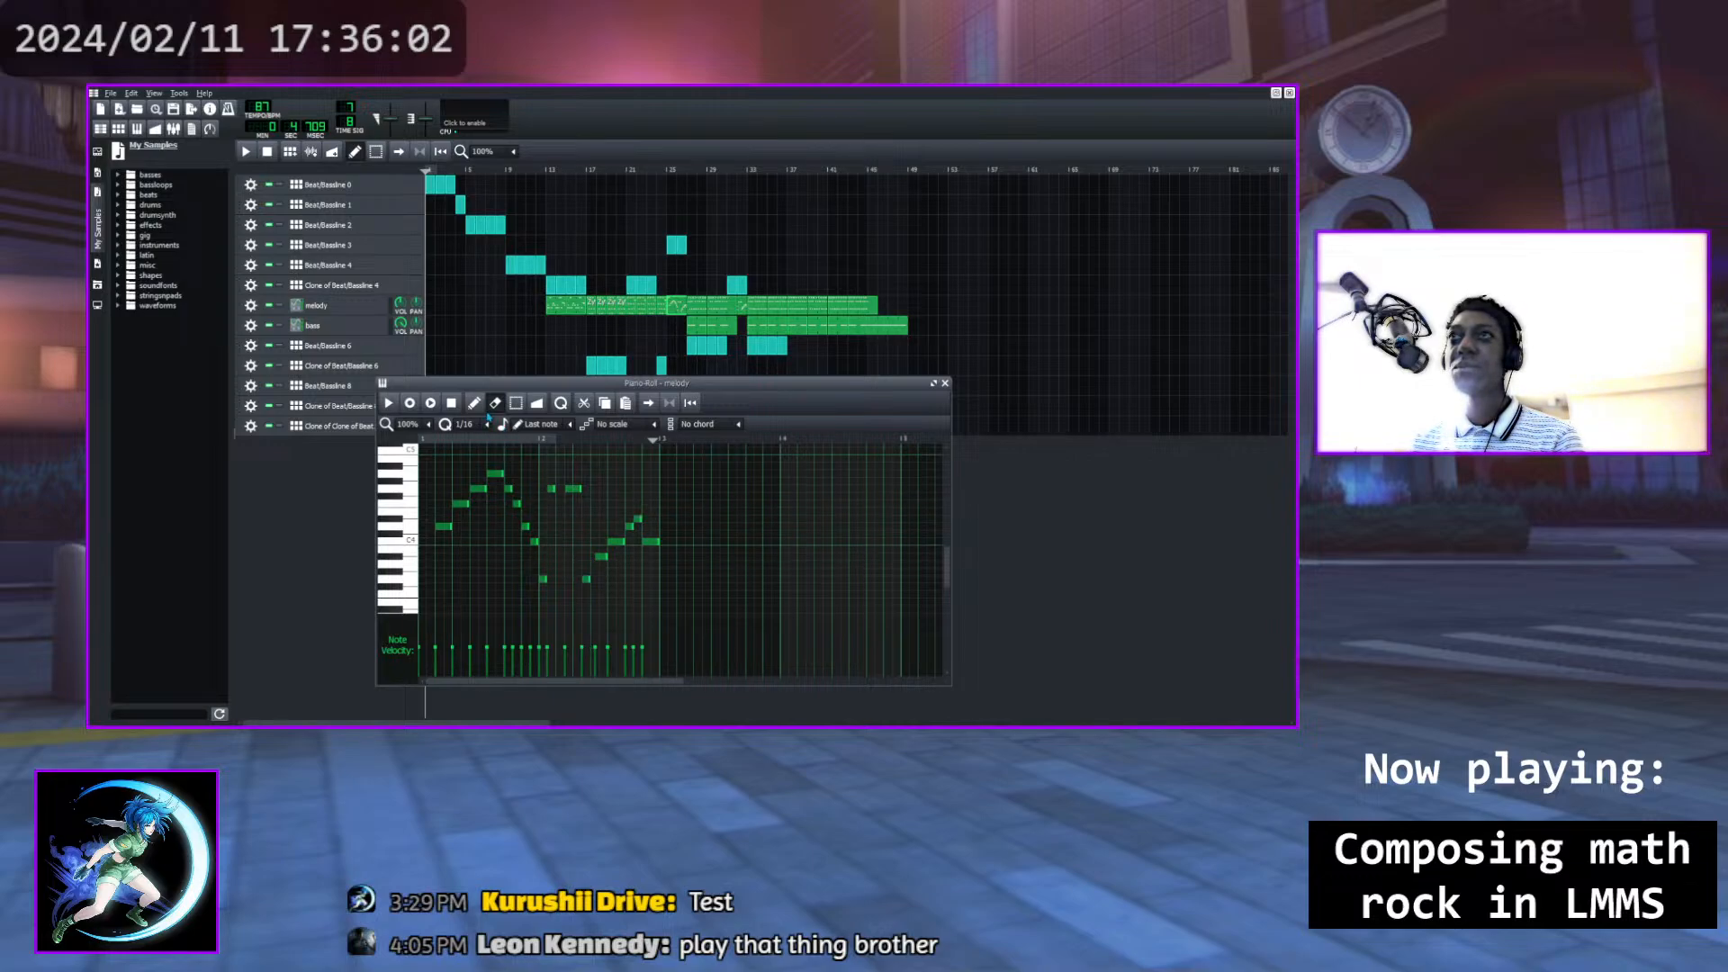
click(595, 556)
drag(594, 555, 594, 554)
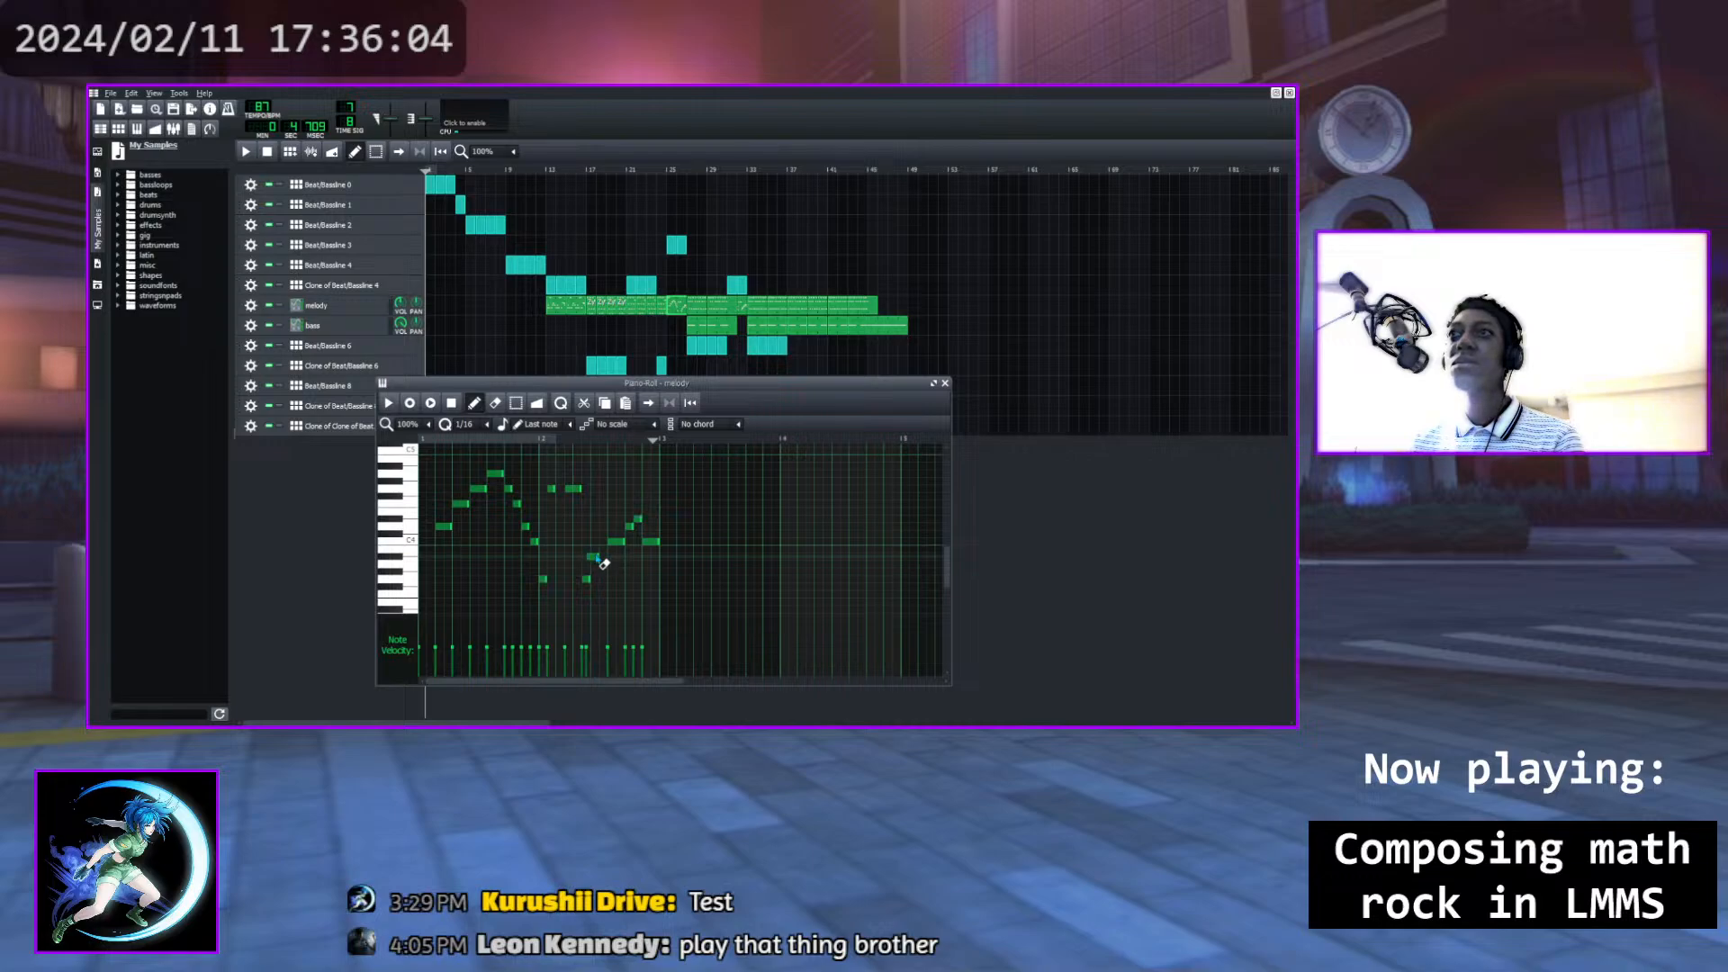
click(591, 557)
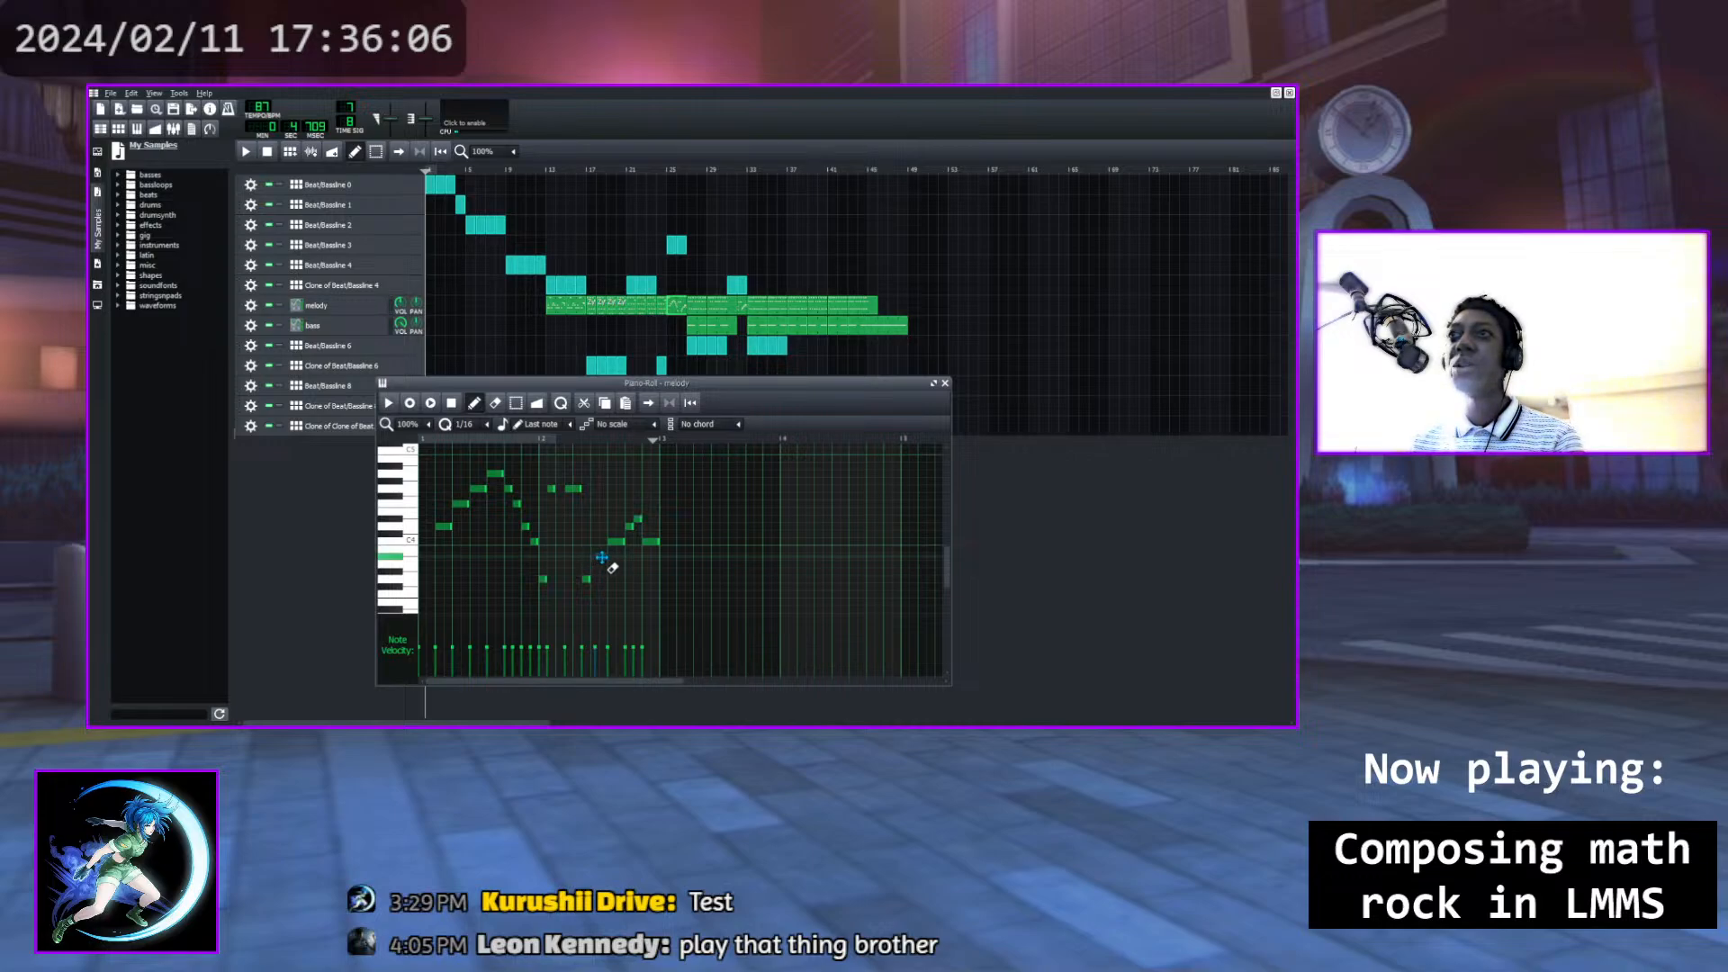
drag(601, 557, 616, 567)
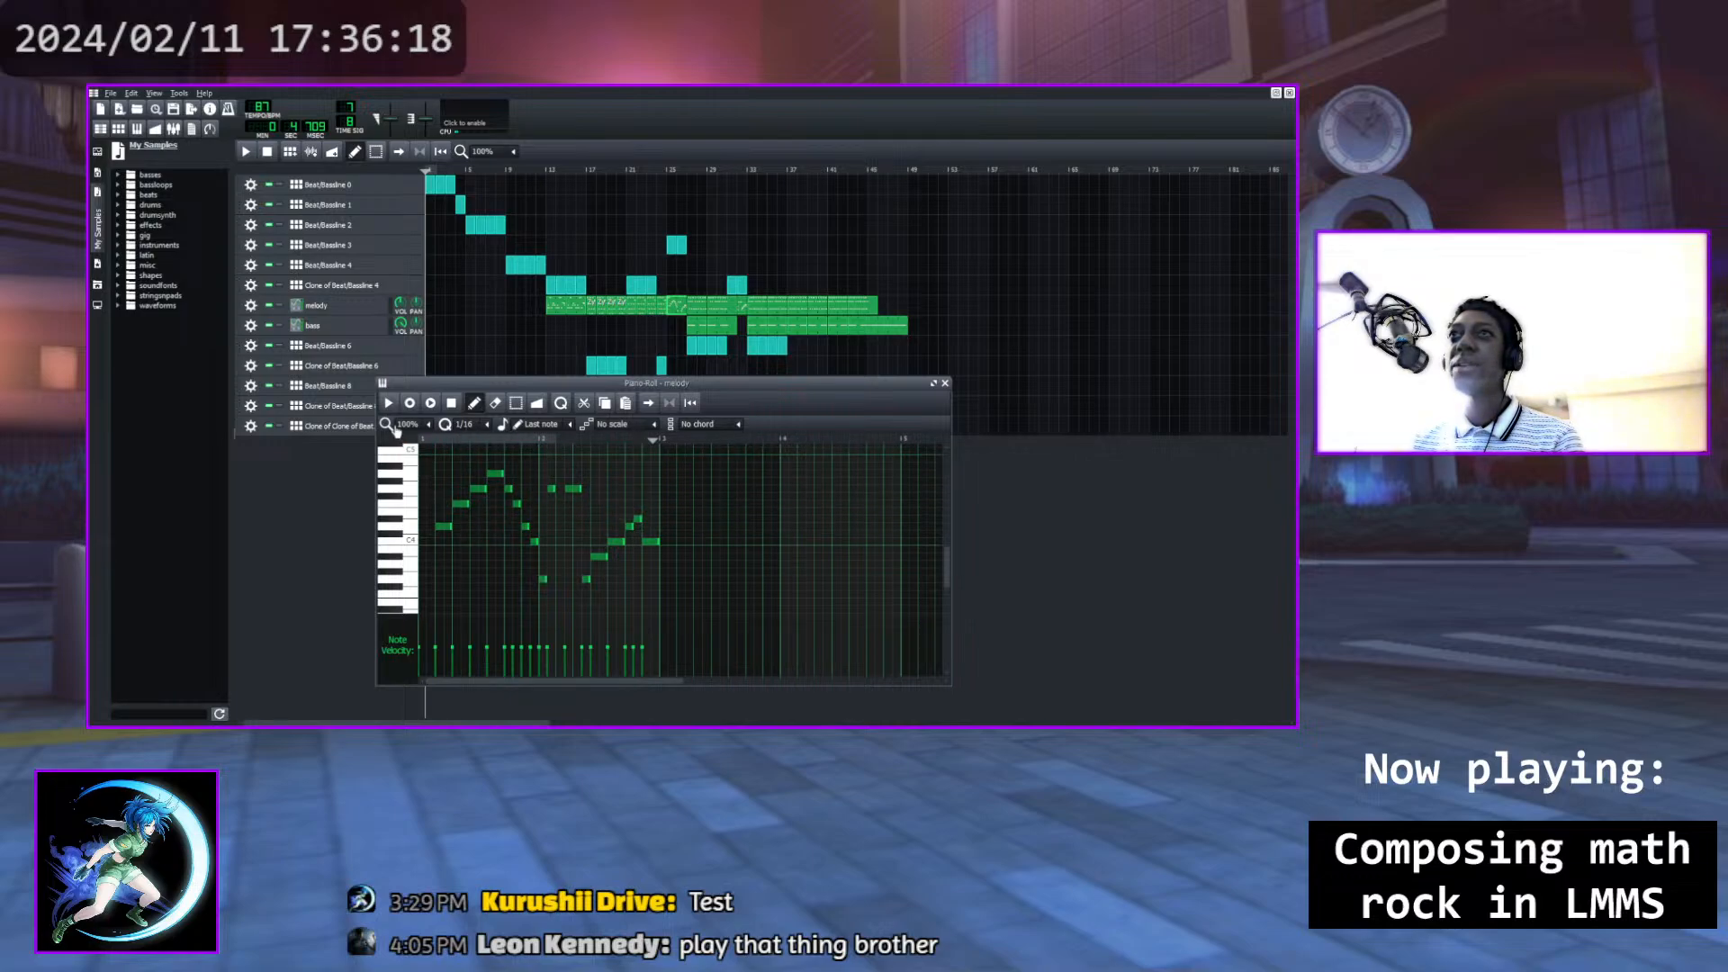
click(389, 403)
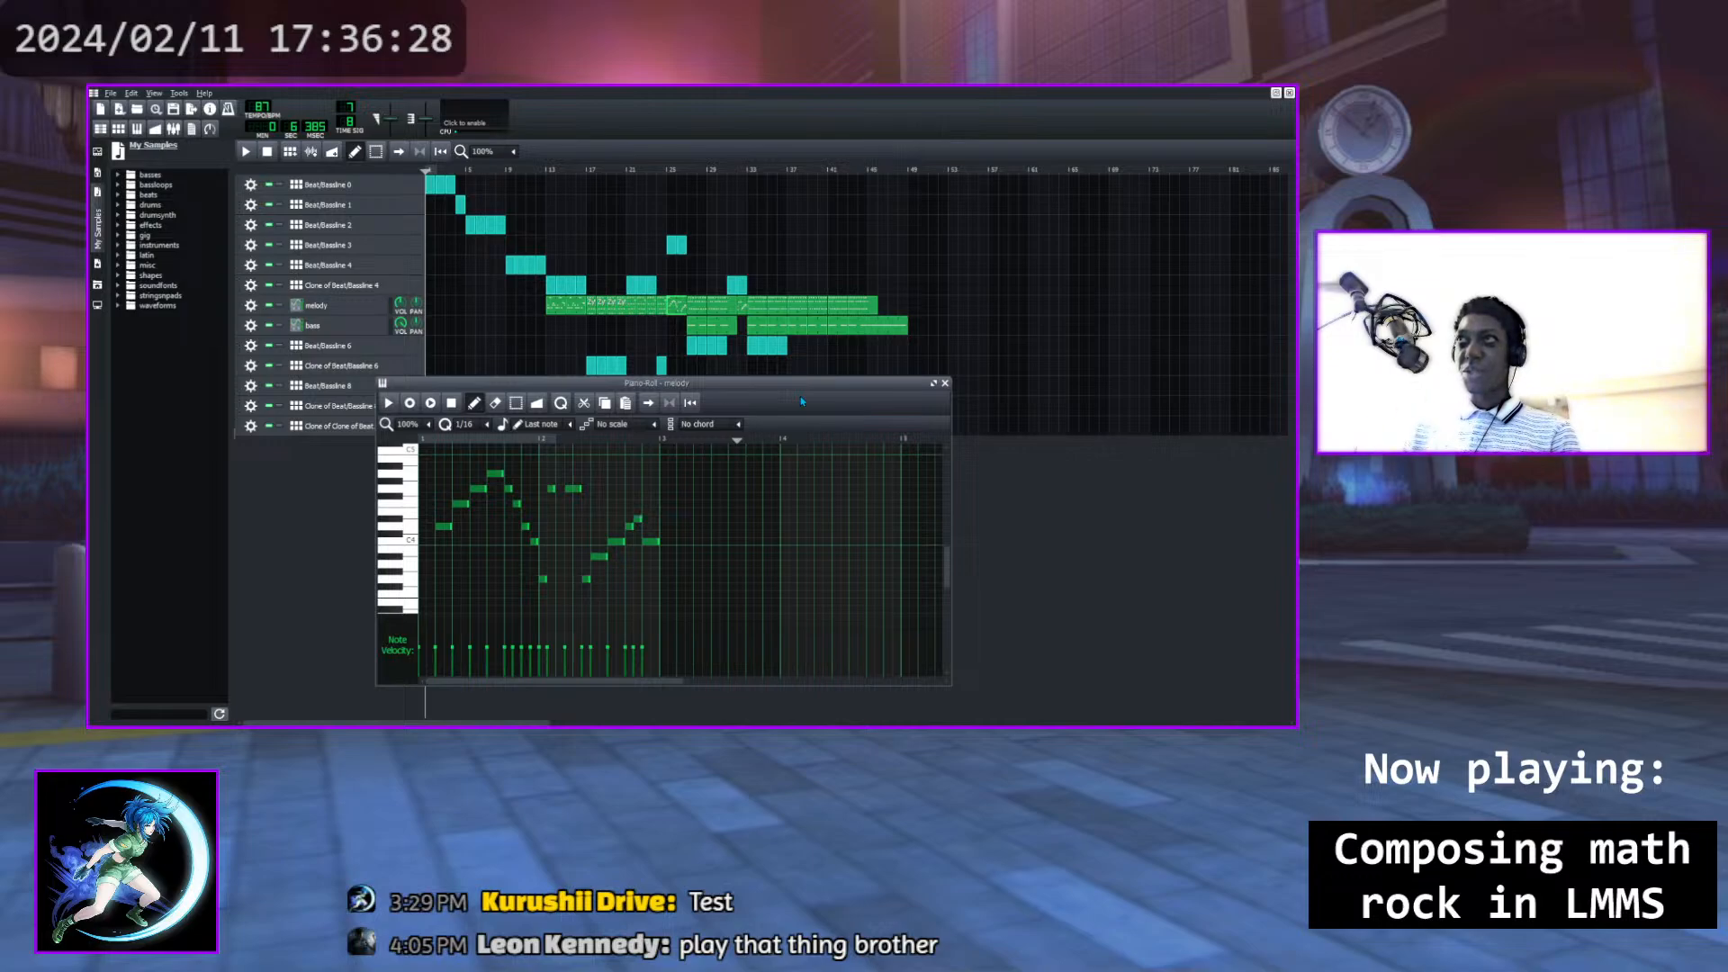
Erase the same short note in the bar 31 melody clip and shift the following note slightly earlier with 1/32 quantization, checking it by ear
click(945, 383)
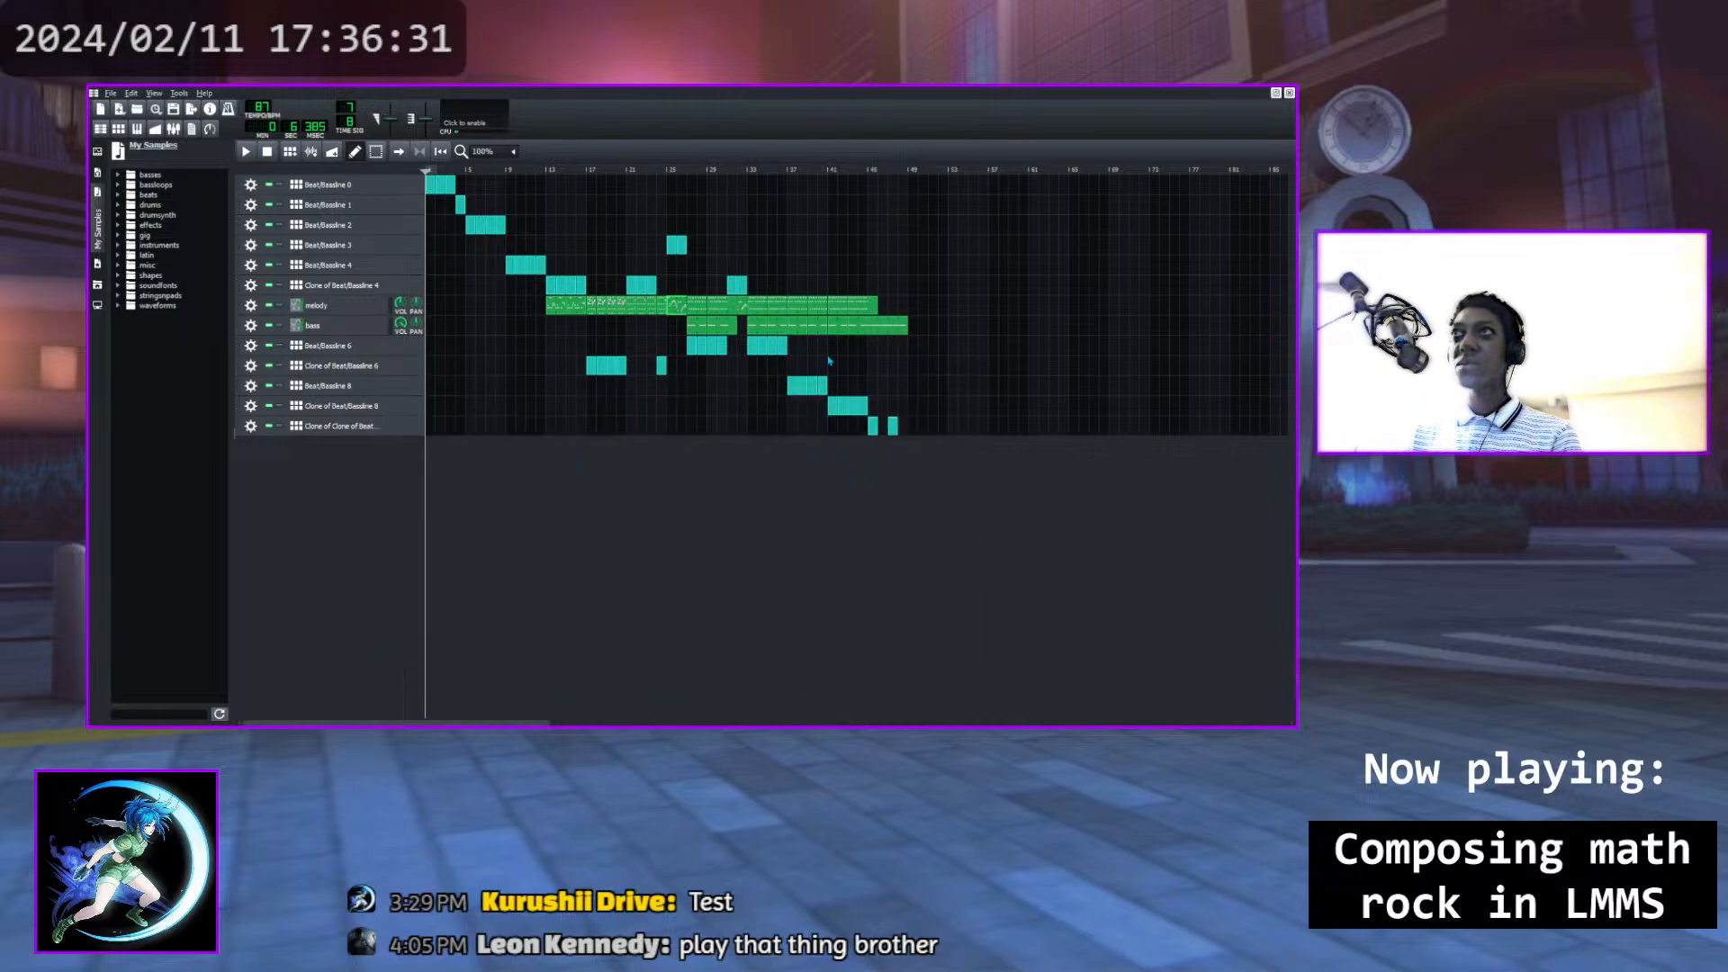
double_click(704, 309)
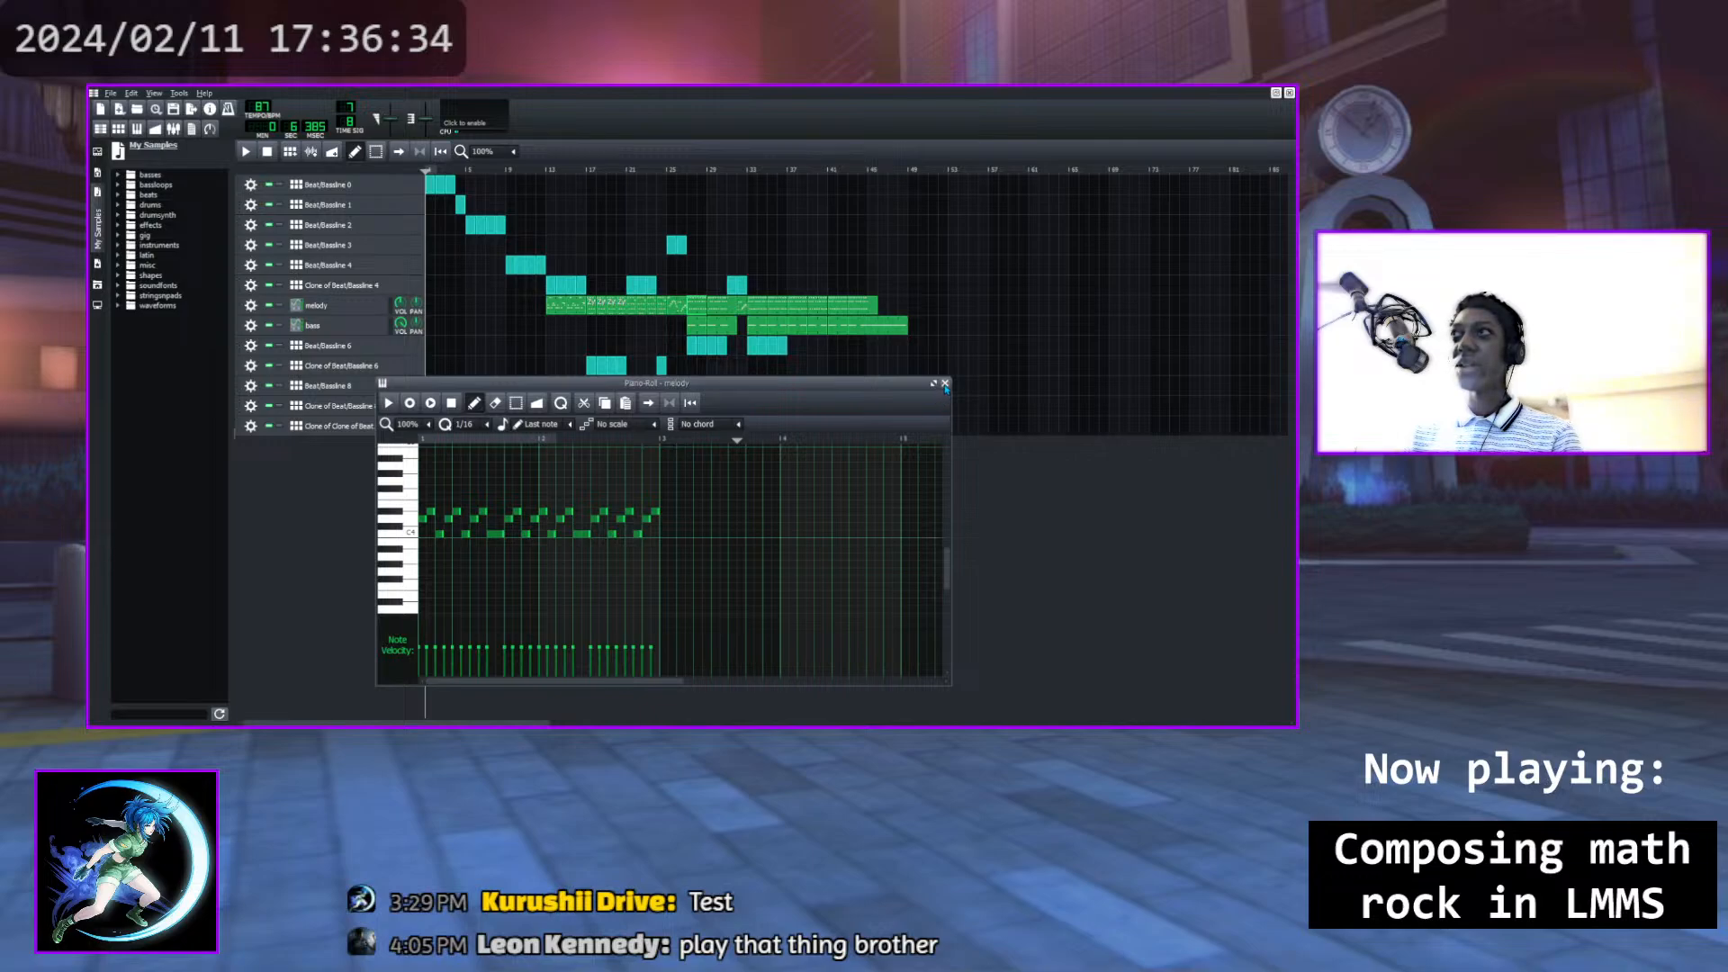
click(944, 384)
double_click(738, 309)
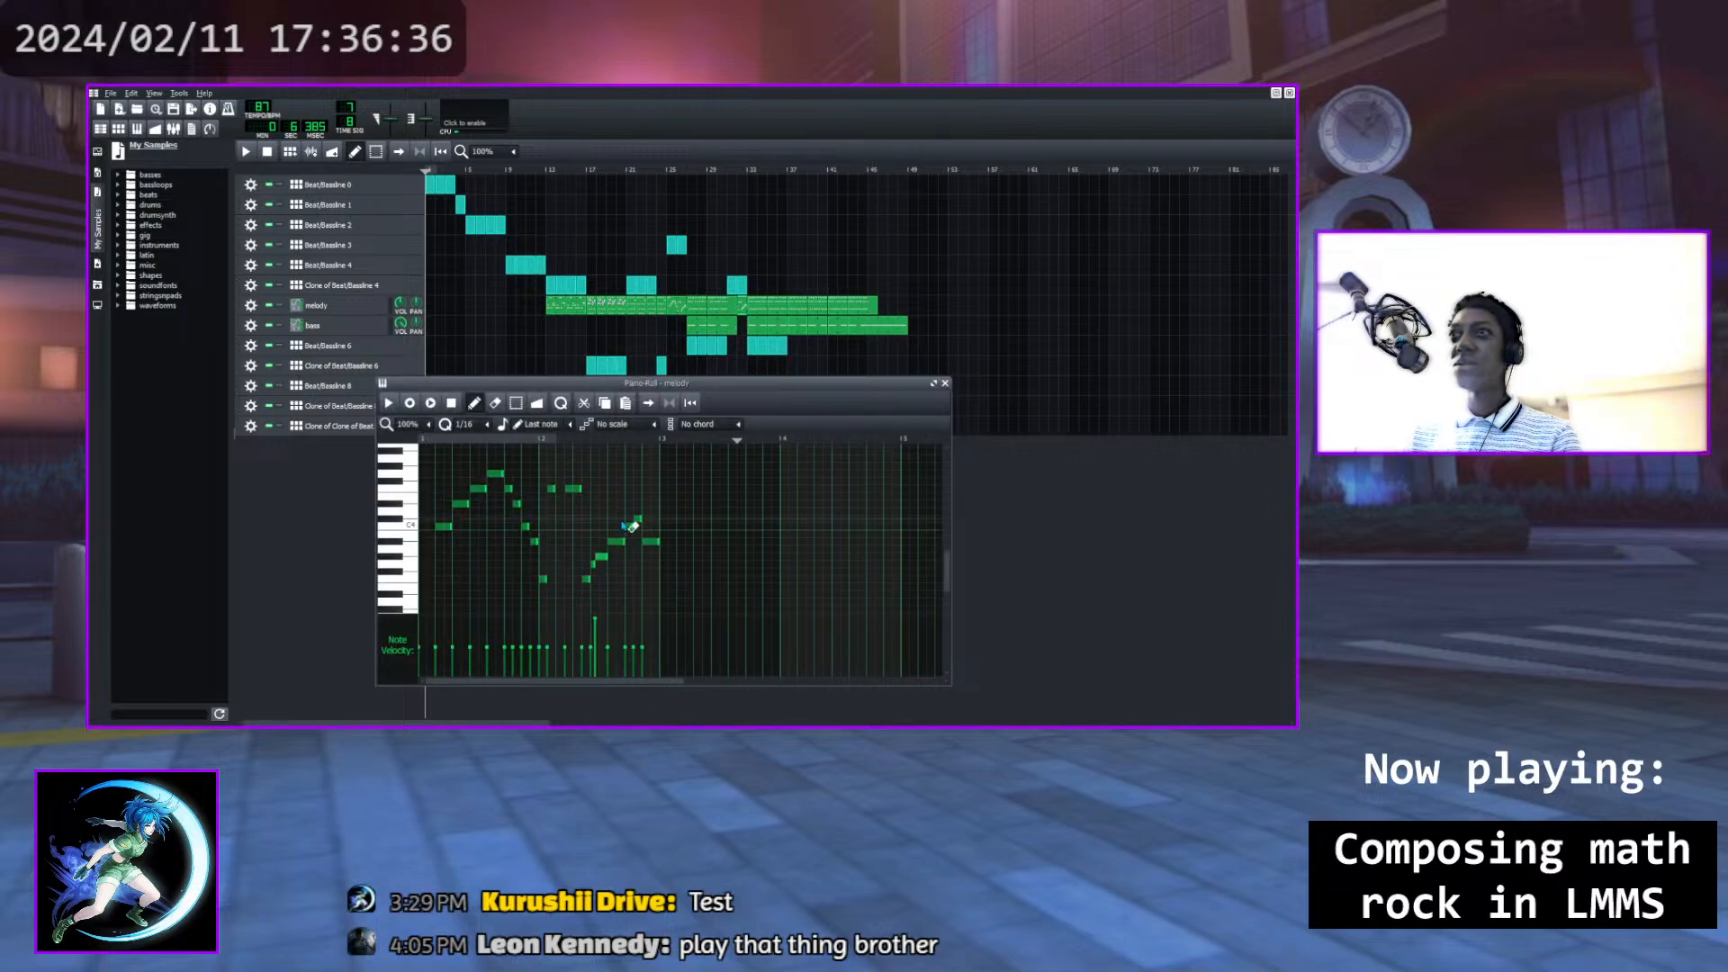
click(495, 403)
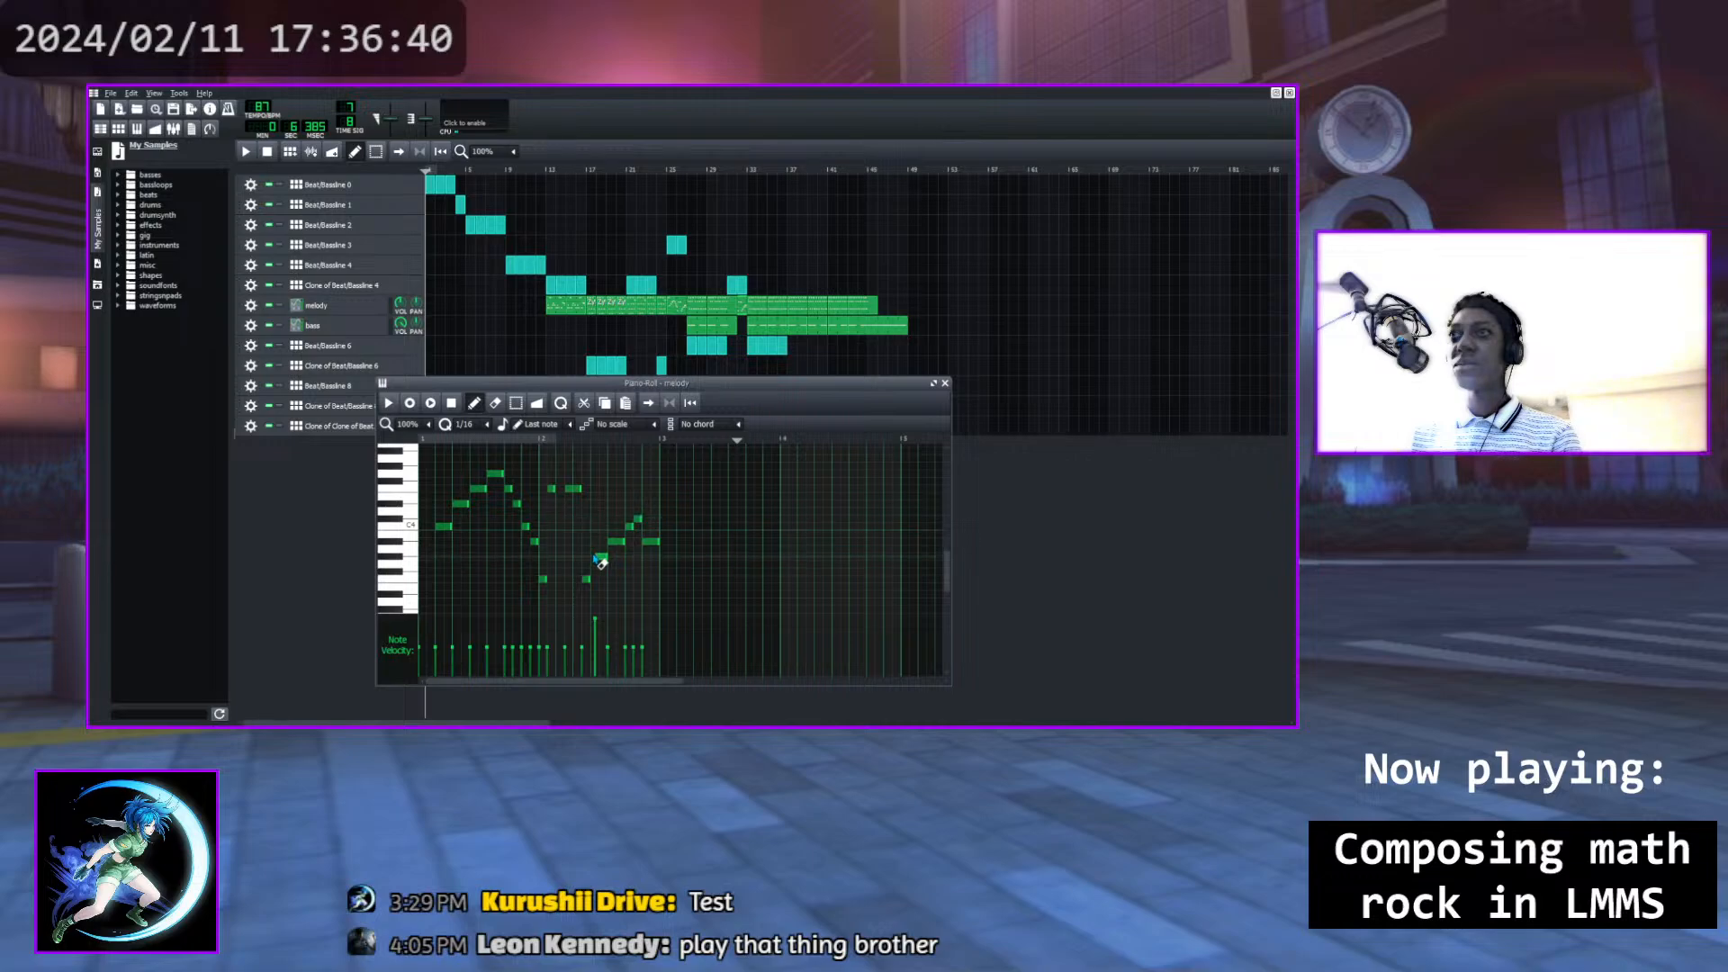
scroll(463, 423, down, 1)
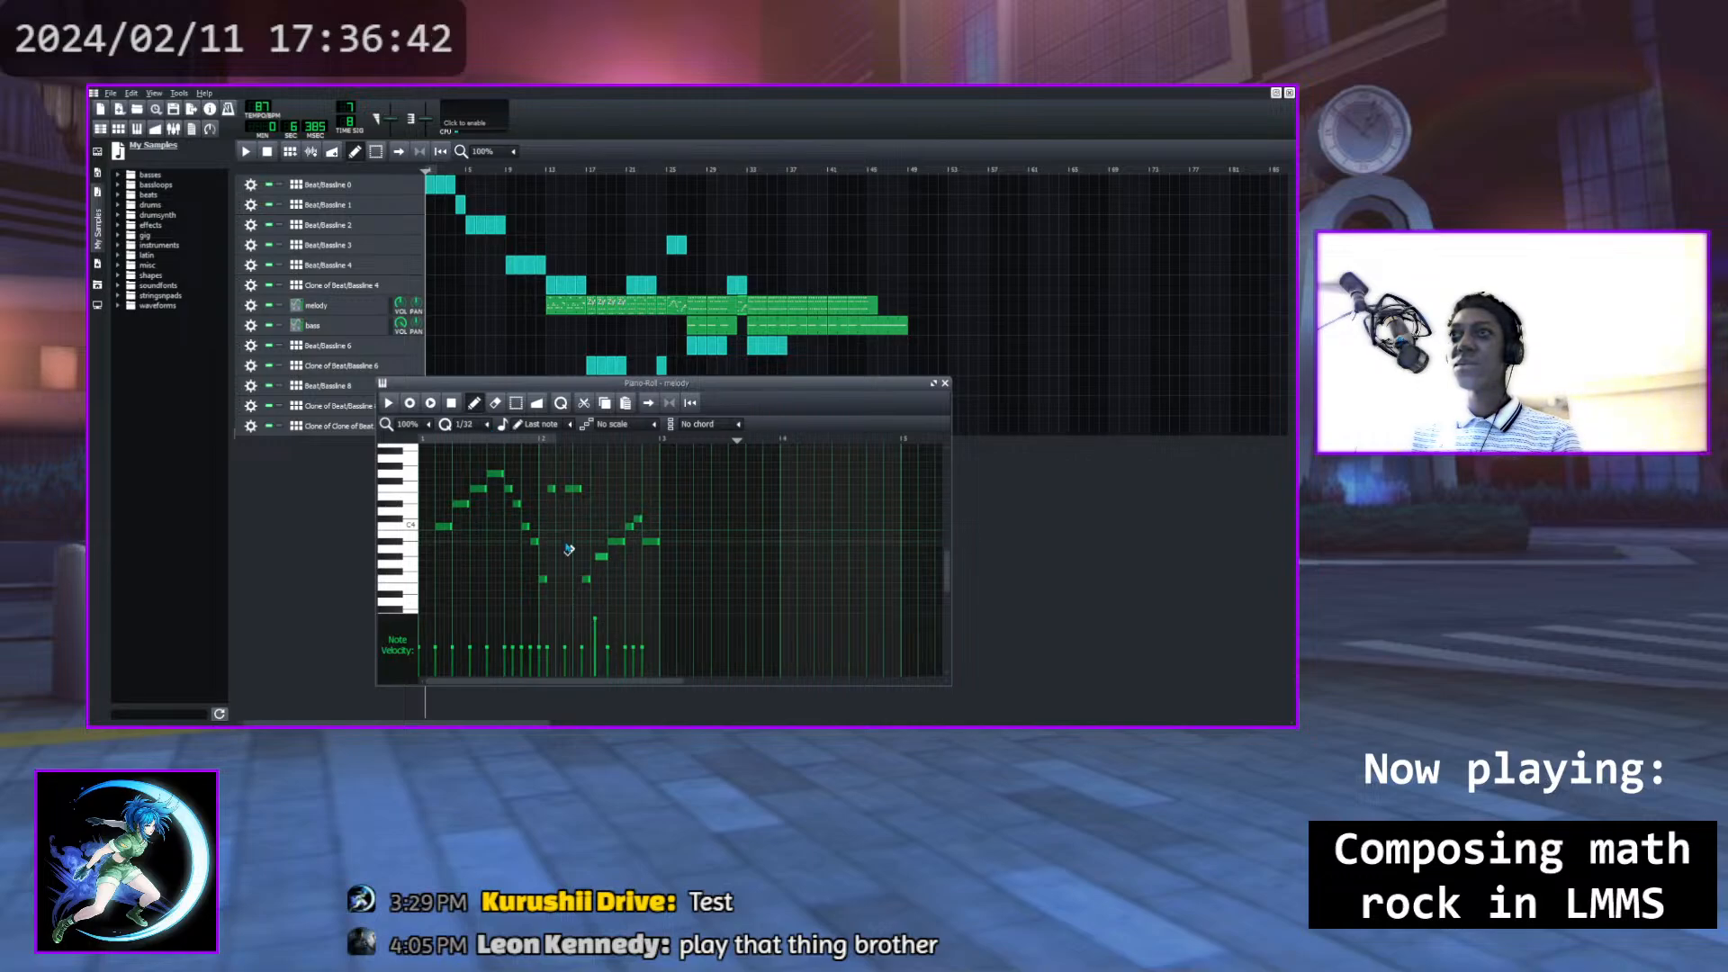
drag(601, 556, 616, 568)
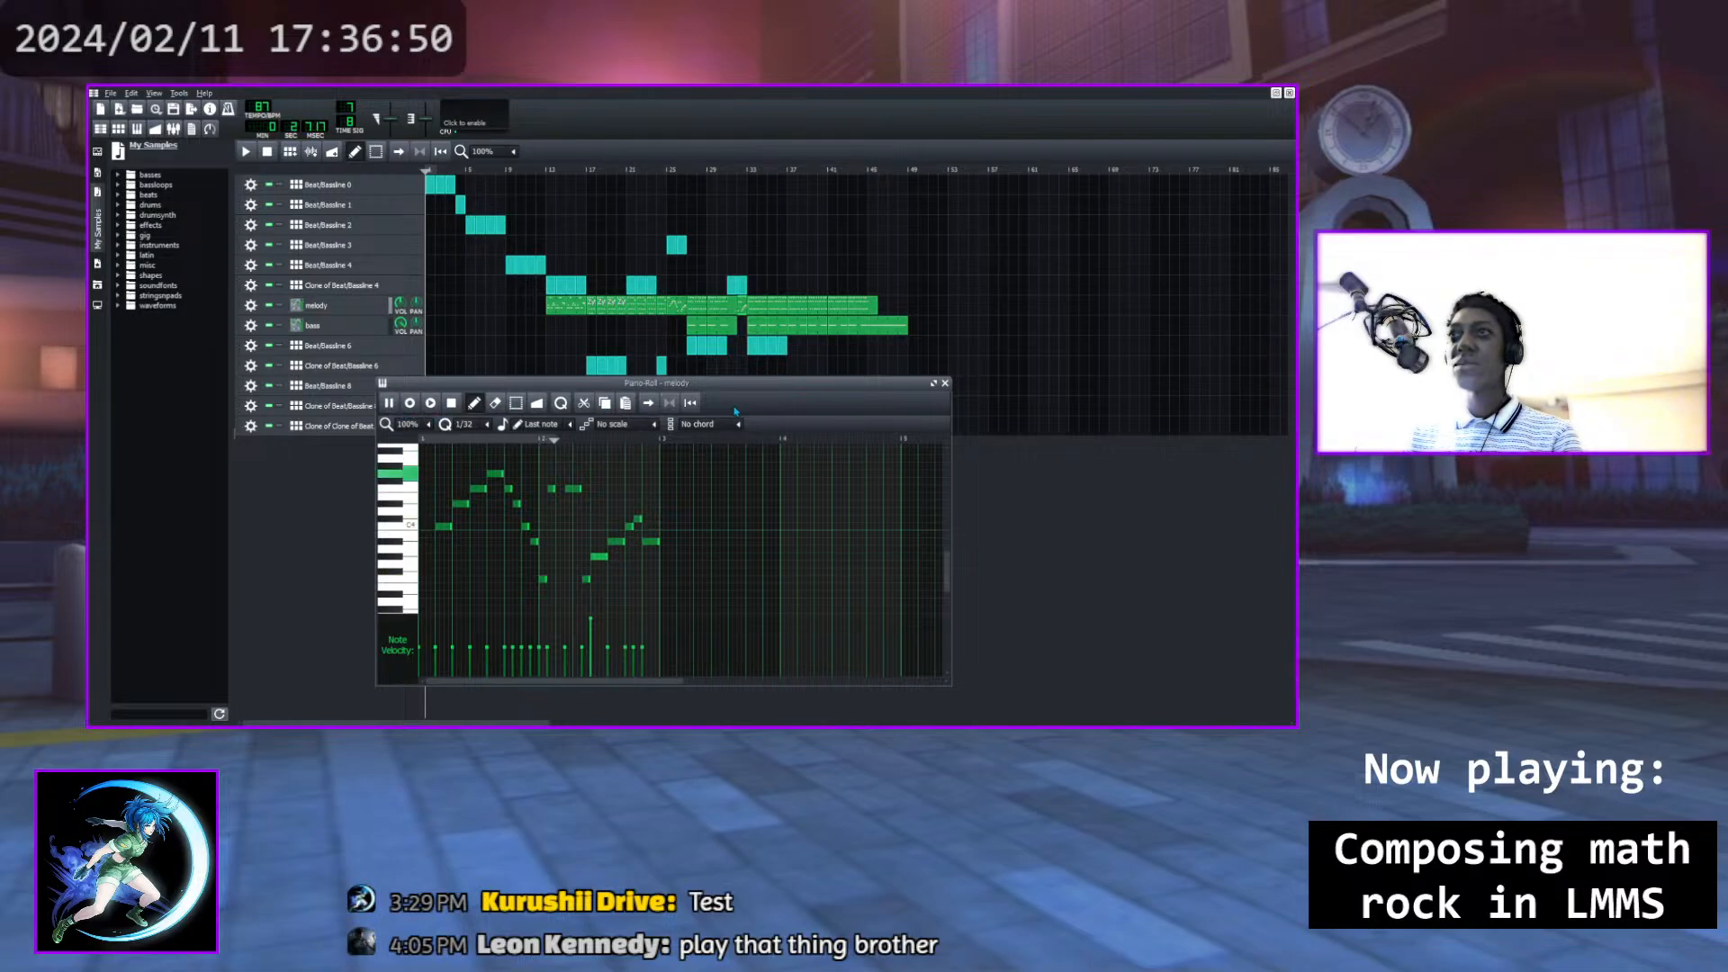
key(space)
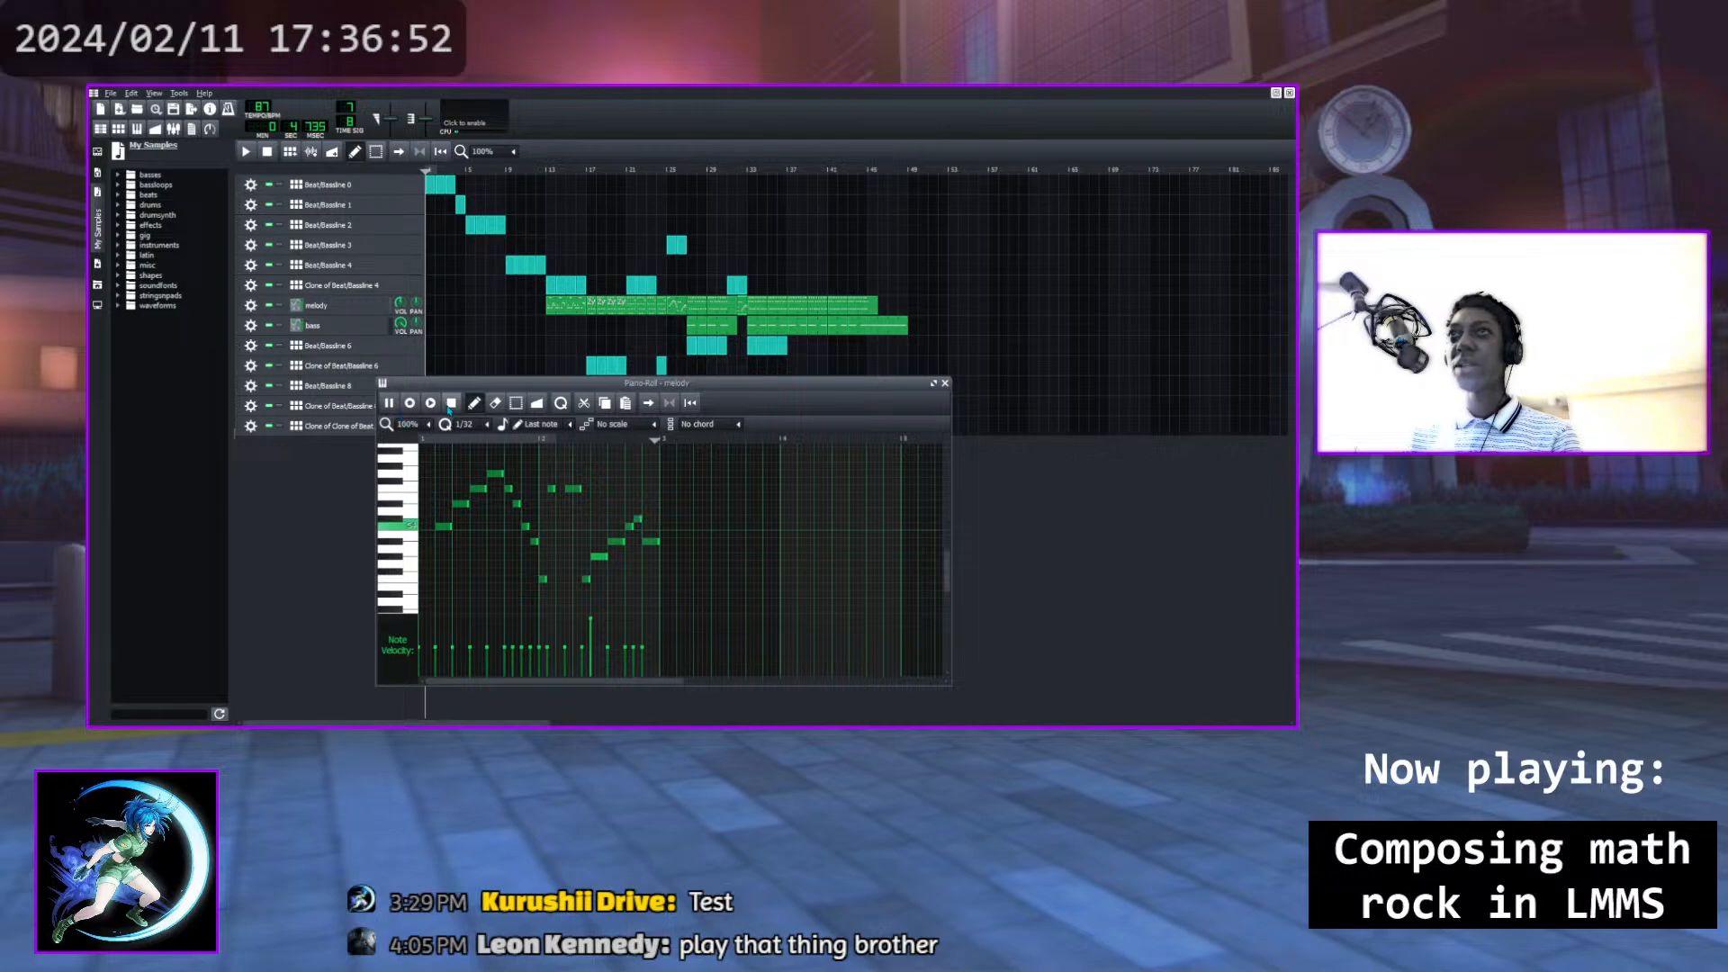
click(945, 383)
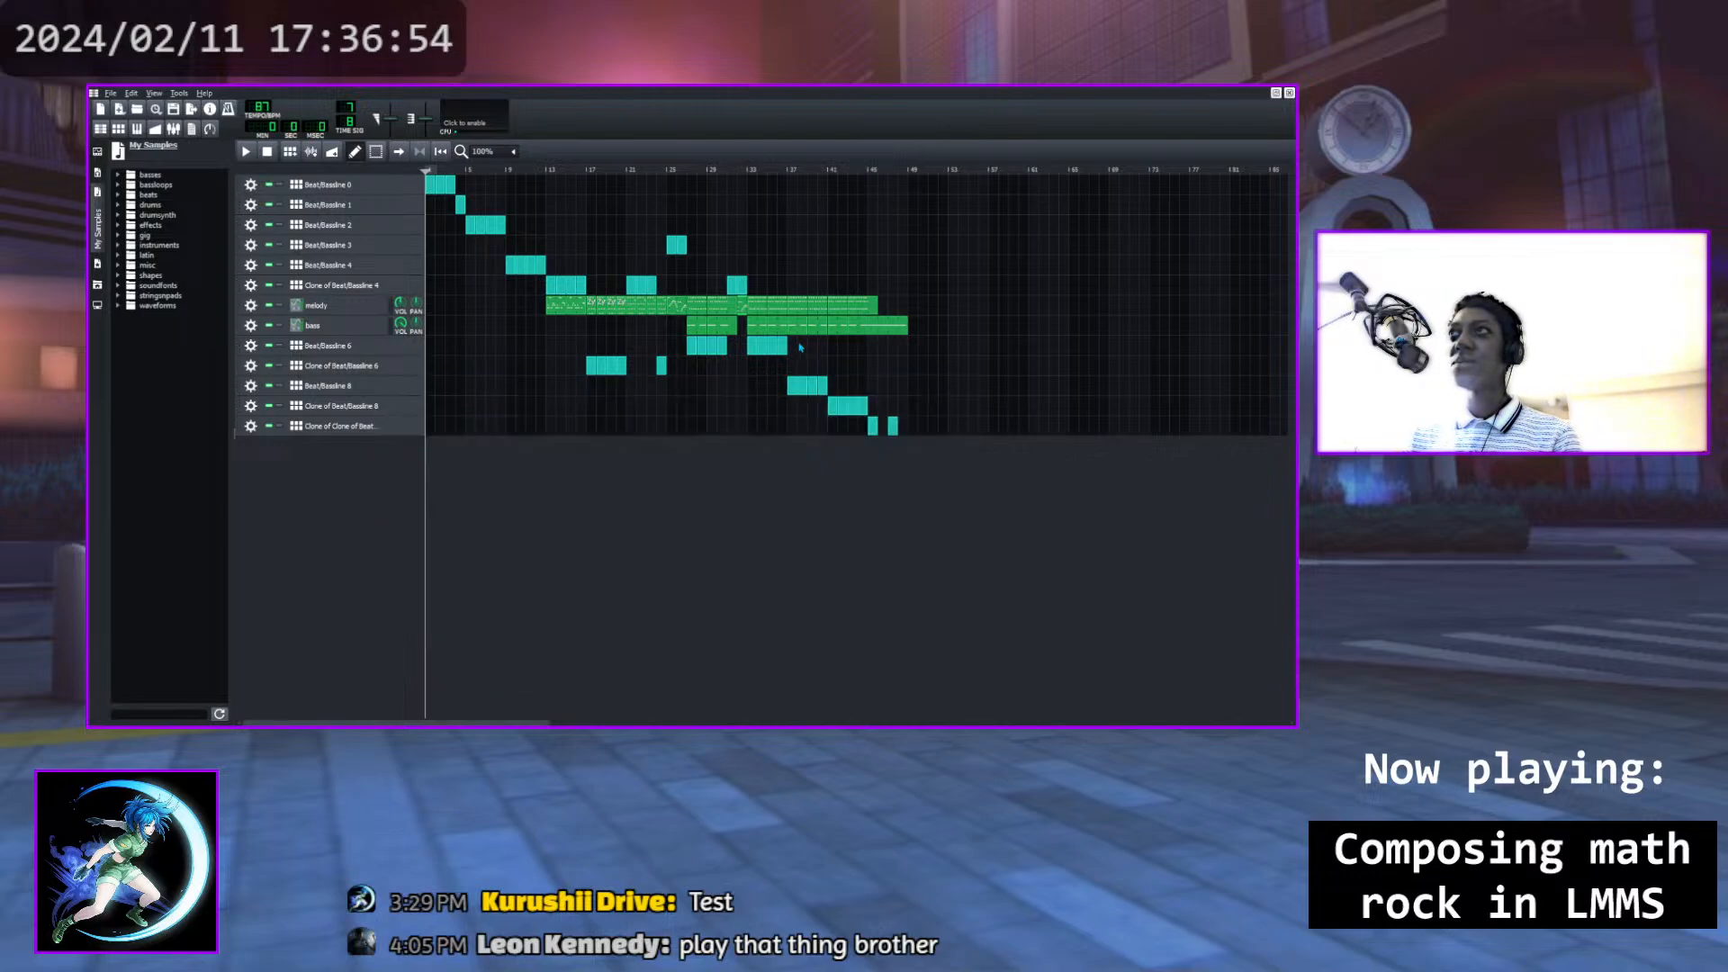
Play the song from around bar 24 and pause it near bar 37
click(656, 172)
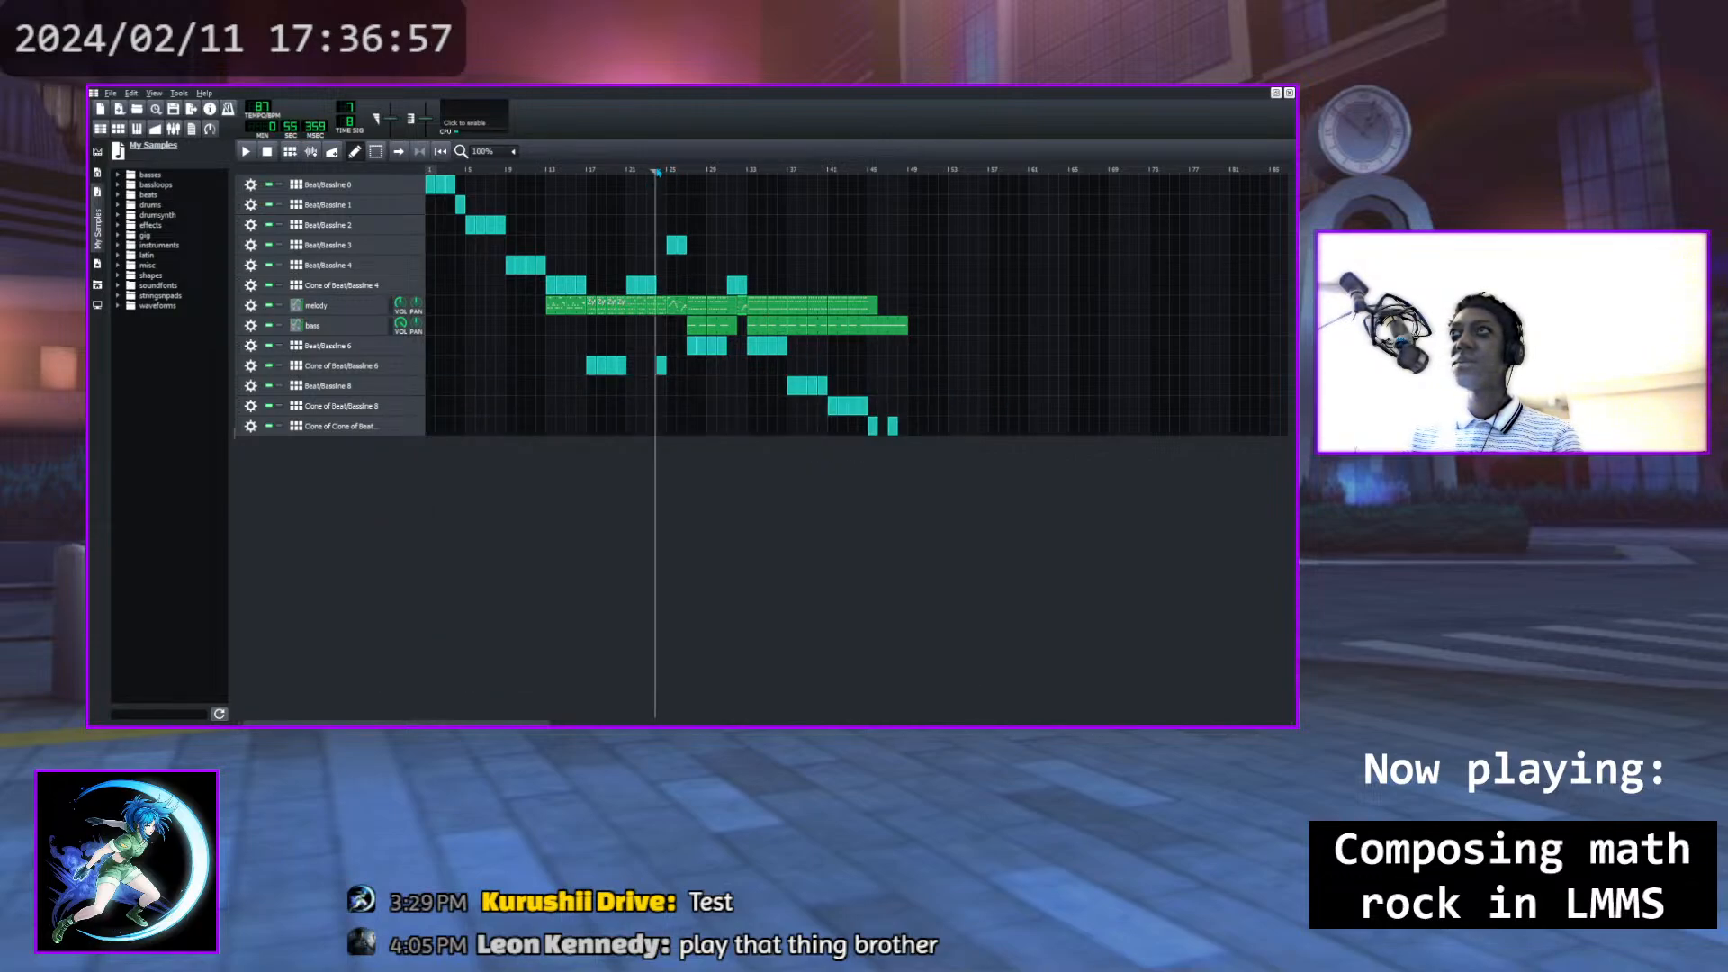
click(243, 153)
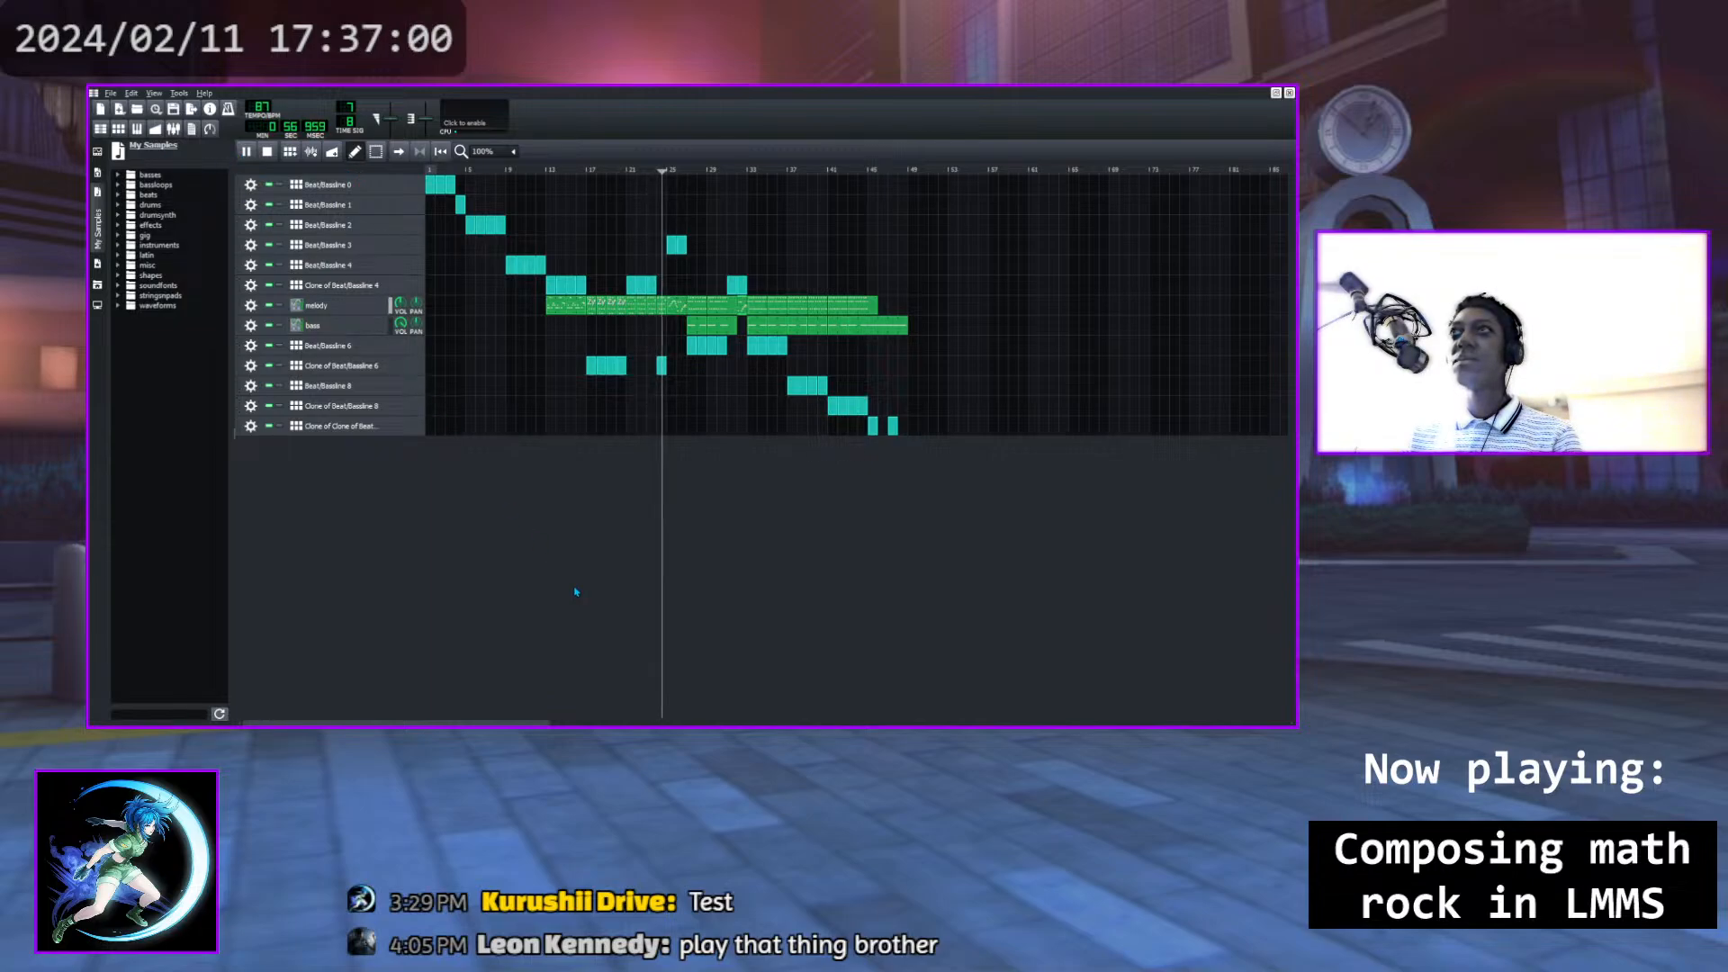
key(space)
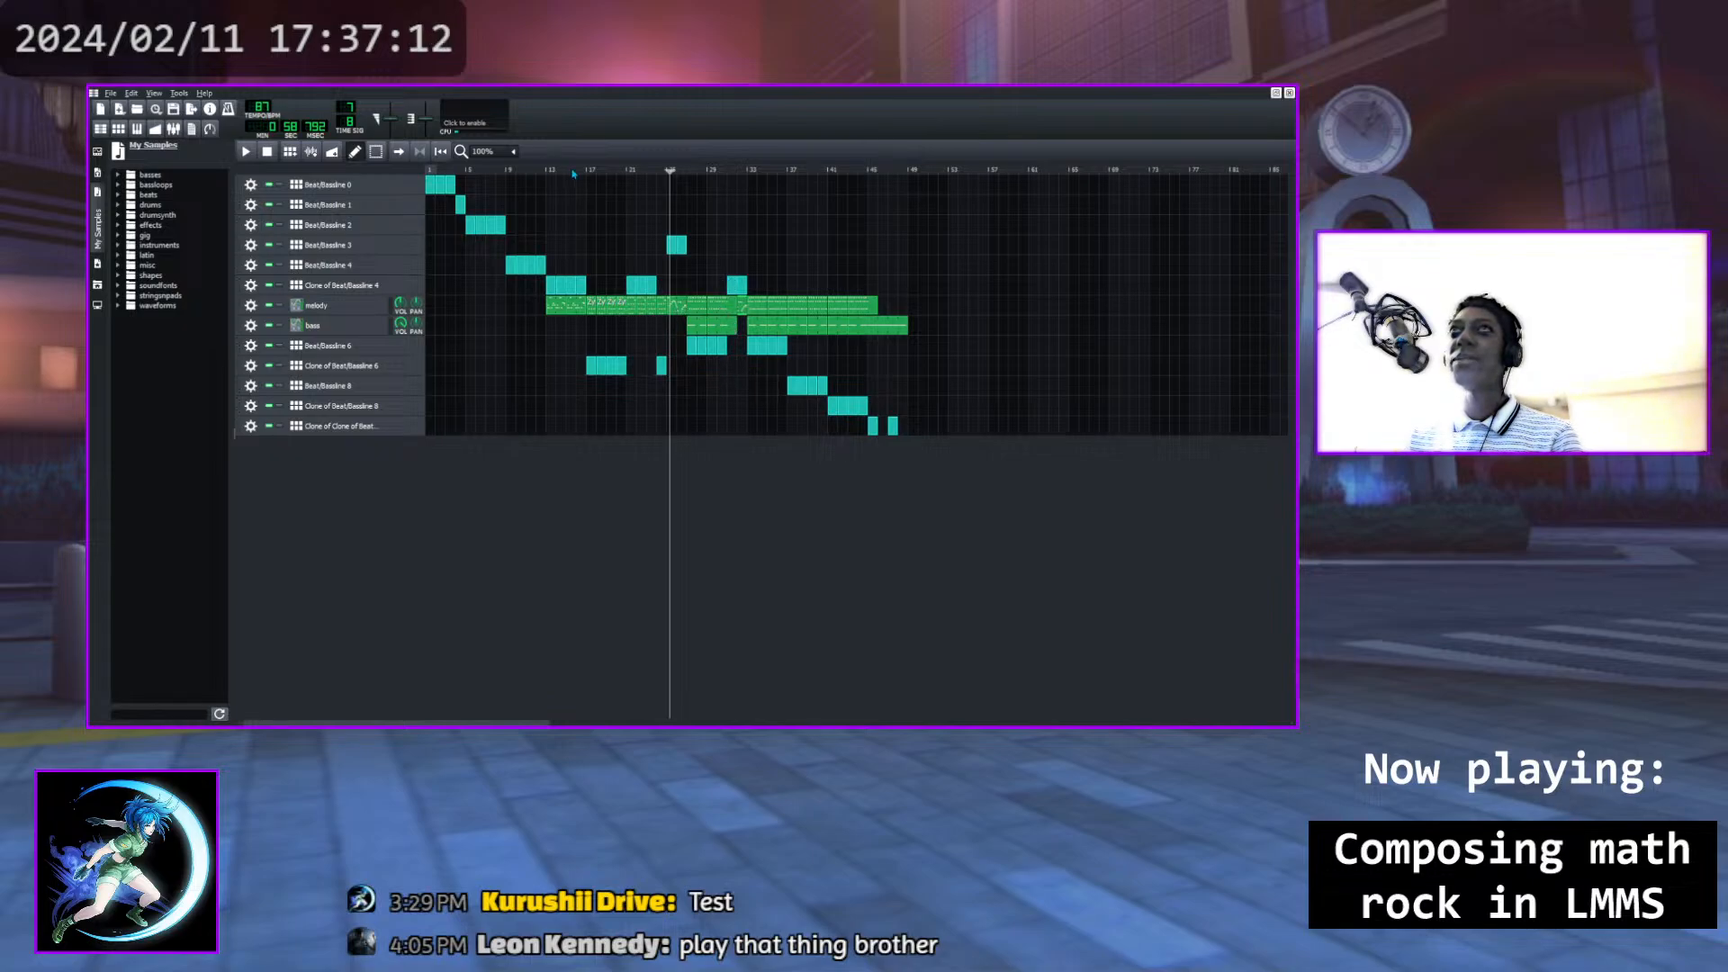
click(907, 171)
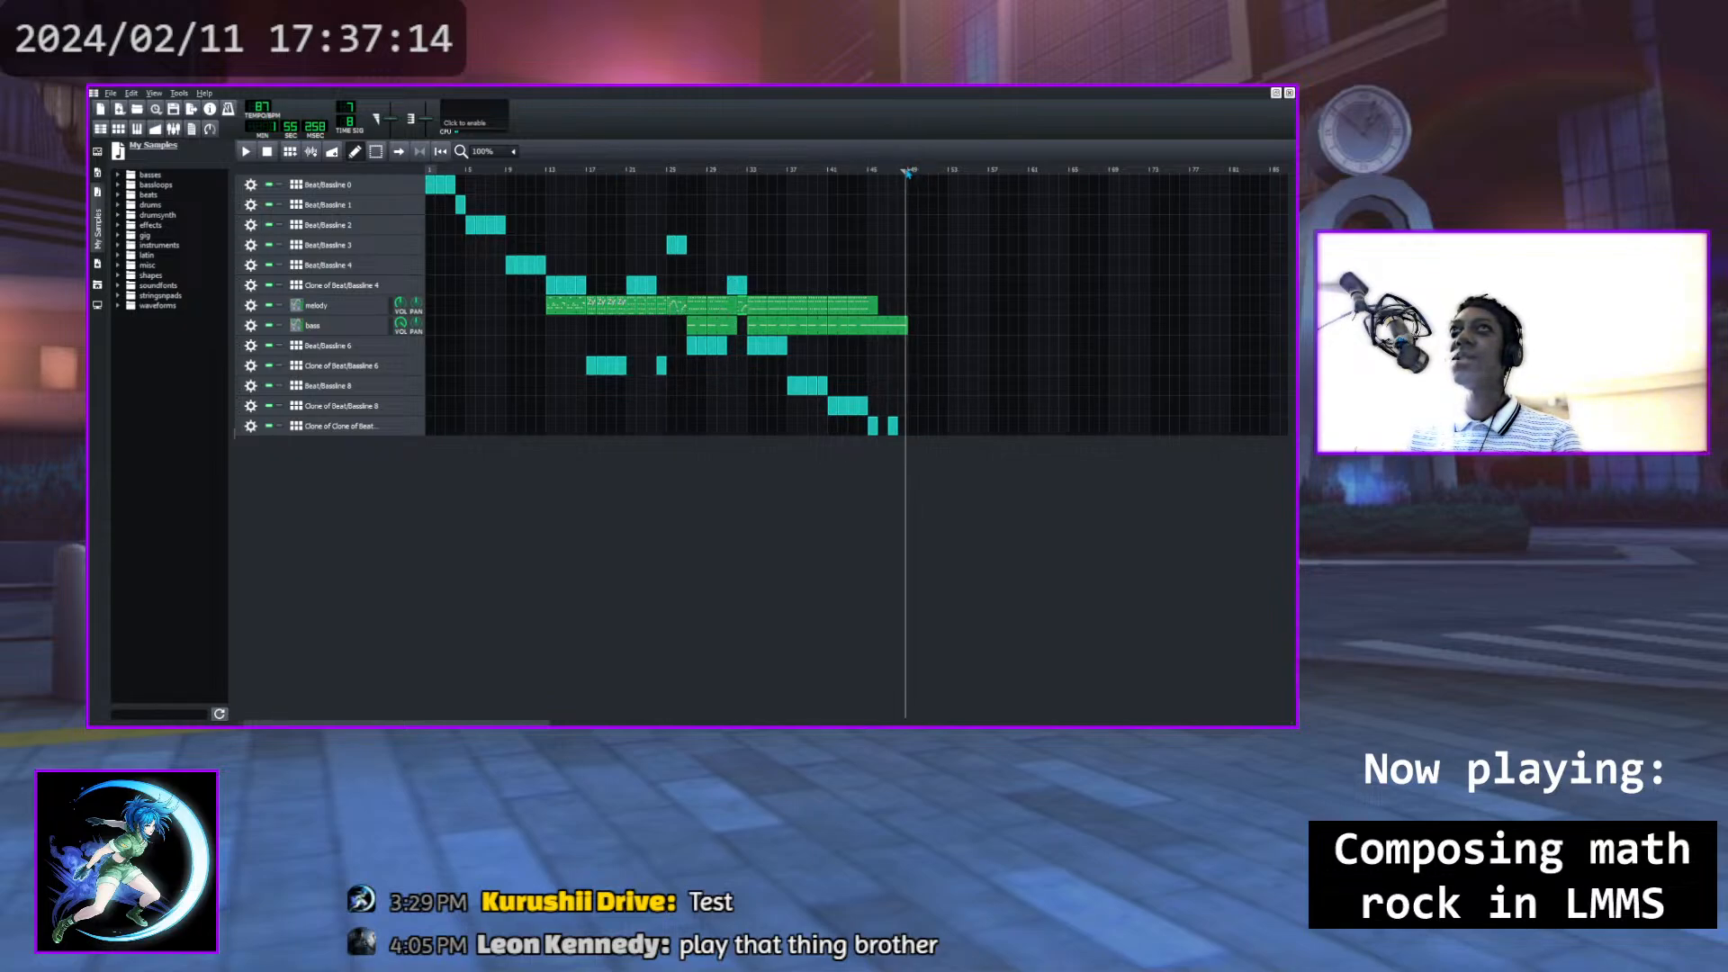
drag(907, 171, 651, 171)
key(space)
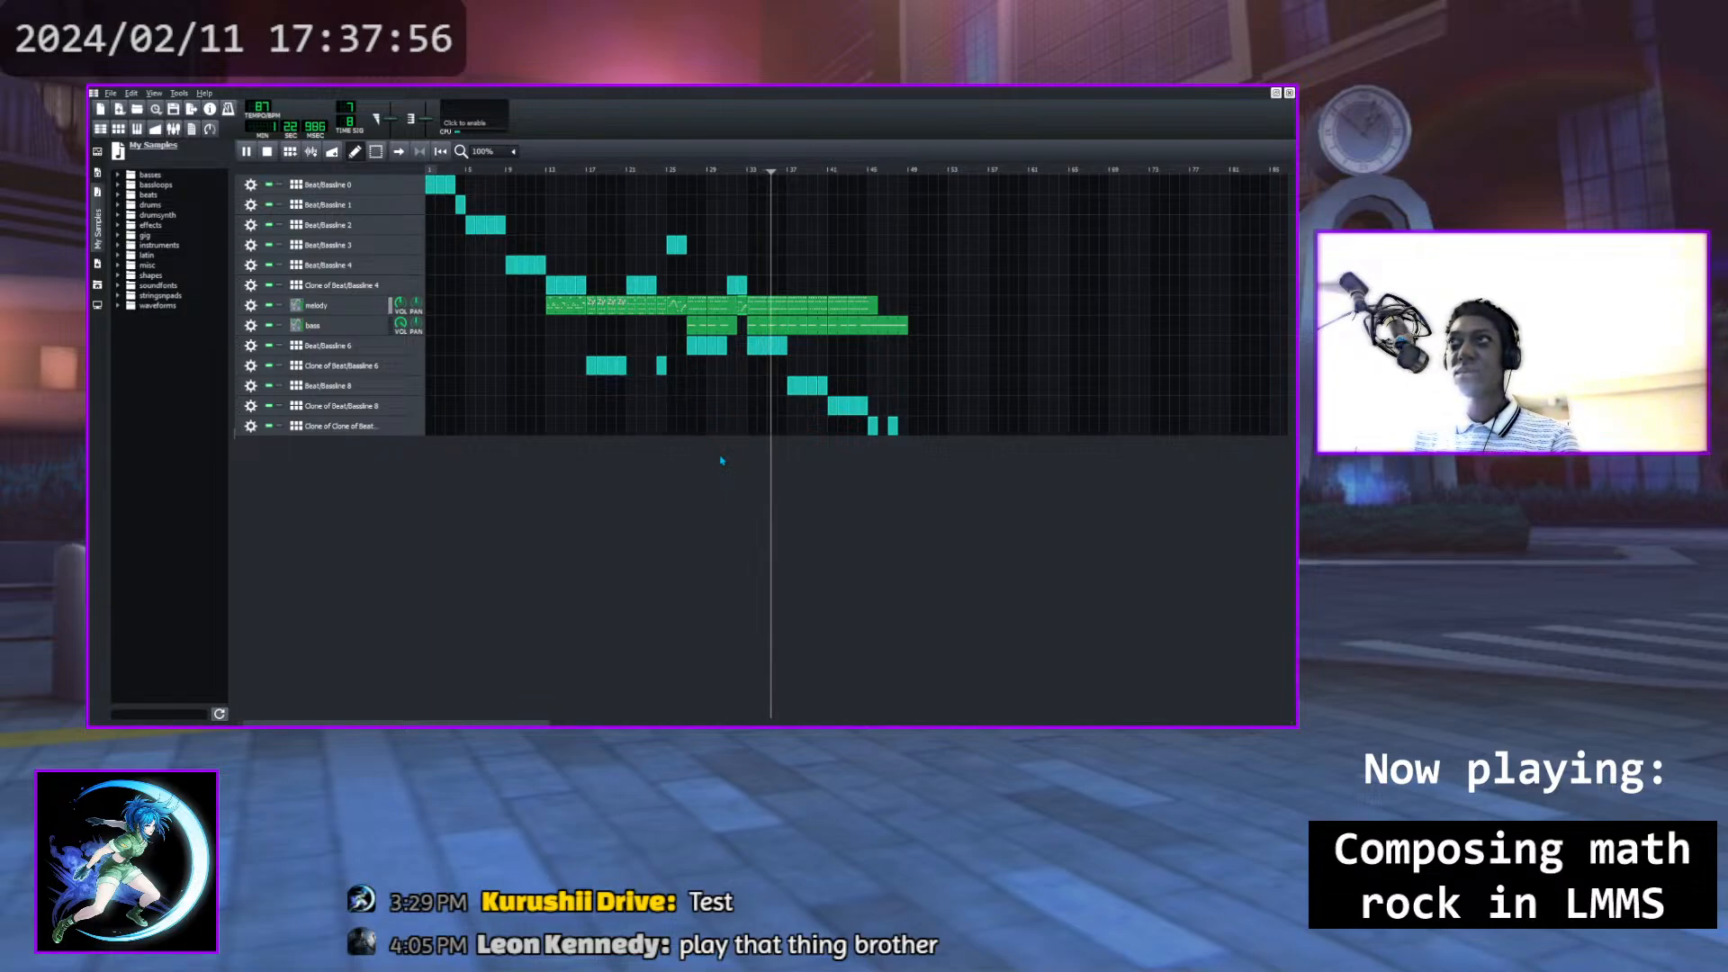
click(252, 157)
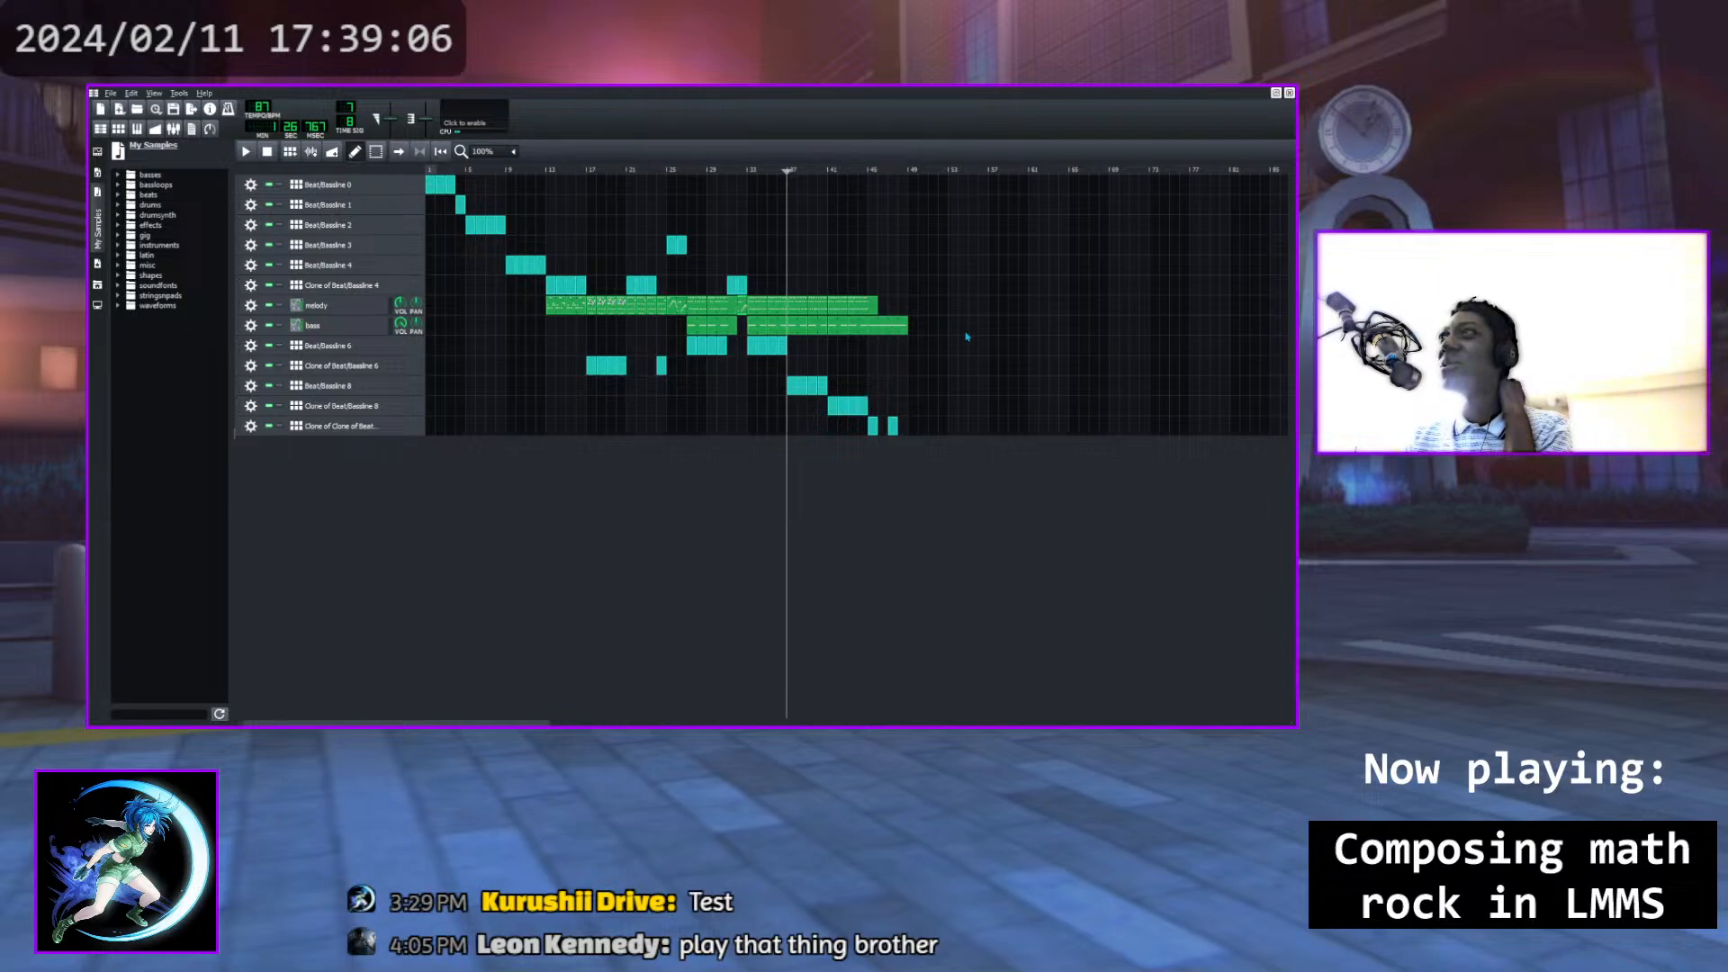
Move the last bass clip to bar 57 and the two clips on the lowest beat track to bars 57 and 59
drag(899, 335, 1015, 333)
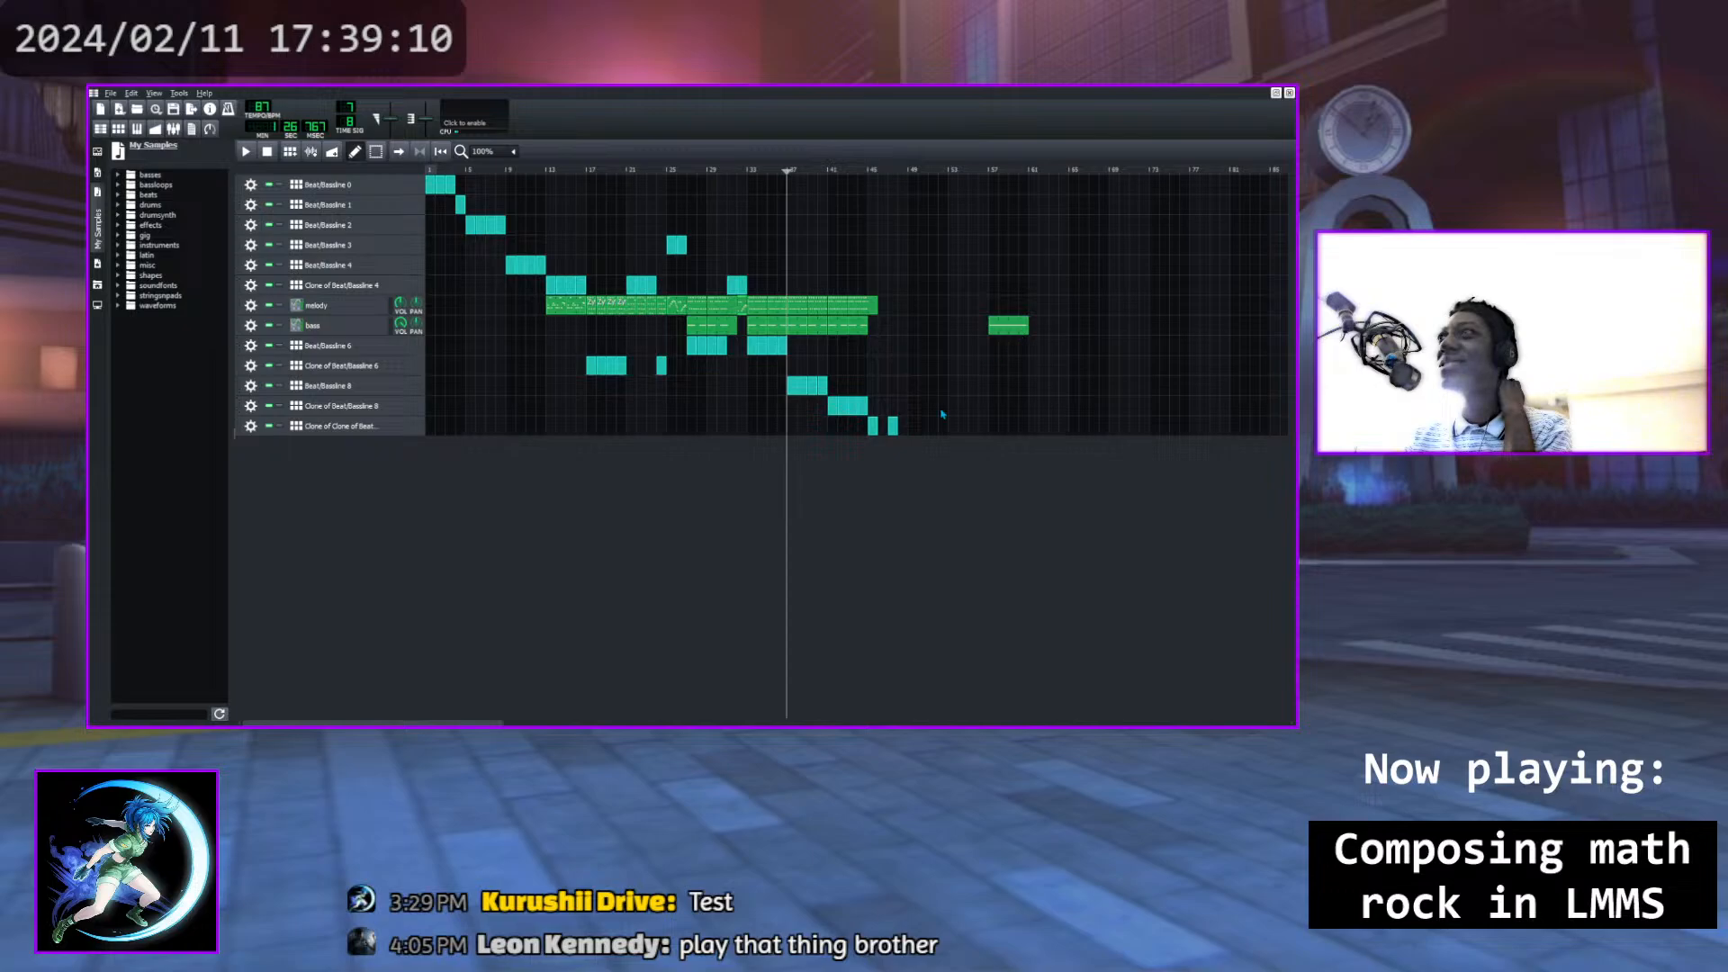
drag(892, 425, 1013, 424)
drag(871, 427, 991, 434)
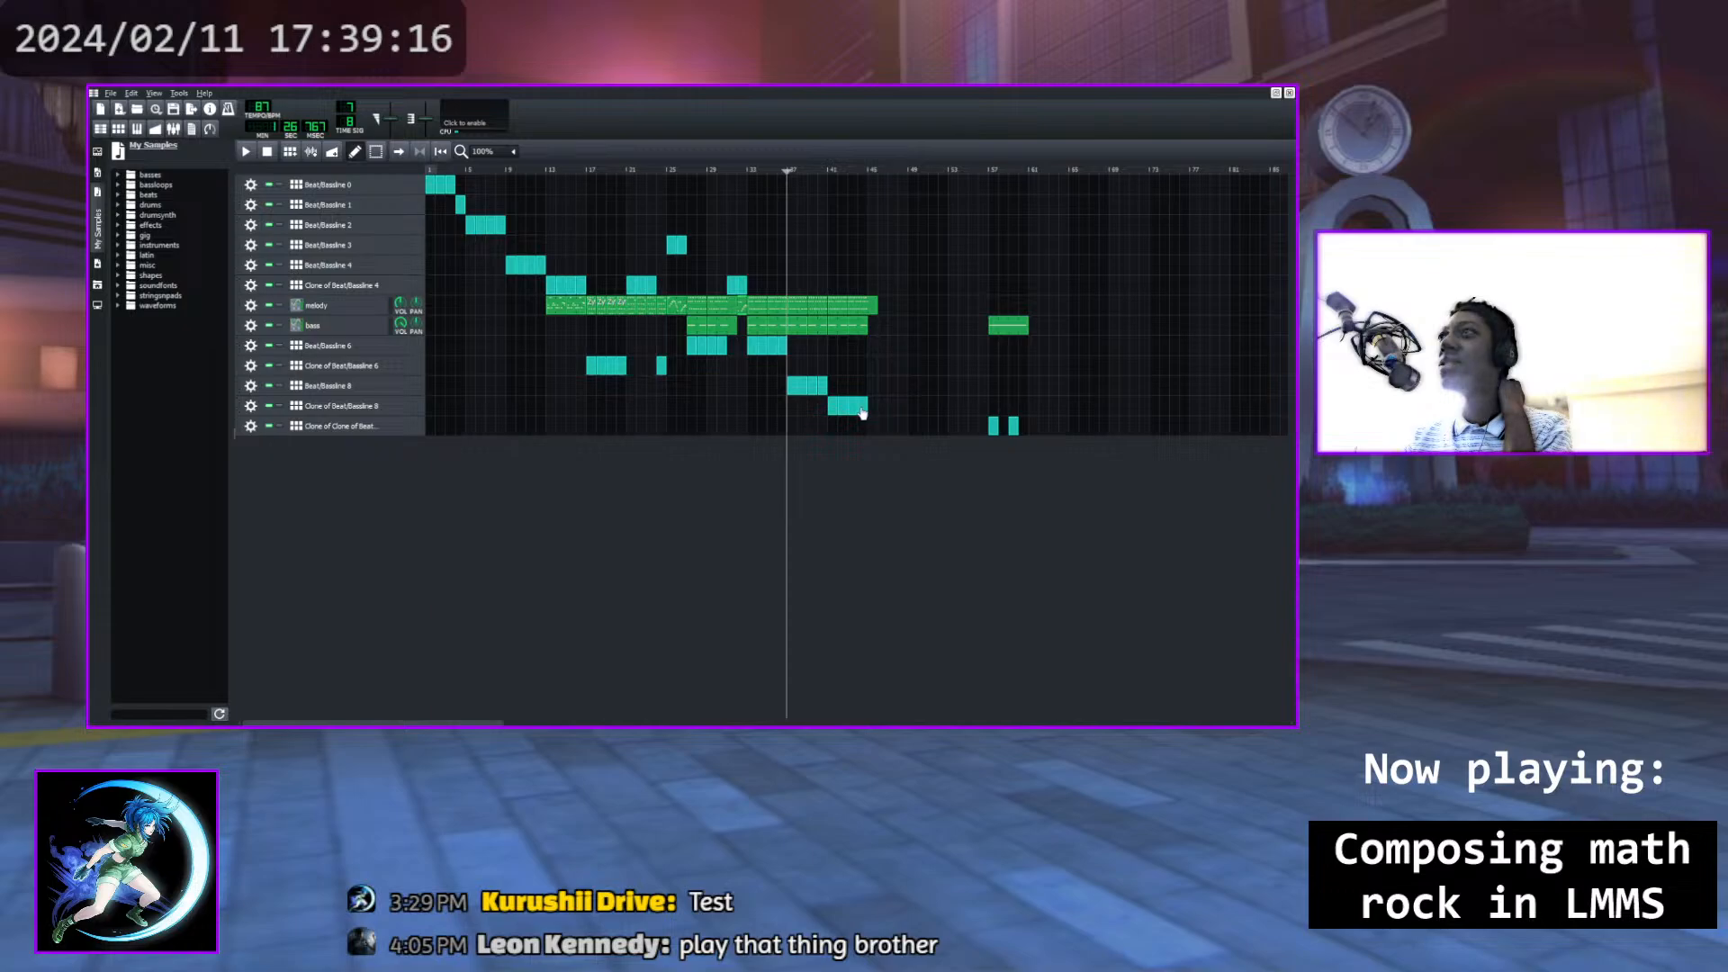
Shift the Beat/Bassline 8 clips and the clips of its clone twelve bars later, to bars 49–52 and 53–56
drag(862, 406, 979, 408)
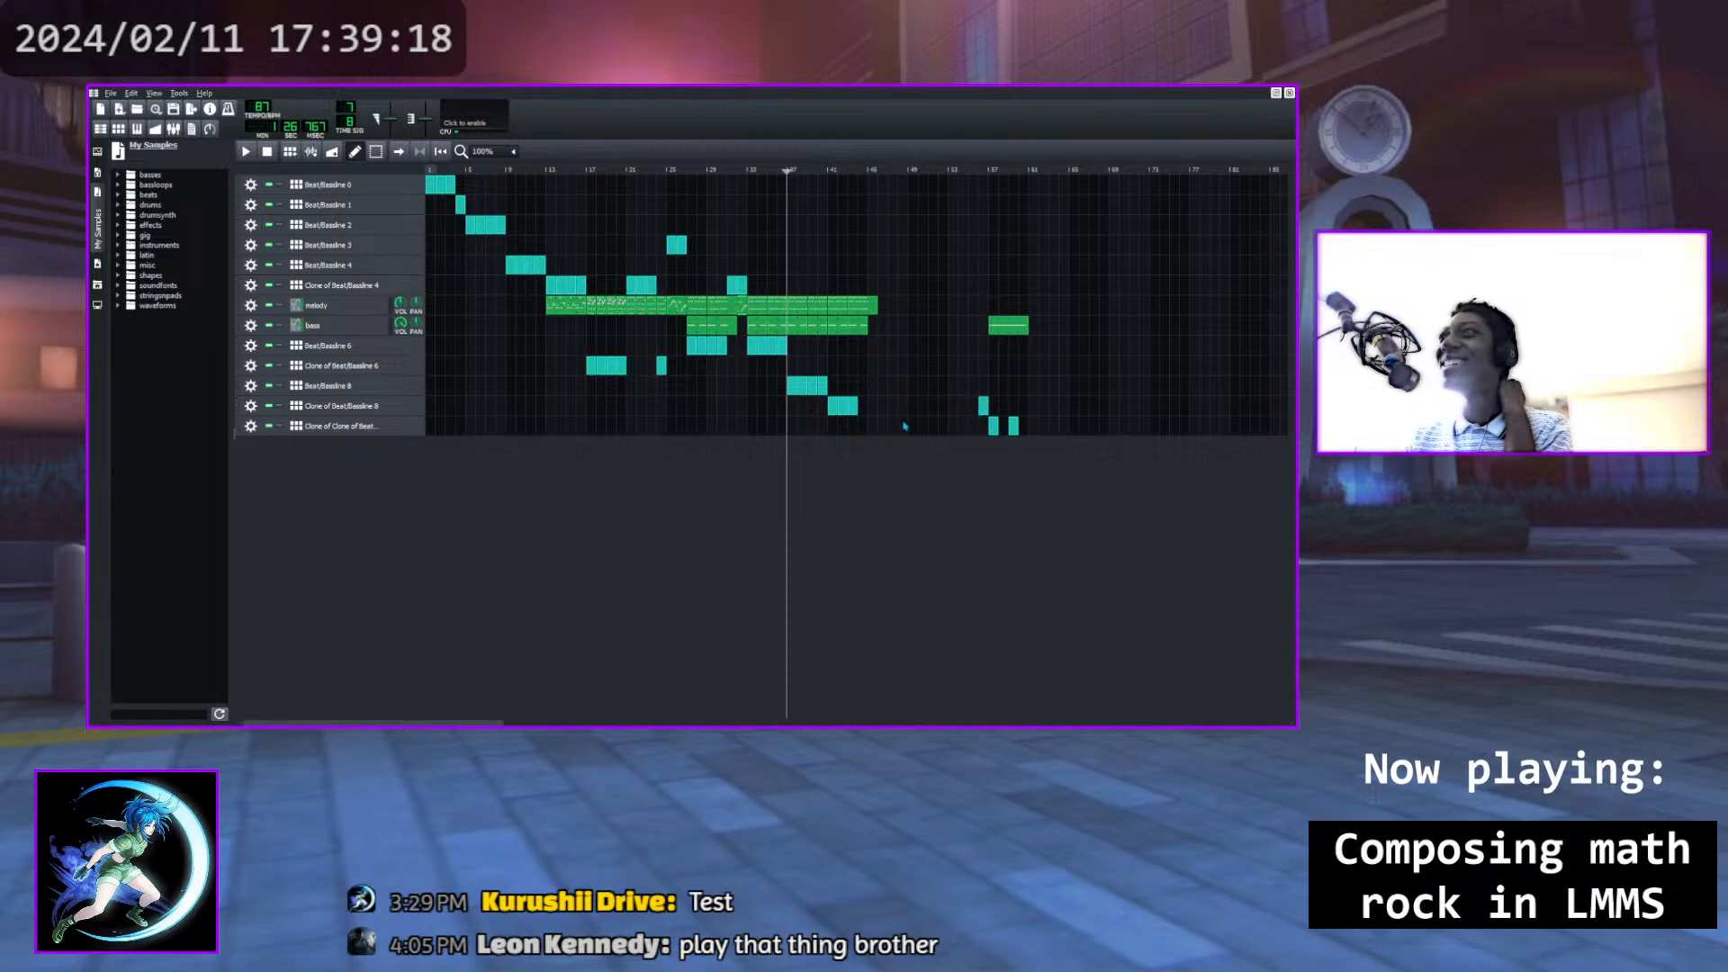
drag(853, 406, 977, 410)
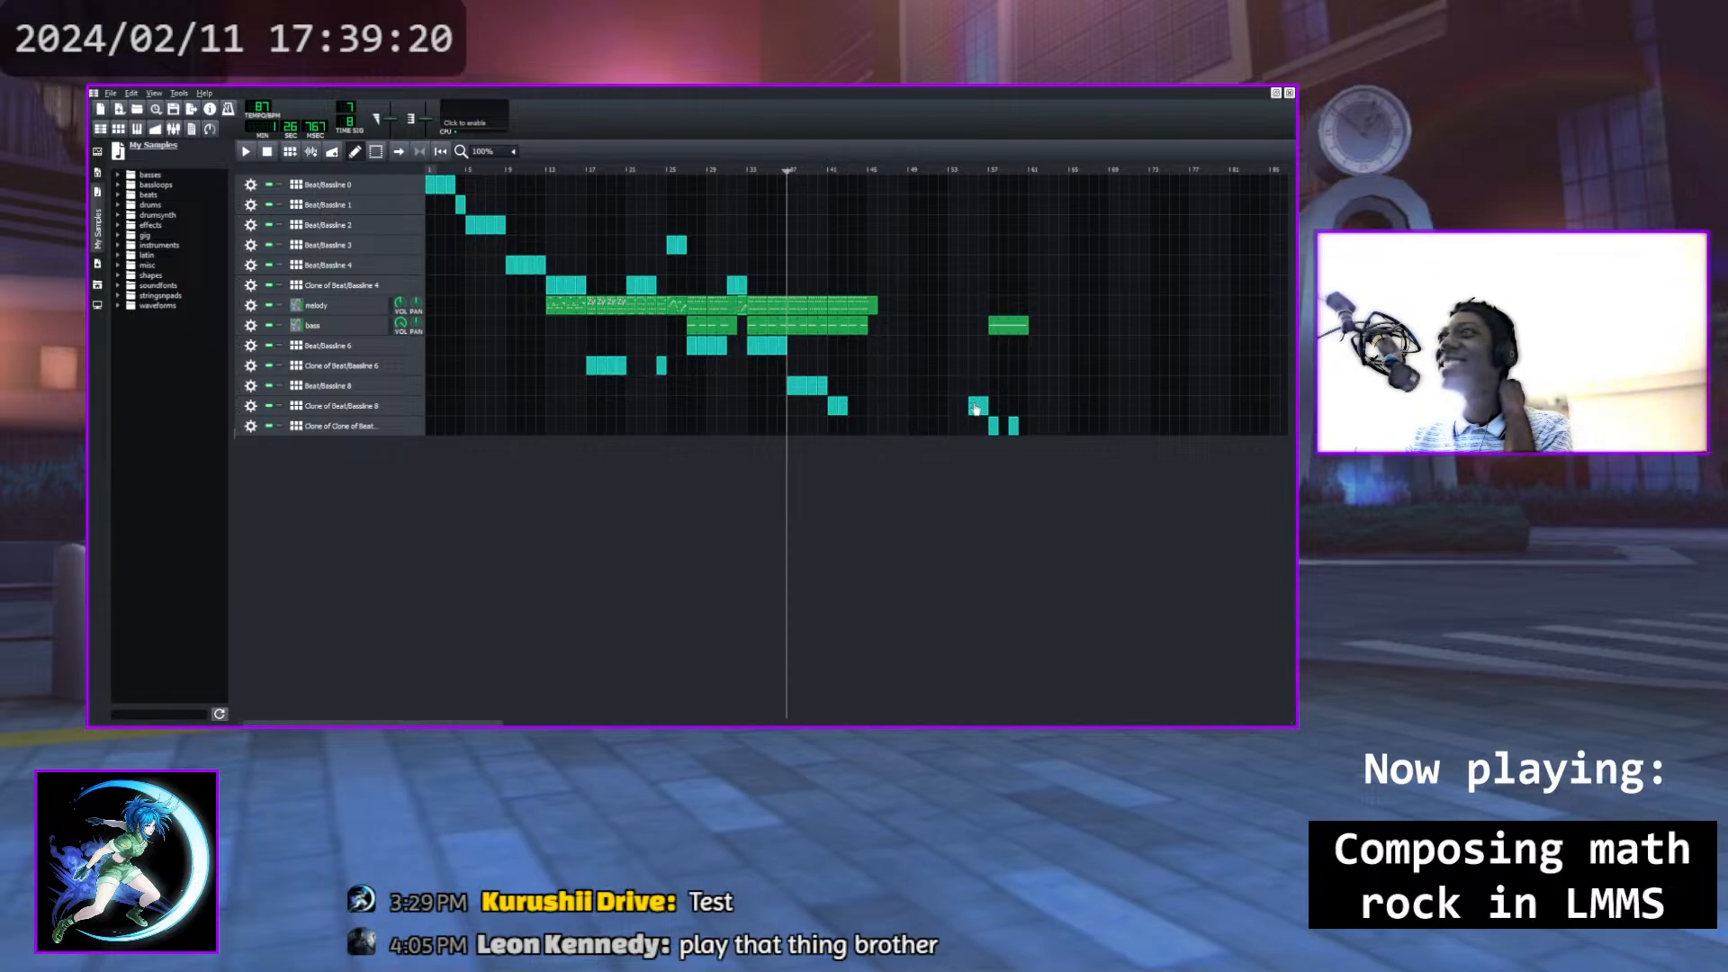
drag(844, 408, 963, 407)
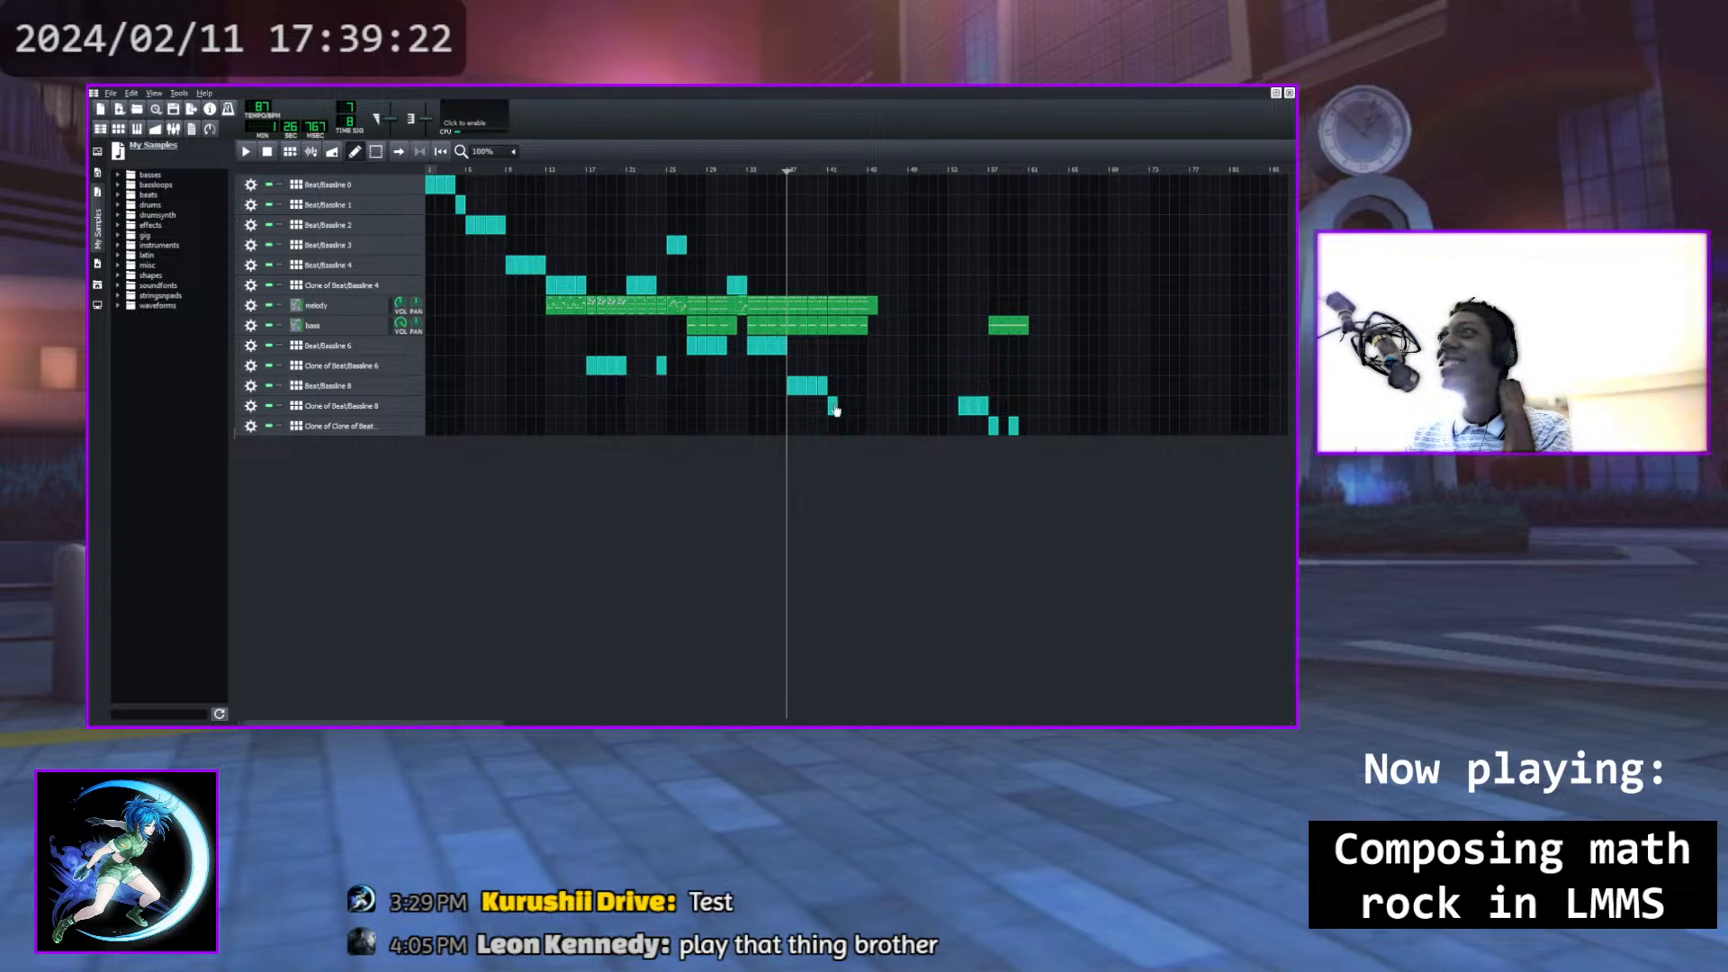
drag(833, 407, 953, 410)
drag(822, 386, 940, 387)
drag(812, 387, 933, 388)
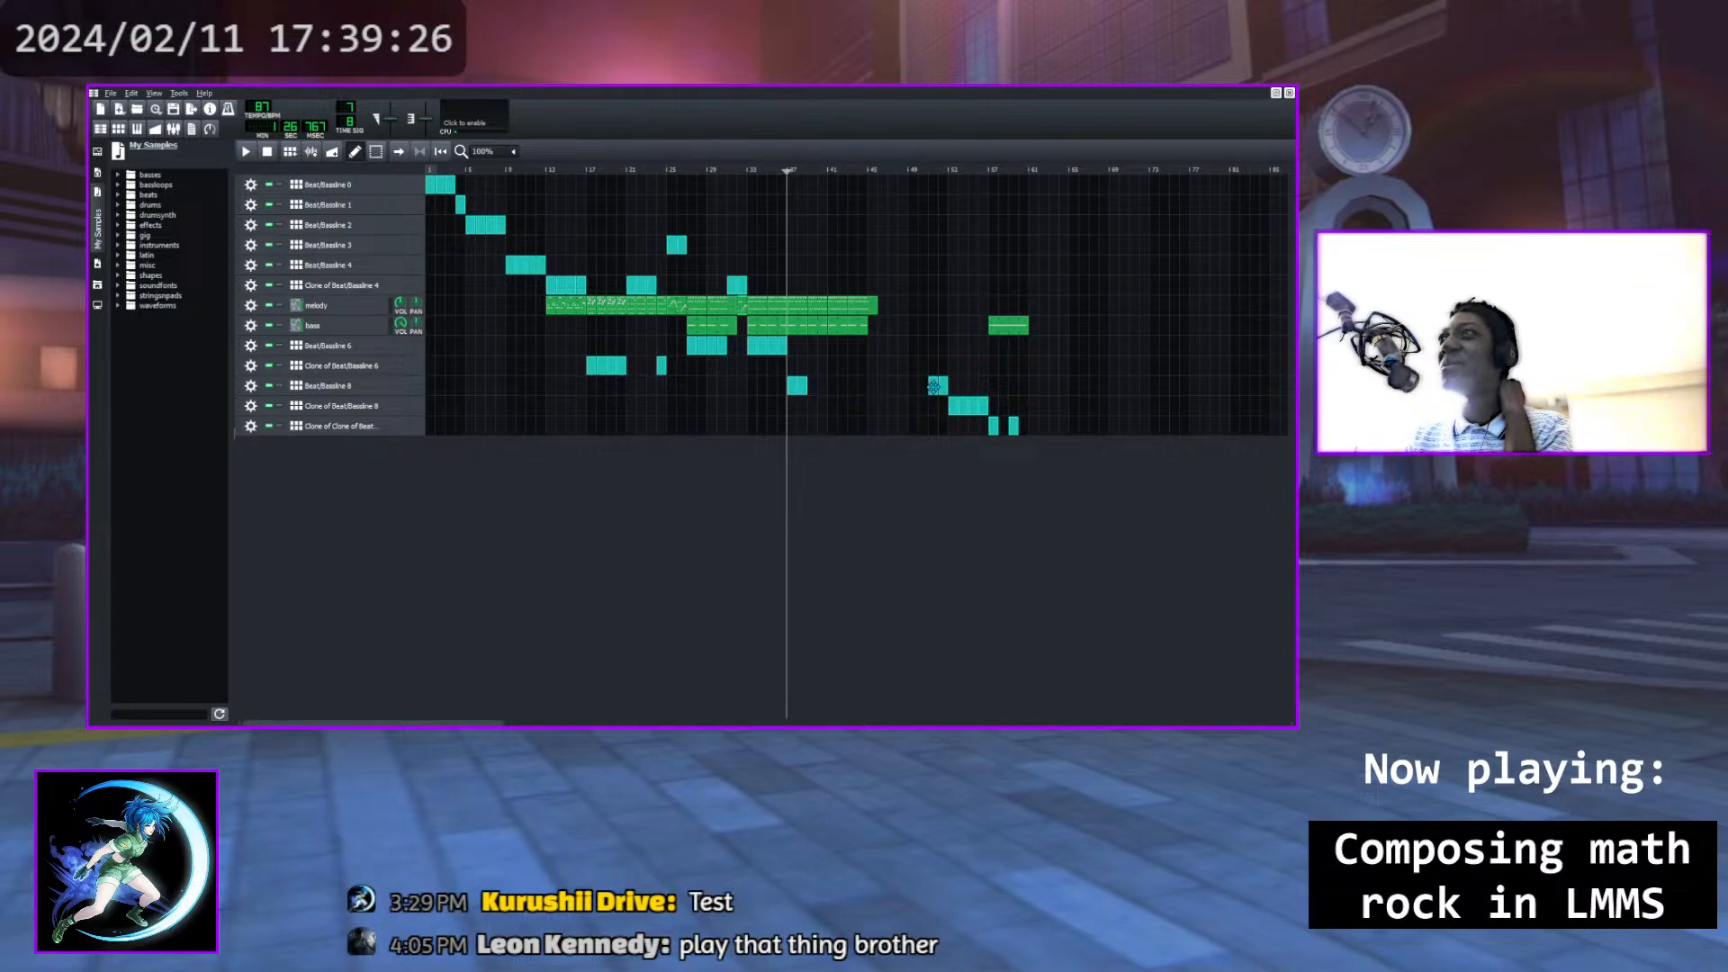
drag(803, 387, 921, 387)
drag(791, 386, 911, 386)
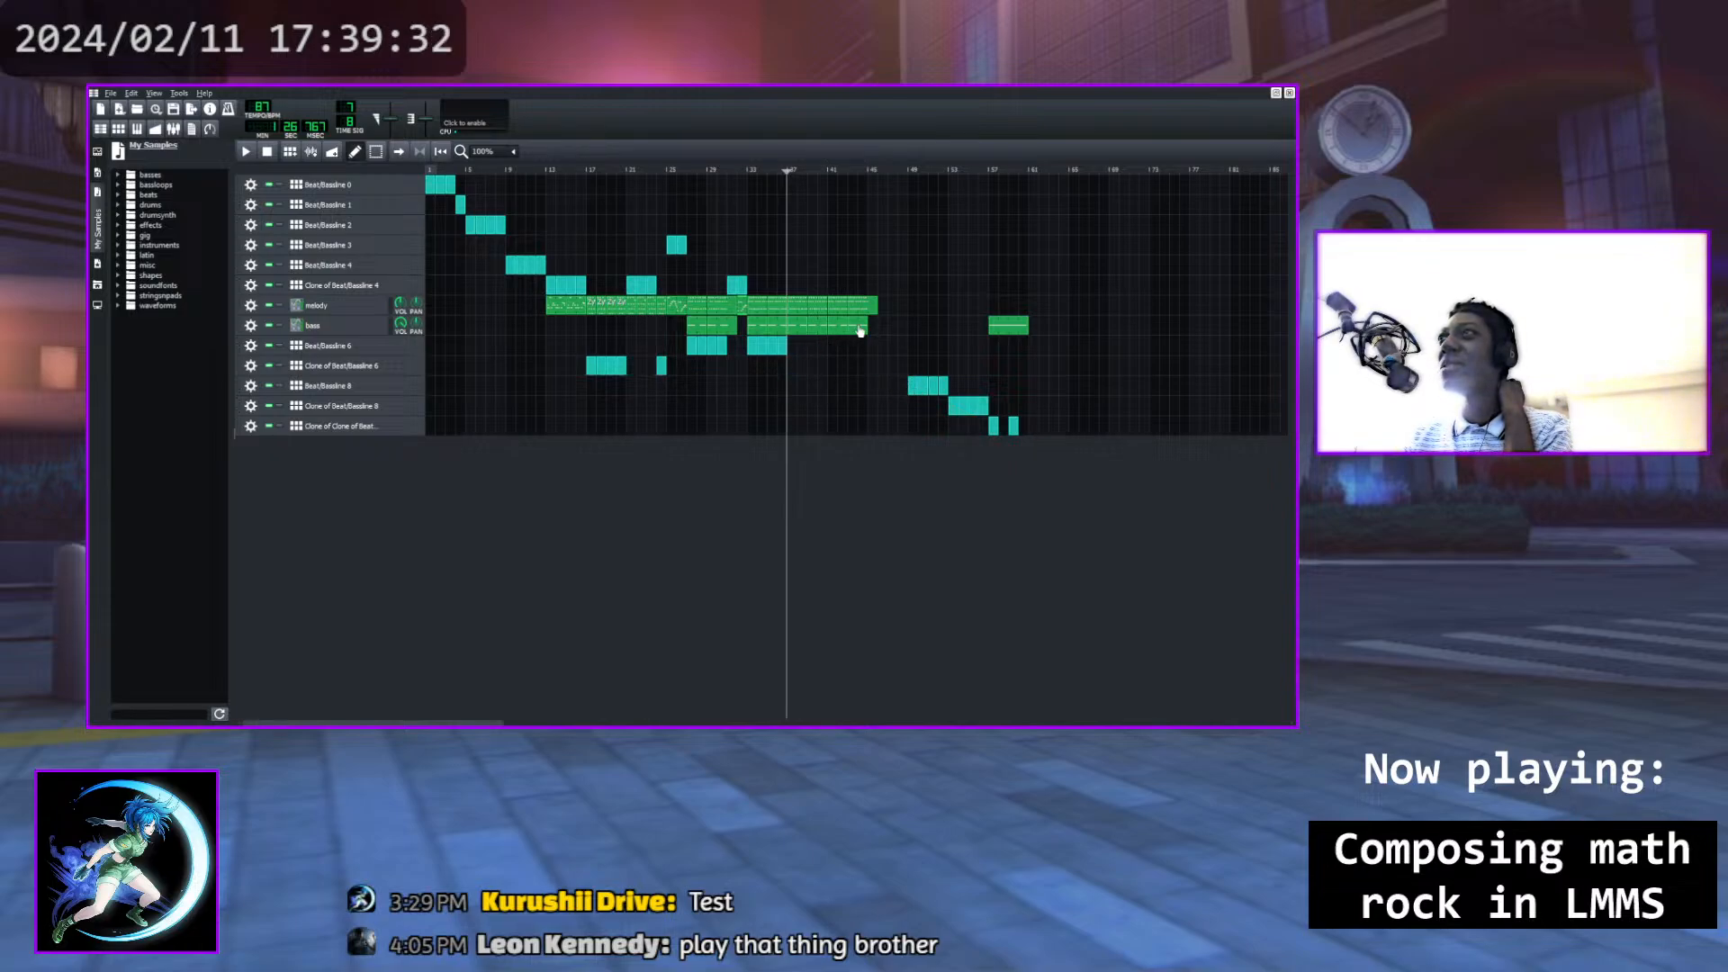
Move the remaining bass clips after bar 36 twelve bars later, filling bars 49 to 56
drag(859, 334, 969, 341)
drag(841, 335, 958, 336)
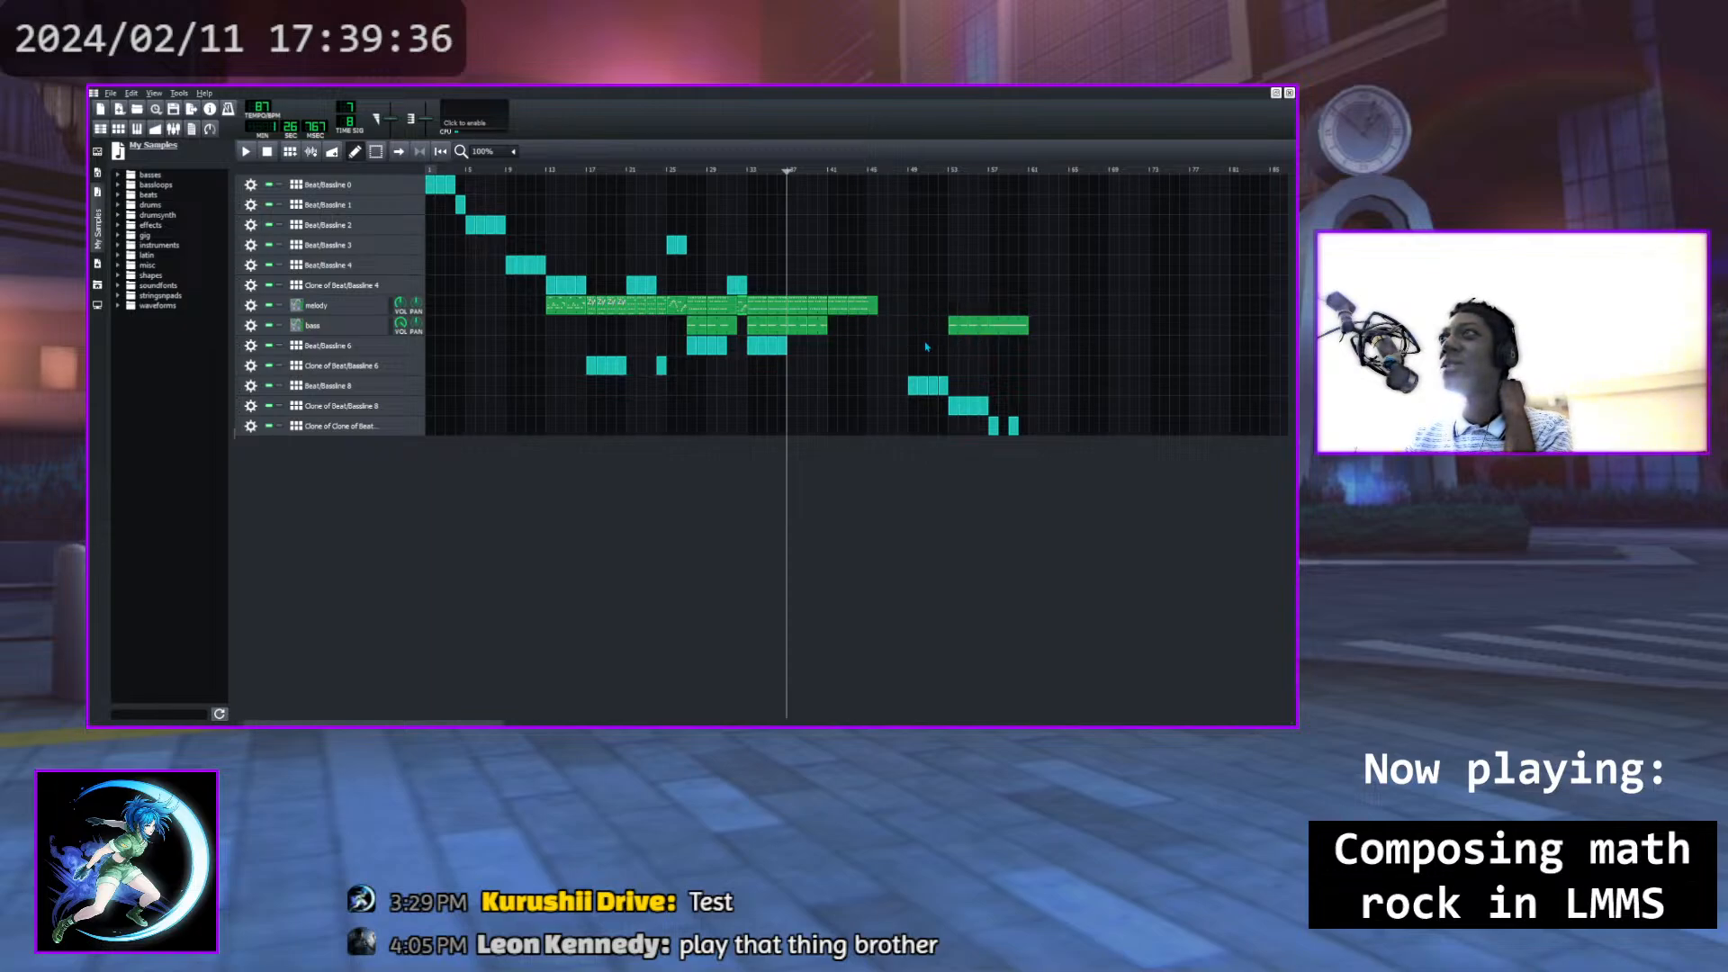
drag(823, 334, 945, 334)
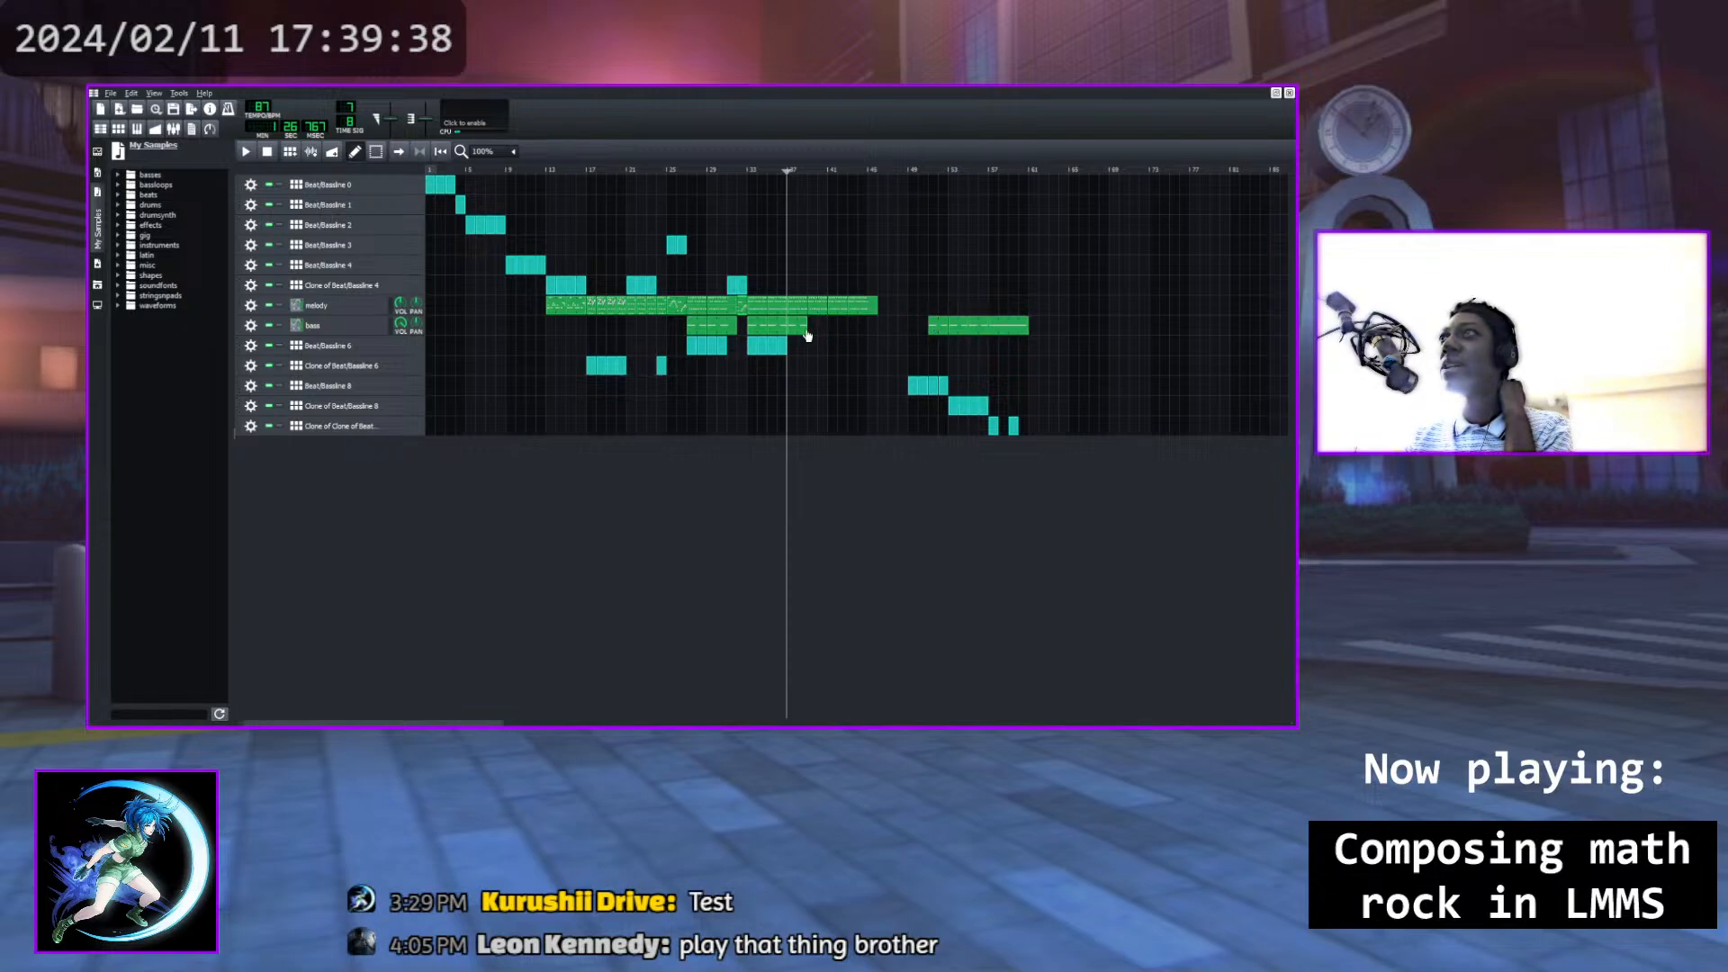
drag(802, 332, 1019, 310)
mouse_move(855, 305)
mouse_down()
mouse_move(997, 312)
mouse_move(879, 315)
mouse_up()
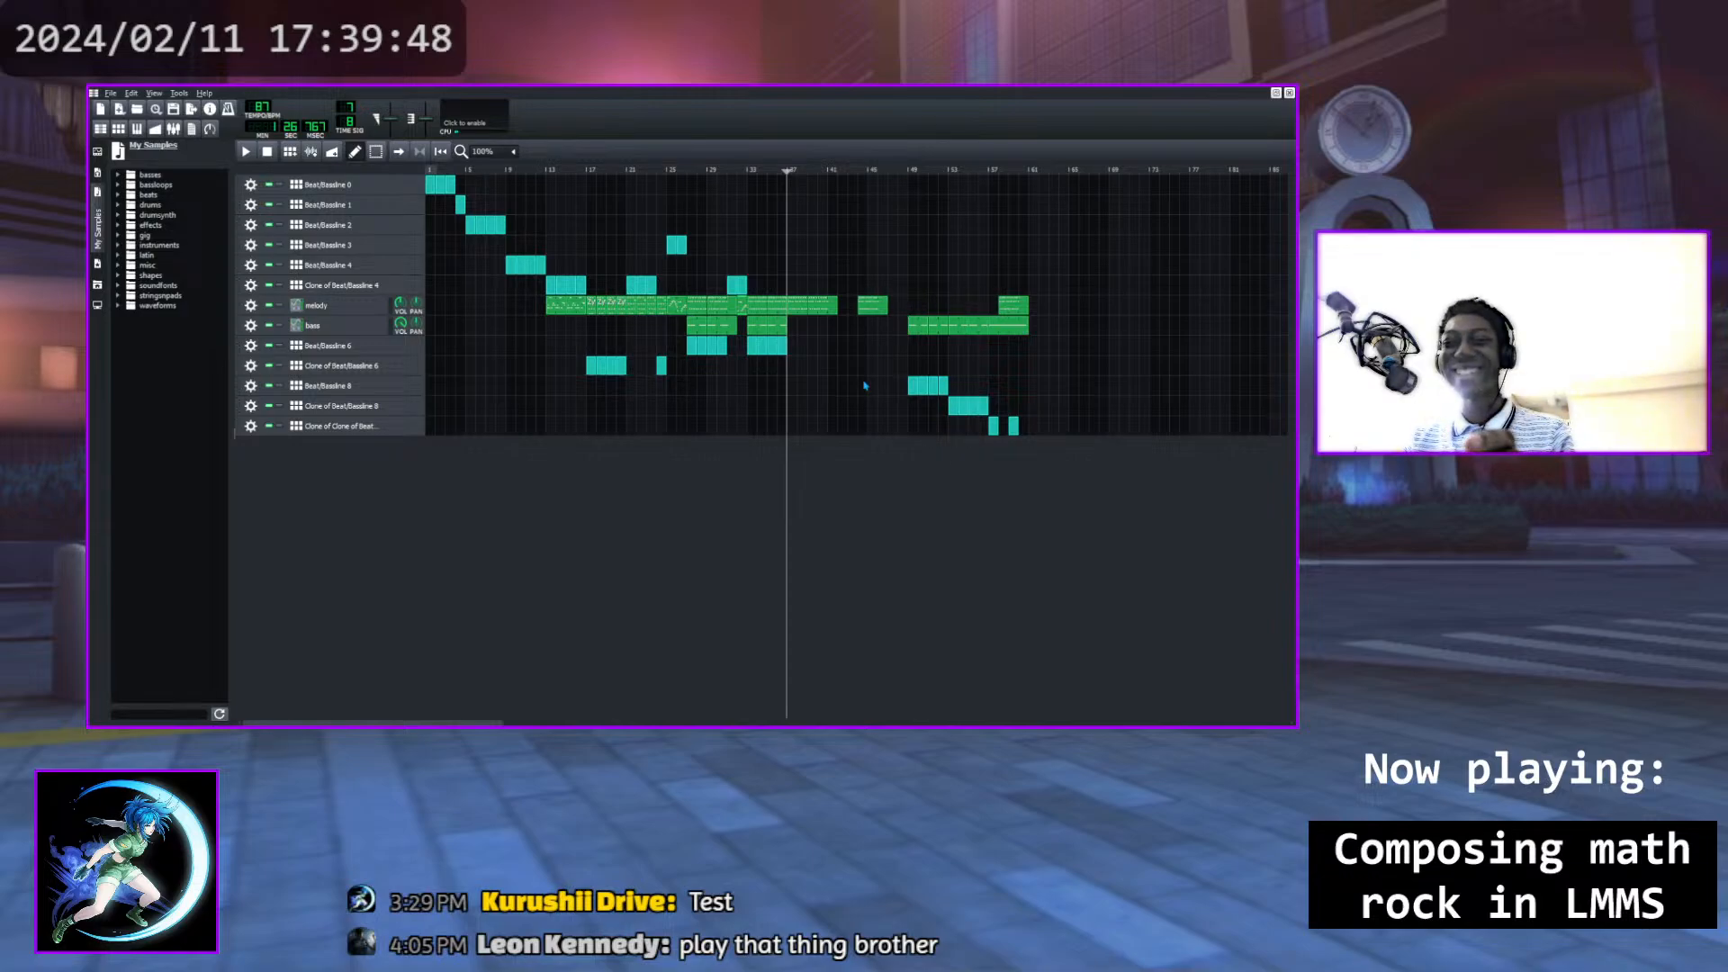
key(ctrl+z)
key(ctrl+z)
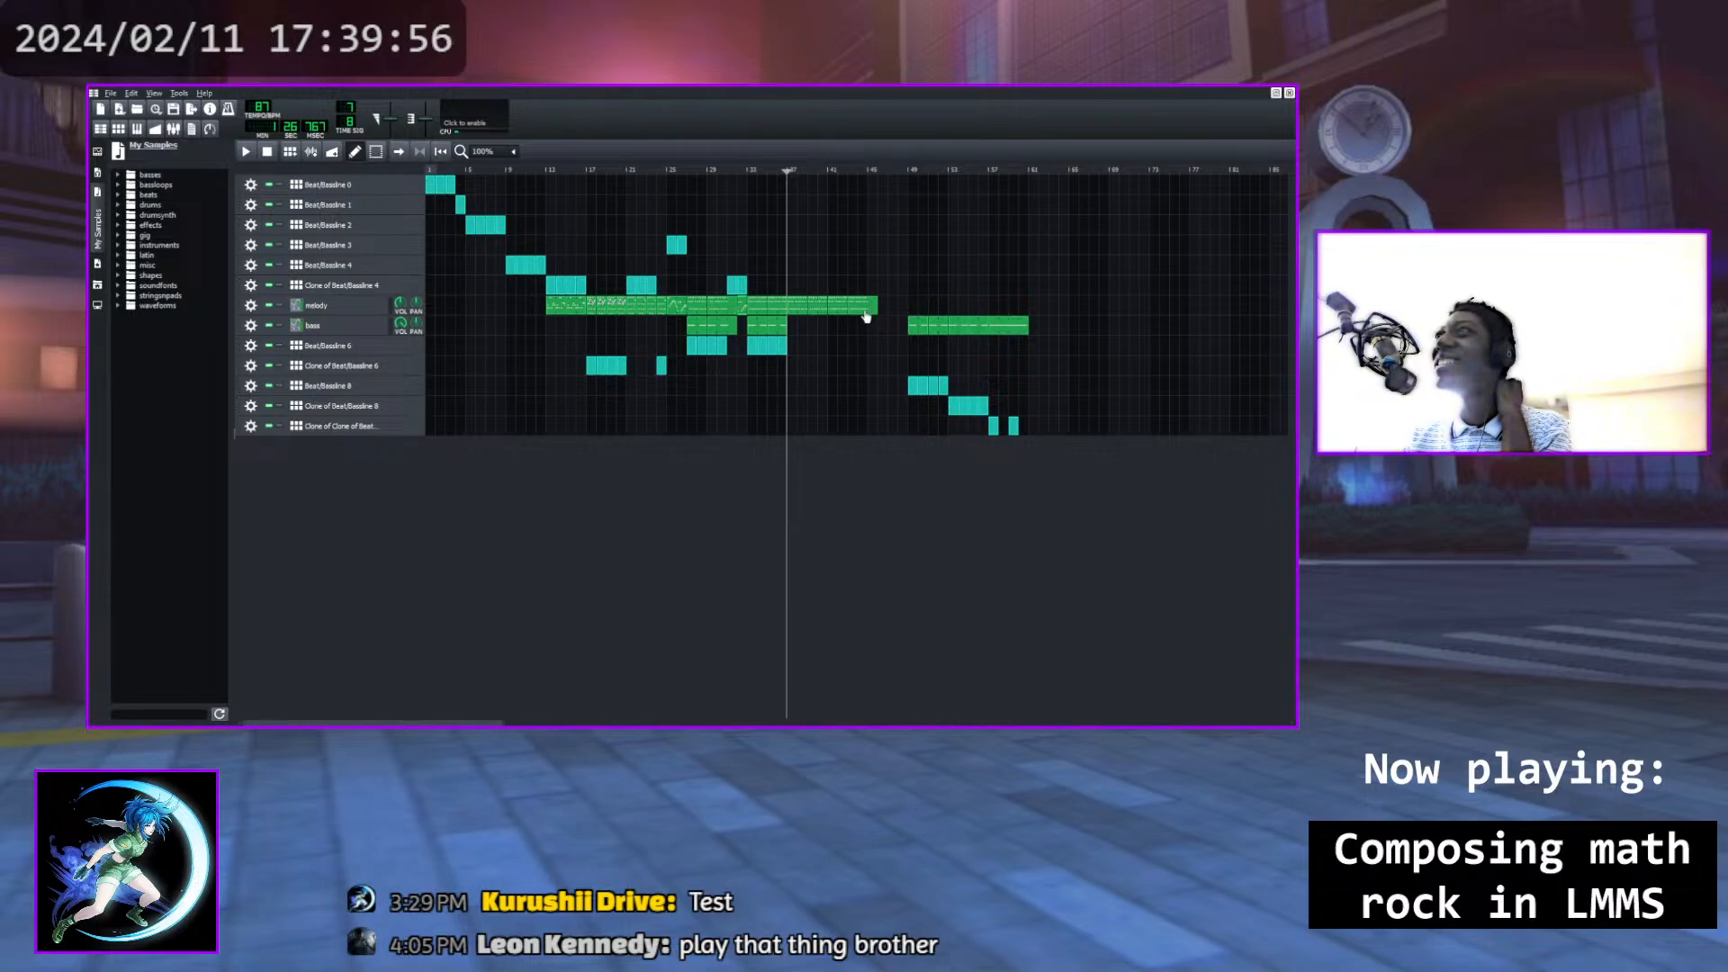
Move the closing melody clips about fifteen bars later so they end together with the bass at bar 60
drag(863, 316, 1015, 313)
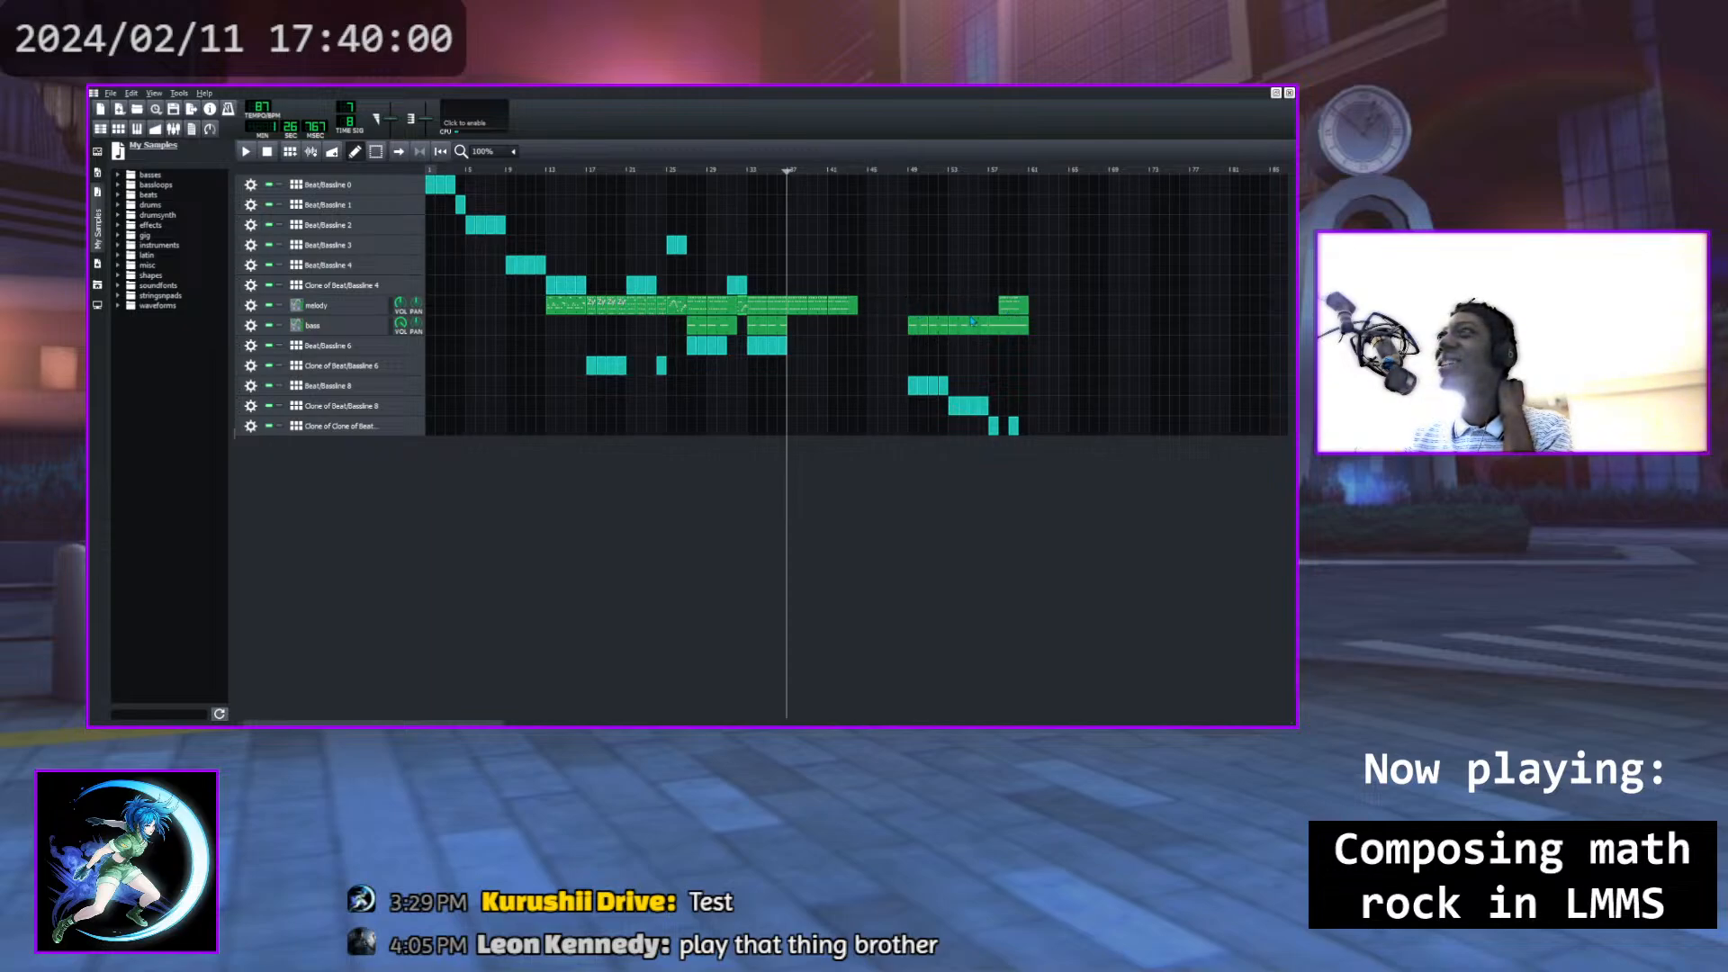
drag(846, 310, 993, 305)
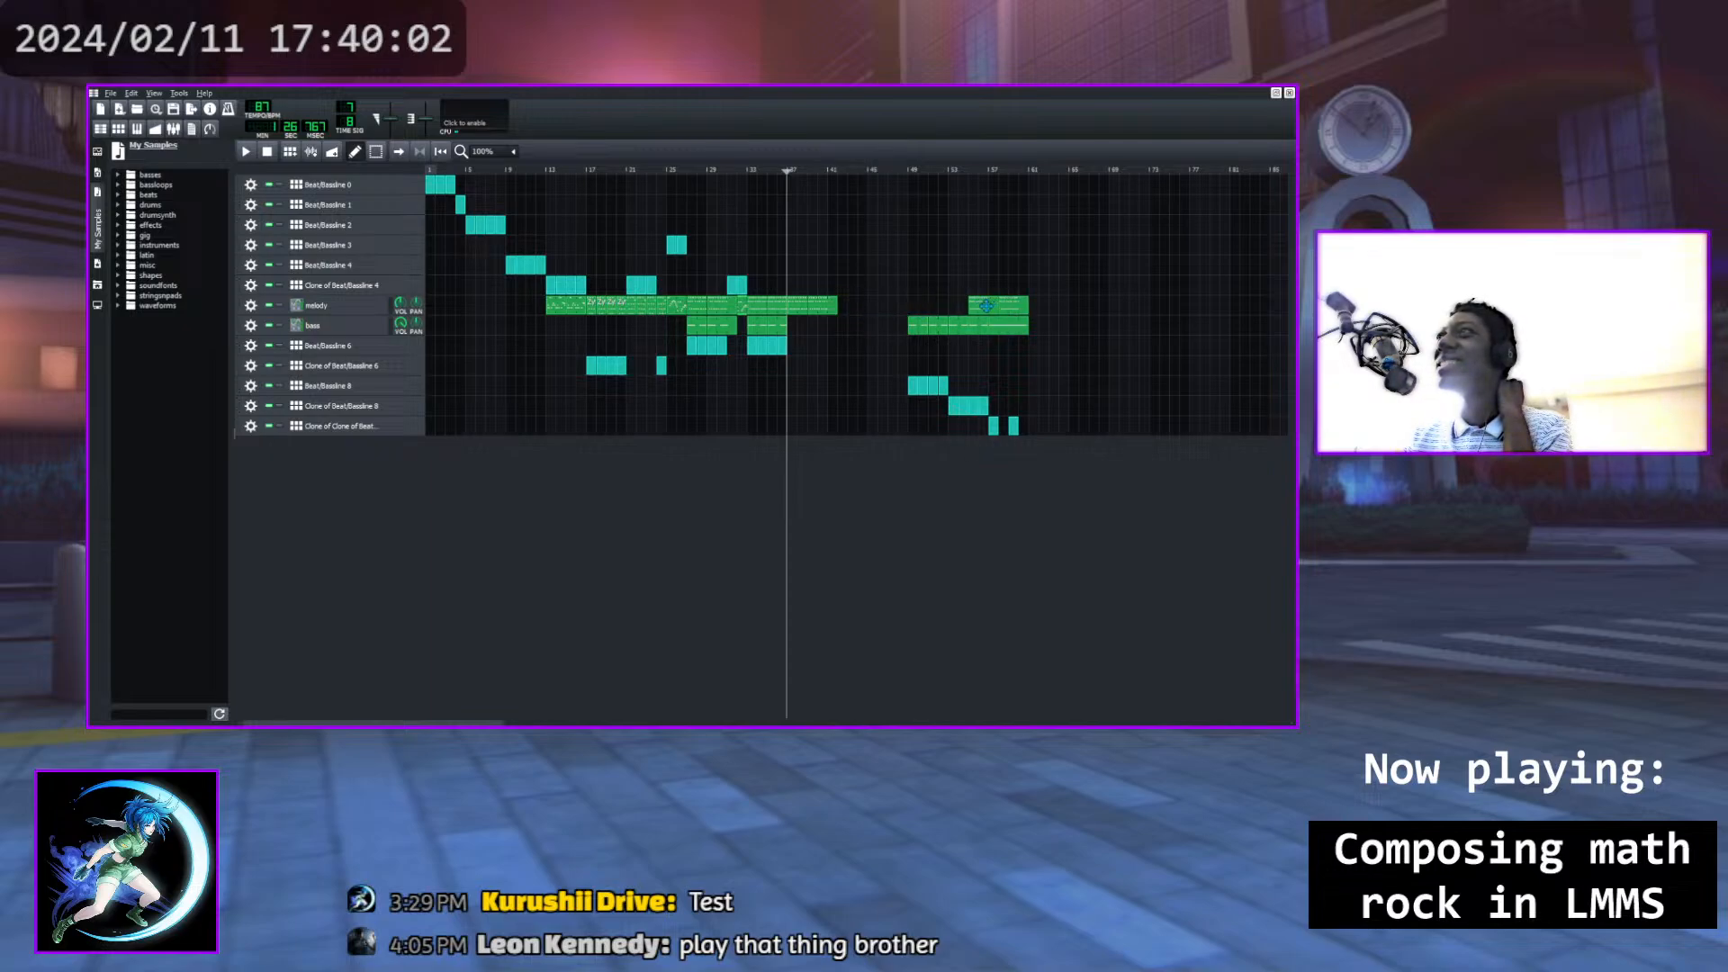
drag(825, 308, 966, 306)
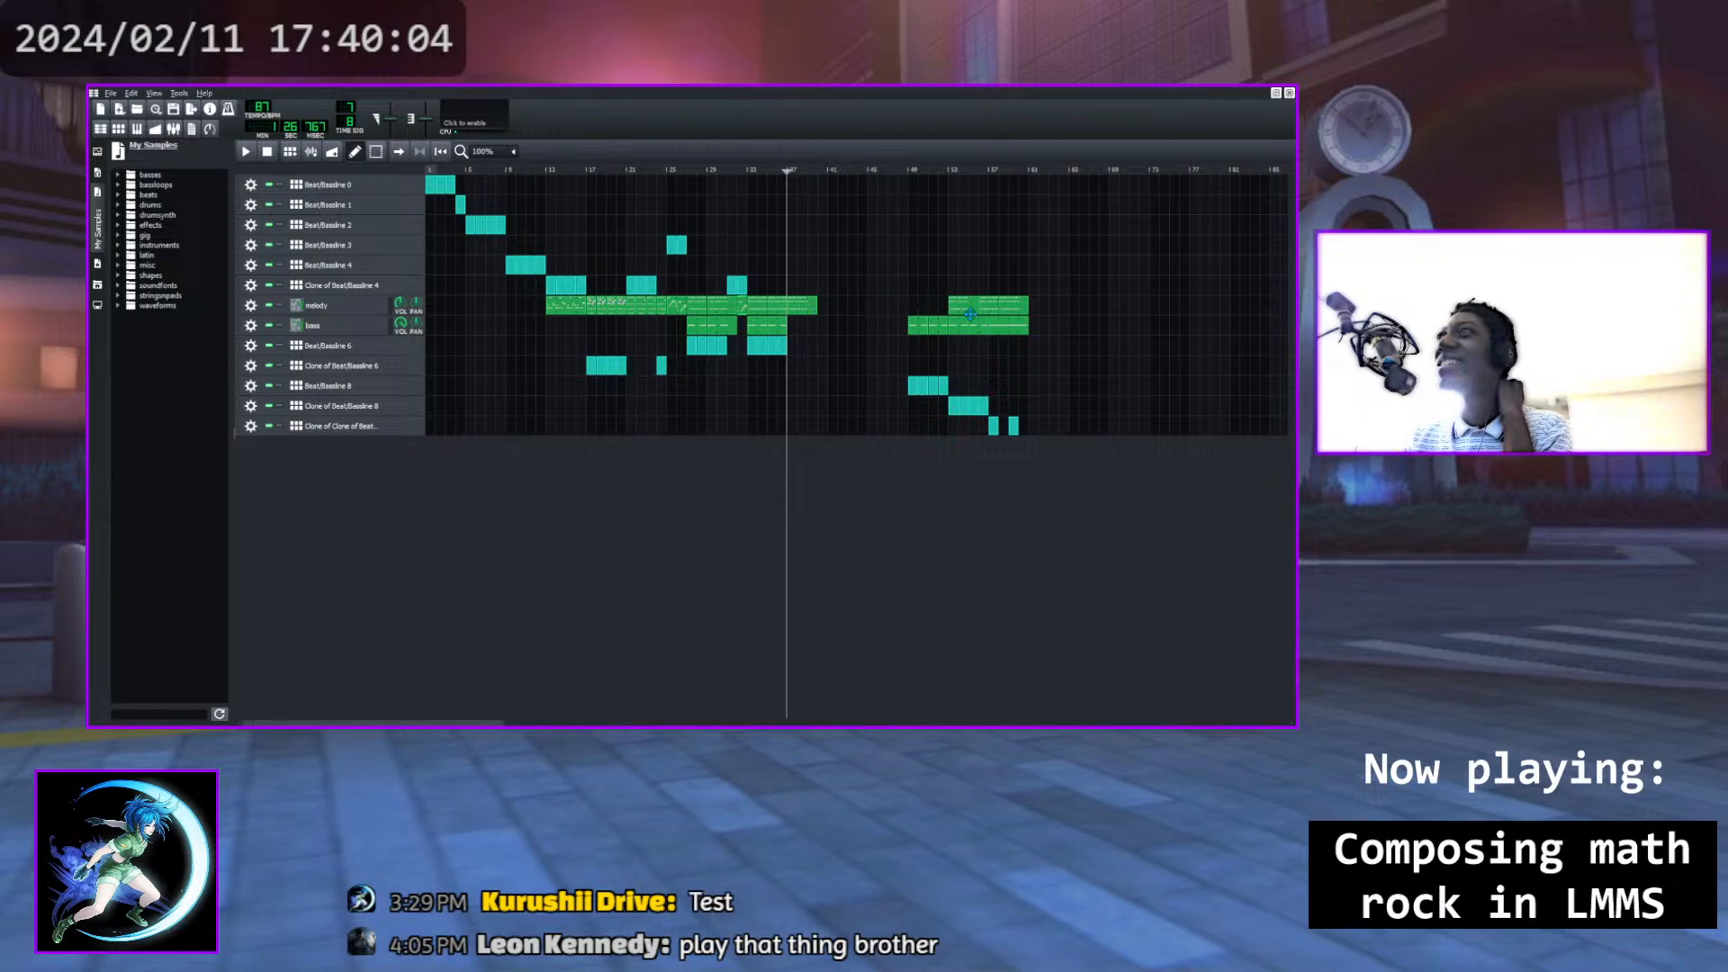
drag(803, 314, 955, 321)
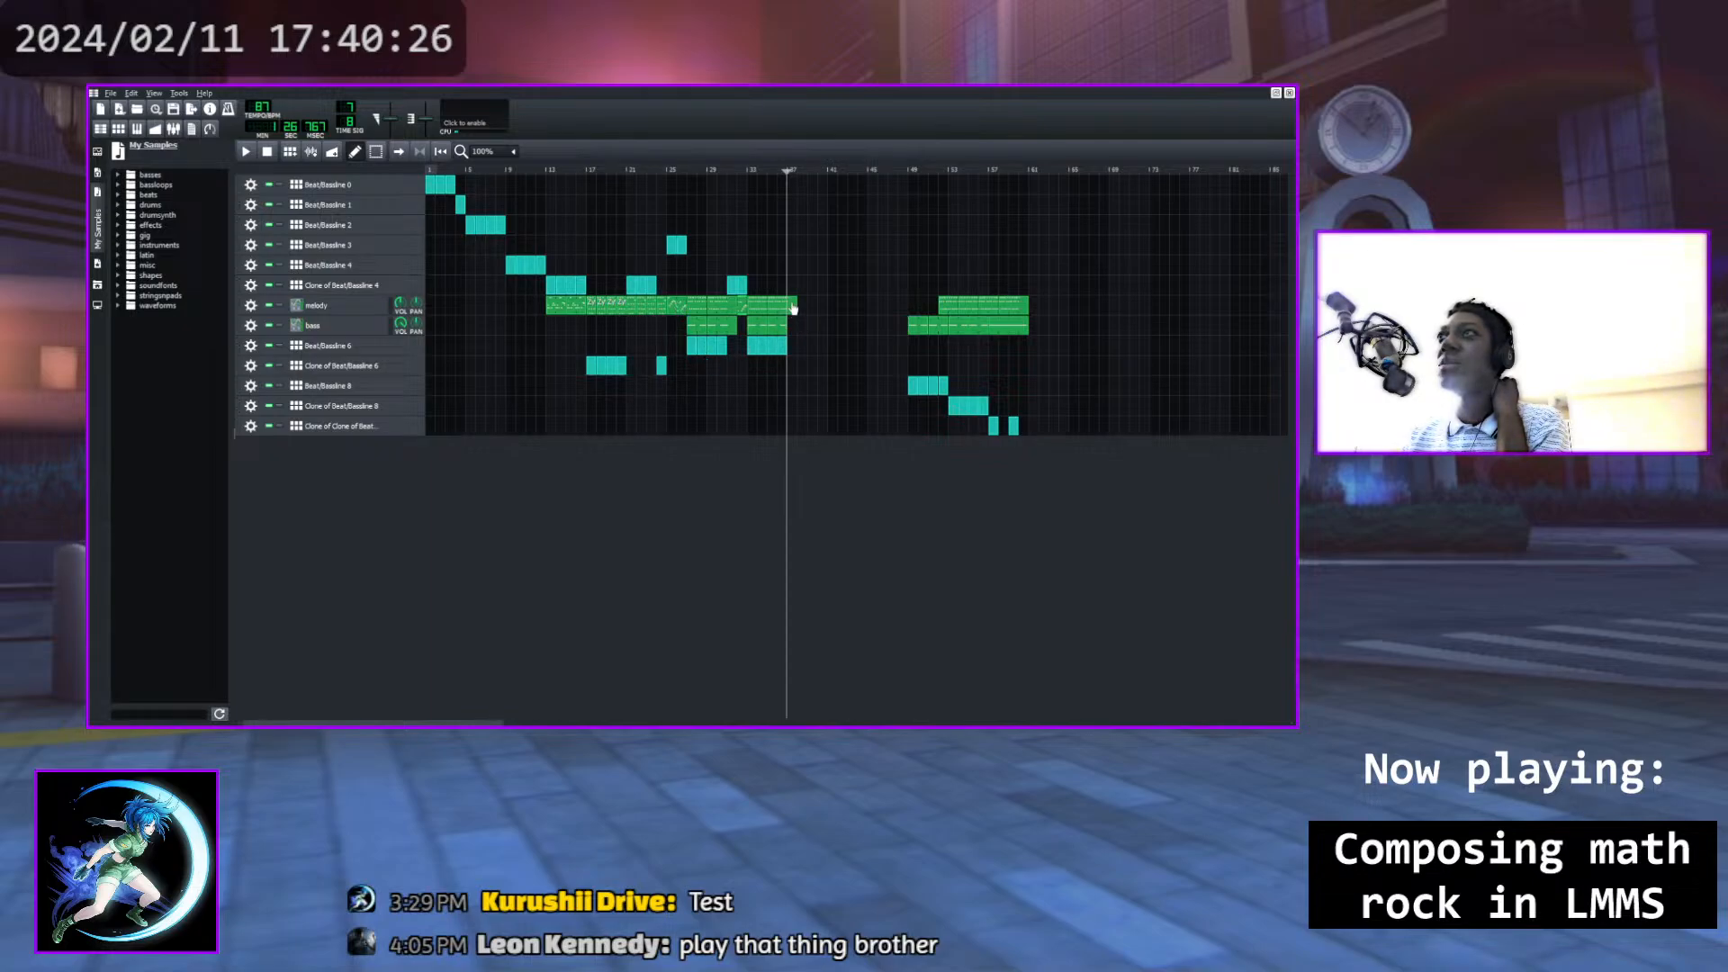
Extend the melody by two bars past bar 37 and add Beat/Bassline 3 clips at bars 37 and 38
drag(797, 306, 816, 306)
click(800, 248)
click(803, 253)
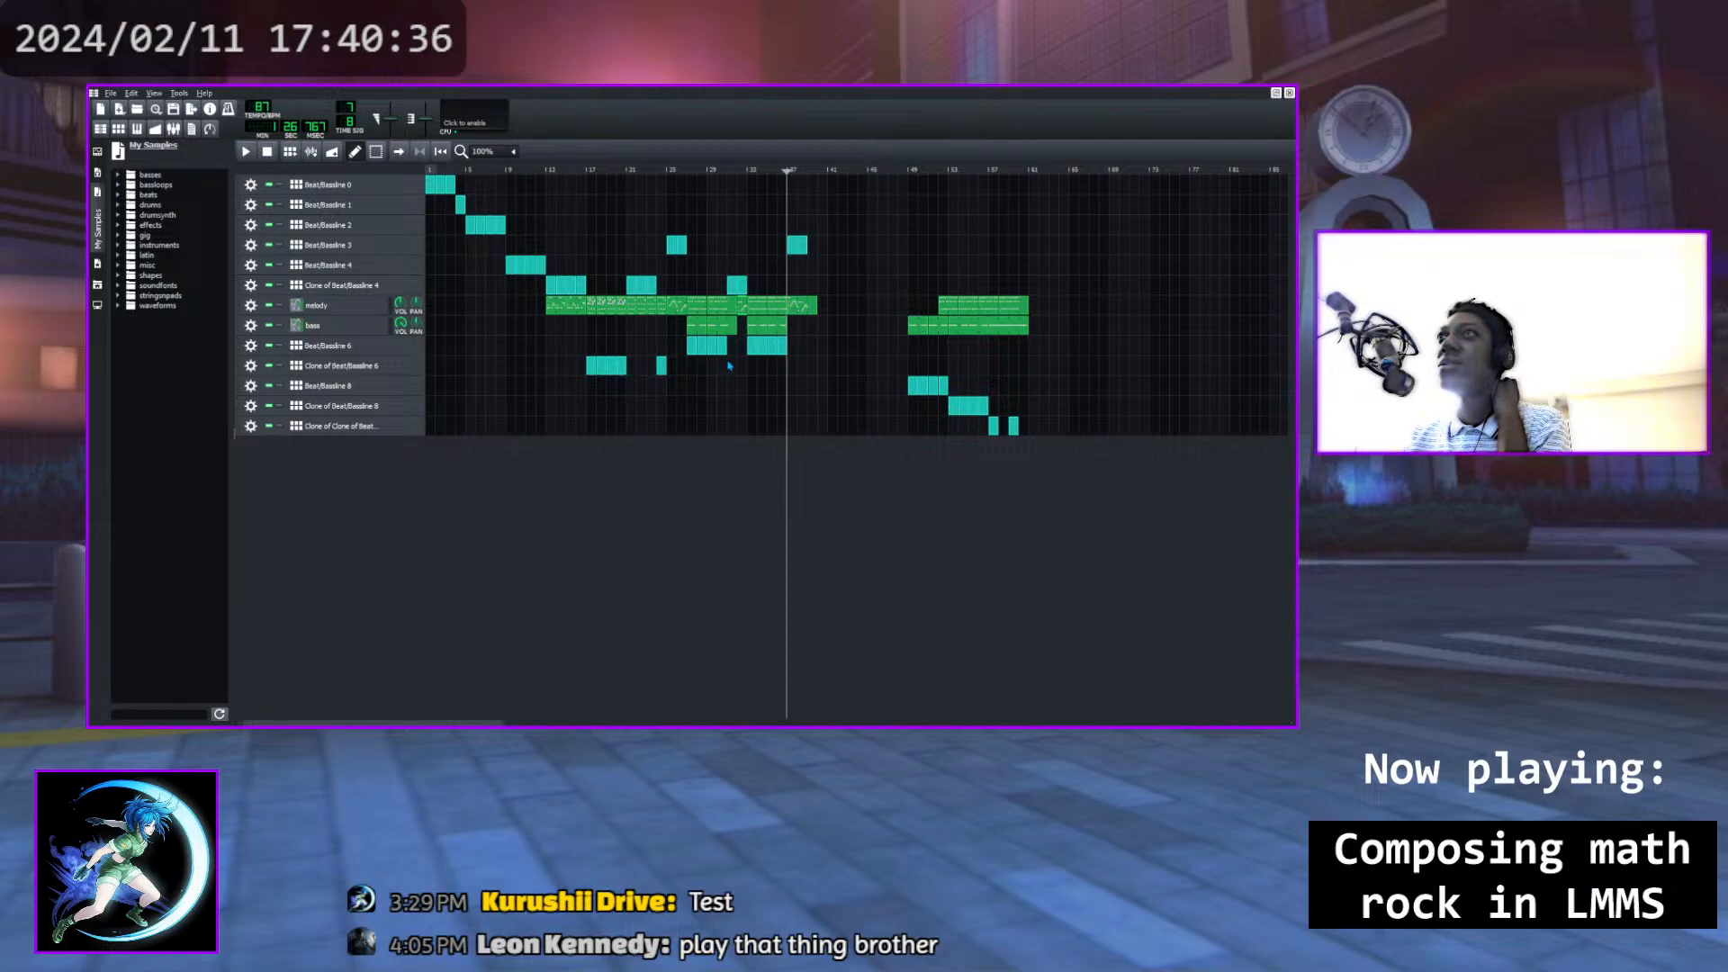
Extend the melody by six more bars so it fills the track through bar 45
mouse_move(816, 307)
mouse_down()
mouse_move(851, 367)
mouse_move(828, 313)
mouse_up()
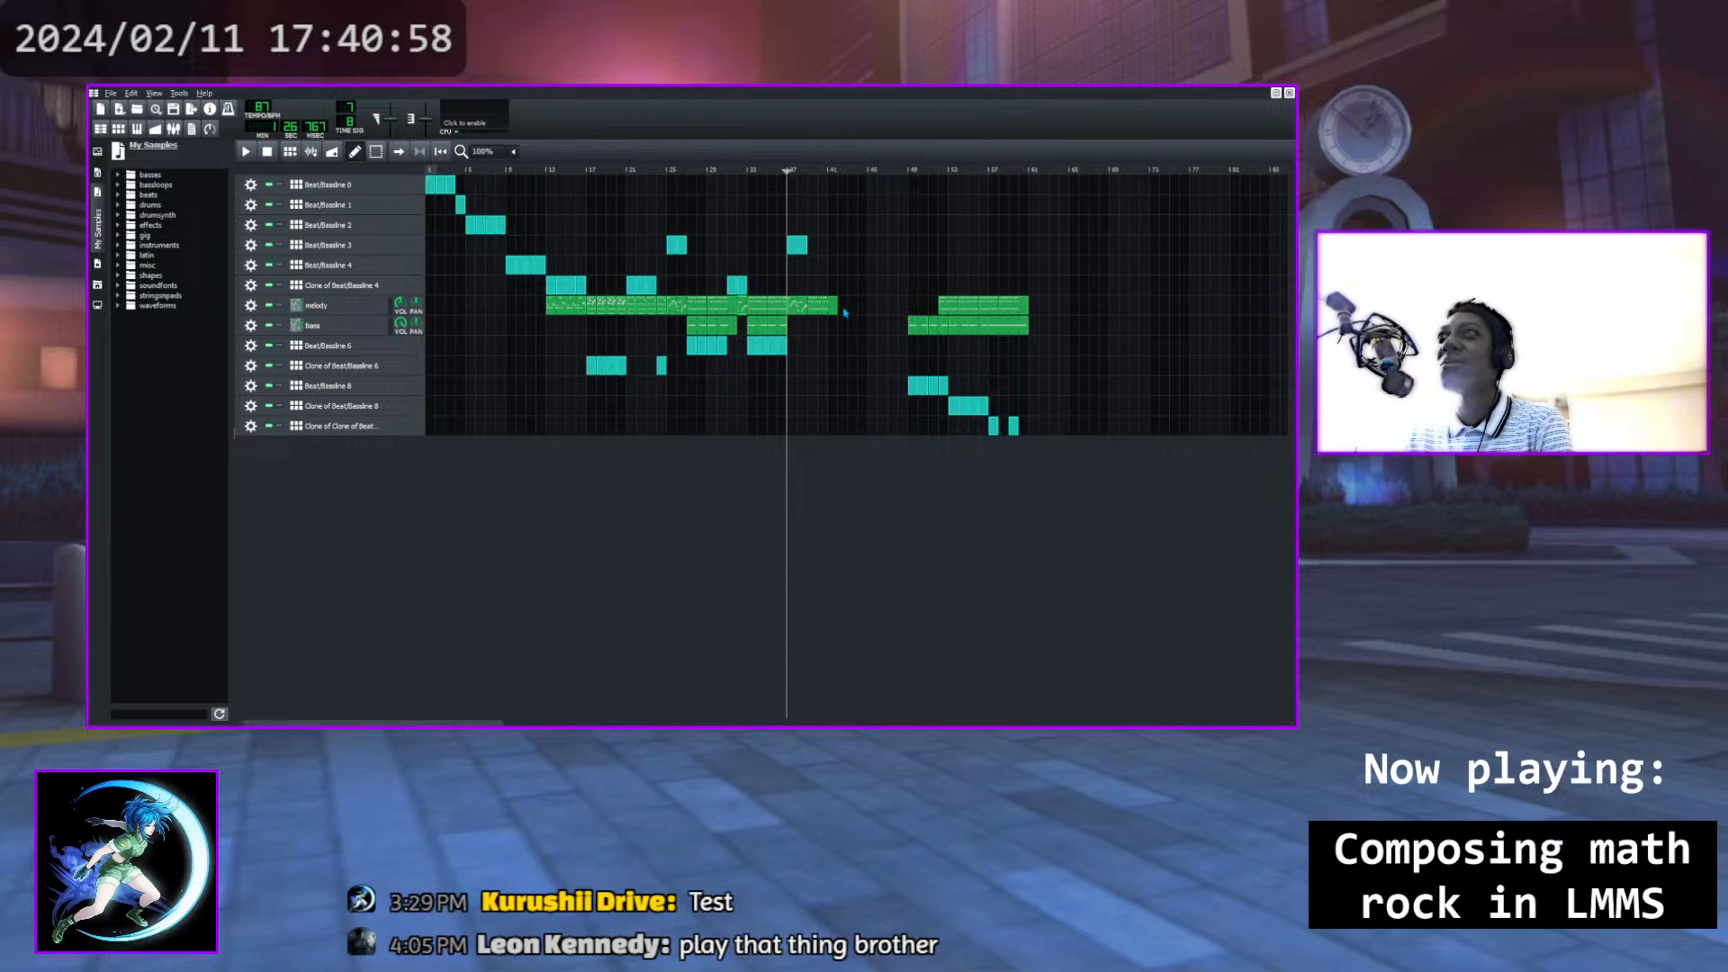
drag(838, 306, 857, 306)
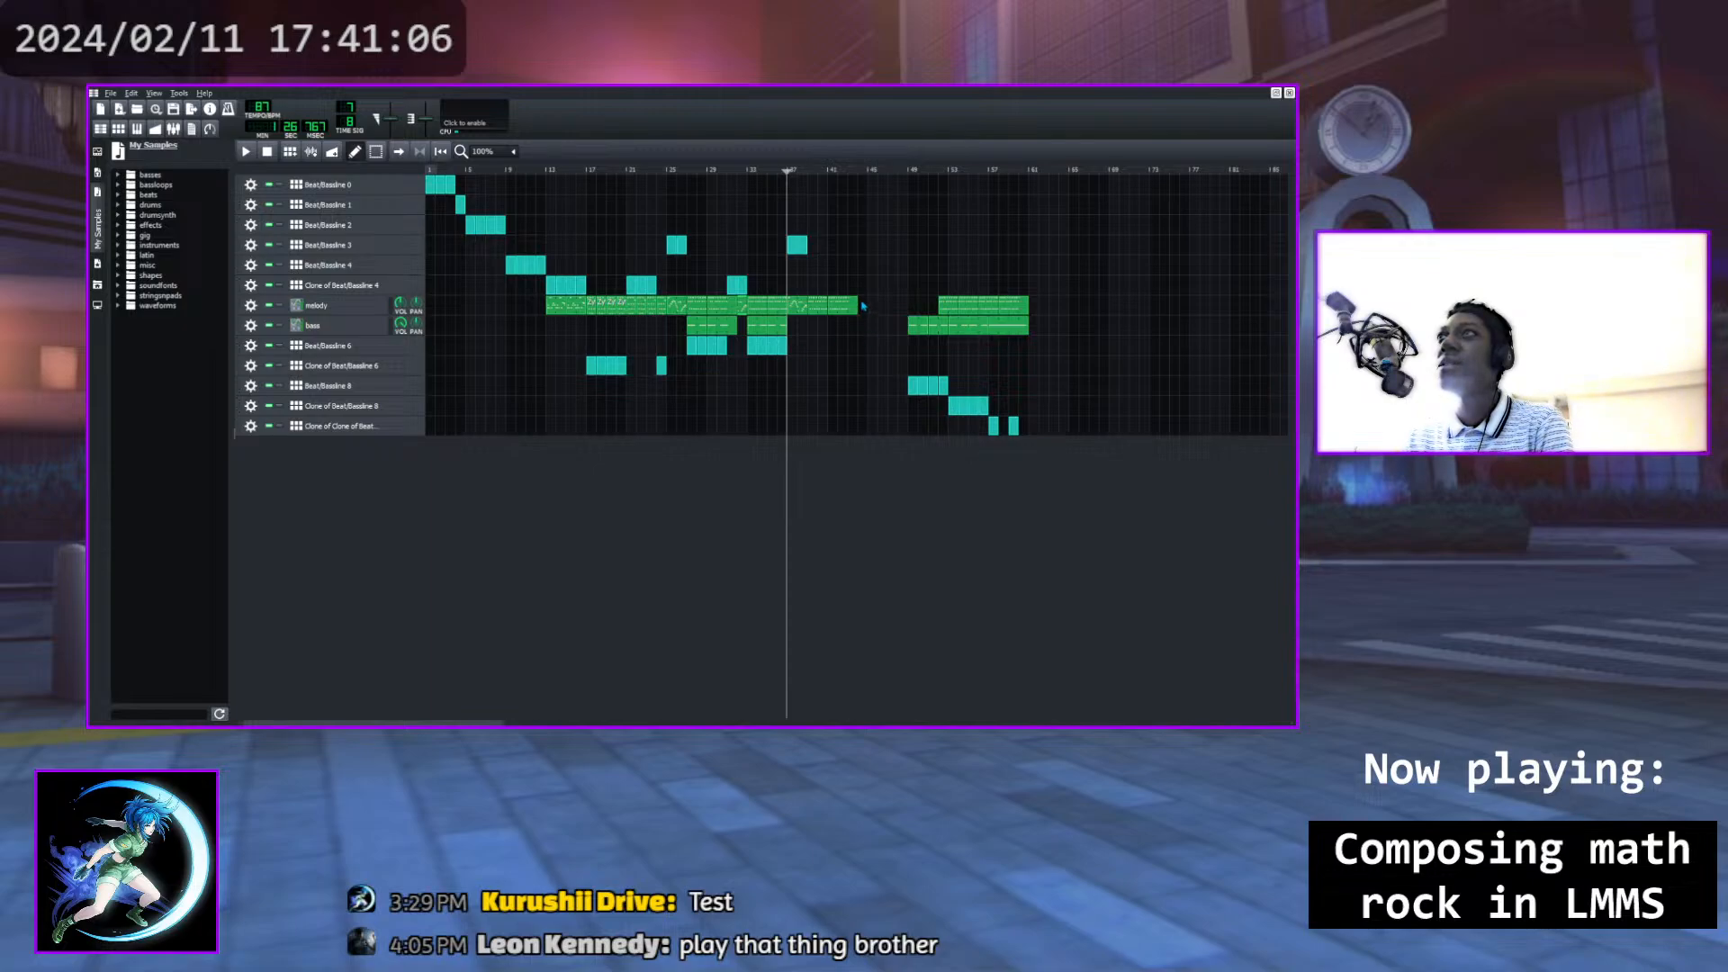
drag(861, 306, 878, 306)
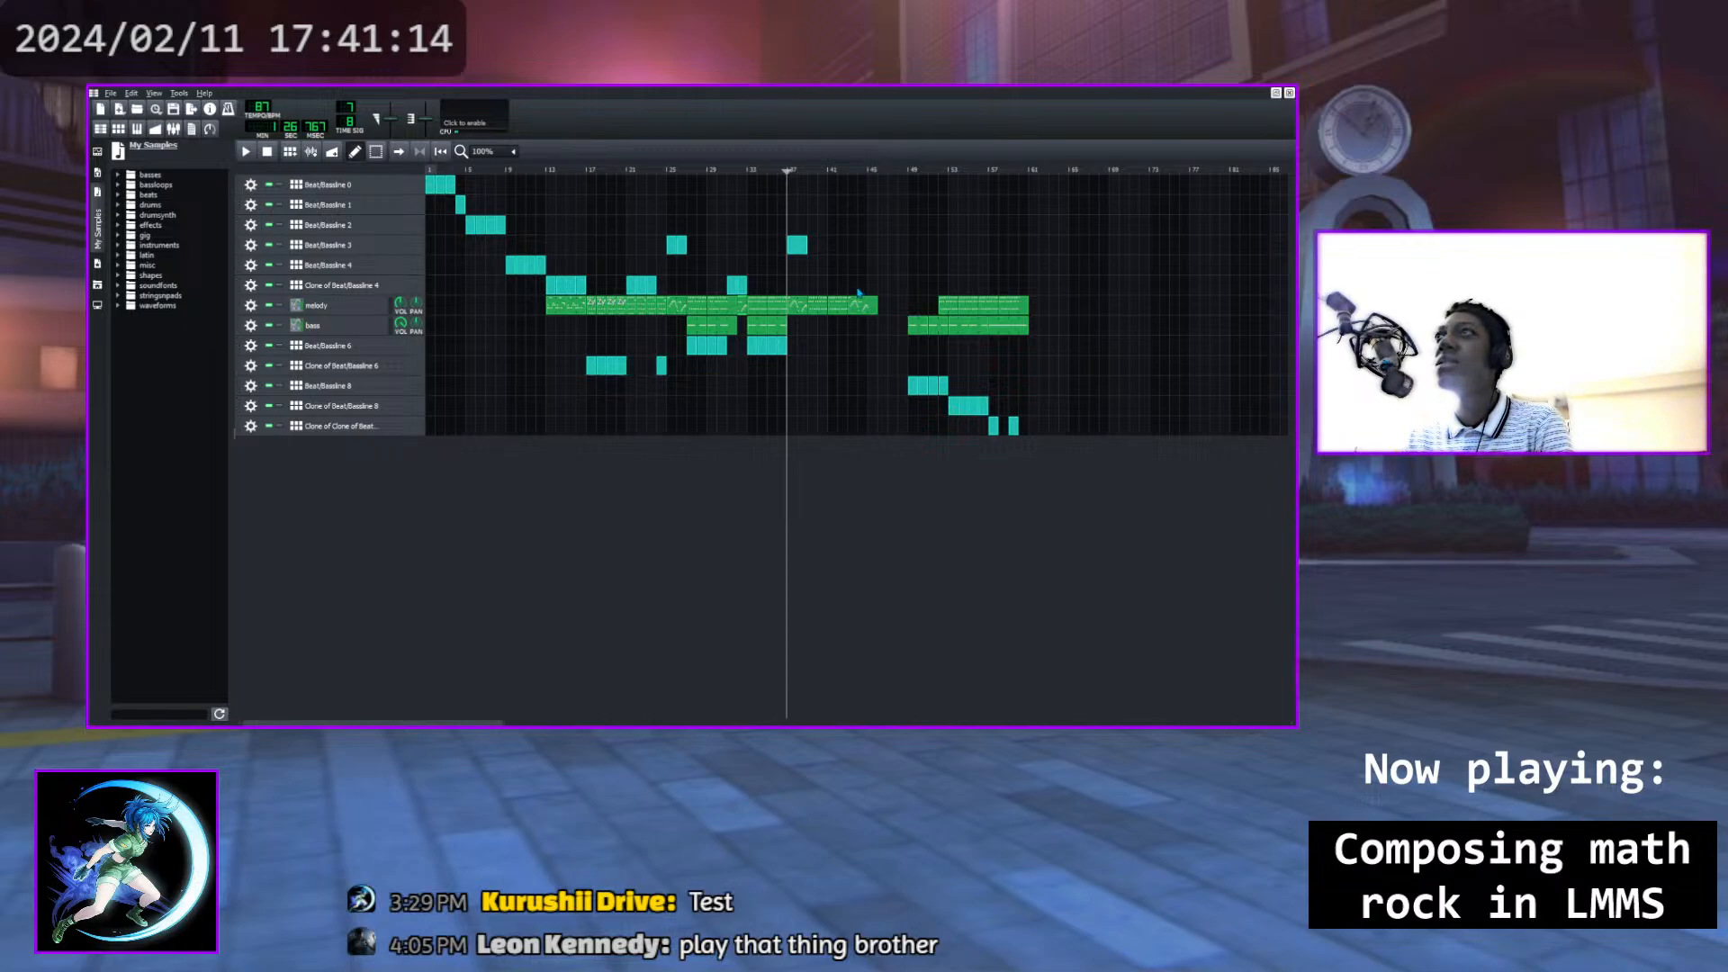
Add Clone of Beat/Bassline 4 clips at bars 43 and 44 and Beat/Bassline 6 clips at bars 39–42
click(853, 286)
drag(863, 290, 863, 289)
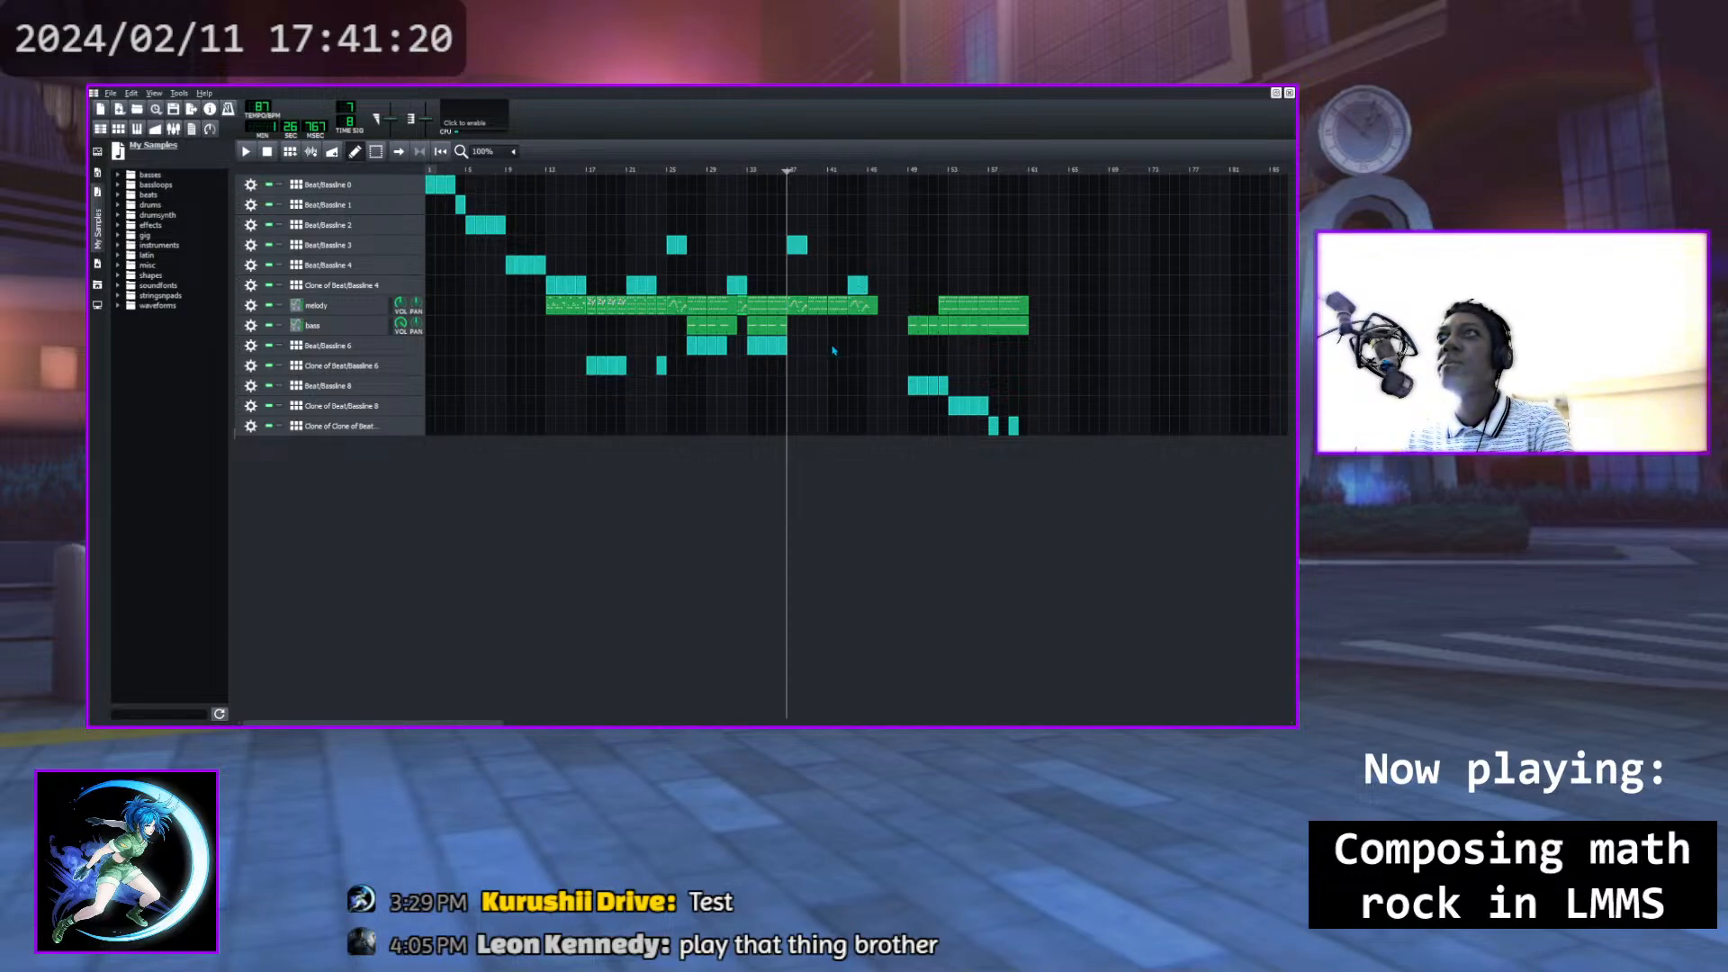
drag(817, 350, 846, 352)
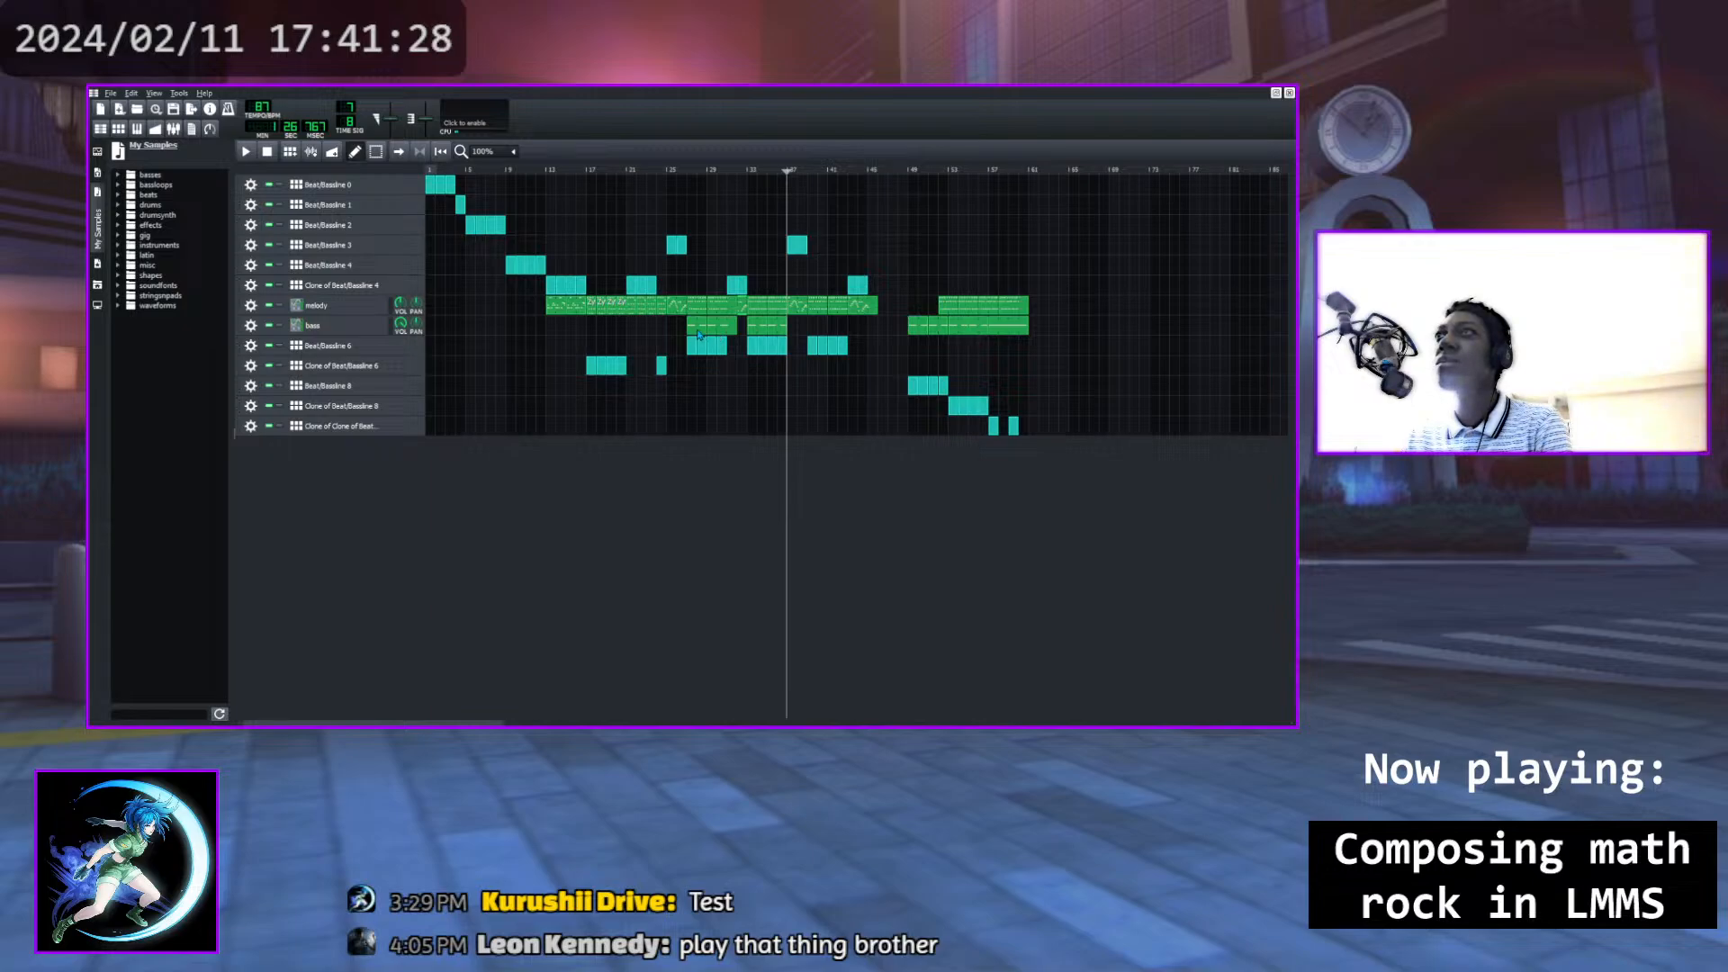
Copy the earlier bass clips into the new section, filling bars 39–43 and 45–48
click(810, 328)
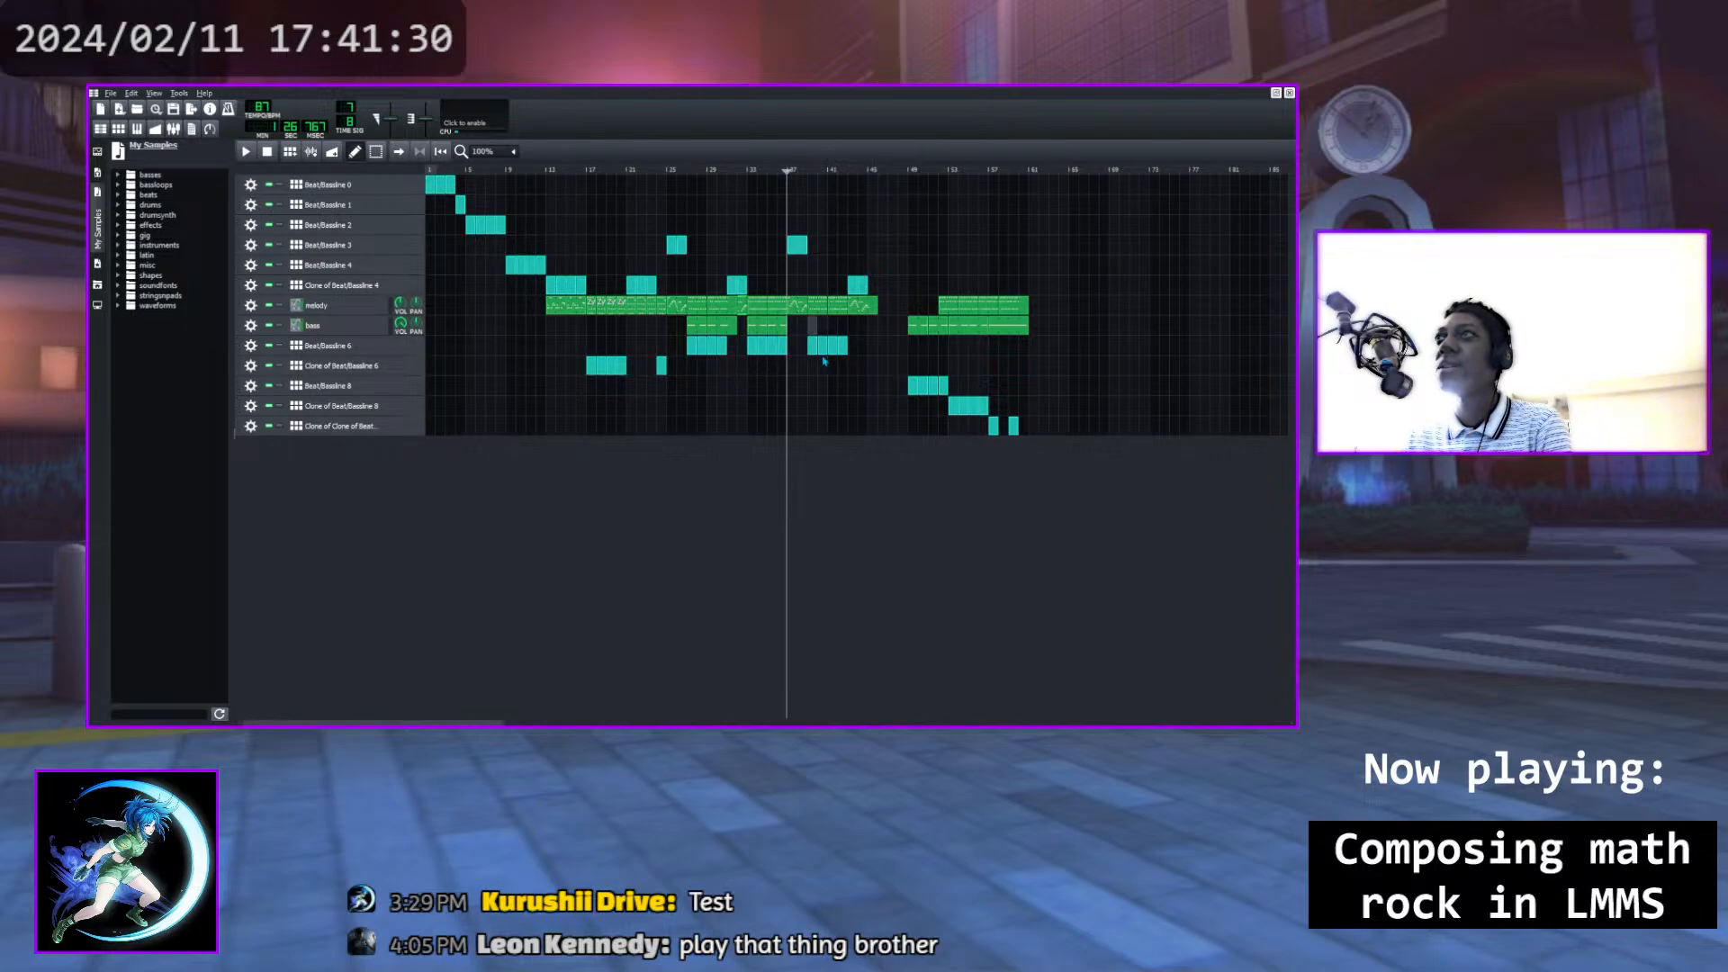
click(831, 409)
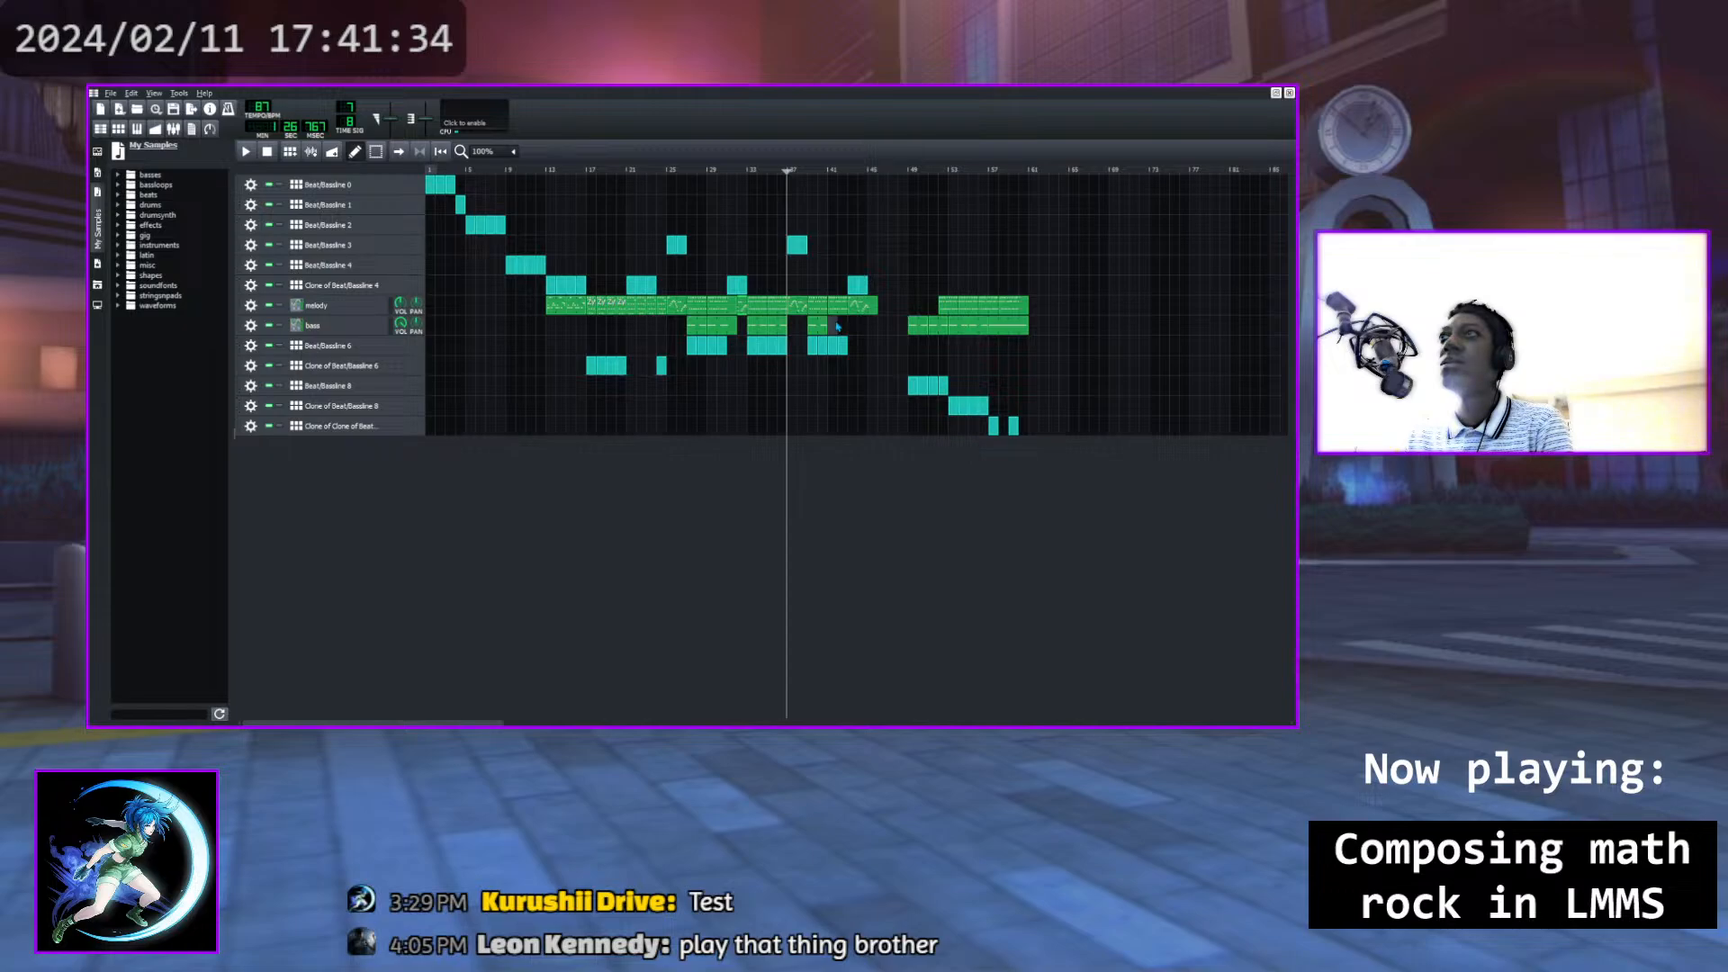
click(860, 399)
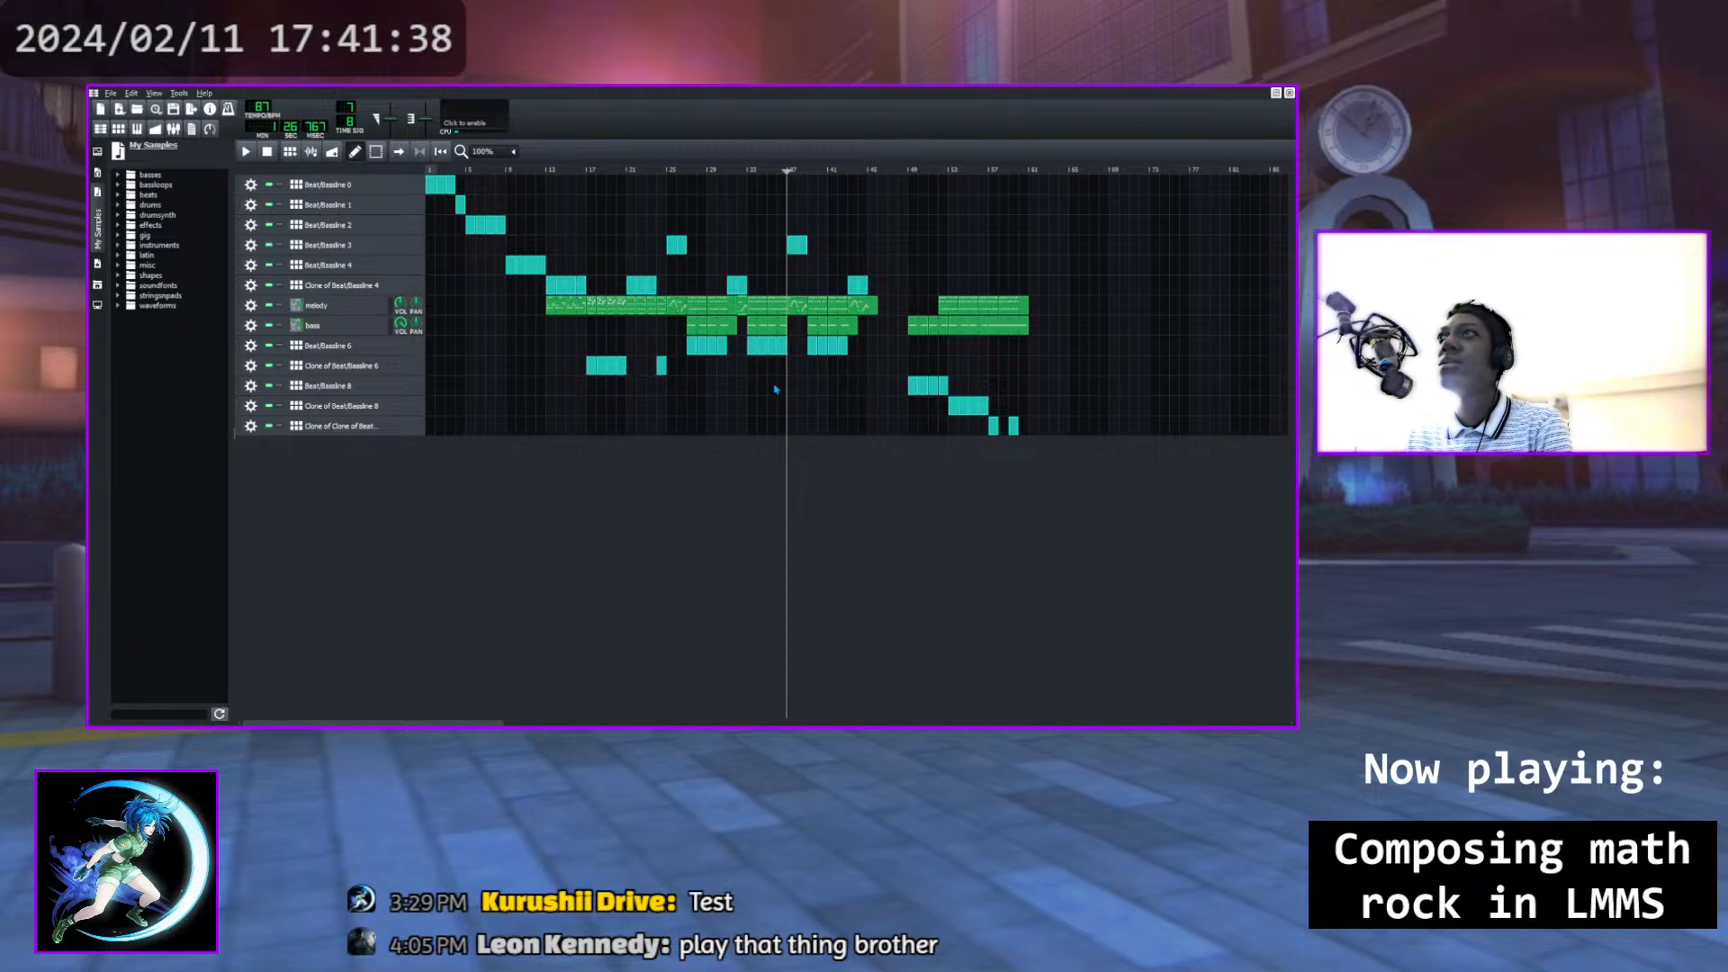
click(877, 326)
click(896, 326)
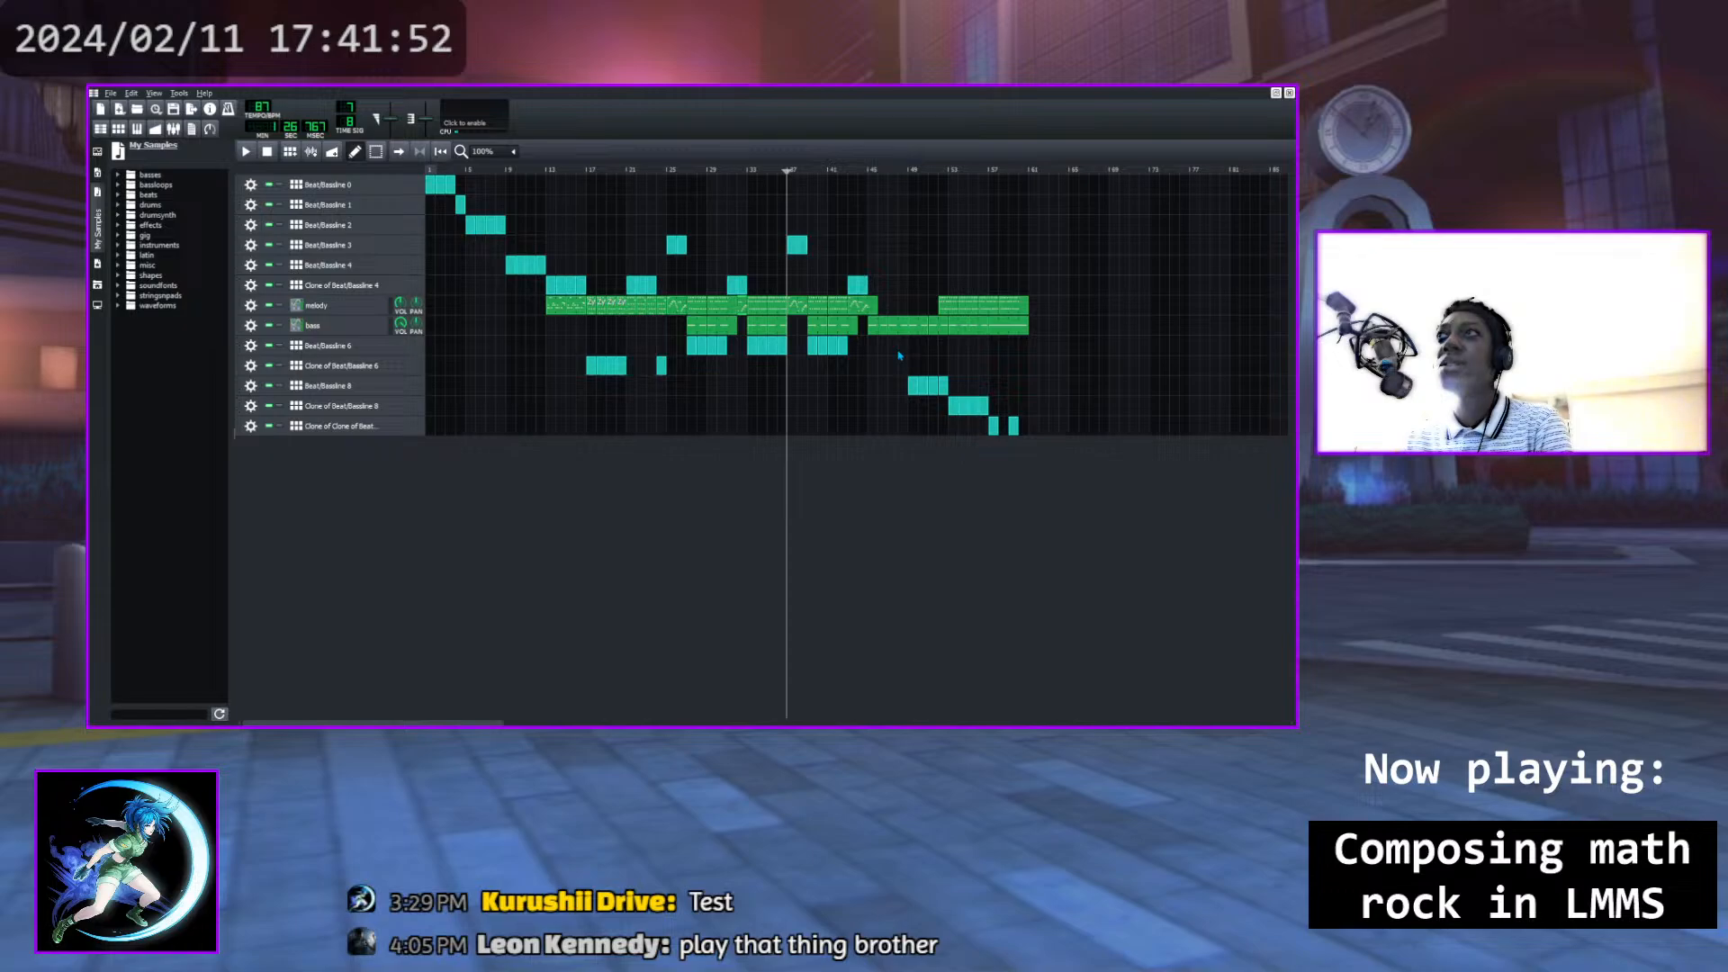
Add four Beat/Bassline 6 clips at bars 45 to 48
click(873, 349)
click(884, 348)
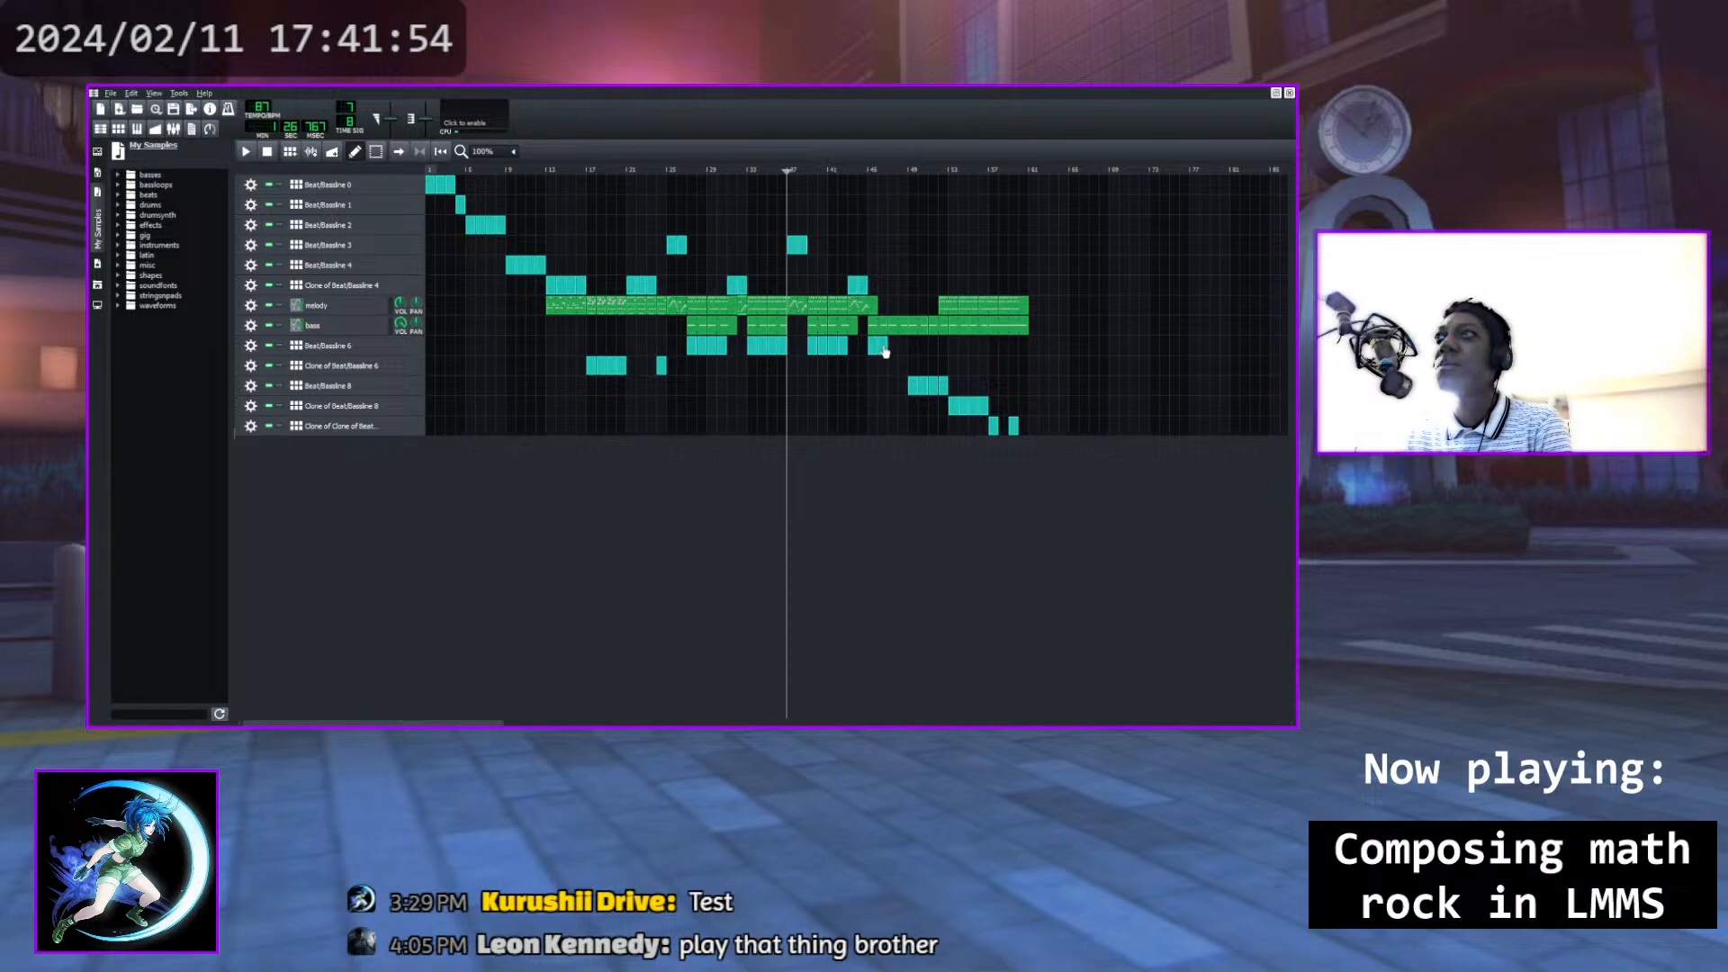
click(895, 345)
click(903, 348)
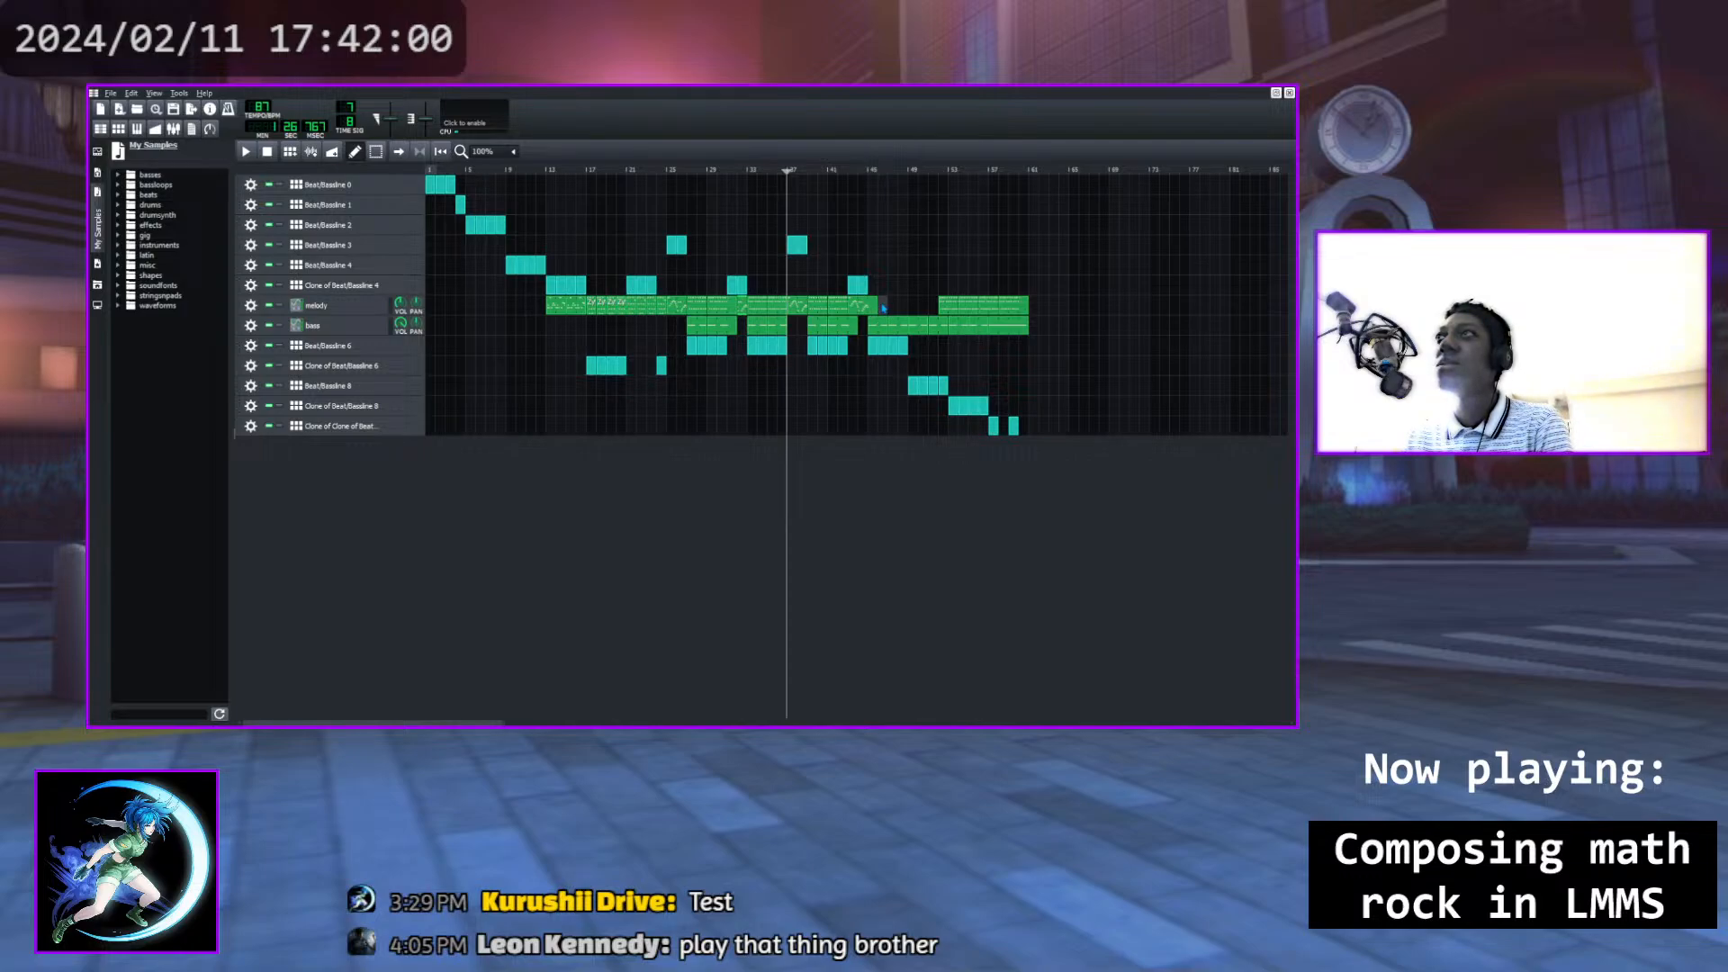
Extend the melody by four bars past bar 45, up to the end of bar 49
click(902, 380)
drag(902, 310, 891, 309)
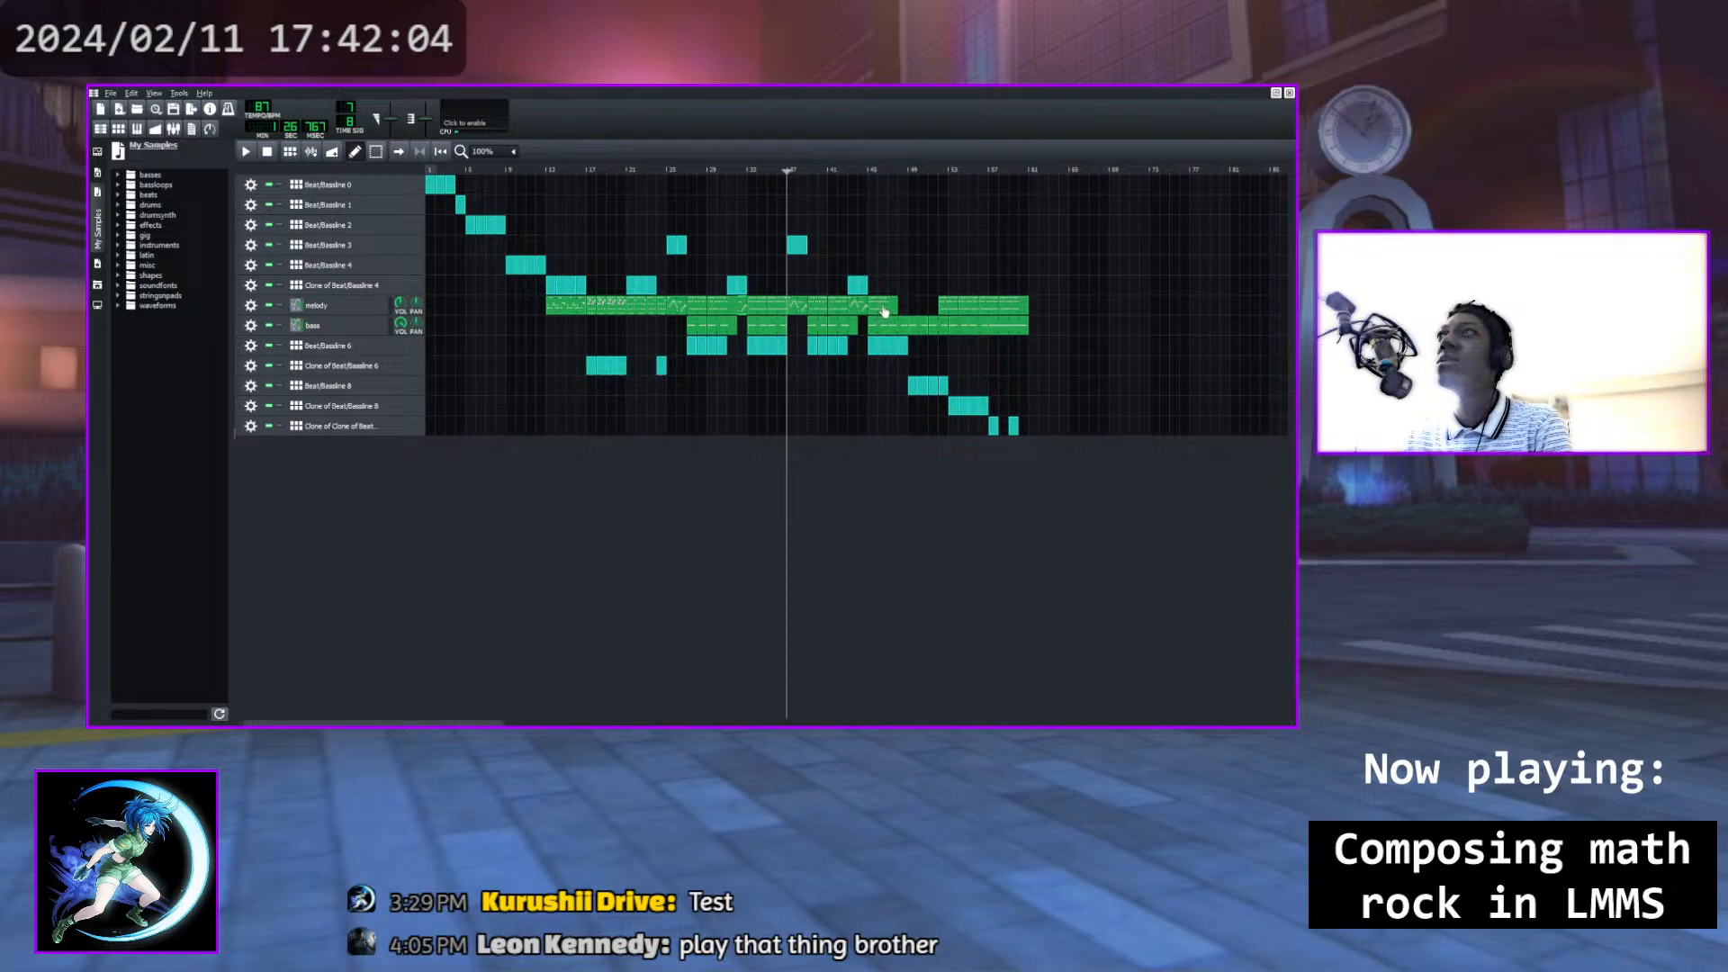
drag(904, 308, 912, 308)
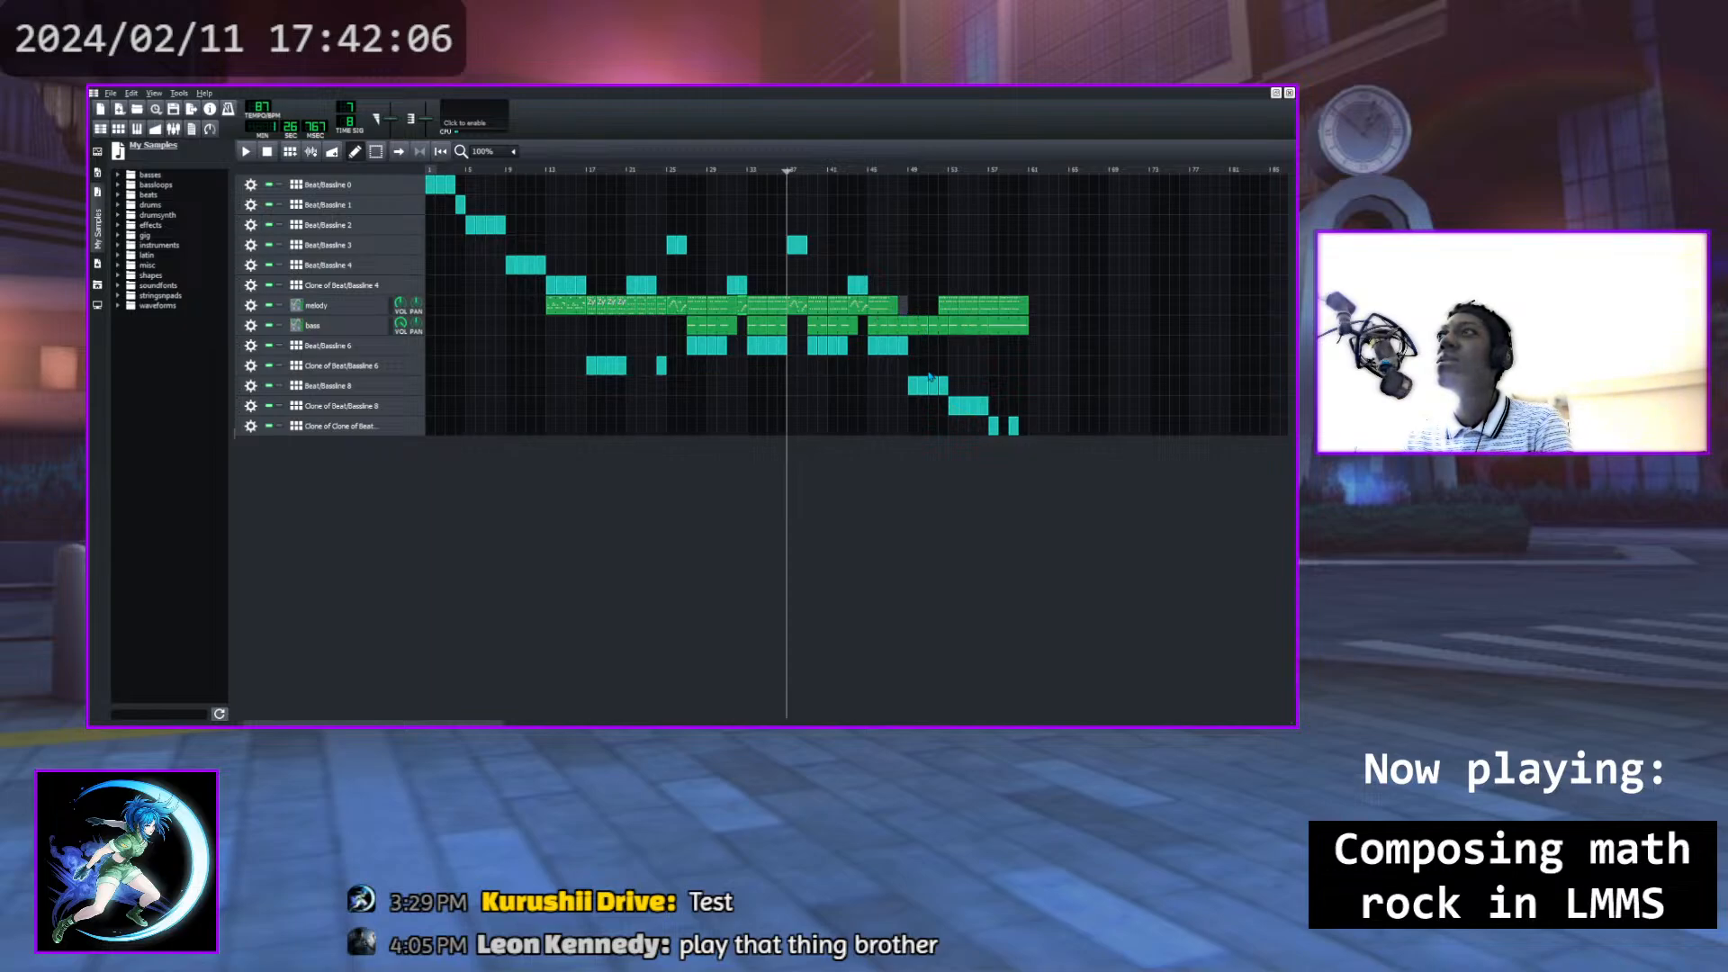
click(930, 388)
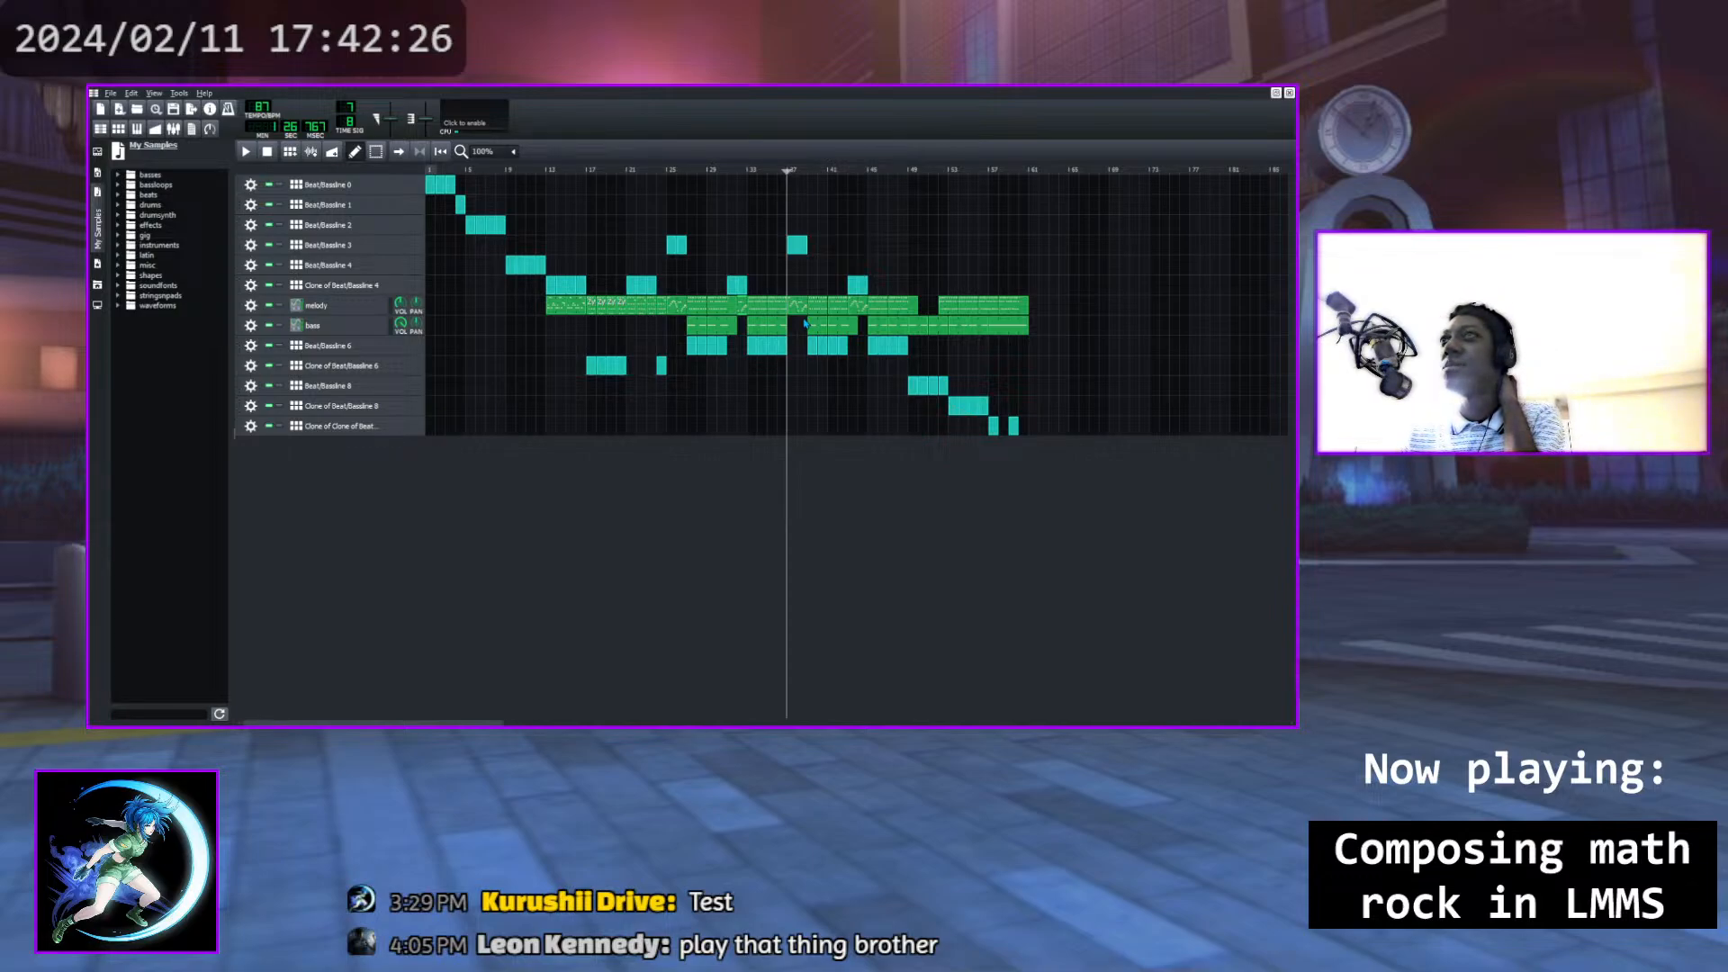
Play the song from about bar 24 or 25 to check the passage leading into the new section
click(676, 173)
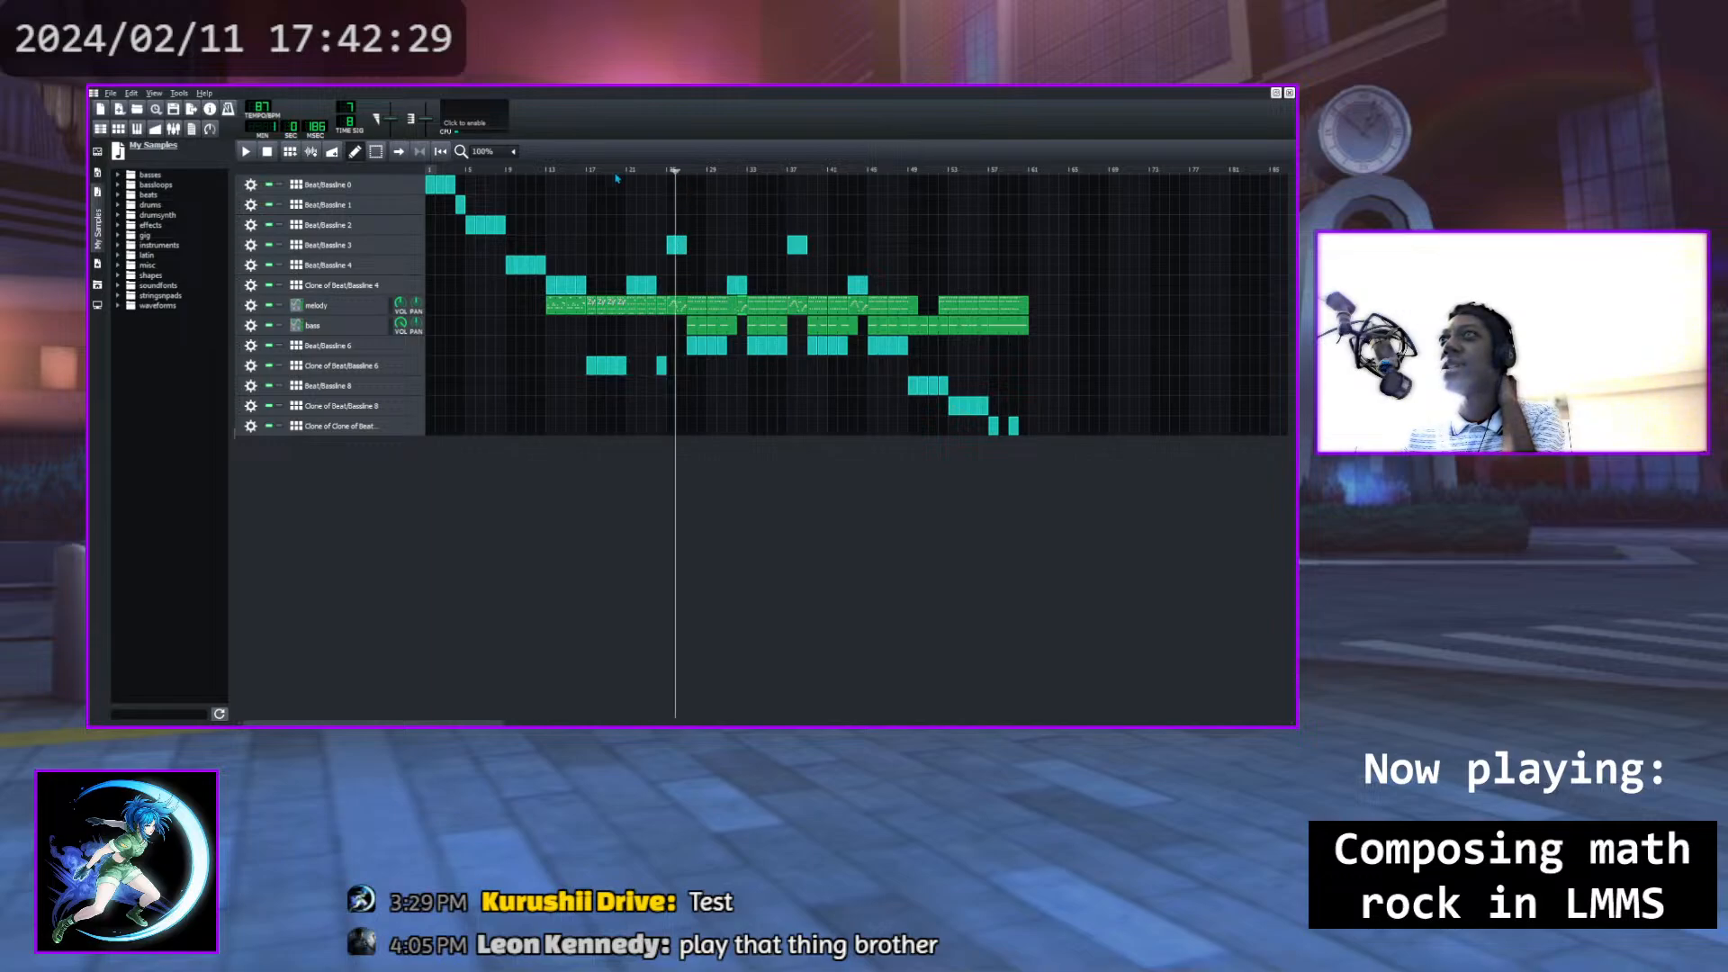
click(665, 171)
click(245, 153)
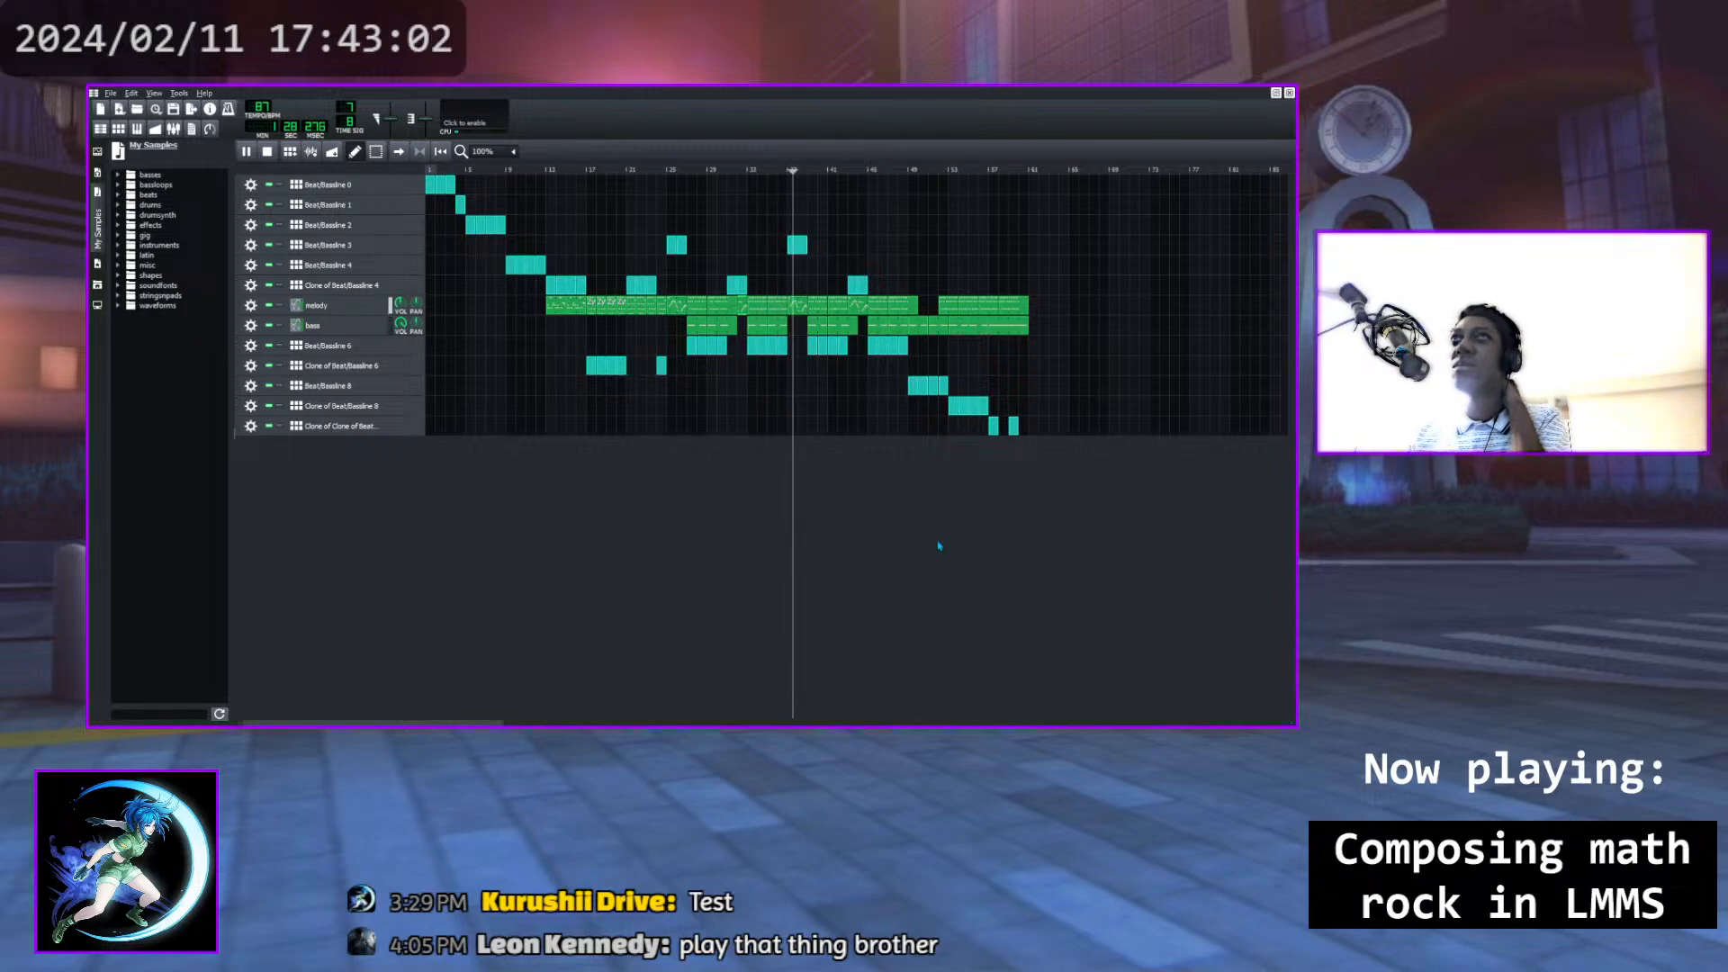
key(space)
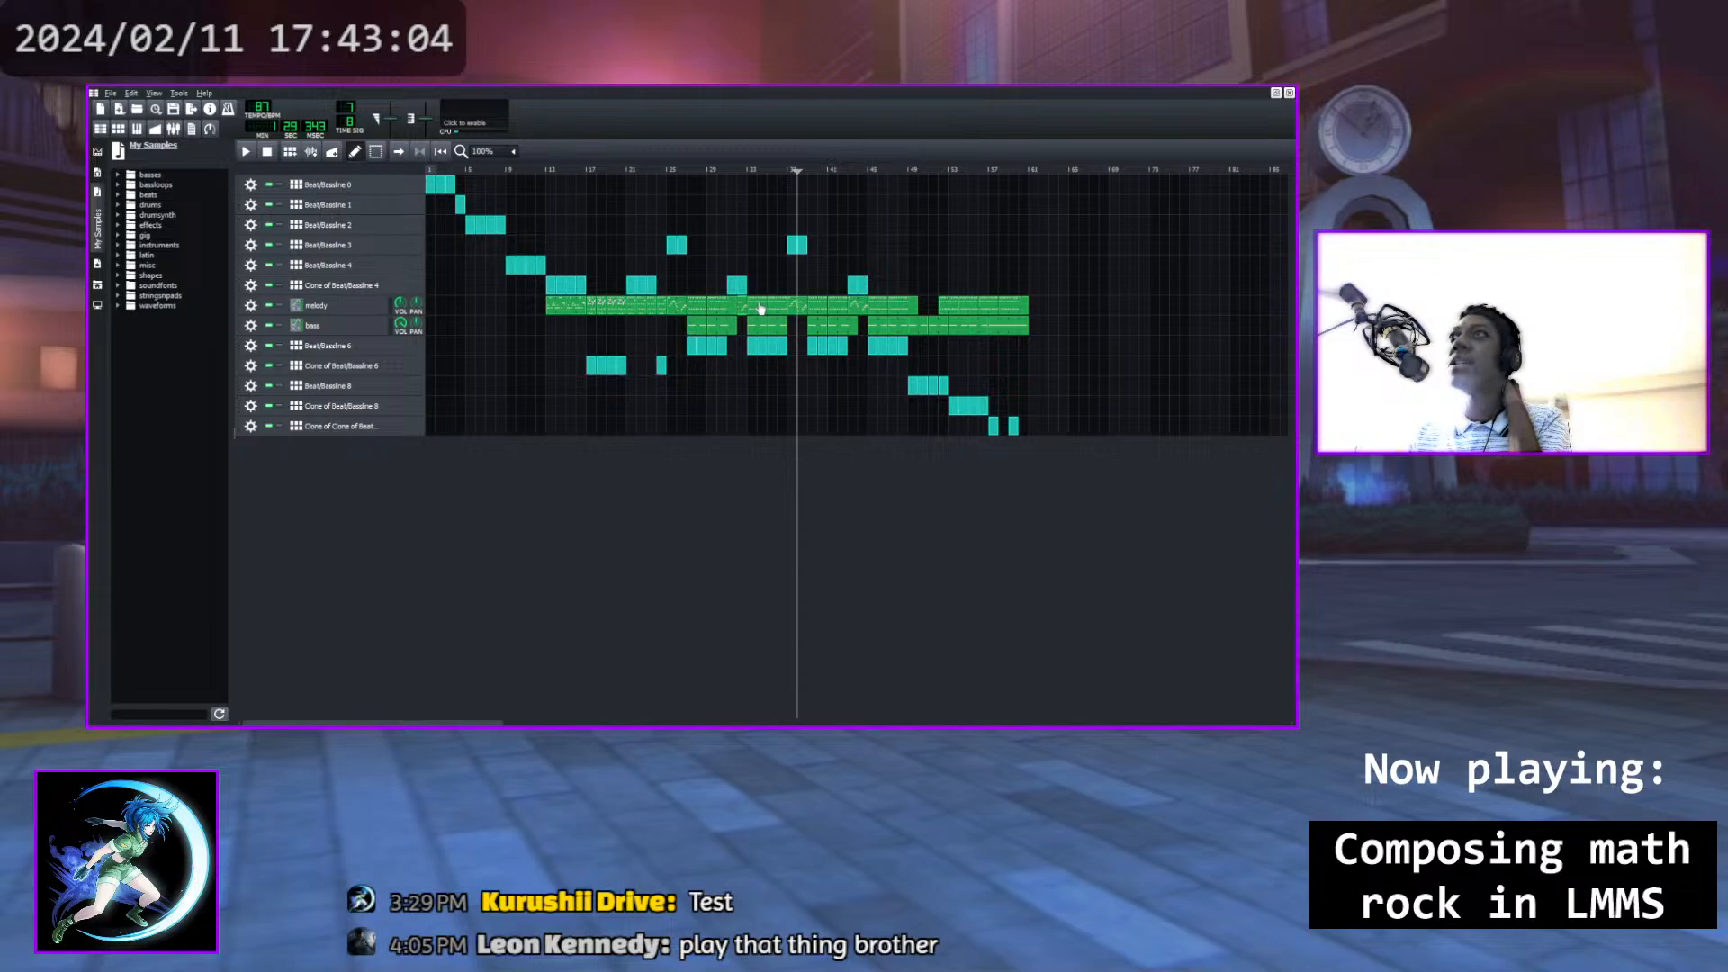
Fill the melody gap at bars 50 and 51 with a melody clip
click(925, 304)
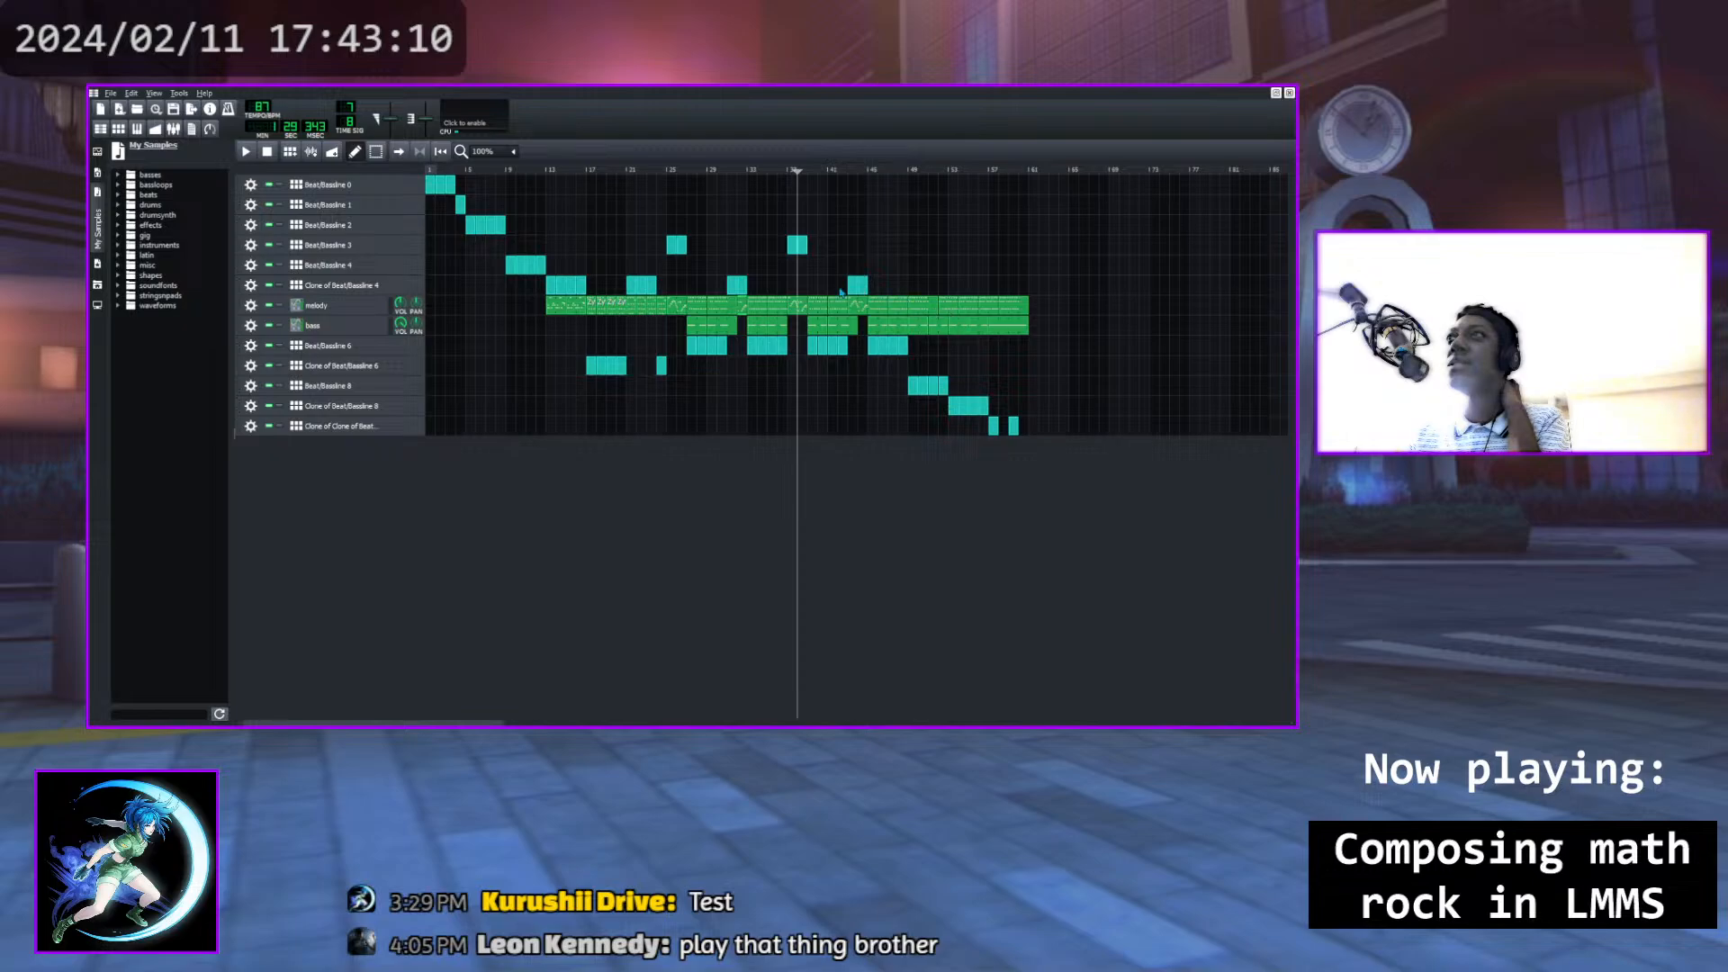
click(935, 288)
middle_click(933, 286)
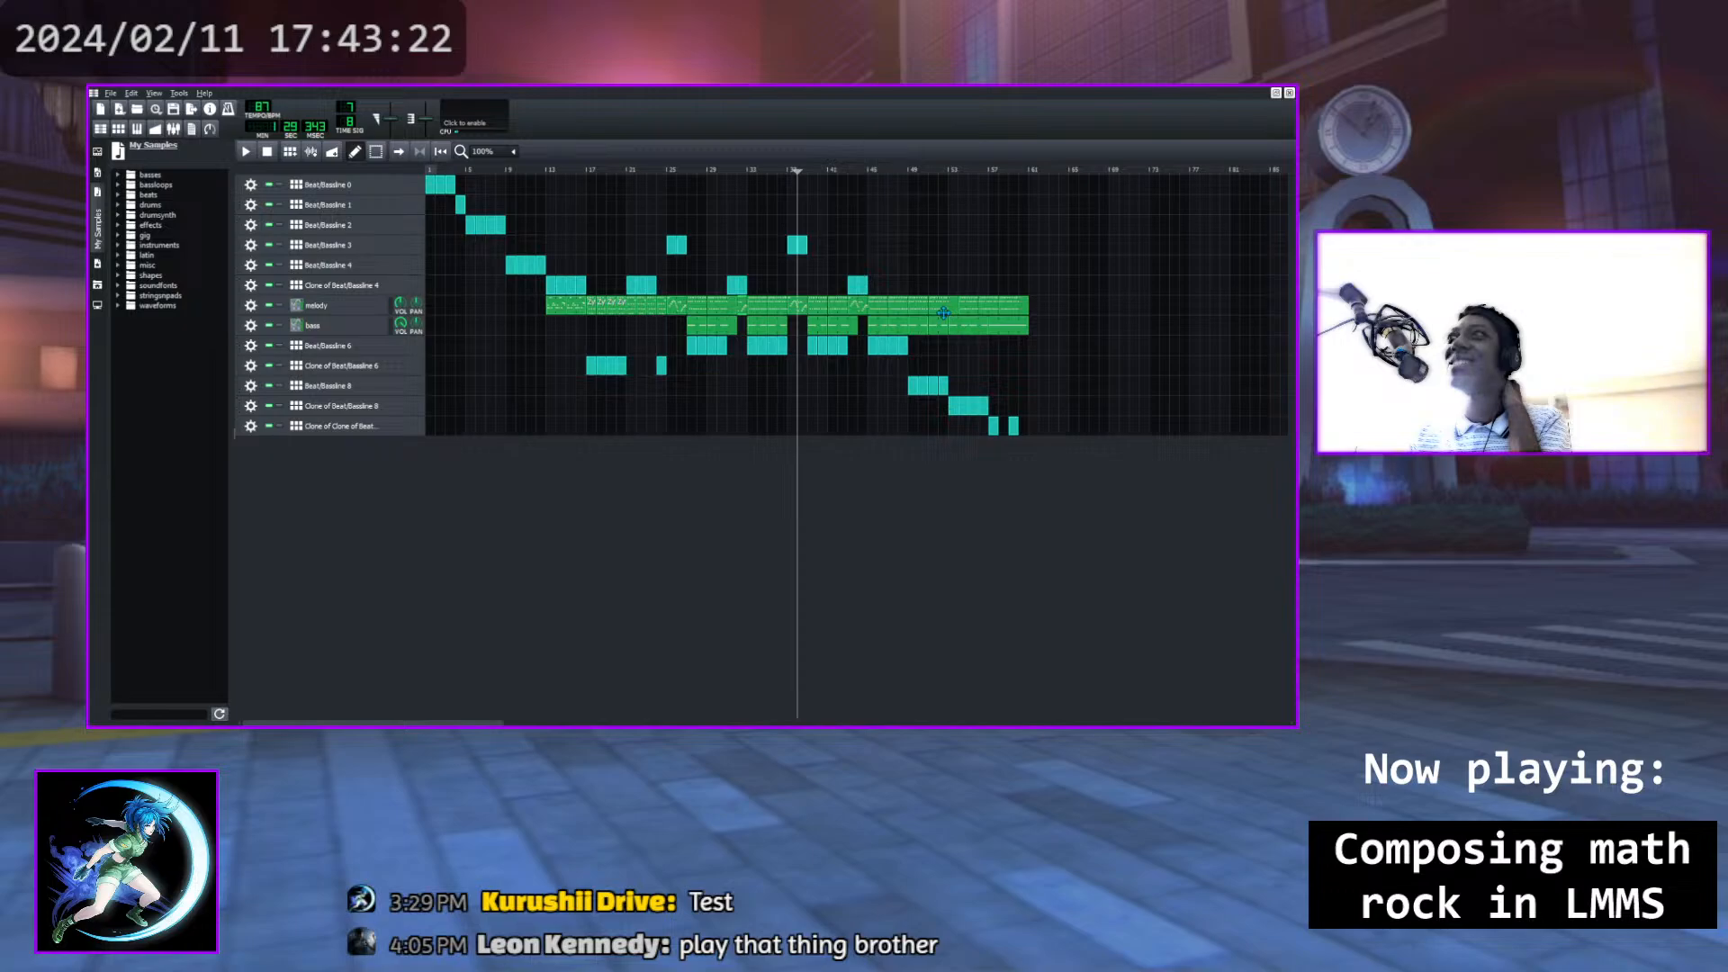
Move the melody clip at bar 52 aside to bar 63, play from about bar 49, and put the clip back
click(1060, 302)
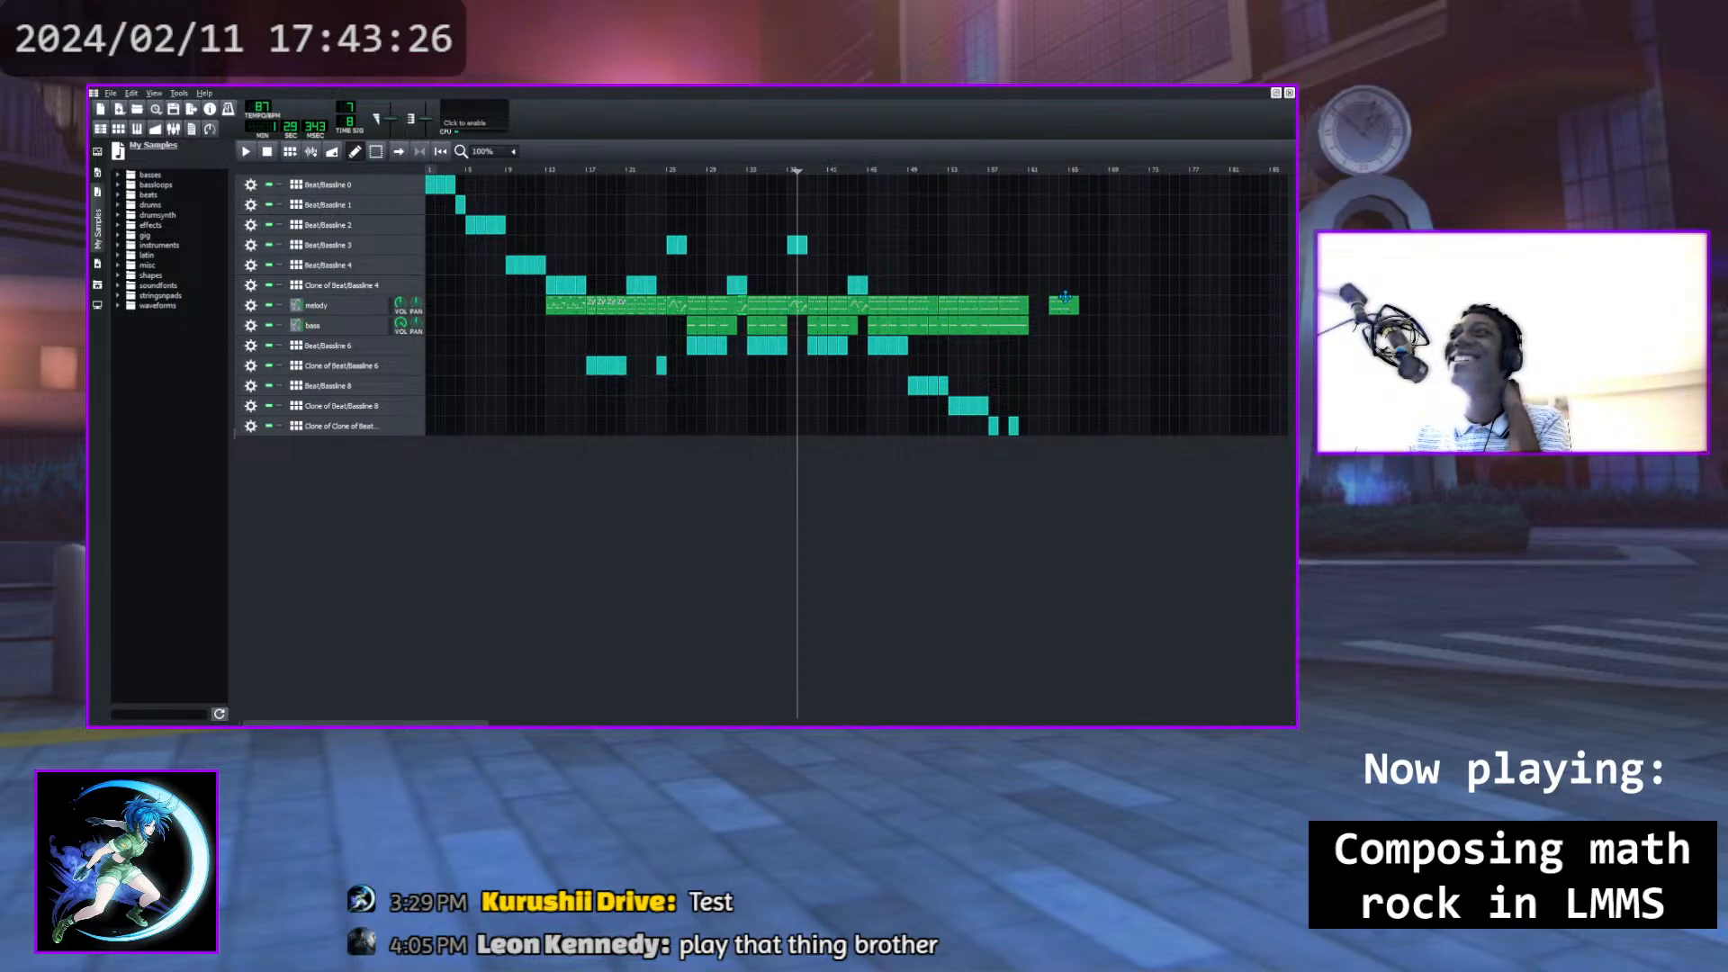
click(907, 172)
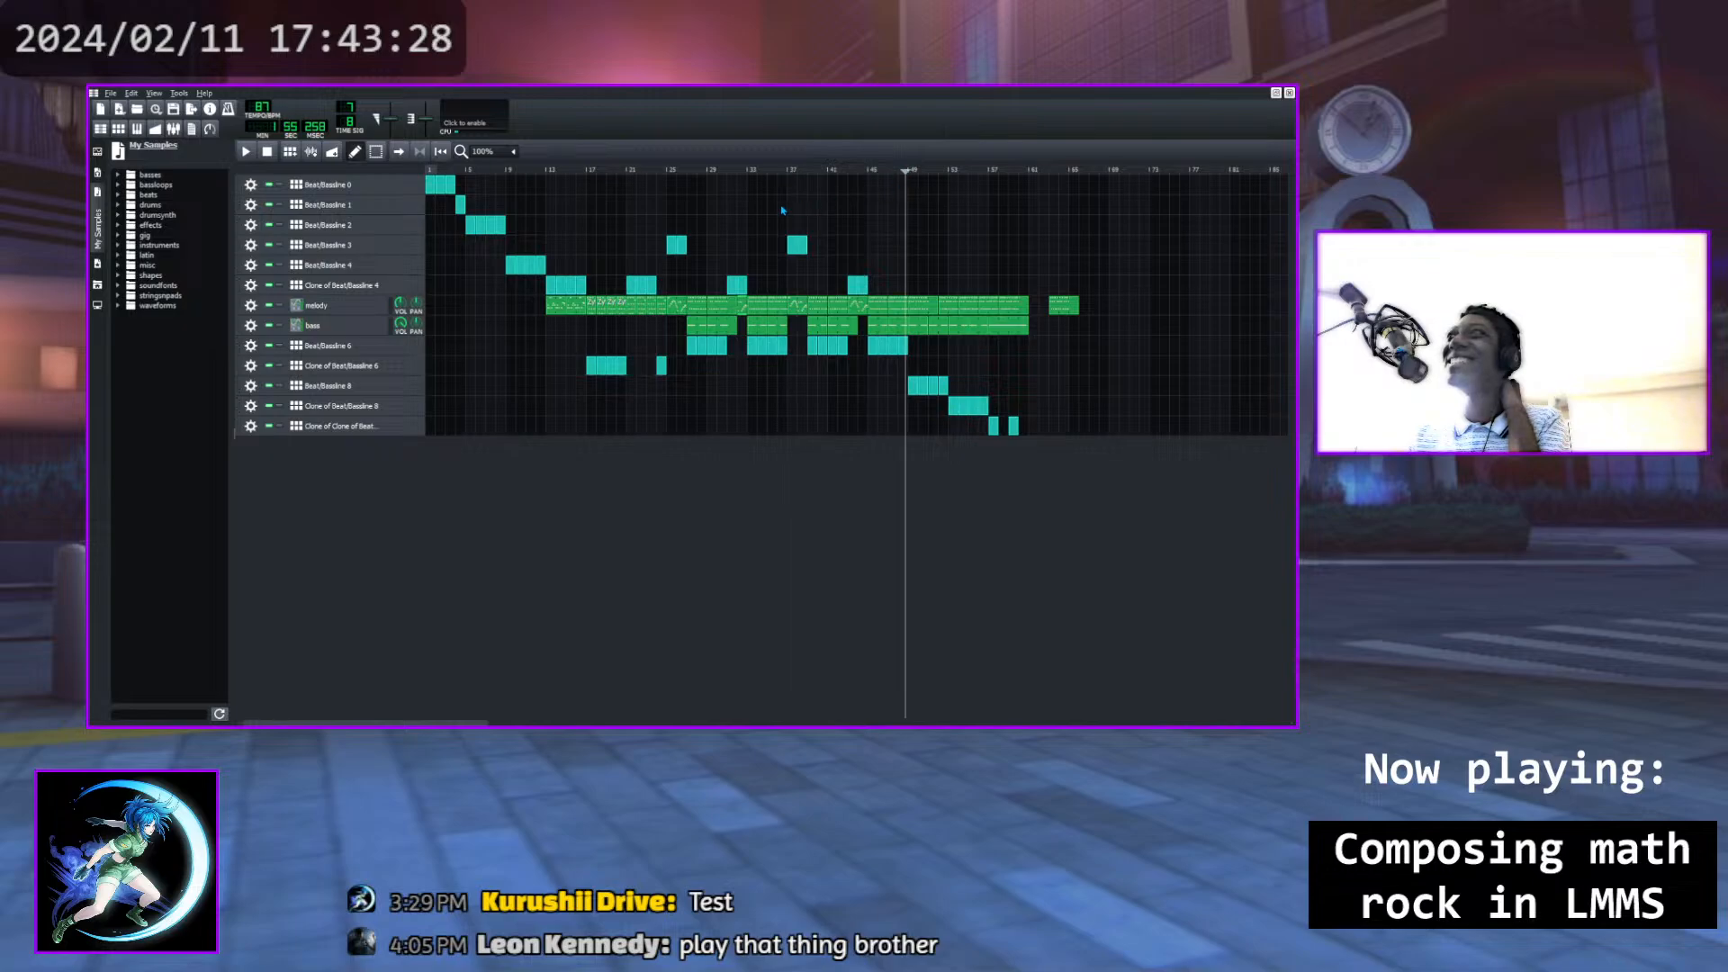
key(space)
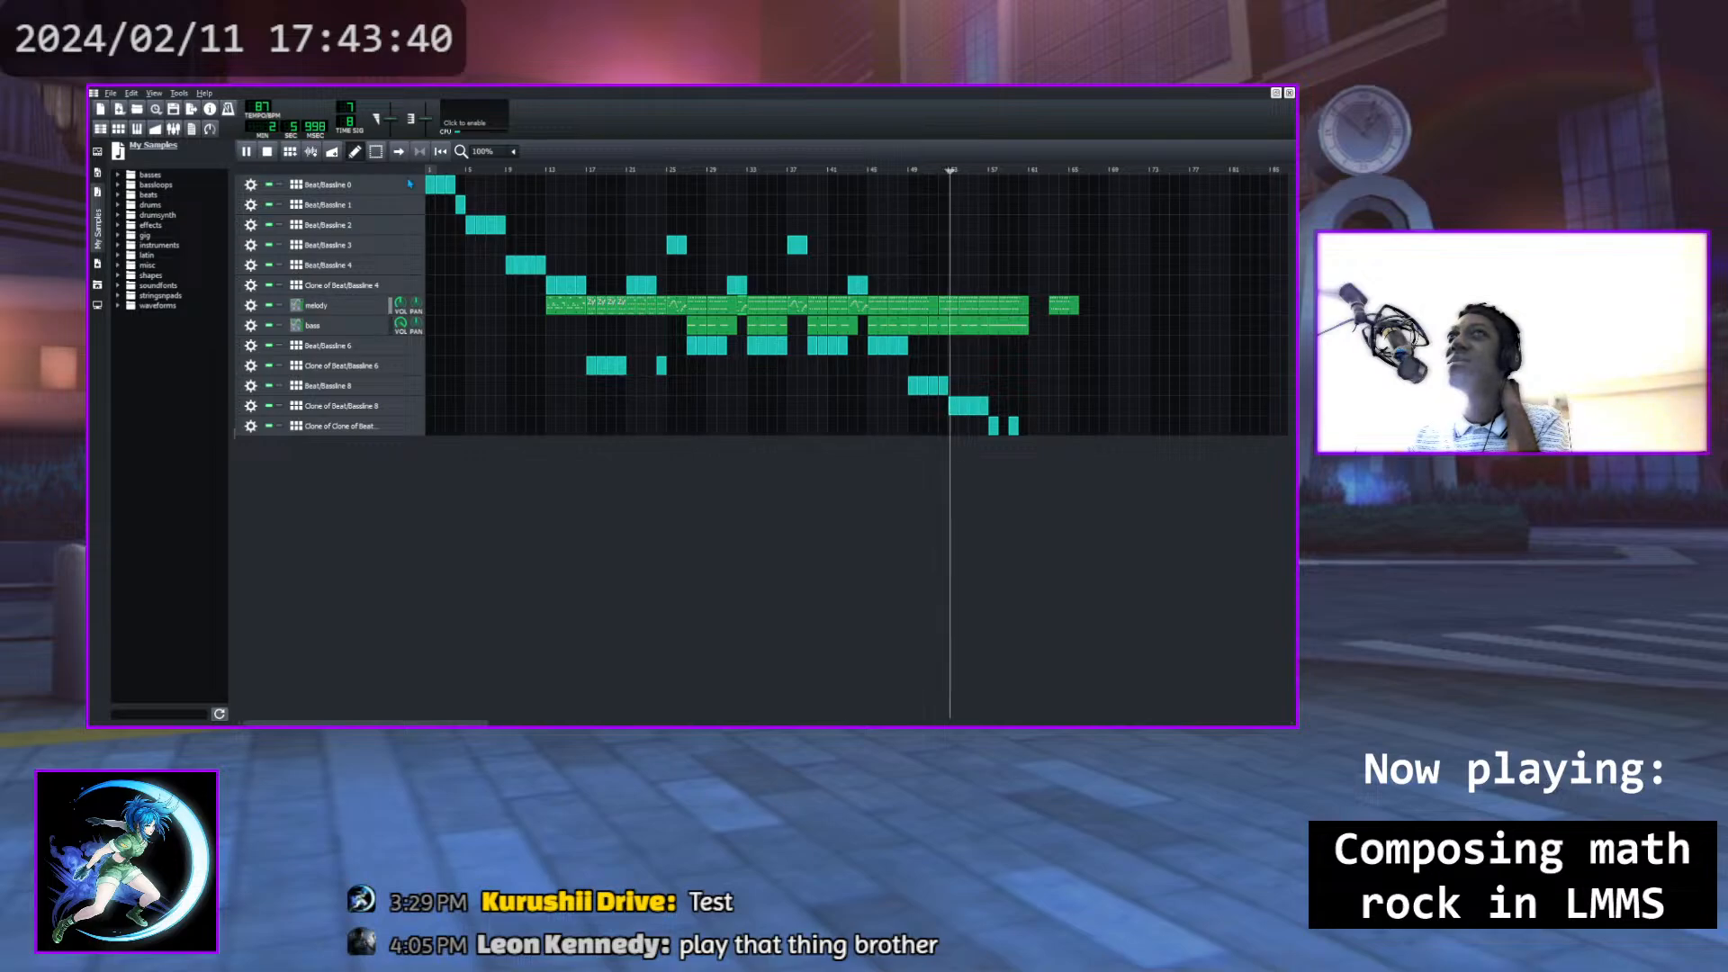
click(250, 152)
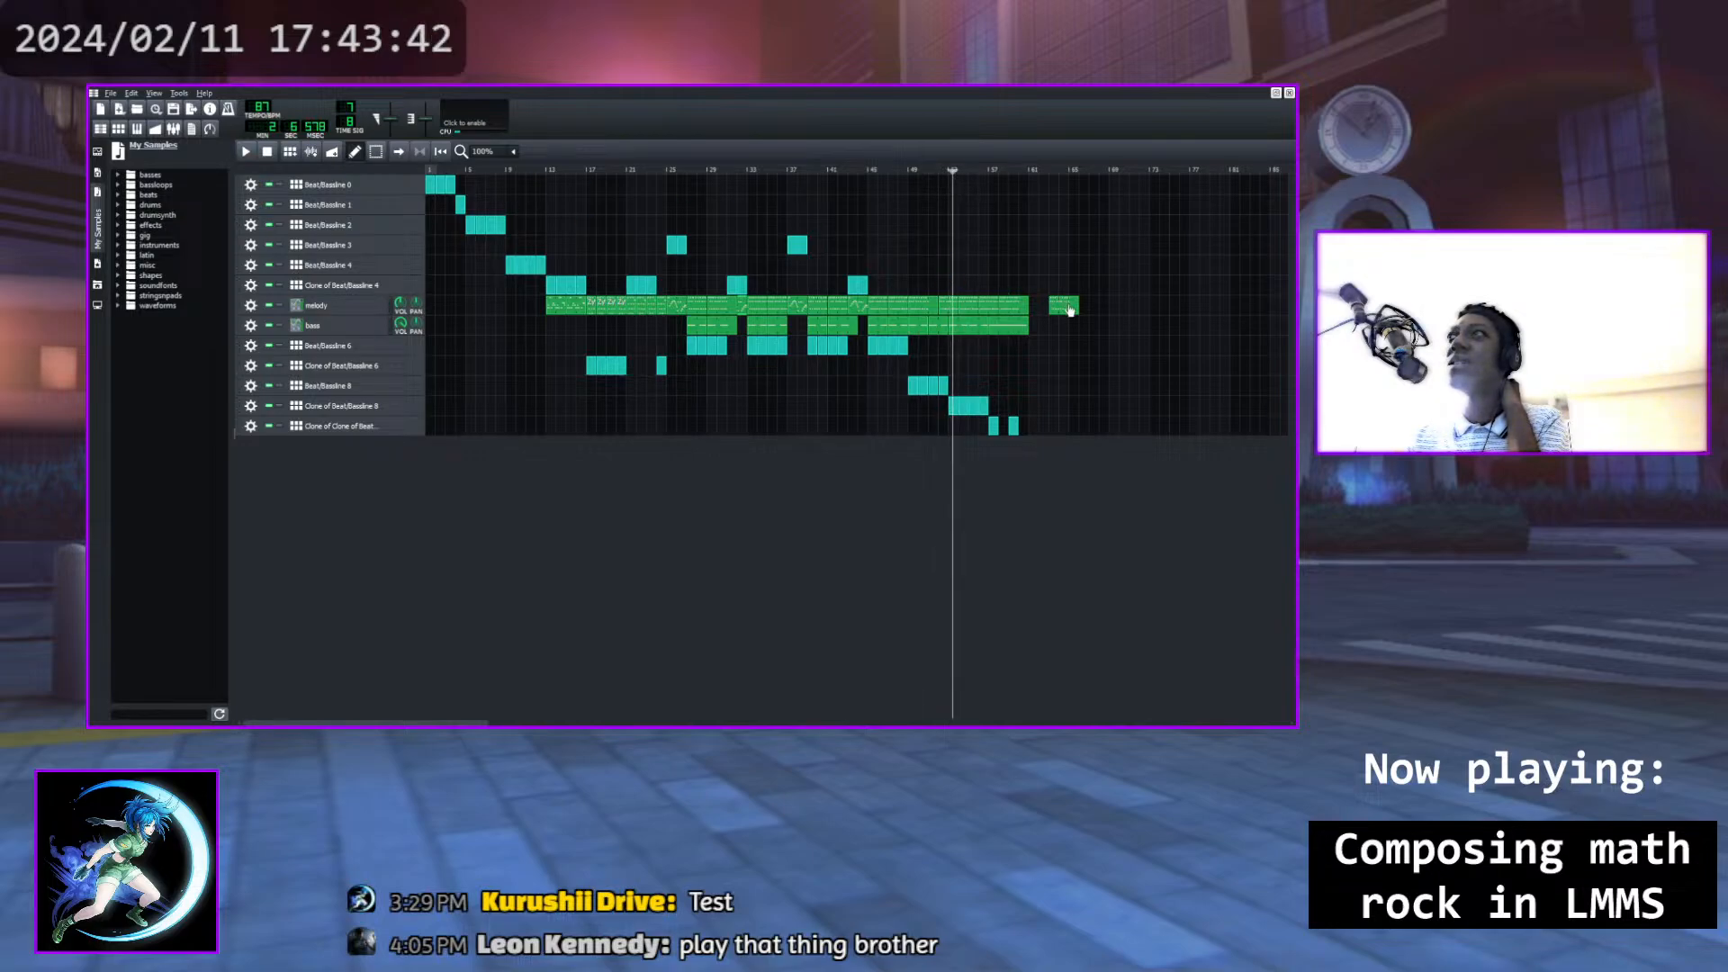
drag(1058, 304, 944, 308)
Play the song again from about bar 49, and replay the section from about bar 44
drag(950, 173, 908, 173)
click(246, 151)
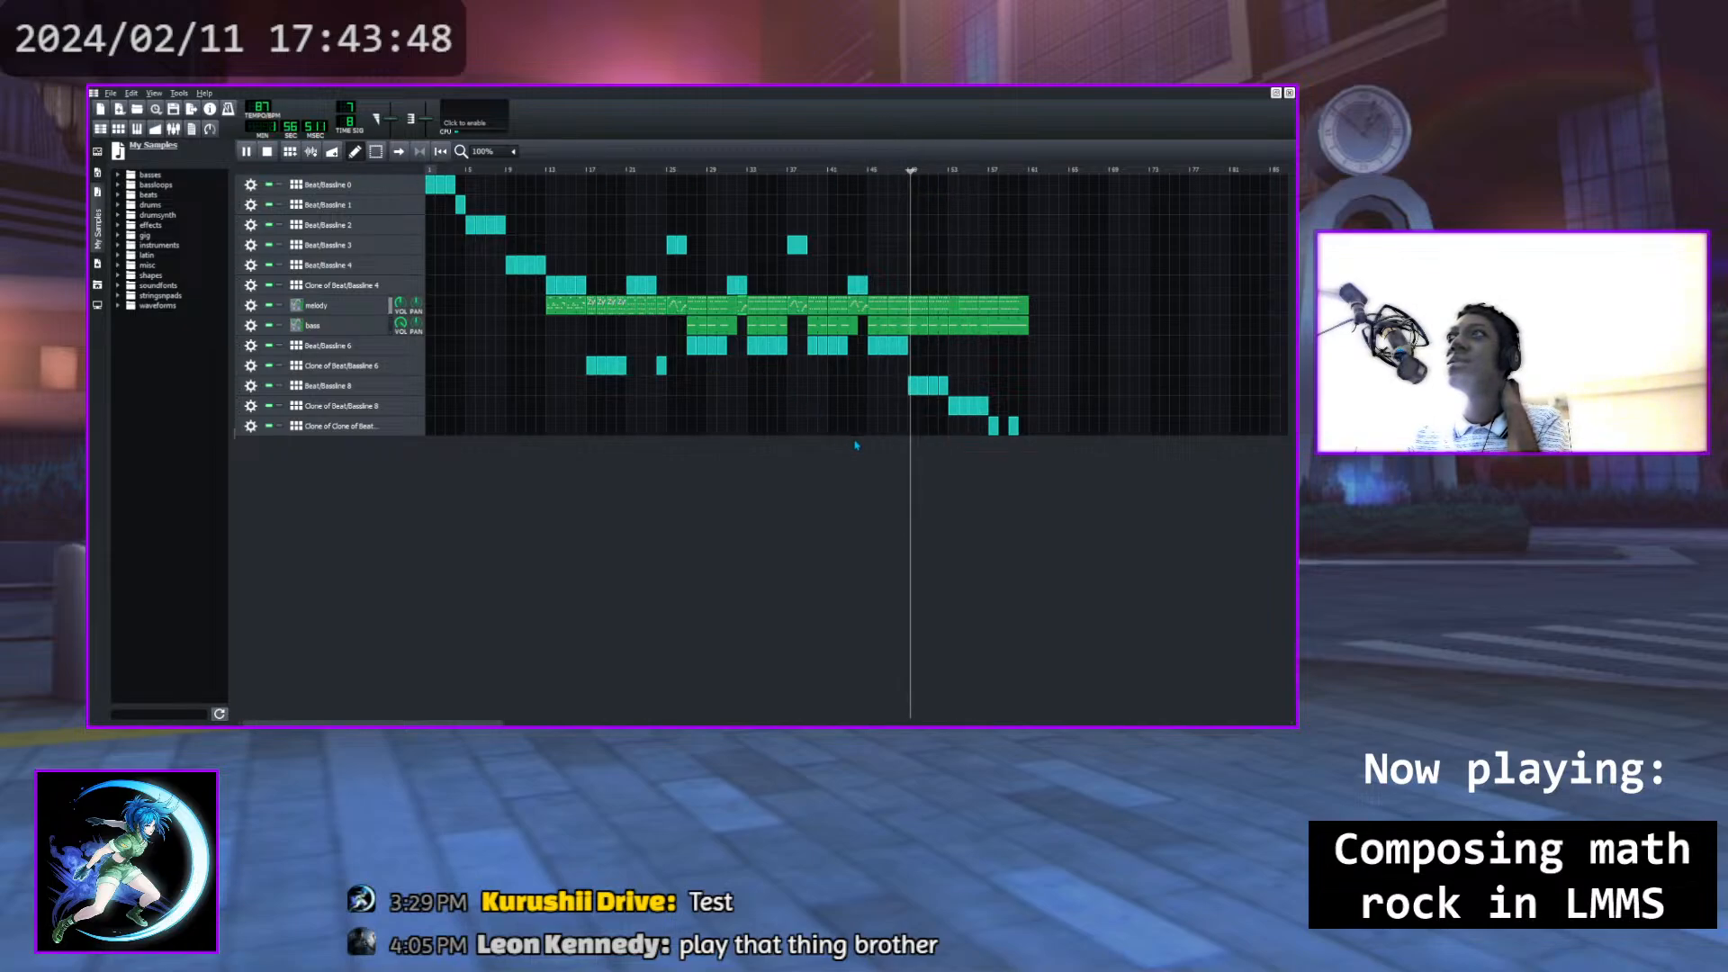
click(859, 170)
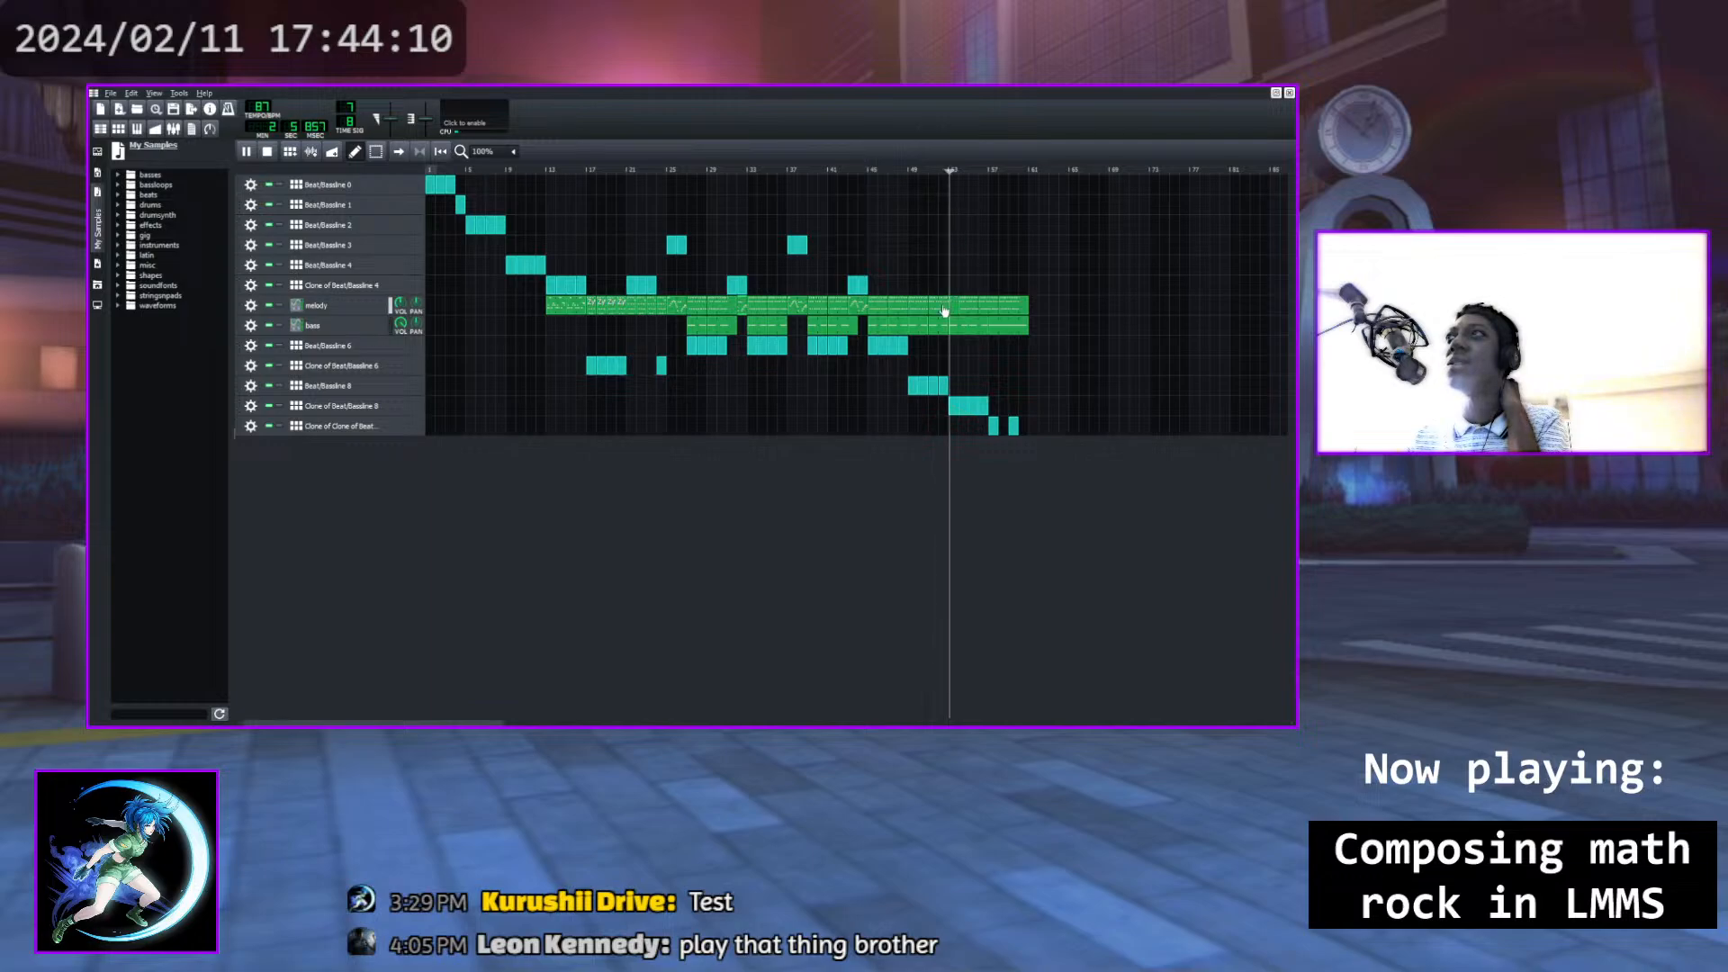
Set the melody clip at bar 52 aside at bar 62 and shift the remaining closing melody clips one bar earlier
drag(1031, 292, 1050, 296)
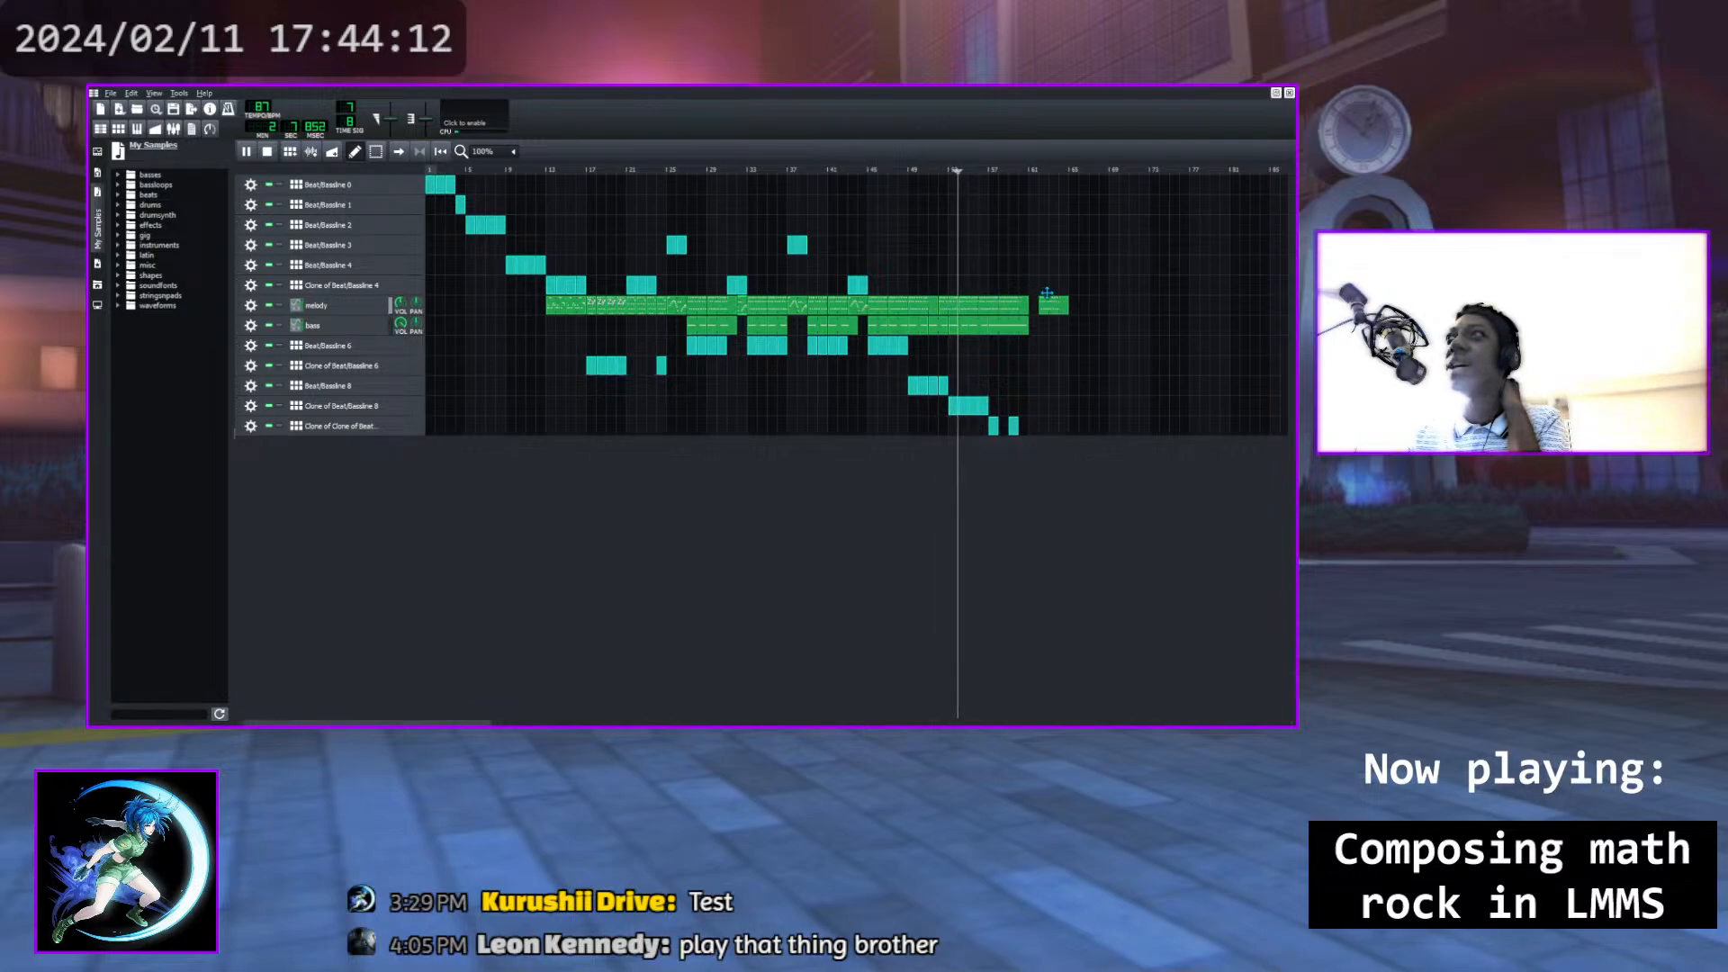
click(247, 152)
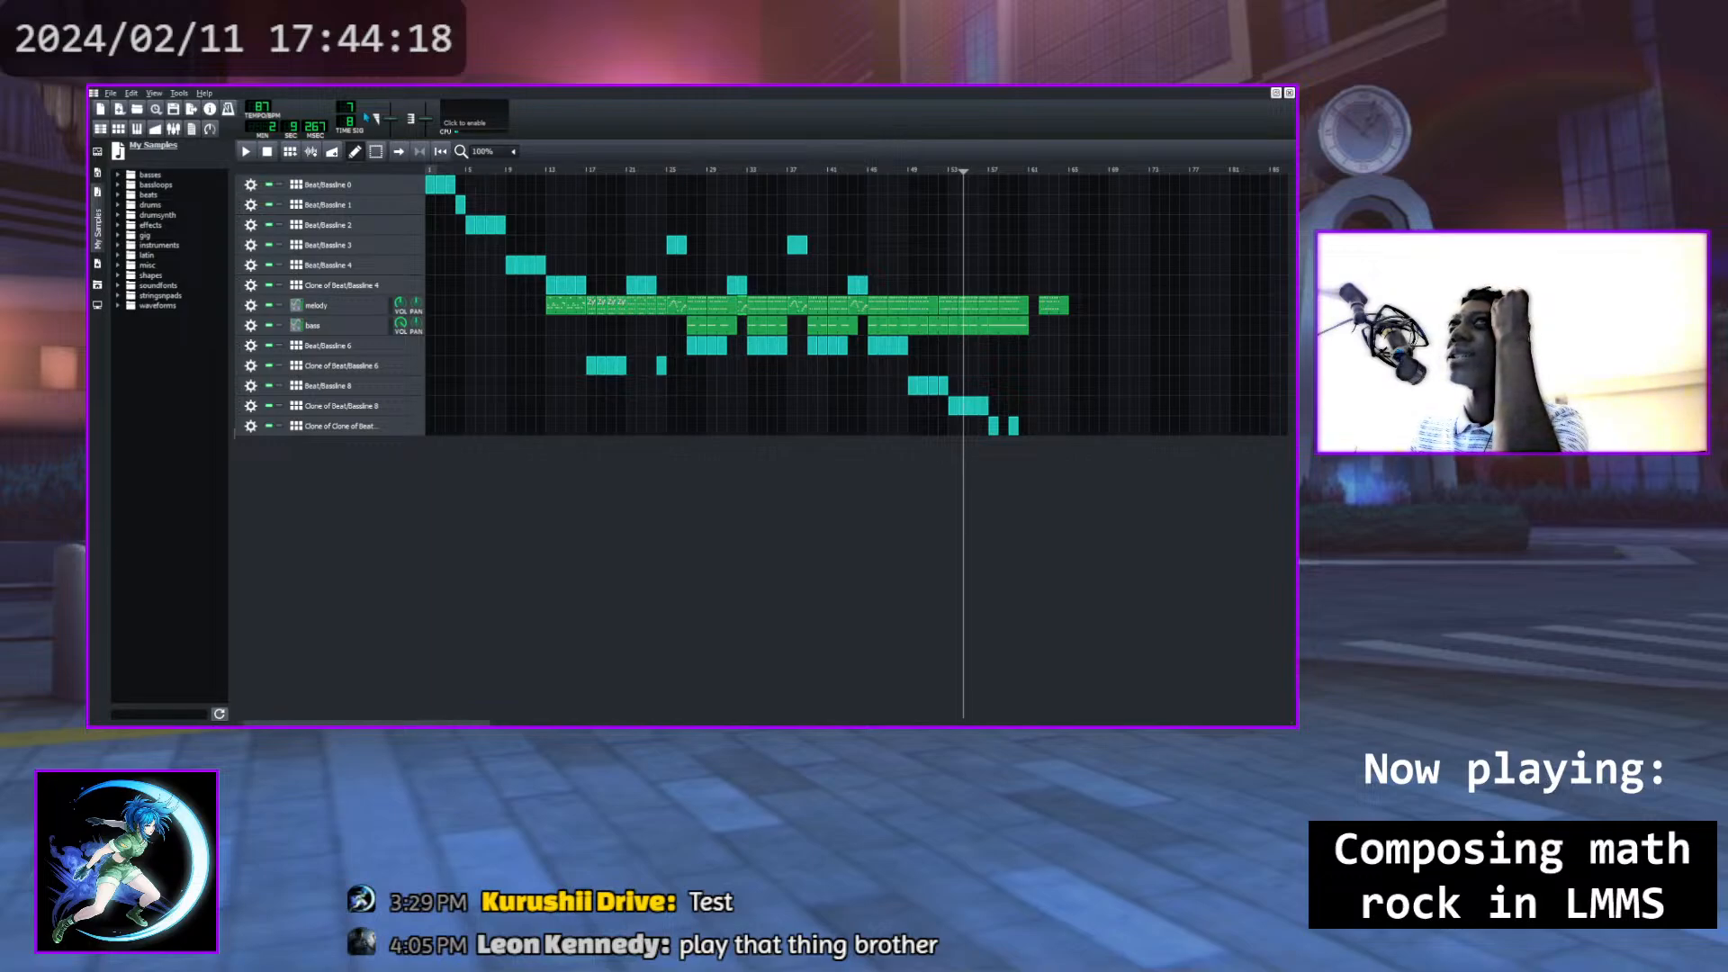
click(256, 148)
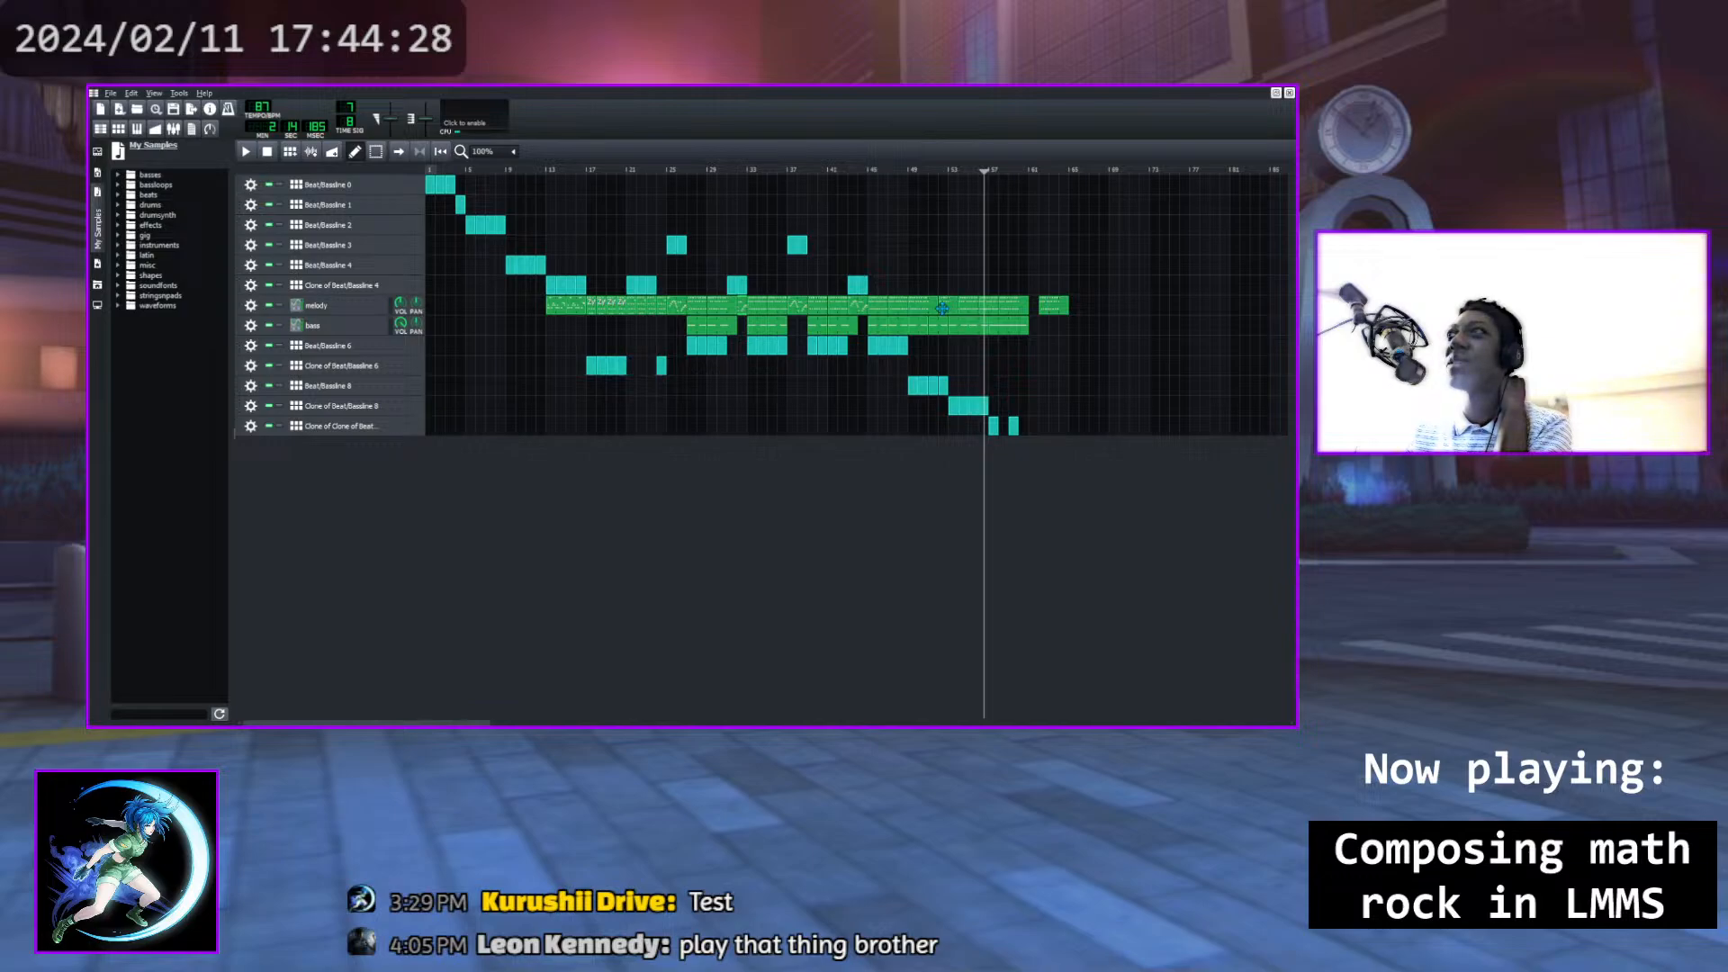
drag(940, 309, 953, 308)
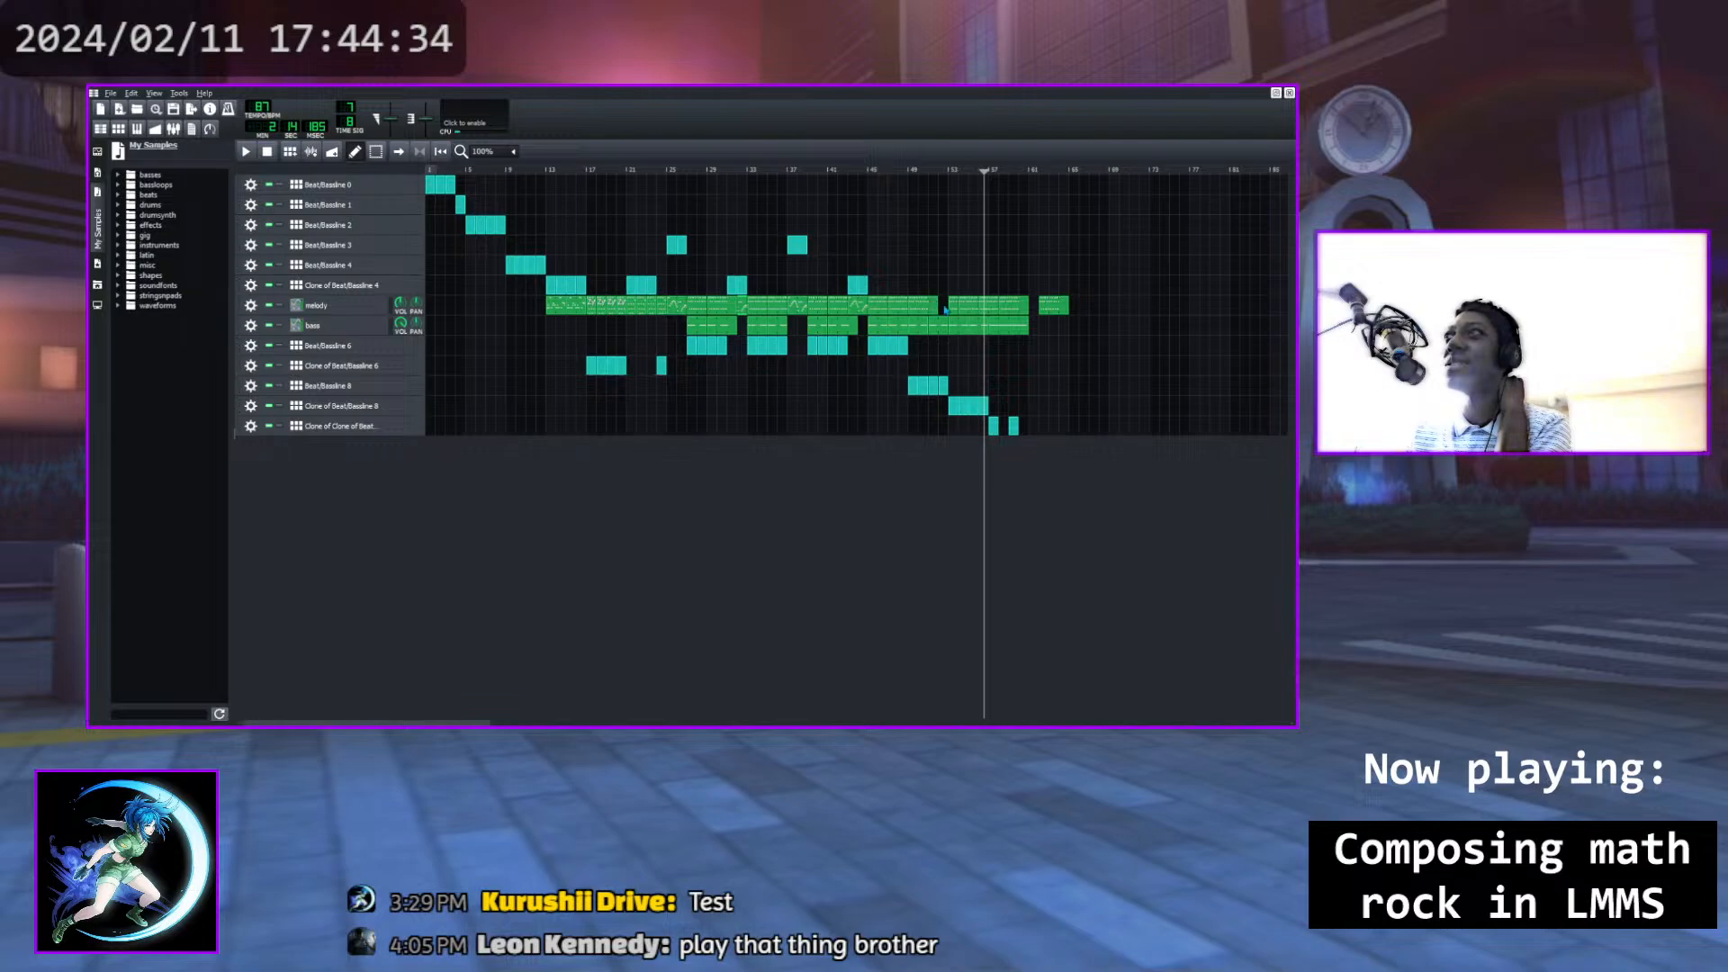
drag(950, 306, 951, 307)
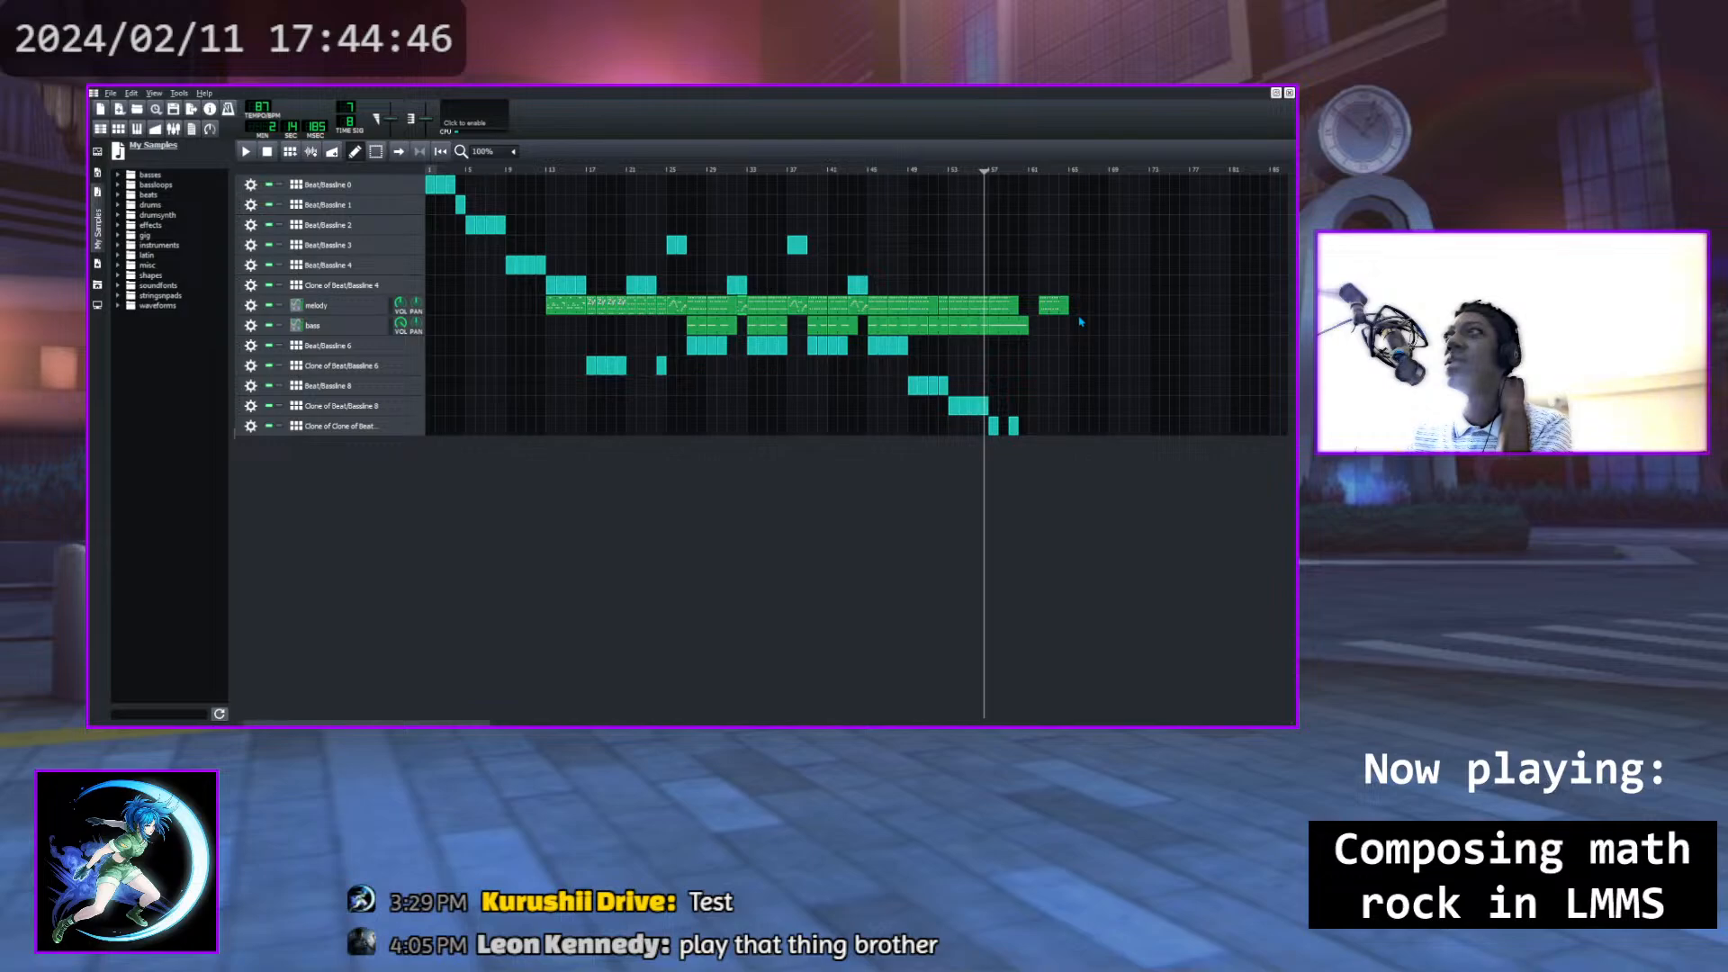
Try the spare three-bar melody clip at bar 59 and delete it from the melody track
drag(1059, 311, 1028, 311)
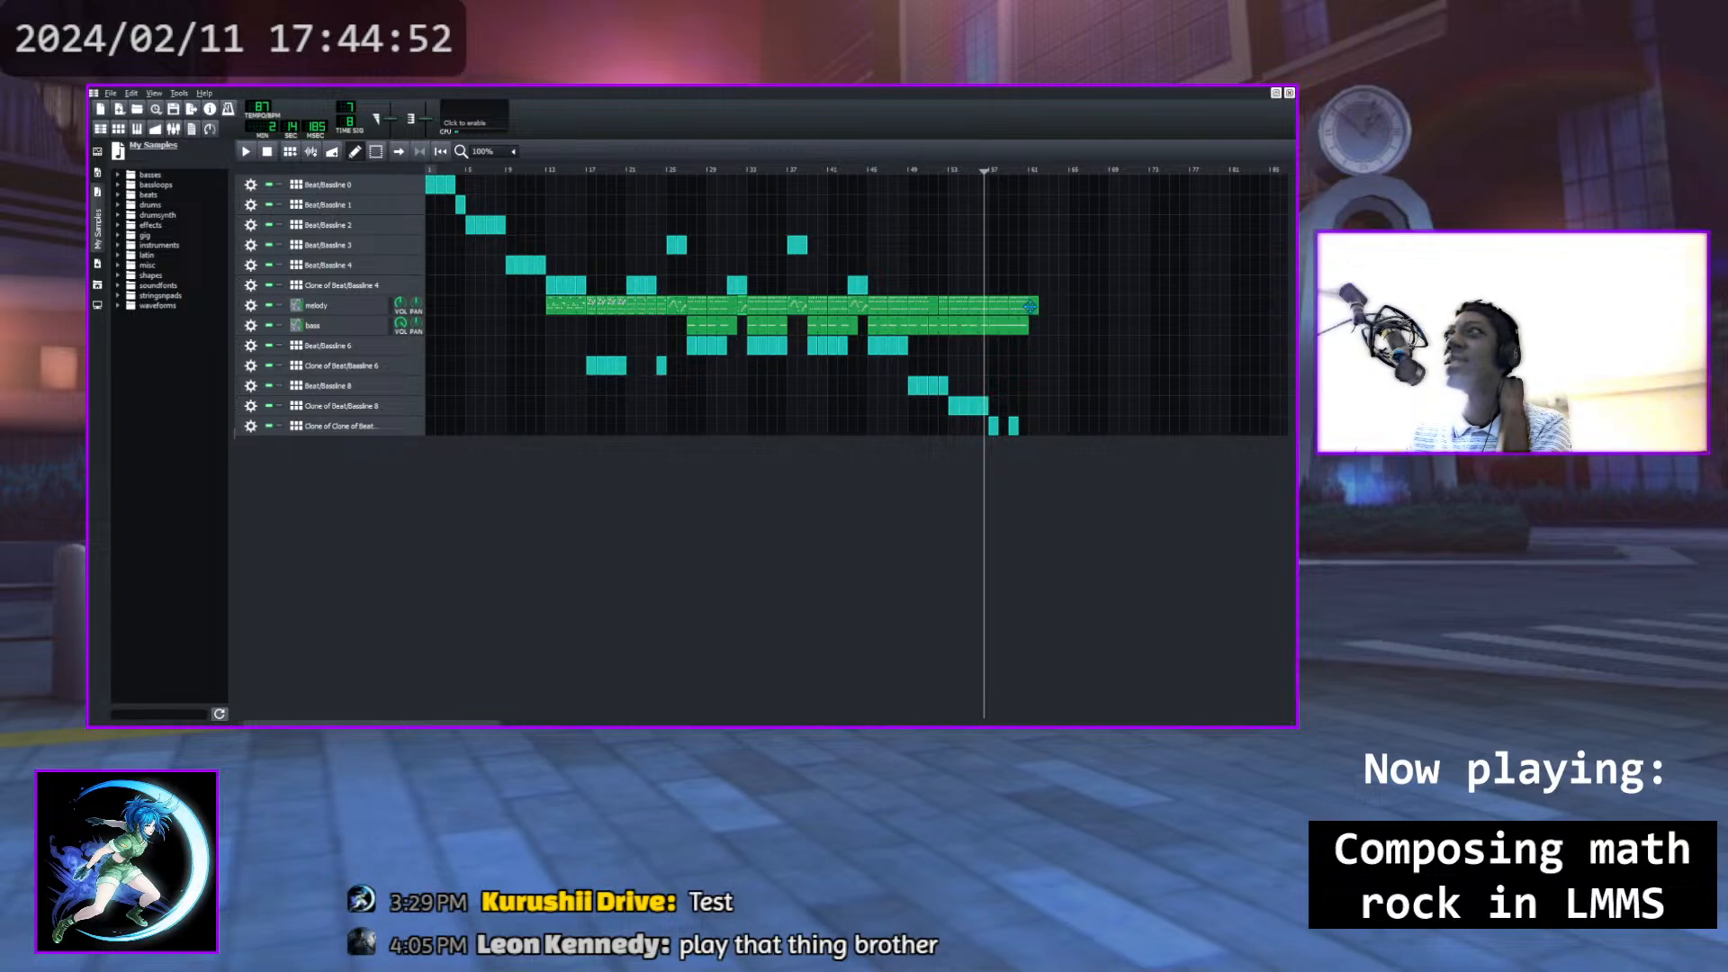
drag(1030, 306, 1058, 306)
middle_click(1059, 306)
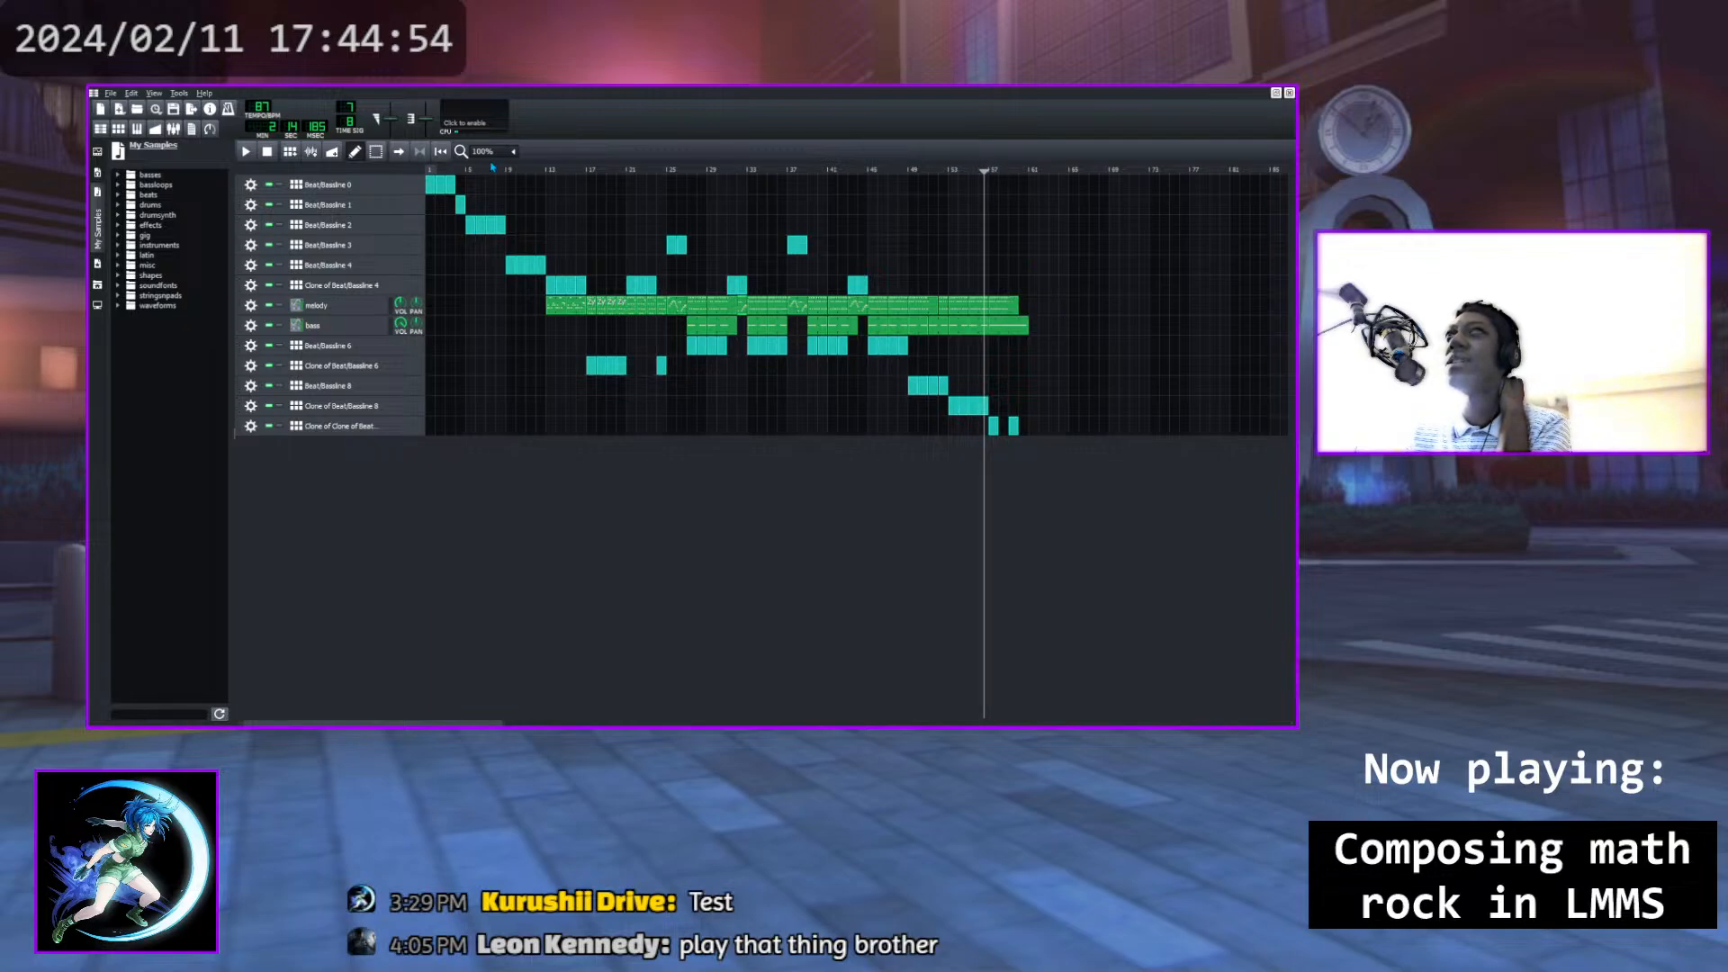
Play the ending and delete the last melody clips so the melody stops after bar 57
key(space)
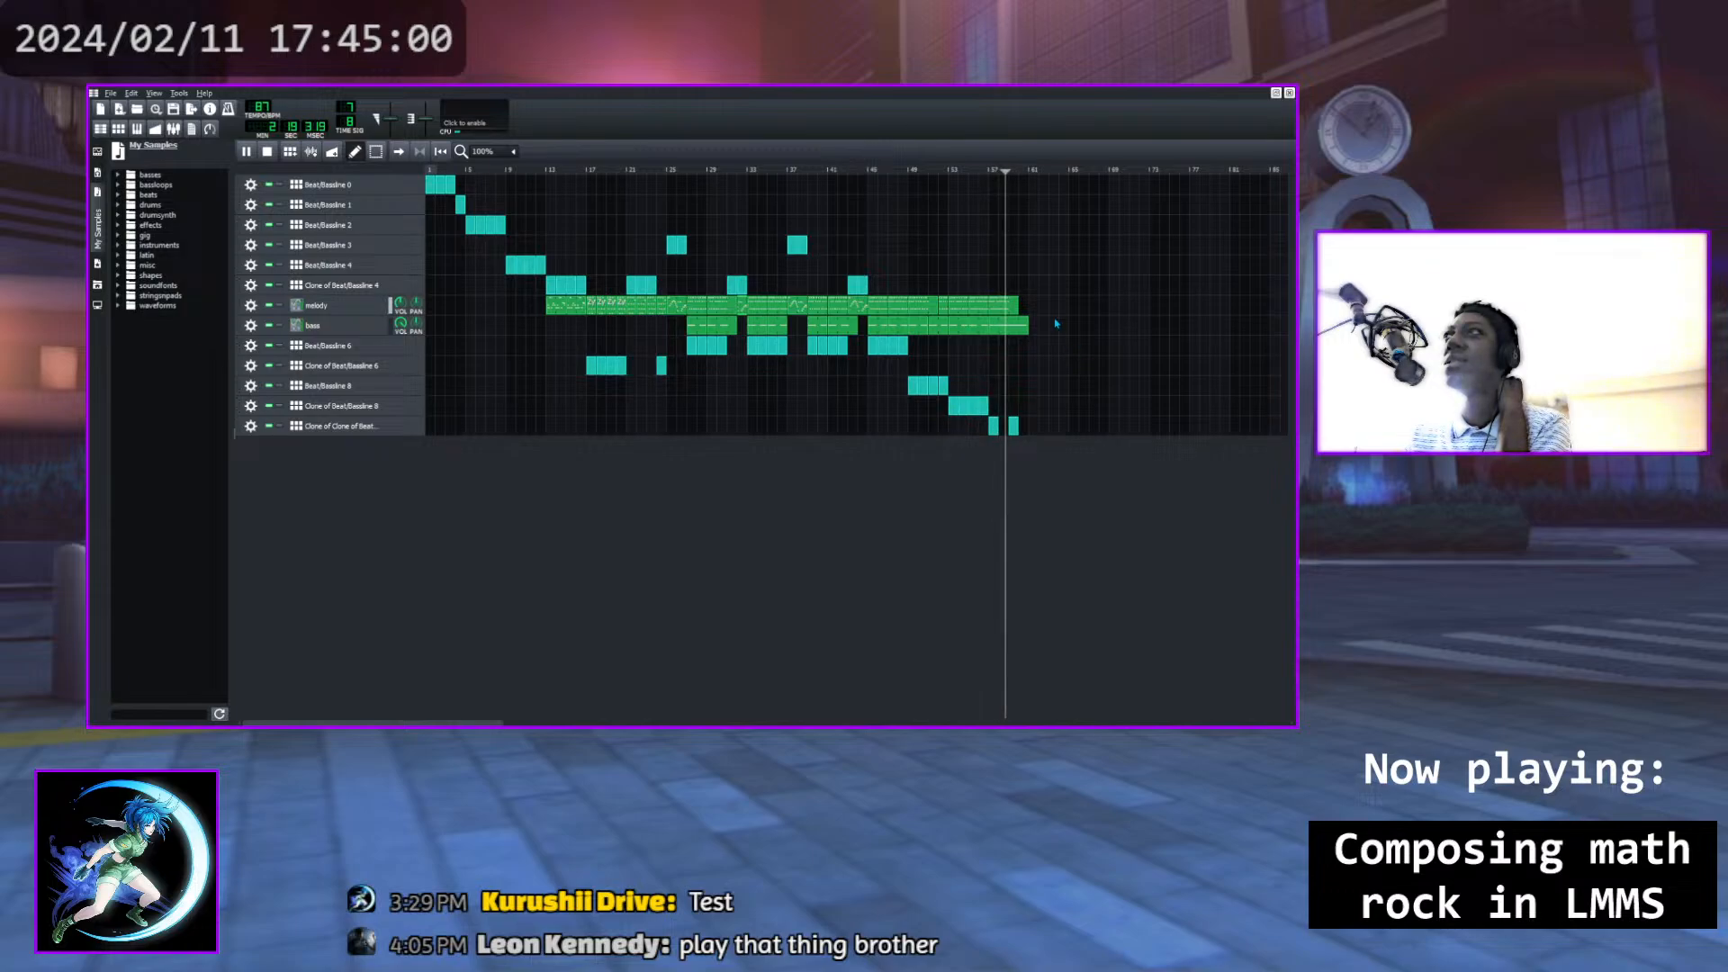
click(971, 170)
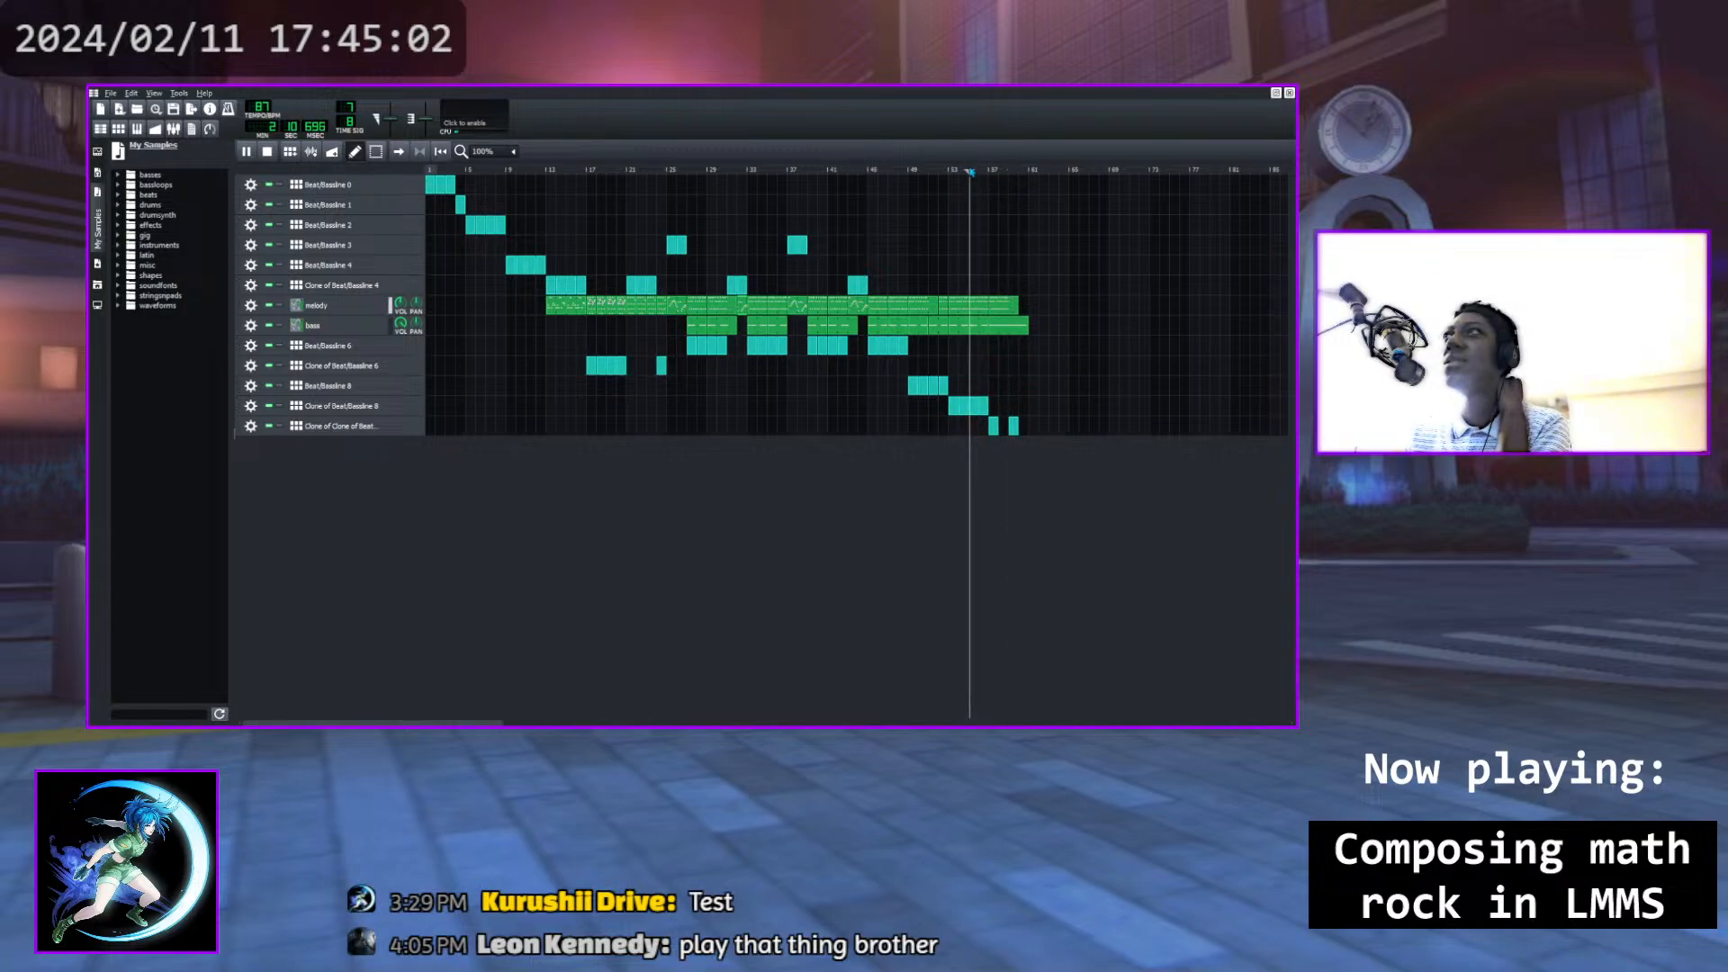
middle_click(1014, 304)
middle_click(1006, 306)
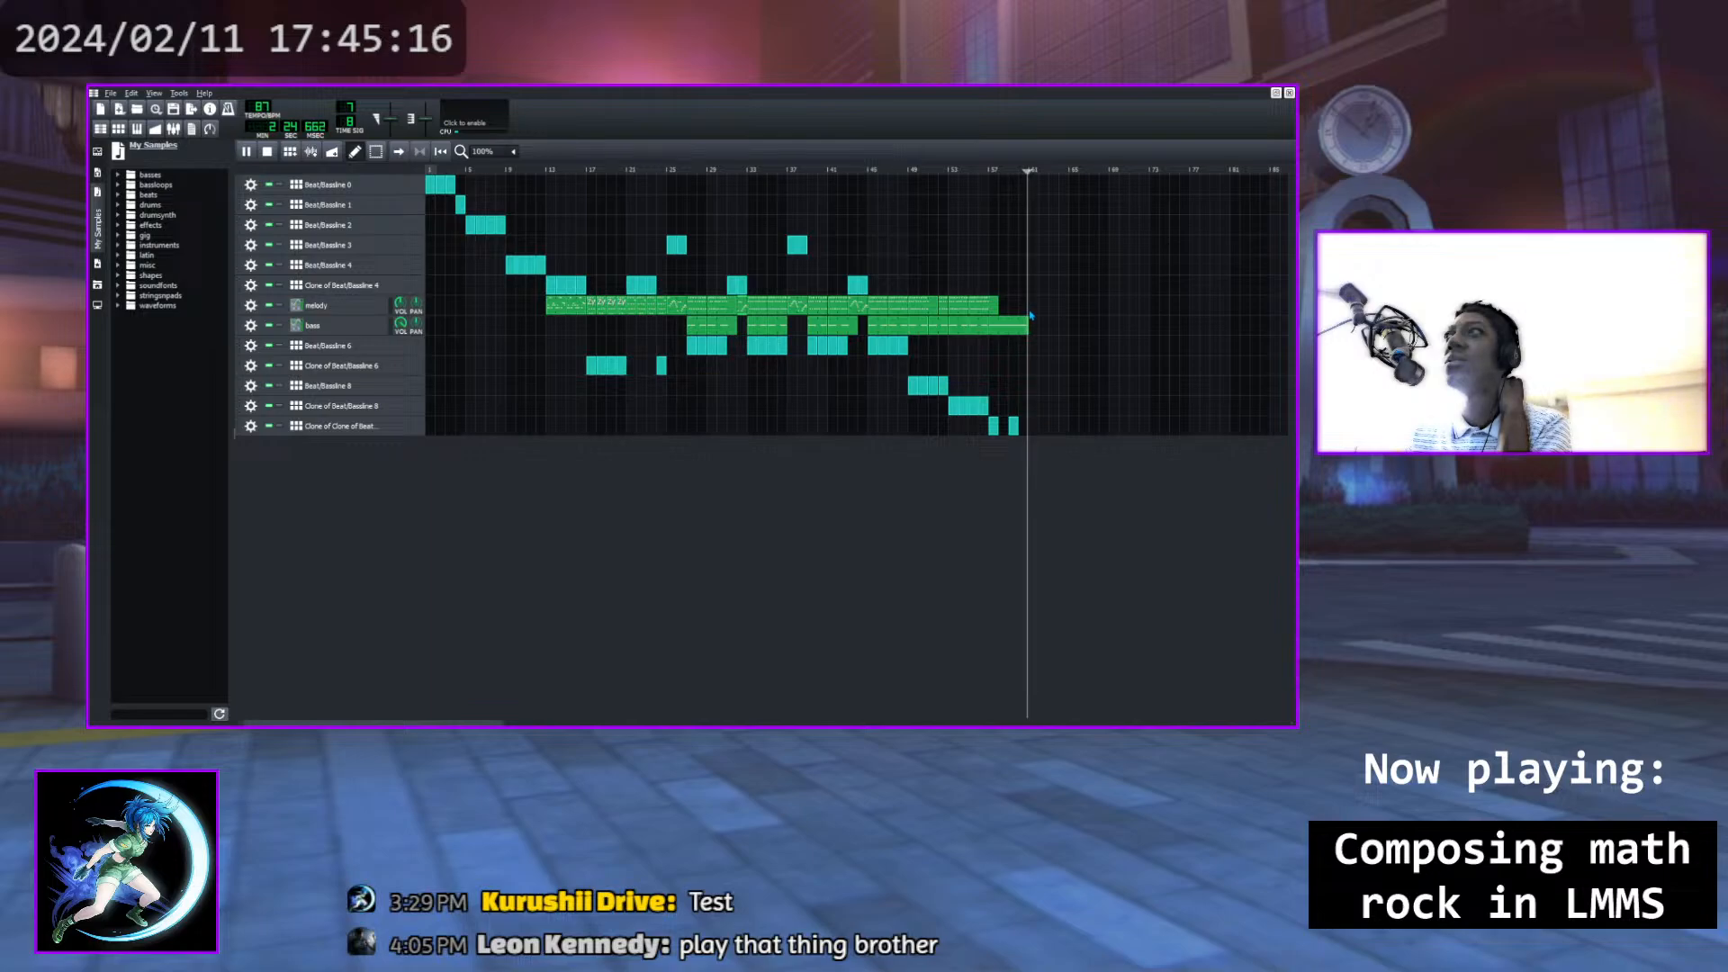
Replay the song's ending from about bar 50, and play the song from the beginning
click(924, 171)
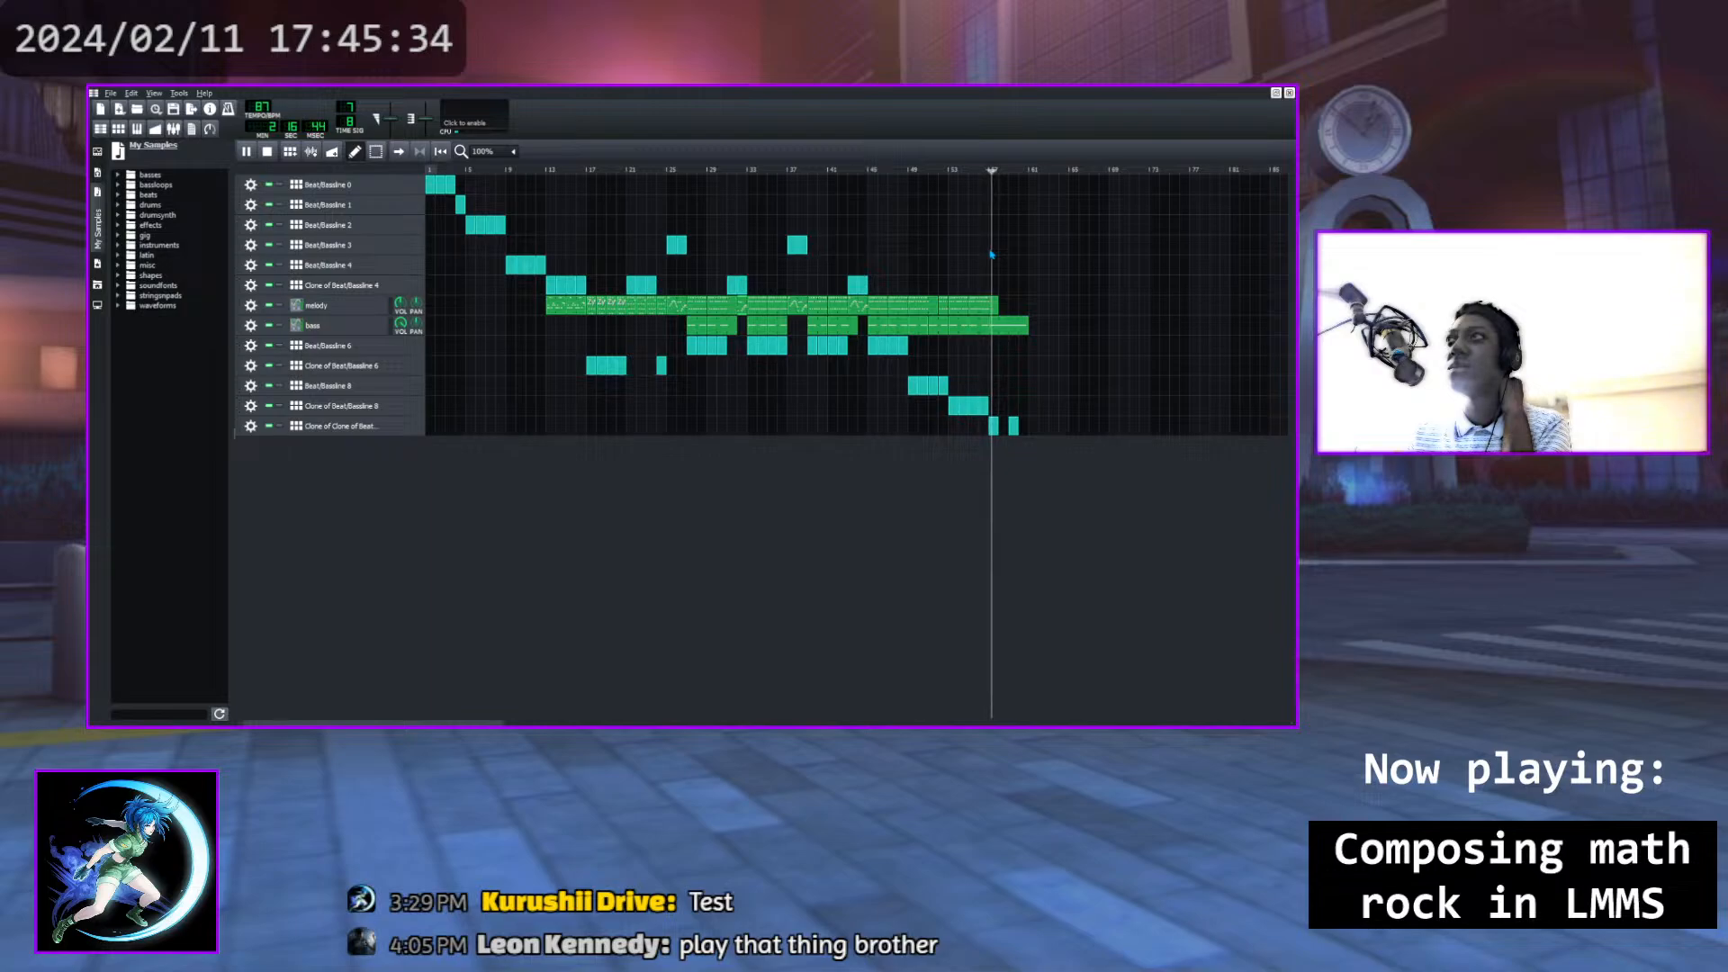
click(267, 151)
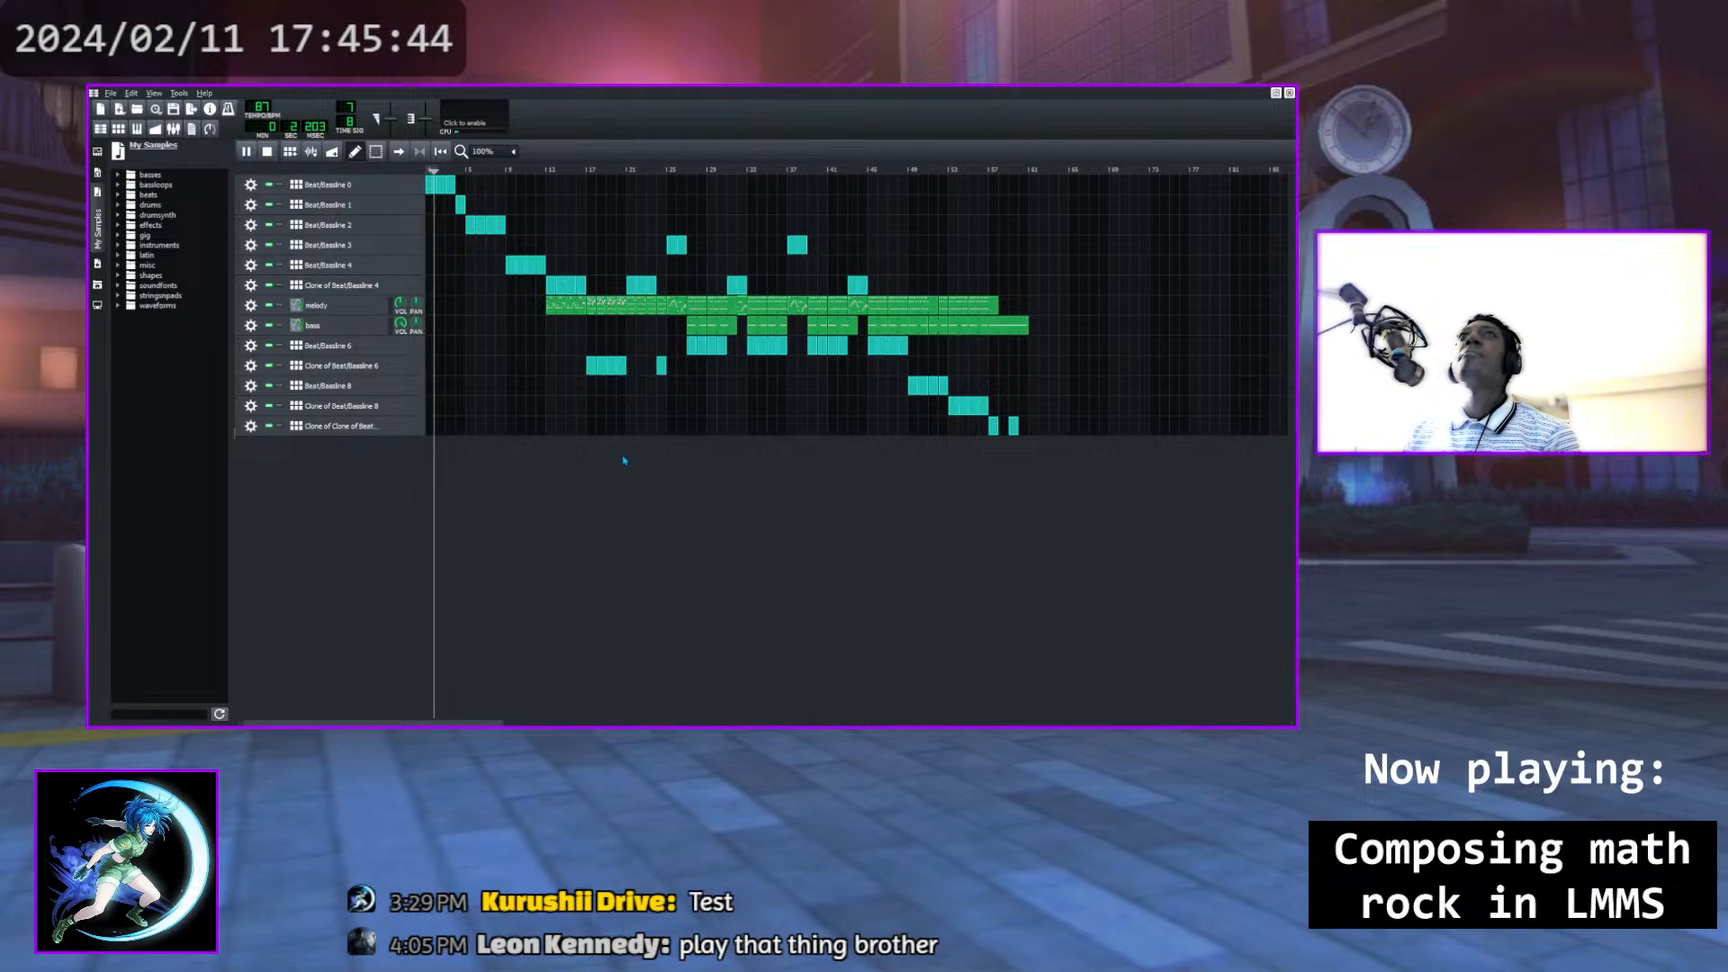
click(1030, 170)
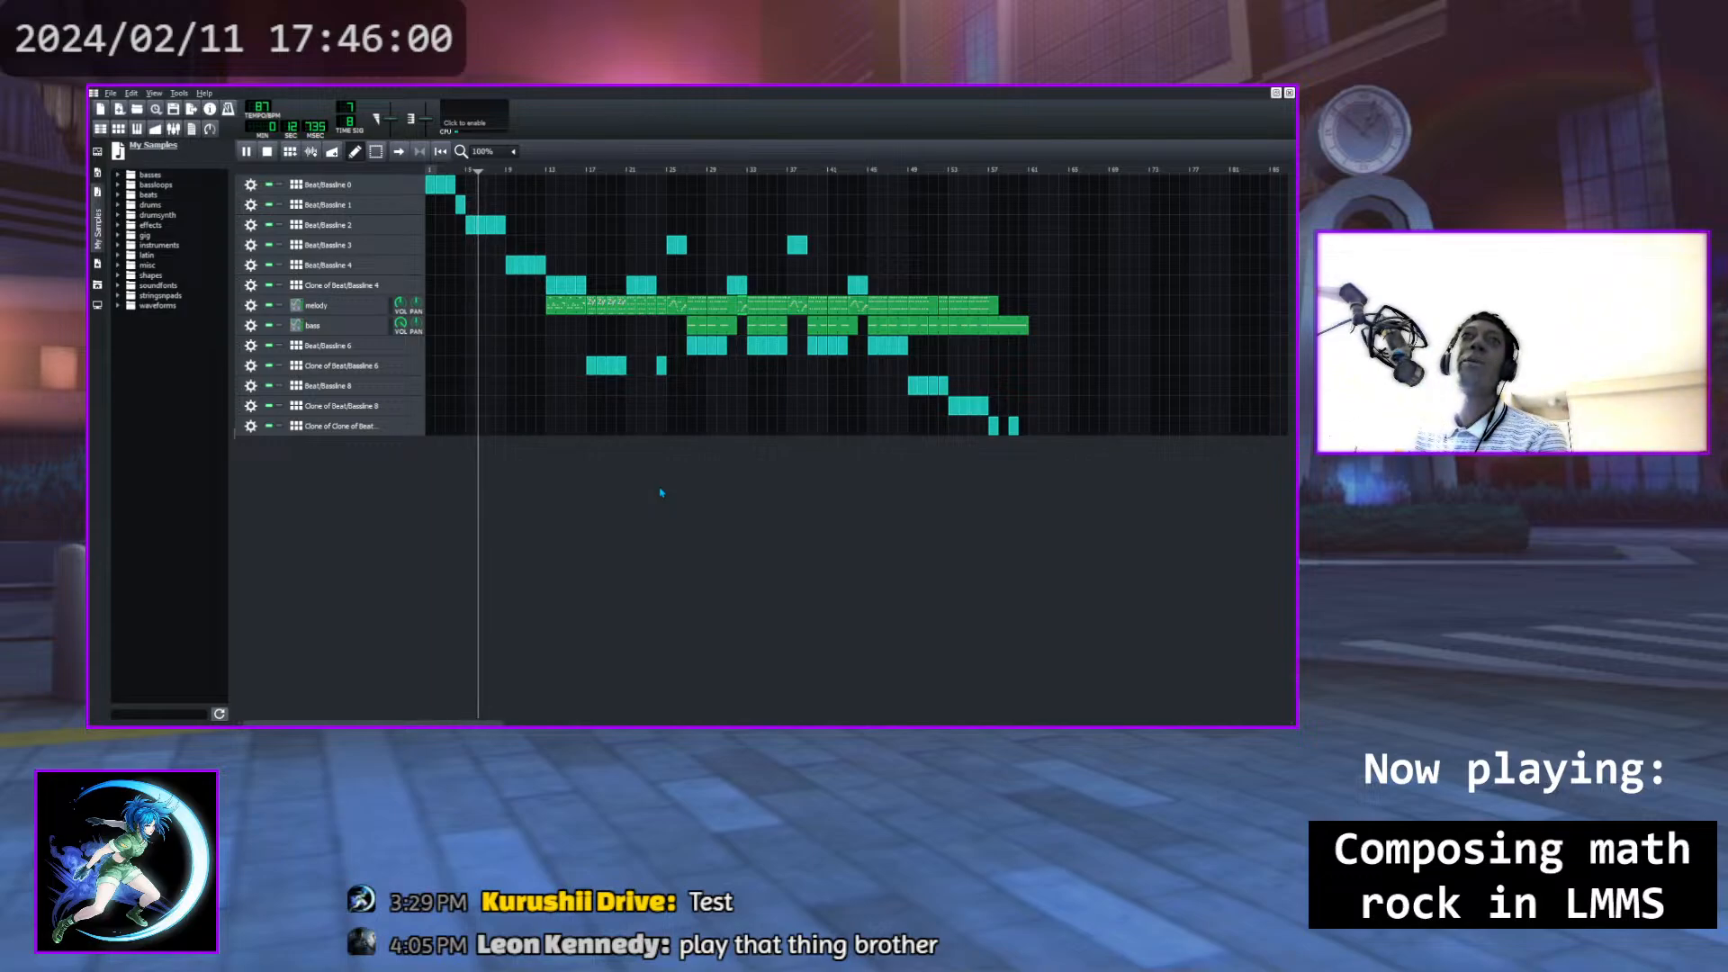
click(269, 153)
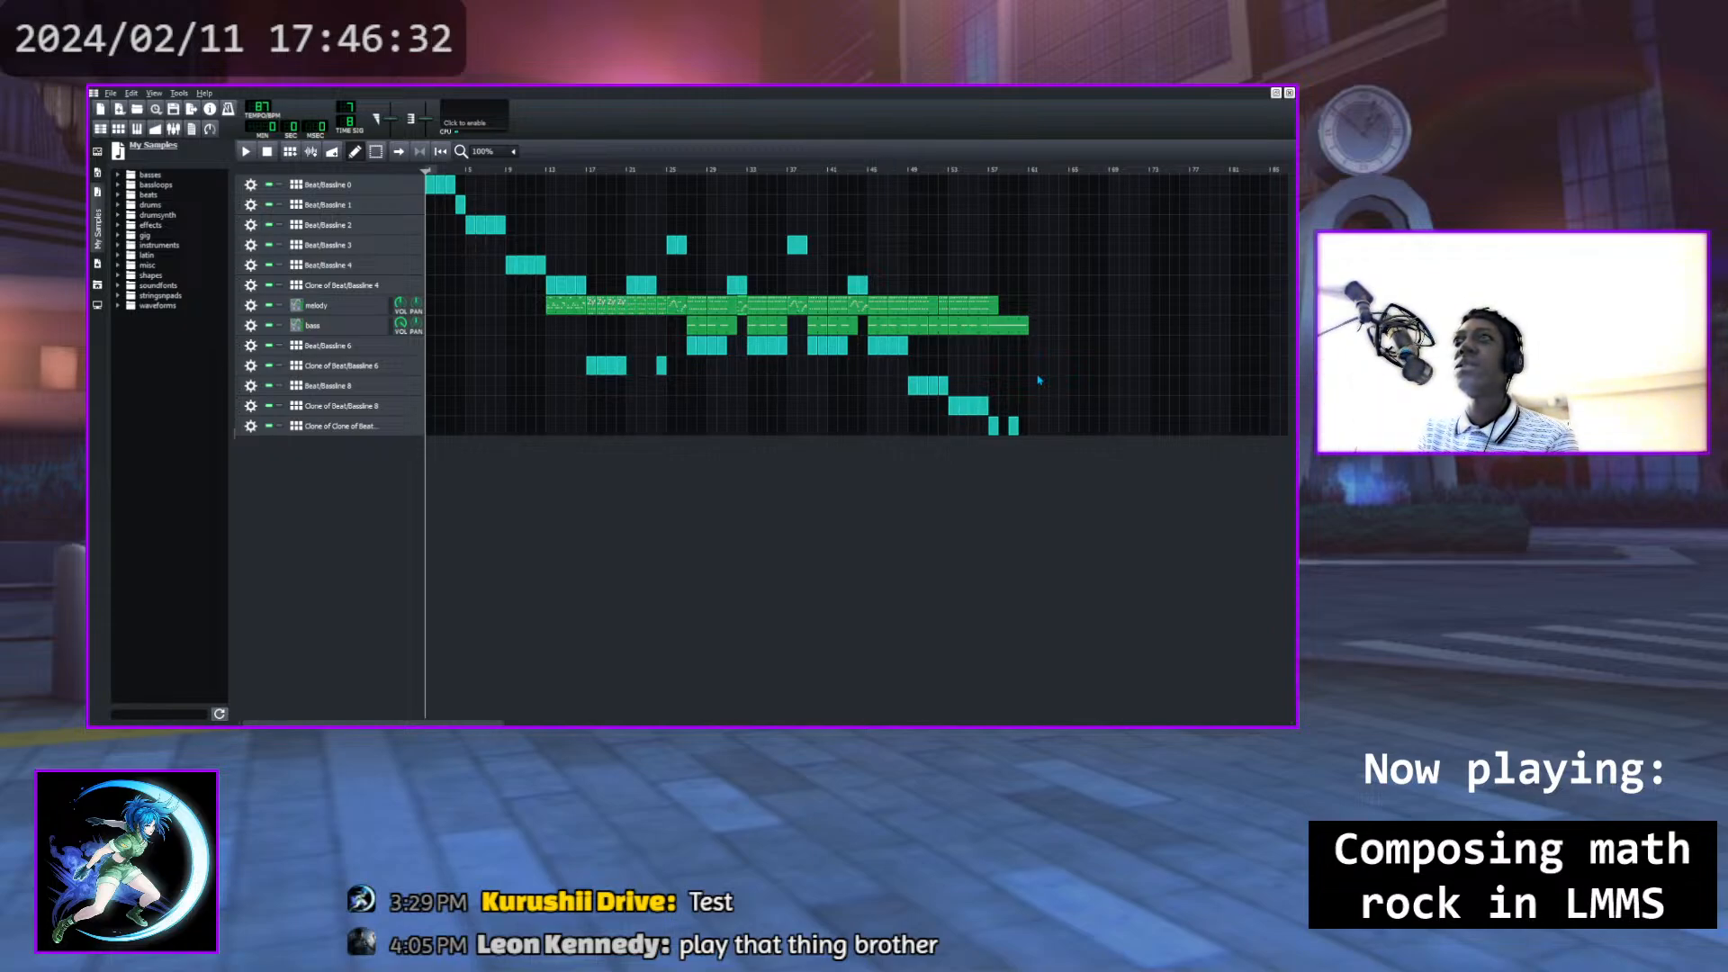
Cue the song at about bars 25 and 27, and play it from the beginning to about bar 16
drag(673, 169, 666, 170)
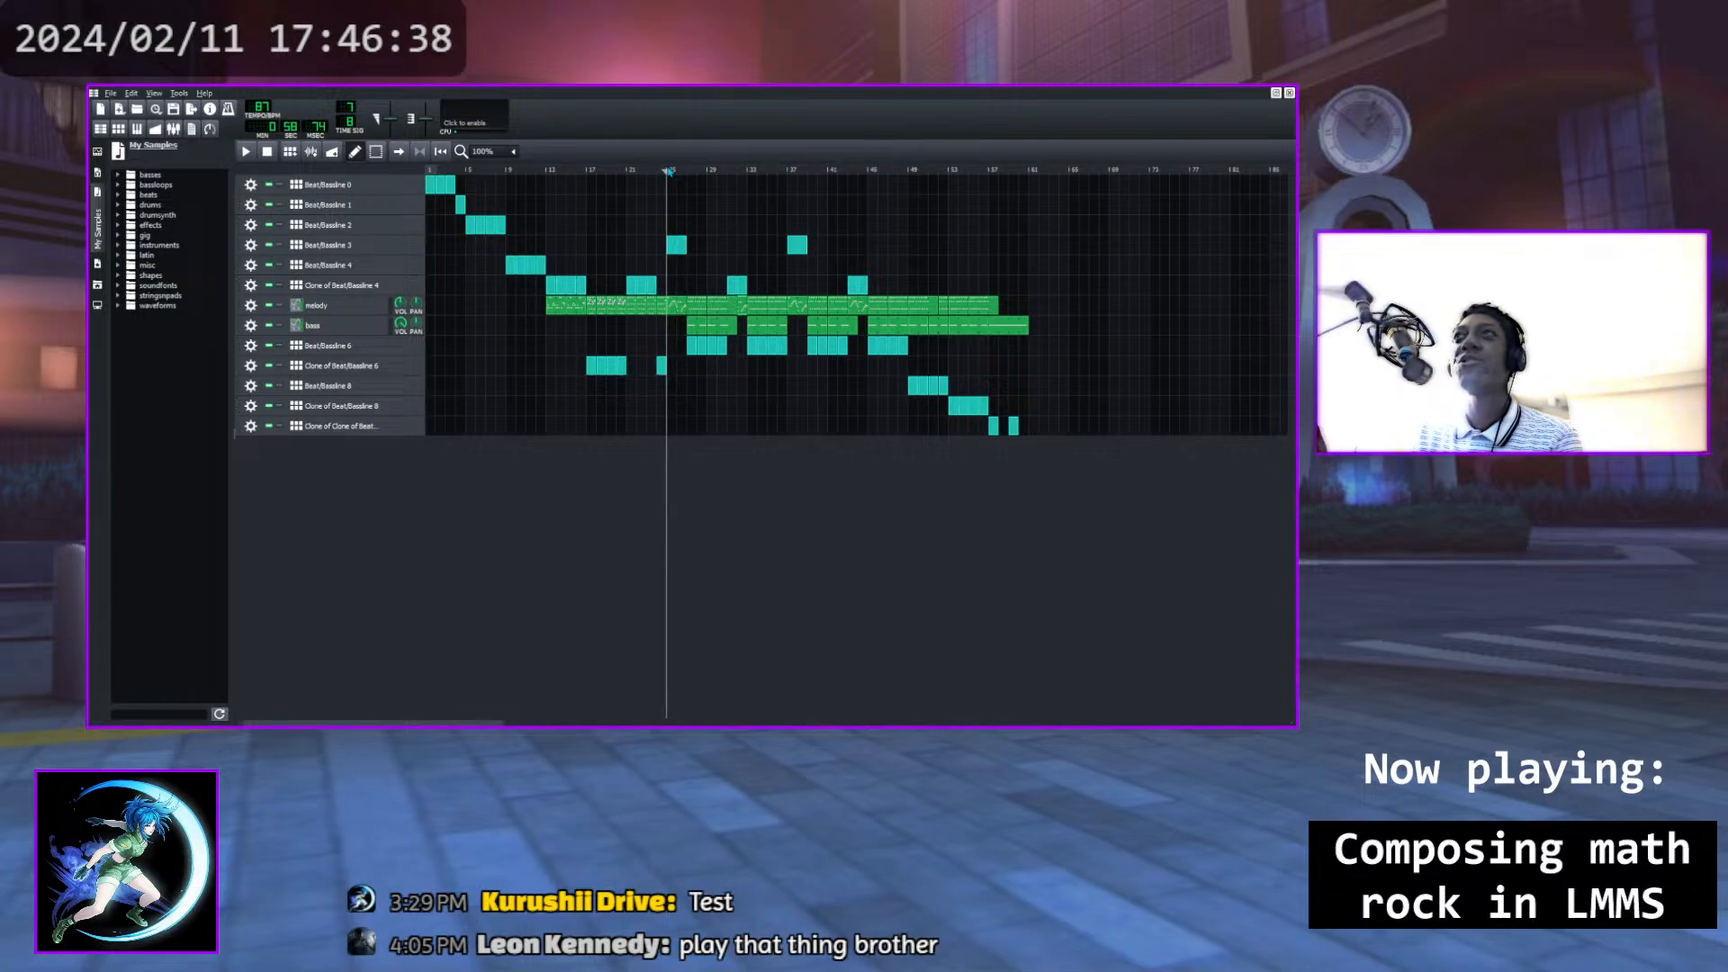
drag(667, 170, 693, 265)
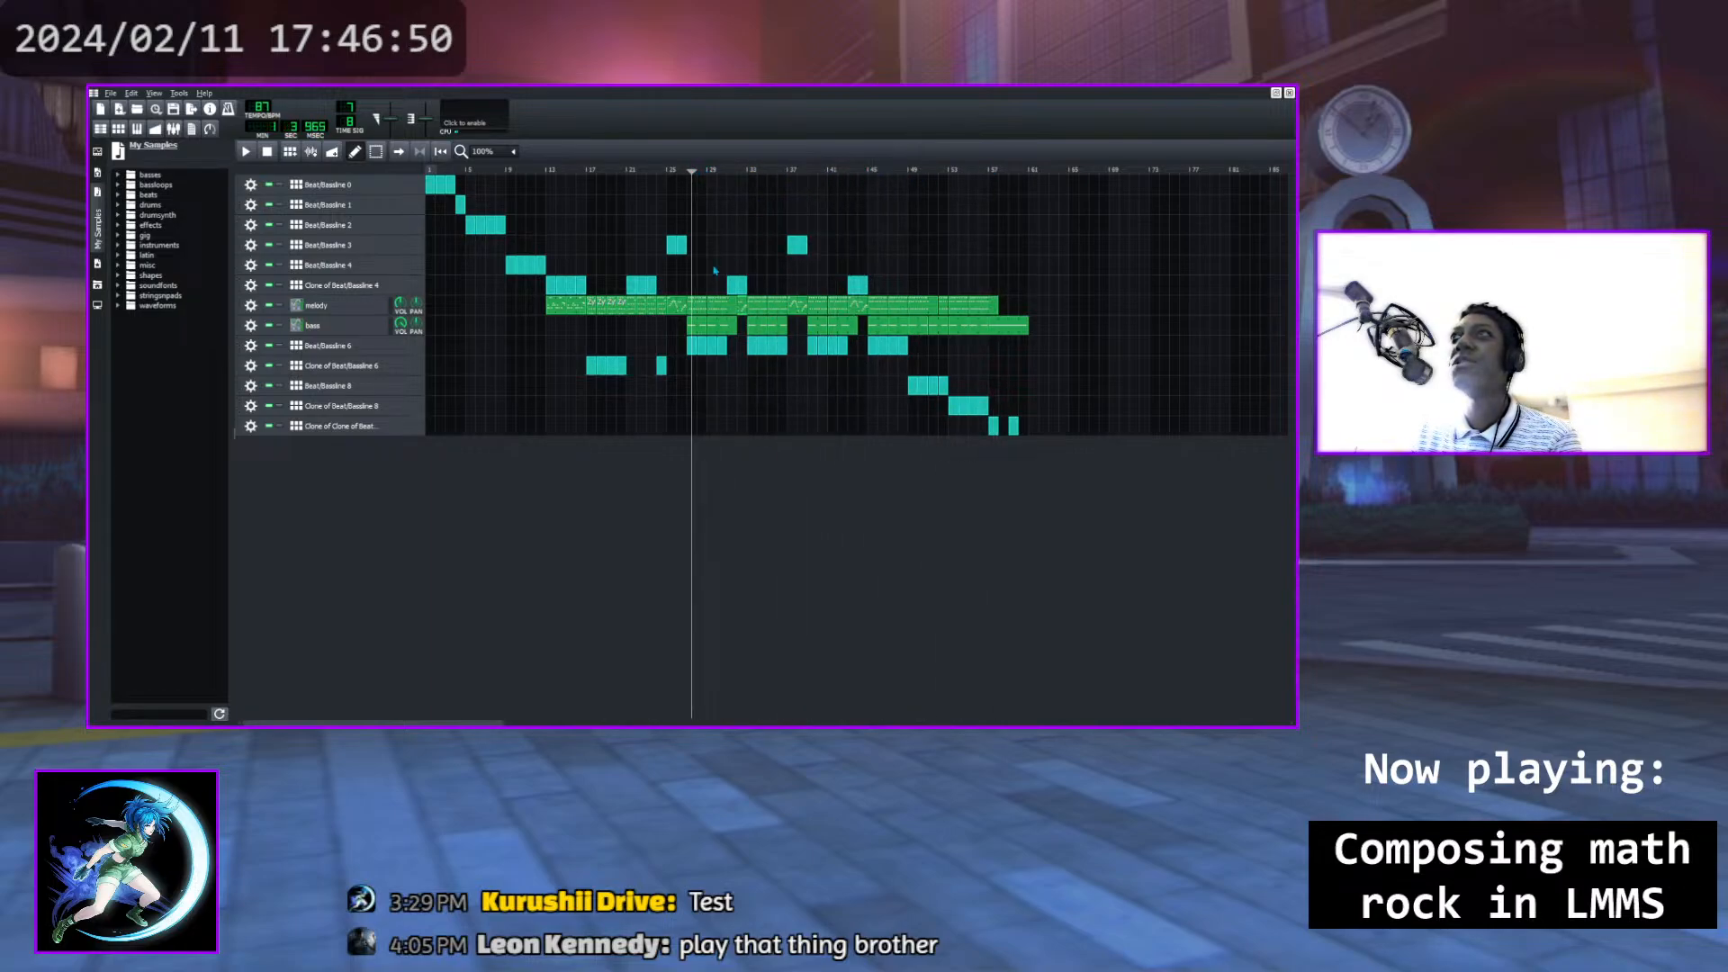
drag(693, 174, 426, 114)
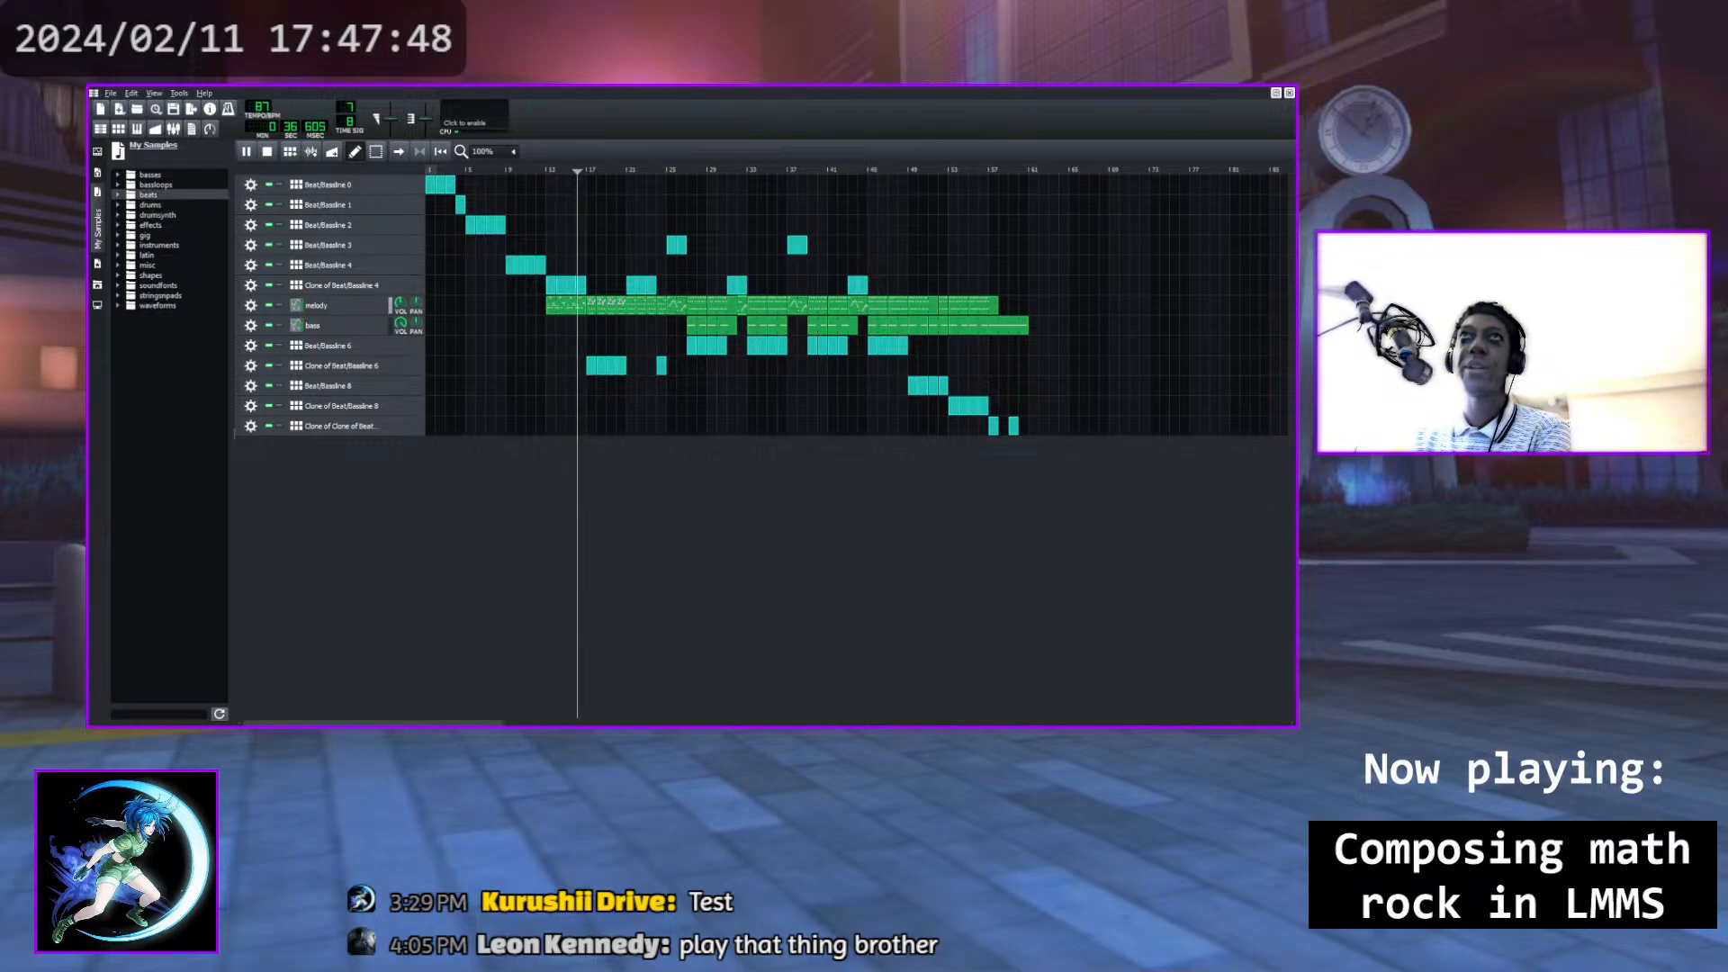
key(space)
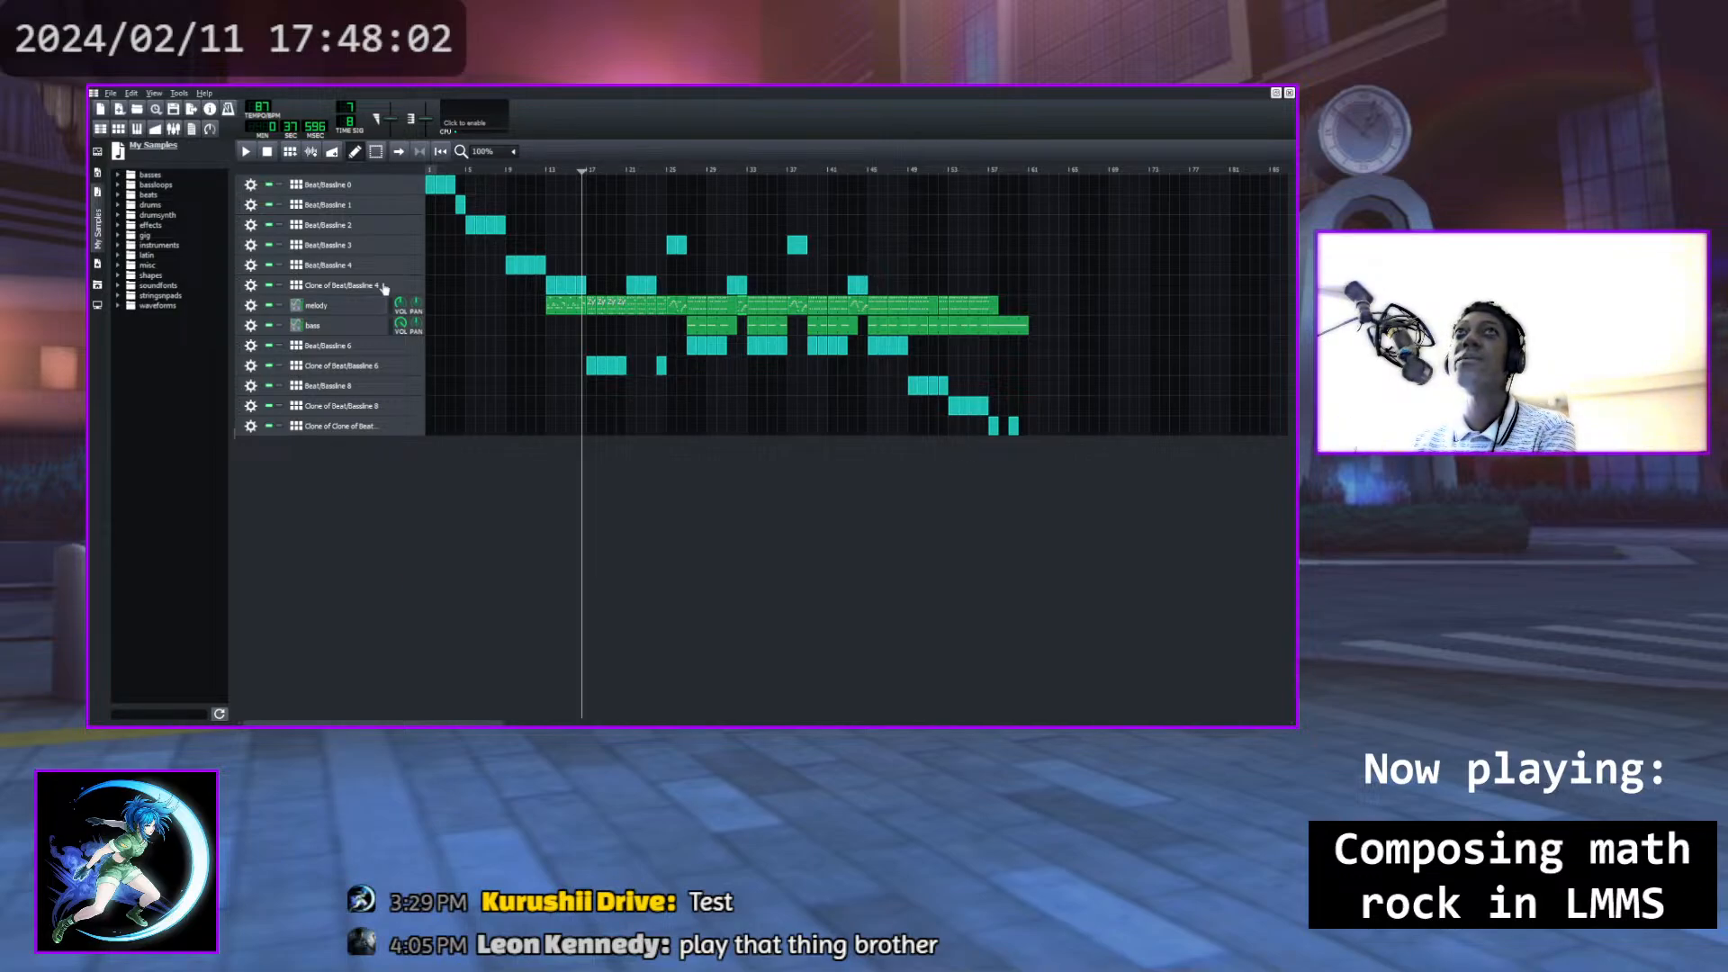
Play the section from bar 13, where the melody track enters, to about bar 18
drag(587, 177, 536, 177)
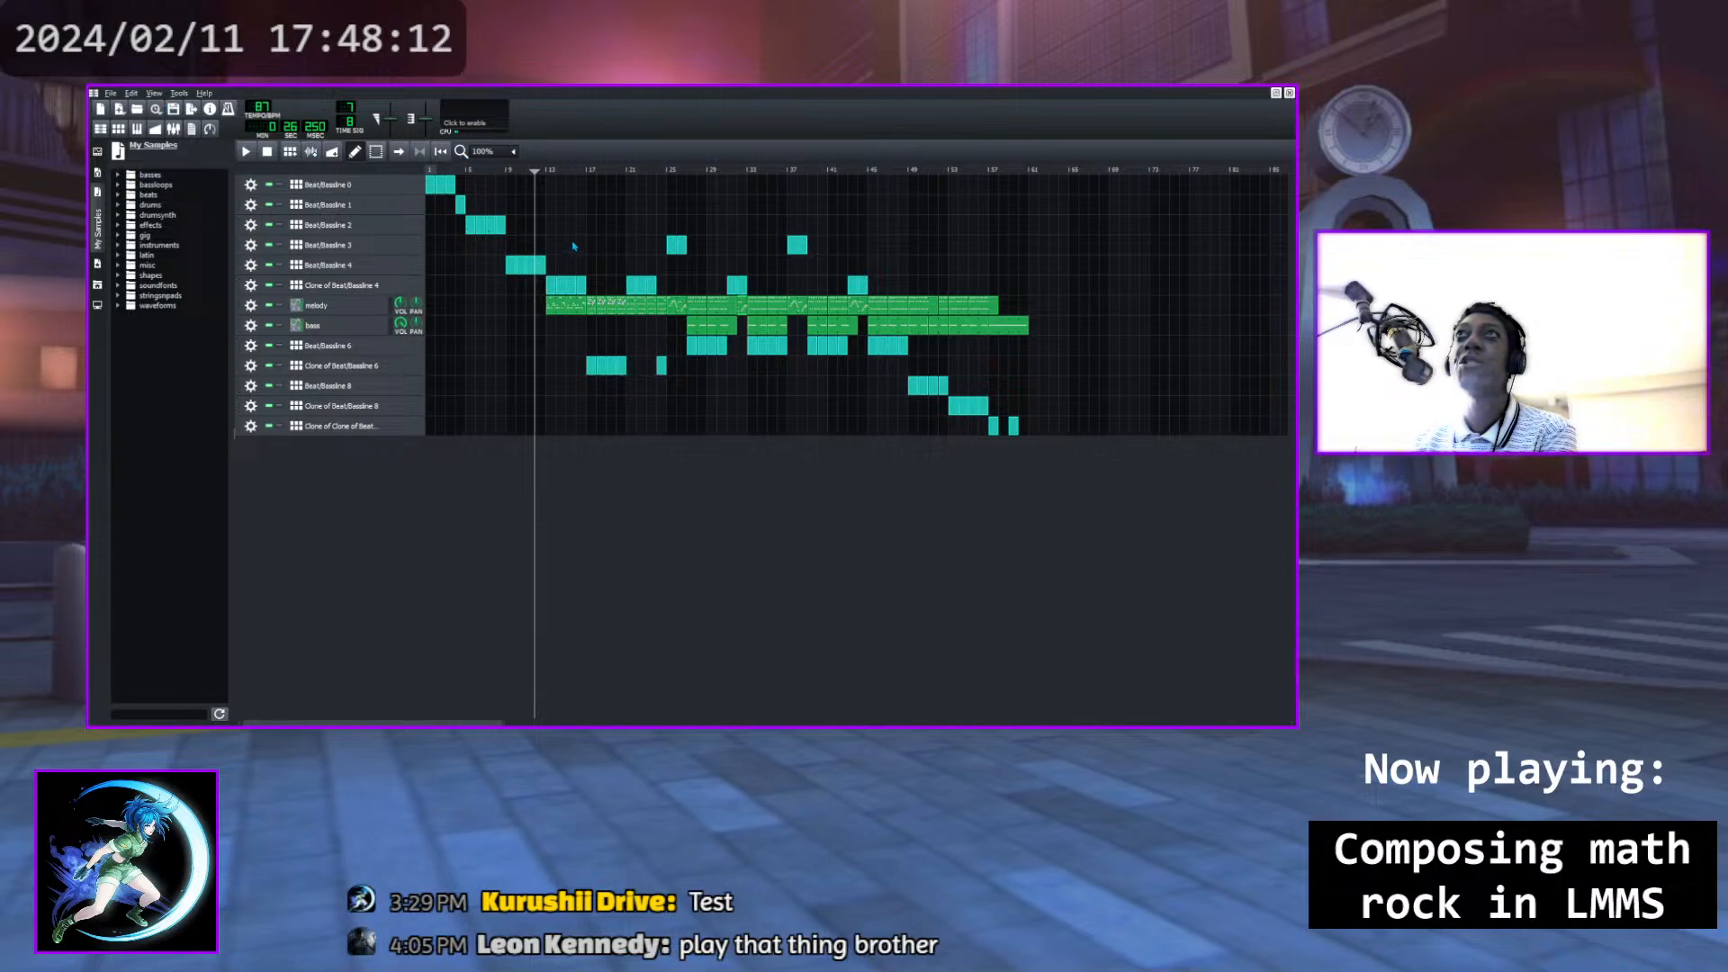
drag(534, 176, 547, 174)
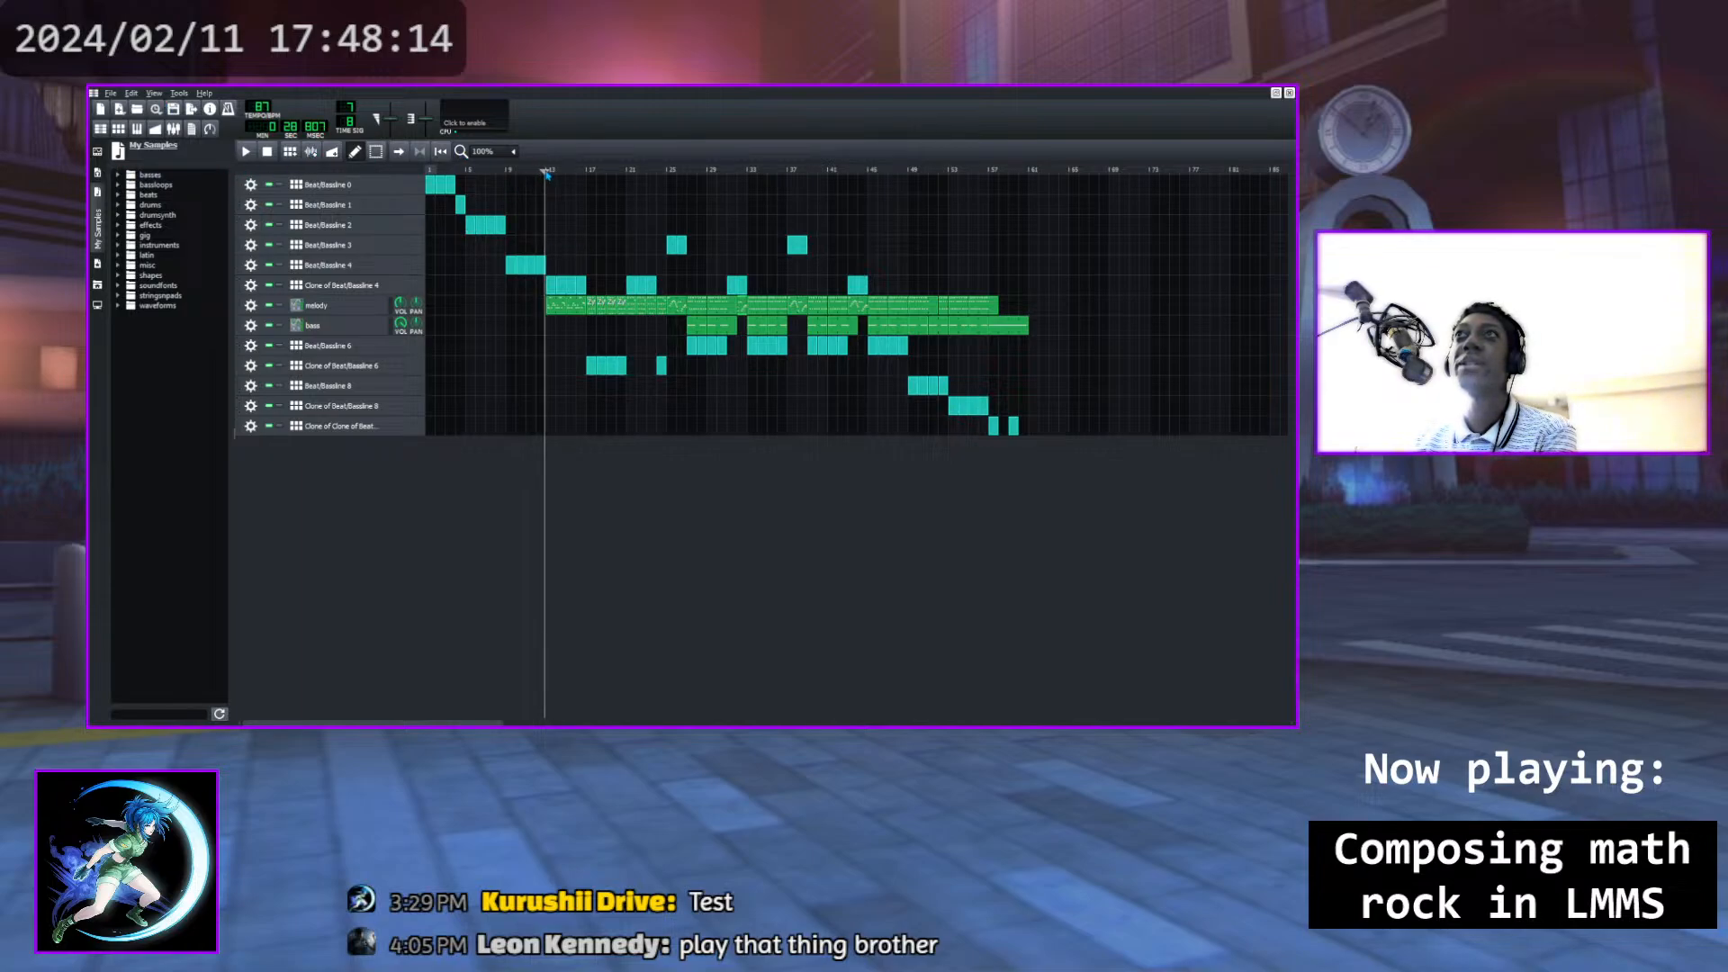
click(246, 151)
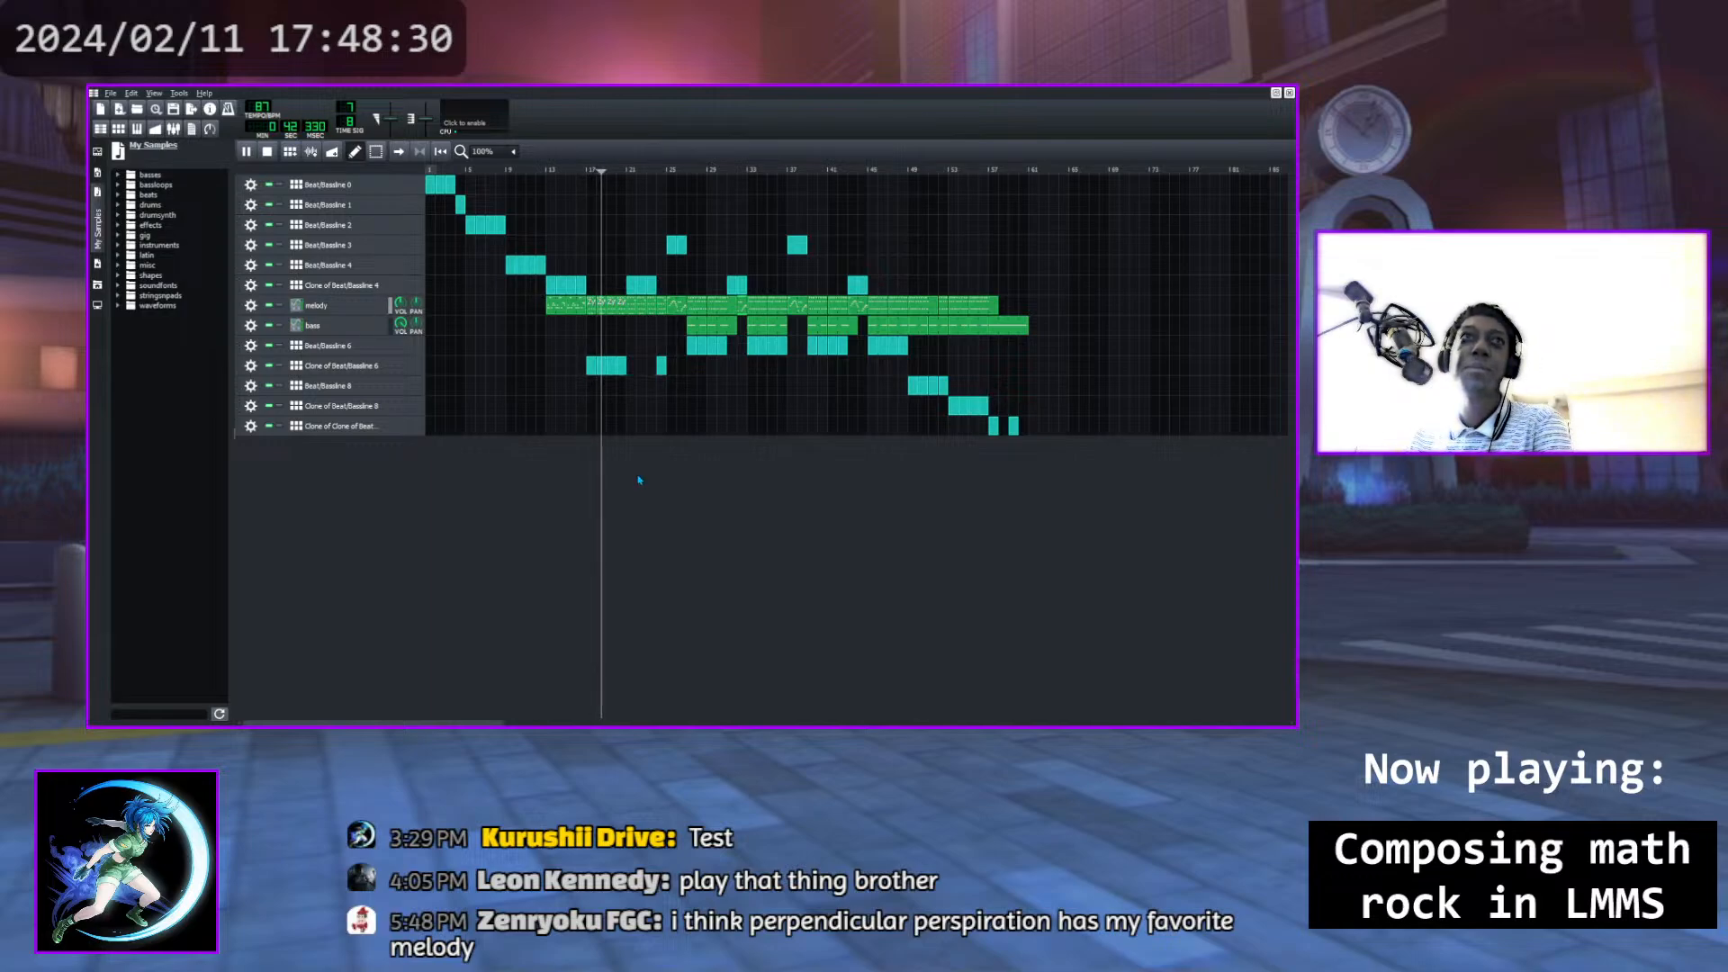
key(space)
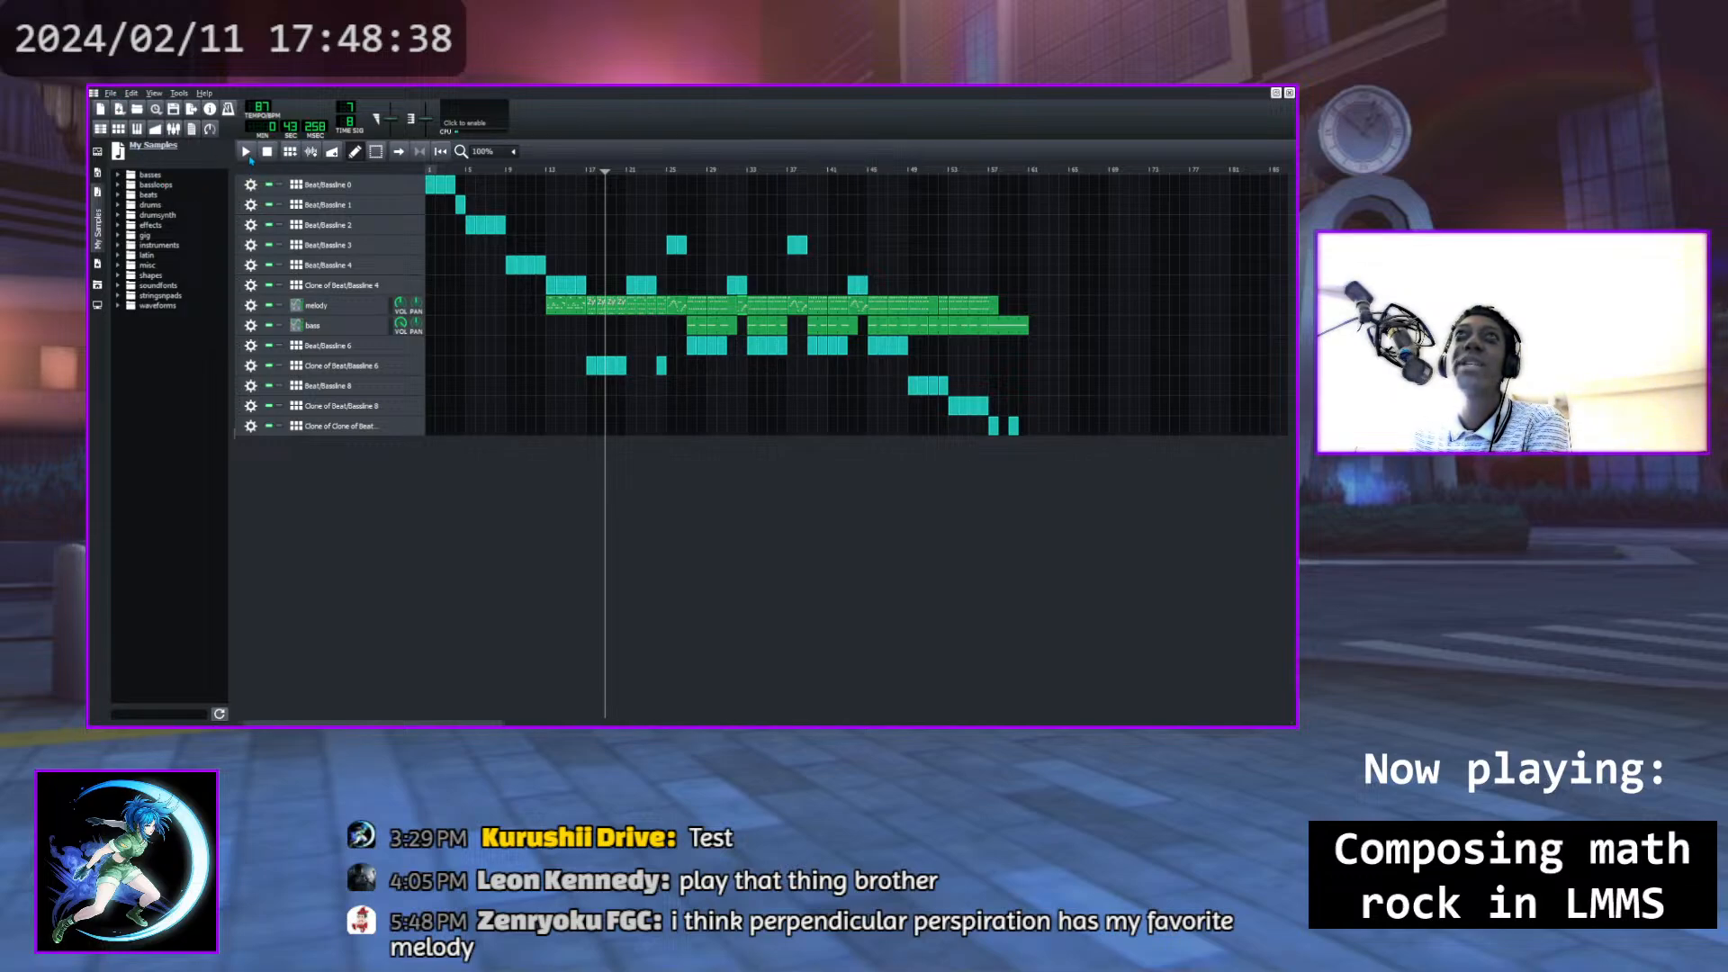
Open the 120 BPM 4/4 song, cue it at about bars 26, 14 and 1, and return to the 7/8 song
click(481, 196)
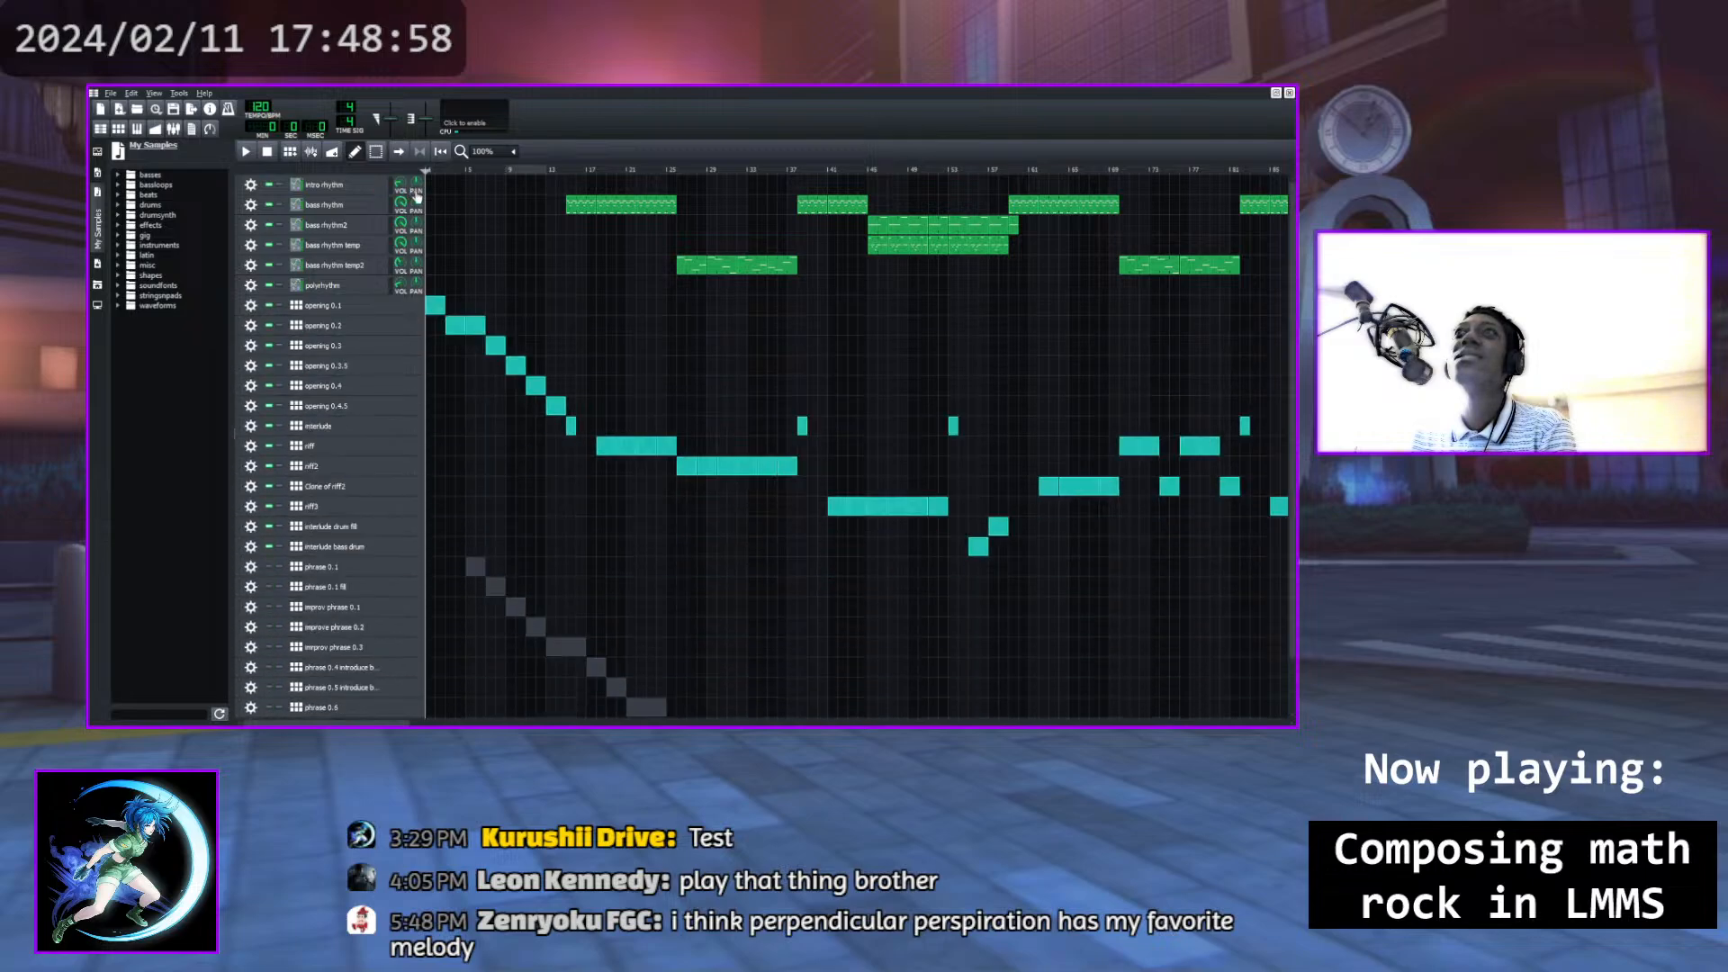
drag(558, 171, 680, 172)
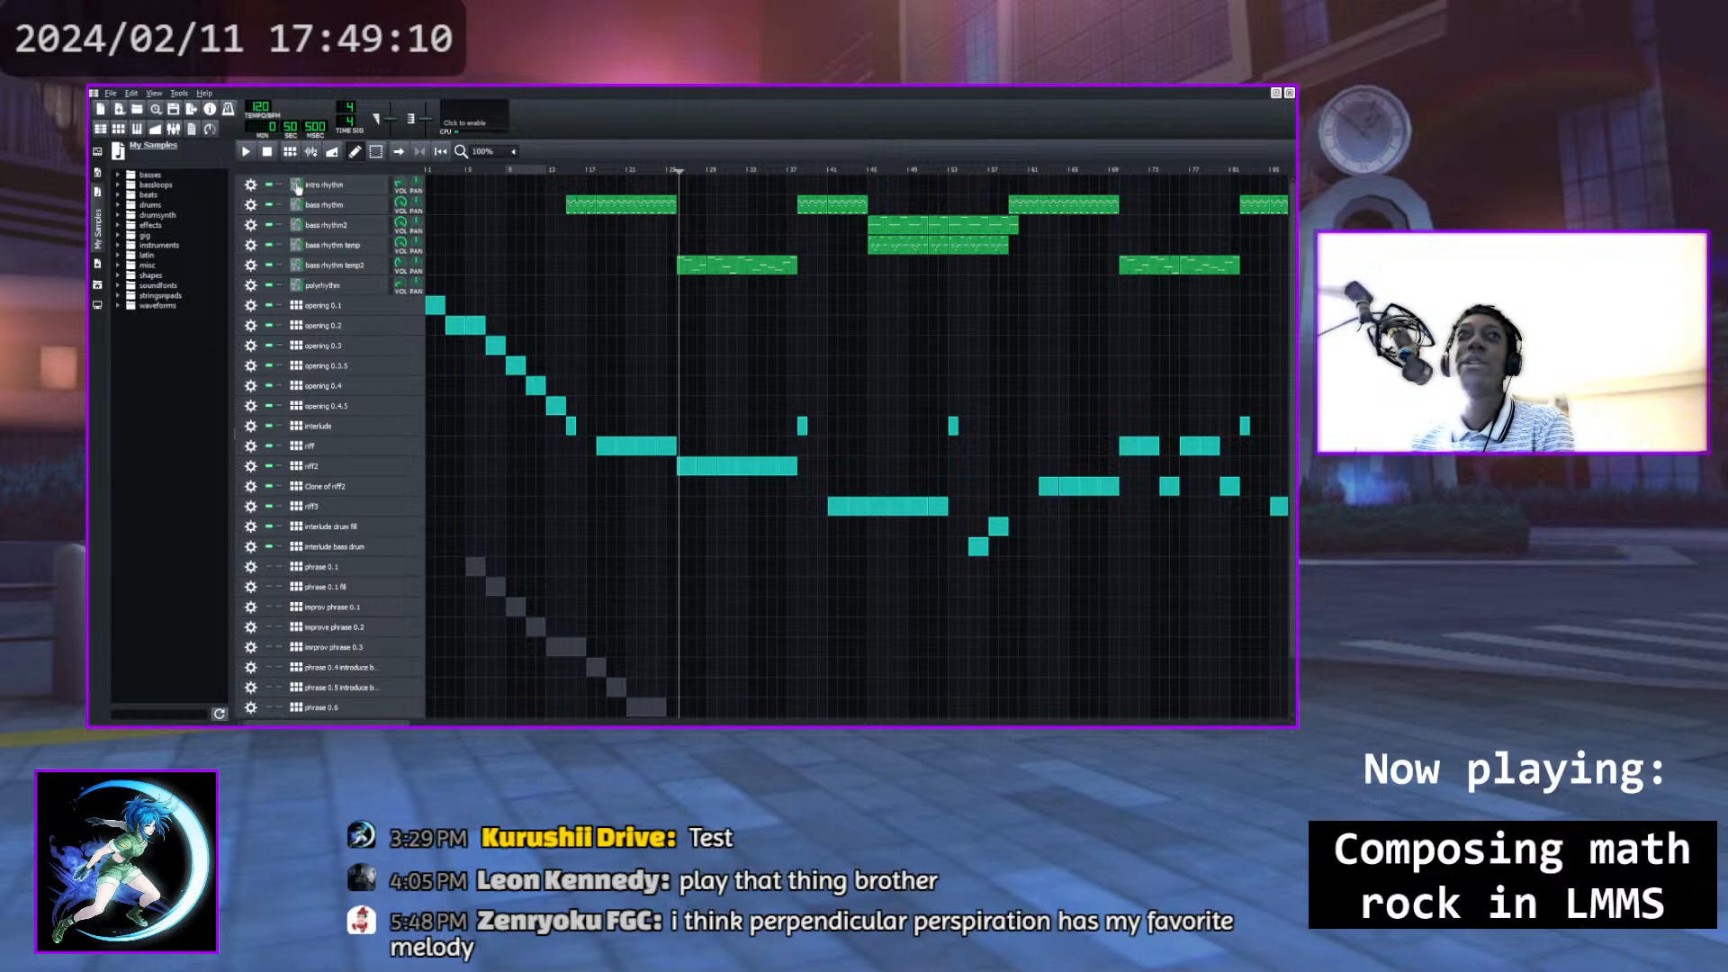
drag(682, 172, 563, 184)
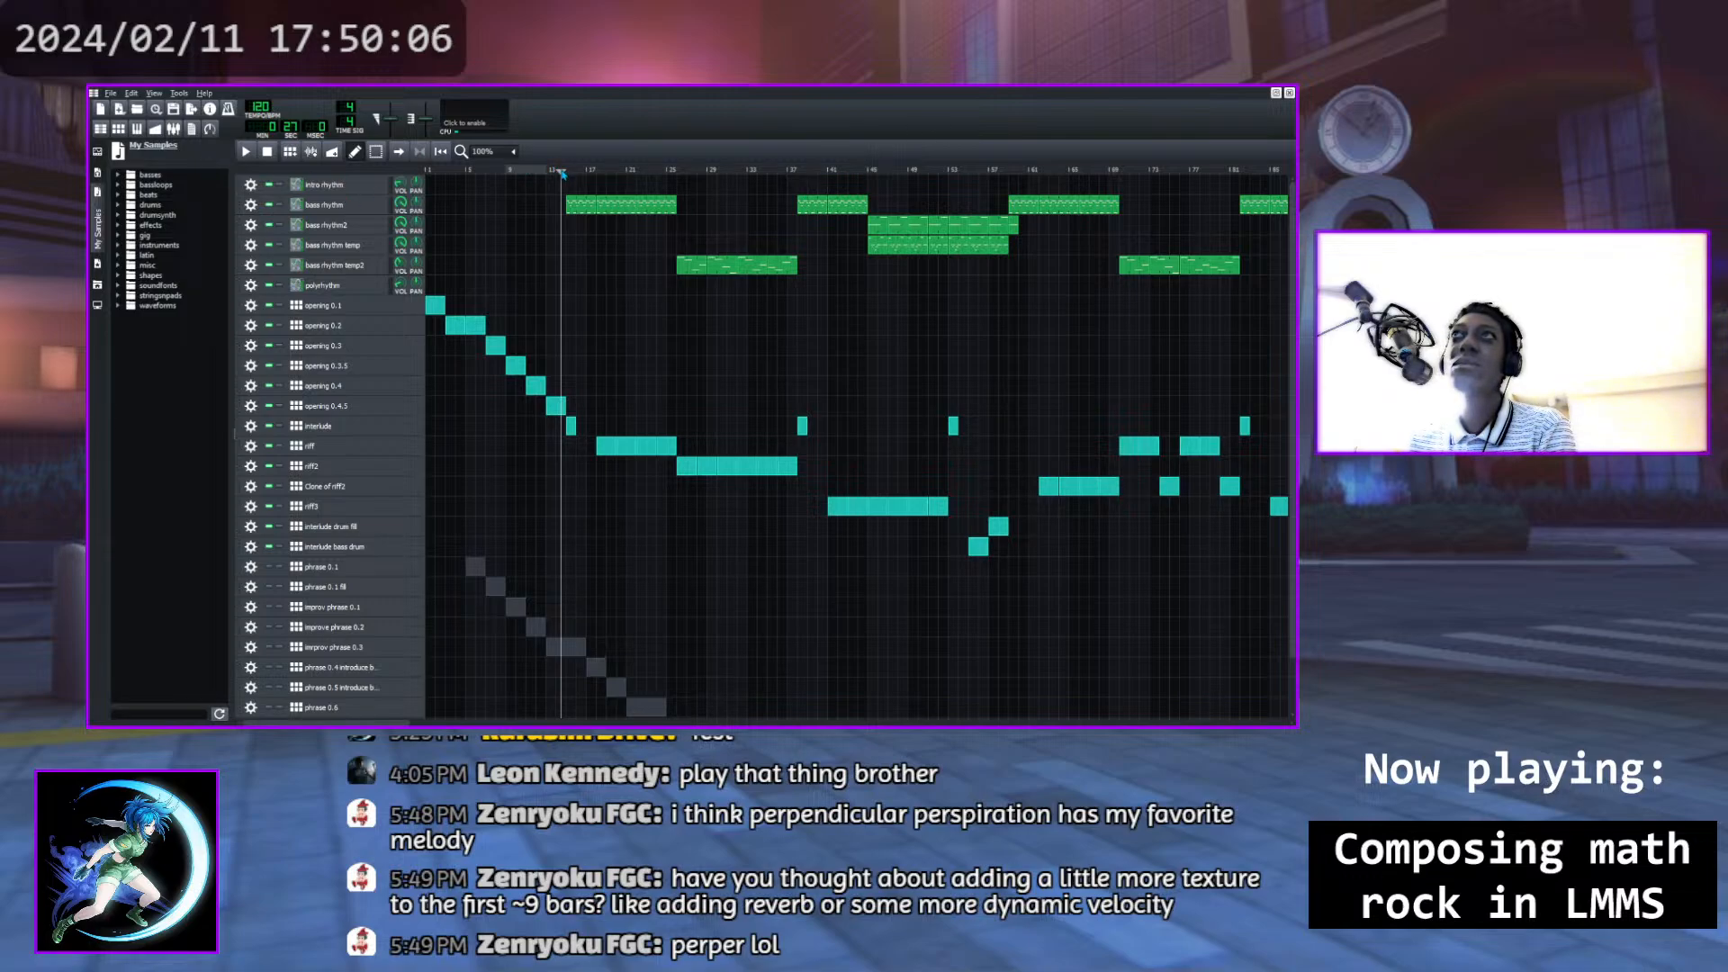
drag(546, 170, 434, 171)
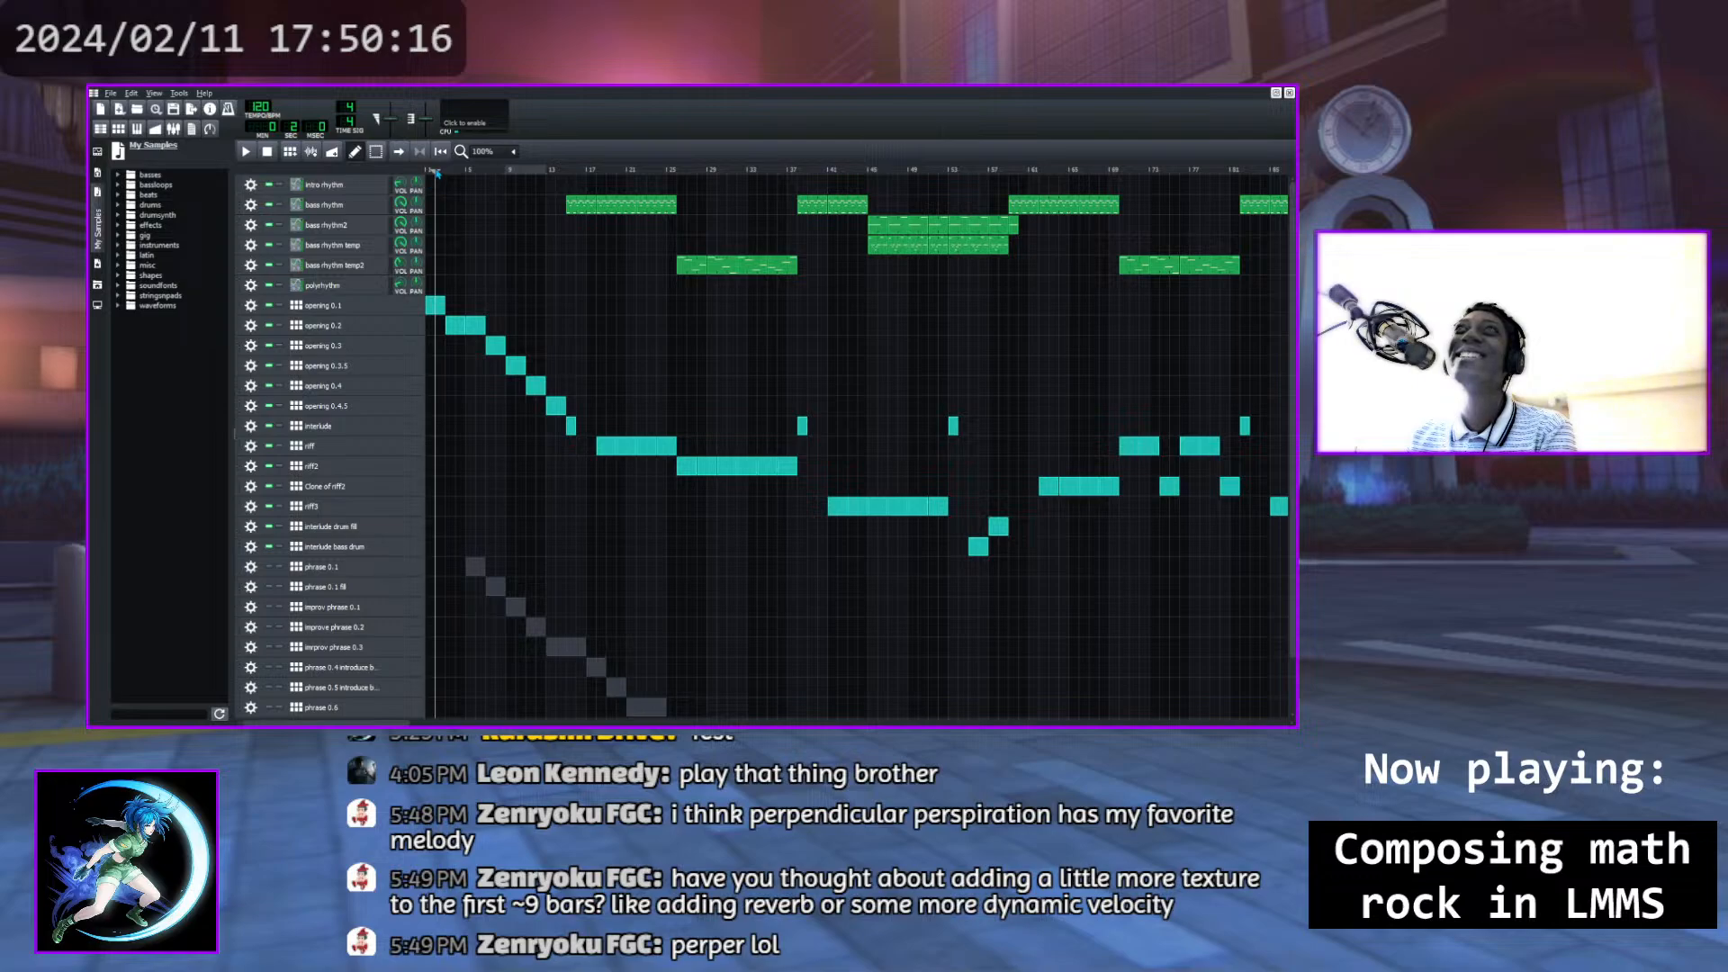
click(425, 171)
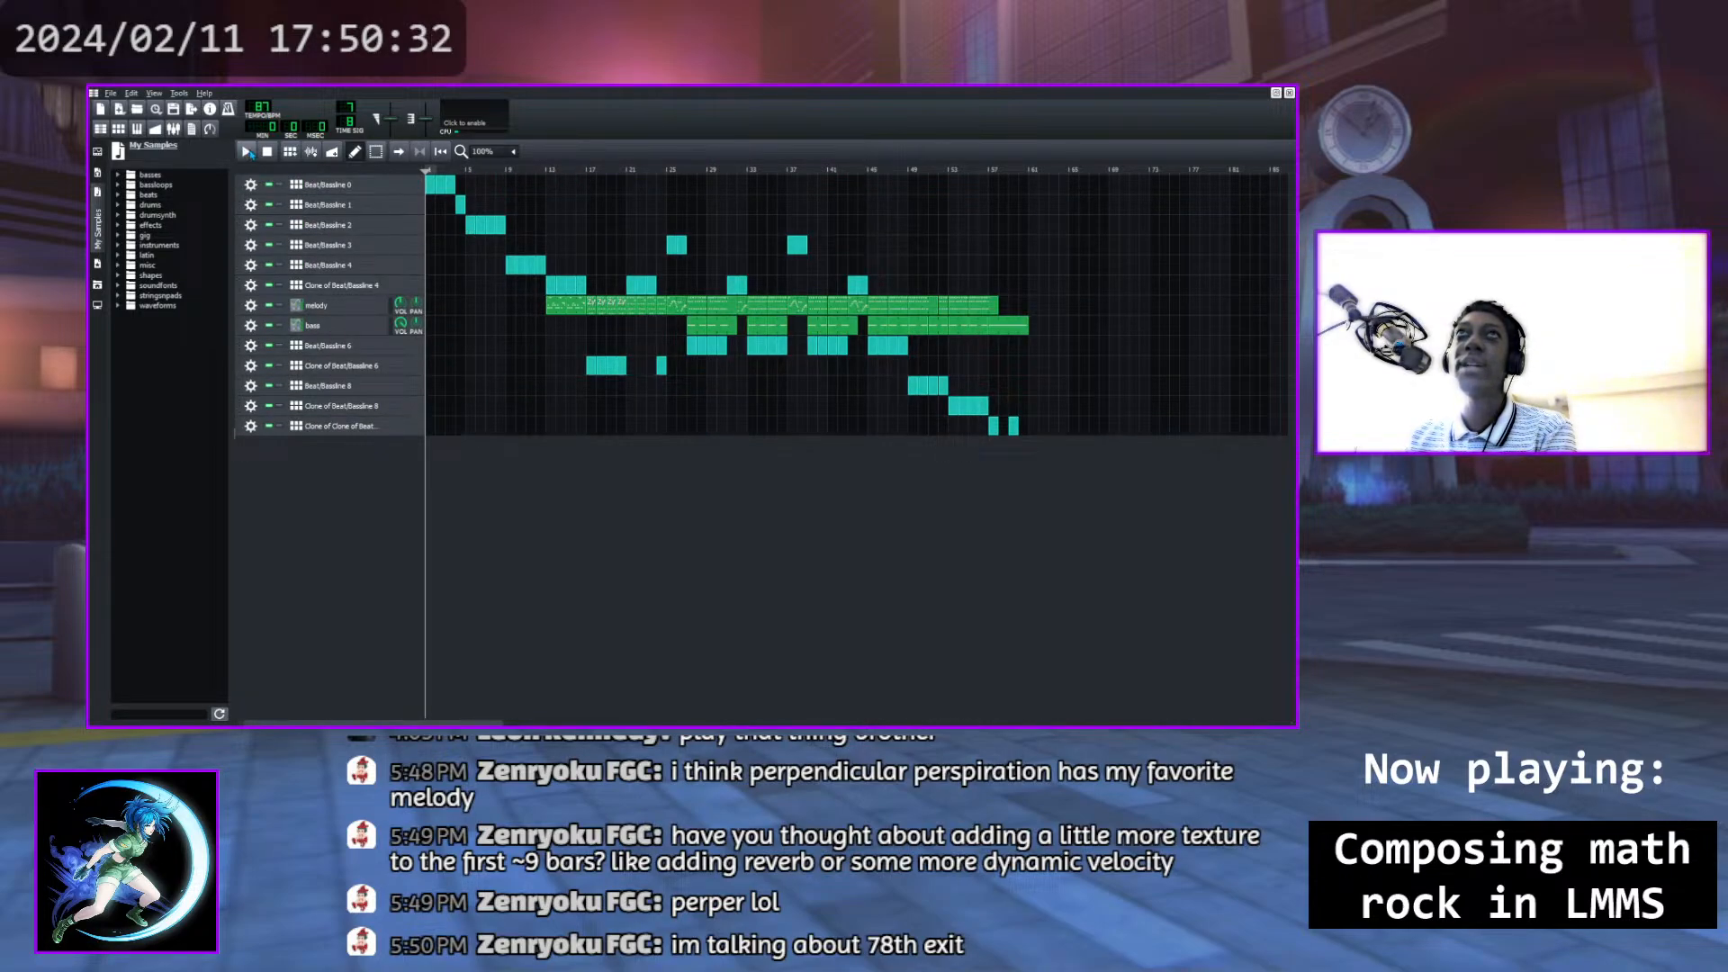
Play the opening of the 7/8 song briefly from bar 1
click(352, 187)
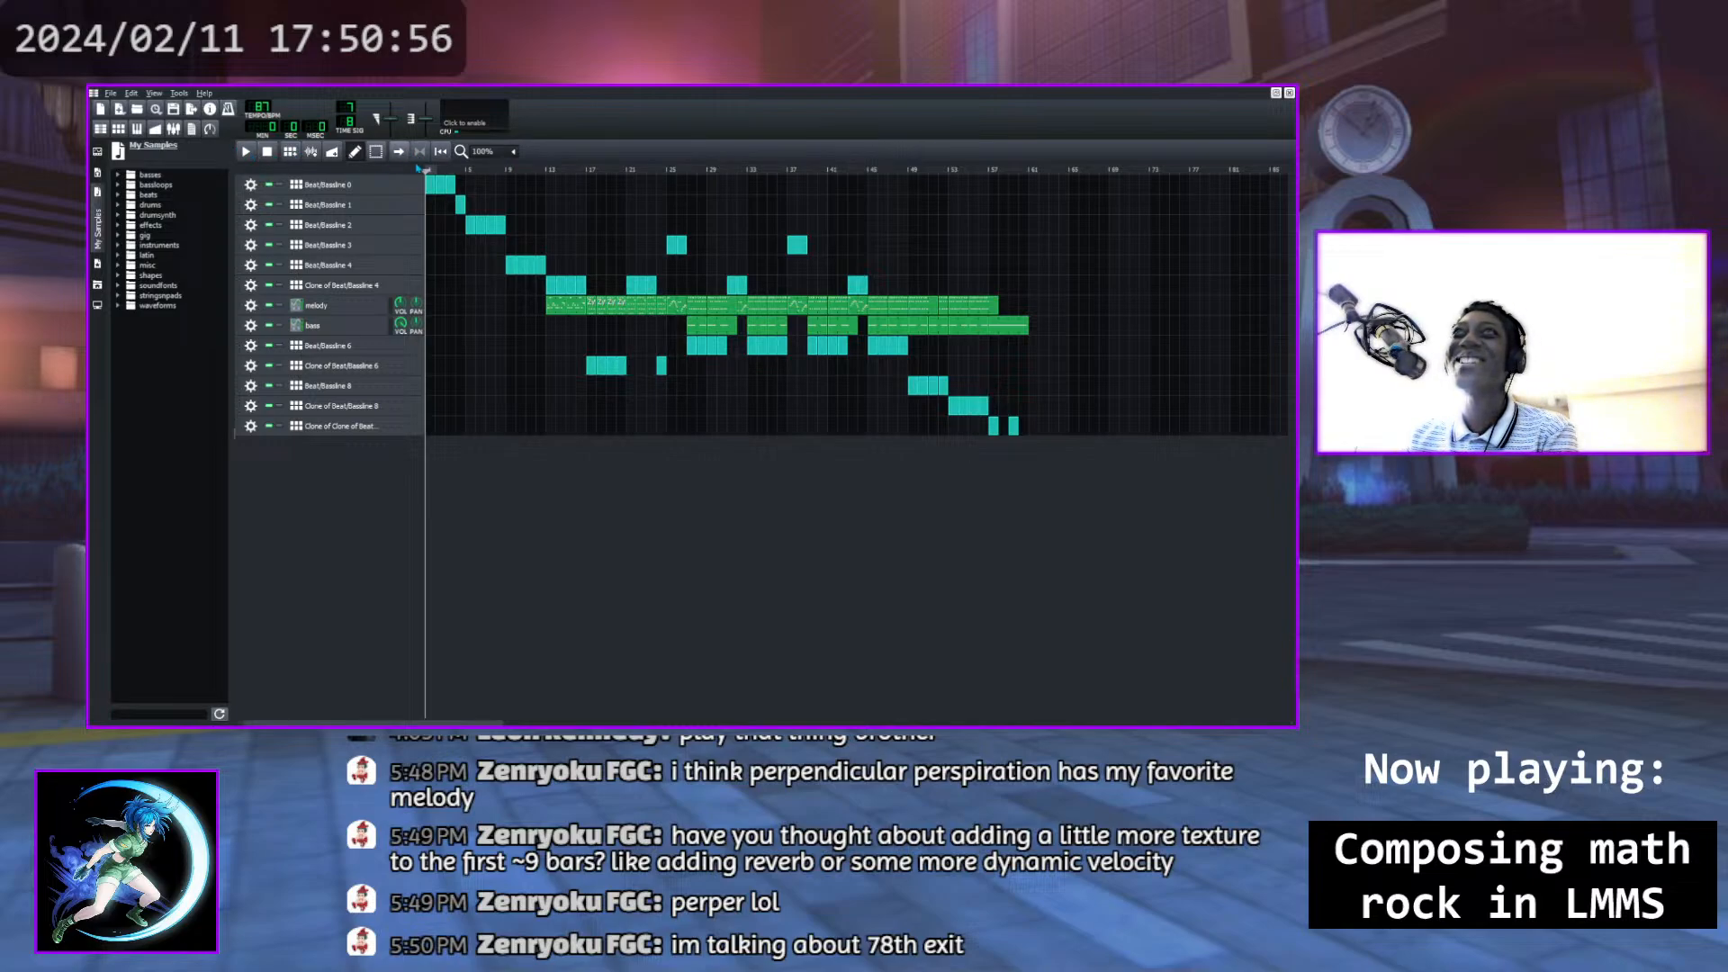
drag(429, 171, 424, 171)
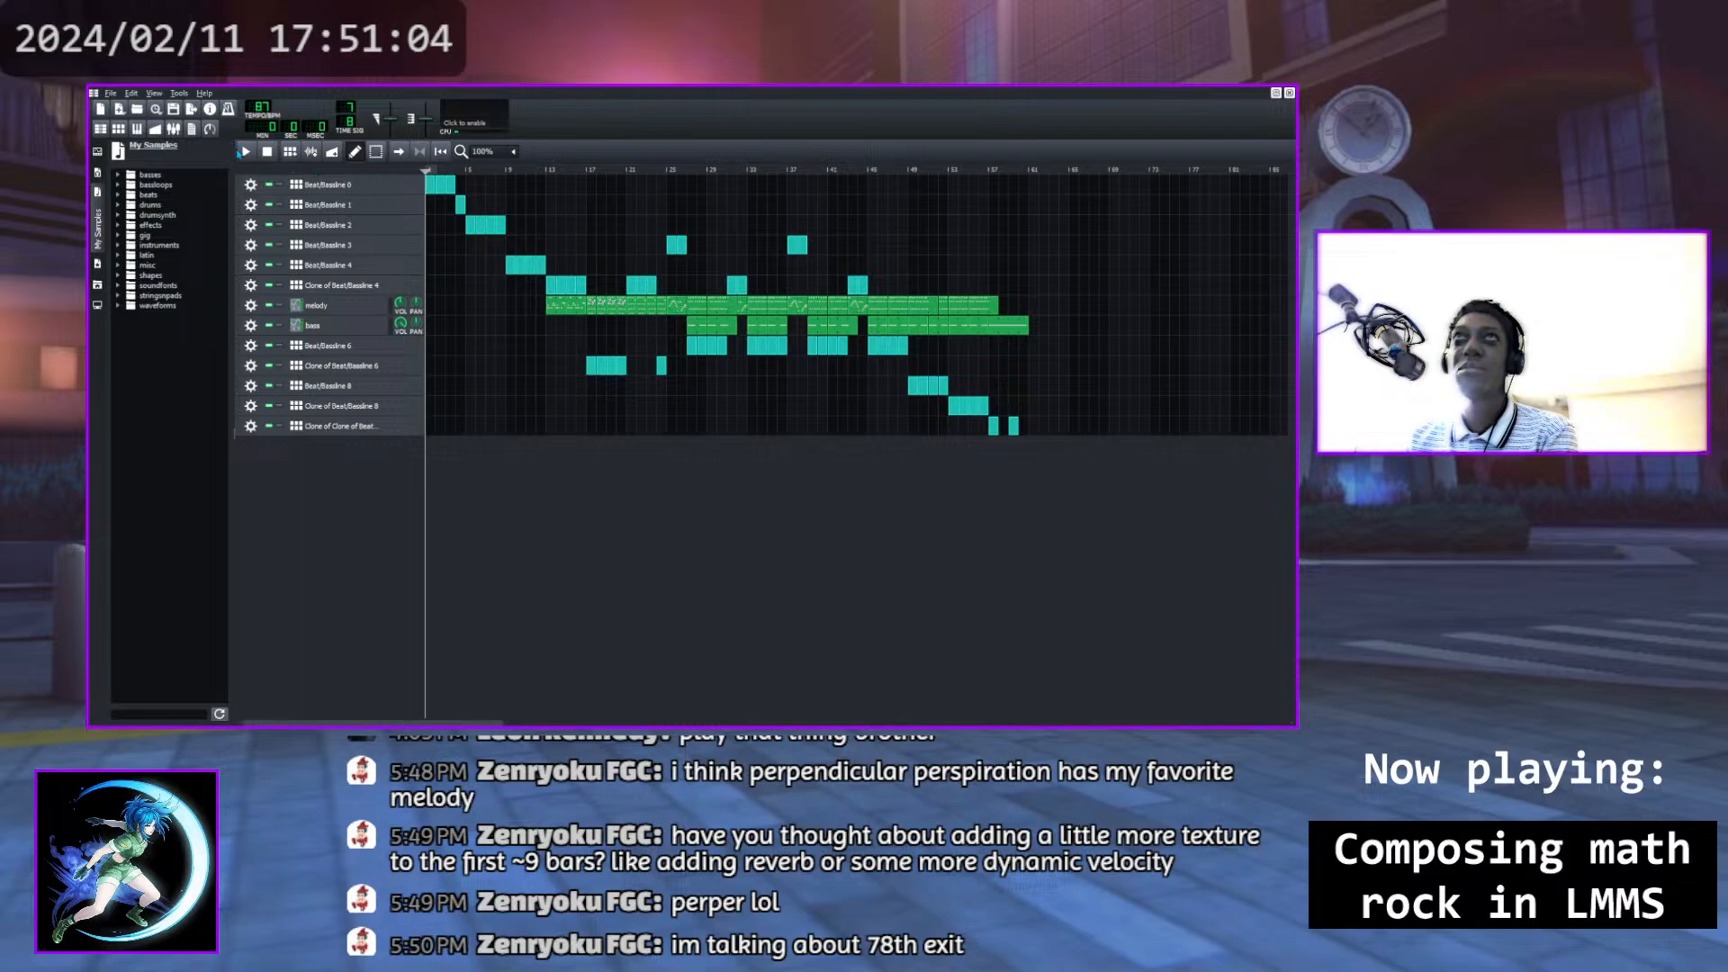
click(246, 152)
click(245, 152)
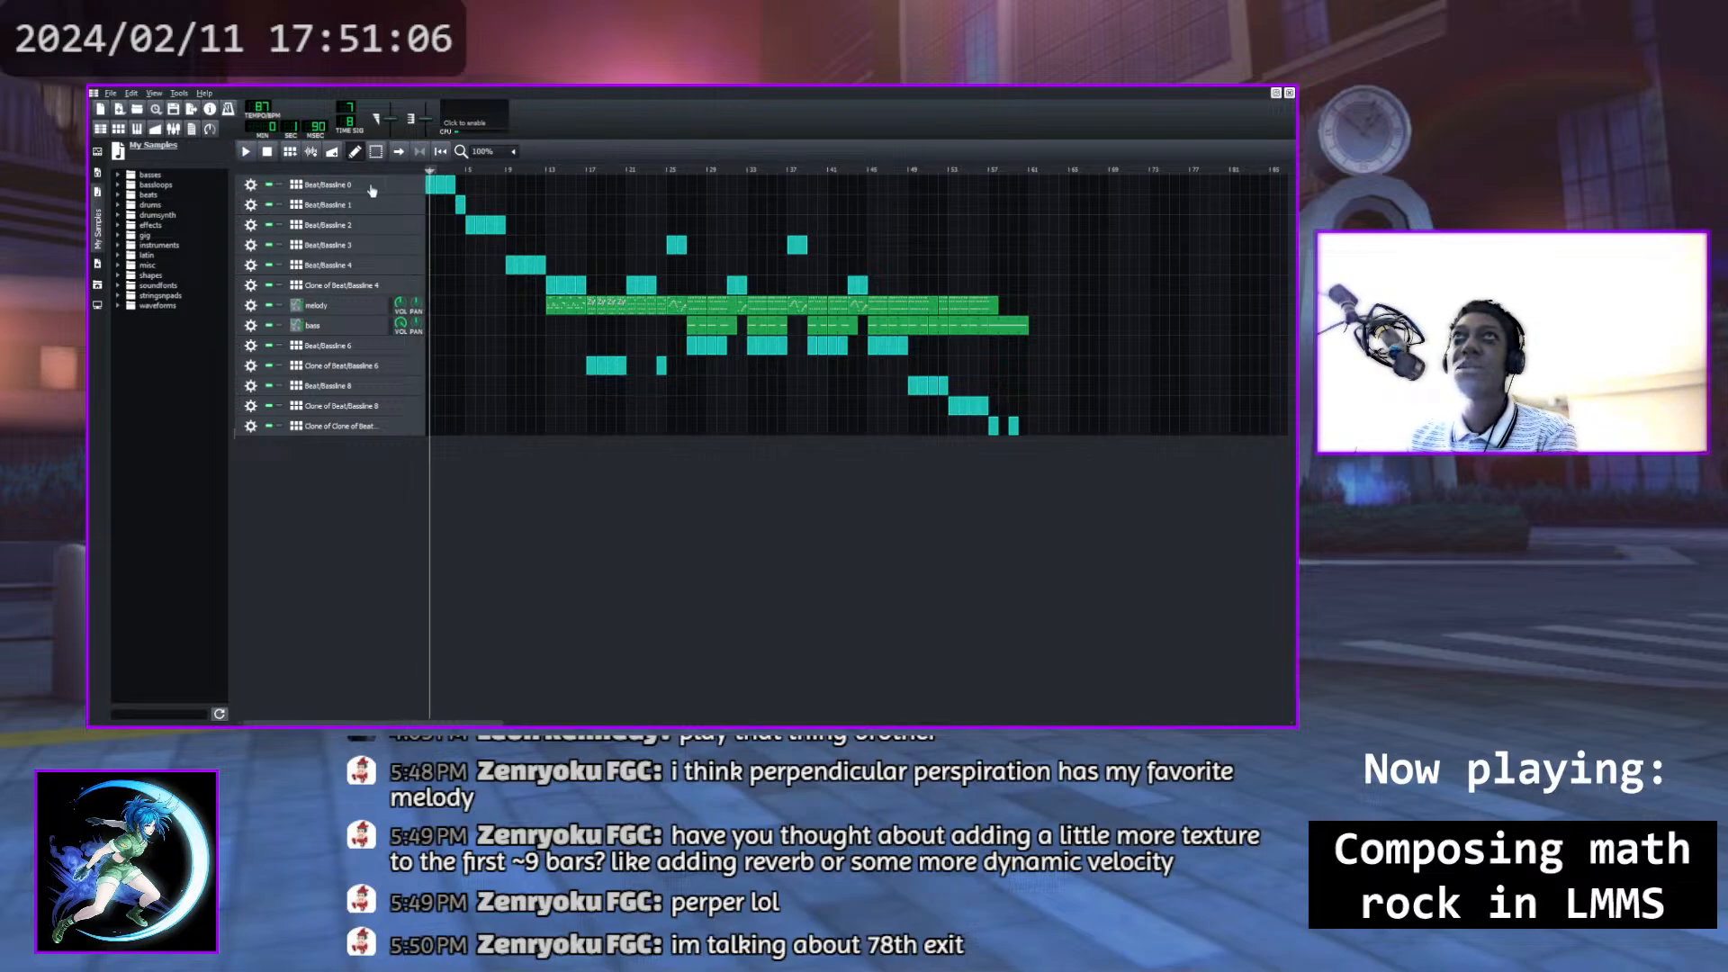
Rename the Beat/Bassline 0 track as "intro phrase"
click(365, 185)
double_click(365, 186)
click(364, 186)
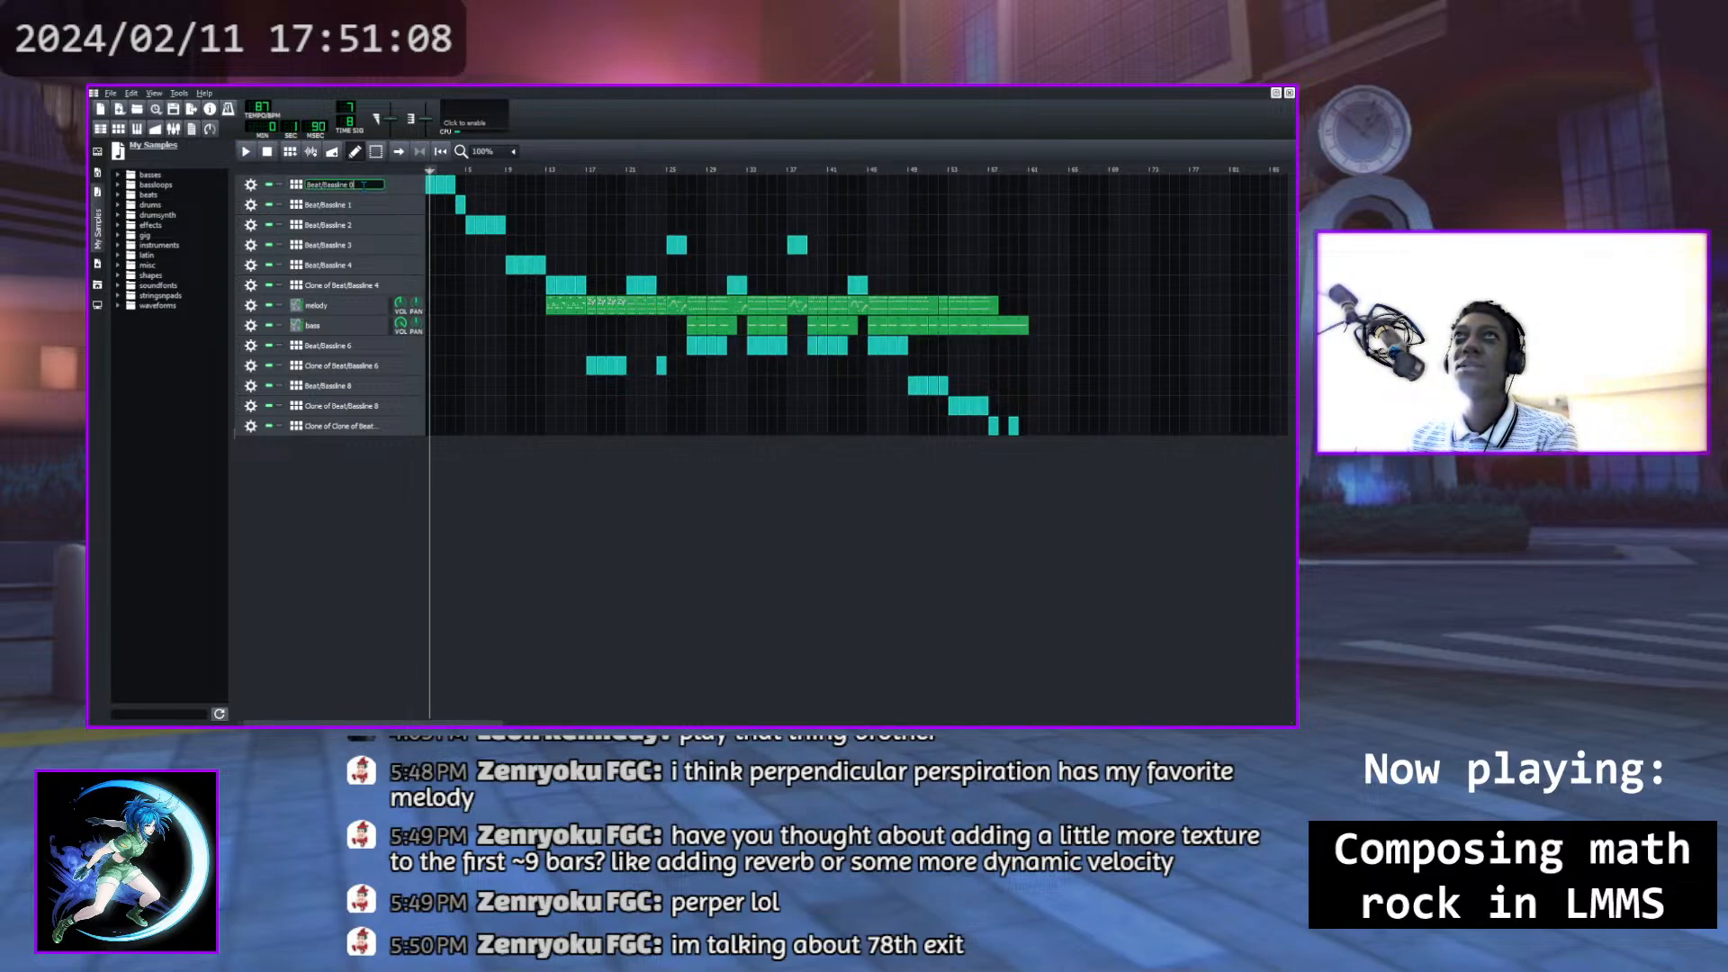
key(ctrl+a)
text(intro)
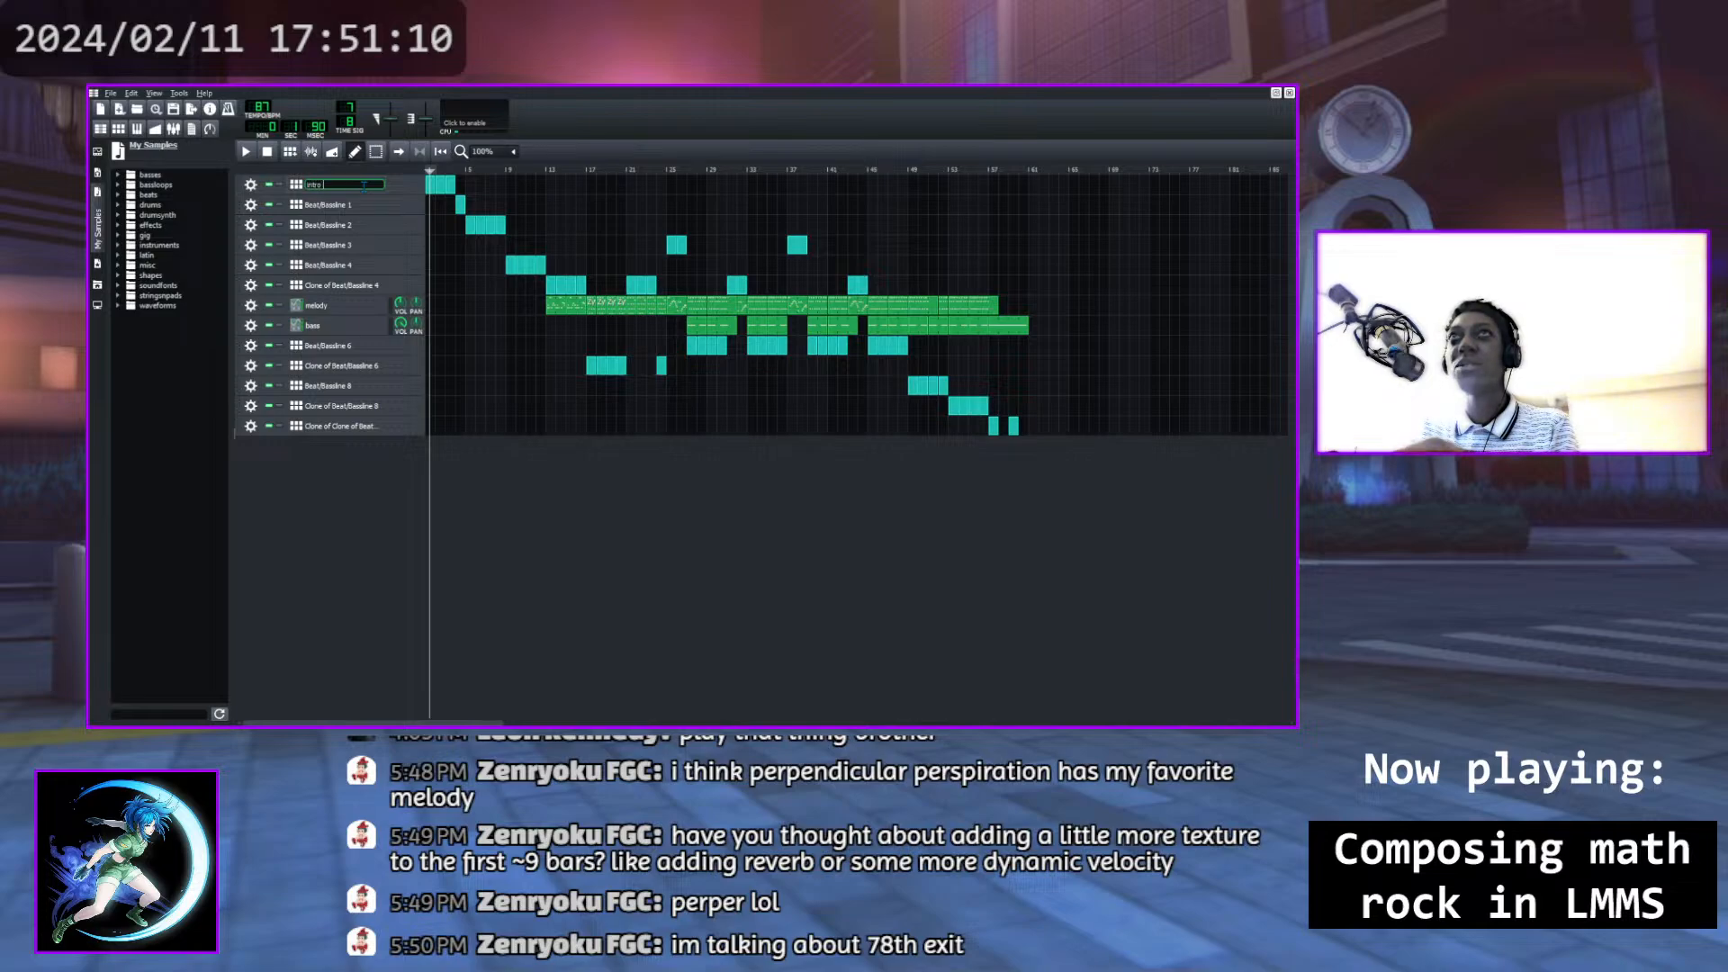
text( phrase)
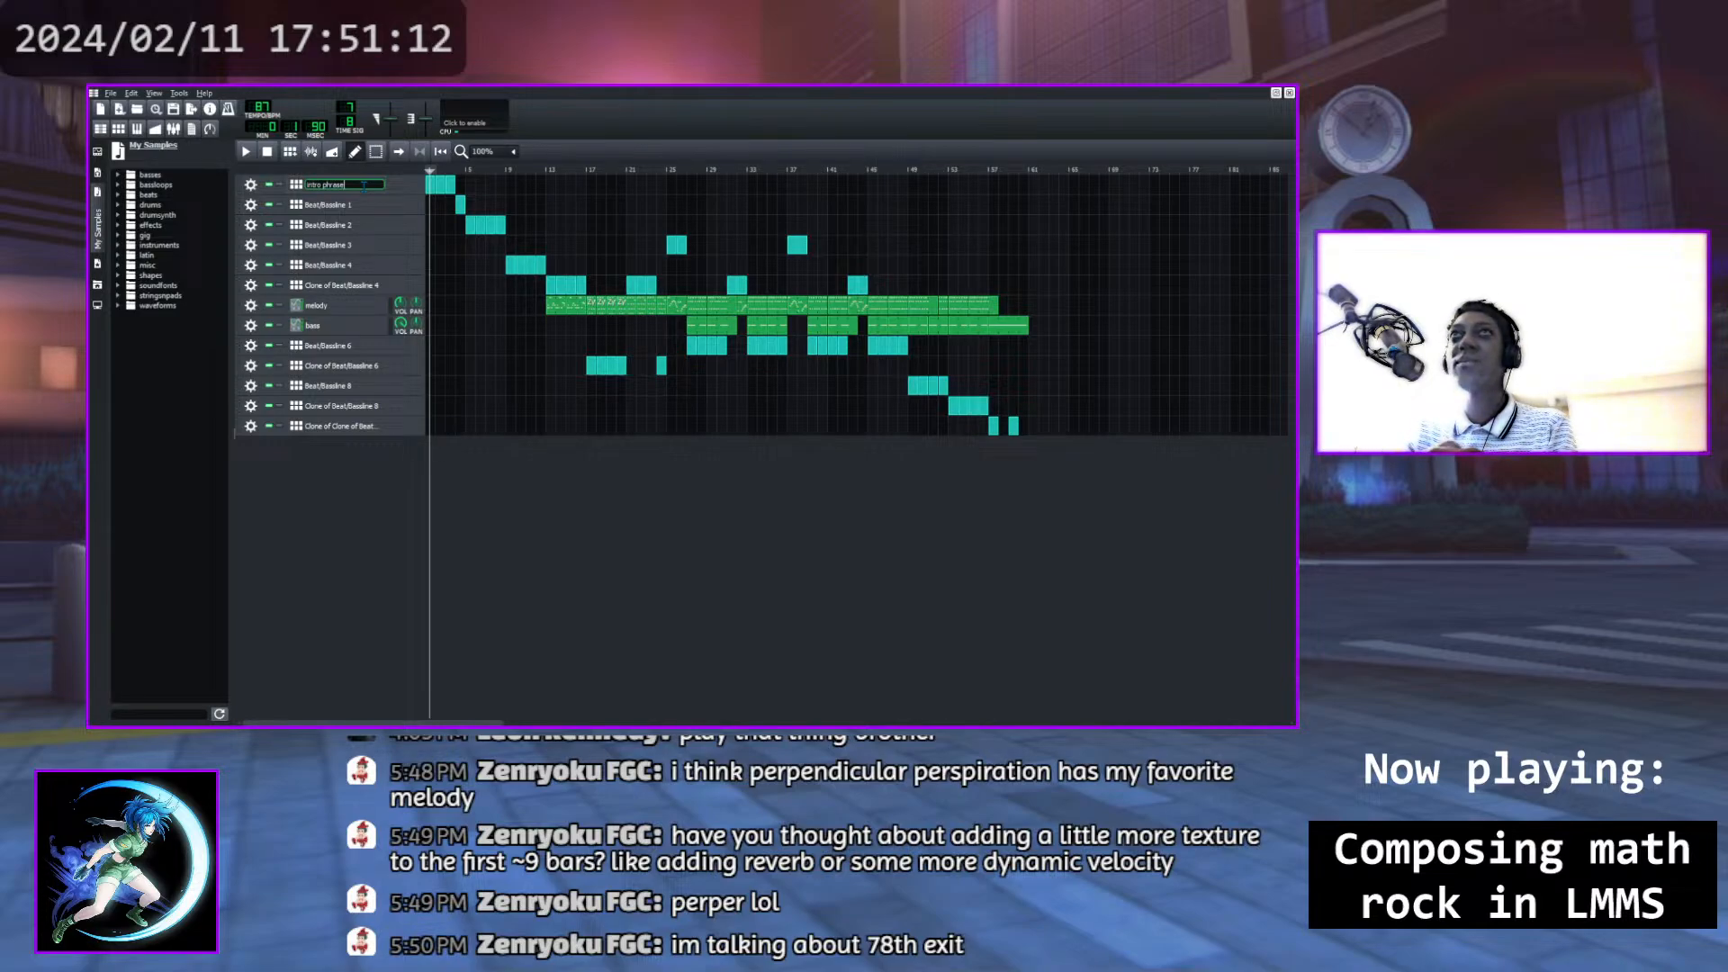
key(Return)
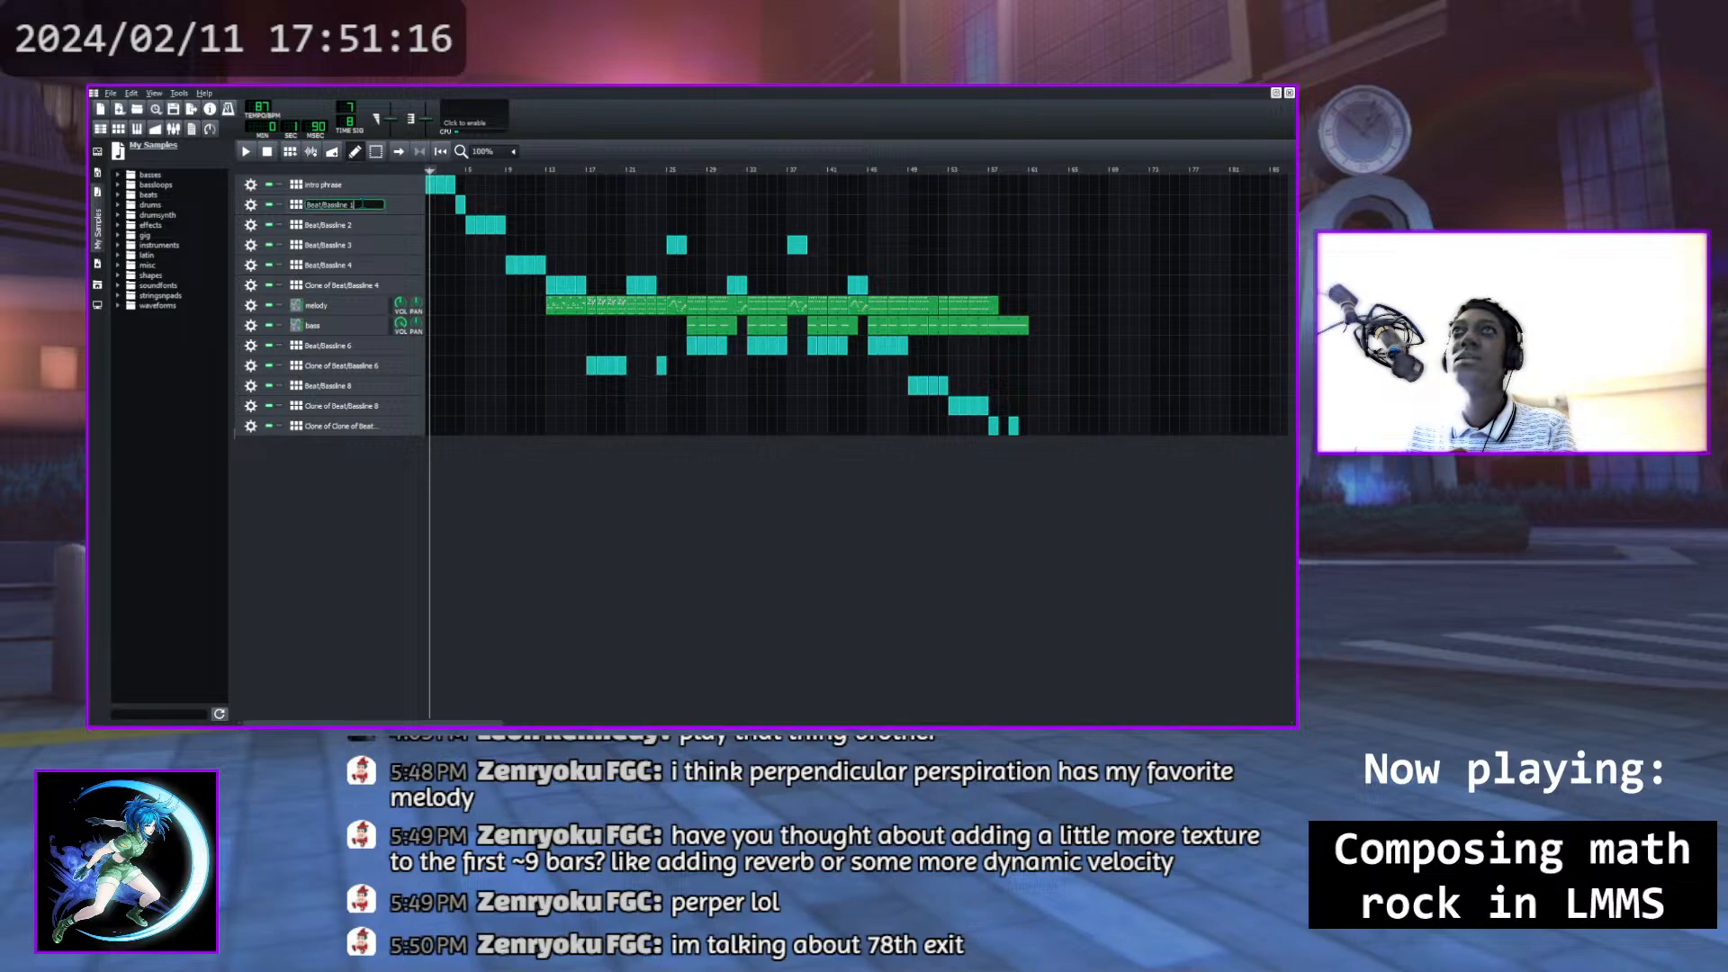
Rename the first track as "intro phrase 0.1"
double_click(351, 185)
key(BackSpace)
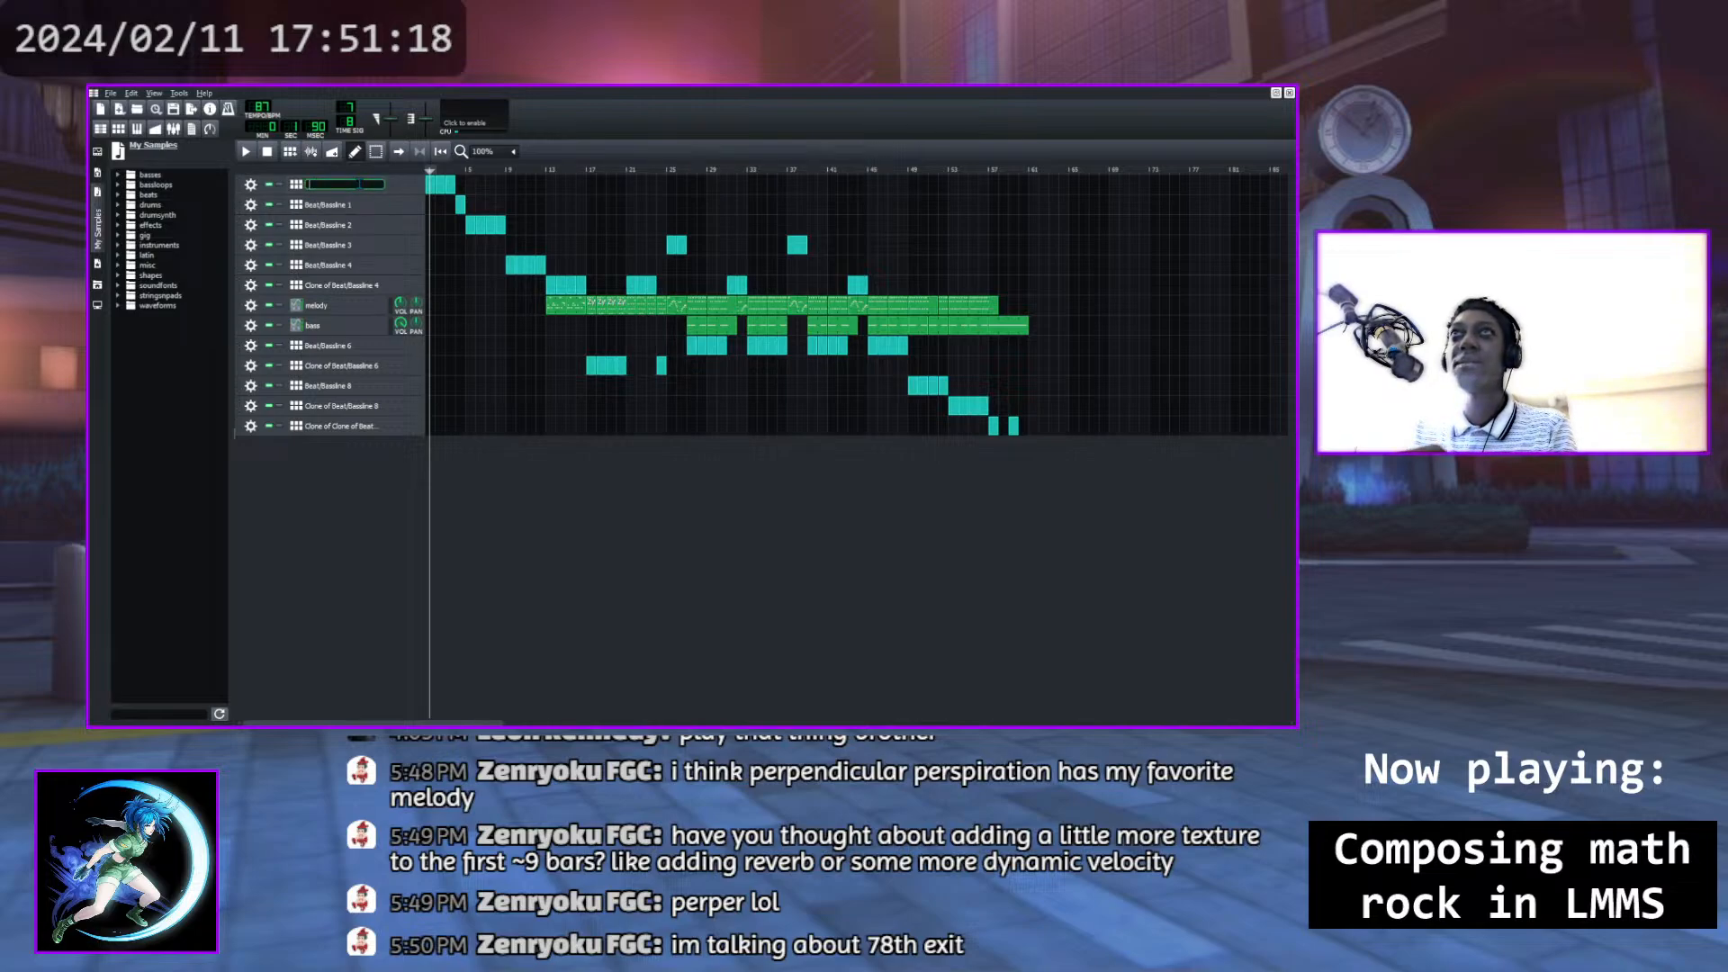
text(intro phr)
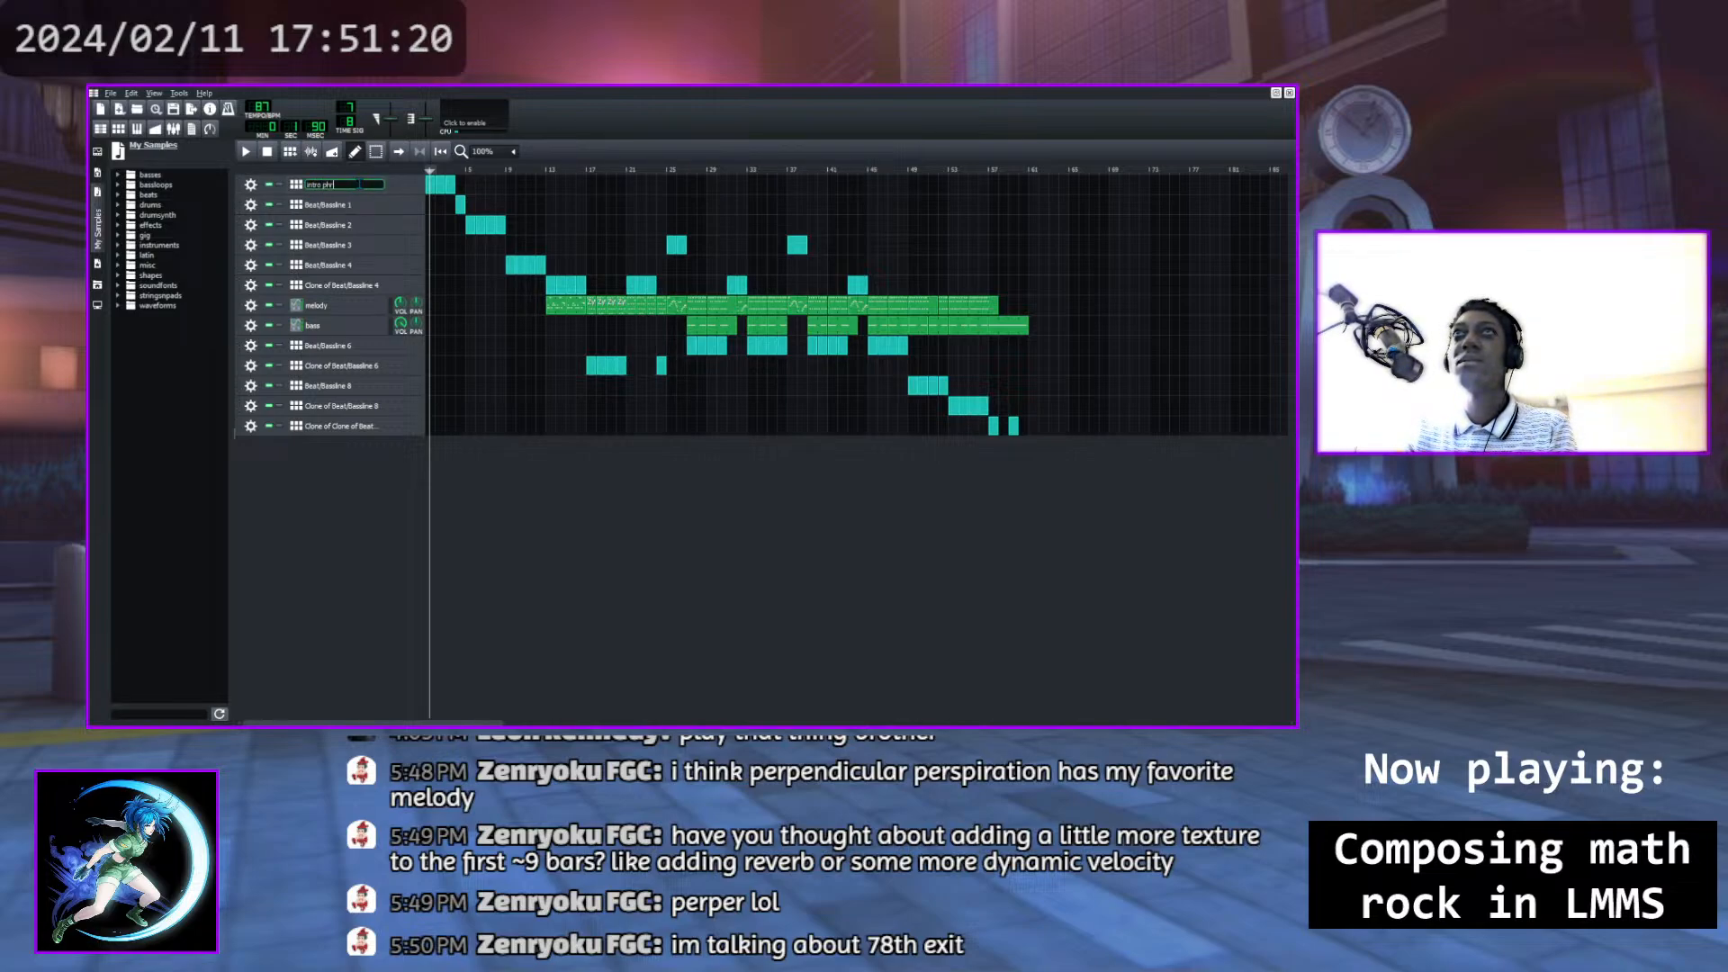
text(ase 0.1)
key(Return)
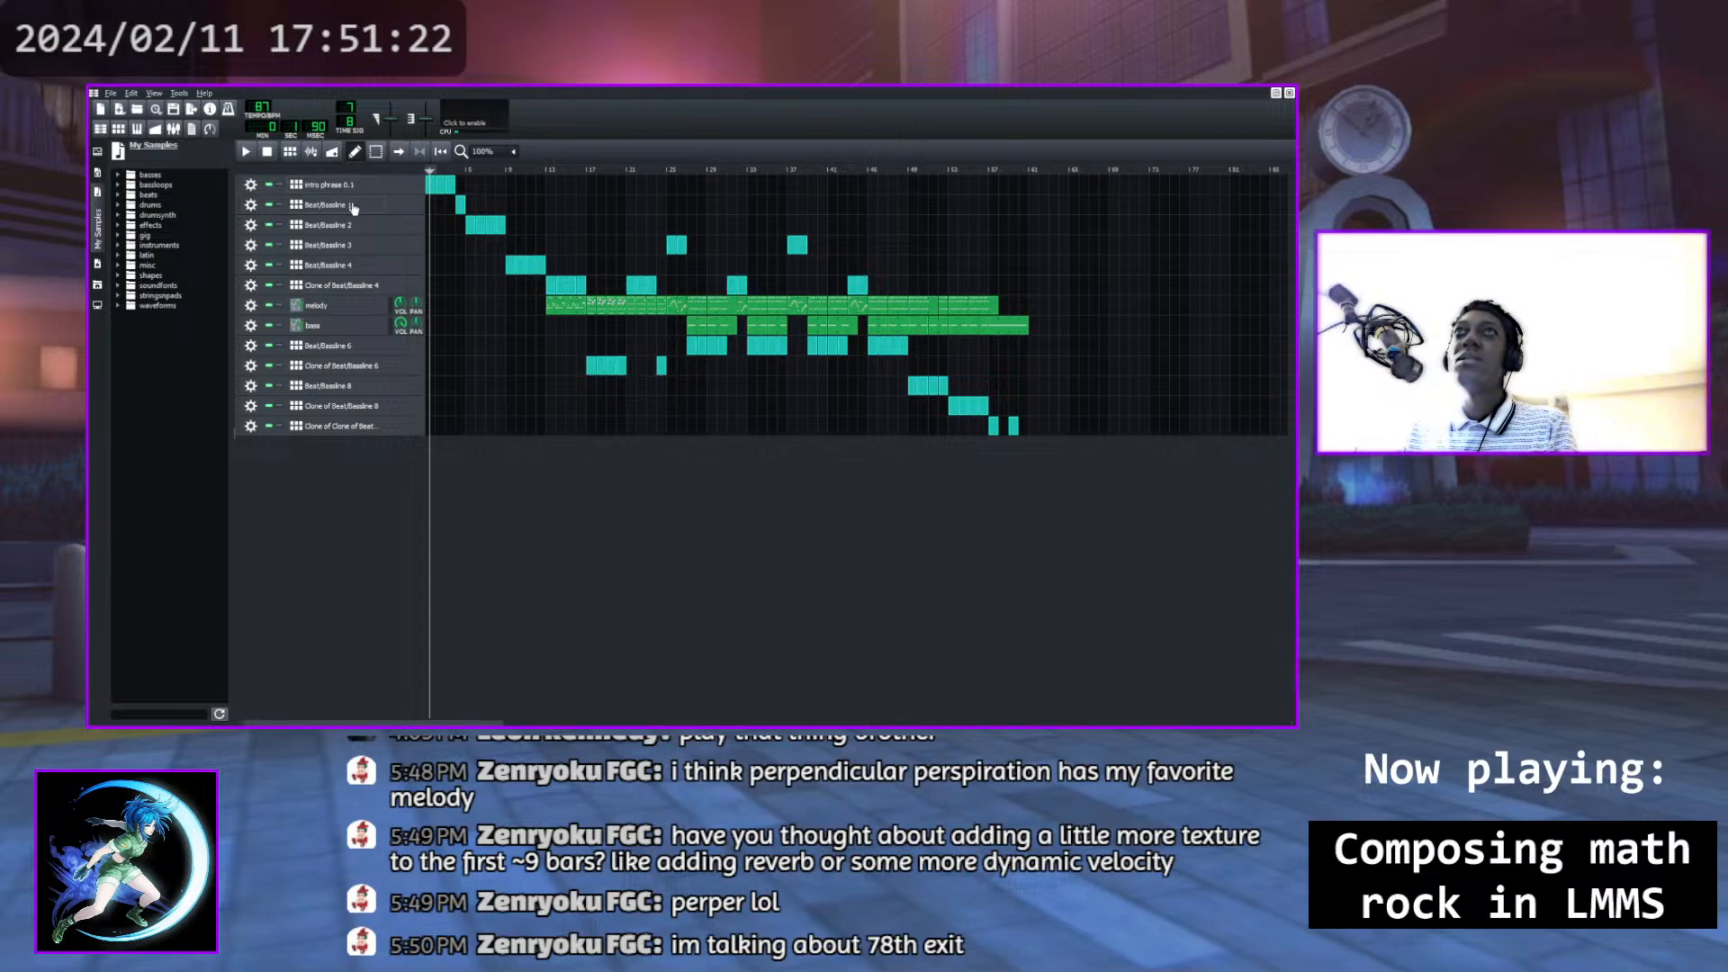
double_click(353, 206)
Shorten the version number in the first track's name so it reads "intro phrase 1"
double_click(362, 185)
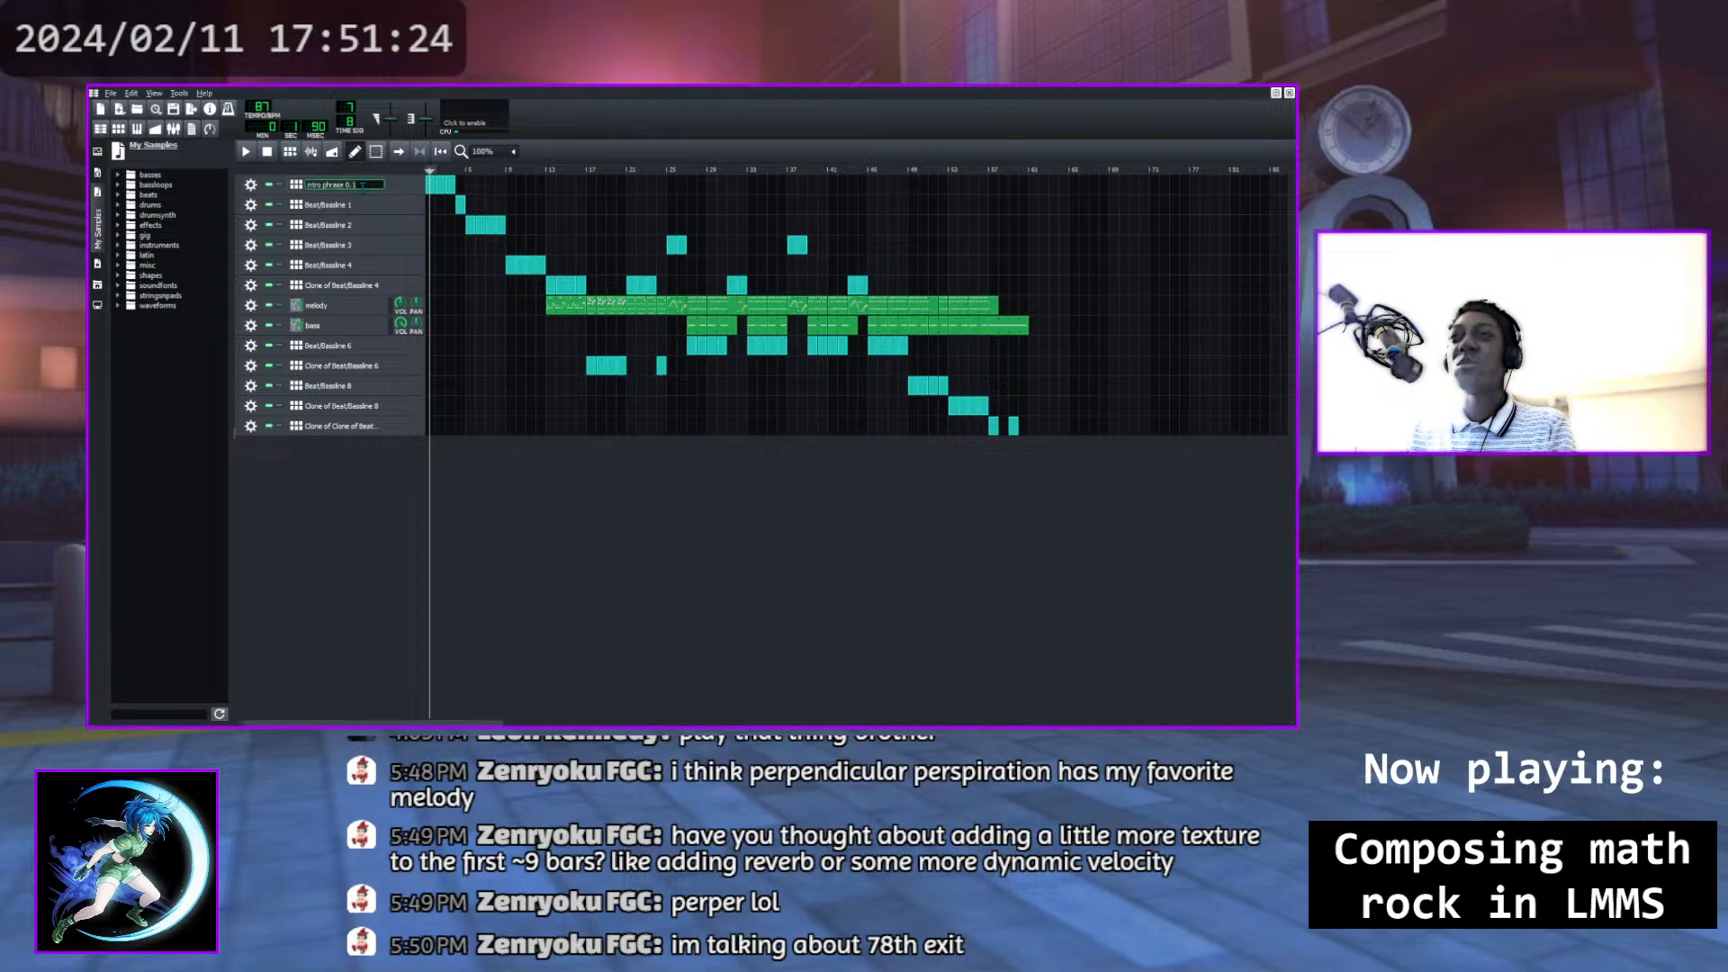
key(BackSpace)
key(BackSpace)
key(BackSpace)
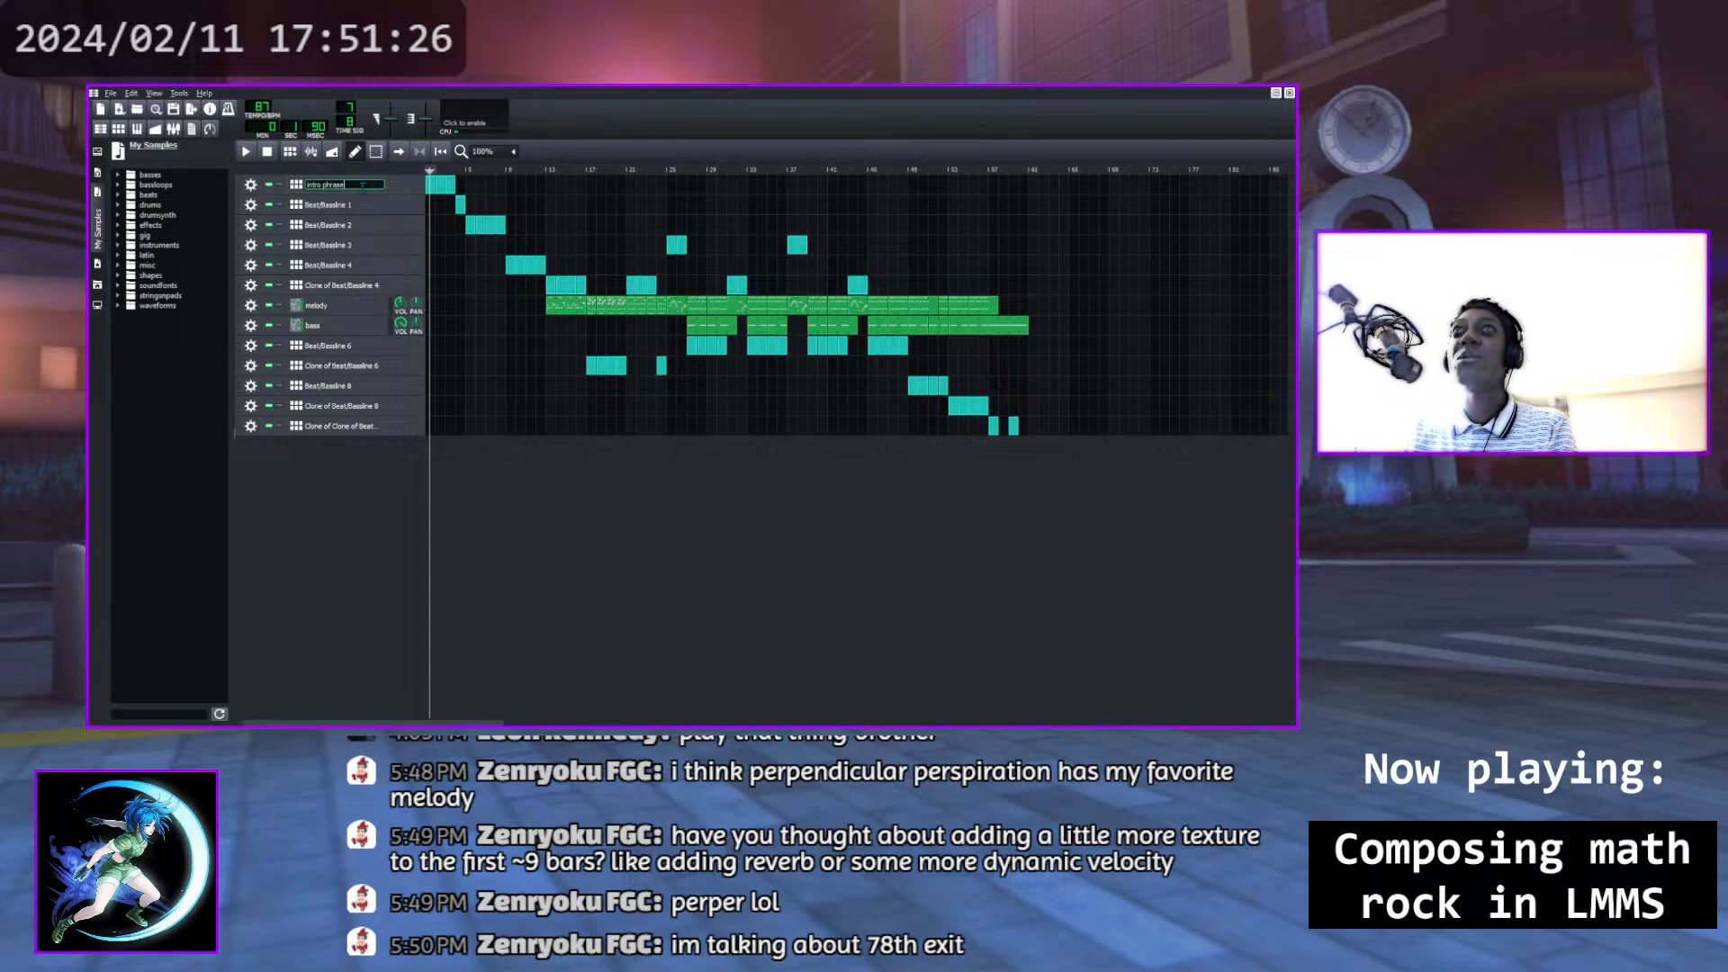
text(1)
key(Return)
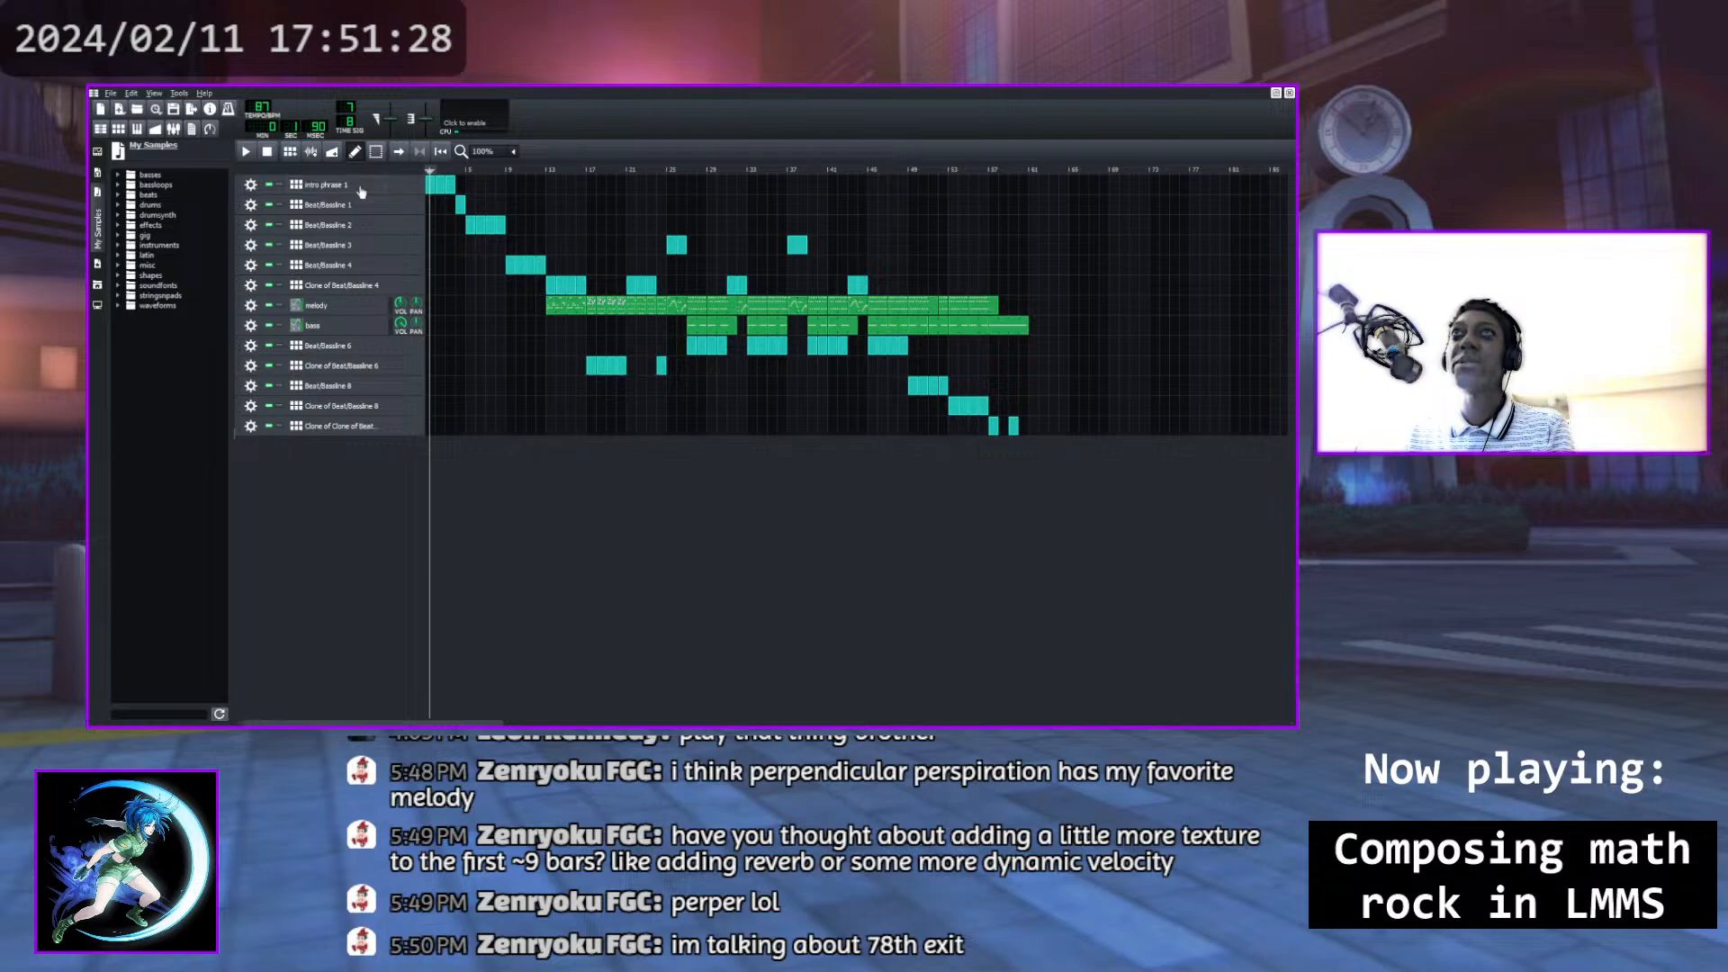
Rename the Beat/Bassline 1 track as "intro phrase 1.5"
double_click(352, 206)
text(intro phr)
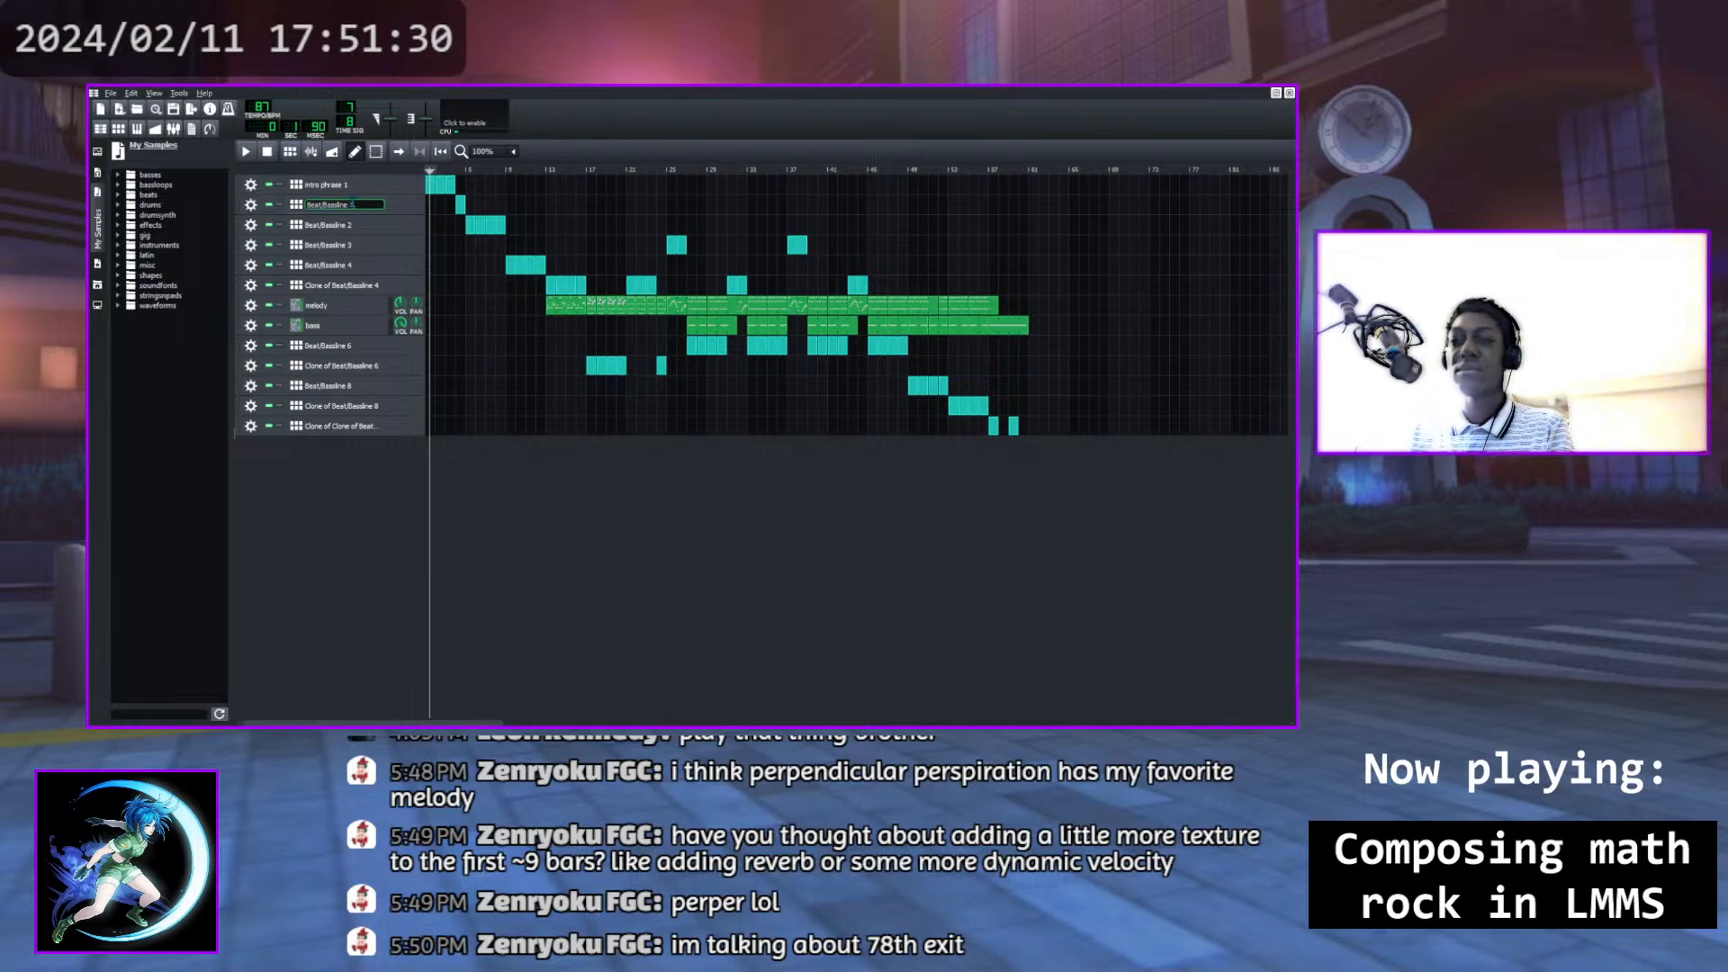
text(ase 1.5)
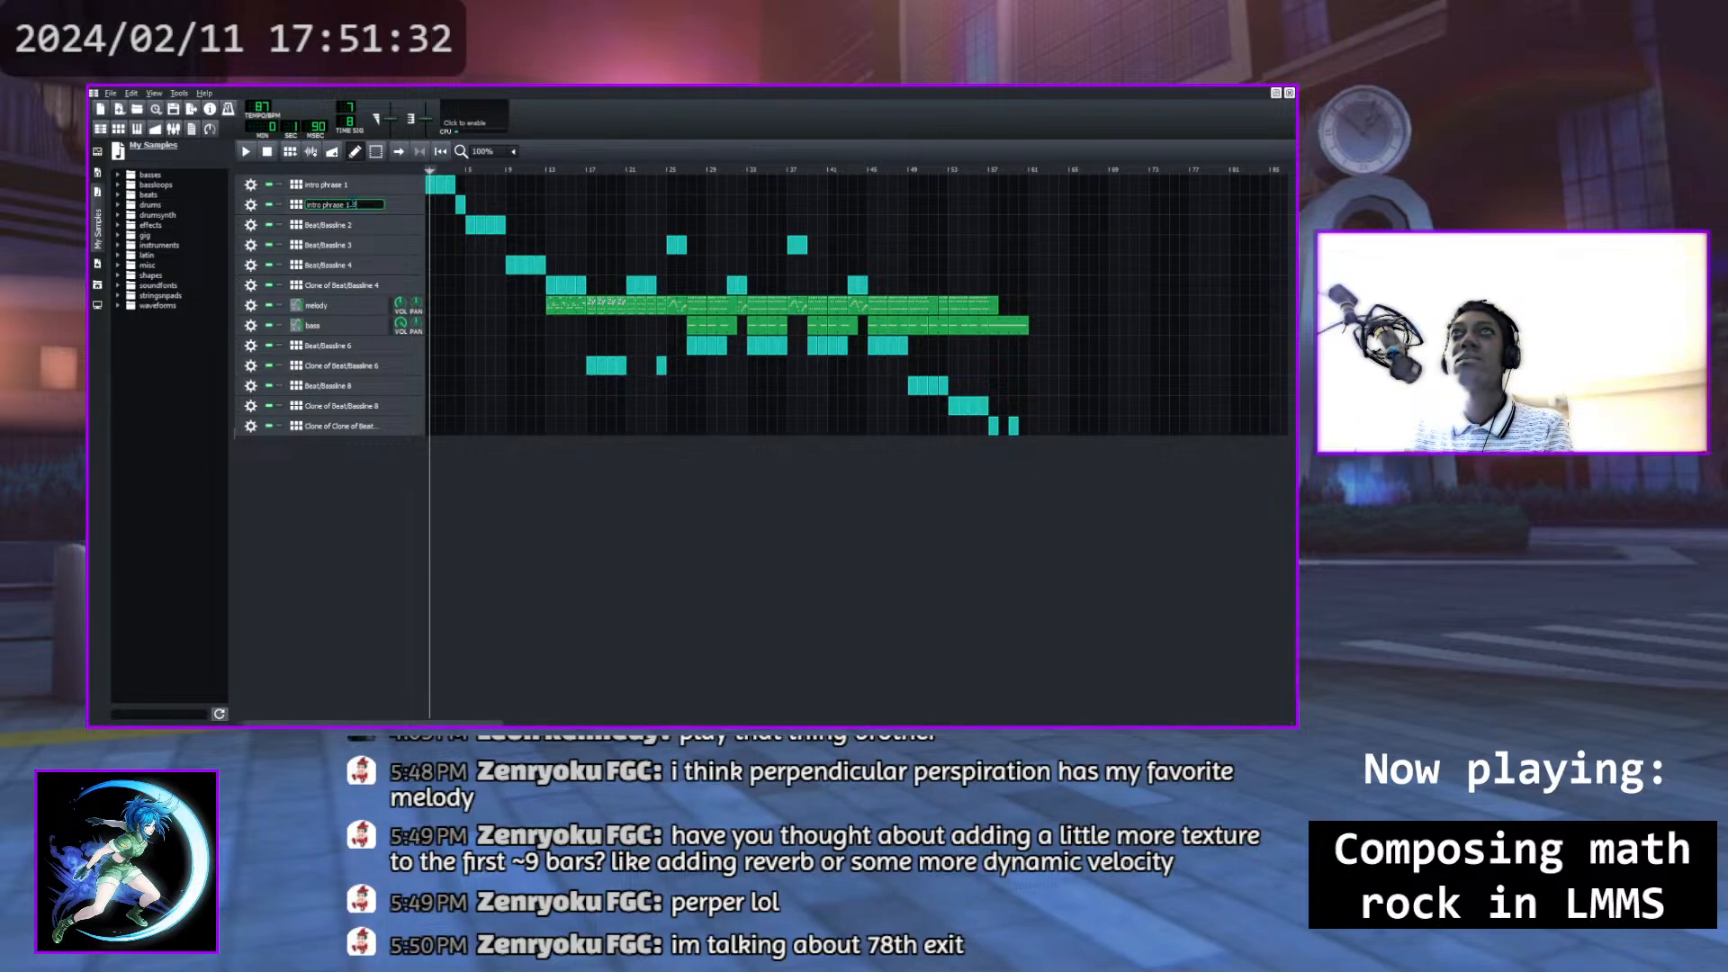
key(Return)
double_click(343, 226)
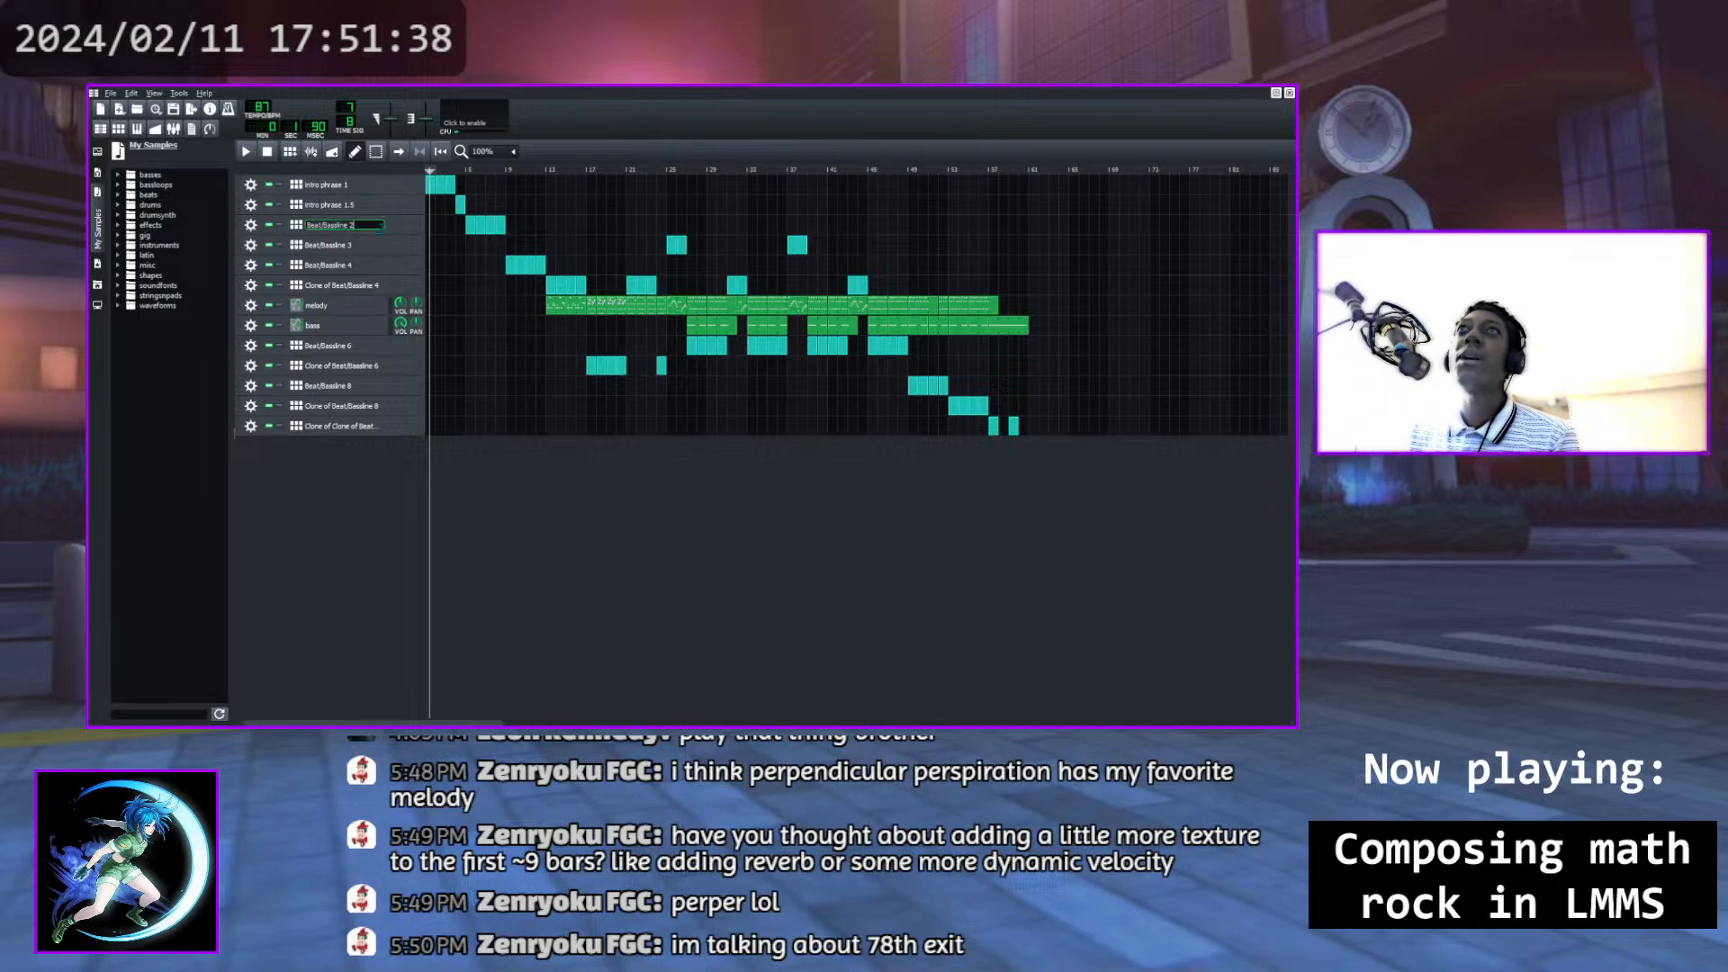
click(392, 227)
click(469, 173)
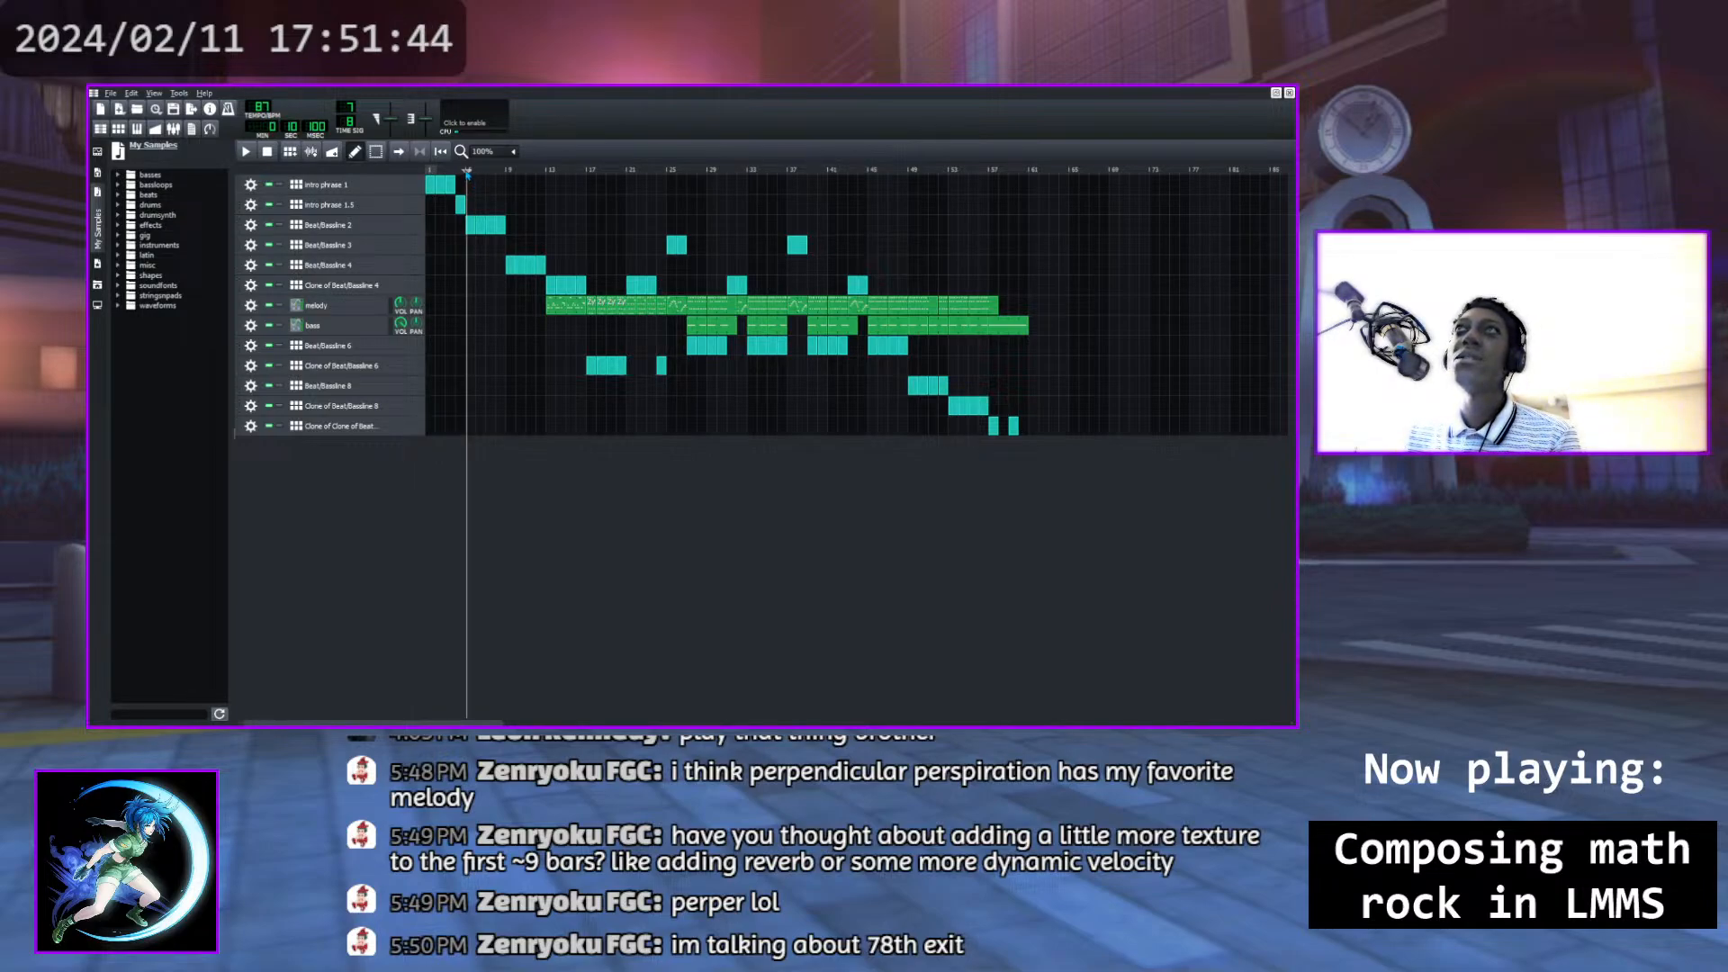
click(463, 171)
click(333, 188)
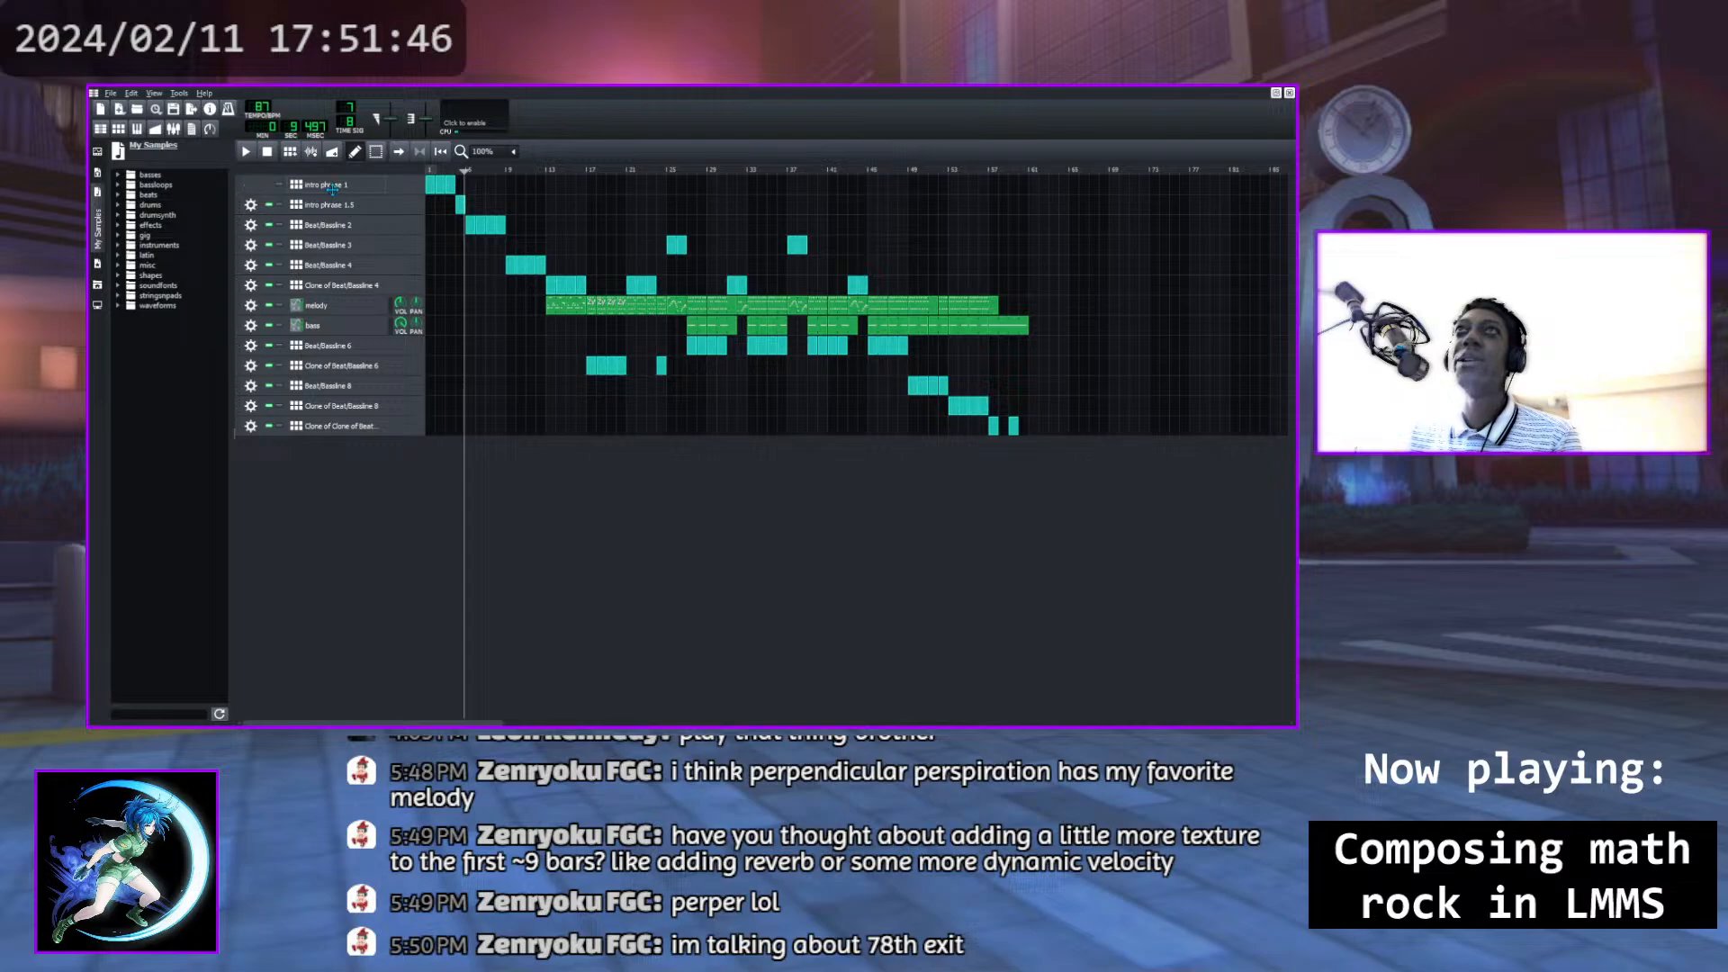
Audition the Beat/Bassline 2 drum pattern in the enlarged Beat+Bassline Editor, leaving only the song arrangement open when done
click(349, 228)
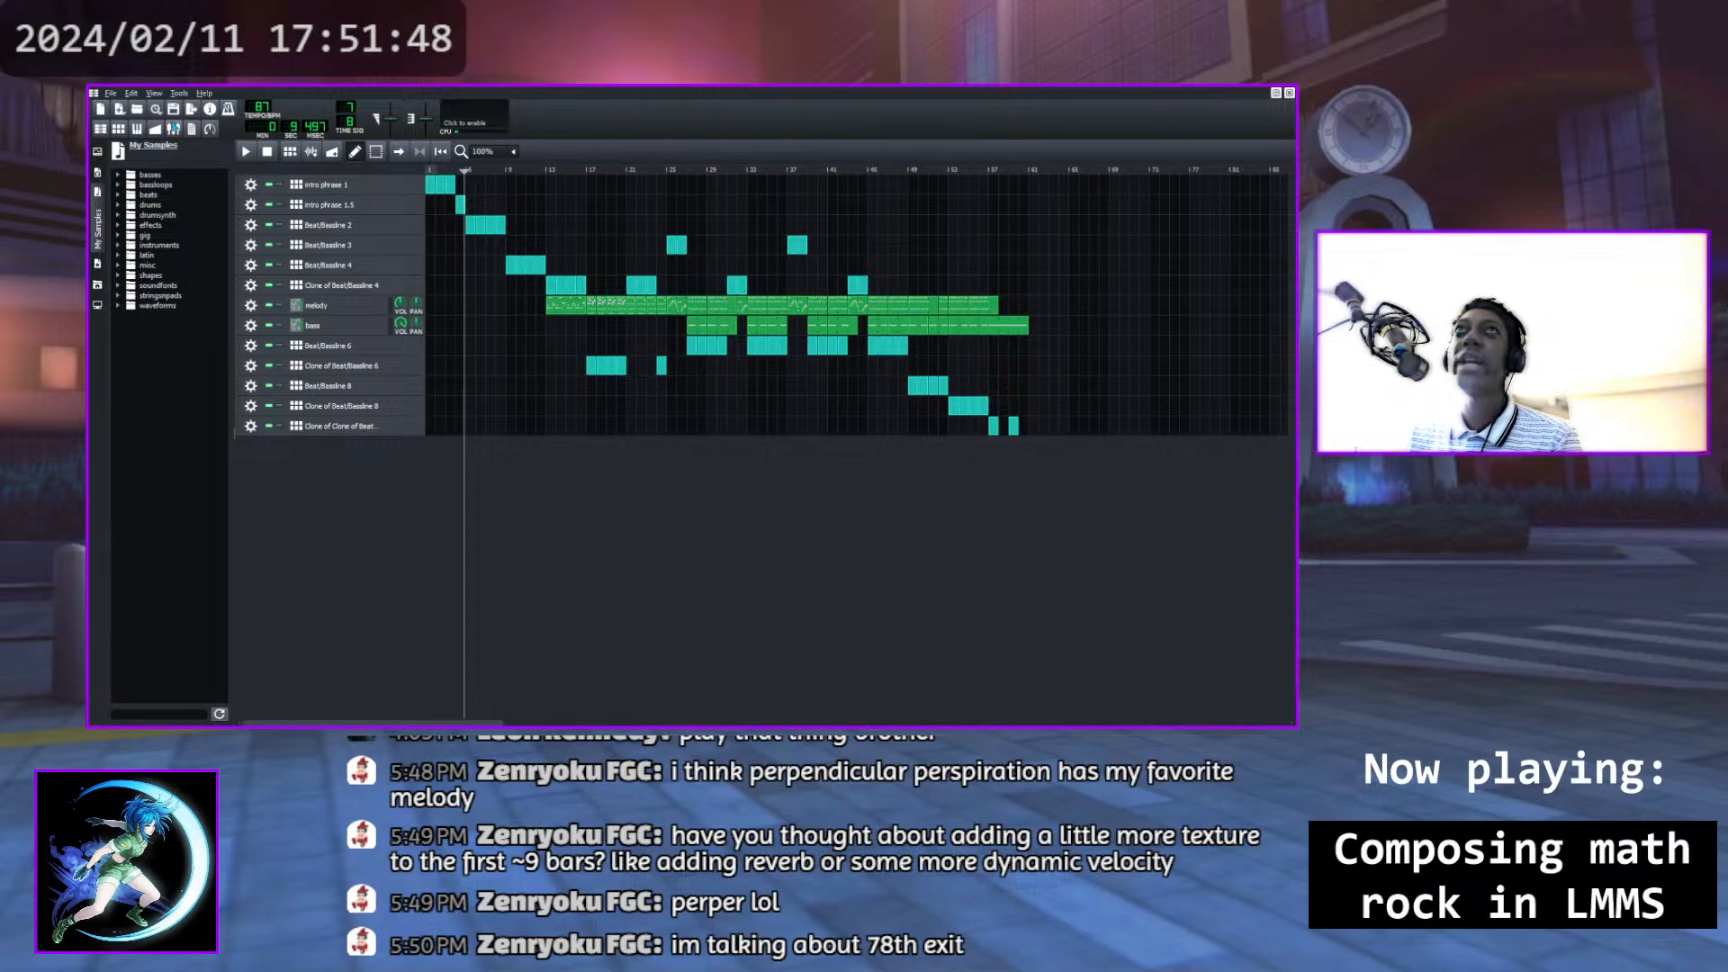
click(119, 130)
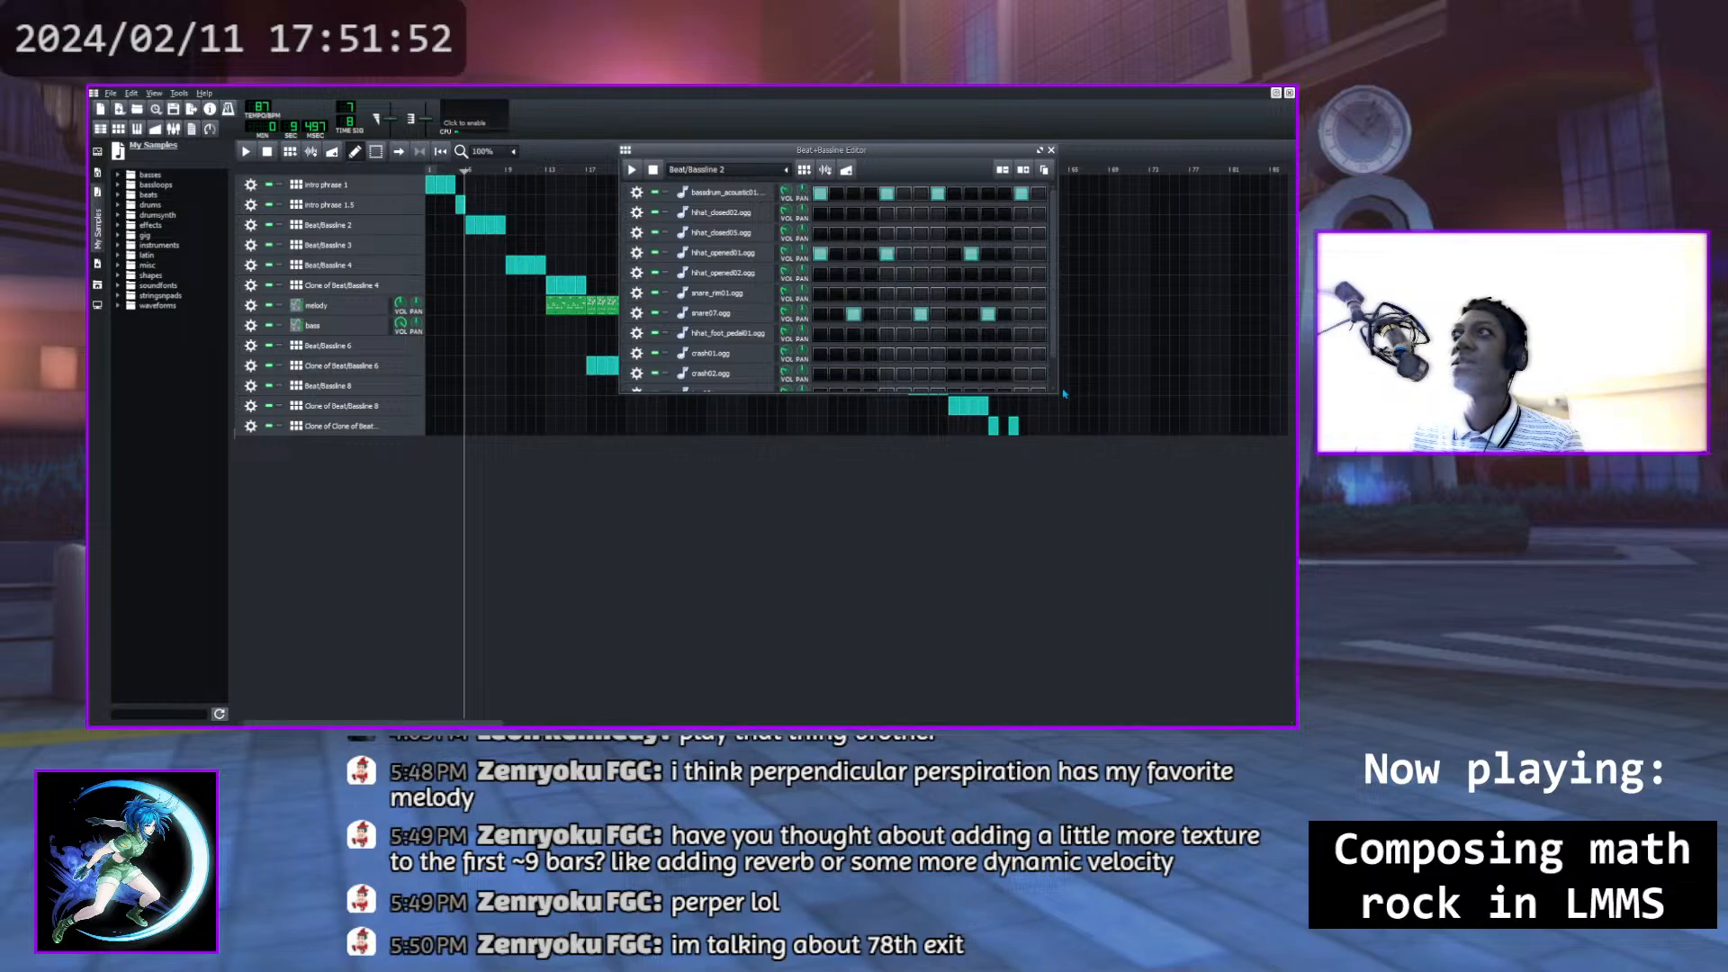
drag(1061, 400, 1166, 461)
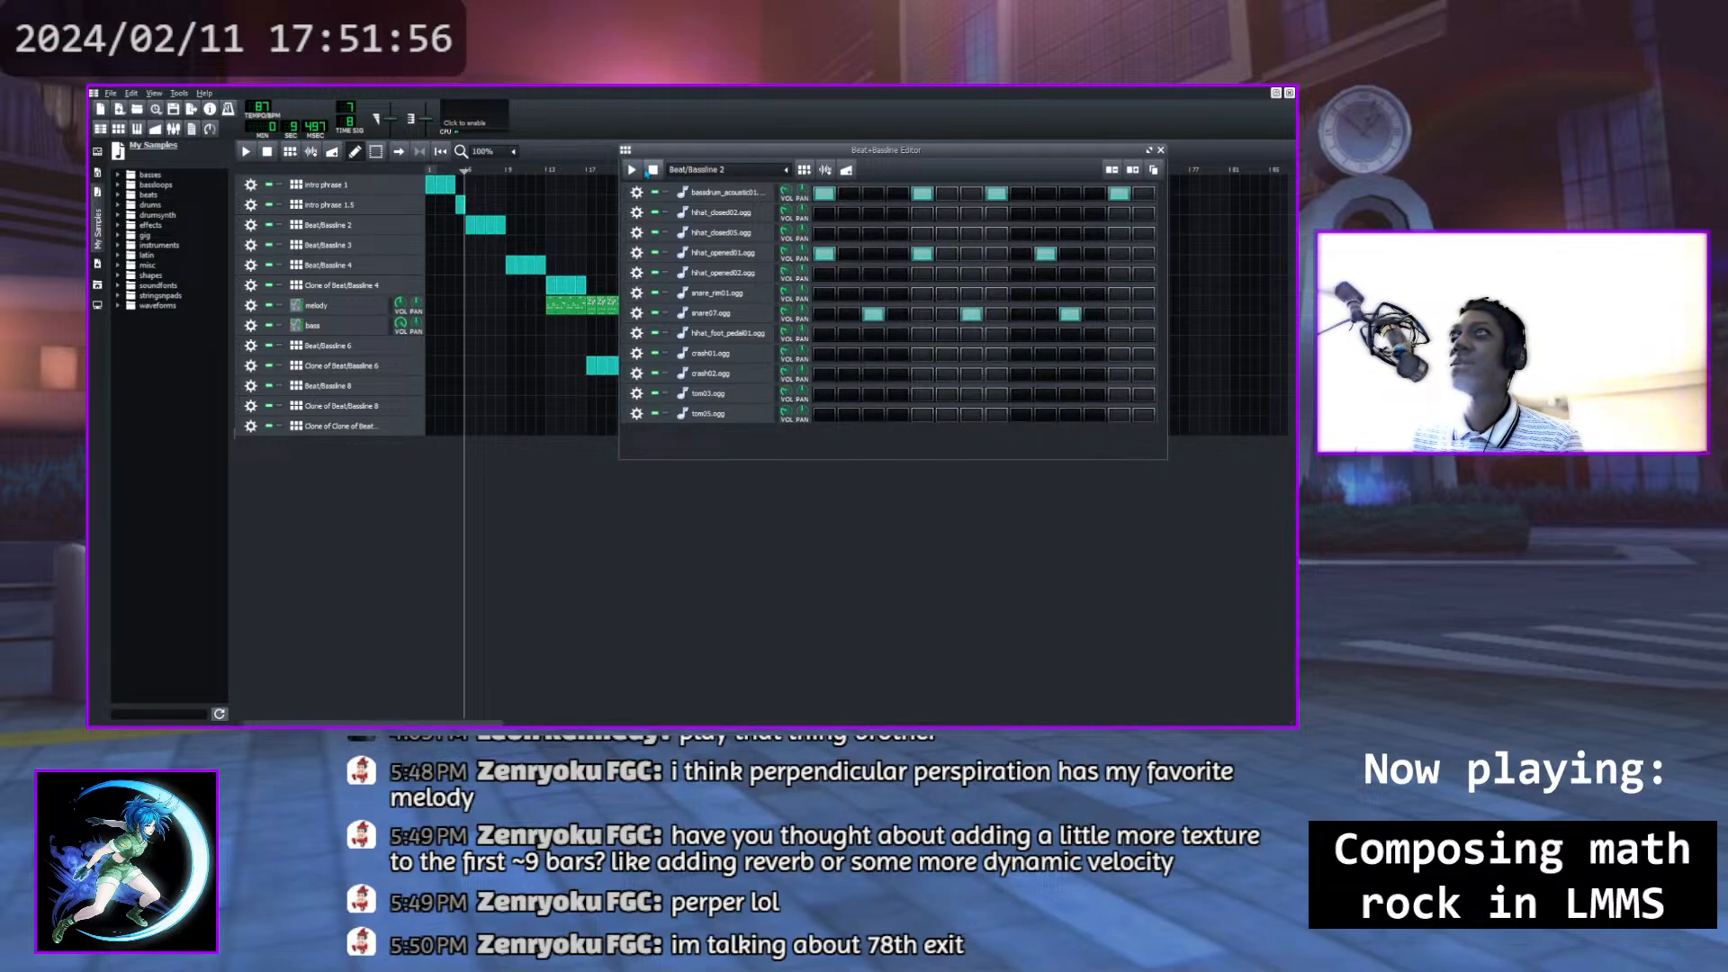
click(631, 169)
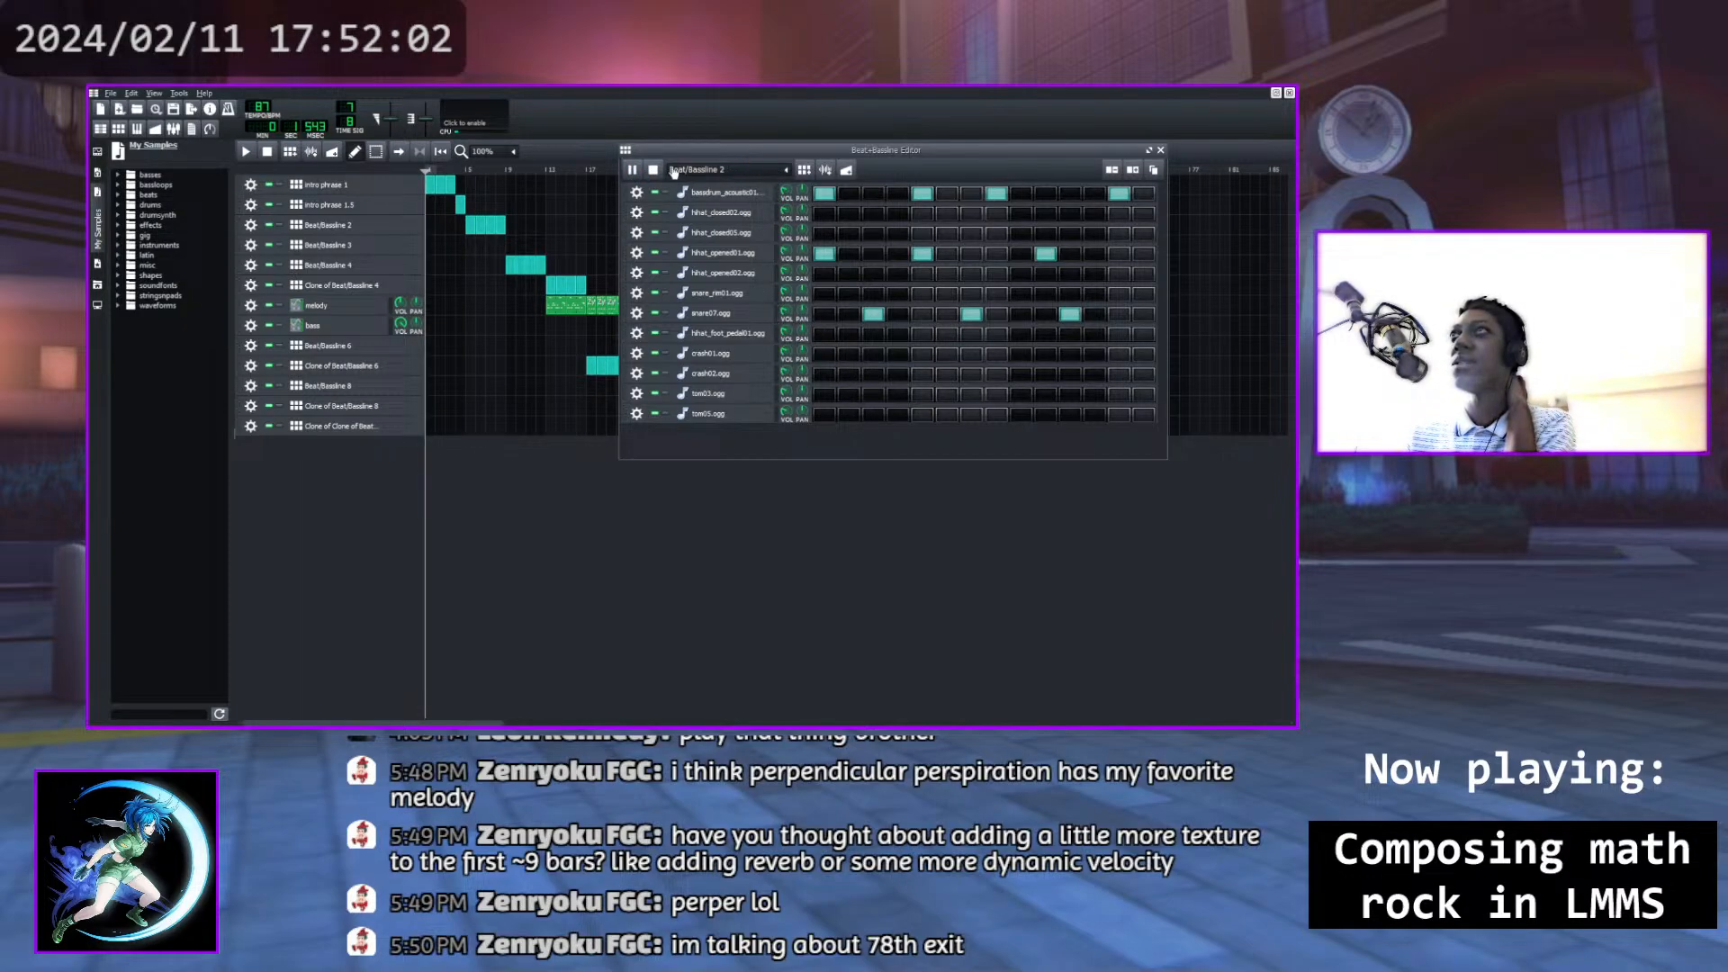
key(space)
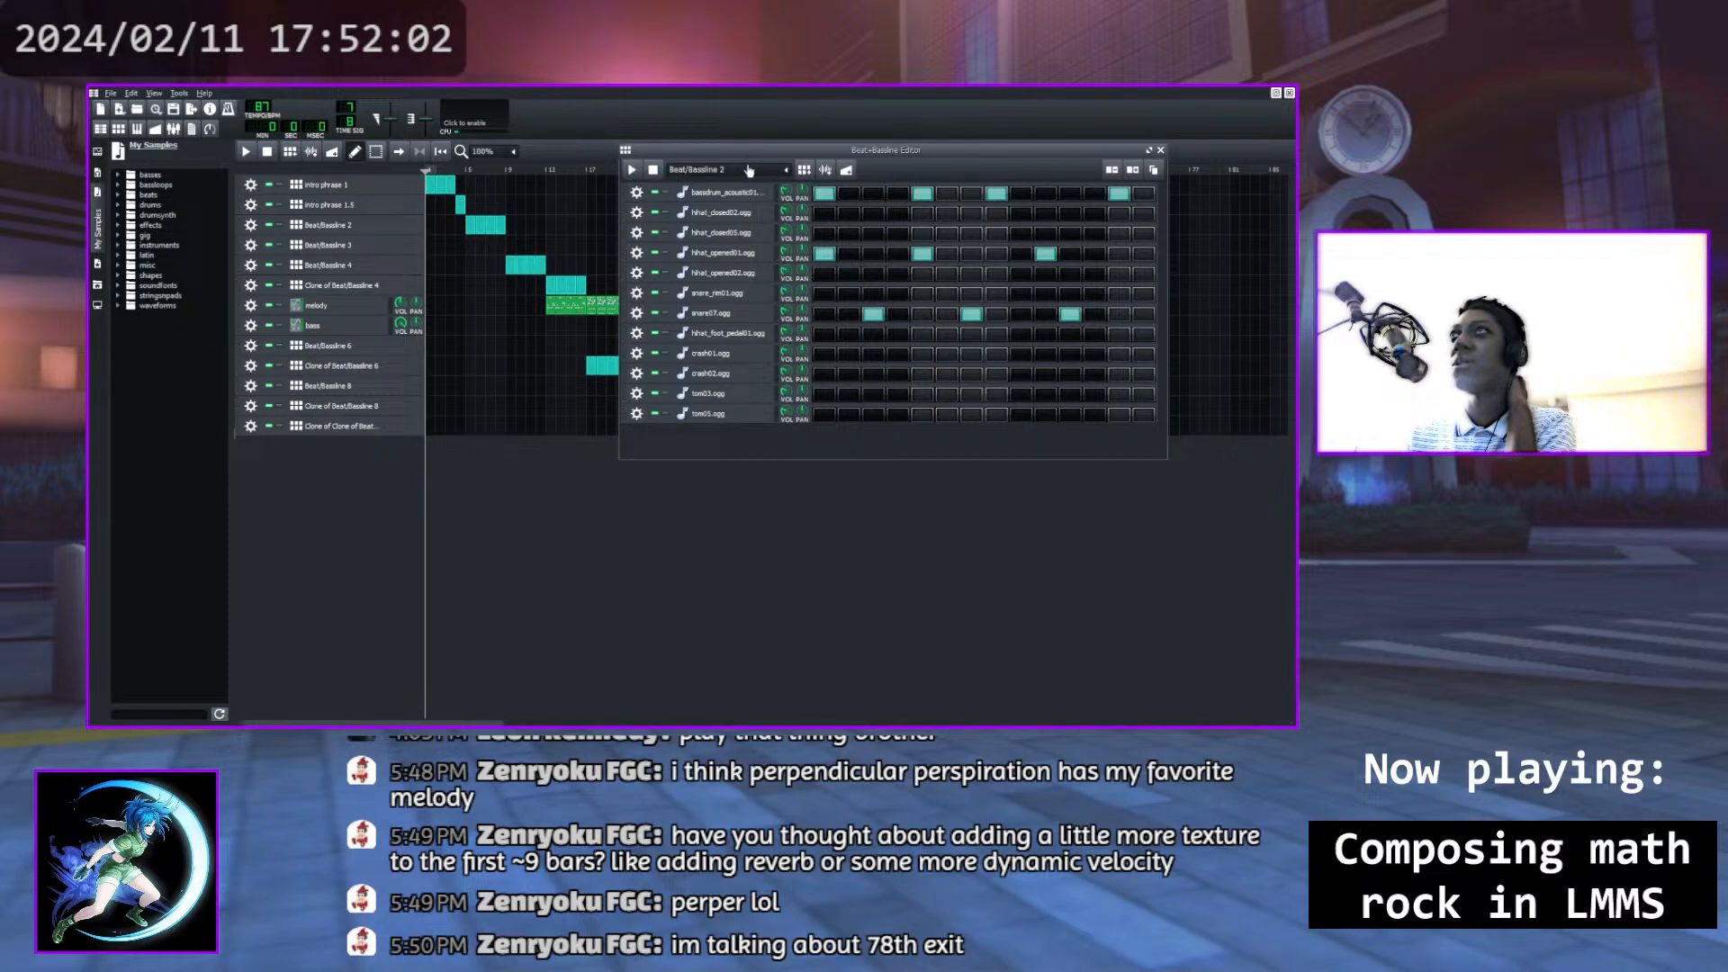
click(1160, 151)
Set the song position to the start of the Beat/Bassline 2 clip and rename that track with the text "intro phrase"
click(465, 170)
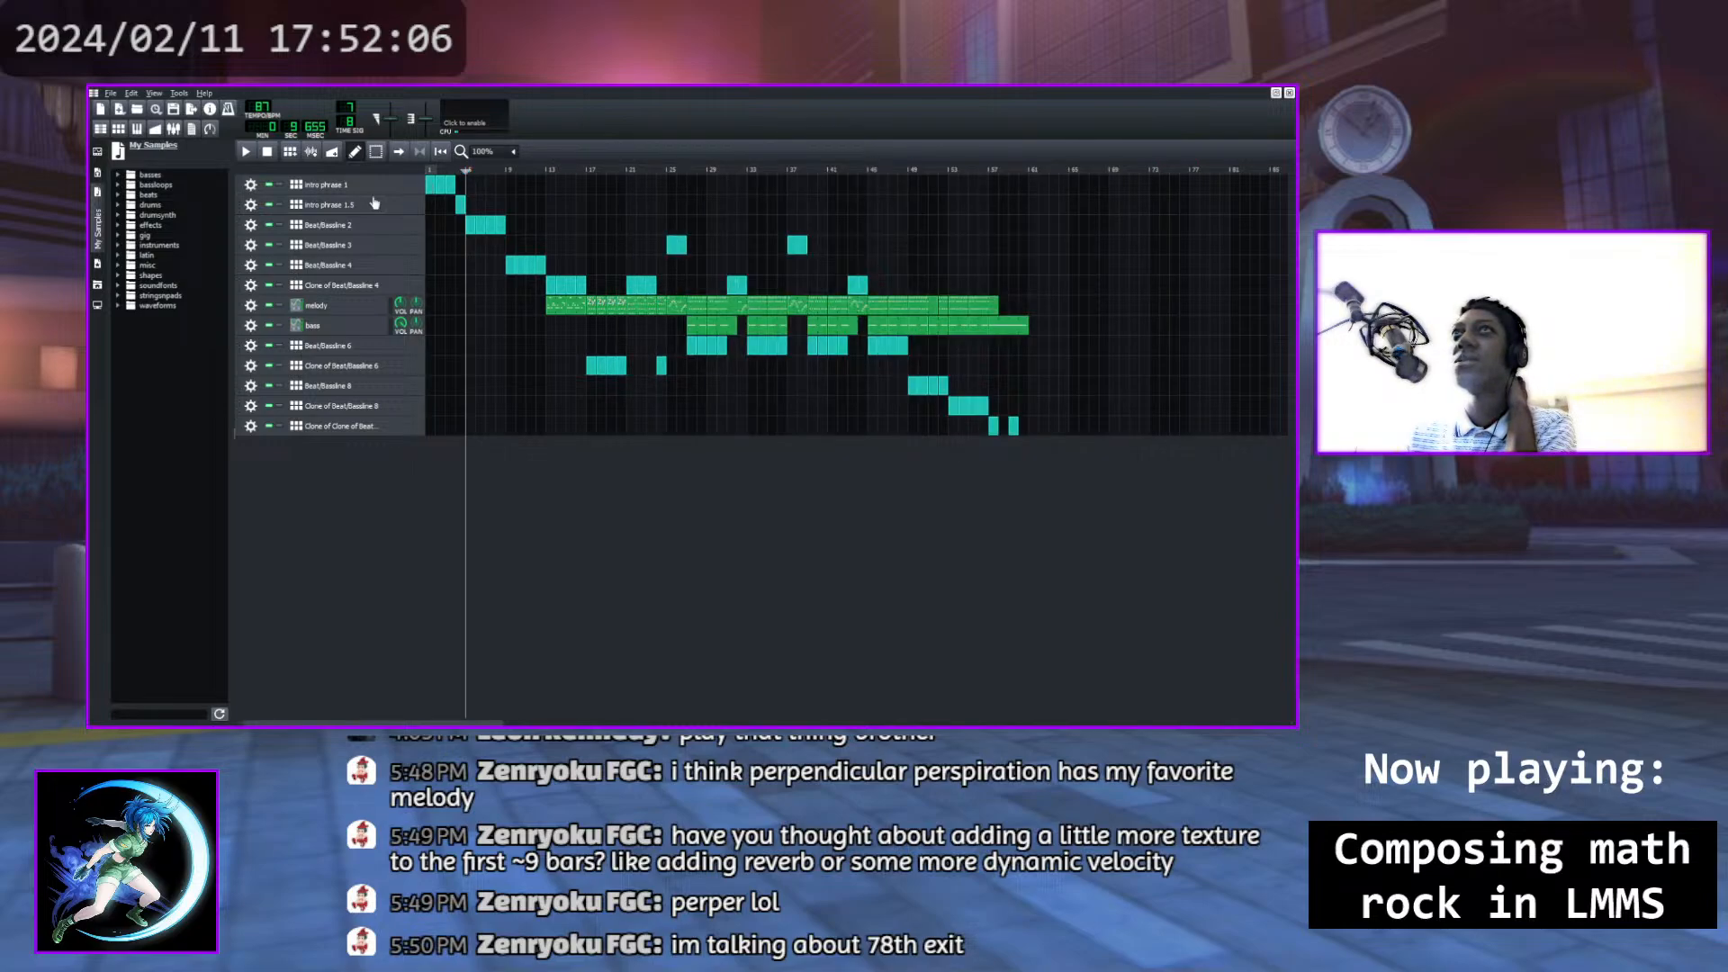
double_click(328, 230)
text(intro phrase )
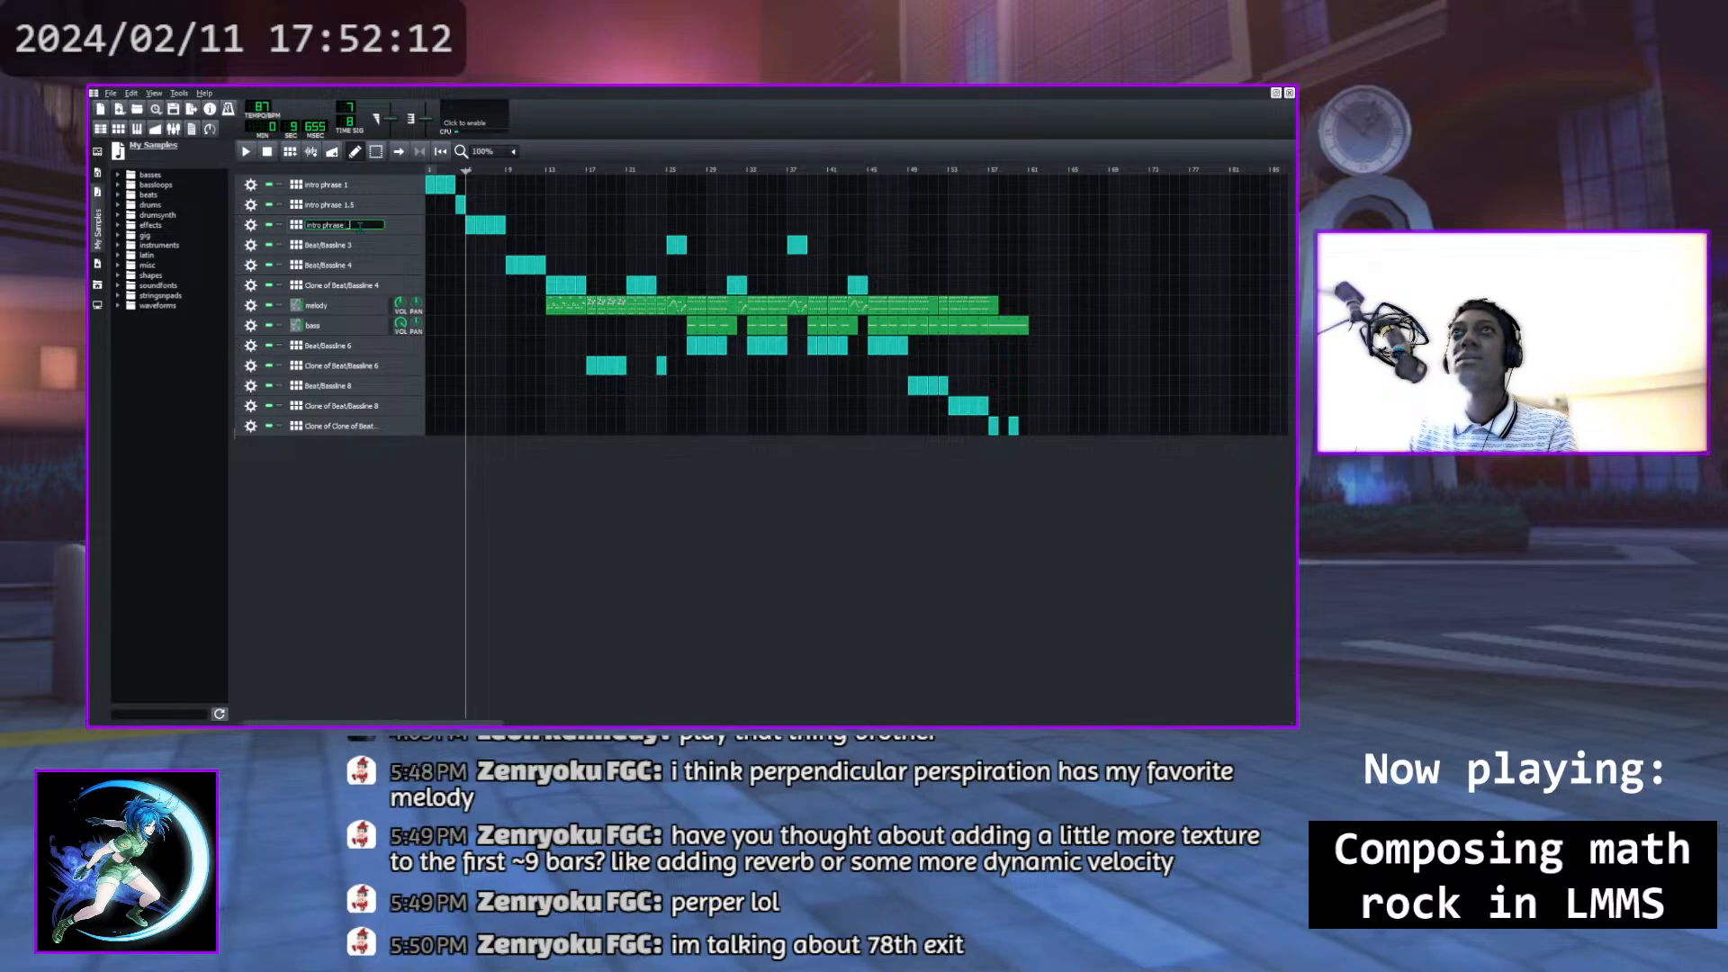
Rename the third track "intro phrase 1 plus snare"
text(plplus snare)
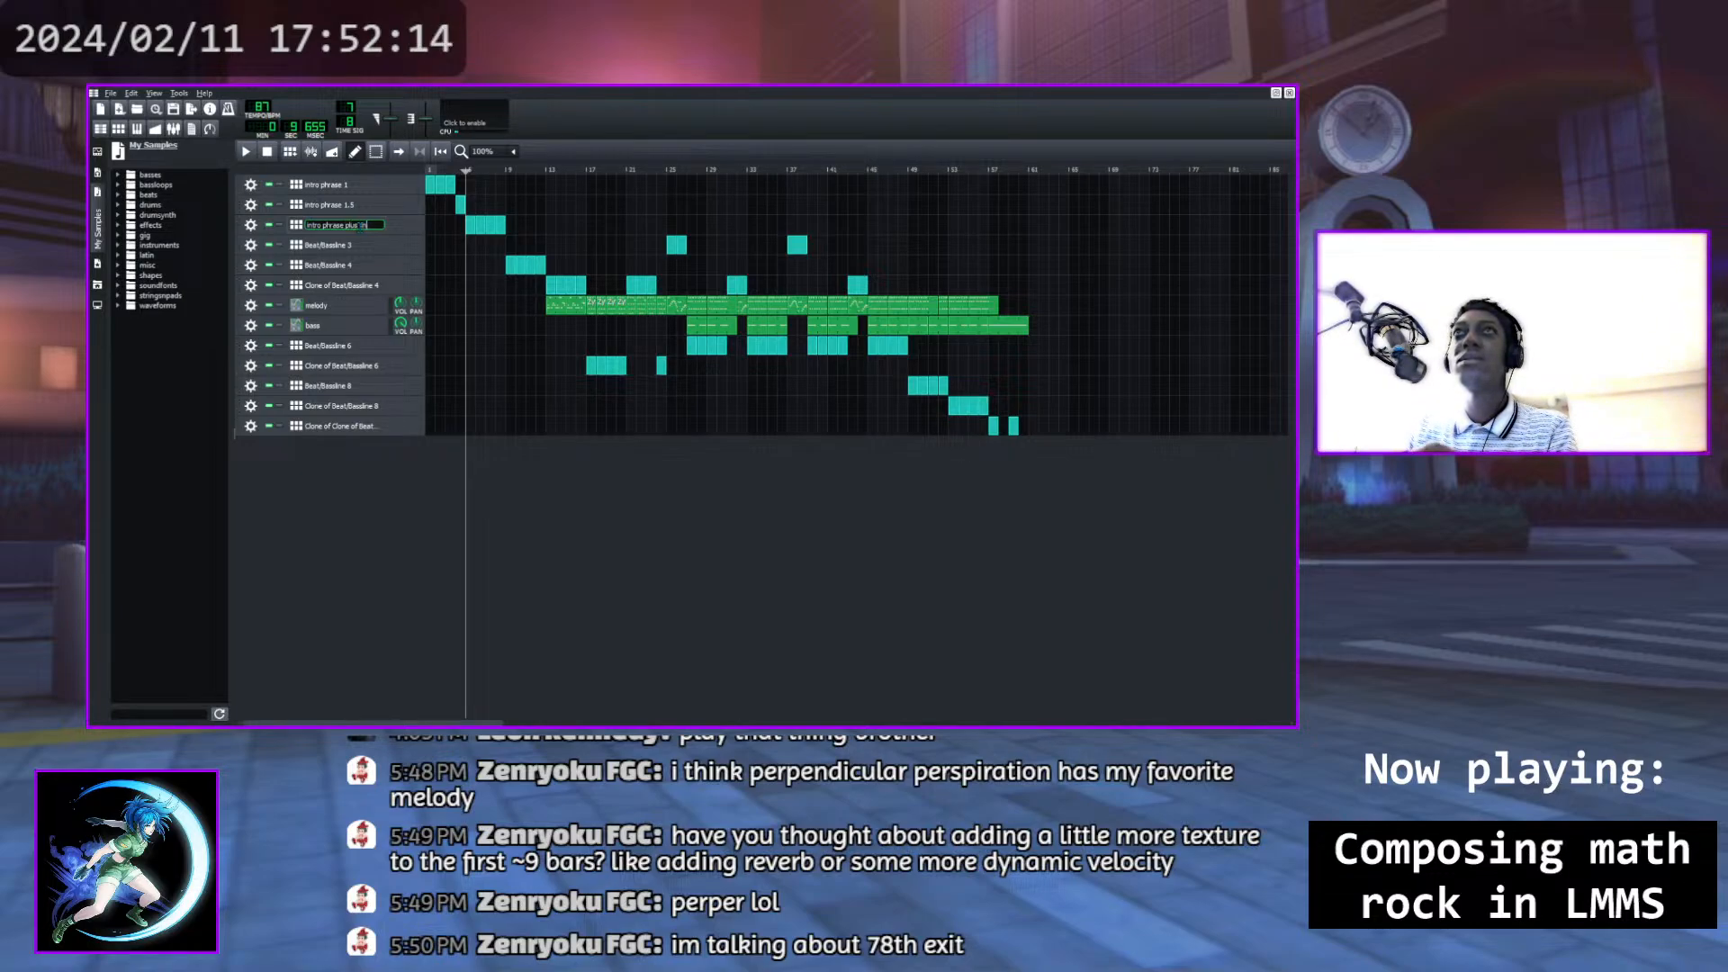
key(Return)
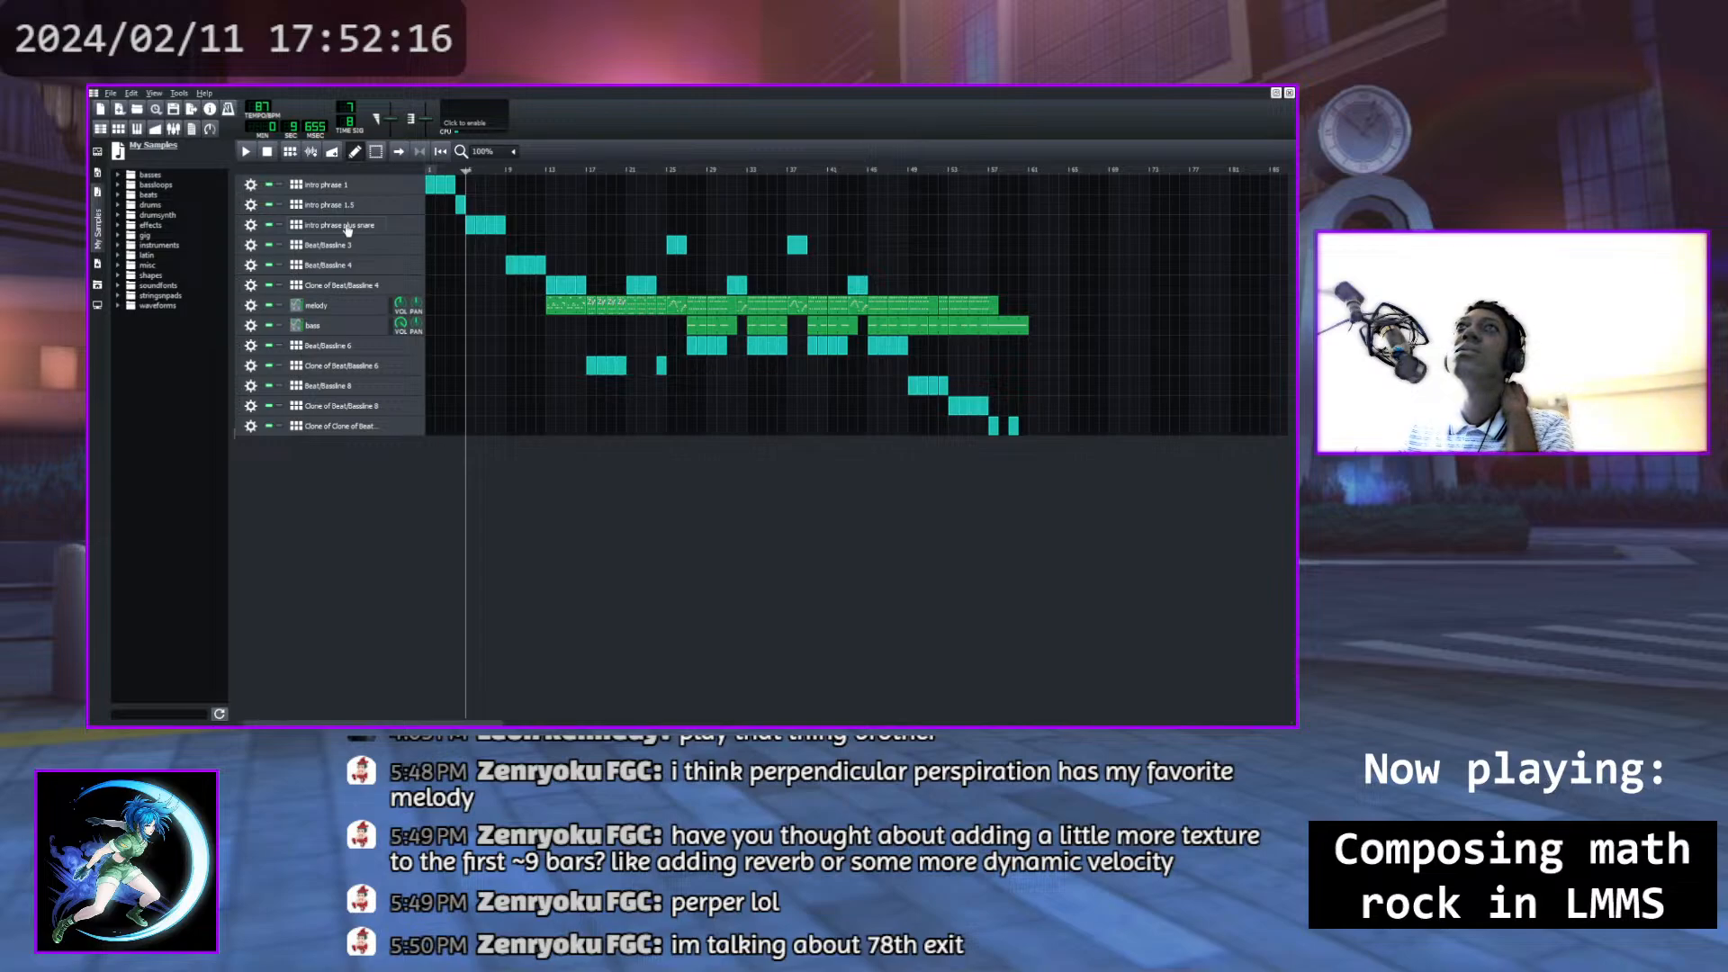
double_click(347, 226)
text(1)
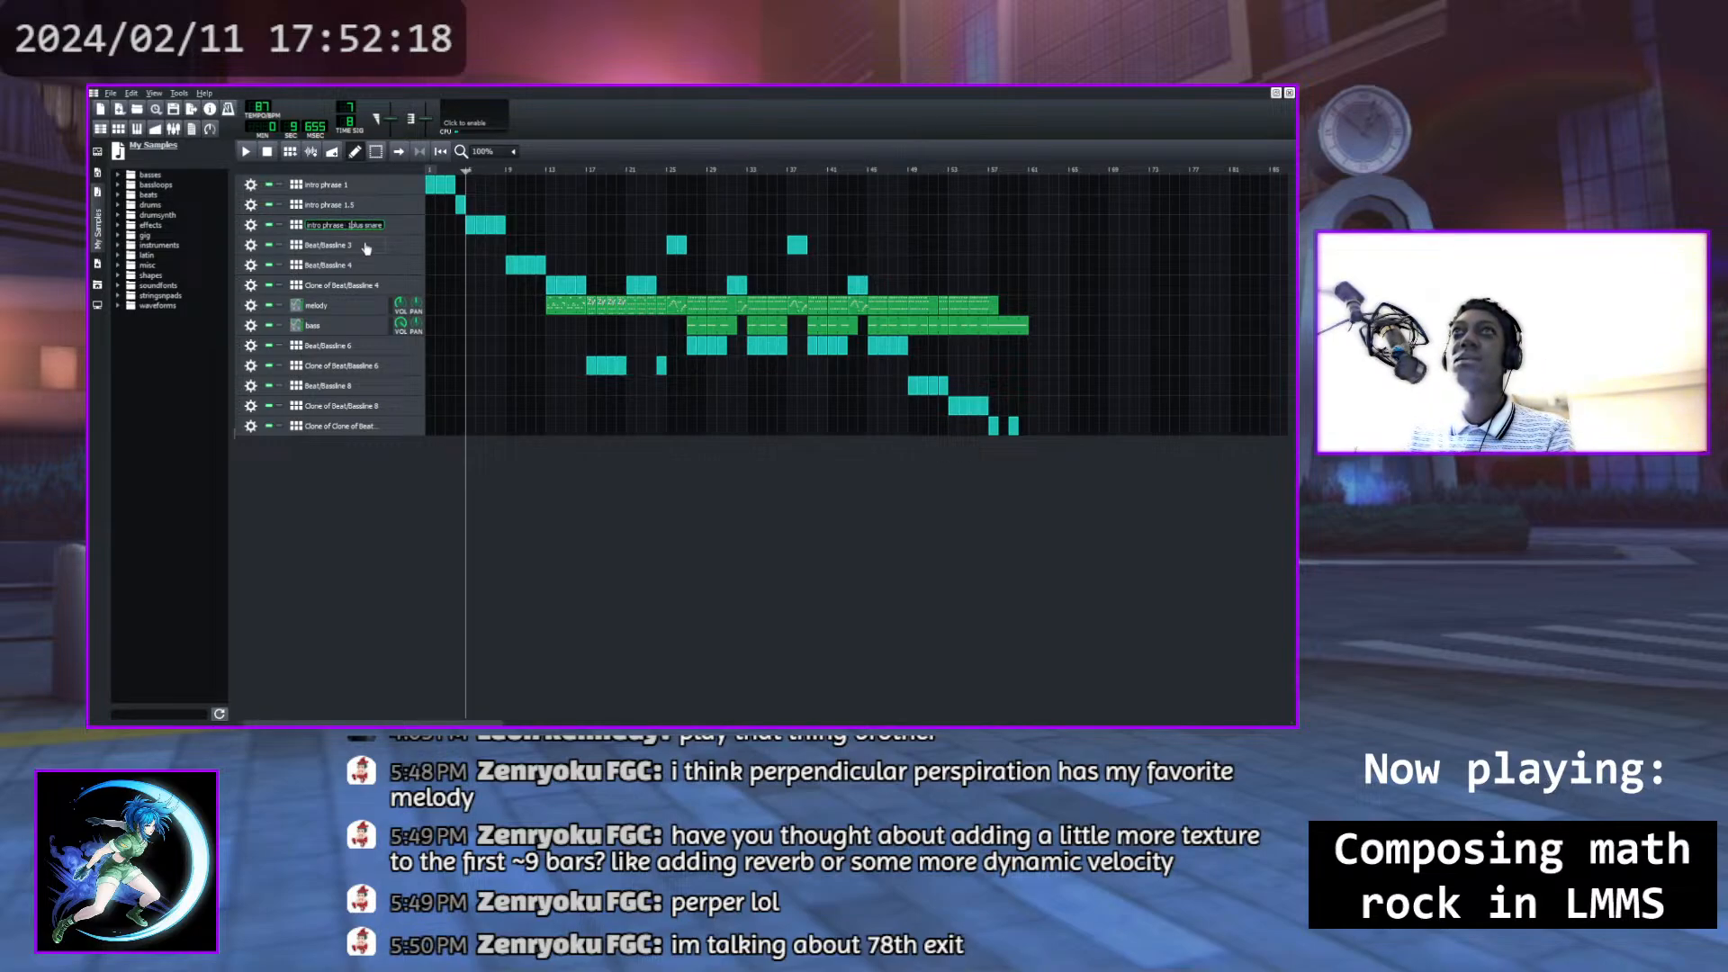
key(BackSpace)
key(BackSpace)
text(1)
key(Return)
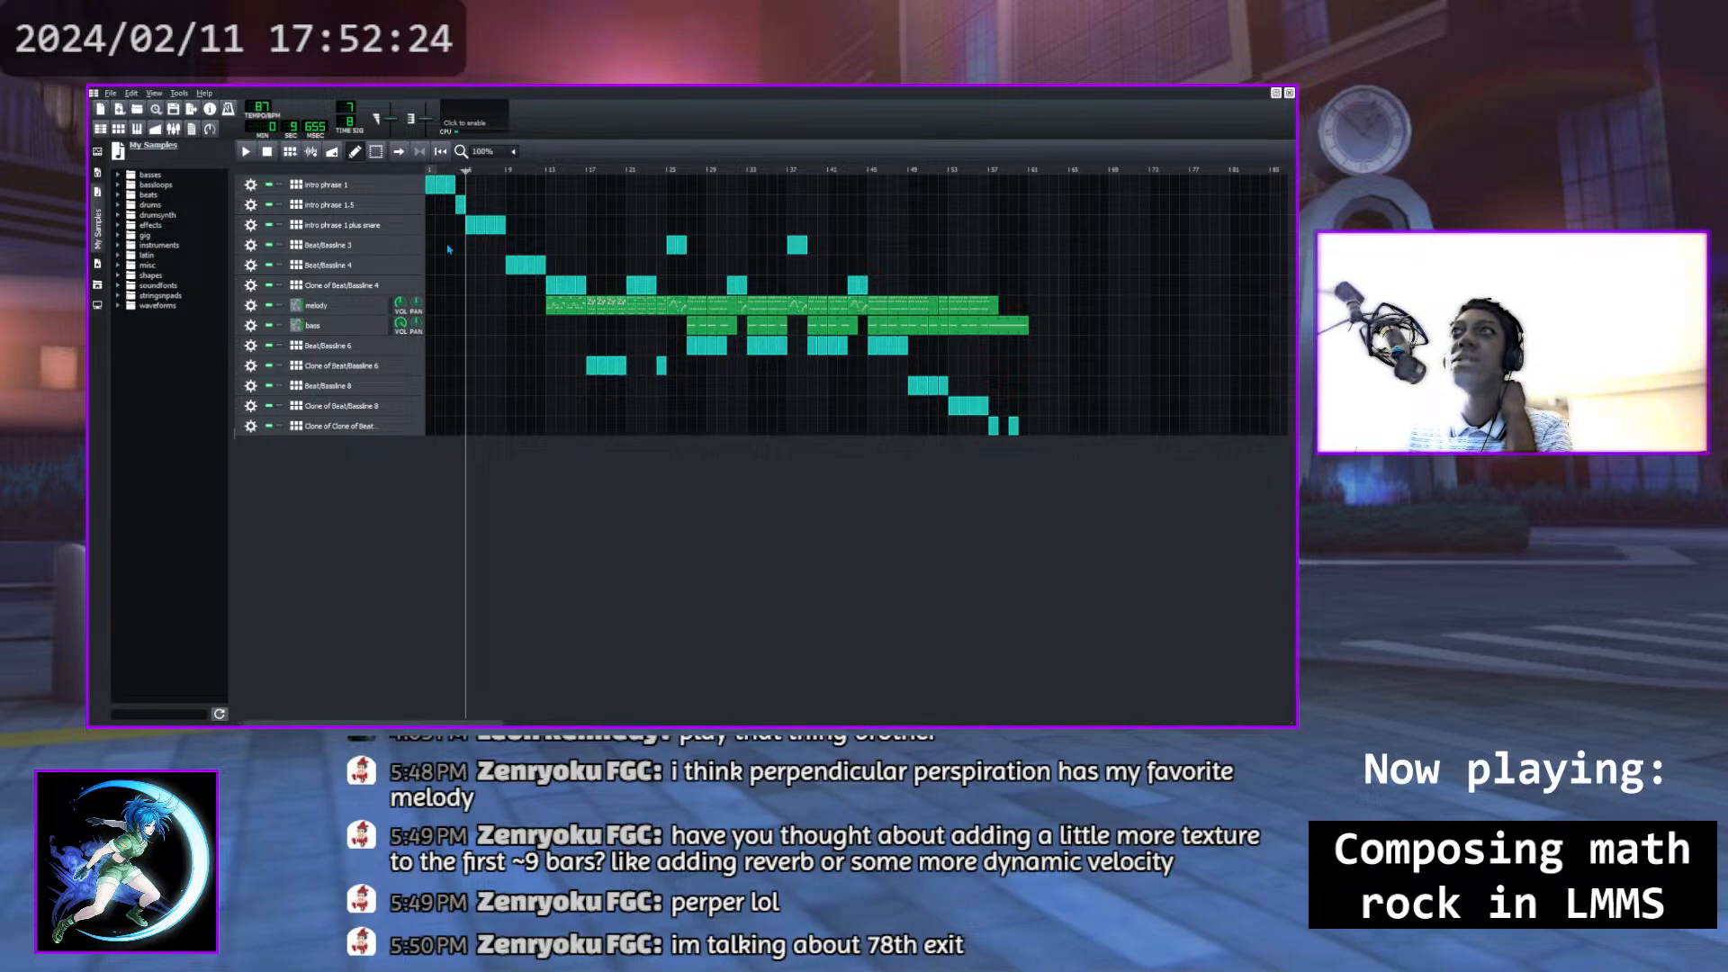
Listen to the song around the first Beat/Bassline 3 clip and rename that track "afrobeats phrase"
click(666, 169)
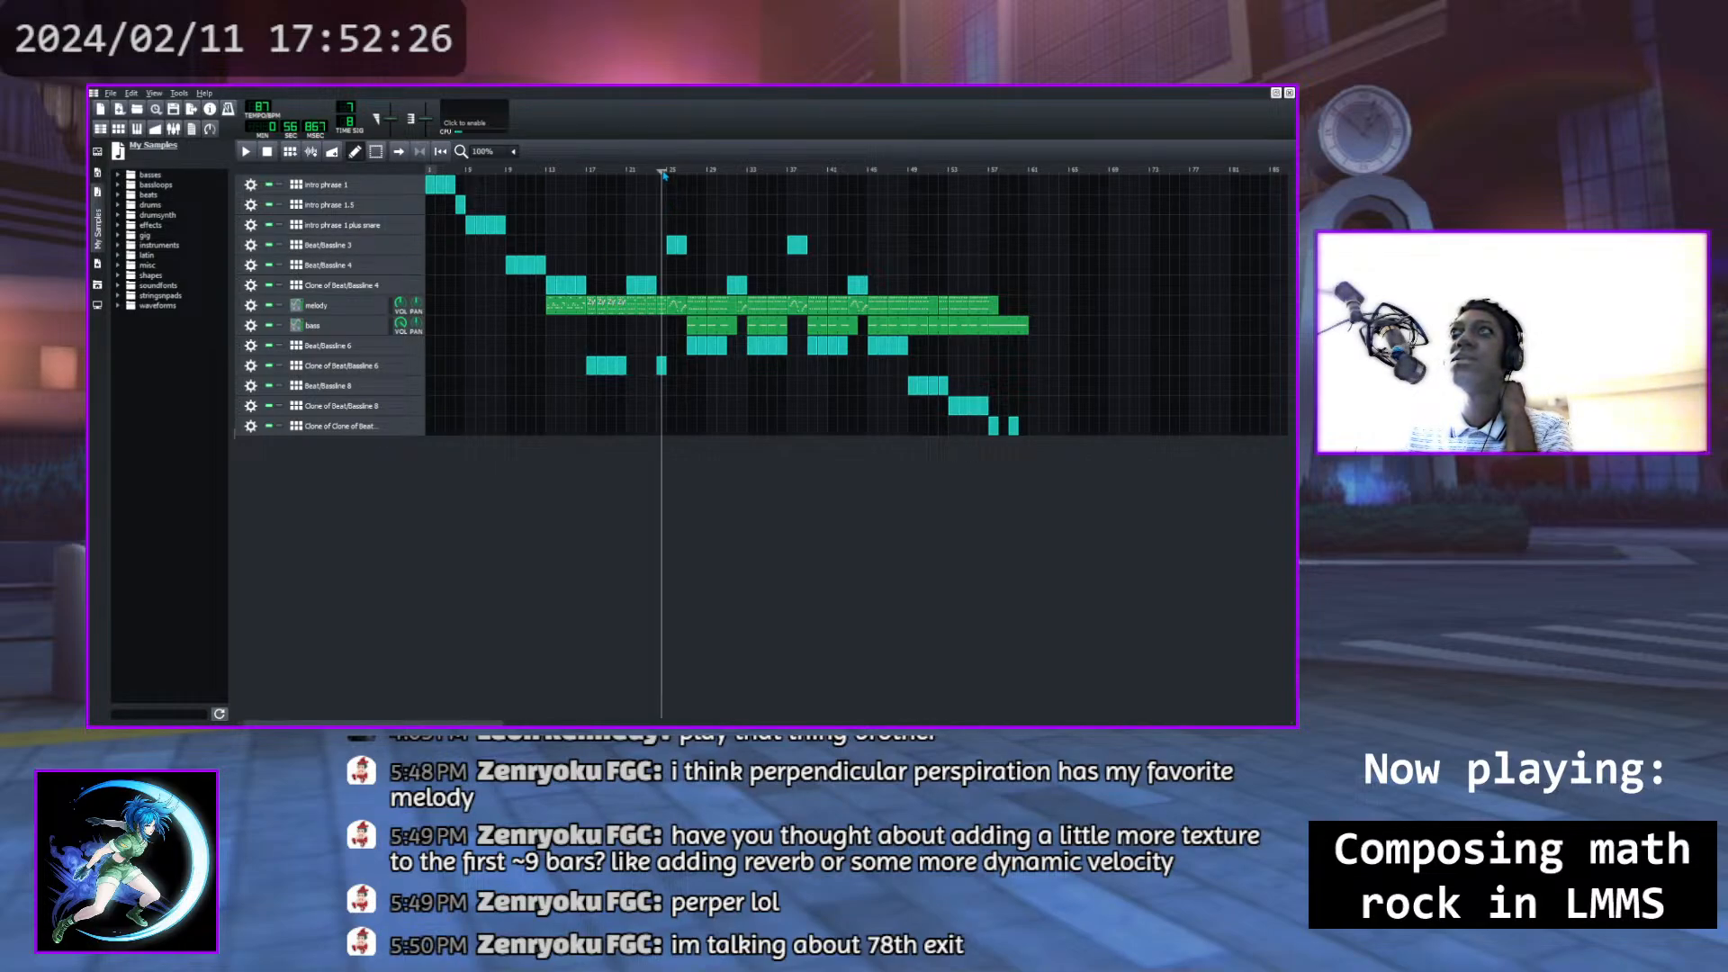
click(246, 151)
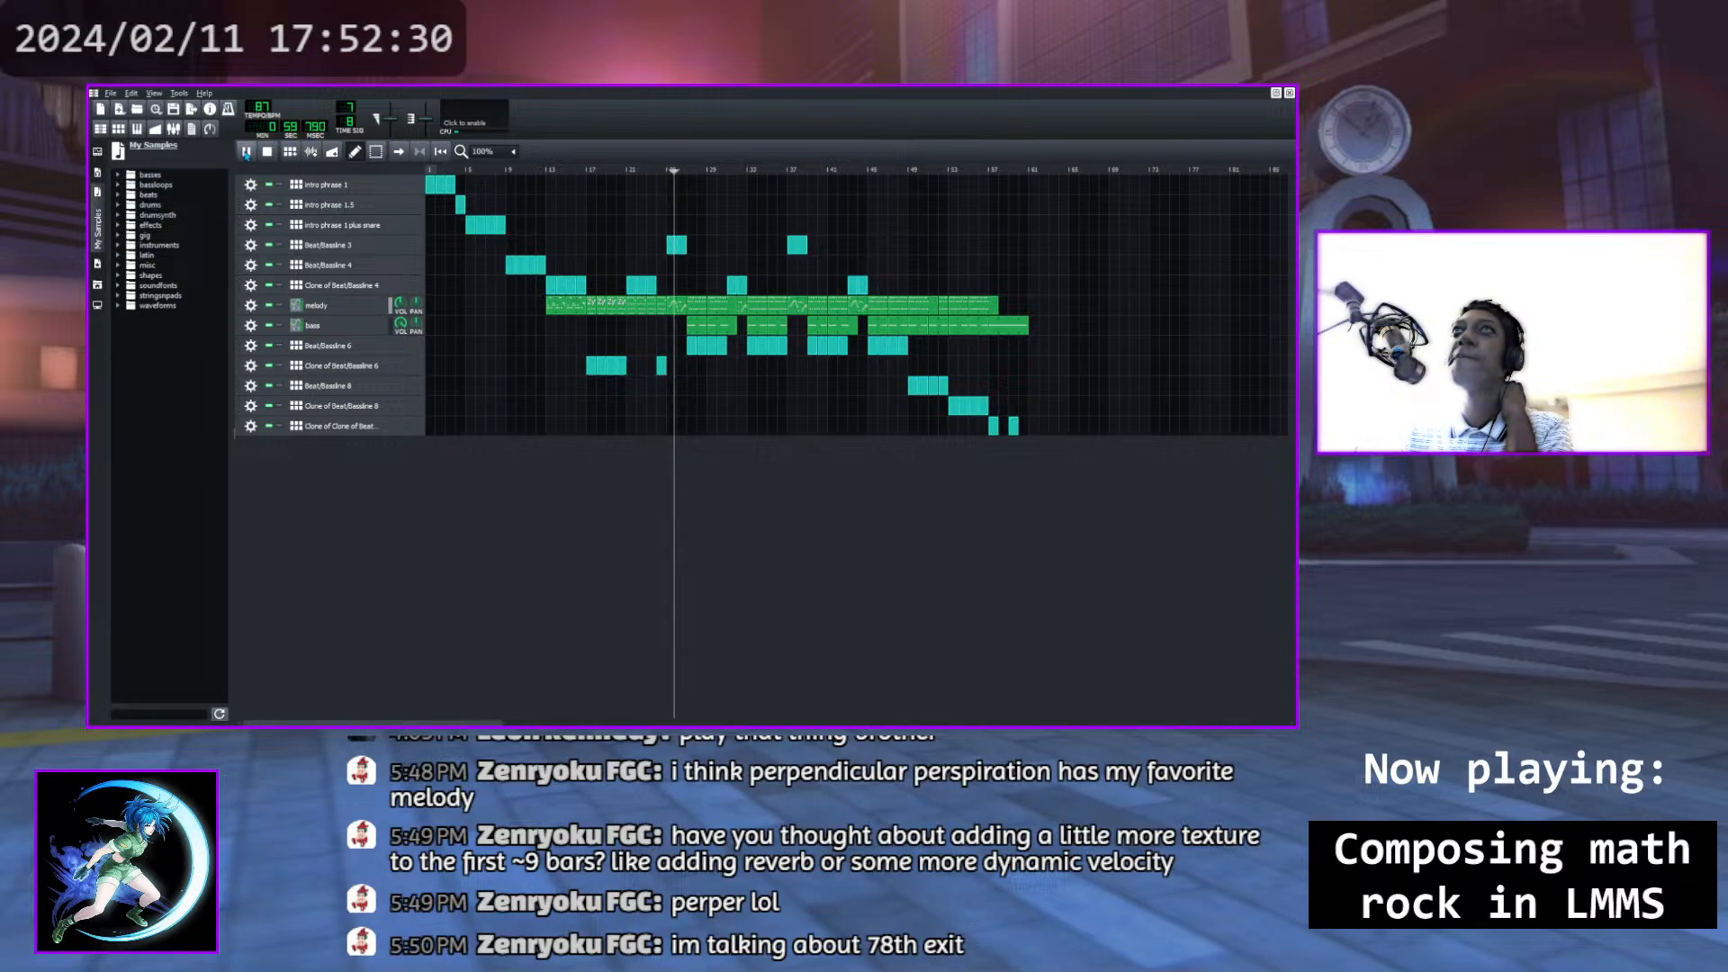
click(268, 151)
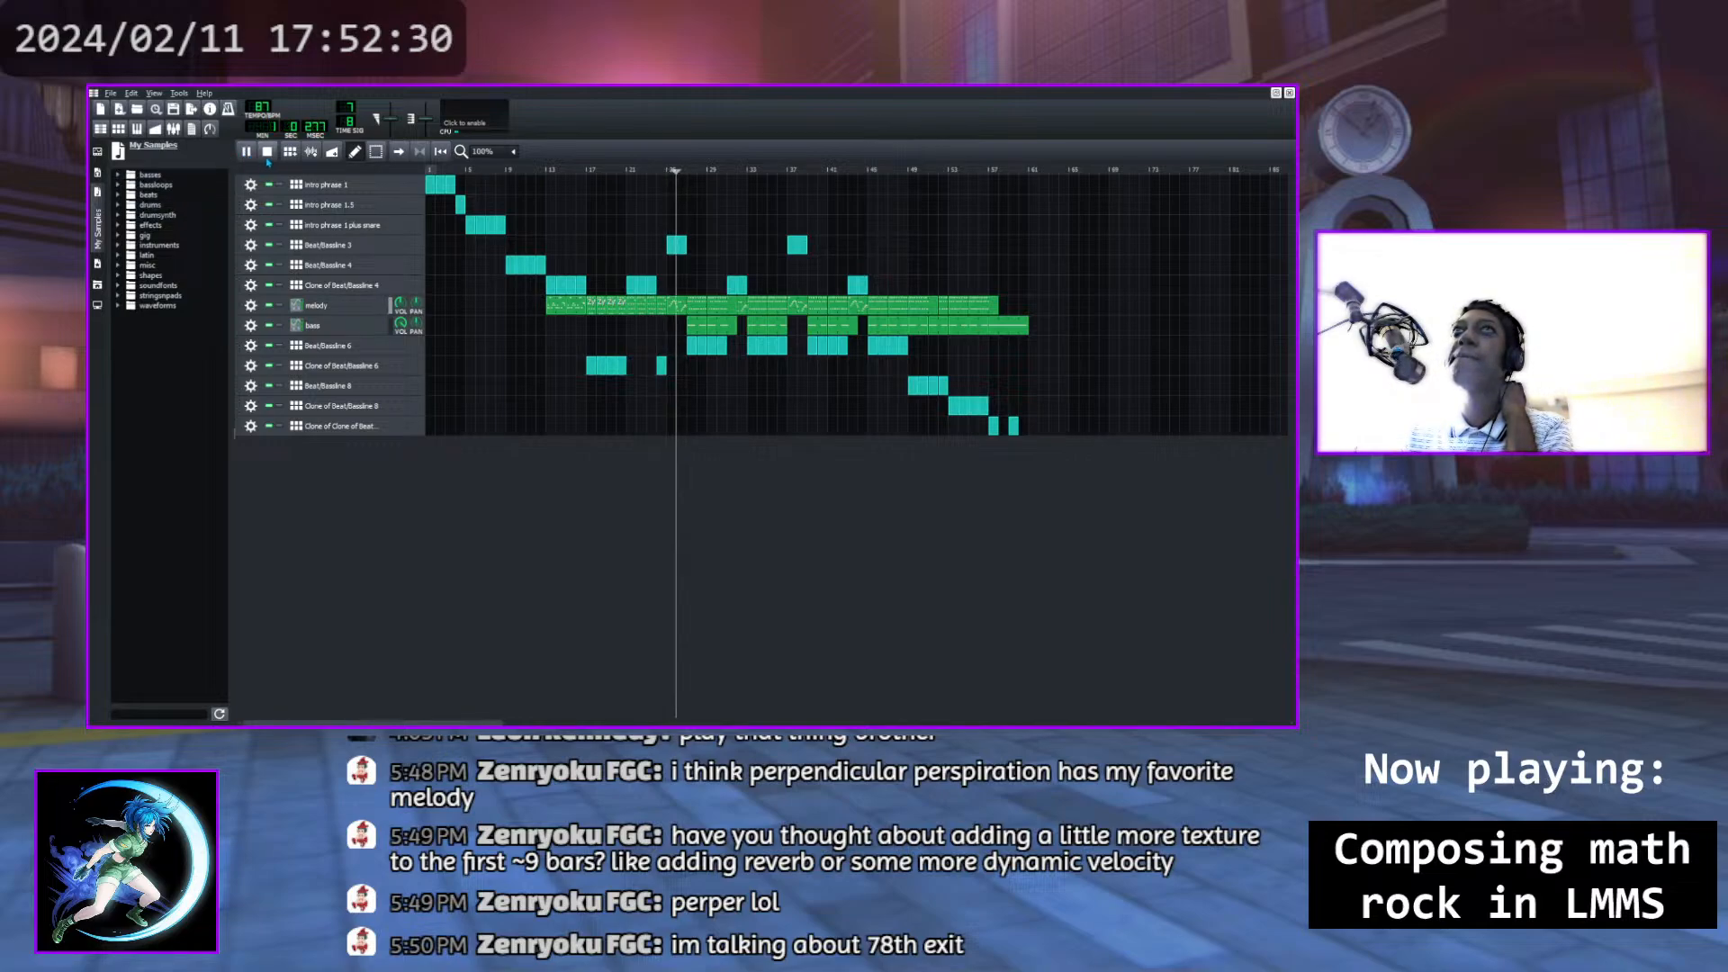
double_click(349, 245)
click(358, 245)
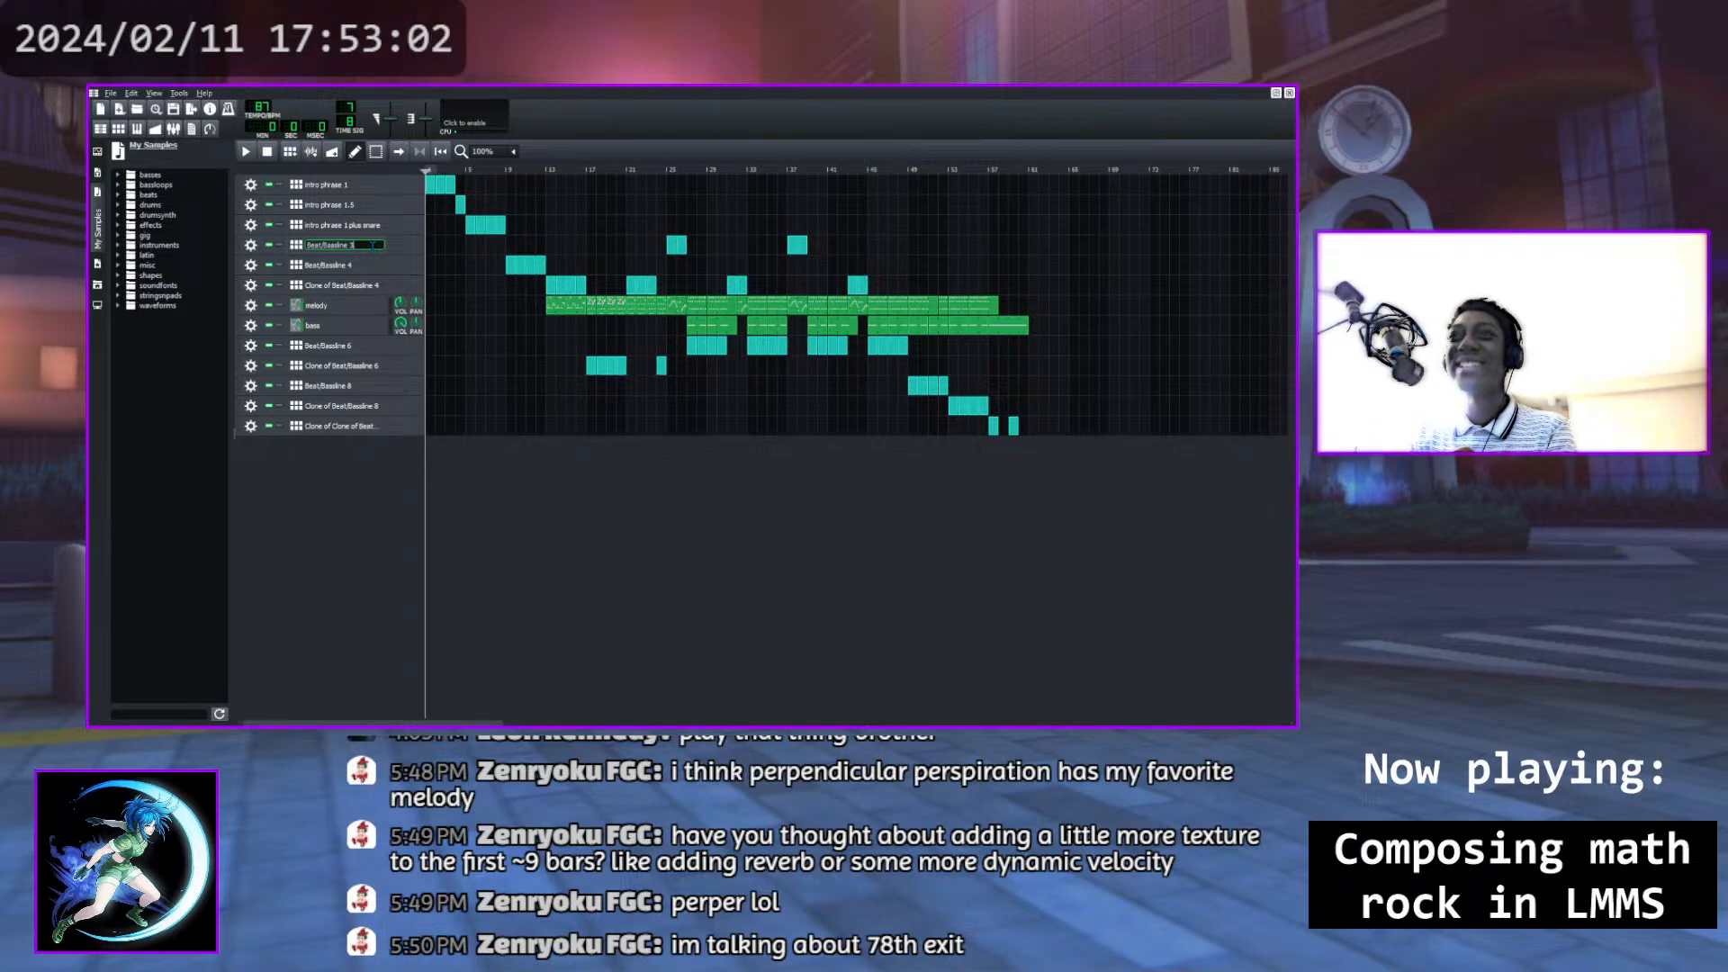
text(afro)
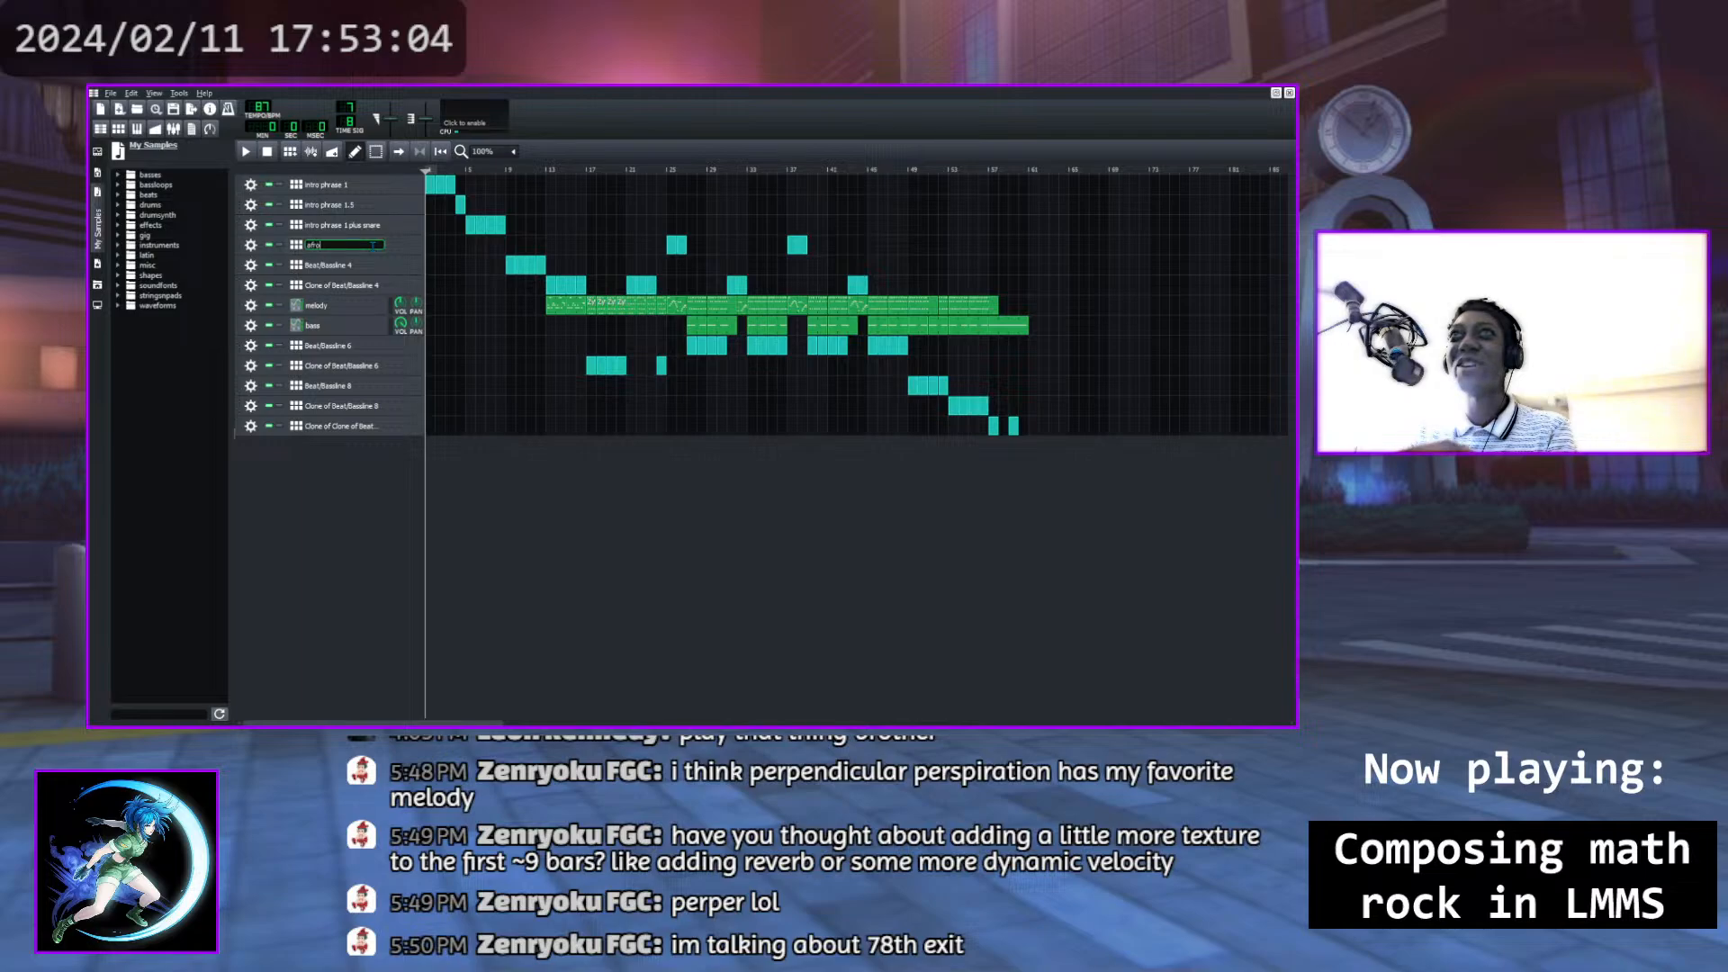
text(bret)
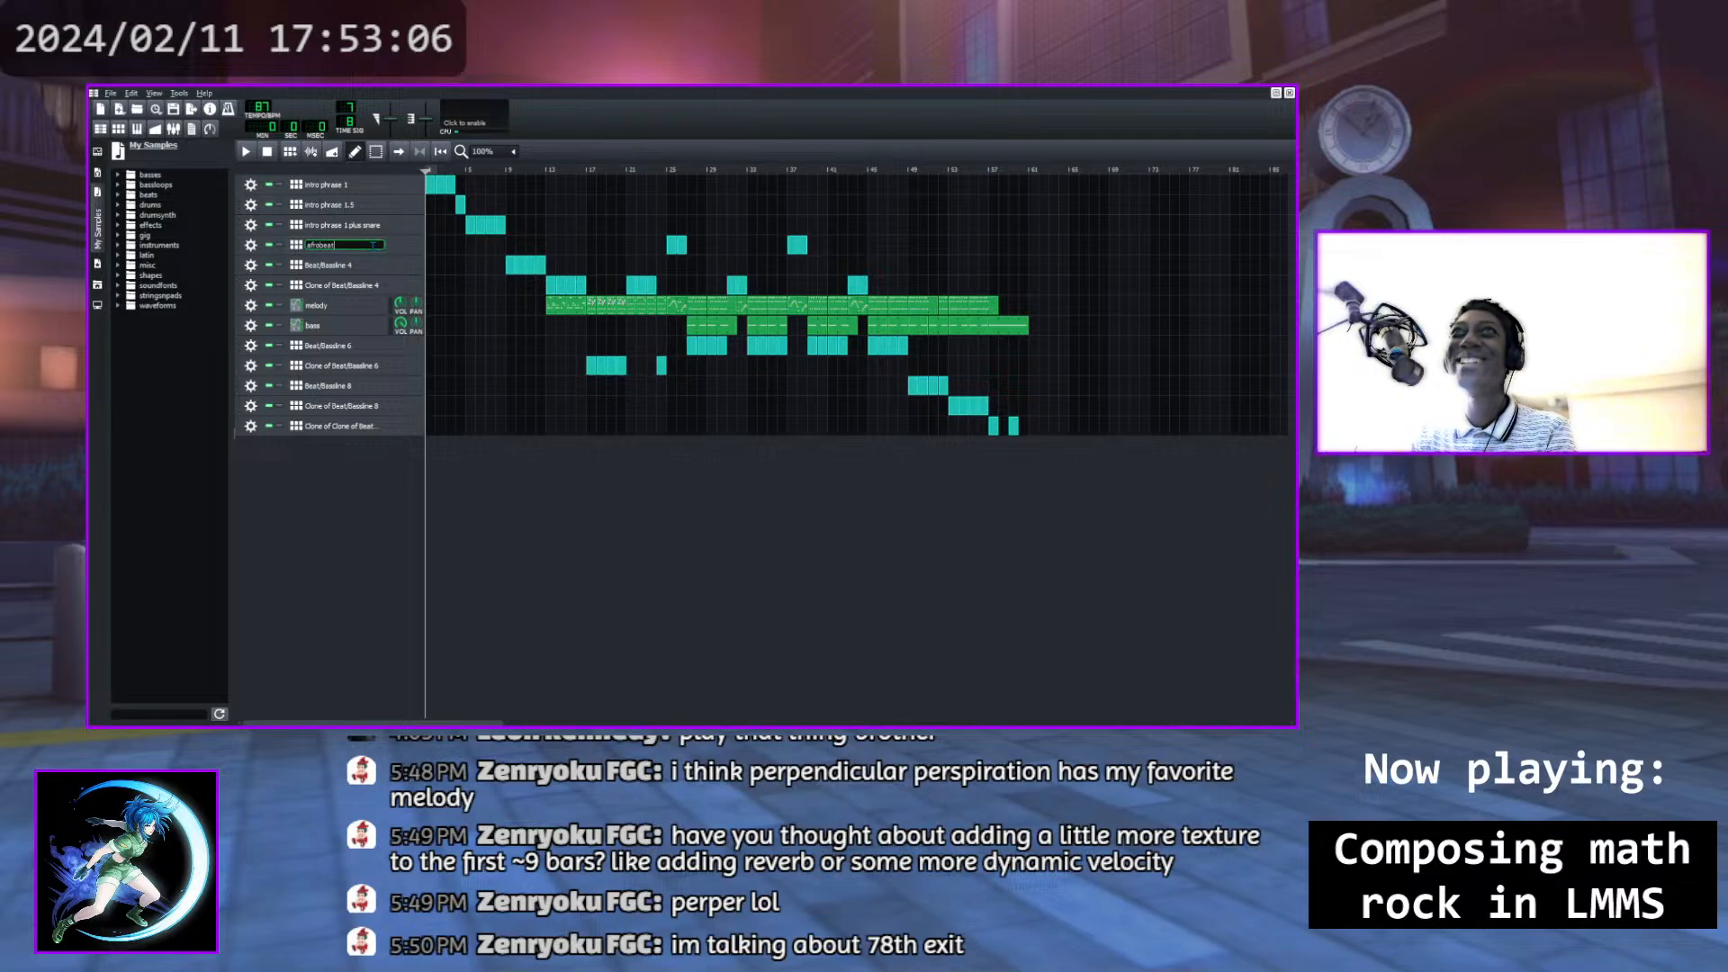
text(s plrase)
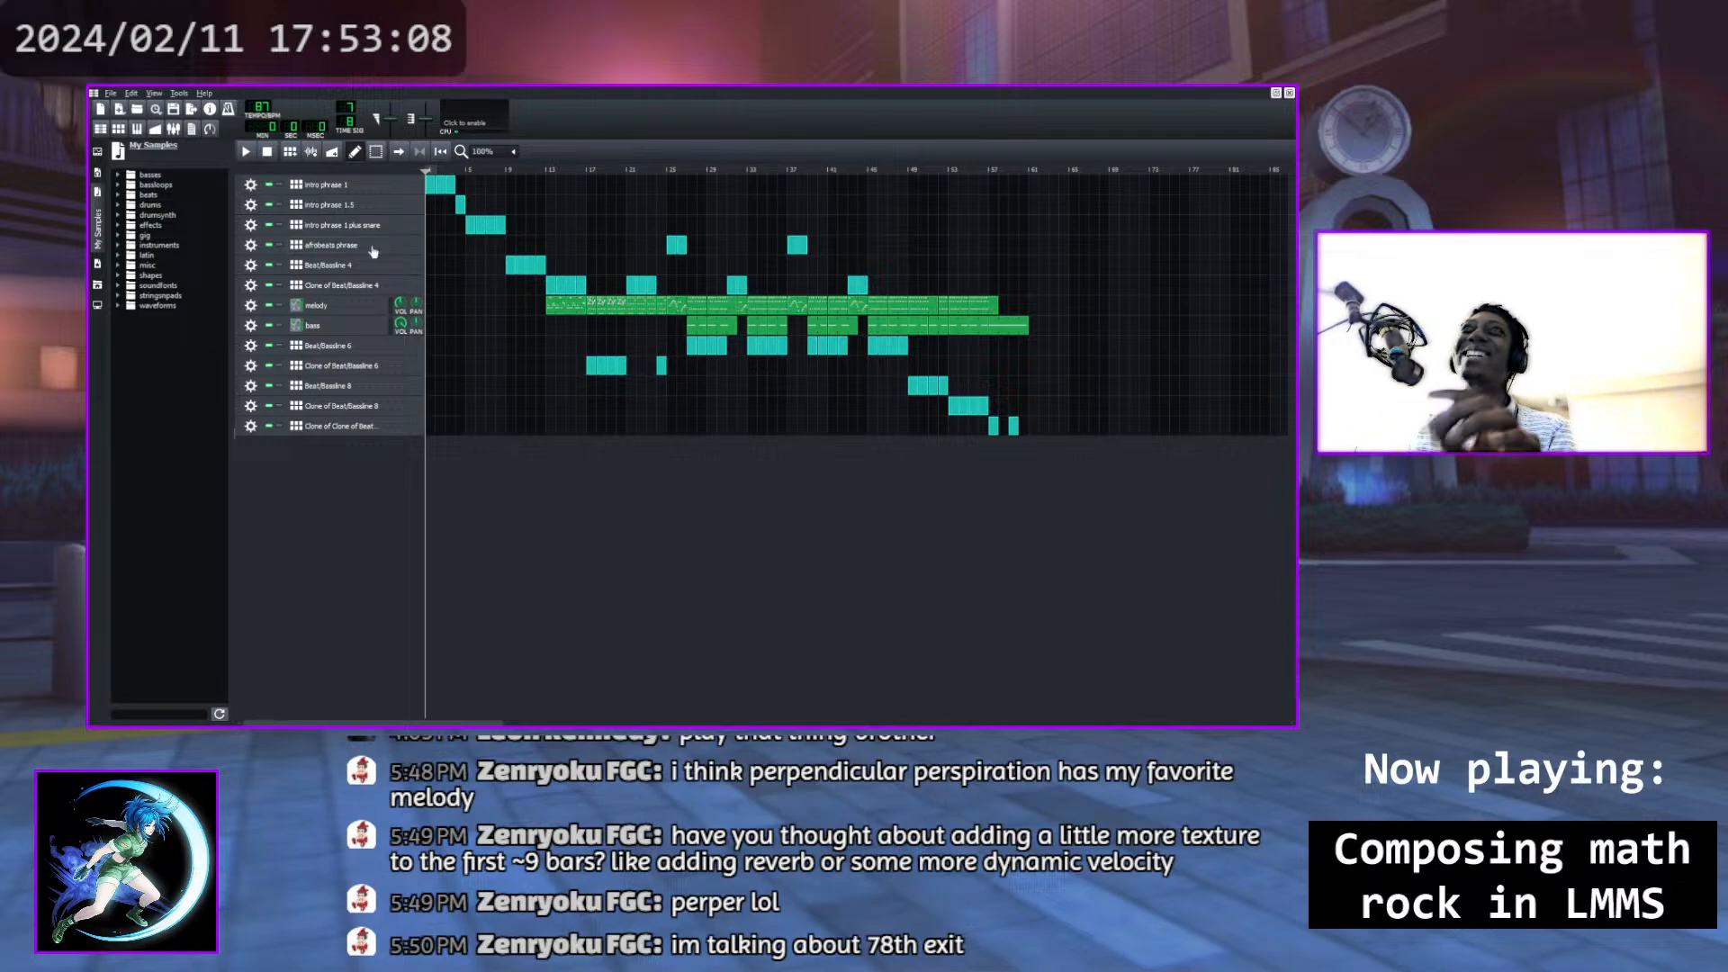
Listen to the start of the Beat/Bassline 4 clip and rename that track "intro phrase 2"
double_click(345, 267)
click(422, 267)
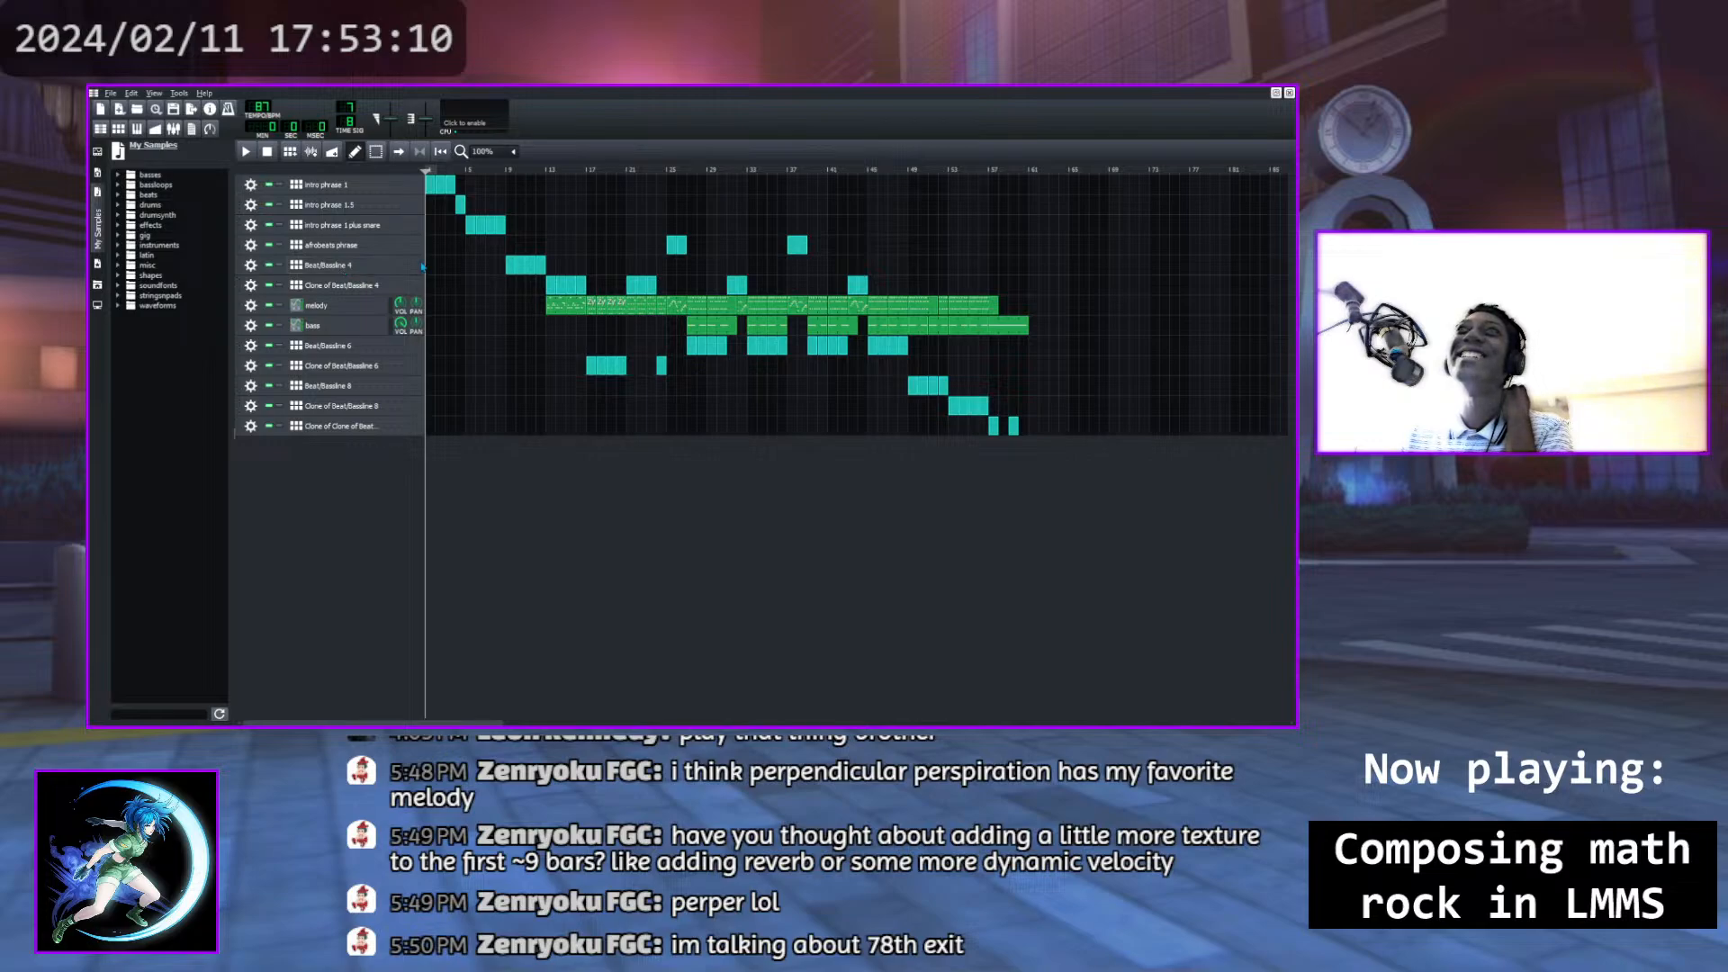
click(505, 170)
click(245, 151)
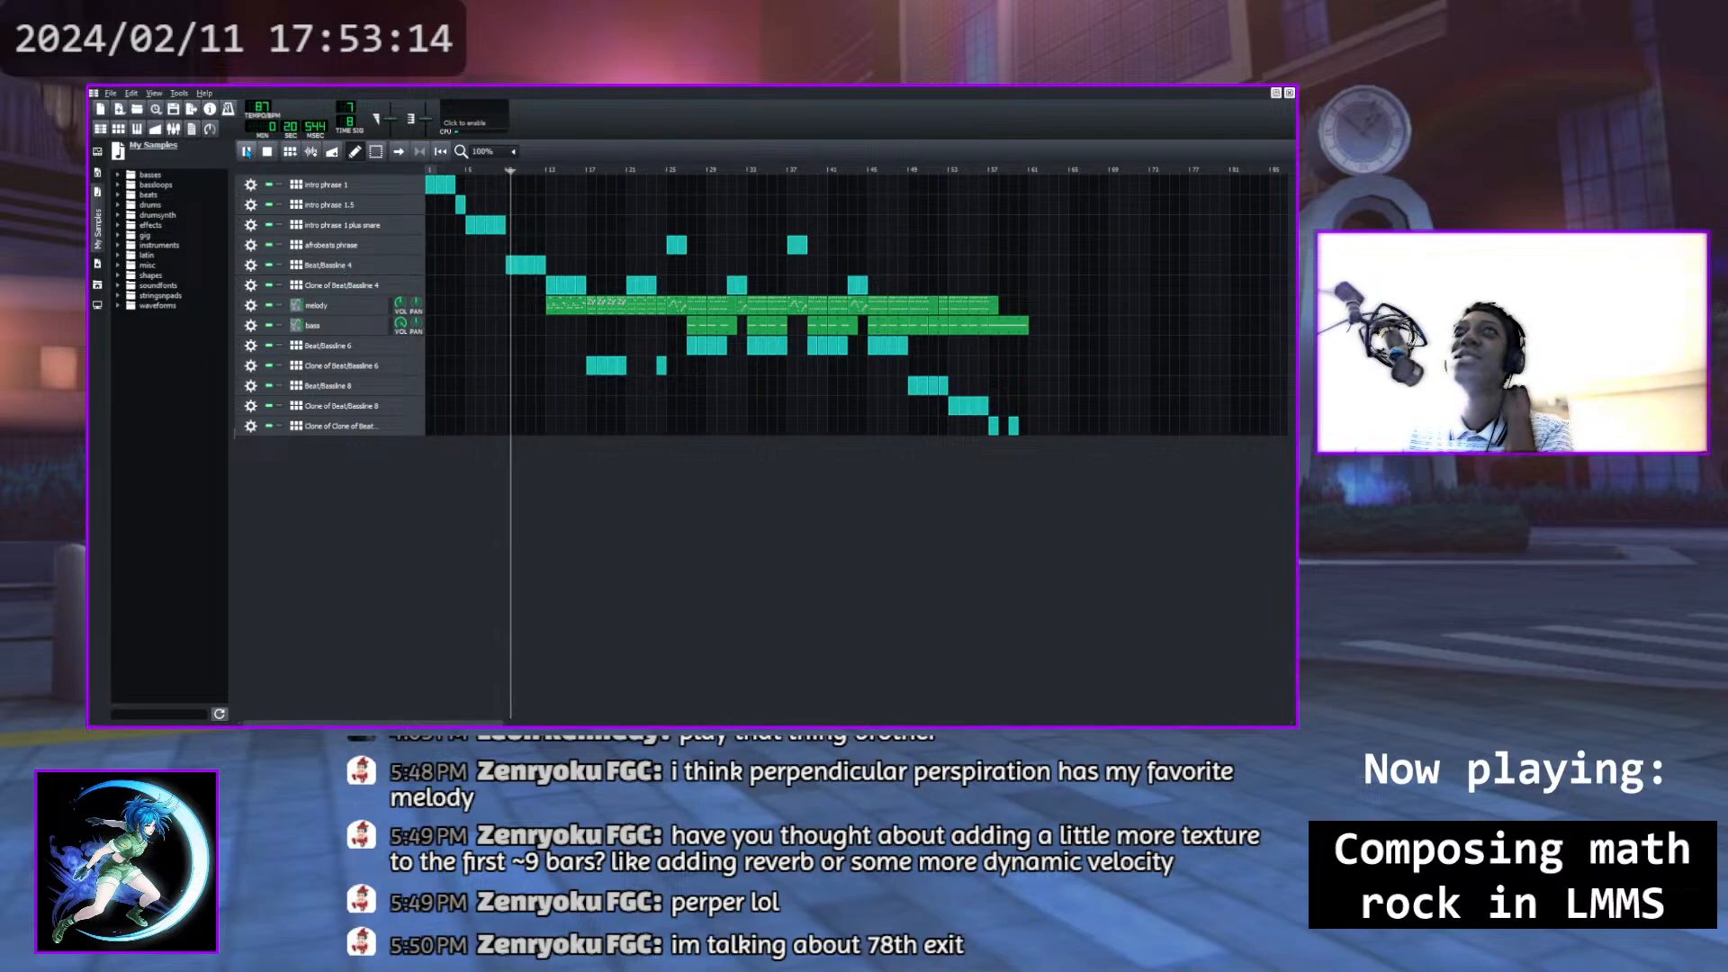
click(267, 151)
double_click(340, 265)
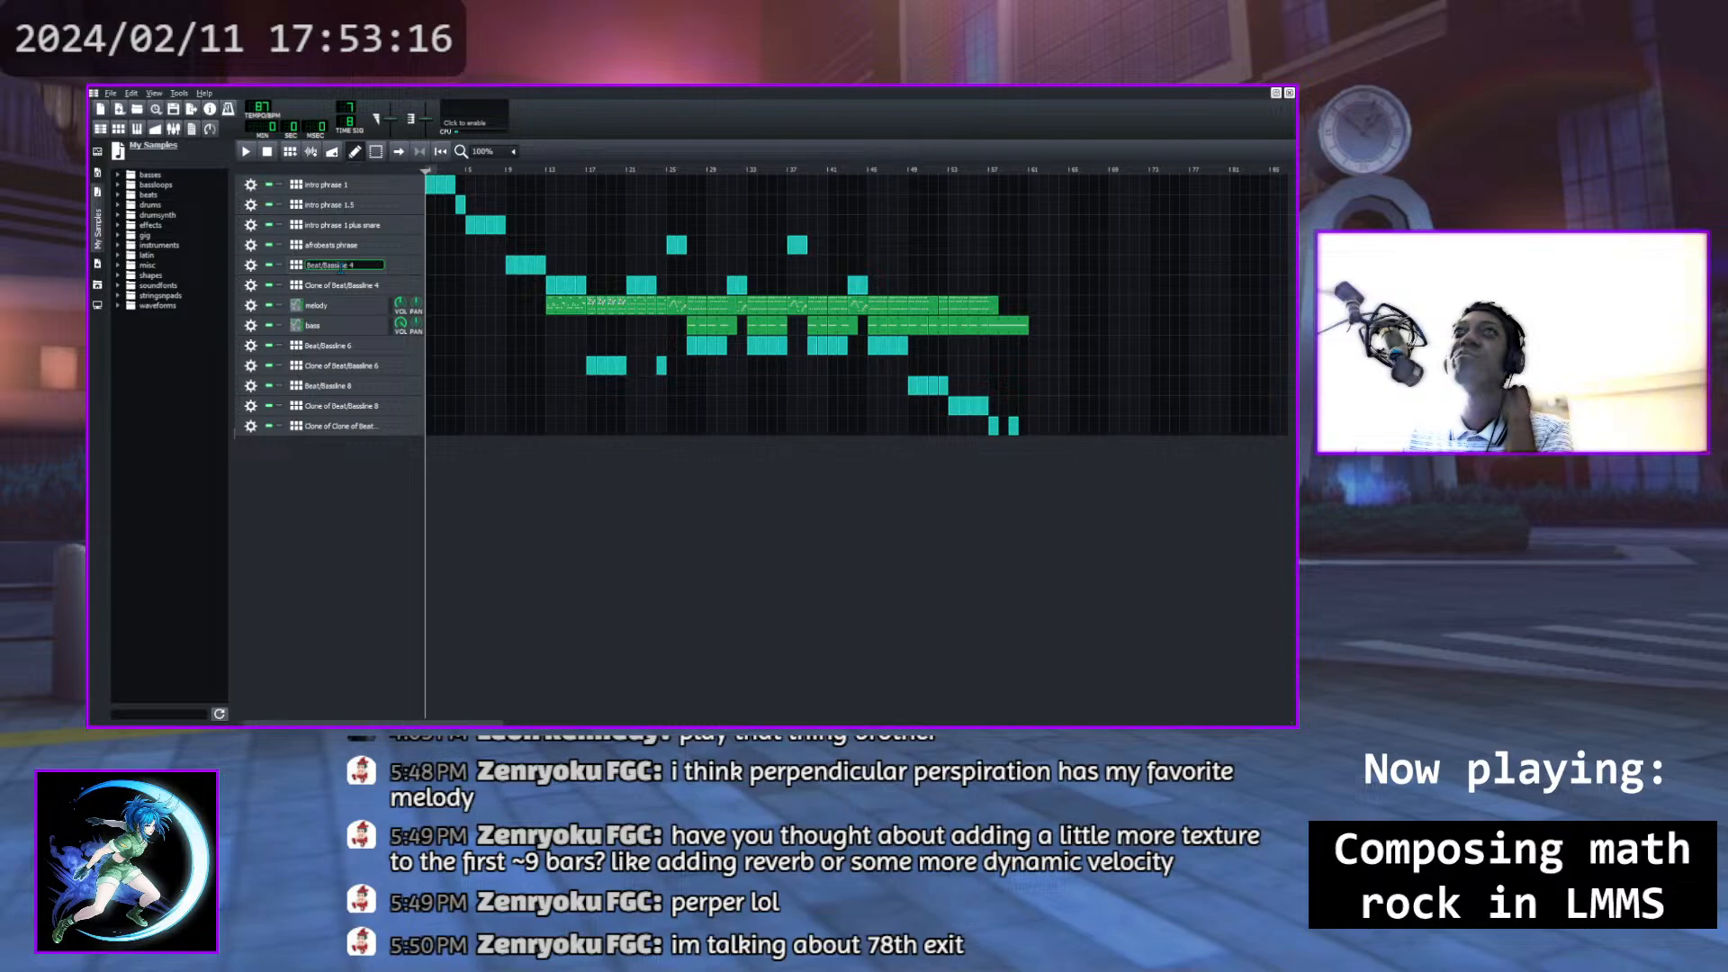
text(intro)
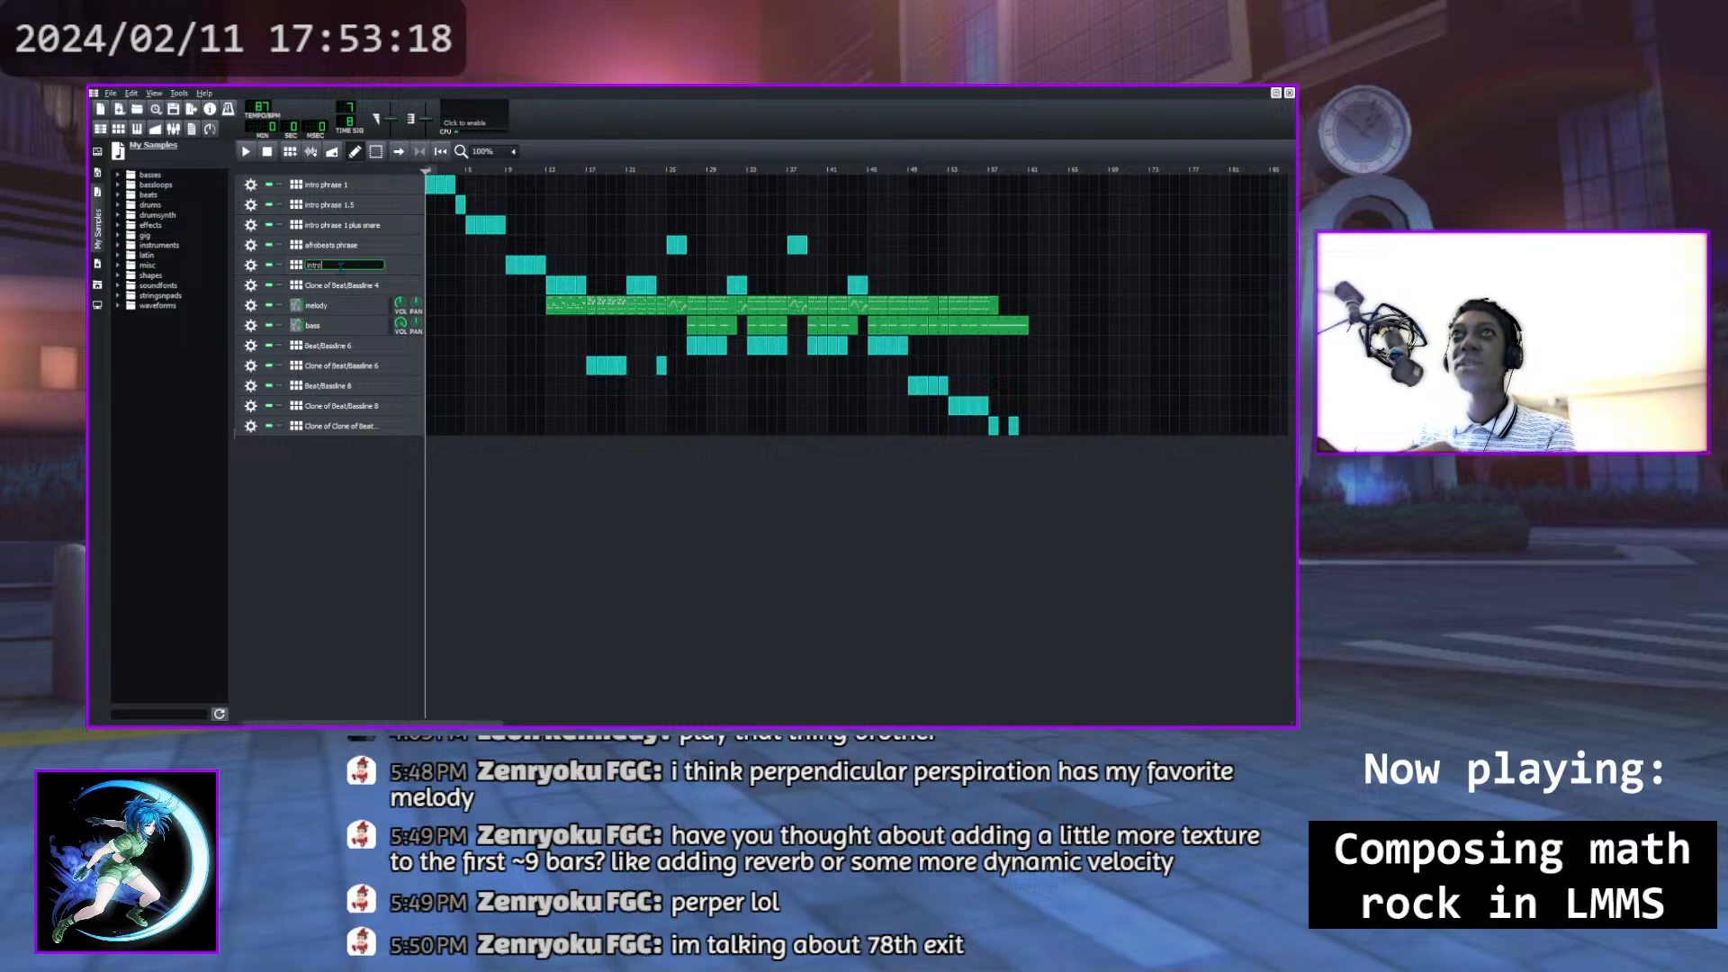
text( phras)
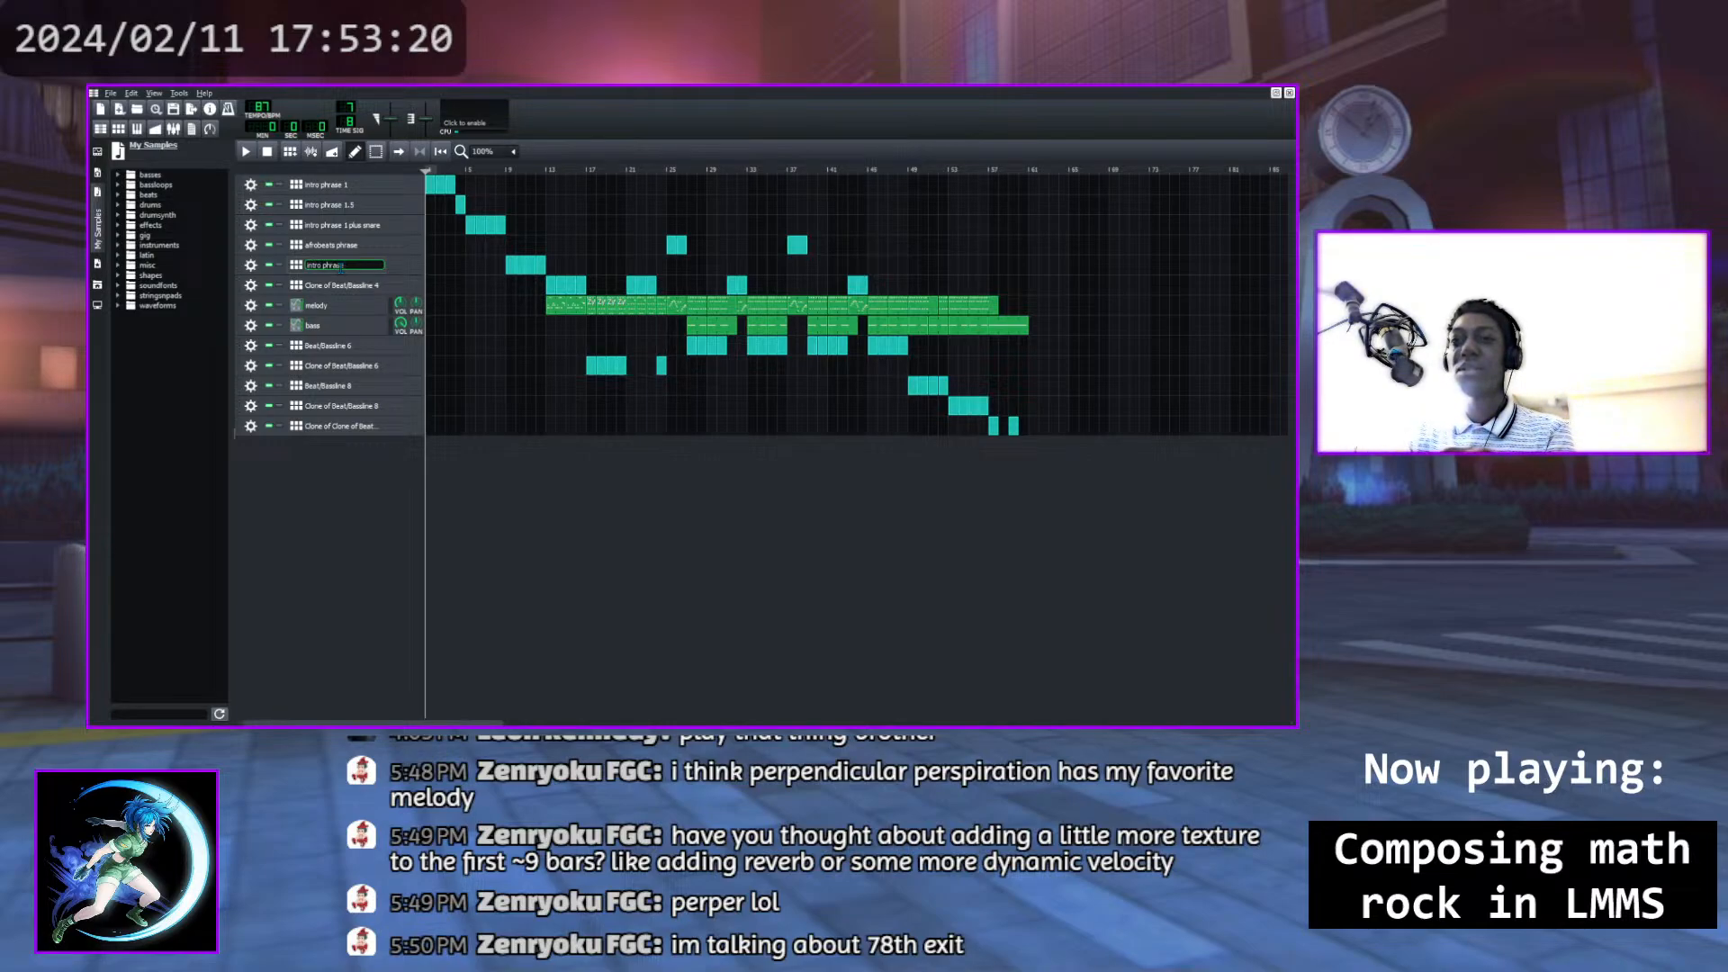
text(e 2)
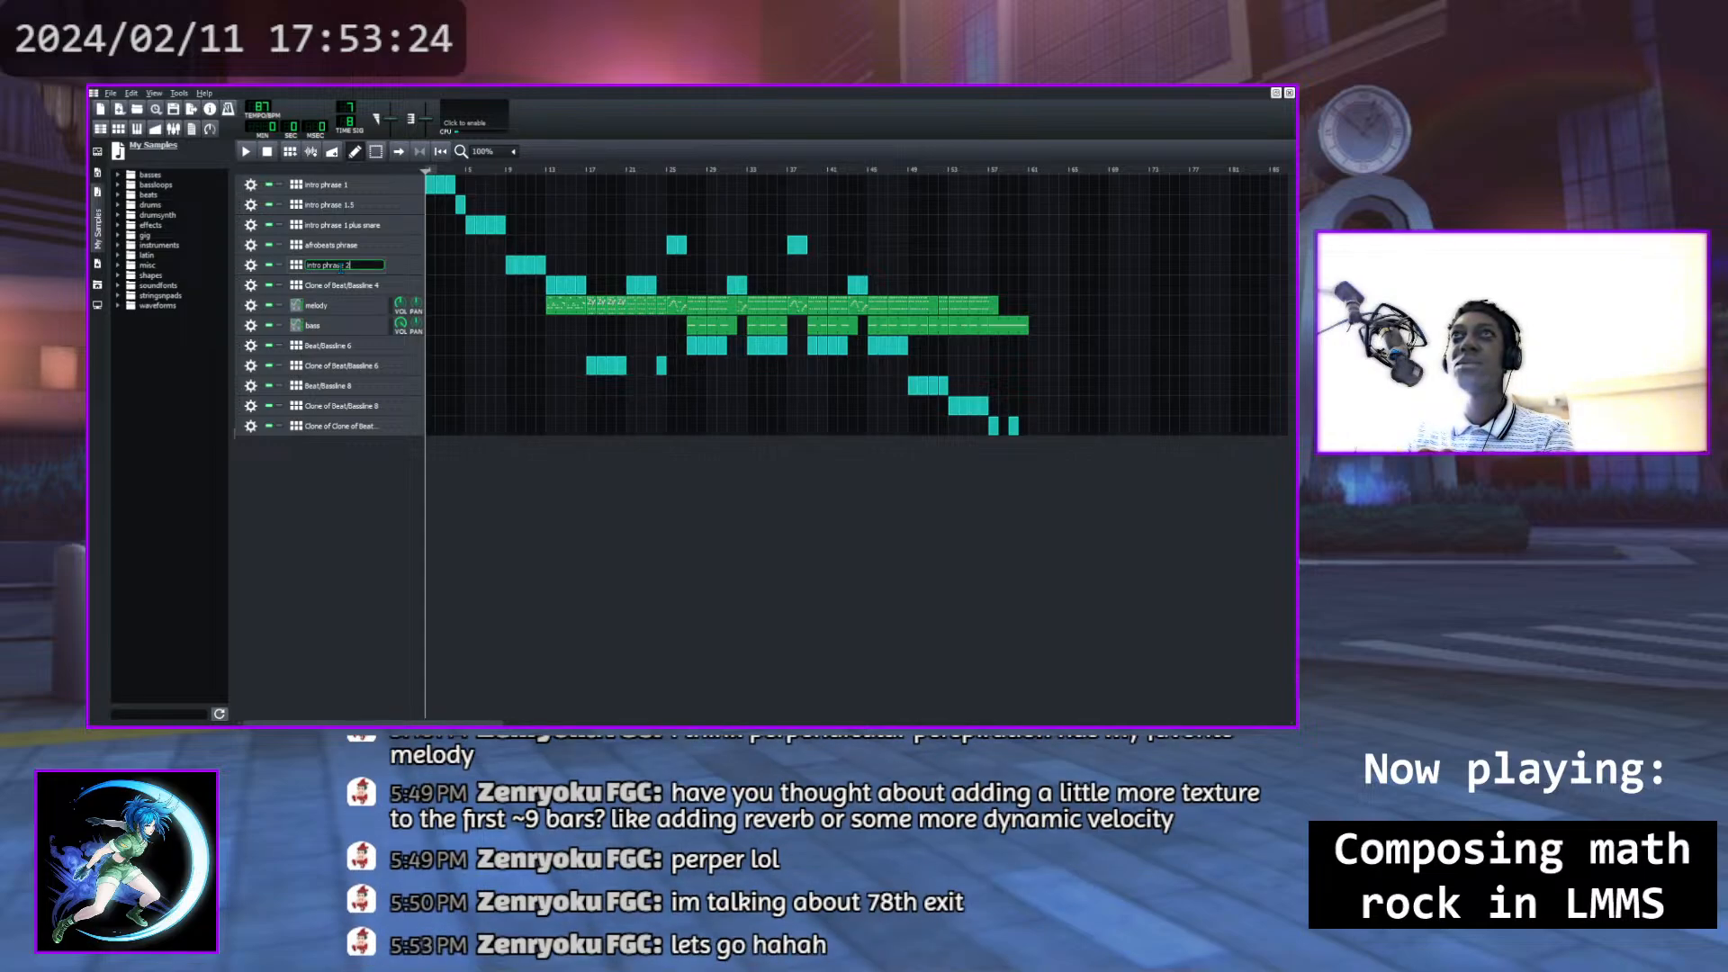
key(Return)
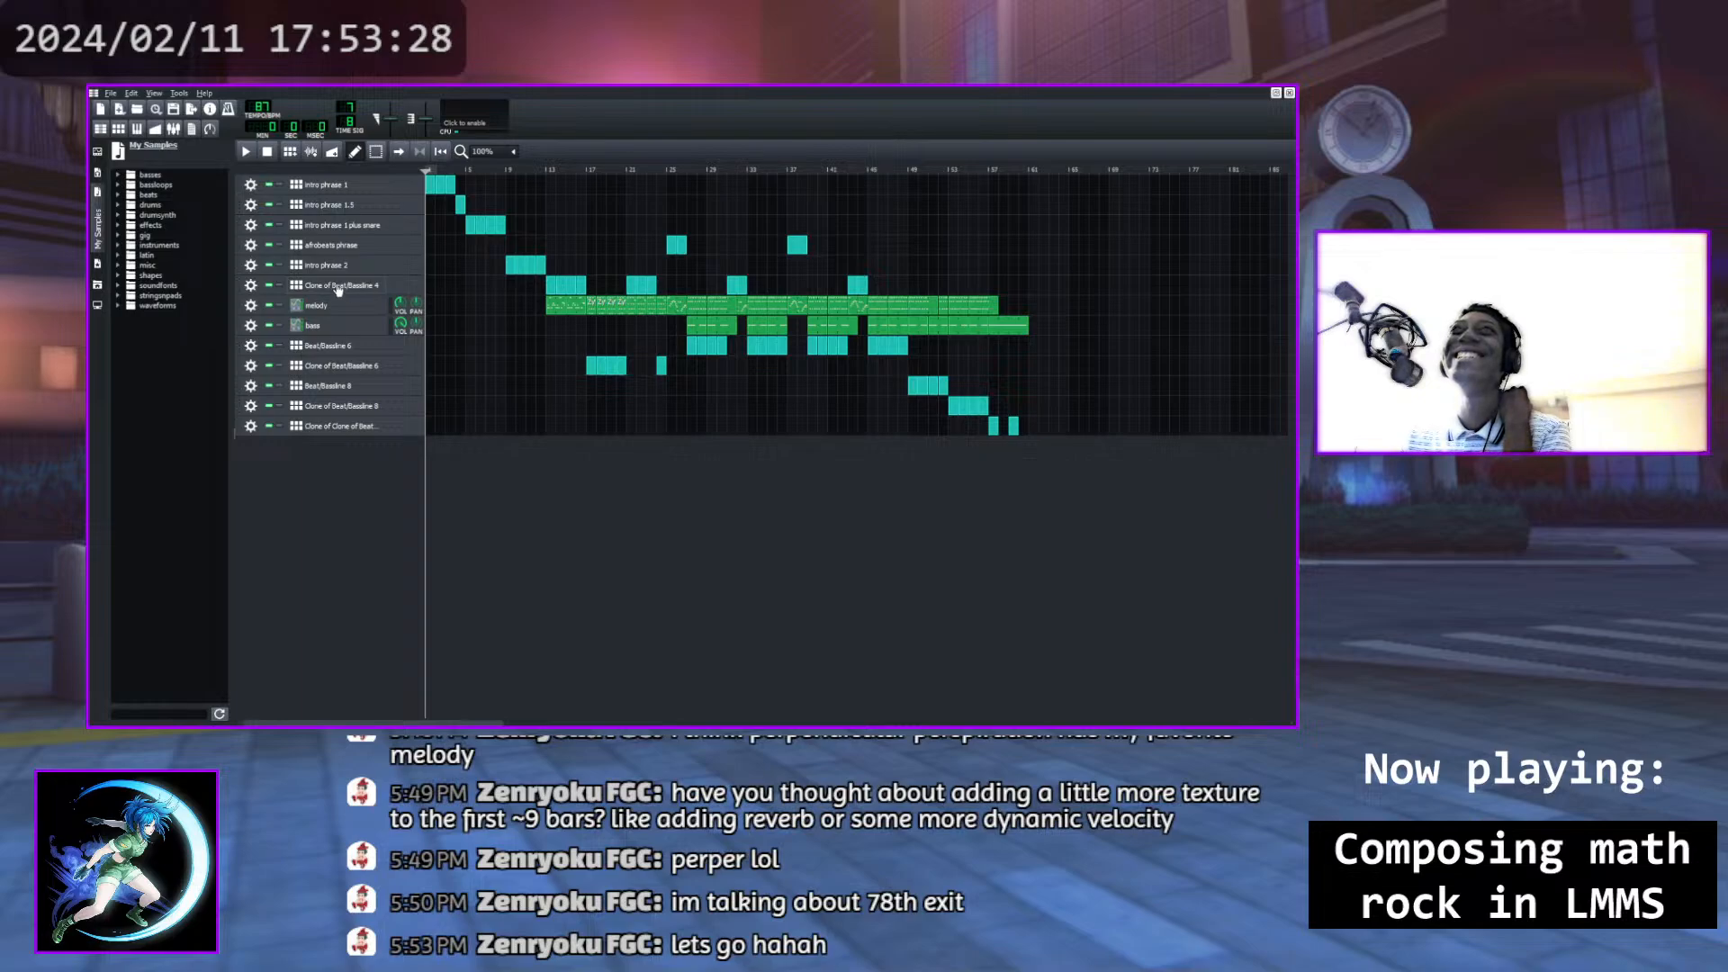
Listen to the song from the start of the first Clone of Beat/Bassline 4 clip
click(544, 171)
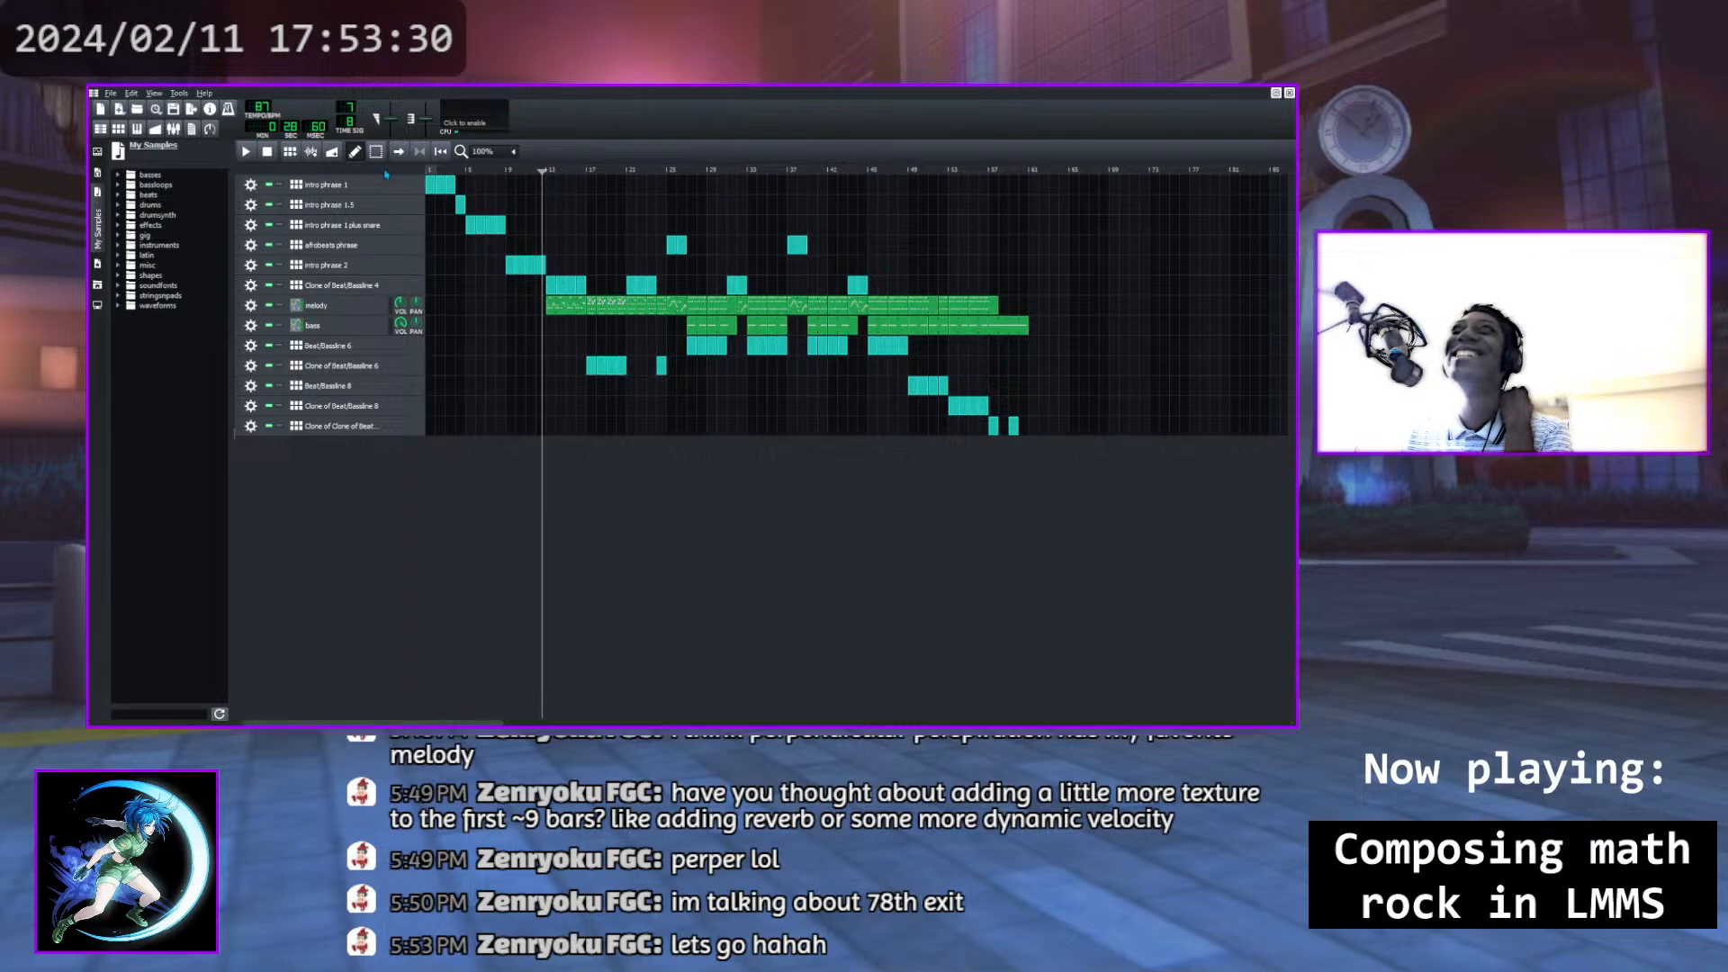
click(246, 151)
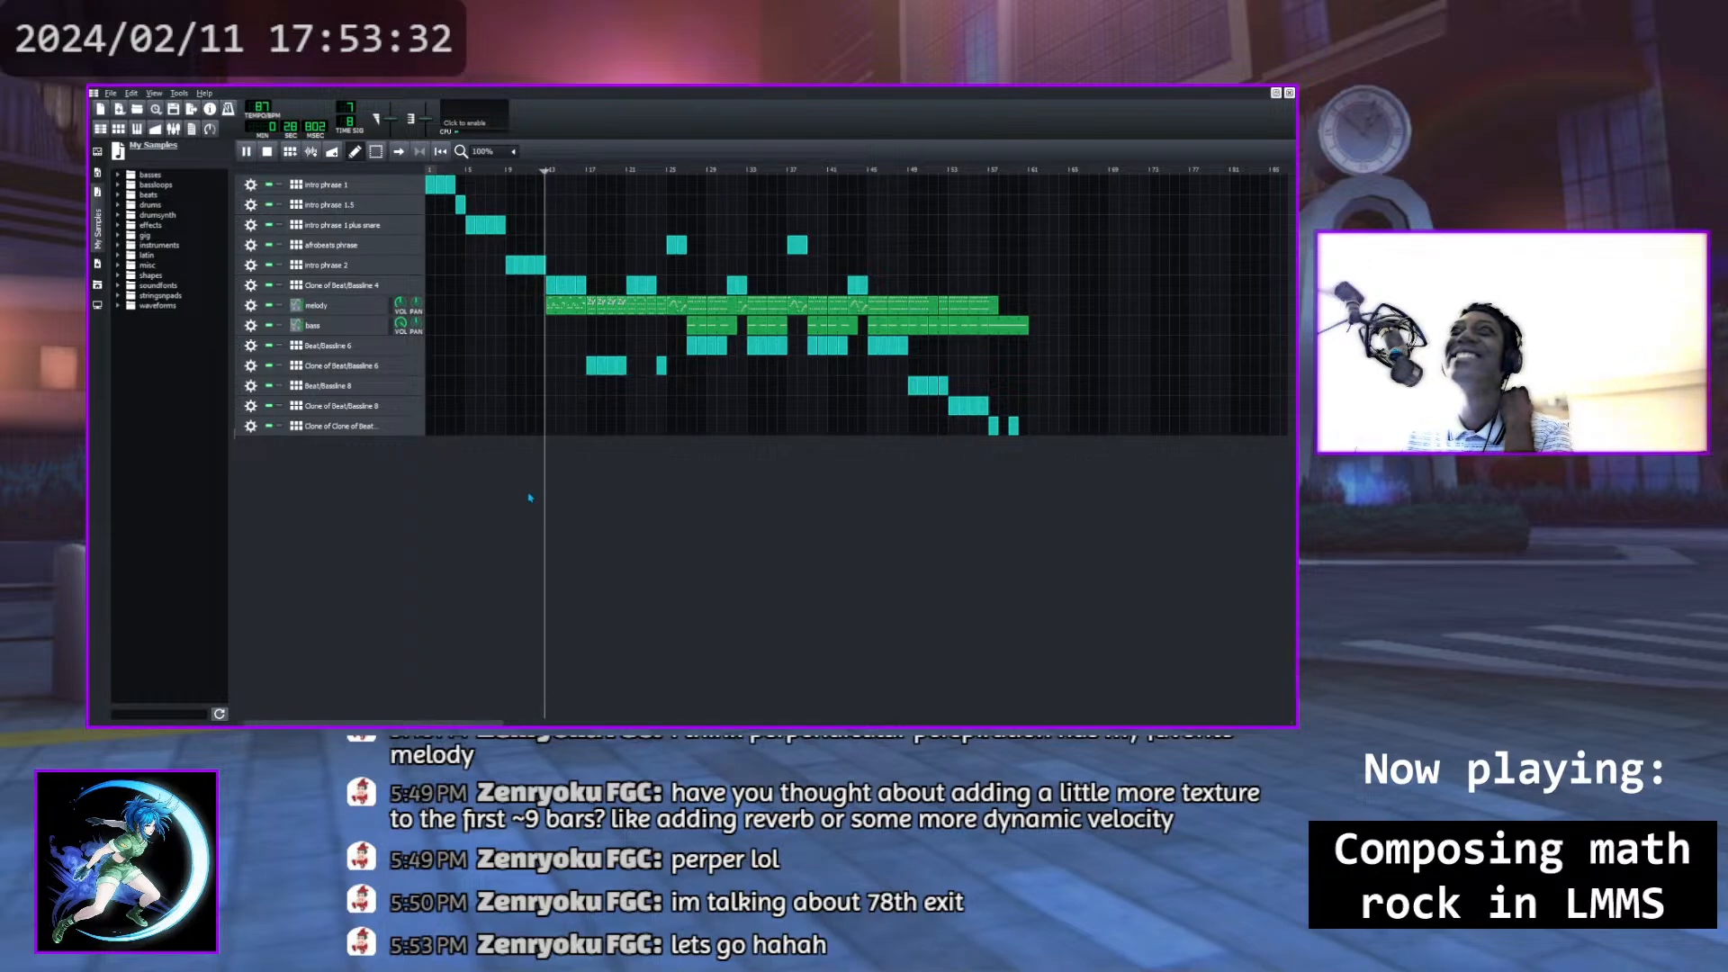
click(245, 151)
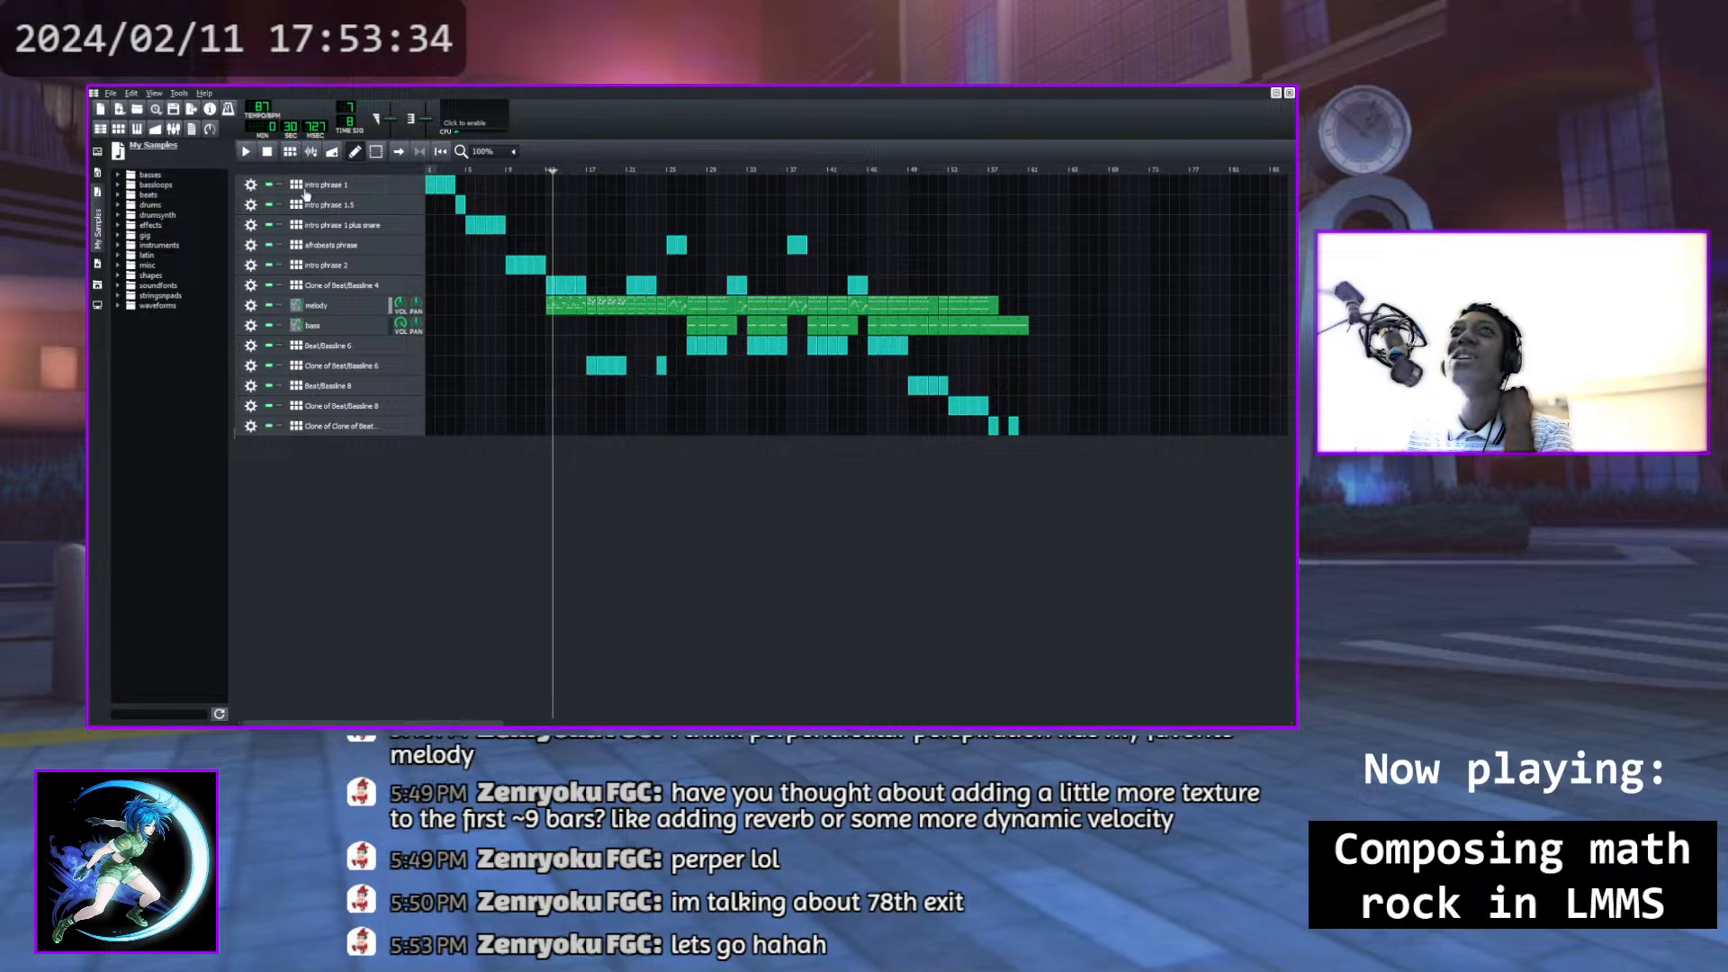
Rename the Clone of Beat/Bassline 4 track "main phrase"
double_click(355, 285)
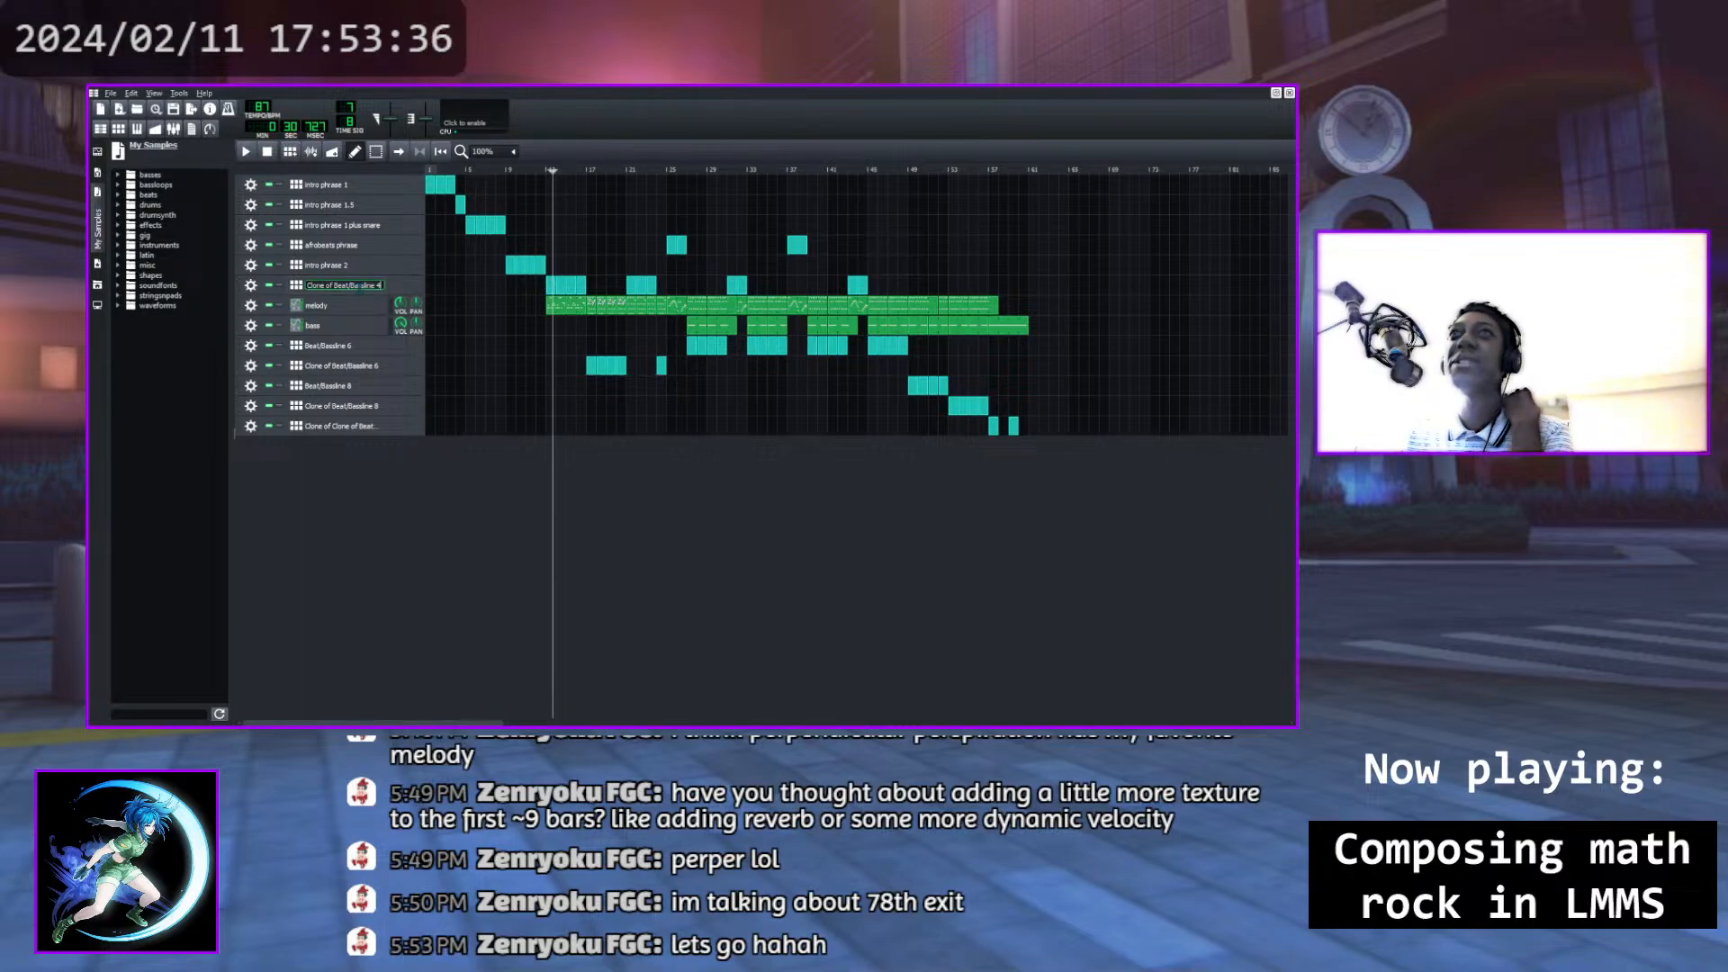
text(phrase)
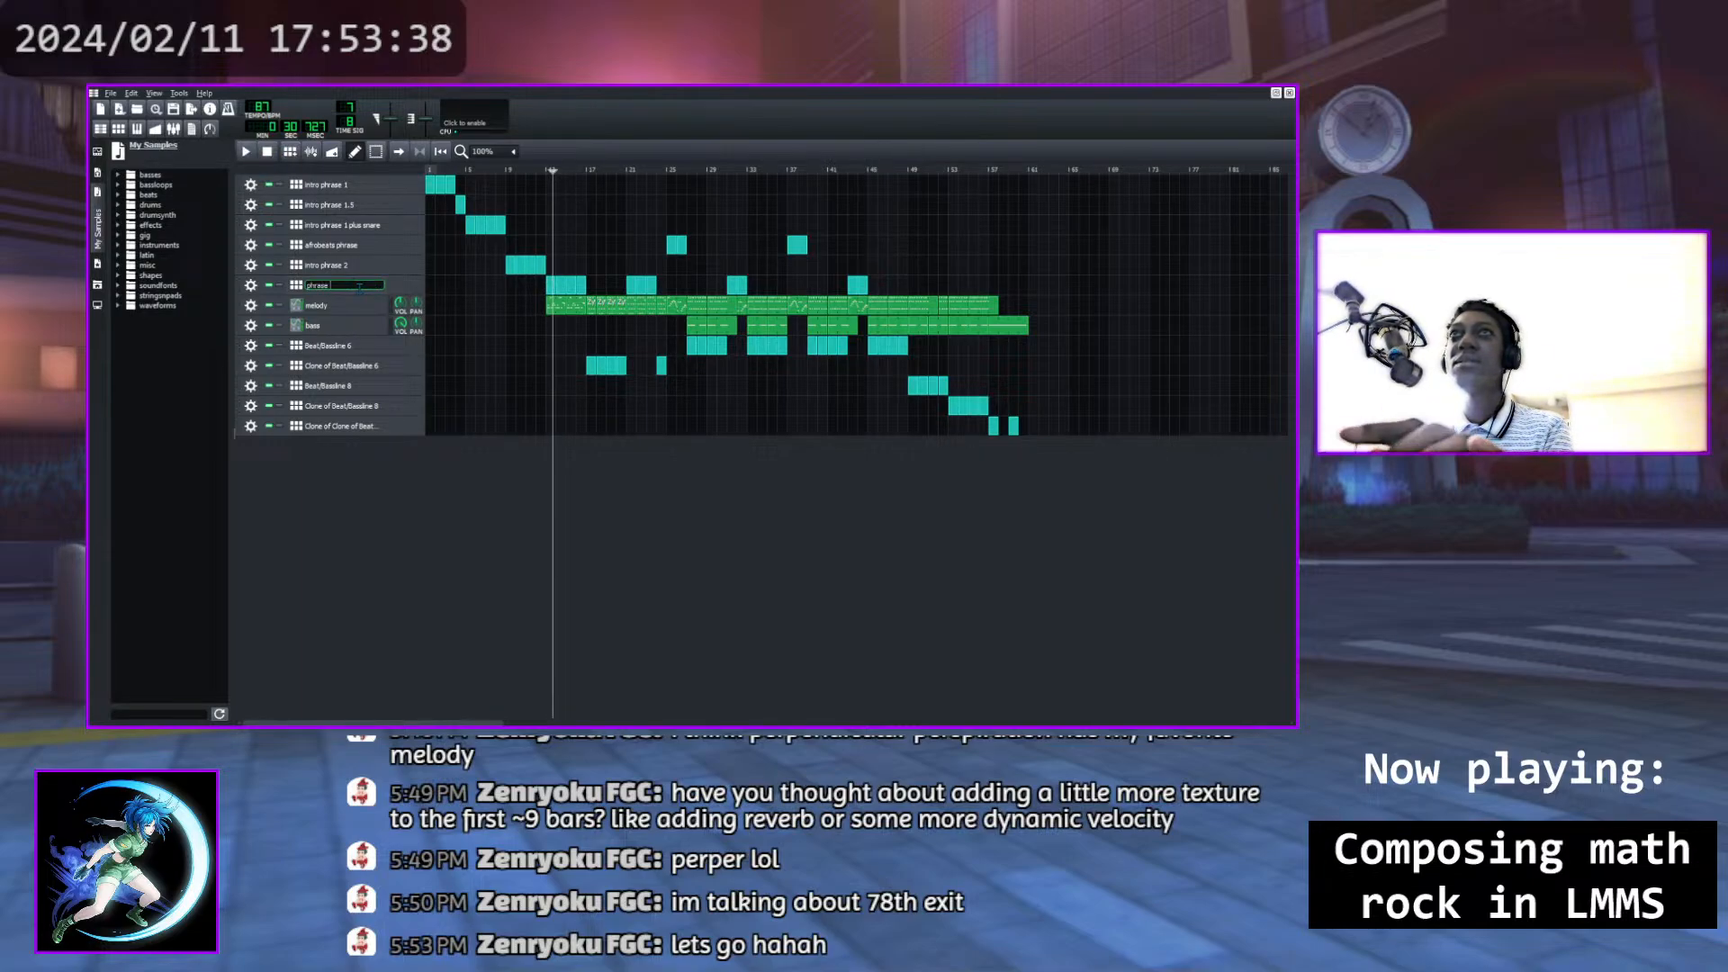
text( 2.5)
key(BackSpace)
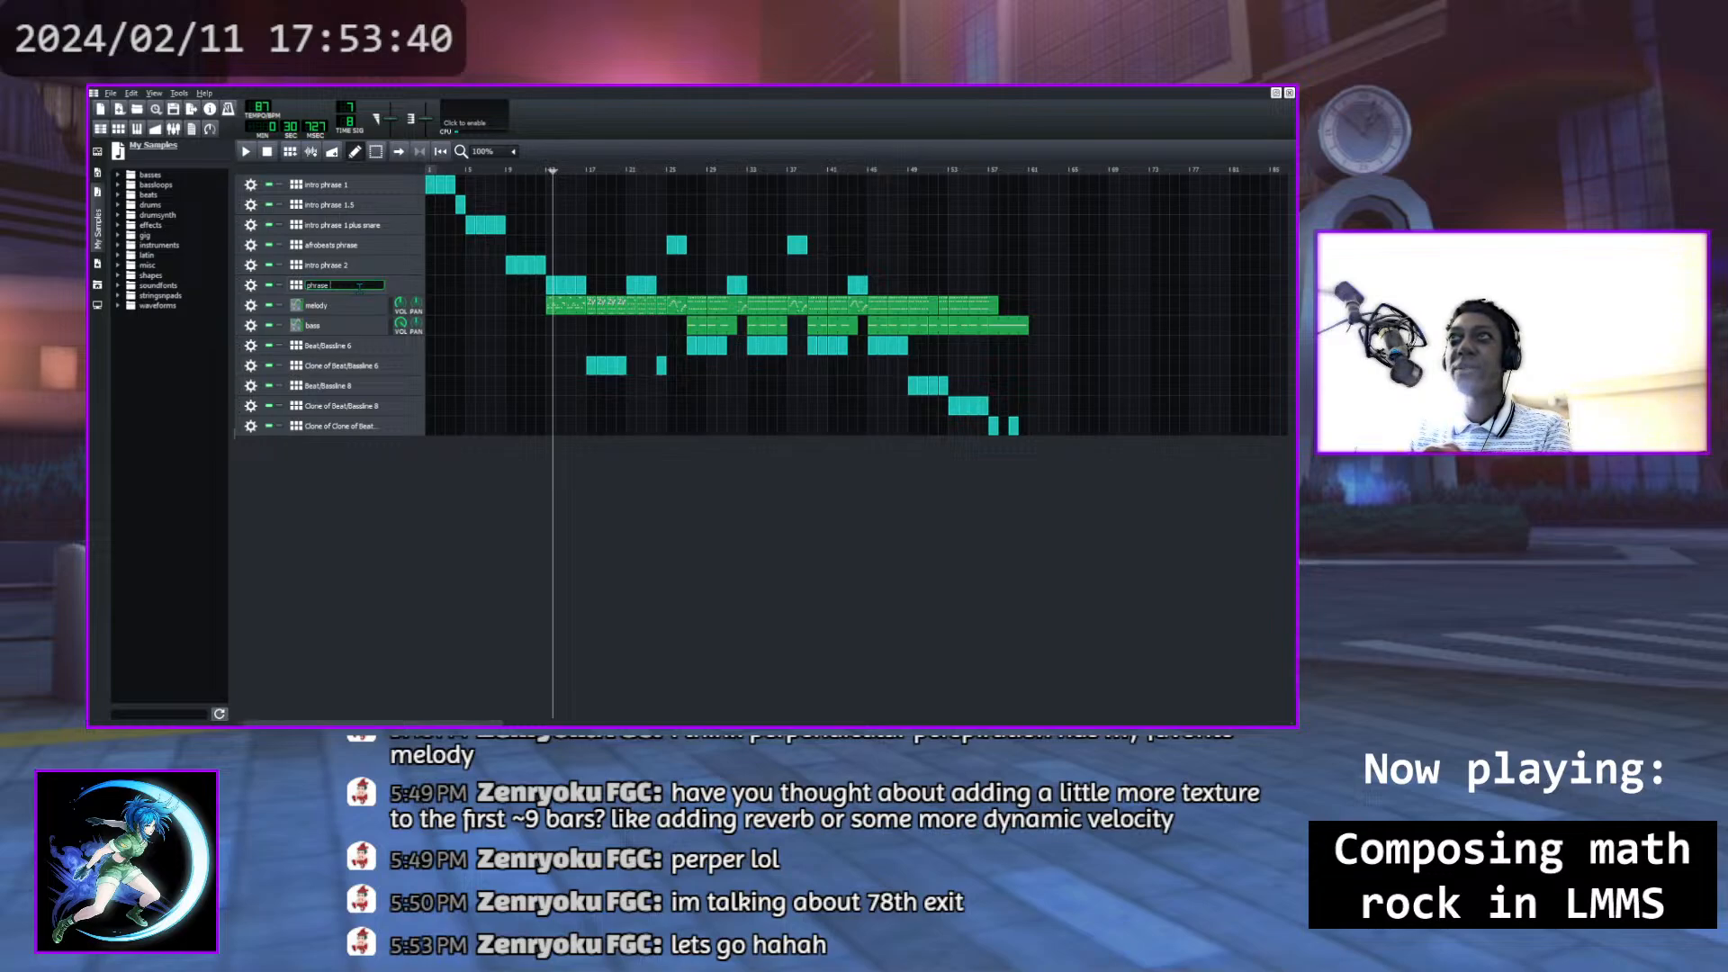
key(BackSpace)
key(BackSpace)
key(BackSpace)
key(BackSpace)
key(BackSpace)
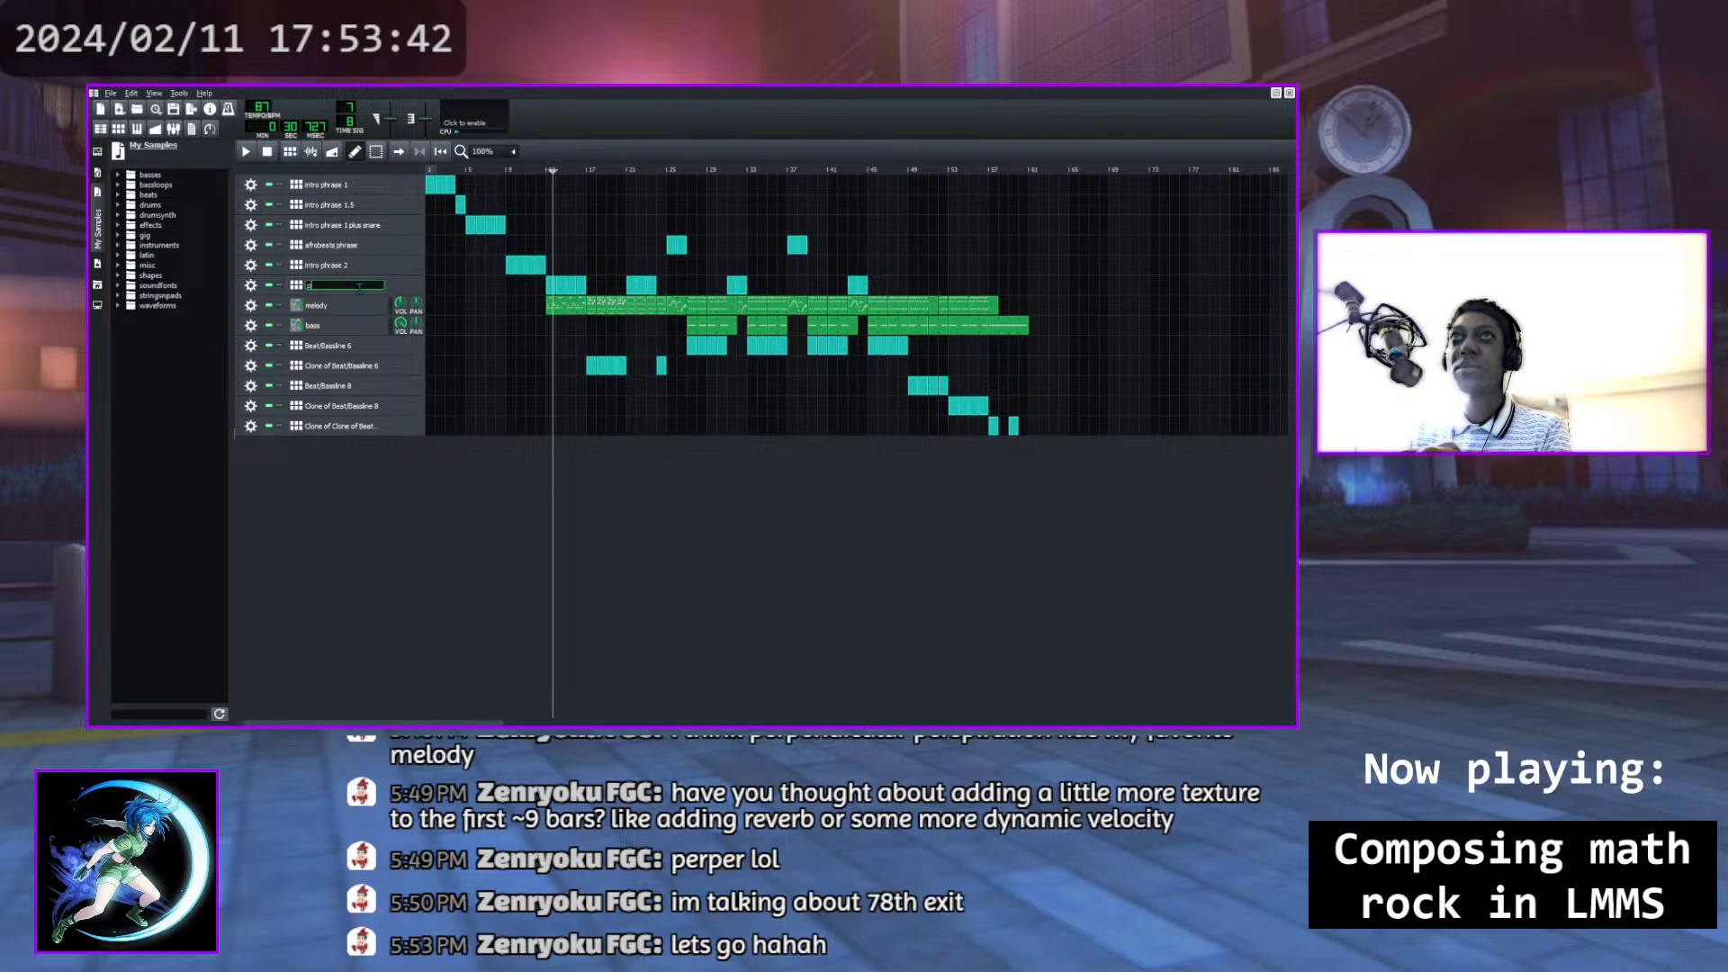
key(BackSpace)
text(main phrase)
key(Return)
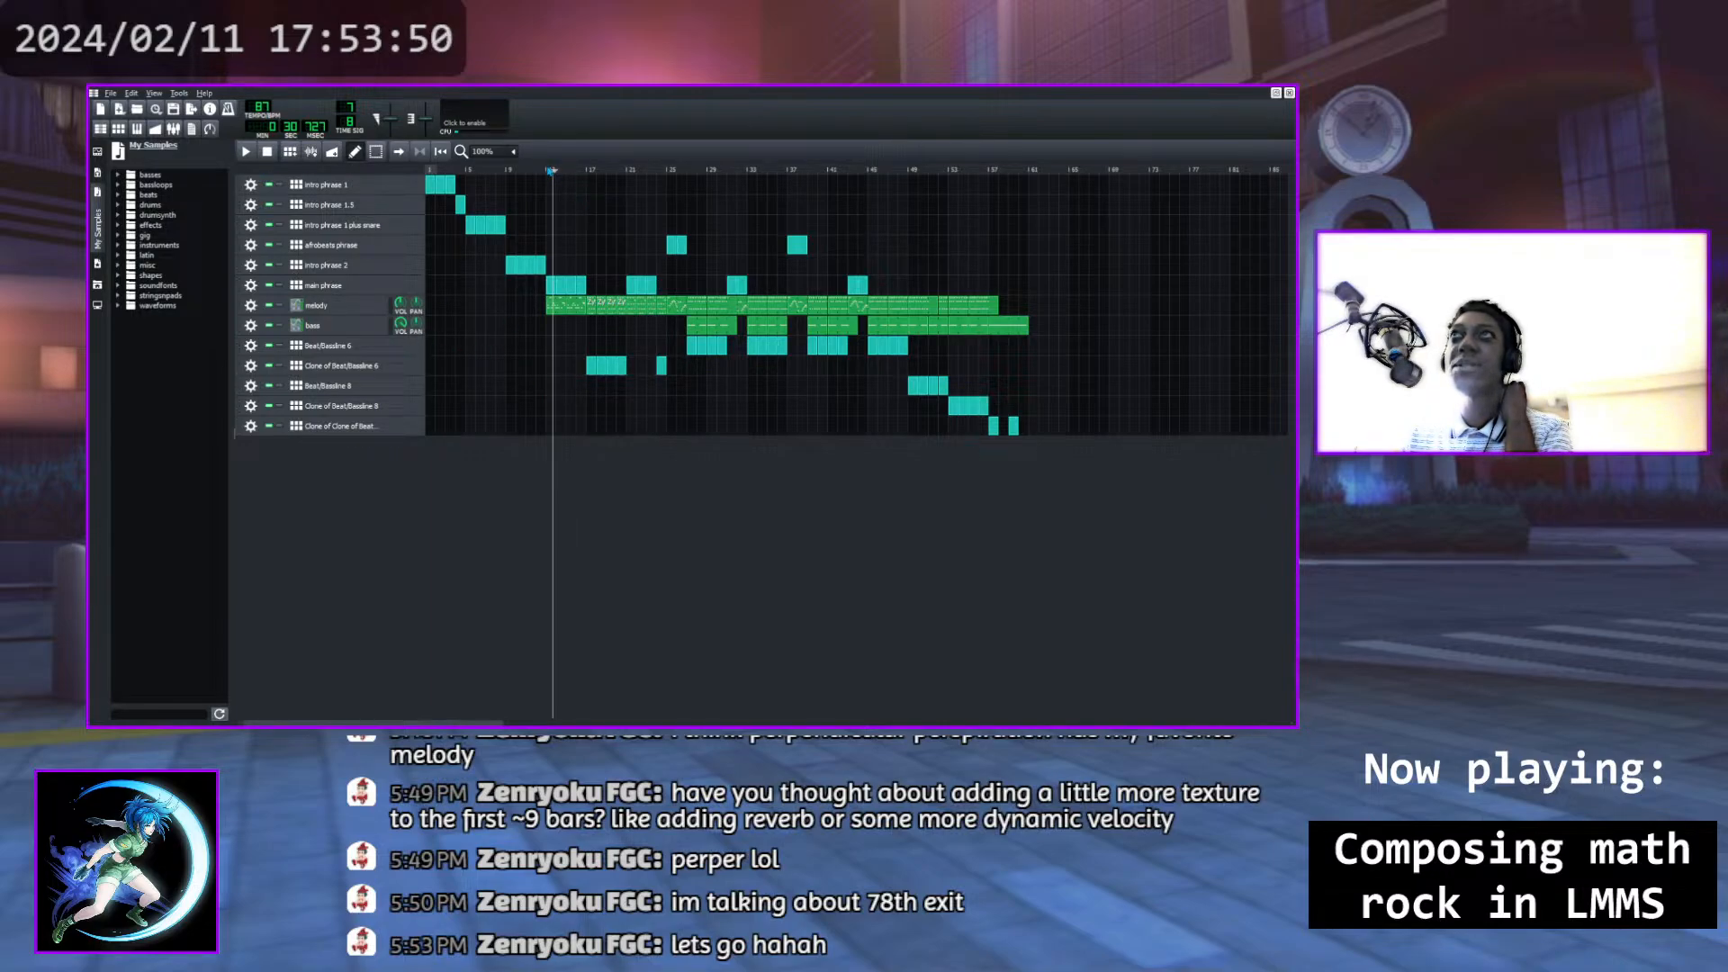
Listen to the song from the first main phrase clip and from the start of the first Clone of Beat/Bassline 6 clip
click(545, 169)
click(247, 152)
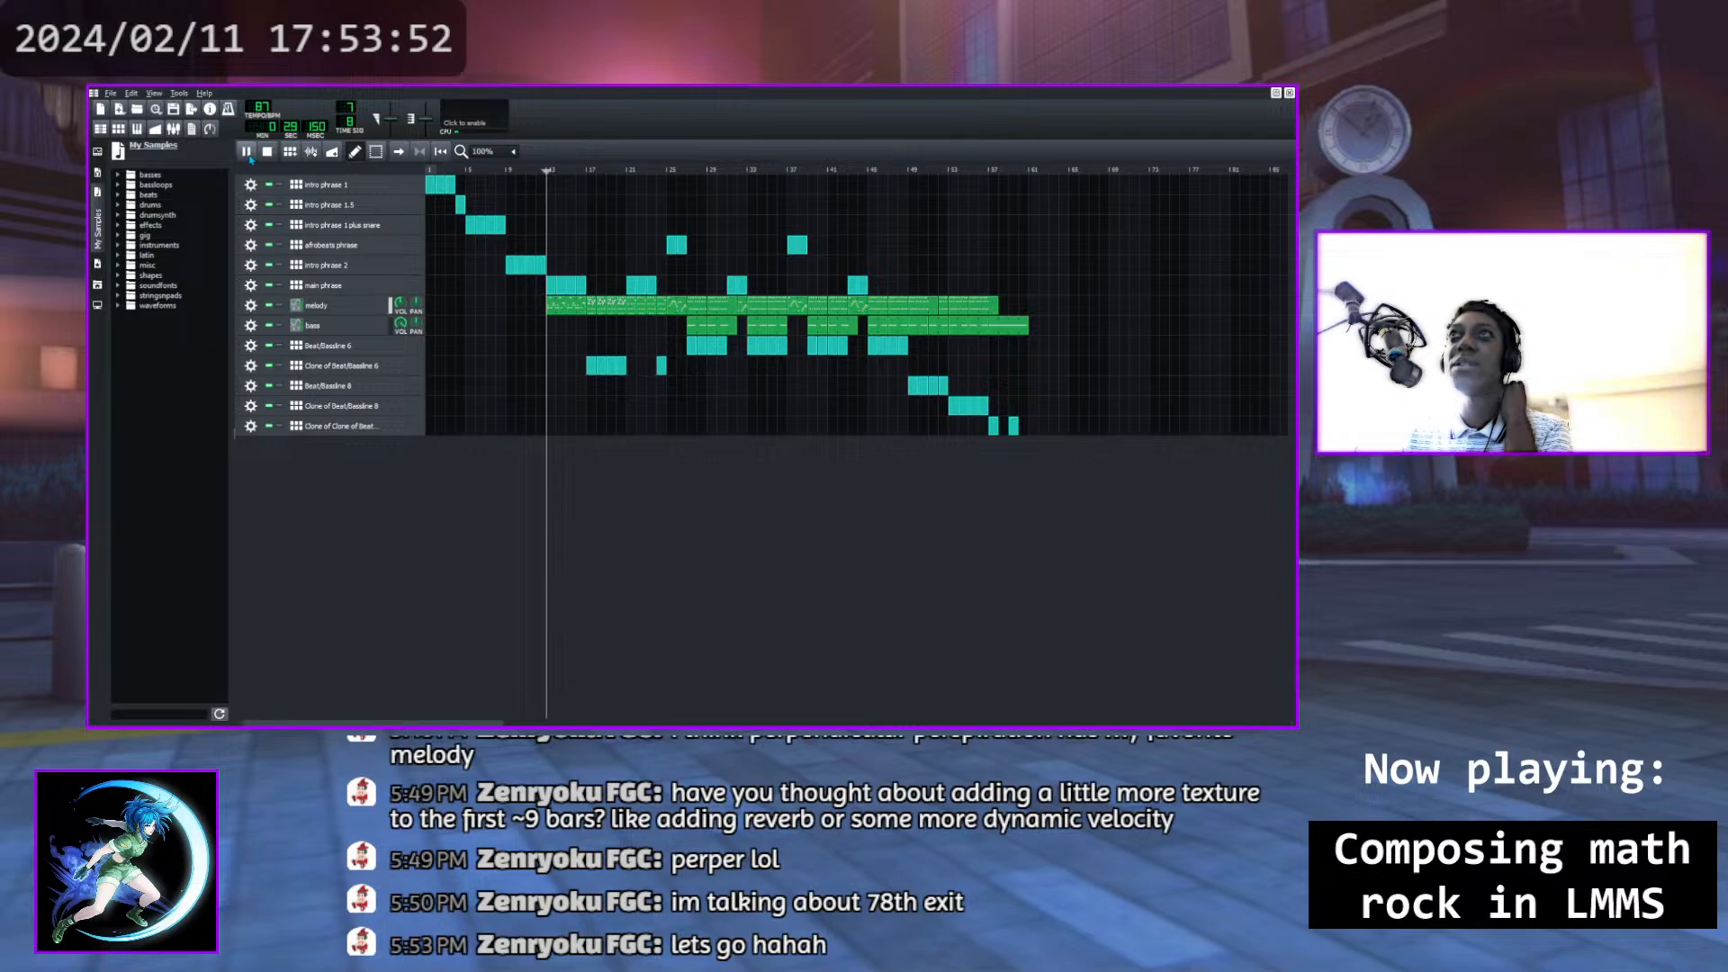
click(582, 171)
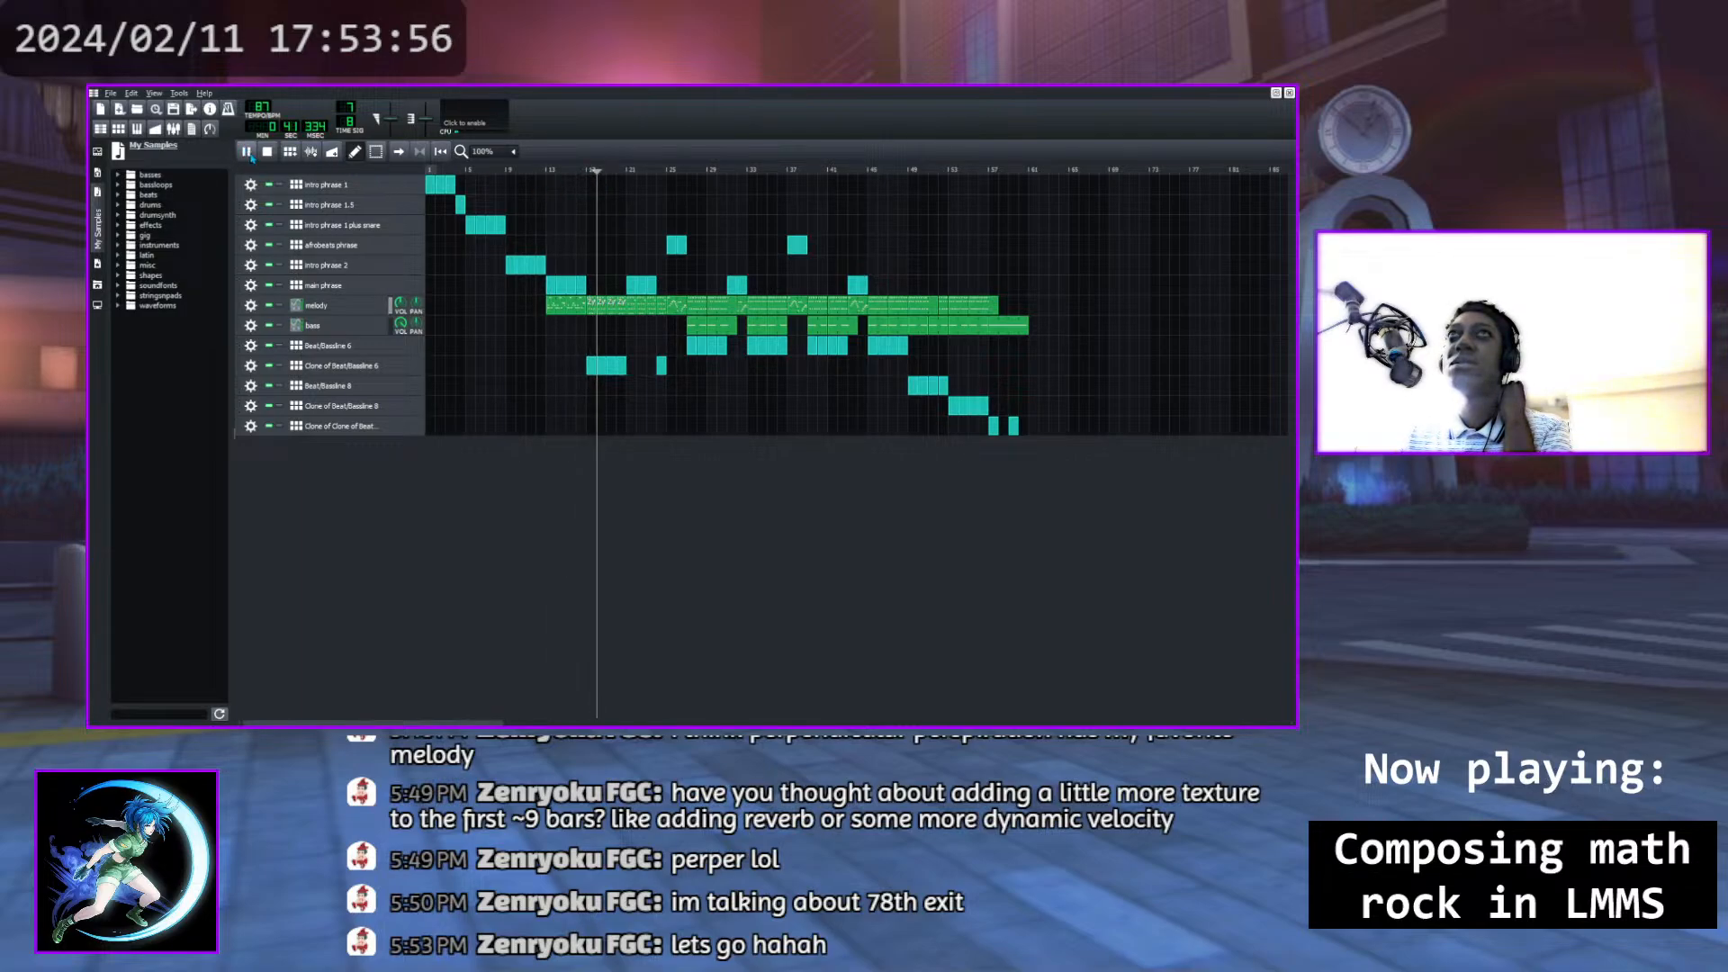
key(space)
Rename the Clone of Beat/Bassline 6 track "main fill phrase"
double_click(350, 367)
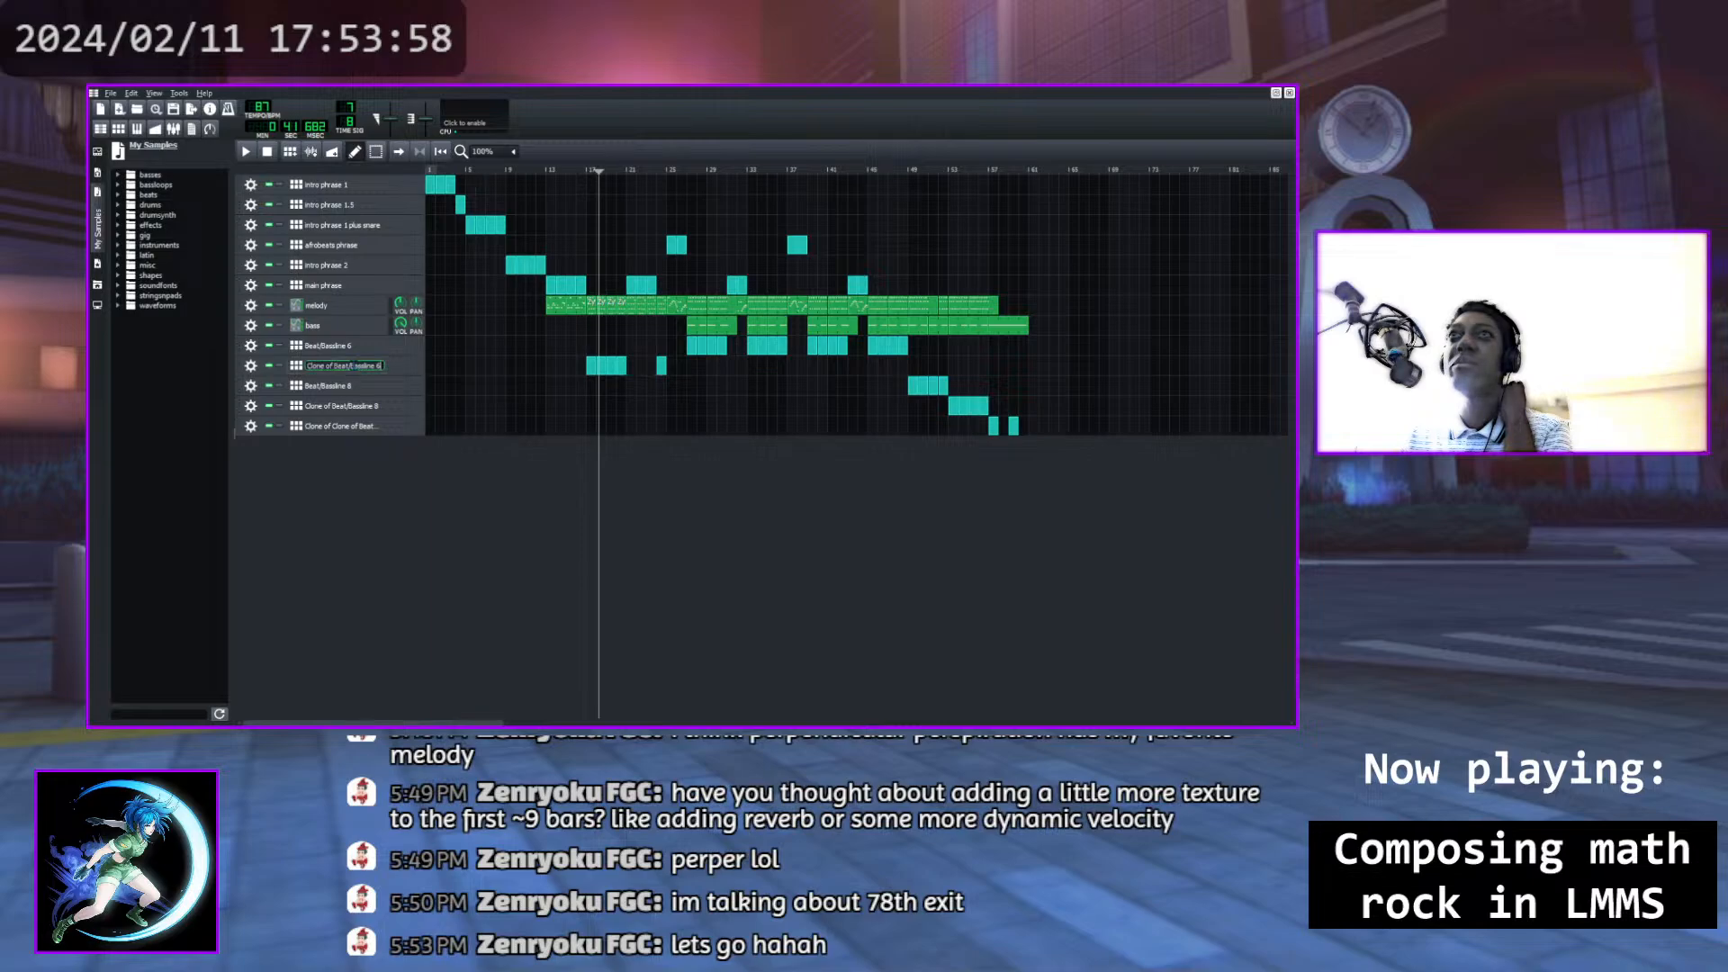
text(main)
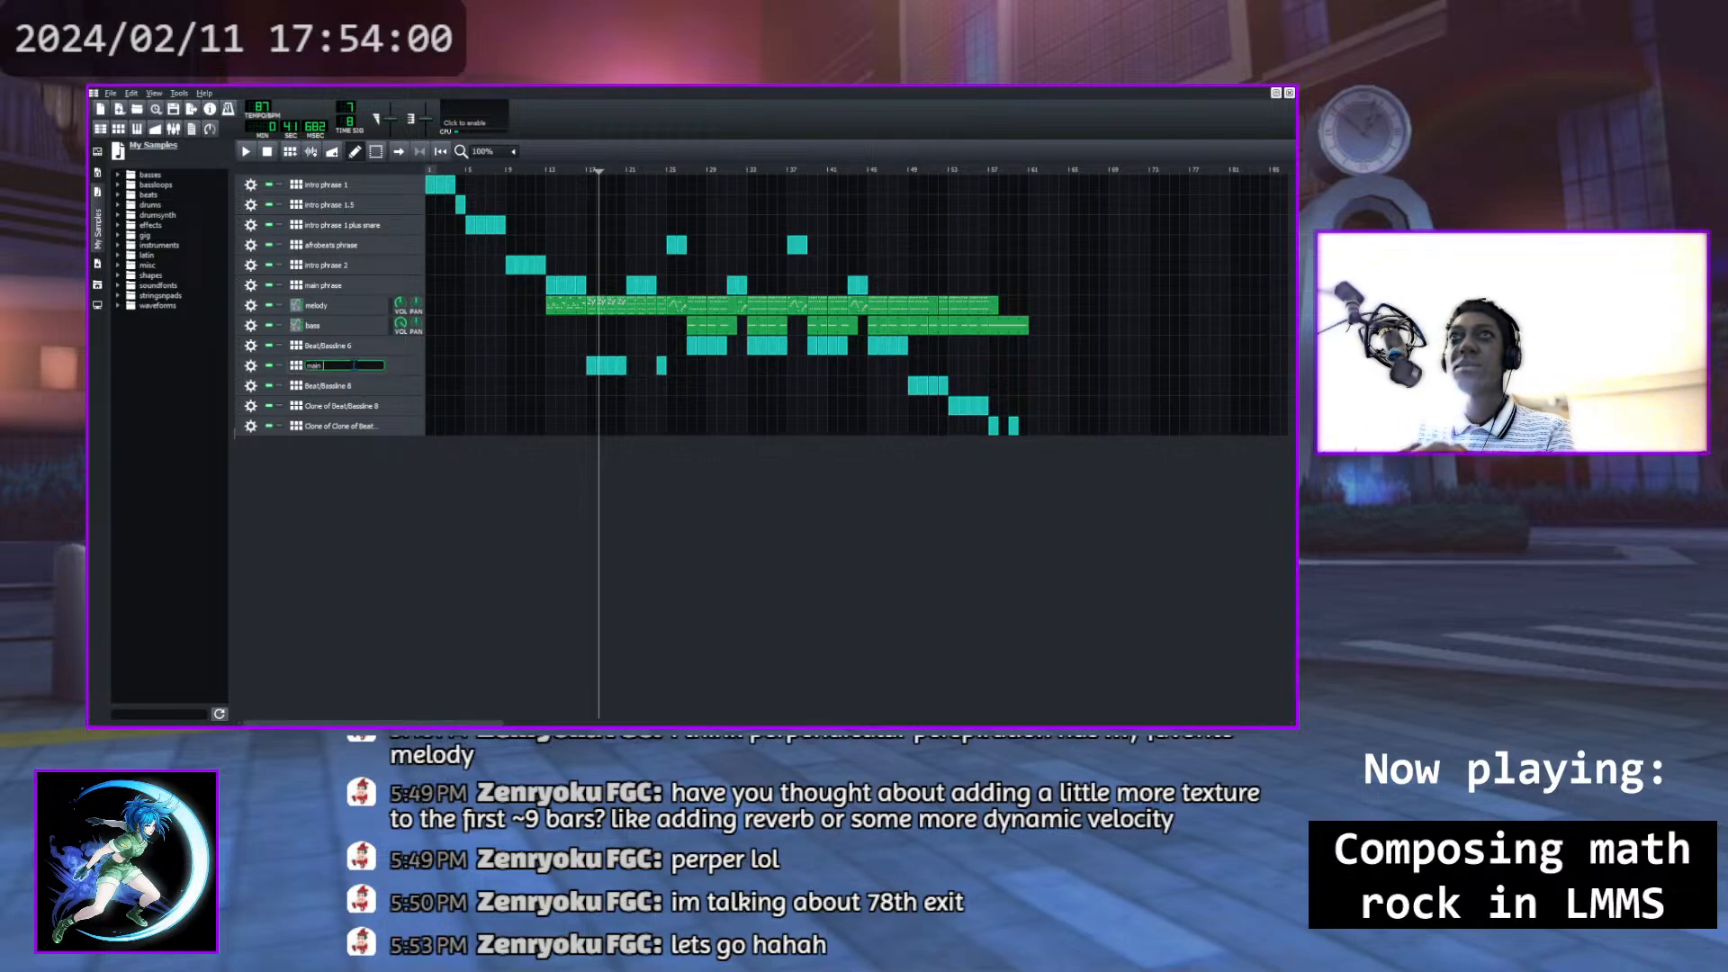
text( fill phrase)
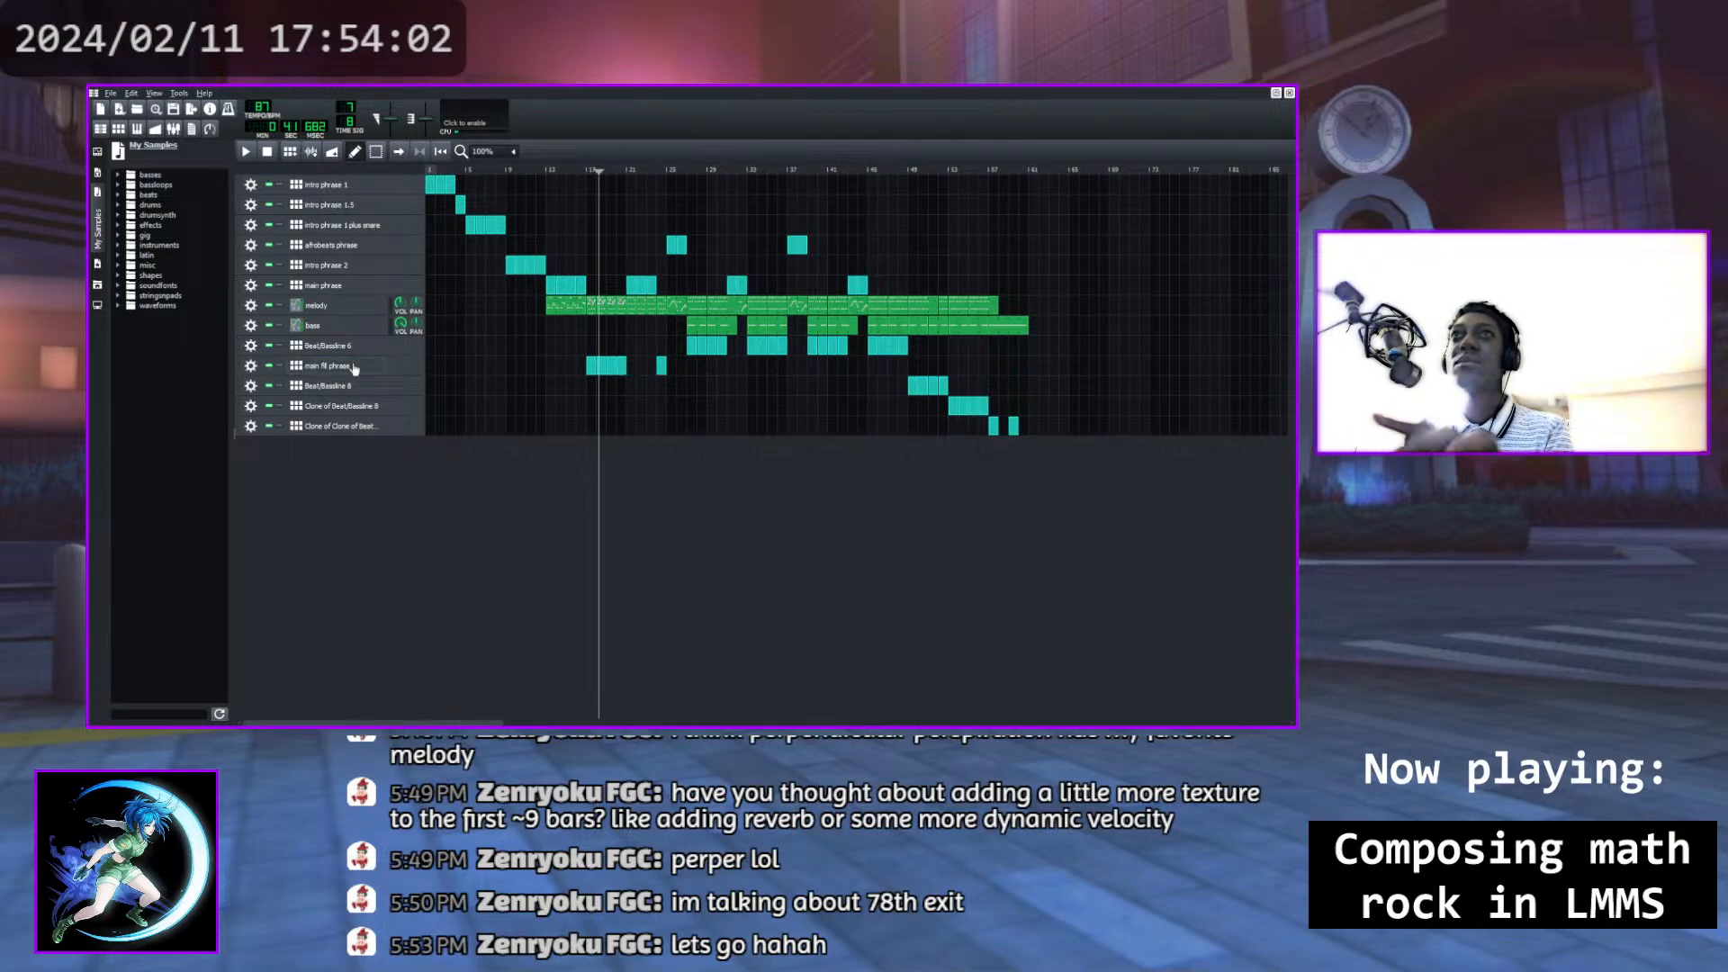
key(Return)
Listen to the song from just before the second main phrase clip
click(626, 170)
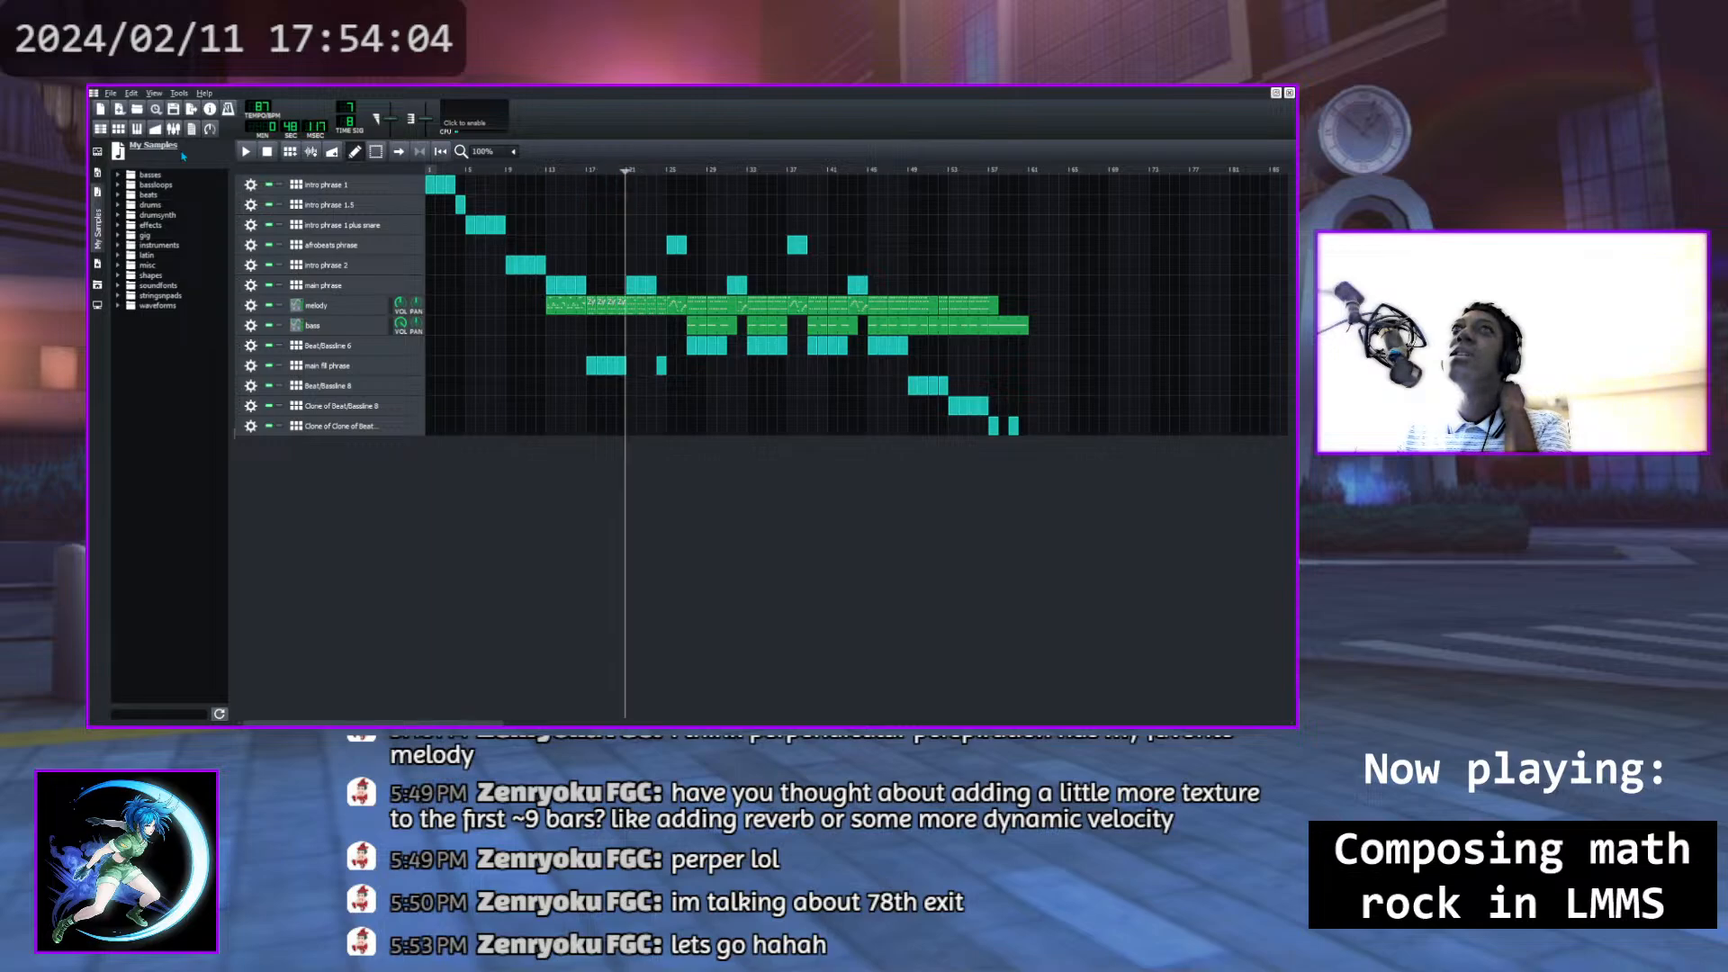
drag(626, 173, 623, 173)
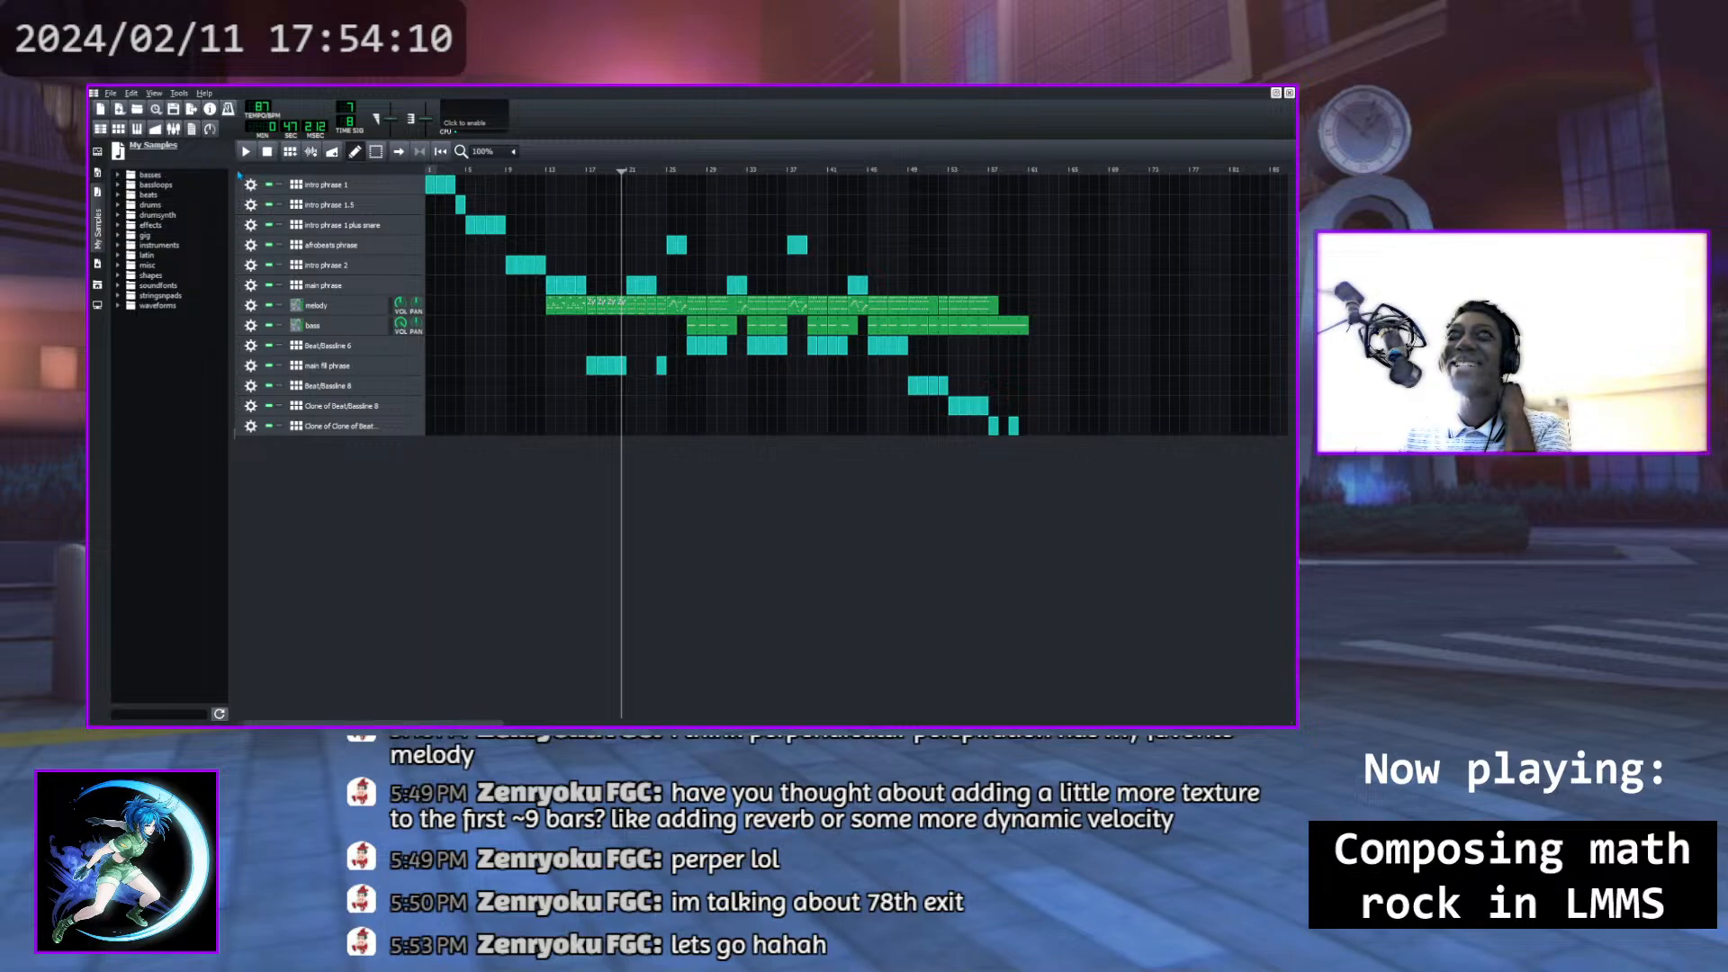
click(245, 153)
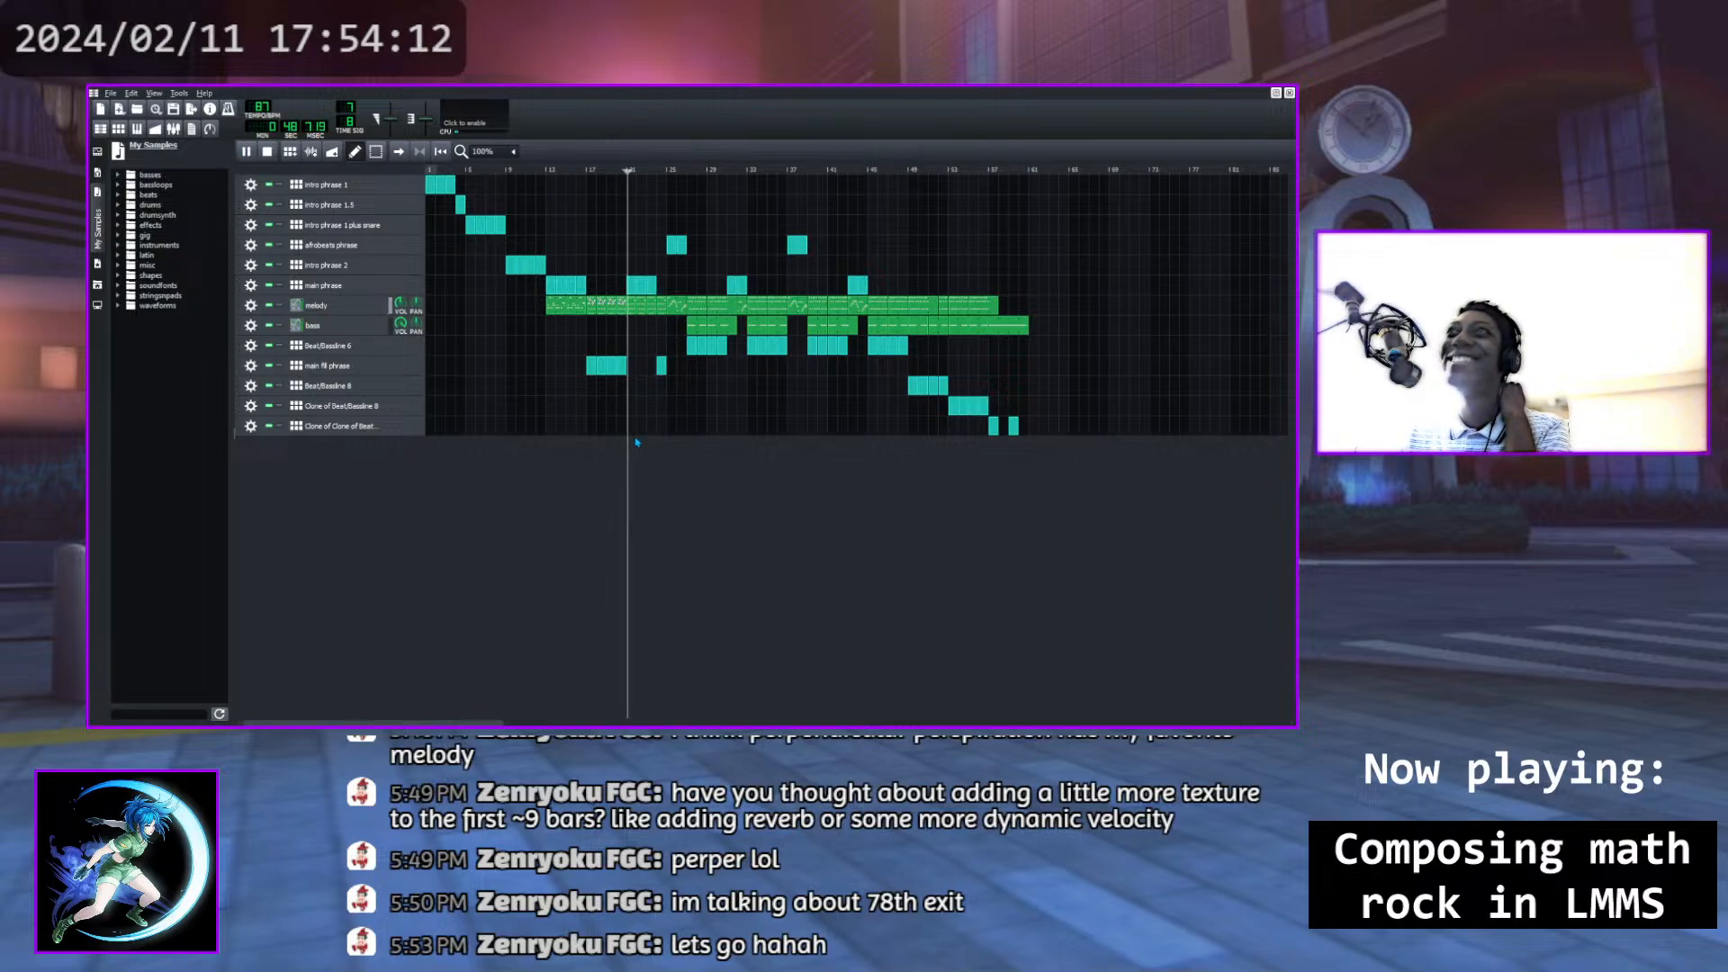
click(245, 151)
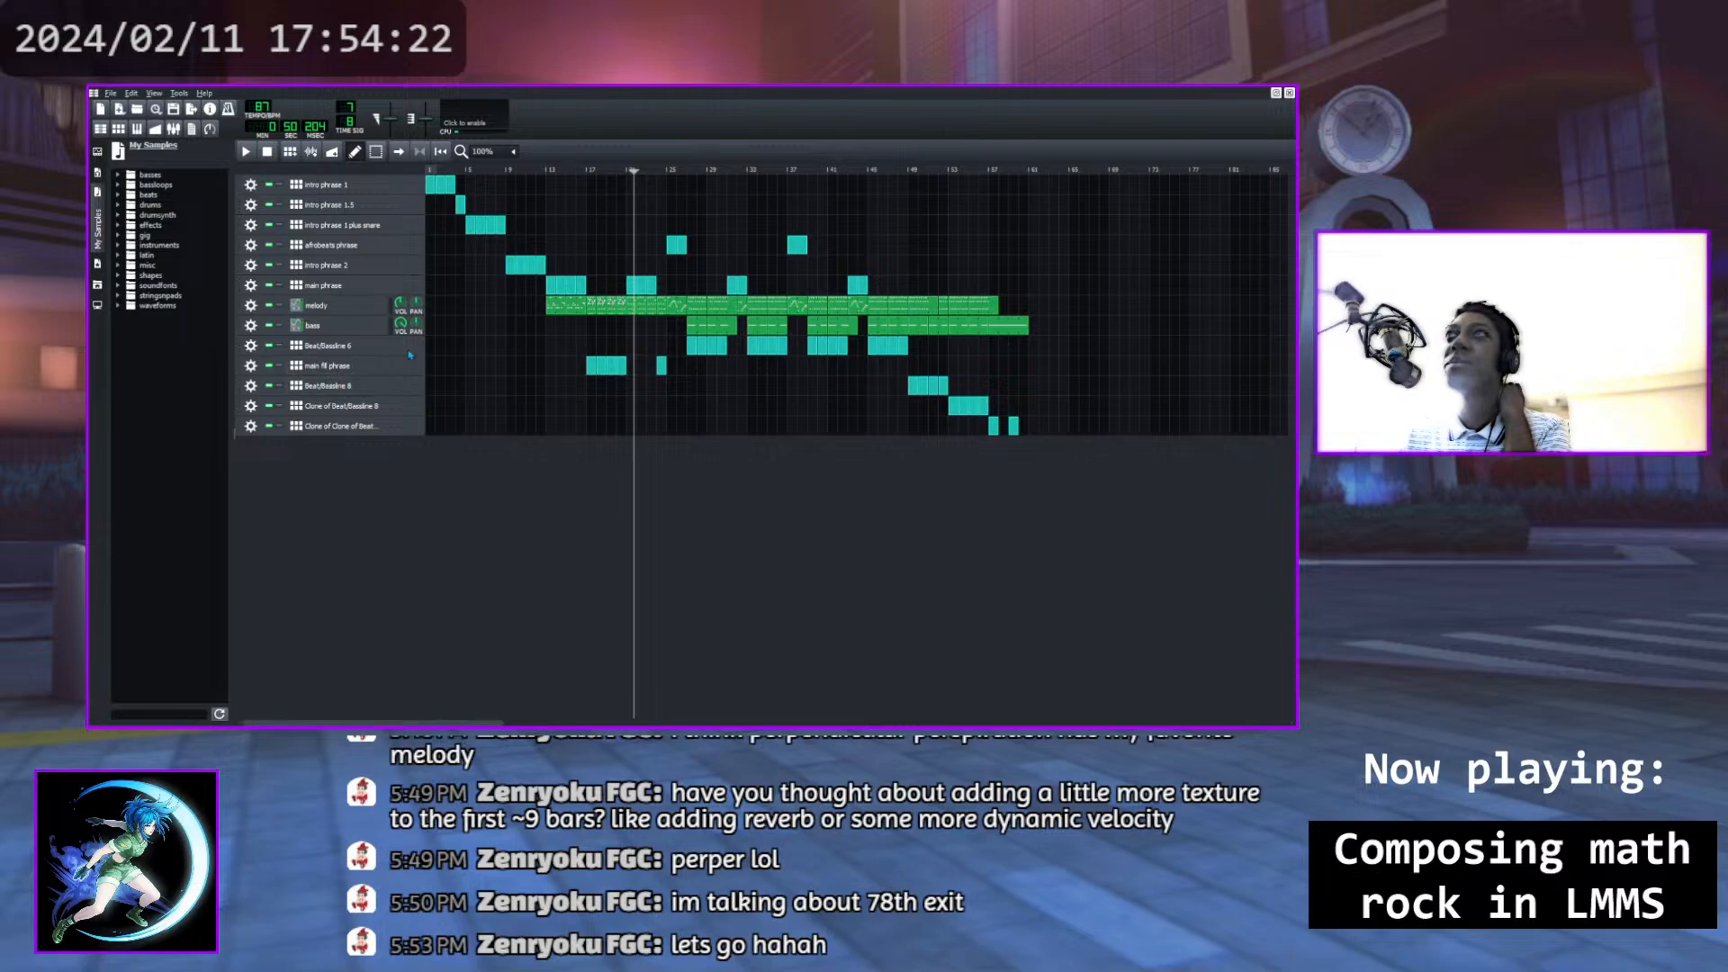
Play the Beat/Bassline 8 pattern in the Beat+Bassline Editor and close the editor
click(118, 128)
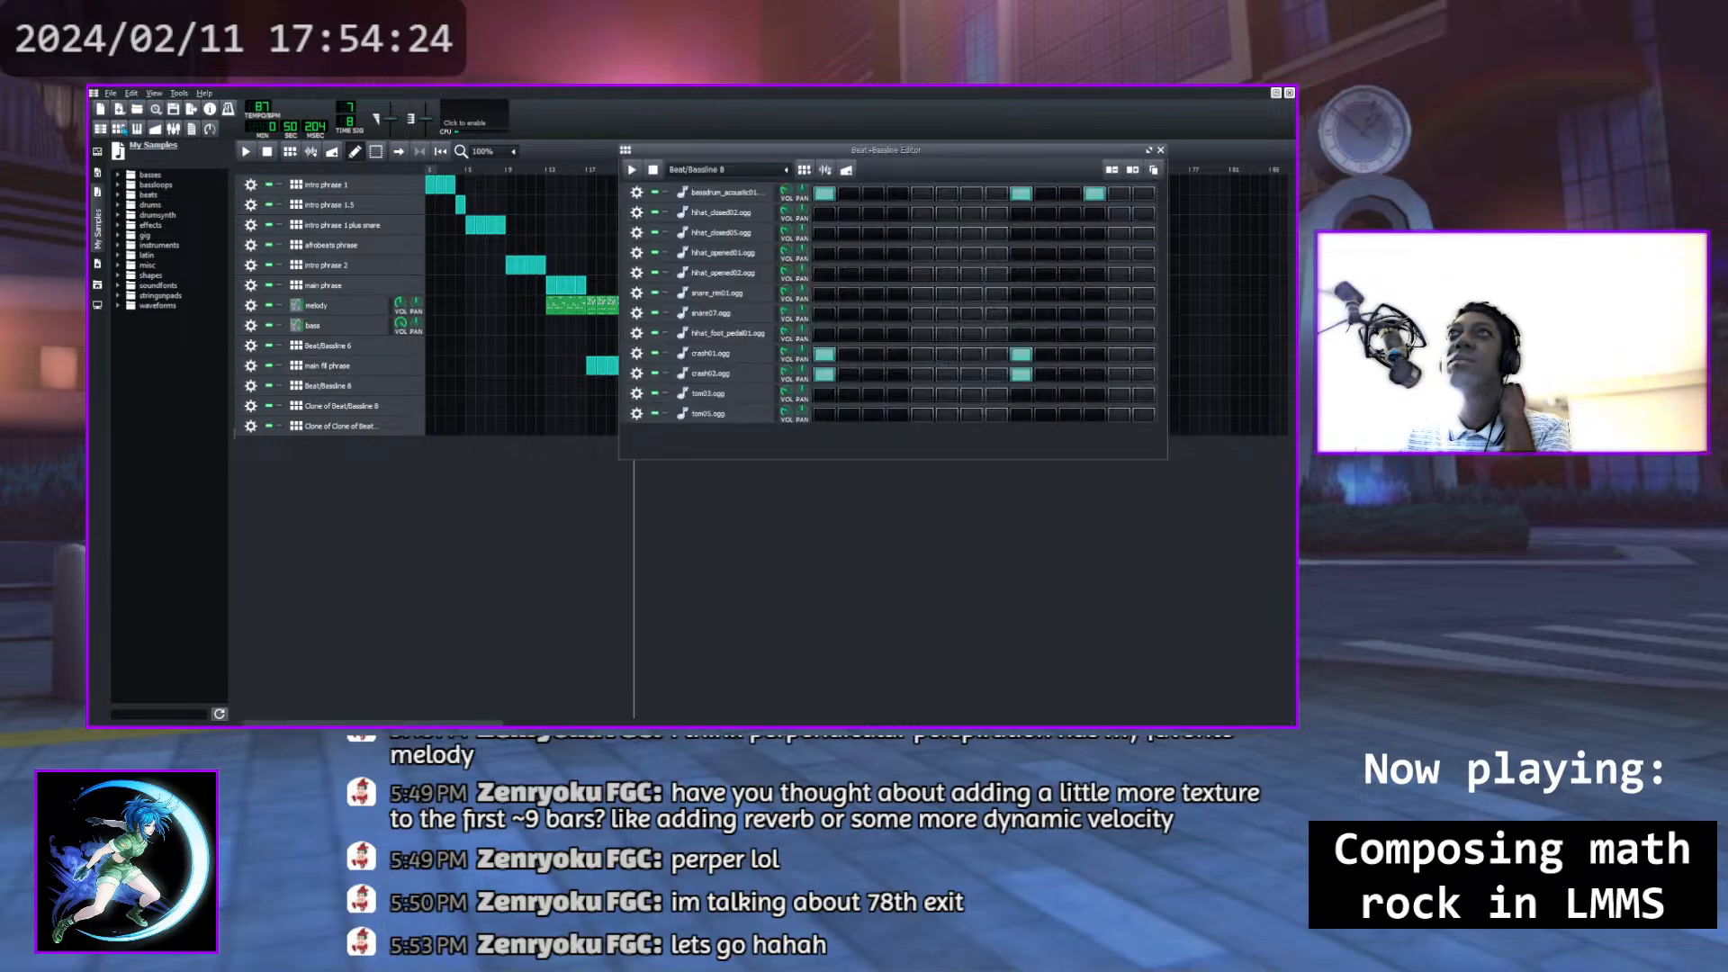
click(632, 169)
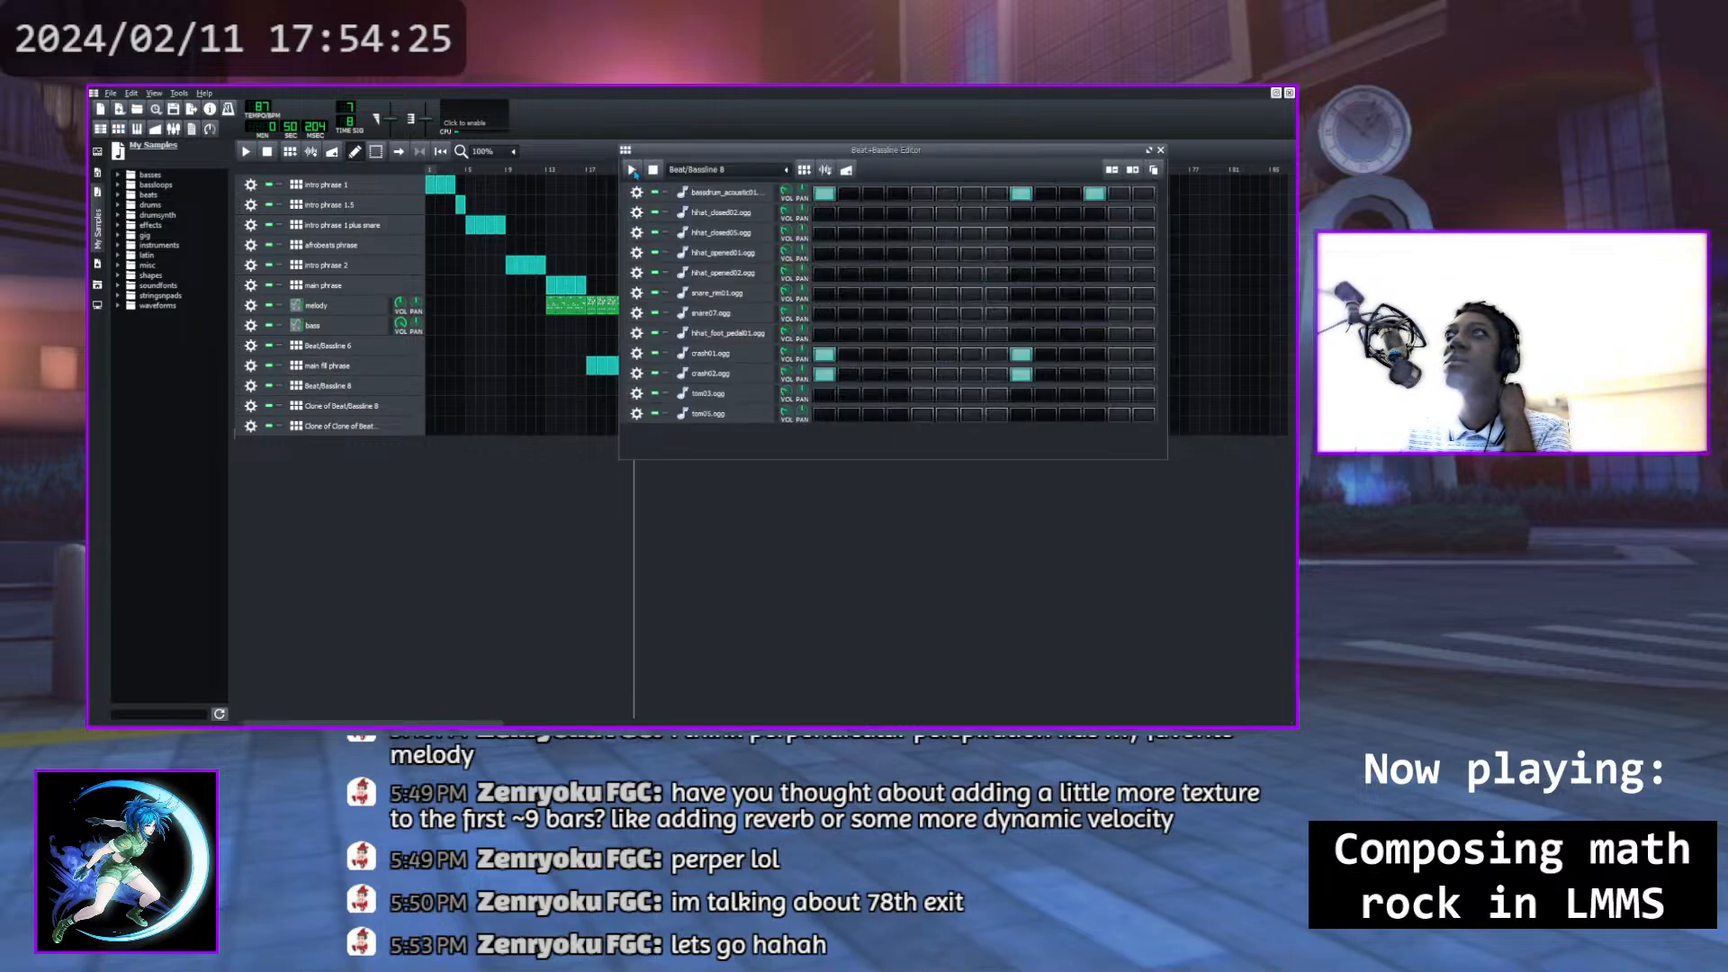
click(1160, 150)
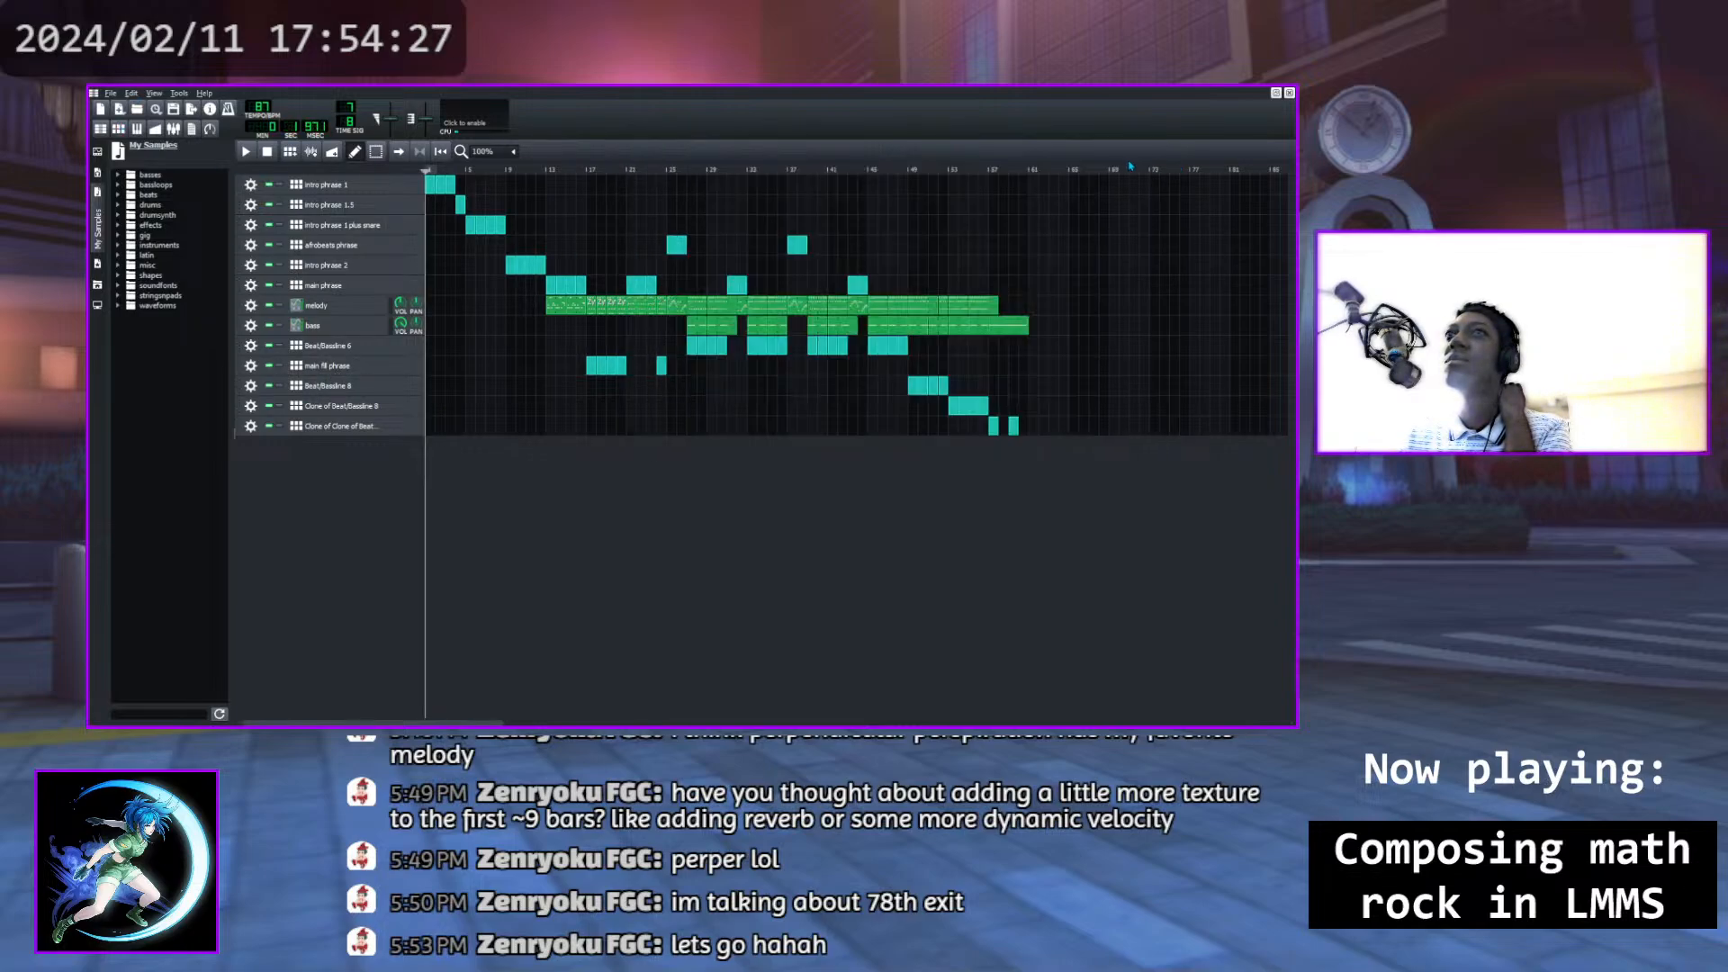
click(329, 387)
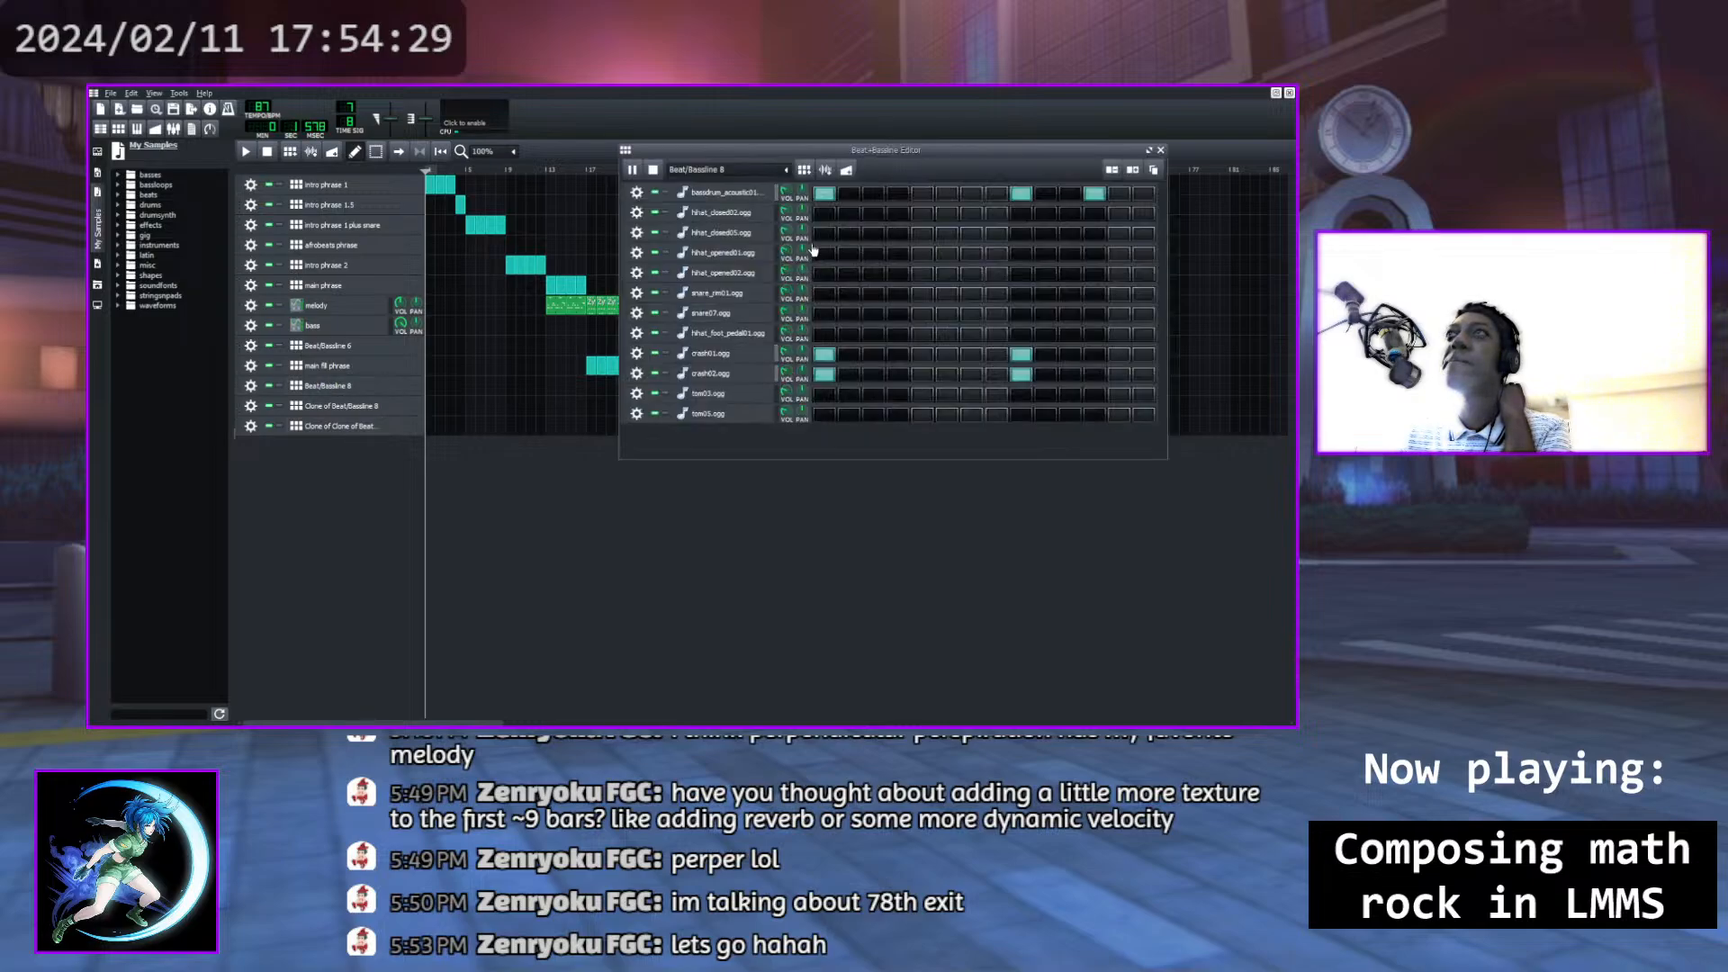
click(1160, 151)
Rename the Beat/Bassline 8 track "outro phrase"
double_click(363, 390)
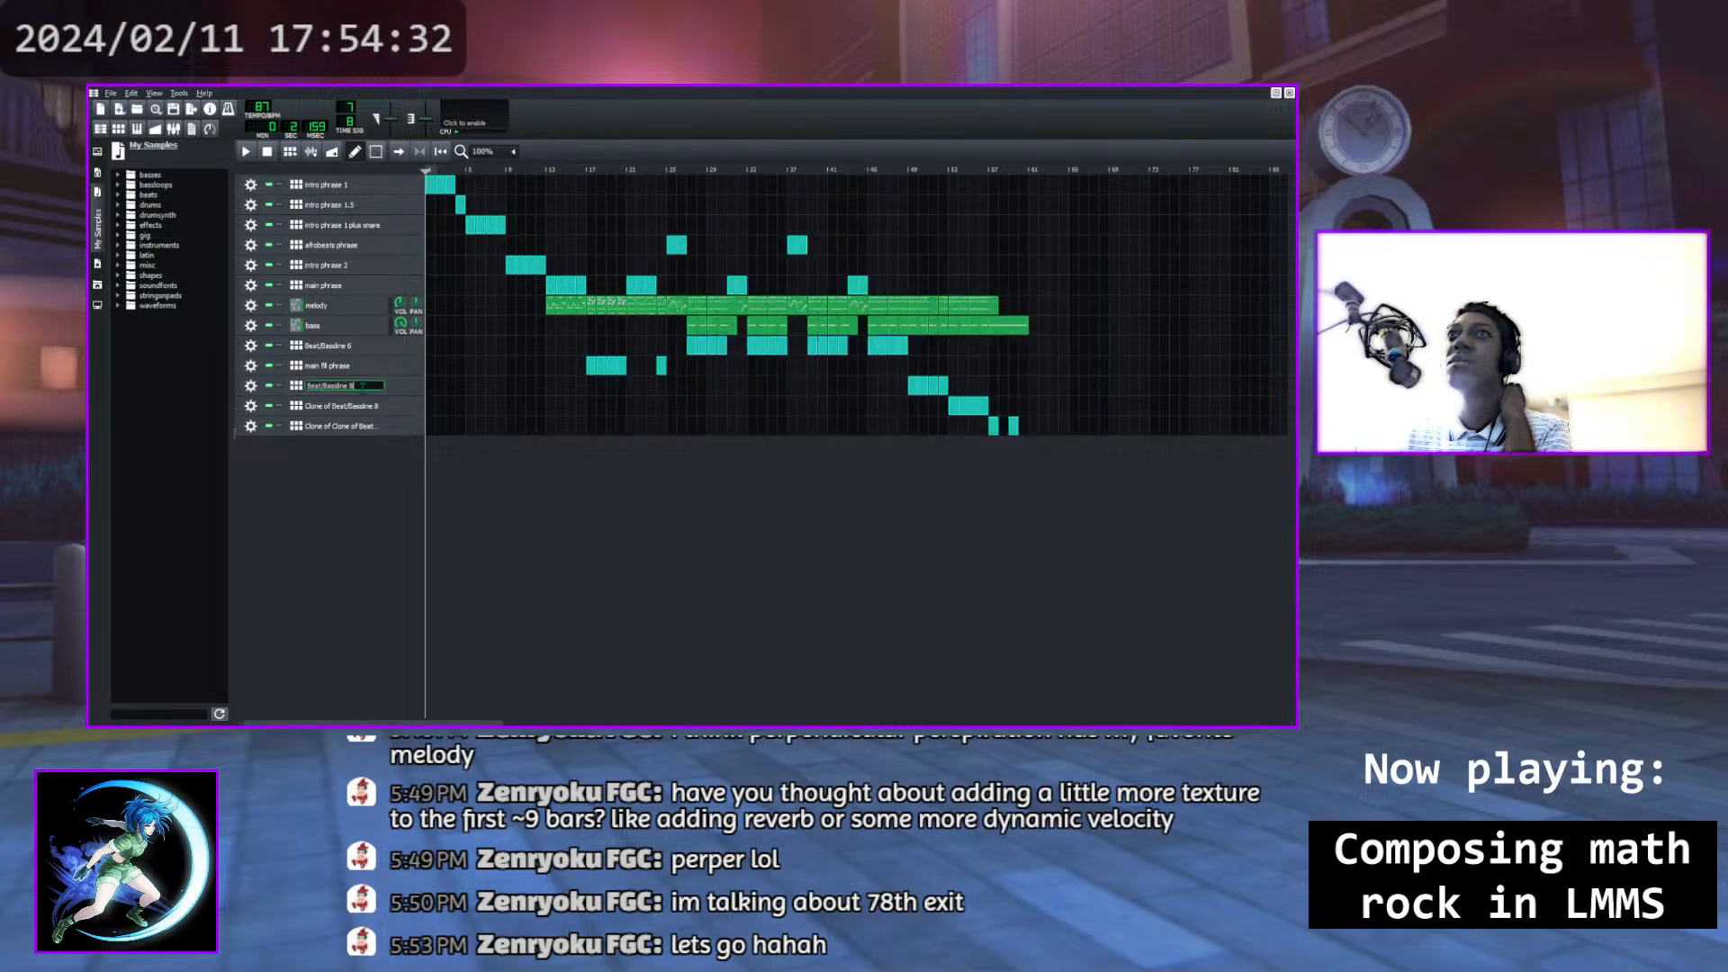
text(outro)
key(Return)
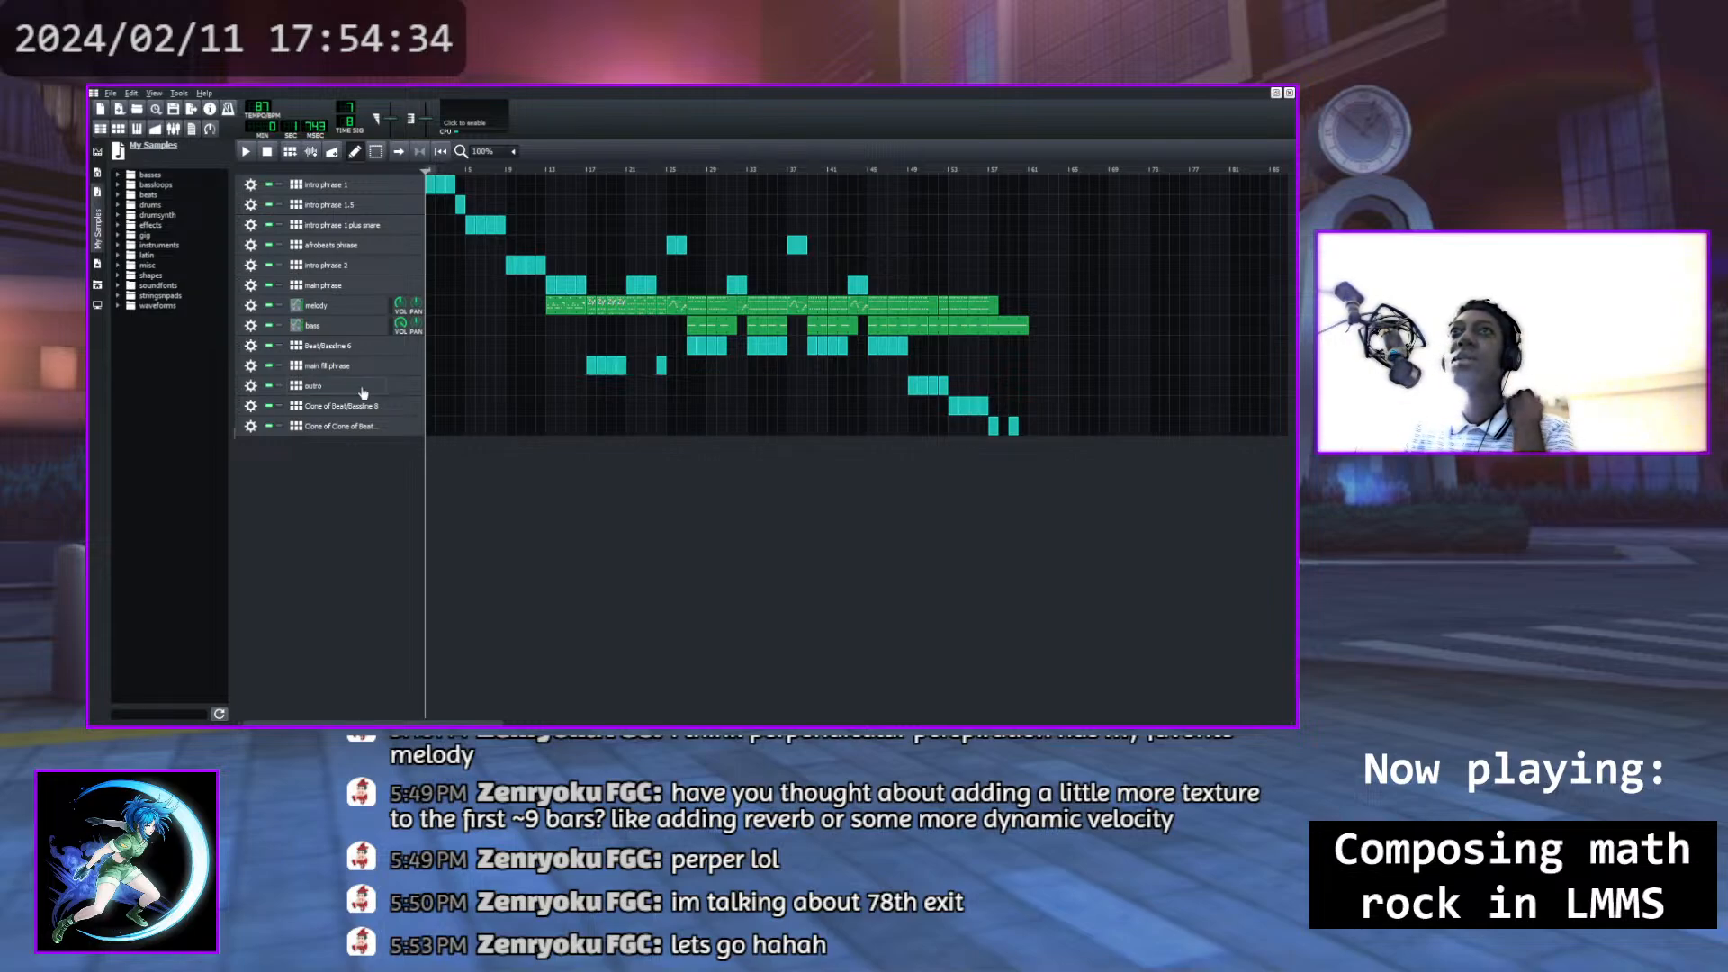
double_click(362, 389)
click(364, 385)
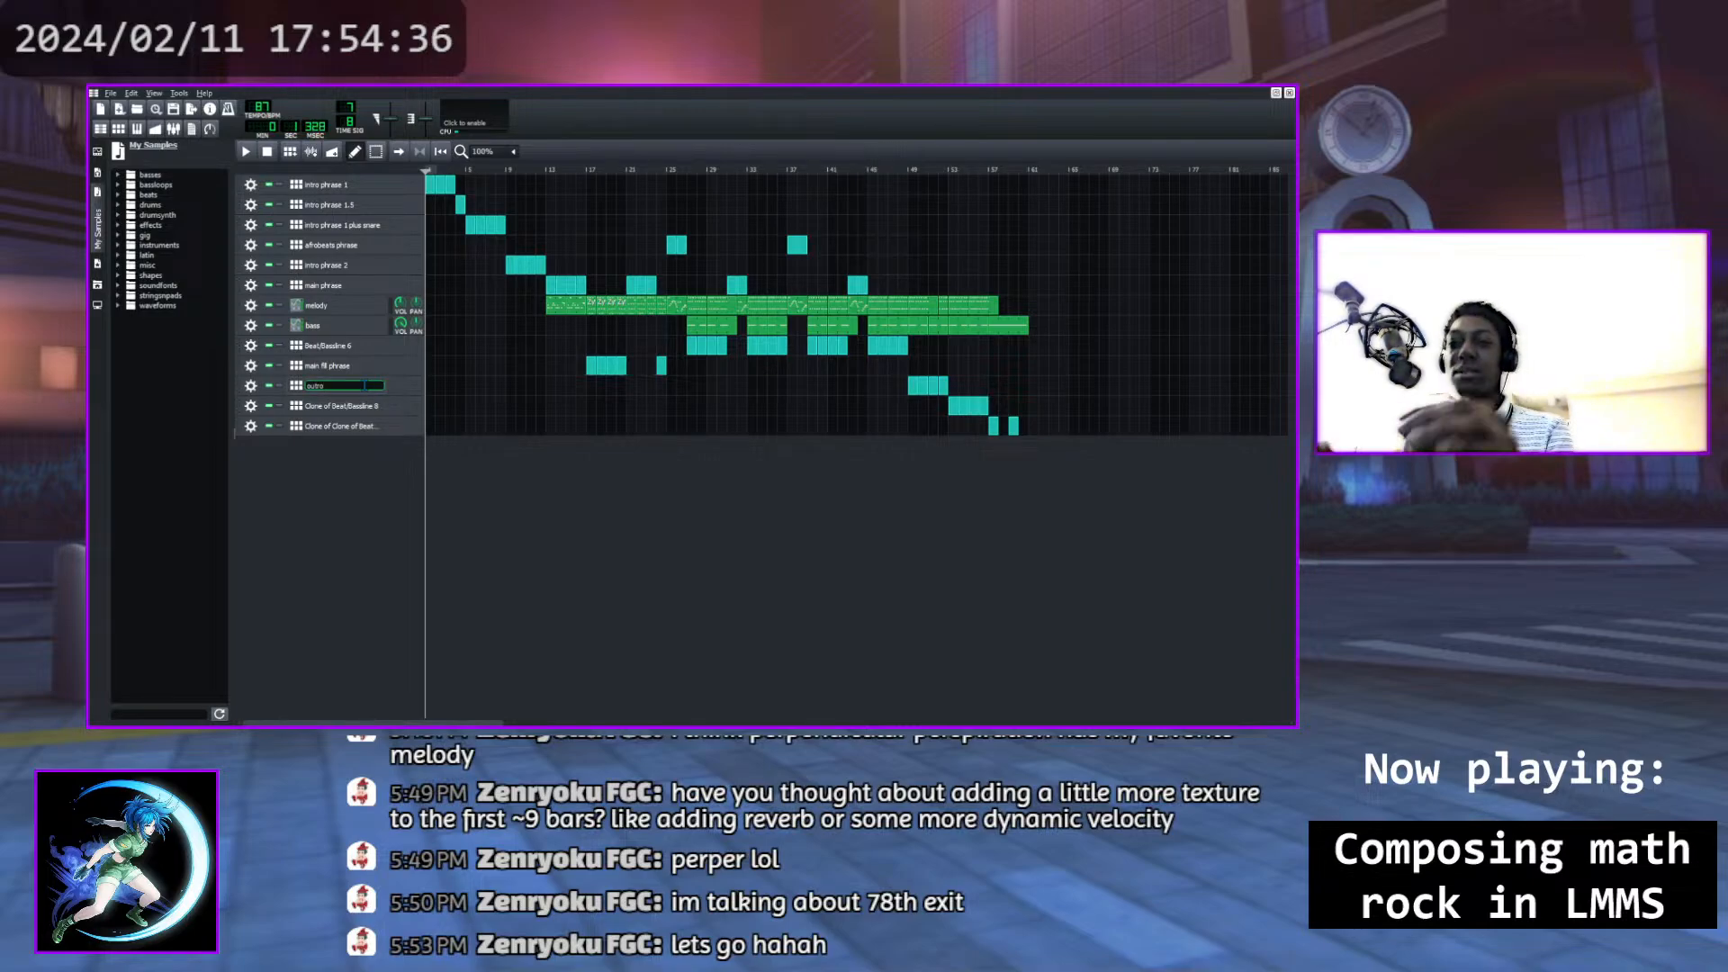
text(phrase)
key(Return)
Rename the Clone of Beat/Bassline 8 track "irregular outro phrase" and stop the playback
double_click(366, 406)
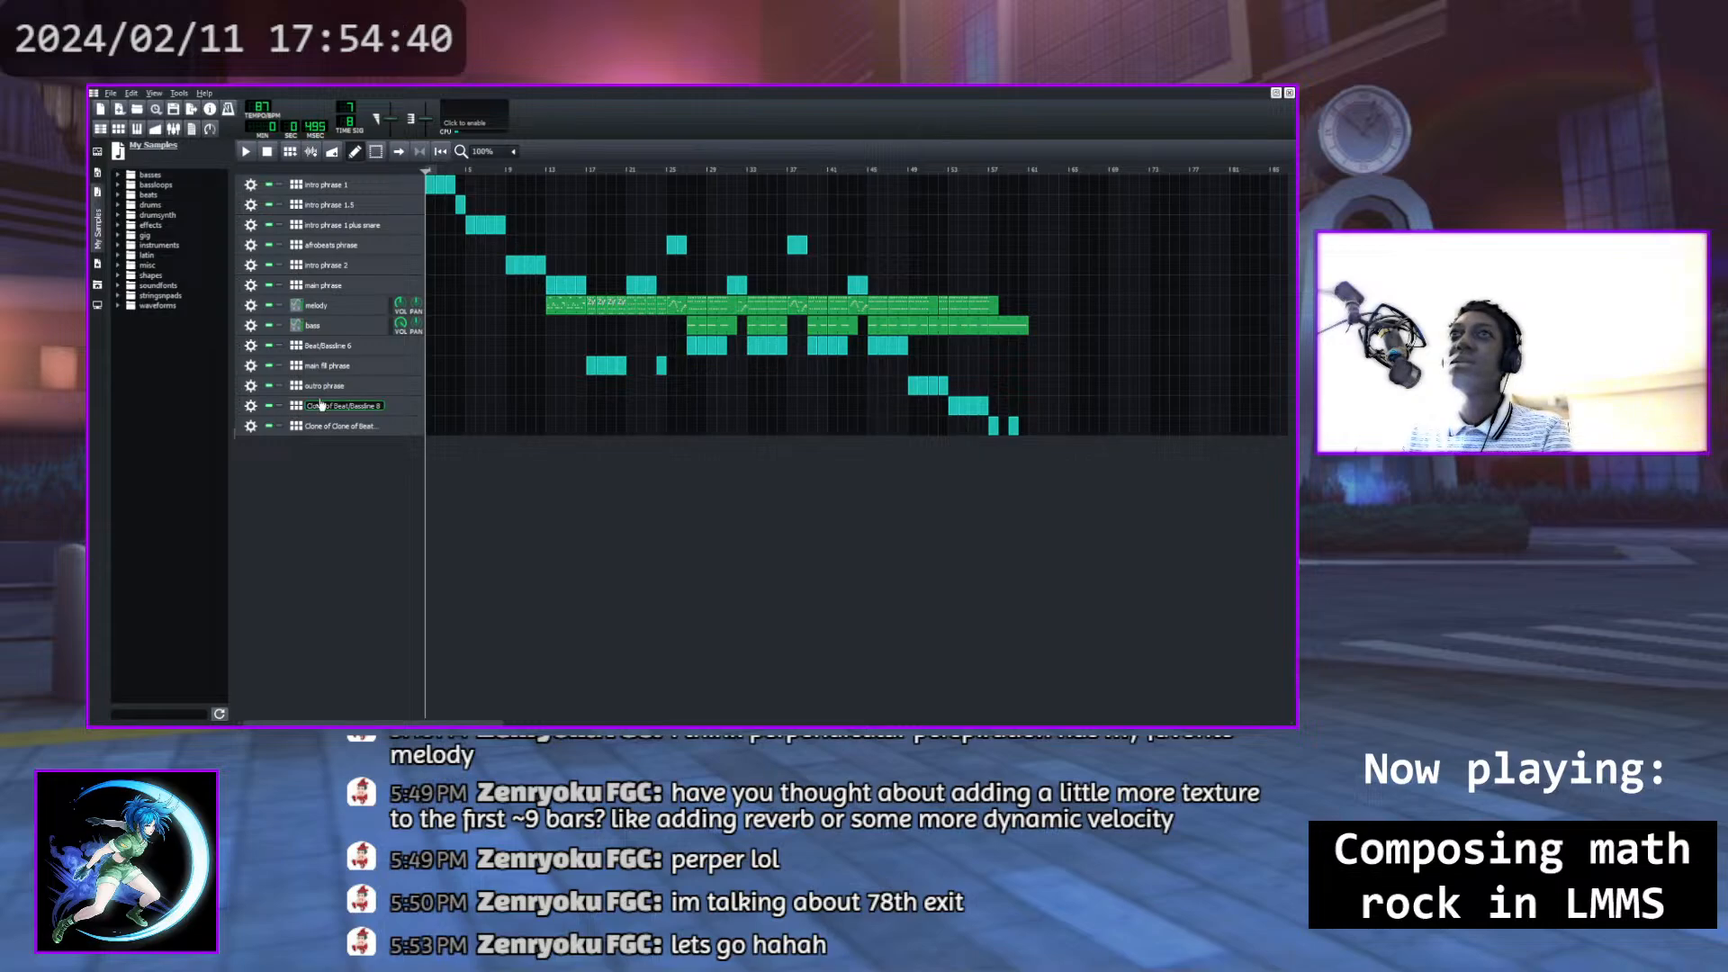
key(BackSpace)
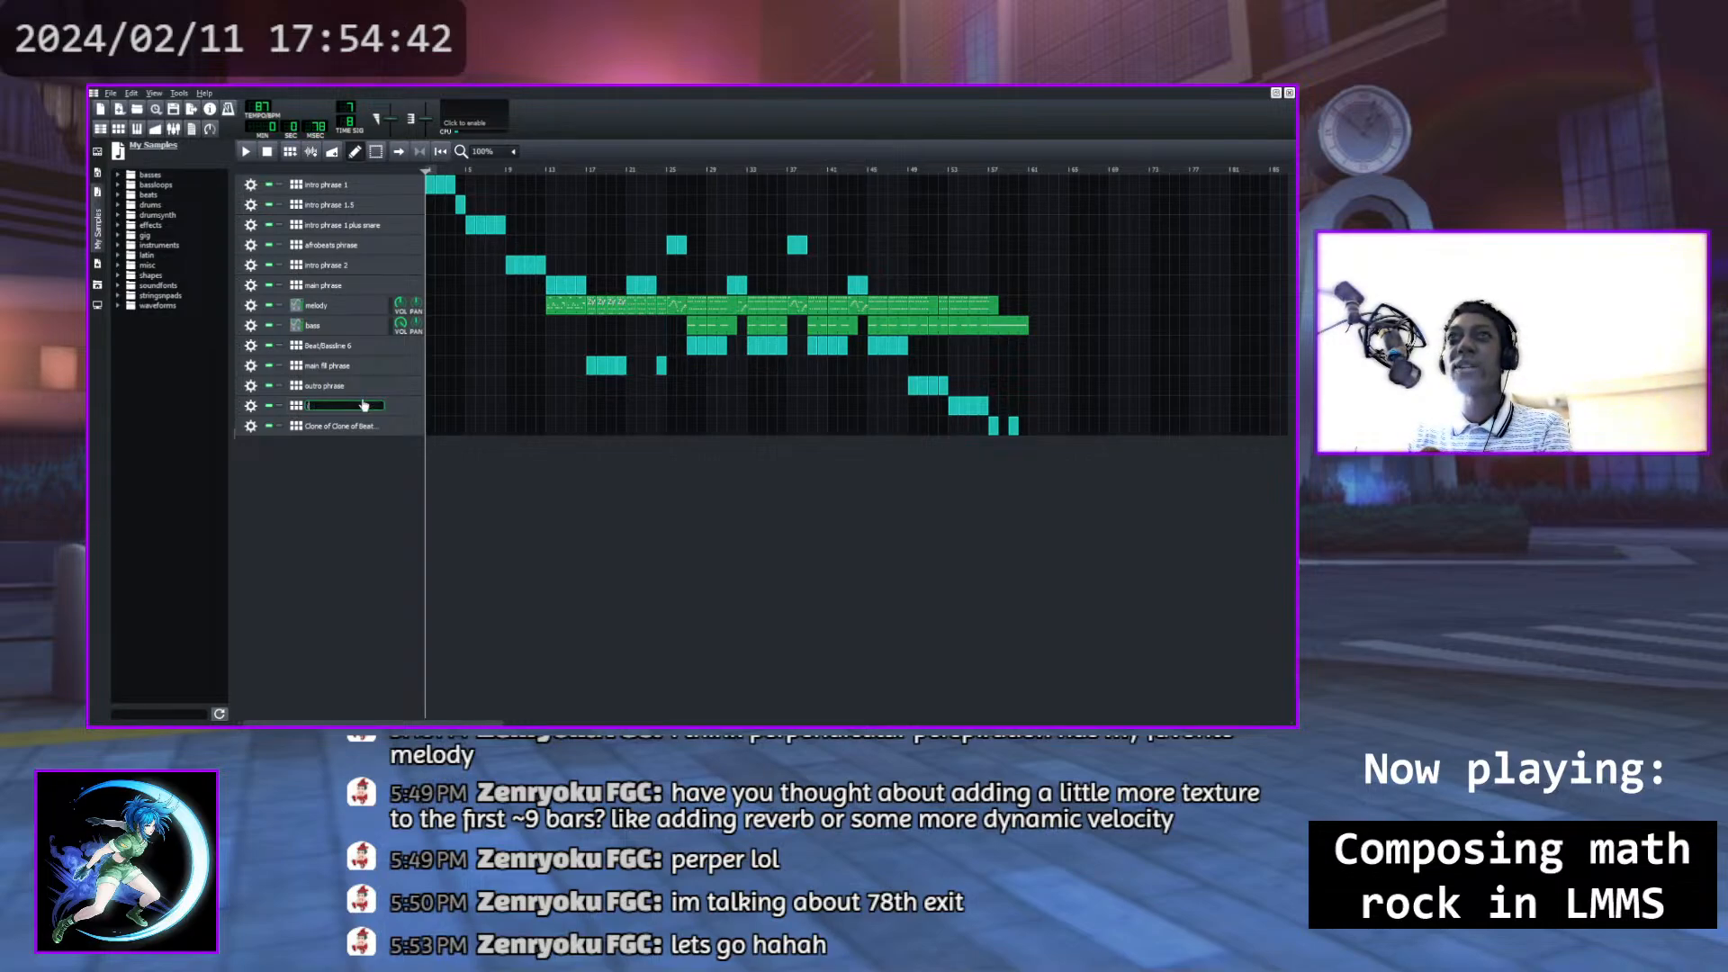
text(irregular out)
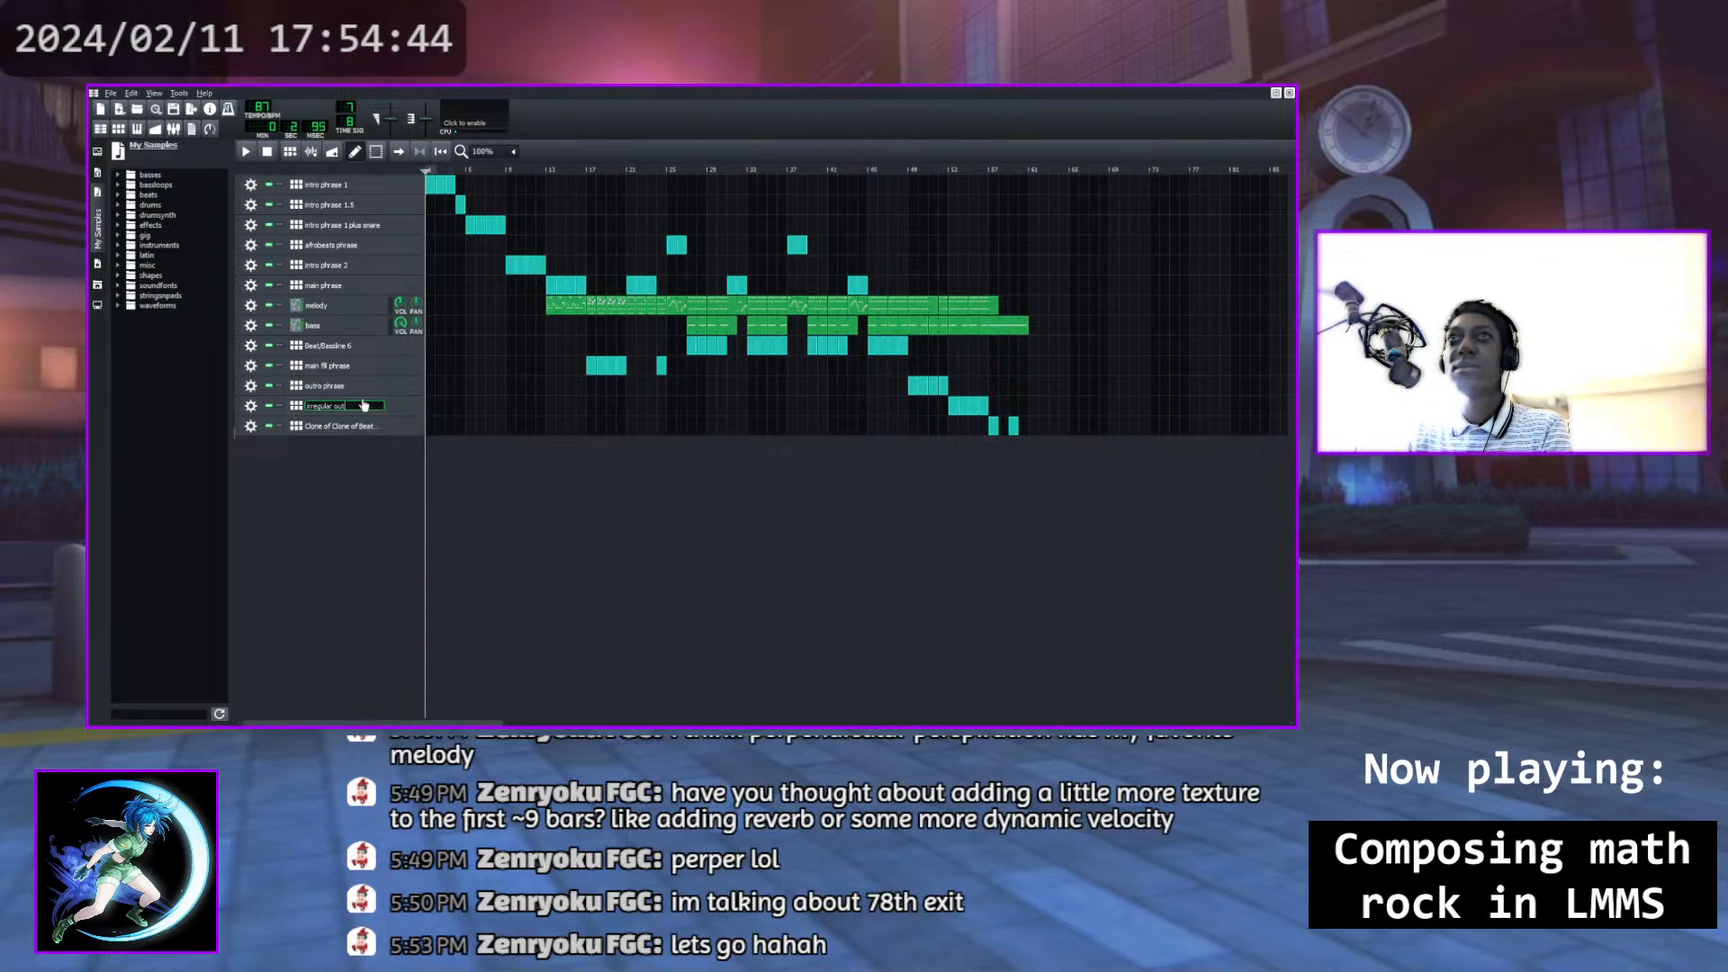
text(ro phrase)
key(Return)
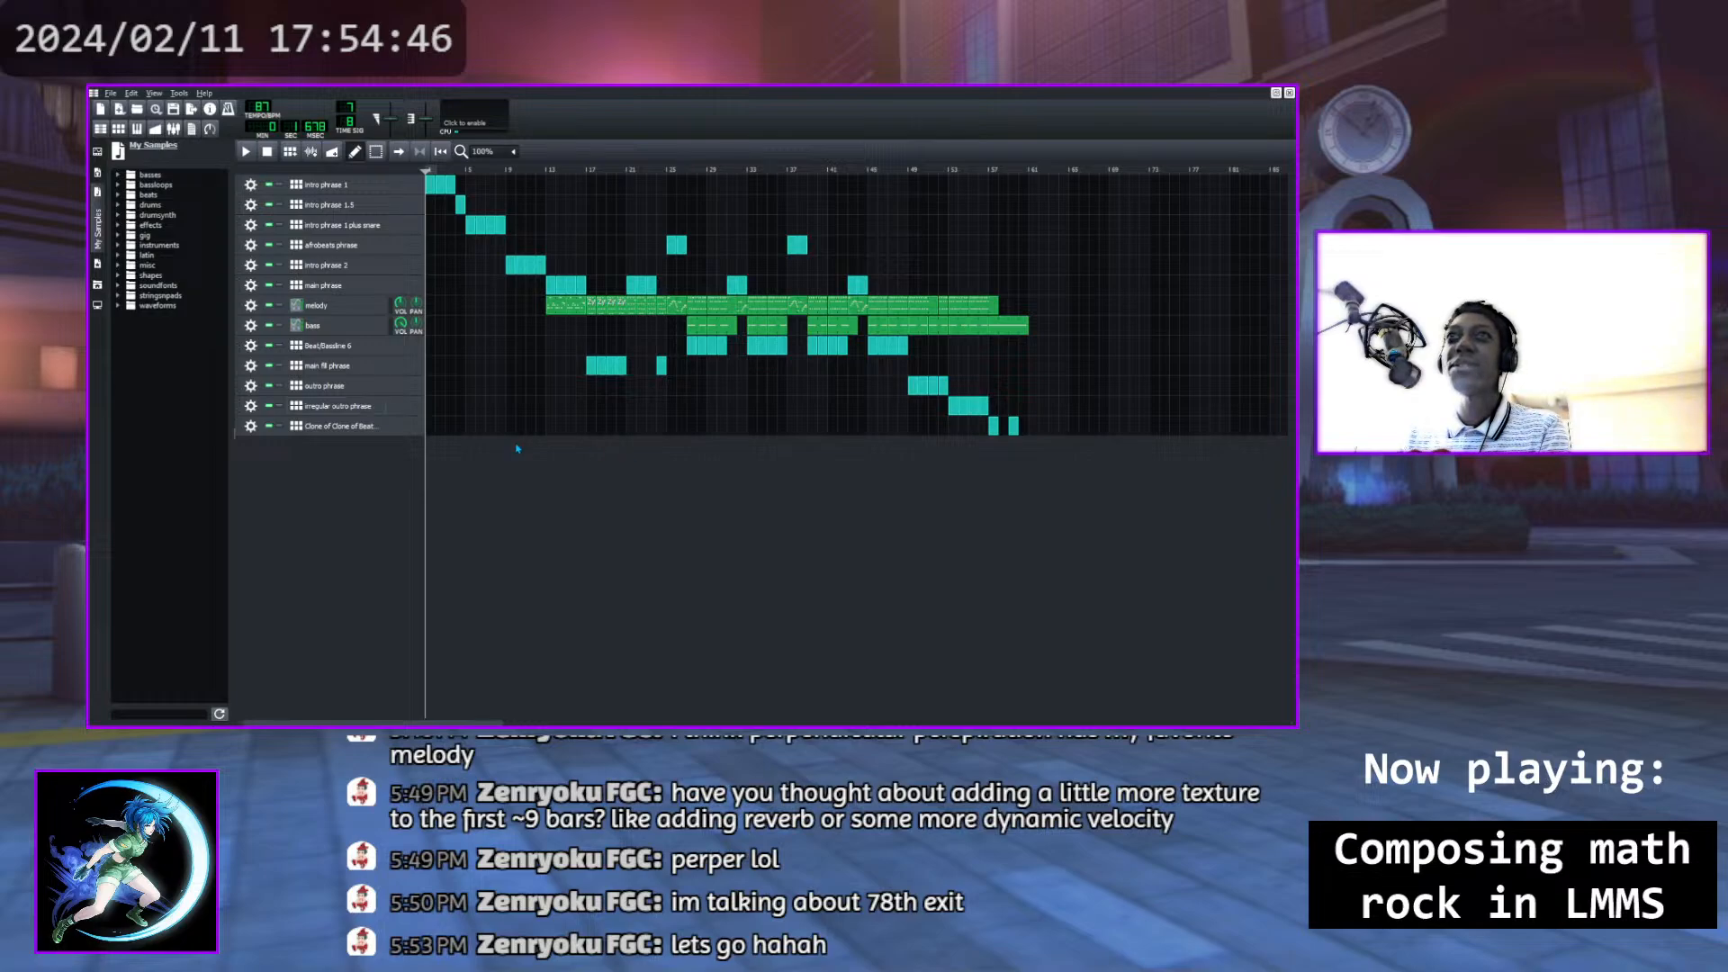
click(267, 151)
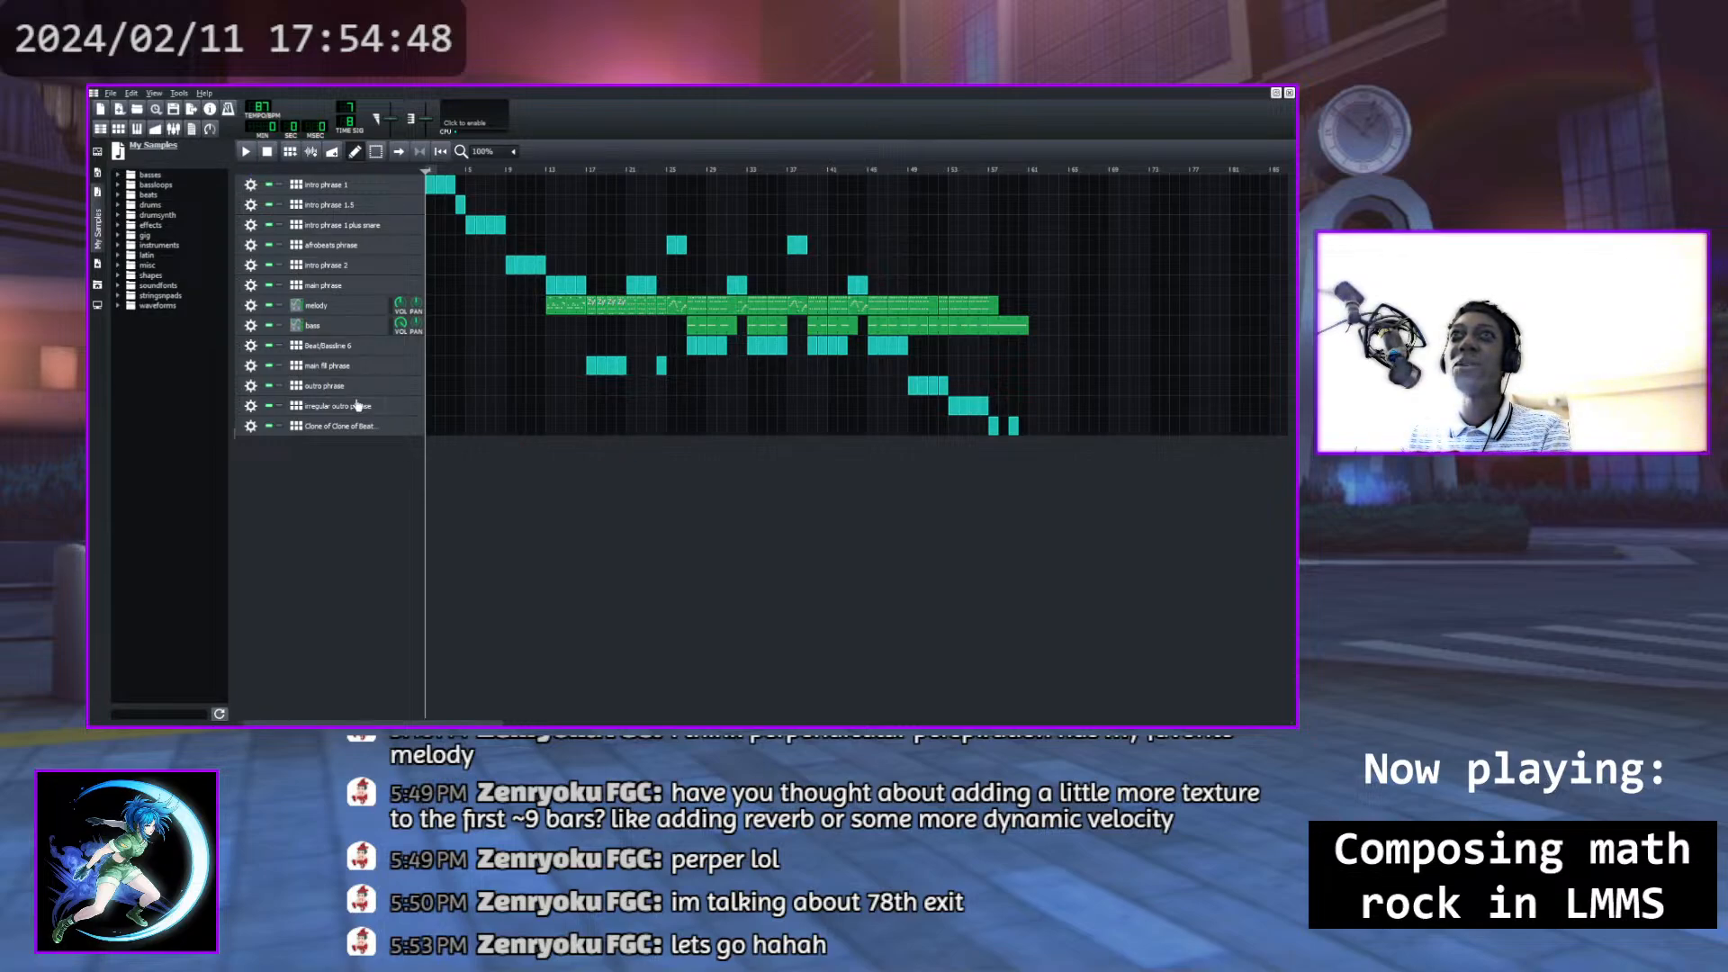
Play the irregular outro phrase pattern in the Beat+Bassline Editor, pause it and close the editor
click(118, 129)
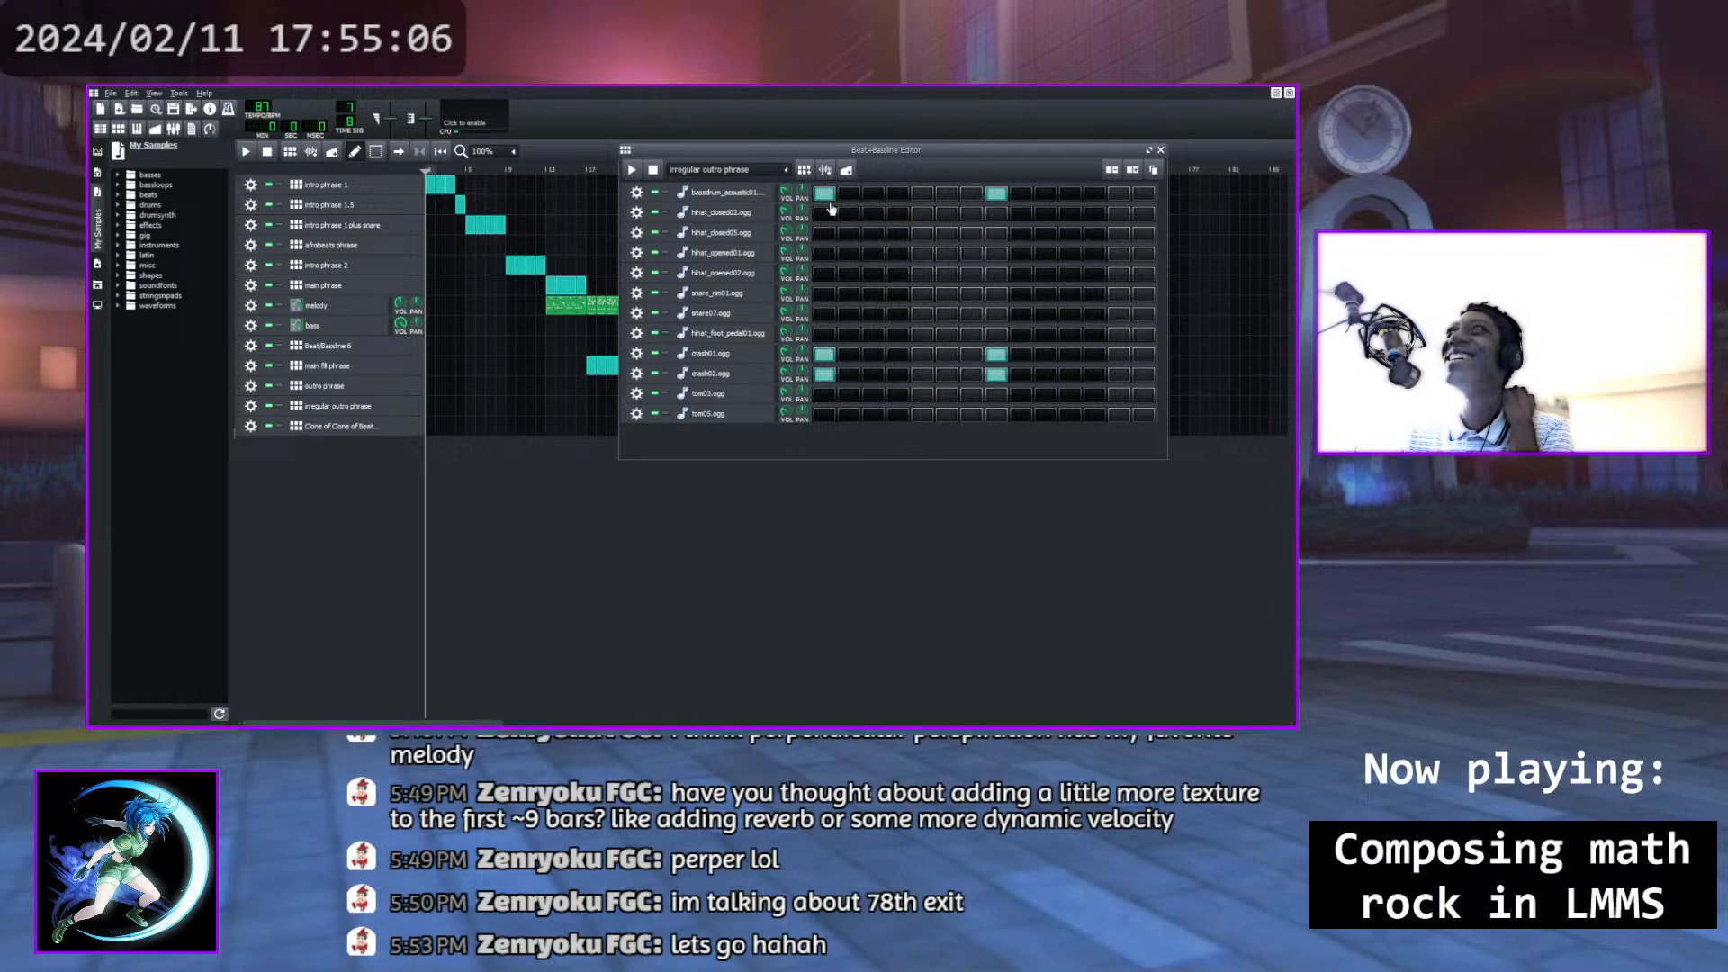
click(632, 169)
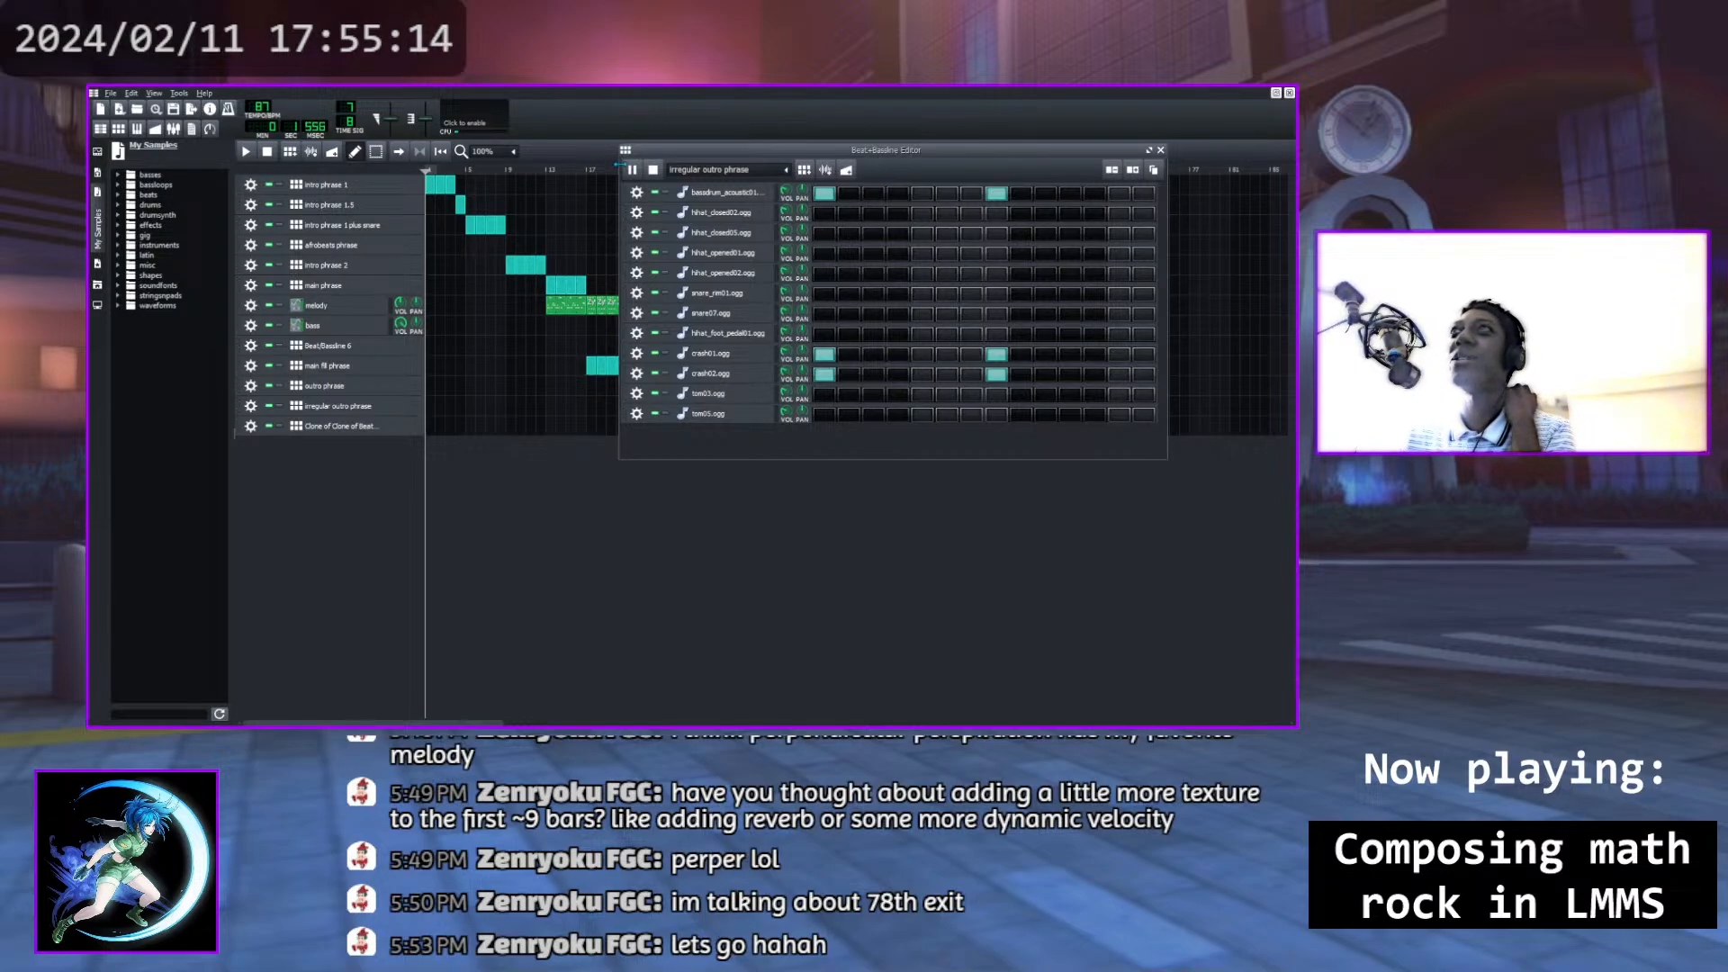
click(633, 170)
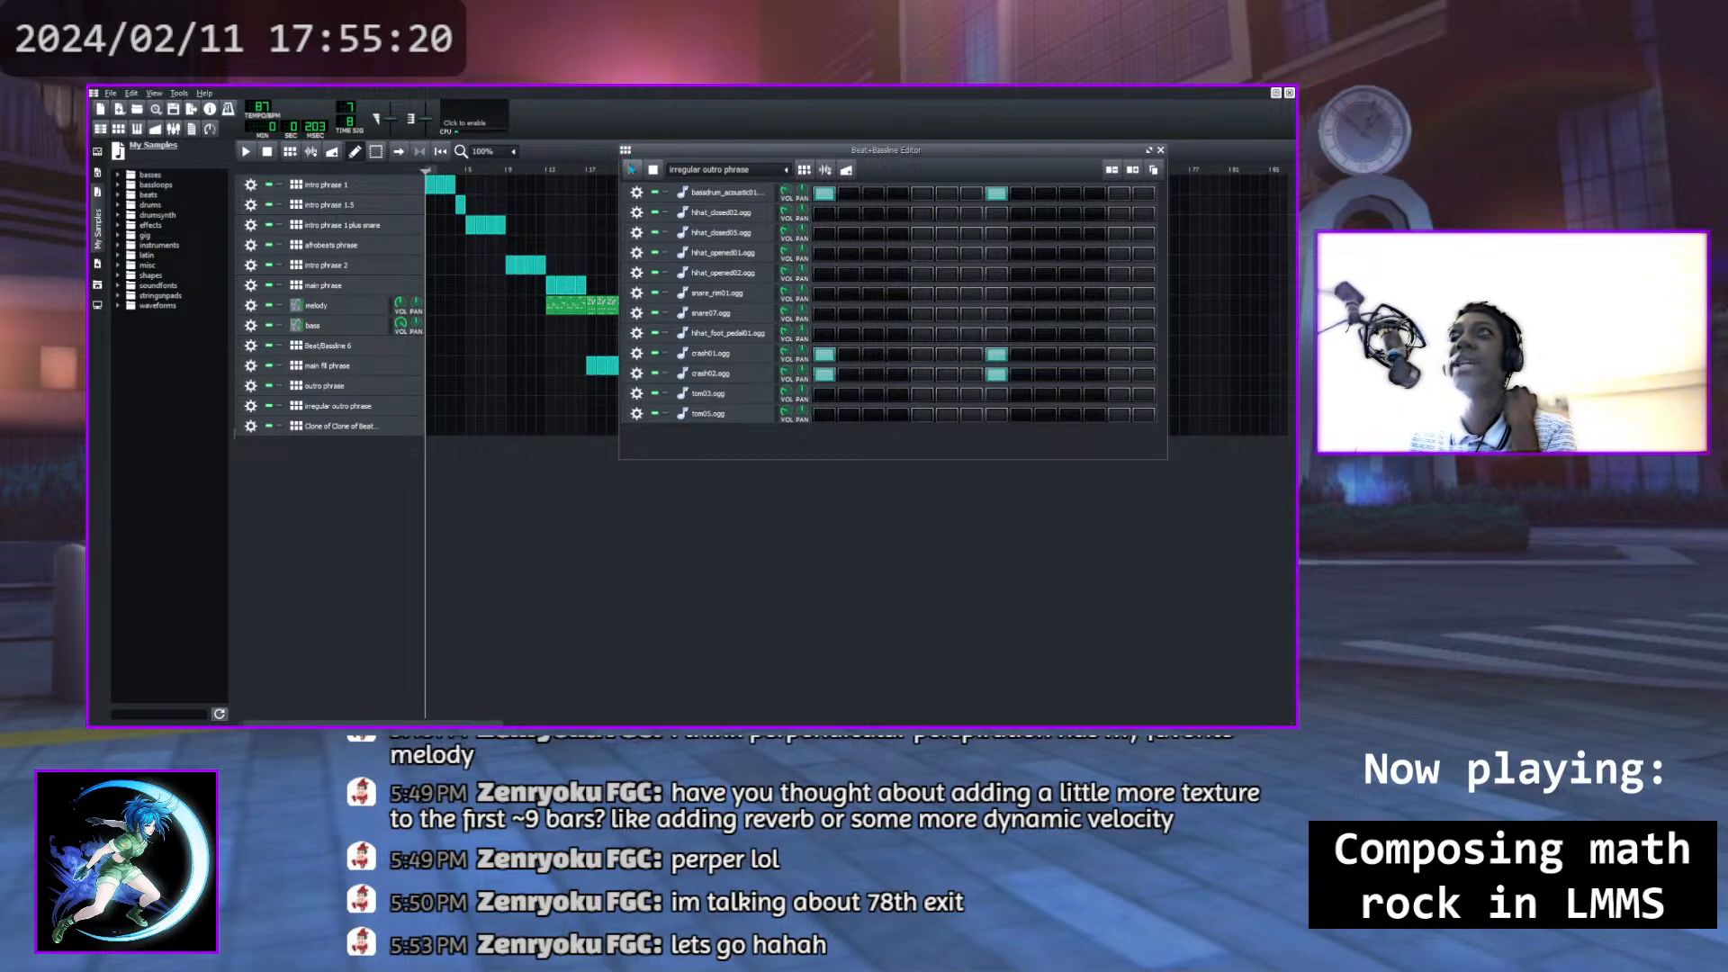
mouse_move(808, 154)
mouse_down()
mouse_move(808, 466)
mouse_move(810, 324)
mouse_move(781, 162)
mouse_up()
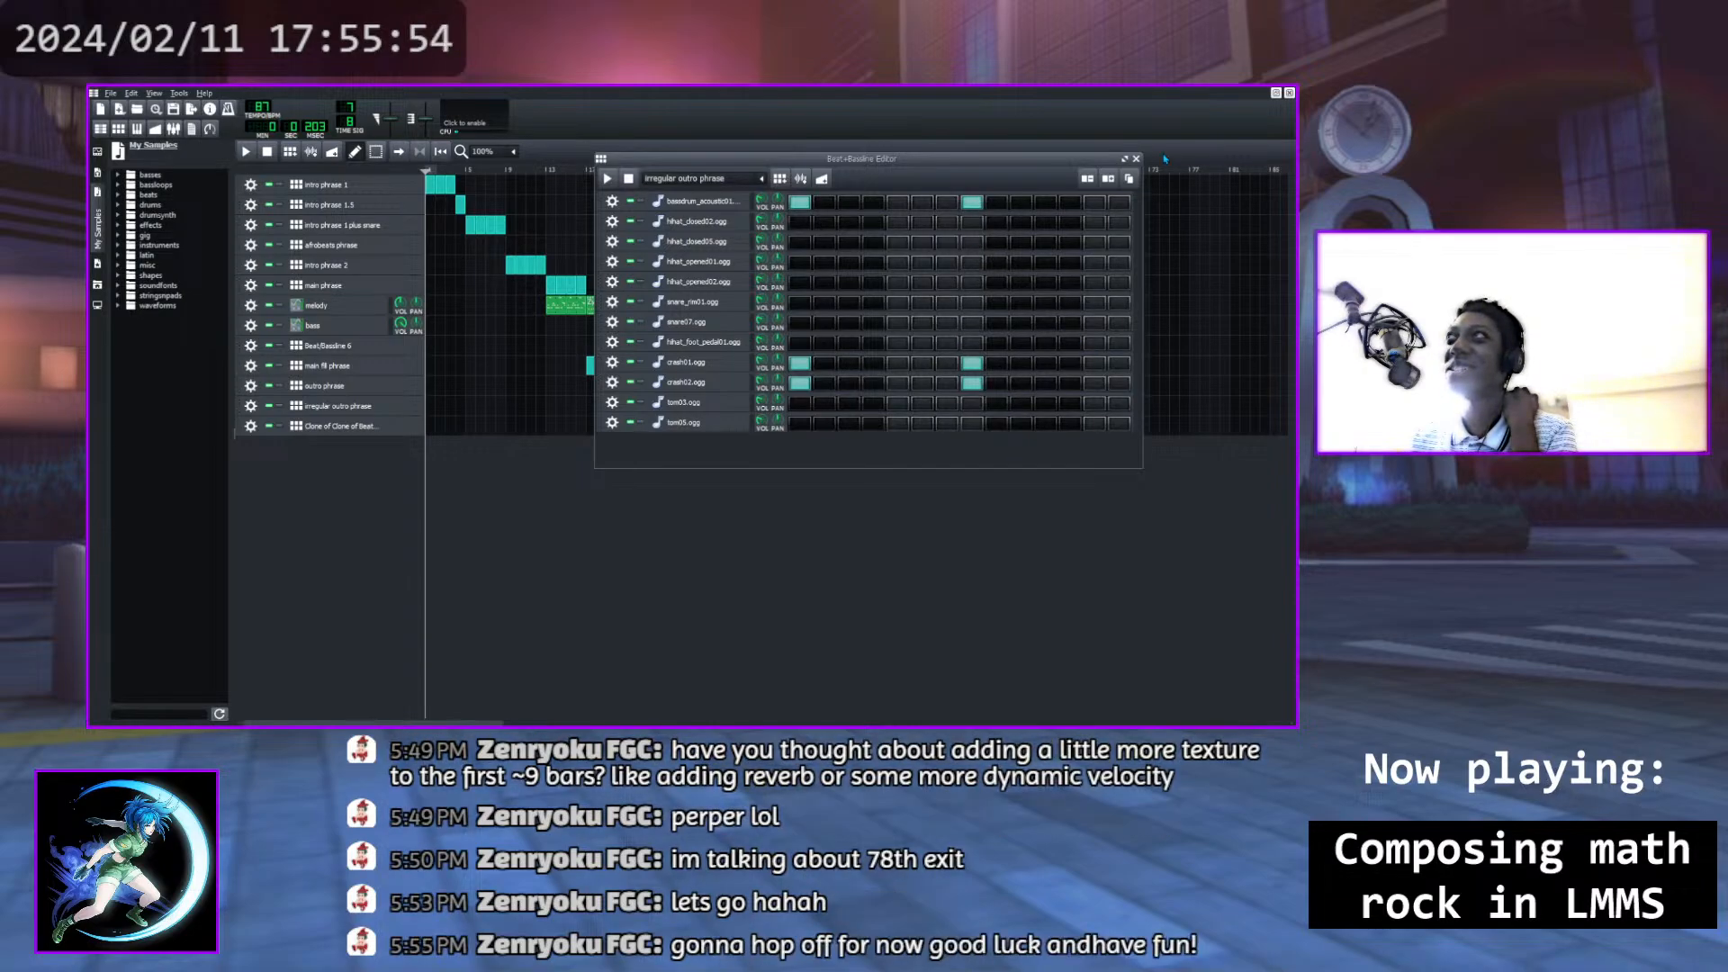
click(1136, 158)
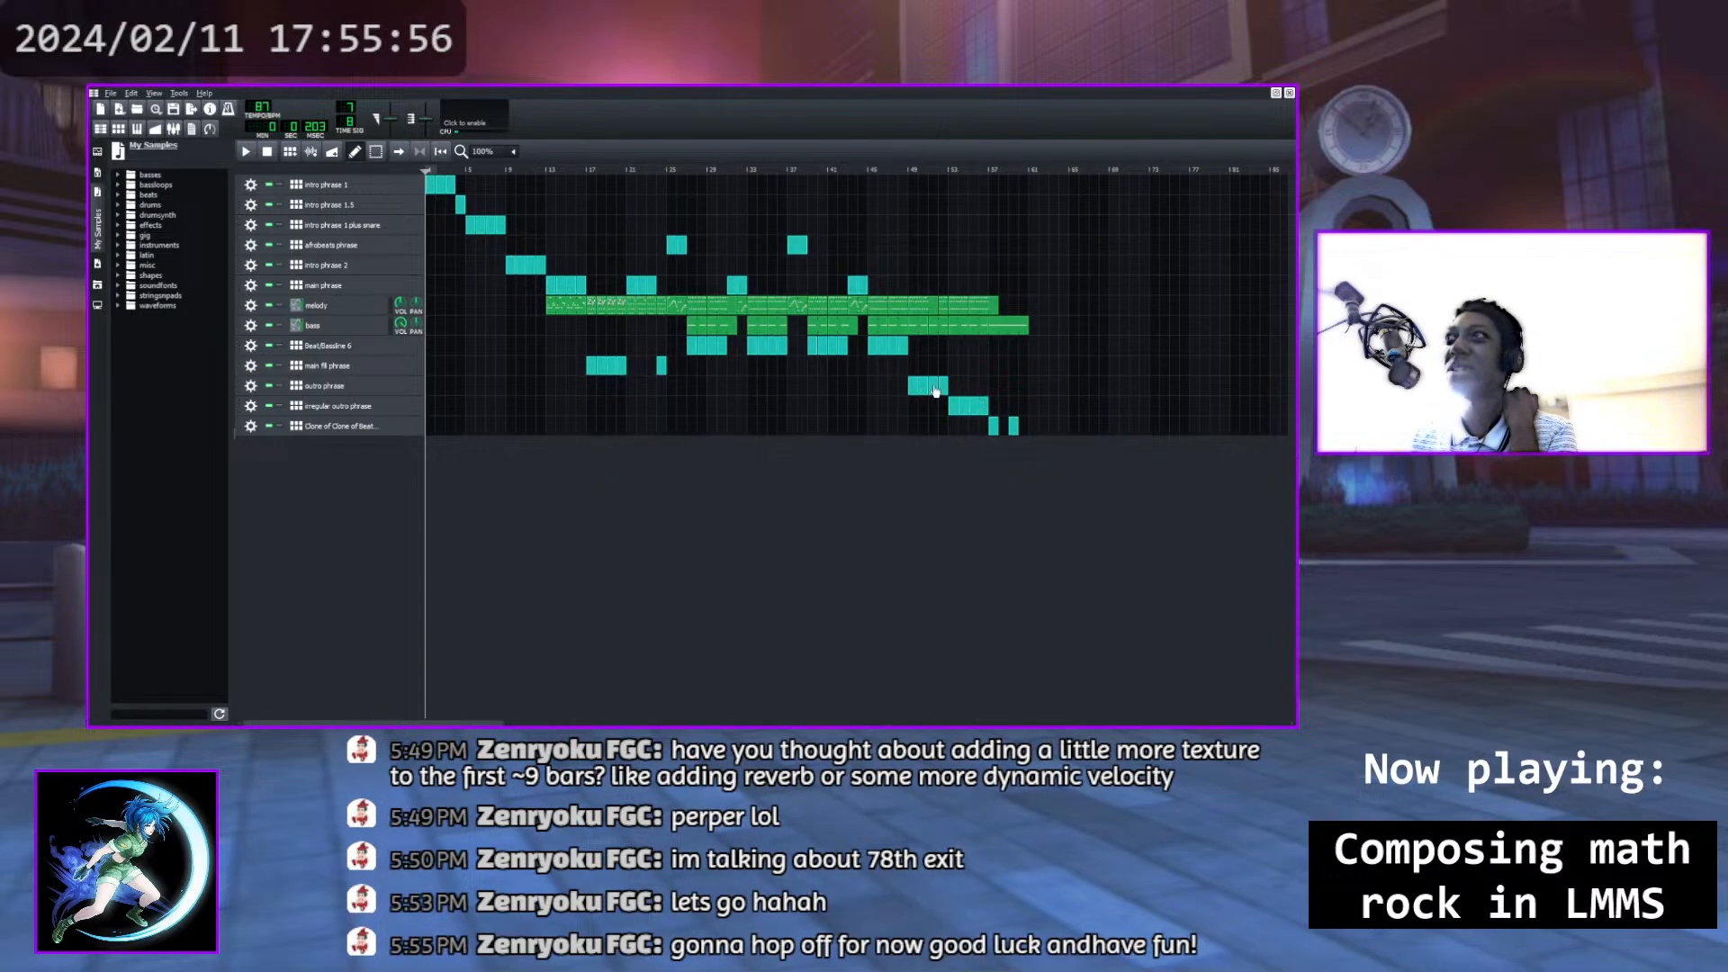
Play the pattern of the last Clone of Clone of Beat/Bassline track and close the editor
click(357, 424)
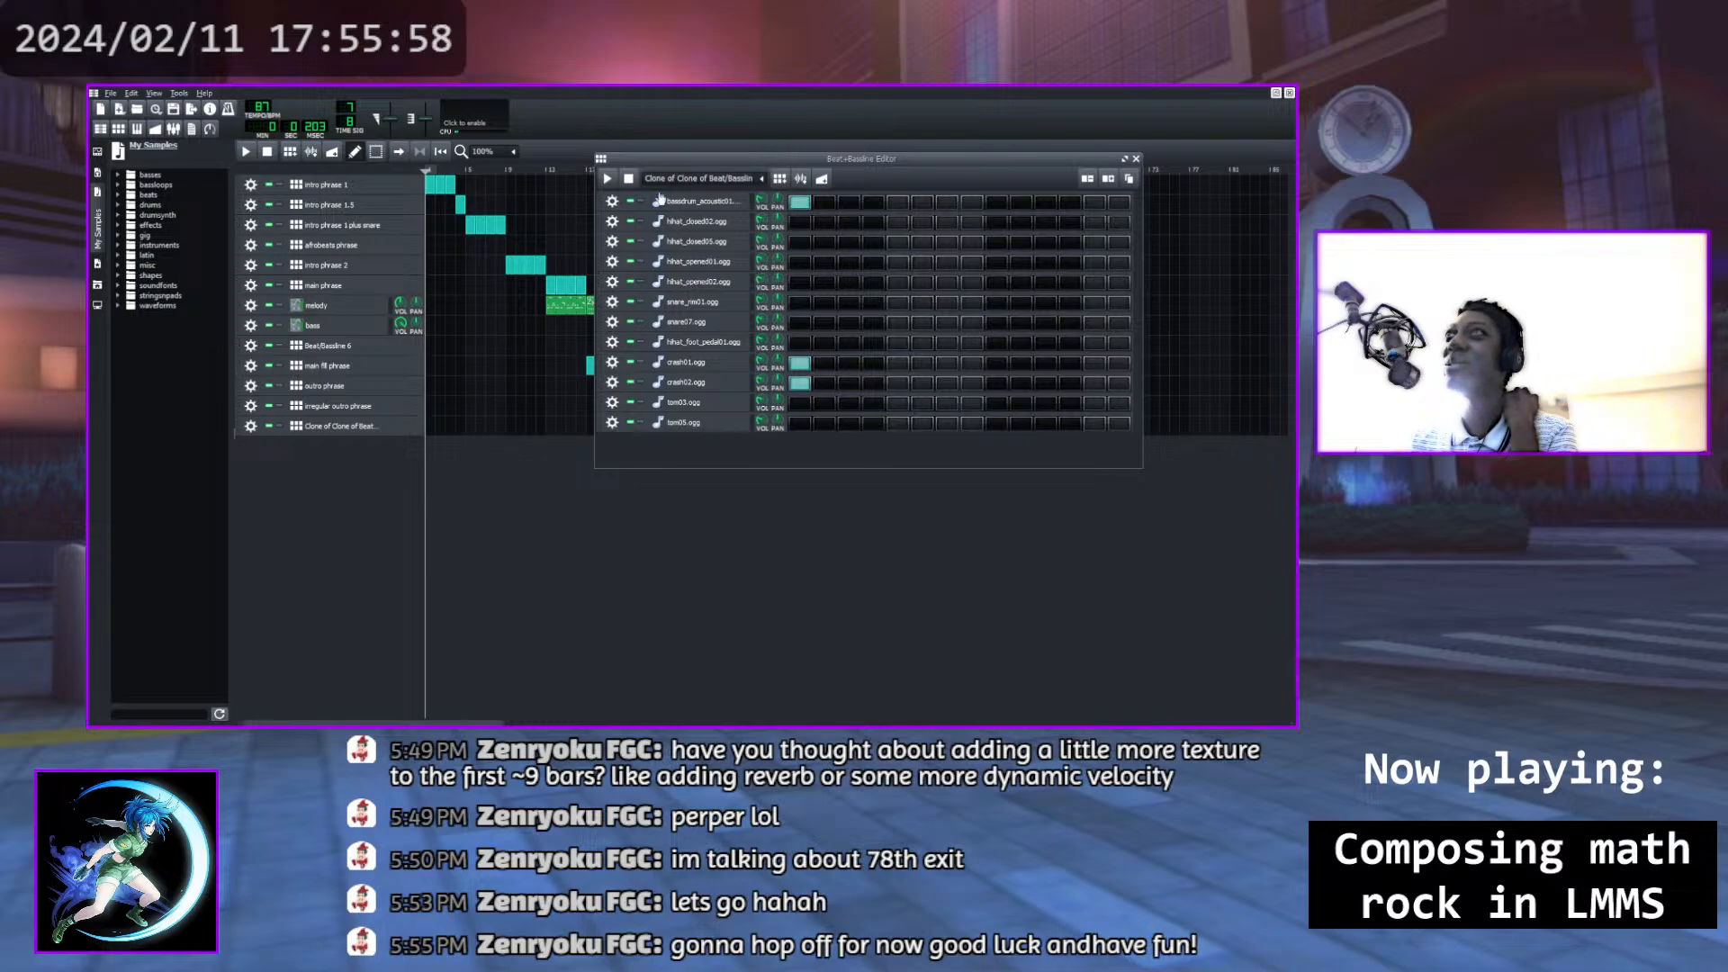
click(606, 177)
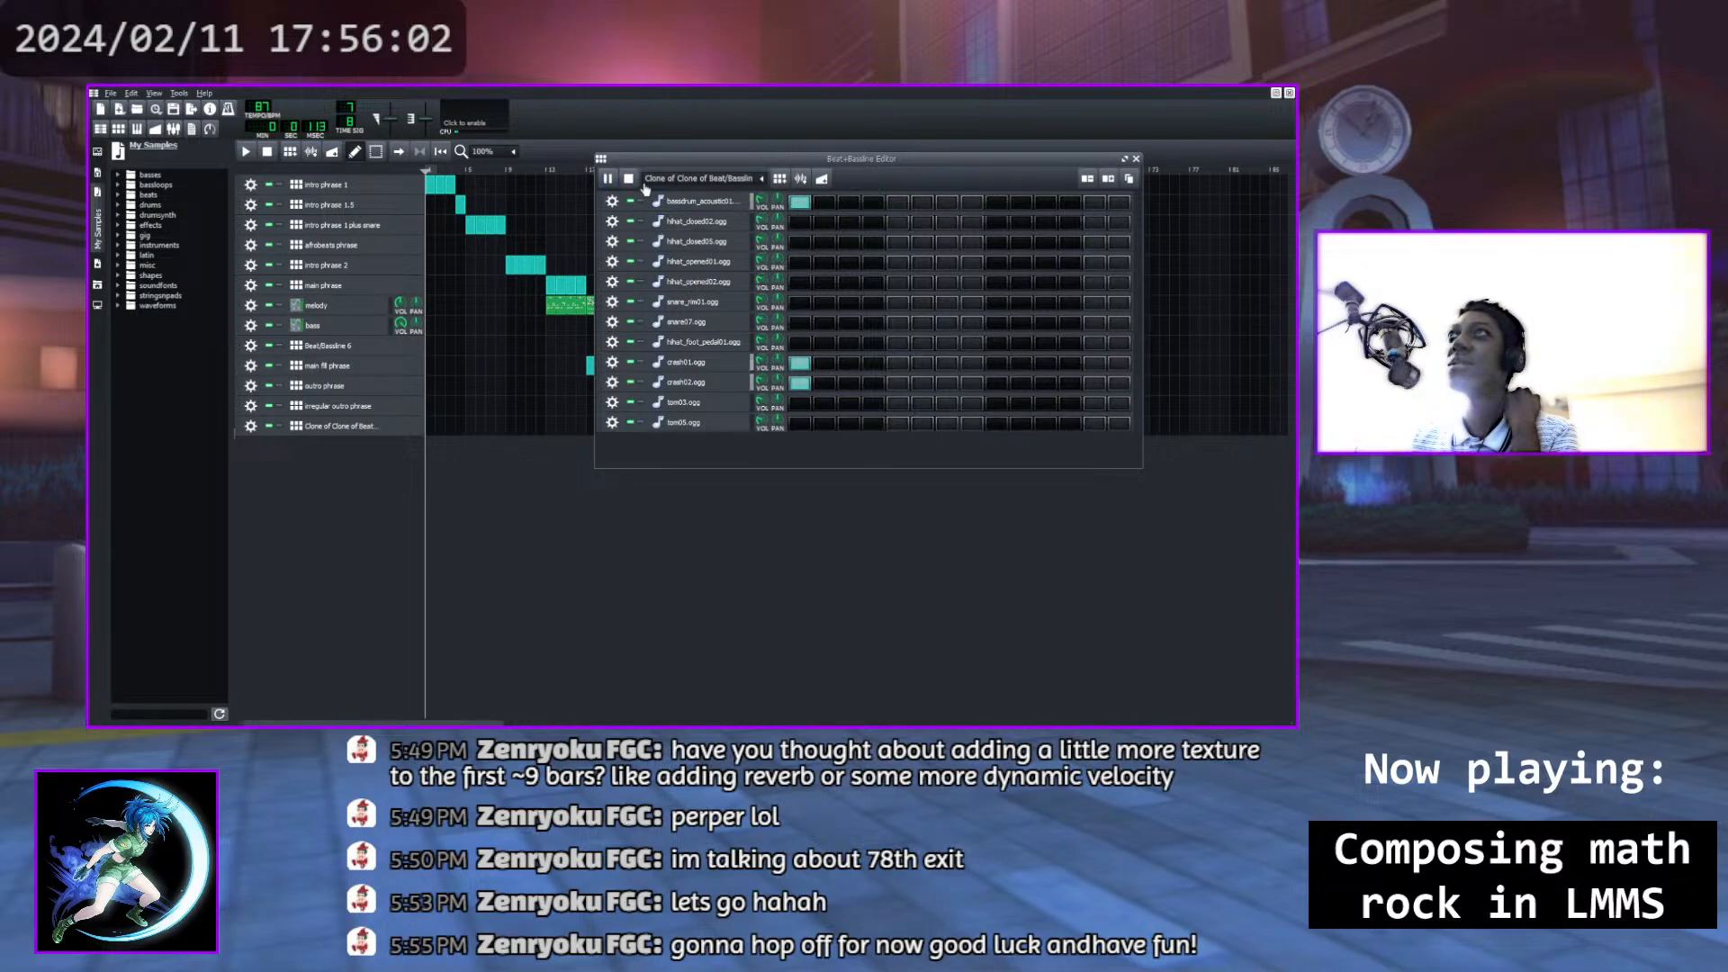
click(1137, 159)
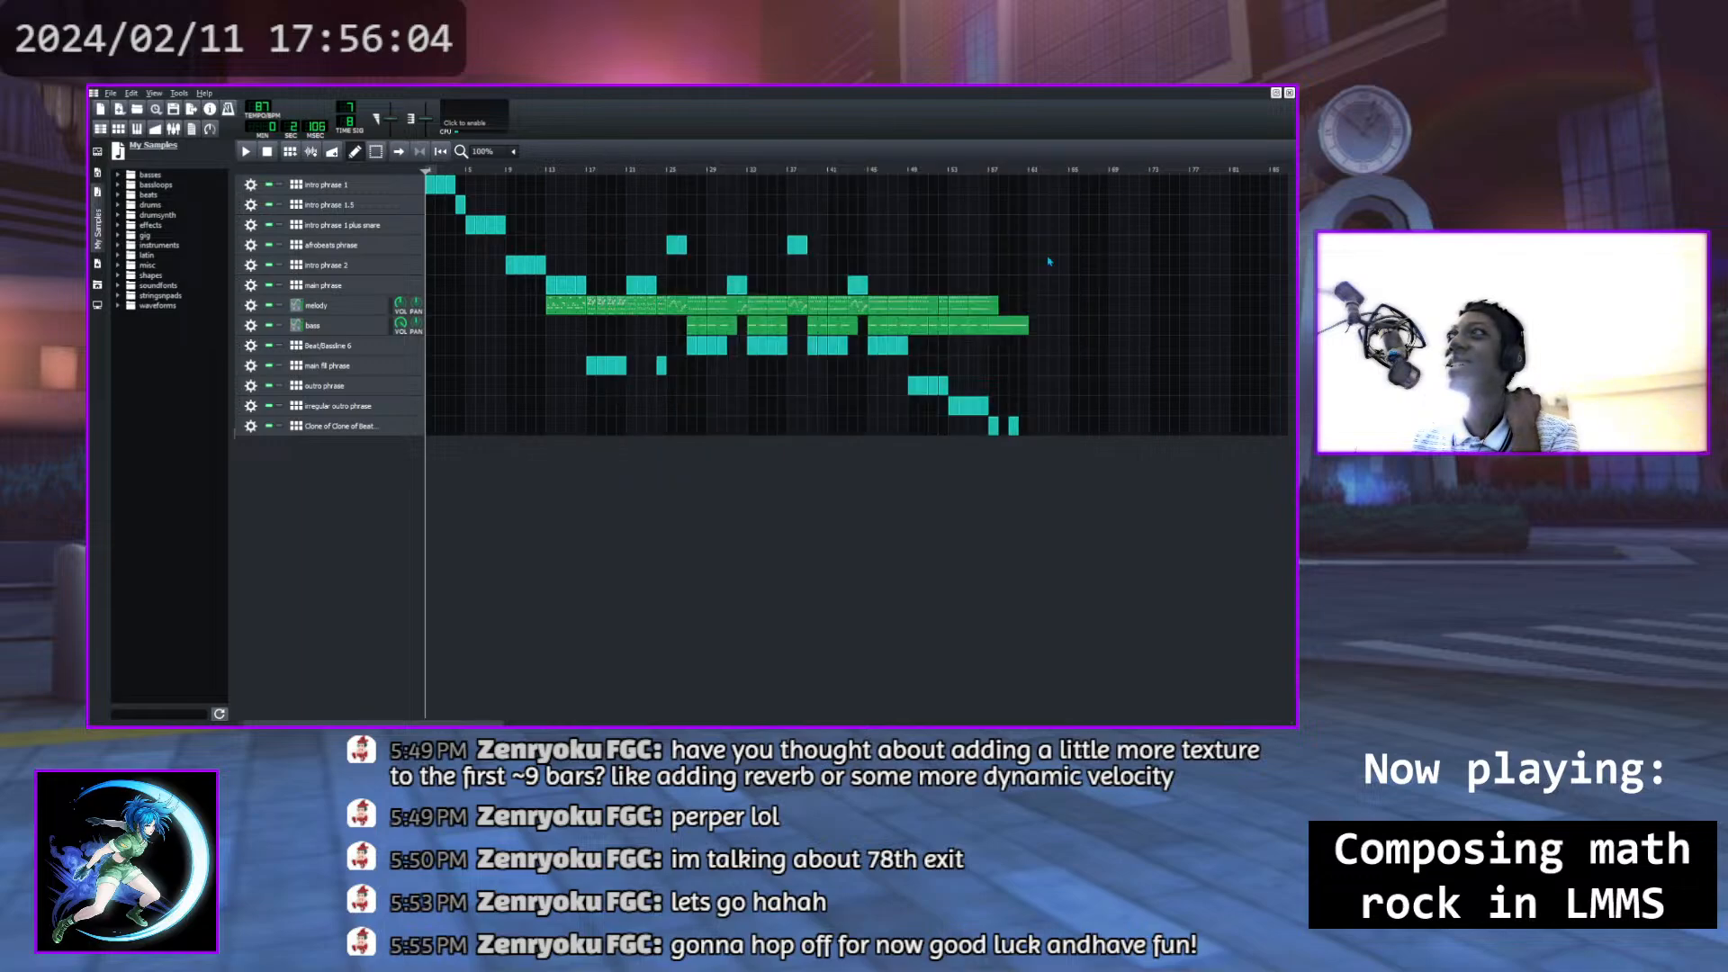
Rename the last Clone of Clone of Beat/Bassline track "closing" and stop the playback
double_click(319, 426)
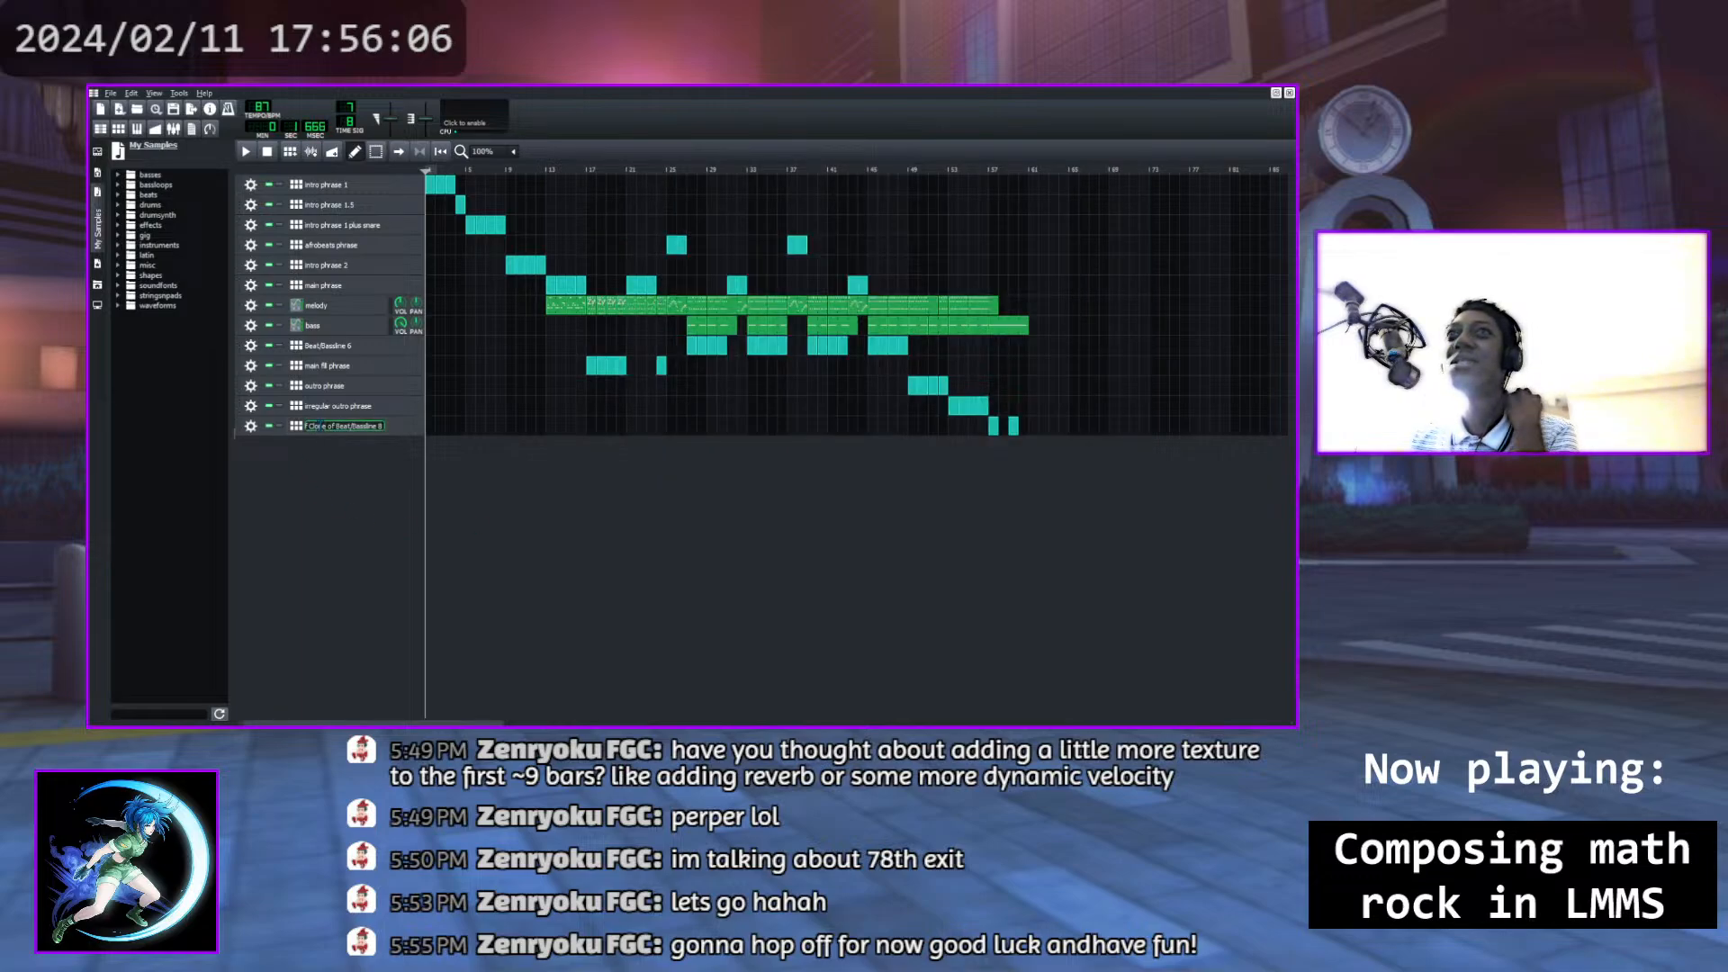
text(closing)
key(Return)
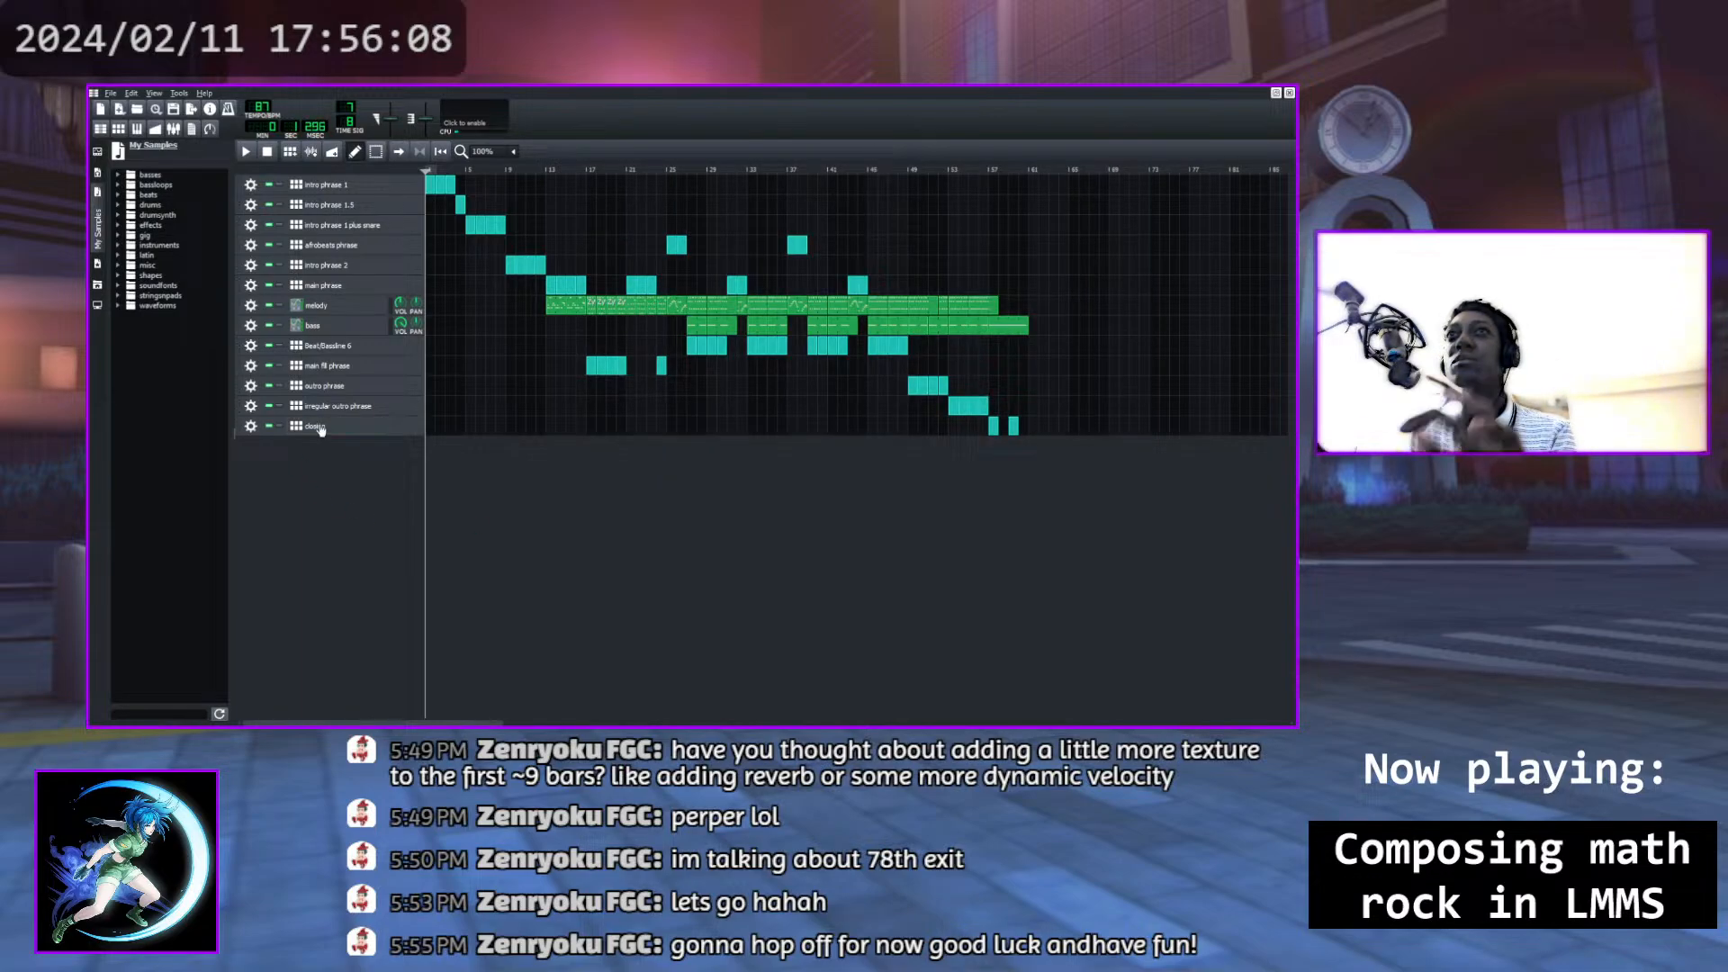
click(267, 152)
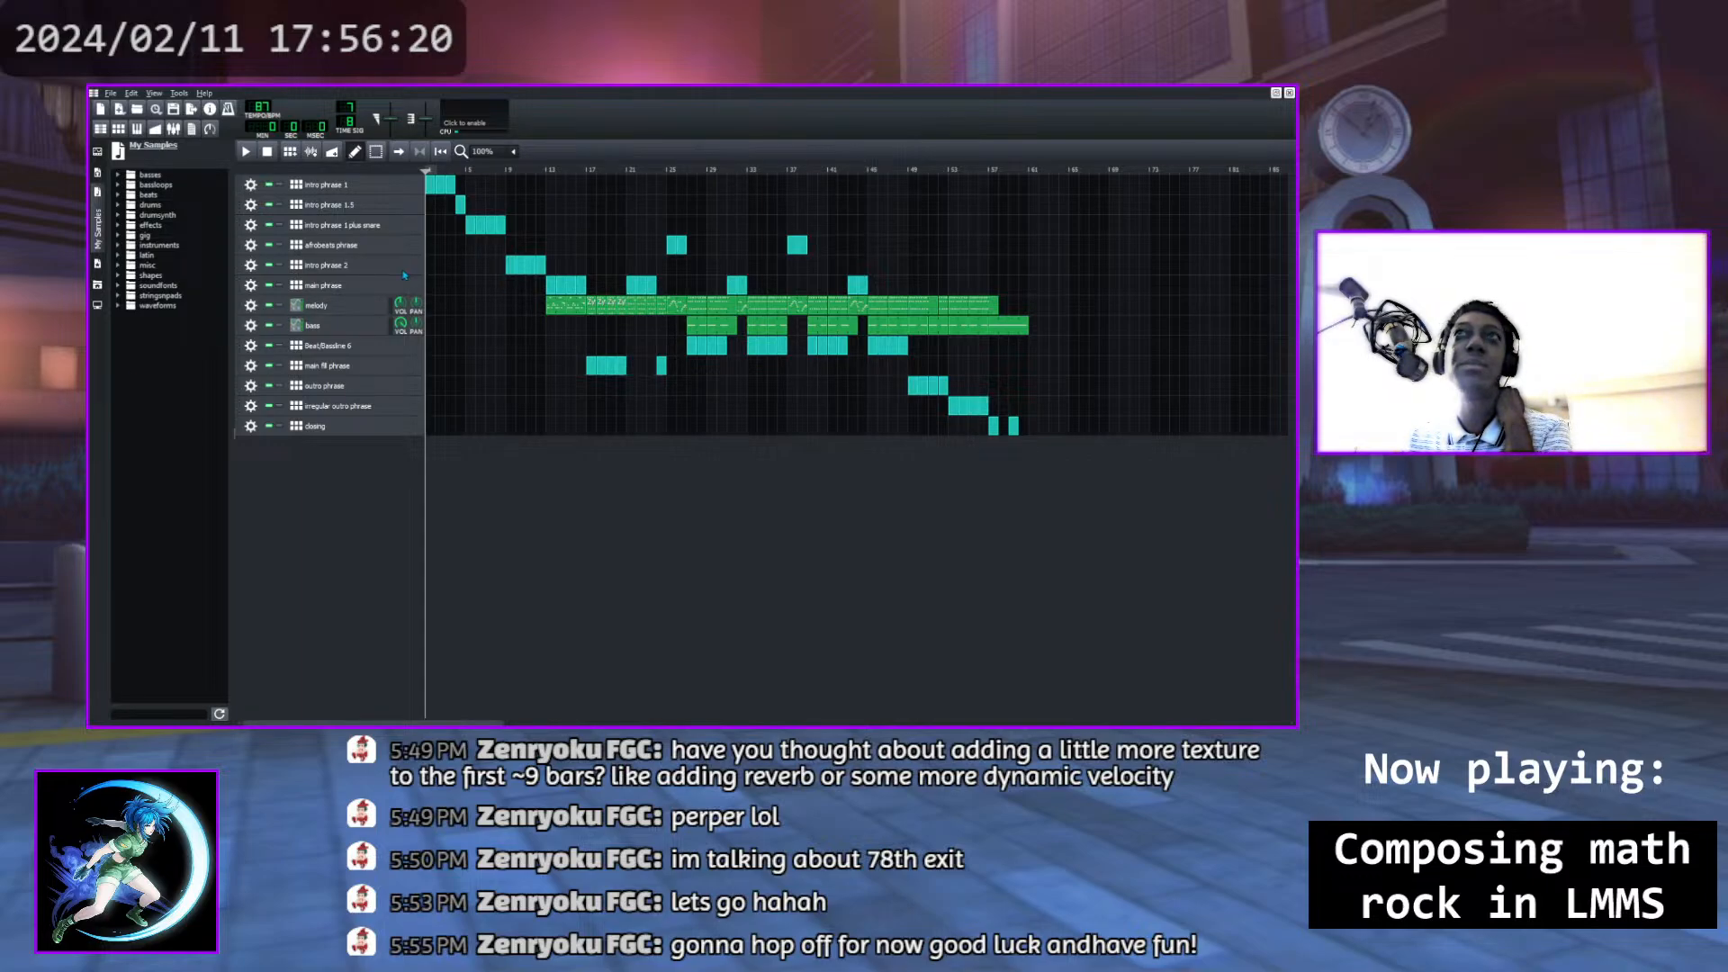
Look over the closing pattern's steps and listen to the song from the start of the intro phrase 2 clip
click(118, 129)
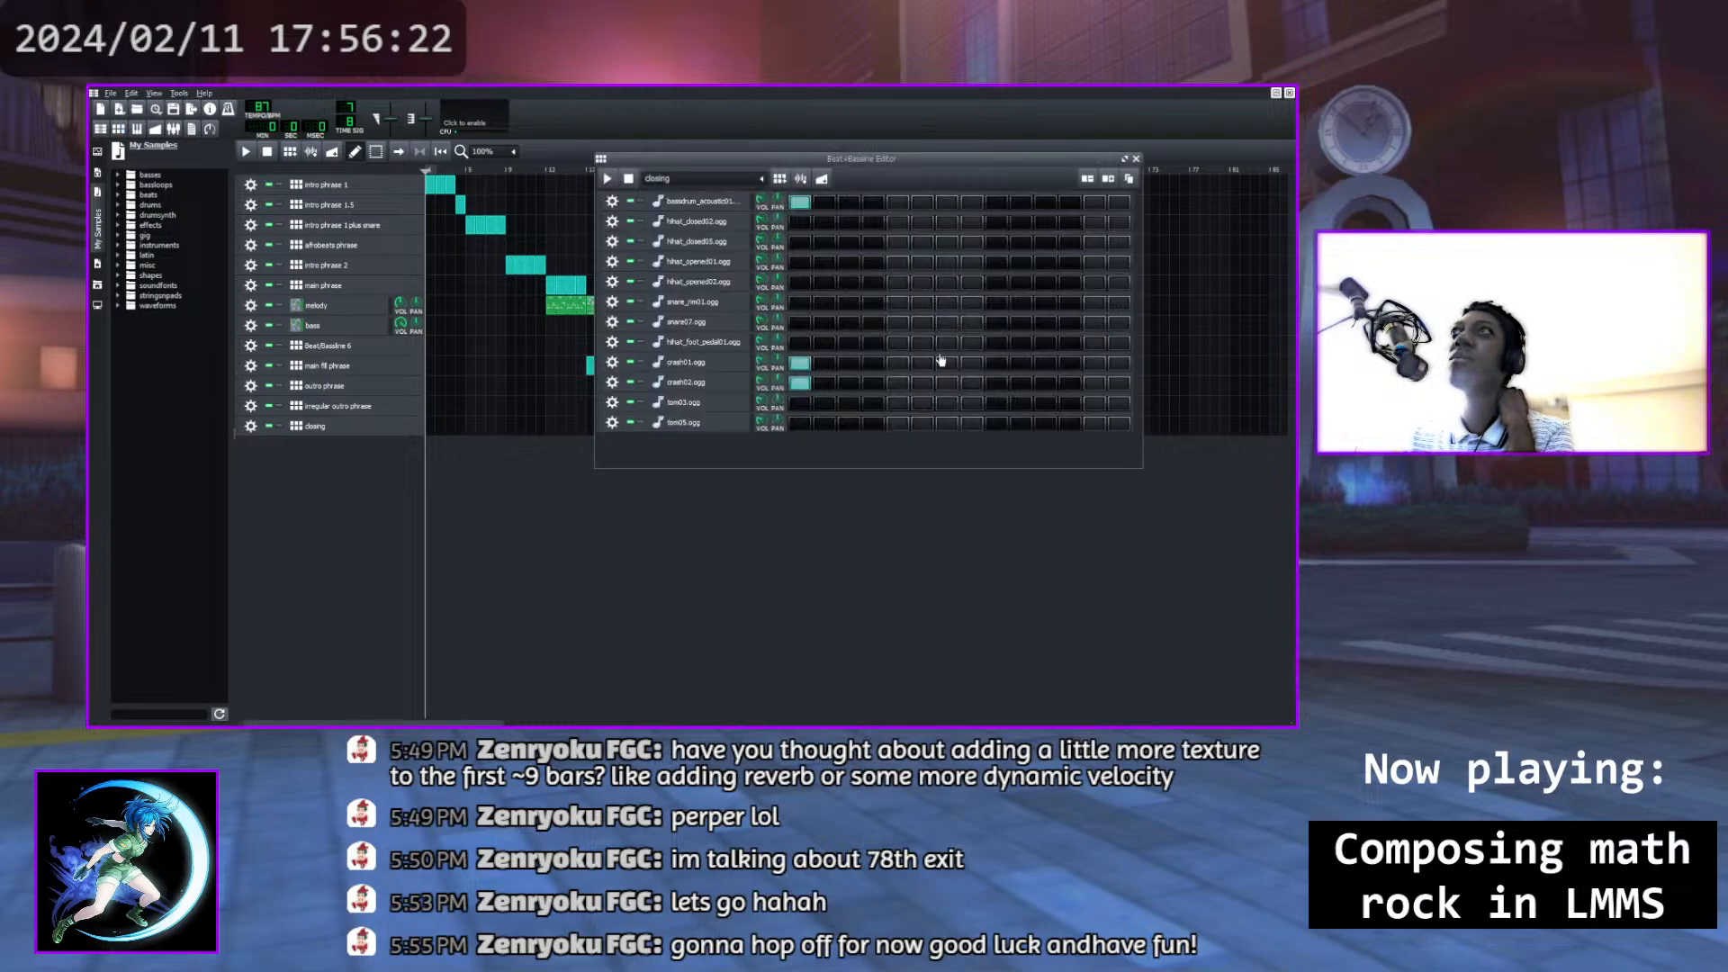
click(1136, 158)
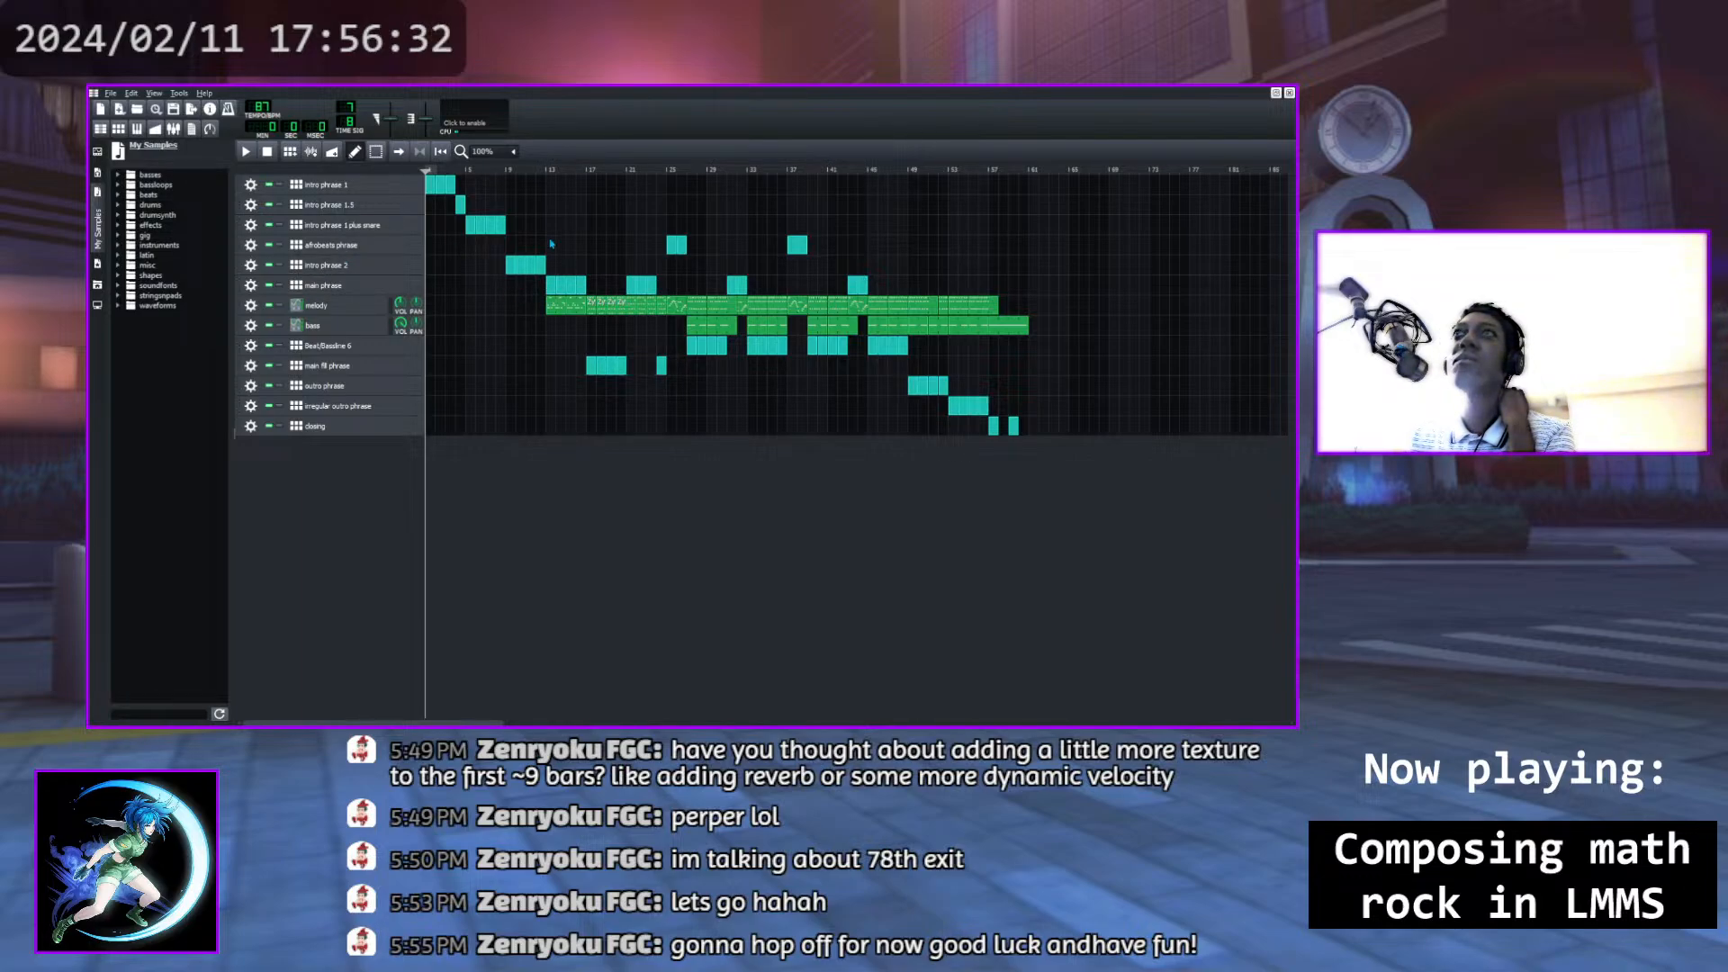
drag(548, 169, 508, 169)
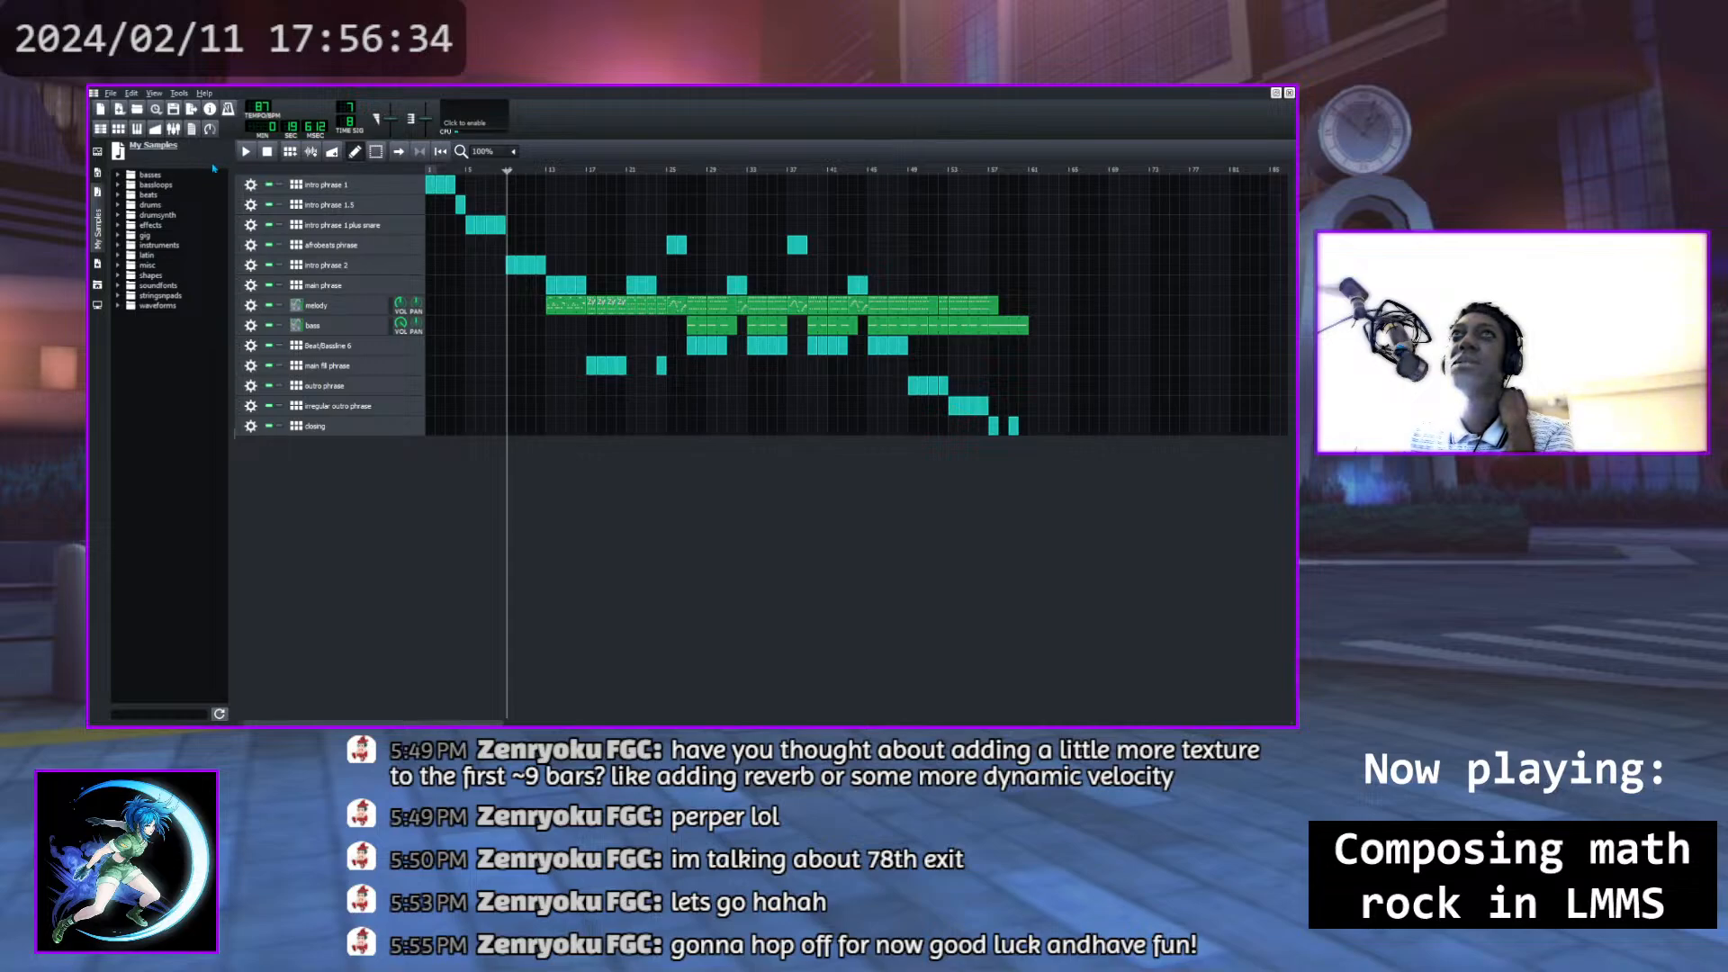
click(244, 152)
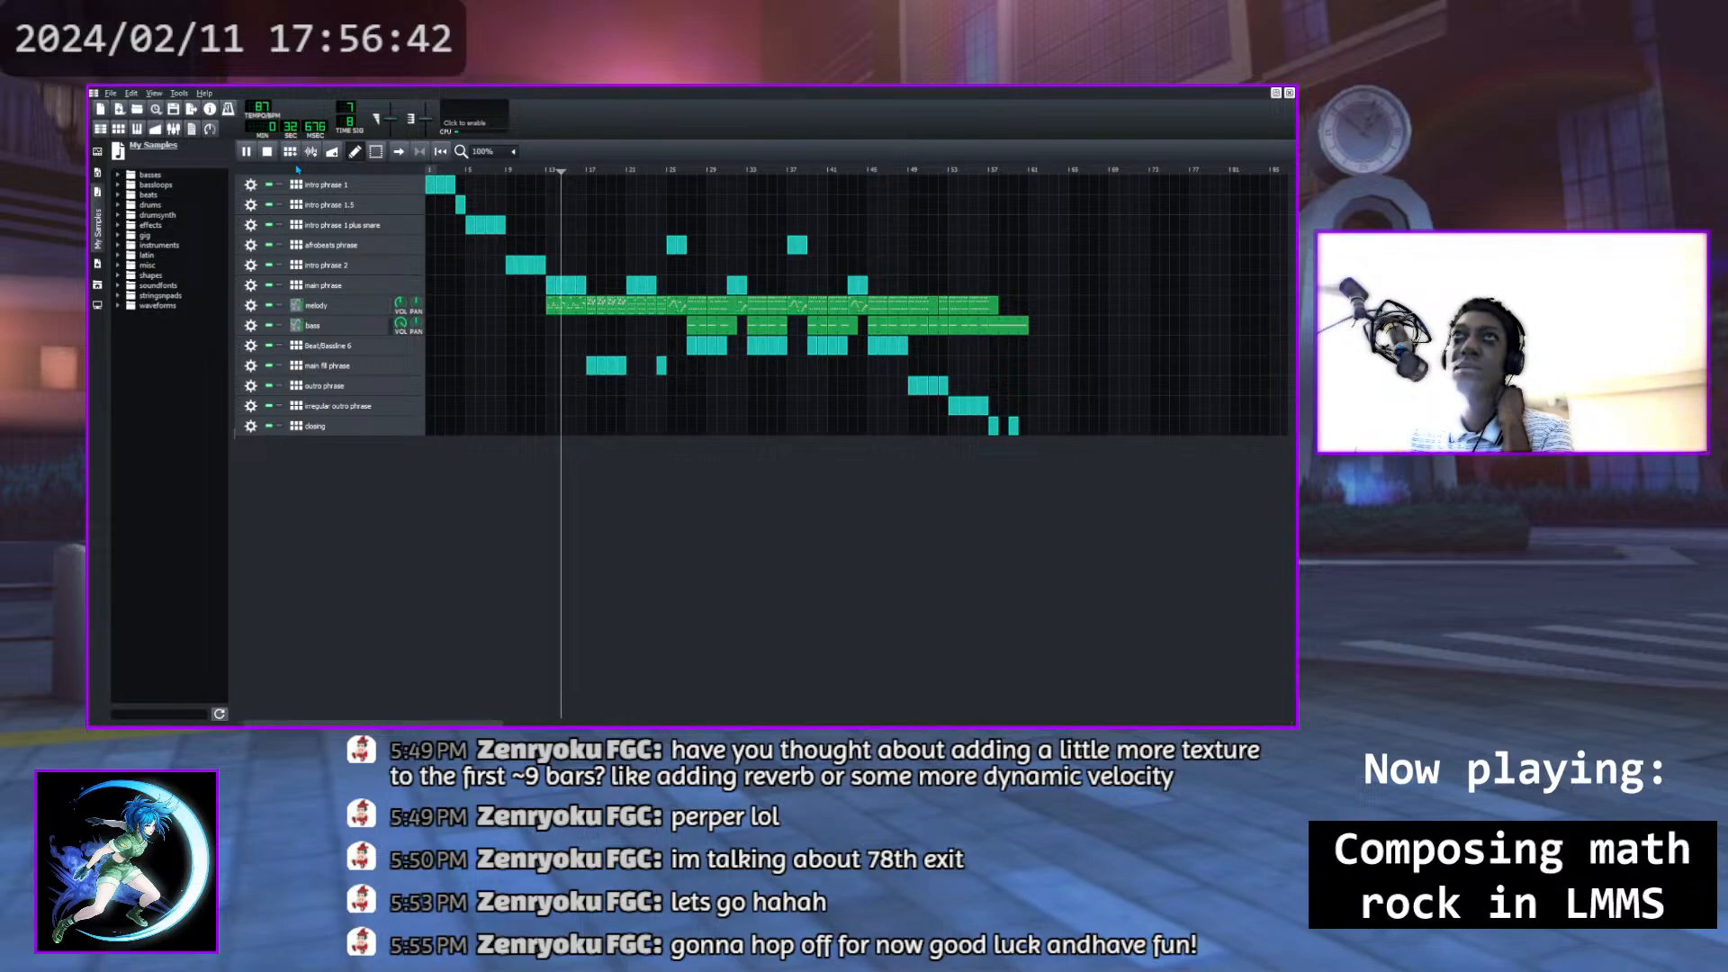
key(space)
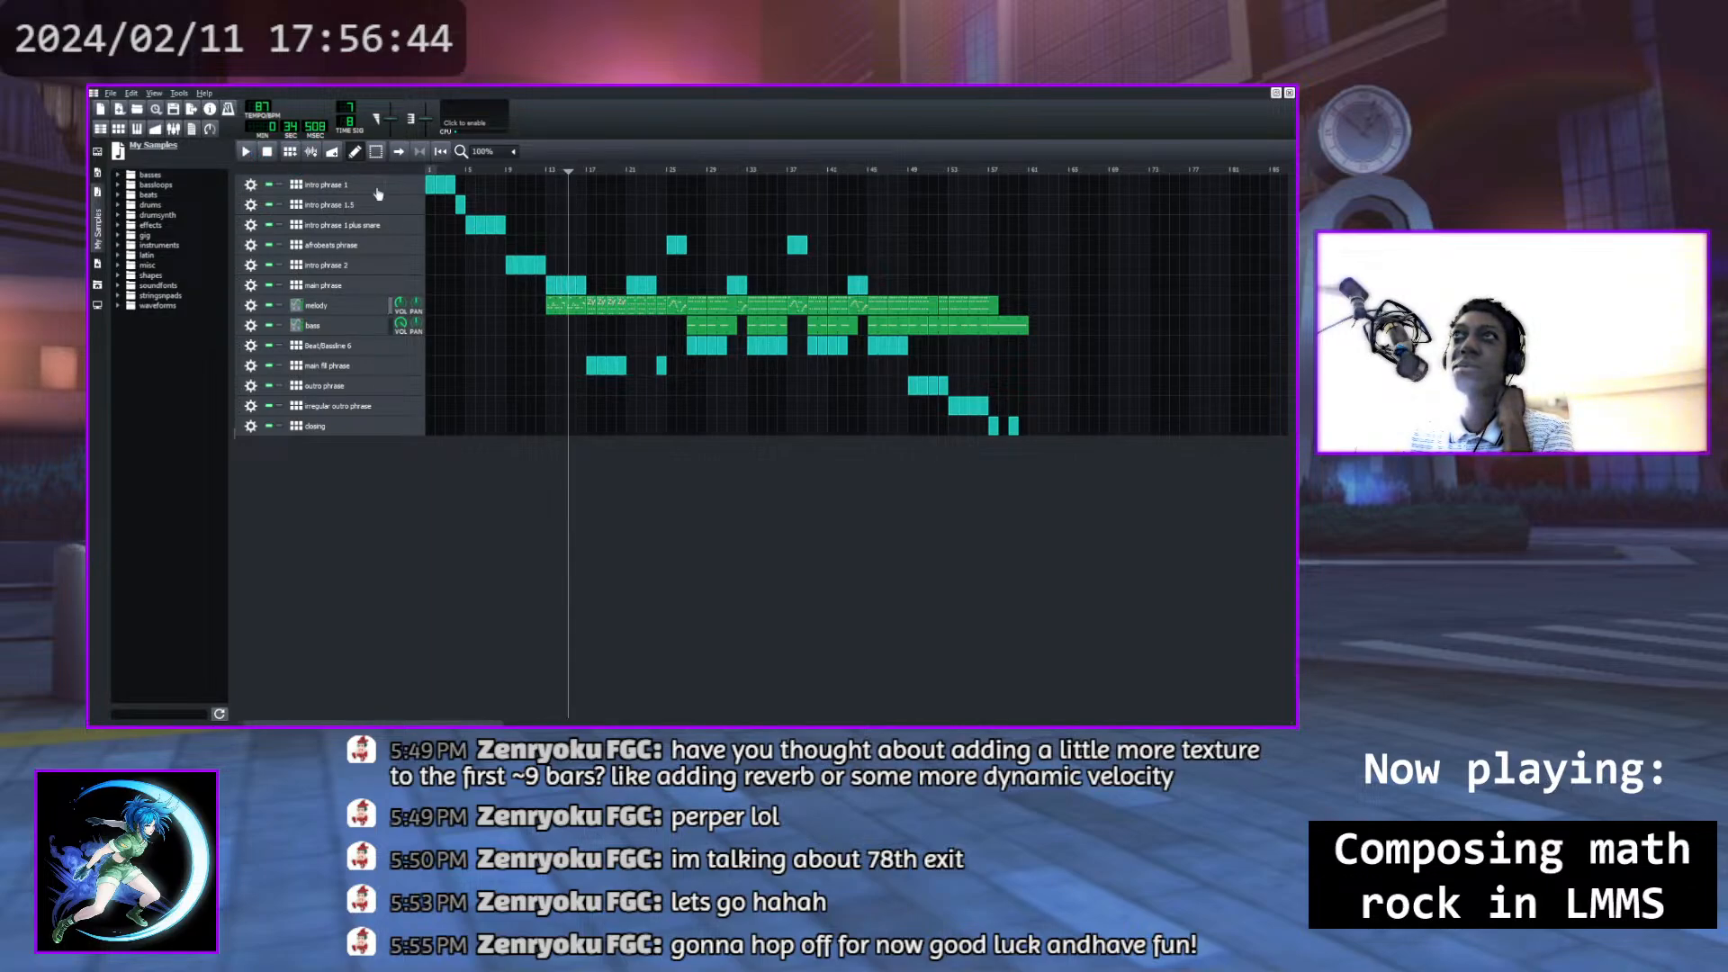
Open the main phrase pattern in a taller editor window and play it several times from the start
click(342, 286)
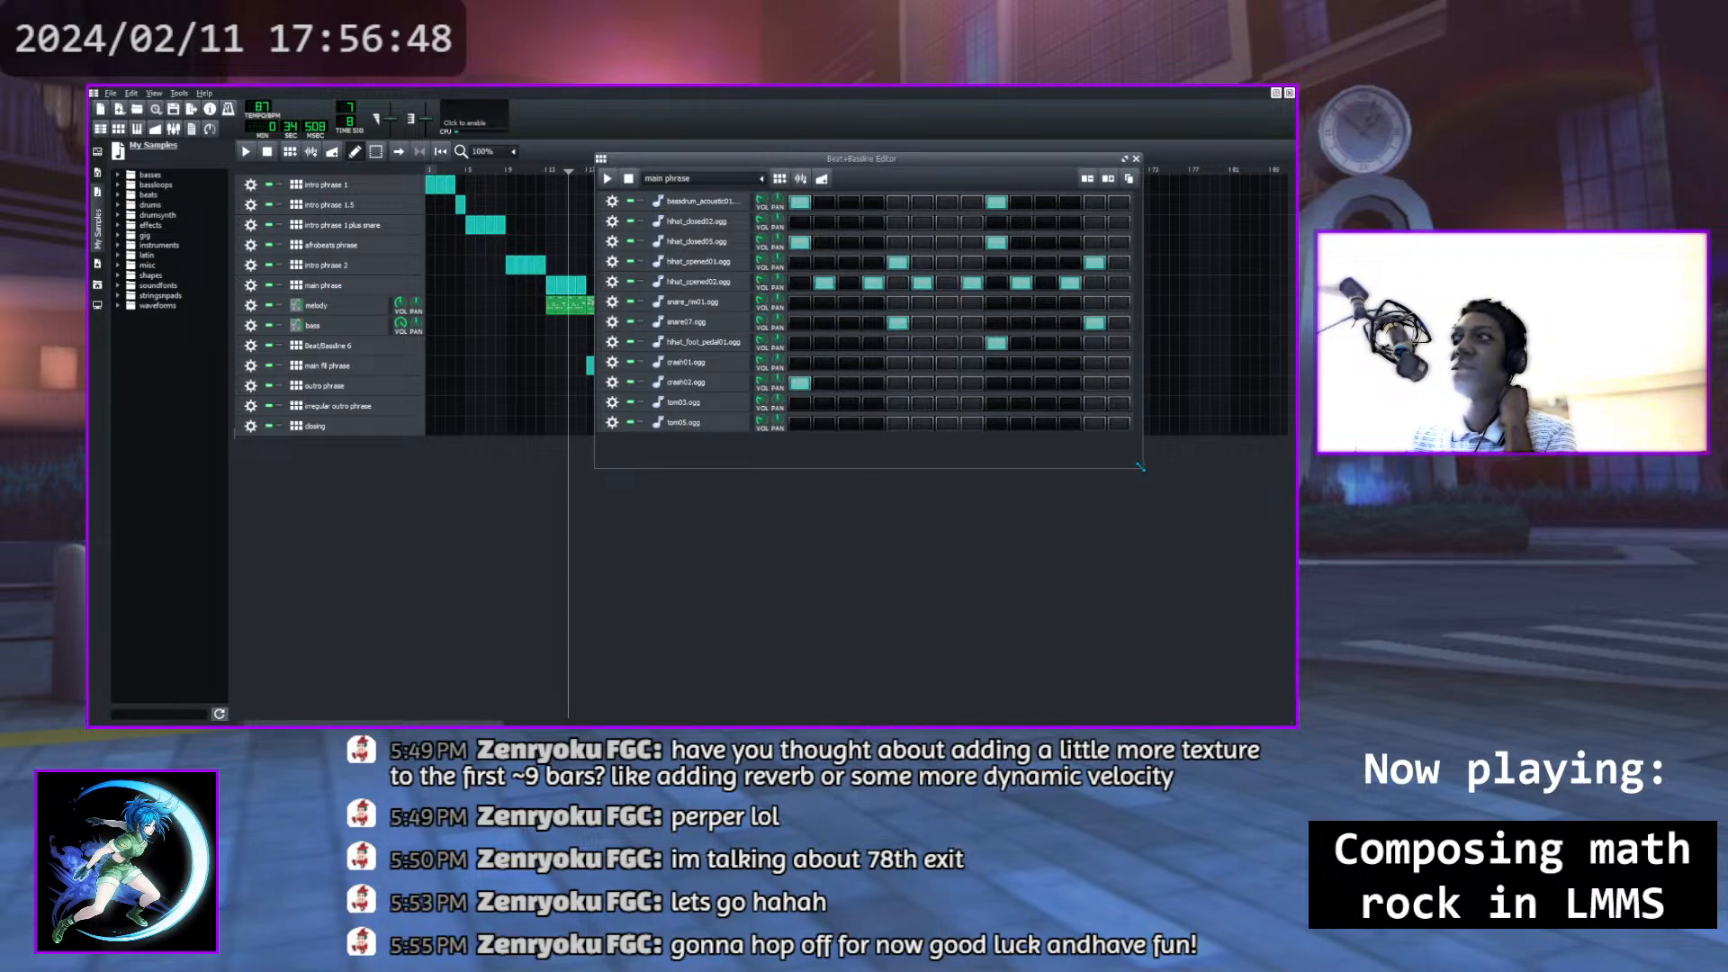
drag(1136, 469, 1125, 524)
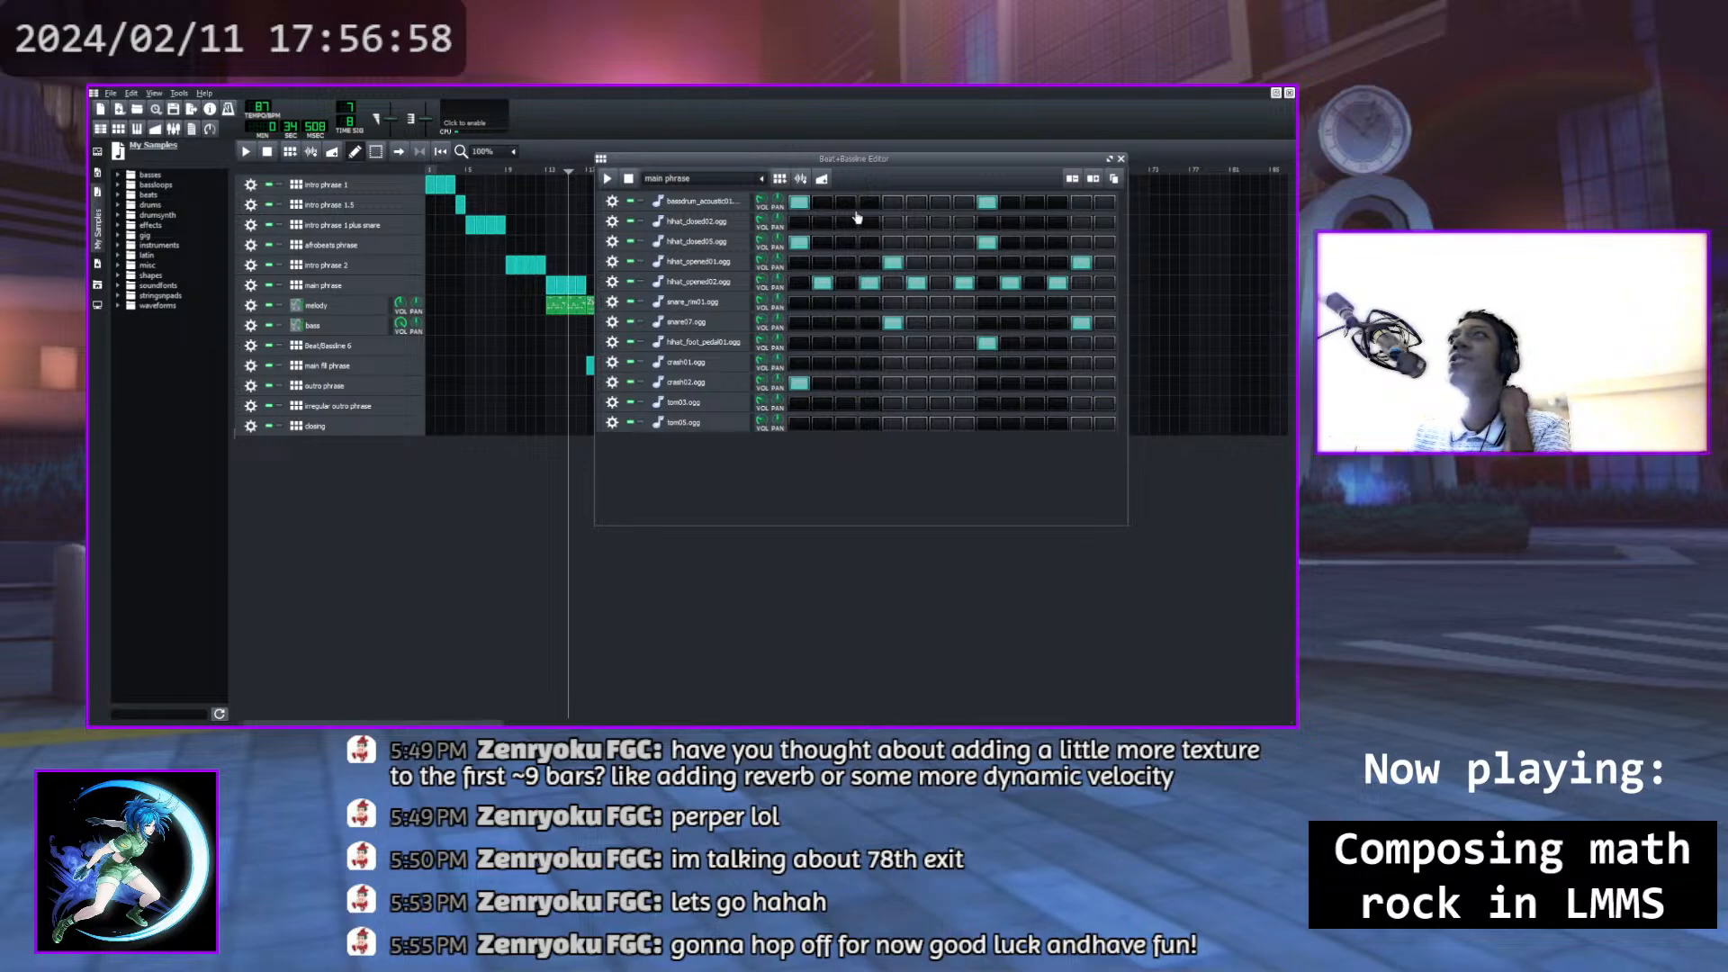
click(607, 180)
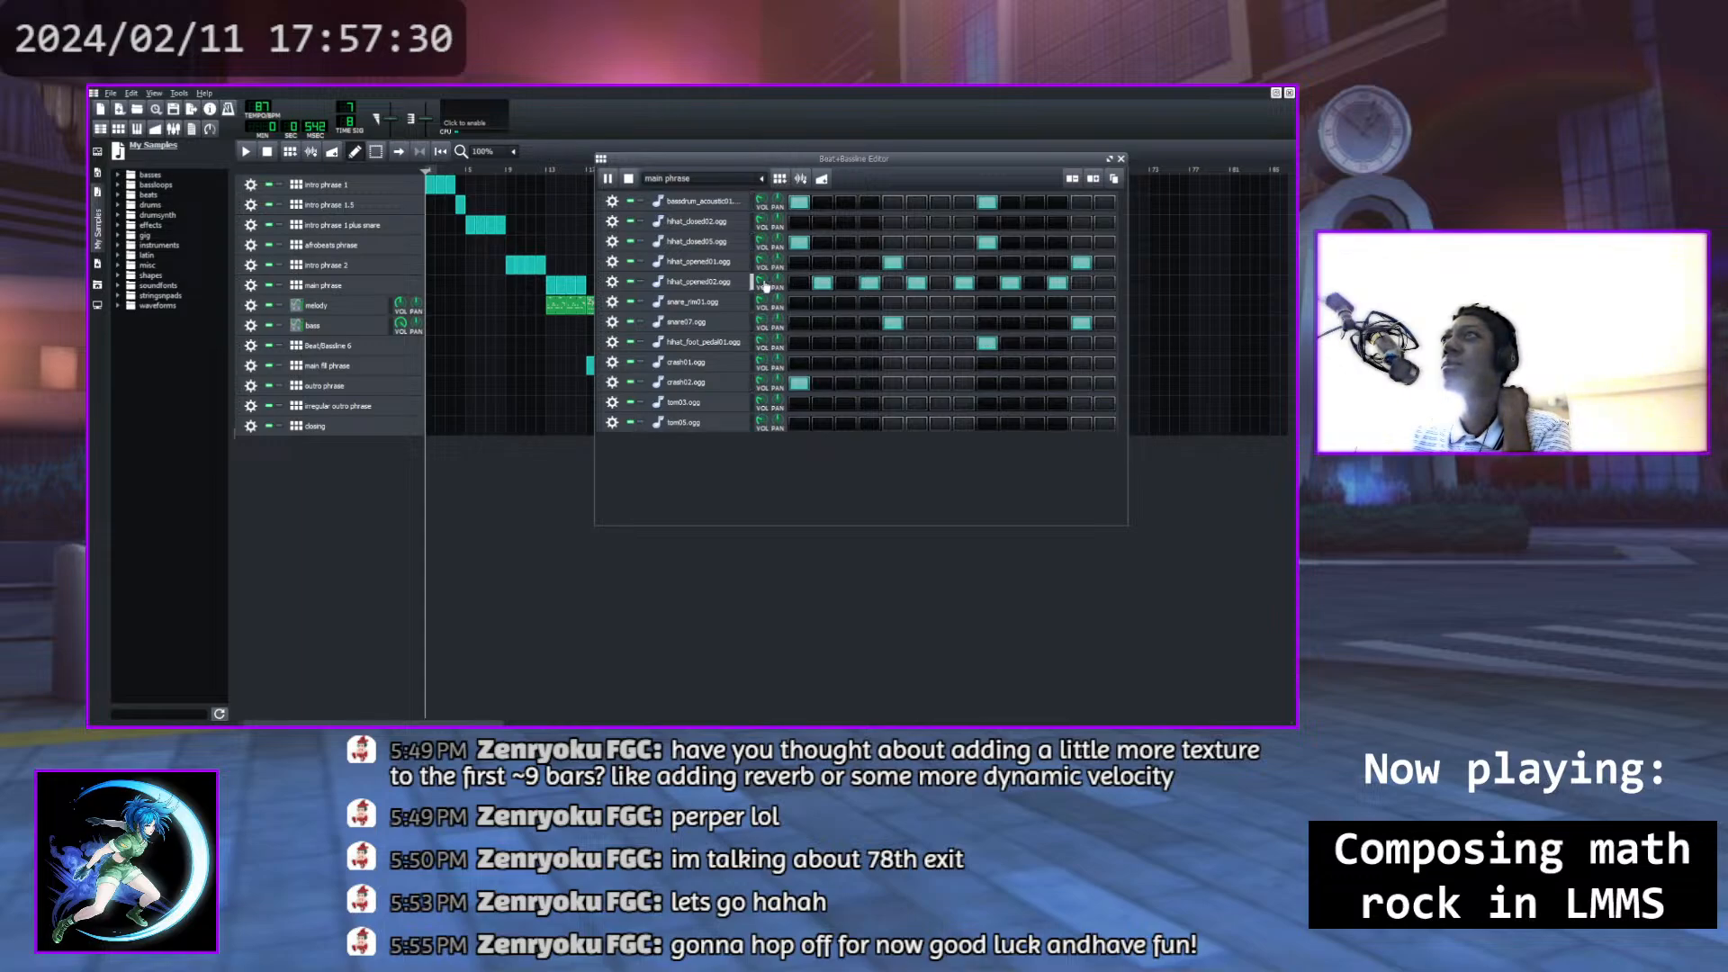
click(628, 178)
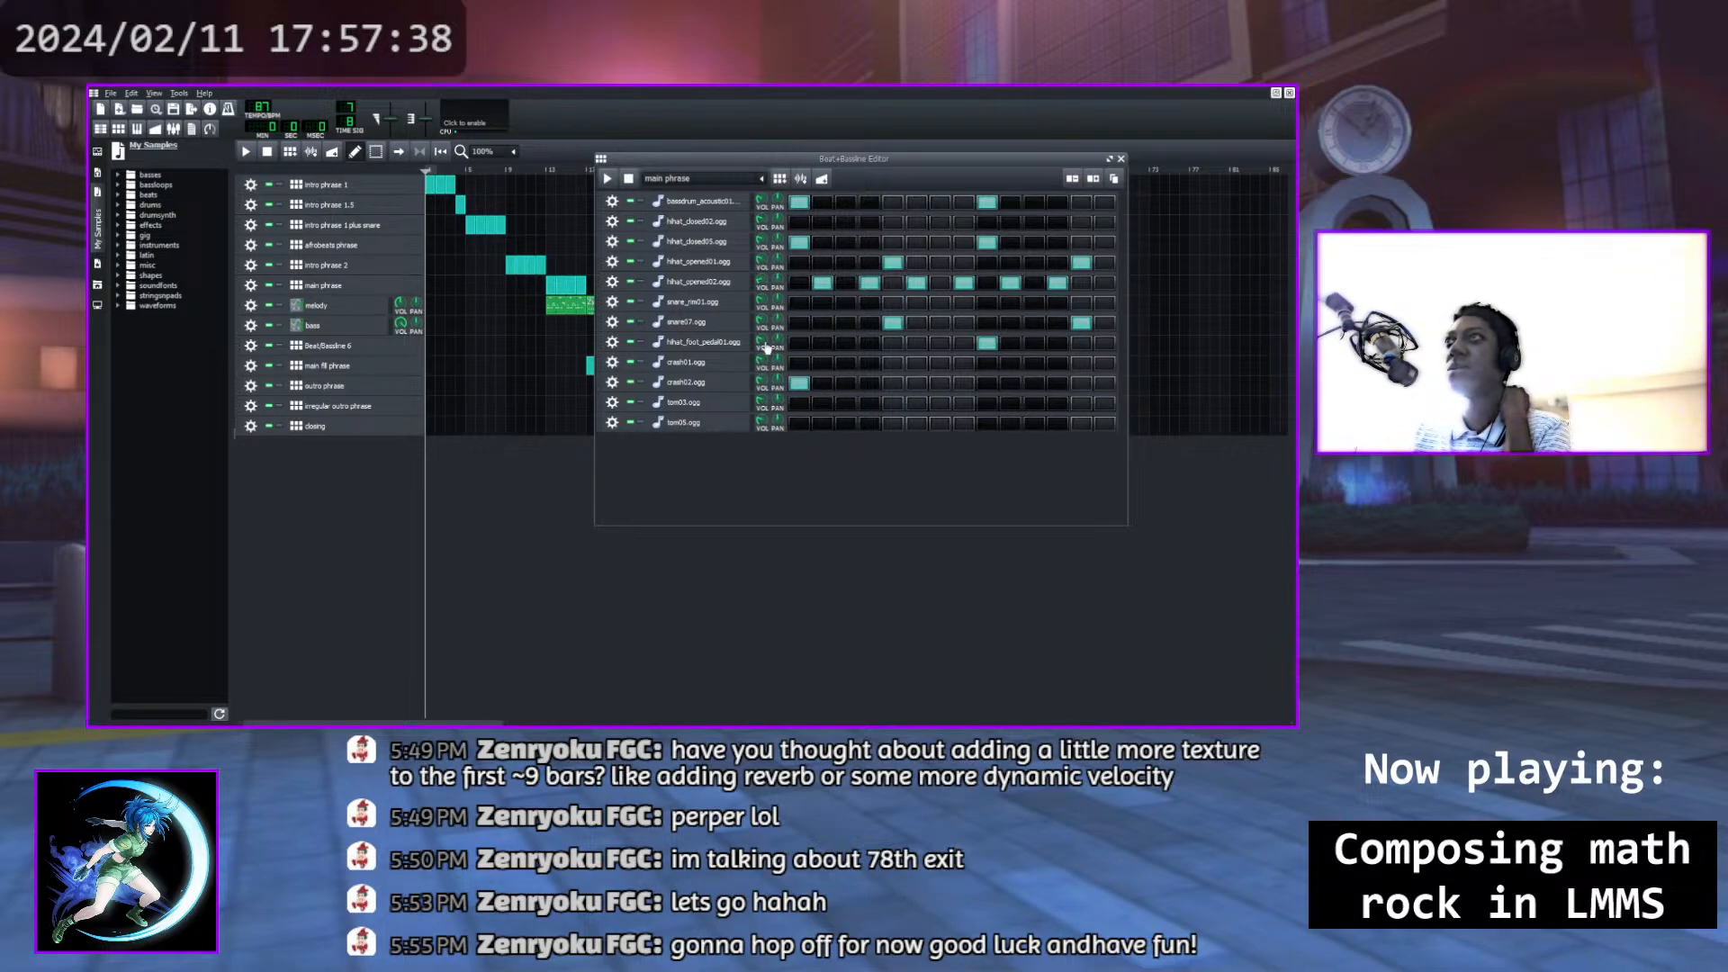
key(space)
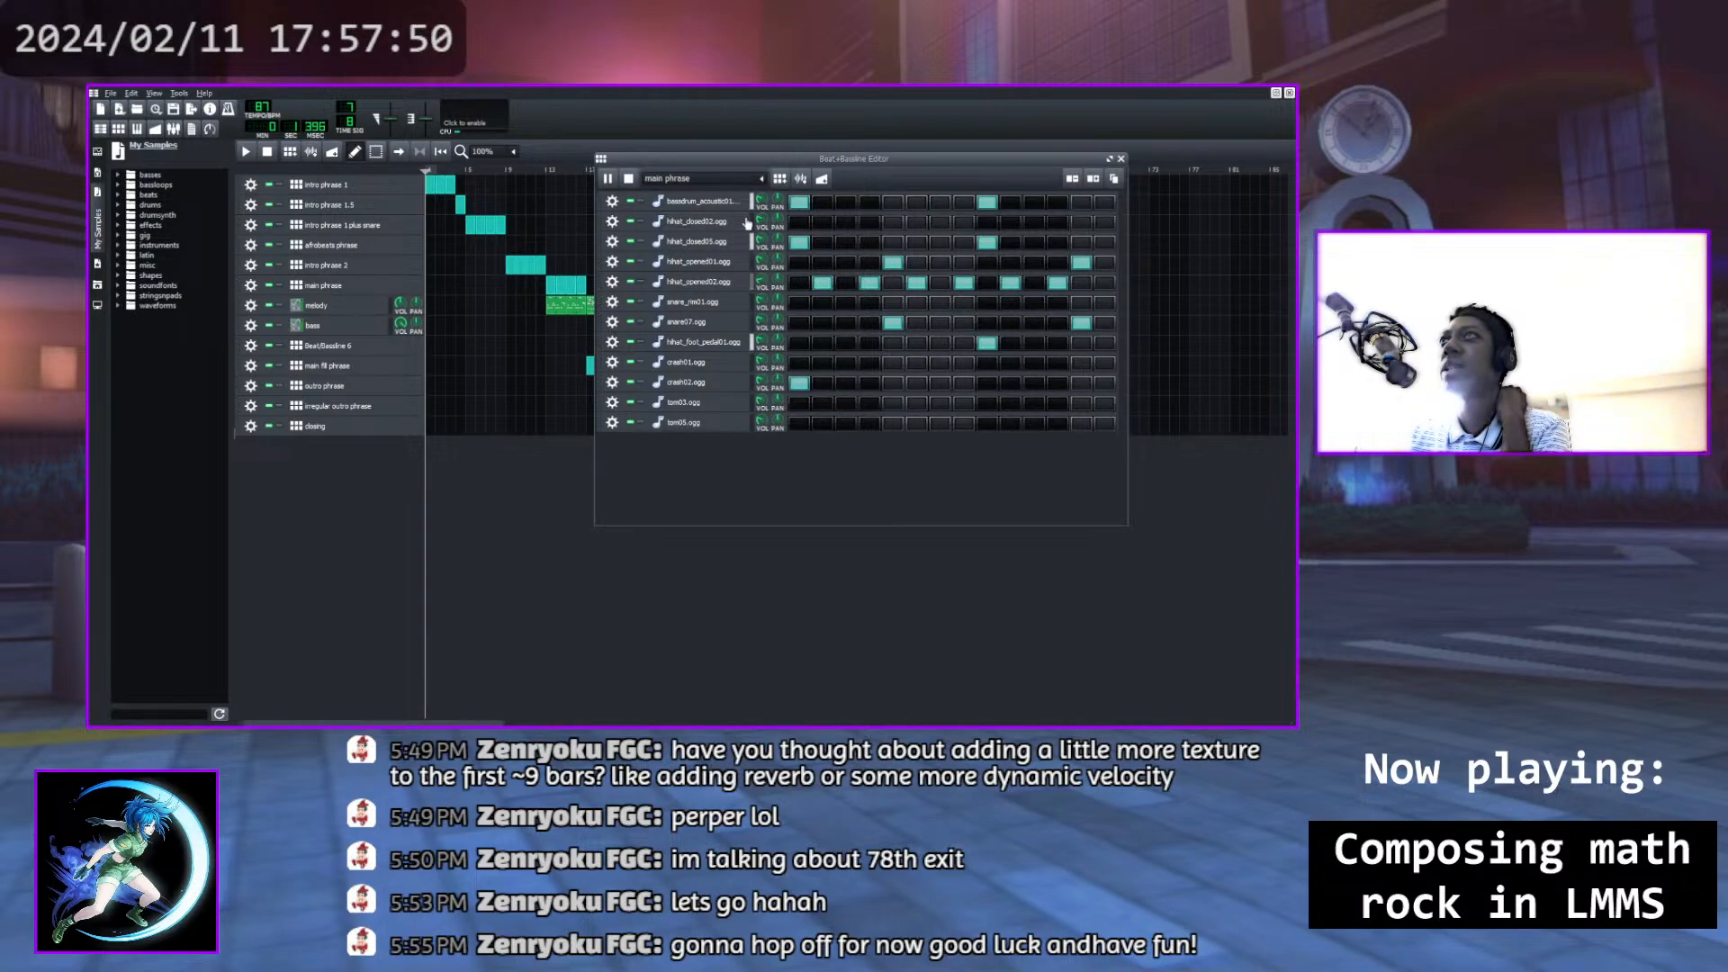
click(629, 178)
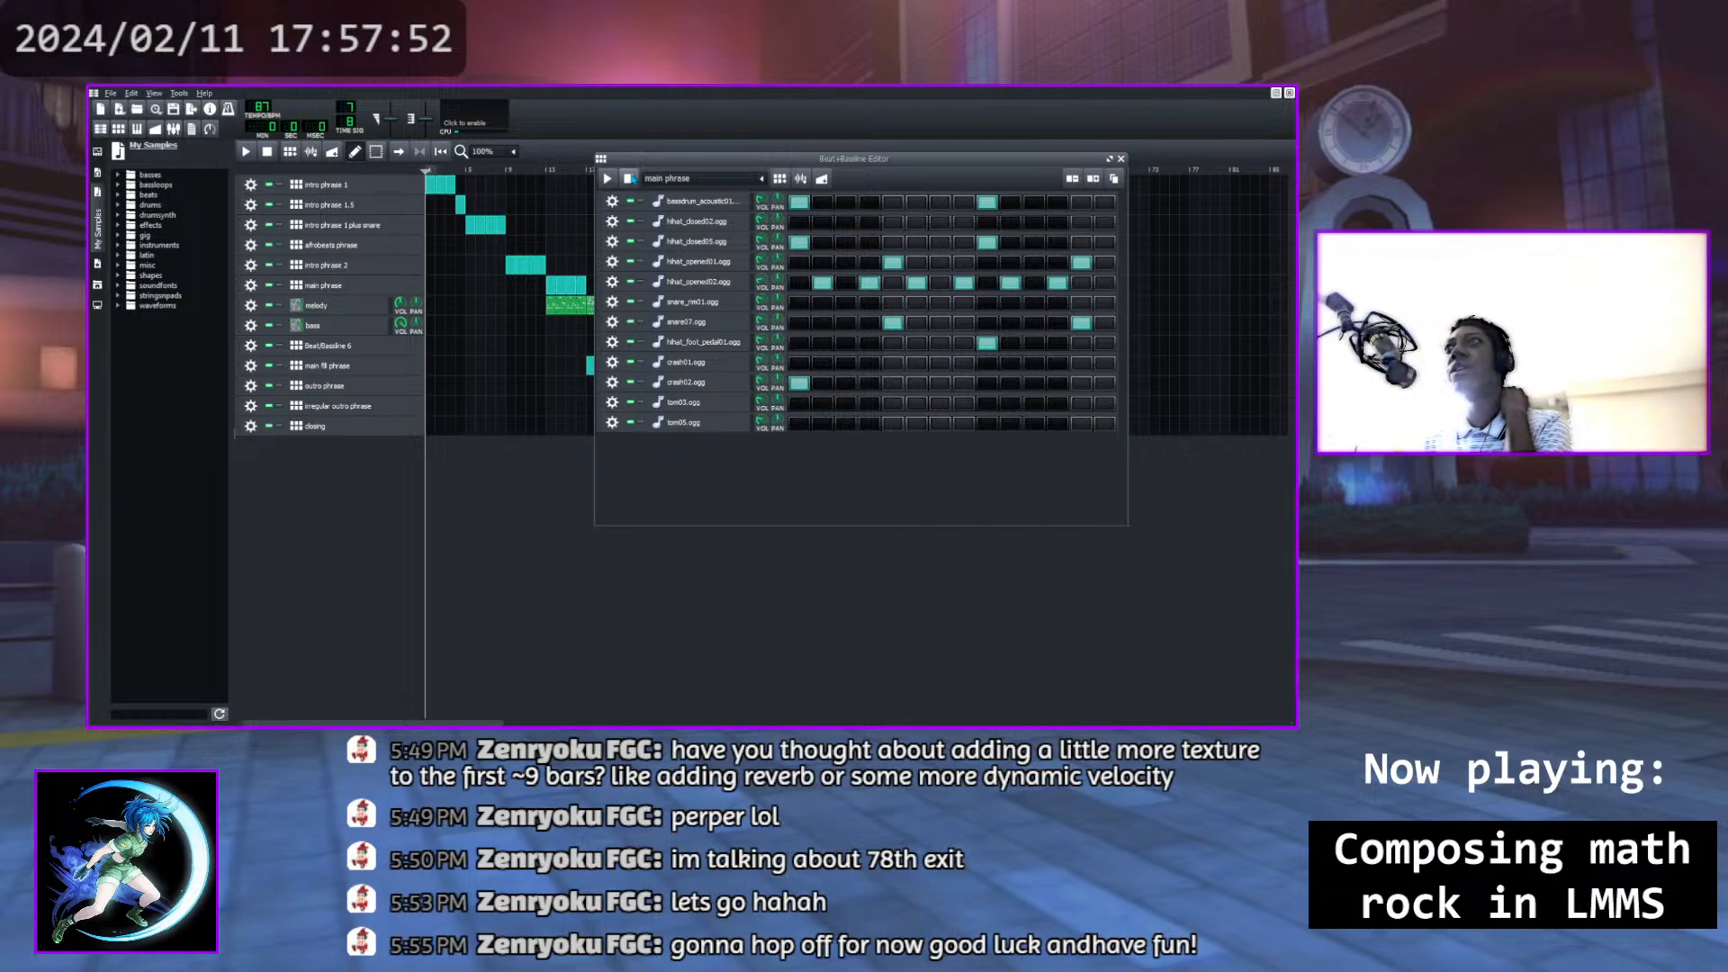
click(614, 179)
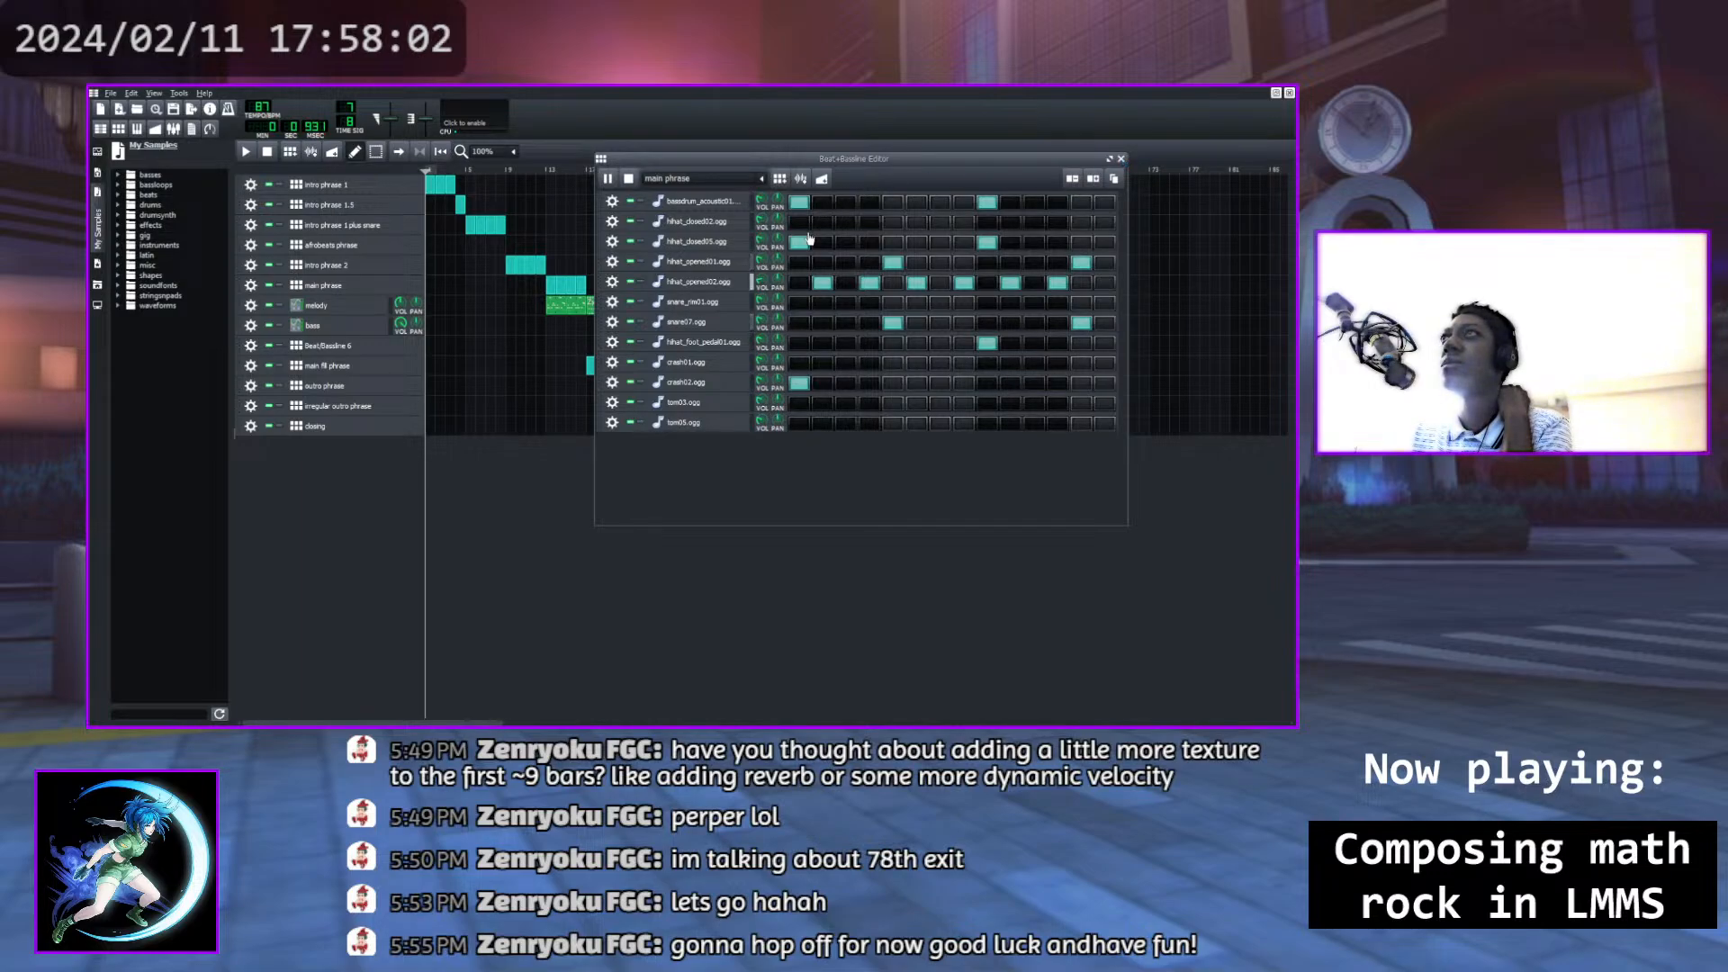
Play the main phrase pattern once more from its start and close the pattern editor
click(628, 179)
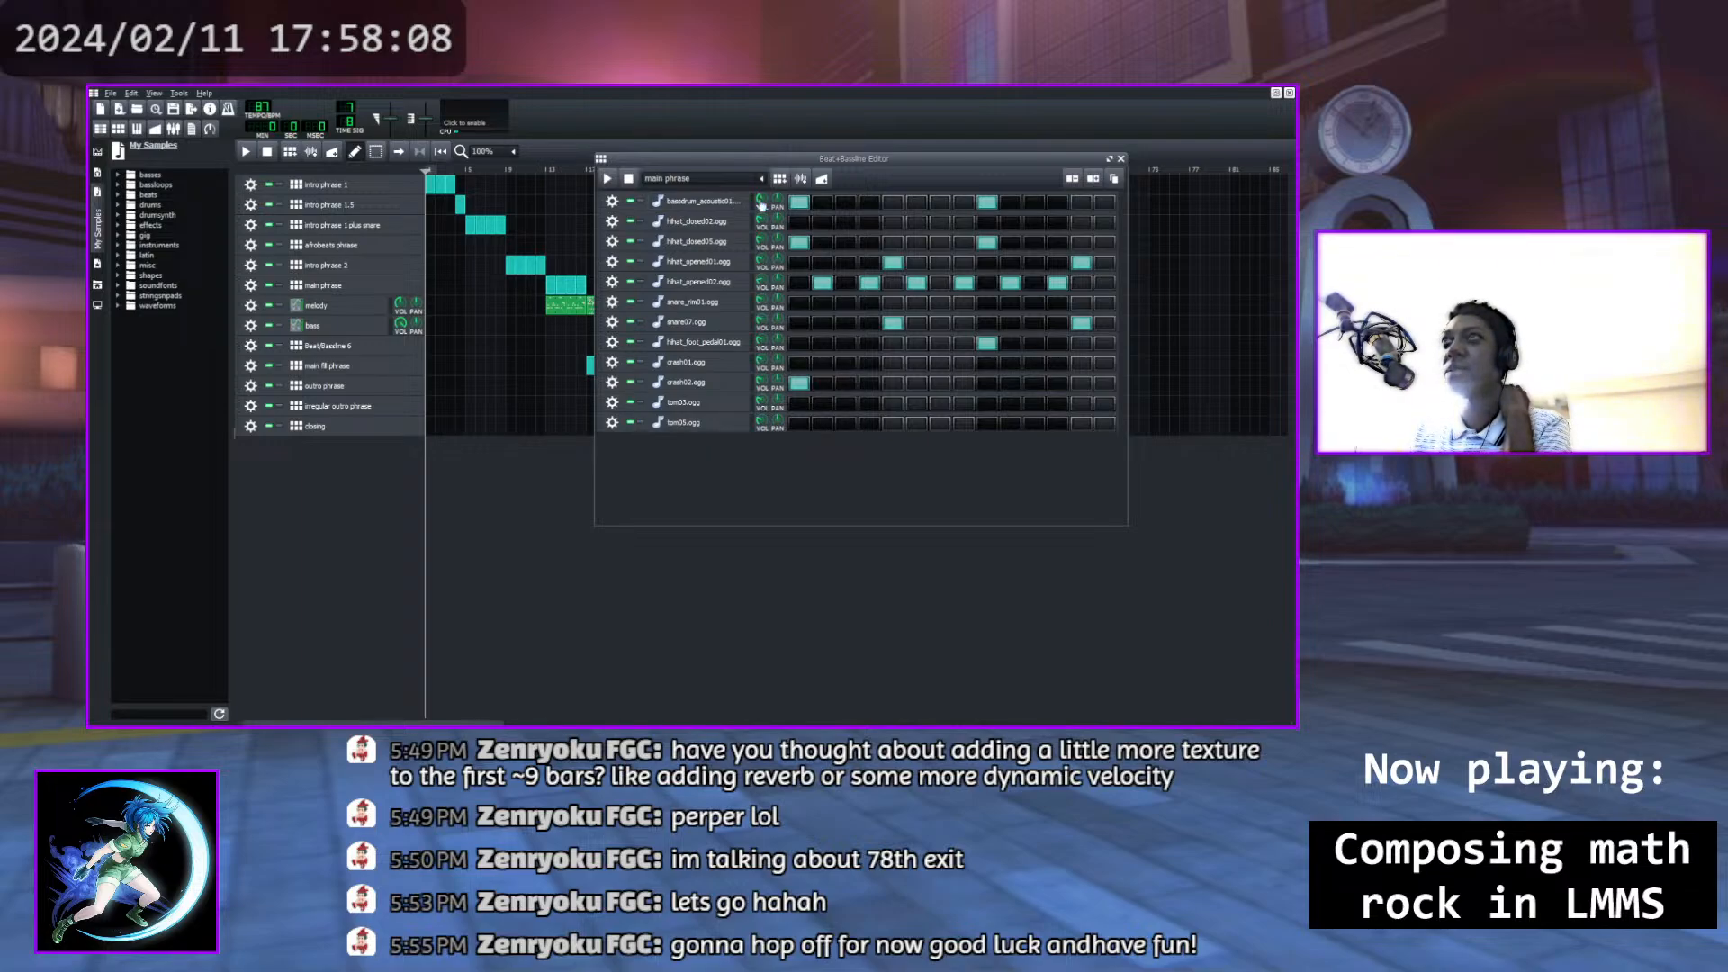
click(607, 178)
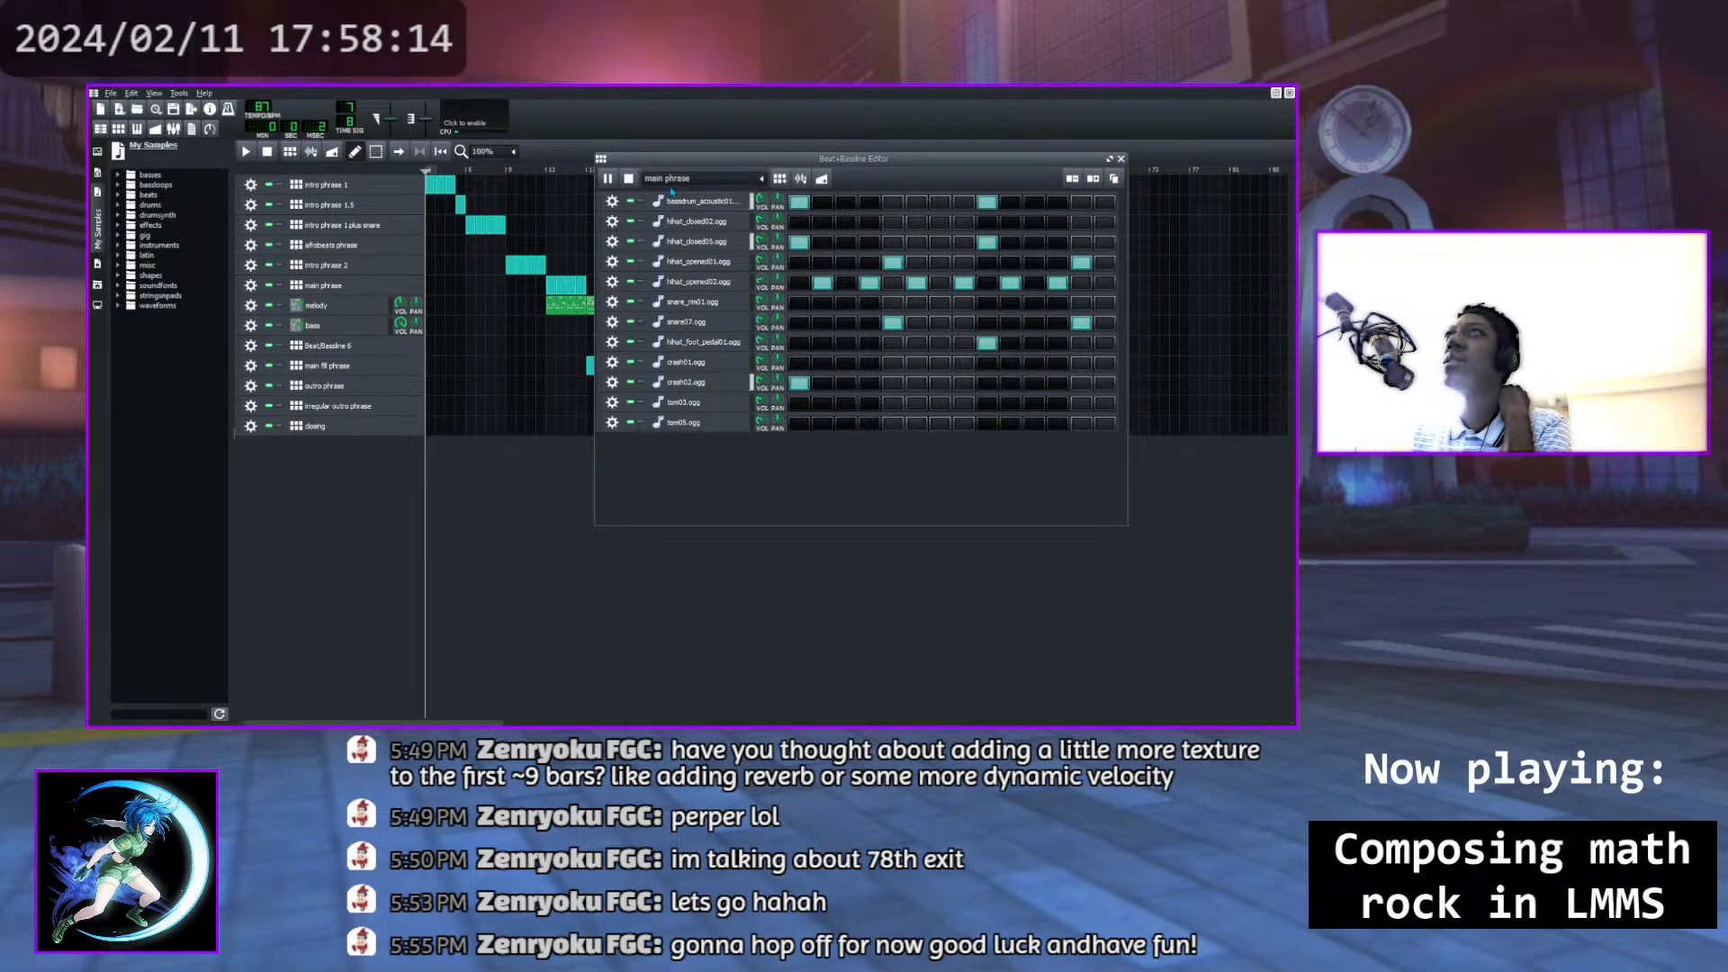
key(space)
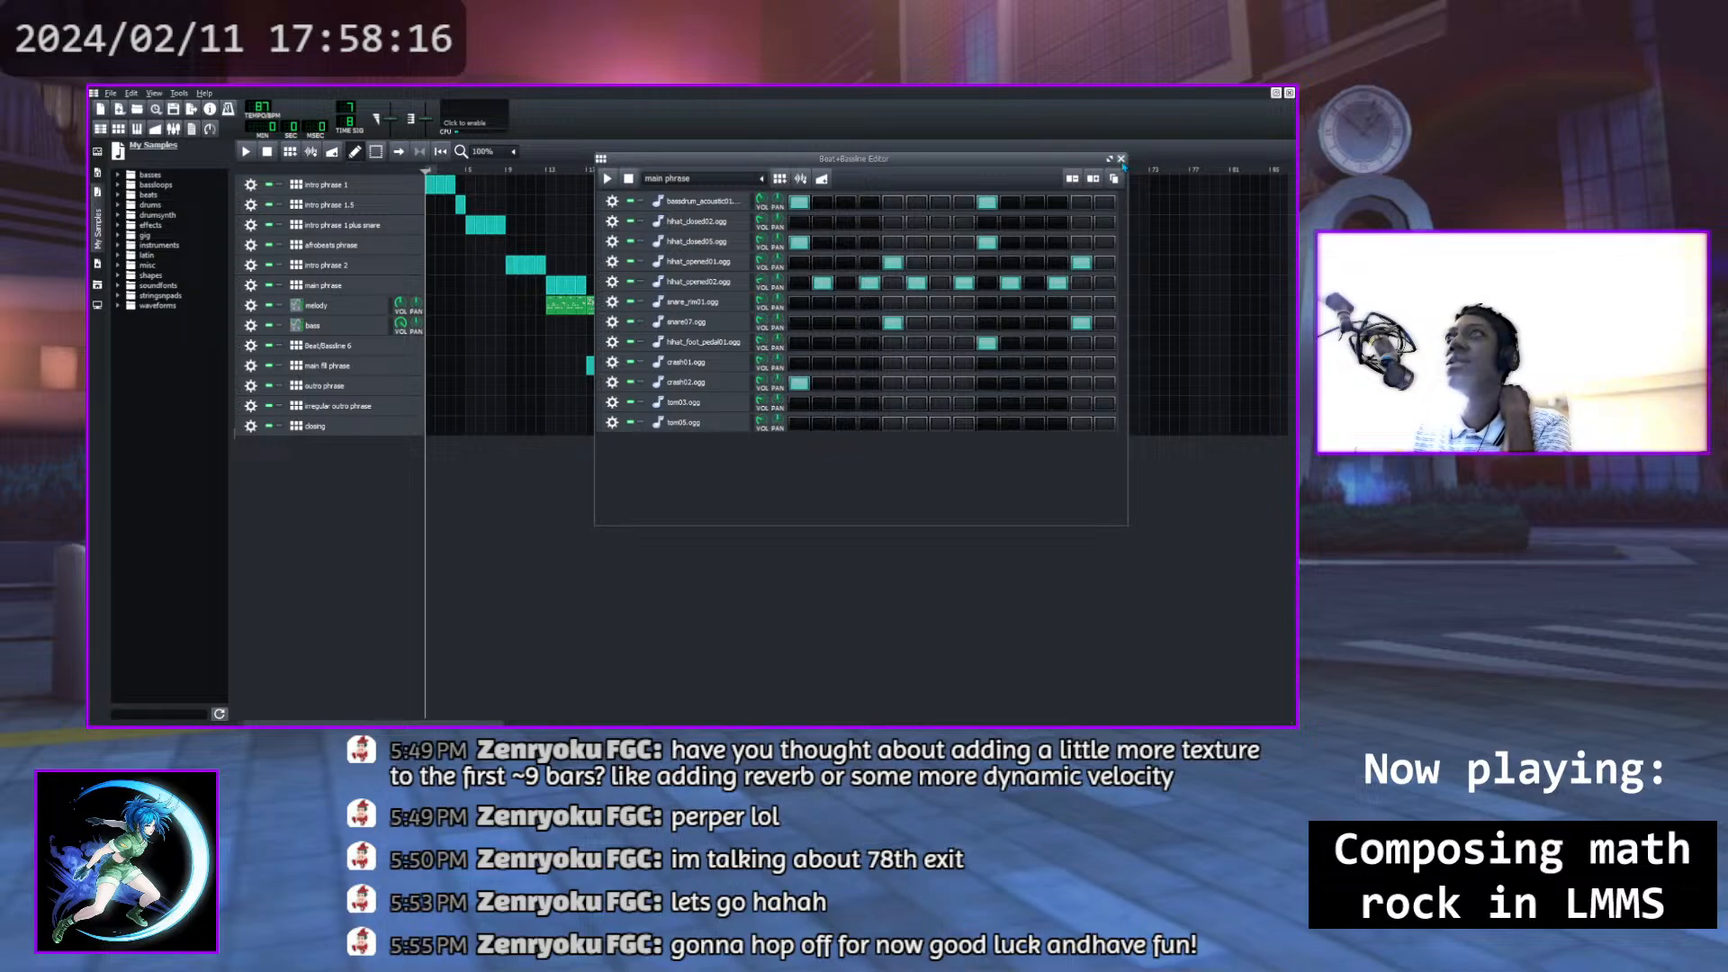
click(1120, 159)
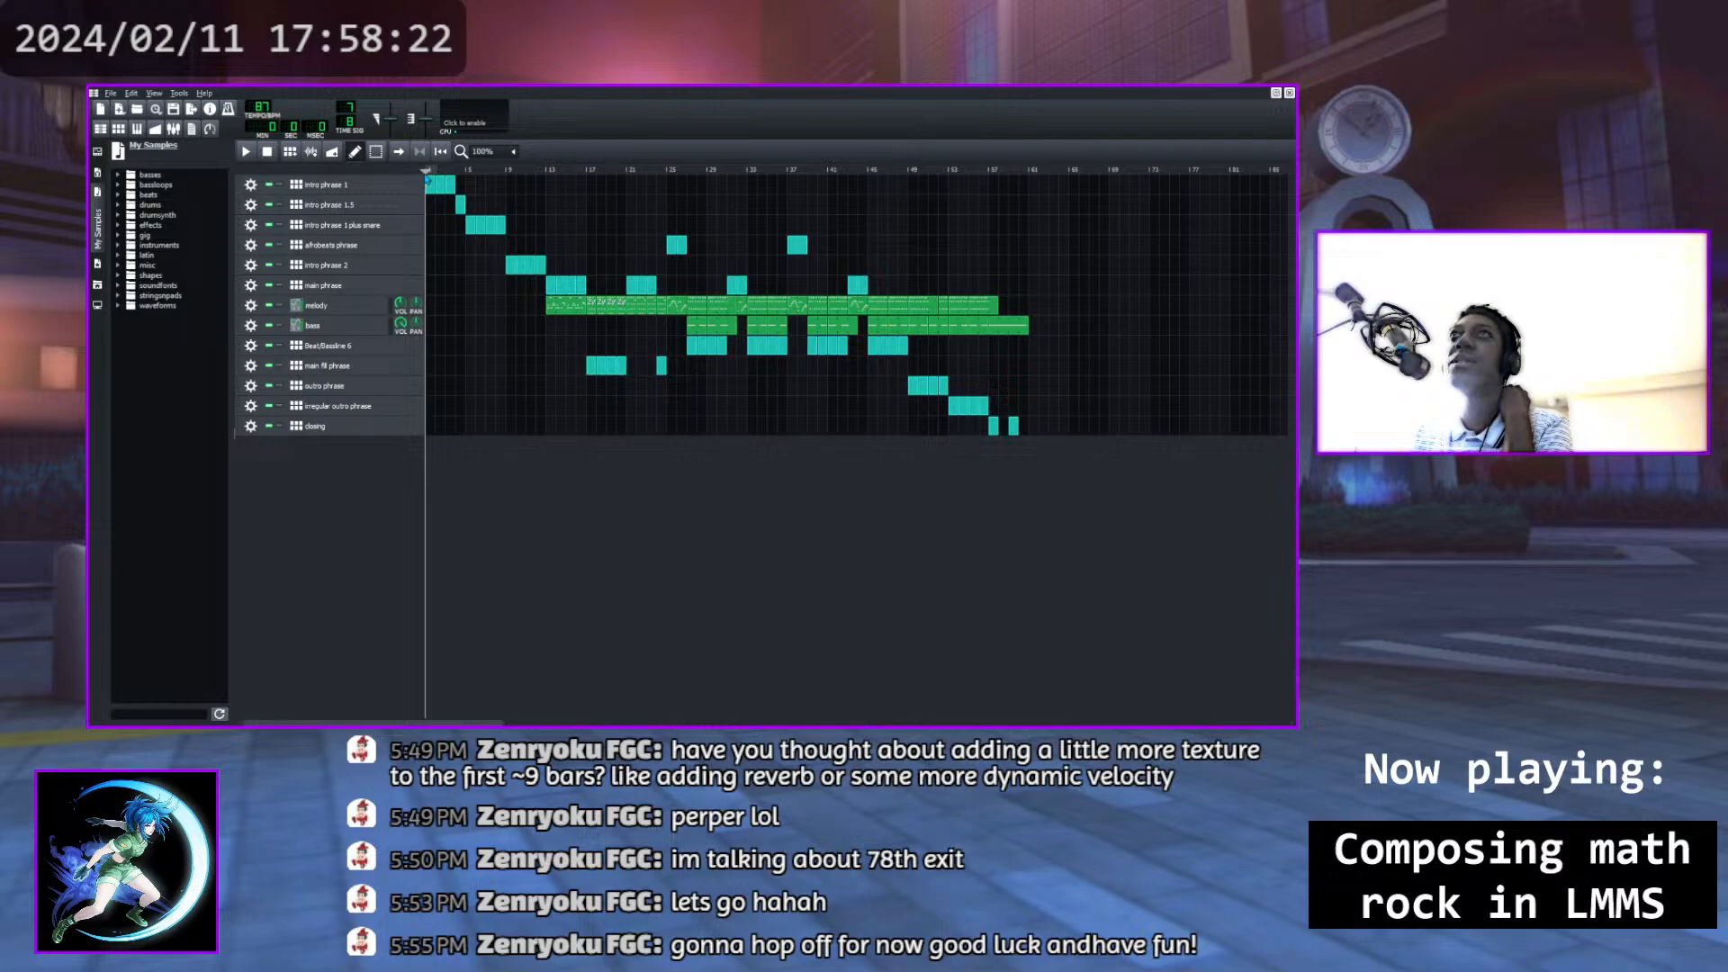
Look over the Beat/Bassline 6 pattern and listen to the song from the start of the first afrobeats phrase clip
drag(422, 180, 675, 170)
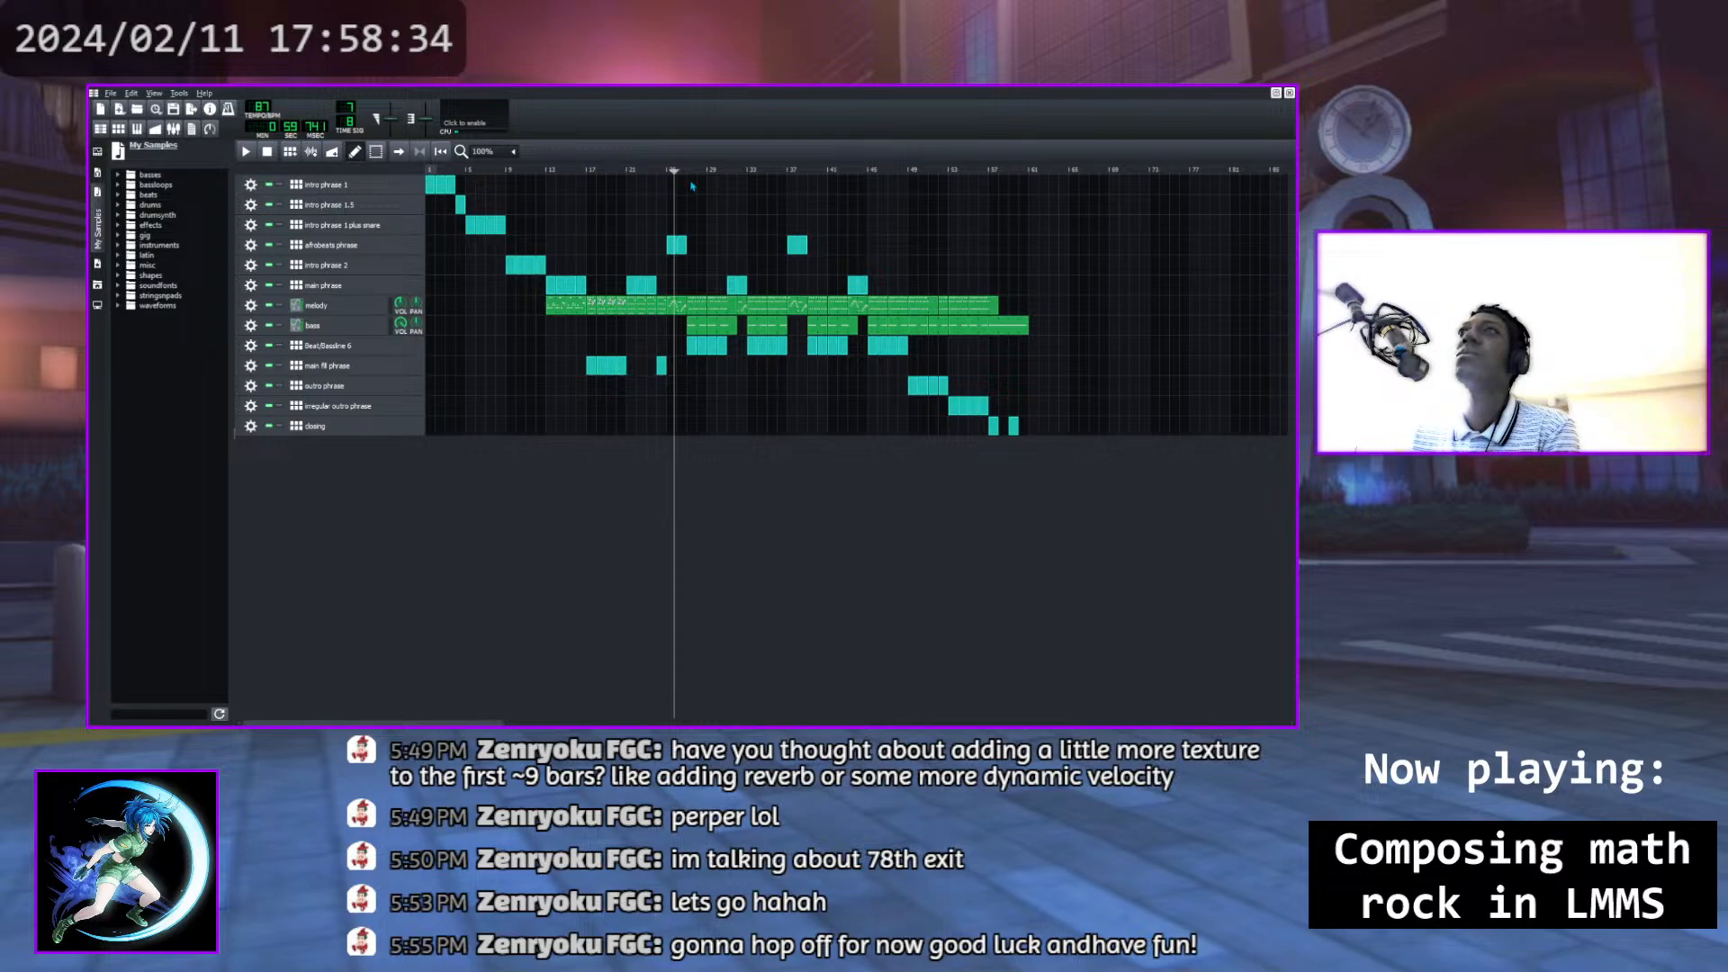
drag(676, 172, 666, 172)
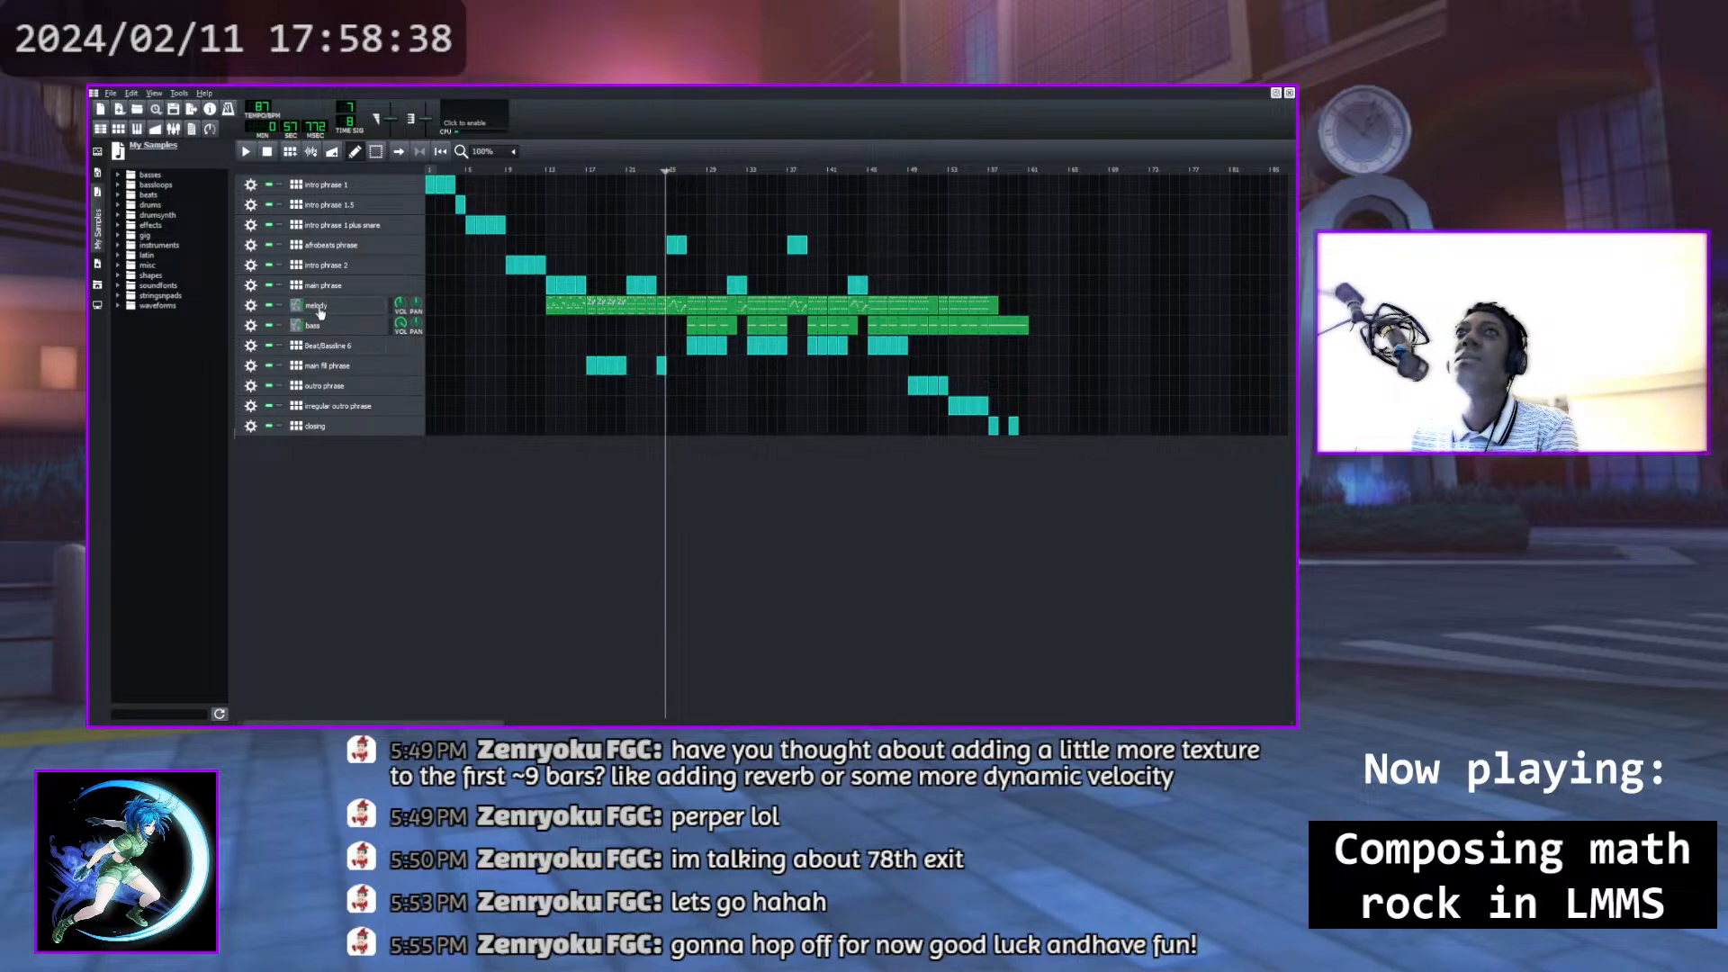
click(312, 347)
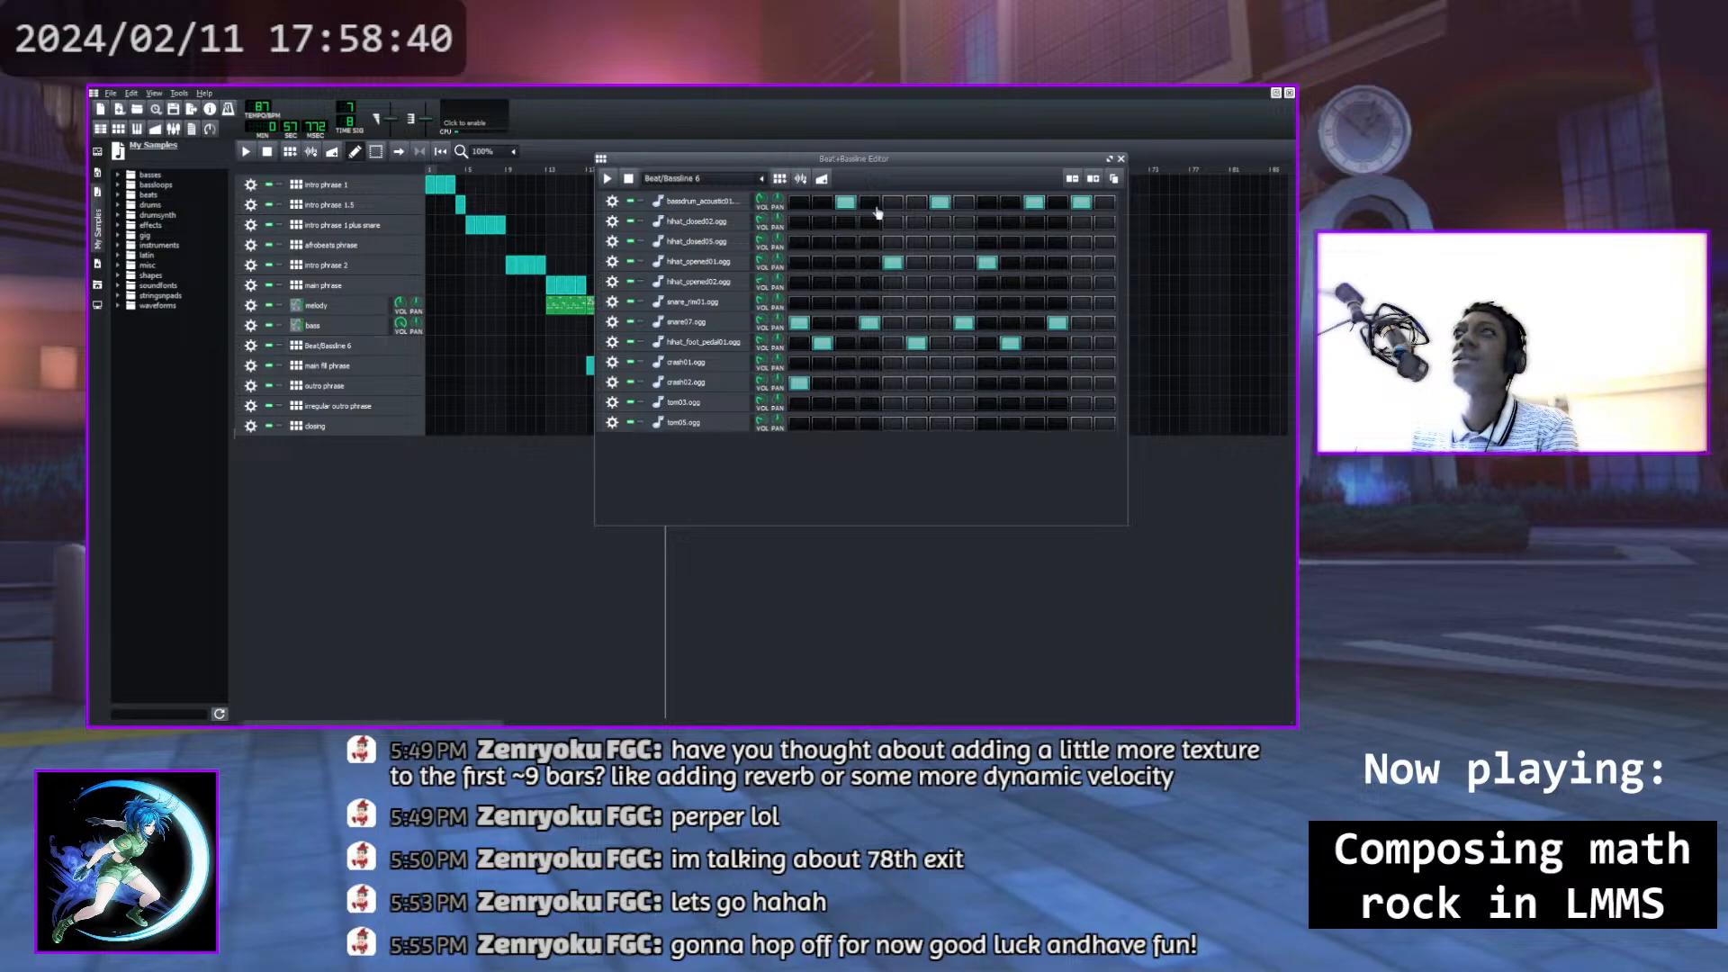
click(1121, 158)
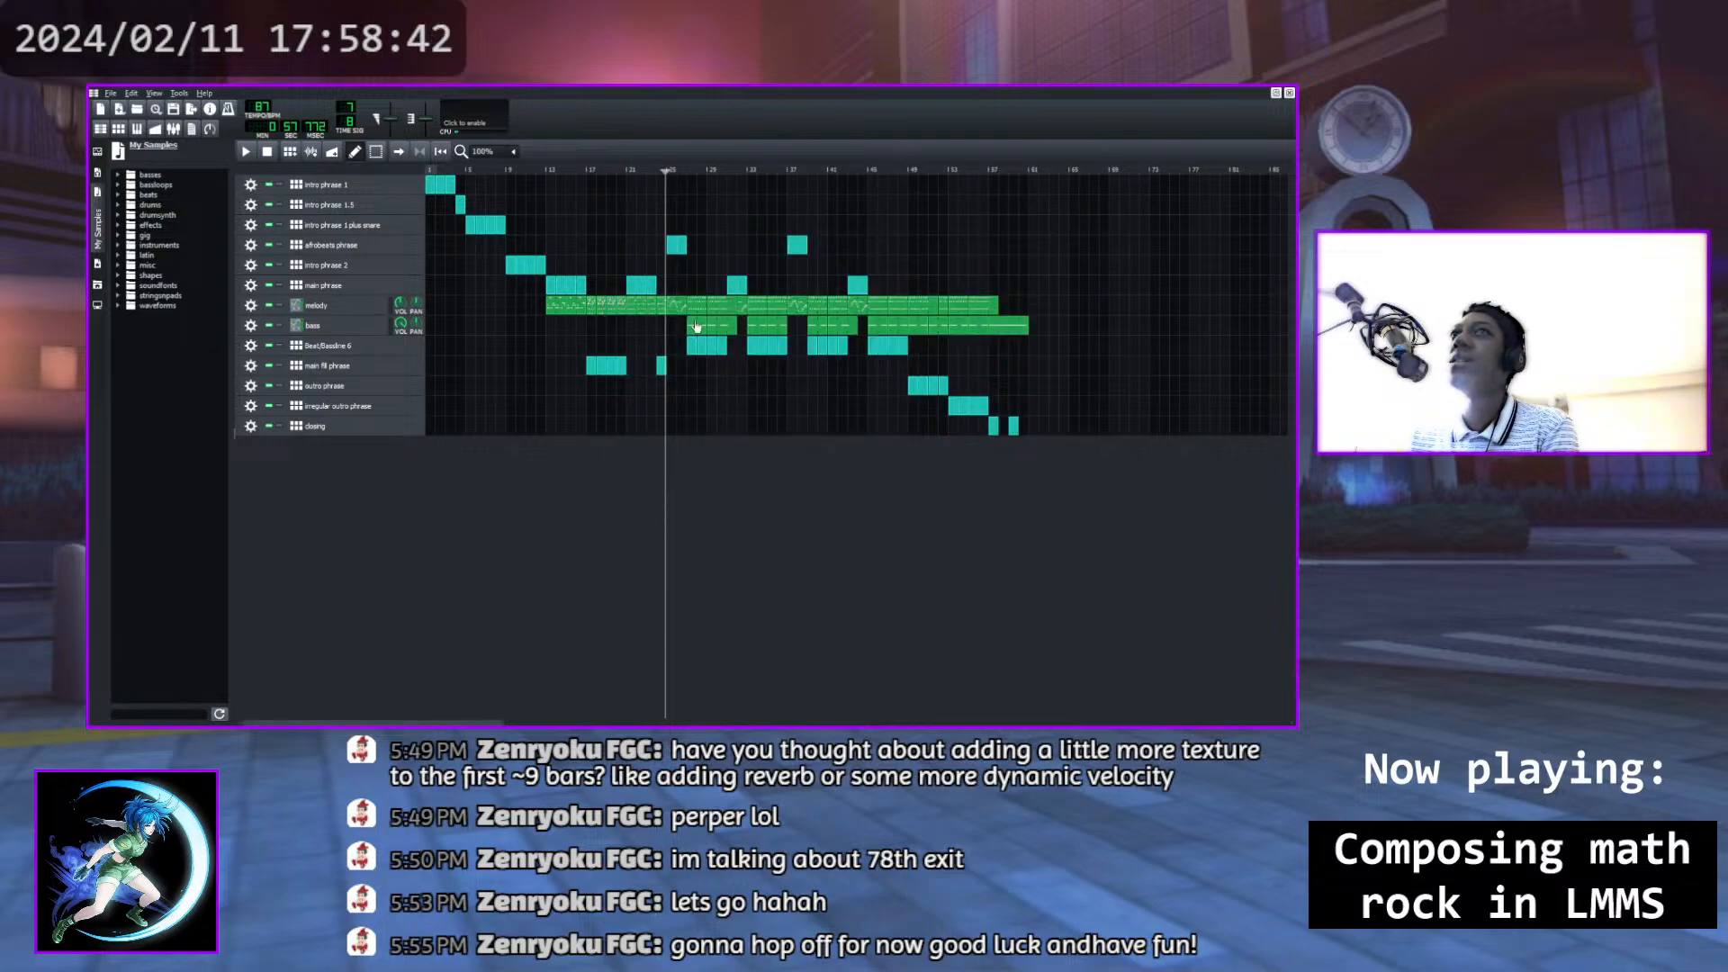
click(669, 171)
click(246, 151)
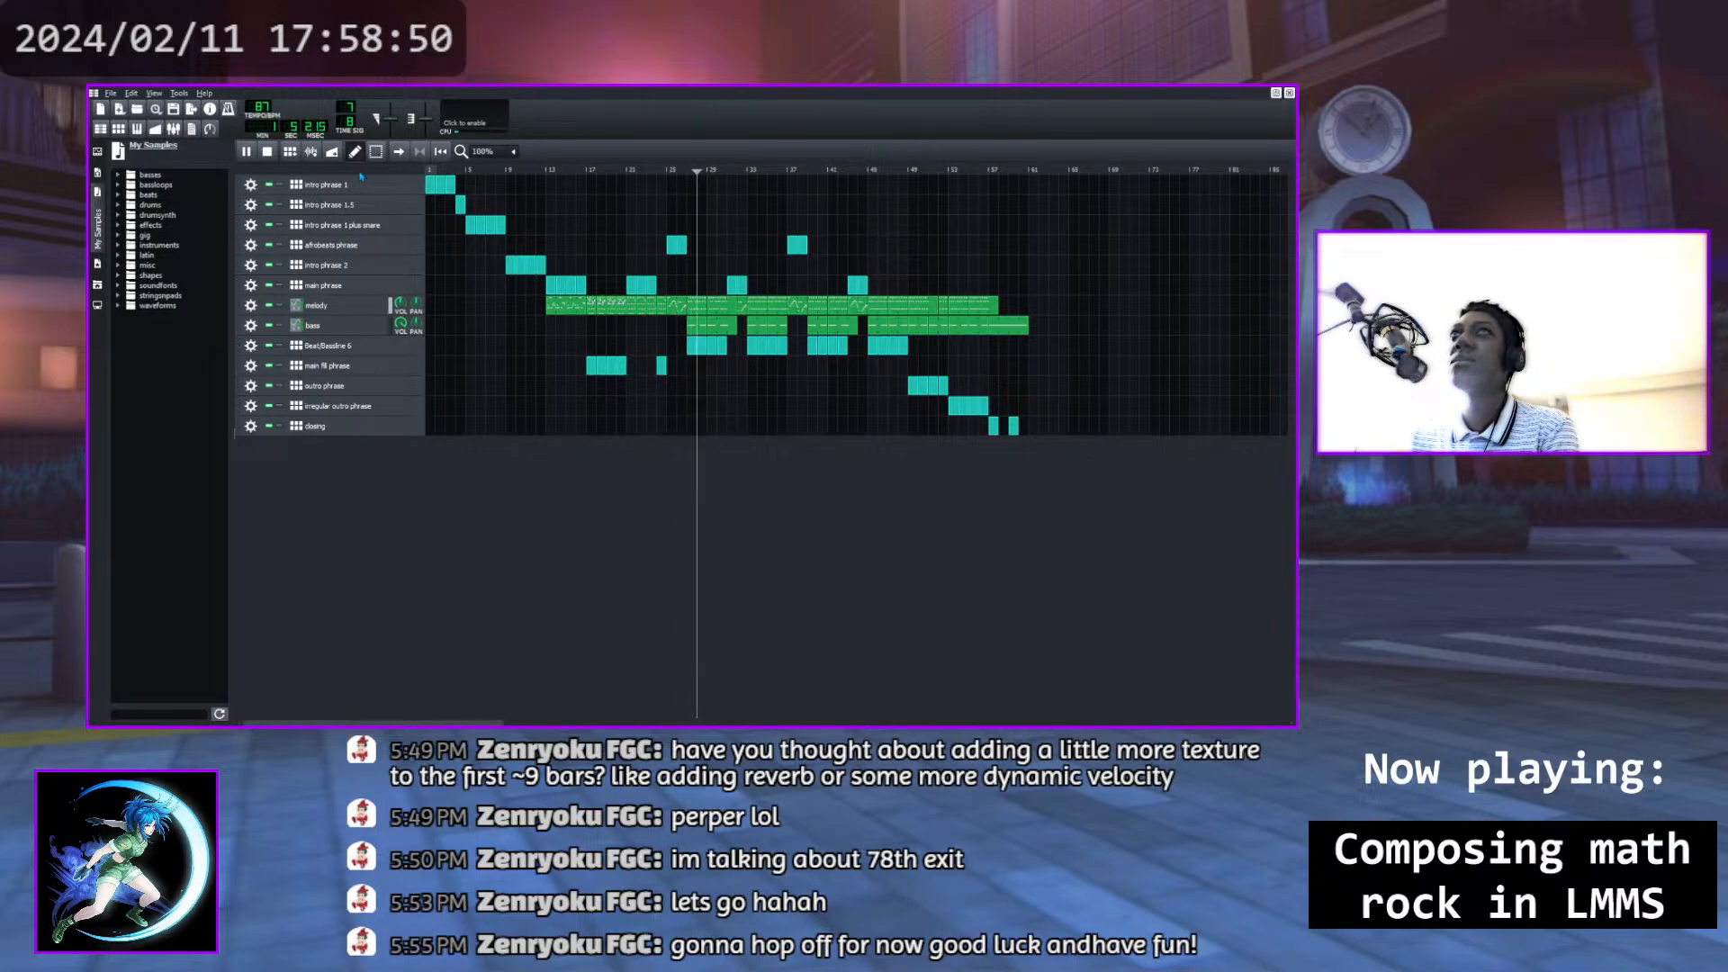
click(246, 152)
Rename the Beat/Bassline 6 track "main phrase"
double_click(346, 346)
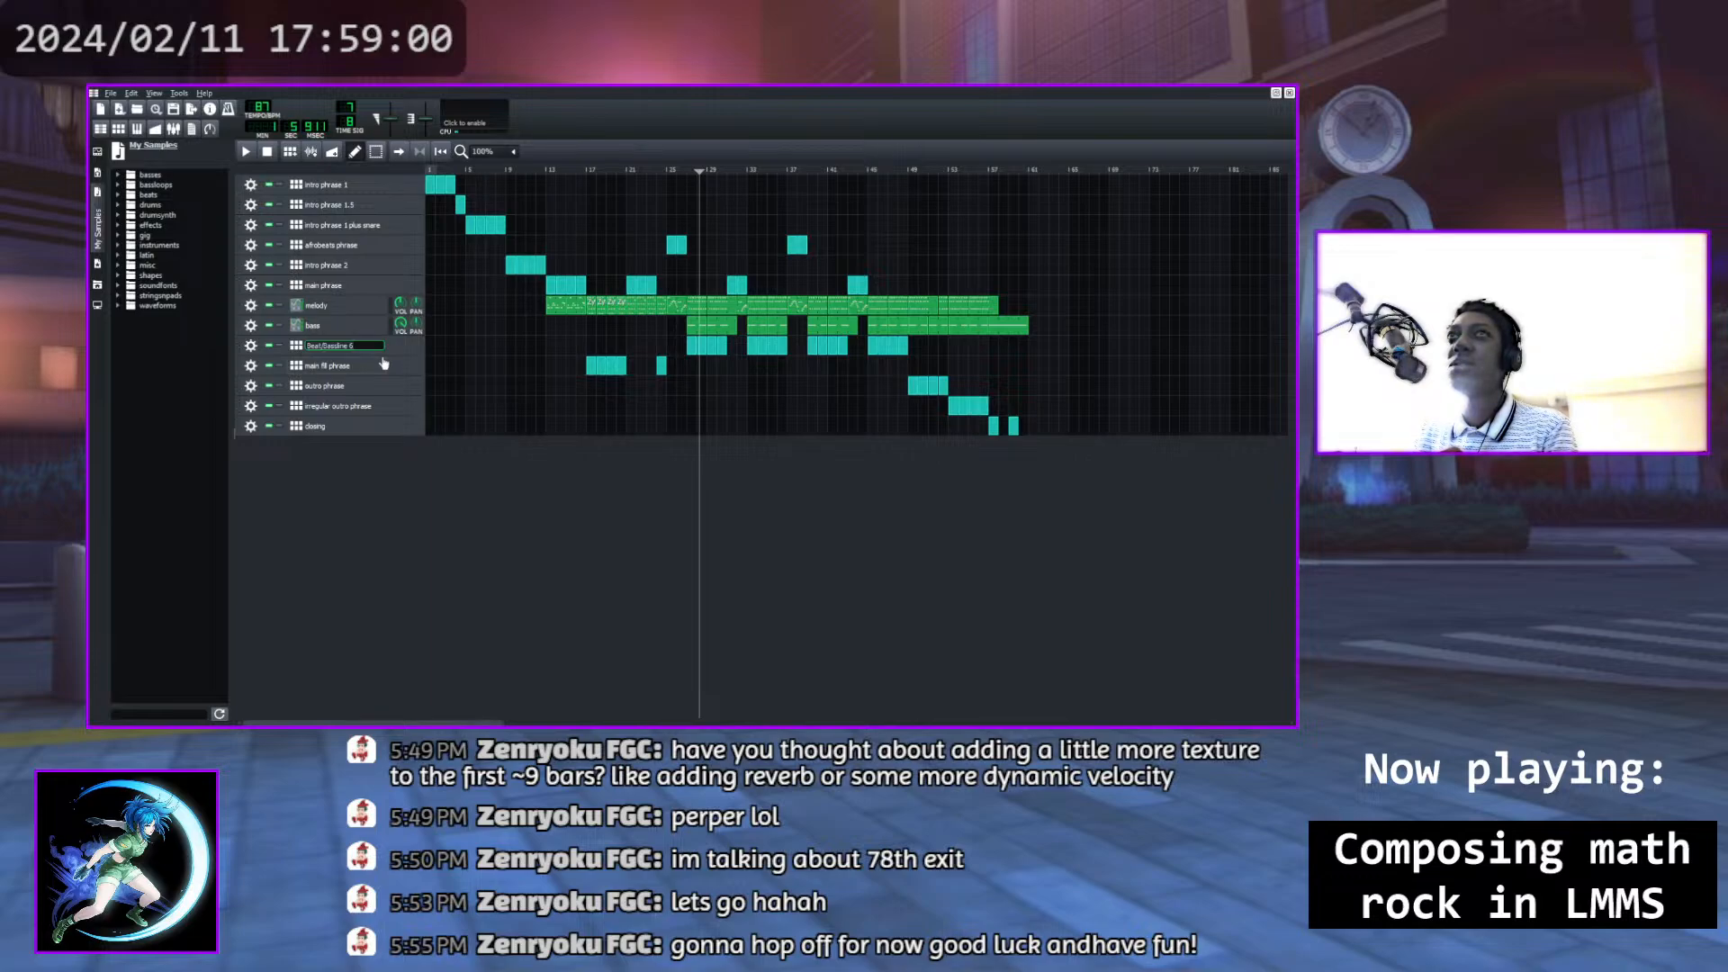
text(ma)
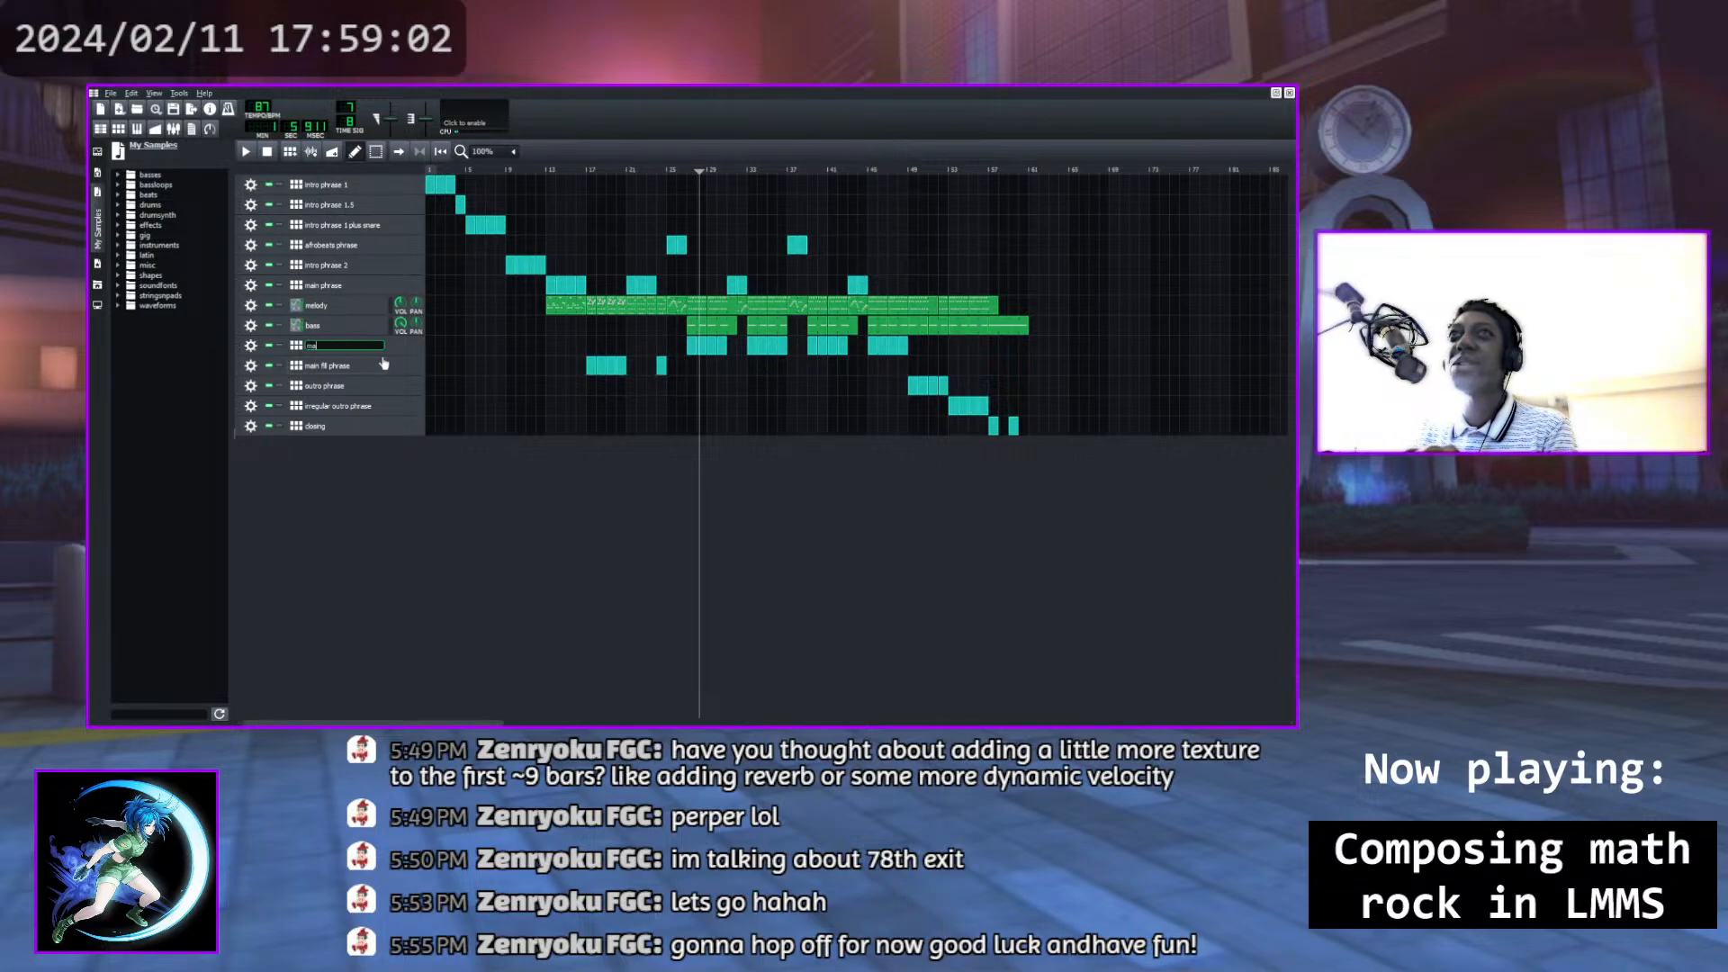
text(in phrase)
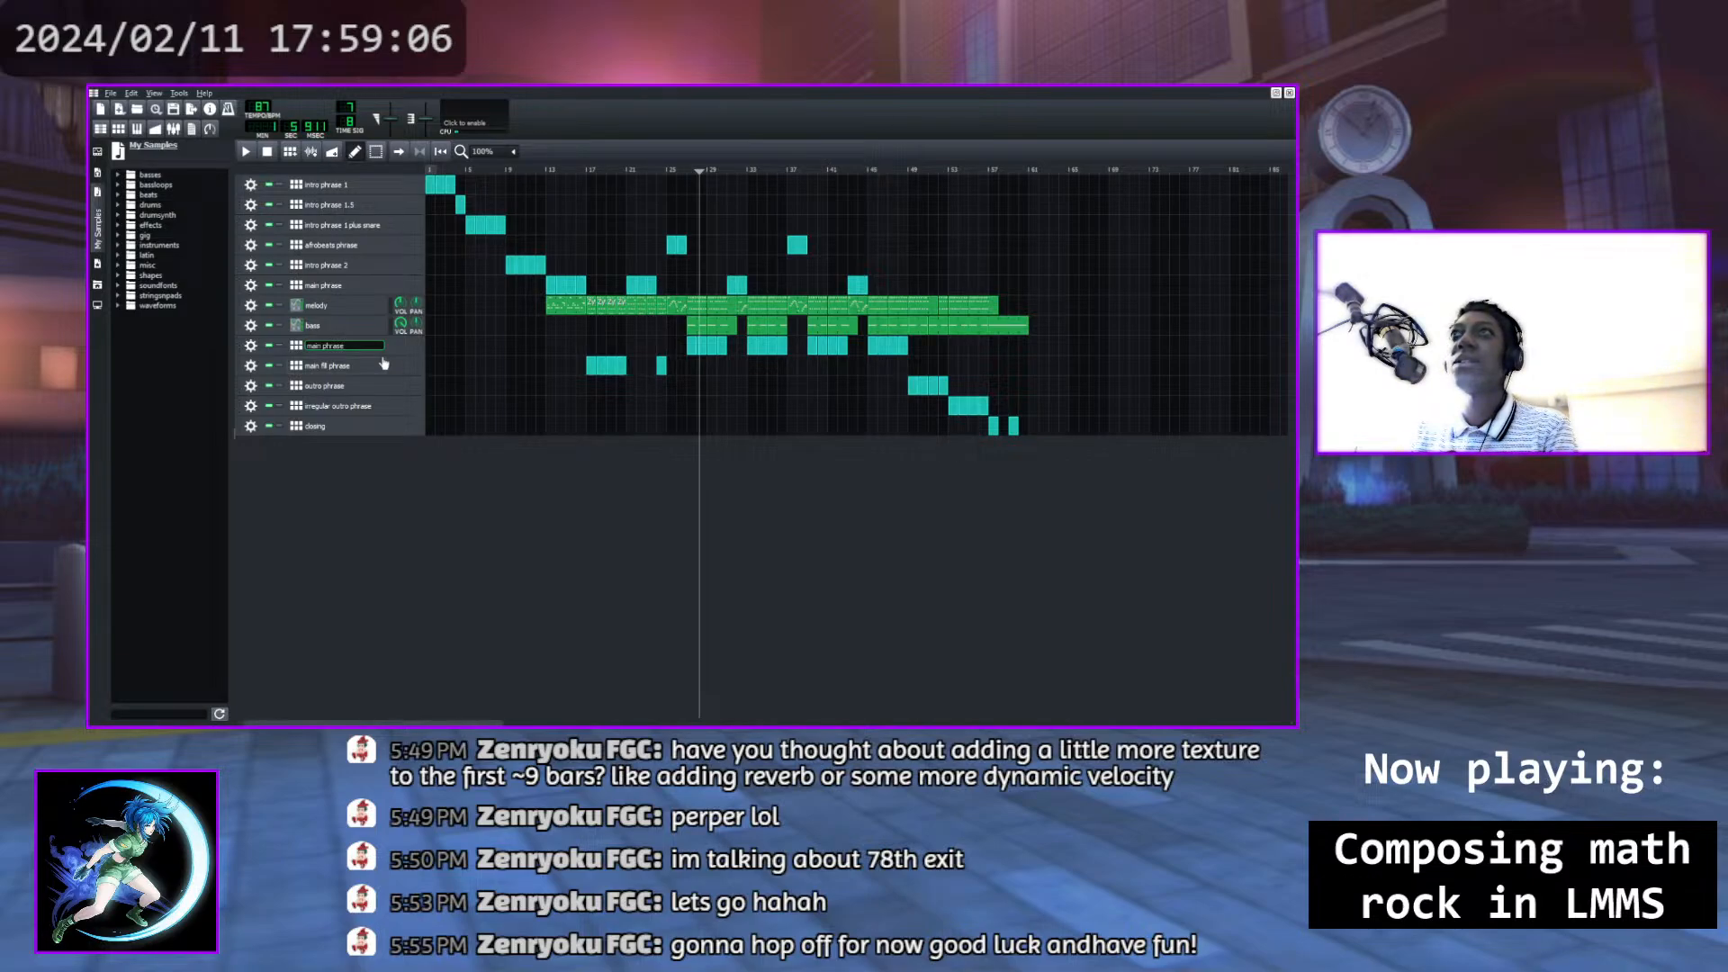
key(Return)
Rename the pattern track directly above the melody track "main phrase 2"
double_click(353, 286)
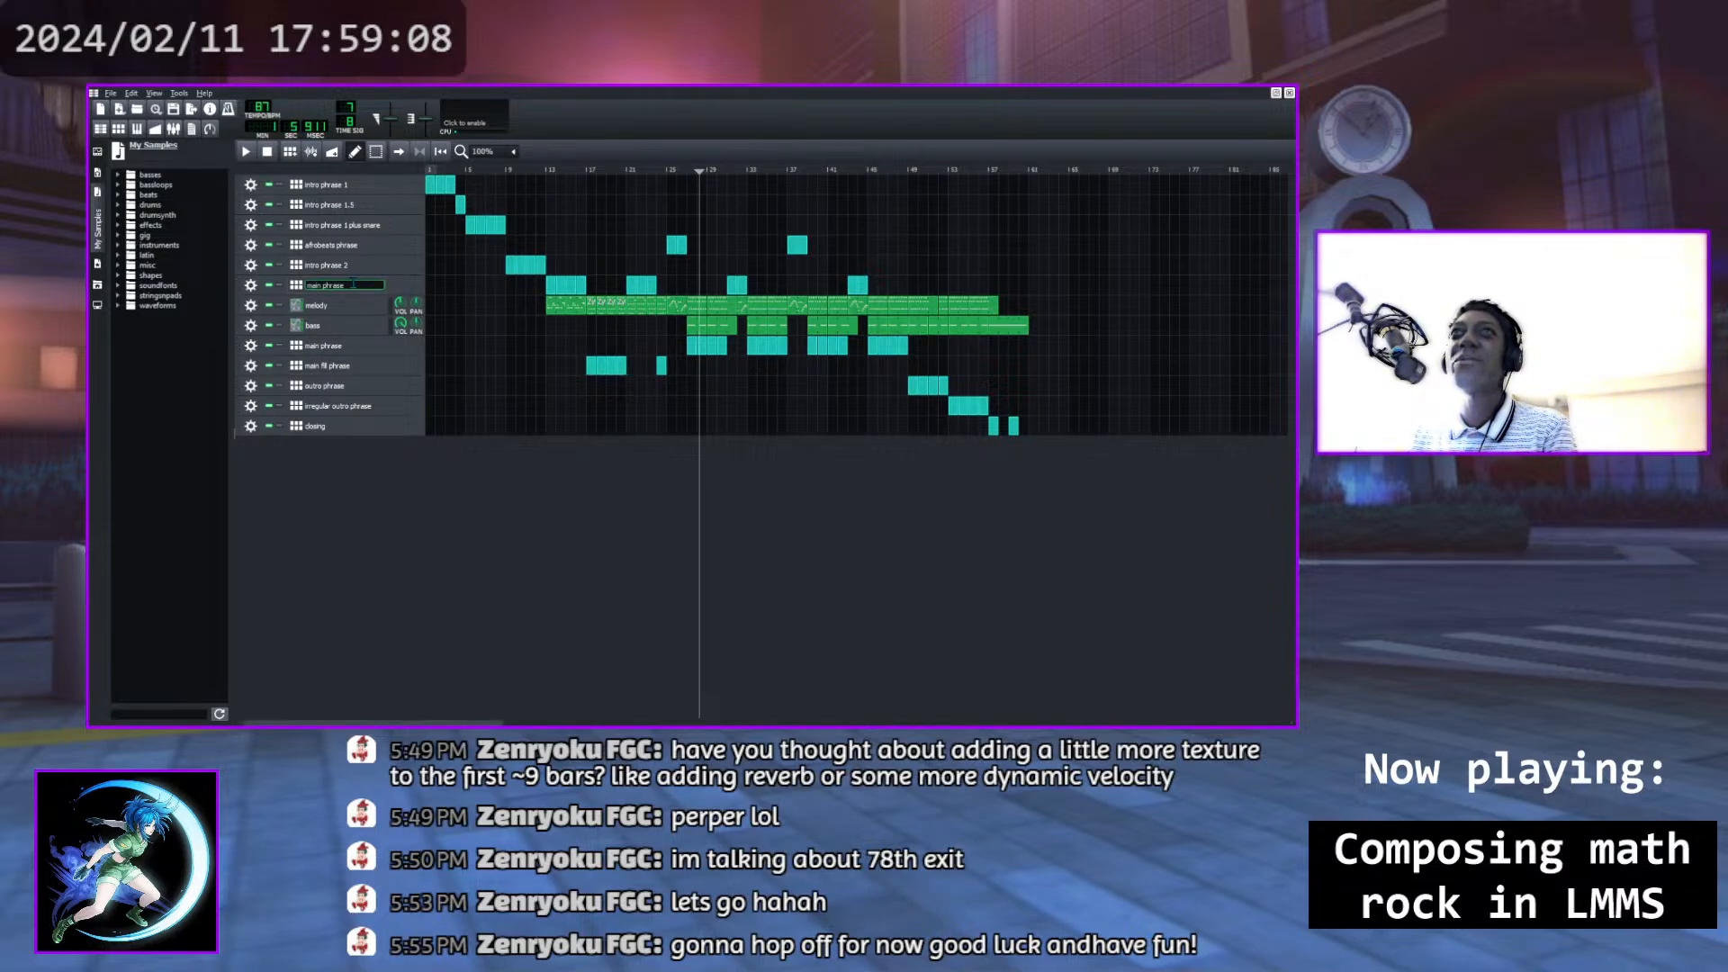
text(m)
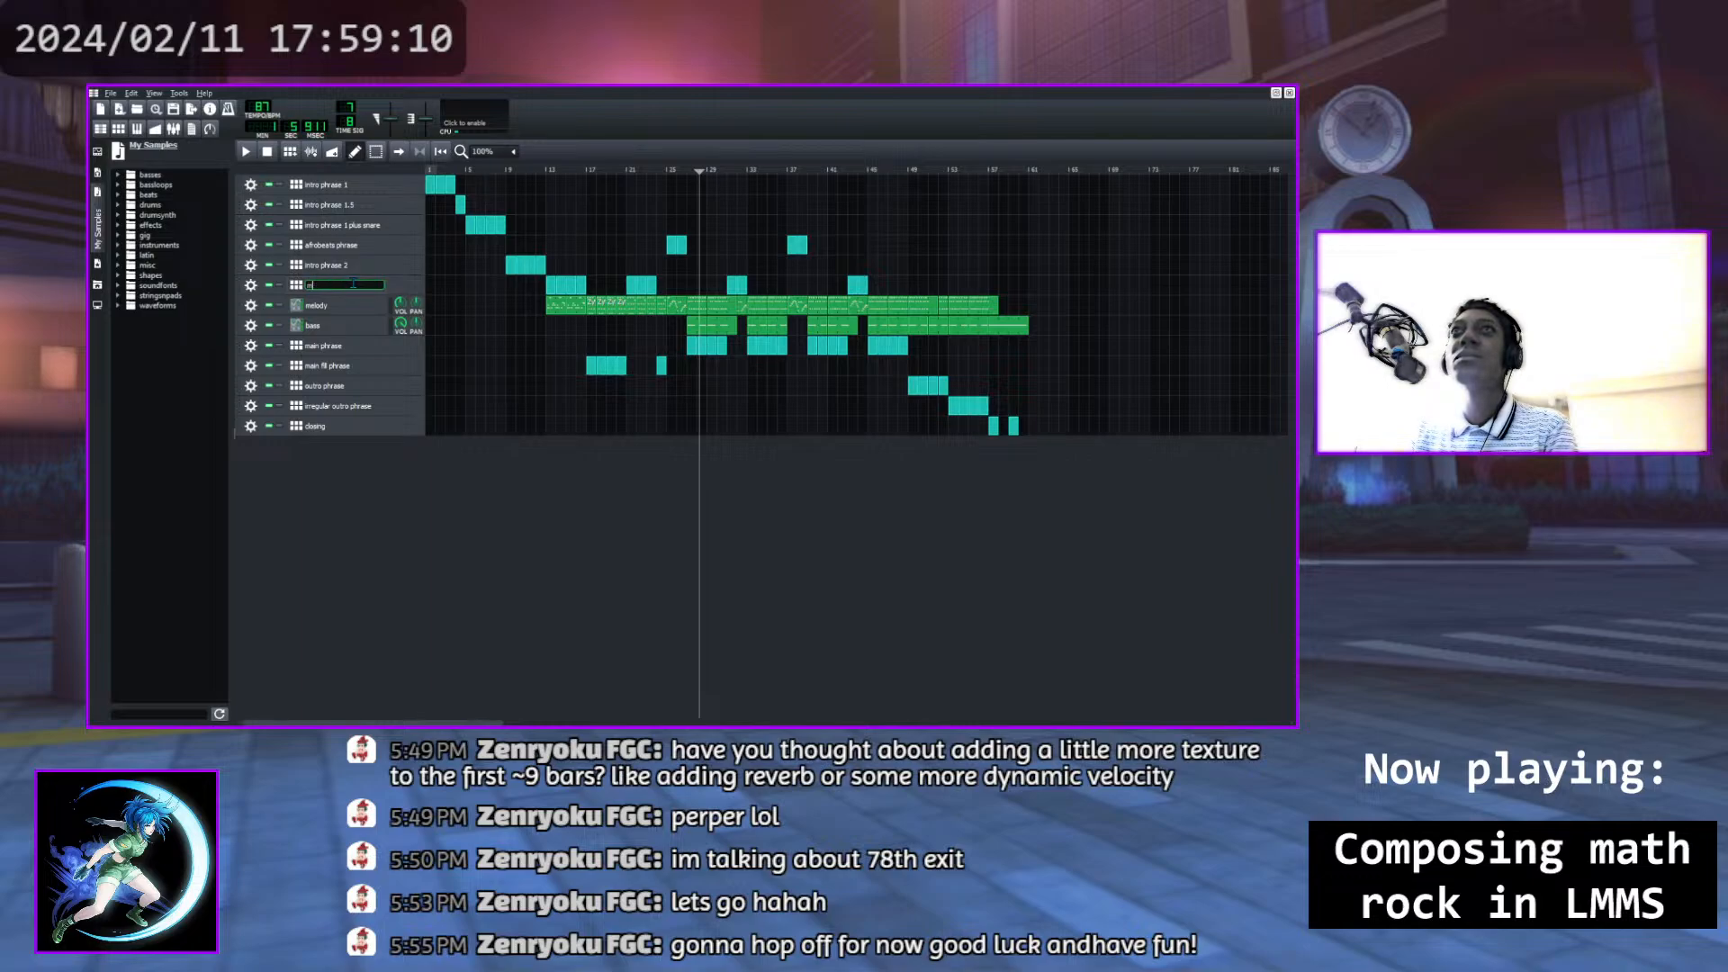
text(ain phrase 2)
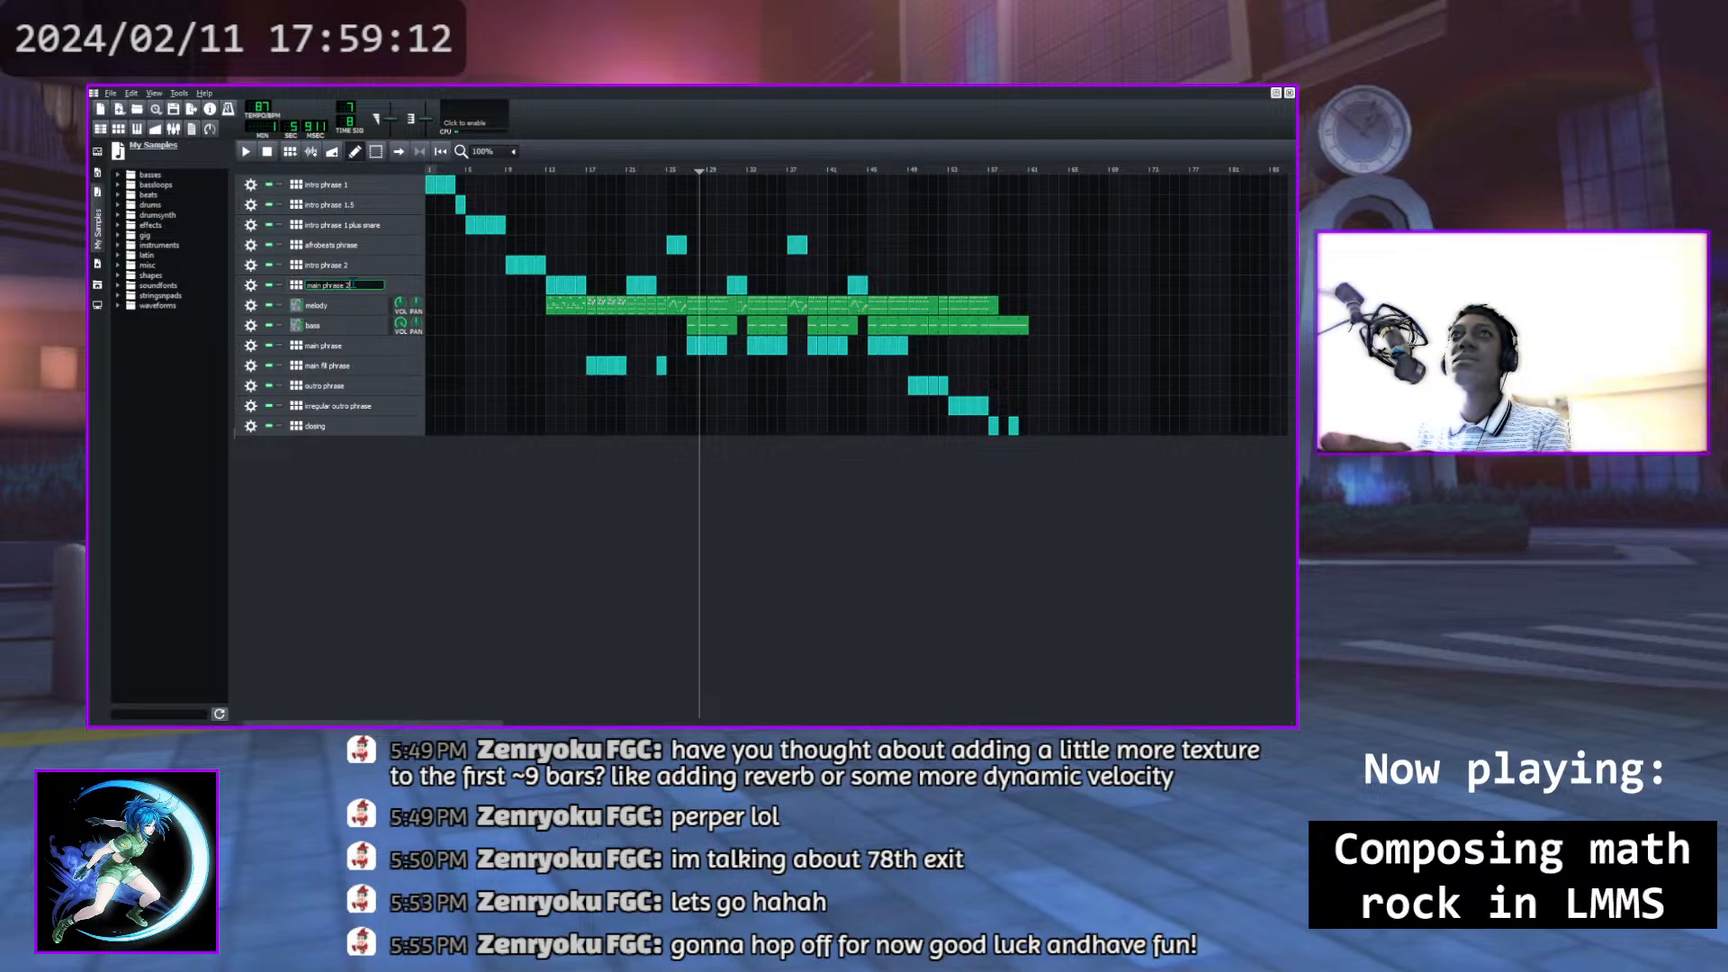
key(Return)
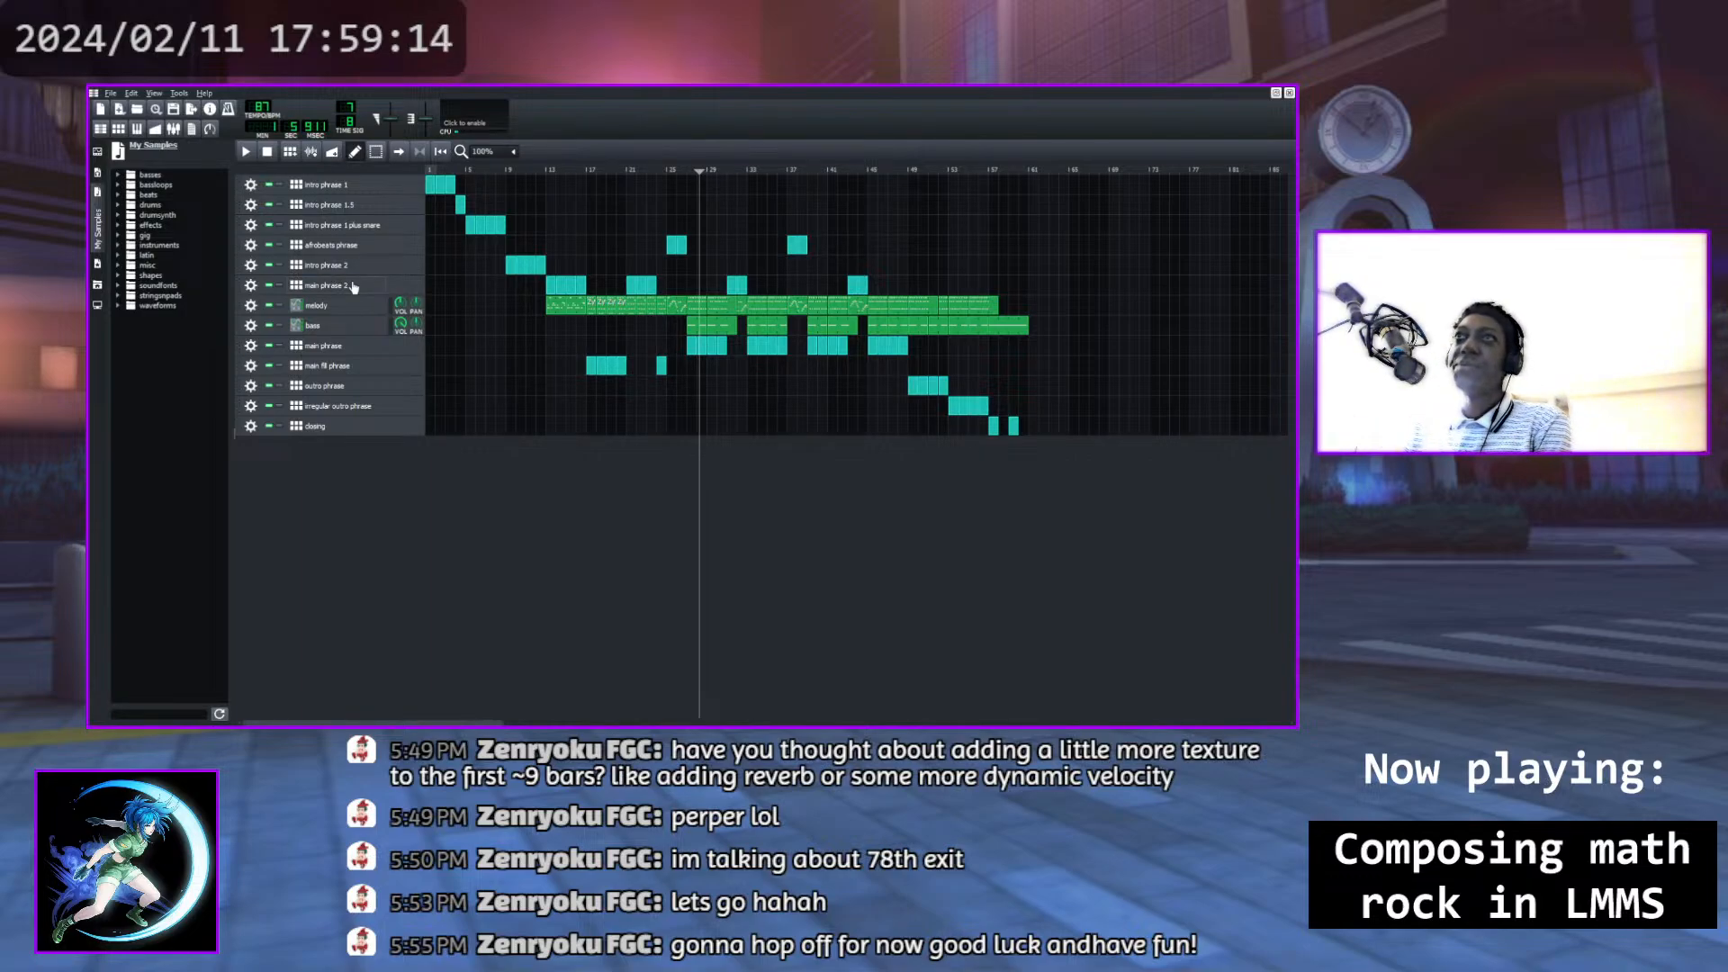
Listen to the song from just before the first main phrase clip, below the bass track, and stop the playback
drag(700, 172, 684, 173)
key(space)
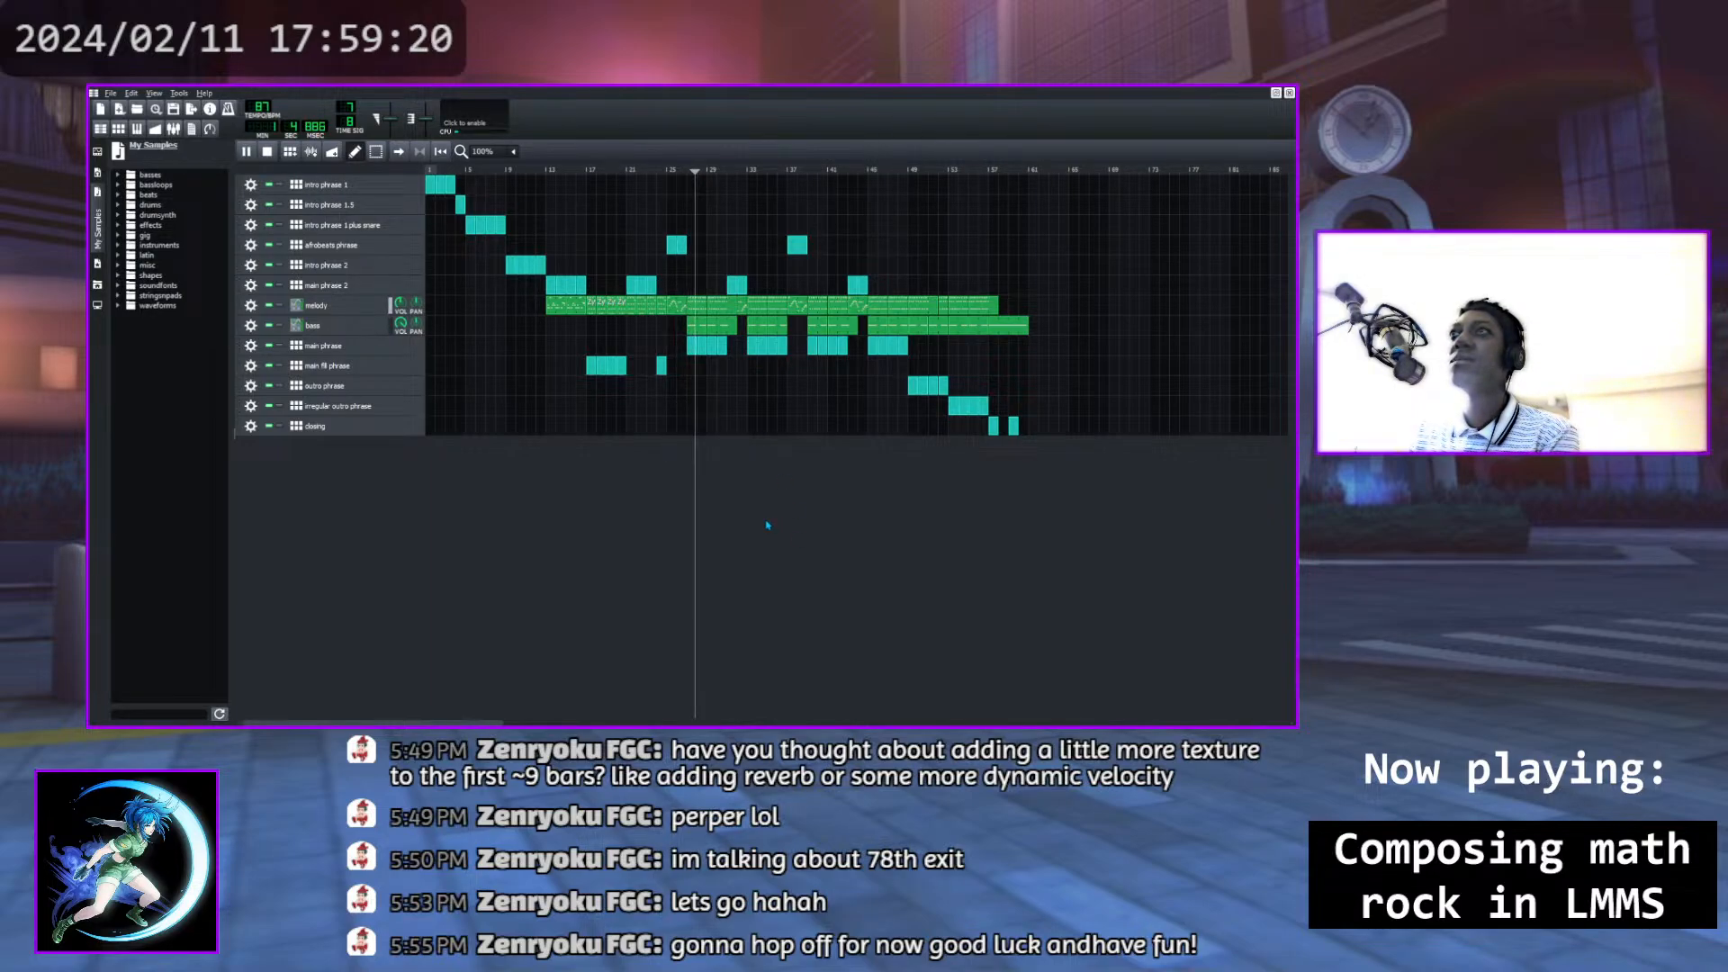
key(space)
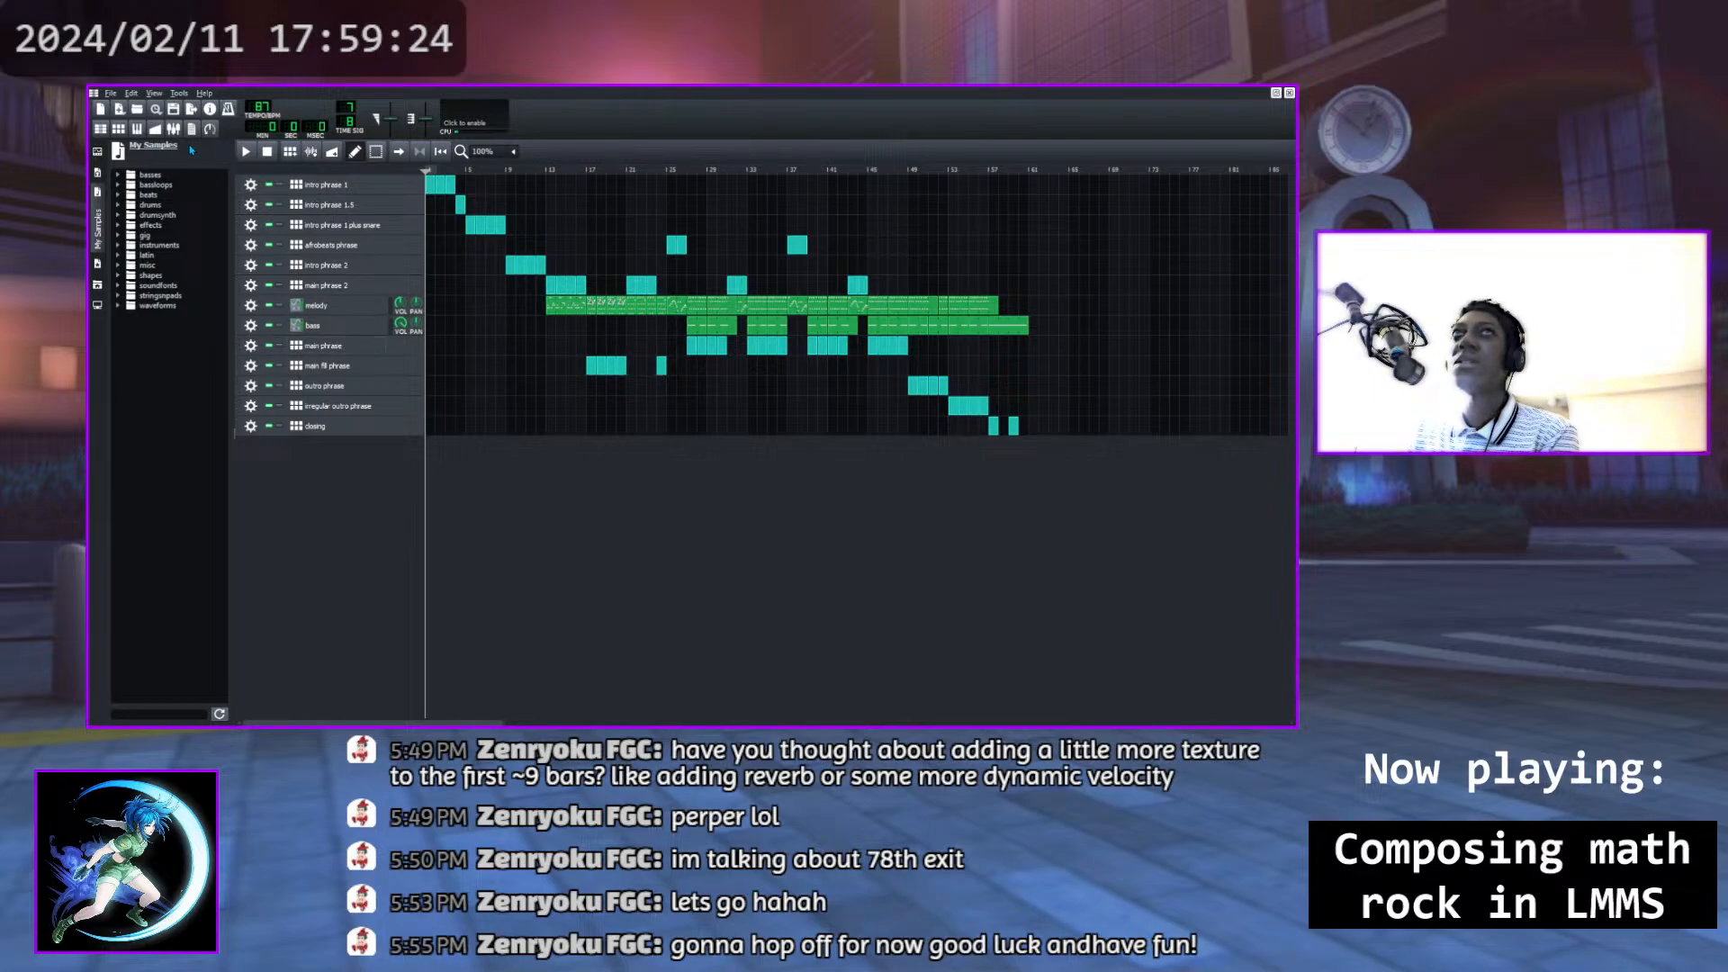
Open the main phrase pattern, play it repeatedly while reviewing its steps, and close the editor
click(118, 128)
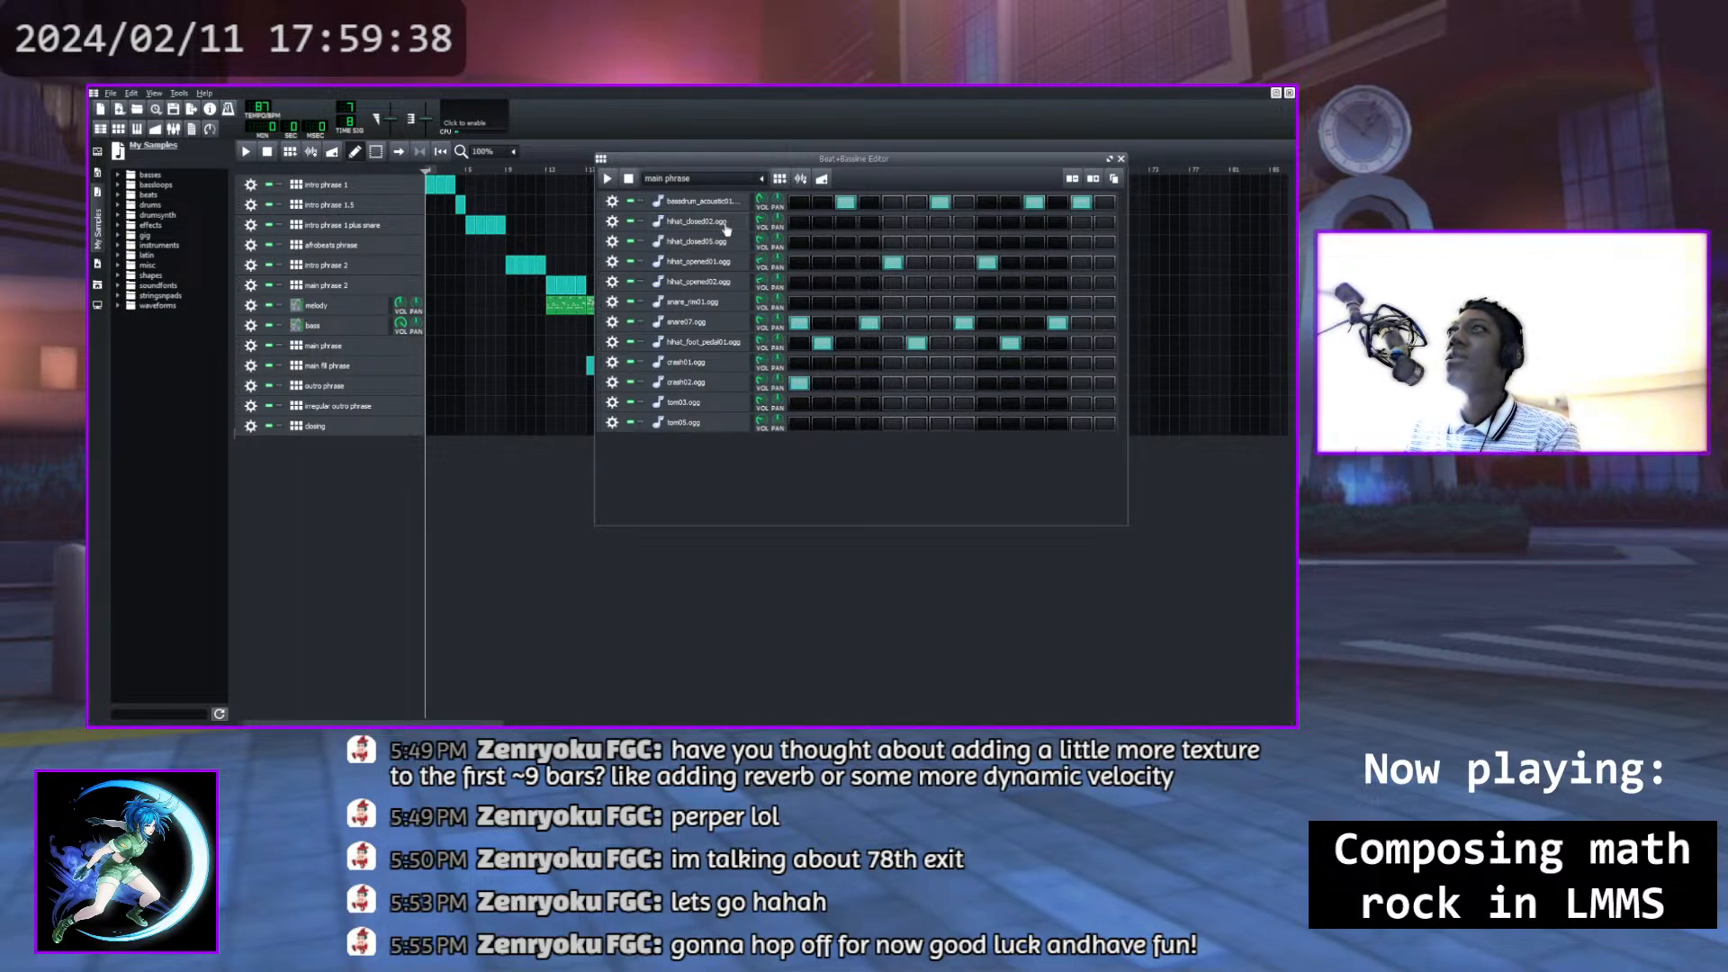
click(606, 179)
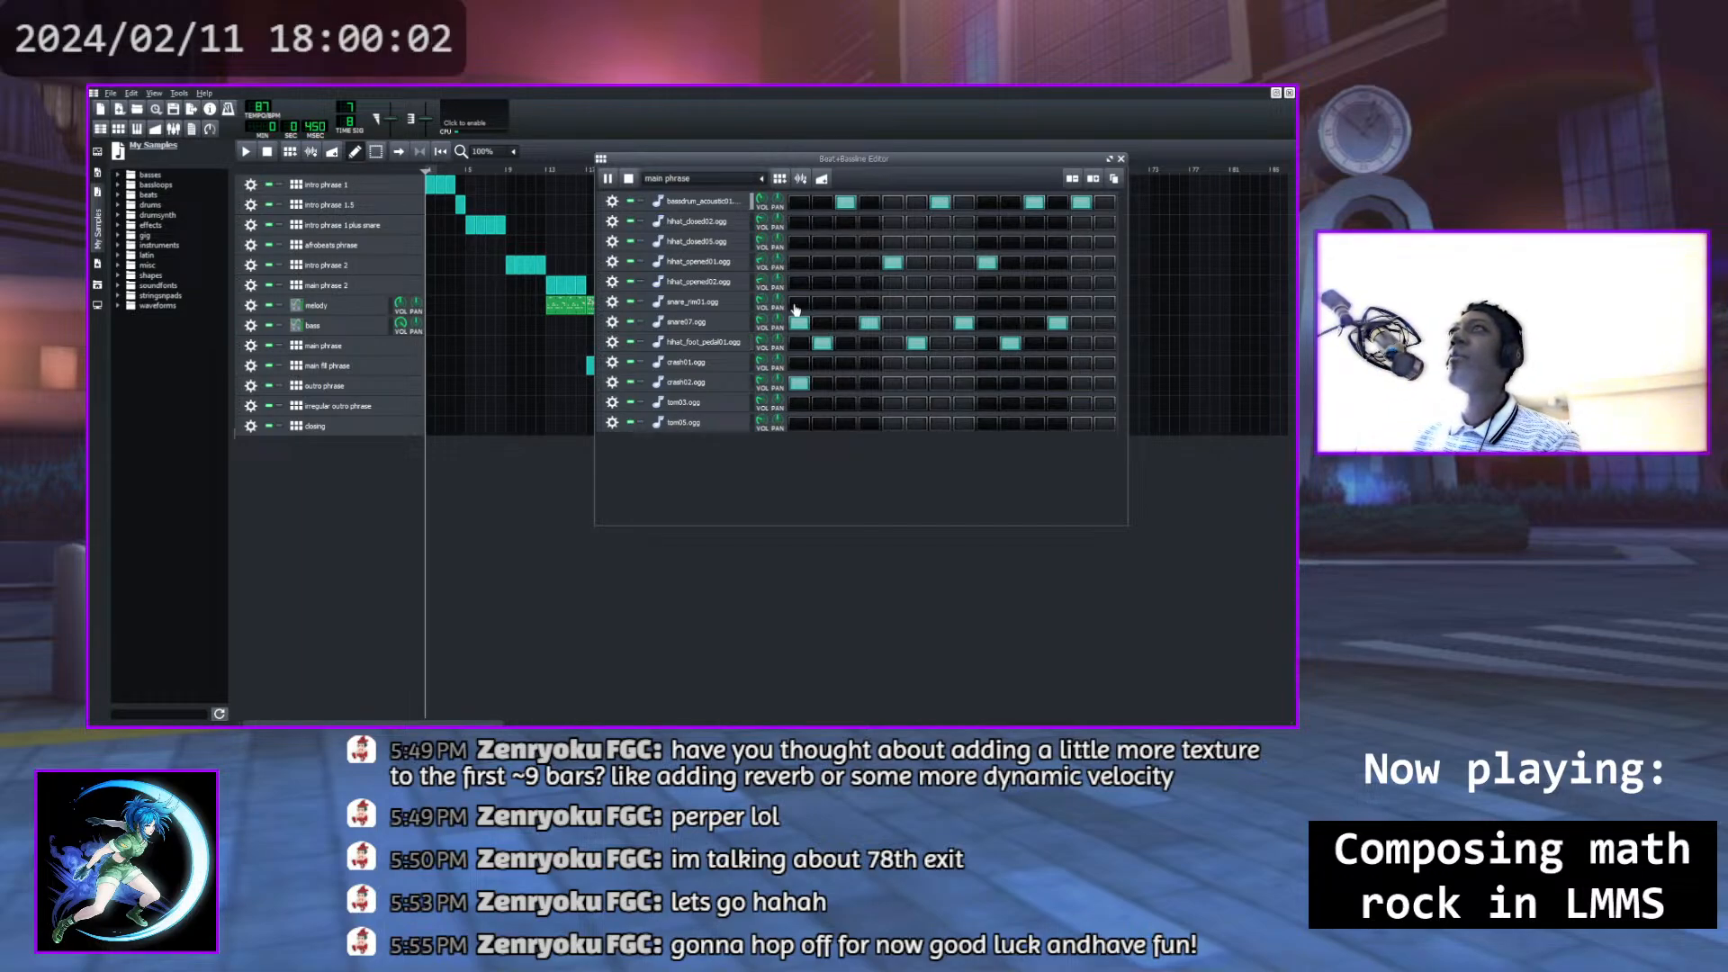
click(607, 178)
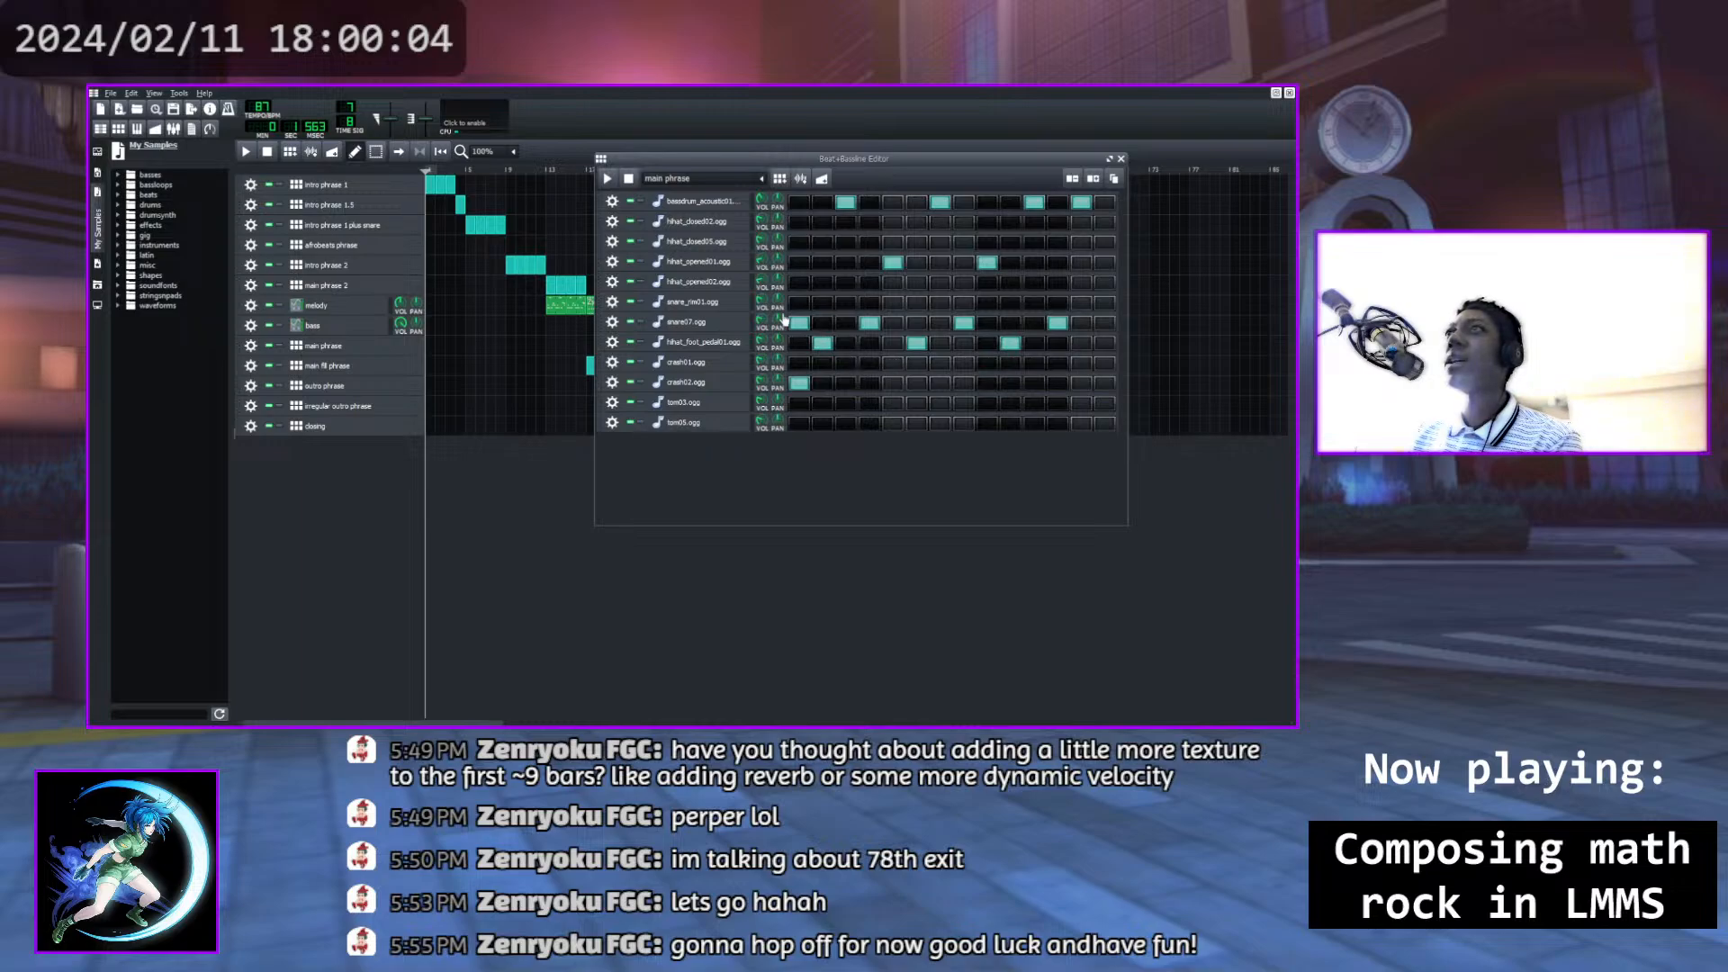
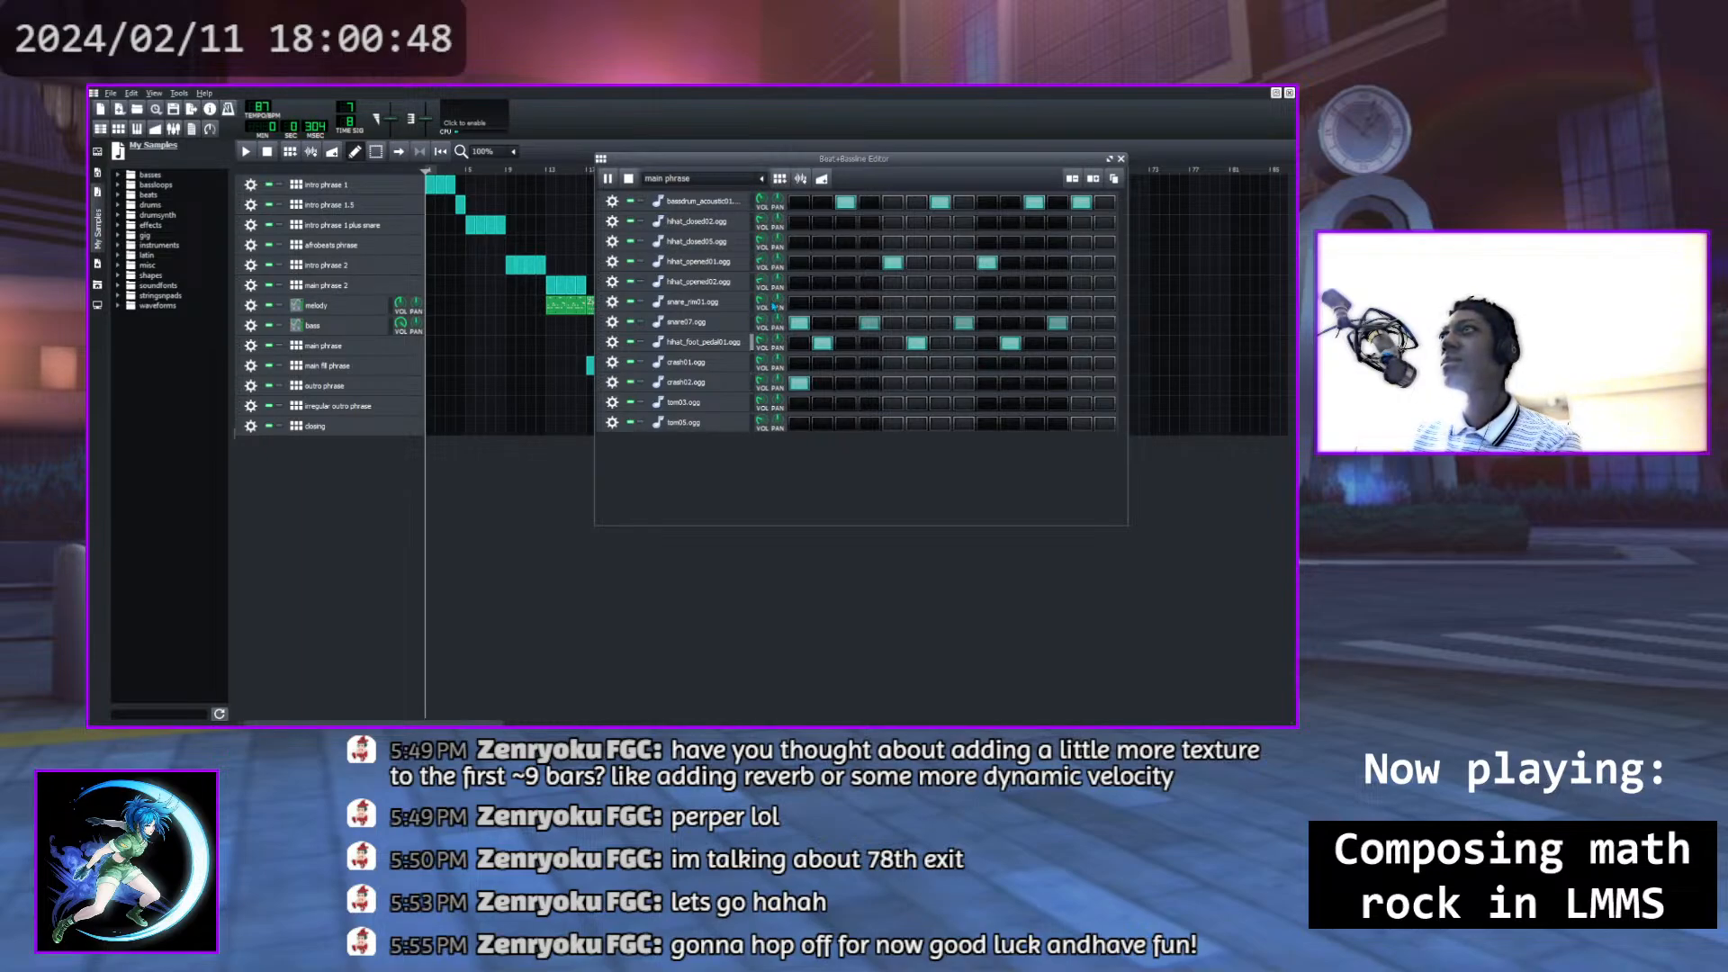
click(628, 177)
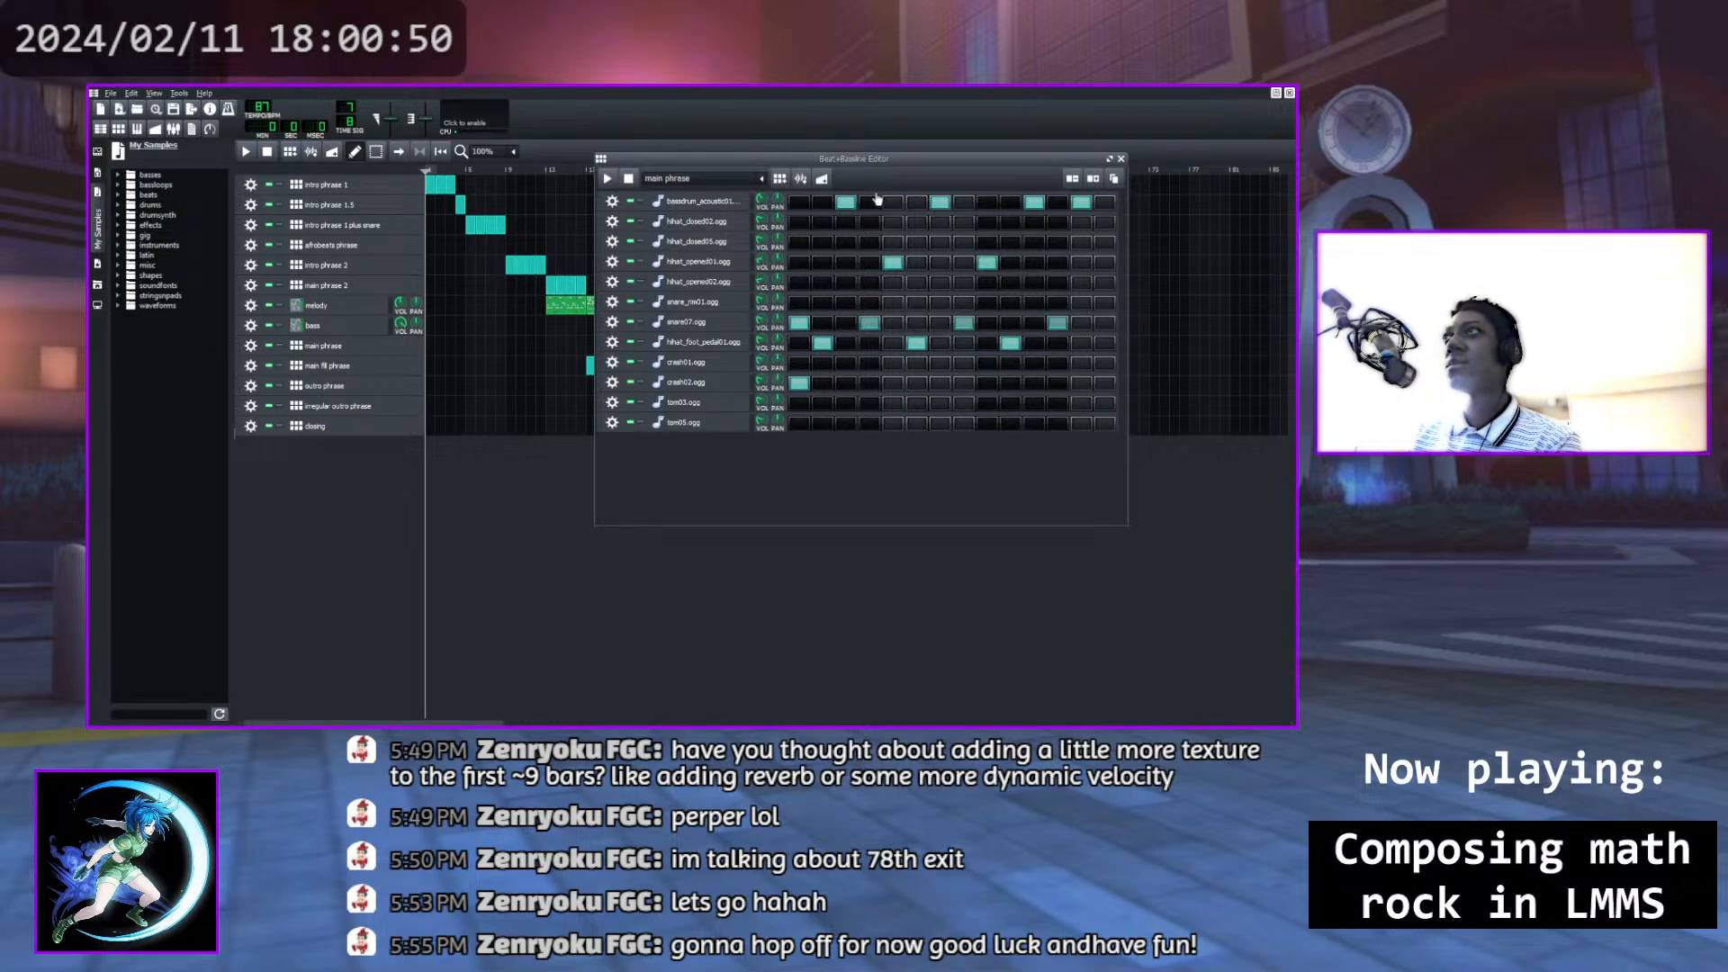
click(1120, 160)
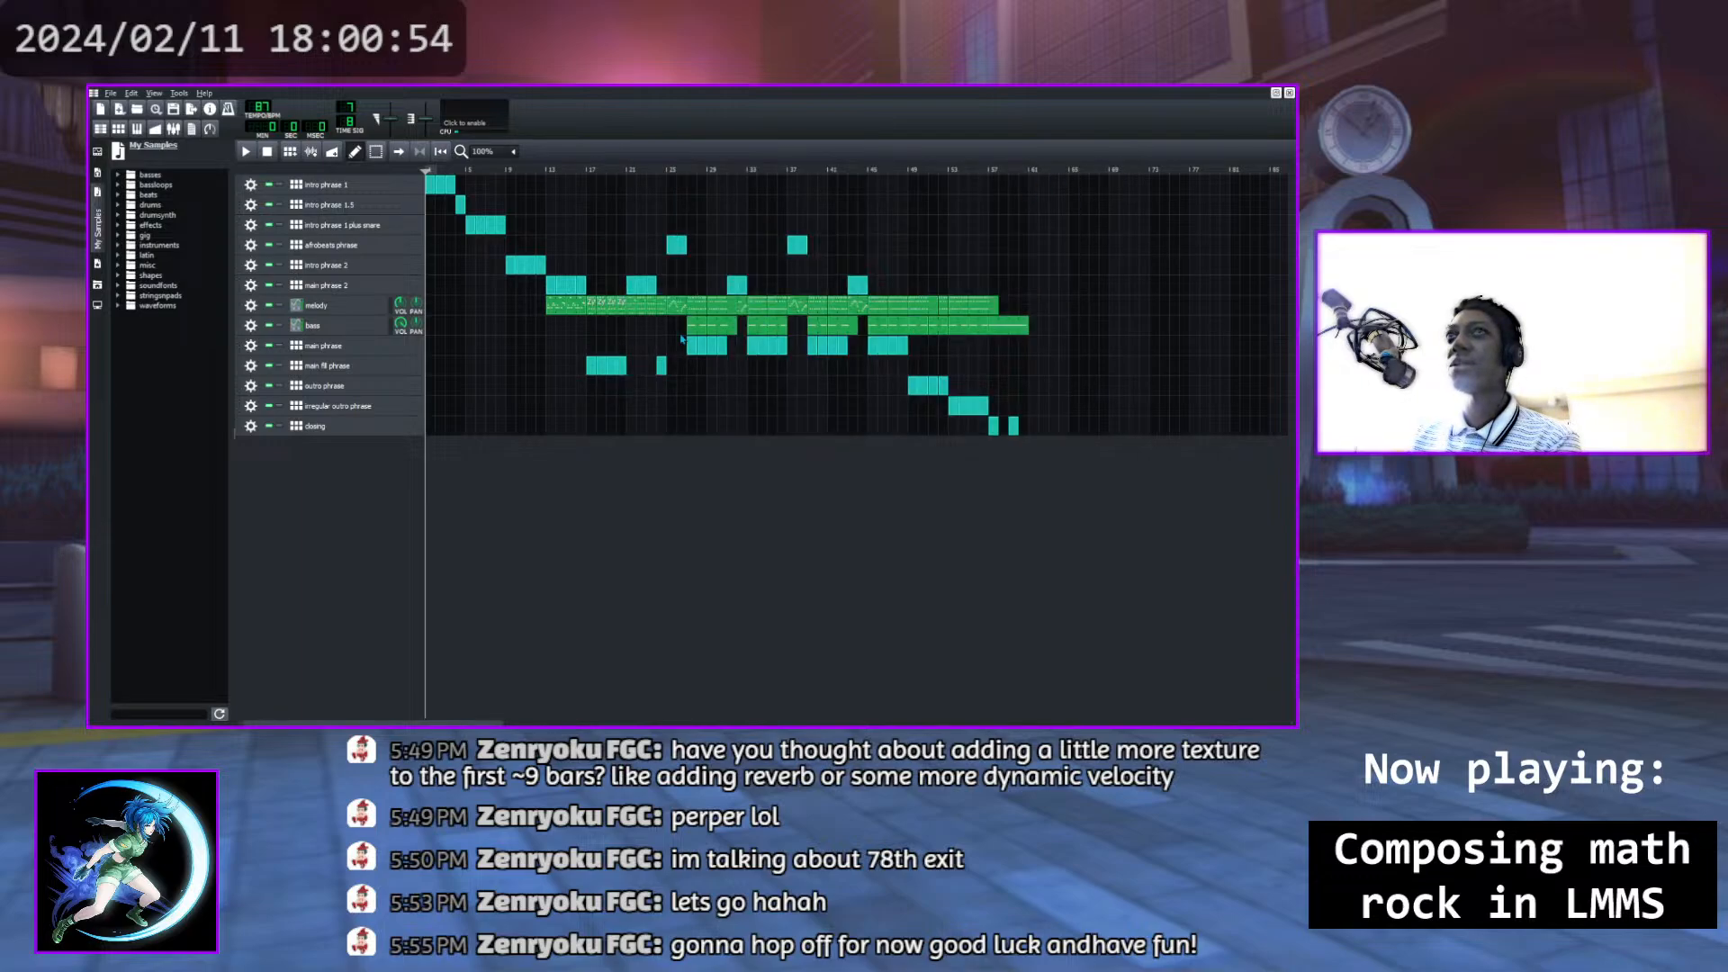
Open the main phrase 2 pattern, play it to review its drum steps, and close the editor
click(355, 286)
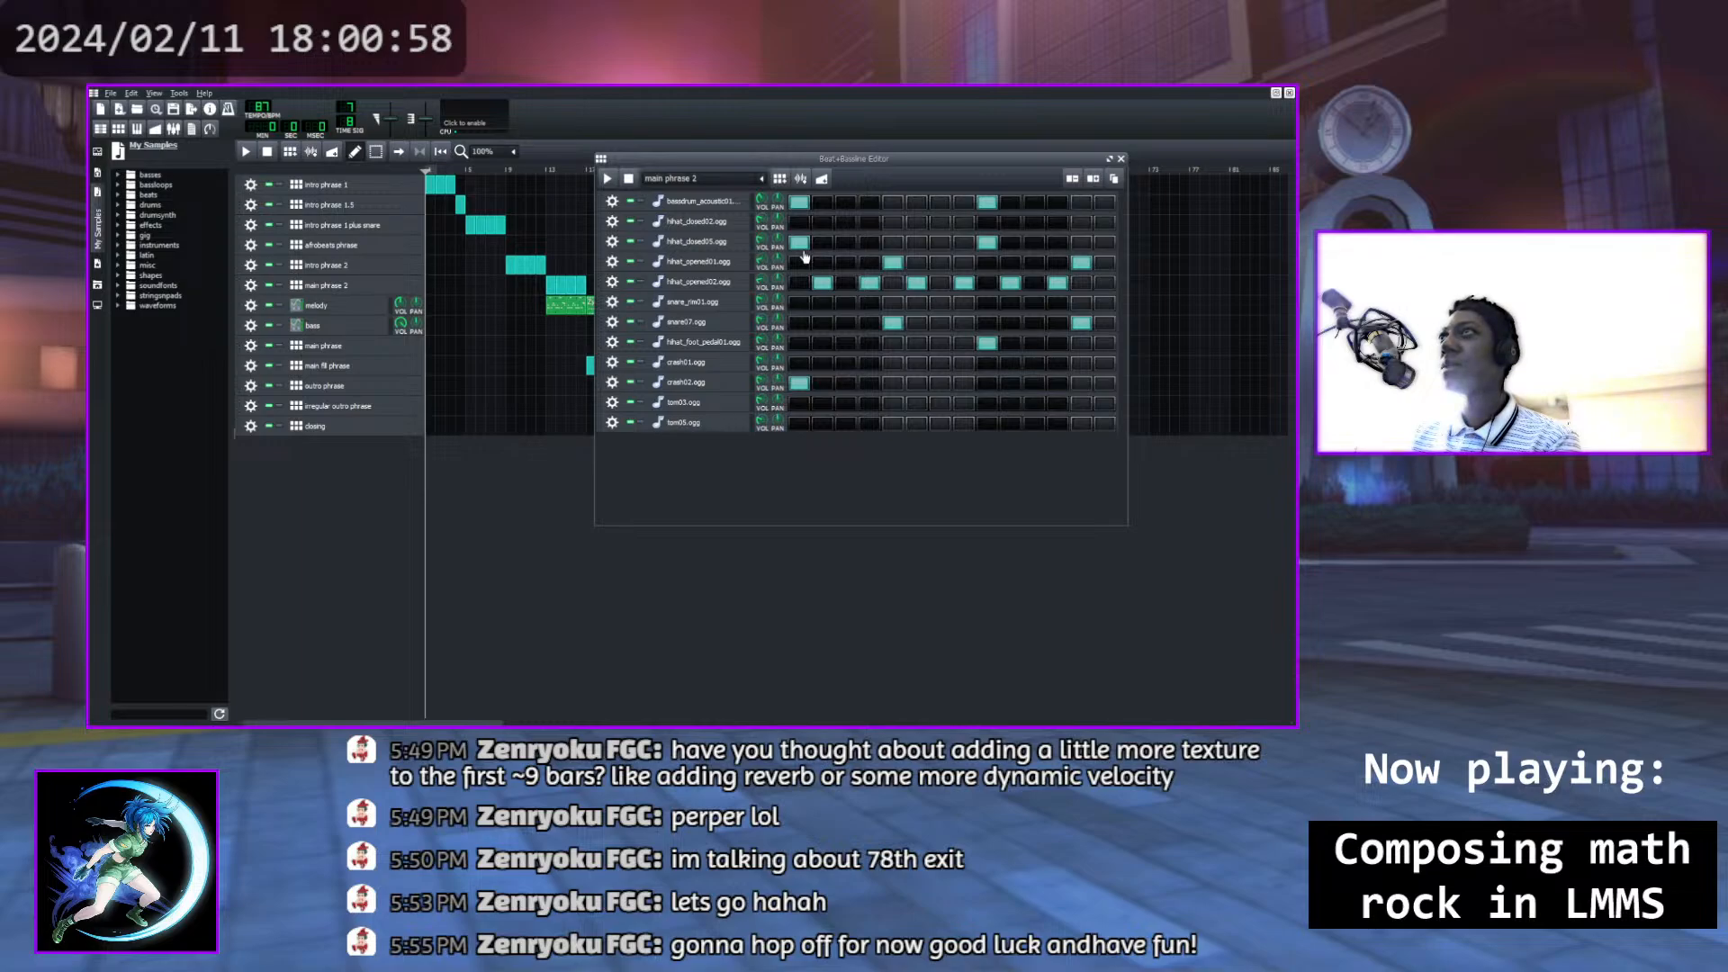
key(space)
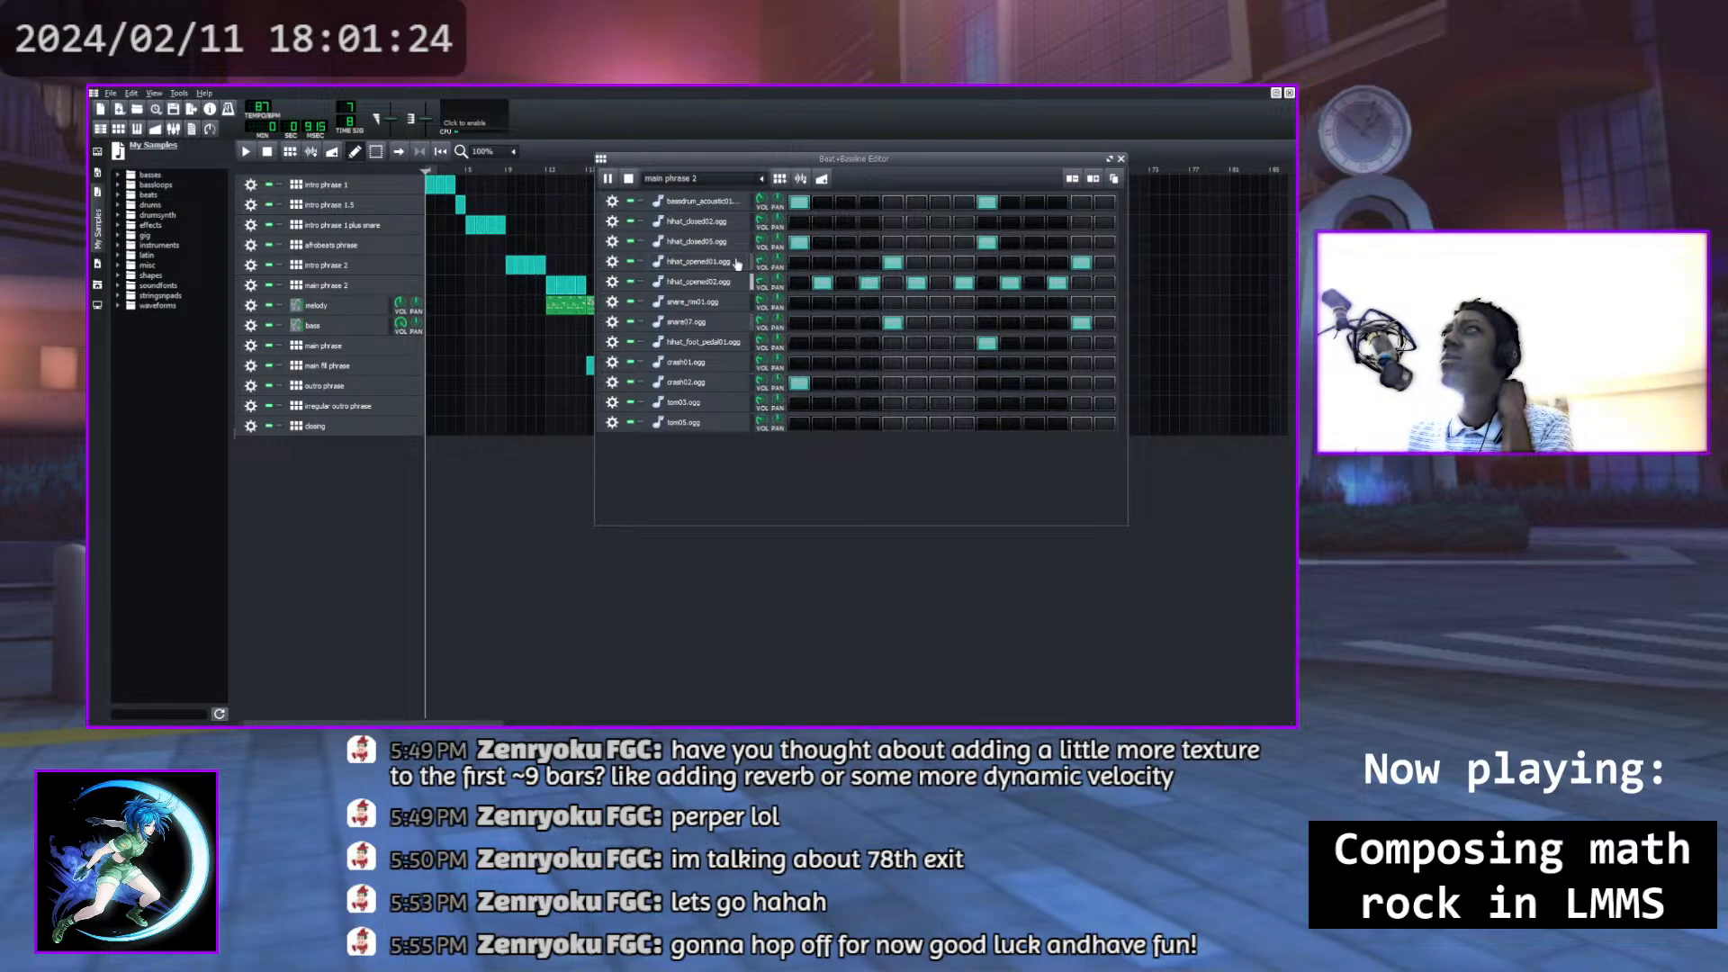
click(628, 180)
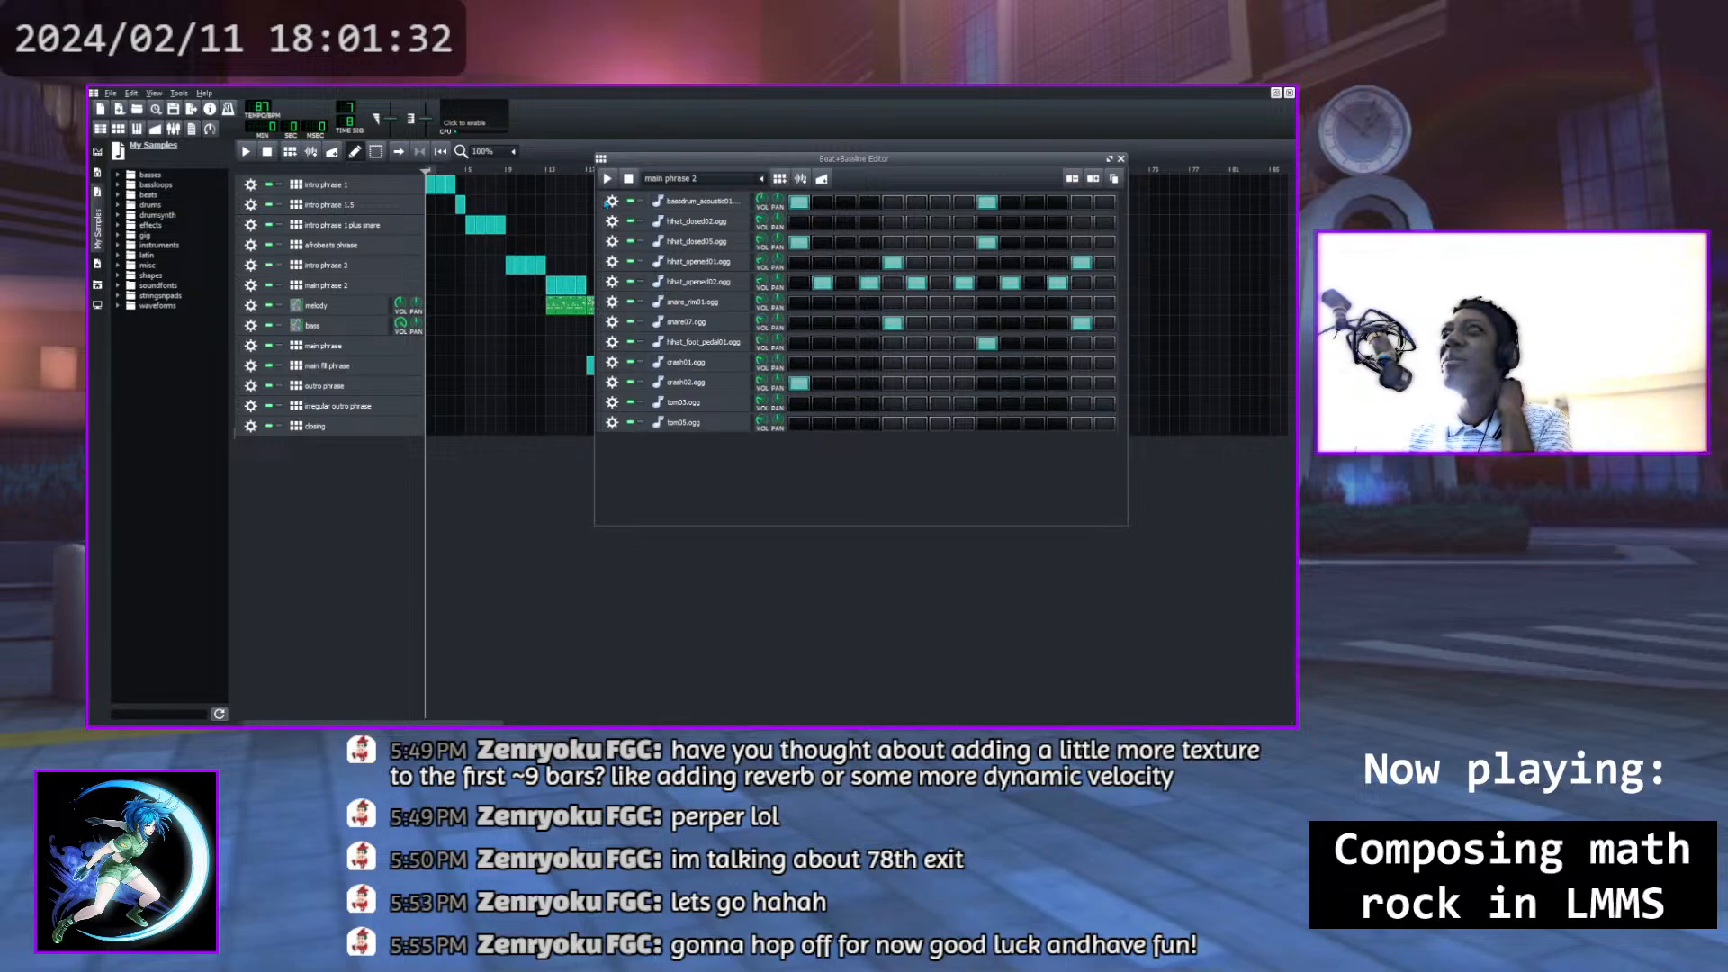
click(1121, 158)
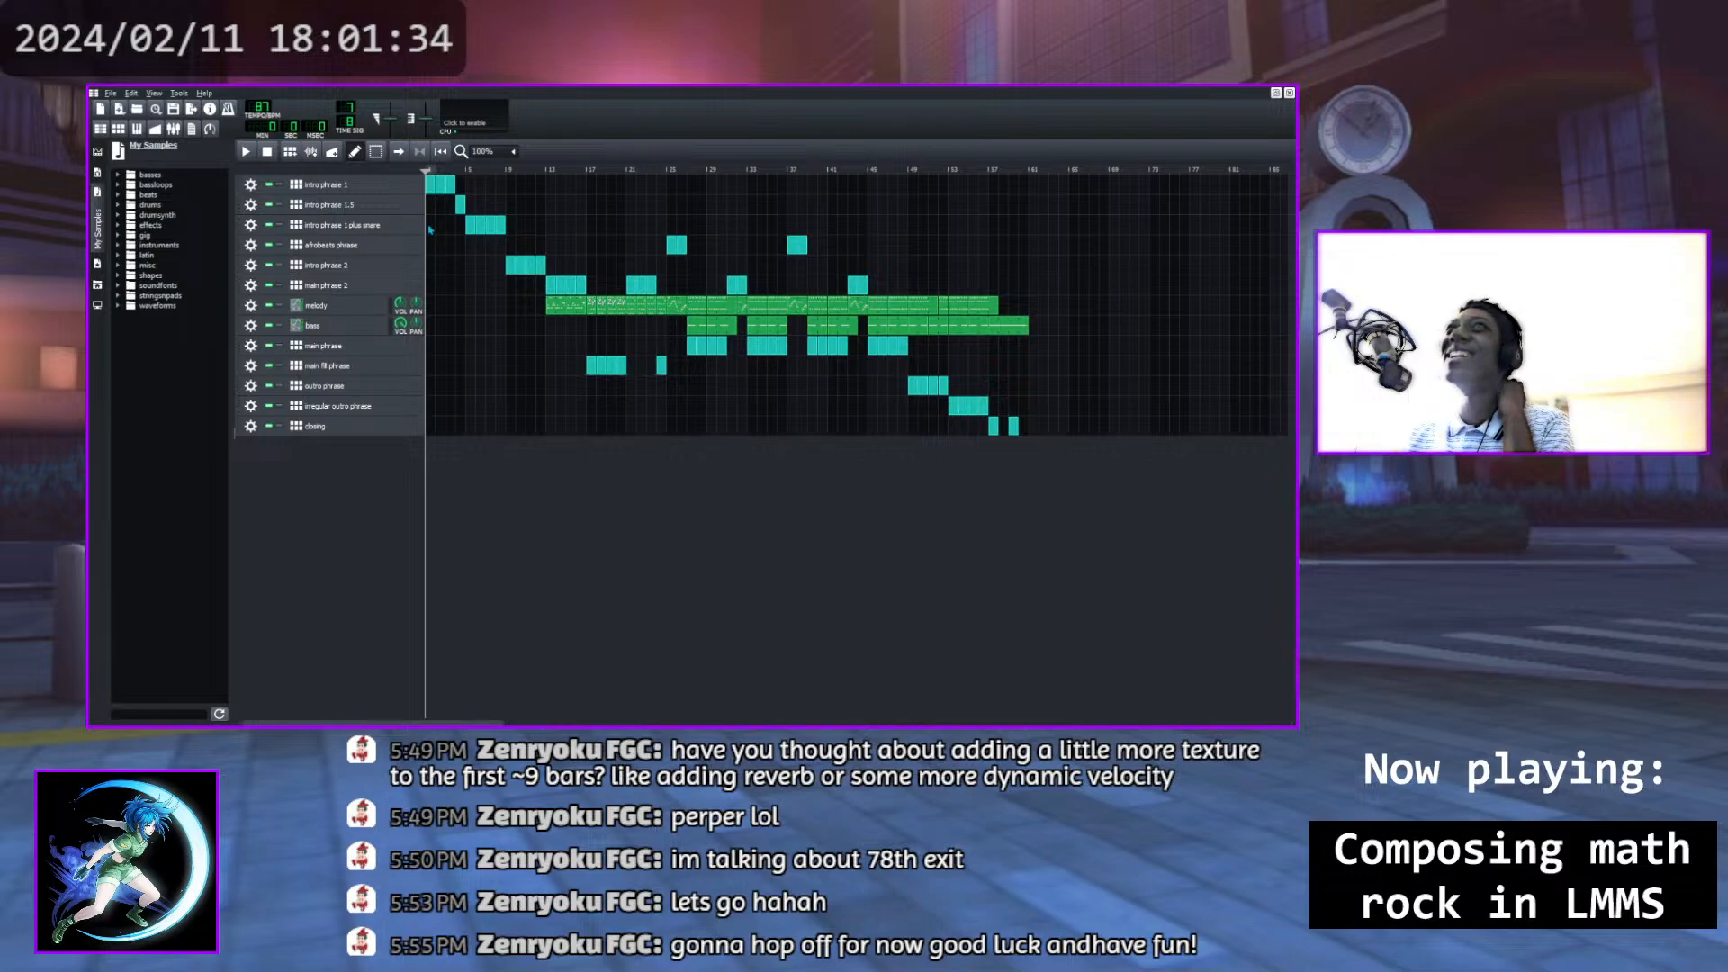
Listen to the opening of the song twice and look over the steps of the intro phrase 1 pattern
click(246, 152)
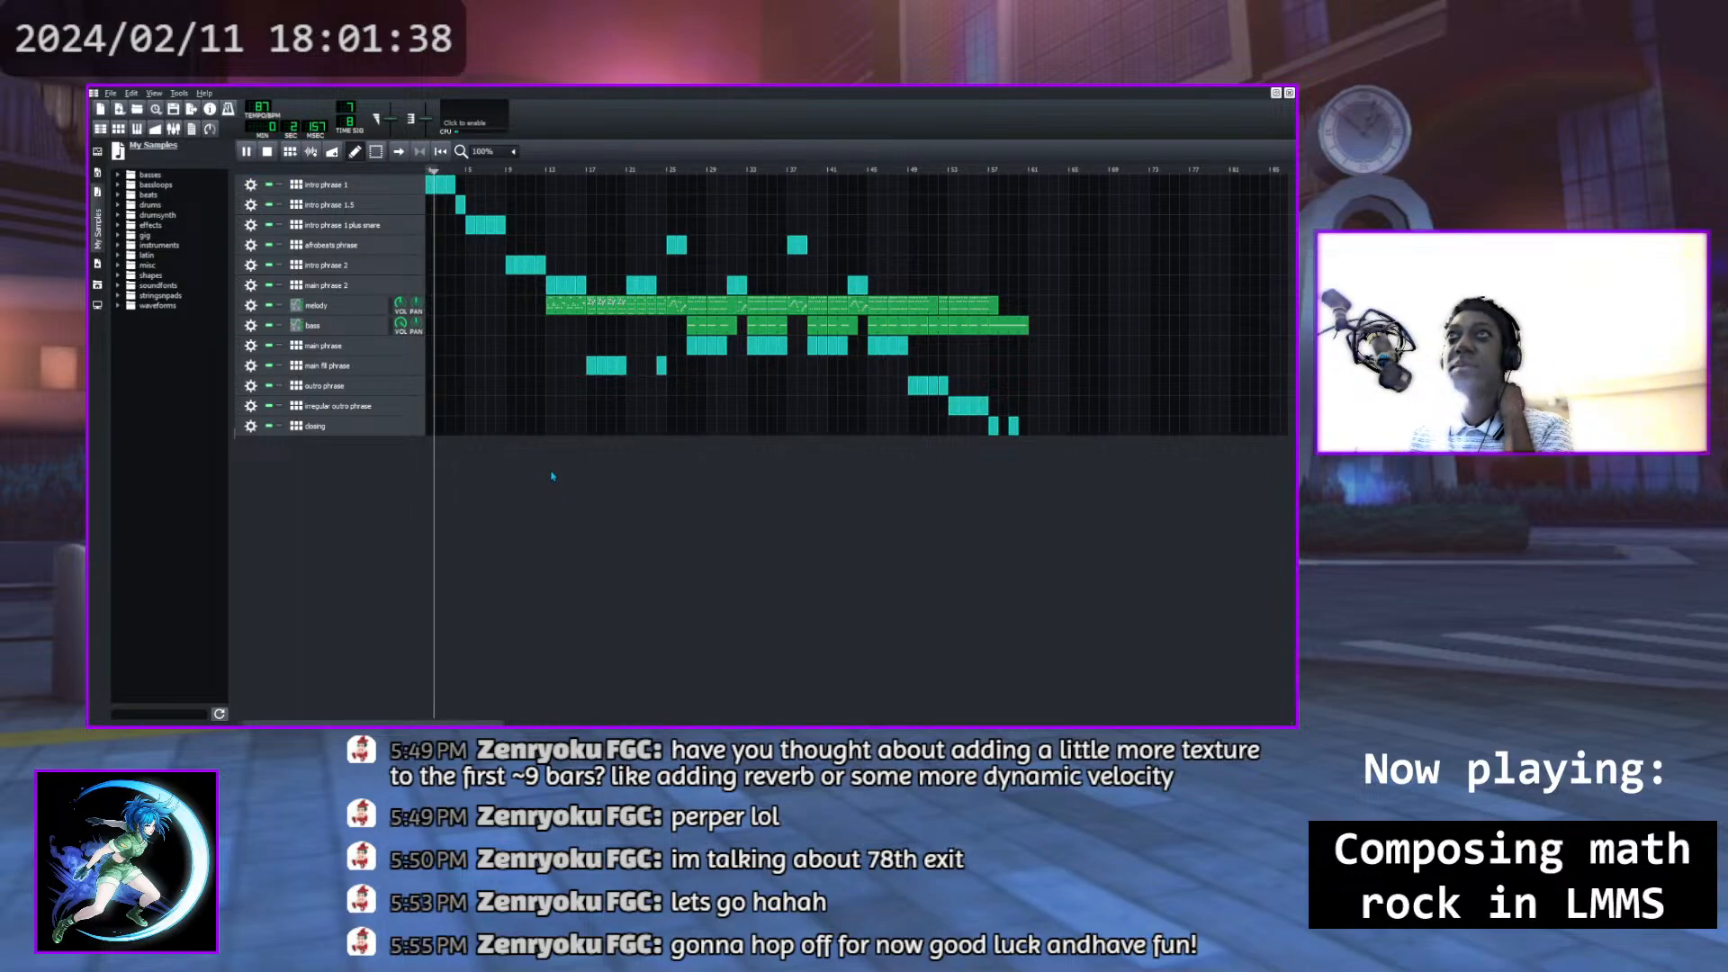
key(space)
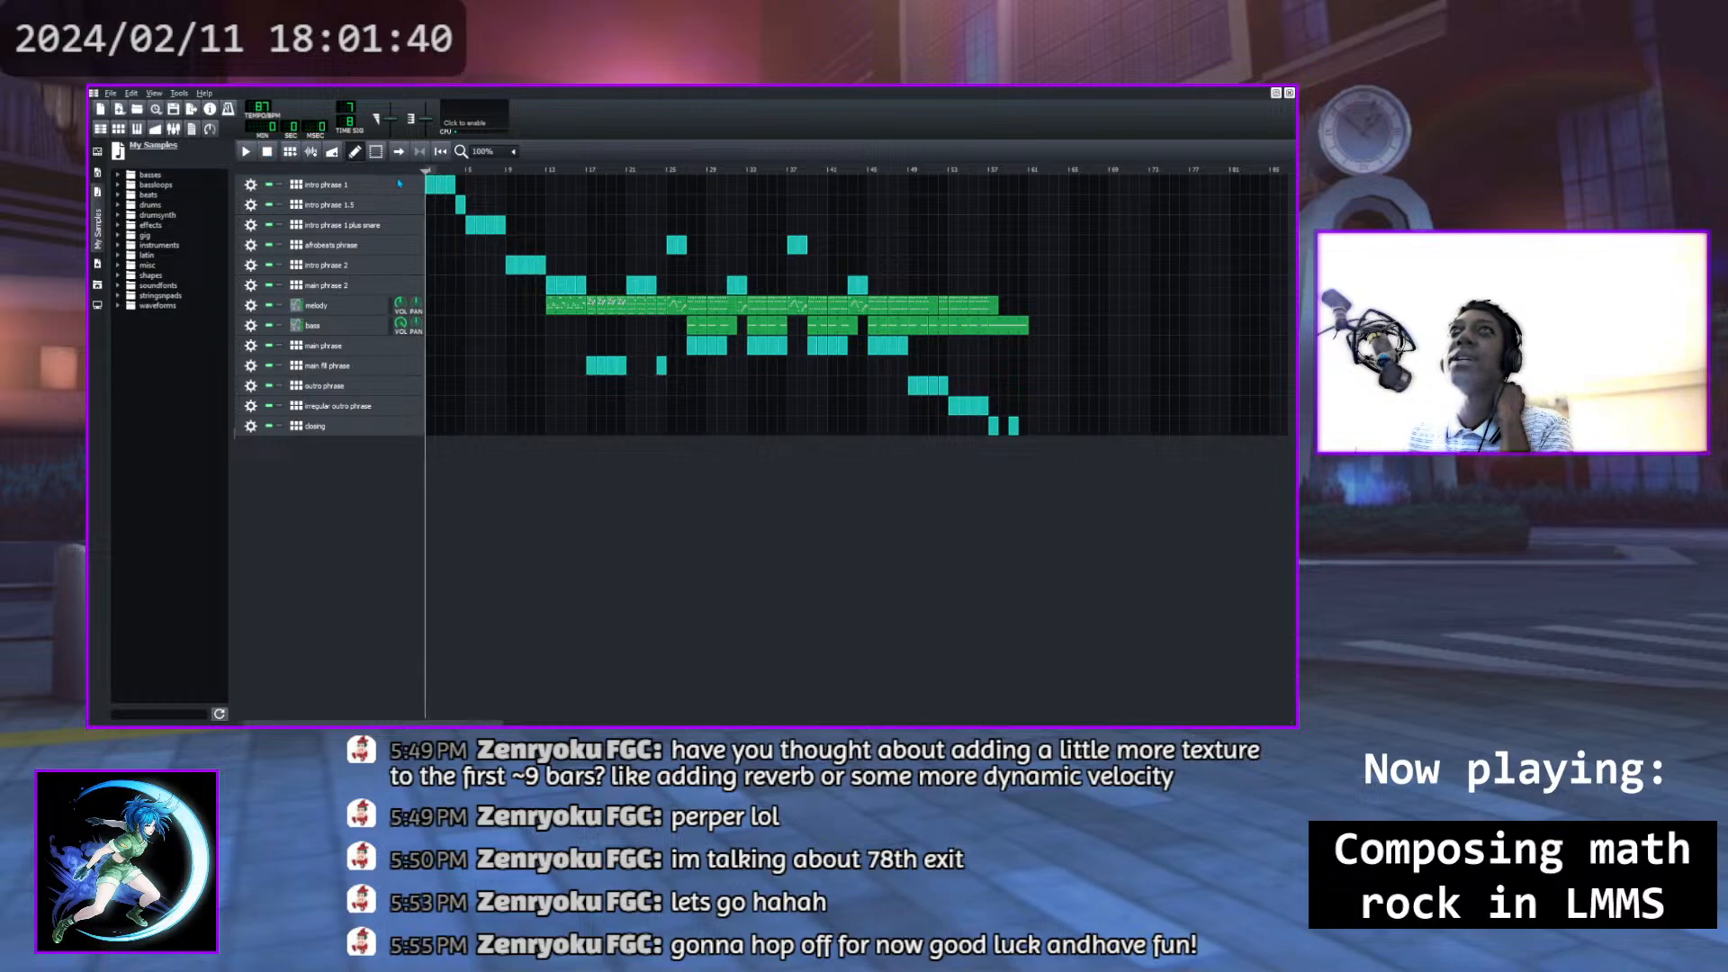
click(311, 185)
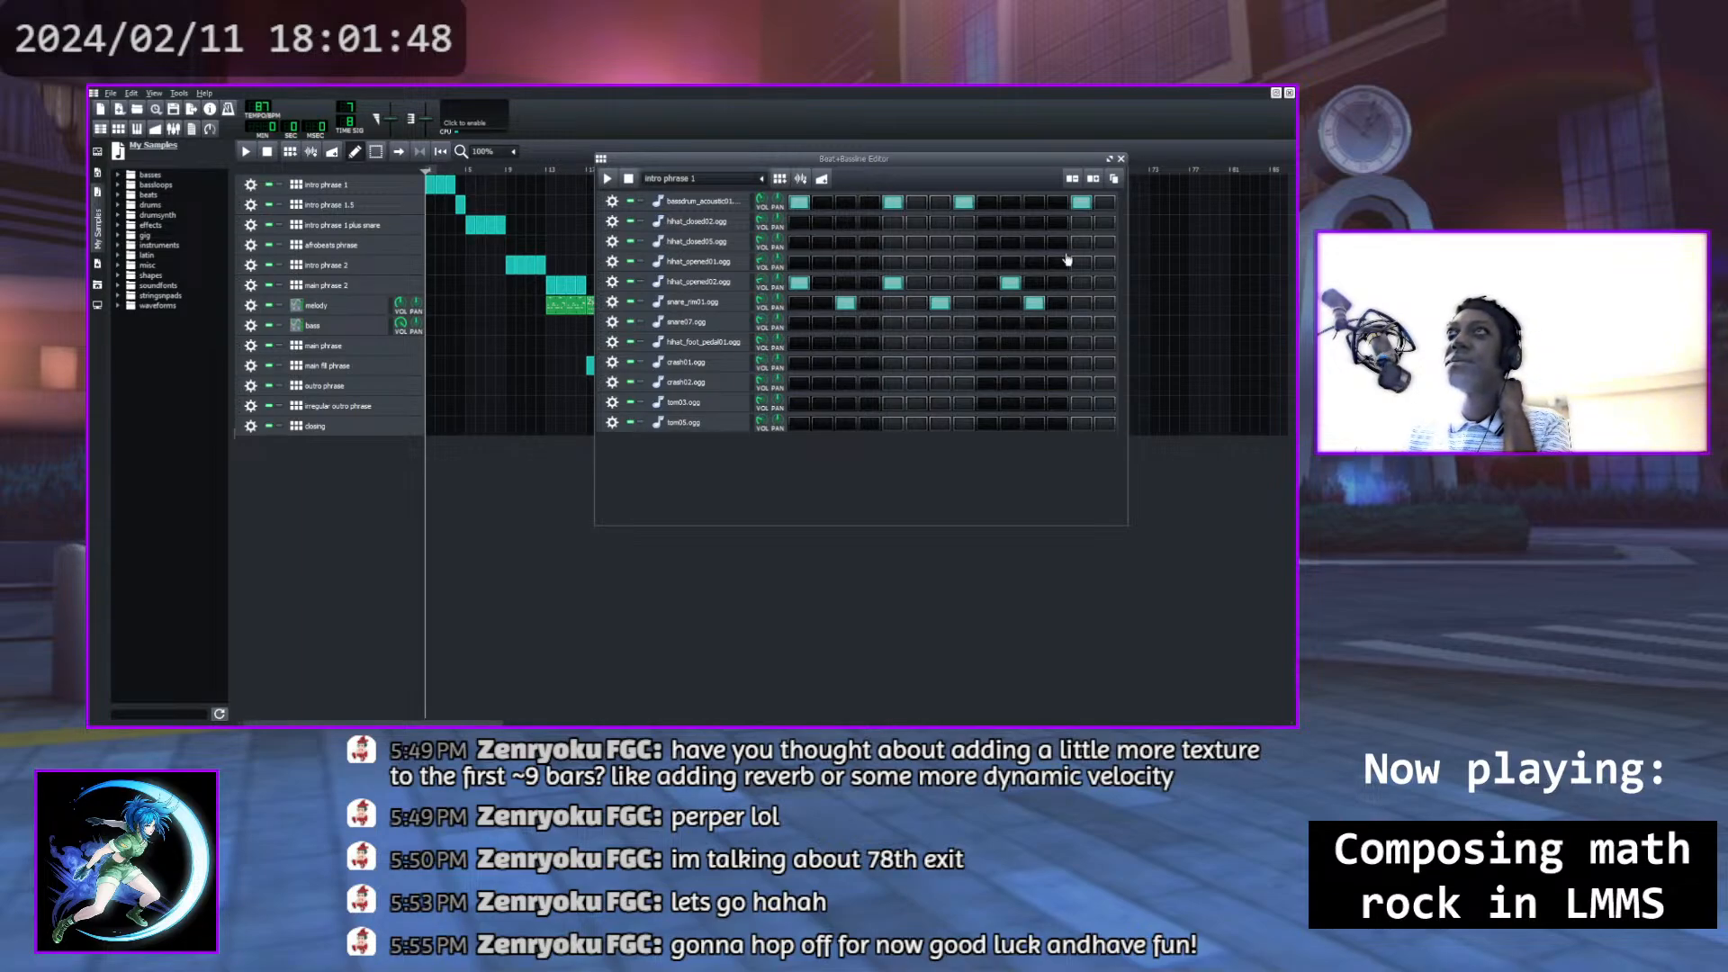
click(1120, 159)
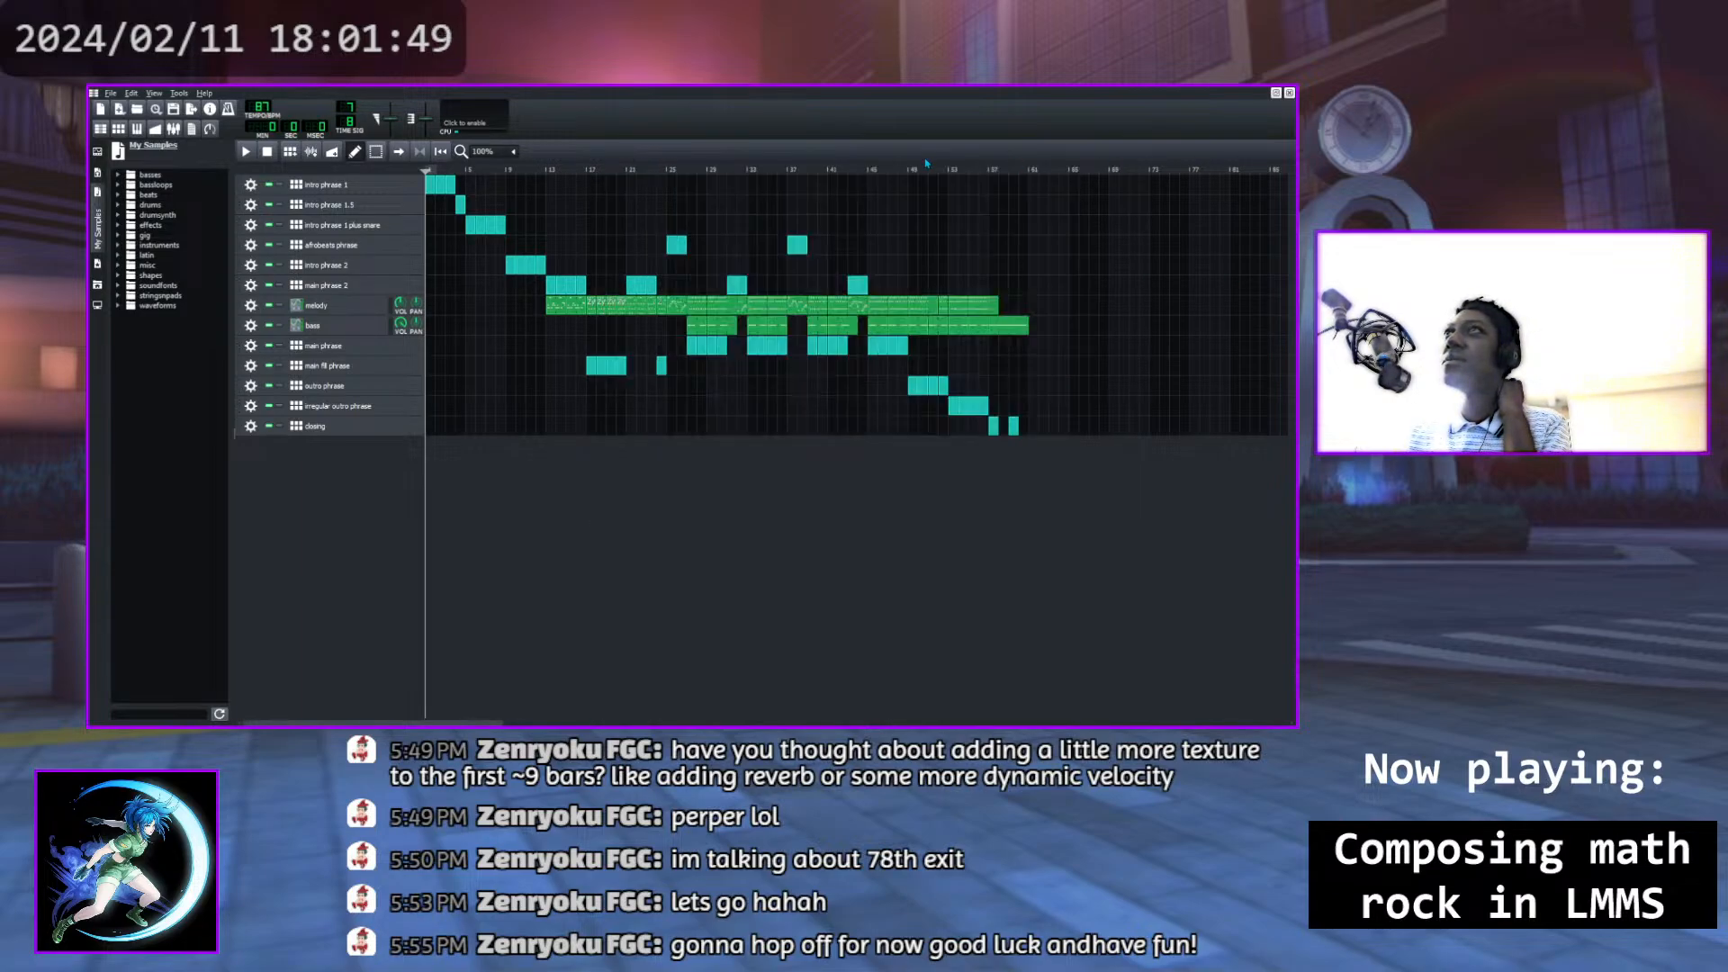
click(245, 152)
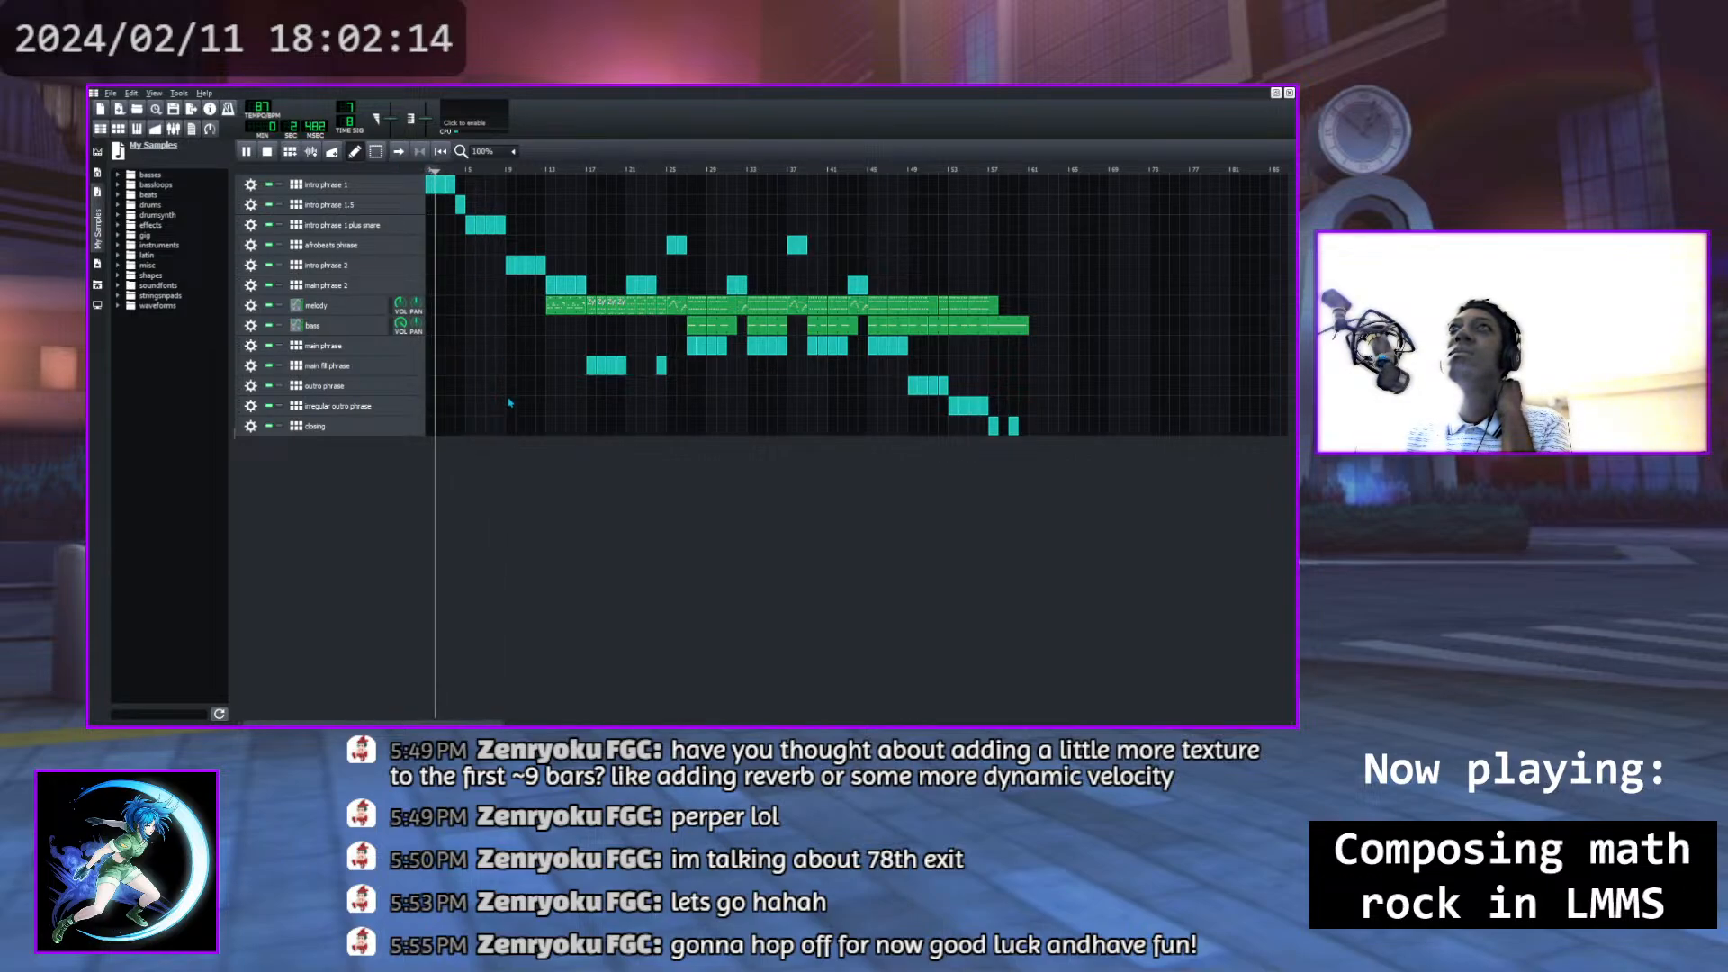
click(266, 152)
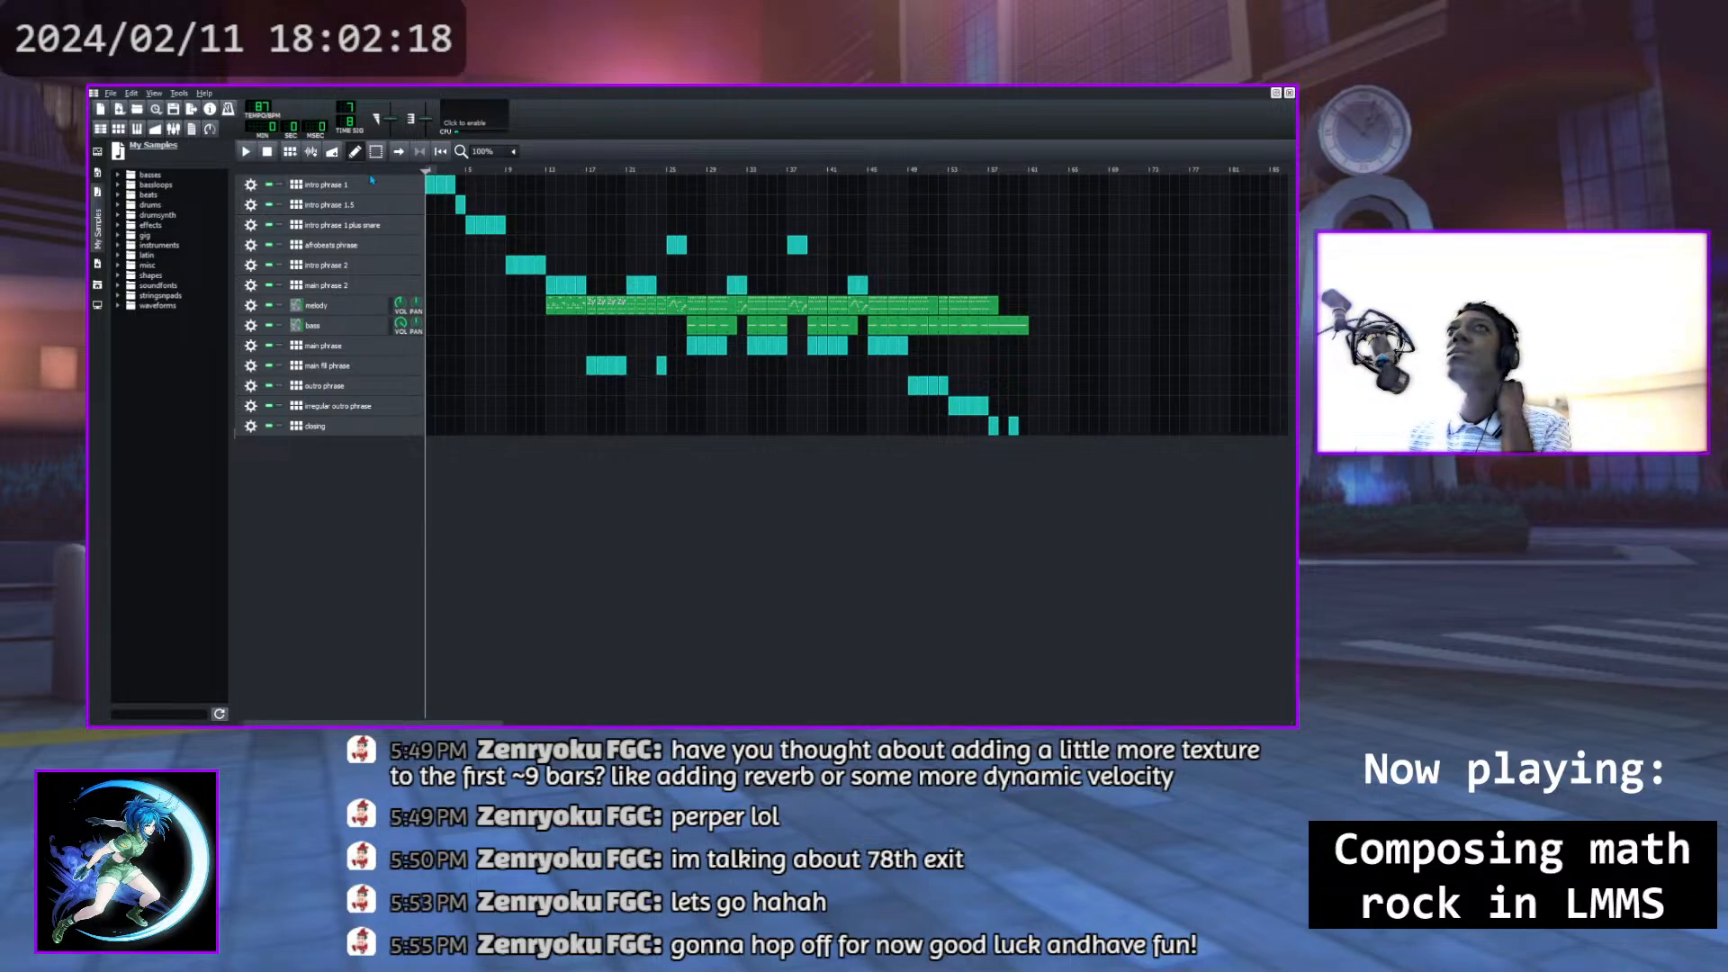
click(365, 182)
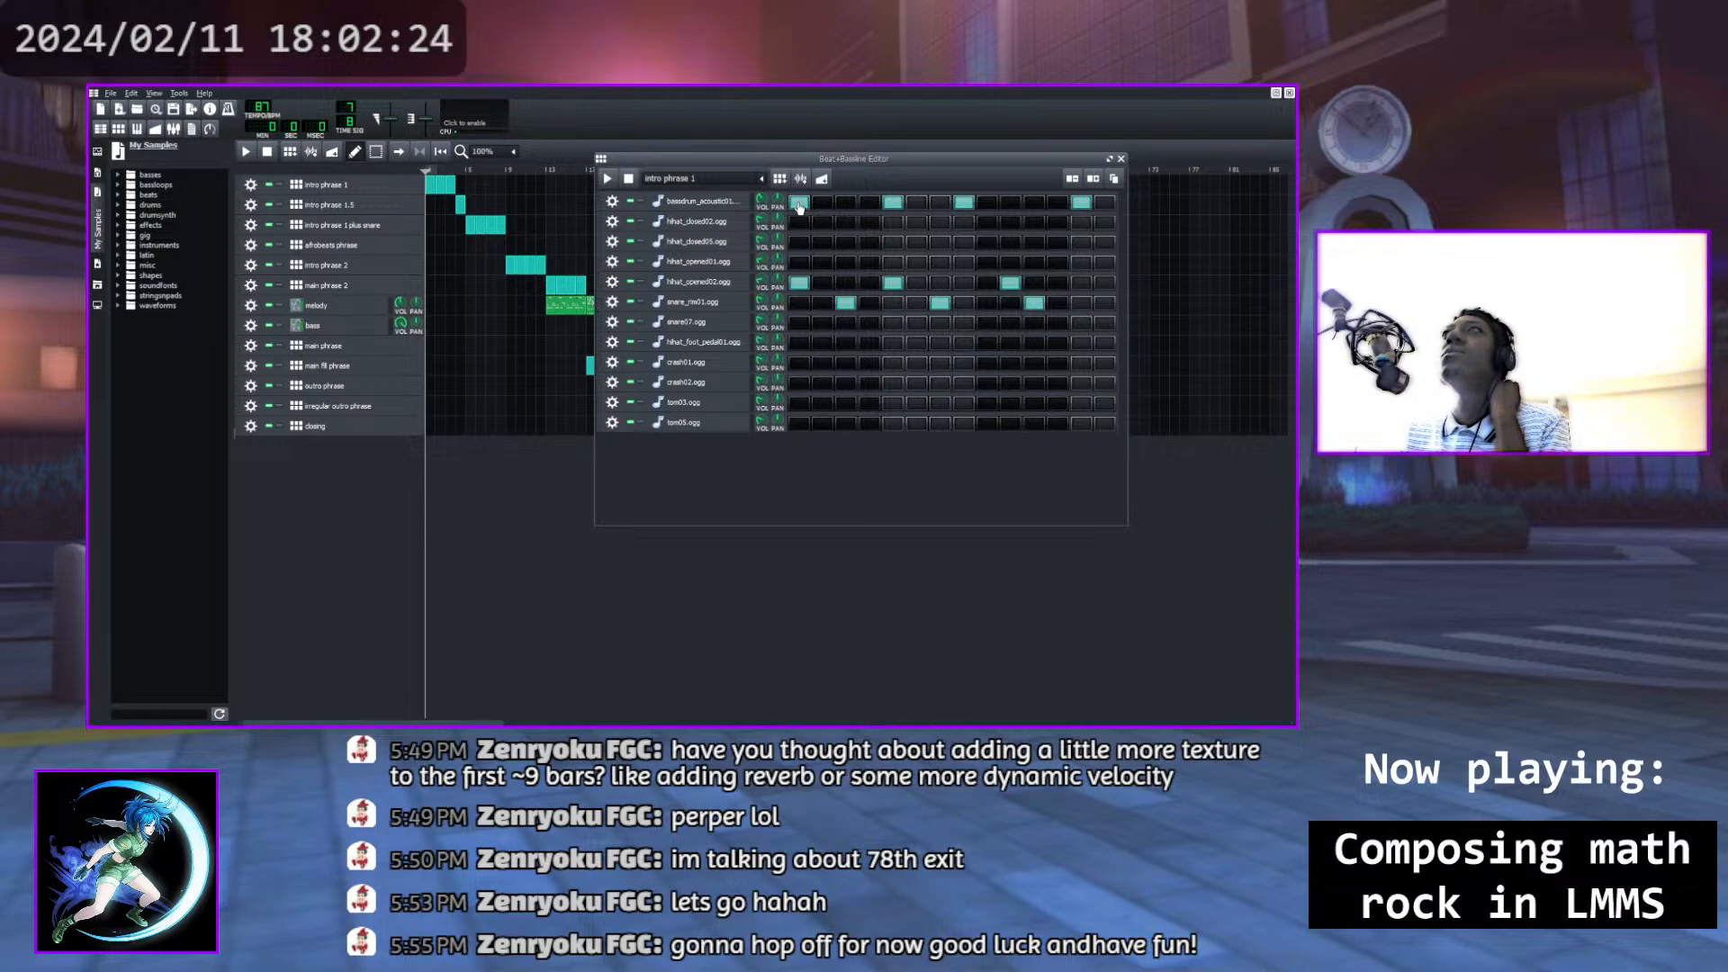
Play the intro phrase 1 pattern and try hihat_opened01 in place of hihat_opened02 on step 1
click(608, 178)
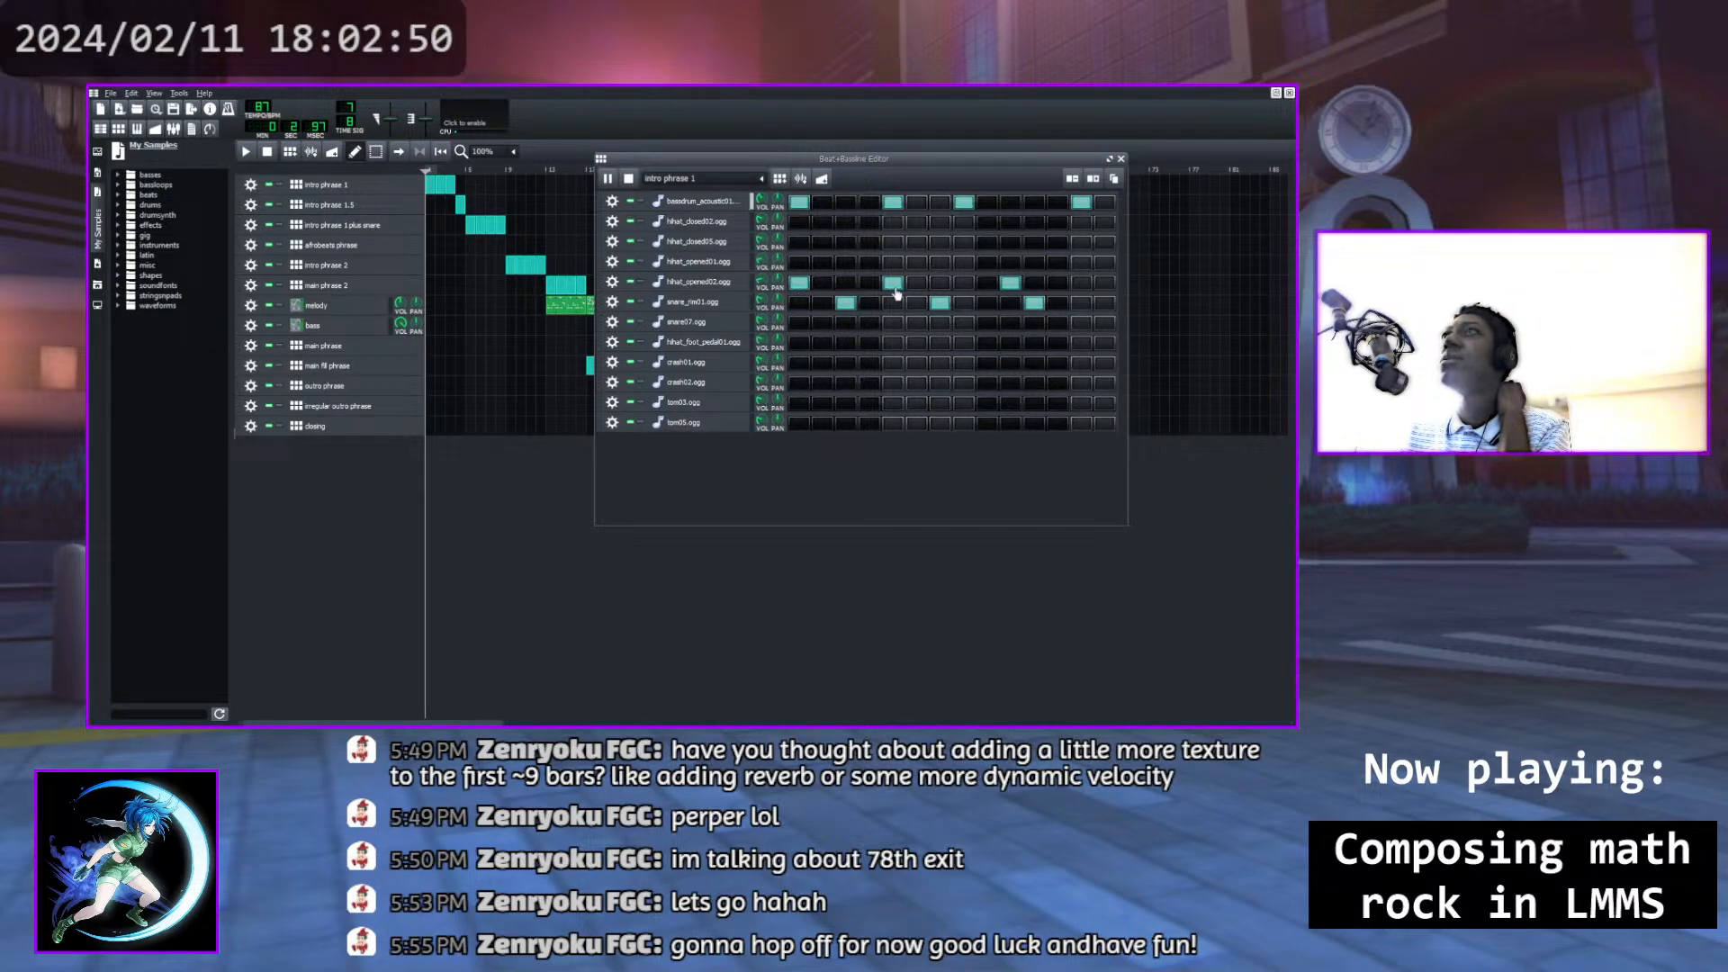
click(799, 284)
click(799, 263)
click(799, 283)
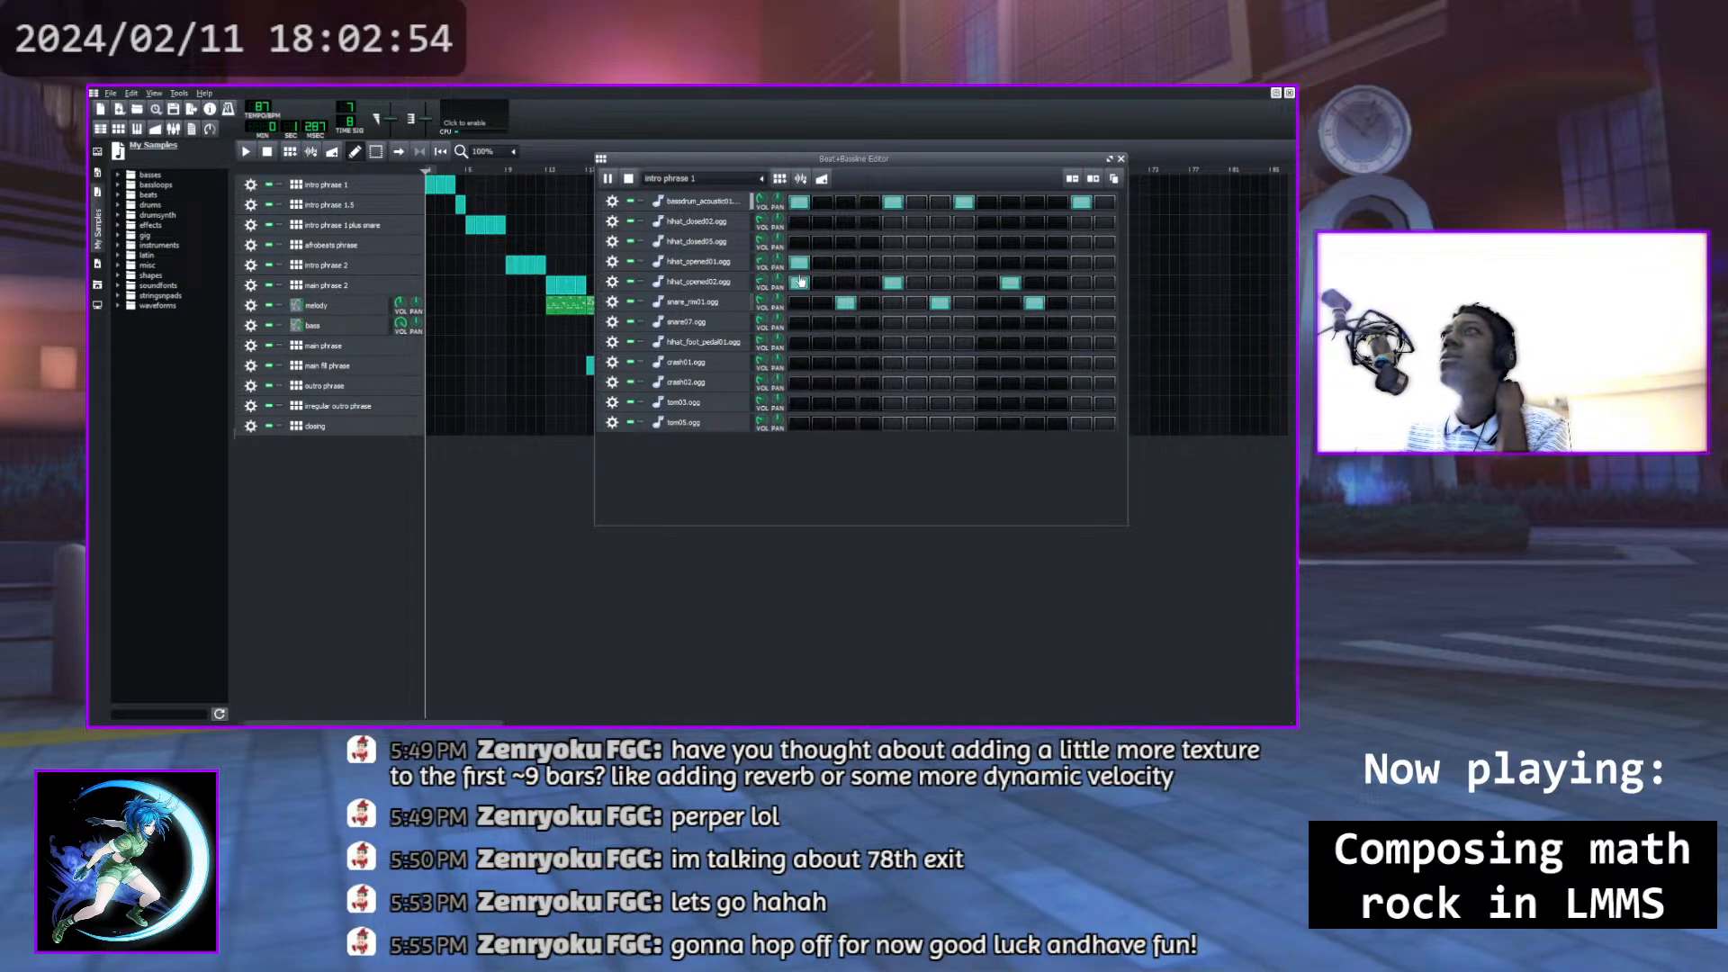
click(799, 262)
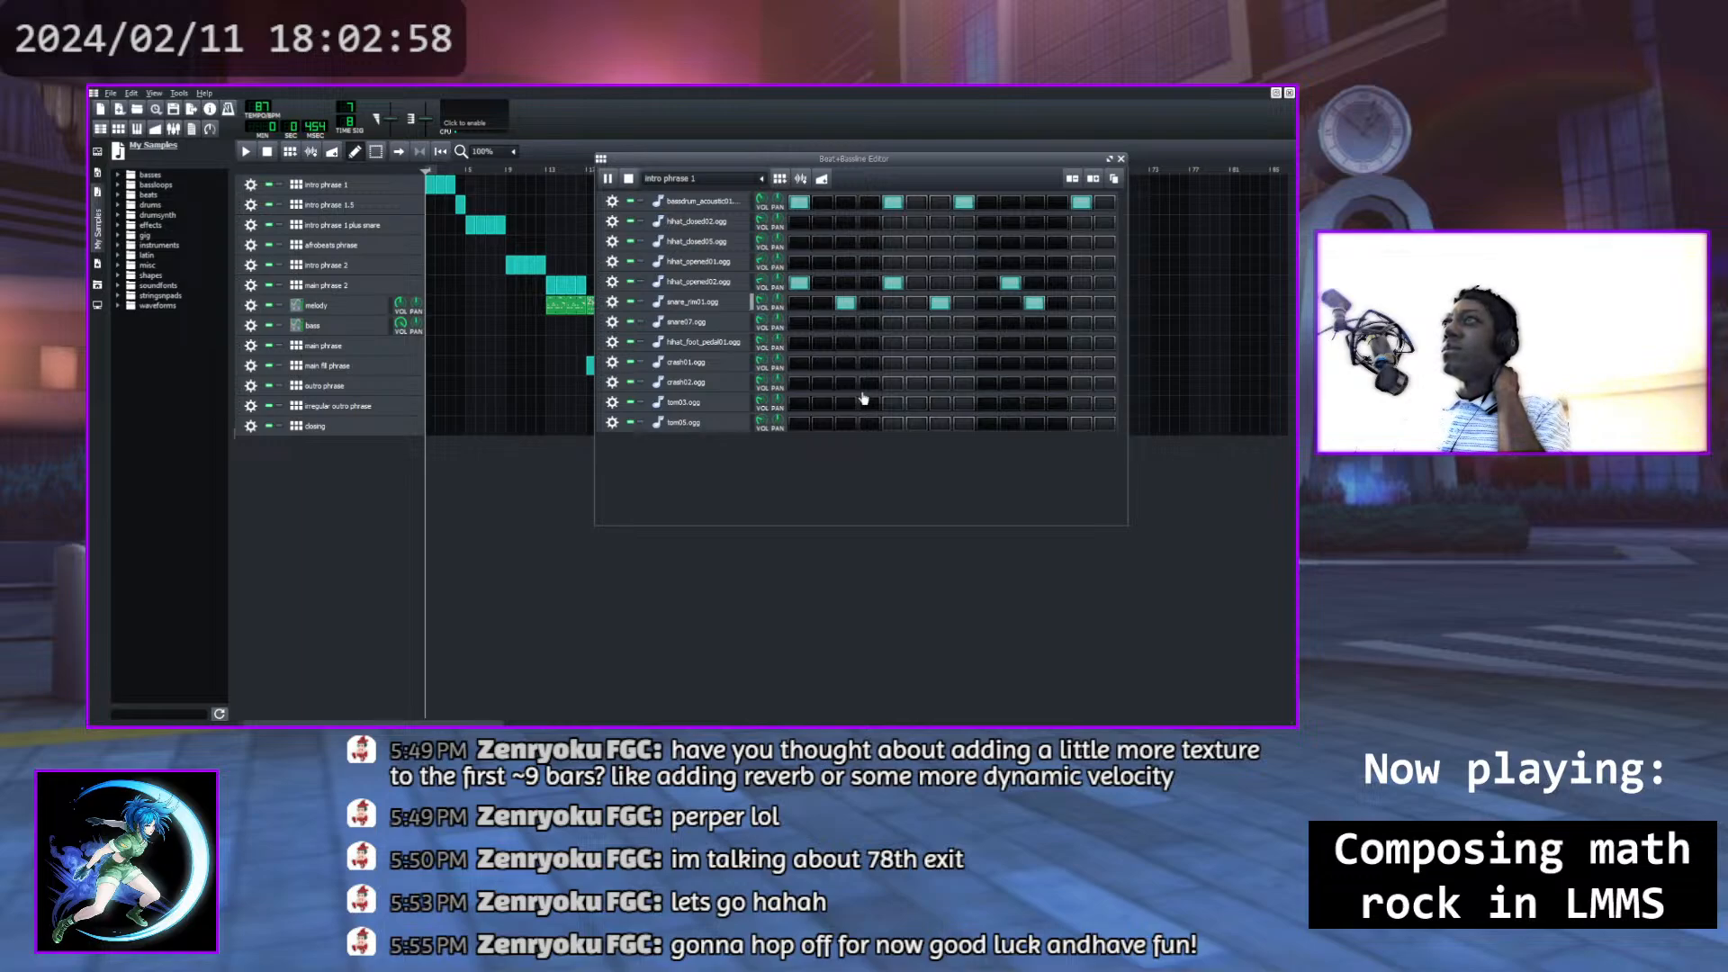
Try a hihat_foot_pedal01 hit on steps 1, 3 and 2 of intro phrase 1, and close the editor
click(799, 343)
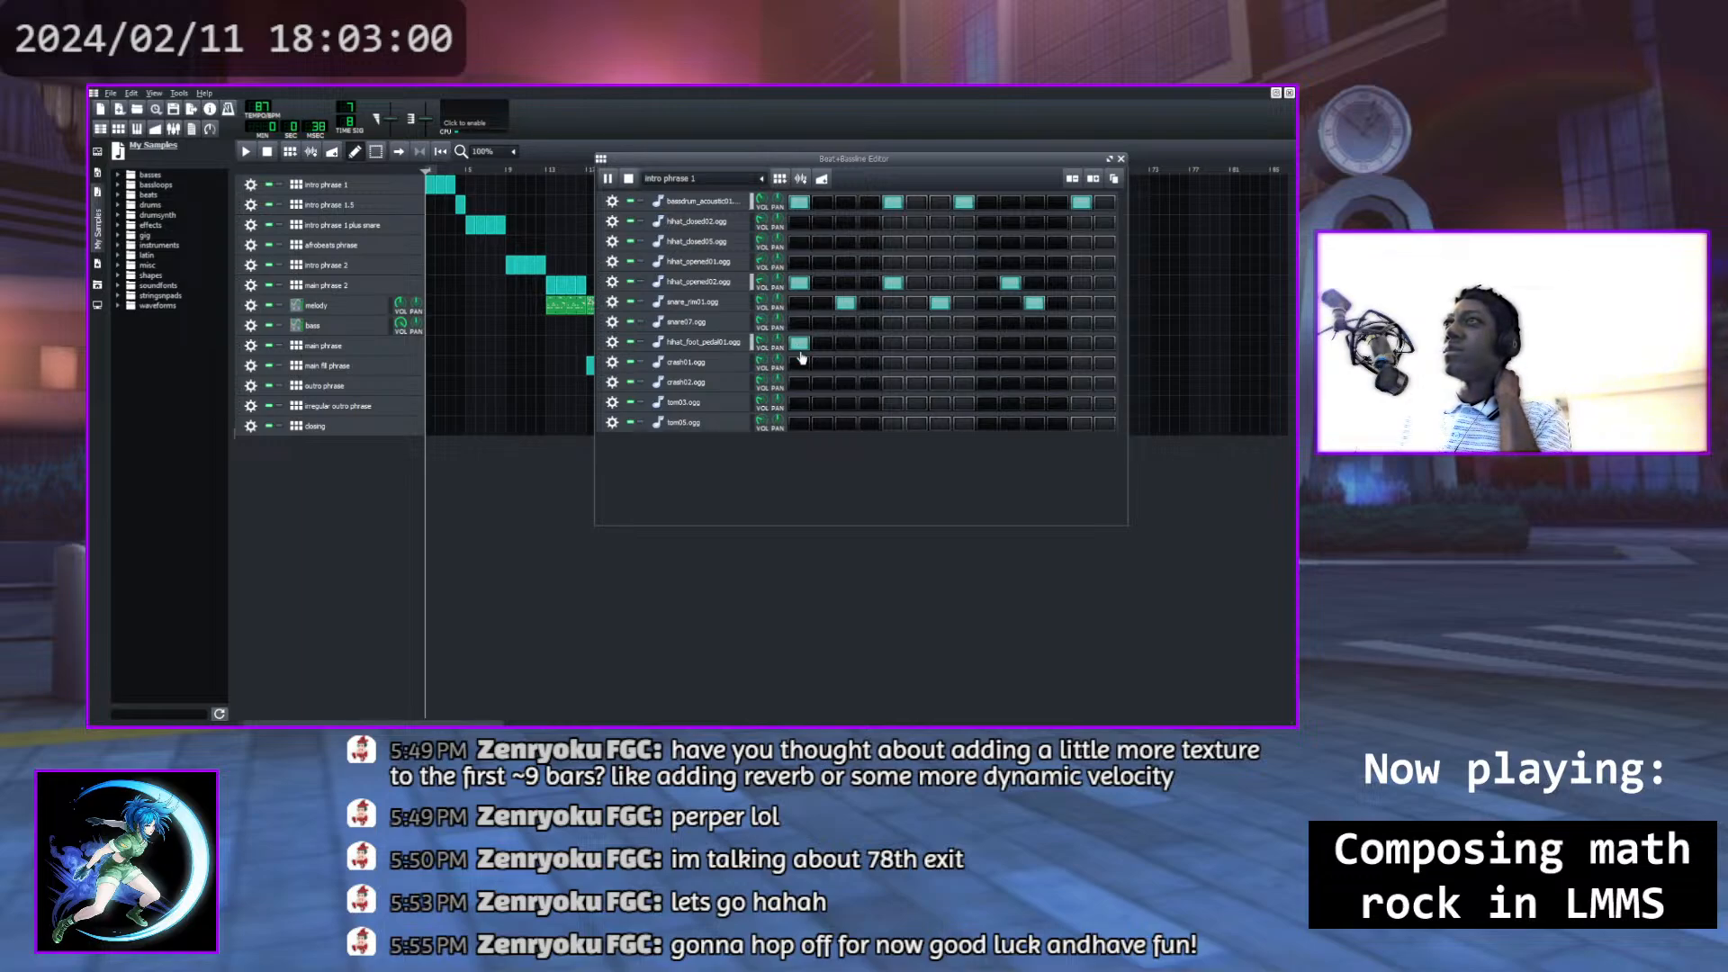
click(799, 346)
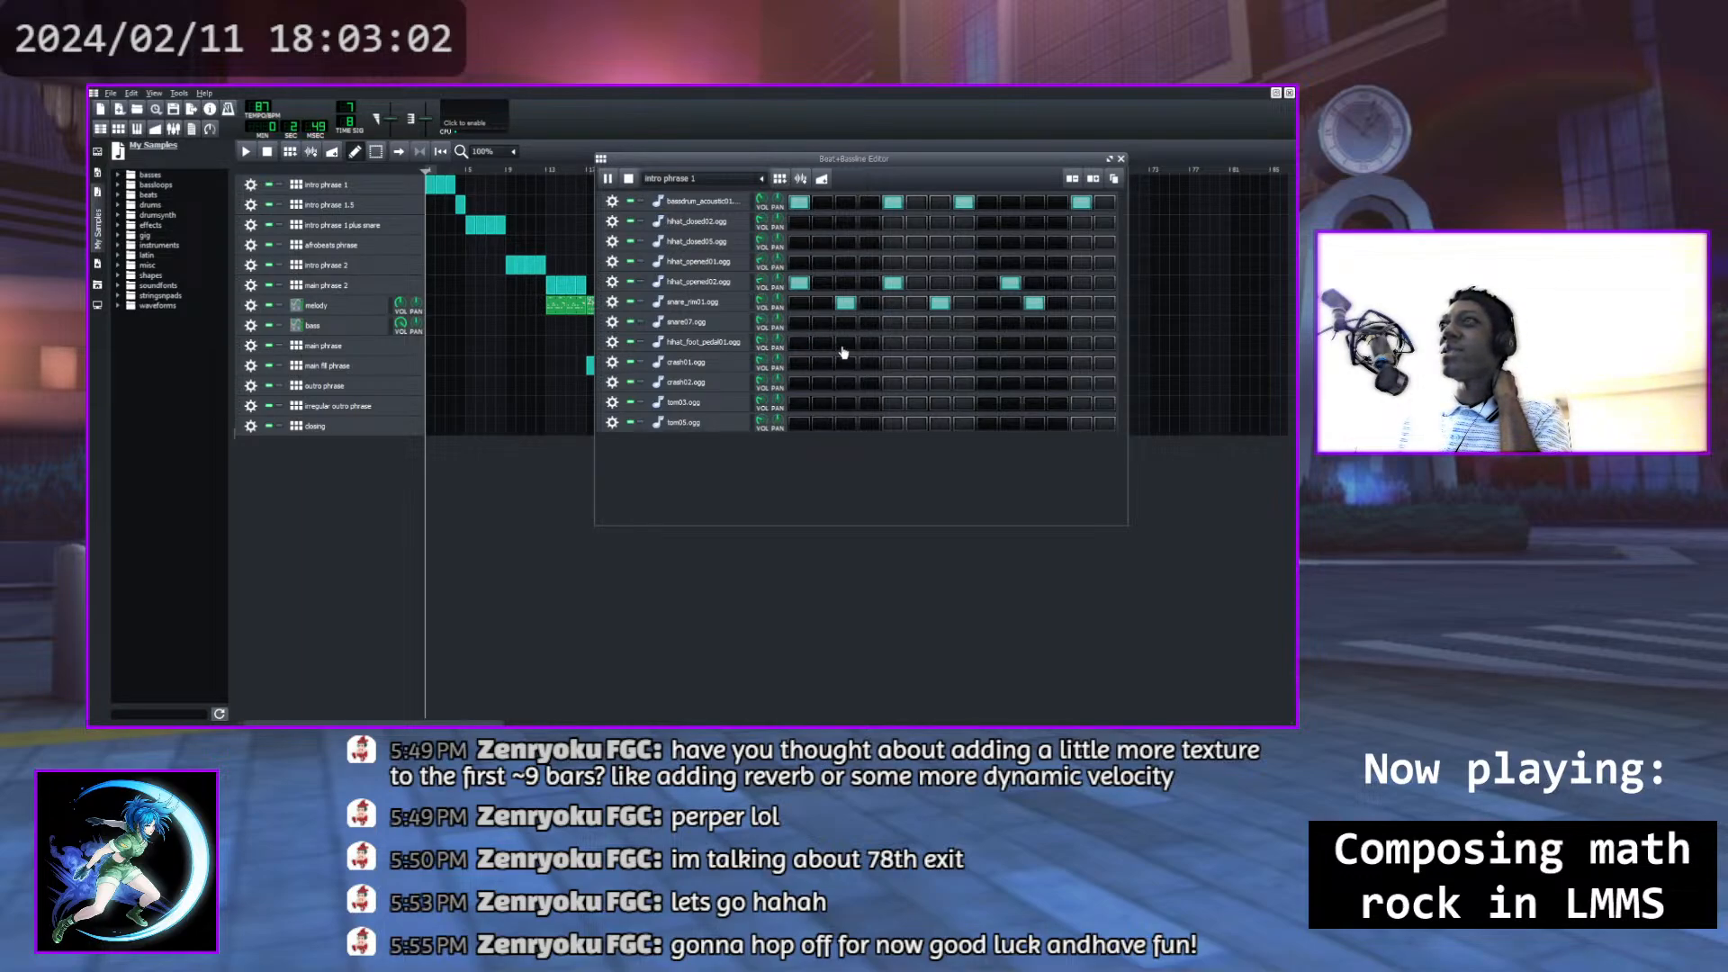
click(844, 343)
click(844, 344)
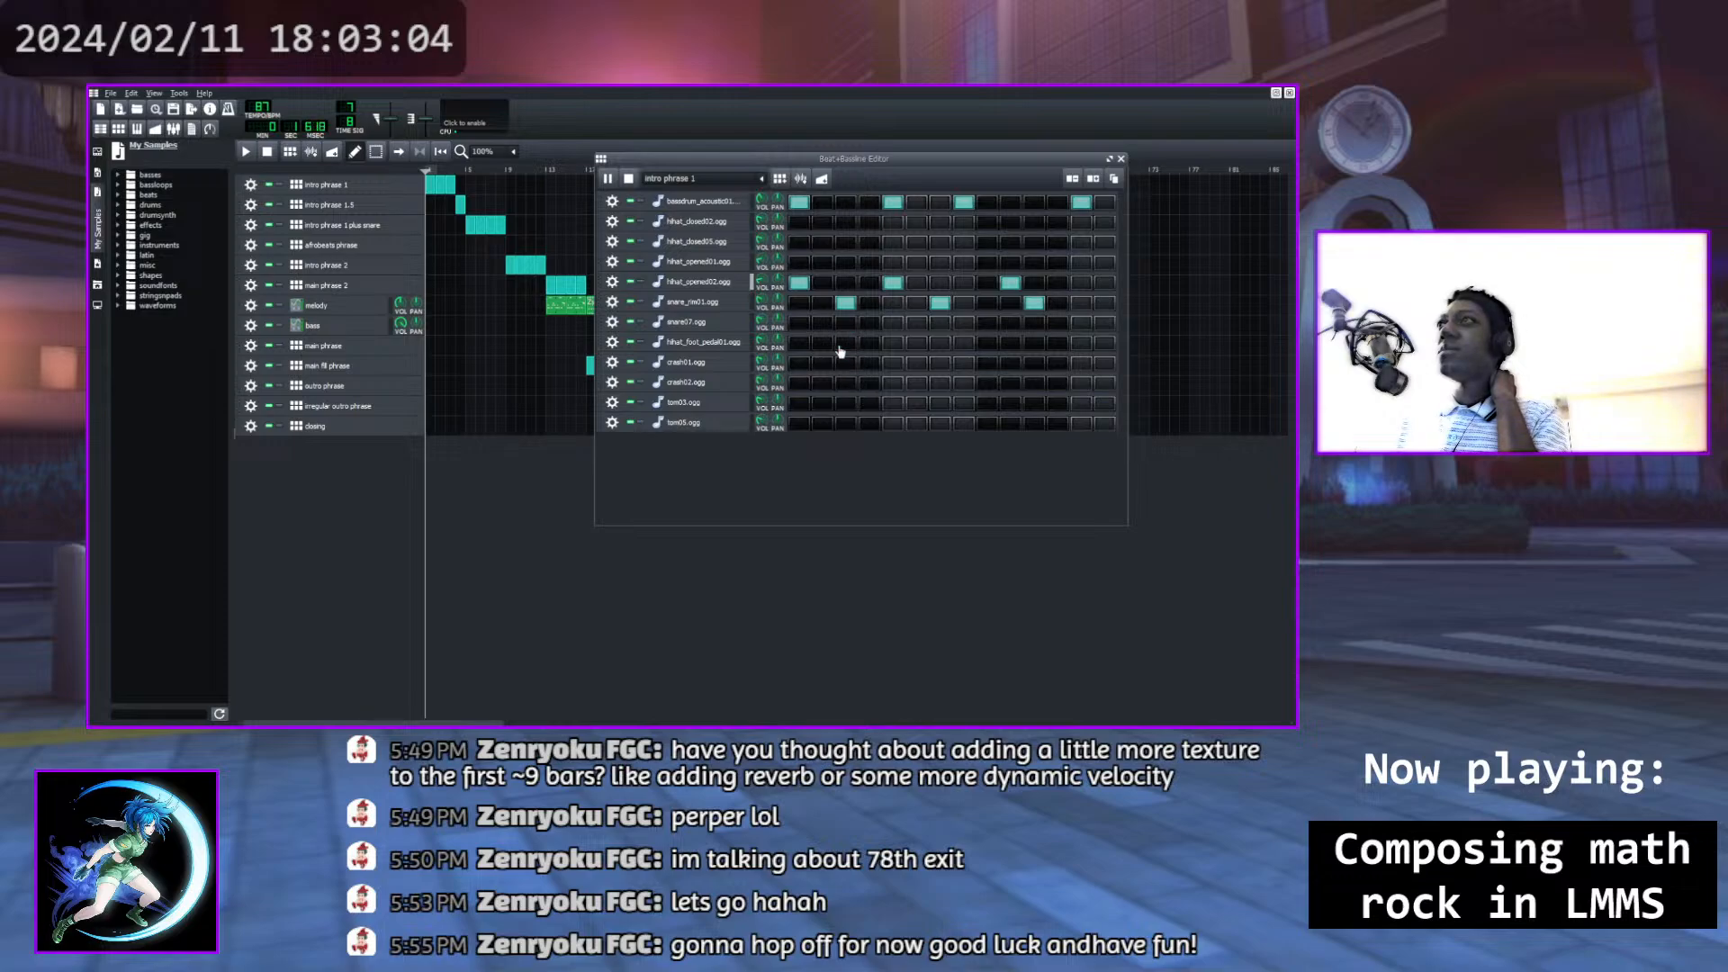
click(821, 343)
click(820, 347)
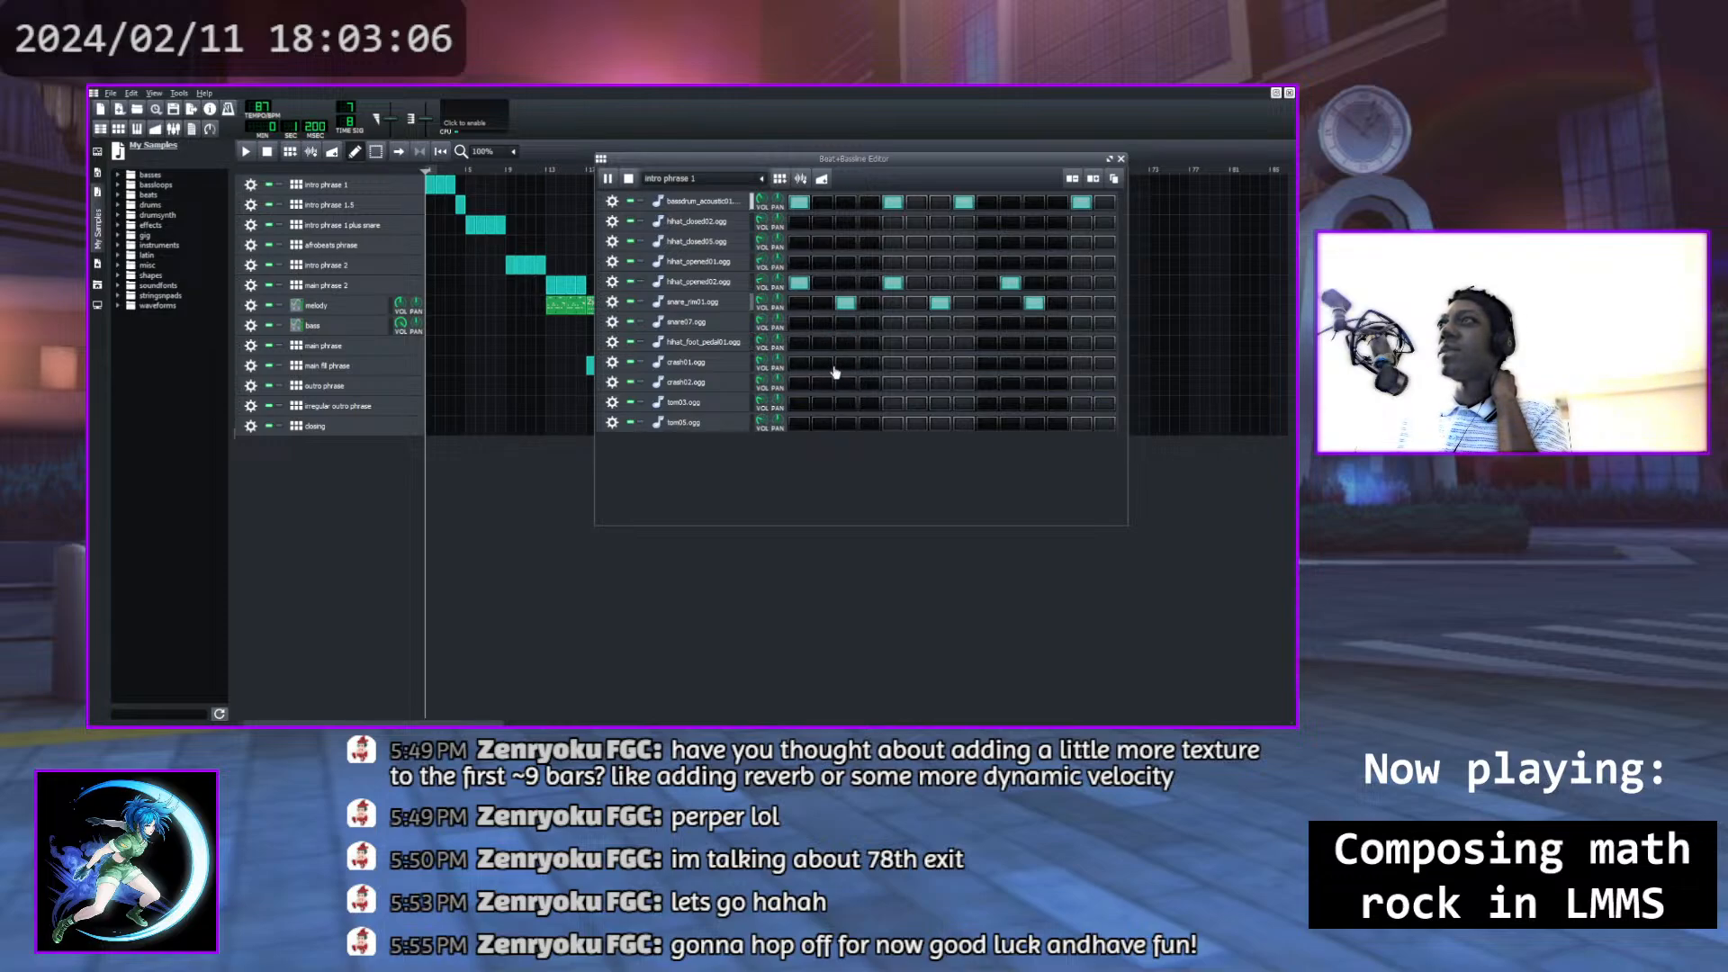
key(space)
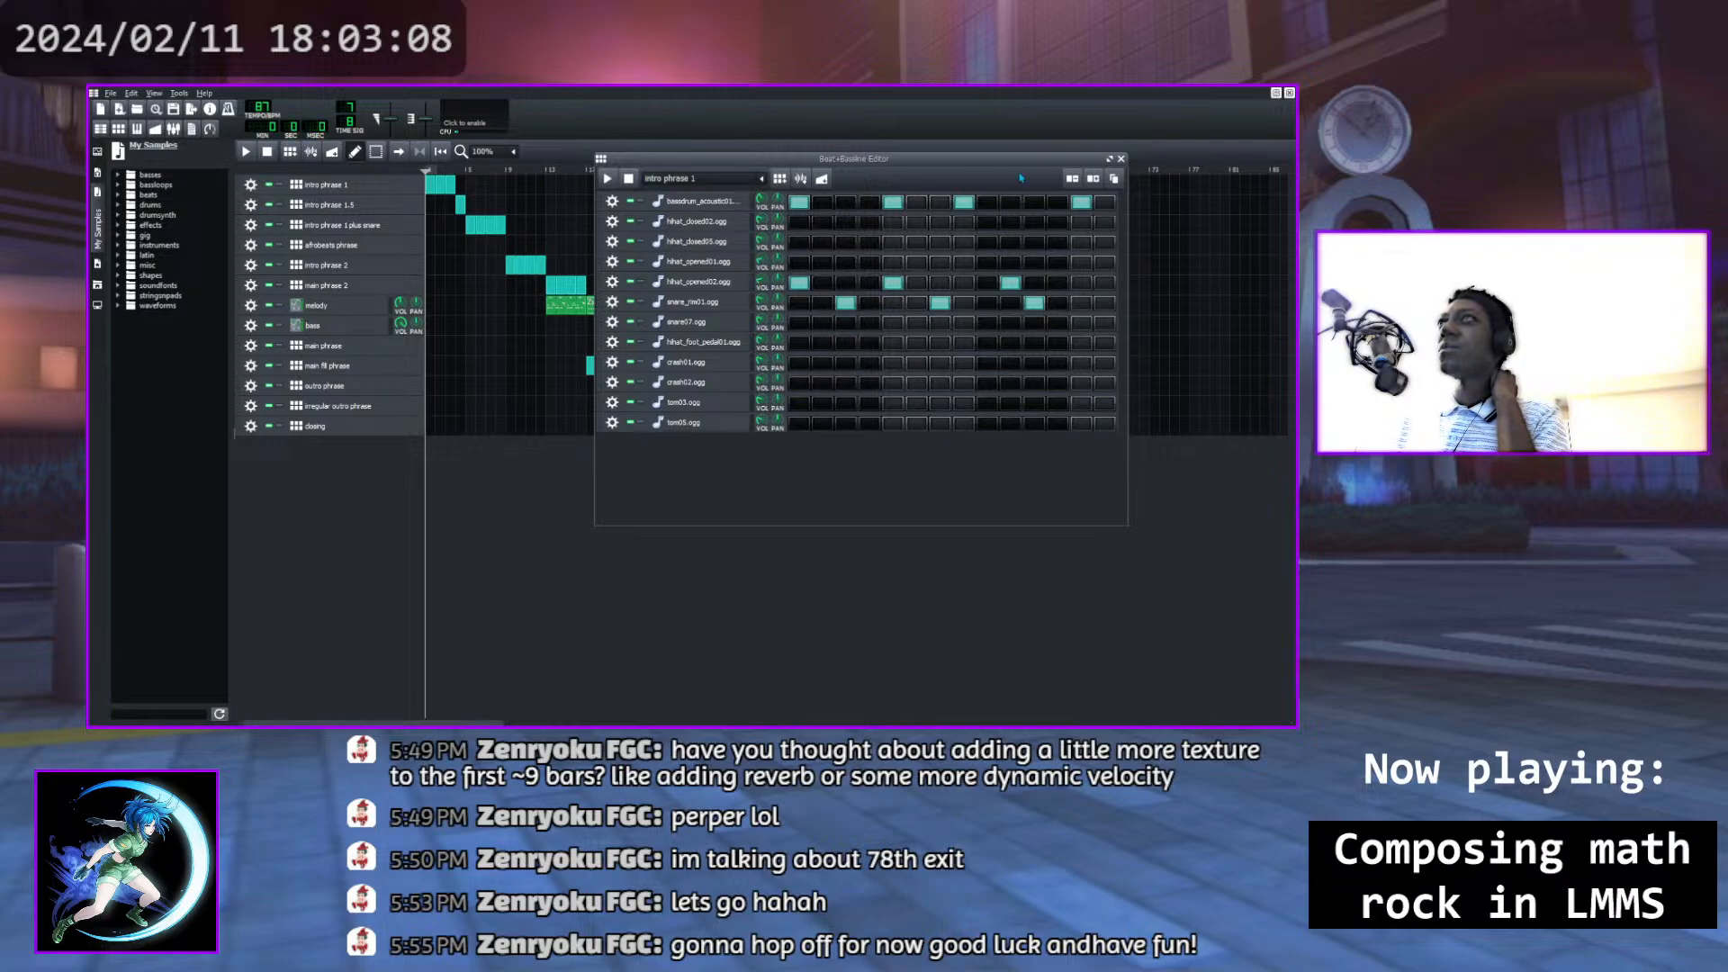
click(1120, 159)
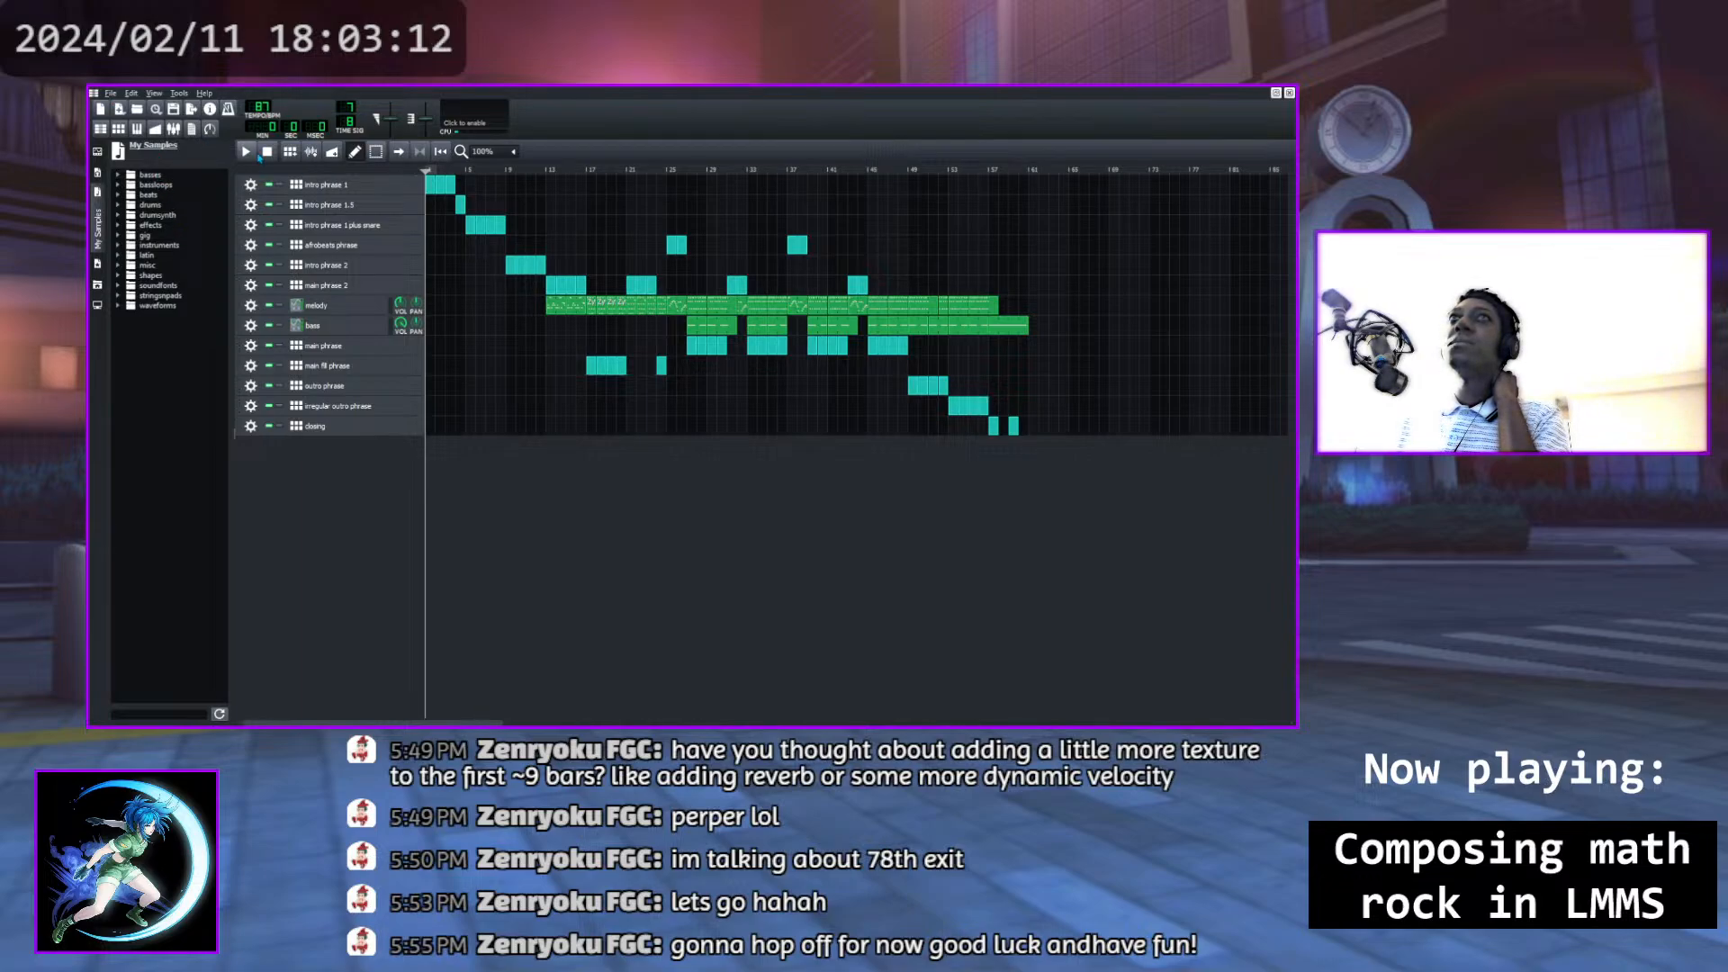
Listen to the song from the beginning into the intro phrase 2 clip, and pause the playback
click(245, 152)
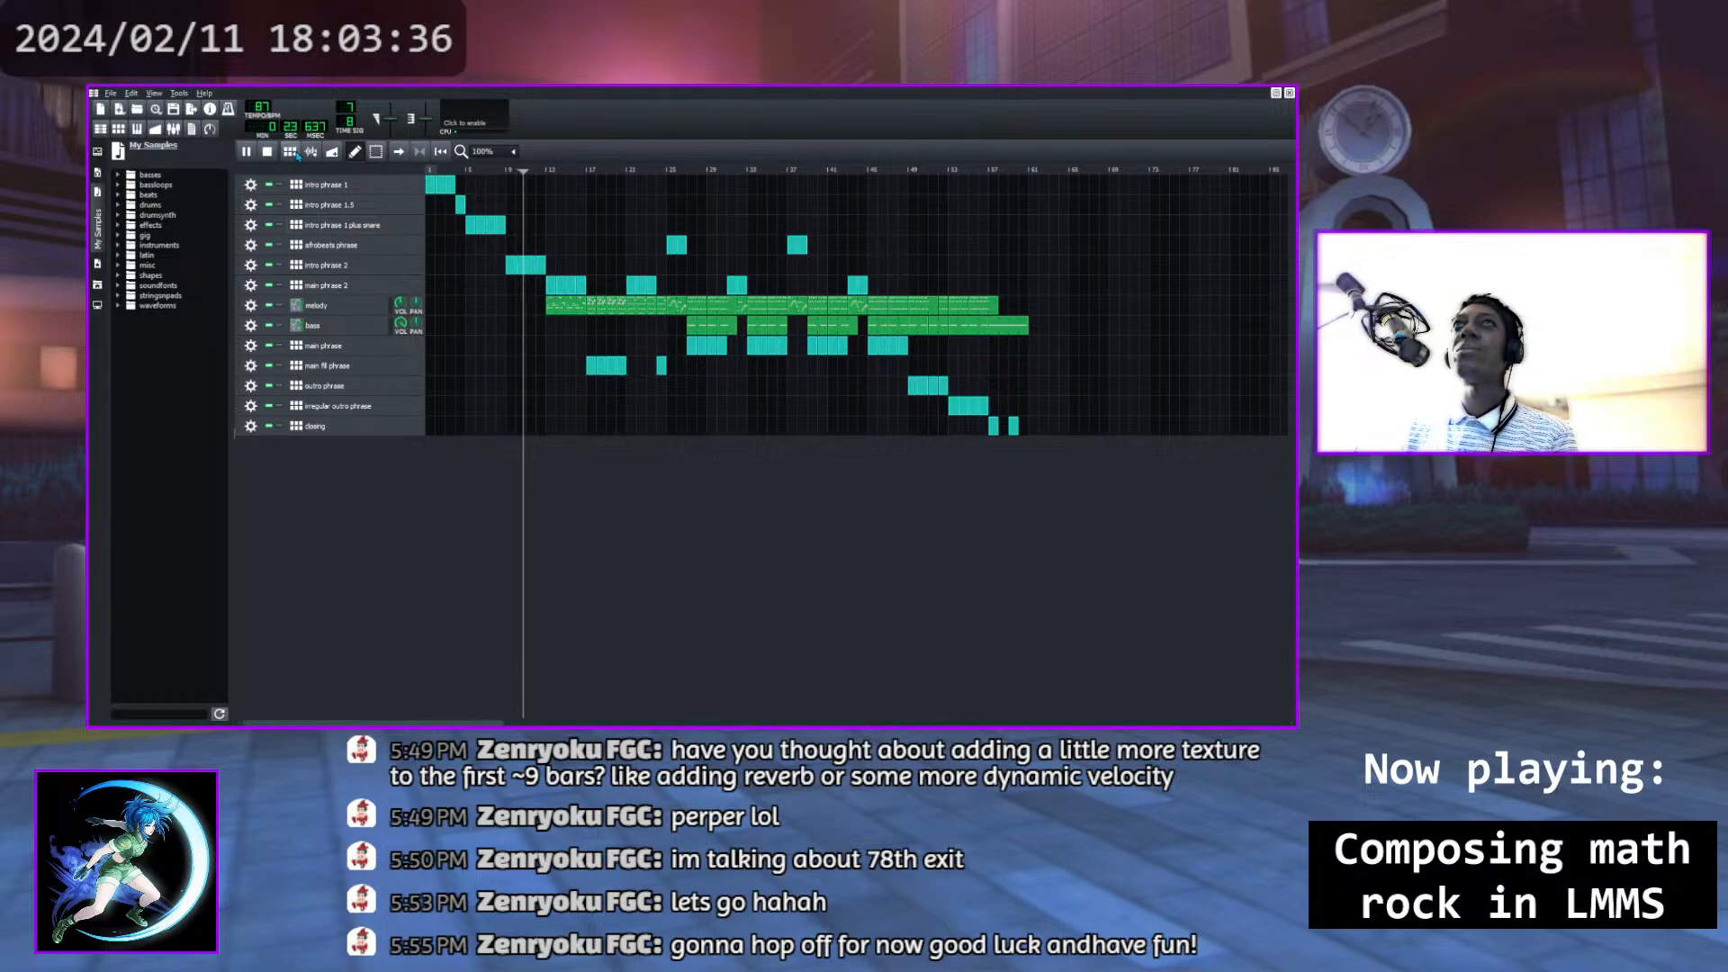
click(247, 151)
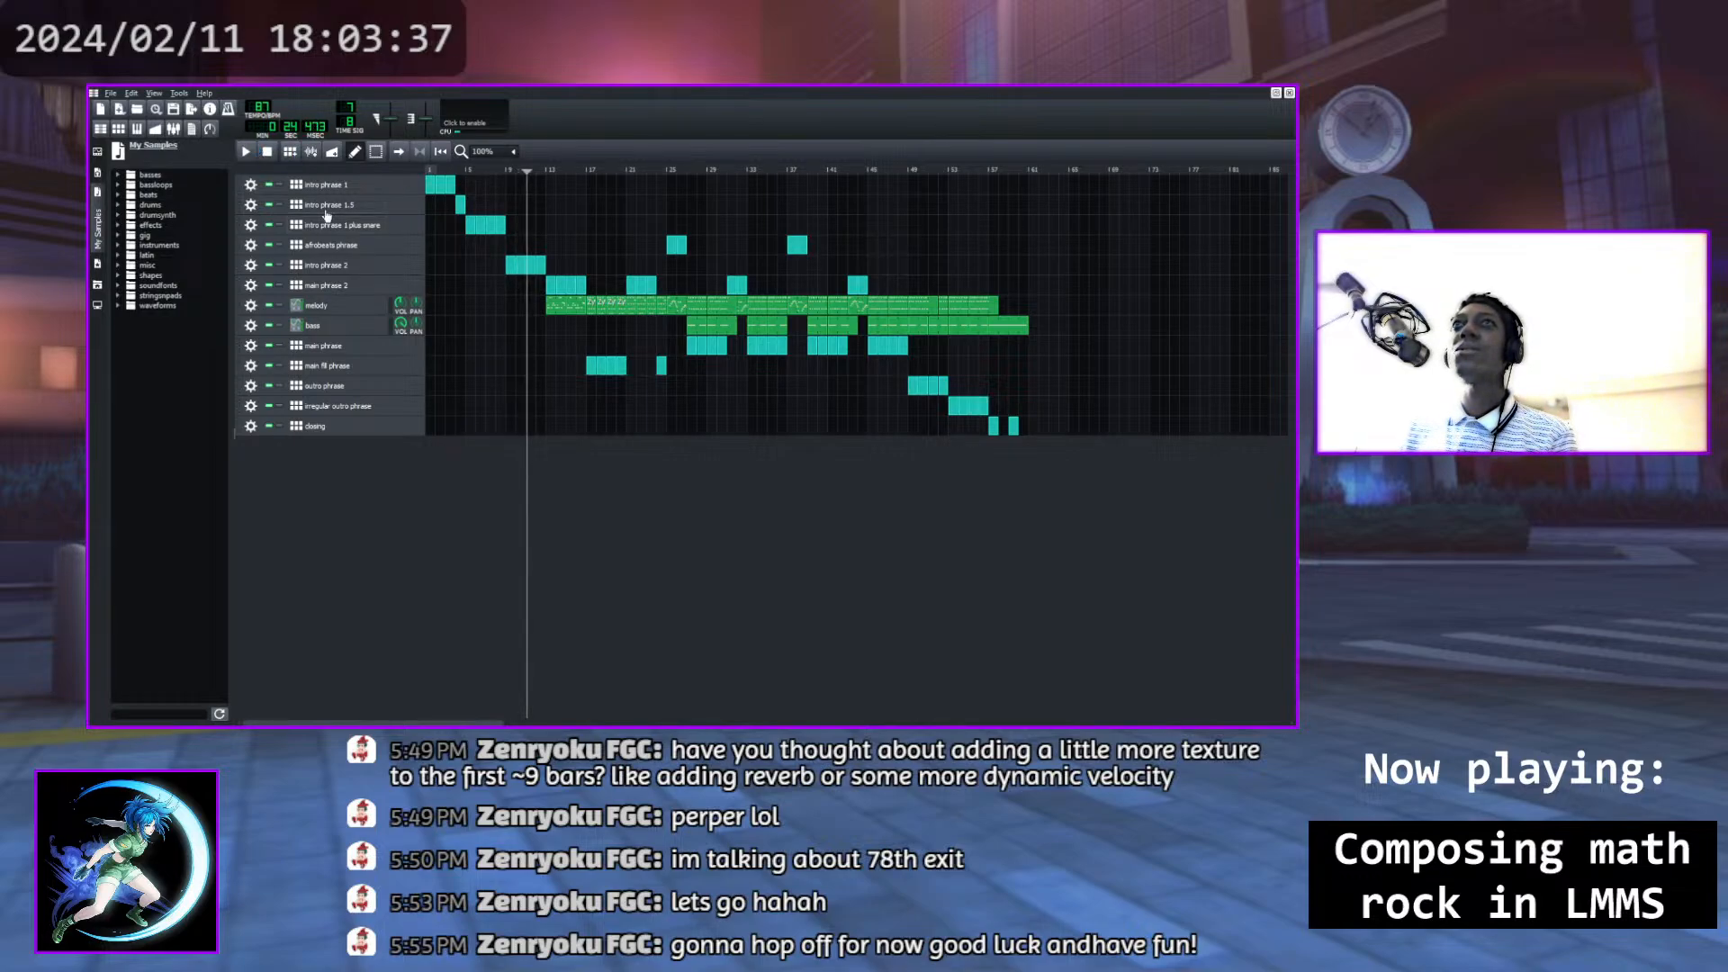
Open and play the intro phrase 2 pattern, and remove the lower closed hi-hat row's hits on steps 1 and 9
click(336, 264)
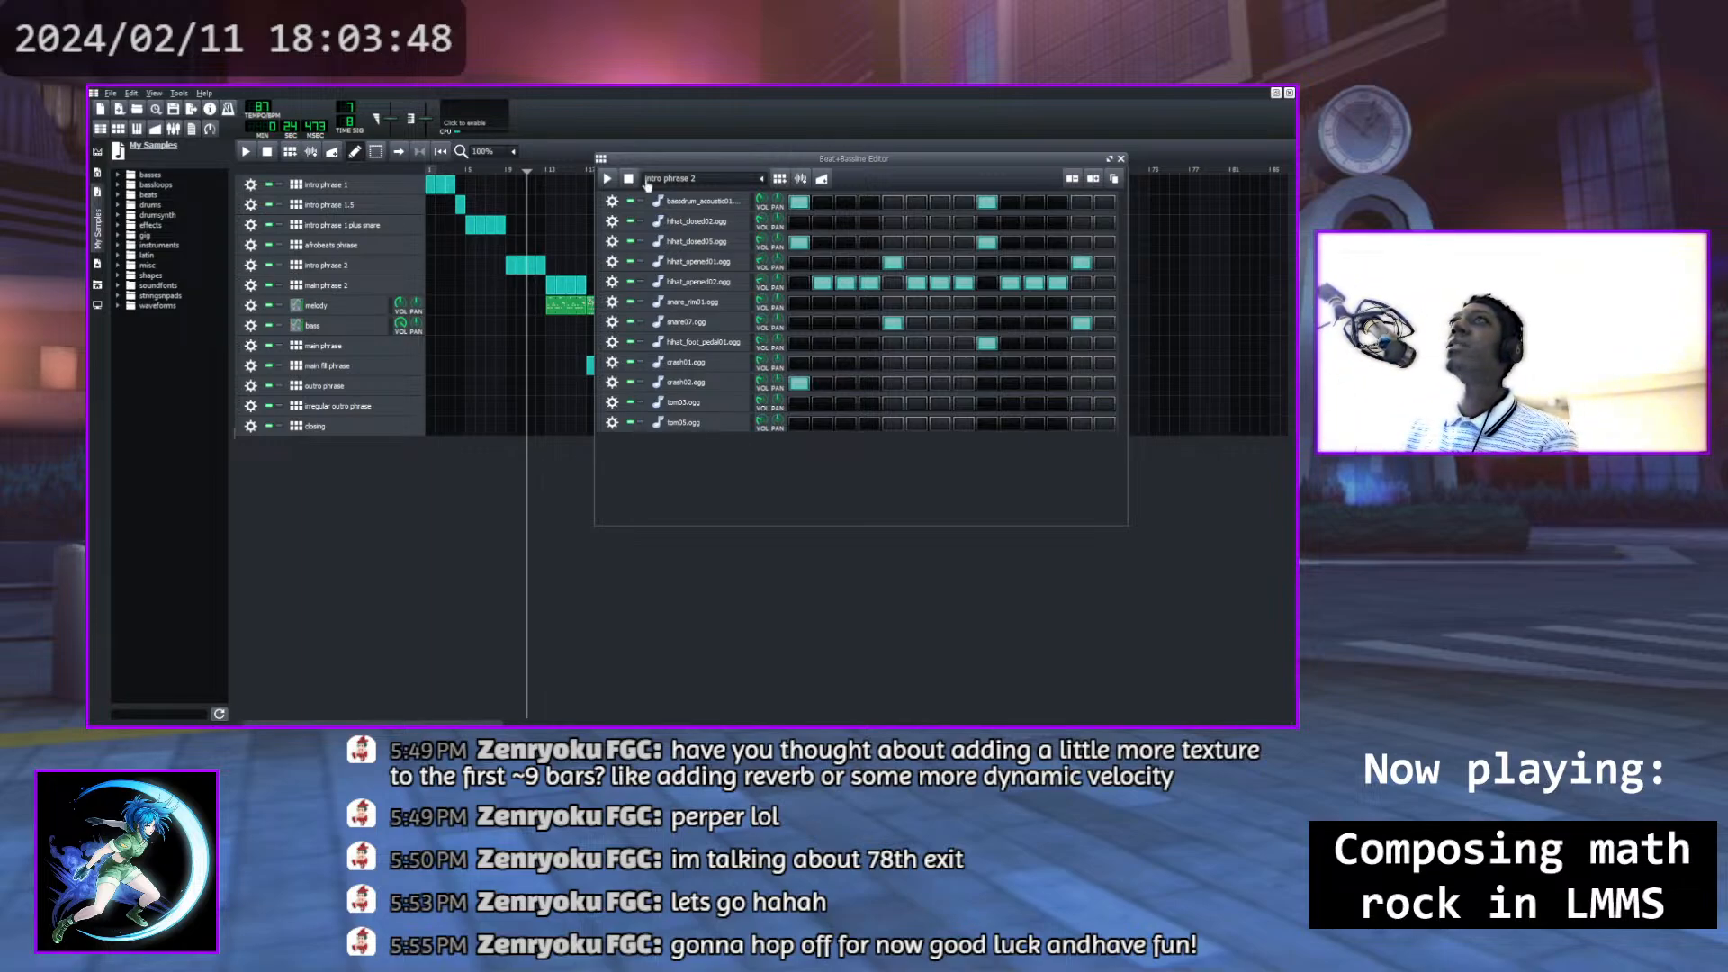
click(609, 180)
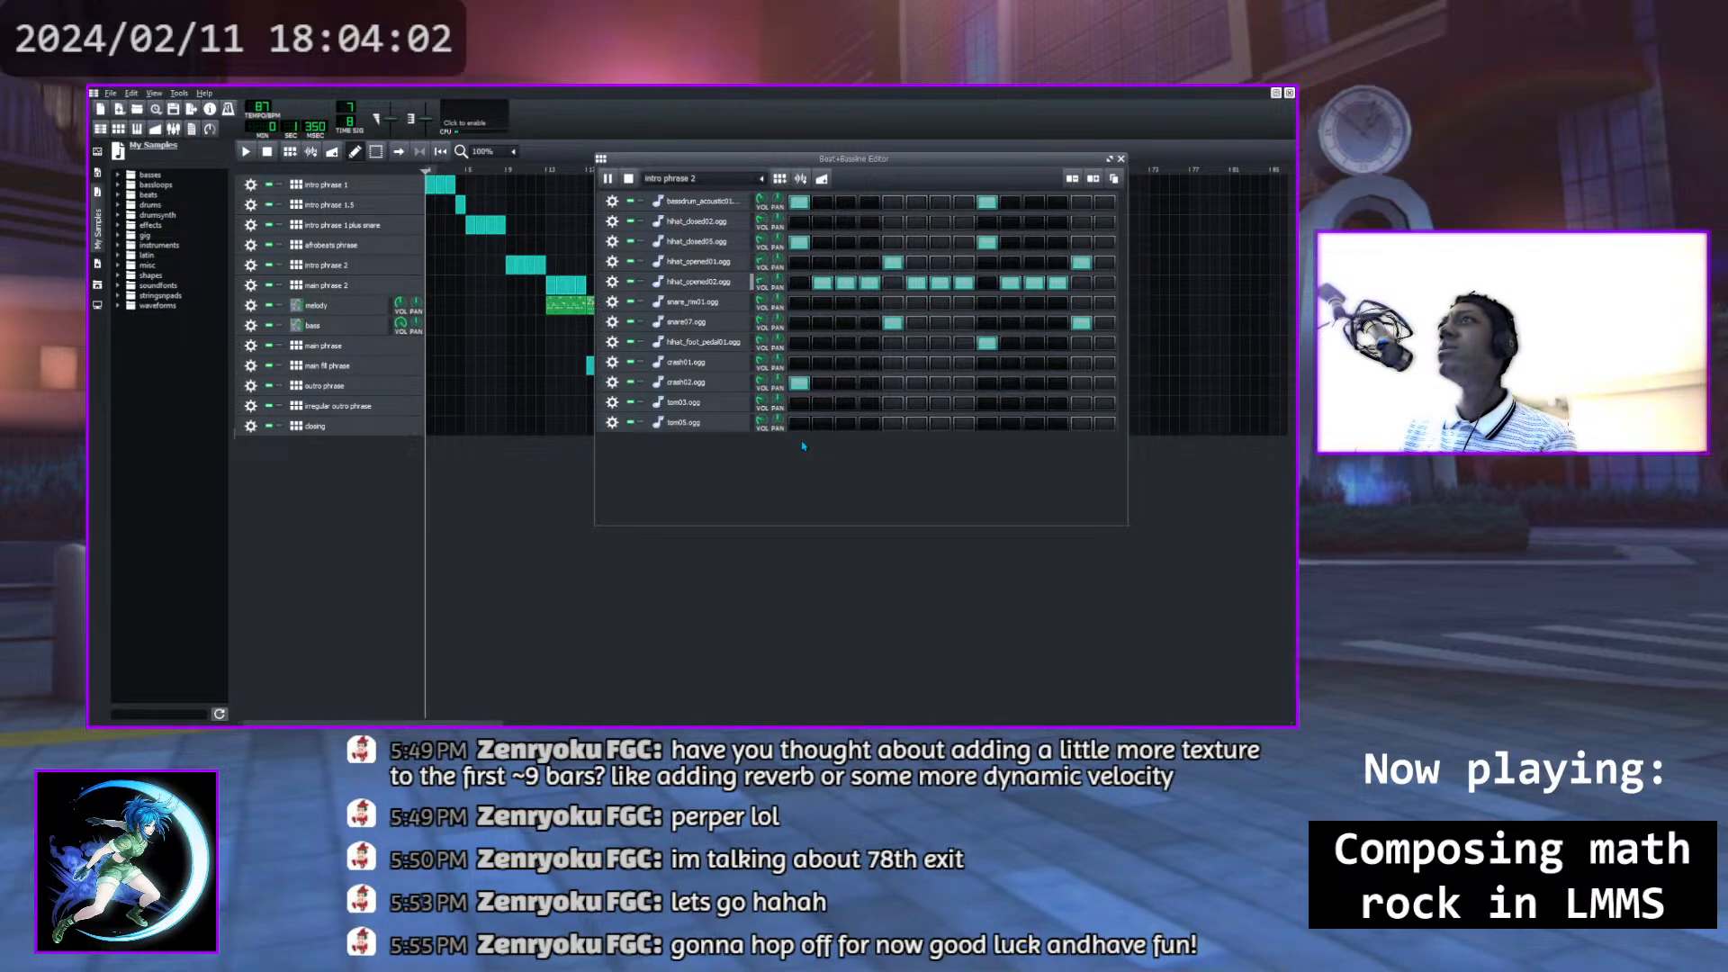
click(799, 243)
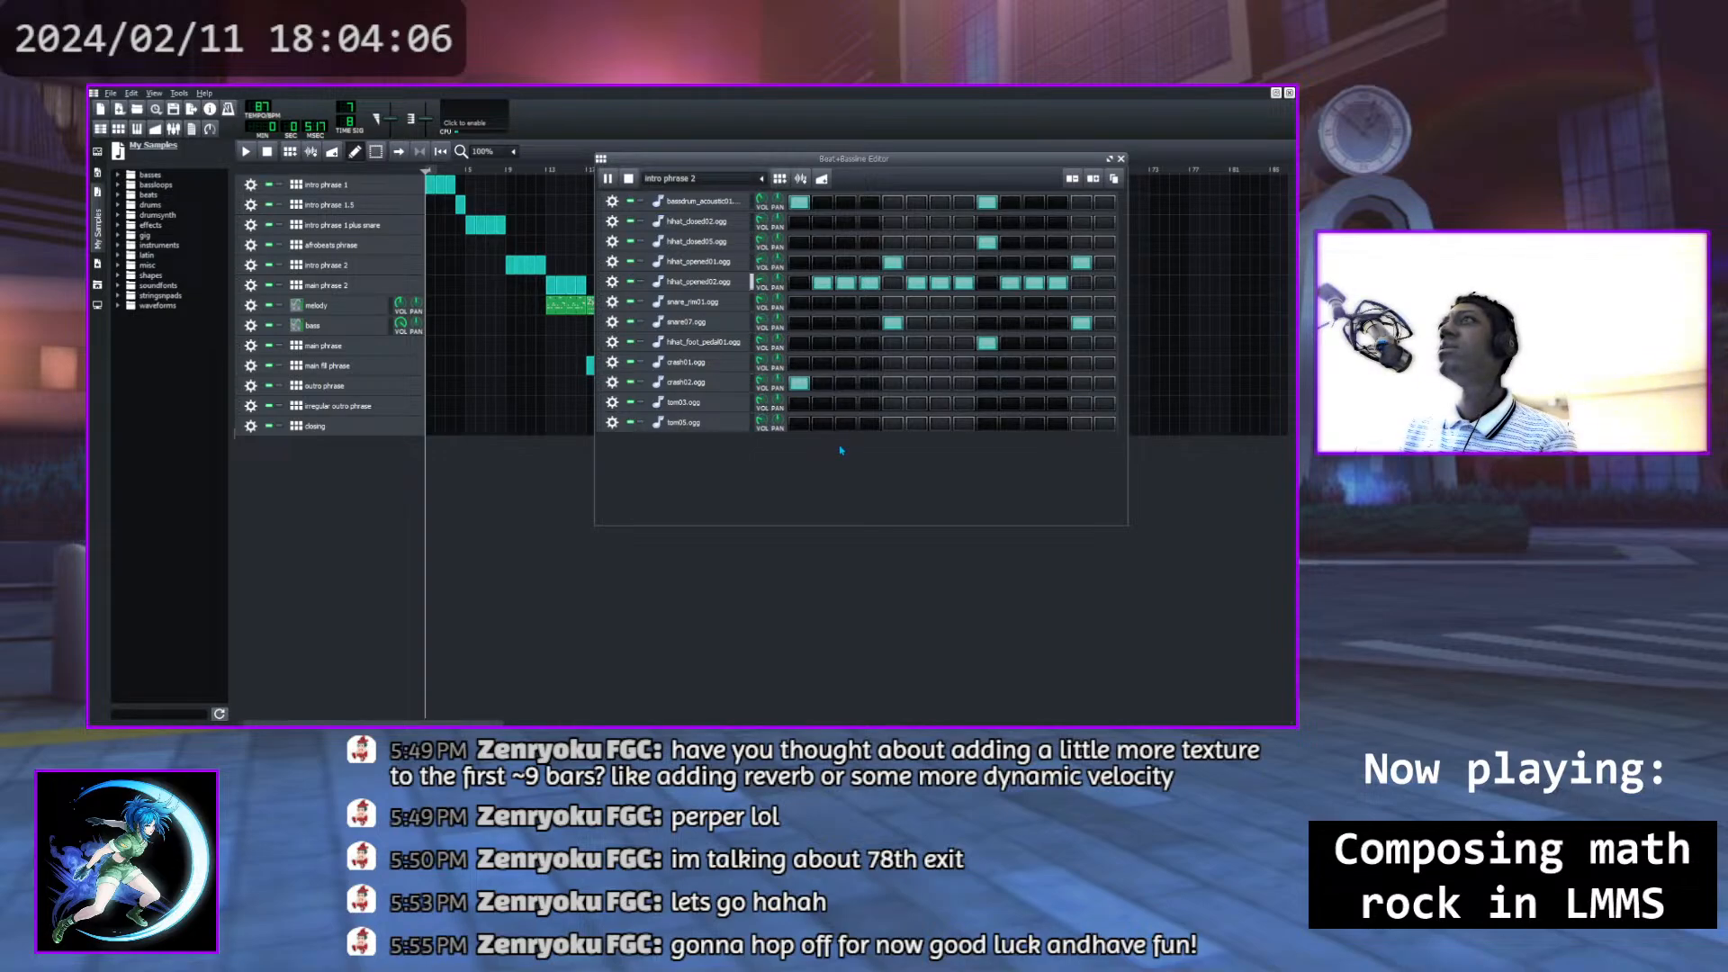
click(985, 246)
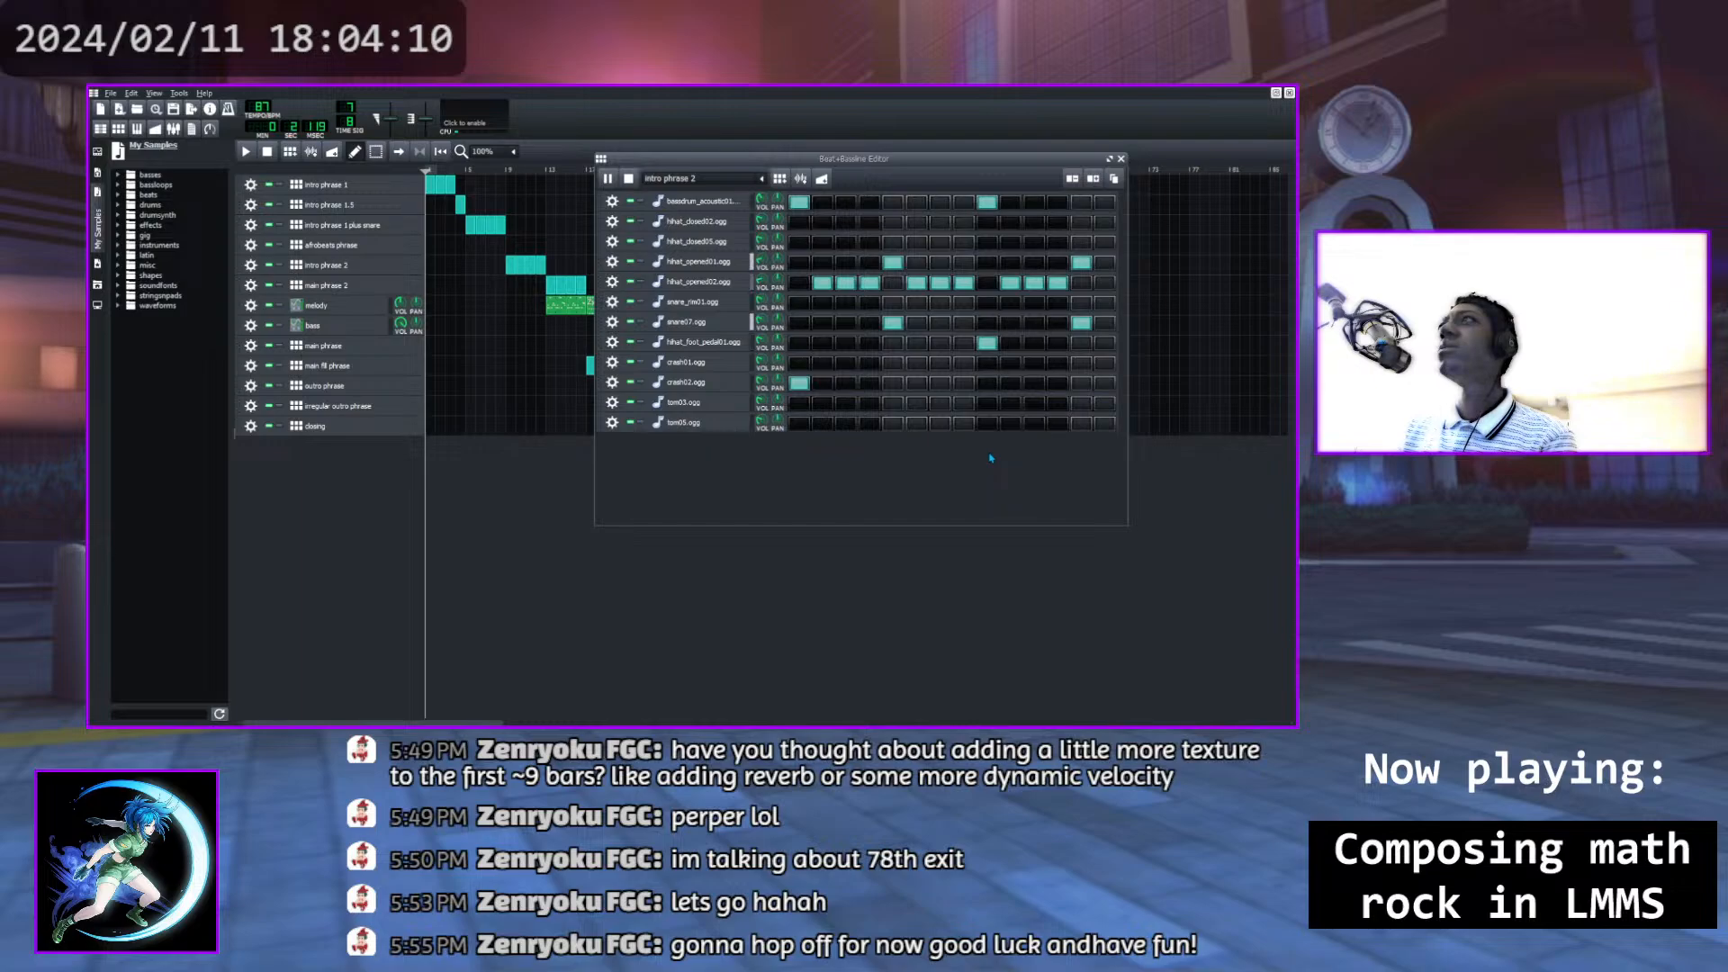
Try intro phrase 2 without the hihat_foot_pedal01 hit on step 9 and with one added on step 1, and stop the playback
click(988, 346)
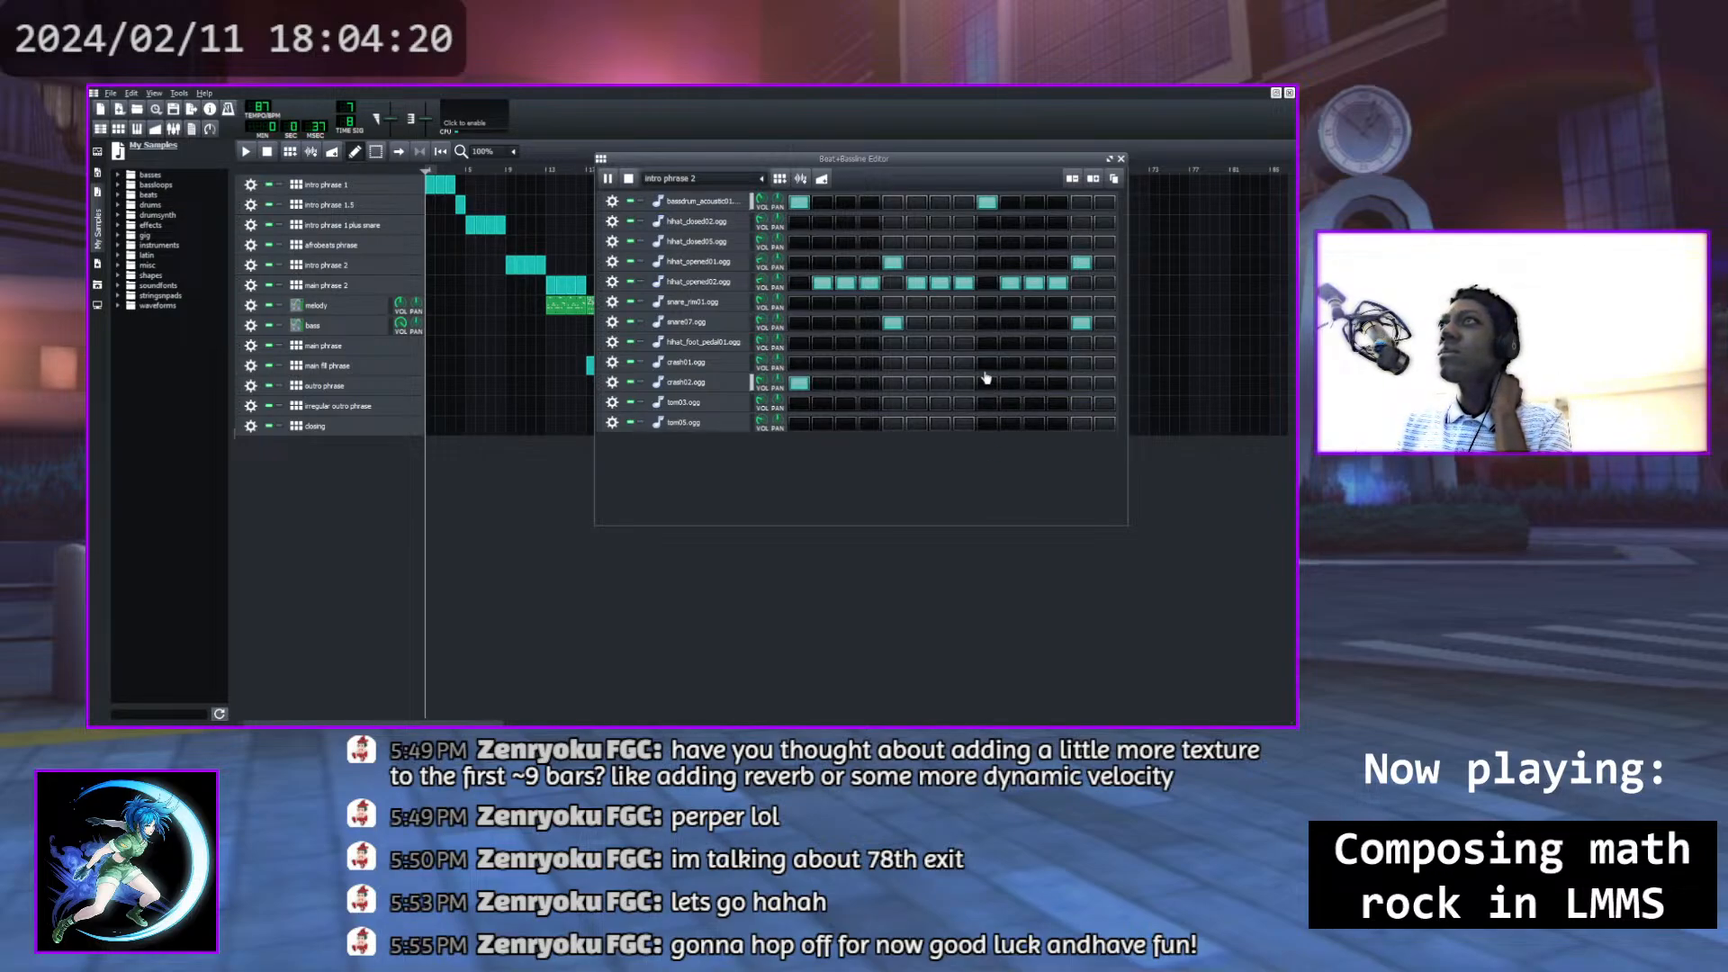
click(987, 342)
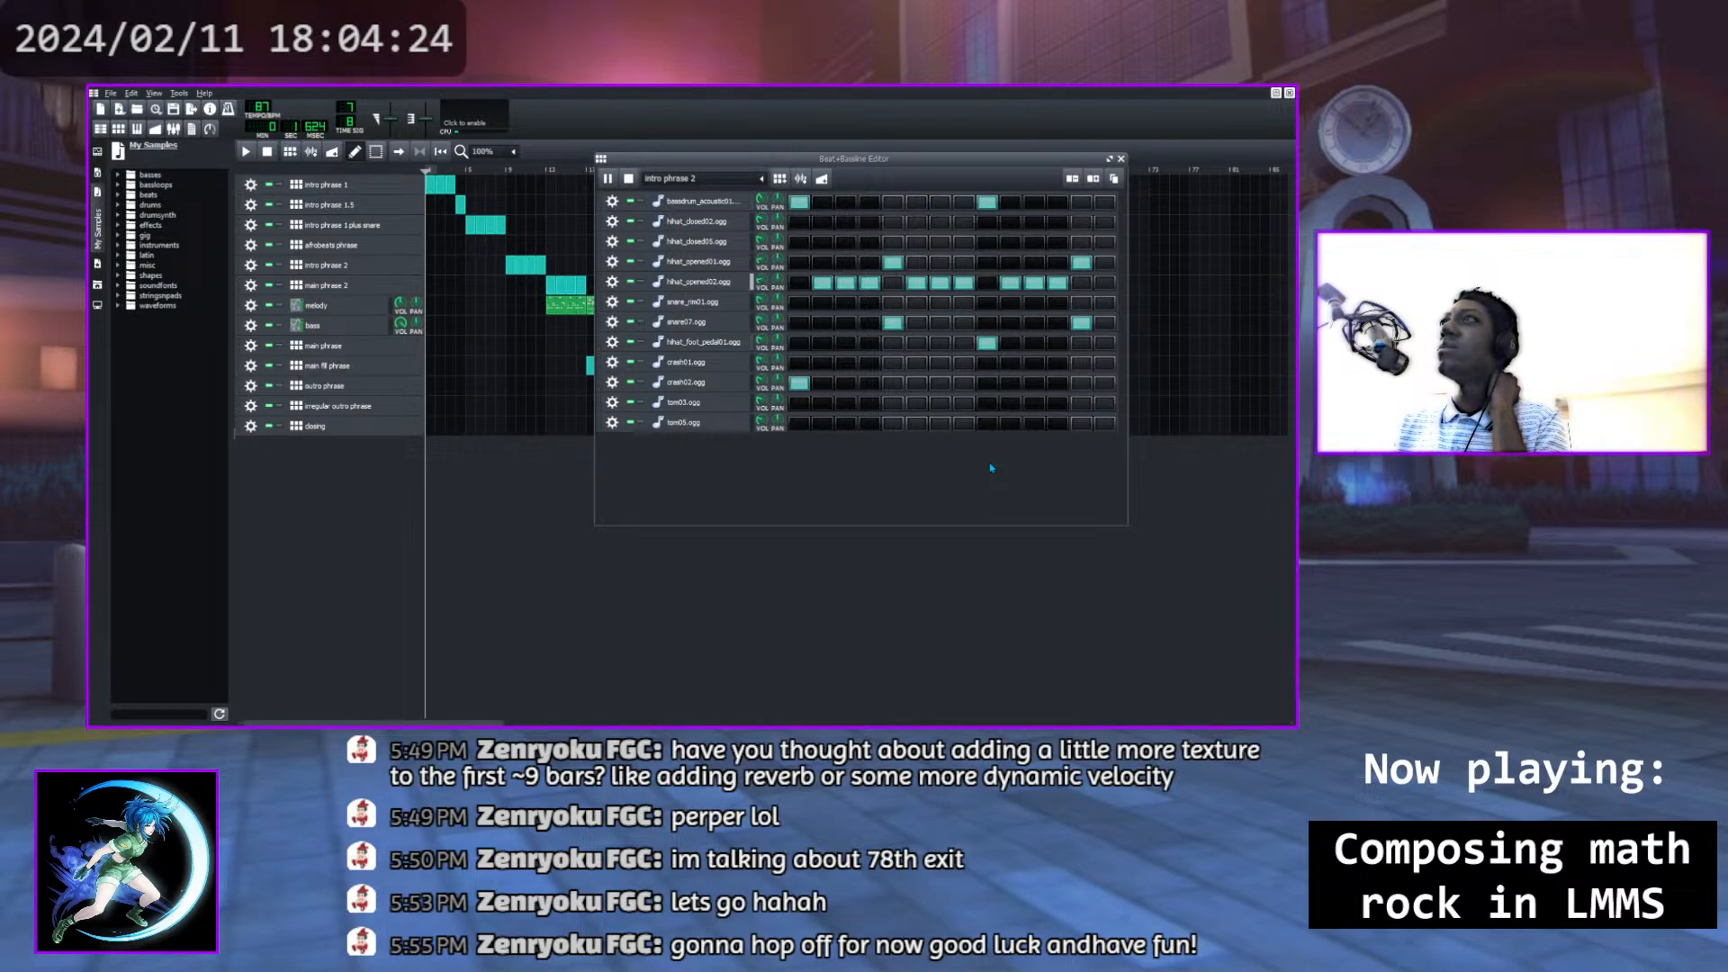
click(798, 345)
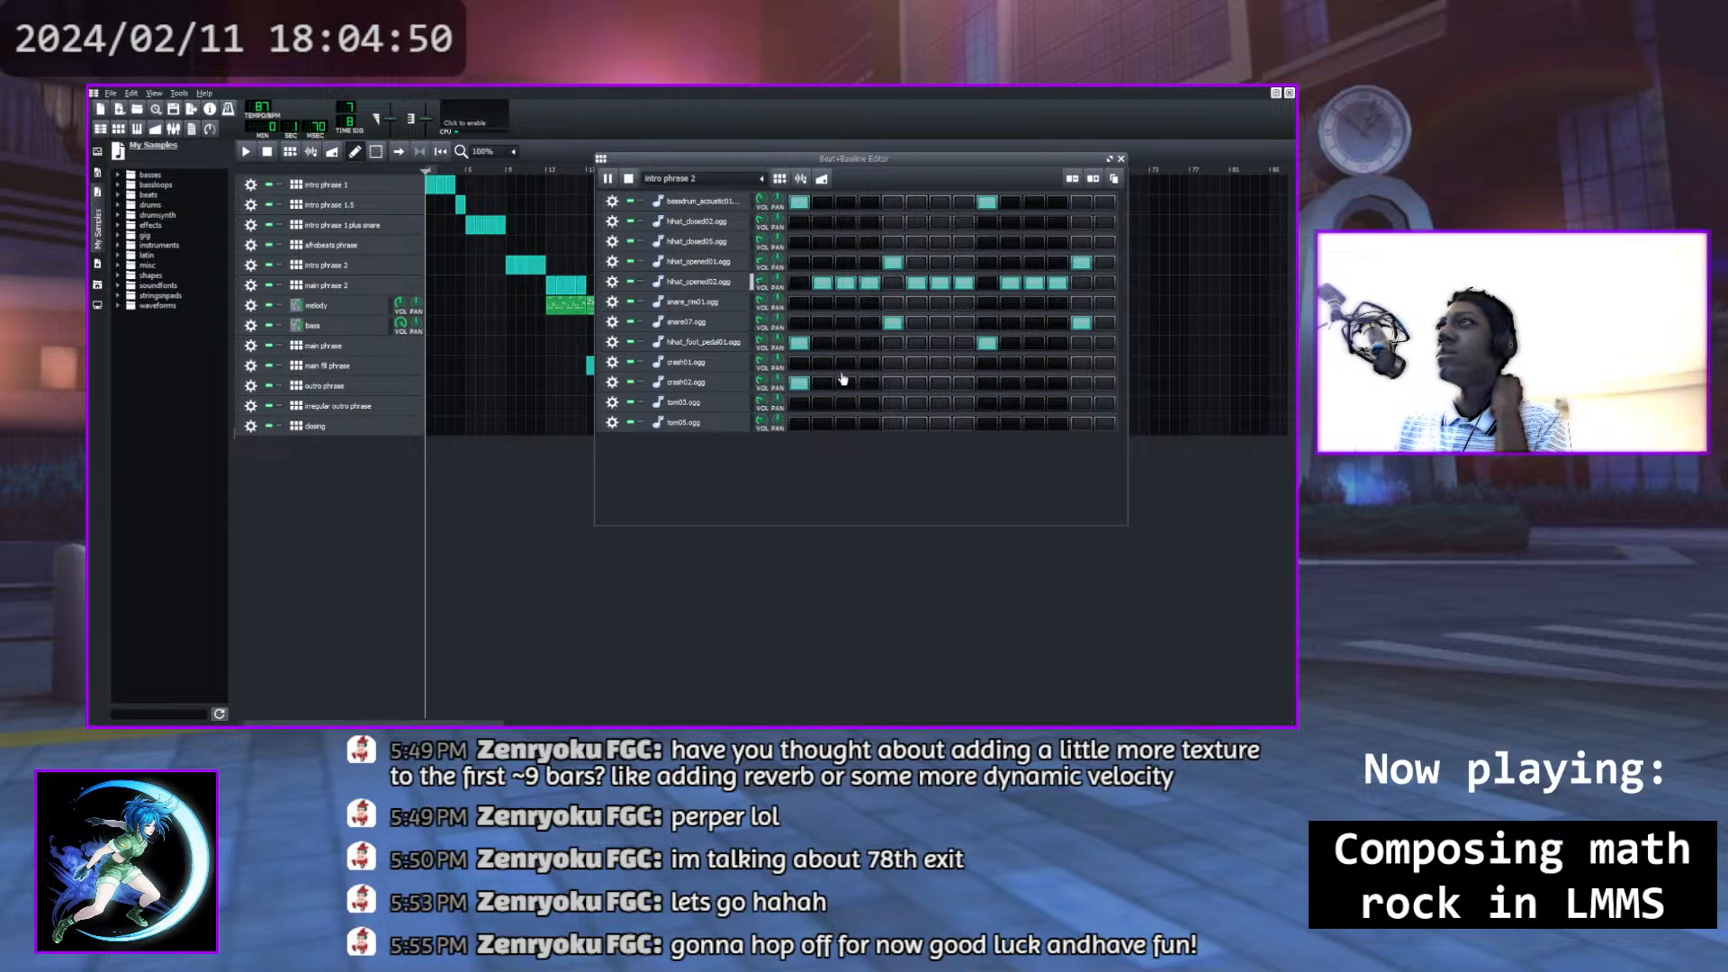
click(797, 345)
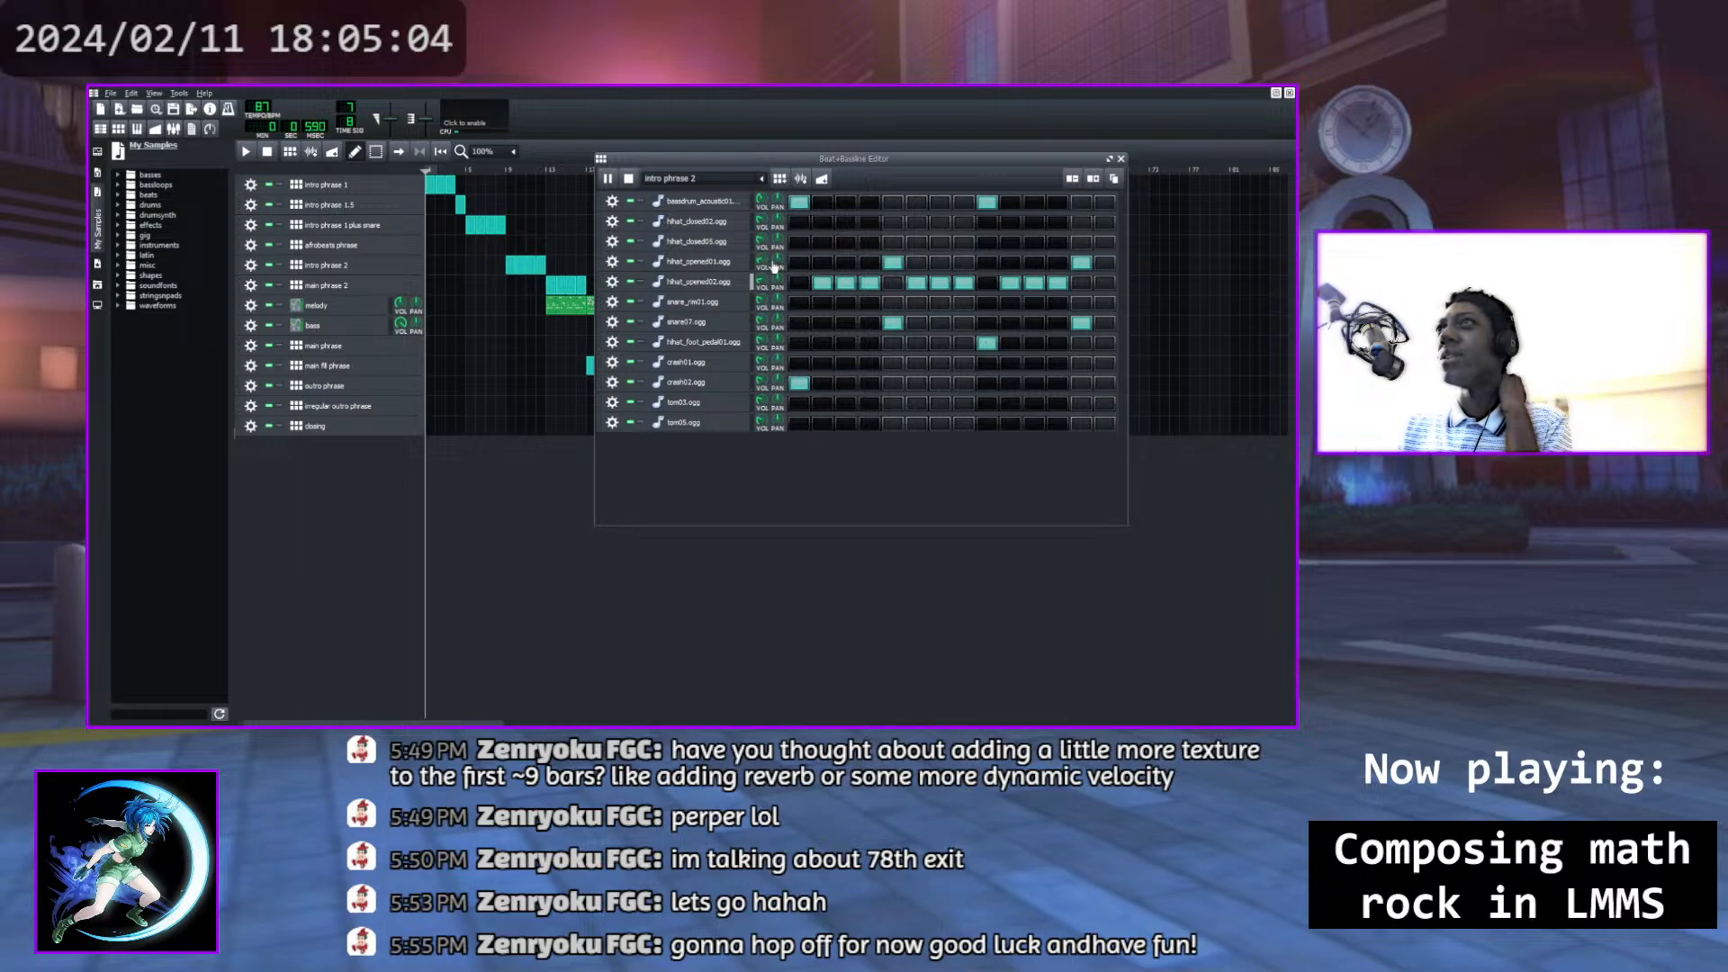
click(625, 181)
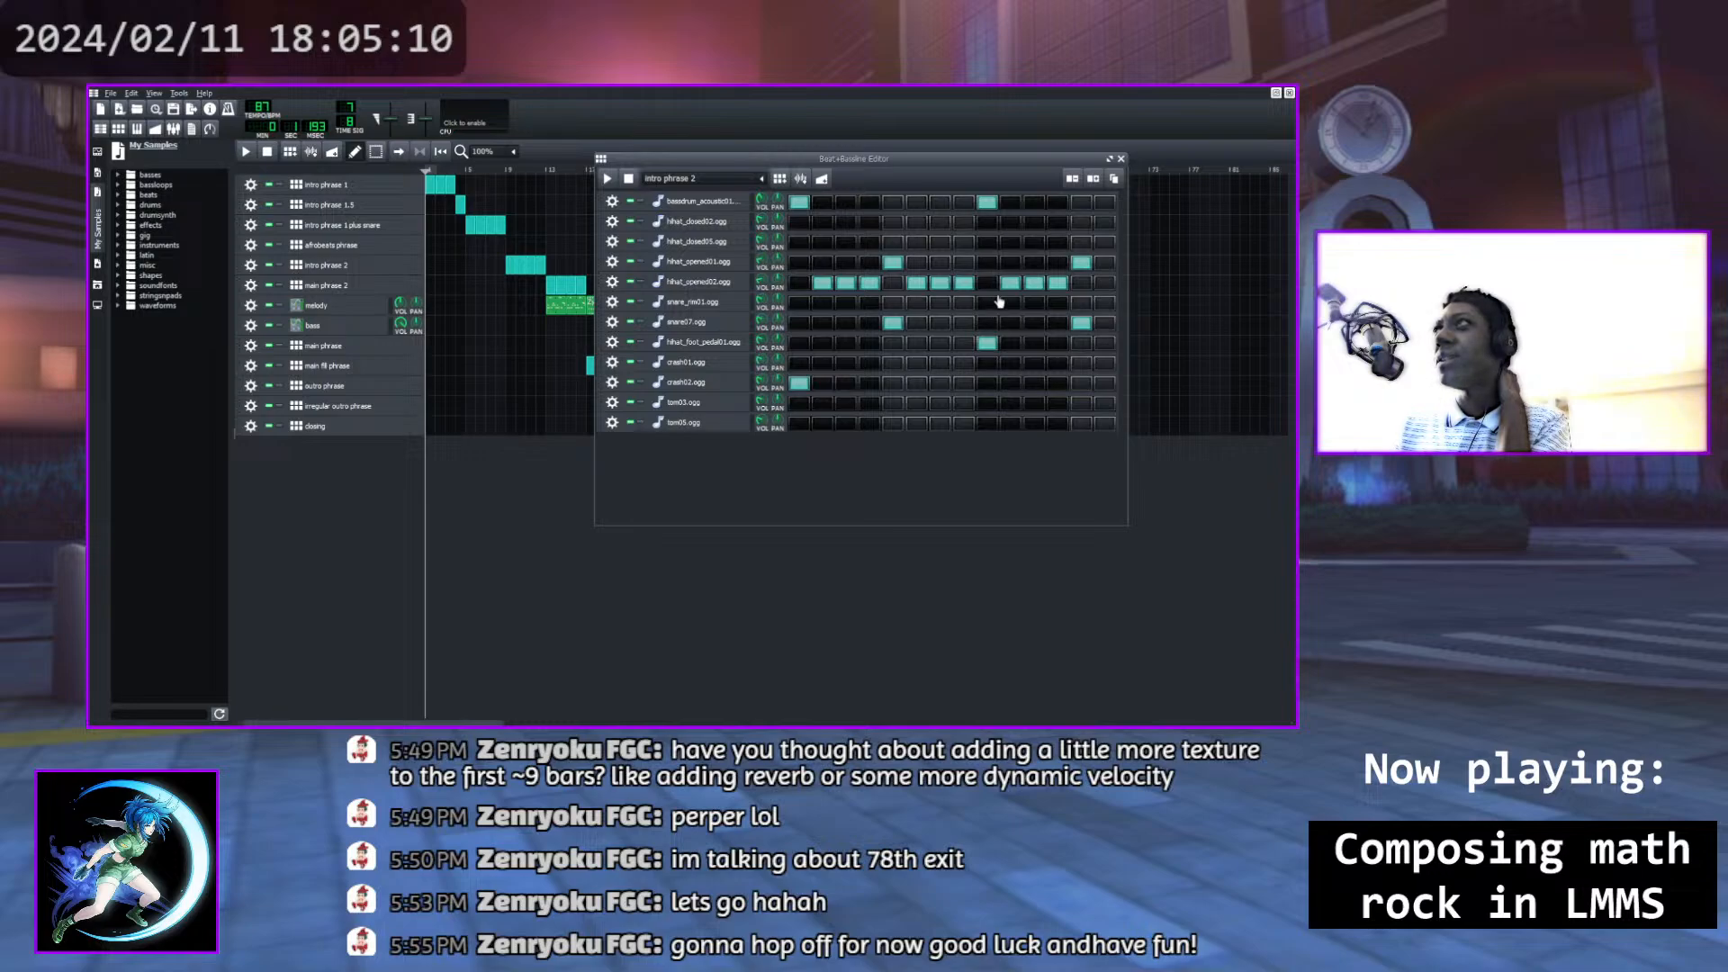
Replace the hihat_foot_pedal01 hit on step 9 of intro phrase 2 with a crash01 hit, and play the pattern
click(989, 365)
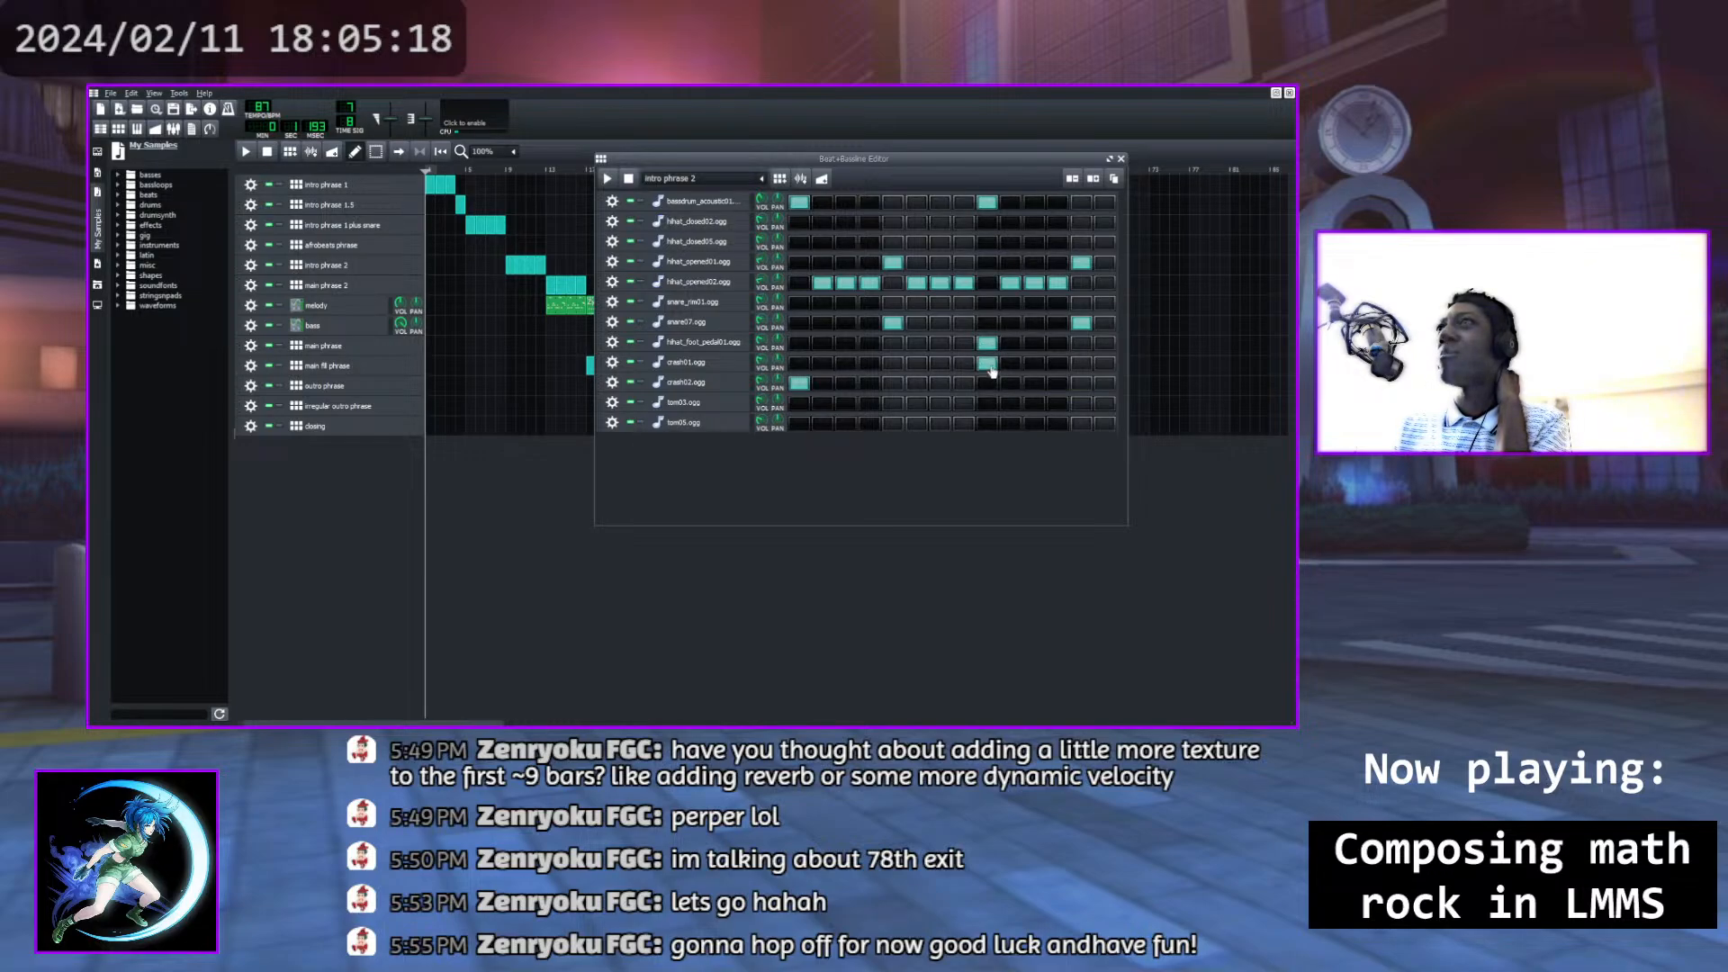
click(987, 346)
click(611, 180)
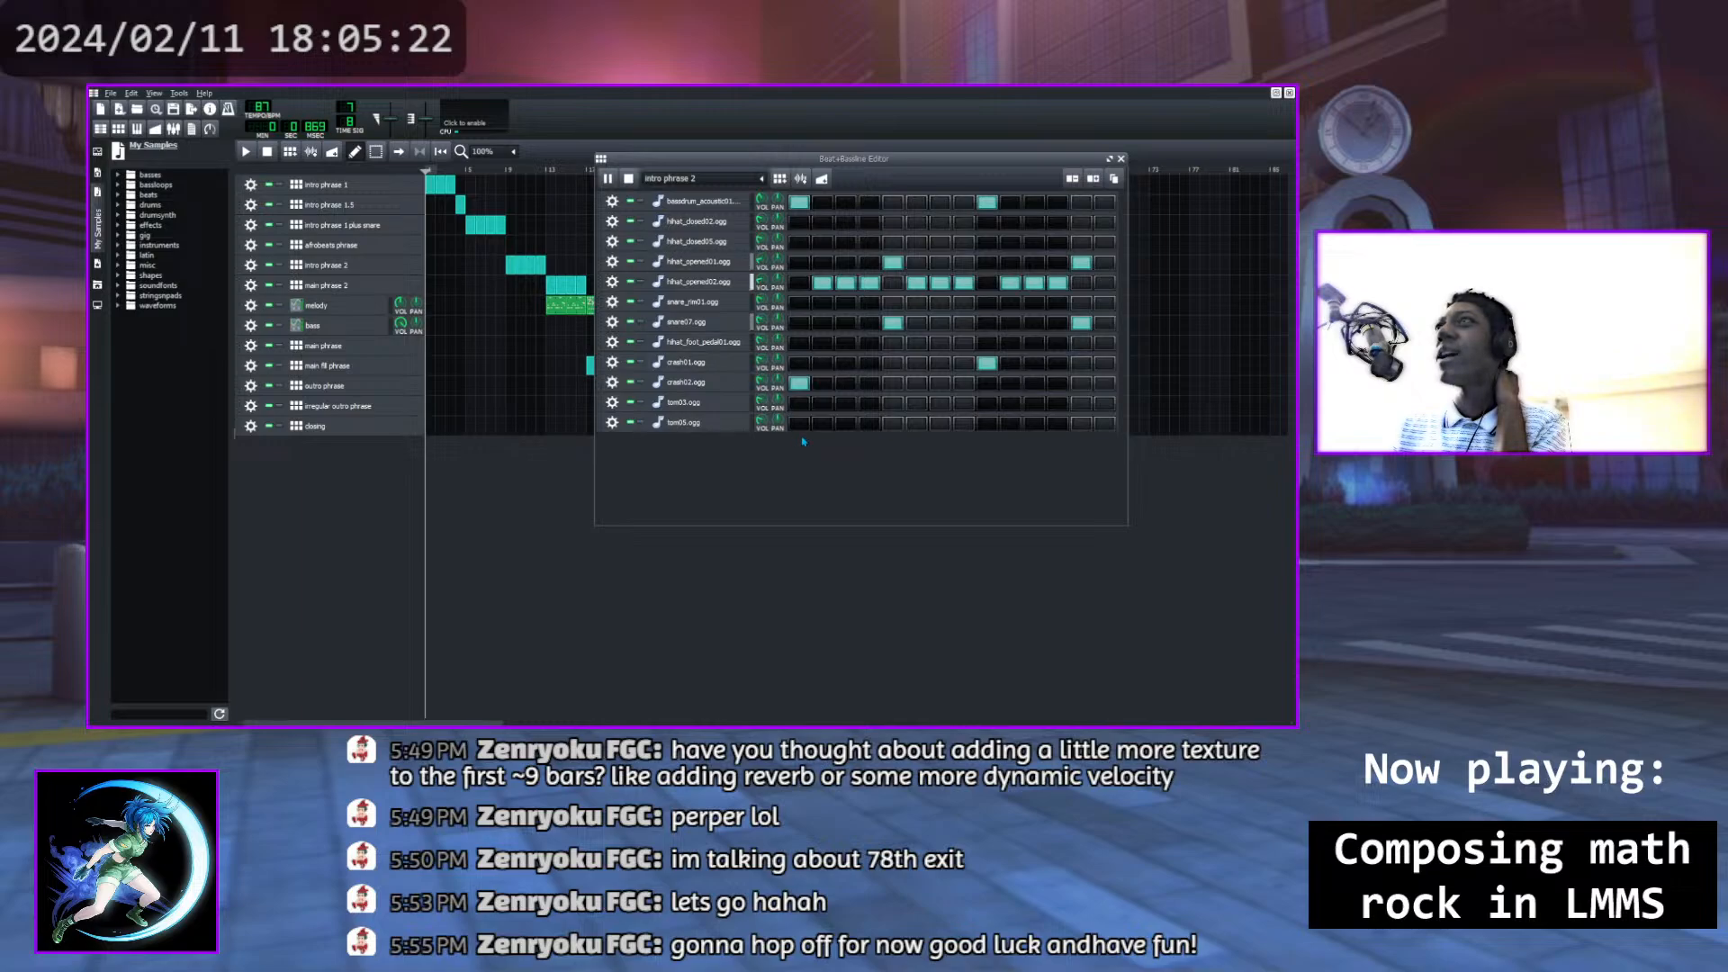
Try a snare_rim01 hit in place of the crash01 hit on step 9 of intro phrase 2
click(987, 362)
click(987, 302)
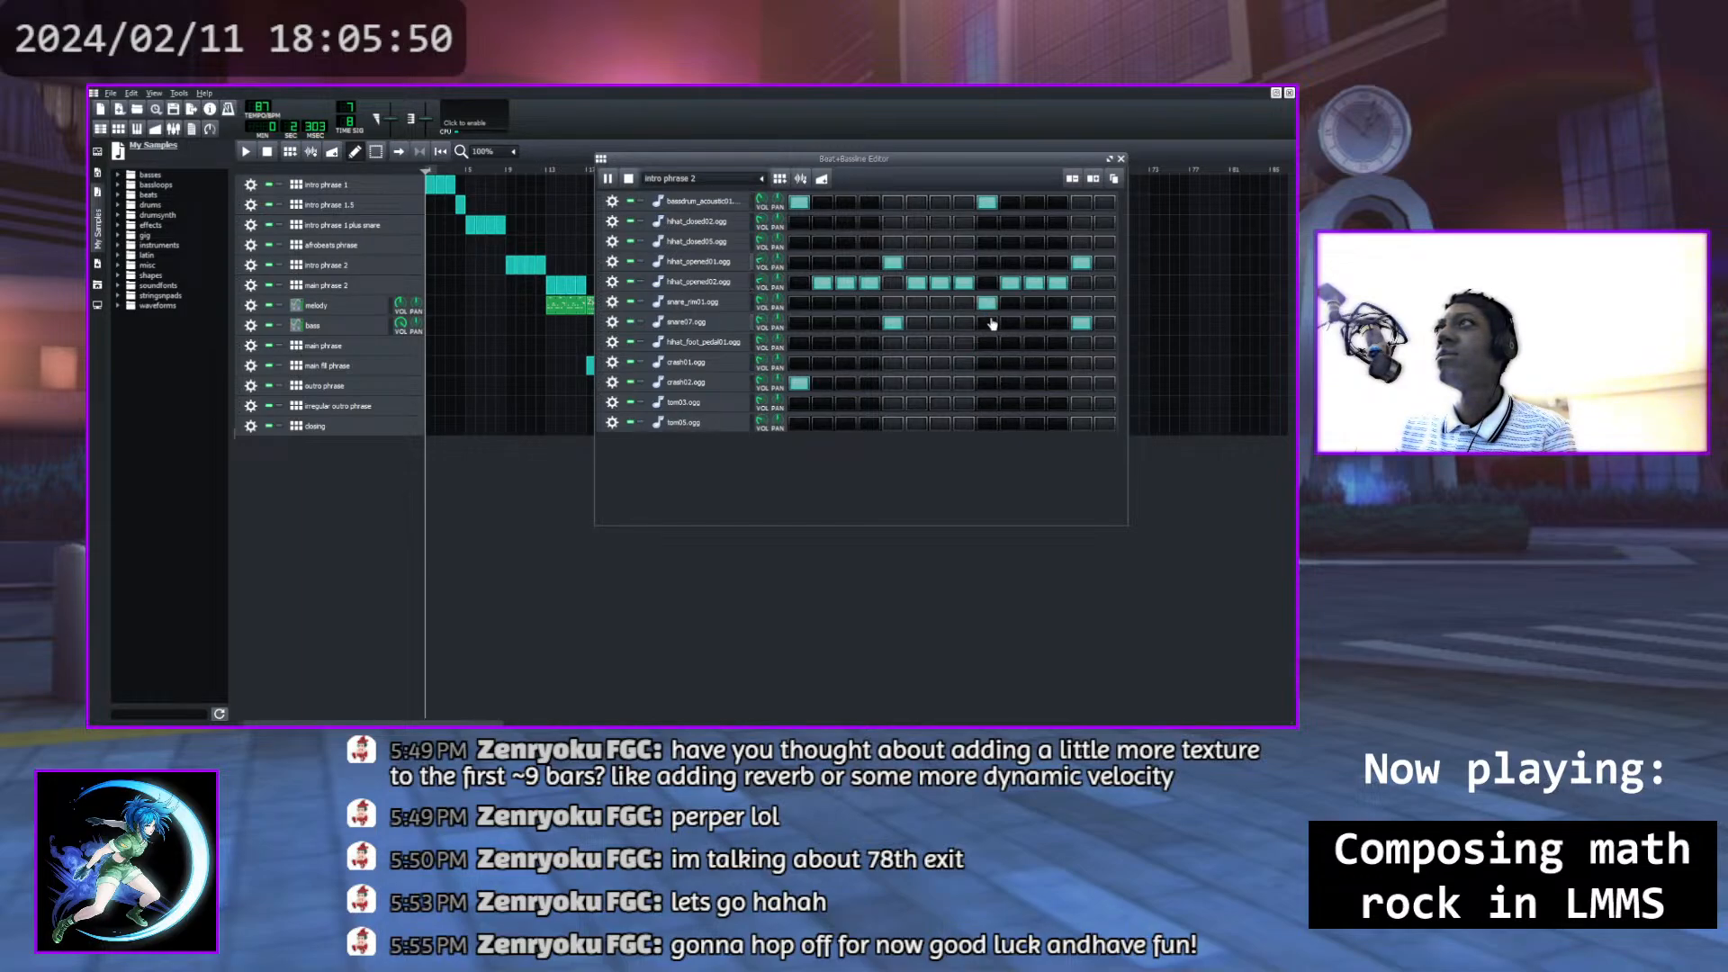
click(986, 303)
click(986, 362)
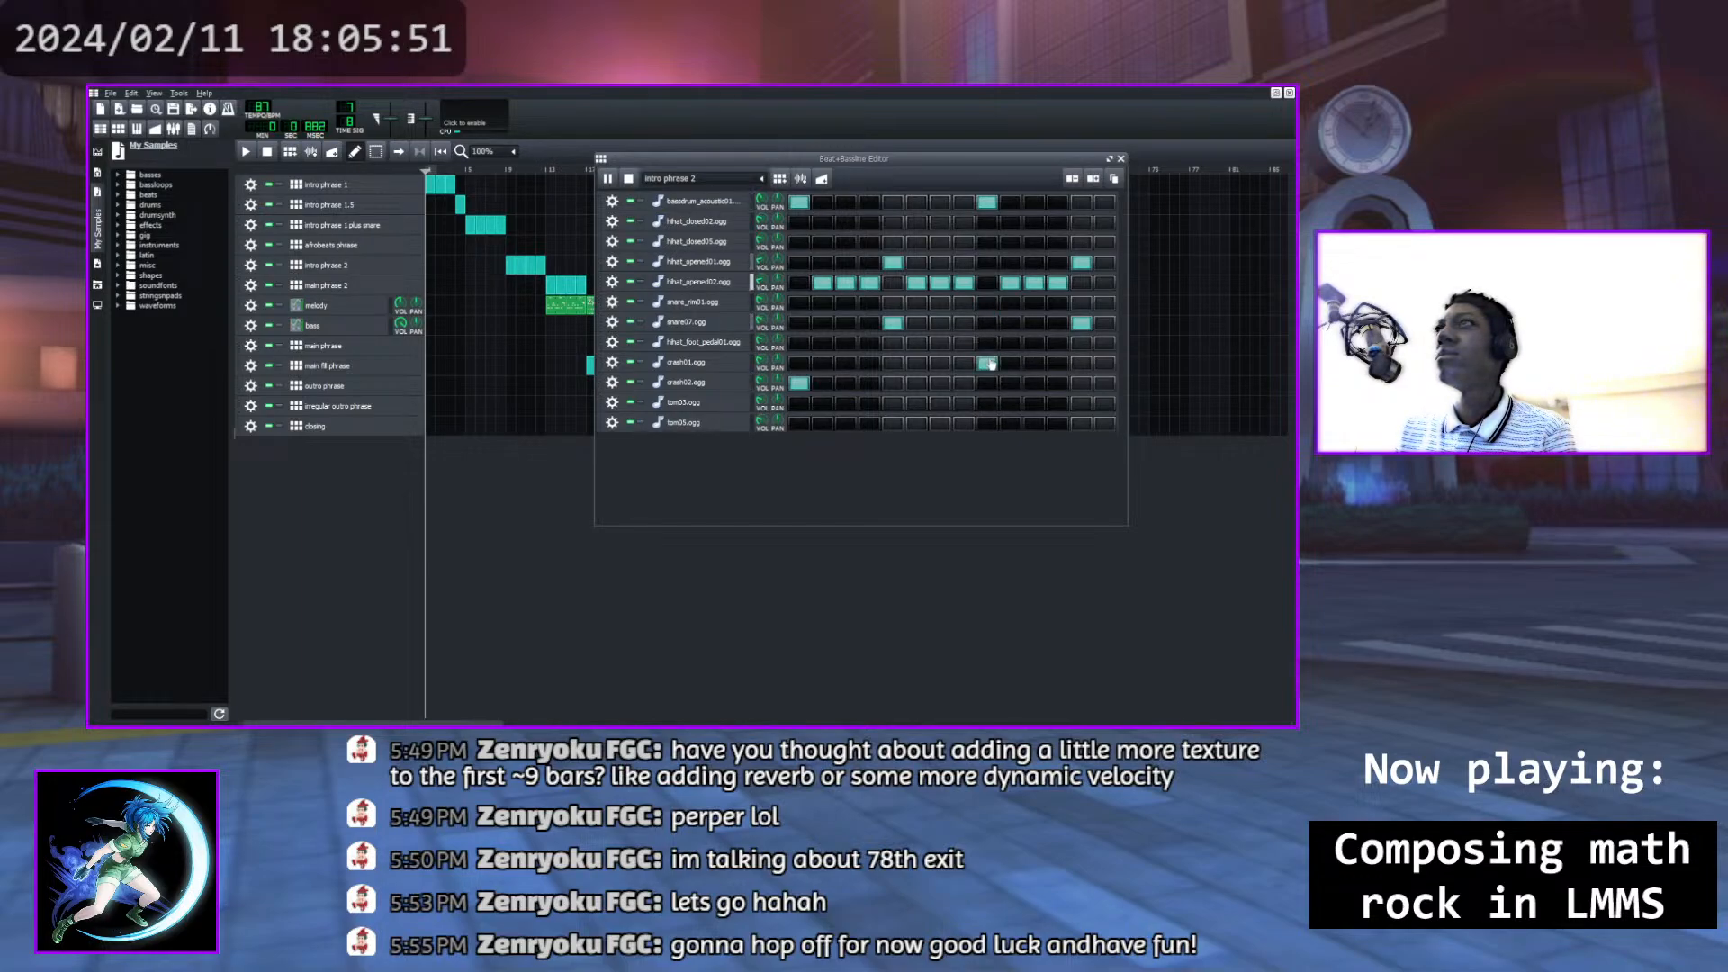
Lower the volume of the step 9 bass drum hit and the hihat_opened02 hits on steps 2–4 and 6–8, and close the editor
click(987, 201)
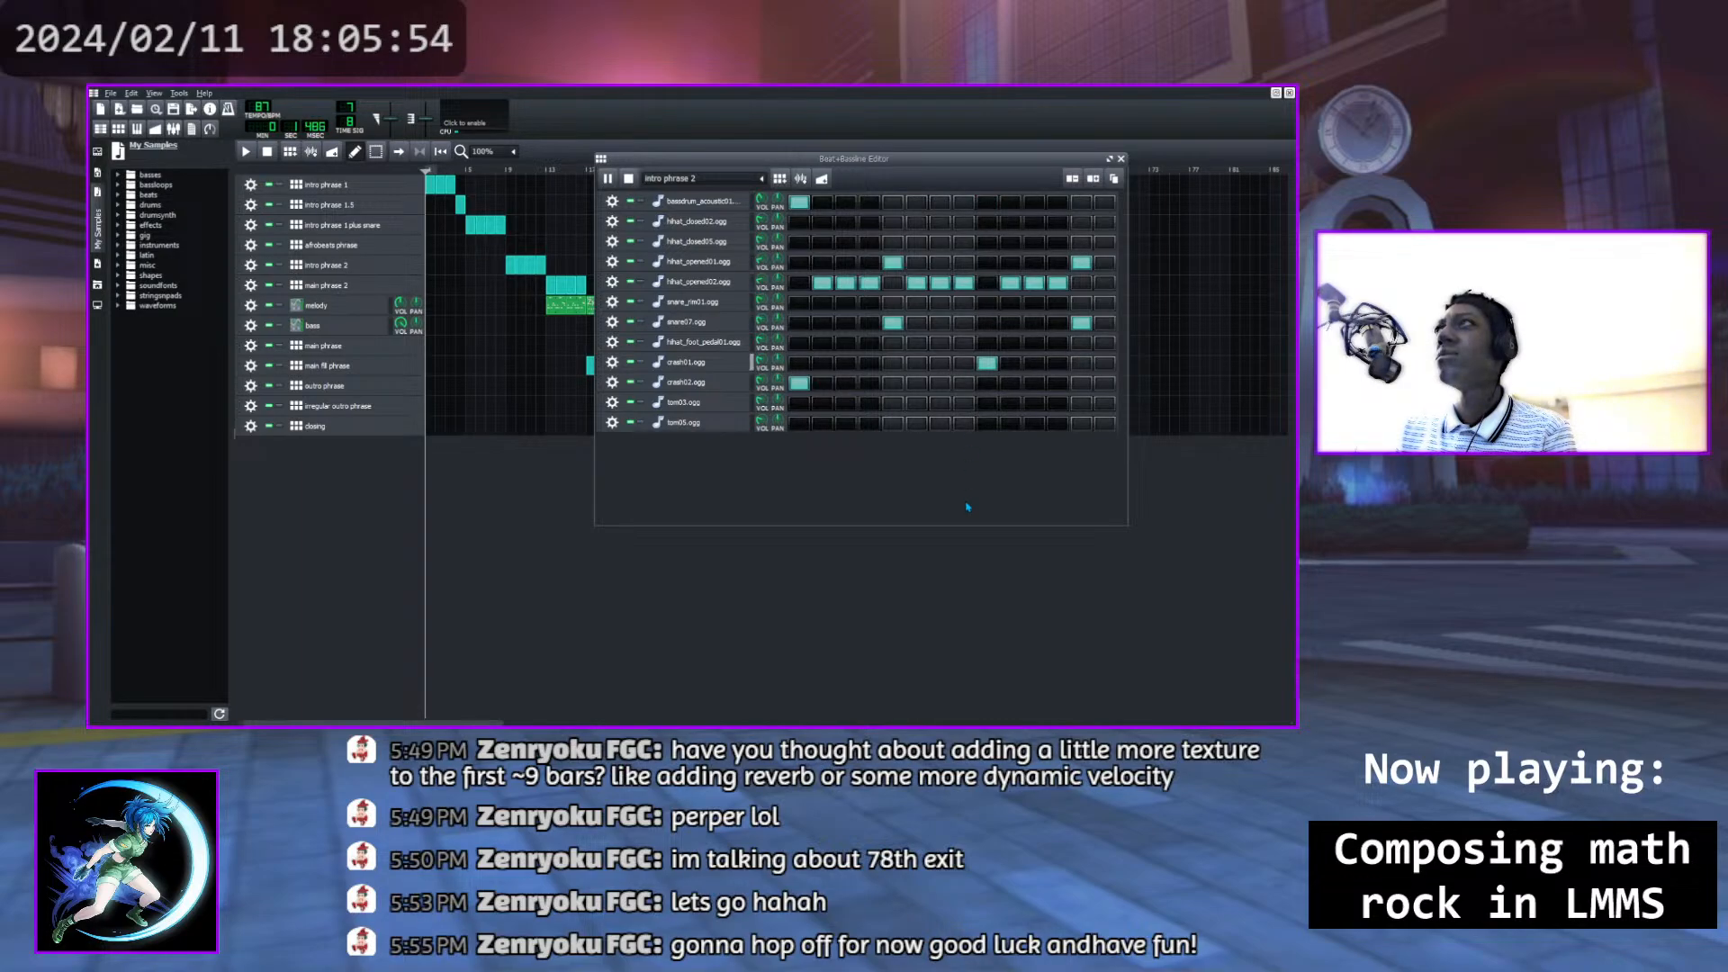
click(987, 202)
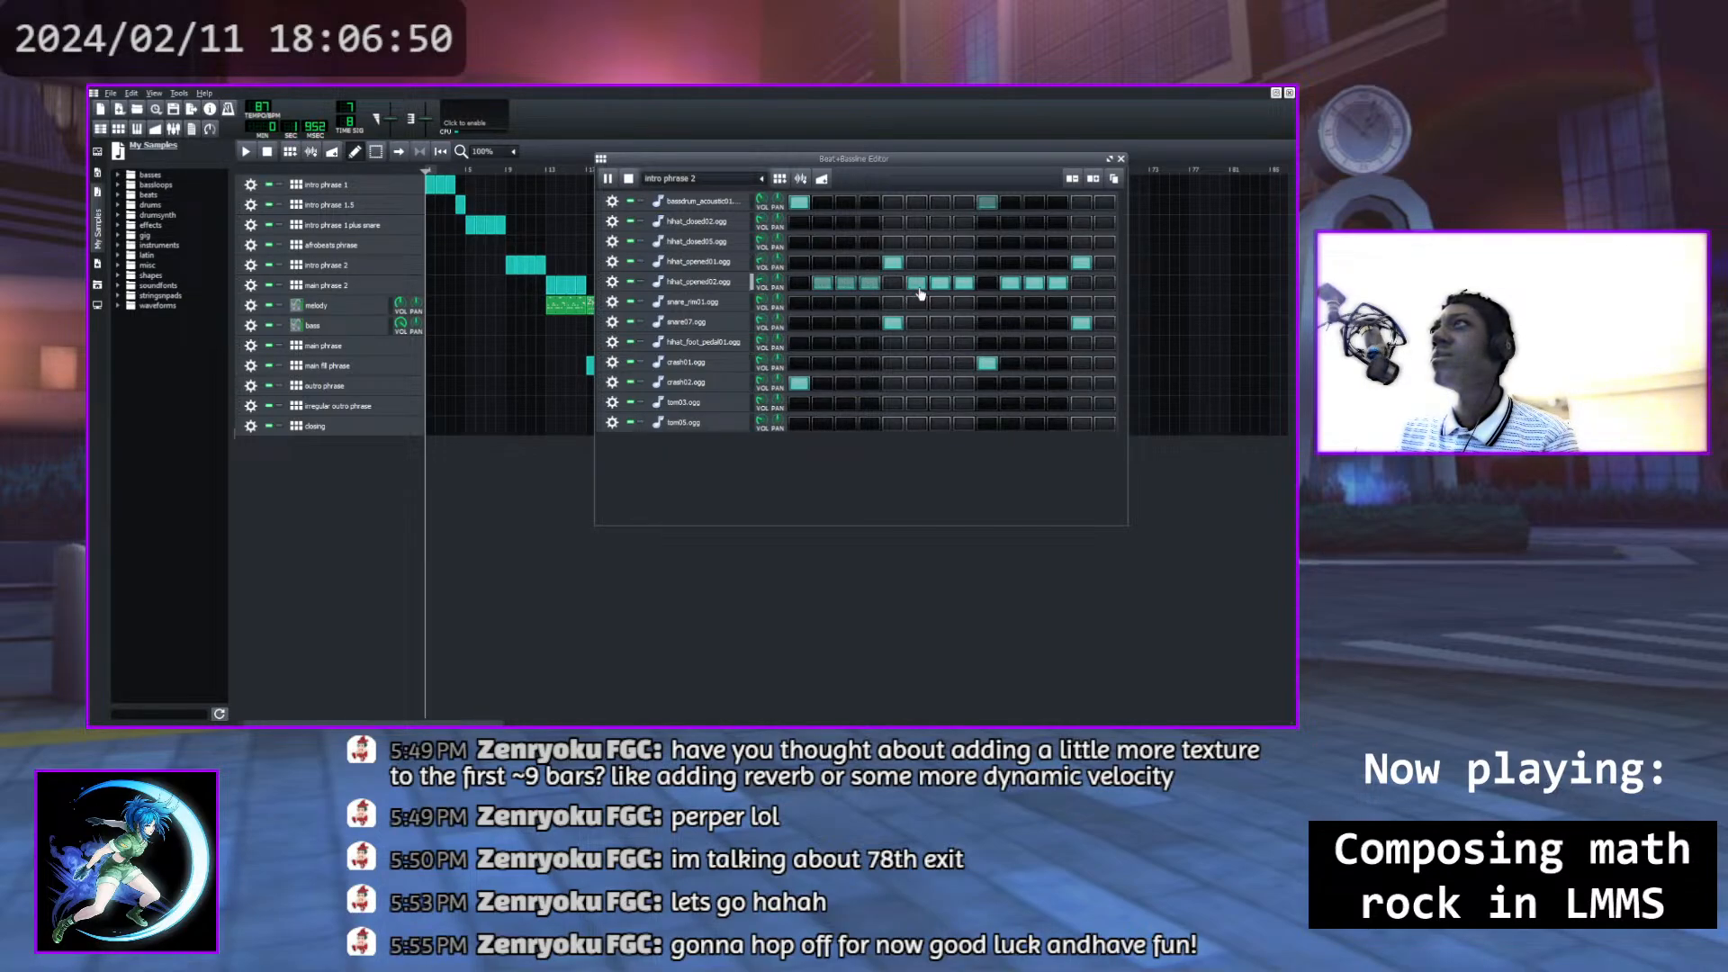
scroll(920, 294, down, 2)
scroll(939, 289, down, 1)
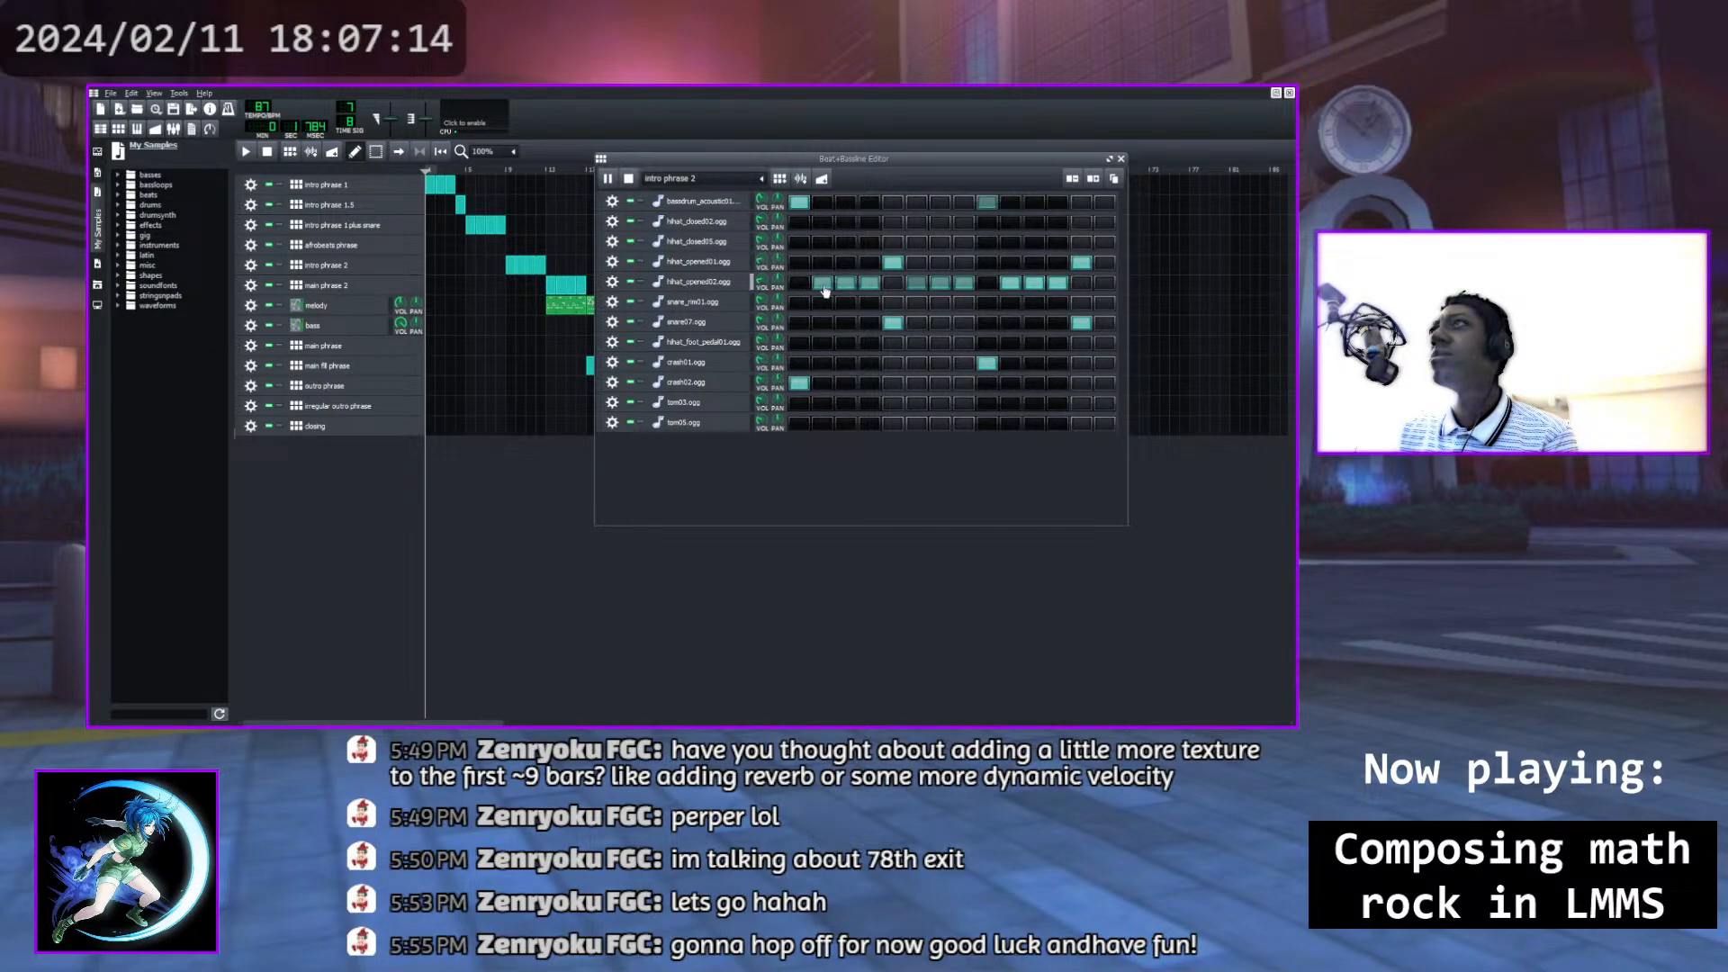
click(916, 285)
click(917, 284)
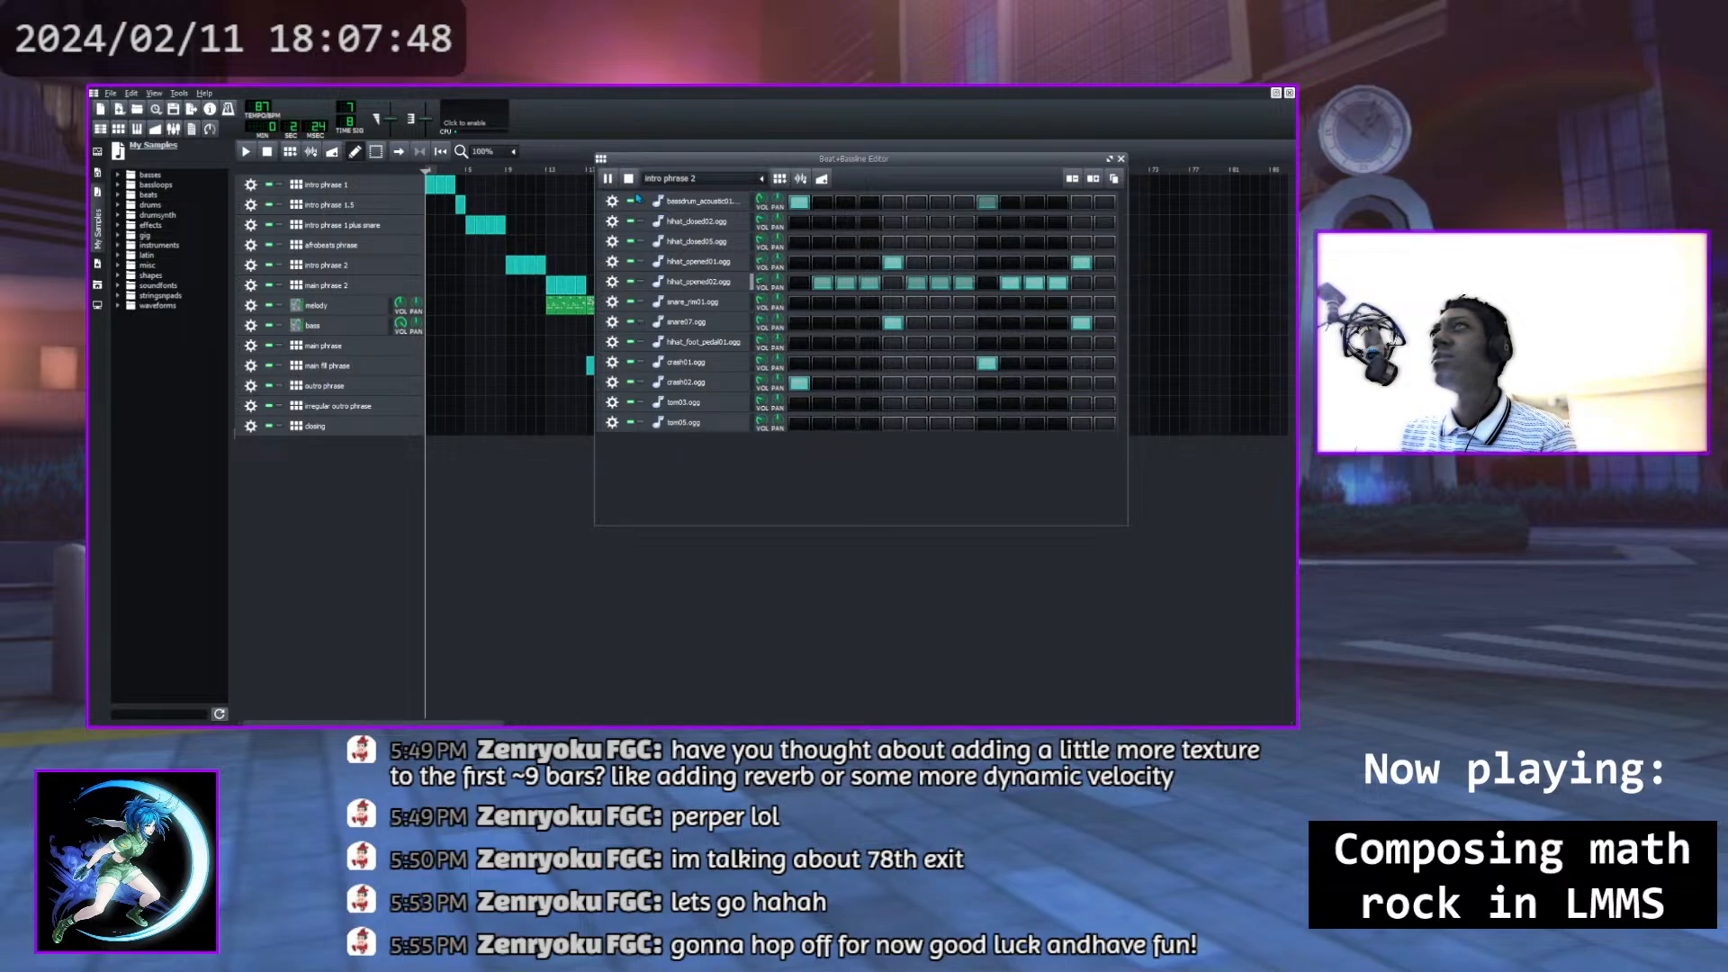
click(1120, 160)
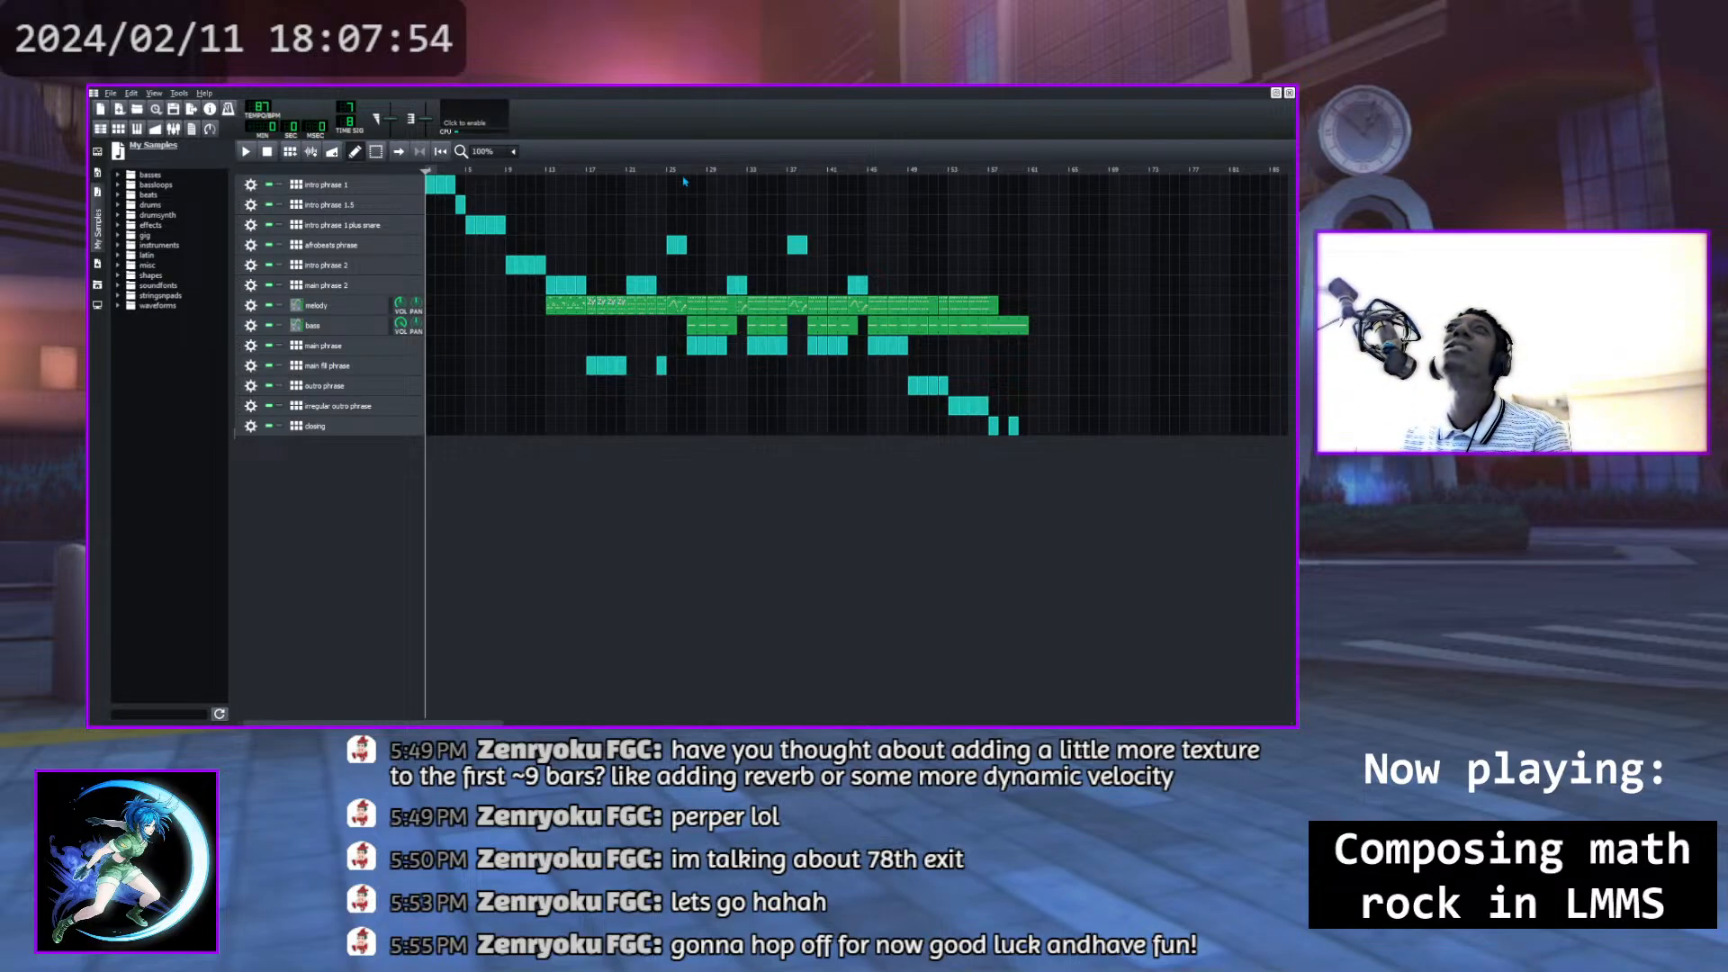
Listen to the song from near the start of the intro phrase 1 plus snare clip to the first main fill phrase clip
click(545, 169)
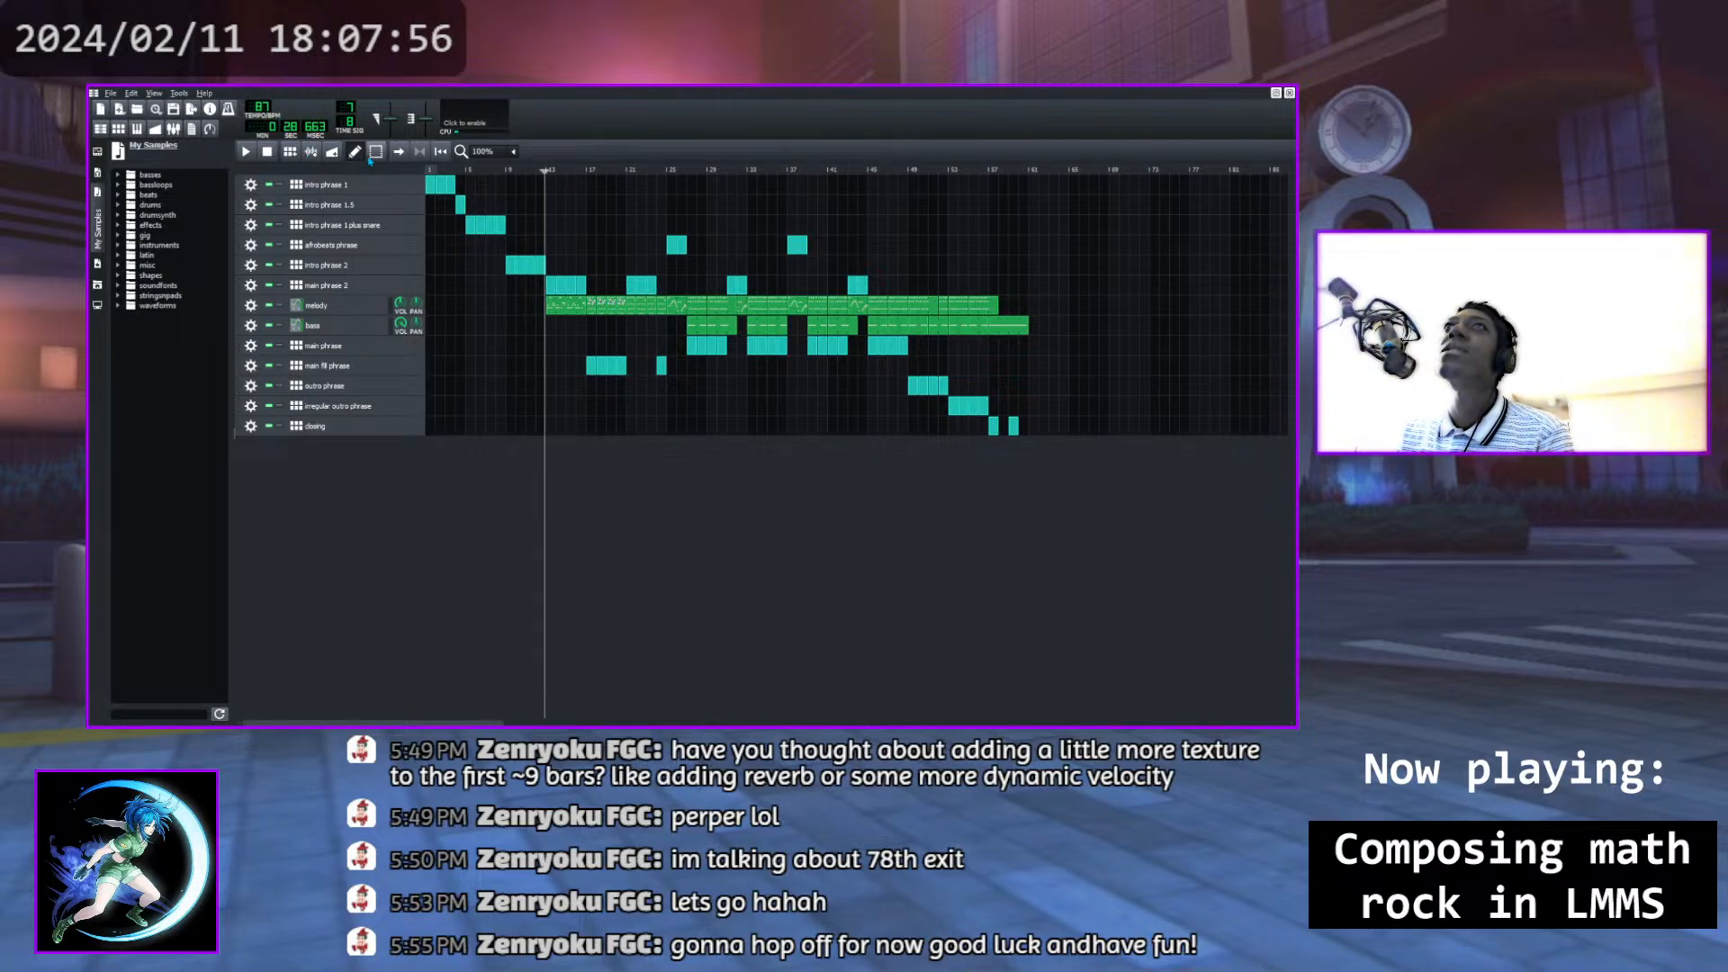
click(503, 169)
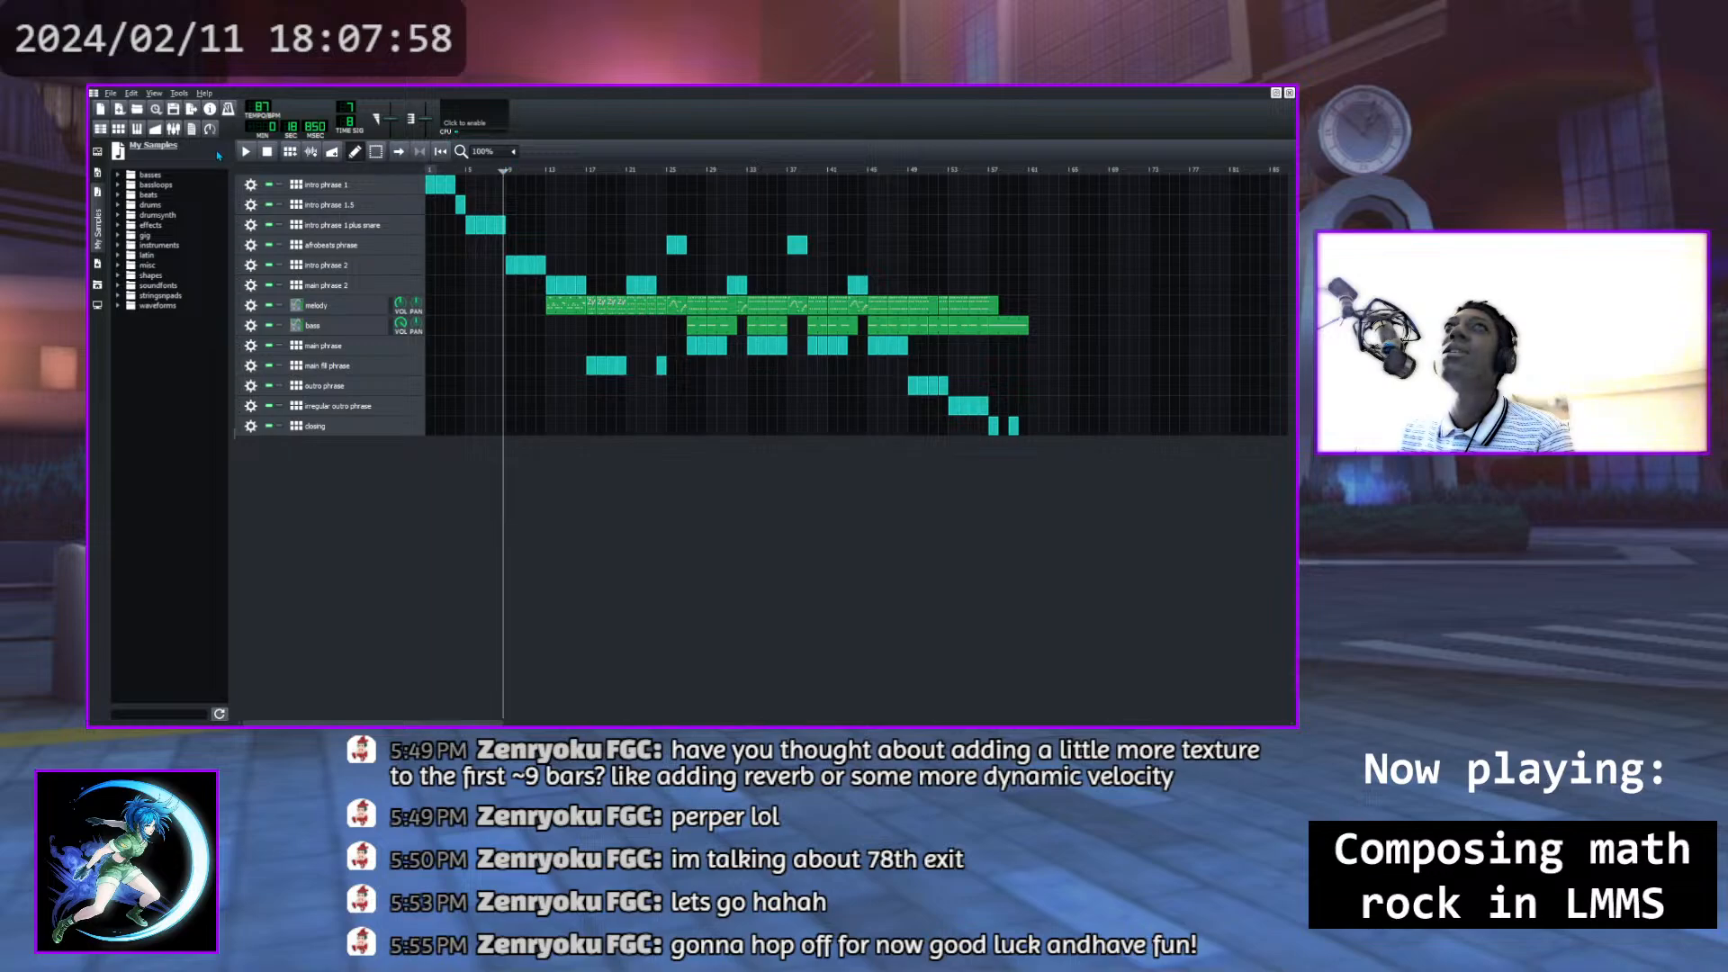
drag(501, 170, 463, 173)
key(space)
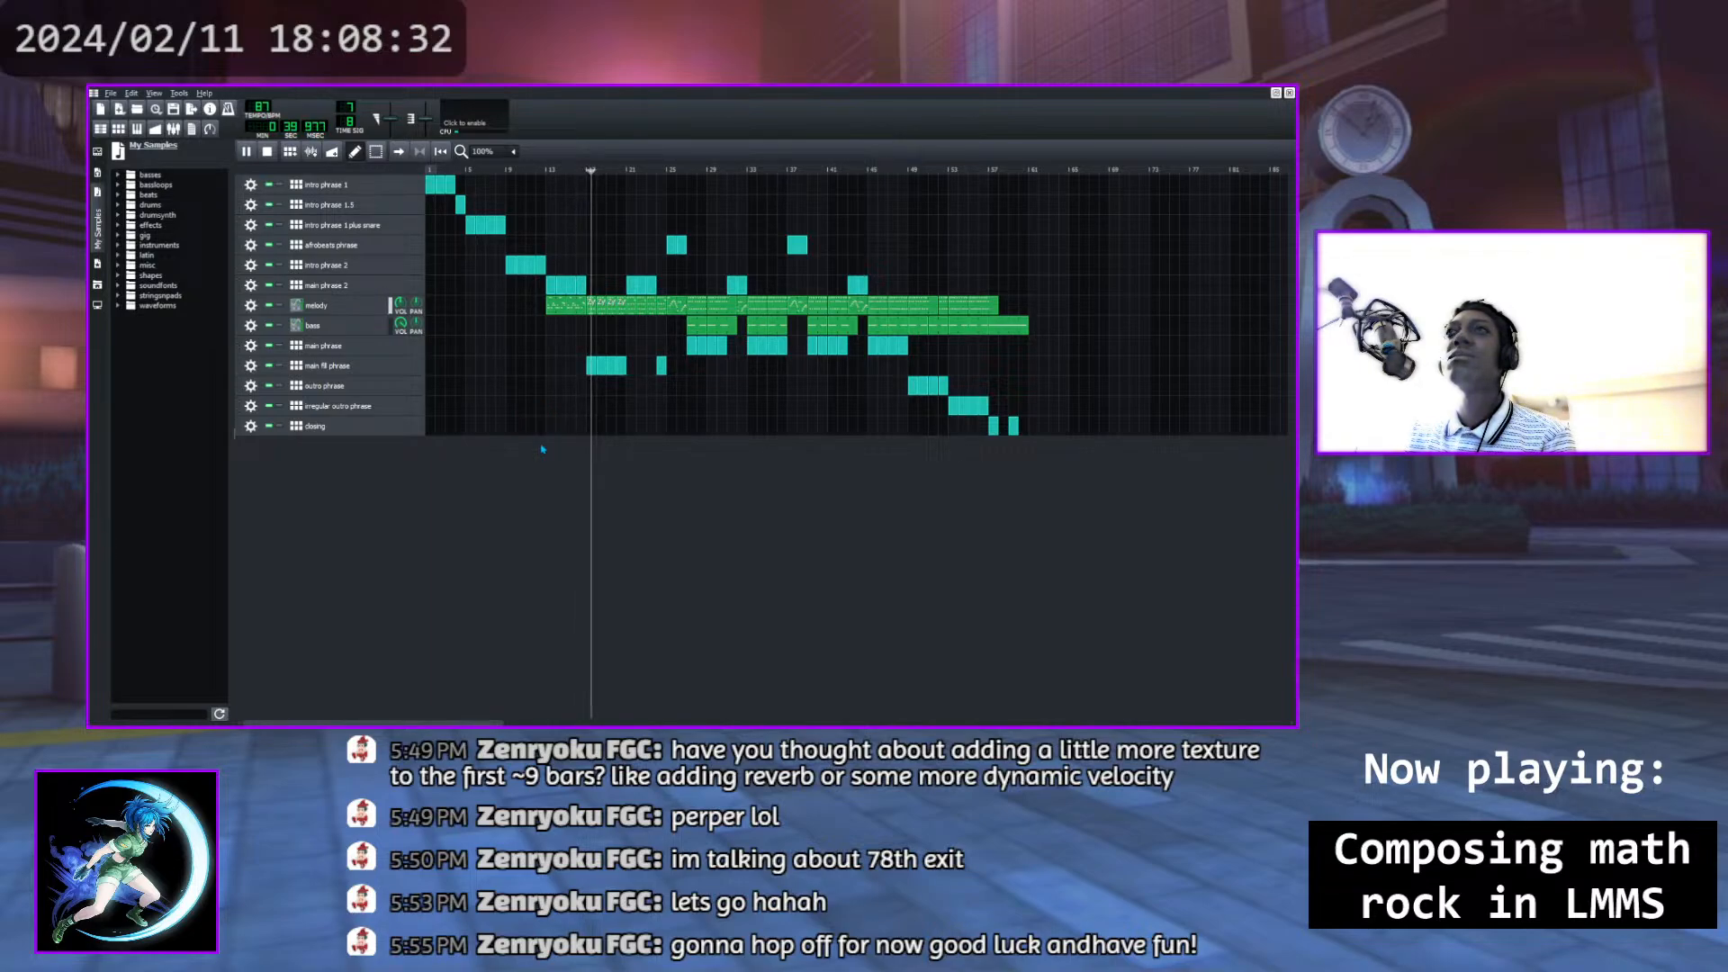
click(585, 170)
key(space)
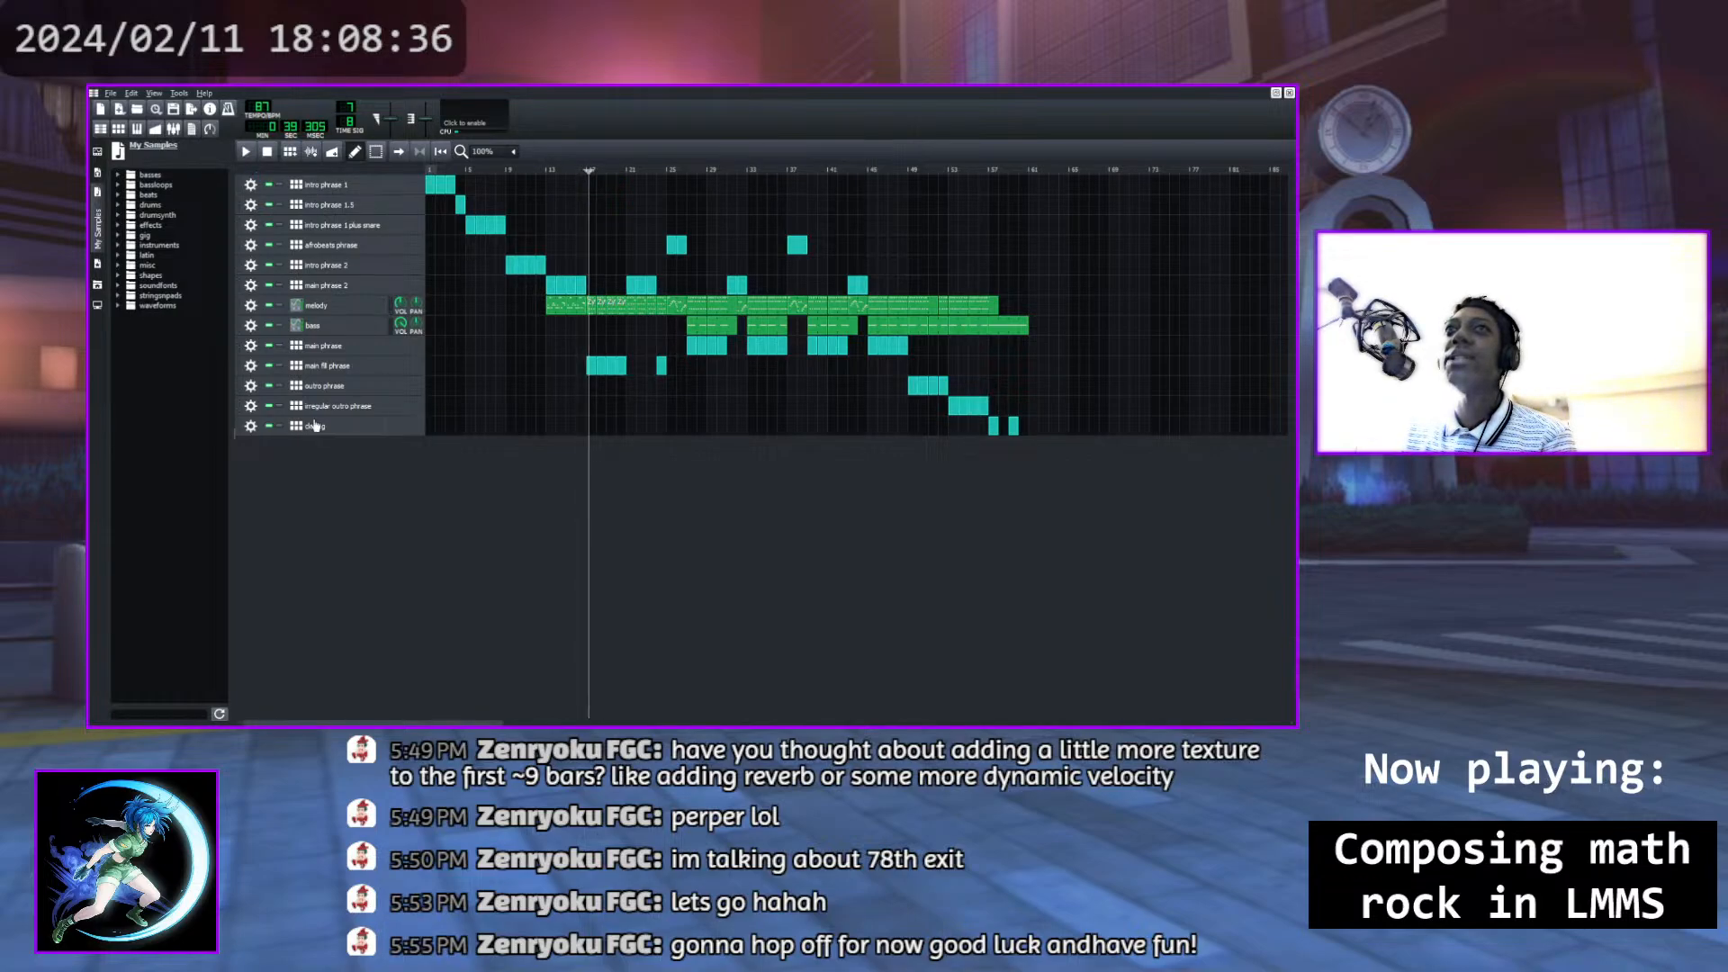
Open the main fill phrase drum pattern and listen to it
click(327, 366)
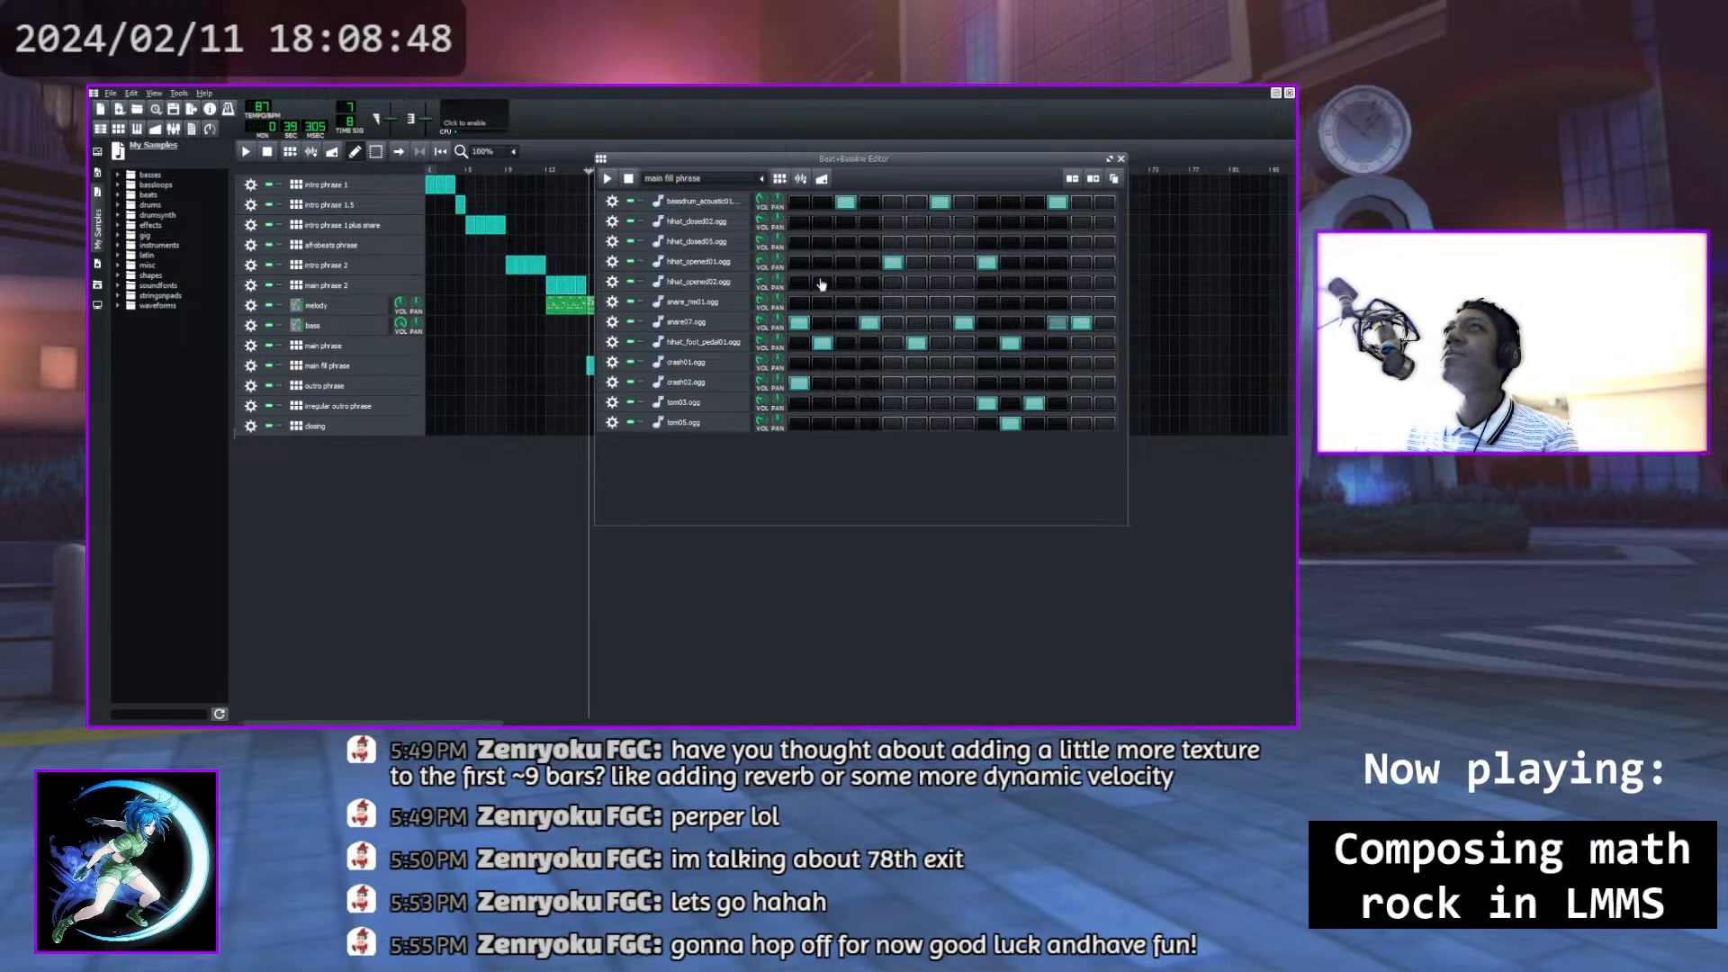
click(609, 179)
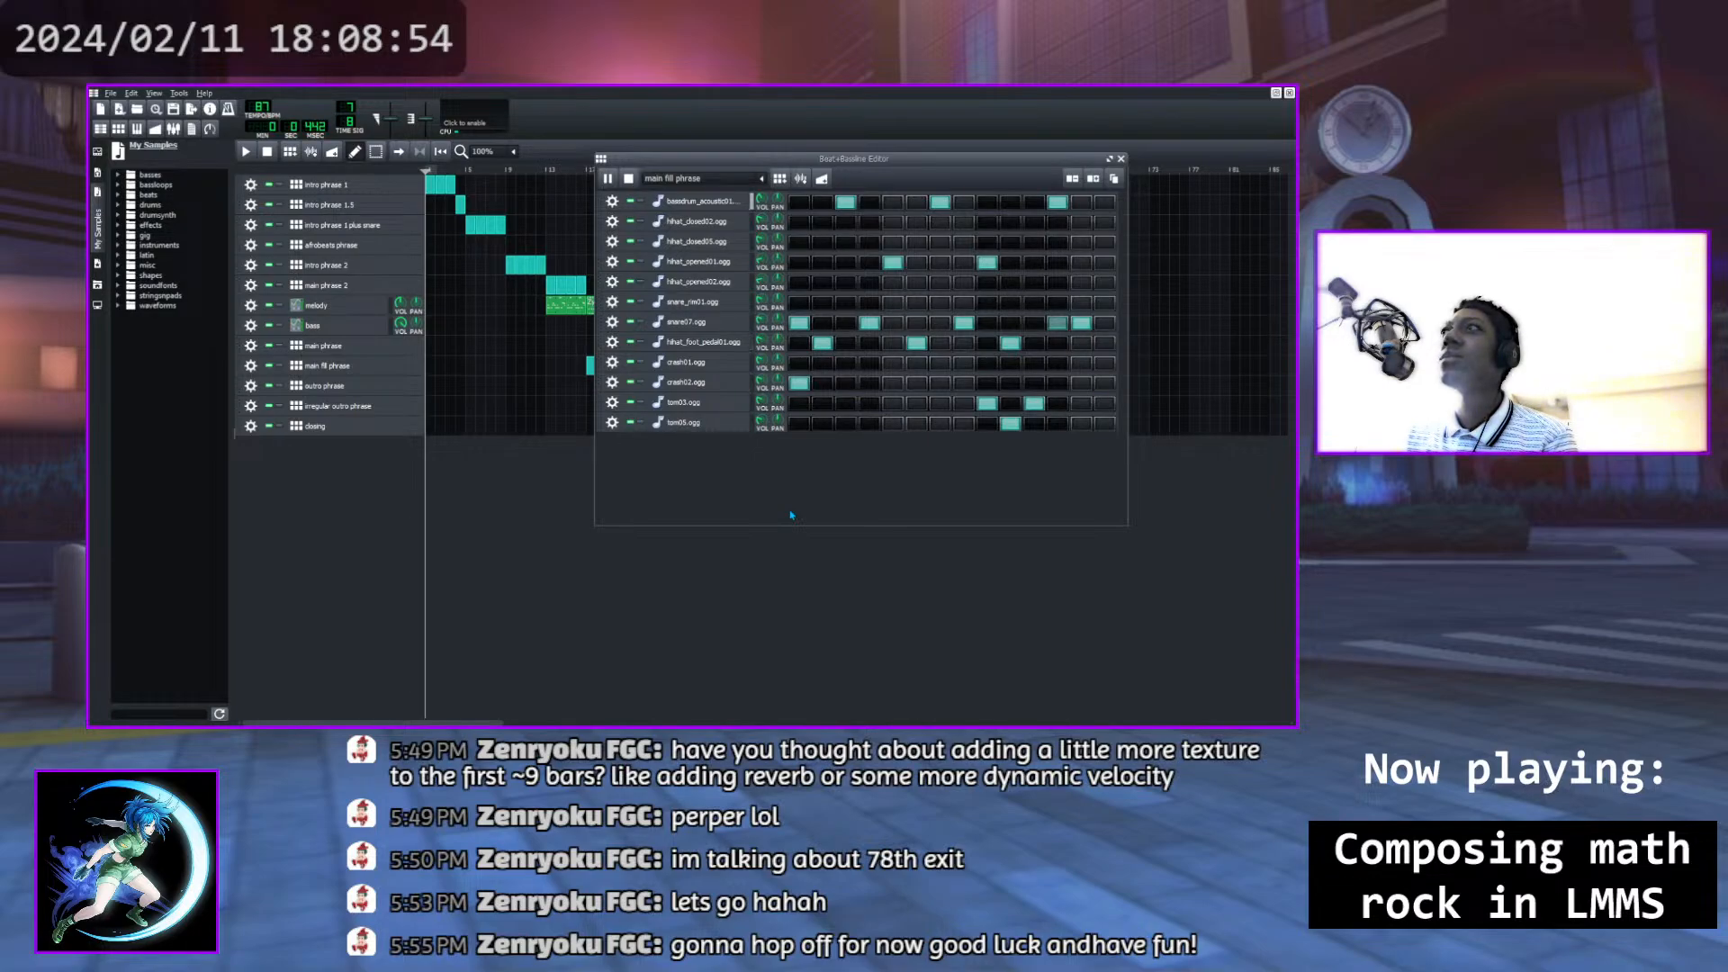
key(space)
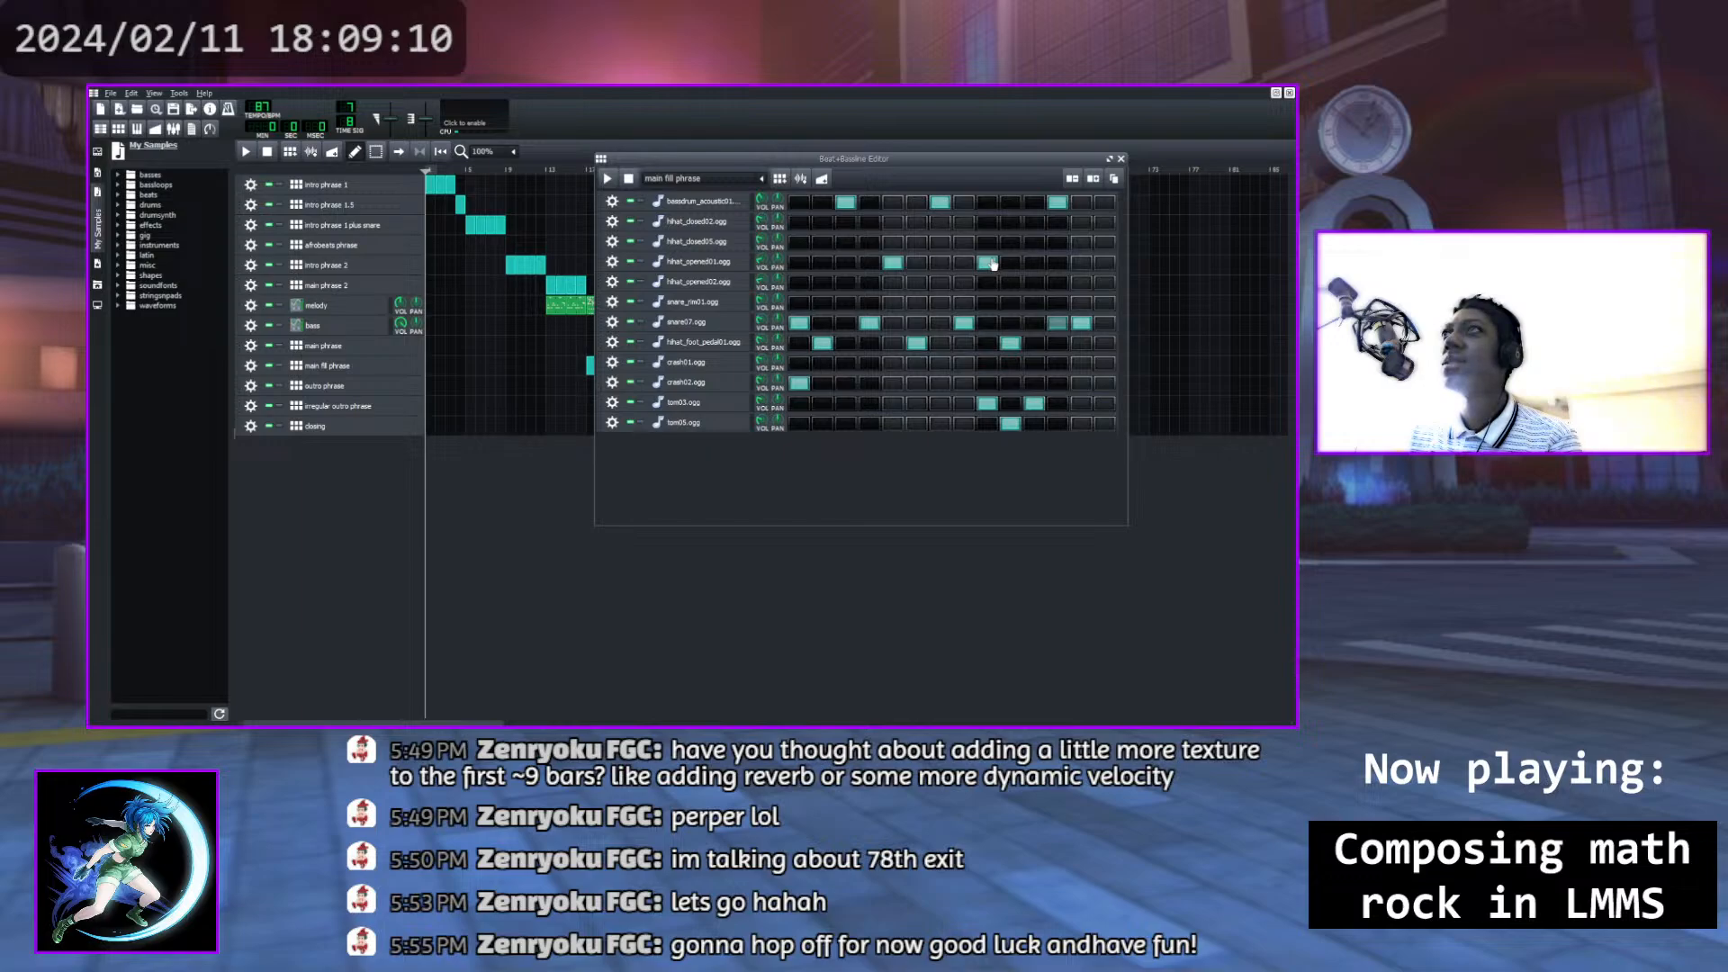
Shift the three tom hits of main fill phrase one step later, onto steps 10–12, and play the pattern
click(1009, 402)
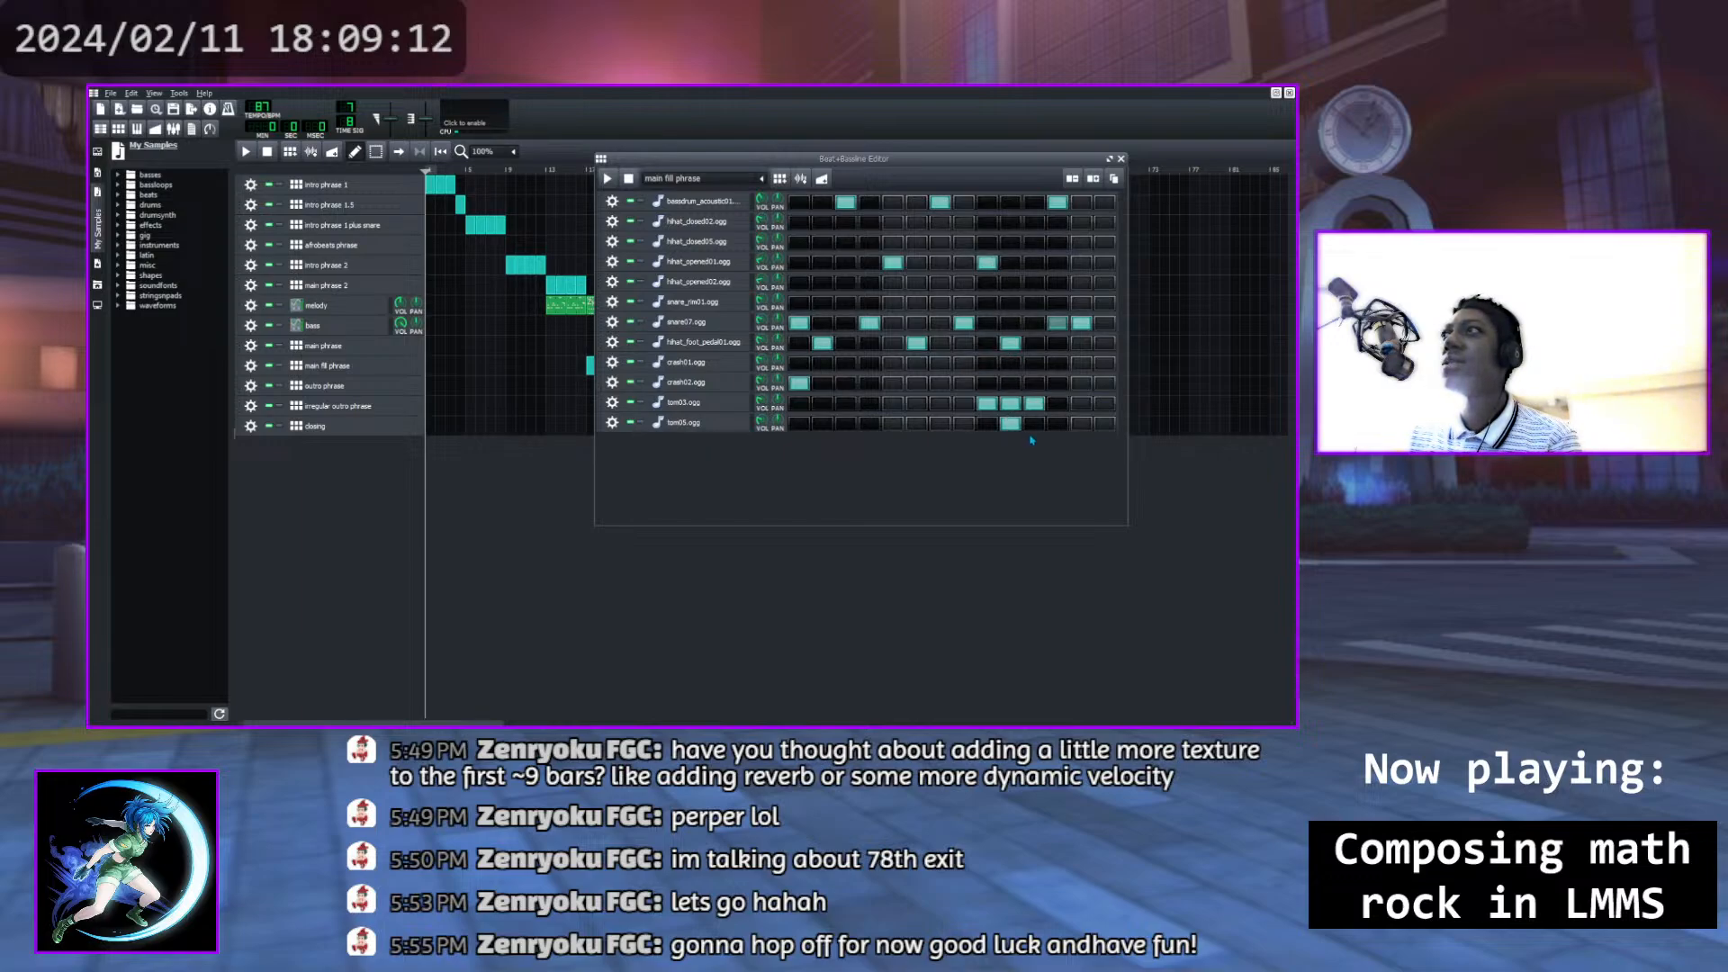
click(1034, 423)
click(1058, 403)
click(1034, 402)
click(1011, 423)
click(987, 402)
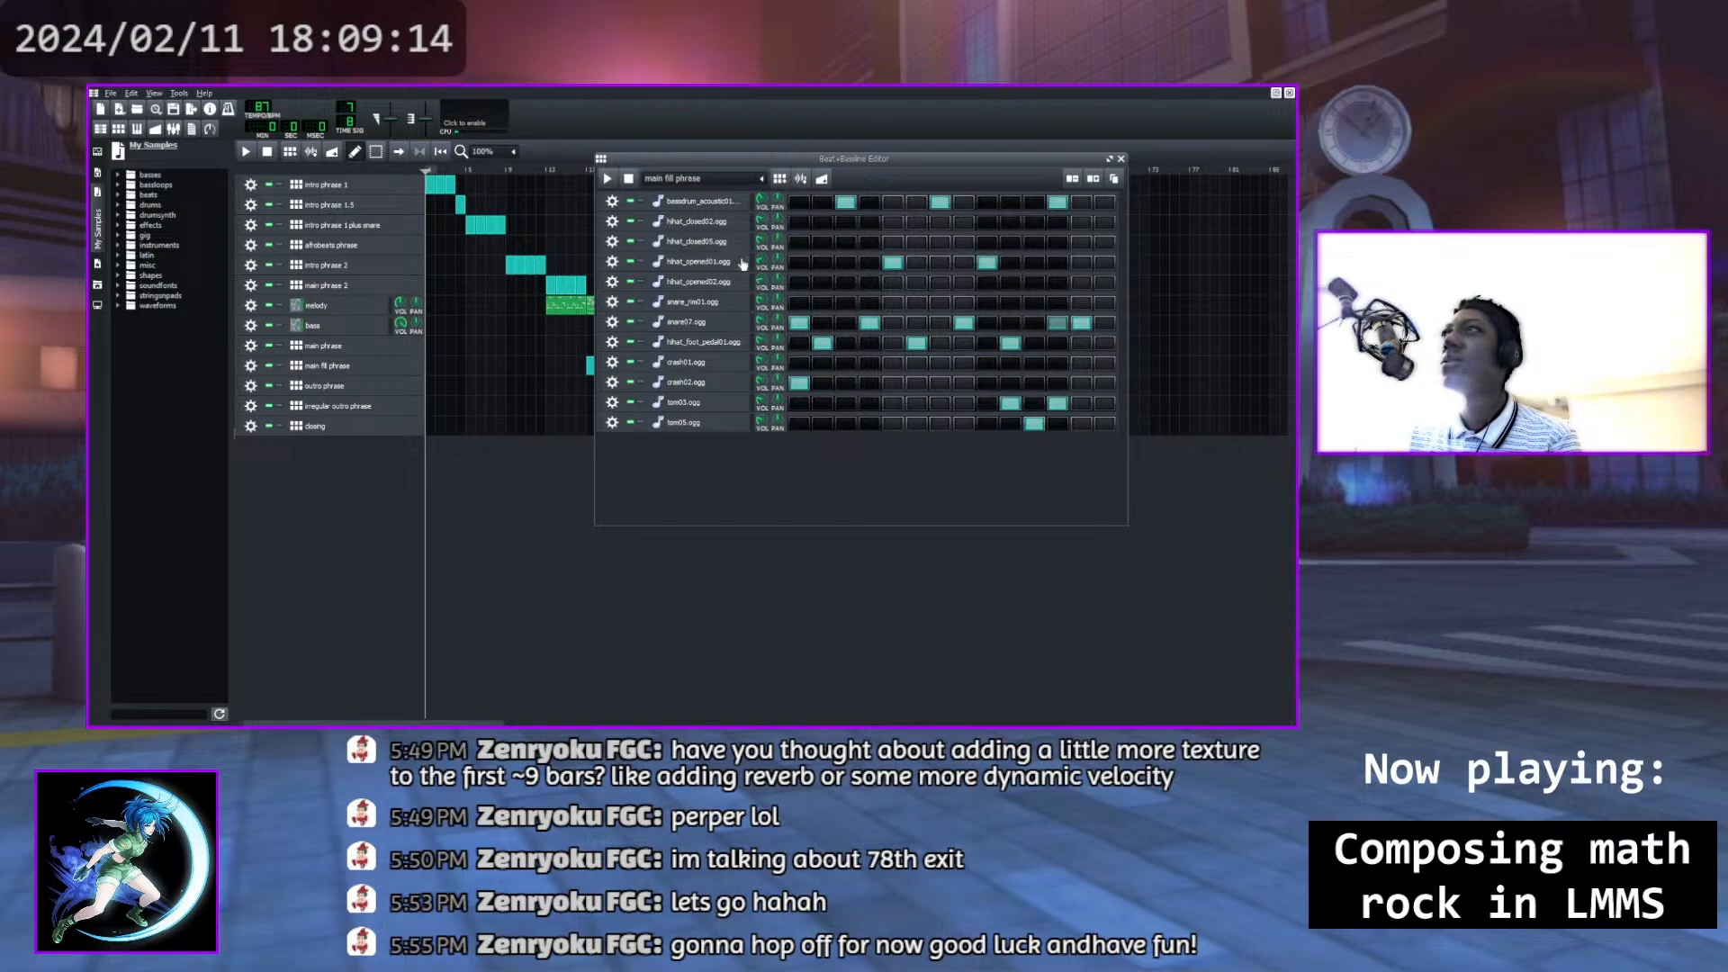
click(607, 178)
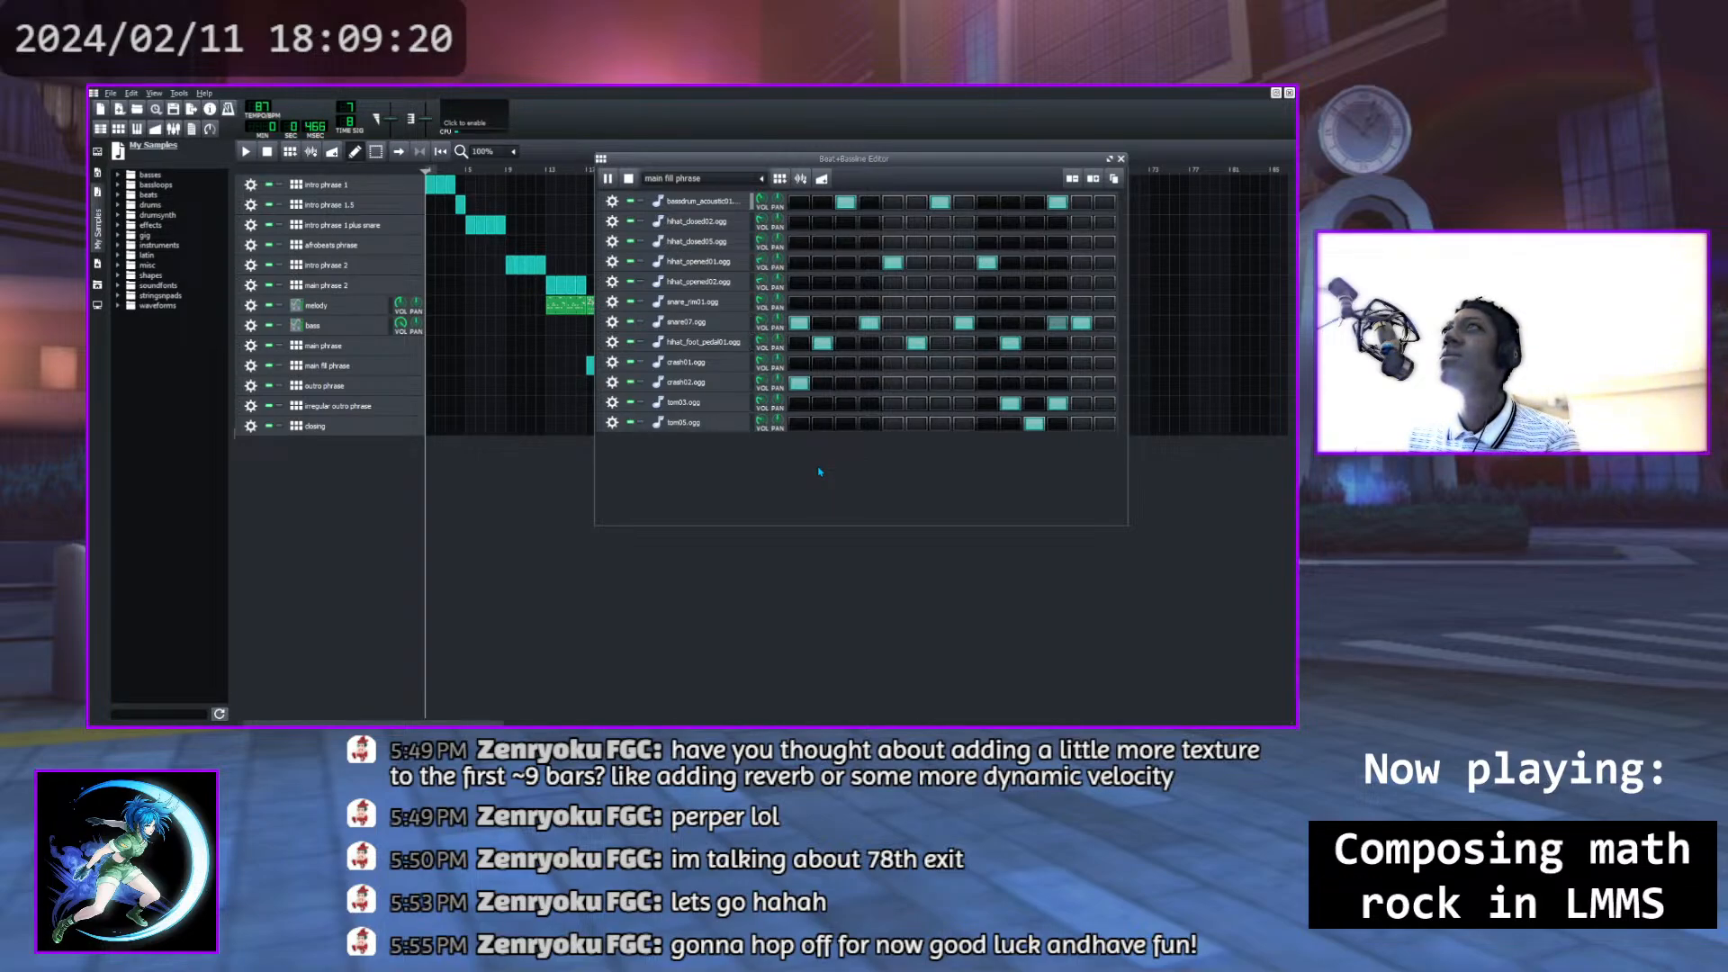
Remove the step 12 tom hit, and swap the remaining hits so the second tom plays on step 10 and the first tom on step 11
click(1057, 404)
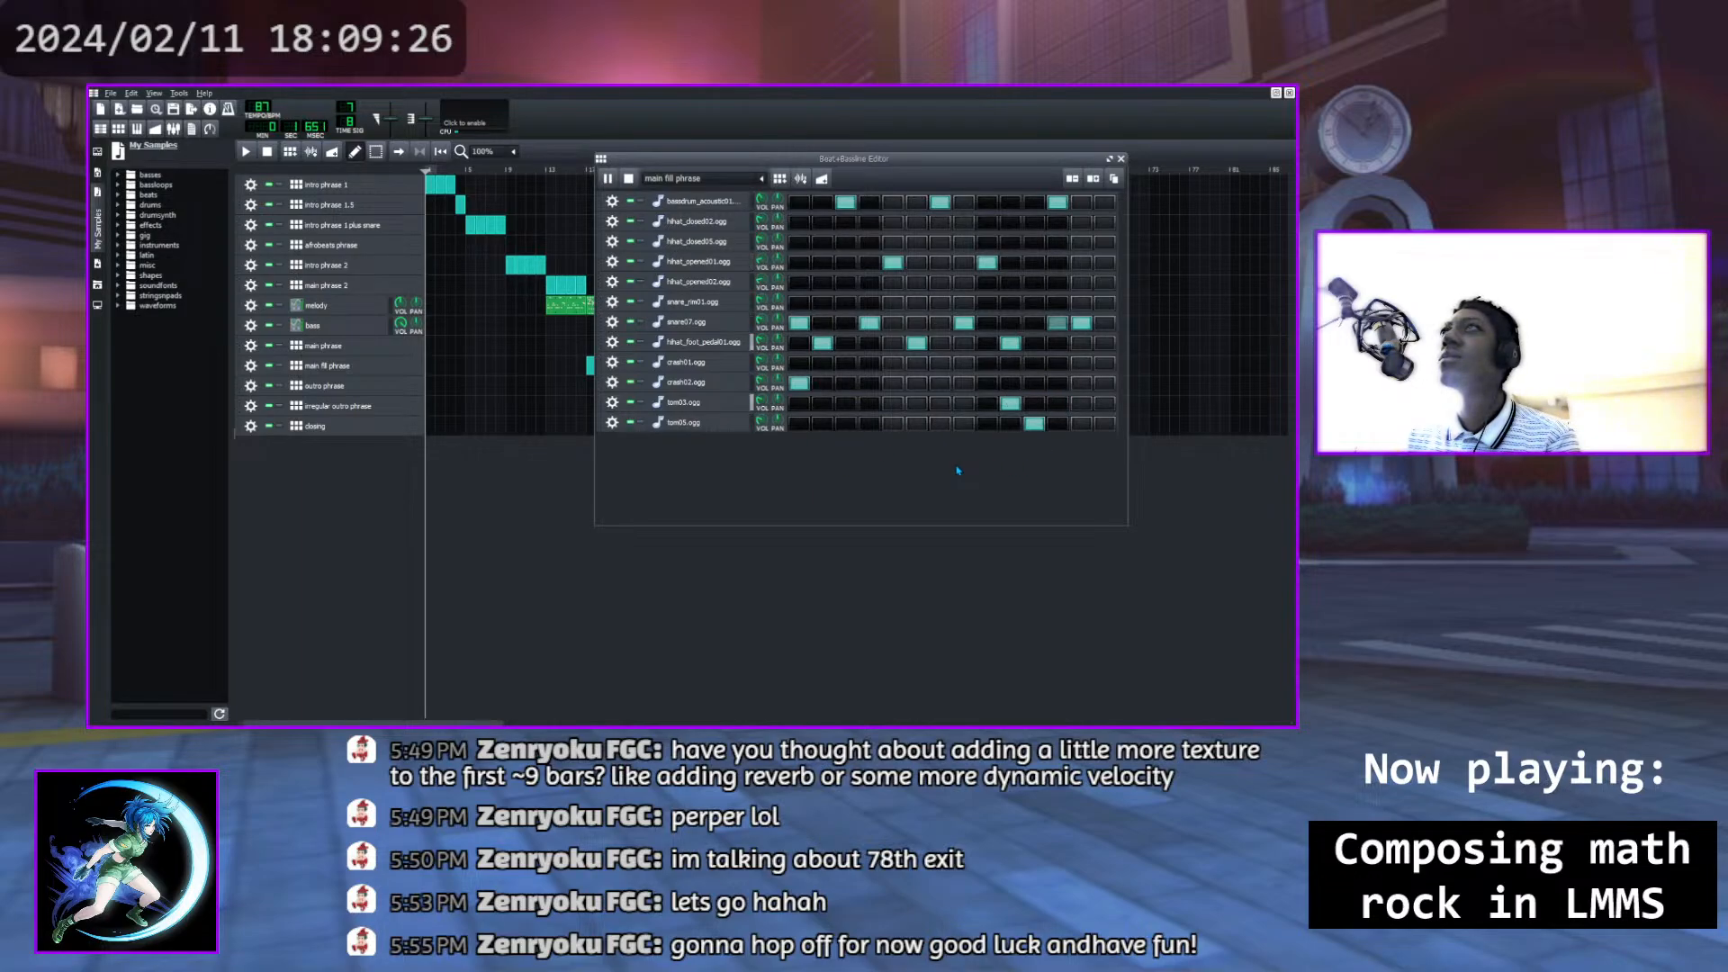
click(1010, 423)
click(1034, 402)
click(1033, 423)
click(1009, 402)
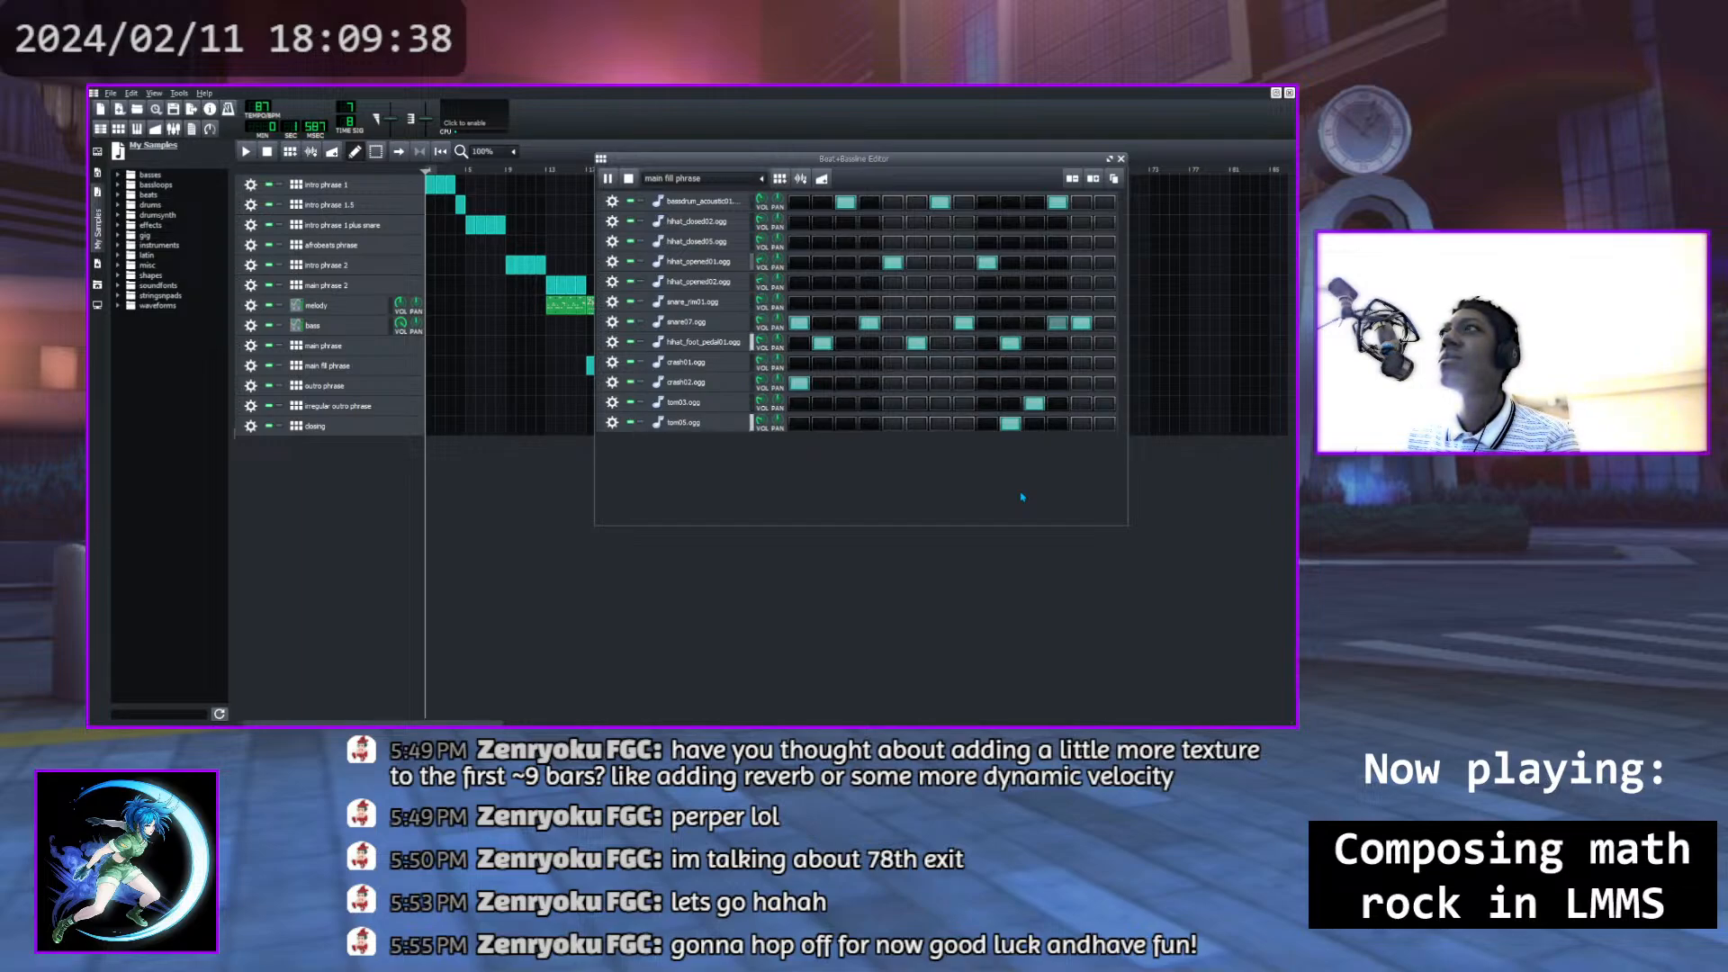
Try a first tom hit on step 9, and try the first tom on step 10 with the second tom on step 11
click(987, 403)
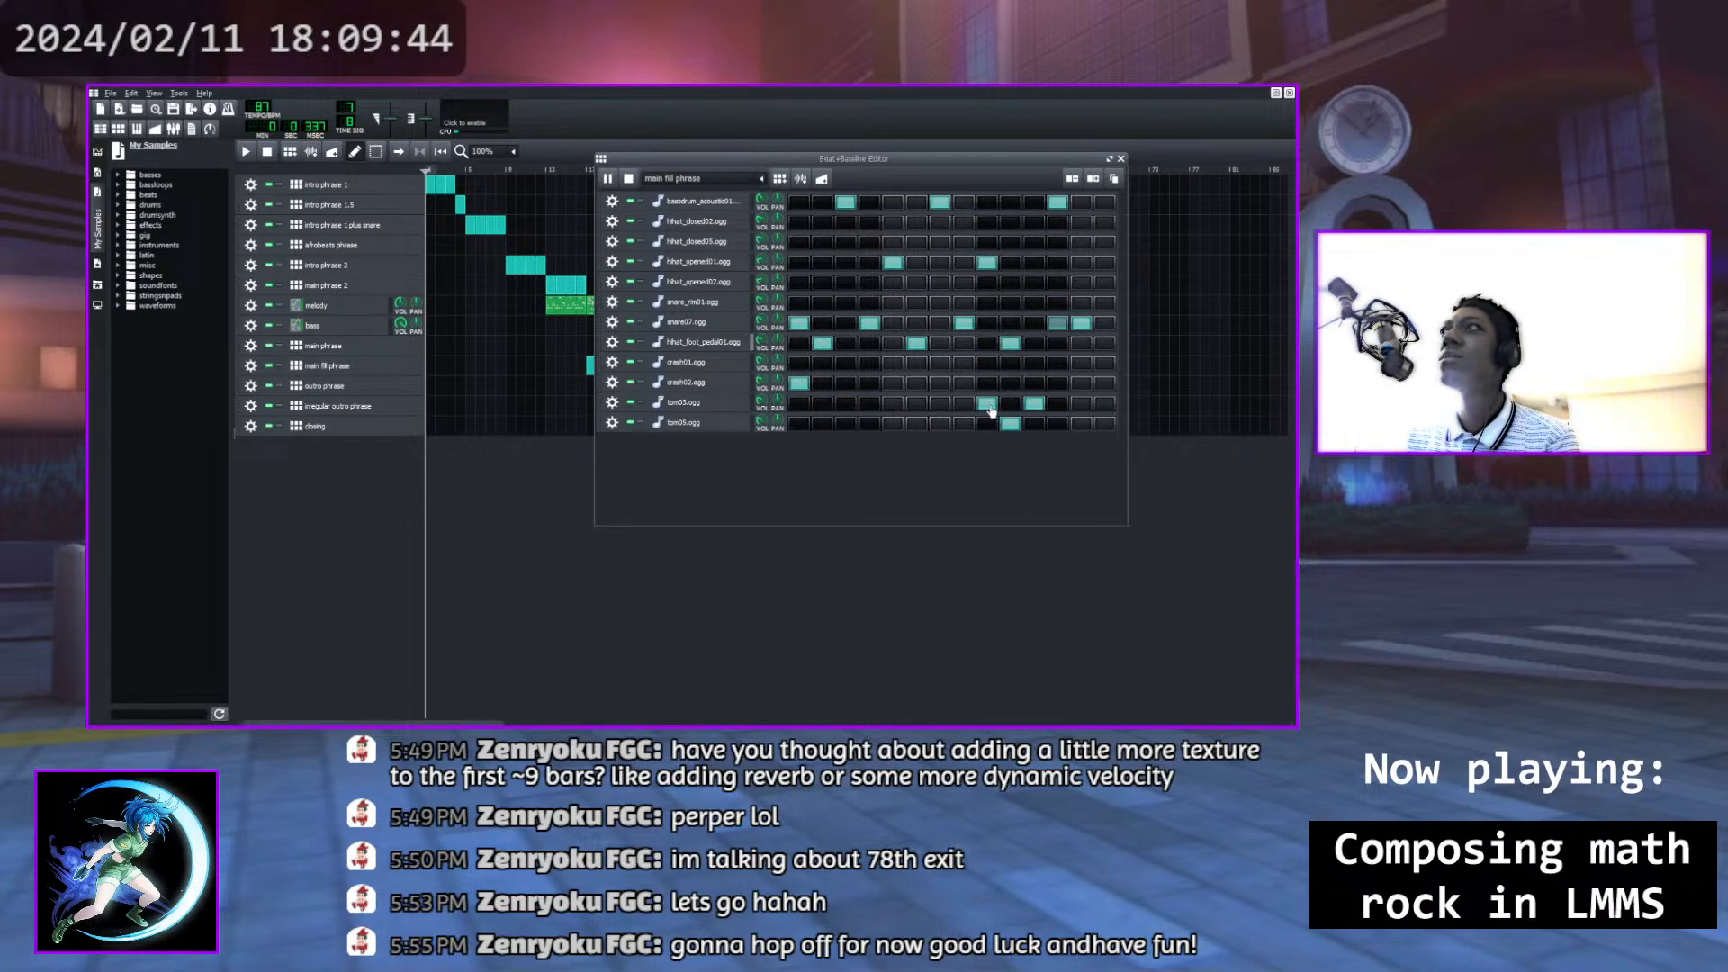
click(987, 403)
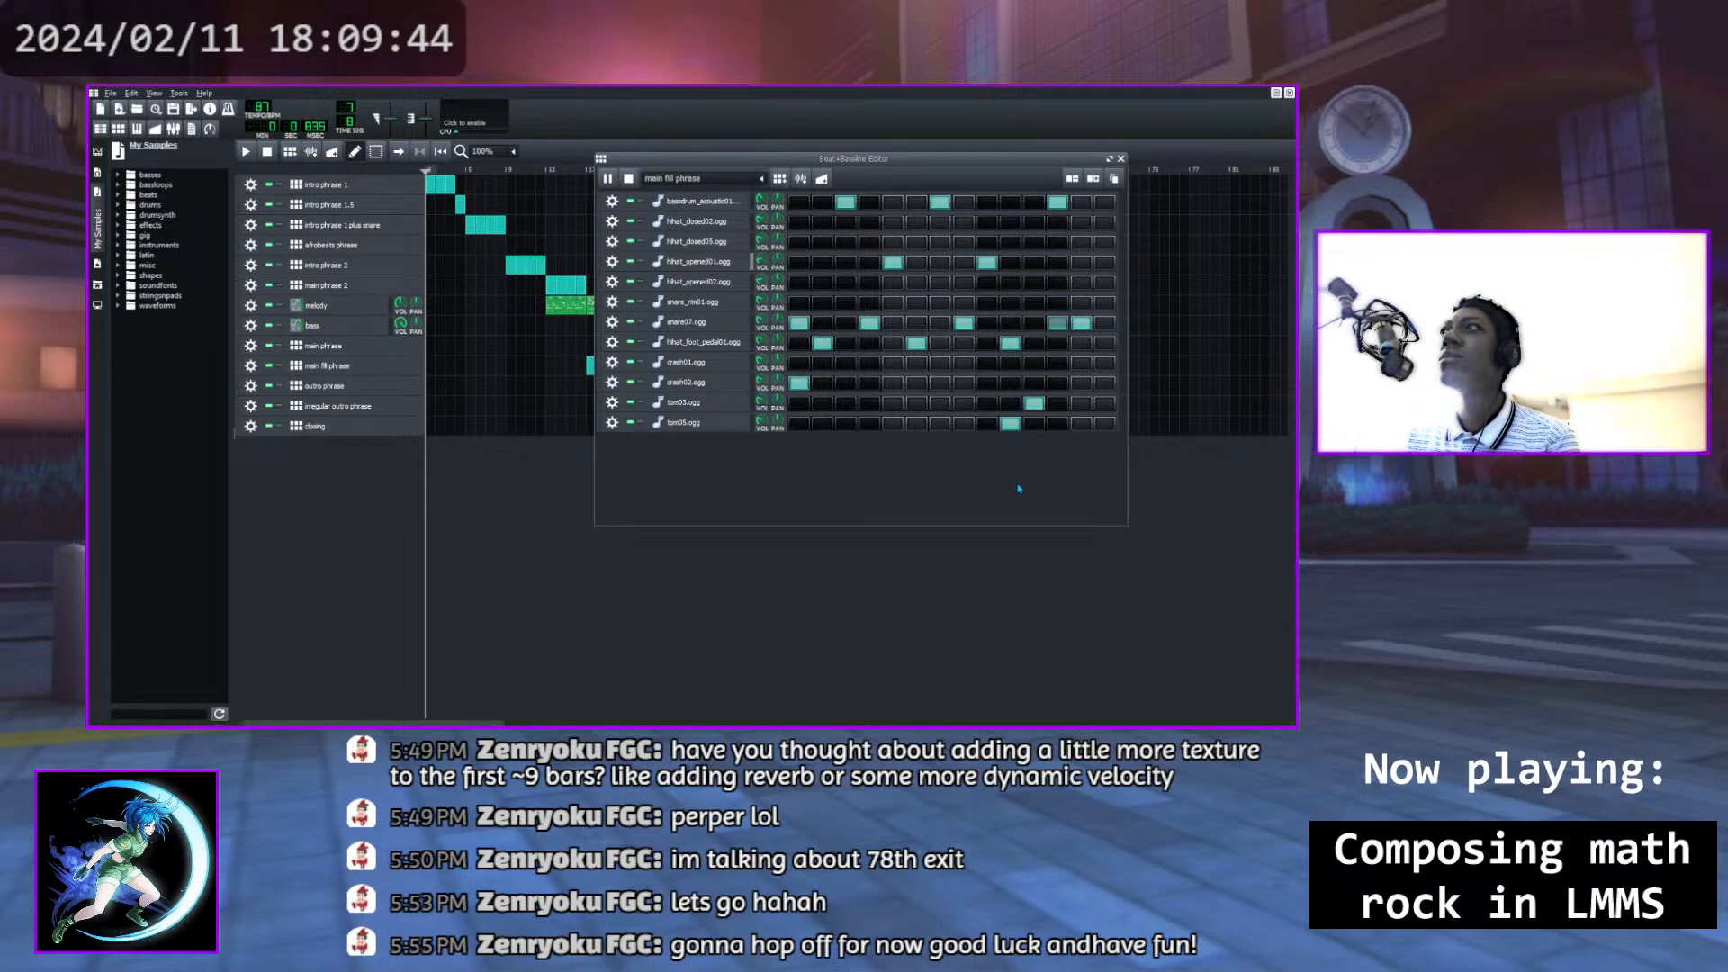
click(1010, 402)
click(1011, 423)
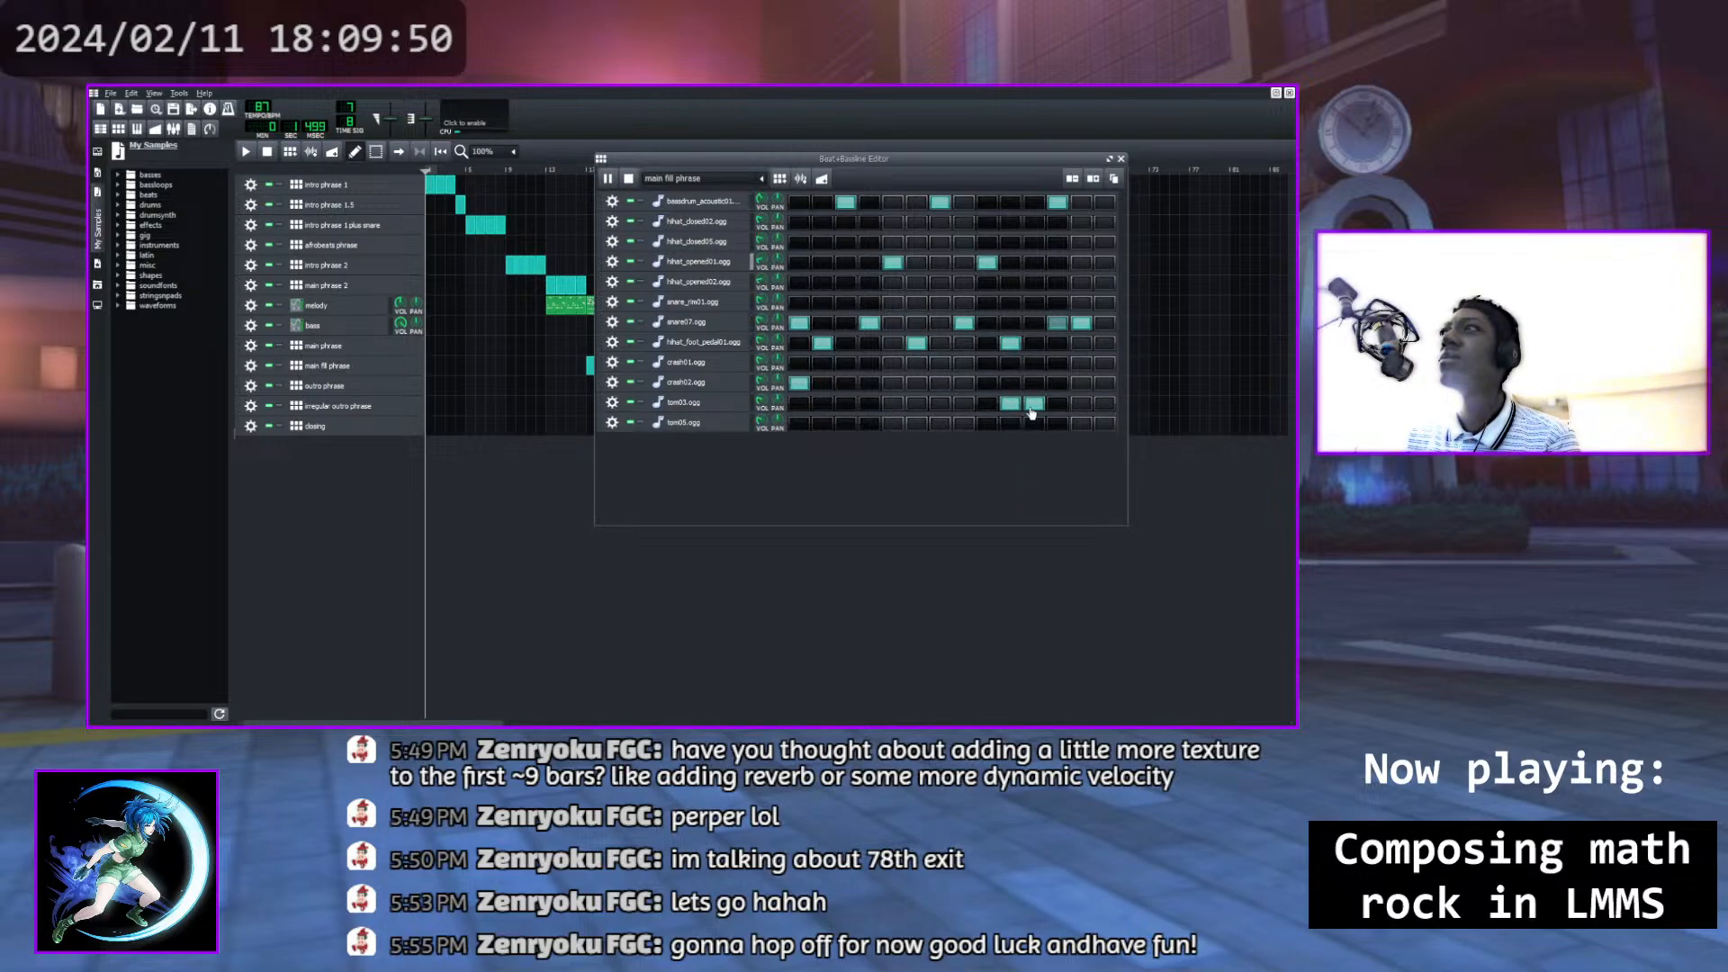
click(1034, 402)
click(1034, 423)
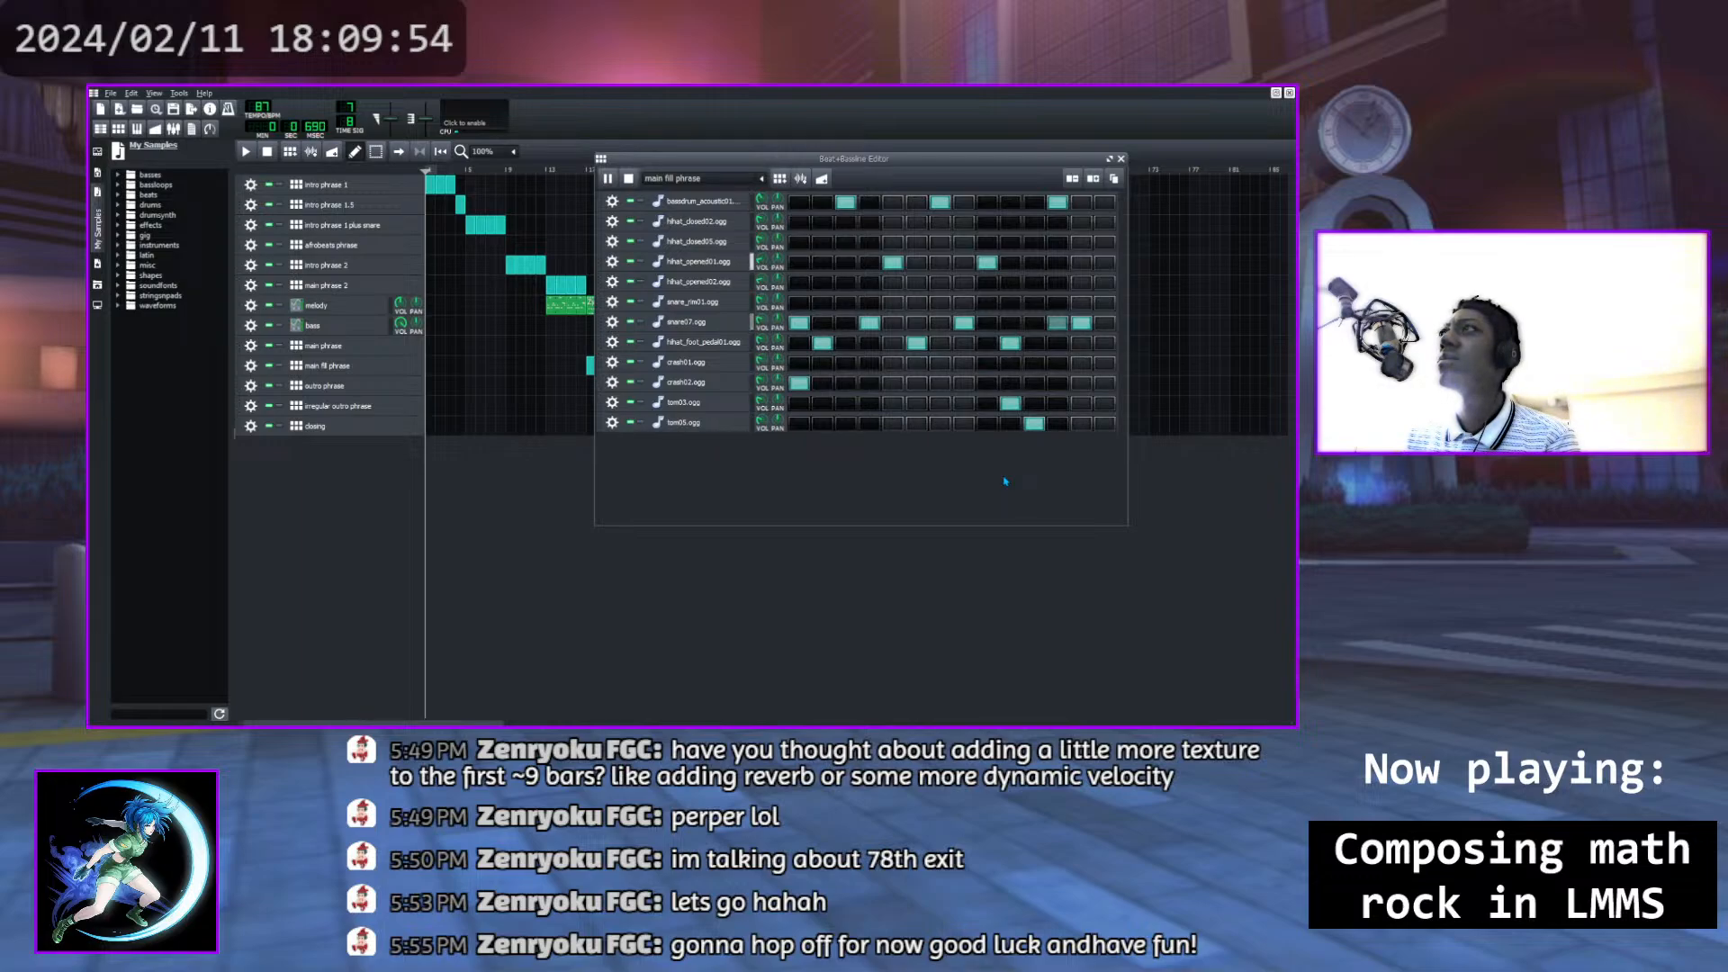
Return the second tom to step 10 and the first tom to step 11, and try a first tom hit on step 9 again
click(1010, 402)
click(1010, 423)
click(1034, 423)
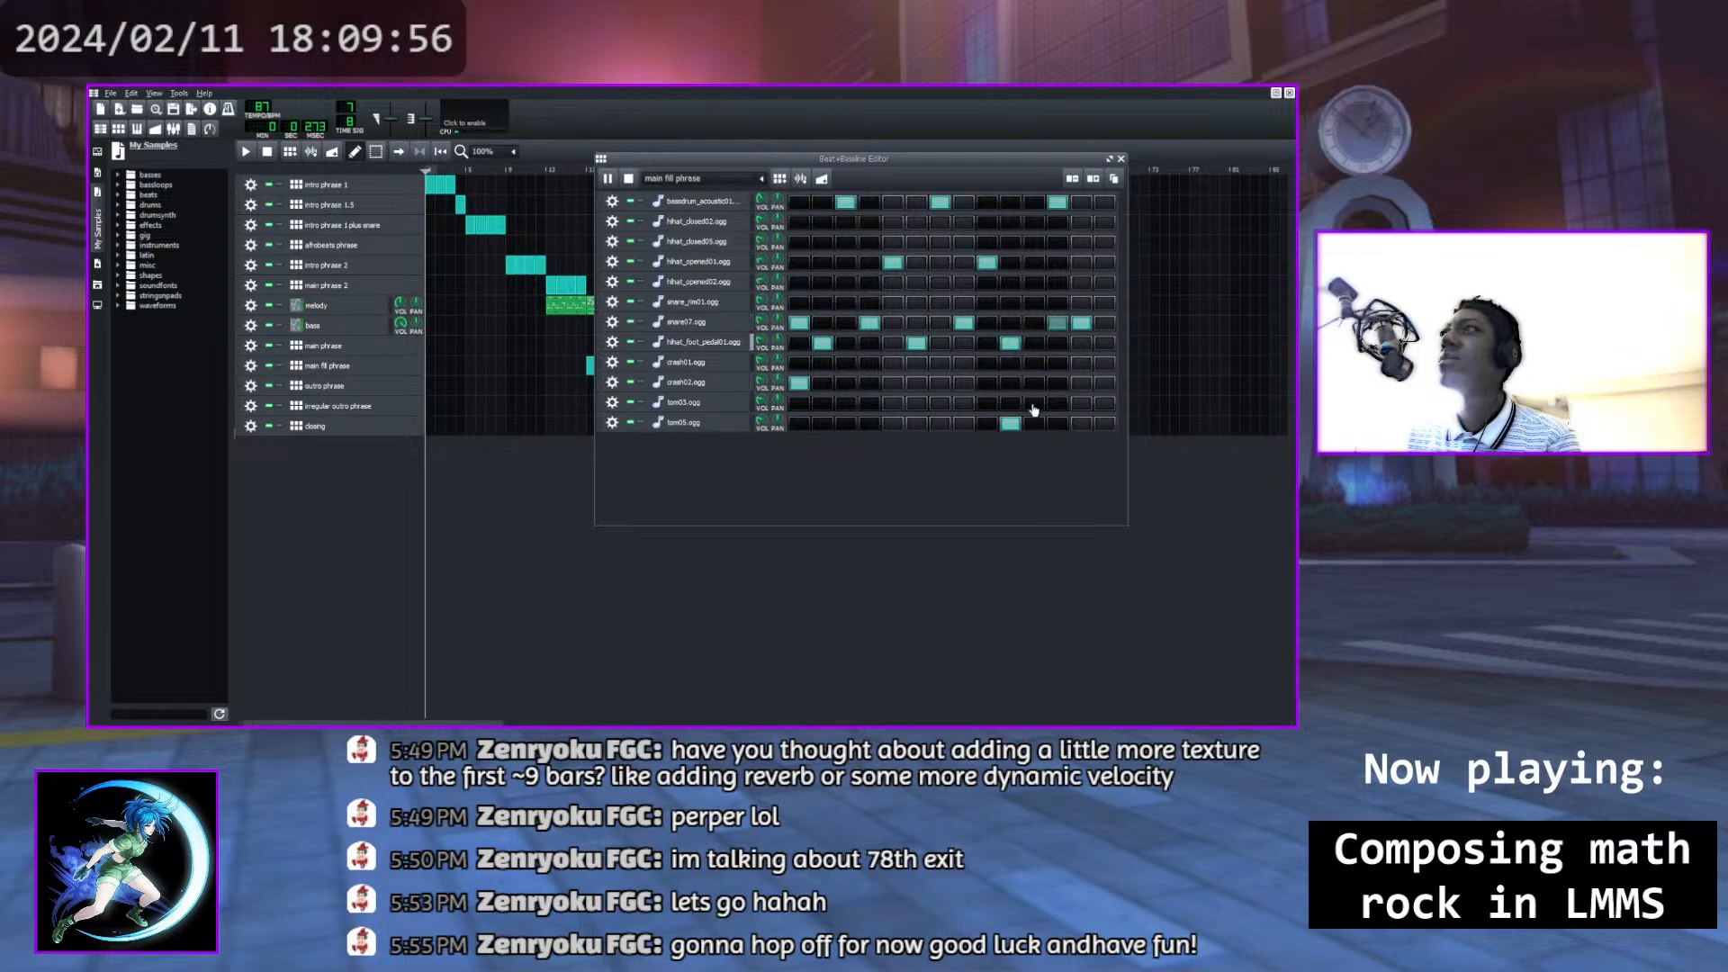
click(1034, 403)
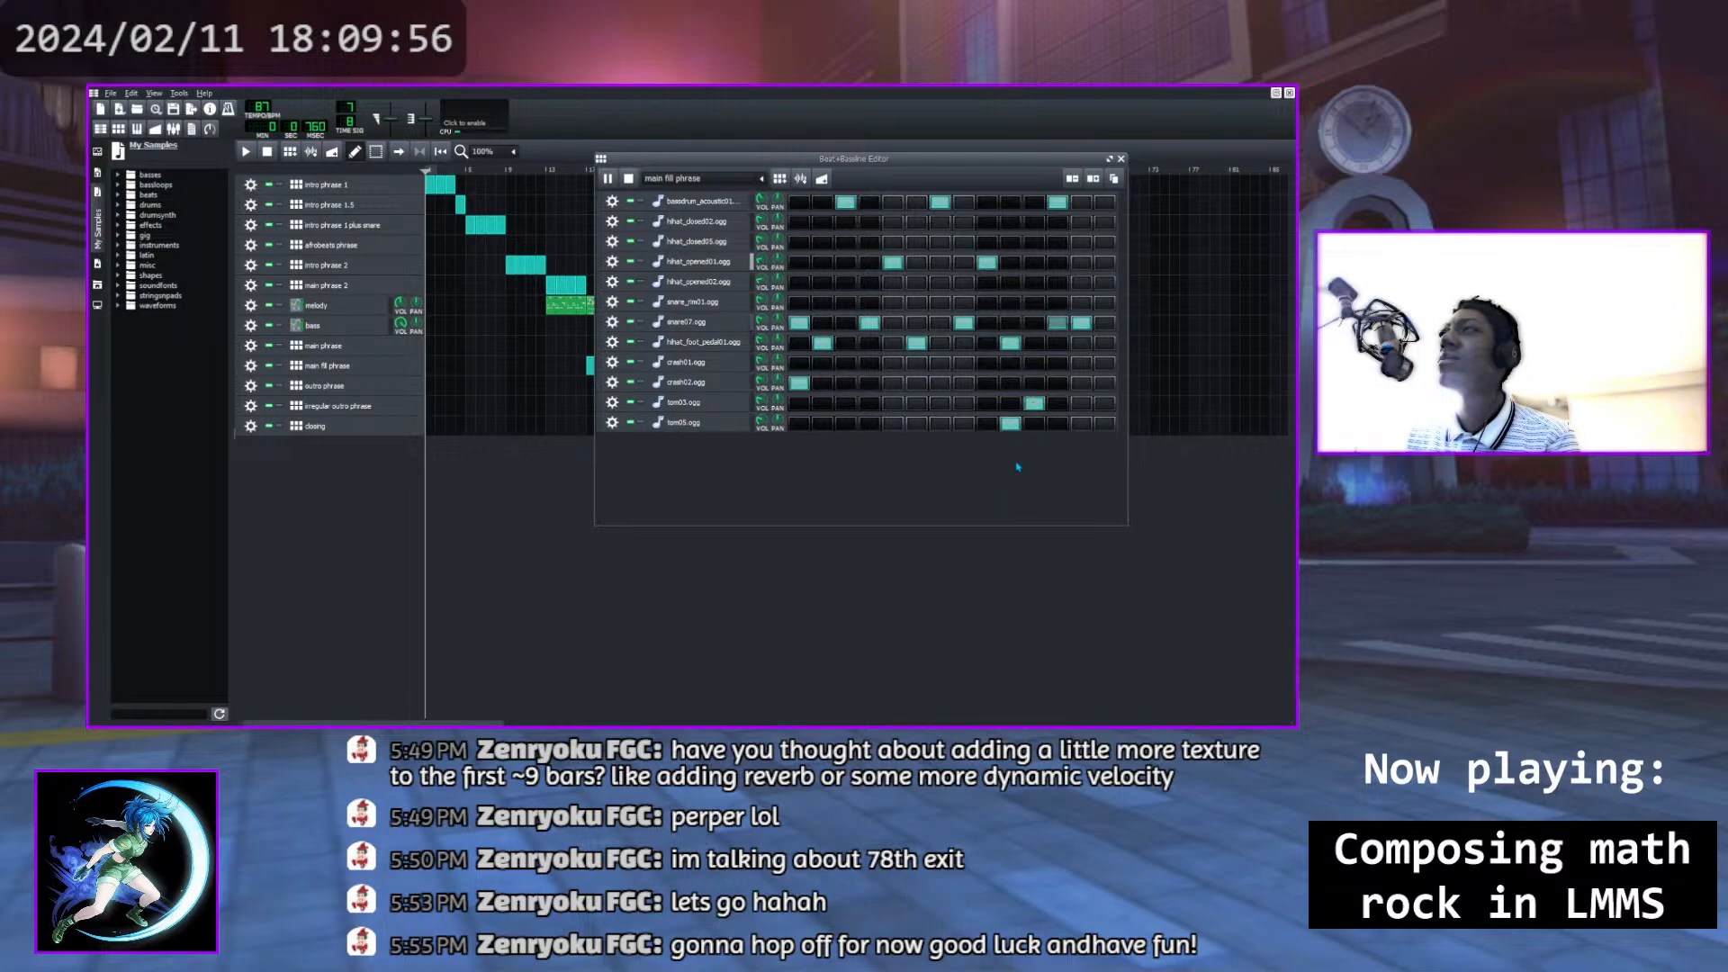
click(990, 404)
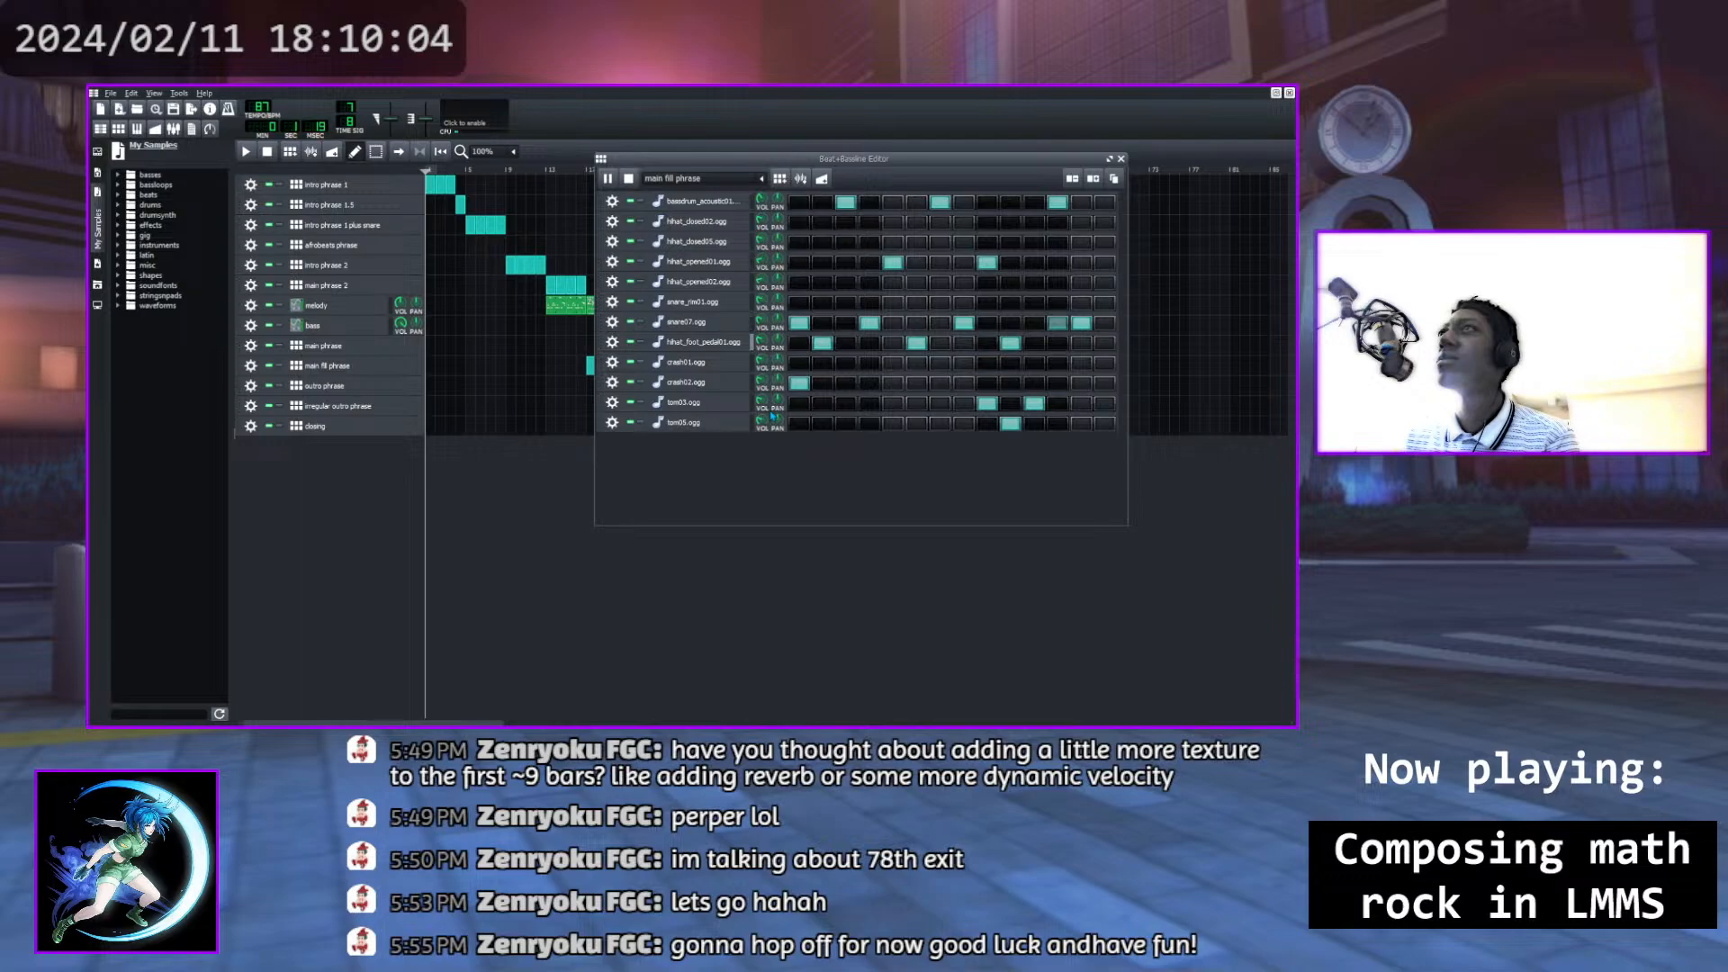
click(987, 402)
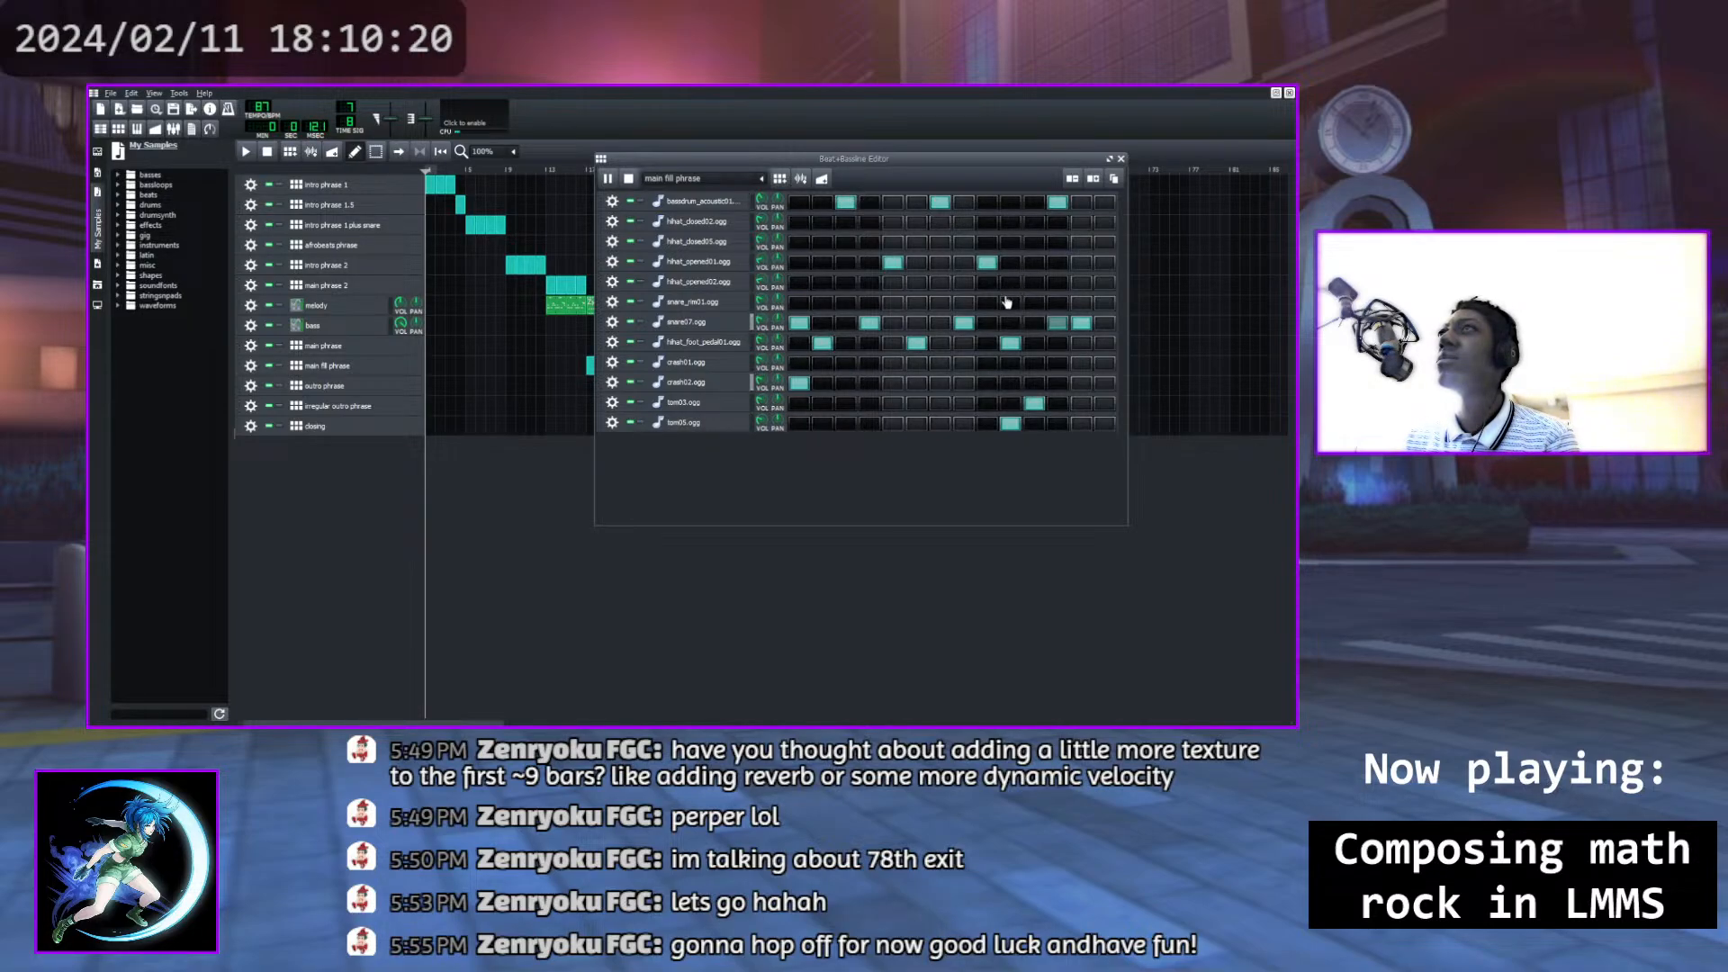
Try the first closed hi-hat on step 10, replace it with the second closed hi-hat, and close the pattern editor
click(1010, 222)
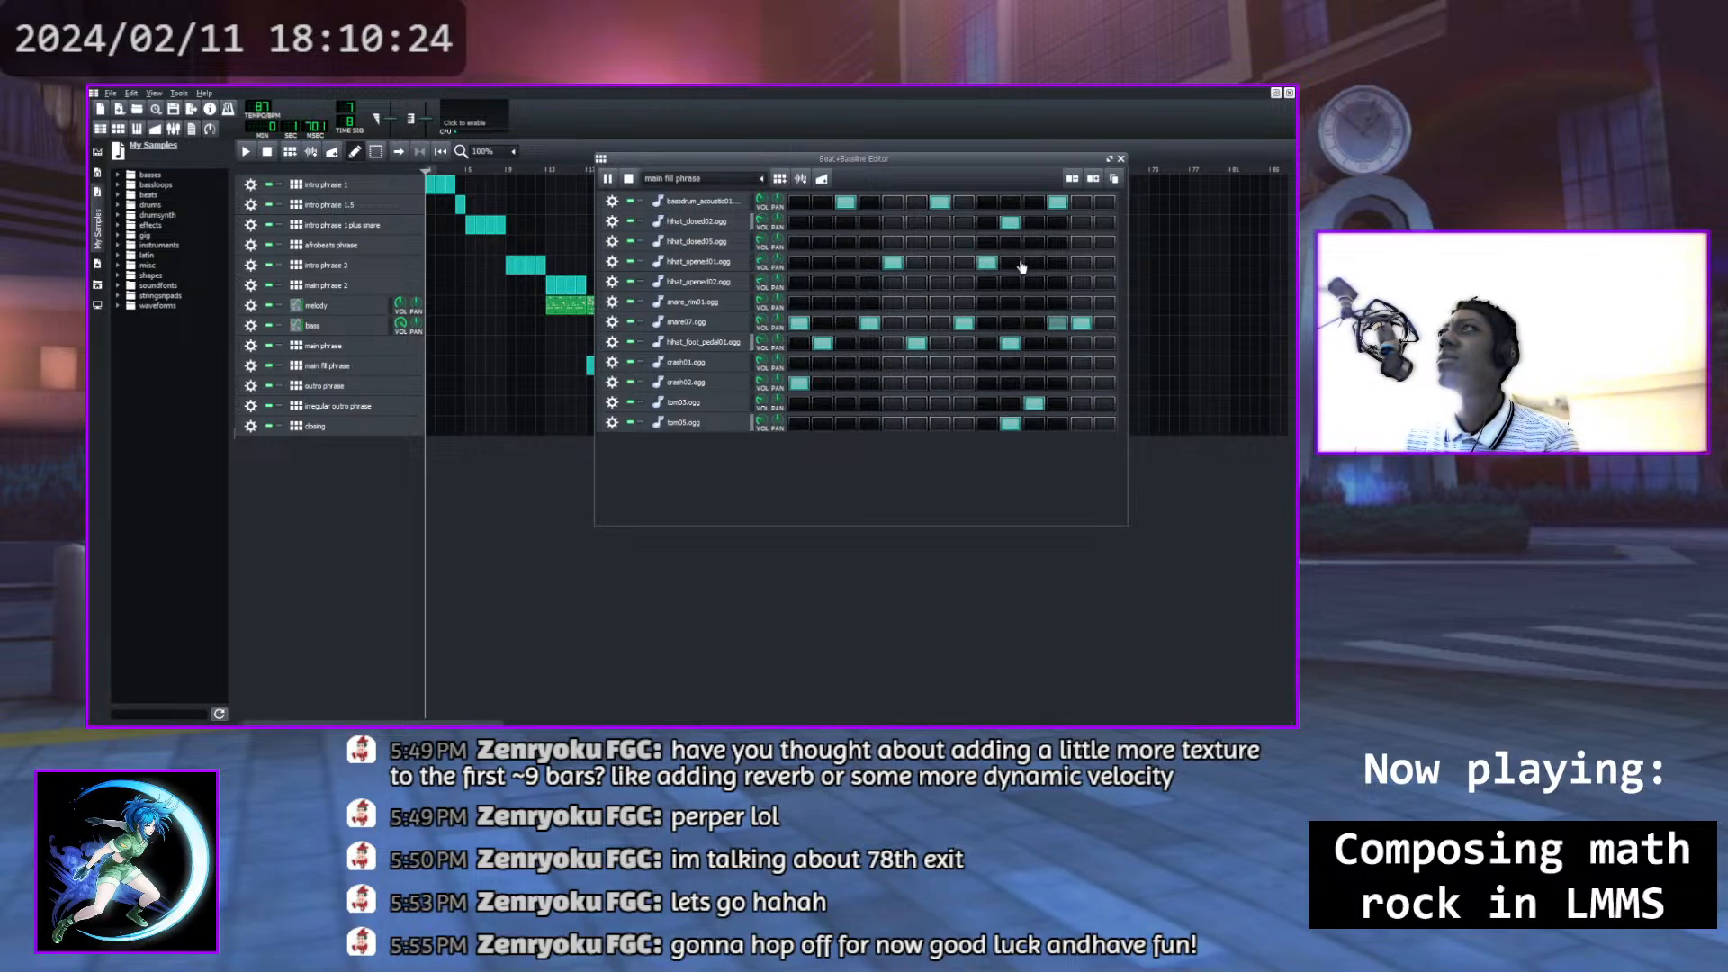
click(1009, 242)
click(1010, 223)
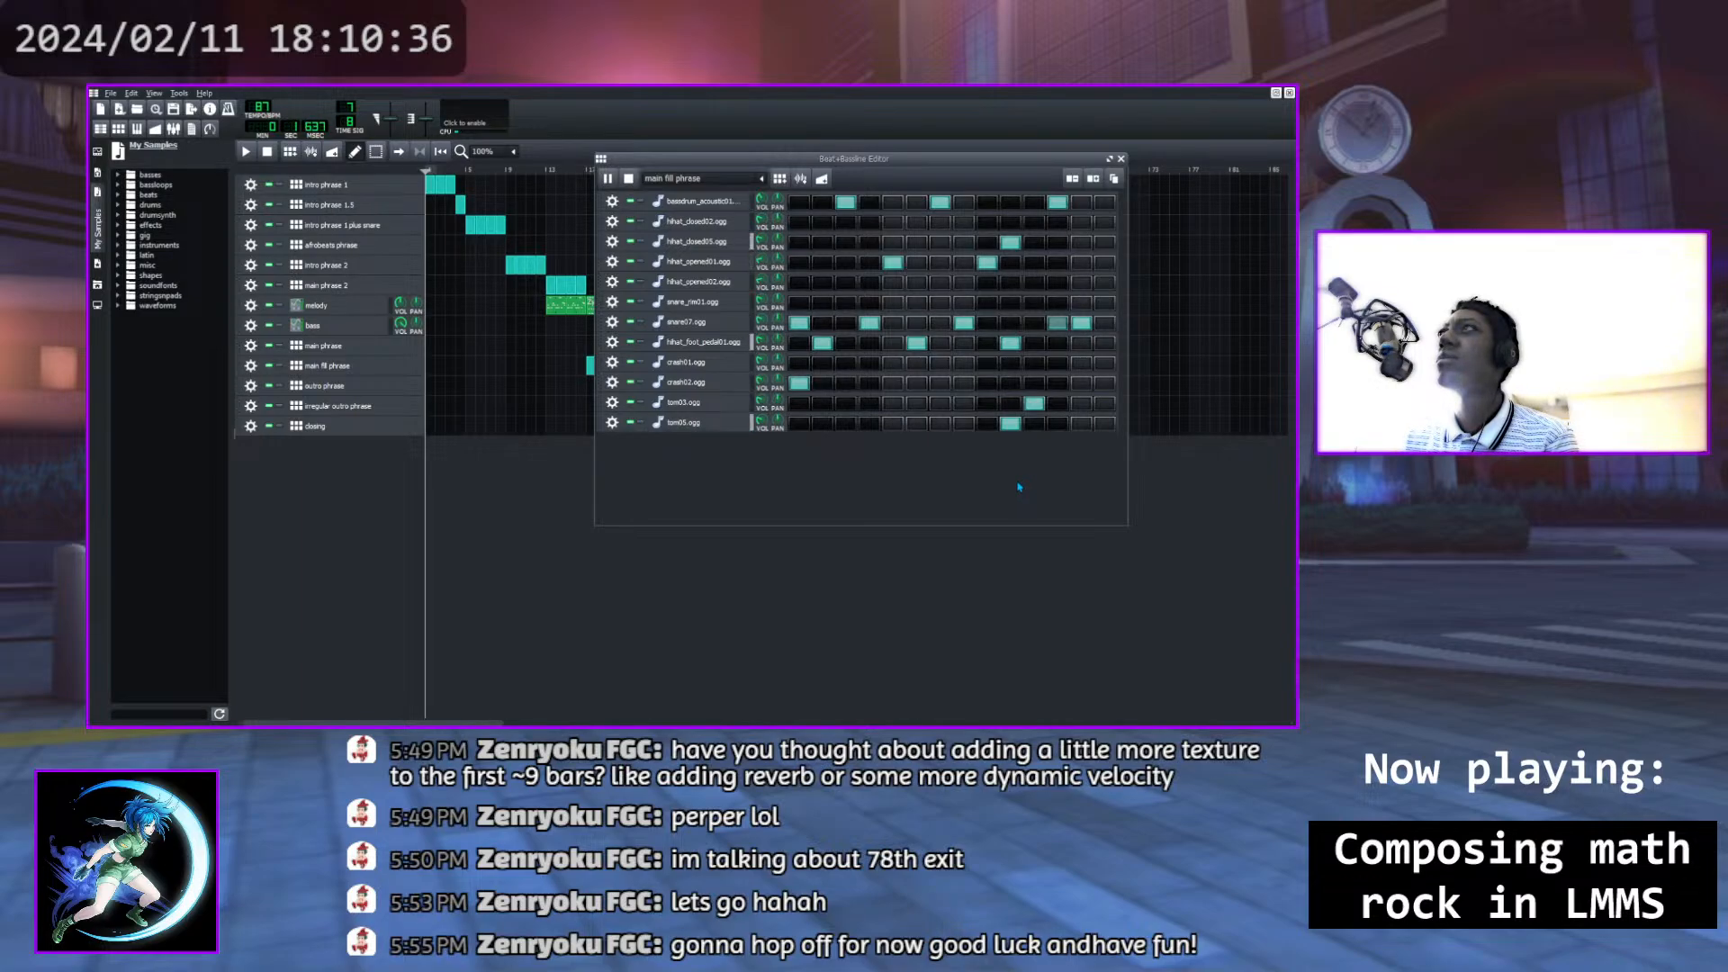
click(628, 178)
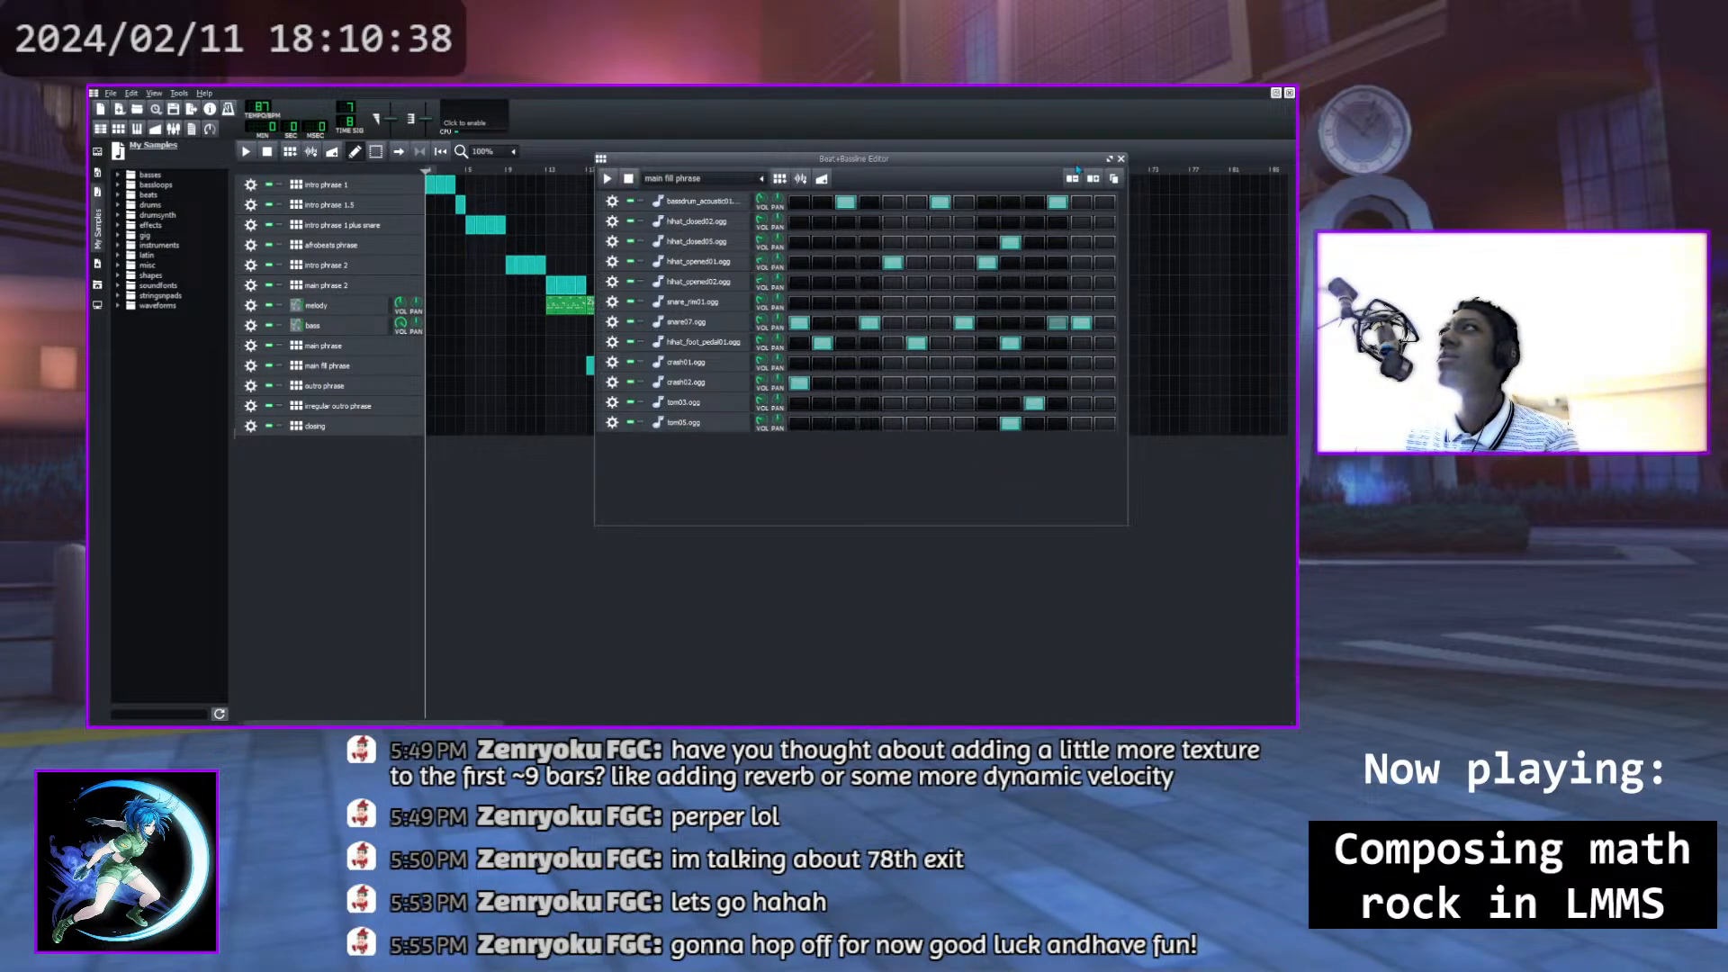
click(1121, 159)
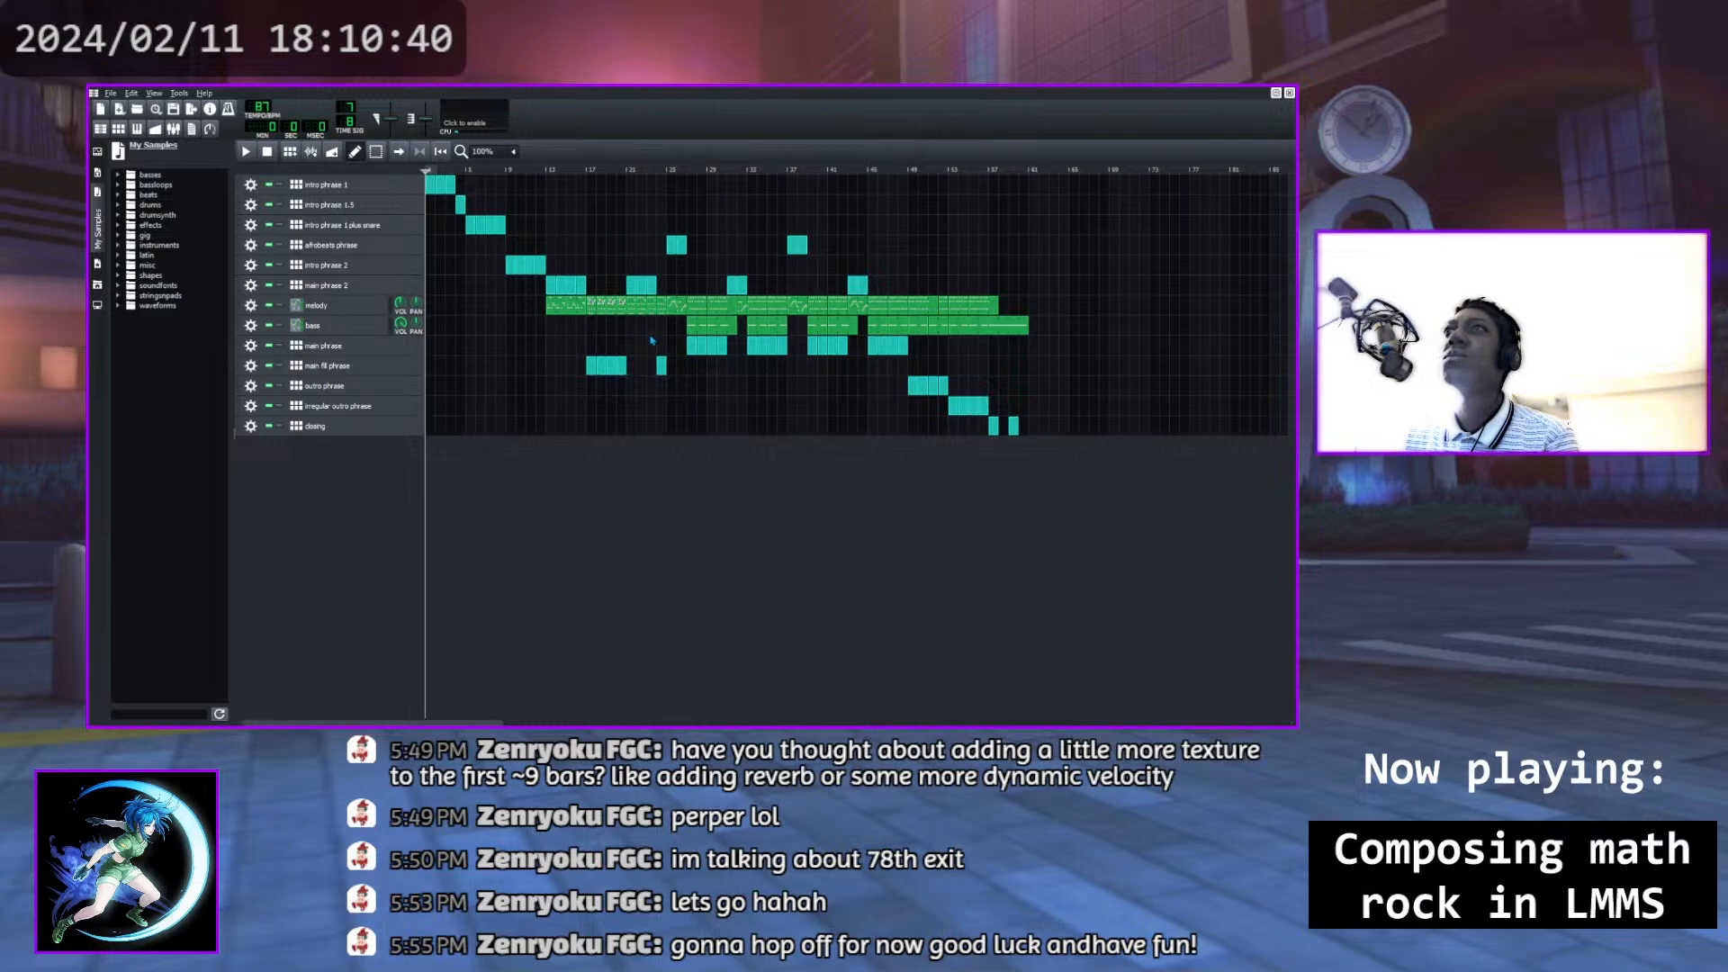
Listen to the song from just before the first main phrase 2 clip, and again from within the first main phrase clip
drag(583, 167, 543, 169)
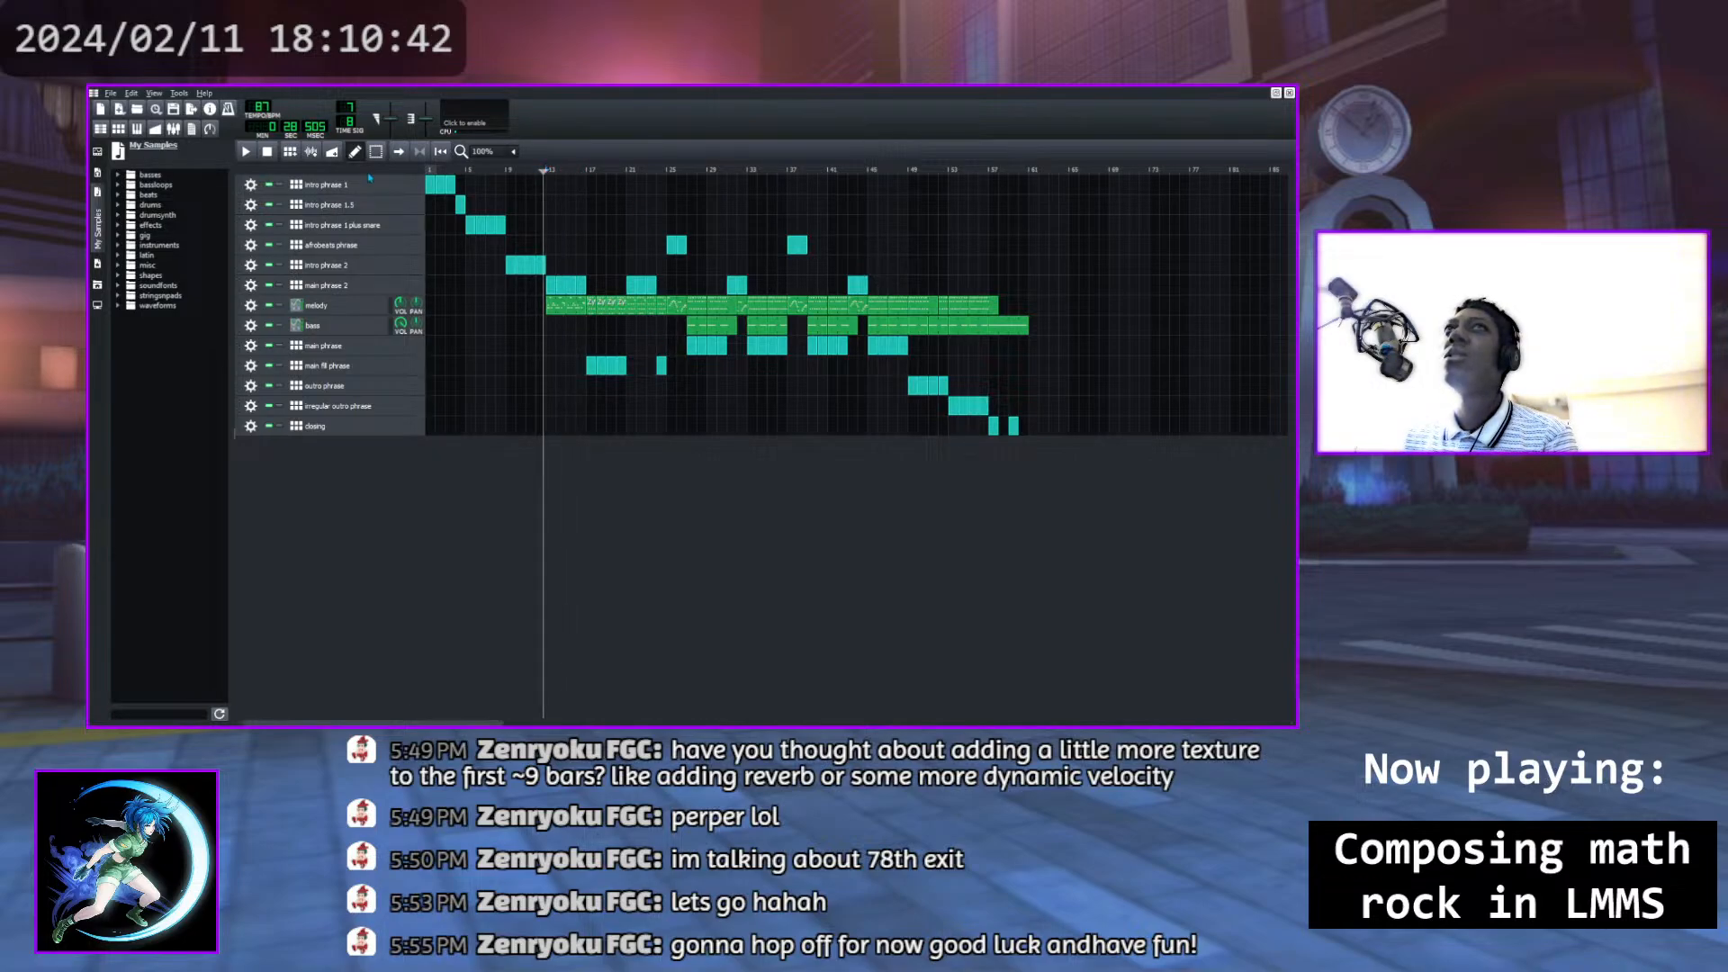
click(247, 153)
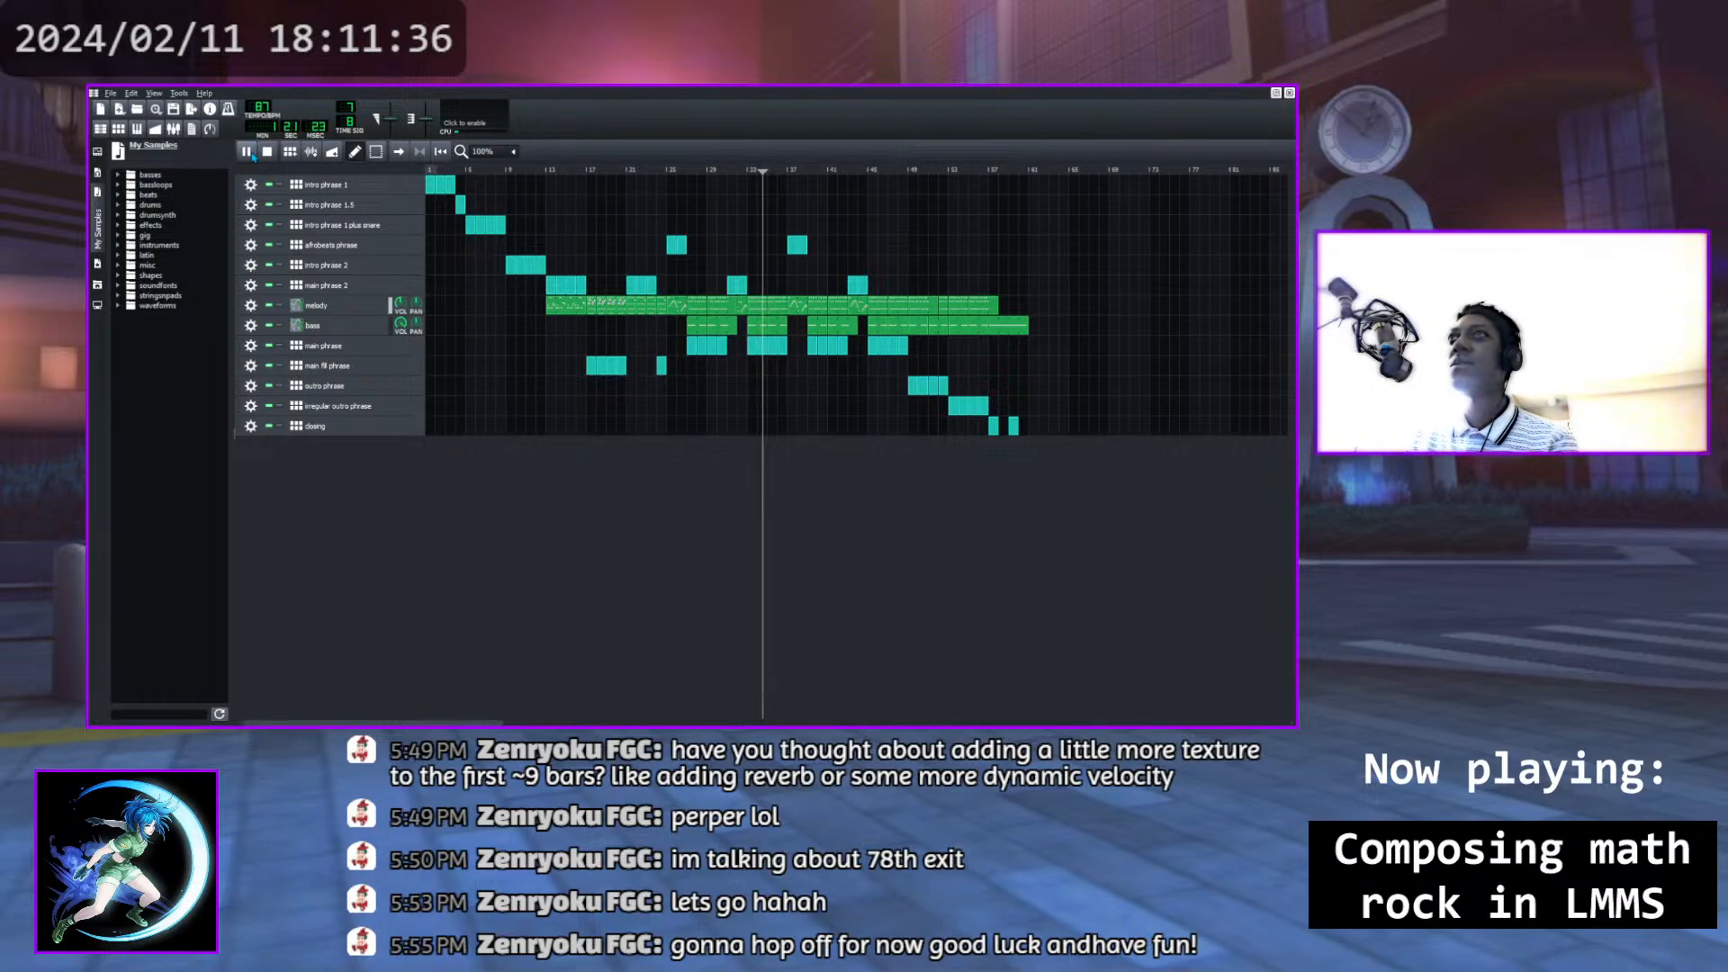
click(244, 156)
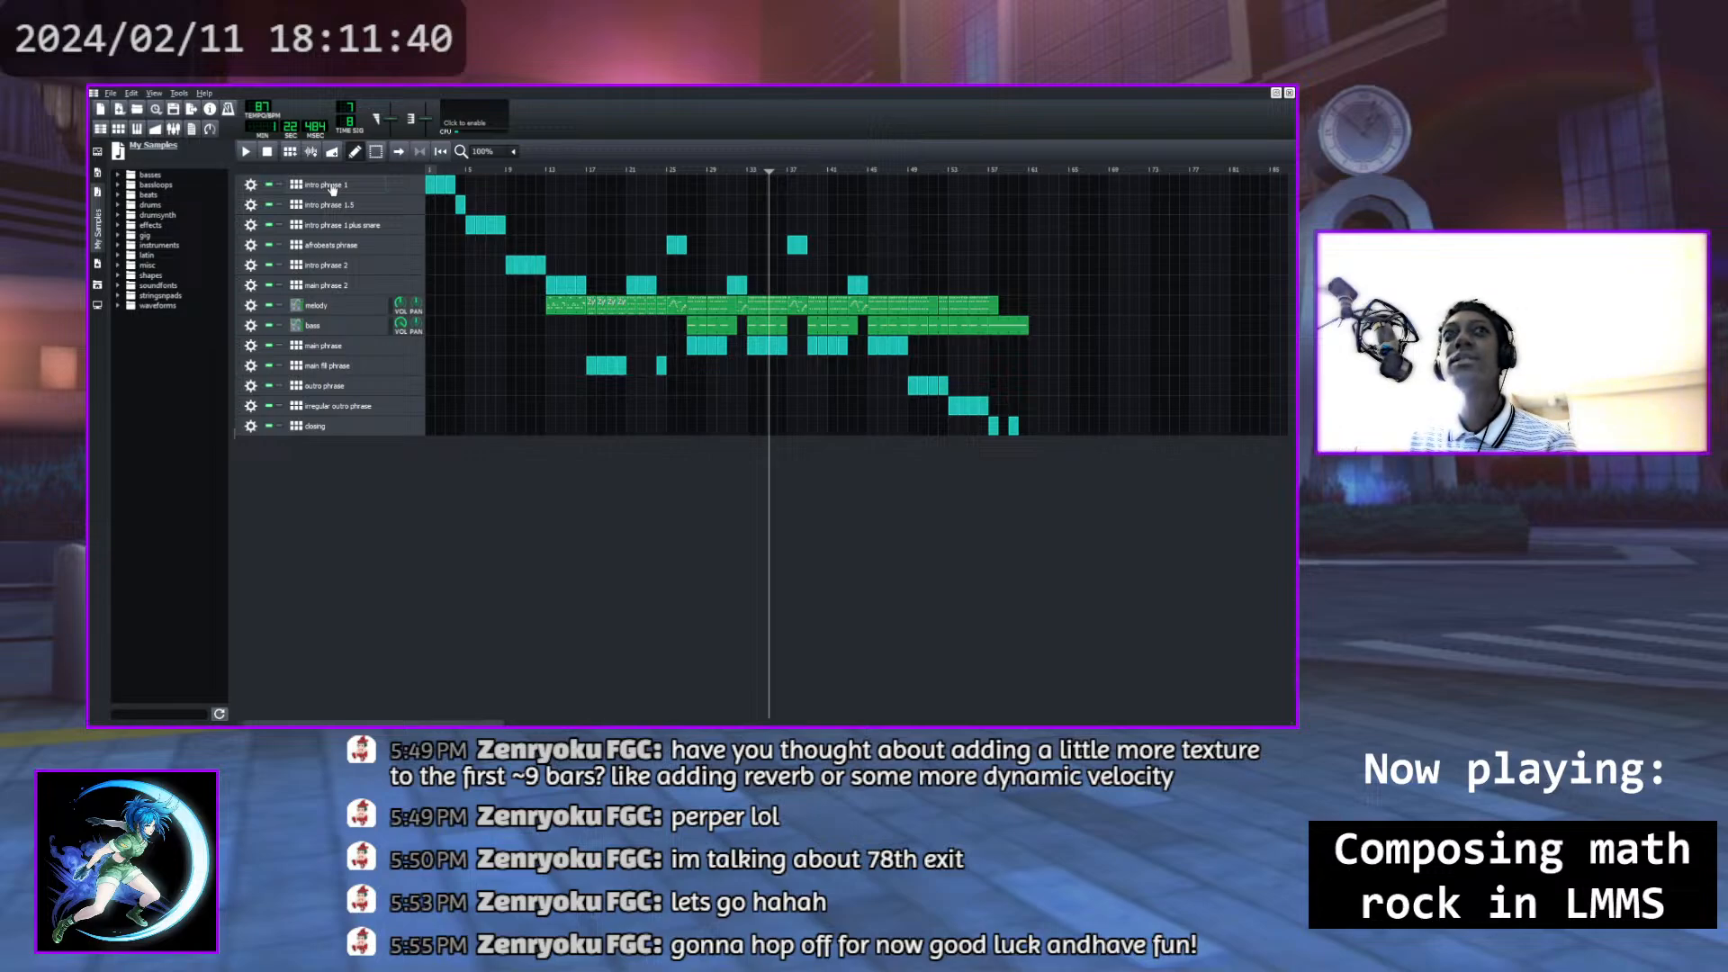
click(716, 170)
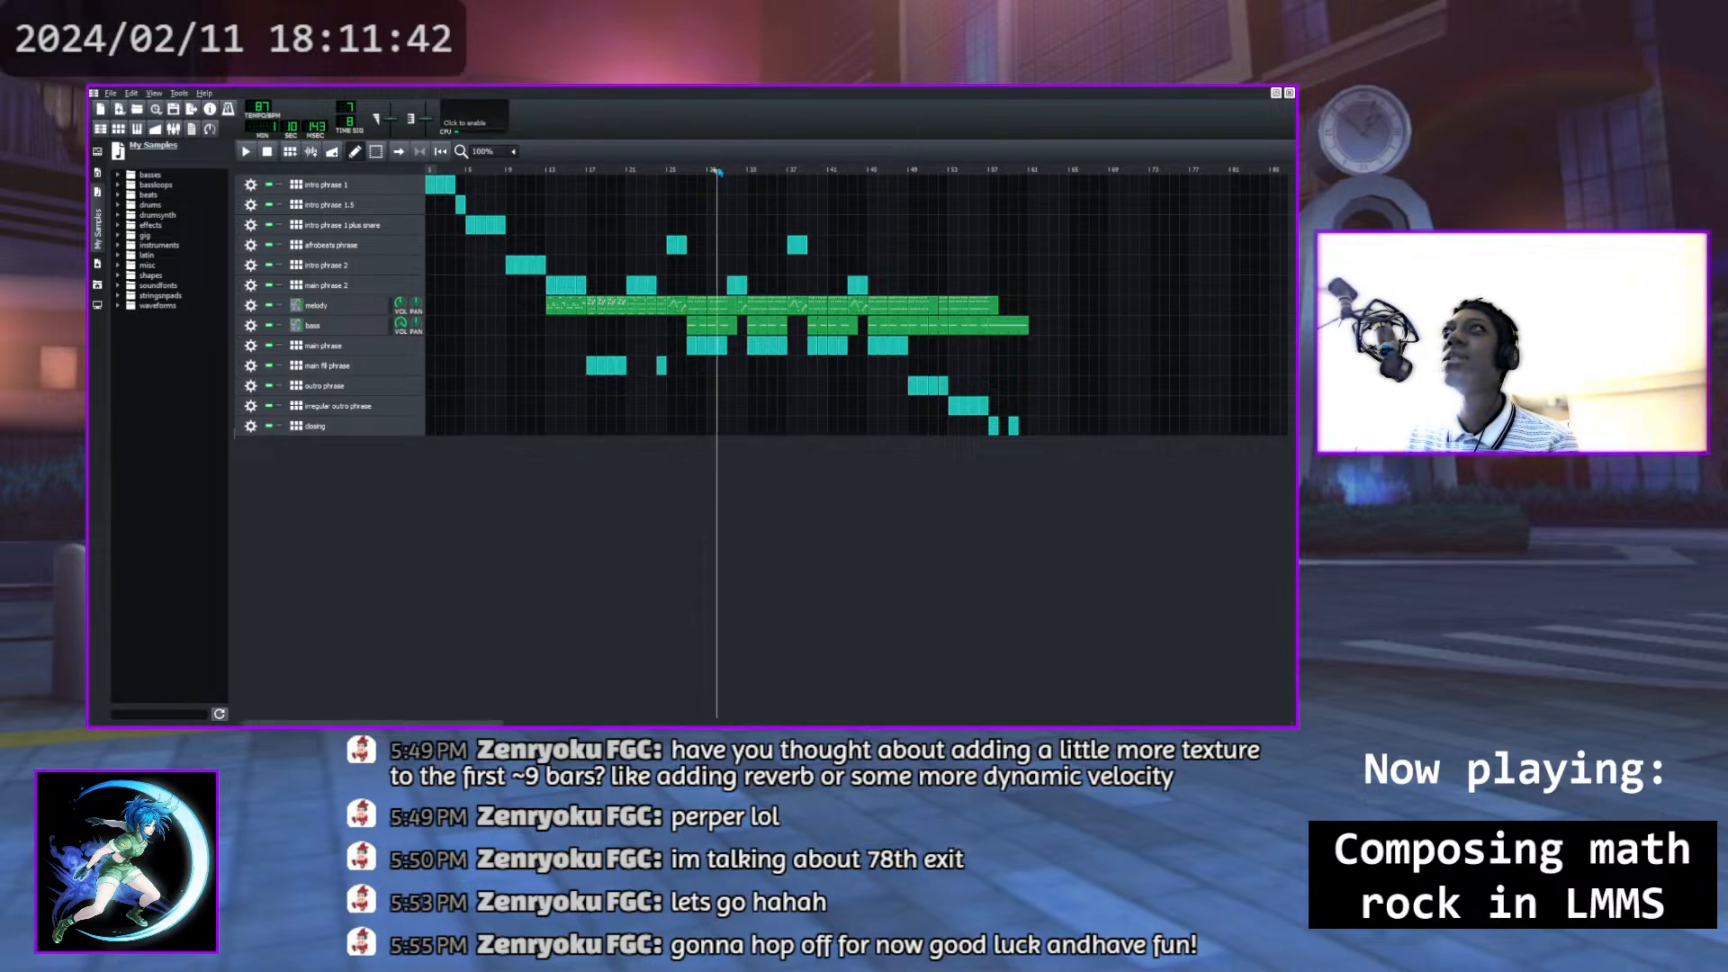
click(246, 152)
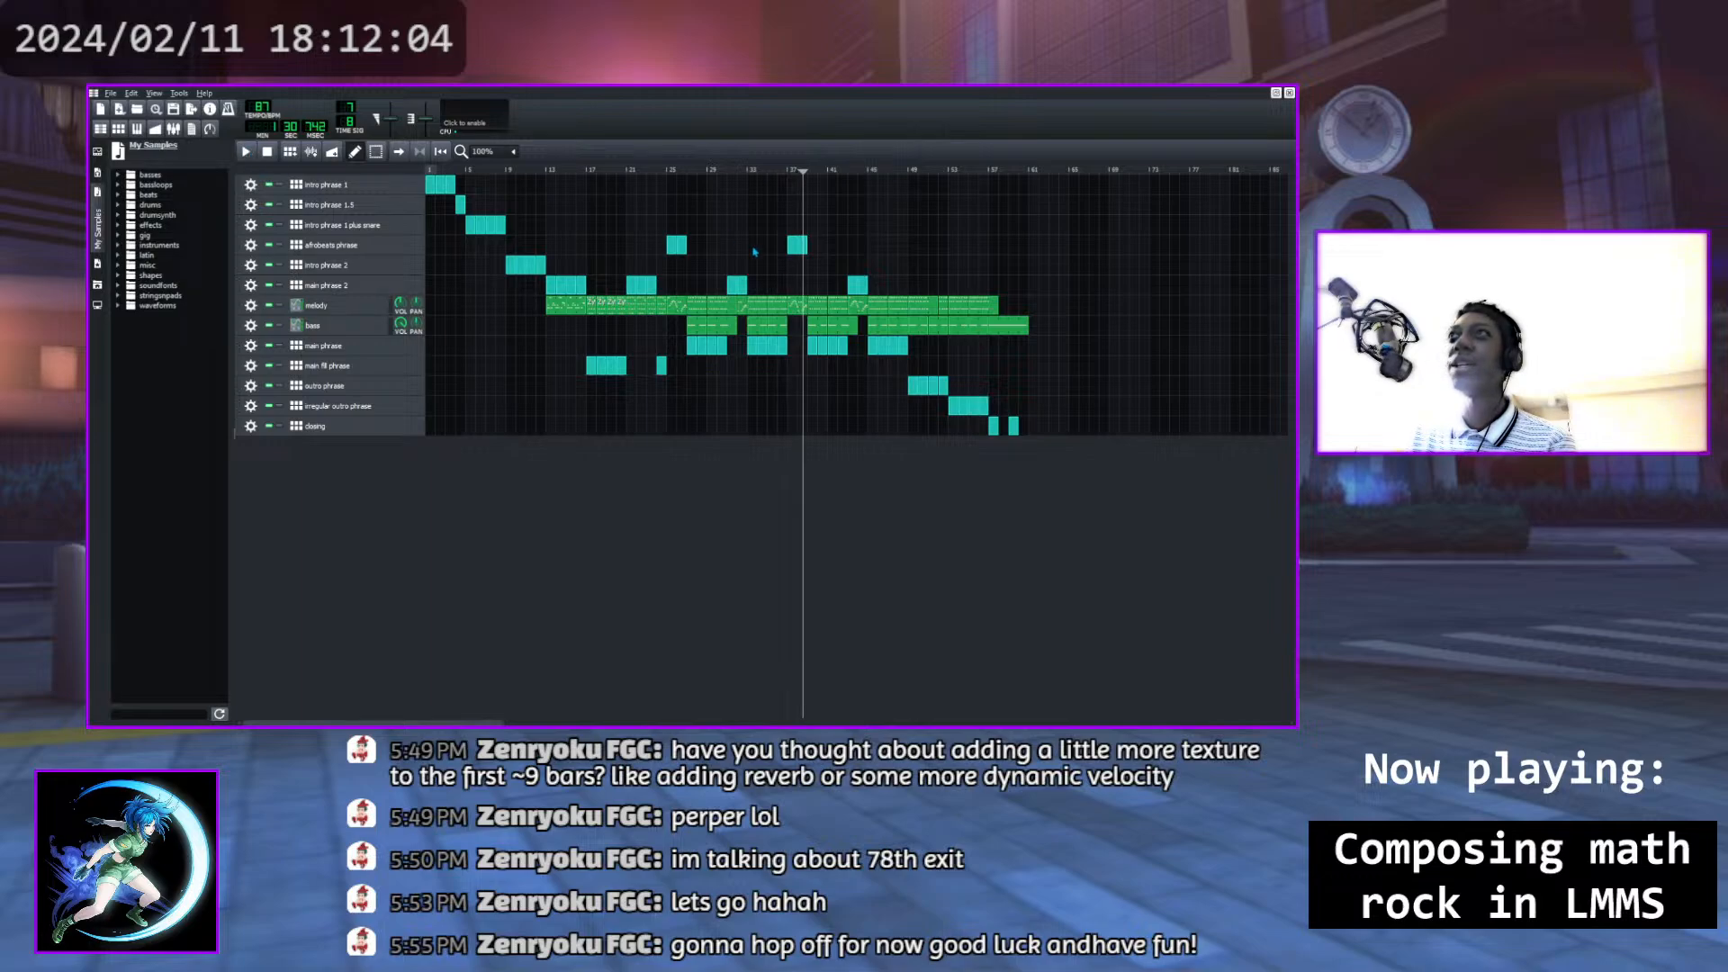
Replay the song around the second main phrase clip, and listen from just before it into the irregular outro phrase clip
click(781, 174)
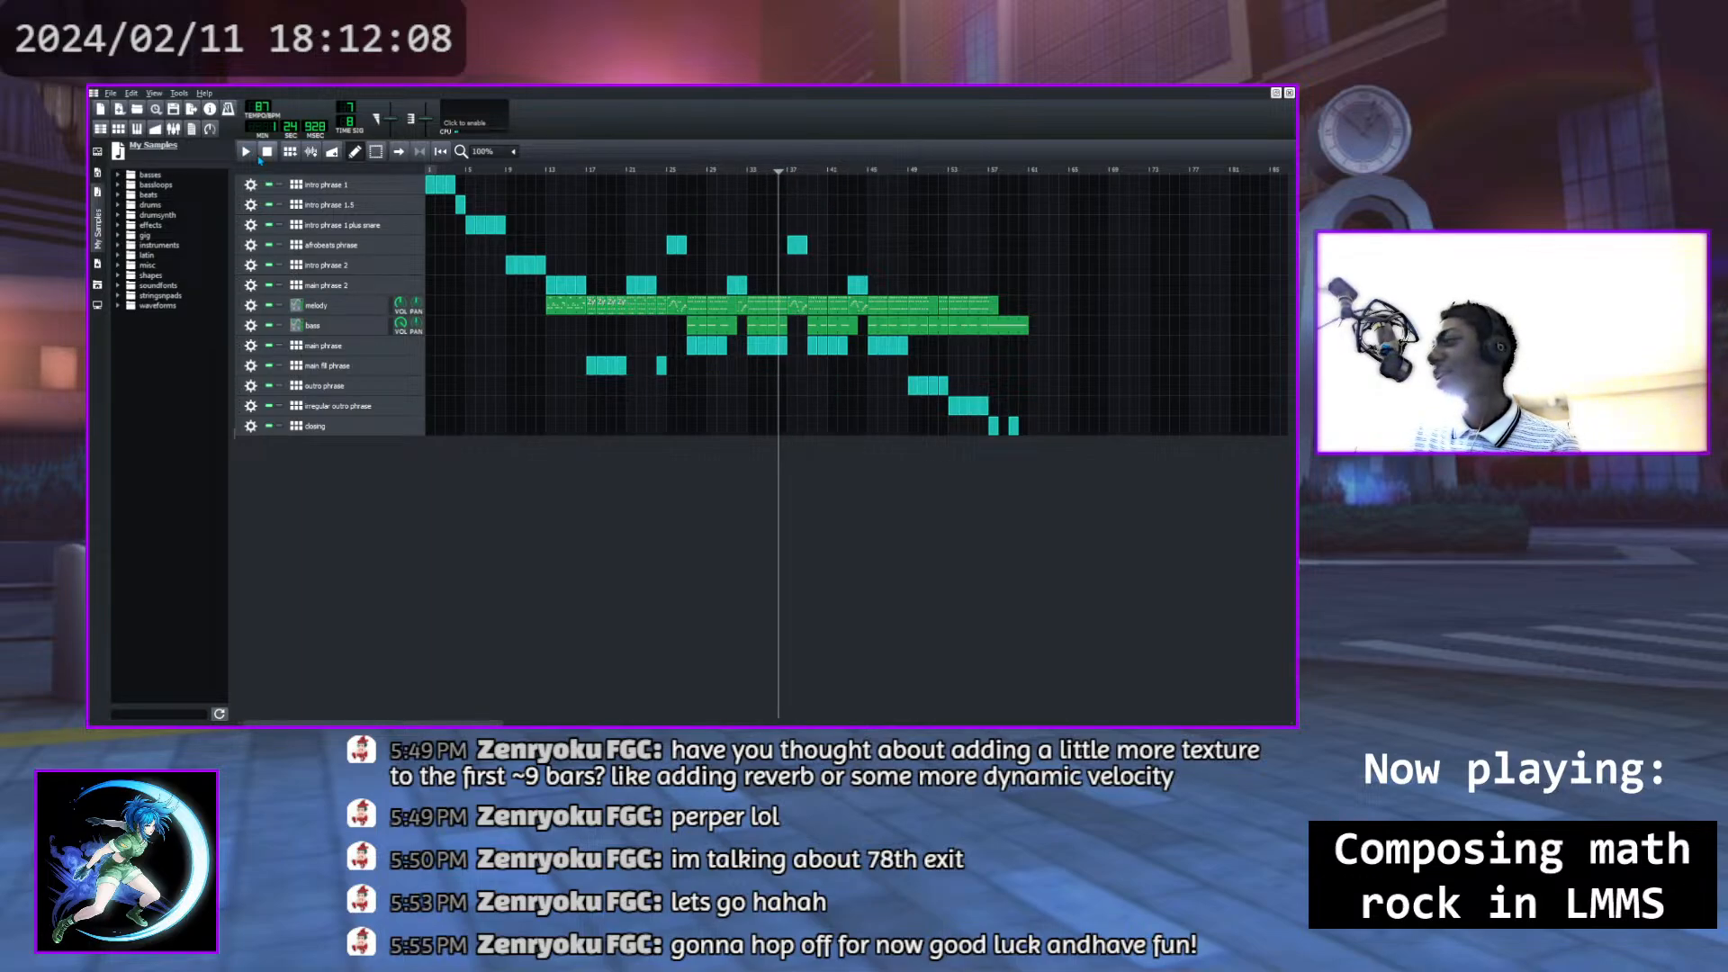
click(246, 151)
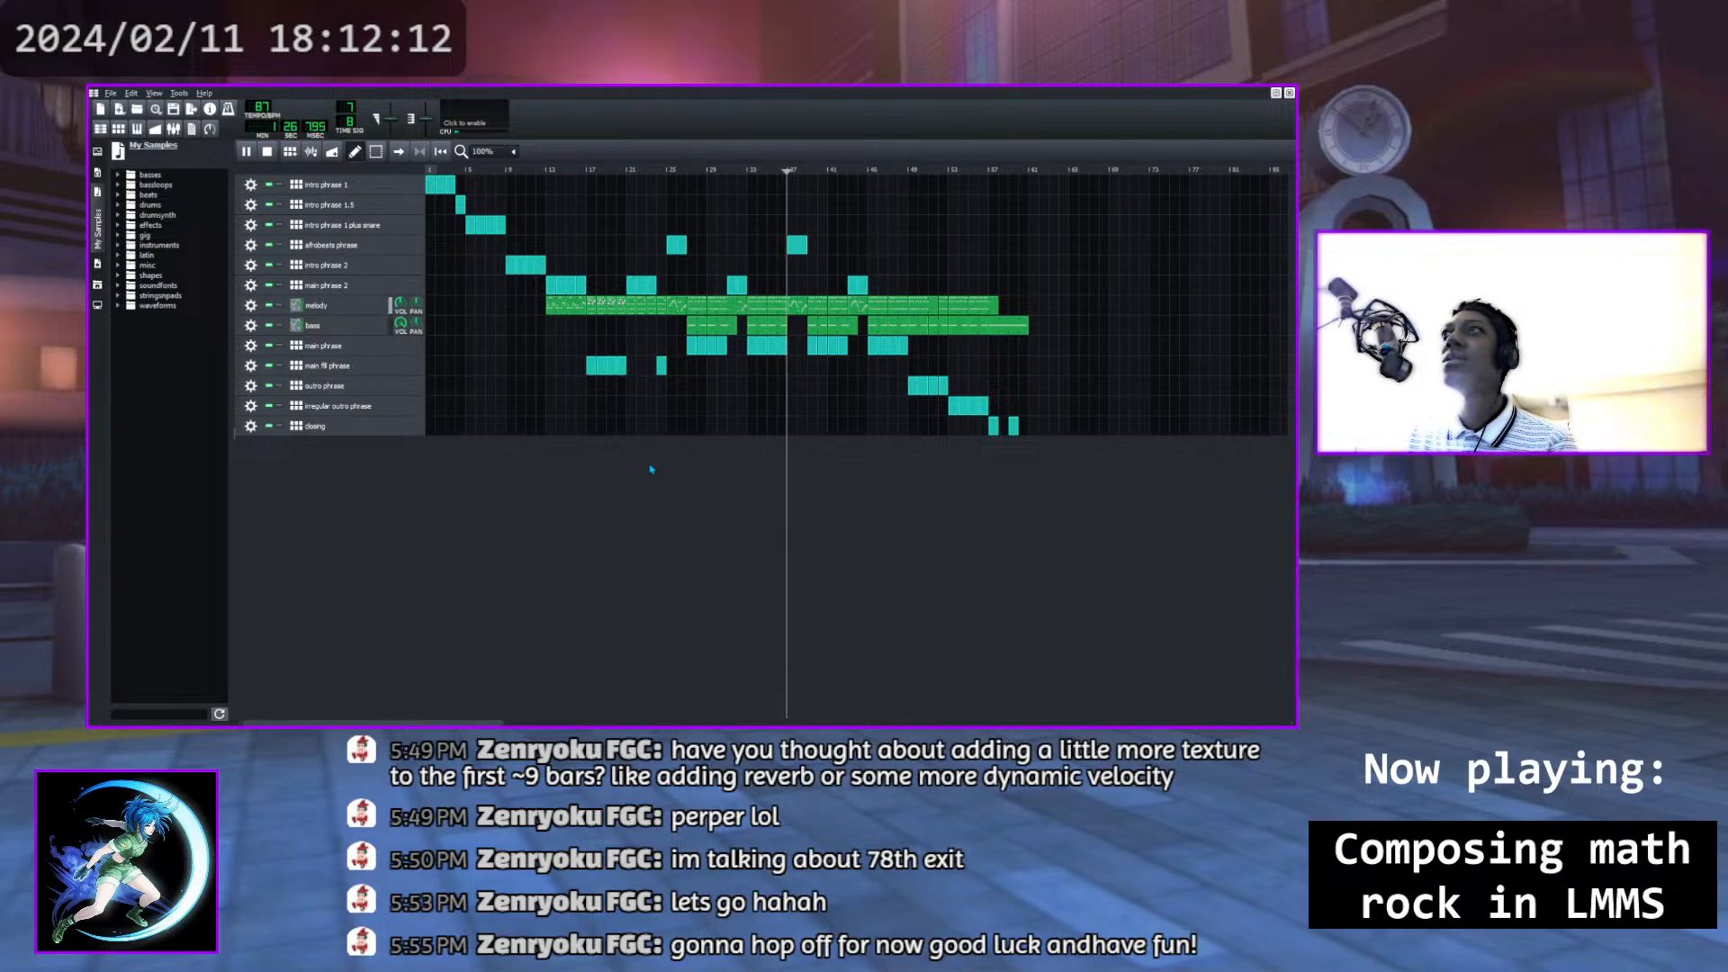
click(246, 151)
drag(796, 171, 745, 186)
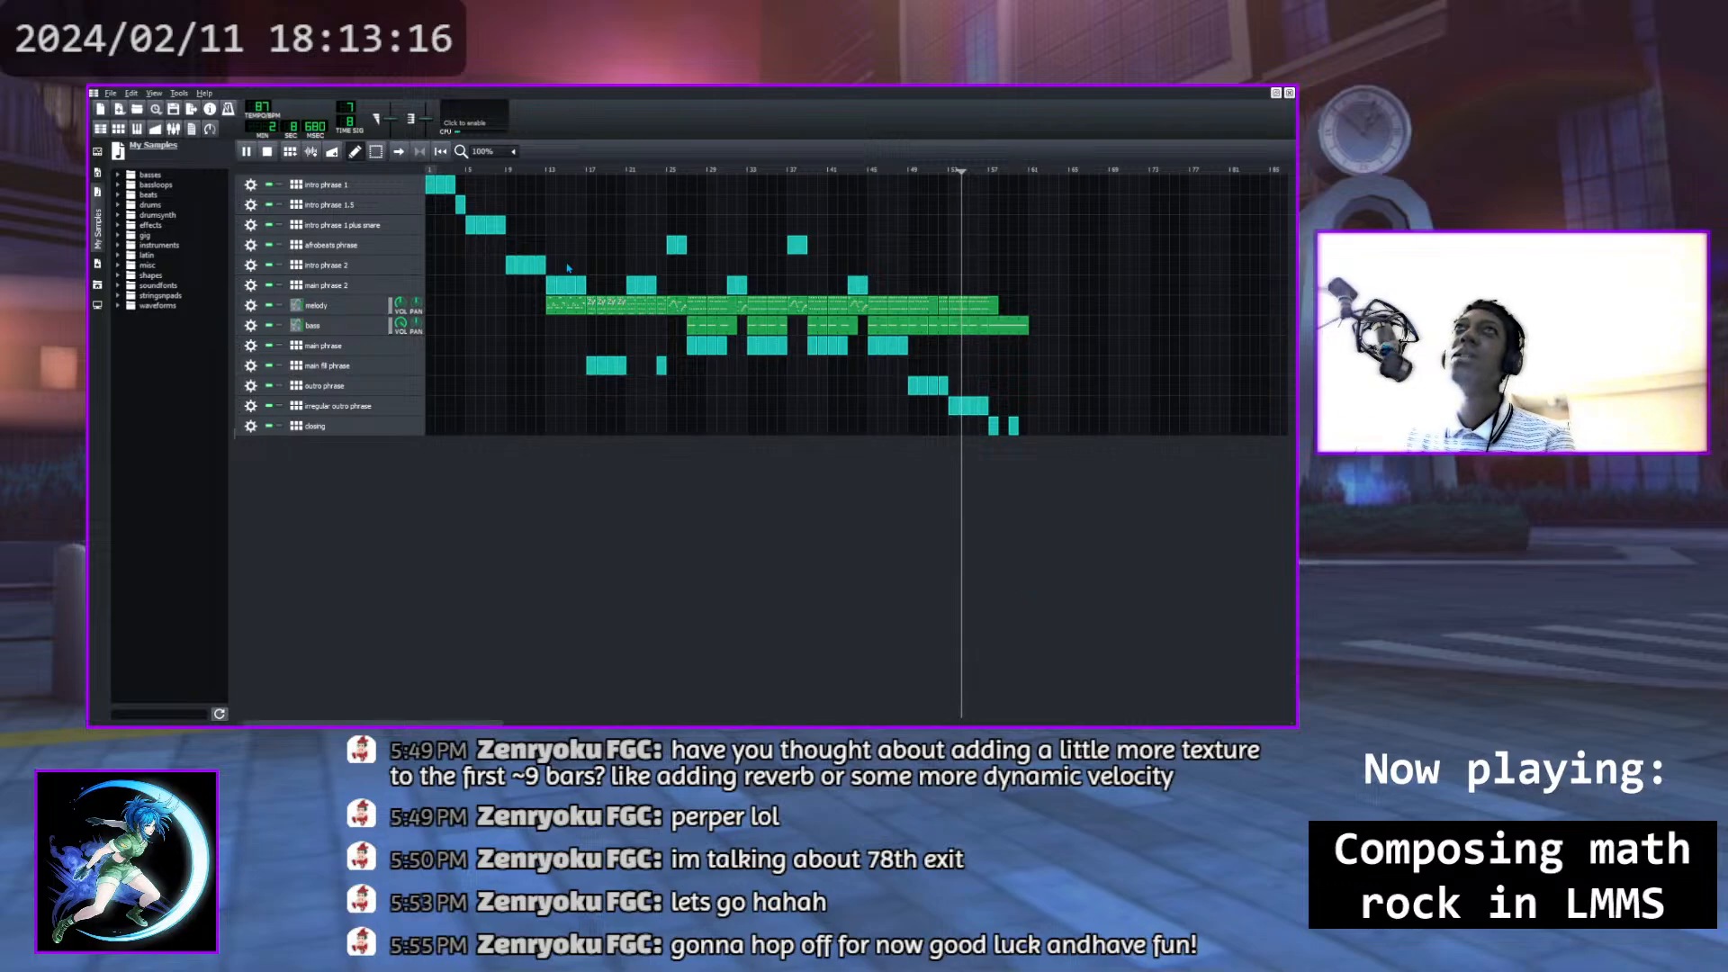
click(248, 152)
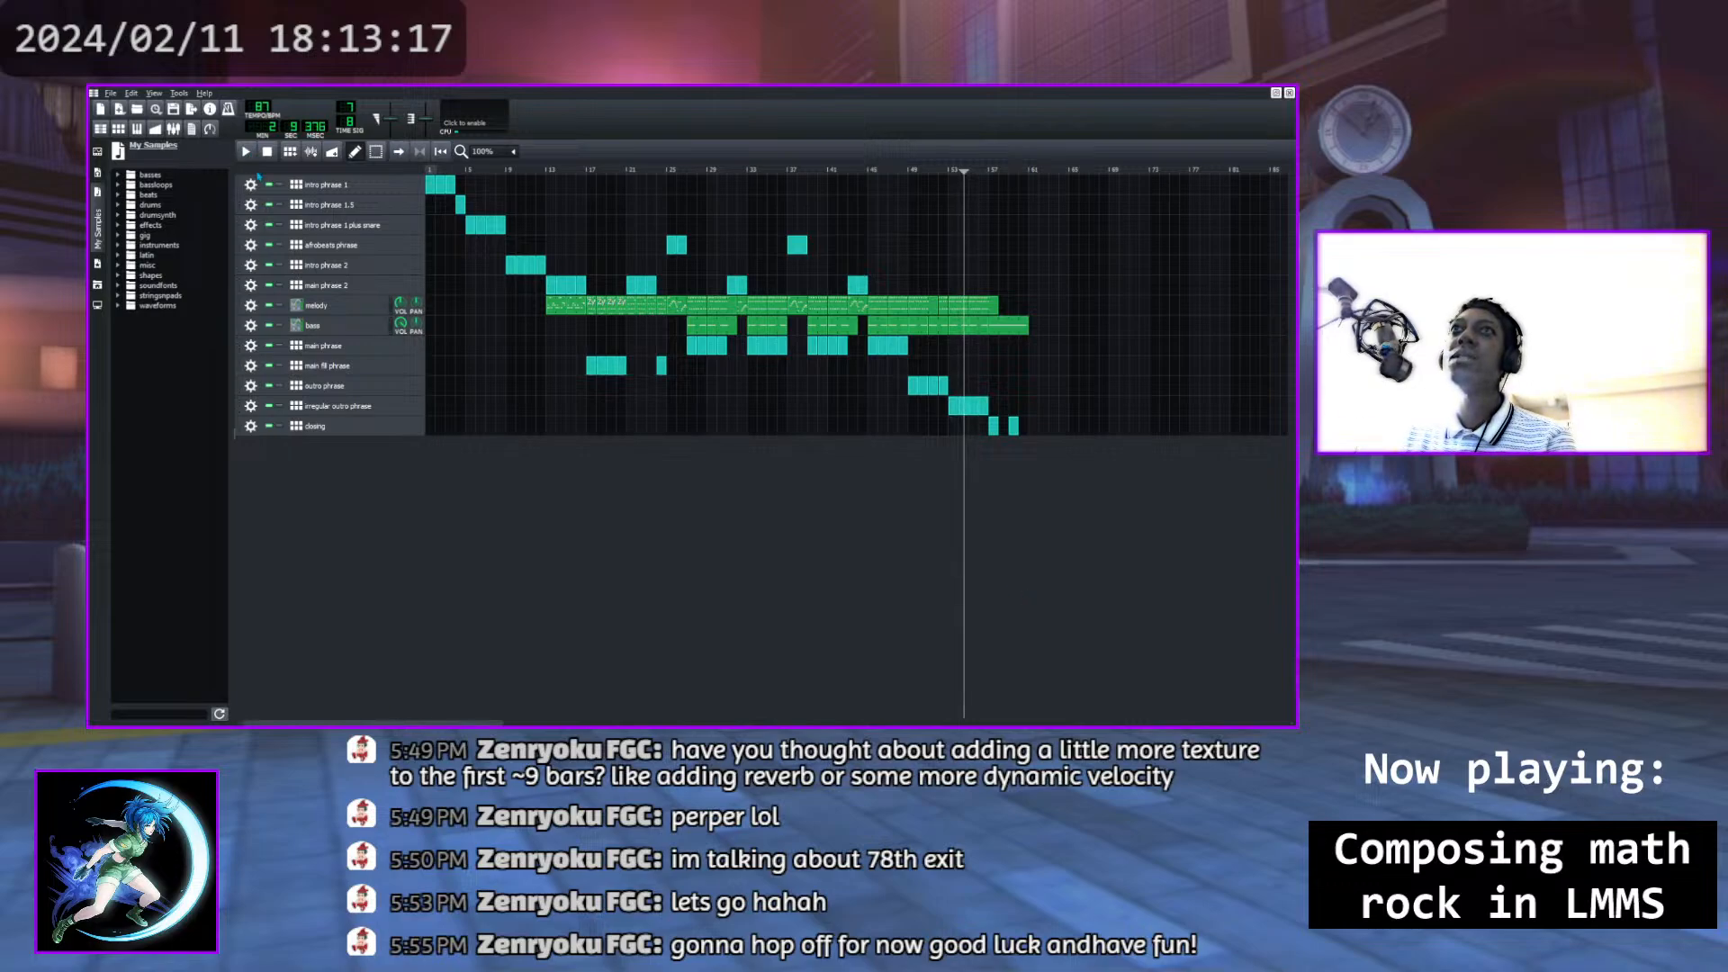
Check the irregular outro phrase pattern, and listen to the song from the start of the outro phrase clip to the end
click(319, 410)
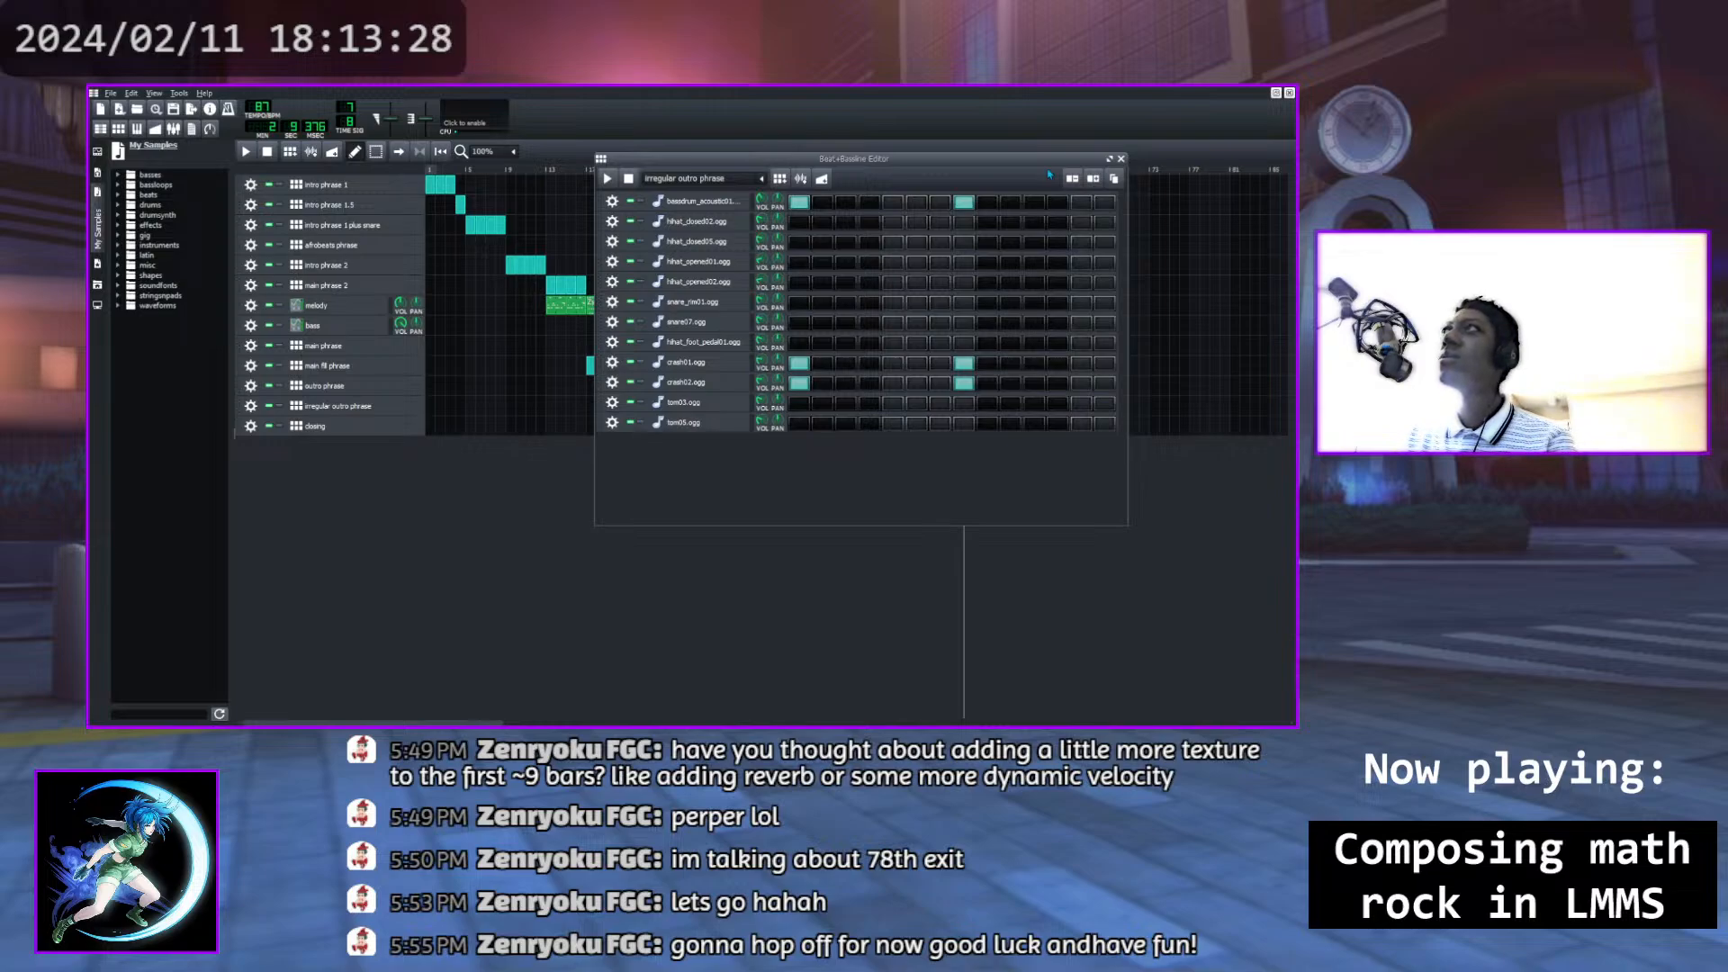
click(1120, 158)
click(913, 170)
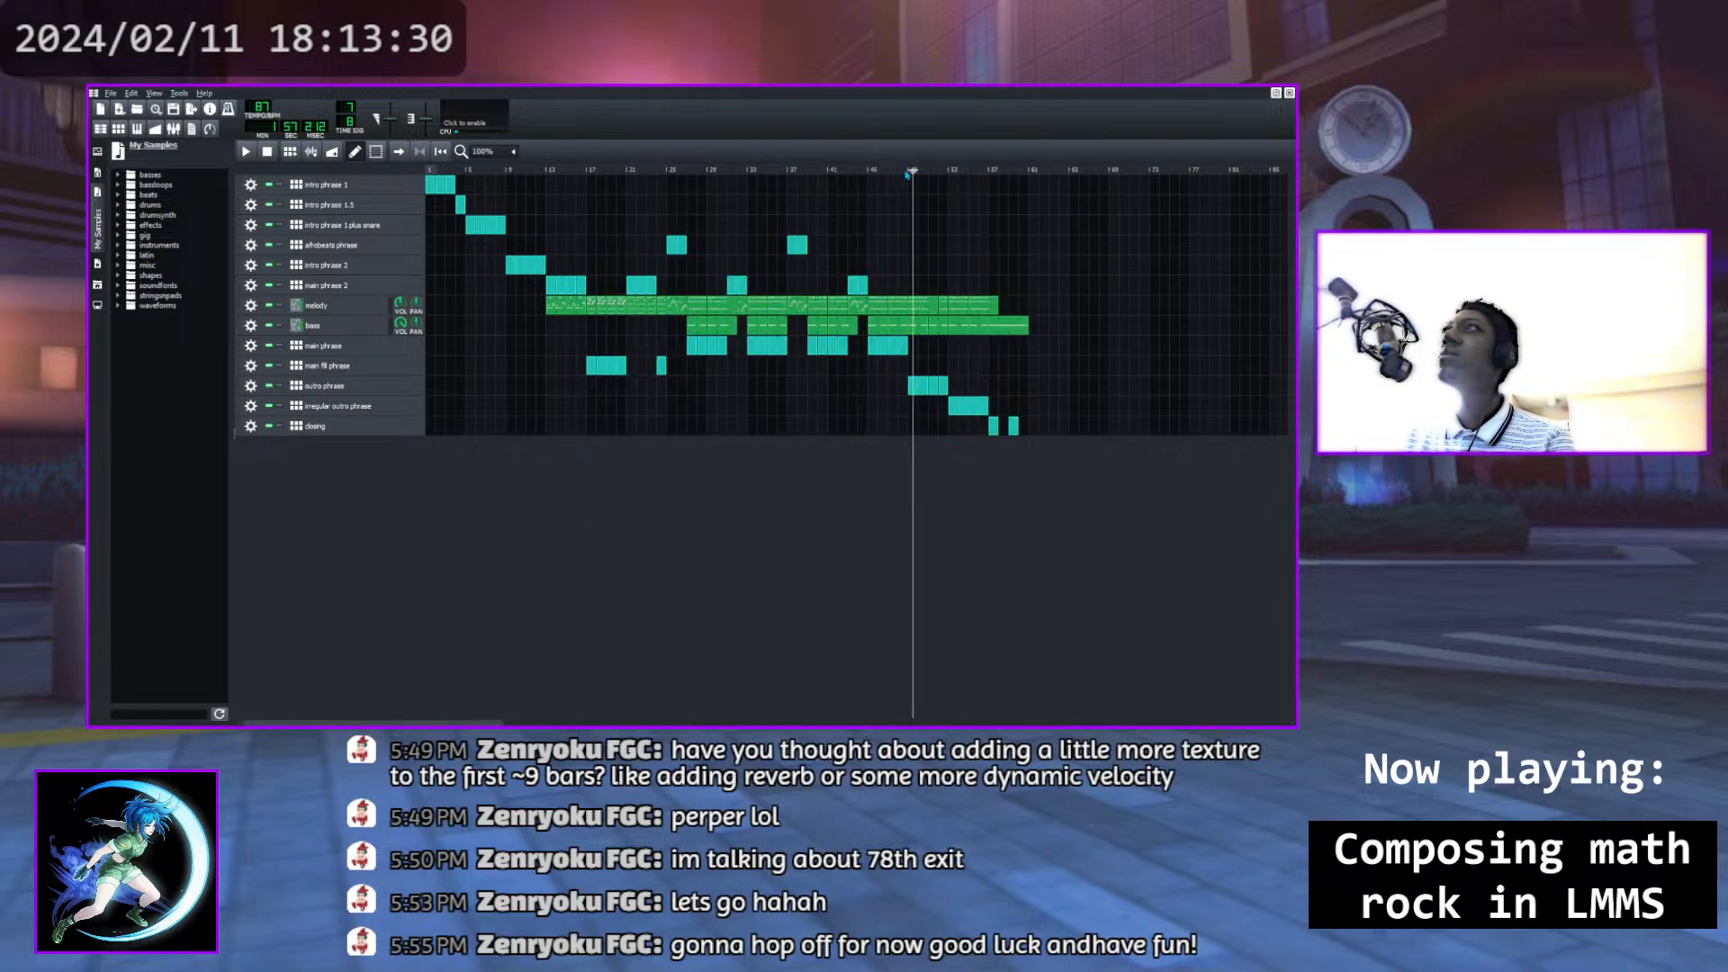
click(906, 171)
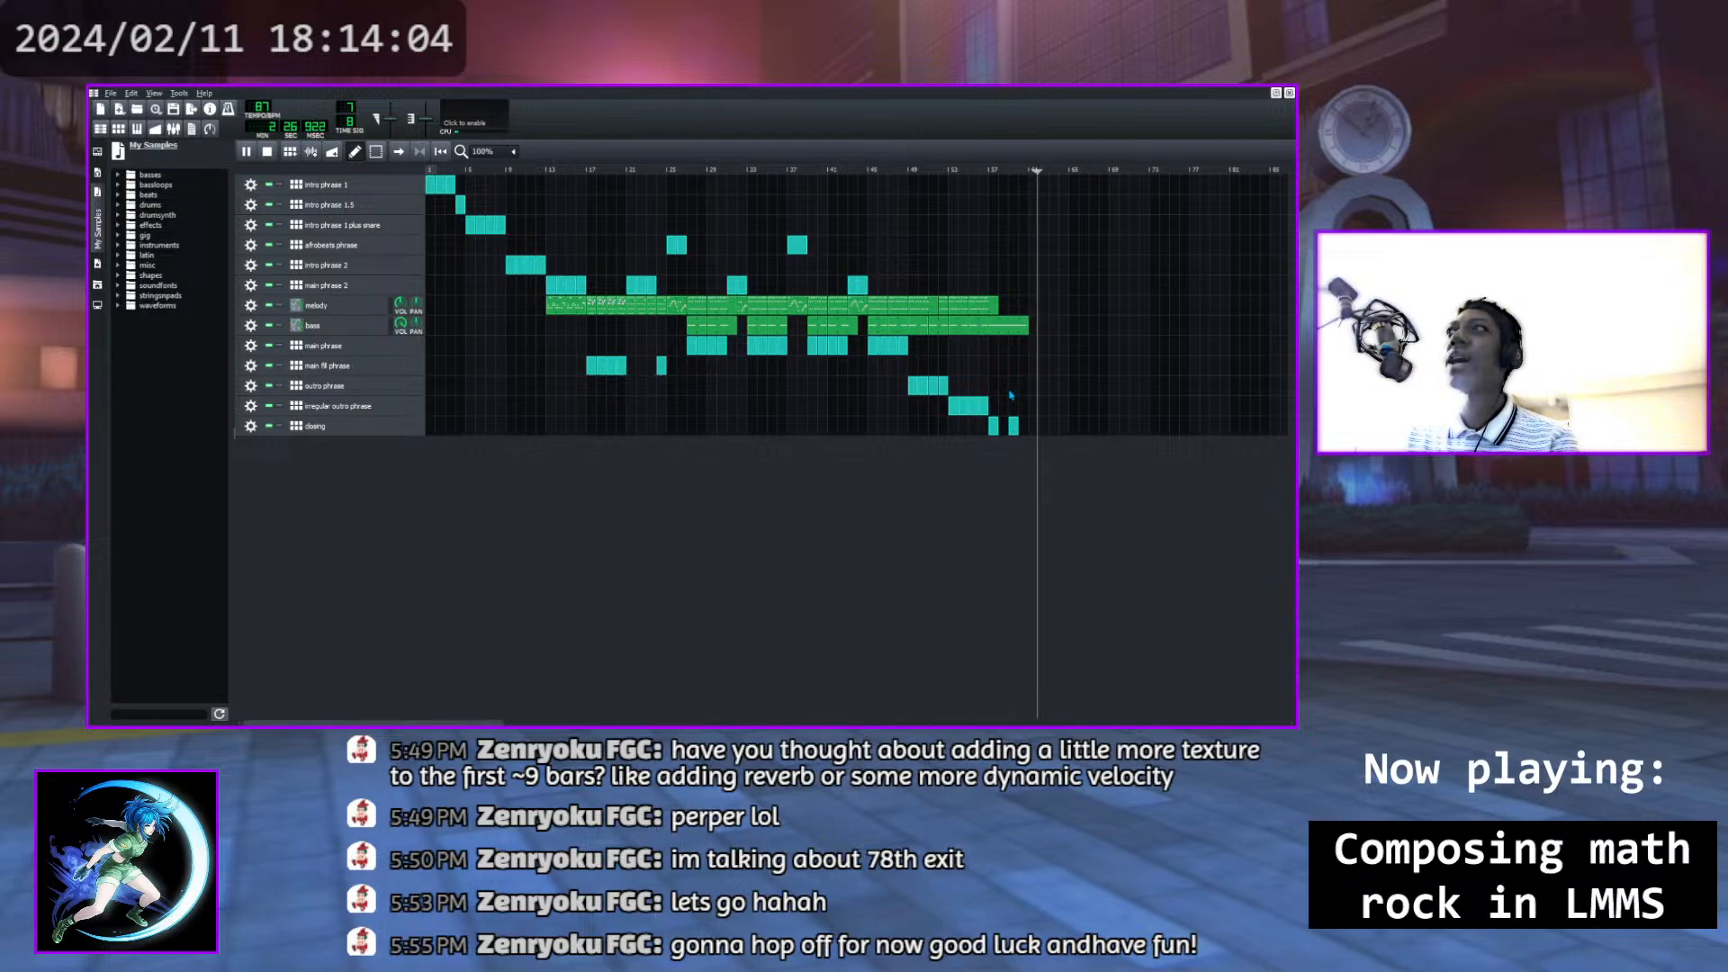
key(space)
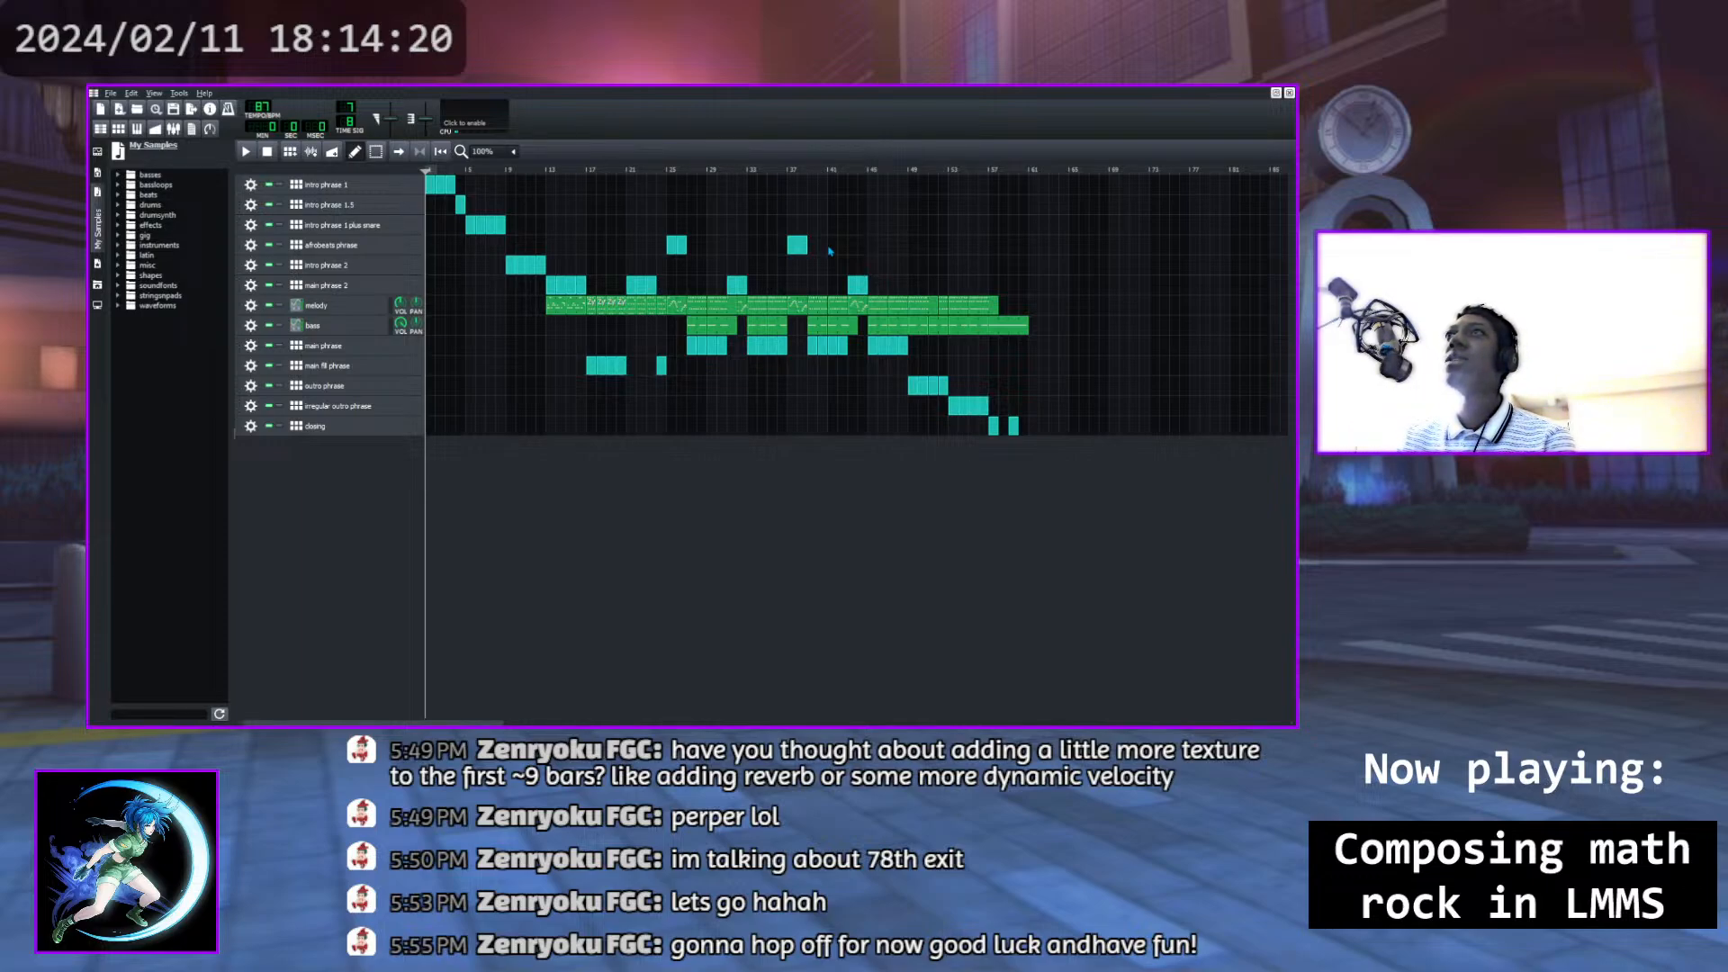
Move the song's playback position to the start of the first main phrase clip
click(689, 171)
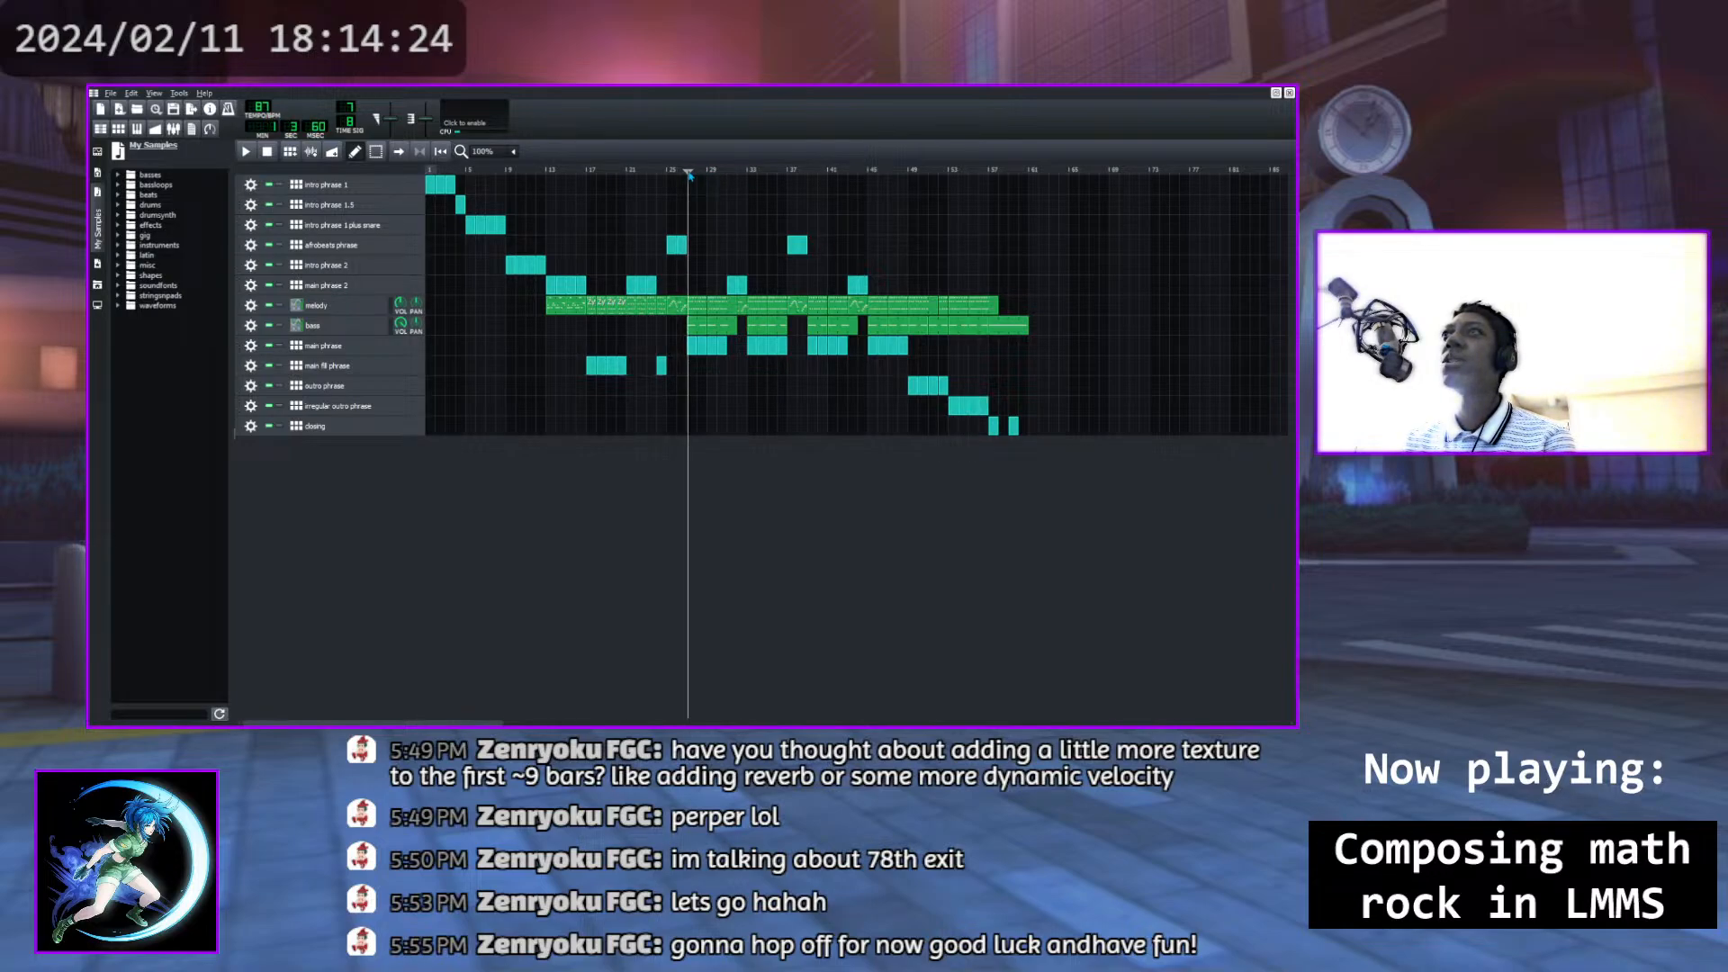
mouse_move(689, 174)
mouse_down()
mouse_move(729, 191)
mouse_move(690, 180)
mouse_up()
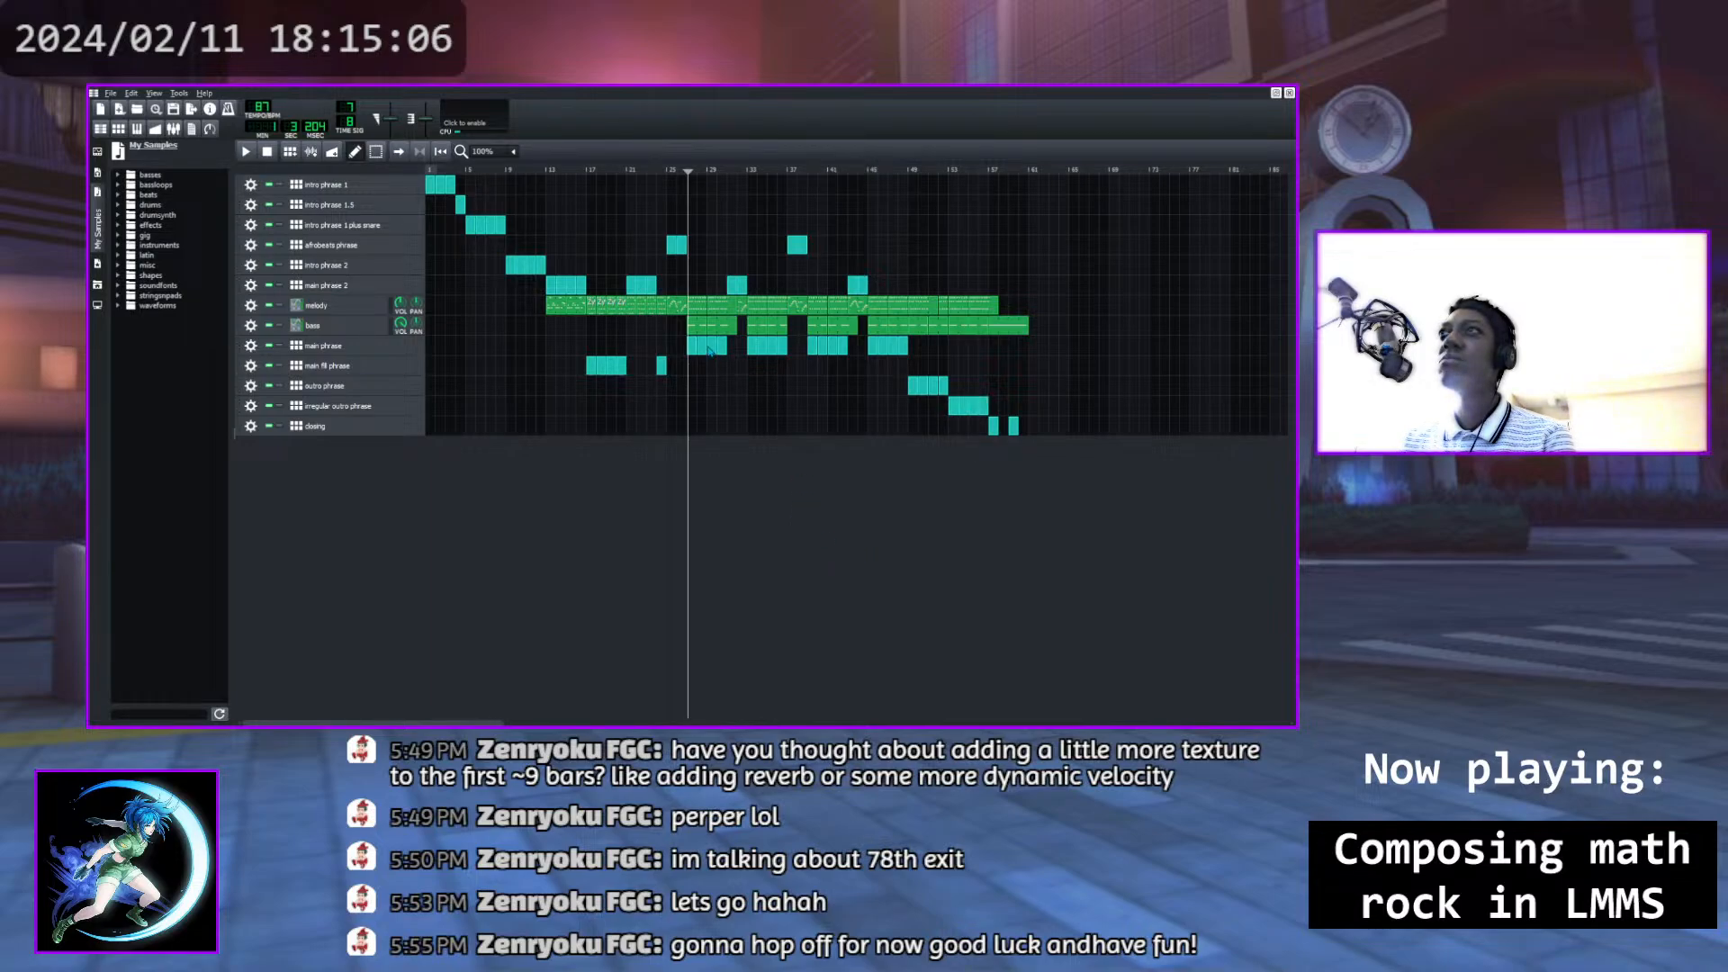
Open the 120 BPM song project, and replace it with the 105 BPM project containing the polyrhythm track
click(829, 535)
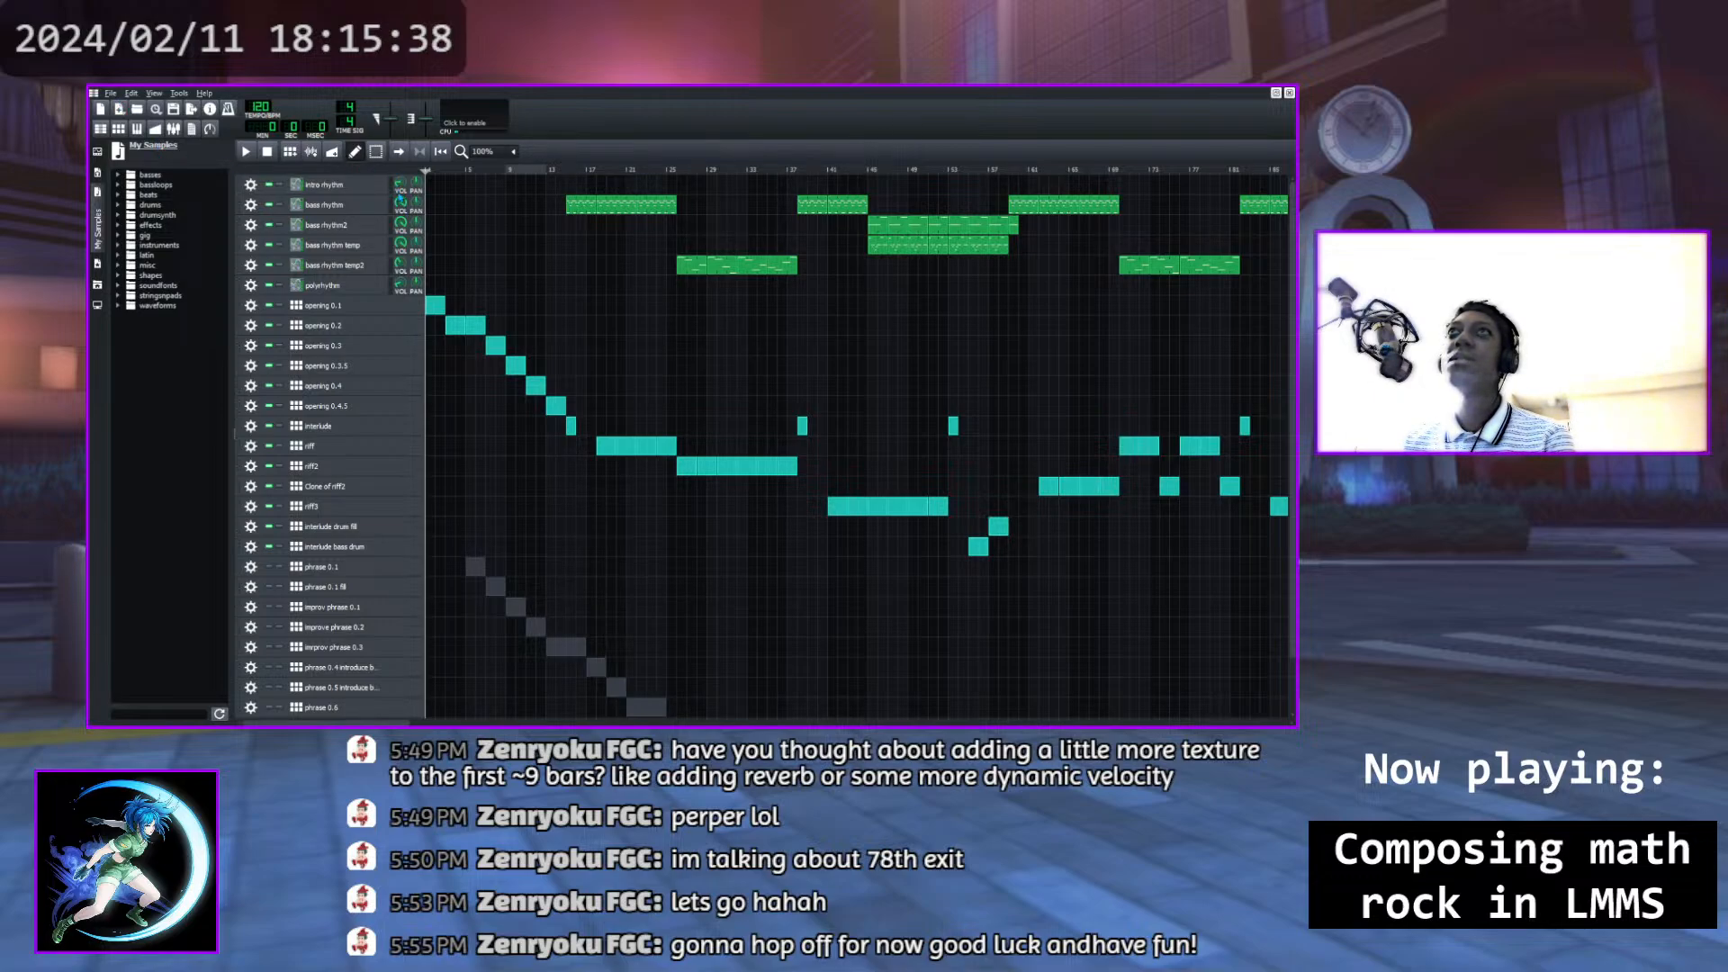
key(alt+Tab)
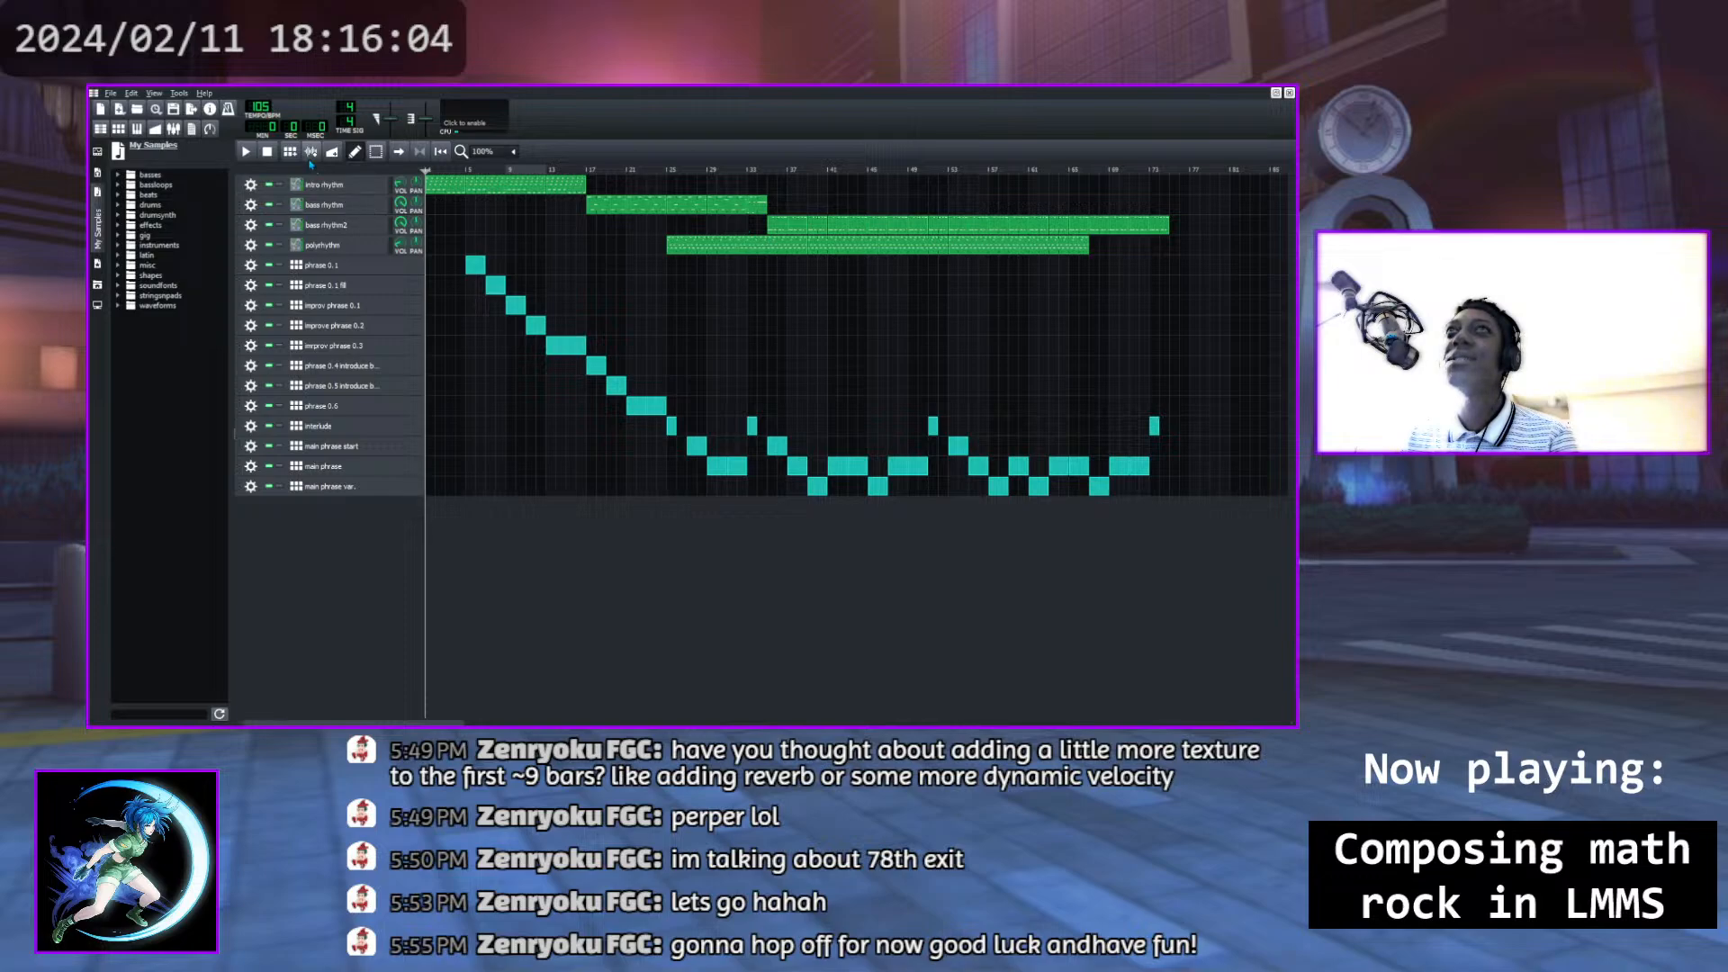
Play short excerpts of the song from its beginning and from the start of the first bass rhythm clip
key(space)
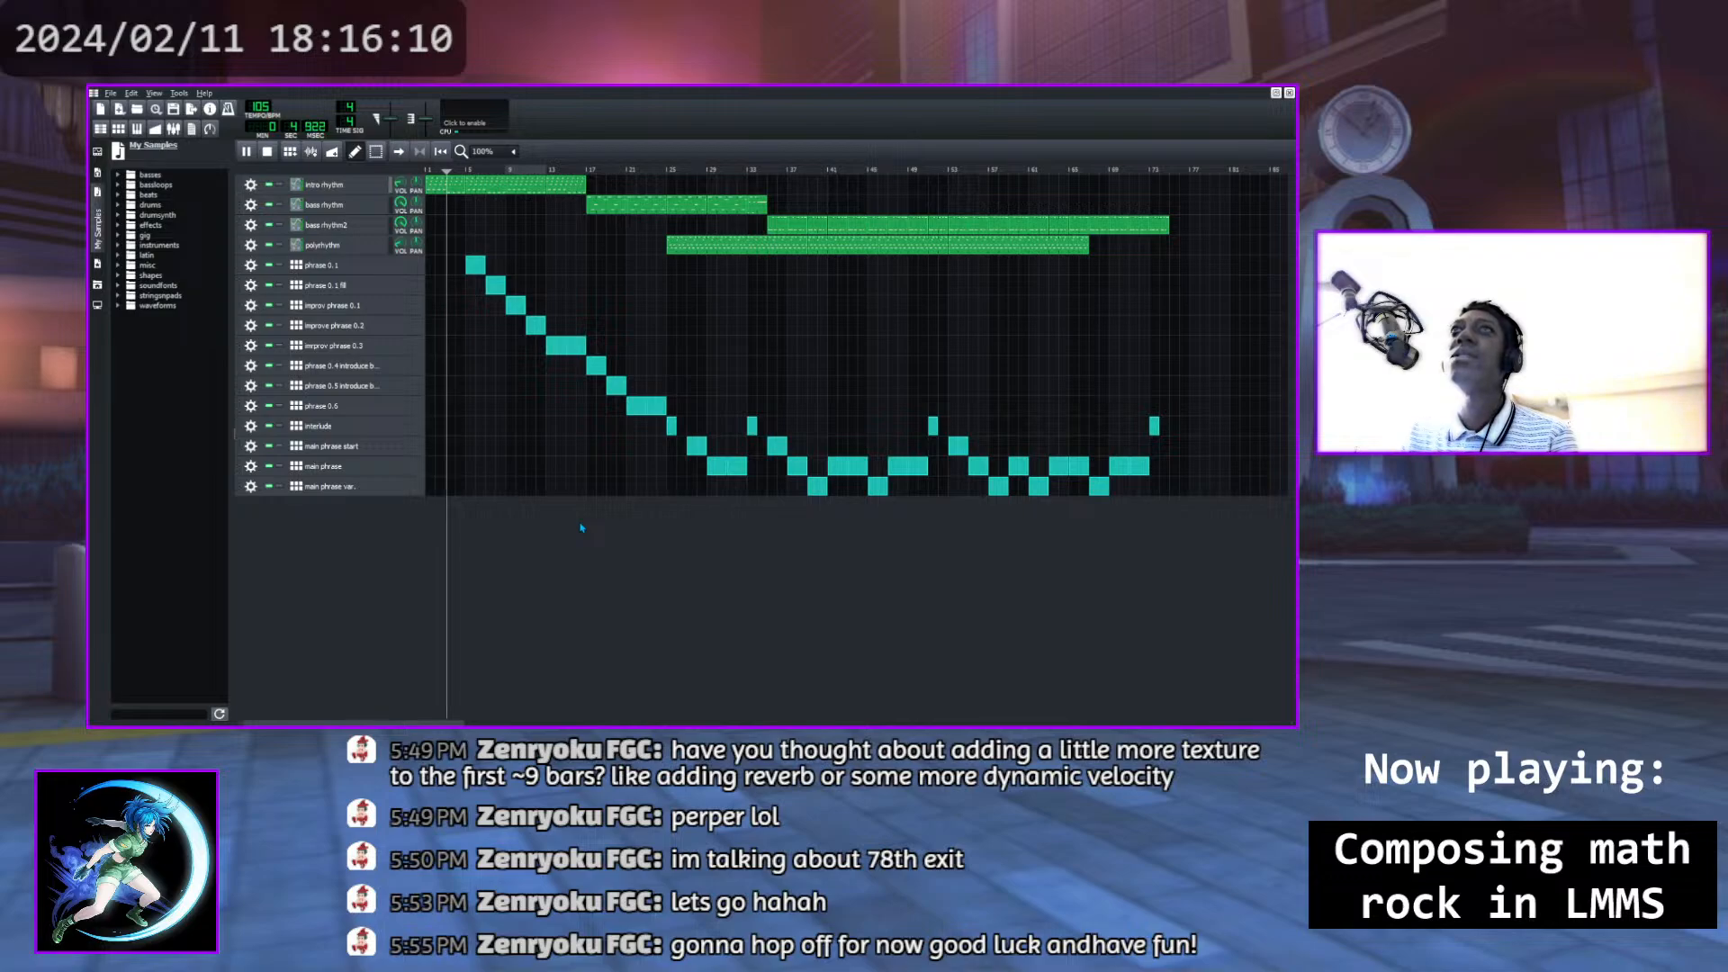
click(245, 153)
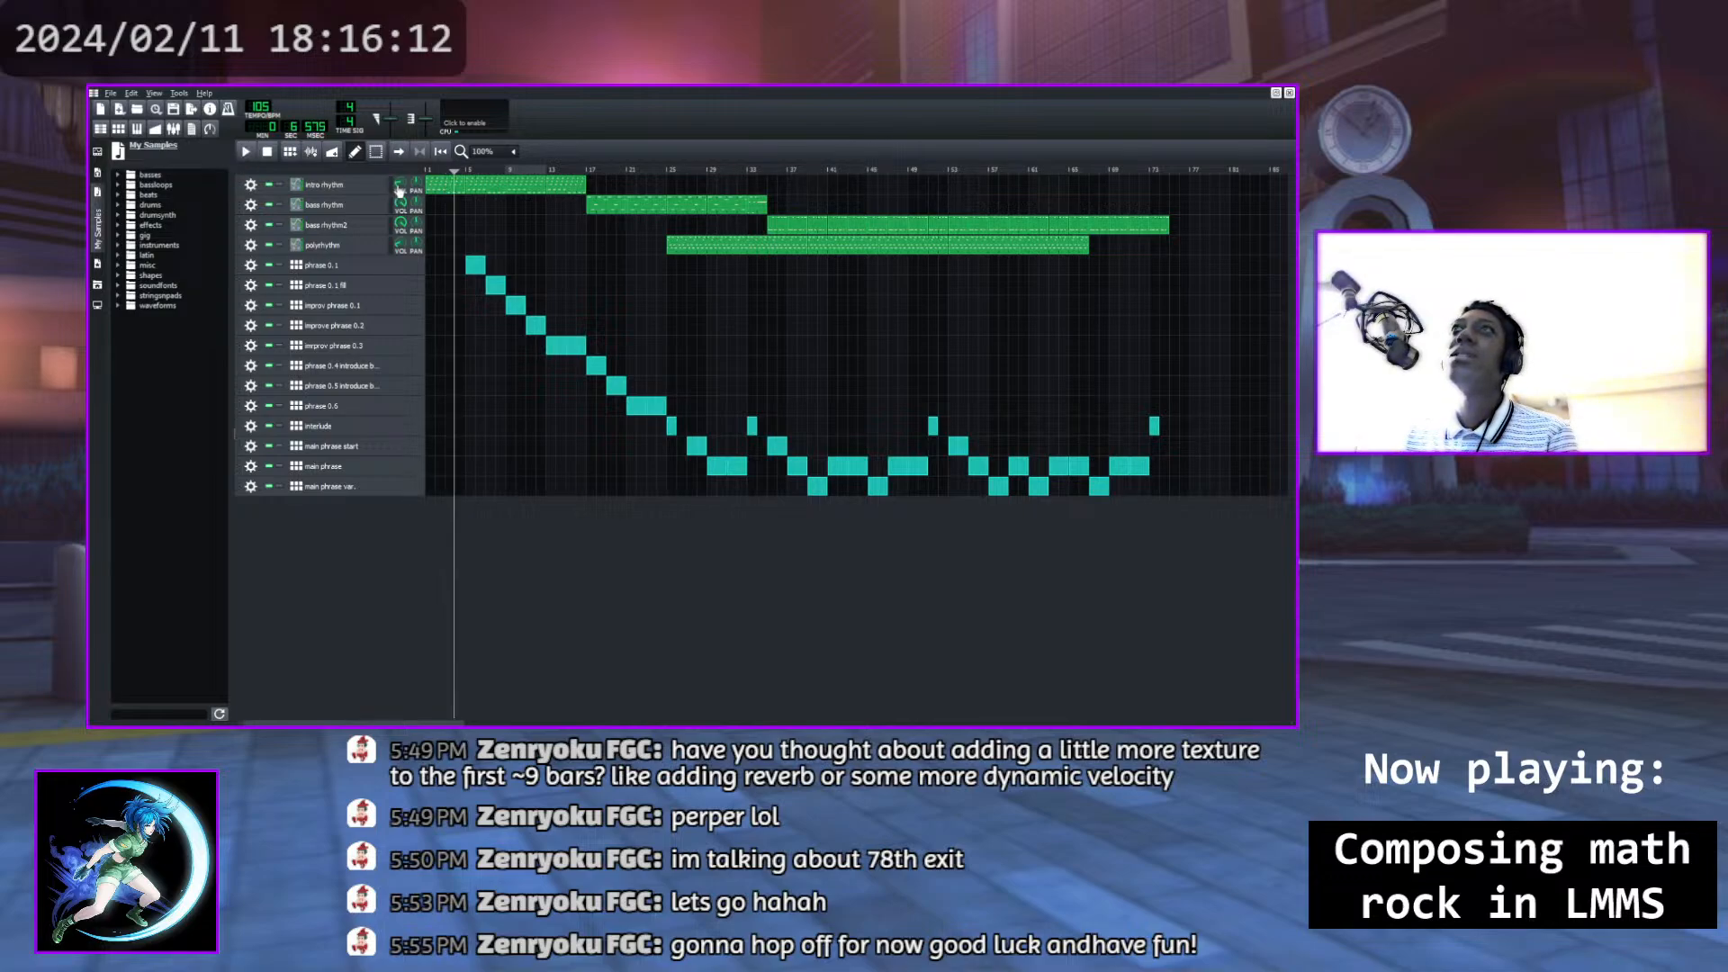
drag(464, 184, 585, 169)
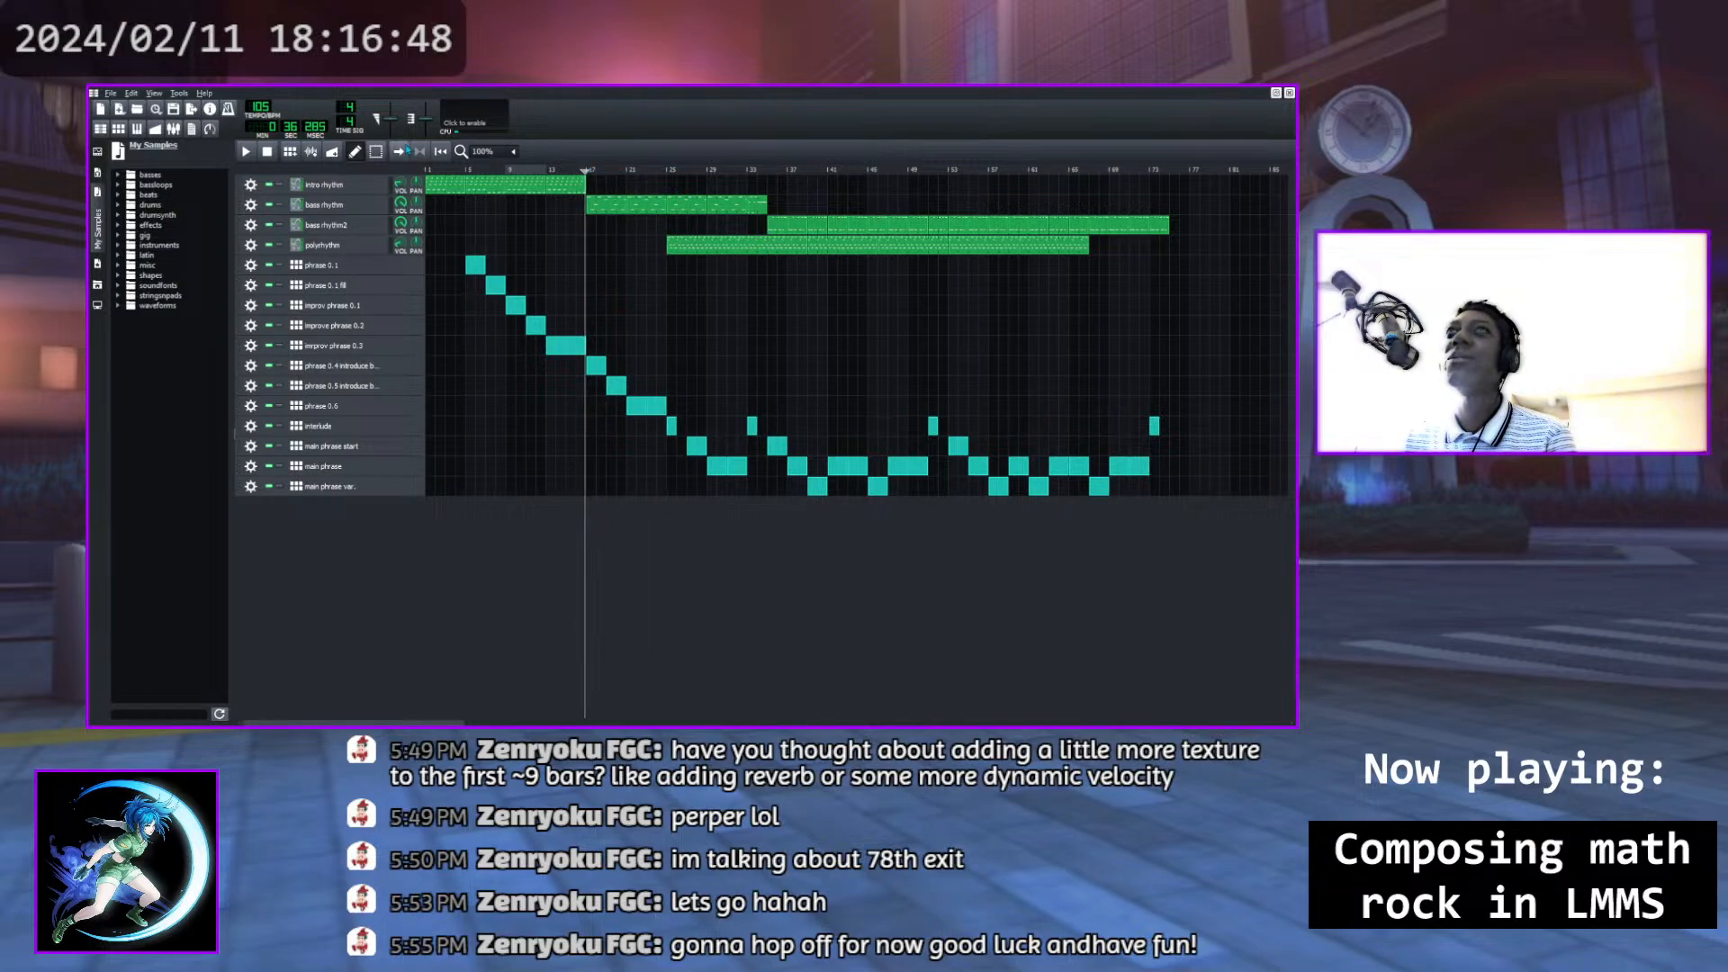
click(248, 151)
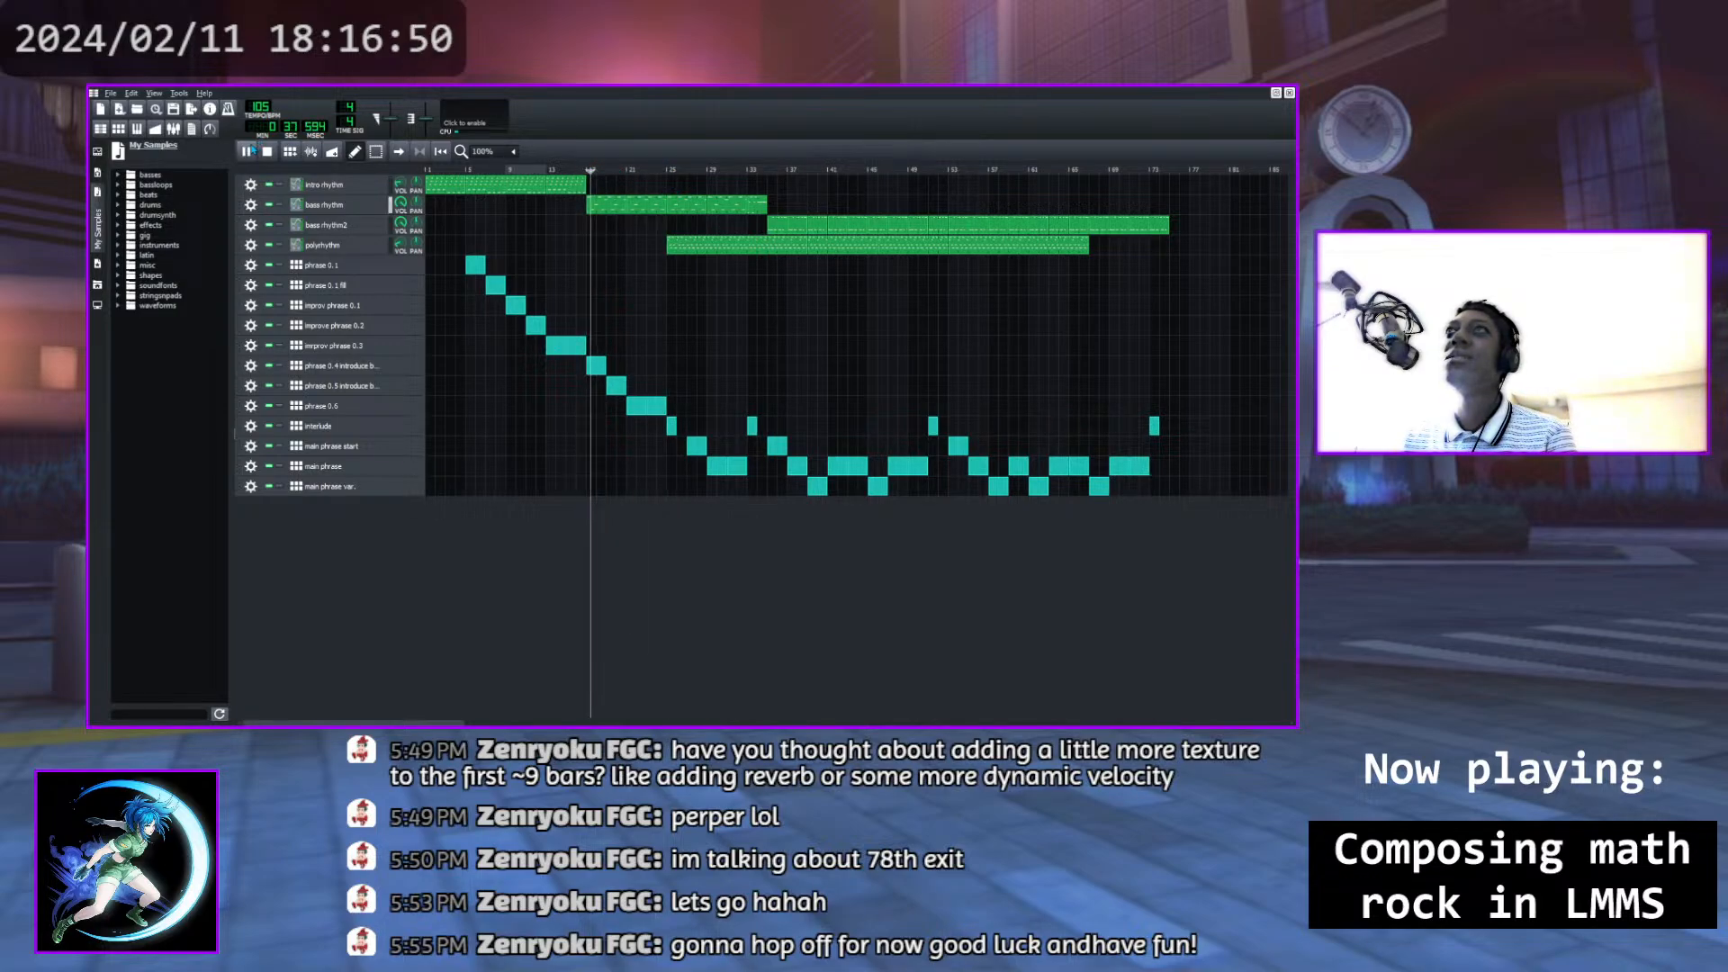
click(249, 151)
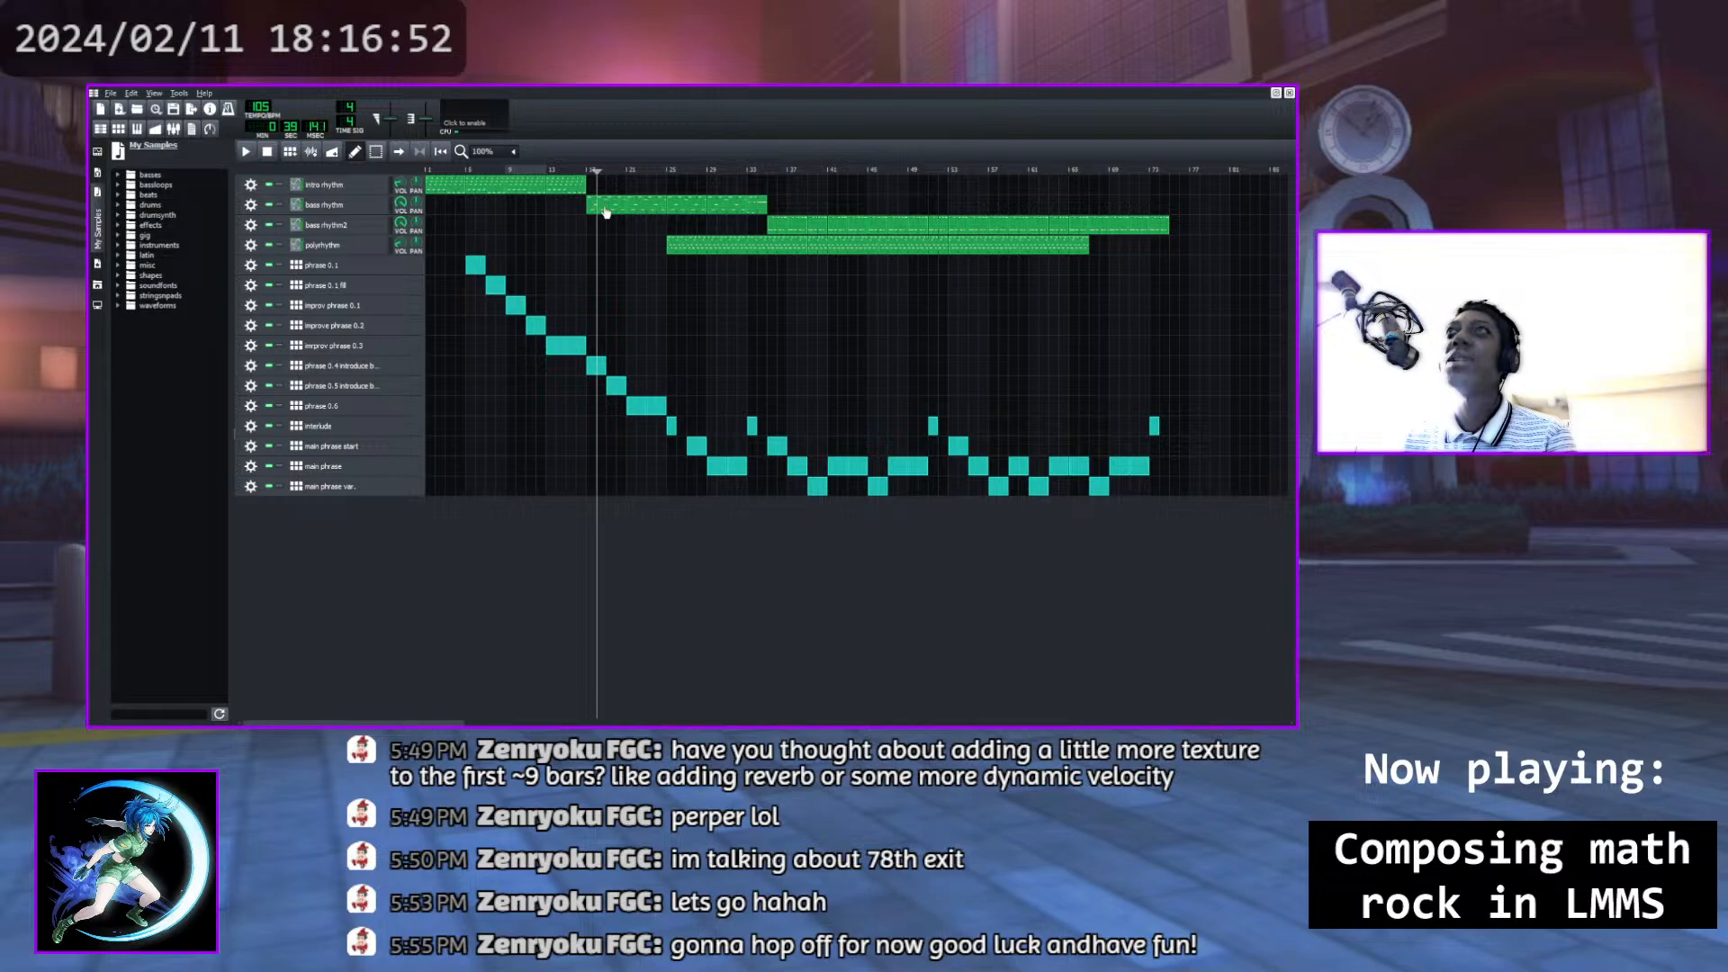
Play short excerpts from the start of the polyrhythm part and from near the end of the first main phrase clip
drag(597, 173, 666, 173)
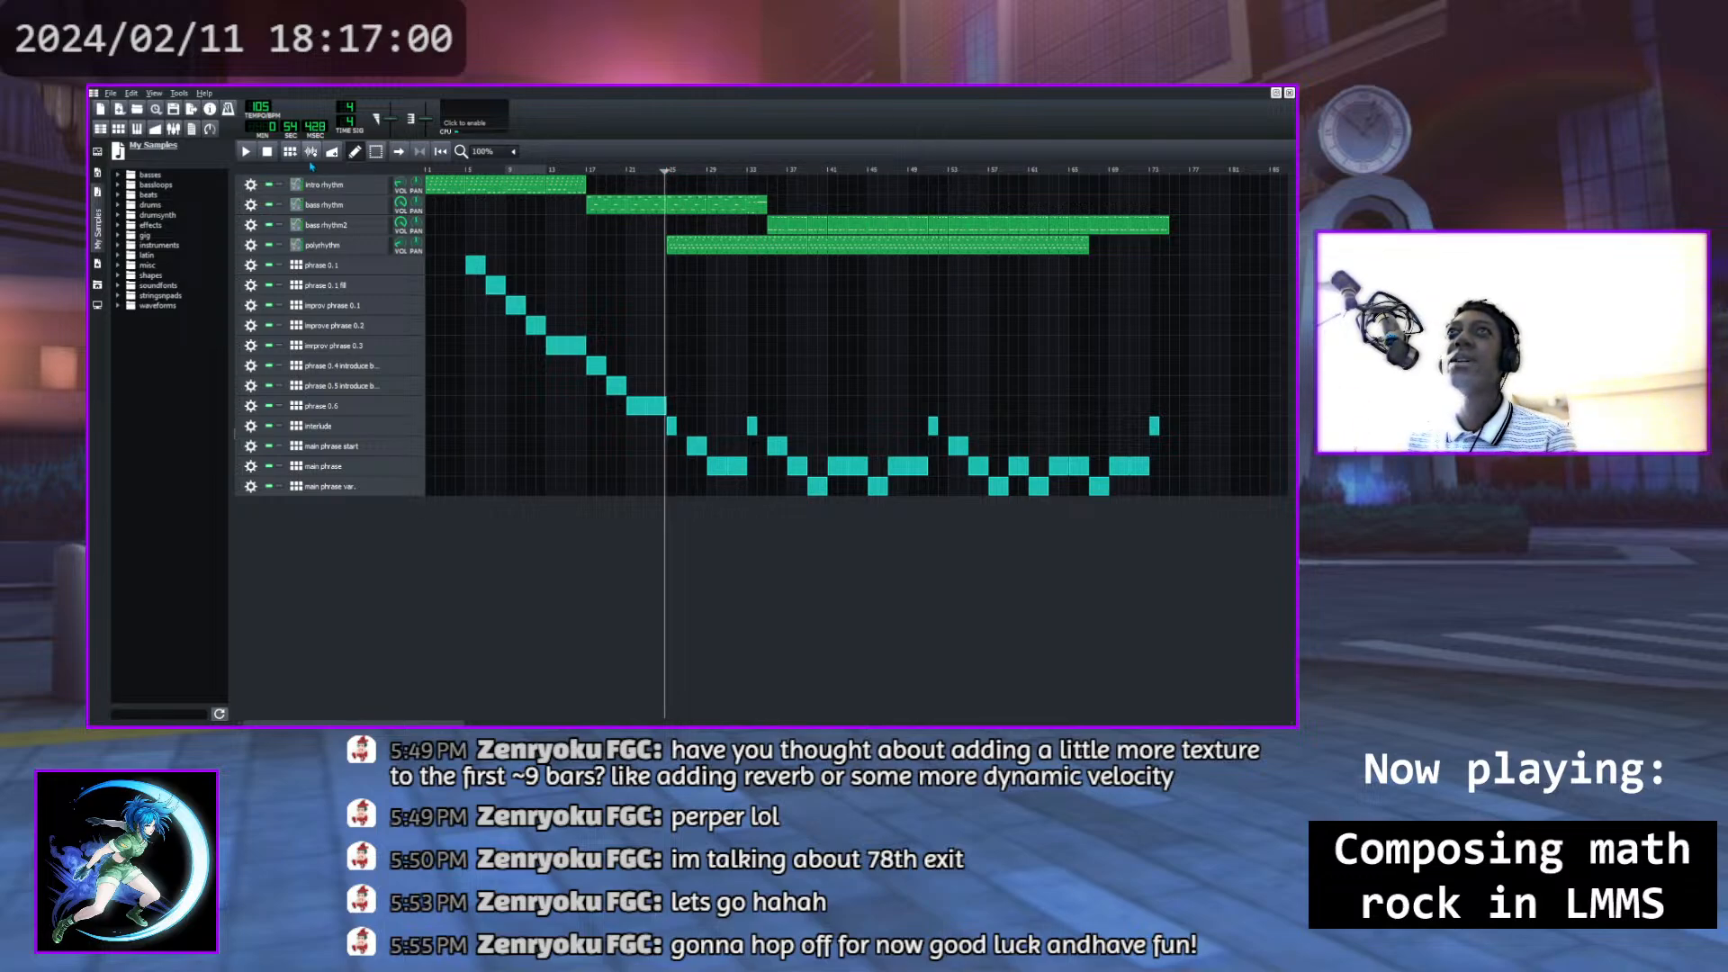
click(246, 152)
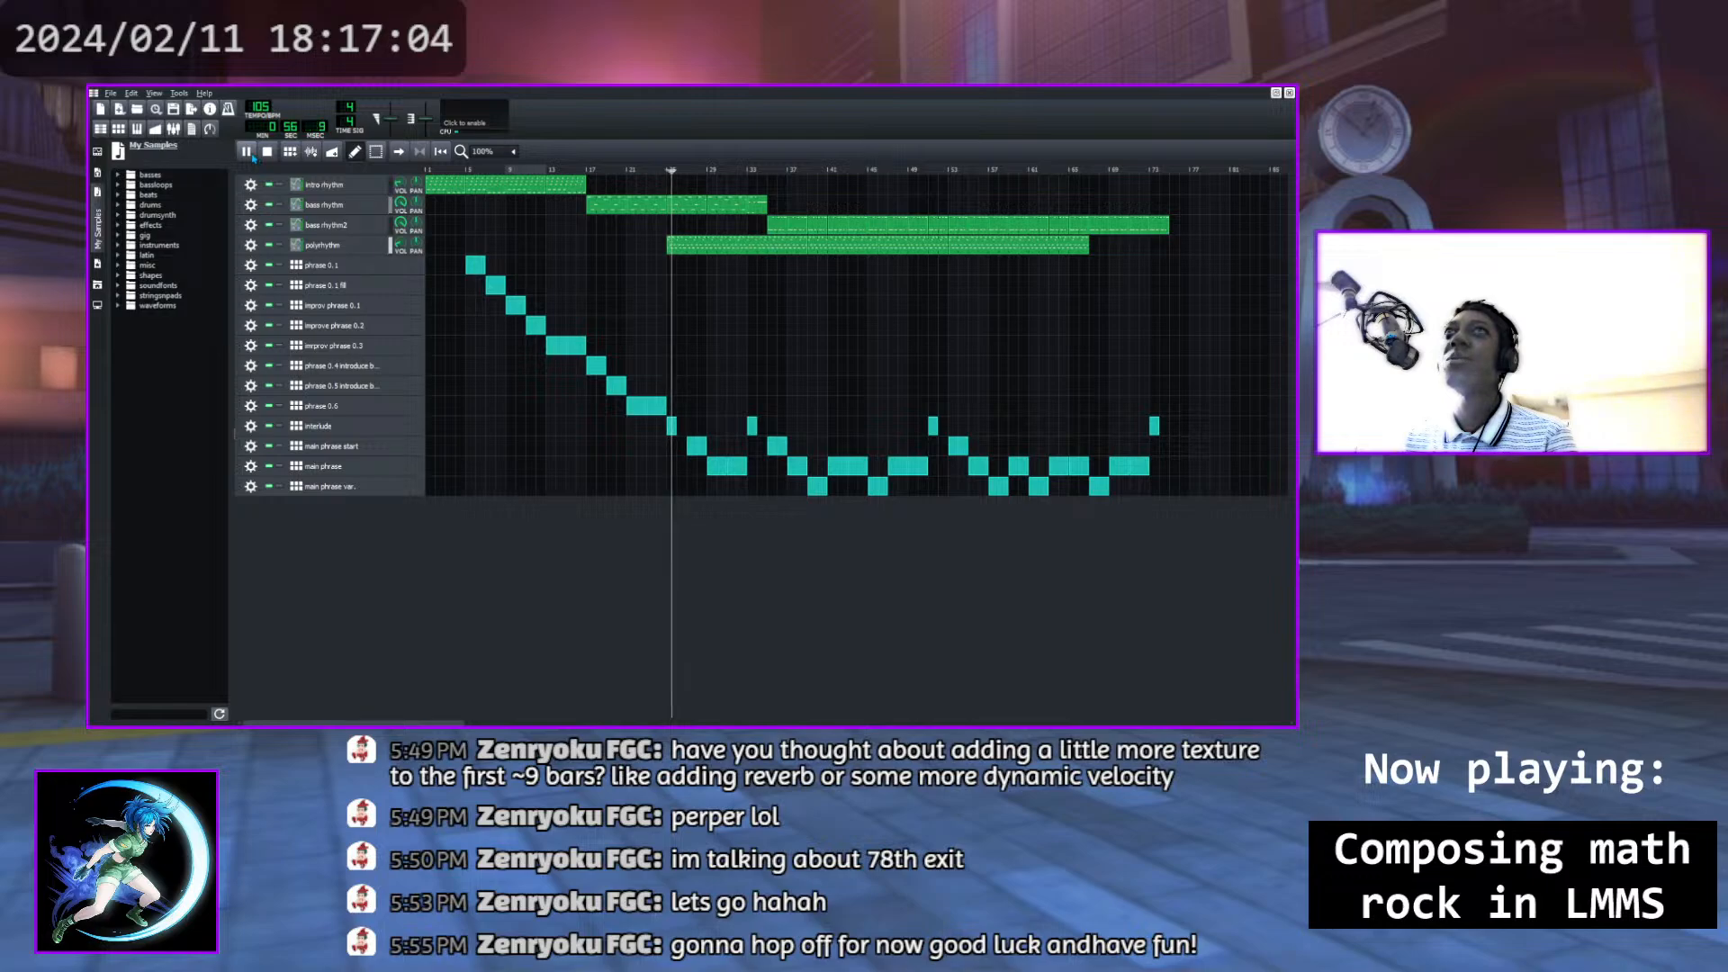
click(252, 155)
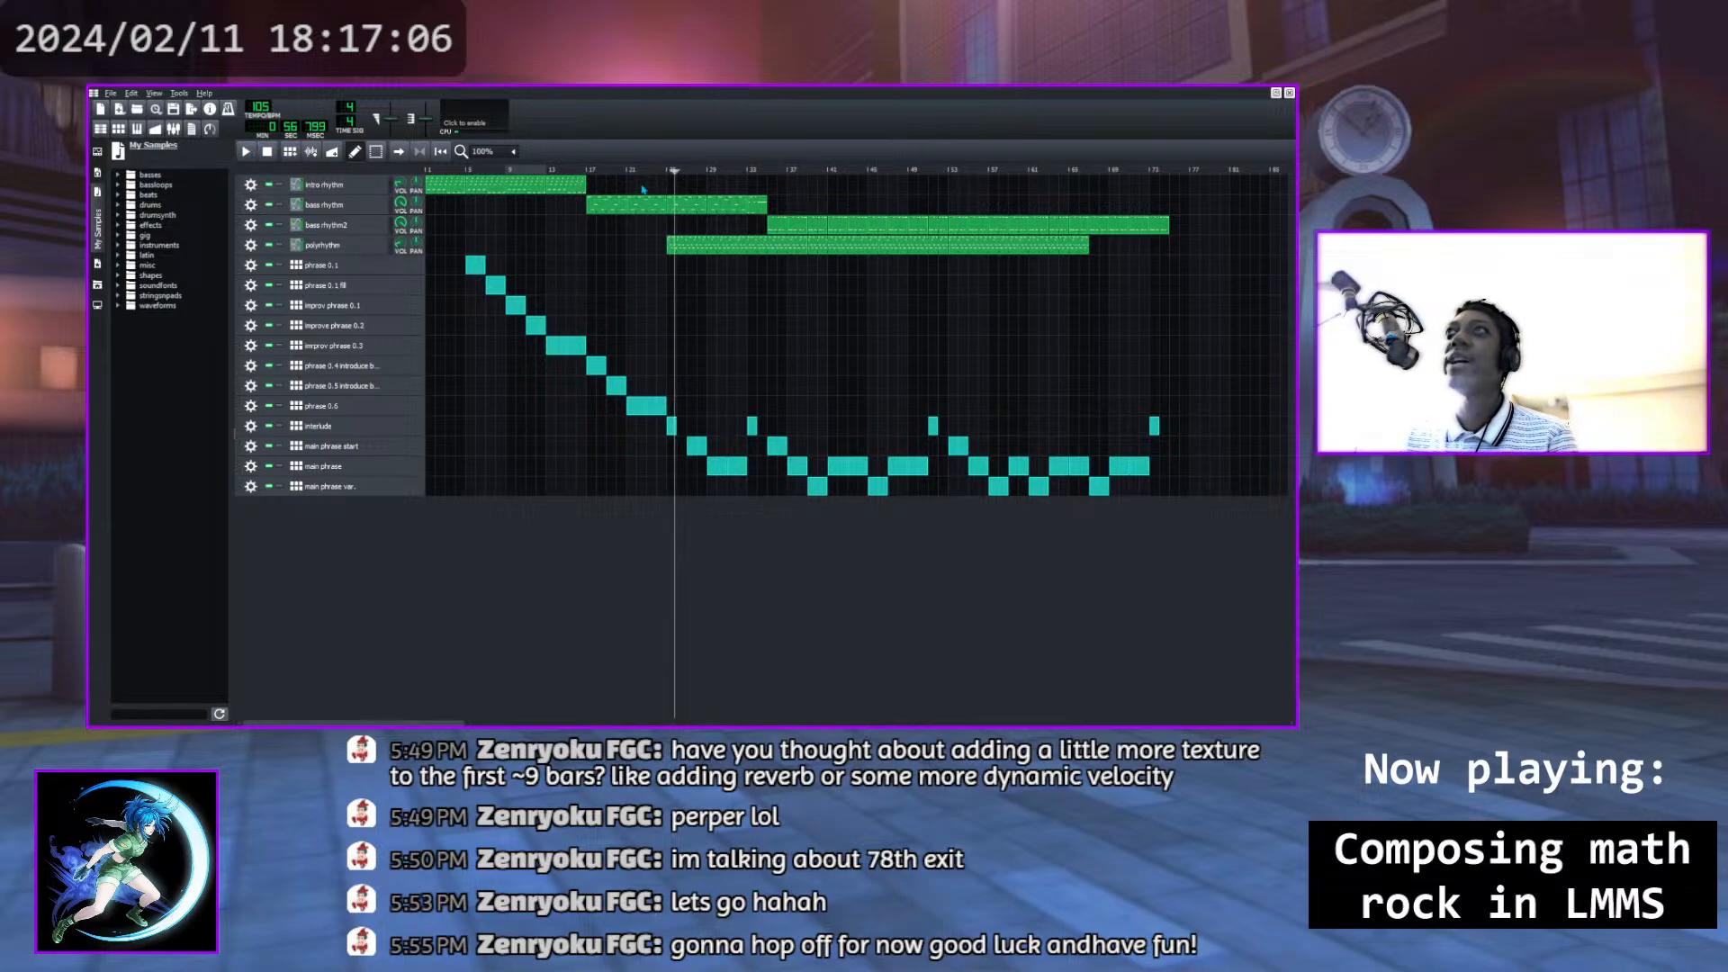
drag(678, 178, 738, 179)
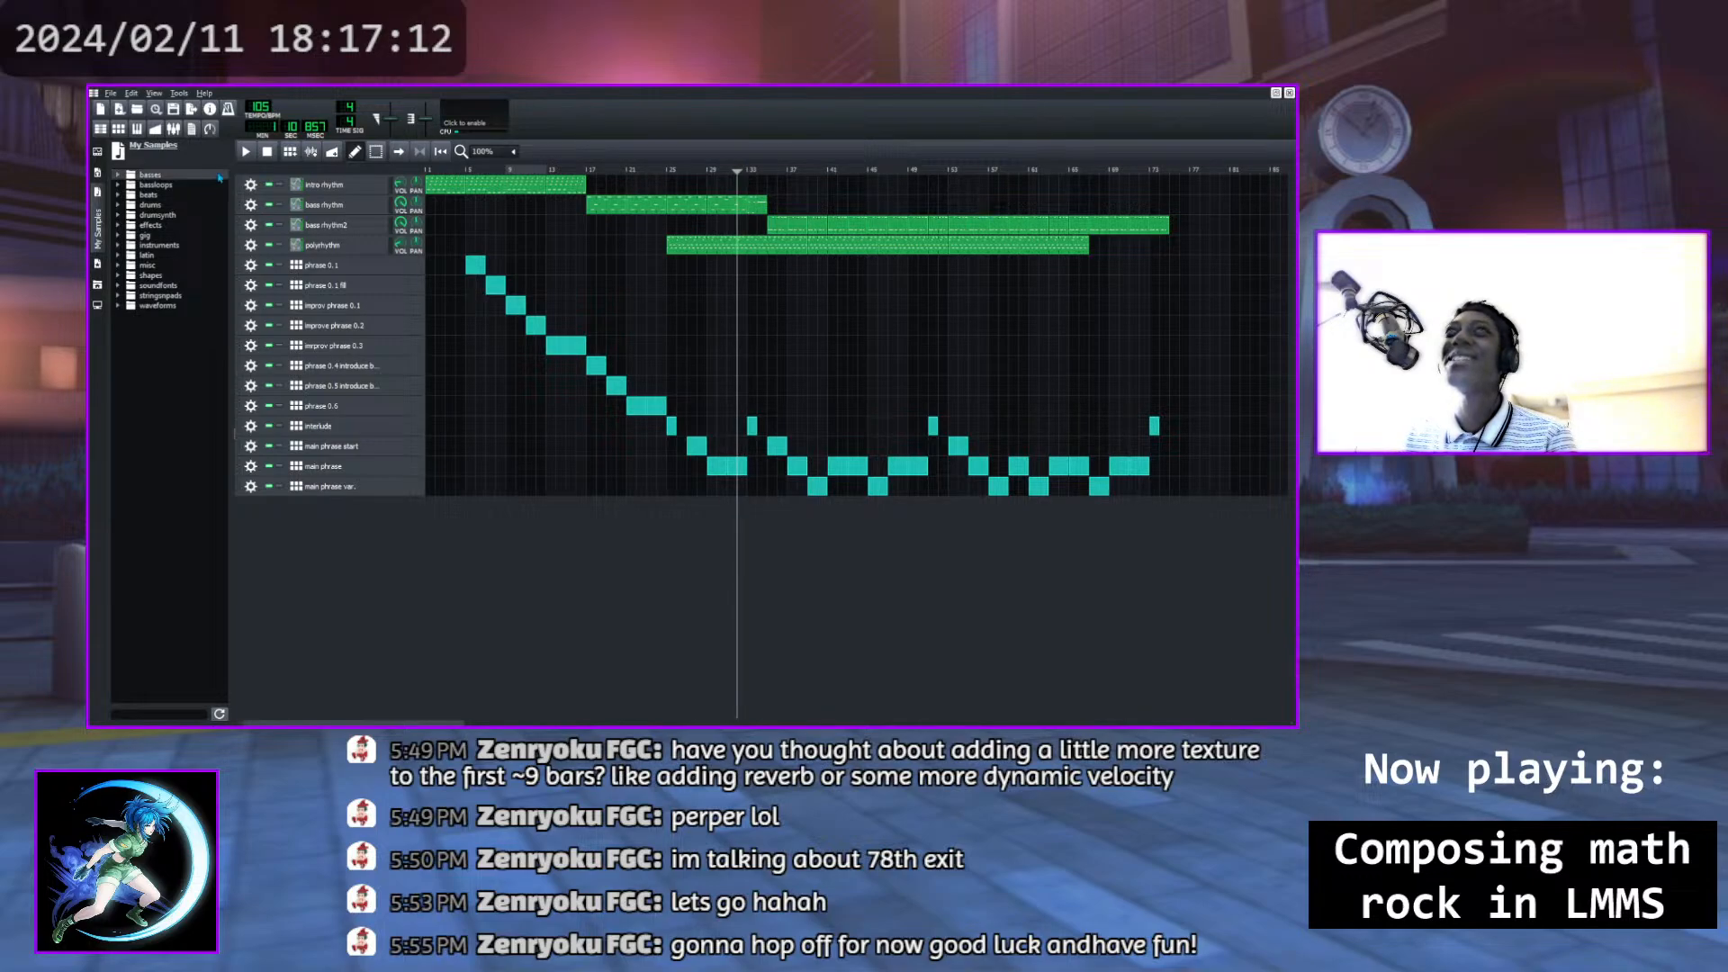
click(244, 153)
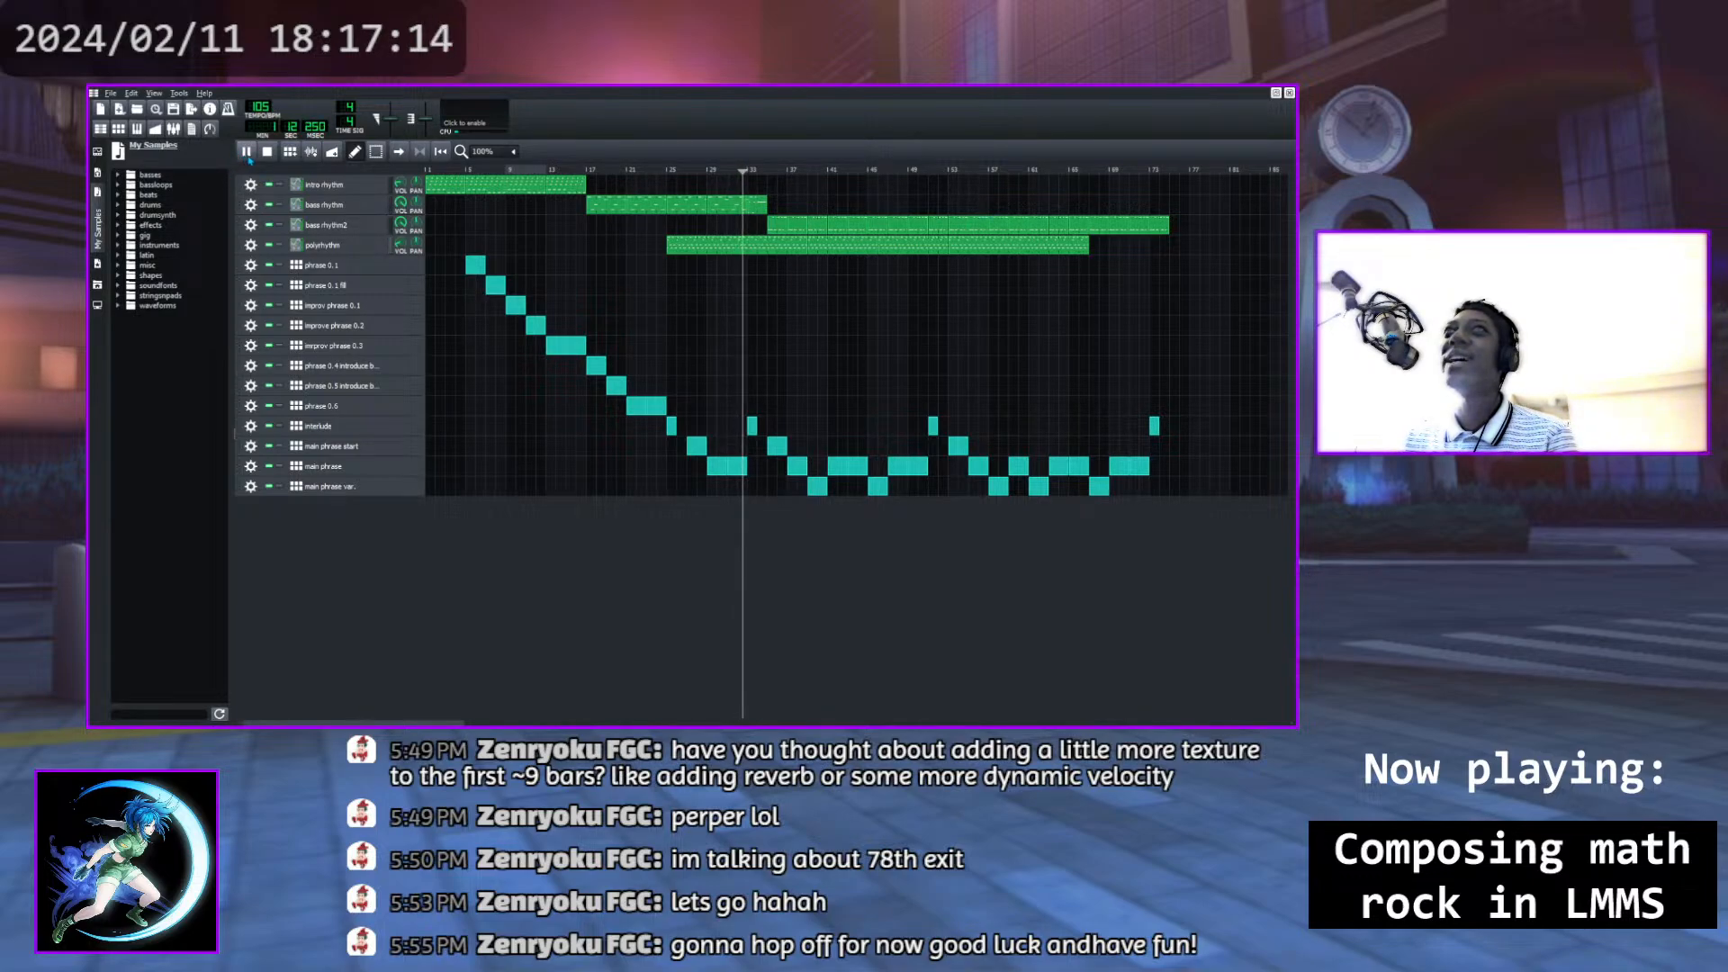
click(253, 158)
Play a short excerpt of the song from the start of the bass rhythm2 part
drag(751, 178, 767, 181)
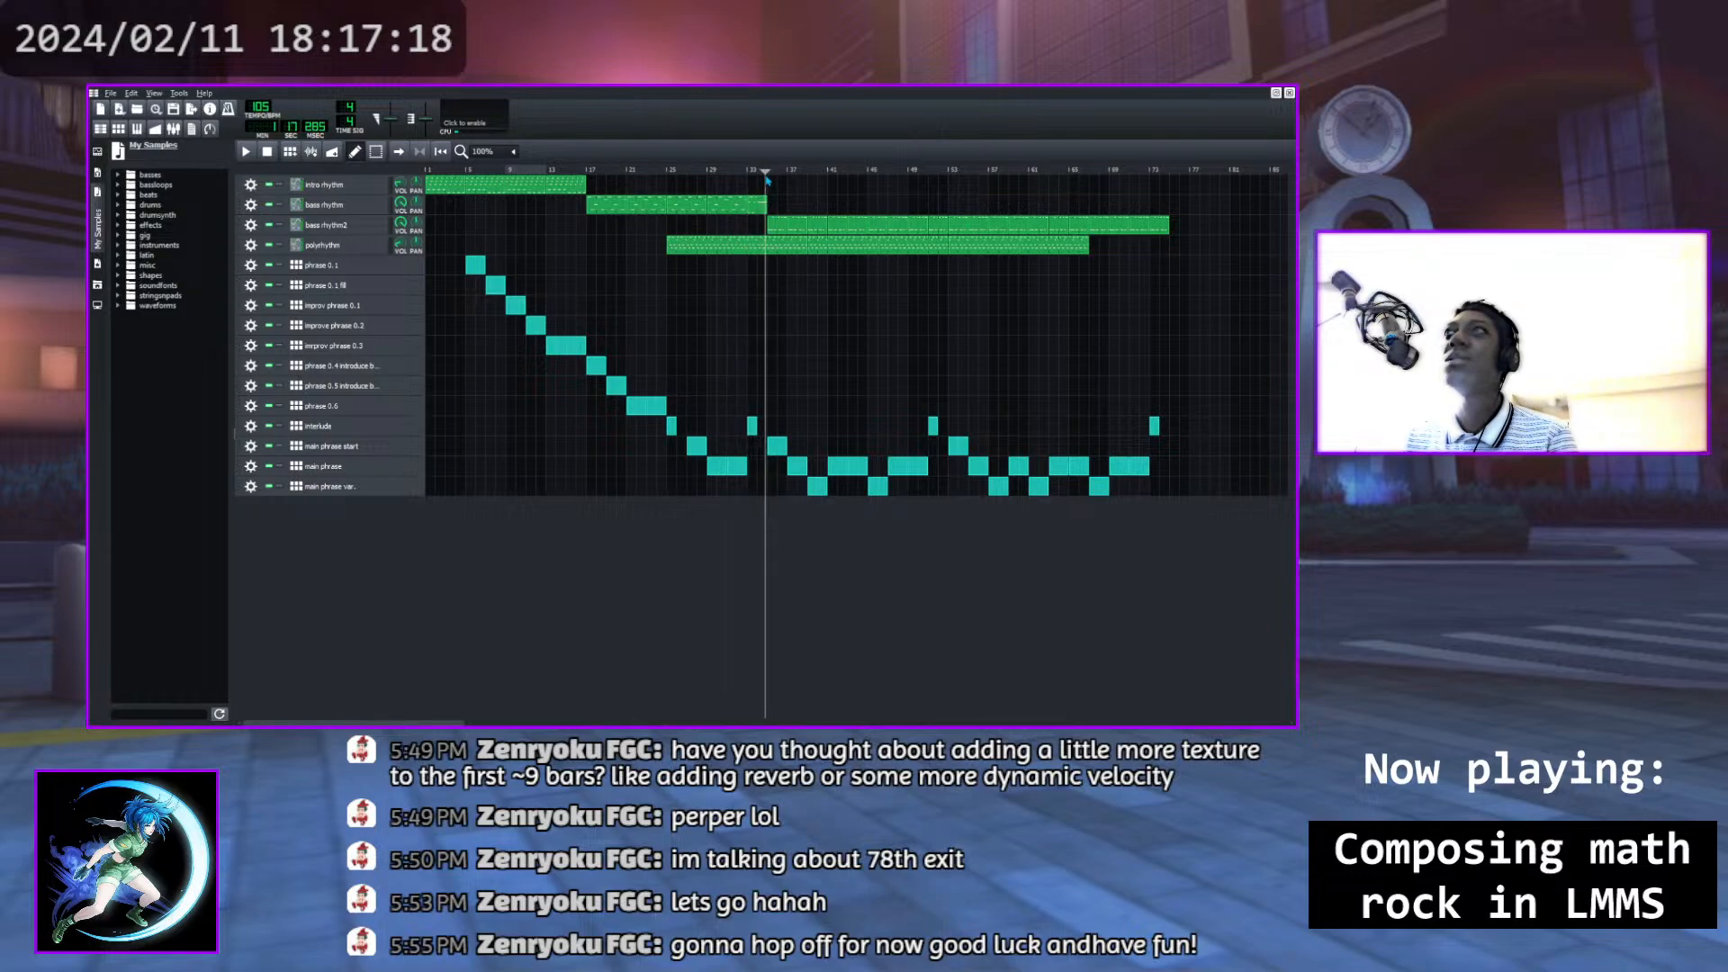
click(244, 152)
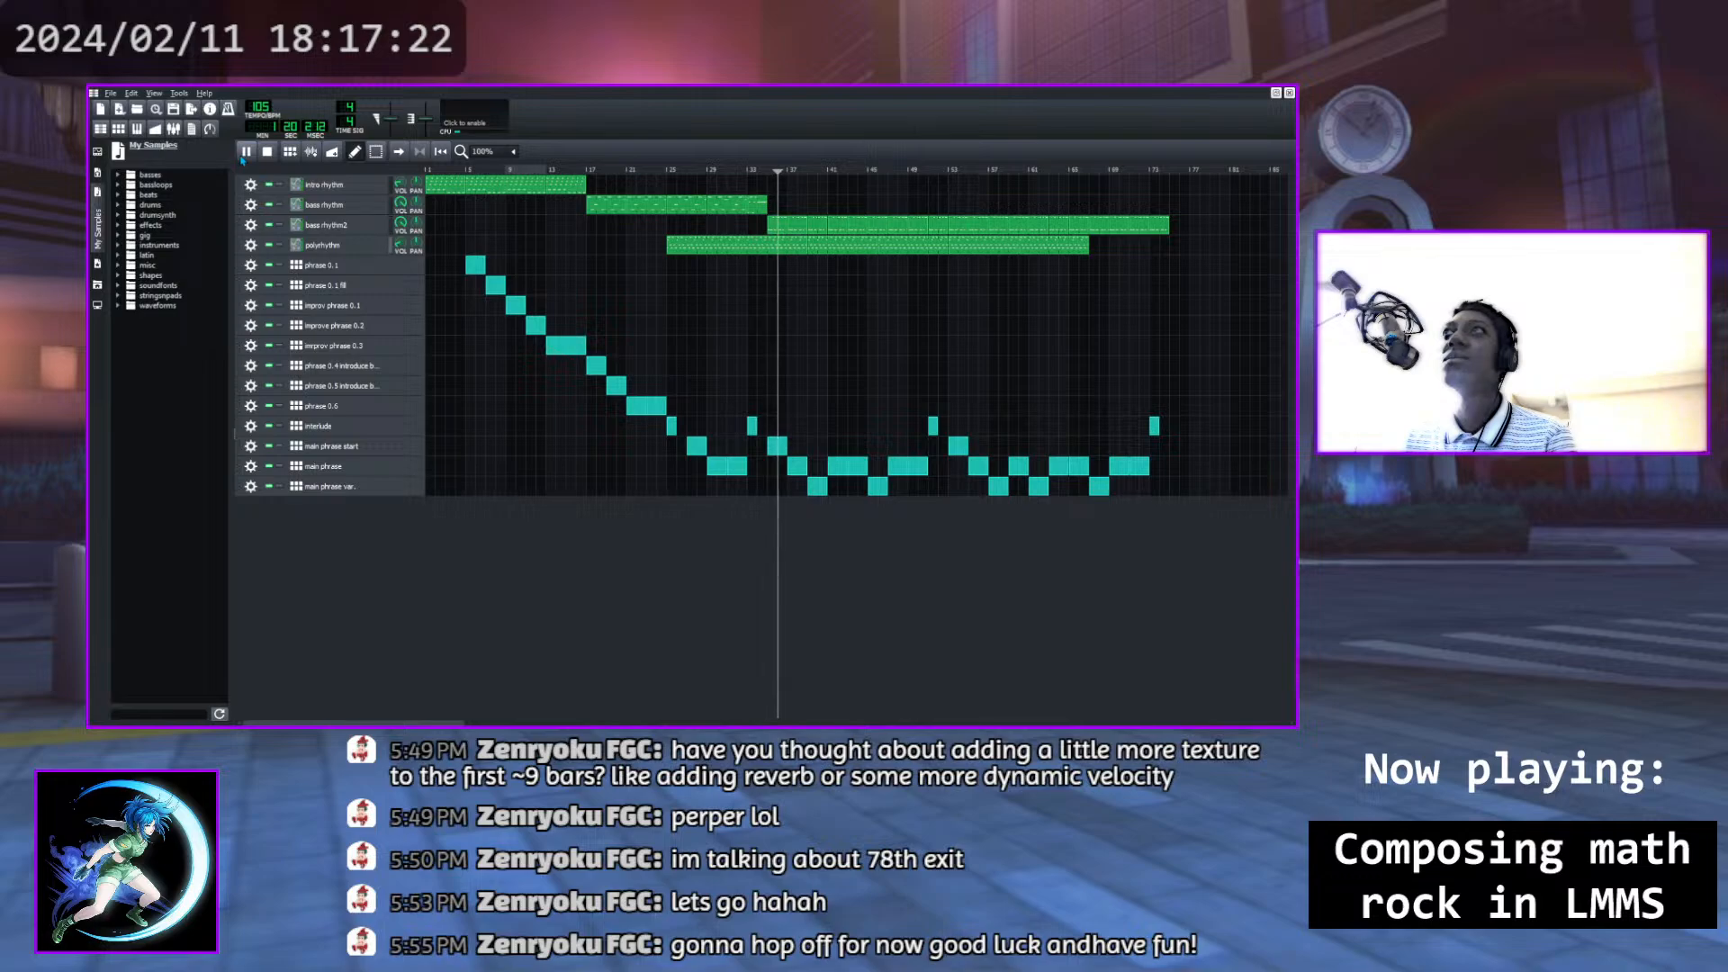
key(space)
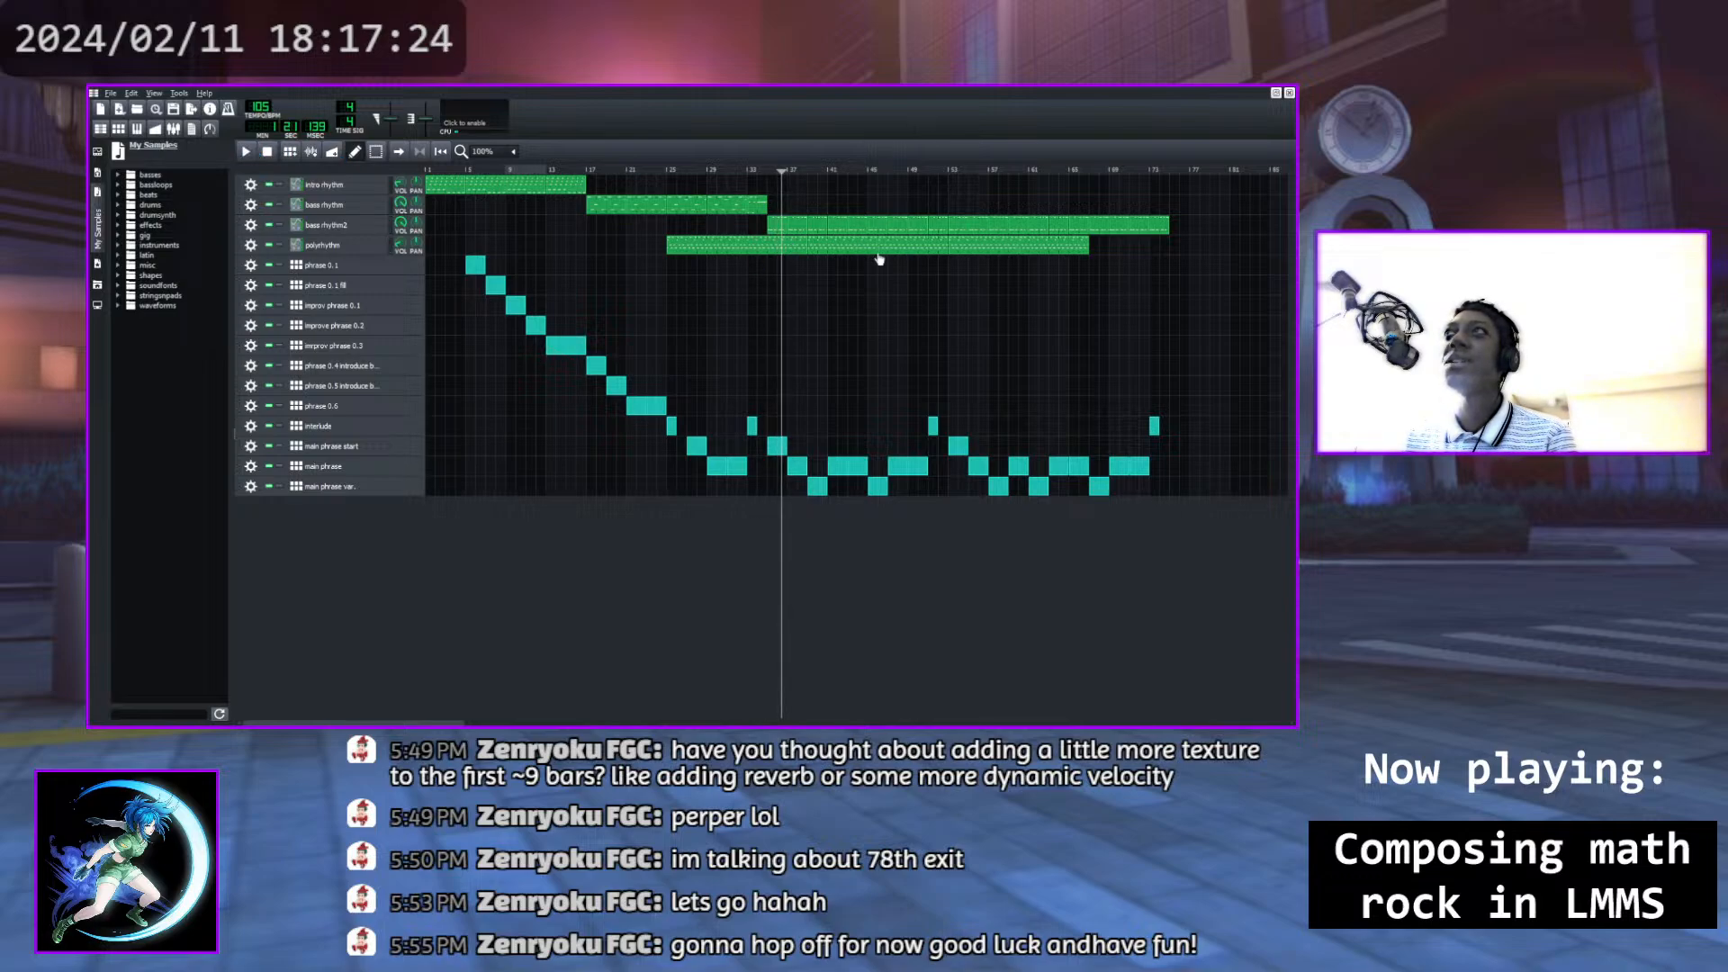
Move the playback position to the first main phrase variation clip, and back to just before the second interlude clip
drag(416, 722, 705, 717)
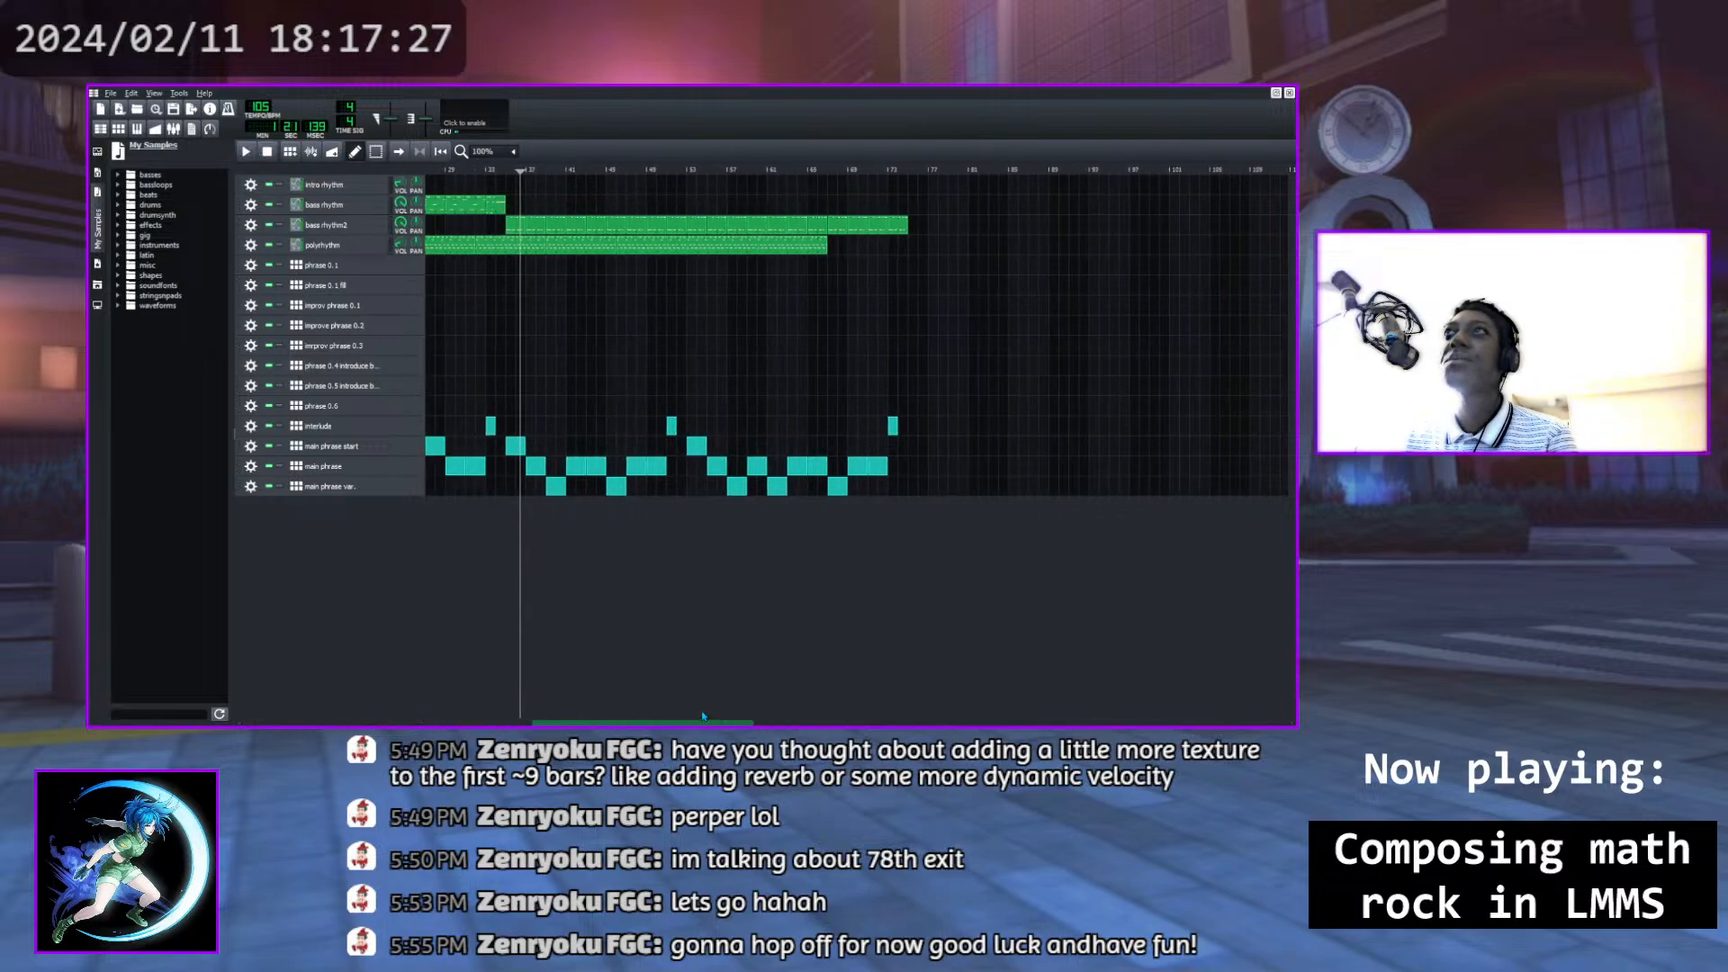
click(548, 170)
click(546, 171)
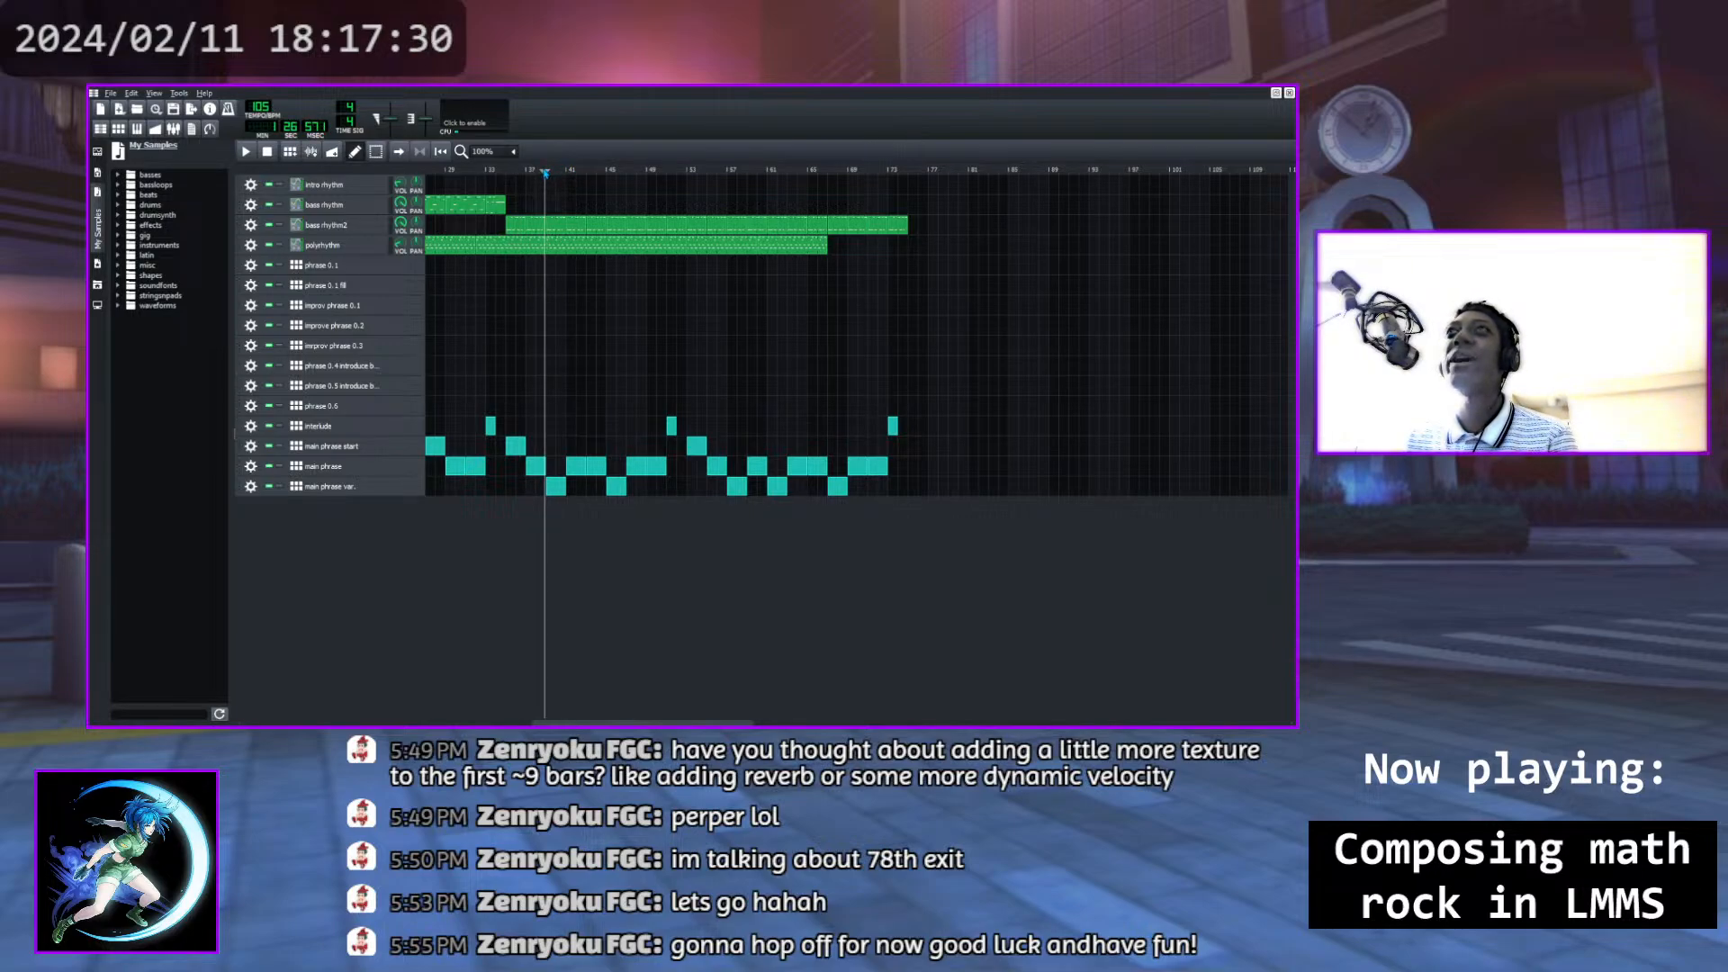
click(543, 172)
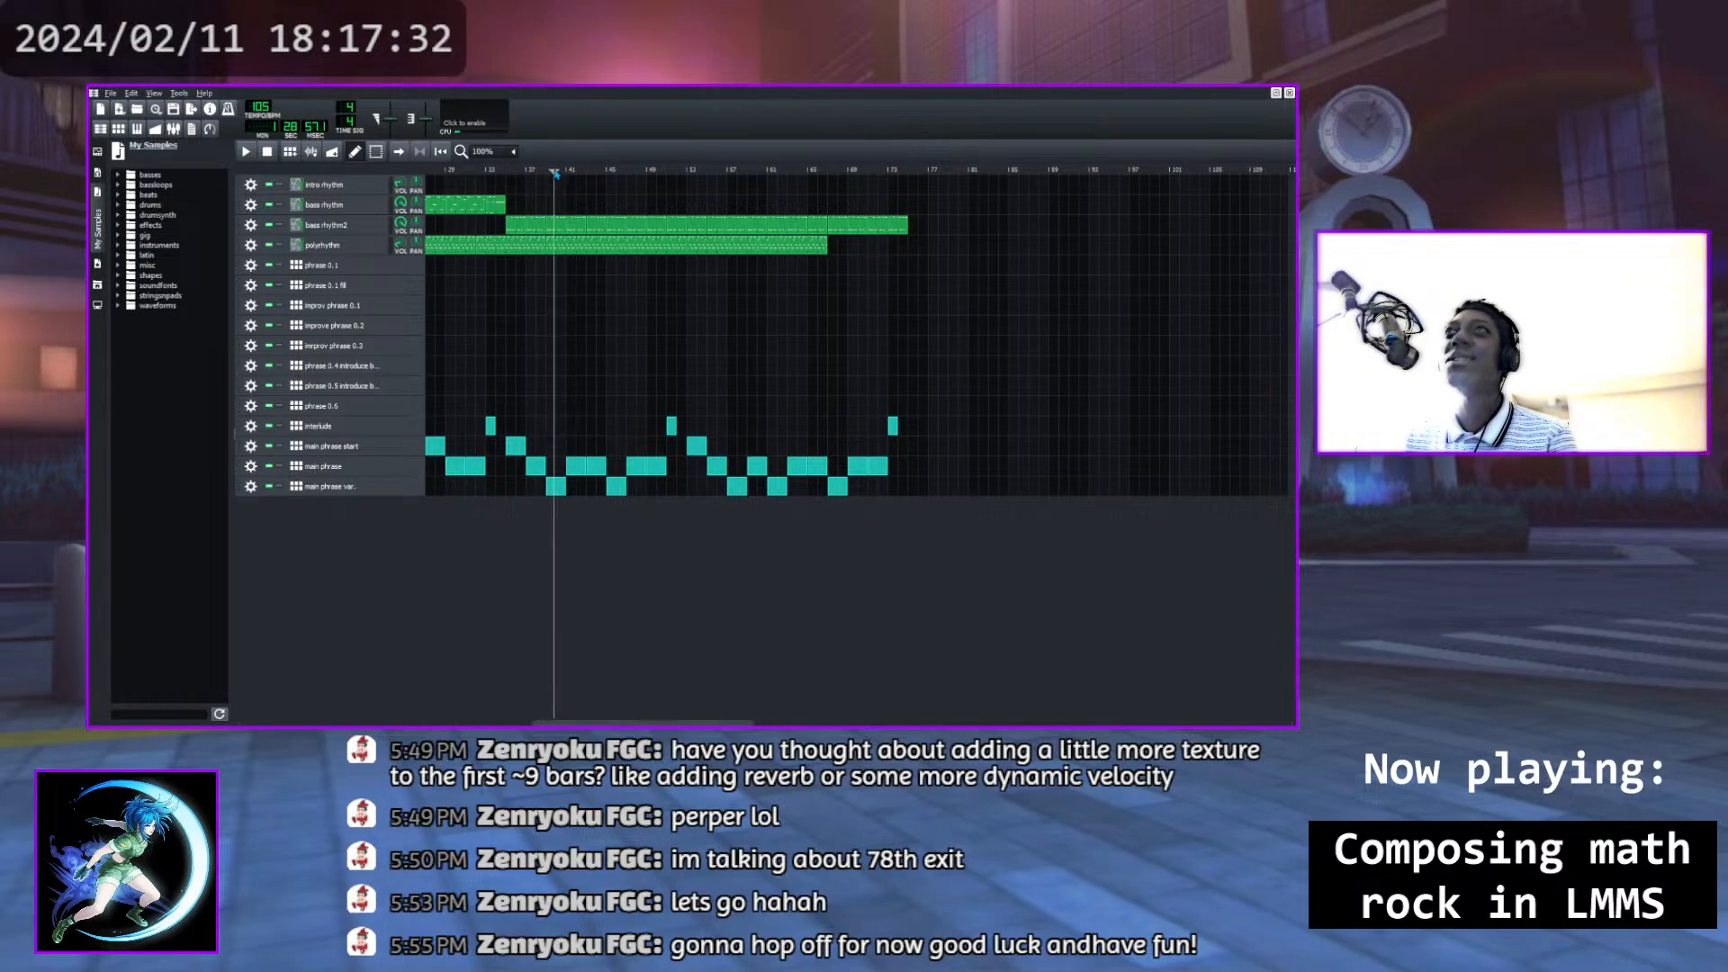
drag(633, 173, 479, 171)
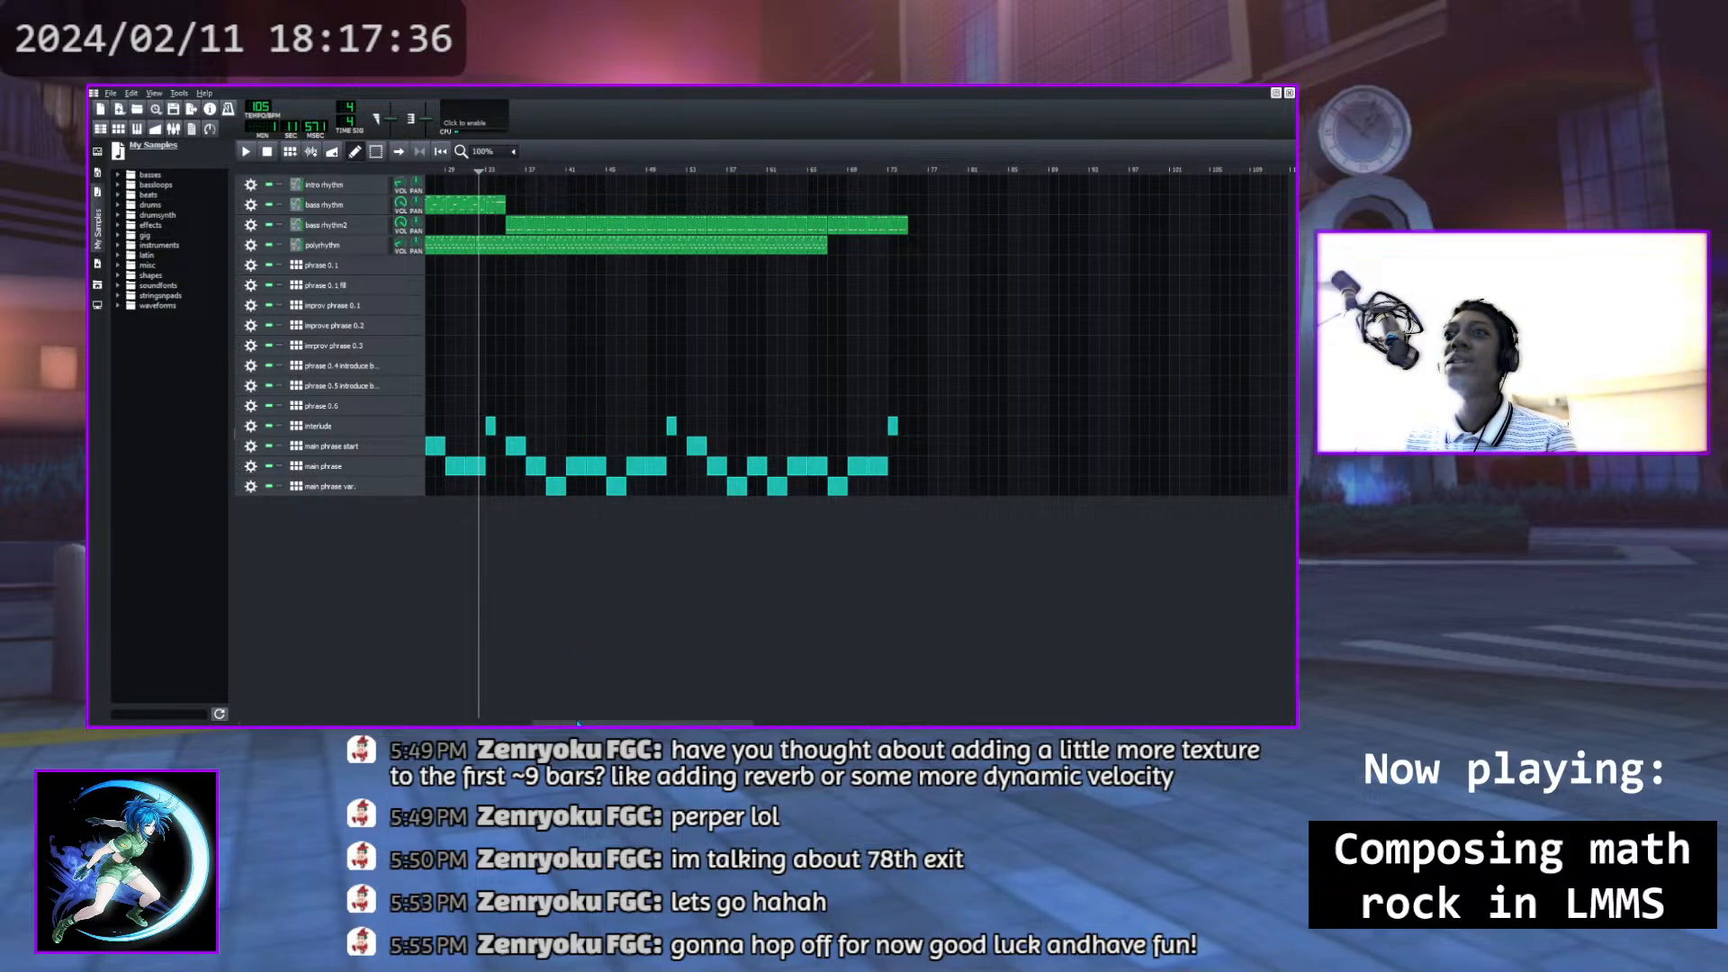
Listen to the song from the very beginning into the first main phrase clip
drag(577, 722, 288, 722)
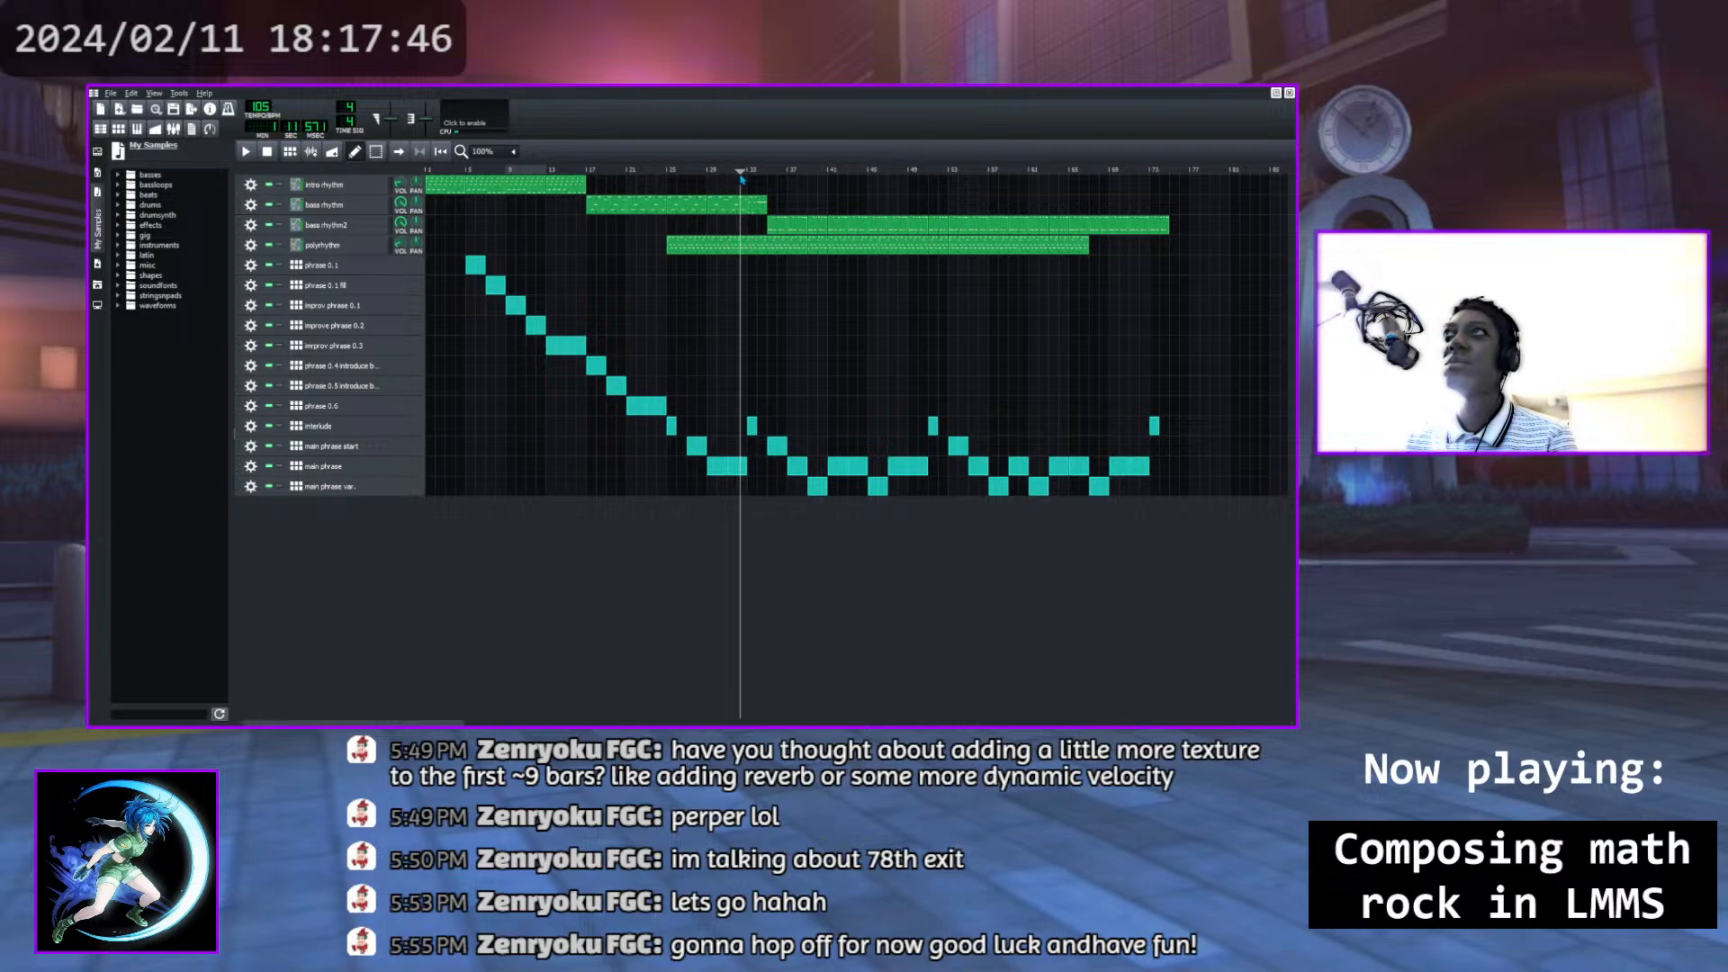
drag(740, 174, 423, 170)
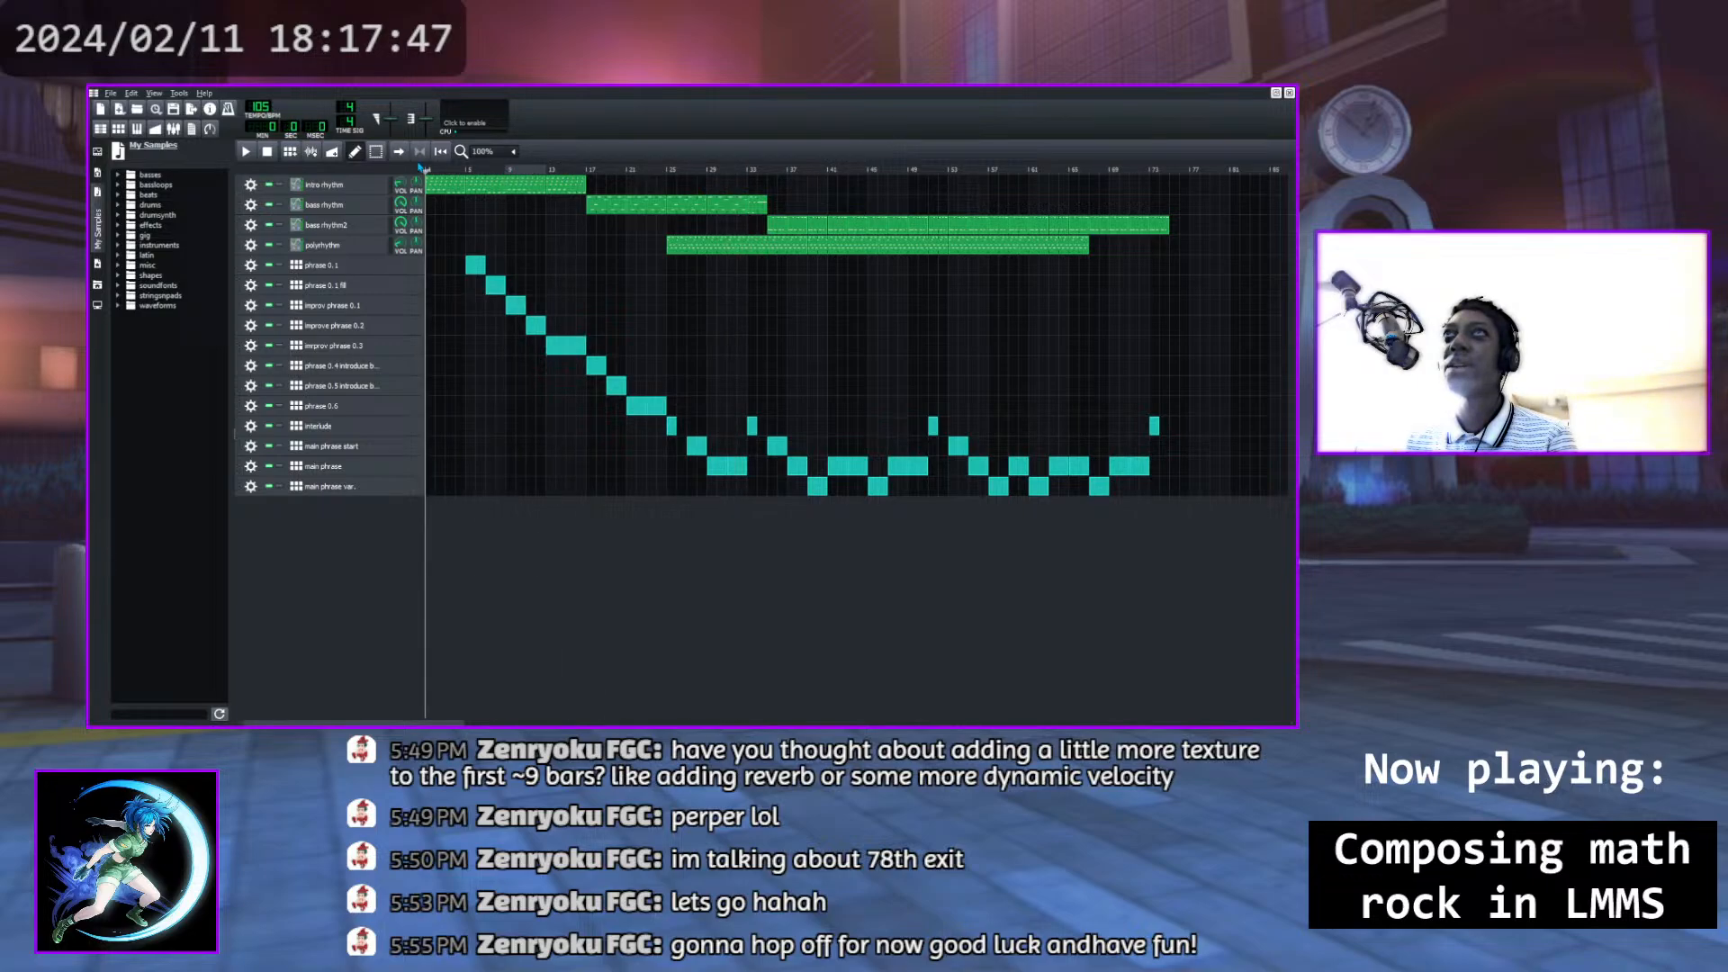
click(240, 155)
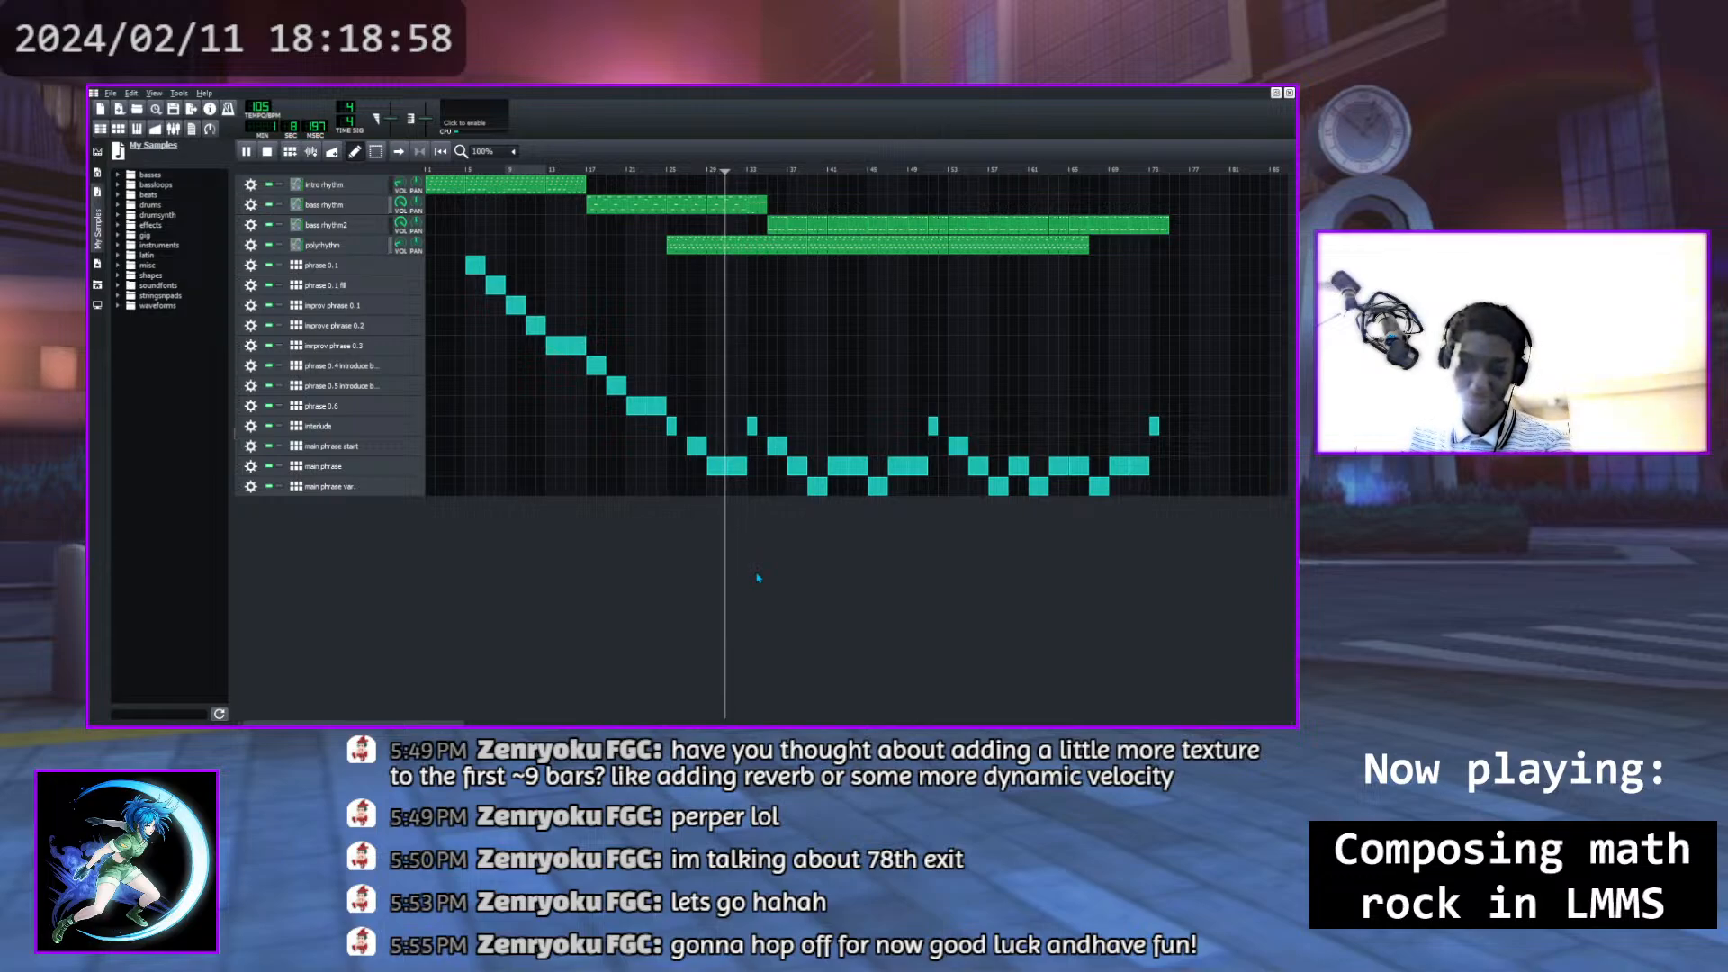
click(245, 153)
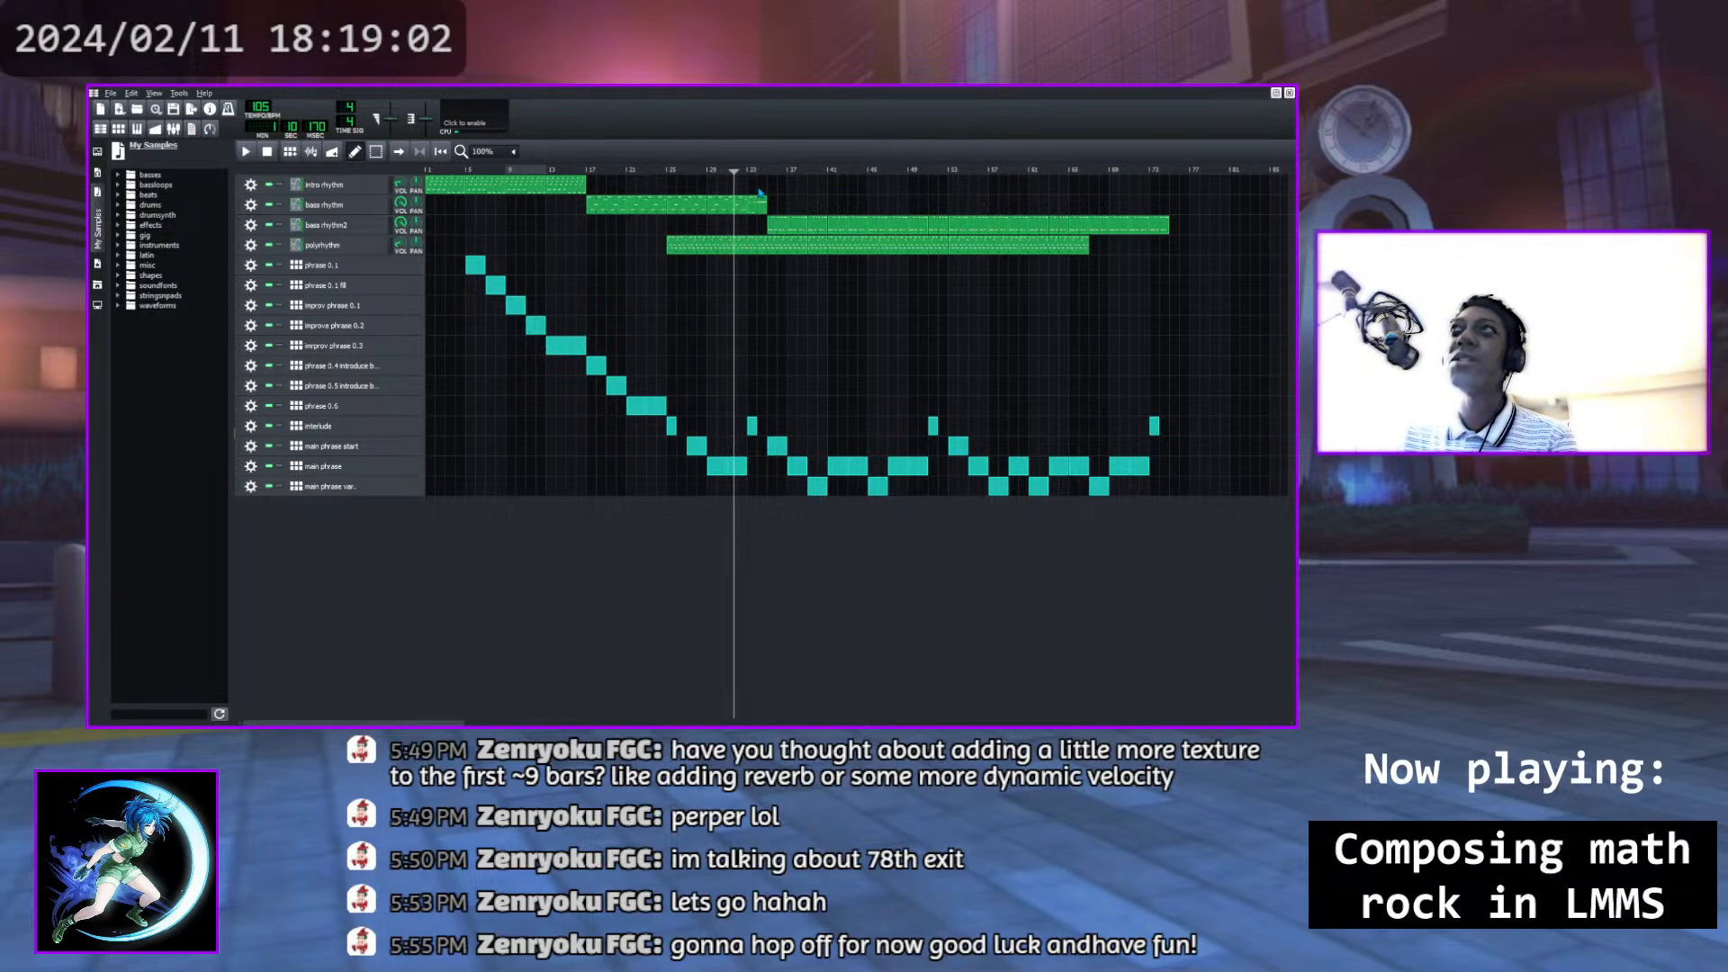
Move the playback position to the first main phrase start clip, and examine that phrase's drum pattern
drag(735, 175, 668, 174)
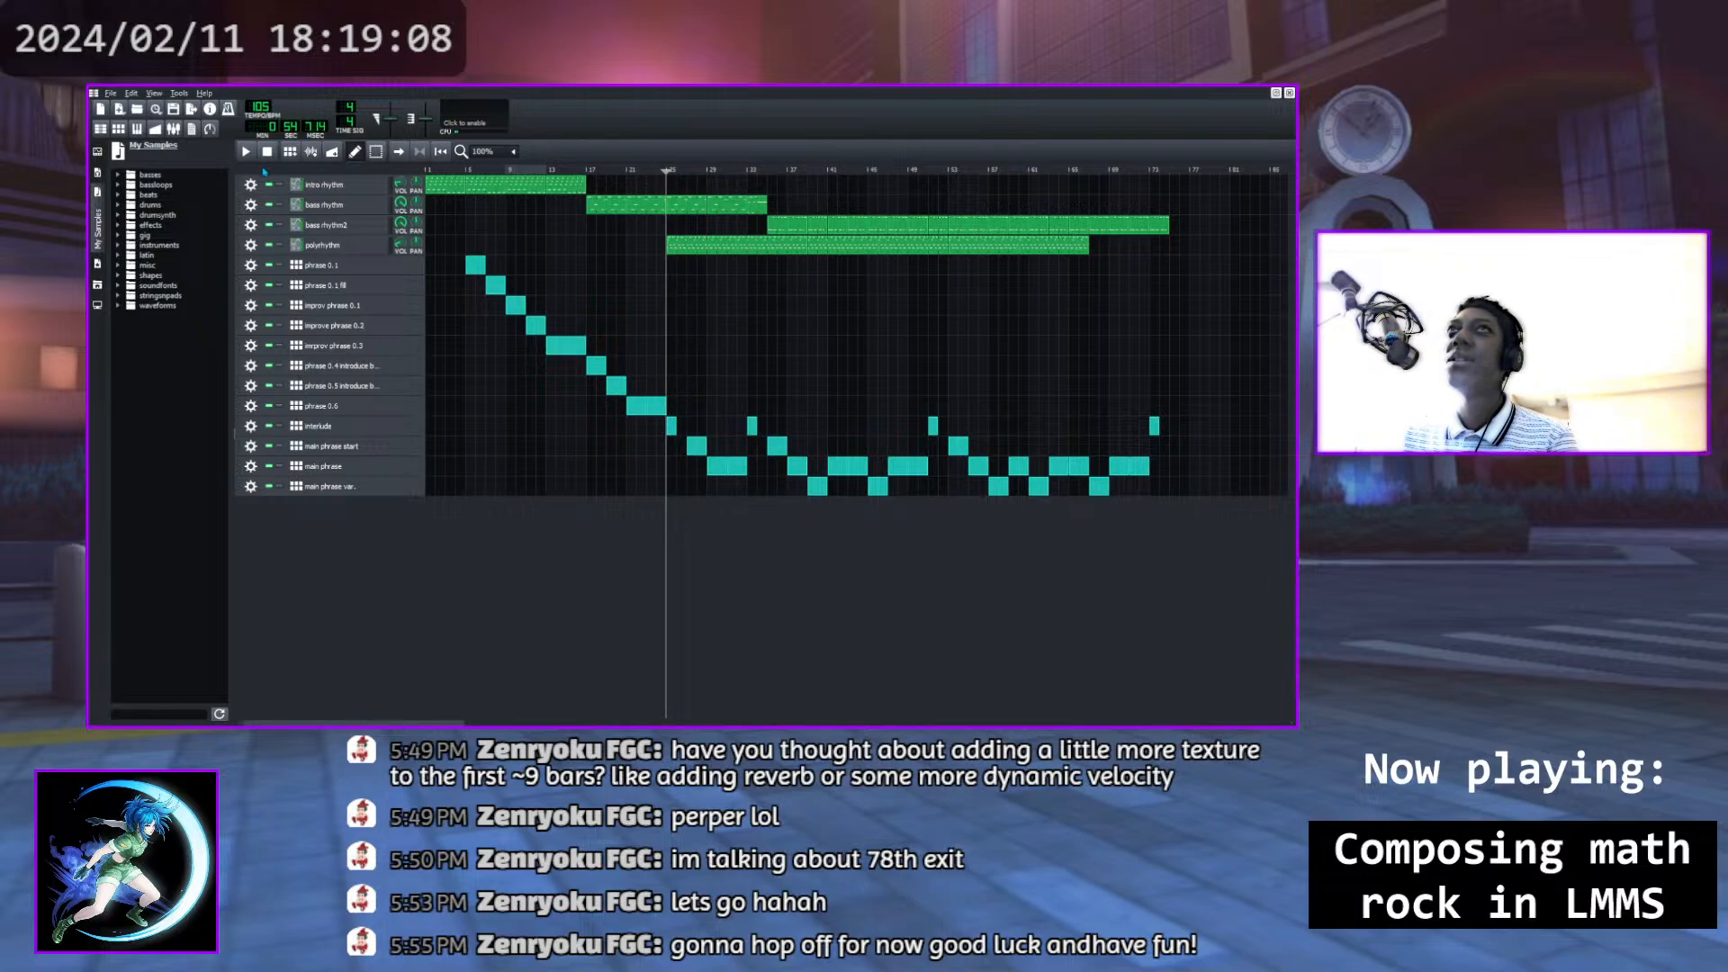
mouse_move(668, 178)
mouse_down()
mouse_move(751, 177)
mouse_move(691, 176)
mouse_up()
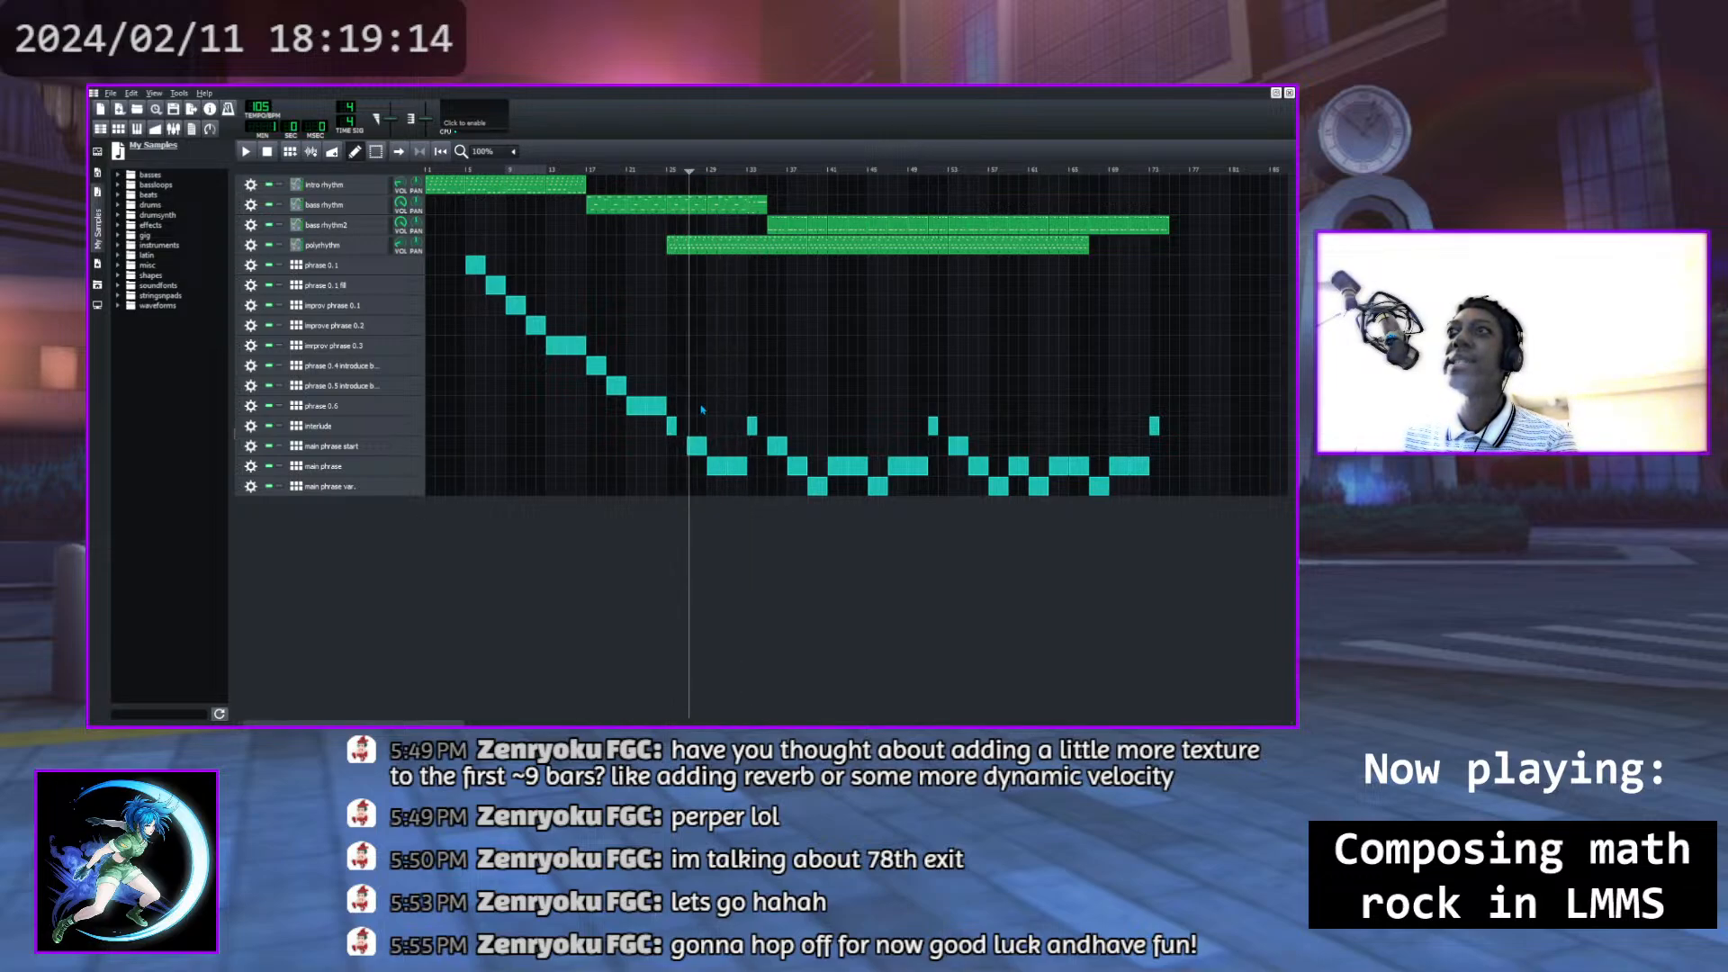
click(332, 447)
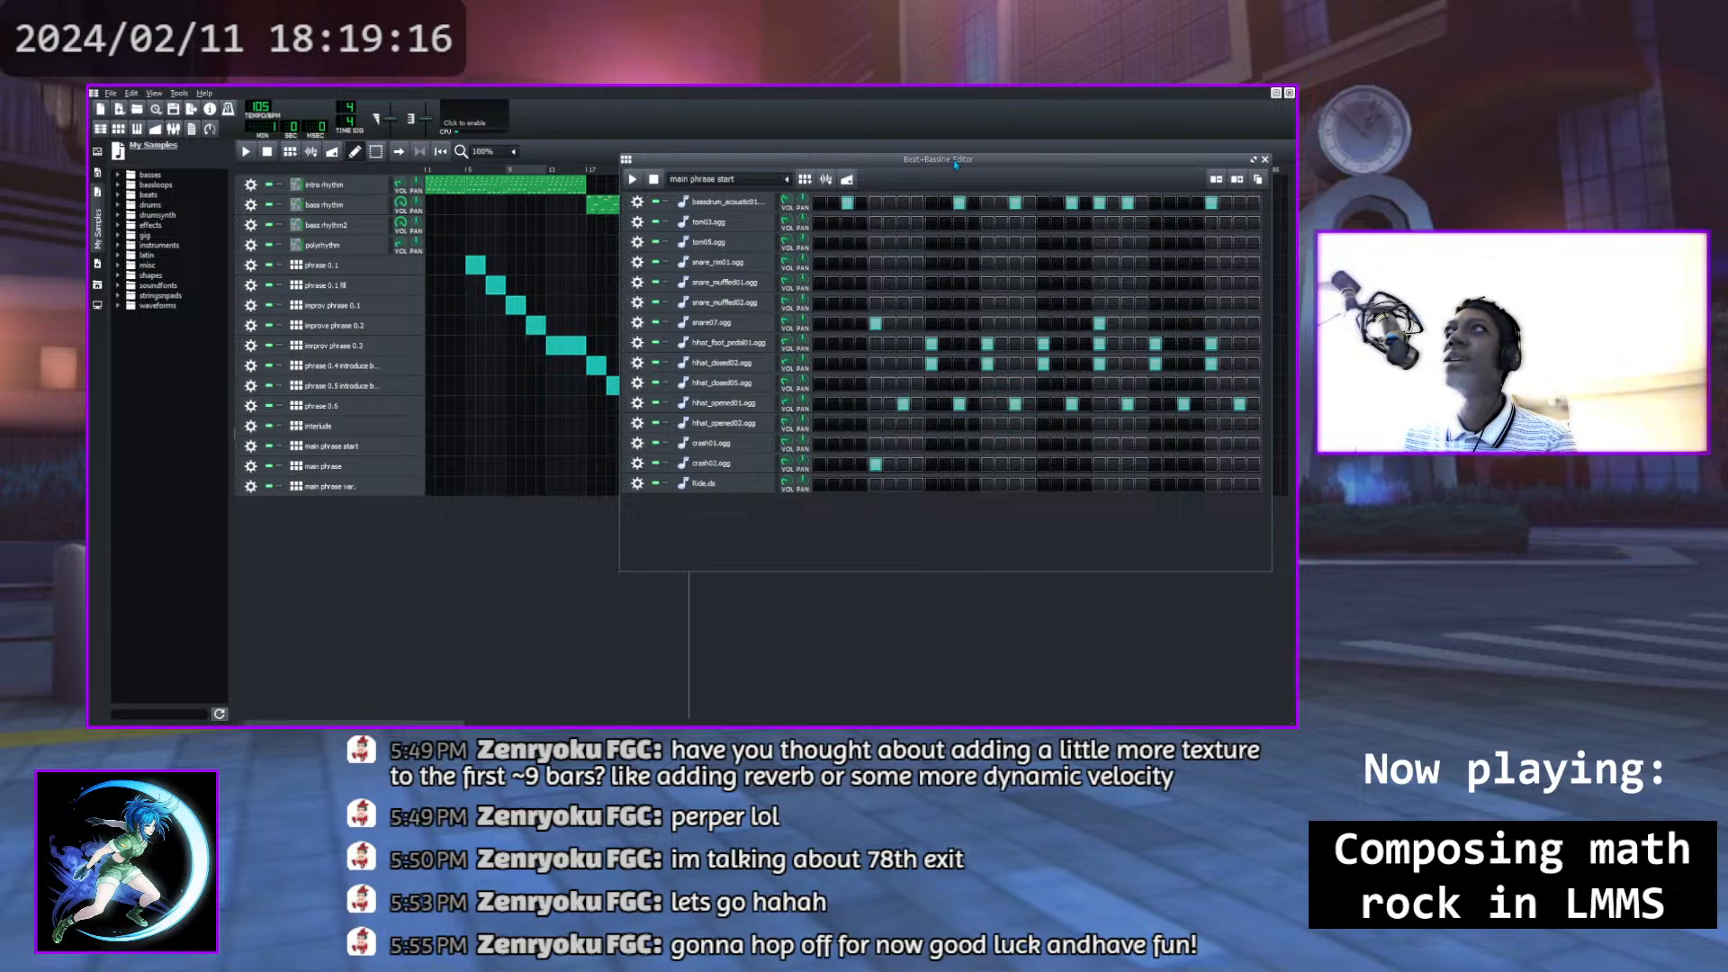
drag(1017, 165, 872, 157)
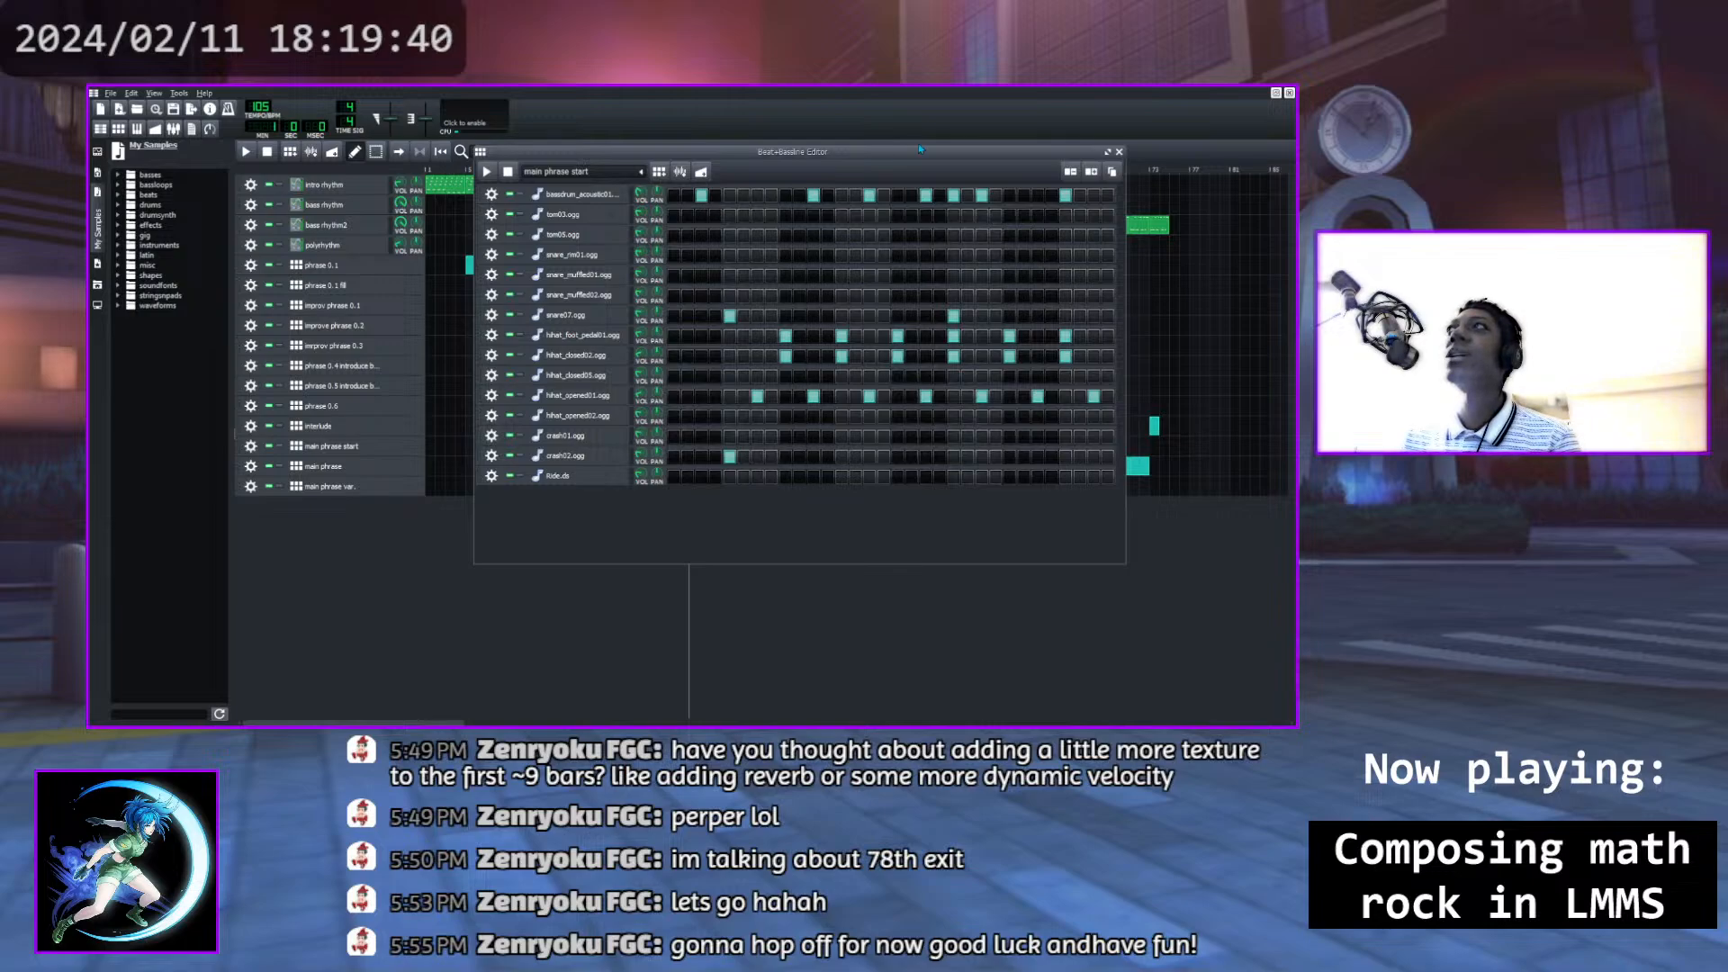
click(1118, 151)
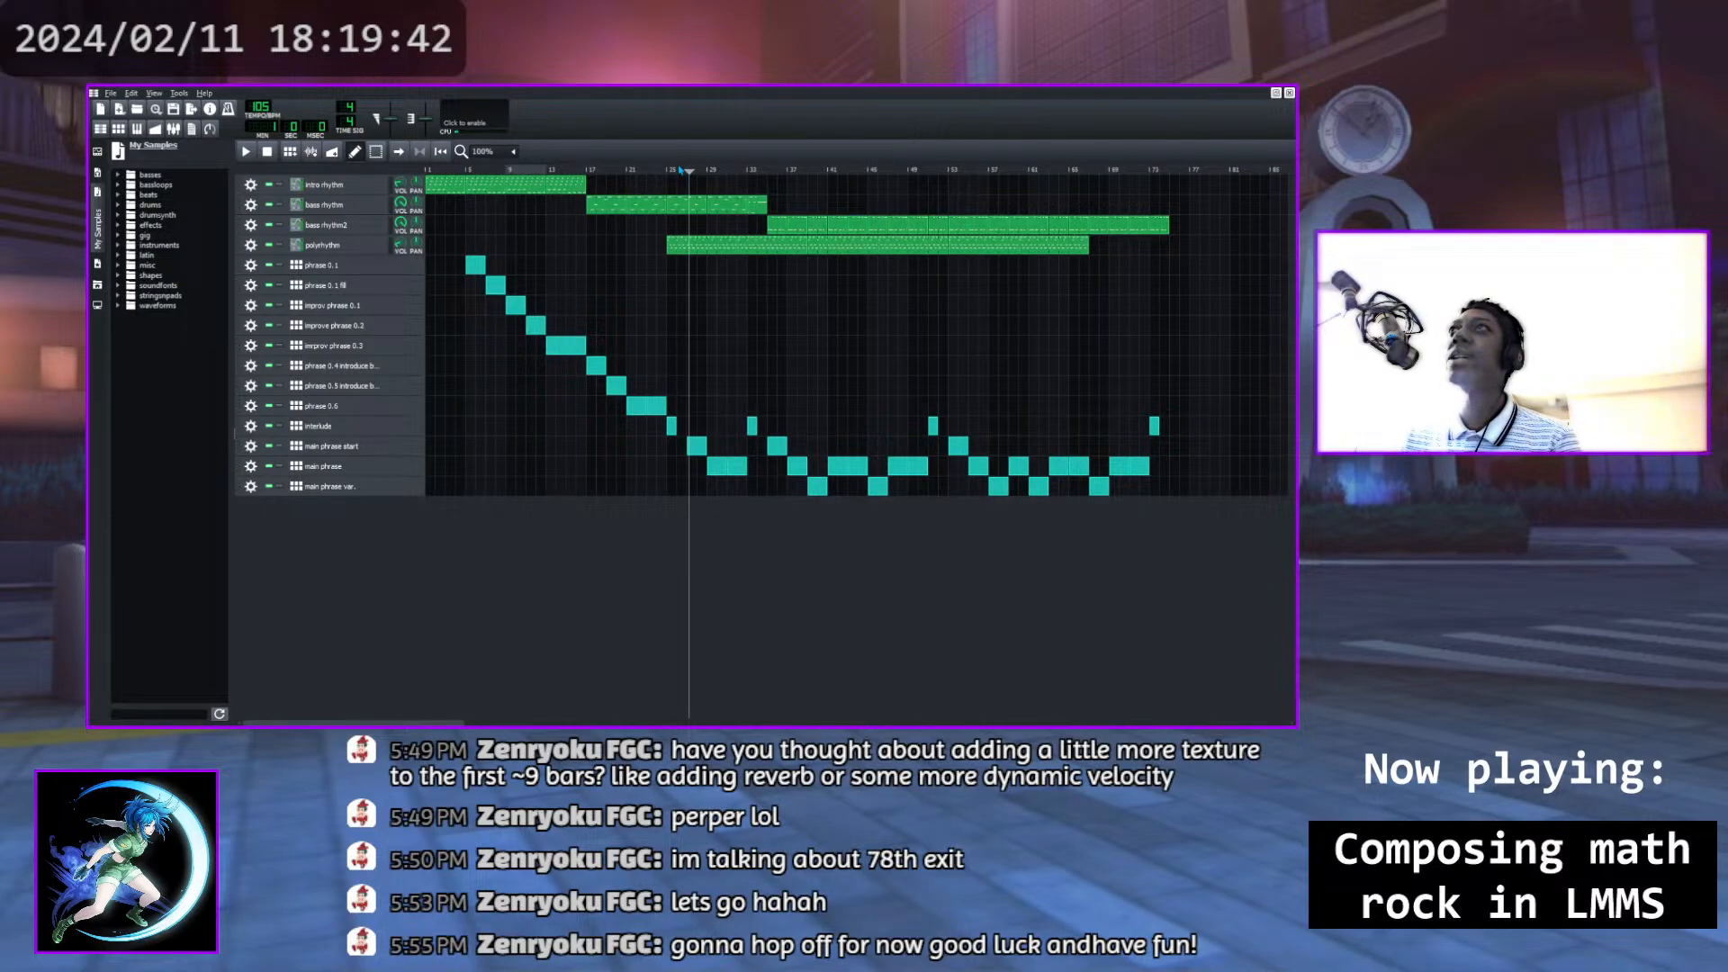
Shift the playback position back to the first interlude clip, and forward into the gap before the main phrase start clip
drag(691, 173, 673, 173)
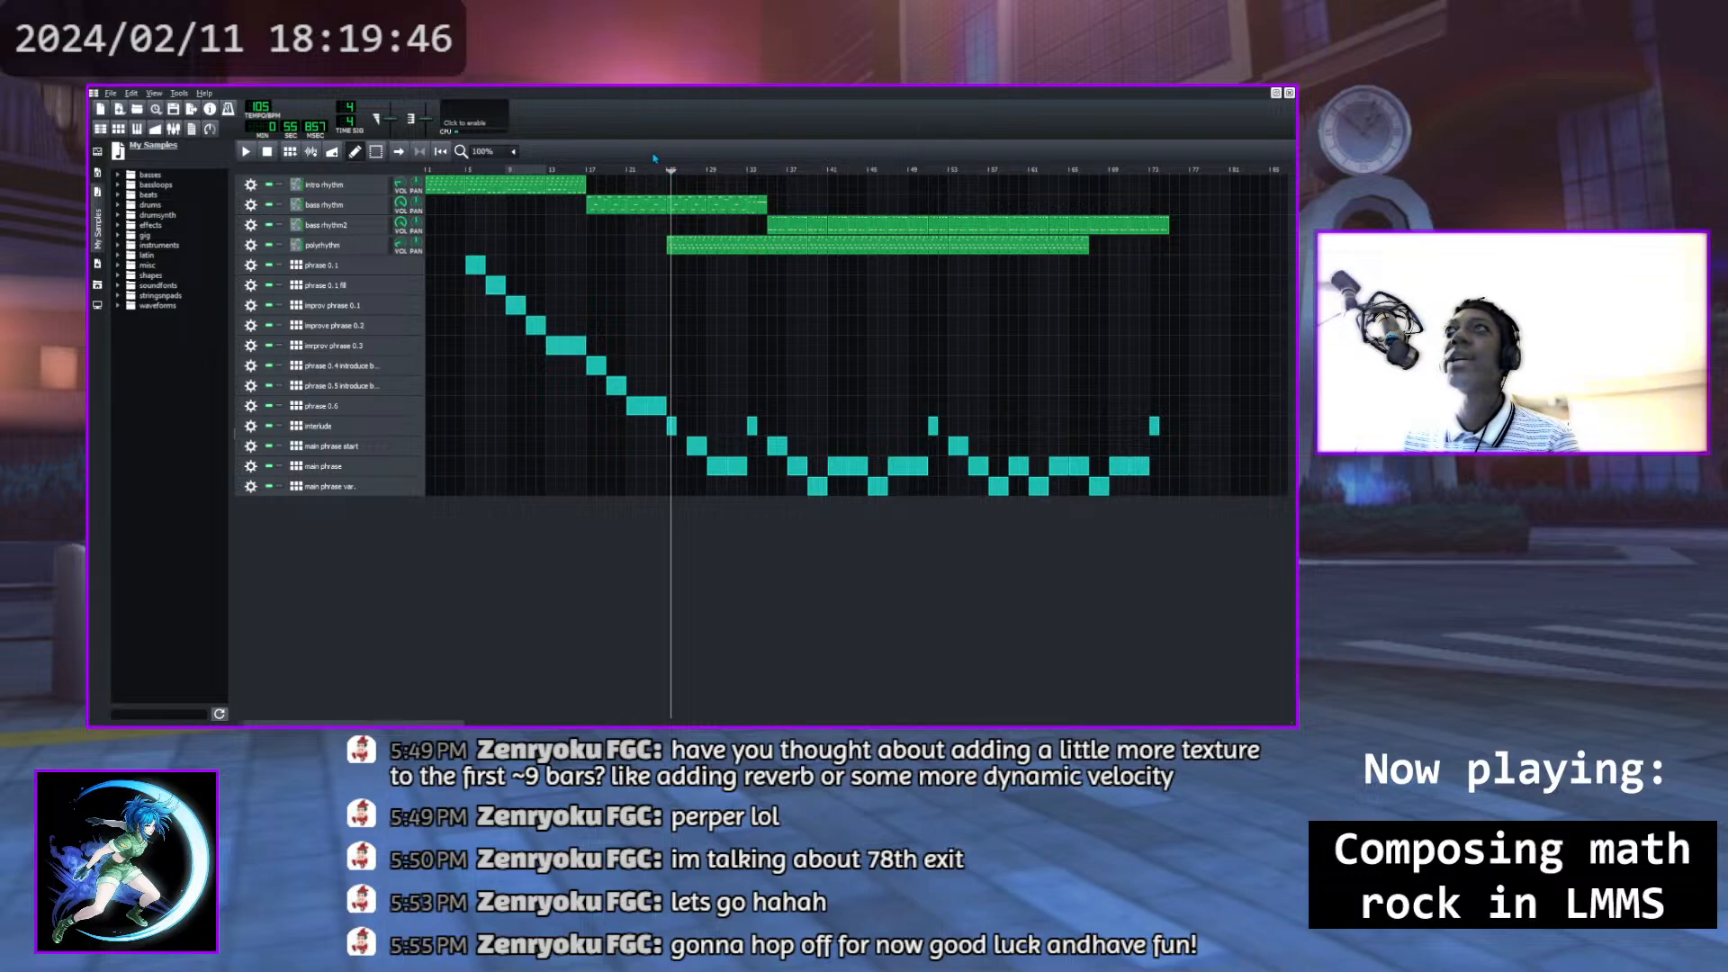
drag(671, 178, 680, 173)
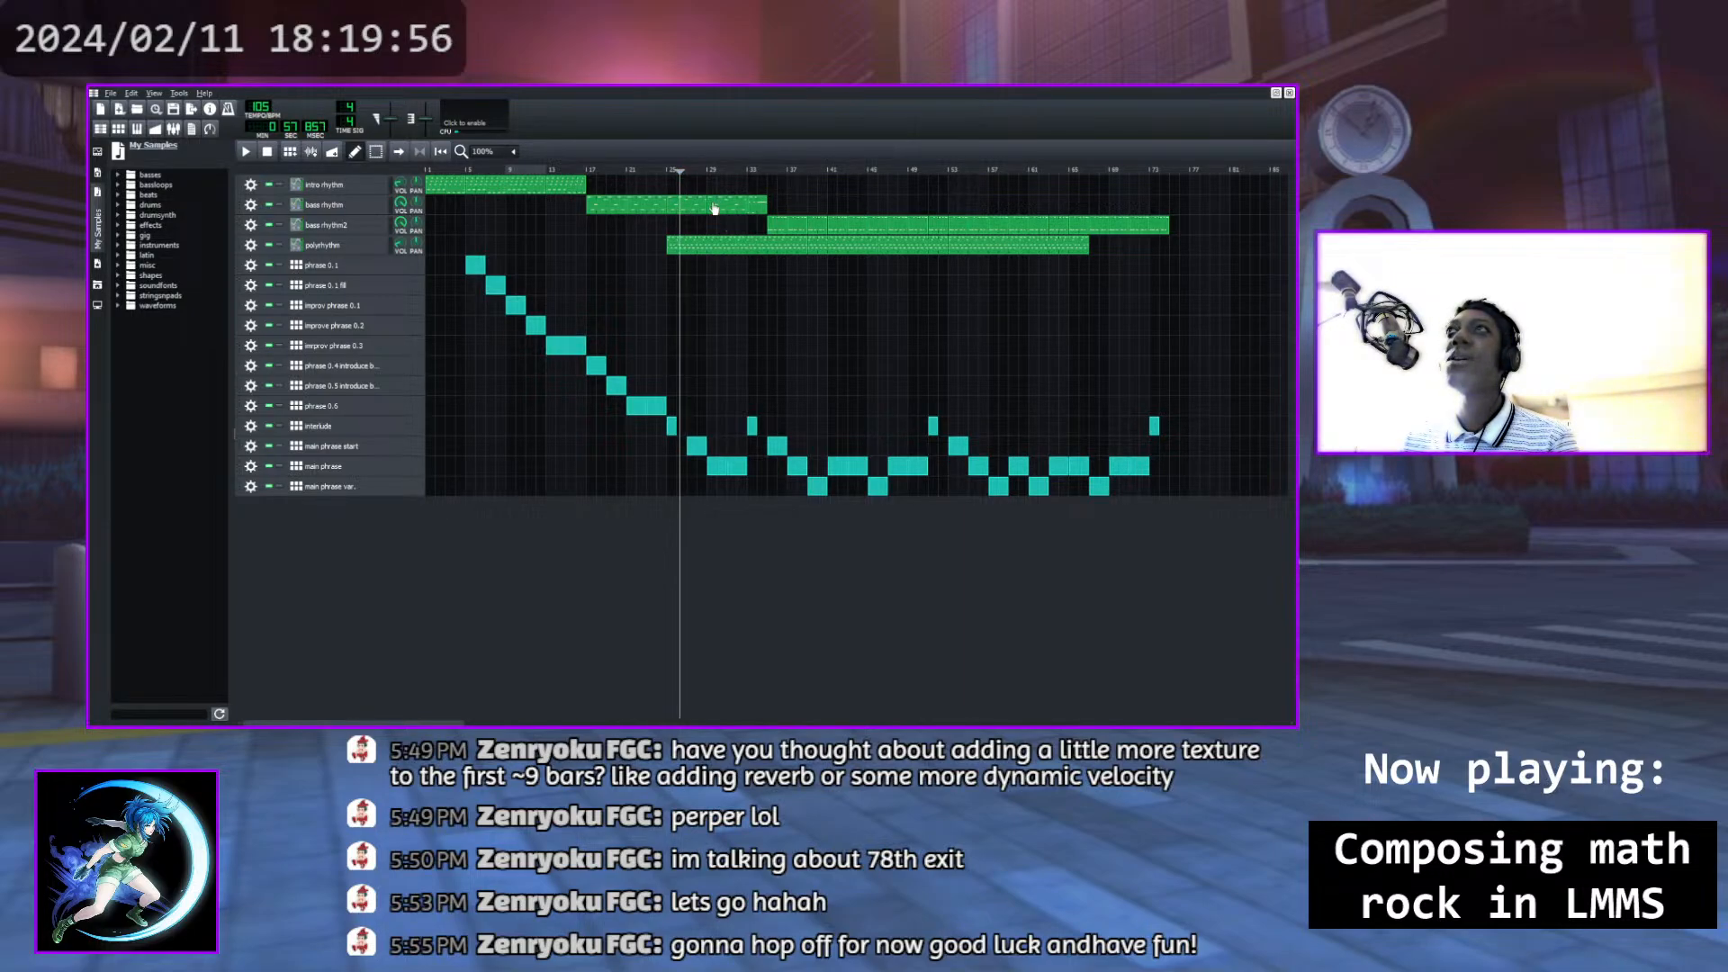
drag(681, 174, 684, 173)
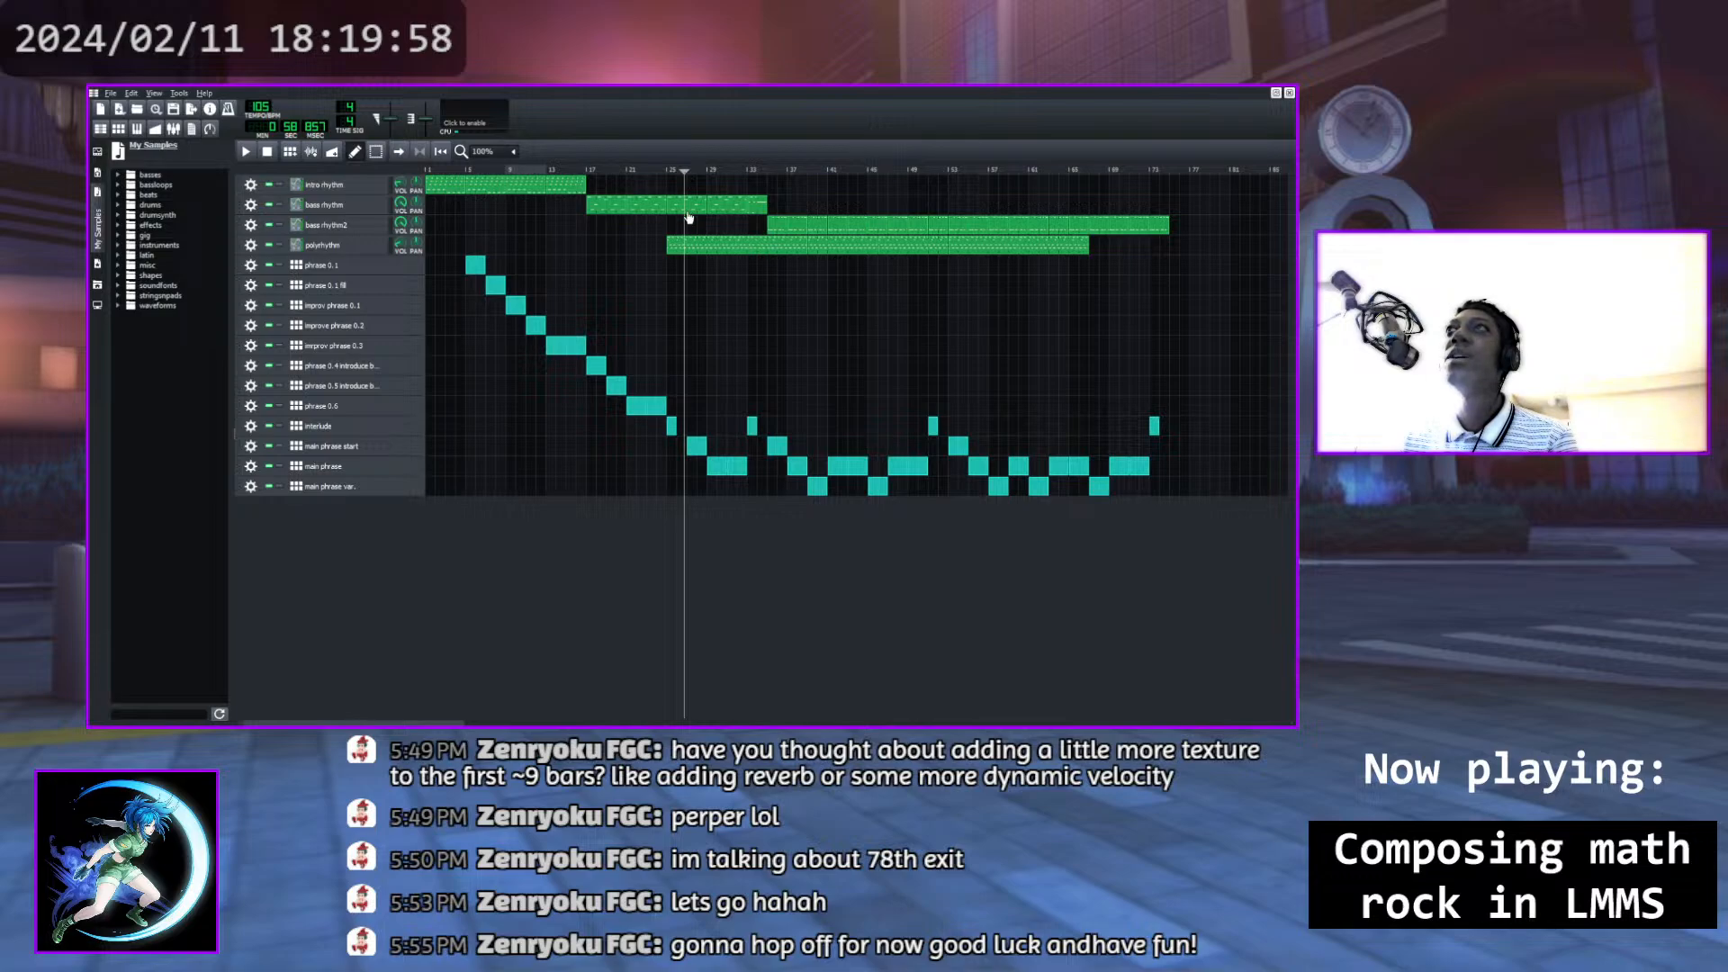
Check the notes of the bass rhythm clip at the playback position, and open the first polyrhythm clip's notes
double_click(688, 205)
click(801, 363)
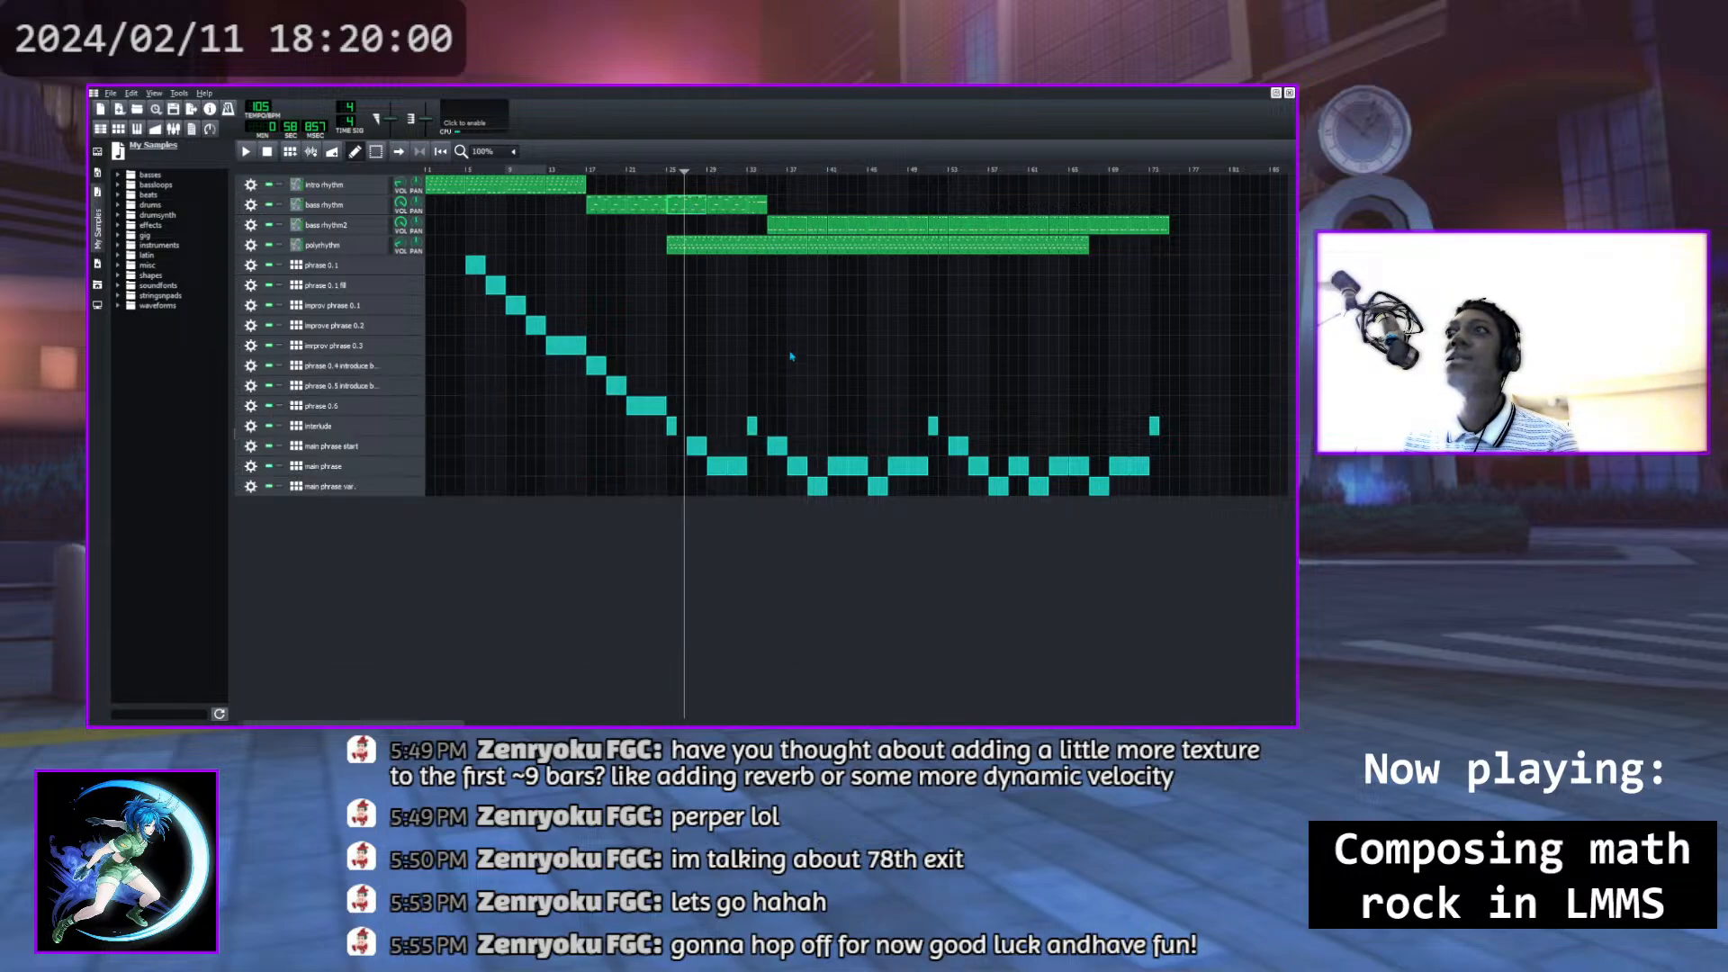
double_click(719, 245)
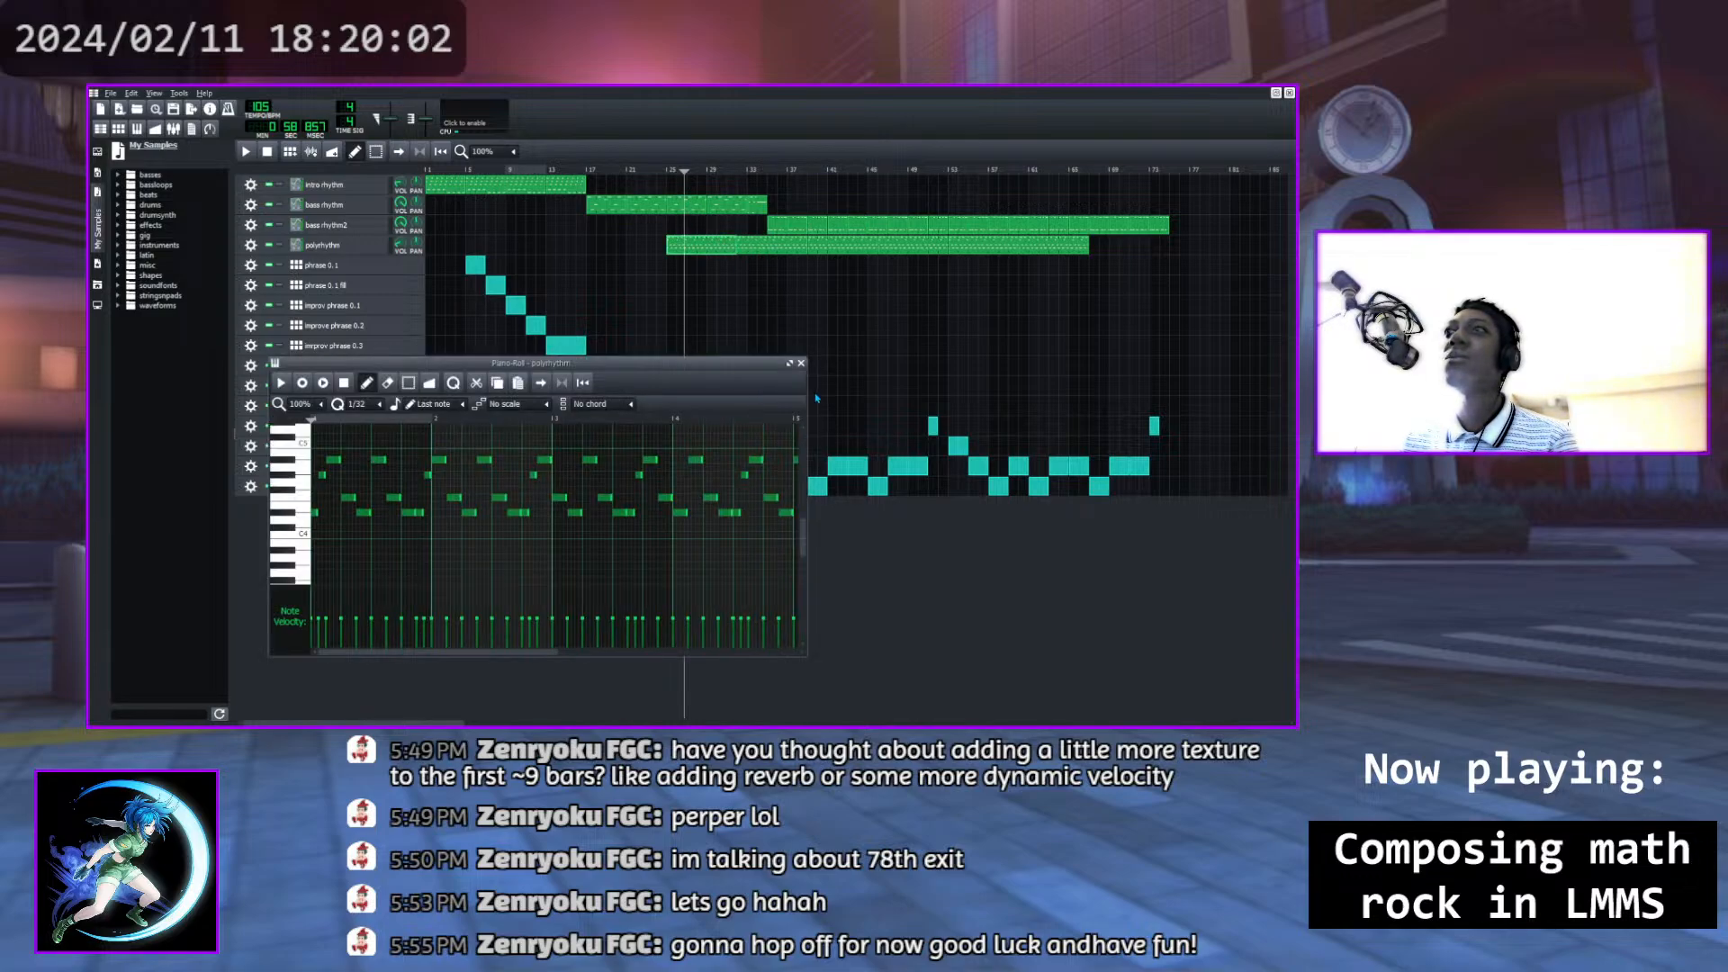
Close the polyrhythm notes, listen to the song from just before the first polyrhythm clip, and return the playback position to that clip's start
click(800, 363)
drag(685, 173, 670, 174)
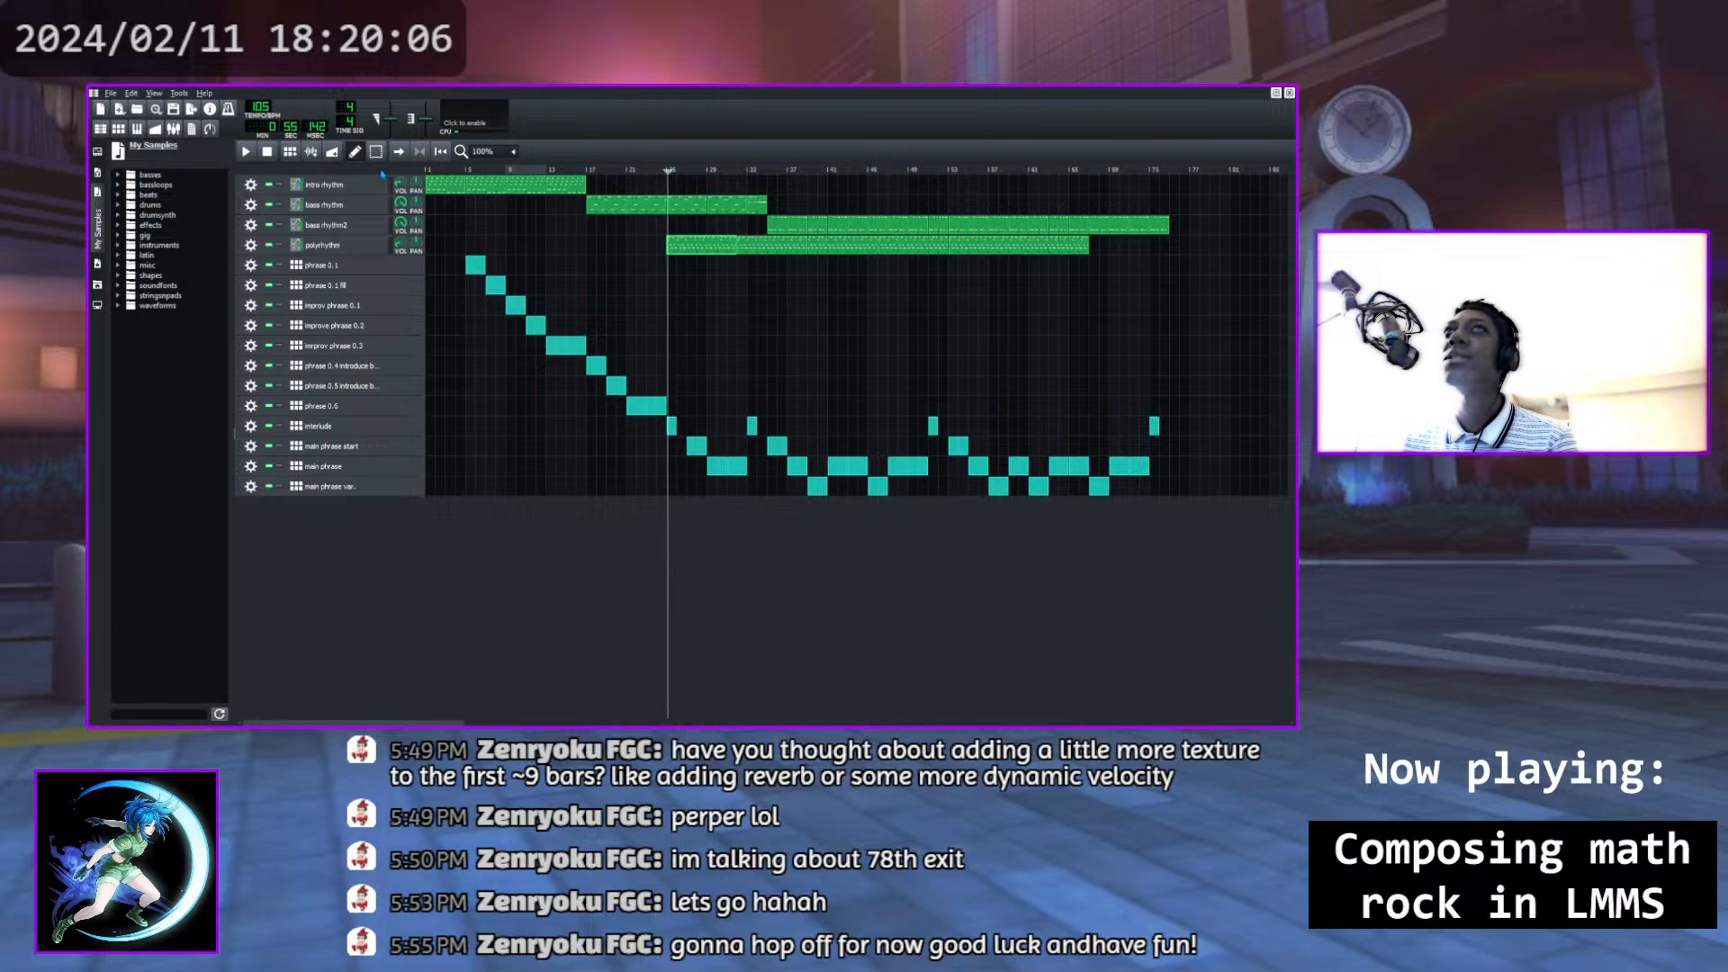
click(664, 170)
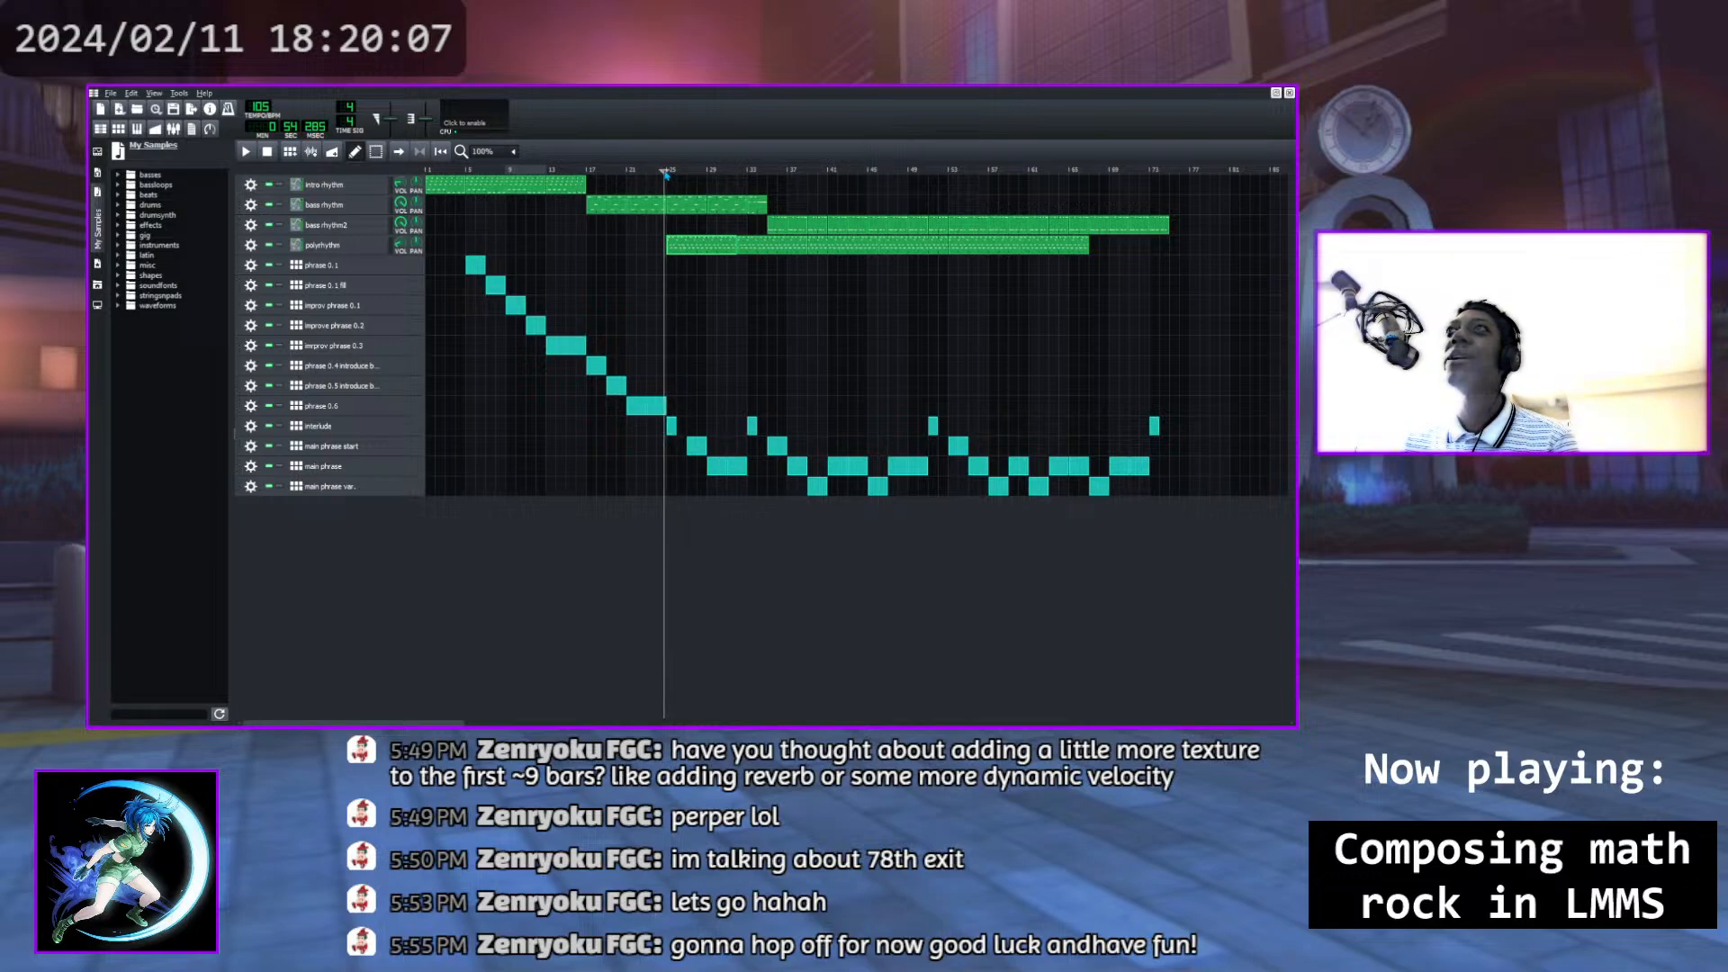
click(246, 153)
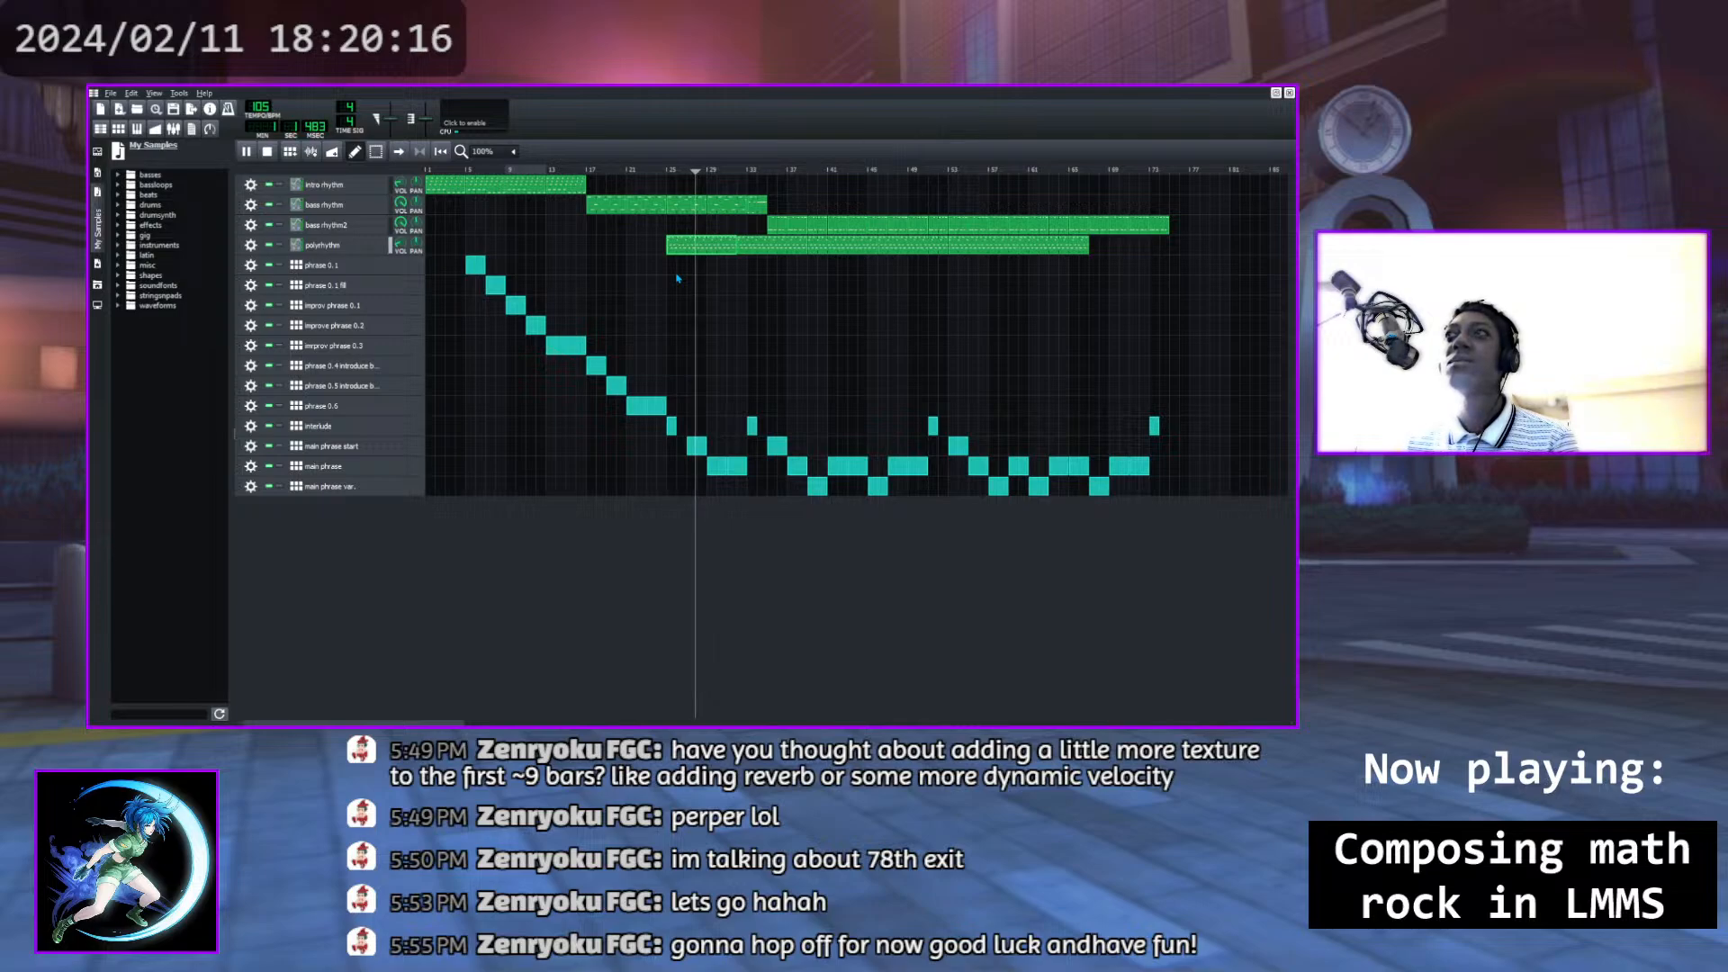
click(661, 170)
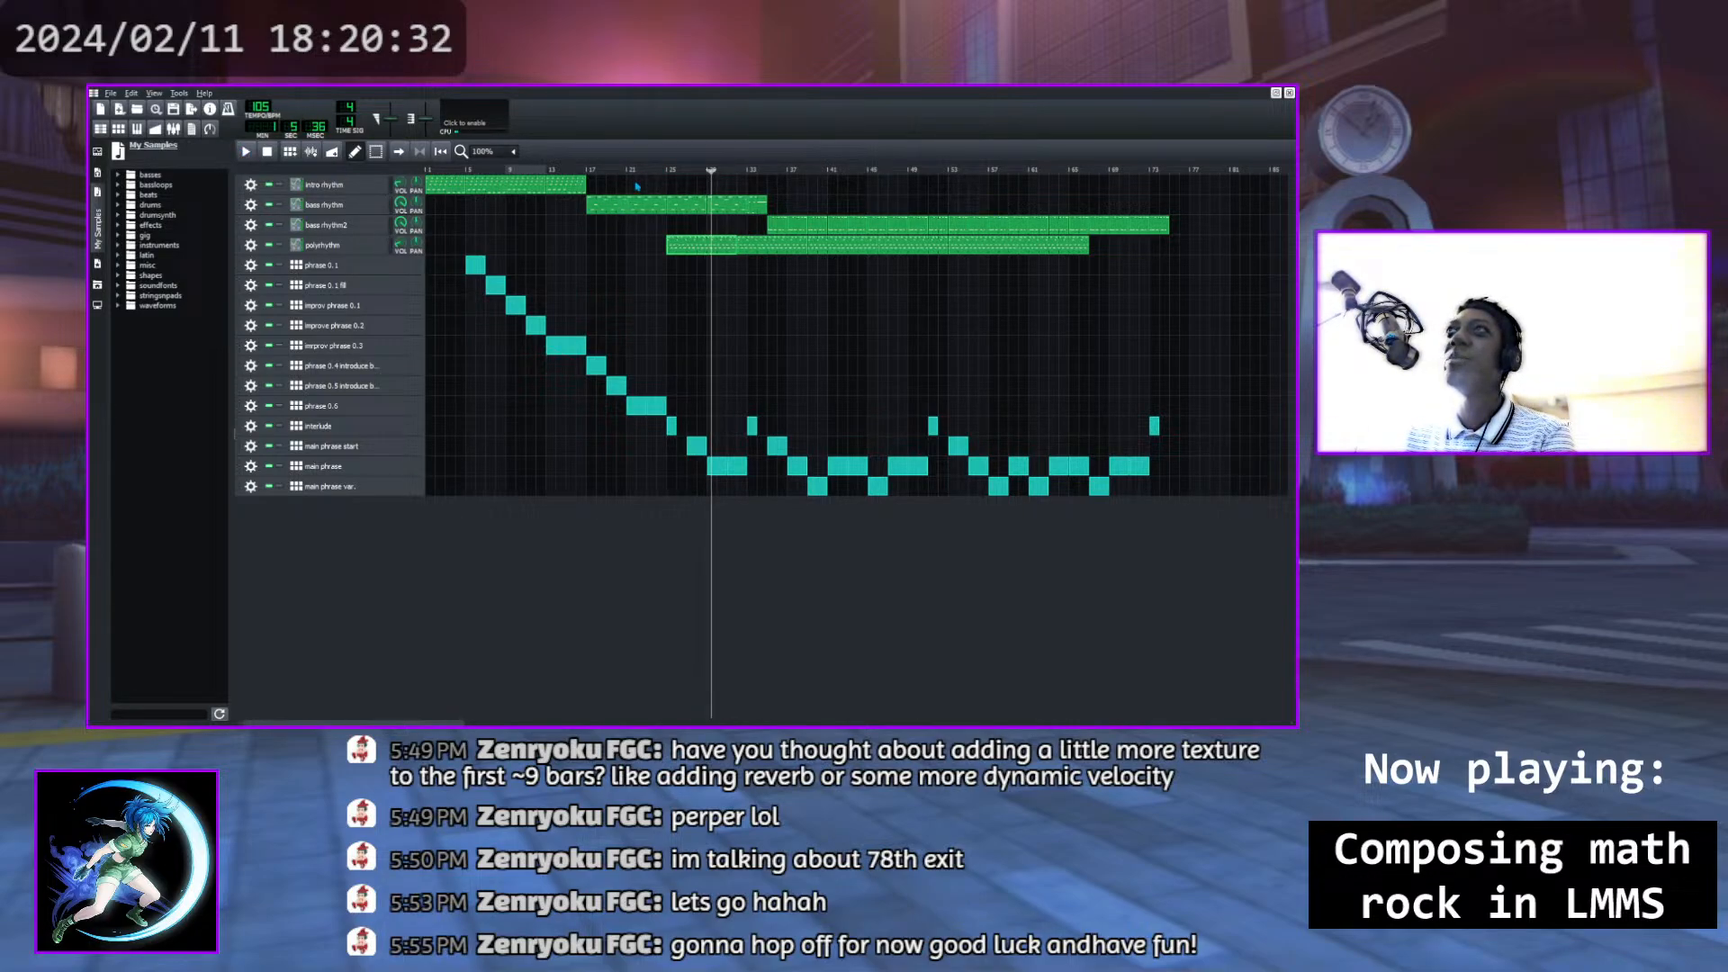
click(669, 170)
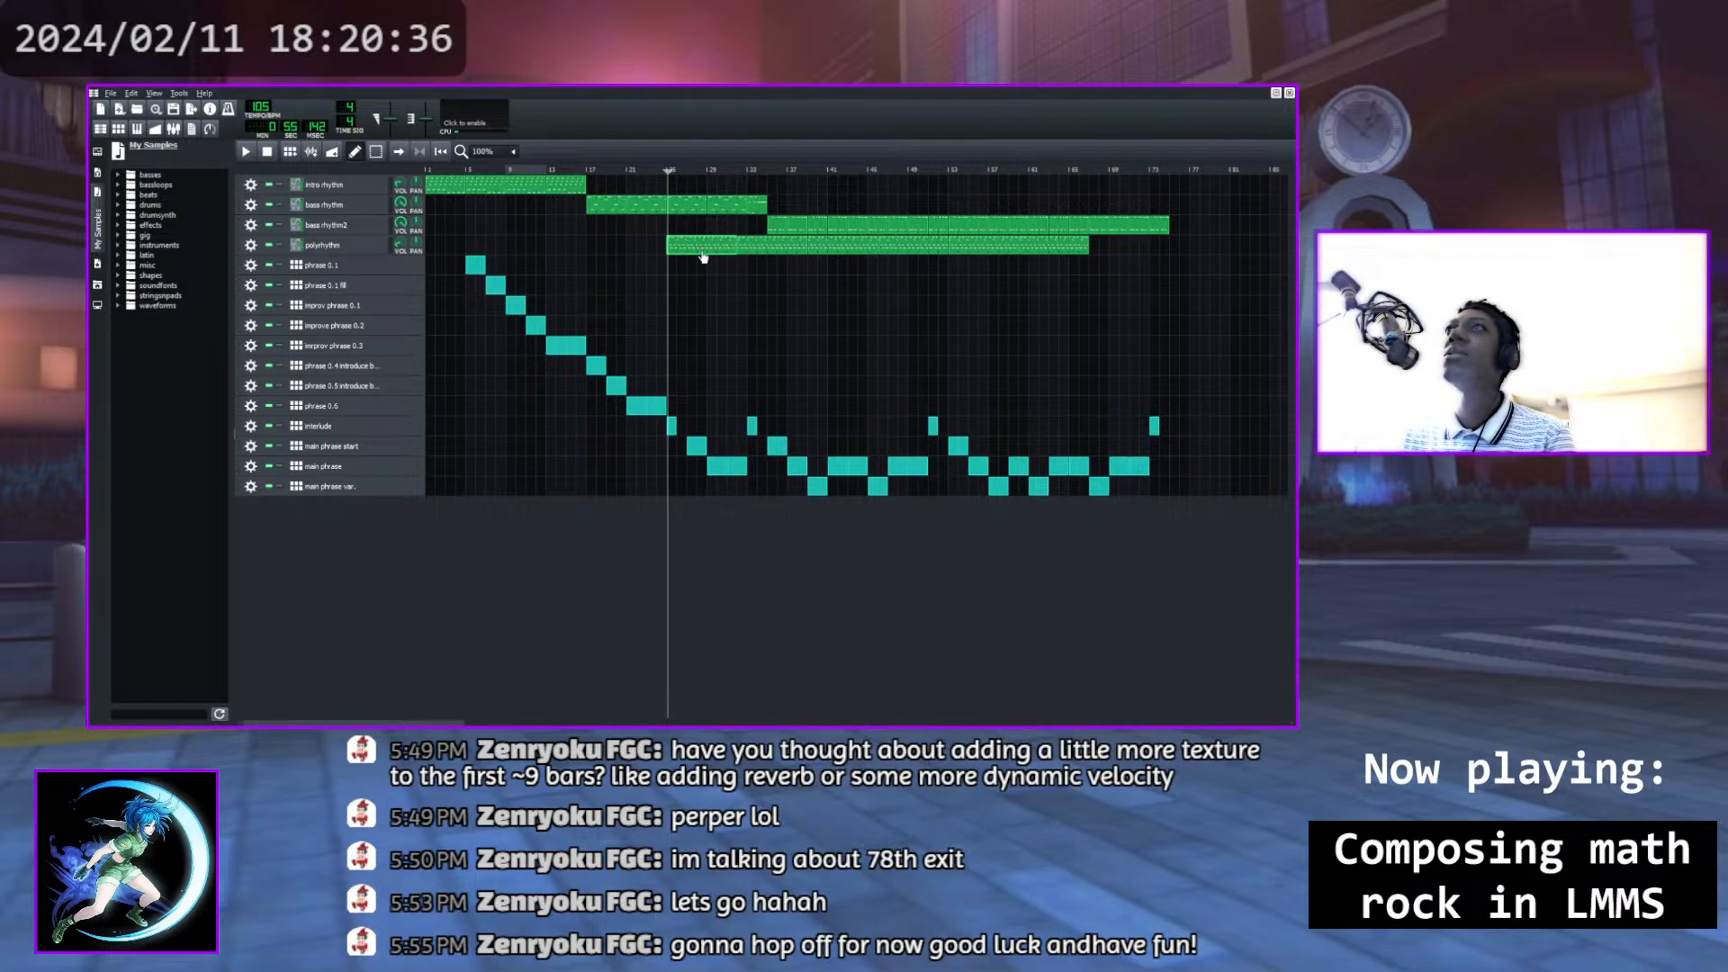
Play the first polyrhythm clip on its own in the piano roll, and close its notes
double_click(703, 248)
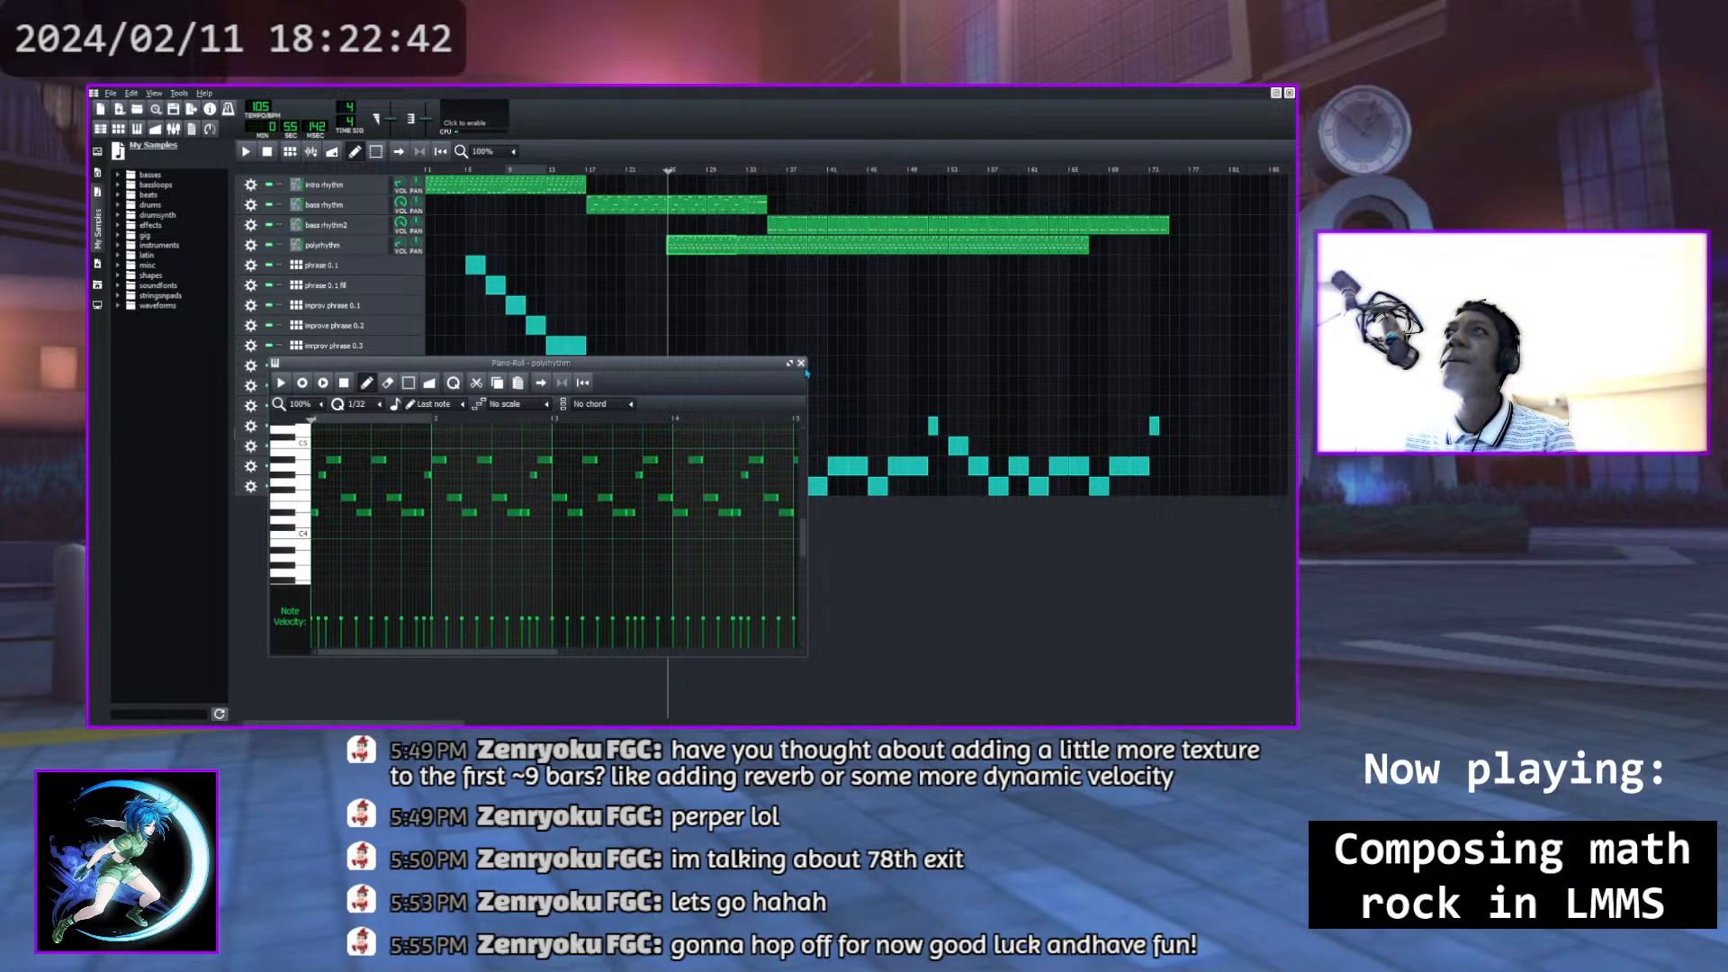
click(282, 384)
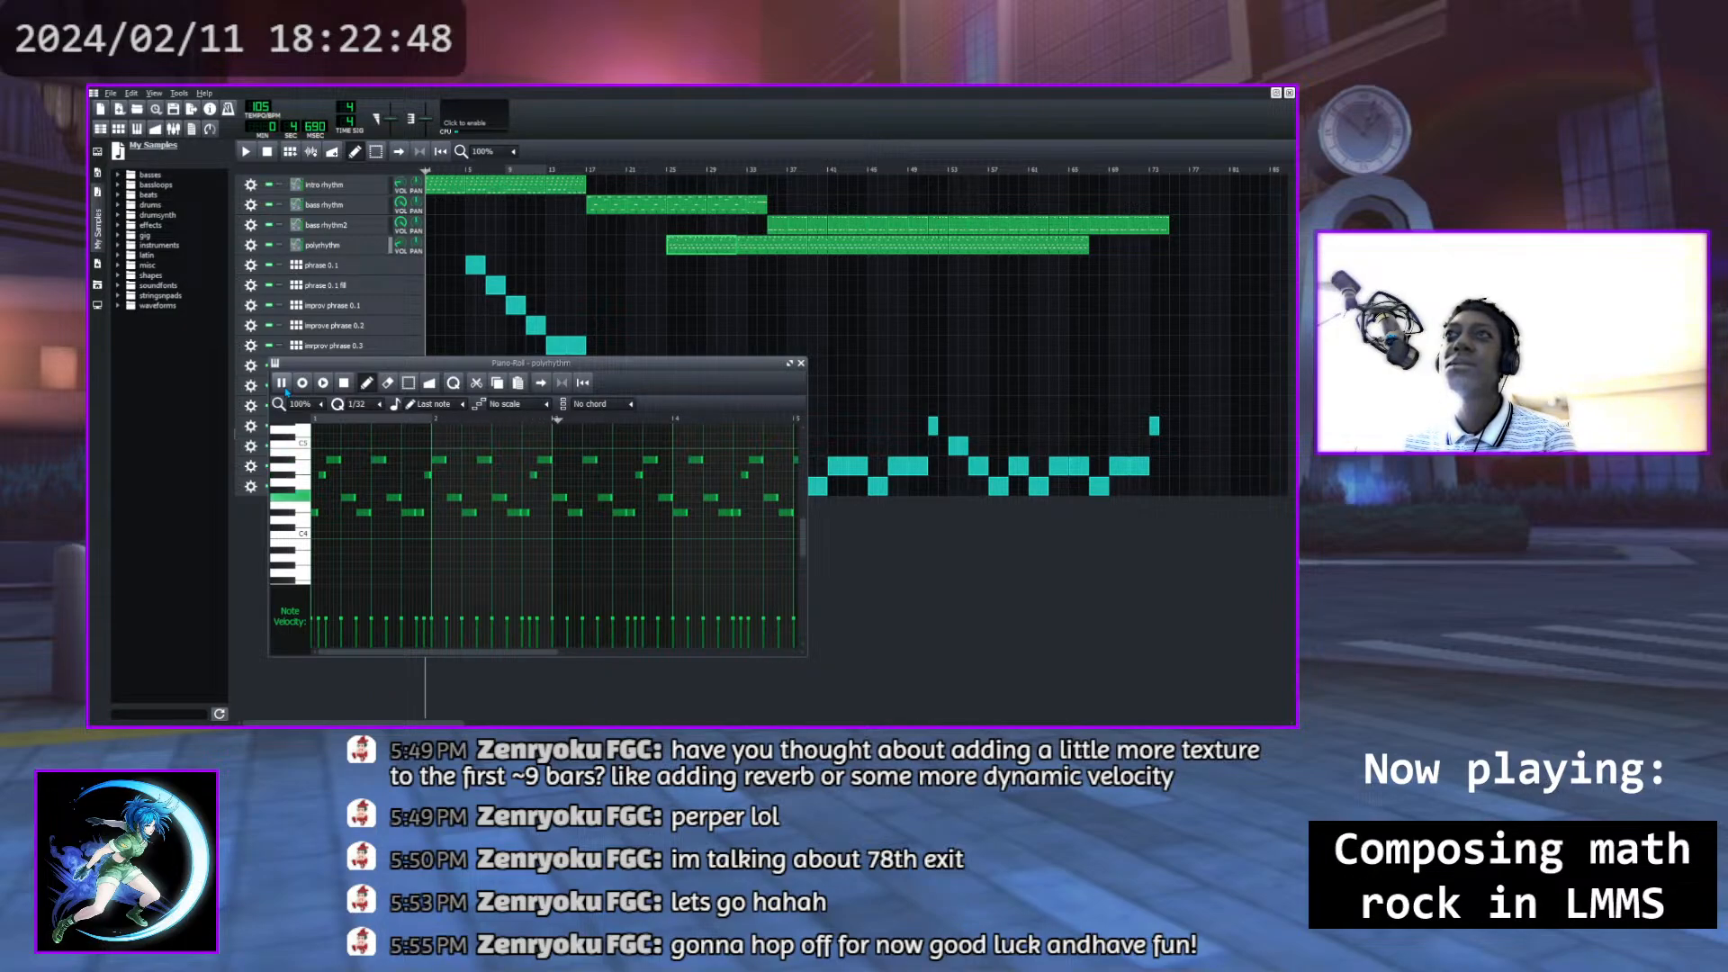
click(282, 384)
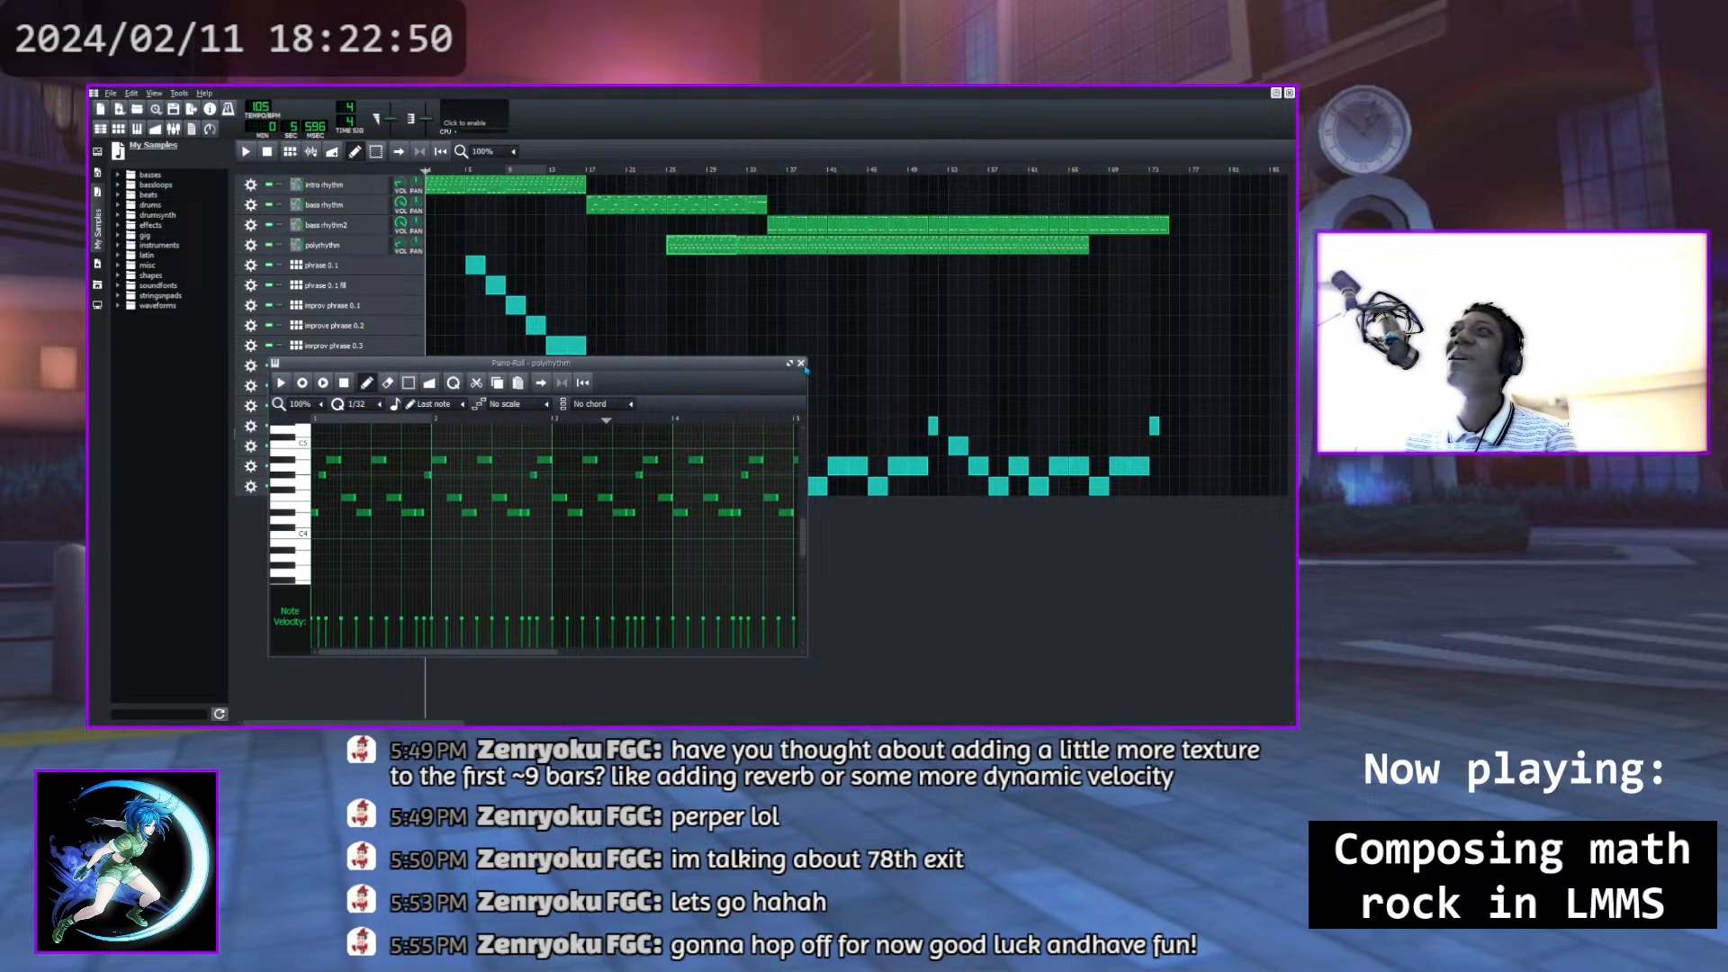
click(800, 363)
Shift the playback position back to the start of the improv phrase 0.3 clip, and listen to the song from there
click(645, 171)
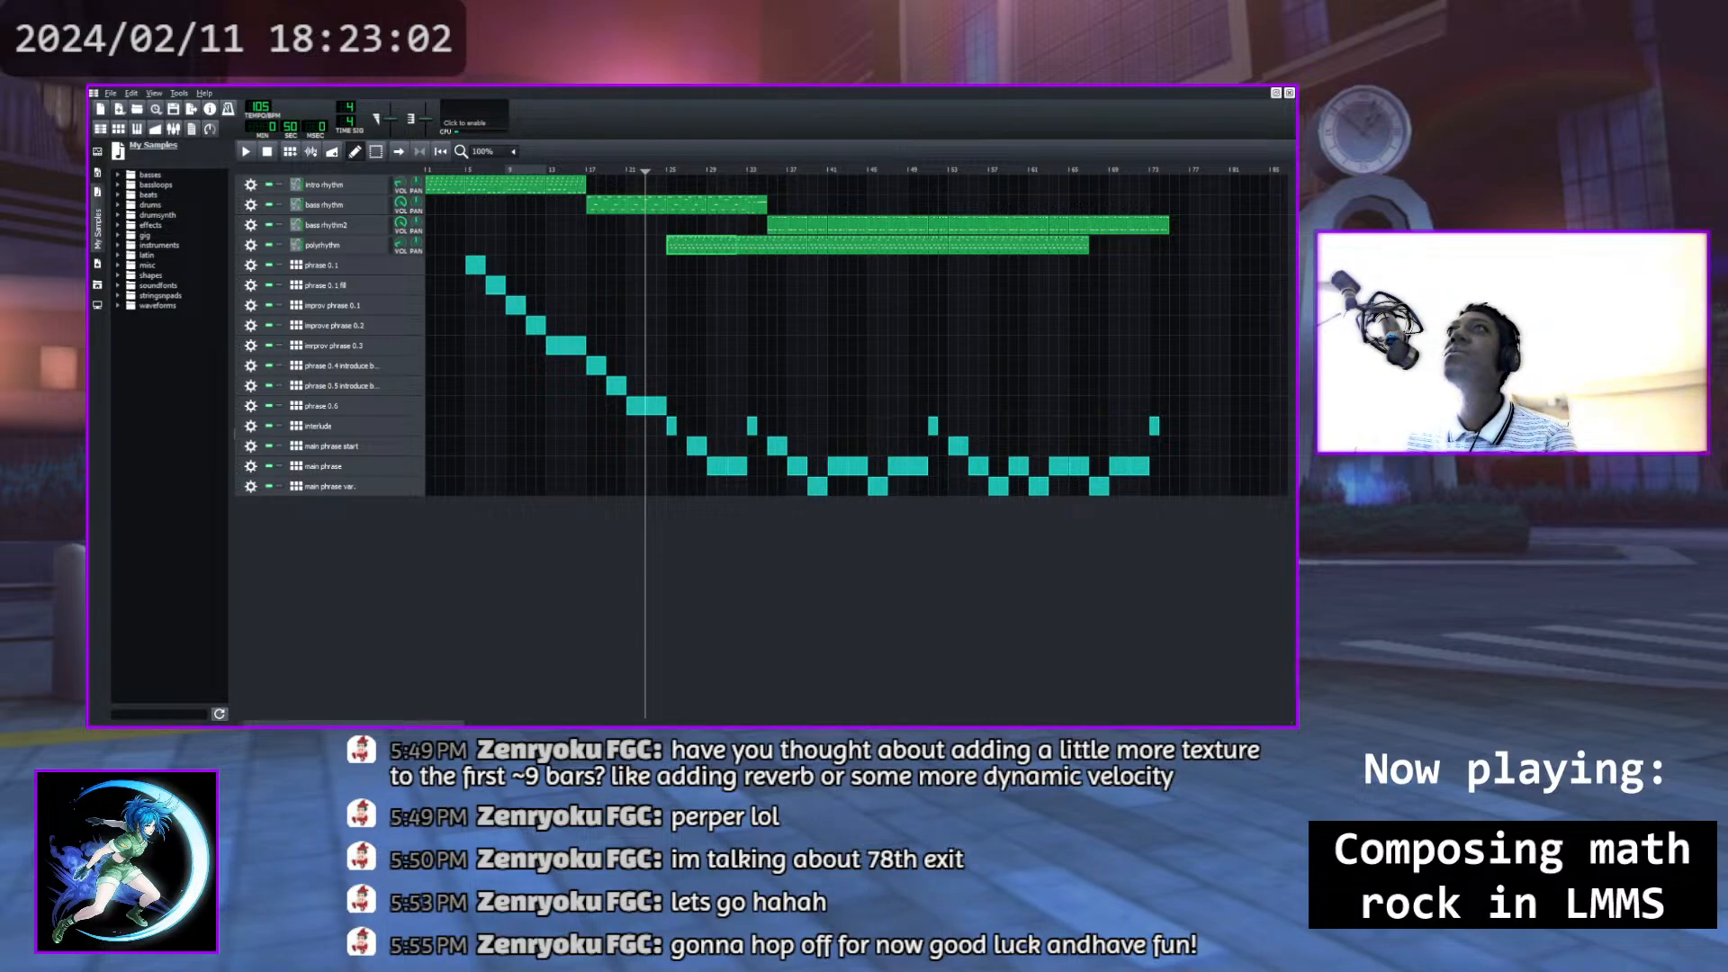
click(661, 173)
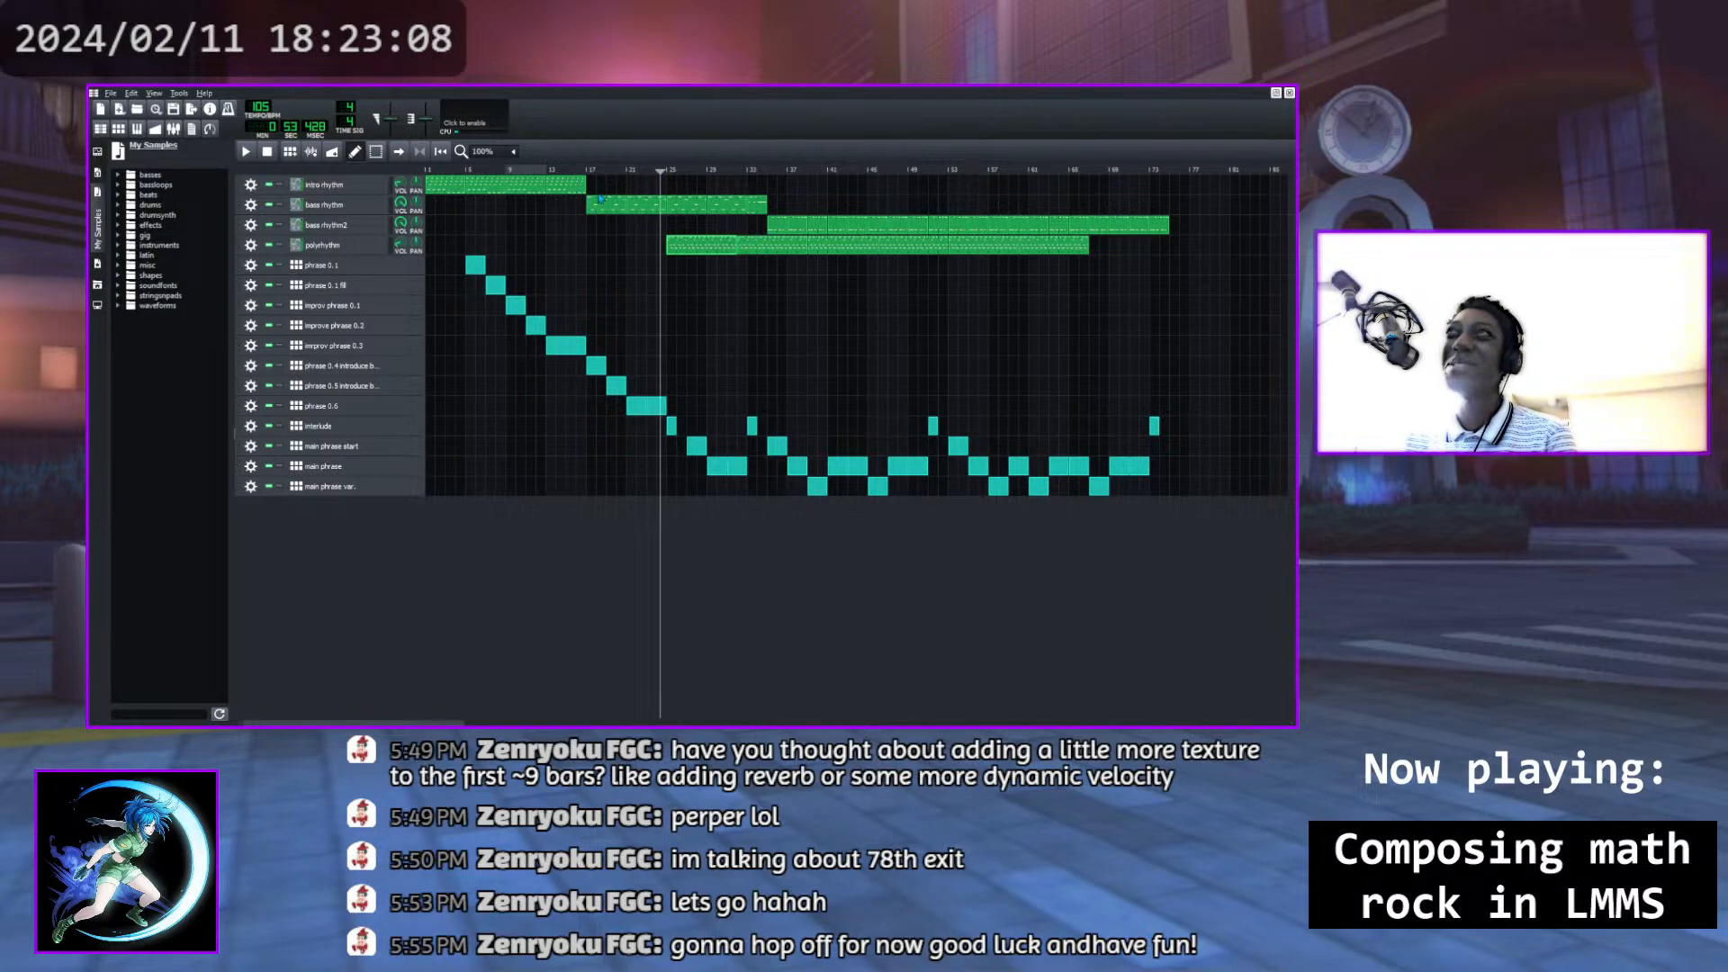
mouse_move(661, 174)
mouse_down()
mouse_move(613, 171)
mouse_move(630, 171)
mouse_up()
click(546, 169)
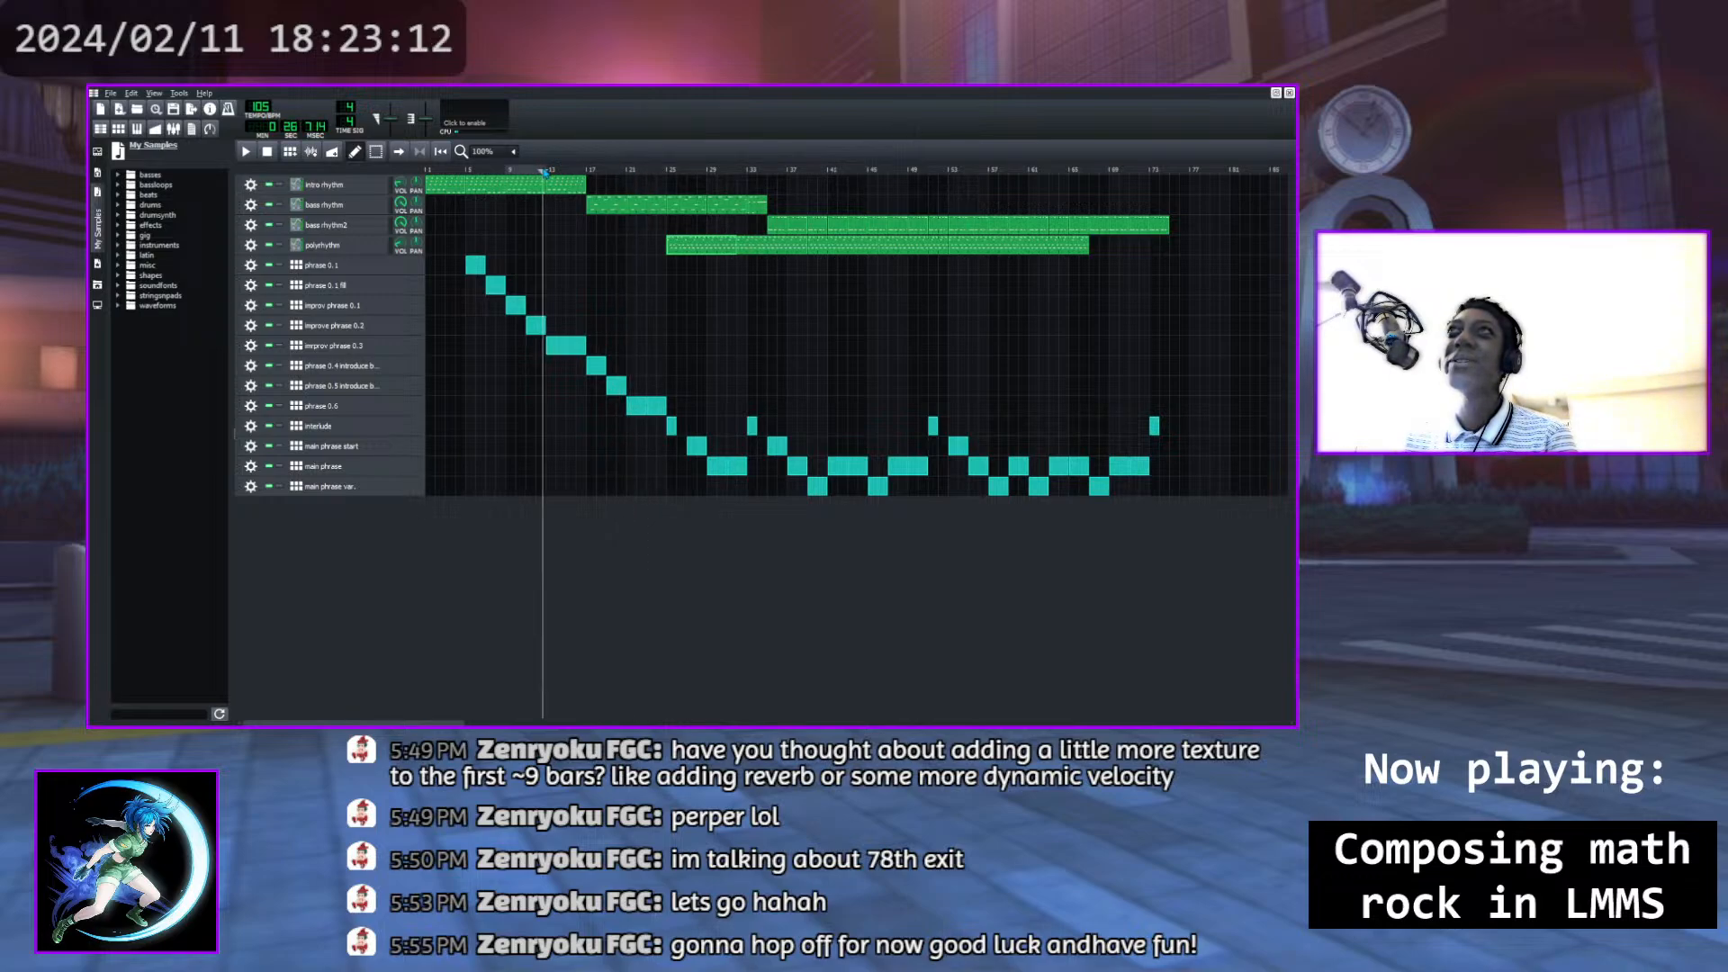
click(244, 151)
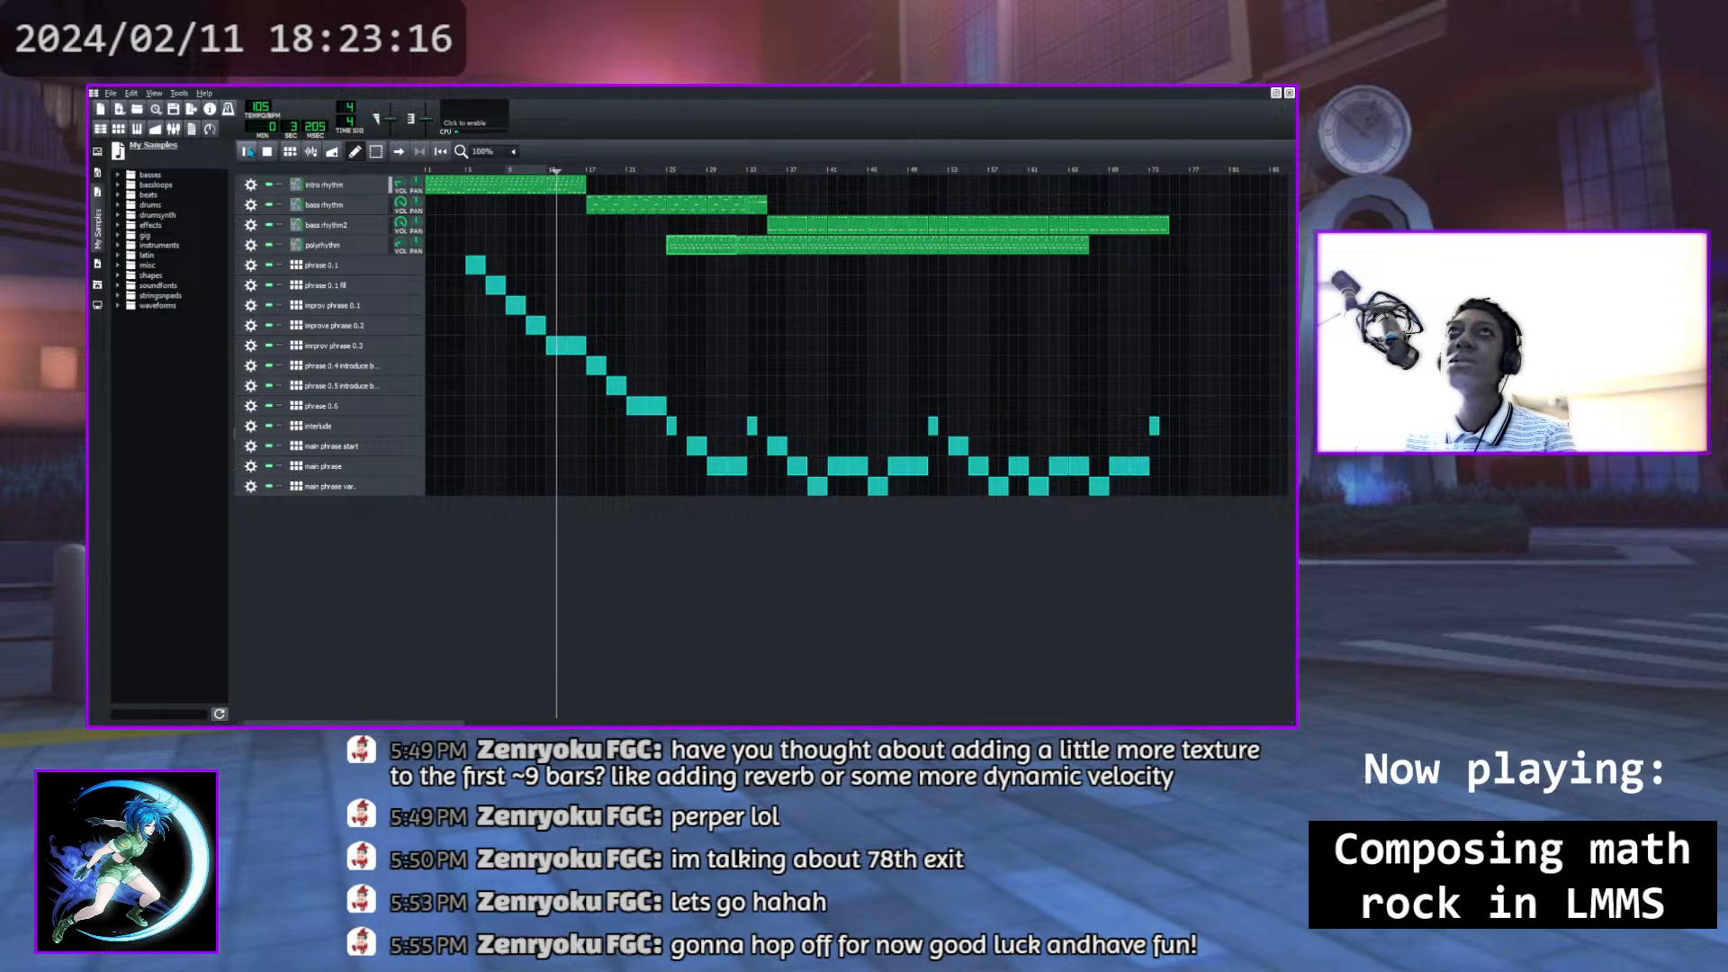
Listen to the song from the start of the first polyrhythm clip into the first main phrase clip
drag(558, 171, 666, 171)
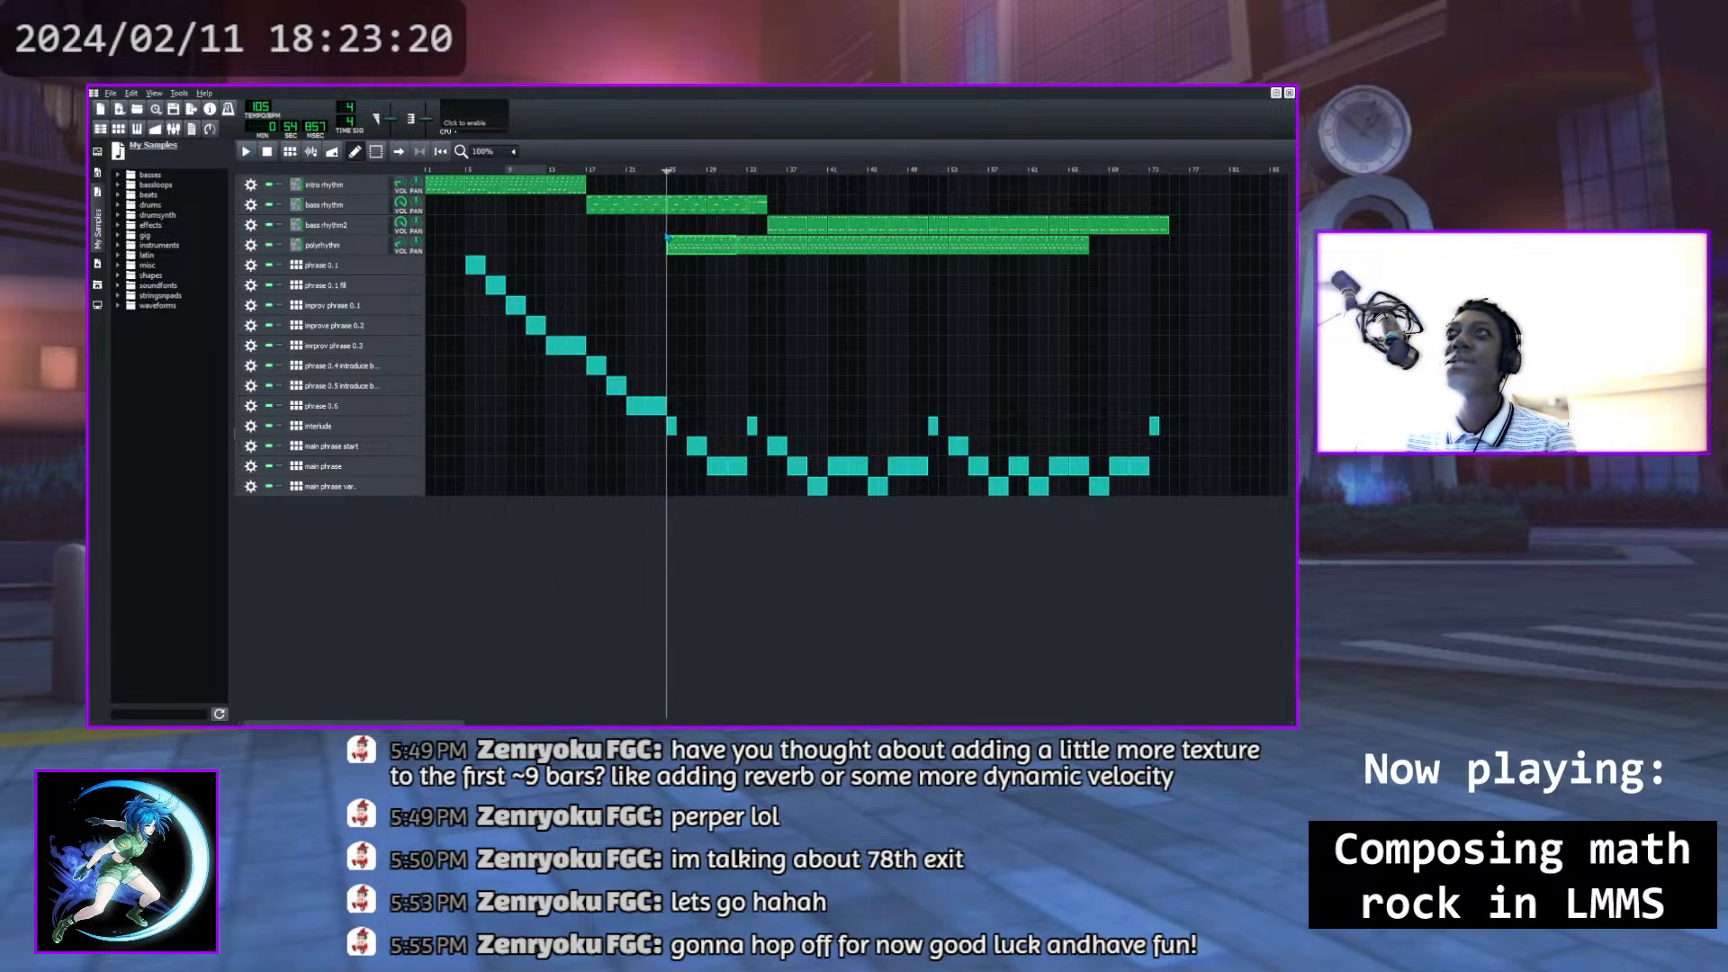
key(space)
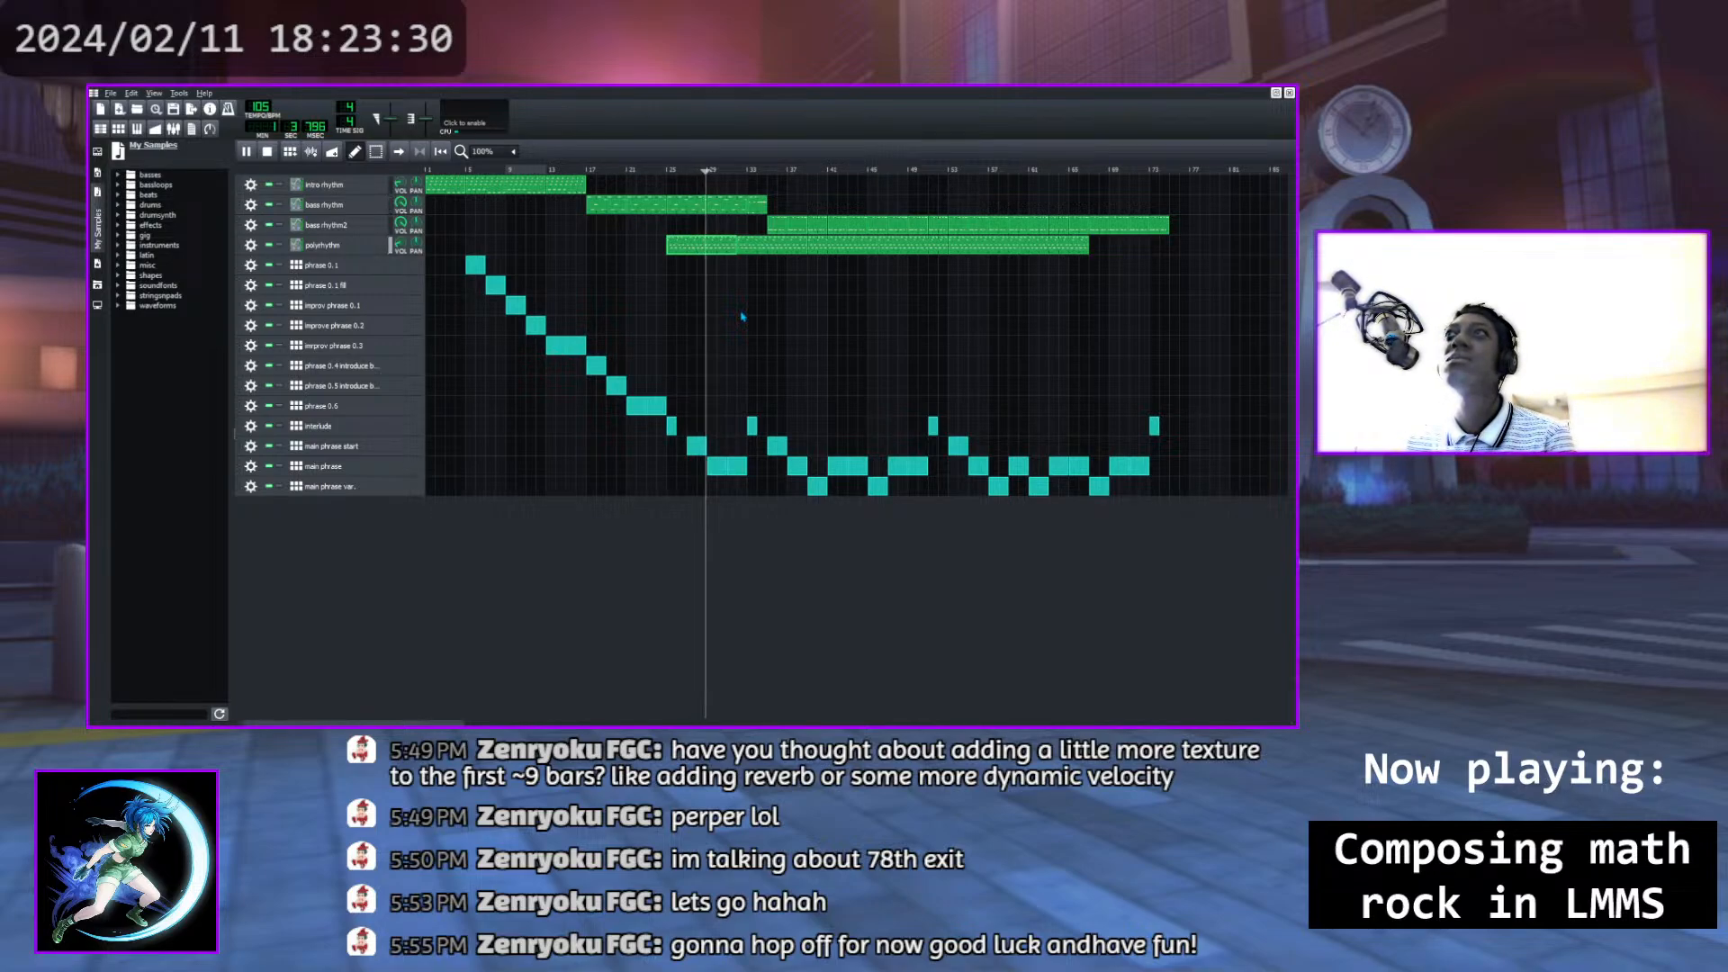
key(space)
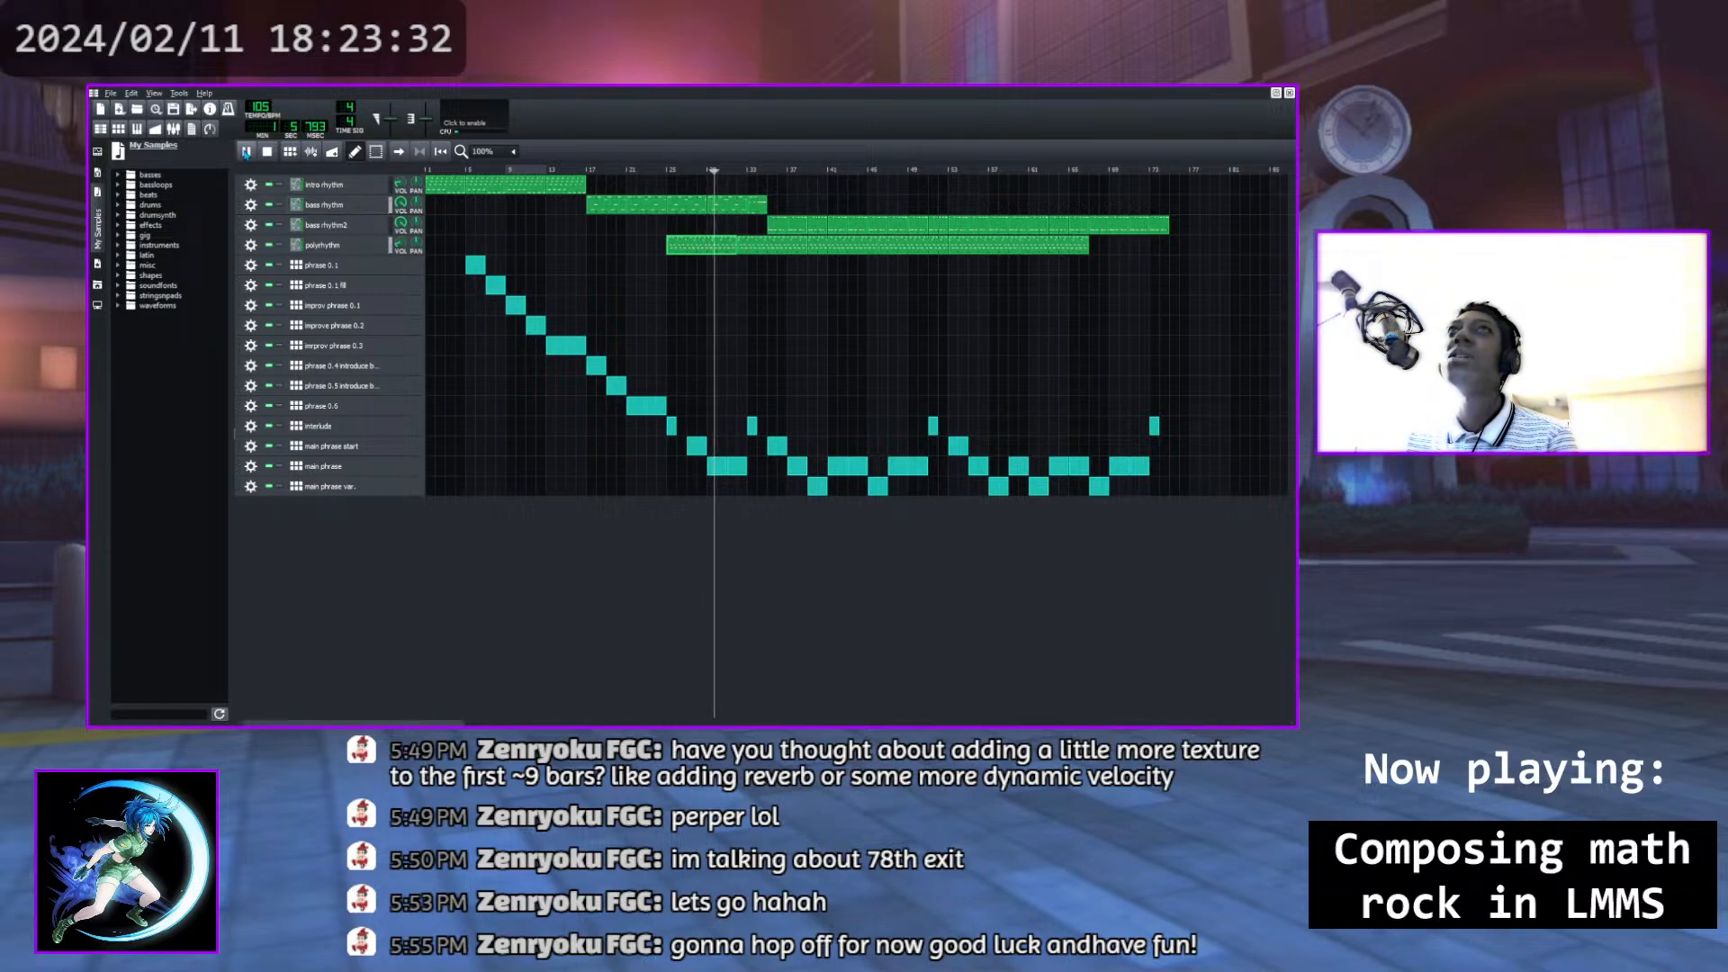
Listen to the song from the start of the bass rhythm2 part, and return the playback position to that start
click(768, 171)
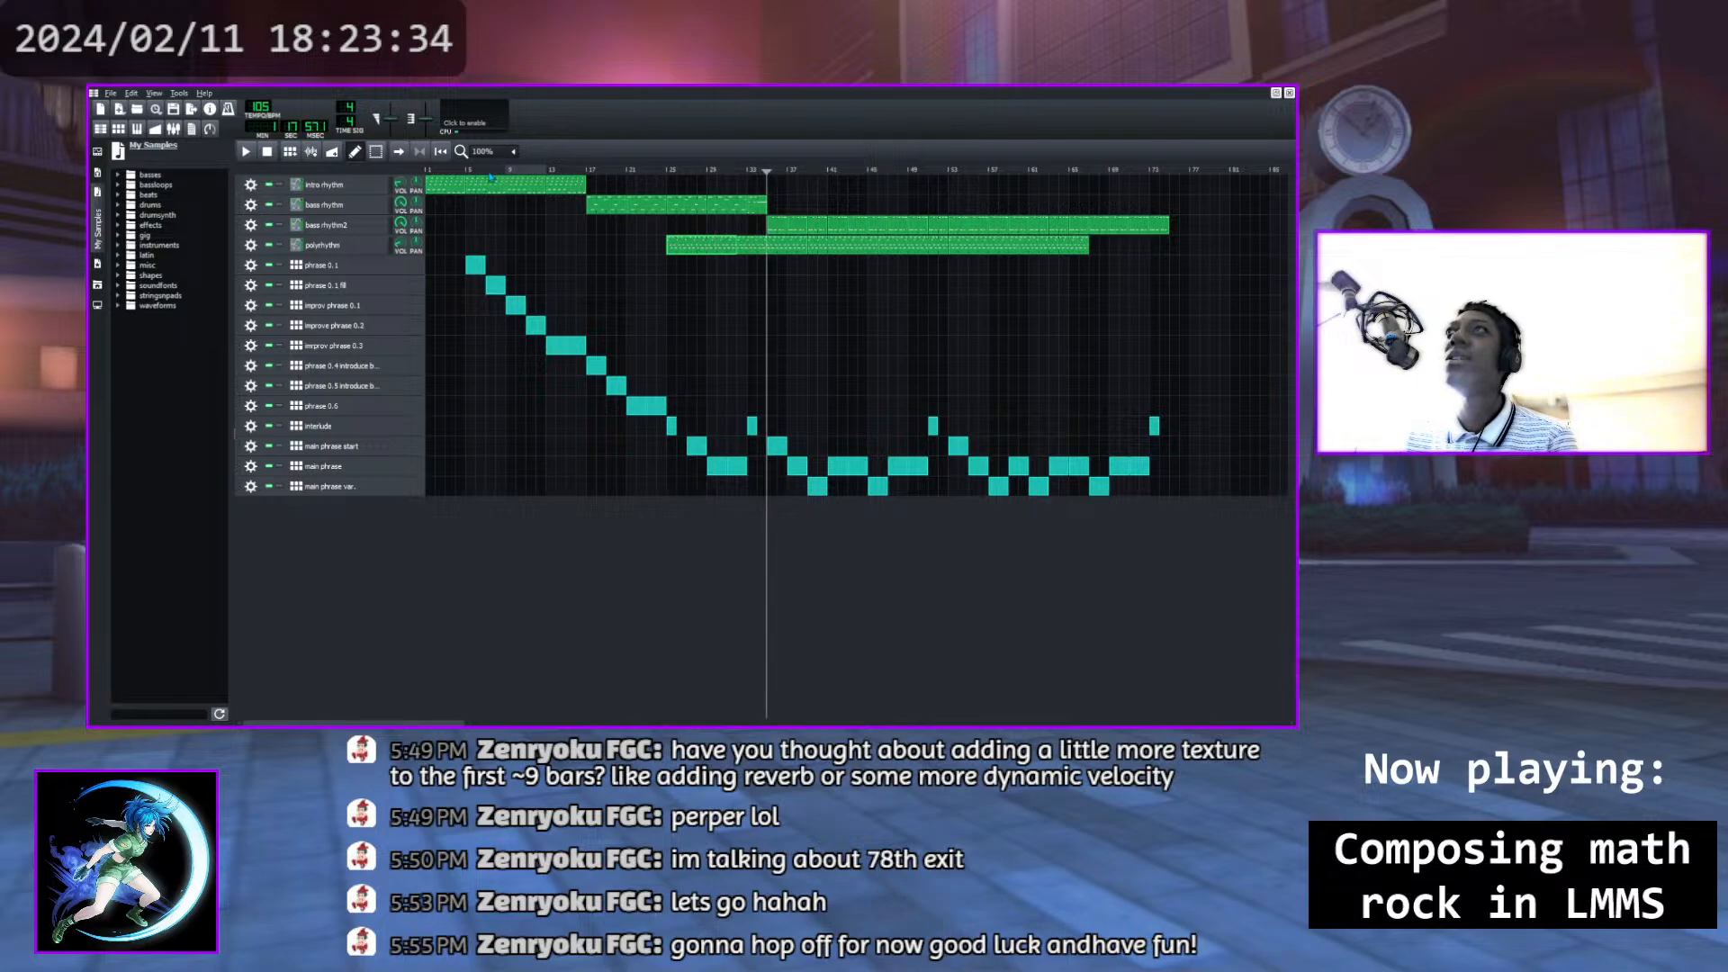
click(247, 151)
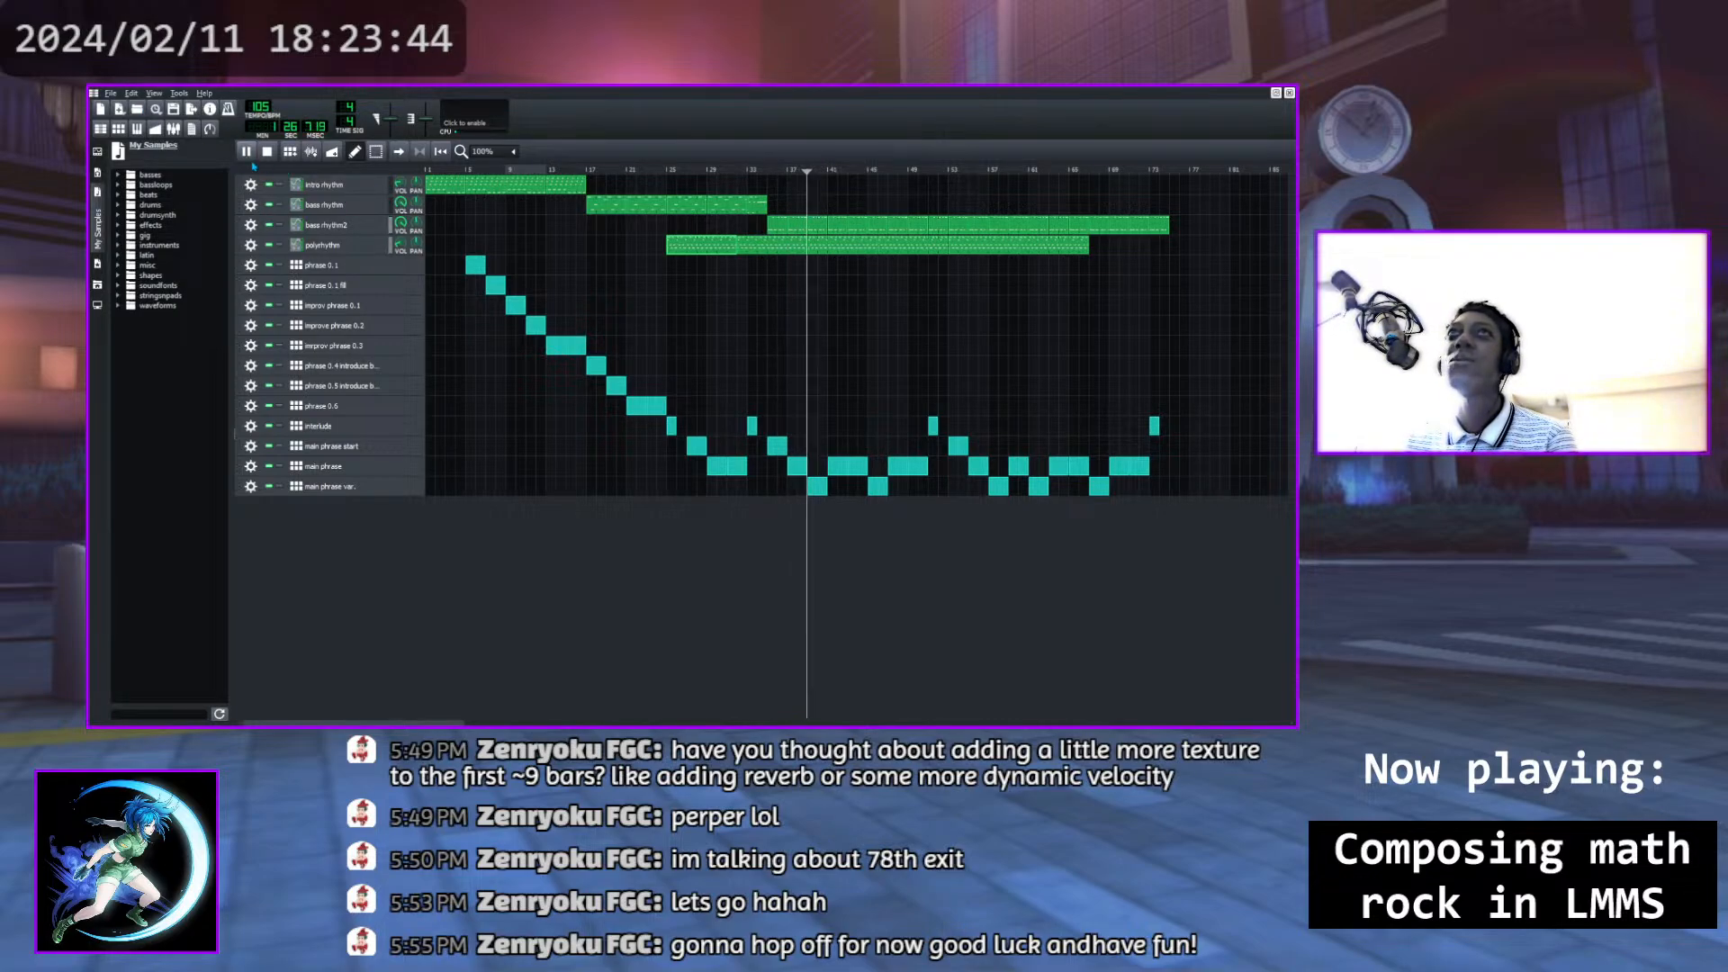
key(space)
drag(770, 171, 766, 170)
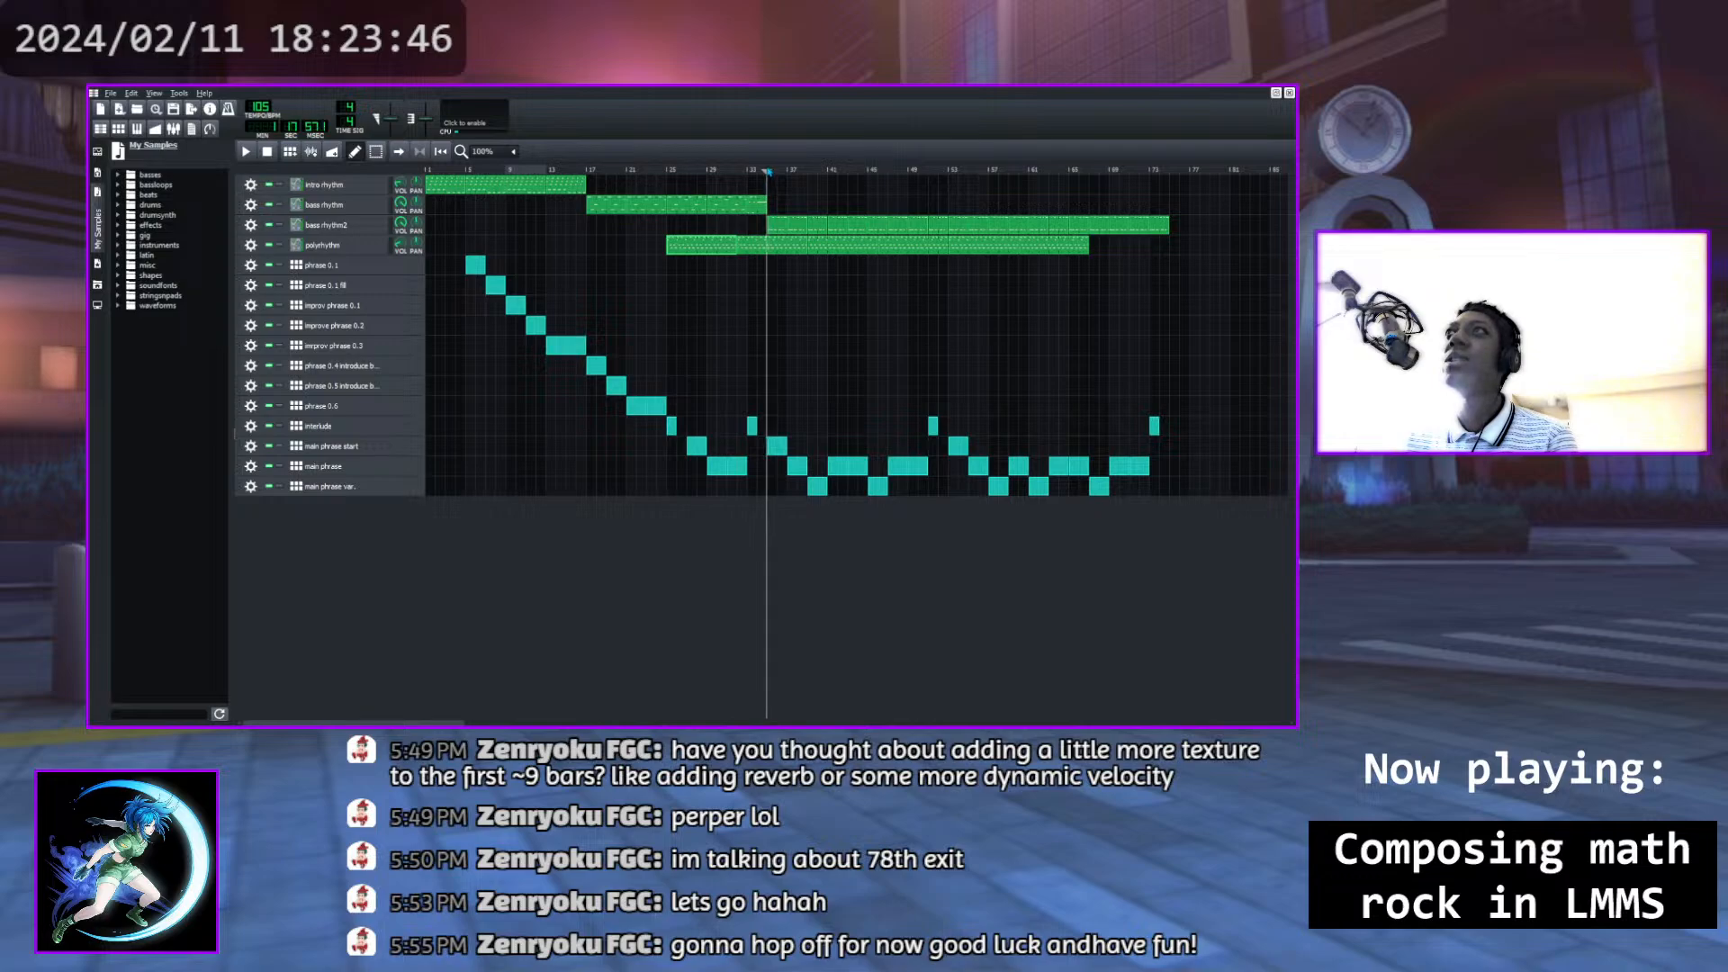
click(769, 172)
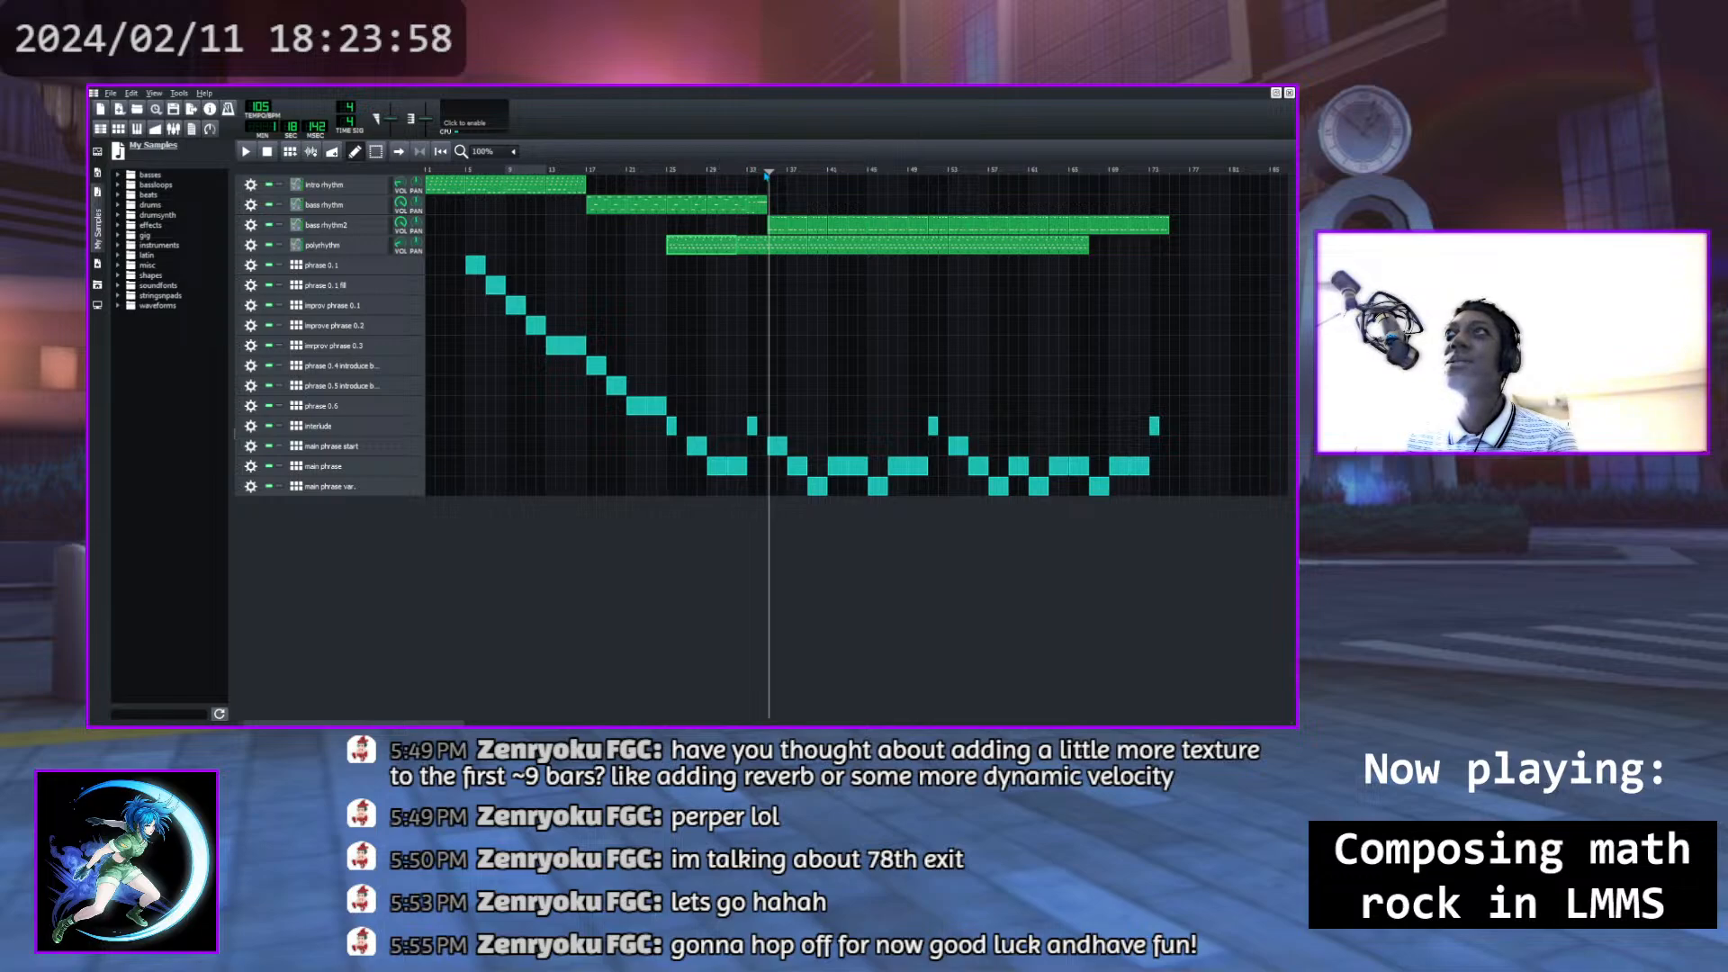
Listen to the song from the very beginning into the first main phrase variation clip, and replay the passage just before that clip
drag(761, 169, 426, 169)
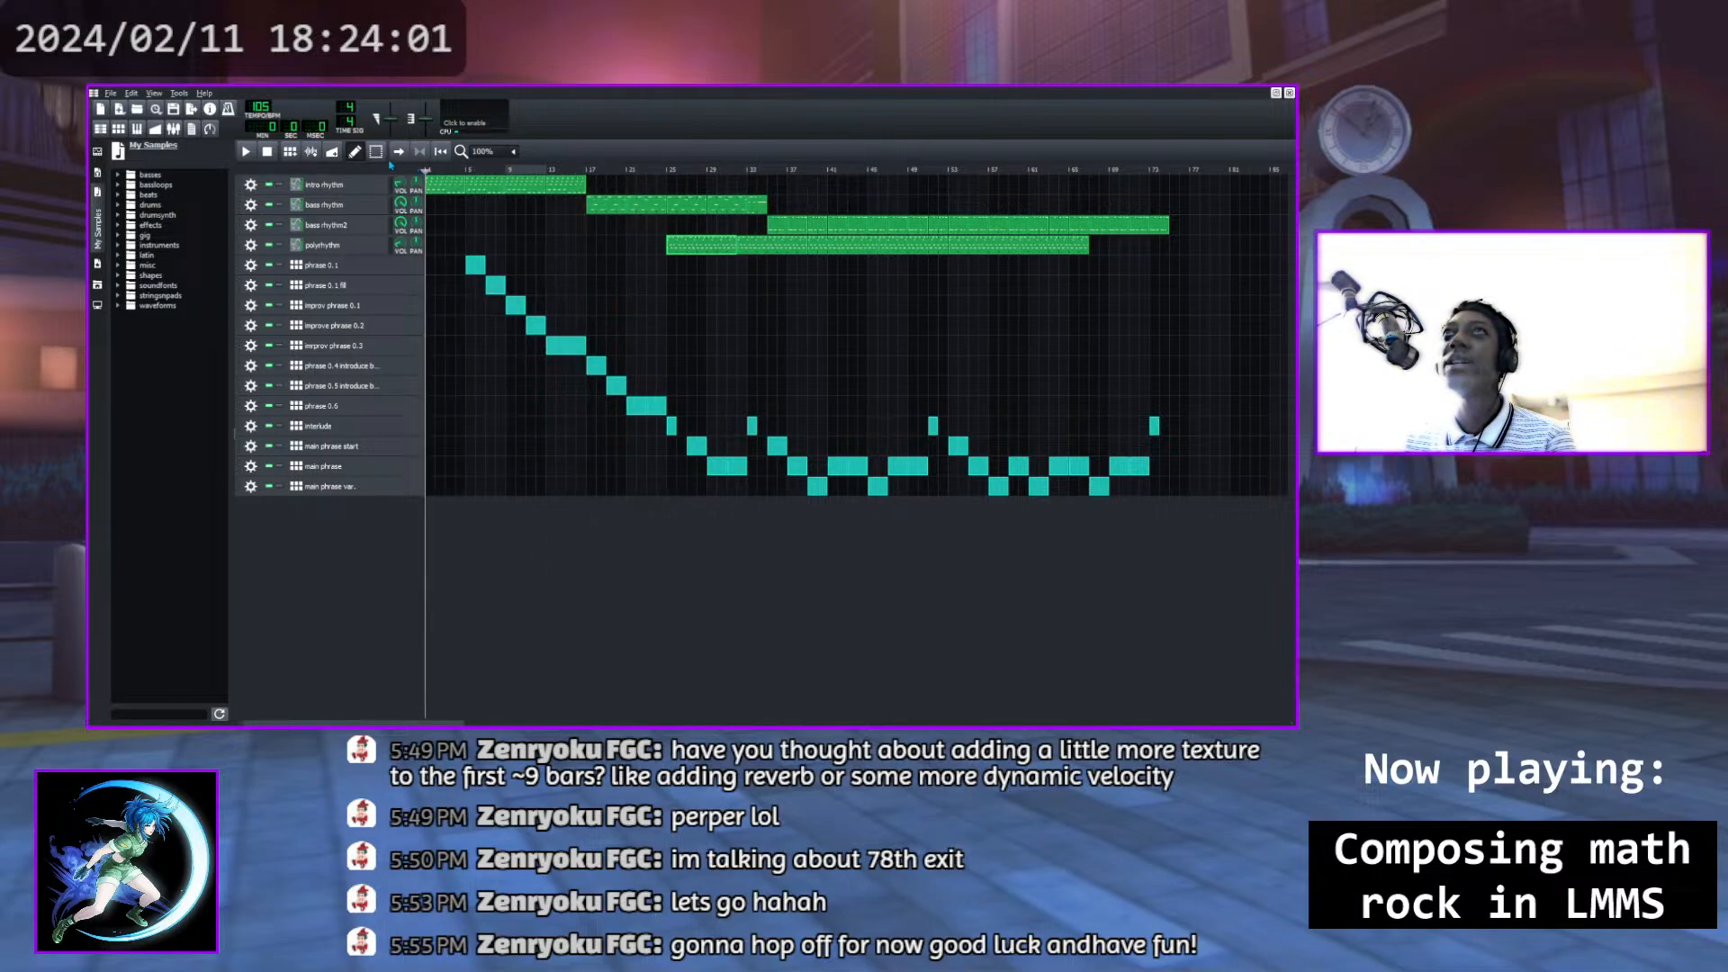
click(245, 151)
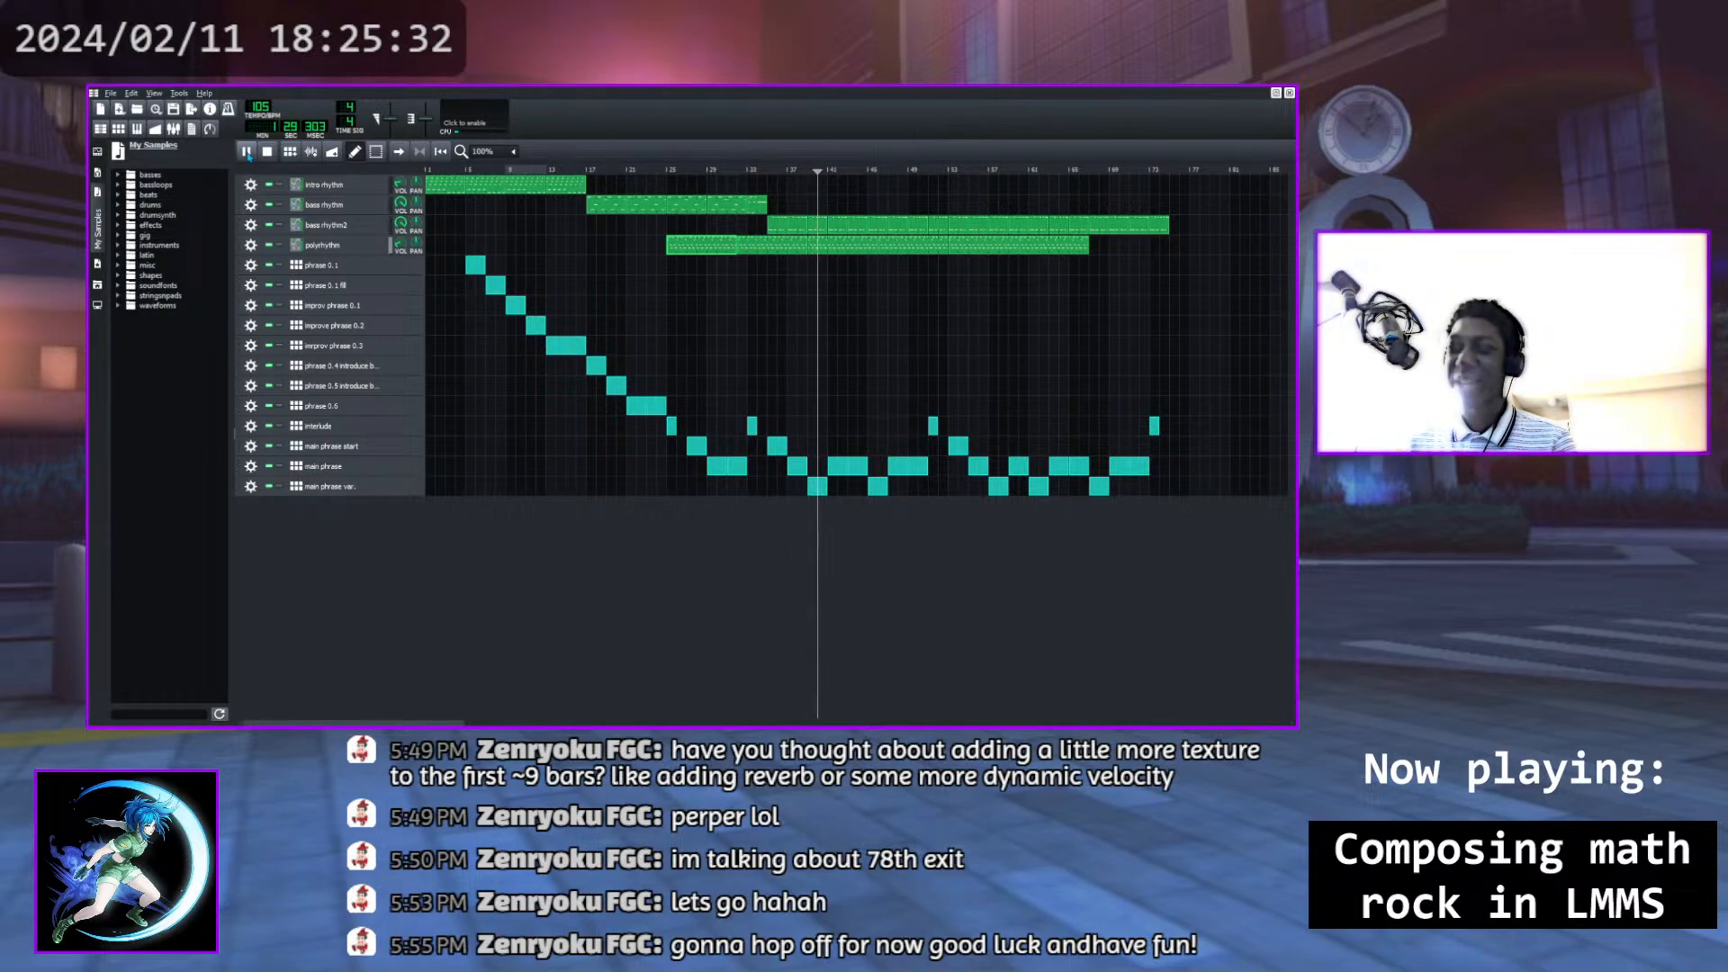
click(802, 169)
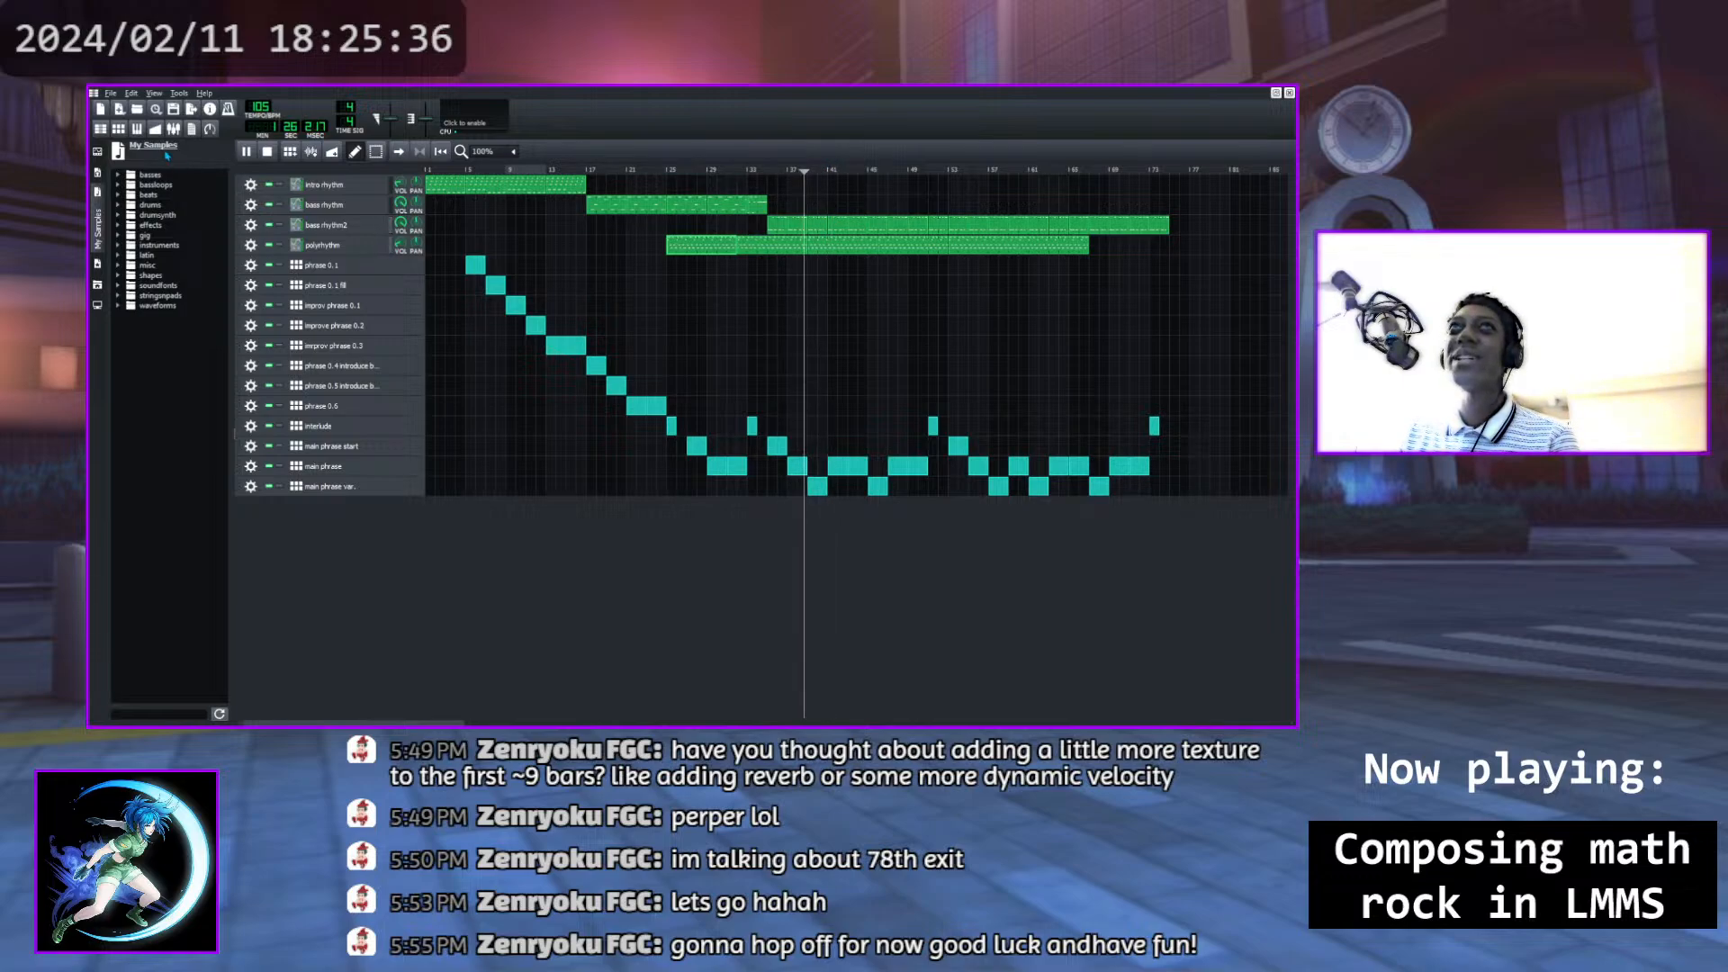
key(space)
Fine-tune the playback position just ahead of the first main phrase variation clip, and listen to the song from there
drag(805, 172, 806, 172)
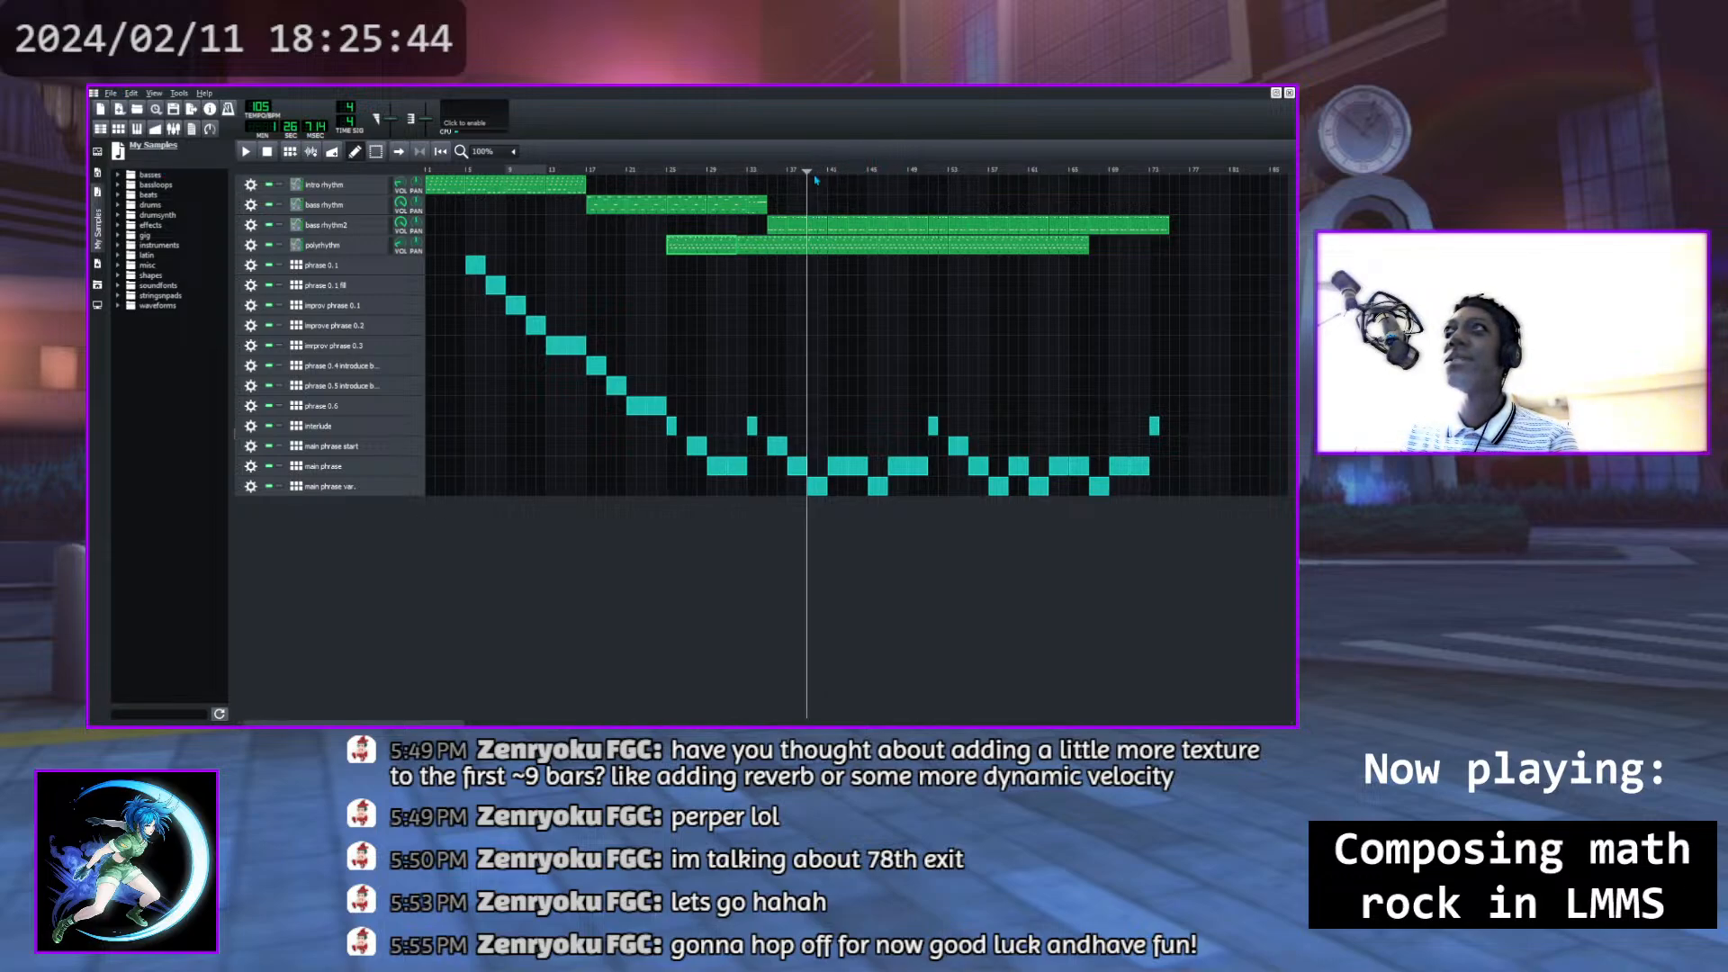
drag(806, 173, 805, 173)
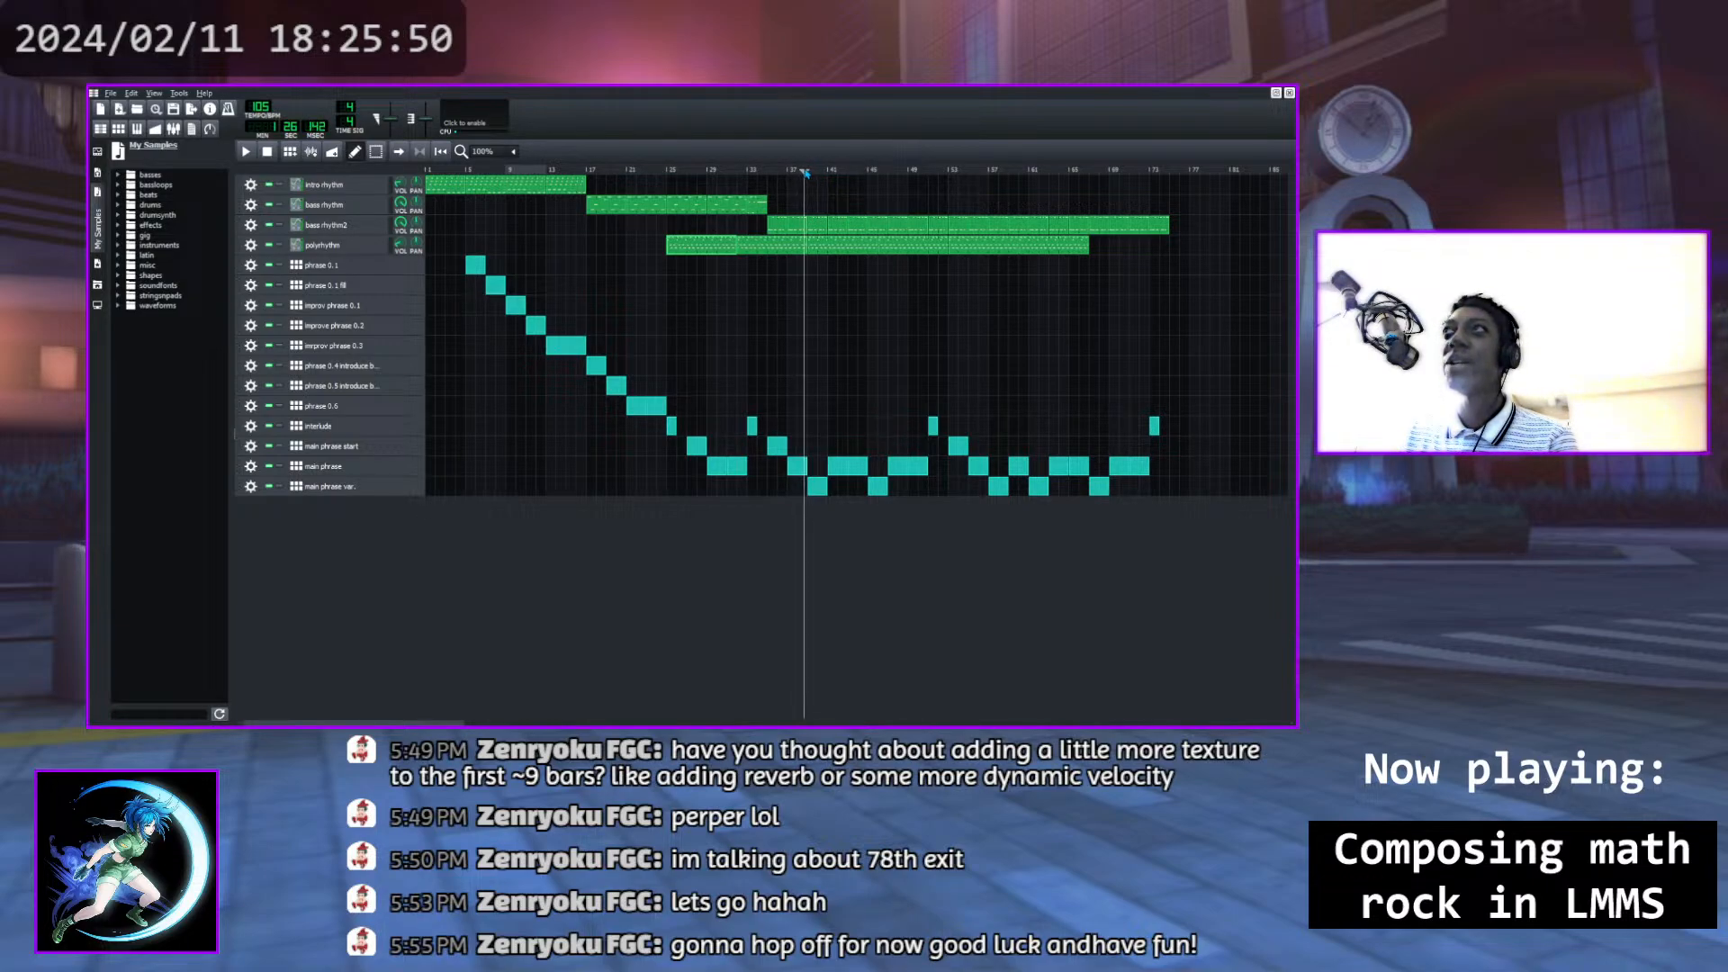
click(247, 153)
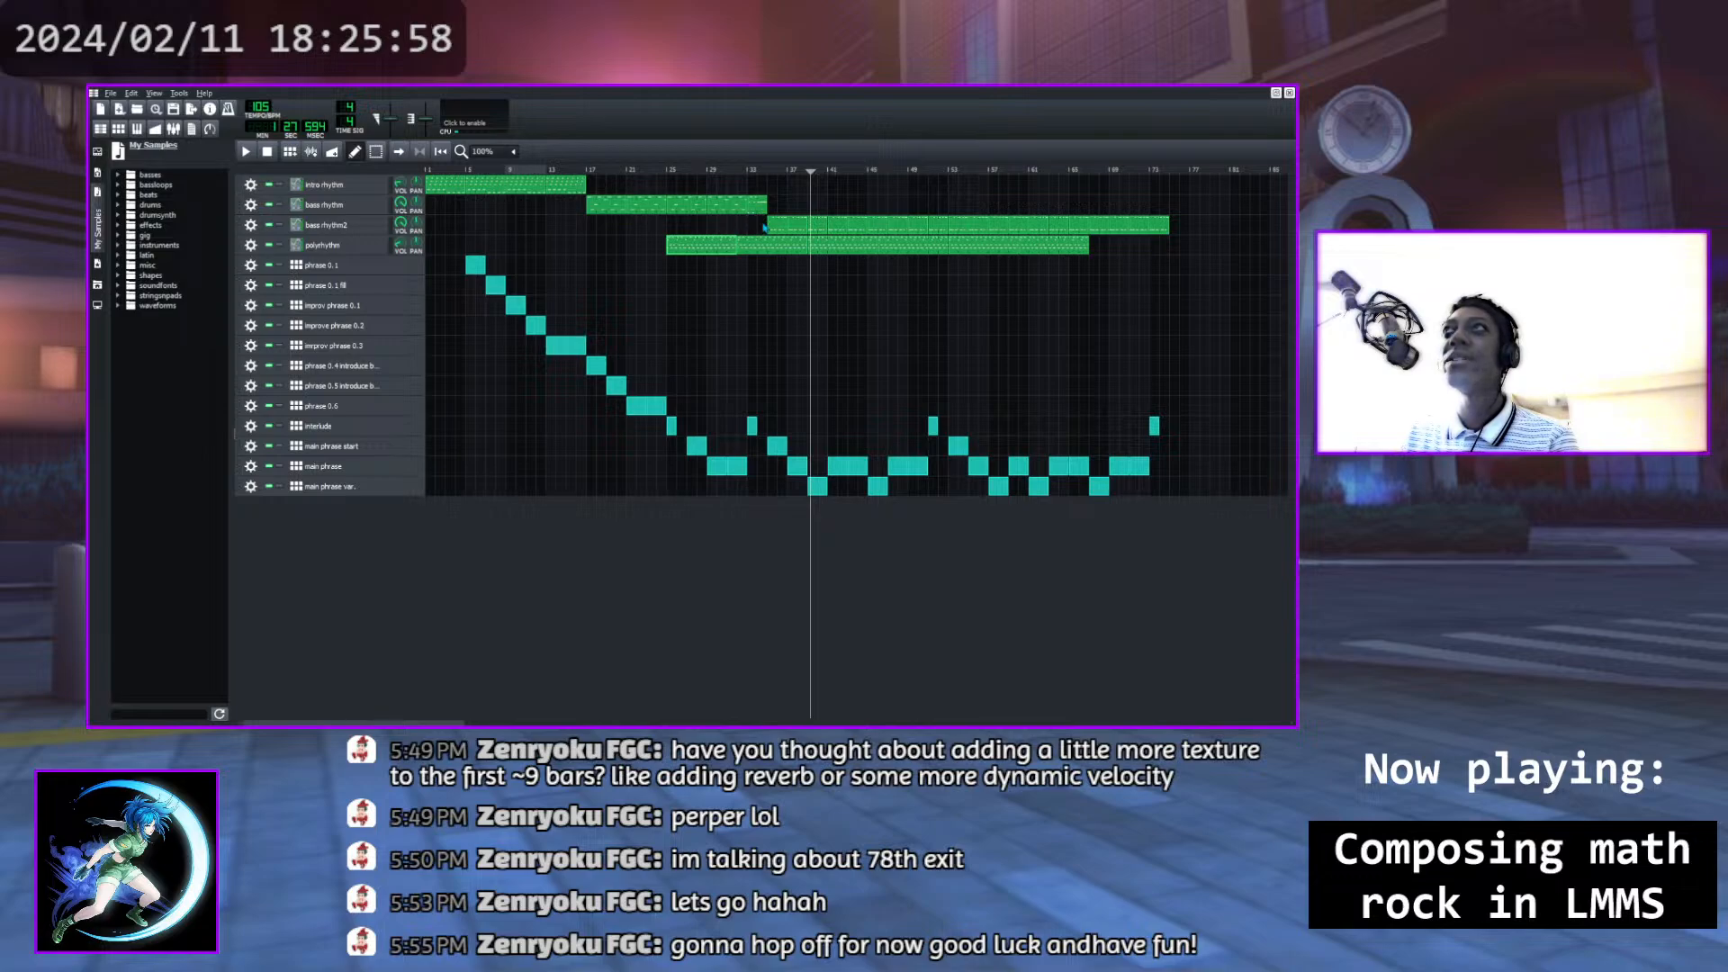
Play the first bass rhythm2 clip on its own in the piano roll, and close its notes
double_click(778, 231)
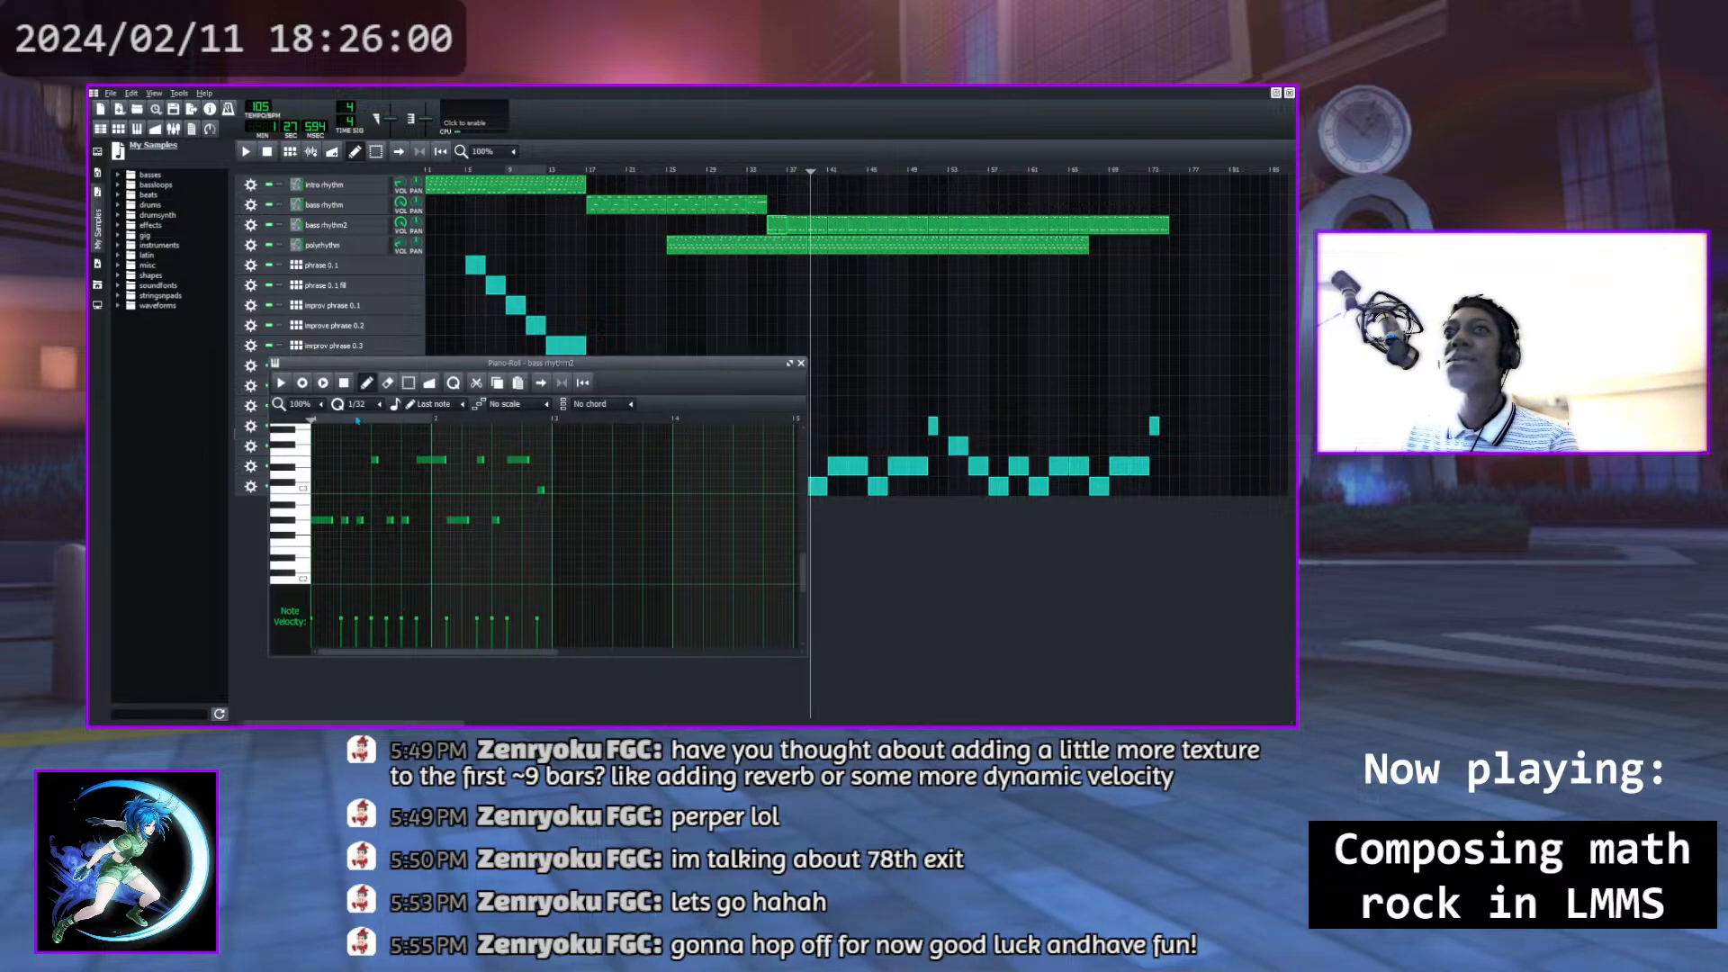
click(286, 384)
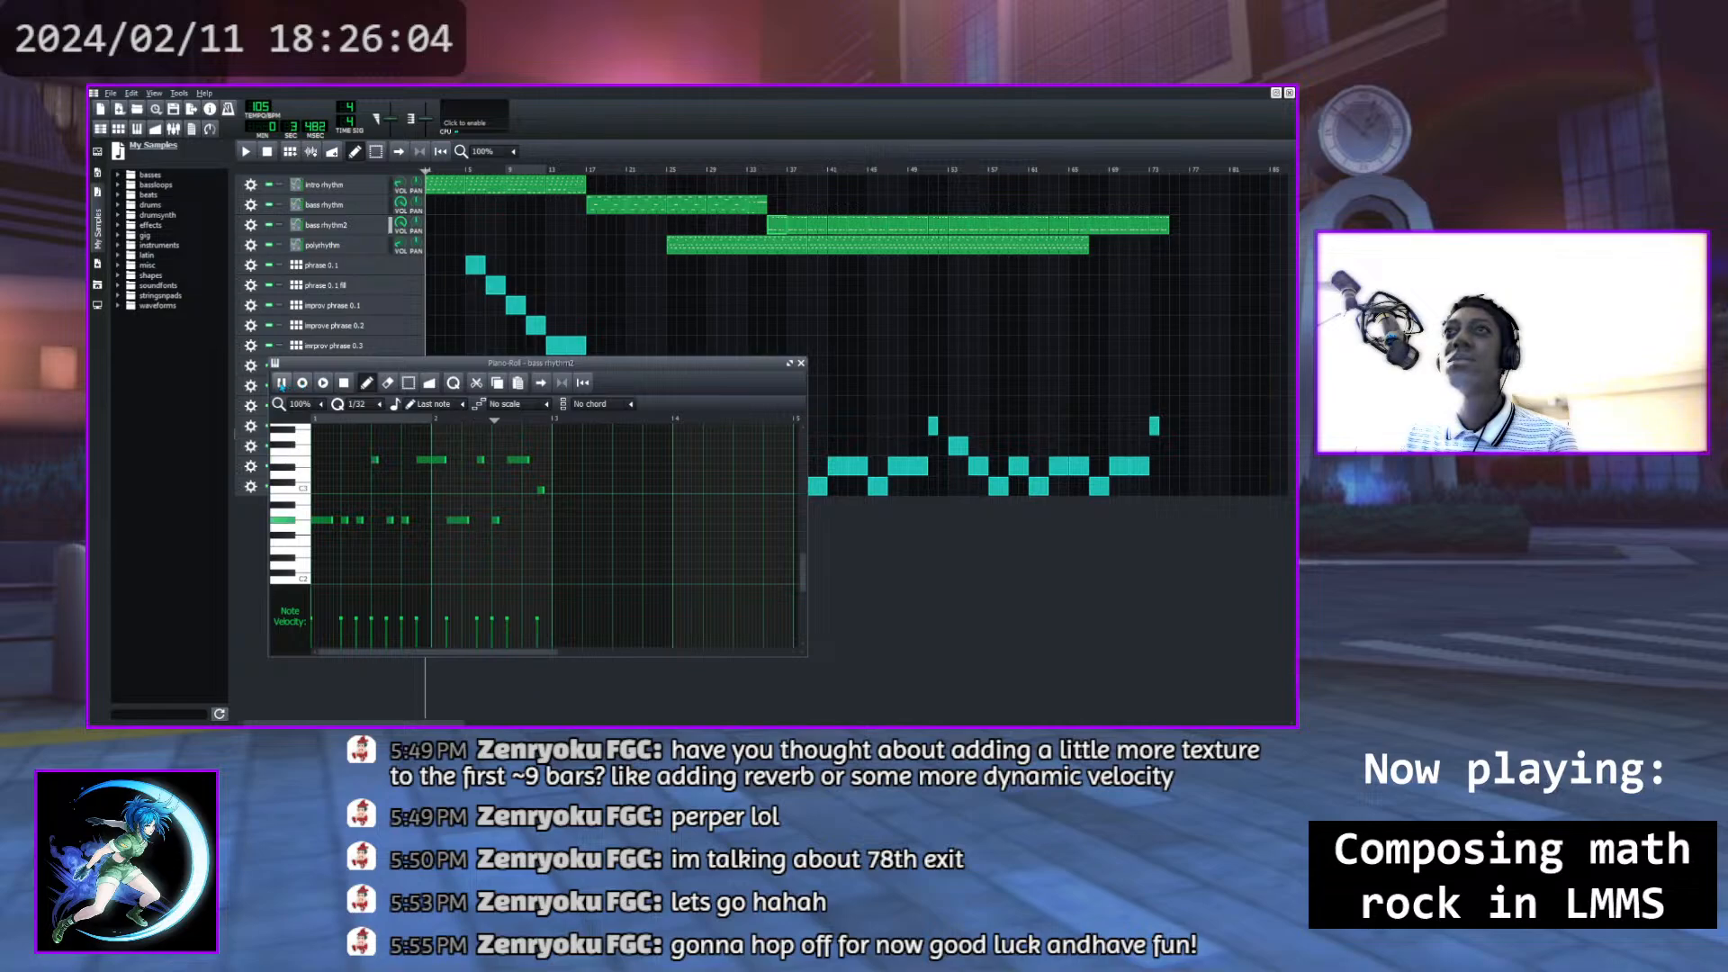
click(282, 385)
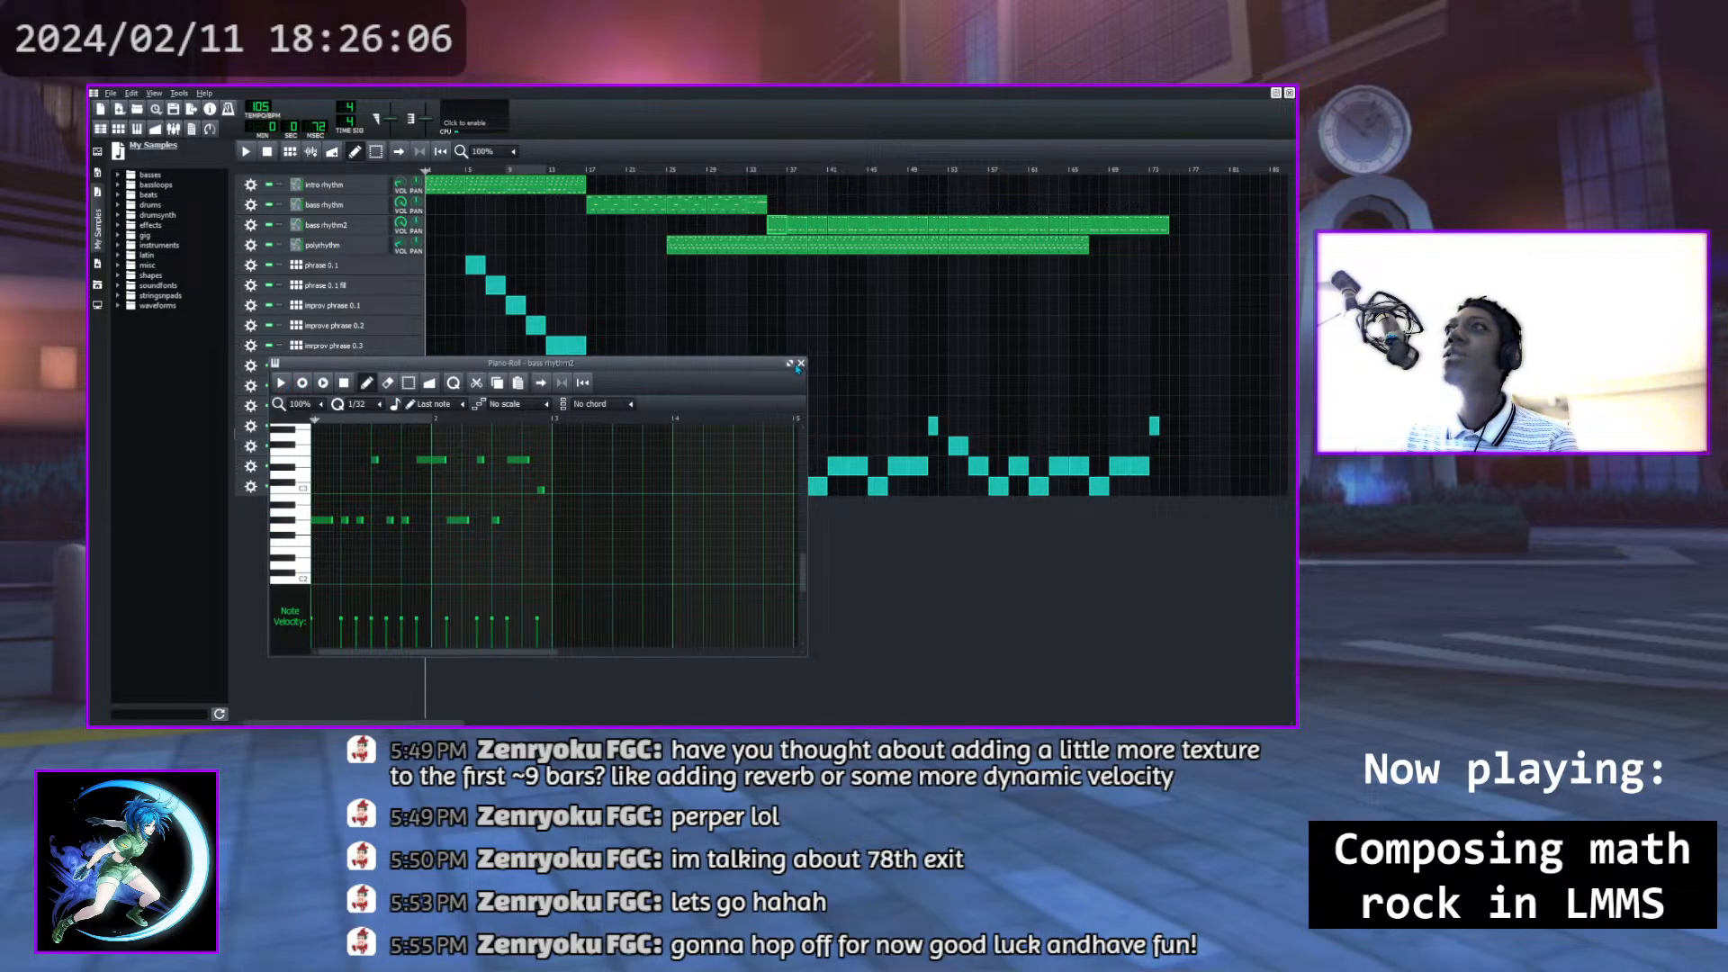
click(800, 364)
Listen to the second polyrhythm clip on its own in the piano roll, playing it into its later bars and replaying its opening
double_click(782, 249)
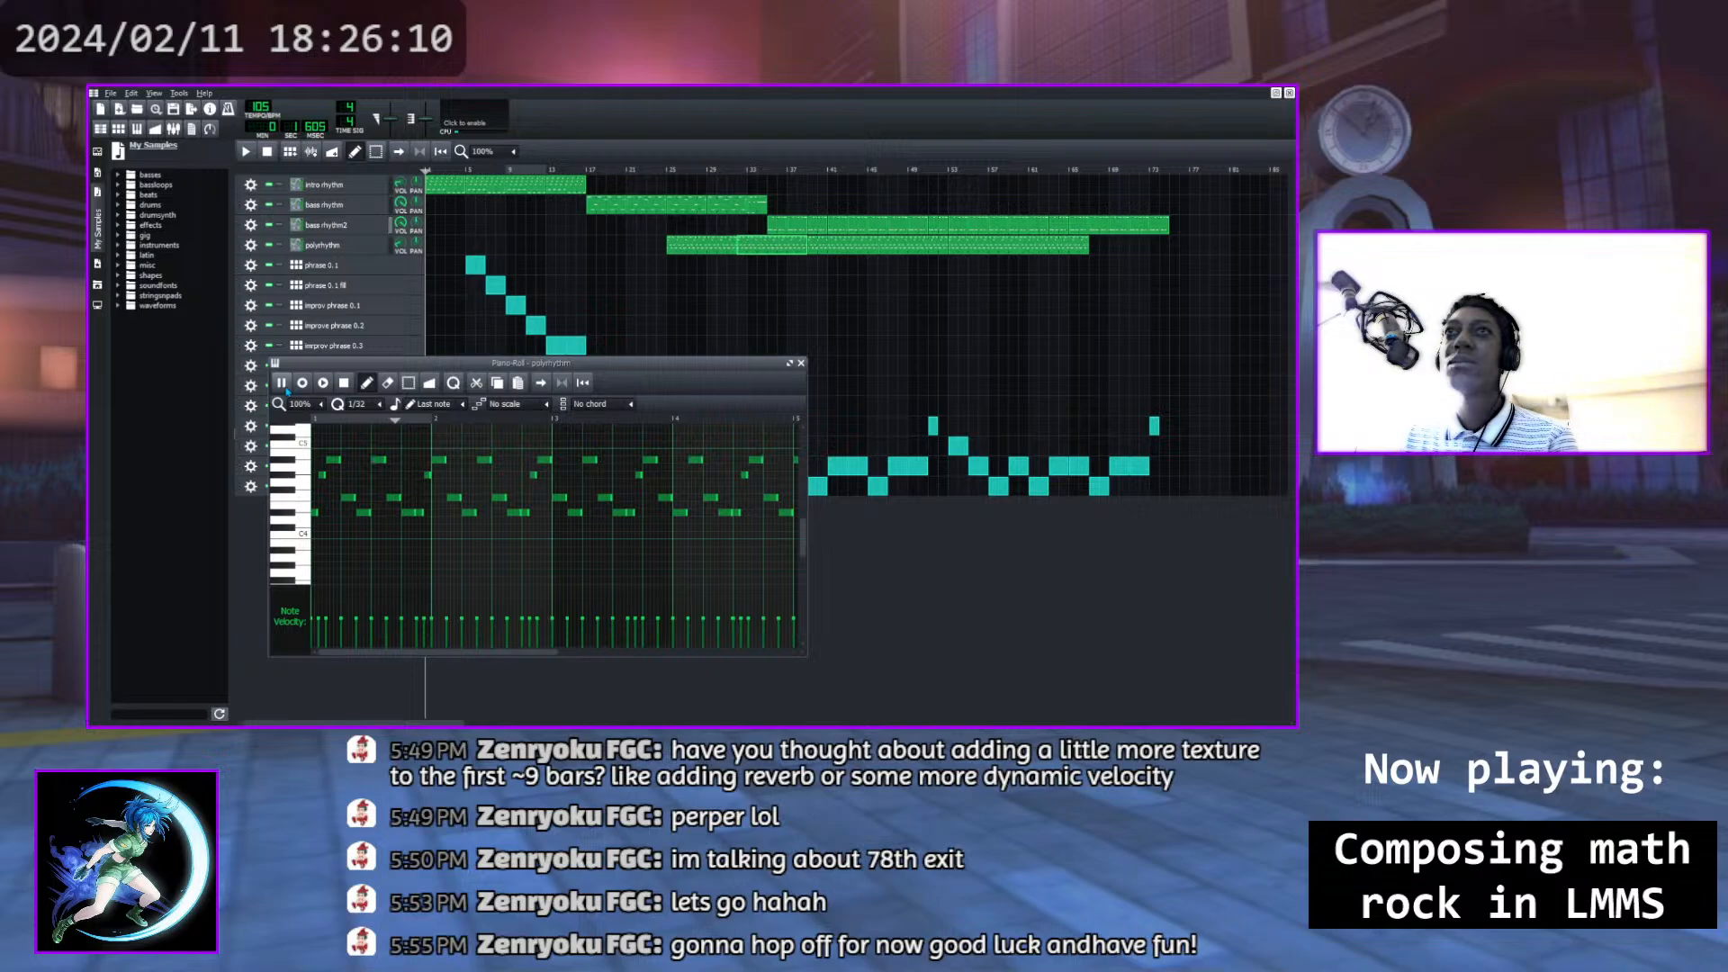
click(345, 383)
click(800, 365)
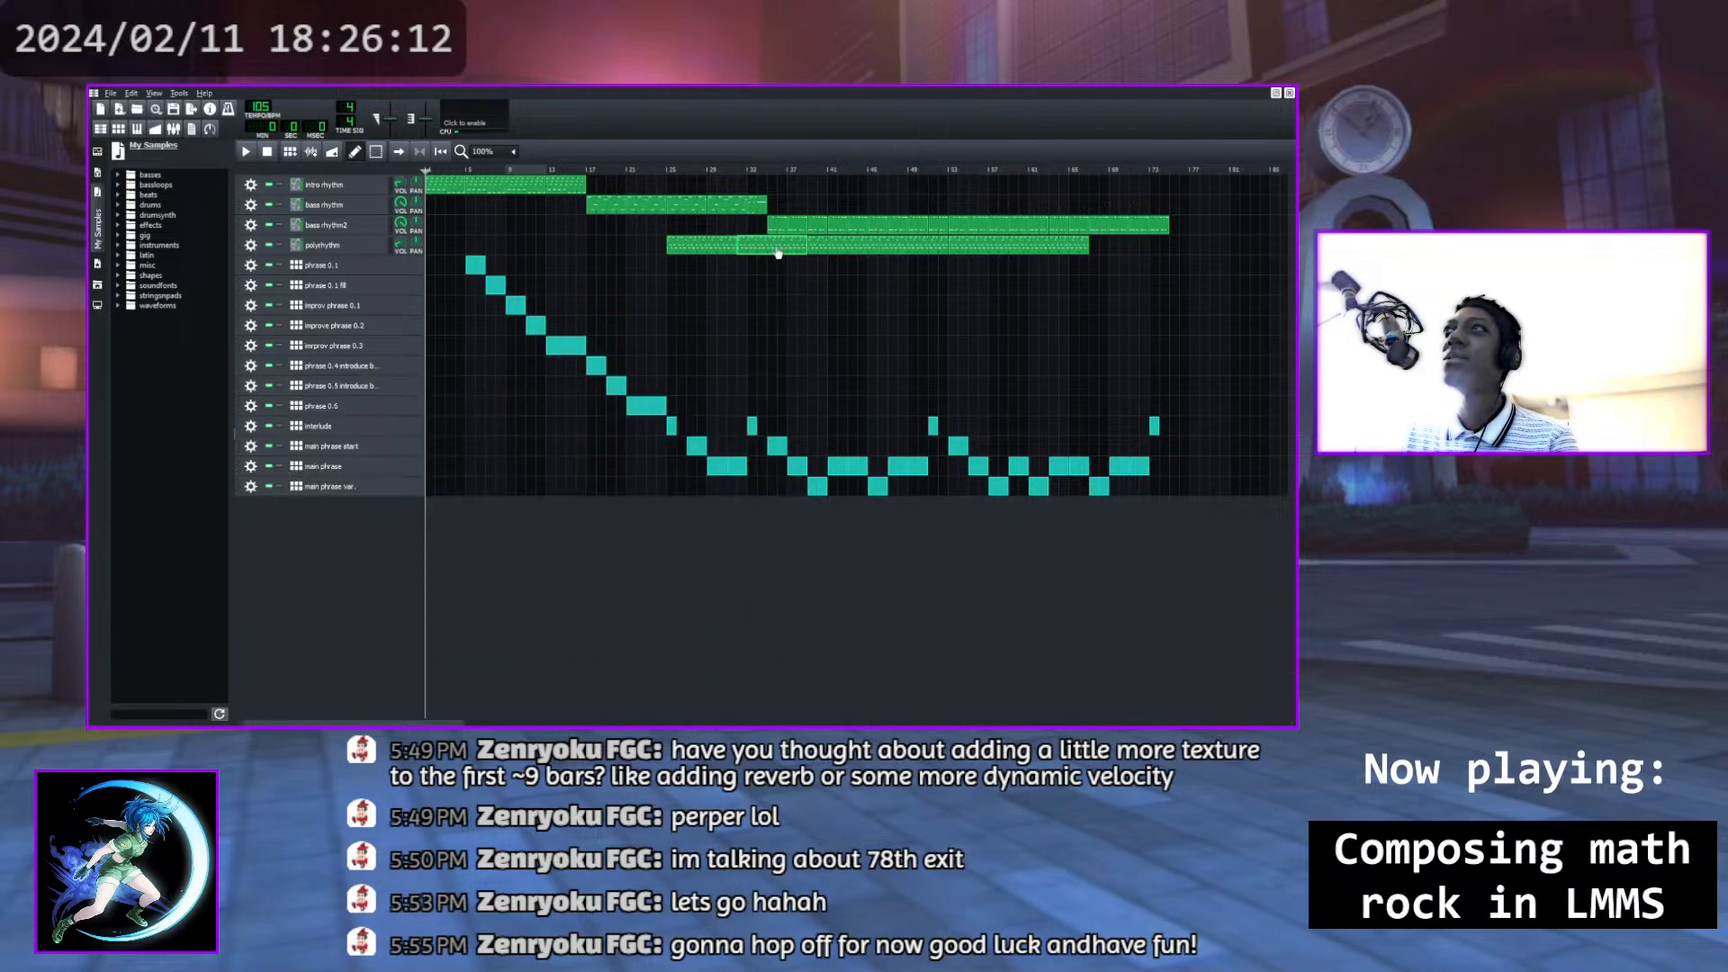
double_click(777, 250)
click(281, 383)
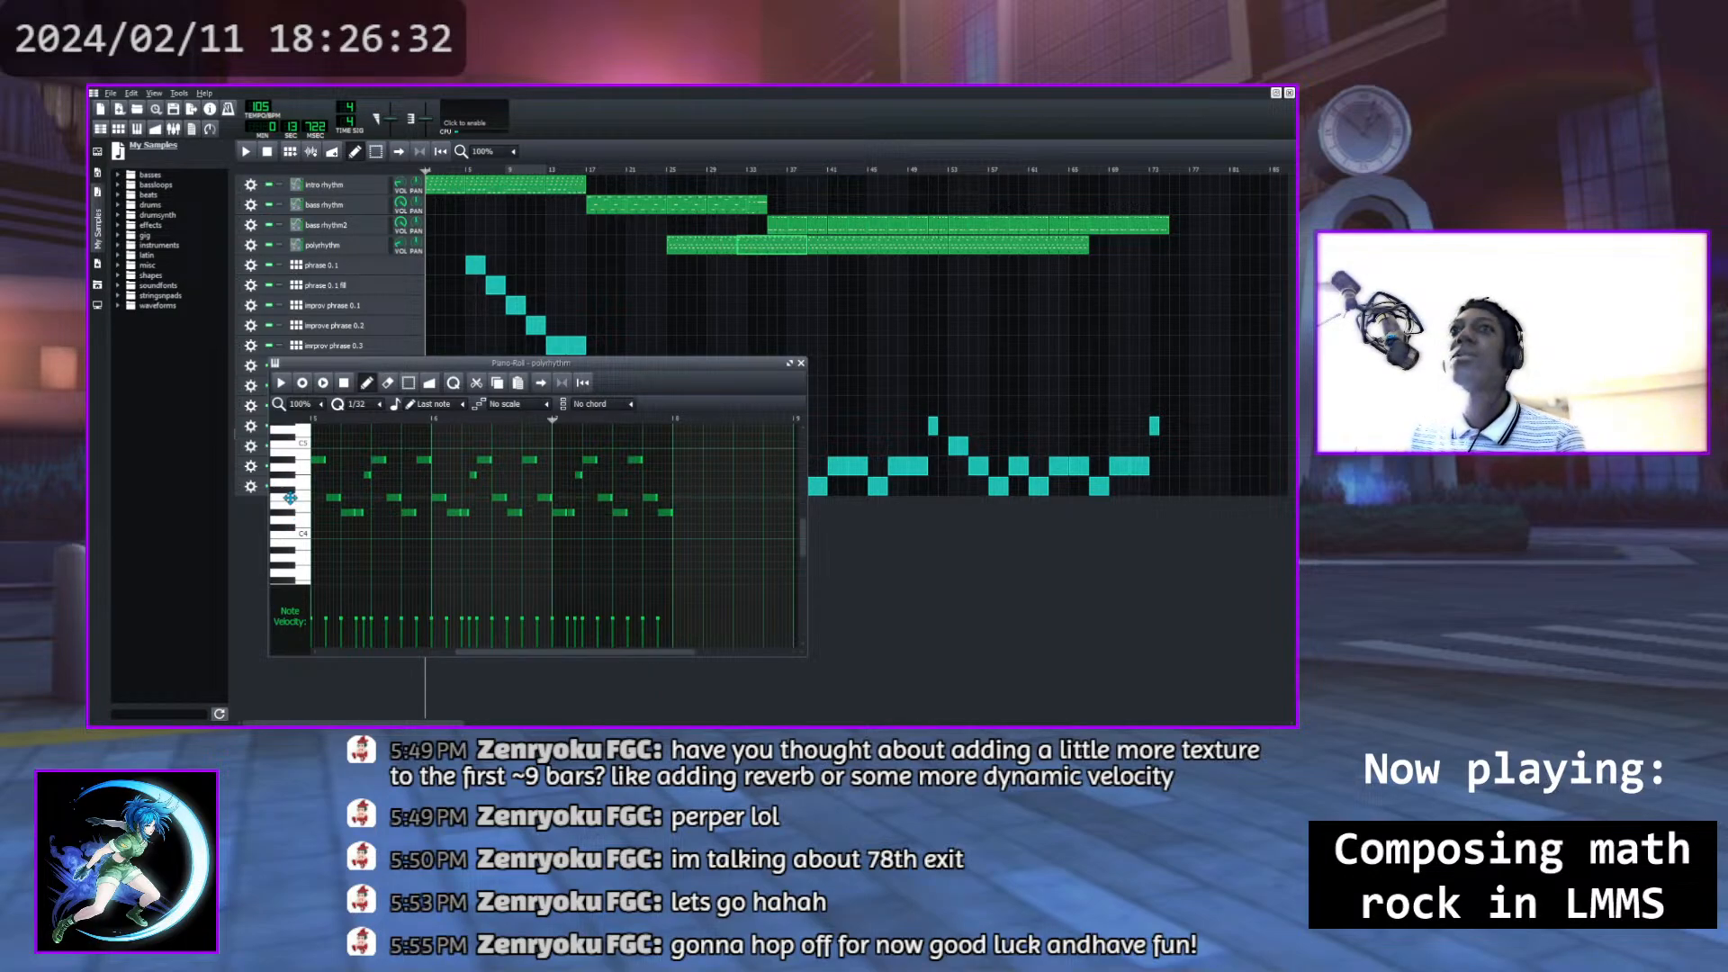
click(281, 384)
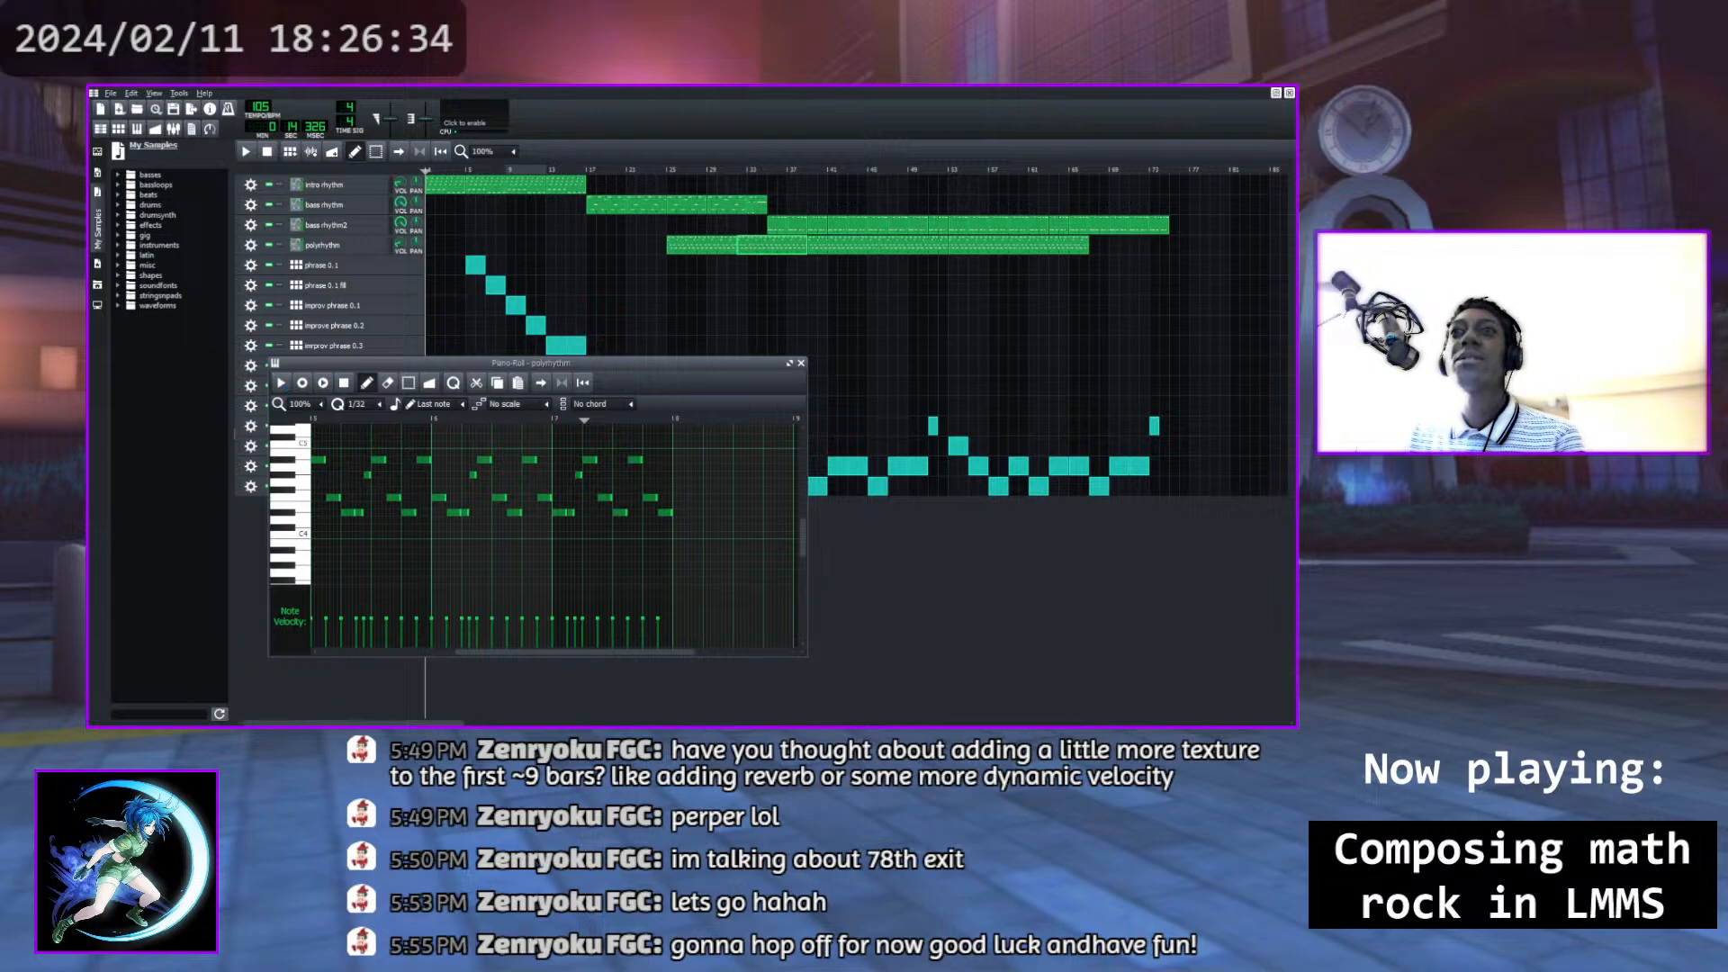
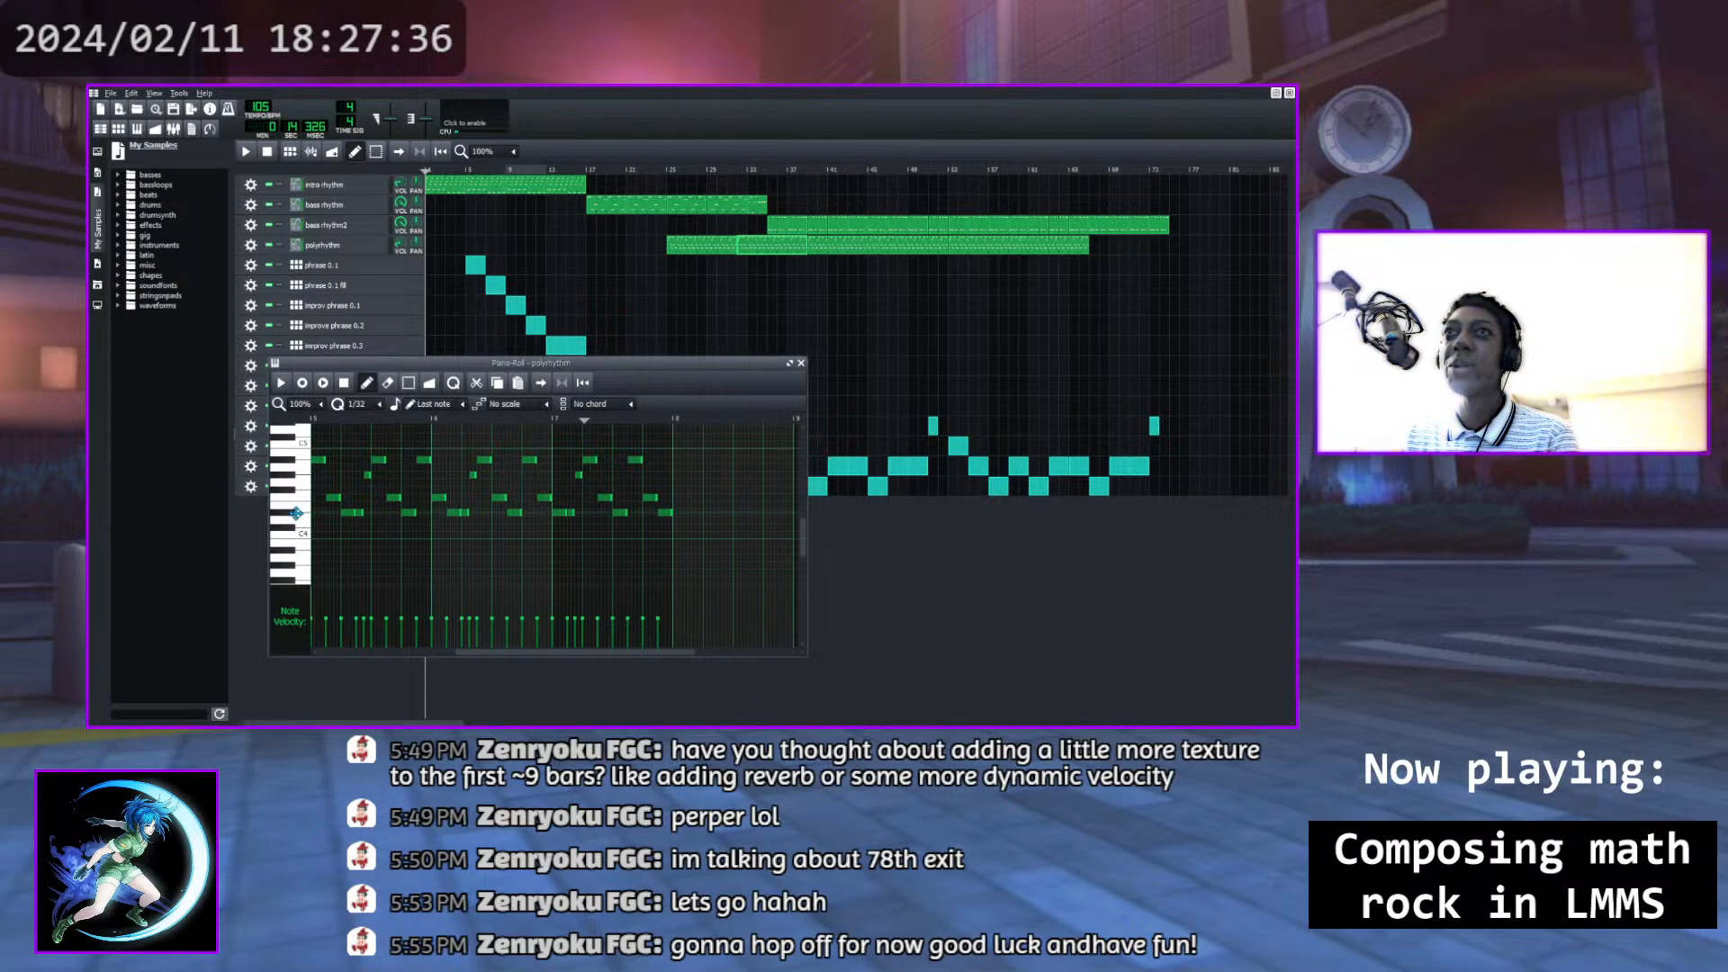
click(283, 385)
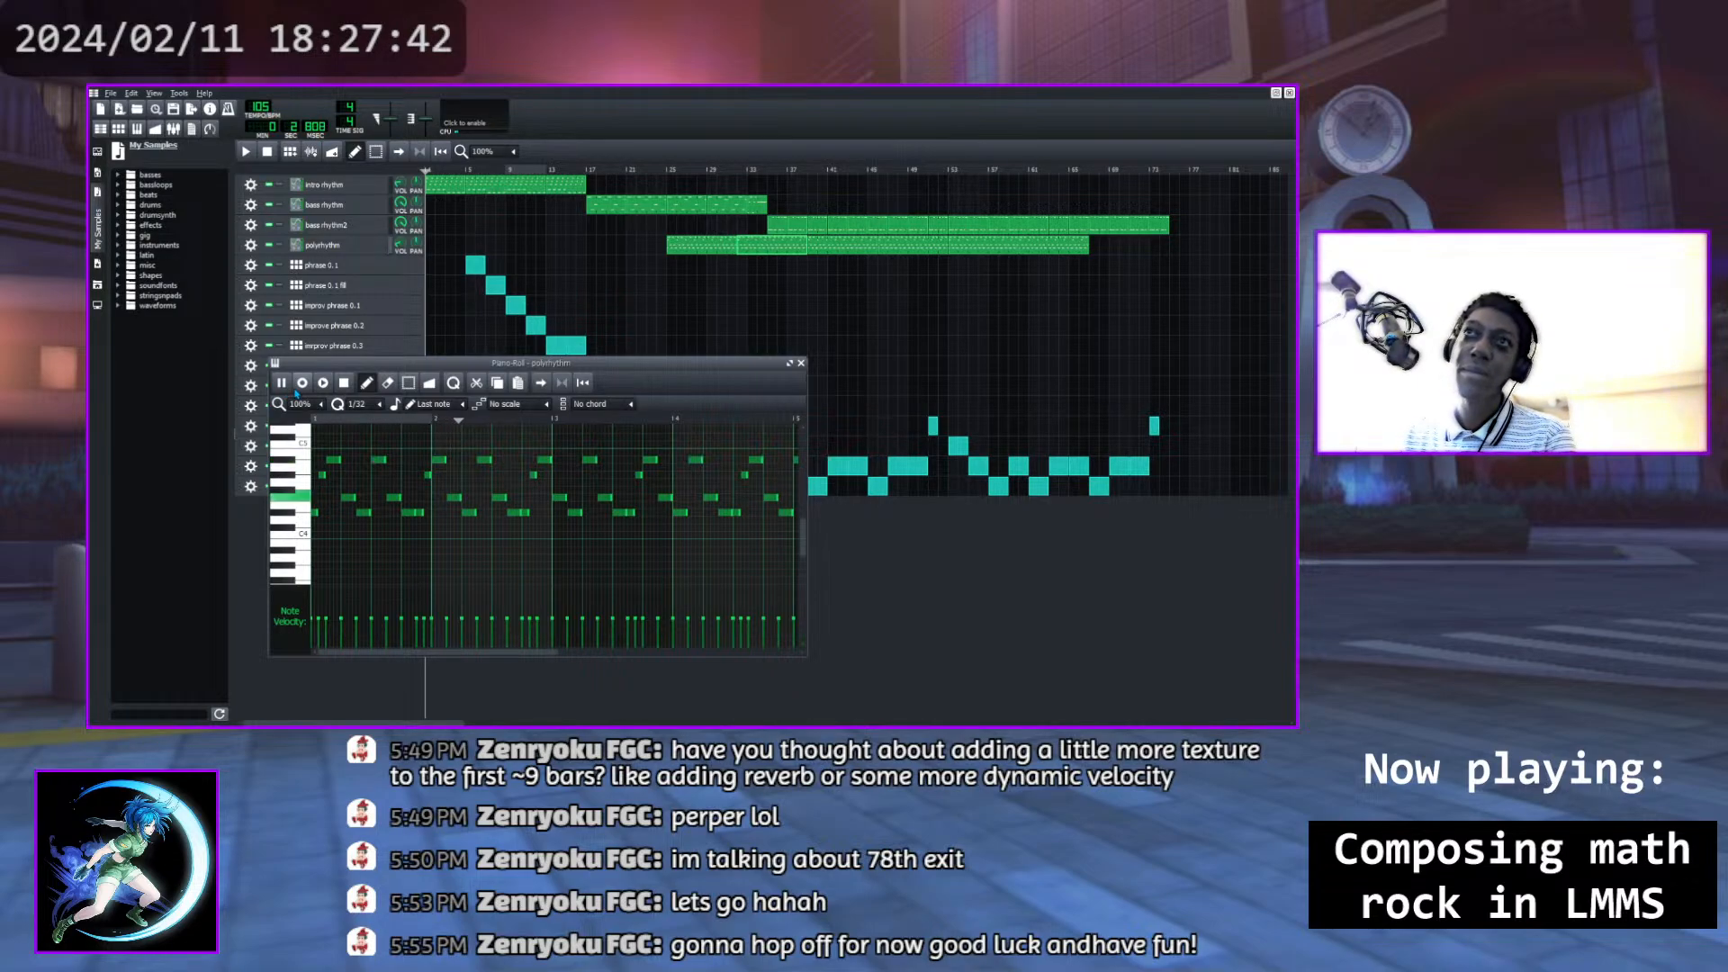
click(282, 384)
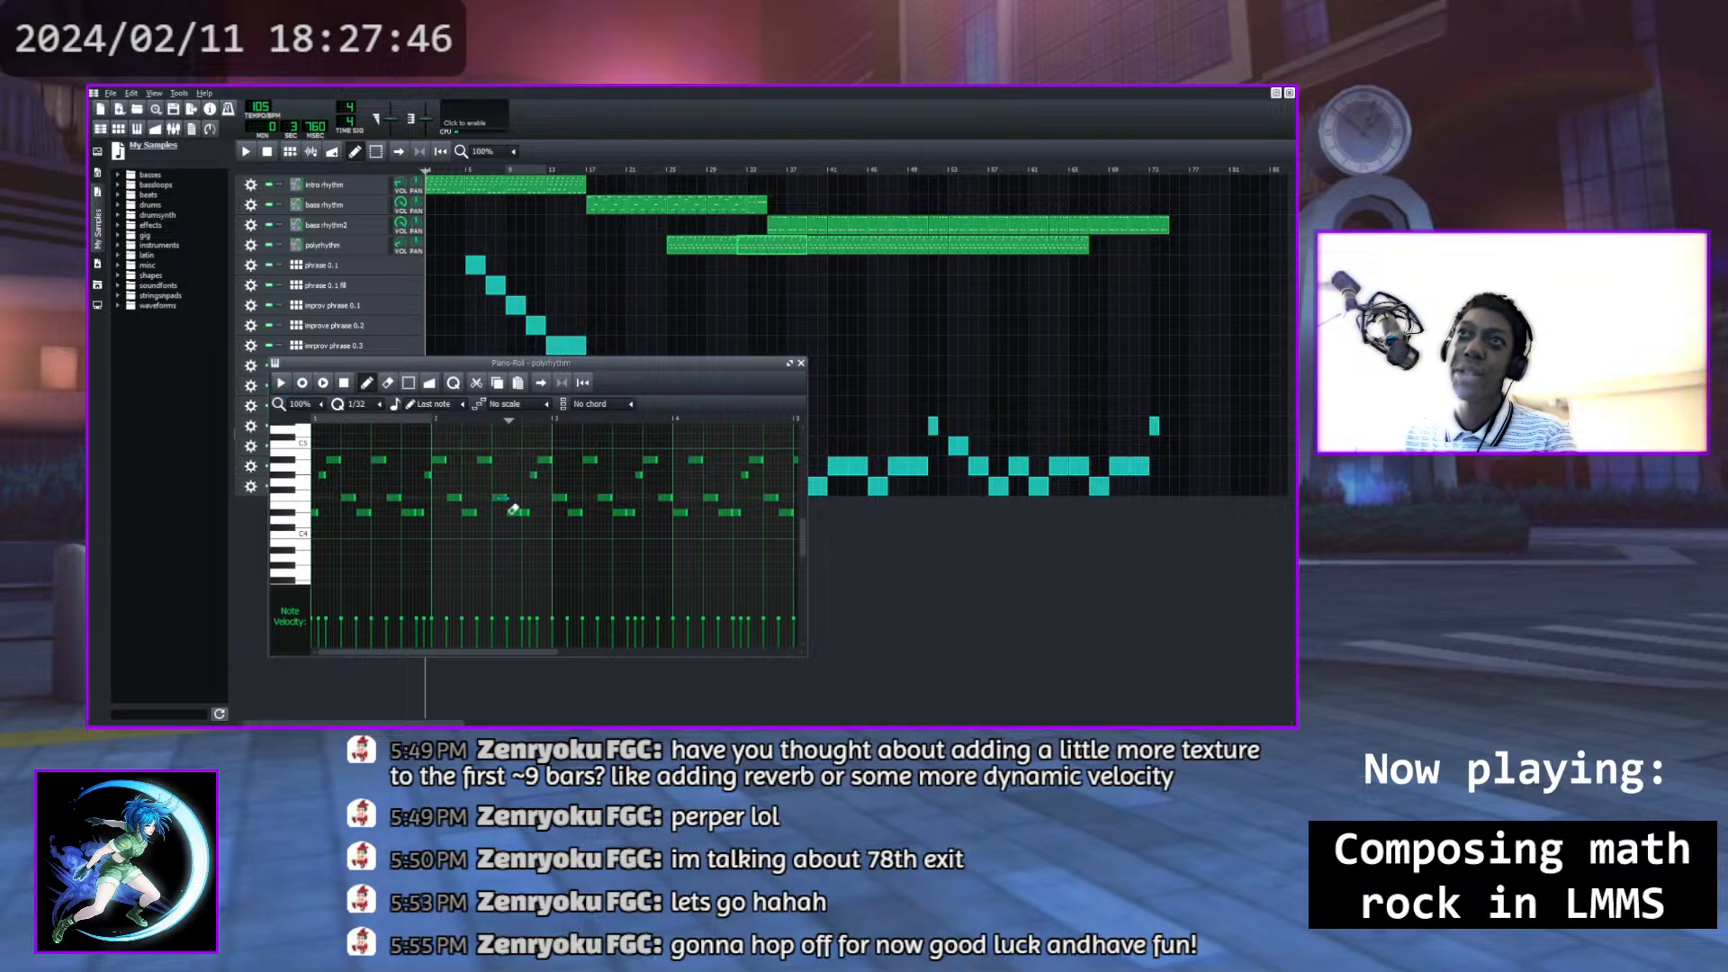
Play the first bass rhythm2 clip on its own in the piano roll, pausing and resuming it, and close its notes
click(801, 364)
double_click(779, 231)
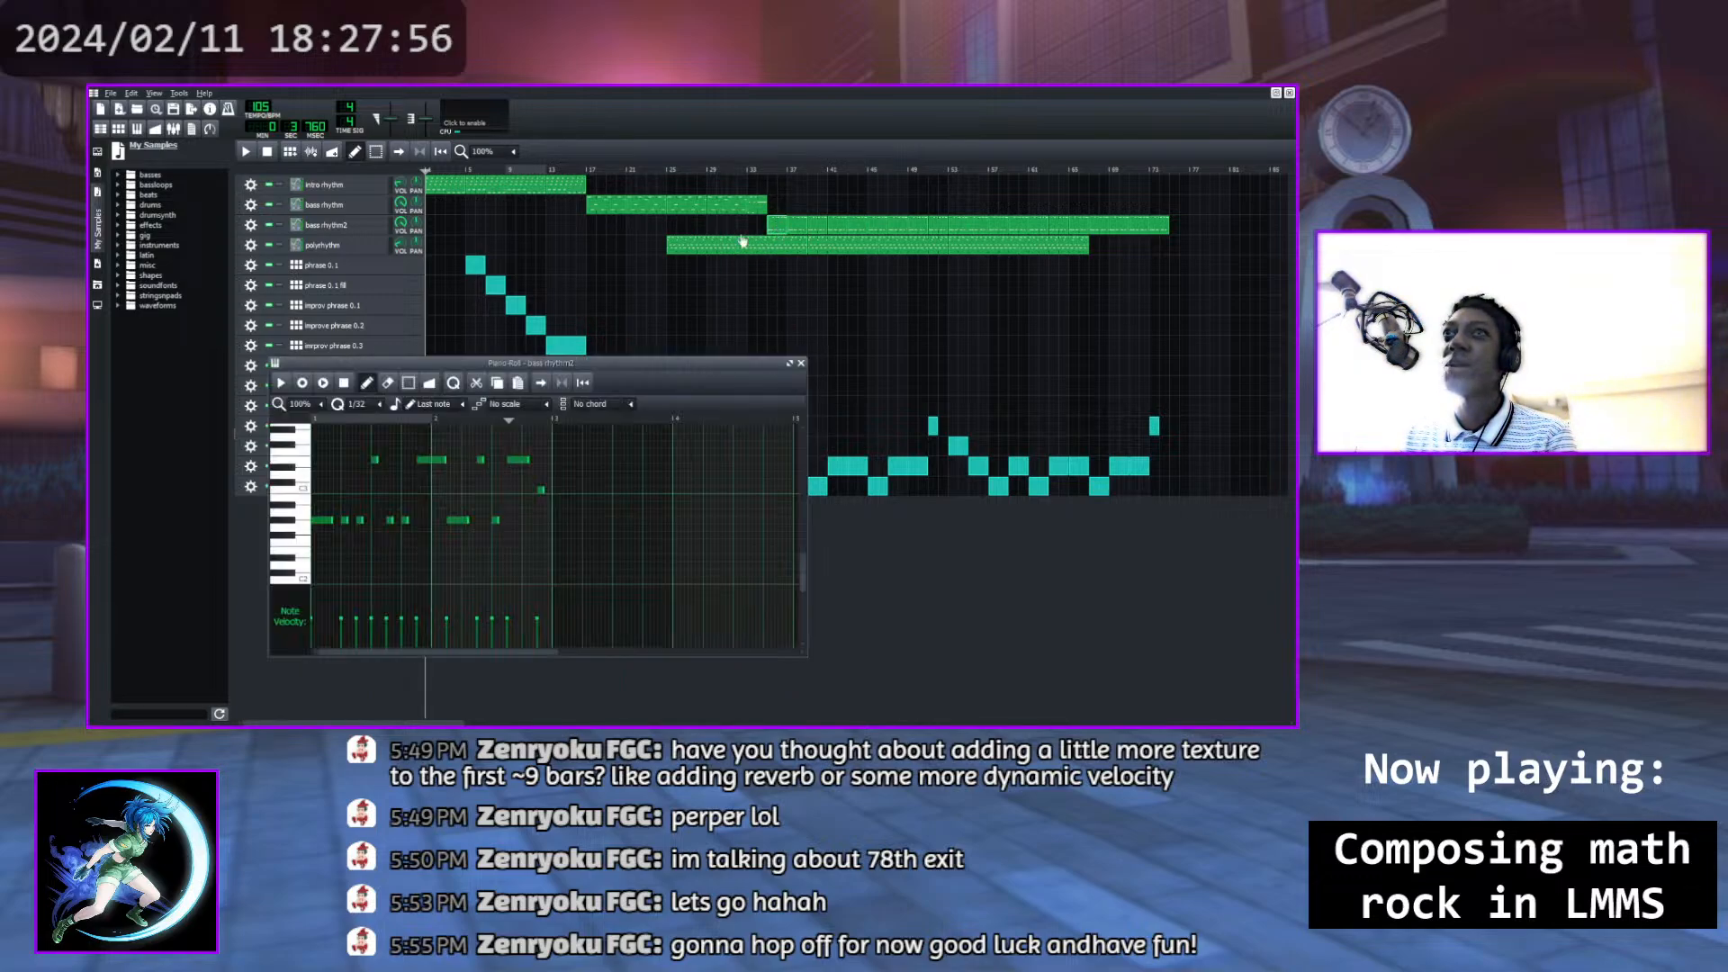
click(281, 383)
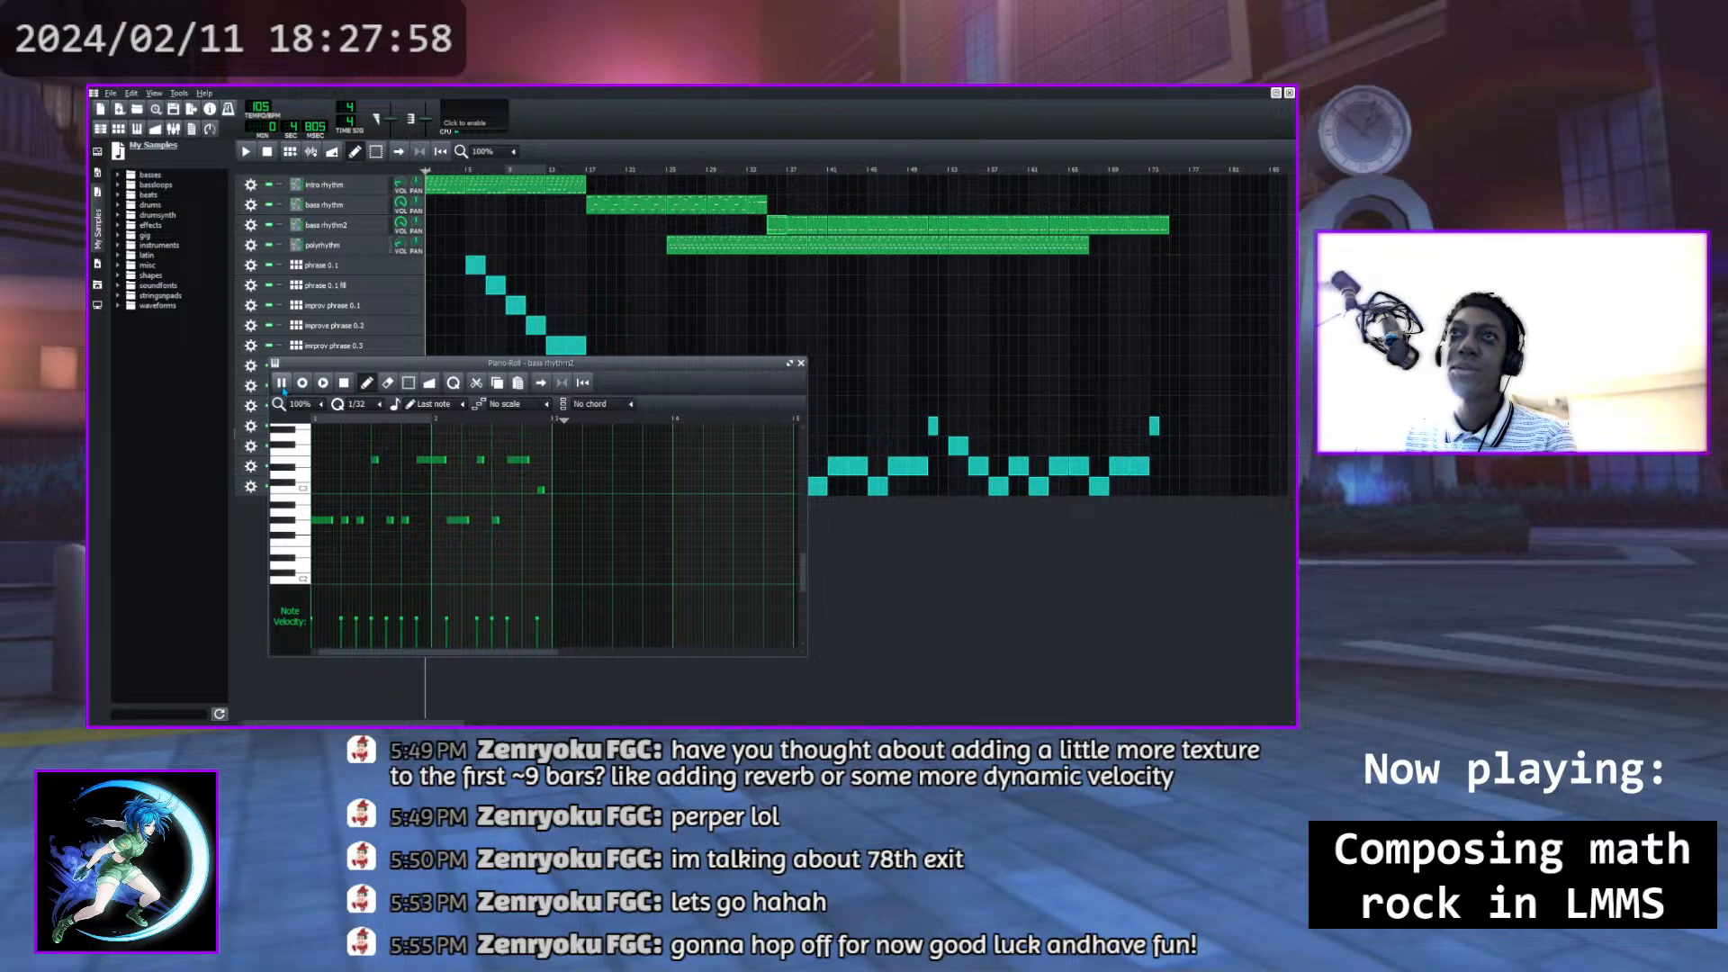
click(286, 387)
click(286, 387)
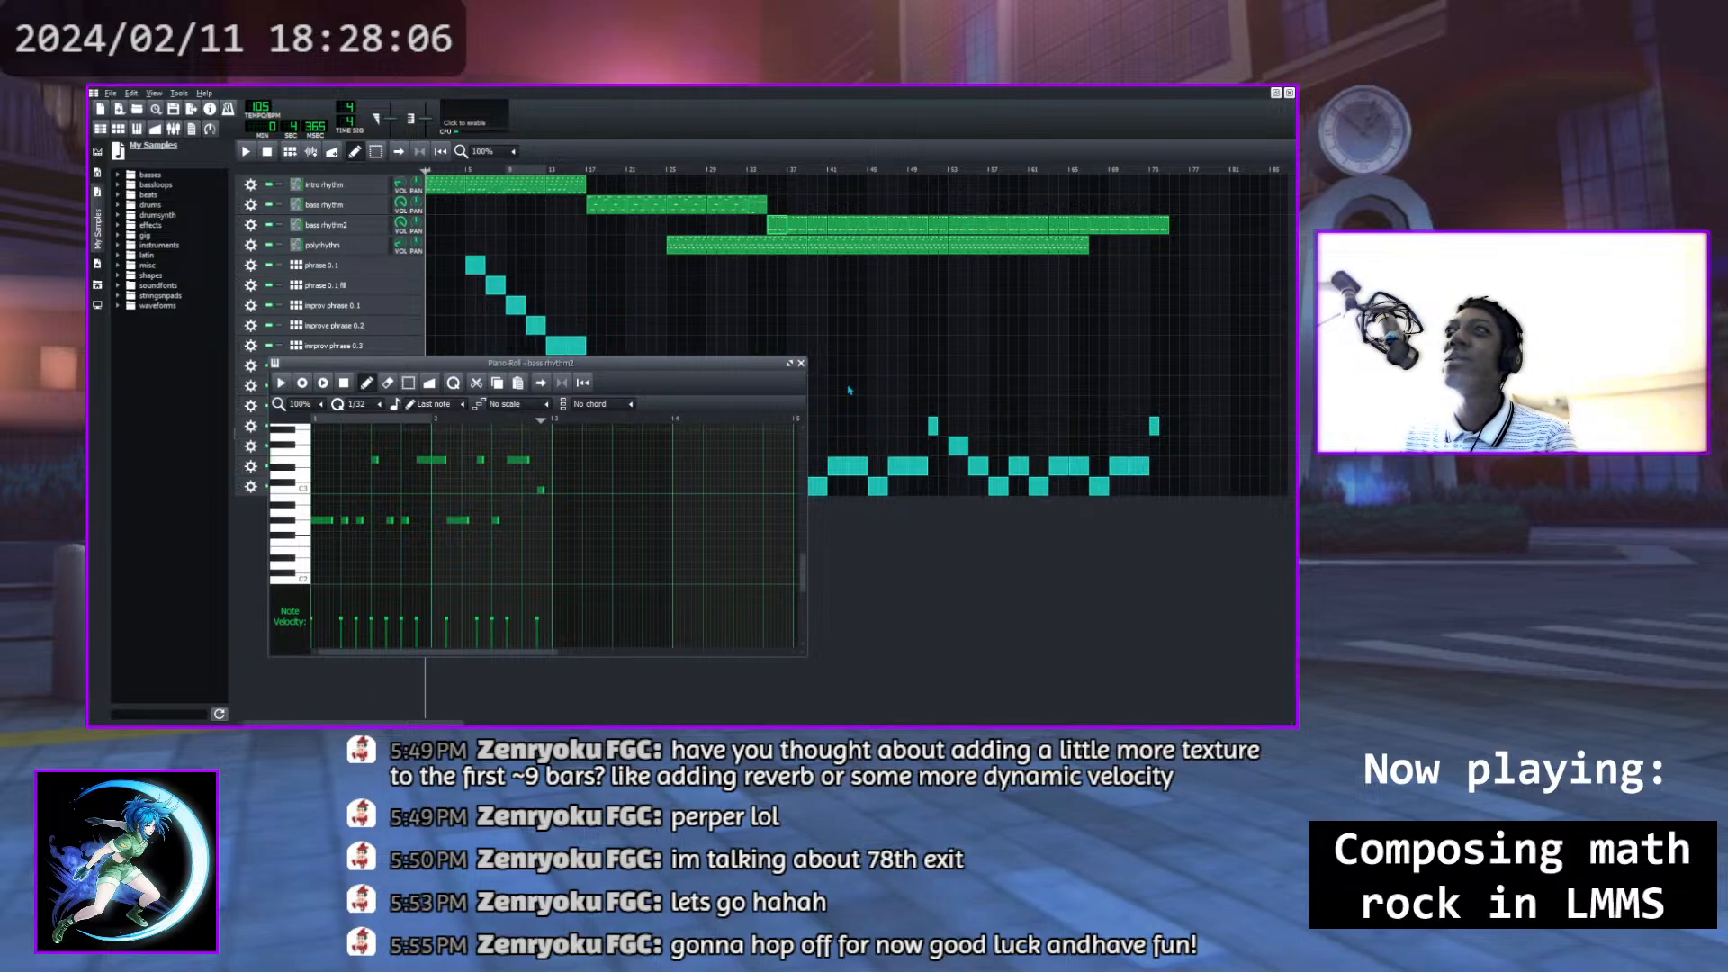
click(801, 364)
Listen to the third polyrhythm clip on its own in the piano roll through its later bars, and replay its opening
double_click(816, 245)
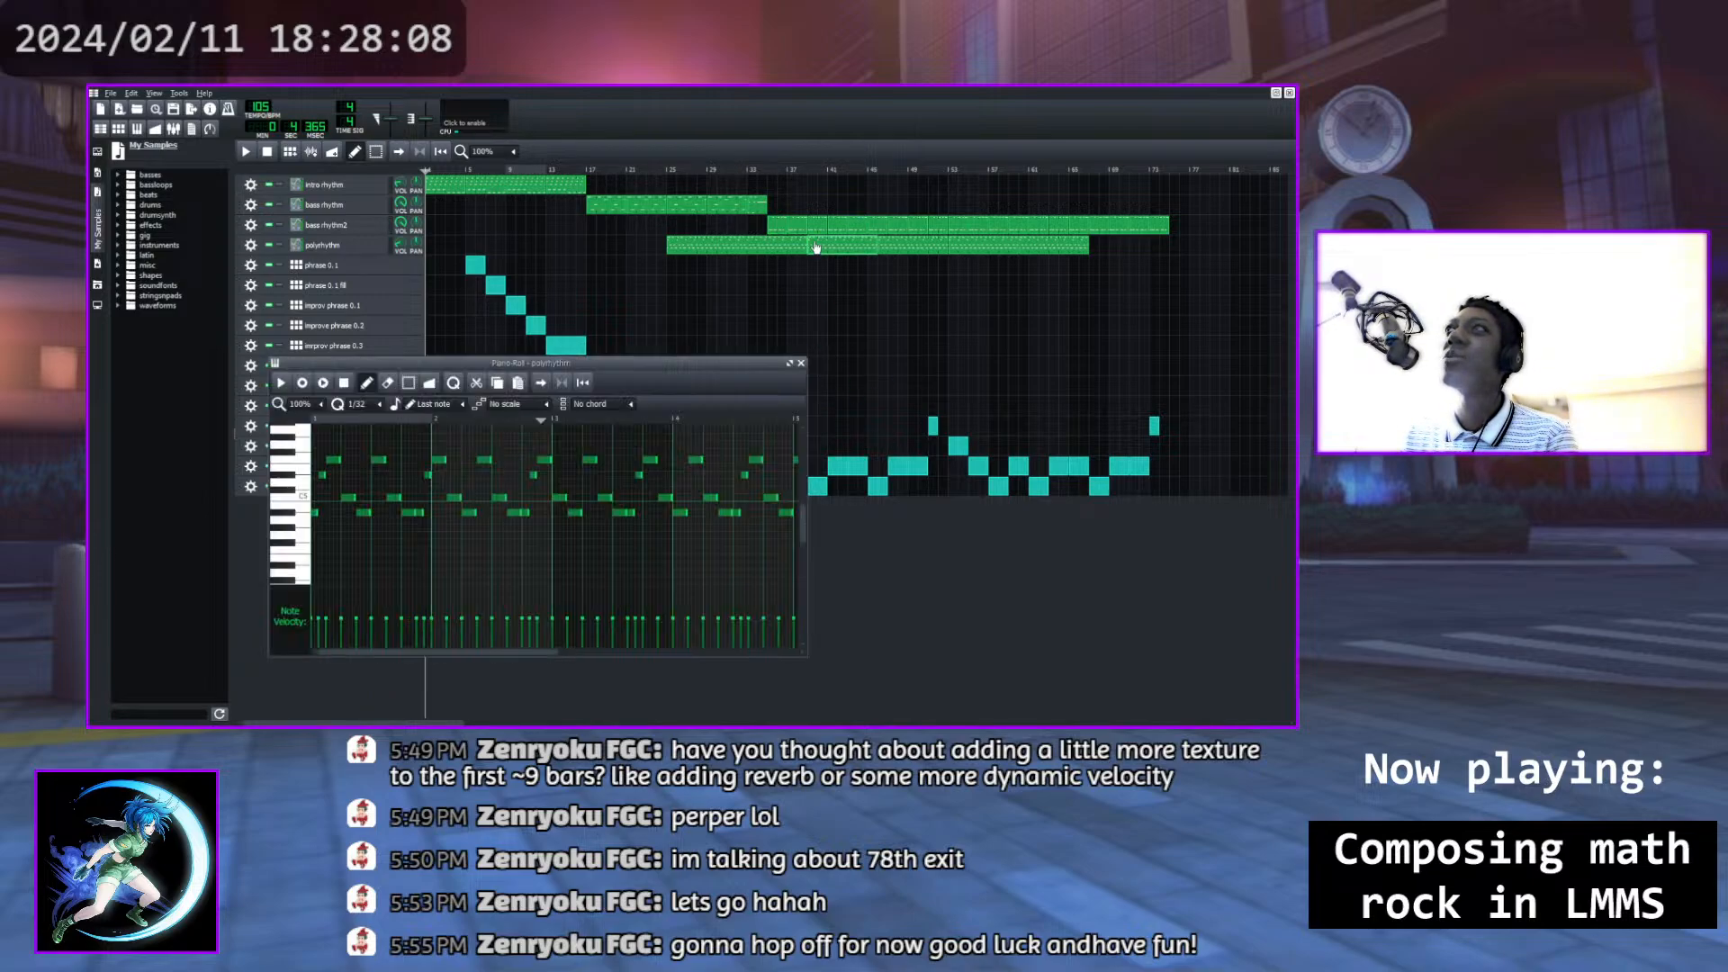
click(281, 382)
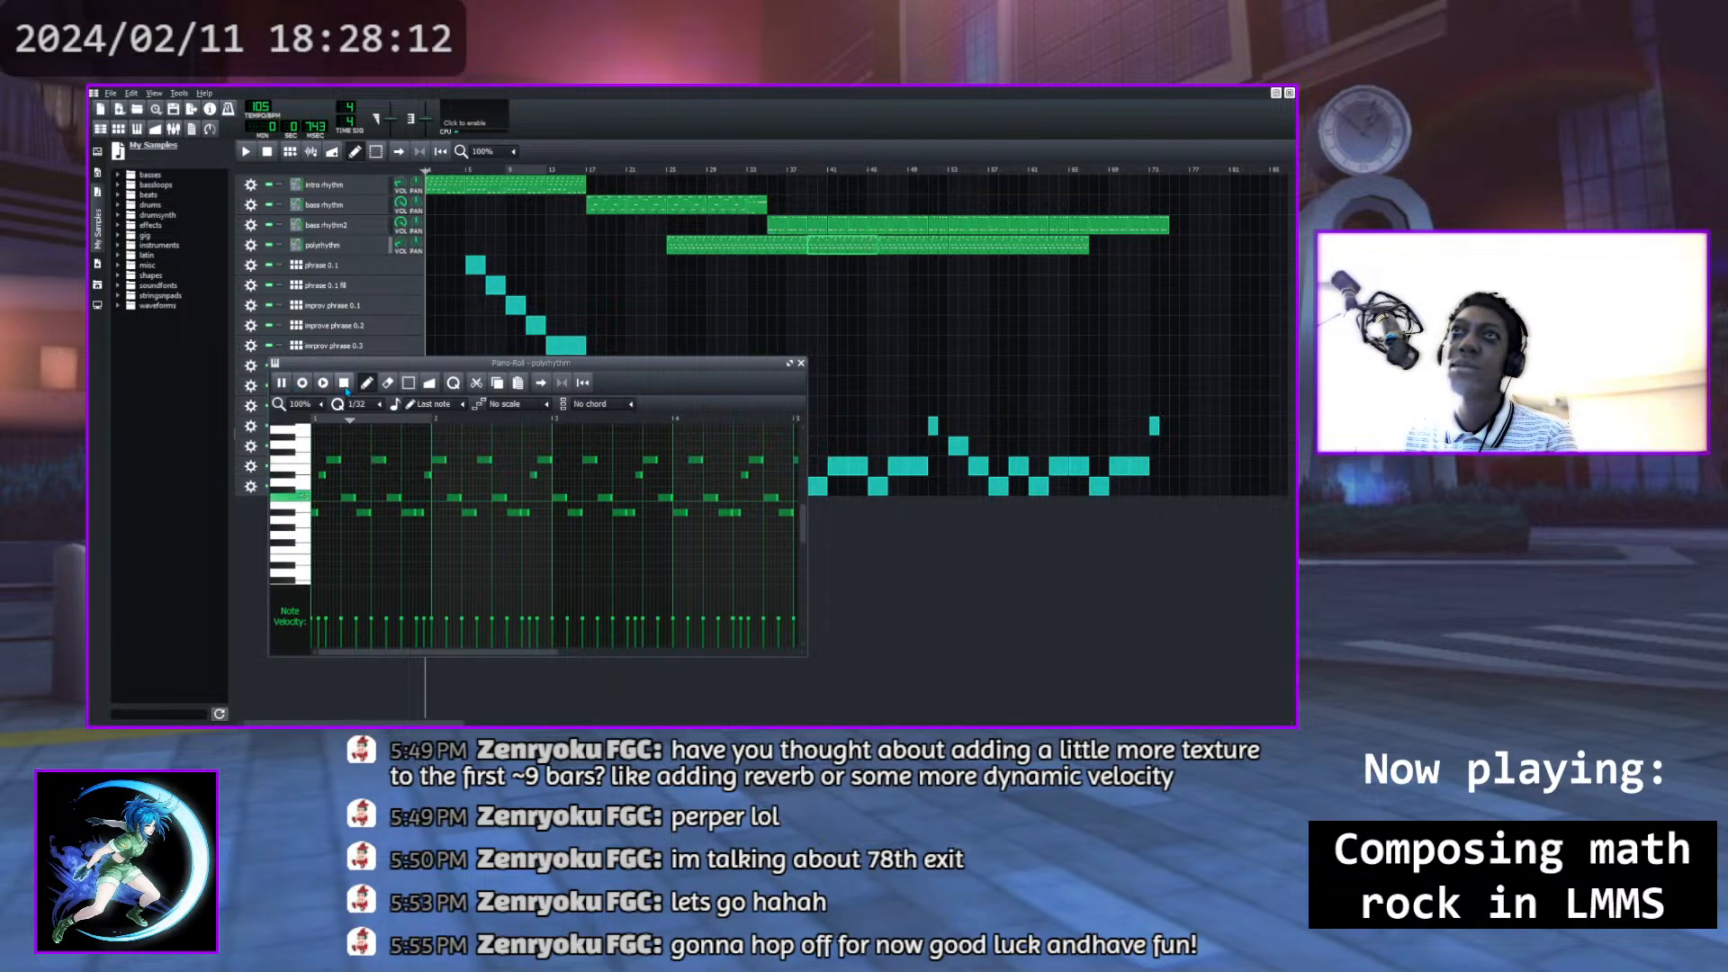
click(288, 385)
click(290, 386)
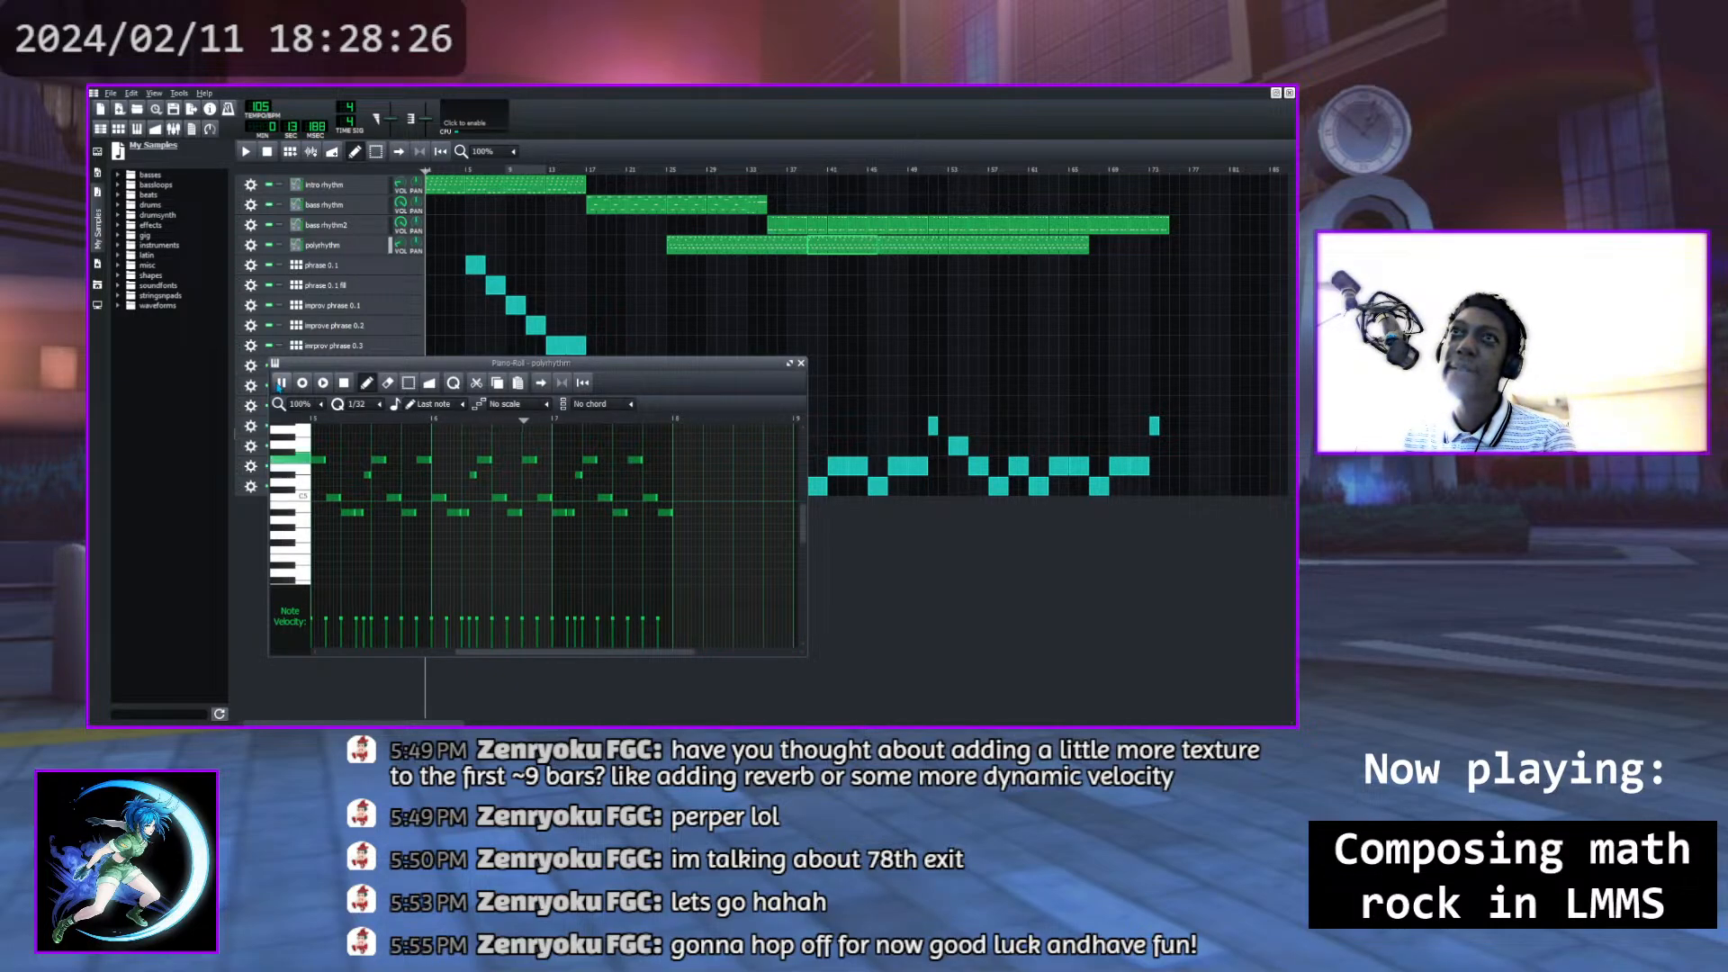
click(282, 383)
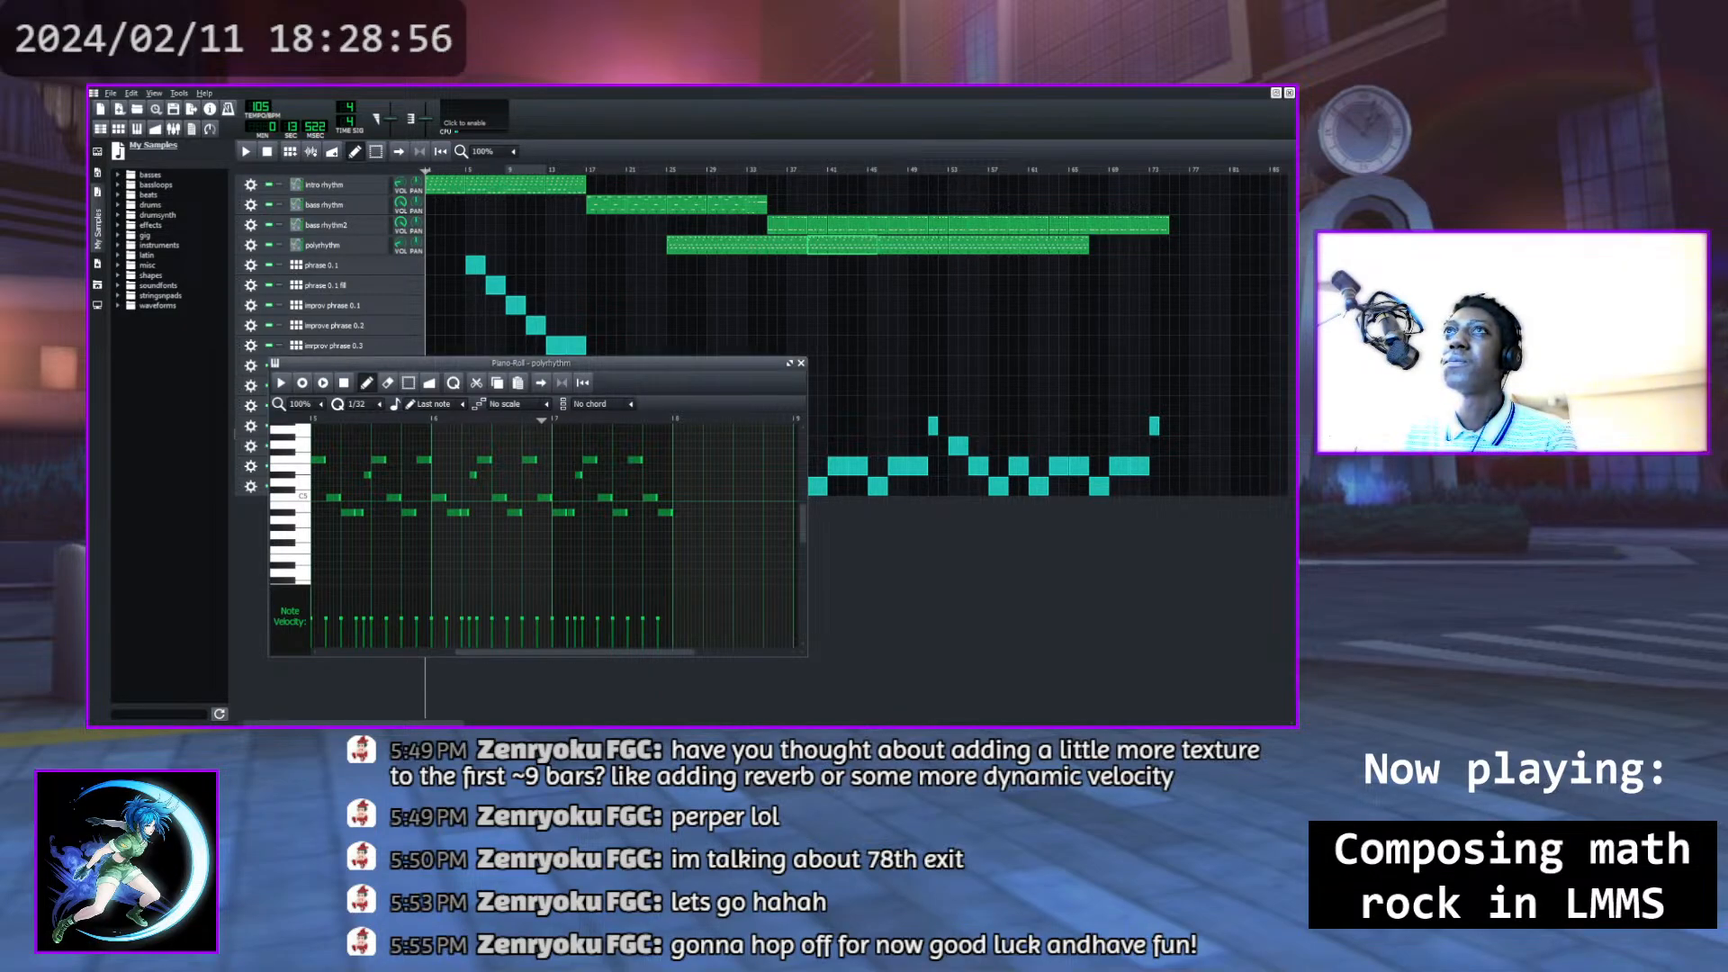
click(285, 386)
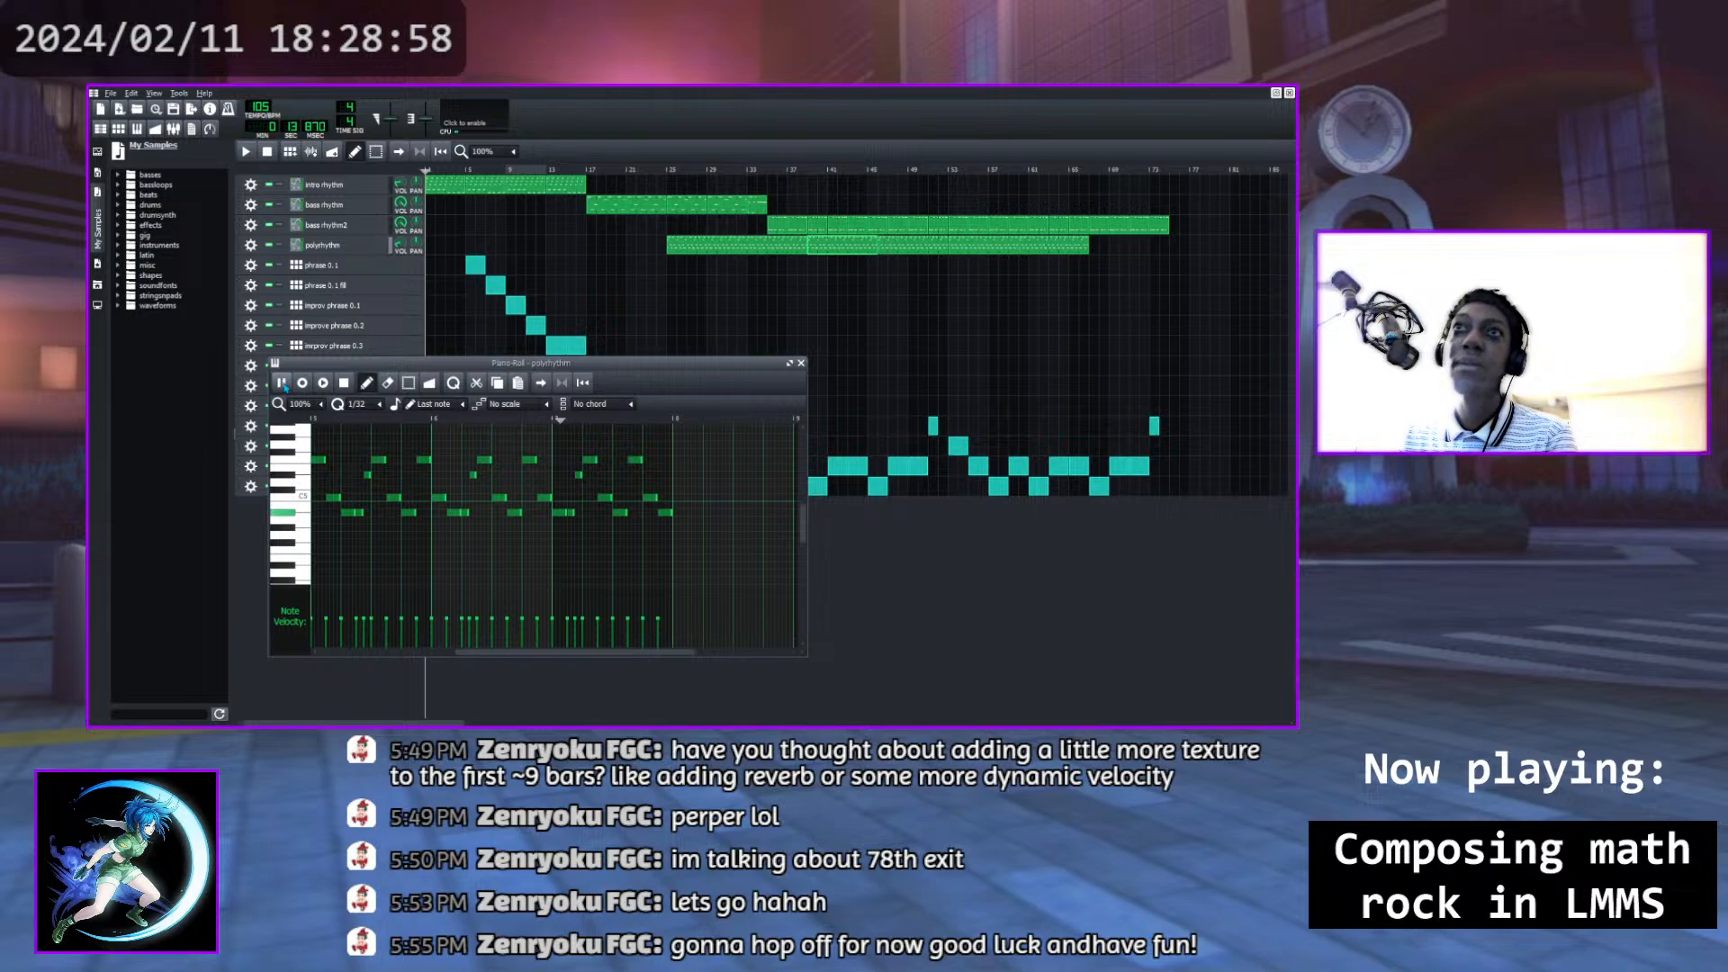
click(283, 385)
click(344, 384)
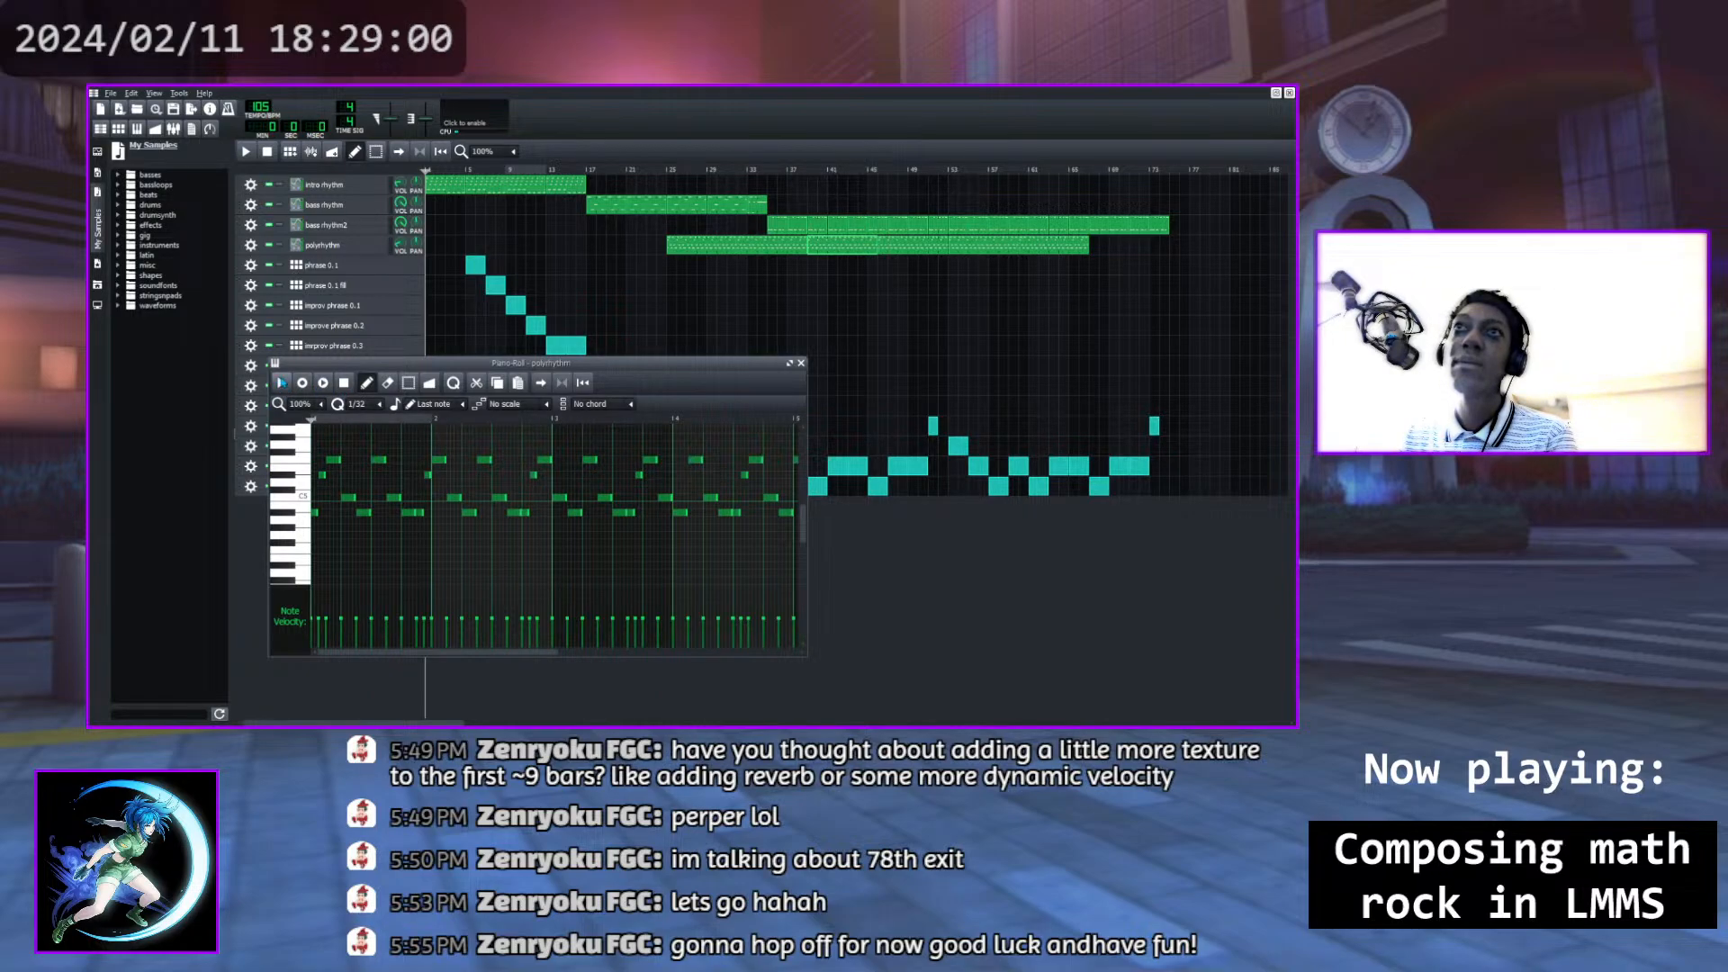
click(282, 384)
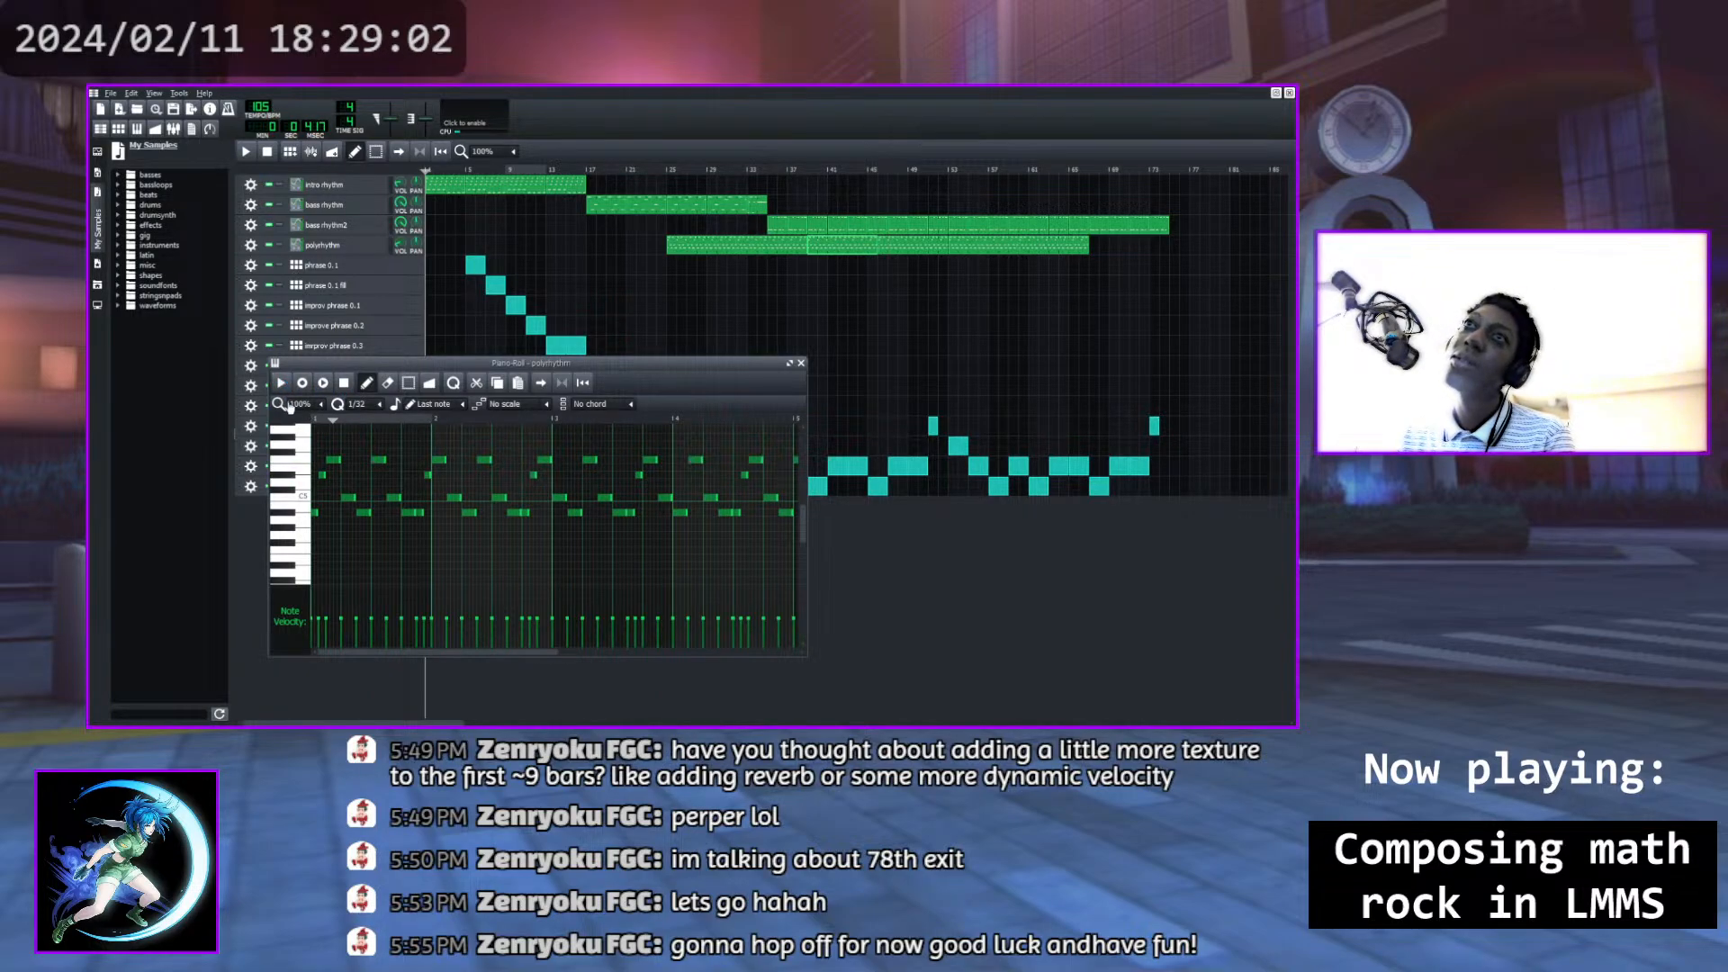
Sound individual pitches of the third polyrhythm clip on the piano roll keyboard, and close its notes
click(290, 515)
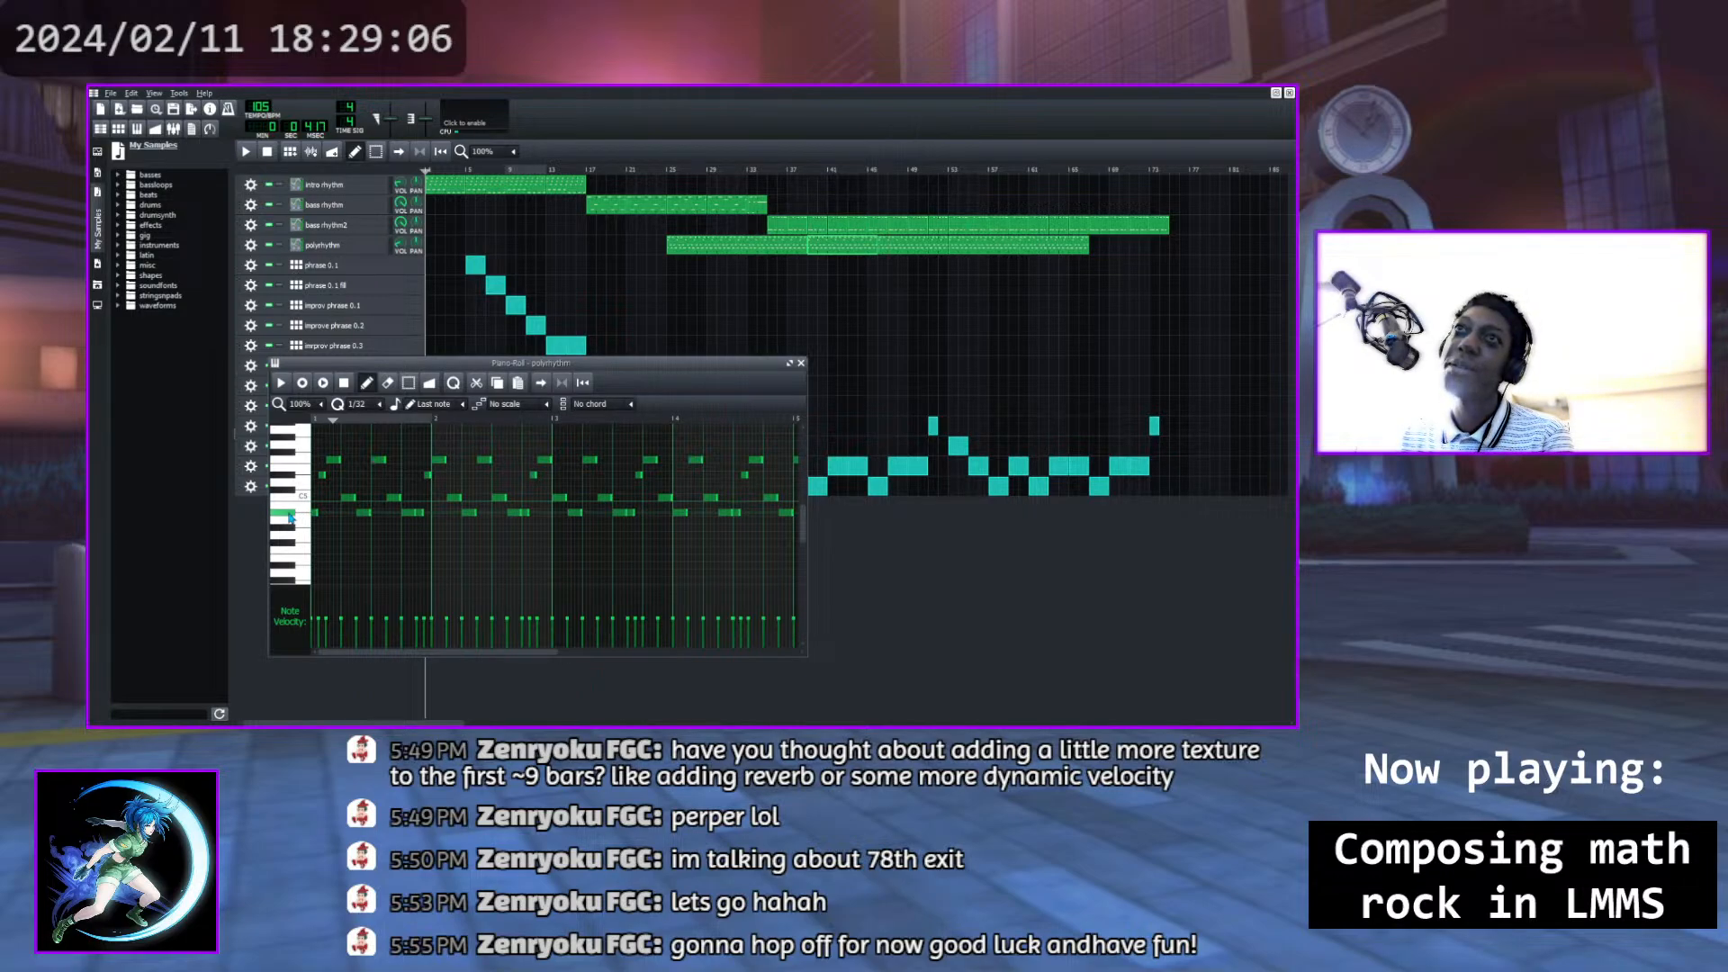
click(294, 477)
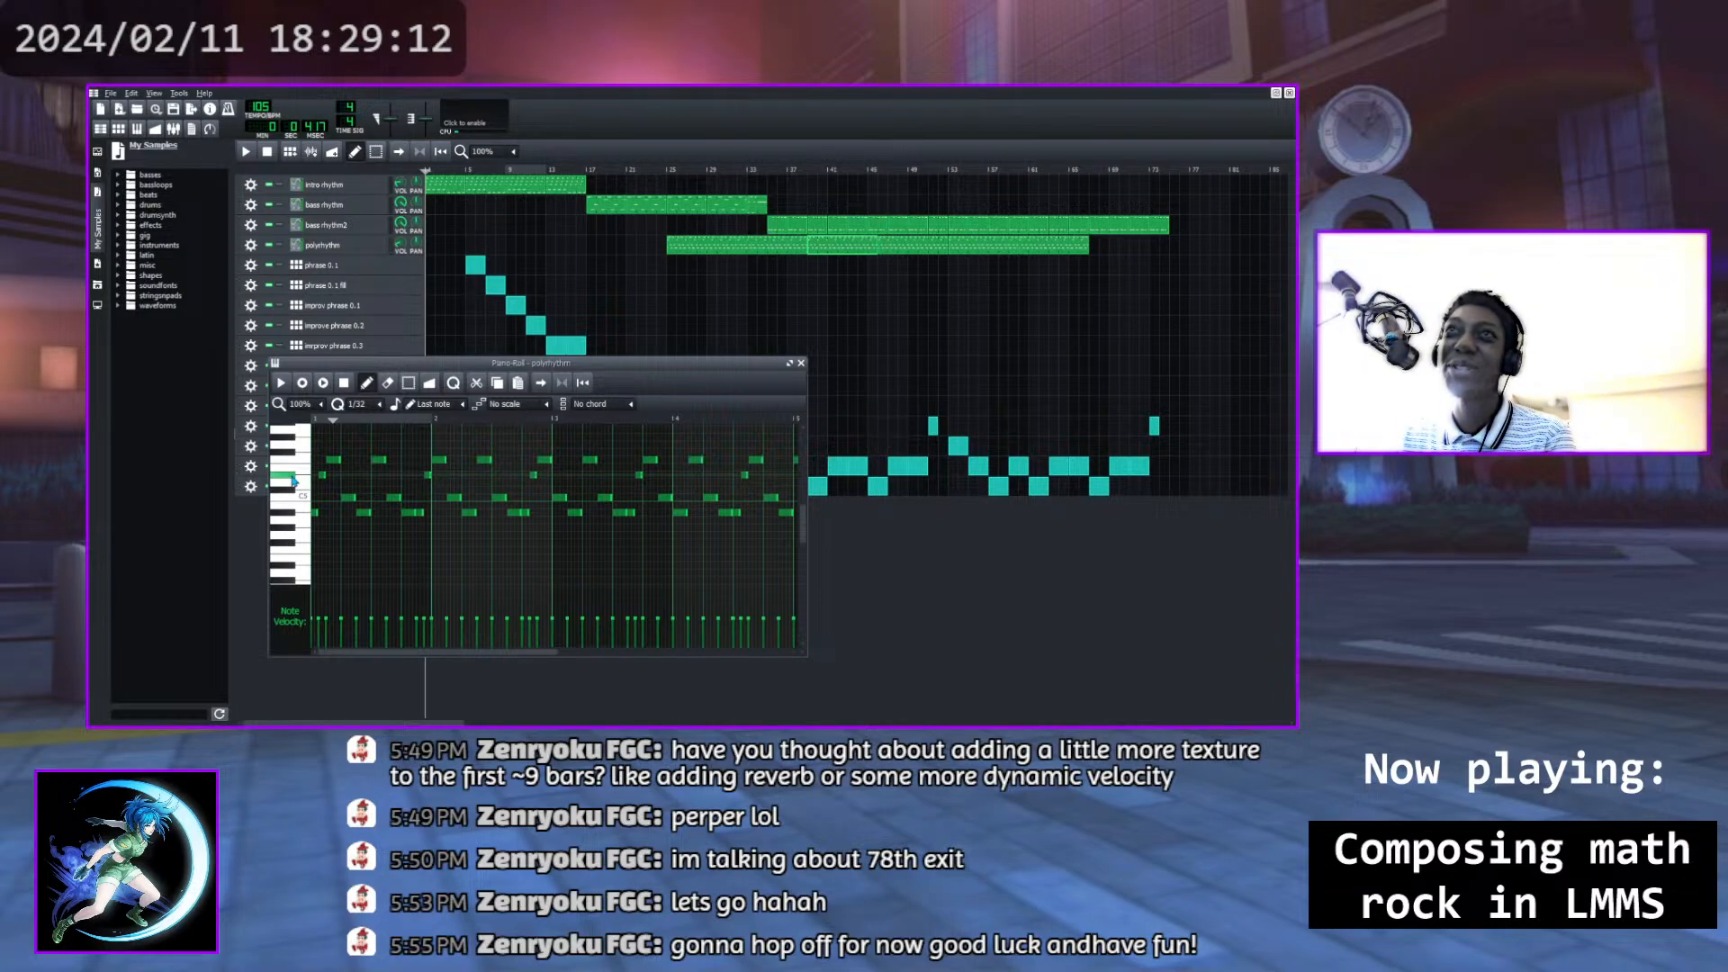
click(293, 465)
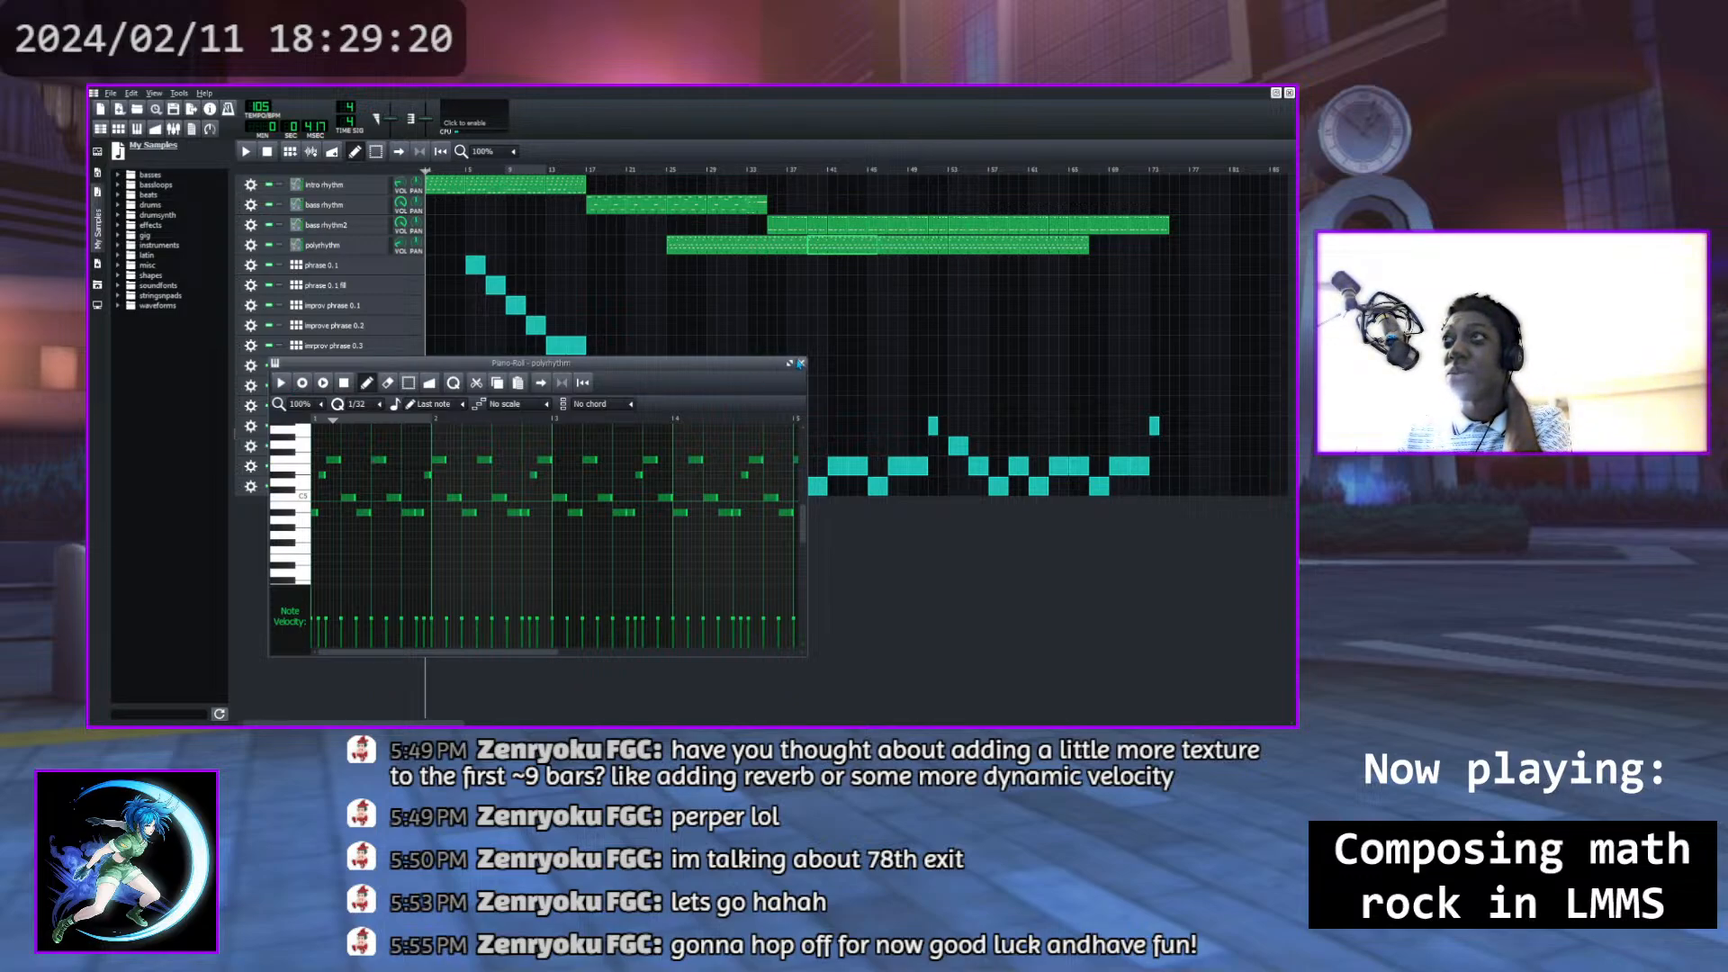
click(800, 364)
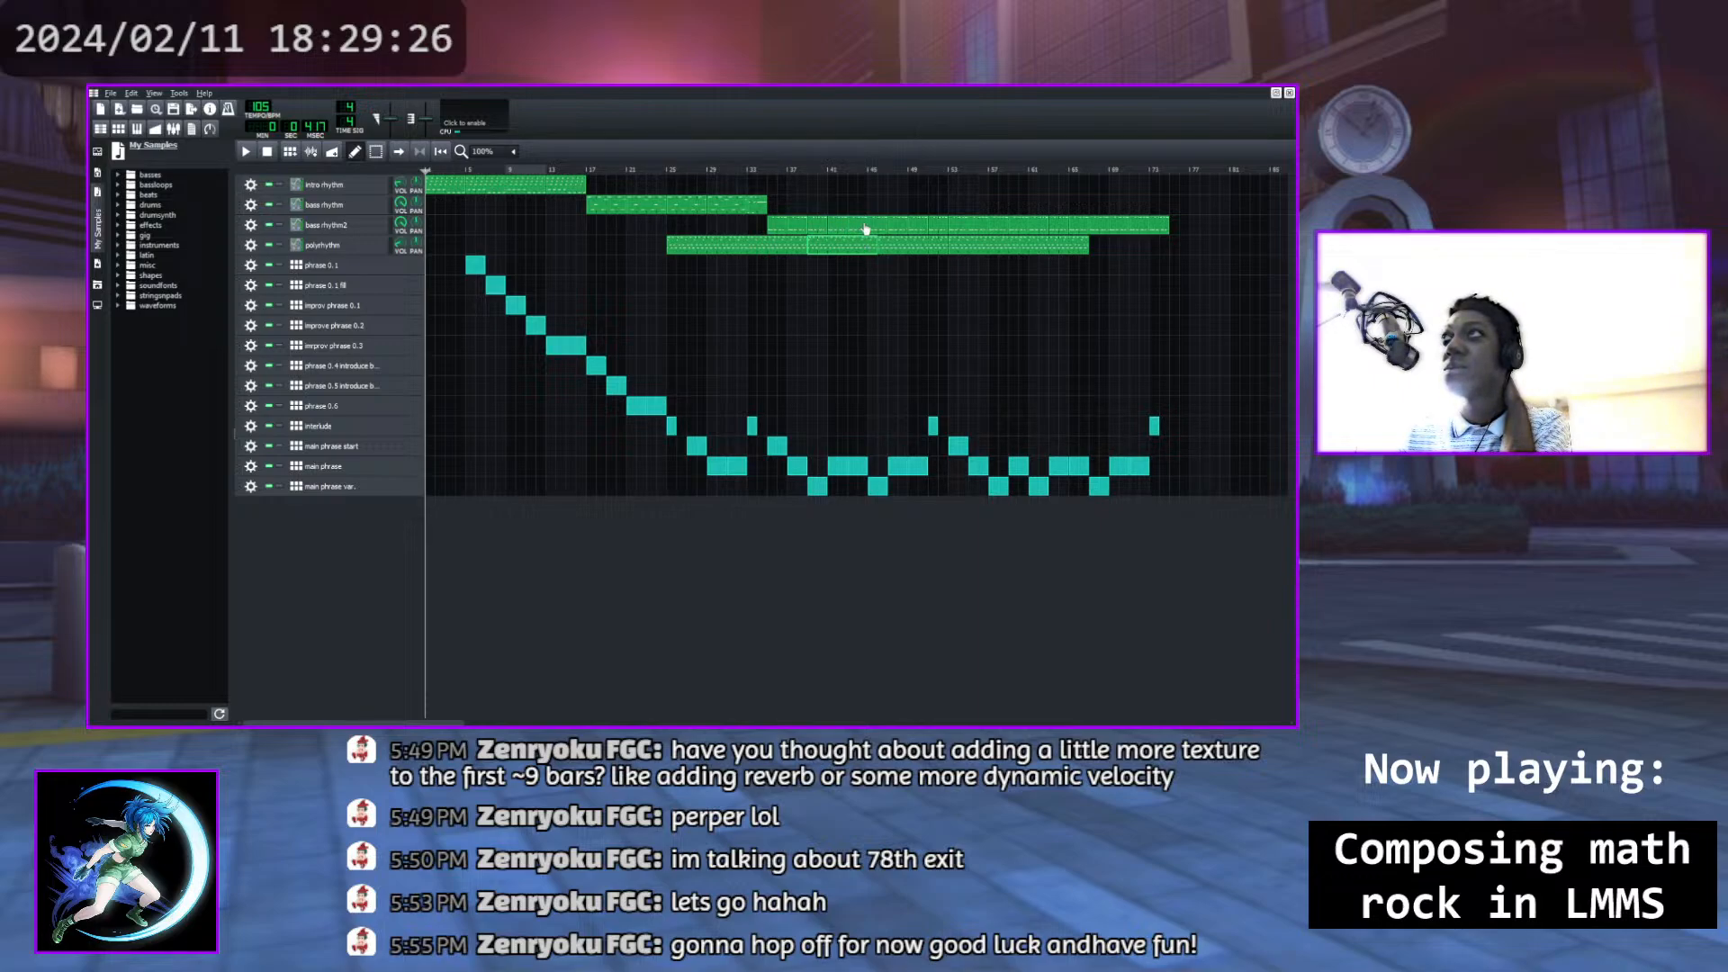
Listen to the song from just ahead of the first main phrase variation clip, and pause inside that clip
click(810, 170)
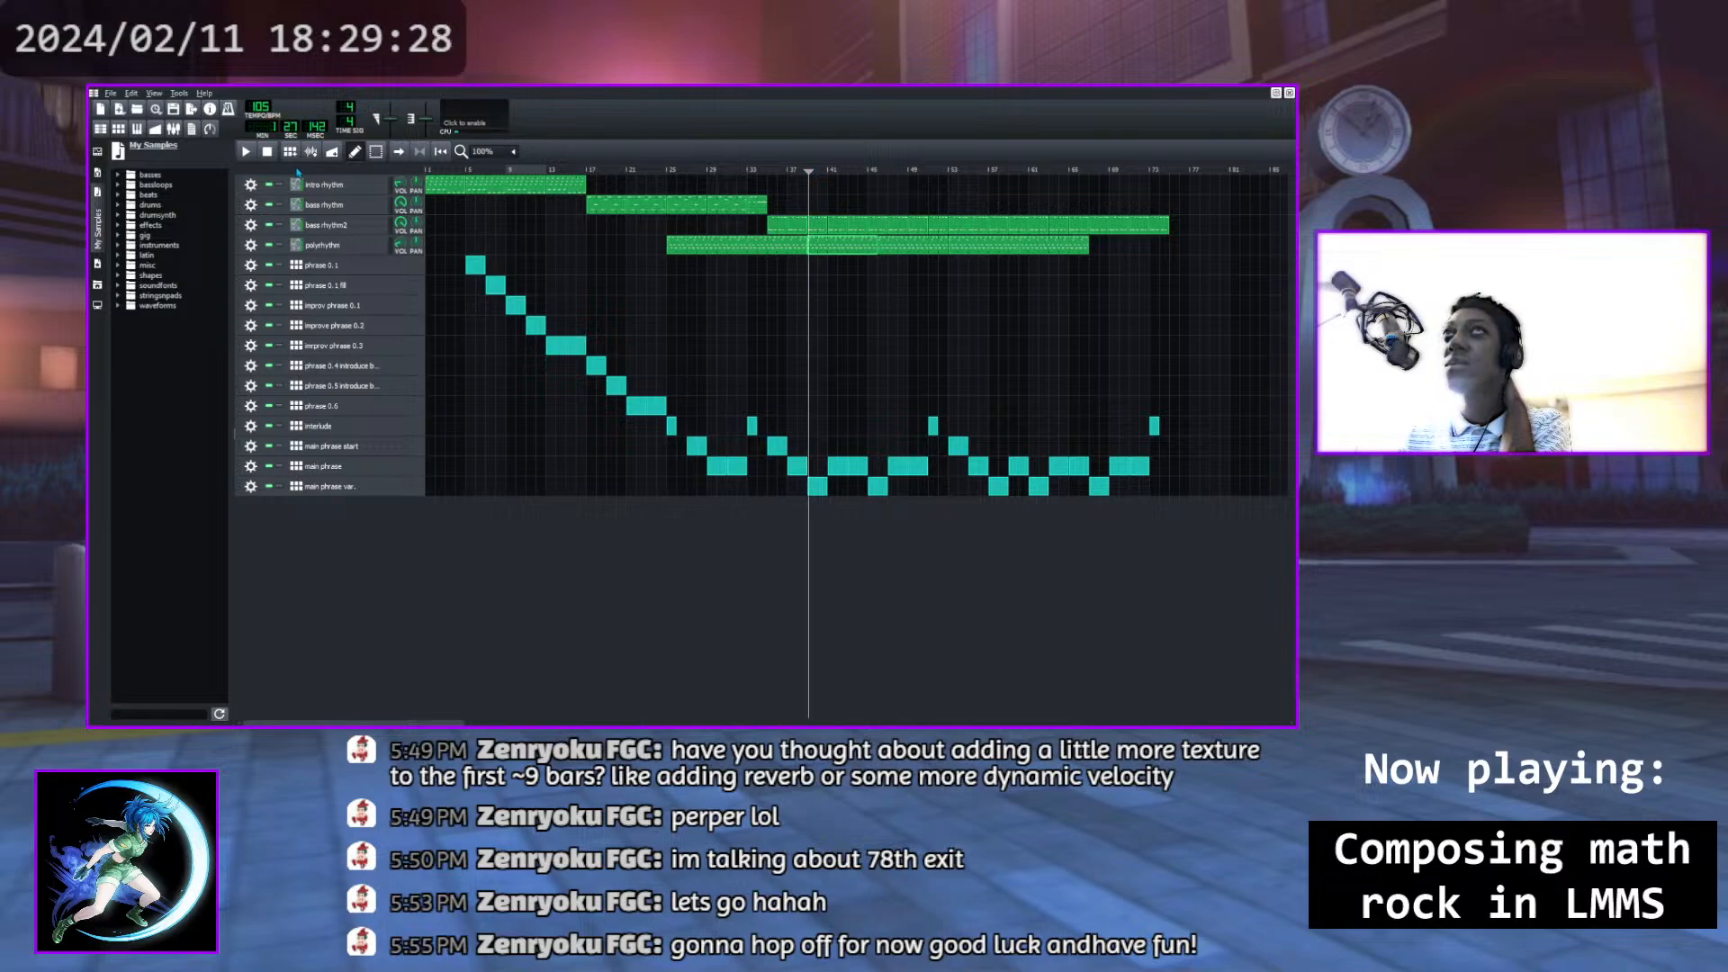
key(space)
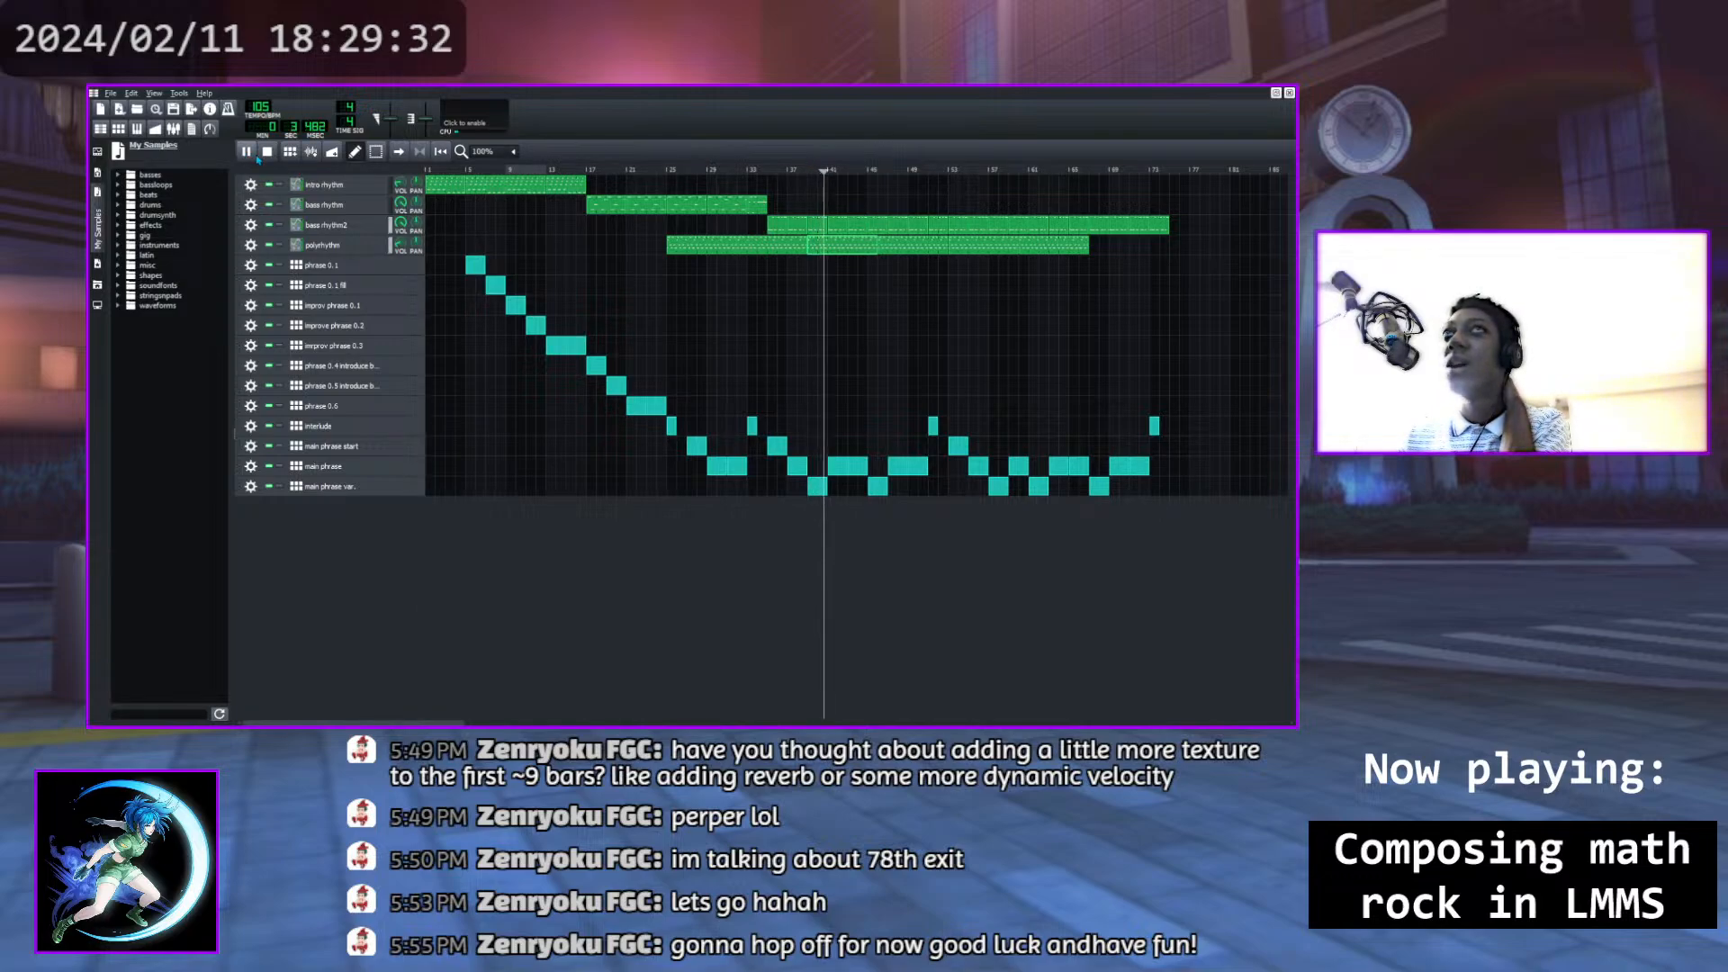
key(space)
Play the second-to-last bass rhythm clip on its own in the piano roll, and close its notes
double_click(726, 208)
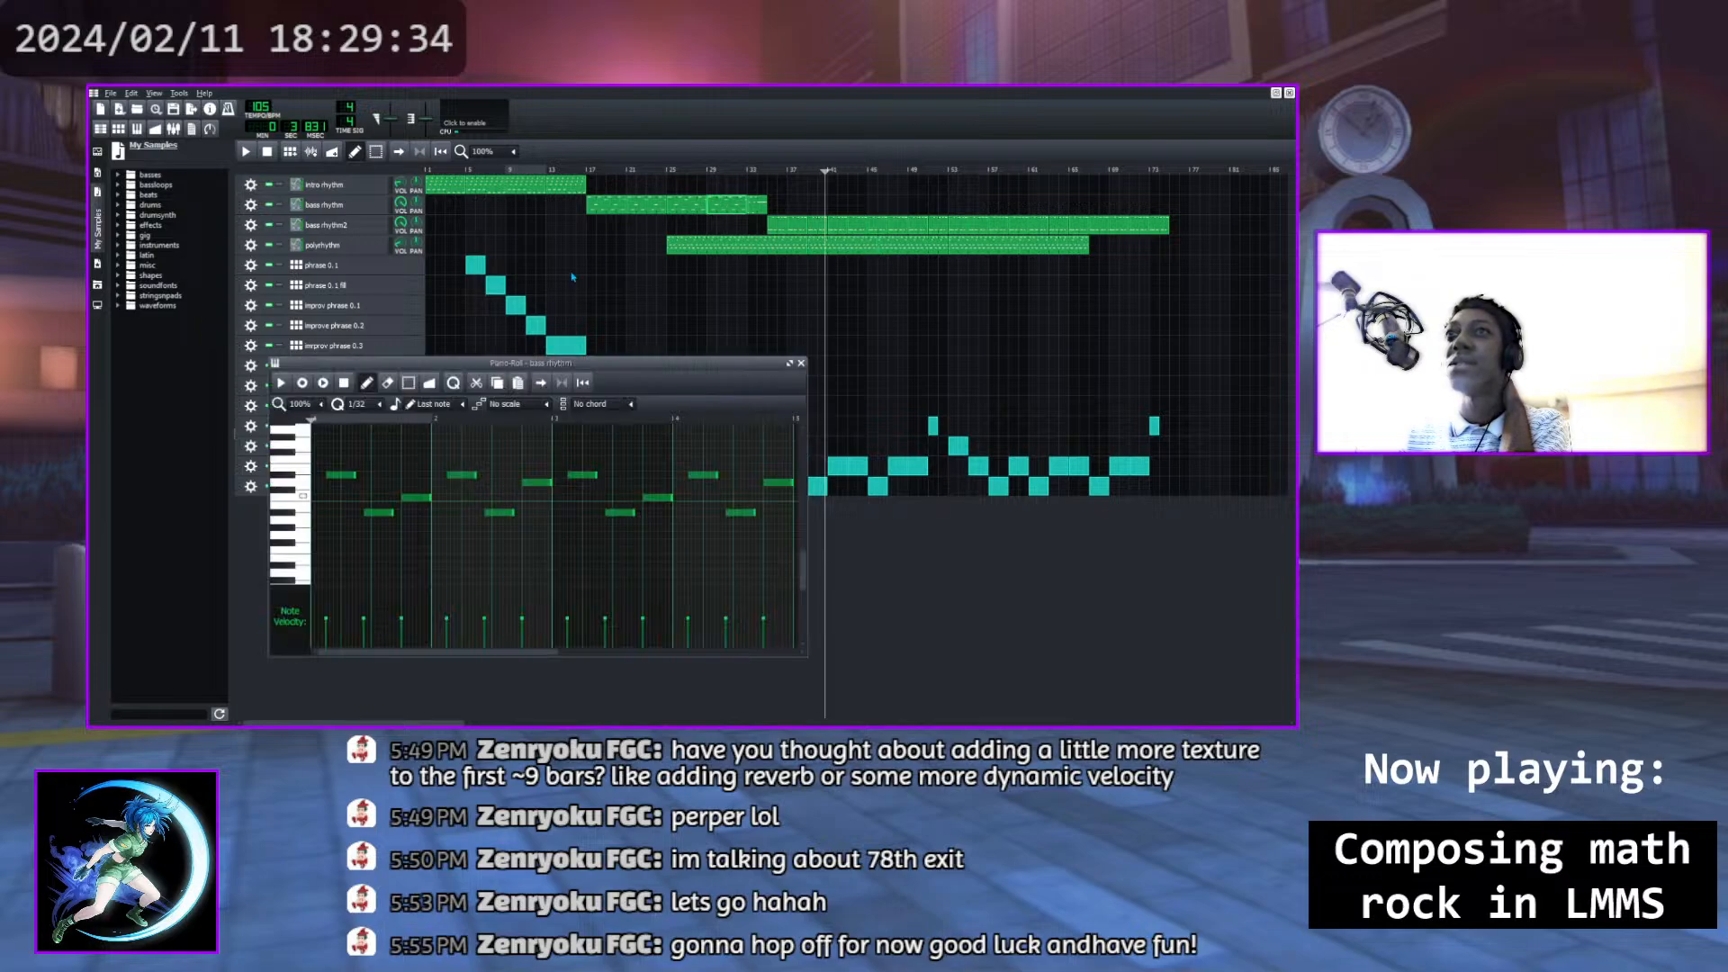
click(282, 384)
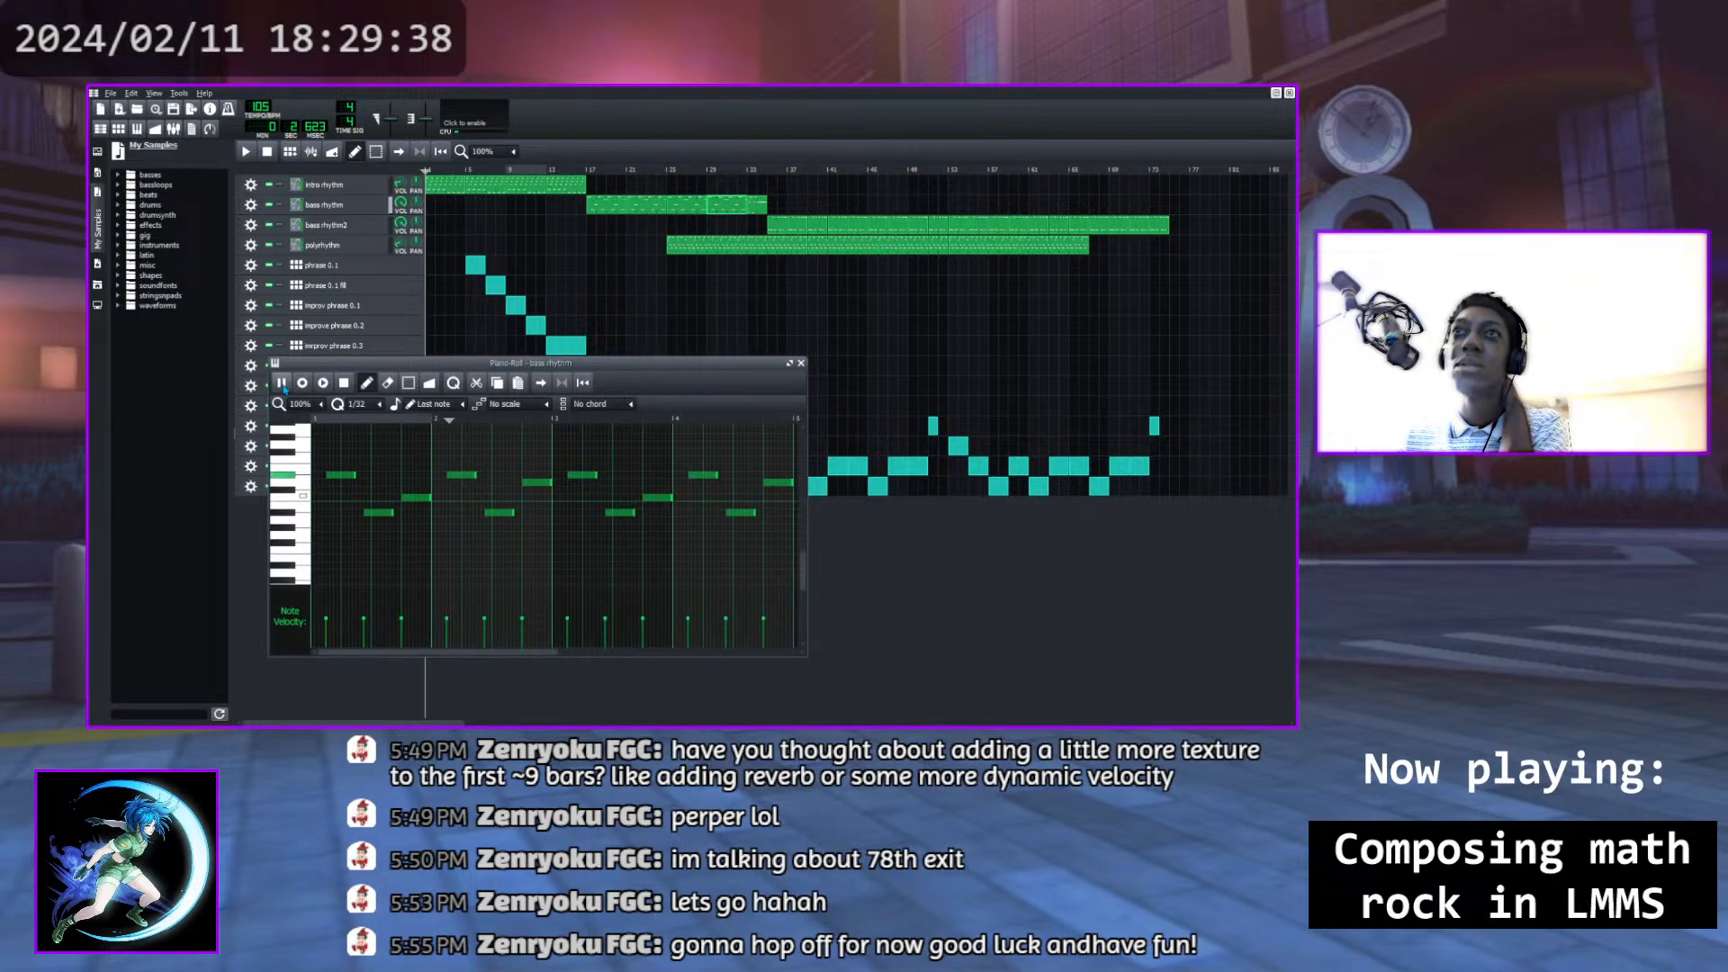
click(282, 384)
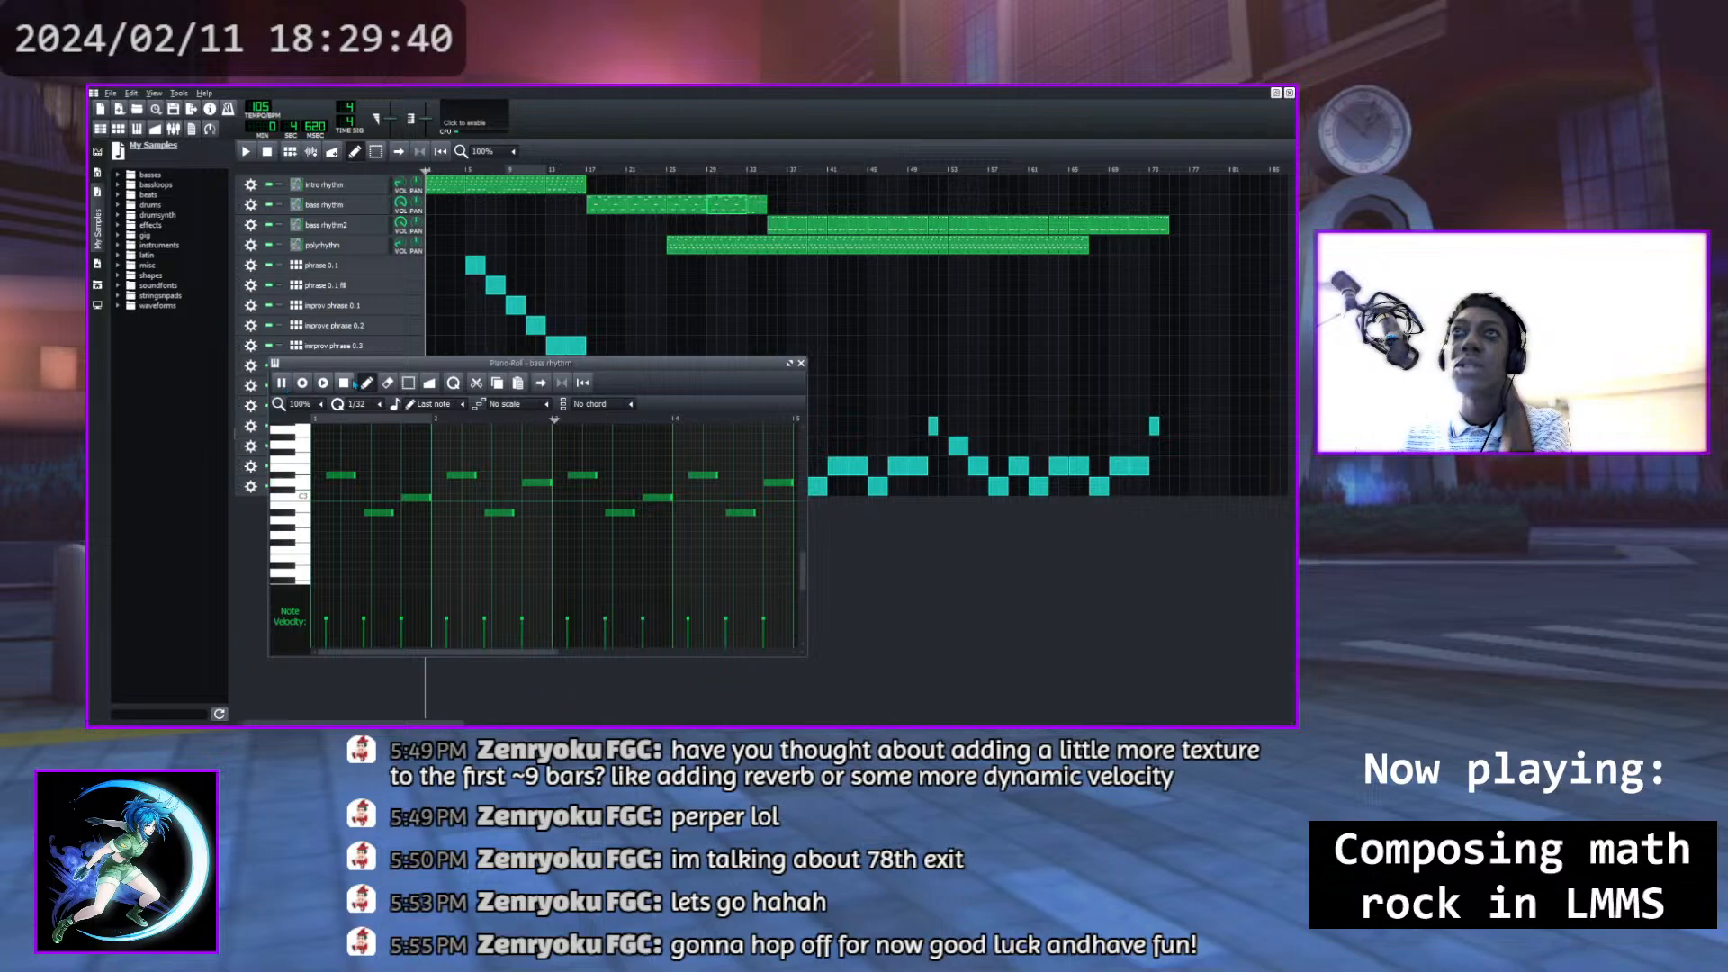
click(801, 364)
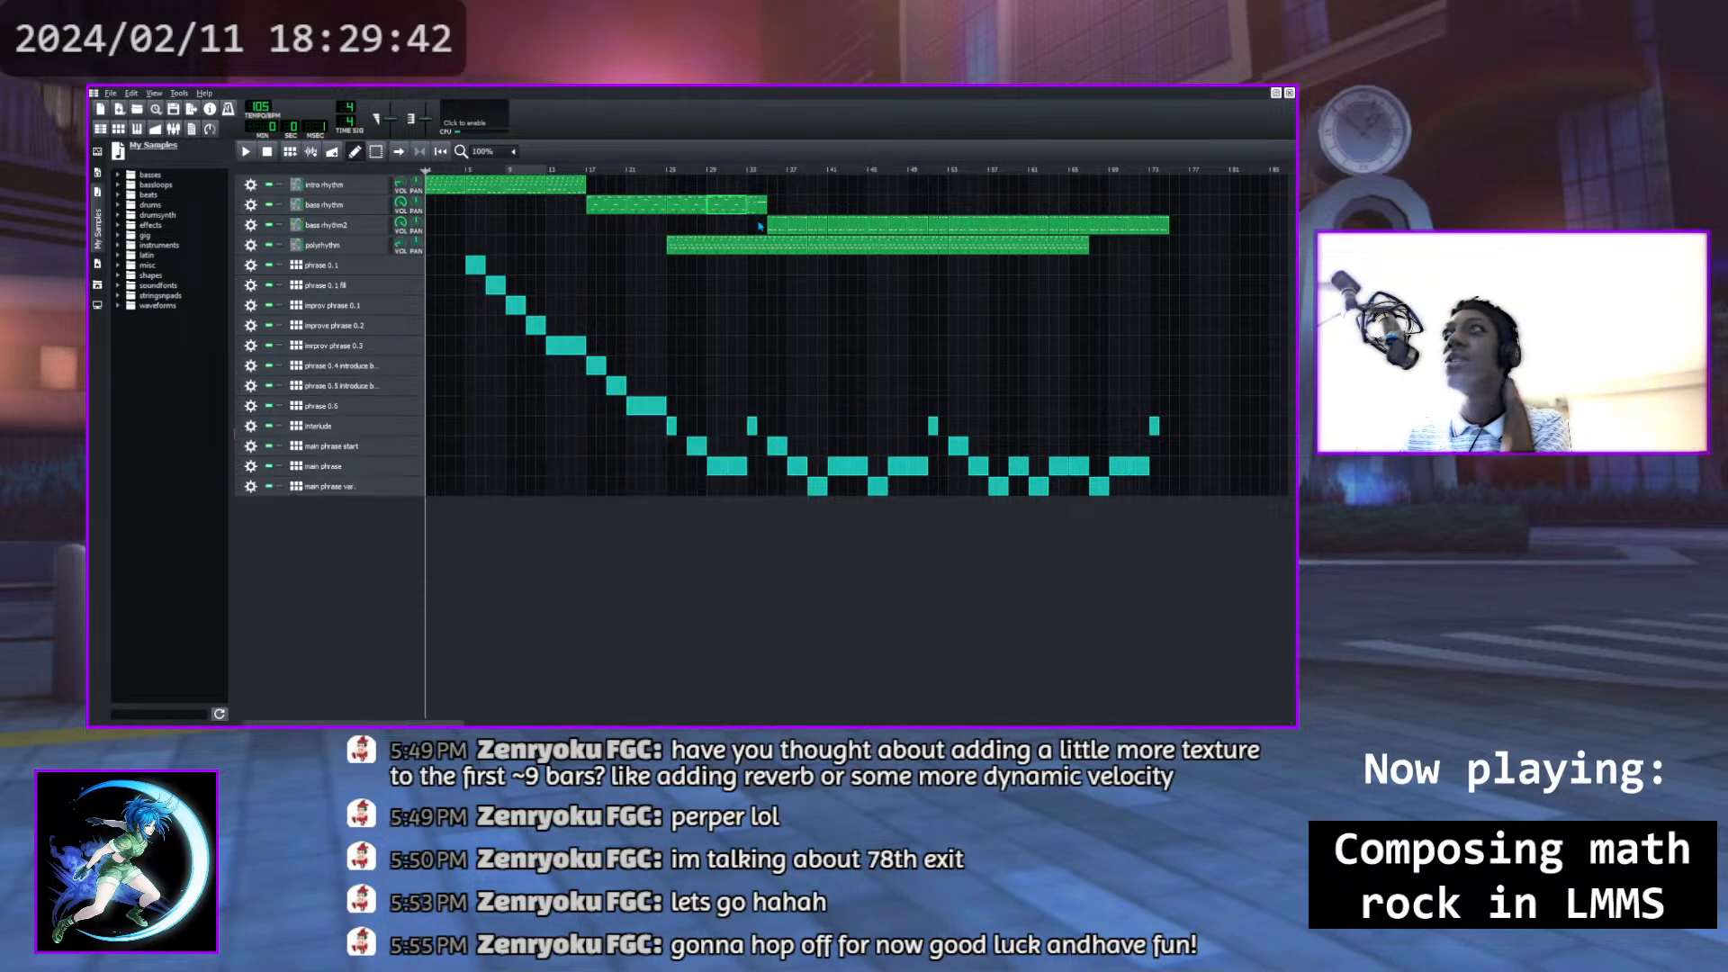
Play the last intro rhythm clip on its own in the piano roll, and close its notes
double_click(567, 187)
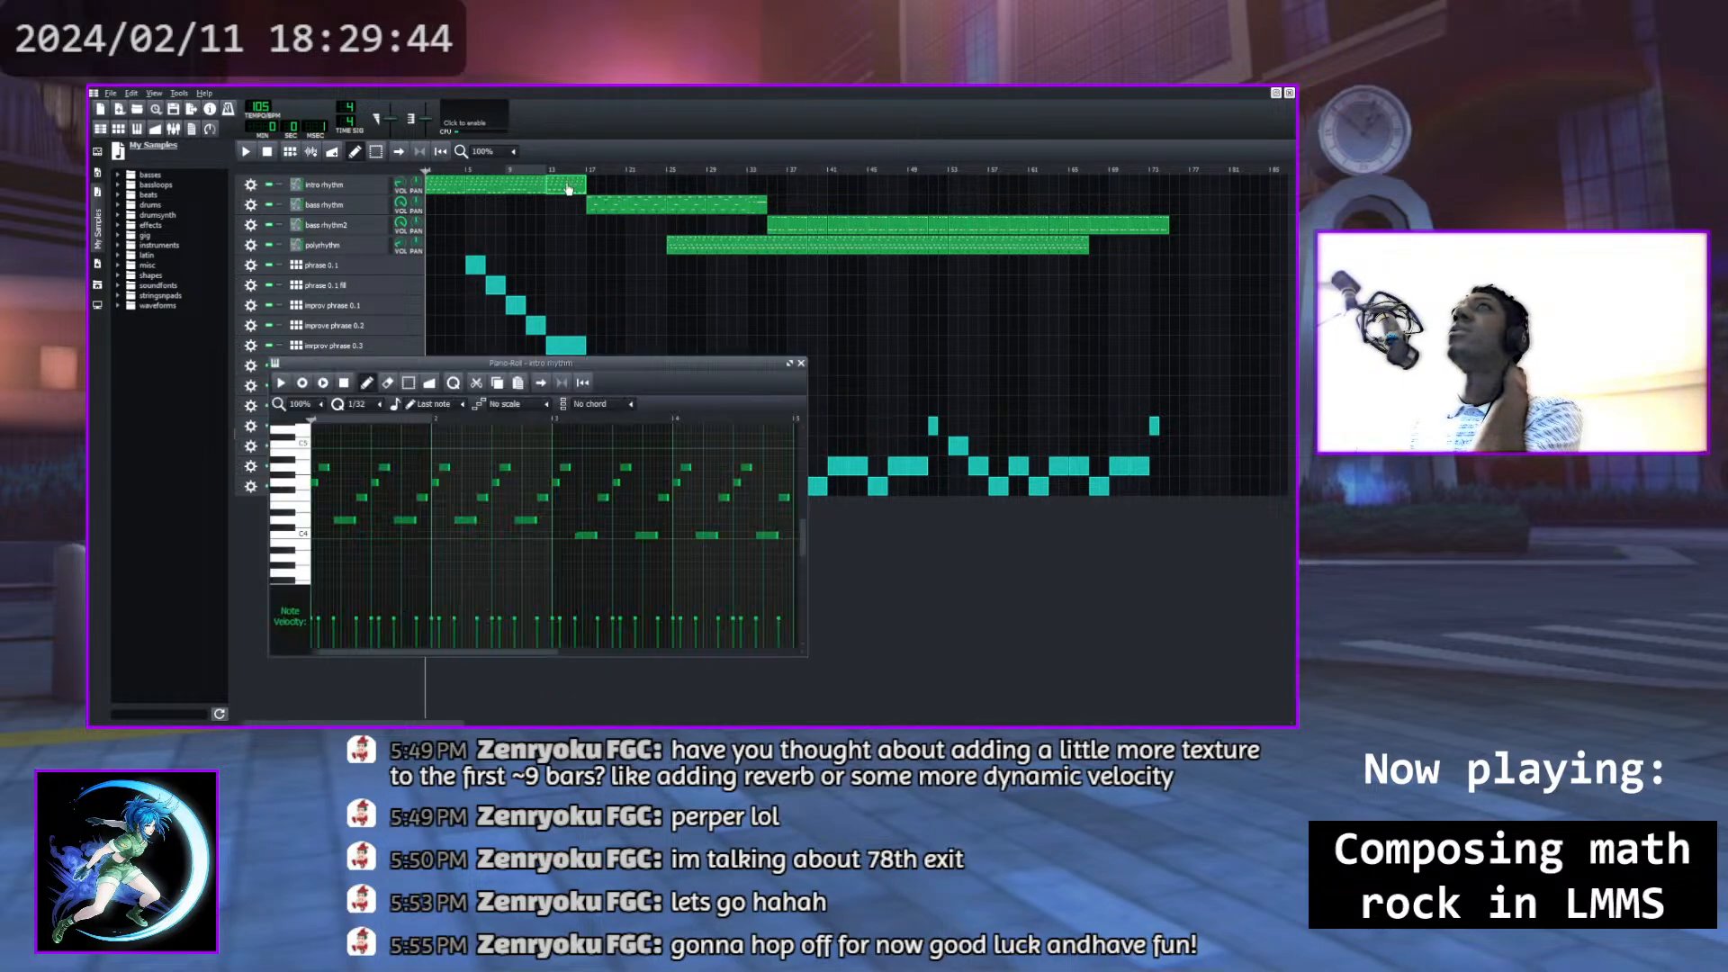
key(space)
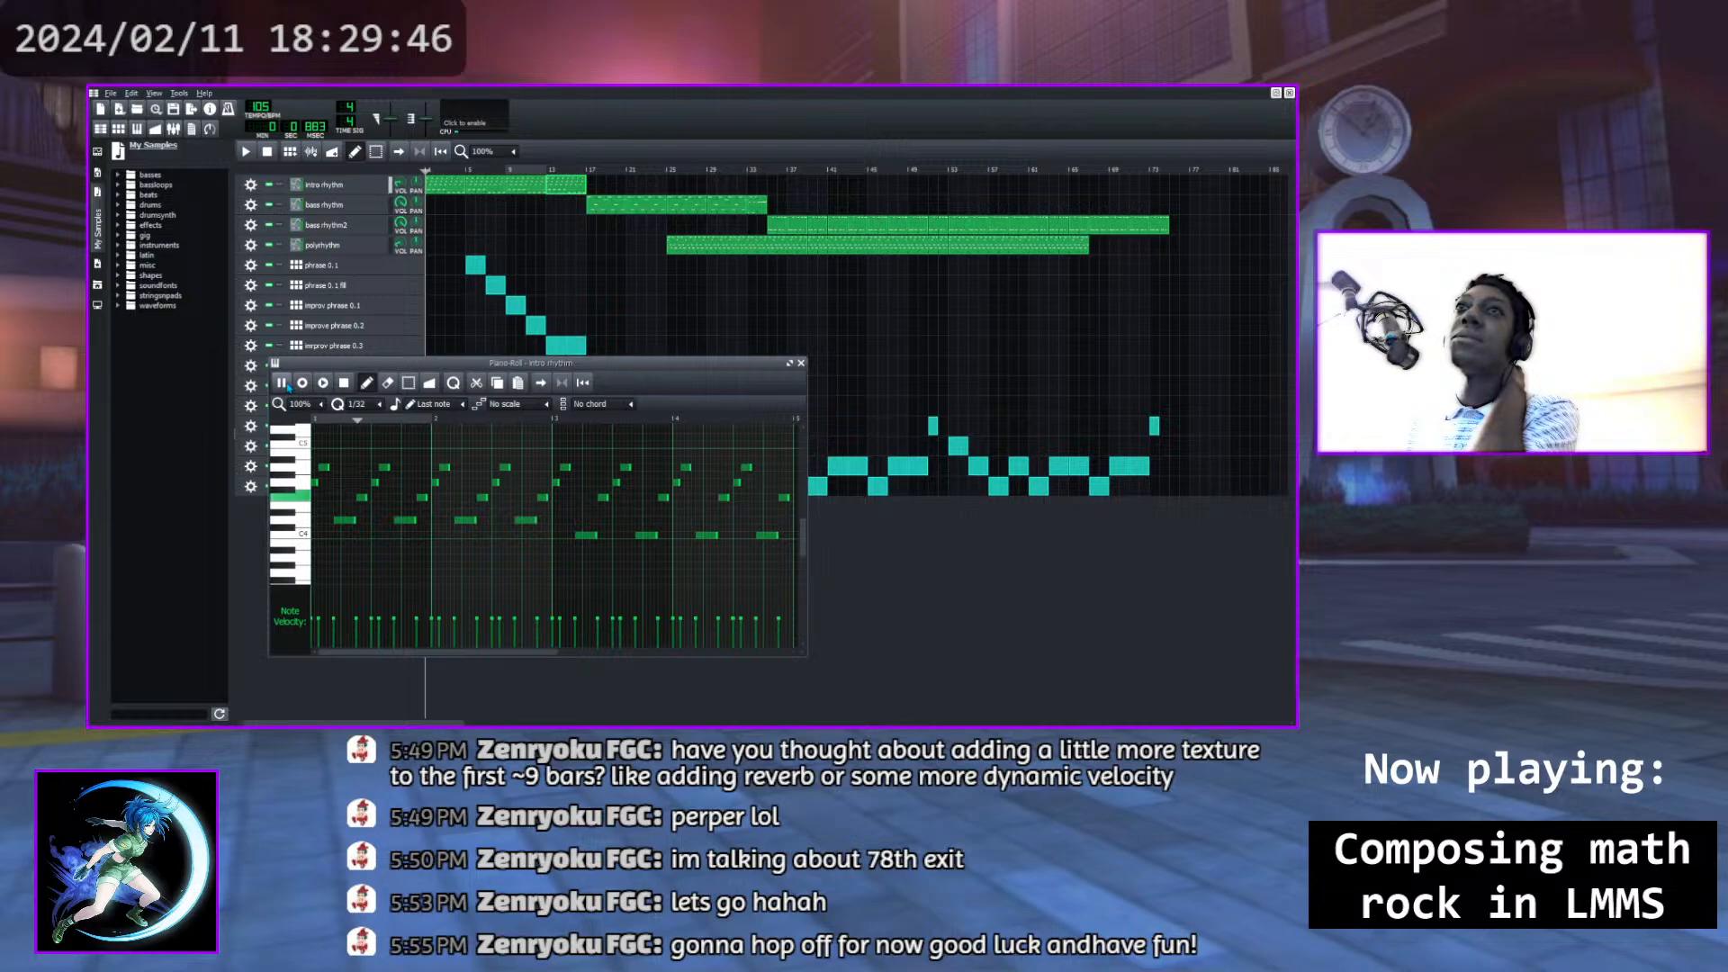
click(801, 363)
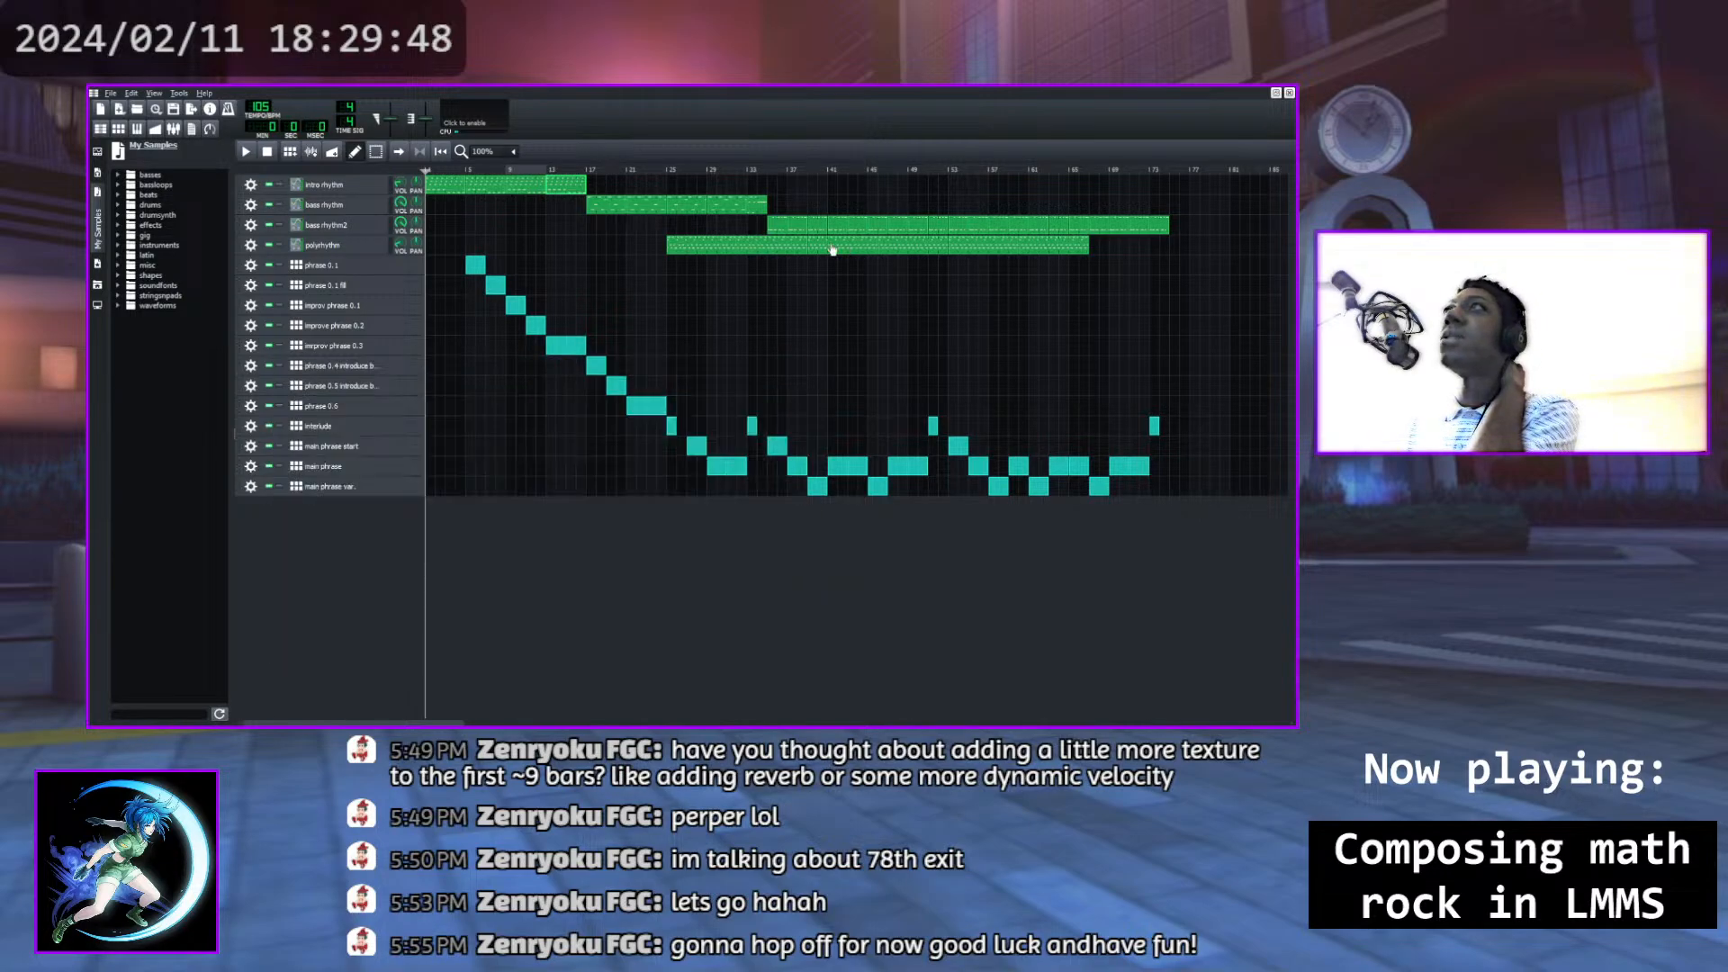
Replay the song from just before the first main phrase variation clip, and stop playback
click(805, 170)
click(246, 151)
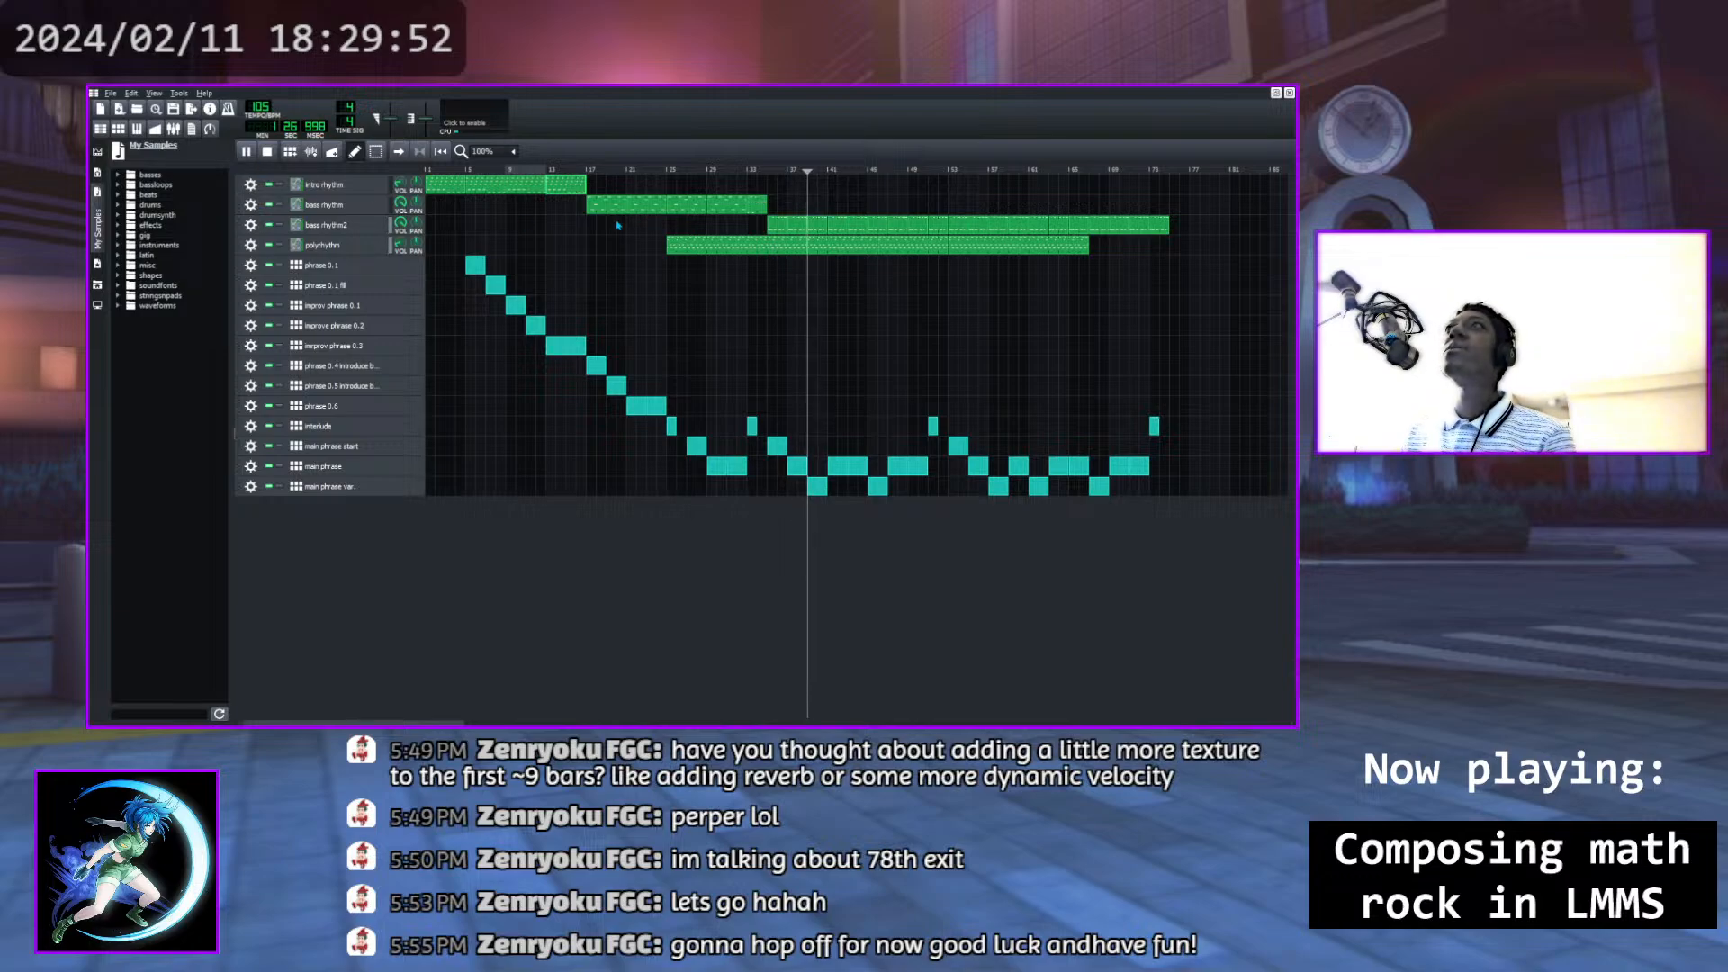
click(267, 152)
Play the fourth bass rhythm2 clip on its own in the piano roll, and sound its individual pitches on the keyboard
double_click(835, 225)
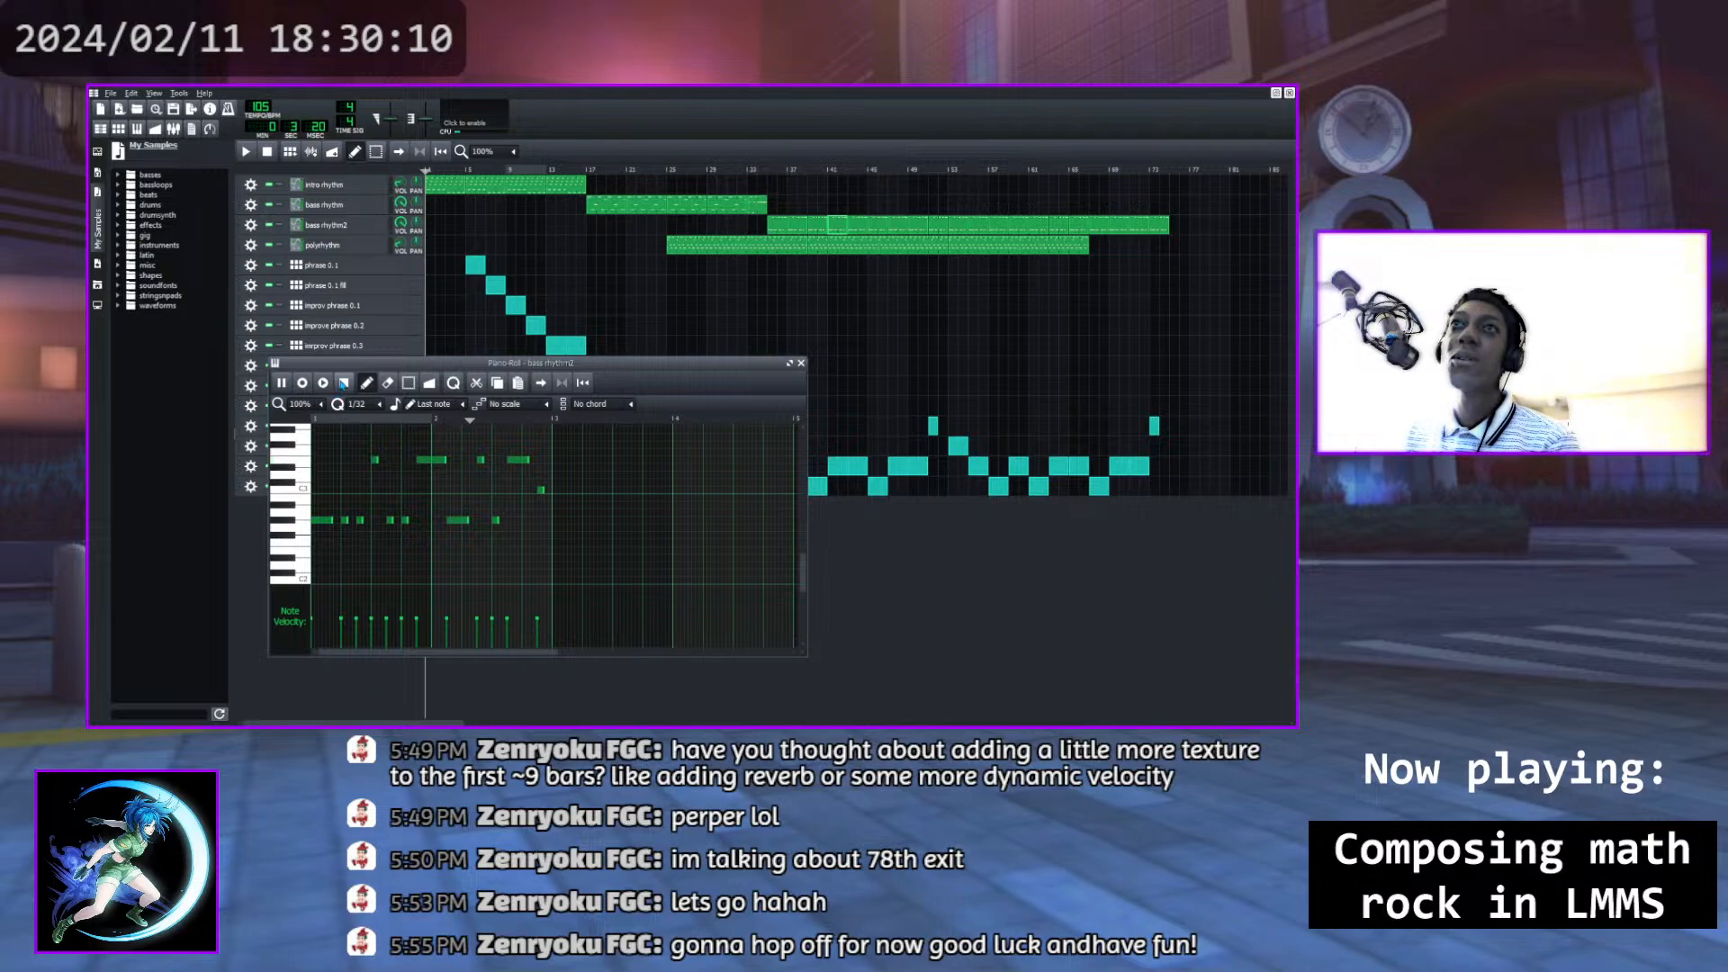
click(343, 384)
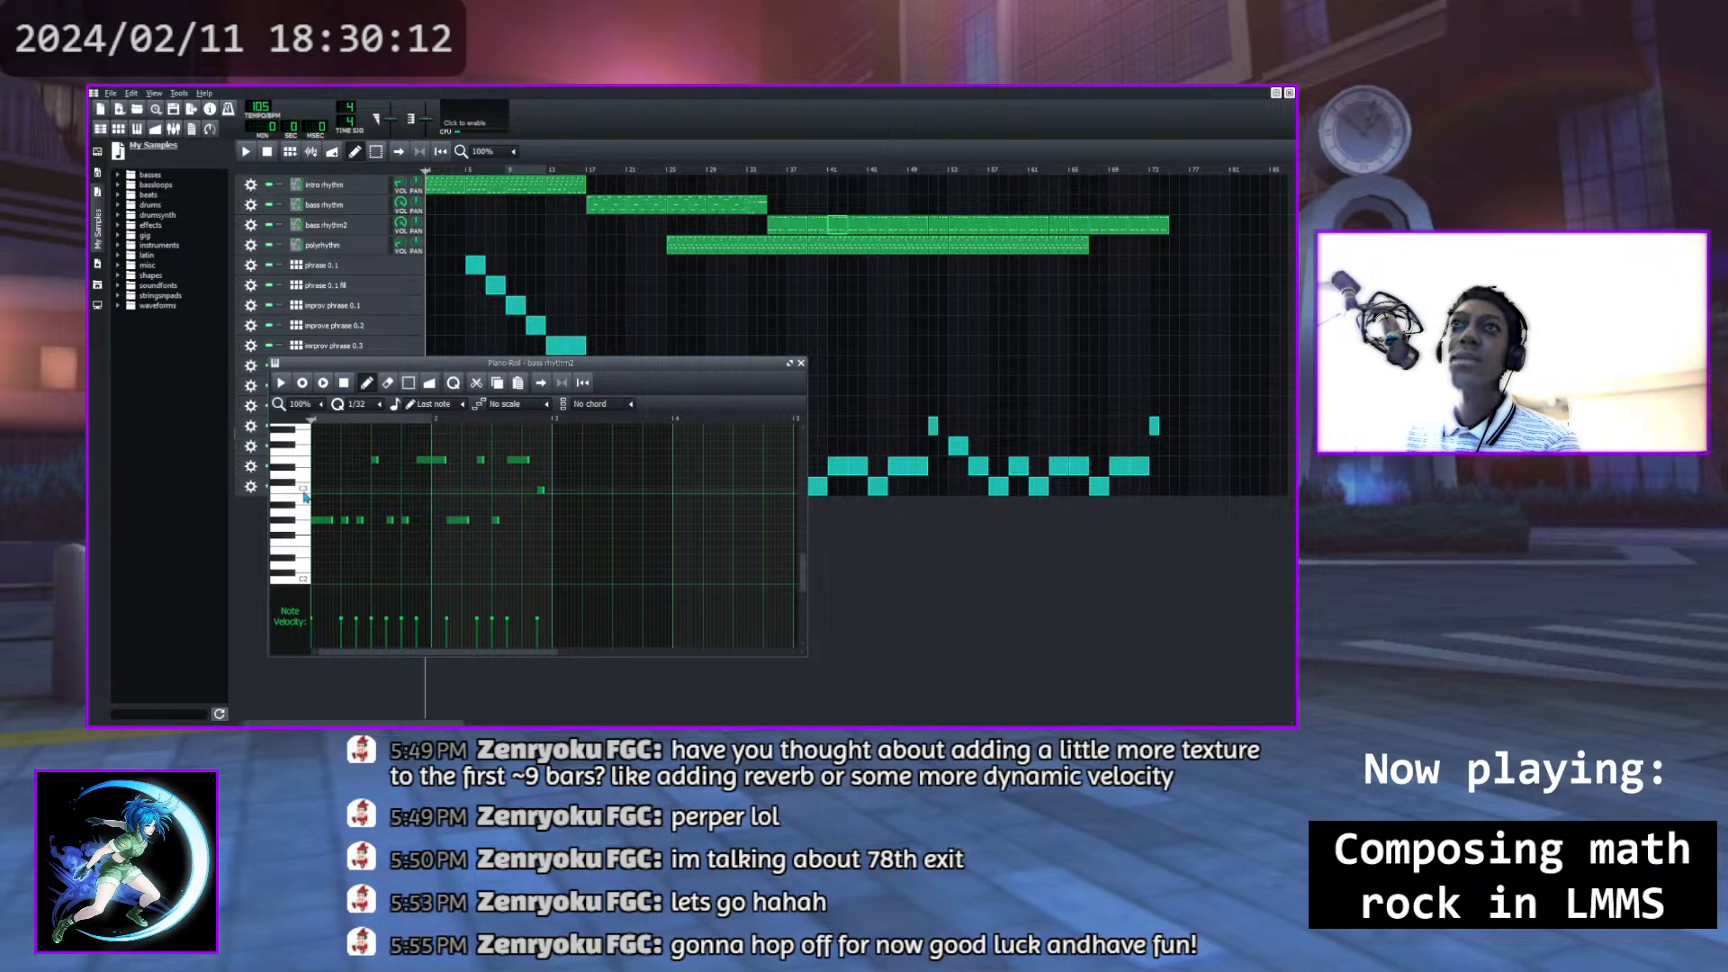
click(304, 461)
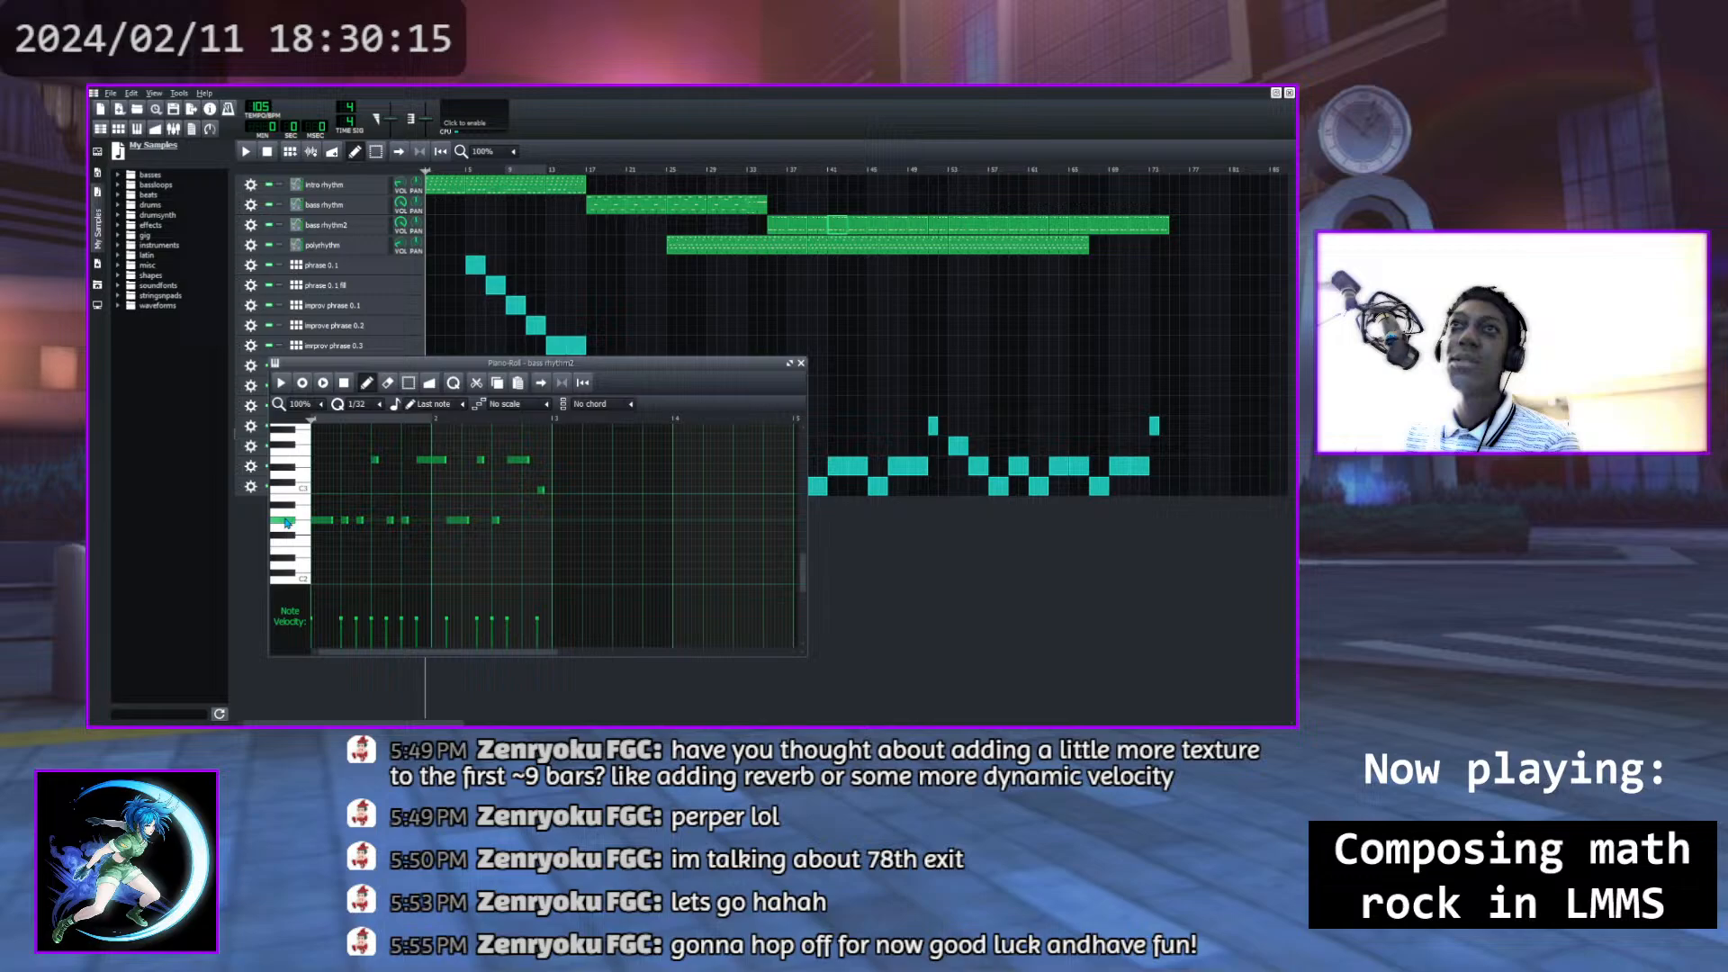
click(305, 468)
click(305, 462)
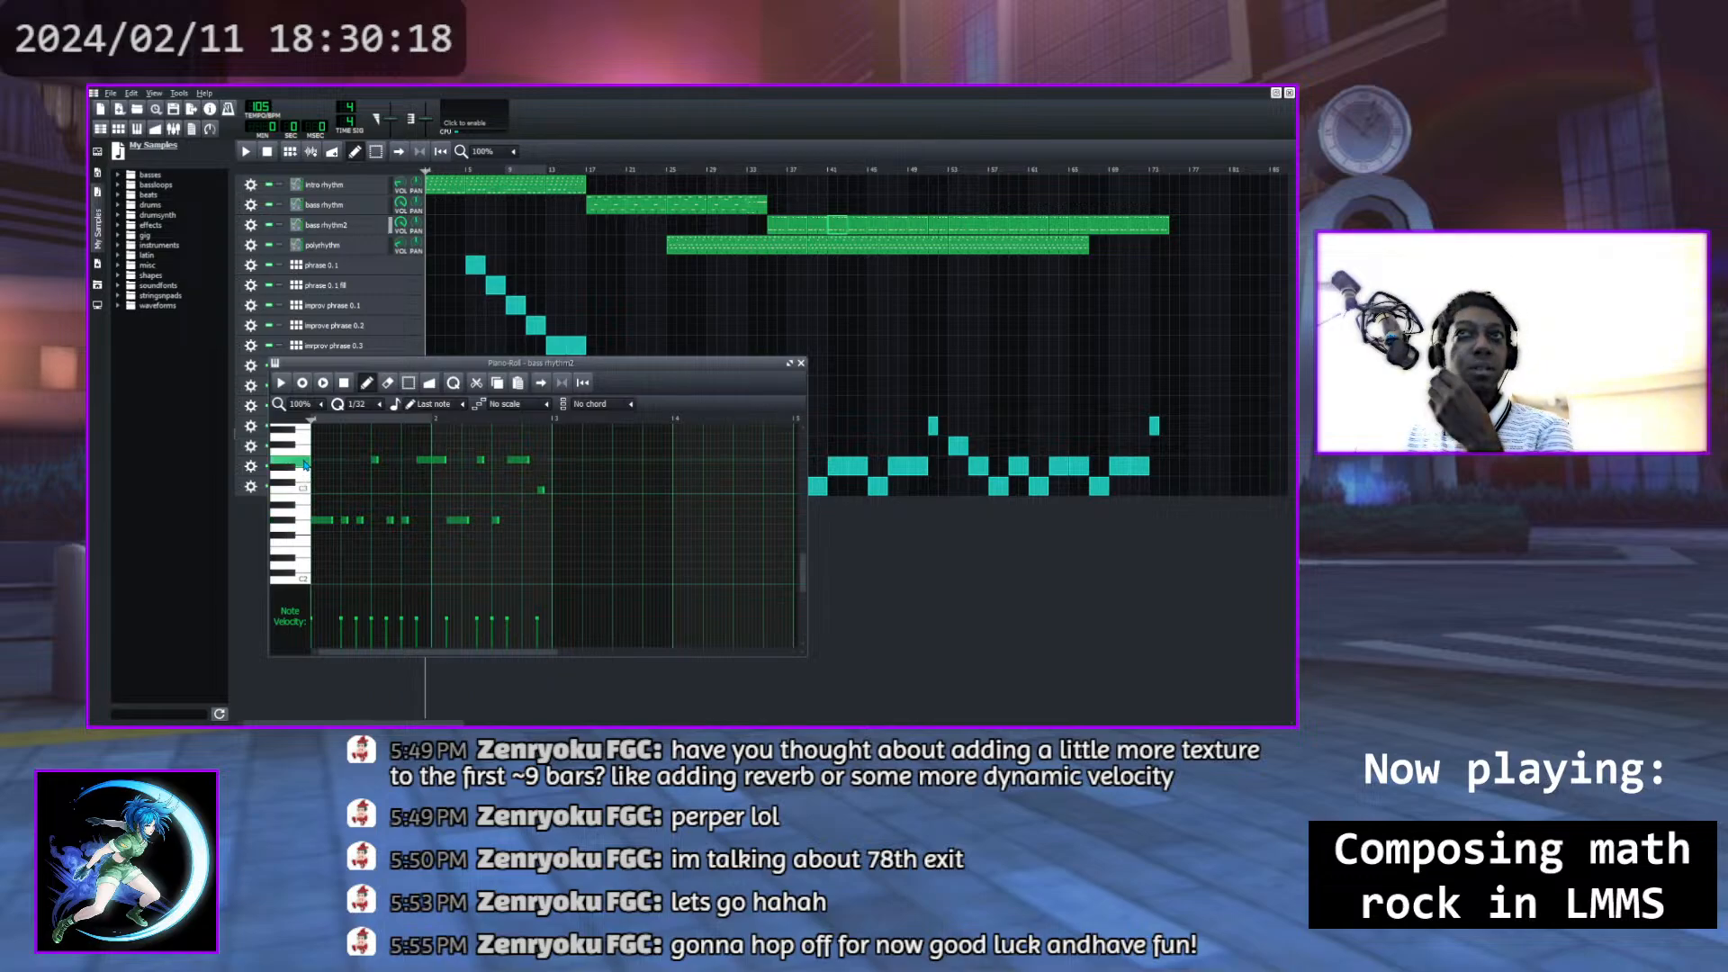
click(305, 486)
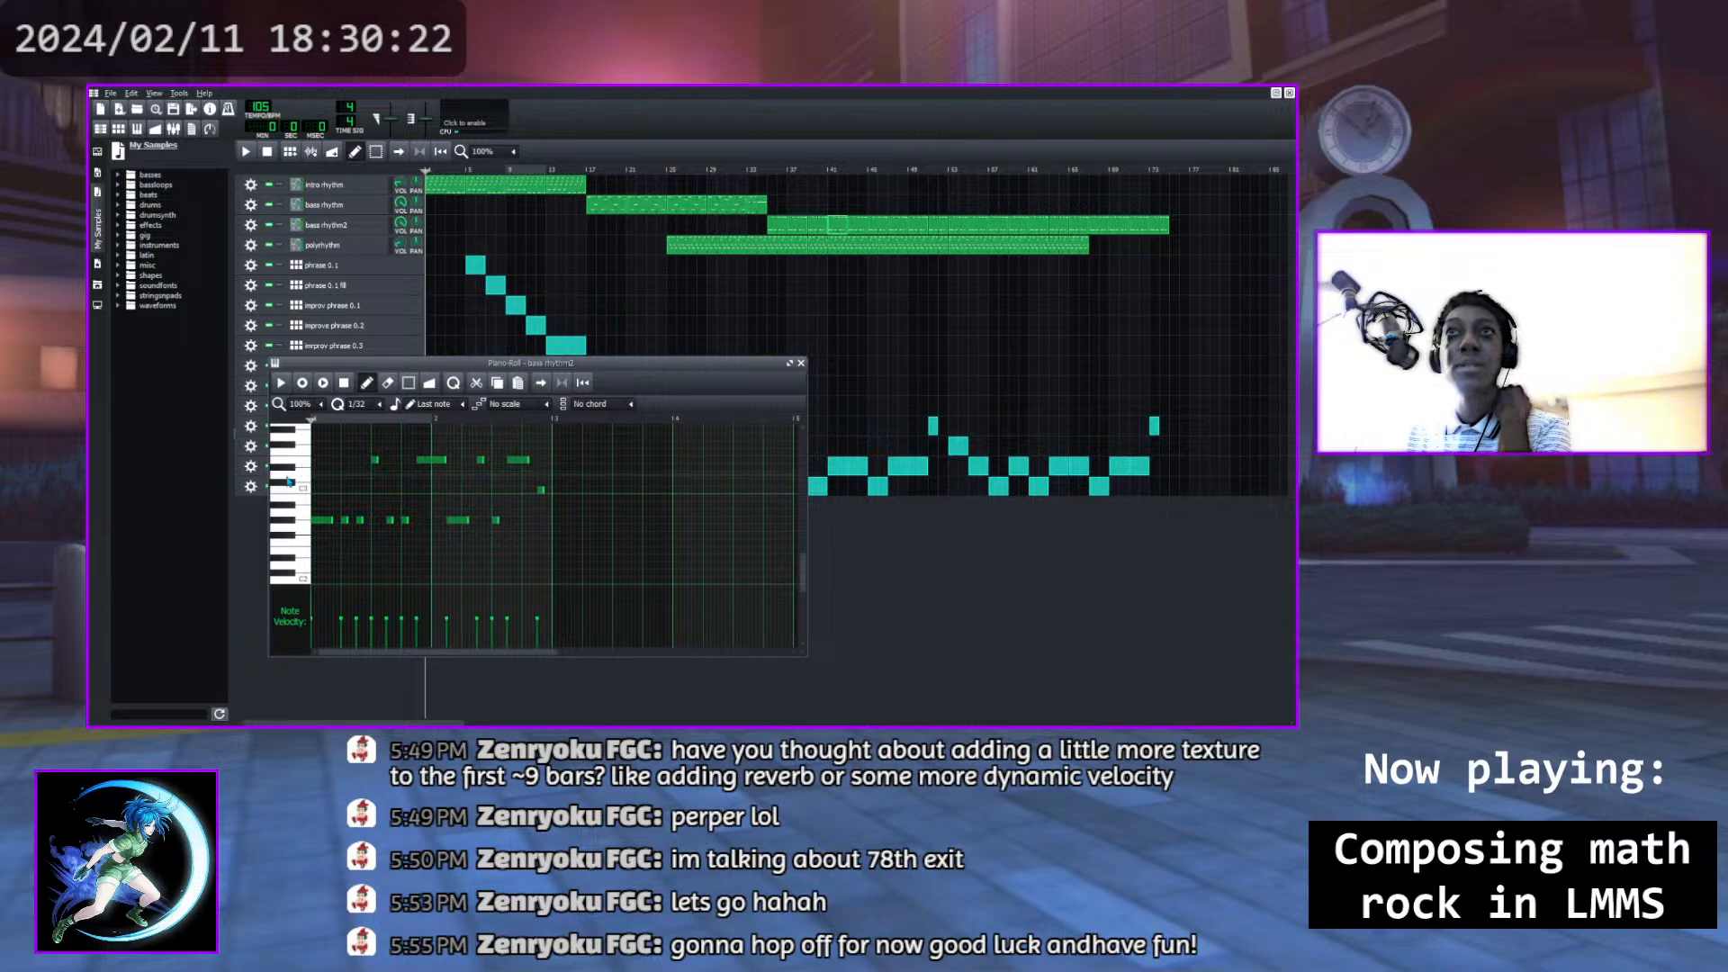
click(305, 487)
click(305, 462)
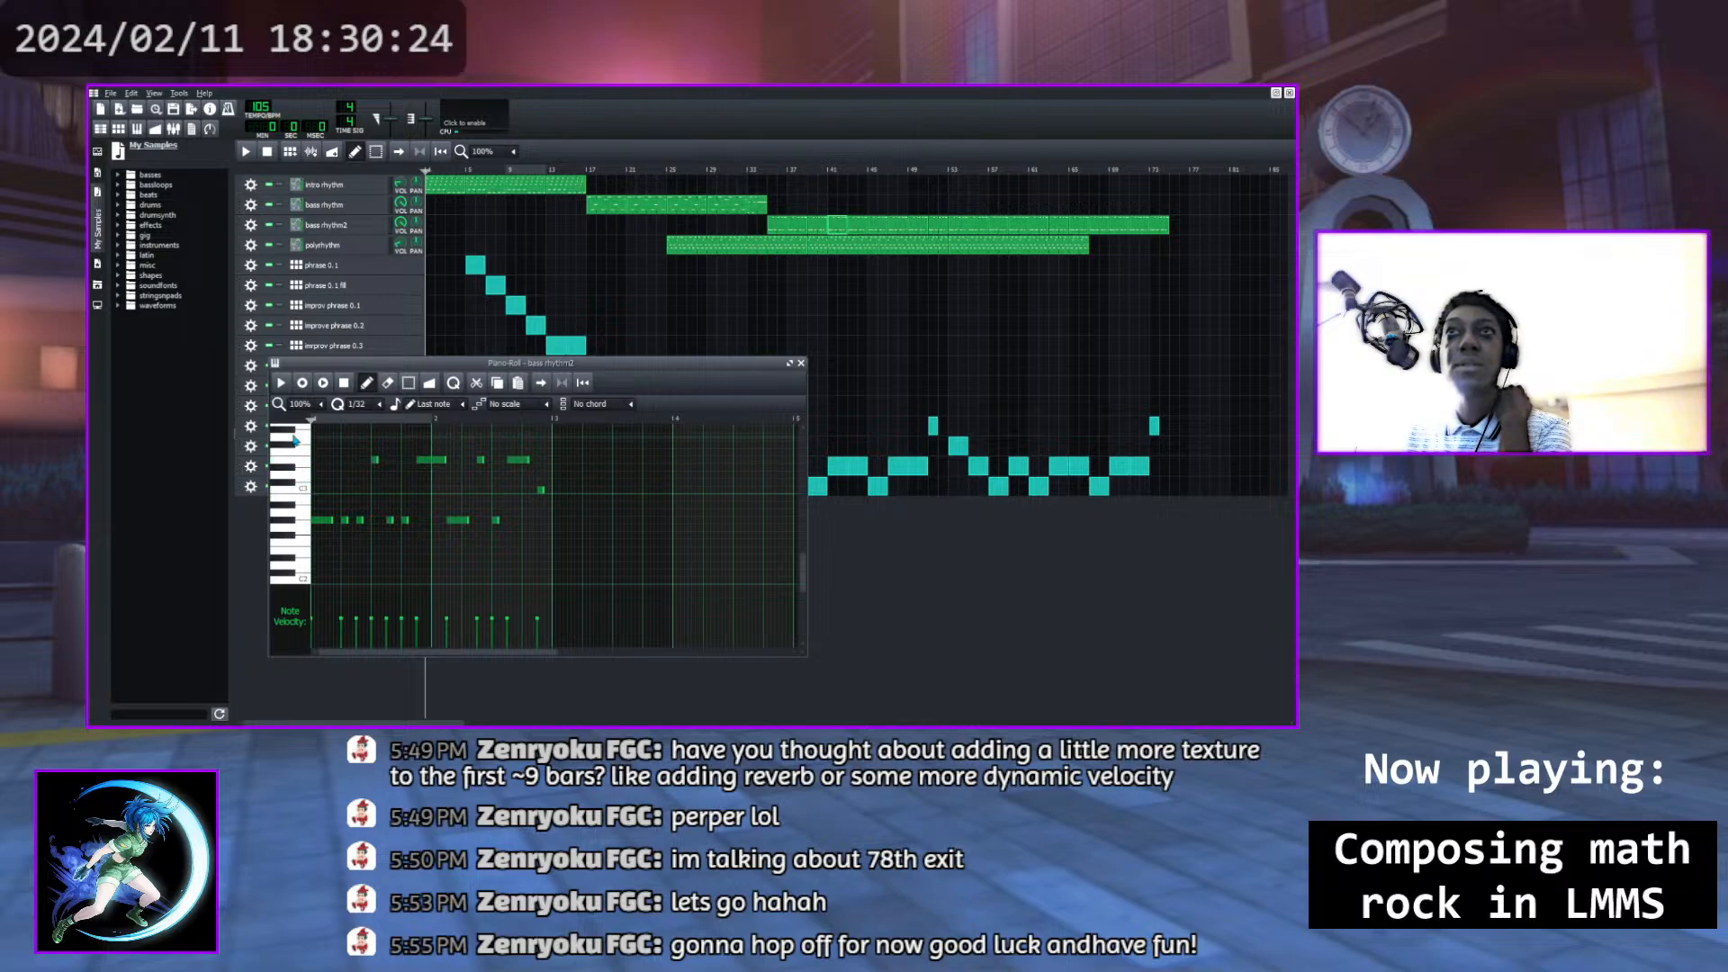
Audition higher pitches on the piano roll keyboard, between the bass rhythm2 clip's highest notes and C4
click(294, 433)
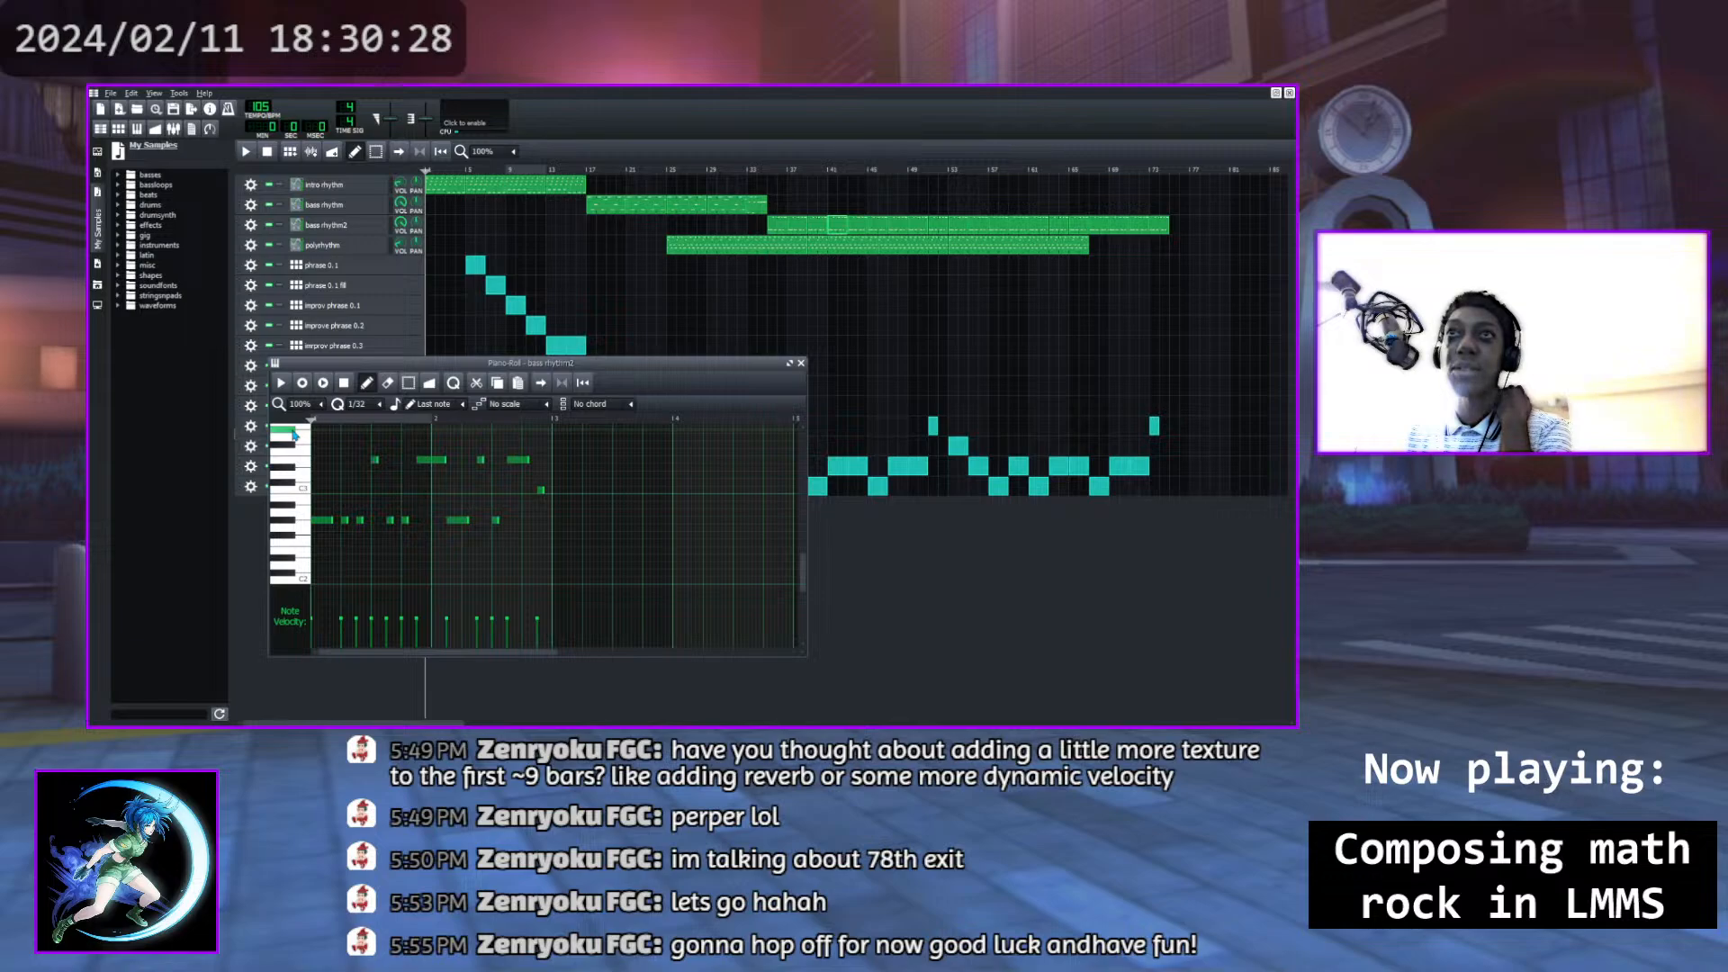
scroll(301, 486, up, 2)
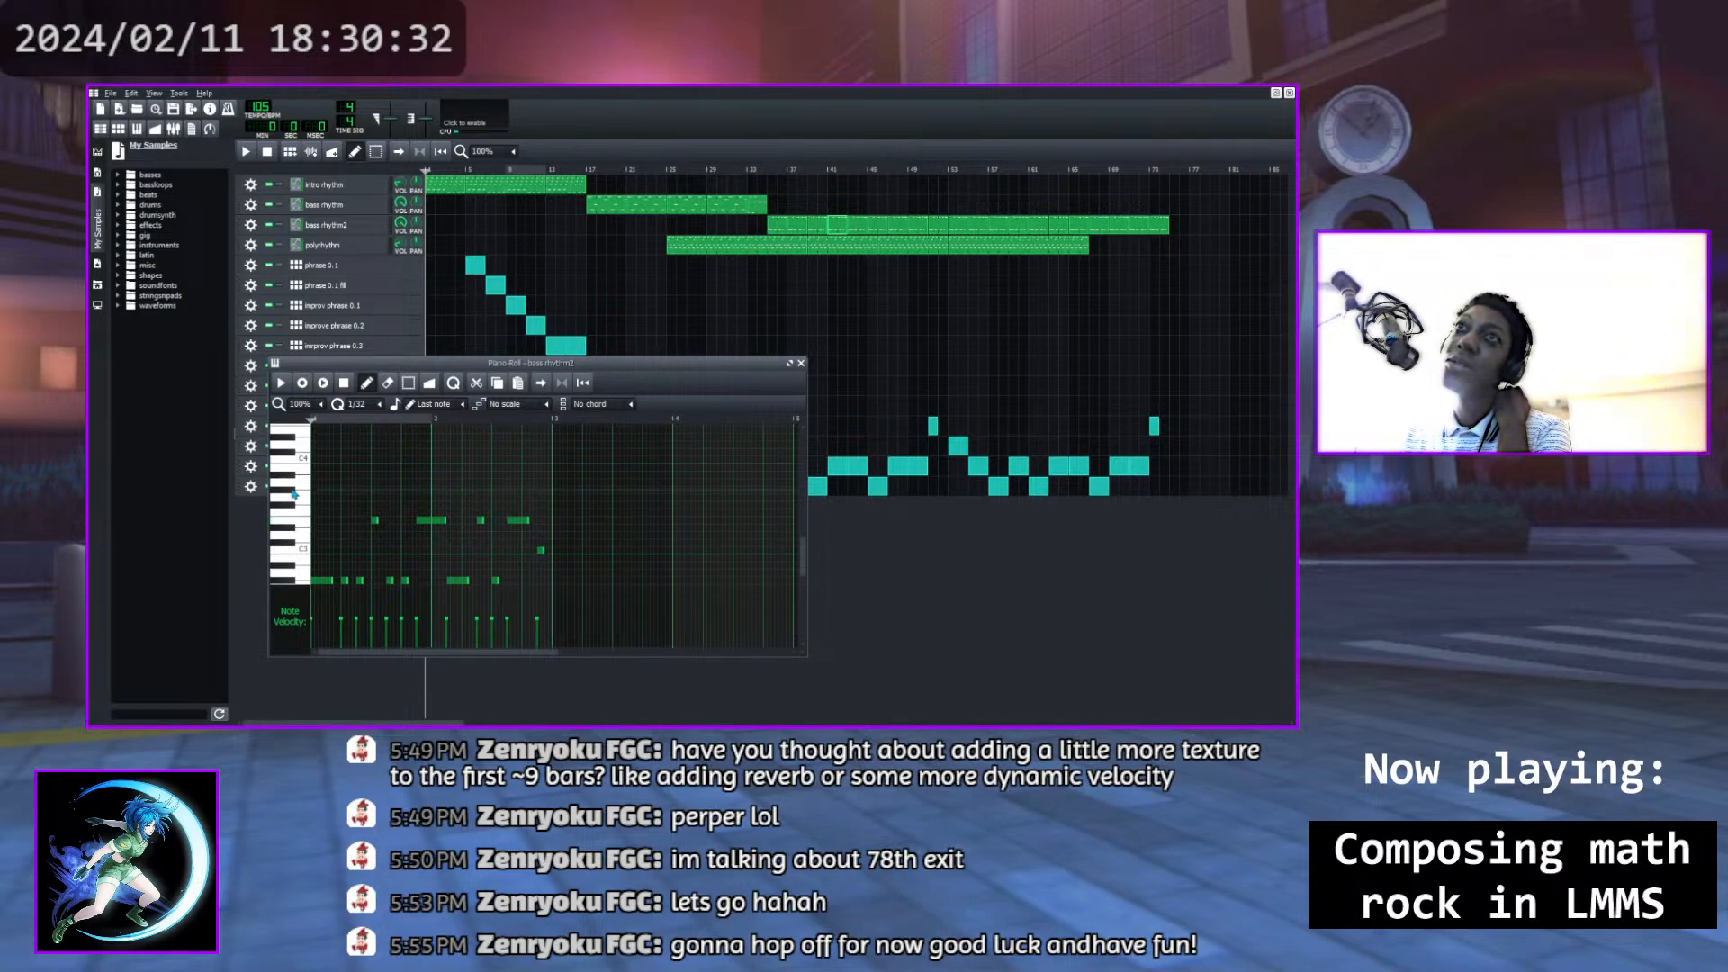
click(293, 461)
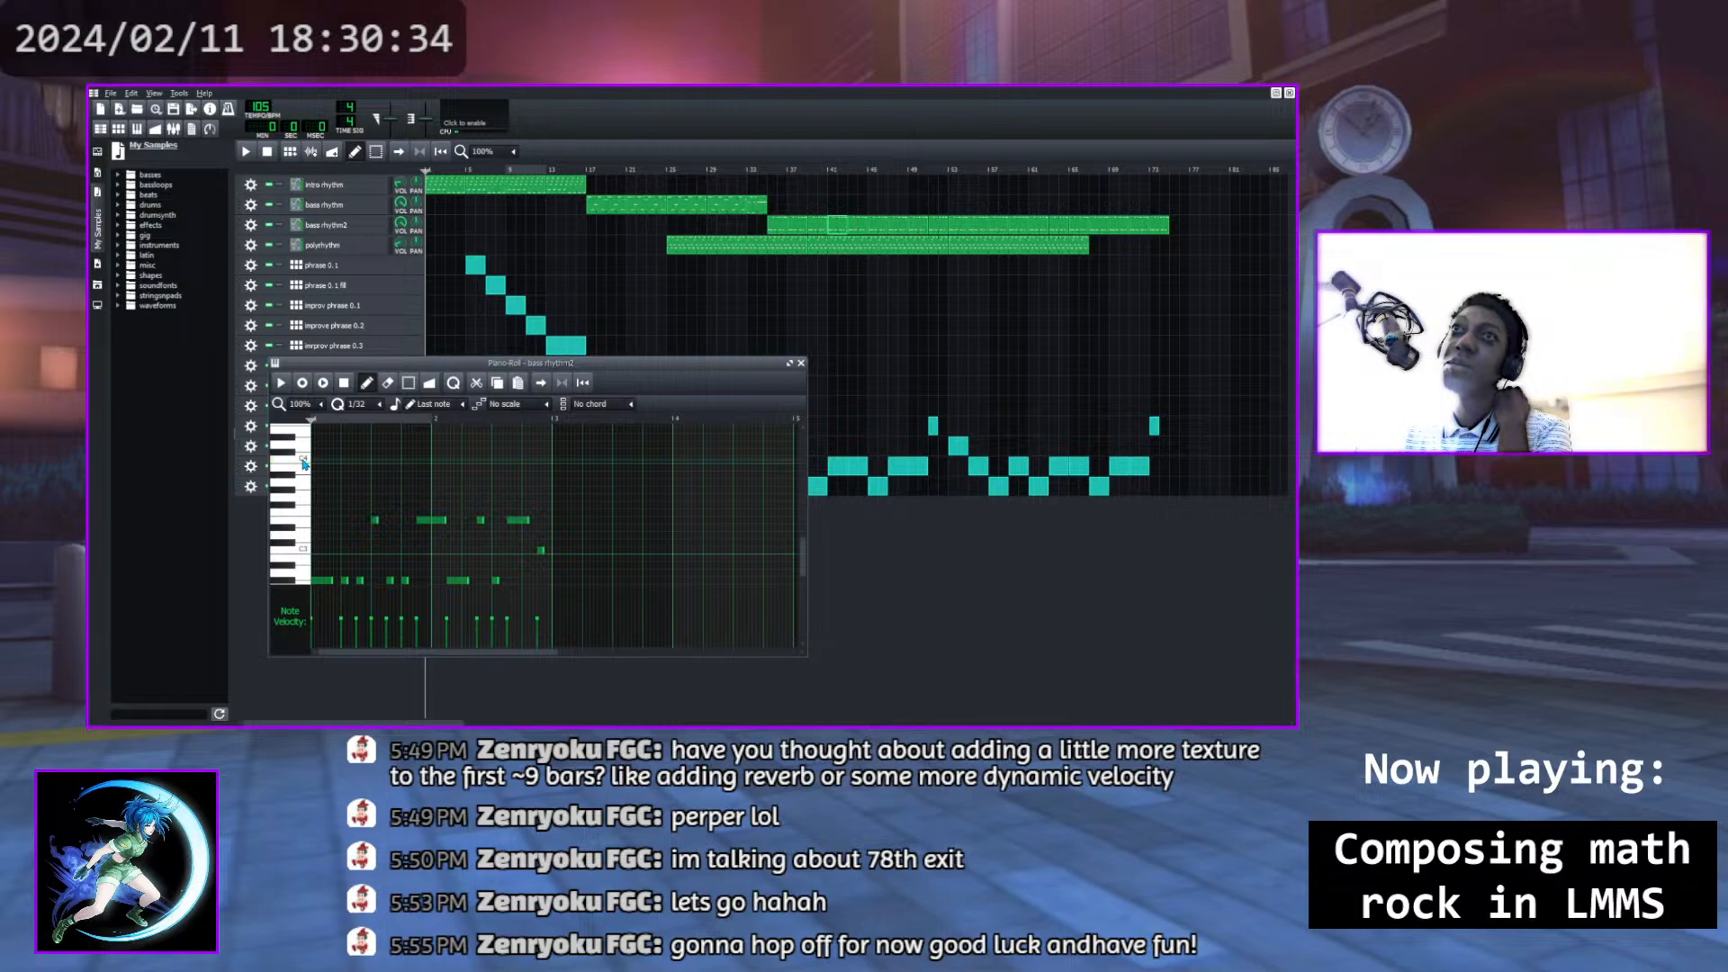
click(299, 519)
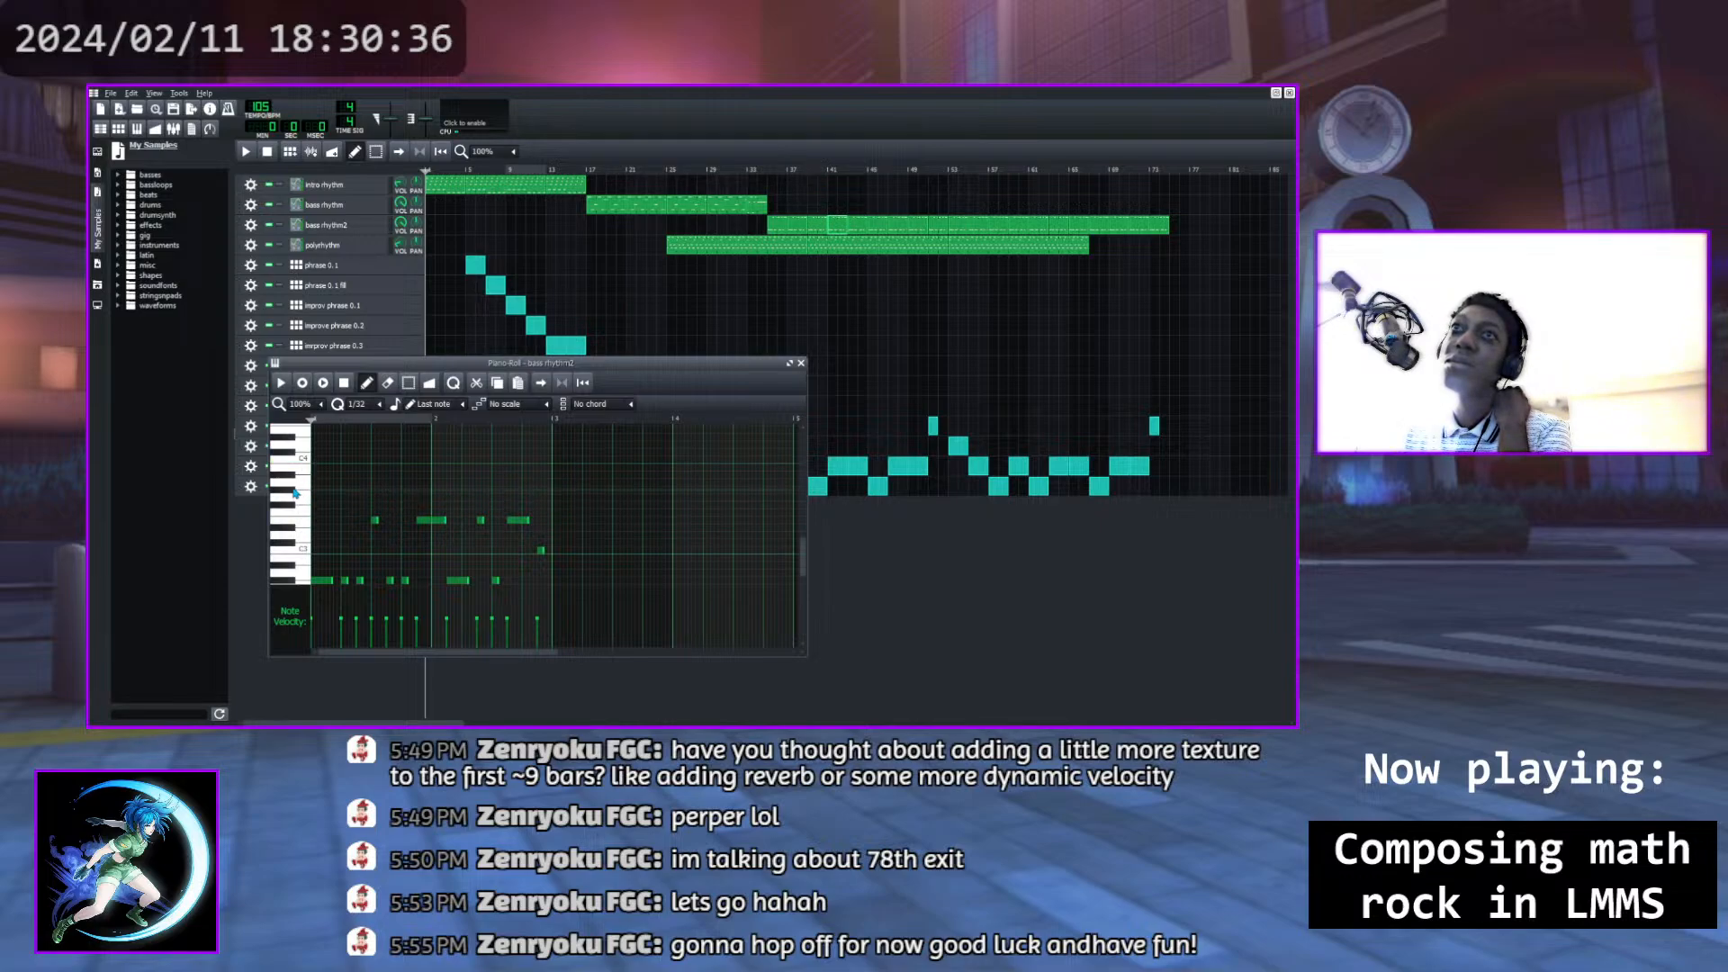
click(293, 493)
click(293, 460)
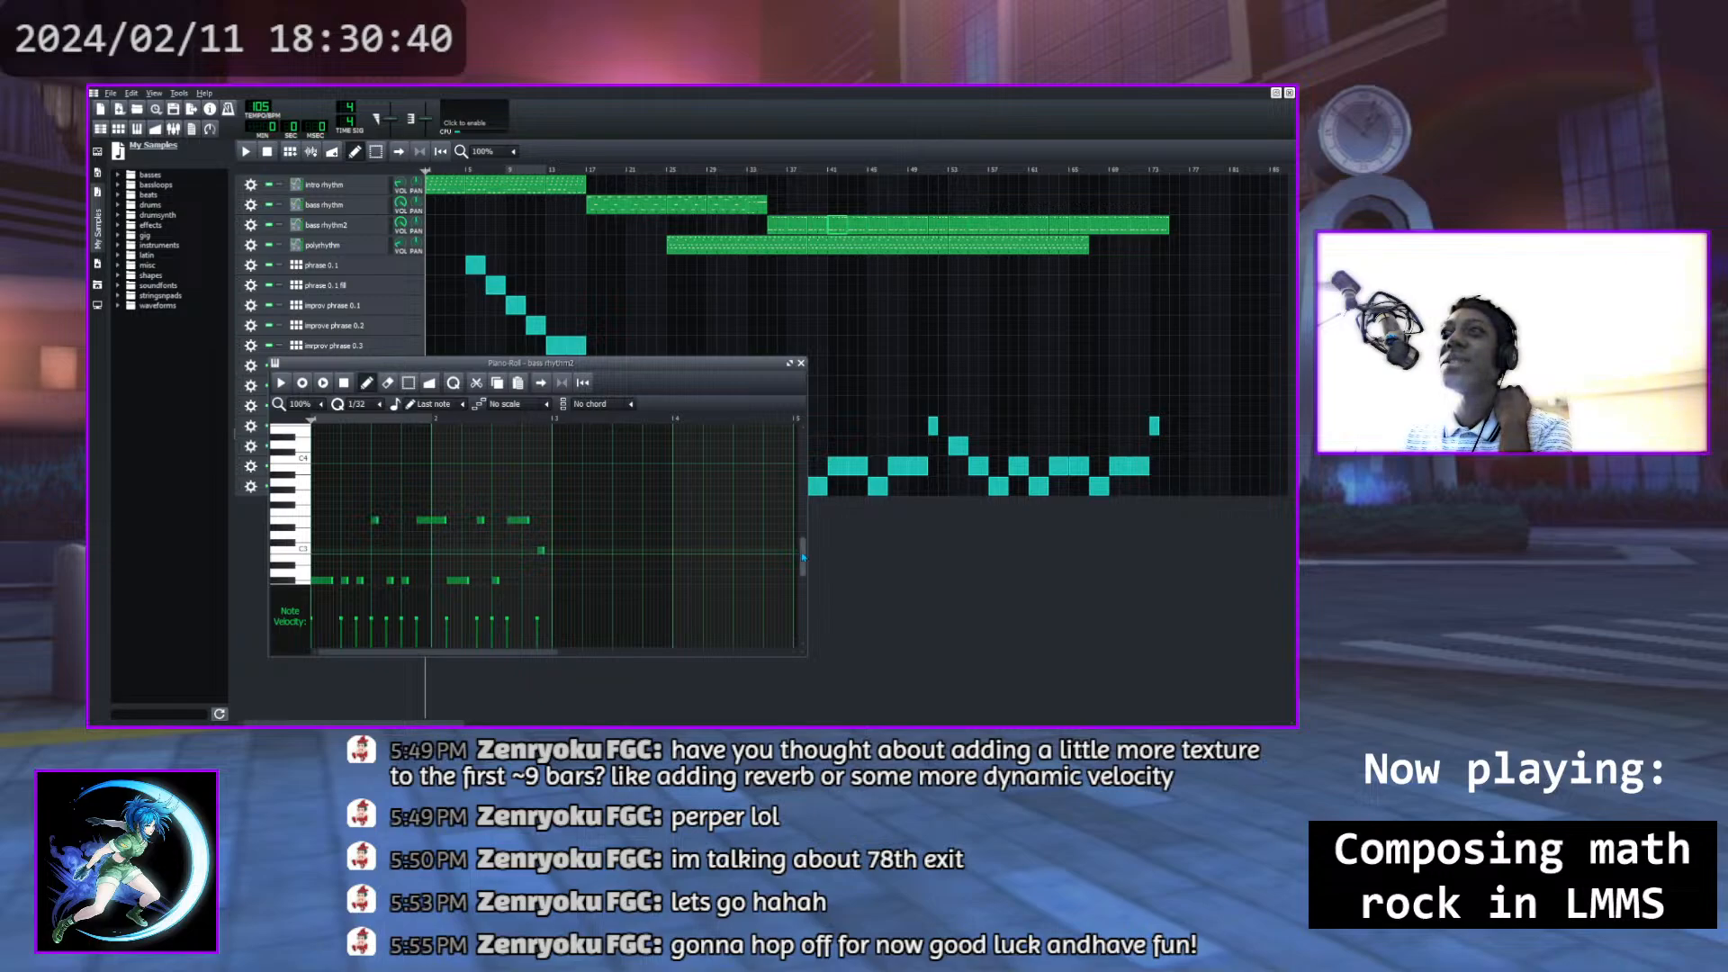
Close the bass rhythm2 notes, replay the song from within the first main phrase variation clip, and pause playback
scroll(804, 561, down, 1)
drag(803, 562, 806, 580)
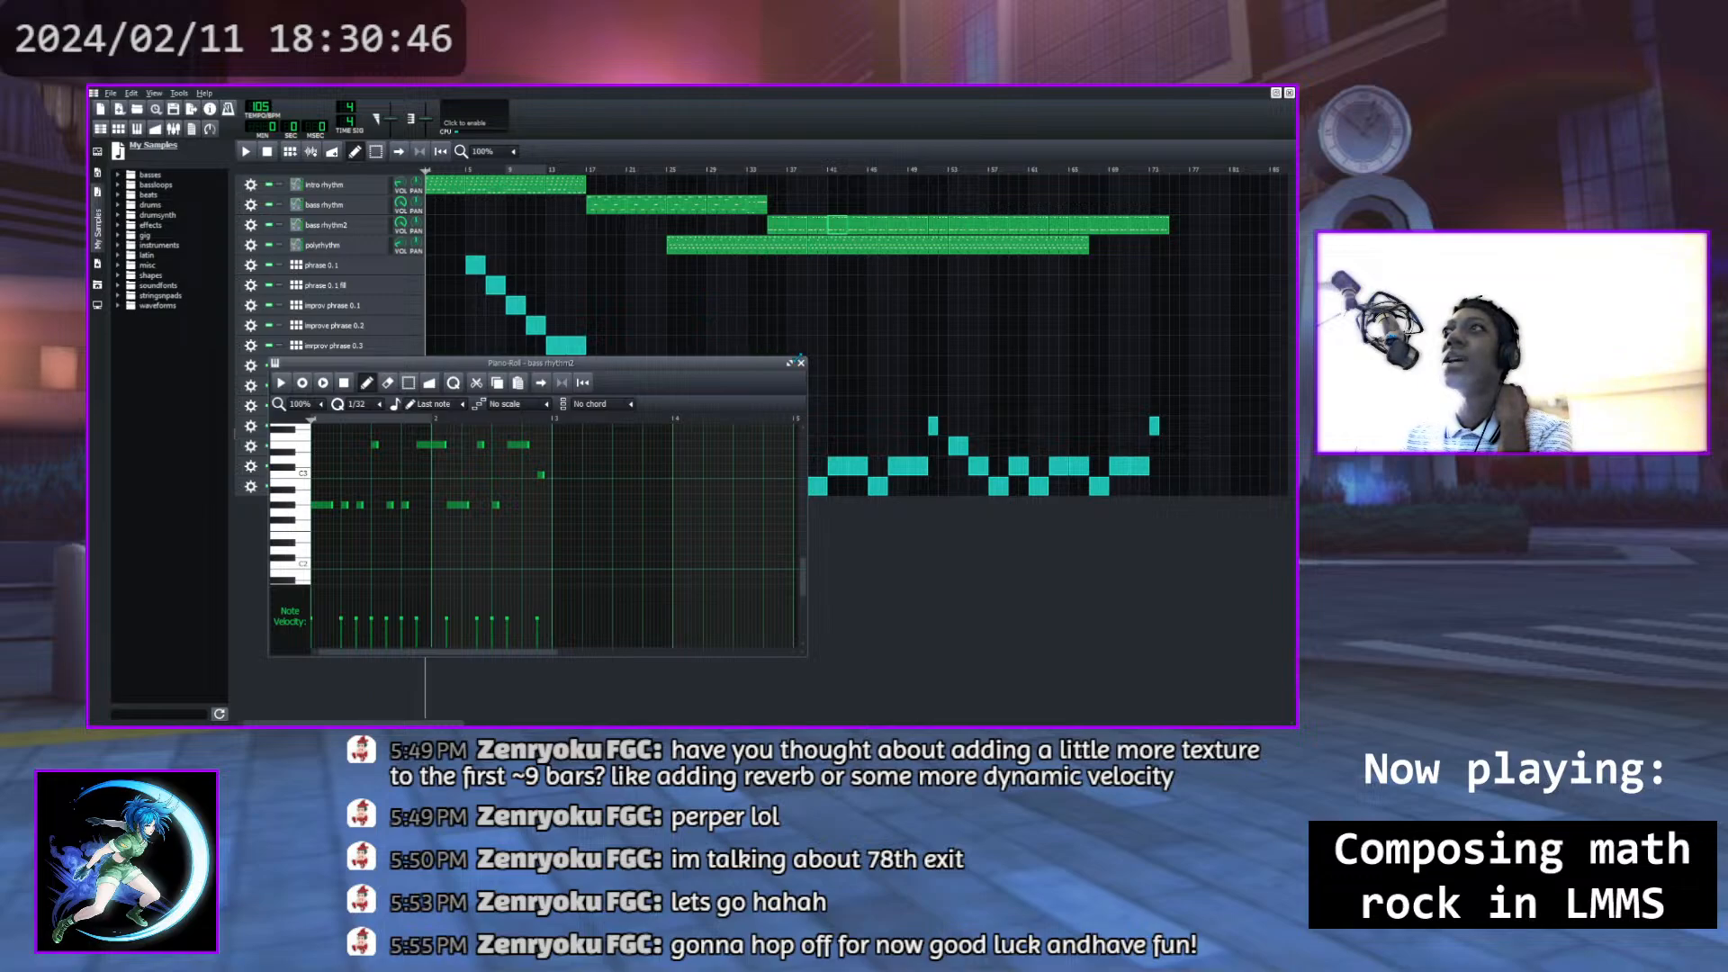
click(800, 364)
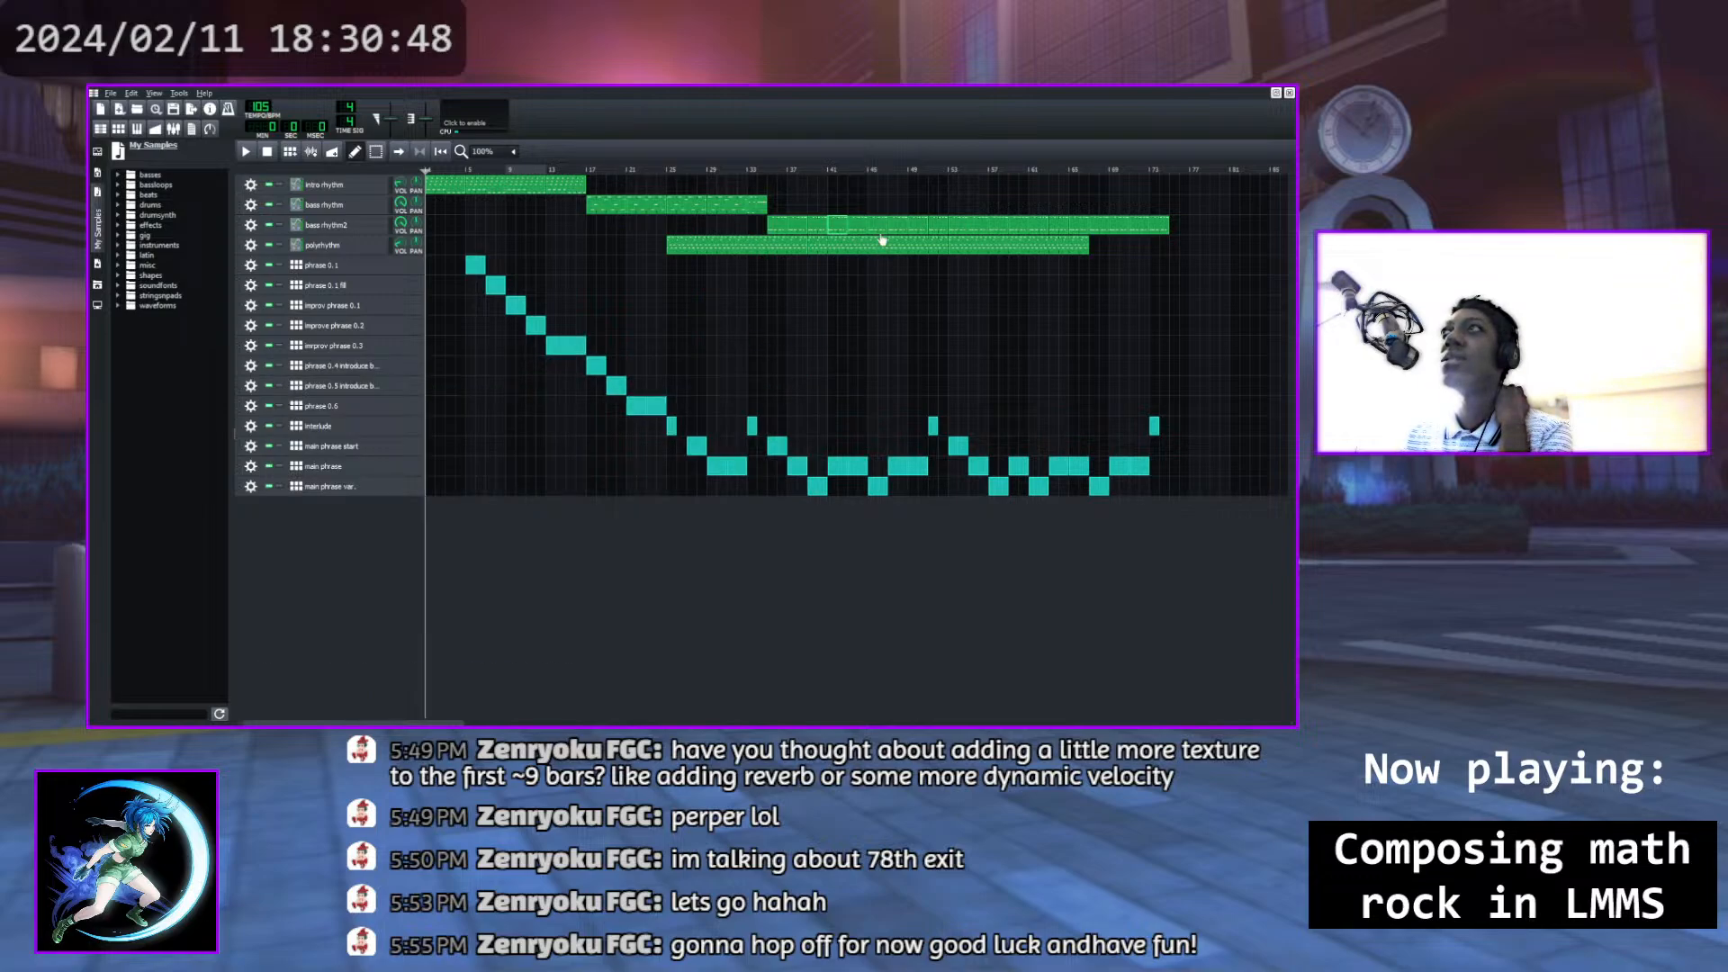
click(825, 170)
key(space)
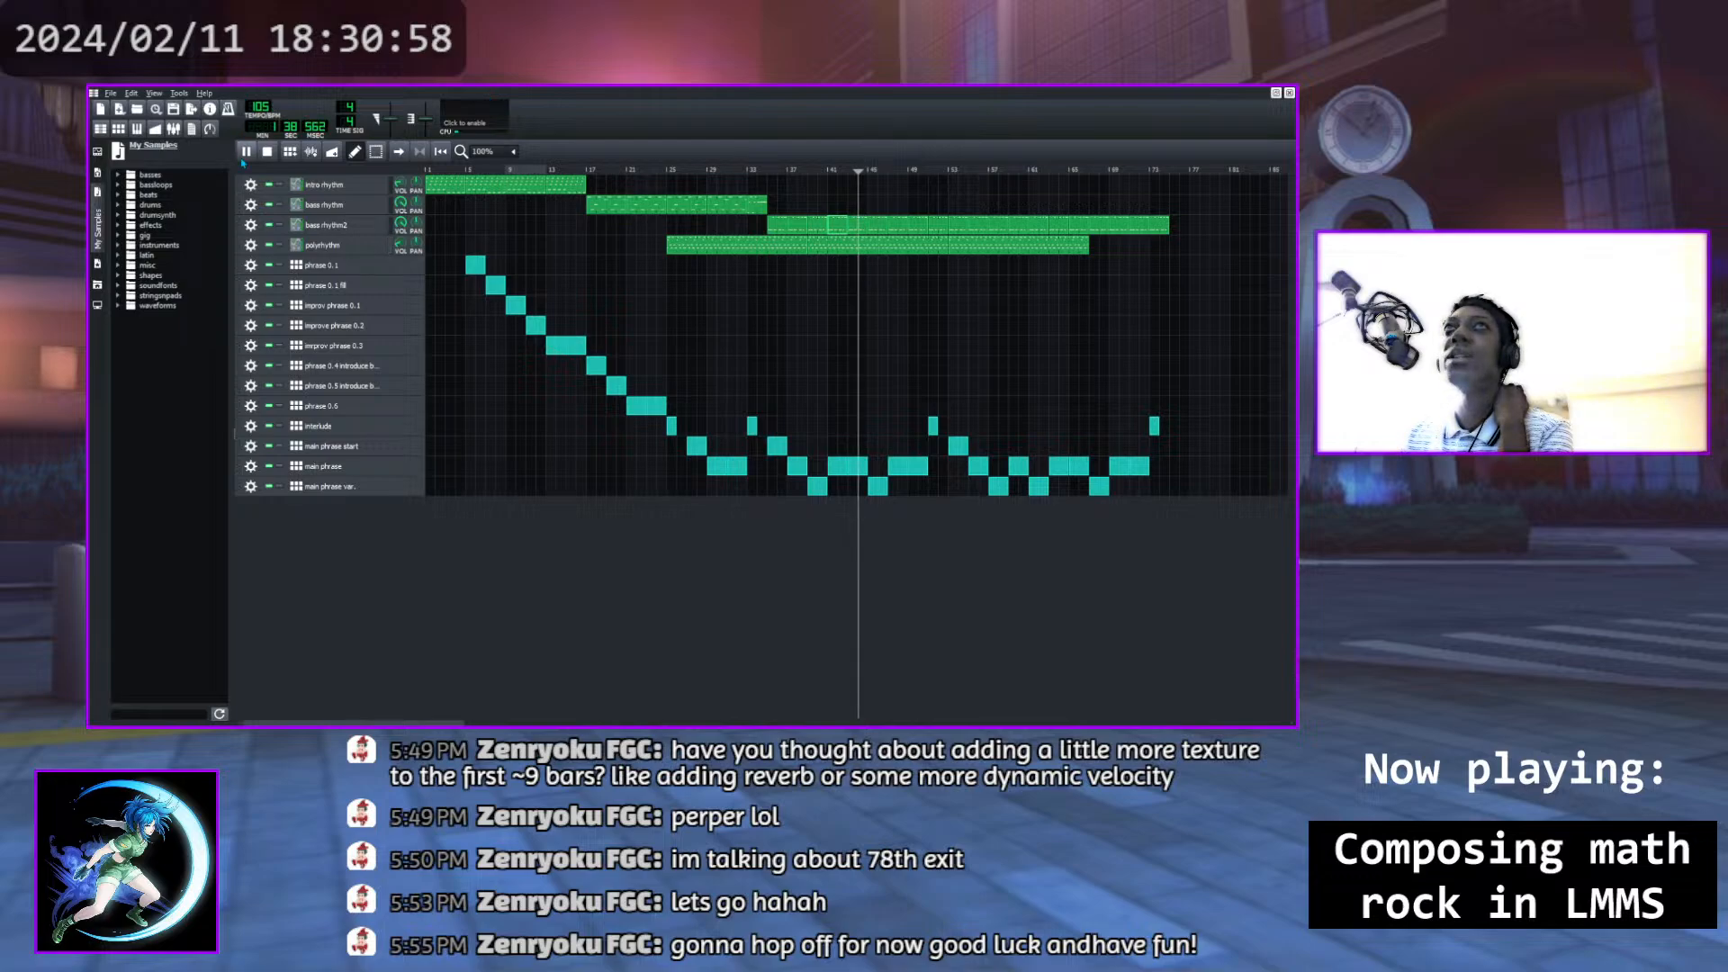
key(space)
Play the polyrhythm clip that starts at the first main phrase variation on its own in the piano roll, and close its notes
double_click(830, 246)
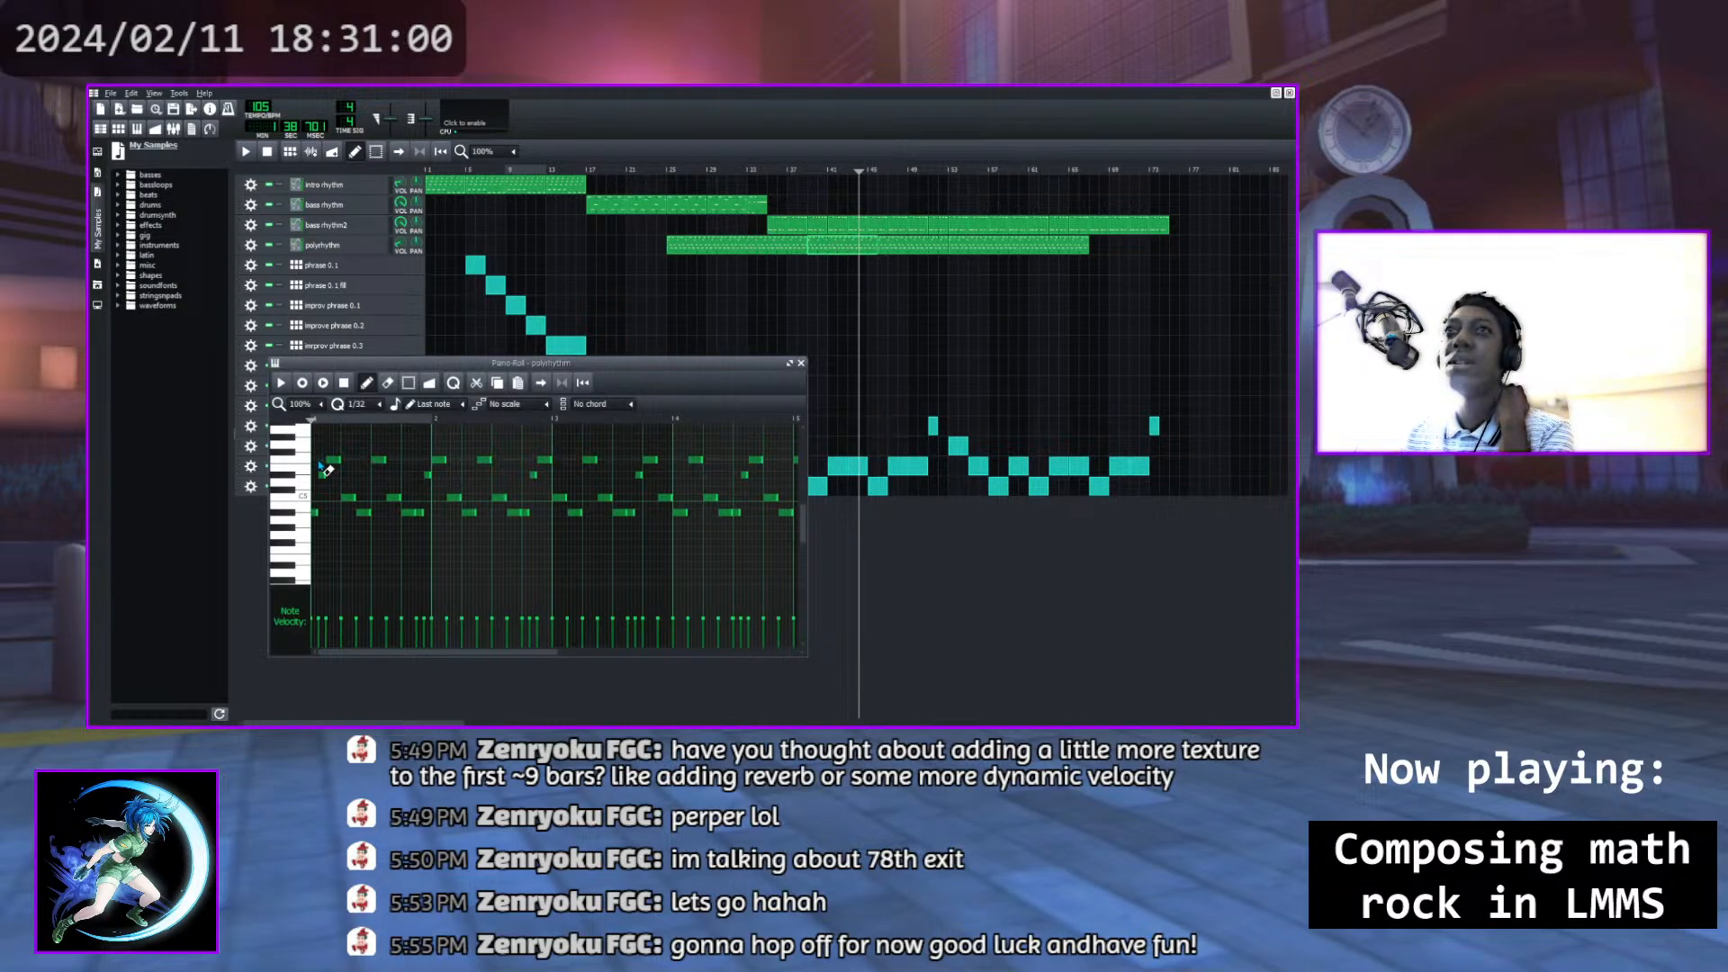
click(280, 382)
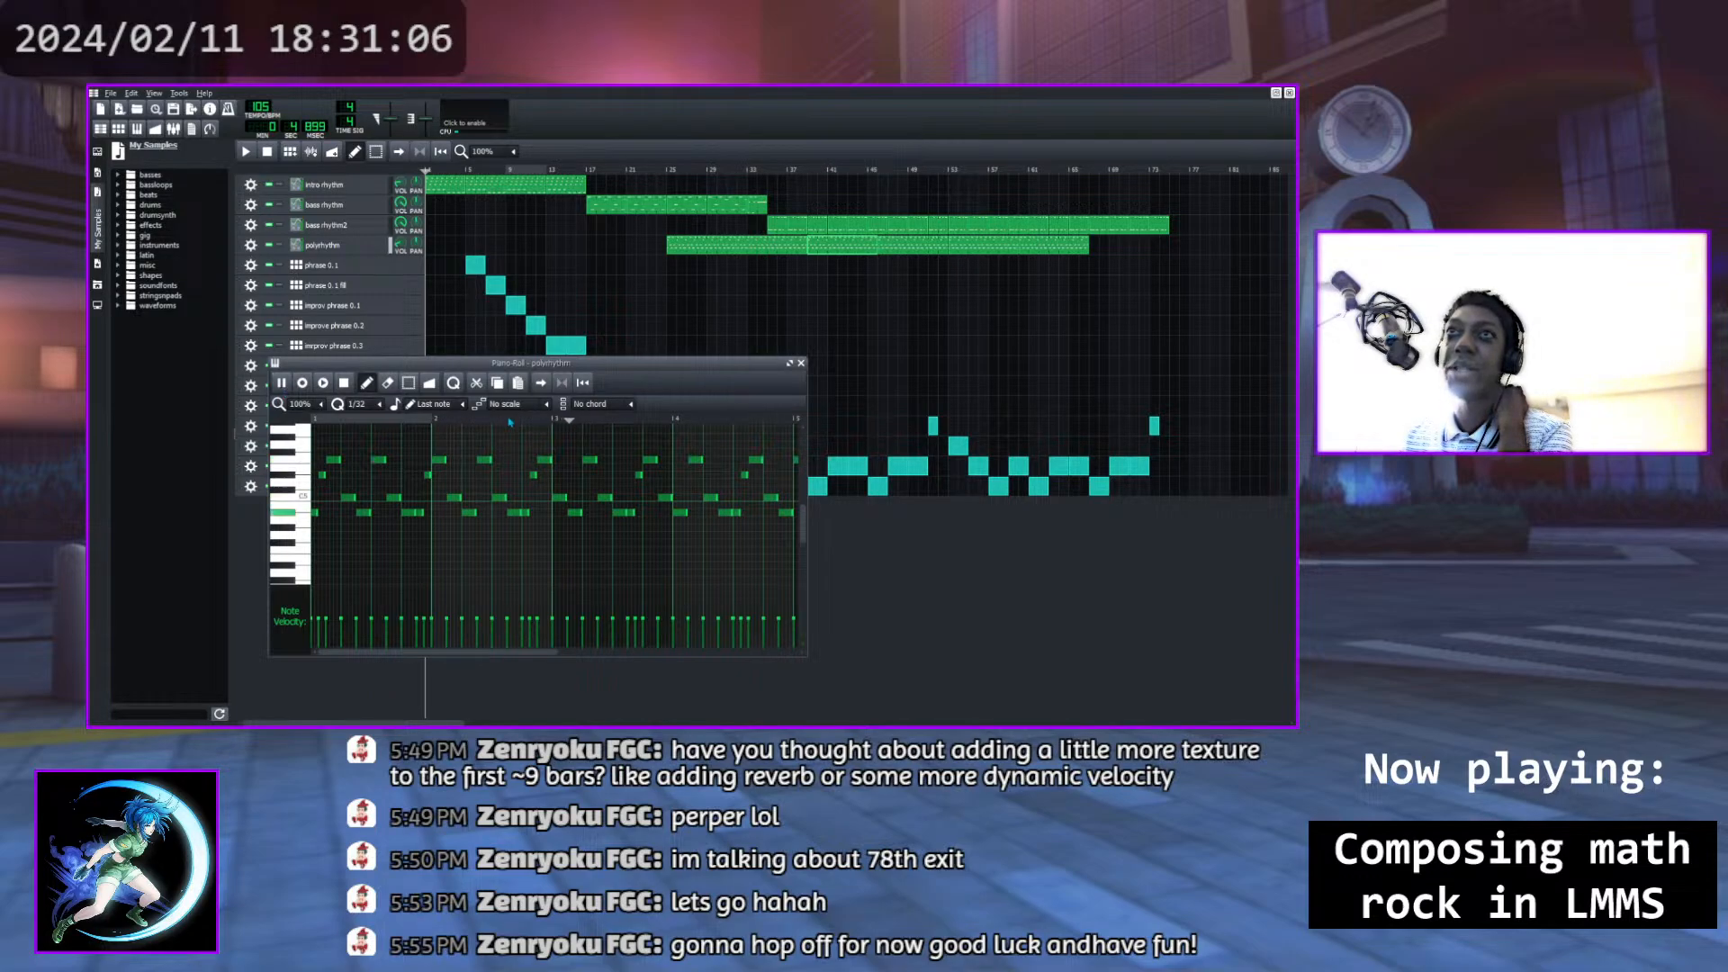
click(801, 364)
Replay the song from the main phrase section after the first variation, and pause at the second main phrase variation clip
click(871, 171)
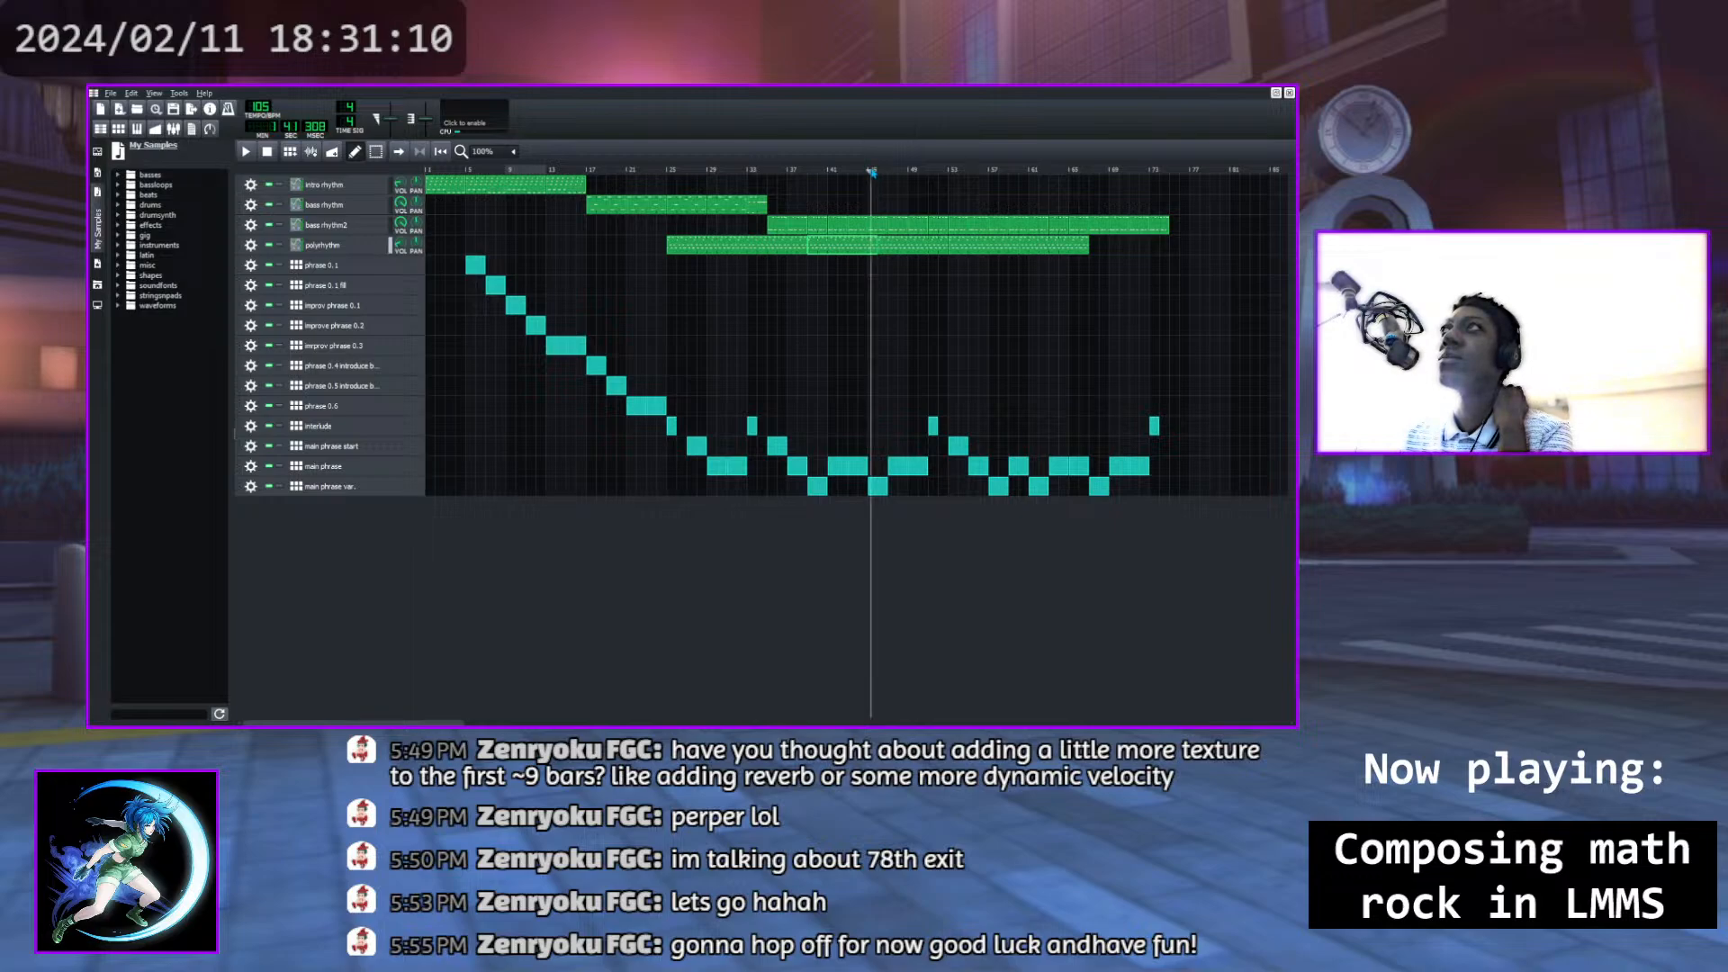
click(841, 171)
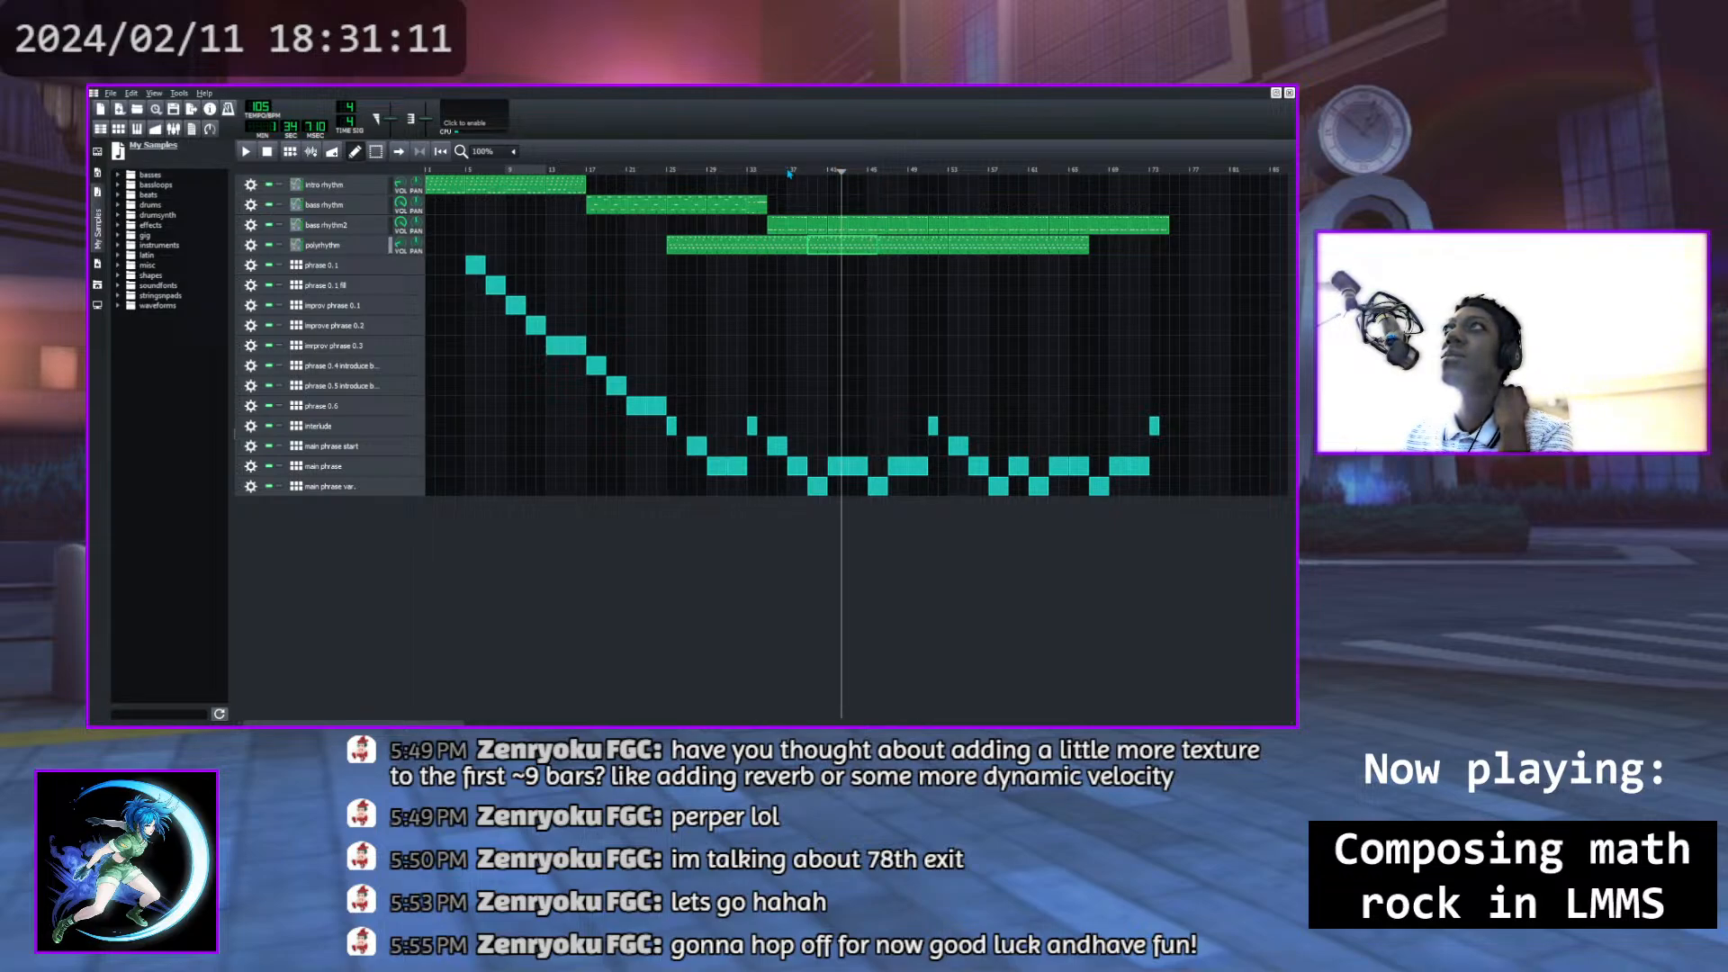
click(265, 154)
click(846, 170)
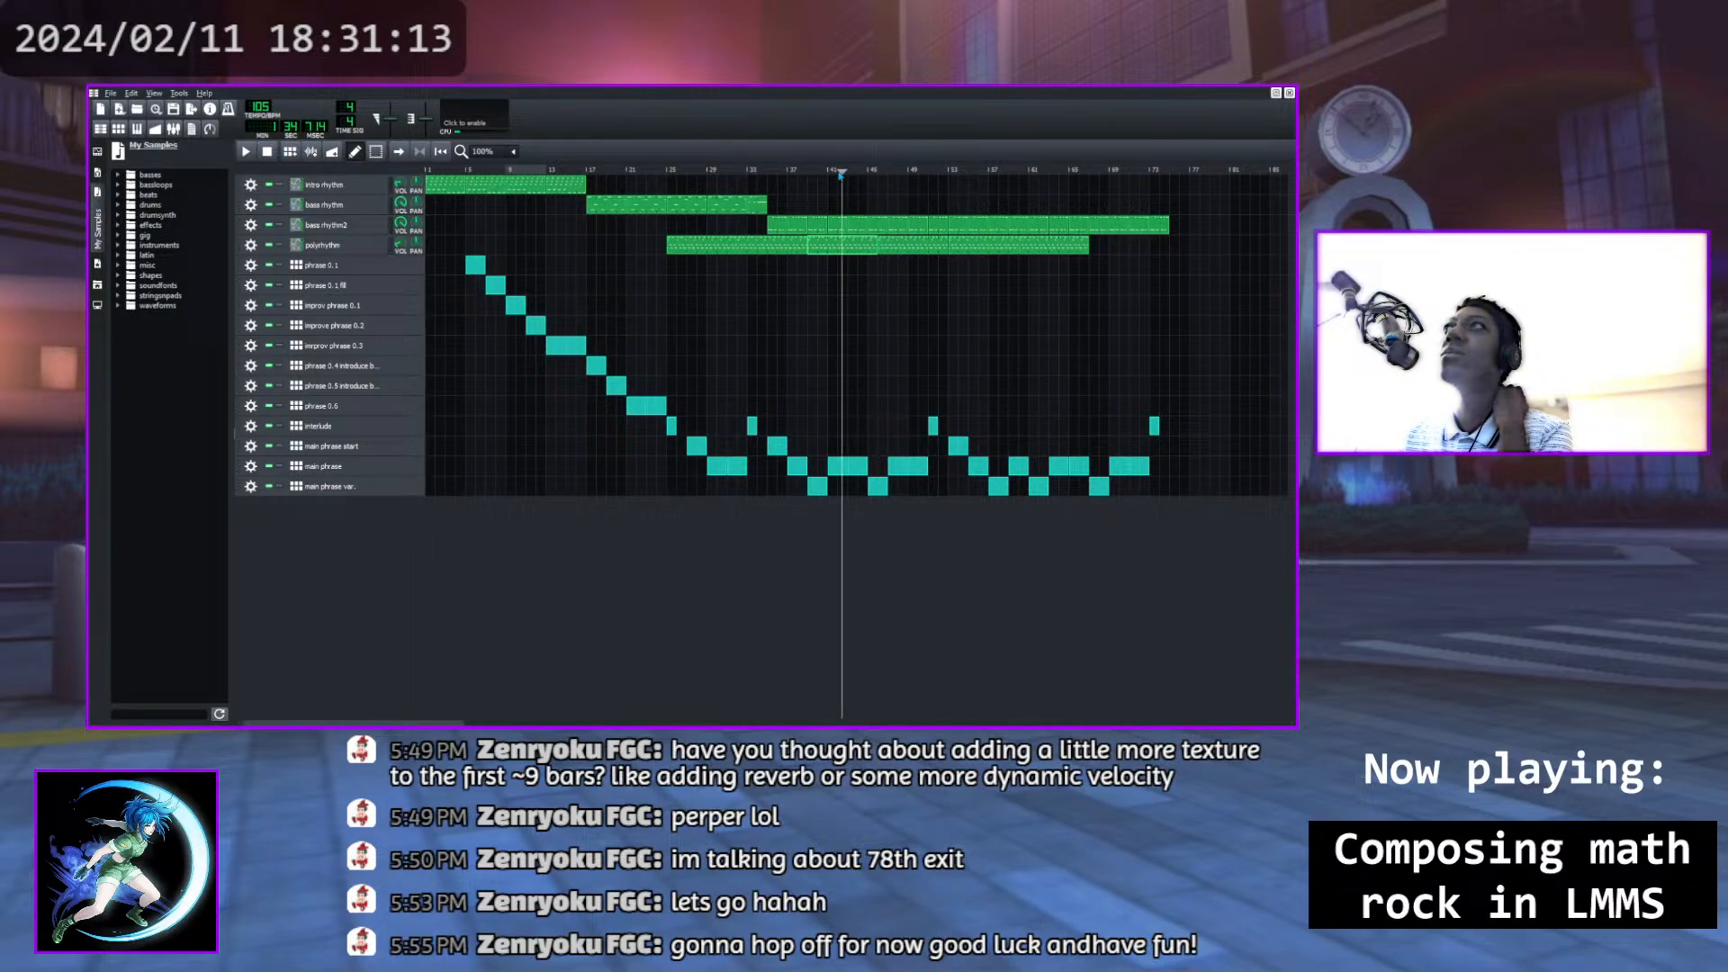
click(246, 151)
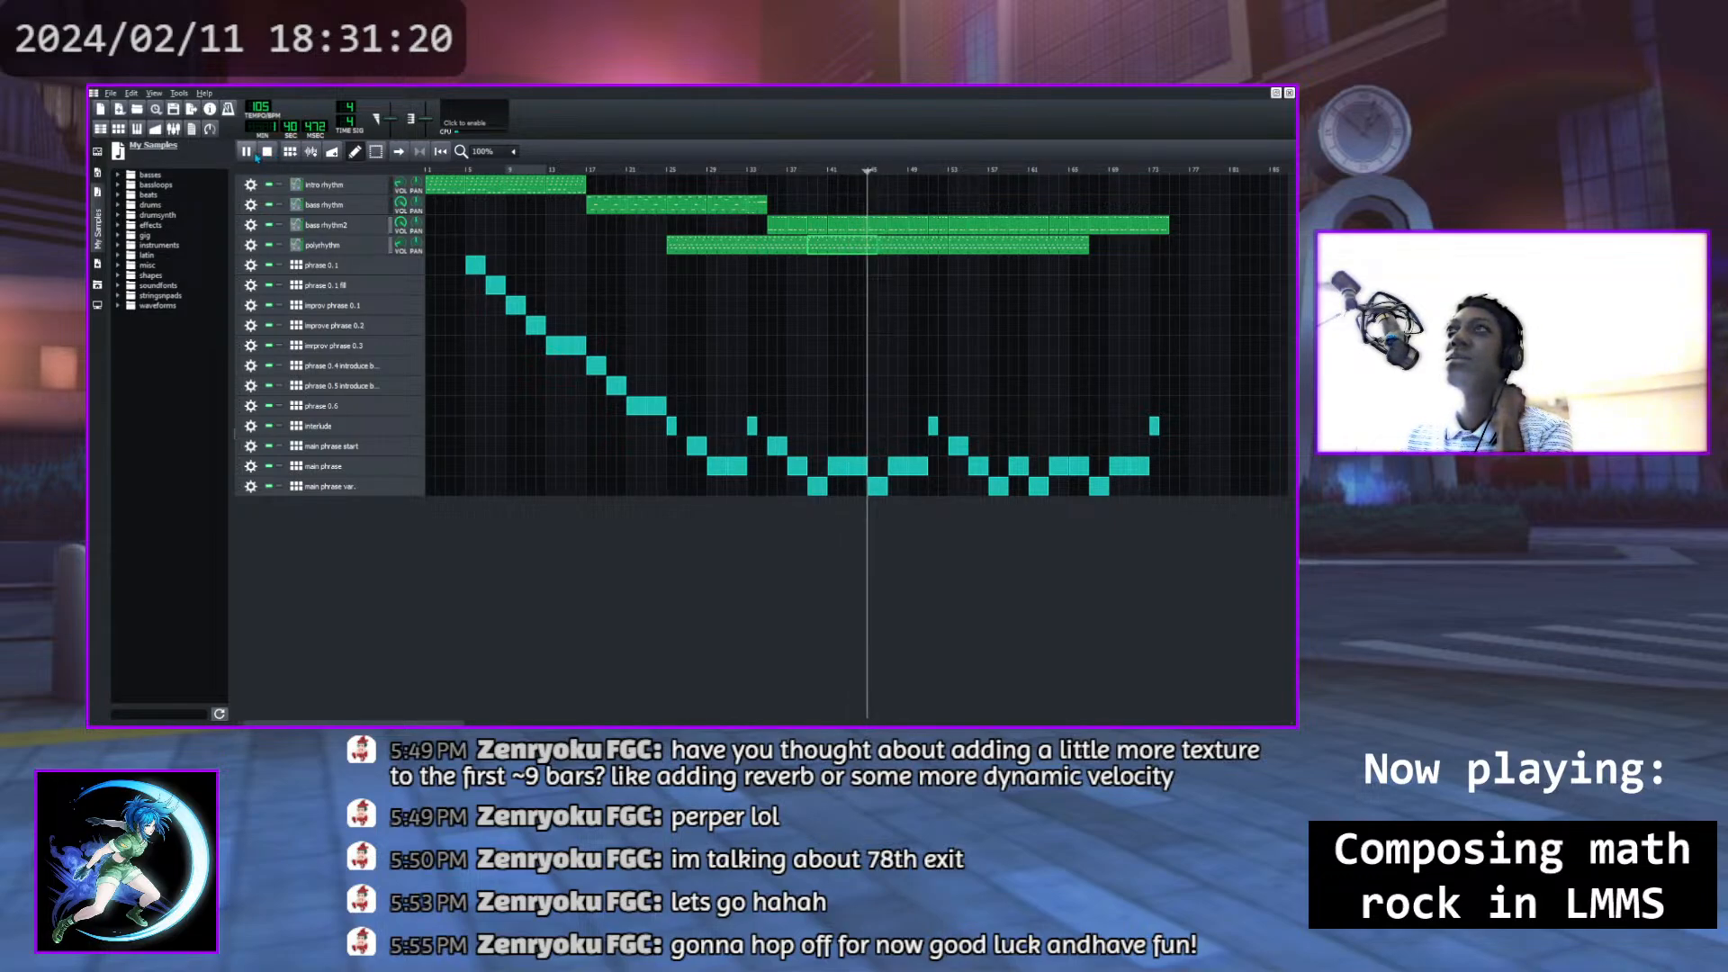
click(248, 152)
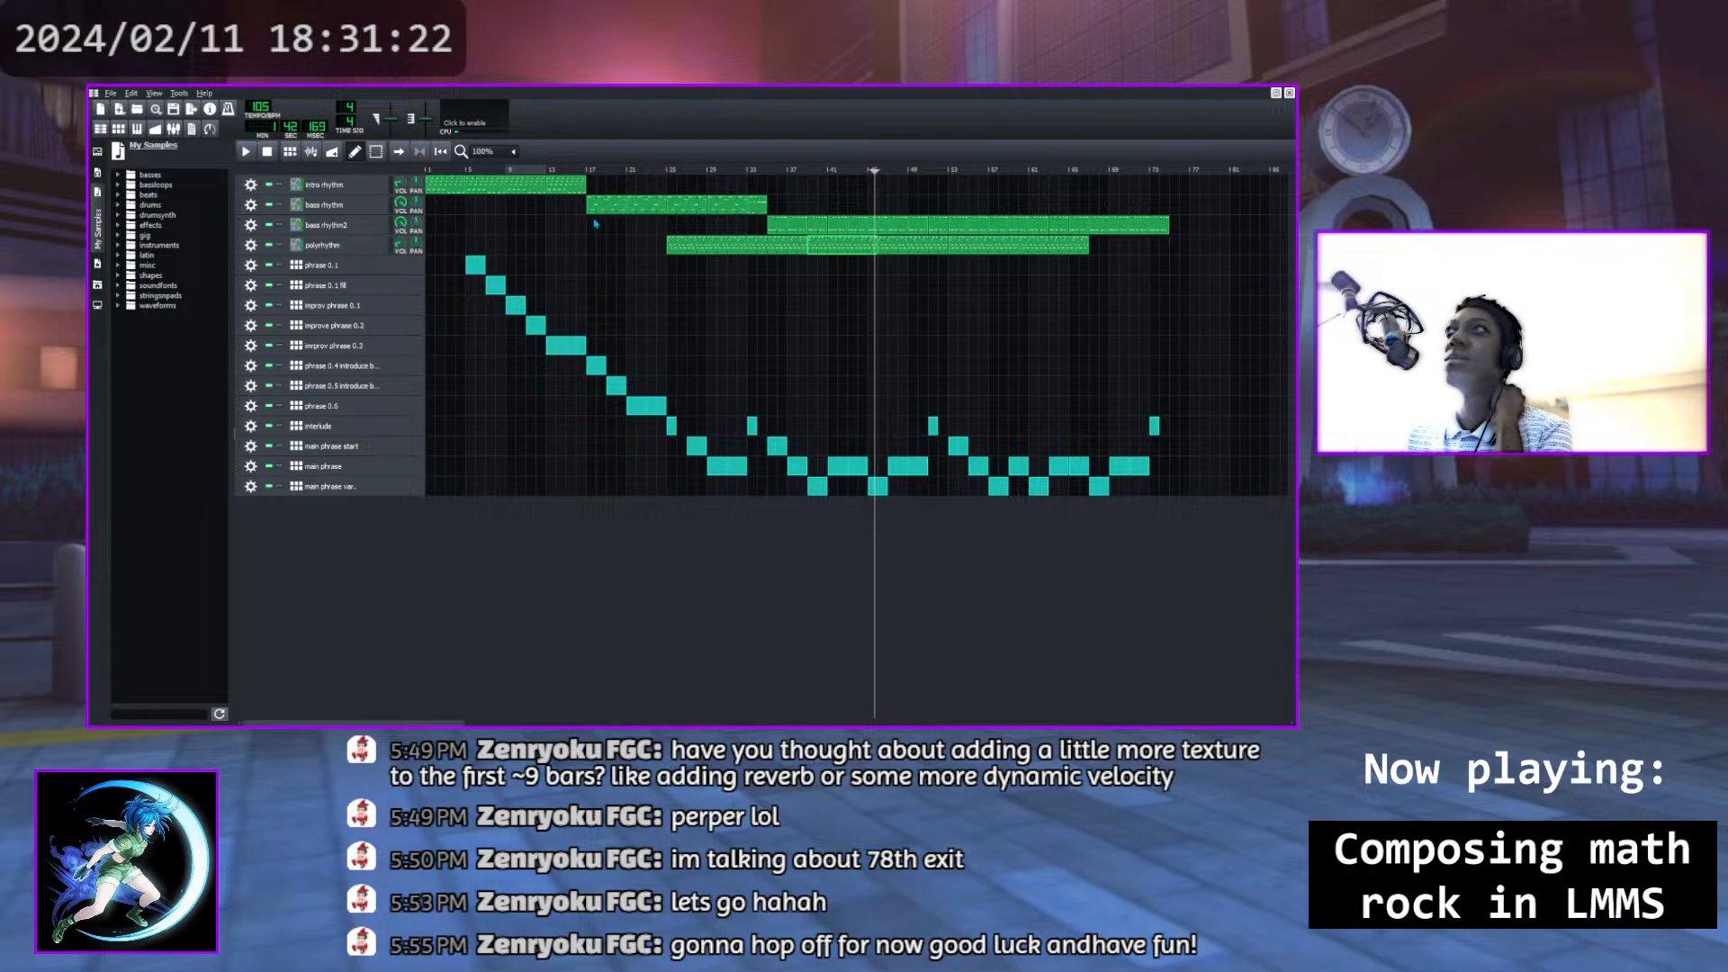
Play the bass rhythm2 clip aligned with the second main phrase variation twice on its own in the piano roll, and stop playback
double_click(874, 229)
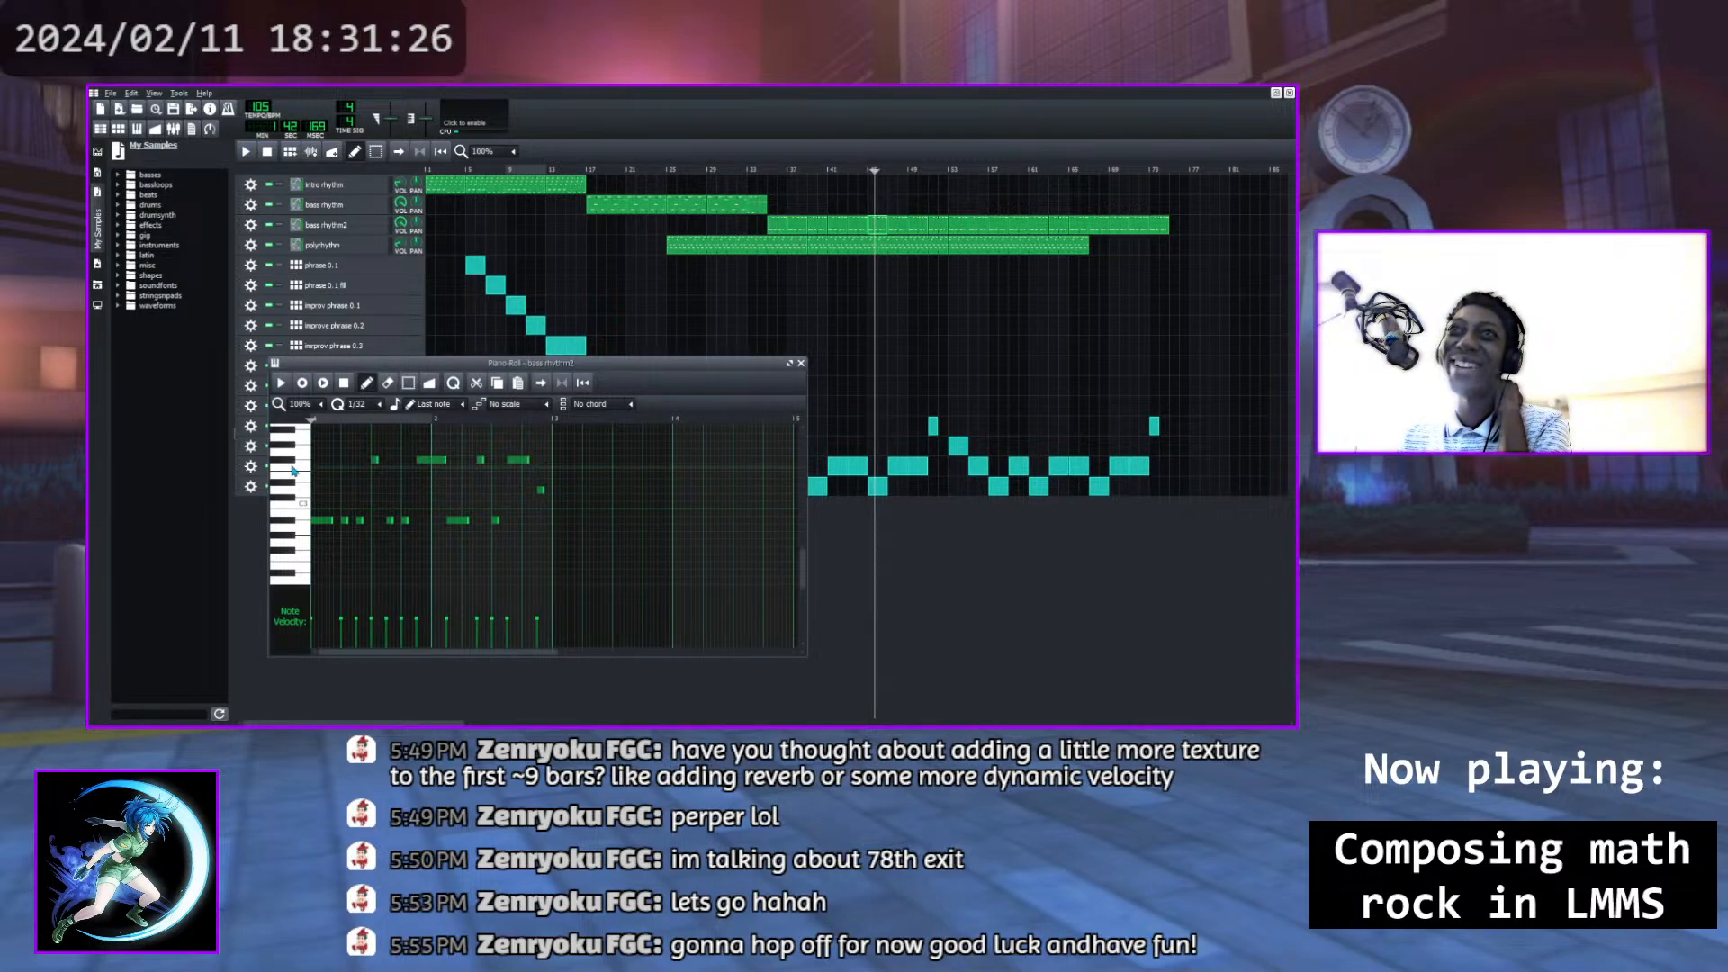
click(281, 383)
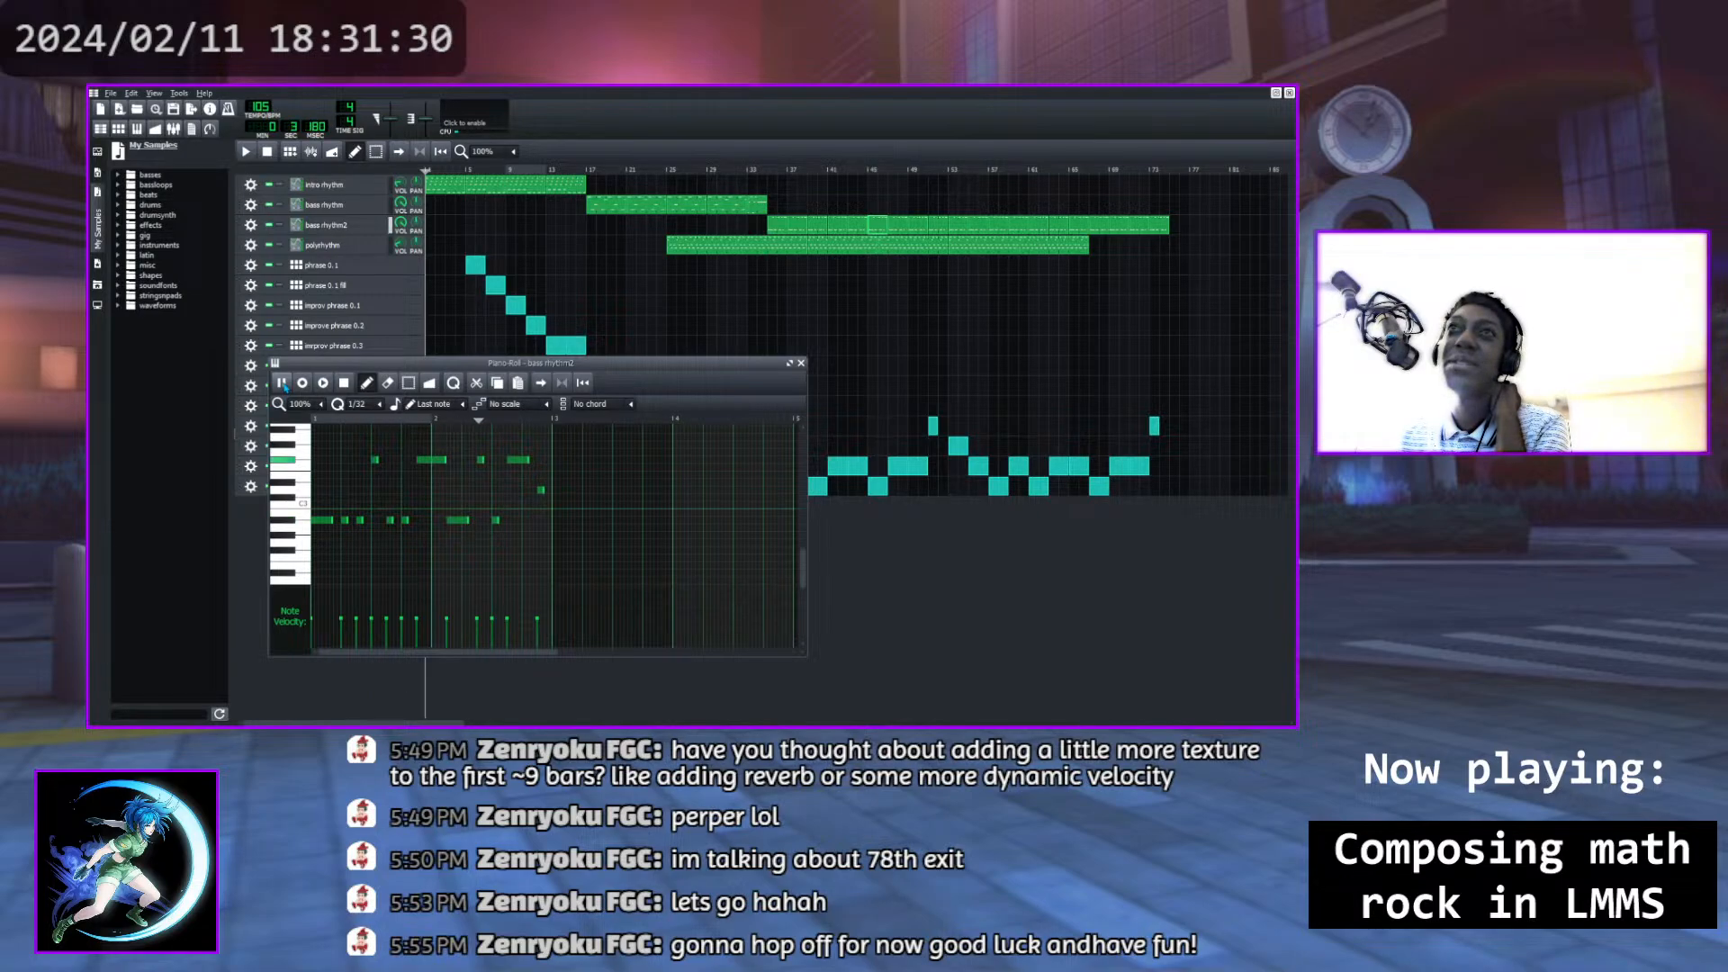
click(344, 382)
click(281, 383)
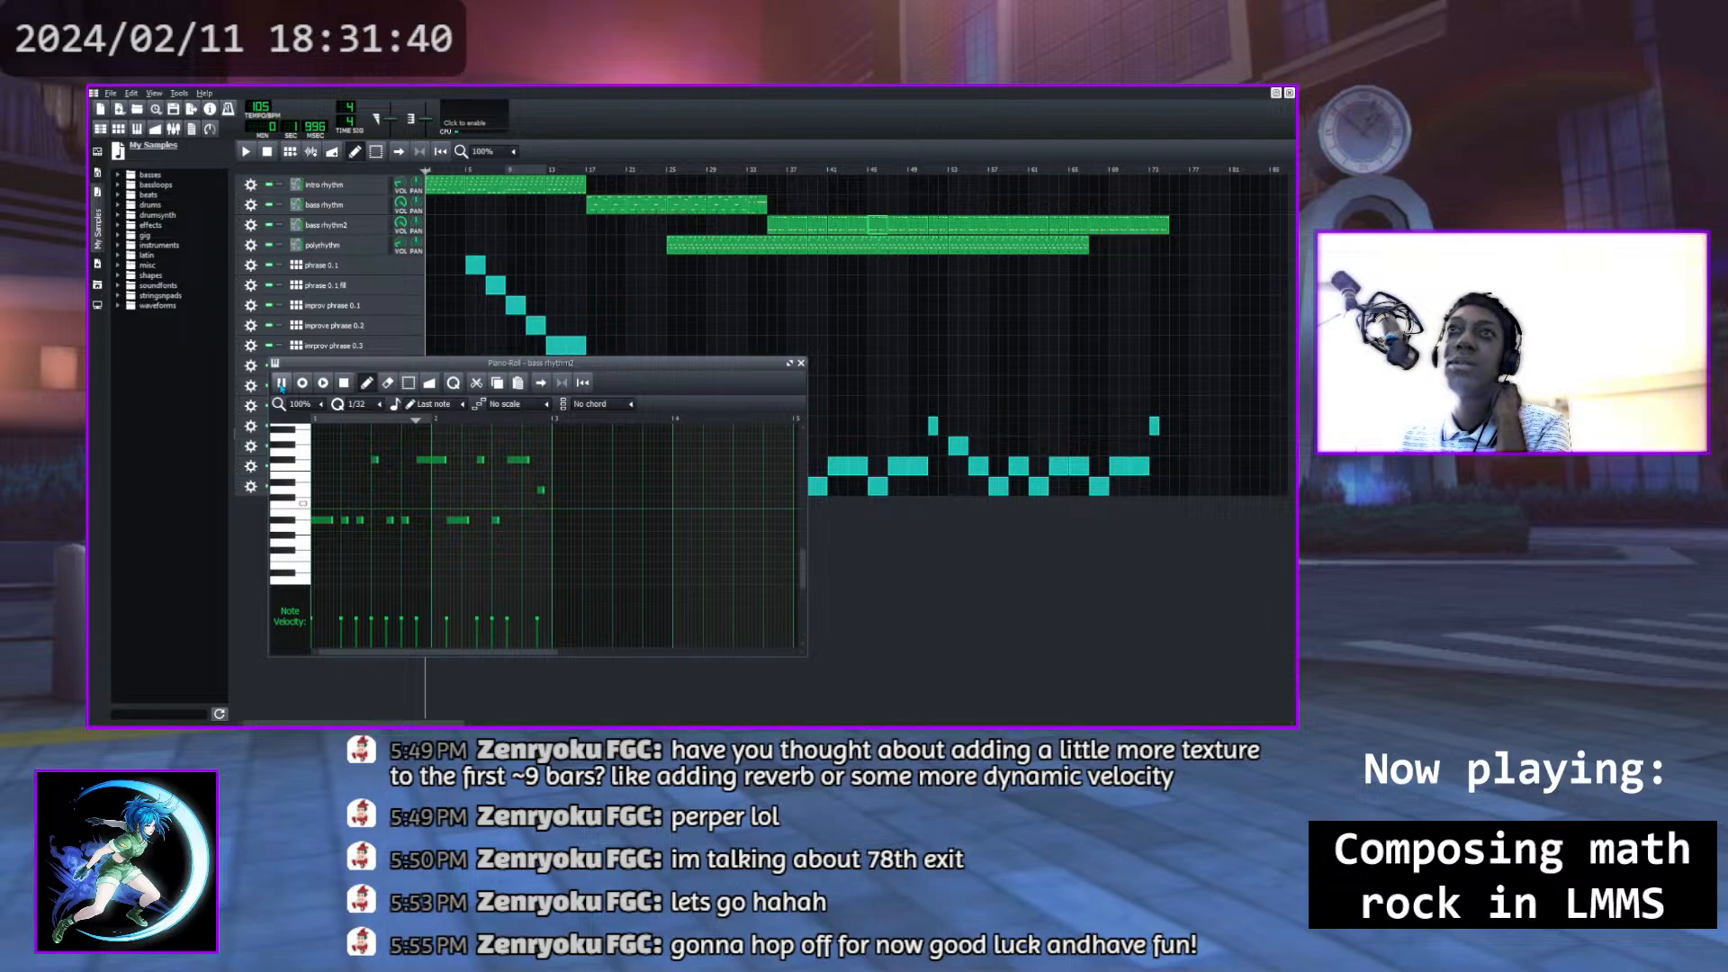
click(343, 383)
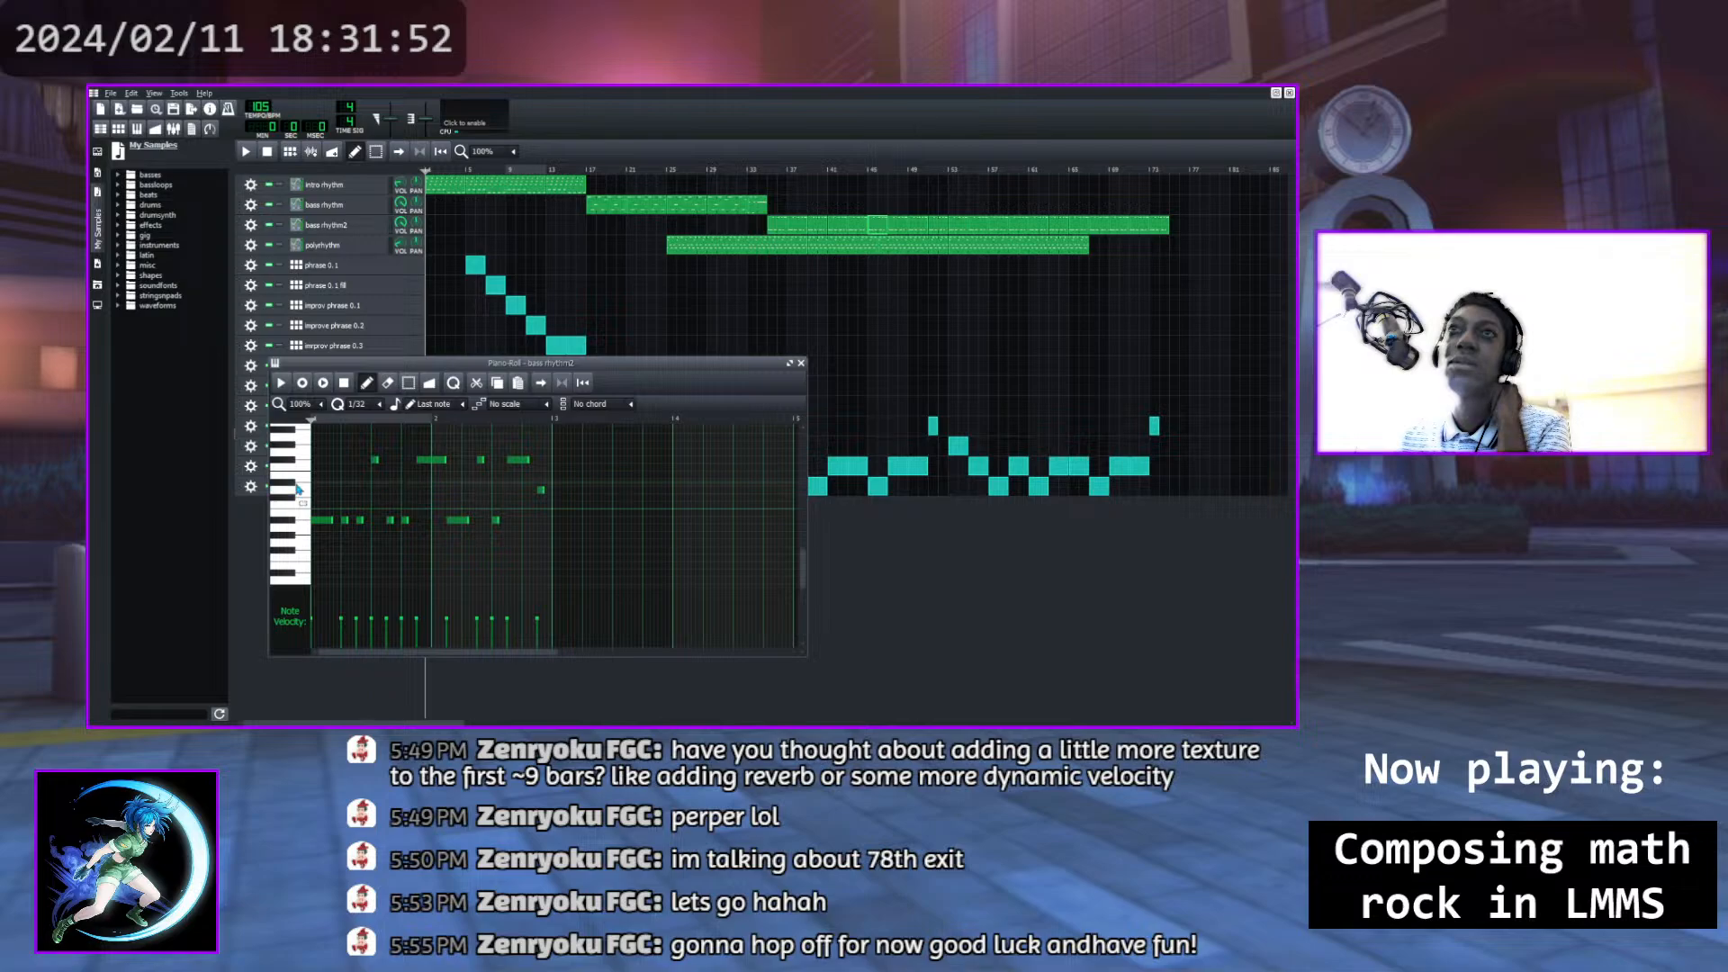
Sound the bass rhythm2 clip's upper pitches and neighbouring higher ones on the piano roll keyboard, below C4
scroll(292, 465, up, 1)
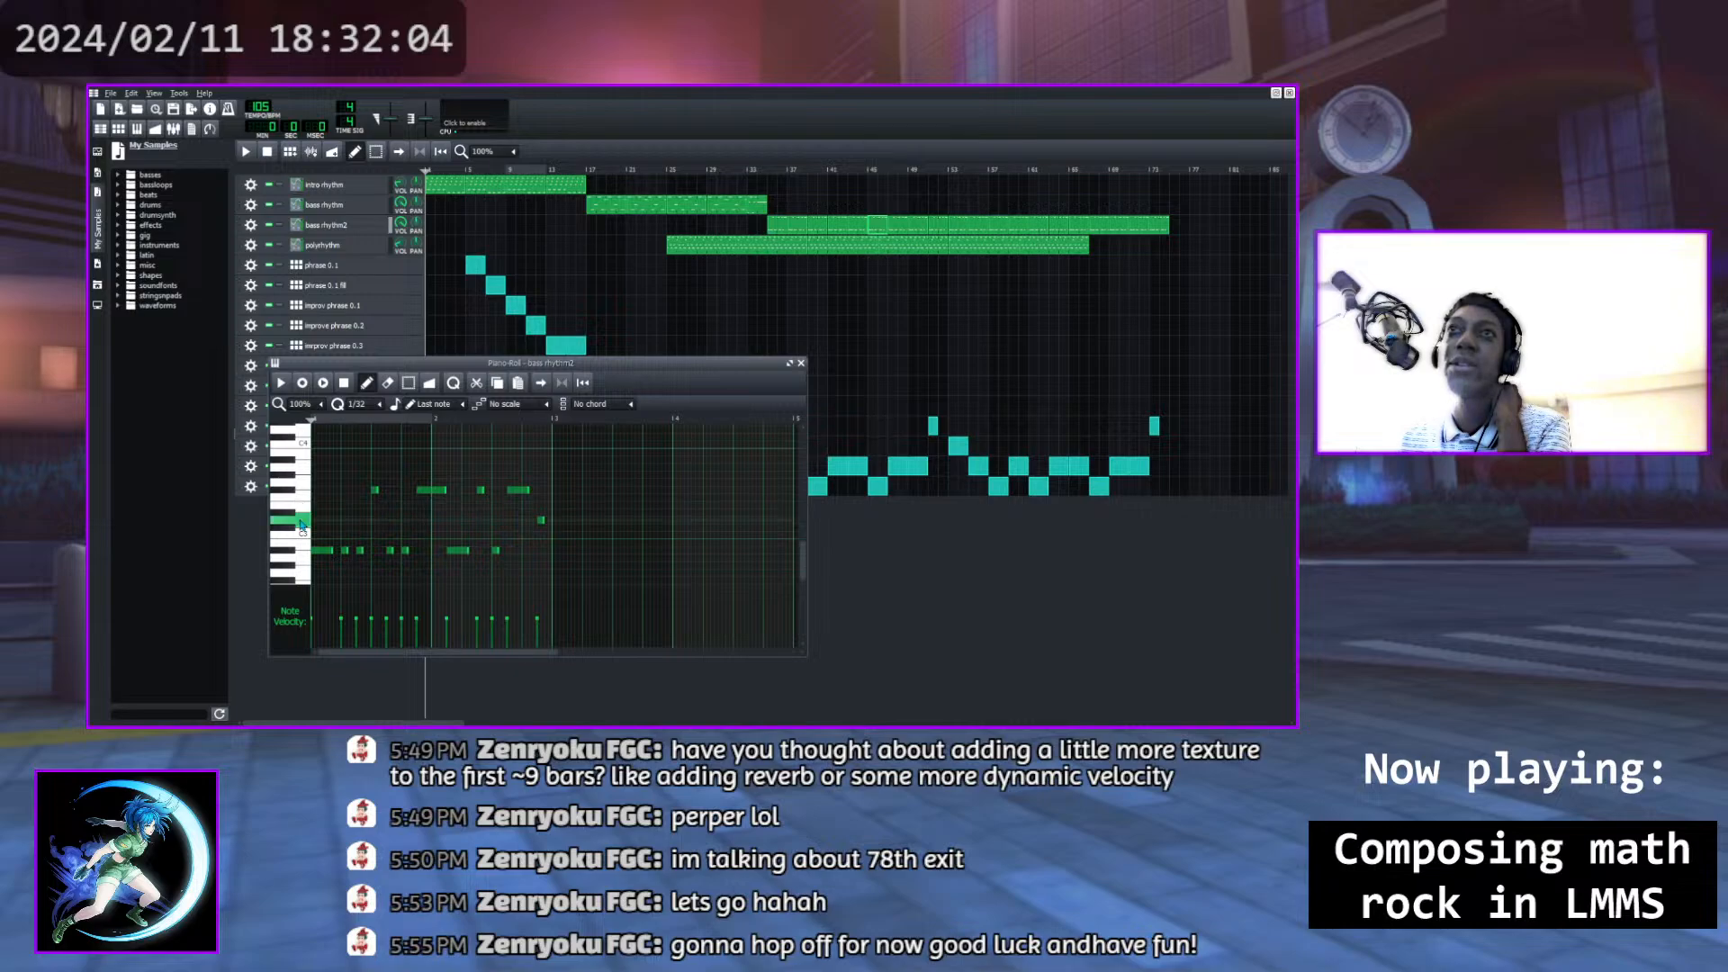
click(290, 478)
click(291, 520)
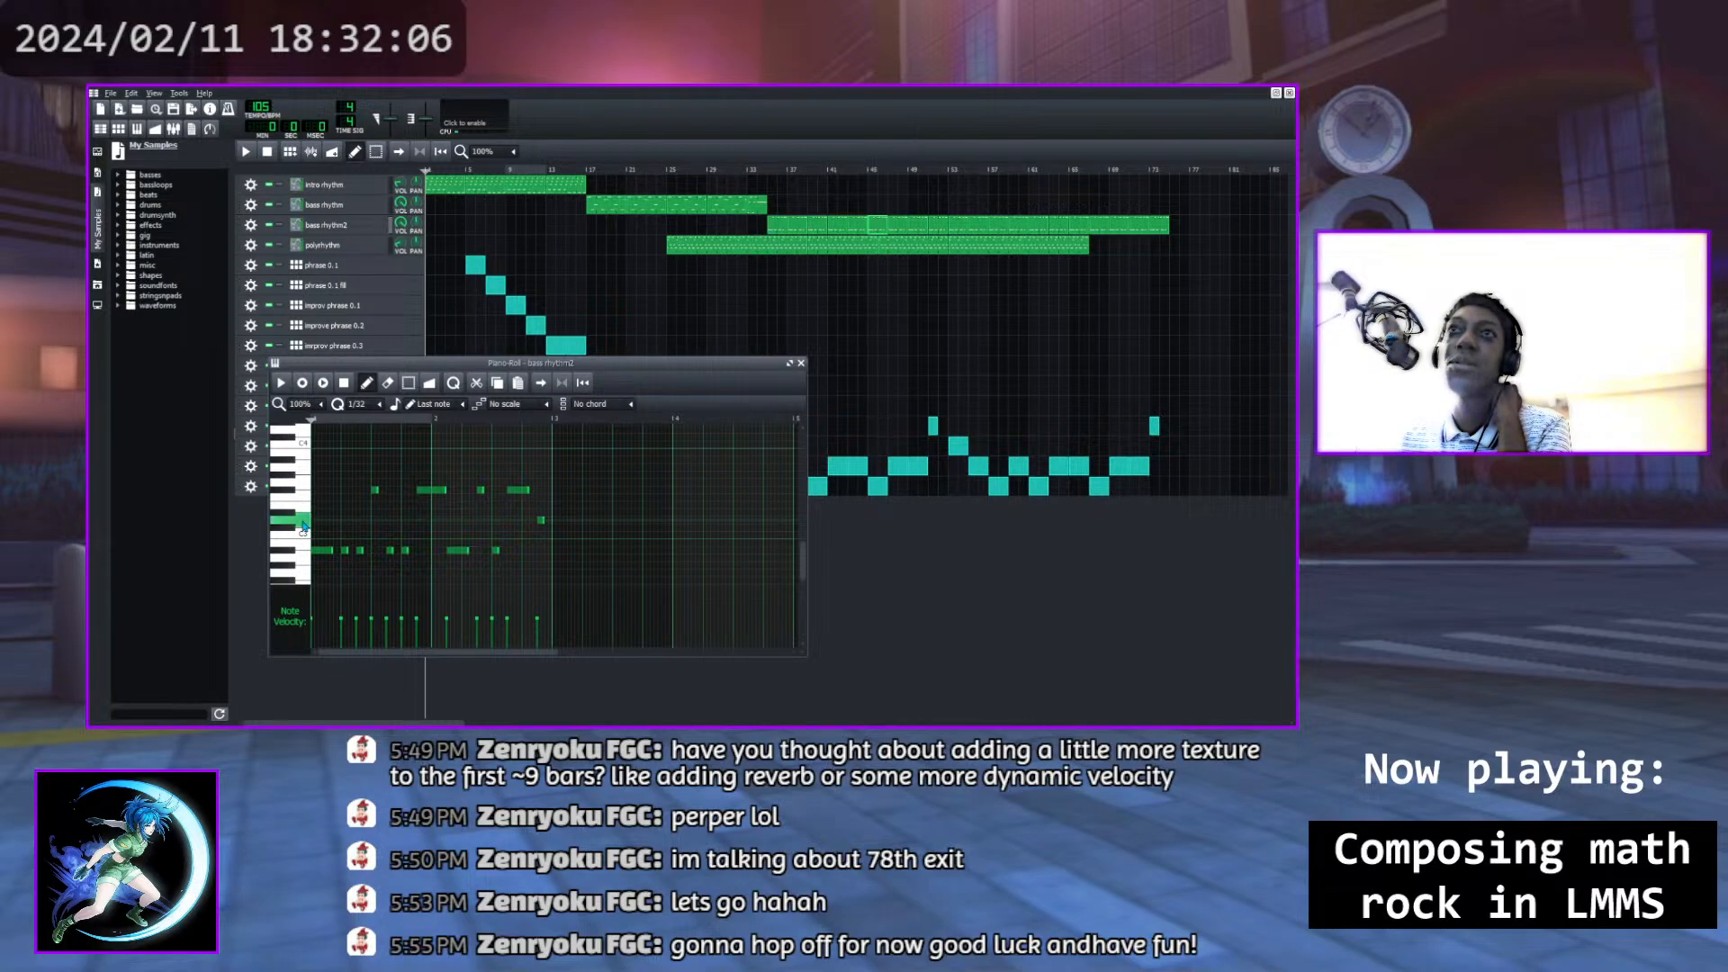
click(292, 490)
click(290, 461)
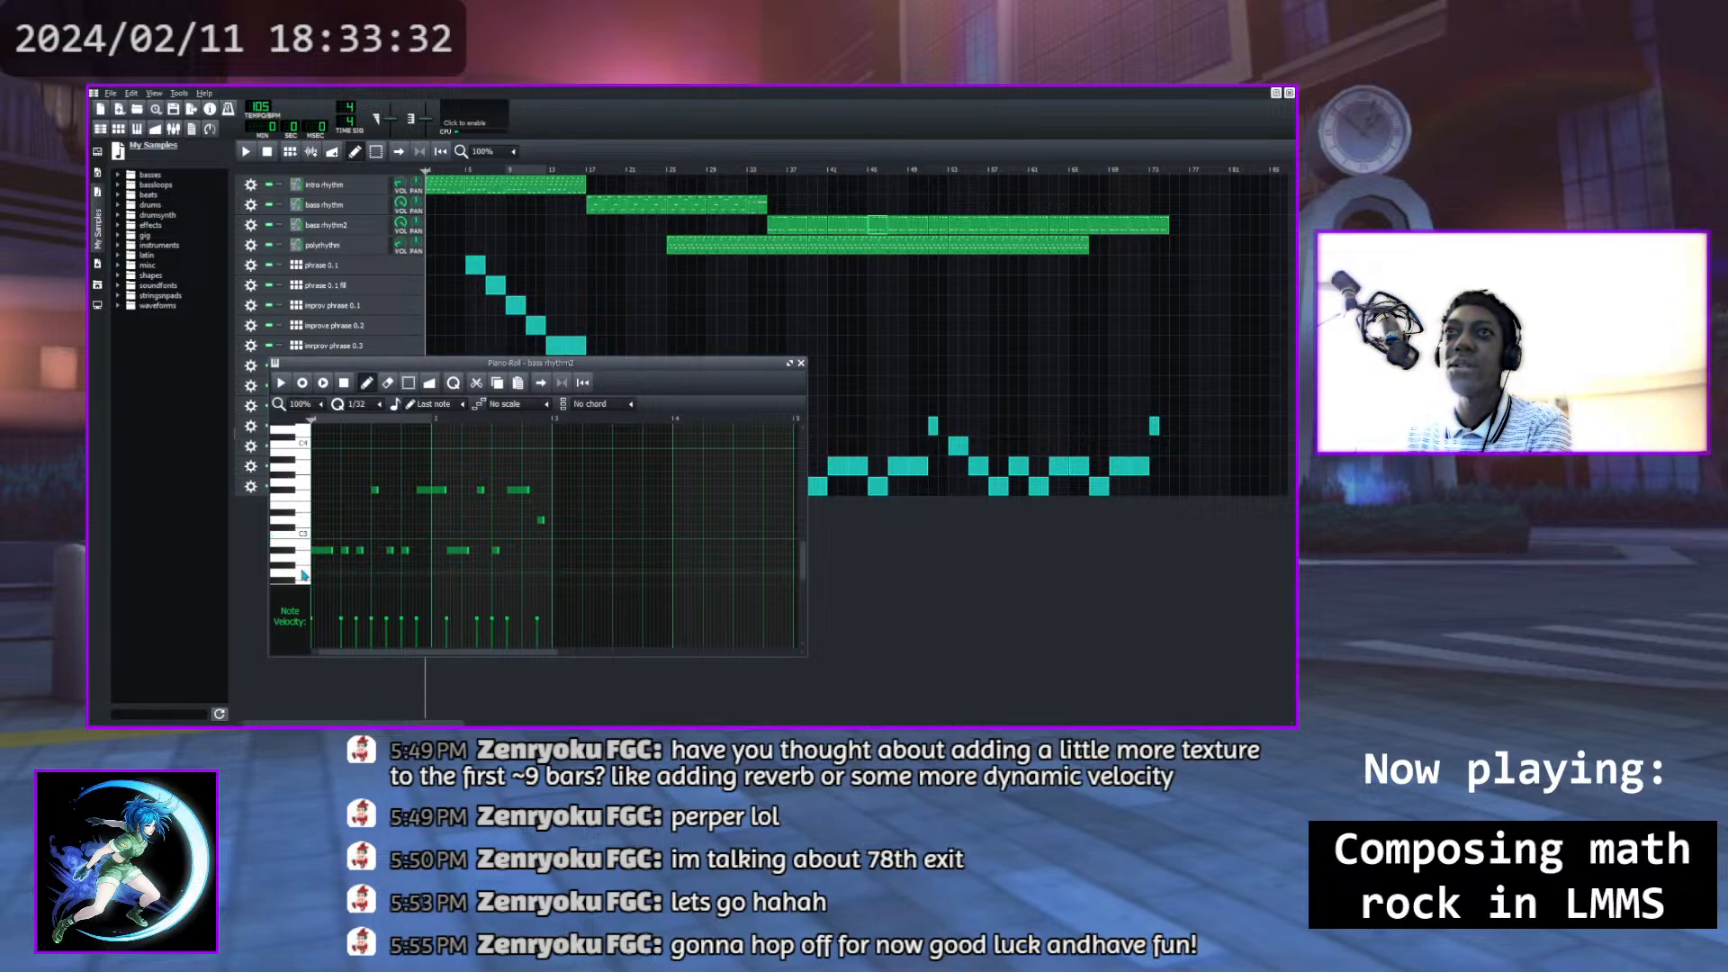
Audition alternative pitch combinations on the piano roll keyboard, from around C3 up to just above the clip's highest notes
click(307, 509)
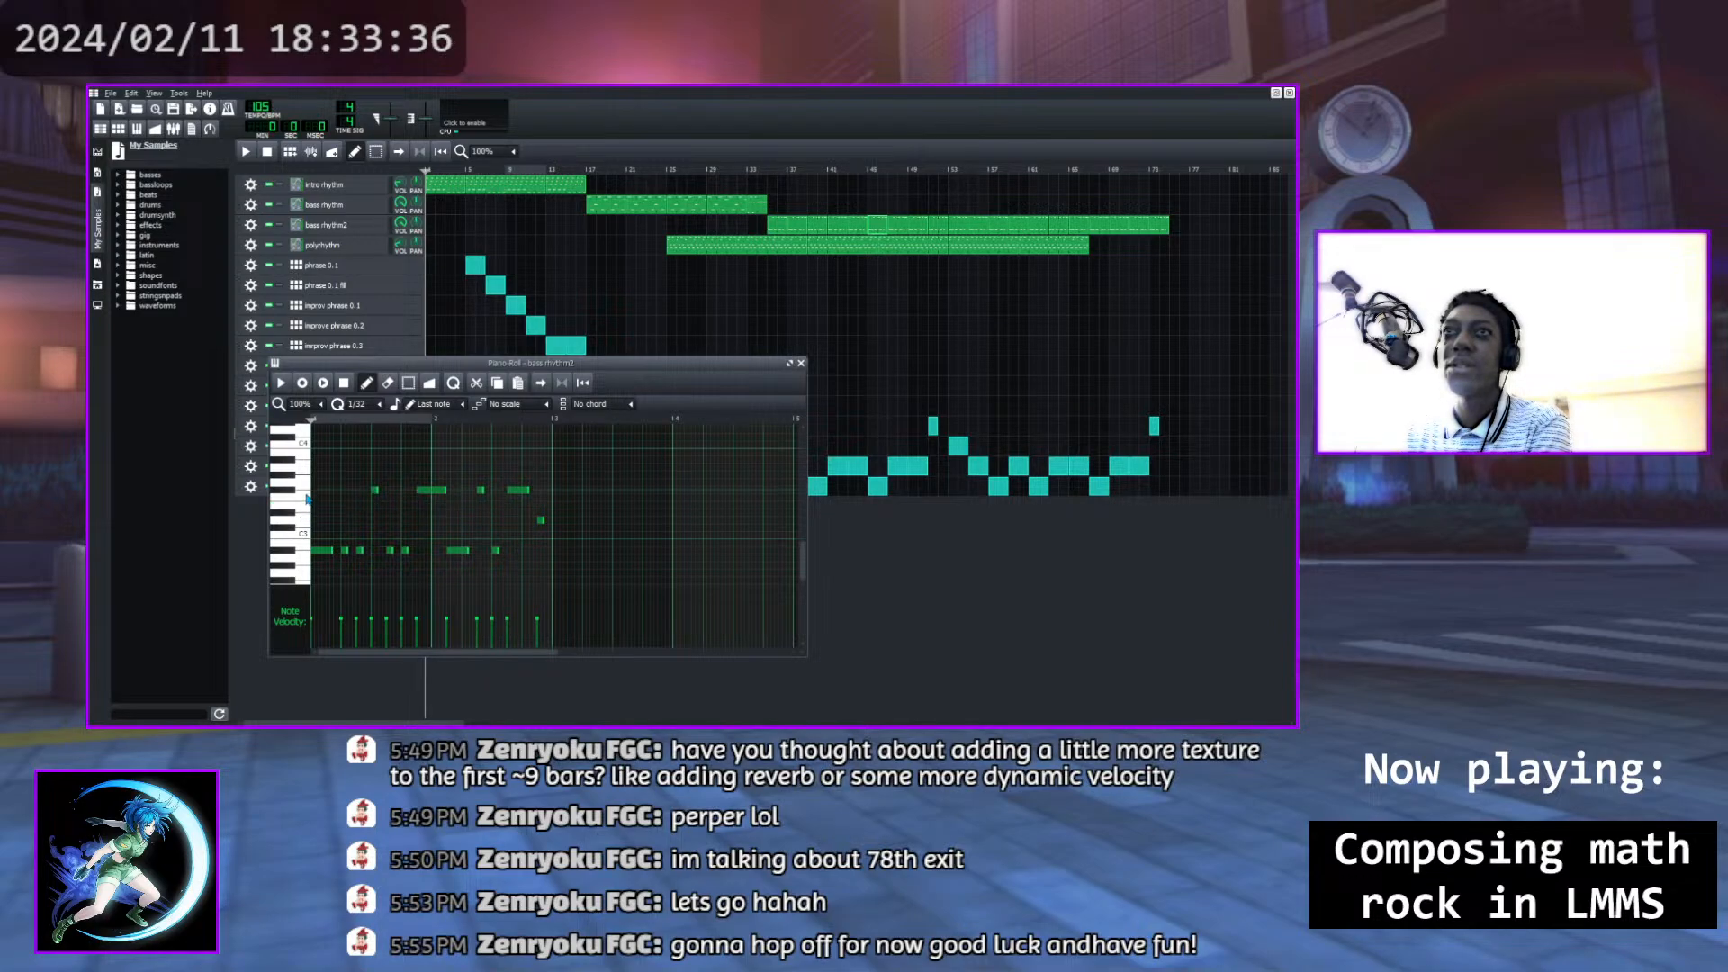
click(308, 486)
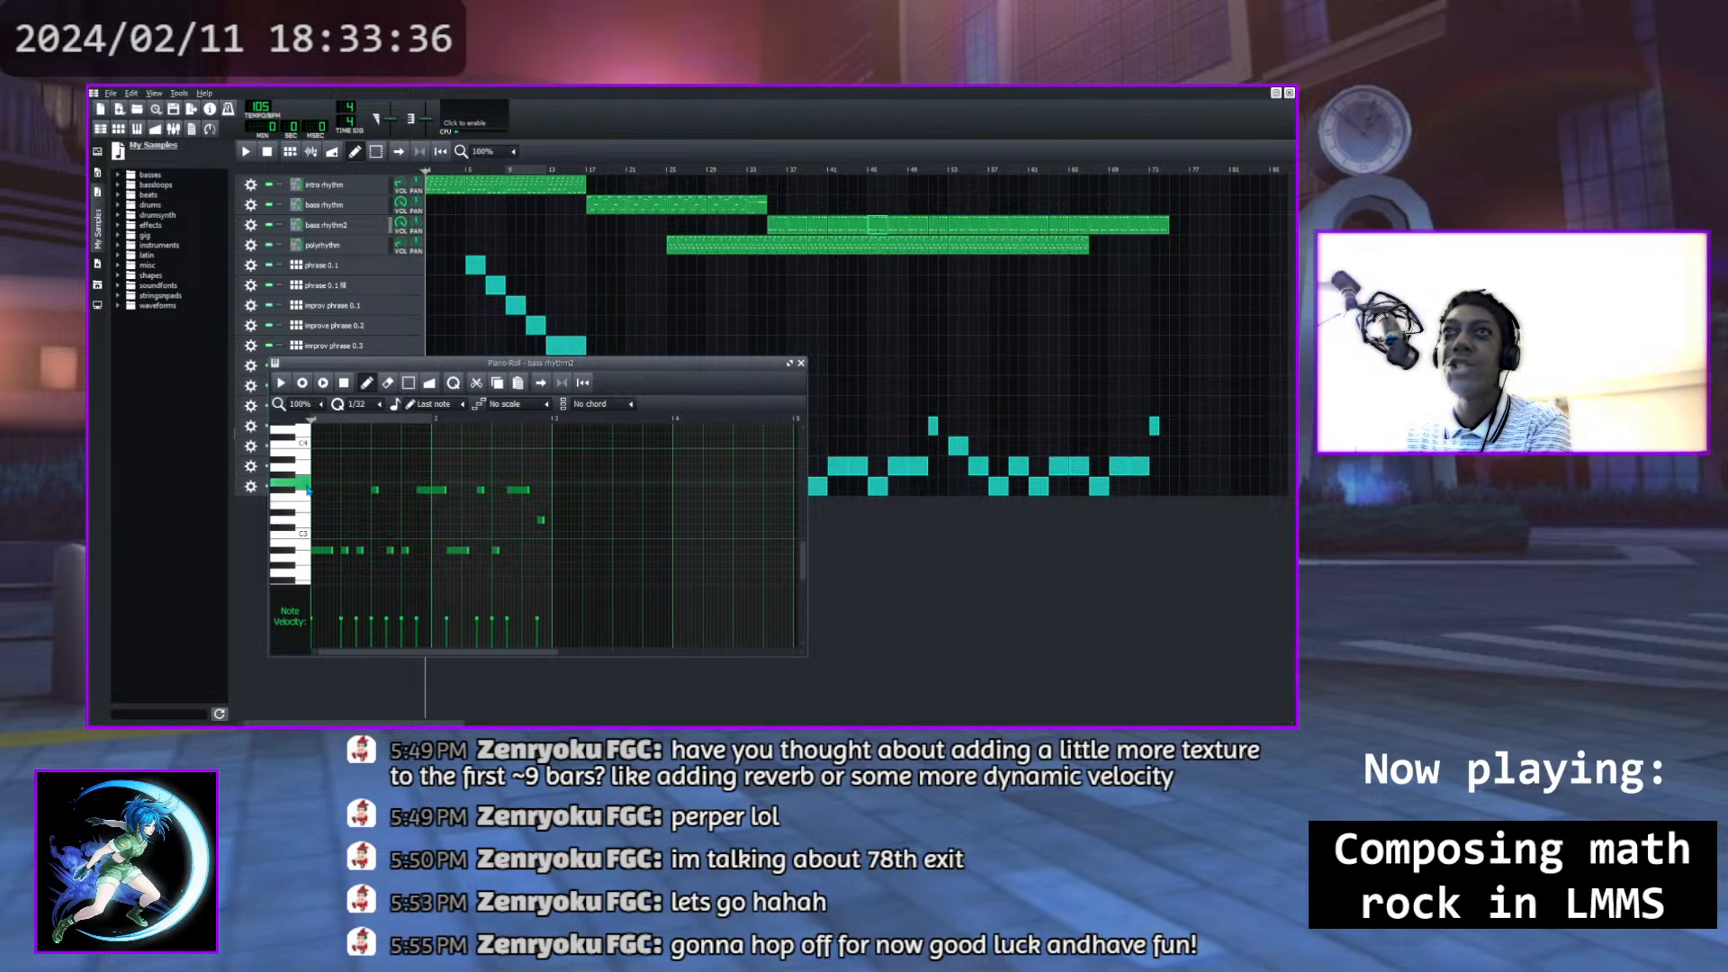
click(310, 534)
click(305, 511)
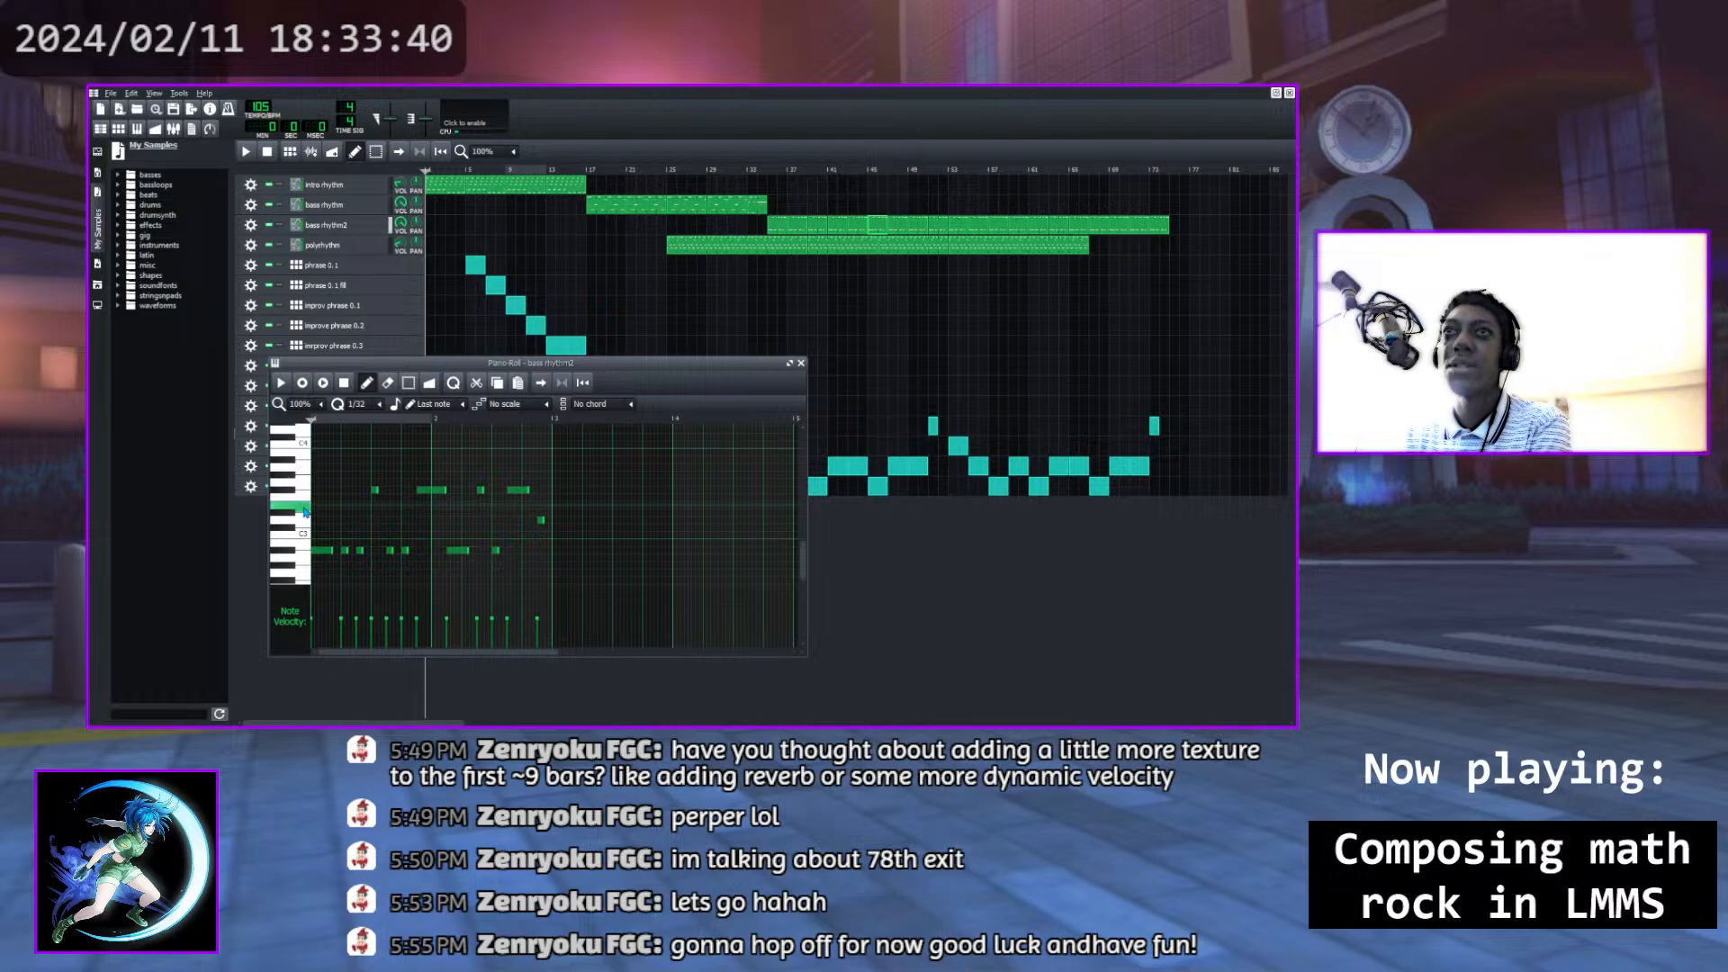
click(296, 480)
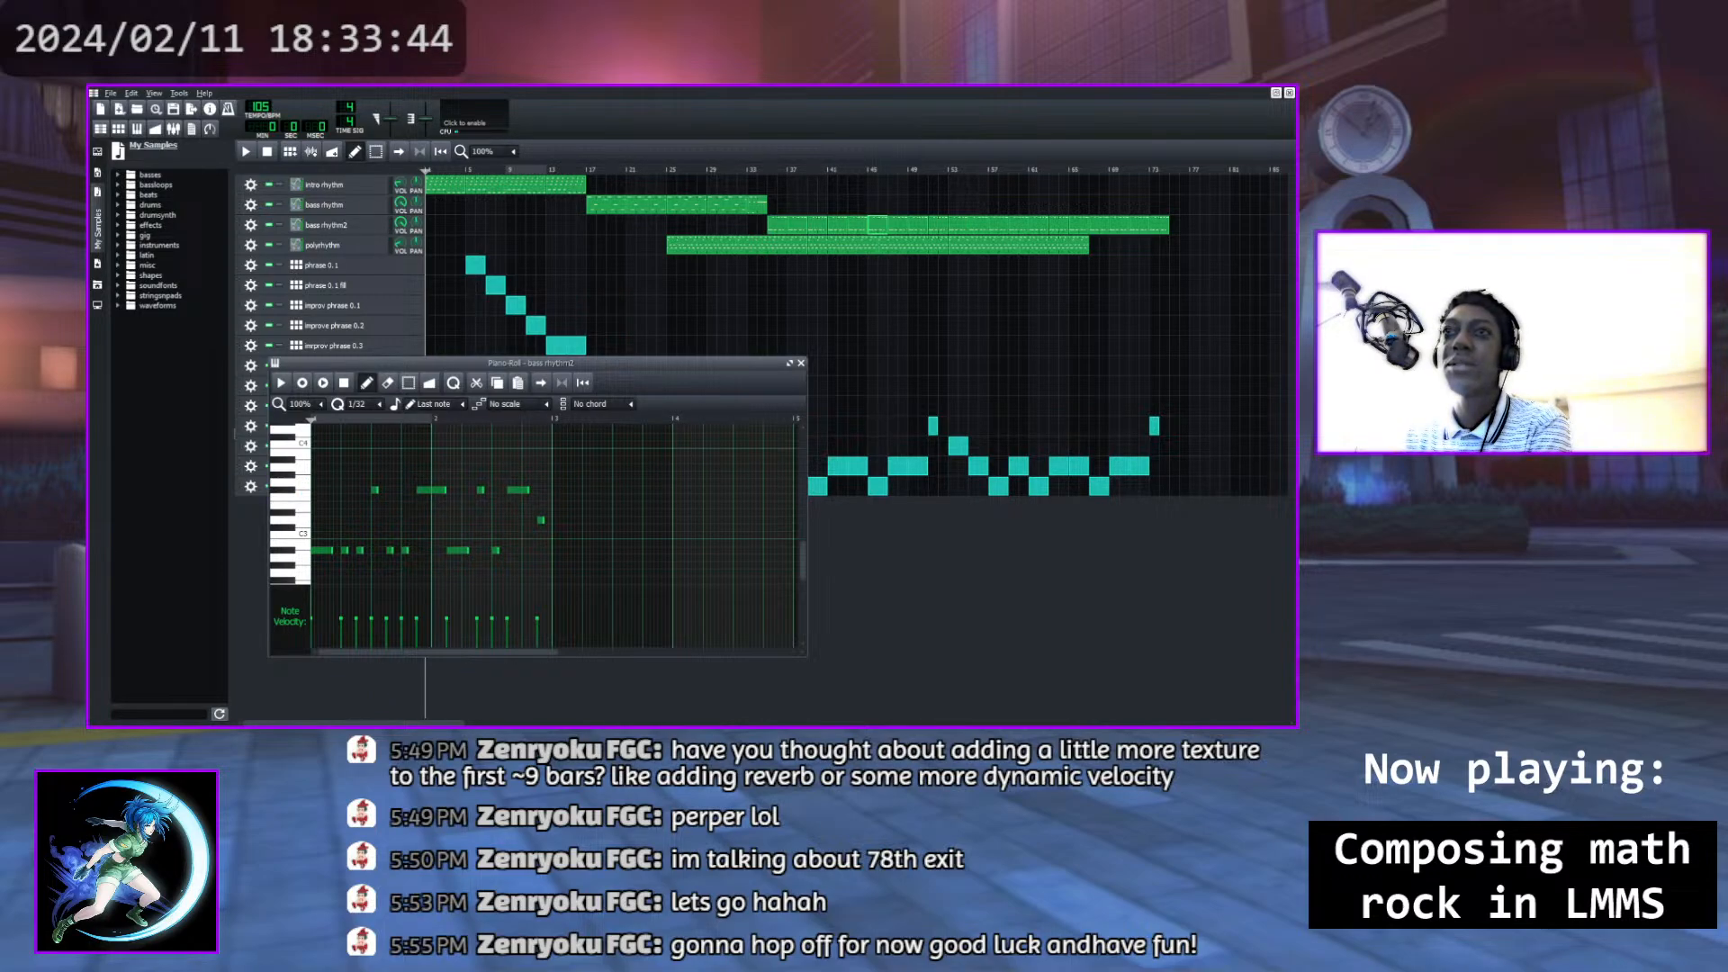
click(303, 536)
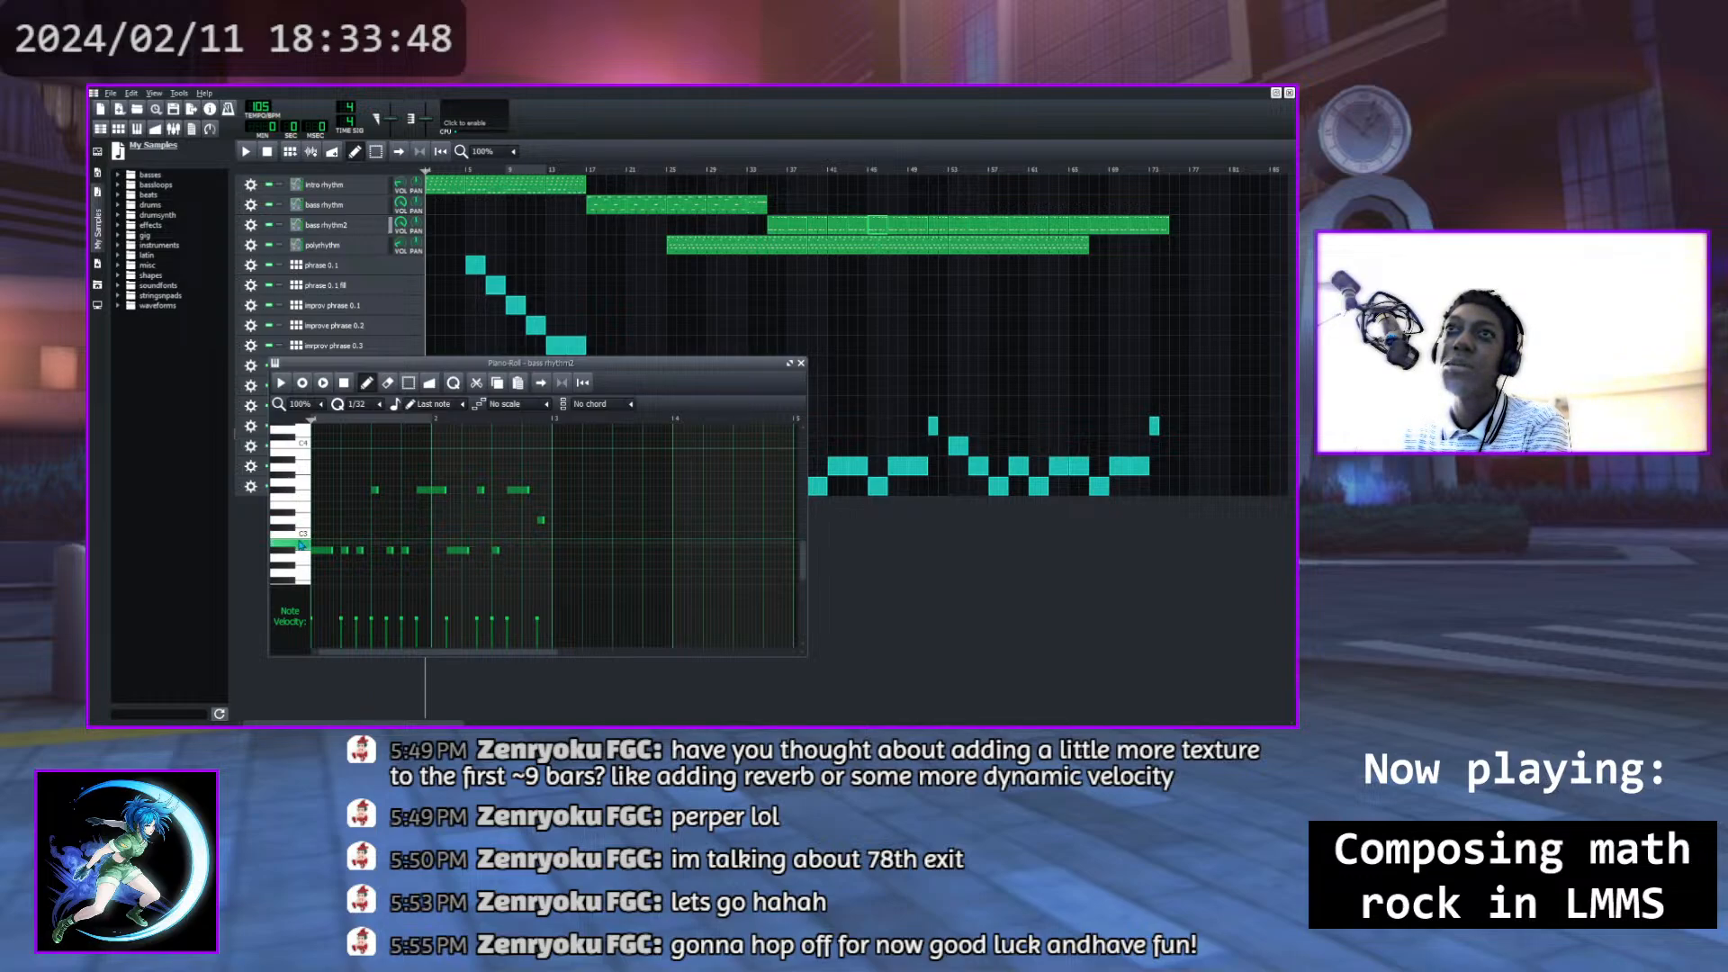
click(301, 538)
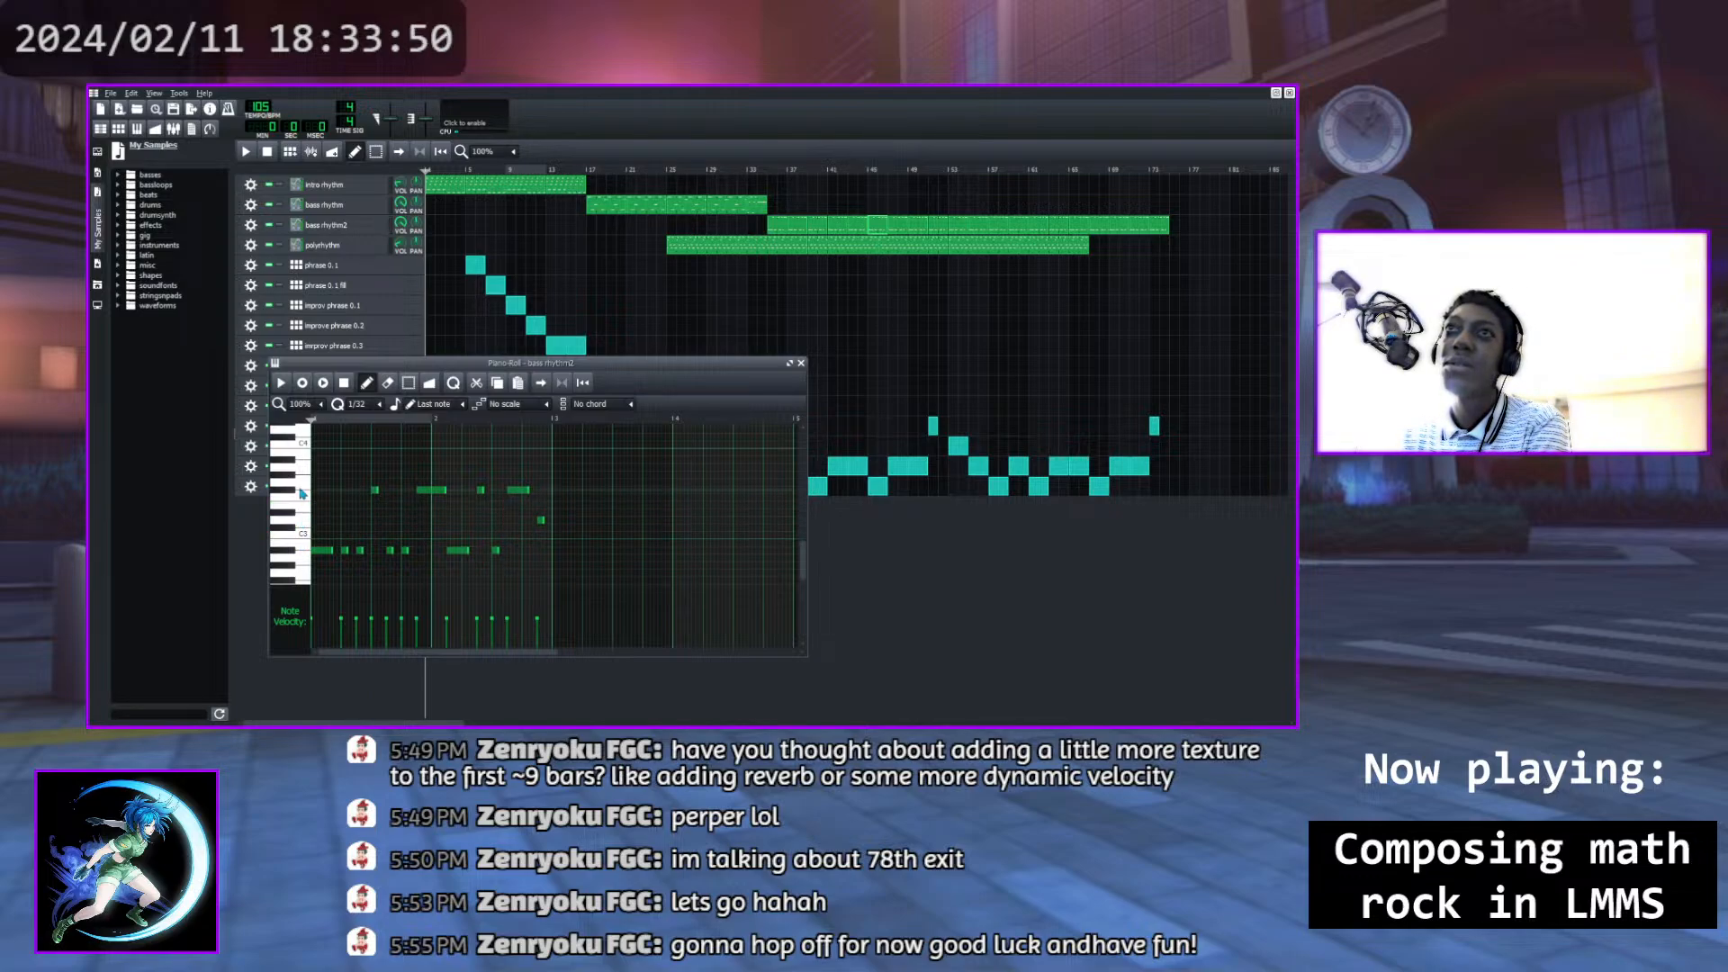
click(295, 478)
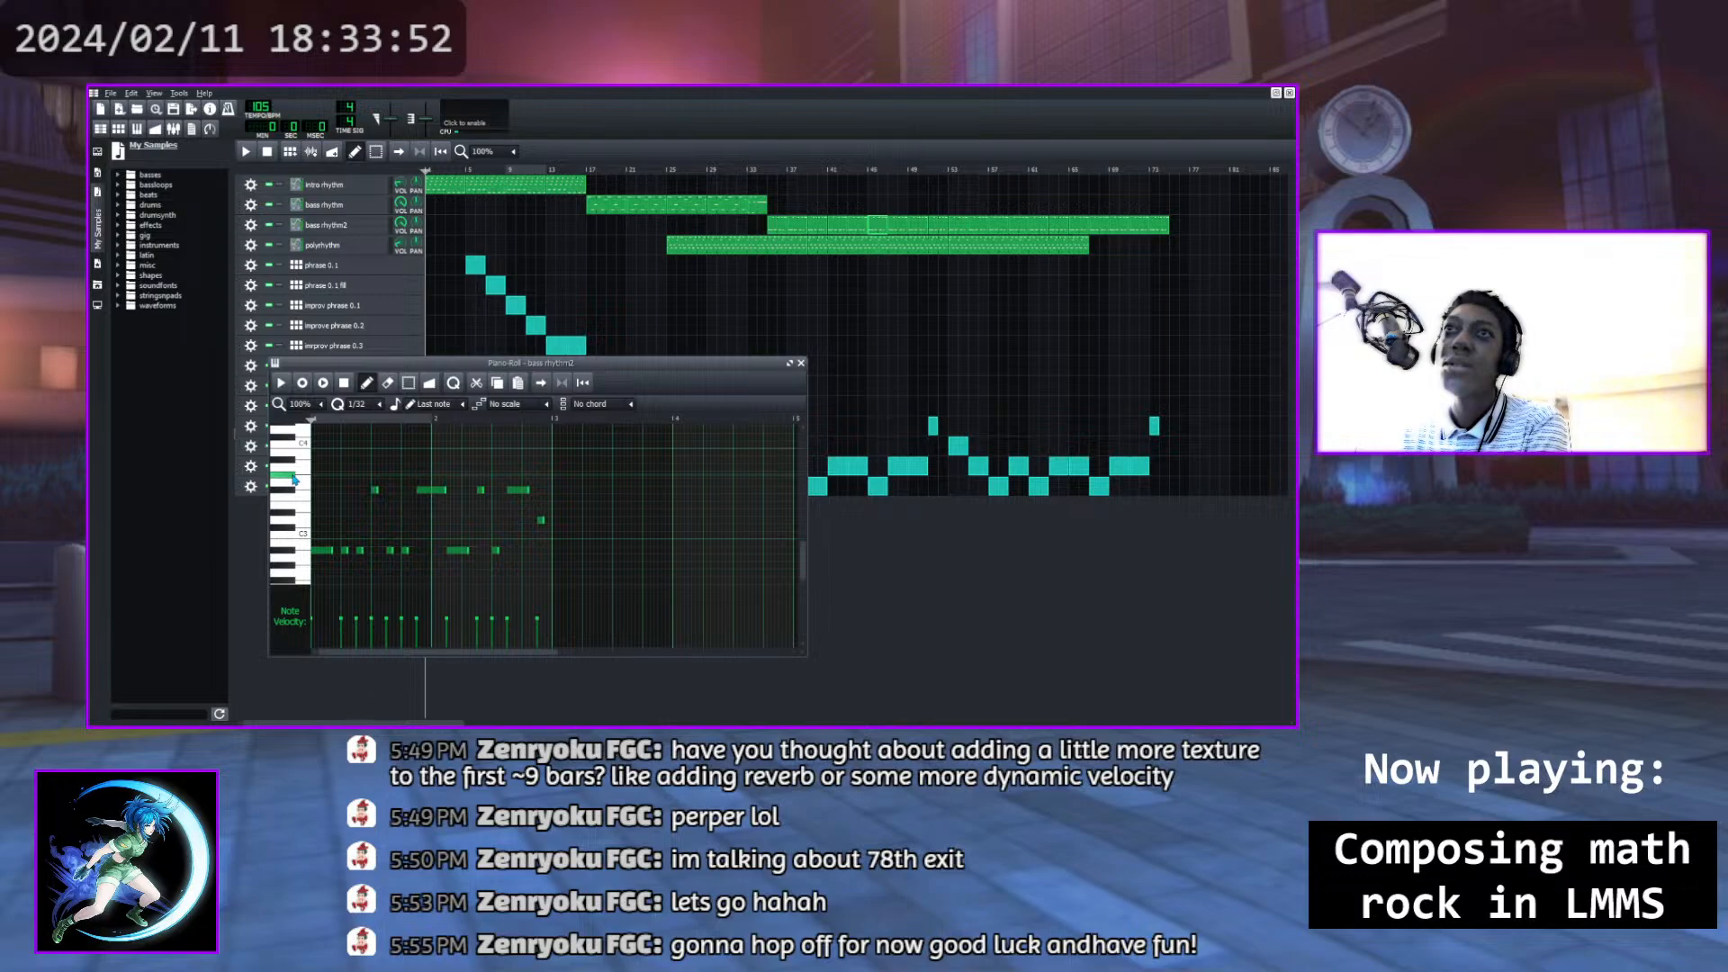
Replay the bass rhythm2 clip alone, sound a rising three-pitch pattern repeatedly on the keyboard, and close the notes
click(282, 381)
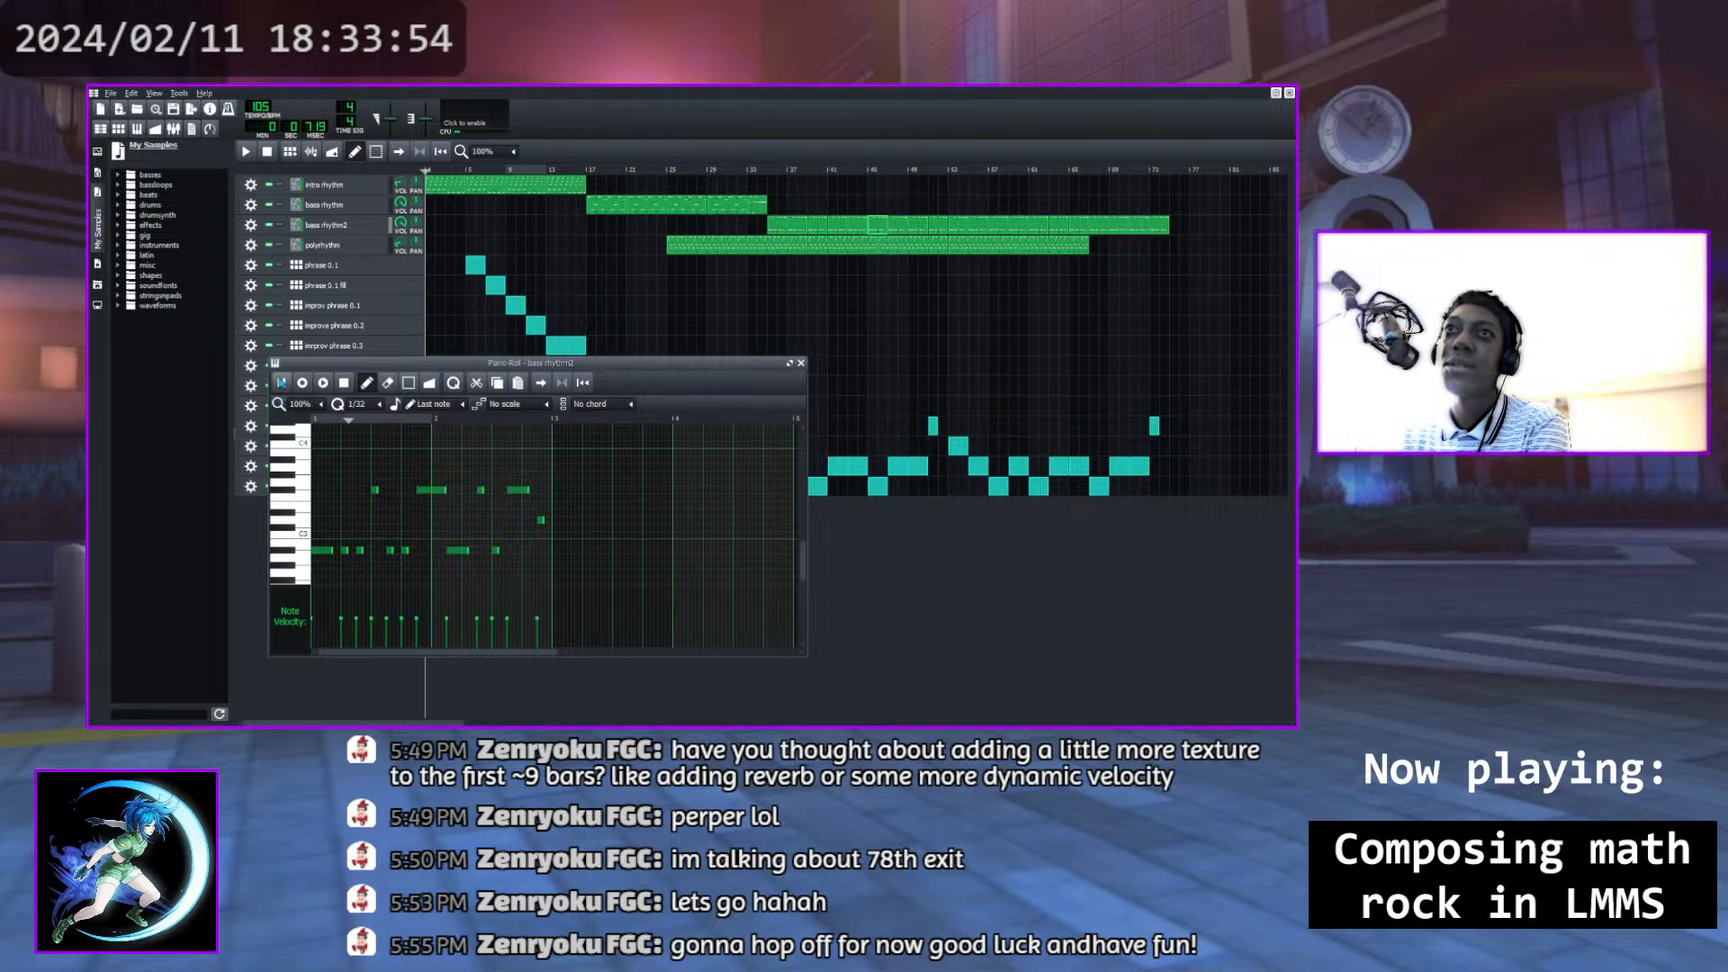
click(345, 384)
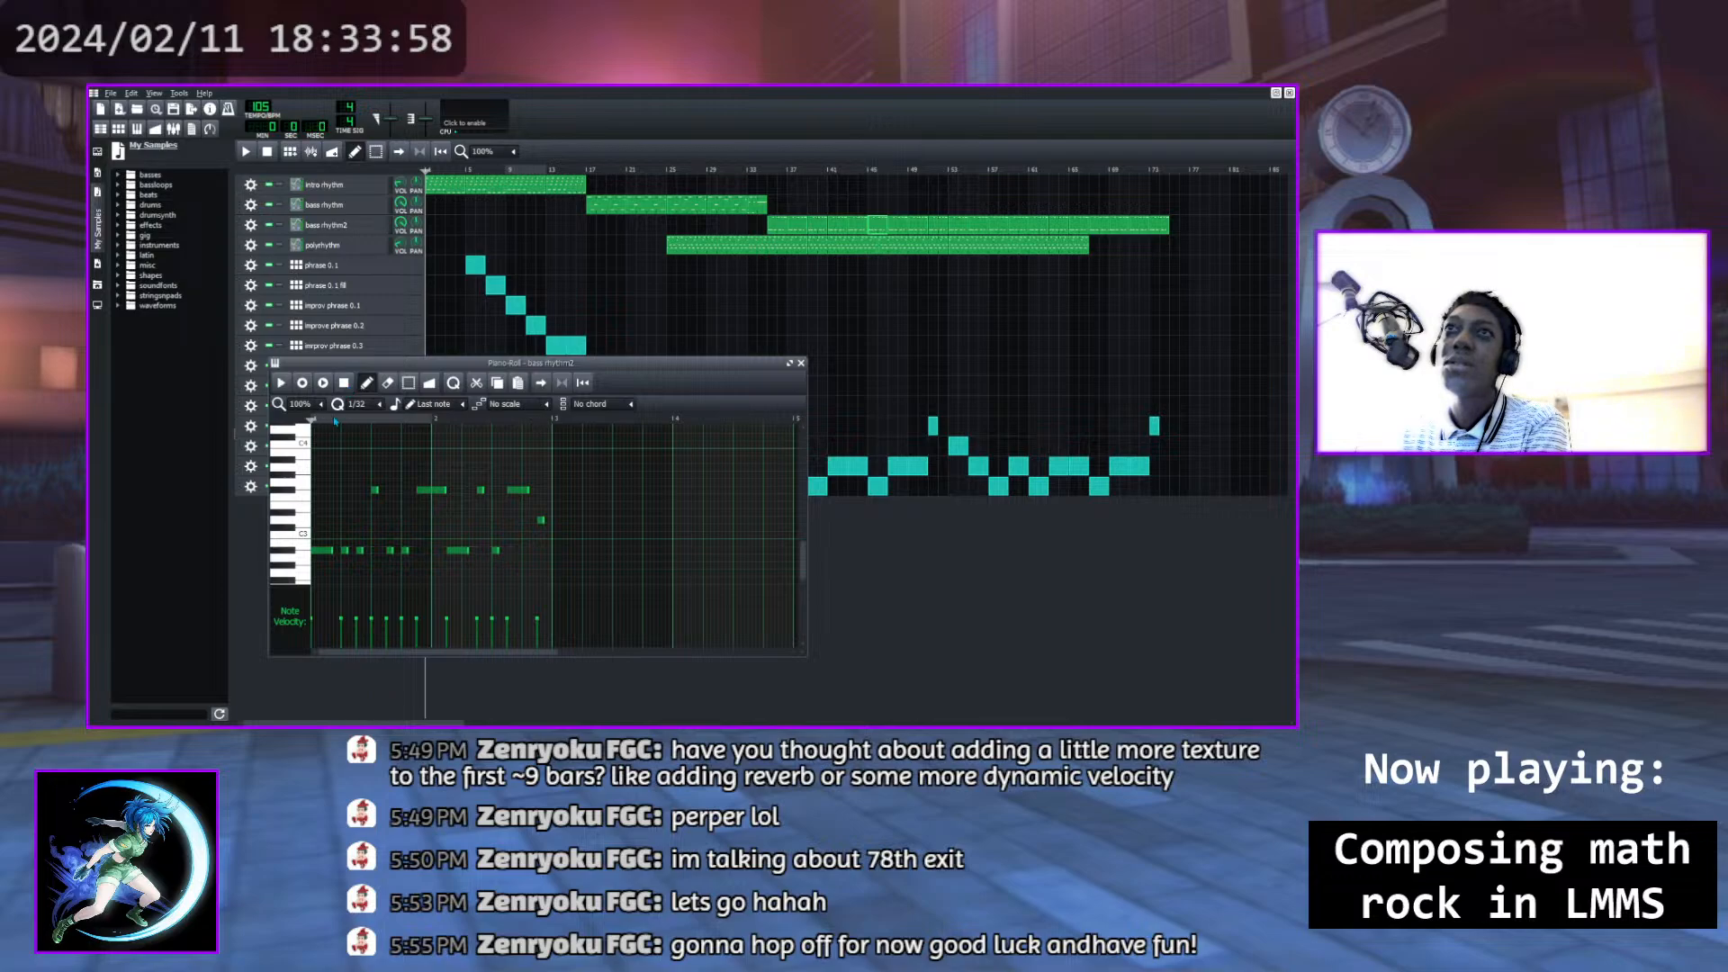
click(306, 522)
click(306, 522)
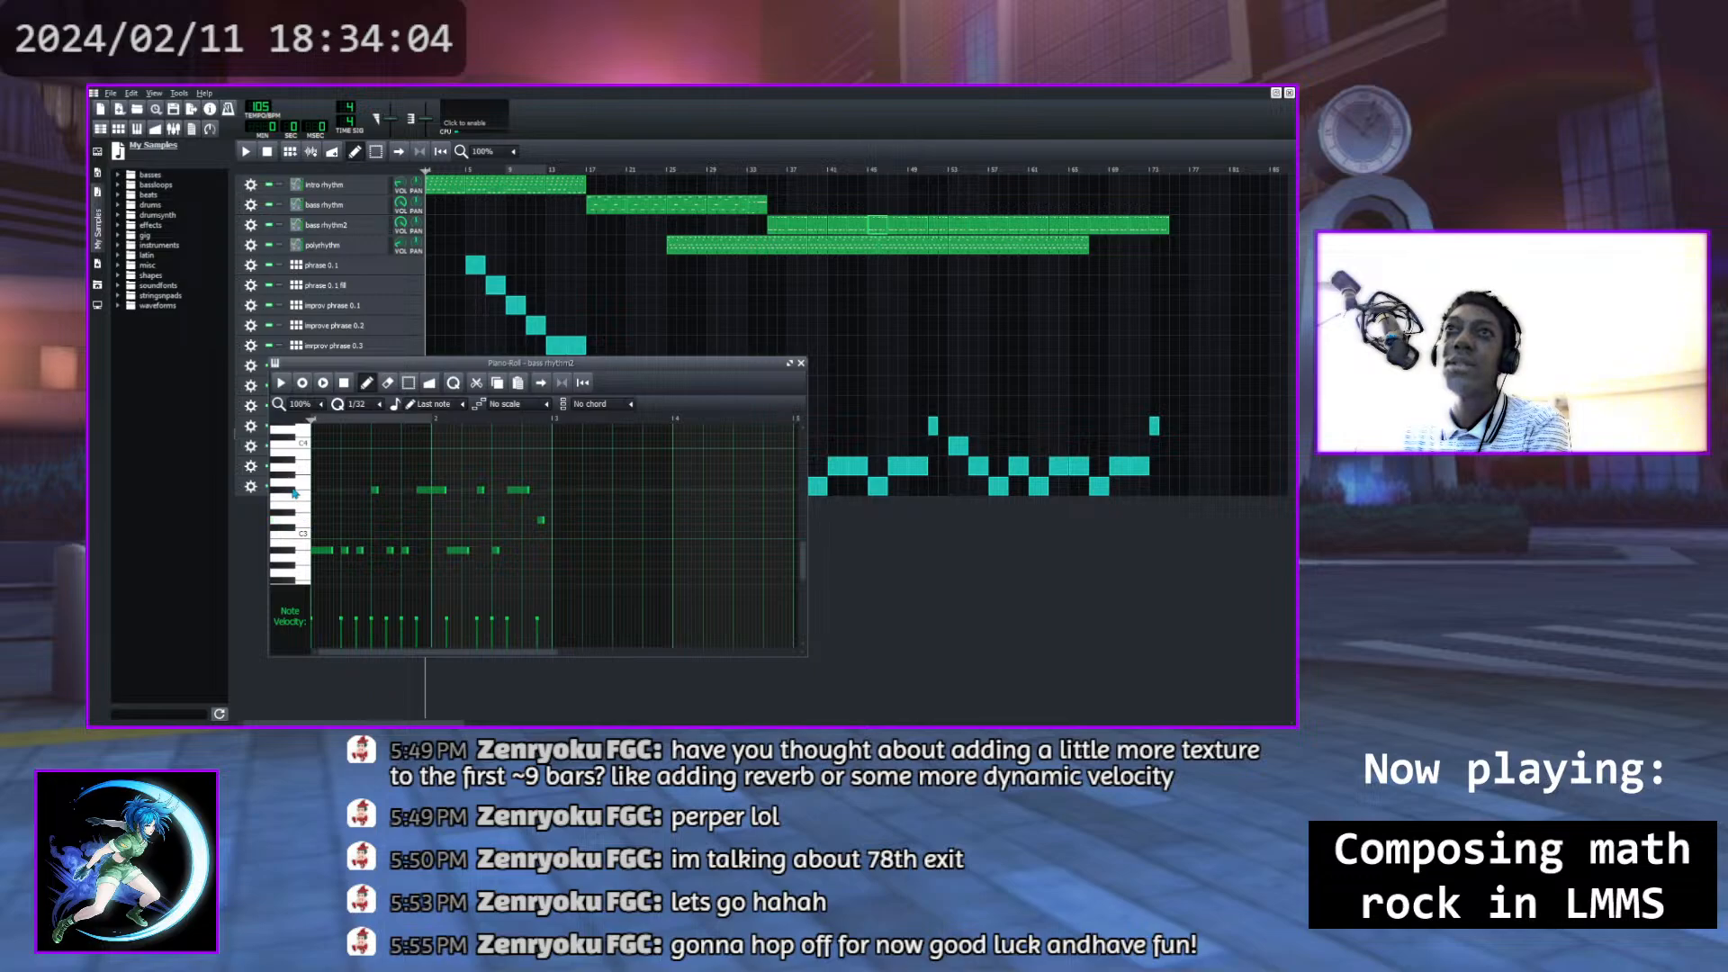
click(285, 490)
click(285, 456)
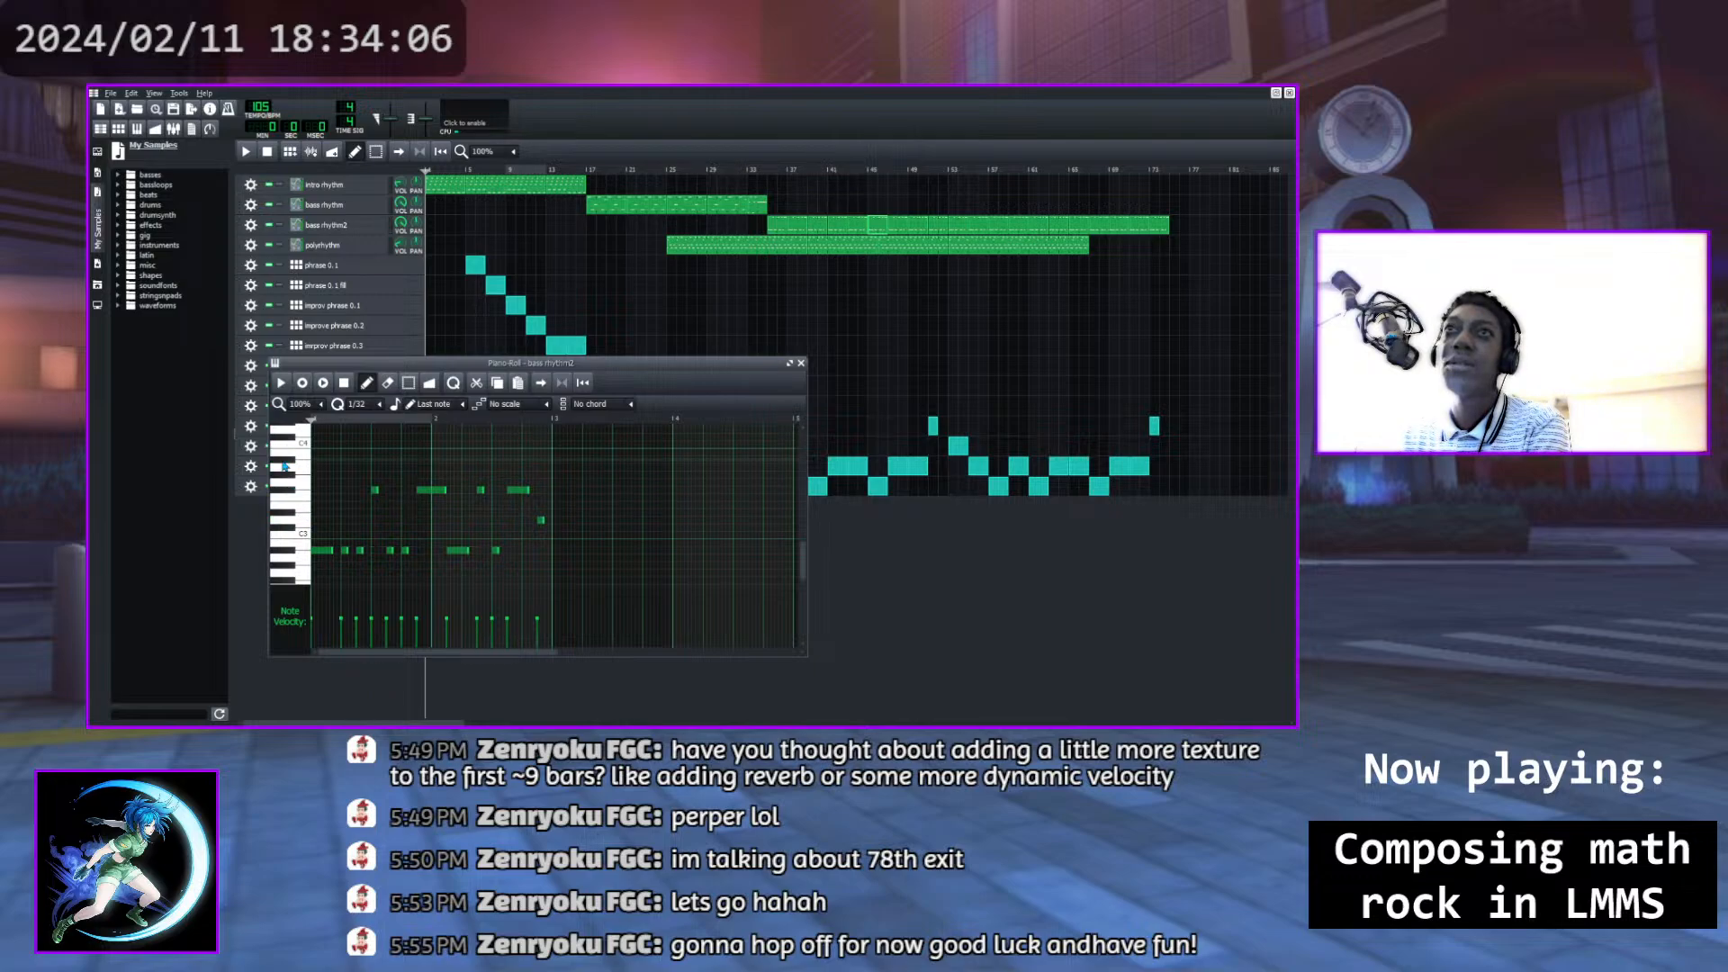
click(302, 522)
click(301, 522)
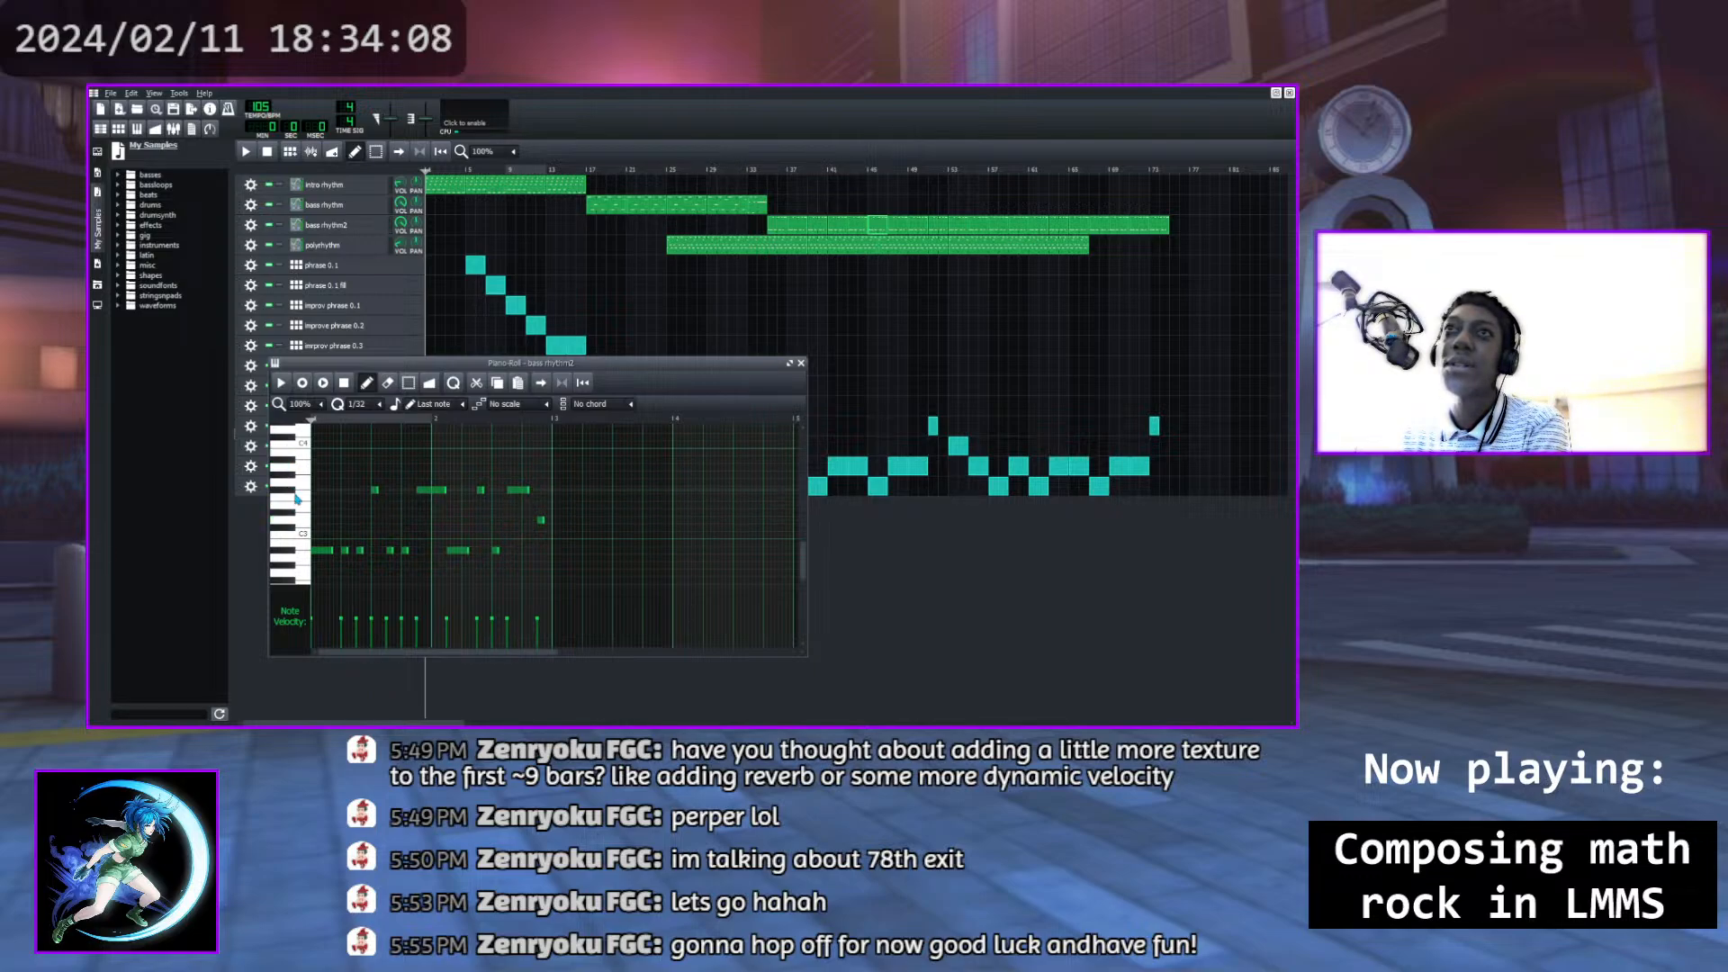
click(291, 493)
click(304, 468)
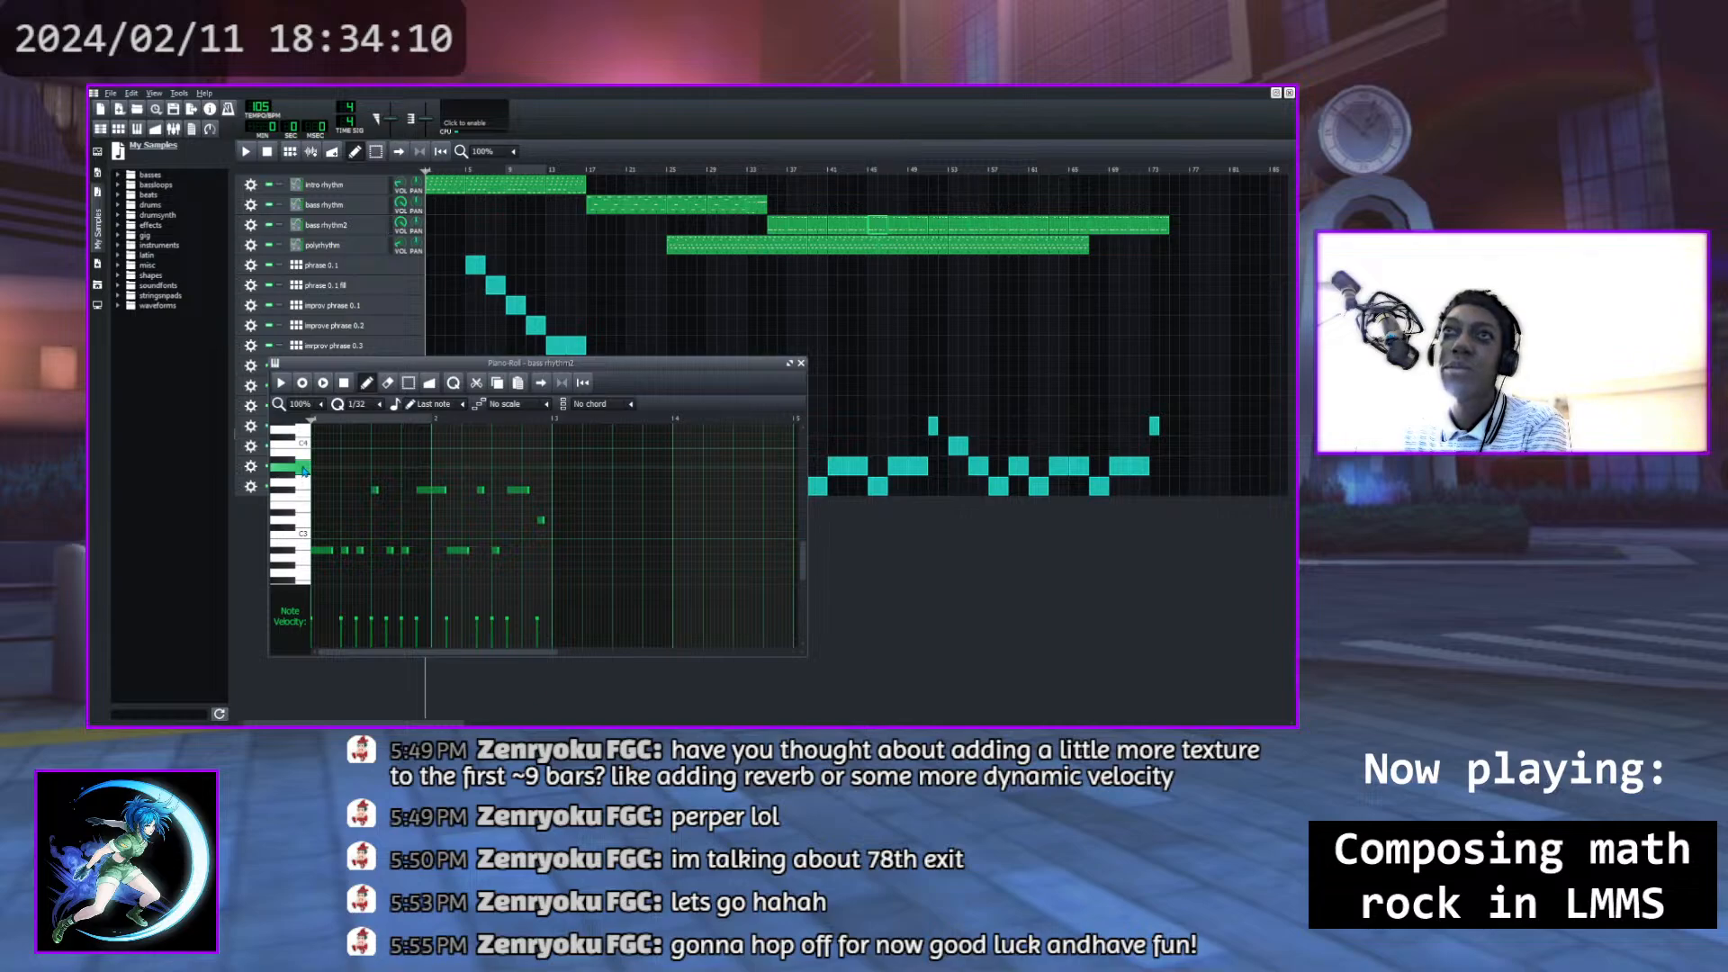
click(300, 521)
click(290, 493)
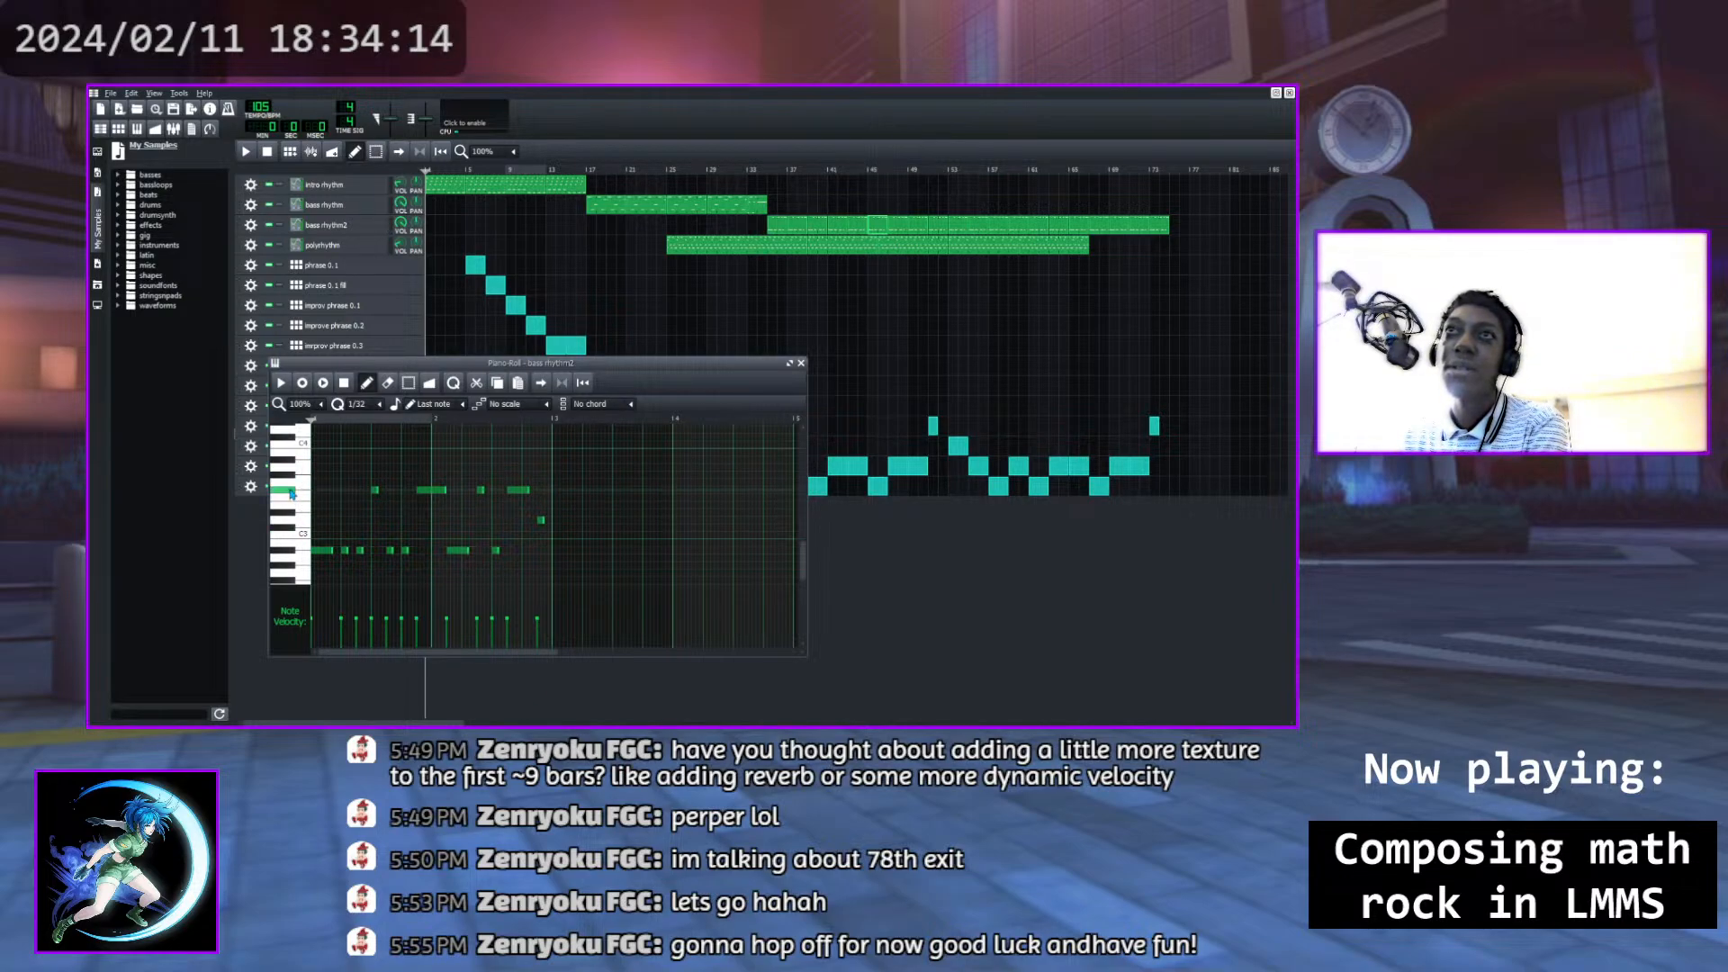
click(289, 462)
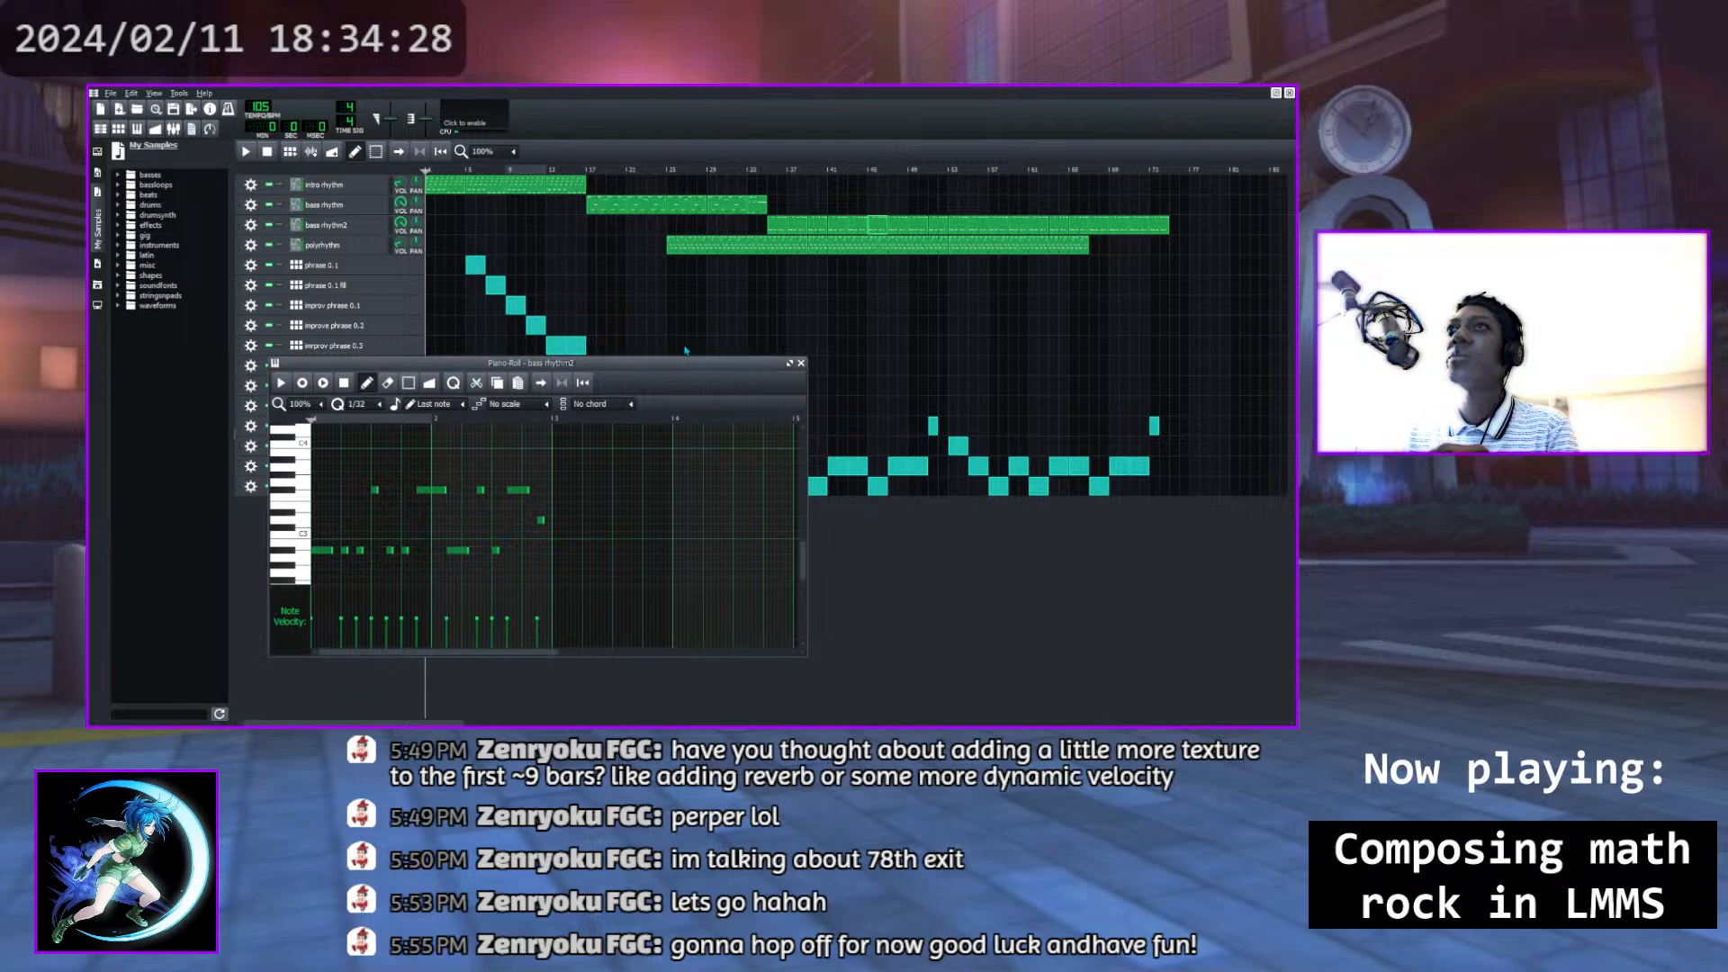
click(801, 364)
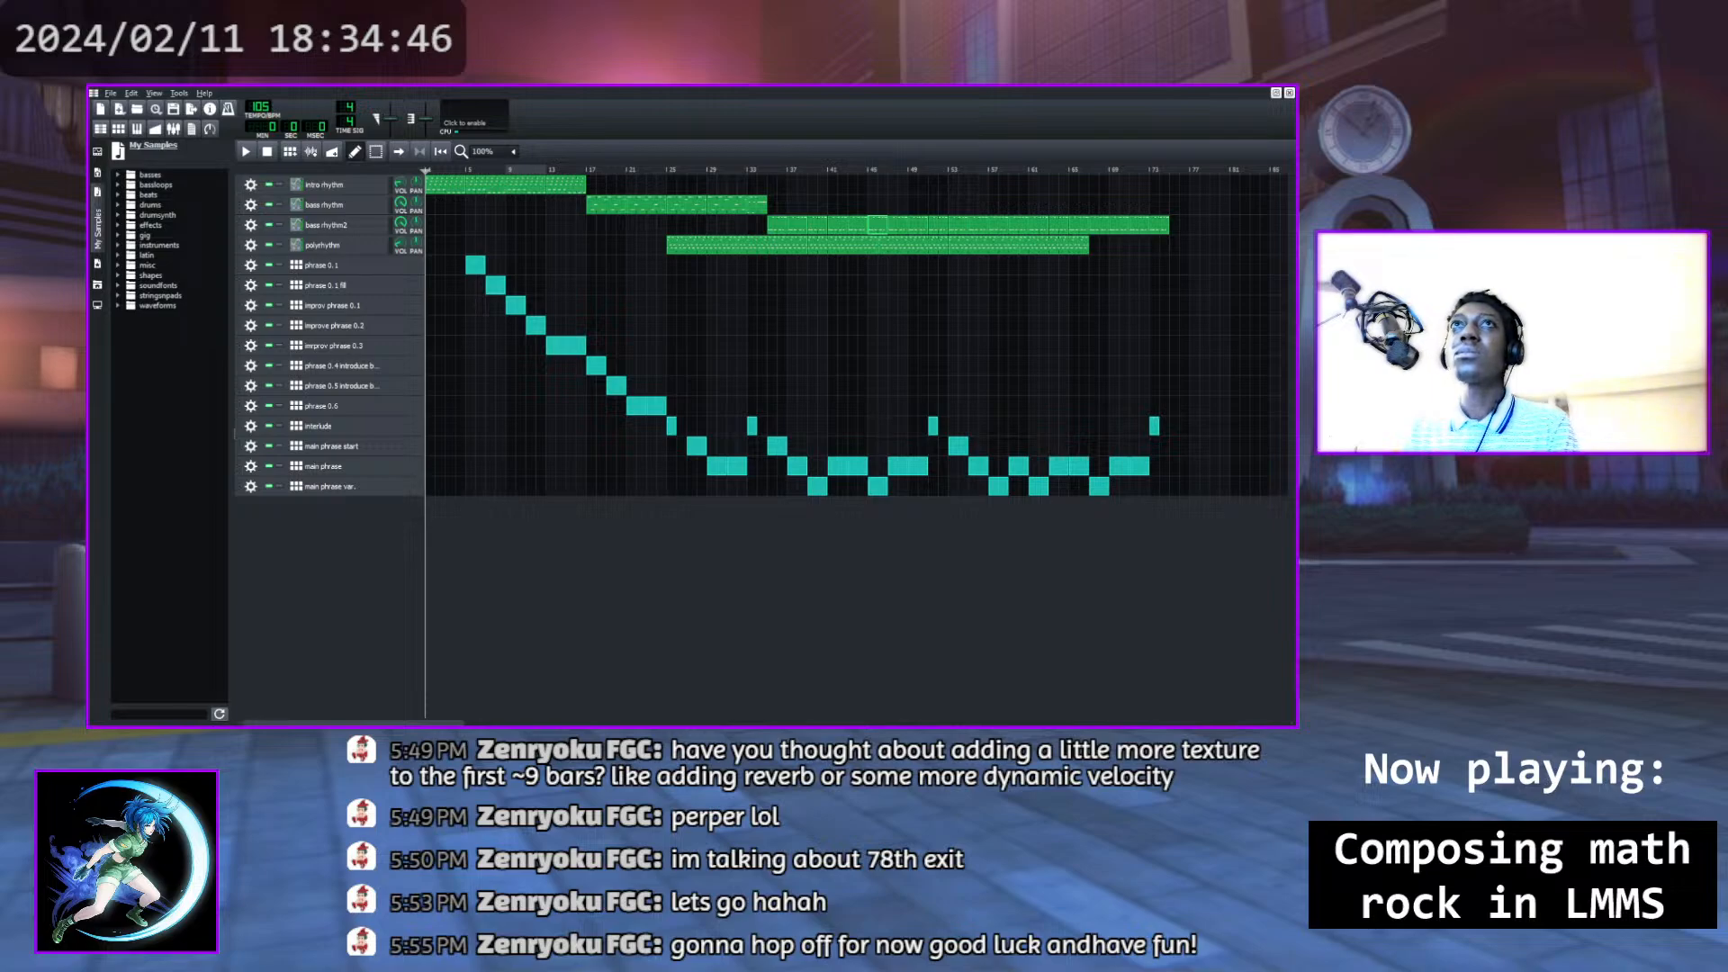
Open the first bass rhythm2 clip, play it on its own in the piano roll, and stop playback
double_click(779, 229)
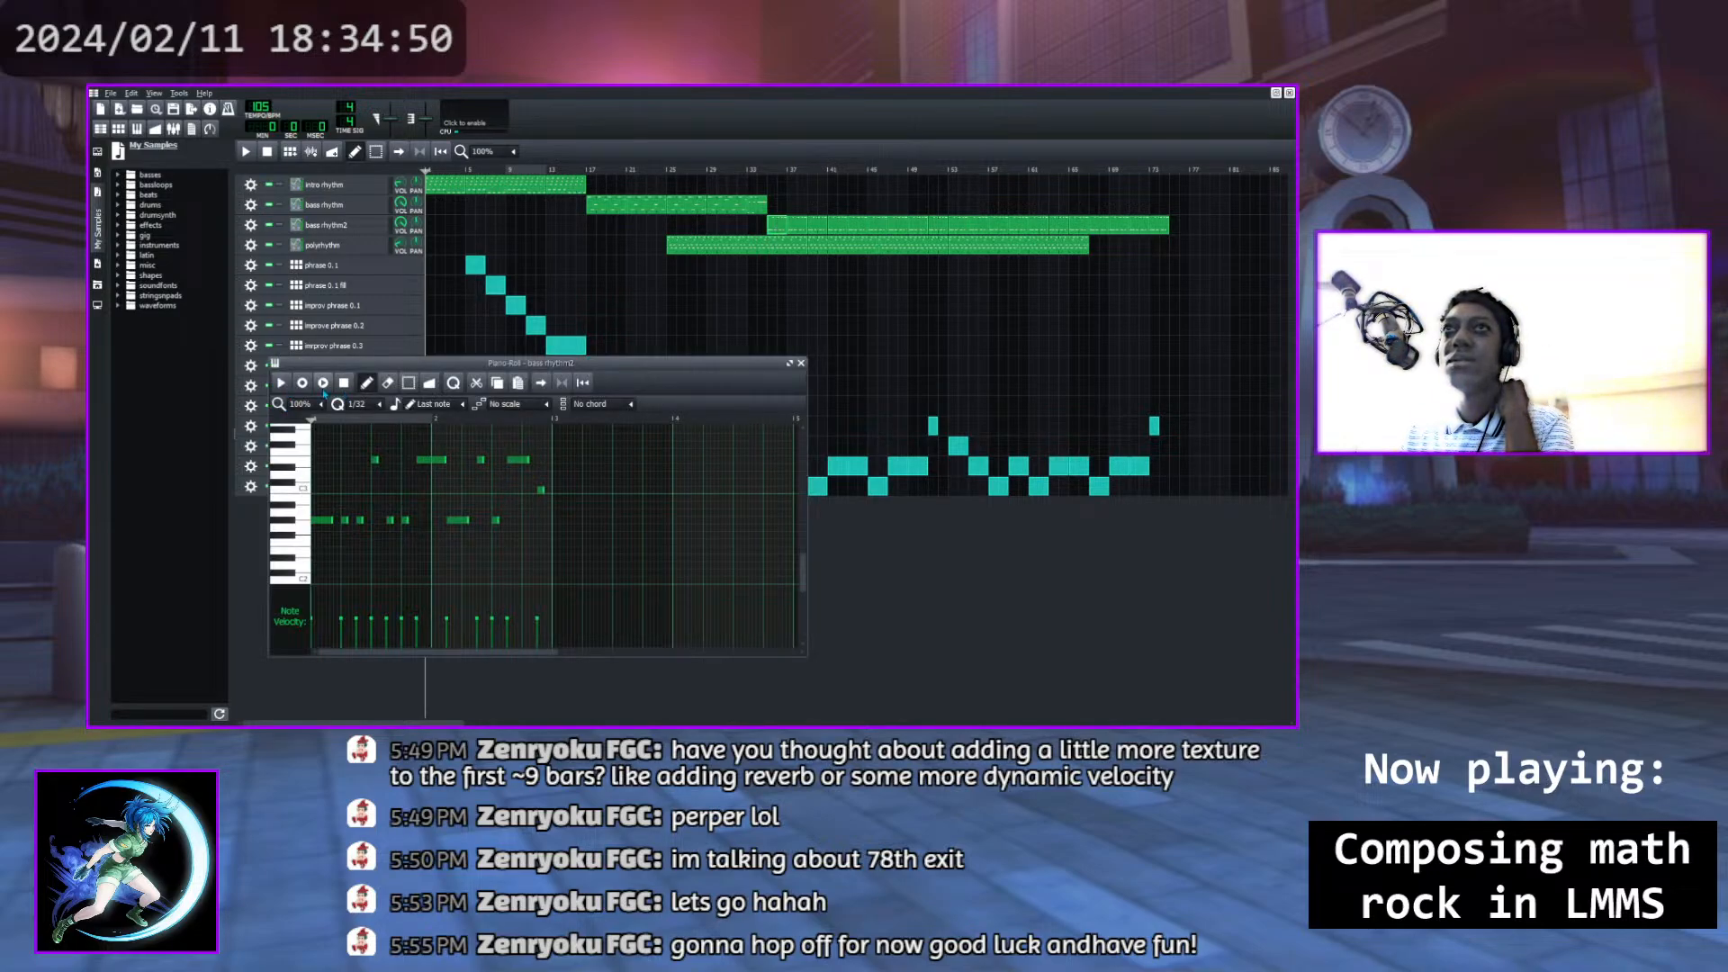
click(282, 382)
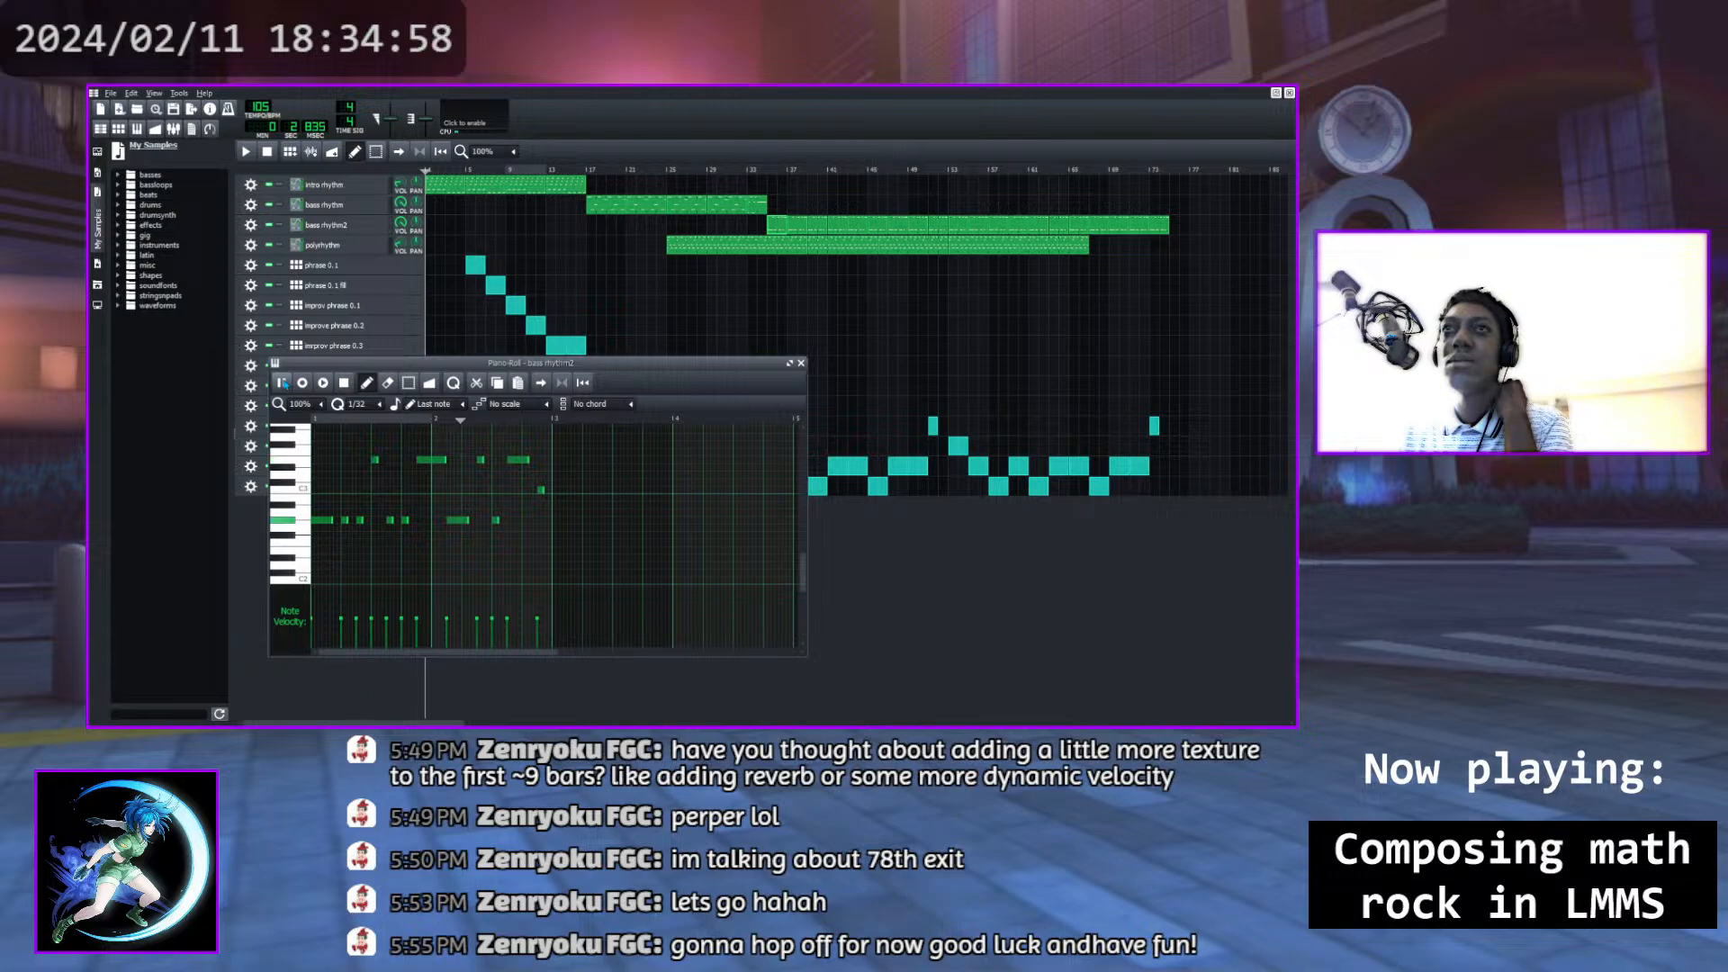
click(344, 386)
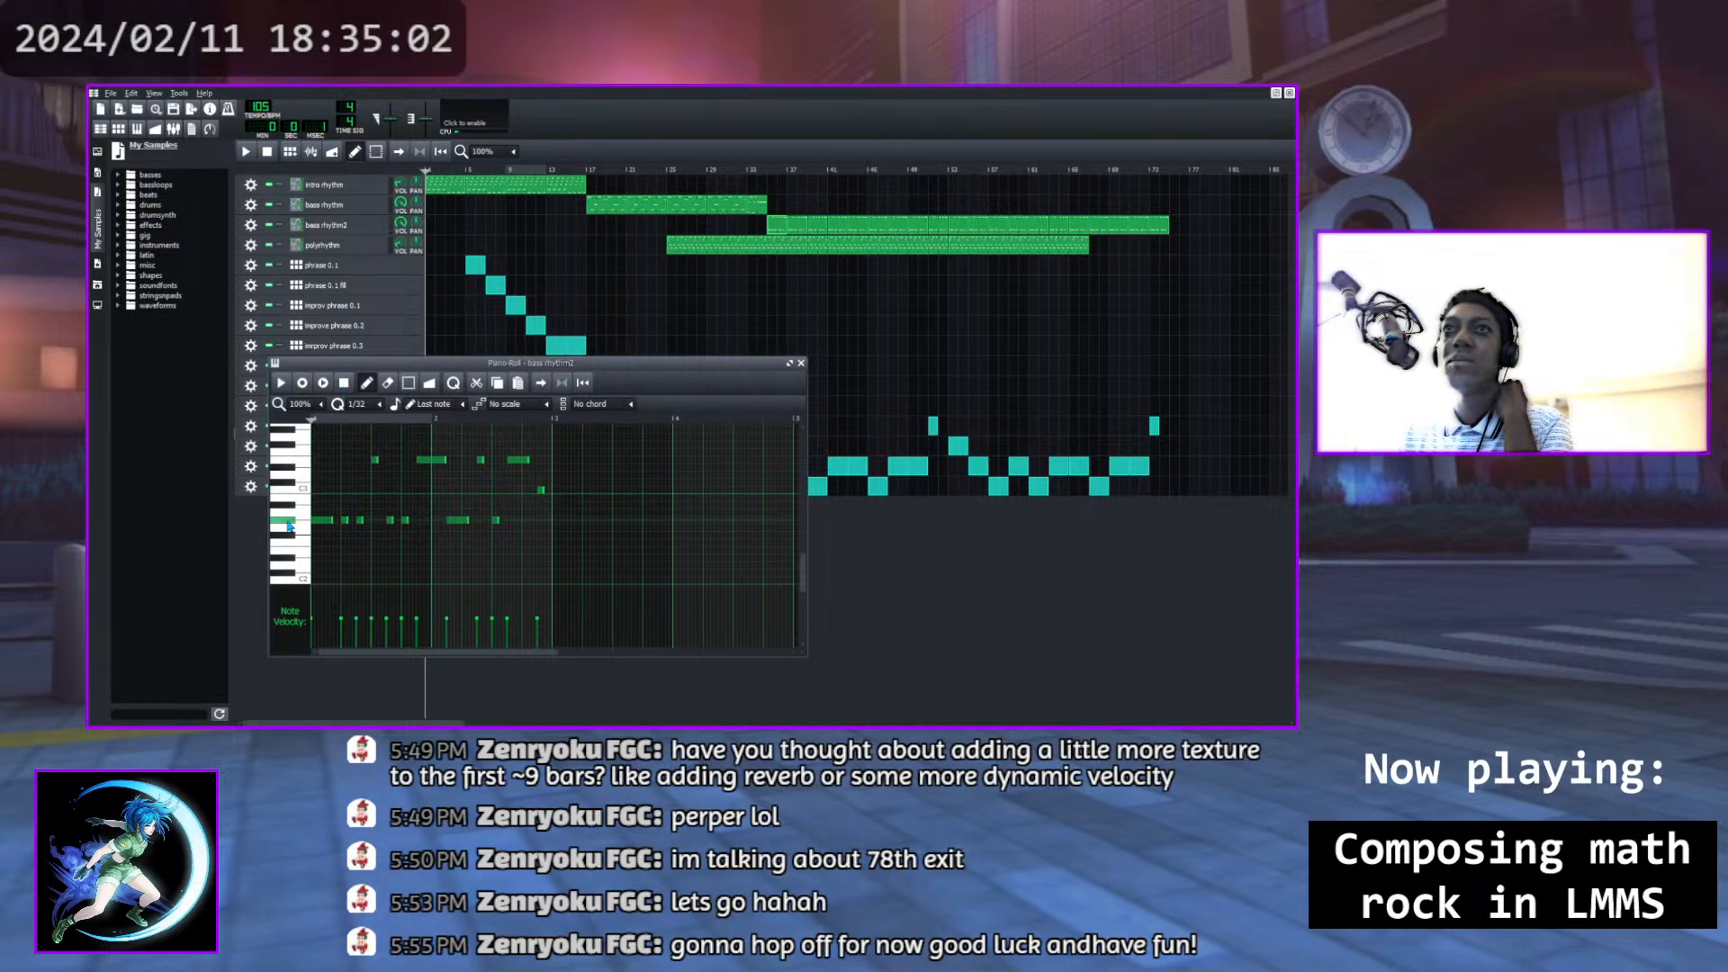
Alternate the clip's lowest pitch with its middle pitch and one just below its highest notes on the piano roll keyboard
click(303, 469)
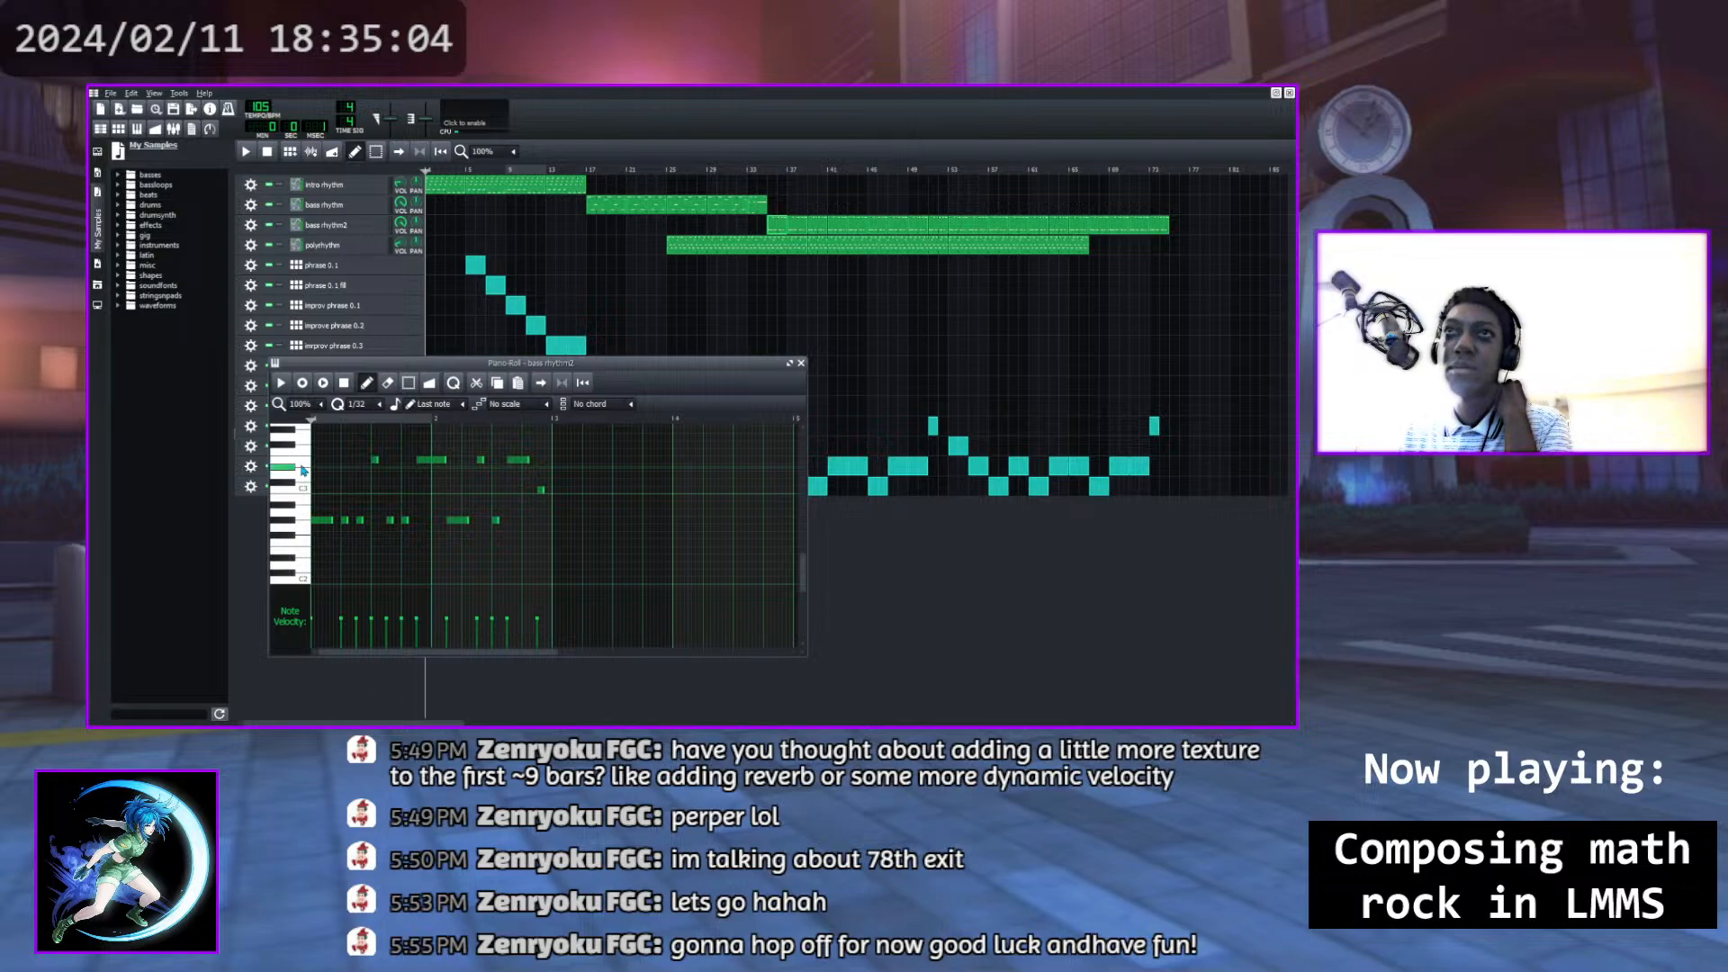
click(288, 521)
click(292, 469)
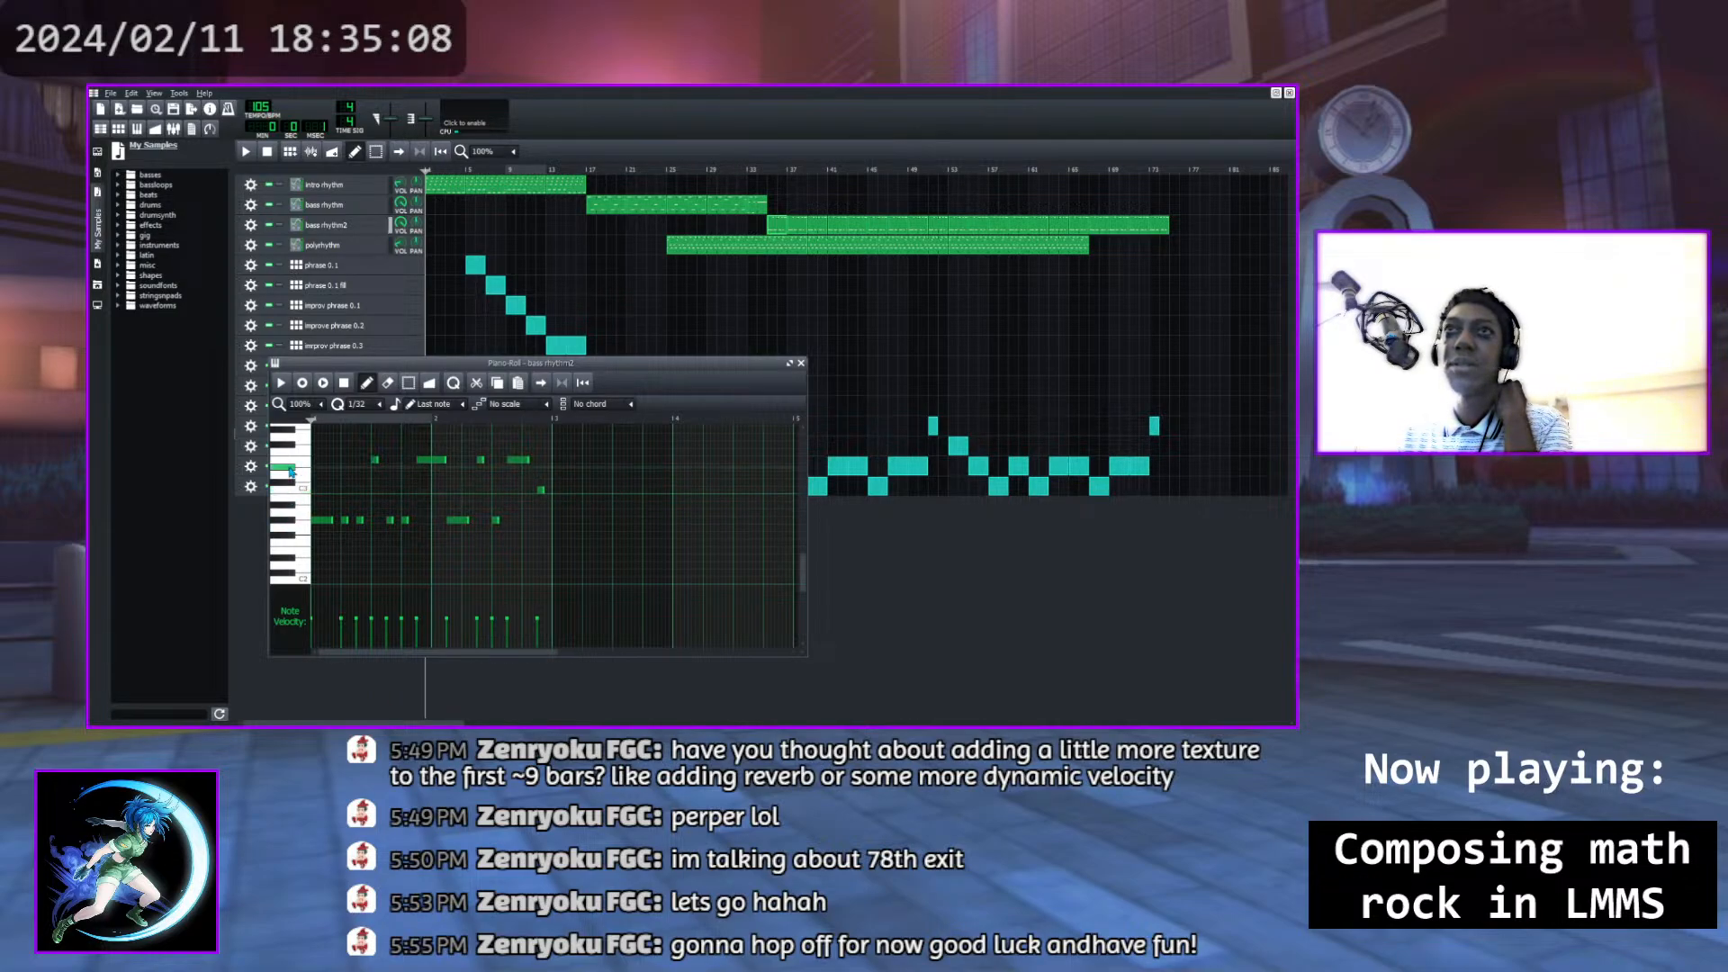
click(290, 522)
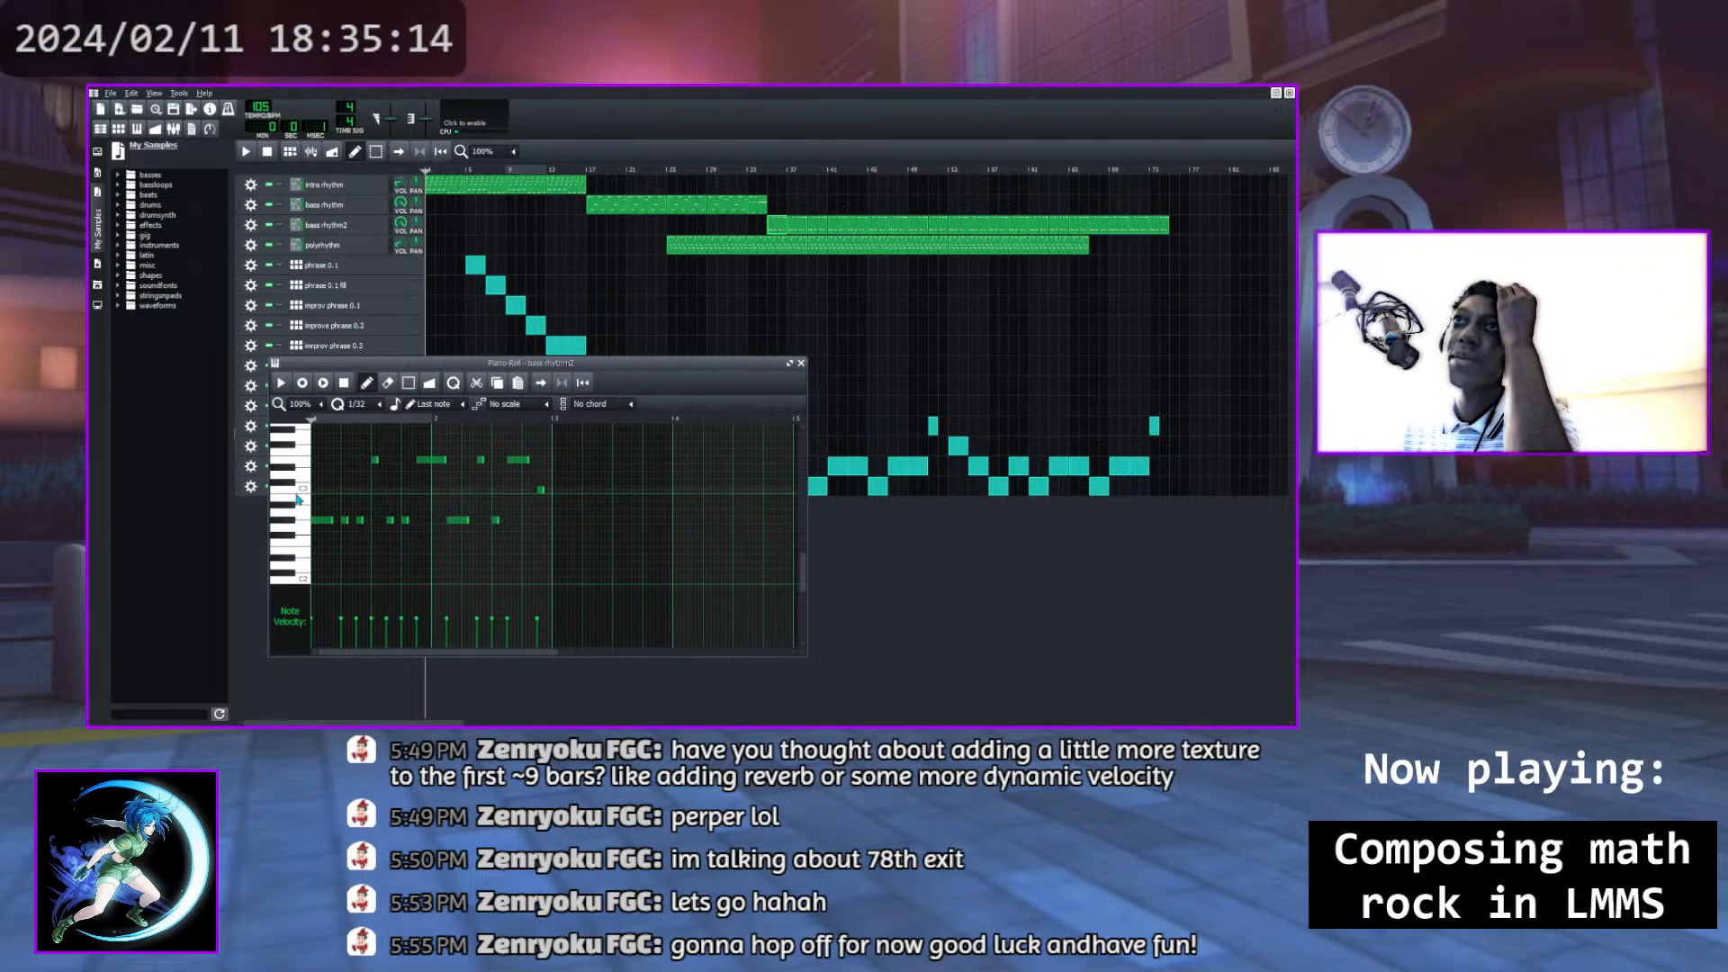
click(297, 493)
click(298, 493)
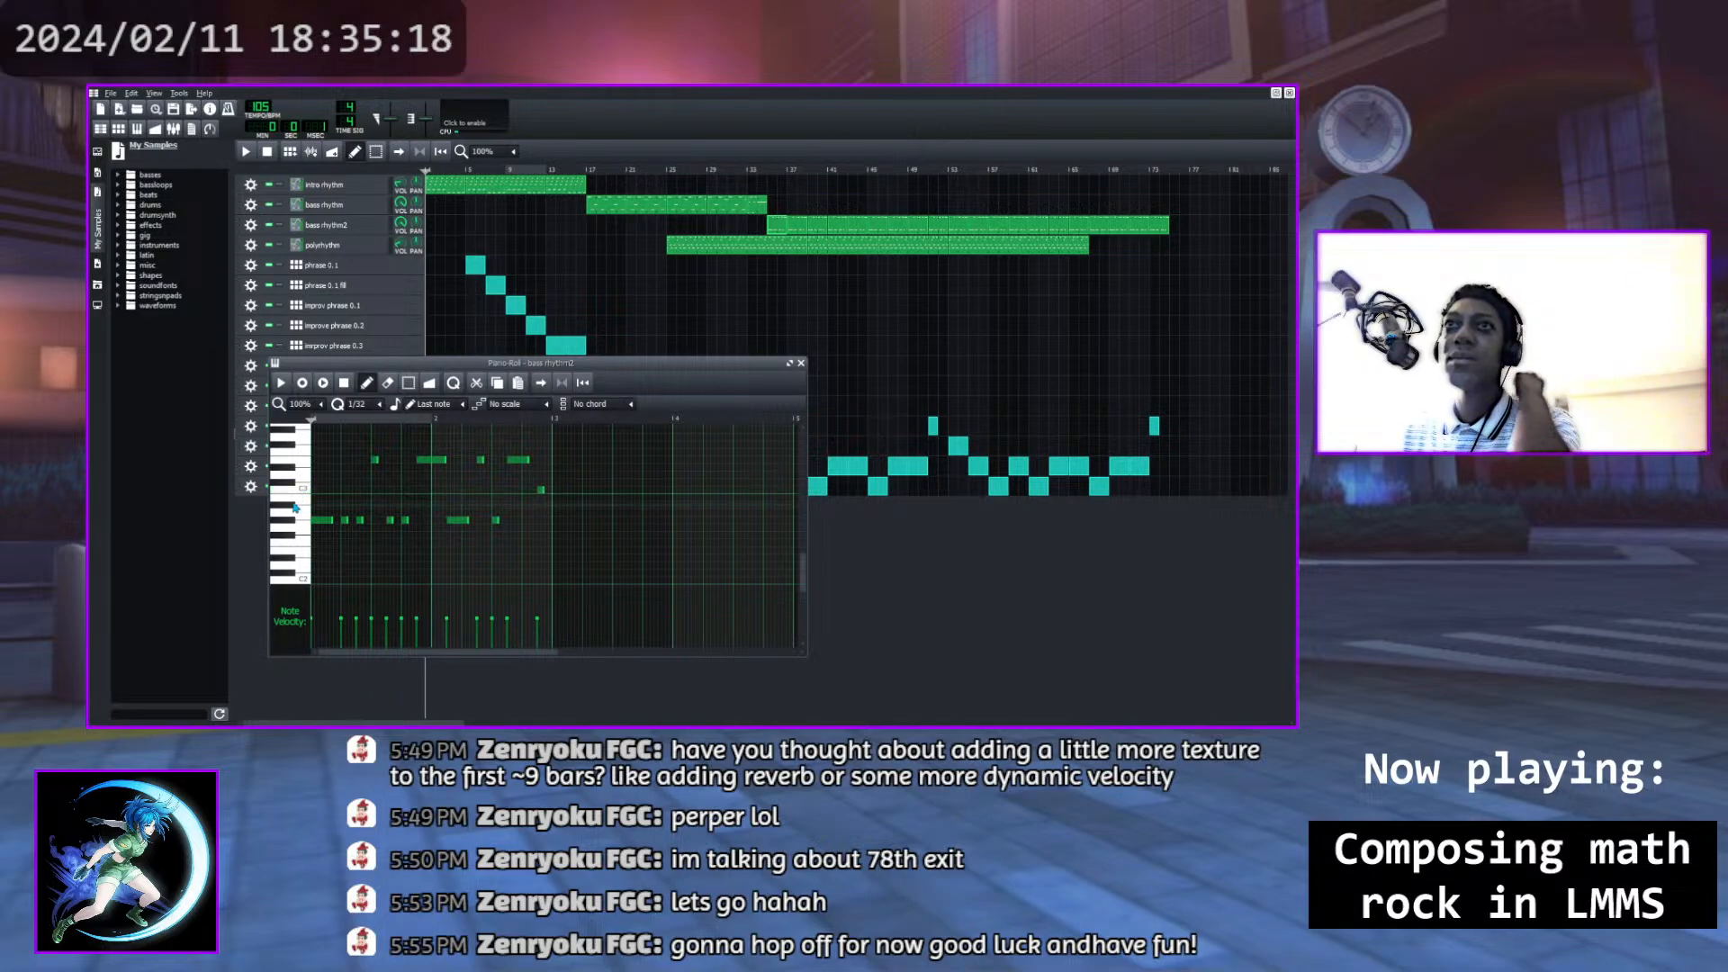
click(291, 521)
click(297, 489)
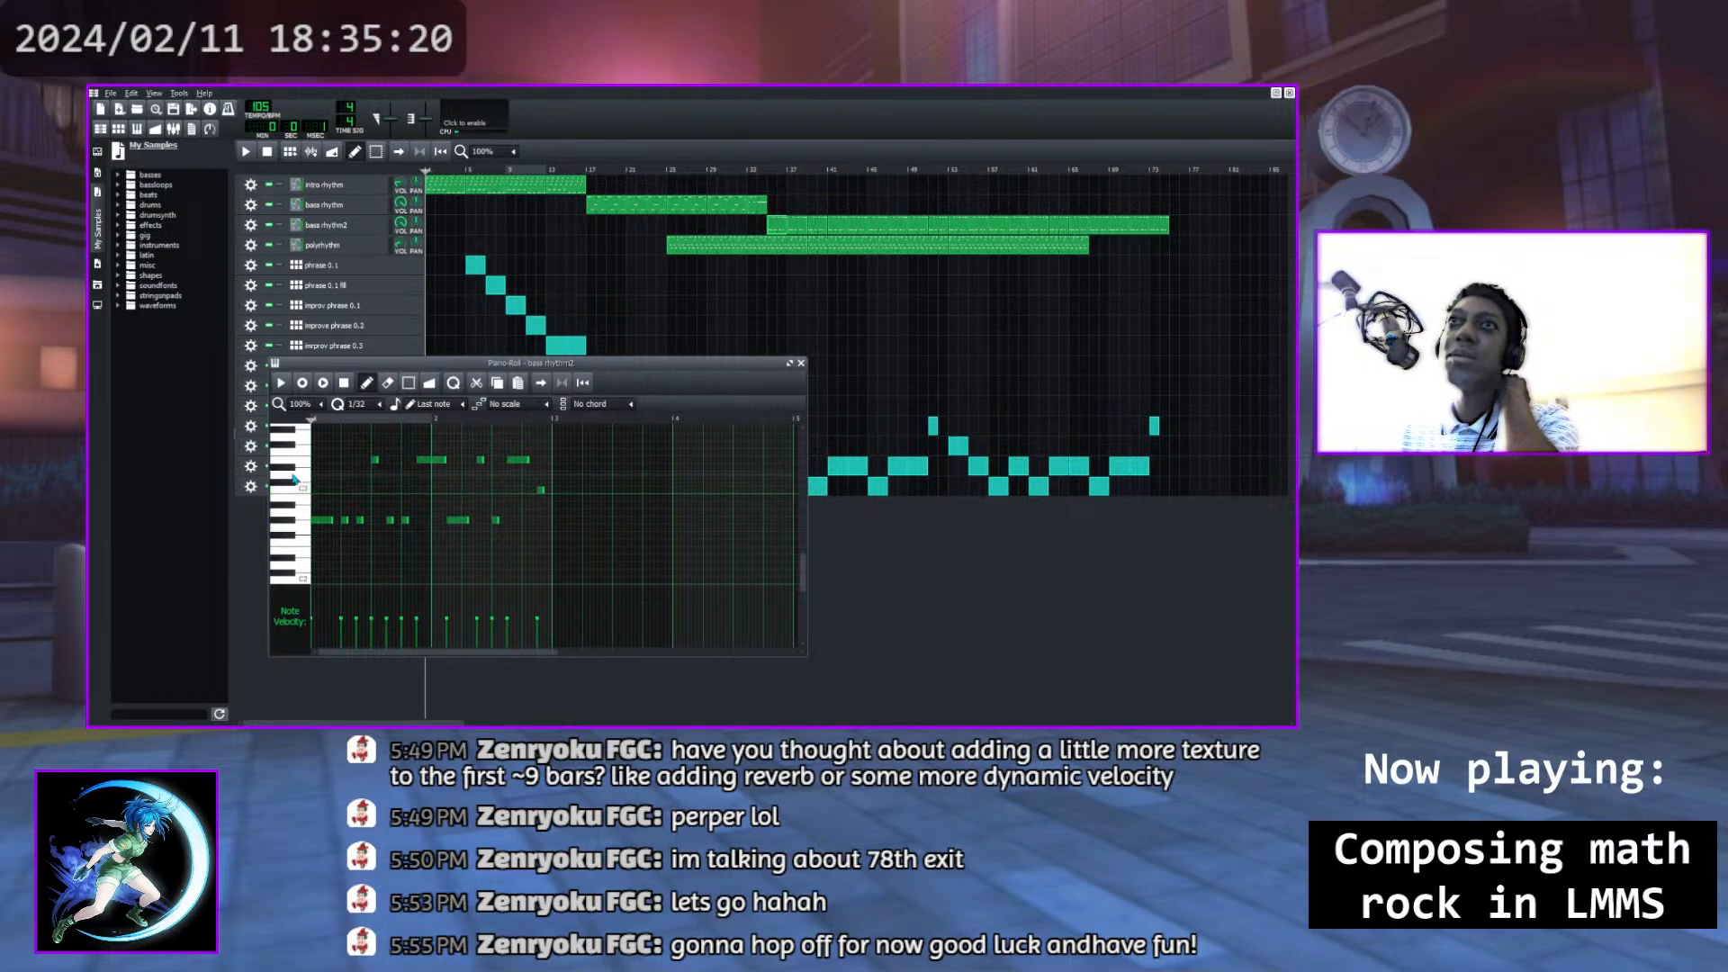
click(294, 468)
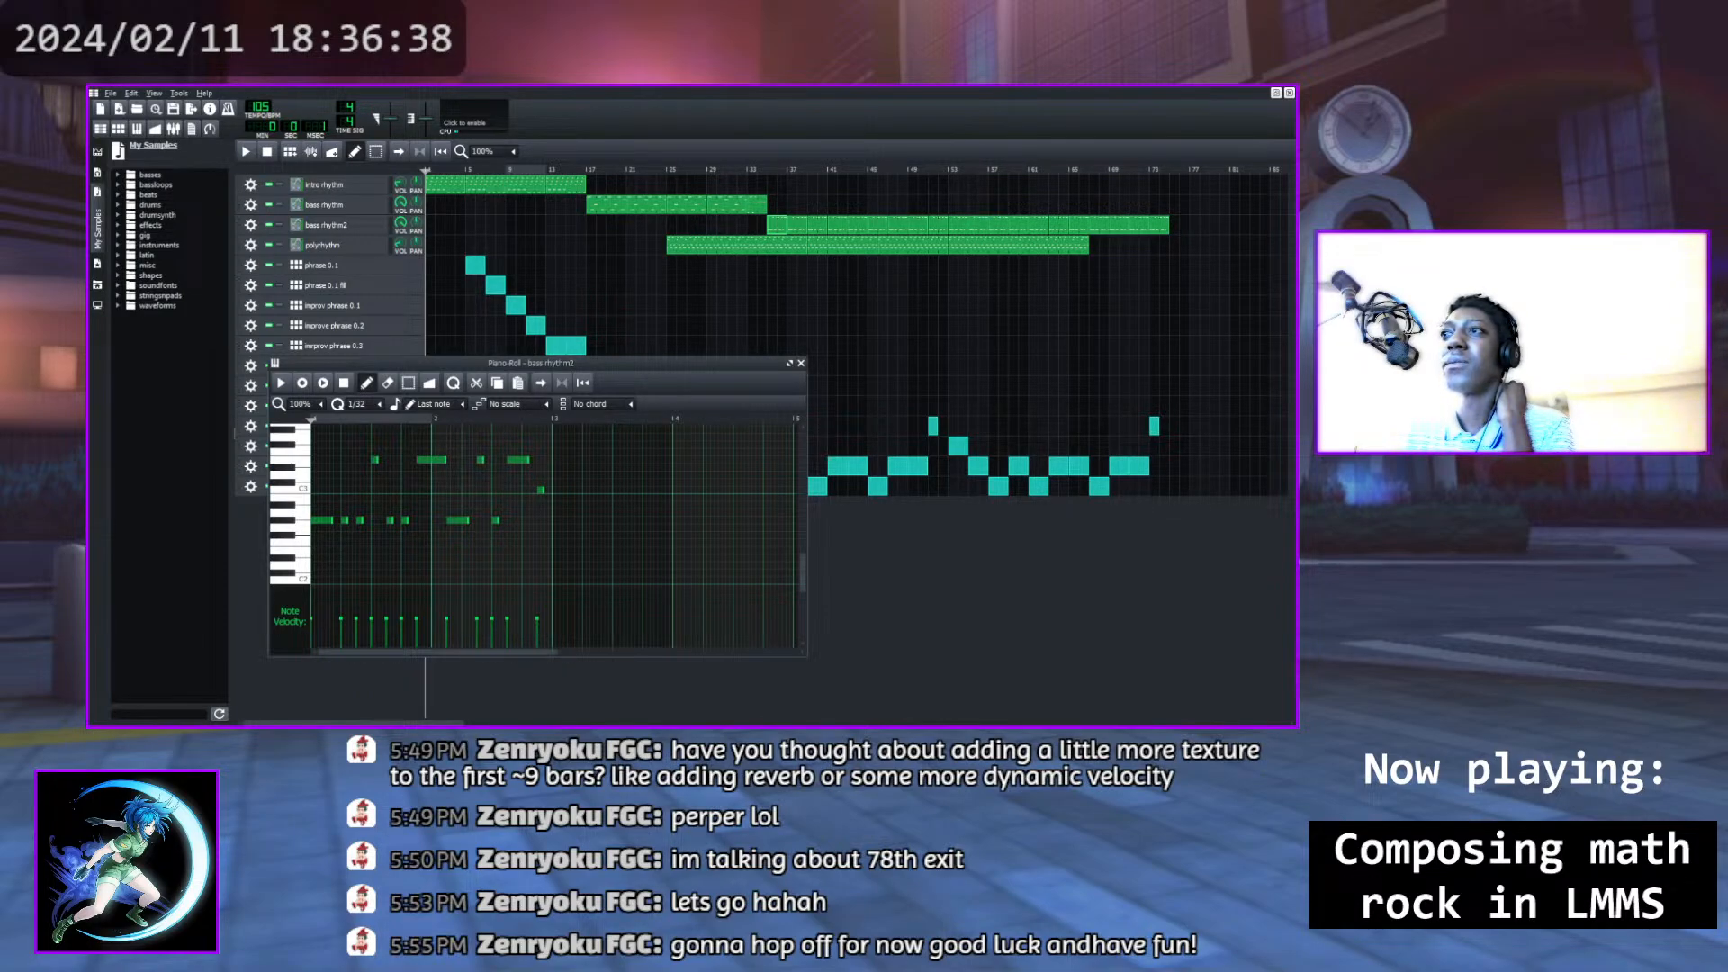
Sound a rising three-pitch pattern from the clip's lowest pitch twice on the keyboard, and replay the first bass rhythm2 clip alone
click(287, 521)
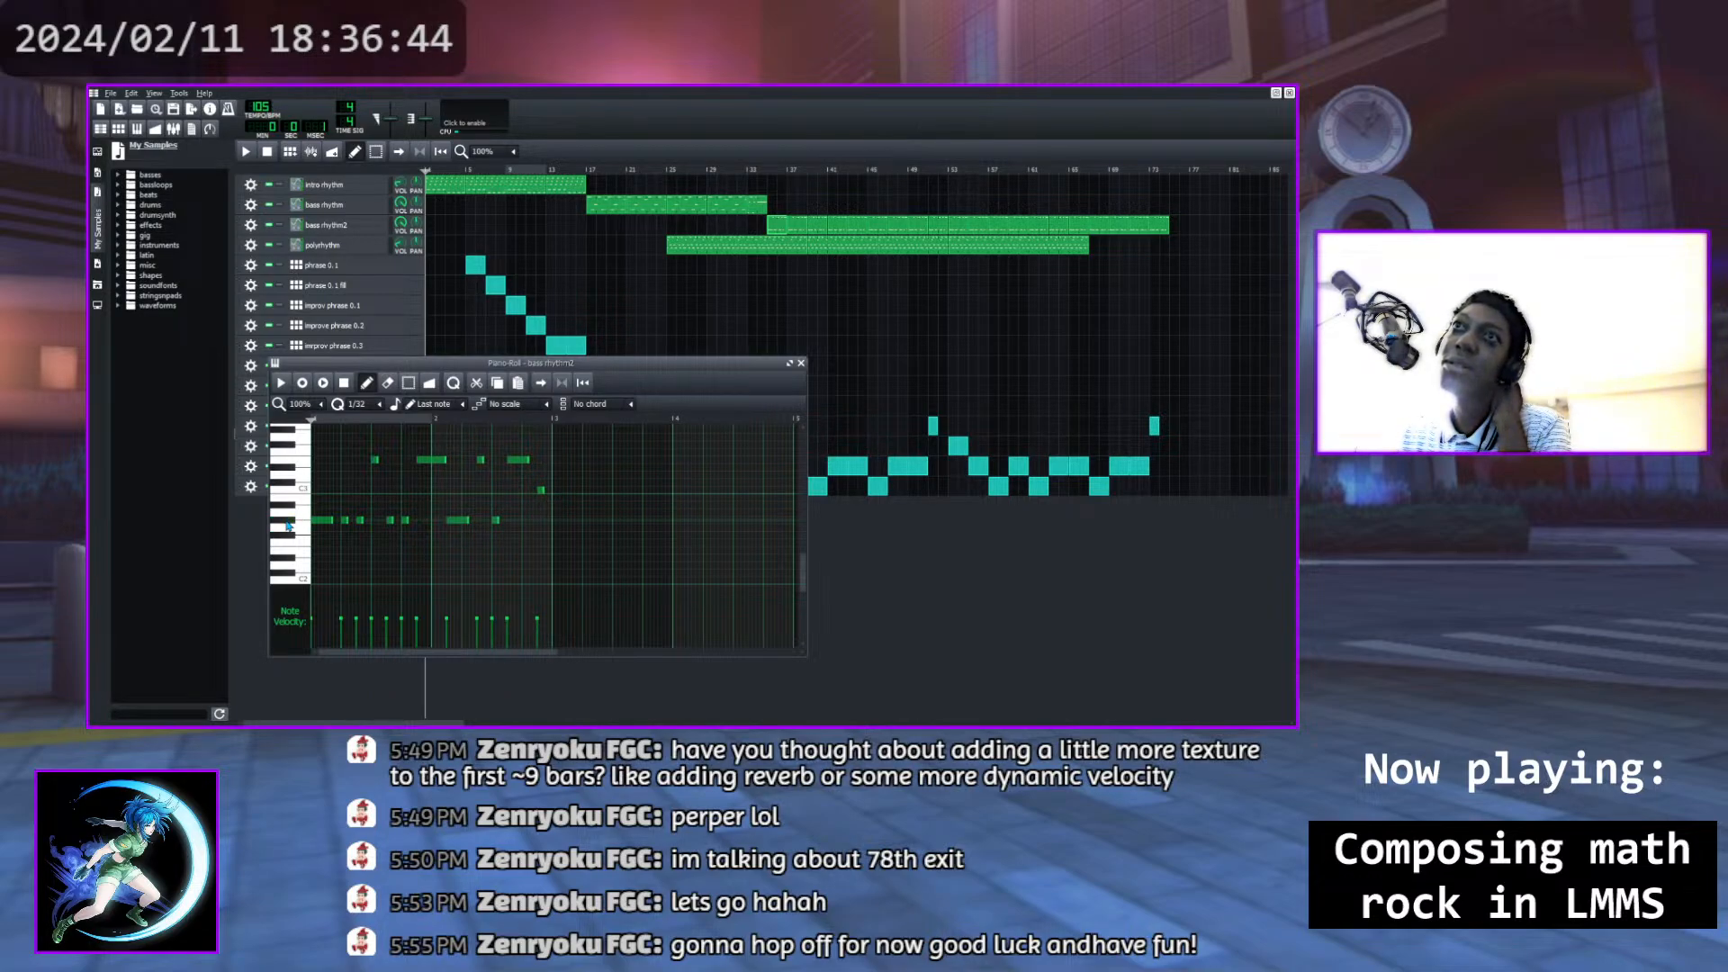
click(287, 521)
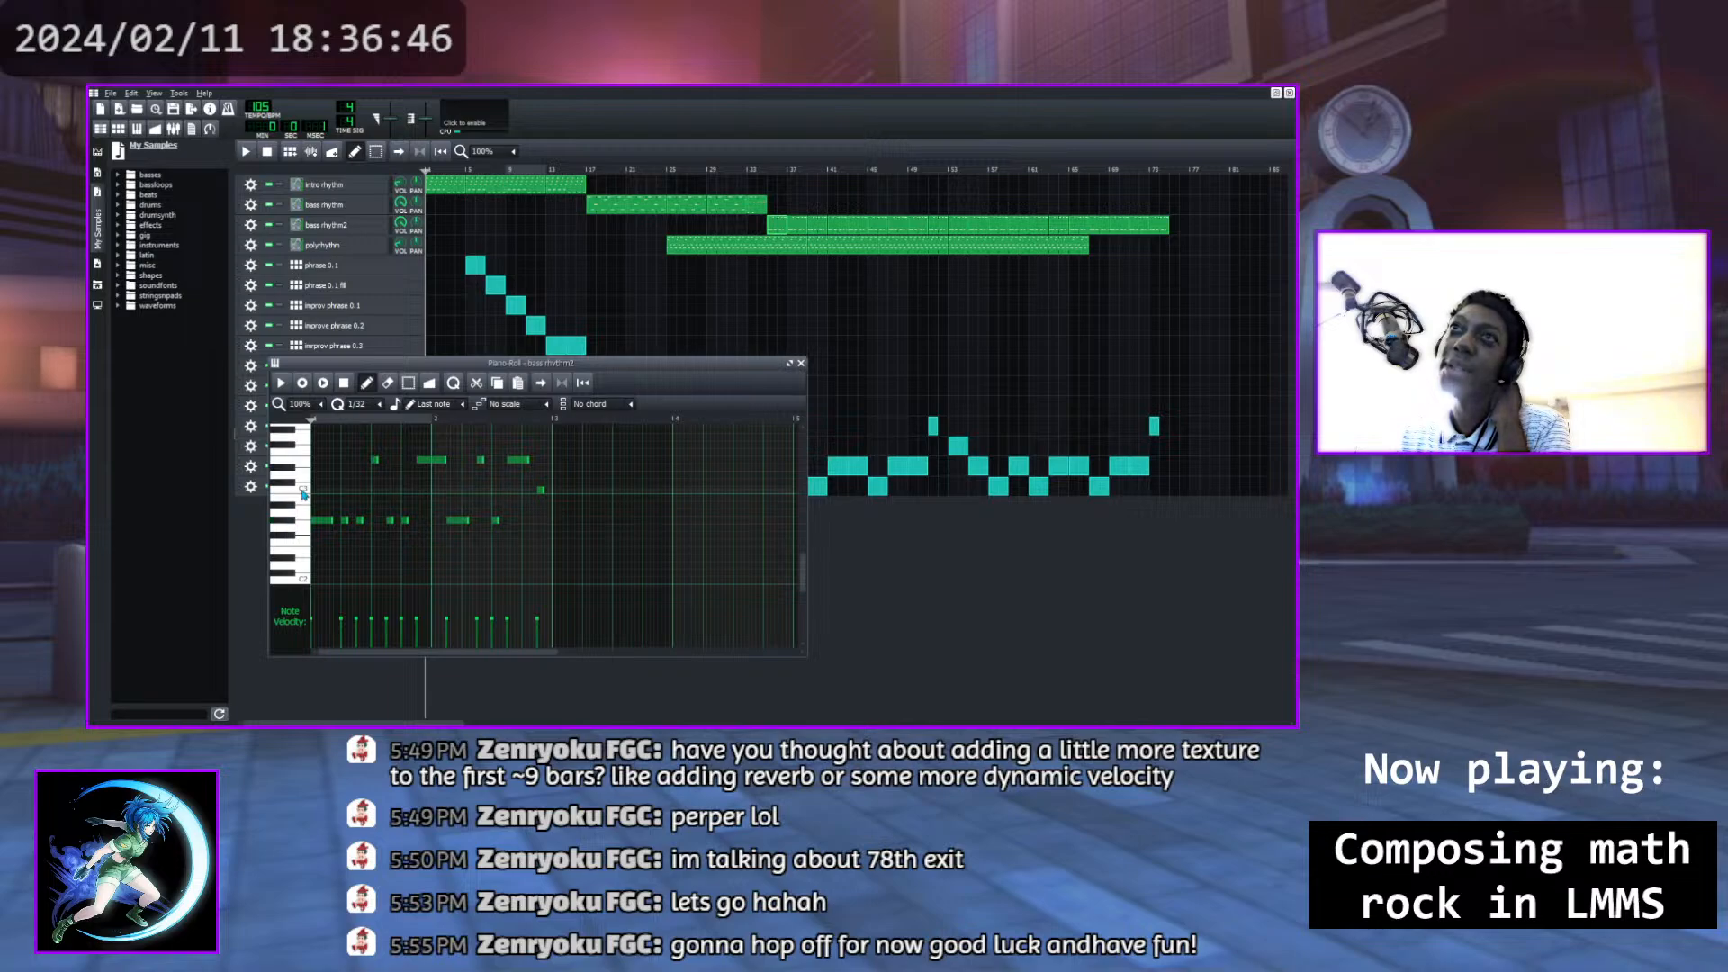
click(290, 487)
click(292, 468)
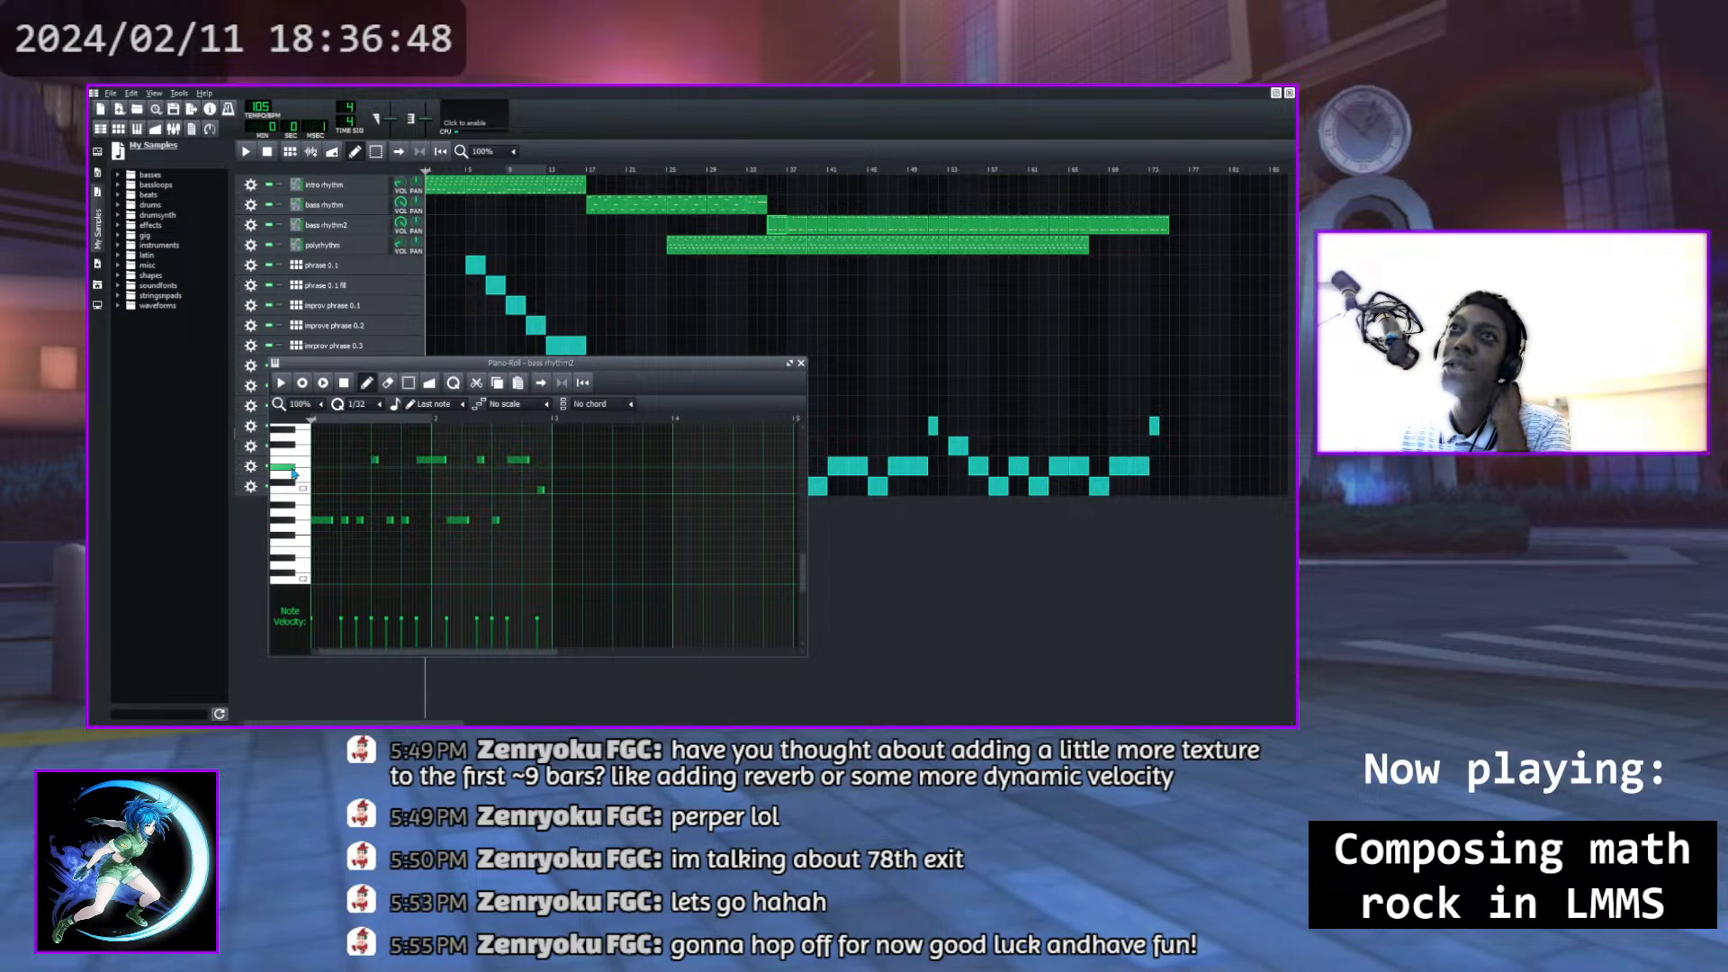
click(289, 520)
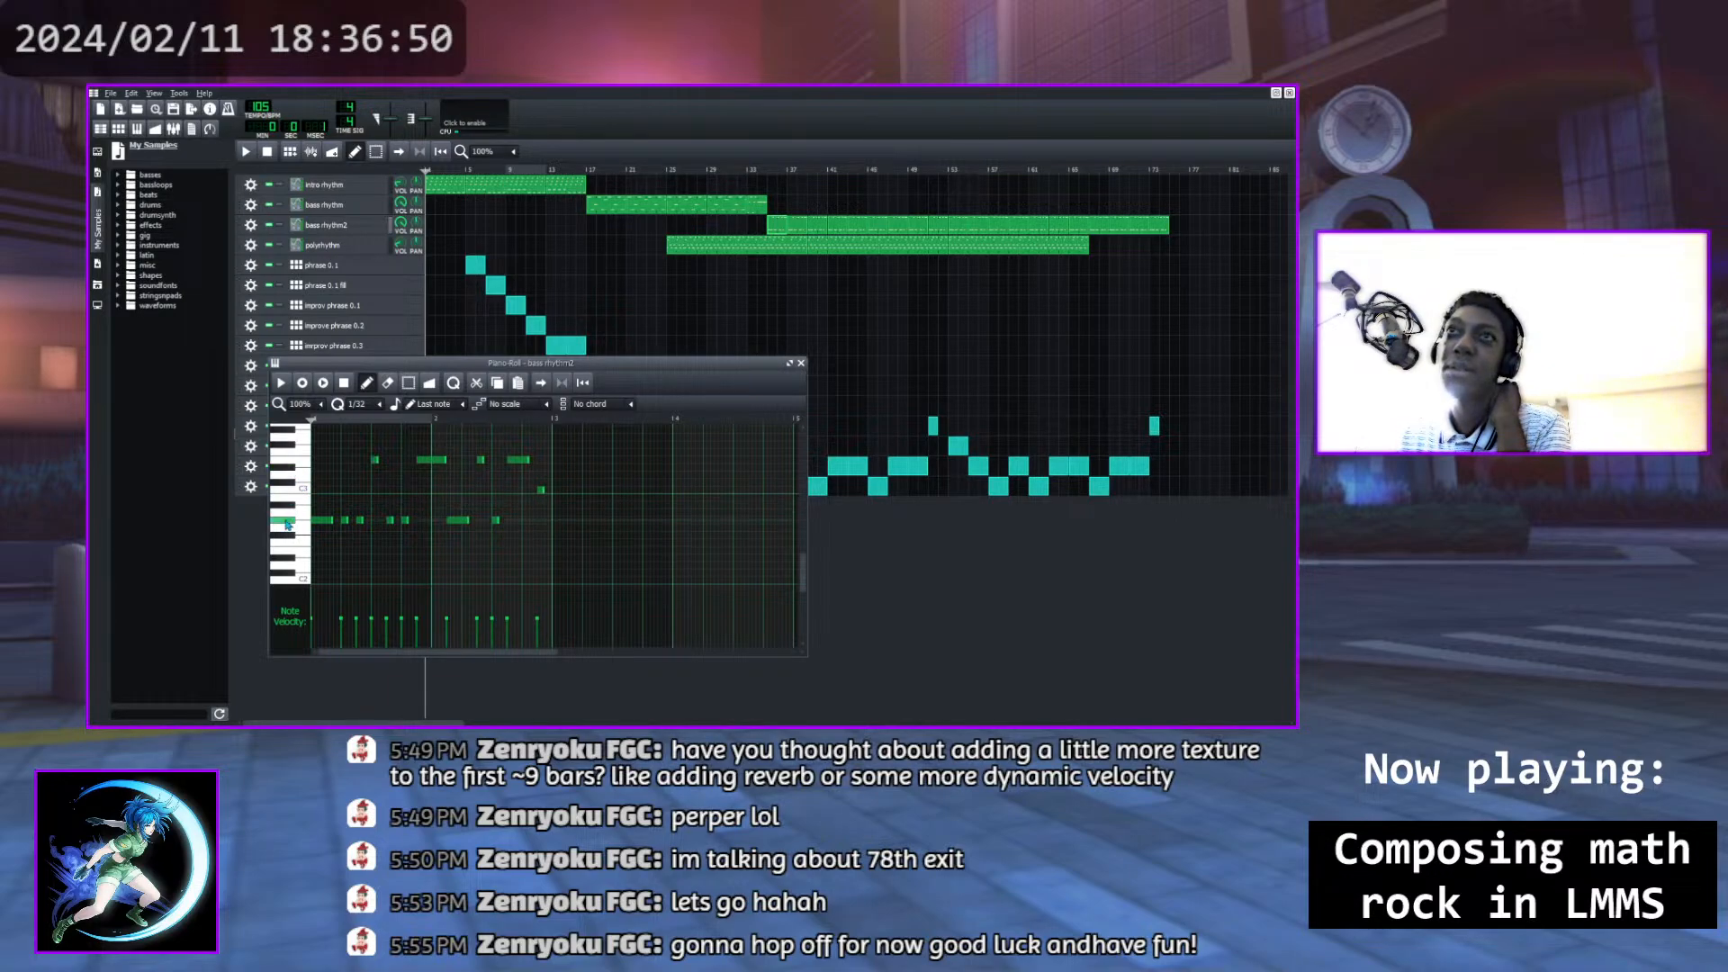
click(298, 488)
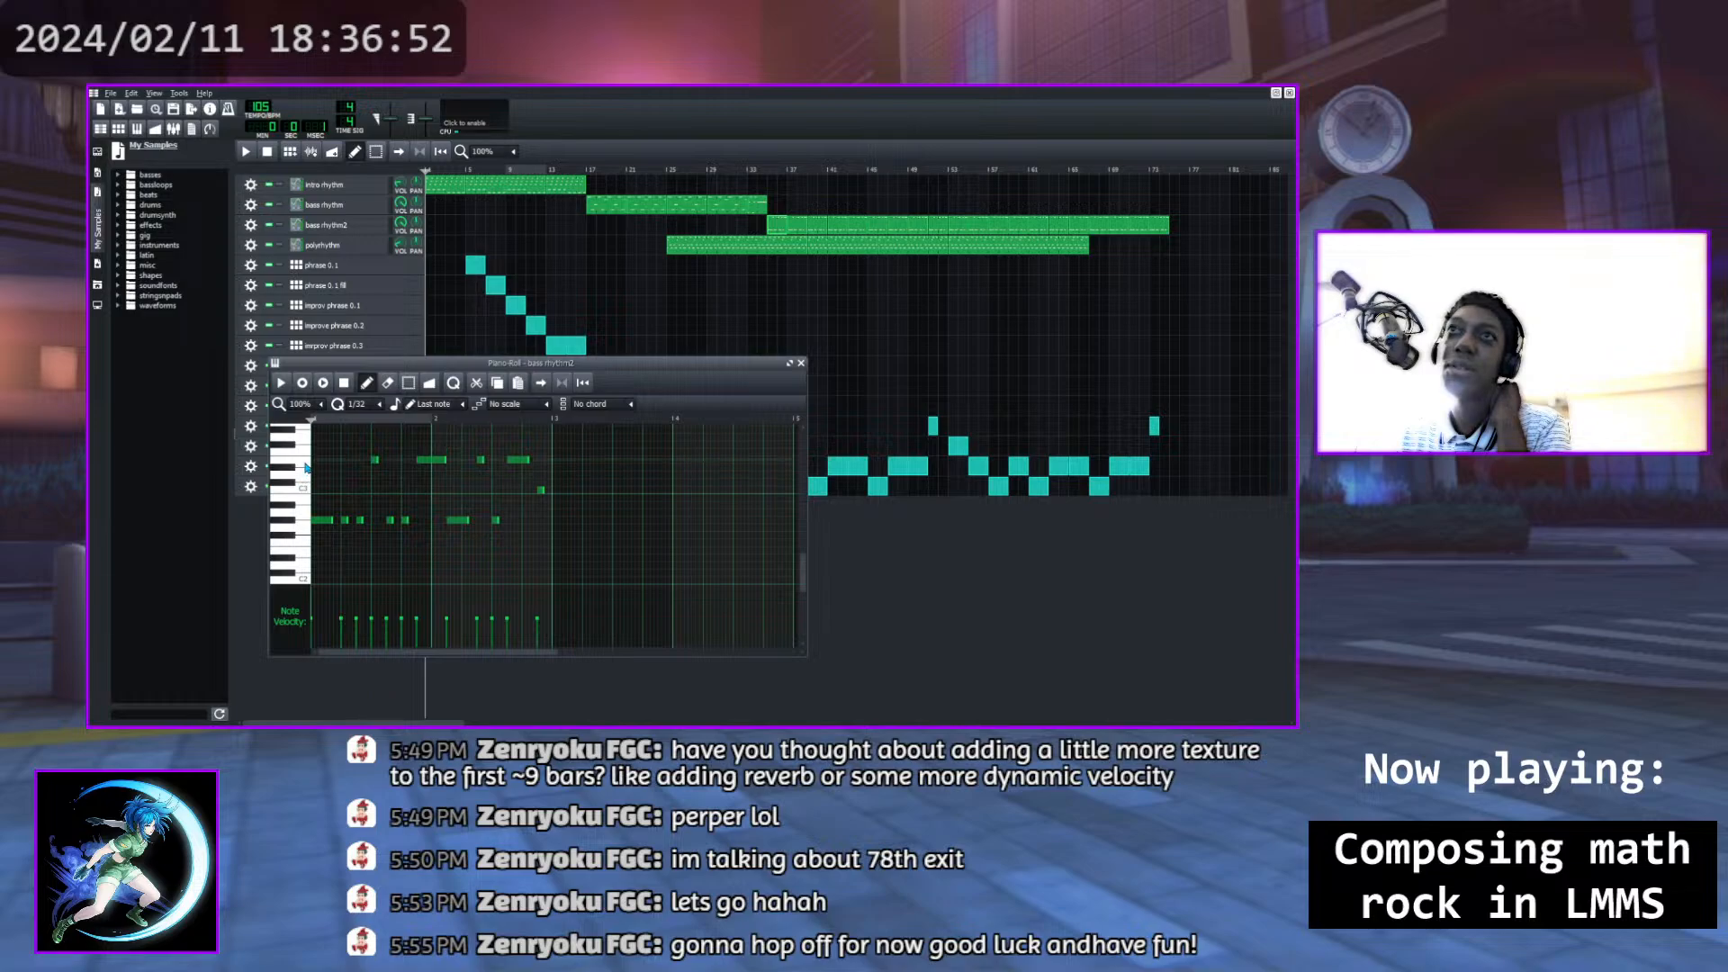
click(306, 464)
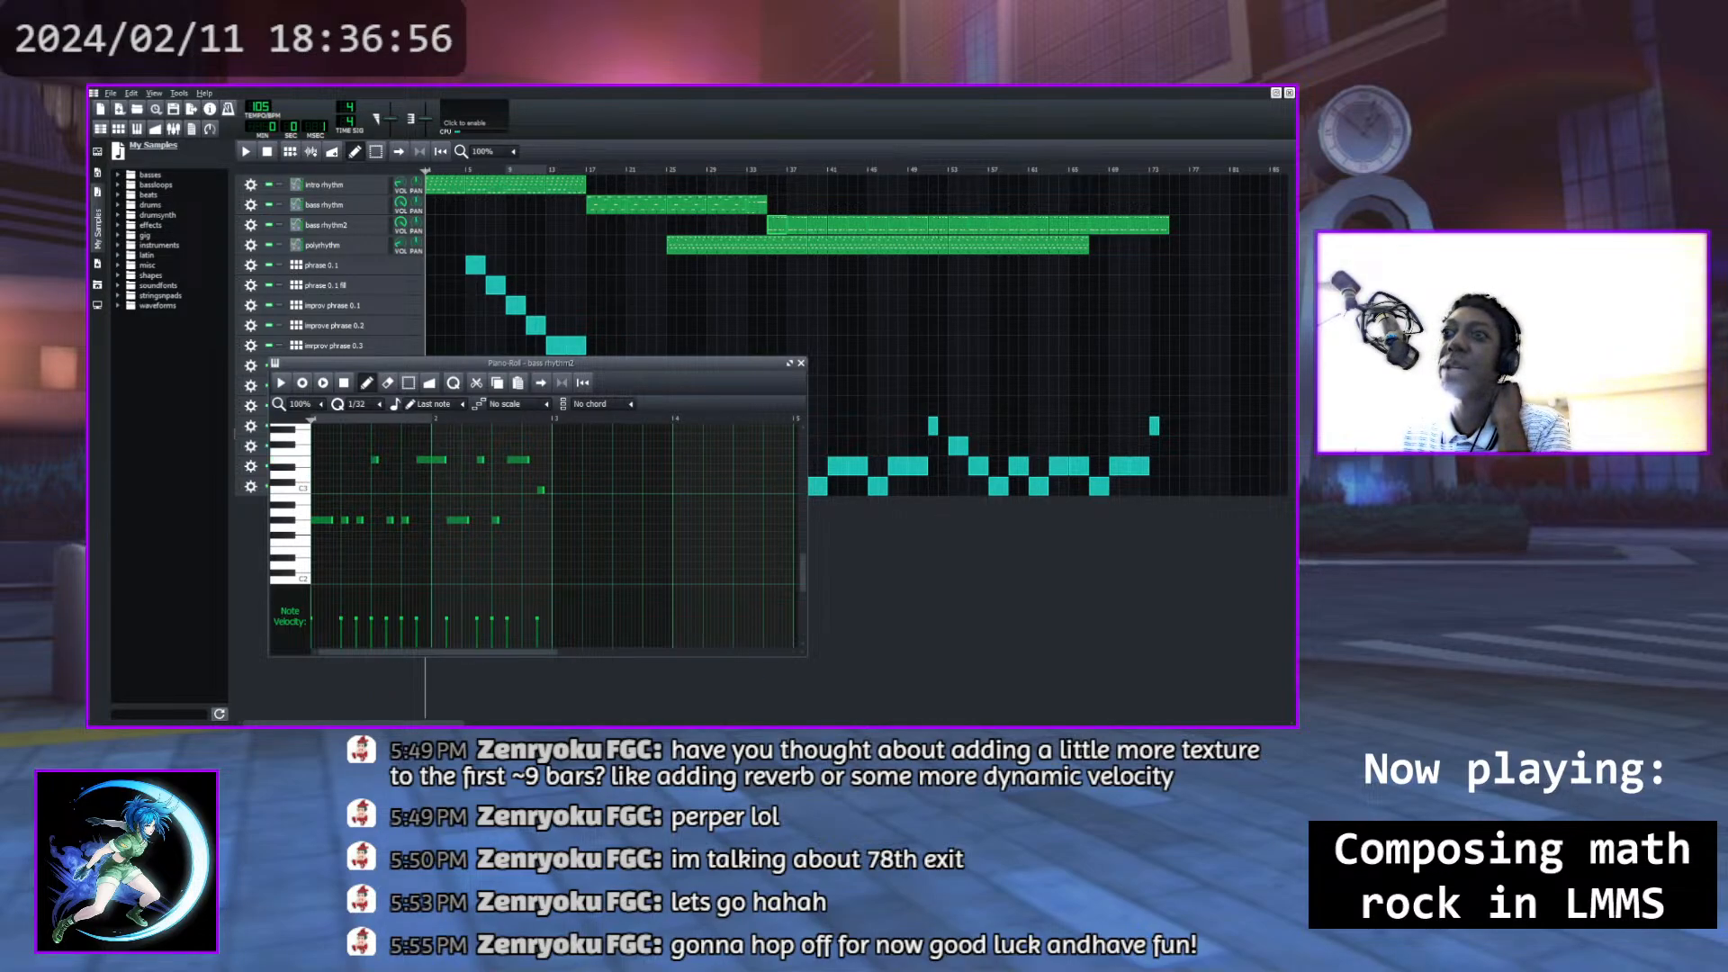
click(282, 382)
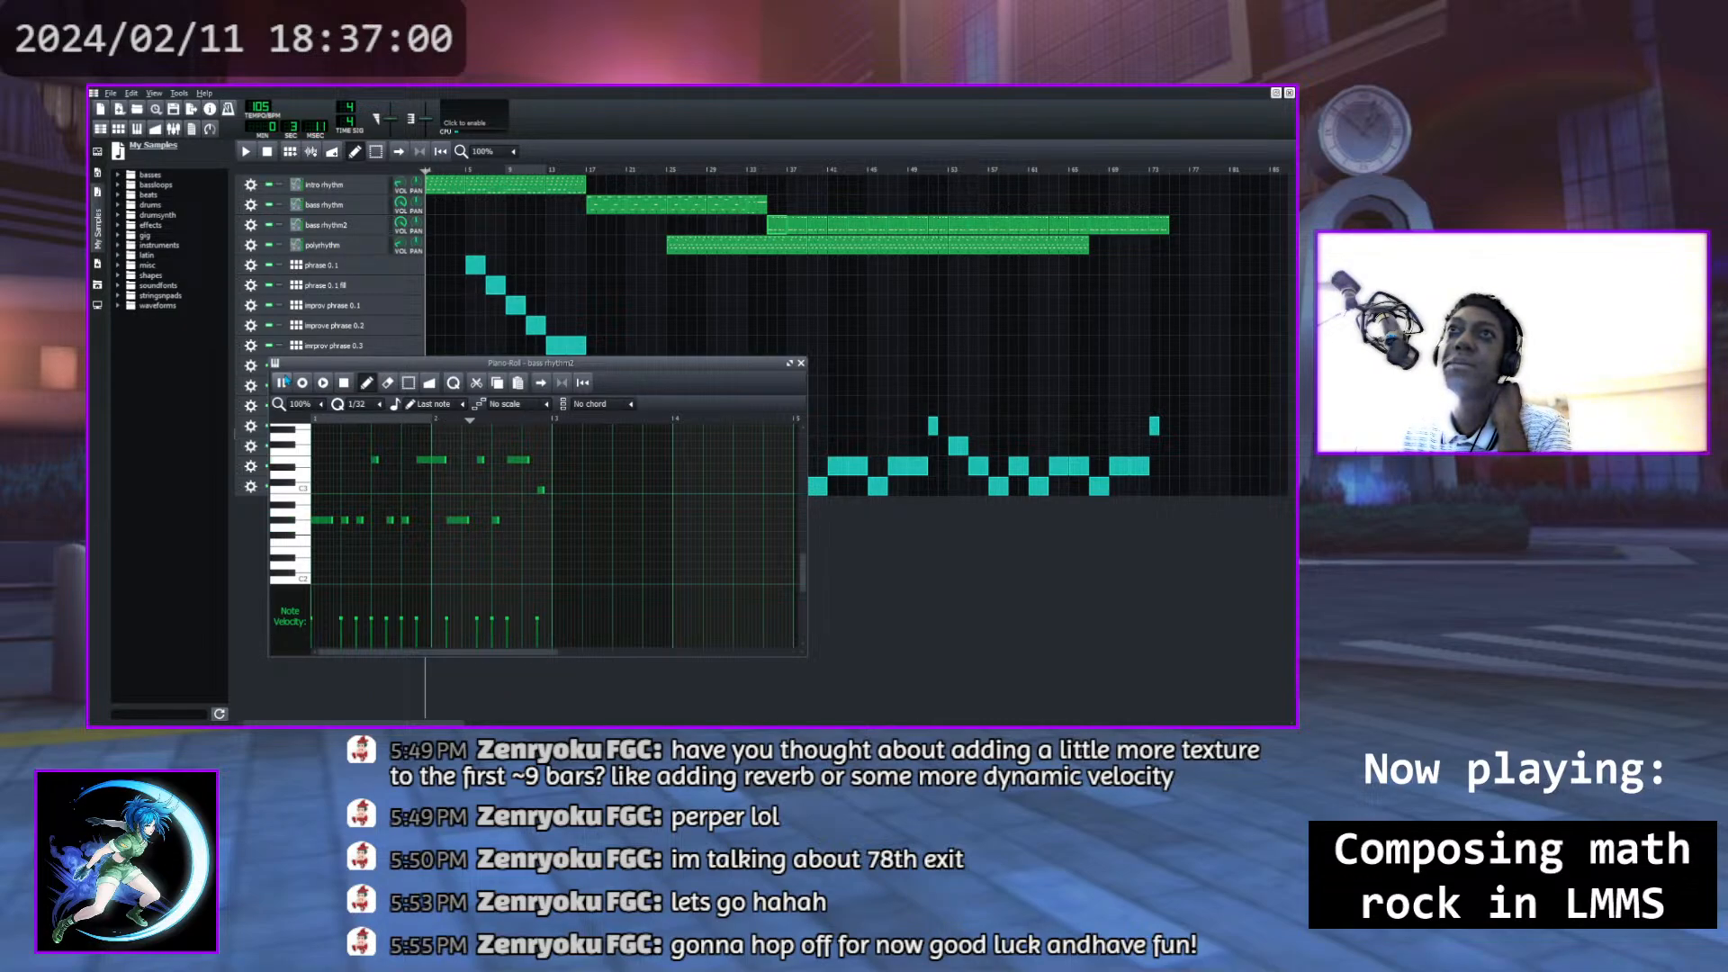
key(space)
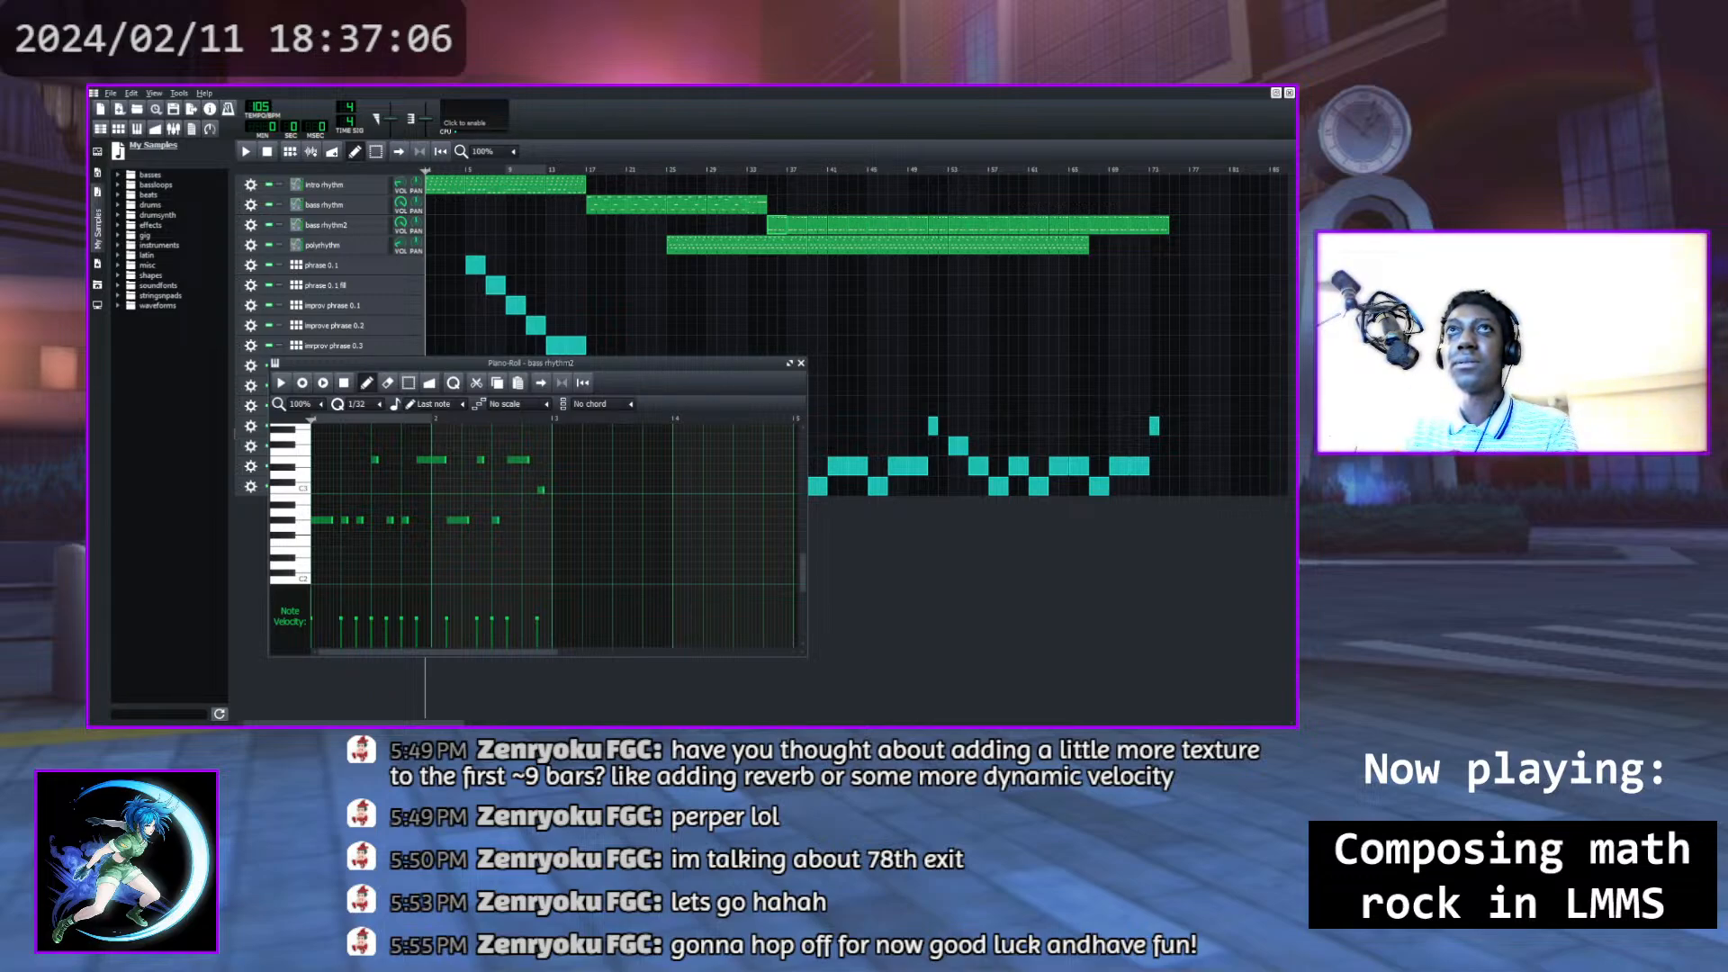
Open the first polyrhythm clip, play it on its own, stop playback, and close its notes
double_click(707, 246)
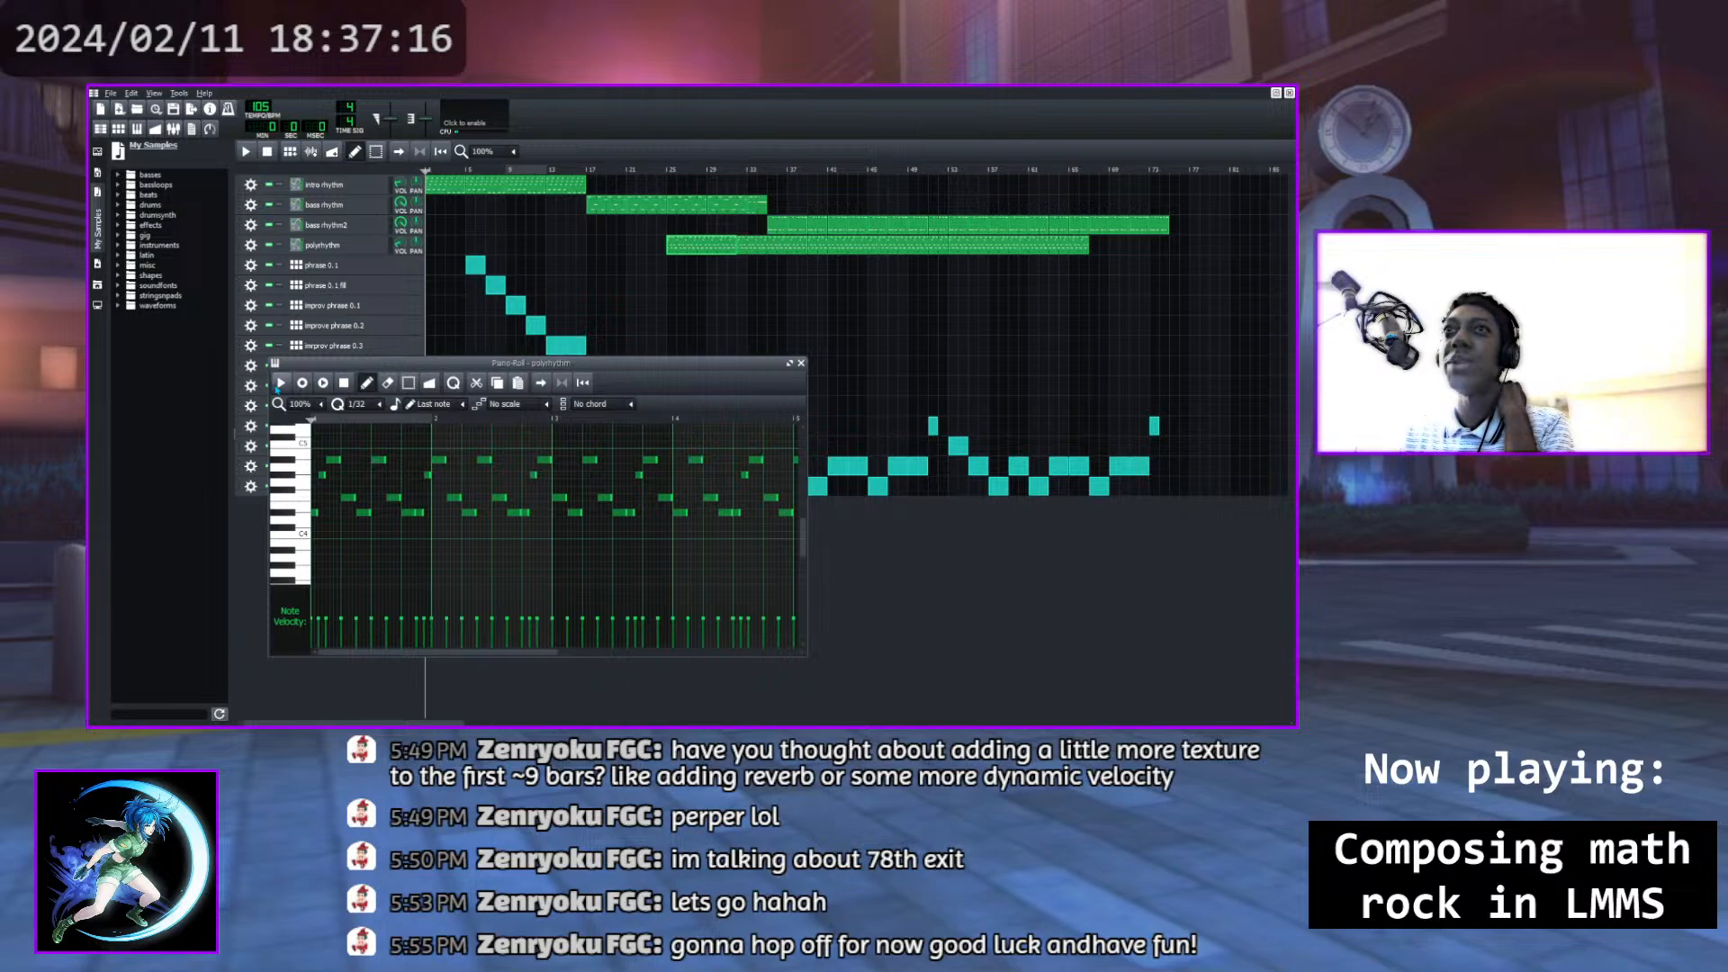
click(279, 385)
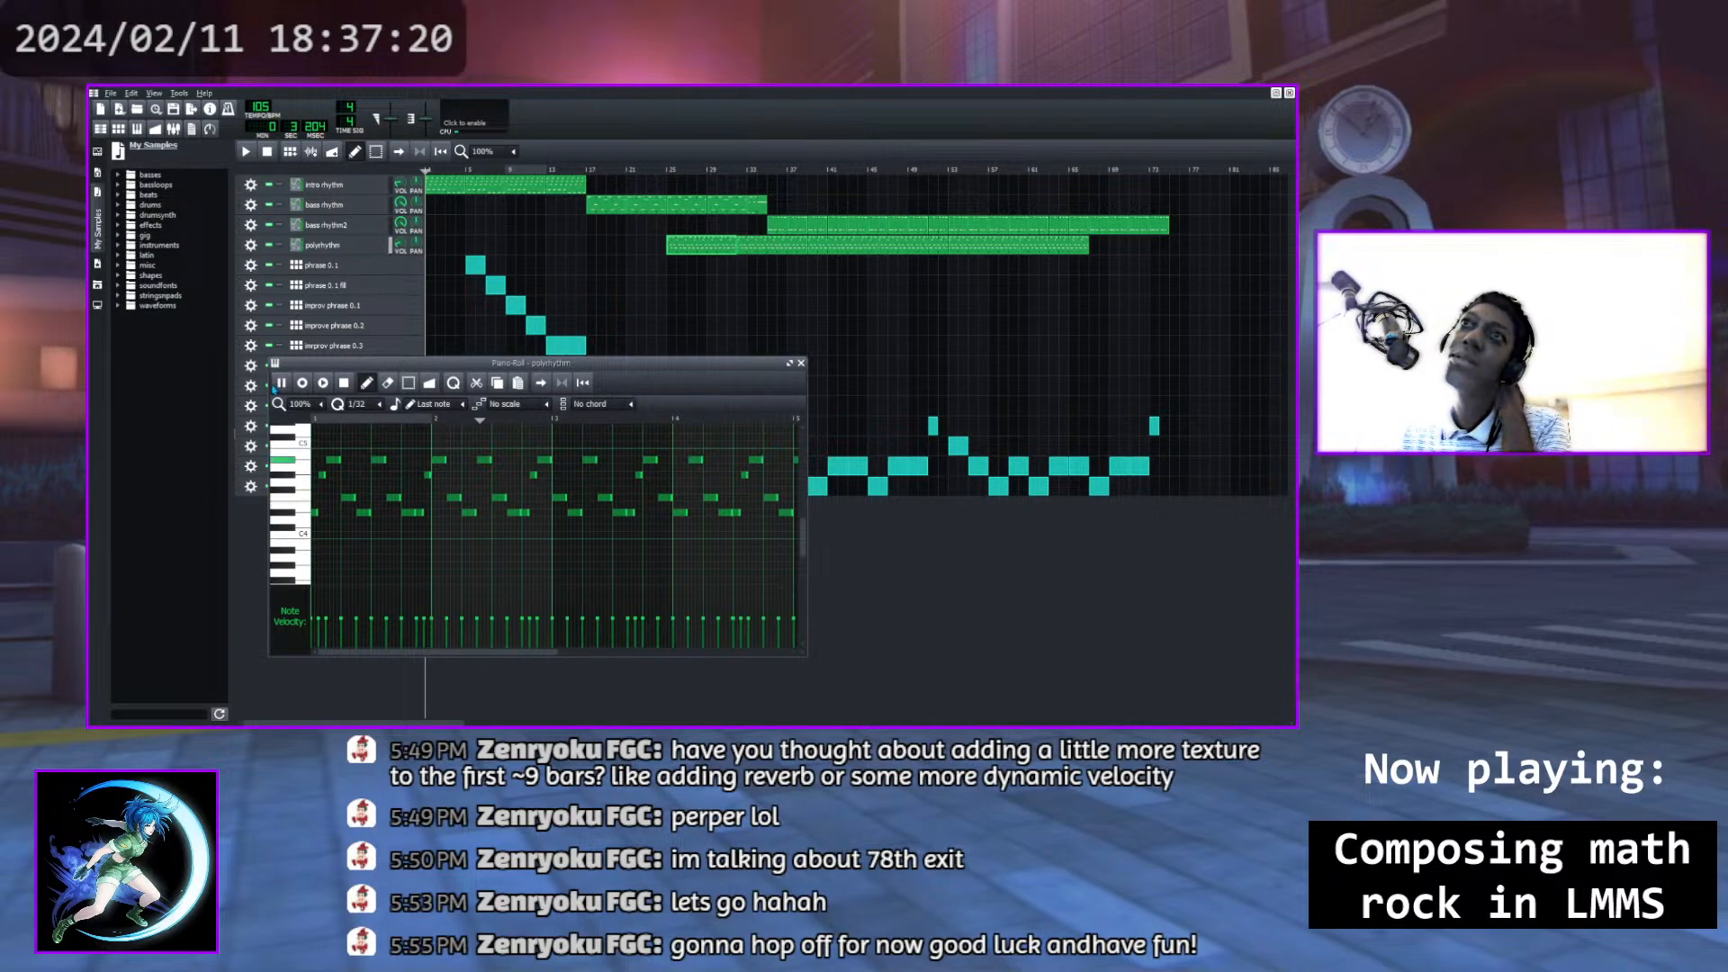
click(344, 383)
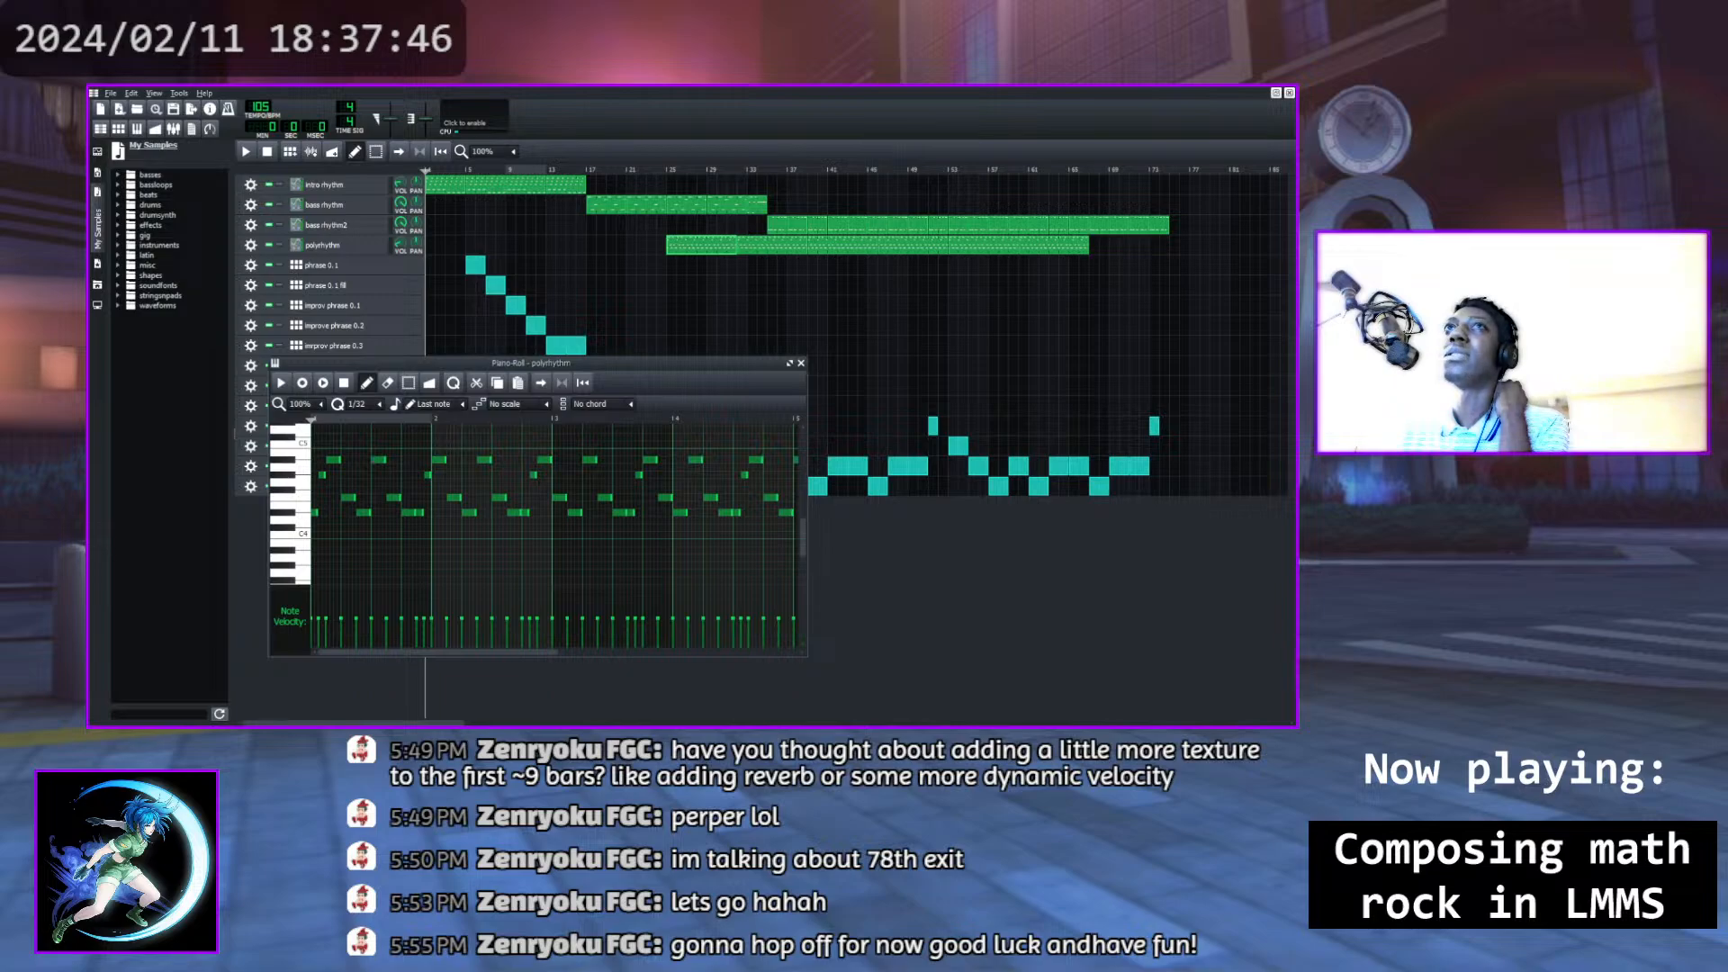
click(801, 363)
Play the polyrhythm clip aligned with the first main phrase variation twice on its own, and stop playback
double_click(828, 256)
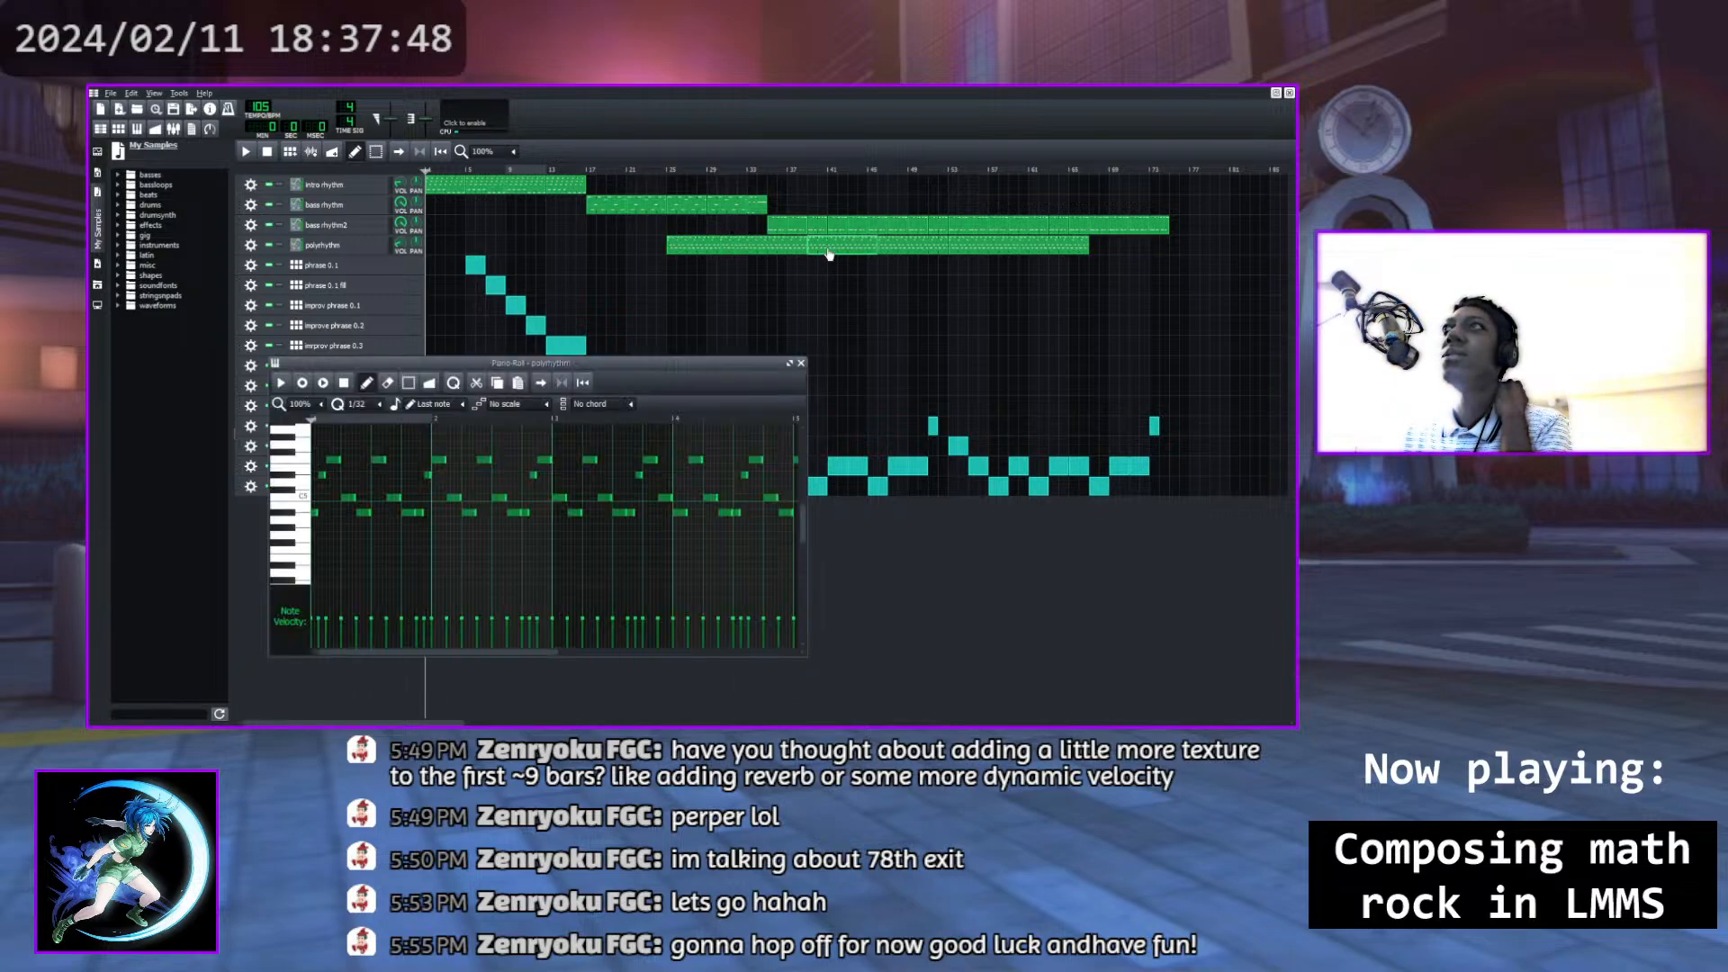
click(280, 383)
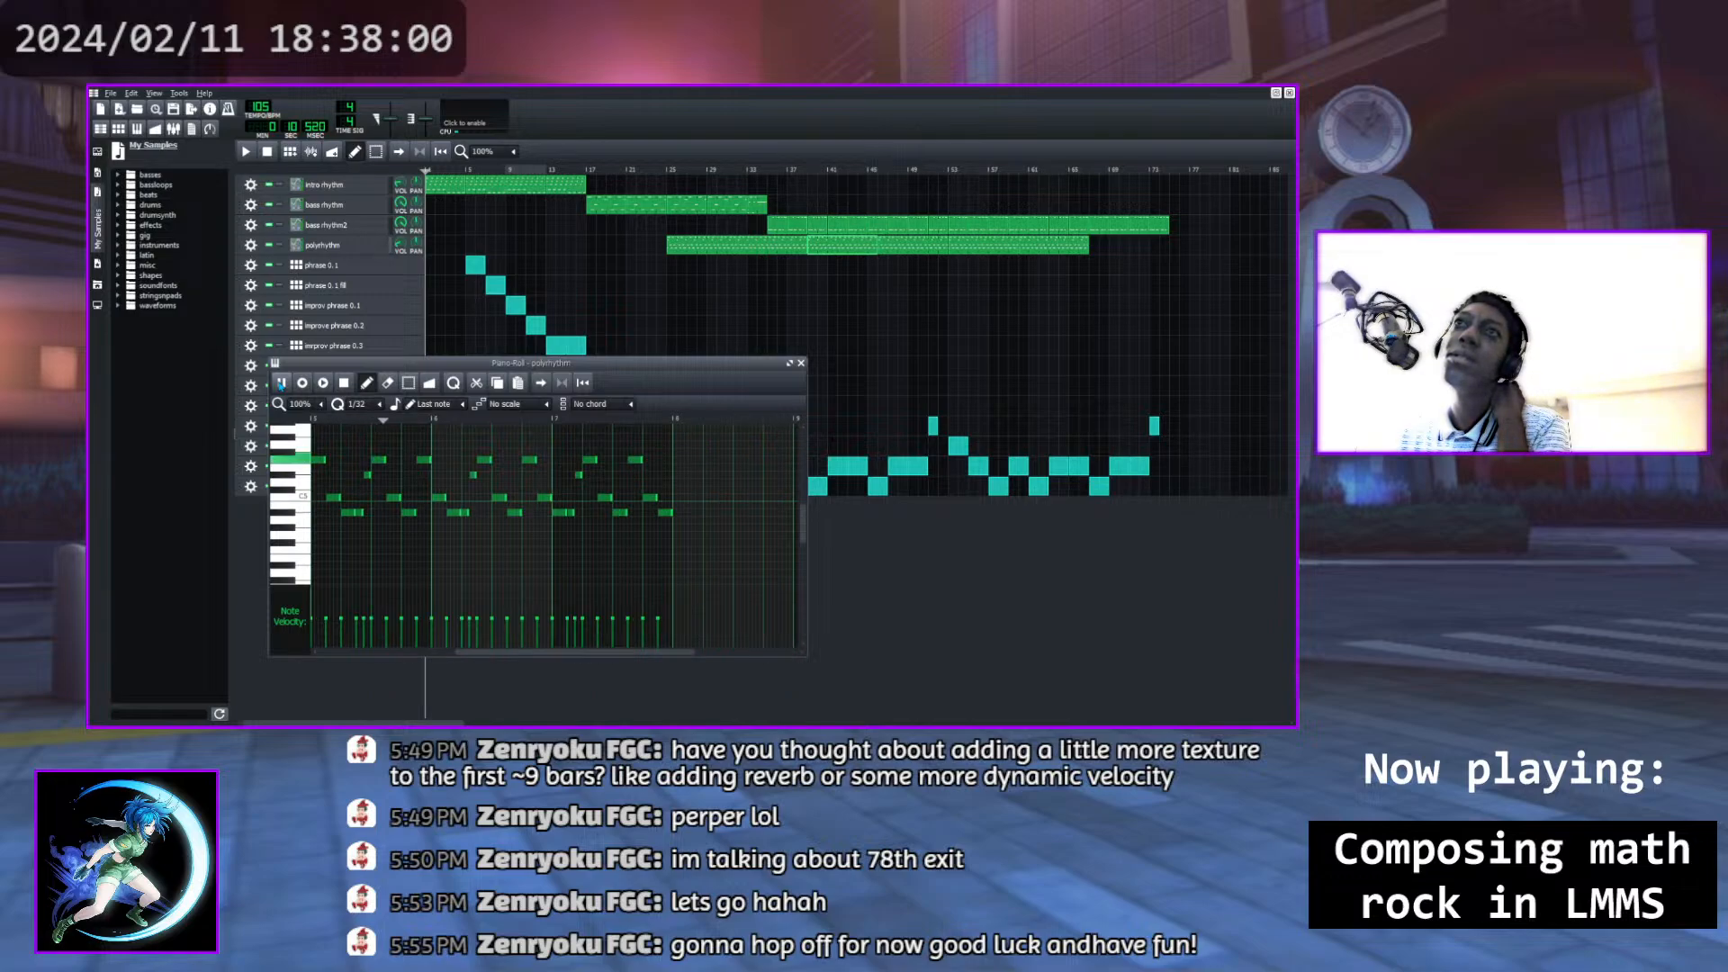
click(344, 382)
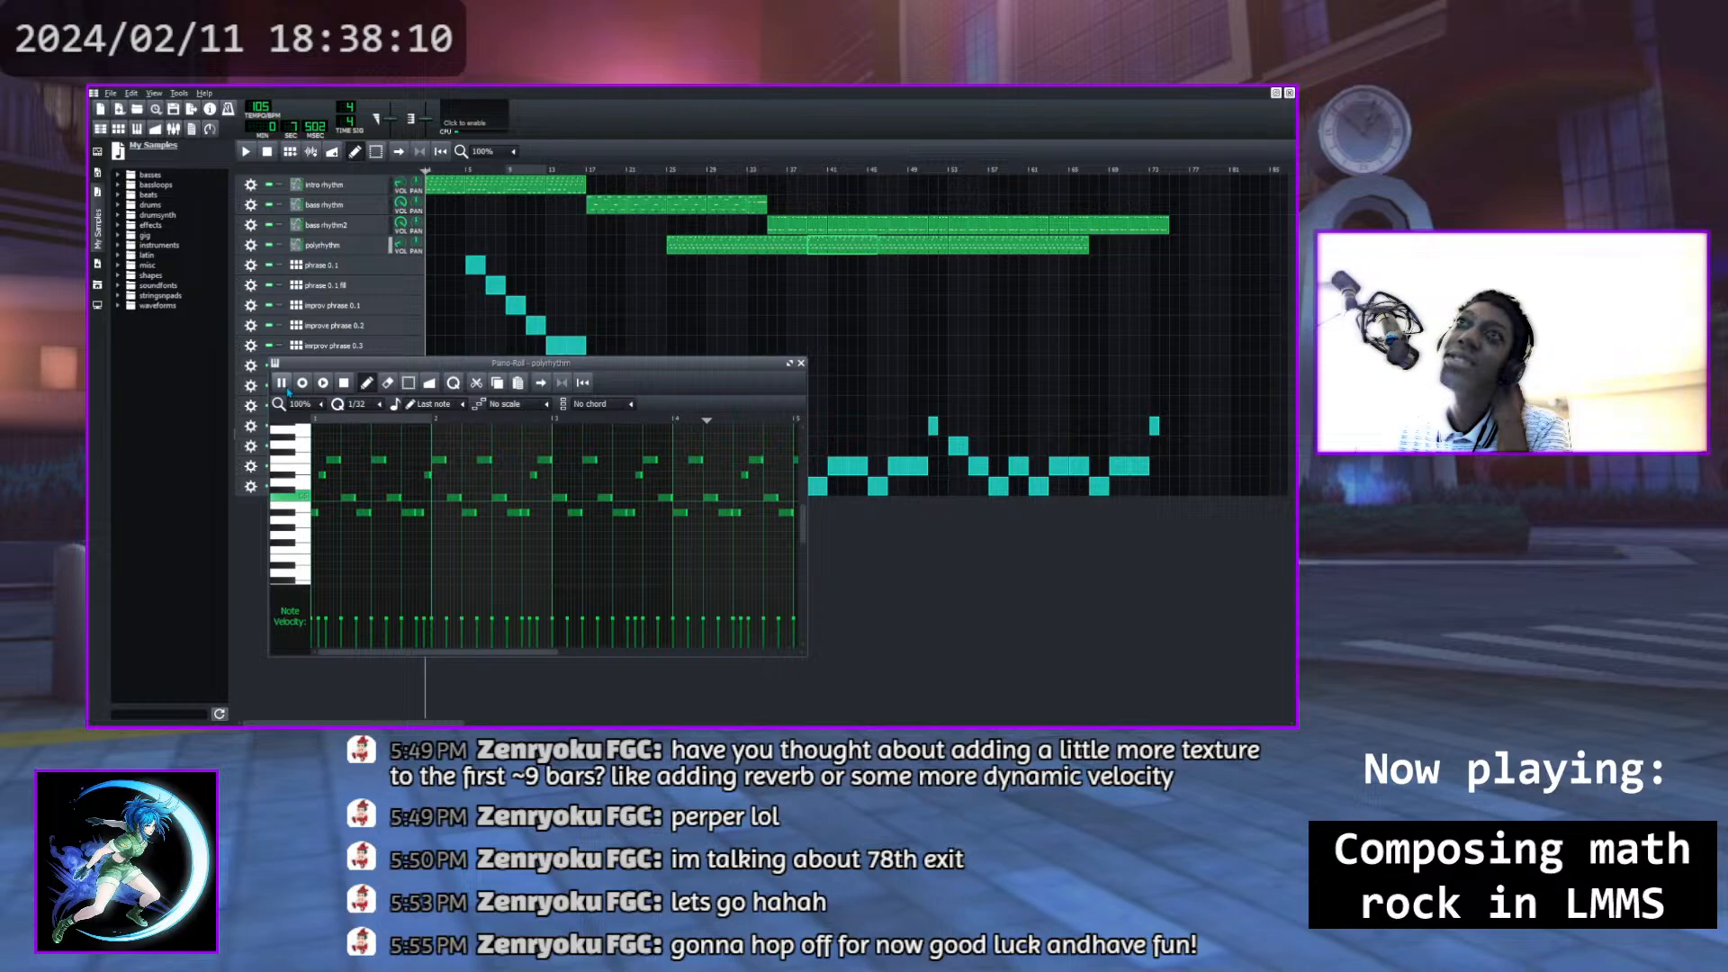
click(345, 385)
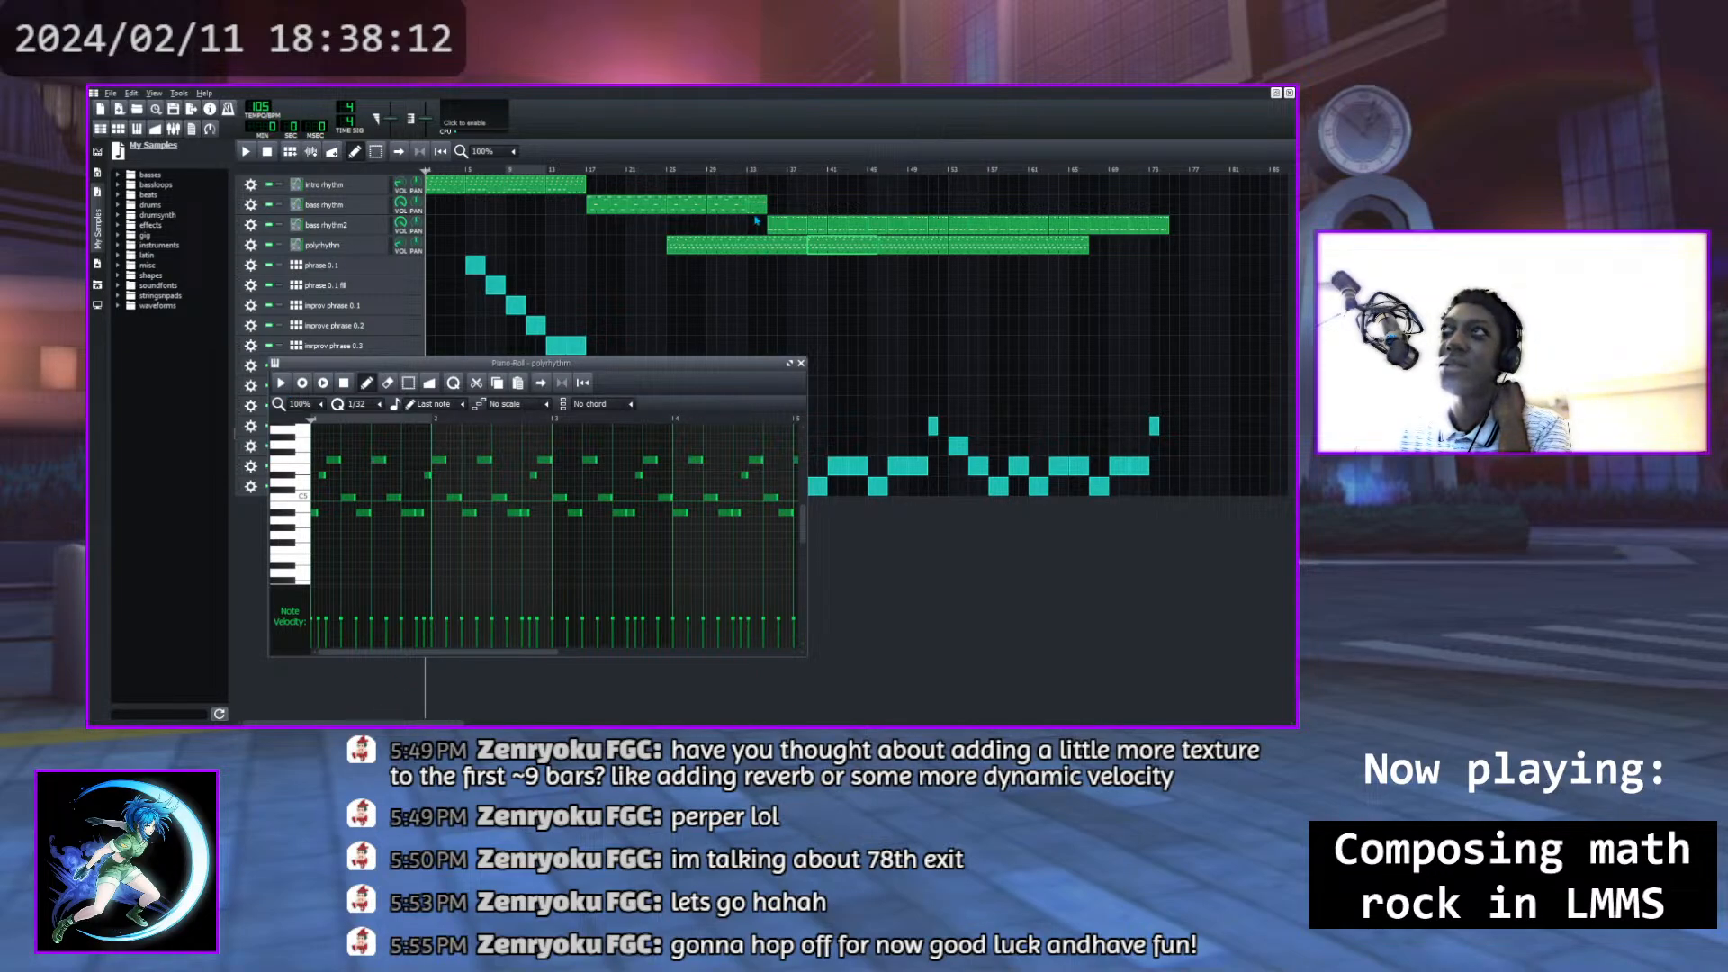
Replay the first polyrhythm clip alone, and compare its lowest pitch with higher ones on the piano roll keyboard
double_click(747, 250)
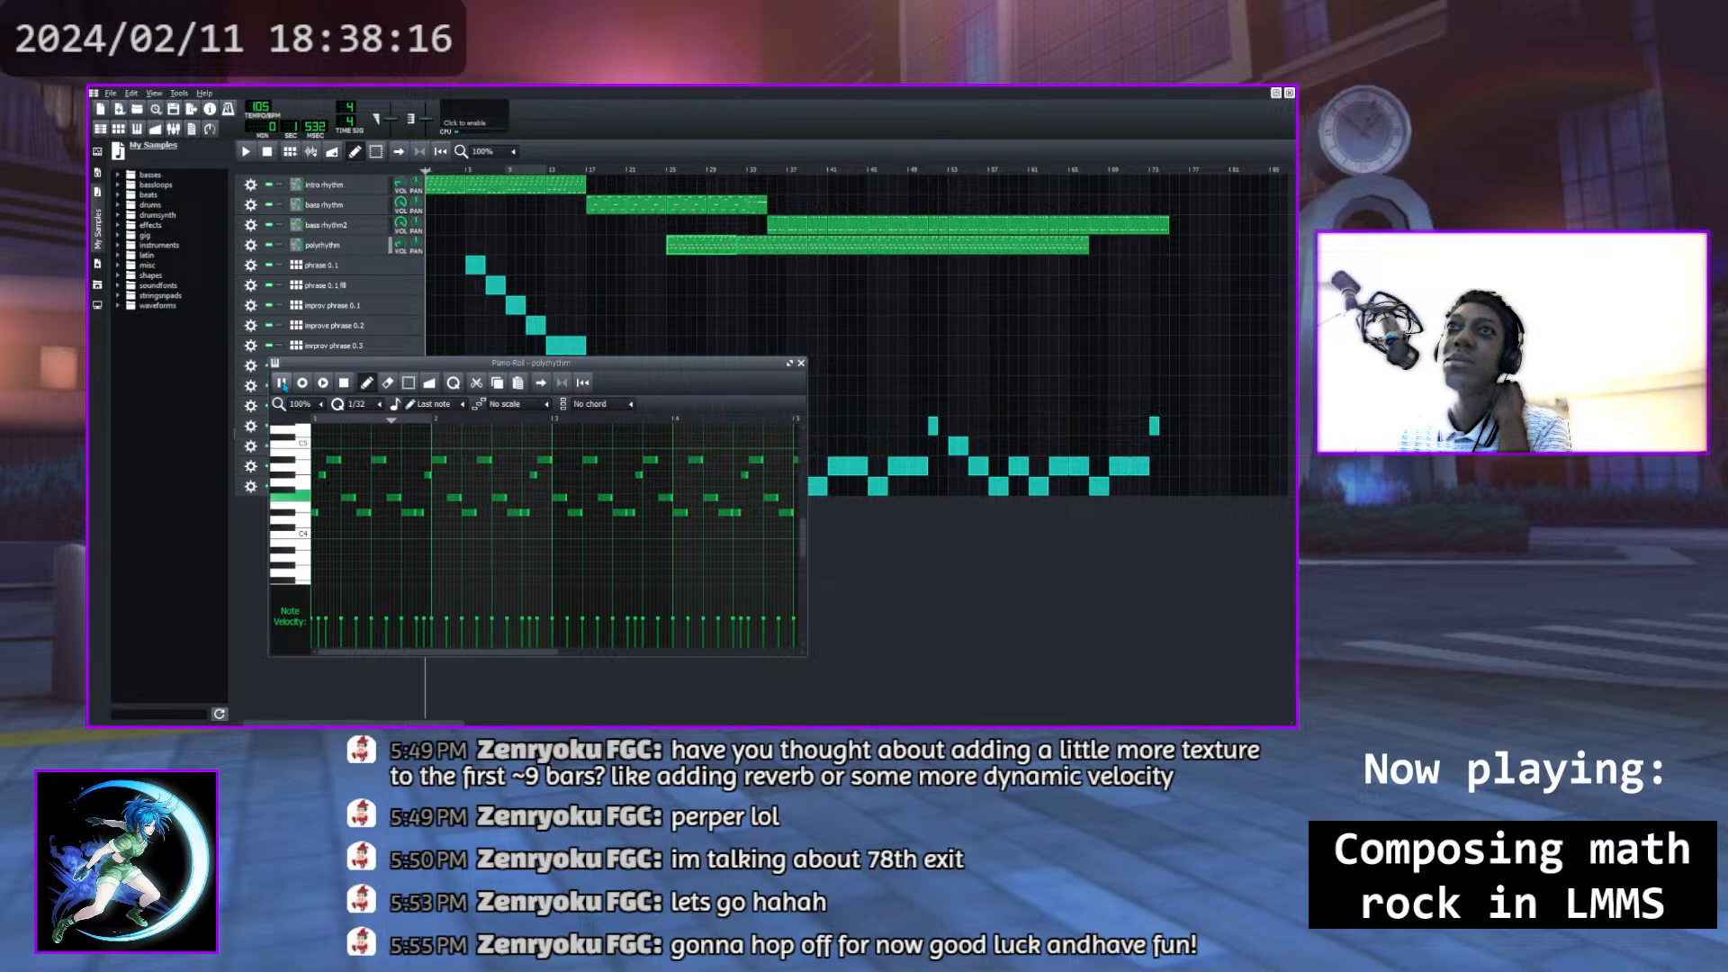
click(343, 383)
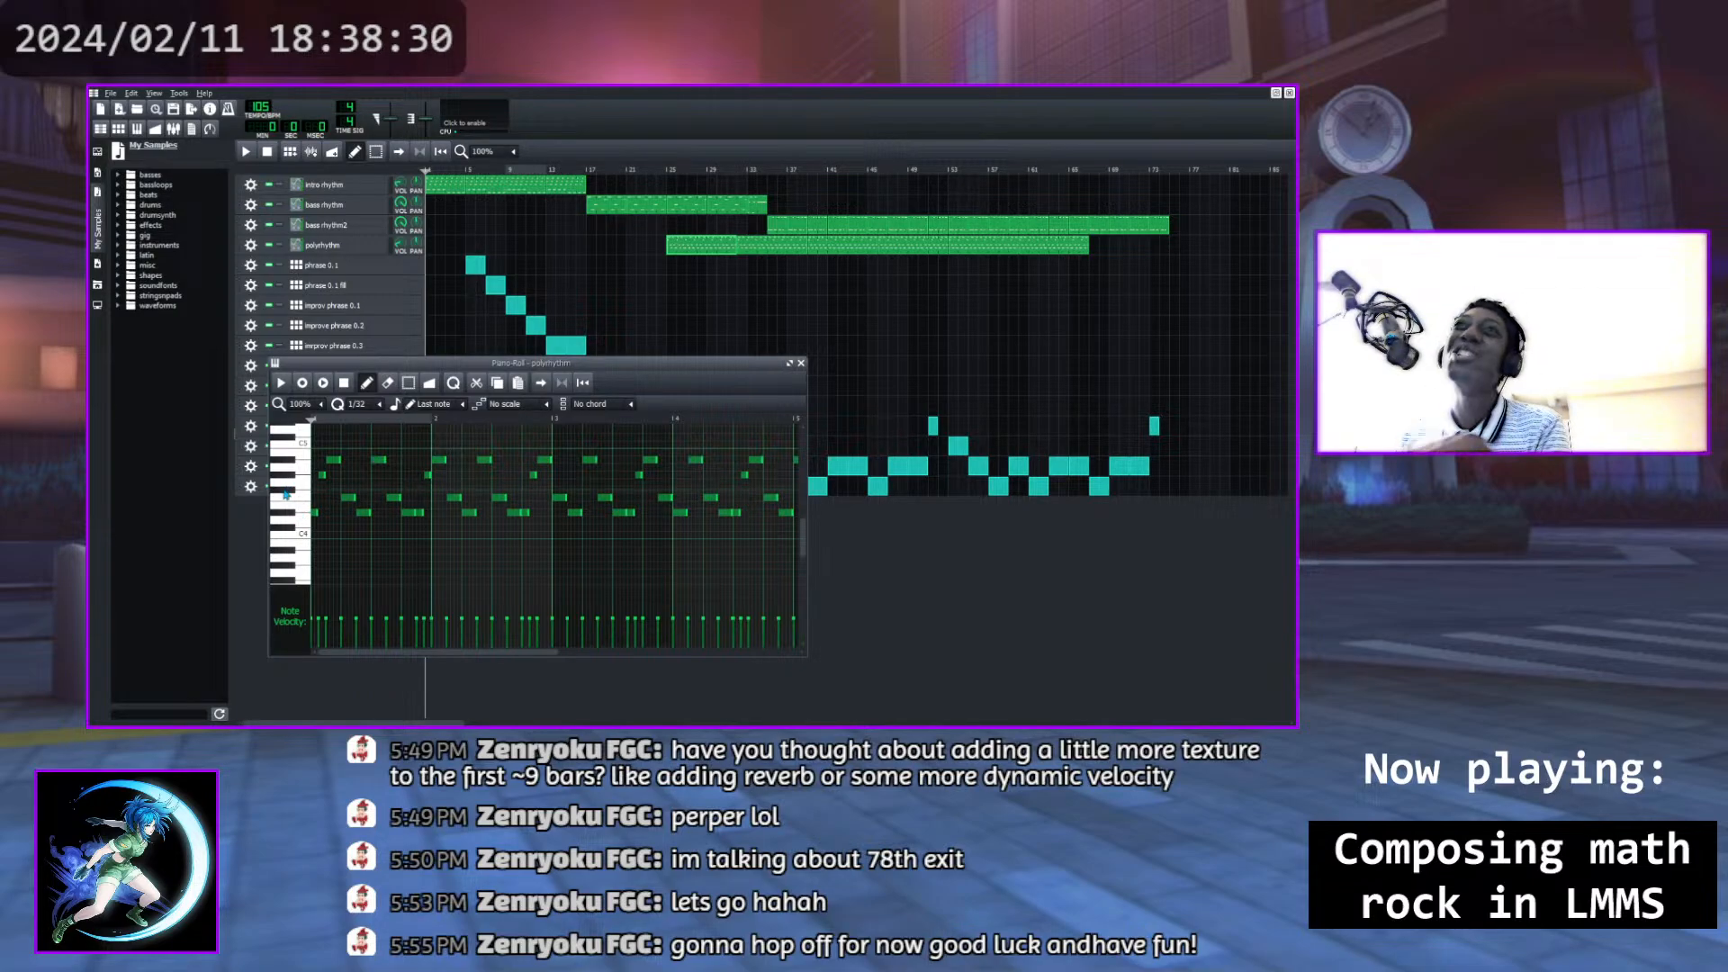
click(287, 517)
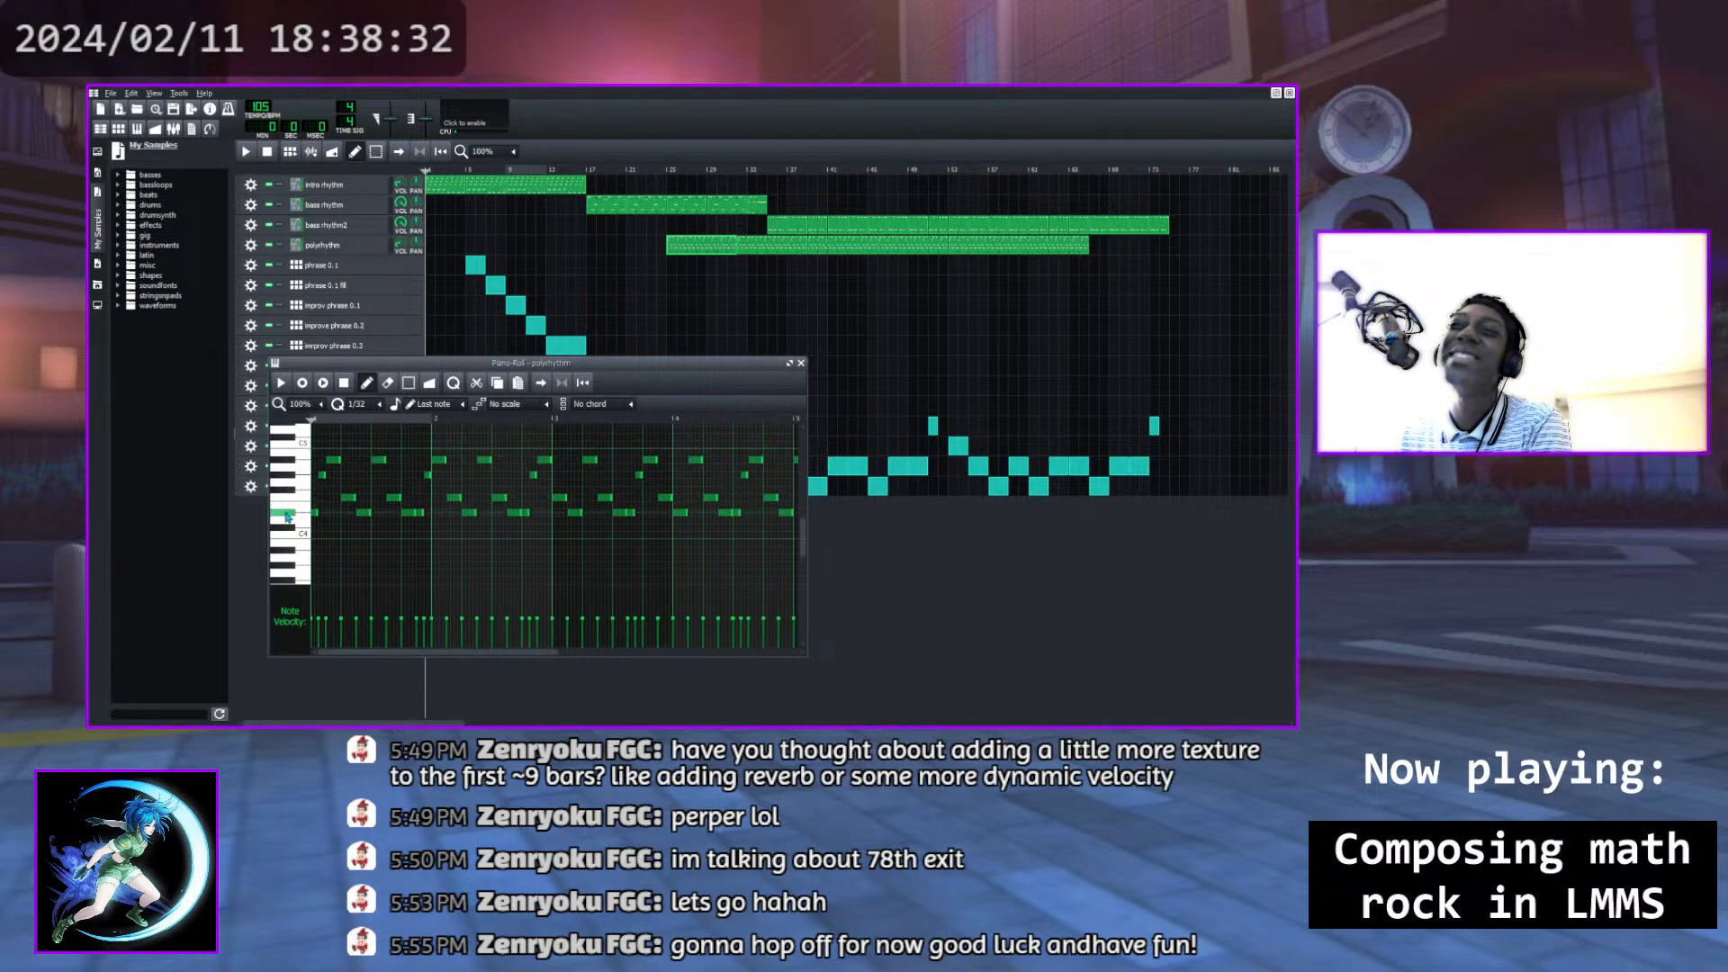
click(289, 487)
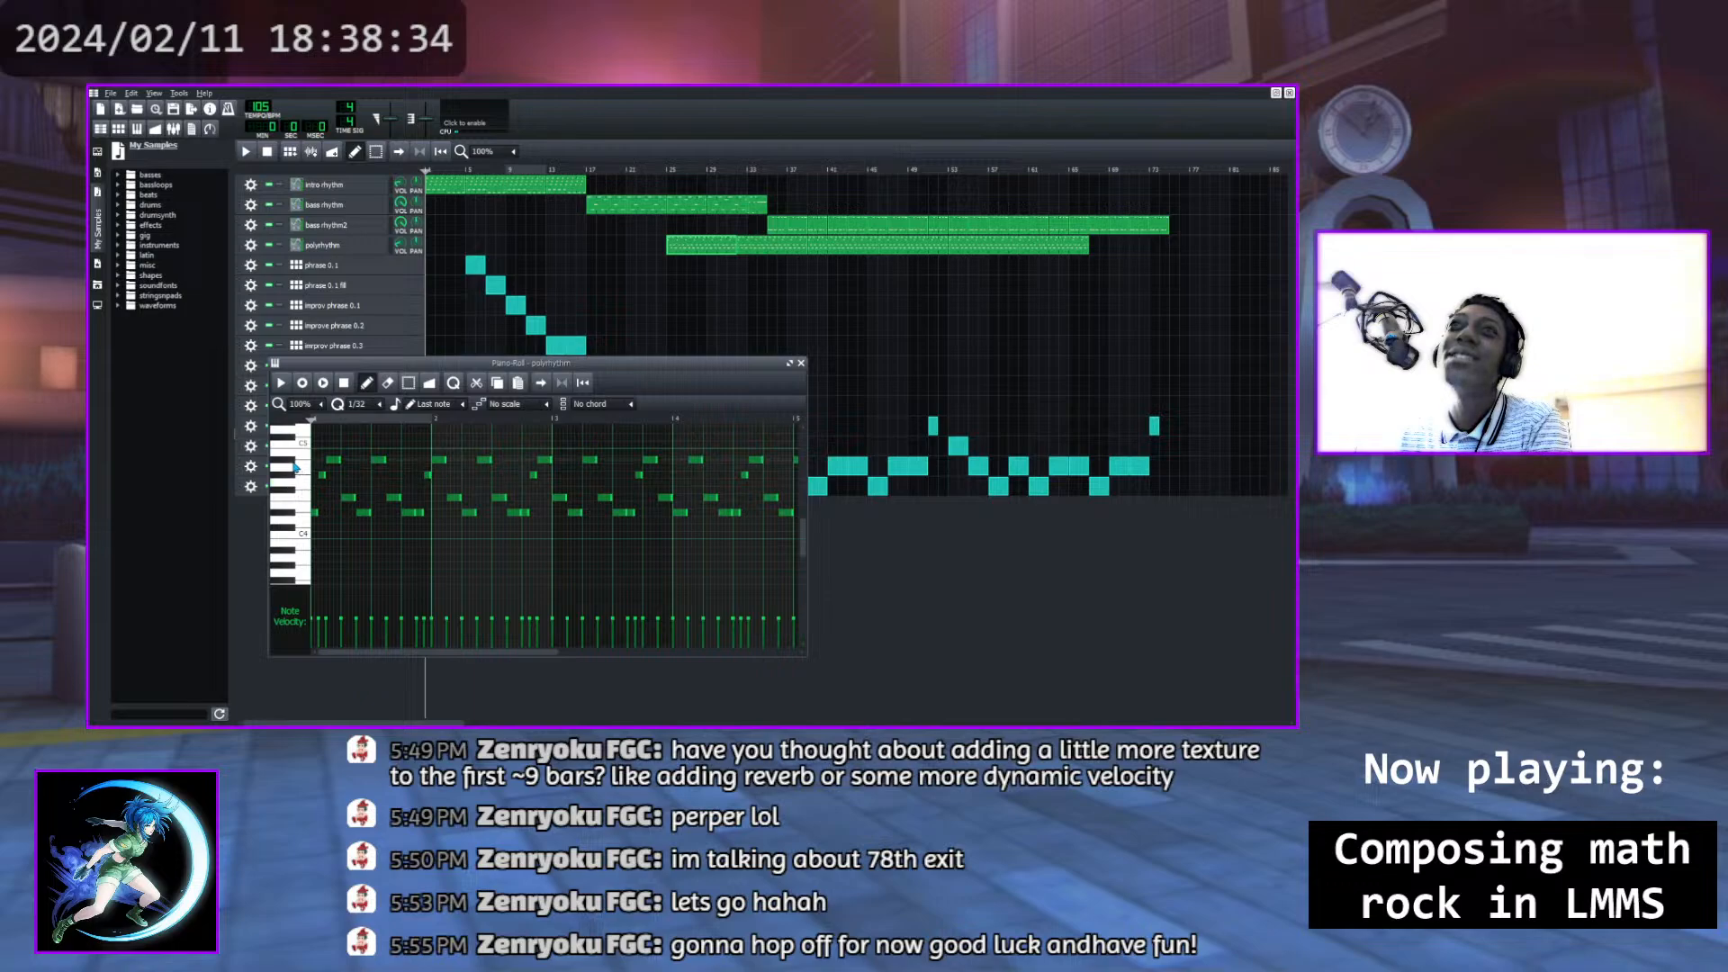
click(295, 464)
click(296, 516)
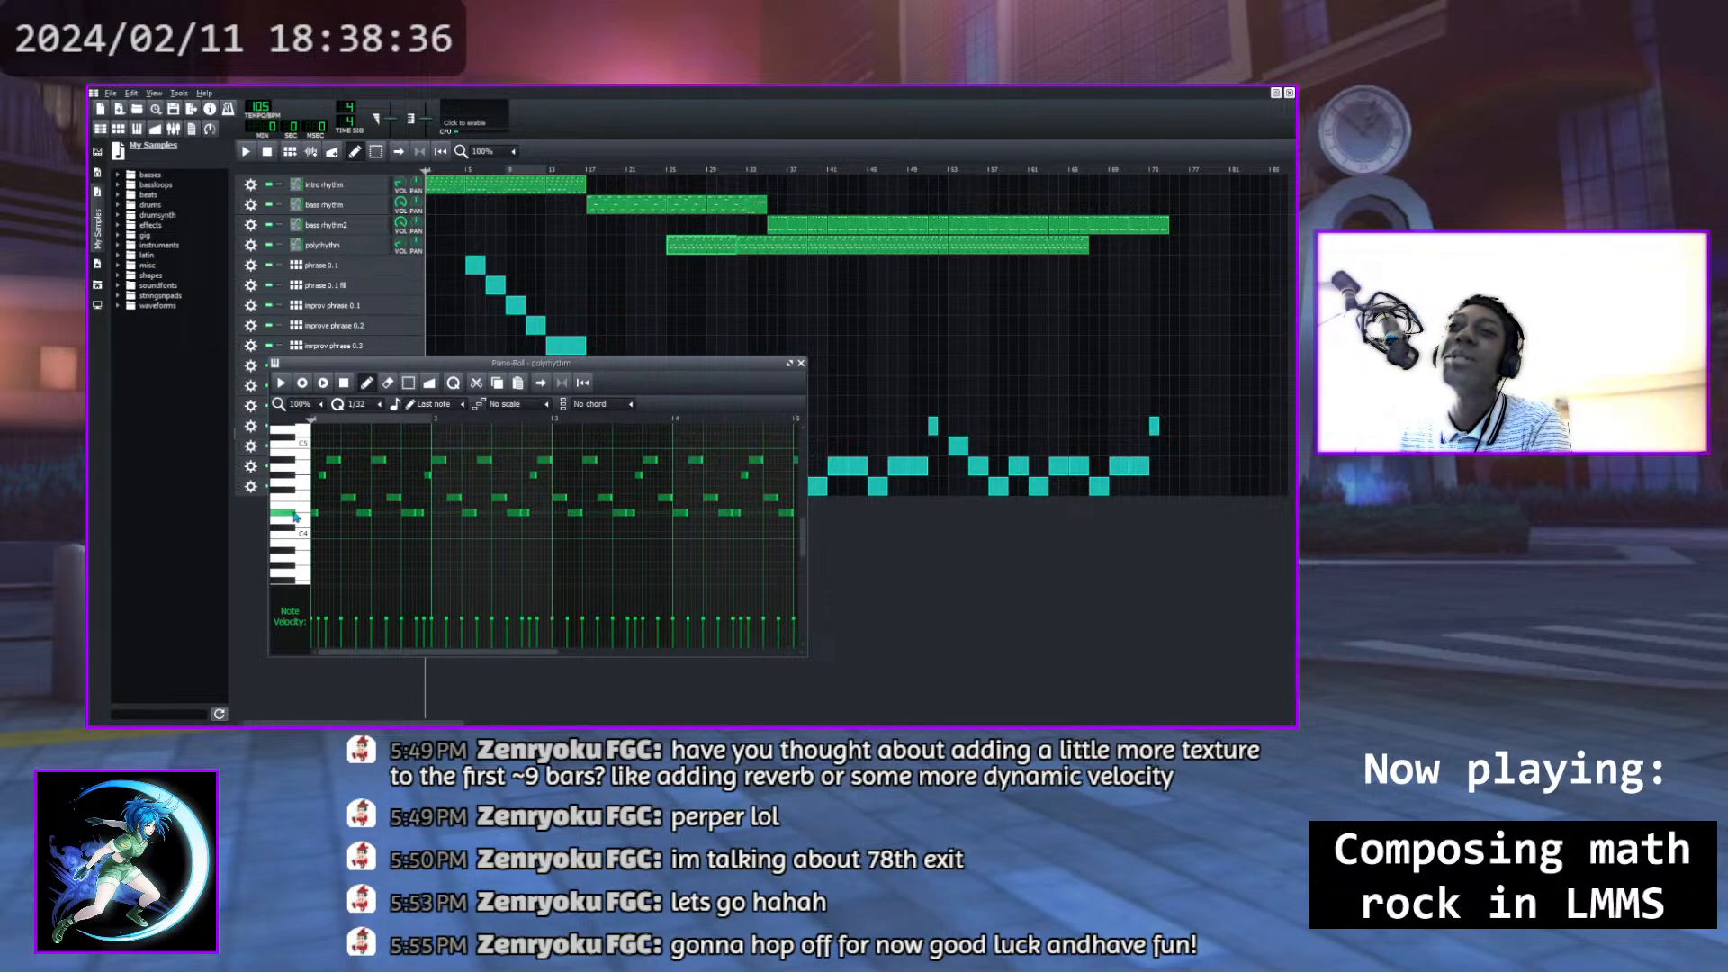
click(296, 515)
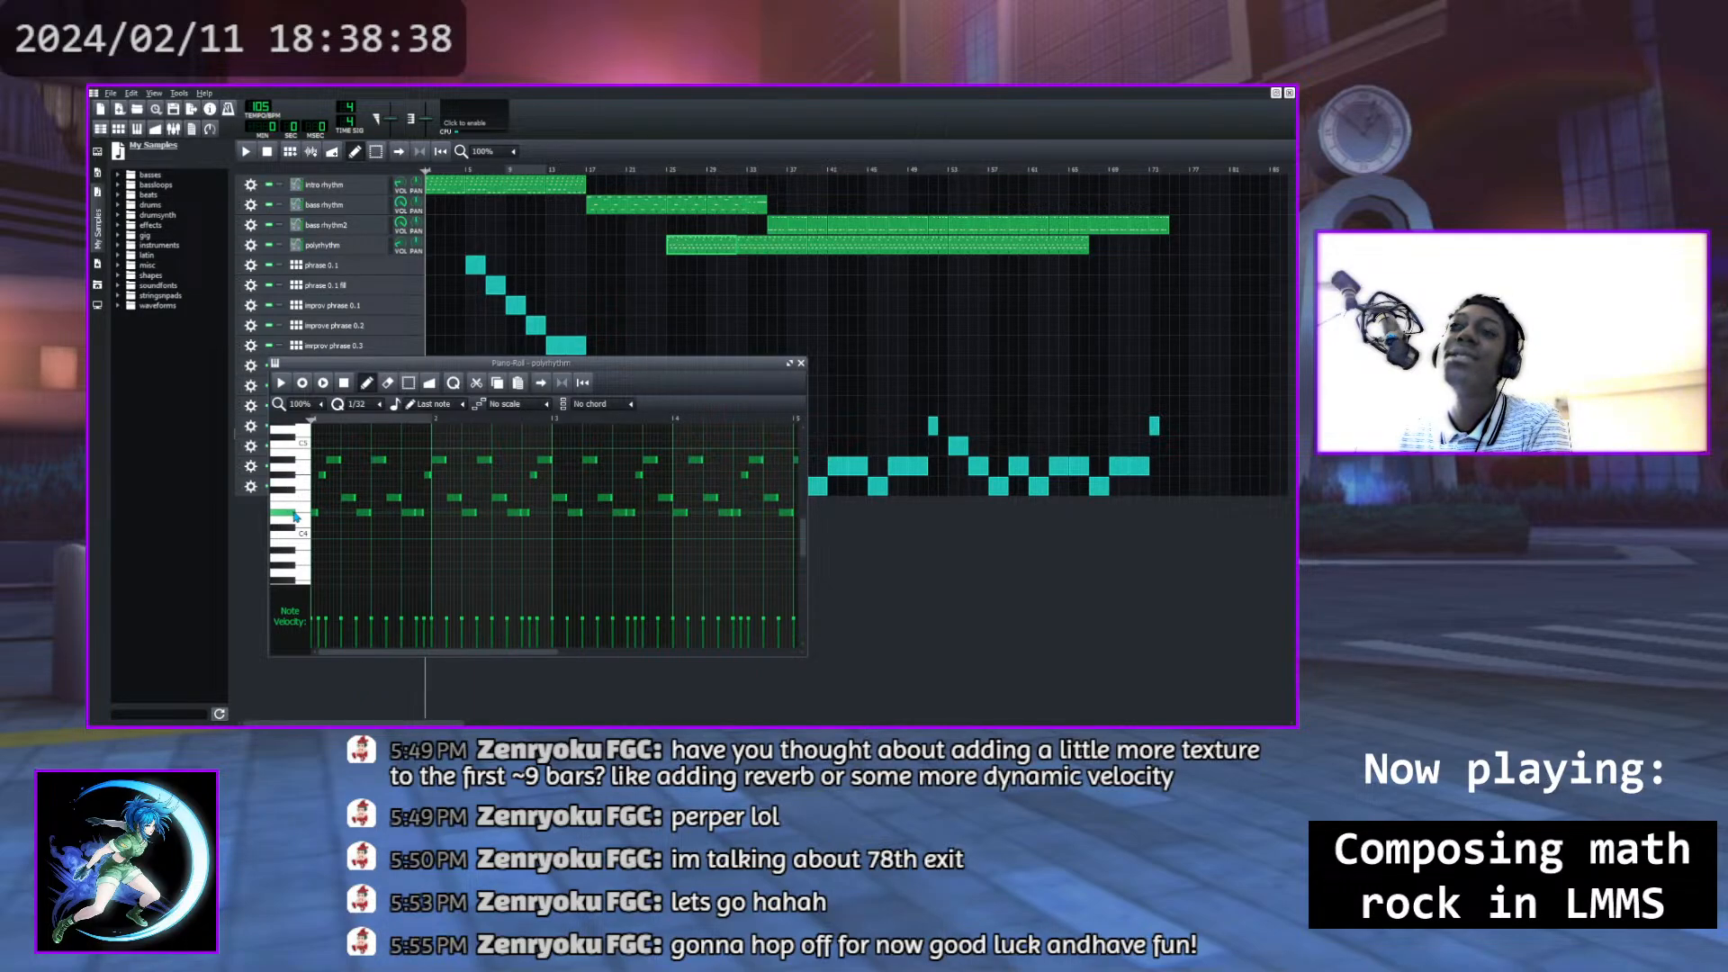
click(294, 462)
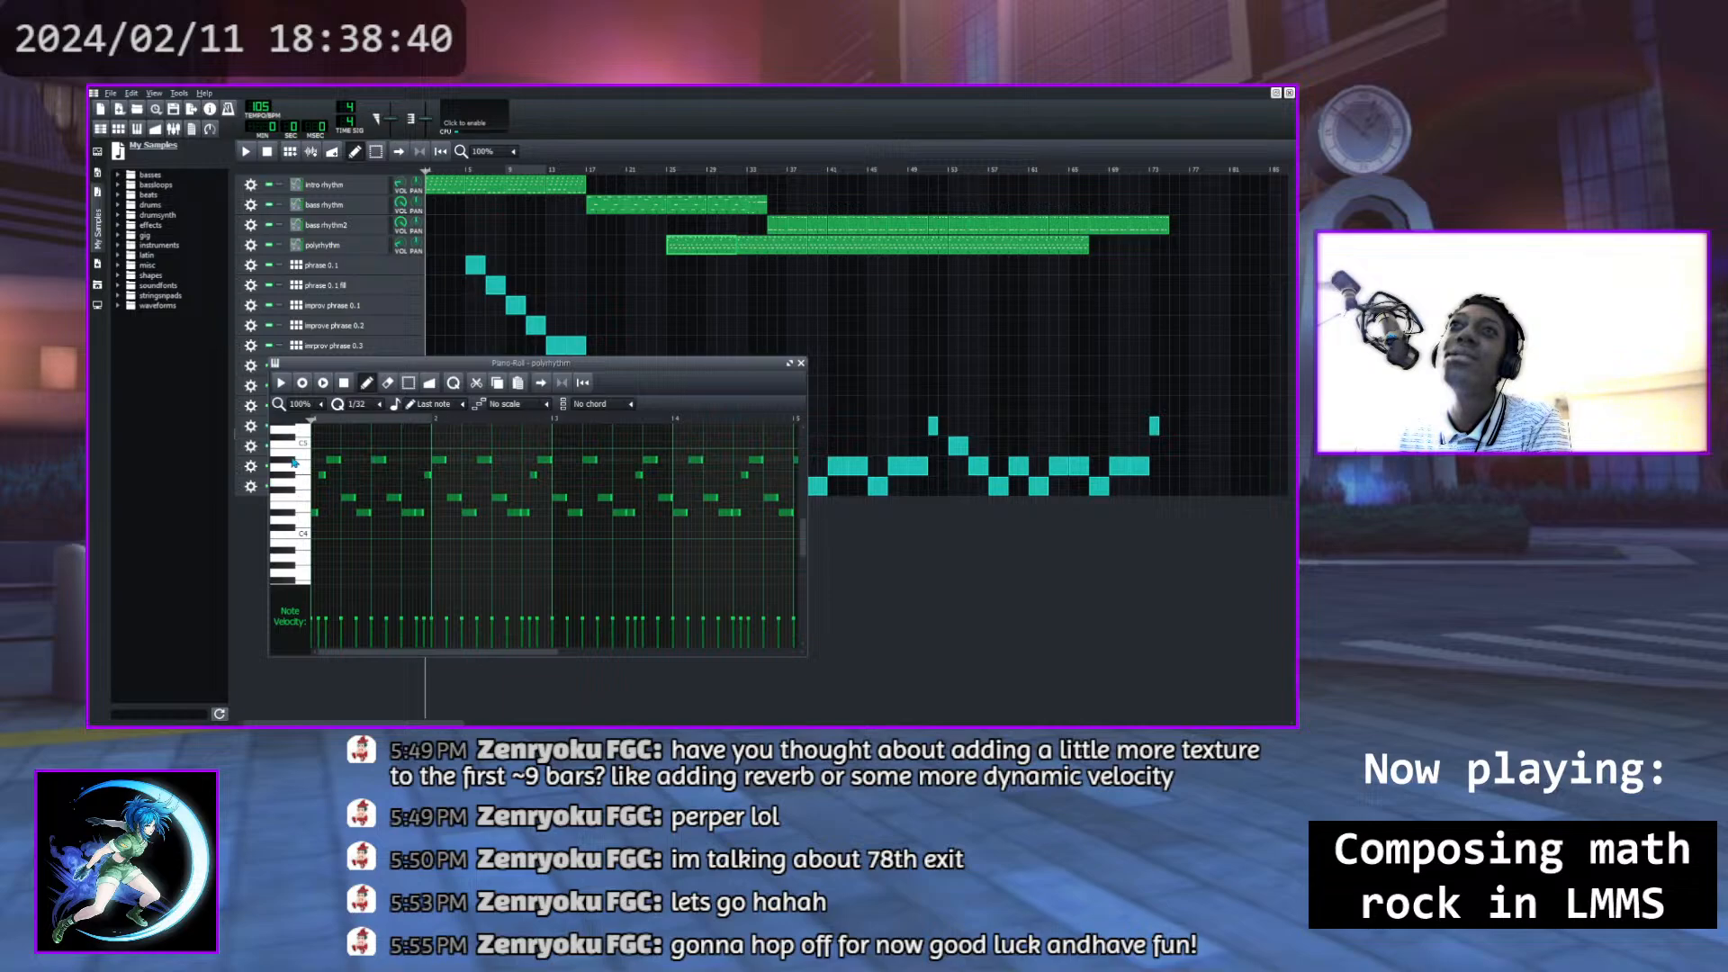
click(291, 514)
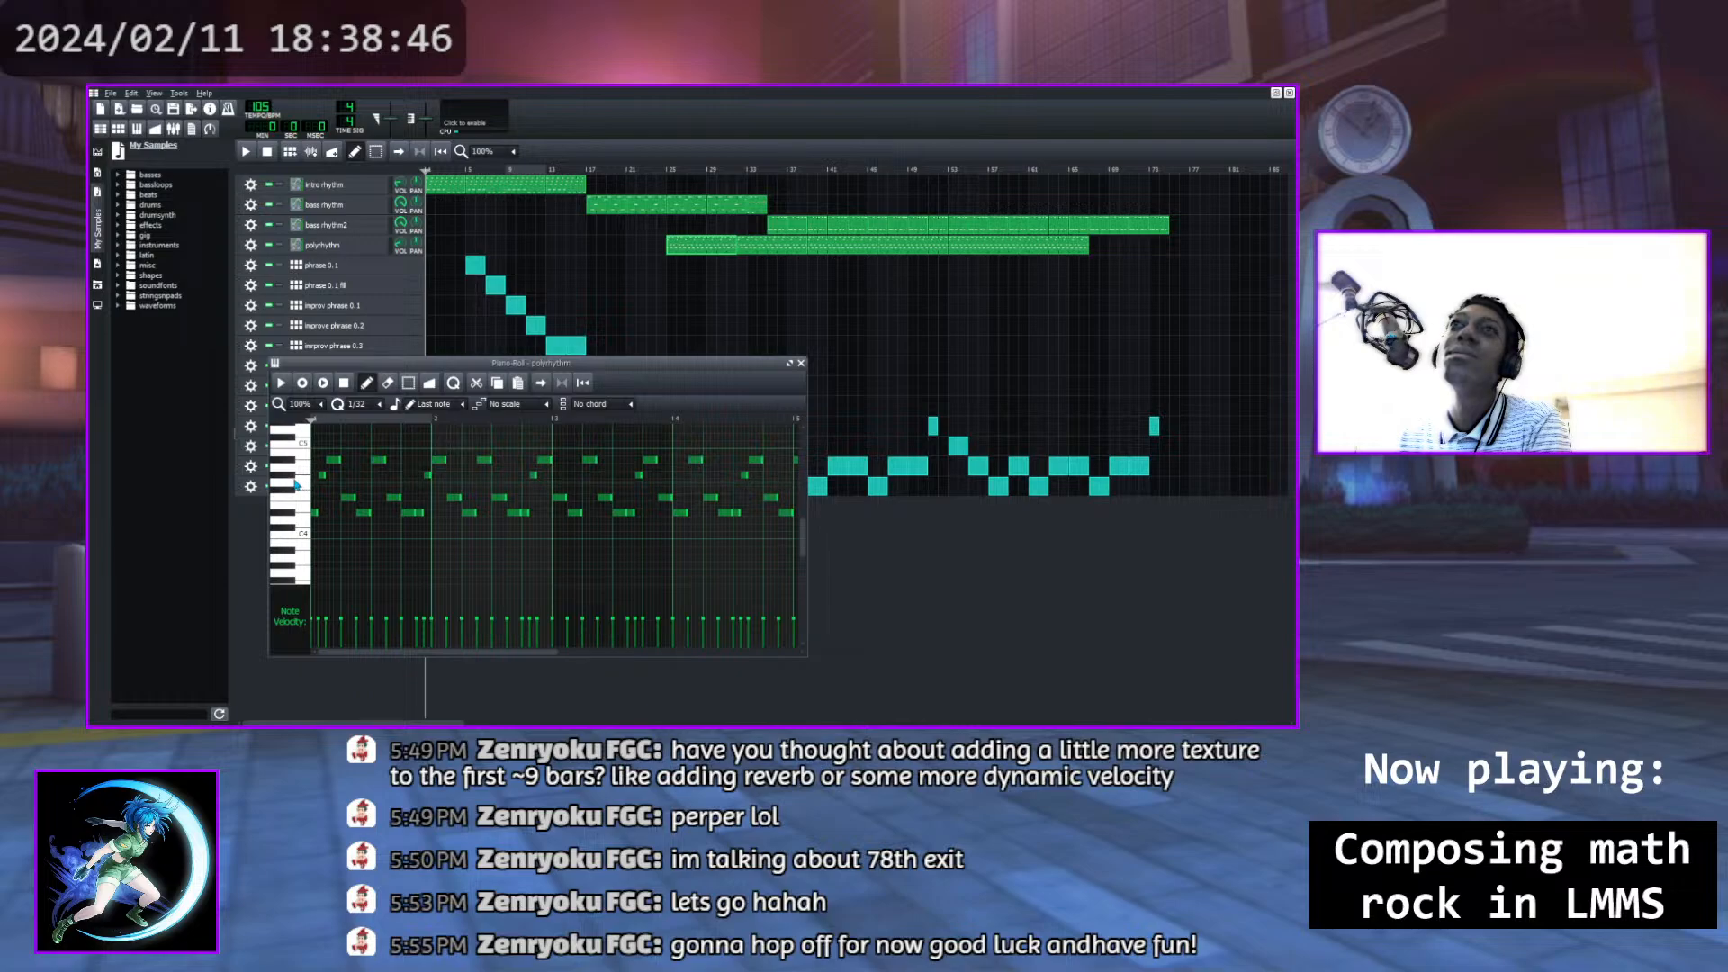
click(294, 478)
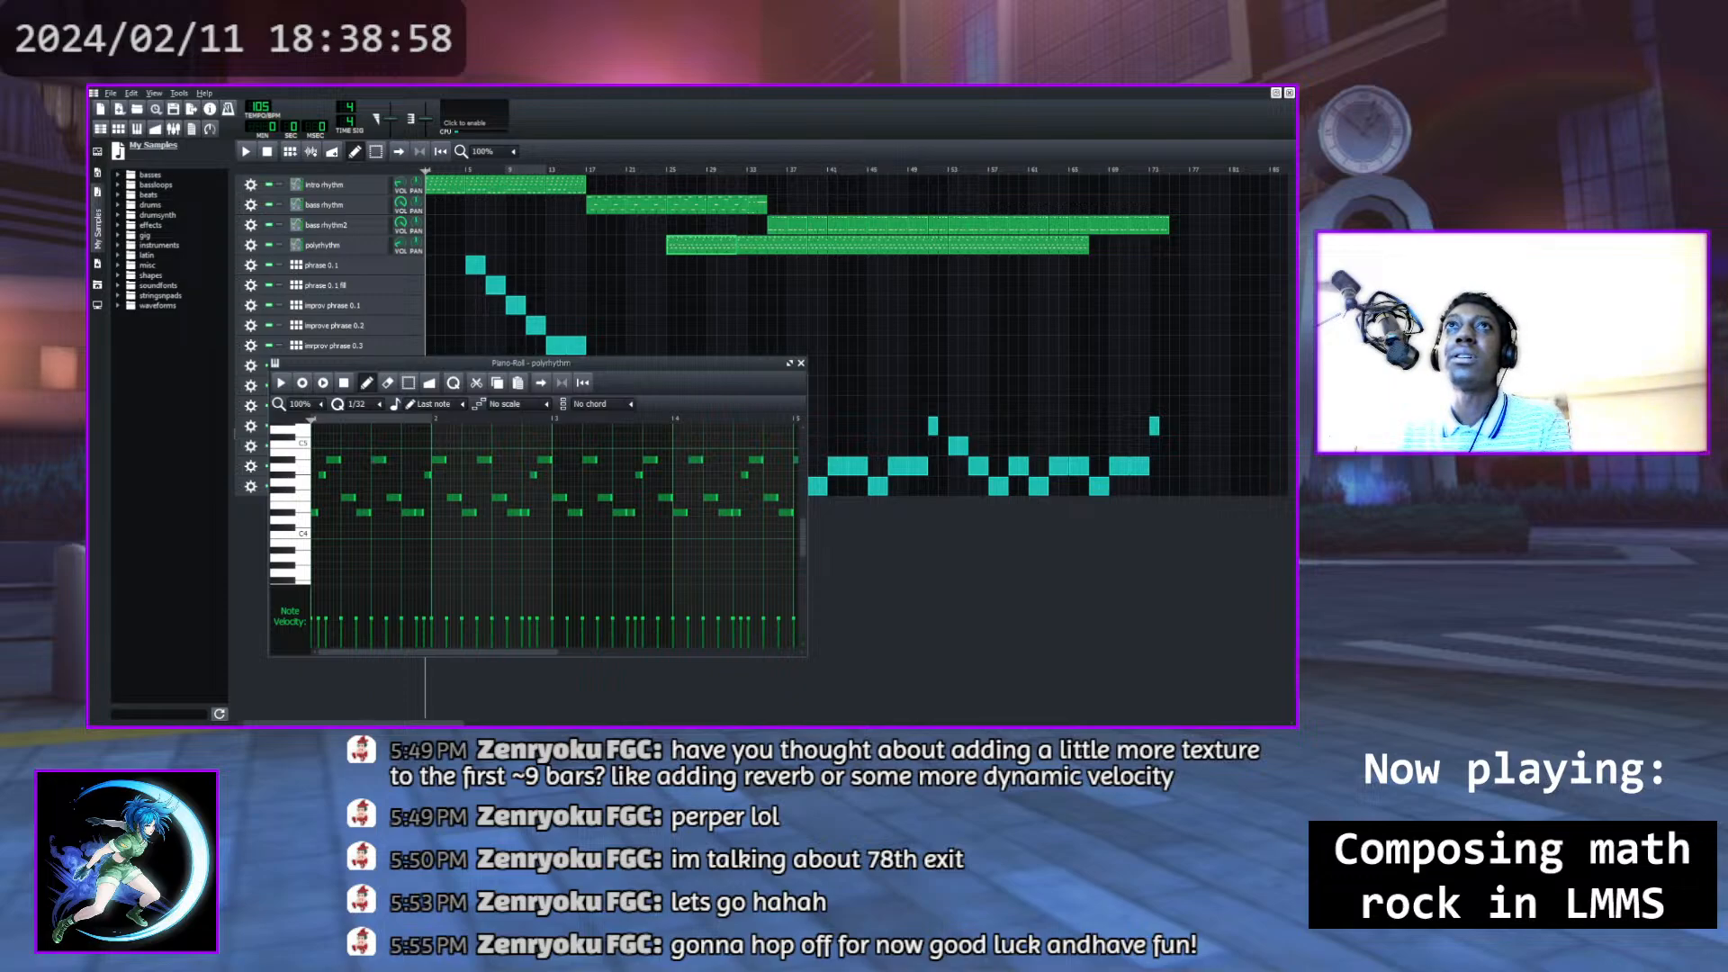
Reopen the polyrhythm clip aligned with the first main phrase variation, play it on its own, and stop playback
double_click(861, 249)
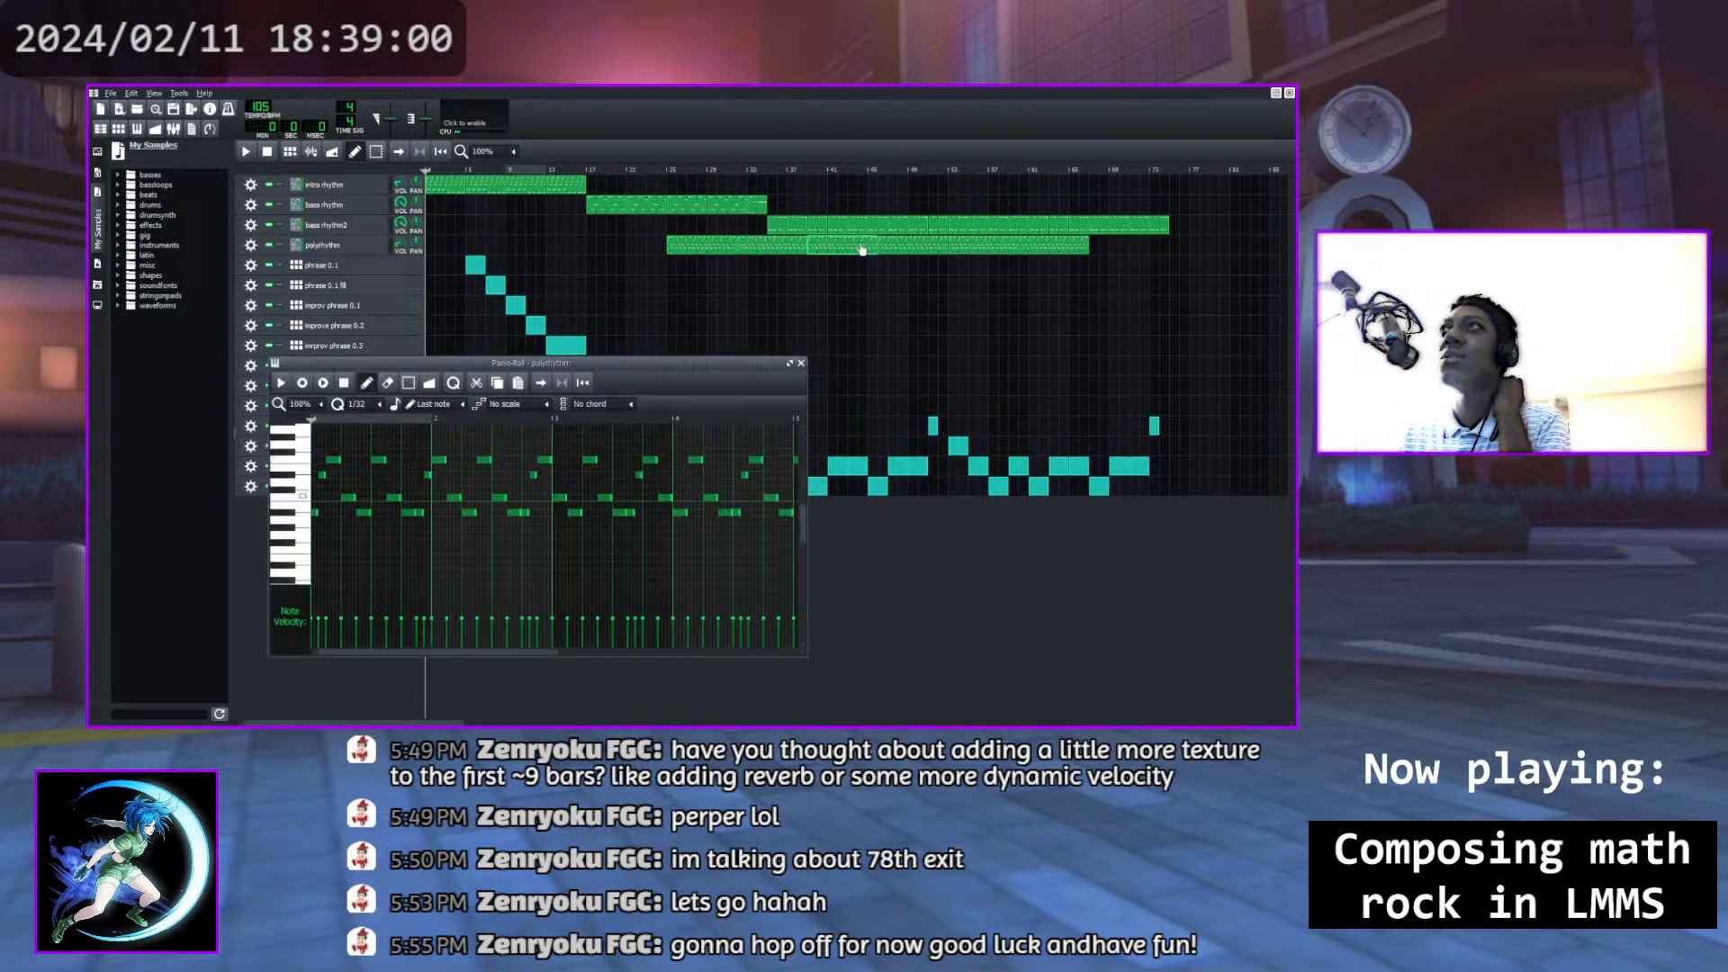
click(281, 383)
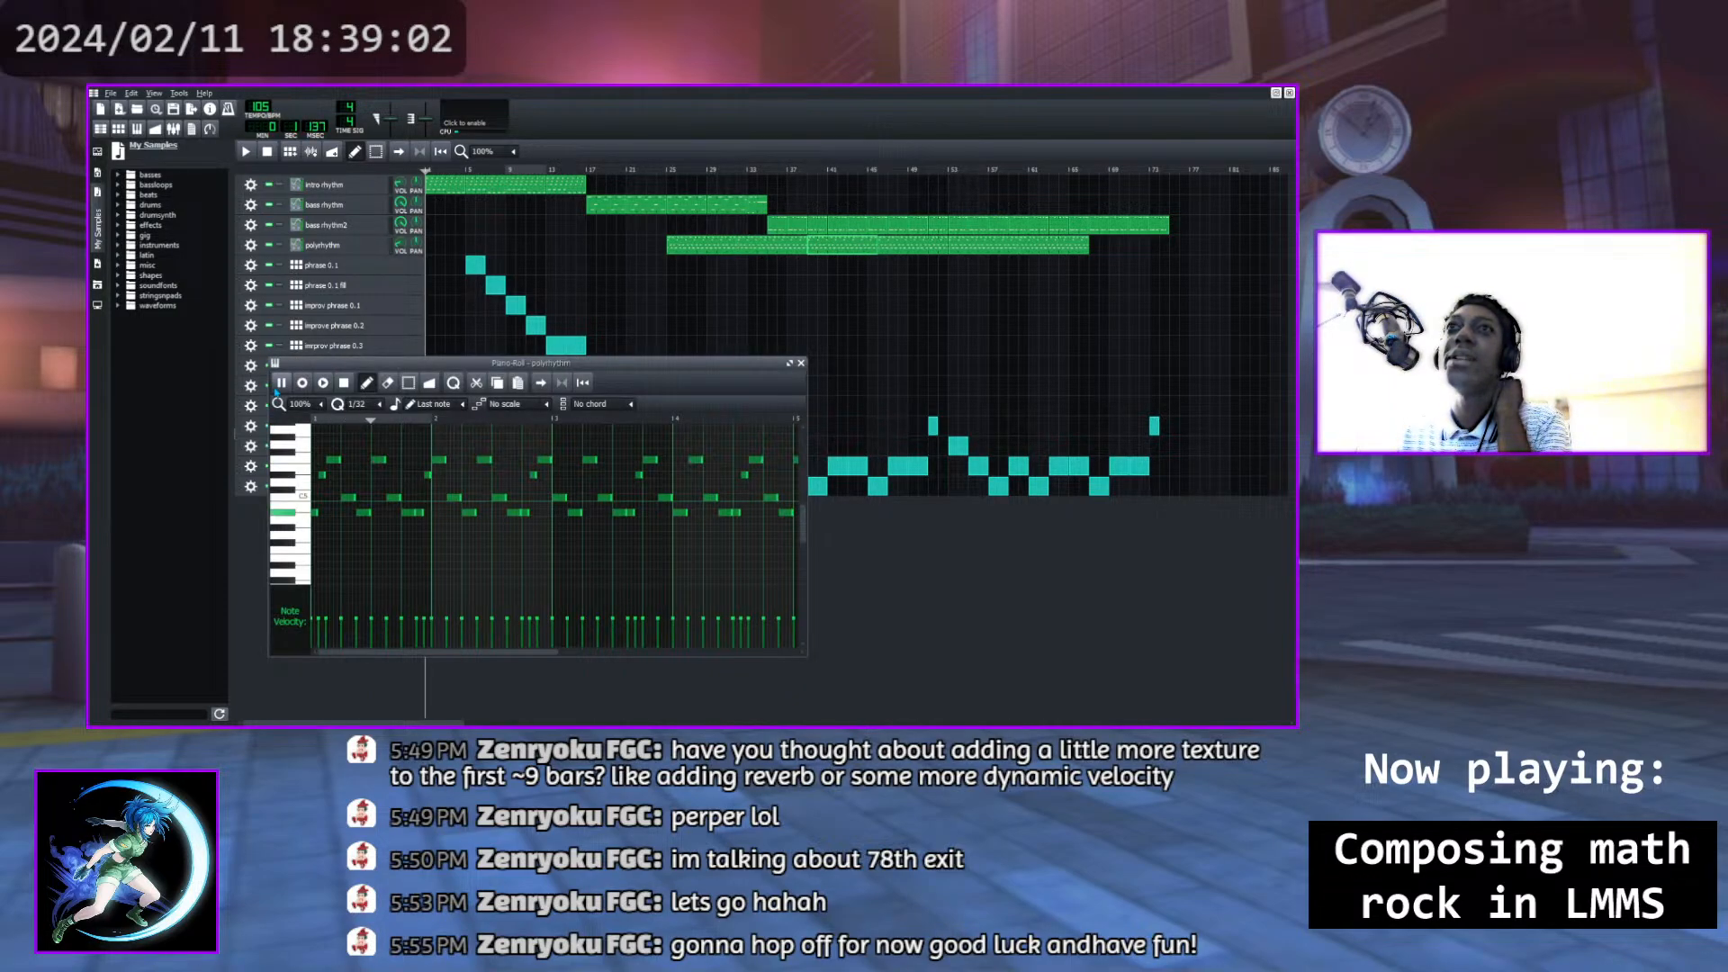
click(344, 382)
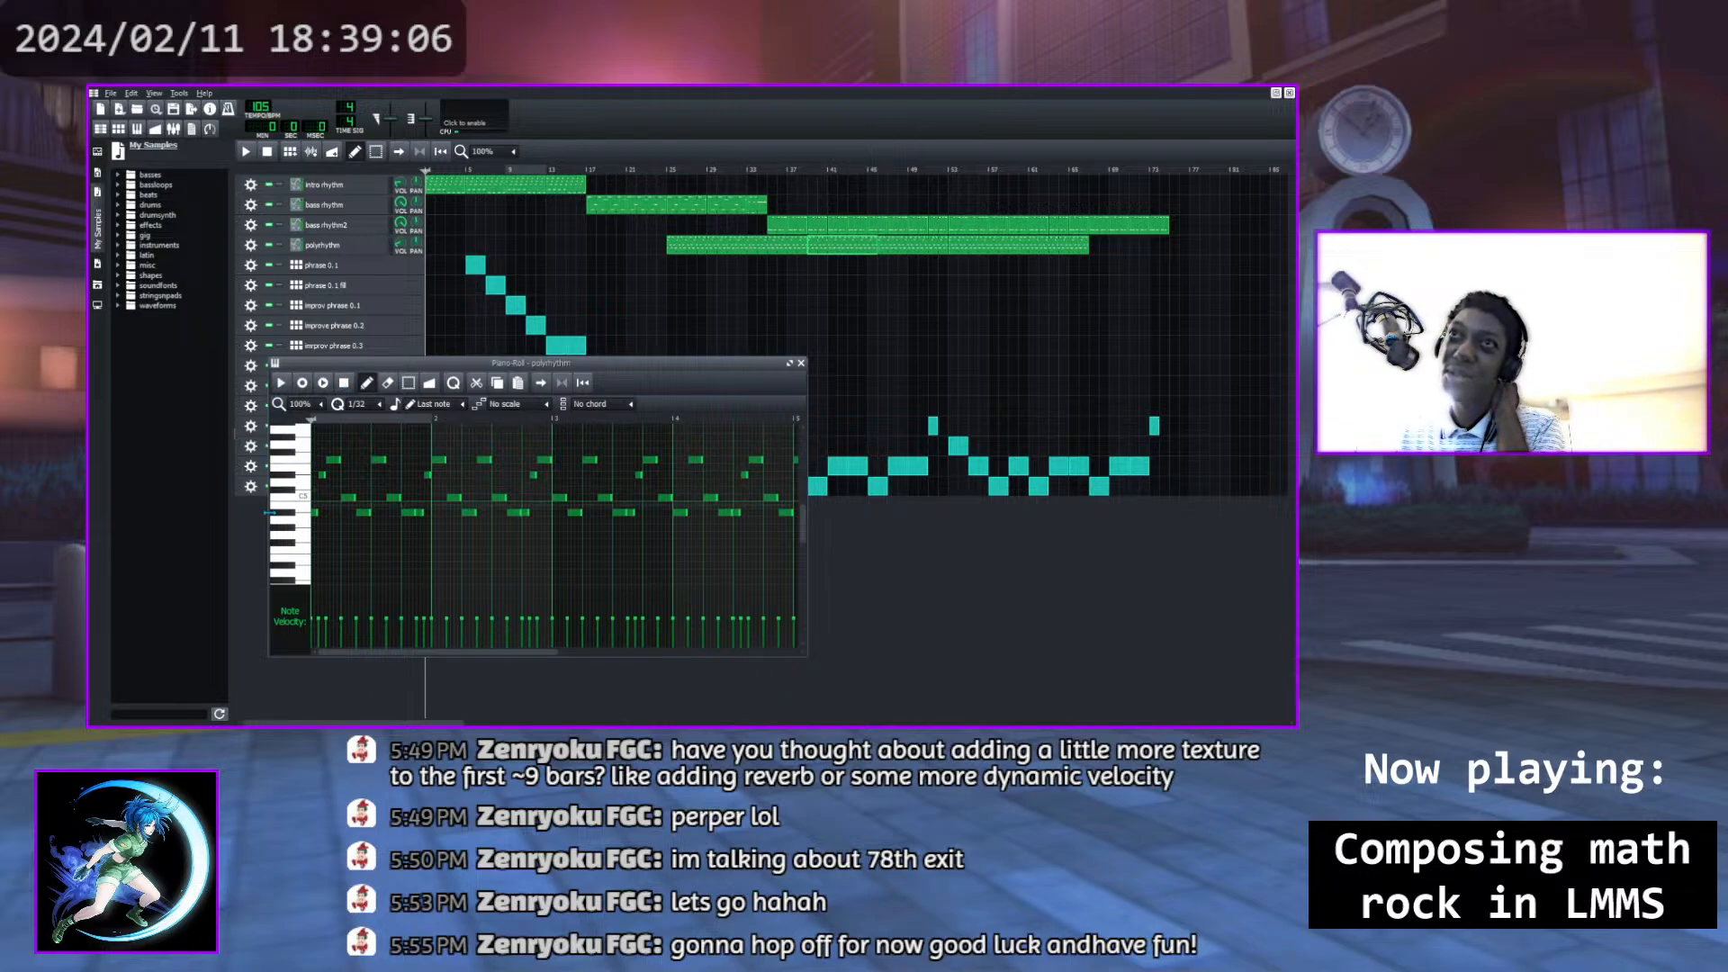
Sound the polyrhythm clip's lowest and upper pitches one by one on the piano roll keyboard to compare them
click(288, 476)
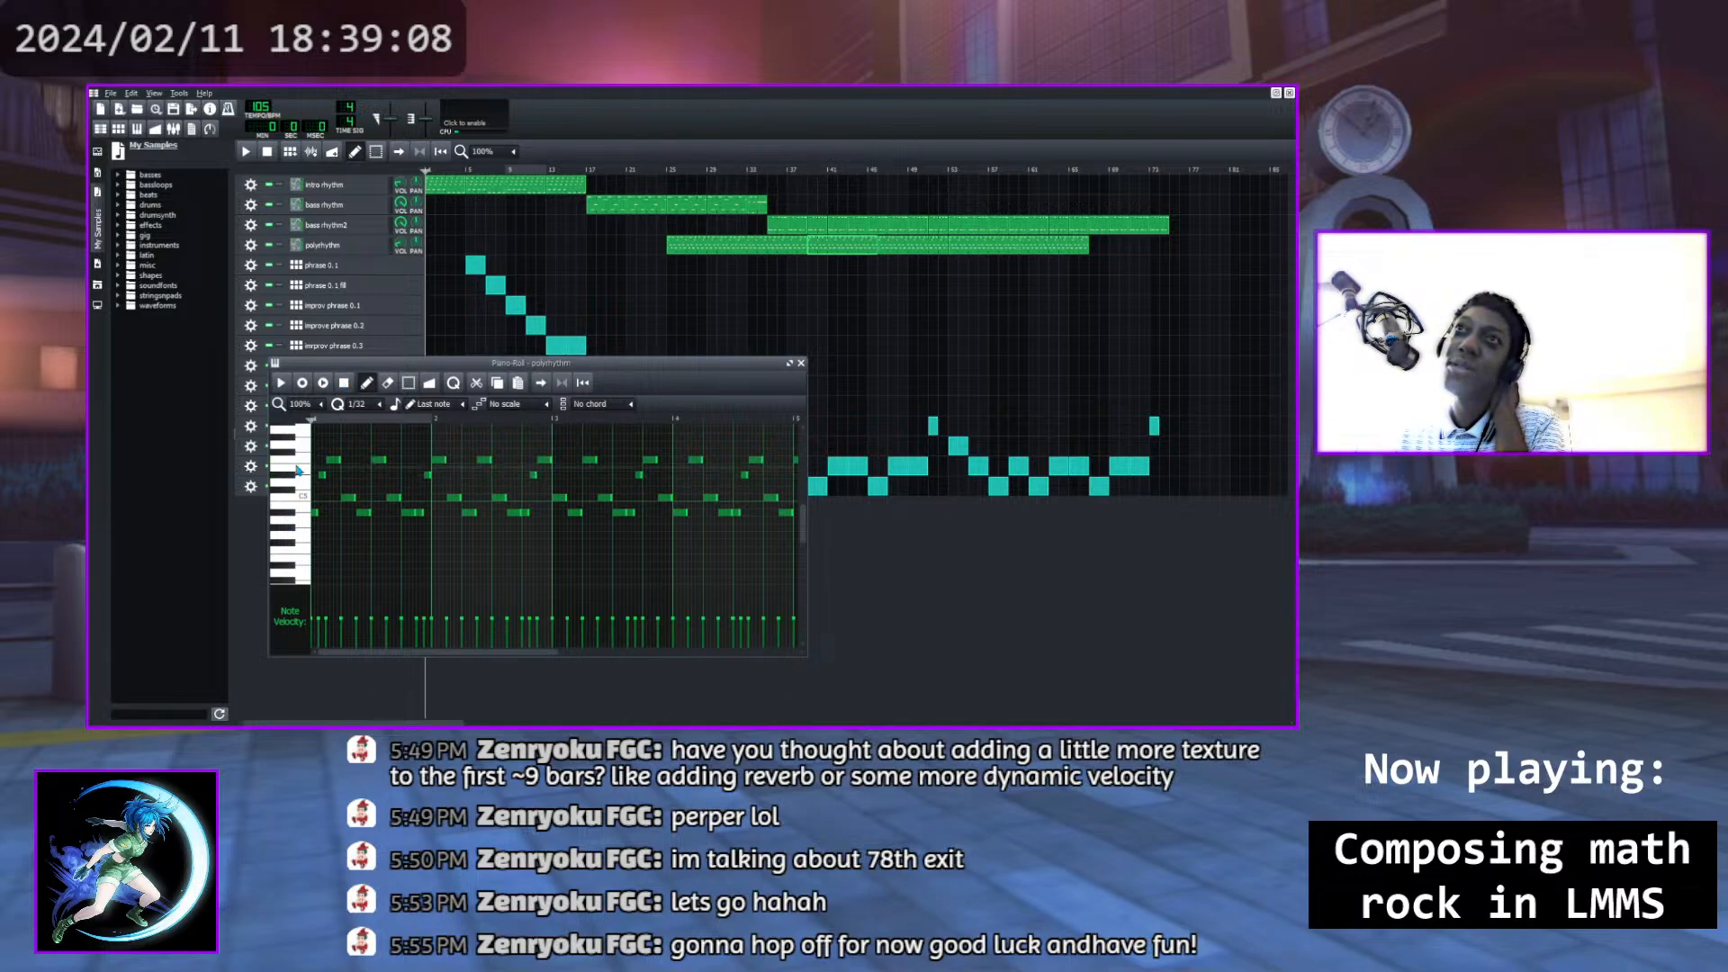
click(288, 514)
click(295, 483)
click(303, 463)
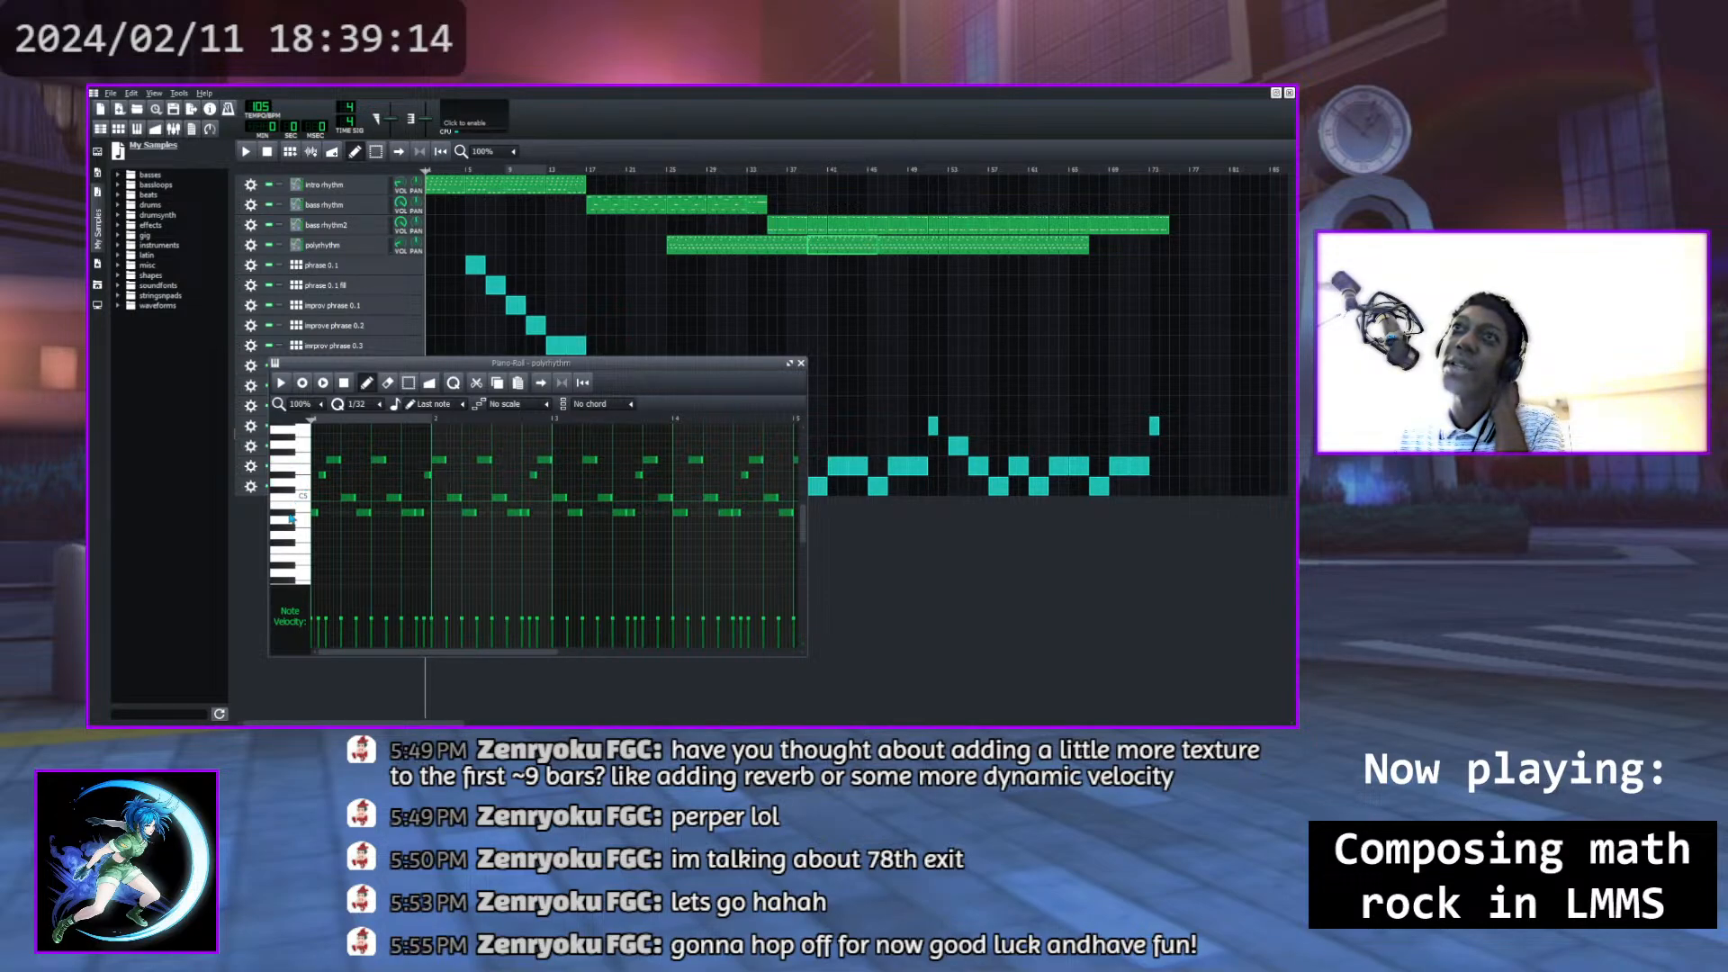
click(297, 478)
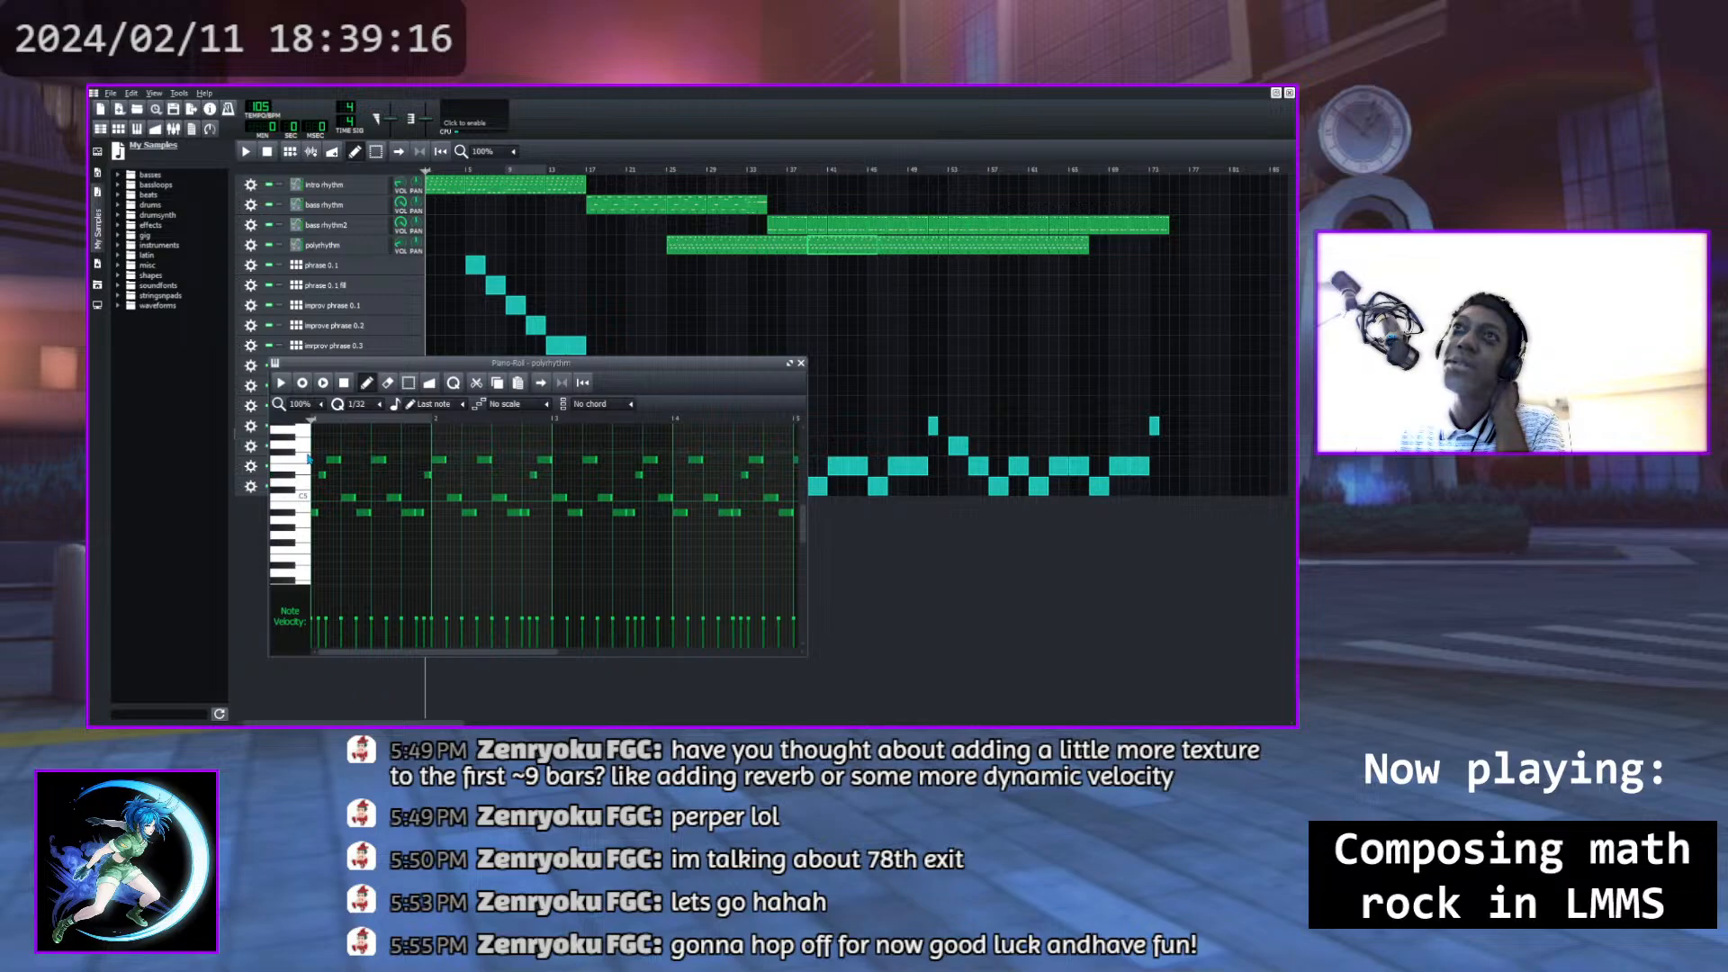
click(307, 462)
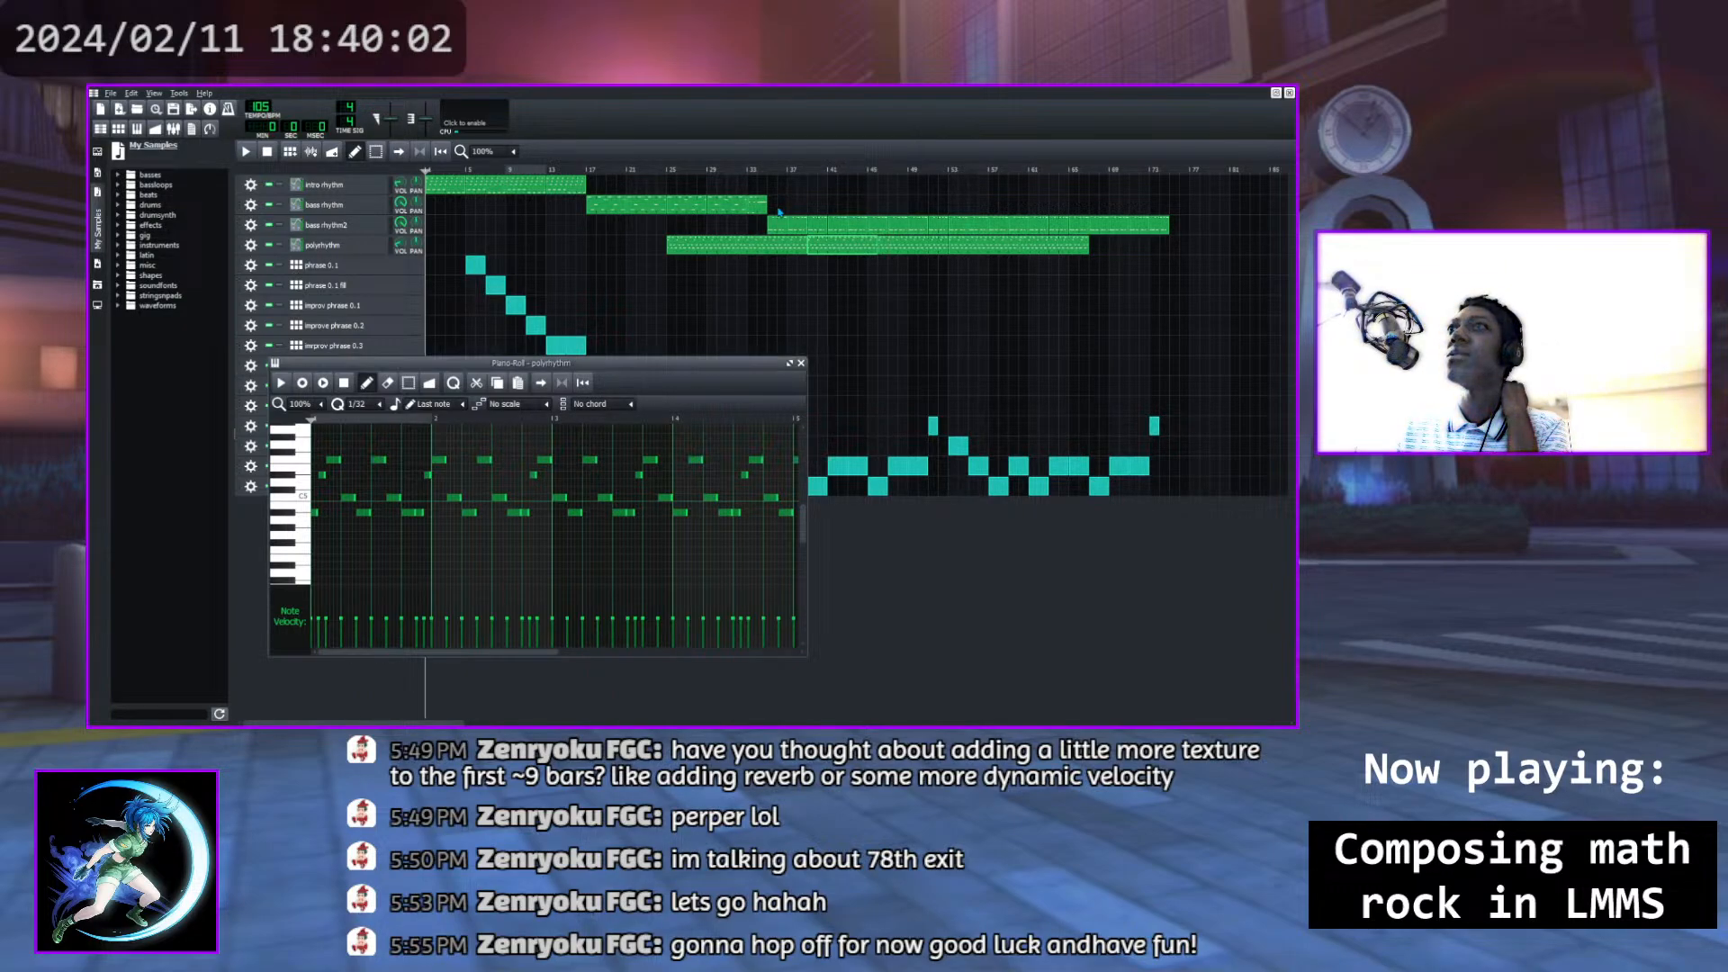
Close the polyrhythm clip's notes, play the whole song from the beginning to past its last clip, and halt playback
click(801, 364)
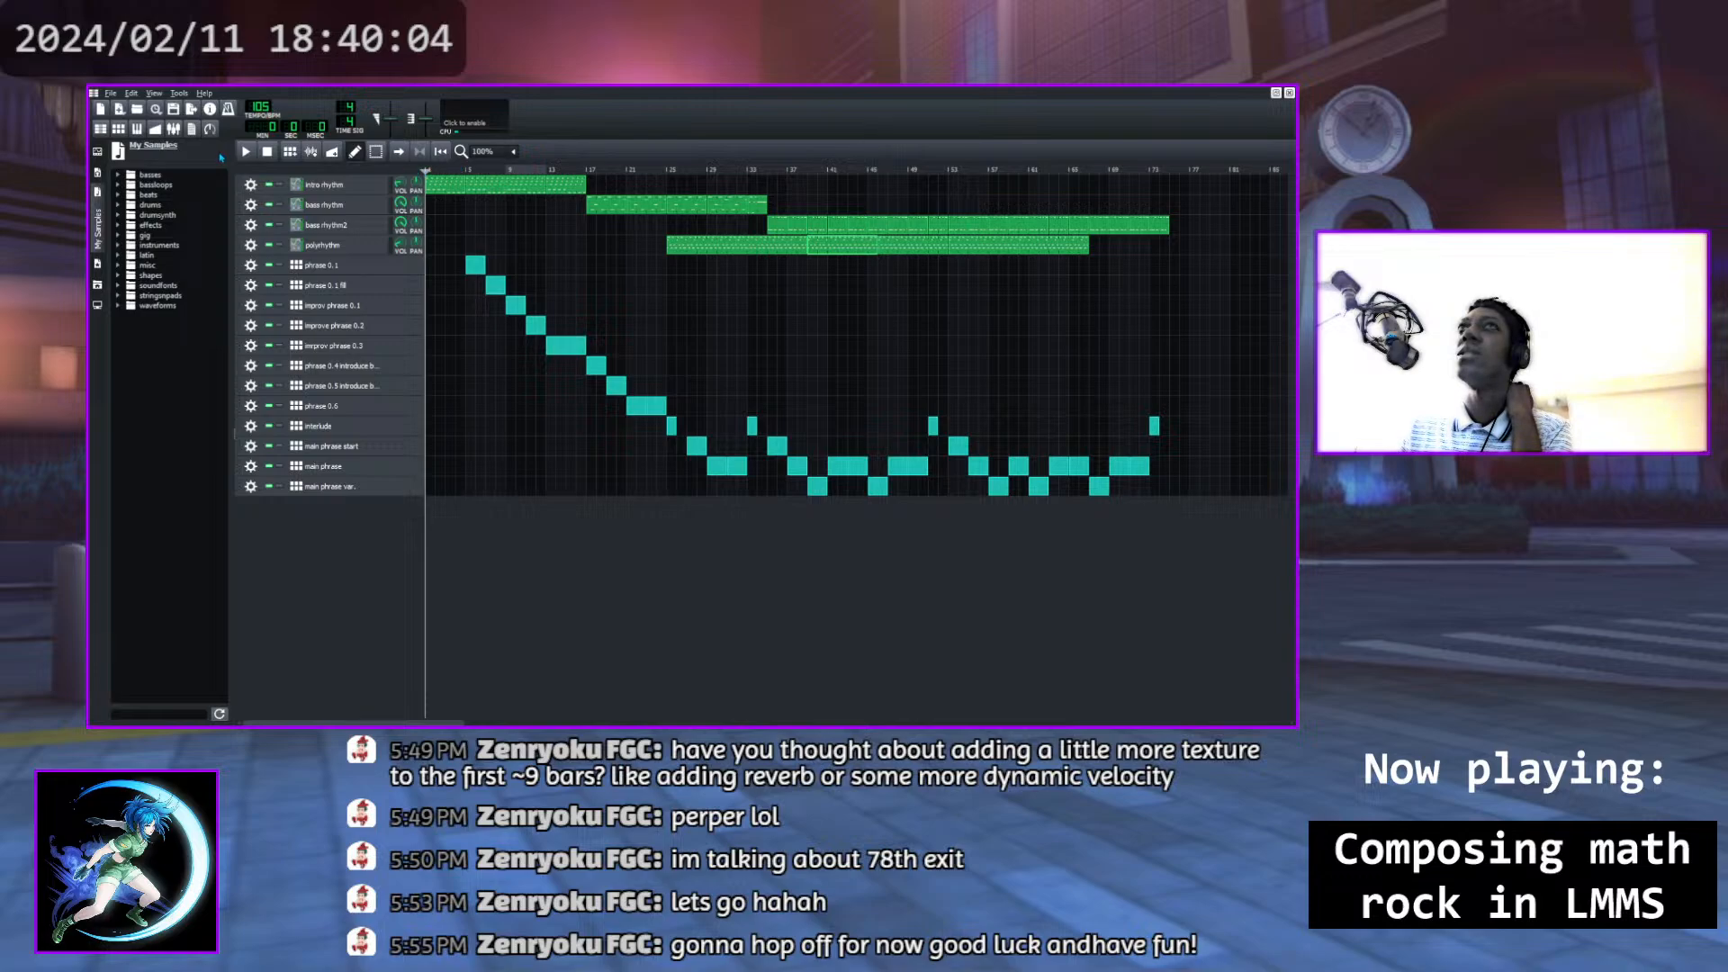
click(250, 153)
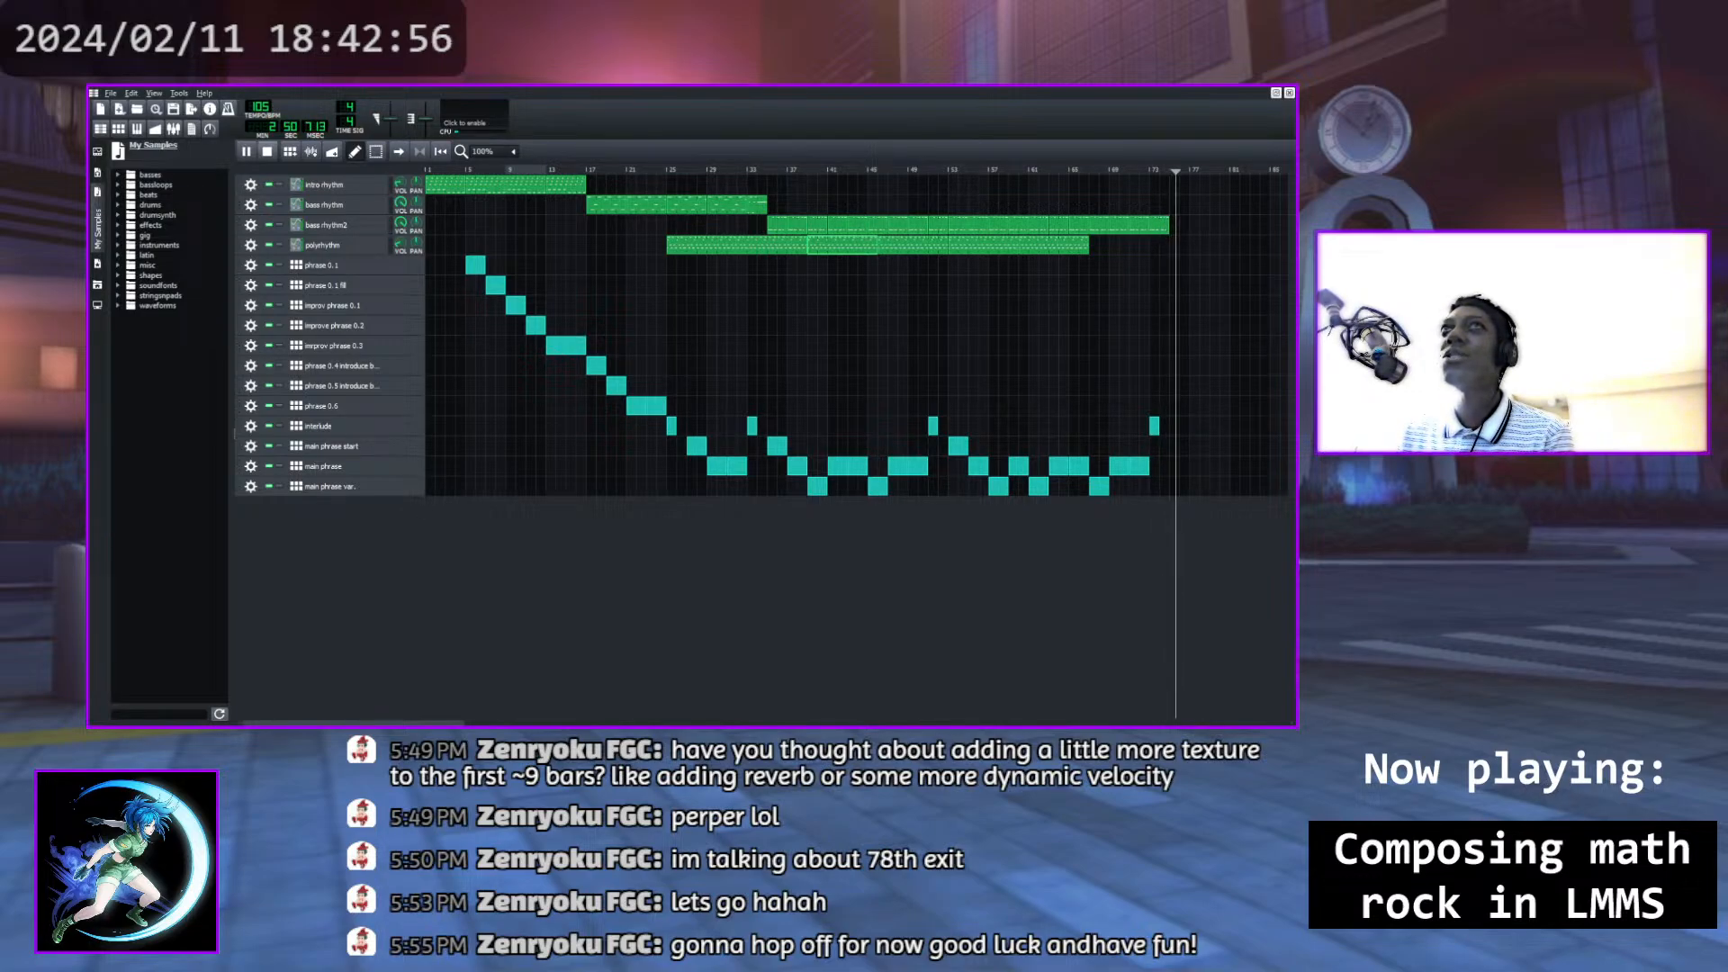
click(246, 151)
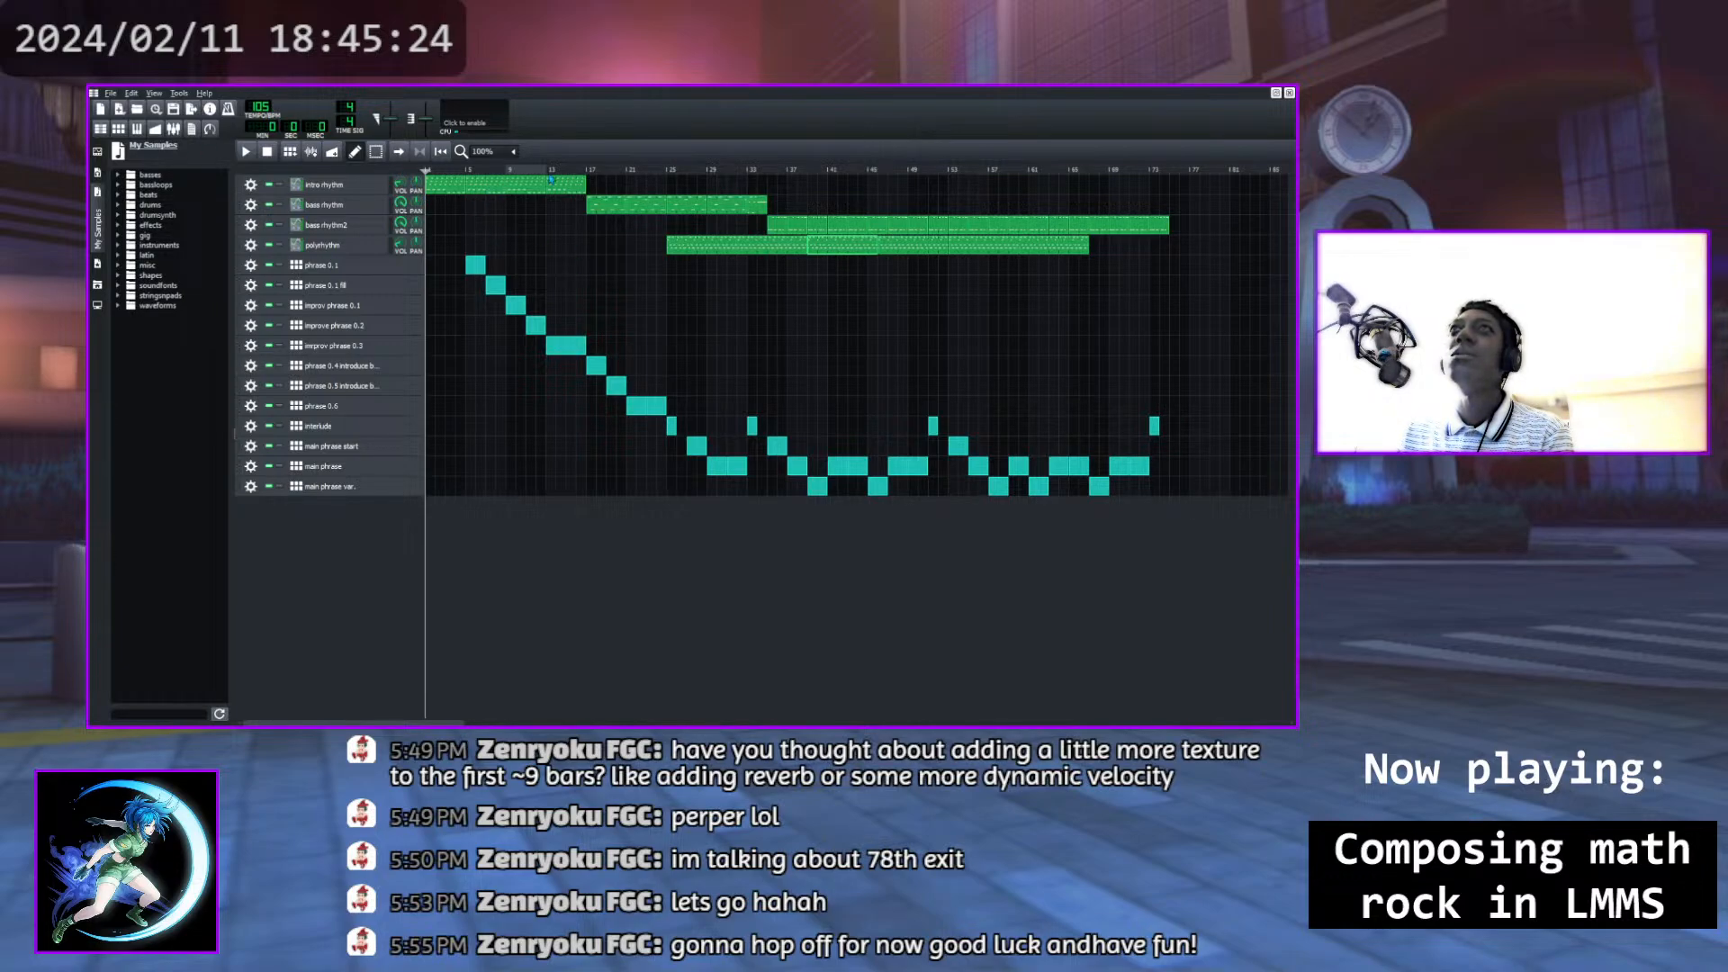
Open the 87 BPM project in 7/8, play a short stretch from the first main fill phrase clip, and pause
double_click(510, 189)
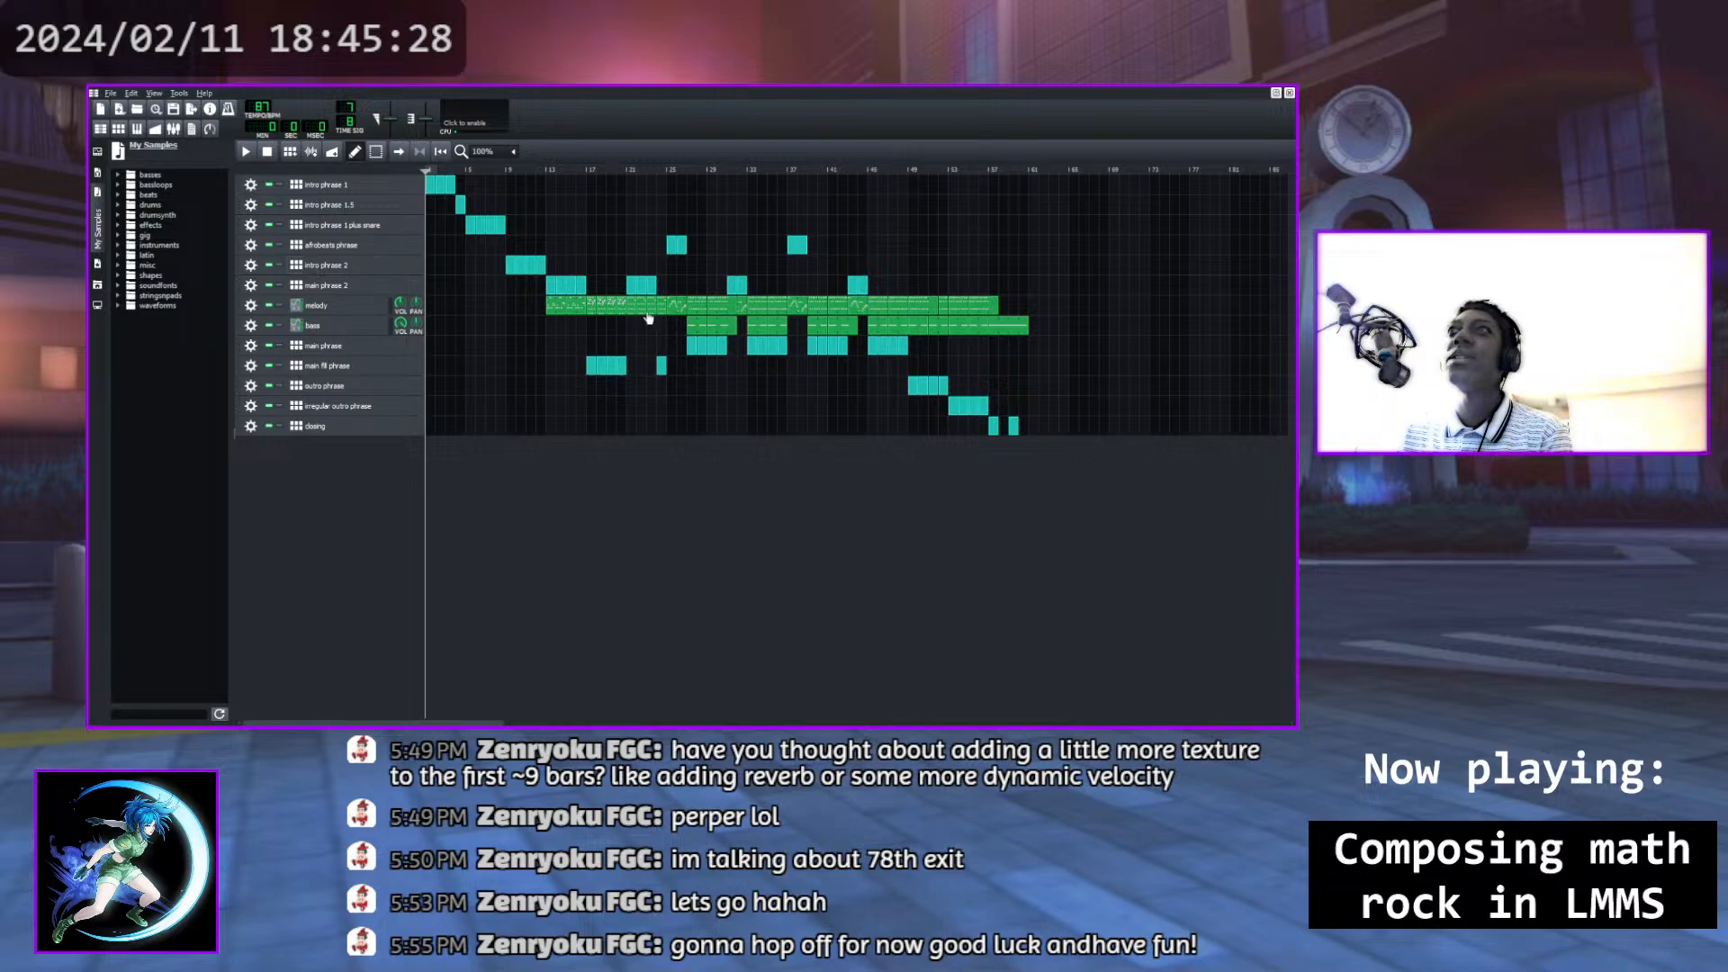
drag(538, 171, 588, 177)
click(249, 154)
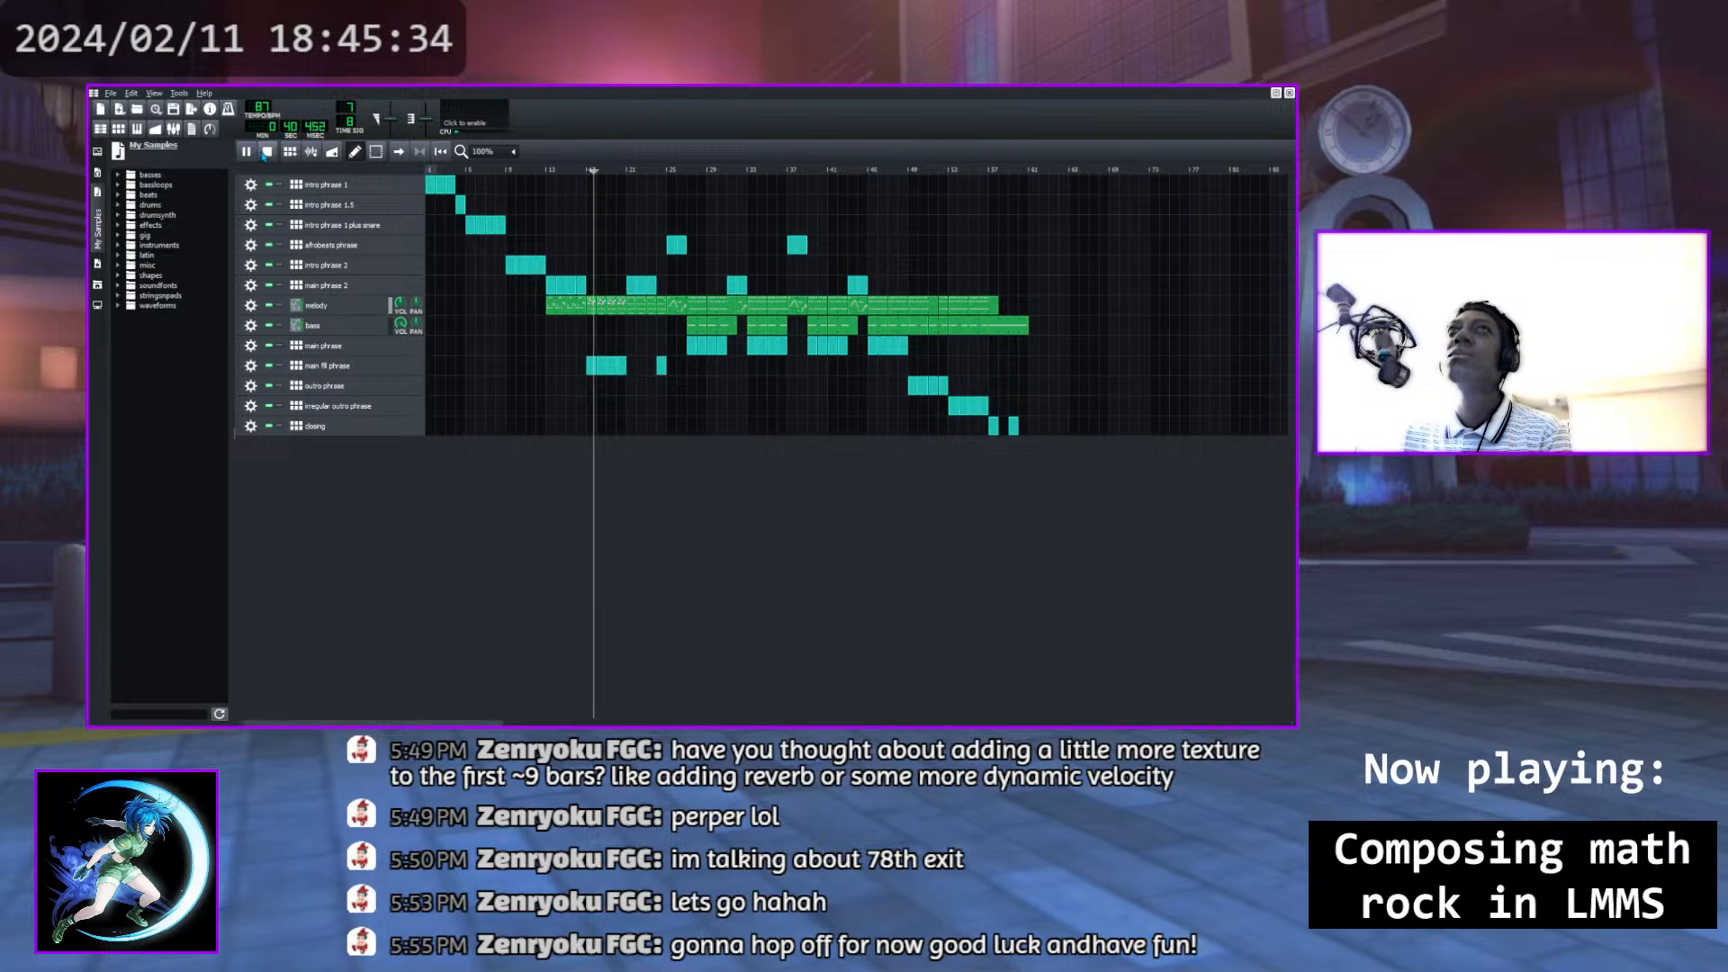
click(246, 153)
Open the main fill phrase pattern, add a hit on the ninth step of the upper tom track, and close the beat editor
click(346, 367)
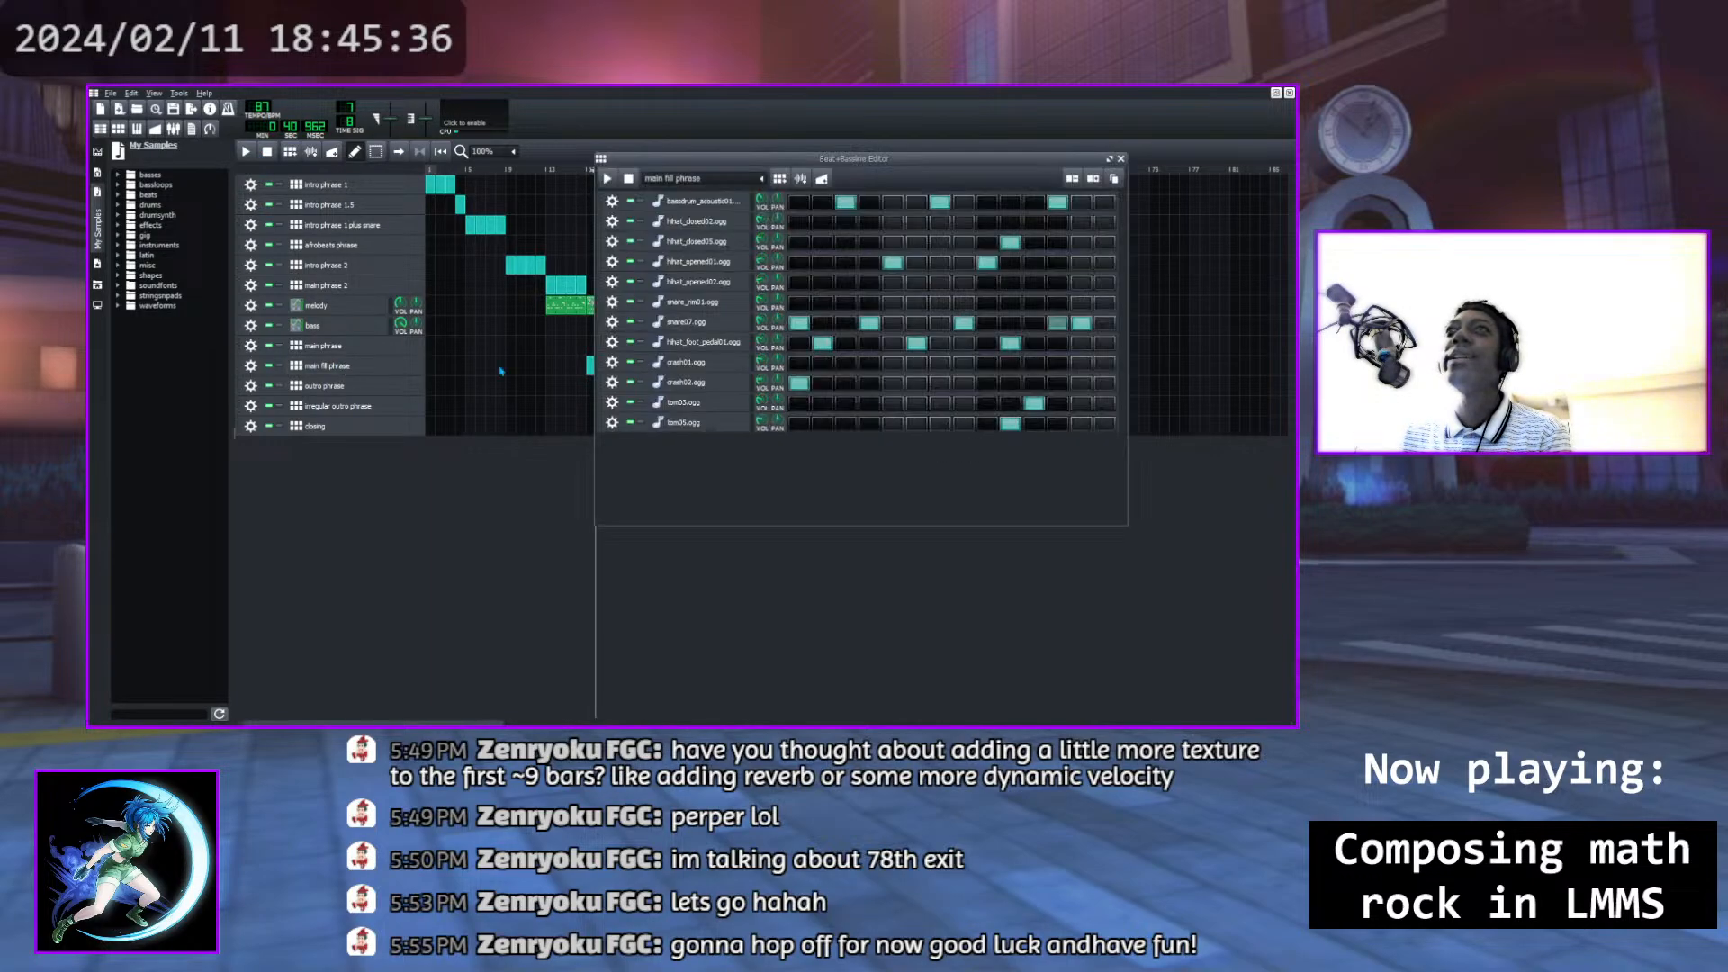
click(988, 402)
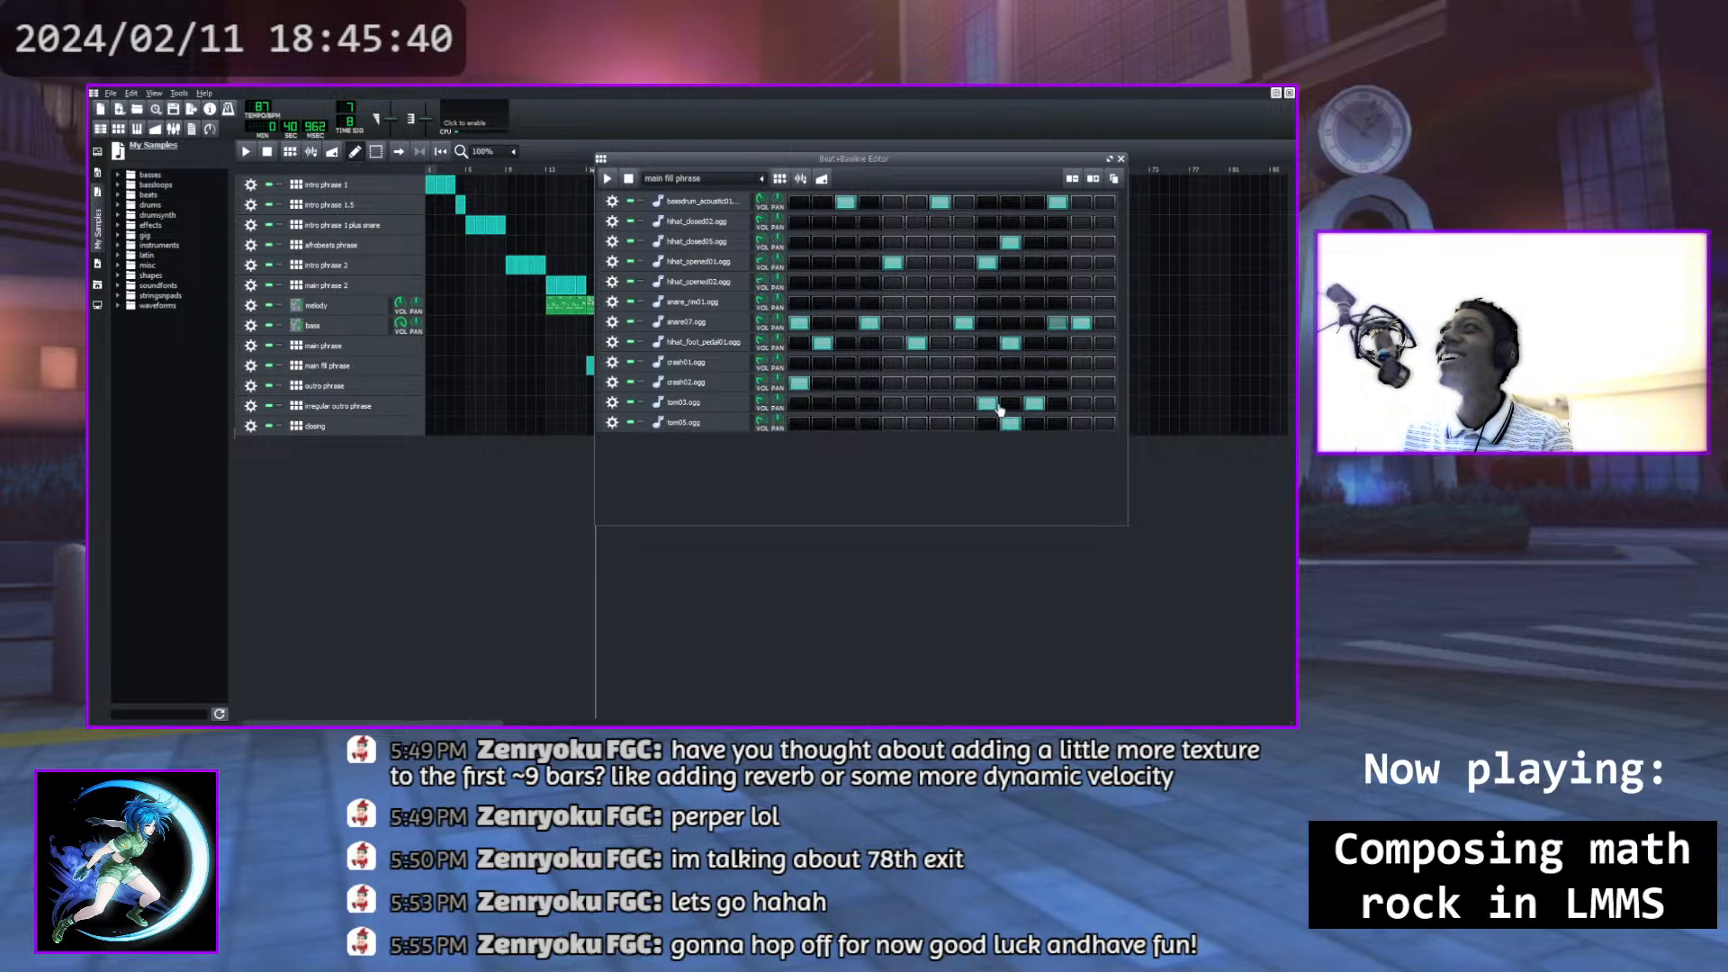
click(1121, 159)
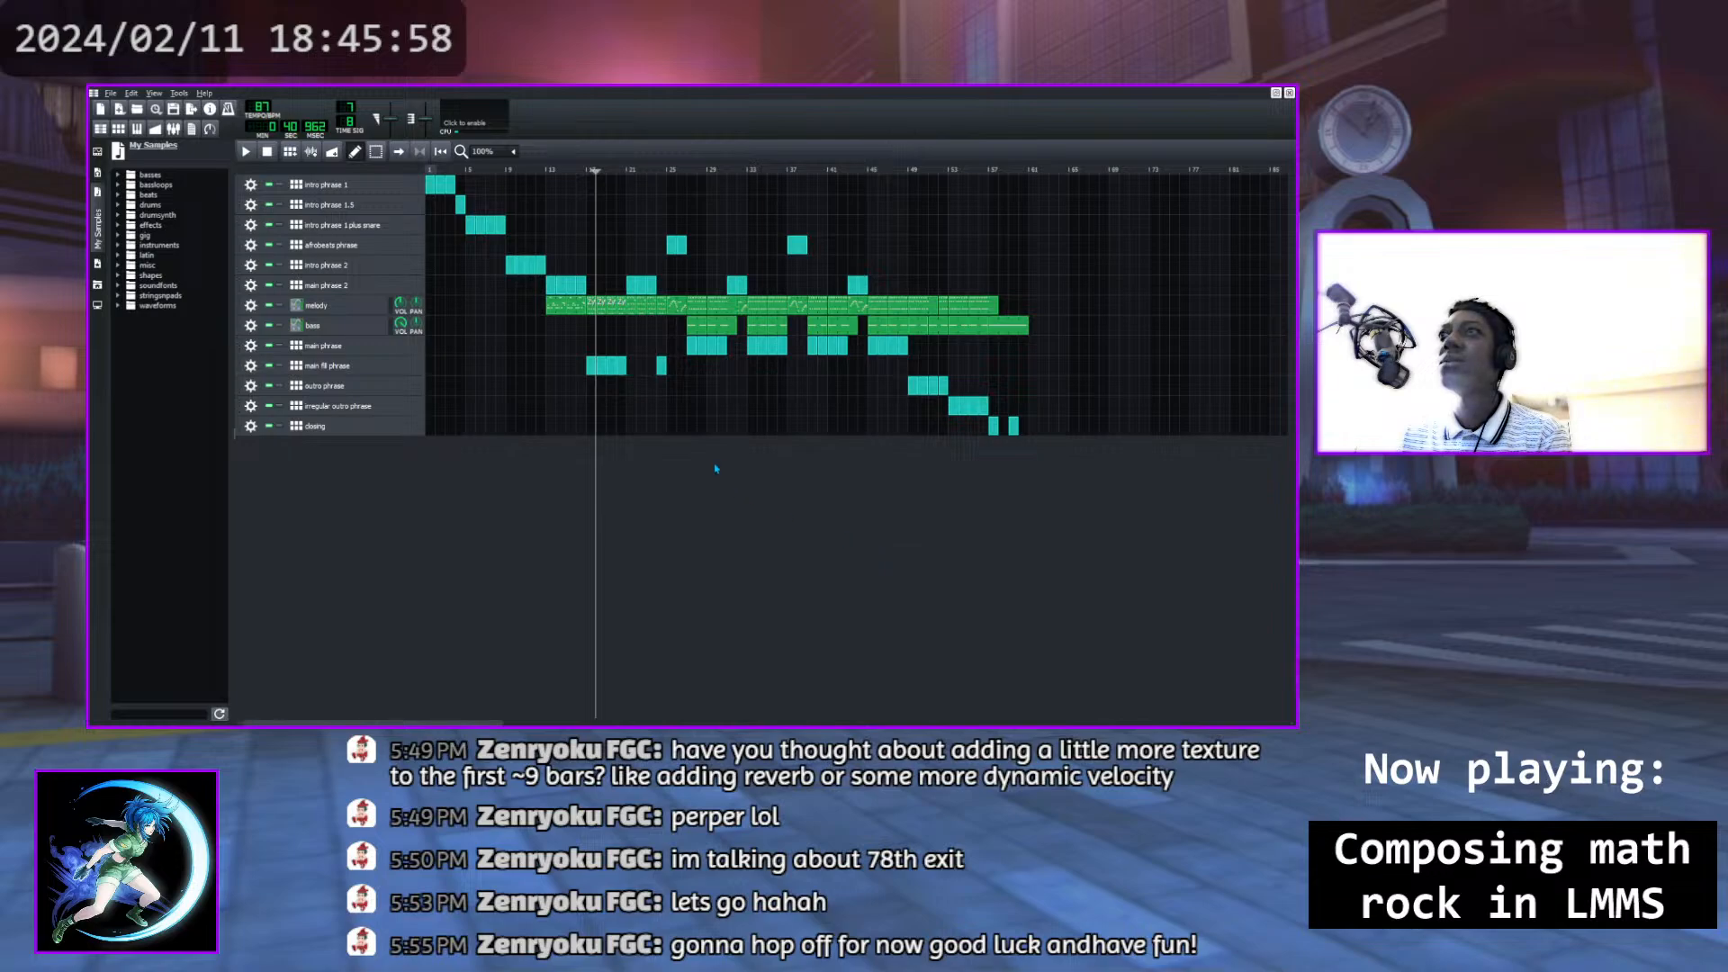
click(842, 537)
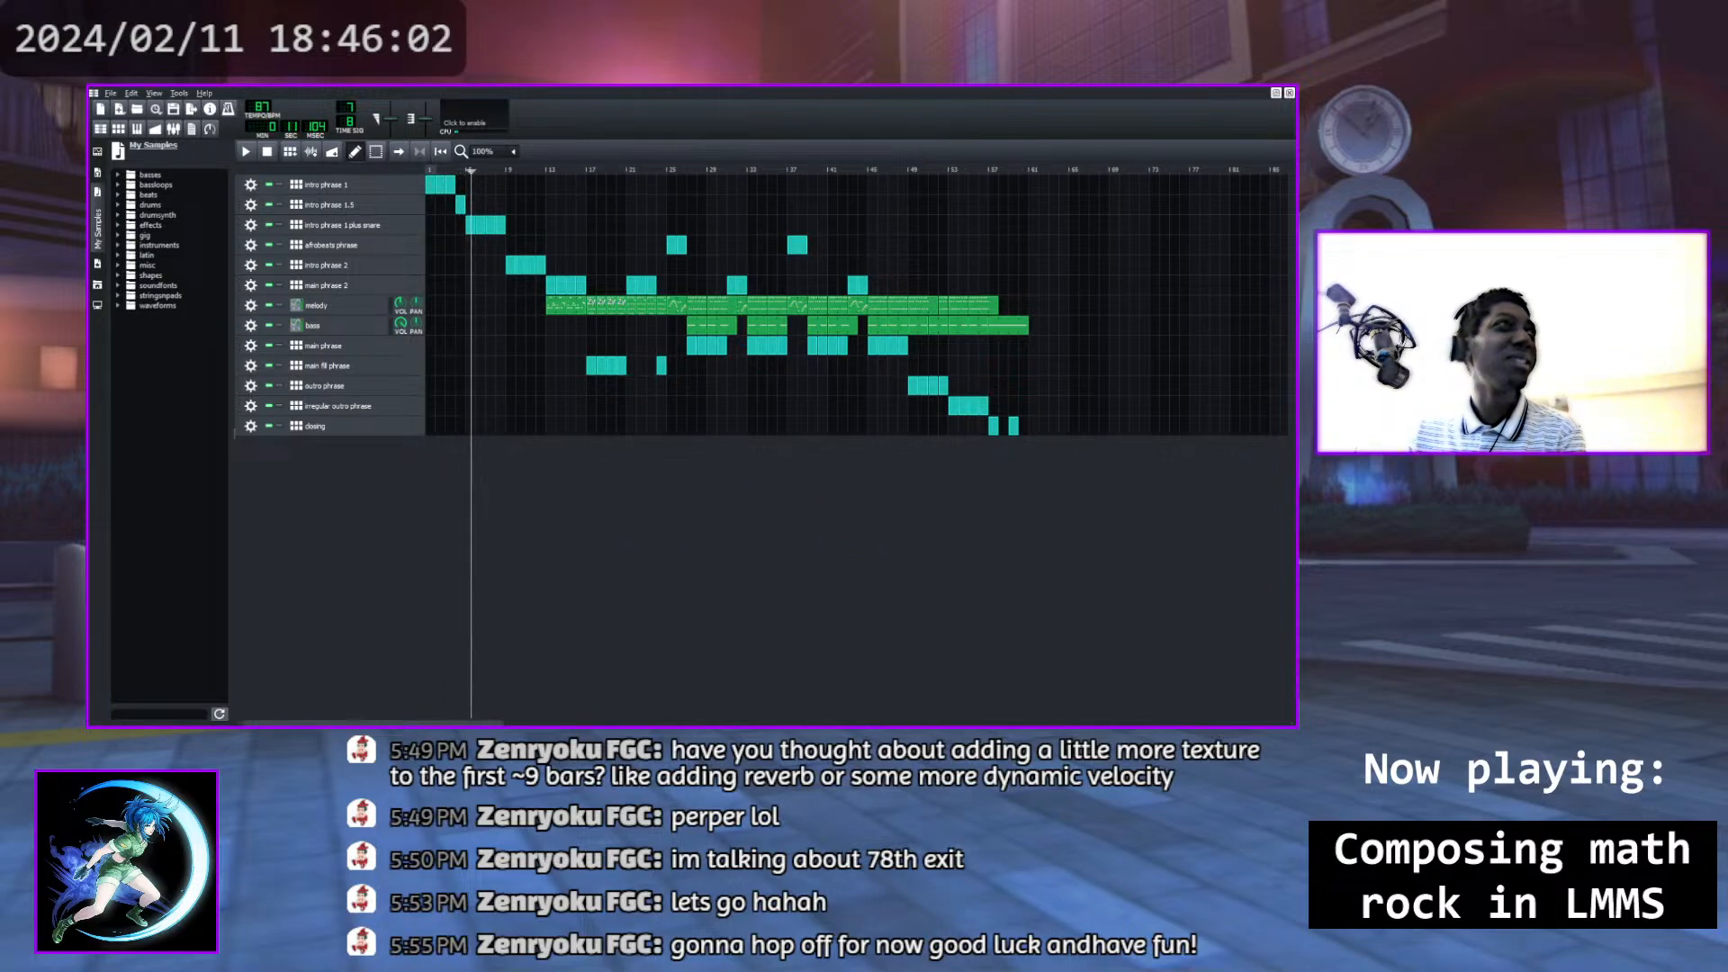